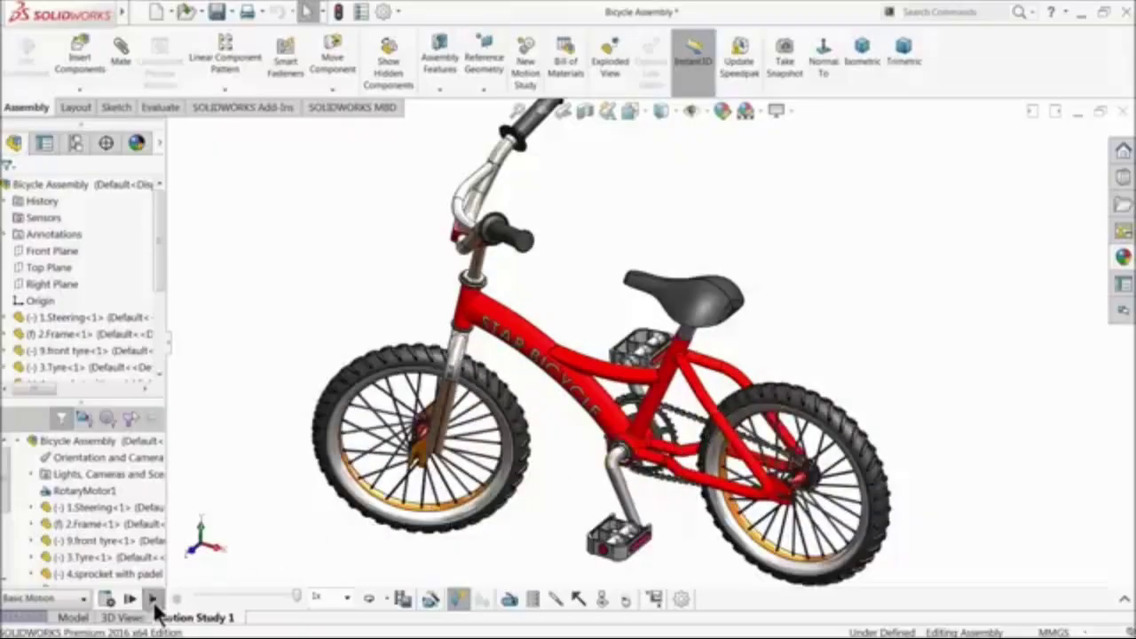
# Play the bicycle assembly's motion study and examine the pedal, chain and wheel movement from near and far
pyautogui.click(153, 600)
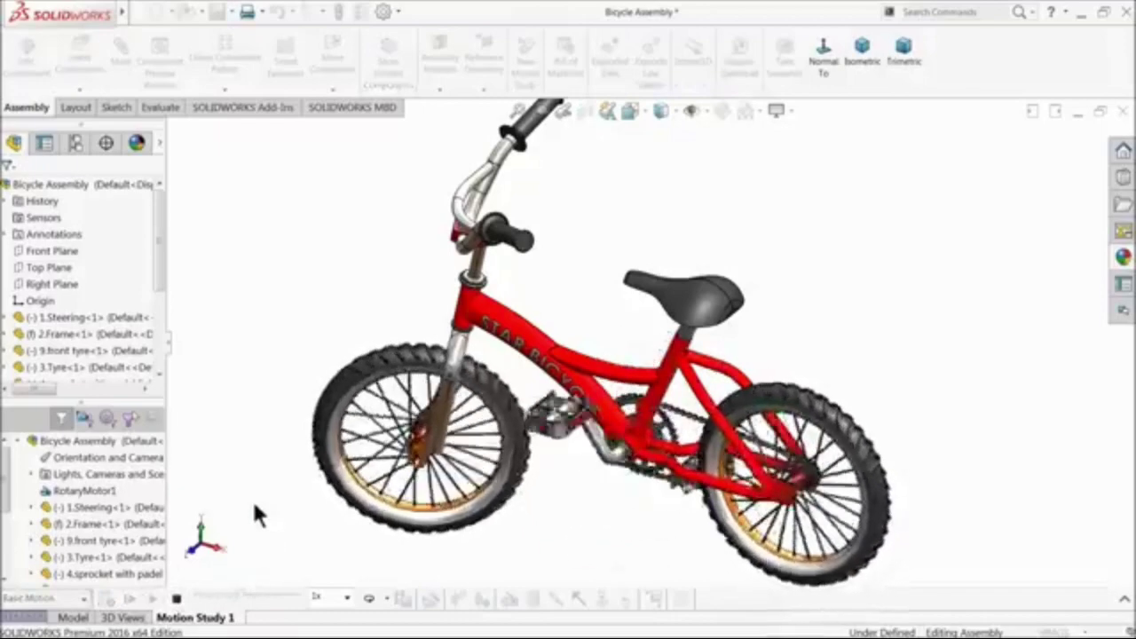
pyautogui.scroll(-3, 589, 477)
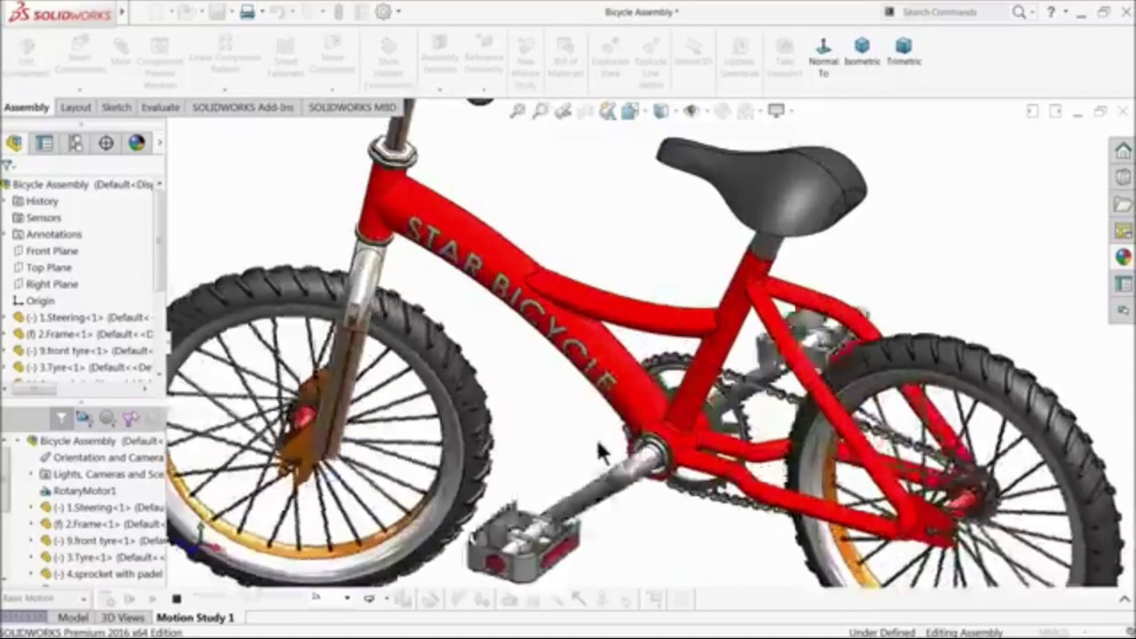
pyautogui.scroll(2, 753, 487)
pyautogui.scroll(-2, 737, 478)
pyautogui.scroll(2, 759, 459)
pyautogui.scroll(-2, 759, 458)
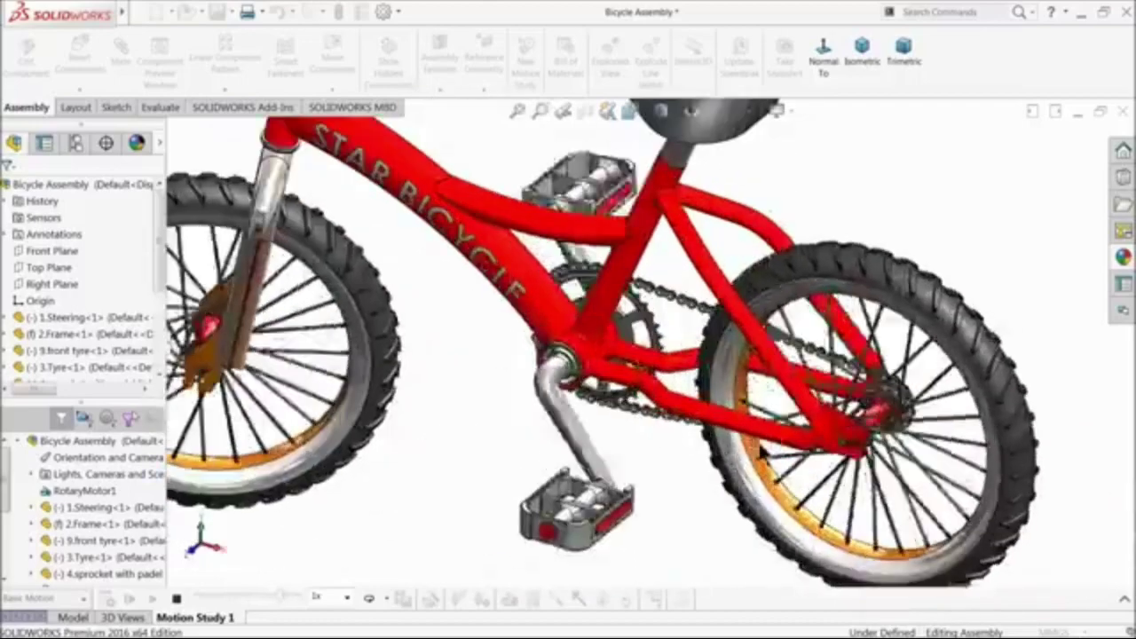
pyautogui.scroll(2, 561, 396)
pyautogui.scroll(3, 561, 397)
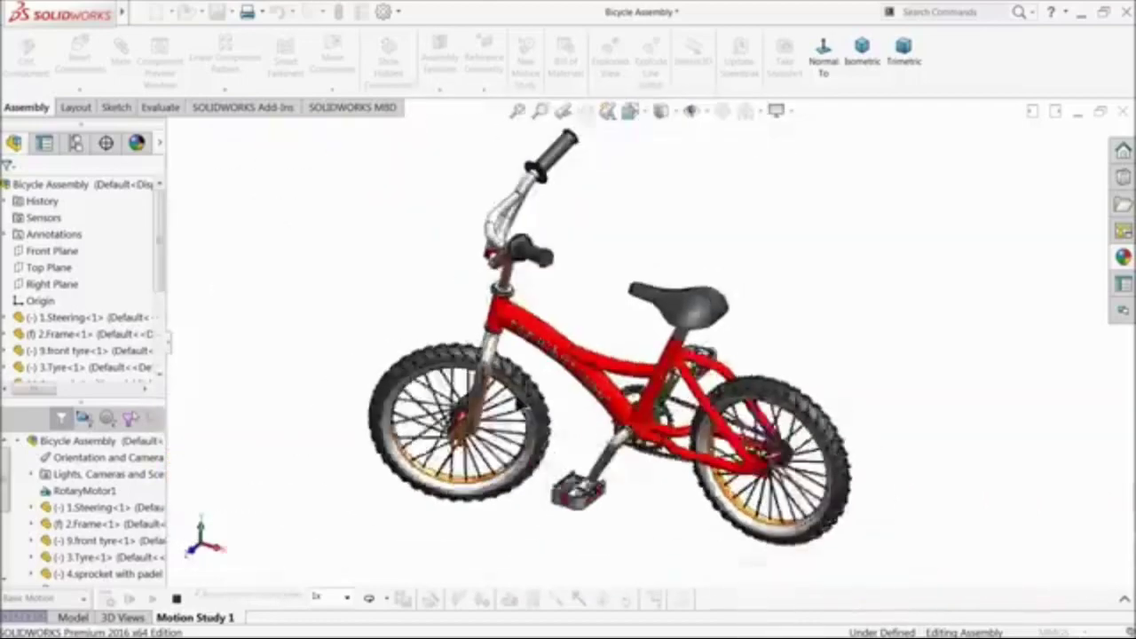
pyautogui.scroll(-3, 570, 379)
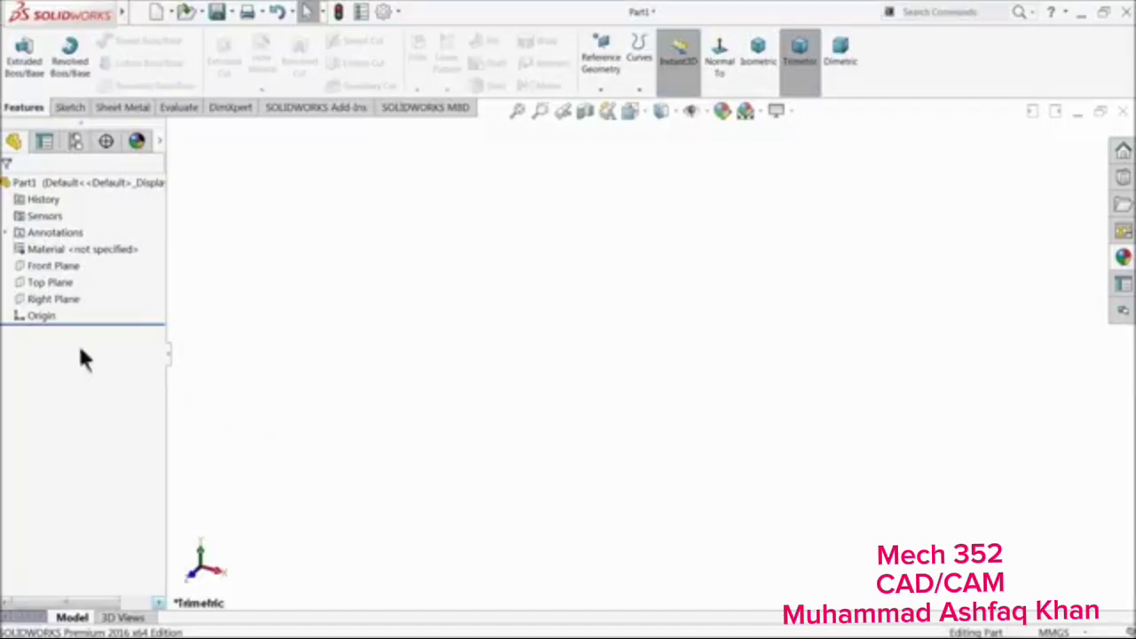
# Start a sketch on the Top Plane and draw a horizontal centerline running through the origin
pyautogui.click(25, 281)
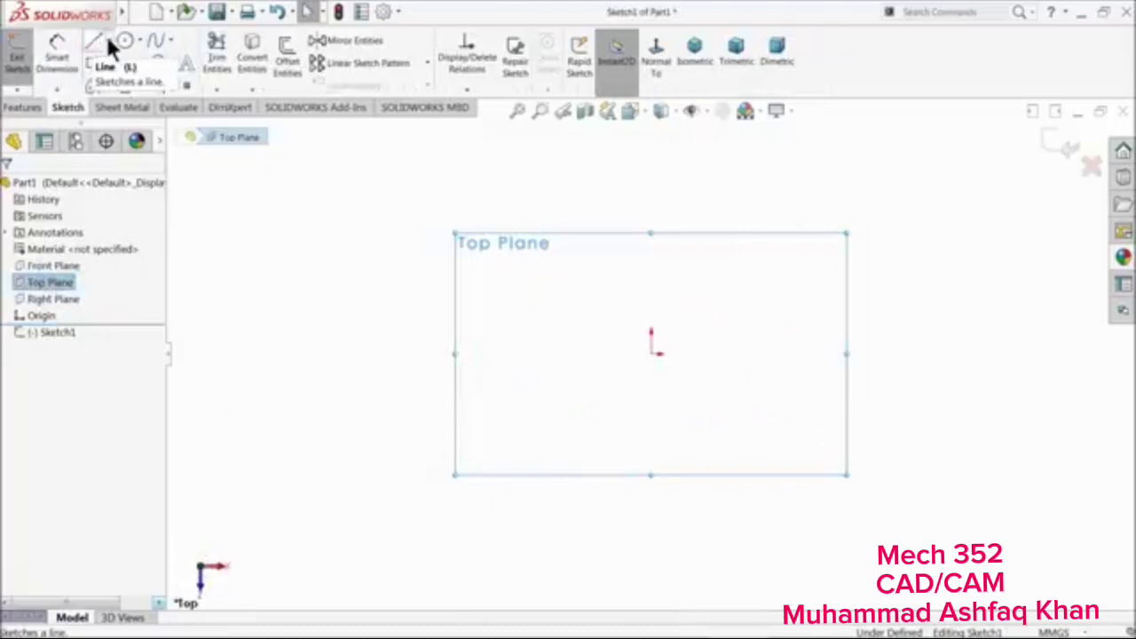
pyautogui.click(106, 40)
pyautogui.click(114, 70)
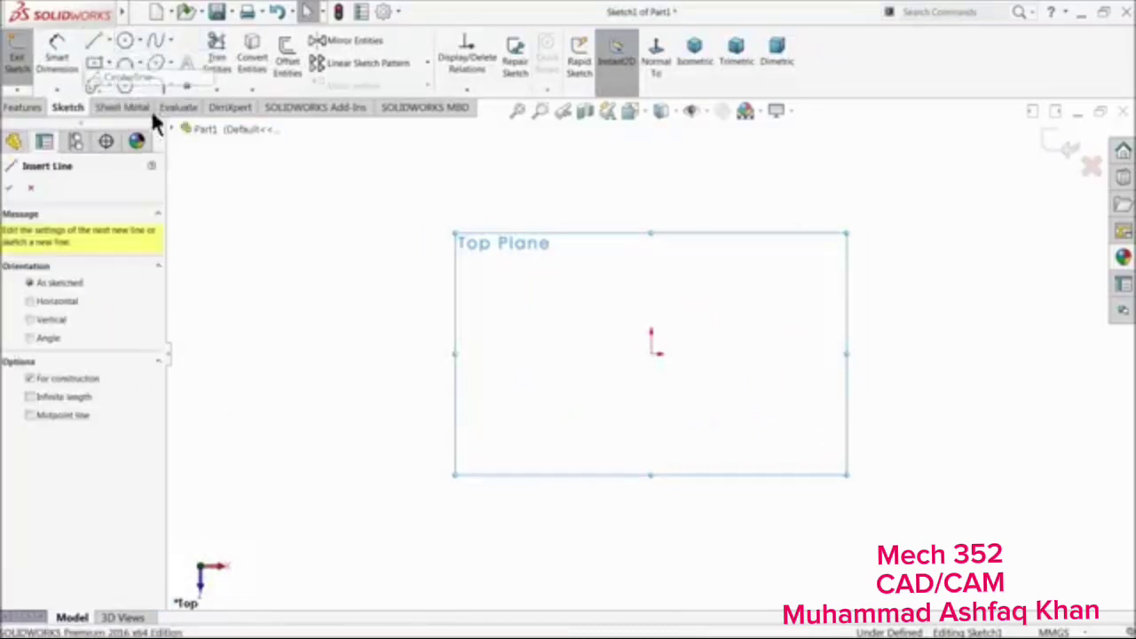
pyautogui.click(461, 354)
pyautogui.click(871, 353)
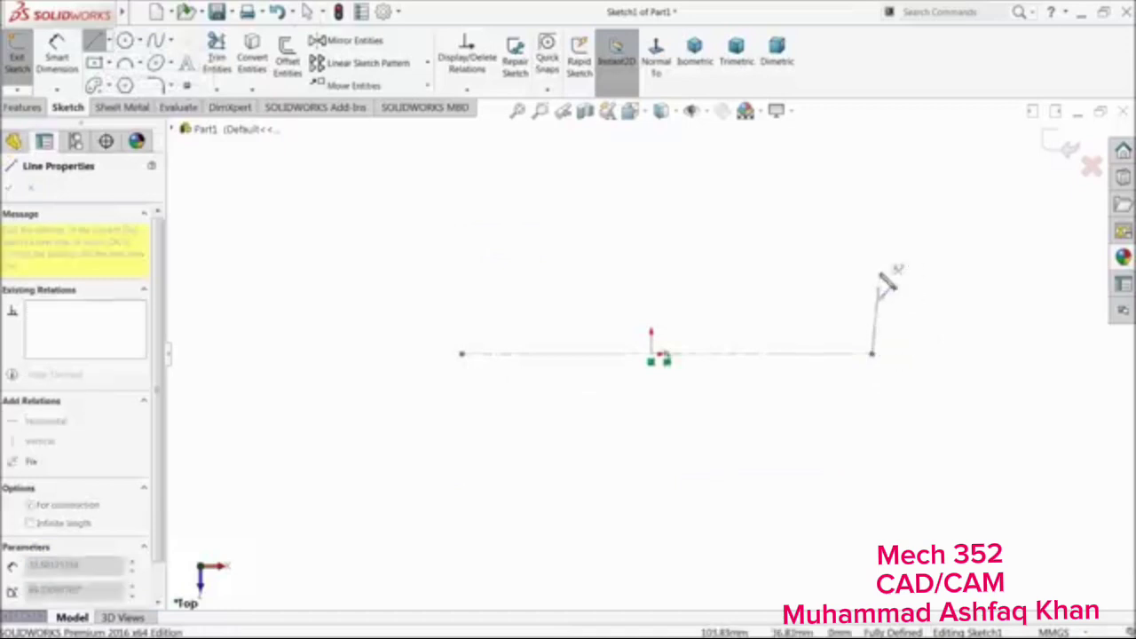
pyautogui.rightClick(881, 286)
pyautogui.click(909, 284)
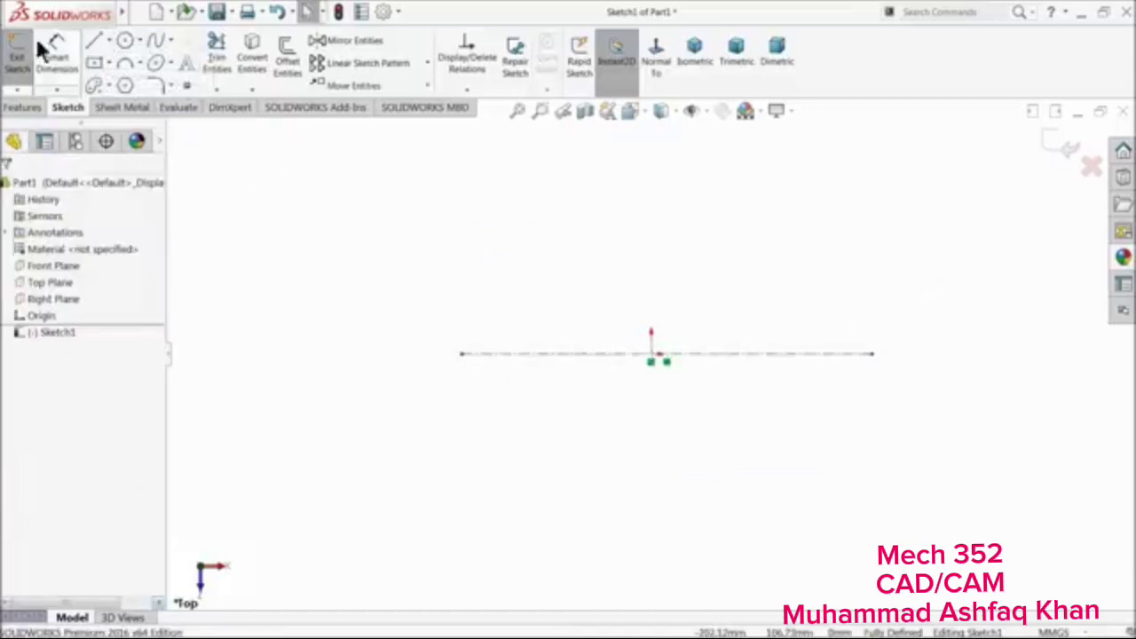
# Sketch a closed six-sided outline around the centerline, its upper edge about 118 mm long, with two slanted sides tapering to a shorter vertical right edge
pyautogui.click(94, 43)
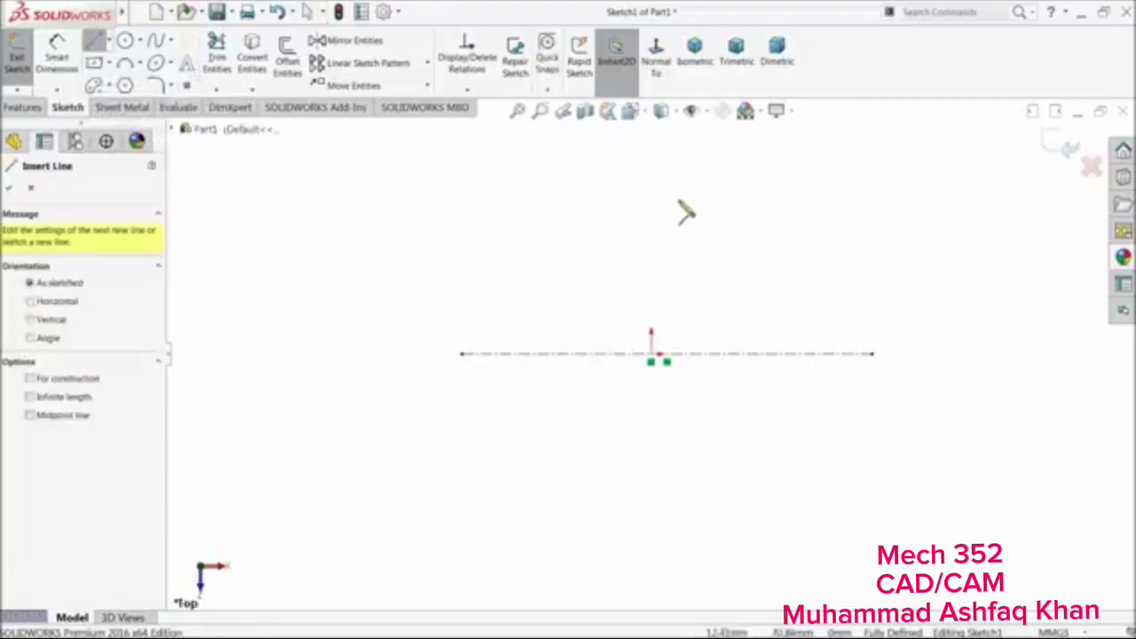
pyautogui.click(722, 200)
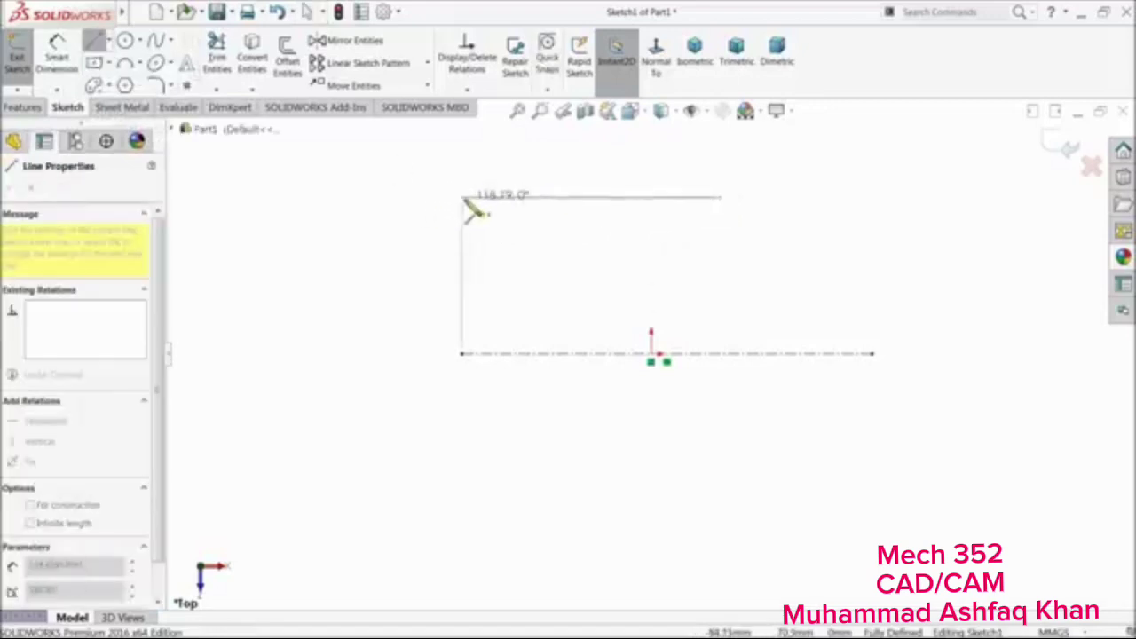
pyautogui.click(462, 197)
pyautogui.click(463, 512)
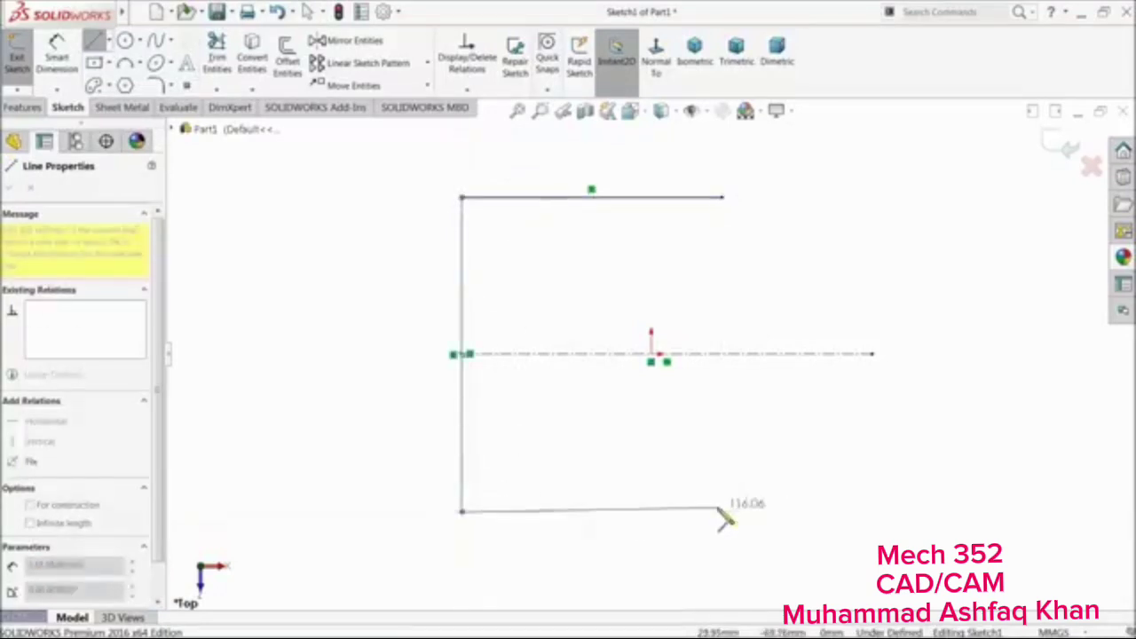
pyautogui.click(723, 513)
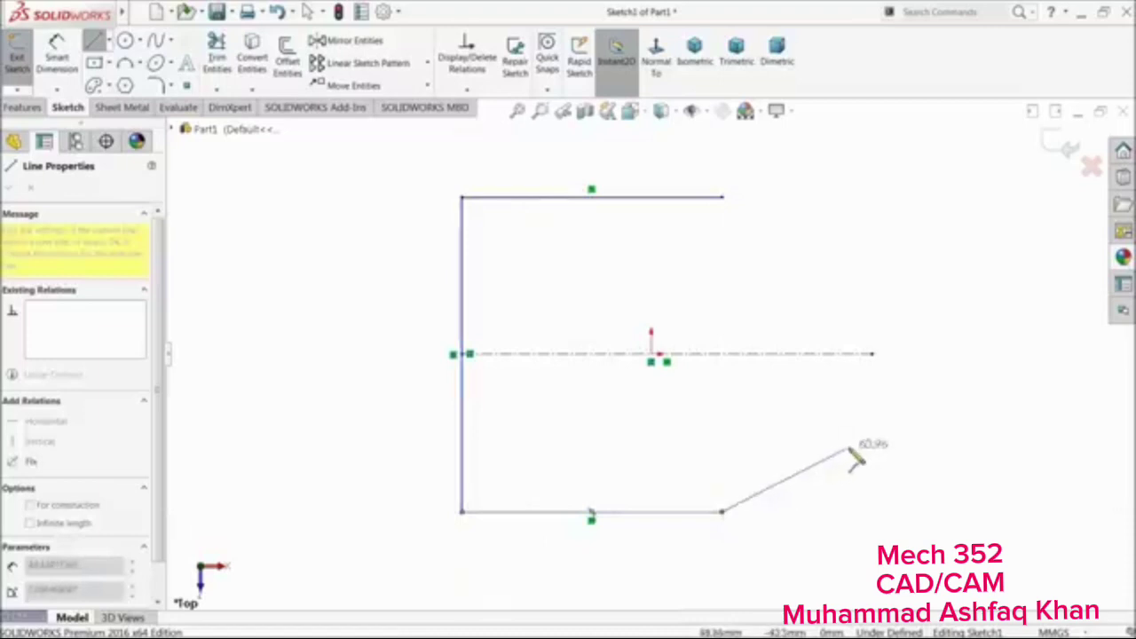
pyautogui.click(872, 445)
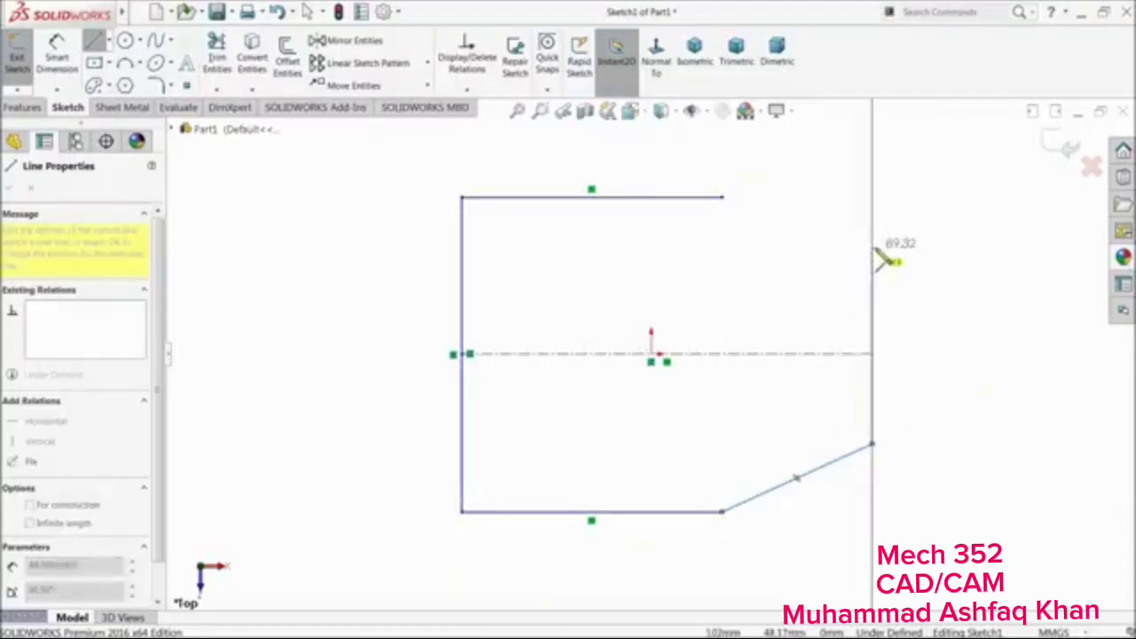
pyautogui.click(873, 248)
pyautogui.click(724, 197)
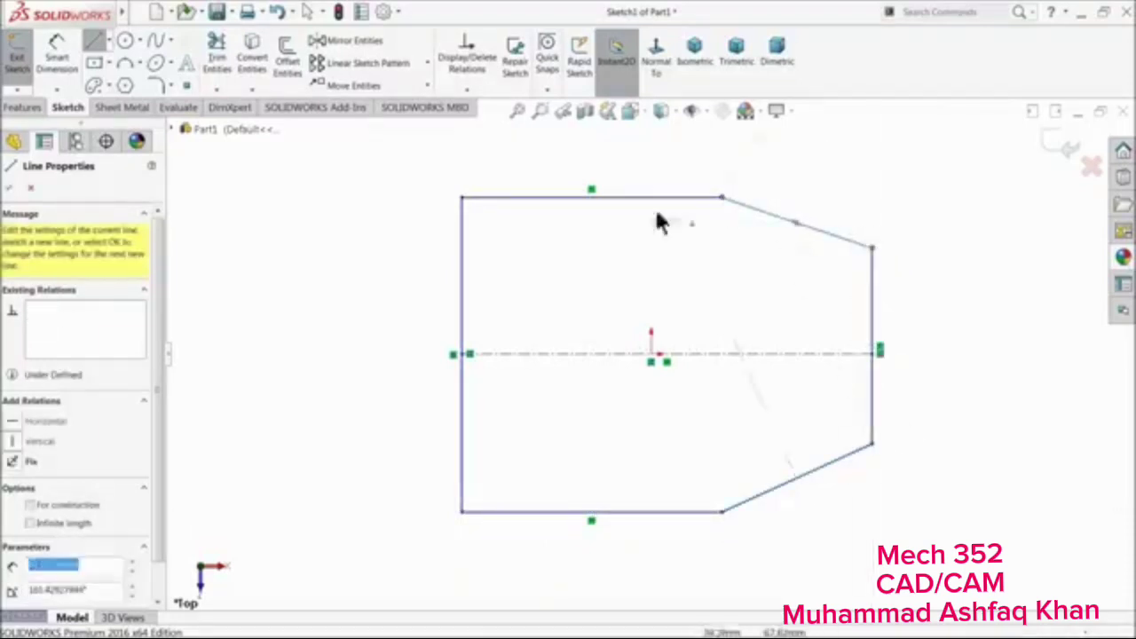
pyautogui.rightClick(286, 249)
pyautogui.click(319, 261)
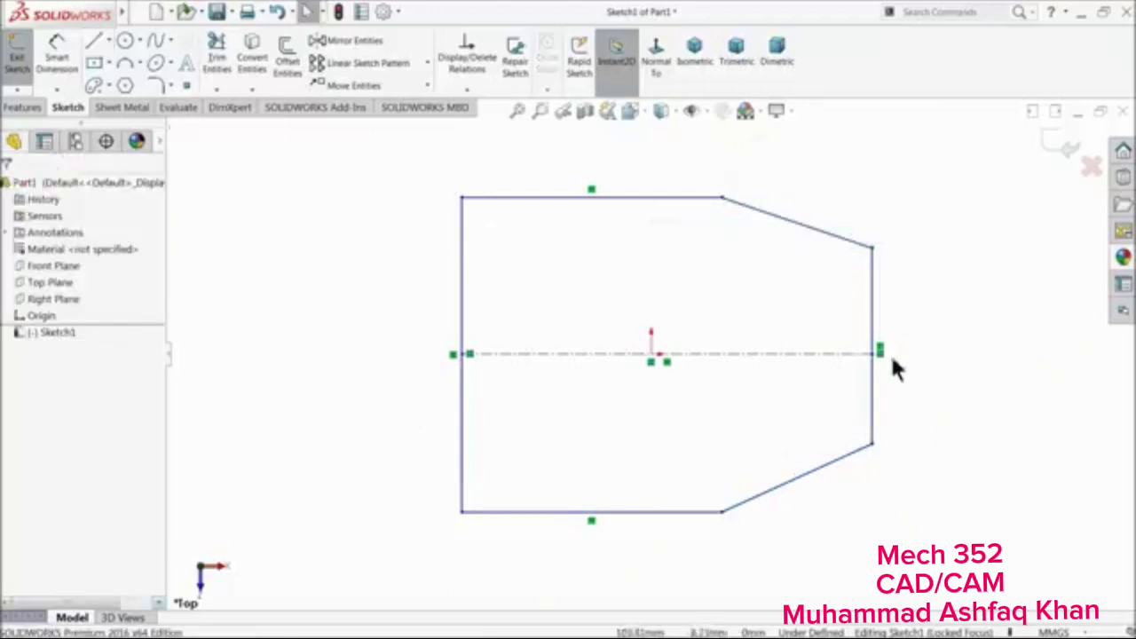
# Make the two endpoints of the outline's short right edge symmetric about the centerline
pyautogui.click(872, 250)
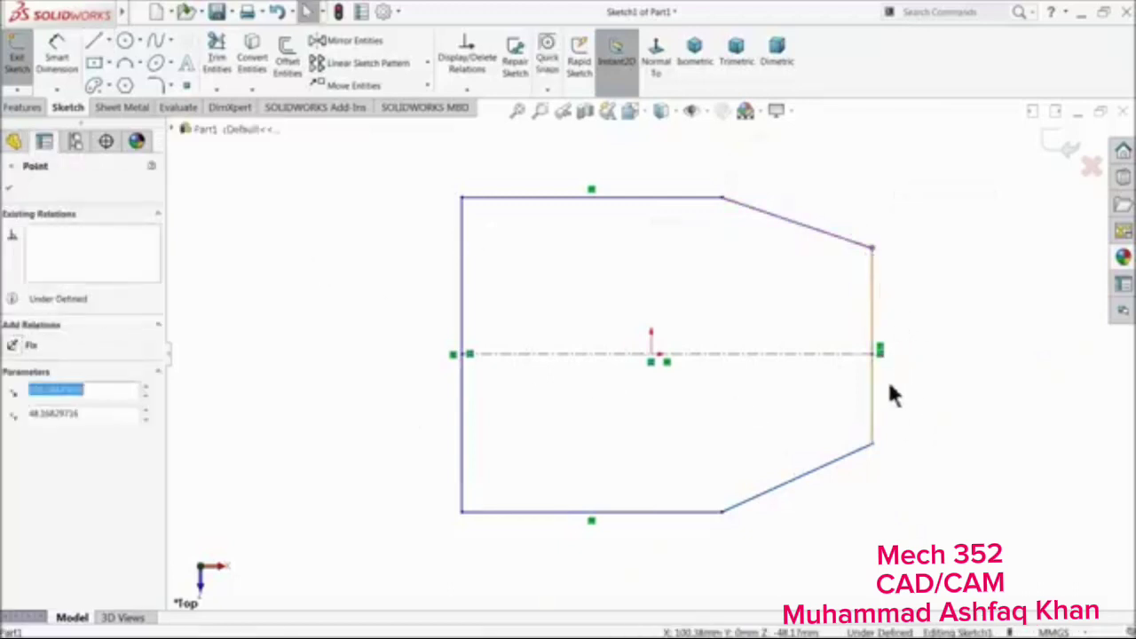
pyautogui.keyDown('ctrl'); pyautogui.click(872, 447); pyautogui.keyUp('ctrl')
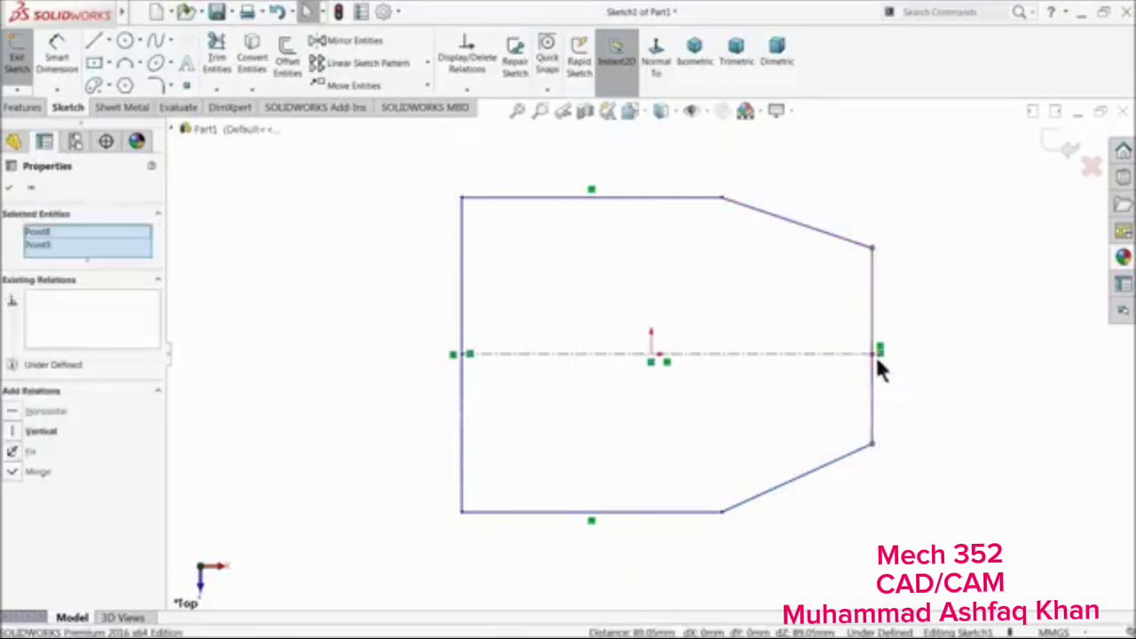
pyautogui.keyDown('ctrl'); pyautogui.click(856, 355); pyautogui.keyUp('ctrl')
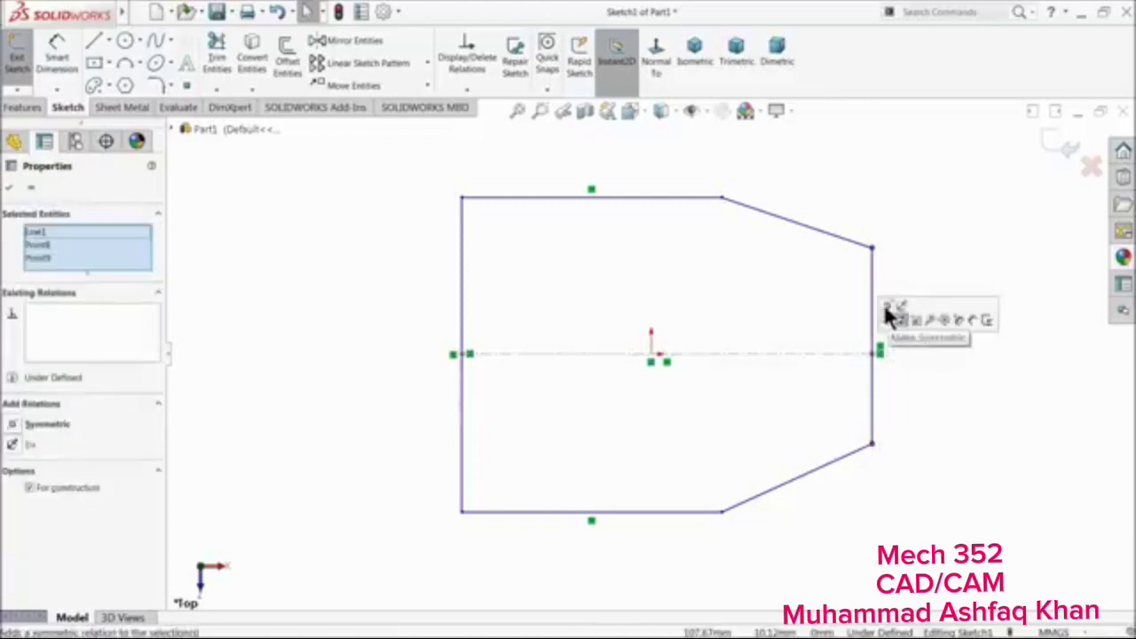
pyautogui.click(890, 314)
pyautogui.click(588, 325)
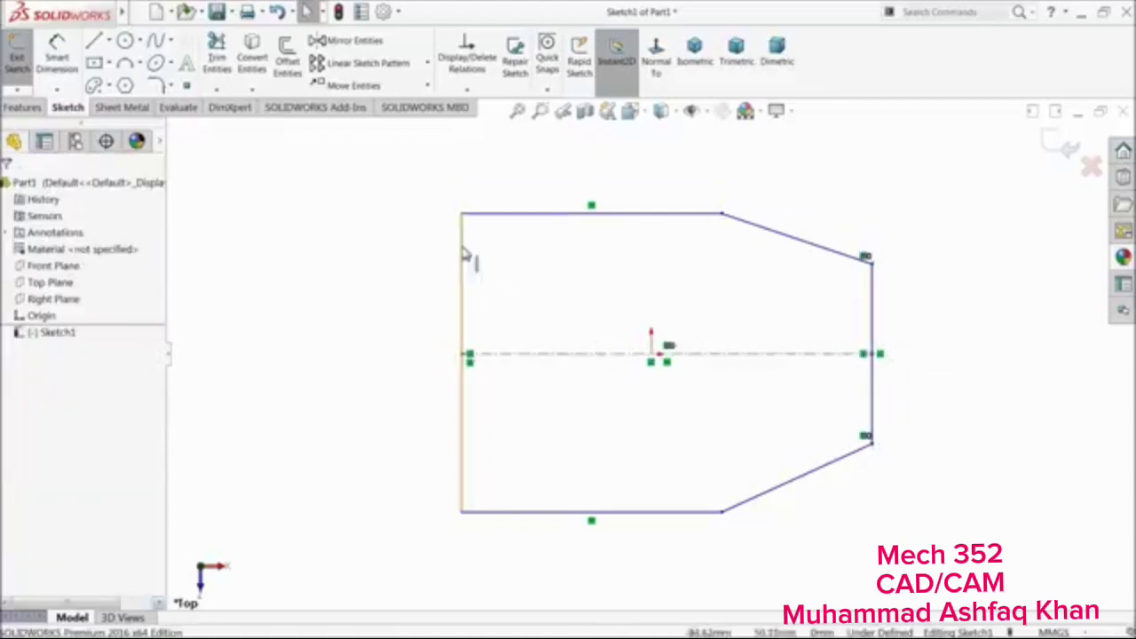
# Make the two endpoints of the outline's long left edge symmetric about the centerline
pyautogui.click(463, 216)
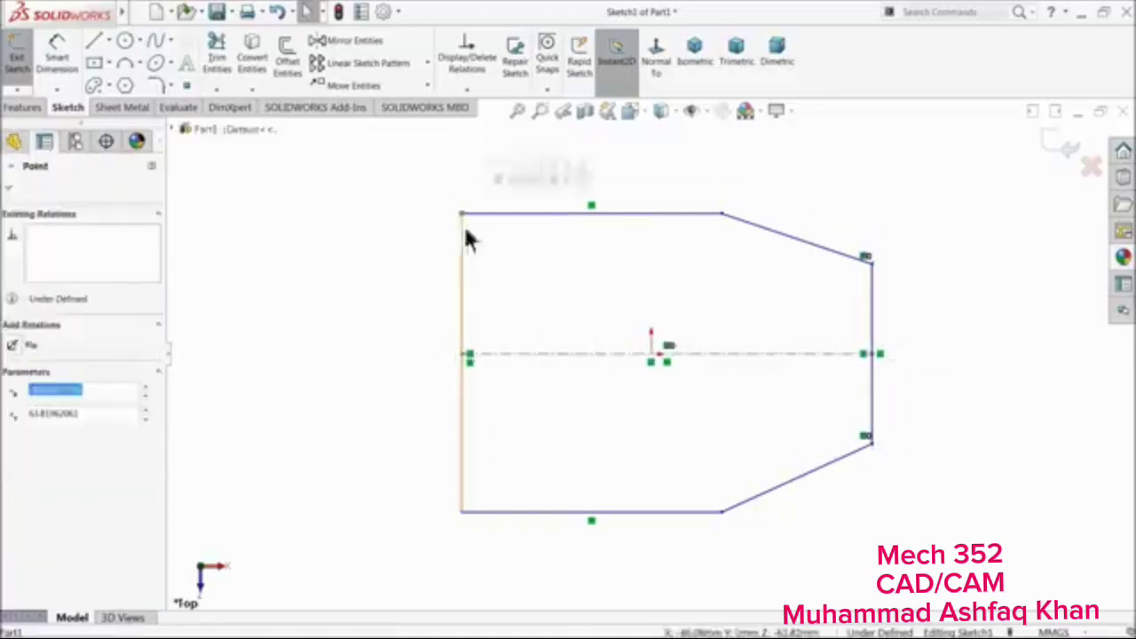
pyautogui.keyDown('ctrl'); pyautogui.click(462, 514); pyautogui.keyUp('ctrl')
pyautogui.keyDown('ctrl'); pyautogui.click(506, 354); pyautogui.keyUp('ctrl')
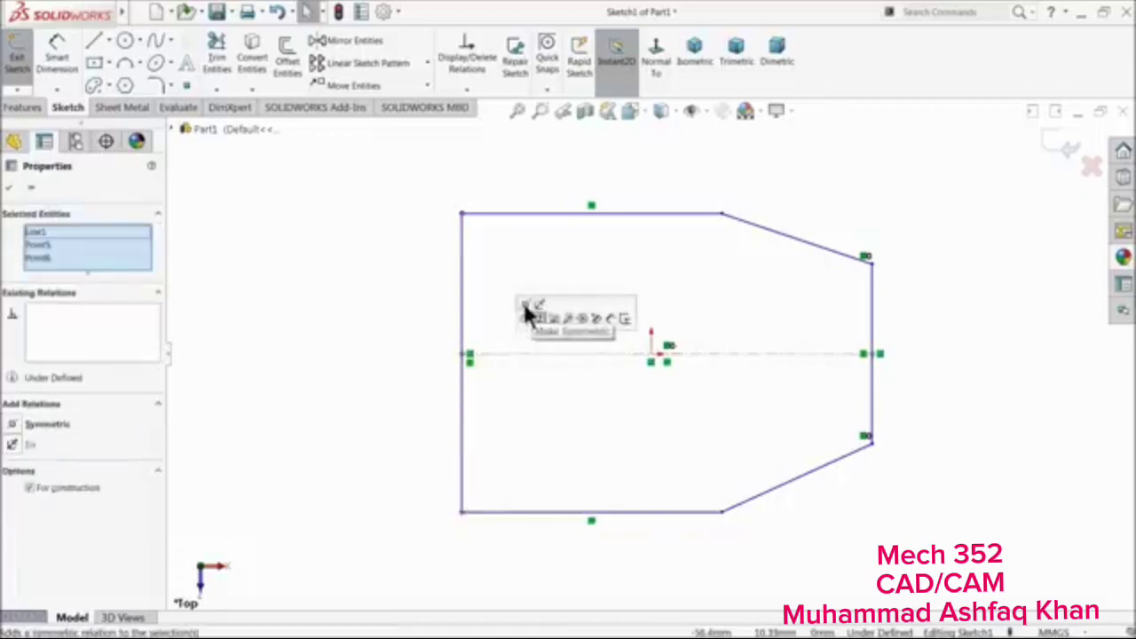
pyautogui.click(524, 308)
pyautogui.click(398, 317)
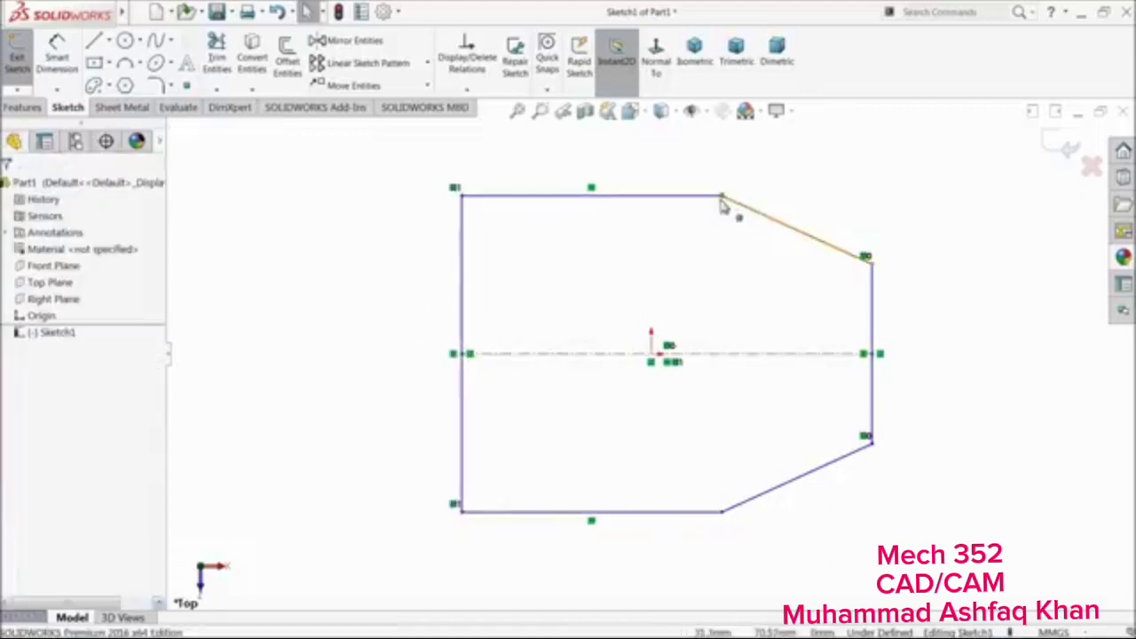
# Make the two corners where the horizontal edges meet the slanted edges symmetric about the centerline
pyautogui.click(722, 196)
pyautogui.keyDown('ctrl'); pyautogui.click(722, 512); pyautogui.keyUp('ctrl')
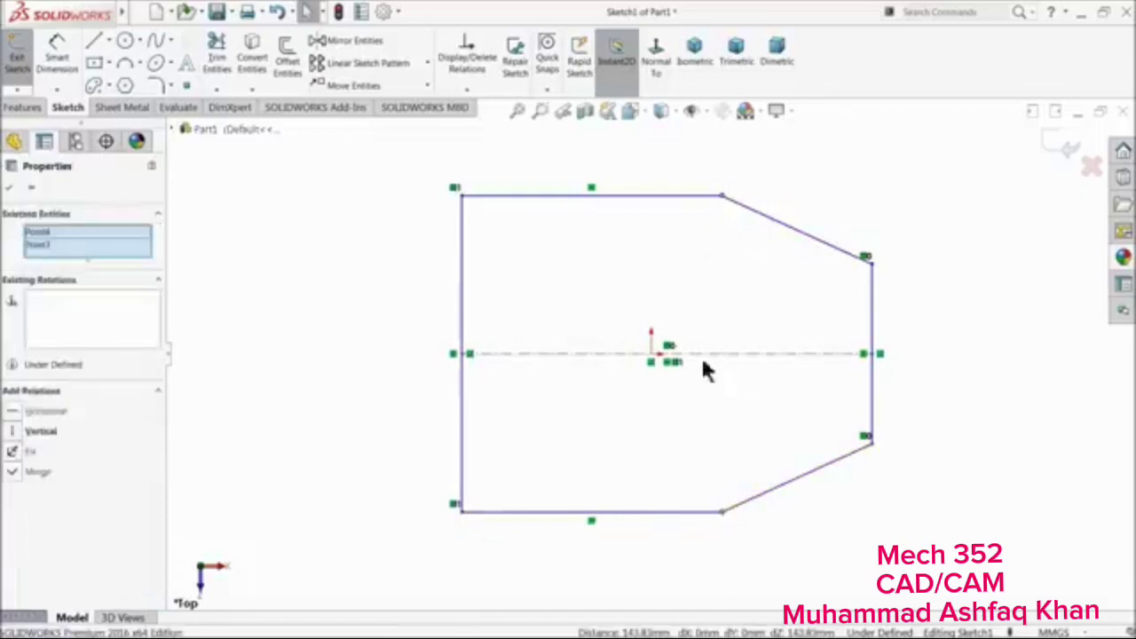
pyautogui.keyDown('ctrl'); pyautogui.click(703, 355); pyautogui.keyUp('ctrl')
pyautogui.click(735, 311)
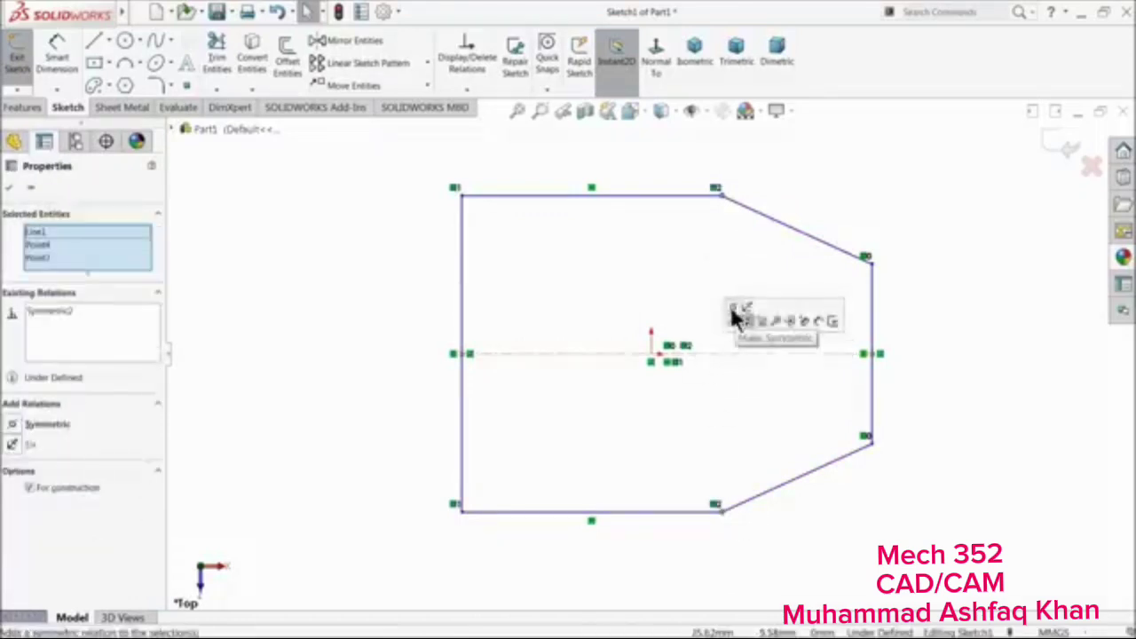
pyautogui.click(659, 313)
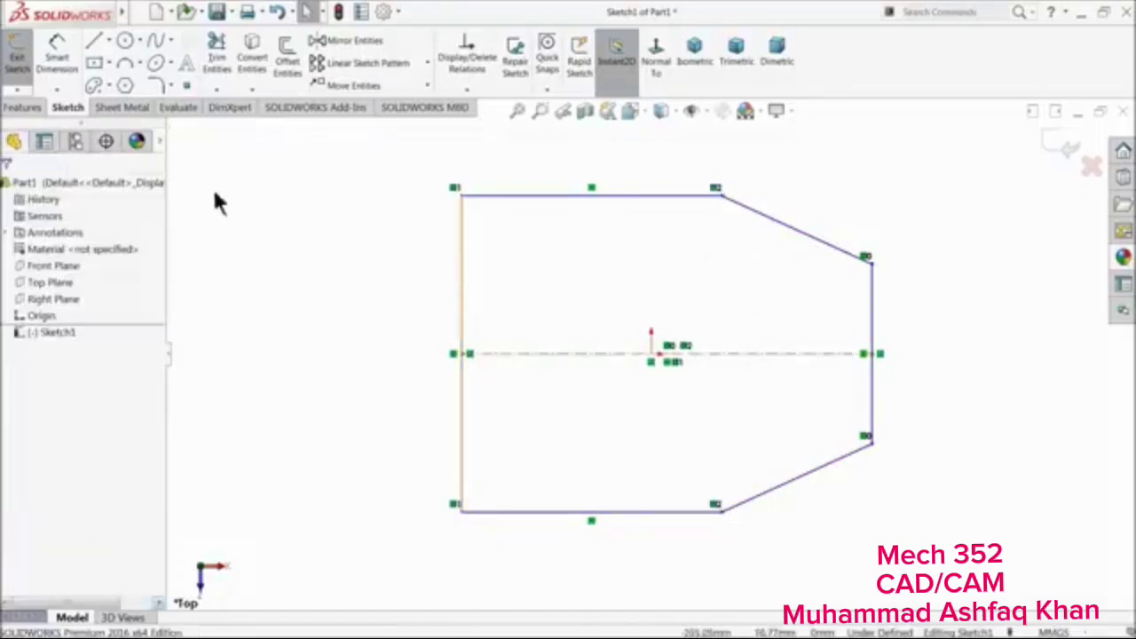
# Dimension the outline's overall length between its left and right vertical edges as 70 mm
pyautogui.click(56, 49)
pyautogui.scroll(1, 678, 399)
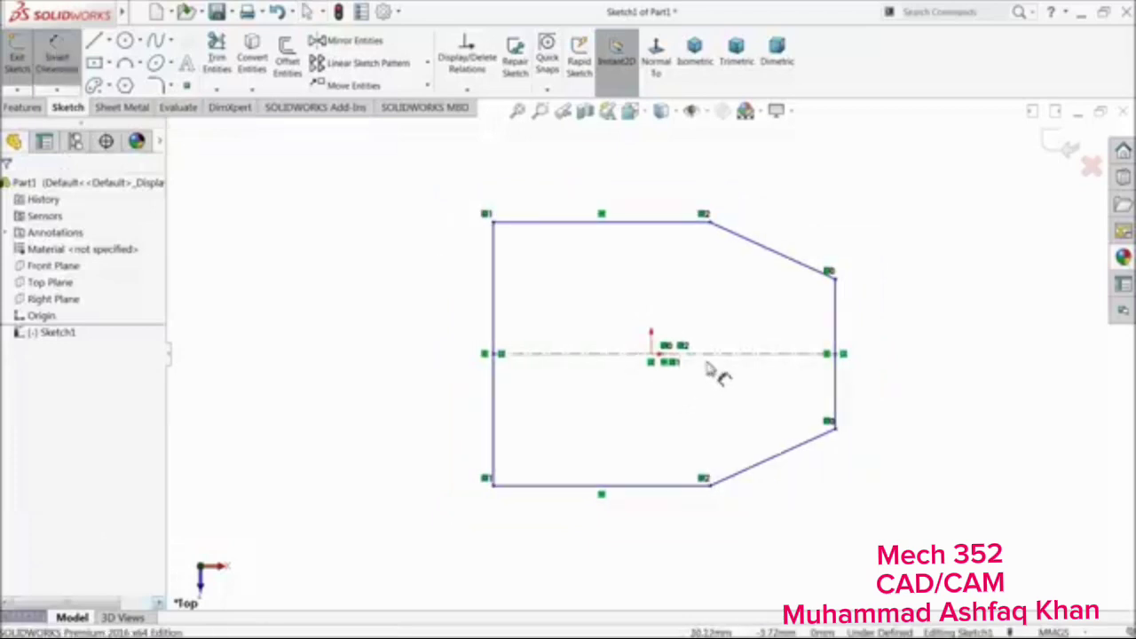
pyautogui.scroll(-1, 717, 375)
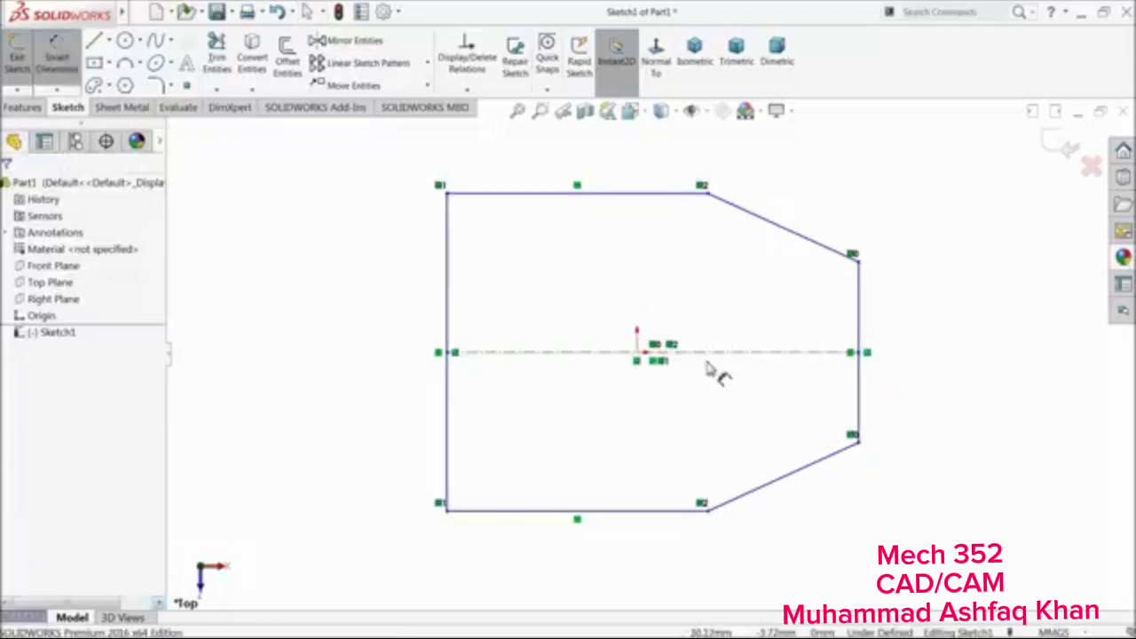
pyautogui.click(856, 332)
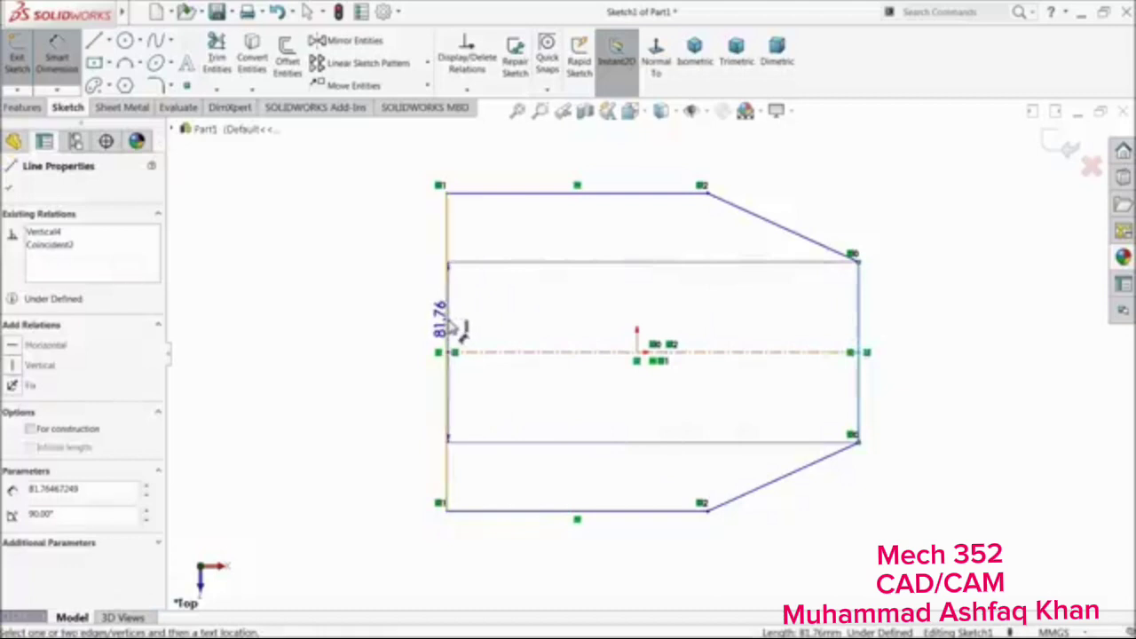
pyautogui.click(451, 329)
pyautogui.click(609, 168)
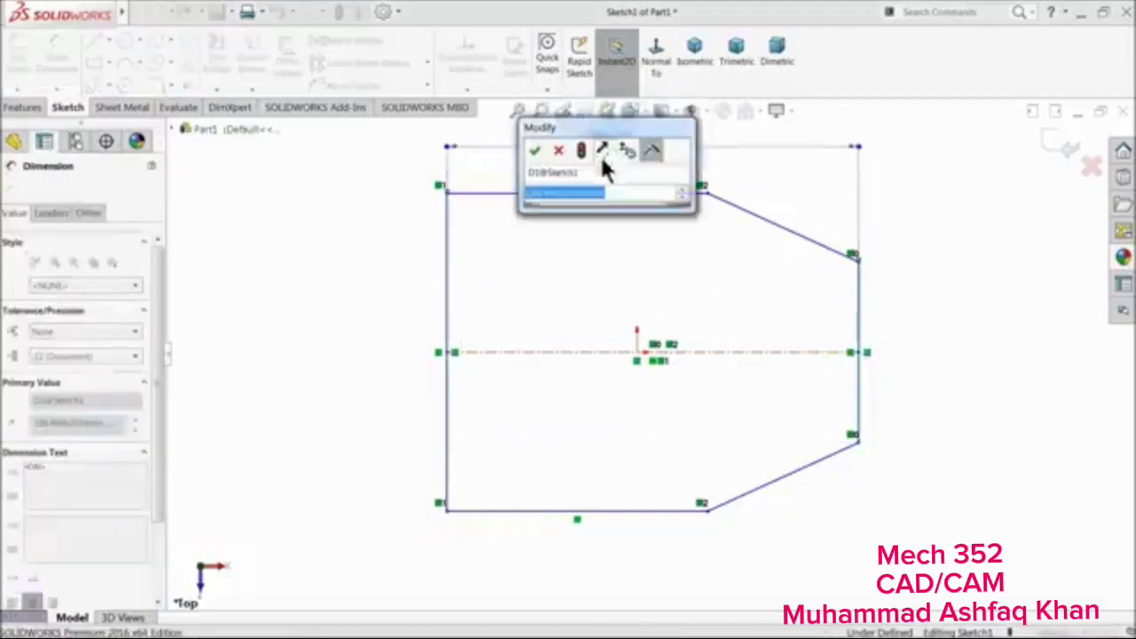
pyautogui.write('70')
pyautogui.click(534, 150)
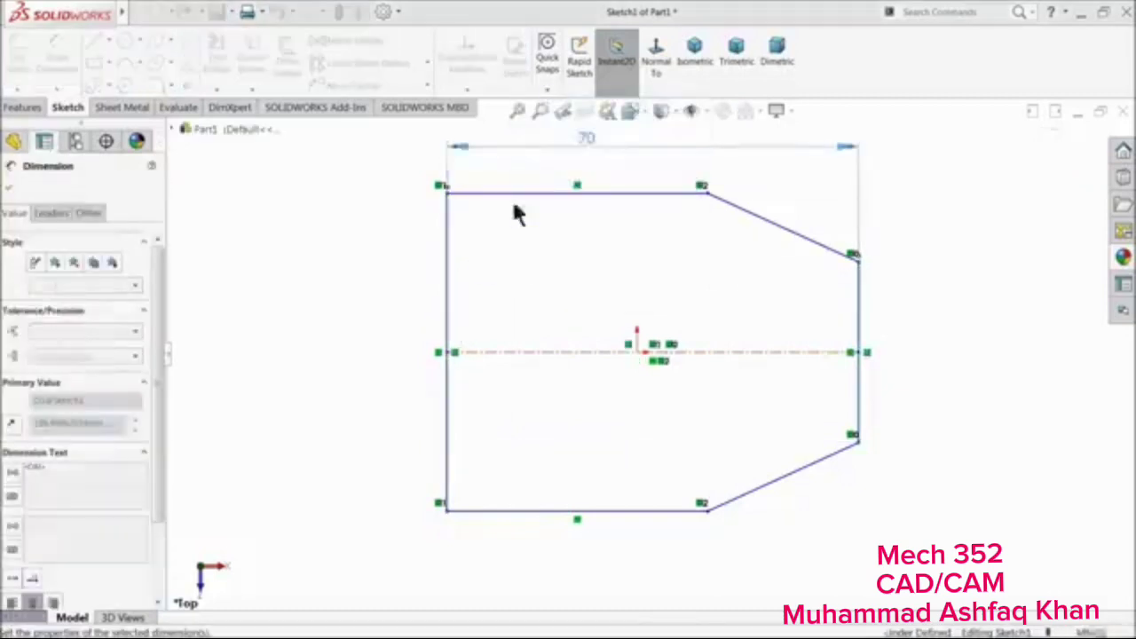
# Dimension the height of the outline's long left edge as 40 mm
pyautogui.click(451, 296)
pyautogui.click(302, 310)
pyautogui.write('40')
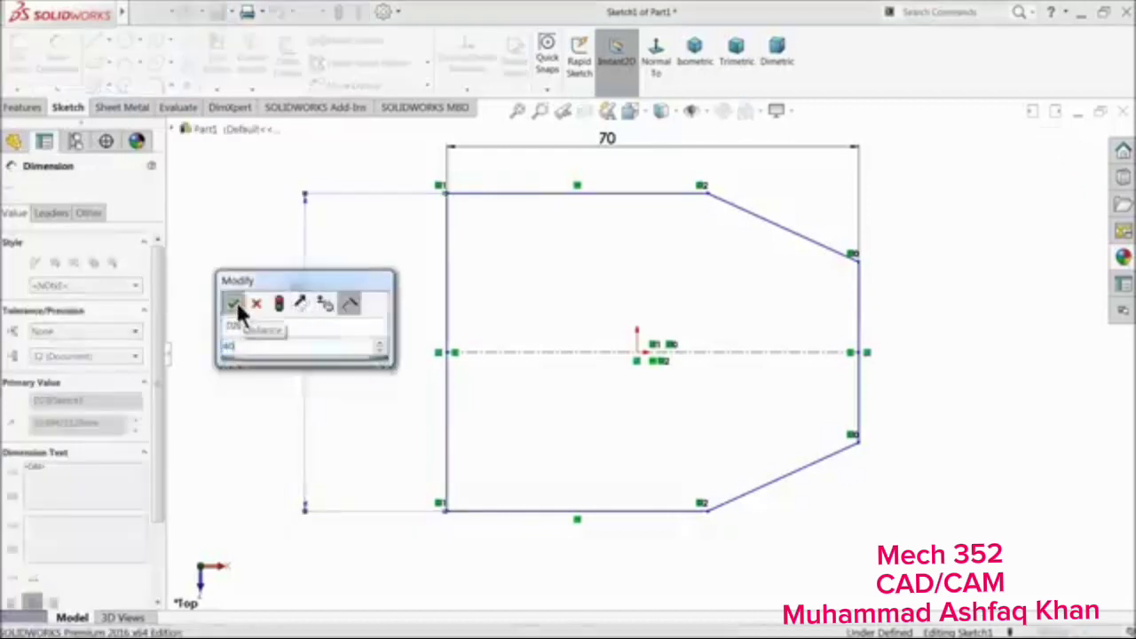
pyautogui.click(234, 305)
# Dimension the height of the outline's short right edge as 17.6 mm
pyautogui.click(859, 335)
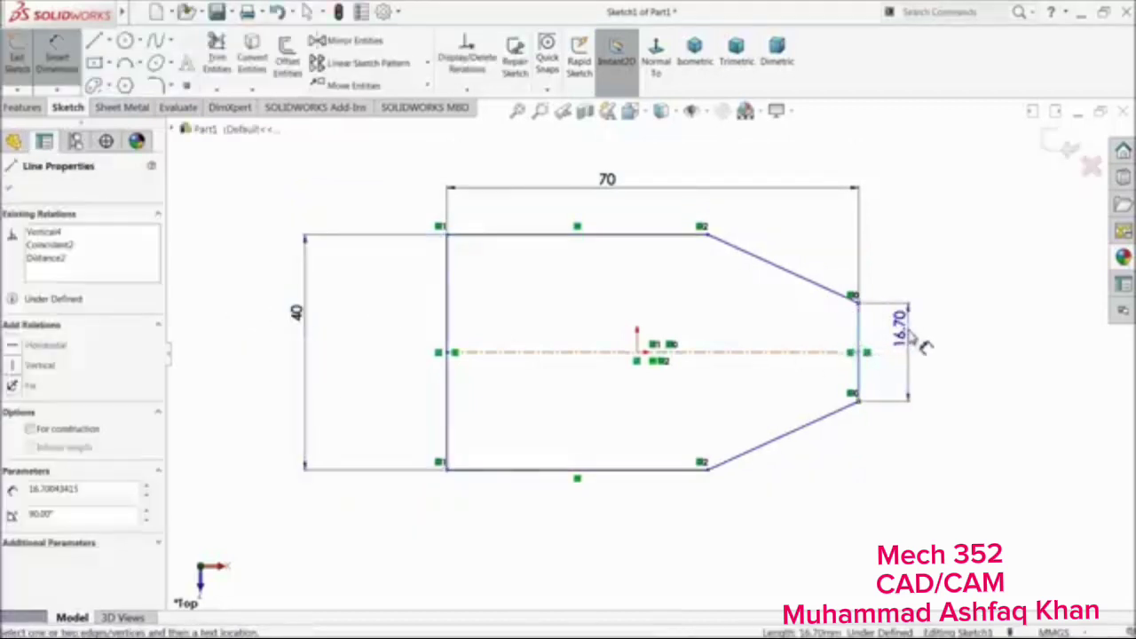
pyautogui.click(923, 346)
pyautogui.write('17')
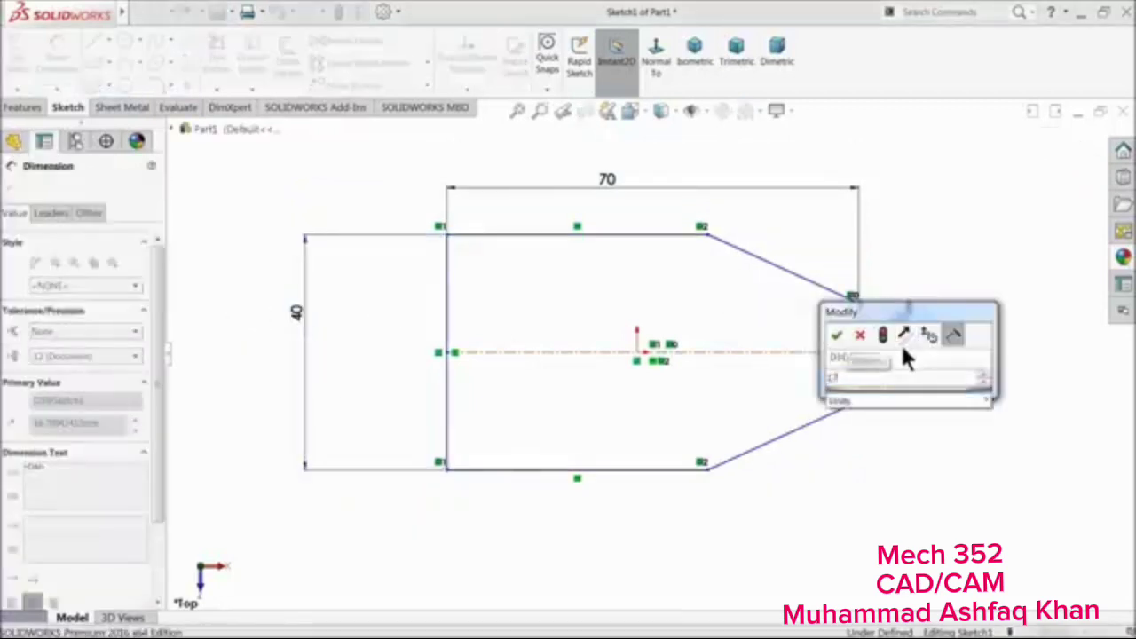
pyautogui.write('.6')
pyautogui.click(836, 335)
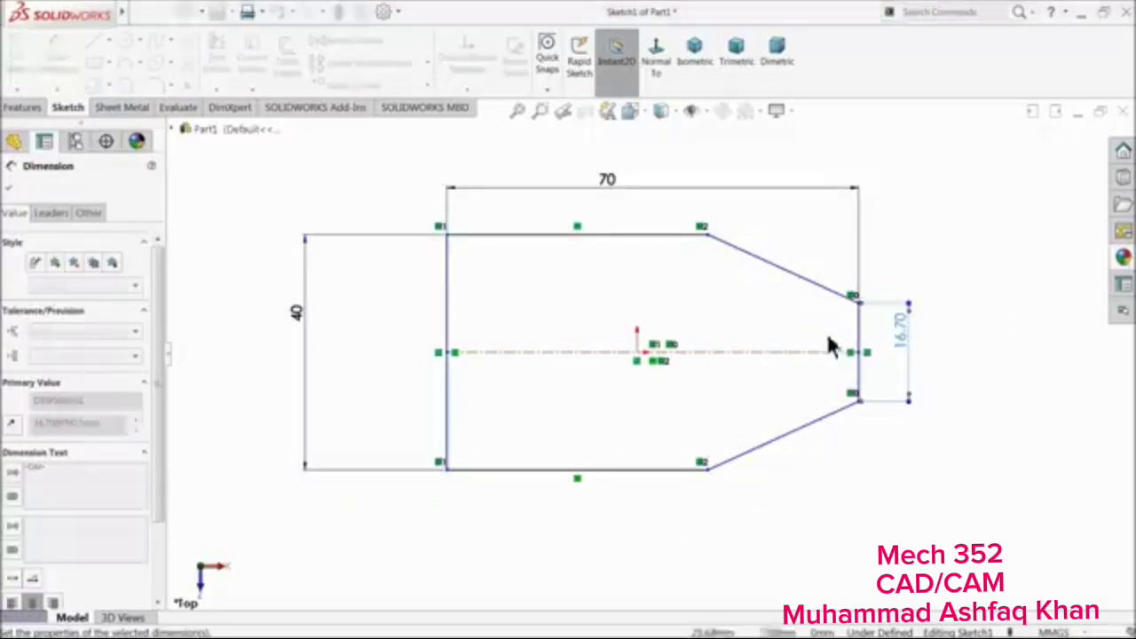
# Dimension the outline's upper horizontal edge as 45 mm
pyautogui.click(588, 237)
pyautogui.click(583, 214)
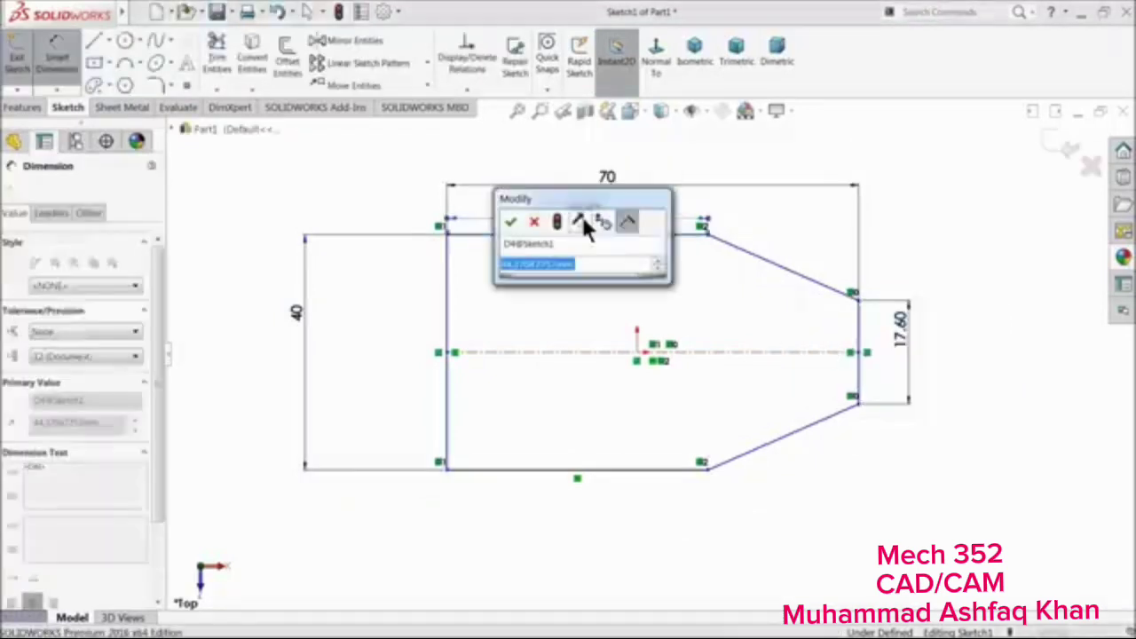
pyautogui.write('45')
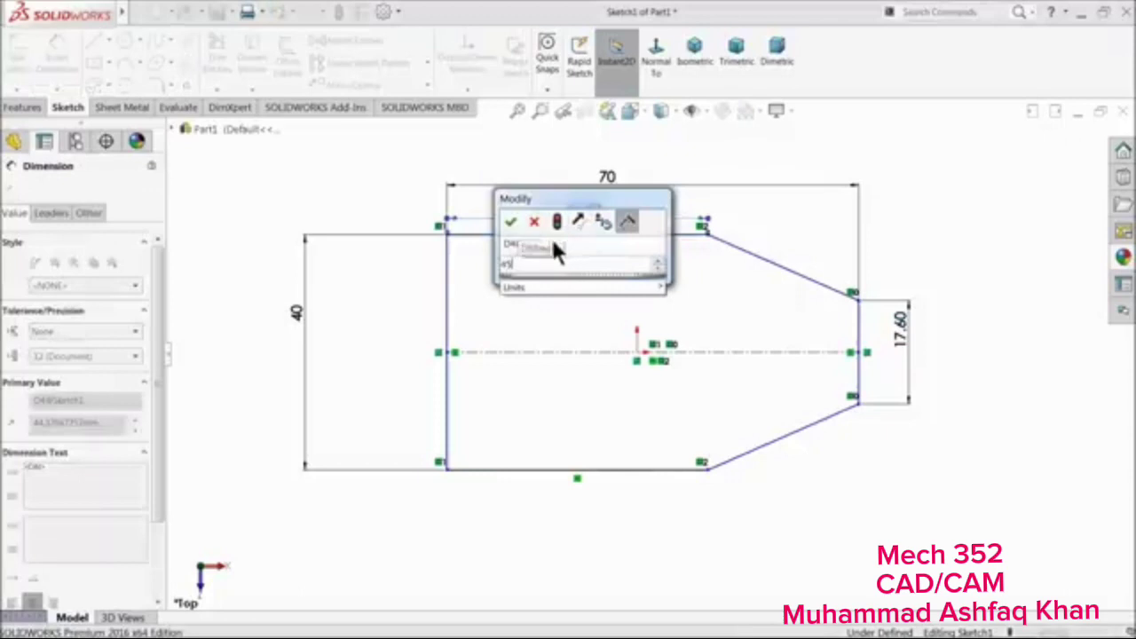
pyautogui.click(512, 222)
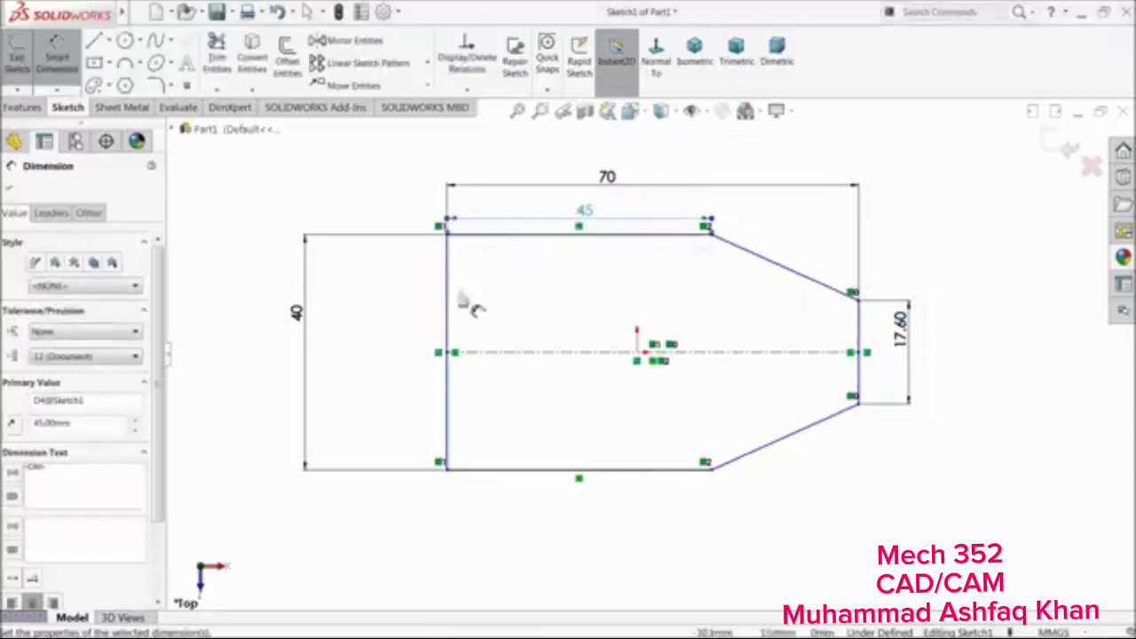
# Dimension the horizontal distance between the outline's long left edge and the origin as 35 mm
pyautogui.click(451, 376)
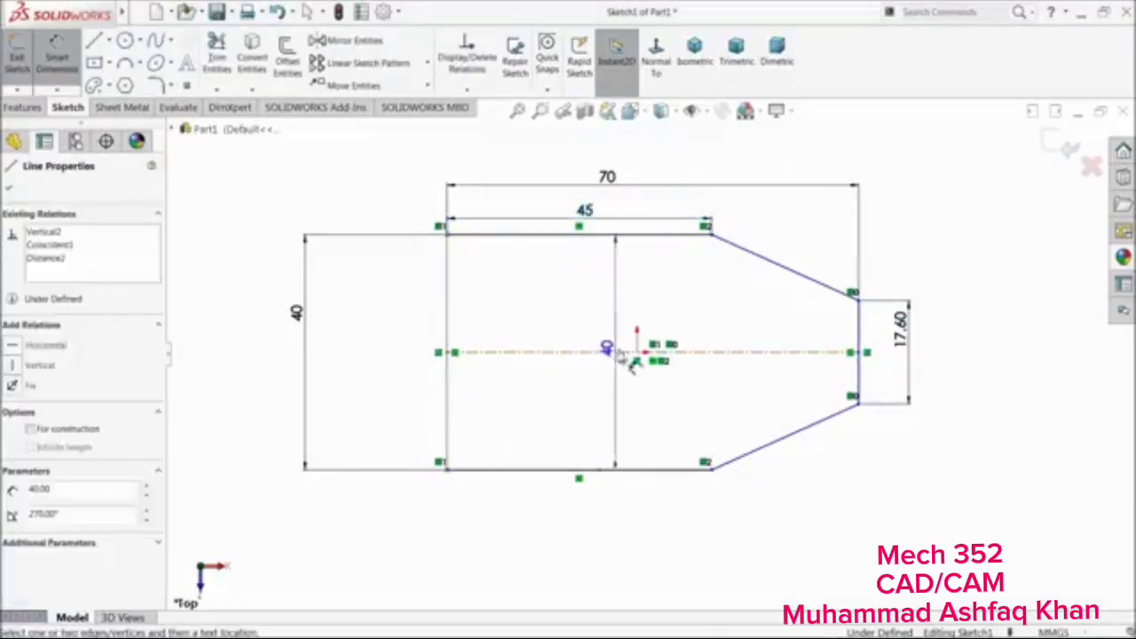
pyautogui.click(632, 353)
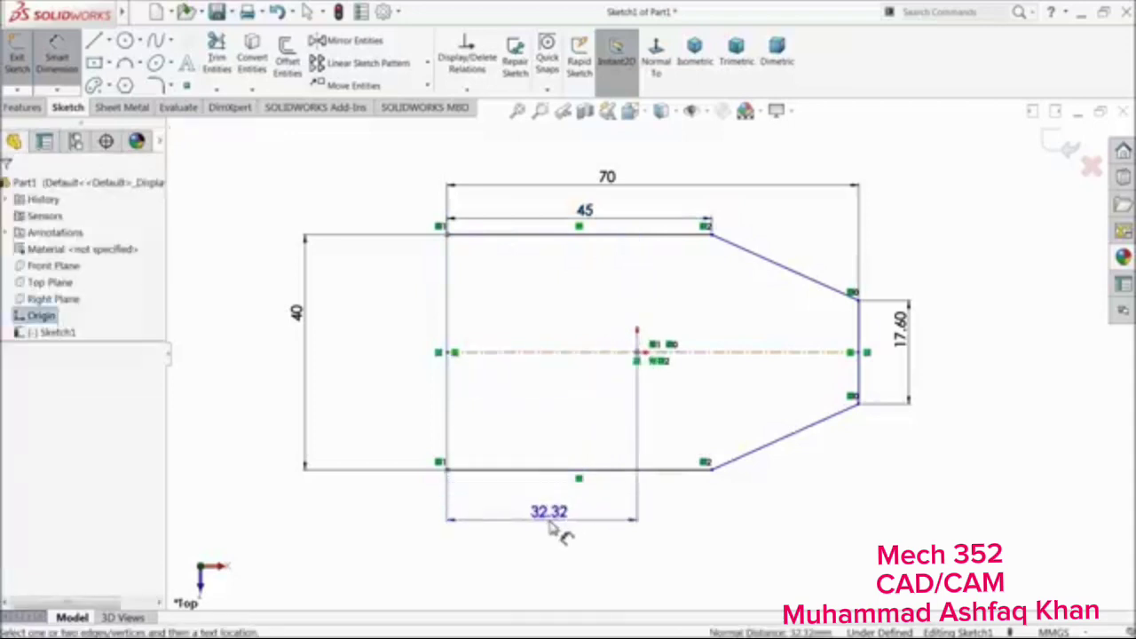
pyautogui.click(552, 521)
pyautogui.write('35')
pyautogui.click(476, 524)
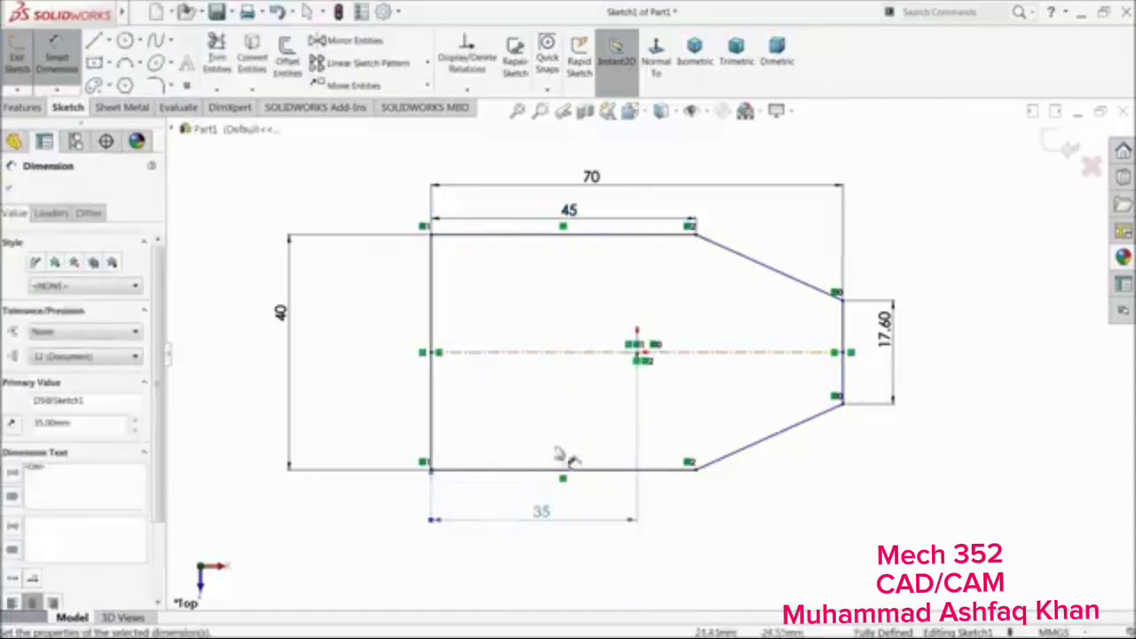
pyautogui.click(8, 190)
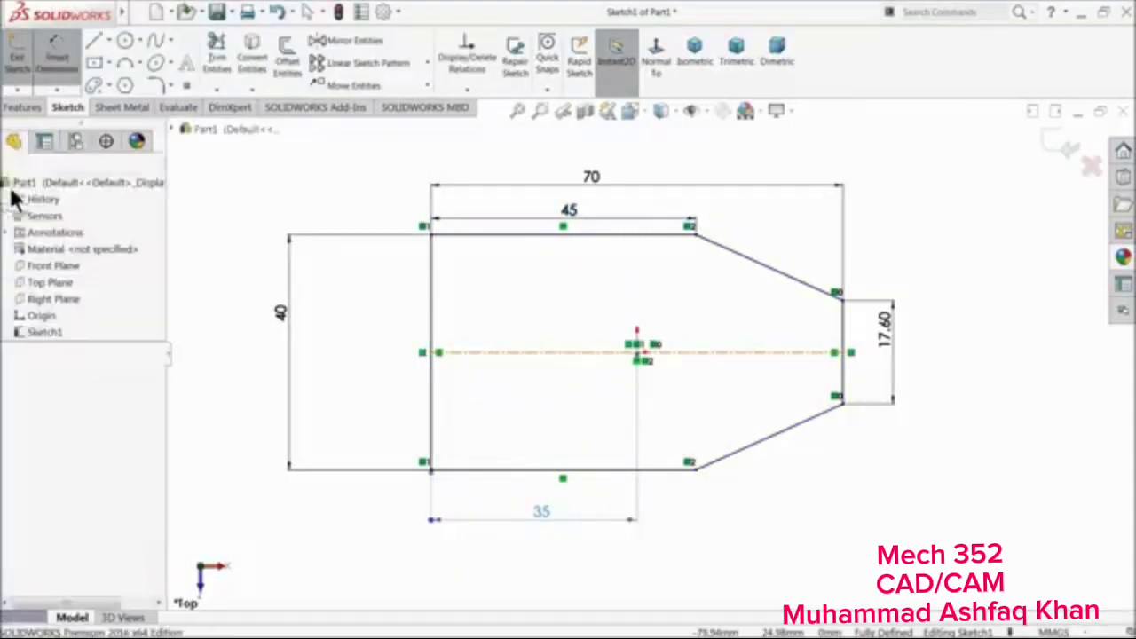
# Round the two corners at the ends of the long left edge with 6 mm sketch fillets
pyautogui.click(154, 83)
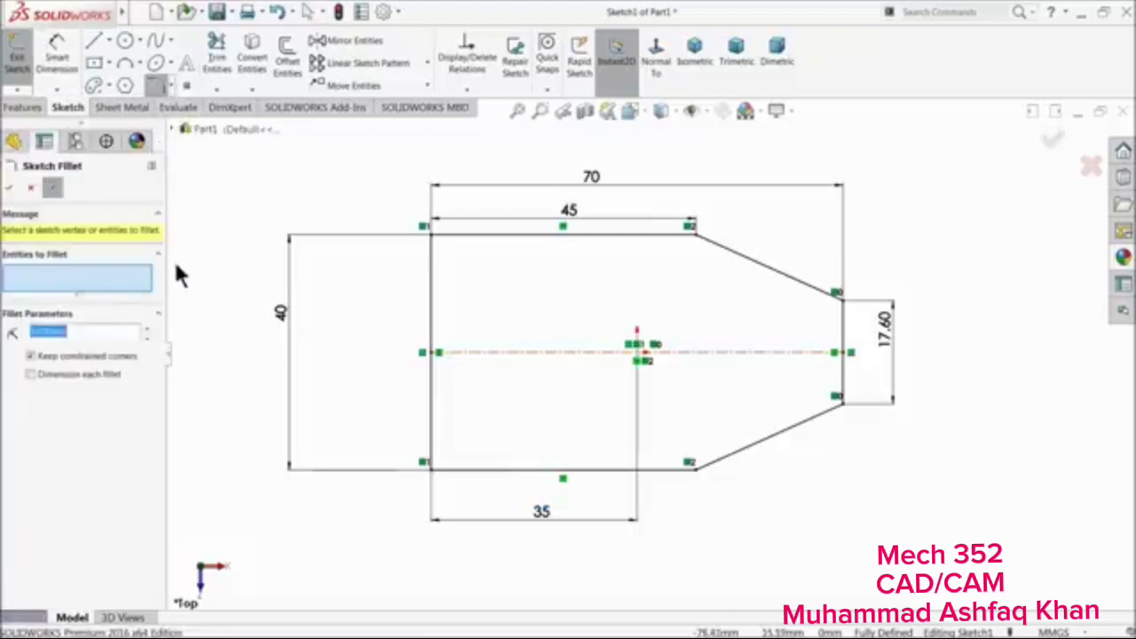
pyautogui.write('4')
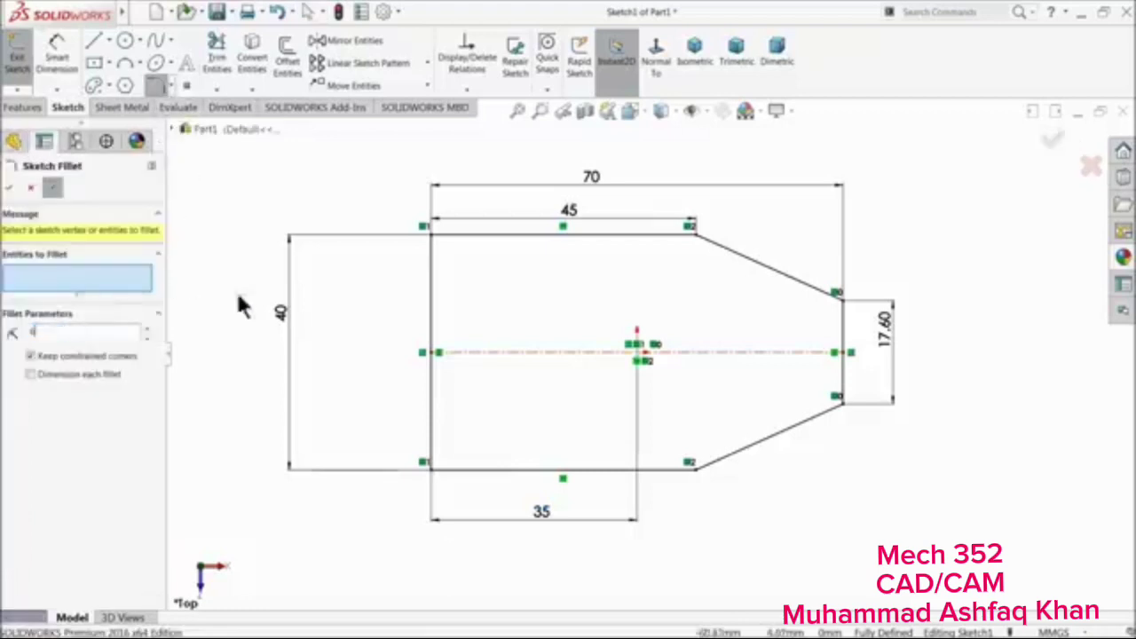
pyautogui.click(435, 240)
pyautogui.click(432, 469)
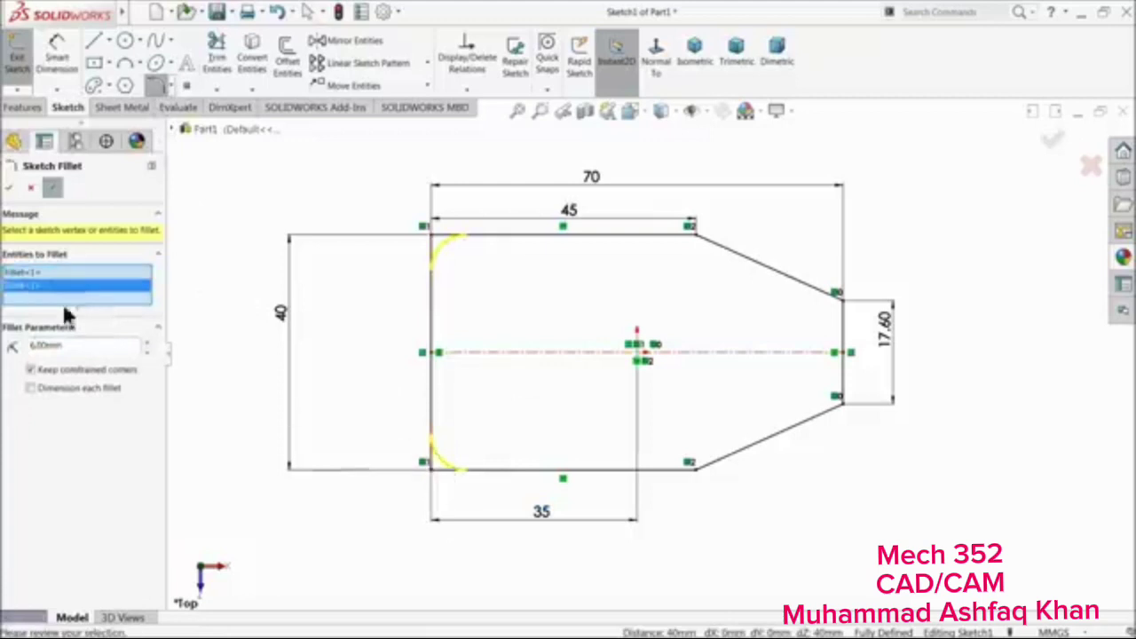
pyautogui.click(10, 188)
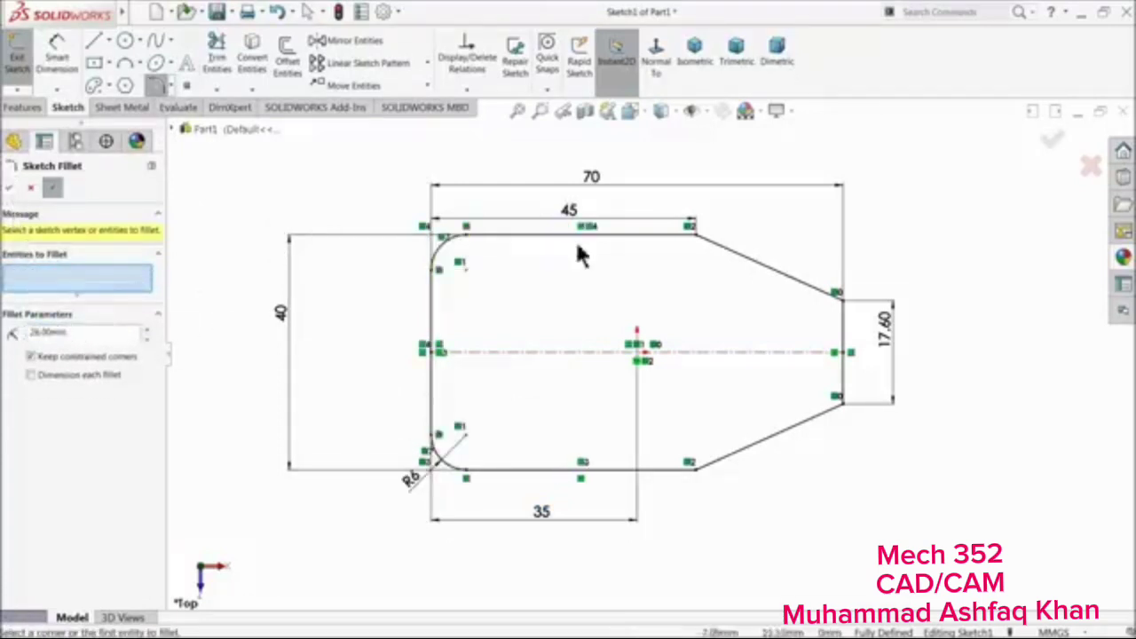
# Try to add 26 mm sketch fillets to the two corners where the horizontal edges meet the slanted edges
pyautogui.click(699, 245)
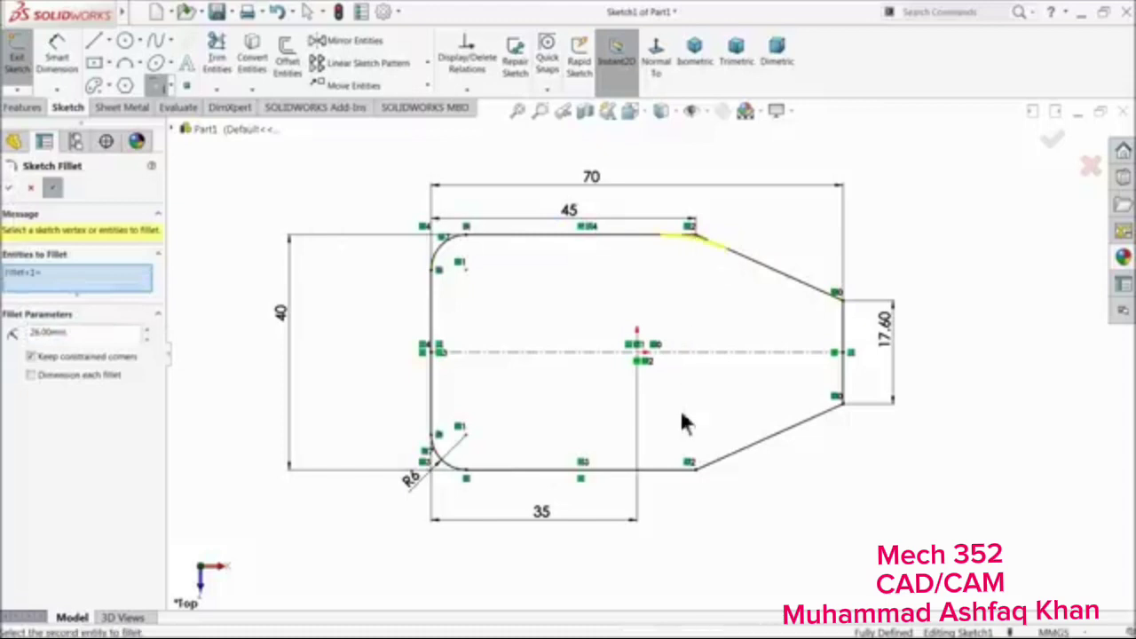
pyautogui.click(695, 470)
pyautogui.click(10, 189)
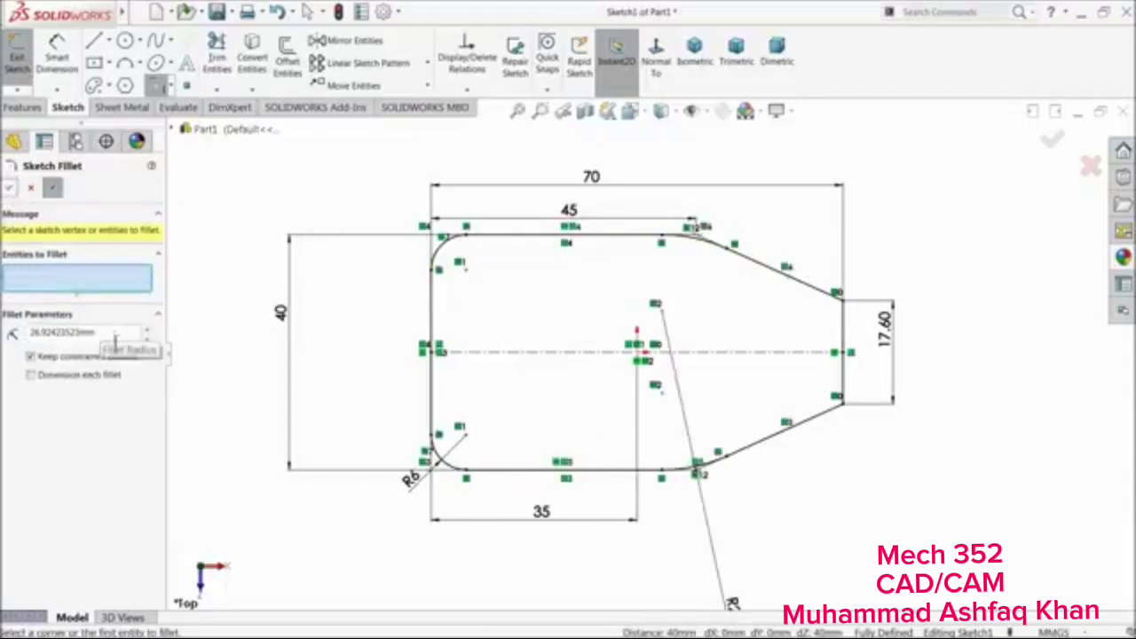
pyautogui.scroll(2, 651, 443)
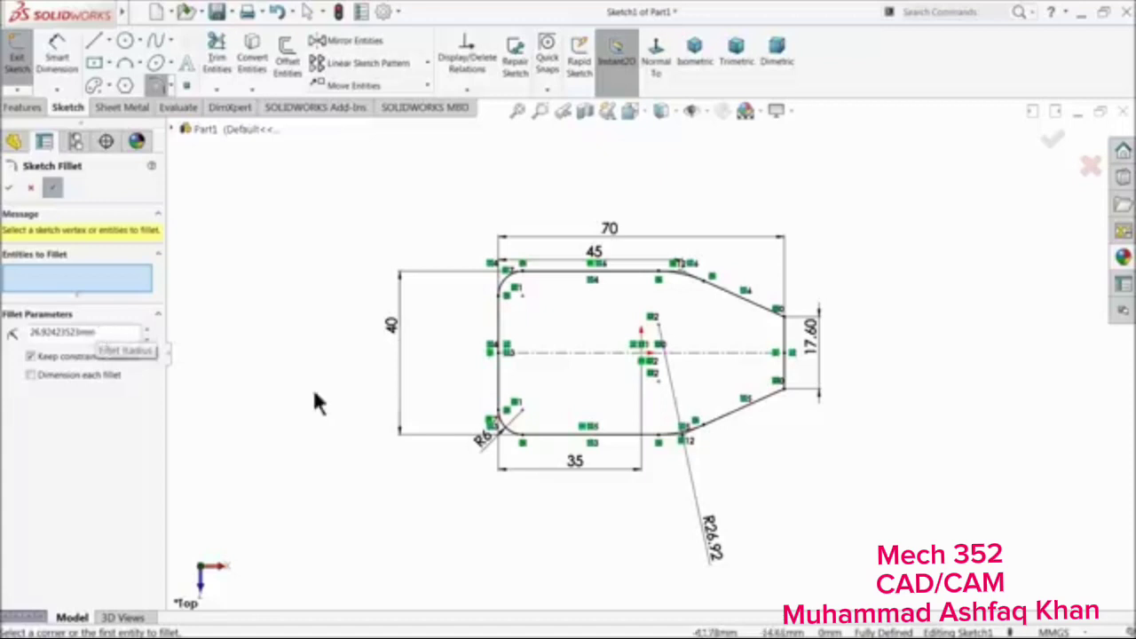
pyautogui.click(31, 186)
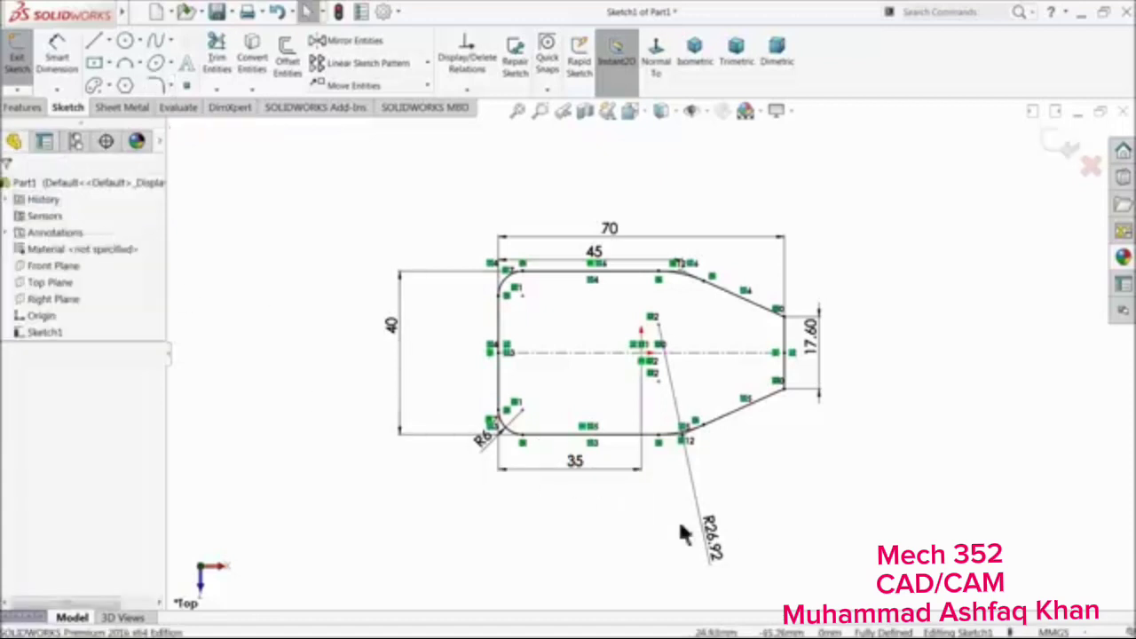
# Delete the radius dimension of the fillets between the horizontal and slanted edges, and undo back to the sharp corners
pyautogui.click(720, 532)
pyautogui.press('Delete')
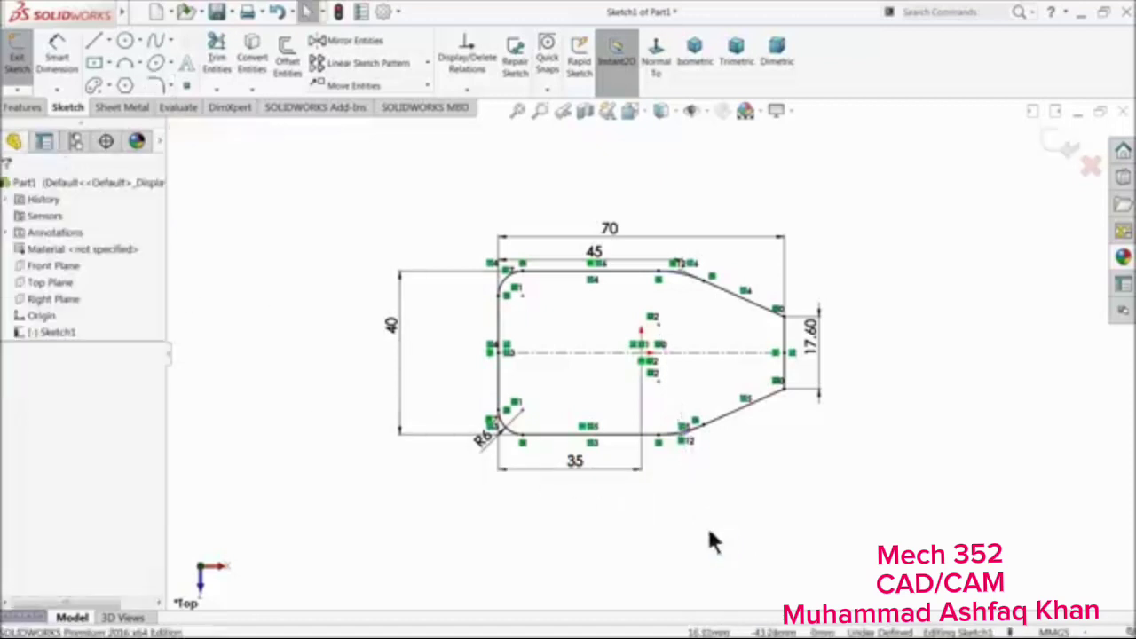
pyautogui.click(276, 14)
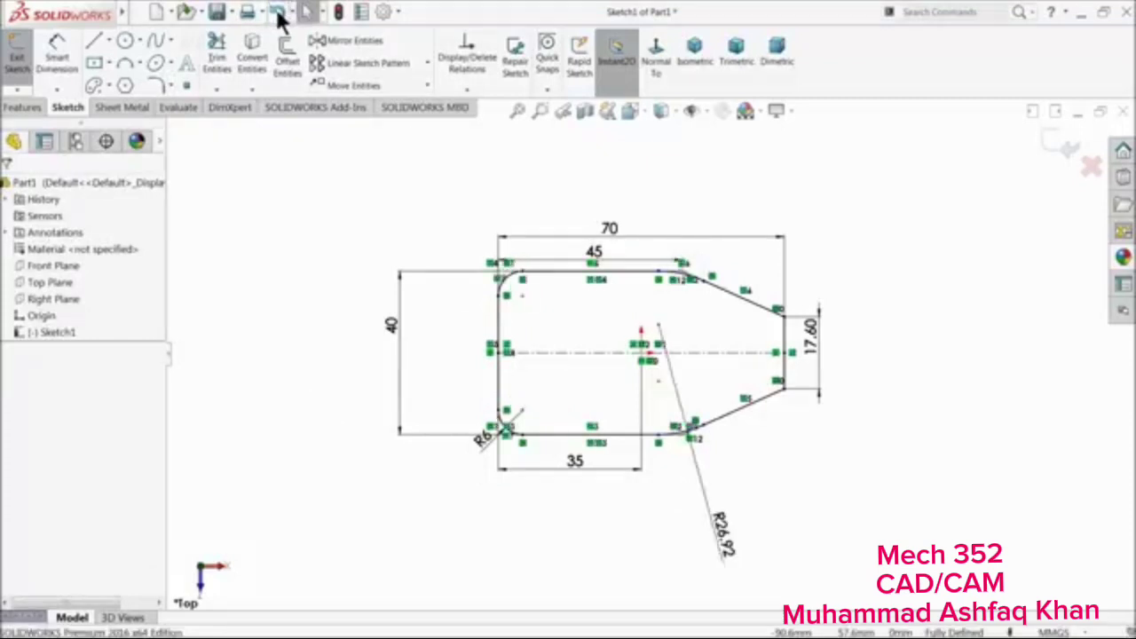
pyautogui.click(276, 14)
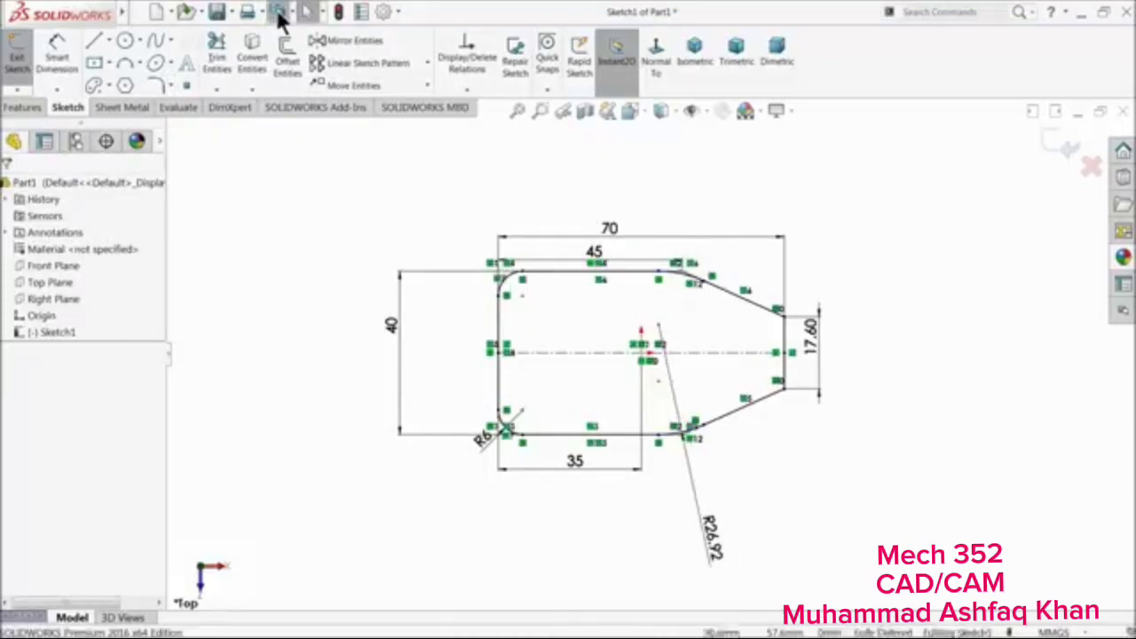
pyautogui.click(277, 14)
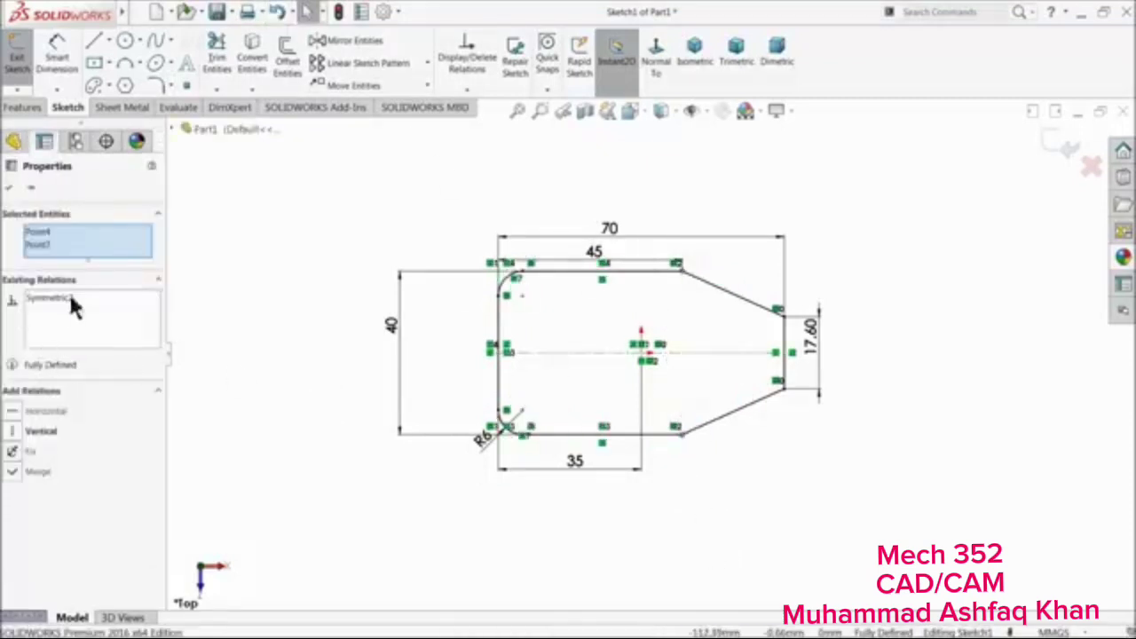
pyautogui.click(213, 246)
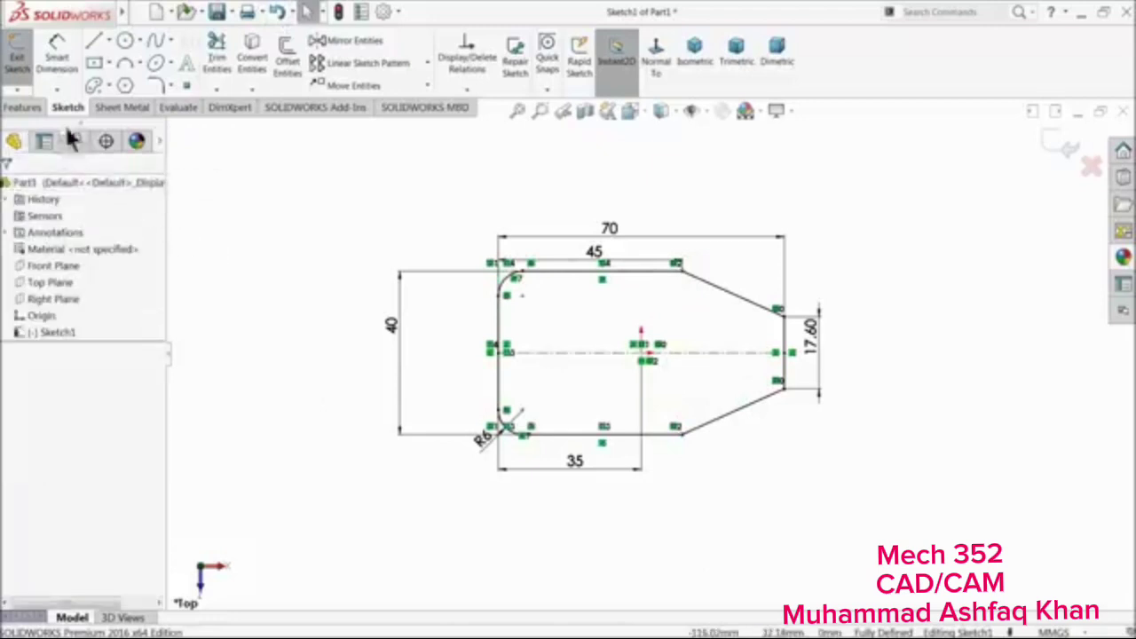
# Add 26 mm sketch fillets to the two corners where the horizontal edges meet the slanted edges
pyautogui.click(155, 85)
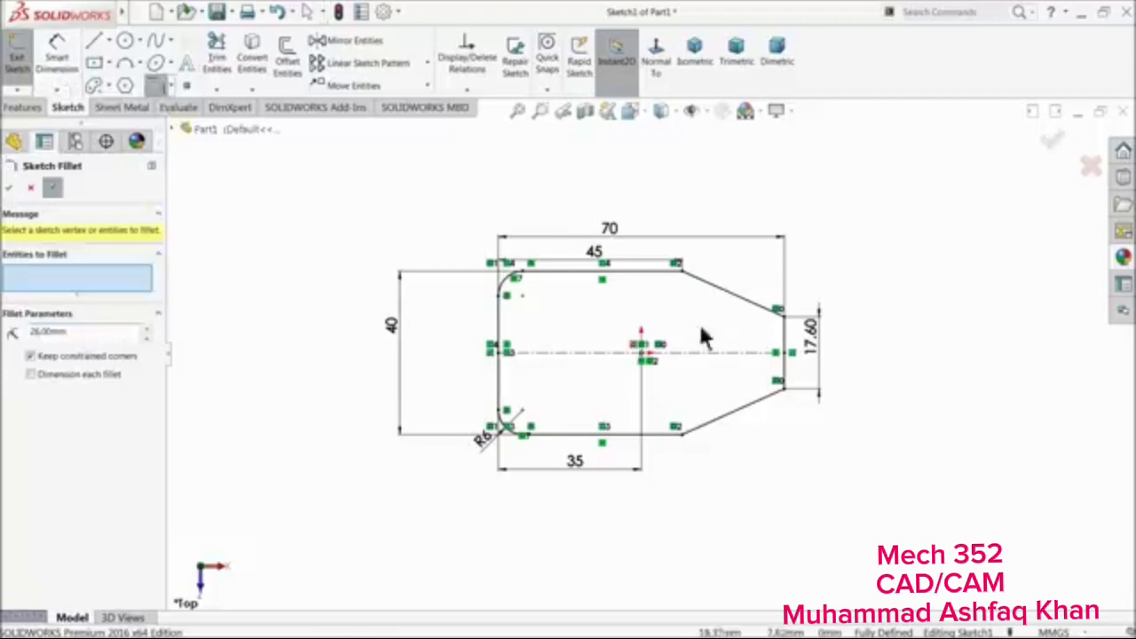
pyautogui.click(687, 278)
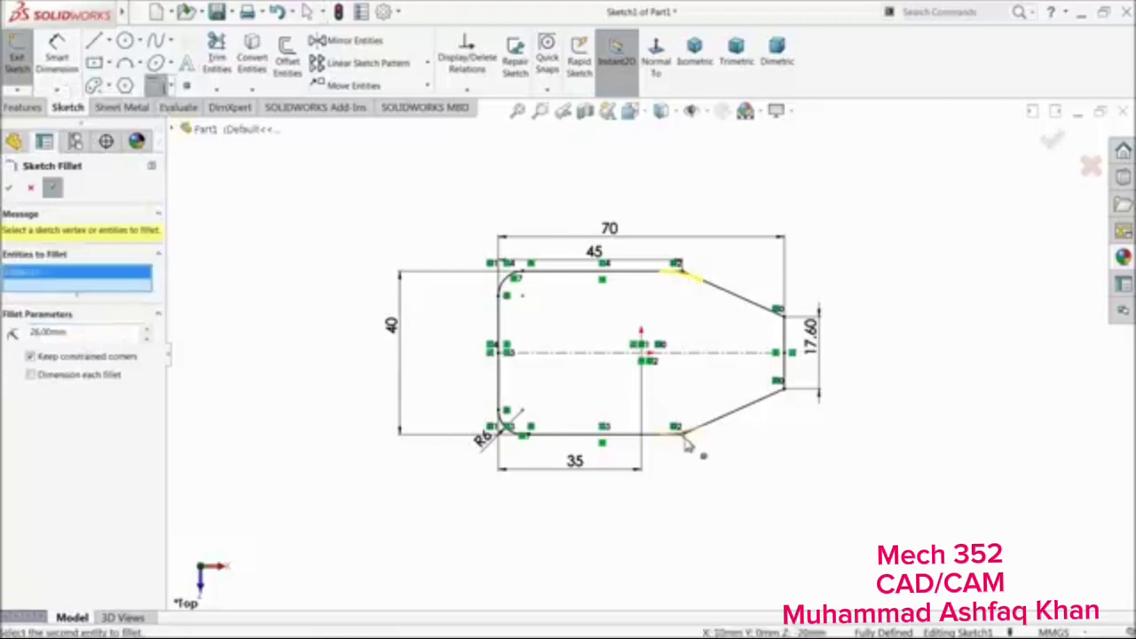
pyautogui.click(687, 445)
pyautogui.click(9, 190)
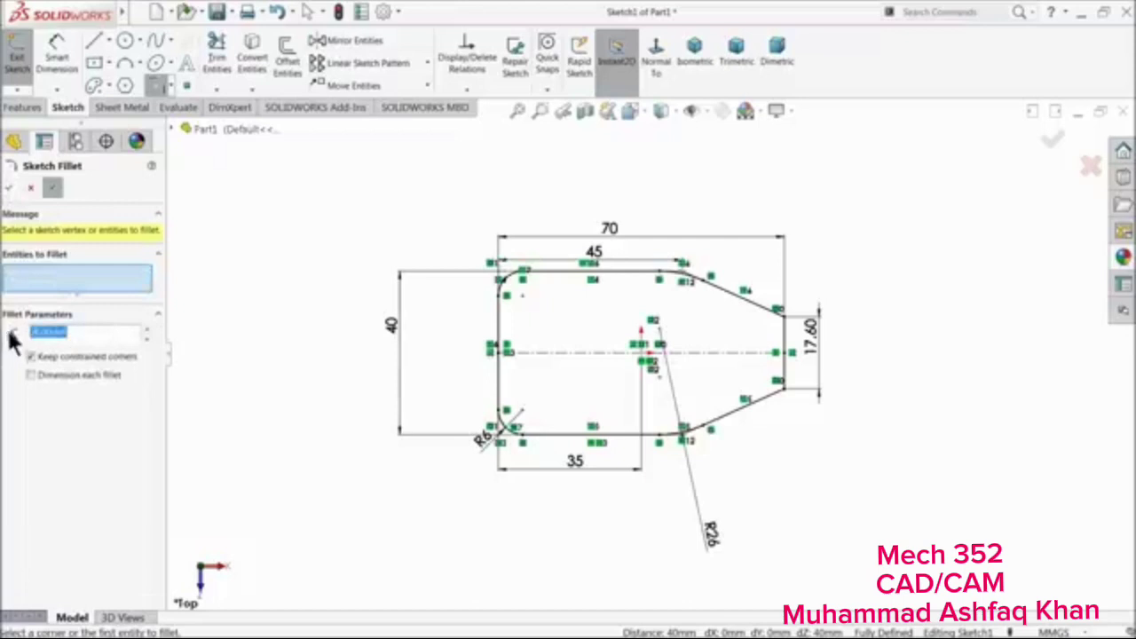
# Round the two corners at the ends of the short right edge with 8 mm sketch fillets
pyautogui.click(773, 391)
pyautogui.click(783, 326)
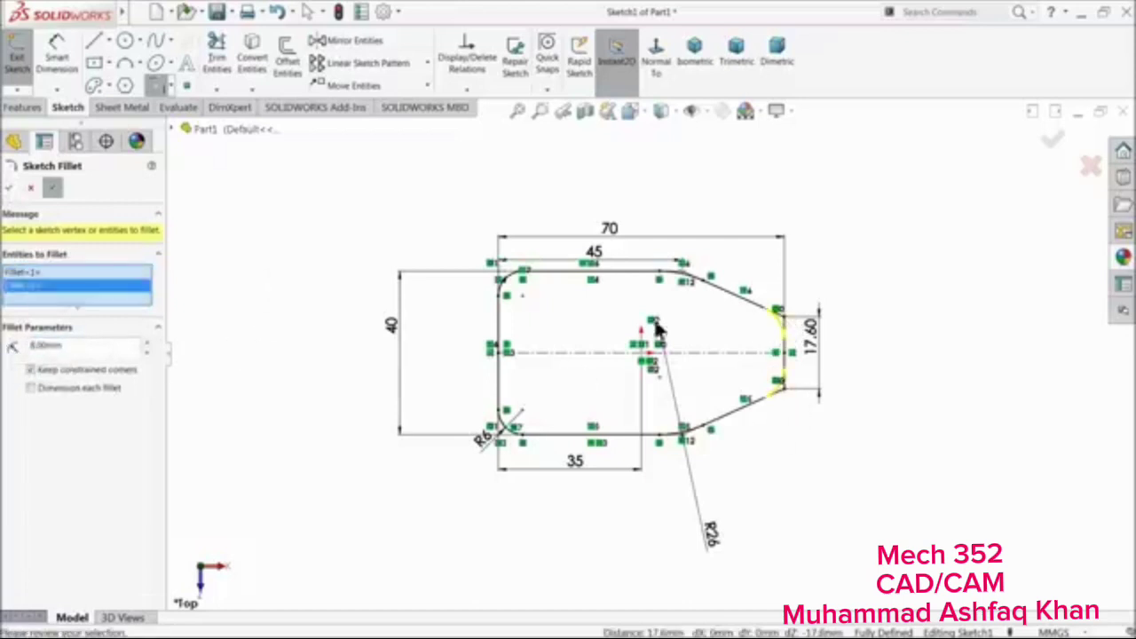
pyautogui.click(10, 189)
pyautogui.click(10, 189)
# Extrude the filleted outline 20 mm as a boss with the Mid Plane end condition
pyautogui.click(22, 107)
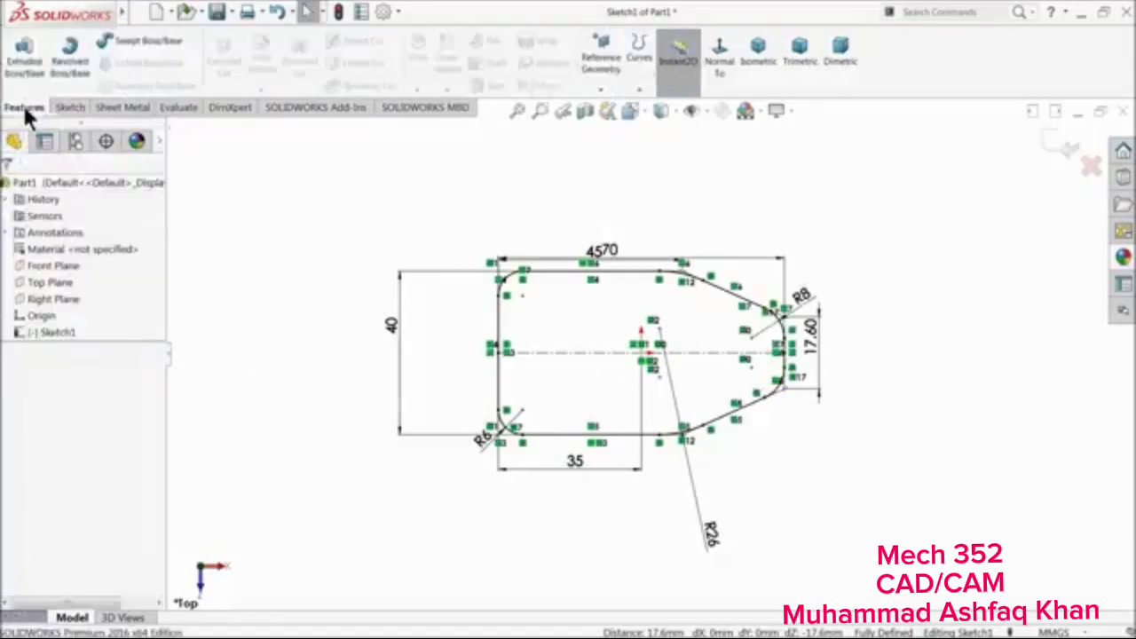
pyautogui.click(22, 64)
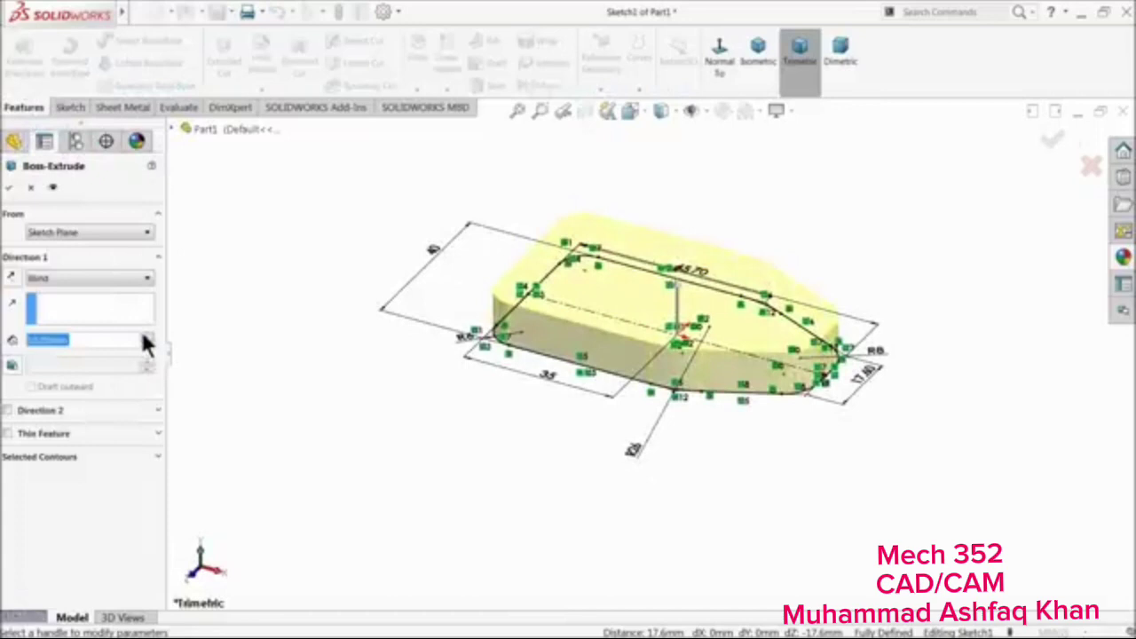
pyautogui.write('20')
pyautogui.press('Return')
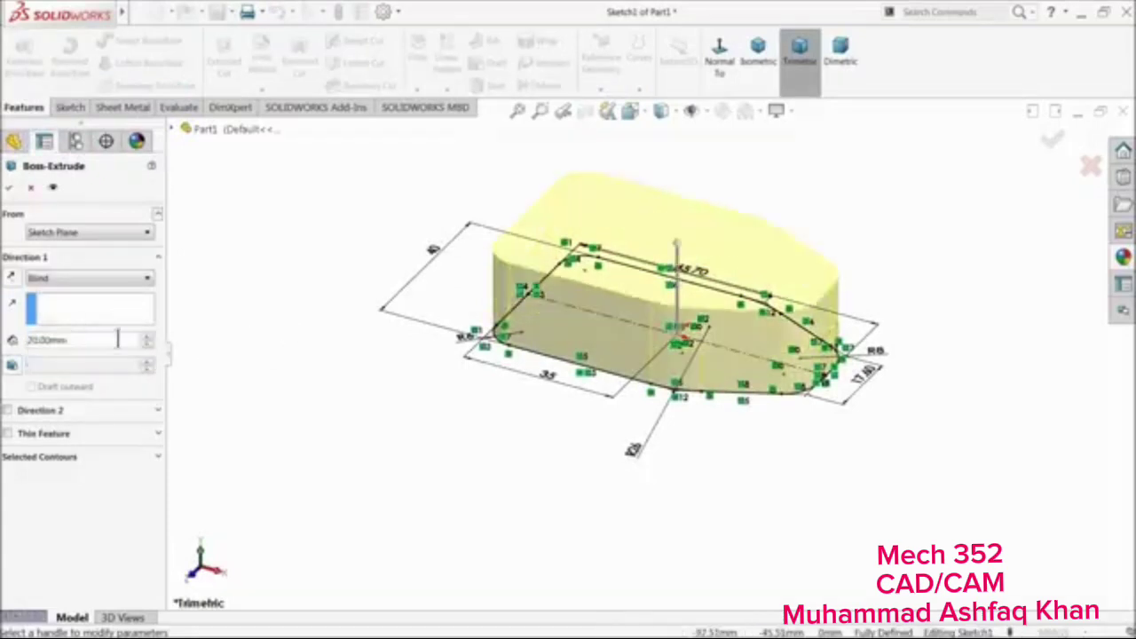
pyautogui.click(59, 286)
pyautogui.click(44, 362)
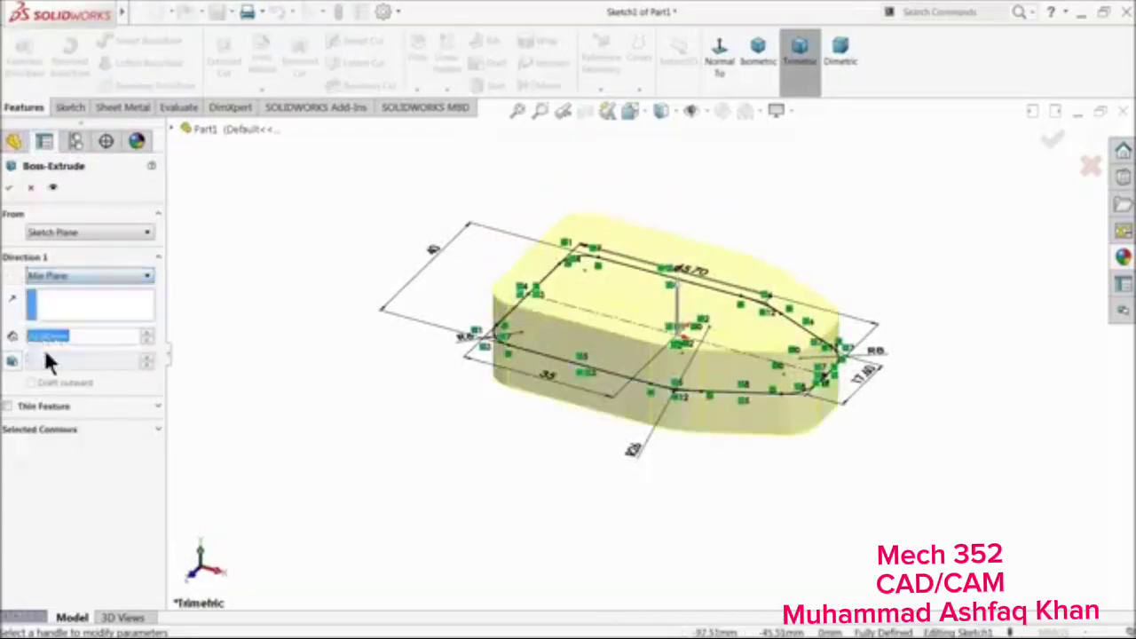
pyautogui.click(8, 187)
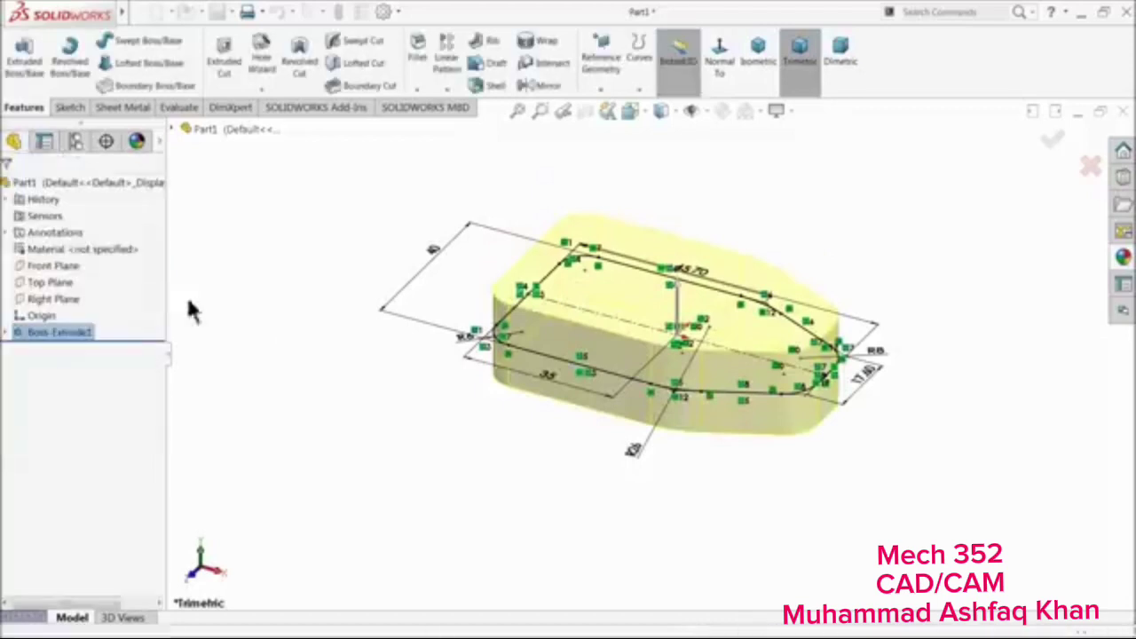
pyautogui.click(71, 184)
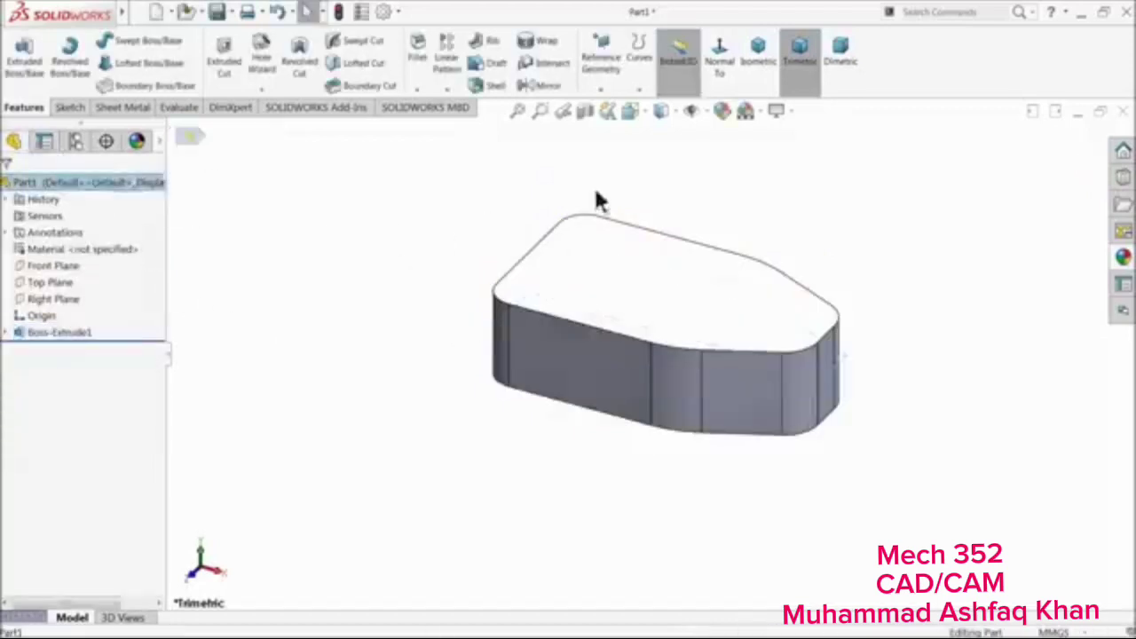
pyautogui.click(723, 112)
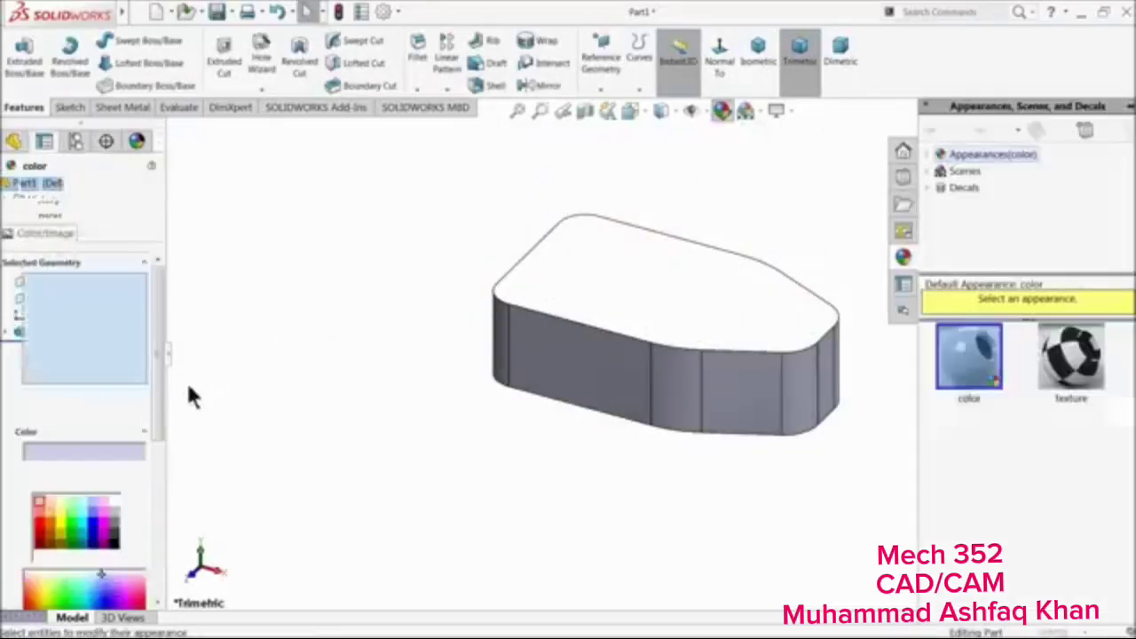
pyautogui.click(29, 189)
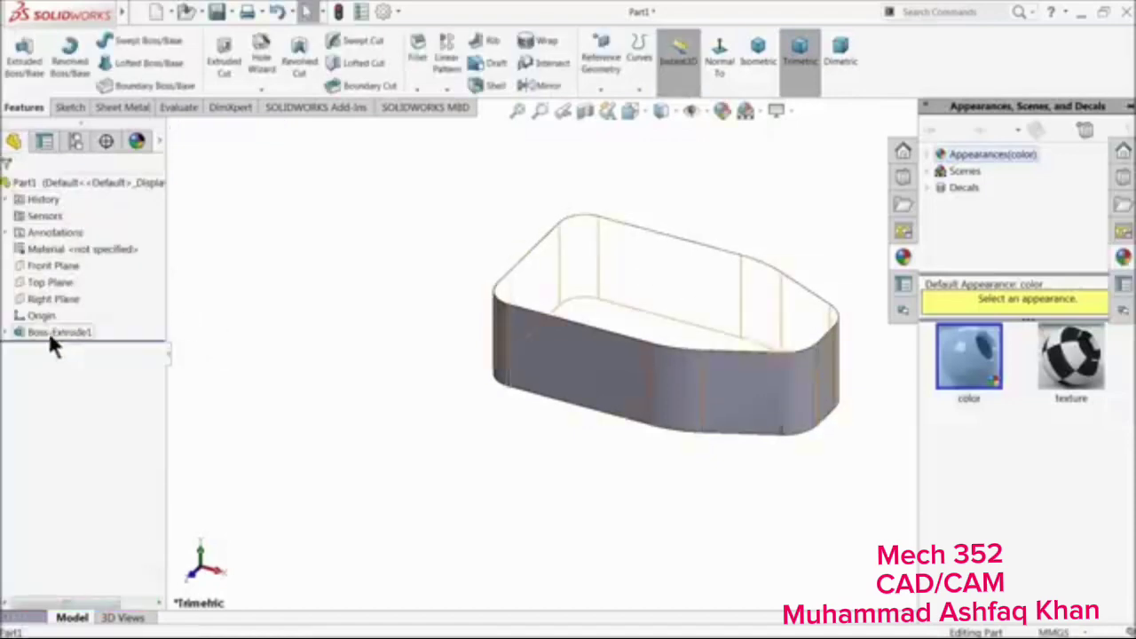
# Apply an orange color appearance to the extruded boss feature
pyautogui.click(50, 332)
pyautogui.click(723, 113)
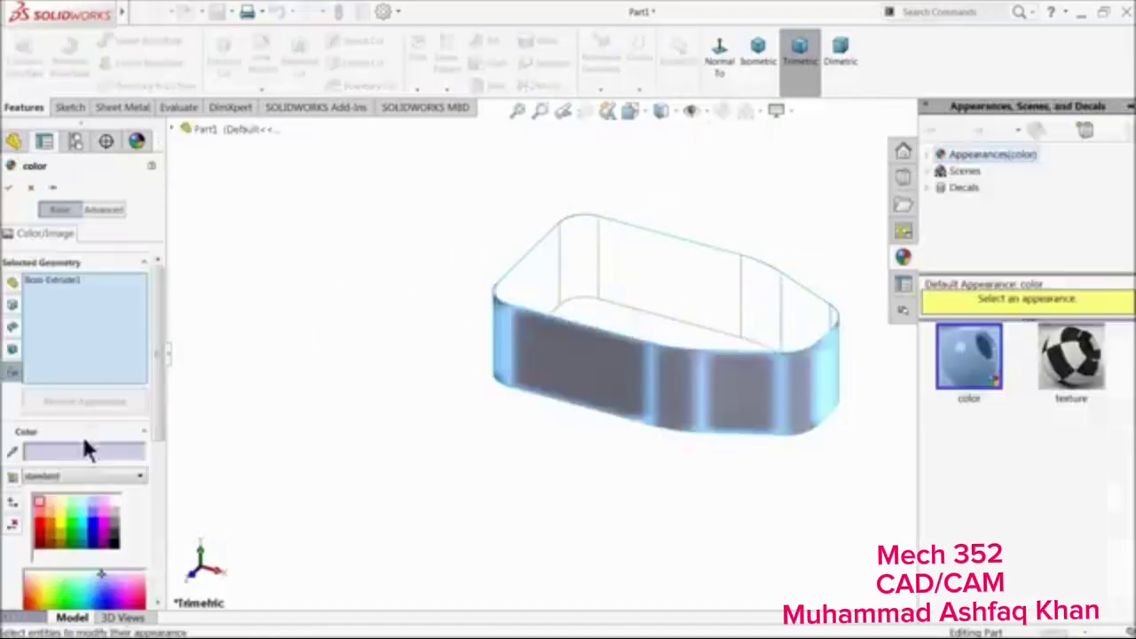
pyautogui.click(51, 531)
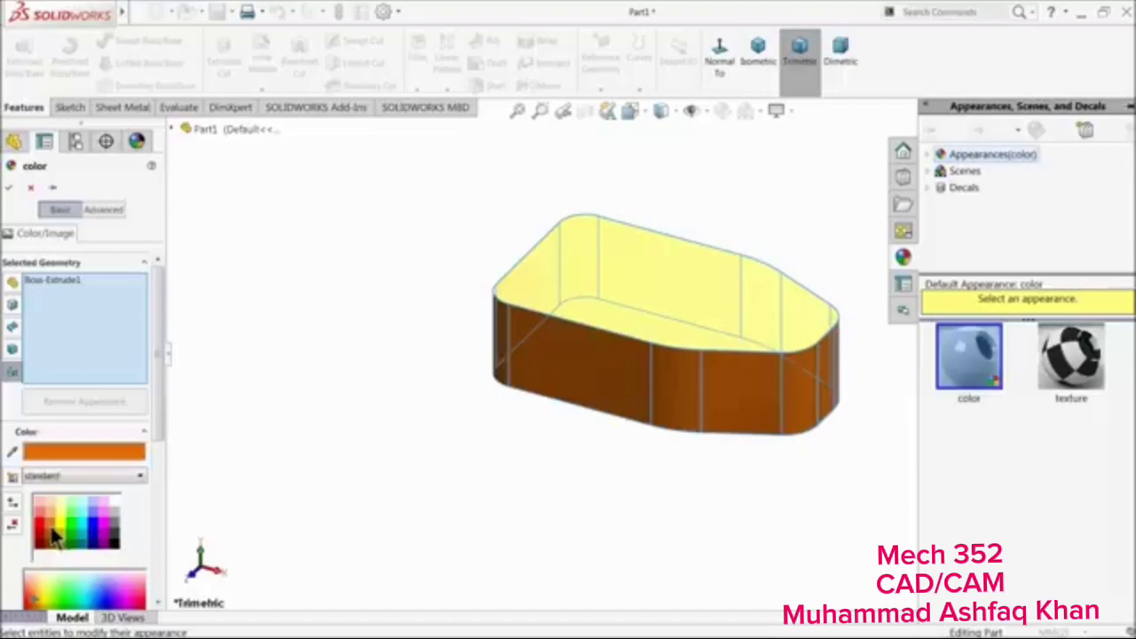
pyautogui.click(9, 188)
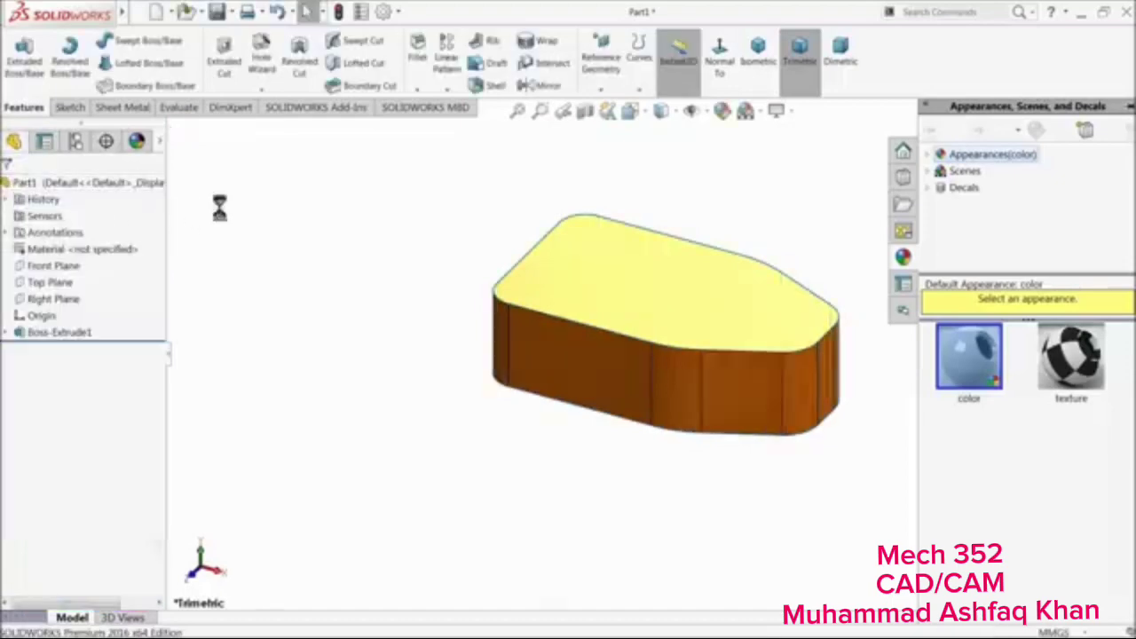
# Start a sketch on the long flat side face of the extruded body
pyautogui.moveTo(382, 319); pyautogui.dragTo(402, 289, button='middle')
pyautogui.click(596, 346)
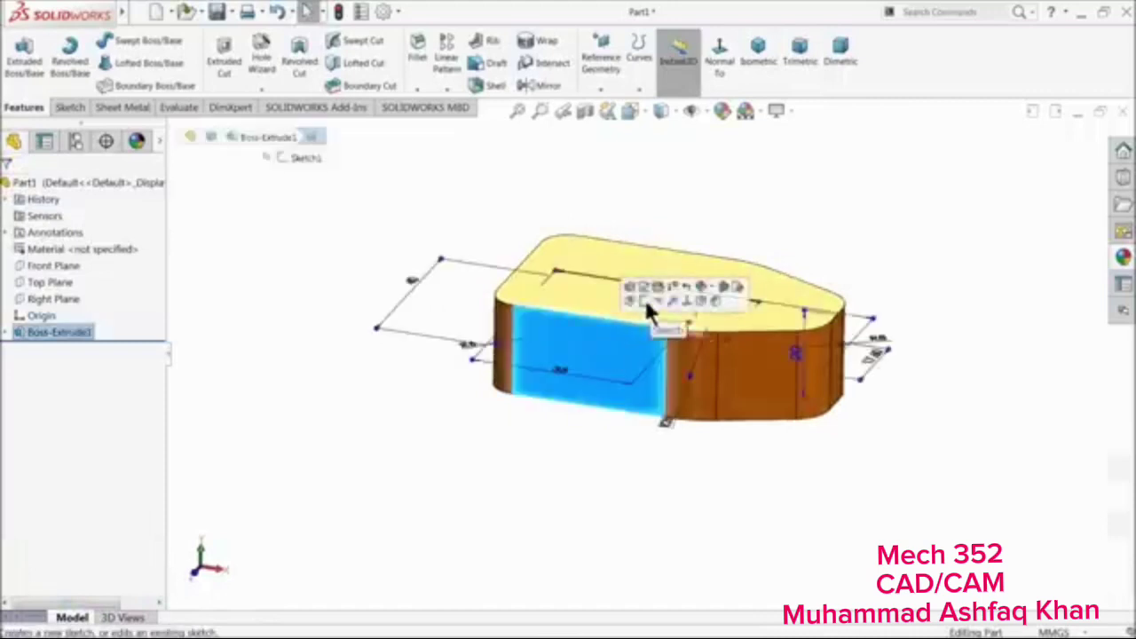
pyautogui.click(643, 296)
pyautogui.click(652, 64)
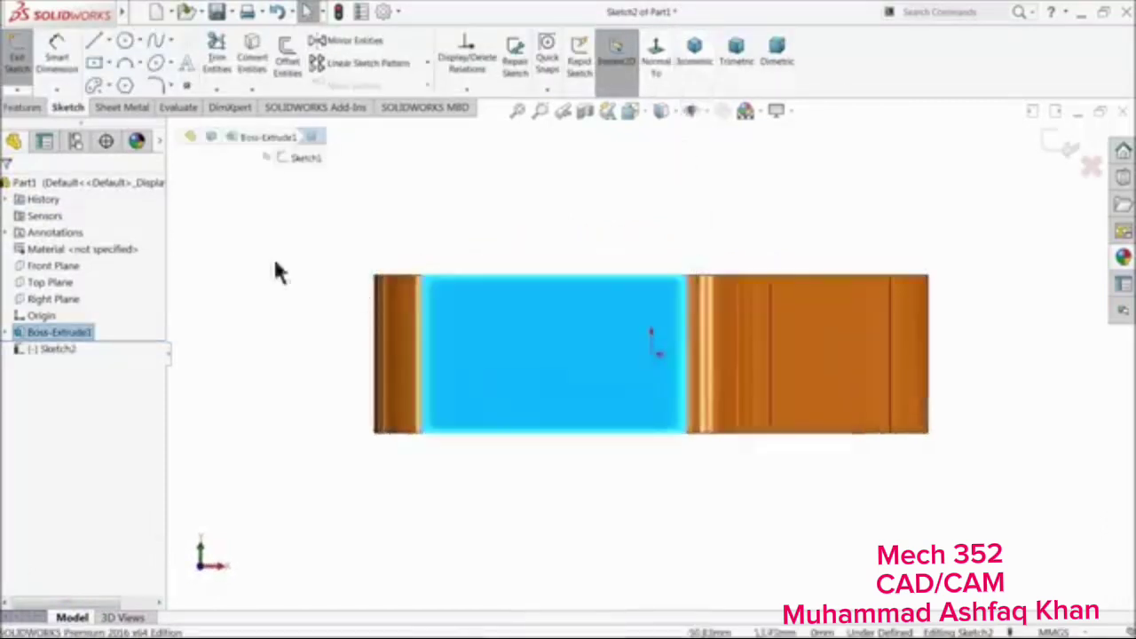
pyautogui.click(206, 195)
# Sketch a short horizontal line along the body's upper edge, starting at its left corner
pyautogui.click(96, 42)
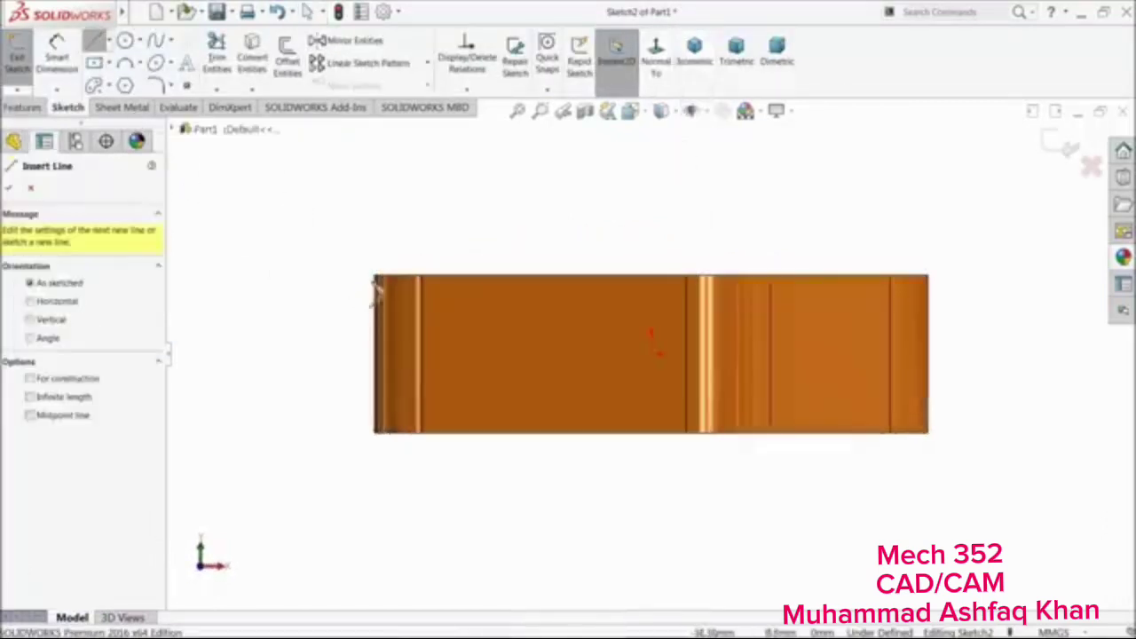
pyautogui.click(374, 276)
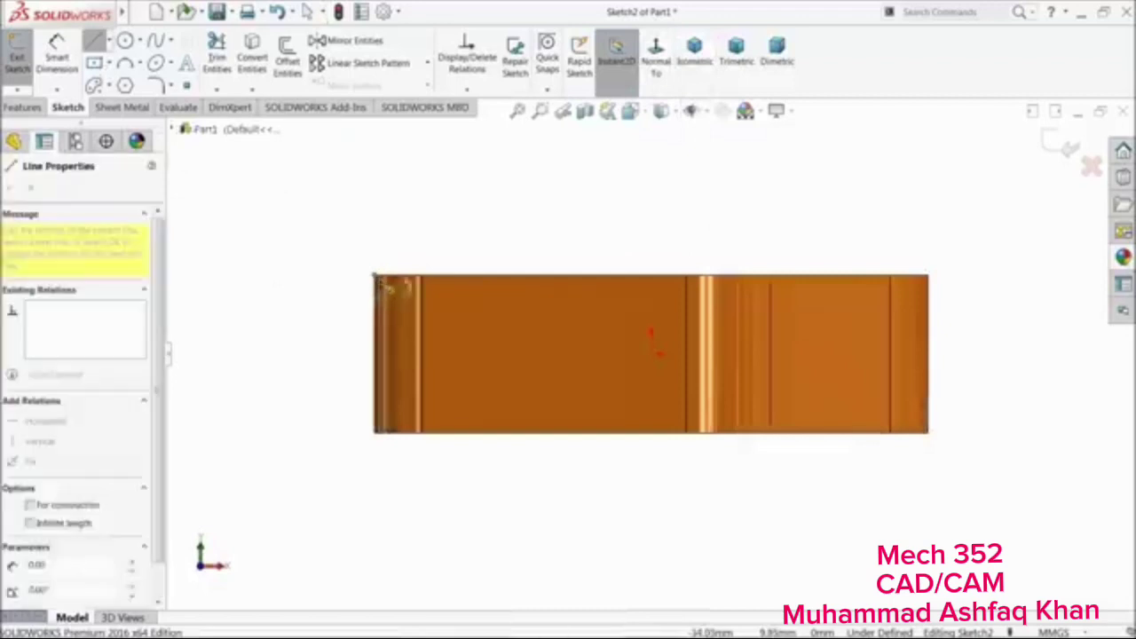
pyautogui.click(452, 280)
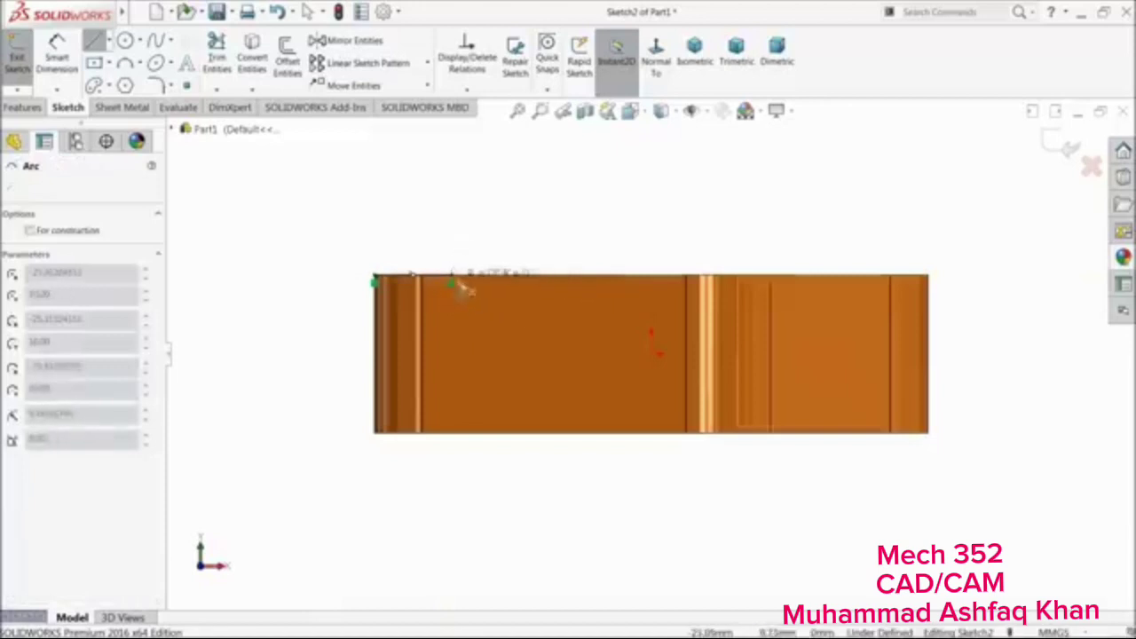
pyautogui.rightClick(471, 224)
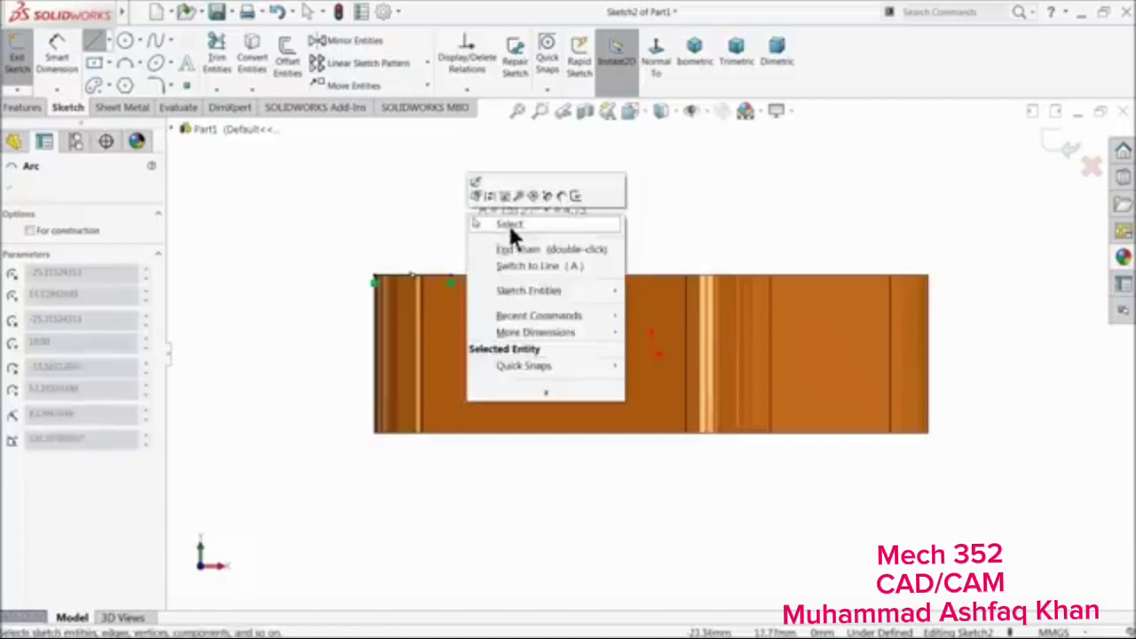
pyautogui.click(508, 222)
# Sketch a longer horizontal line along the upper edge from its right corner inward, leaving a gap to the short line
pyautogui.click(94, 41)
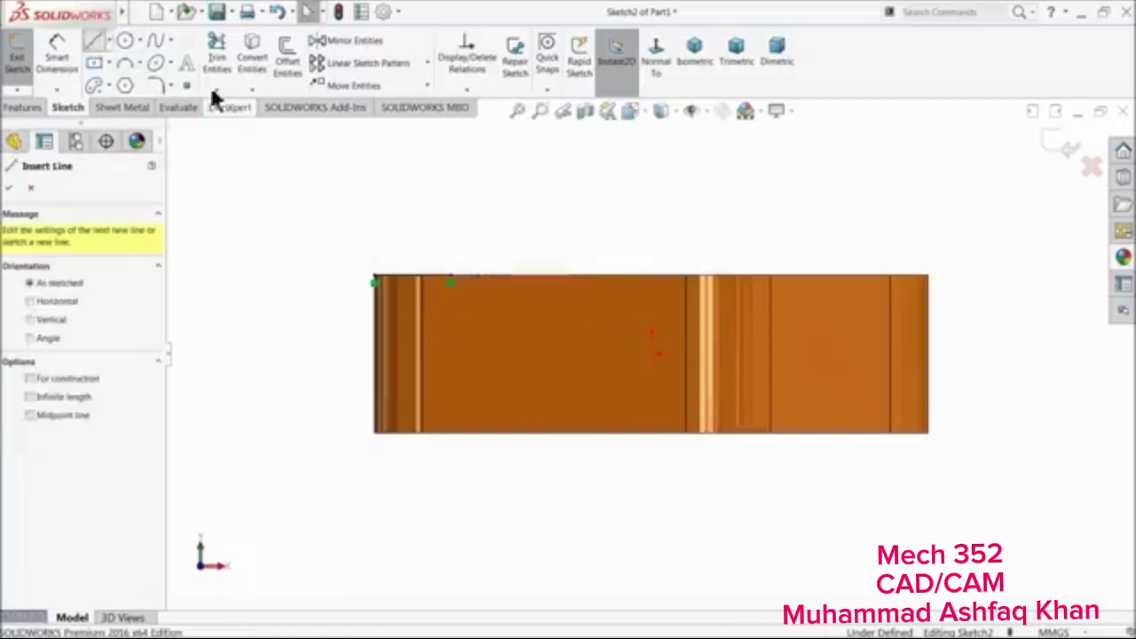
pyautogui.click(932, 280)
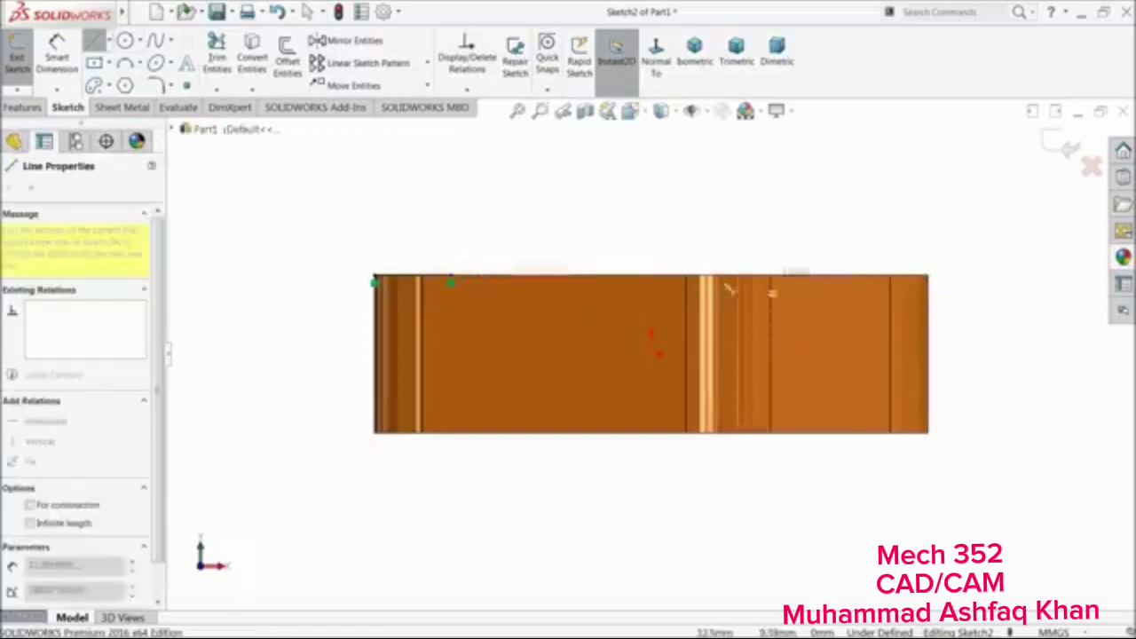
pyautogui.click(664, 282)
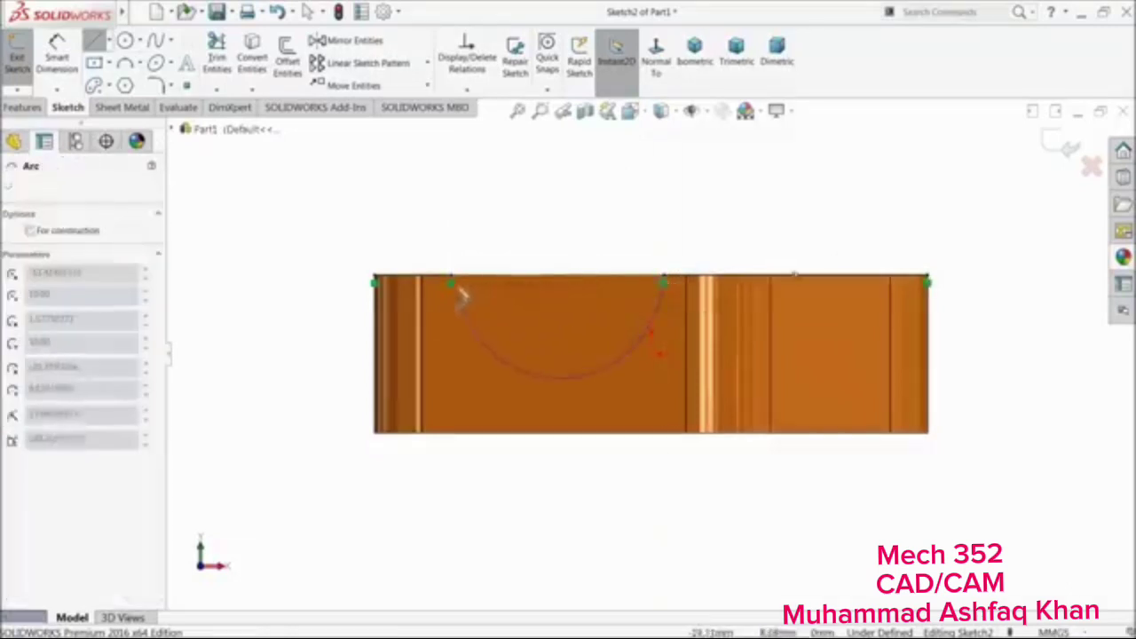
pyautogui.rightClick(486, 229)
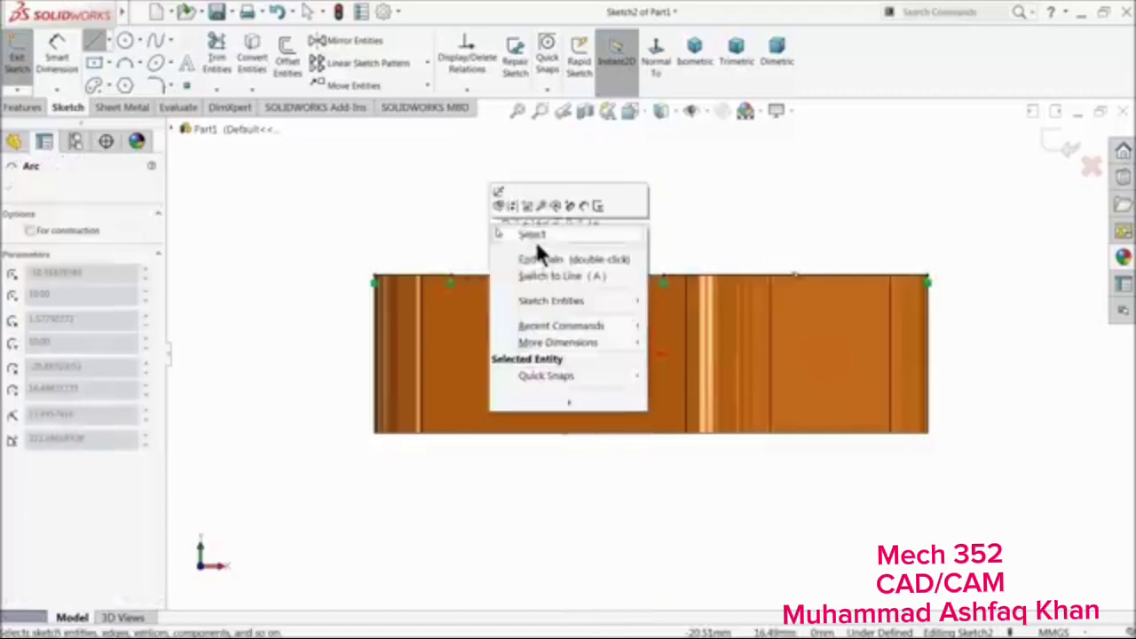
pyautogui.click(534, 236)
# Sketch a downward-bulging centerpoint arc centered above the body, from the short line's inner end to the upper edge before the longer line
pyautogui.click(108, 40)
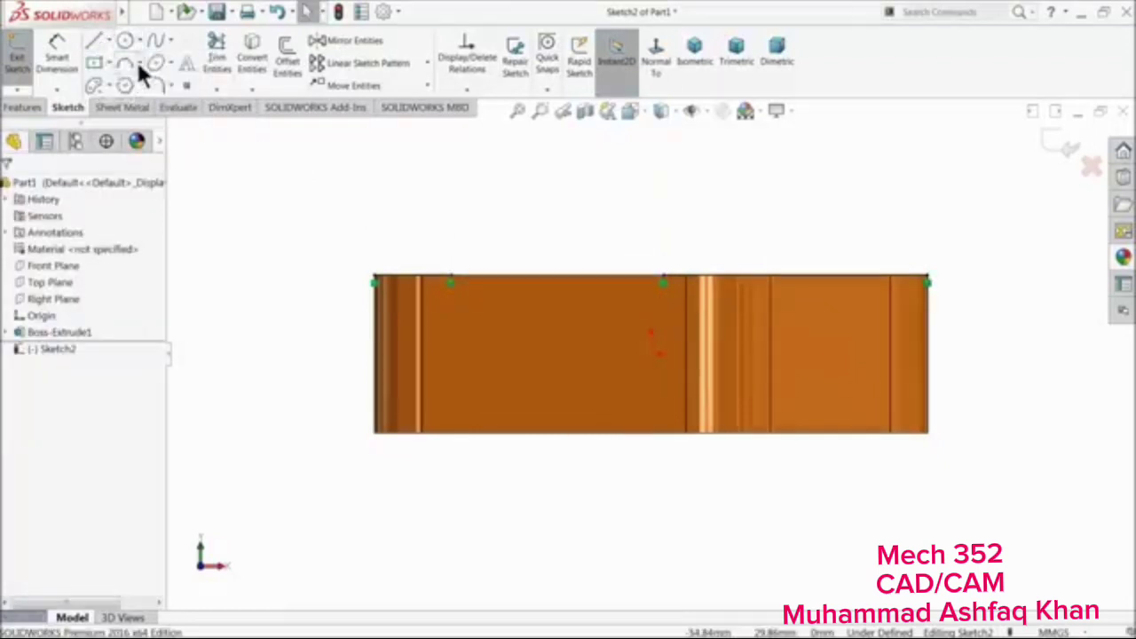
pyautogui.click(137, 62)
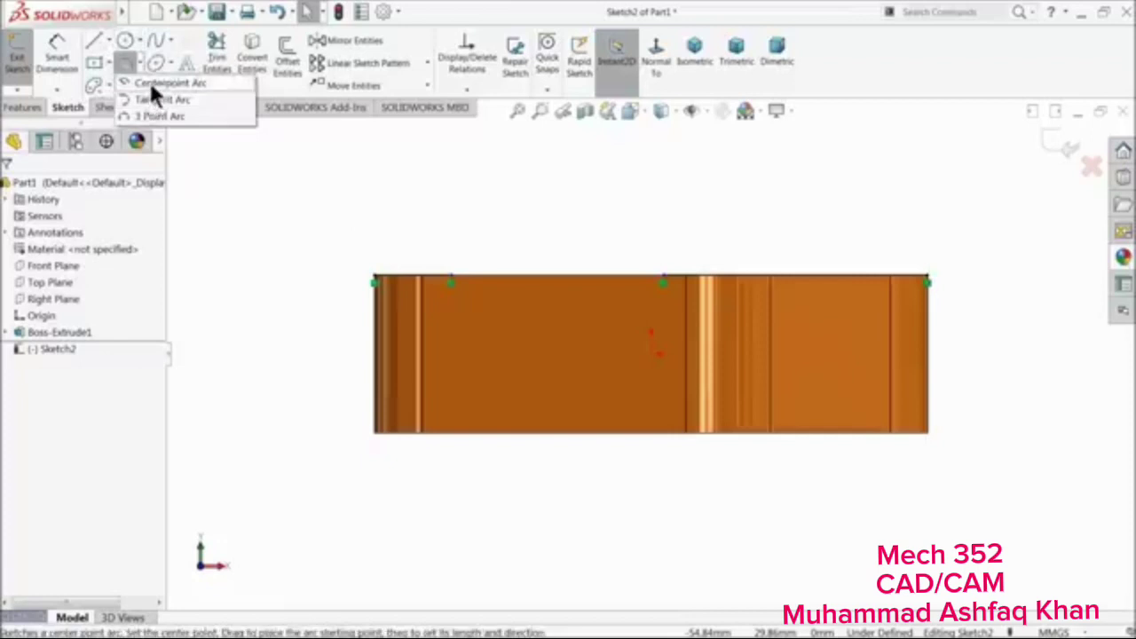
pyautogui.click(148, 81)
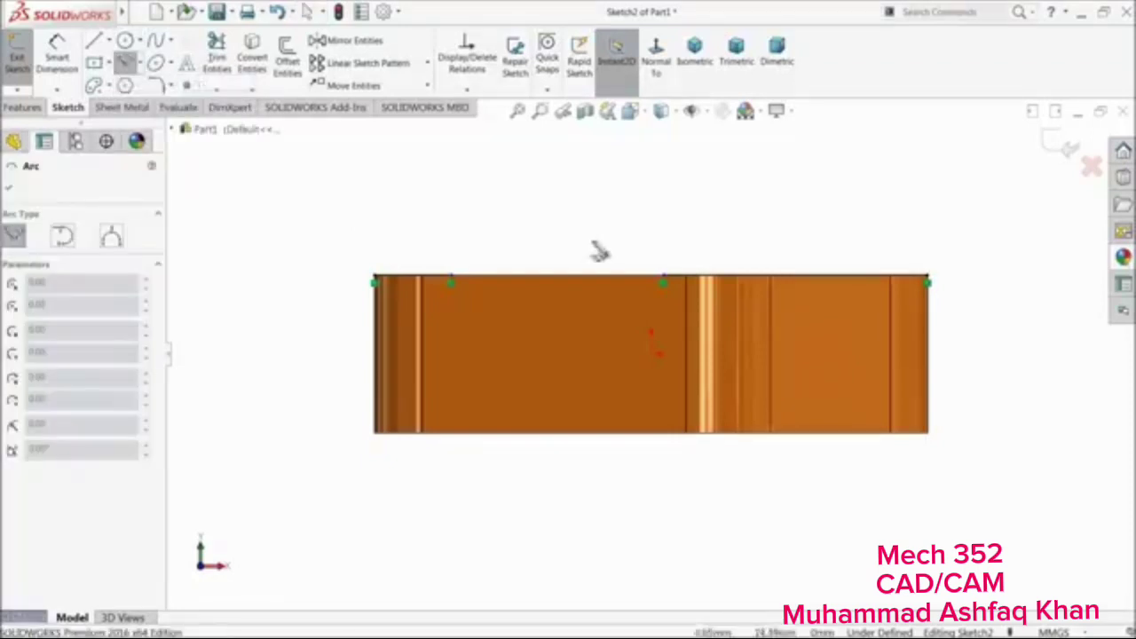
pyautogui.click(543, 218)
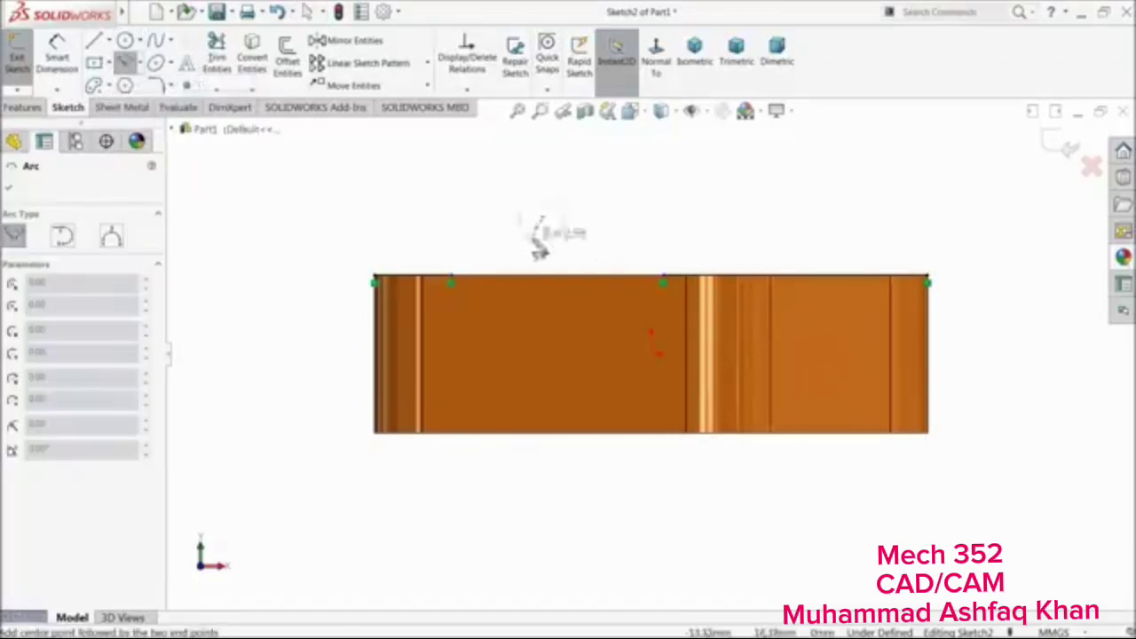
pyautogui.click(452, 284)
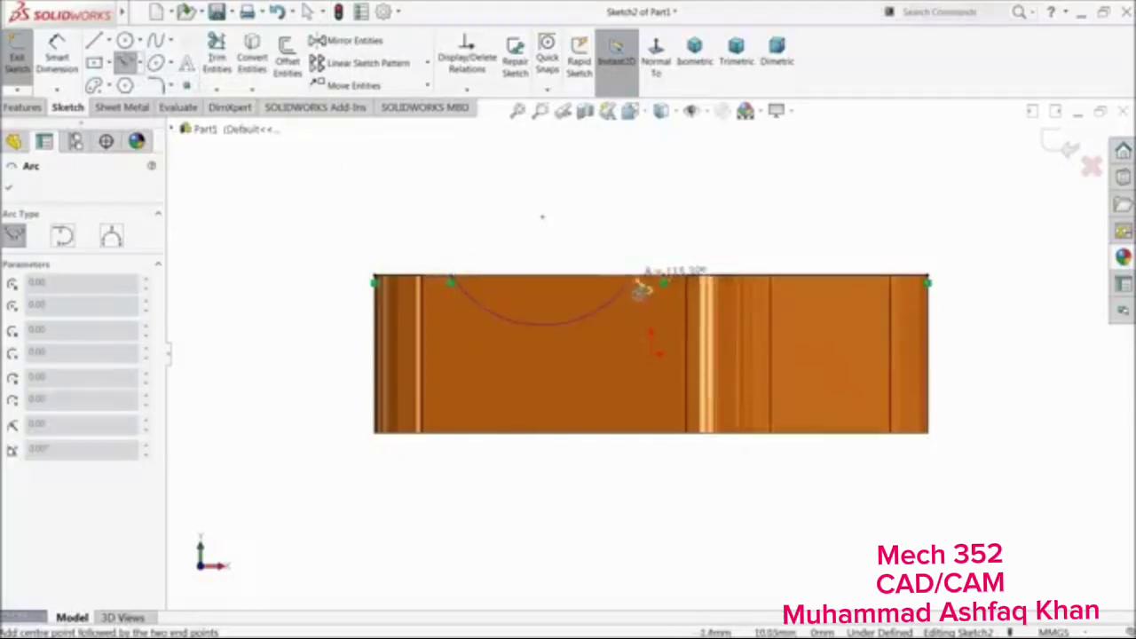
pyautogui.click(641, 284)
pyautogui.rightClick(656, 223)
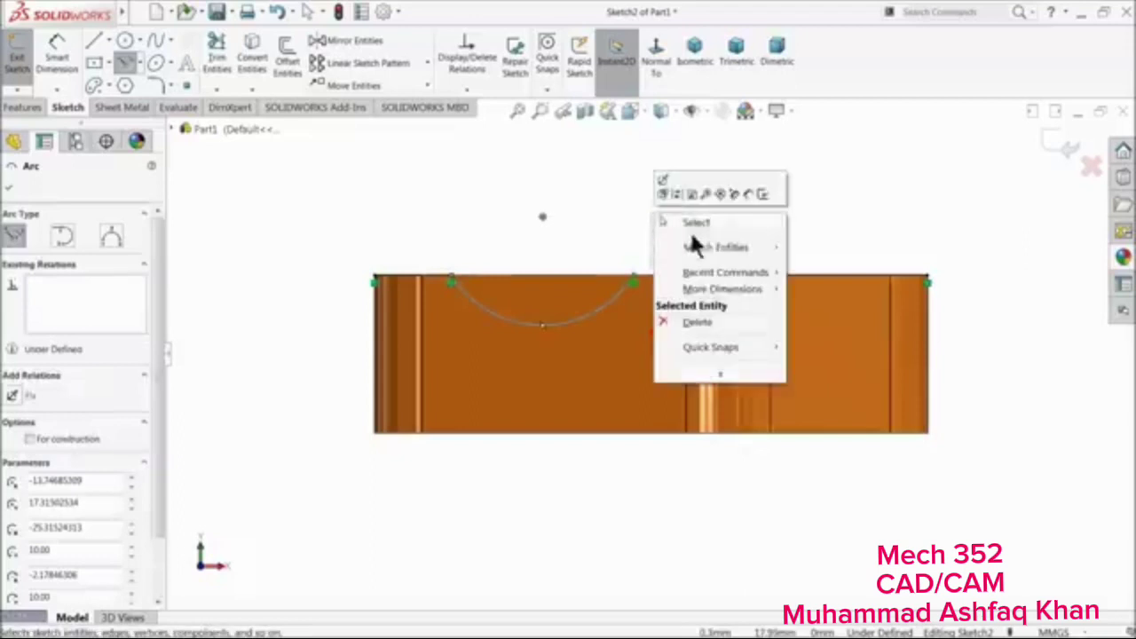
pyautogui.click(687, 222)
# Merge the arc's free endpoint with the inner end of the longer line
pyautogui.scroll(-2, 657, 296)
pyautogui.scroll(-3, 658, 296)
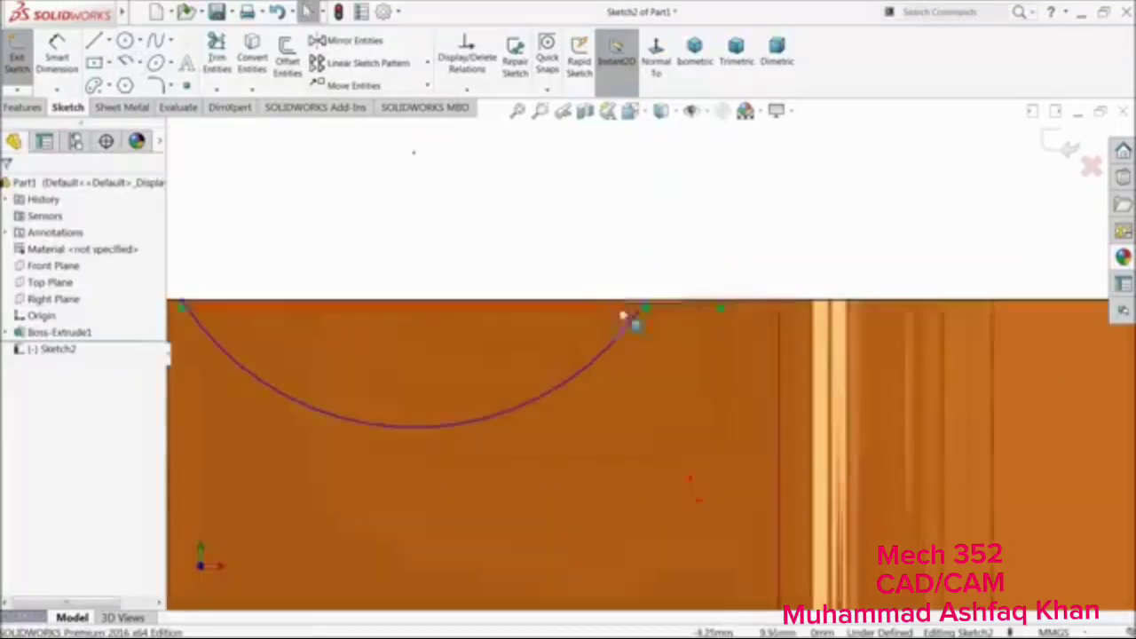
pyautogui.click(721, 306)
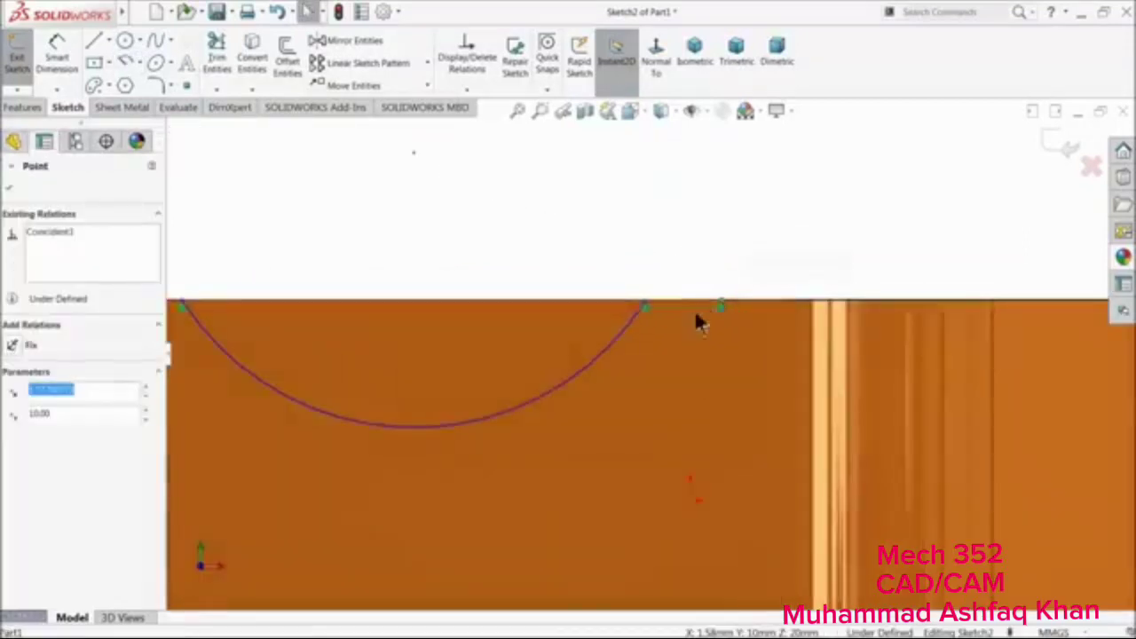
pyautogui.keyDown('ctrl'); pyautogui.click(646, 307); pyautogui.keyUp('ctrl')
pyautogui.click(720, 248)
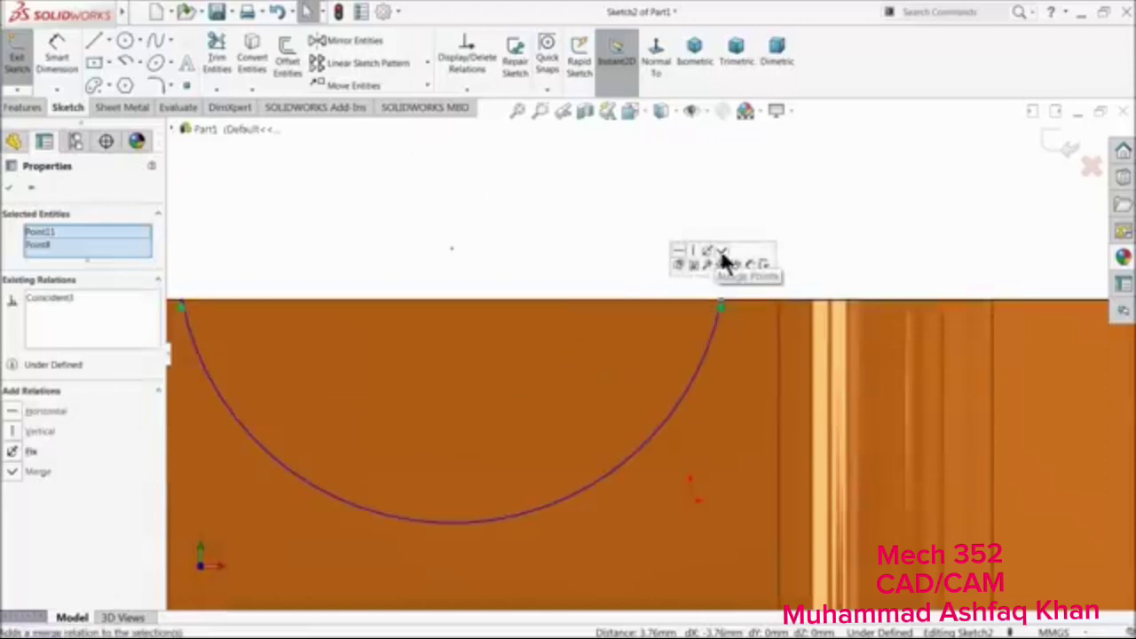
pyautogui.click(552, 248)
pyautogui.scroll(2, 553, 255)
pyautogui.scroll(1, 657, 398)
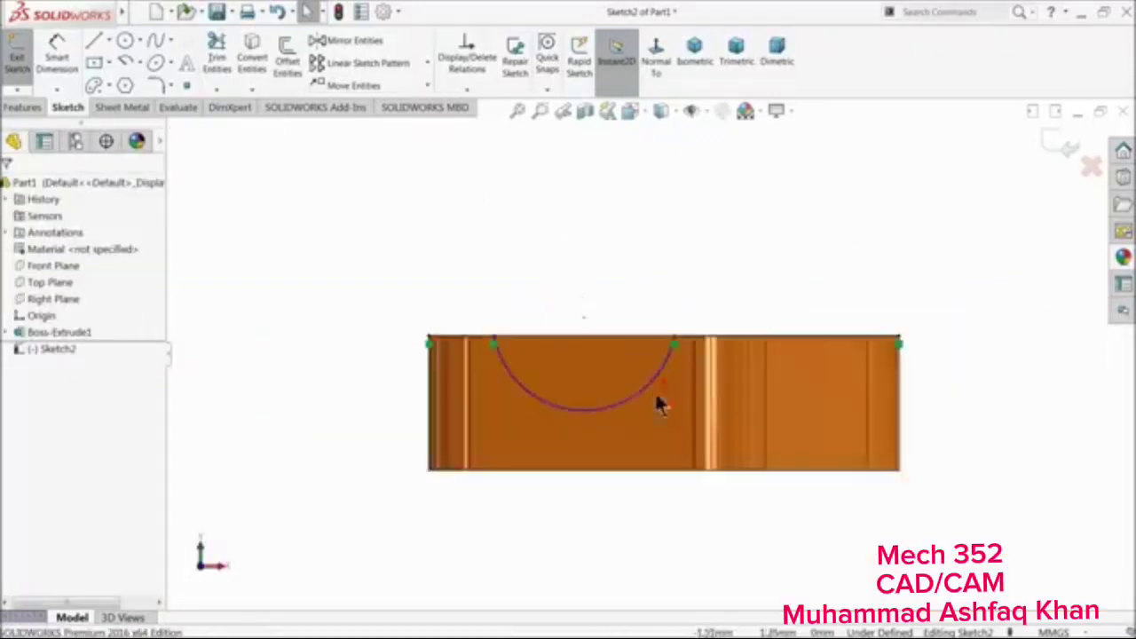
# Dimension the arc center 4.75 mm above the body's upper edge
pyautogui.scroll(-1, 455, 322)
pyautogui.click(46, 68)
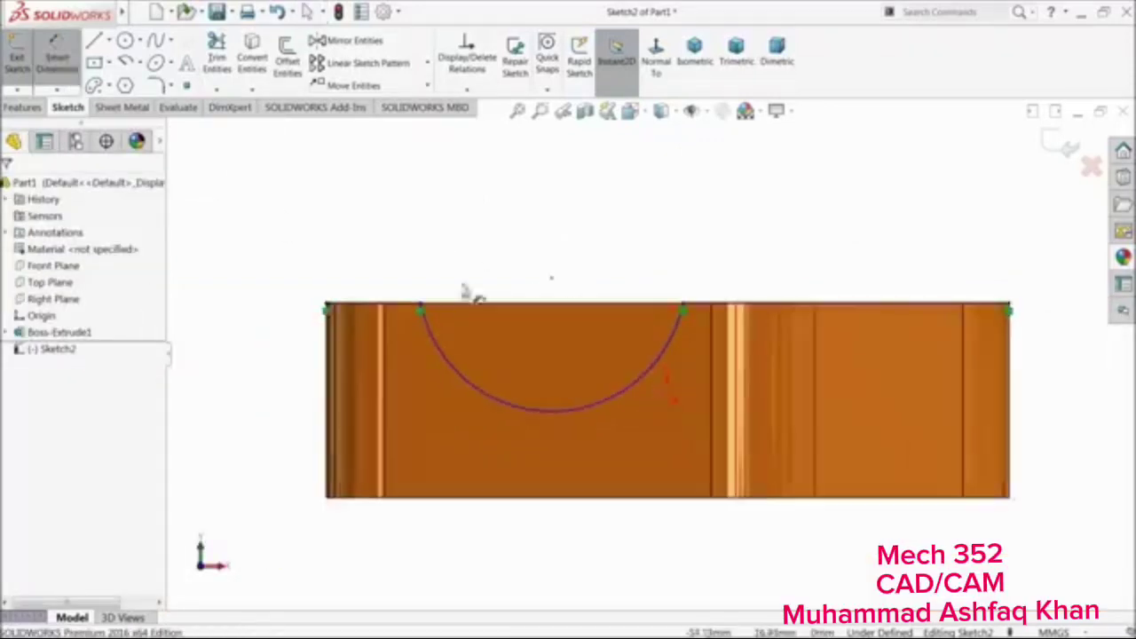
pyautogui.click(551, 282)
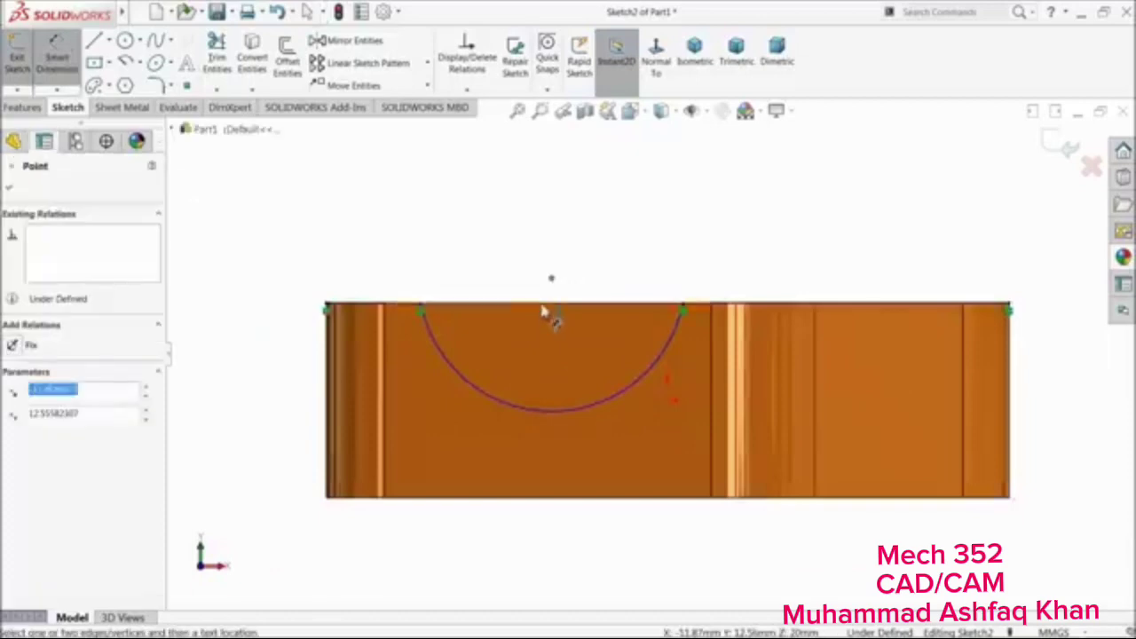
pyautogui.click(545, 308)
pyautogui.click(254, 306)
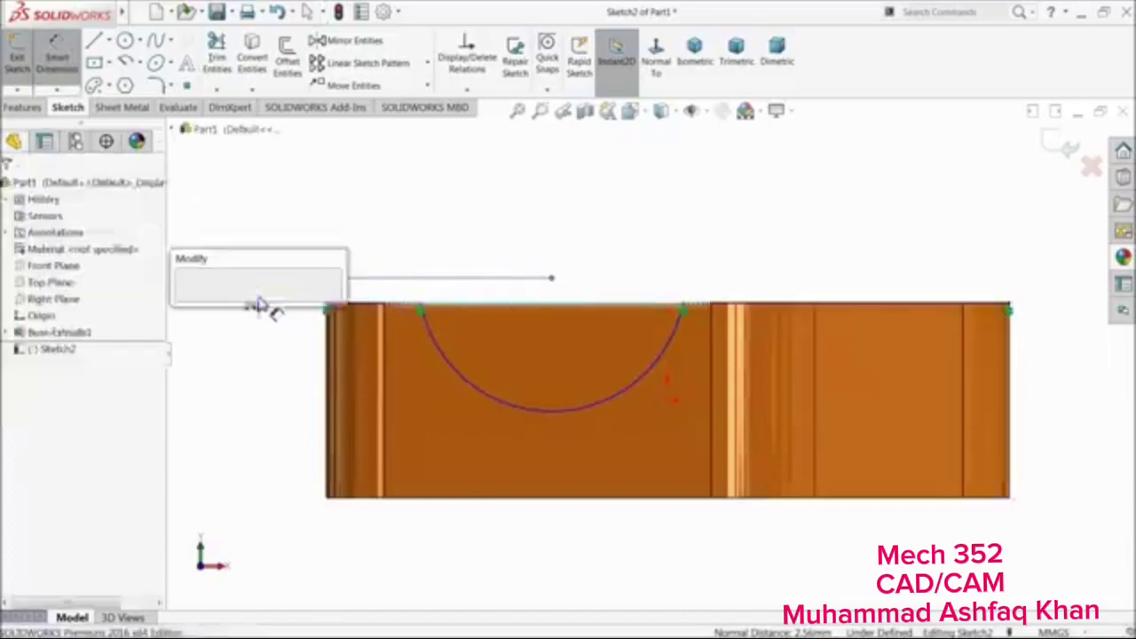
pyautogui.write('4.75')
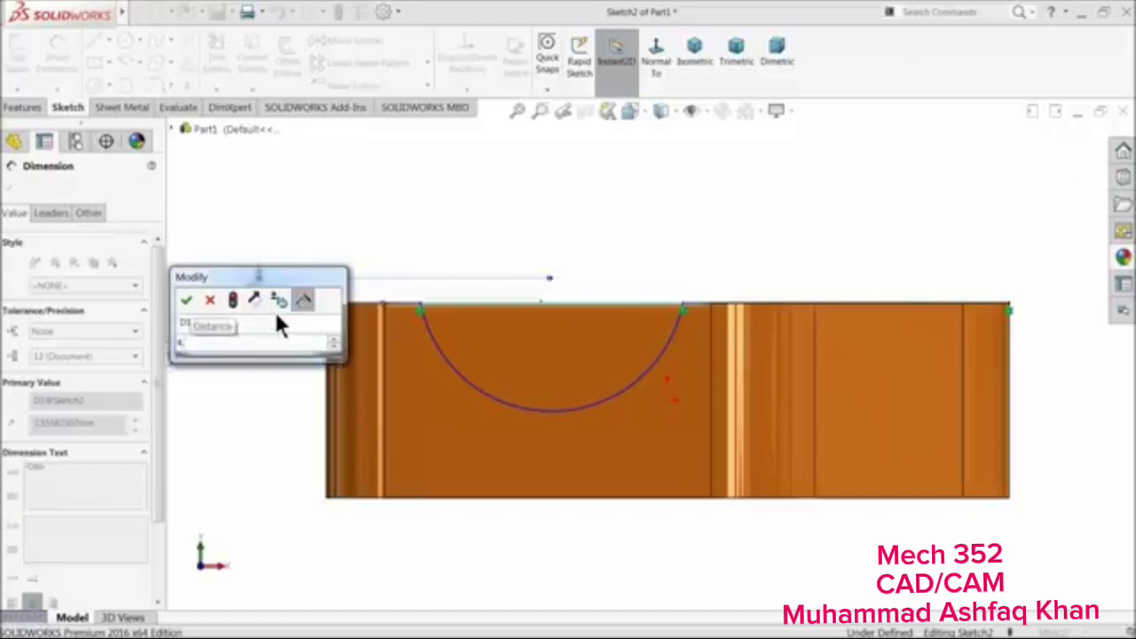
pyautogui.click(184, 301)
# Dimension the arc's radius as 12.5 mm
pyautogui.click(586, 396)
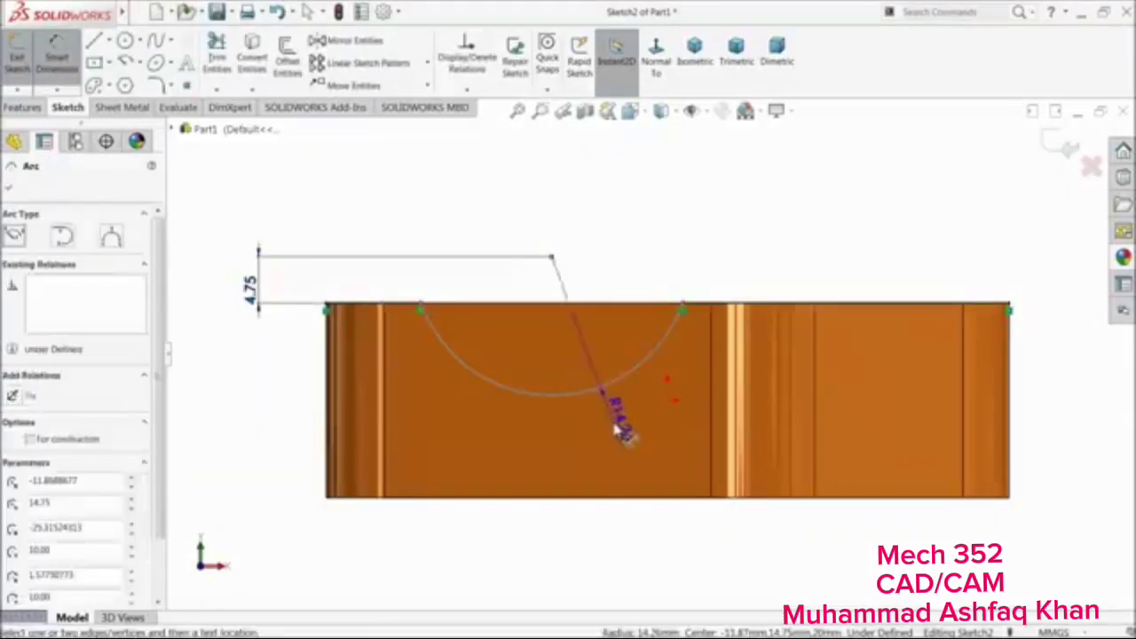
pyautogui.click(613, 428)
pyautogui.write('12.5')
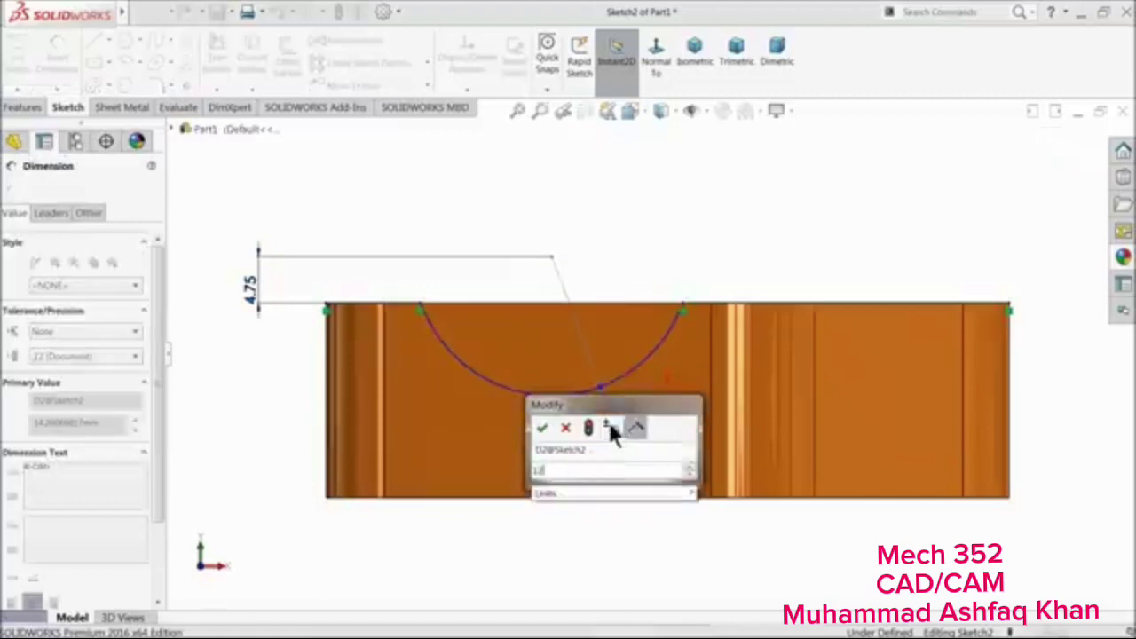
pyautogui.click(542, 429)
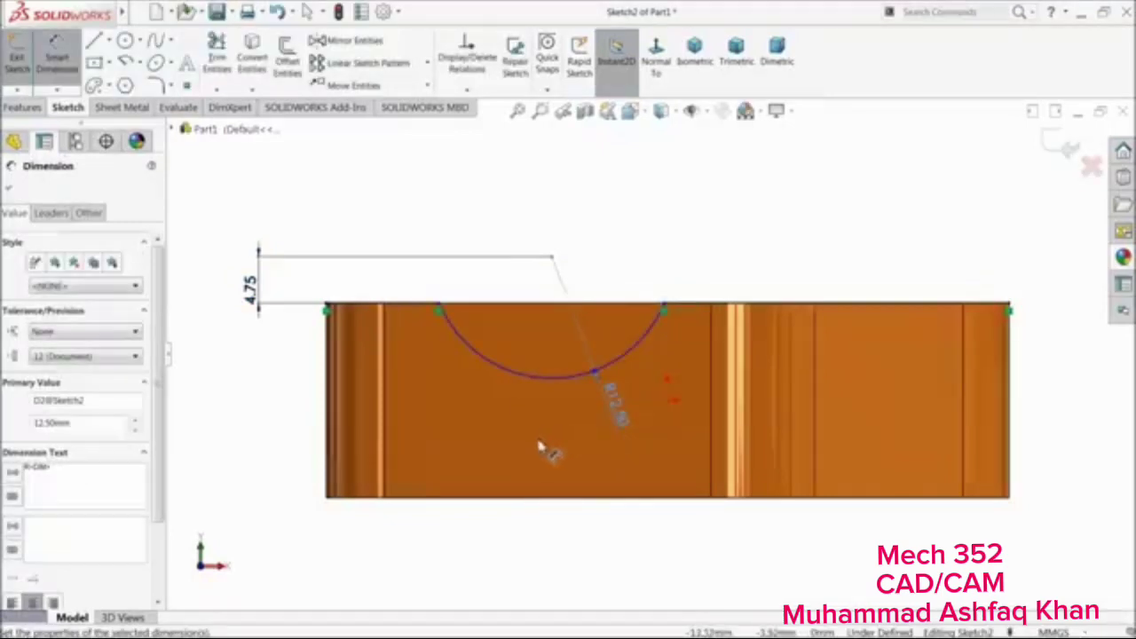
# Dimension the short horizontal line at the left corner to 11.1 mm
pyautogui.click(406, 306)
pyautogui.click(394, 287)
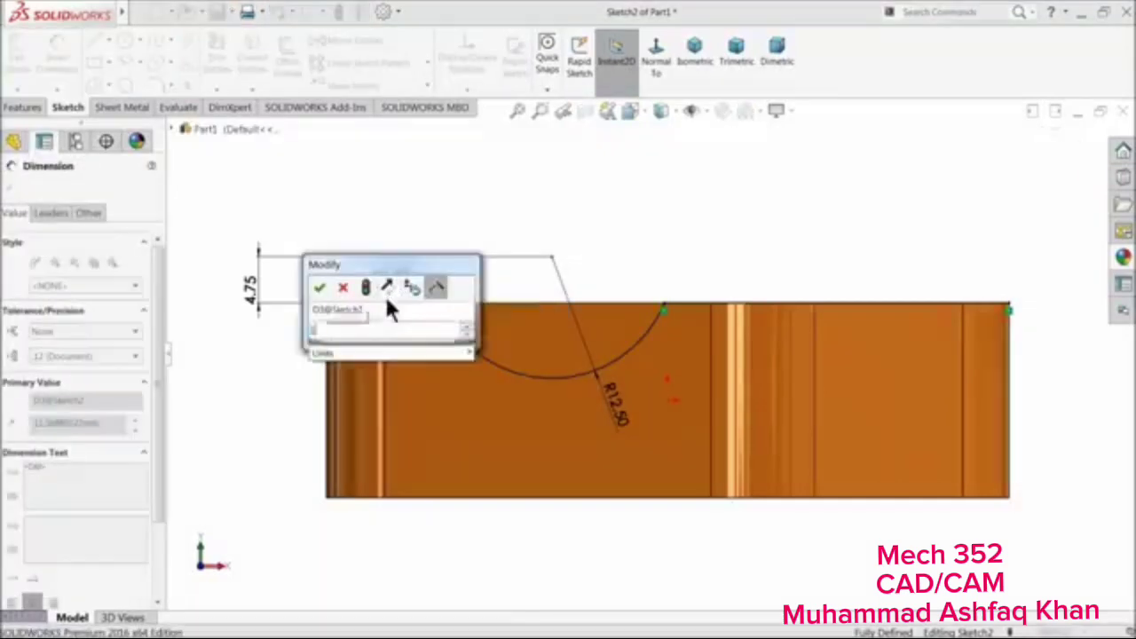
pyautogui.write('11.1')
pyautogui.click(320, 288)
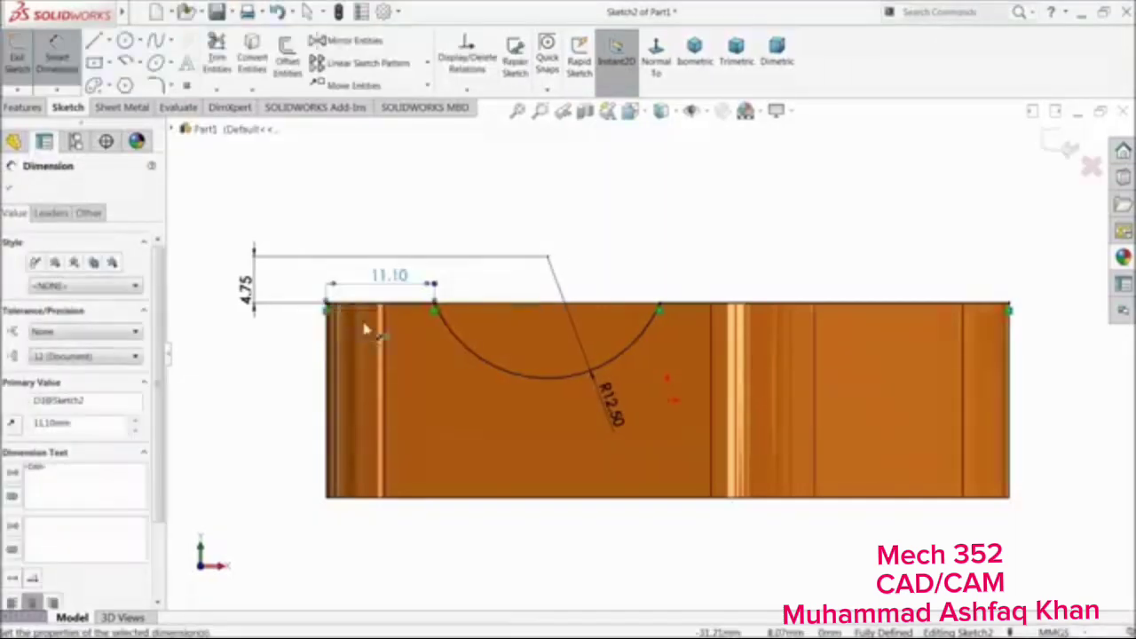
pyautogui.click(11, 190)
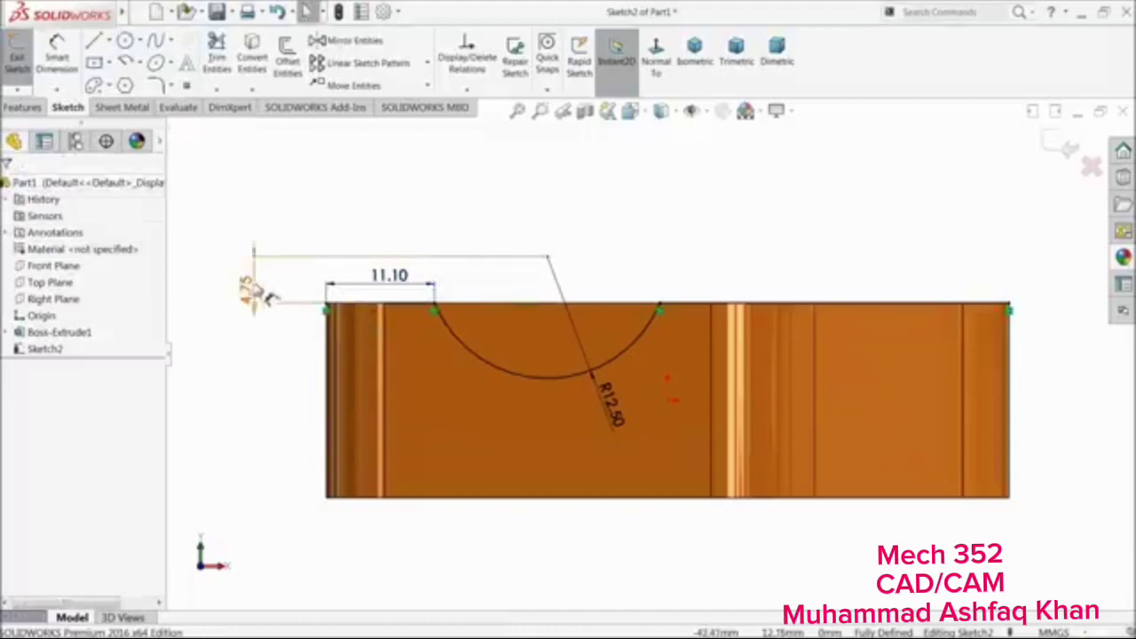
# Offset the connected line and arc chain 4 mm downward into the body
pyautogui.click(284, 61)
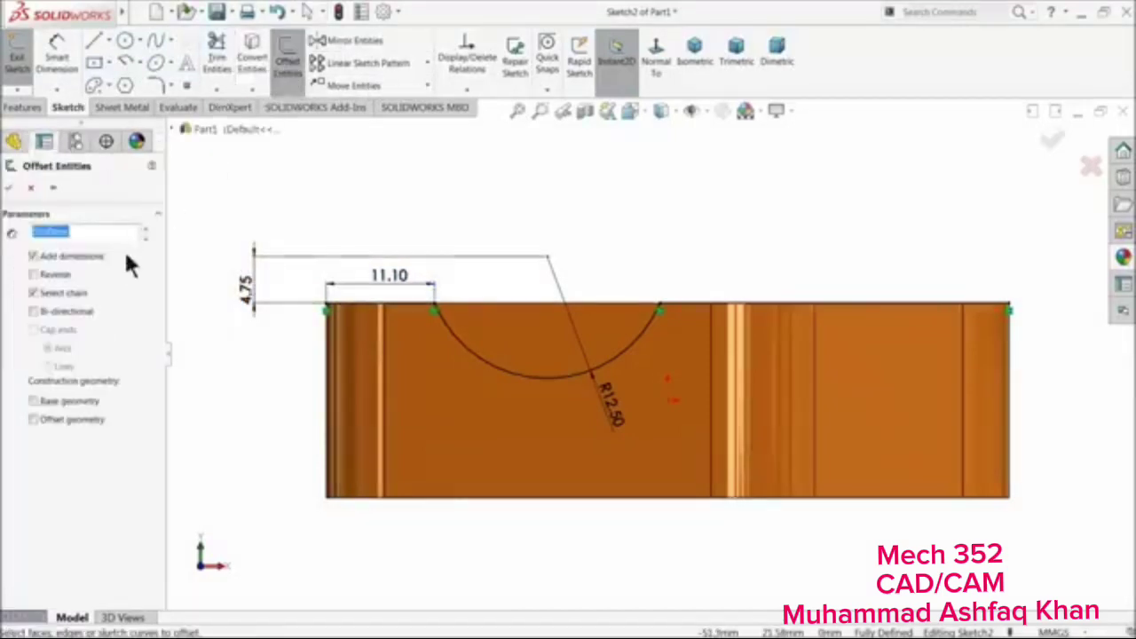
pyautogui.click(424, 306)
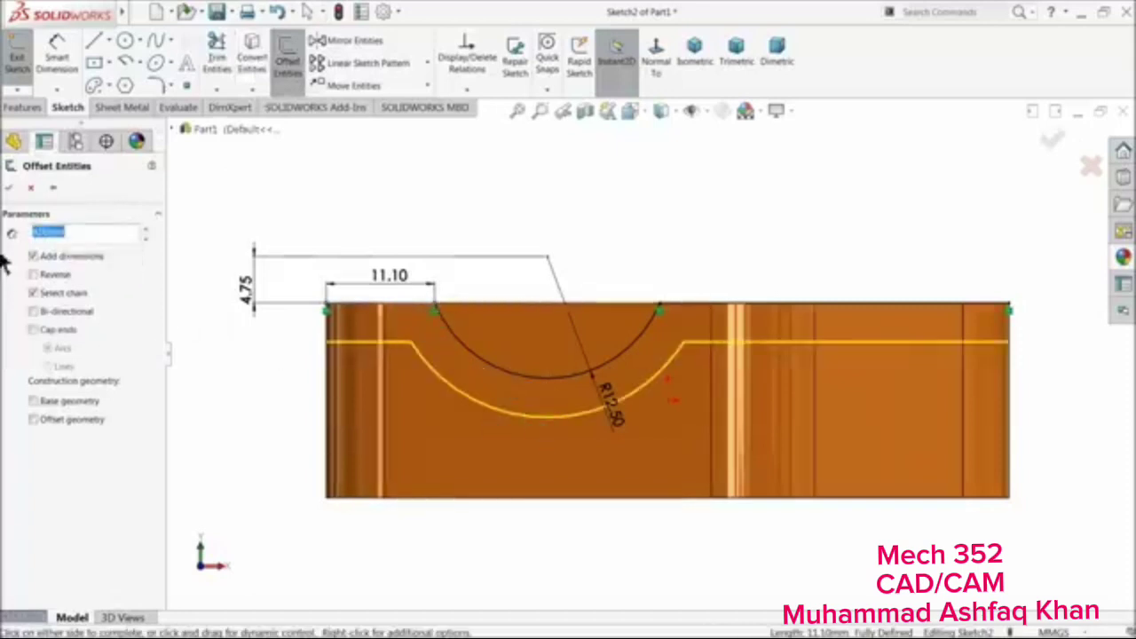
pyautogui.click(9, 188)
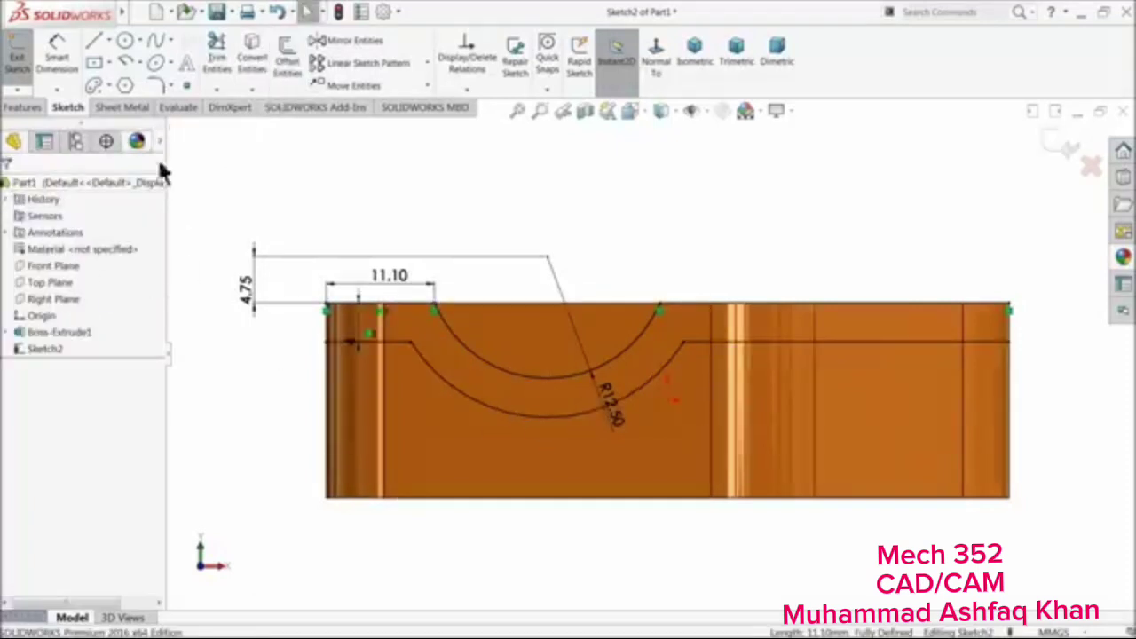
# Close both ends of the offset profile with vertical lines joining the upper edge to the offset line
pyautogui.click(93, 40)
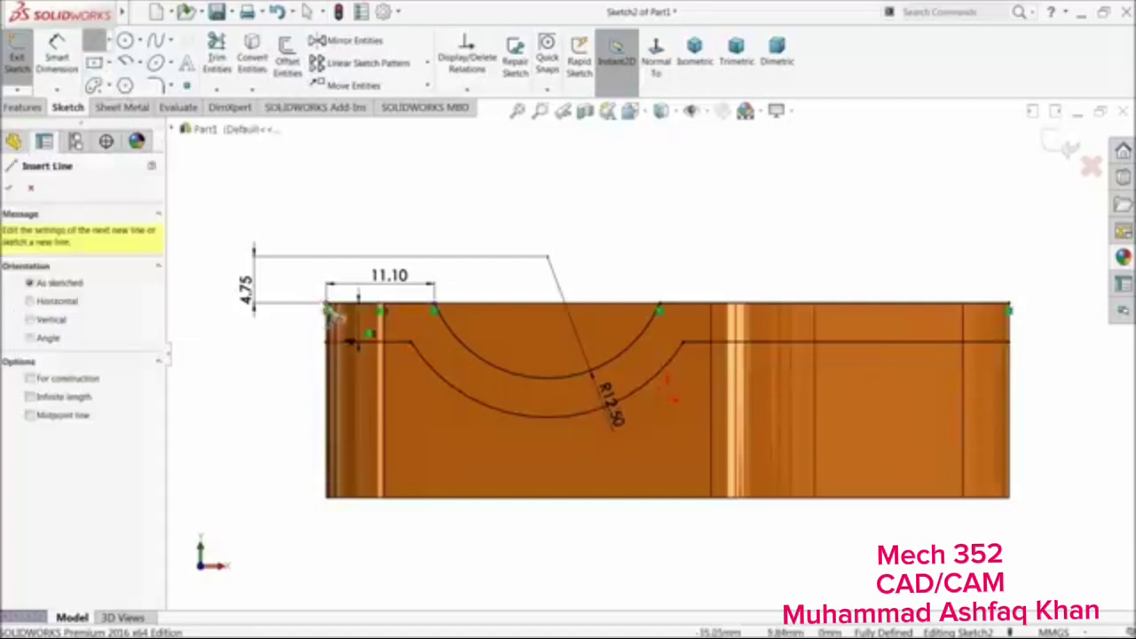
pyautogui.click(328, 308)
pyautogui.click(331, 343)
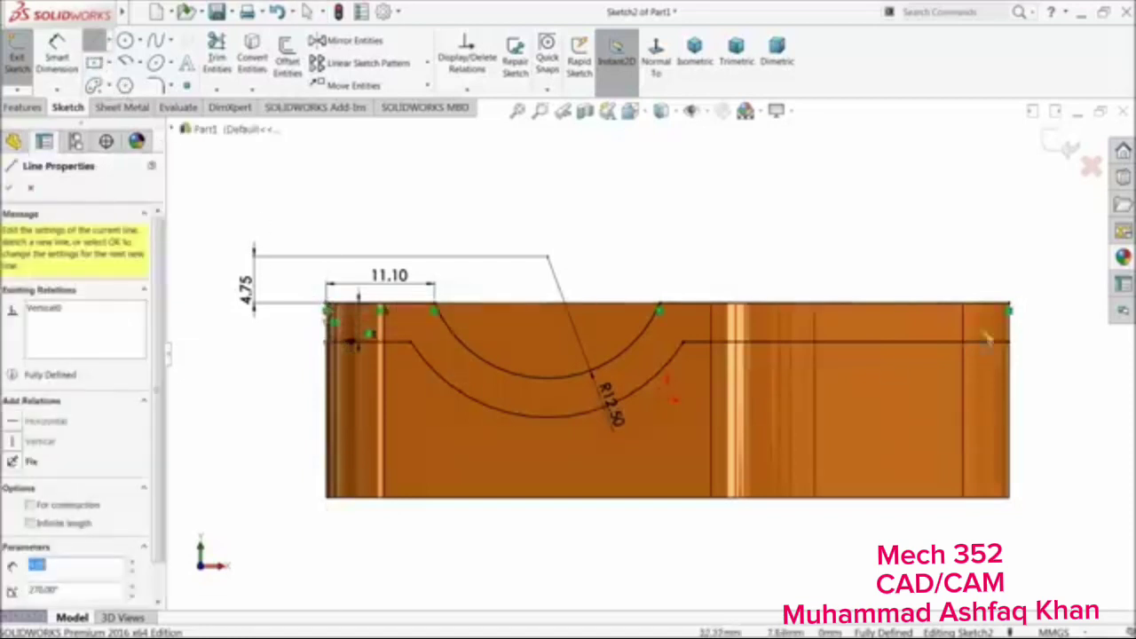
pyautogui.click(1011, 308)
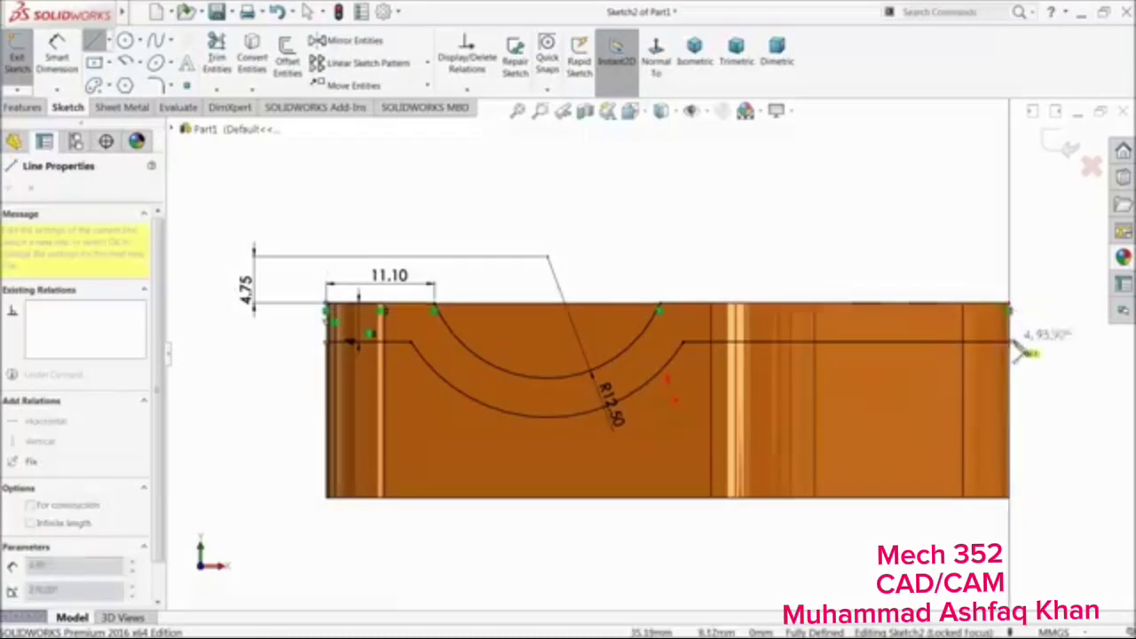
pyautogui.rightClick(628, 158)
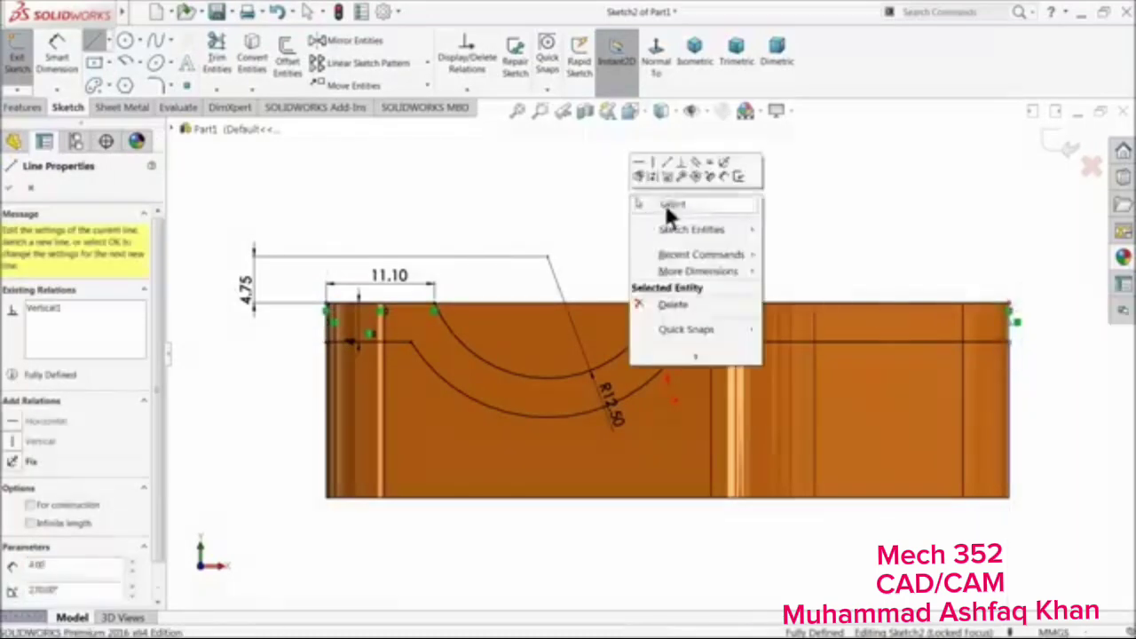
pyautogui.click(665, 202)
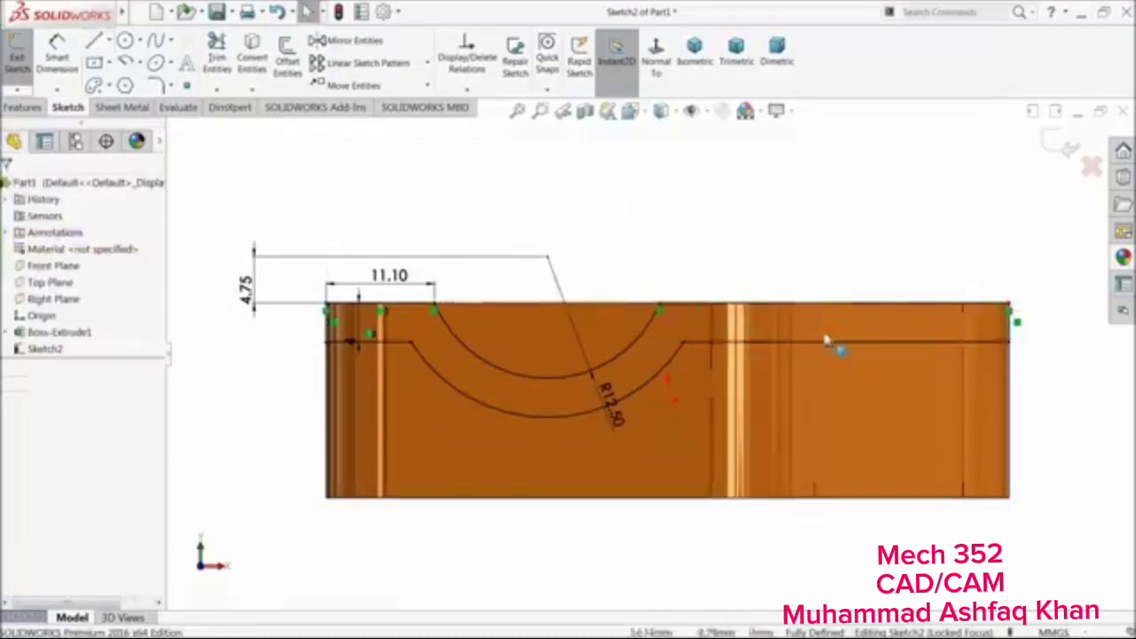
pyautogui.click(592, 377)
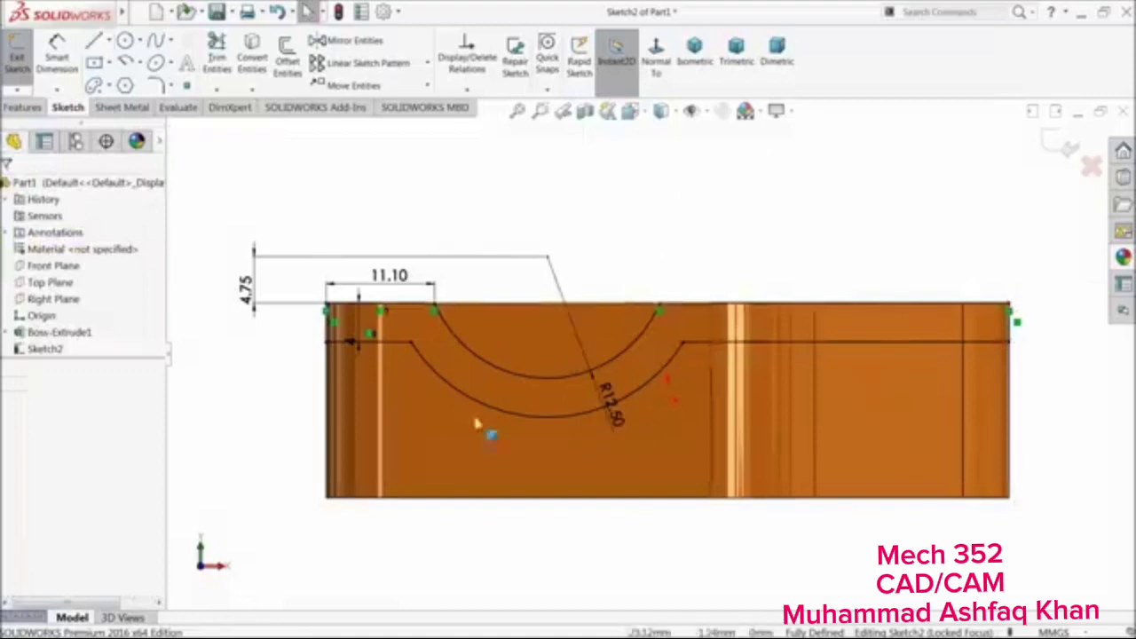
# Extrude-cut the closed profile Through All with the side to cut flipped, keeping only the material inside the curved band
pyautogui.click(23, 108)
pyautogui.click(224, 55)
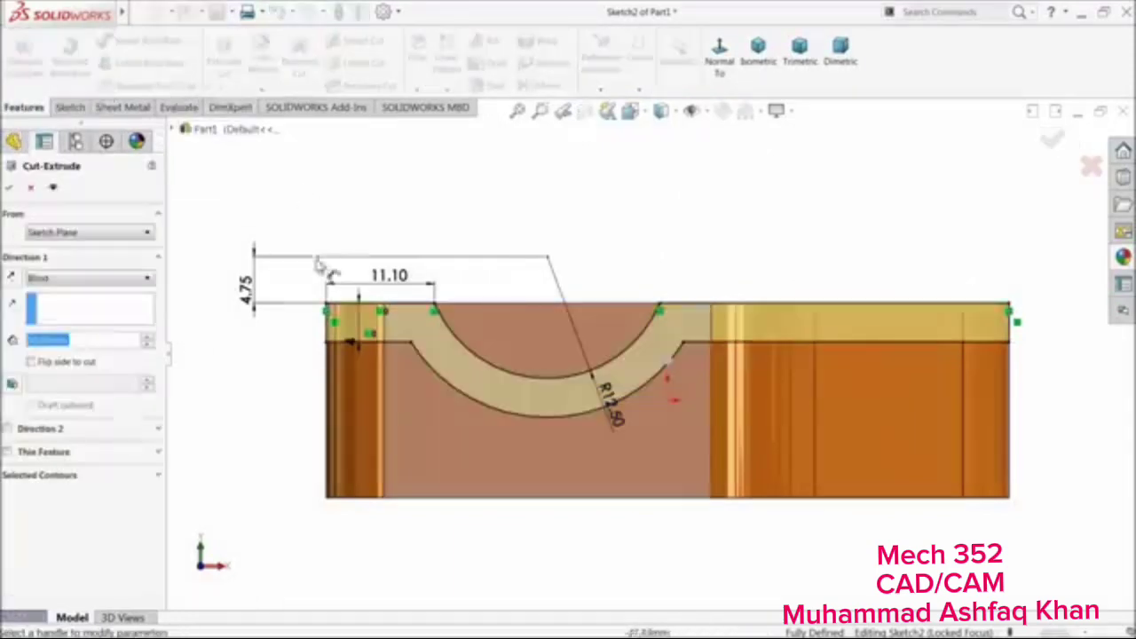
pyautogui.click(33, 363)
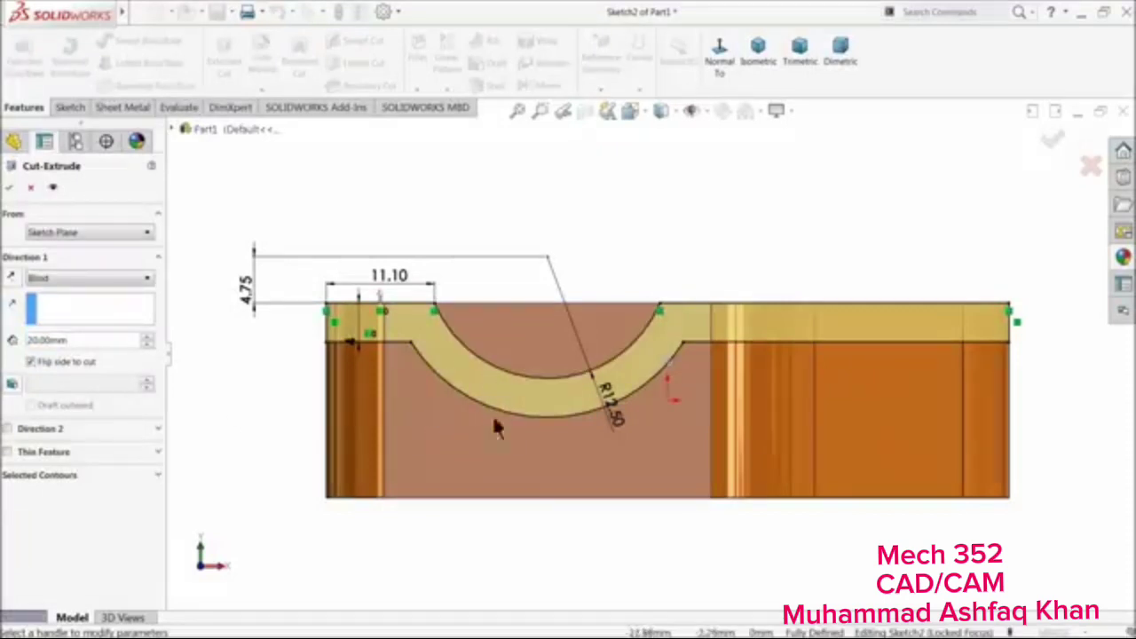
pyautogui.click(61, 280)
pyautogui.click(55, 299)
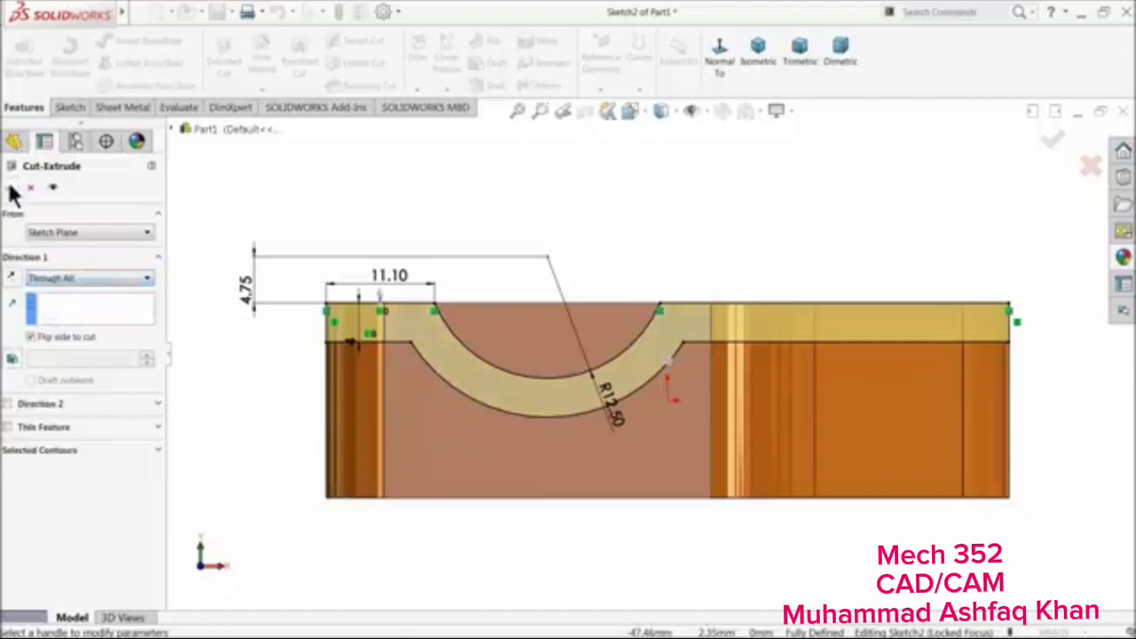
pyautogui.click(13, 188)
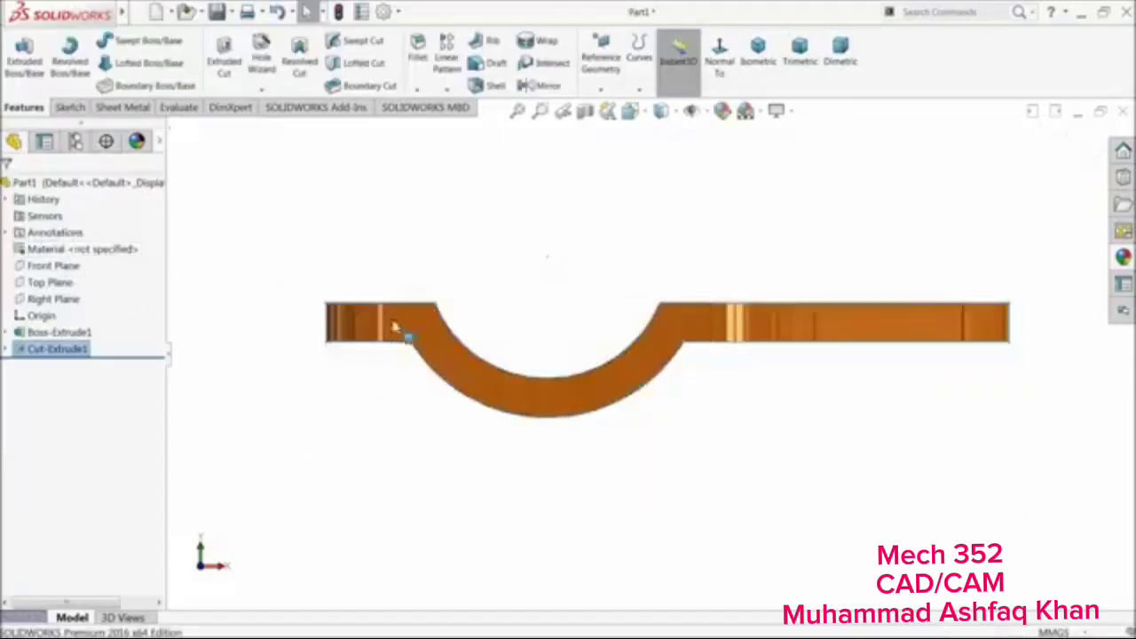
# Apply an orange color to the cut feature so its faces match the rest of the body
pyautogui.moveTo(358, 273); pyautogui.dragTo(407, 339, button='middle')
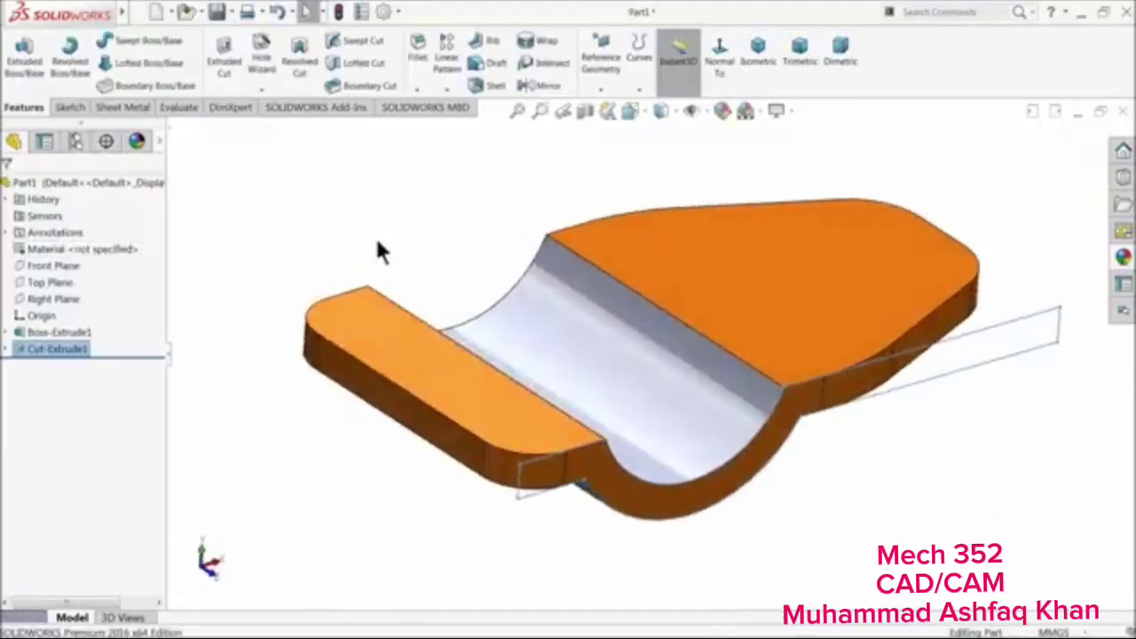
pyautogui.moveTo(394, 271)
pyautogui.mouseDown(button='middle')
pyautogui.moveTo(406, 294)
pyautogui.moveTo(362, 287)
pyautogui.moveTo(398, 264)
pyautogui.mouseUp(button='middle')
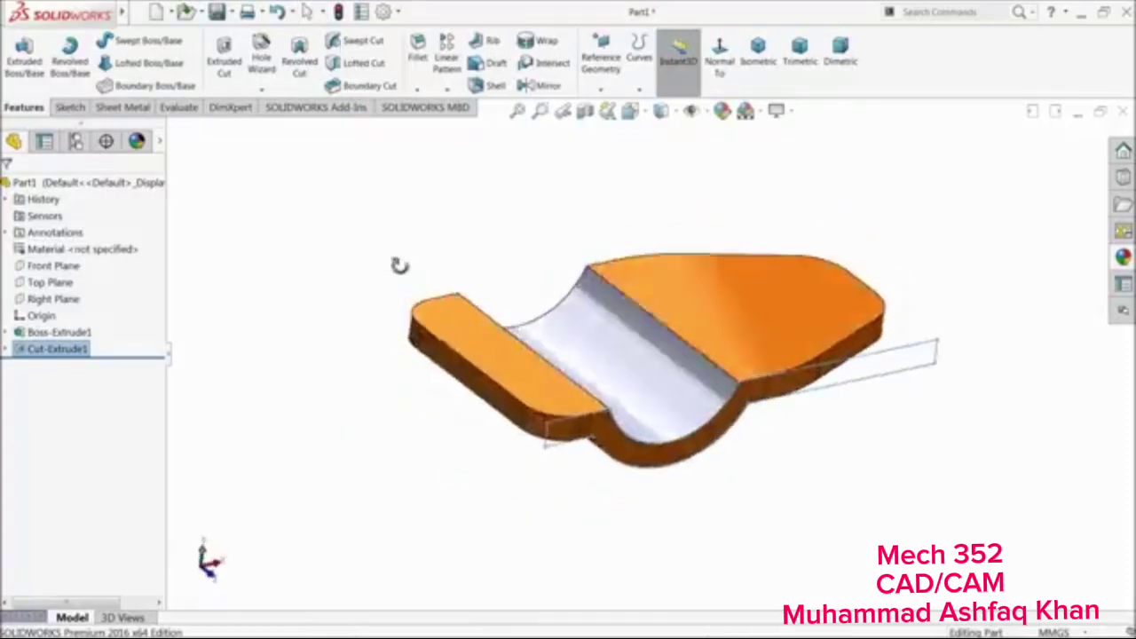
pyautogui.click(726, 111)
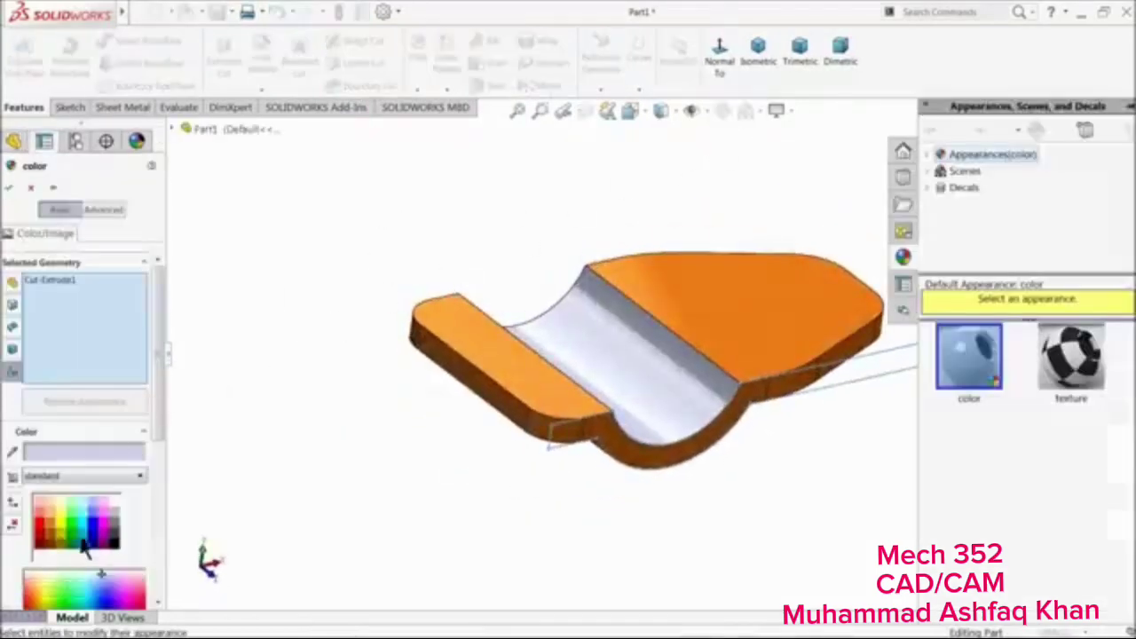
pyautogui.click(48, 531)
pyautogui.click(10, 187)
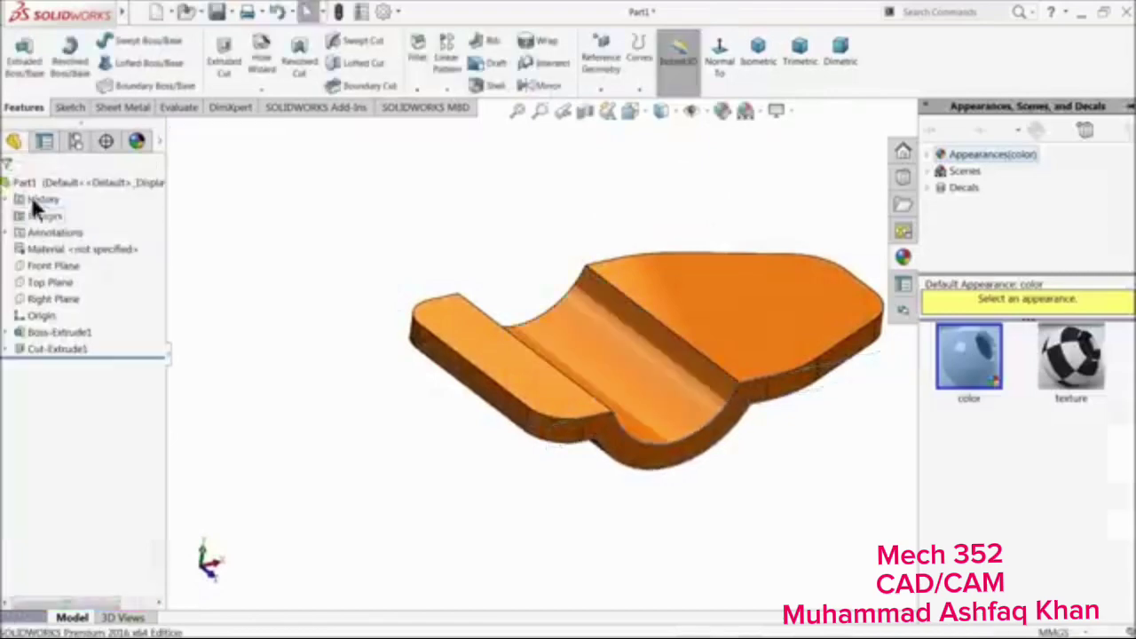
# Start a sketch on the underside of the tapered flat end and draw a circle about 19.3 mm in diameter
pyautogui.moveTo(240, 325); pyautogui.dragTo(199, 121, button='middle')
pyautogui.click(345, 309)
pyautogui.moveTo(346, 320); pyautogui.dragTo(765, 373, button='middle')
pyautogui.click(795, 375)
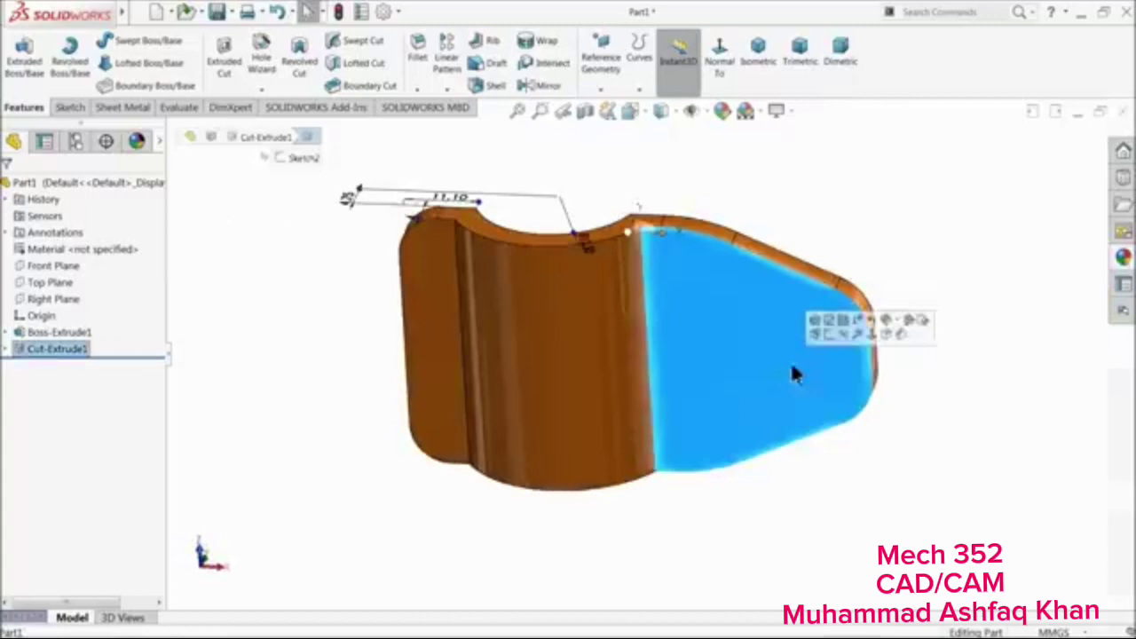
pyautogui.click(838, 333)
pyautogui.click(661, 64)
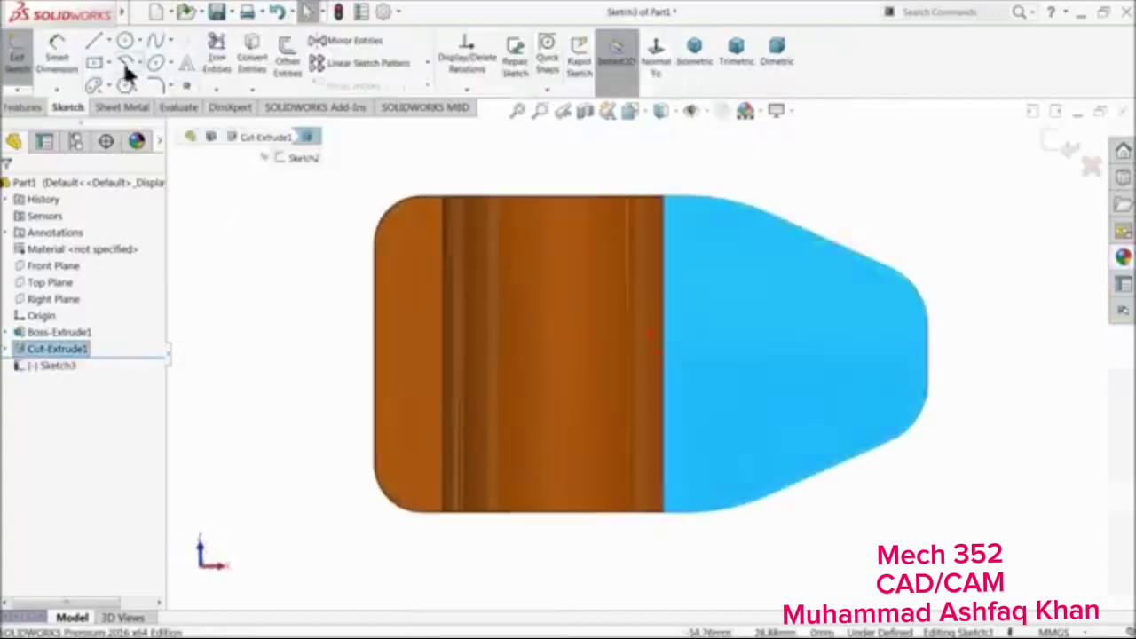
pyautogui.click(125, 39)
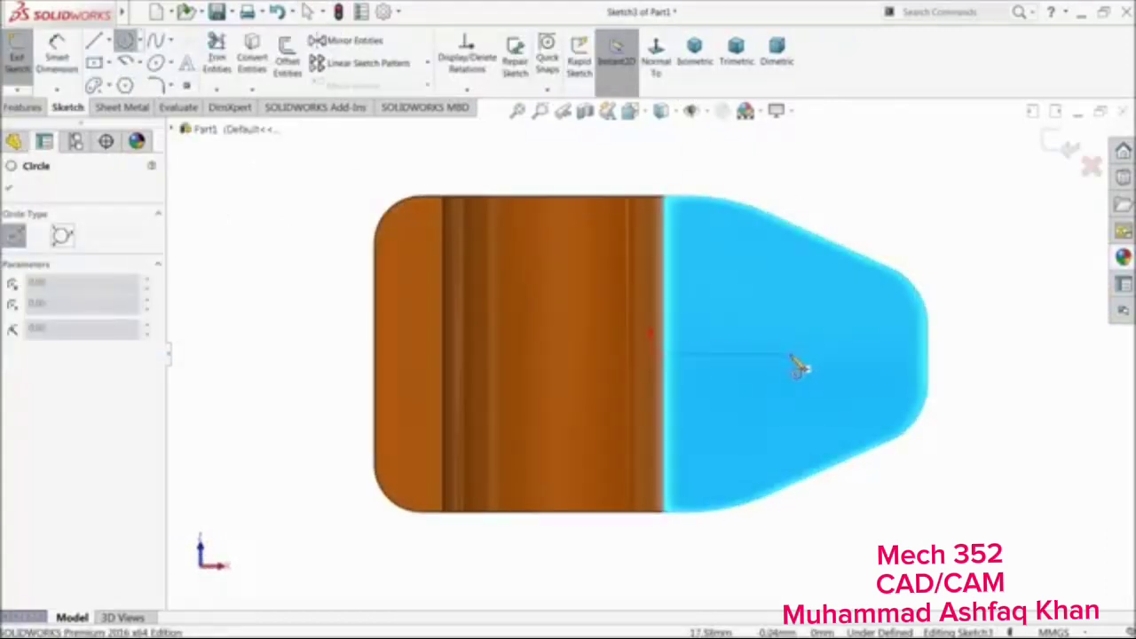
pyautogui.click(790, 354)
pyautogui.click(802, 281)
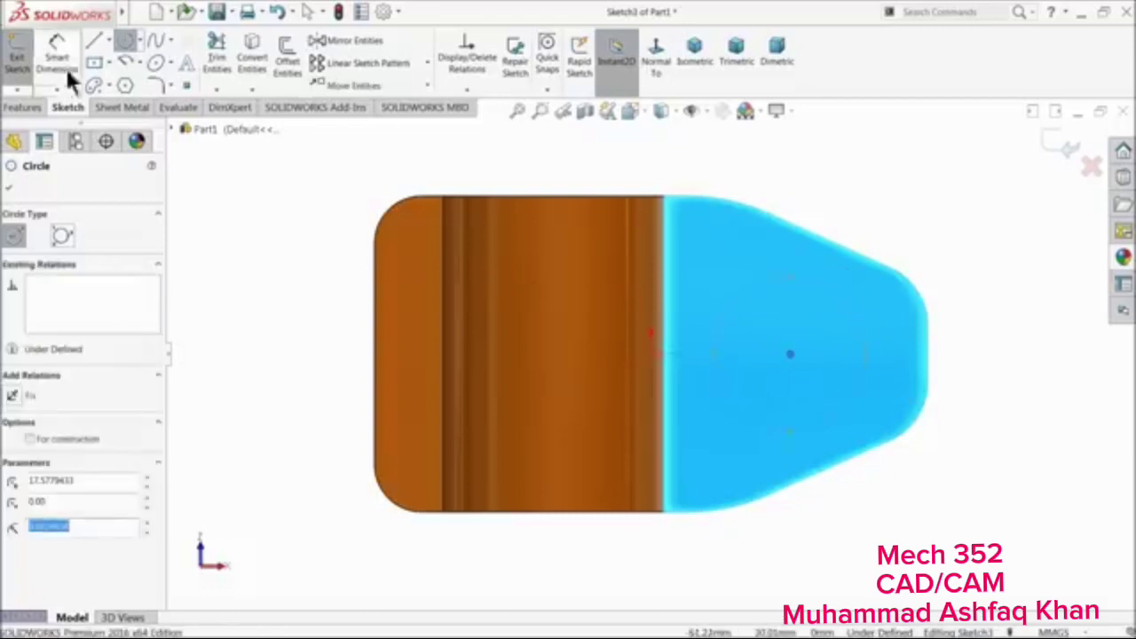
# Dimension the circle's diameter as 20 mm
pyautogui.click(59, 63)
pyautogui.click(776, 277)
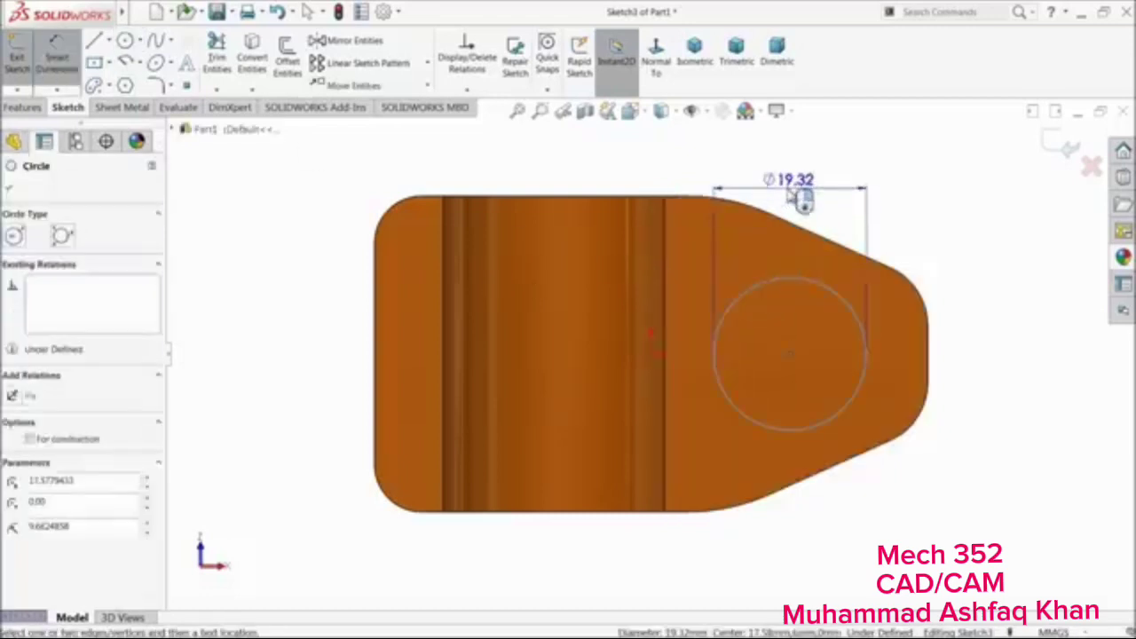
pyautogui.click(799, 197)
pyautogui.write('20')
pyautogui.press('Return')
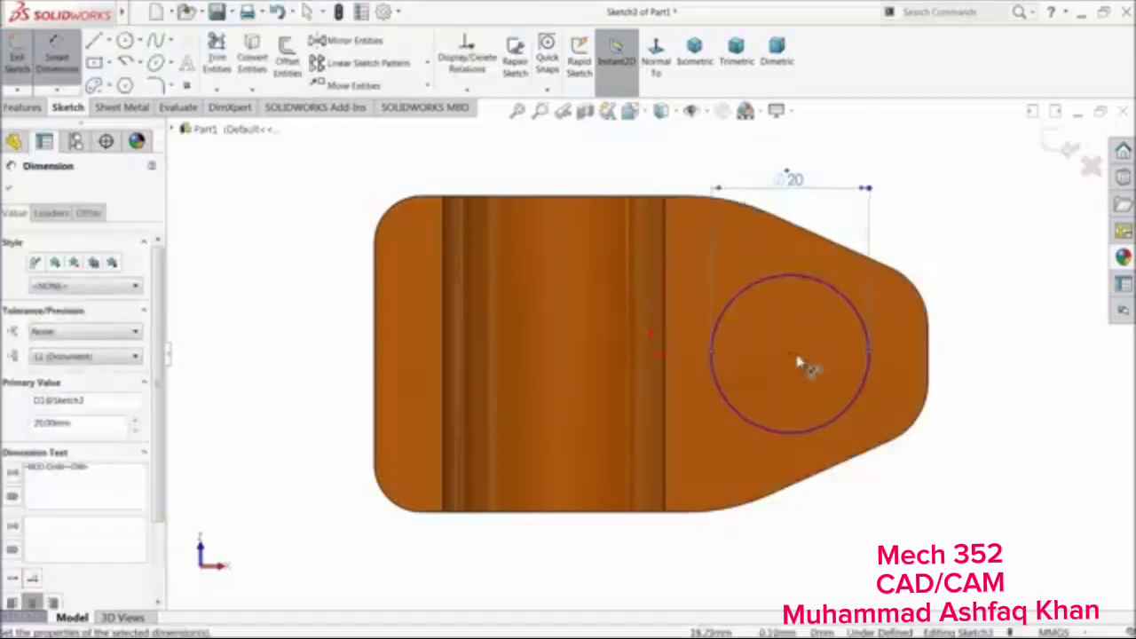
# Dimension the circle's center 15.82 mm from the straight edge at the tapered end
pyautogui.click(792, 357)
pyautogui.click(929, 356)
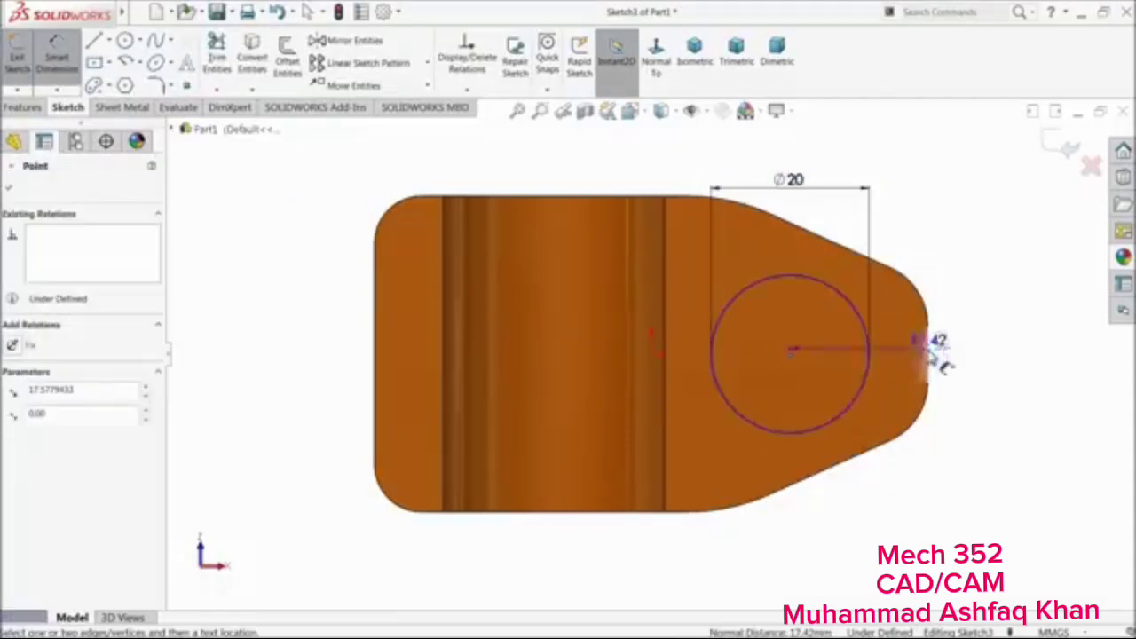
pyautogui.click(875, 536)
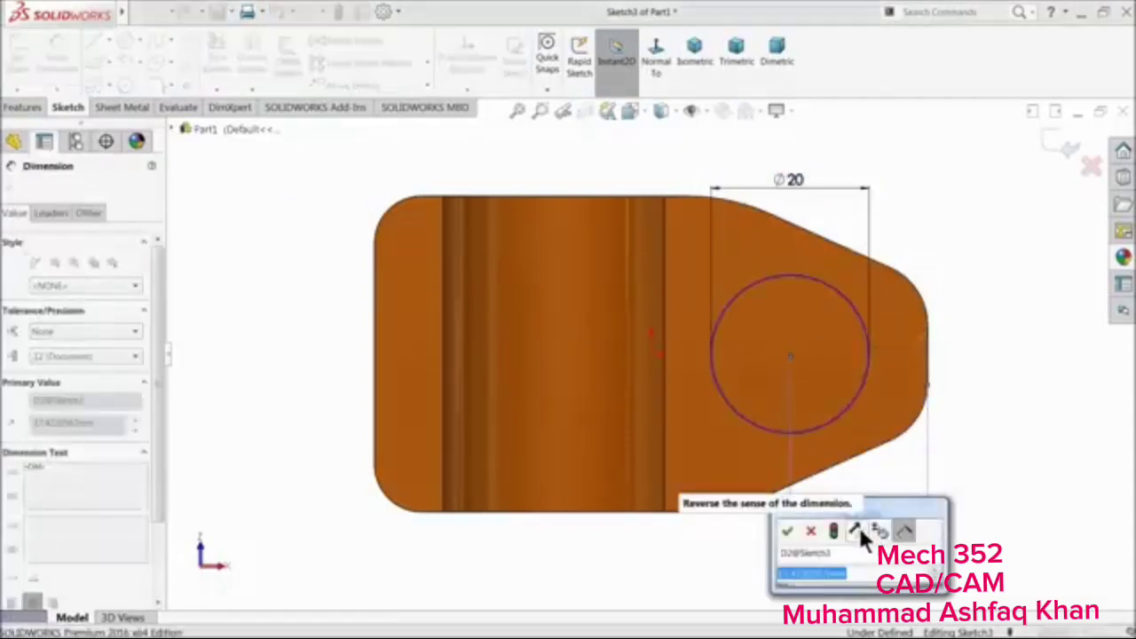
pyautogui.write('15.82')
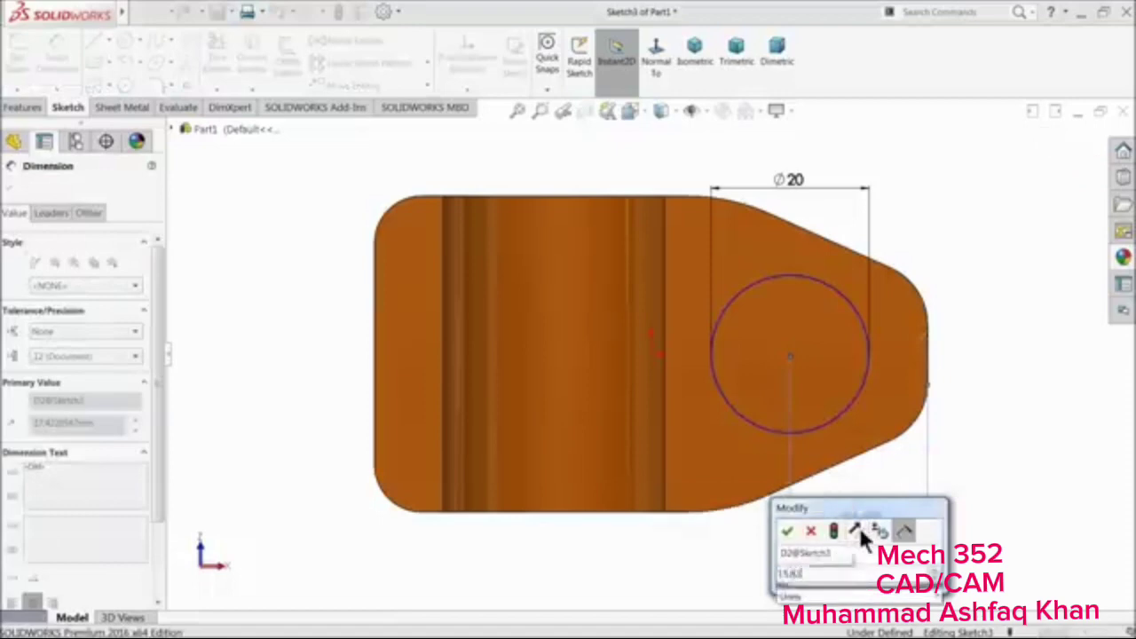
pyautogui.press('Return')
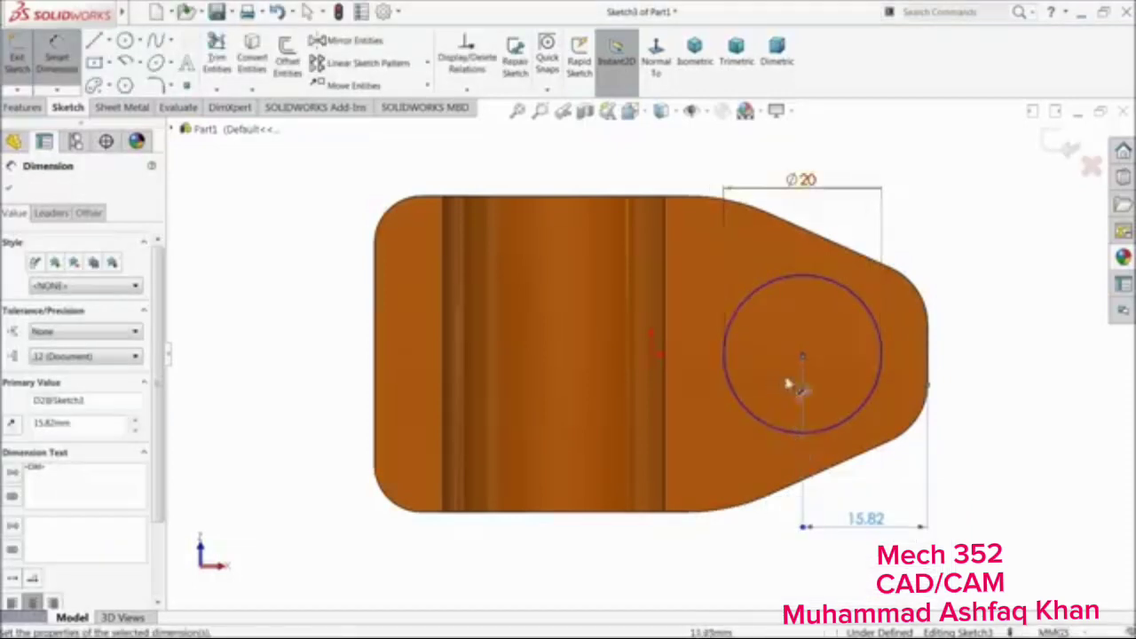
pyautogui.click(74, 76)
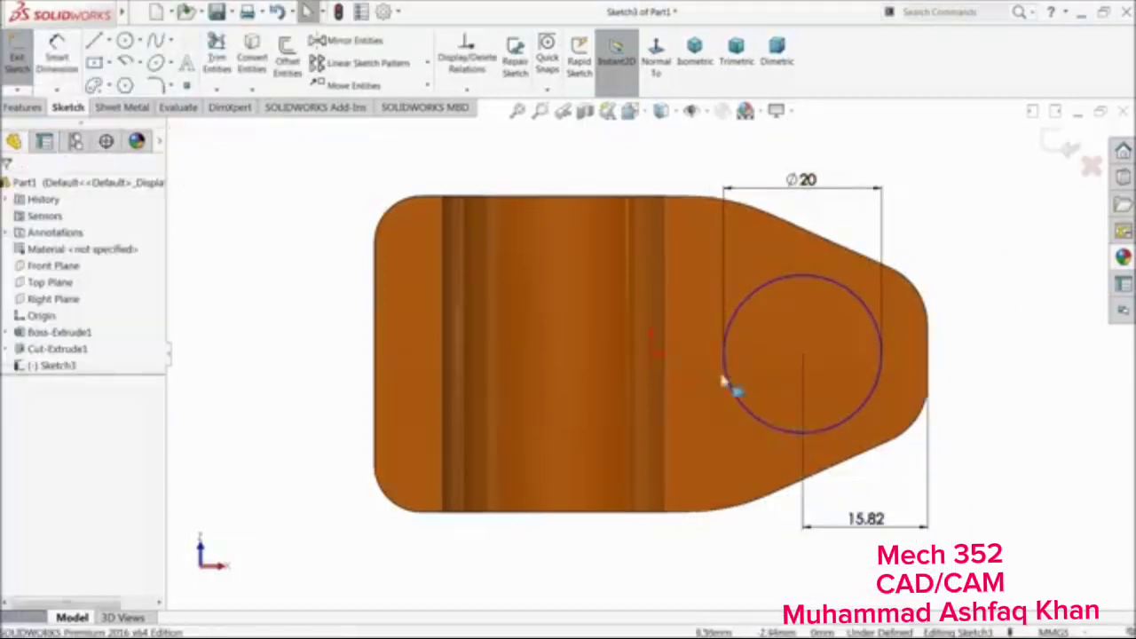
# Add a horizontal relation between the circle's center and the origin
pyautogui.click(803, 357)
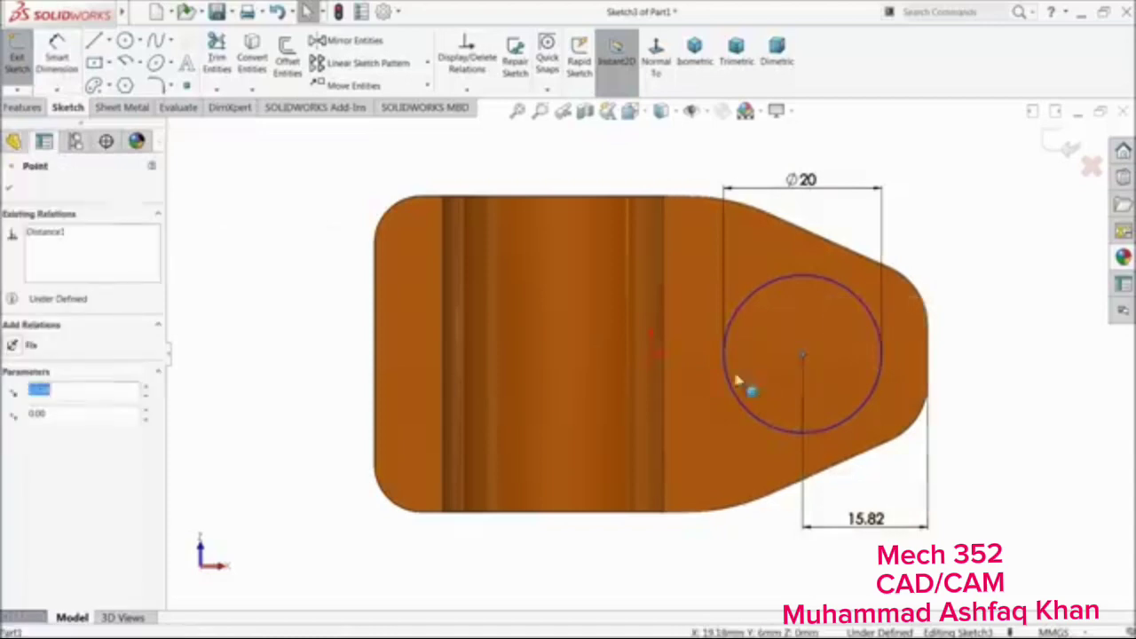
pyautogui.keyDown('ctrl'); pyautogui.click(652, 354); pyautogui.keyUp('ctrl')
pyautogui.click(688, 308)
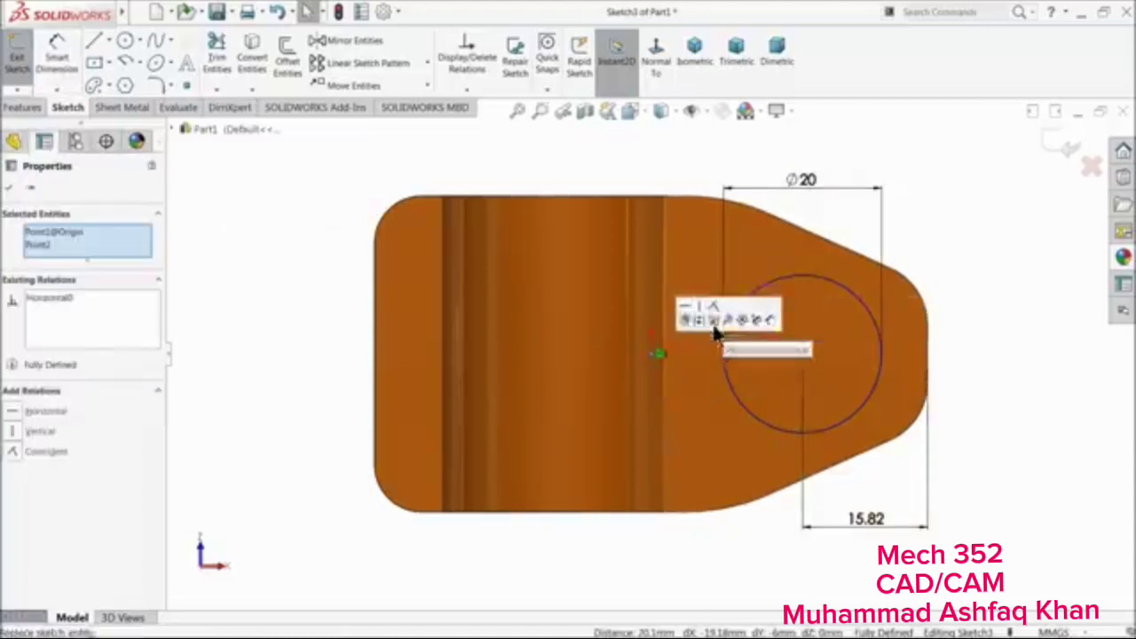
# Extrude the circle as a blind boss 225 mm long, downward from the underside of the flange
pyautogui.click(22, 107)
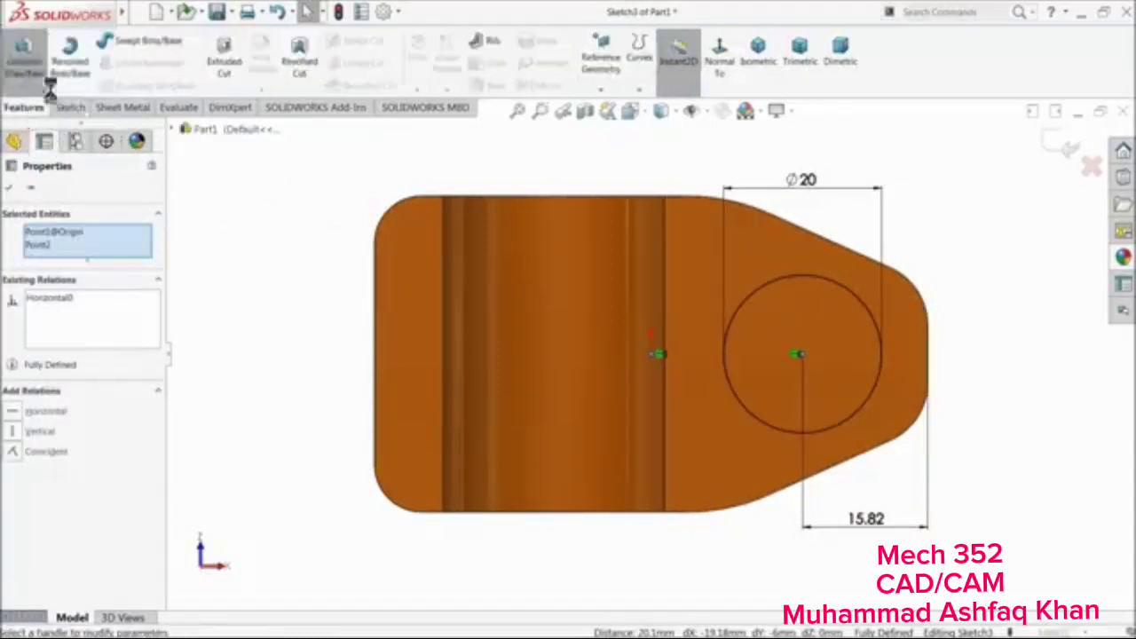
pyautogui.click(17, 55)
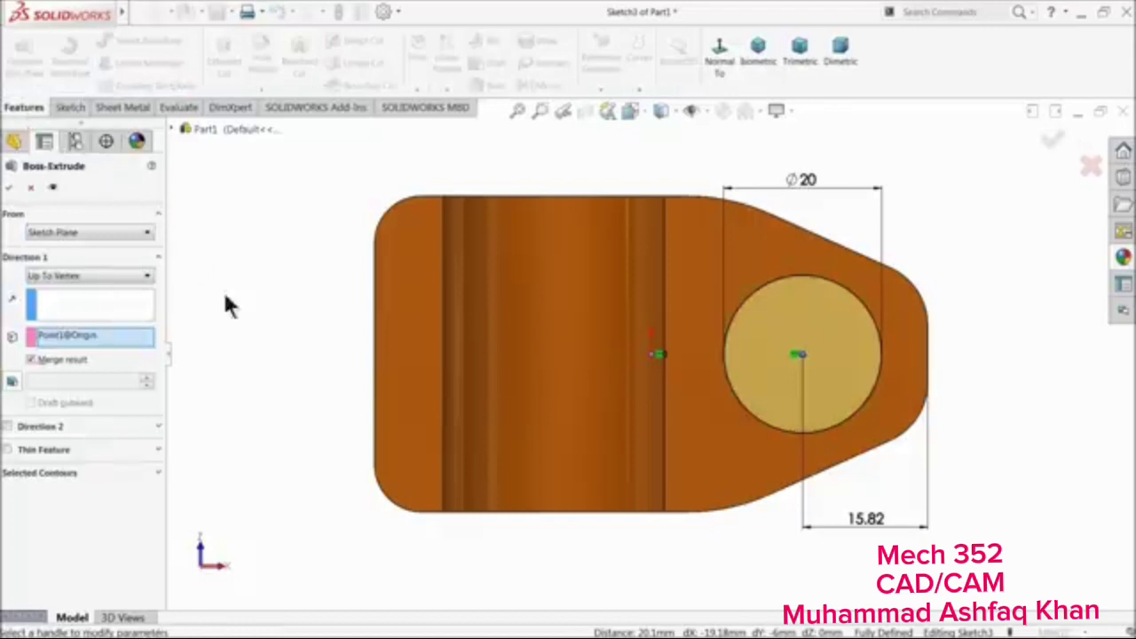
pyautogui.click(82, 278)
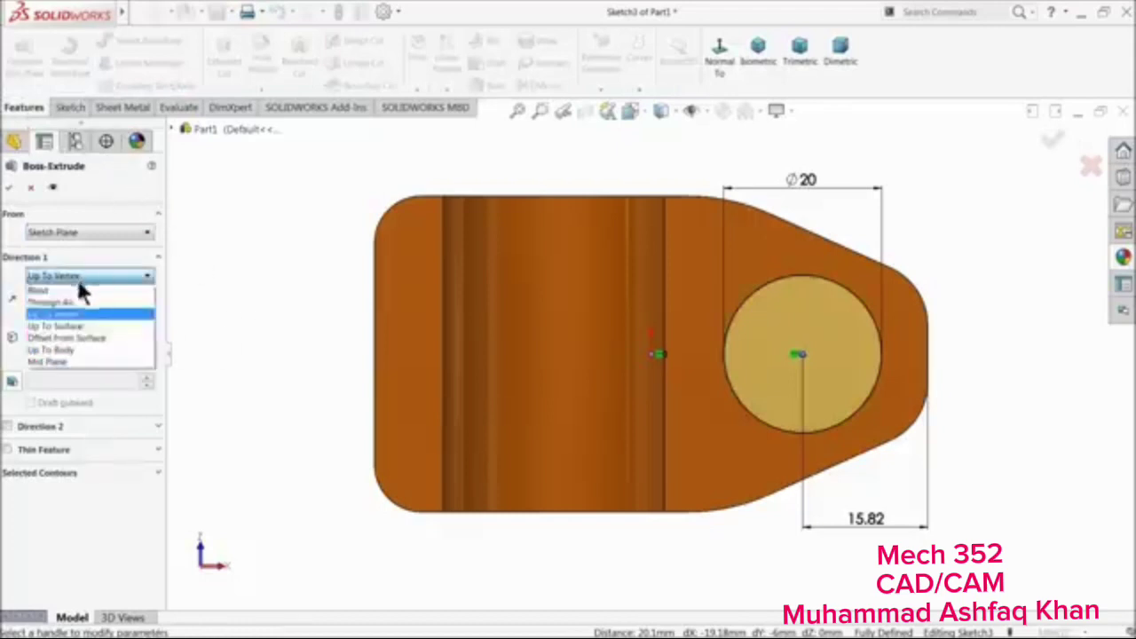
pyautogui.click(67, 289)
pyautogui.moveTo(297, 297); pyautogui.dragTo(347, 380, button='middle')
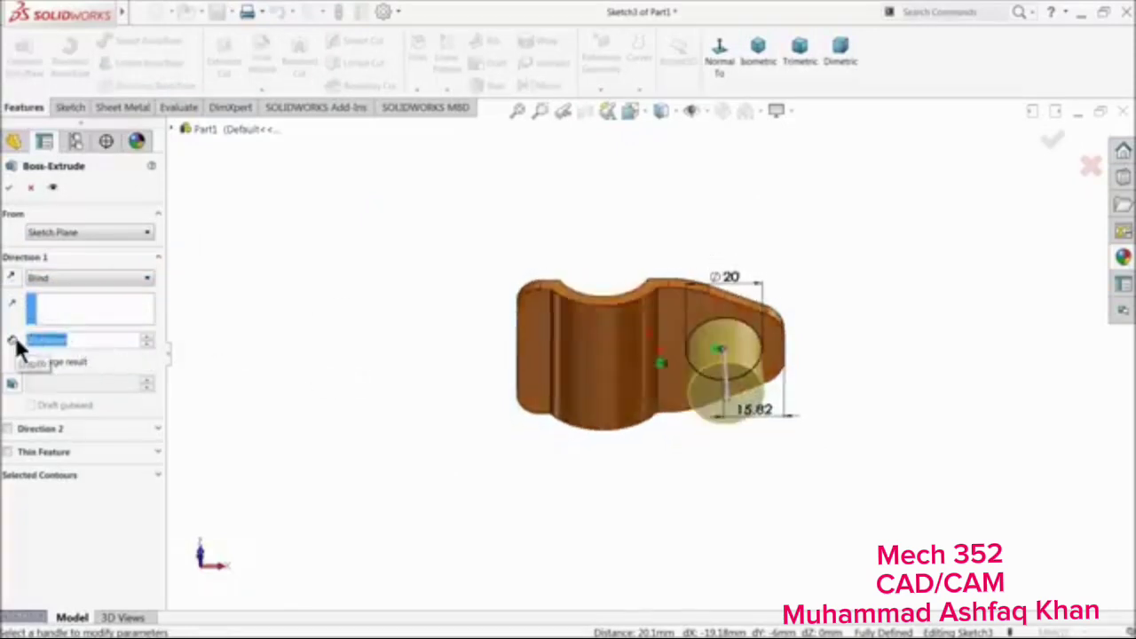
pyautogui.write('225')
pyautogui.press('Return')
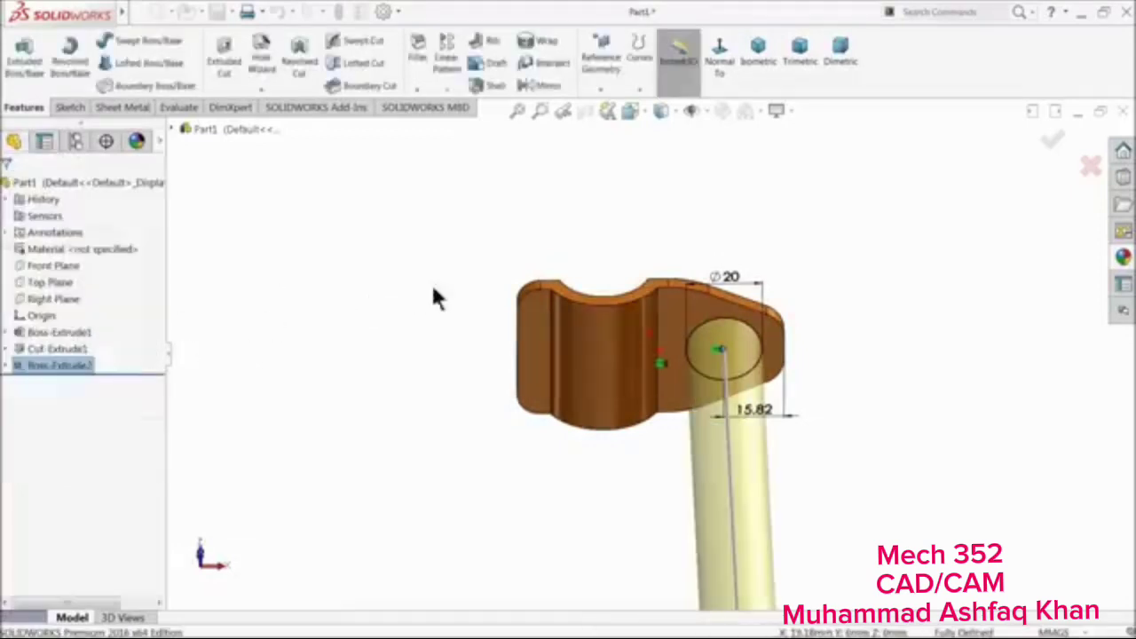
pyautogui.scroll(6, 430, 282)
pyautogui.moveTo(461, 319); pyautogui.dragTo(582, 388, button='middle')
pyautogui.scroll(-3, 581, 397)
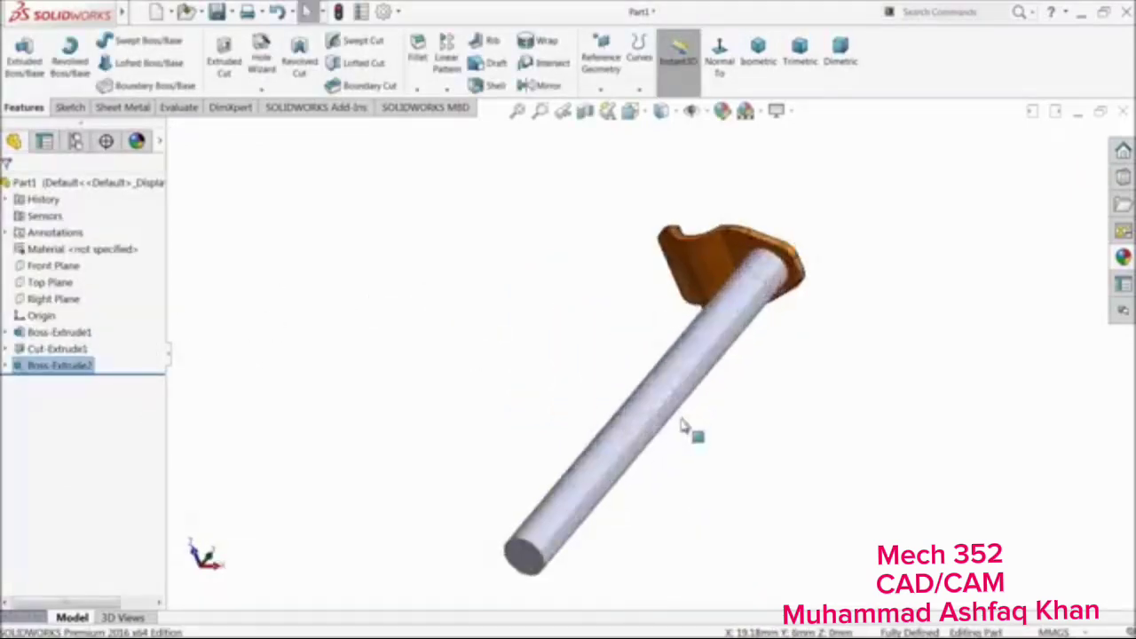
pyautogui.moveTo(665, 429); pyautogui.dragTo(684, 336, button='middle')
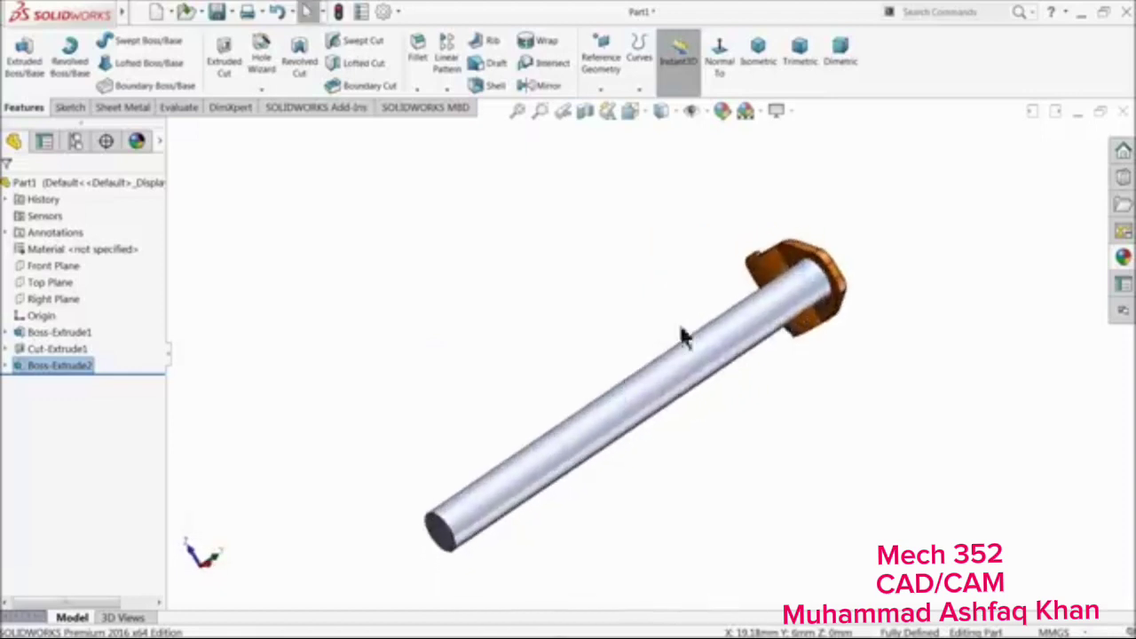
pyautogui.click(780, 110)
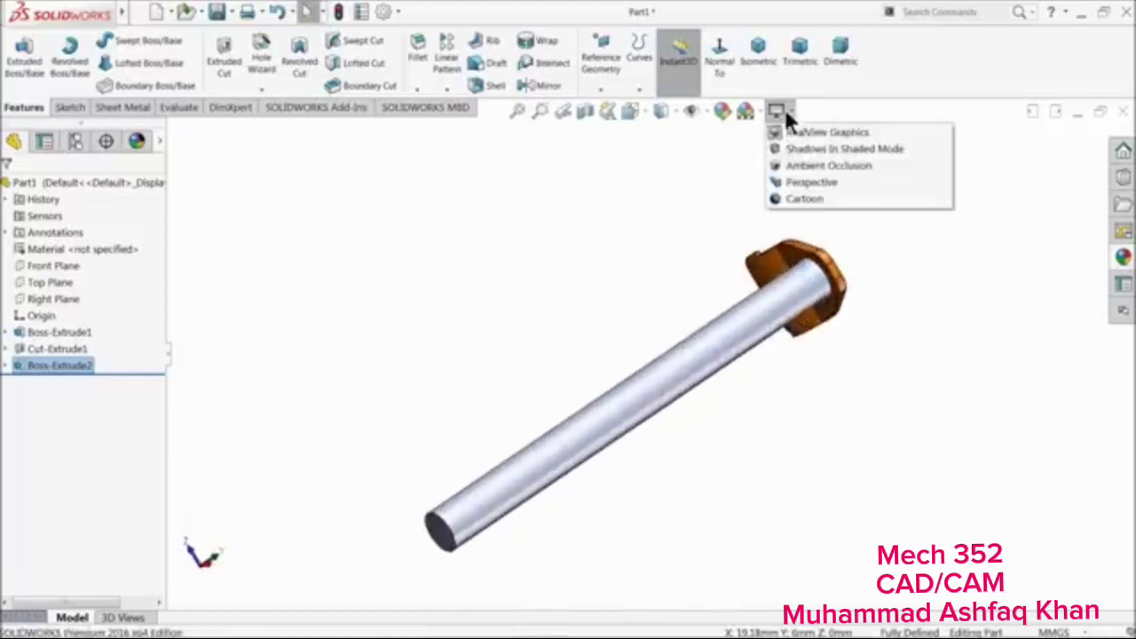
pyautogui.click(39, 369)
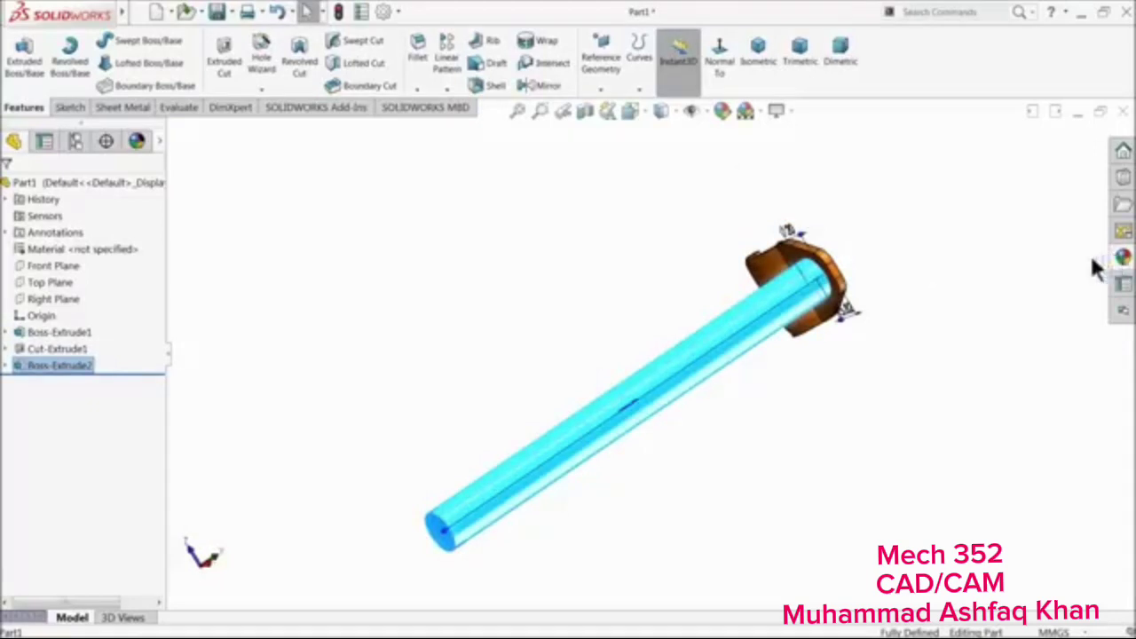
pyautogui.moveTo(606, 235); pyautogui.dragTo(692, 231, button='middle')
pyautogui.click(493, 320)
# Create a reference plane parallel to the Right Plane at an offset of 20 mm, toward the rod
pyautogui.moveTo(457, 302); pyautogui.dragTo(459, 471, button='middle')
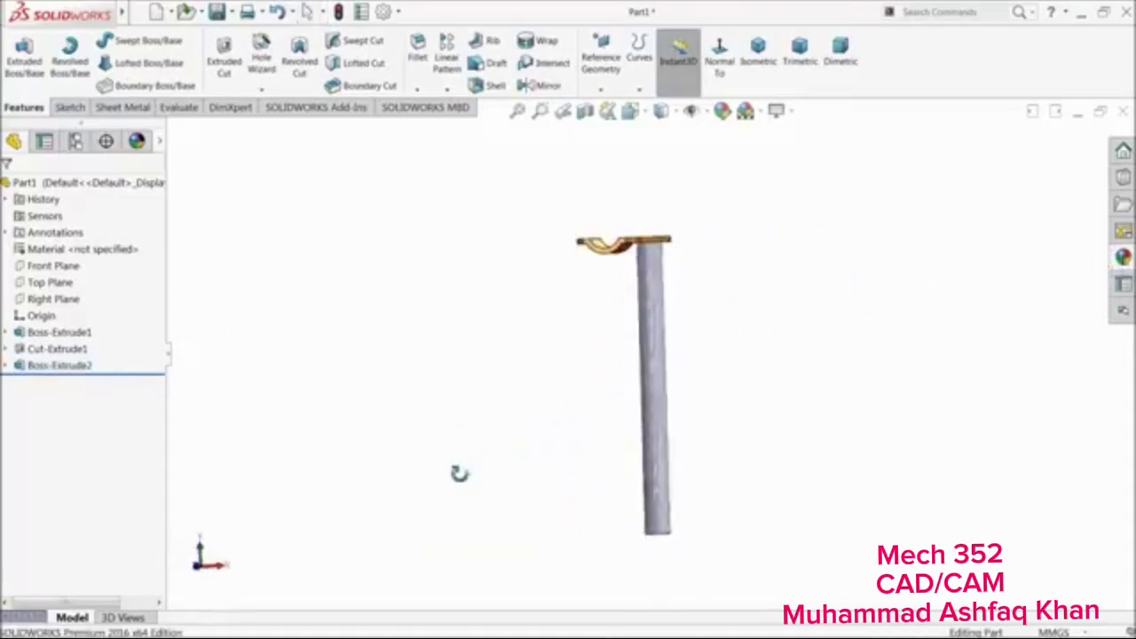
pyautogui.click(32, 298)
pyautogui.click(602, 92)
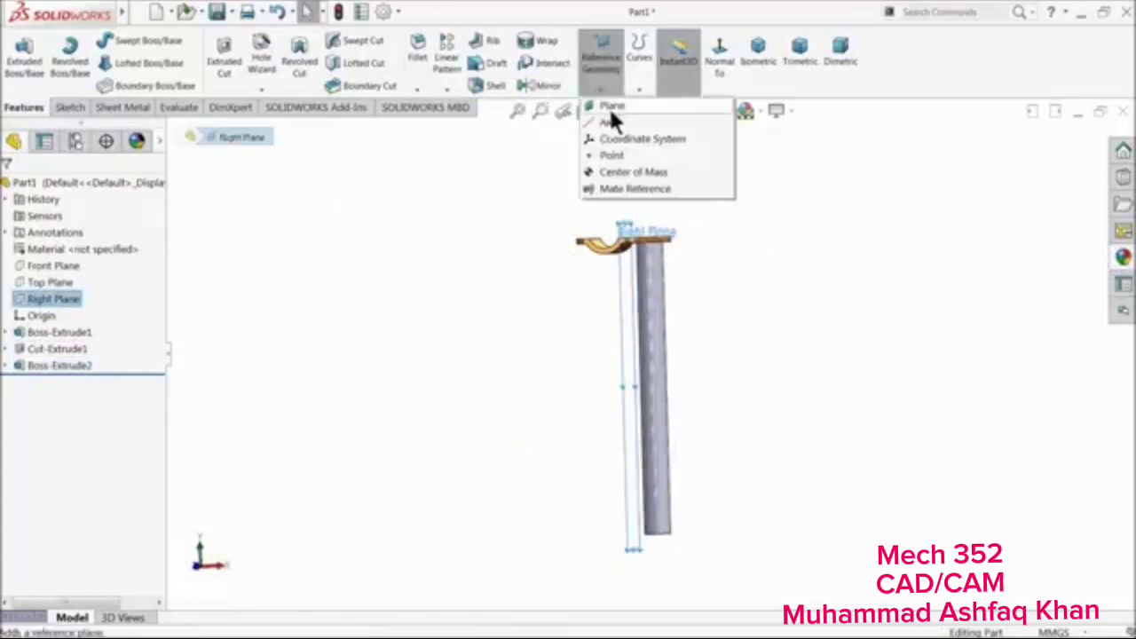
pyautogui.click(609, 106)
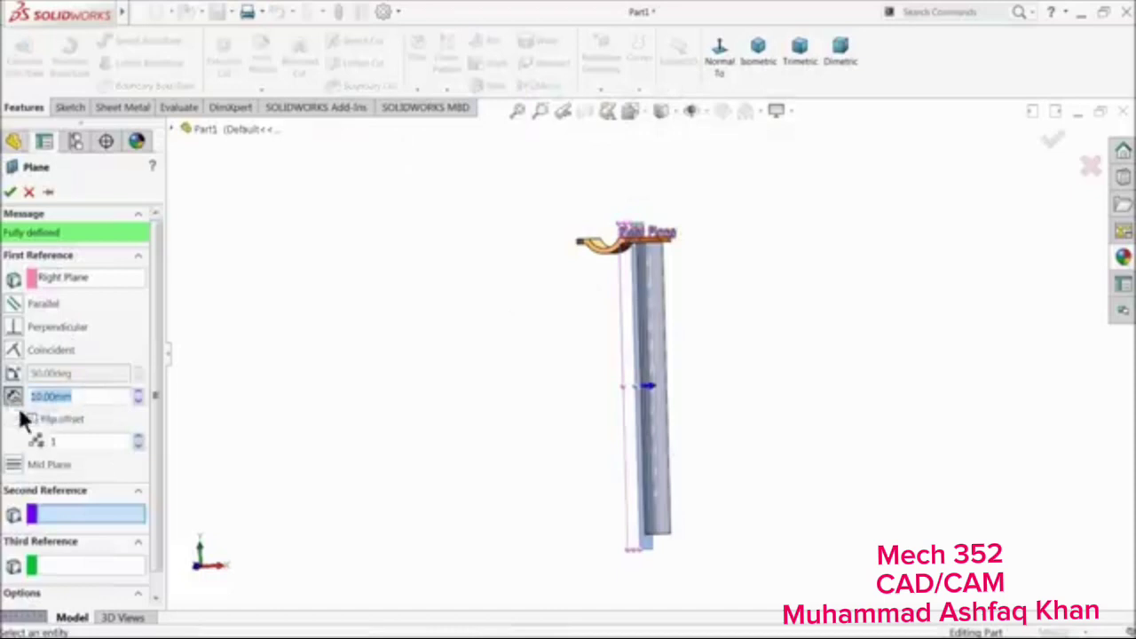
pyautogui.press('Return')
pyautogui.moveTo(422, 369); pyautogui.dragTo(444, 375, button='middle')
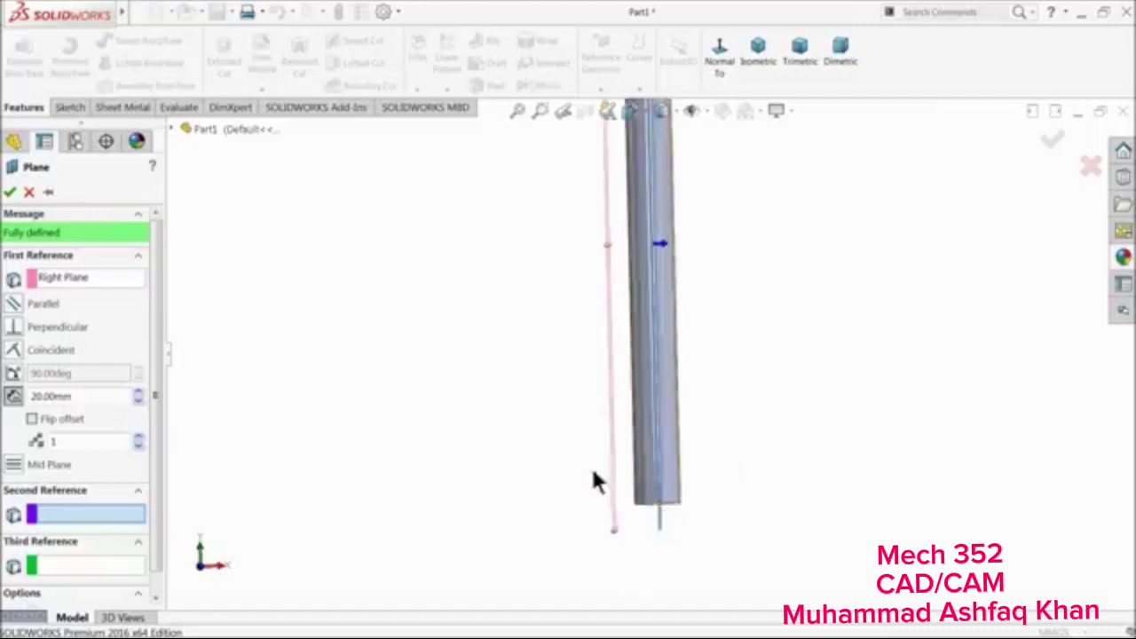
pyautogui.moveTo(533, 439); pyautogui.dragTo(529, 420, button='middle')
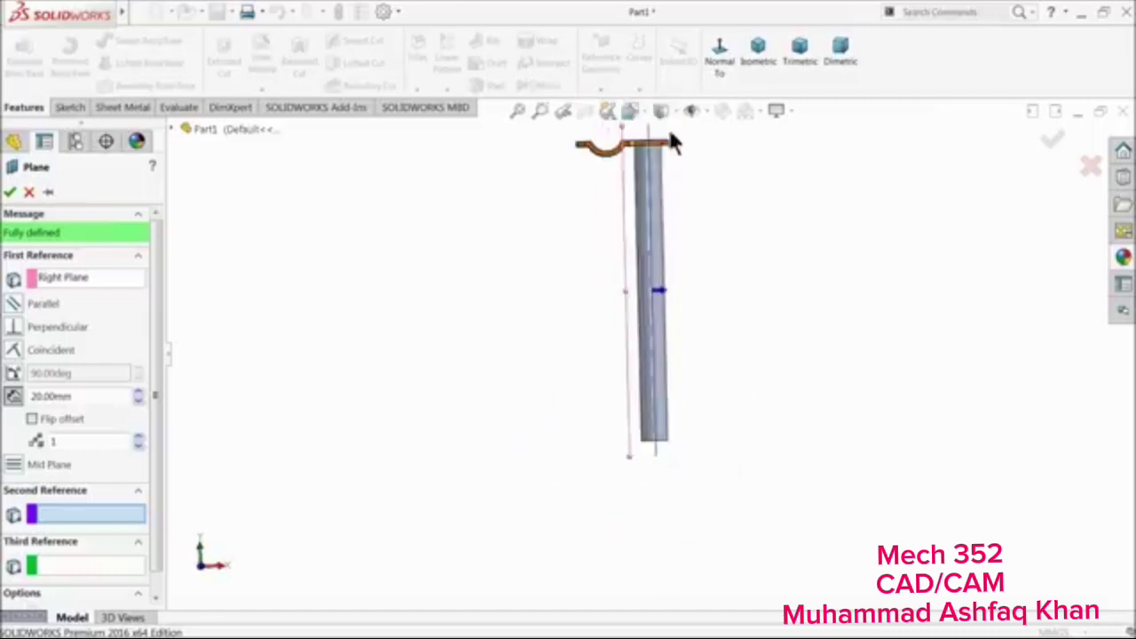
pyautogui.scroll(-2, 670, 132)
pyautogui.moveTo(611, 212); pyautogui.dragTo(577, 232, button='middle')
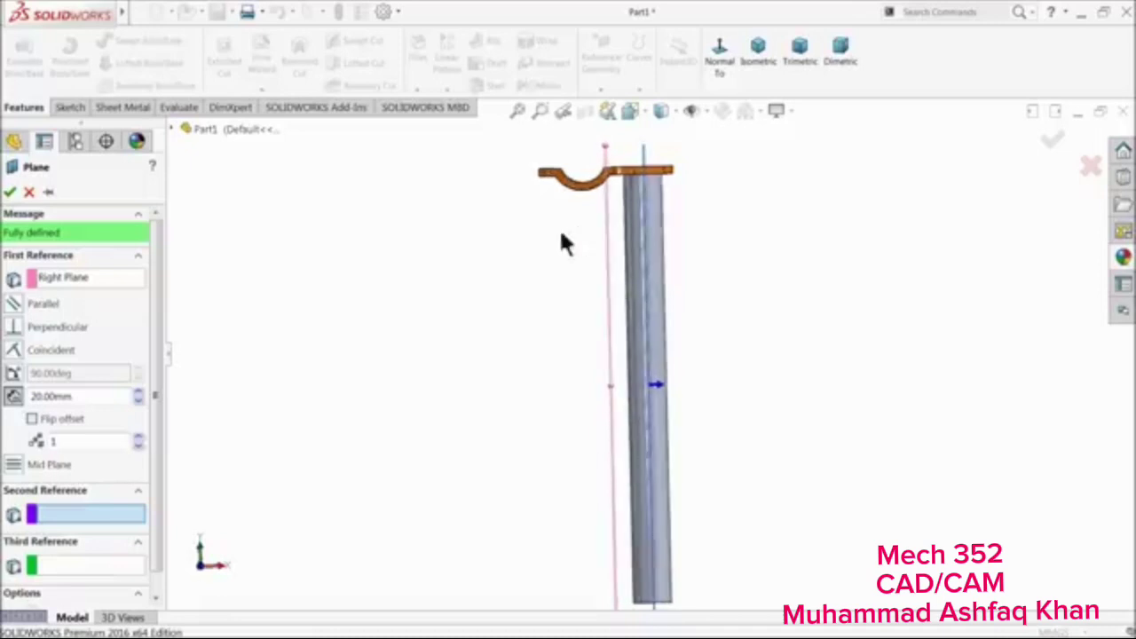
pyautogui.click(9, 191)
# Reopen the rod's circle sketch and delete the 15.82 mm dimension between the circle's center and the plate's straight edge
pyautogui.moveTo(200, 246)
pyautogui.mouseDown(button='middle')
pyautogui.moveTo(426, 328)
pyautogui.moveTo(441, 178)
pyautogui.mouseUp(button='middle')
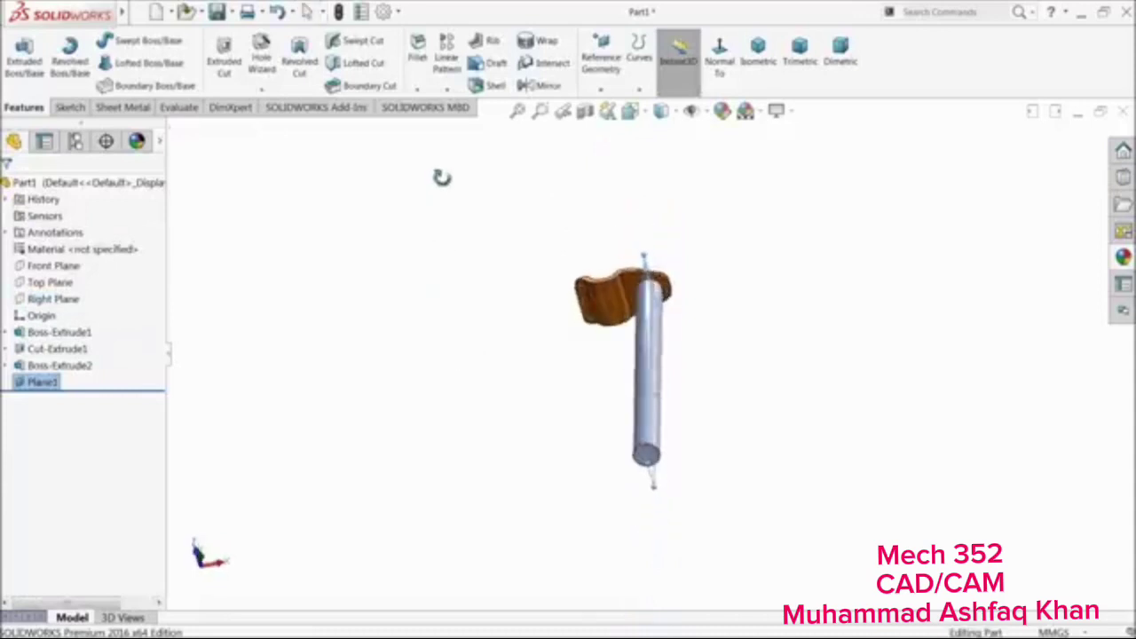
pyautogui.click(6, 366)
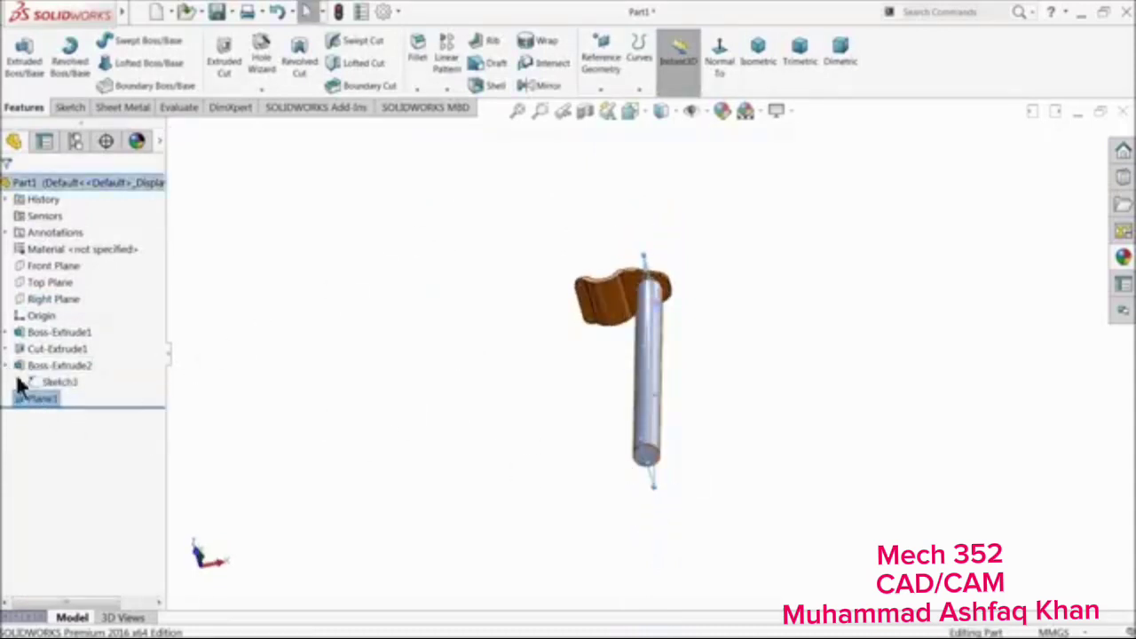
pyautogui.click(34, 380)
pyautogui.click(38, 342)
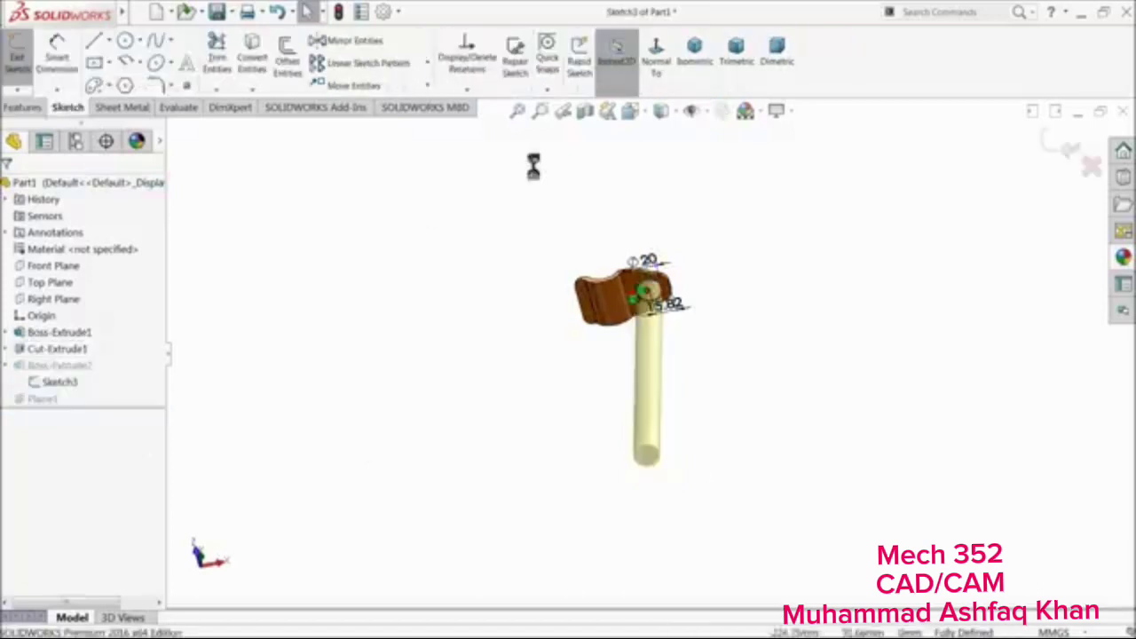
pyautogui.click(661, 61)
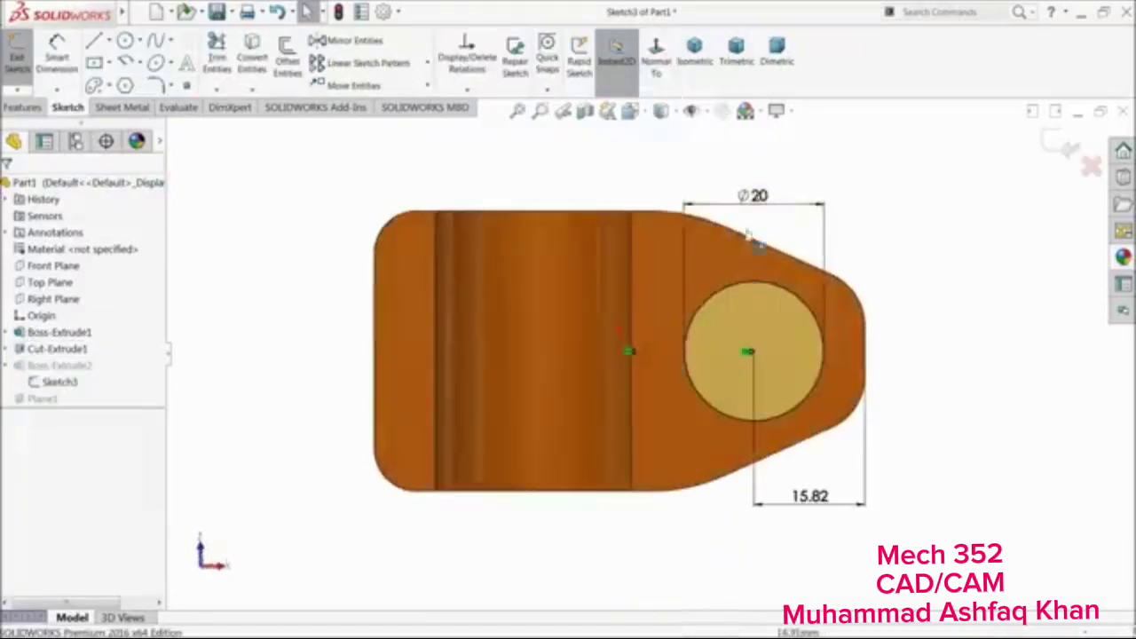
pyautogui.moveTo(810, 501); pyautogui.dragTo(810, 506)
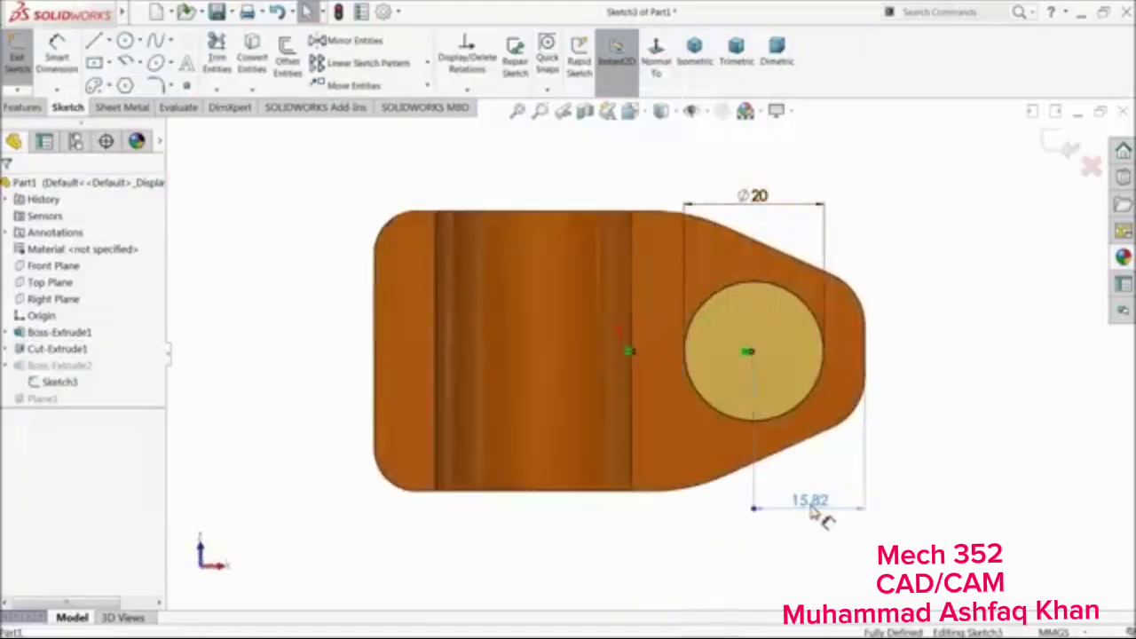
pyautogui.press('Delete')
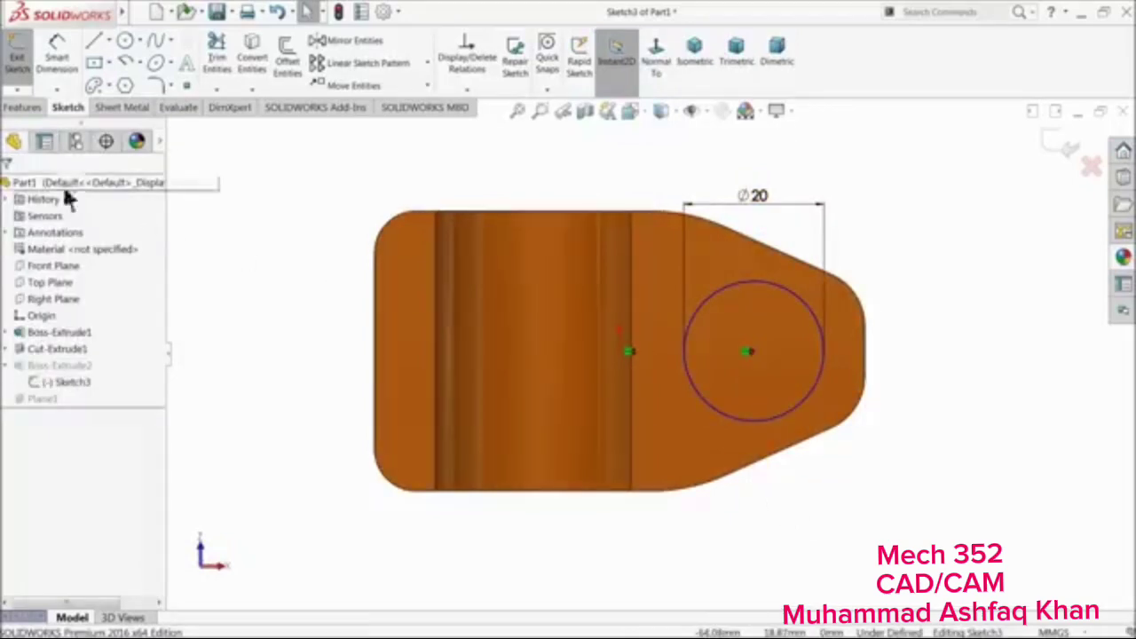
# Dimension the circle's center 20 mm horizontally from the origin and rebuild the rod from the edited sketch
pyautogui.click(57, 53)
pyautogui.click(626, 354)
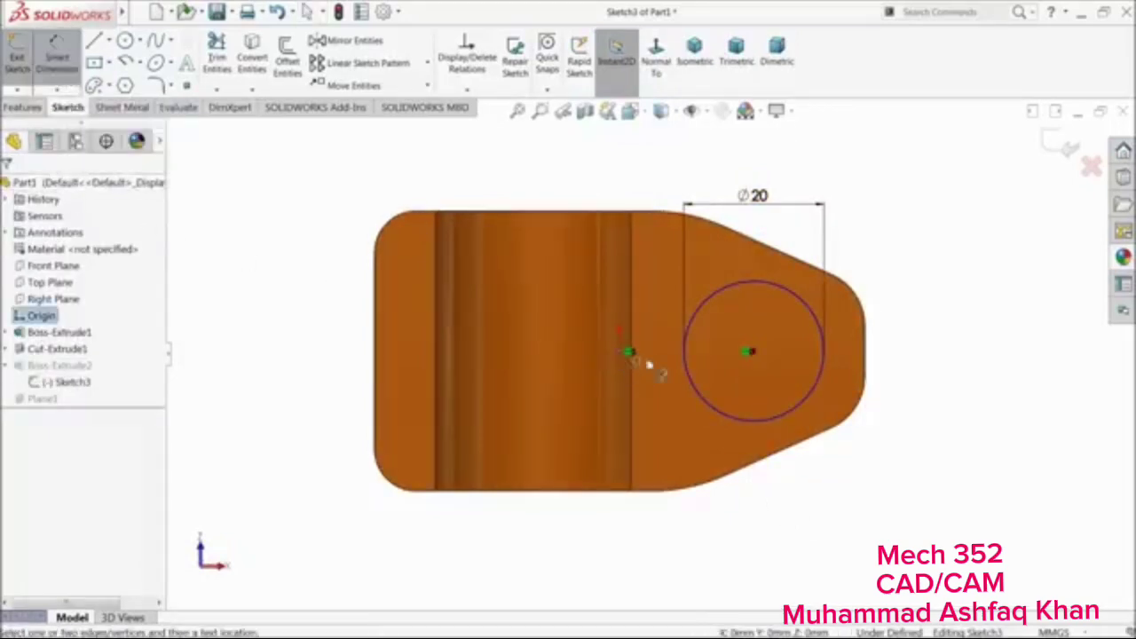
pyautogui.click(750, 354)
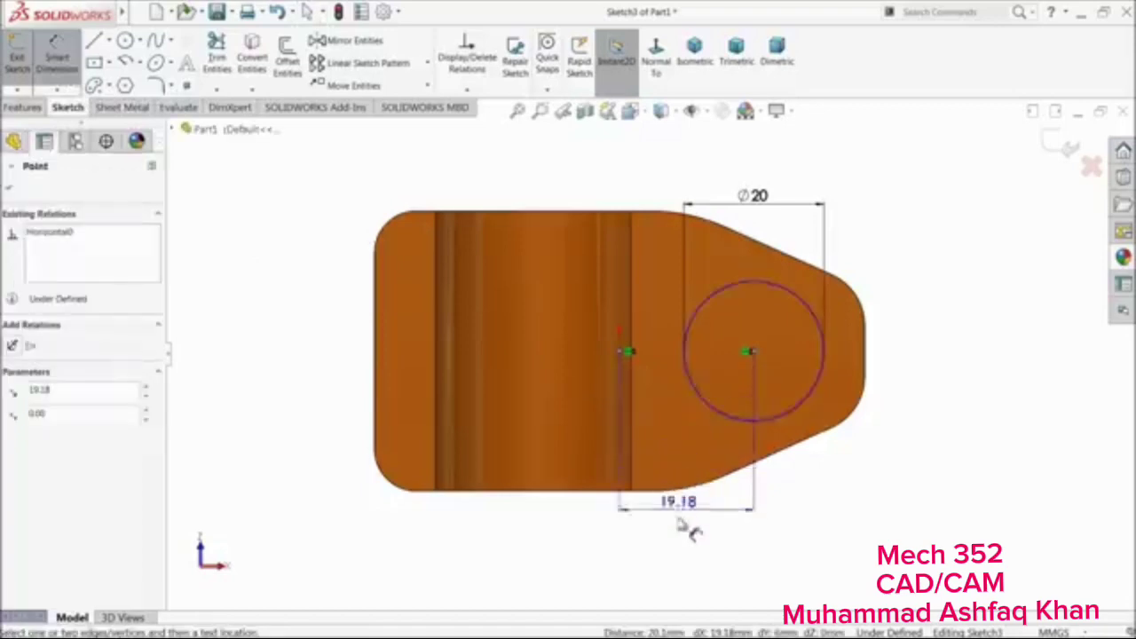
pyautogui.click(683, 524)
pyautogui.write('20')
pyautogui.click(608, 541)
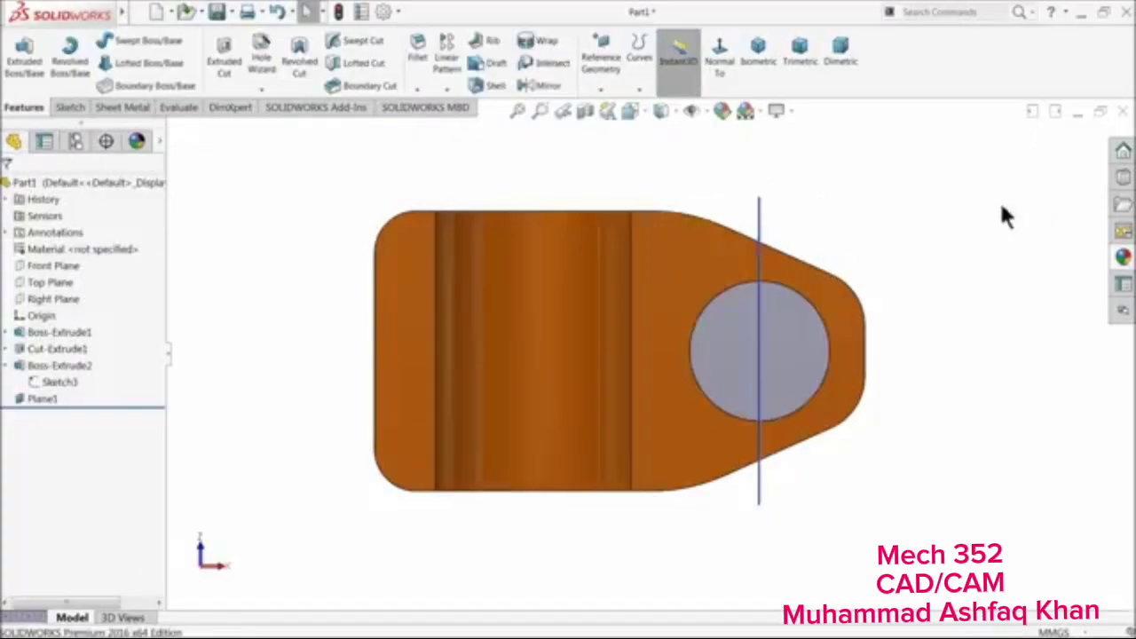
# Start a new sketch on the offset plane through the rod and view it face-on
pyautogui.scroll(3, 890, 184)
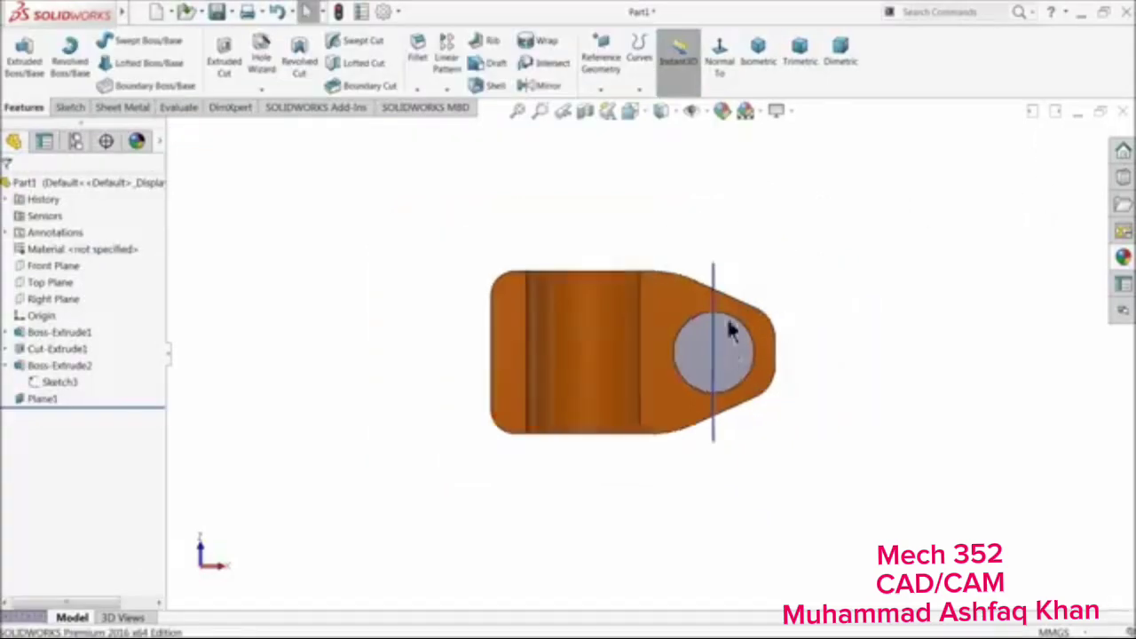
pyautogui.scroll(-5, 730, 330)
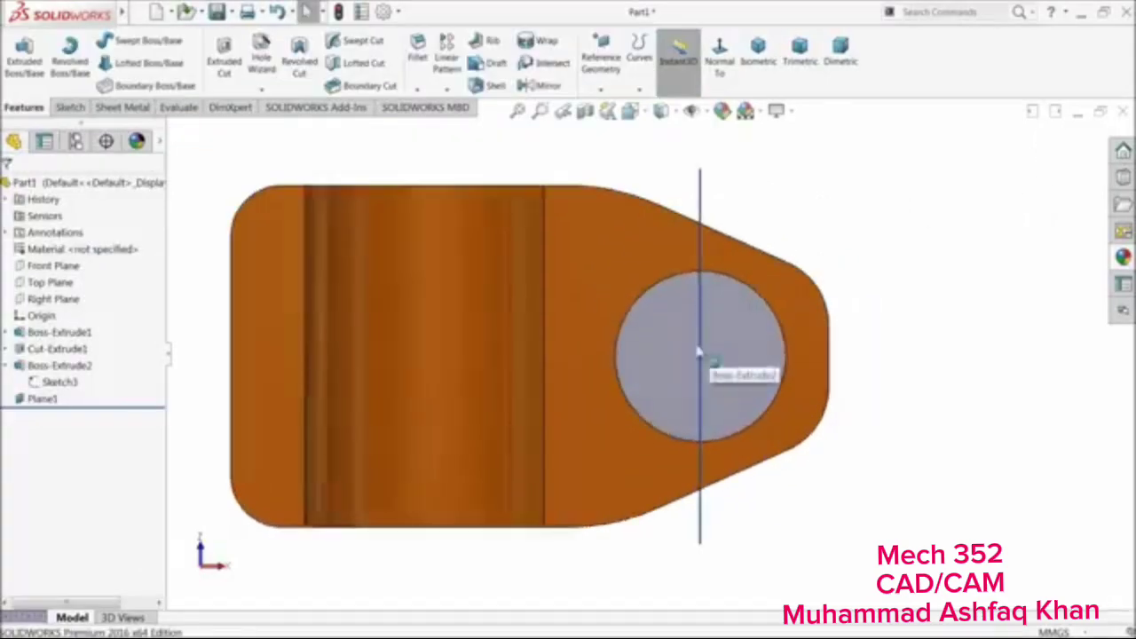
pyautogui.scroll(5, 704, 342)
pyautogui.moveTo(654, 246); pyautogui.dragTo(521, 428, button='middle')
pyautogui.click(596, 533)
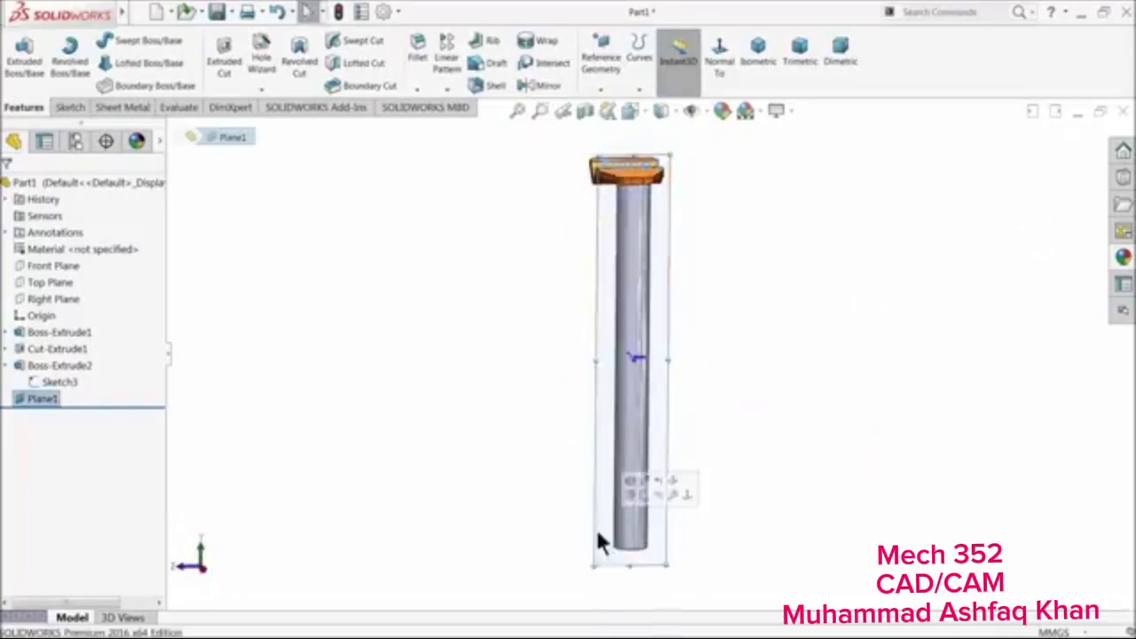
pyautogui.click(640, 489)
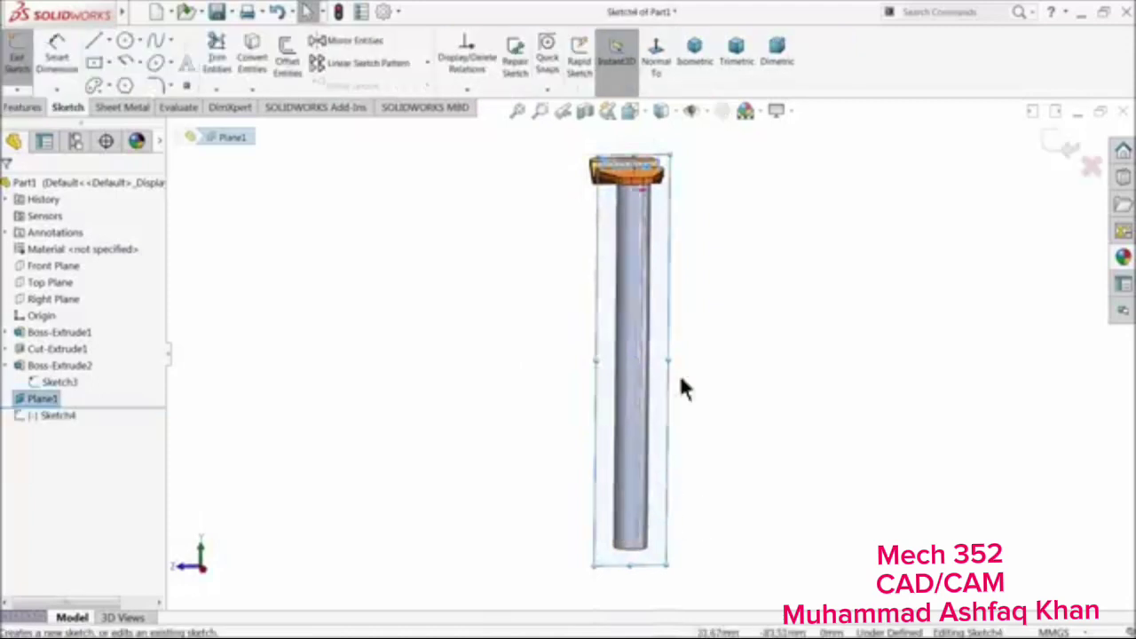
pyautogui.click(663, 78)
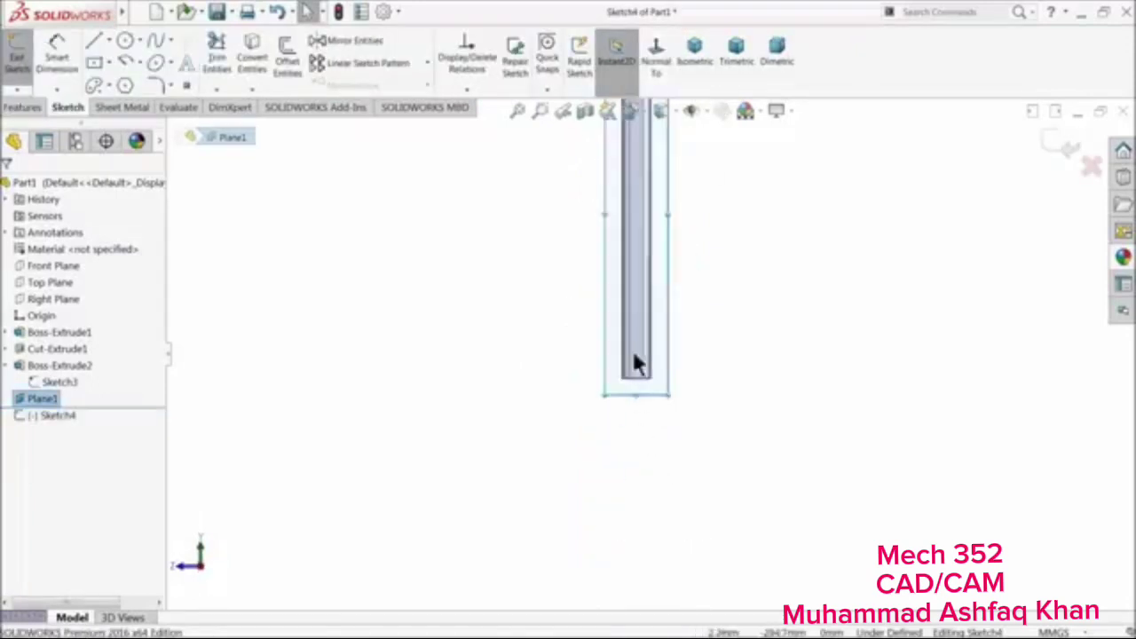
# Sketch a vertical construction line about 107 mm long, downward from the midpoint of the rod's bottom edge
pyautogui.click(93, 44)
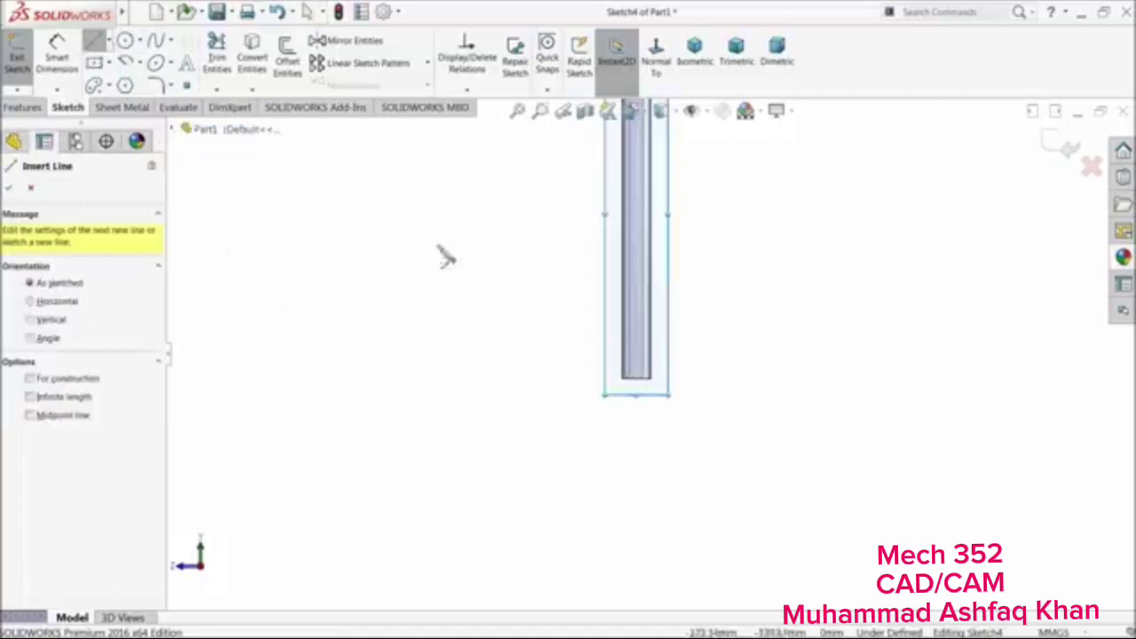
pyautogui.click(637, 380)
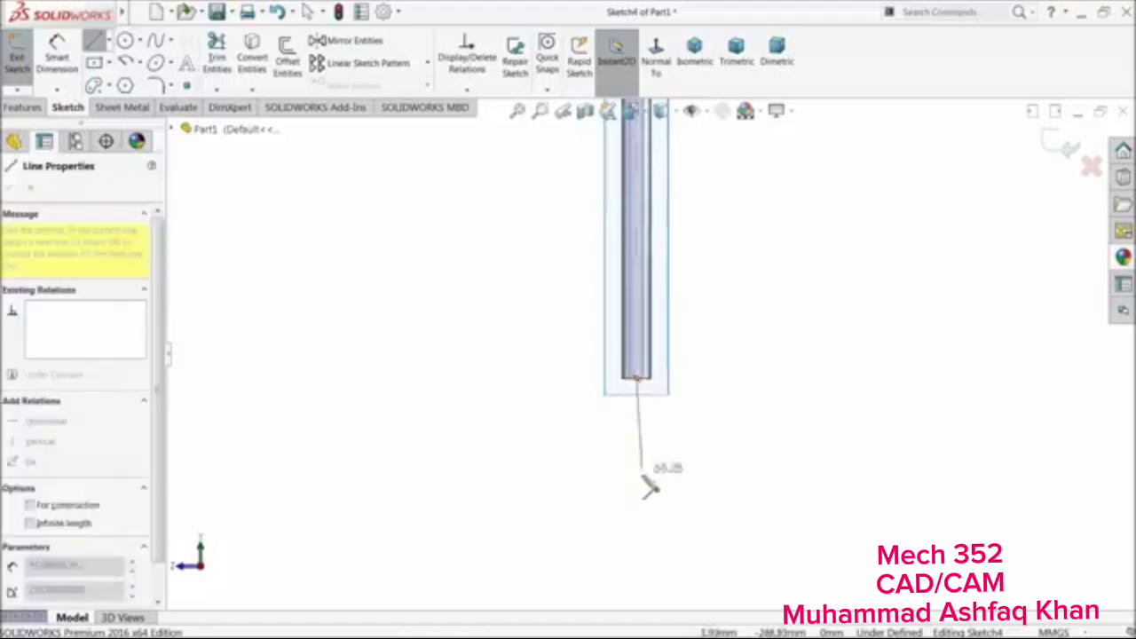
pyautogui.click(636, 533)
pyautogui.rightClick(675, 507)
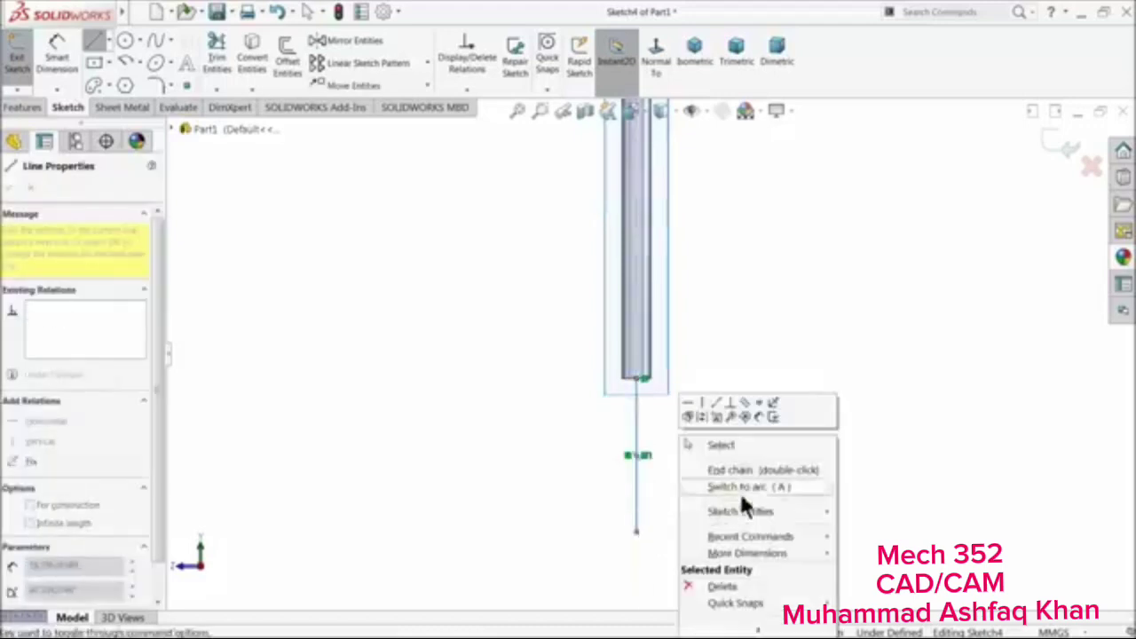
pyautogui.click(721, 445)
pyautogui.click(636, 439)
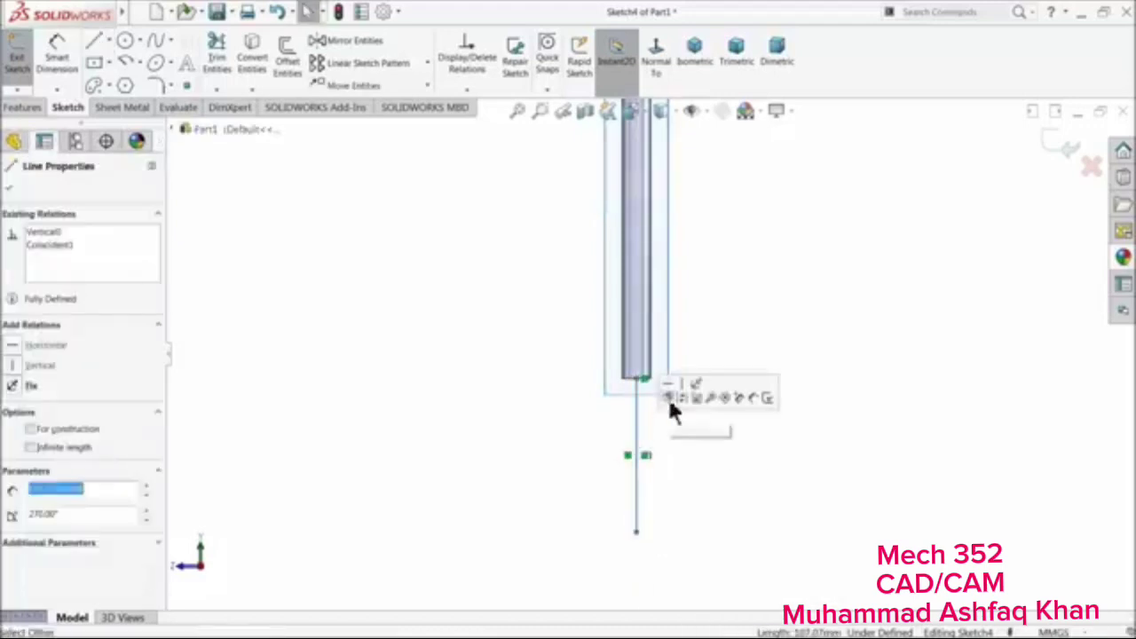
pyautogui.click(679, 393)
# Delete the relation tying the construction line to the rod's bottom edge and move its upper endpoint about 23 mm up inside the rod
pyautogui.scroll(-5, 653, 392)
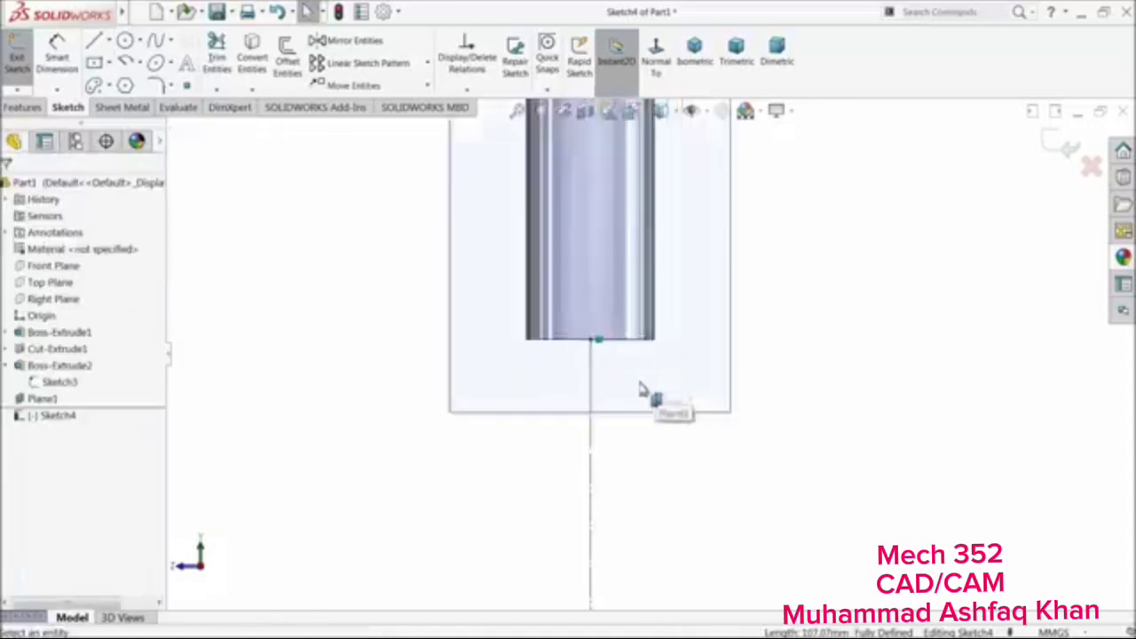
pyautogui.click(600, 349)
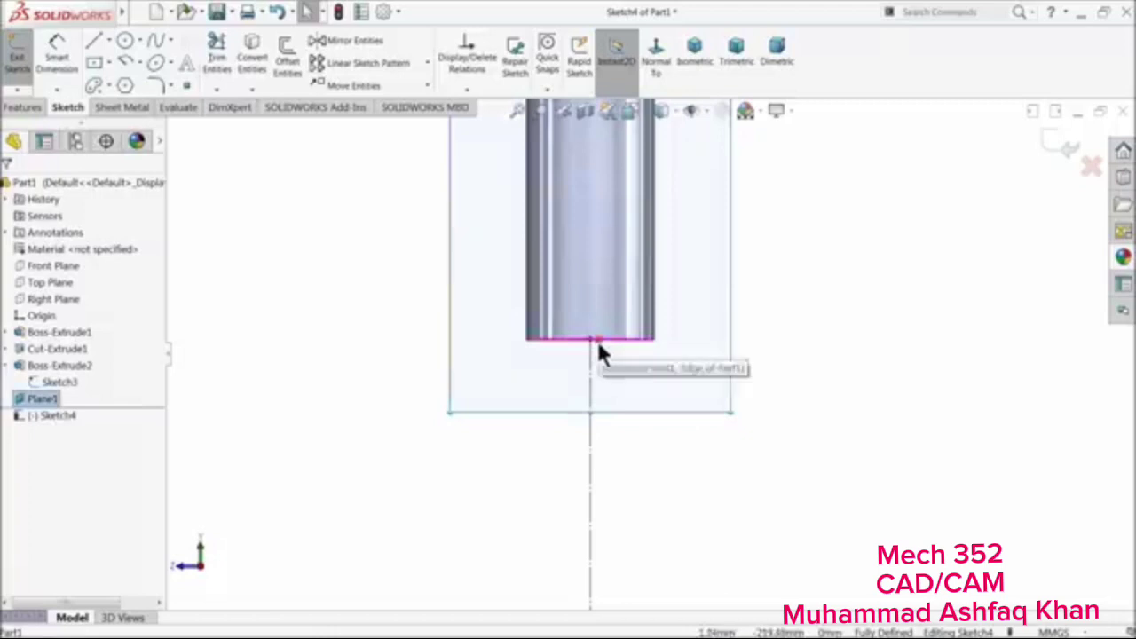
pyautogui.press('Escape')
pyautogui.hotkey('ctrl', 'b')
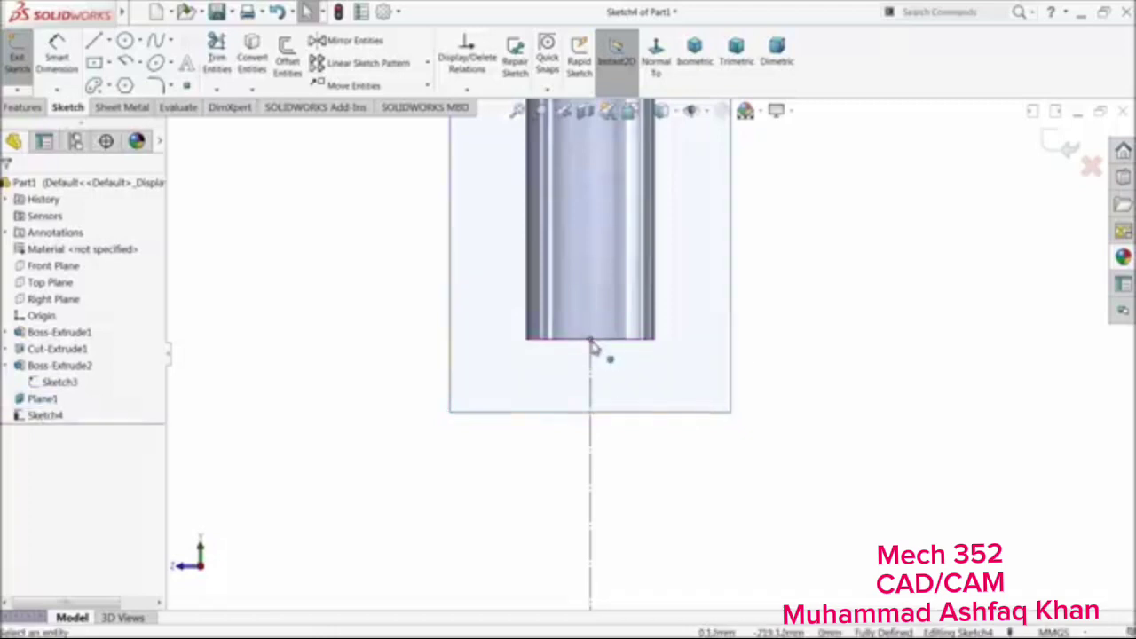
pyautogui.moveTo(591, 338); pyautogui.dragTo(589, 277)
pyautogui.moveTo(589, 194); pyautogui.dragTo(591, 193)
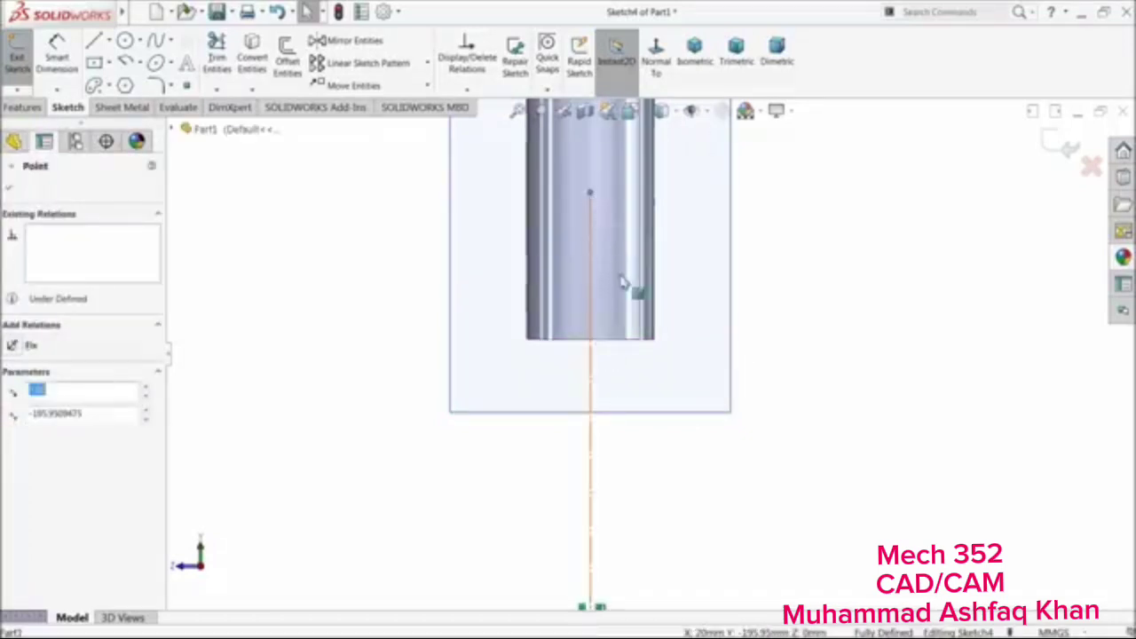
# Sketch a chain from the construction line's upper endpoint: a short outward-sloping line, a tangent arc of about 70 mm radius, and a vertical line downward
pyautogui.scroll(8, 595, 289)
pyautogui.scroll(-2, 653, 401)
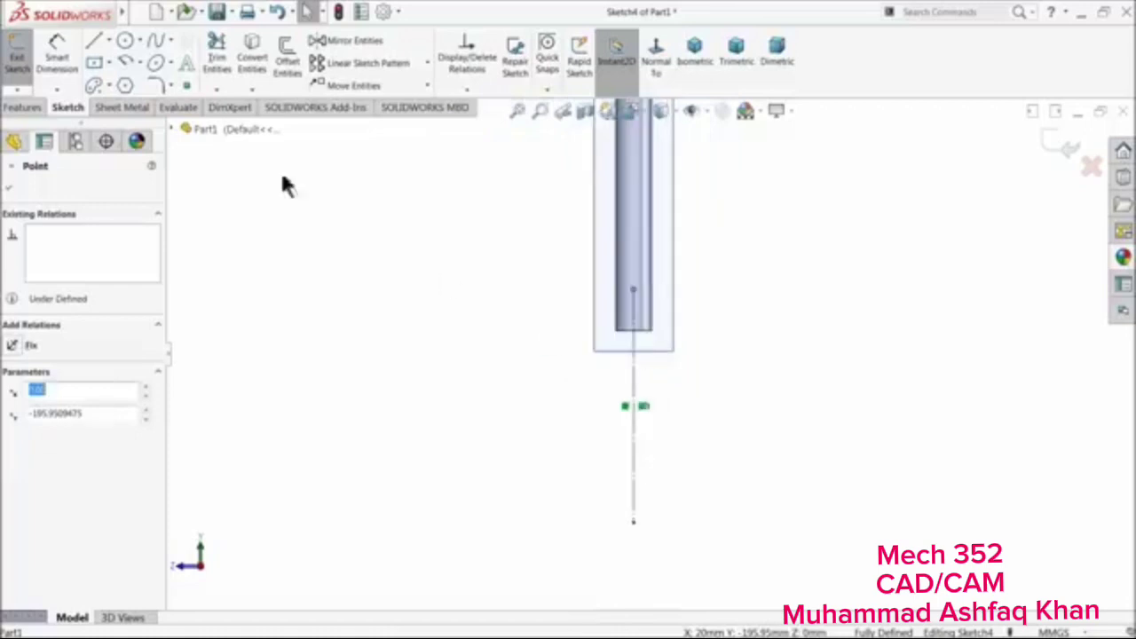
pyautogui.click(94, 46)
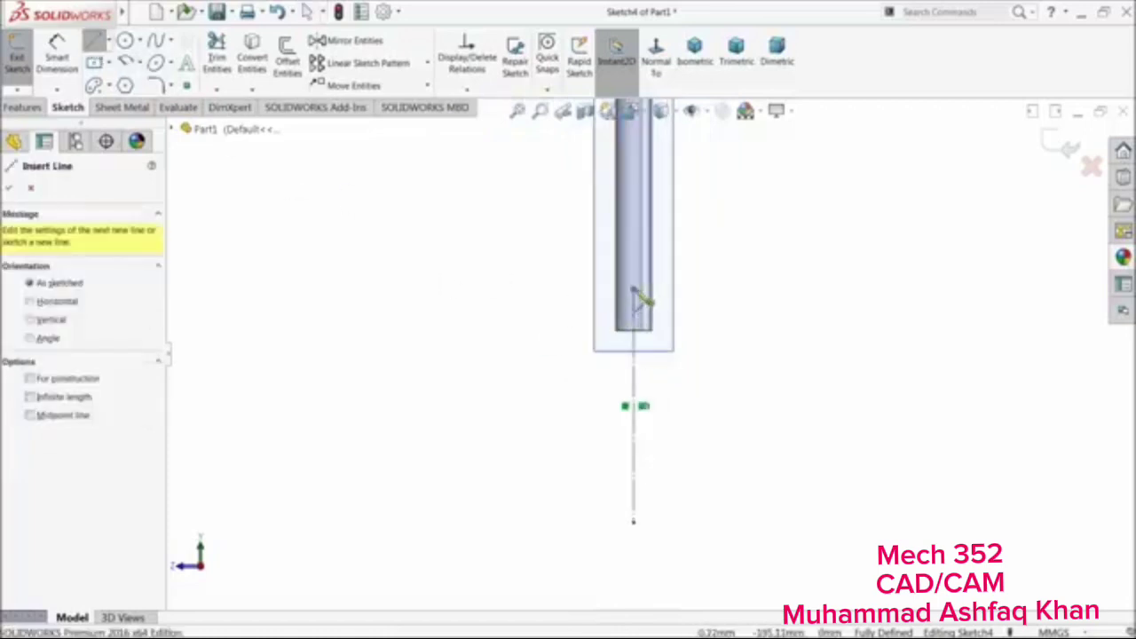
pyautogui.click(633, 292)
pyautogui.click(583, 316)
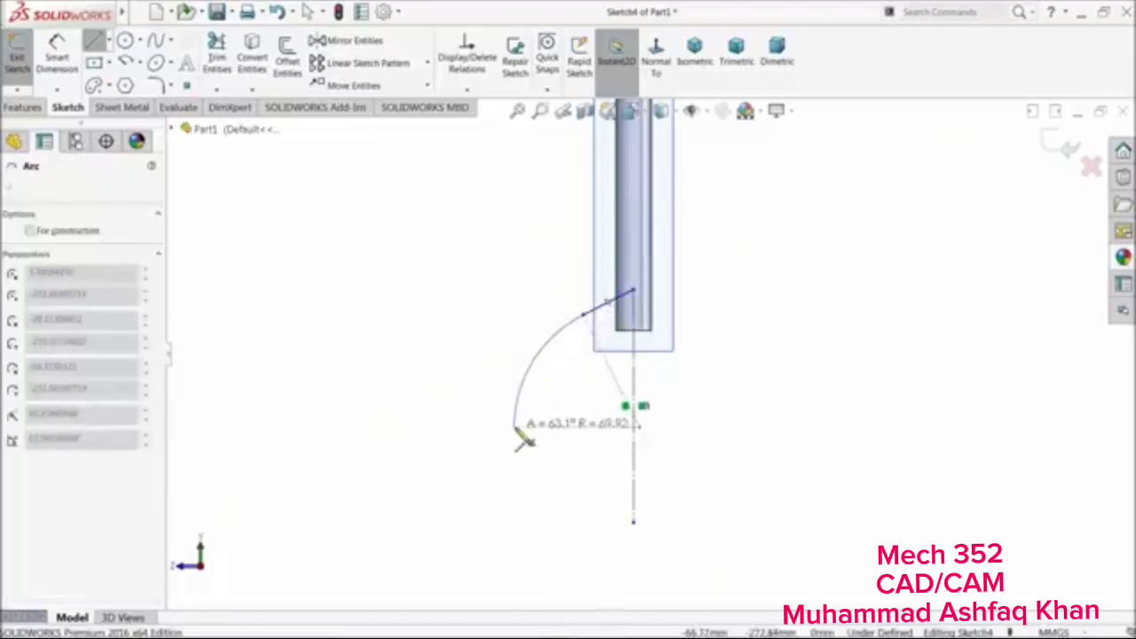
pyautogui.click(515, 428)
pyautogui.scroll(4, 524, 480)
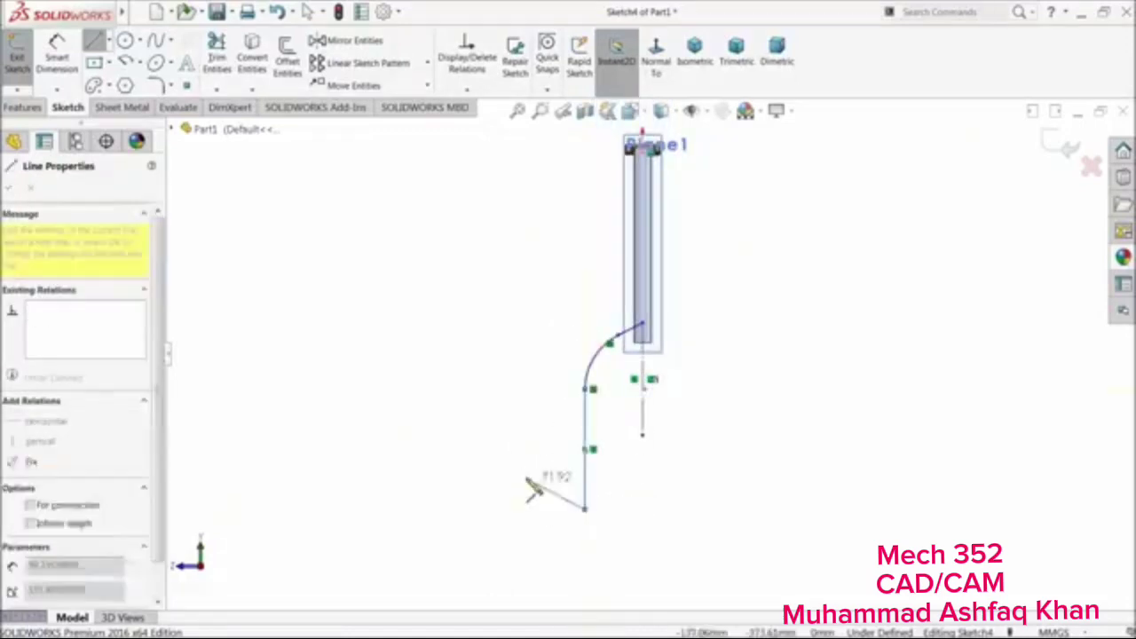
pyautogui.rightClick(535, 481)
pyautogui.click(562, 468)
# Dimension the fork-leg chain's overall vertical height, from its upper endpoint to its lower endpoint, as 230 mm
pyautogui.scroll(-3, 652, 417)
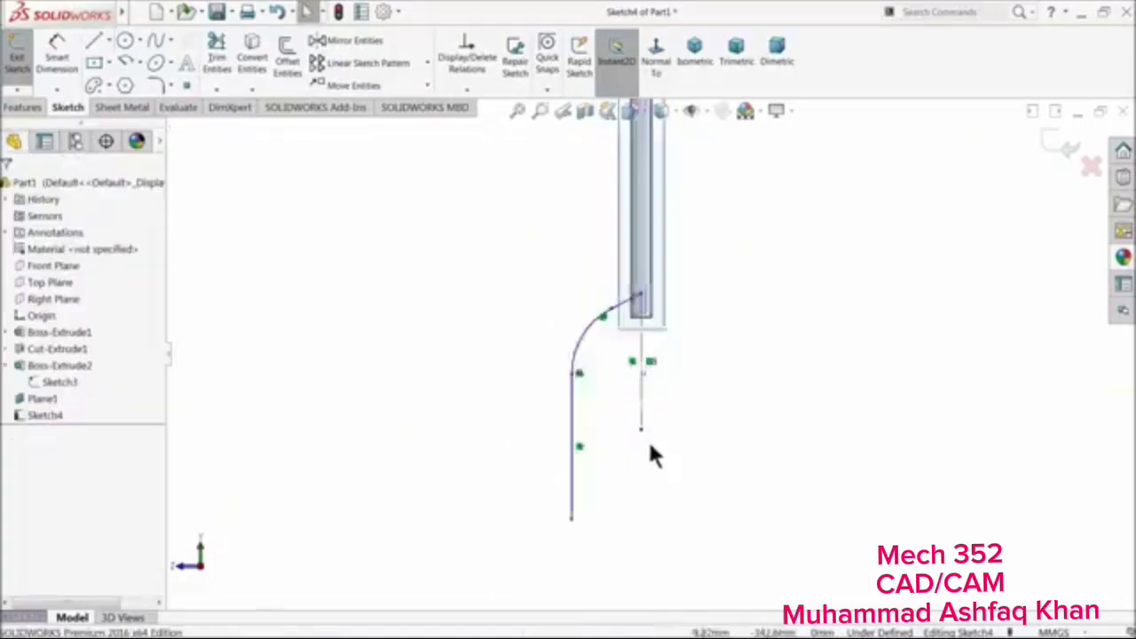
pyautogui.click(61, 64)
pyautogui.click(651, 232)
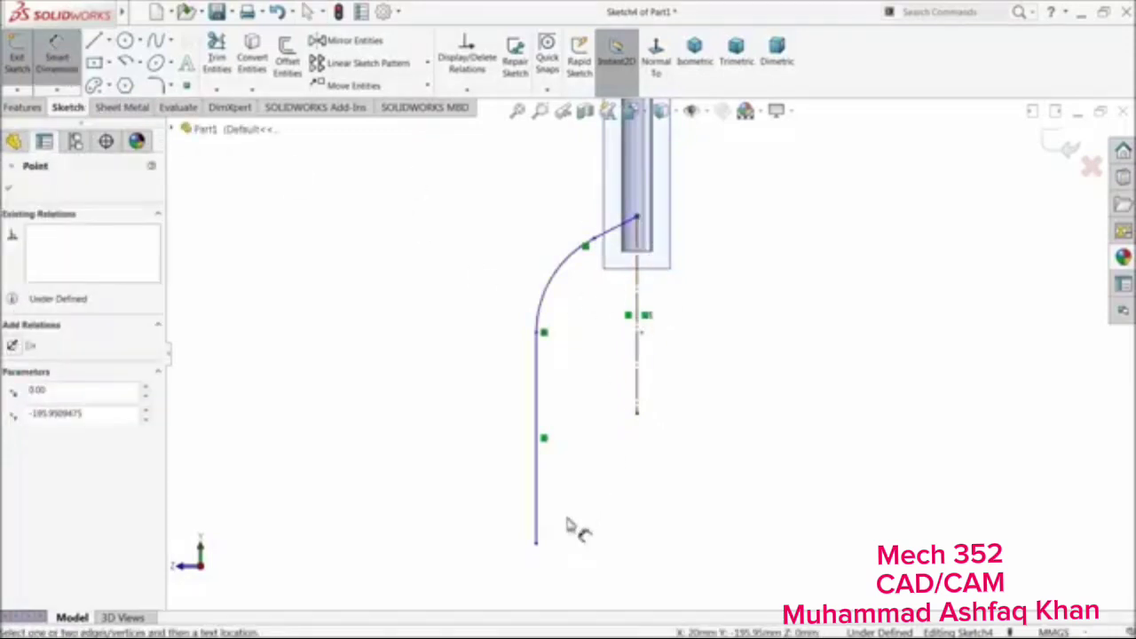
pyautogui.click(537, 543)
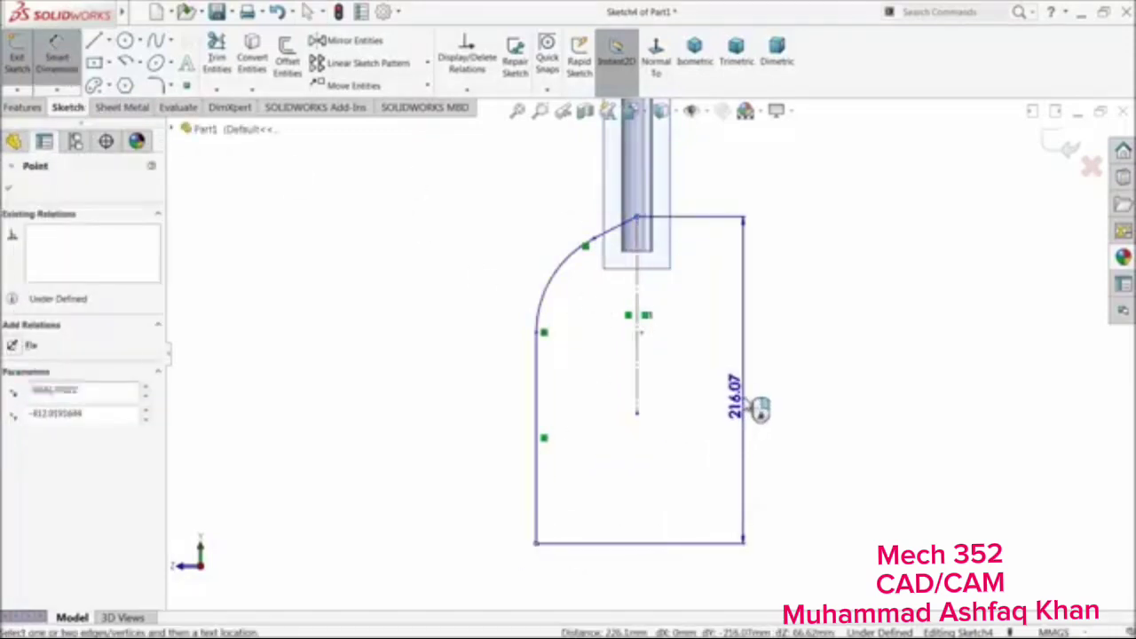
pyautogui.click(745, 408)
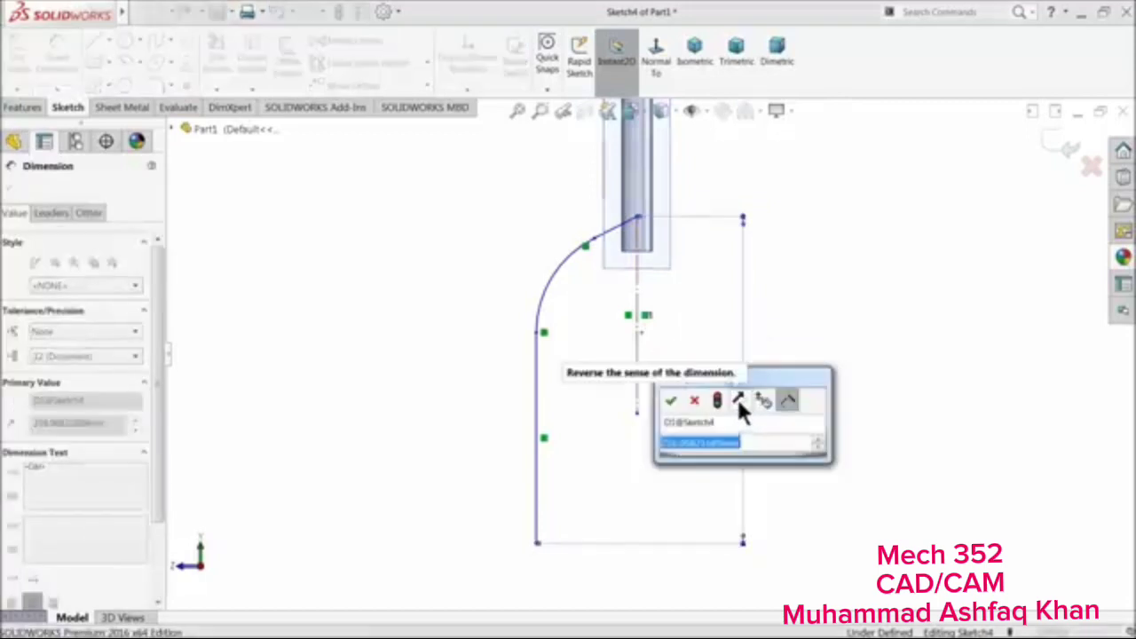
pyautogui.write('230')
pyautogui.press('Return')
pyautogui.click(818, 238)
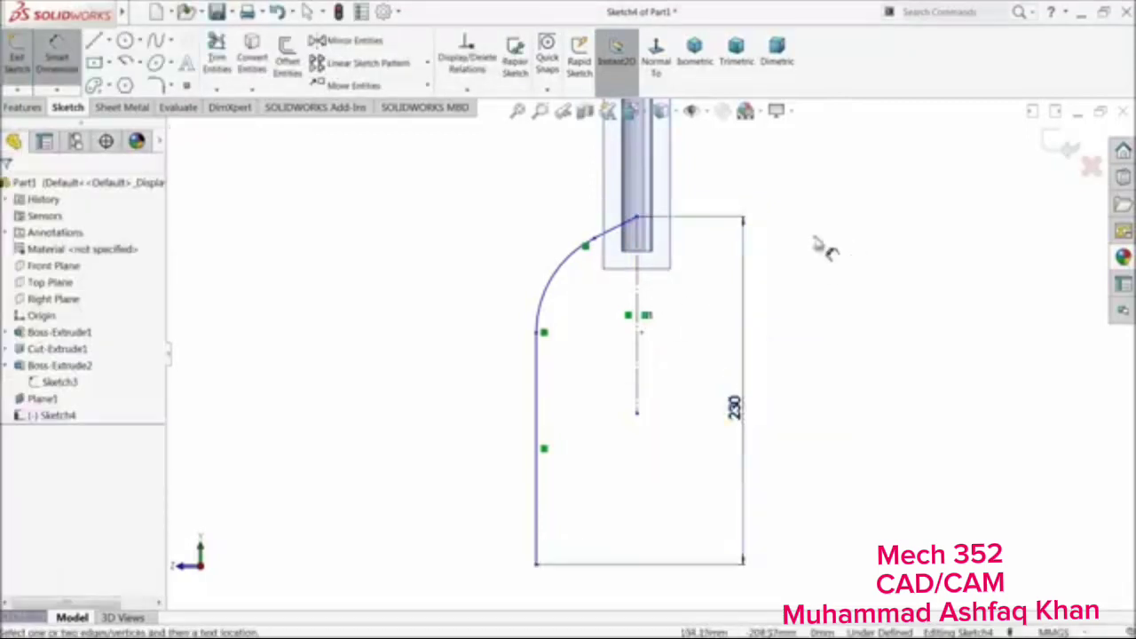
# Dimension the chain's upper endpoint 30 mm above the rod's bottom edge
pyautogui.scroll(-4, 670, 207)
pyautogui.click(603, 239)
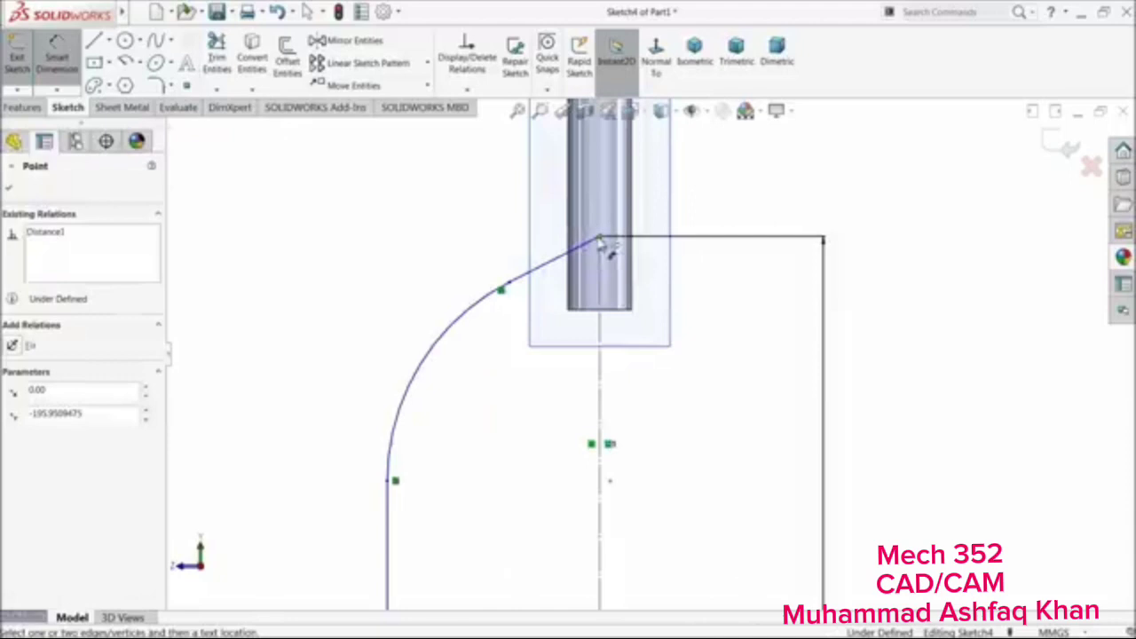
pyautogui.click(612, 311)
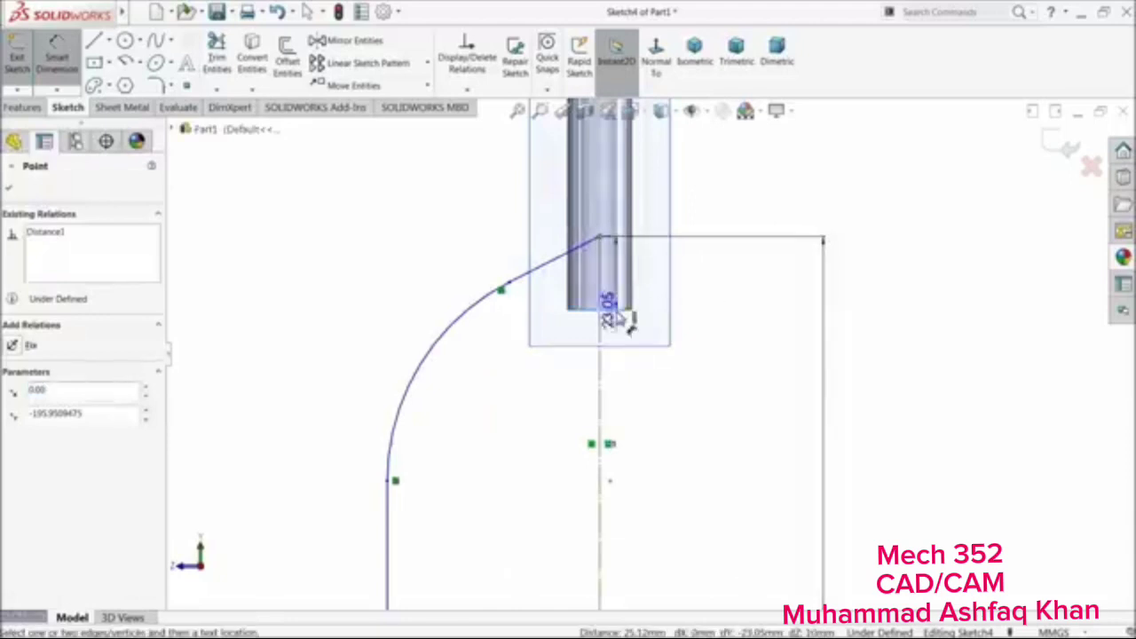
pyautogui.click(720, 297)
pyautogui.write('30')
pyautogui.press('Return')
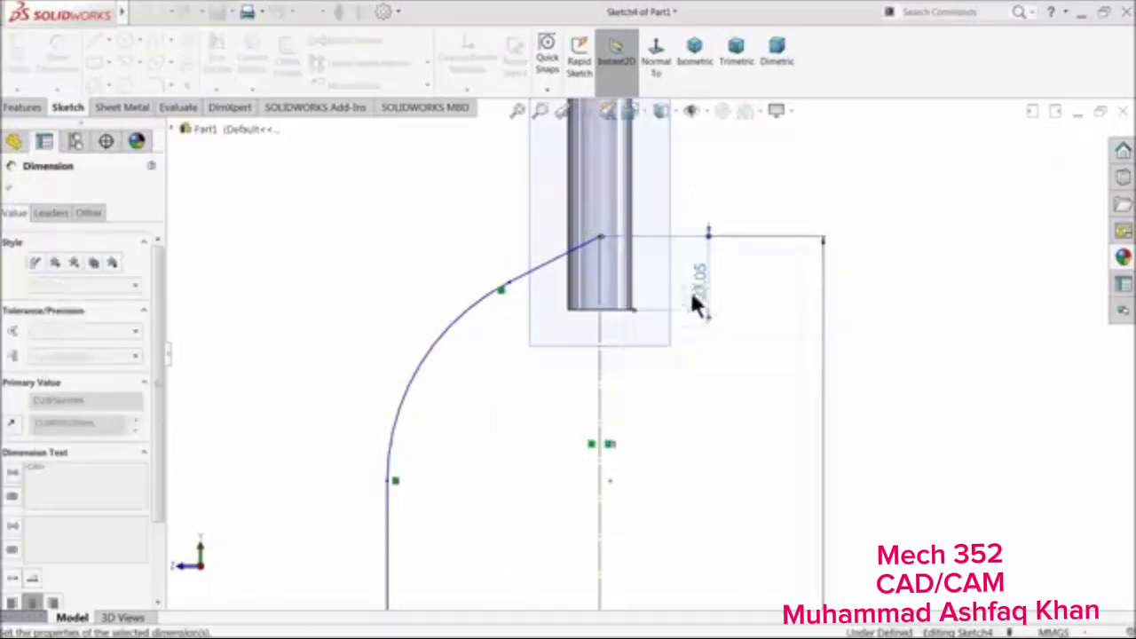
# Dimension the tangent arc of the fork-leg chain with a radius of 68 mm
pyautogui.click(452, 315)
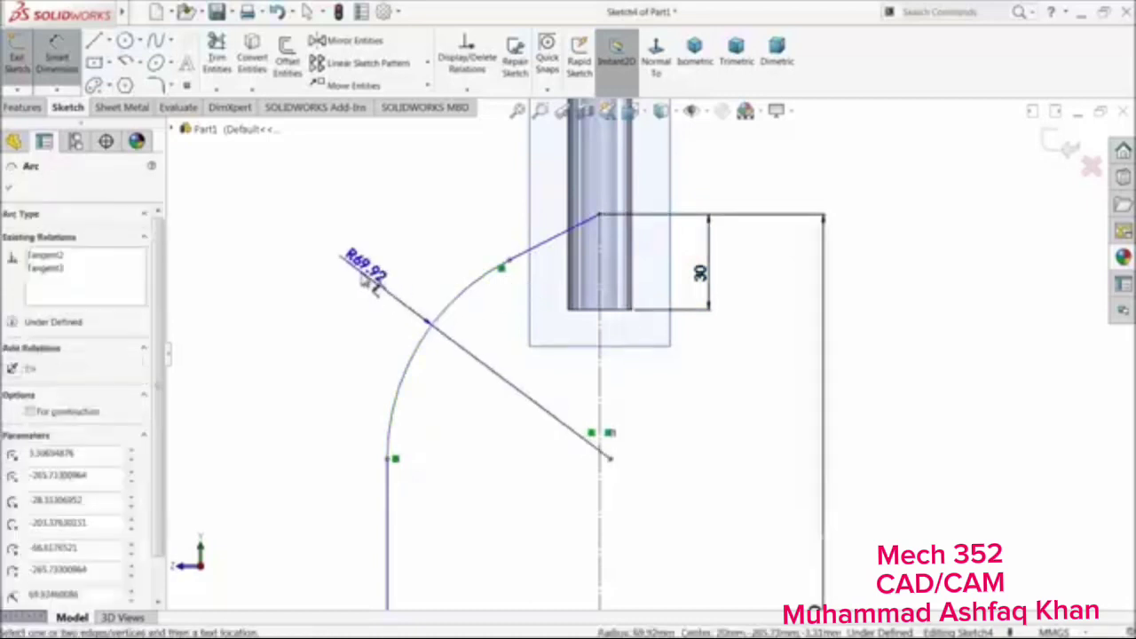
pyautogui.click(369, 267)
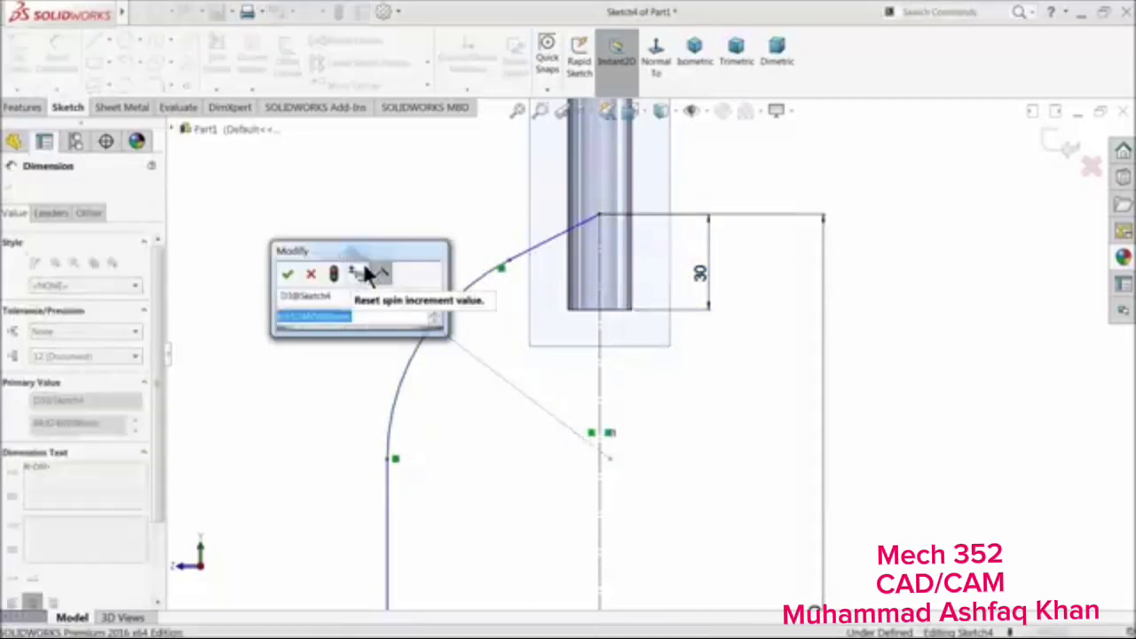
pyautogui.write('68')
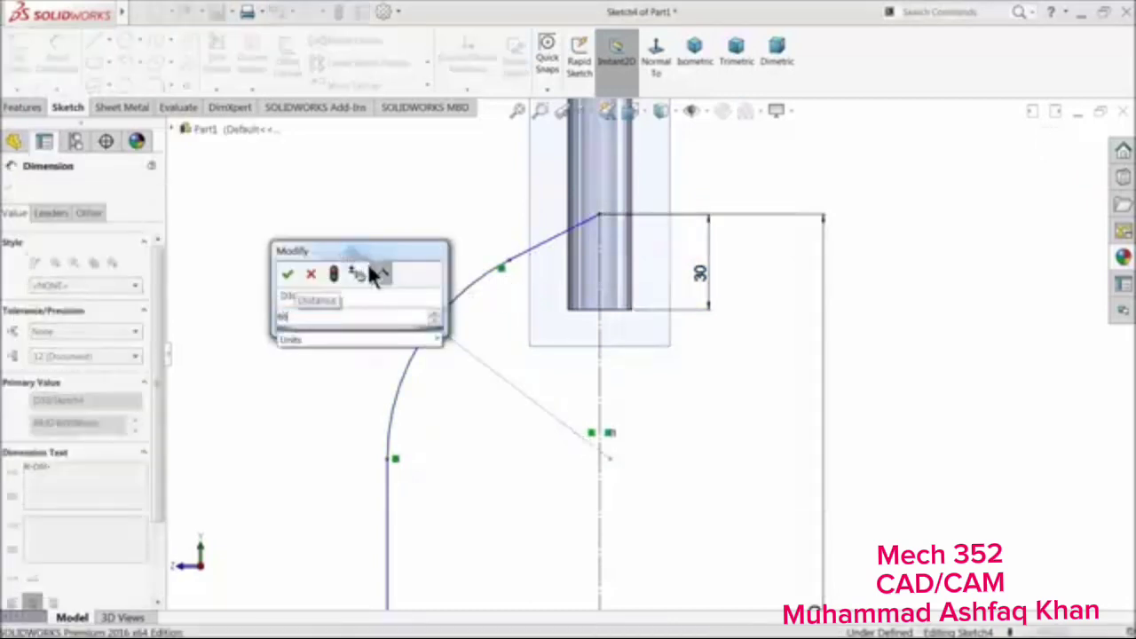
pyautogui.press('Return')
# Dimension the horizontal distance between the chain's vertical line and the construction line as 57.5 mm
pyautogui.scroll(2, 387, 282)
pyautogui.scroll(2, 749, 520)
pyautogui.scroll(-1, 589, 385)
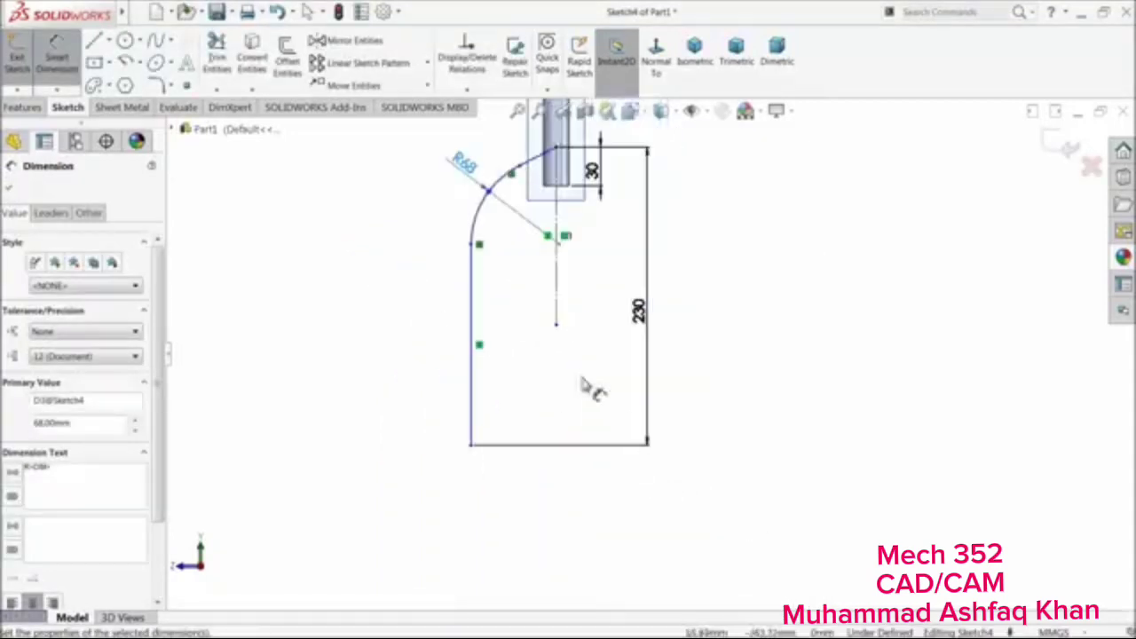
pyautogui.click(472, 330)
pyautogui.click(557, 297)
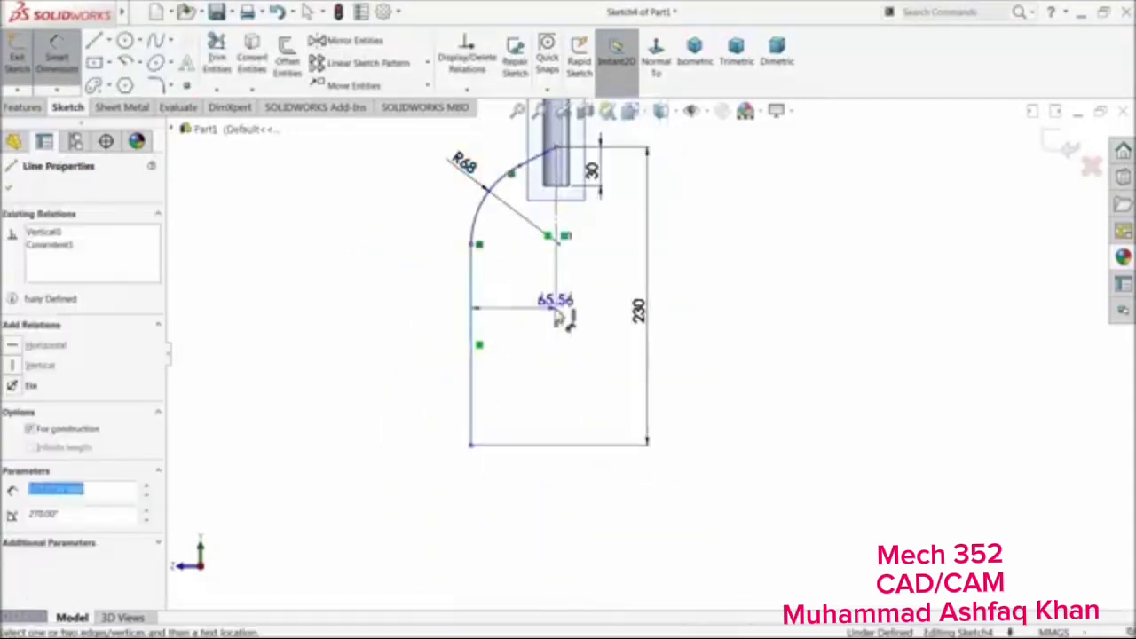
pyautogui.click(524, 400)
pyautogui.write('5')
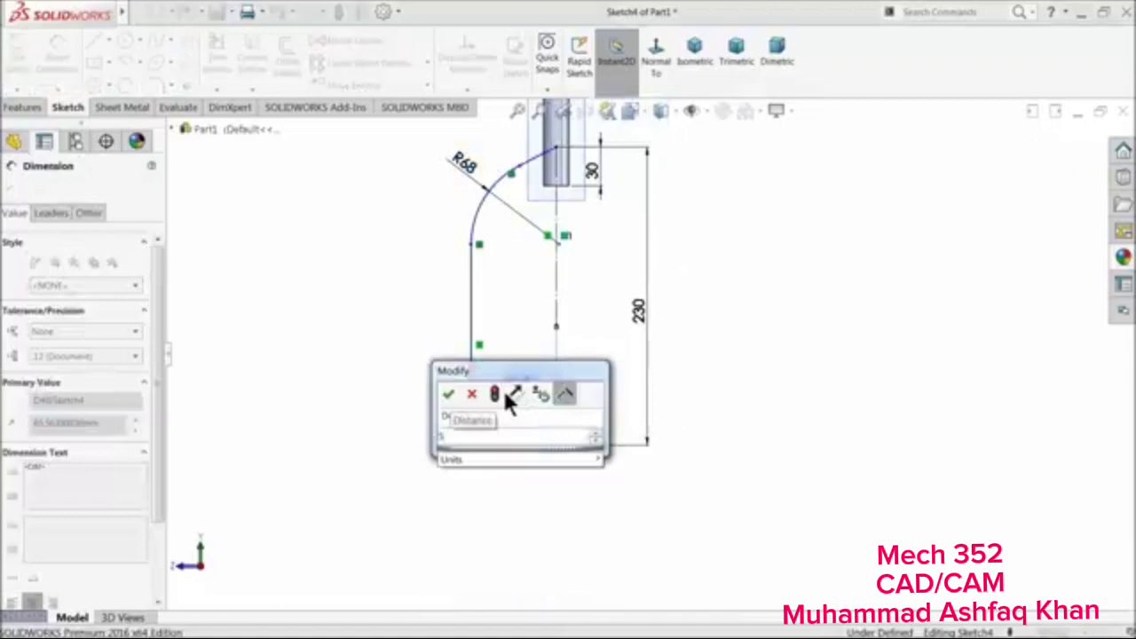
pyautogui.write('7.5')
pyautogui.press('Return')
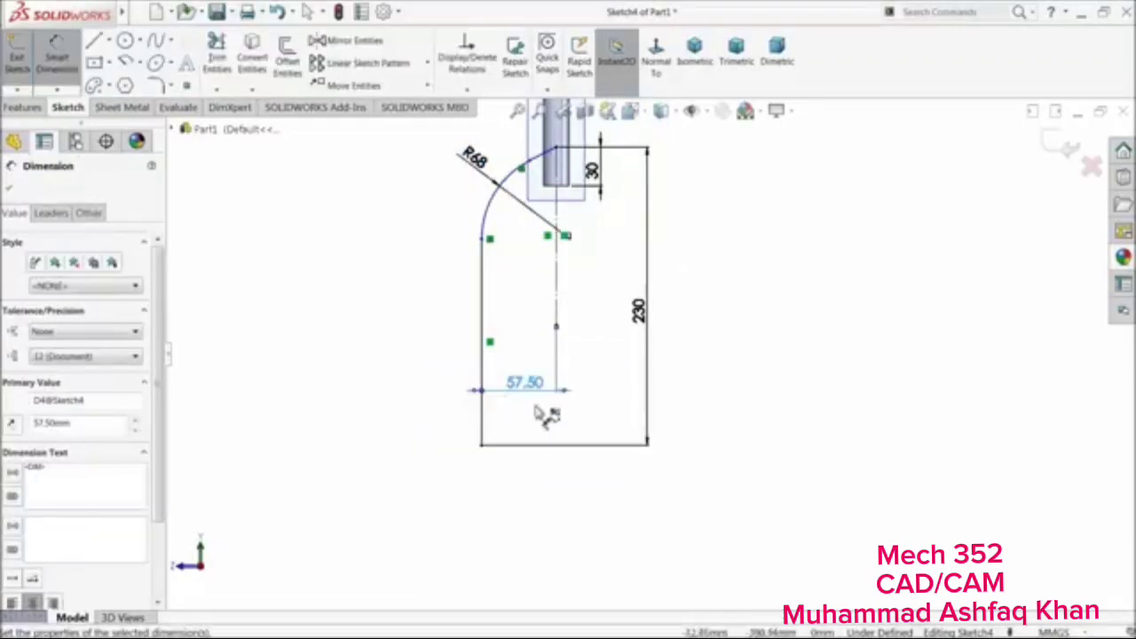
pyautogui.click(416, 356)
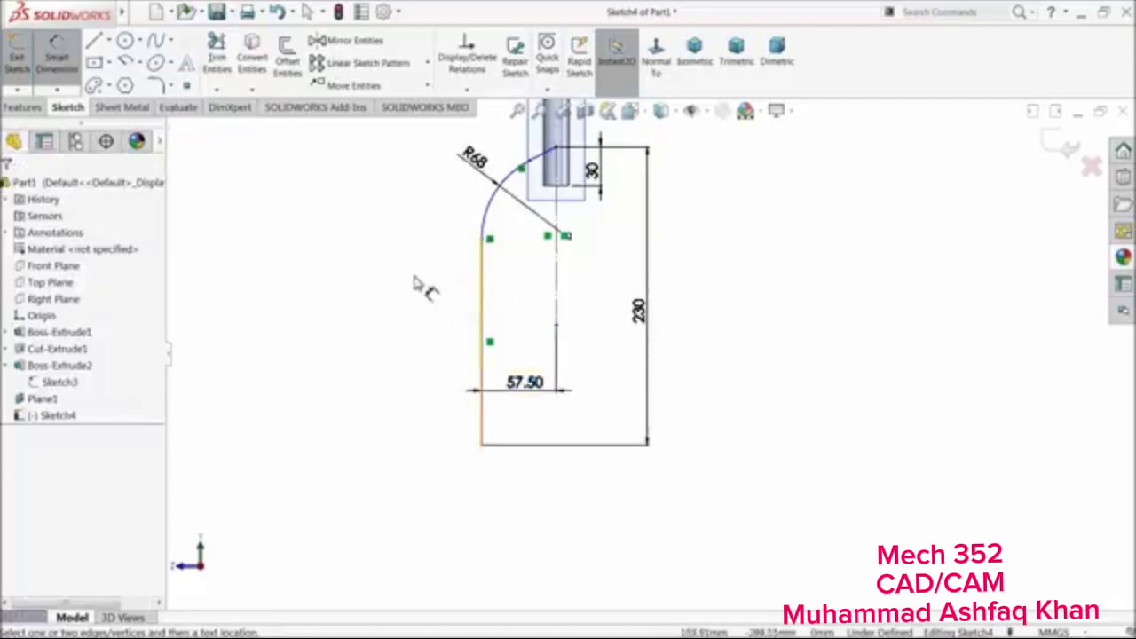
# Exit the fork-leg path sketch and hide the offset plane it was drawn on
pyautogui.click(1071, 146)
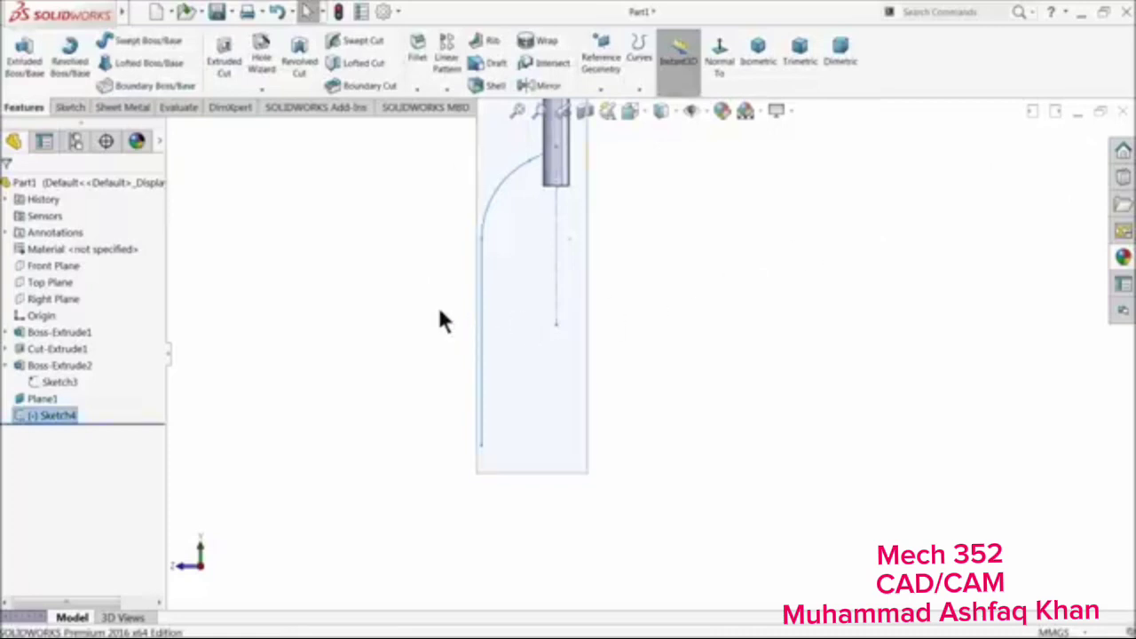
pyautogui.moveTo(439, 311); pyautogui.dragTo(404, 325, button='middle')
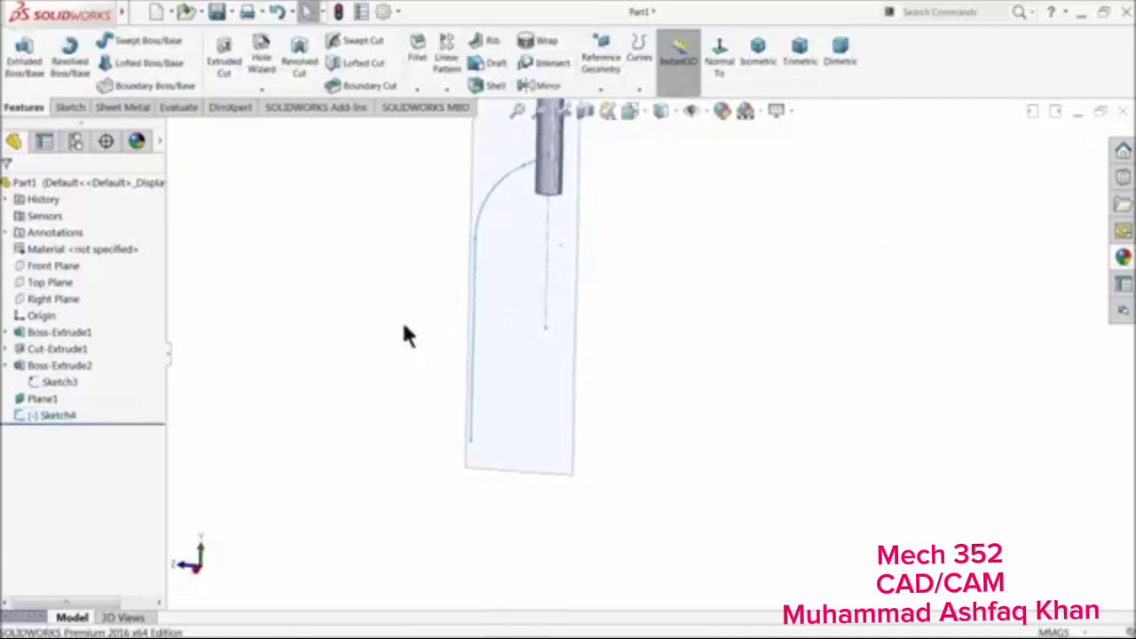
pyautogui.click(537, 373)
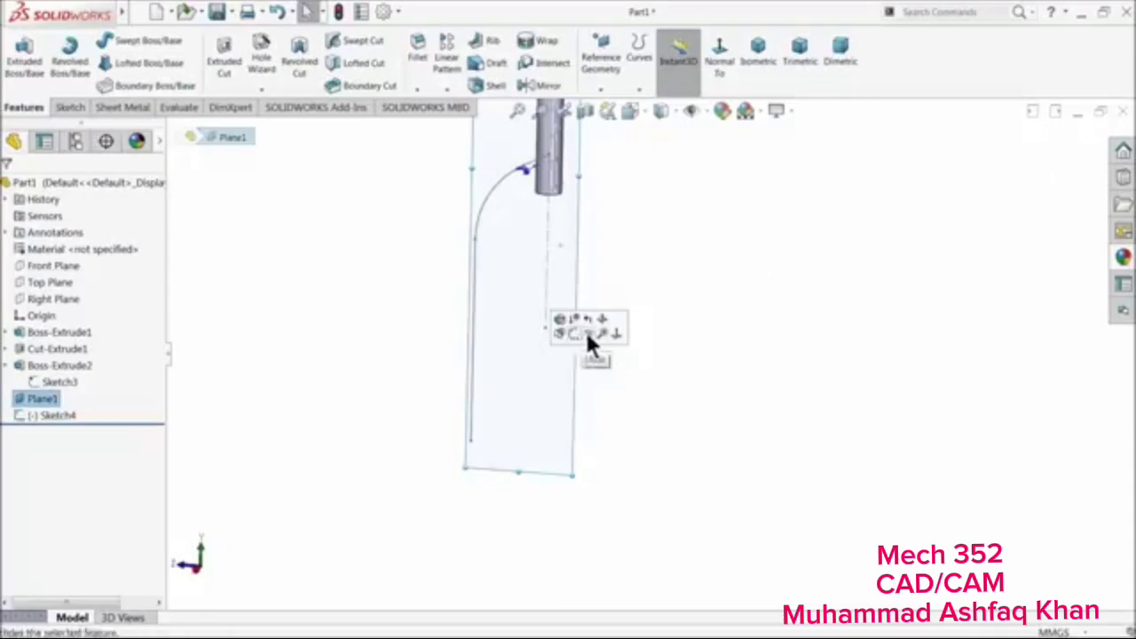
pyautogui.click(590, 337)
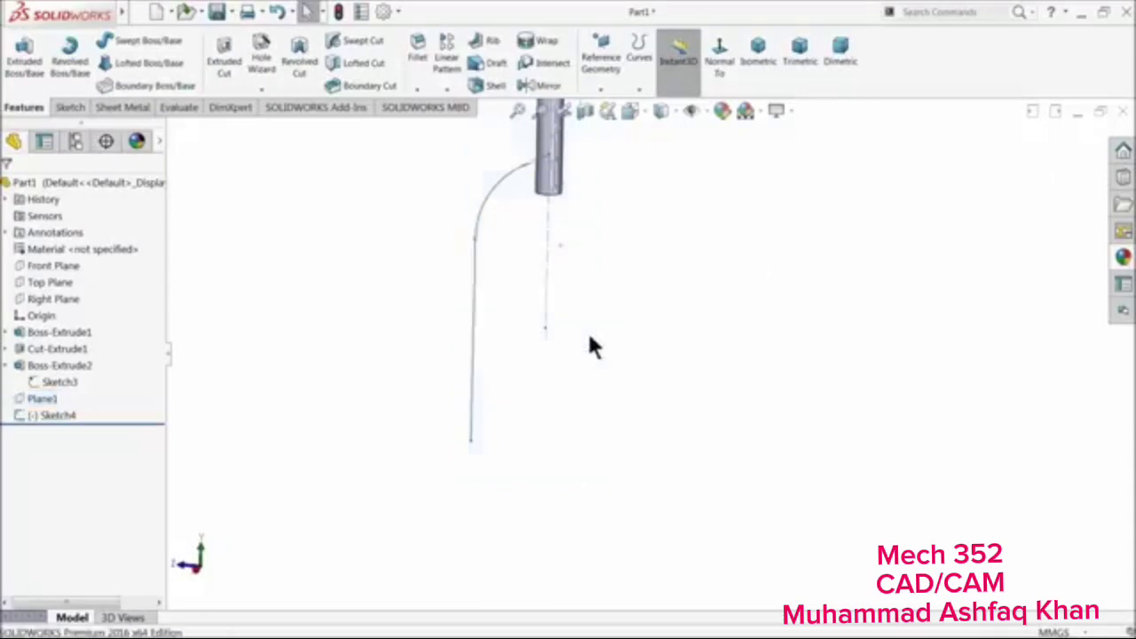
# Start a sketch on the Front Plane and draw a circle about 38 mm in diameter centred on the path's upper endpoint
pyautogui.click(62, 262)
pyautogui.moveTo(349, 286); pyautogui.dragTo(311, 299, button='middle')
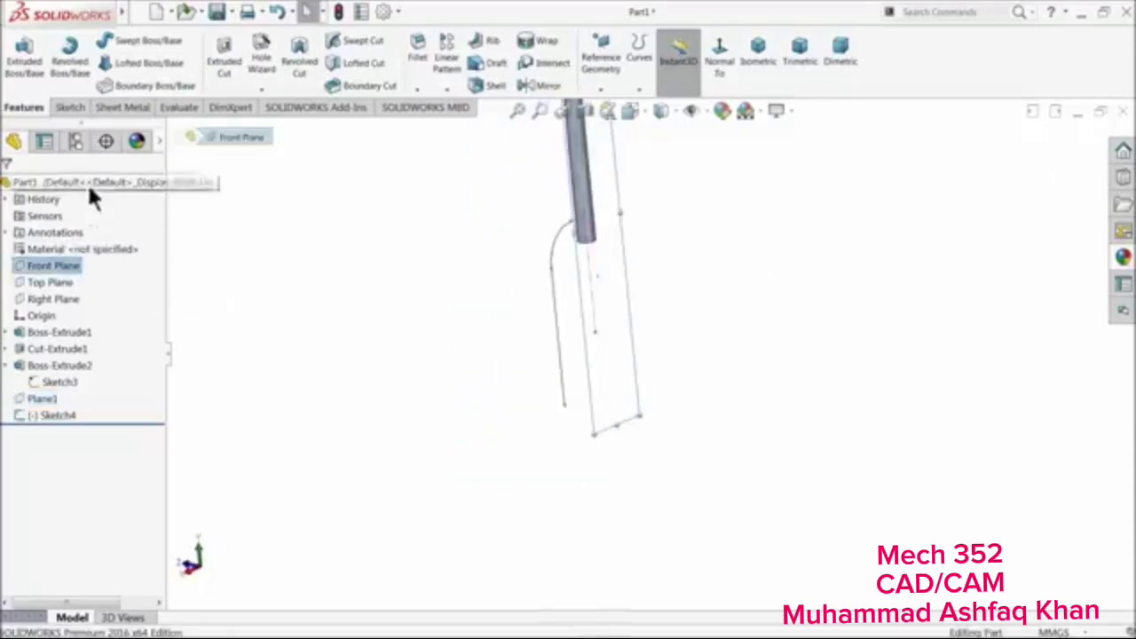
pyautogui.click(71, 107)
pyautogui.click(19, 64)
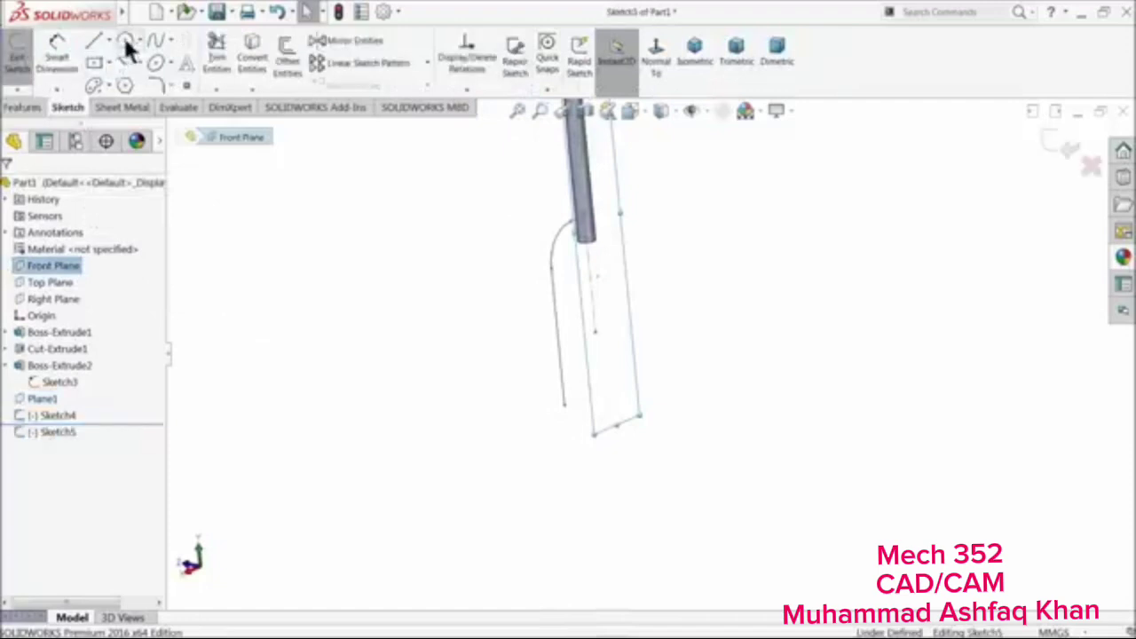
pyautogui.click(126, 40)
pyautogui.moveTo(461, 254); pyautogui.dragTo(462, 296, button='middle')
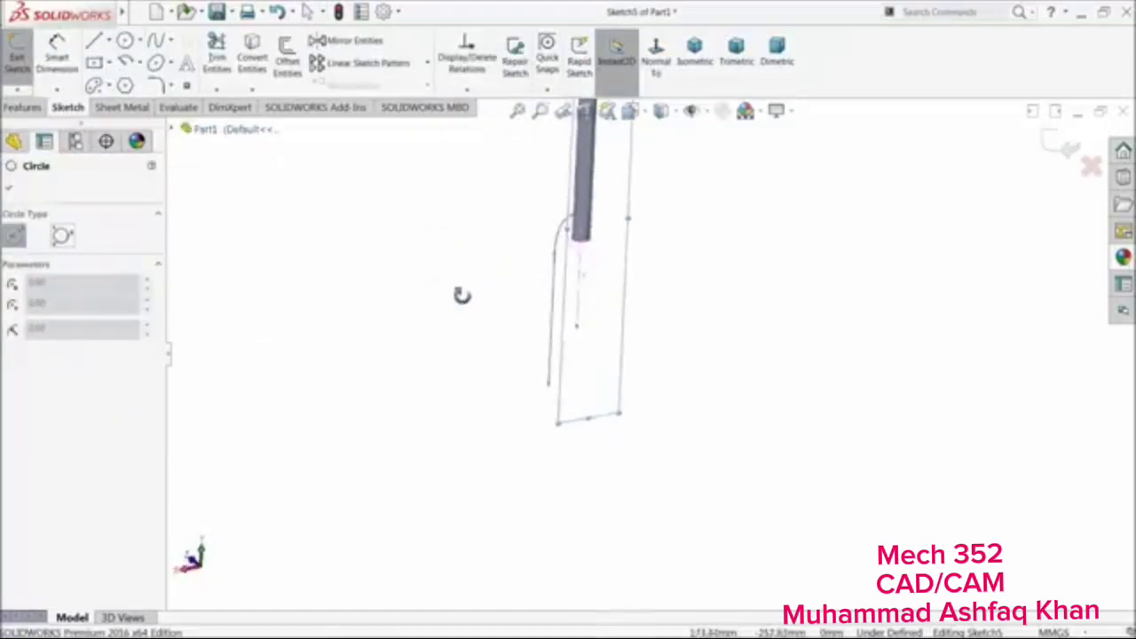
pyautogui.scroll(-6, 596, 191)
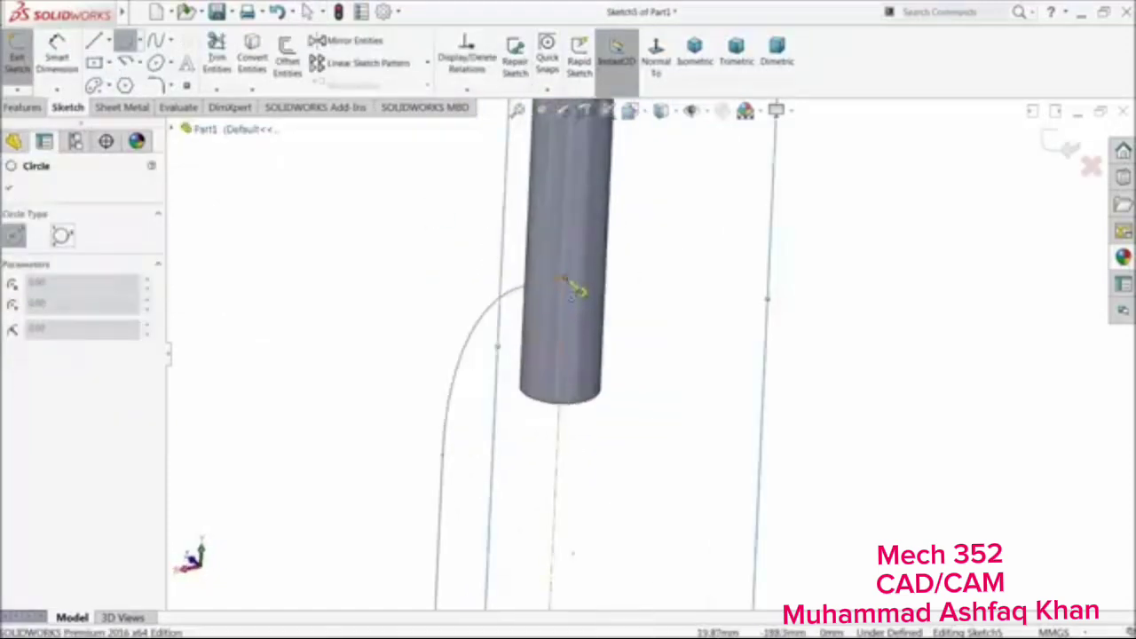
pyautogui.click(565, 281)
pyautogui.click(630, 264)
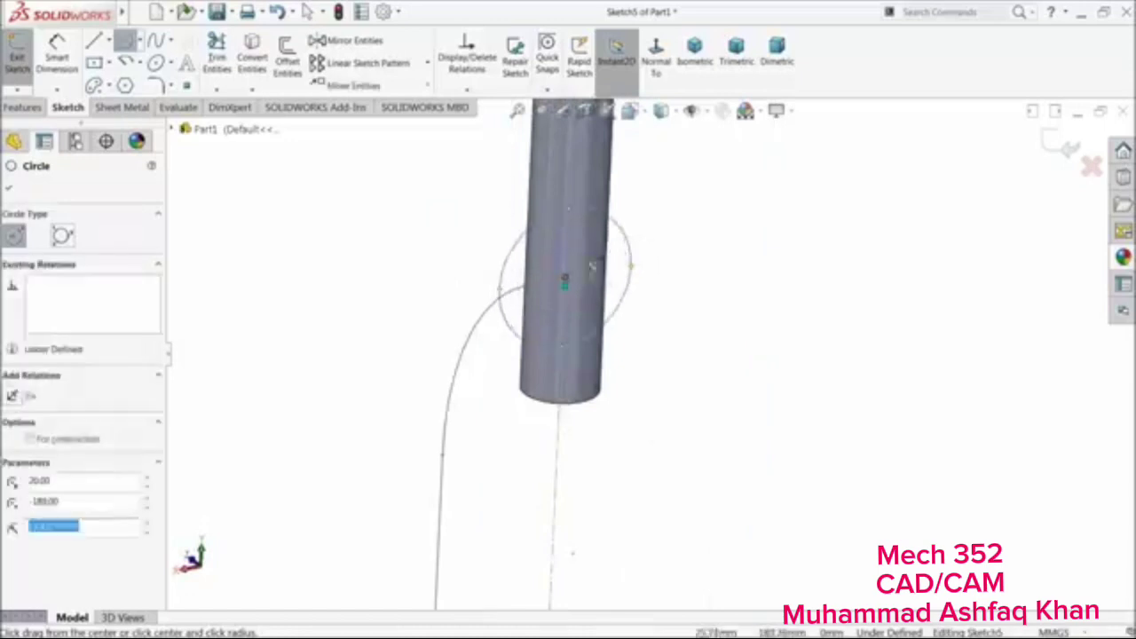
# Dimension the circle's diameter as 30 mm
pyautogui.click(52, 74)
pyautogui.click(609, 221)
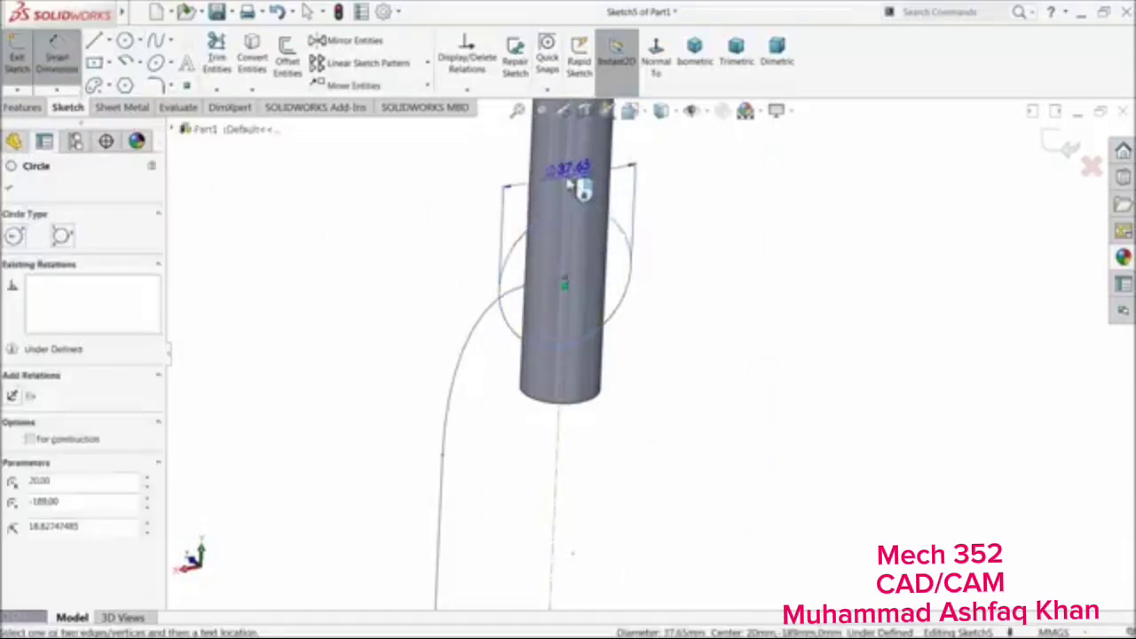
pyautogui.click(573, 183)
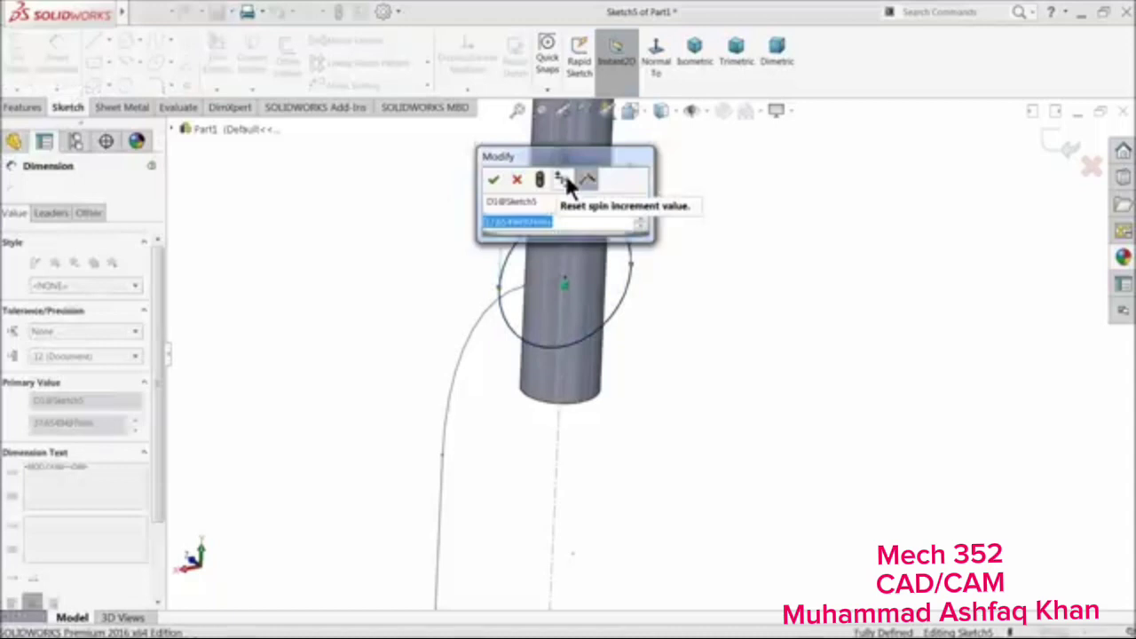
pyautogui.write('30')
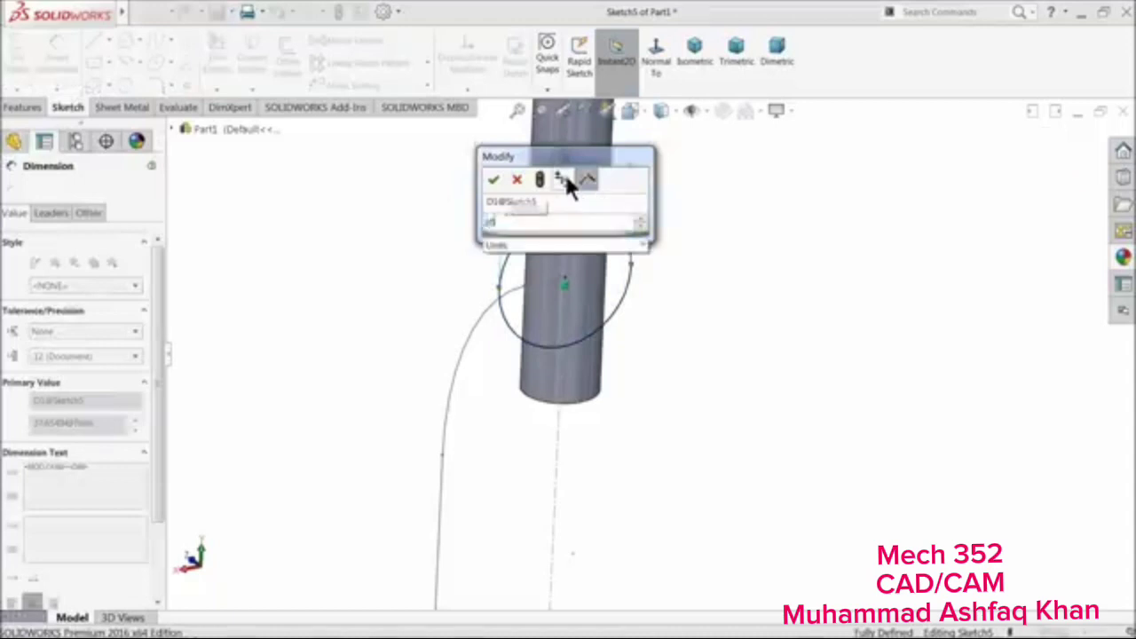
pyautogui.press('Return')
pyautogui.moveTo(579, 303)
pyautogui.mouseDown(button='middle')
pyautogui.moveTo(540, 281)
pyautogui.moveTo(604, 294)
pyautogui.moveTo(586, 279)
pyautogui.mouseUp(button='middle')
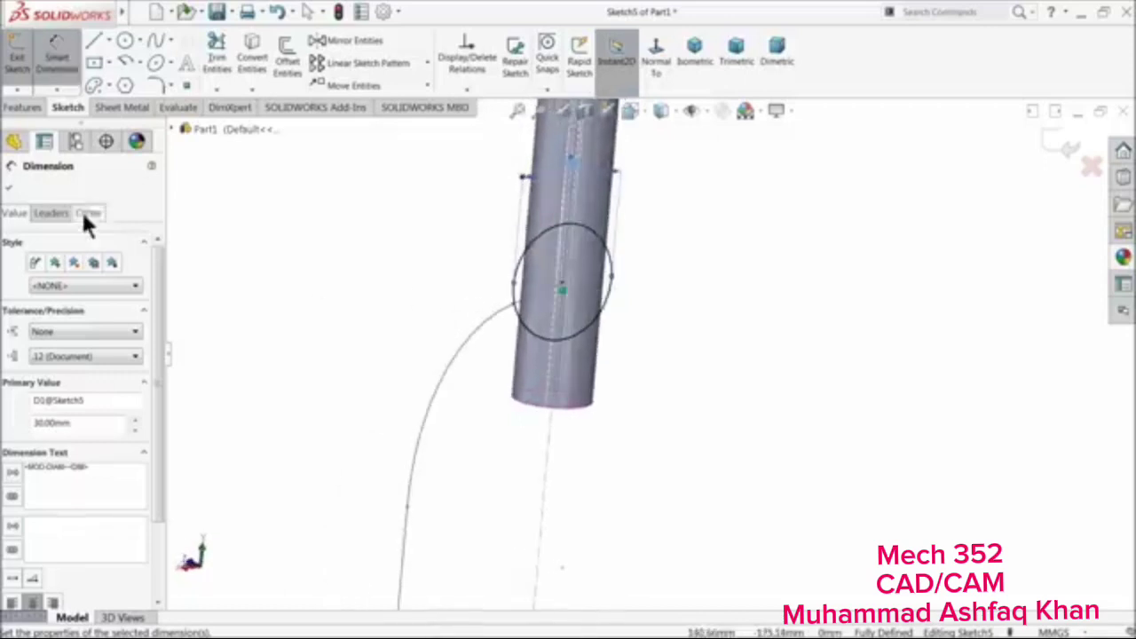
# Exit the circle sketch and create a Swept Boss using the circle as profile and the fork-leg sketch as path
pyautogui.click(1068, 145)
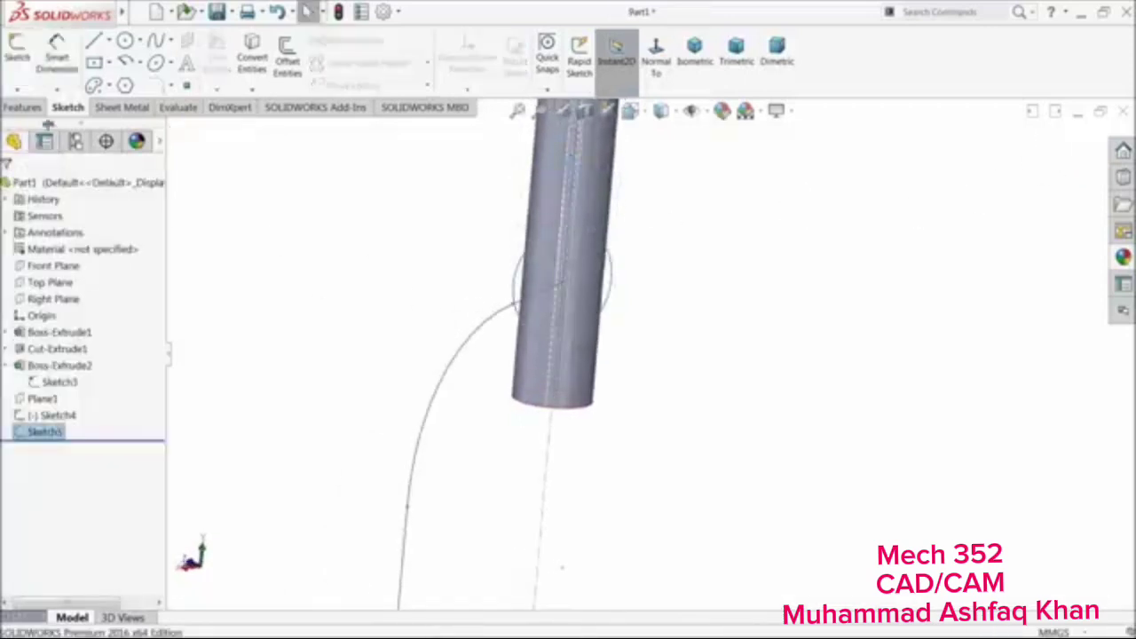
pyautogui.click(35, 105)
pyautogui.click(140, 40)
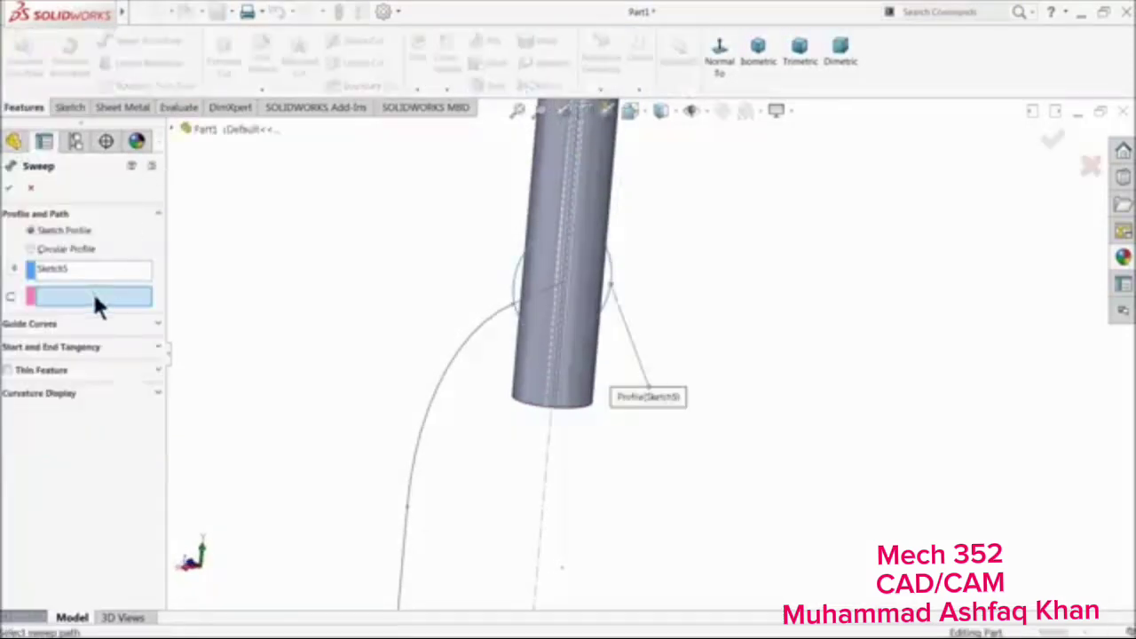
pyautogui.click(462, 353)
pyautogui.scroll(8, 472, 362)
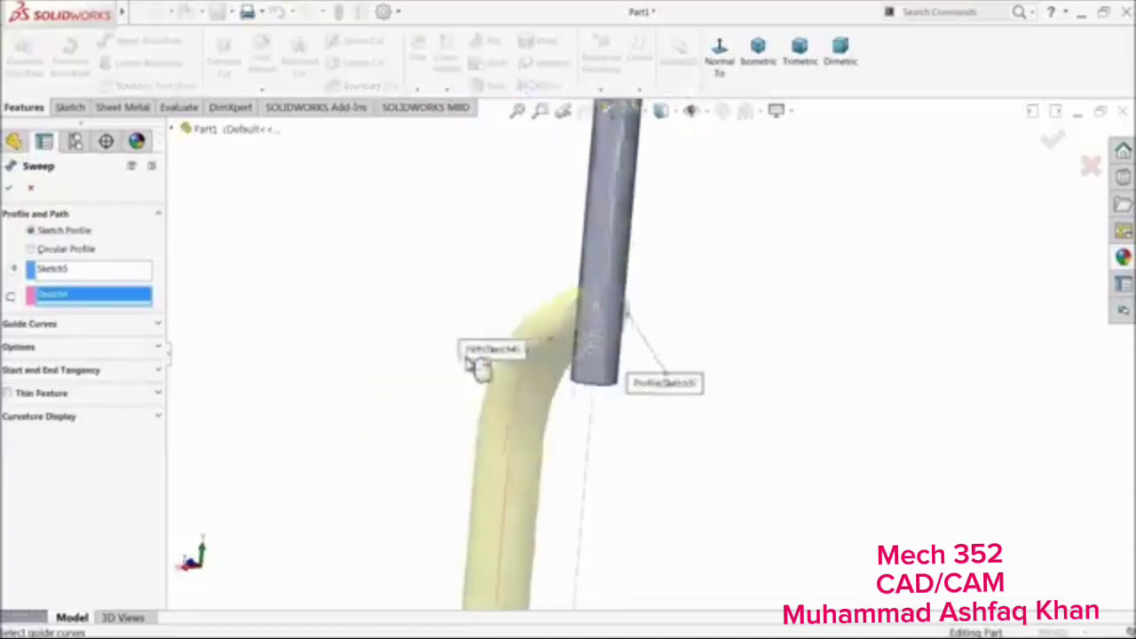
pyautogui.moveTo(550, 410); pyautogui.dragTo(547, 417, button='middle')
pyautogui.scroll(-2, 656, 424)
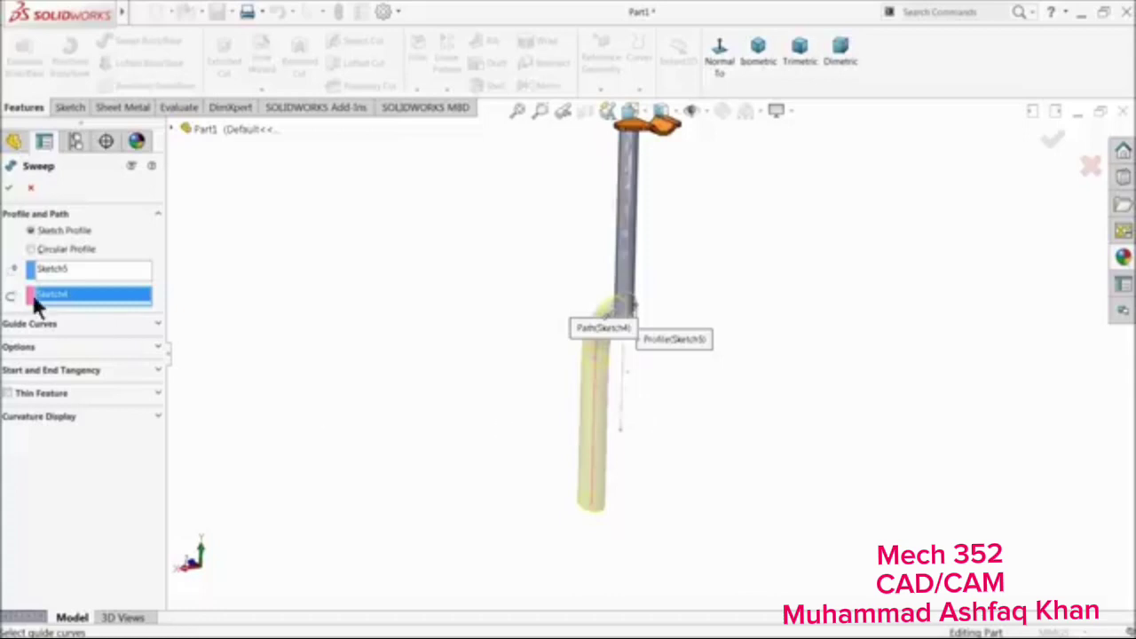
pyautogui.click(11, 189)
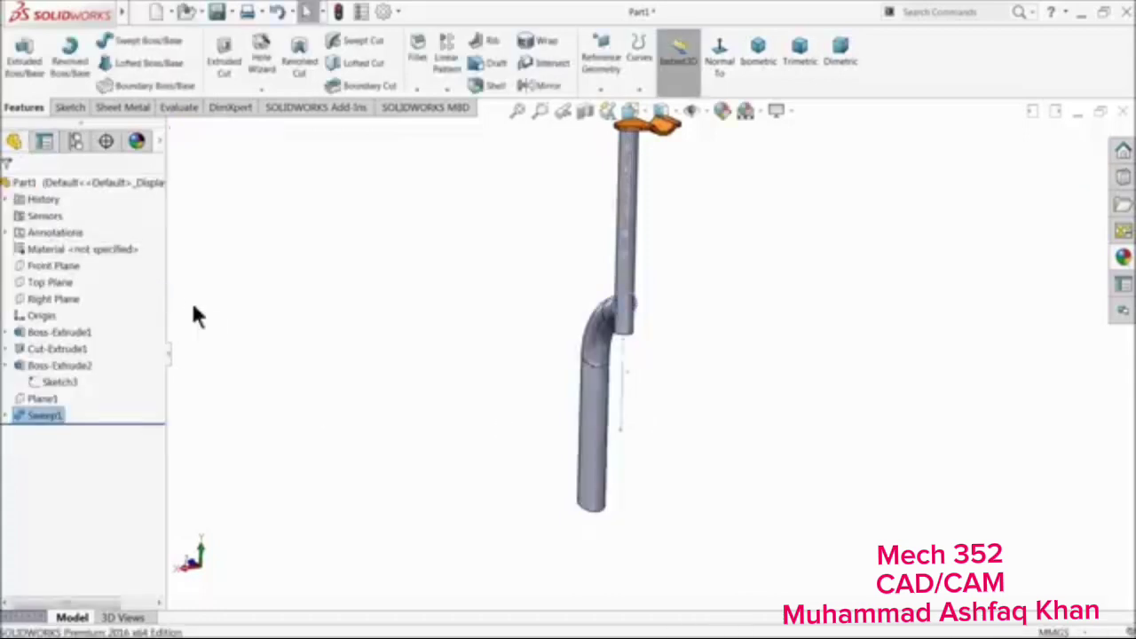
pyautogui.click(420, 301)
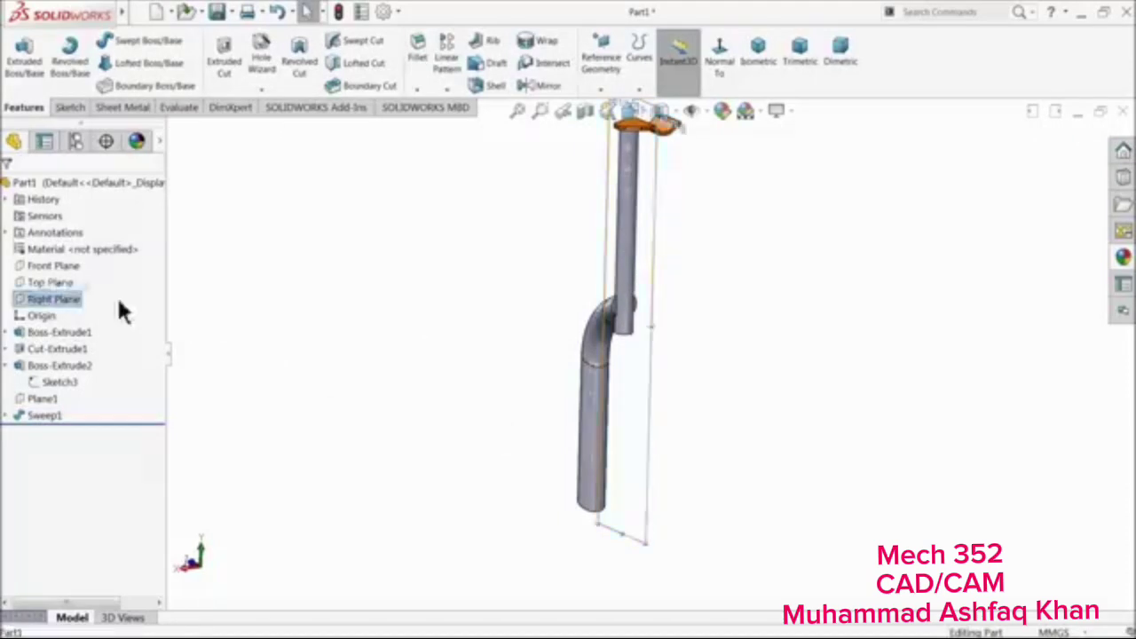
# Mirror the swept fork leg about the Front Plane to form the opposite leg
pyautogui.click(75, 299)
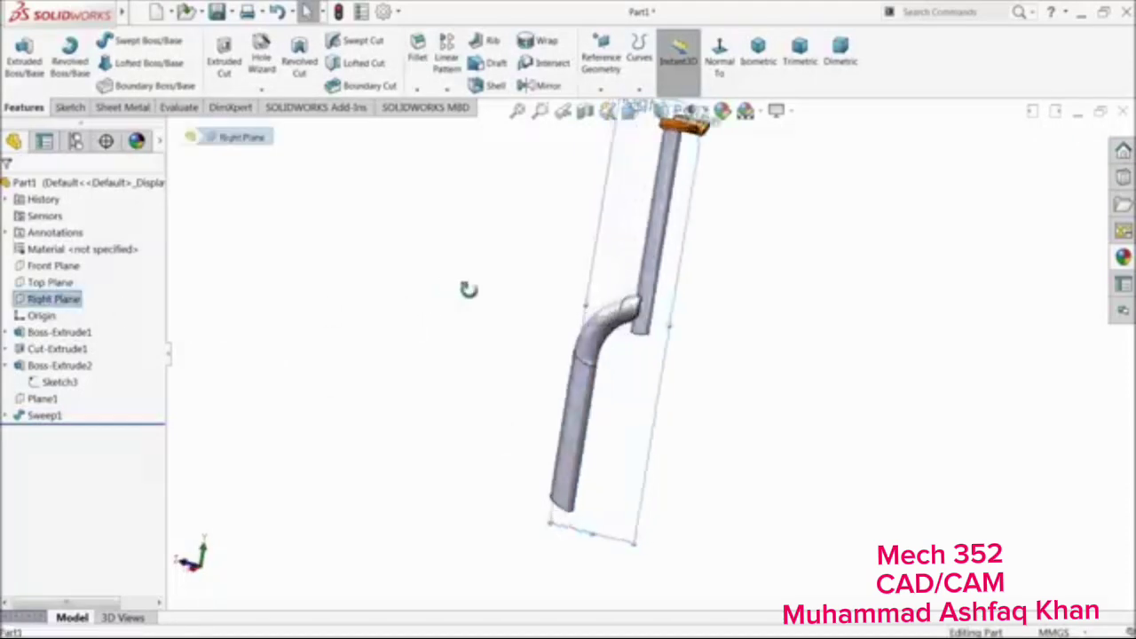
pyautogui.click(39, 266)
pyautogui.moveTo(370, 290); pyautogui.dragTo(396, 290, button='middle')
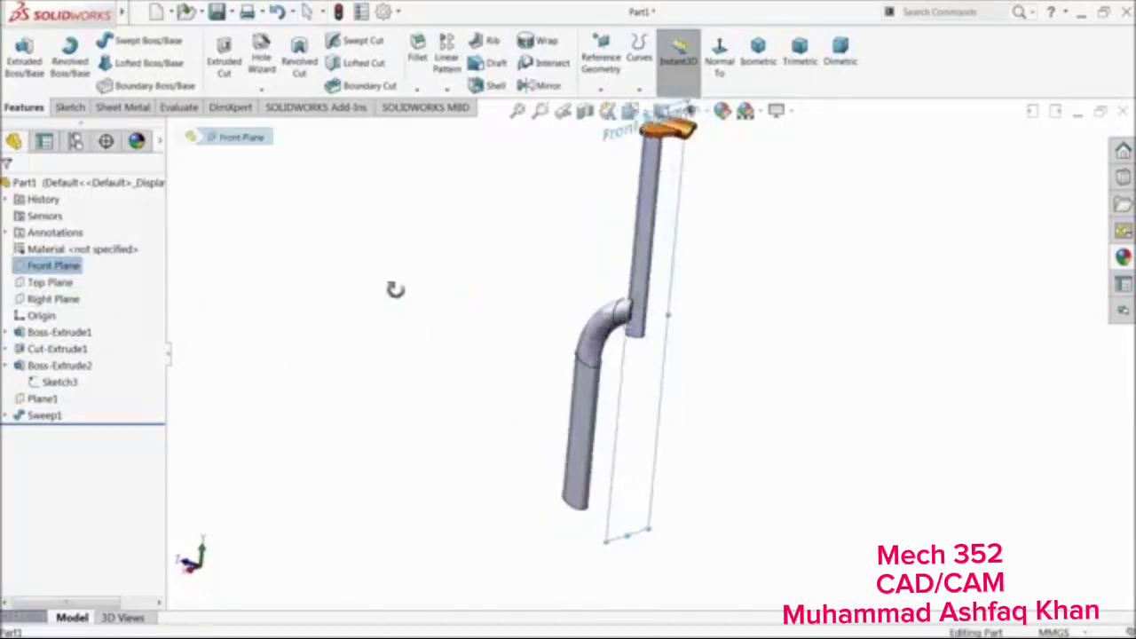
pyautogui.click(543, 86)
pyautogui.click(586, 401)
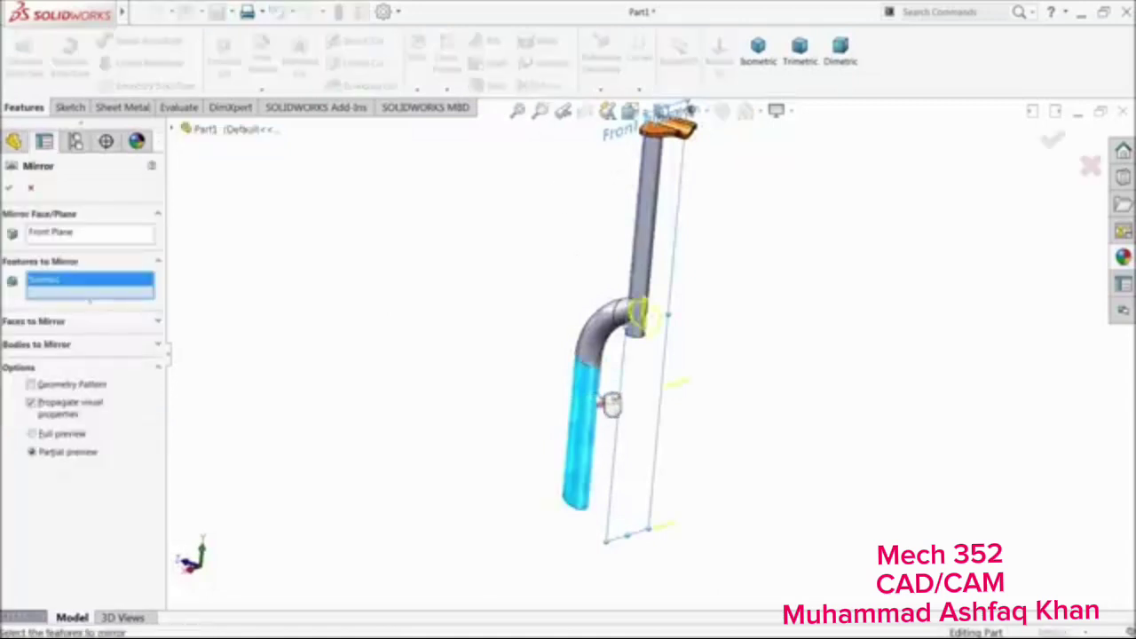
pyautogui.scroll(-2, 652, 431)
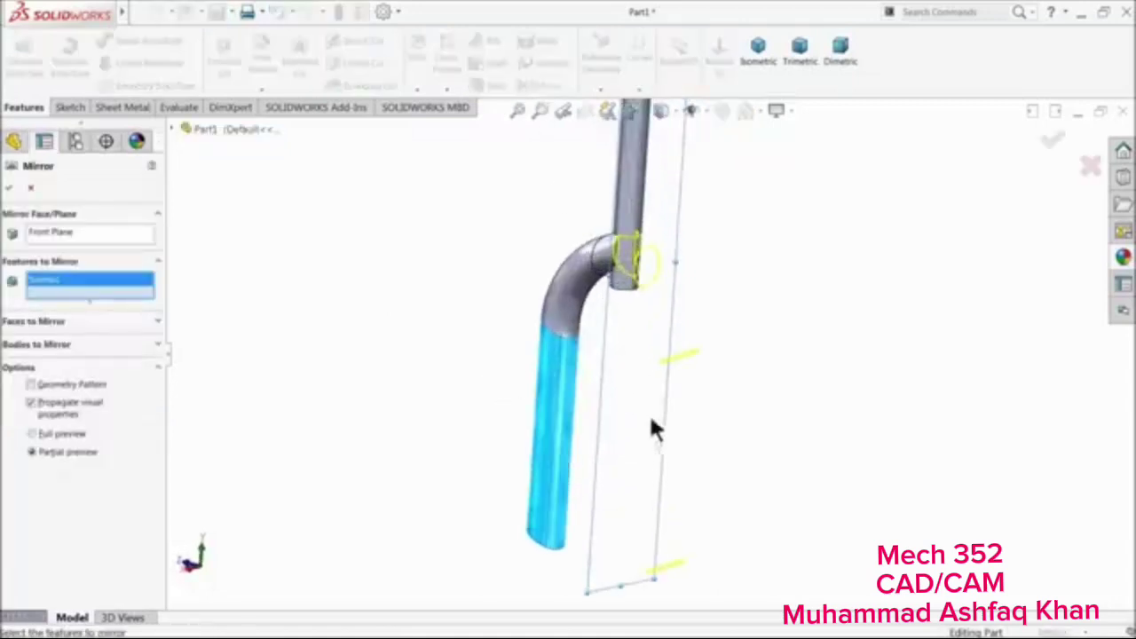
pyautogui.click(10, 190)
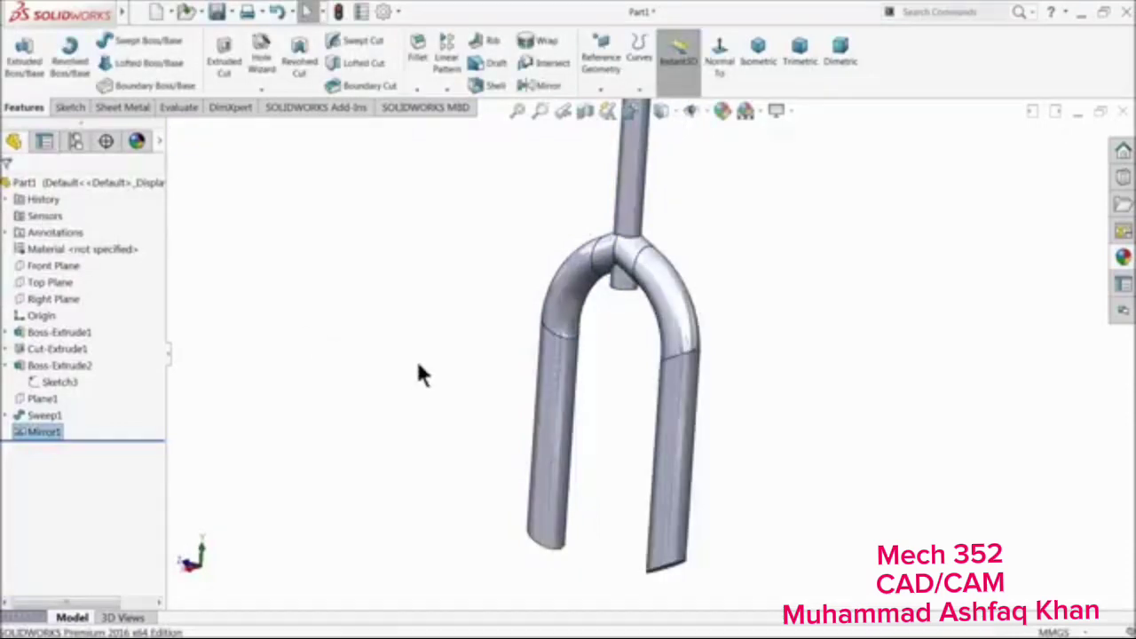
pyautogui.moveTo(419, 368); pyautogui.dragTo(459, 353, button='middle')
pyautogui.scroll(2, 527, 355)
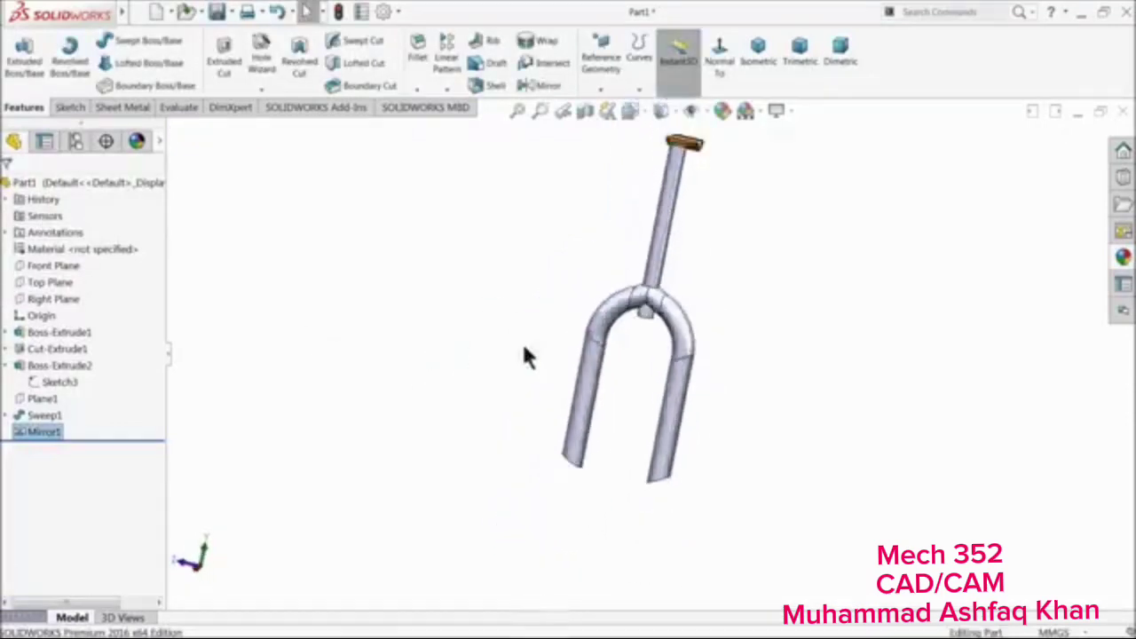
# Start a sketch on the rod's lower end face and draw a circle concentric with the rod and slightly larger than it
pyautogui.scroll(-3, 677, 319)
pyautogui.scroll(-2, 577, 396)
pyautogui.moveTo(577, 396); pyautogui.dragTo(588, 236, button='middle')
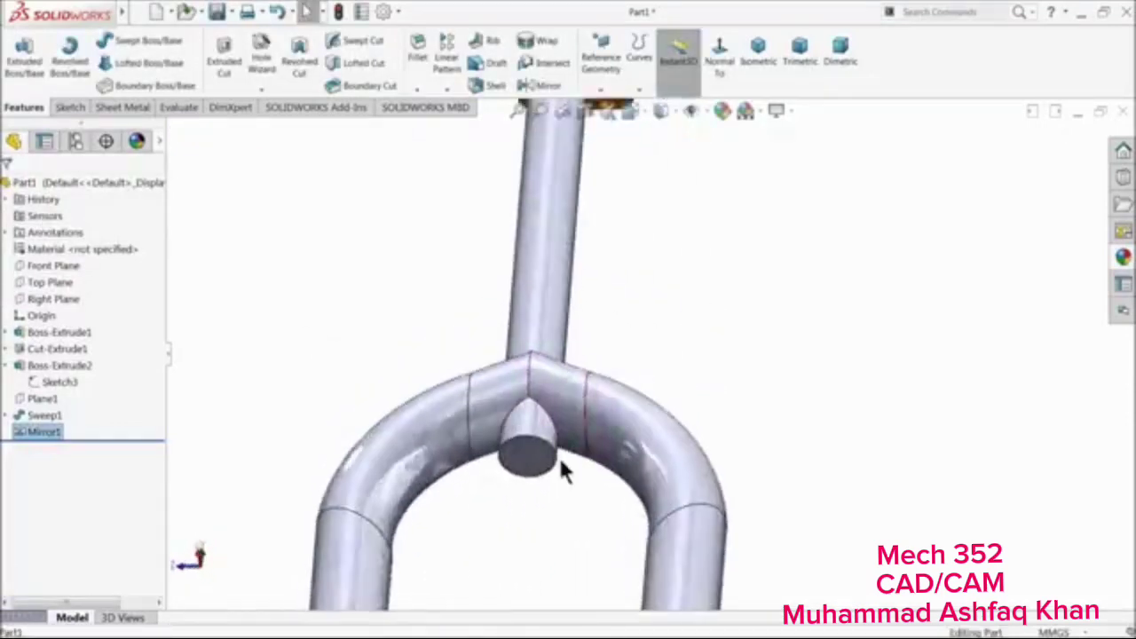
pyautogui.scroll(-2, 521, 432)
pyautogui.click(535, 425)
pyautogui.click(563, 388)
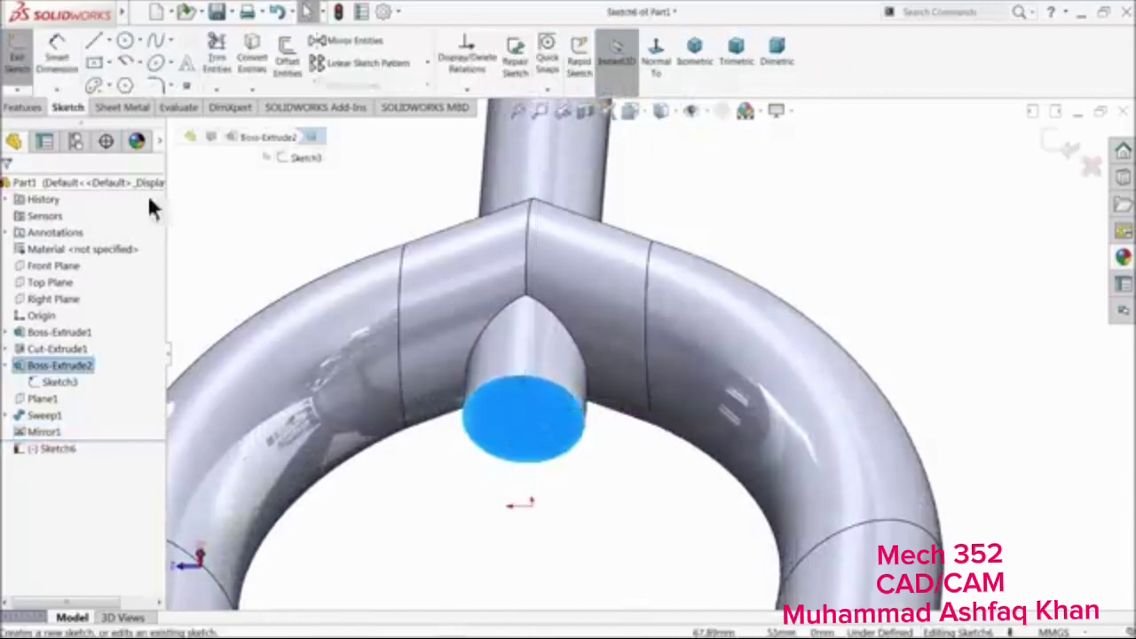
pyautogui.click(126, 42)
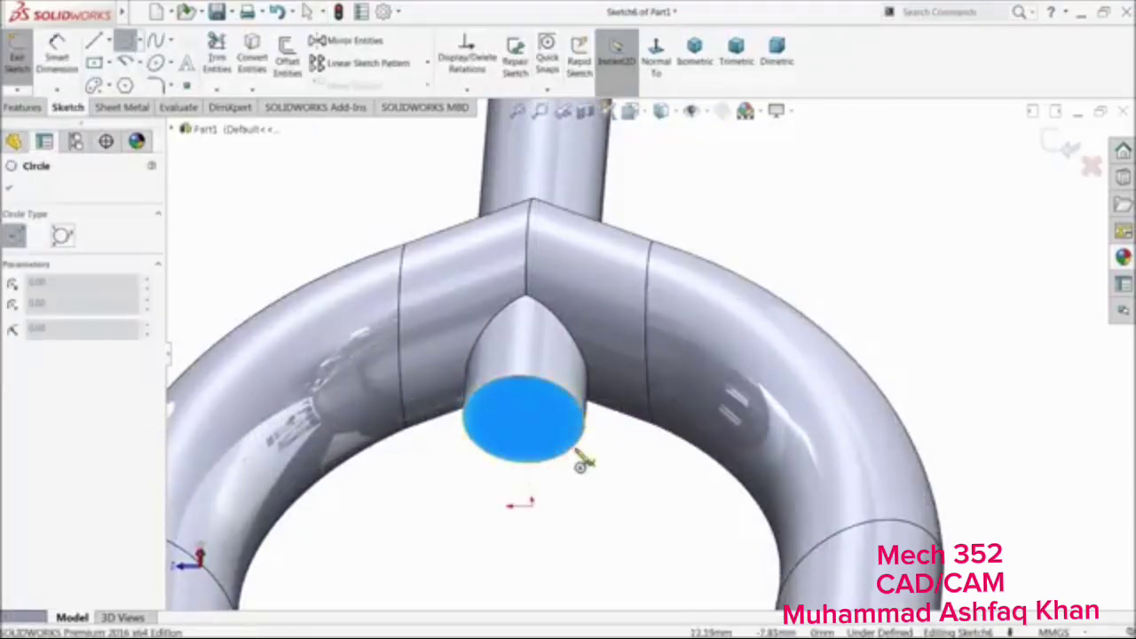
pyautogui.hotkey('ctrl', '8')
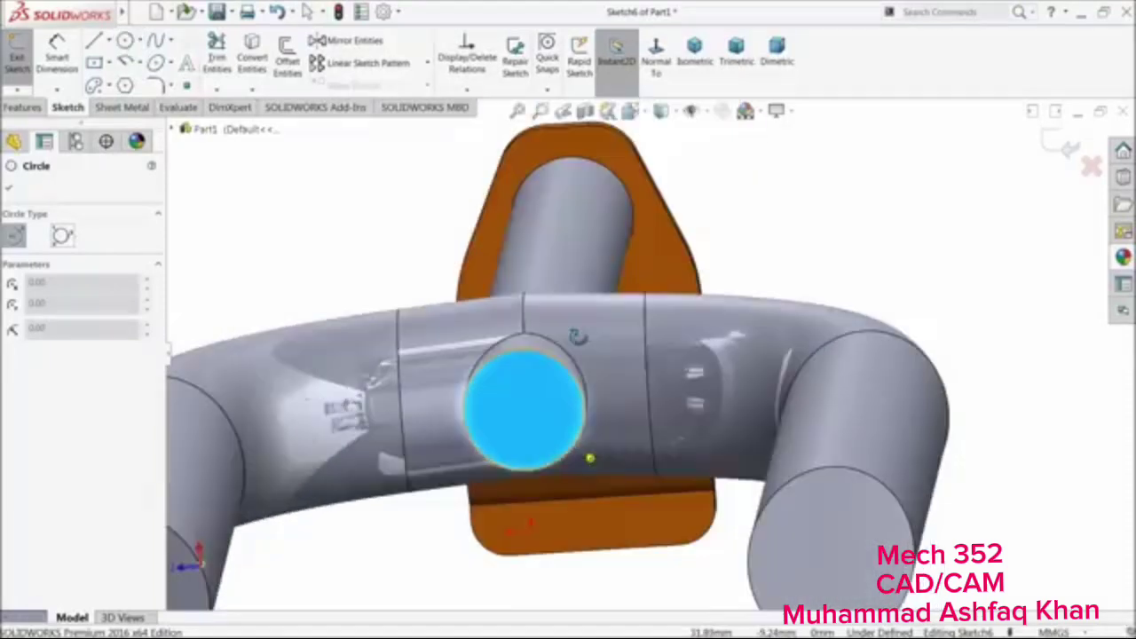
pyautogui.click(524, 411)
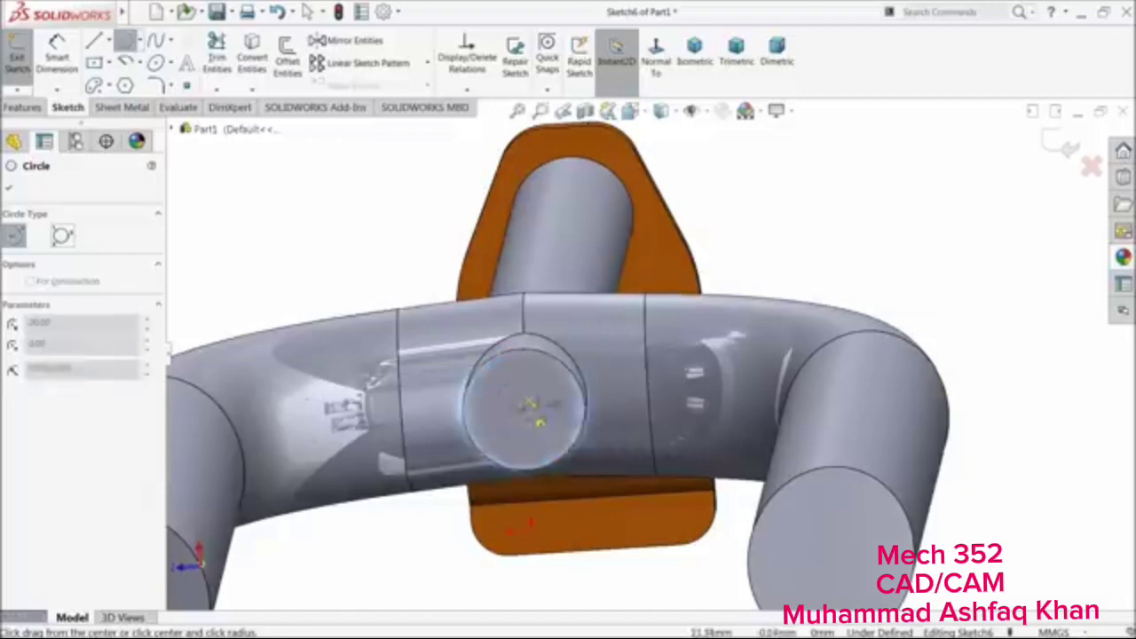
pyautogui.click(531, 322)
# Dimension the circle's diameter as 30 mm
pyautogui.click(56, 53)
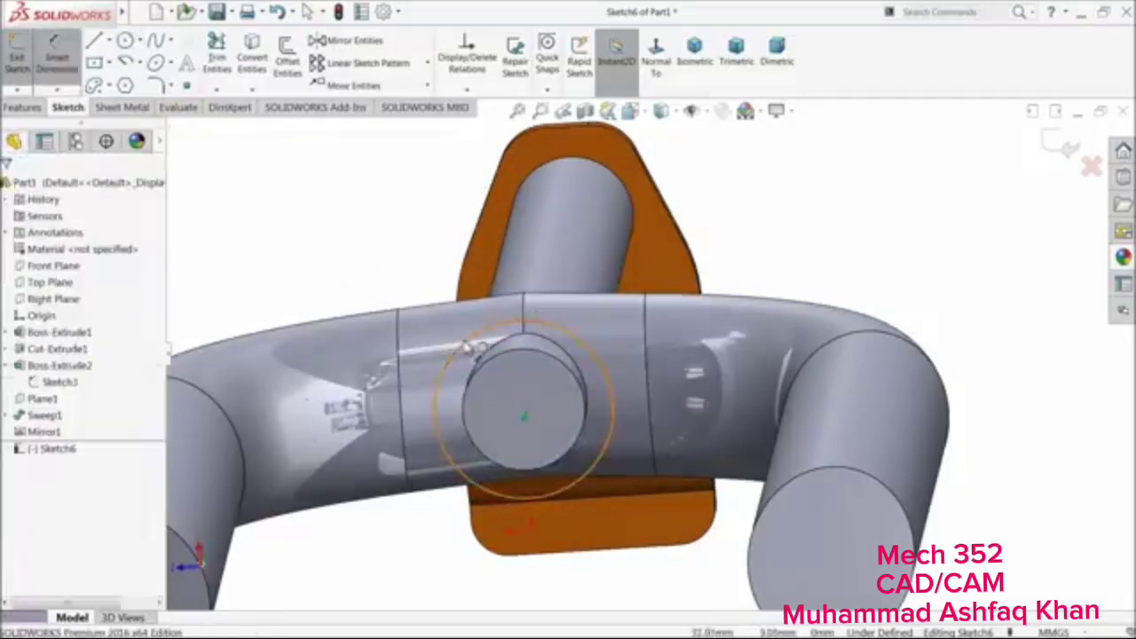
pyautogui.click(463, 347)
pyautogui.click(364, 267)
pyautogui.write('30')
pyautogui.press('Return')
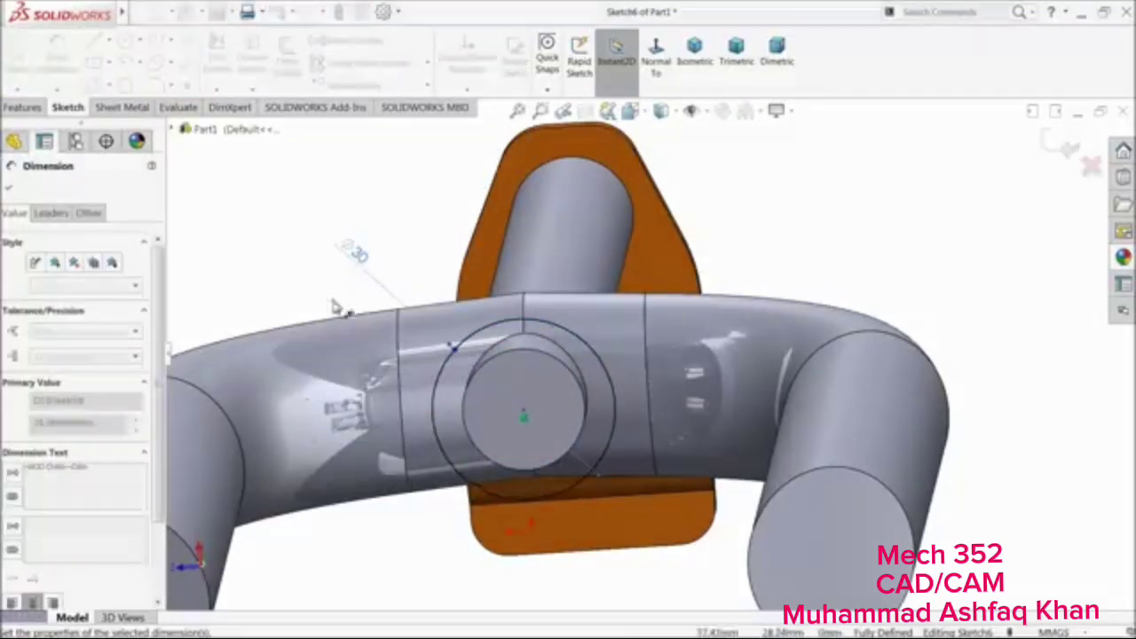
pyautogui.click(9, 188)
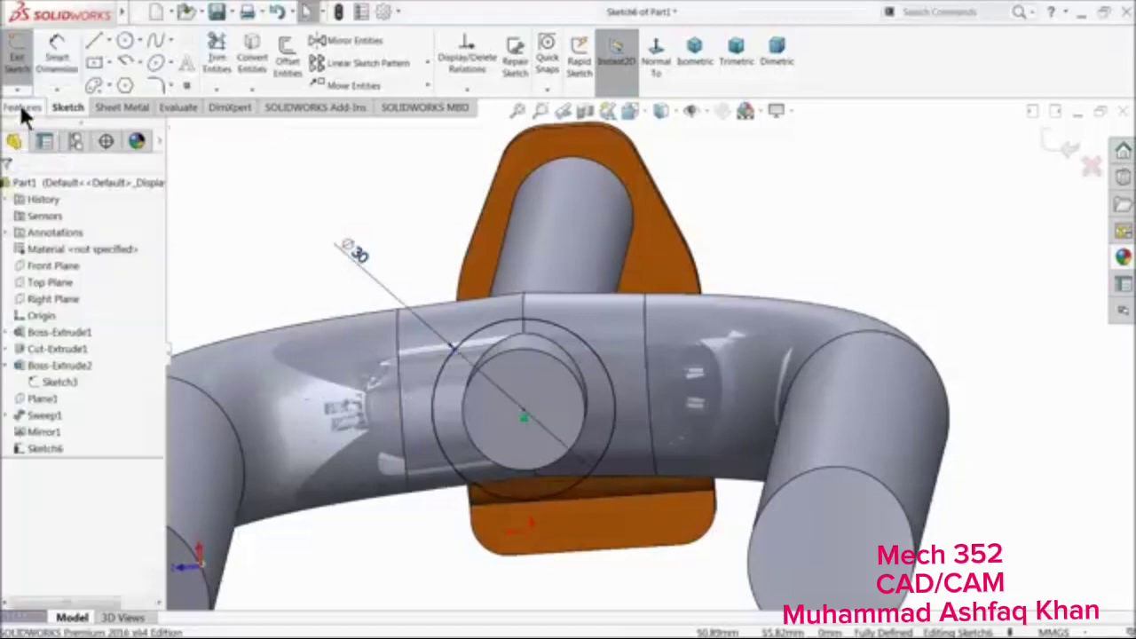
# Extrude the circle 150 mm with the direction reversed, upward along the rod, with a Blind end condition and merged result
pyautogui.click(22, 107)
pyautogui.click(16, 53)
pyautogui.scroll(2, 471, 298)
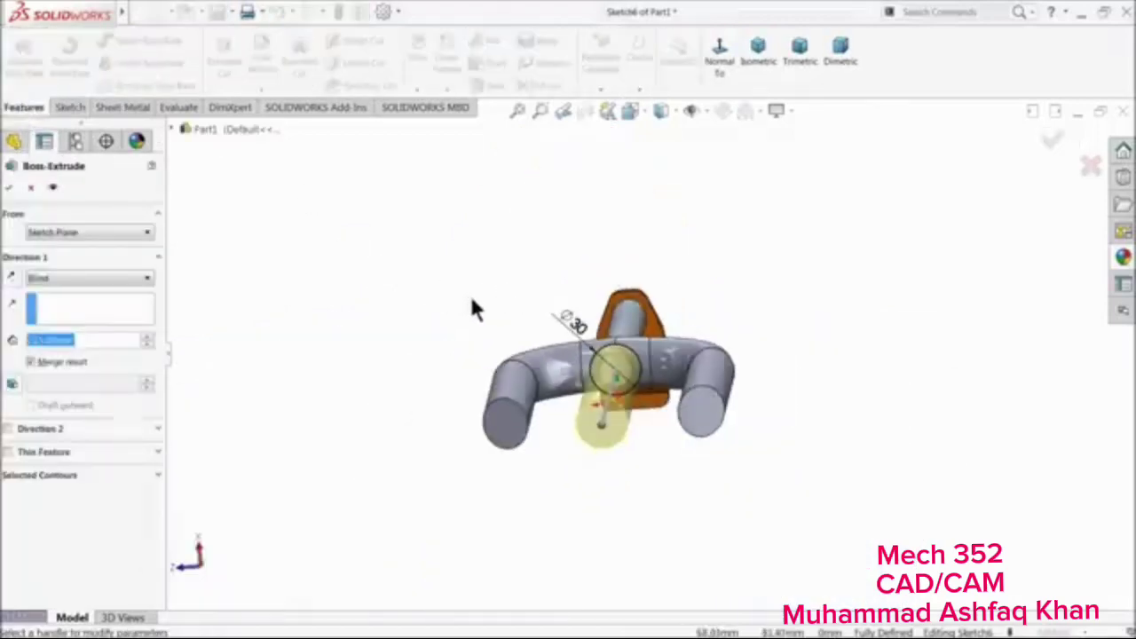
pyautogui.write('150')
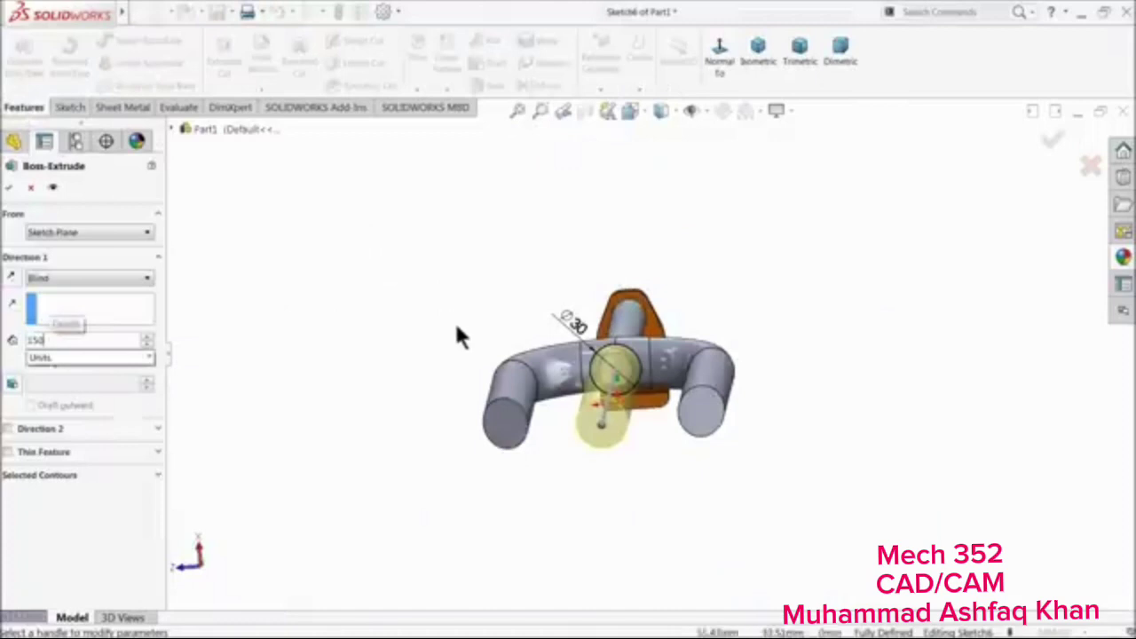
pyautogui.press('Return')
pyautogui.scroll(2, 582, 257)
pyautogui.moveTo(583, 249); pyautogui.dragTo(626, 415, button='middle')
pyautogui.scroll(-2, 622, 426)
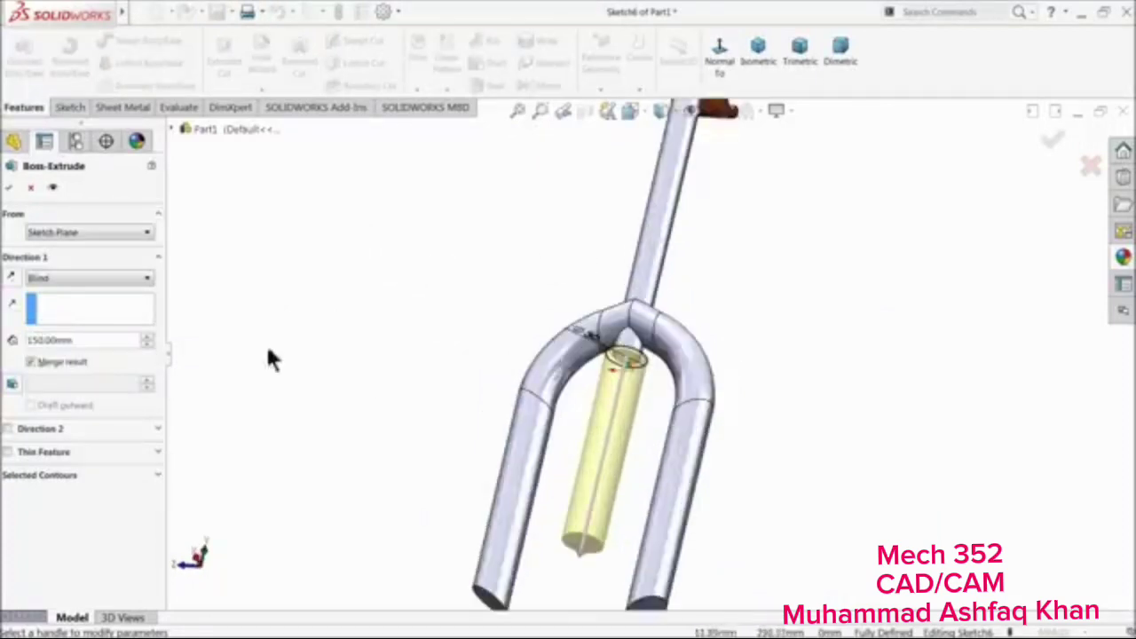
pyautogui.click(11, 277)
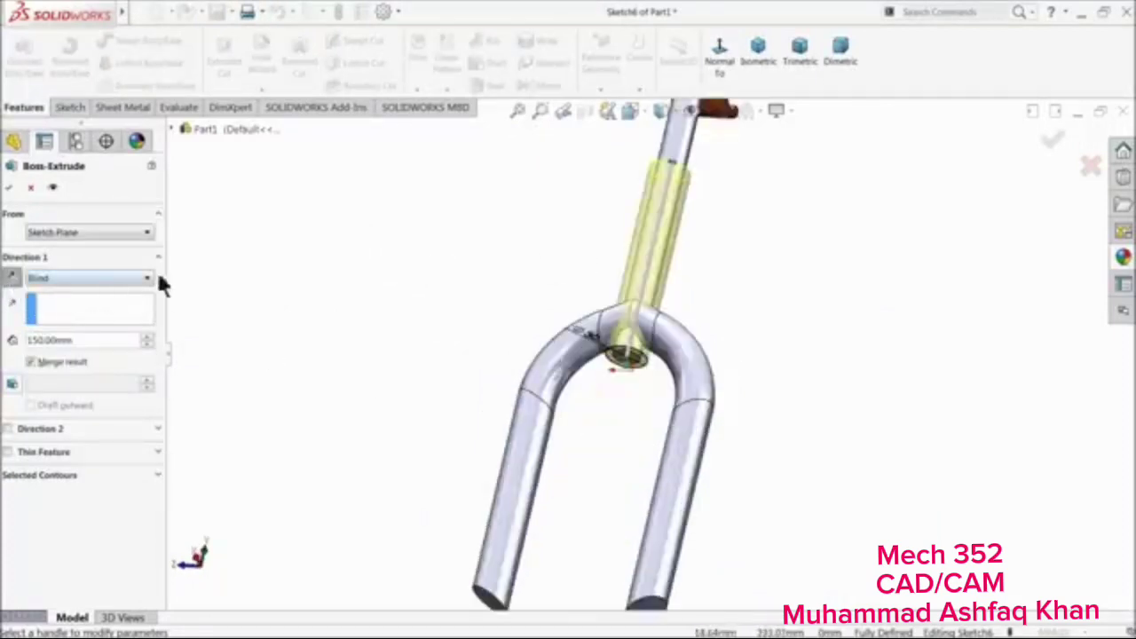
pyautogui.click(12, 188)
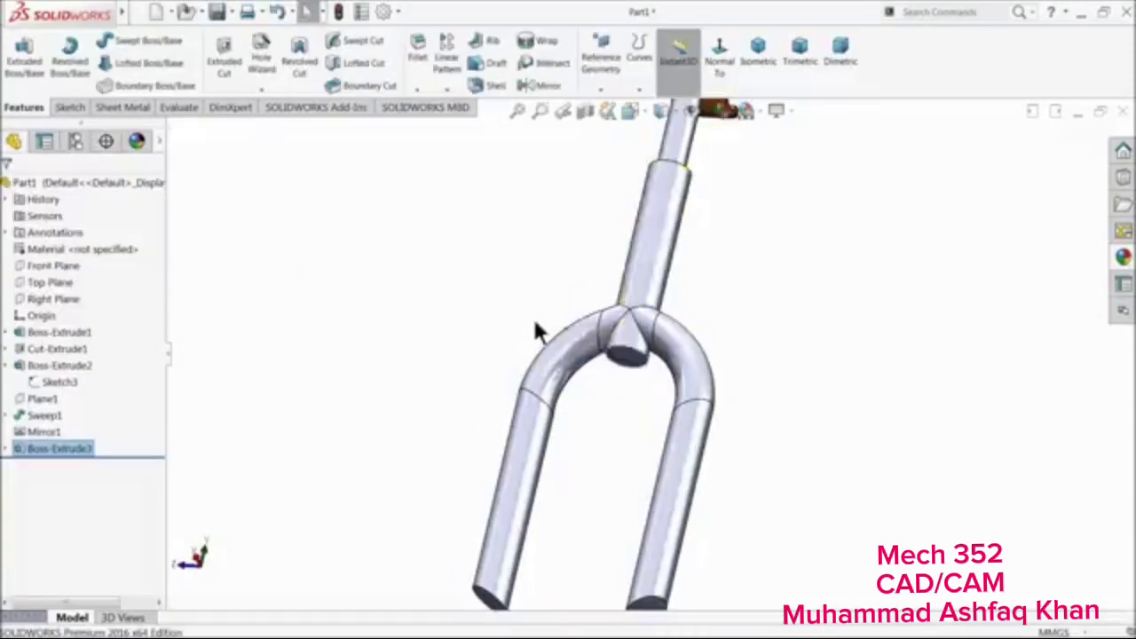
pyautogui.scroll(3, 556, 263)
pyautogui.moveTo(556, 263); pyautogui.dragTo(598, 439, button='middle')
pyautogui.click(502, 385)
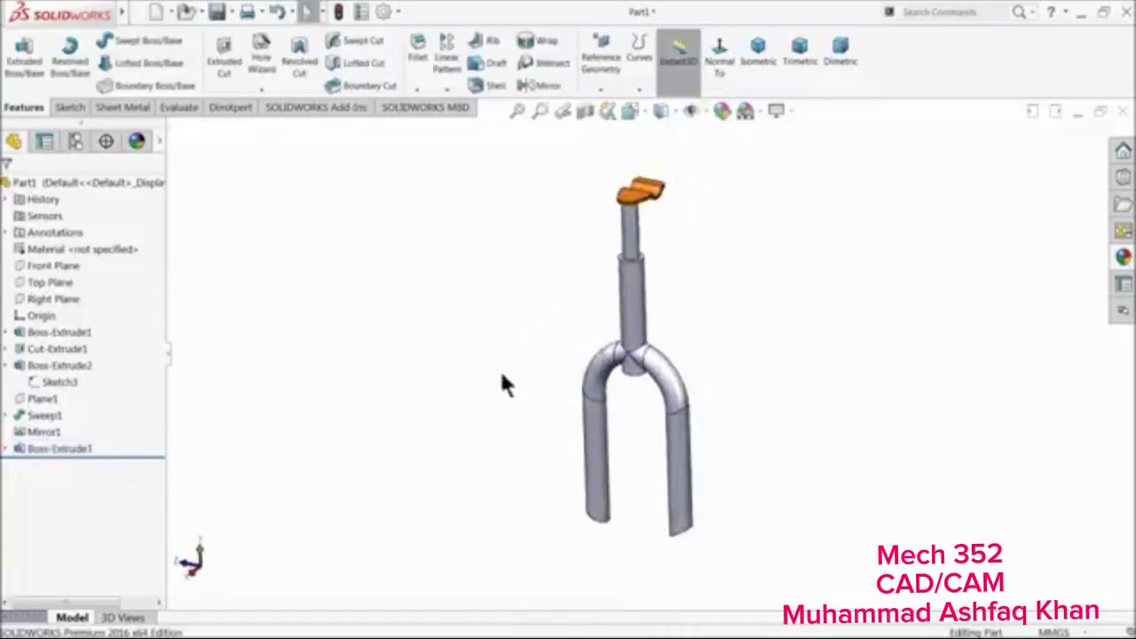
pyautogui.moveTo(502, 386); pyautogui.dragTo(527, 370, button='middle')
pyautogui.scroll(-2, 724, 375)
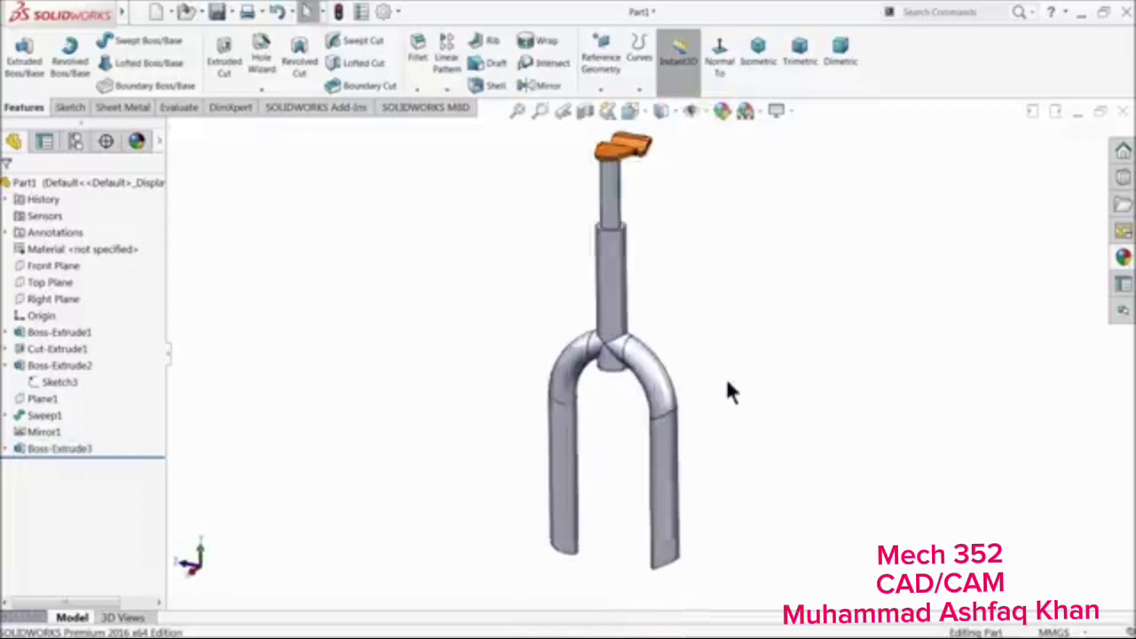
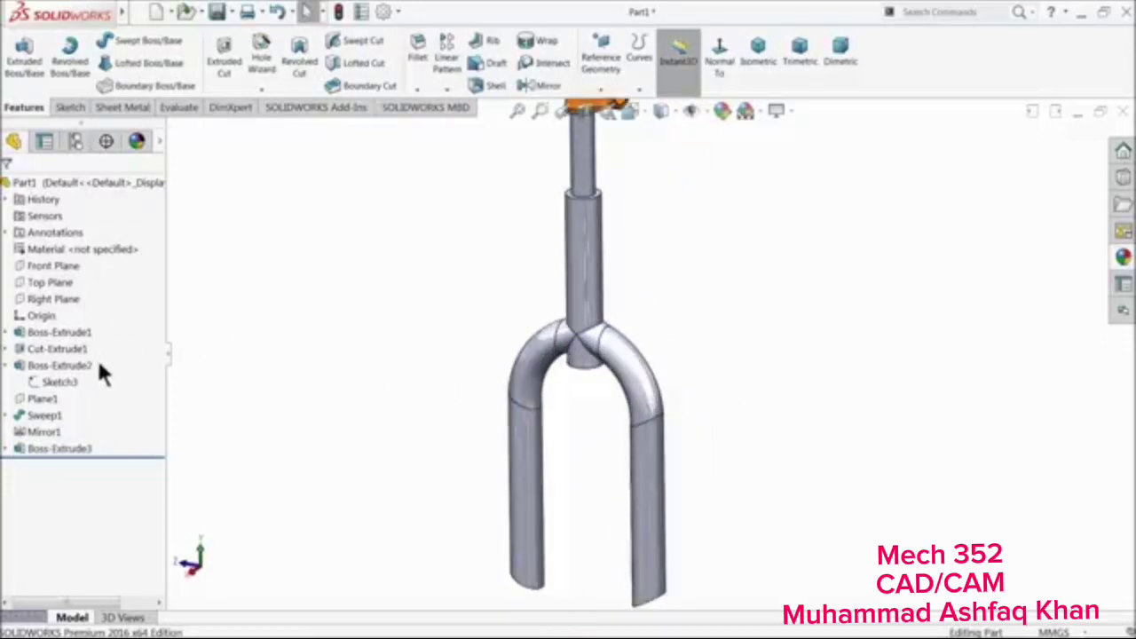
# Create a reference plane offset 50 mm from the Front Plane, toward the original fork leg
pyautogui.click(41, 265)
pyautogui.click(541, 85)
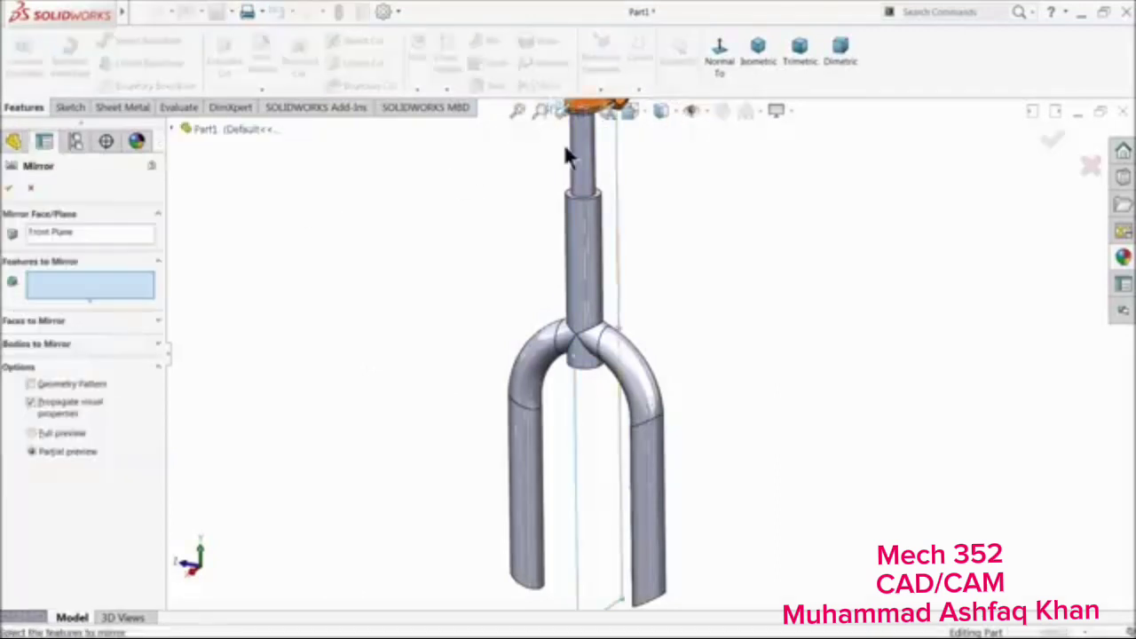
pyautogui.click(31, 189)
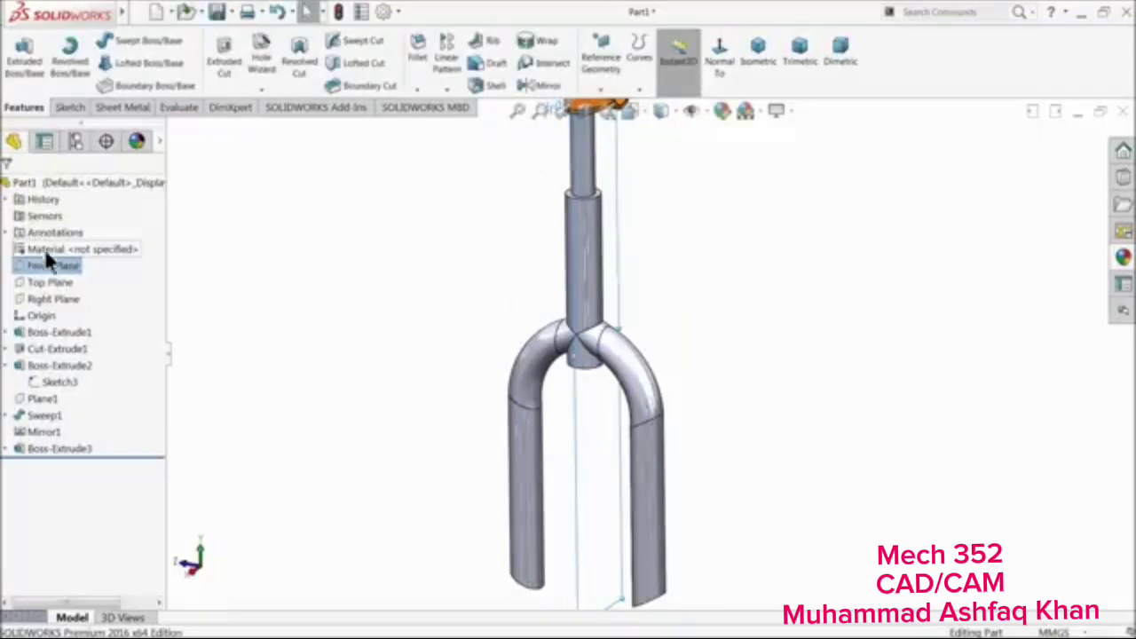
pyautogui.click(600, 92)
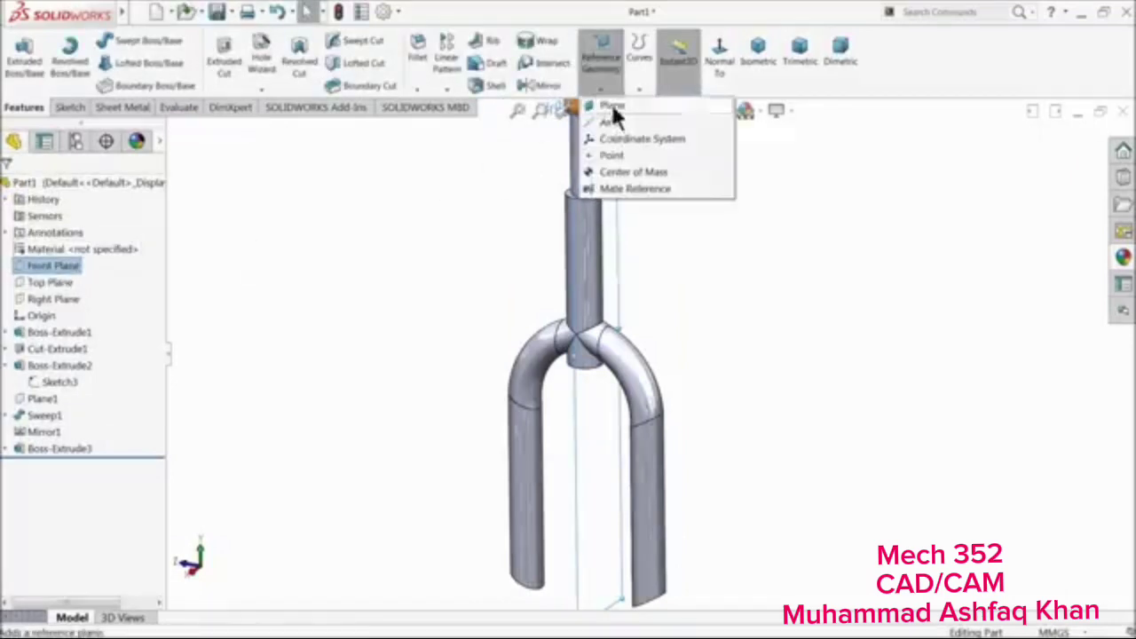
pyautogui.click(613, 106)
pyautogui.write('50')
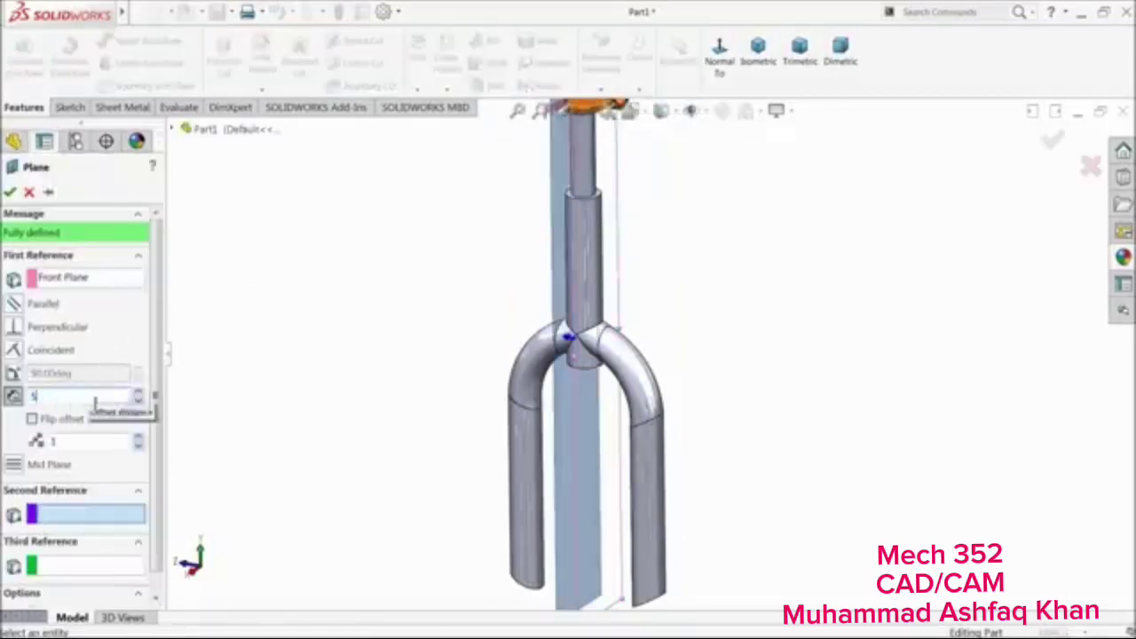
pyautogui.press('Return')
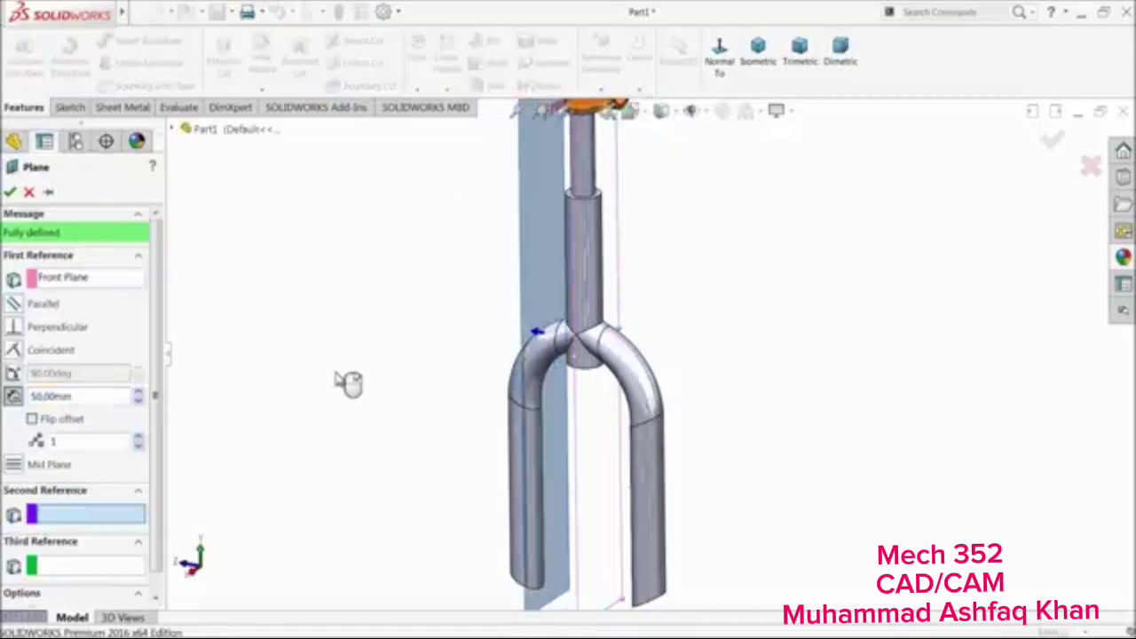
pyautogui.moveTo(344, 382); pyautogui.dragTo(325, 373, button='middle')
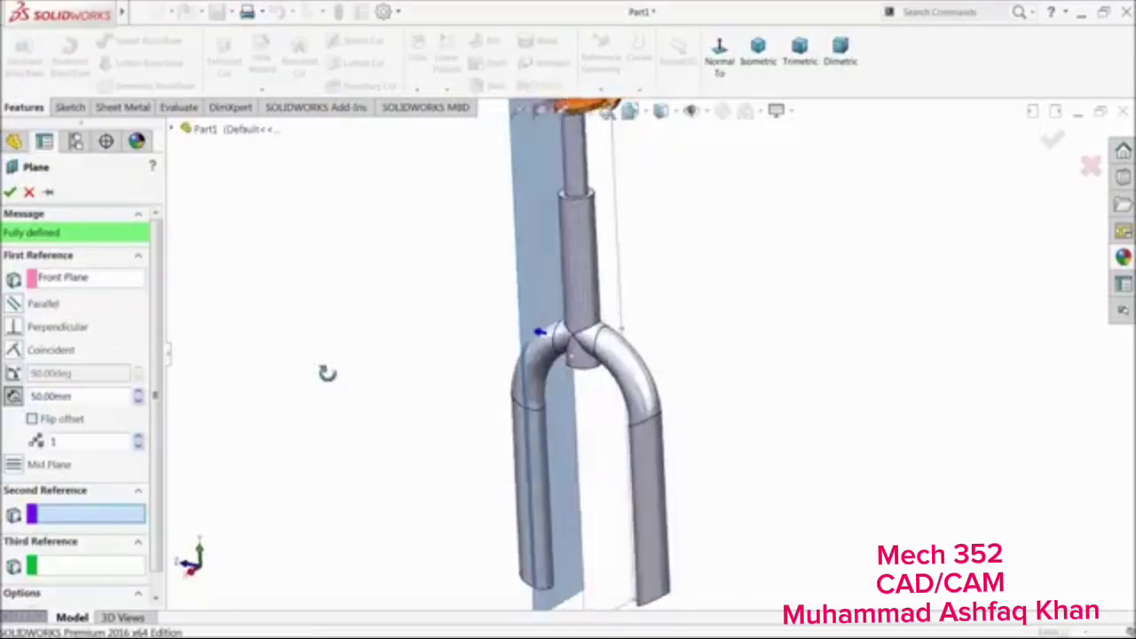
pyautogui.click(10, 192)
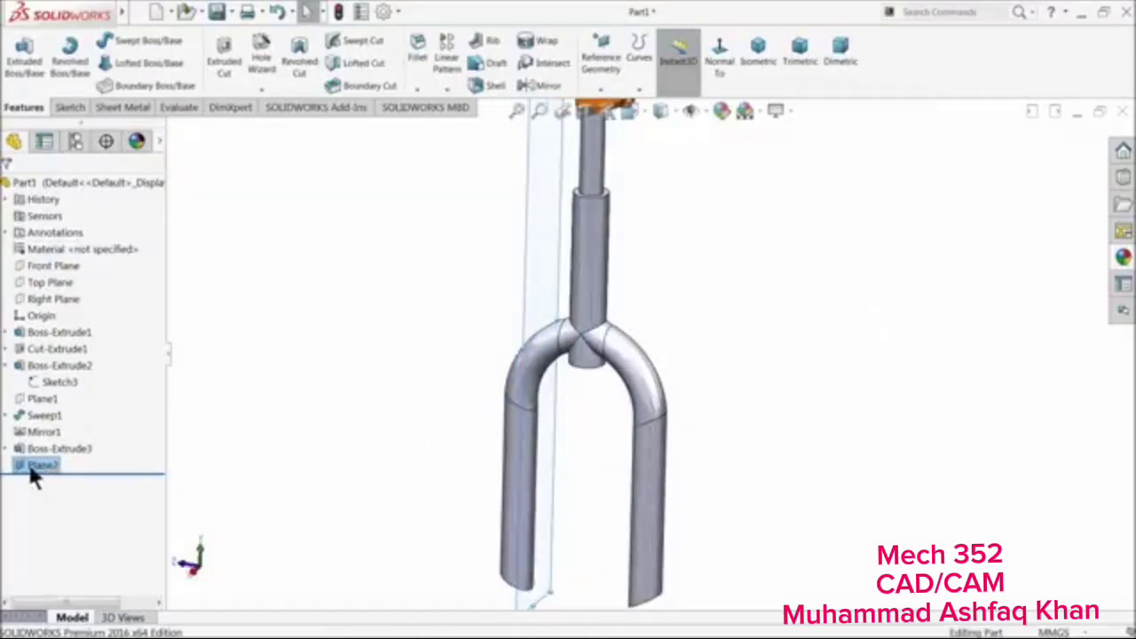
# Start a sketch on the plane offset 50 mm from the Front Plane, facing the fork leg's lower end
pyautogui.click(60, 104)
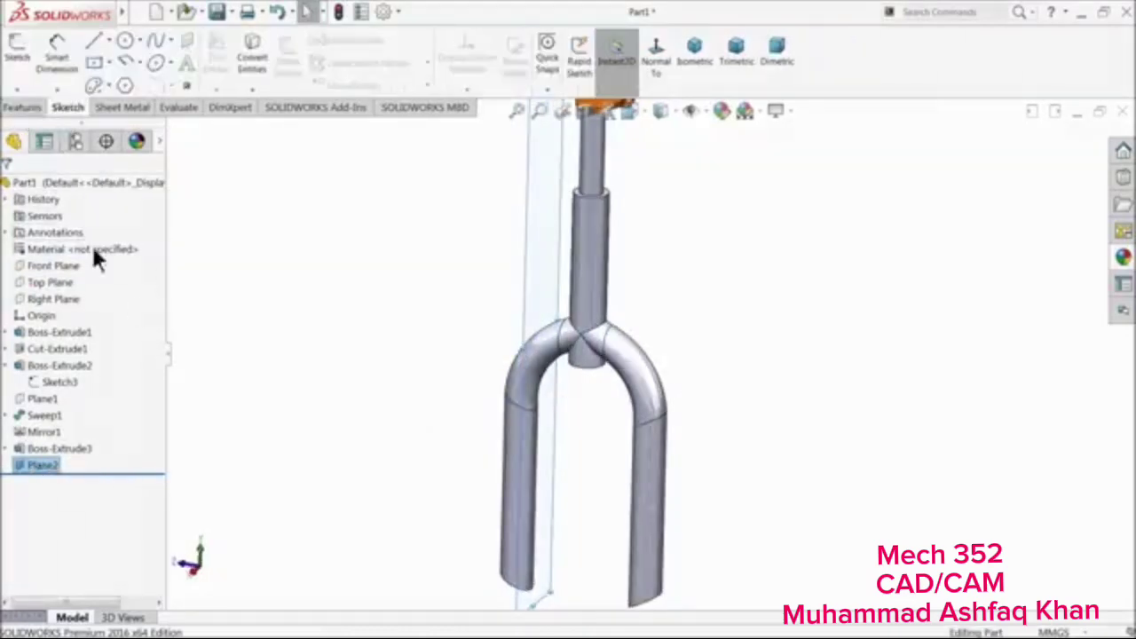
pyautogui.click(17, 55)
pyautogui.click(653, 62)
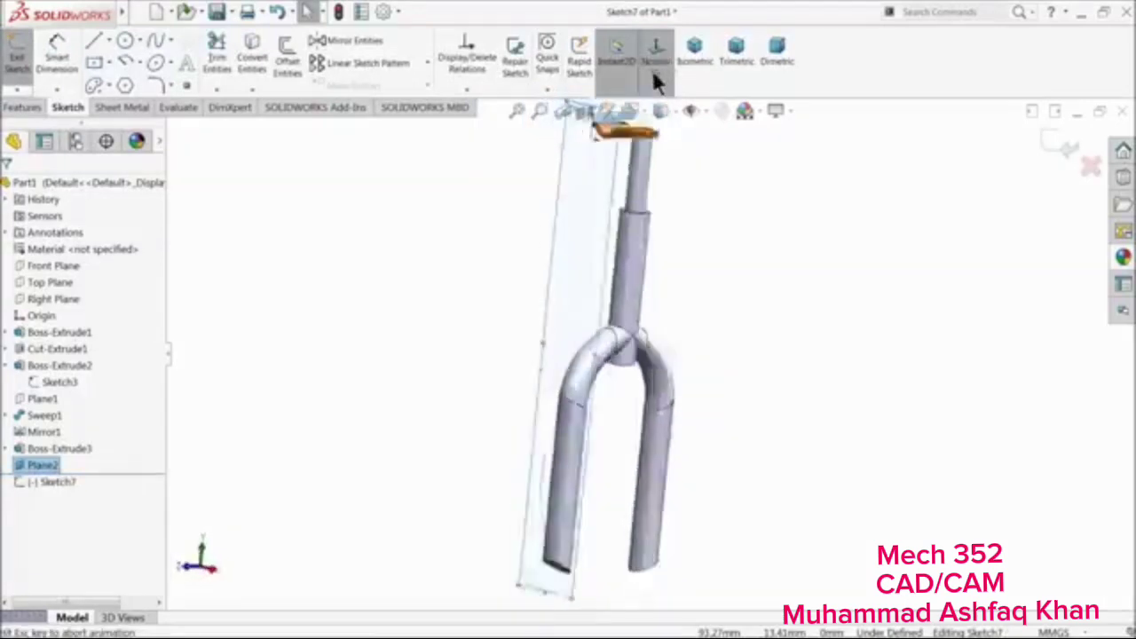
pyautogui.scroll(-3, 680, 536)
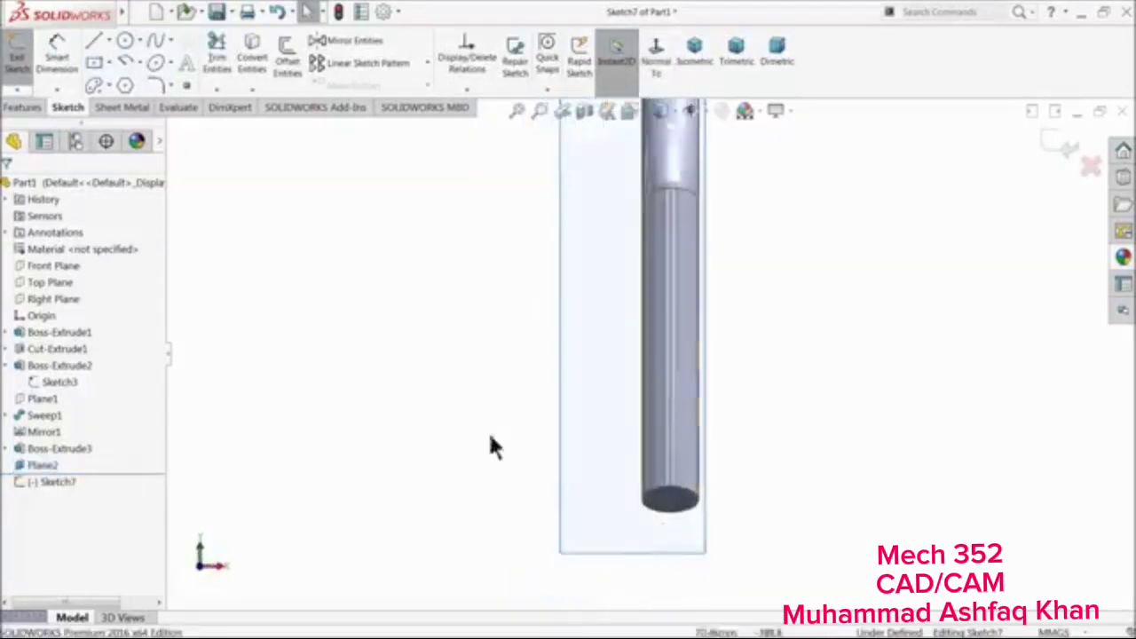
pyautogui.scroll(-2, 652, 486)
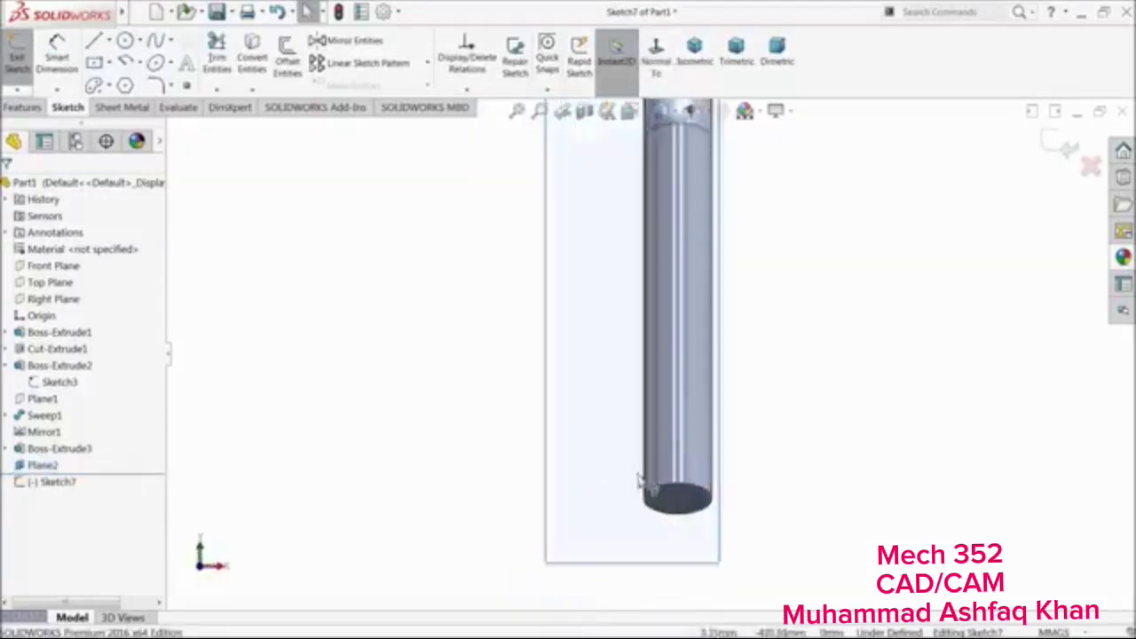
# Draw a vertical construction centerline along the middle of the leg and extend its lower end well below the leg
pyautogui.click(111, 40)
pyautogui.click(120, 75)
pyautogui.scroll(2, 651, 346)
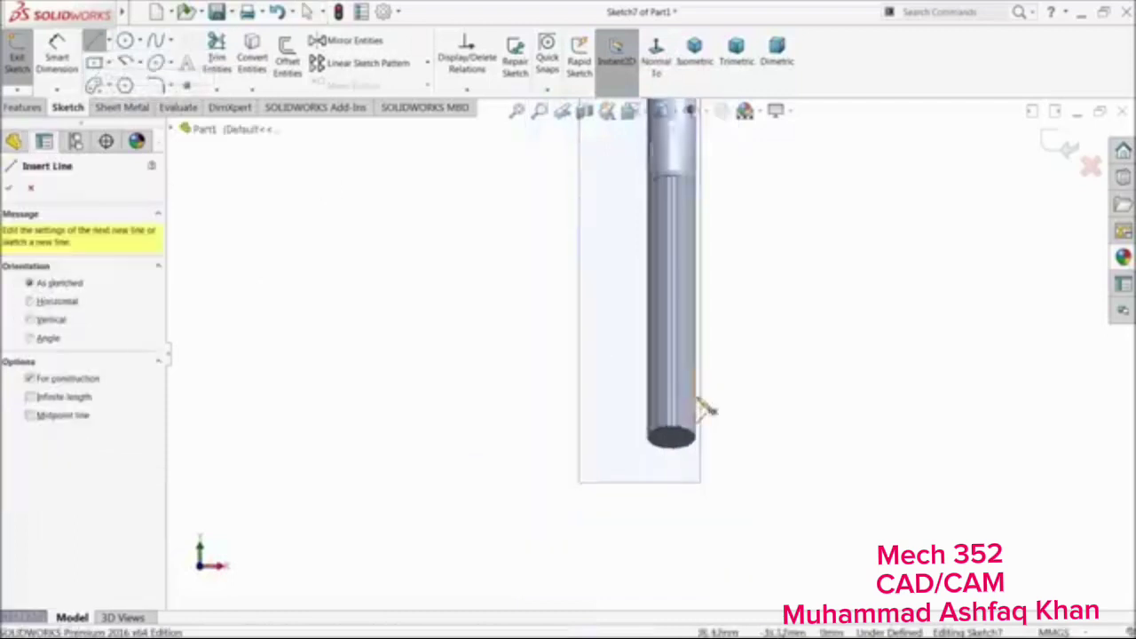
pyautogui.scroll(-2, 697, 373)
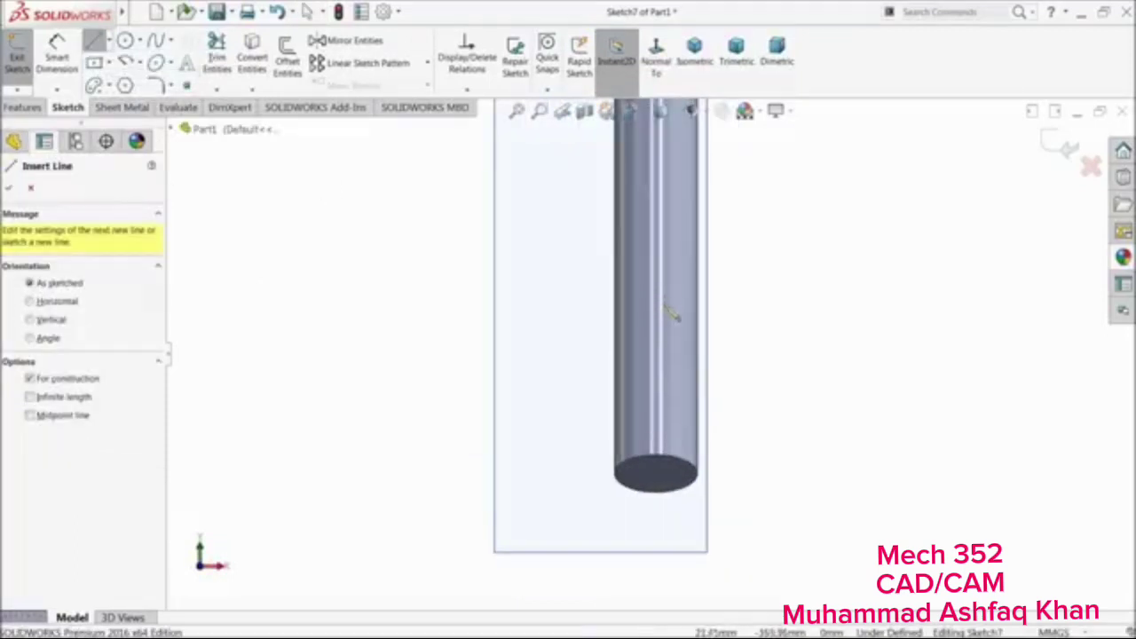
pyautogui.click(659, 475)
pyautogui.click(658, 265)
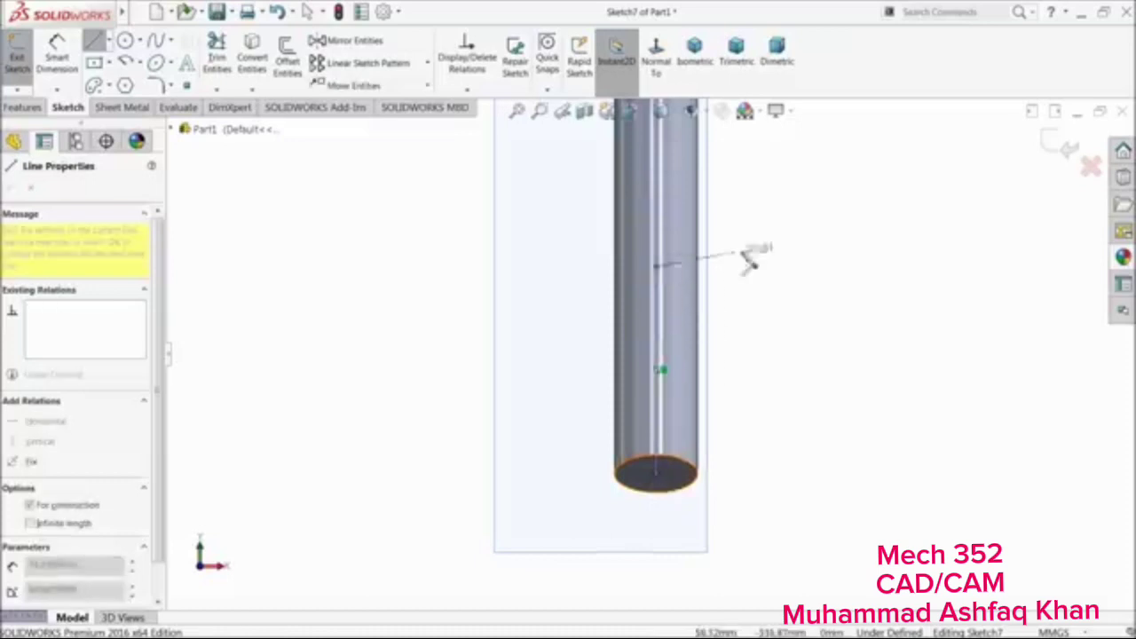
pyautogui.rightClick(767, 238)
pyautogui.click(790, 246)
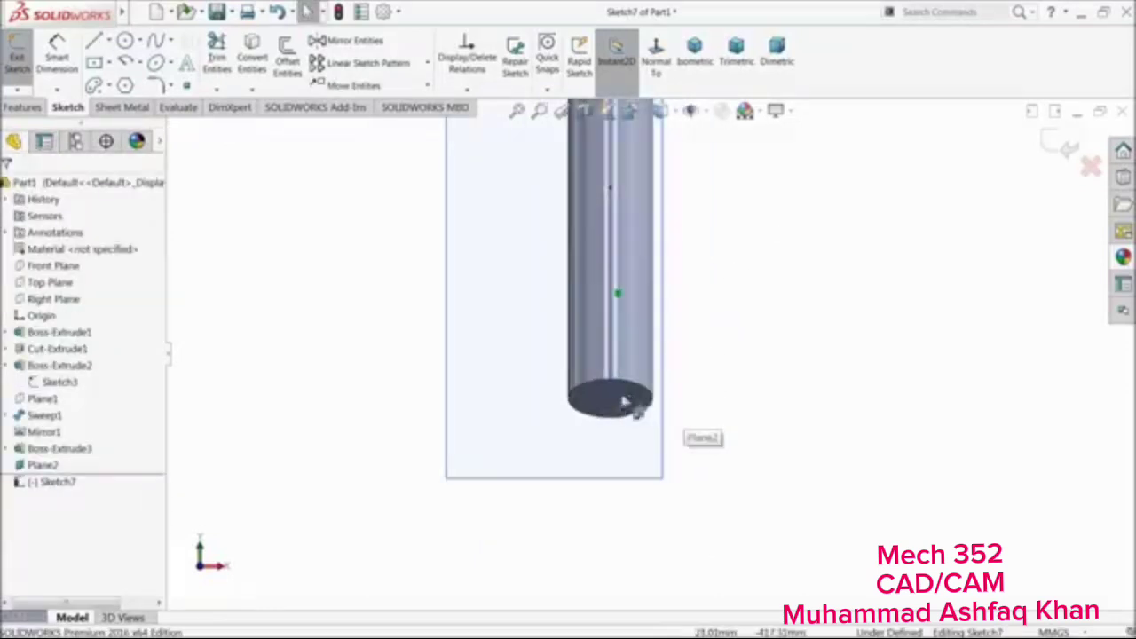
pyautogui.moveTo(624, 404); pyautogui.dragTo(611, 561)
pyautogui.scroll(-2, 615, 460)
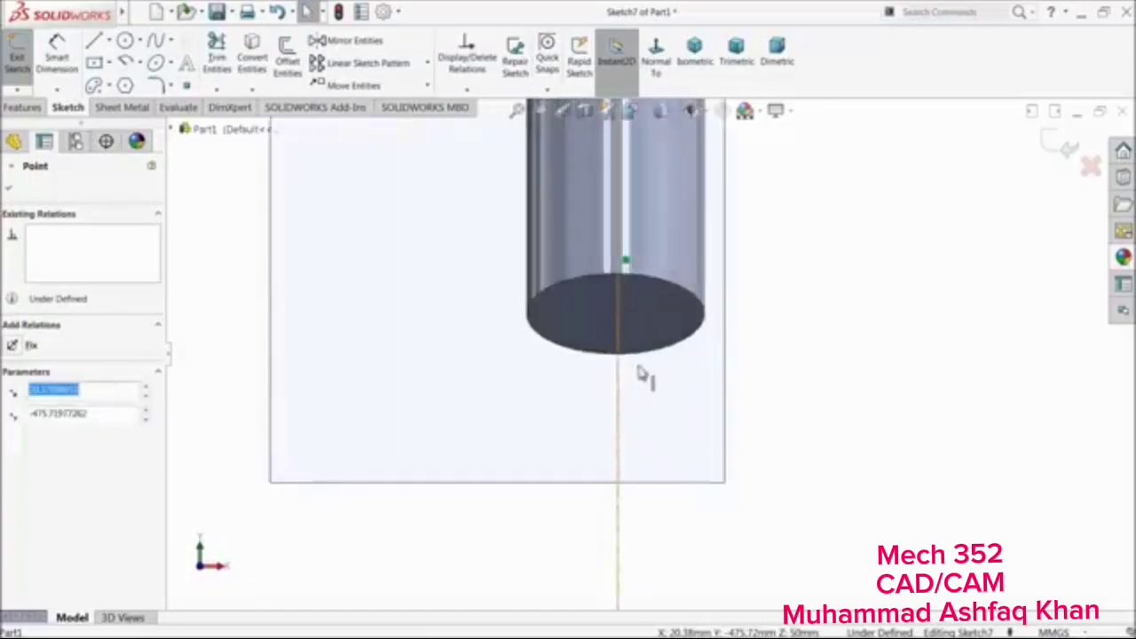
# Place a sketch point at the center of the leg's lower end face and make it coincident with the centerline
pyautogui.click(186, 85)
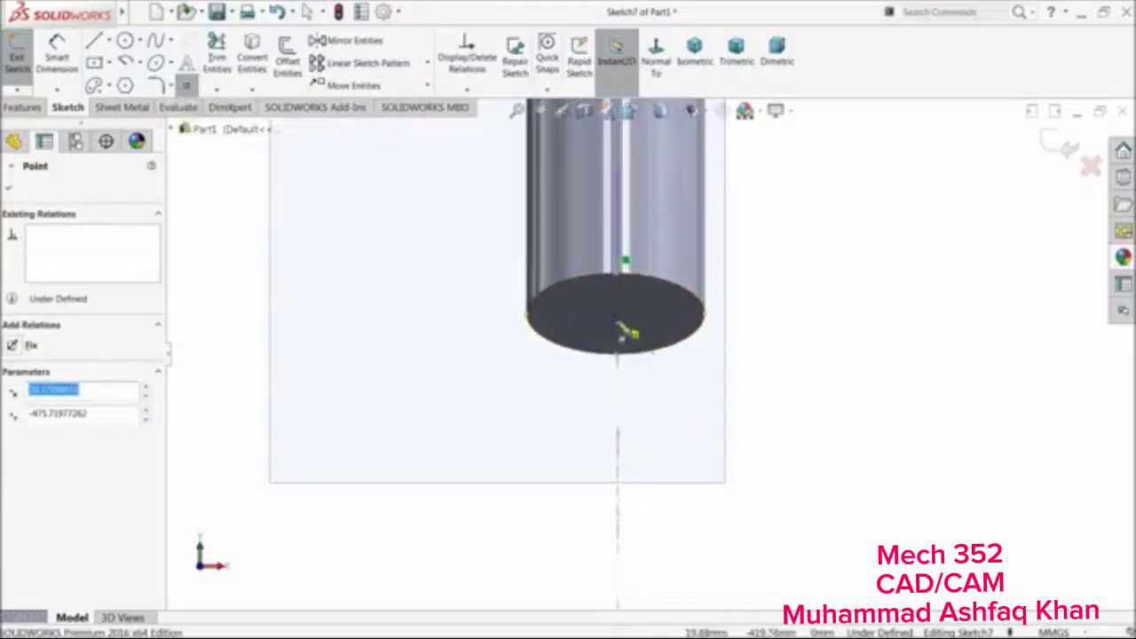
pyautogui.click(619, 318)
pyautogui.rightClick(759, 293)
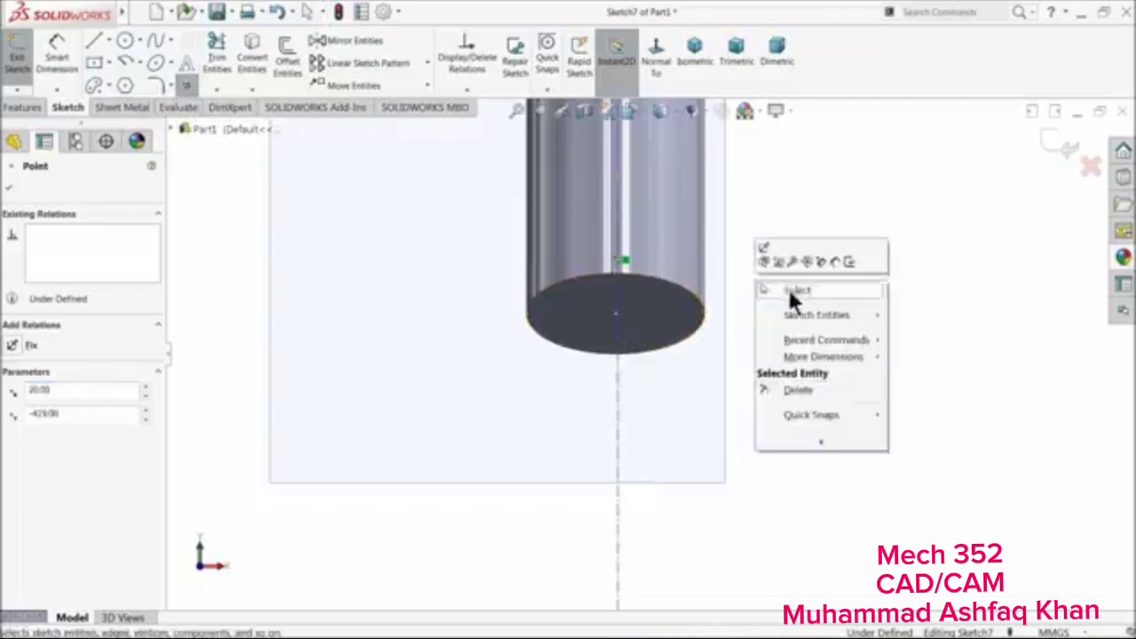
pyautogui.click(787, 287)
pyautogui.click(620, 322)
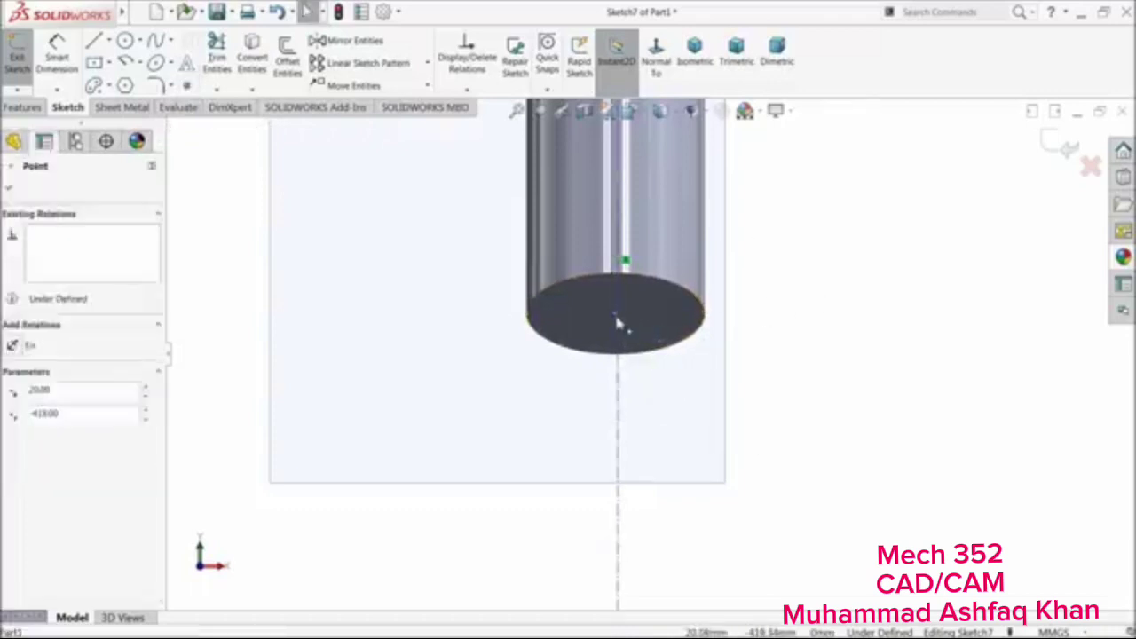
pyautogui.keyDown('ctrl'); pyautogui.click(619, 364); pyautogui.keyUp('ctrl')
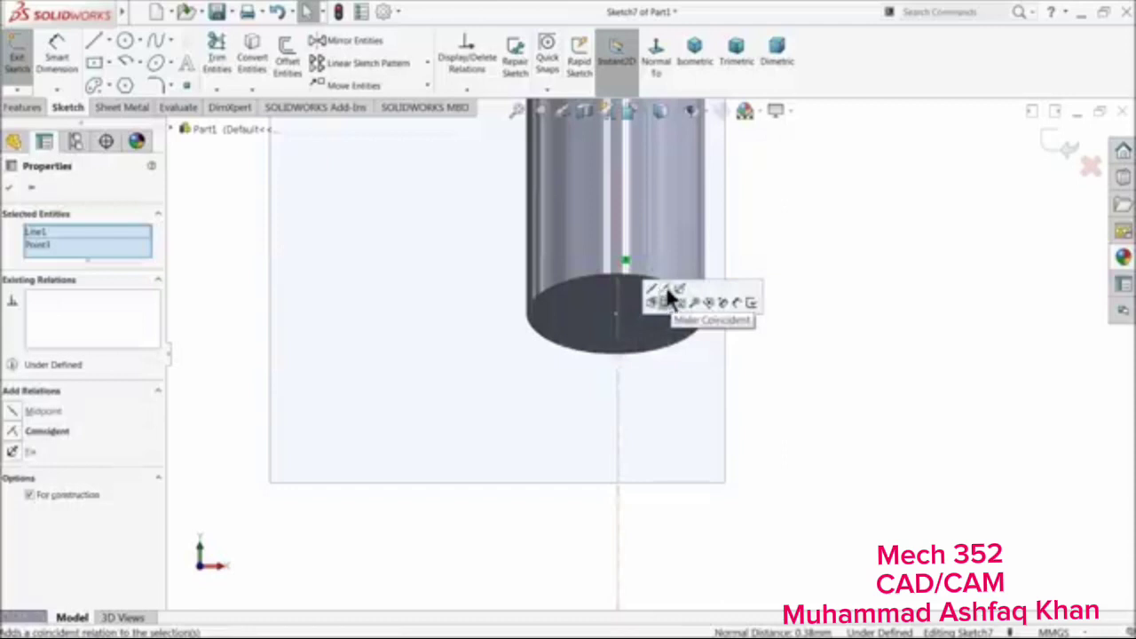
pyautogui.click(668, 292)
pyautogui.click(824, 235)
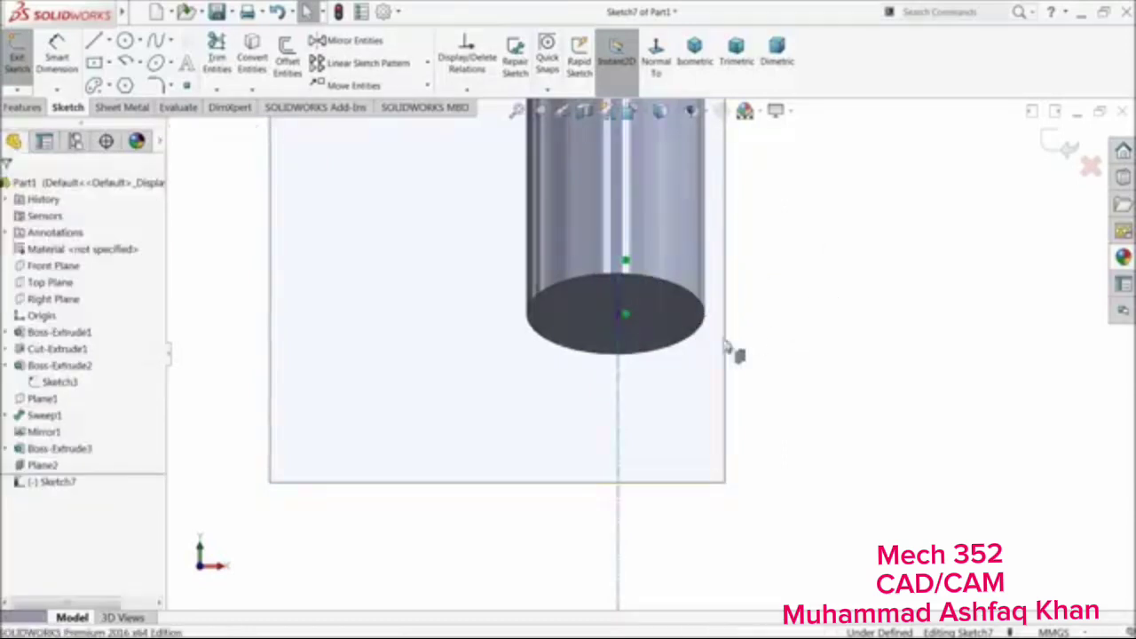
pyautogui.scroll(4, 579, 346)
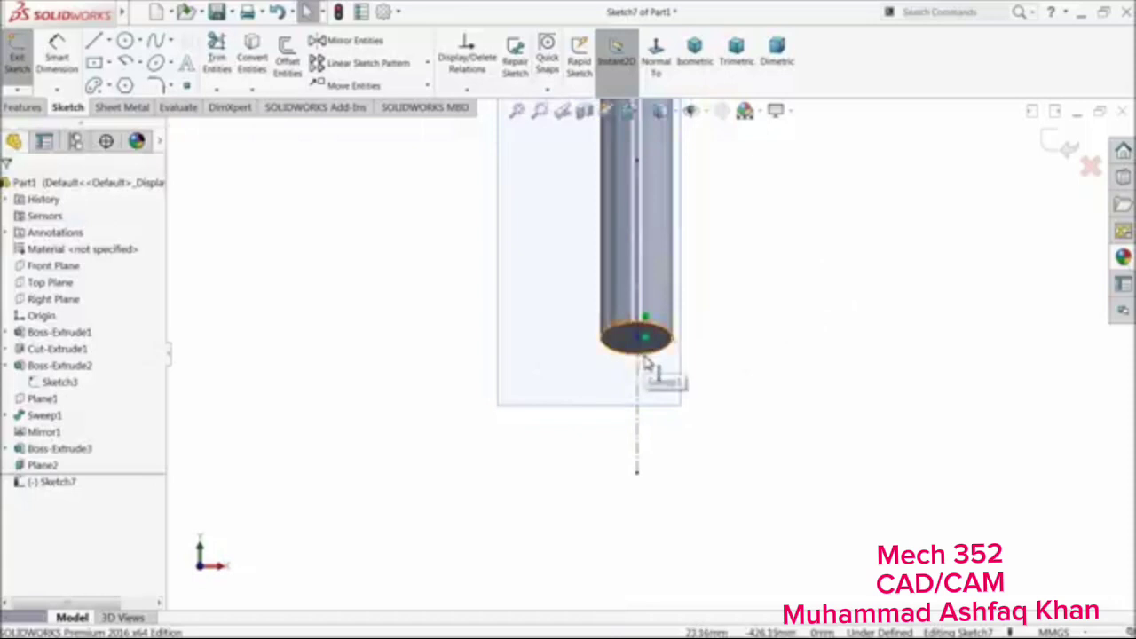
pyautogui.scroll(-4, 645, 364)
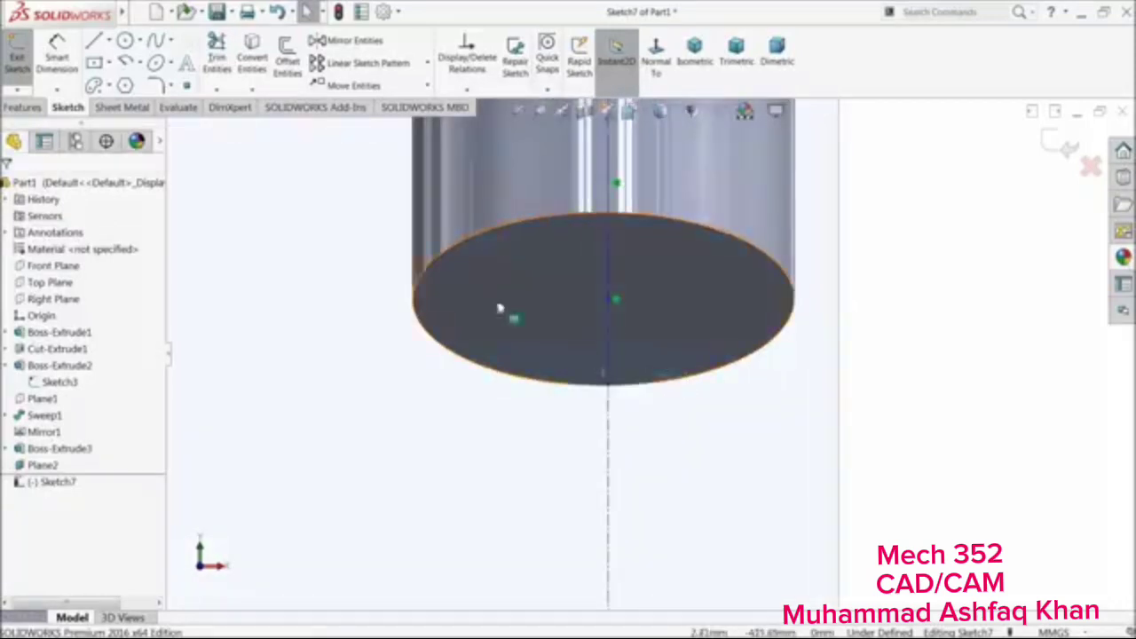
pyautogui.click(187, 85)
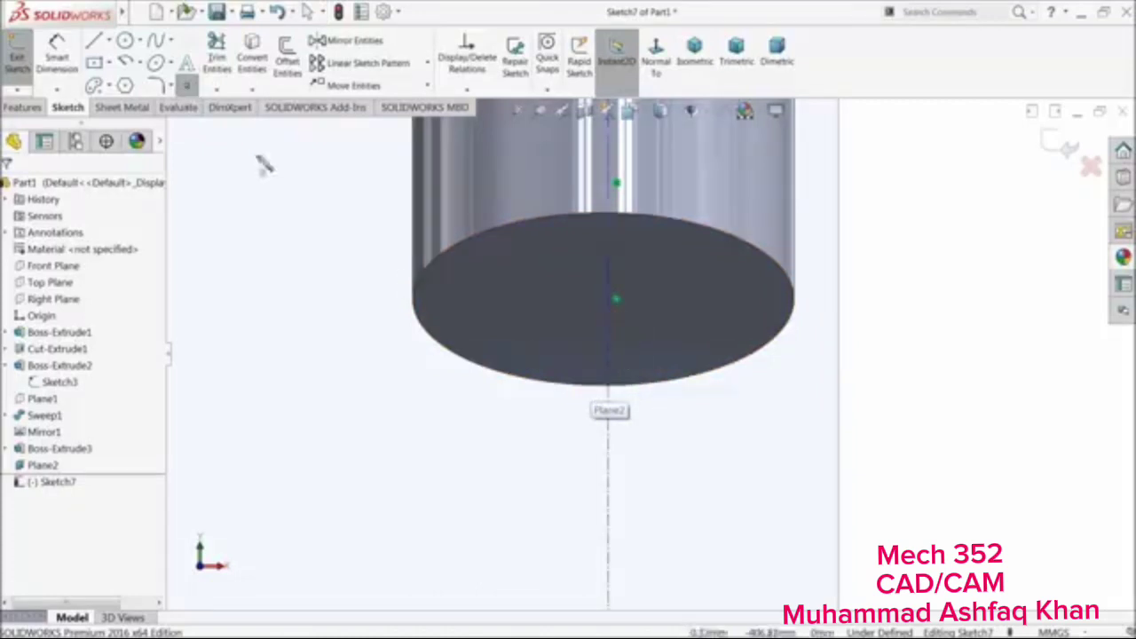
pyautogui.scroll(5, 601, 302)
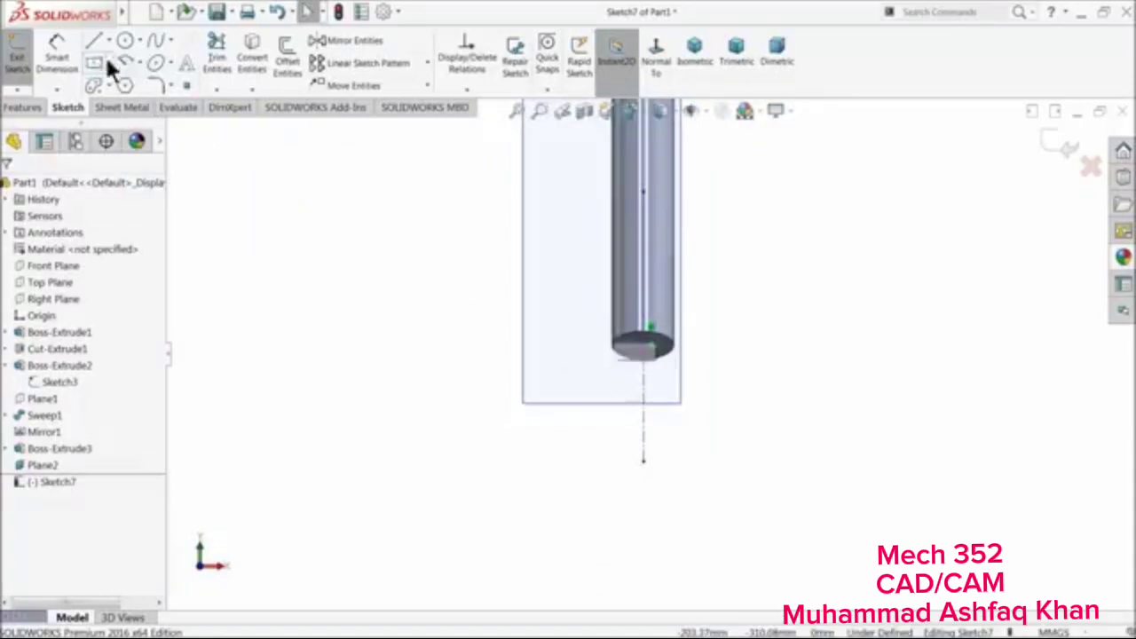
# Sketch the bracket profile's outer edge from inside the leg: a short sloping line, a tangent arc and a long line slanting outward and down
pyautogui.click(95, 42)
pyautogui.scroll(2, 595, 274)
pyautogui.scroll(-3, 586, 257)
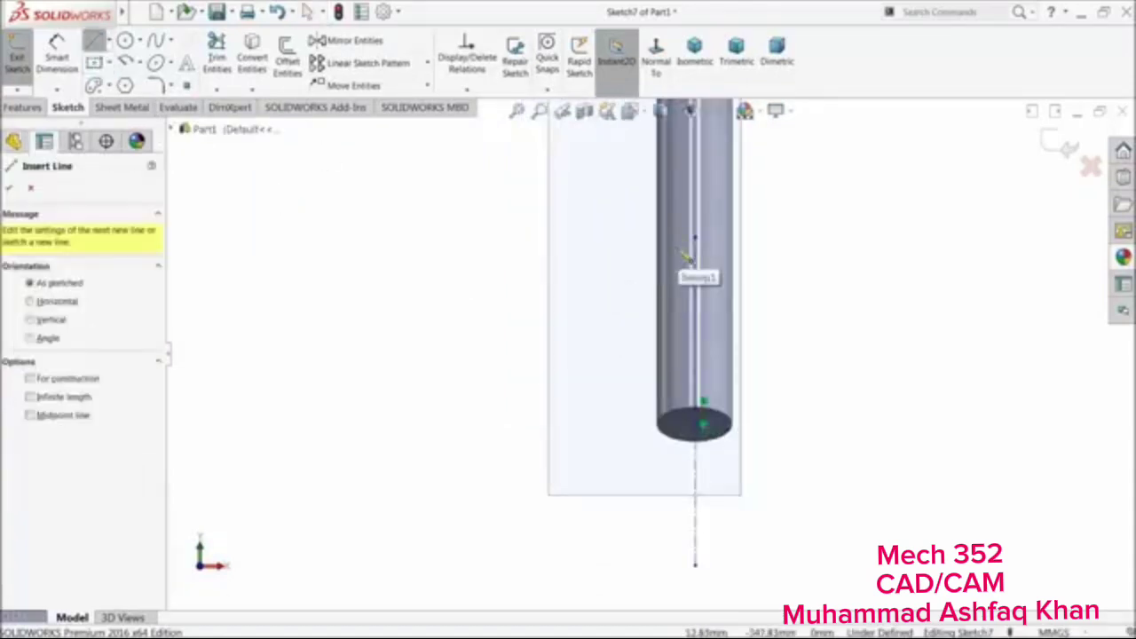
pyautogui.click(685, 265)
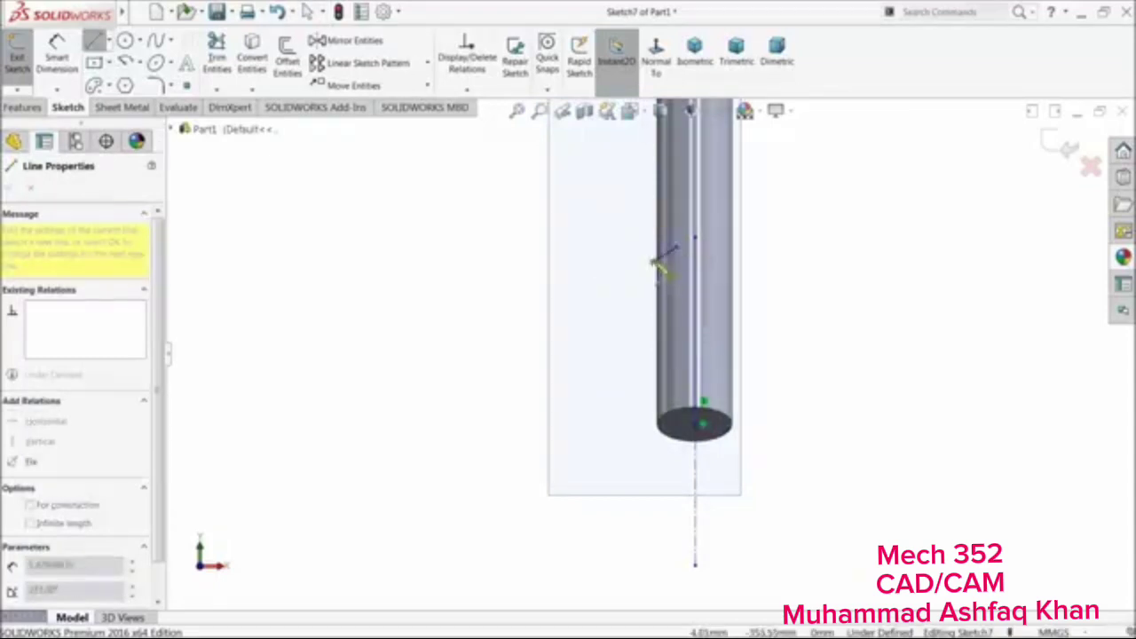
pyautogui.click(625, 297)
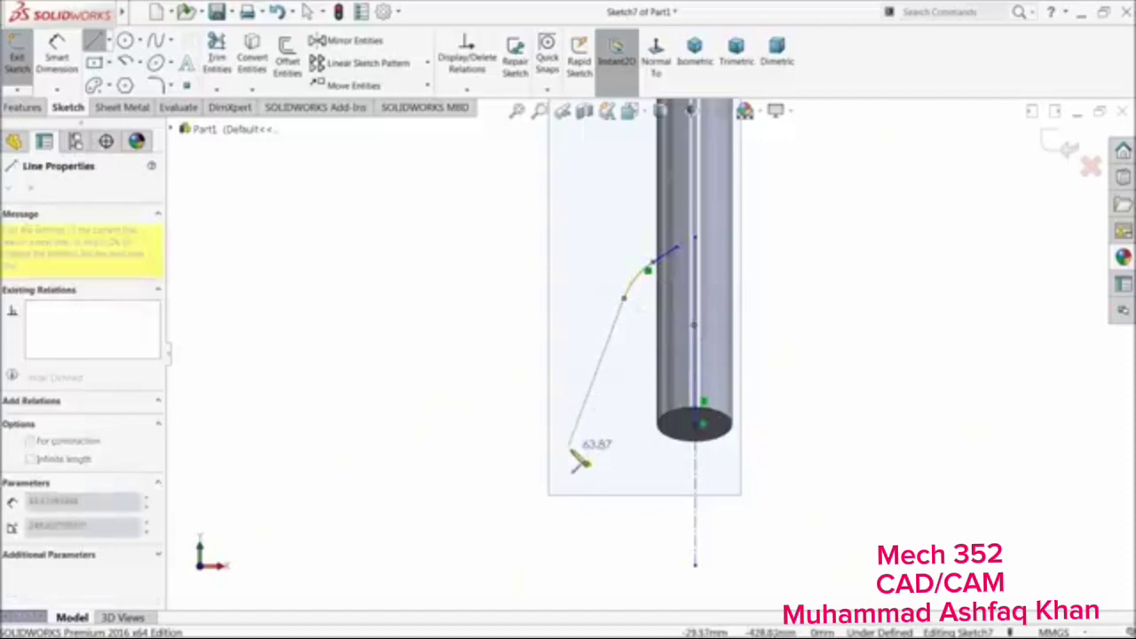
pyautogui.click(572, 475)
# Continue the profile with a vertical edge down and a horizontal bottom edge interrupted by a narrow rectangular slot open at the bottom
pyautogui.scroll(2, 571, 507)
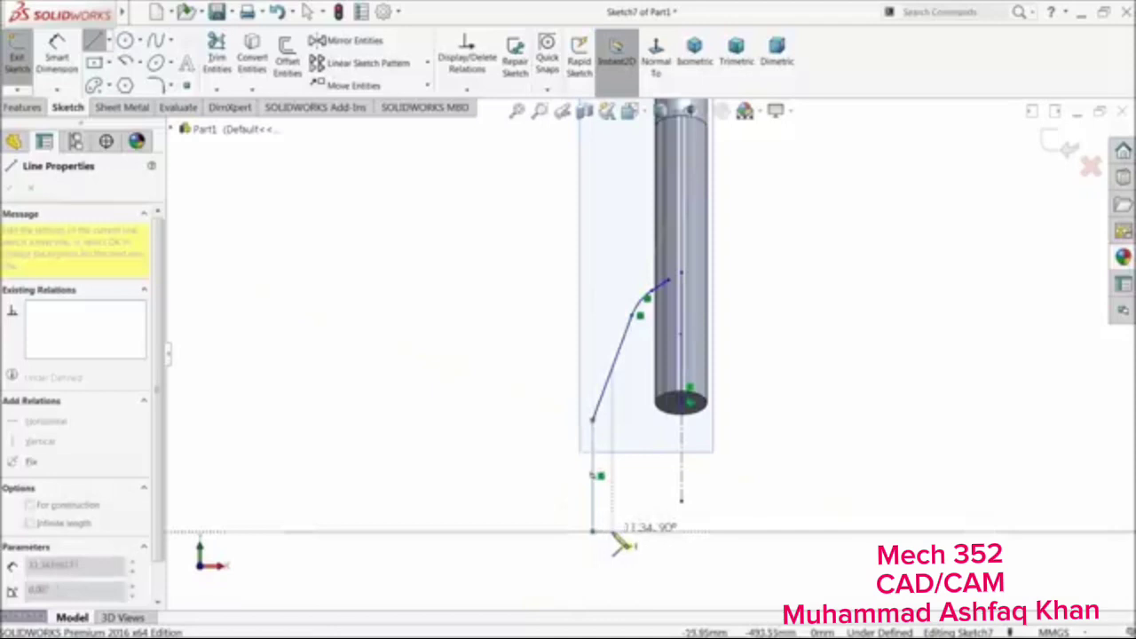
pyautogui.click(619, 534)
pyautogui.click(618, 531)
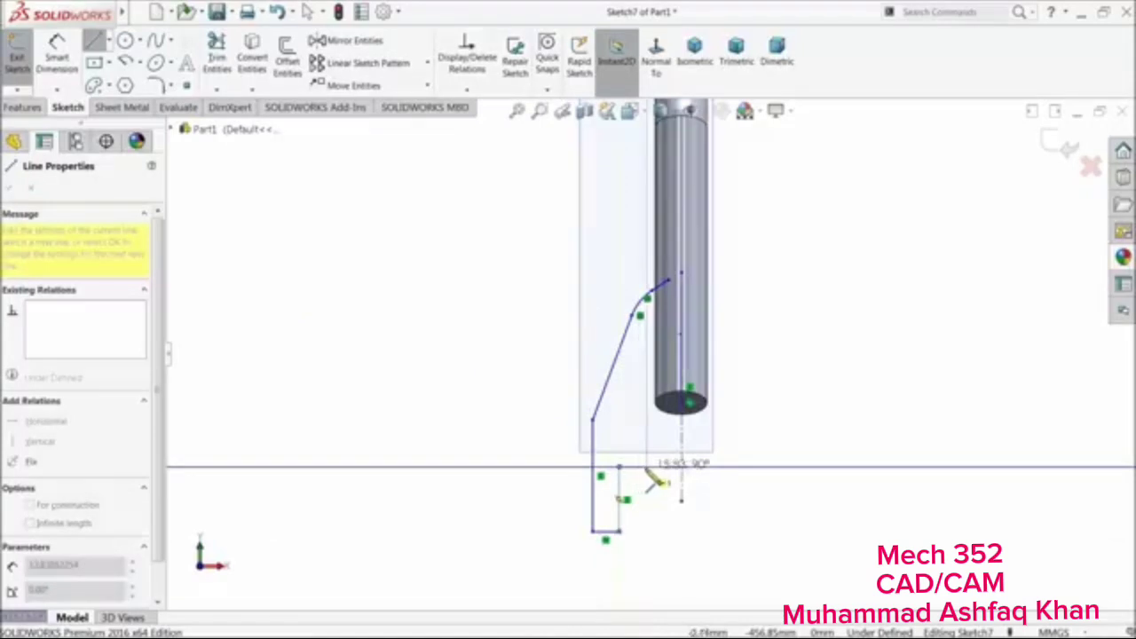
pyautogui.scroll(-3, 646, 475)
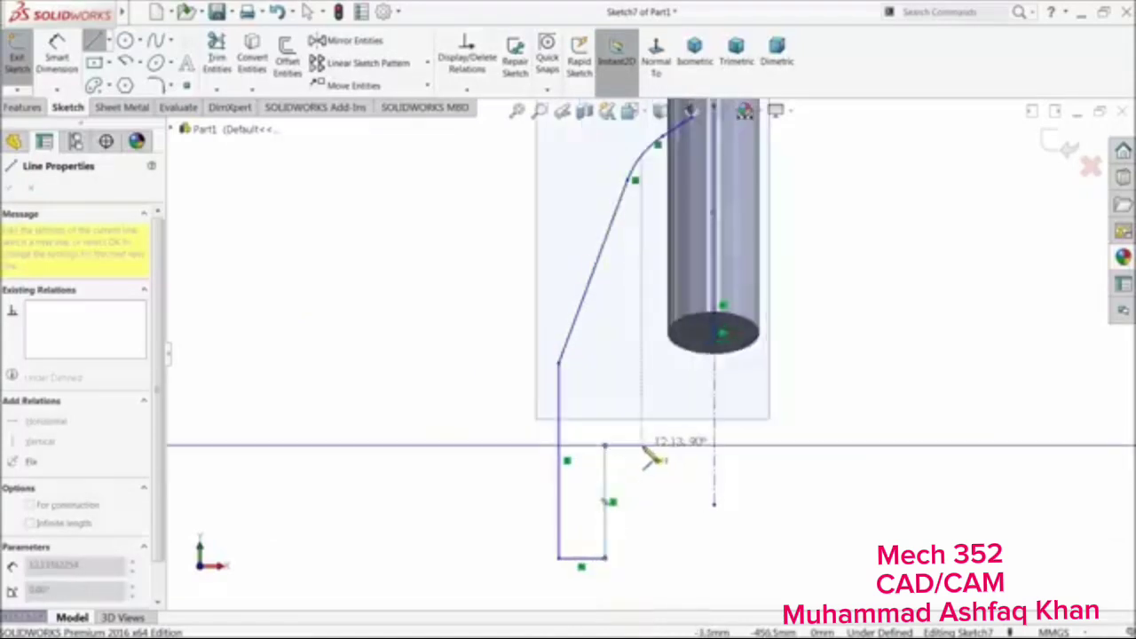
pyautogui.click(635, 447)
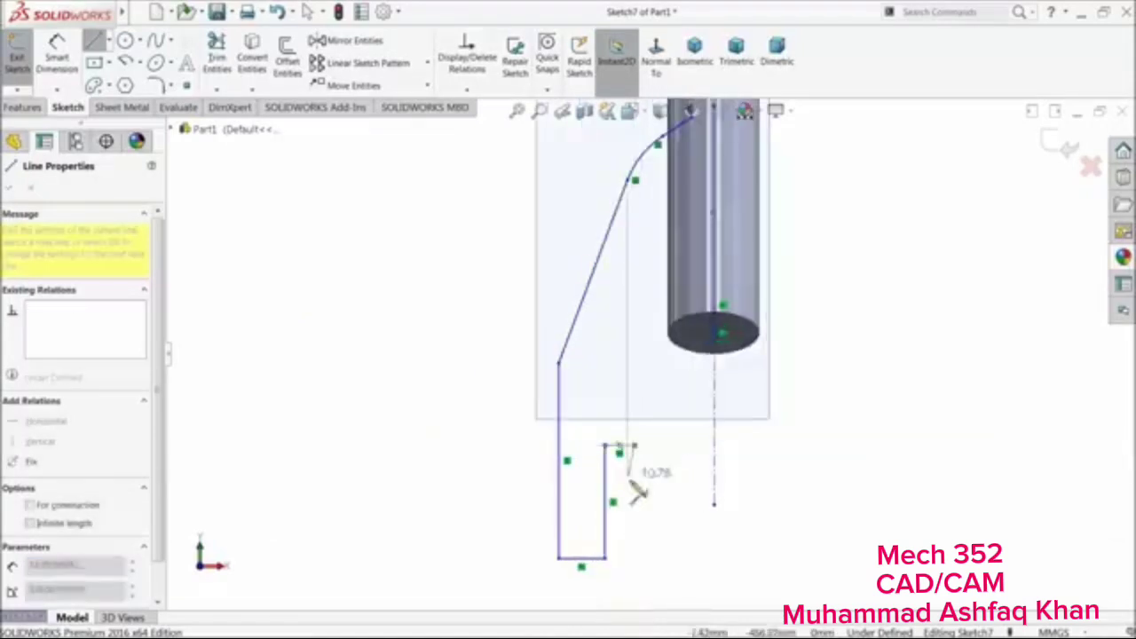
pyautogui.click(636, 560)
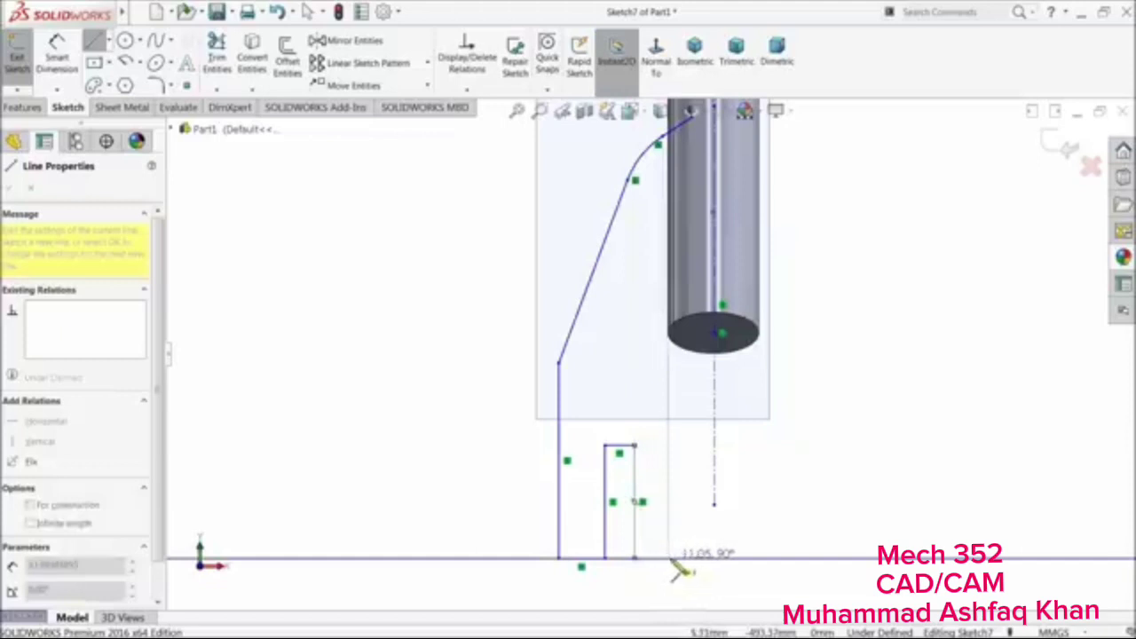
pyautogui.click(675, 558)
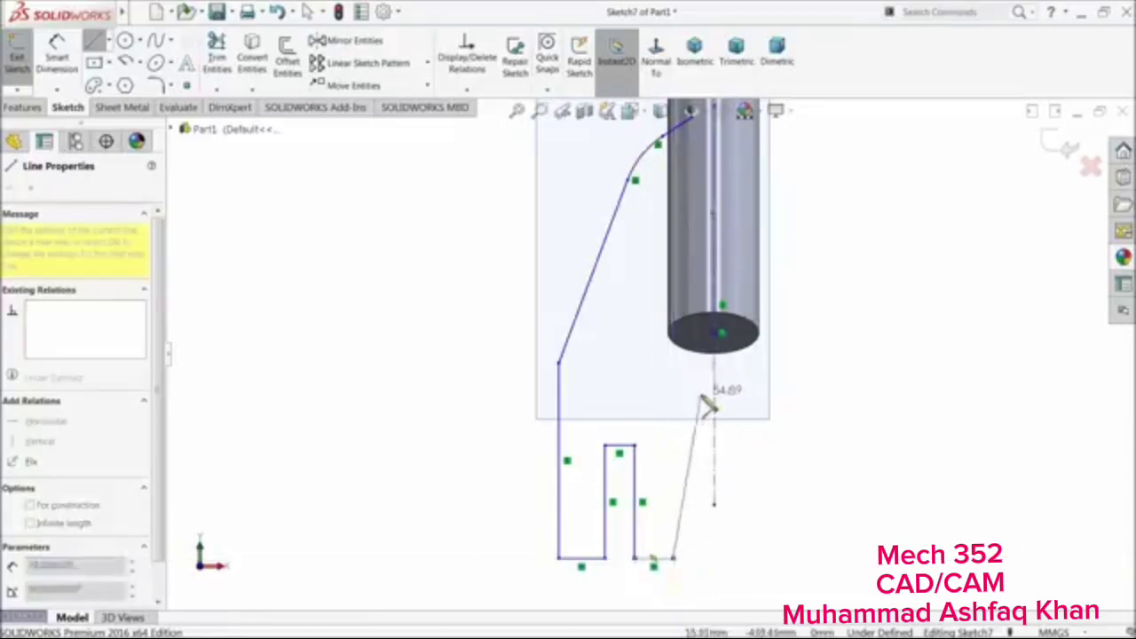
# Continue the profile with a slanted line up to the leg's end, a short line across the end face and a long line up inside the leg
pyautogui.scroll(-3, 710, 355)
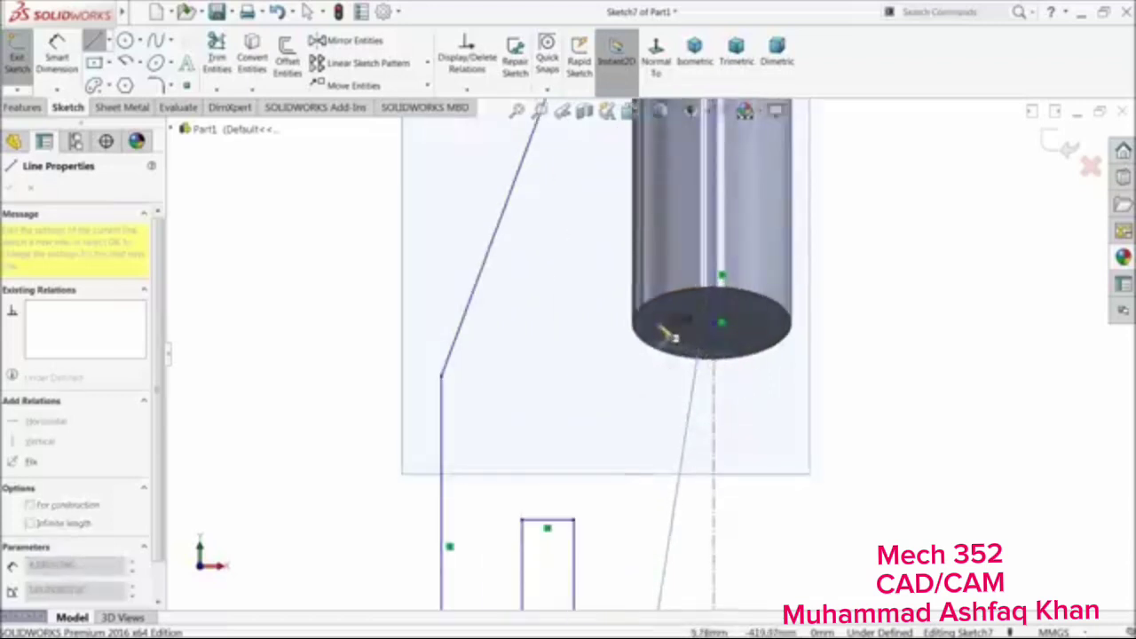
pyautogui.click(659, 326)
pyautogui.scroll(3, 684, 300)
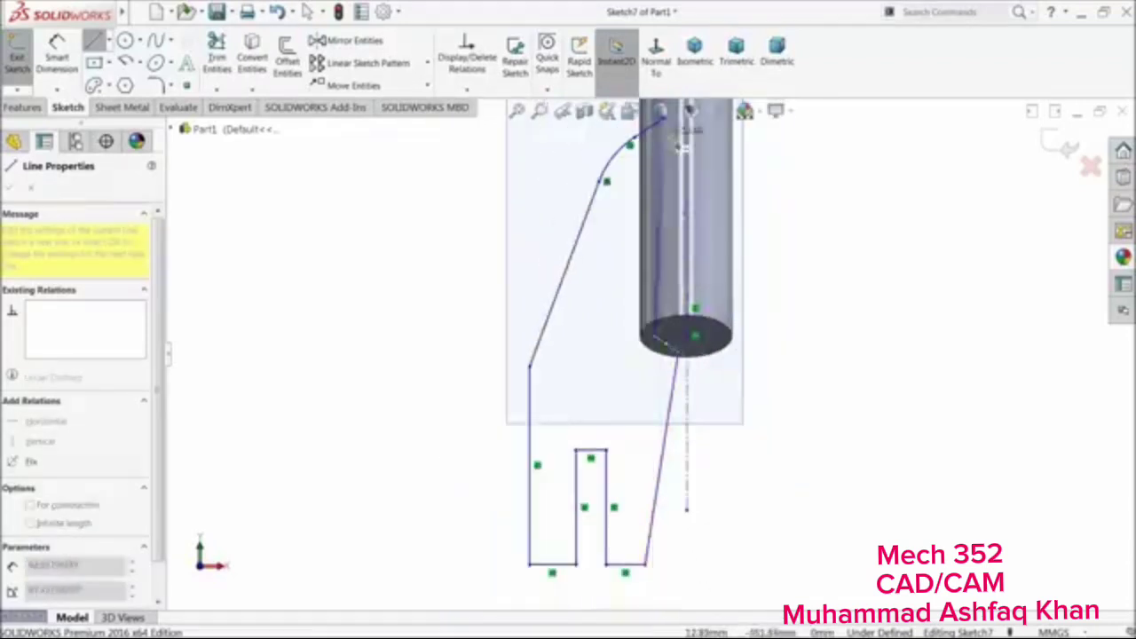
pyautogui.click(660, 111)
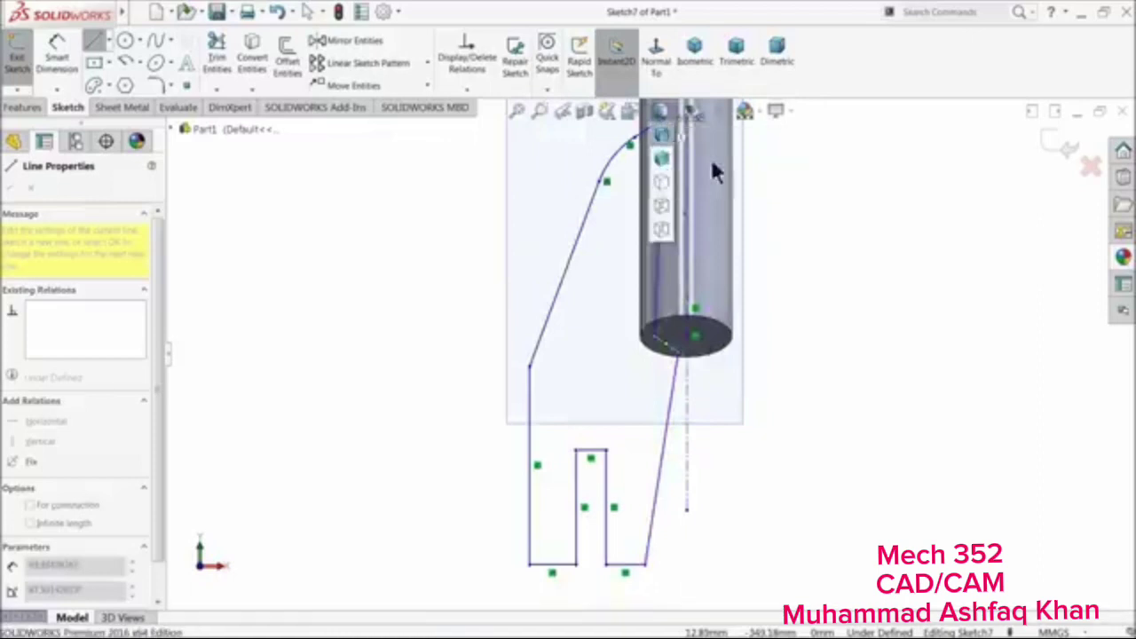
pyautogui.click(670, 130)
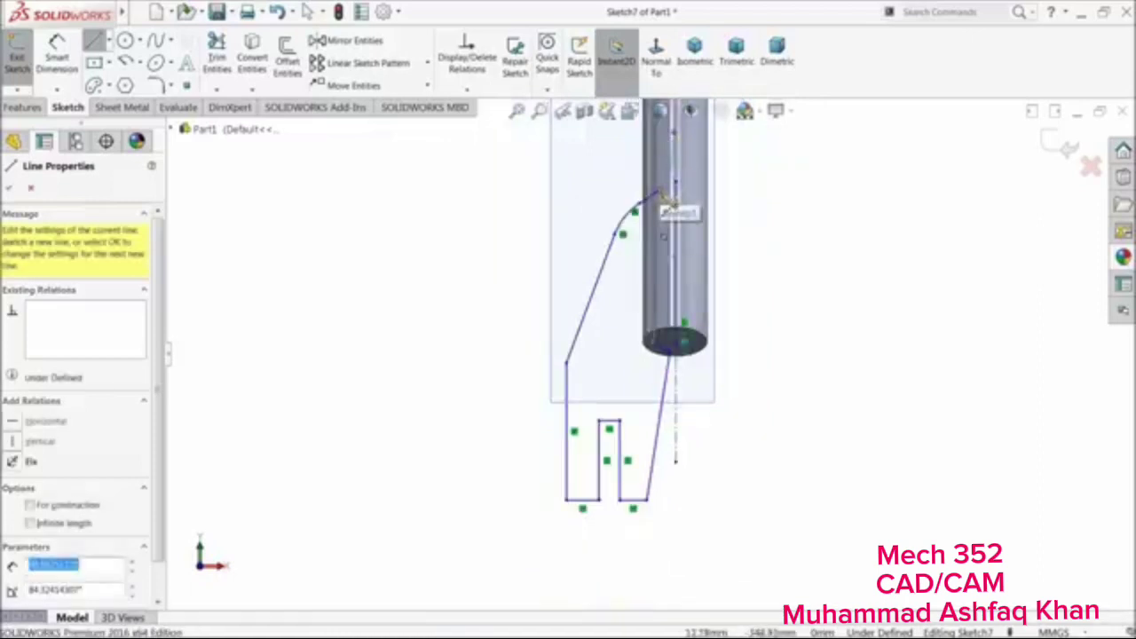
pyautogui.rightClick(788, 184)
pyautogui.click(828, 192)
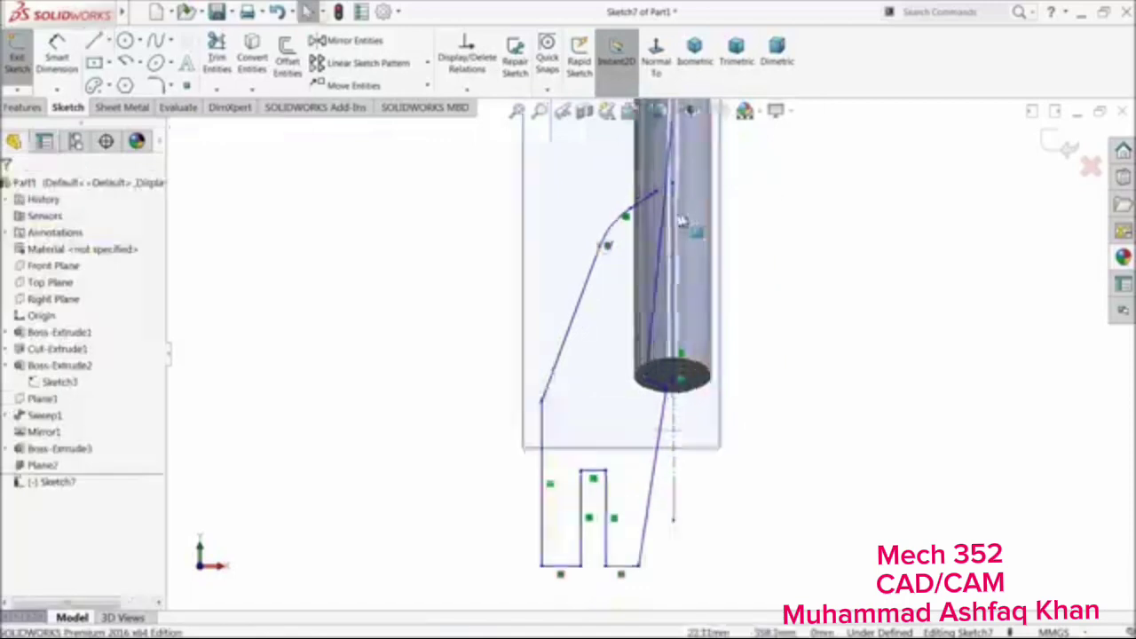
# Merge the profile's two open endpoints inside the leg to close the contour
pyautogui.scroll(-5, 656, 169)
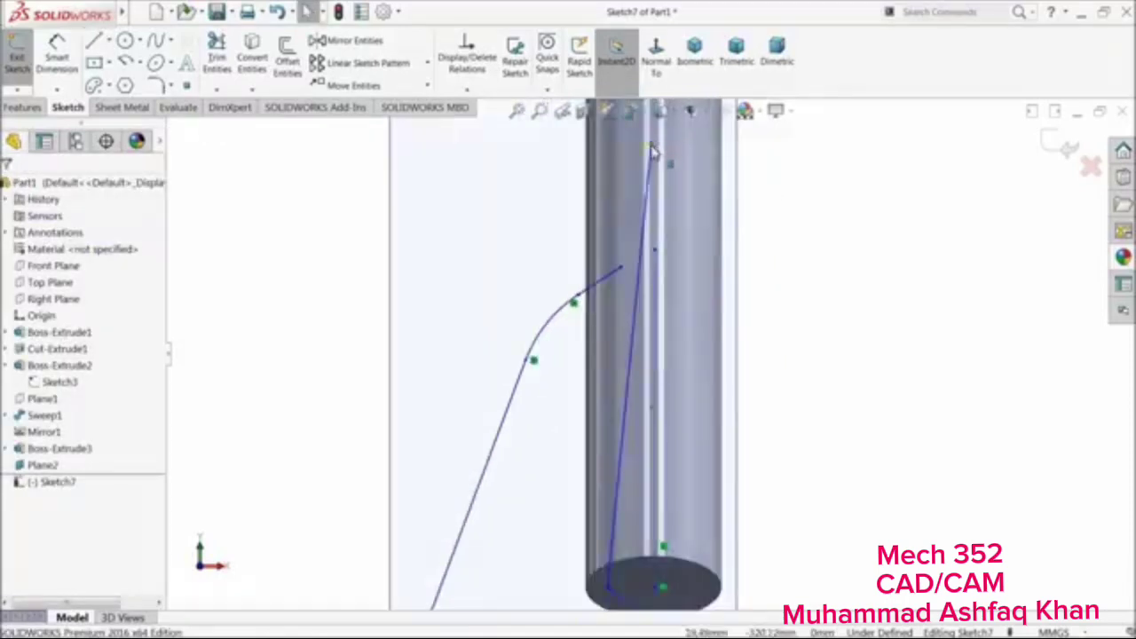
pyautogui.click(651, 148)
pyautogui.keyDown('ctrl'); pyautogui.click(623, 269); pyautogui.keyUp('ctrl')
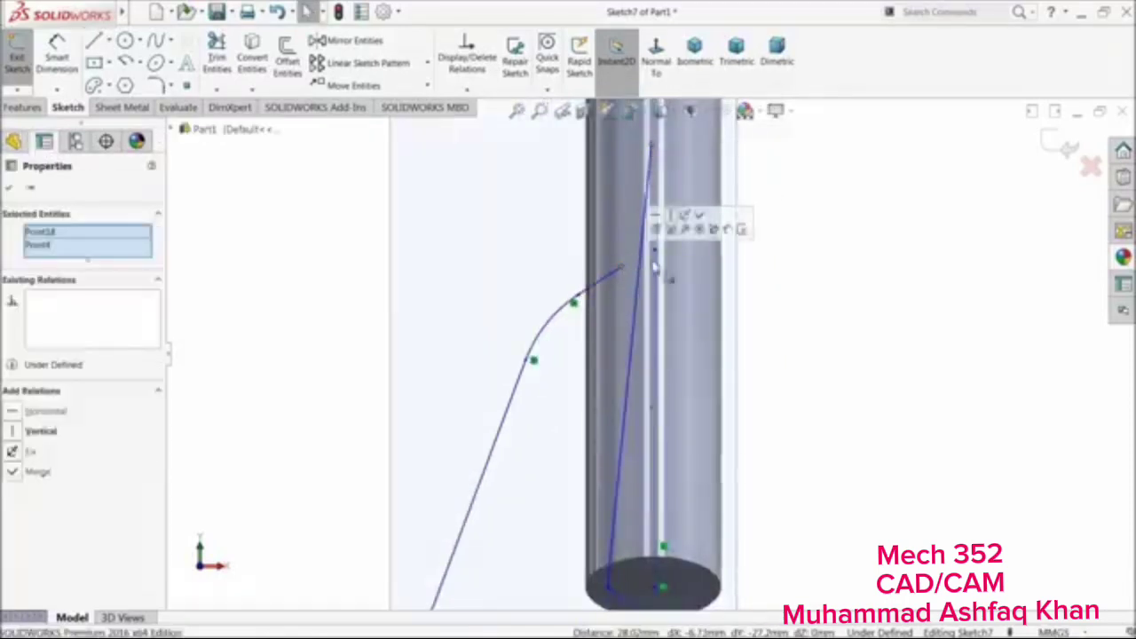
pyautogui.click(681, 226)
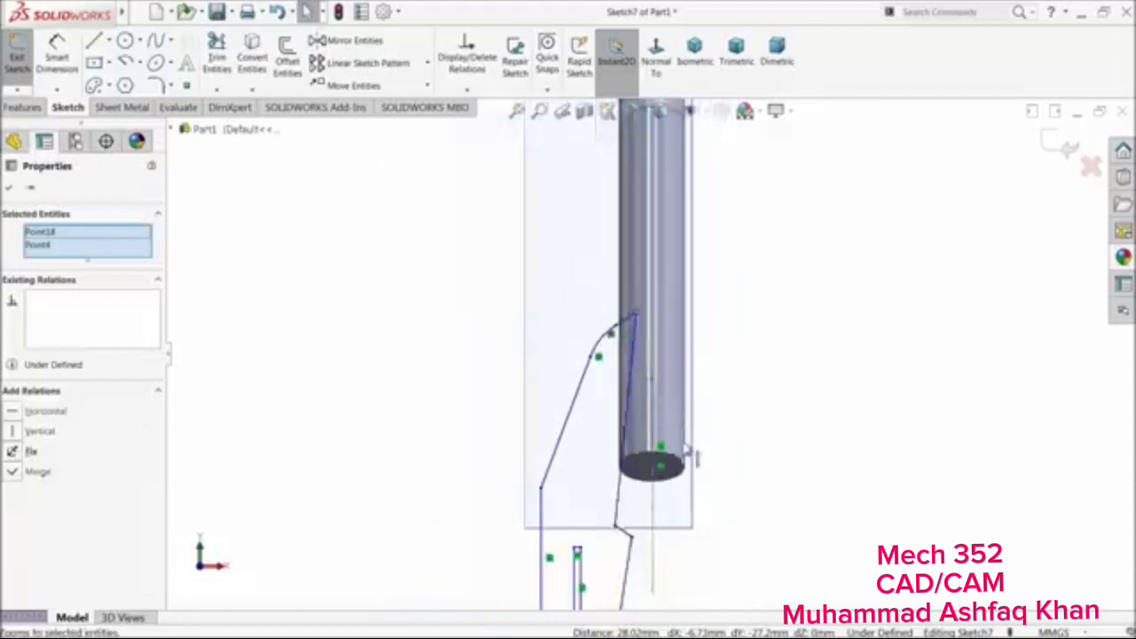
# Move the profile's two inner corner points below the leg up onto the leg's end face
pyautogui.click(575, 435)
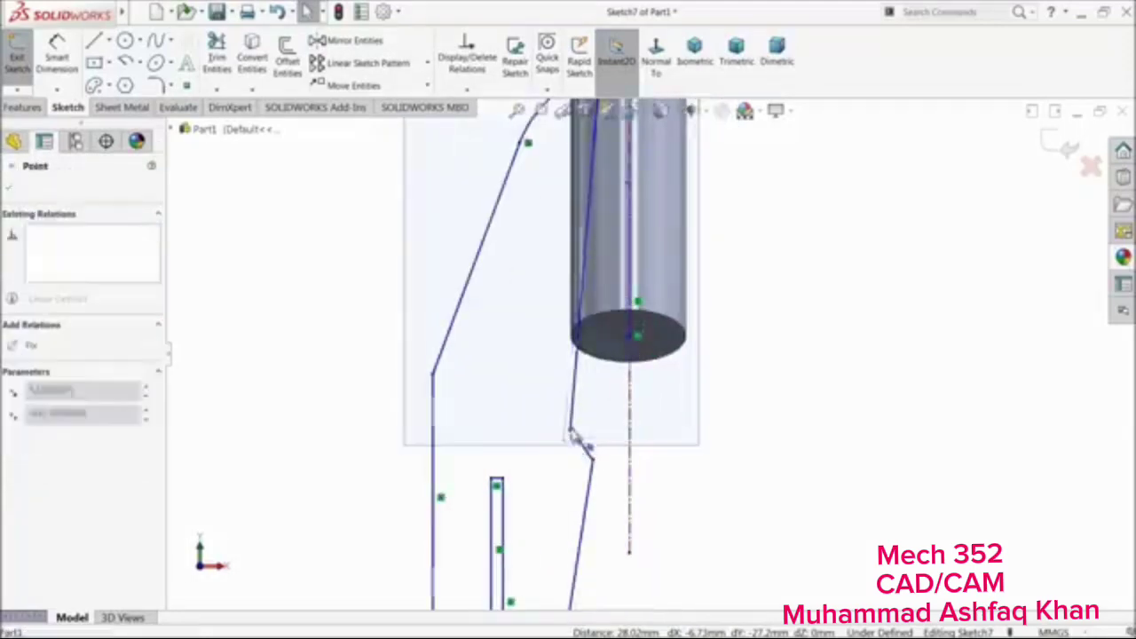
pyautogui.moveTo(570, 431); pyautogui.dragTo(587, 341)
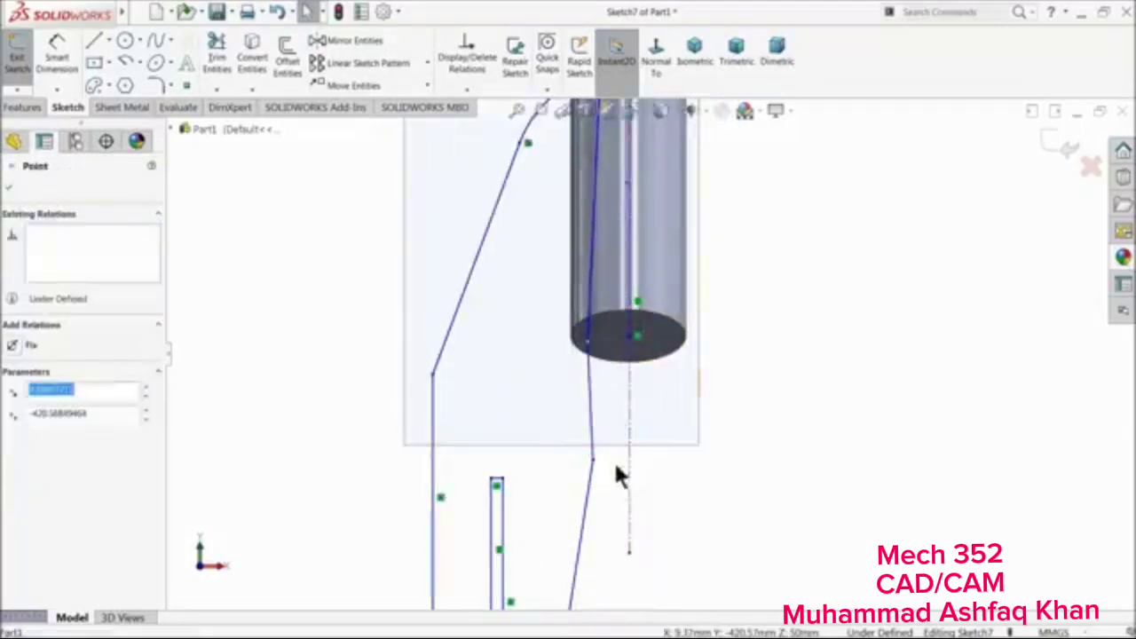
pyautogui.moveTo(593, 460)
pyautogui.mouseDown()
pyautogui.moveTo(613, 363)
pyautogui.moveTo(634, 336)
pyautogui.mouseUp()
pyautogui.scroll(3, 632, 342)
pyautogui.click(721, 255)
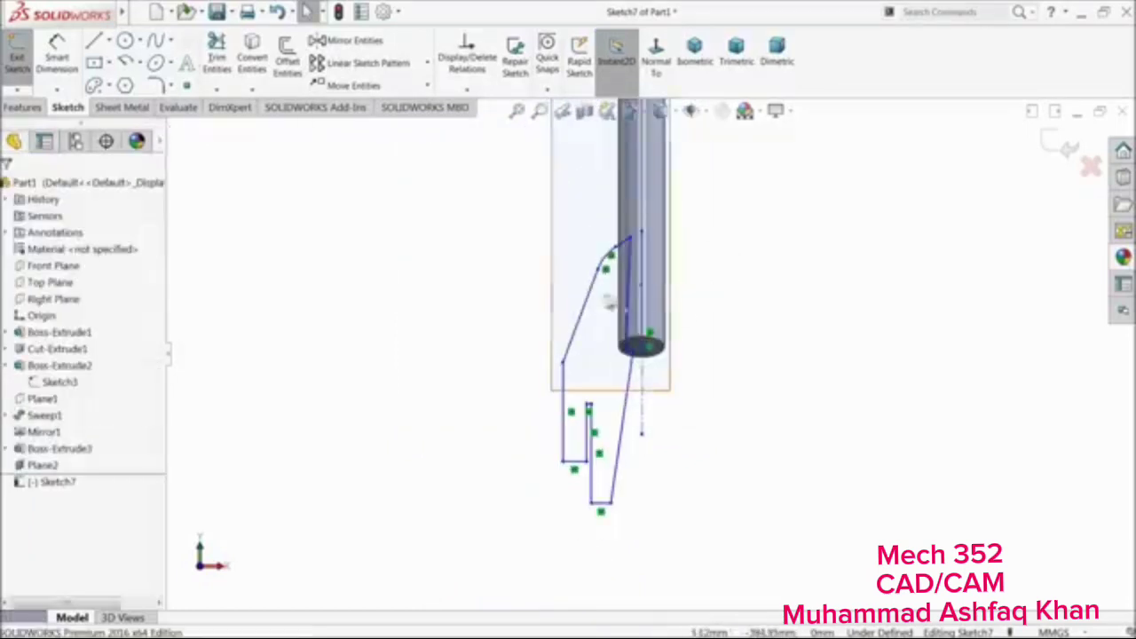
# Hide Plane2 and make the profile's long line inside the leg vertical
pyautogui.click(21, 468)
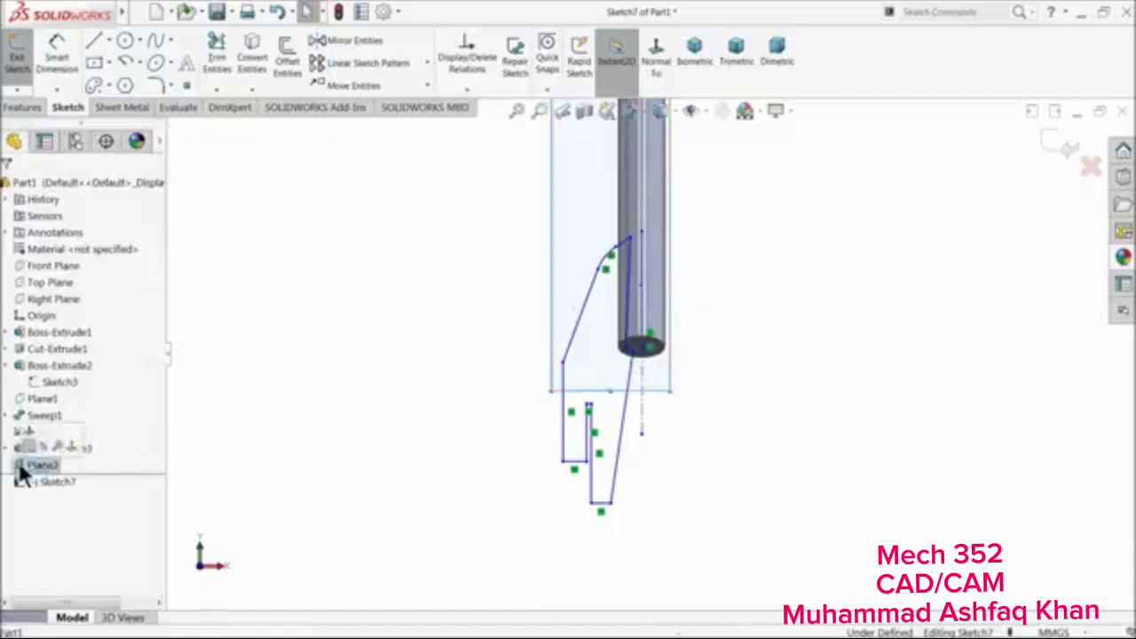
pyautogui.click(42, 445)
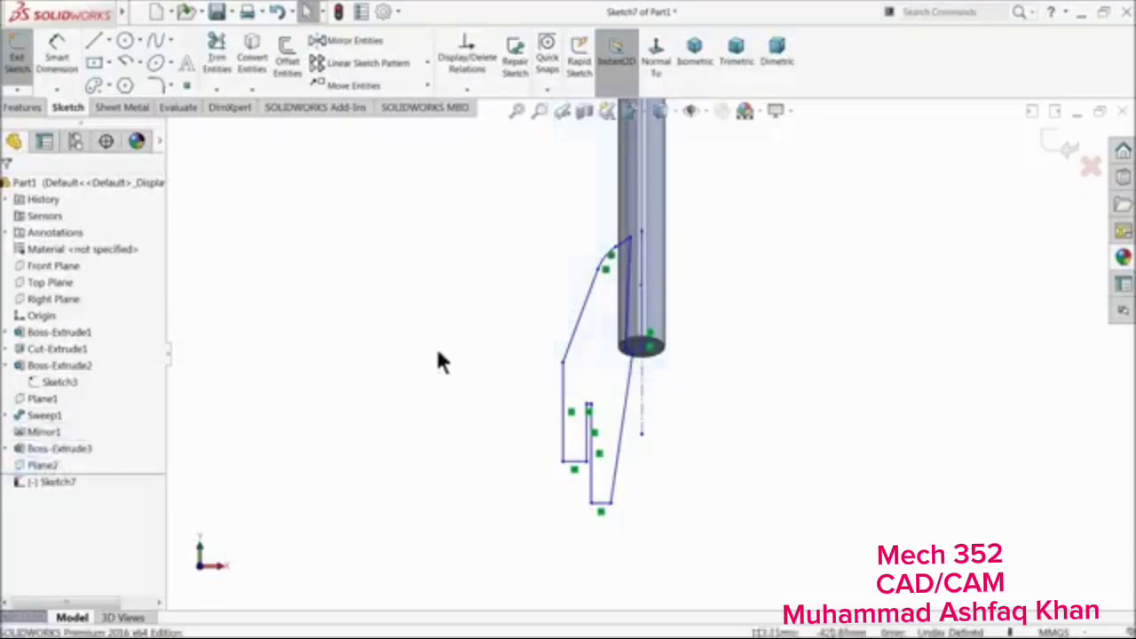
pyautogui.click(53, 64)
pyautogui.scroll(-5, 645, 266)
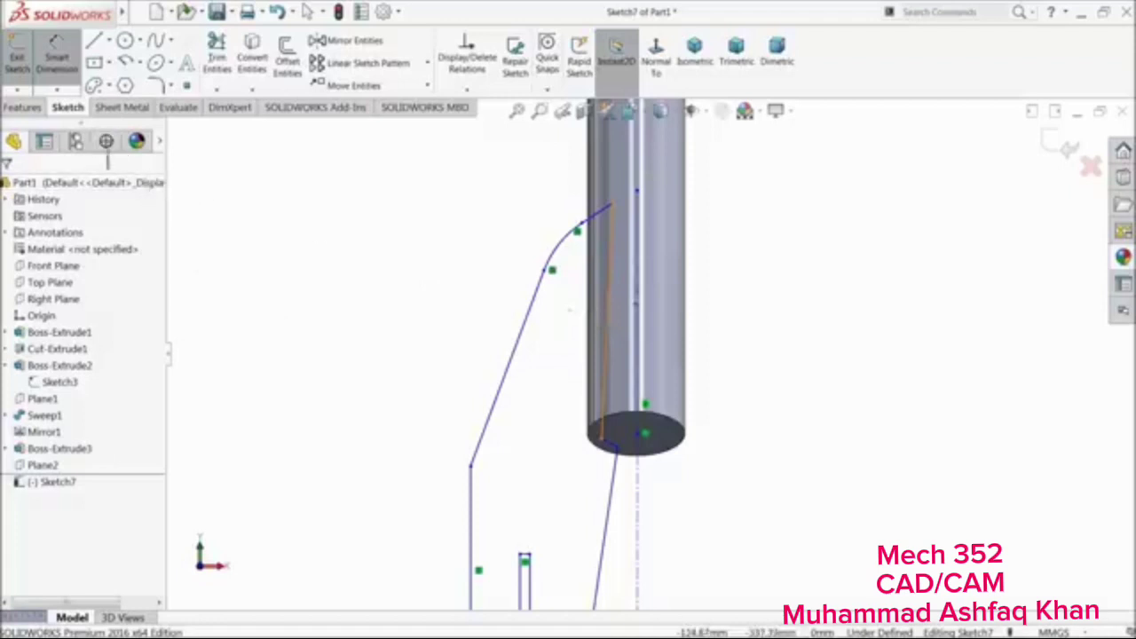
pyautogui.click(56, 52)
pyautogui.click(609, 319)
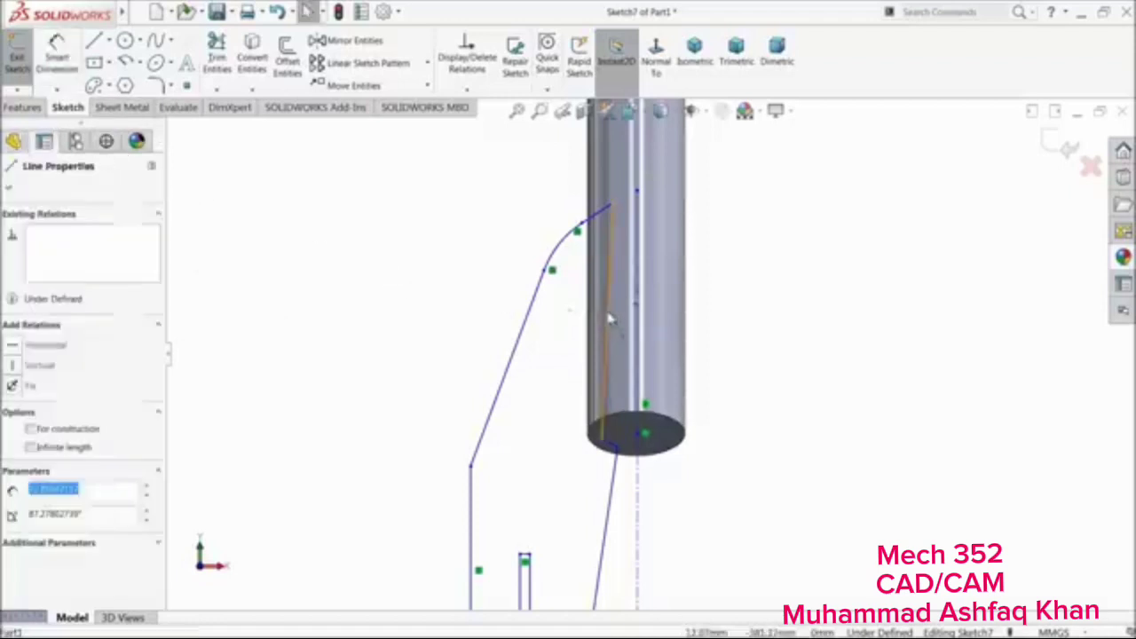
pyautogui.click(655, 266)
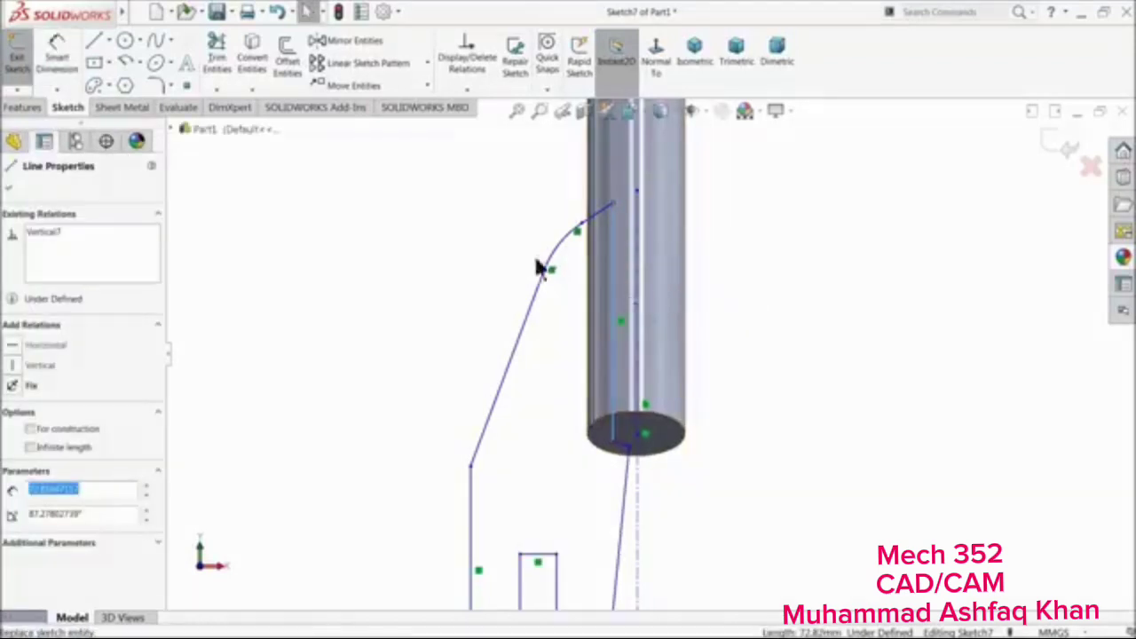
# Dimension the distance between the profile's vertical inner line and the centerline as 11 mm
pyautogui.click(56, 51)
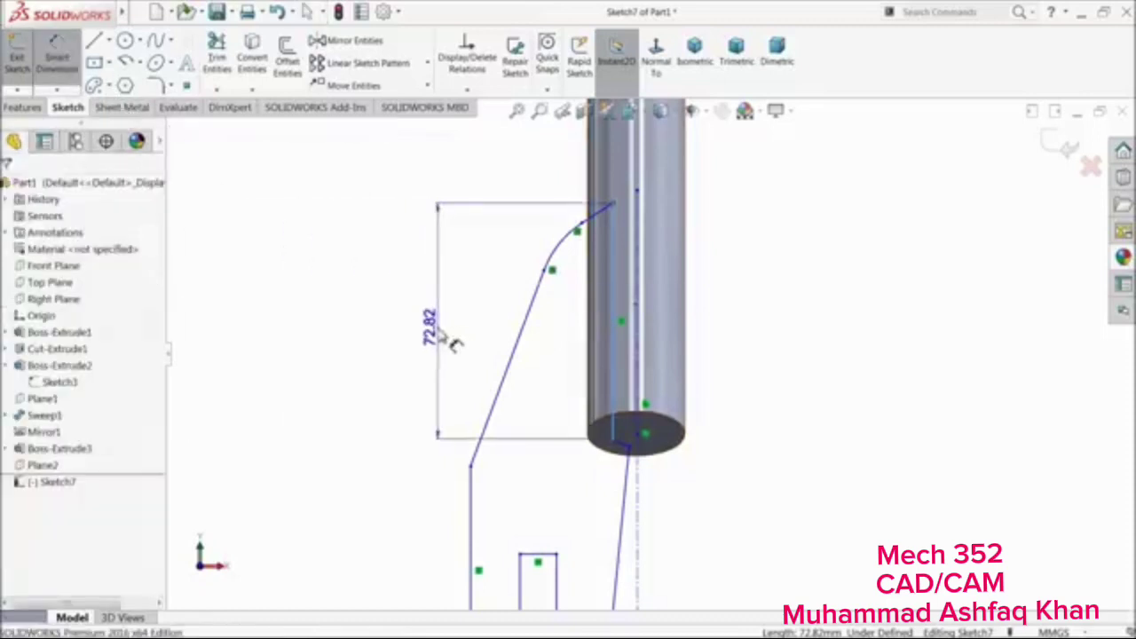
pyautogui.click(615, 350)
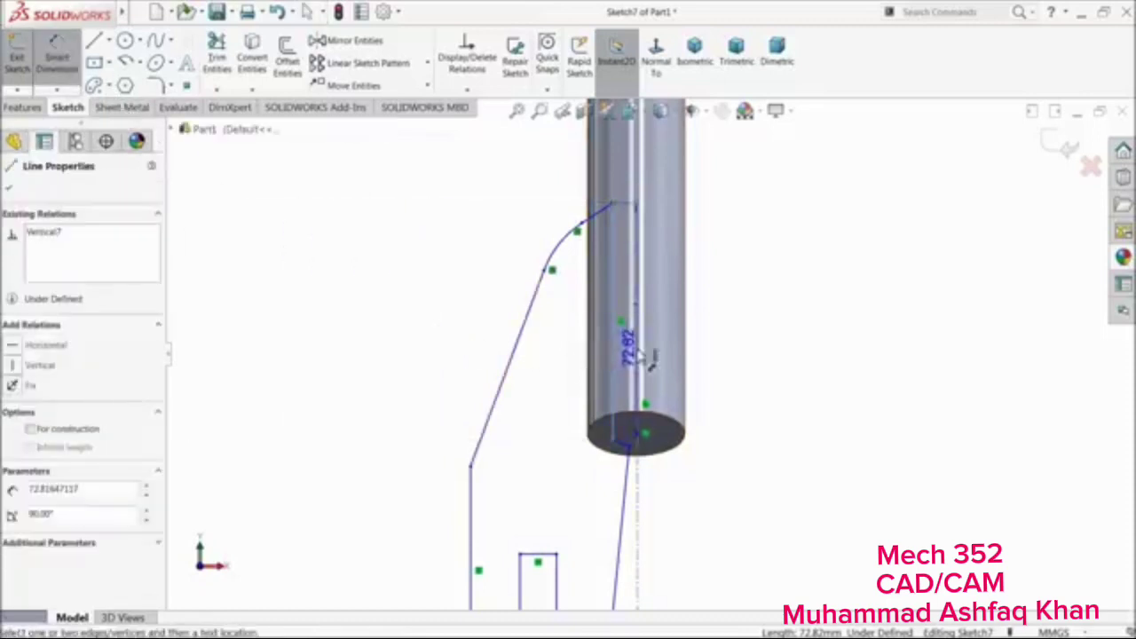
pyautogui.click(637, 351)
pyautogui.click(747, 299)
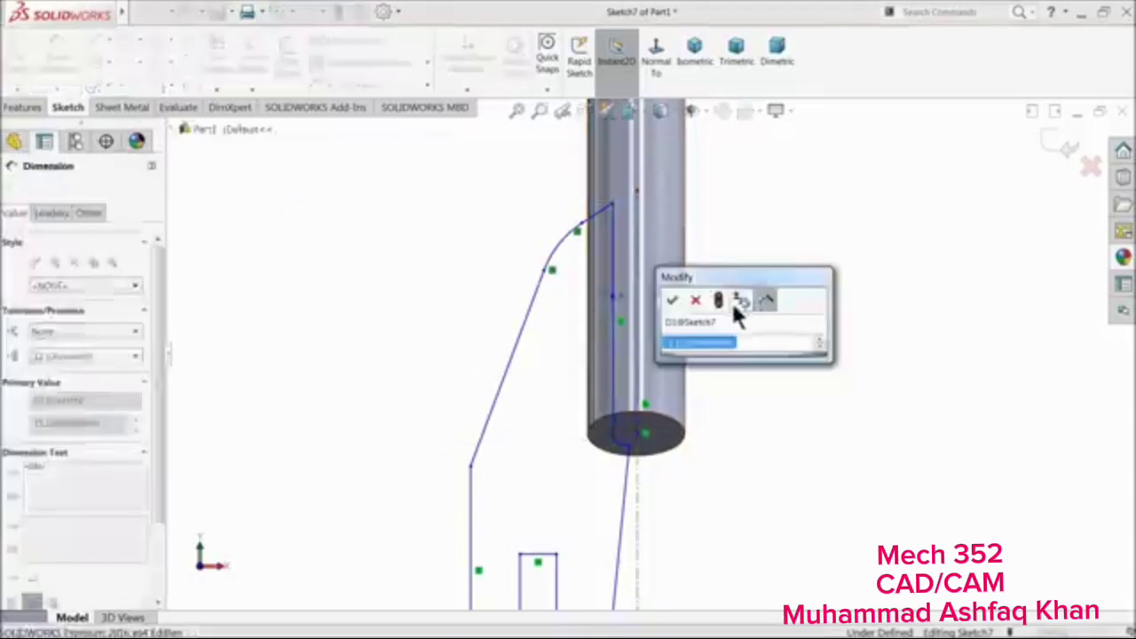
pyautogui.write('11')
pyautogui.press('Return')
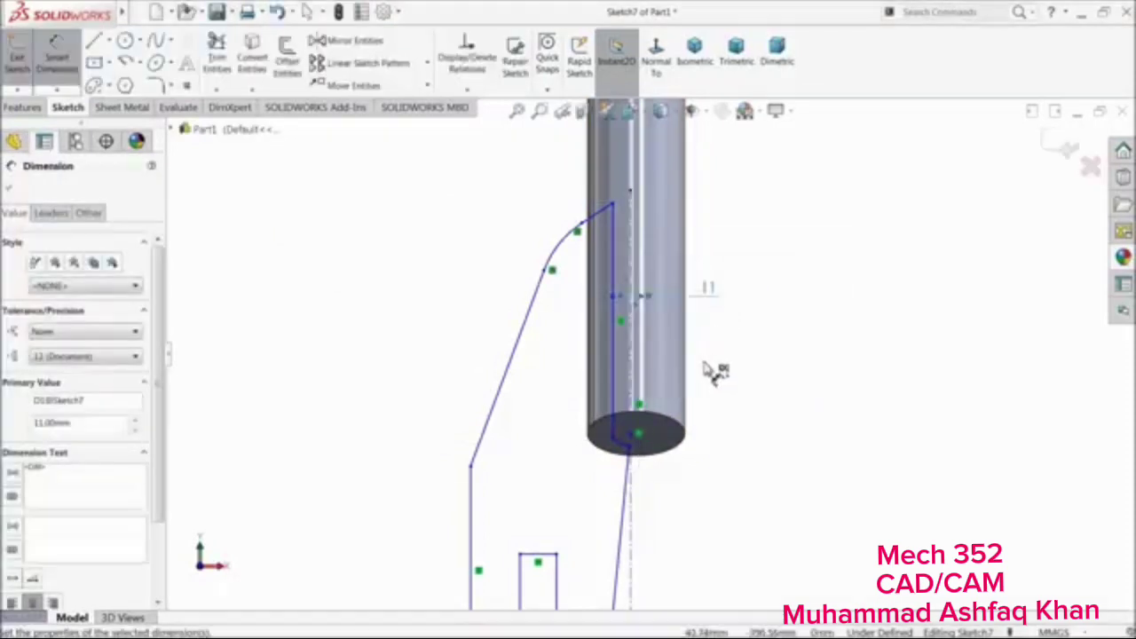
pyautogui.scroll(-3, 643, 412)
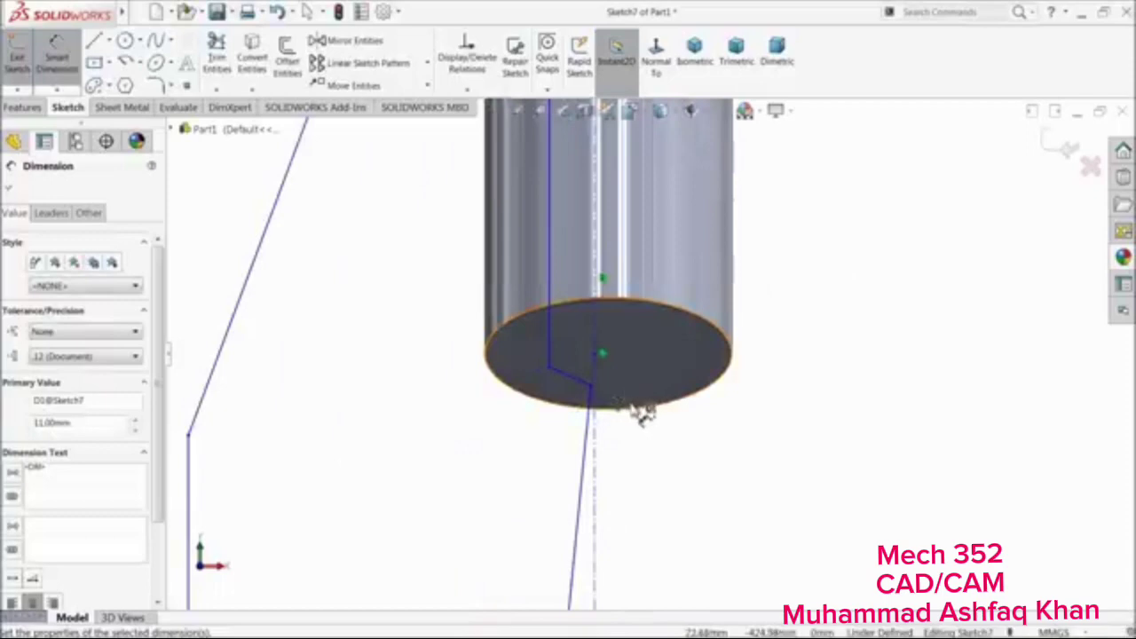
pyautogui.scroll(3, 643, 412)
pyautogui.click(6, 191)
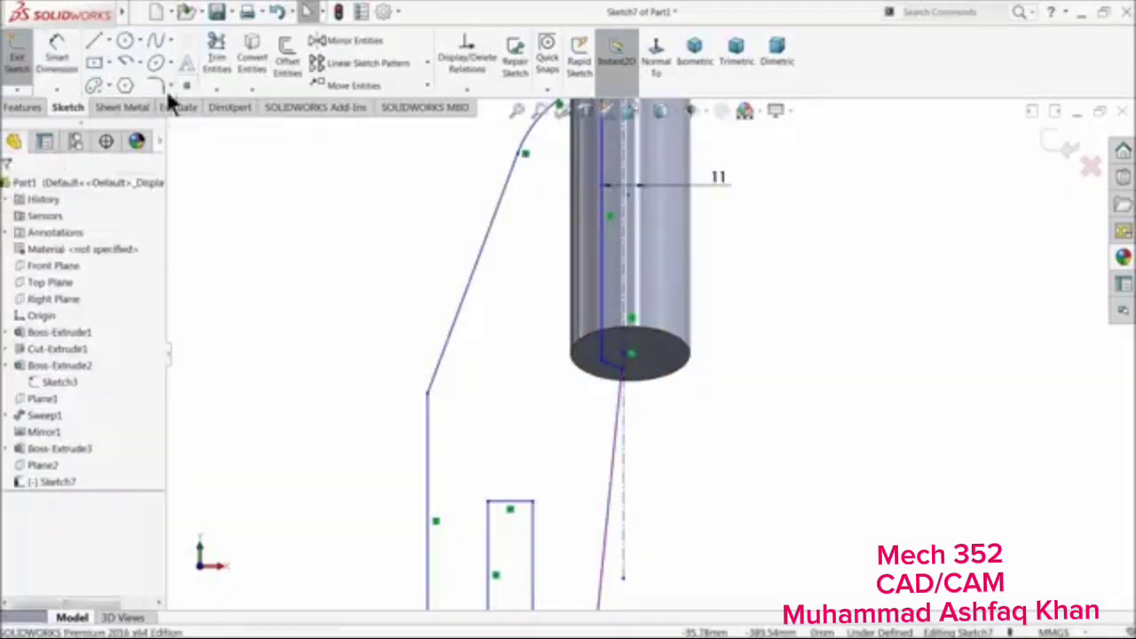
# Place a sketch point at the centre of the leg's elliptical end face
pyautogui.scroll(-2, 695, 384)
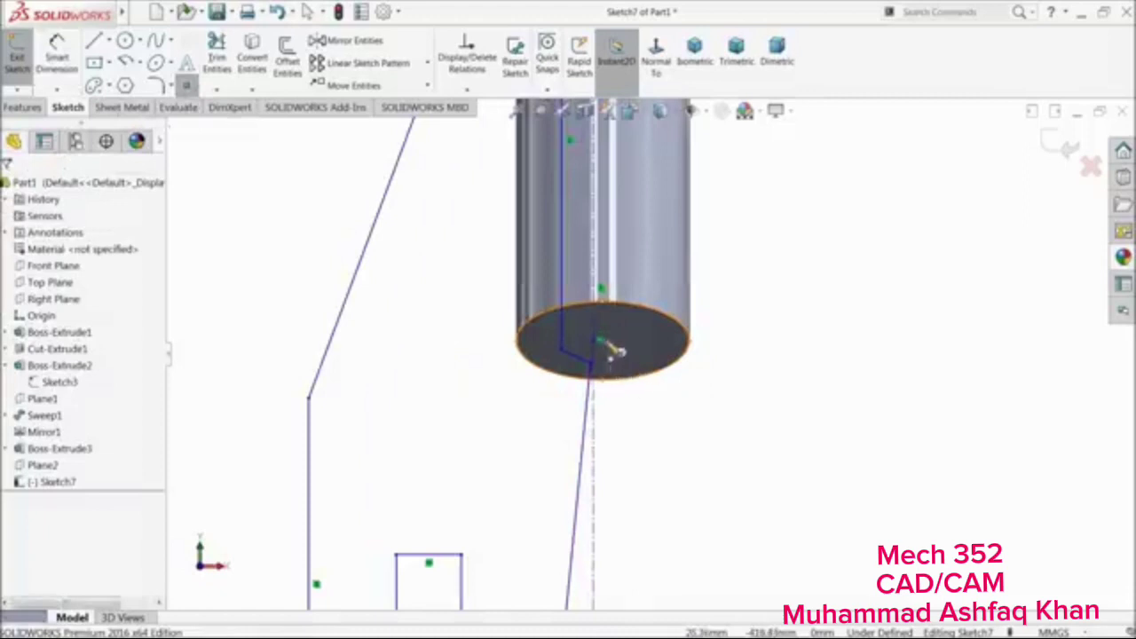
pyautogui.scroll(-3, 609, 348)
pyautogui.click(576, 348)
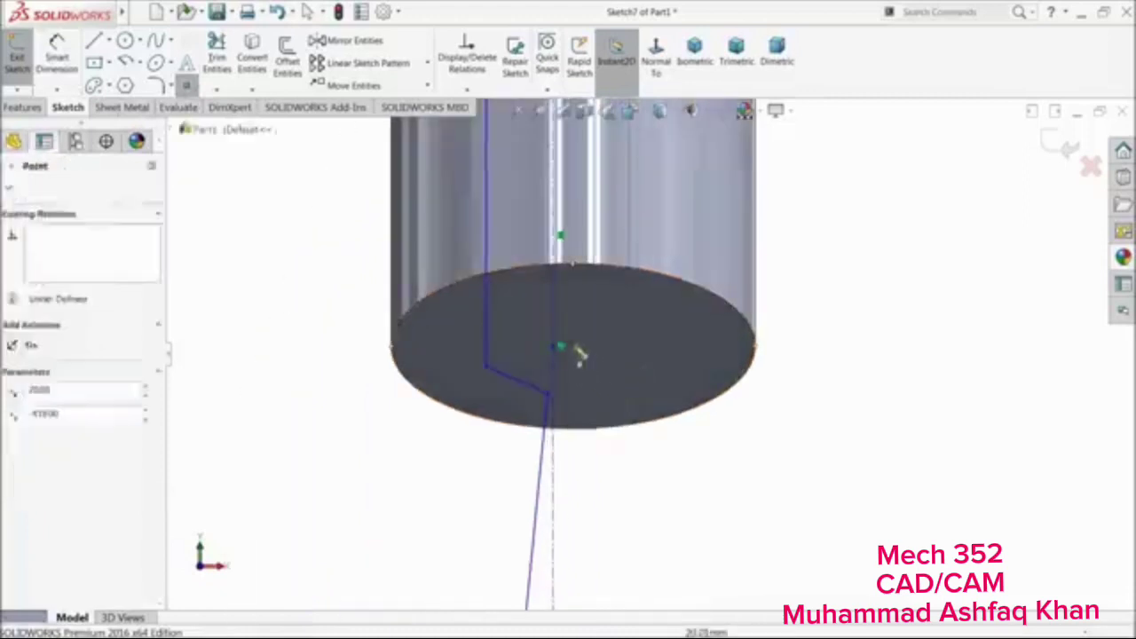
pyautogui.rightClick(828, 273)
pyautogui.click(865, 277)
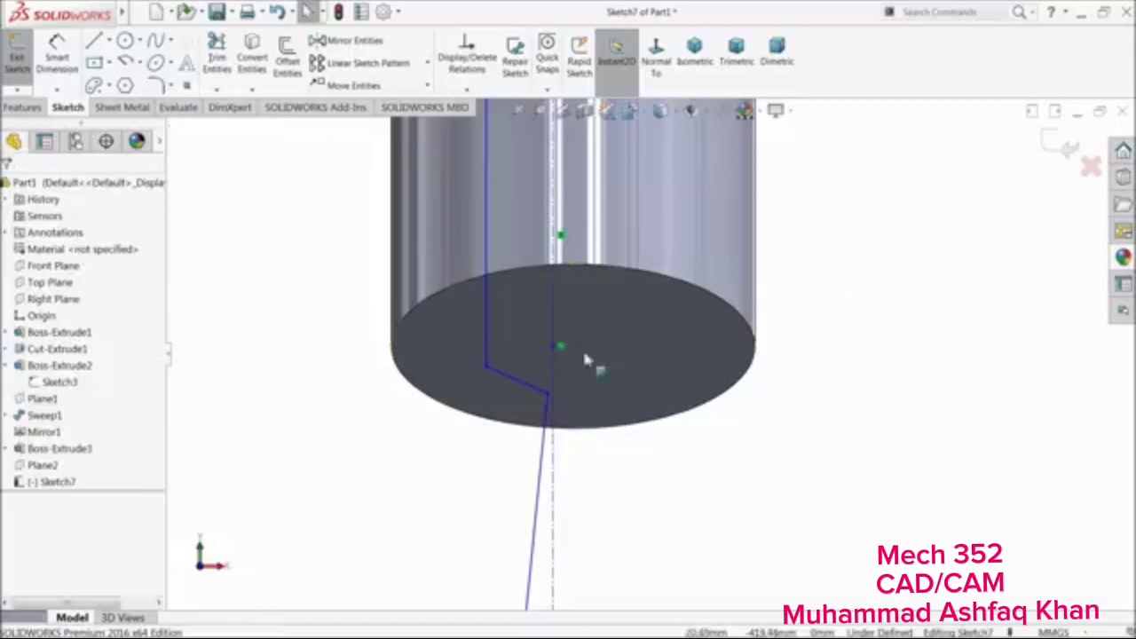
# Try to align the centerline with the new centre point by making the two points coincident
pyautogui.click(553, 366)
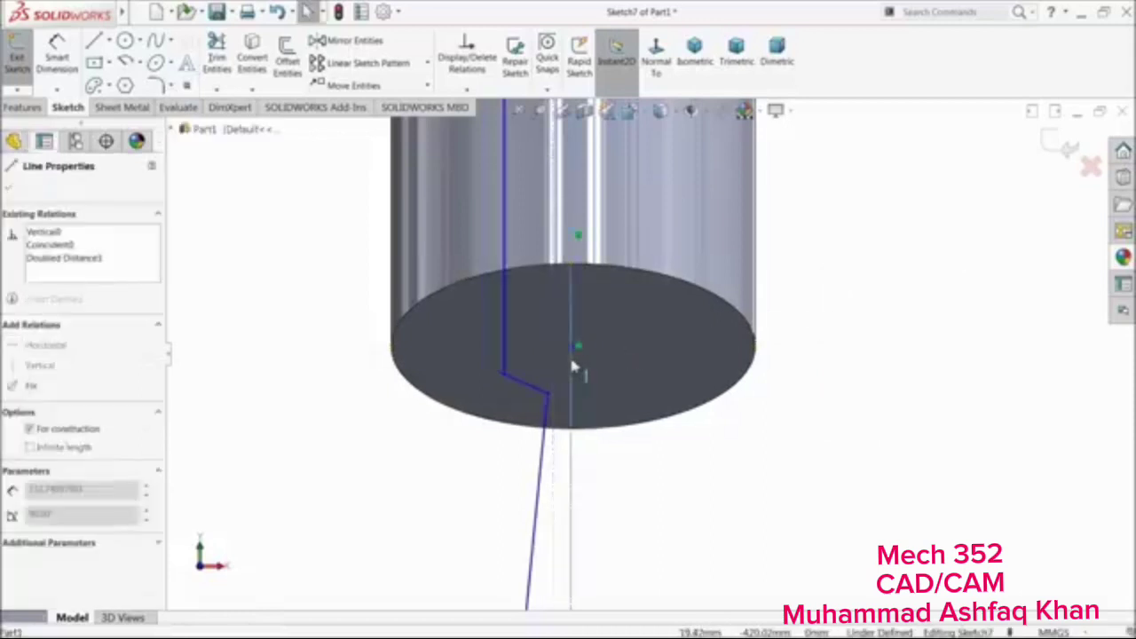
pyautogui.click(561, 368)
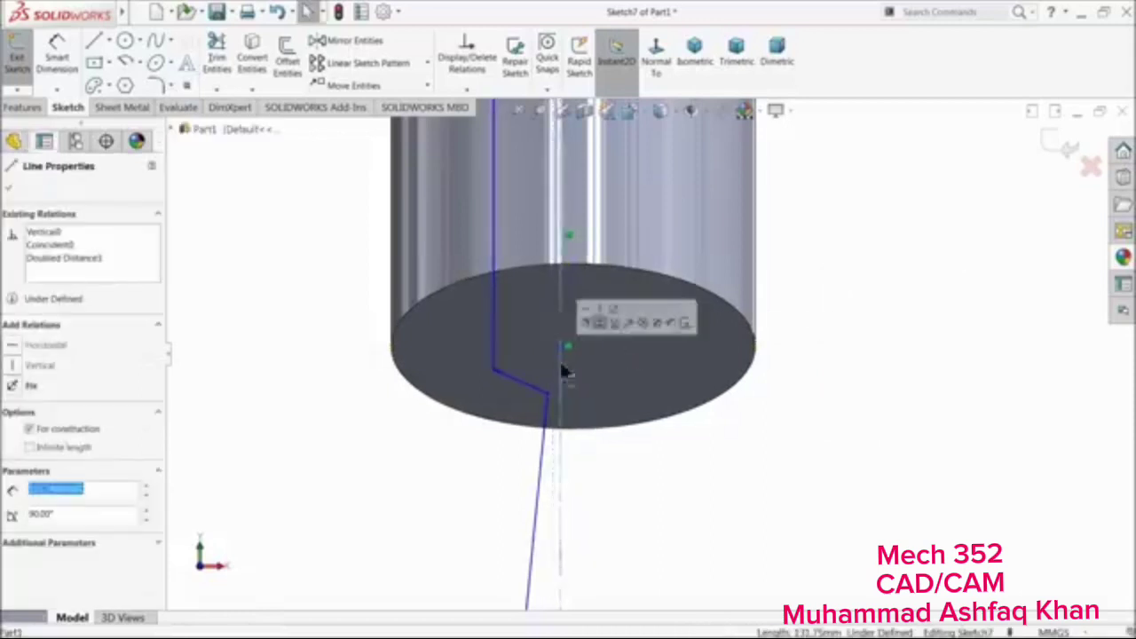
pyautogui.scroll(-3, 566, 359)
pyautogui.click(569, 341)
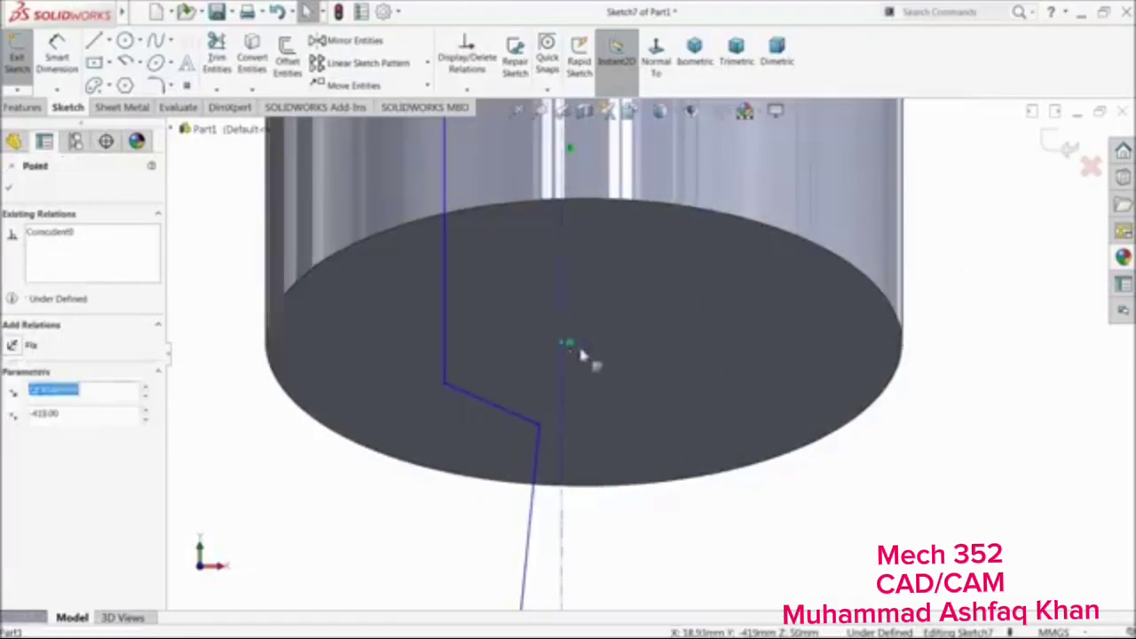
pyautogui.keyDown('ctrl'); pyautogui.click(569, 341); pyautogui.keyUp('ctrl')
pyautogui.click(642, 299)
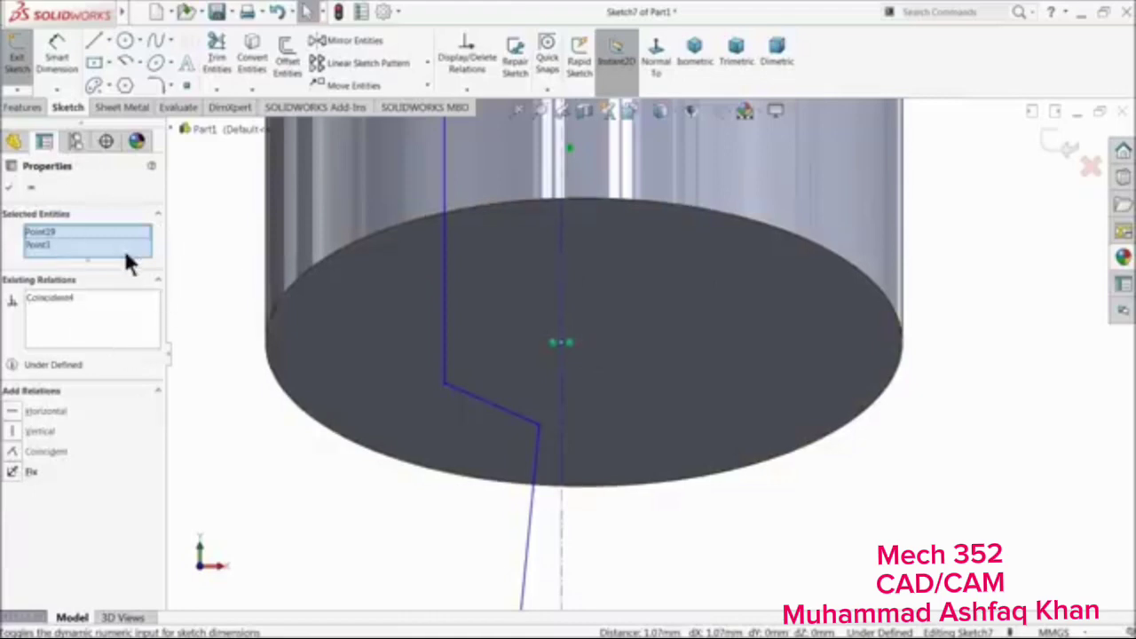
# Delete the off-centre vertical centerline and the sketch point on the leg's end face
pyautogui.click(561, 367)
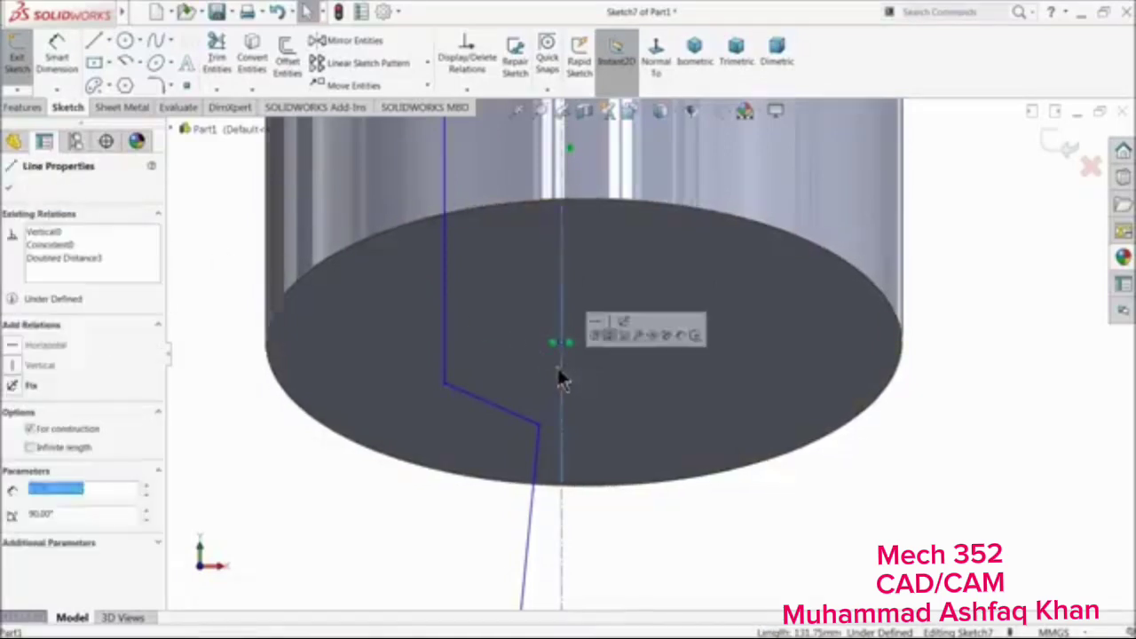
pyautogui.press('Delete')
pyautogui.click(496, 314)
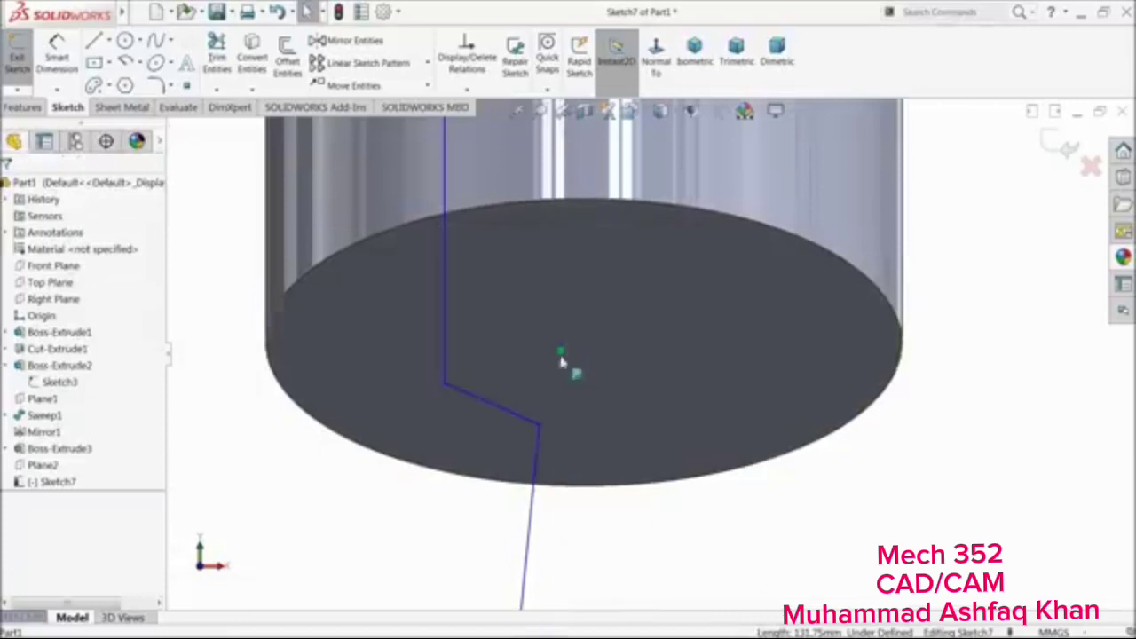
pyautogui.click(559, 340)
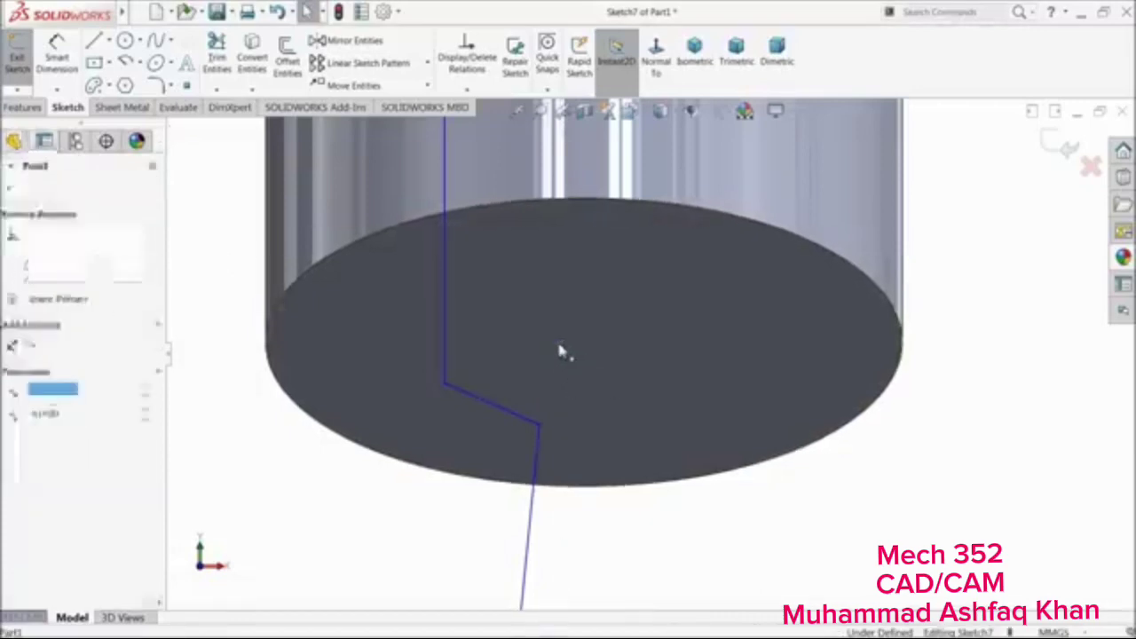
pyautogui.press('Delete')
# Place a sketch point at the centre of the leg's end face and draw a vertical centerline about 22 mm downward from it
pyautogui.click(186, 86)
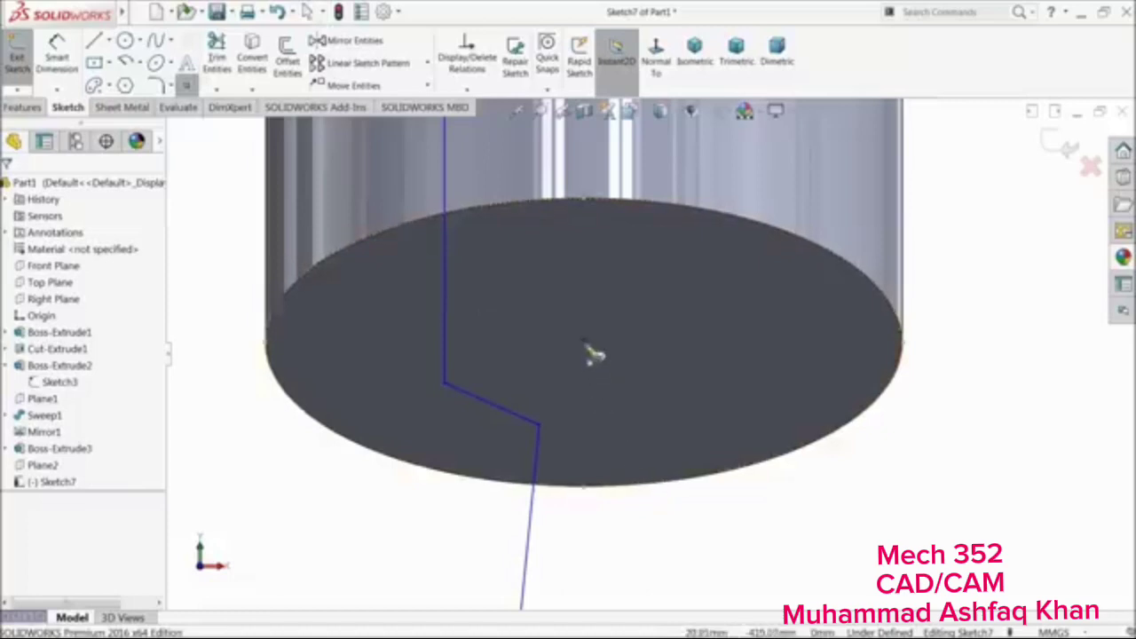
pyautogui.click(597, 353)
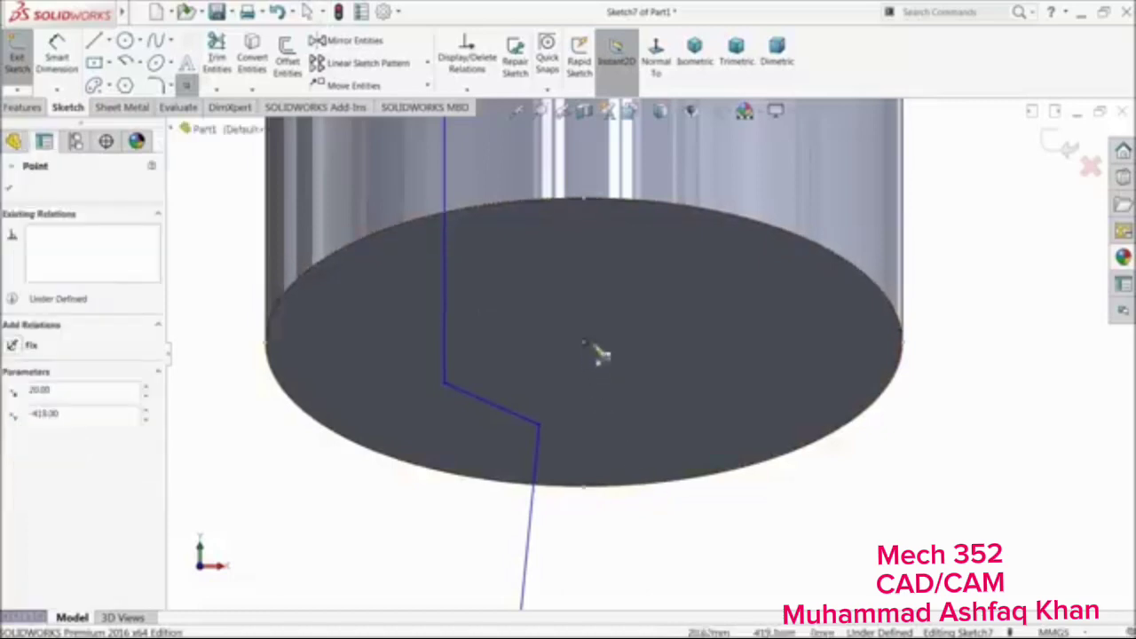
pyautogui.click(105, 41)
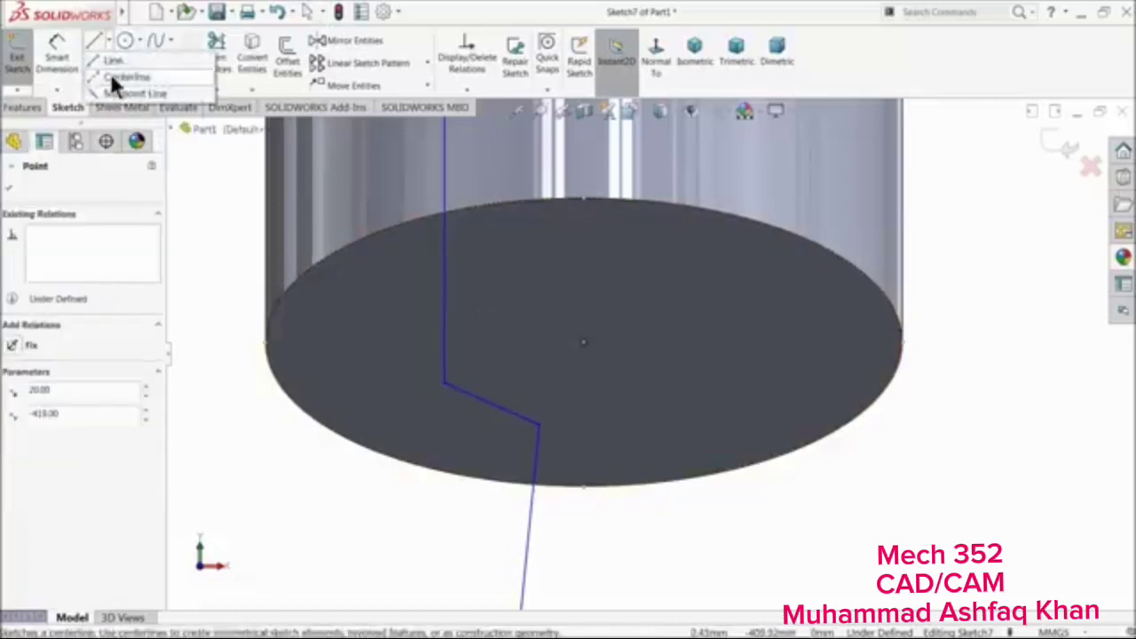
pyautogui.click(110, 73)
pyautogui.scroll(3, 674, 350)
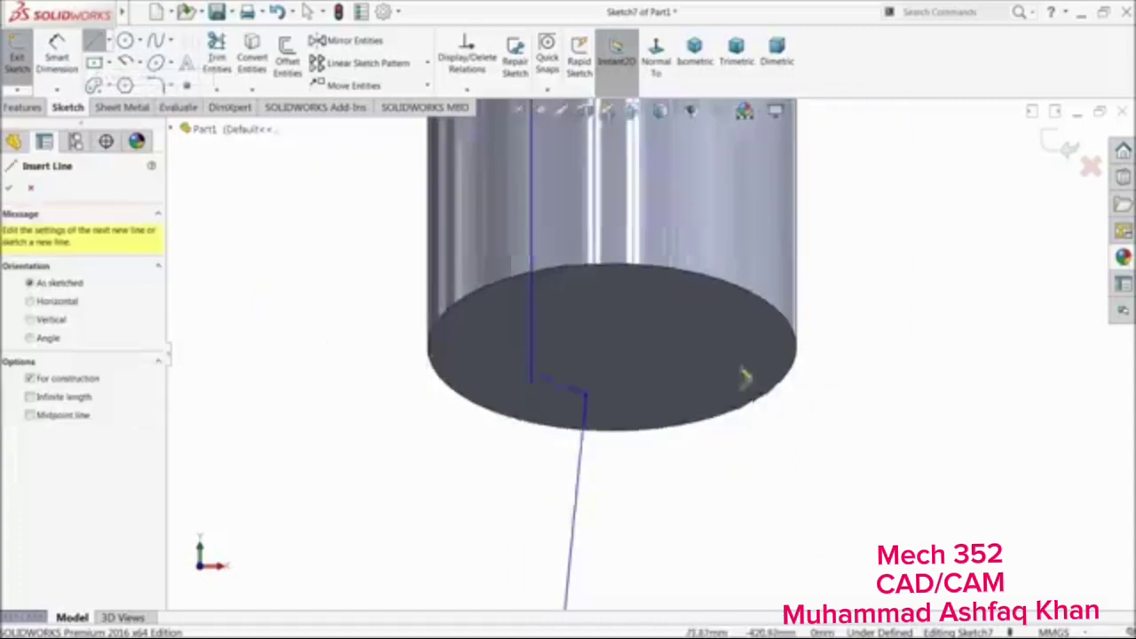
pyautogui.click(618, 356)
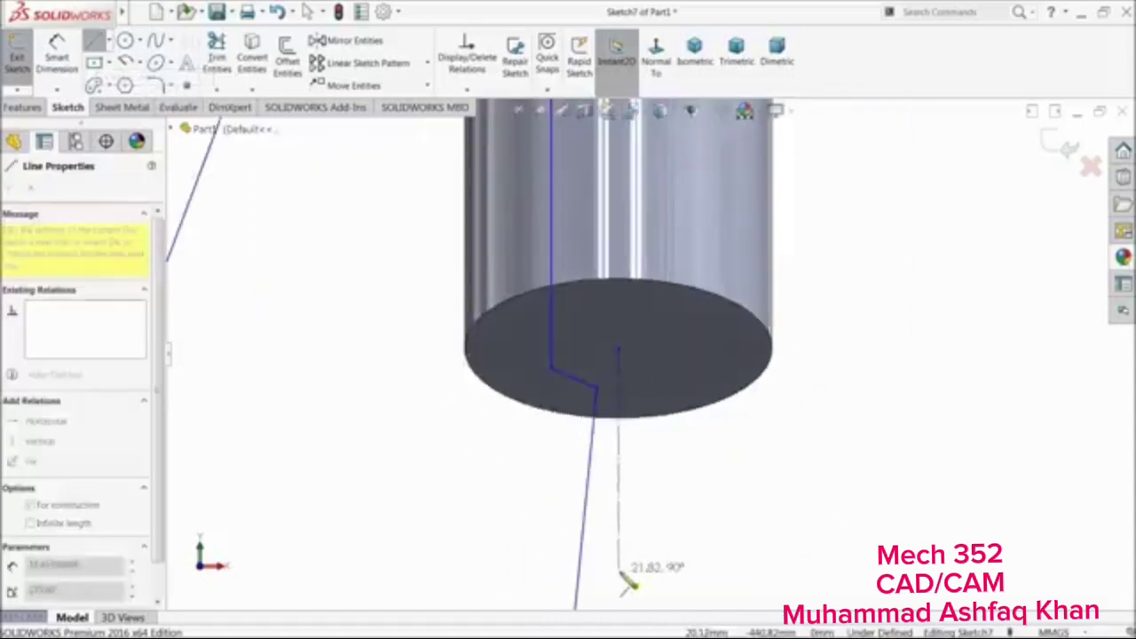
pyautogui.click(619, 571)
pyautogui.press('Escape')
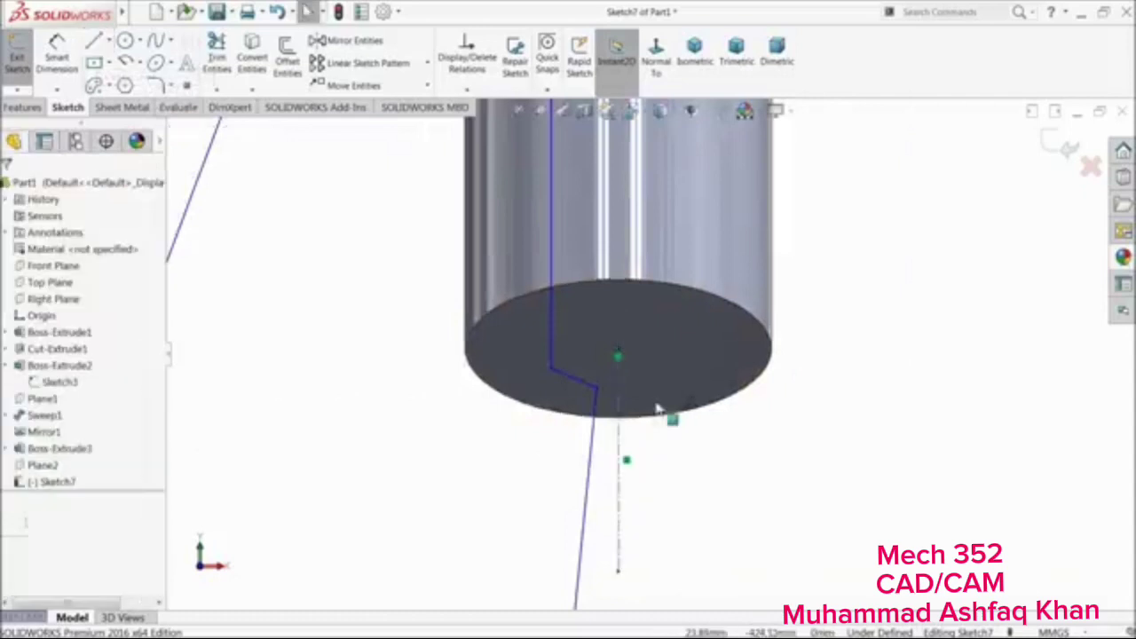
# Draw a second vertical centerline from the end face's centre about 80 mm upward inside the leg
pyautogui.click(108, 42)
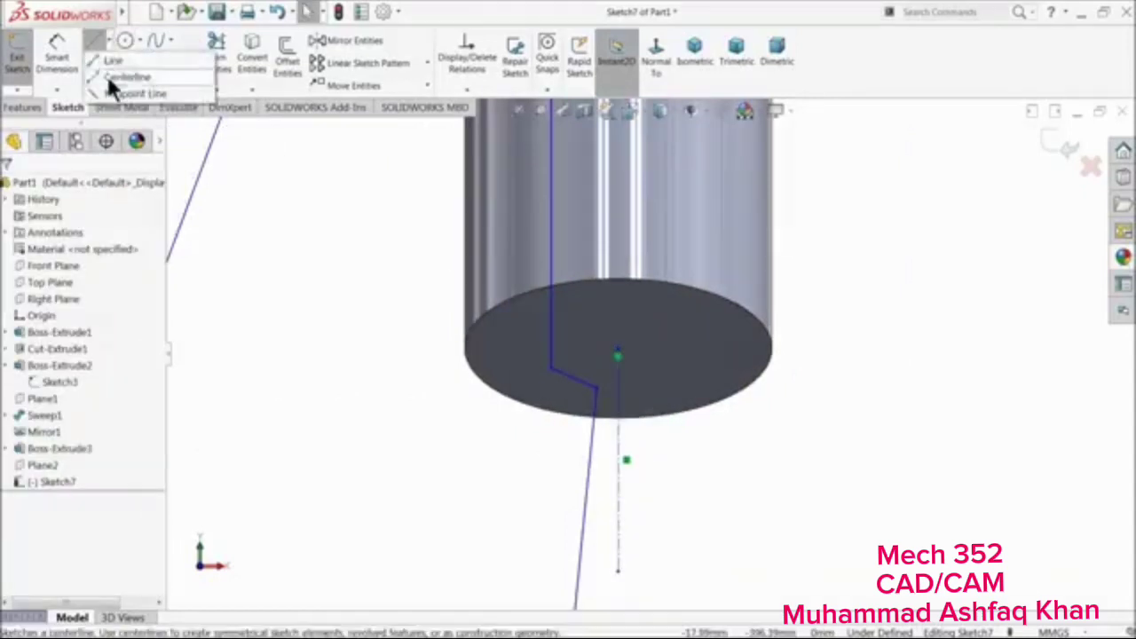
pyautogui.click(110, 72)
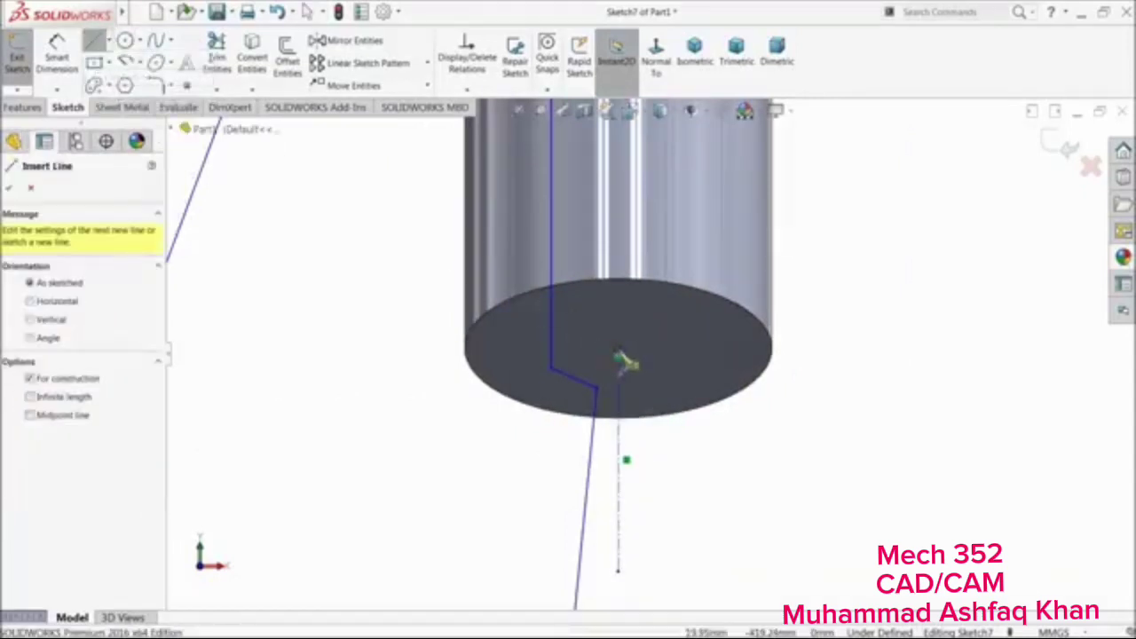
pyautogui.click(619, 357)
pyautogui.scroll(10, 648, 355)
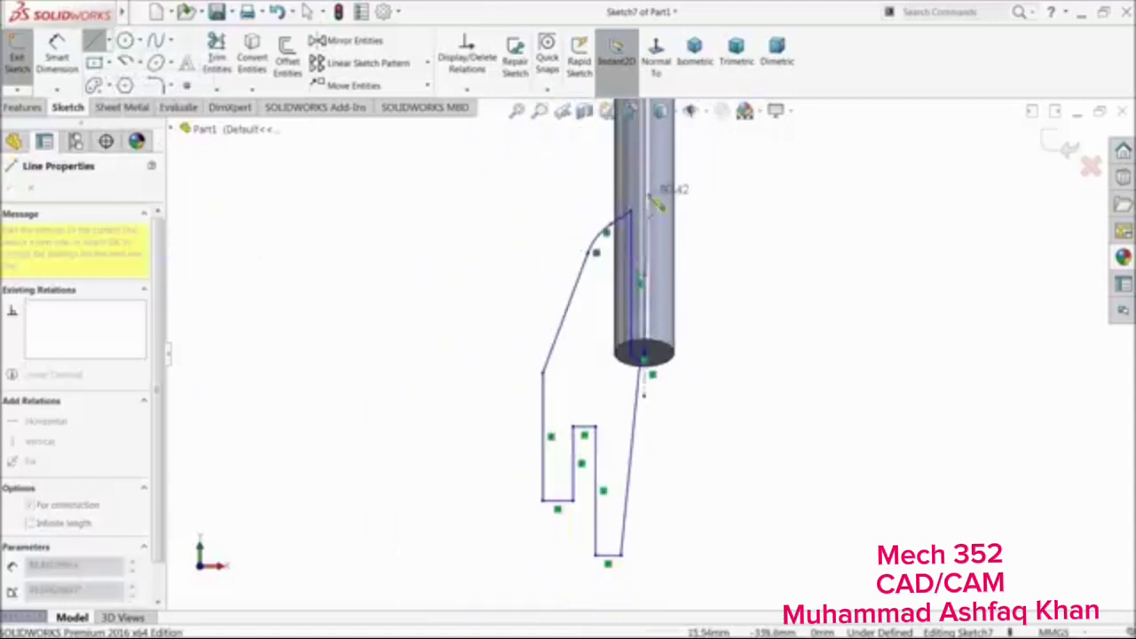
pyautogui.click(644, 192)
pyautogui.rightClick(739, 168)
pyautogui.click(743, 180)
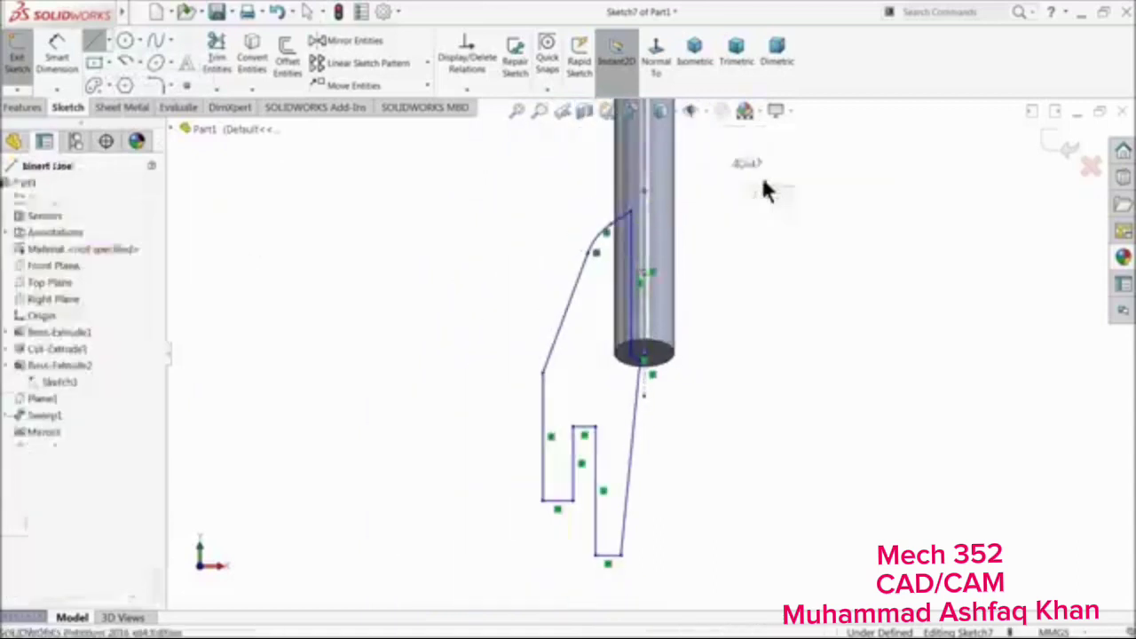
# Dimension the bracket profile's inner vertical line across the centerline as a doubled distance of 11 mm
pyautogui.click(56, 49)
pyautogui.scroll(-4, 676, 320)
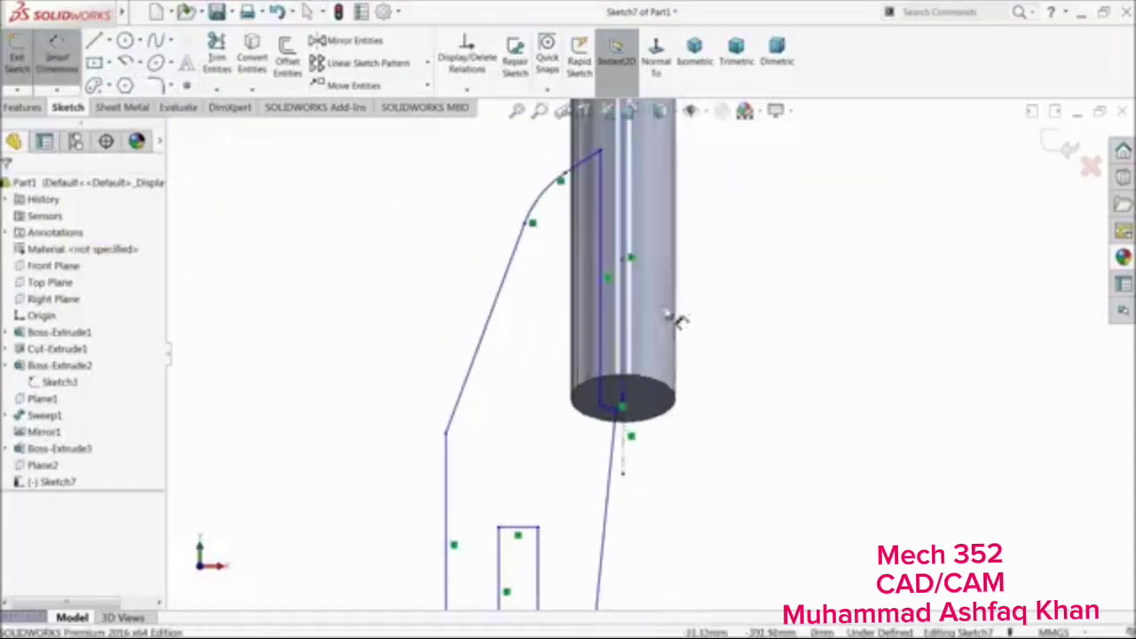
pyautogui.click(602, 302)
pyautogui.click(721, 300)
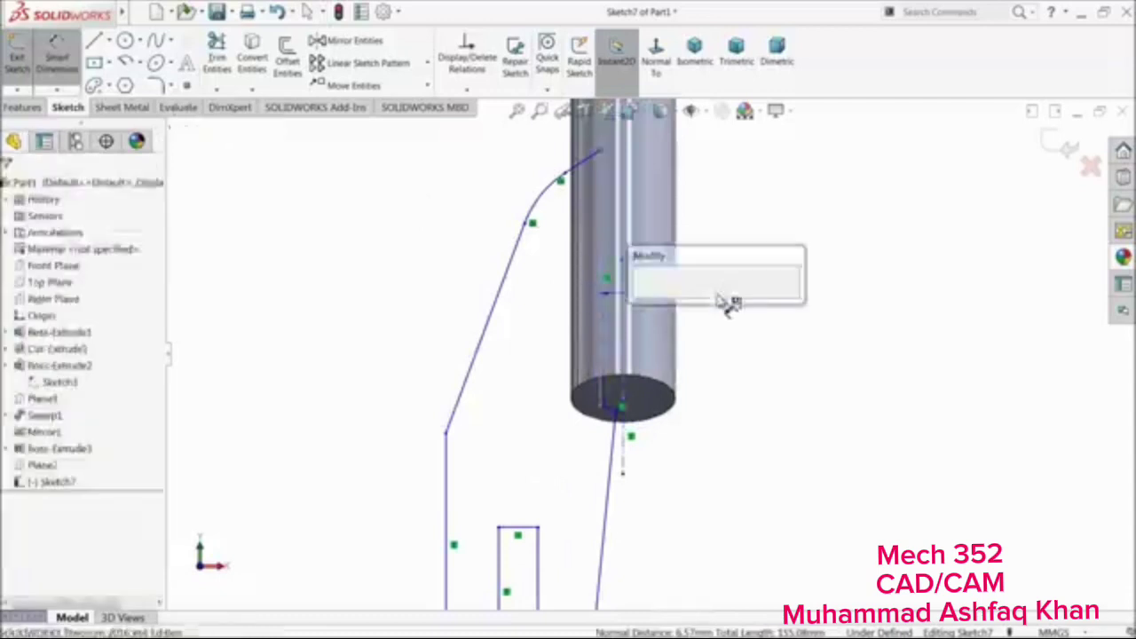
pyautogui.write('11')
pyautogui.press('Return')
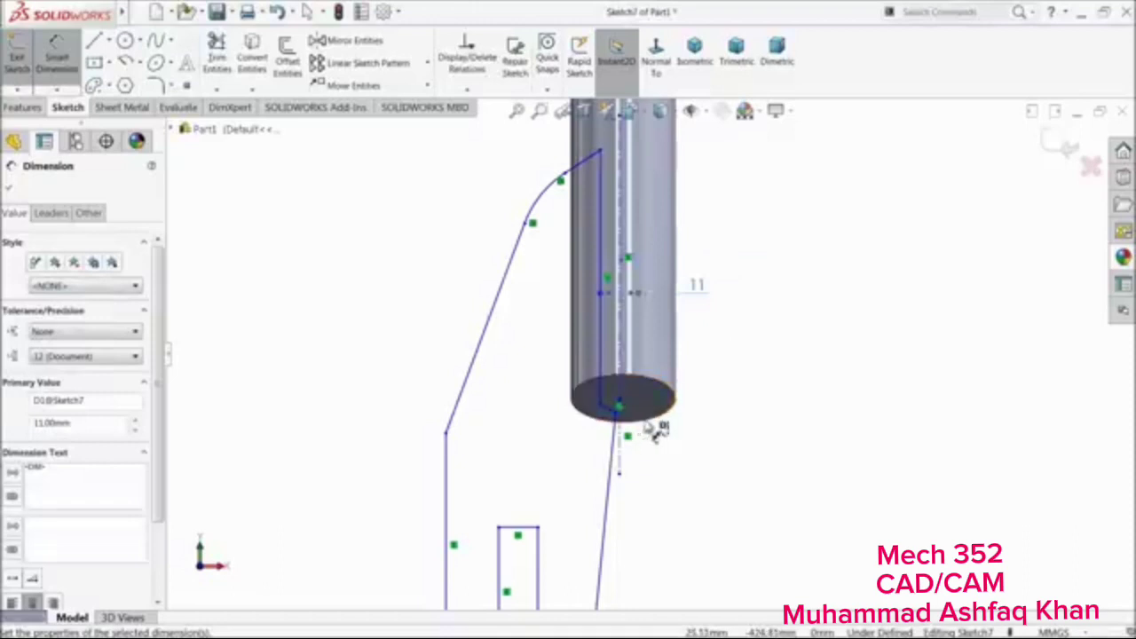
# Delete both vertical centerlines running upward and downward from the centre of the leg's end face
pyautogui.scroll(5, 650, 426)
pyautogui.scroll(-4, 645, 249)
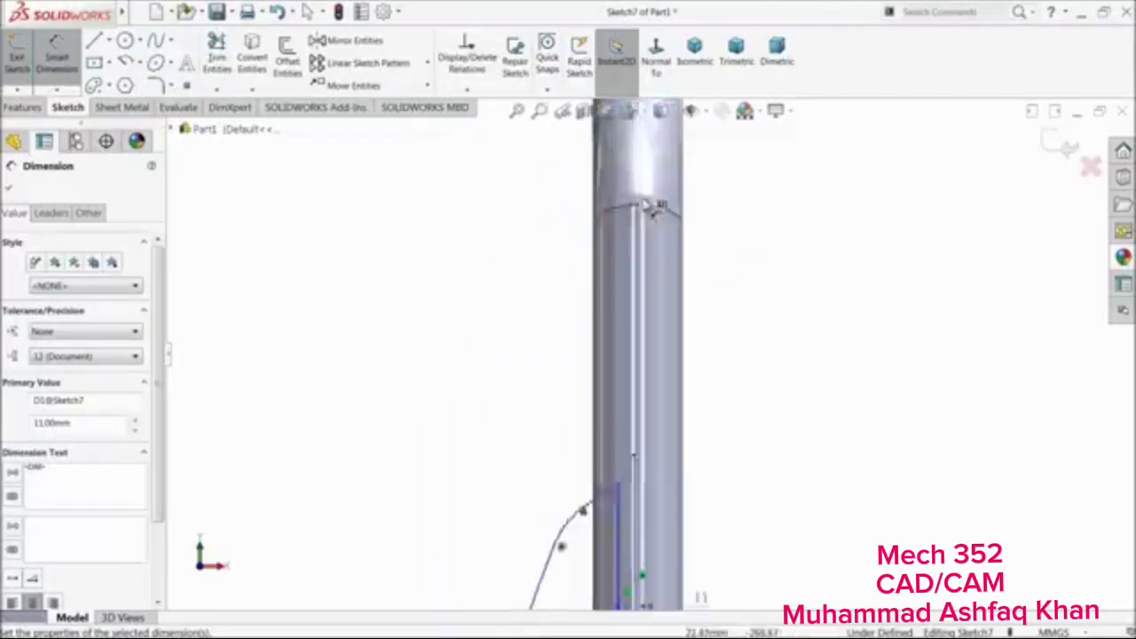
pyautogui.scroll(-2, 654, 209)
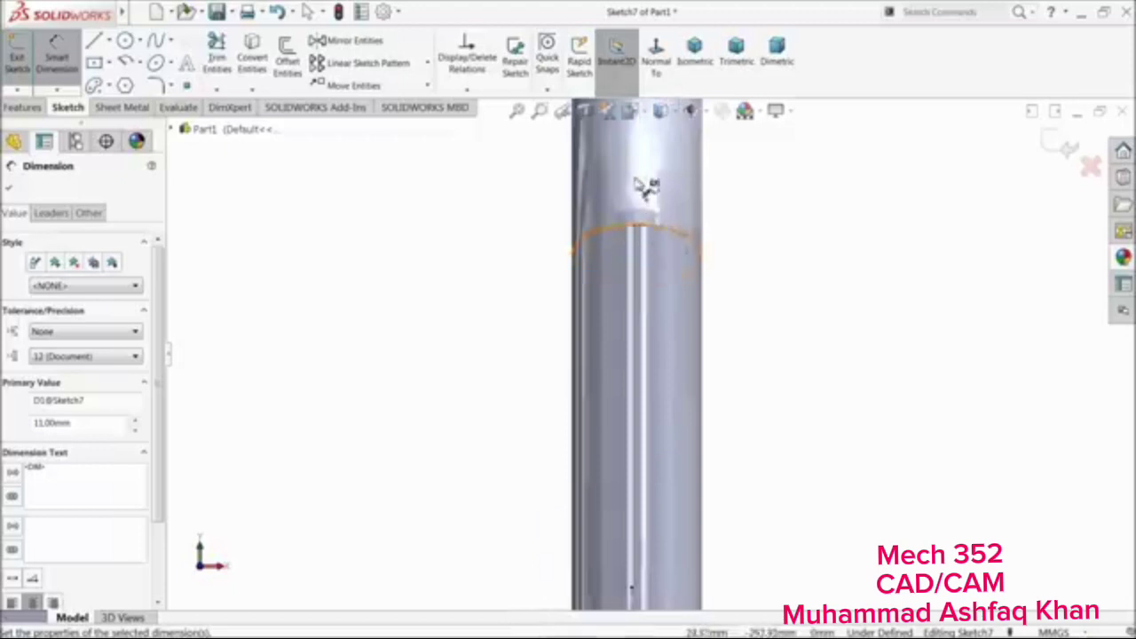
pyautogui.scroll(5, 656, 200)
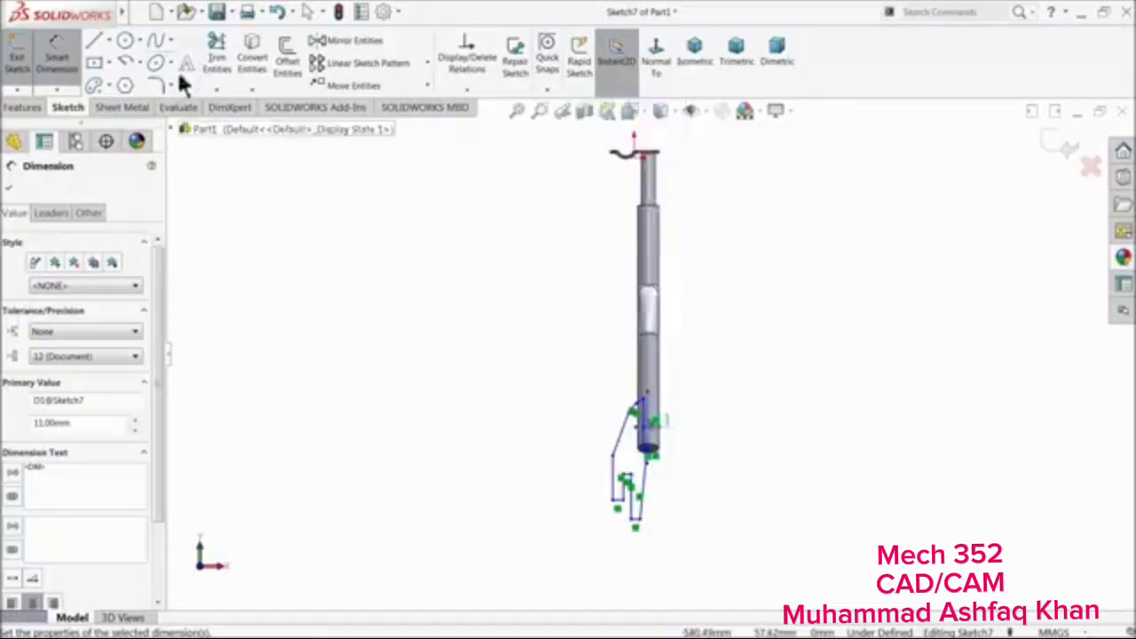
pyautogui.scroll(-3, 633, 422)
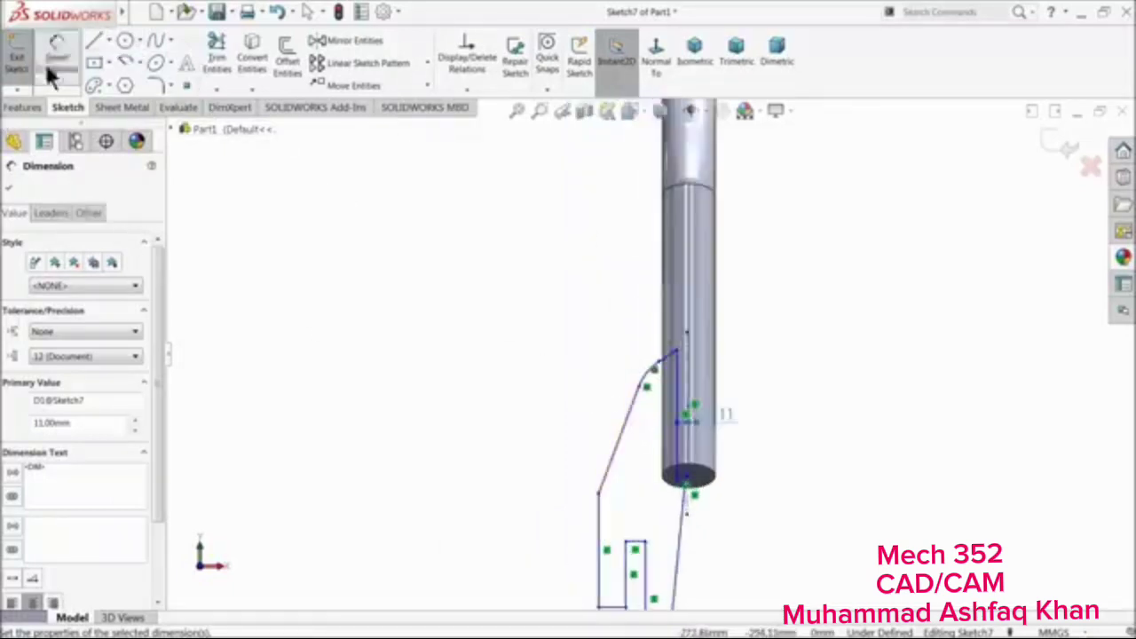
pyautogui.scroll(-4, 634, 414)
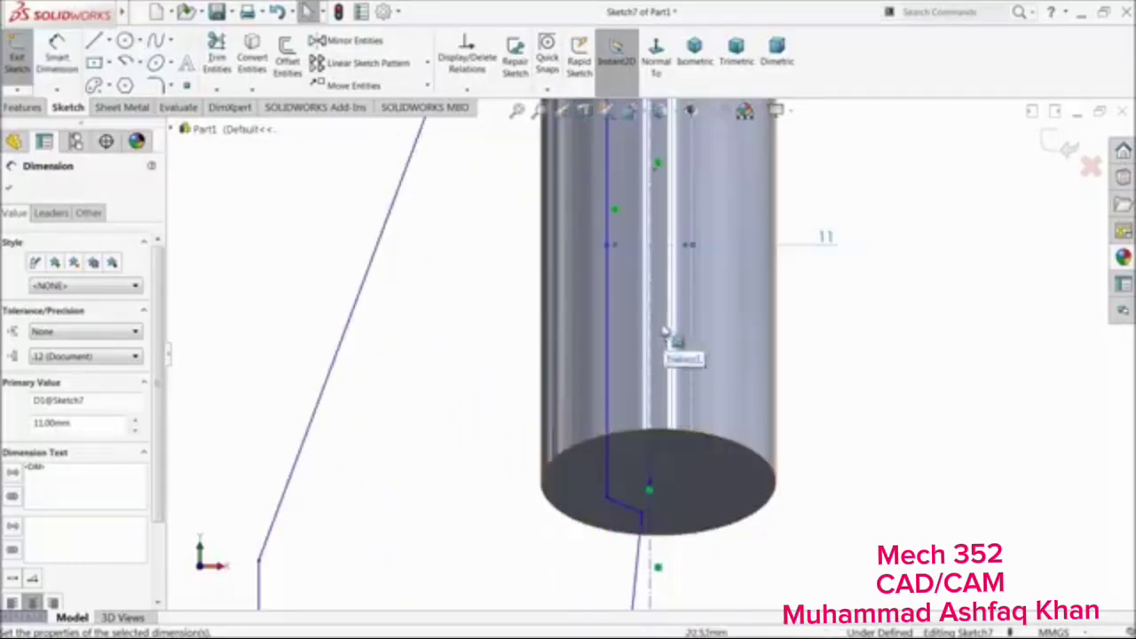
pyautogui.click(649, 317)
pyautogui.press('Delete')
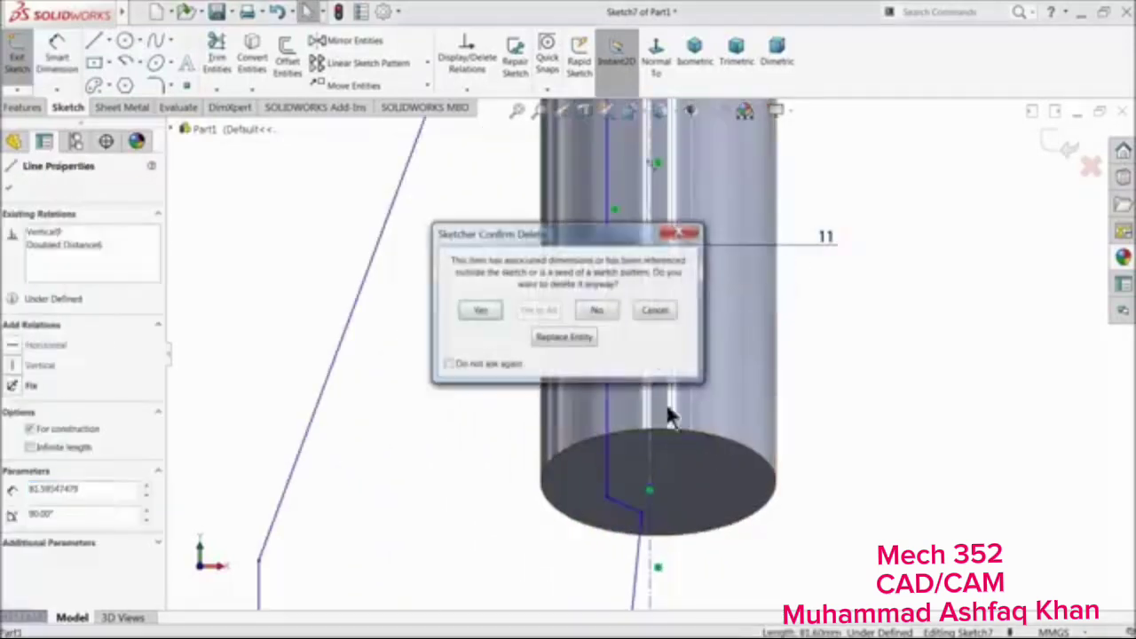
pyautogui.click(480, 310)
pyautogui.click(650, 524)
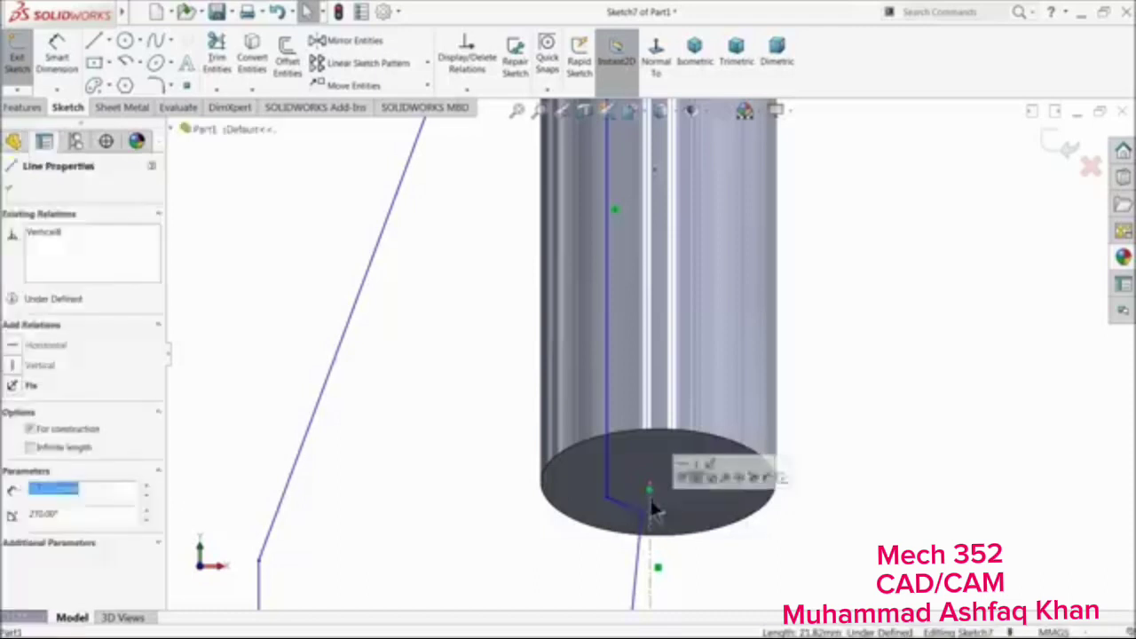
pyautogui.press('Delete')
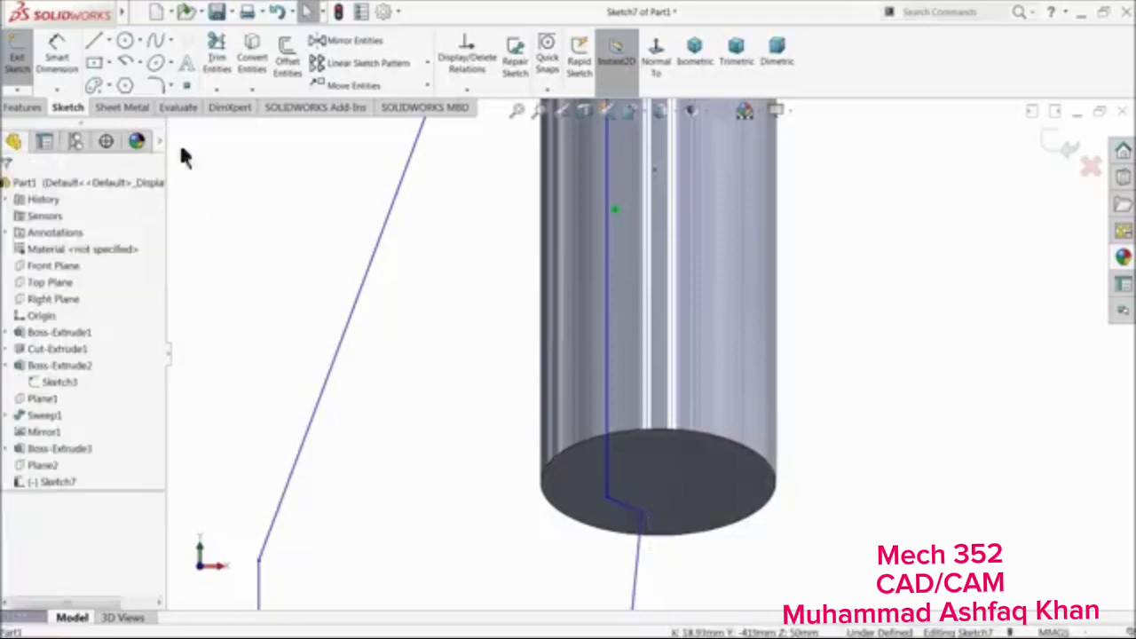
# Draw a vertical centerline about 530 mm long from the midpoint of the rod's upper shoulder edge down past the bracket profile
pyautogui.click(107, 41)
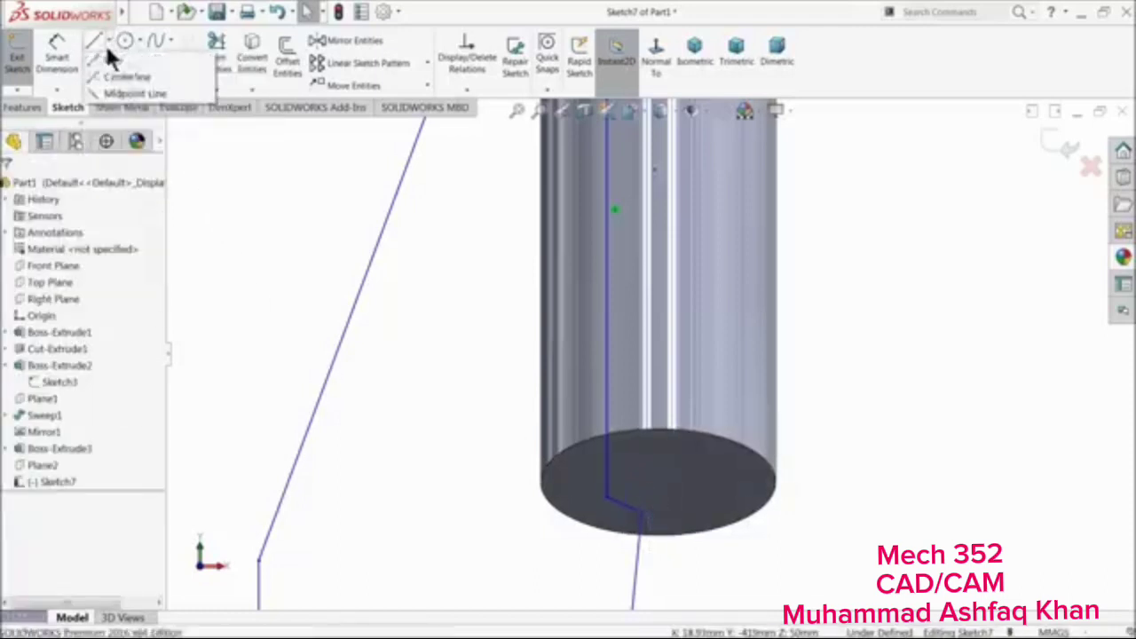
pyautogui.click(124, 75)
pyautogui.scroll(10, 661, 248)
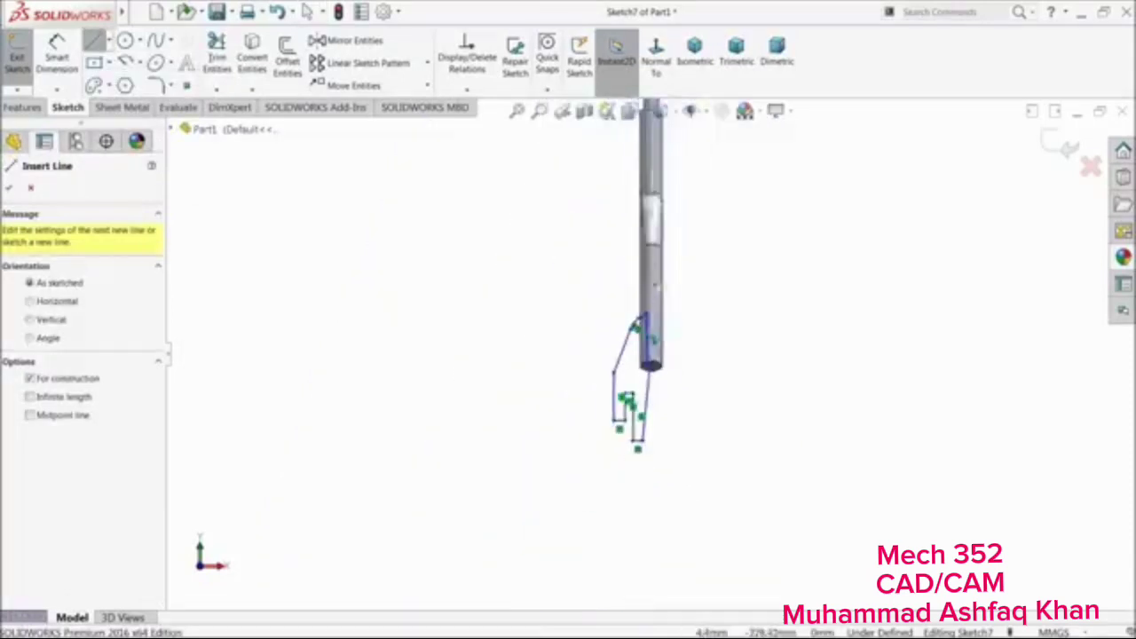
pyautogui.scroll(-4, 660, 248)
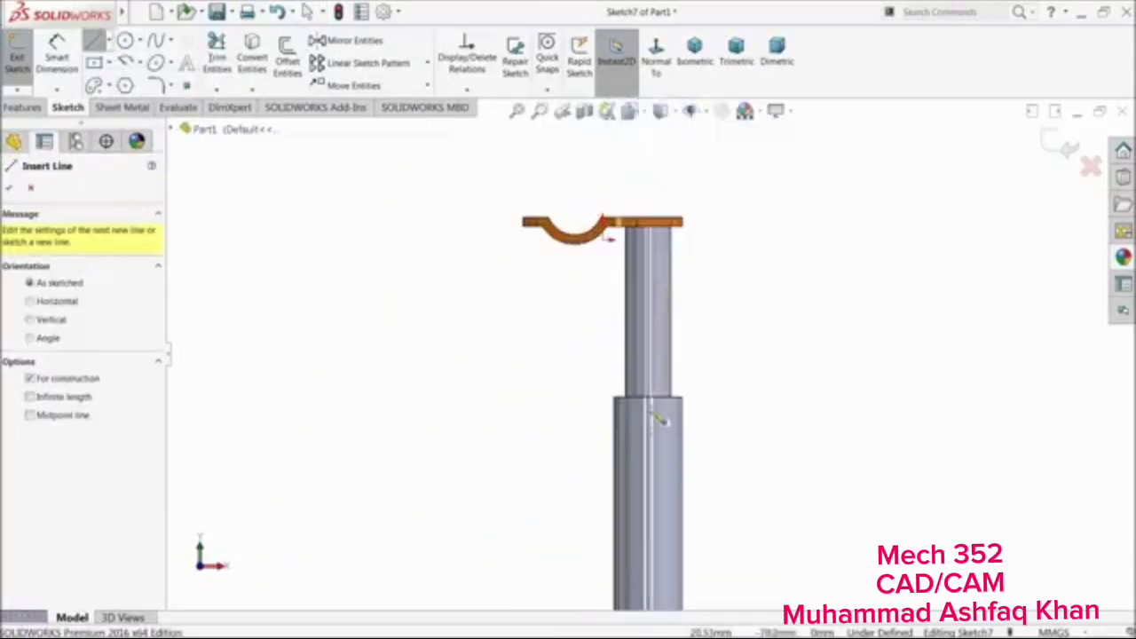
pyautogui.click(648, 396)
pyautogui.scroll(10, 665, 494)
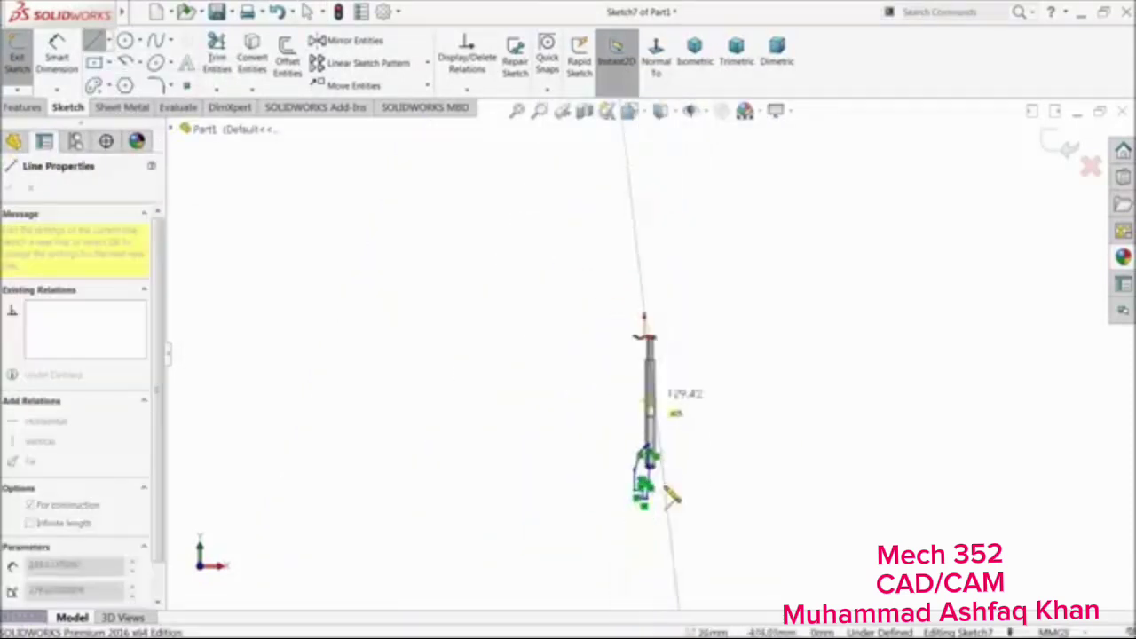
pyautogui.scroll(-4, 654, 515)
pyautogui.scroll(-3, 657, 506)
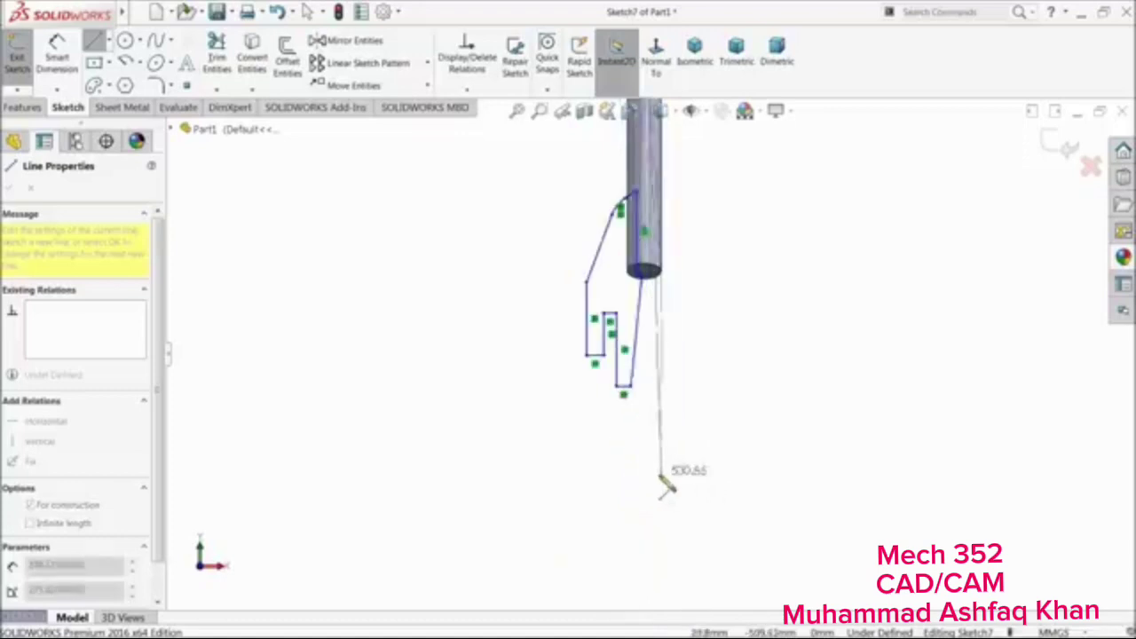
pyautogui.click(646, 476)
pyautogui.rightClick(718, 431)
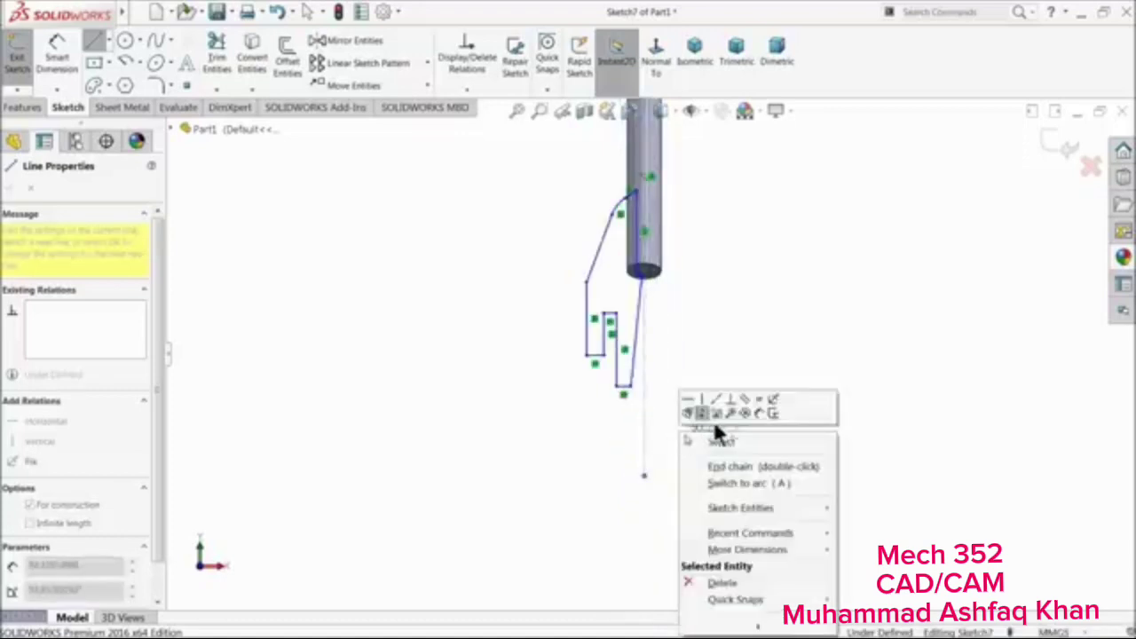
pyautogui.click(719, 429)
# Dimension the bracket profile's inner vertical line across the new long centerline as a doubled distance of 11 mm
pyautogui.scroll(-4, 628, 192)
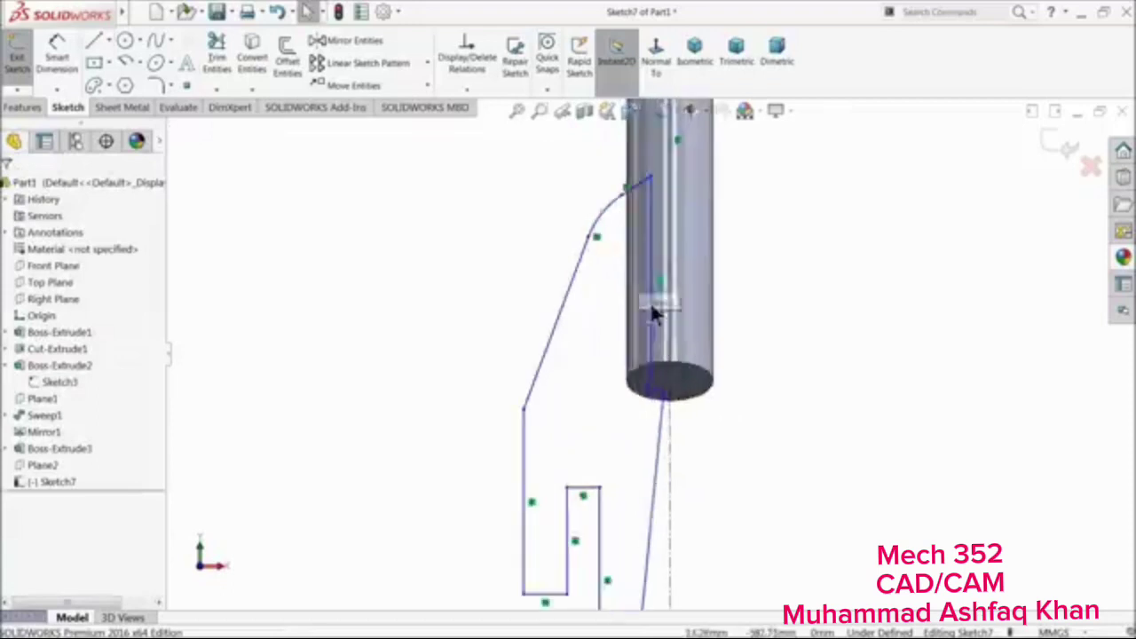
pyautogui.click(56, 53)
pyautogui.scroll(-3, 665, 299)
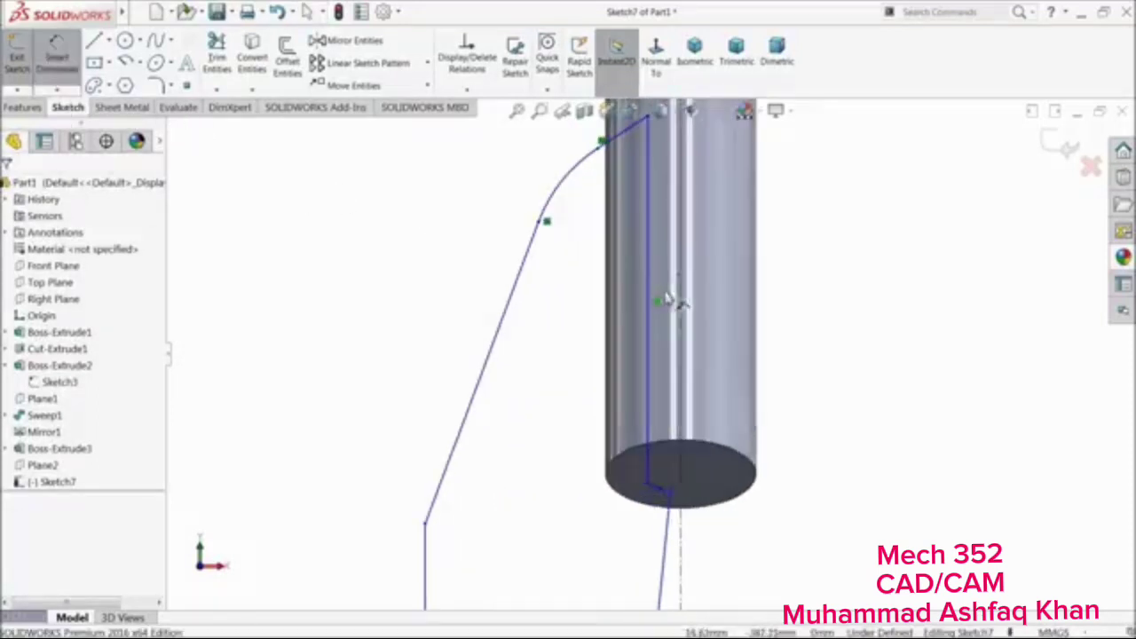
pyautogui.click(679, 305)
pyautogui.click(680, 300)
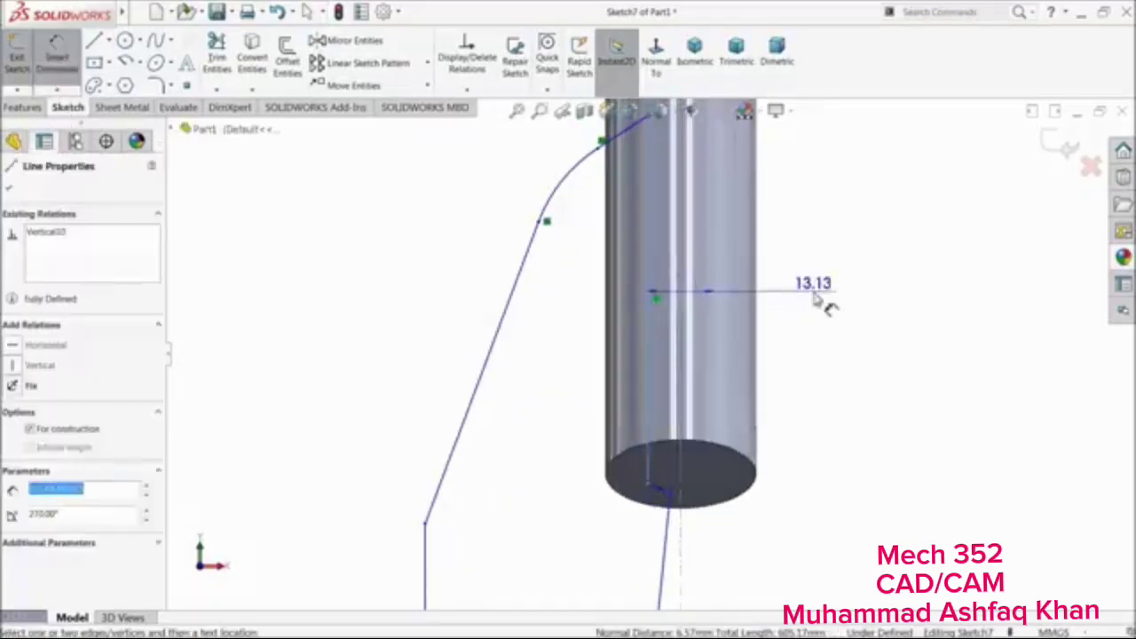
pyautogui.click(817, 302)
pyautogui.write('11')
pyautogui.press('Return')
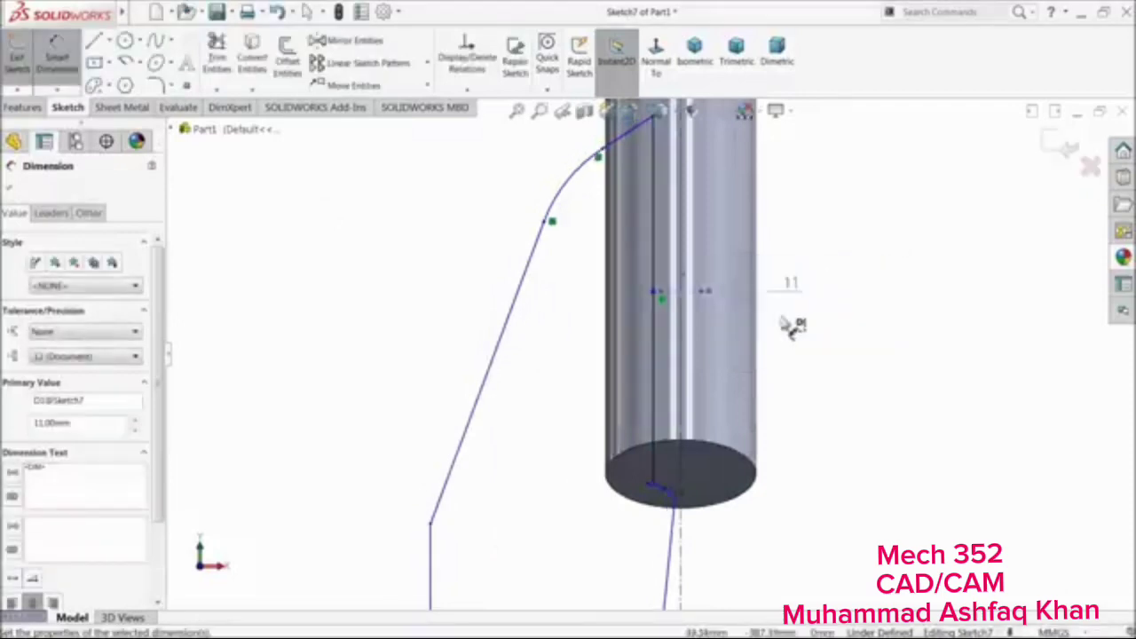
pyautogui.scroll(3, 618, 310)
pyautogui.scroll(2, 687, 409)
pyautogui.scroll(2, 692, 493)
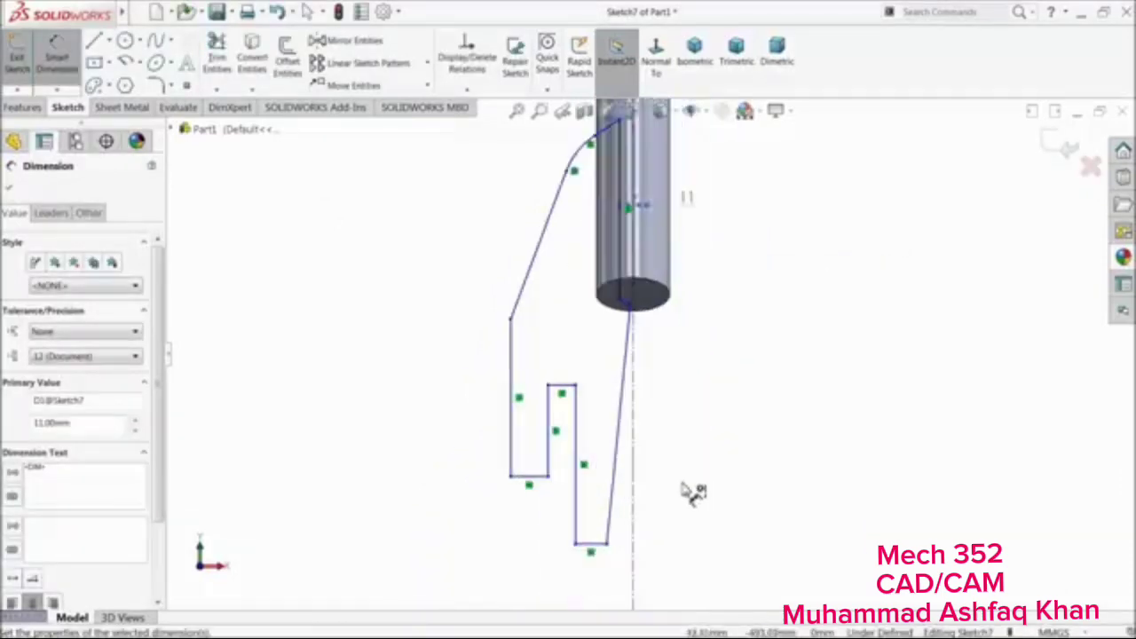
pyautogui.click(10, 190)
# Make the bottom edges of the bracket's two prongs collinear
pyautogui.scroll(-2, 506, 466)
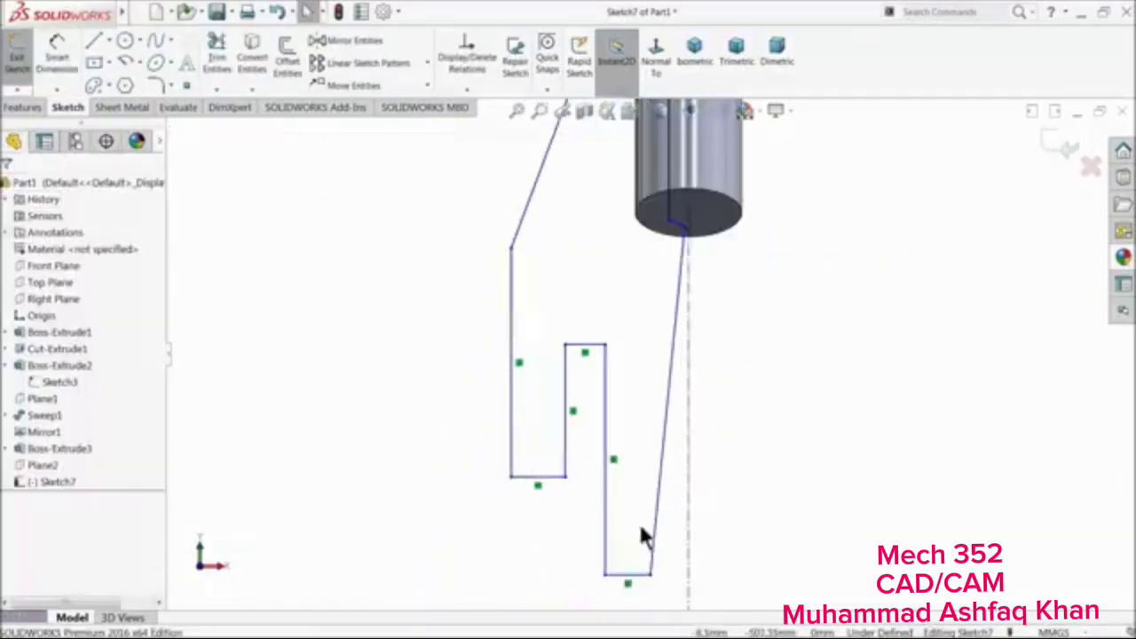
pyautogui.click(626, 575)
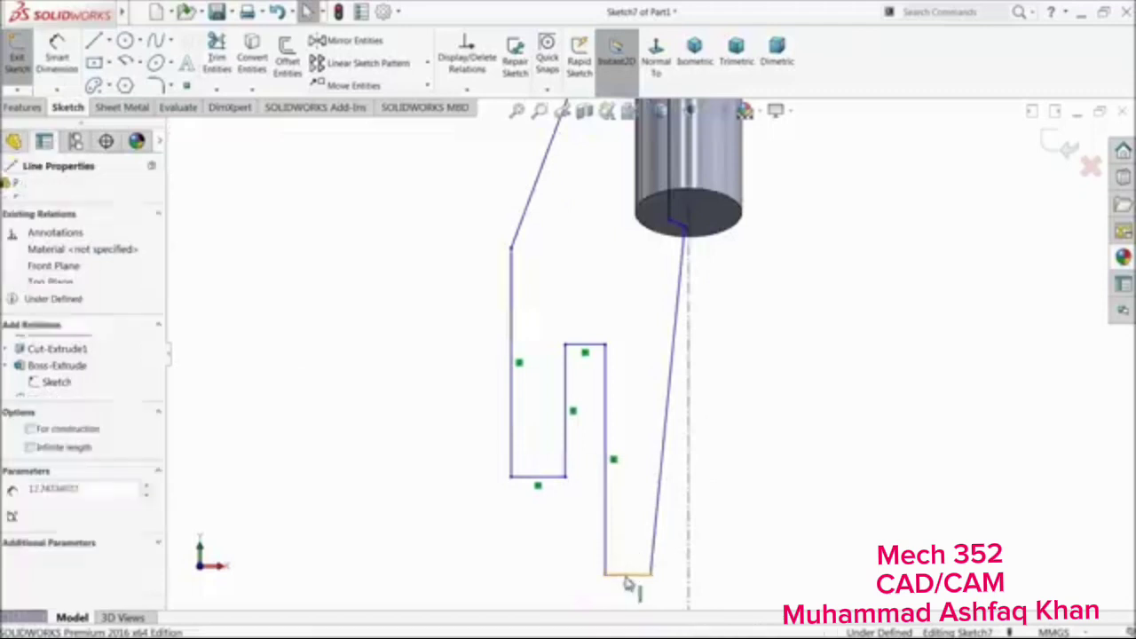
pyautogui.keyDown('ctrl'); pyautogui.click(541, 478); pyautogui.keyUp('ctrl')
pyautogui.click(603, 429)
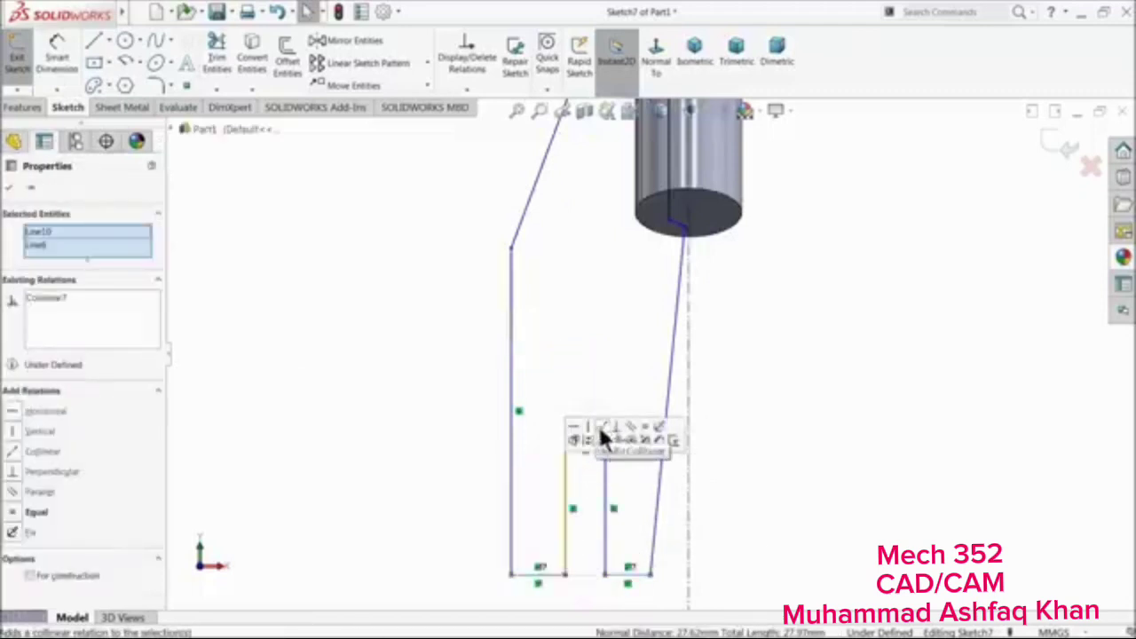
pyautogui.click(448, 389)
pyautogui.scroll(2, 430, 377)
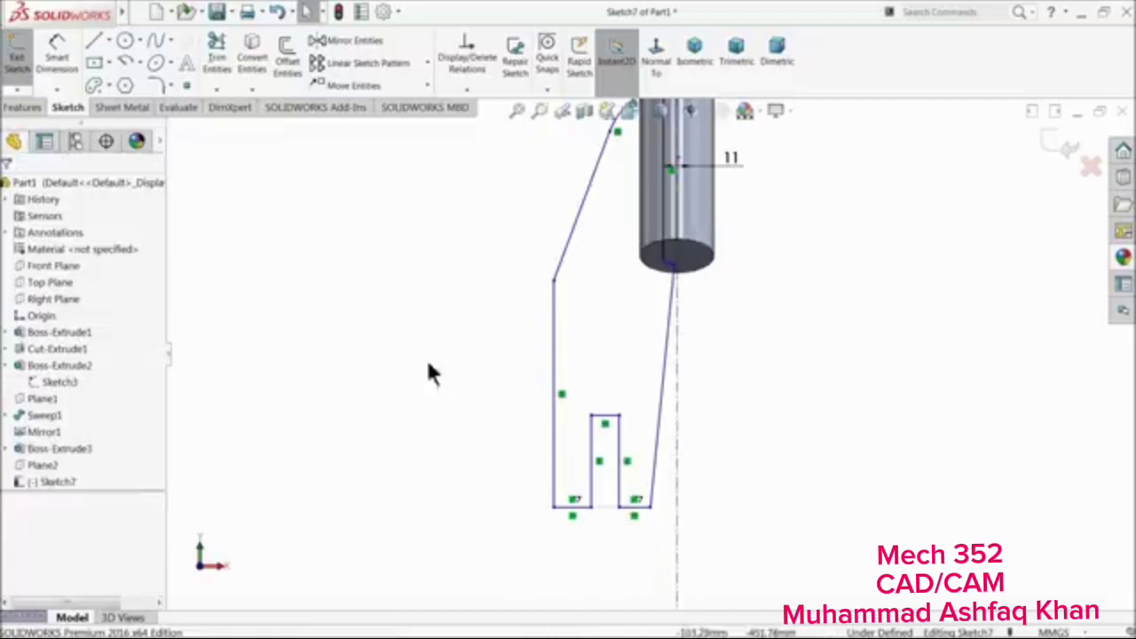
# Dimension the bottom edges of both bracket prongs to 10 mm each
pyautogui.click(55, 58)
pyautogui.scroll(-1, 682, 320)
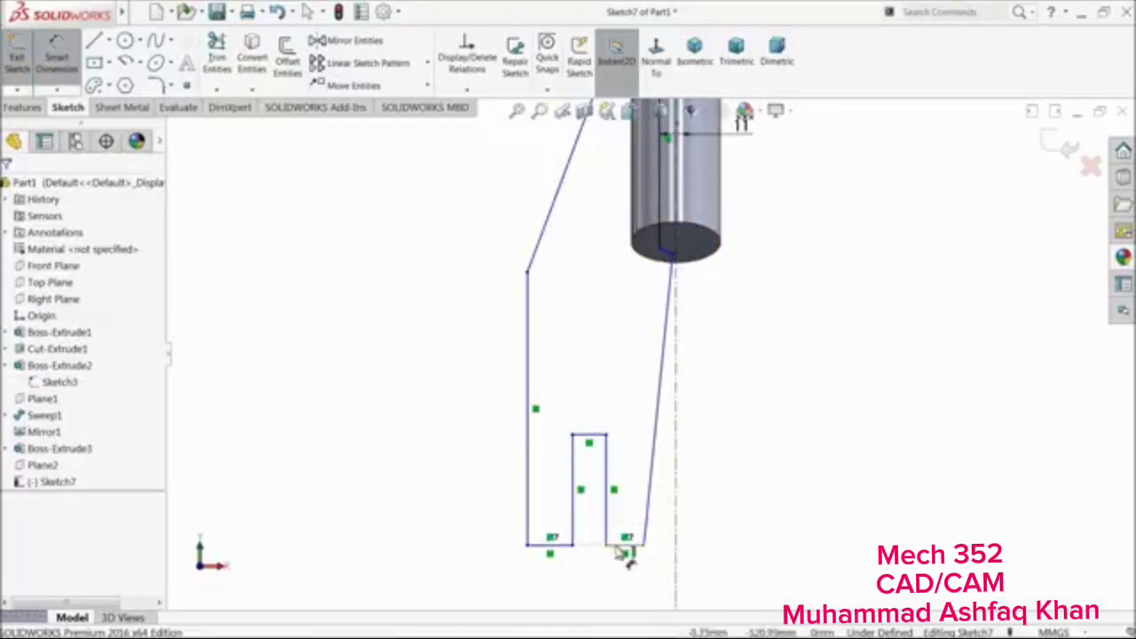
pyautogui.scroll(3, 610, 513)
pyautogui.scroll(-5, 609, 512)
pyautogui.click(572, 396)
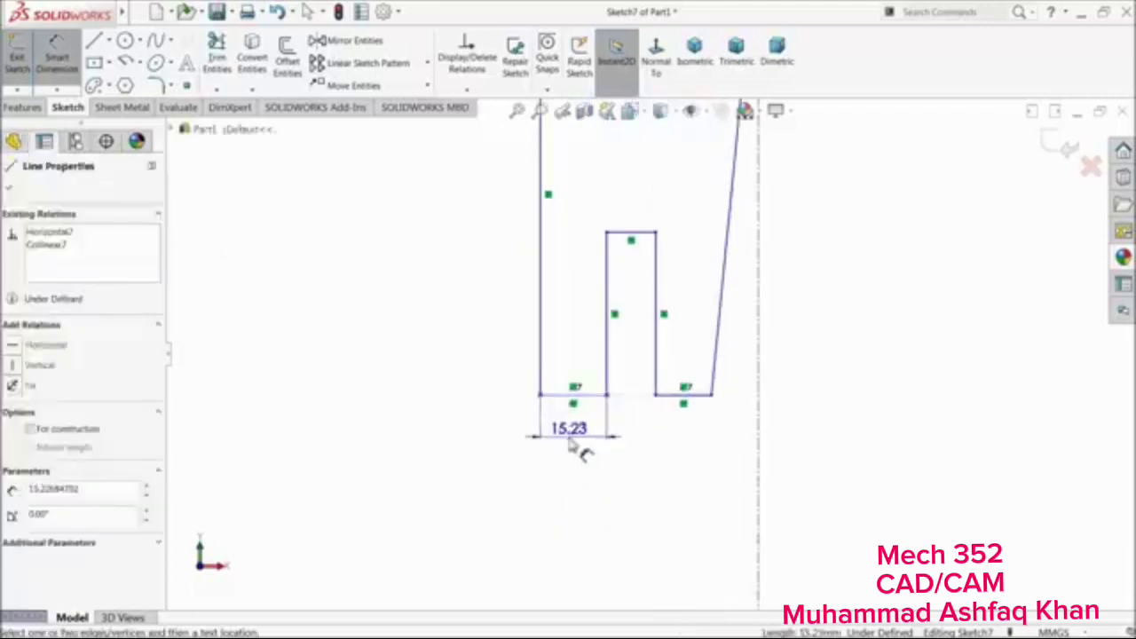
pyautogui.click(578, 451)
pyautogui.write('10')
pyautogui.press('Return')
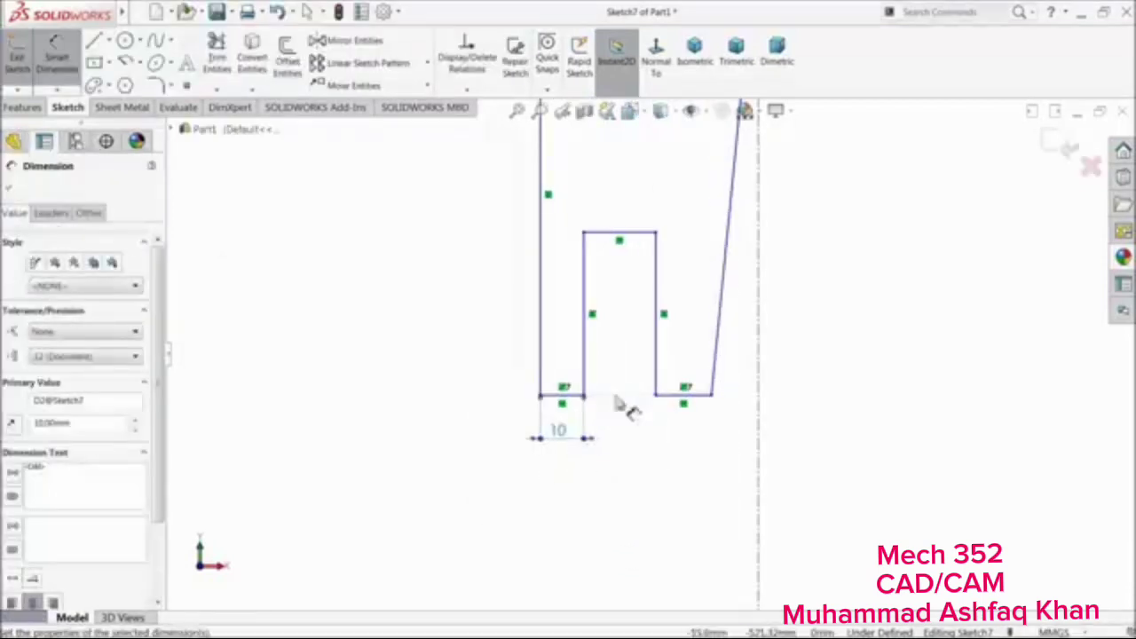
pyautogui.click(683, 397)
pyautogui.click(674, 442)
pyautogui.write('10')
pyautogui.press('Return')
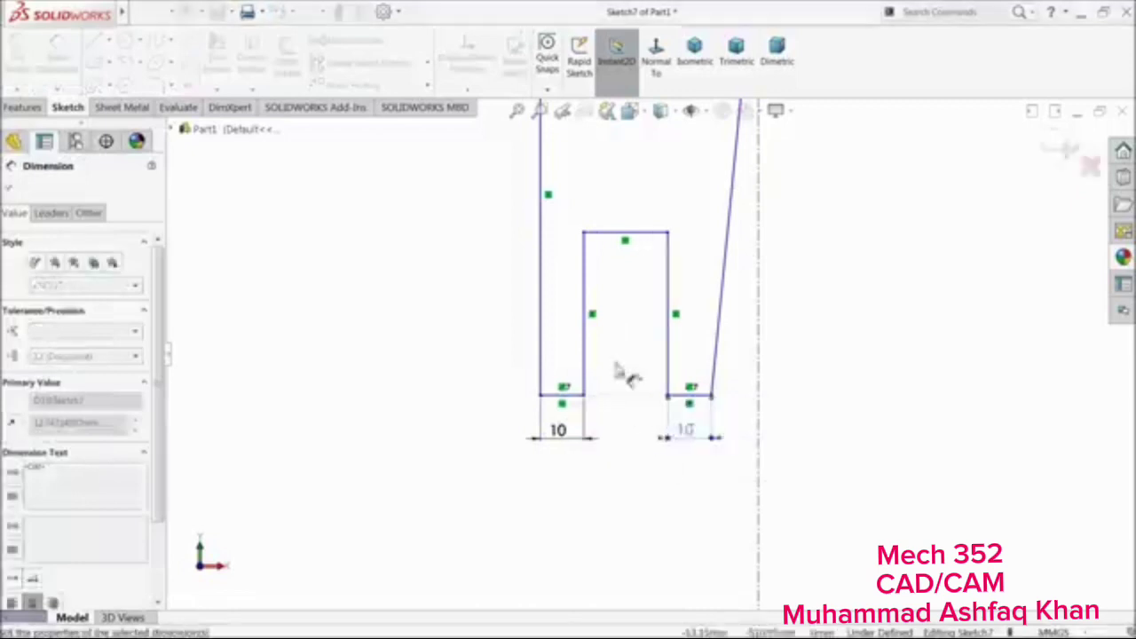
# Dimension the horizontal line closing the slot's upper end to 10 mm
pyautogui.click(619, 234)
pyautogui.click(607, 209)
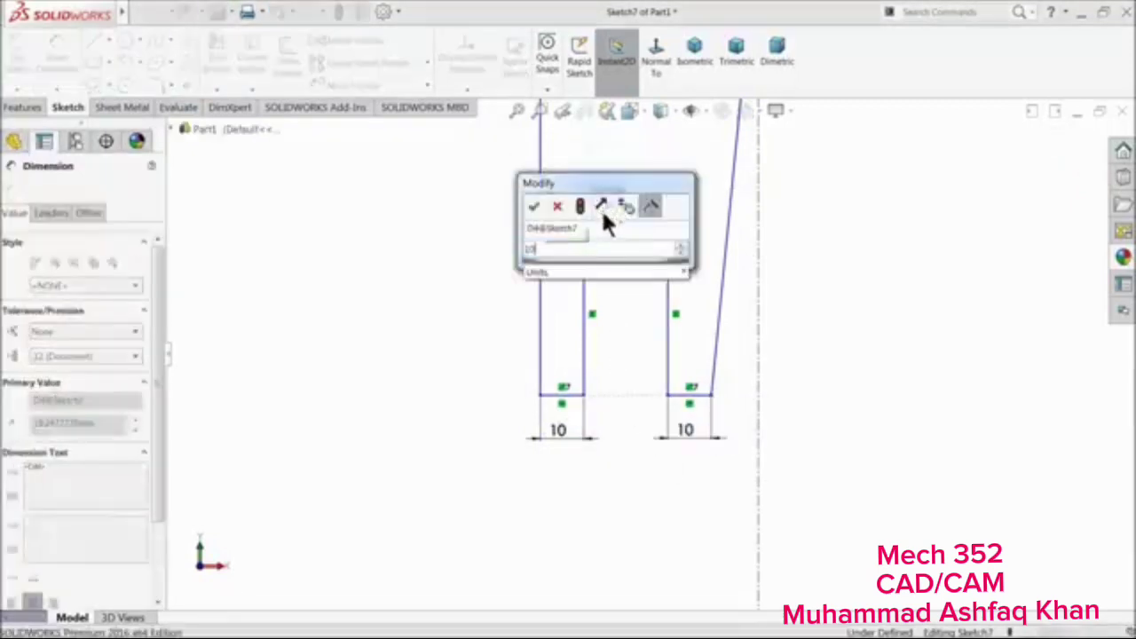
pyautogui.write('10')
pyautogui.press('Return')
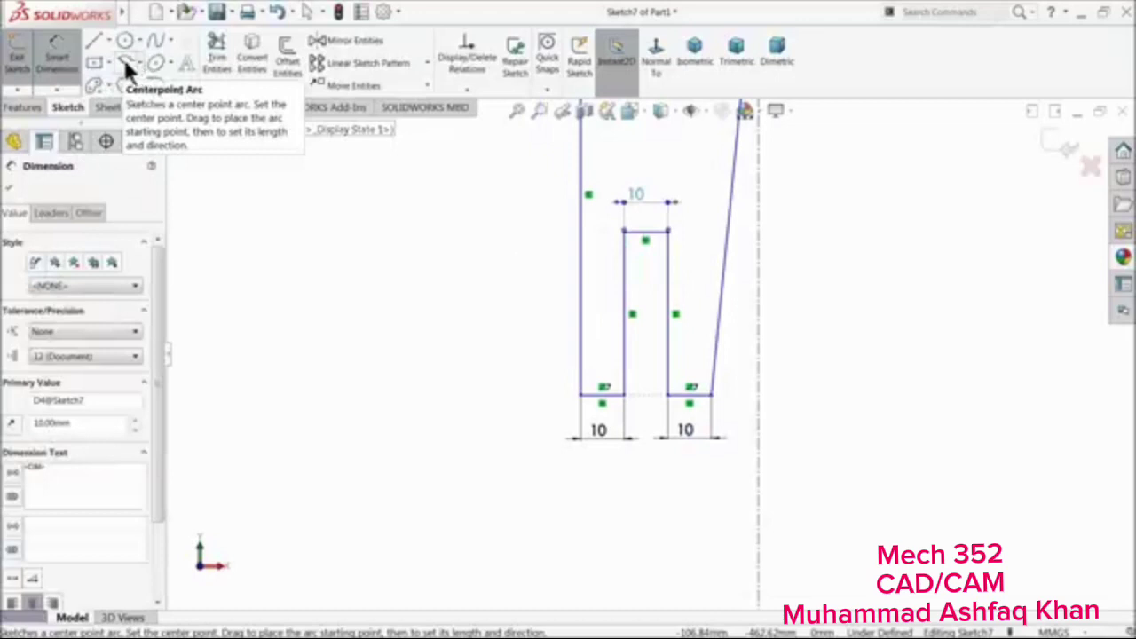
# Draw a circle of 5 mm radius centred on the midpoint of the slot's upper line, as wide as the slot
pyautogui.click(125, 42)
pyautogui.scroll(2, 696, 239)
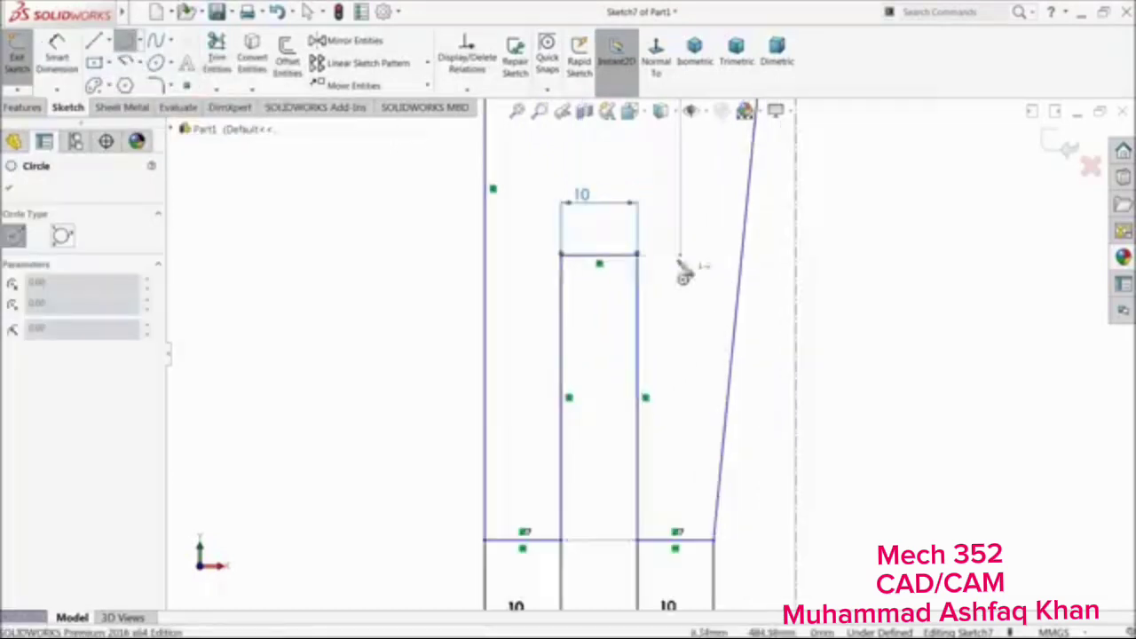
pyautogui.click(599, 255)
pyautogui.click(569, 256)
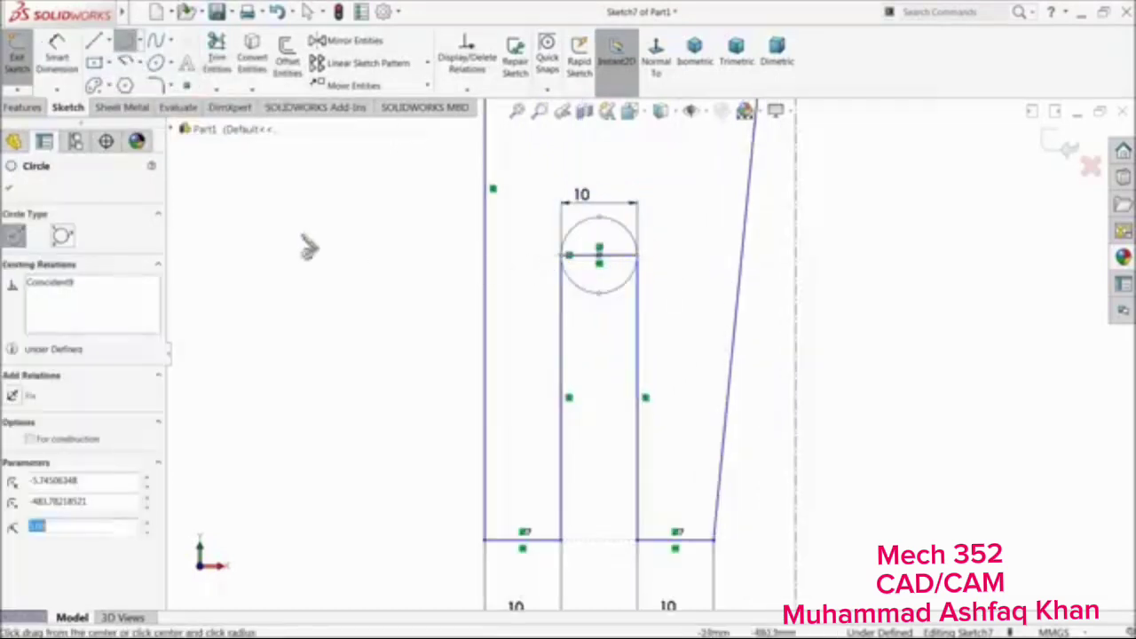
# Trim away the slot's horizontal upper line and the circle's lower half, leaving a rounded slot end
pyautogui.click(214, 64)
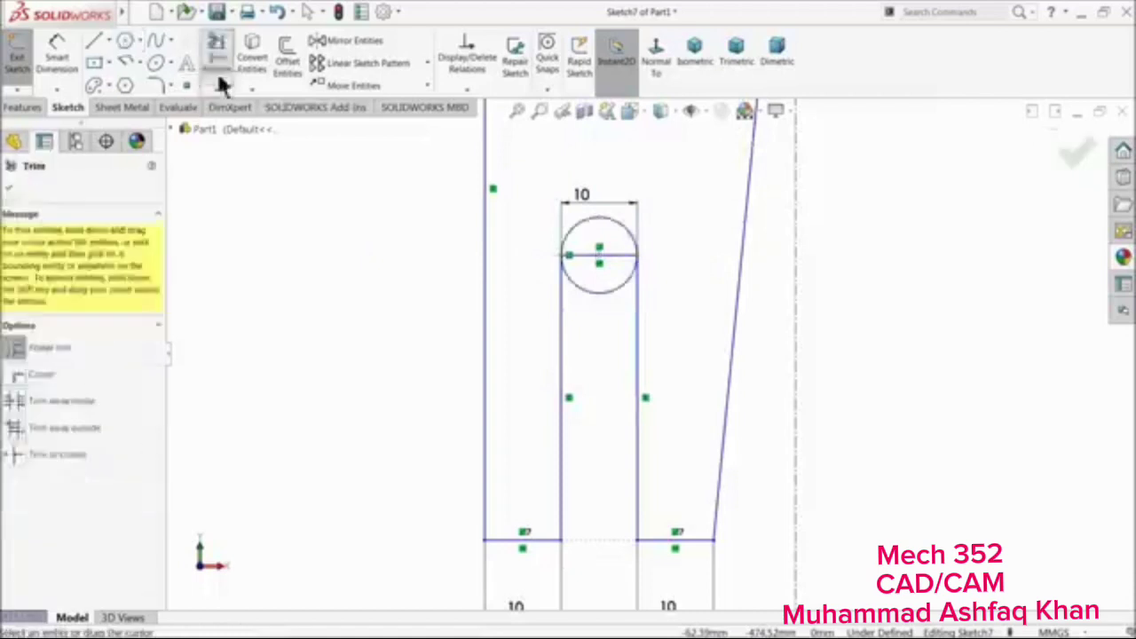
pyautogui.click(43, 456)
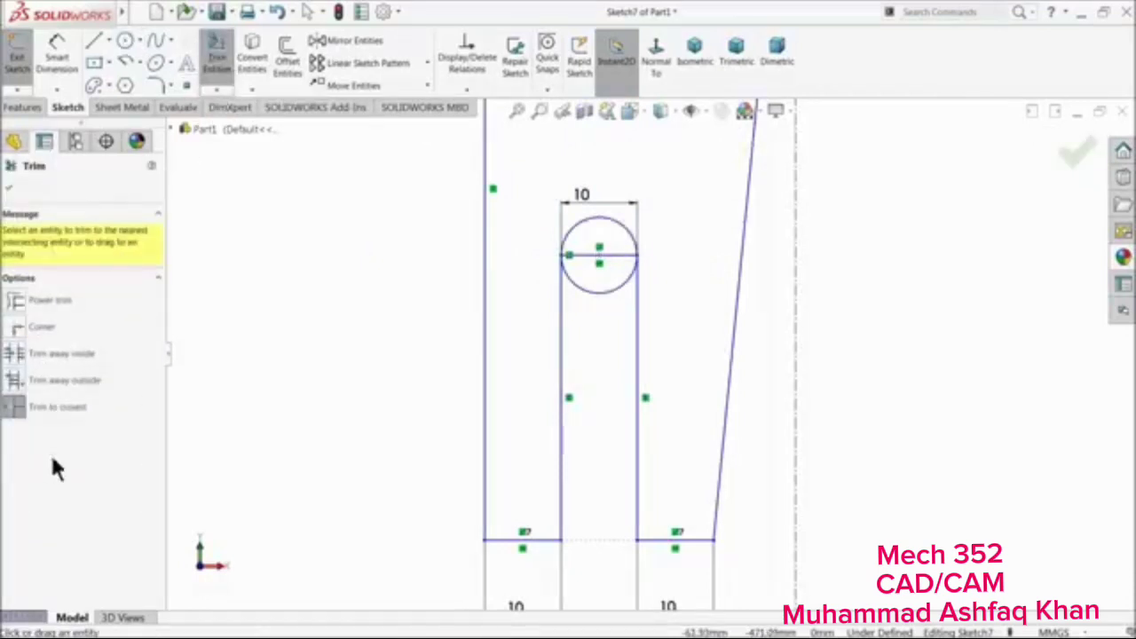
pyautogui.click(615, 257)
pyautogui.click(603, 341)
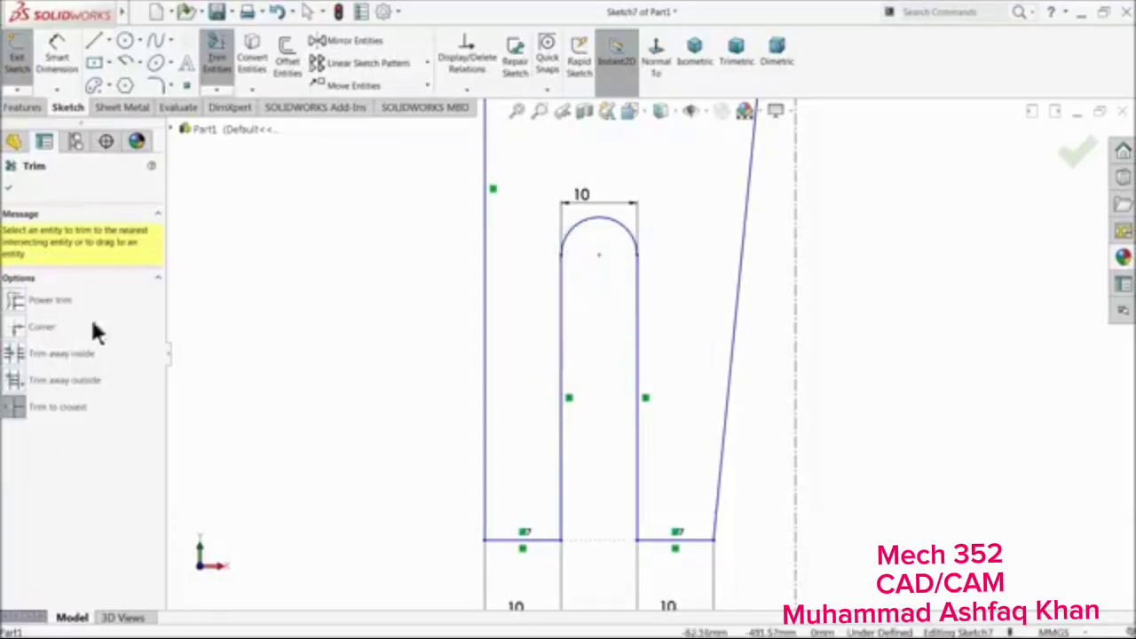
pyautogui.click(8, 192)
# Dimension the bracket's outer vertical edge to 38 mm
pyautogui.scroll(3, 737, 387)
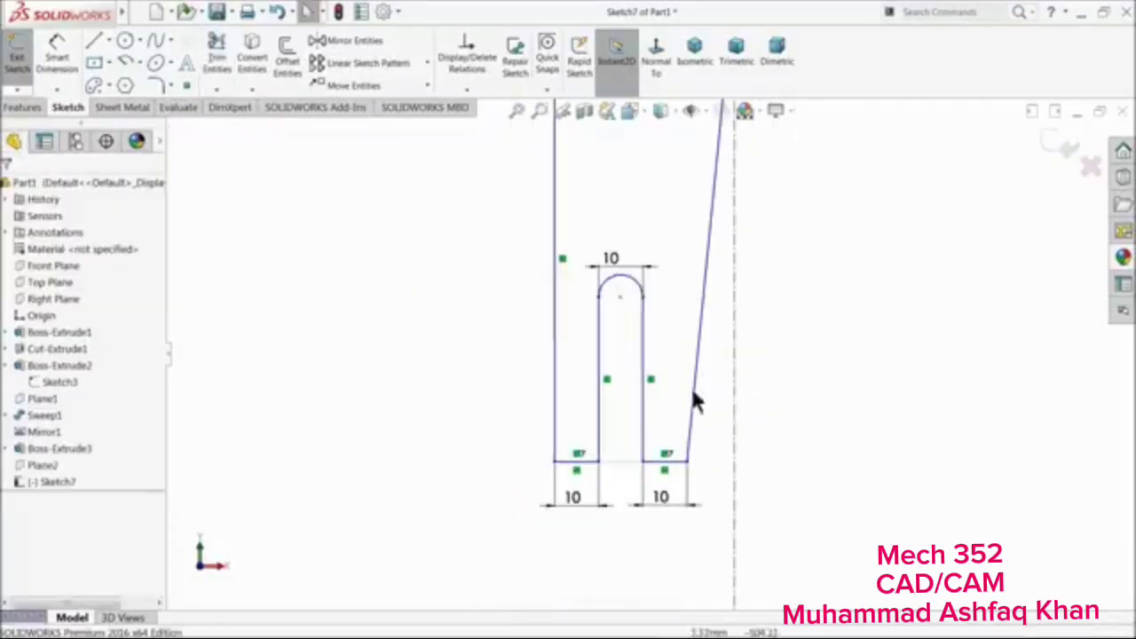
pyautogui.click(63, 68)
pyautogui.scroll(3, 731, 466)
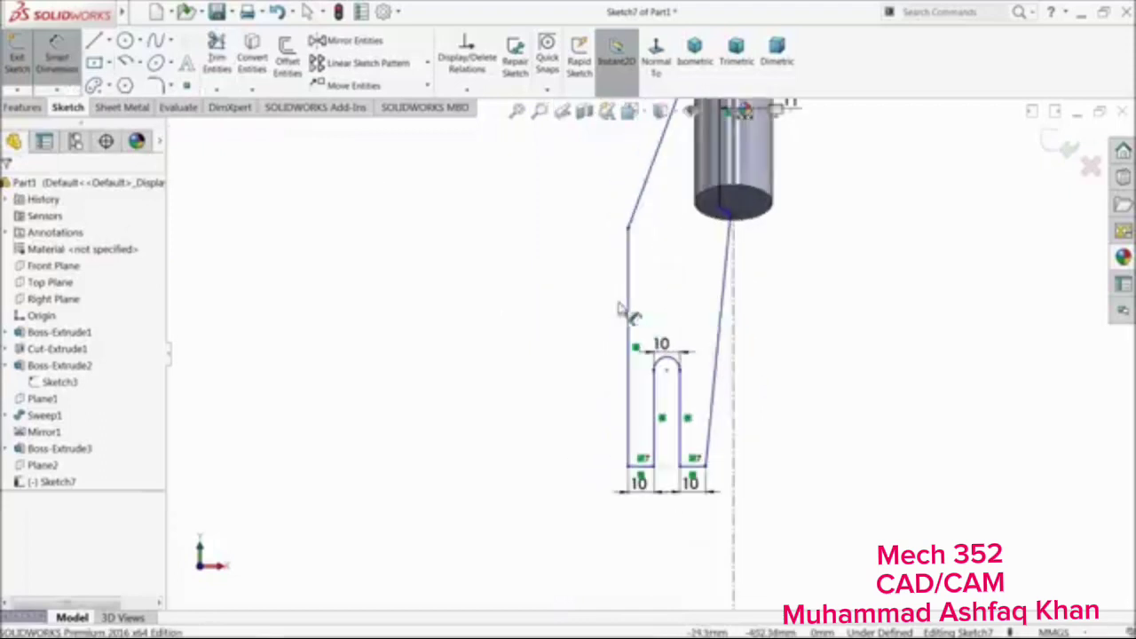
pyautogui.click(629, 311)
pyautogui.click(522, 339)
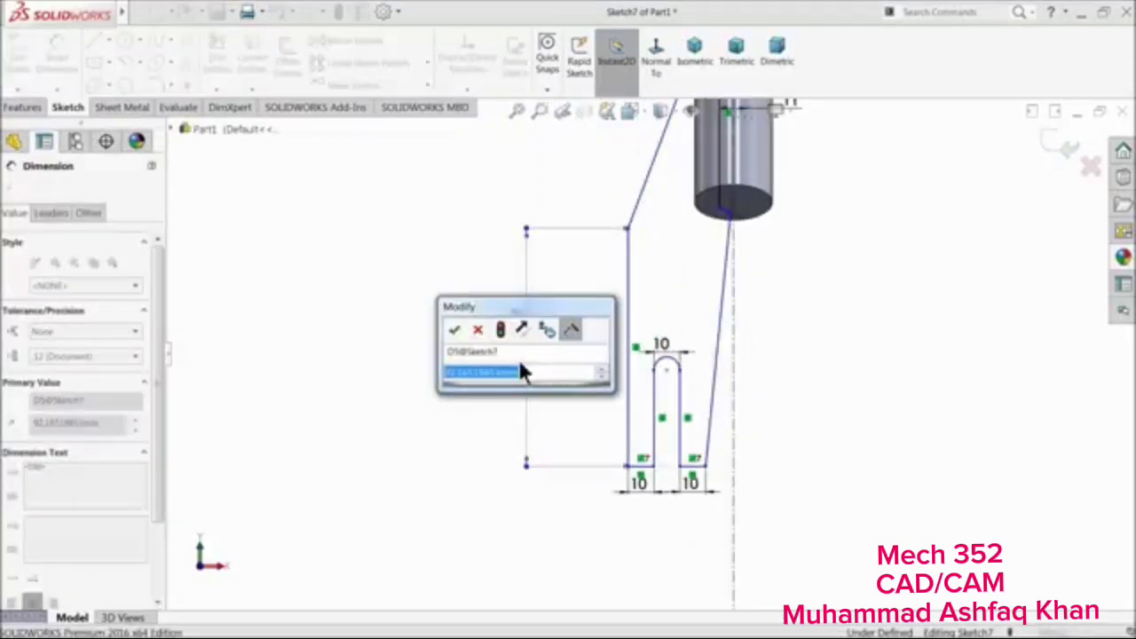
pyautogui.write('38')
pyautogui.press('Return')
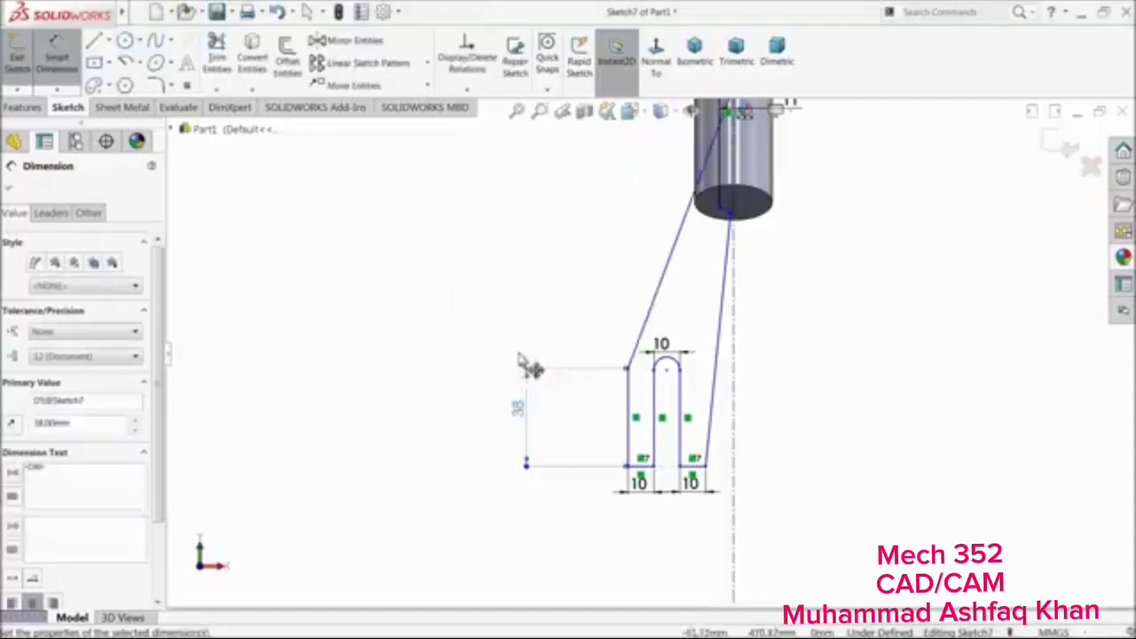
# Dimension the slot's straight vertical side to 25 mm
pyautogui.scroll(-3, 715, 466)
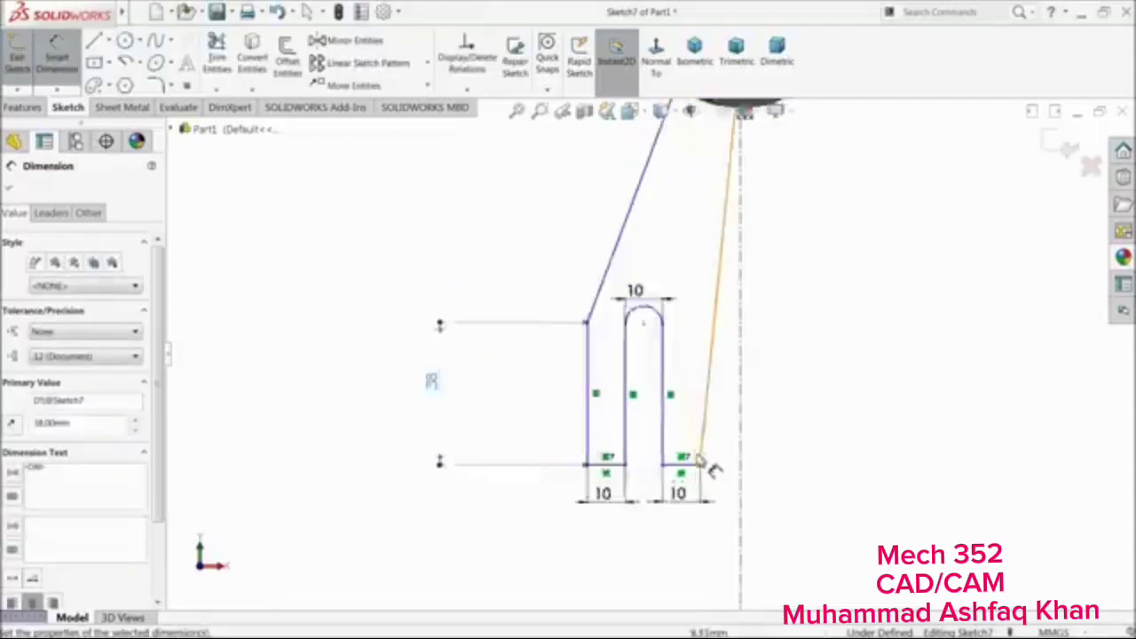
pyautogui.click(615, 386)
pyautogui.click(581, 379)
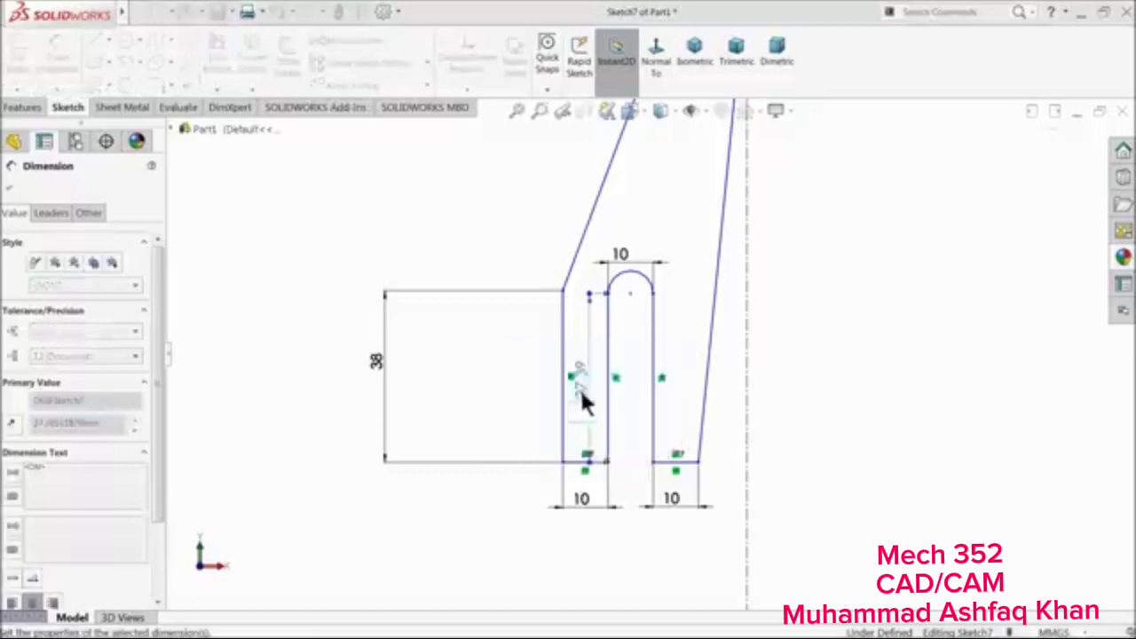
pyautogui.write('25')
pyautogui.press('Return')
pyautogui.scroll(3, 670, 324)
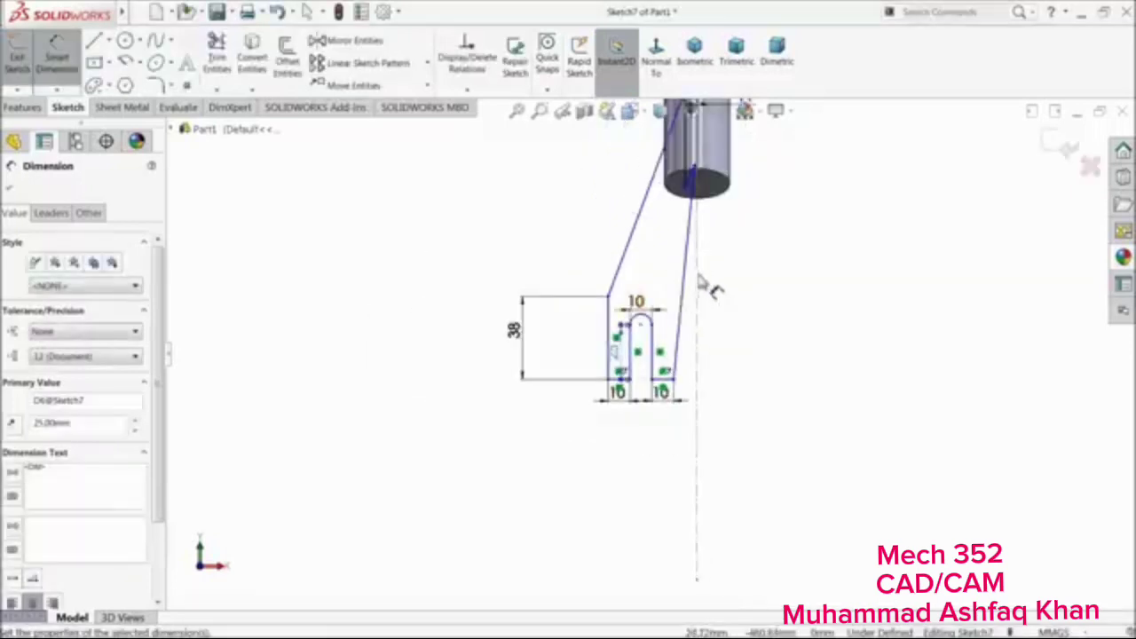
pyautogui.click(7, 192)
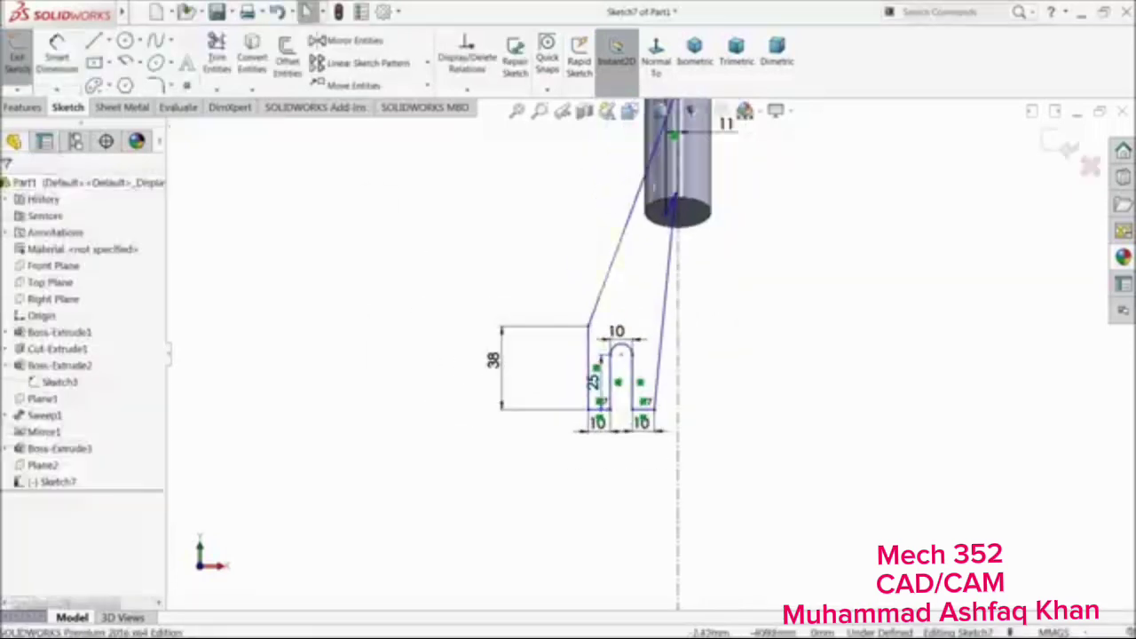
# Dimension the angle between the inner vertical line and the short sloped line at the leg's lower end to 115 degrees
pyautogui.scroll(-5, 645, 277)
pyautogui.moveTo(641, 267); pyautogui.dragTo(627, 353)
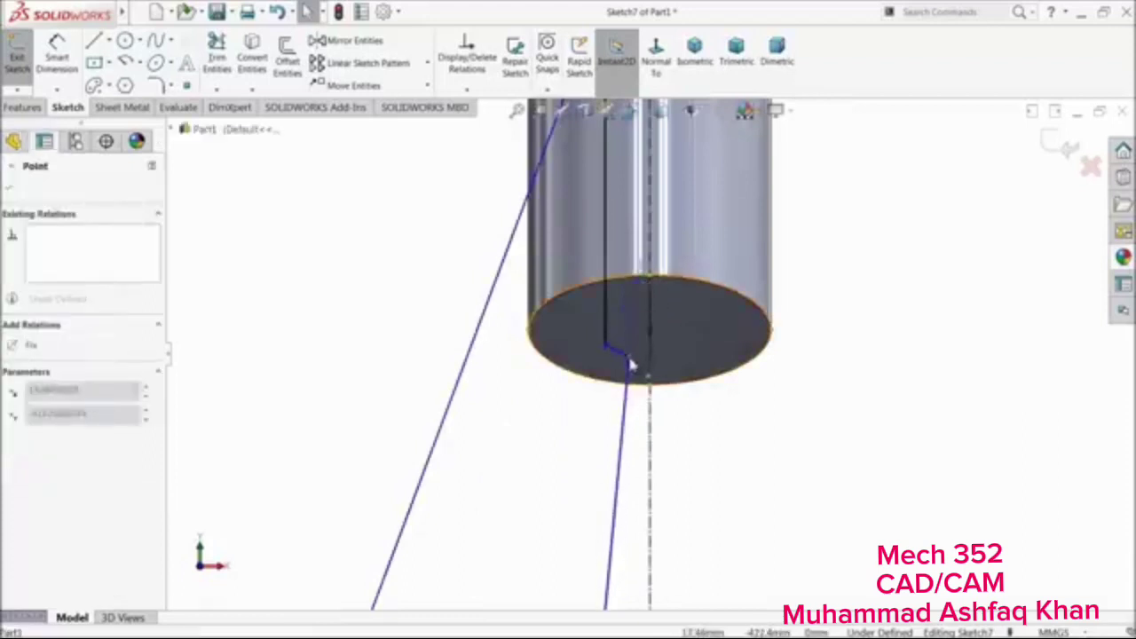
pyautogui.click(58, 60)
pyautogui.scroll(-2, 620, 357)
pyautogui.click(551, 303)
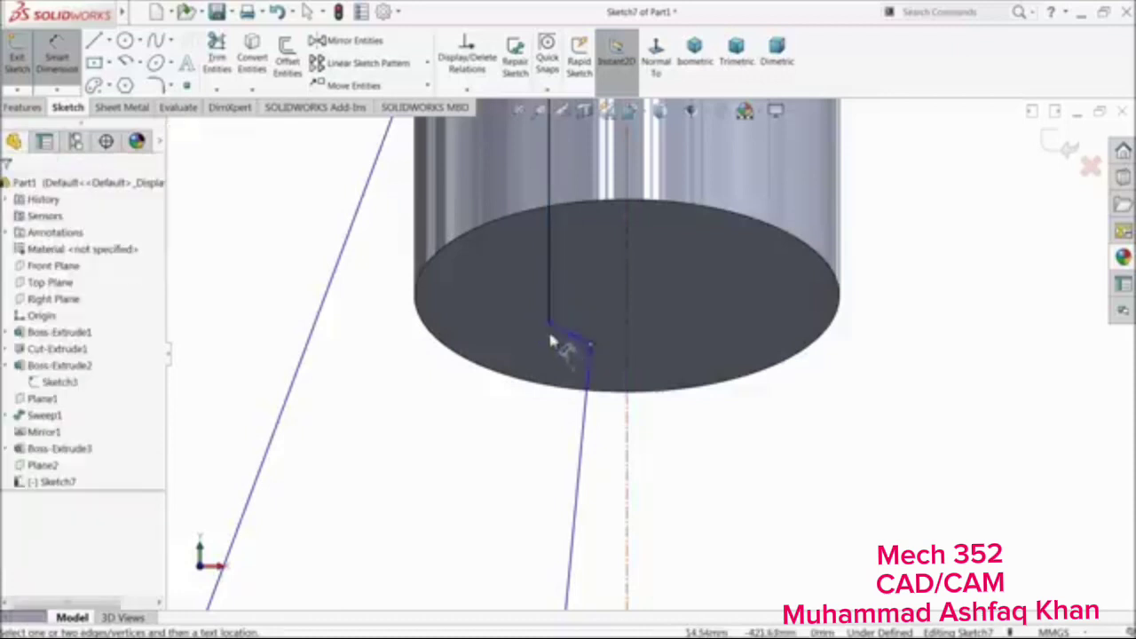
pyautogui.press('Escape')
pyautogui.click(552, 314)
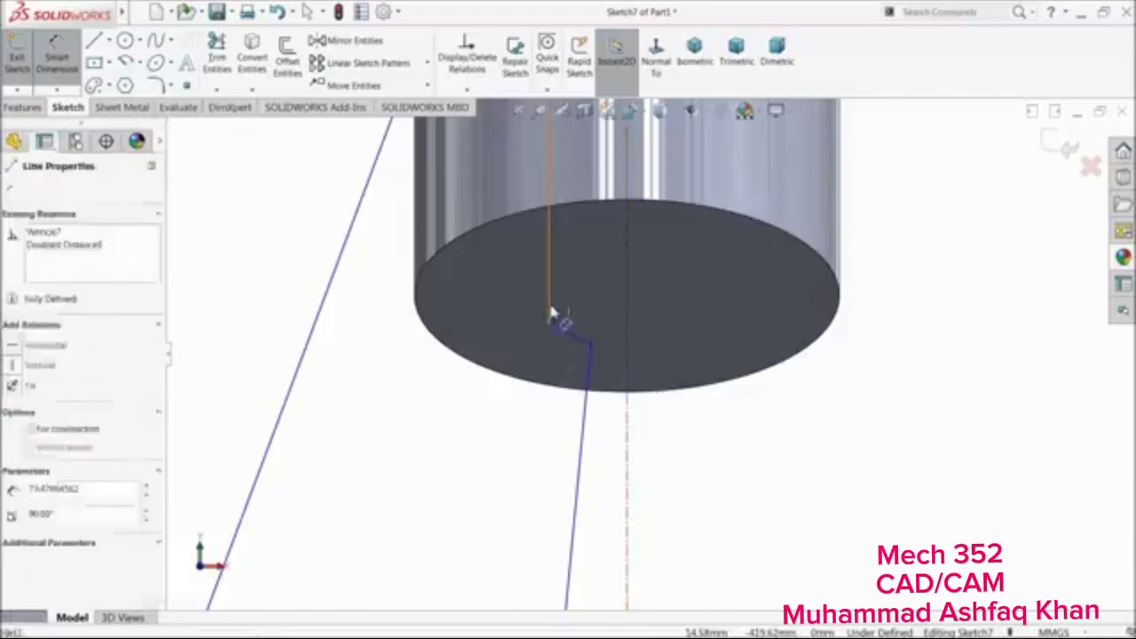
pyautogui.click(577, 309)
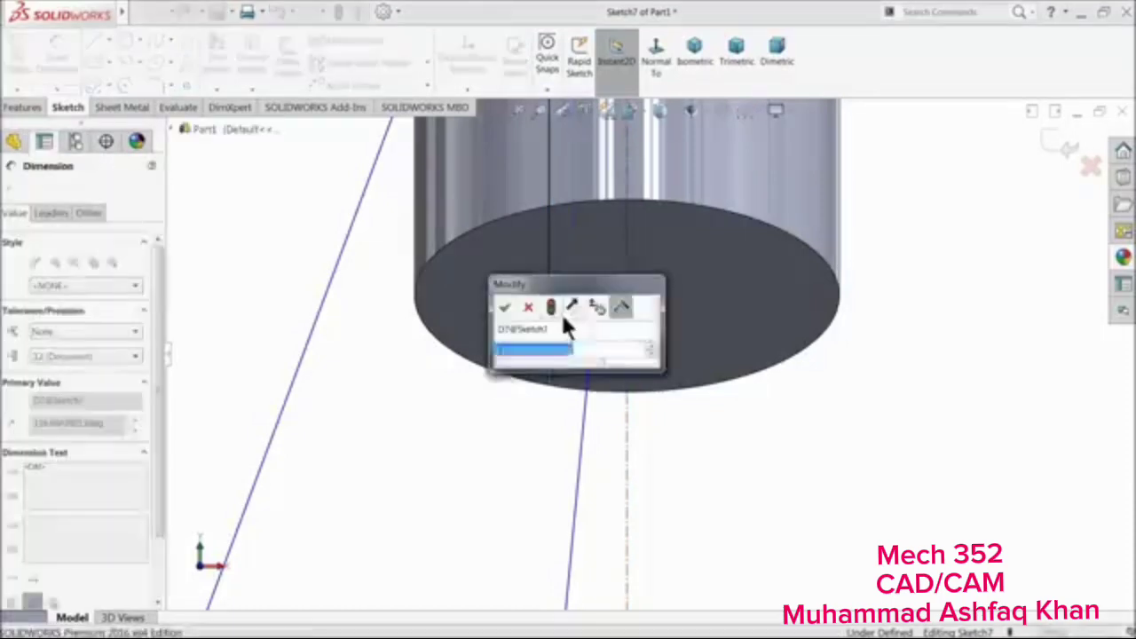
pyautogui.write('115')
pyautogui.press('Return')
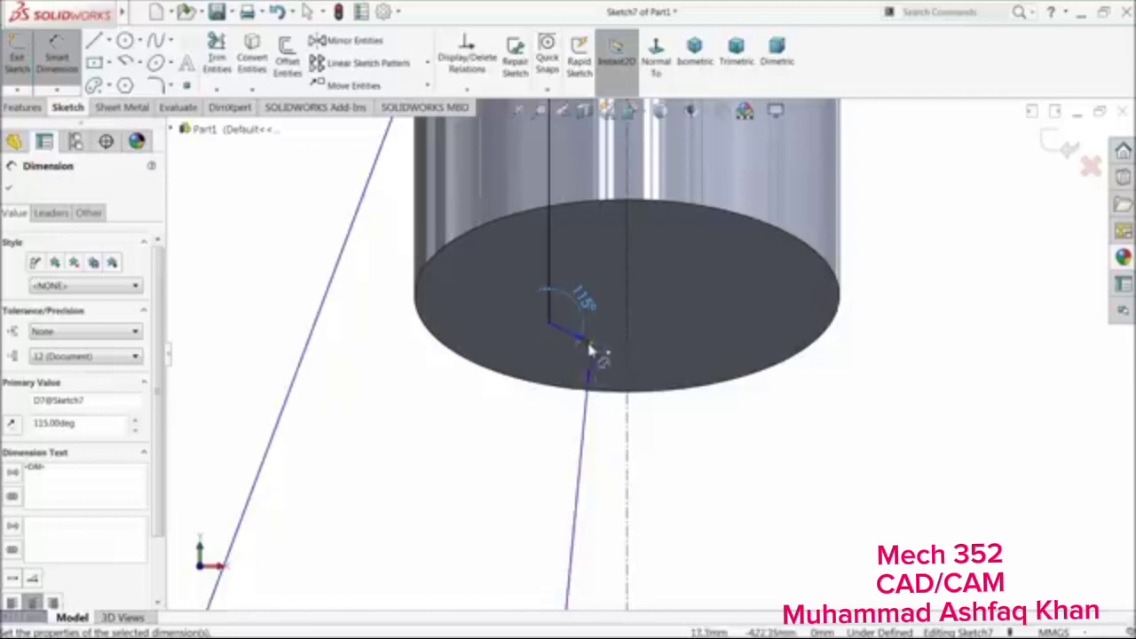
# Dimension the distance from the short sloped line's lower end to the vertical centreline as 3 mm
pyautogui.click(590, 346)
pyautogui.click(627, 360)
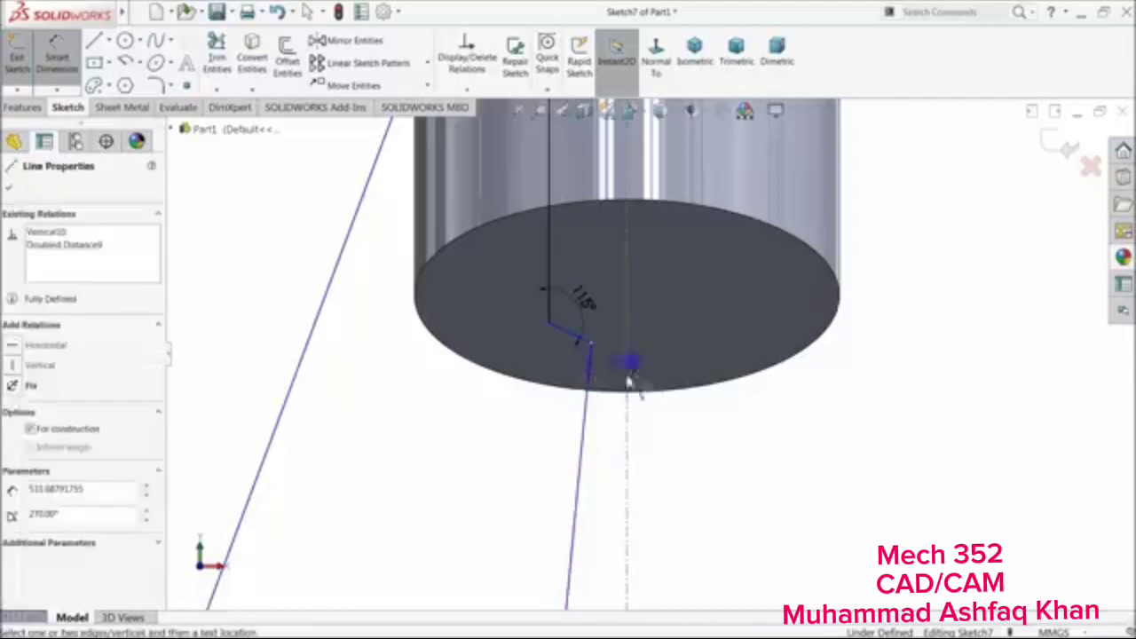
pyautogui.click(626, 432)
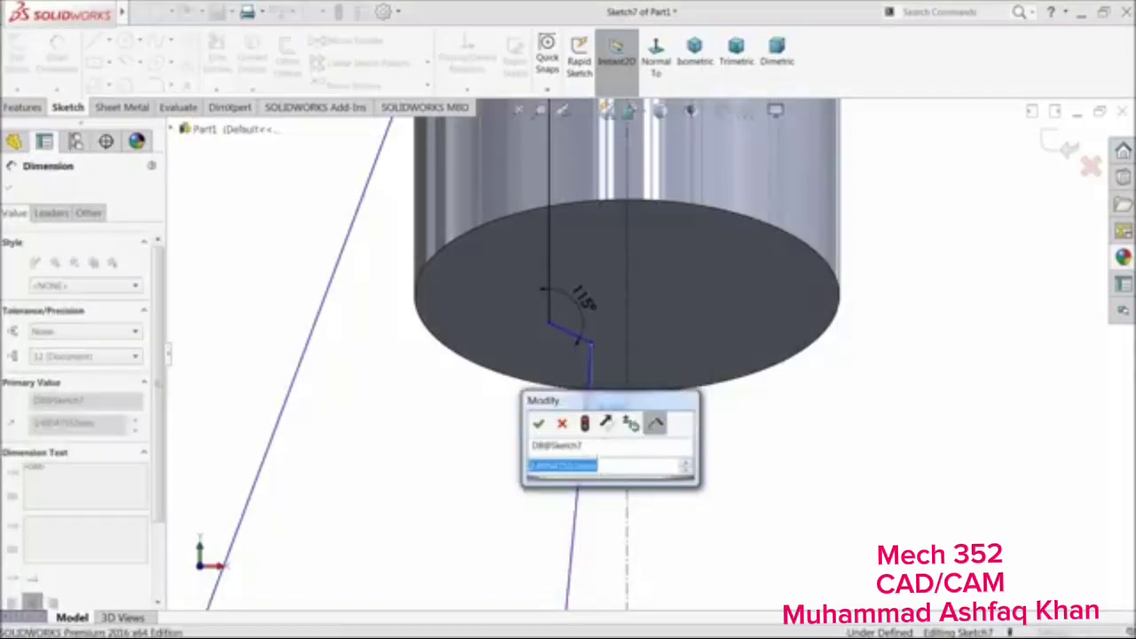
pyautogui.press('Return')
# Place a sketch point on the vertical centreline at the middle of the leg's lower end face
pyautogui.scroll(5, 591, 456)
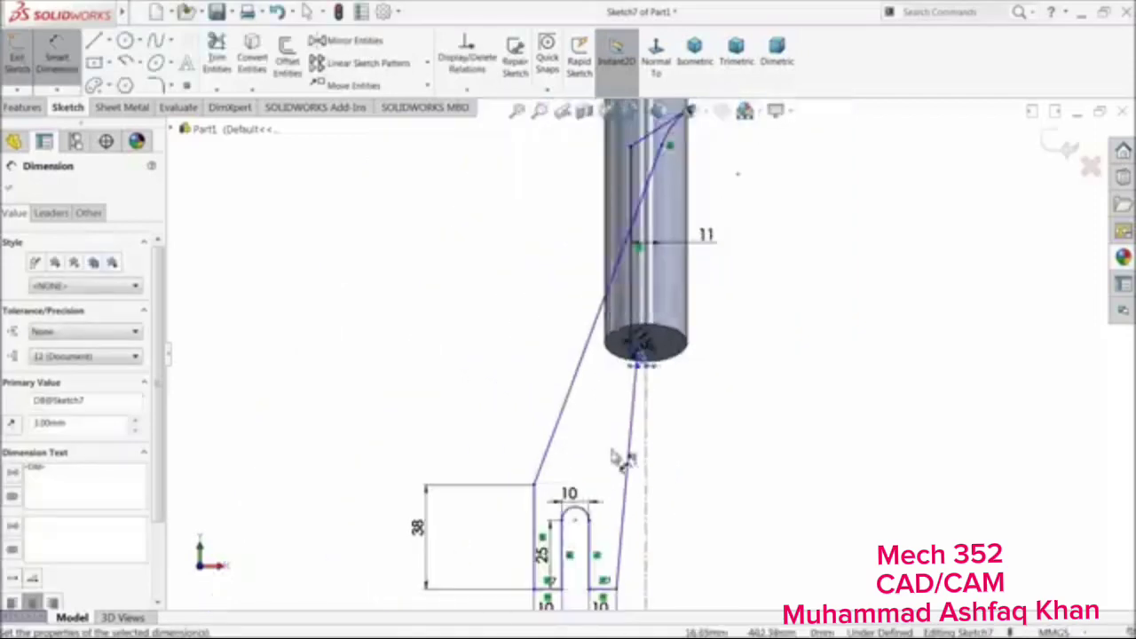
pyautogui.scroll(2, 612, 451)
pyautogui.scroll(-2, 680, 476)
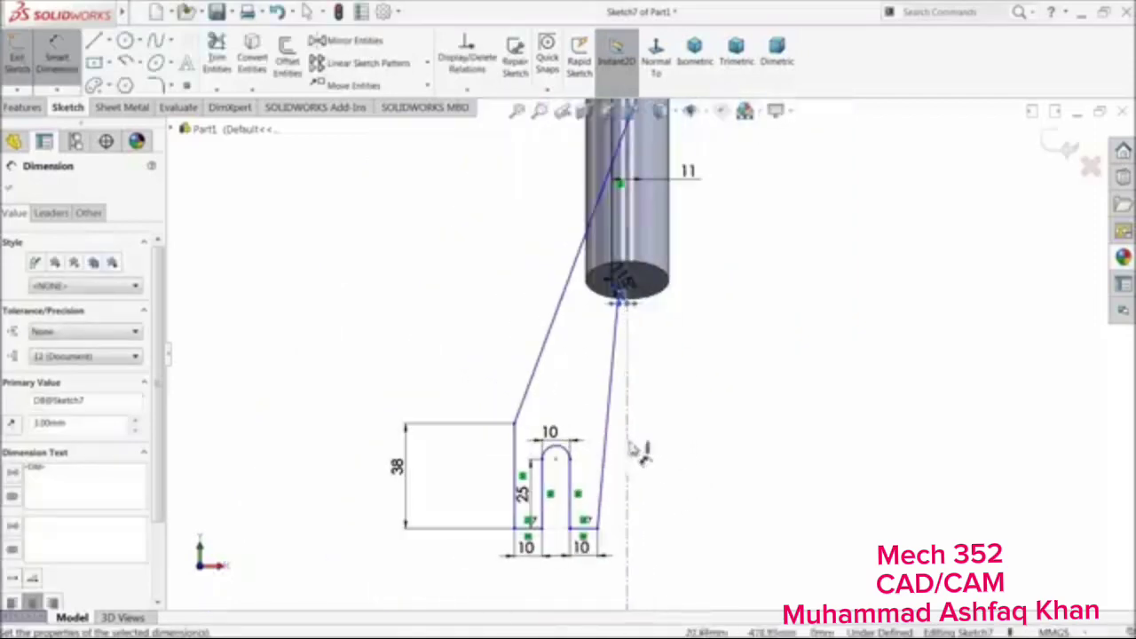
pyautogui.click(680, 363)
pyautogui.scroll(-5, 622, 320)
pyautogui.scroll(-2, 681, 267)
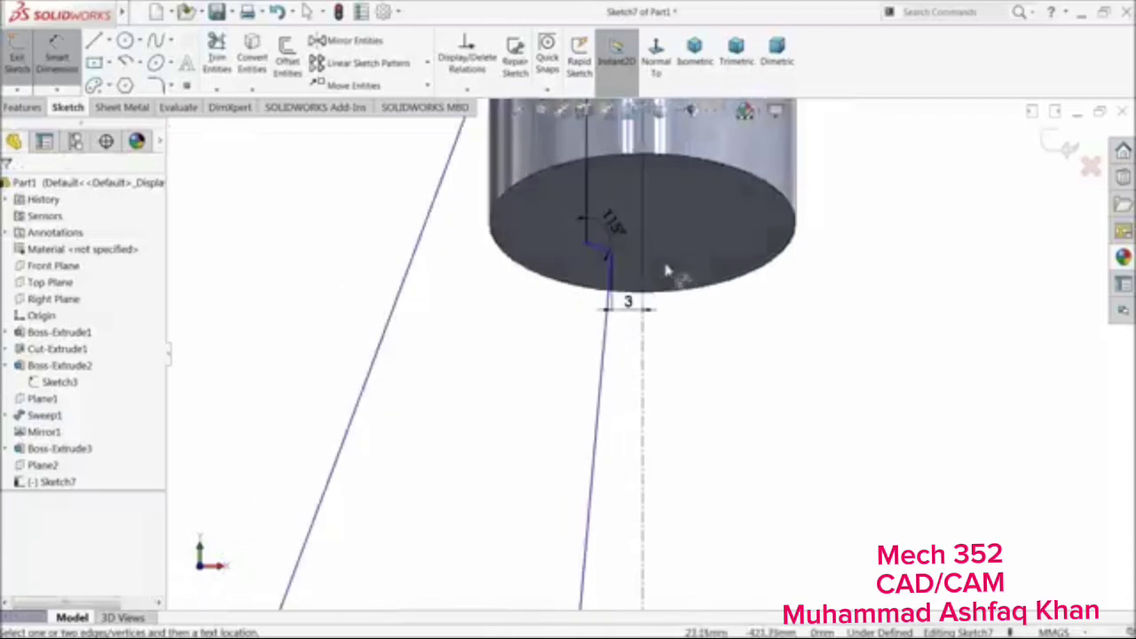
pyautogui.press('Escape')
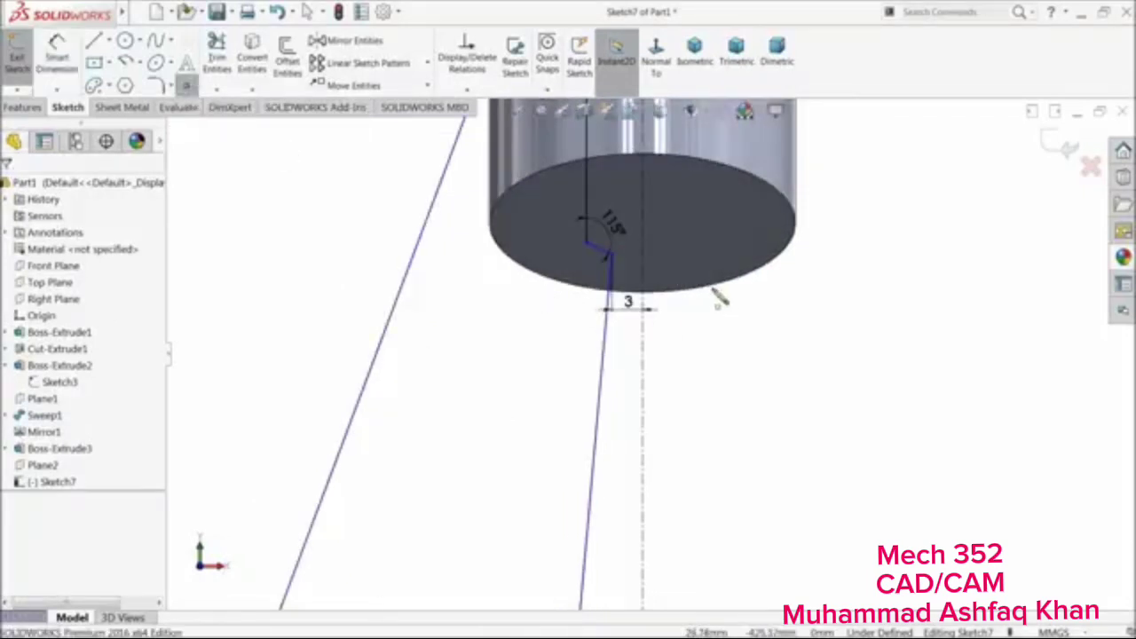
pyautogui.click(649, 225)
# Try a 38.75 mm vertical dimension between the centreline point and the bracket's bottom edge, and delete that dimension
pyautogui.click(65, 62)
pyautogui.scroll(3, 662, 359)
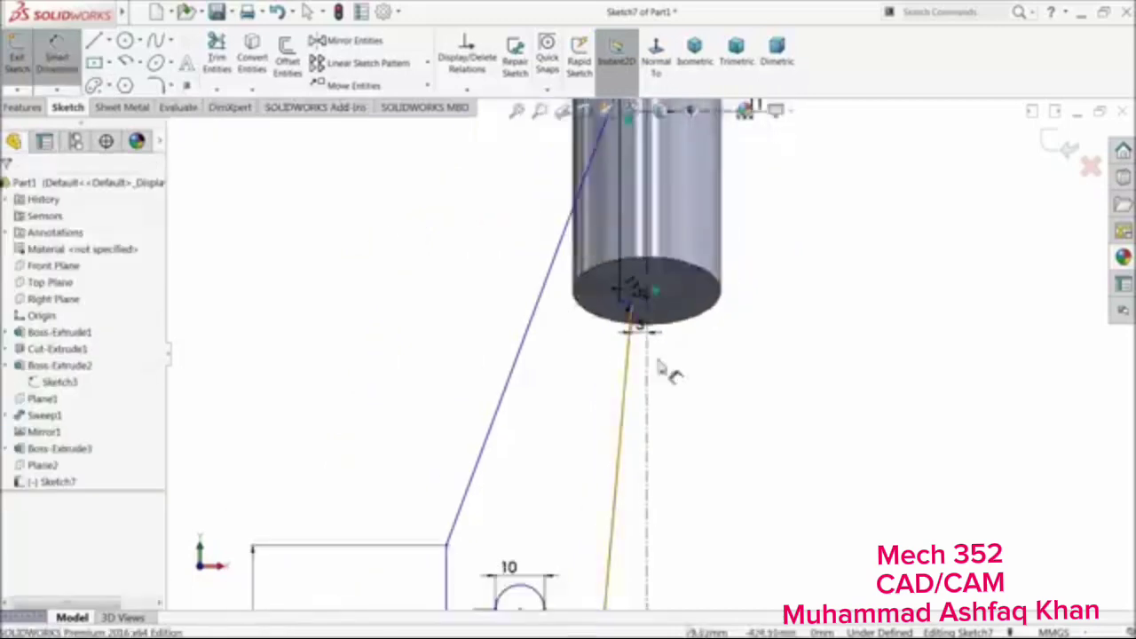
pyautogui.scroll(-3, 652, 306)
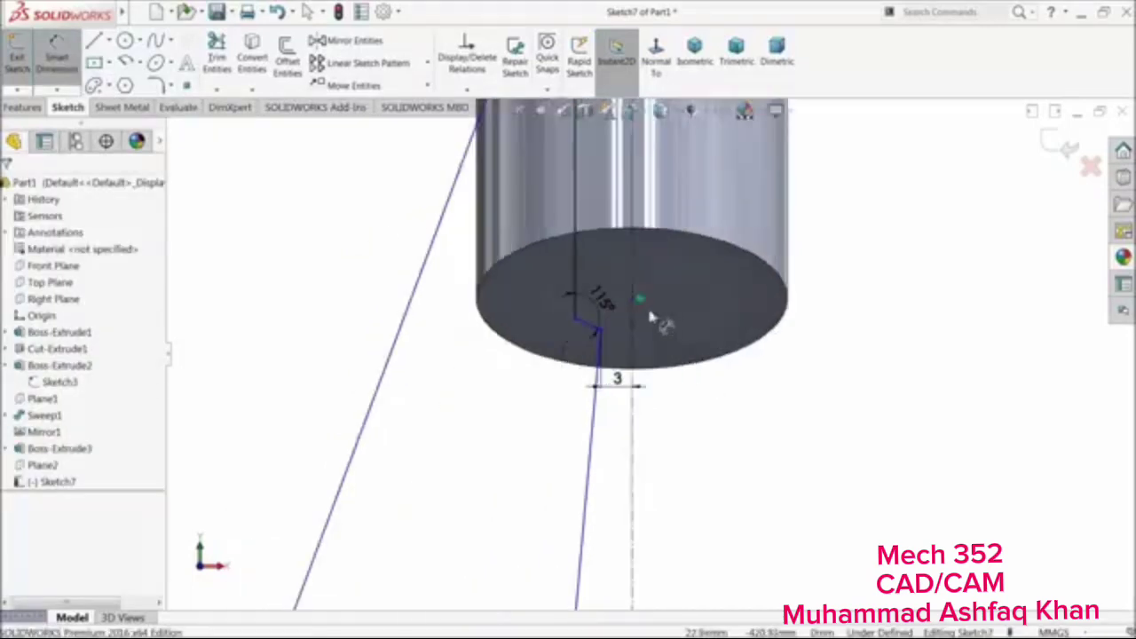
pyautogui.click(635, 304)
pyautogui.scroll(5, 642, 394)
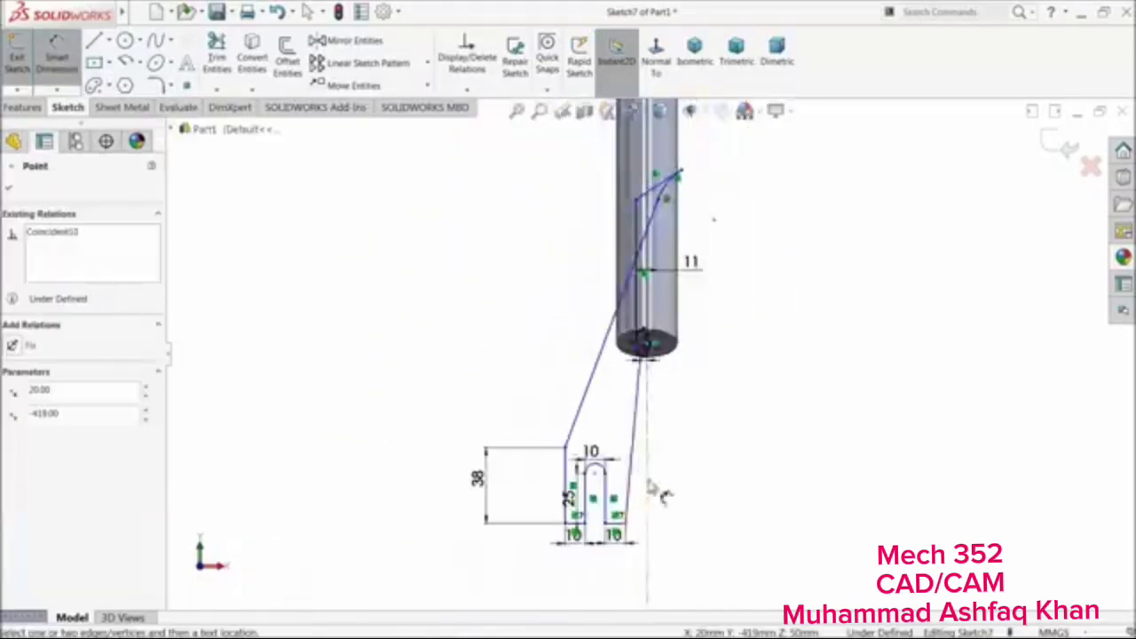
pyautogui.scroll(-2, 621, 524)
pyautogui.click(592, 534)
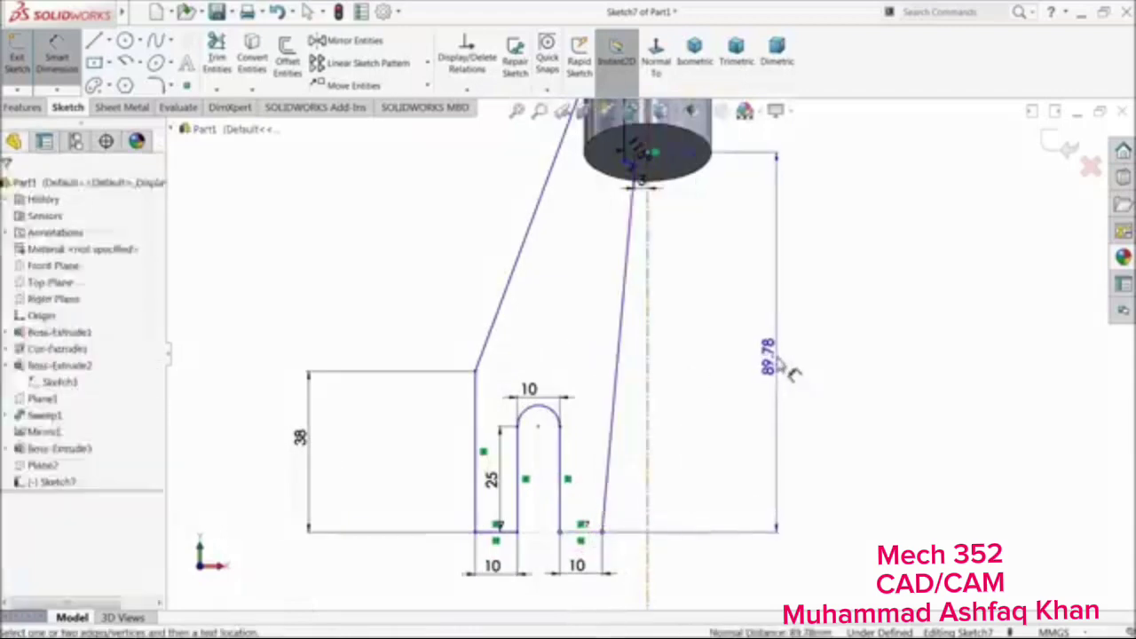
pyautogui.click(788, 371)
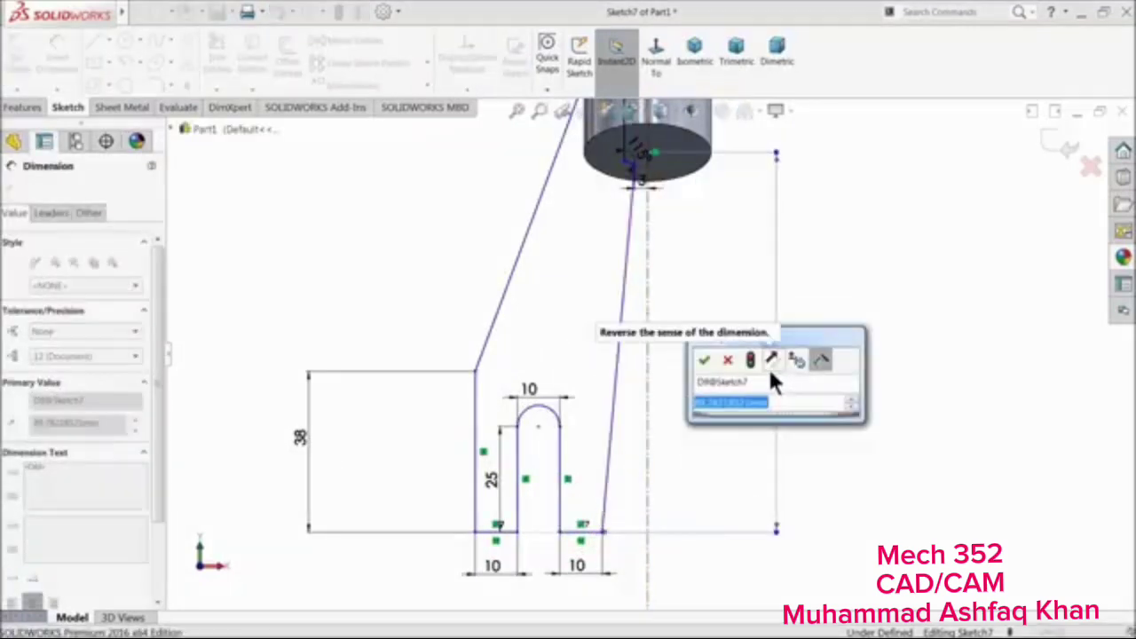
pyautogui.write('88.75')
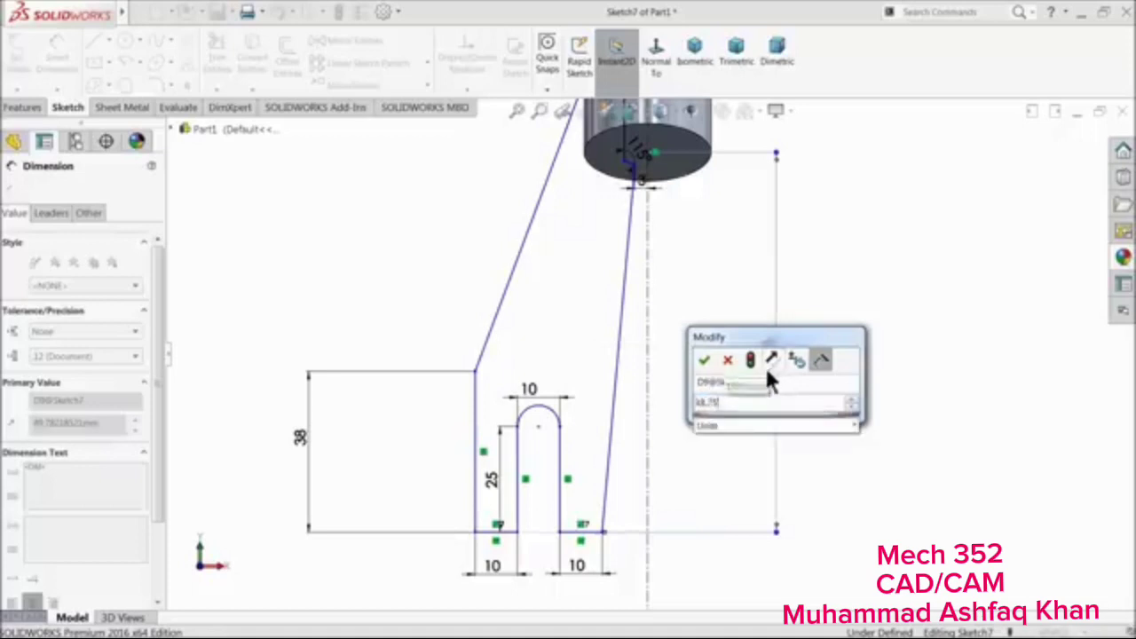
pyautogui.press('Return')
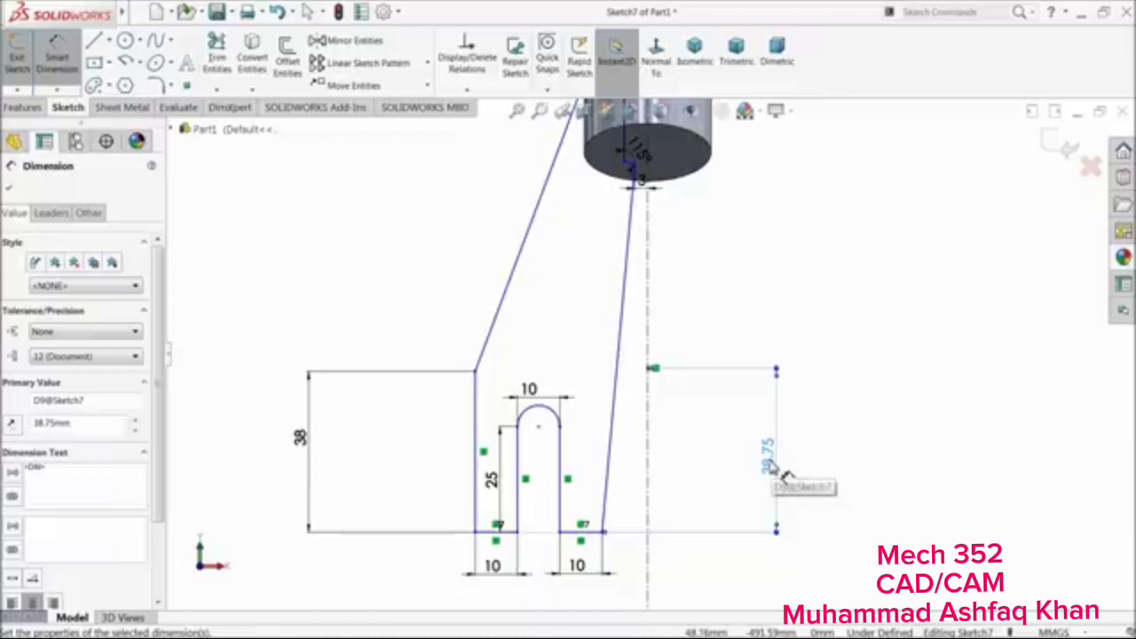
pyautogui.press('Delete')
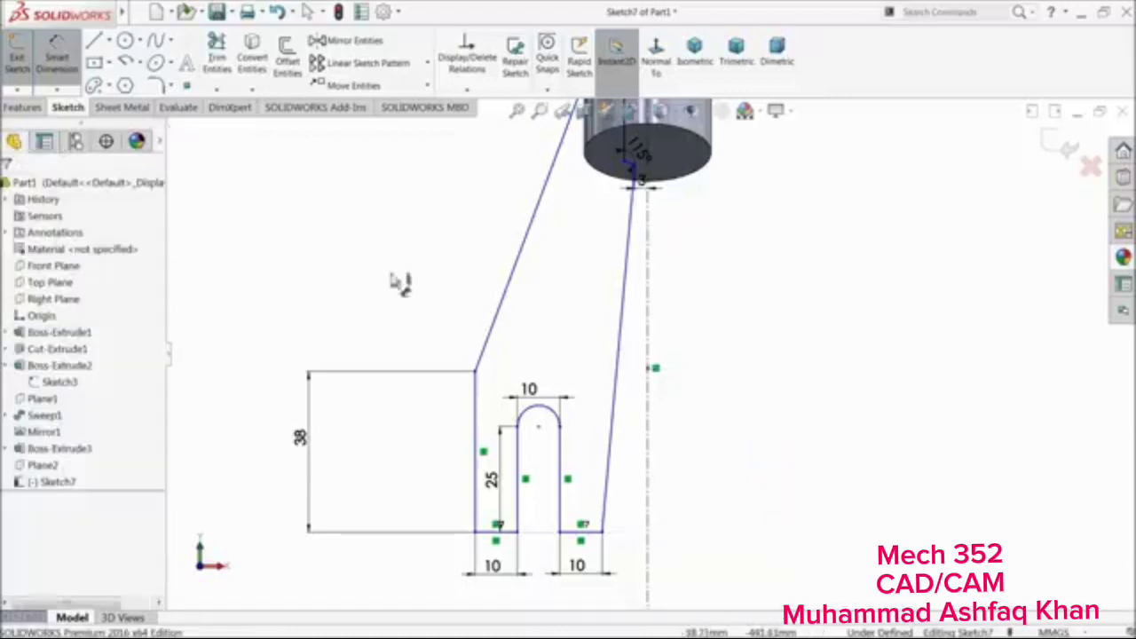
# Draw a horizontal construction line about 30 mm long across the leg's lower end face, from edge to edge
pyautogui.click(110, 40)
pyautogui.click(113, 77)
pyautogui.scroll(-3, 646, 160)
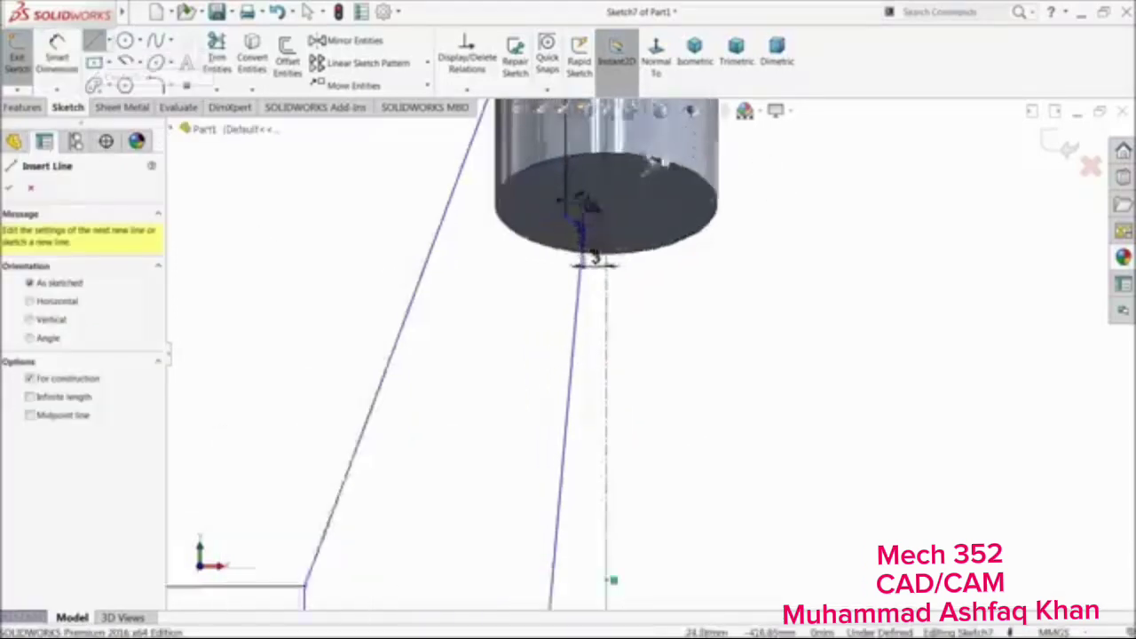
pyautogui.scroll(-3, 586, 204)
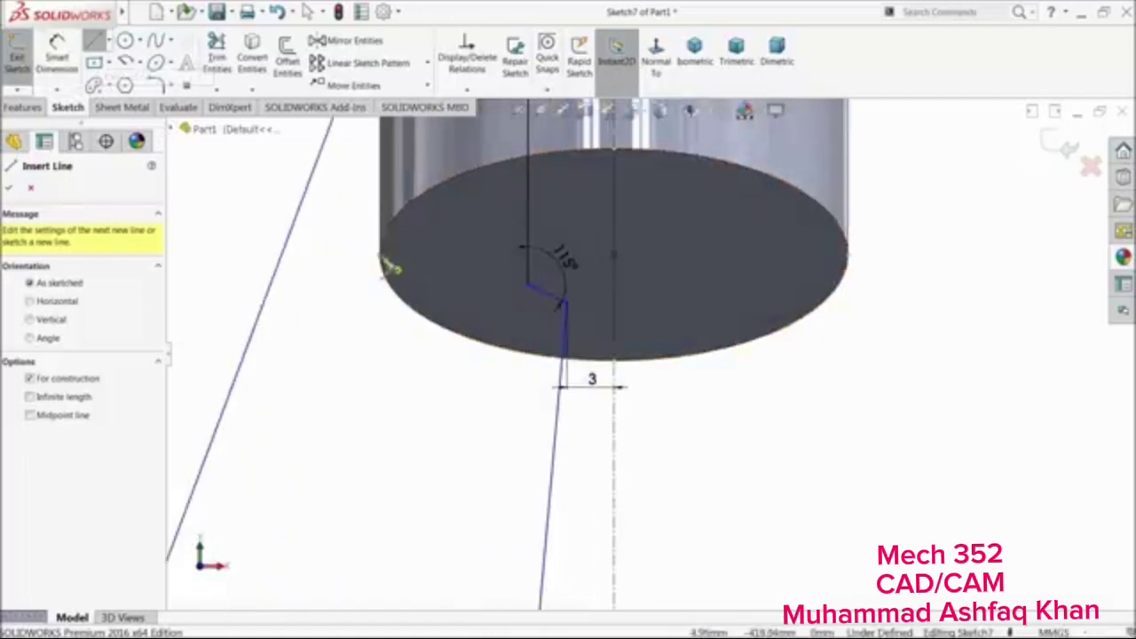
pyautogui.click(384, 253)
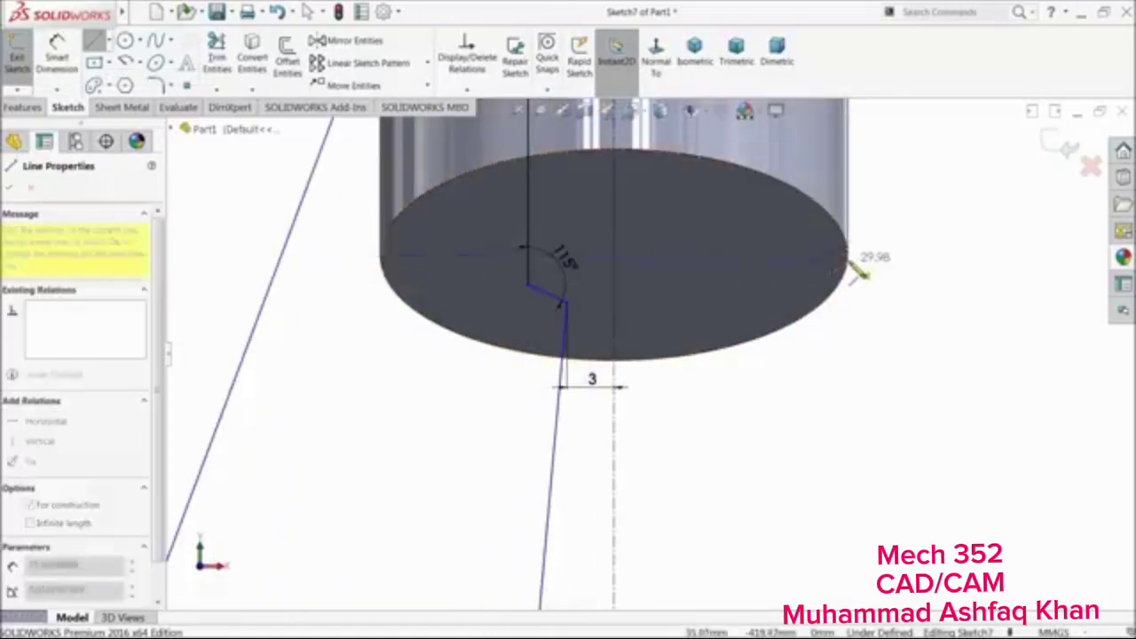
pyautogui.click(847, 259)
pyautogui.rightClick(932, 218)
pyautogui.click(941, 217)
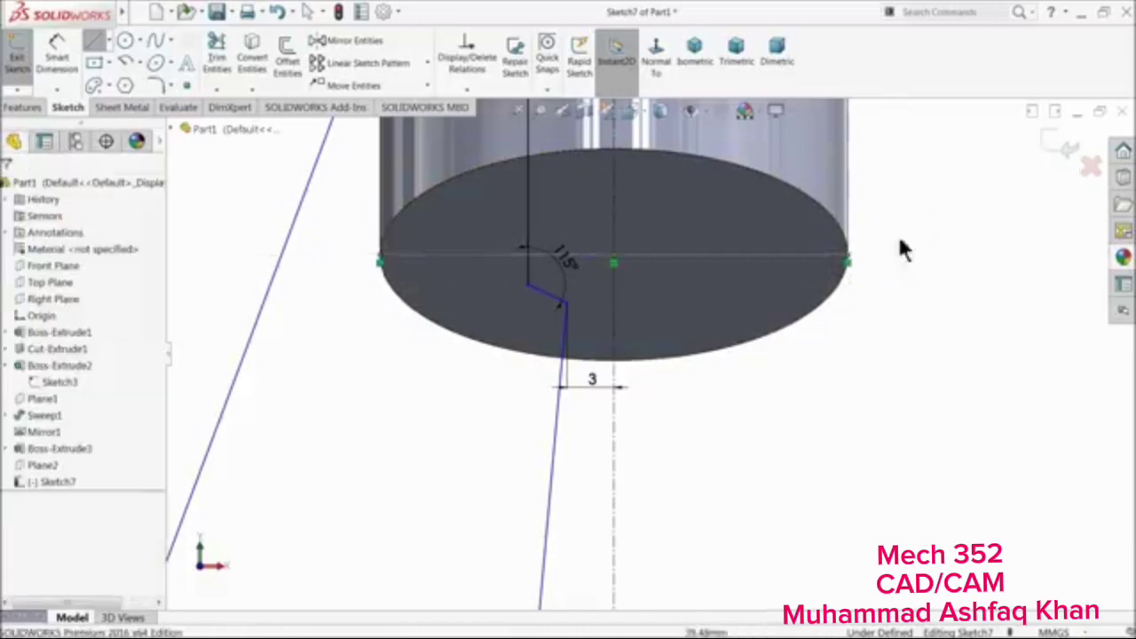
# Dimension the vertical distance from the horizontal construction line on the leg's end face to the bracket's bottom edge as 38.75 mm
pyautogui.click(55, 58)
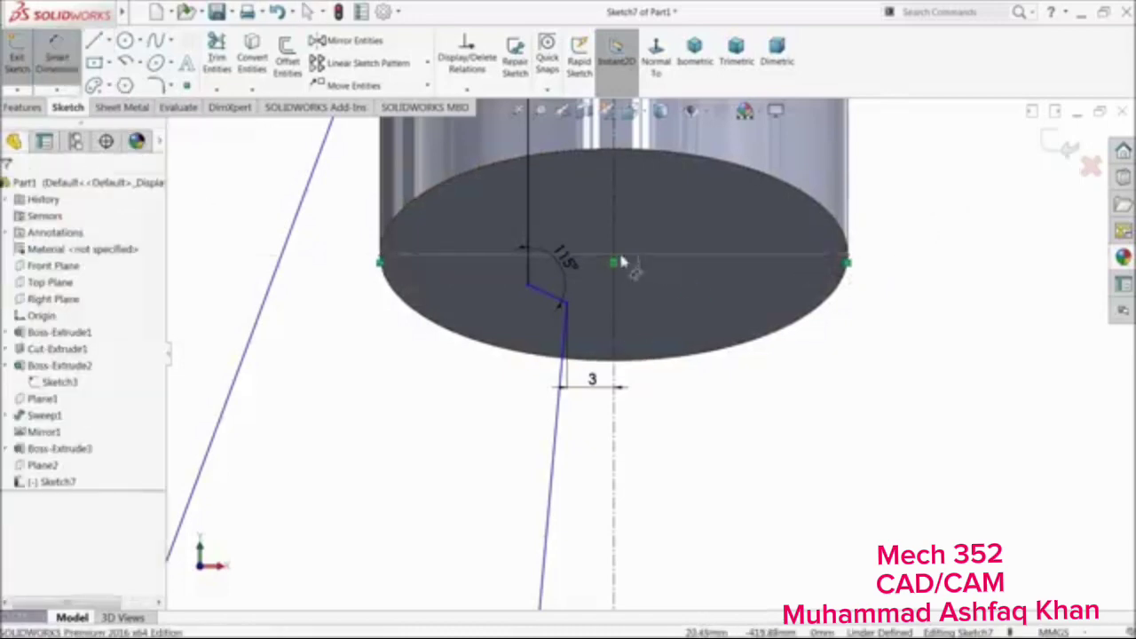
pyautogui.click(639, 259)
pyautogui.scroll(10, 657, 359)
pyautogui.scroll(-2, 717, 604)
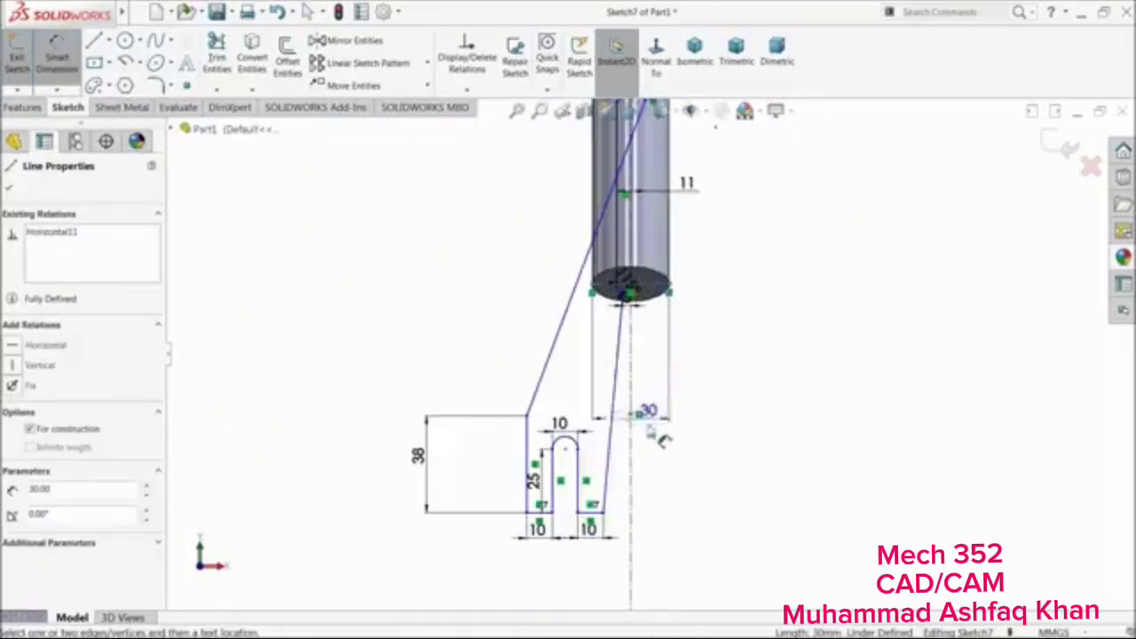
pyautogui.click(599, 512)
pyautogui.click(722, 397)
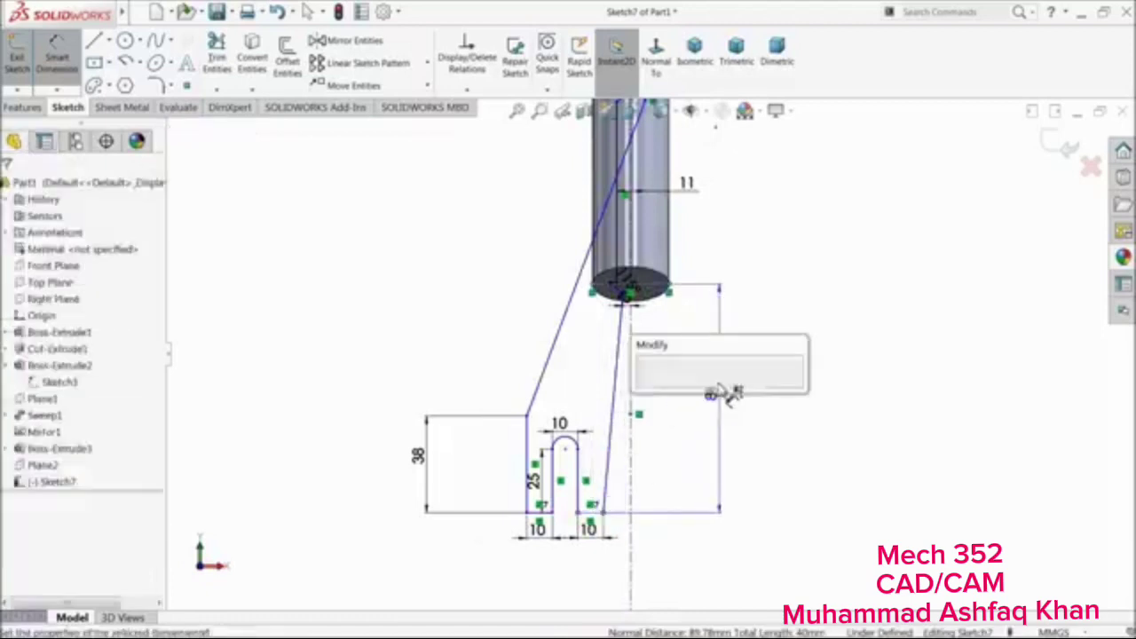
pyautogui.press('Return')
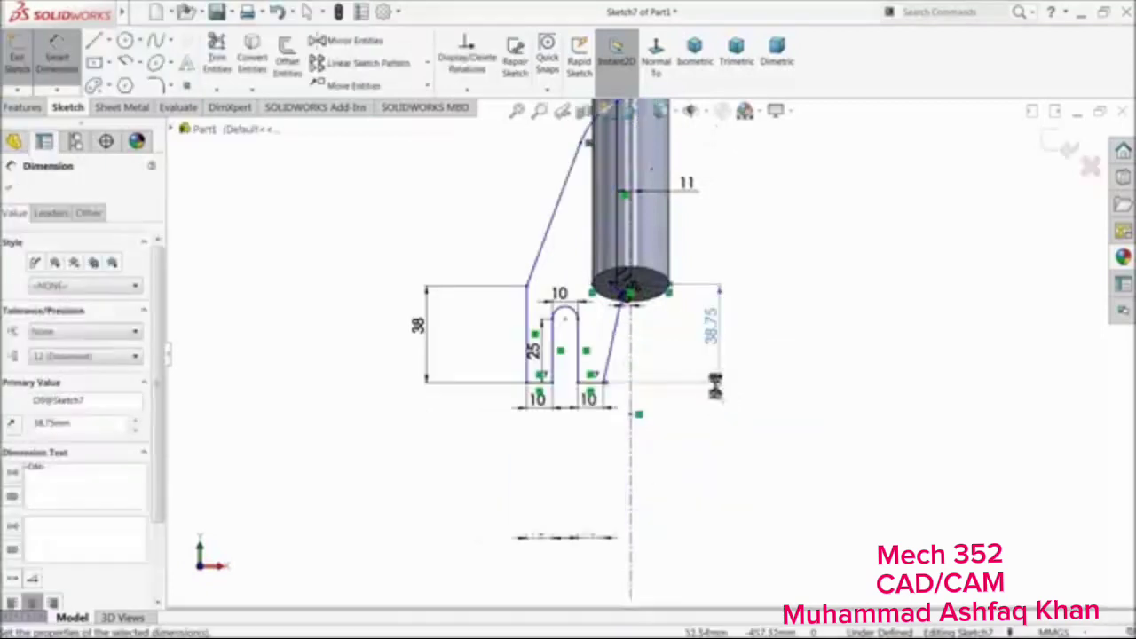
# Dimension the radius of the tangent arc at the bracket profile's upper end as 10 mm
pyautogui.scroll(-6, 575, 266)
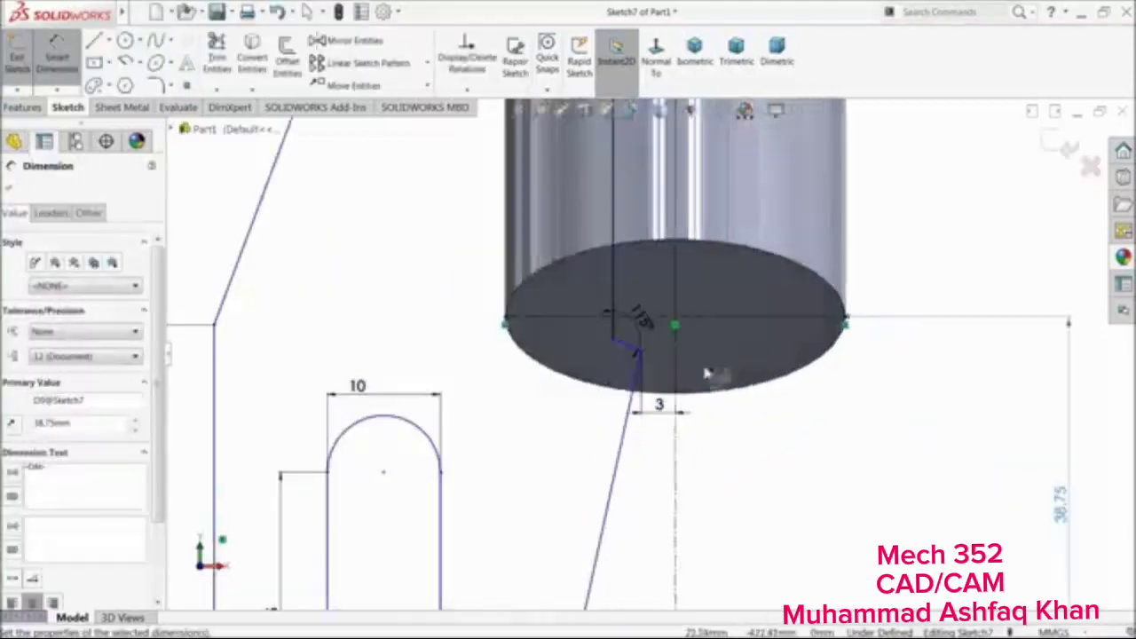
pyautogui.scroll(3, 590, 378)
pyautogui.scroll(4, 590, 355)
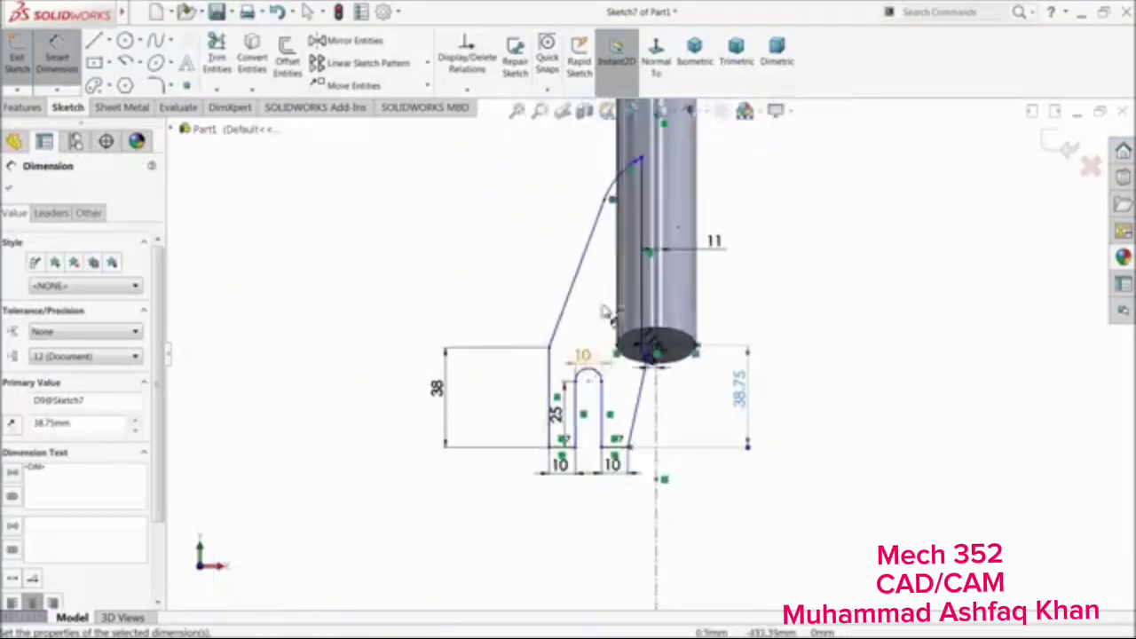
pyautogui.scroll(-8, 621, 229)
pyautogui.click(619, 238)
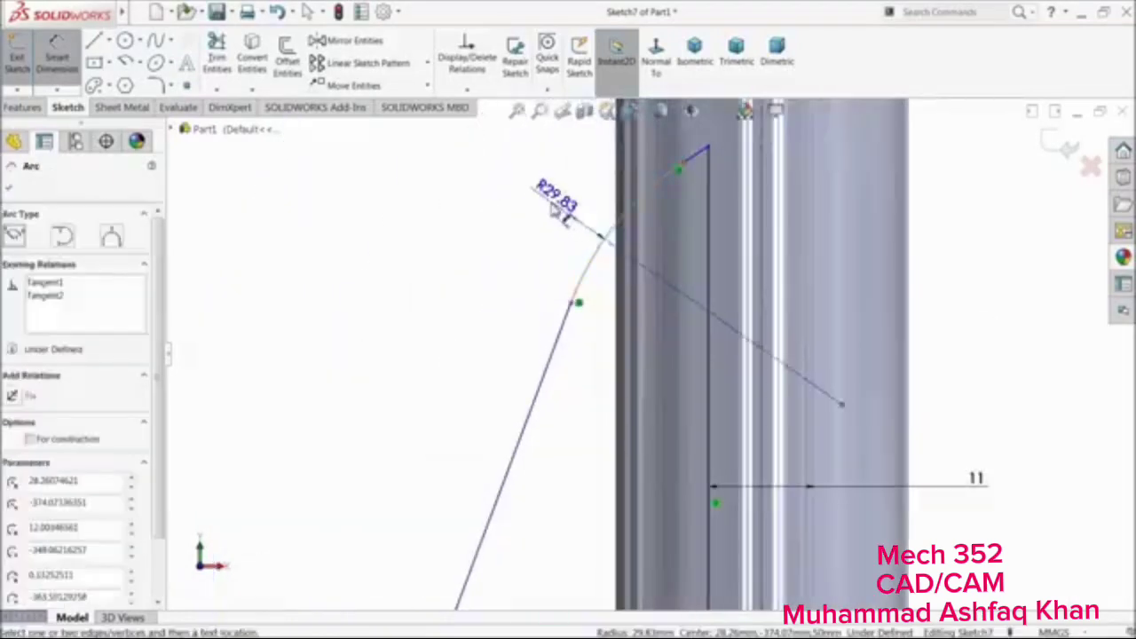
pyautogui.click(535, 204)
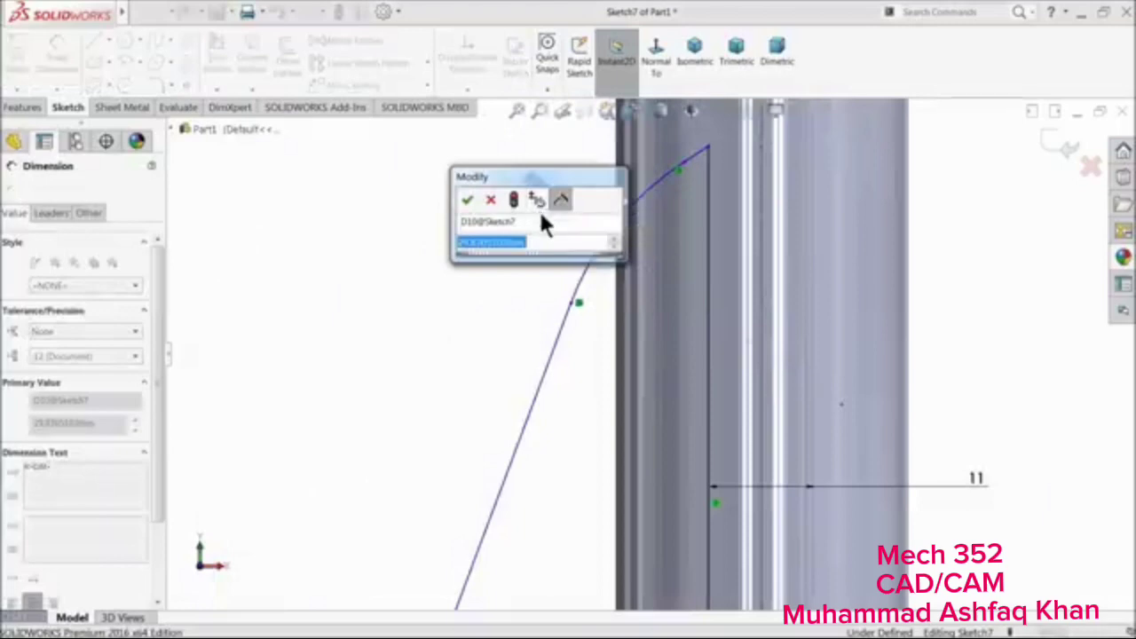
pyautogui.write('10')
pyautogui.press('Return')
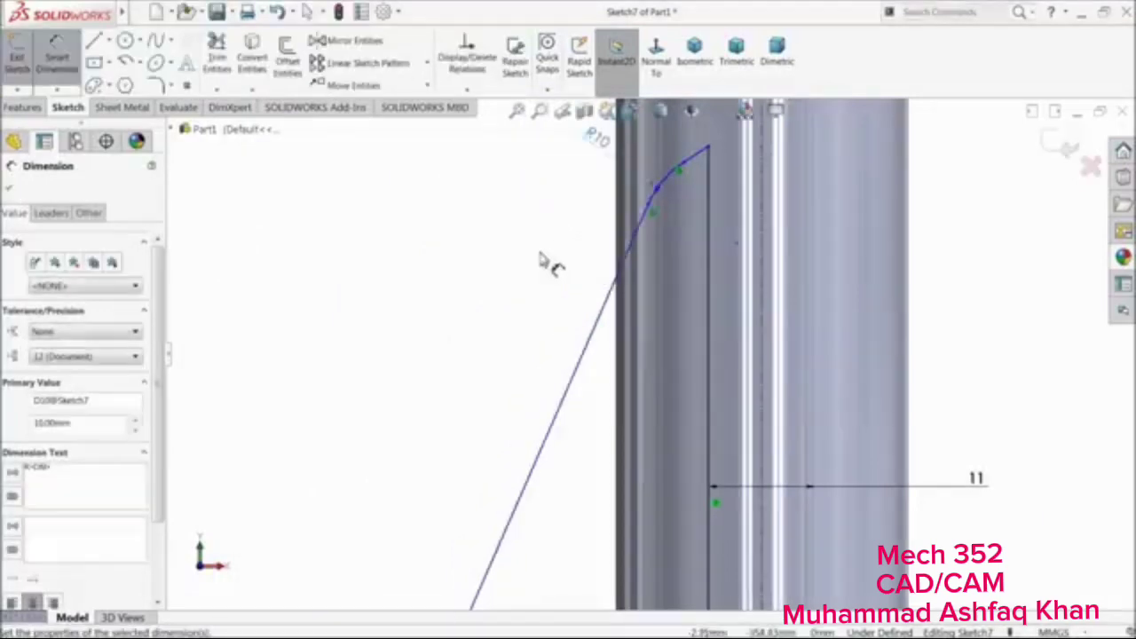
# Dimension the overall height of the plate profile from its bottom edge to its top point as 90 mm
pyautogui.scroll(8, 644, 259)
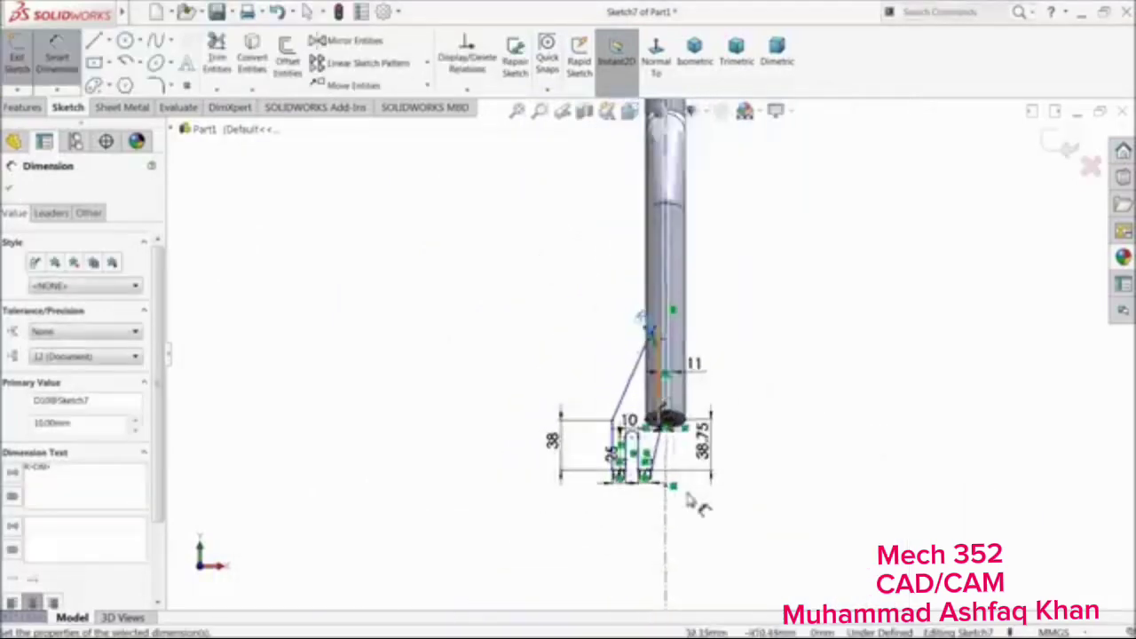
pyautogui.scroll(-6, 642, 404)
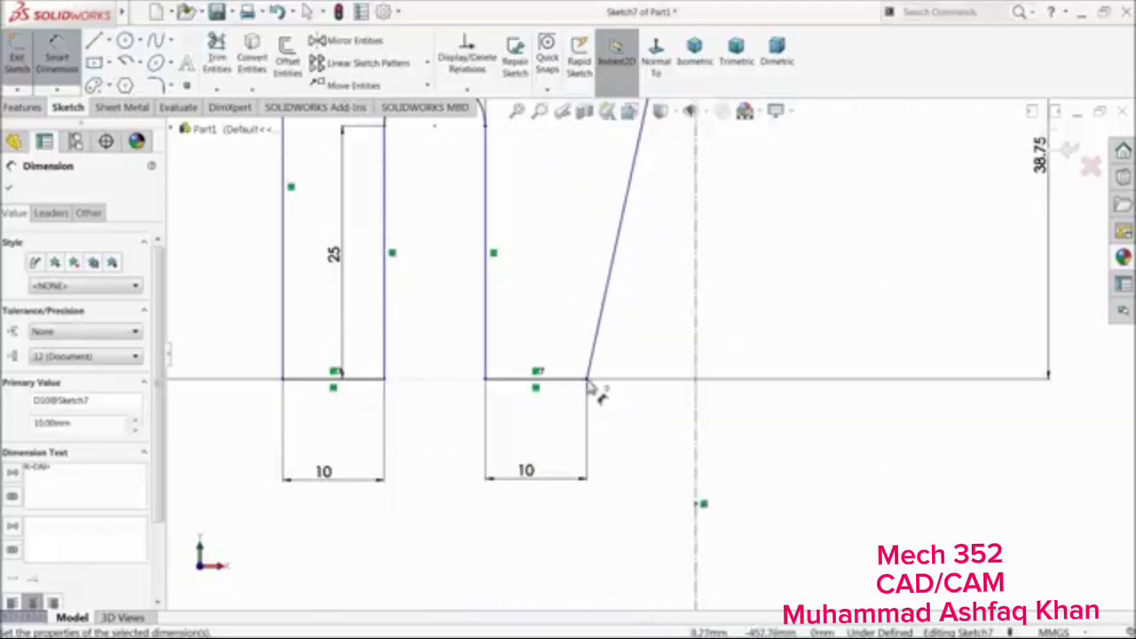
pyautogui.scroll(6, 577, 385)
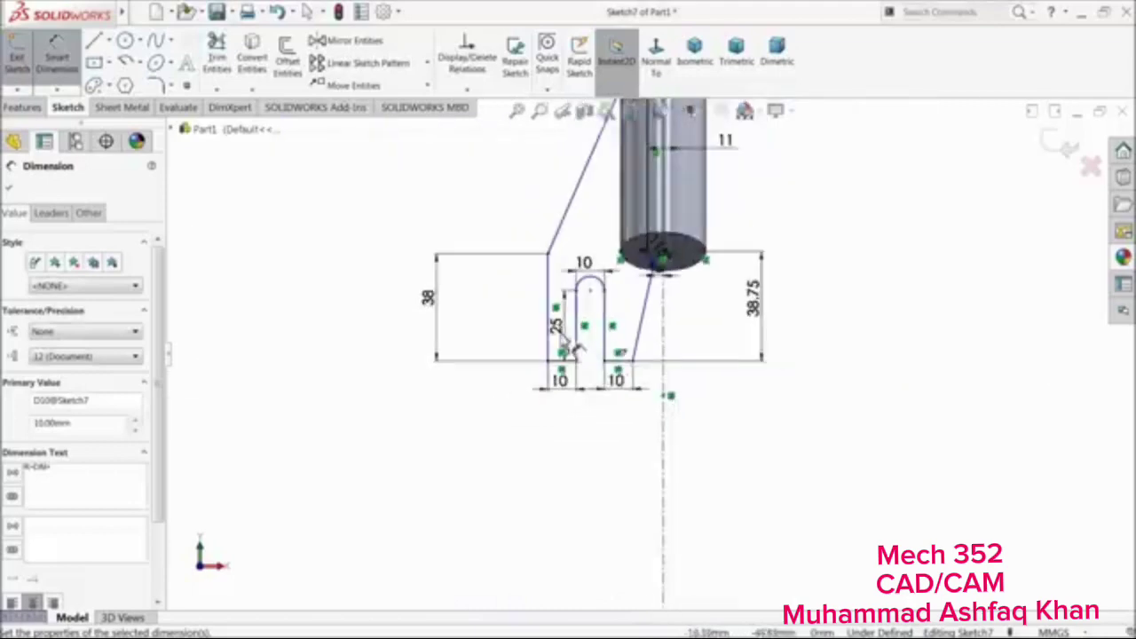
pyautogui.scroll(-2, 582, 333)
pyautogui.scroll(3, 586, 335)
pyautogui.scroll(-3, 663, 240)
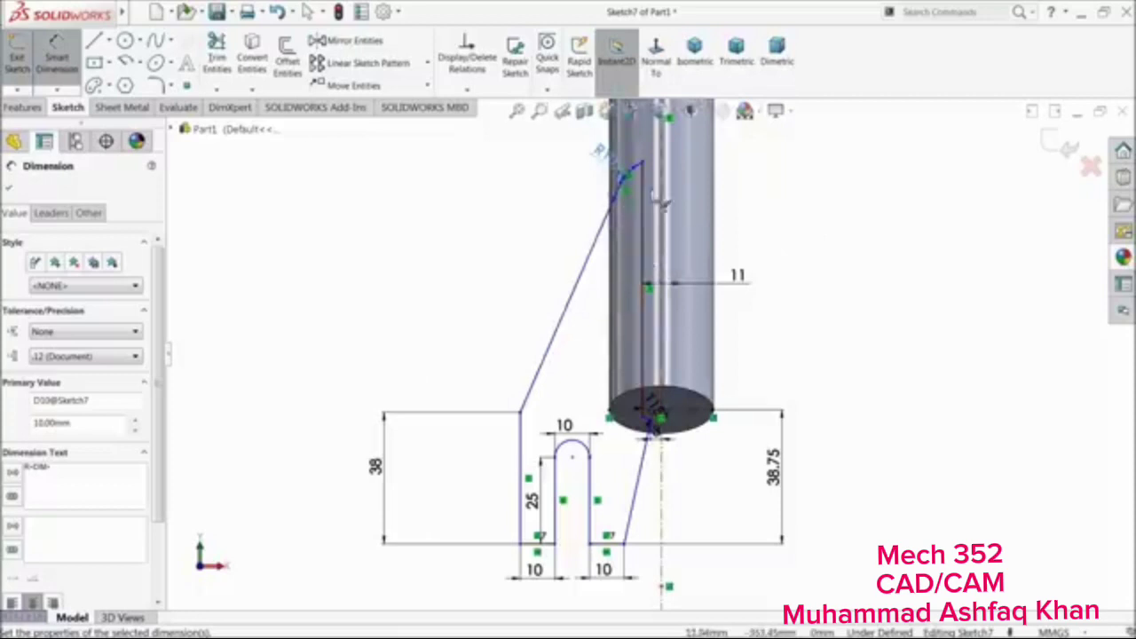
pyautogui.click(641, 167)
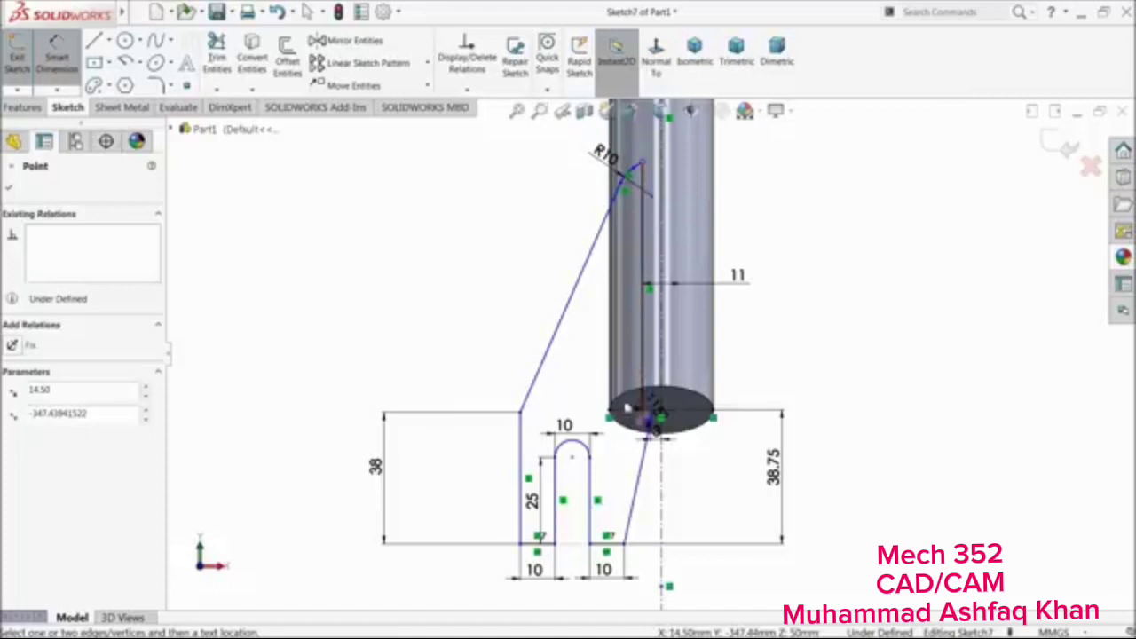
pyautogui.click(609, 543)
pyautogui.click(271, 361)
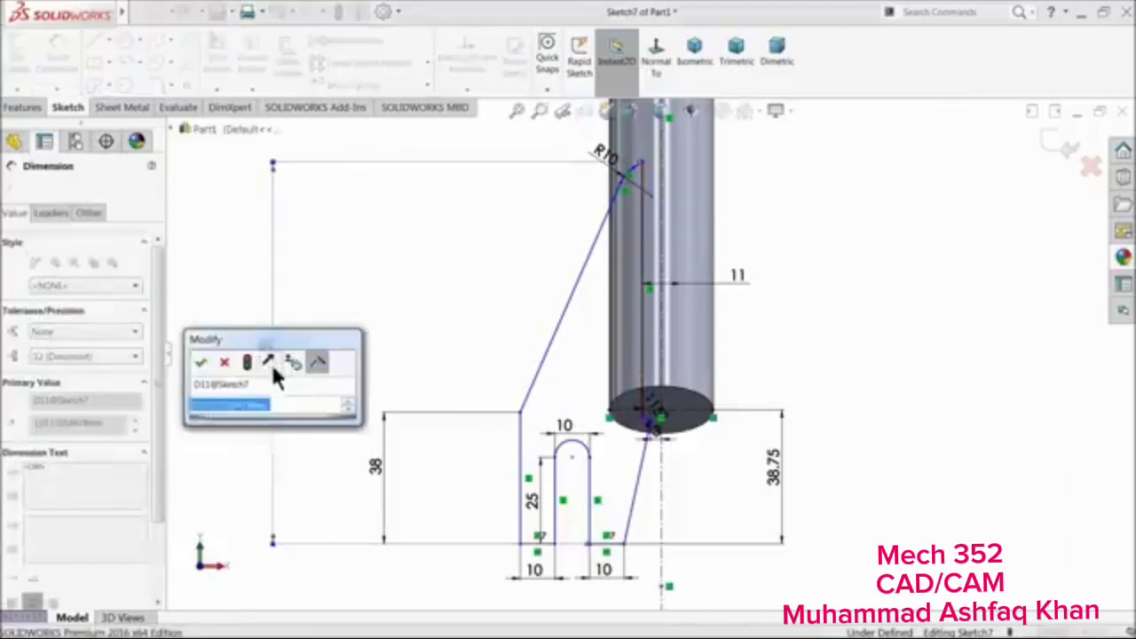
pyautogui.press('Return')
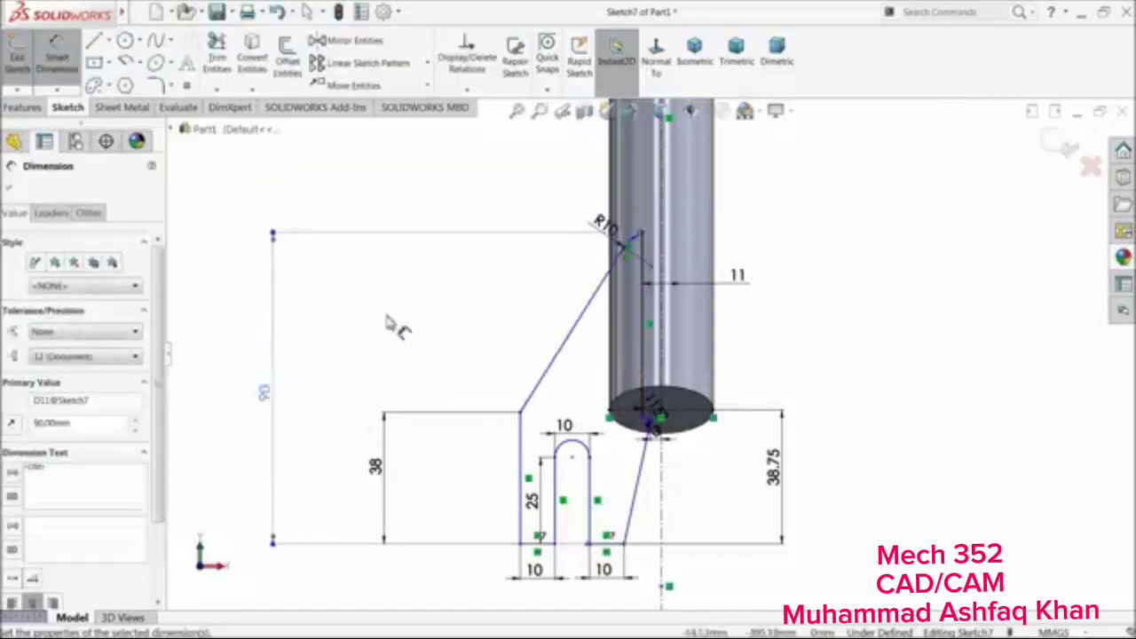
# Add a 30 mm sketch fillet at the outer corner where the vertical side meets the slanted line
pyautogui.click(156, 85)
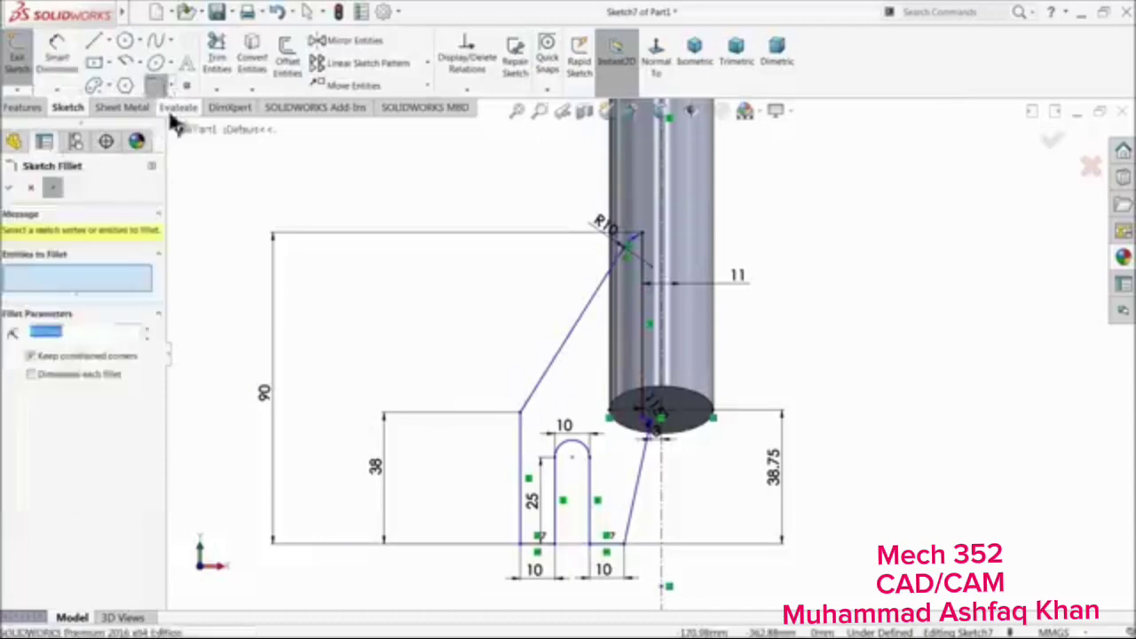
pyautogui.click(521, 414)
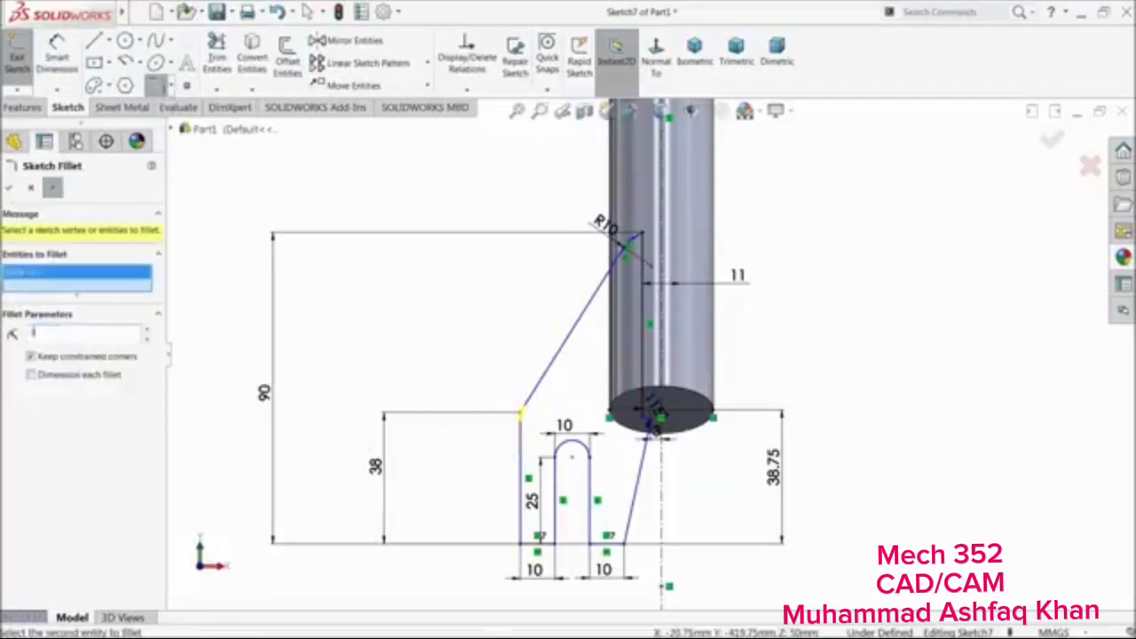
pyautogui.click(8, 189)
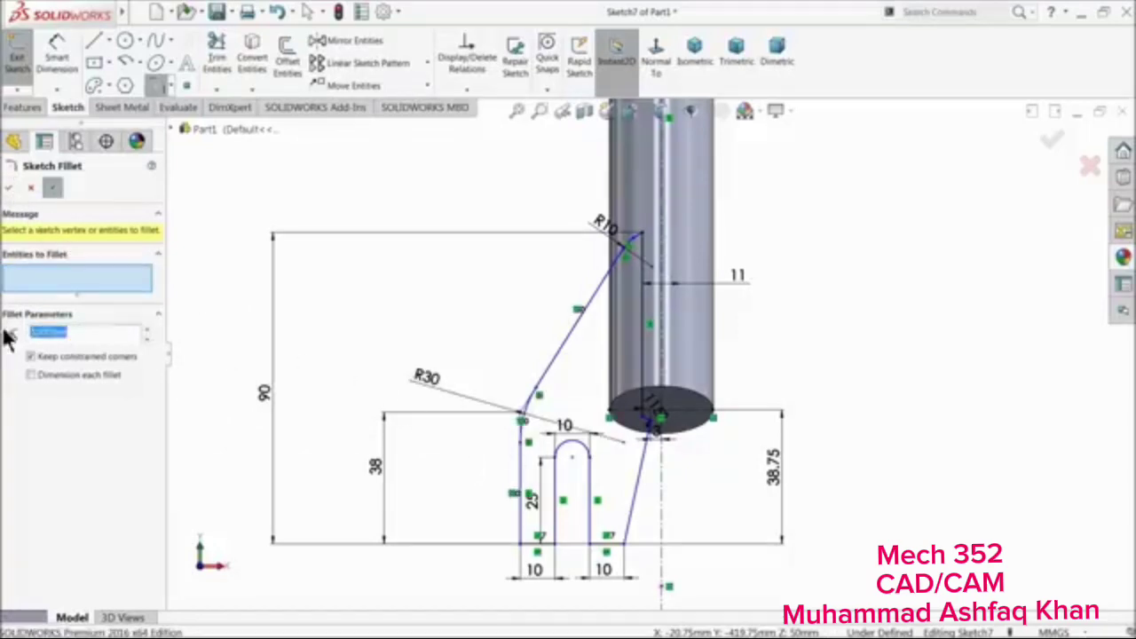
# Round the four bottom corners of the two prongs with 4 mm sketch fillets
pyautogui.scroll(-5, 577, 532)
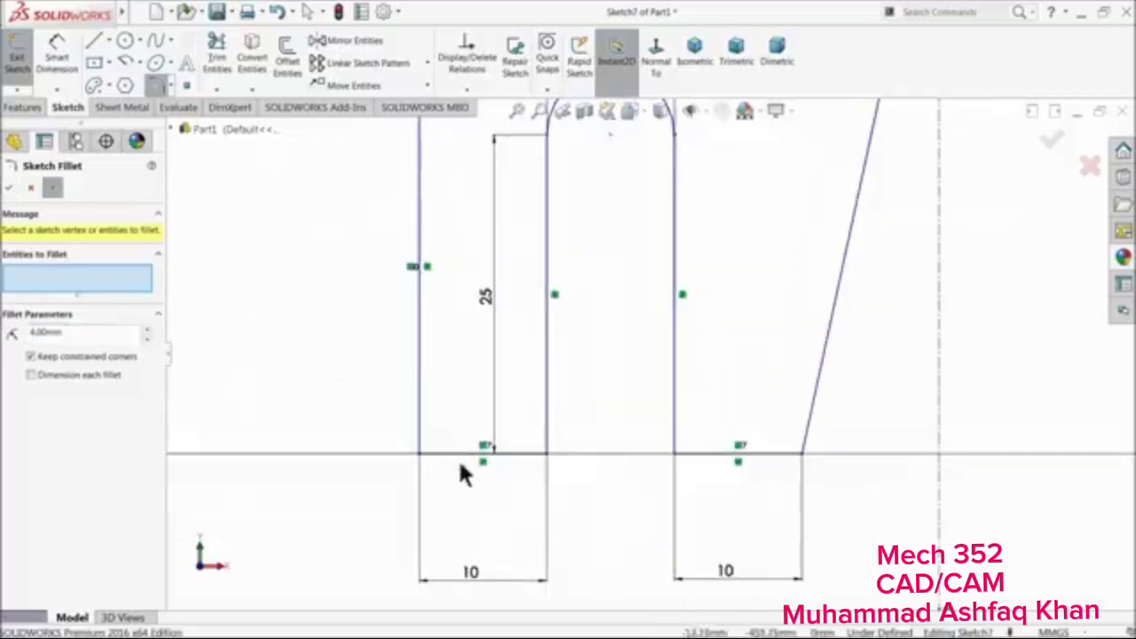
pyautogui.click(421, 462)
pyautogui.click(546, 460)
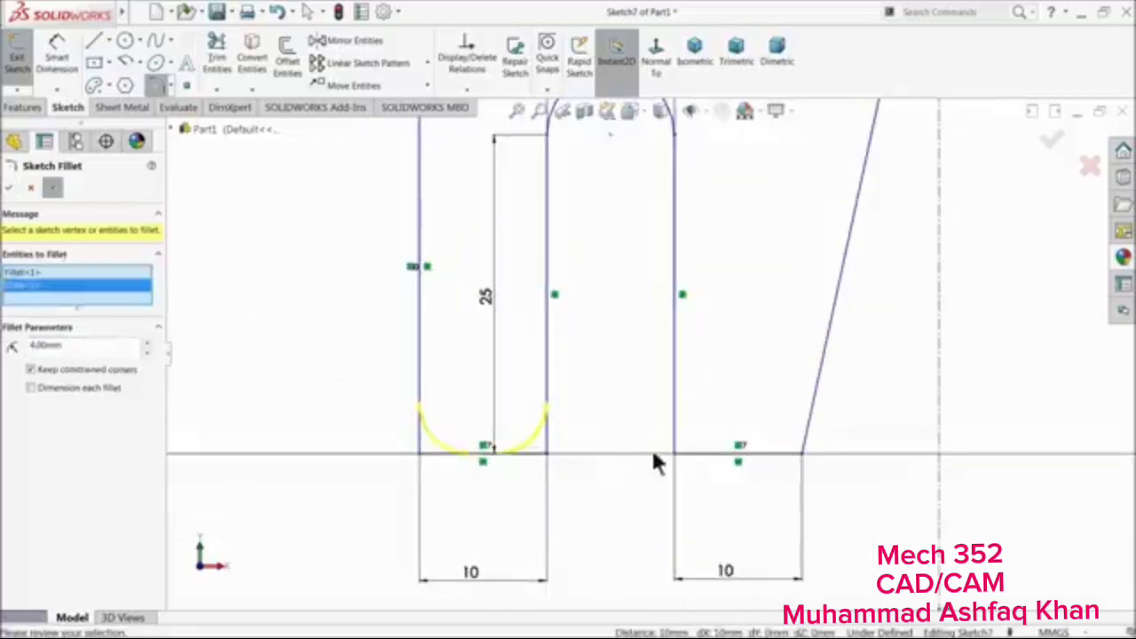
pyautogui.click(677, 459)
pyautogui.click(801, 457)
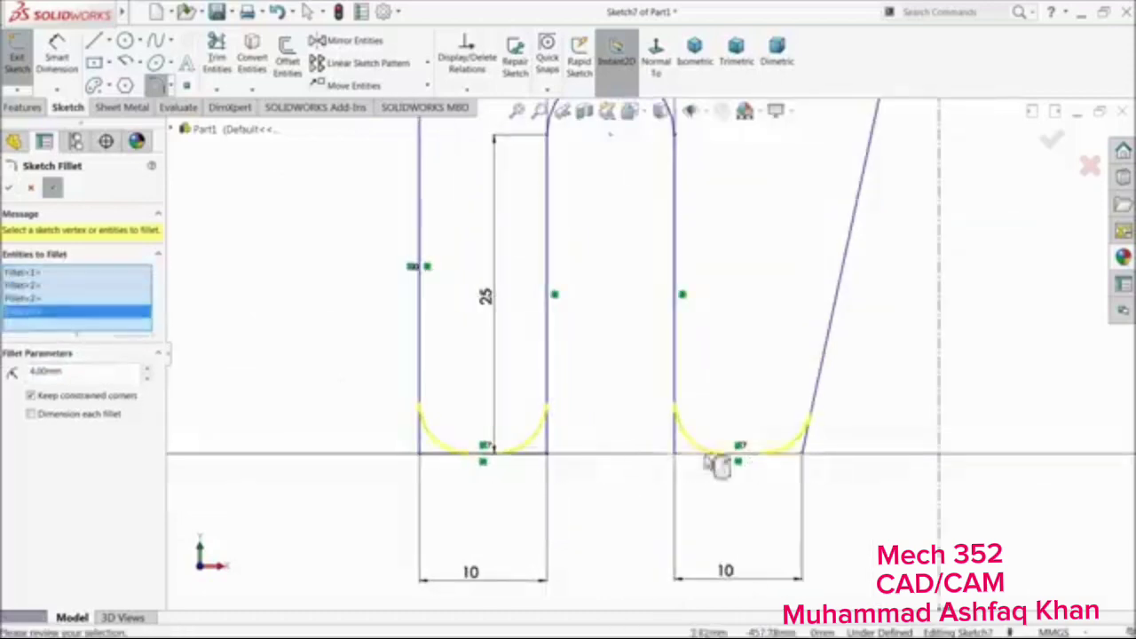
pyautogui.click(11, 189)
pyautogui.click(11, 189)
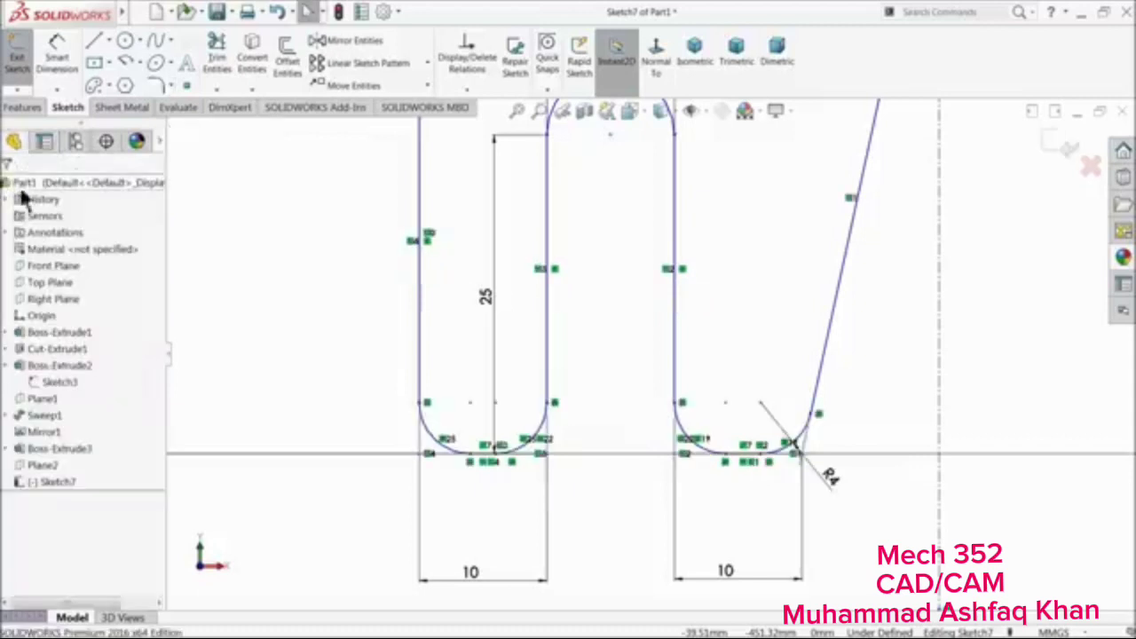
pyautogui.click(465, 89)
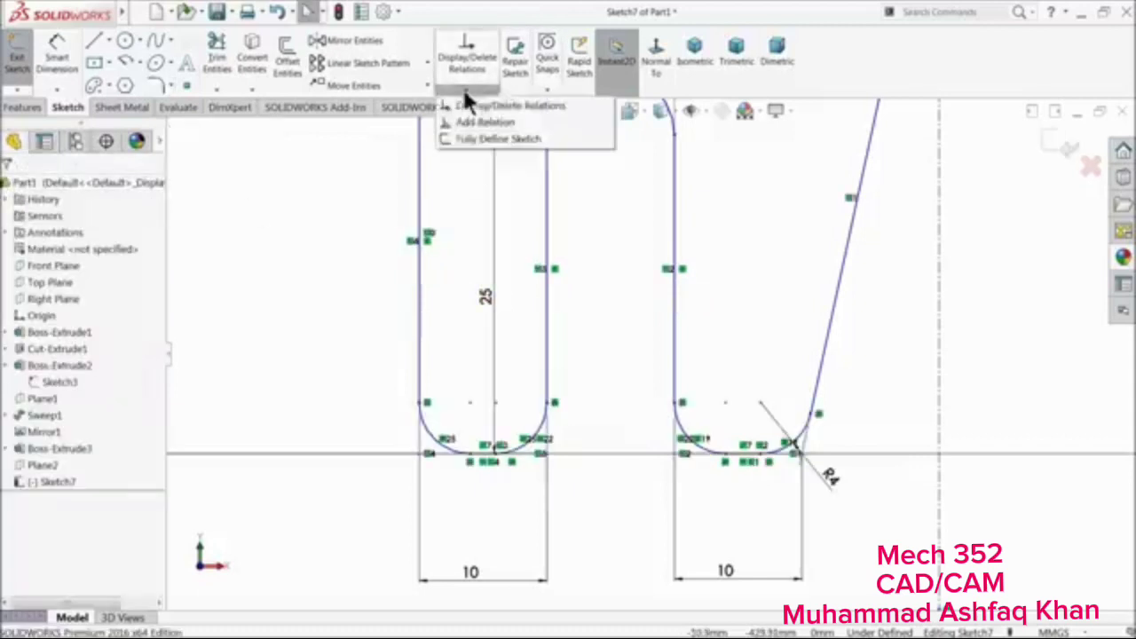
pyautogui.click(476, 140)
pyautogui.click(84, 271)
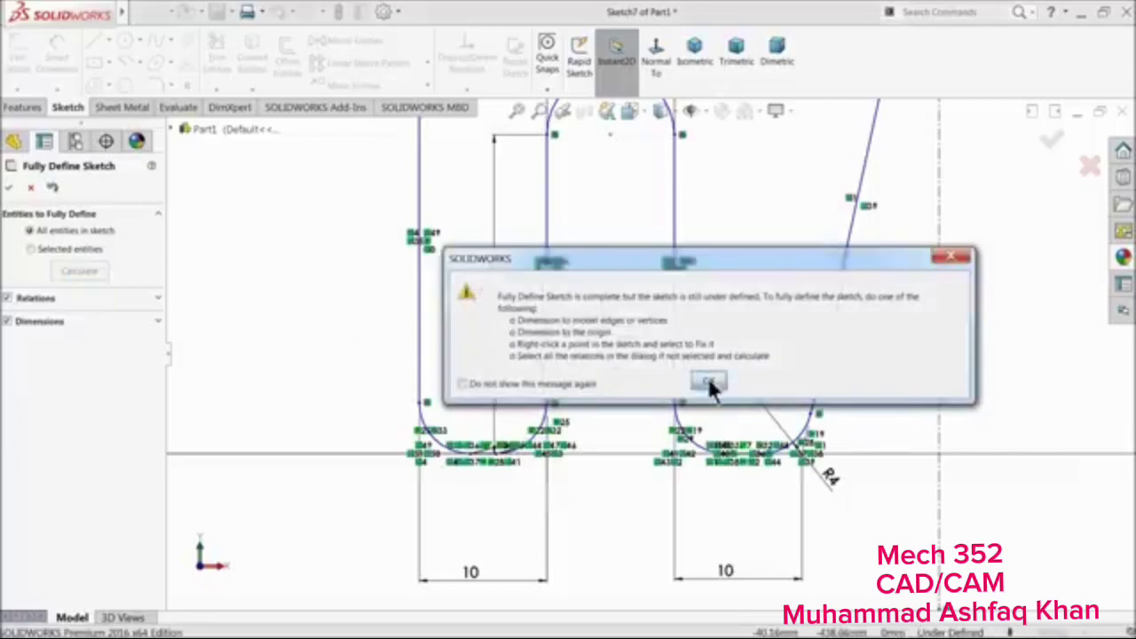
pyautogui.click(708, 383)
pyautogui.scroll(-5, 292, 343)
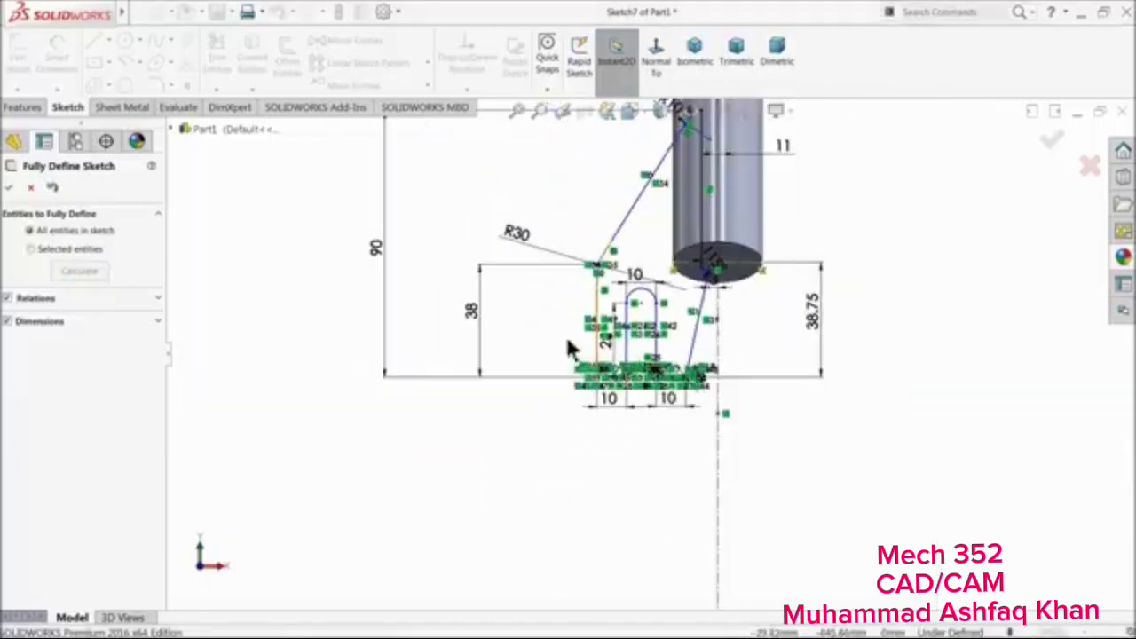
pyautogui.click(32, 189)
# Extrude the slotted plate profile 4 mm as a blind boss
pyautogui.scroll(-3, 645, 304)
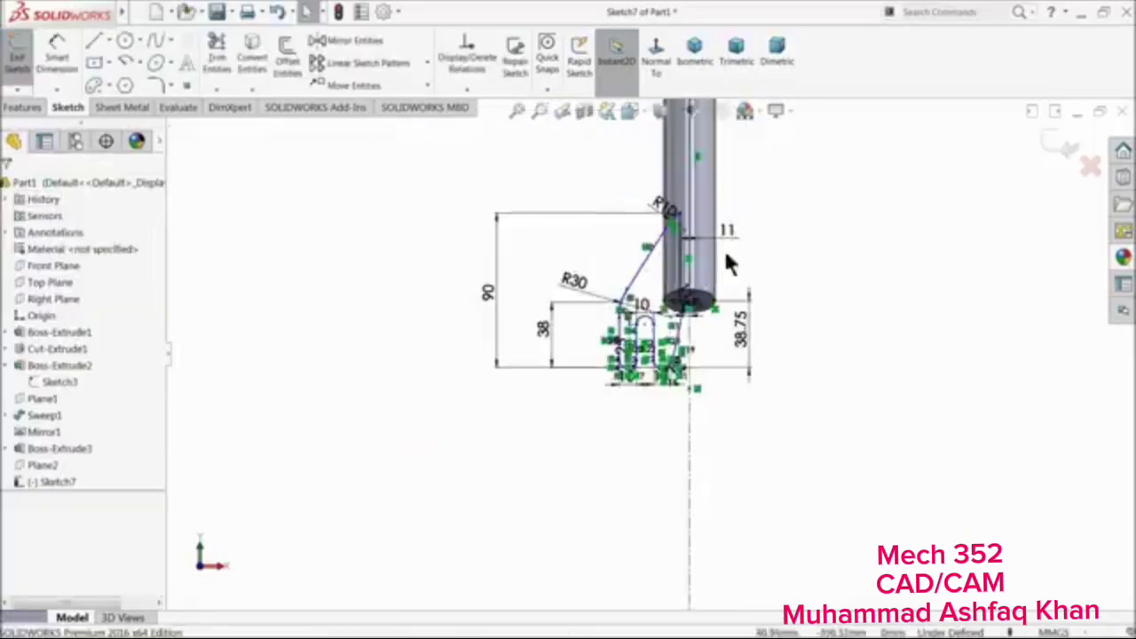
pyautogui.scroll(3, 728, 231)
pyautogui.click(587, 390)
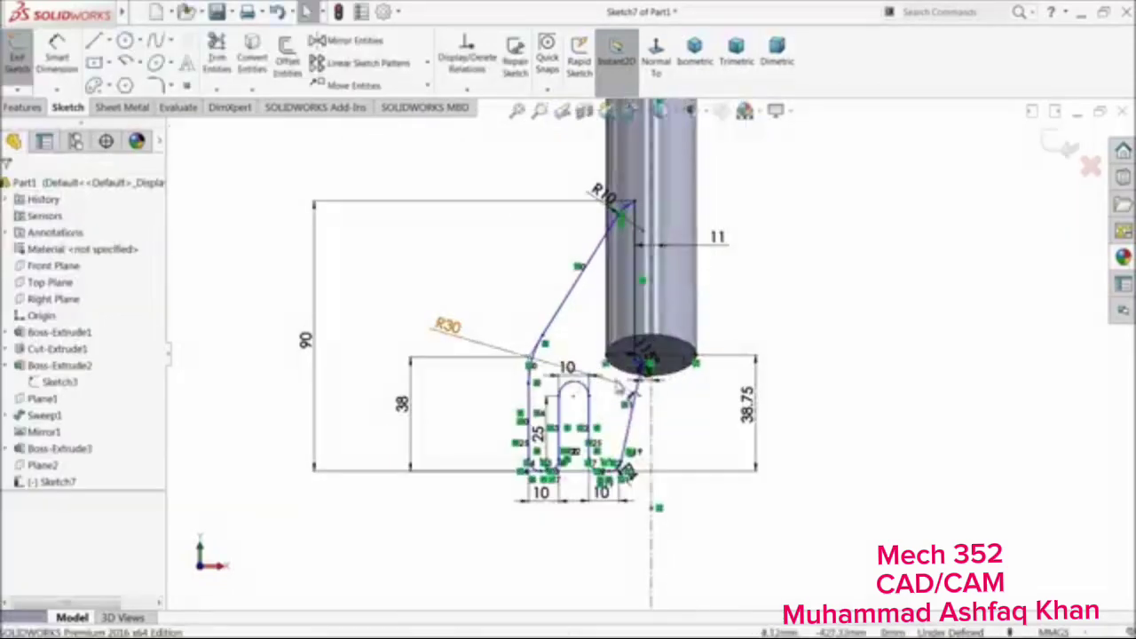
pyautogui.click(22, 106)
pyautogui.click(22, 51)
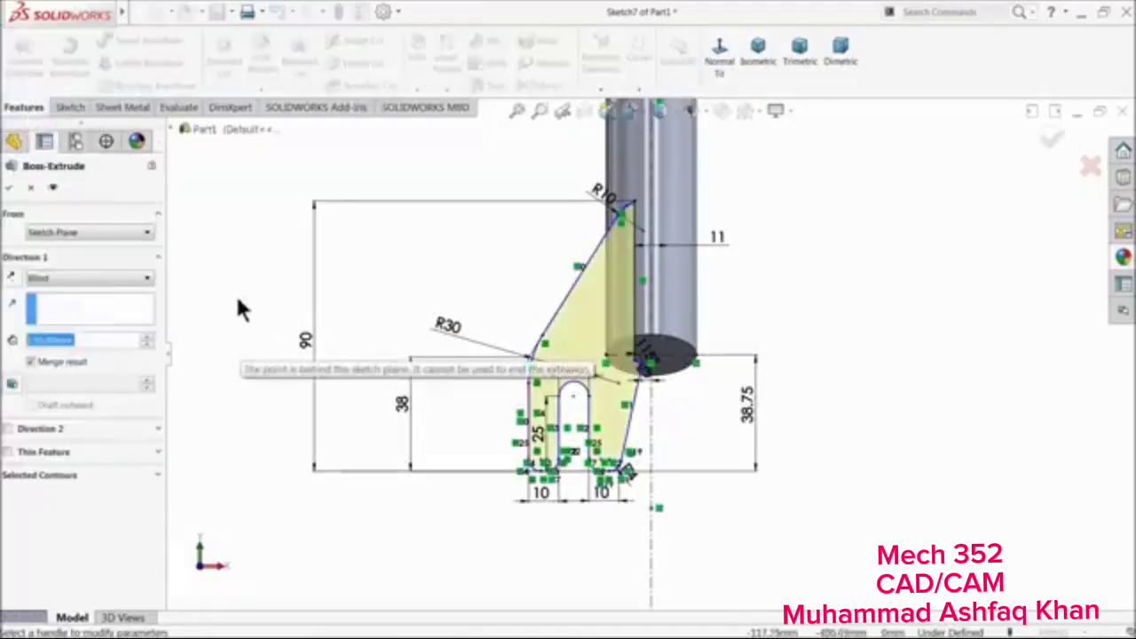
pyautogui.write('4')
pyautogui.moveTo(262, 267)
pyautogui.mouseDown(button='middle')
pyautogui.moveTo(322, 287)
pyautogui.moveTo(387, 359)
pyautogui.mouseUp(button='middle')
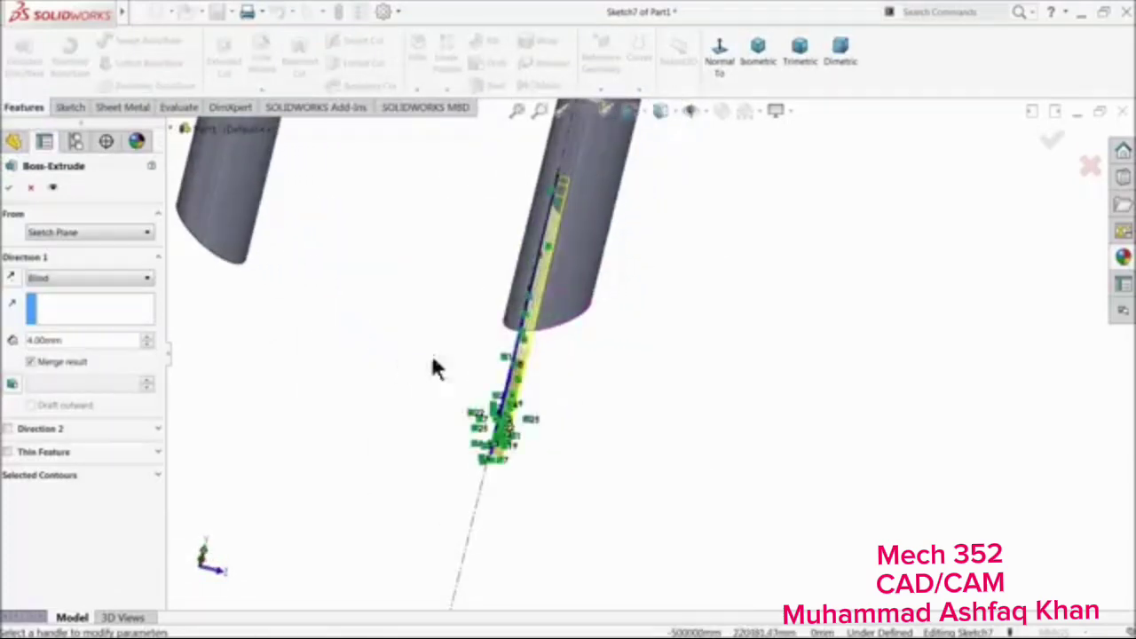
pyautogui.click(10, 188)
# Apply an orange colour appearance to the newly extruded slotted plate
pyautogui.moveTo(223, 336); pyautogui.dragTo(280, 357, button='middle')
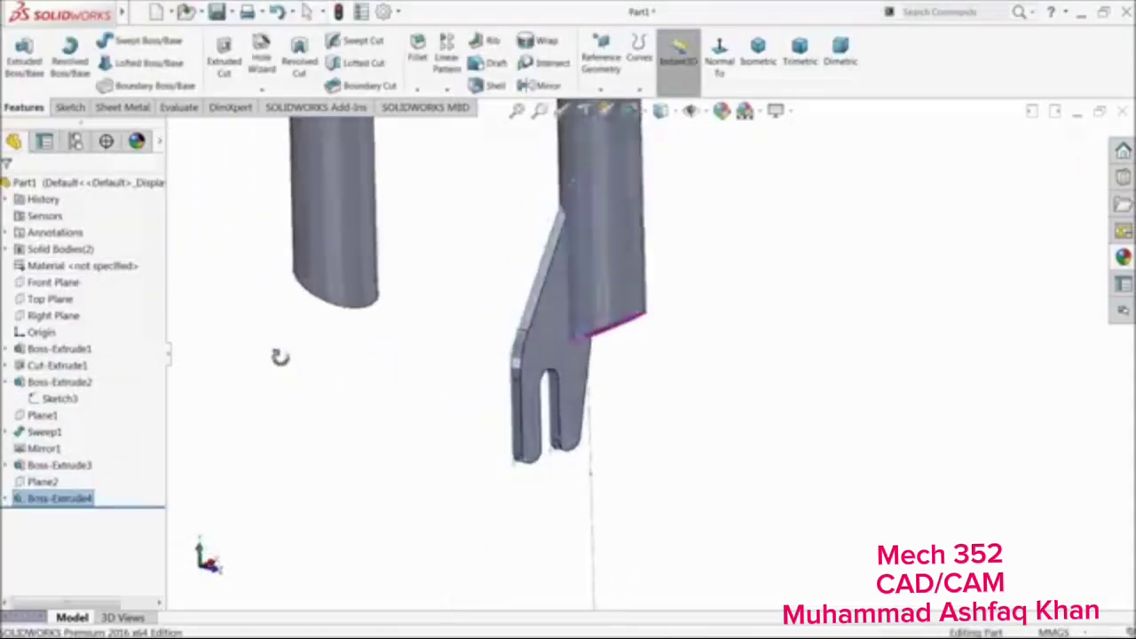
pyautogui.click(24, 500)
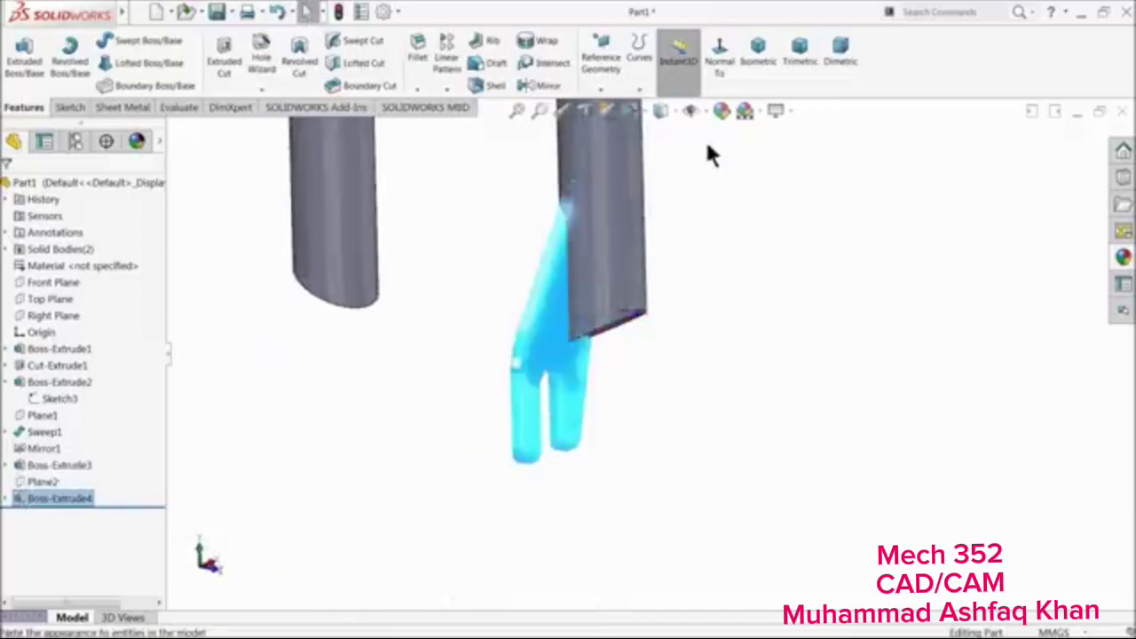
pyautogui.click(721, 110)
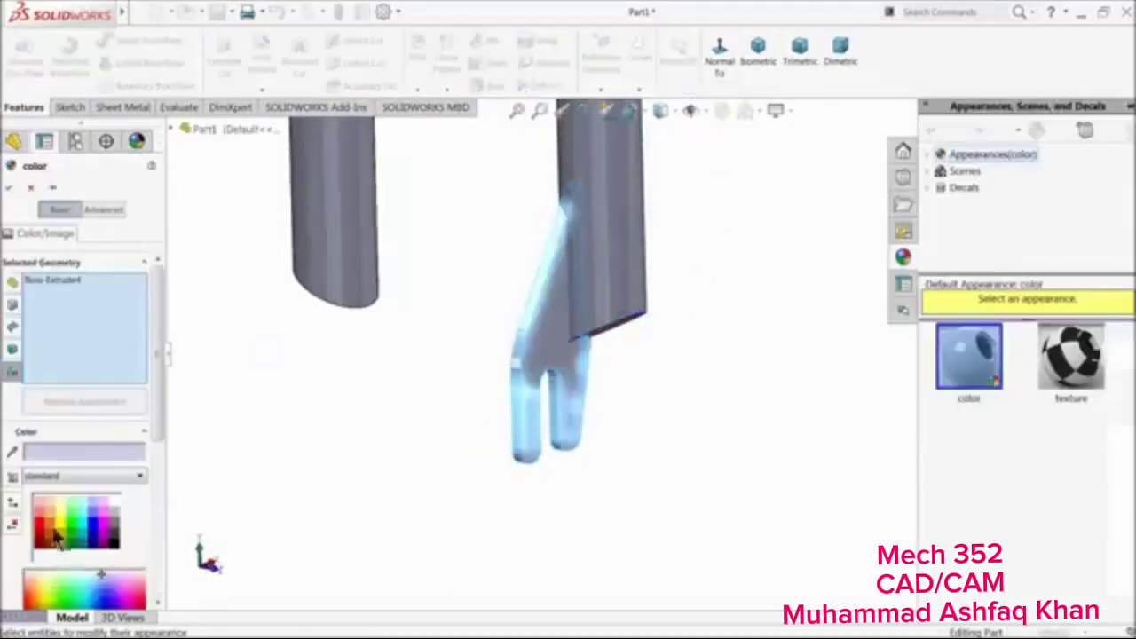
pyautogui.click(53, 531)
pyautogui.click(9, 187)
pyautogui.scroll(3, 358, 359)
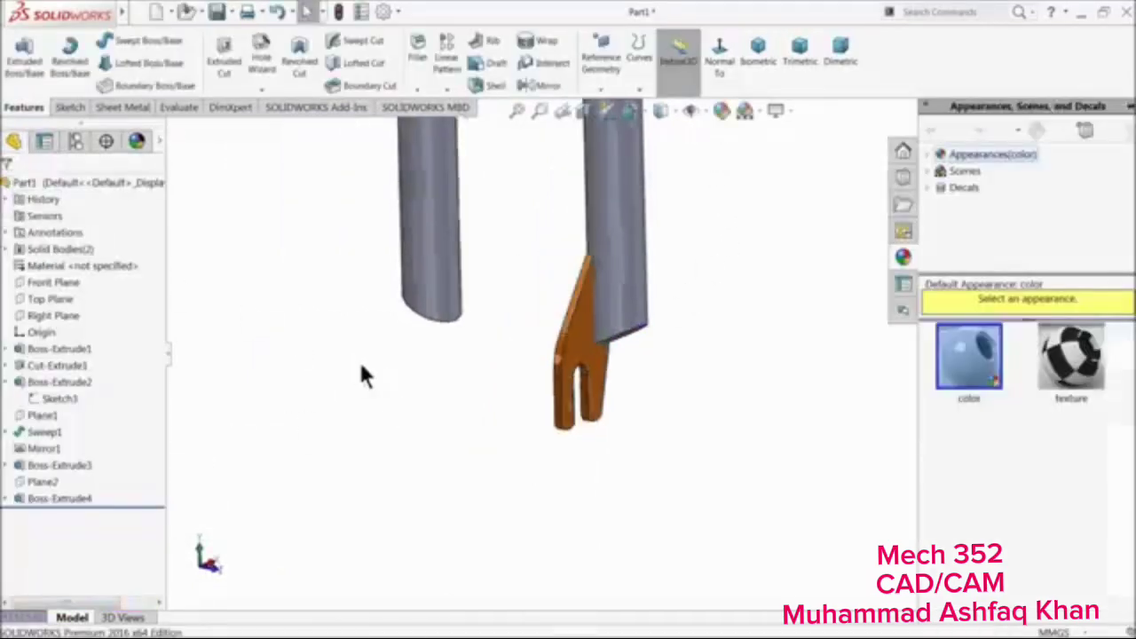
# Try to mirror the slotted plate's extrude feature about the Front Plane
pyautogui.click(40, 283)
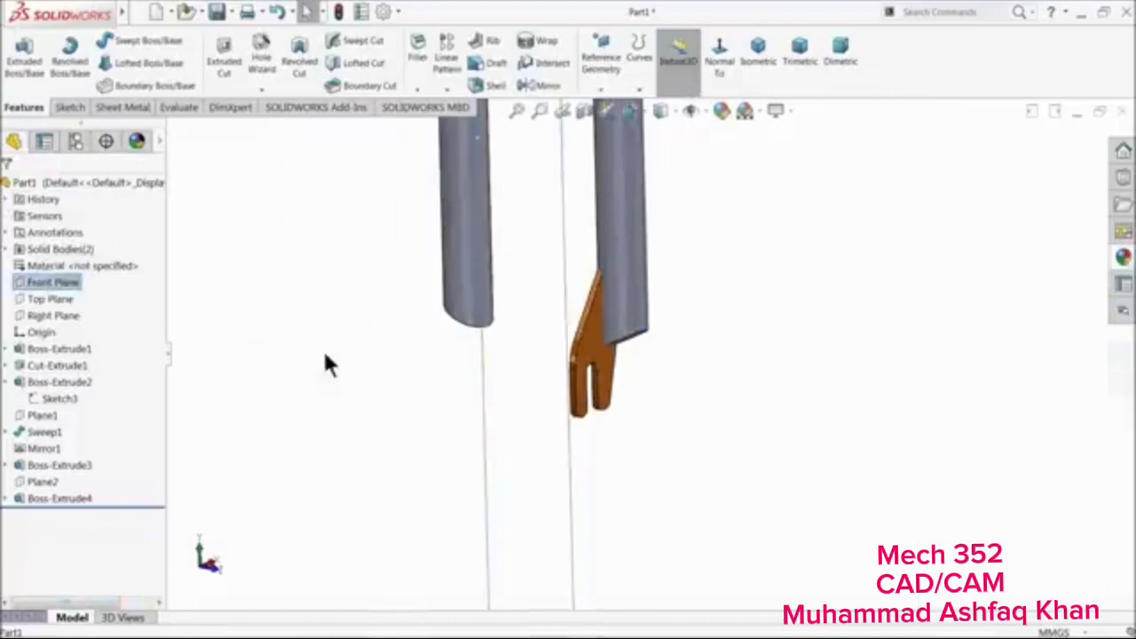
pyautogui.moveTo(325, 363); pyautogui.dragTo(350, 341, button='middle')
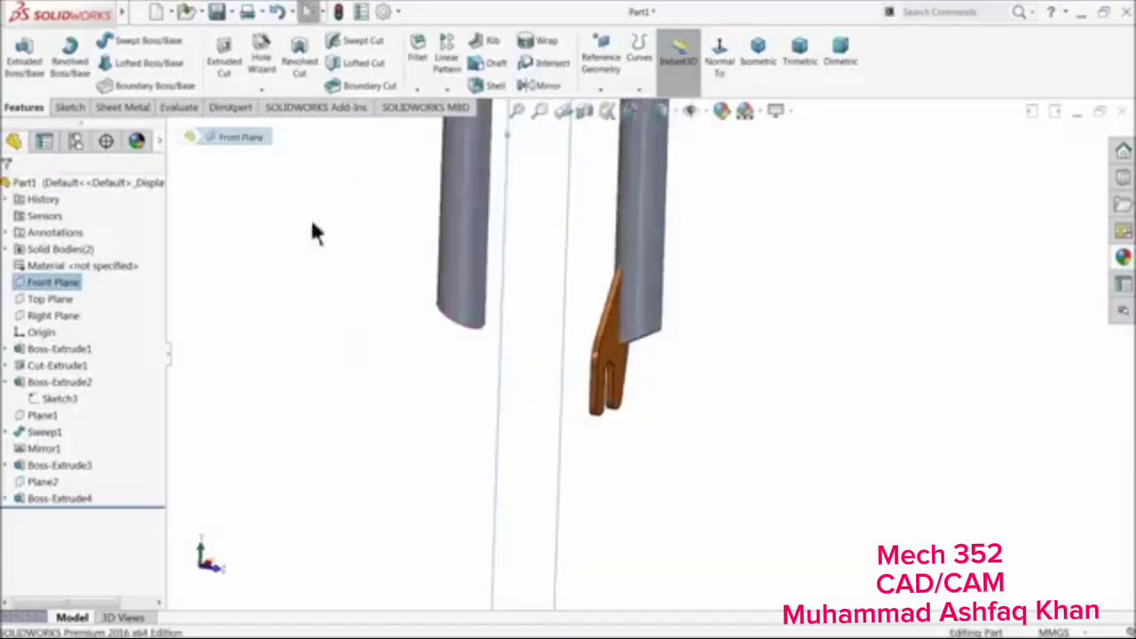
pyautogui.click(546, 88)
pyautogui.click(607, 364)
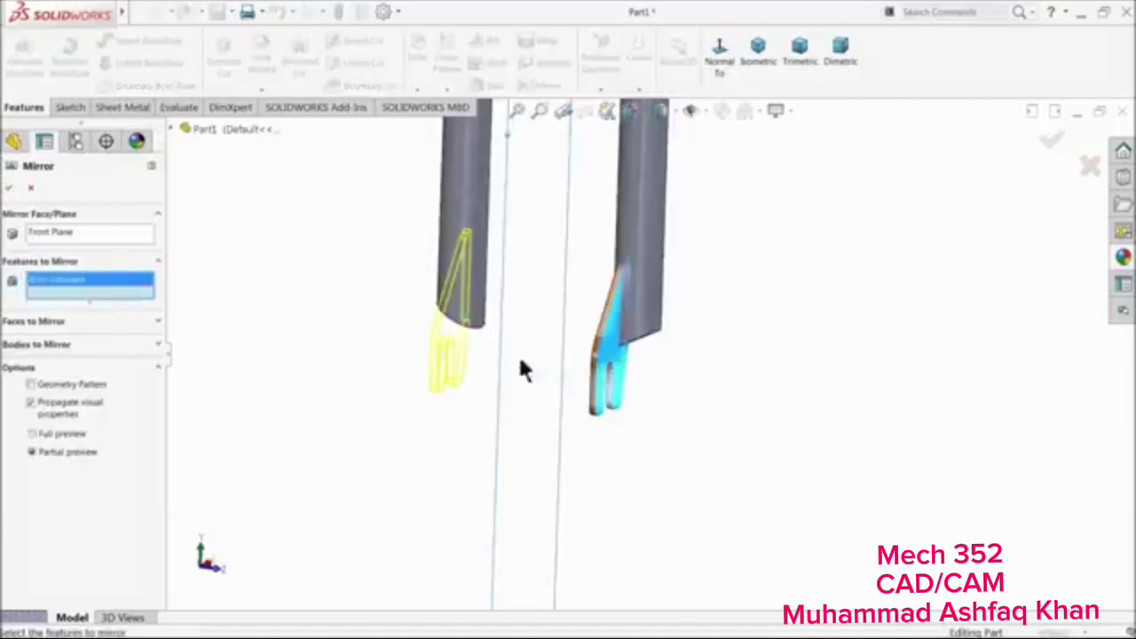
pyautogui.click(8, 189)
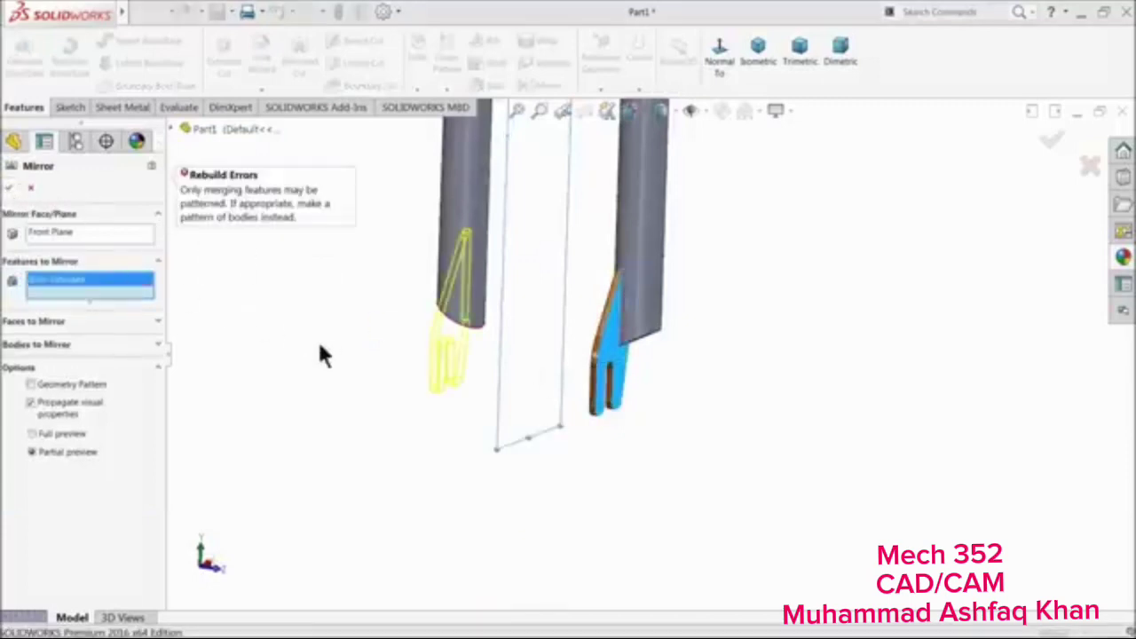
# Mirror the slotted plate as a solid body about the Front Plane onto the other fork leg
pyautogui.click(35, 345)
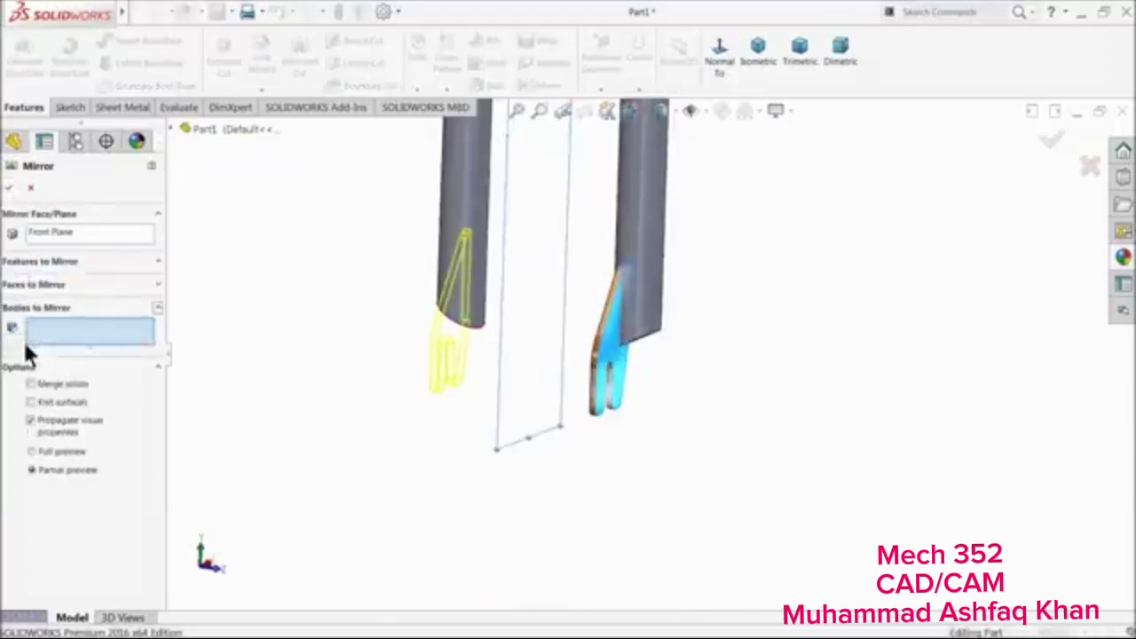
pyautogui.click(610, 360)
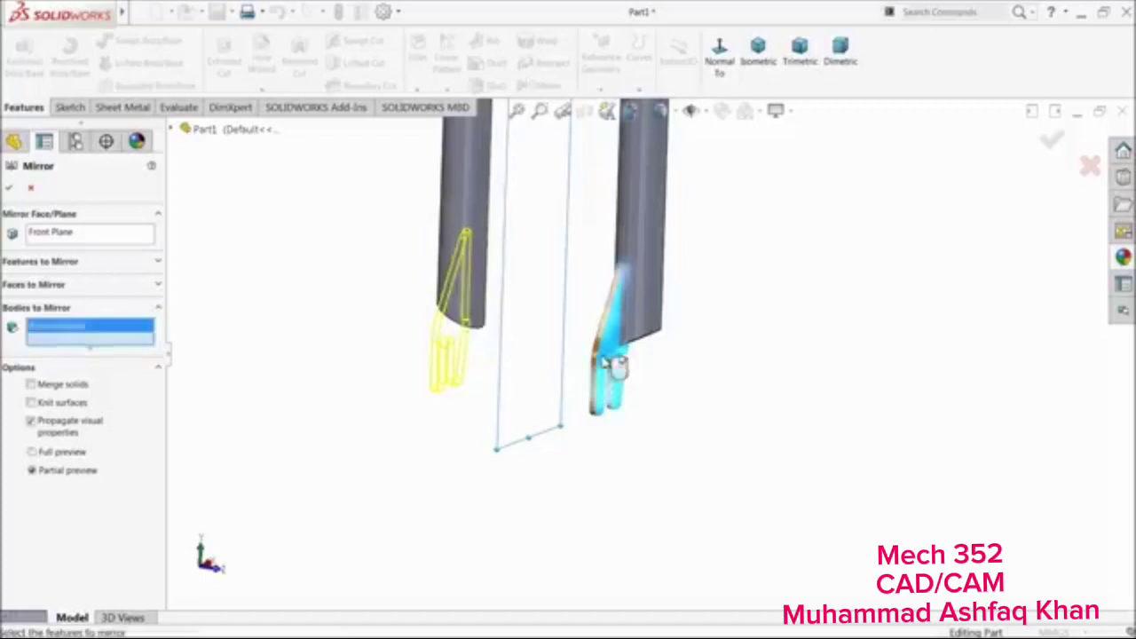
pyautogui.click(8, 187)
# Inspect the whole fork with the slotted plates at both leg ends
pyautogui.moveTo(355, 310); pyautogui.dragTo(446, 345, button='middle')
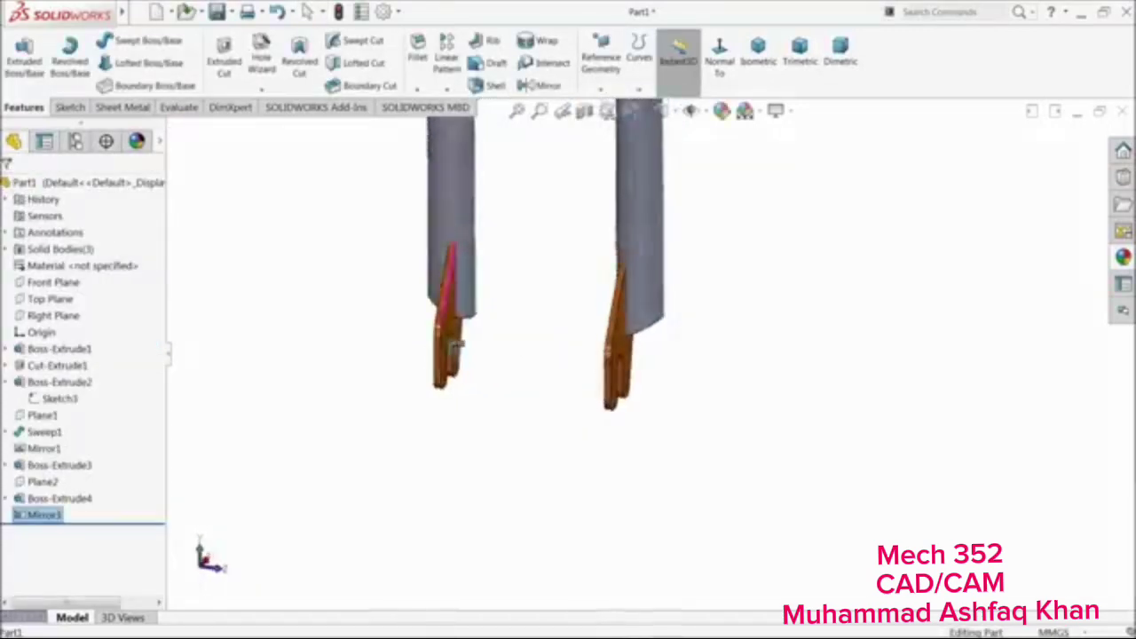
pyautogui.scroll(6, 453, 354)
pyautogui.scroll(-3, 648, 233)
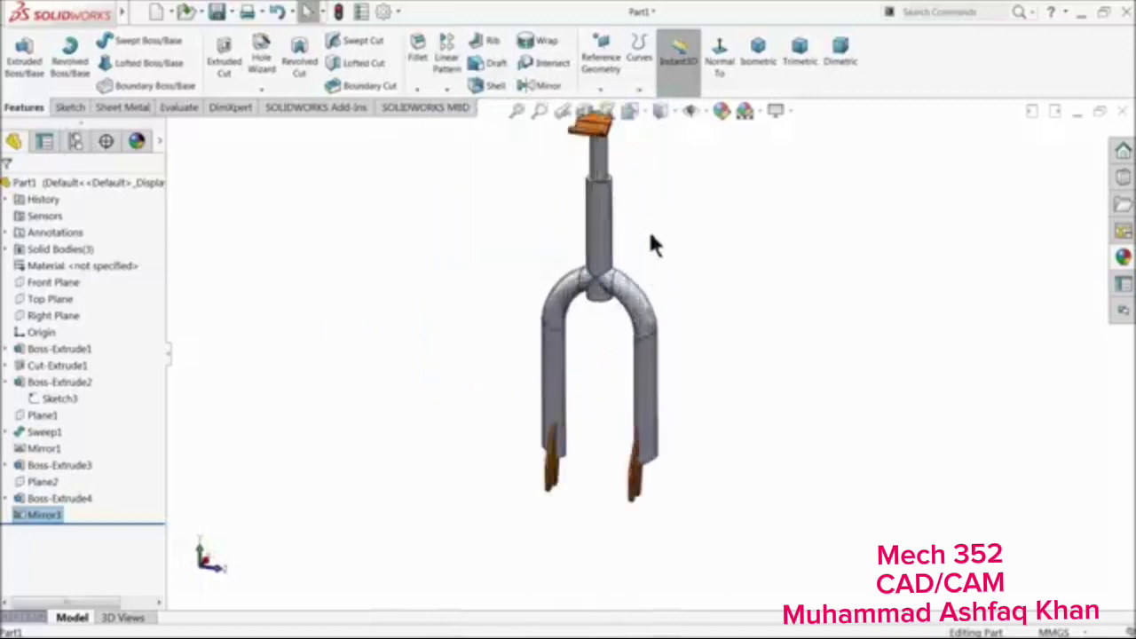
pyautogui.moveTo(648, 232); pyautogui.dragTo(633, 281, button='middle')
pyautogui.scroll(1, 633, 281)
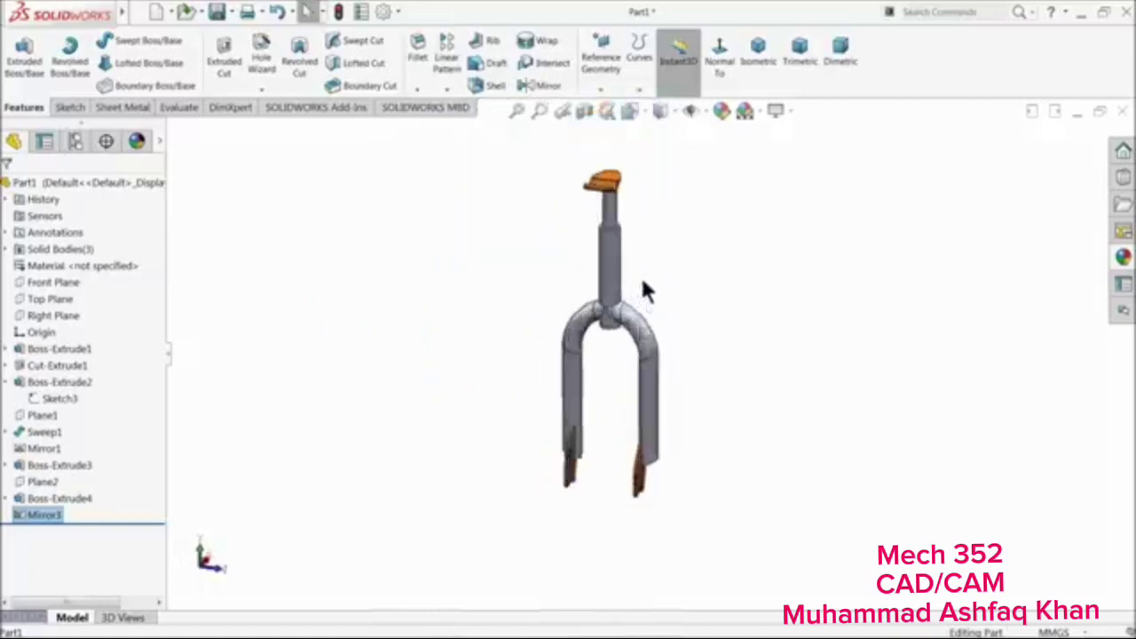
pyautogui.scroll(-2, 643, 282)
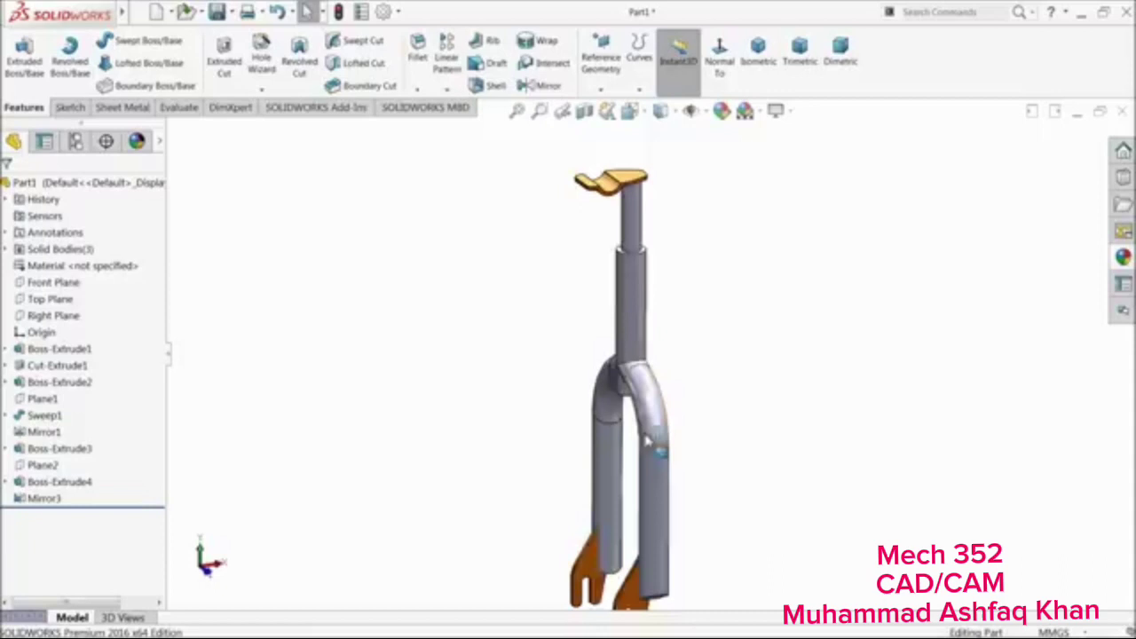
# Sketch a circle about 26 mm in diameter on the Front Plane, above the curved recess of the top bracket
pyautogui.scroll(-3, 644, 193)
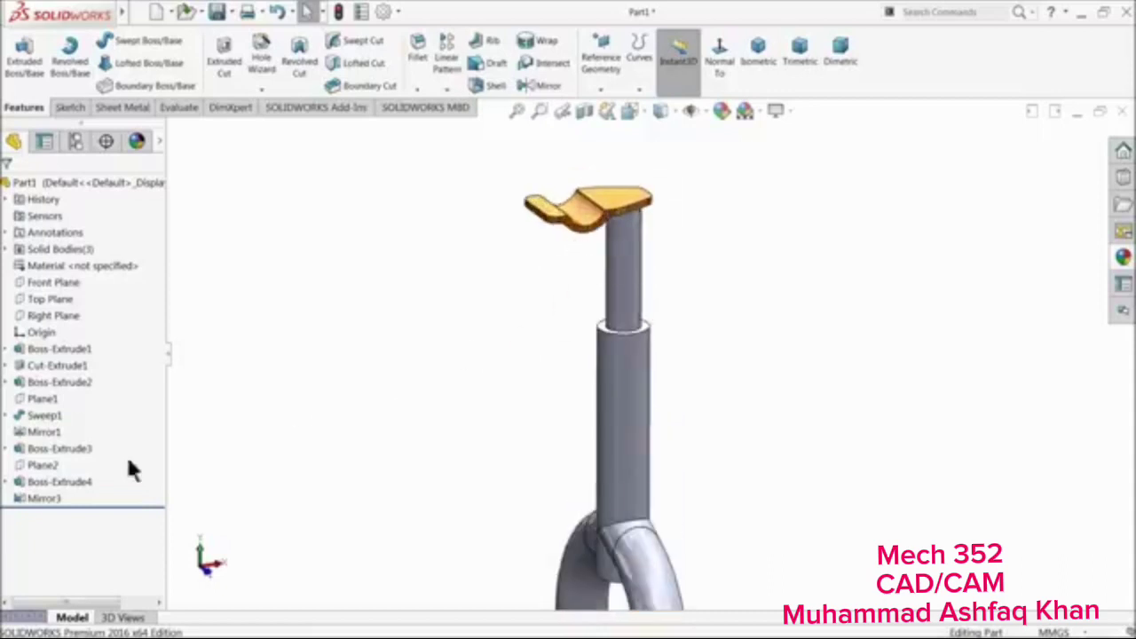
pyautogui.click(35, 282)
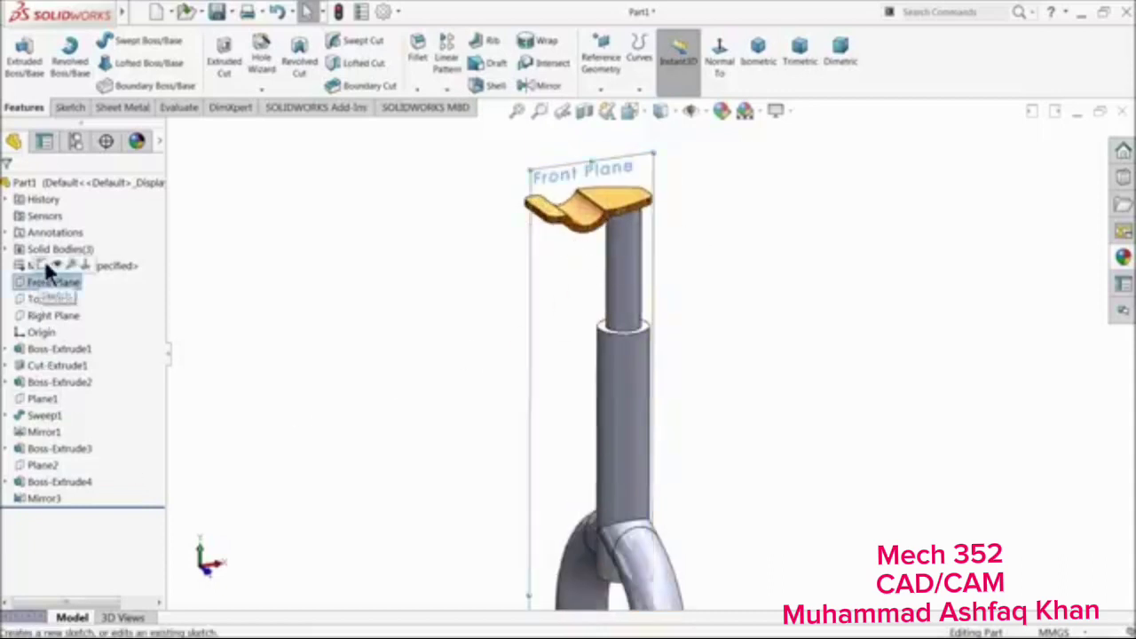
pyautogui.click(45, 262)
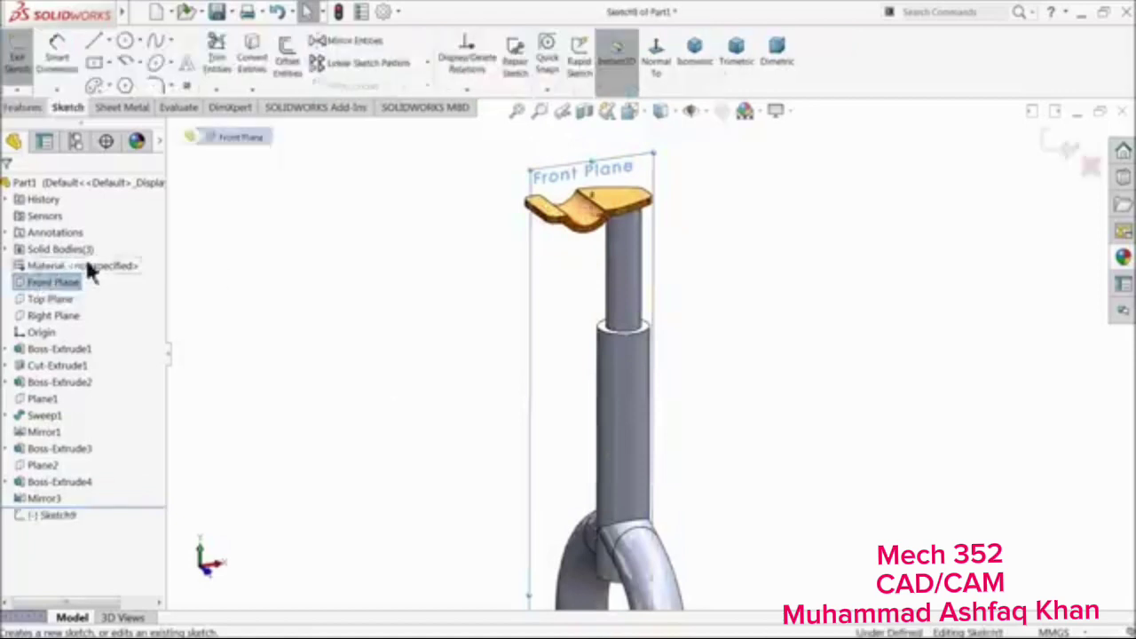
pyautogui.scroll(-8, 665, 105)
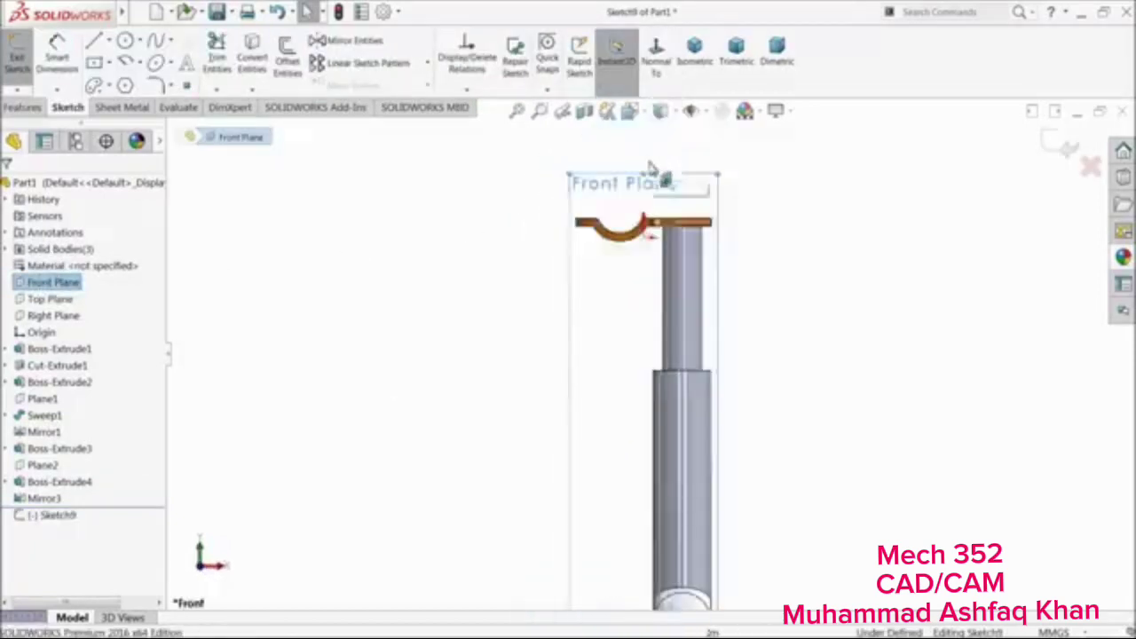
pyautogui.click(156, 64)
pyautogui.scroll(-3, 591, 304)
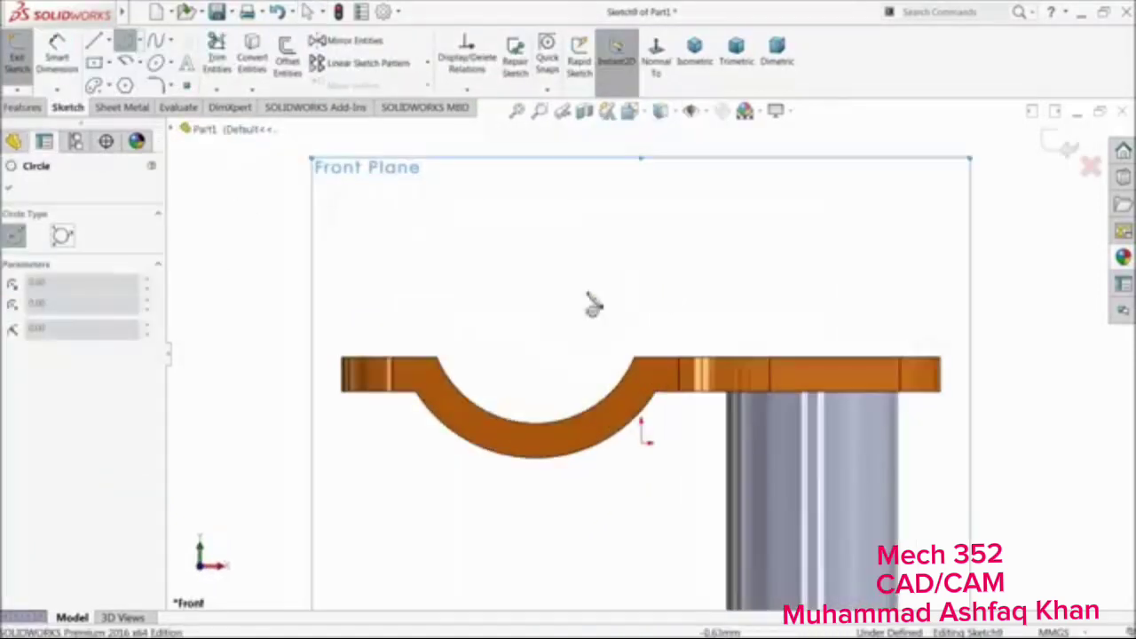
pyautogui.click(530, 259)
pyautogui.click(552, 387)
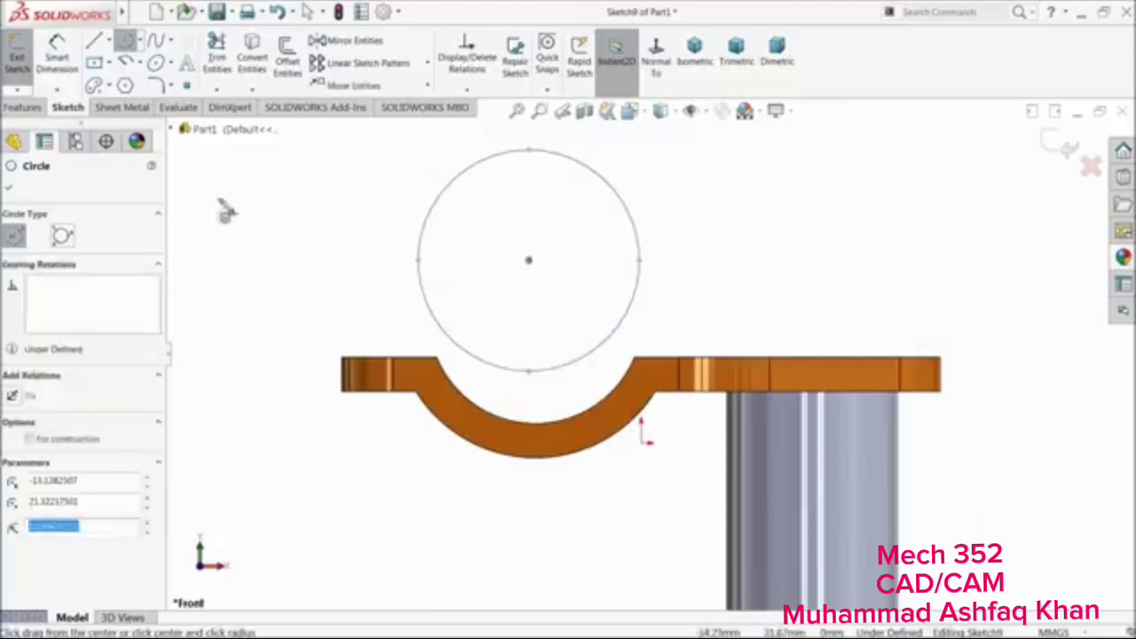
# Dimension the circle's diameter and set it to 25 mm
pyautogui.click(56, 49)
pyautogui.click(429, 244)
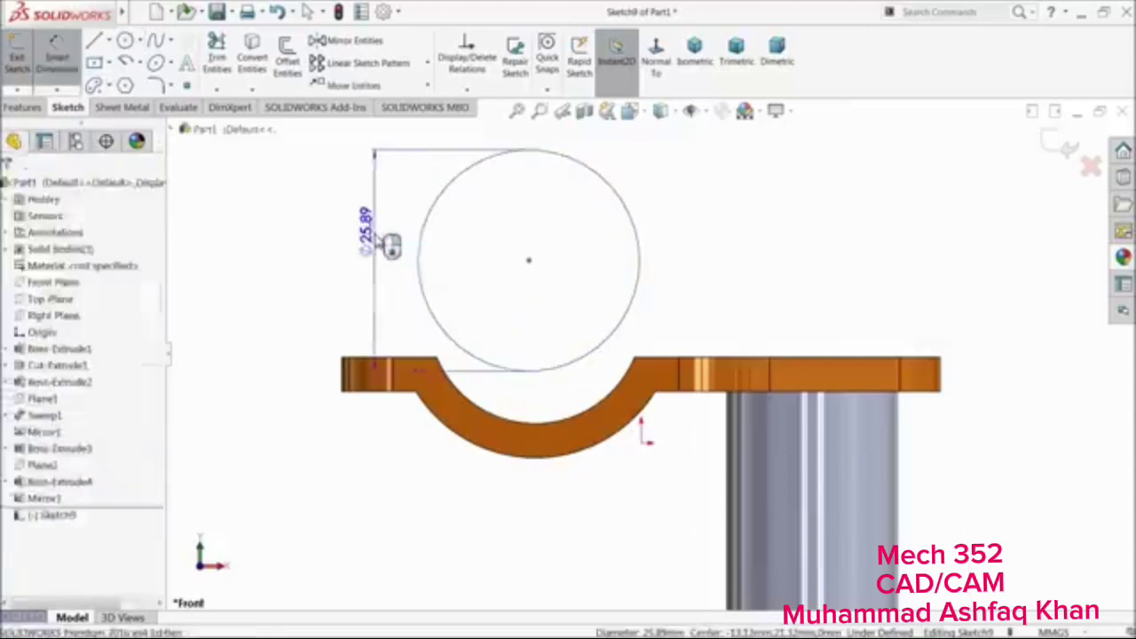
pyautogui.click(365, 230)
pyautogui.press('Return')
pyautogui.rightClick(264, 202)
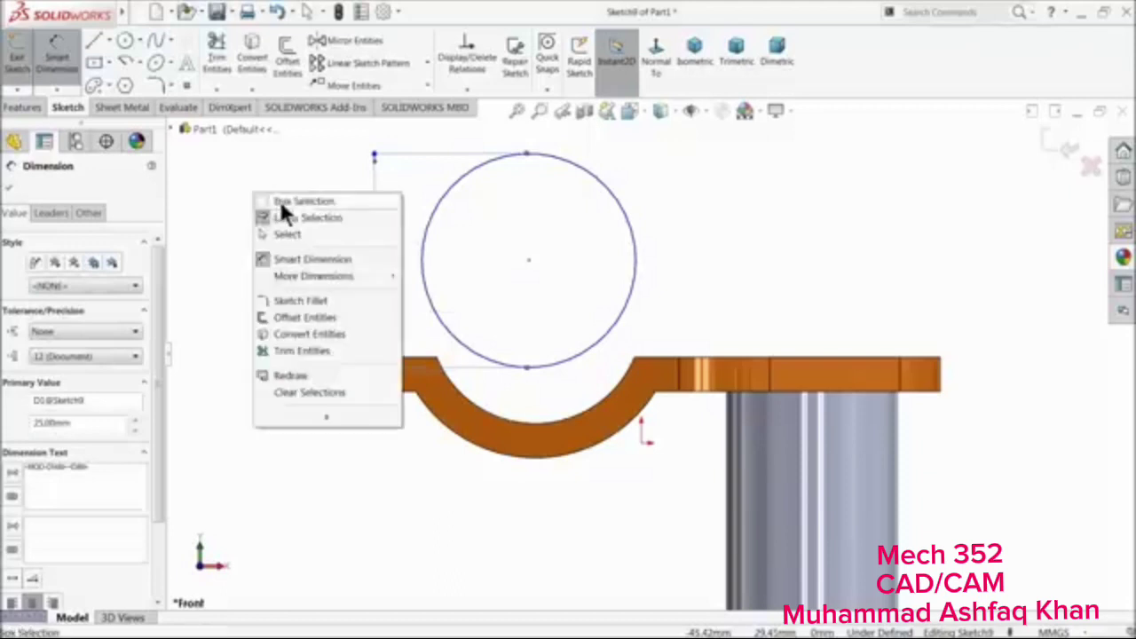
pyautogui.click(70, 74)
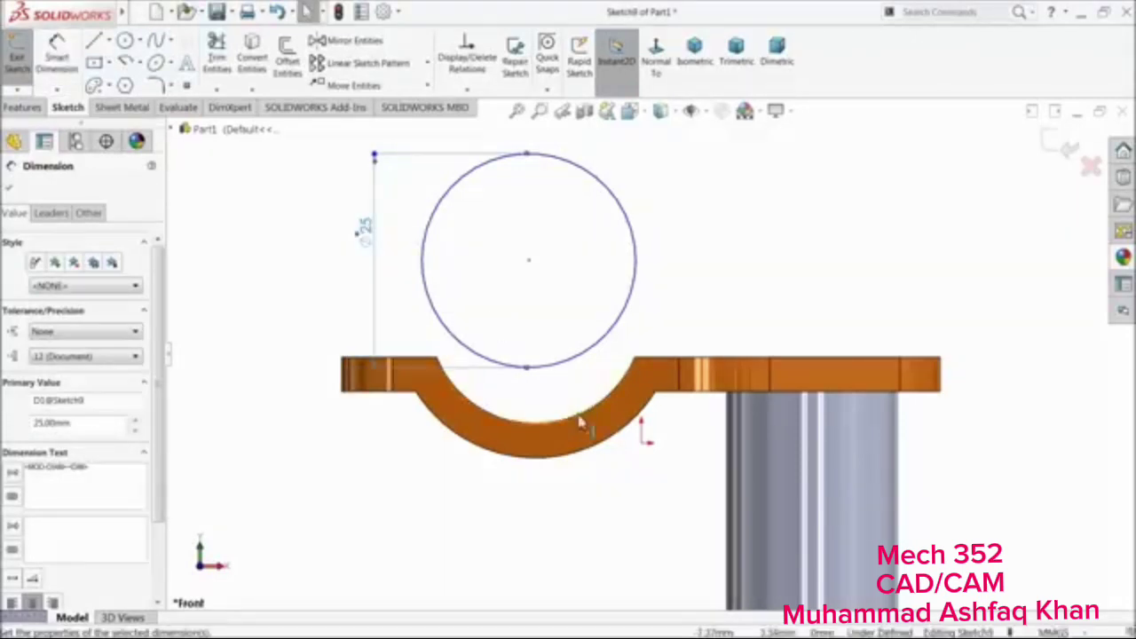
pyautogui.press('Escape')
# Make the circle concentric with the inner arc edge of the bracket's recess and finish the sketch
pyautogui.click(575, 364)
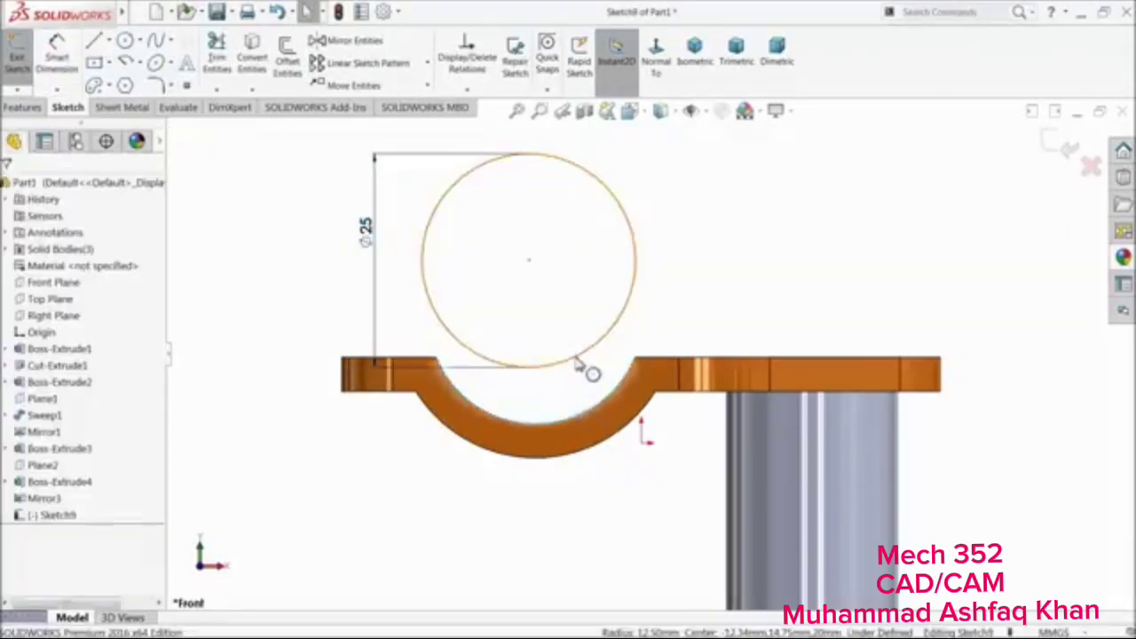
pyautogui.keyDown('ctrl'); pyautogui.click(574, 355); pyautogui.keyUp('ctrl')
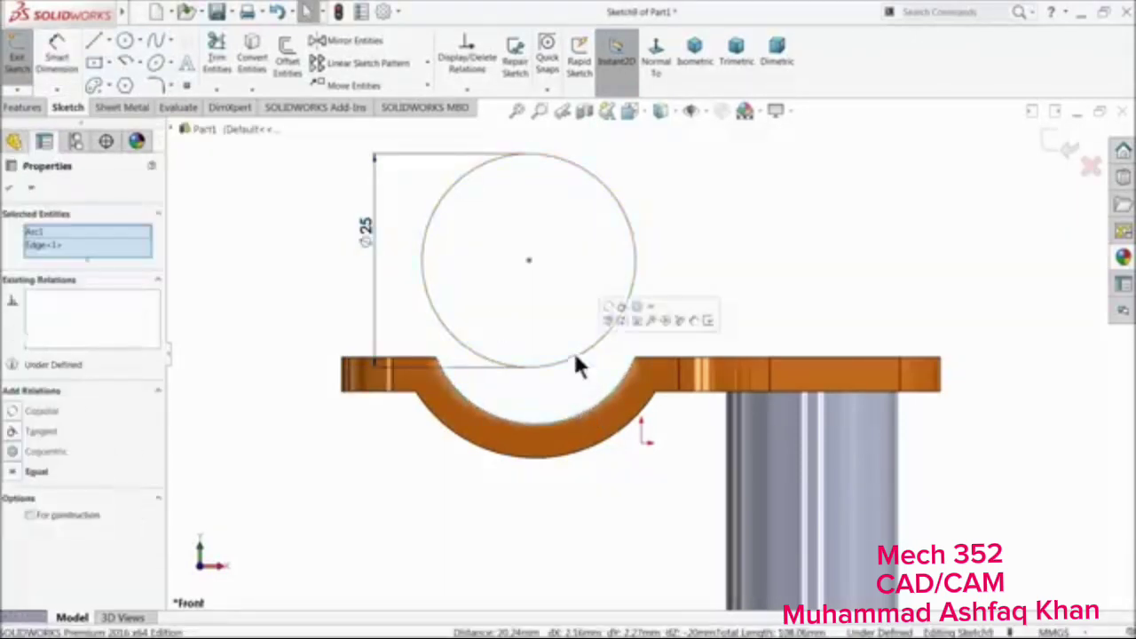
pyautogui.click(639, 309)
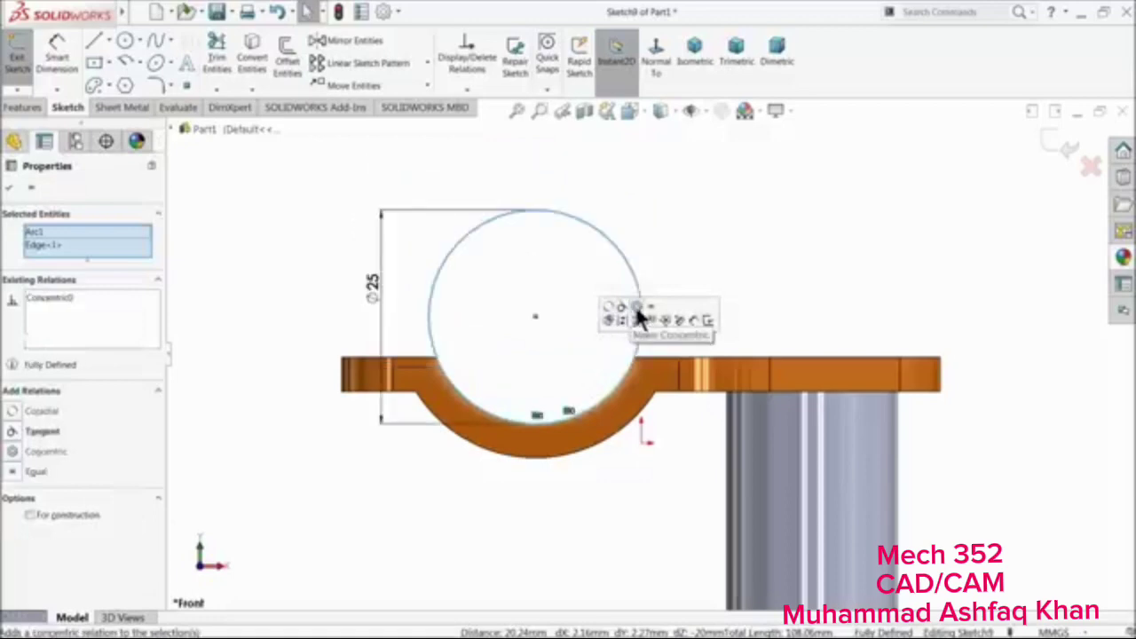
pyautogui.click(8, 190)
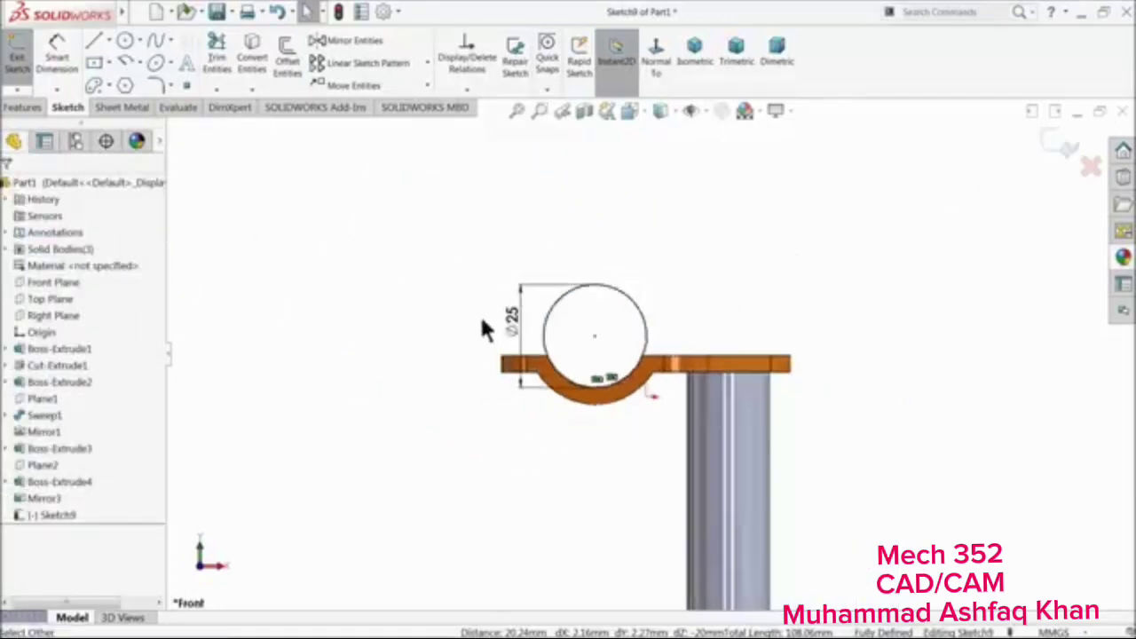
pyautogui.moveTo(482, 325); pyautogui.dragTo(534, 395, button='middle')
pyautogui.click(1058, 153)
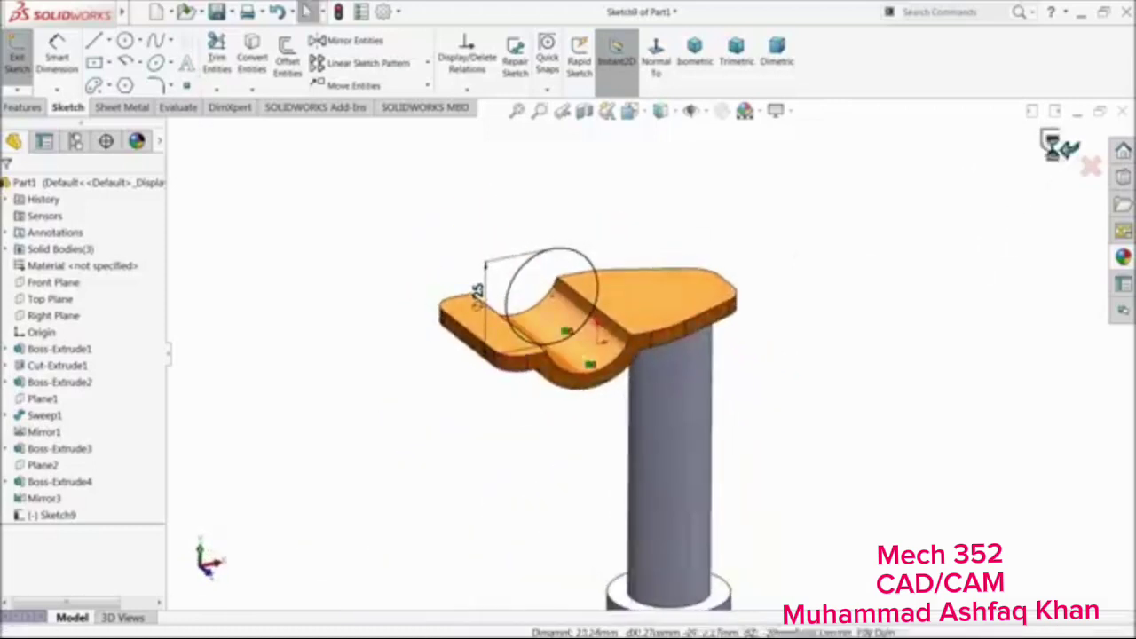
pyautogui.click(366, 256)
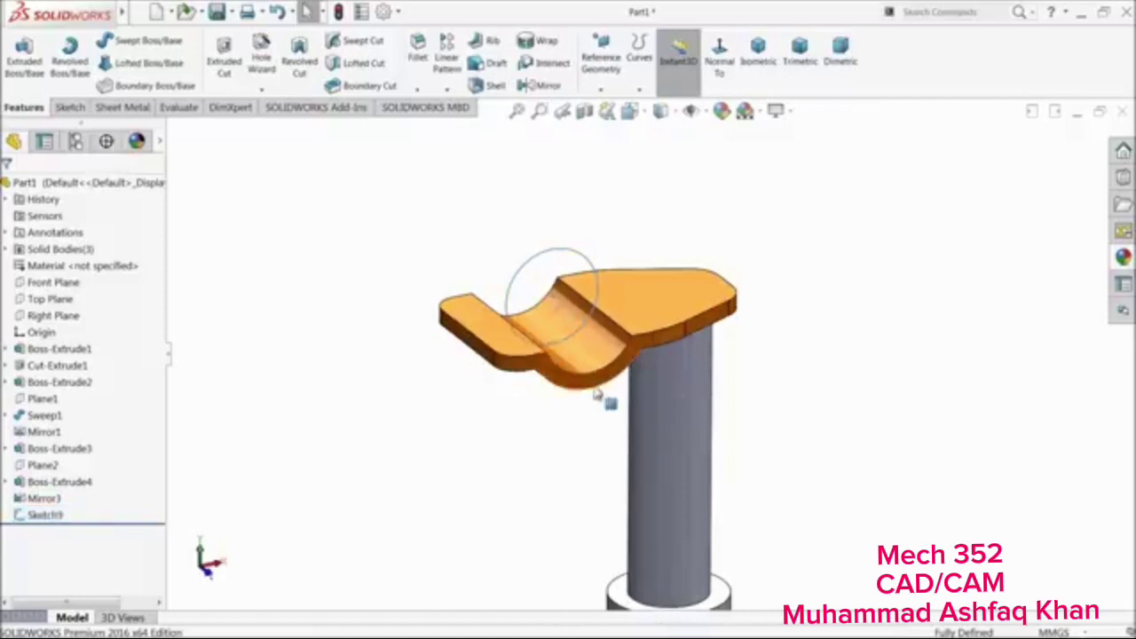
# Start a 3D sketch and draw a line about 68 mm long from the circle's centre along the Z axis
pyautogui.moveTo(603, 399); pyautogui.dragTo(605, 377, button='middle')
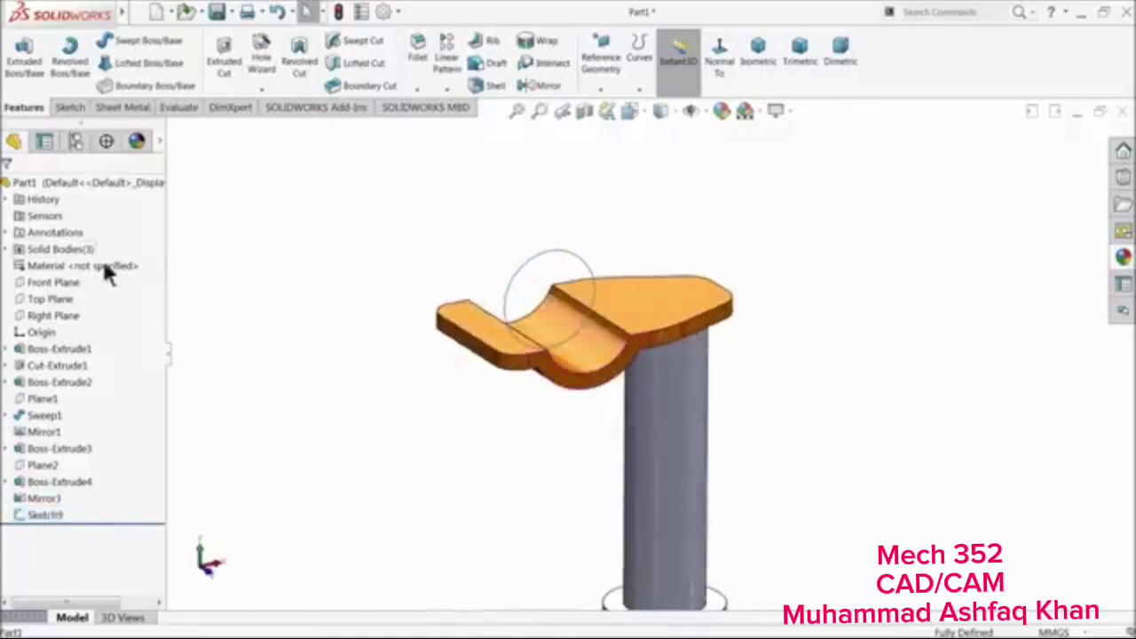
pyautogui.click(58, 110)
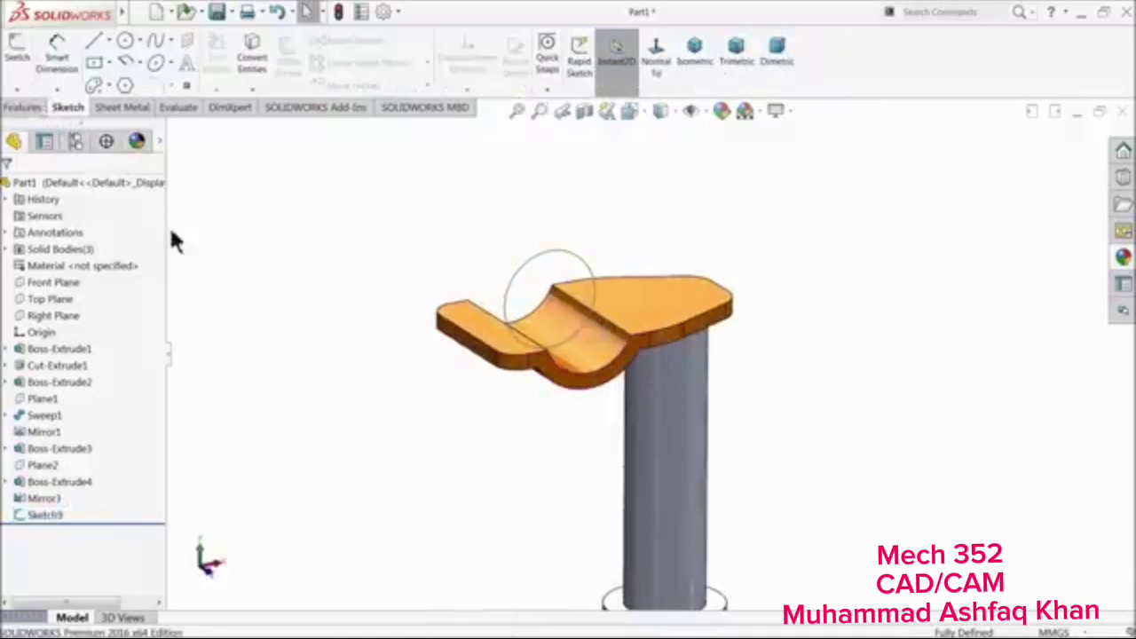
pyautogui.click(16, 88)
pyautogui.click(26, 118)
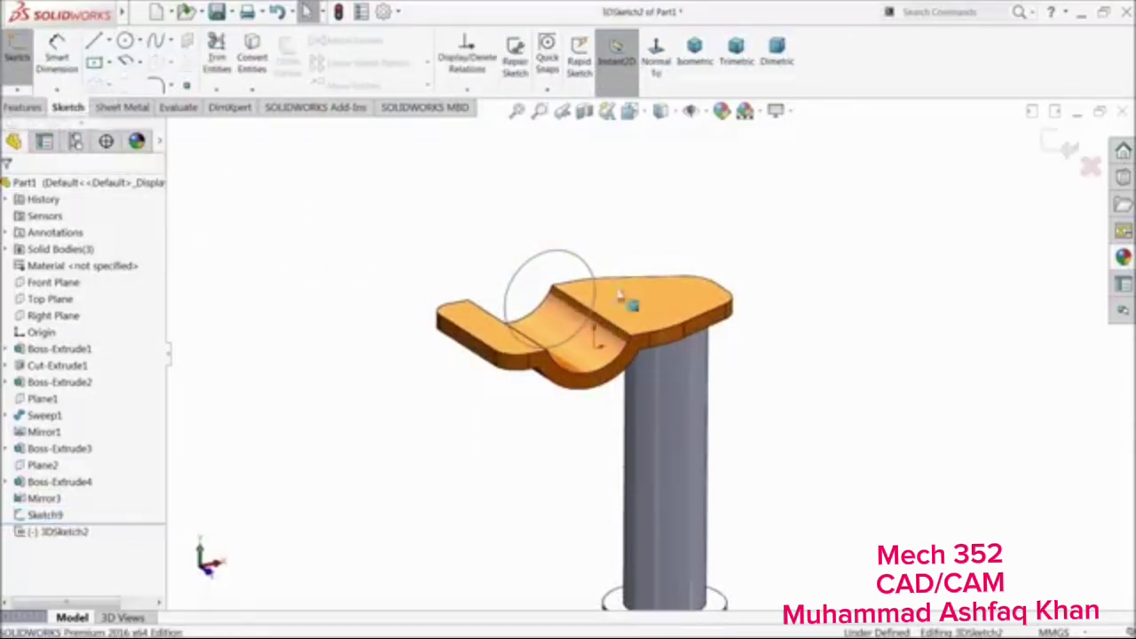
pyautogui.click(92, 46)
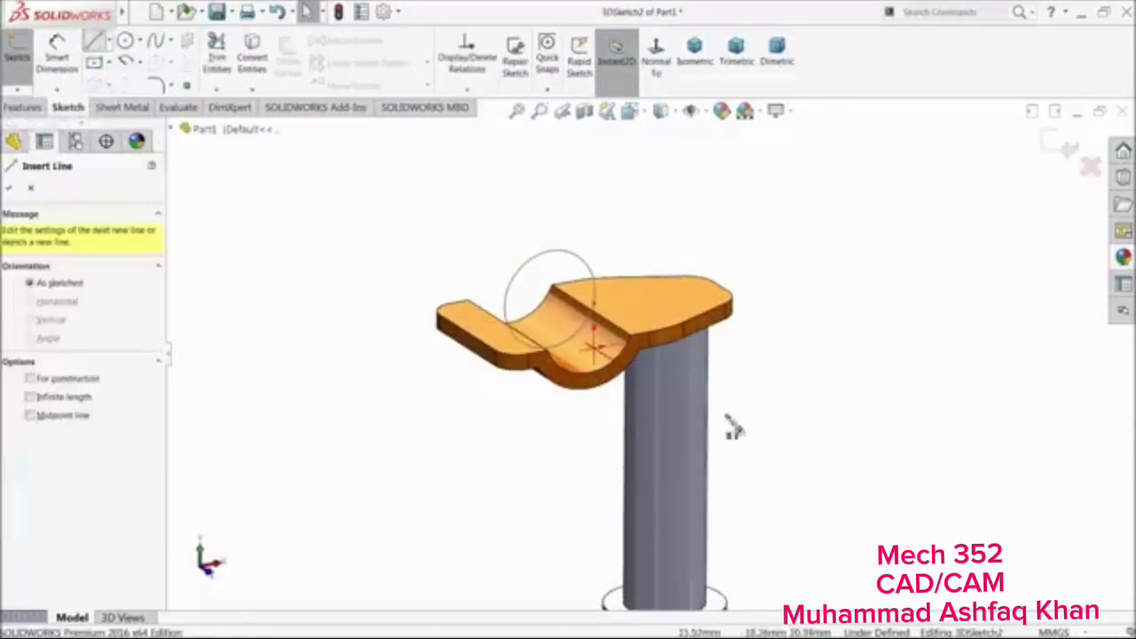
pyautogui.moveTo(726, 425)
pyautogui.mouseDown(button='middle')
pyautogui.moveTo(712, 379)
pyautogui.moveTo(729, 432)
pyautogui.moveTo(716, 428)
pyautogui.mouseUp(button='middle')
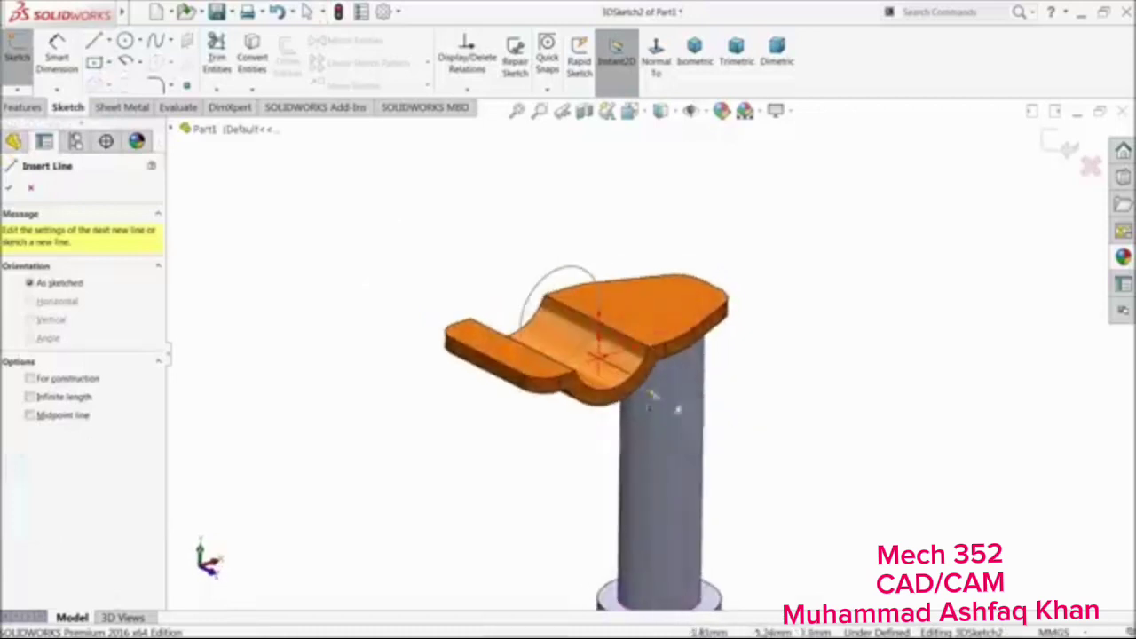
pyautogui.click(569, 336)
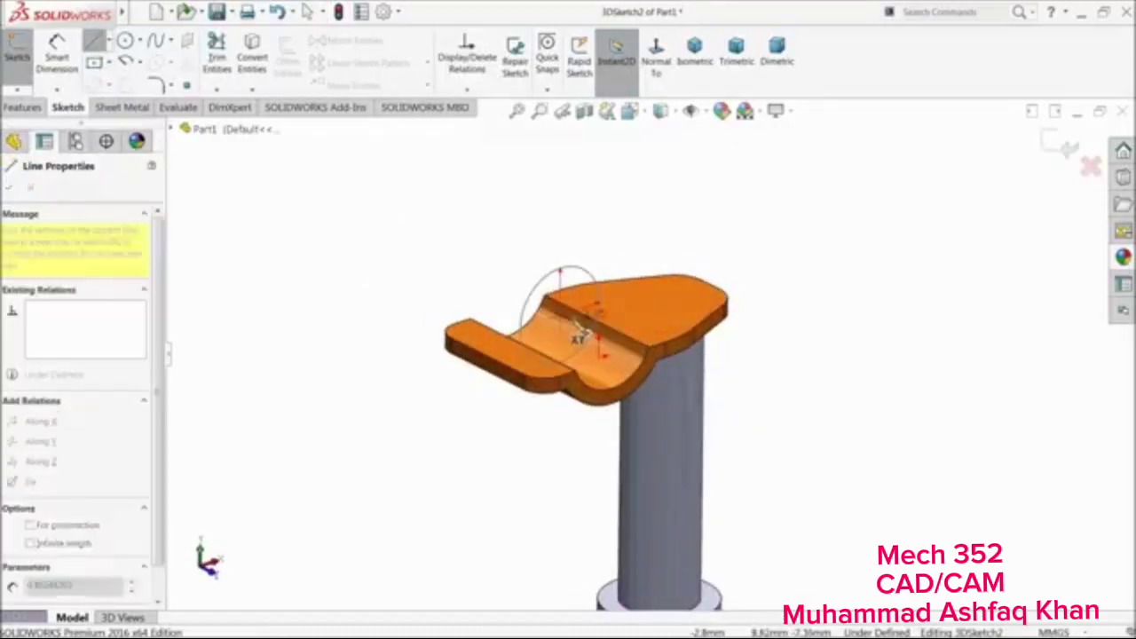
pyautogui.press('Tab')
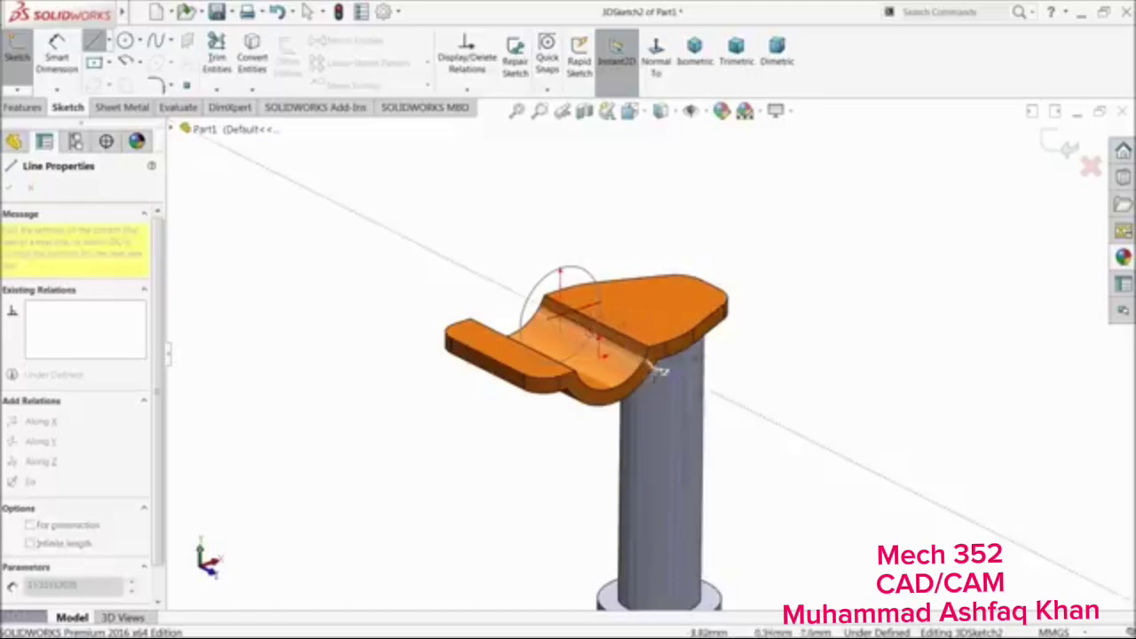
pyautogui.click(738, 405)
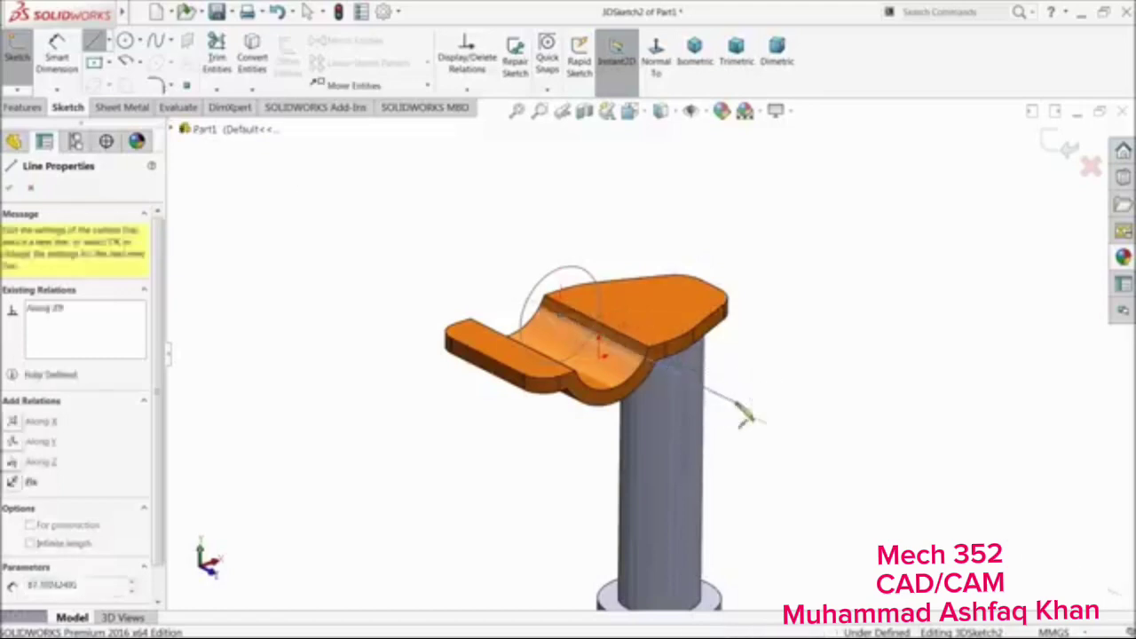
pyautogui.rightClick(778, 371)
pyautogui.click(815, 369)
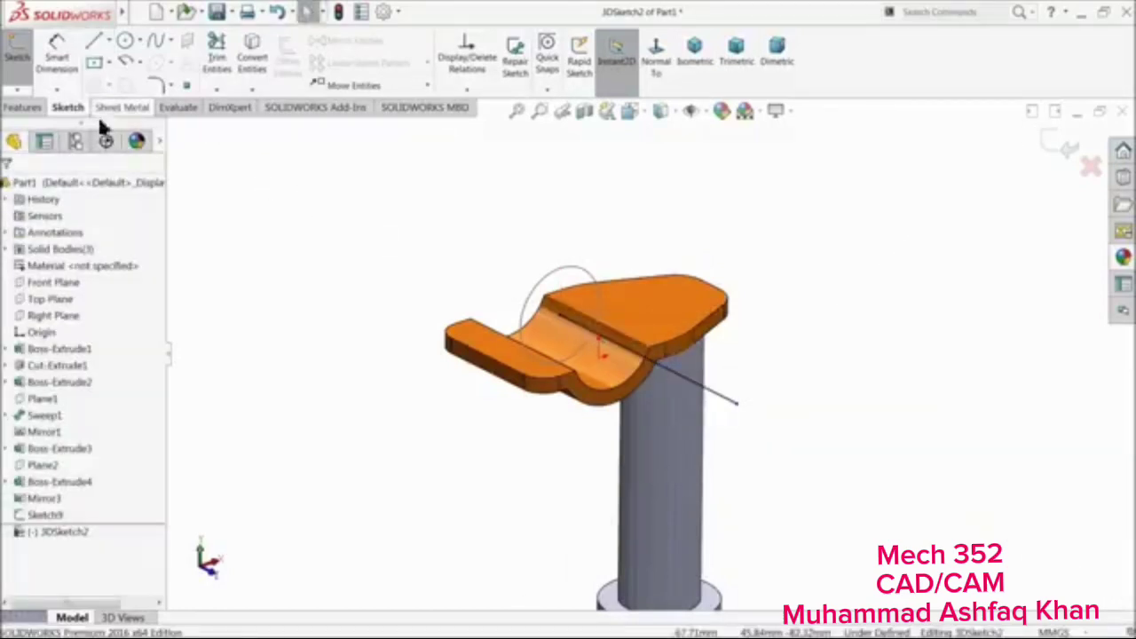
# Dimension the 3D sketch line's length and set it to 67 mm
pyautogui.click(56, 51)
pyautogui.click(651, 367)
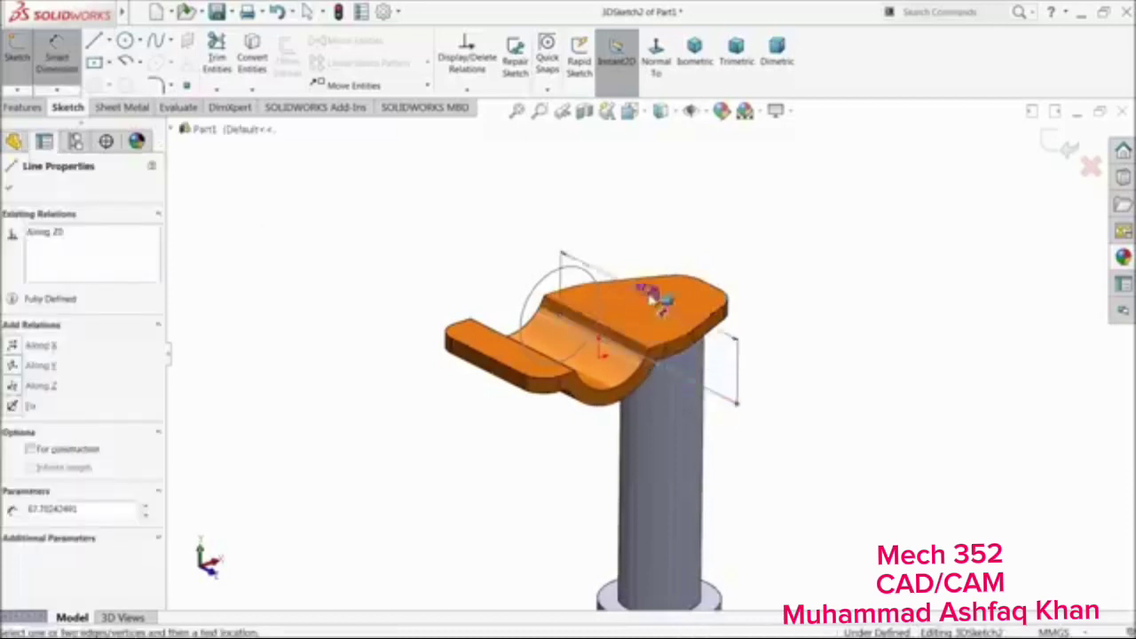
pyautogui.click(654, 249)
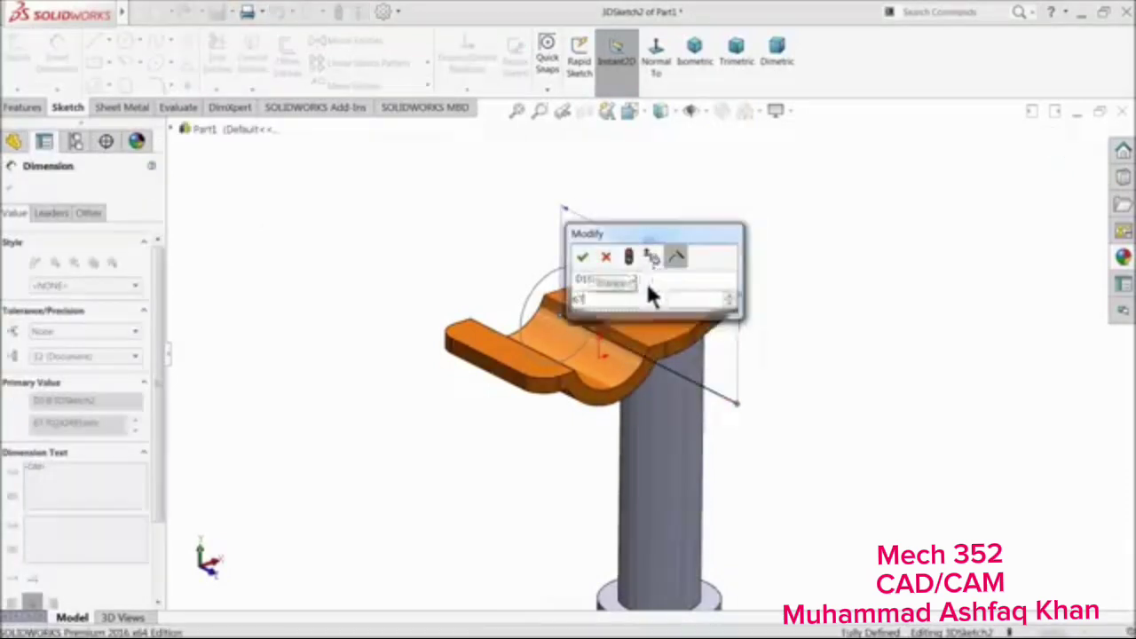
pyautogui.press('Return')
pyautogui.click(12, 188)
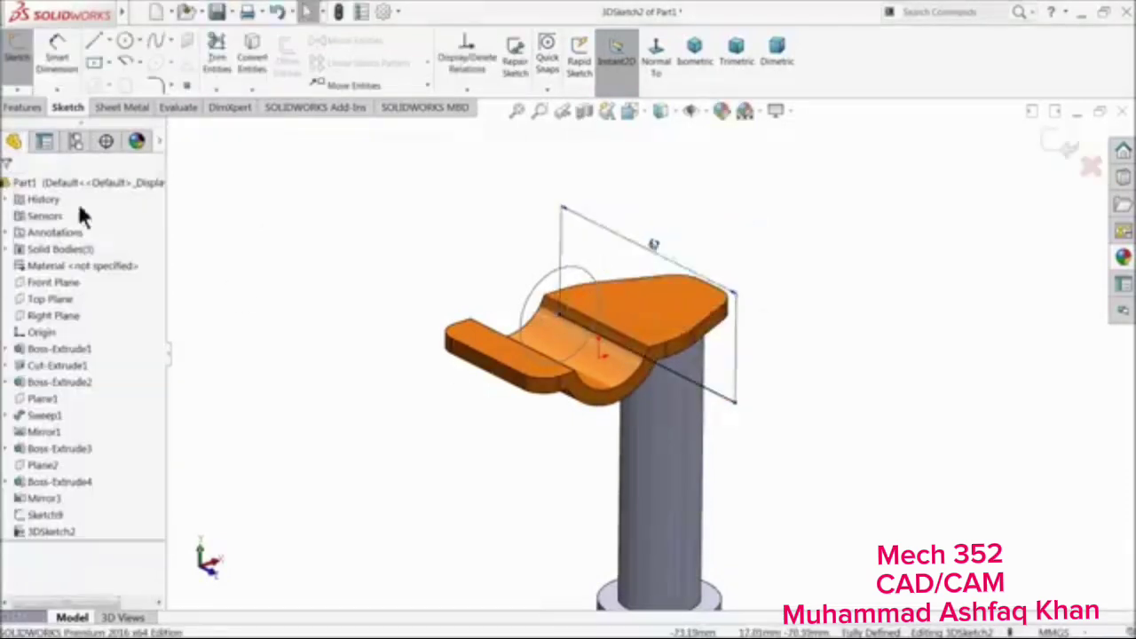
# Place a sketch point in free space above the bracket, beyond its steerer-tube side
pyautogui.moveTo(524, 404); pyautogui.dragTo(602, 415, button='middle')
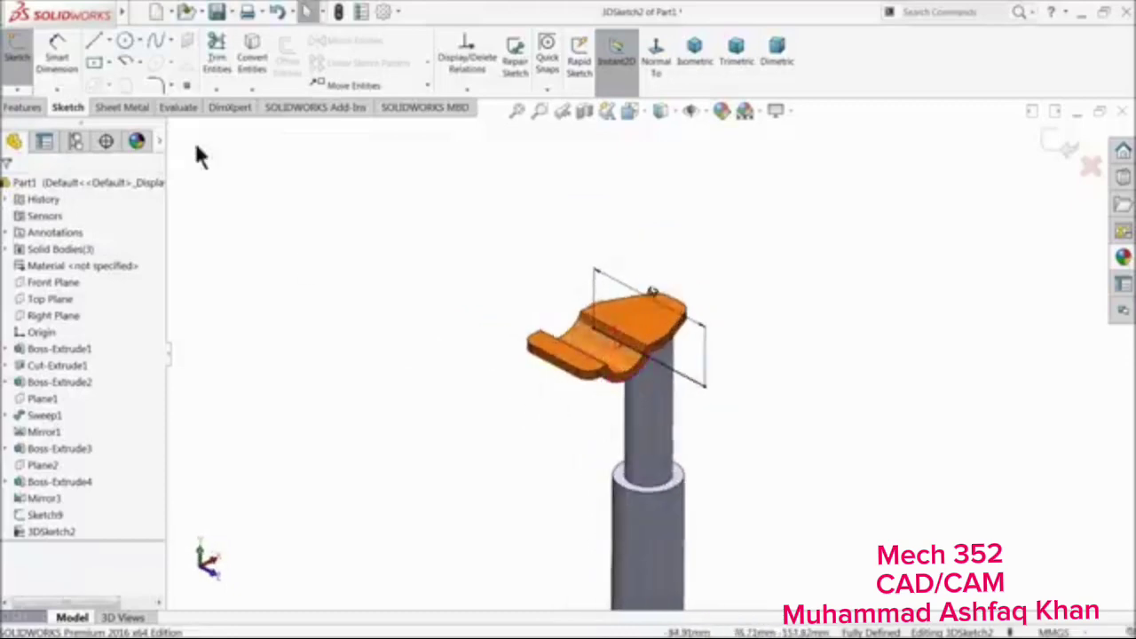
pyautogui.click(184, 84)
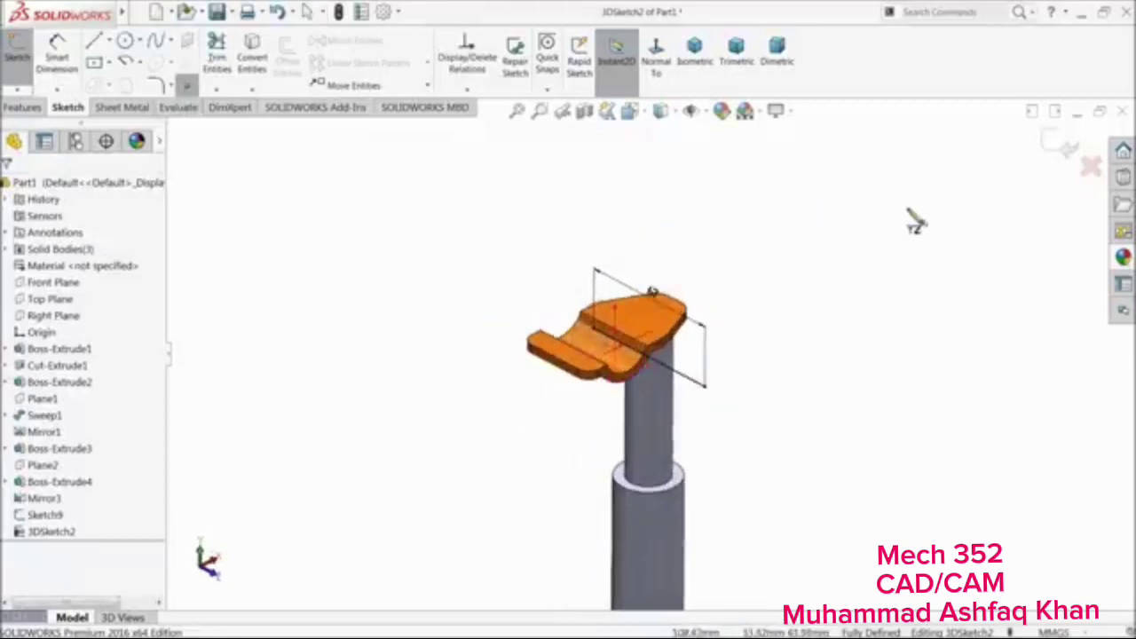
pyautogui.click(841, 190)
pyautogui.rightClick(505, 196)
pyautogui.click(541, 192)
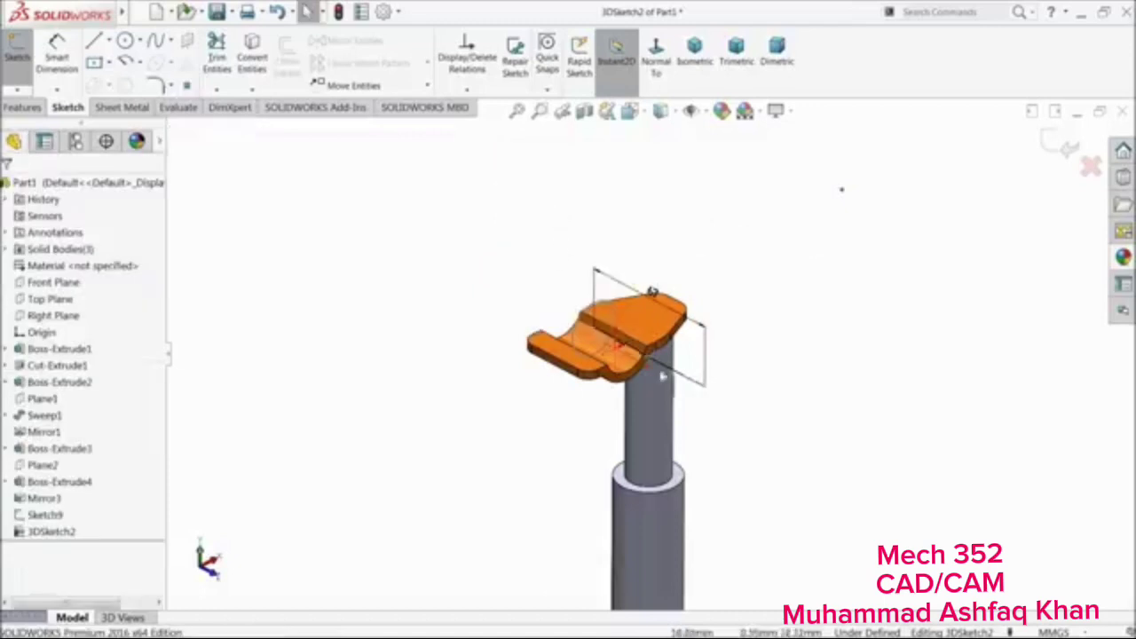
# View the 3D sketch normal to the bracket's curved end face and move the sketch point farther sideways past the steerer tube
pyautogui.scroll(-2, 731, 366)
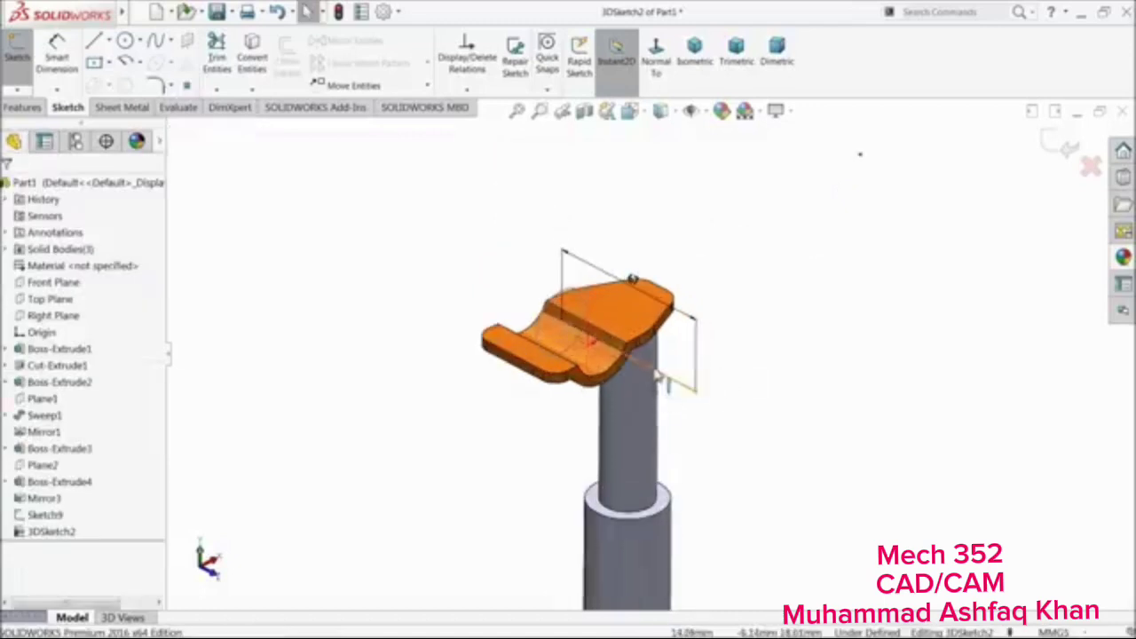
pyautogui.scroll(-2, 659, 377)
pyautogui.click(618, 334)
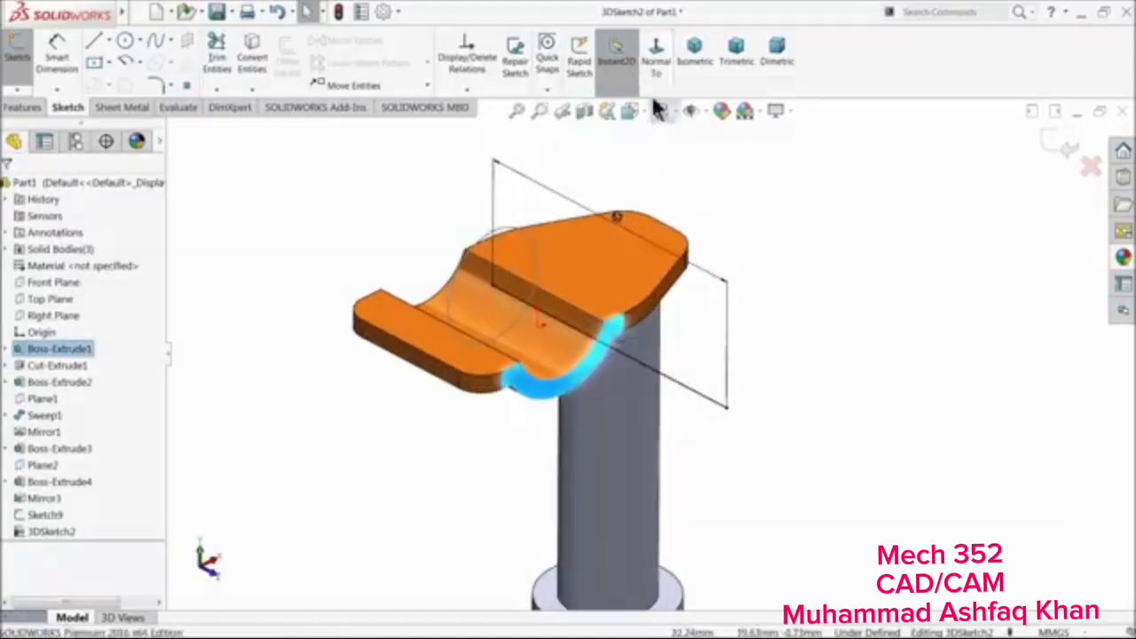
pyautogui.click(654, 65)
pyautogui.scroll(-3, 663, 226)
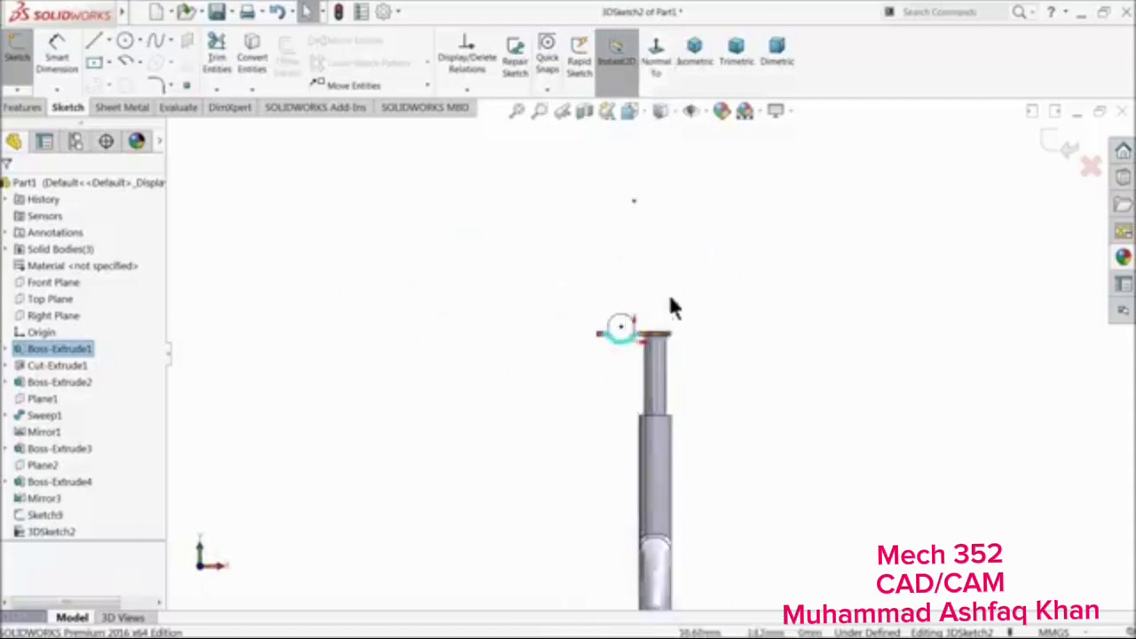
pyautogui.moveTo(601, 179); pyautogui.dragTo(695, 226)
pyautogui.click(735, 277)
pyautogui.scroll(-3, 676, 271)
pyautogui.scroll(-1, 675, 293)
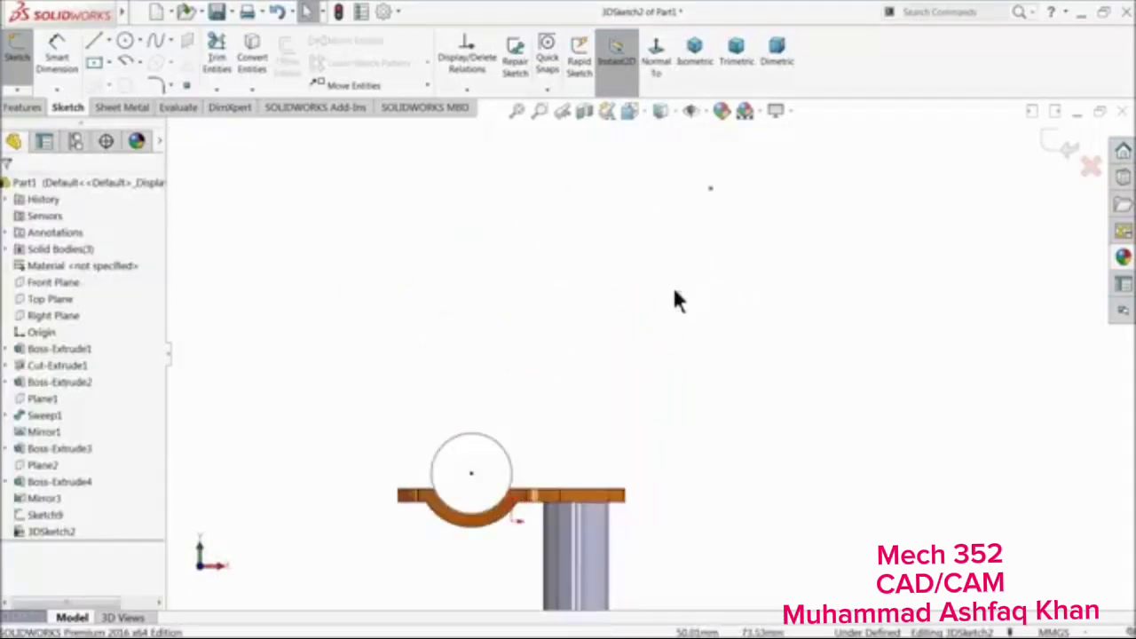
# Dimension the horizontal distance between the circle's centre and the free sketch point and set it to 29.5 mm
pyautogui.click(55, 51)
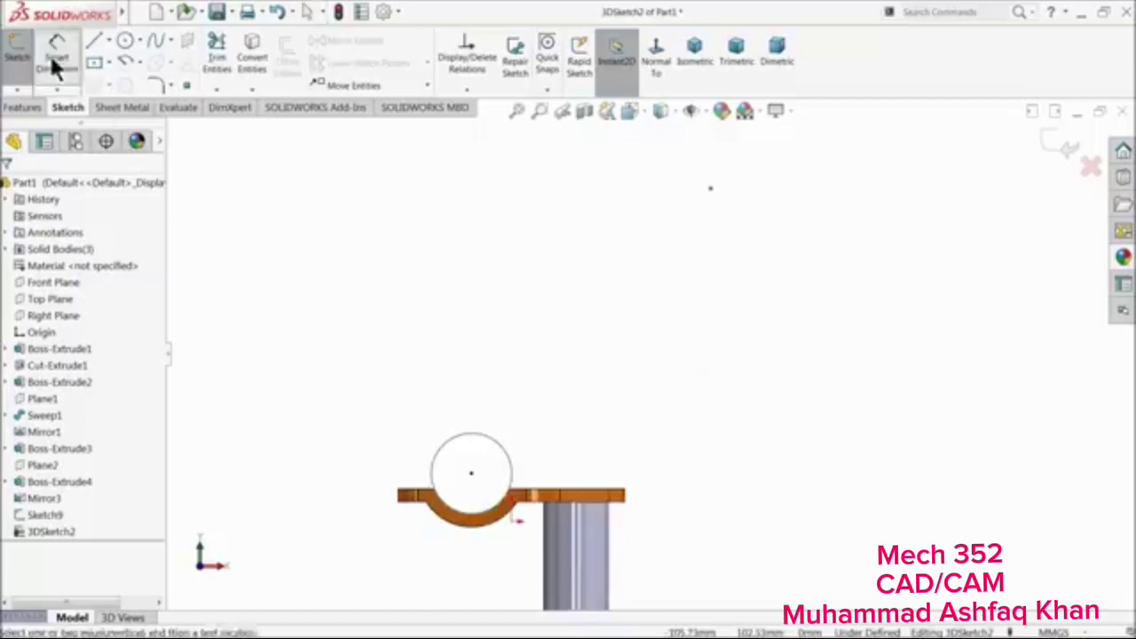
pyautogui.click(710, 189)
pyautogui.click(471, 472)
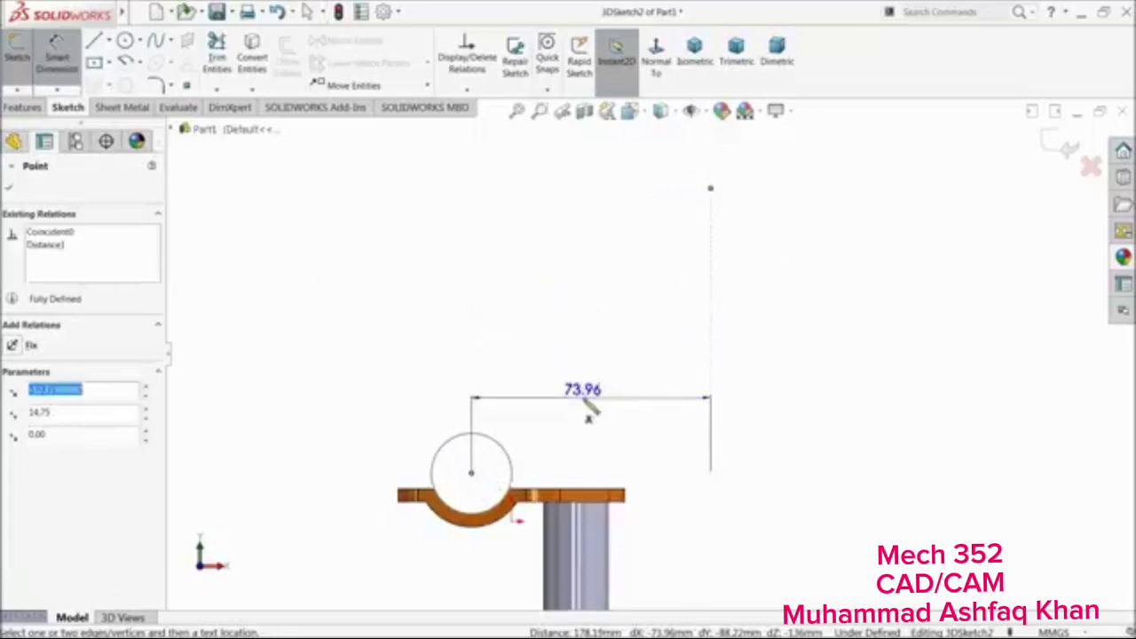
pyautogui.click(593, 416)
pyautogui.write('20')
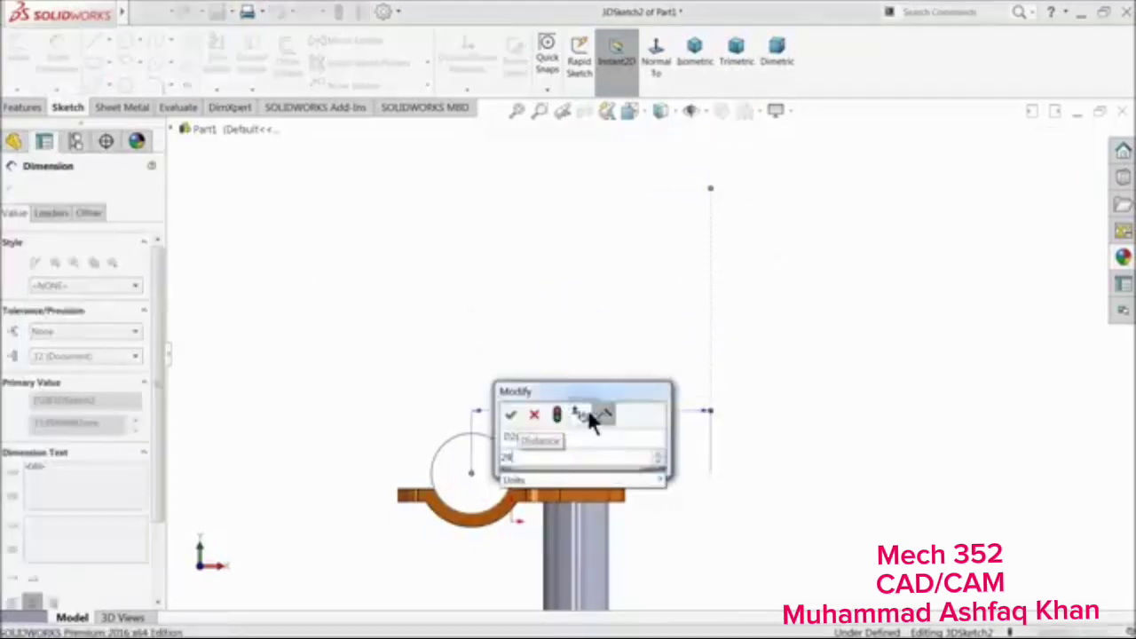
pyautogui.click(509, 416)
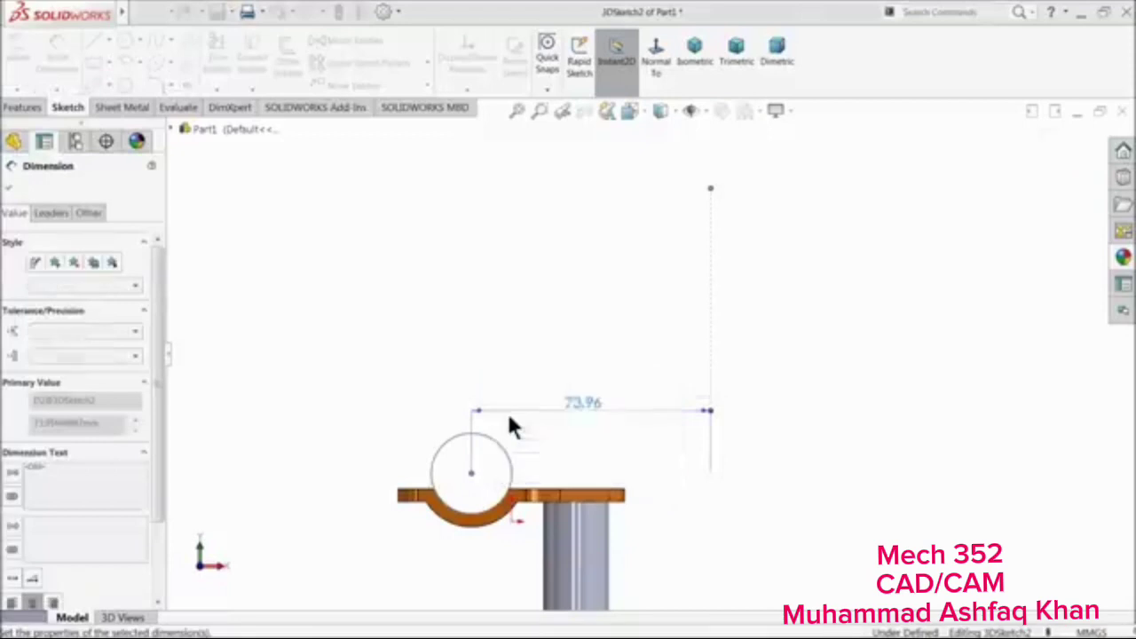
pyautogui.click(641, 389)
# Dimension the vertical distance from the circle's centre up to the sketch point and set it to 107.8 mm
pyautogui.click(565, 190)
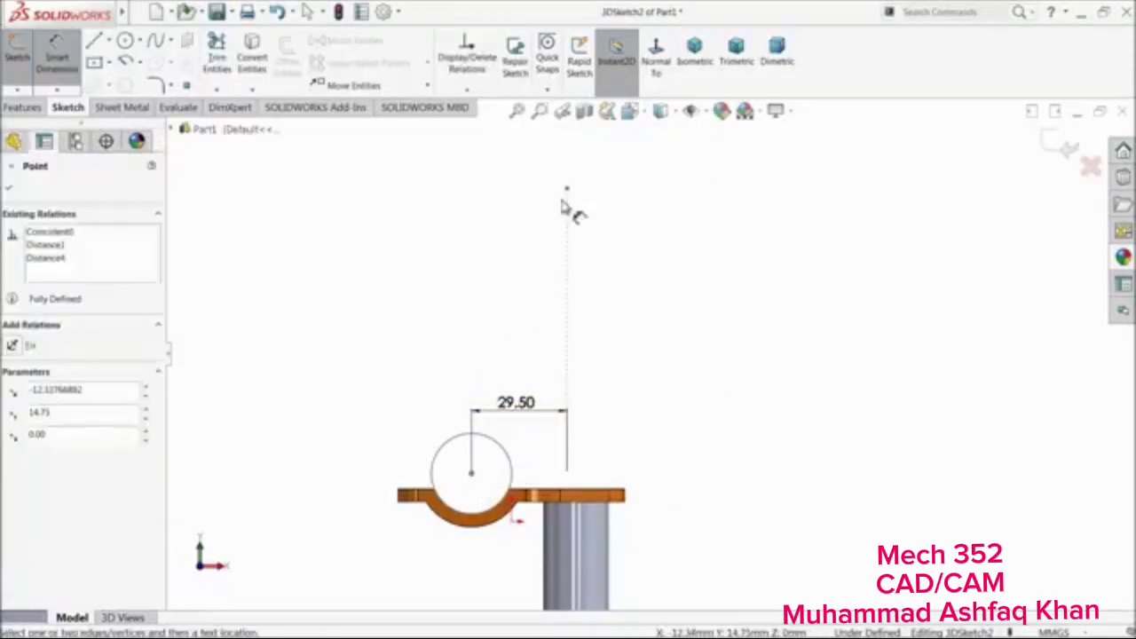
pyautogui.click(568, 190)
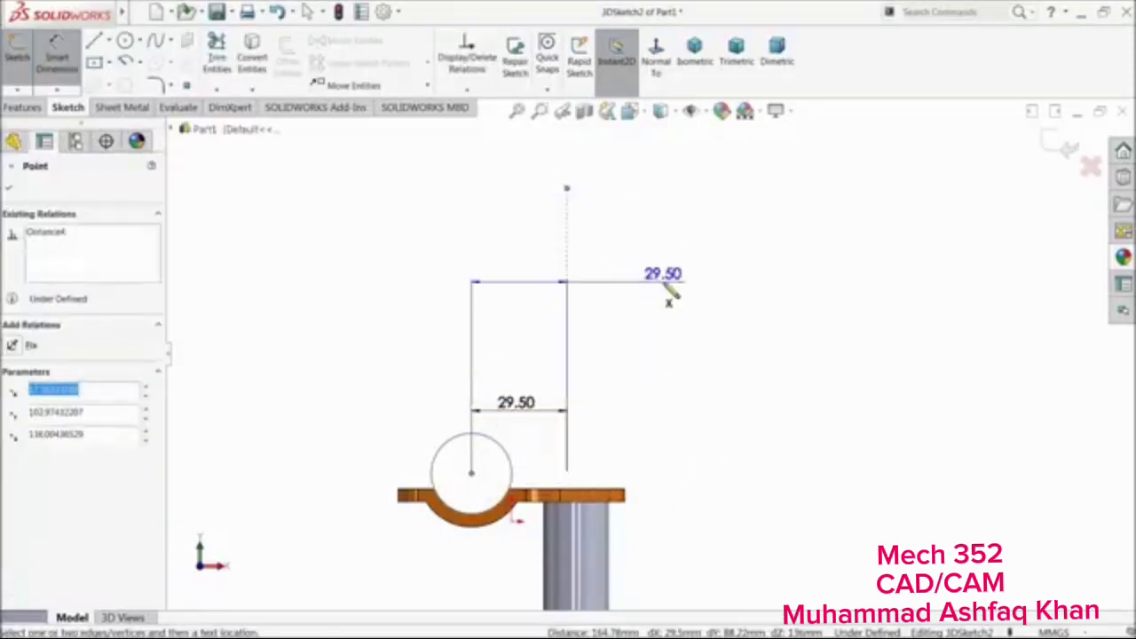
pyautogui.click(684, 330)
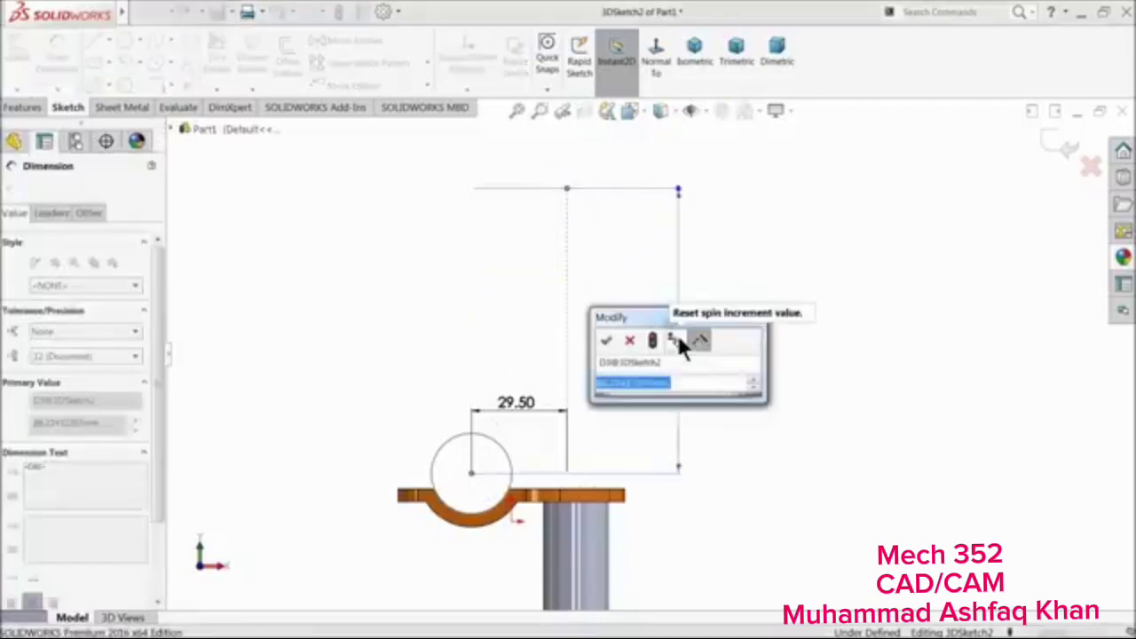
pyautogui.write('107')
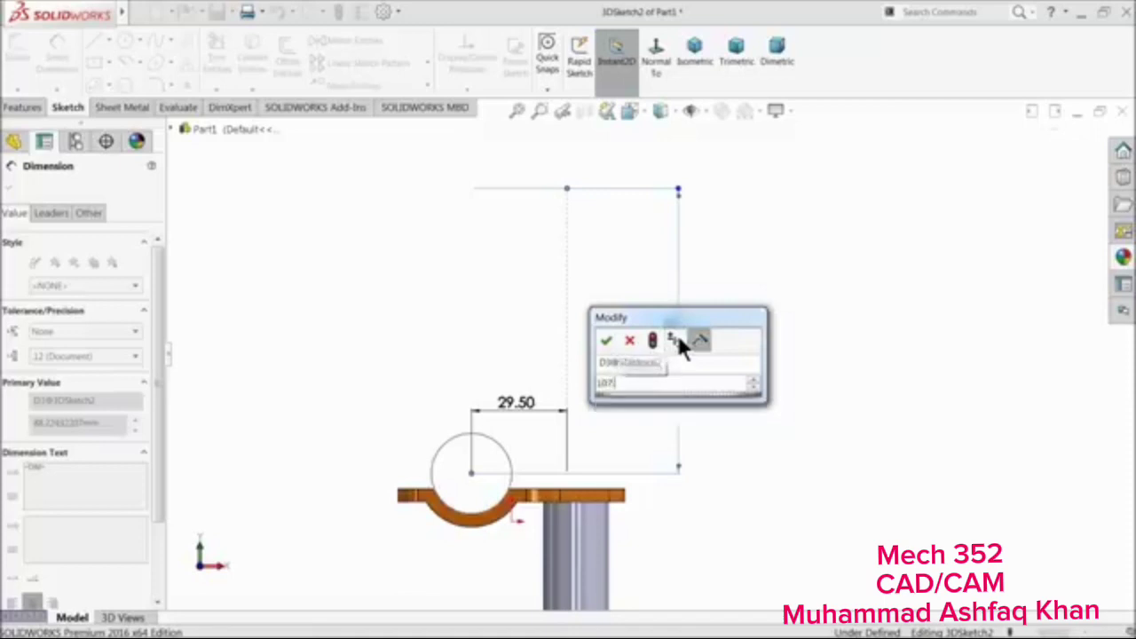
pyautogui.press('Return')
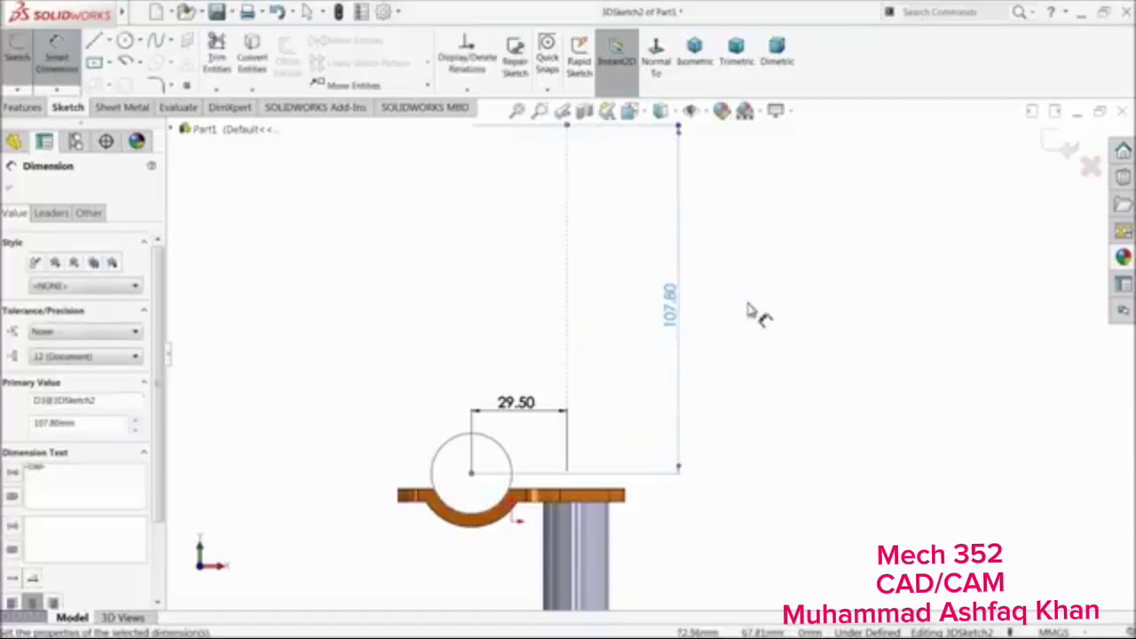
pyautogui.click(748, 307)
# Dimension the direct distance from the free end of the 67 mm line to the sketch point and set it to 125 mm
pyautogui.scroll(3, 746, 329)
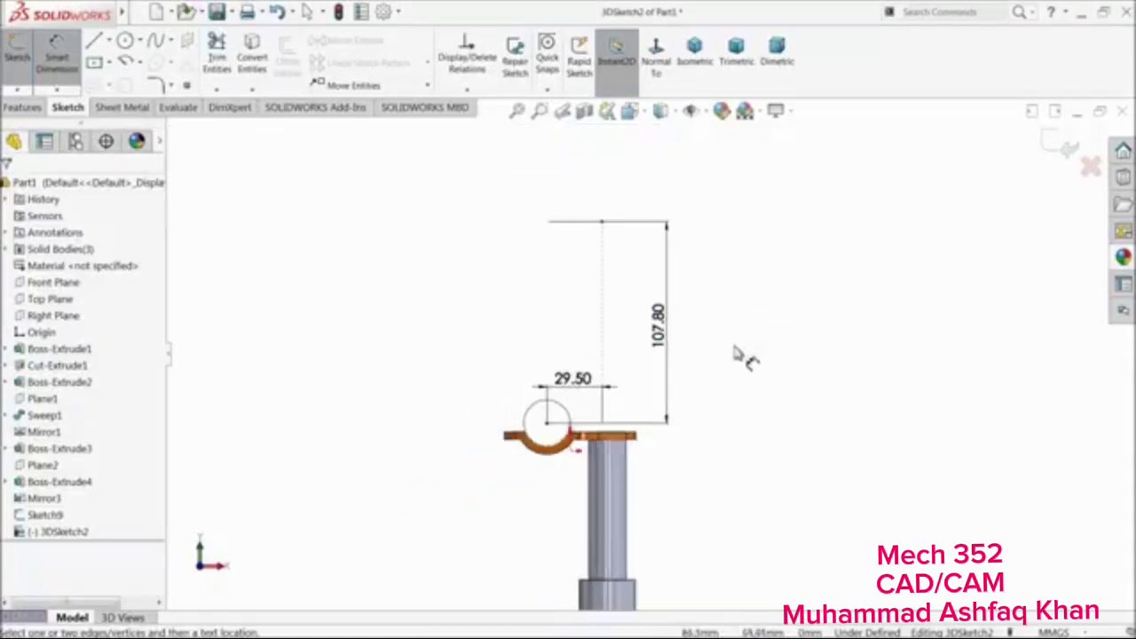
pyautogui.moveTo(726, 364)
pyautogui.mouseDown(button='middle')
pyautogui.moveTo(789, 393)
pyautogui.moveTo(793, 432)
pyautogui.moveTo(794, 421)
pyautogui.moveTo(820, 430)
pyautogui.moveTo(793, 433)
pyautogui.moveTo(799, 422)
pyautogui.mouseUp(button='middle')
pyautogui.scroll(-2, 803, 433)
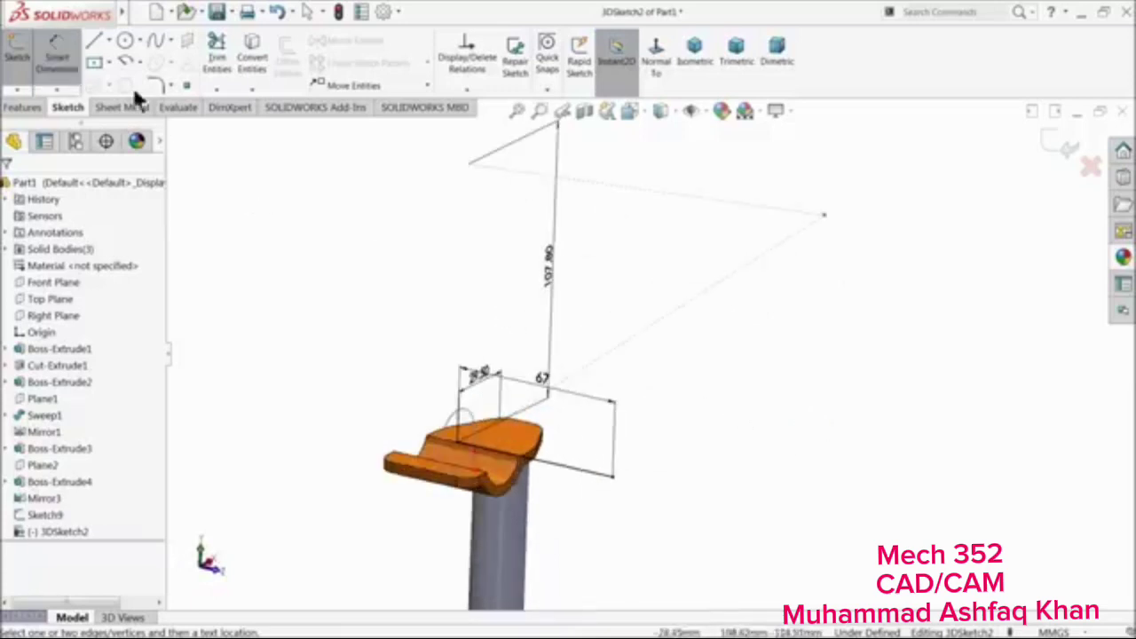
pyautogui.click(612, 476)
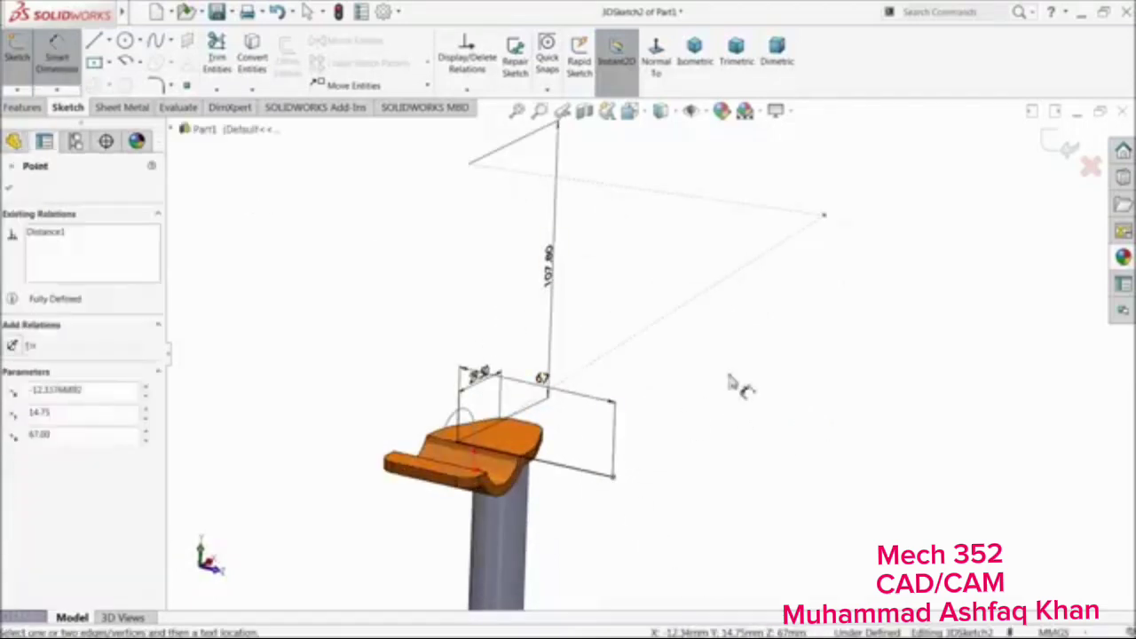
pyautogui.click(824, 216)
pyautogui.click(807, 355)
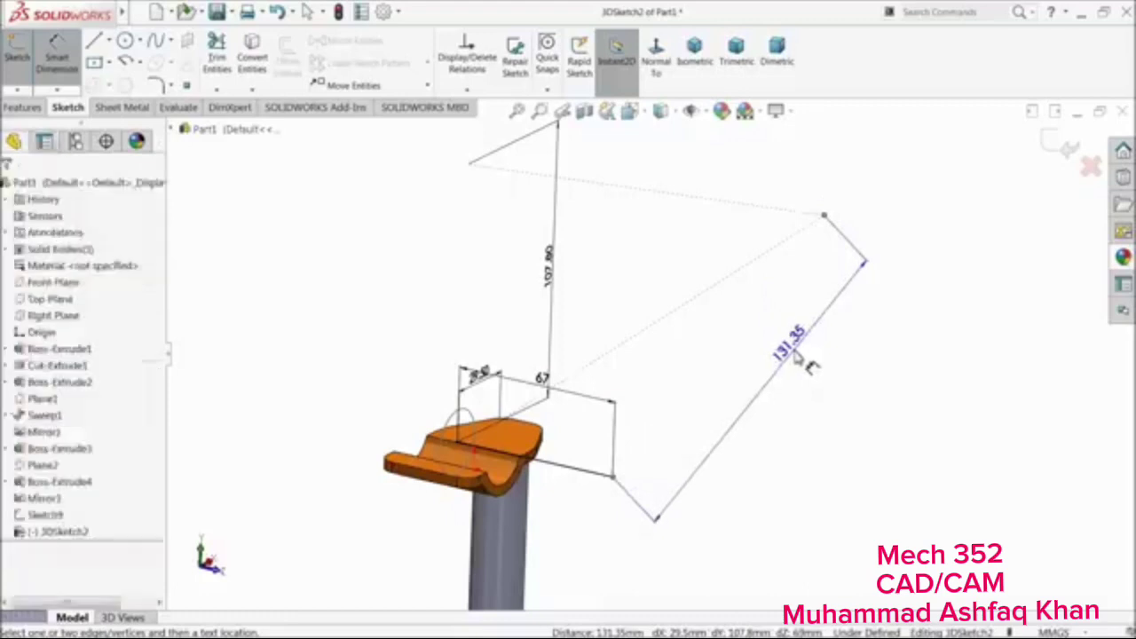
pyautogui.write('12')
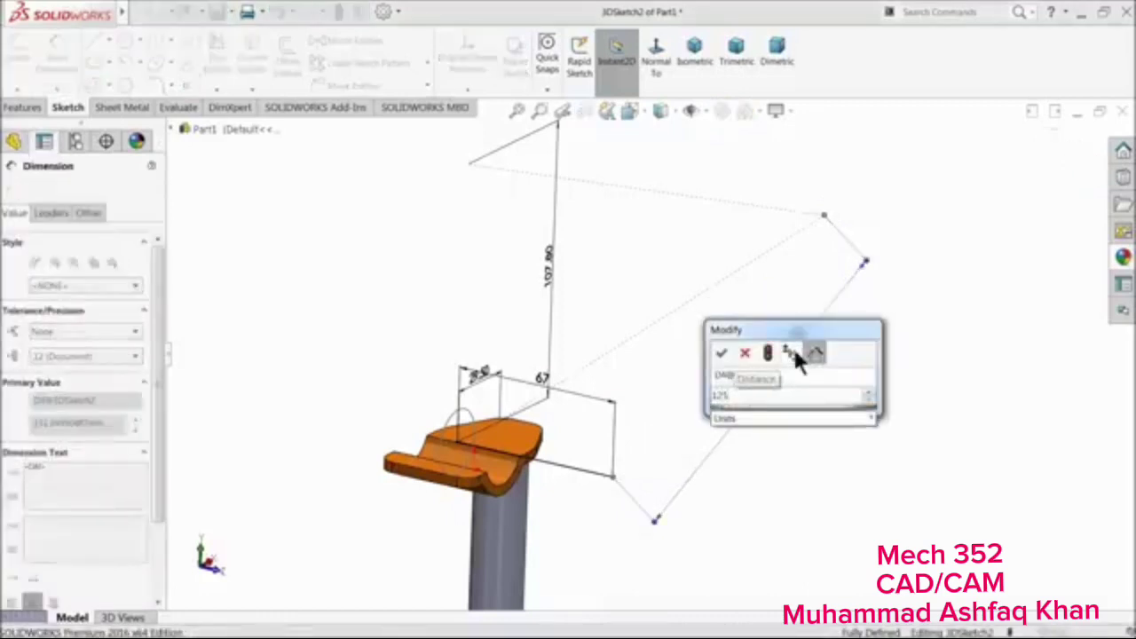
pyautogui.write('5')
pyautogui.press('Return')
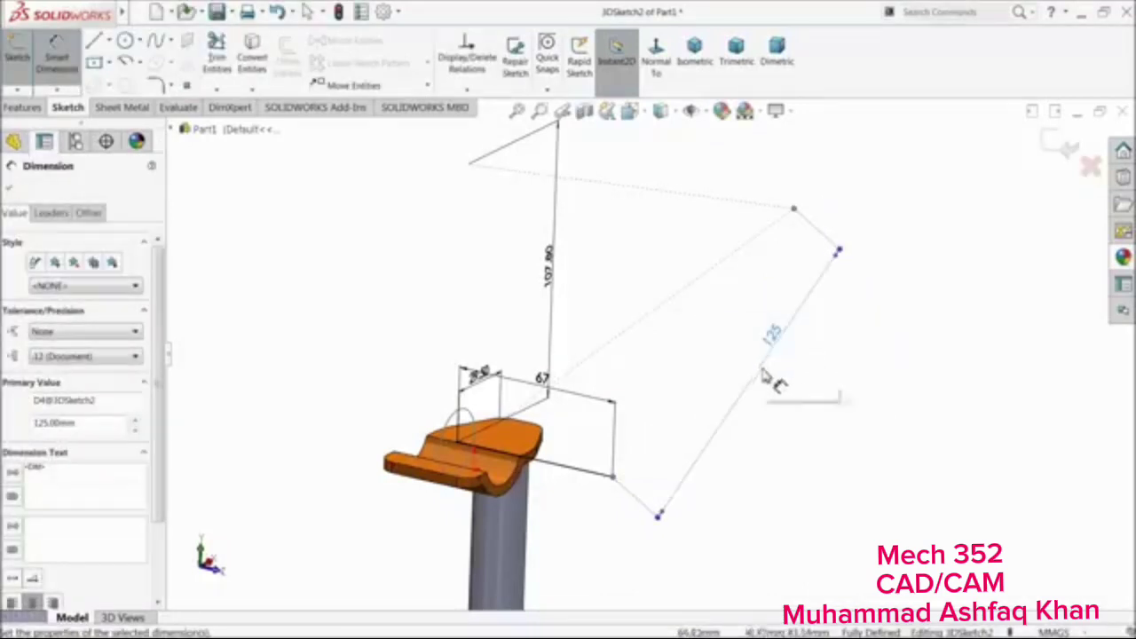
pyautogui.press('Escape')
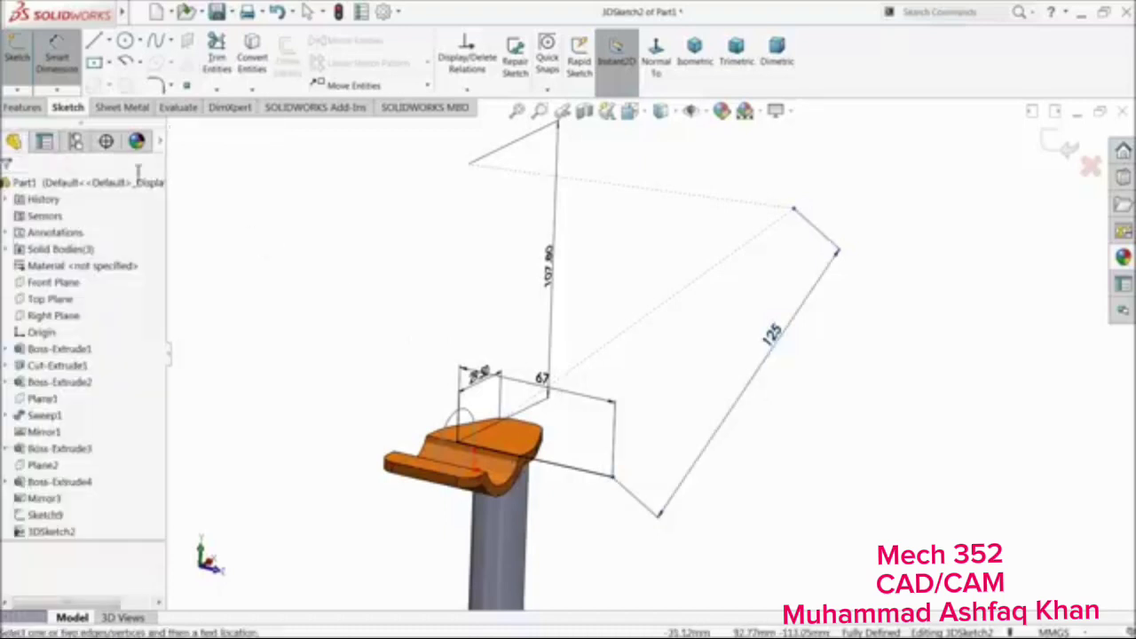
# Draw a line from the free end of the 67 mm line to the dimensioned sketch point
pyautogui.click(95, 43)
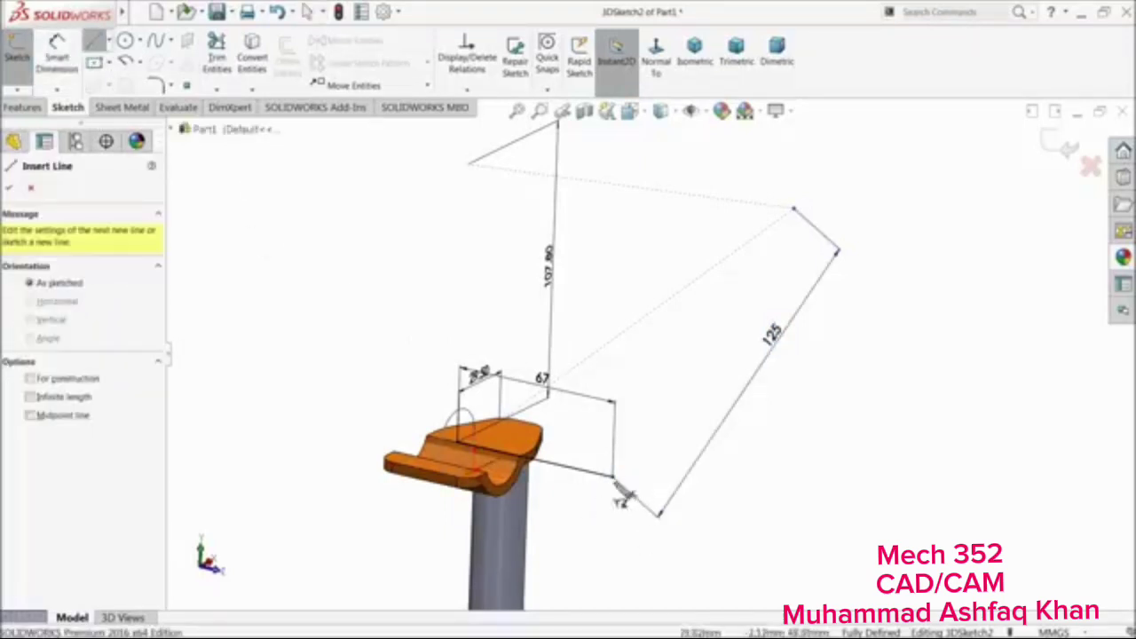
pyautogui.click(614, 478)
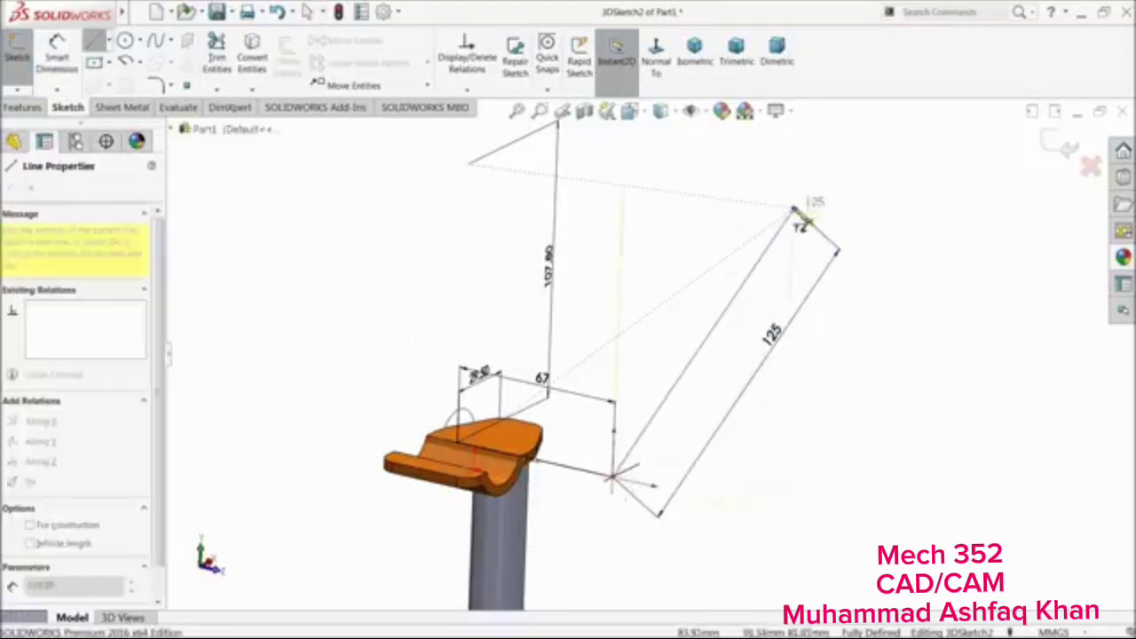
pyautogui.rightClick(851, 194)
pyautogui.click(895, 208)
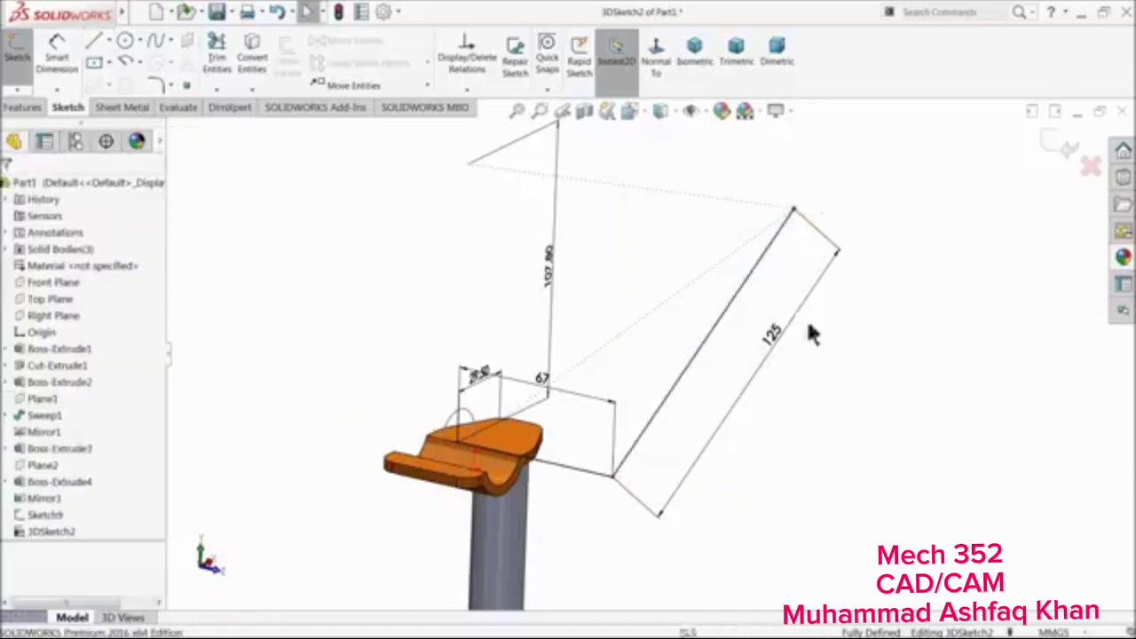
# Place a second sketch point in free space above and beyond the upper end of the 125 mm line
pyautogui.scroll(2, 750, 353)
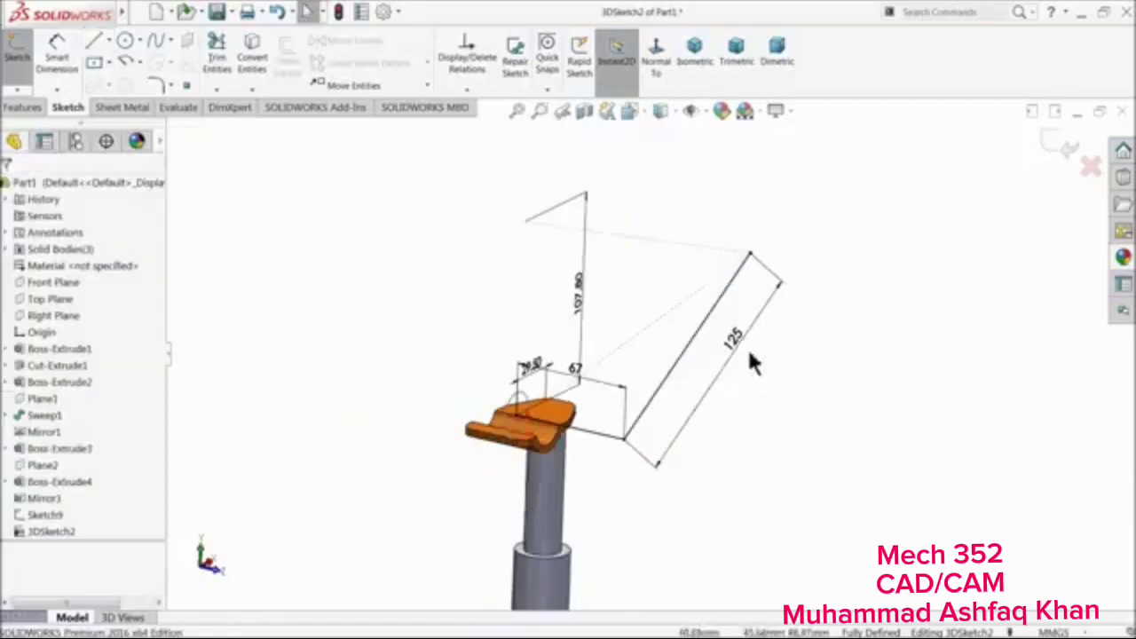
pyautogui.click(189, 85)
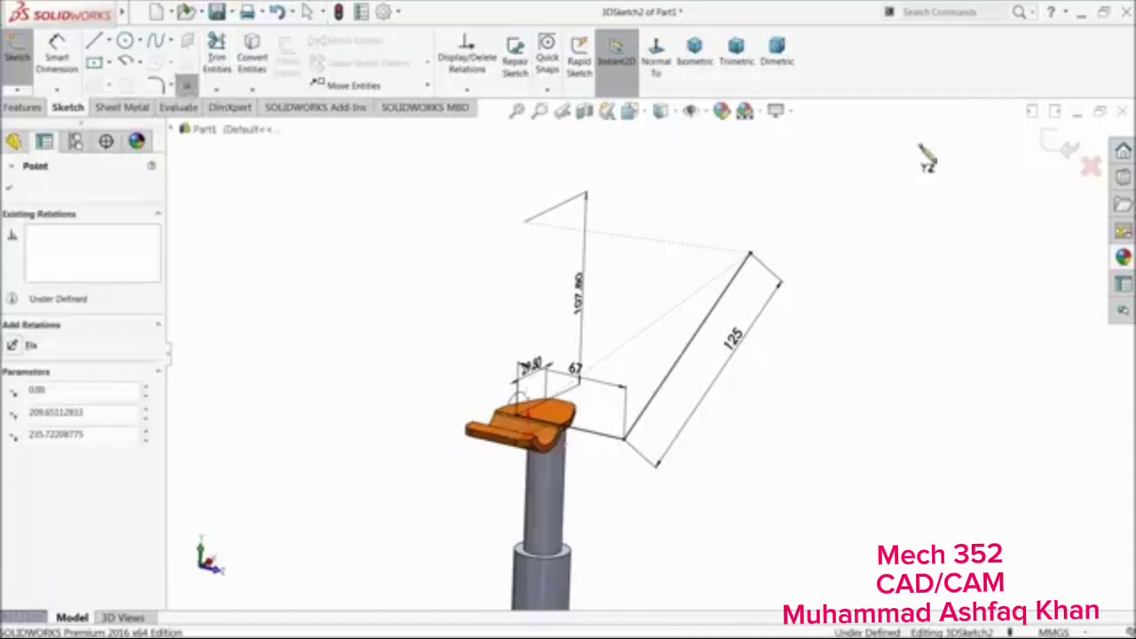
pyautogui.rightClick(312, 252)
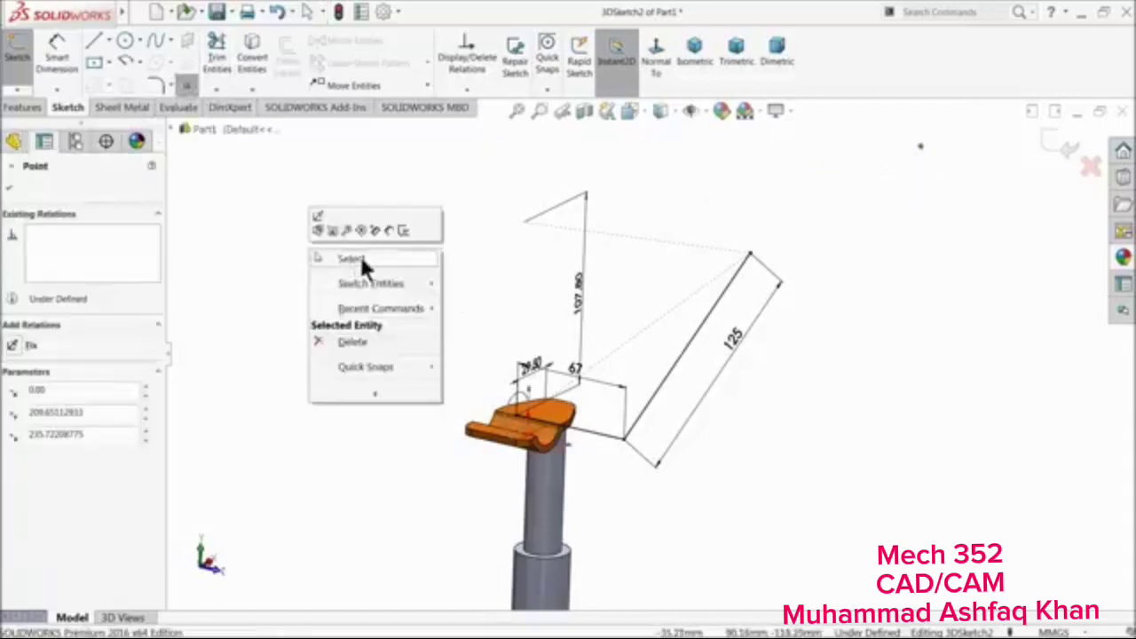
pyautogui.click(359, 259)
# View the 3D sketch normal to the bracket's curved end face and move the second point sideways past the steerer tube
pyautogui.scroll(3, 559, 340)
pyautogui.scroll(-5, 638, 410)
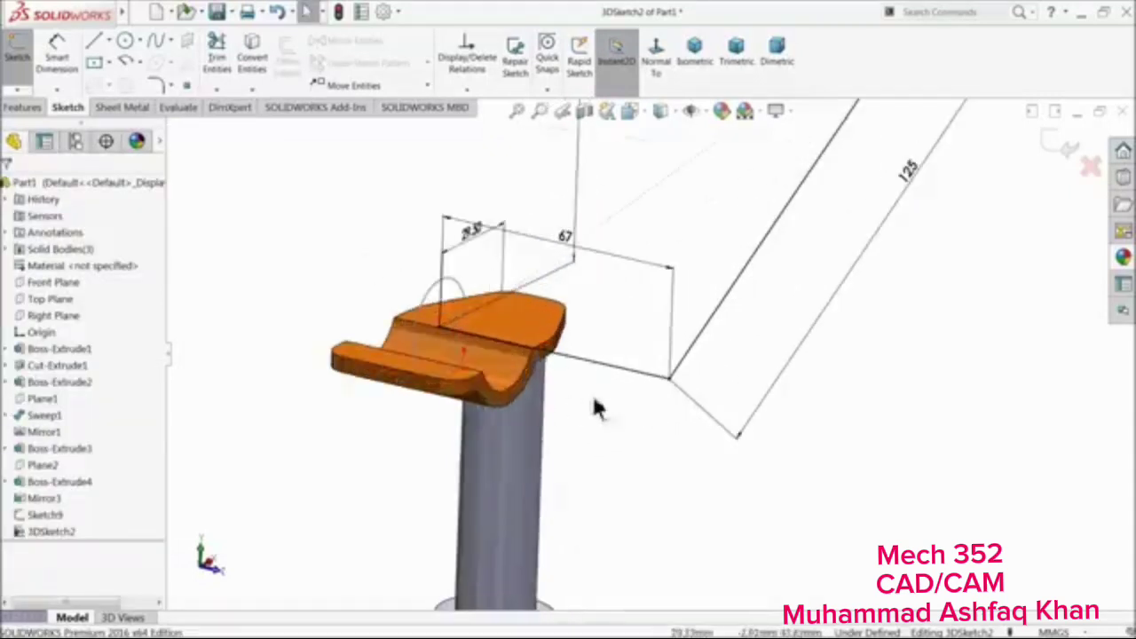
pyautogui.click(520, 393)
pyautogui.click(664, 70)
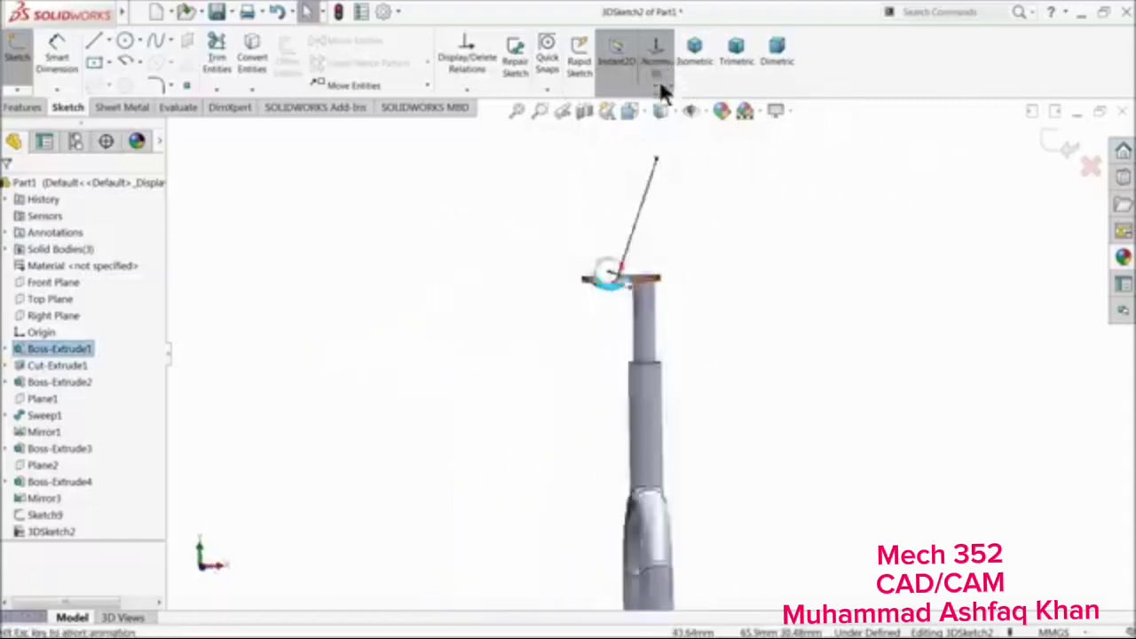
pyautogui.moveTo(609, 140); pyautogui.dragTo(728, 157)
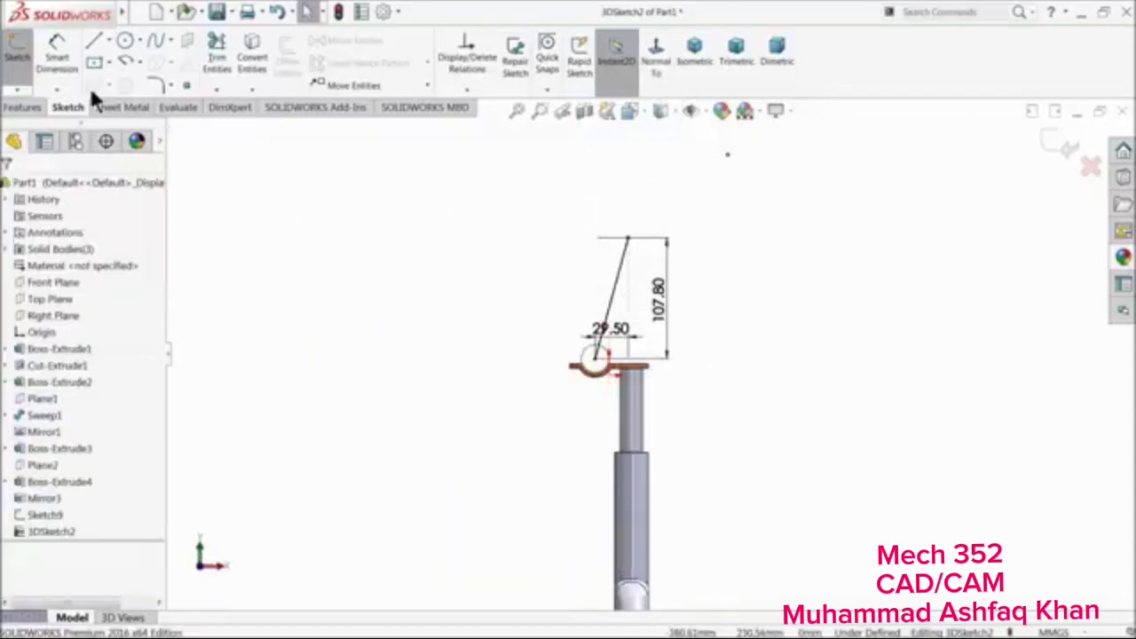
# Dimension the horizontal distance between the circle's centre and the second sketch point and set it to 103.5 mm
pyautogui.click(55, 49)
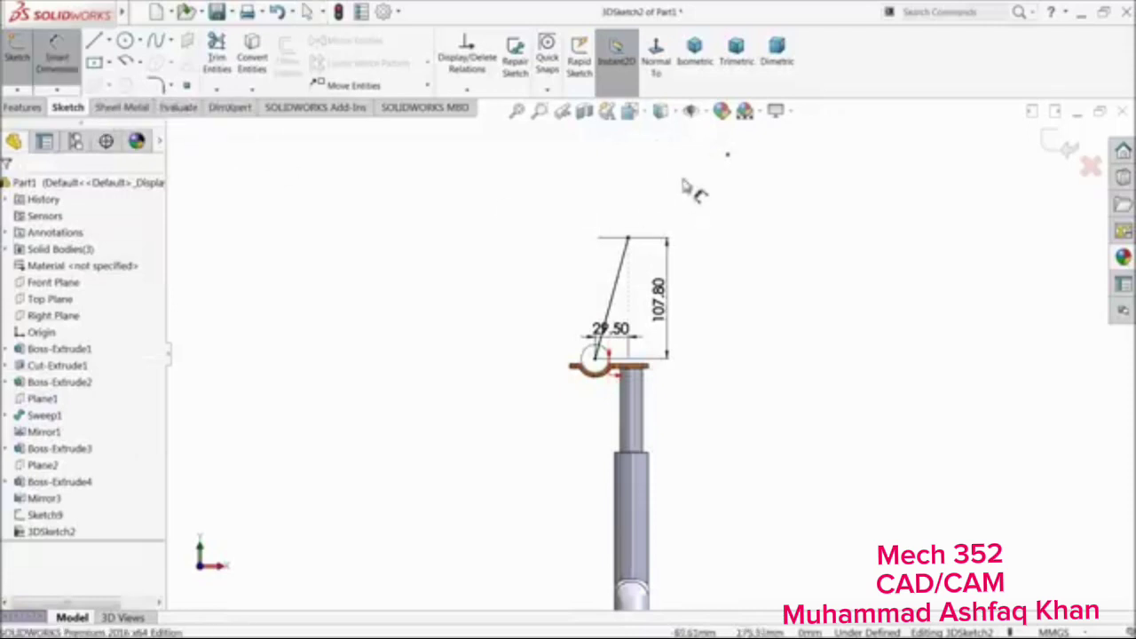
pyautogui.scroll(-3, 689, 190)
pyautogui.click(522, 516)
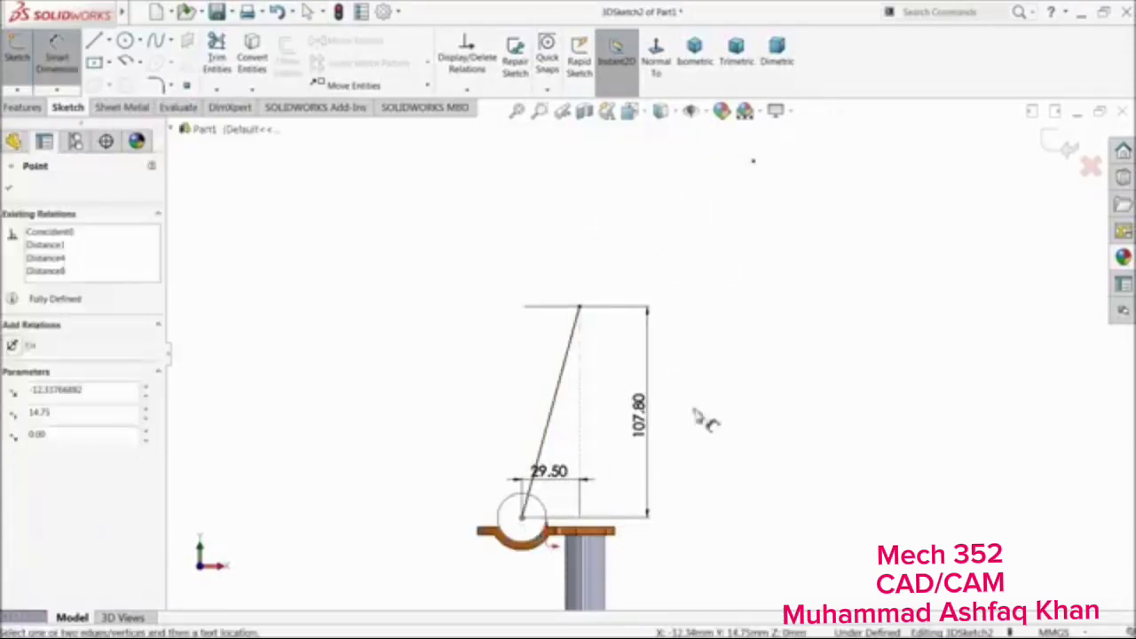
pyautogui.click(753, 160)
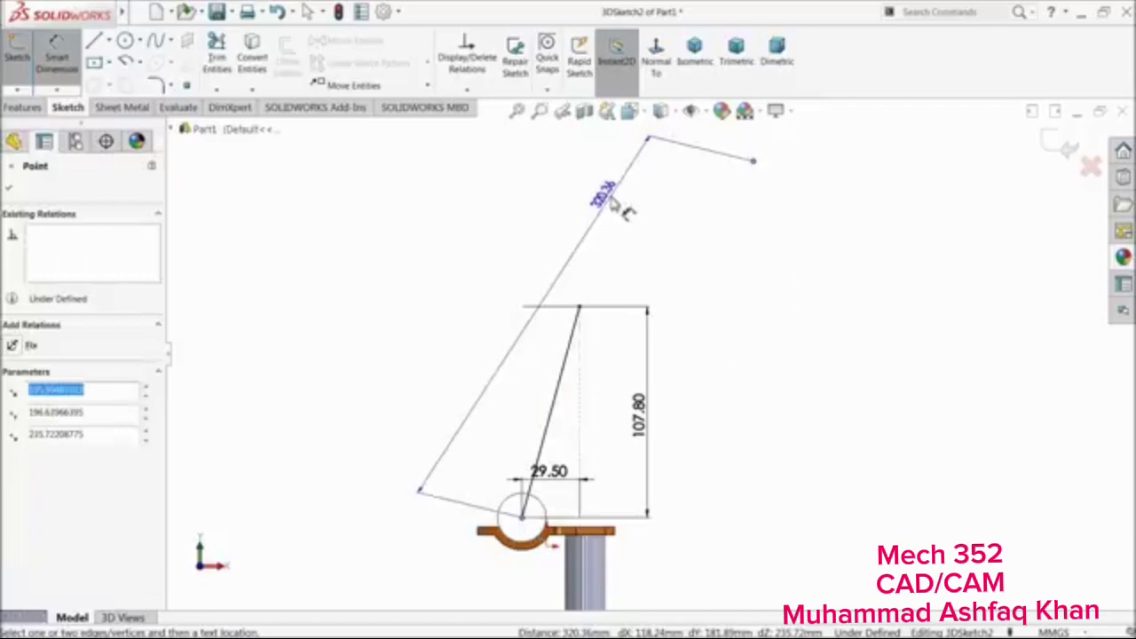
pyautogui.click(625, 229)
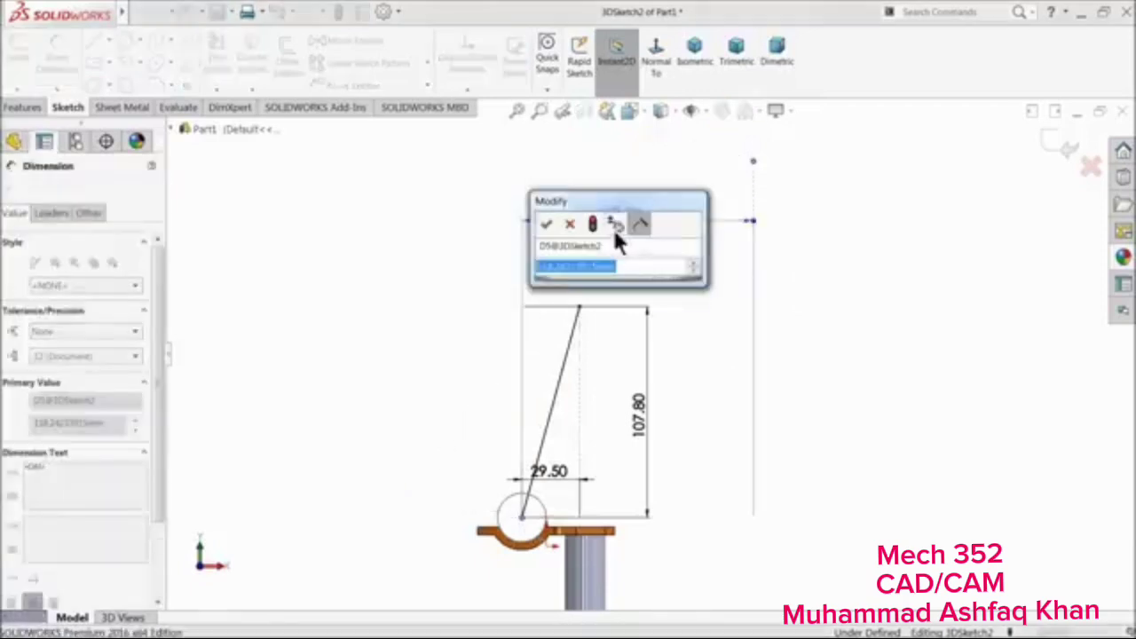
pyautogui.click(615, 229)
pyautogui.click(546, 223)
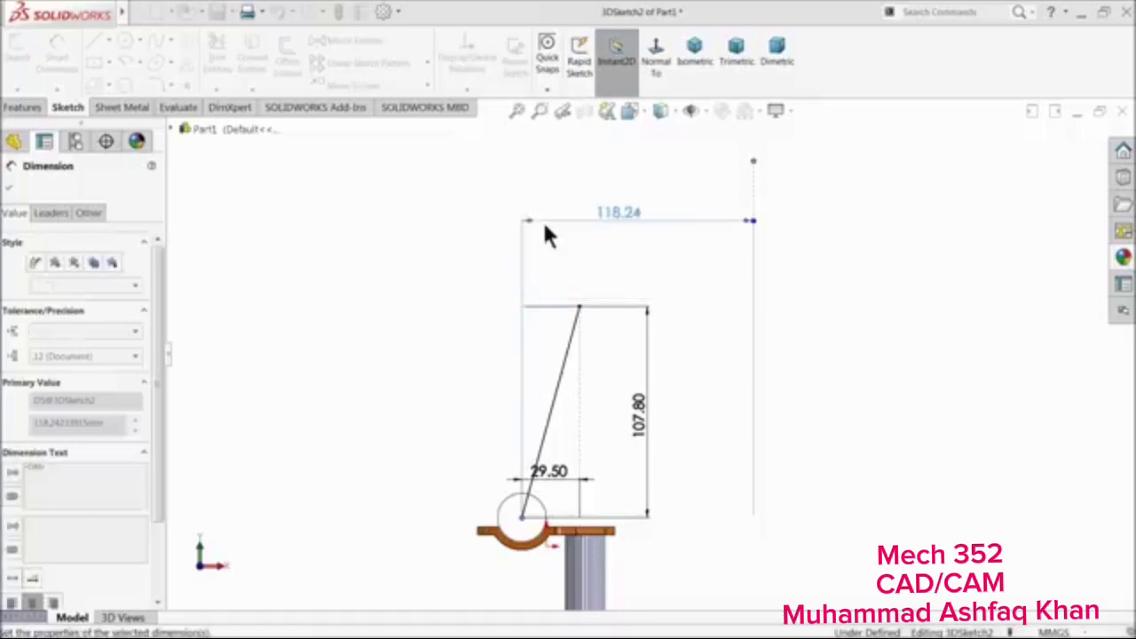
pyautogui.click(767, 252)
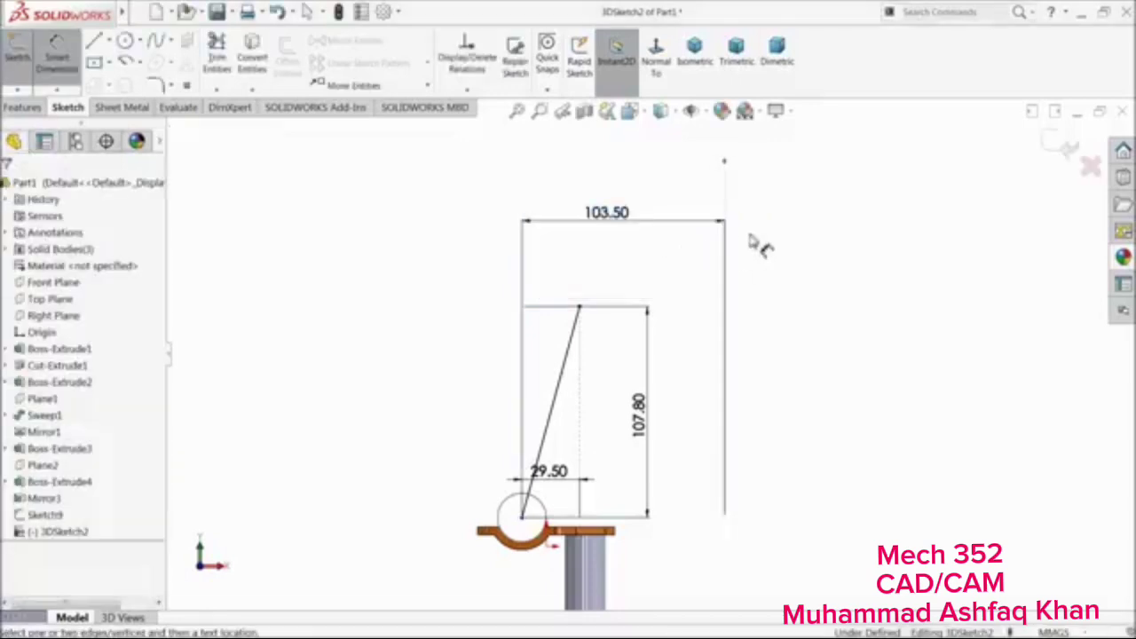
# Dimension the vertical distance between the circle's centre and the second sketch point and set it to 172 mm
pyautogui.click(724, 162)
pyautogui.click(521, 518)
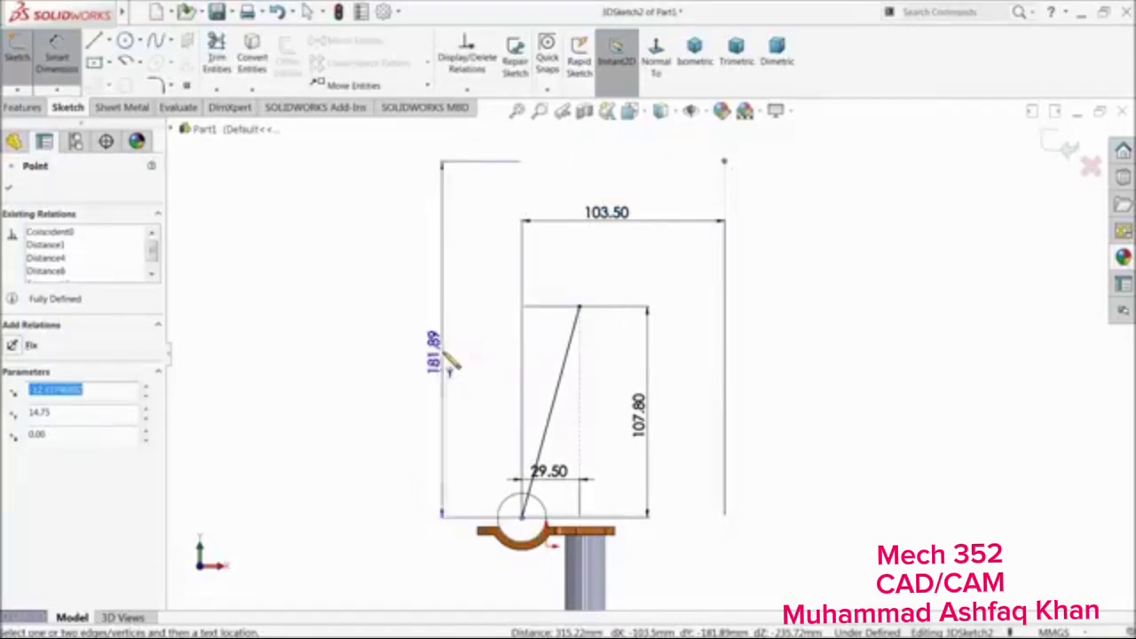
pyautogui.click(826, 352)
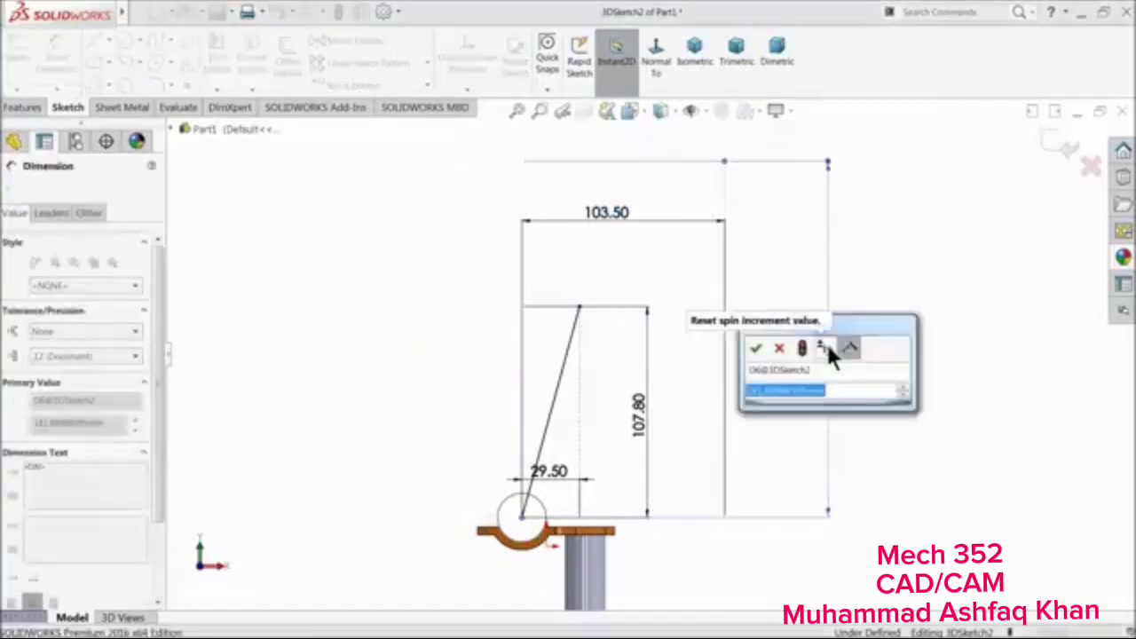
pyautogui.write('172')
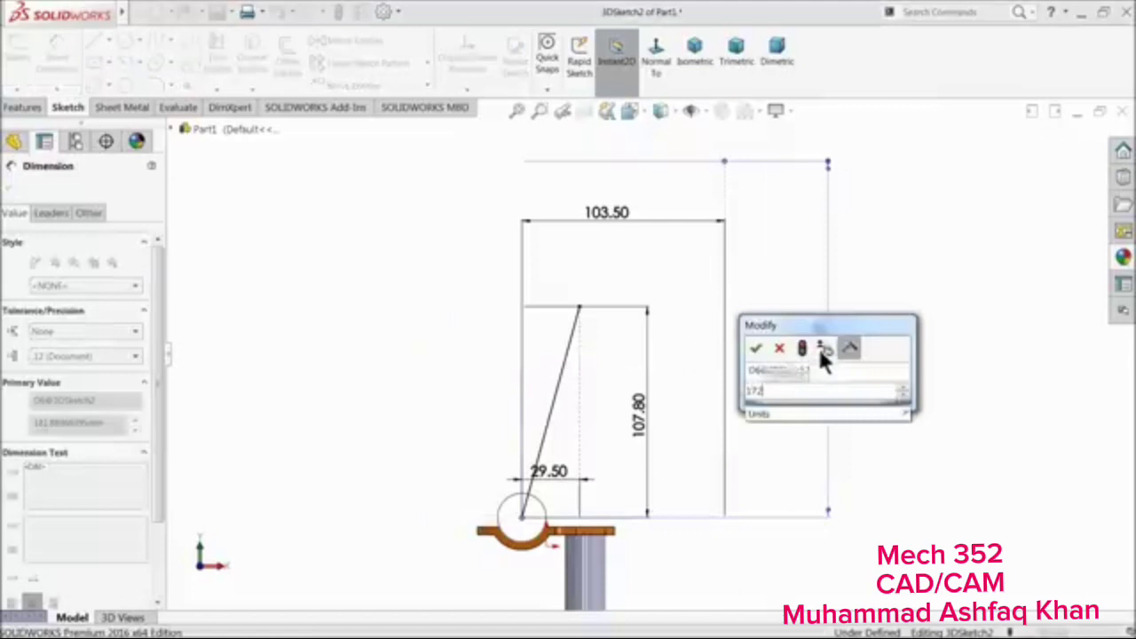
pyautogui.click(755, 347)
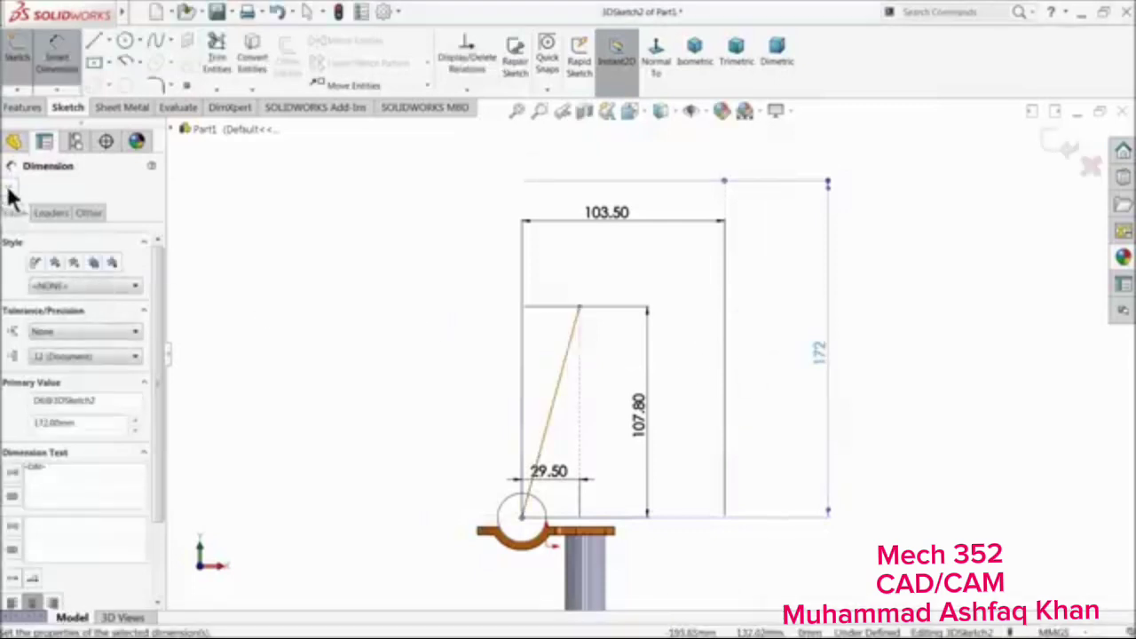
# Dimension the distance between the upper end of the 125 mm line and the second sketch point and set it to 156.8 mm
pyautogui.moveTo(452, 272)
pyautogui.mouseDown(button='middle')
pyautogui.moveTo(406, 231)
pyautogui.moveTo(450, 281)
pyautogui.moveTo(436, 287)
pyautogui.moveTo(439, 346)
pyautogui.moveTo(463, 293)
pyautogui.moveTo(507, 379)
pyautogui.moveTo(497, 355)
pyautogui.moveTo(502, 364)
pyautogui.mouseUp(button='middle')
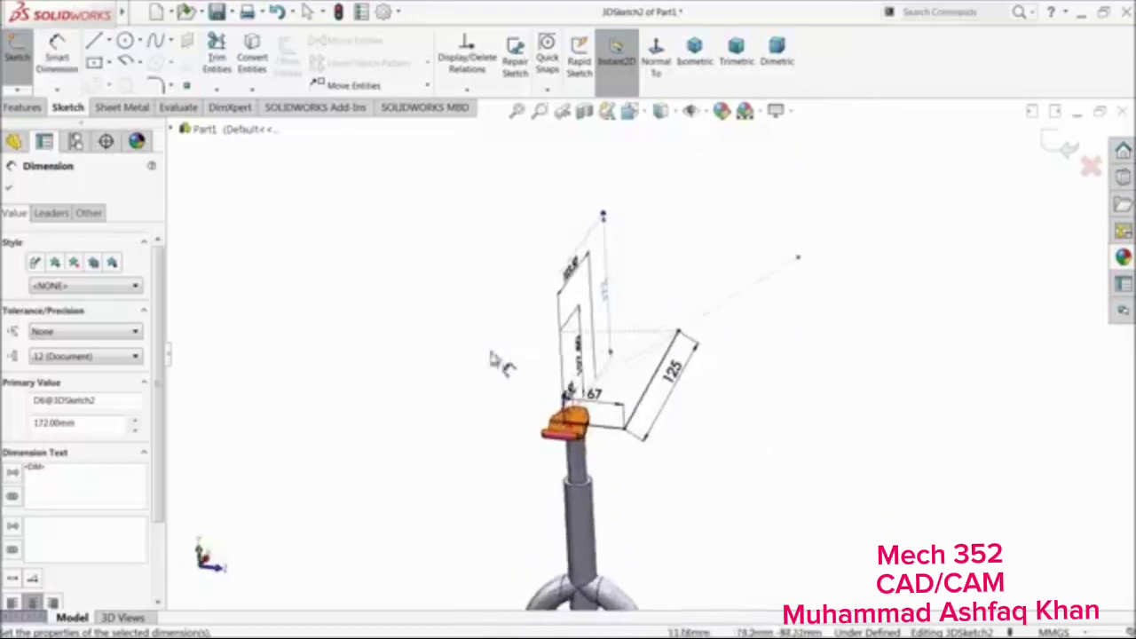
pyautogui.scroll(-4, 901, 306)
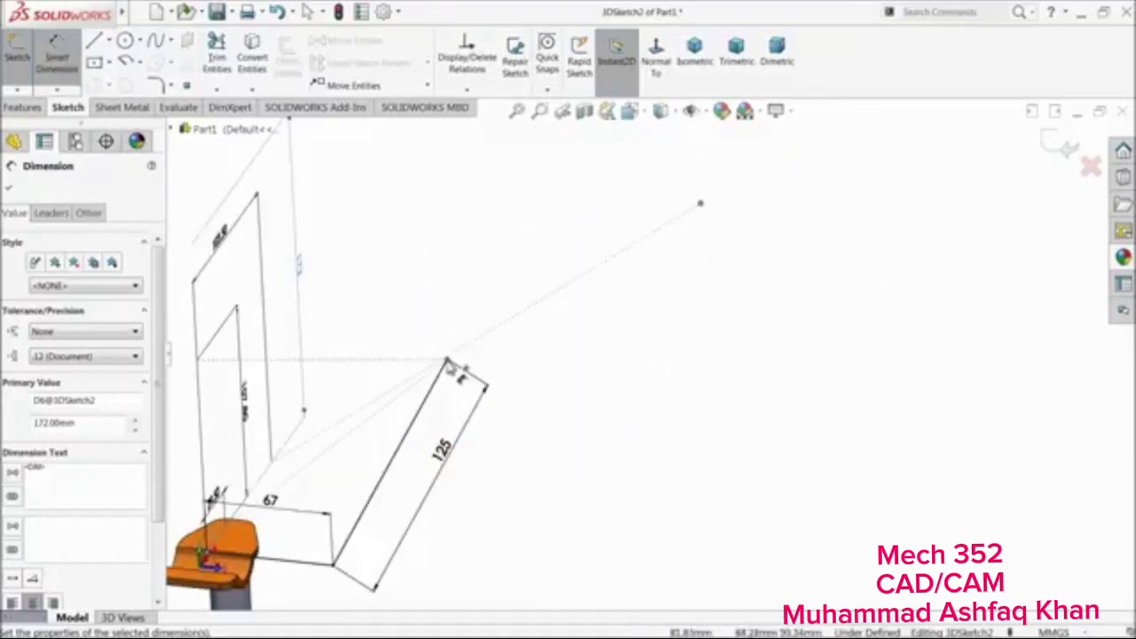
pyautogui.click(448, 363)
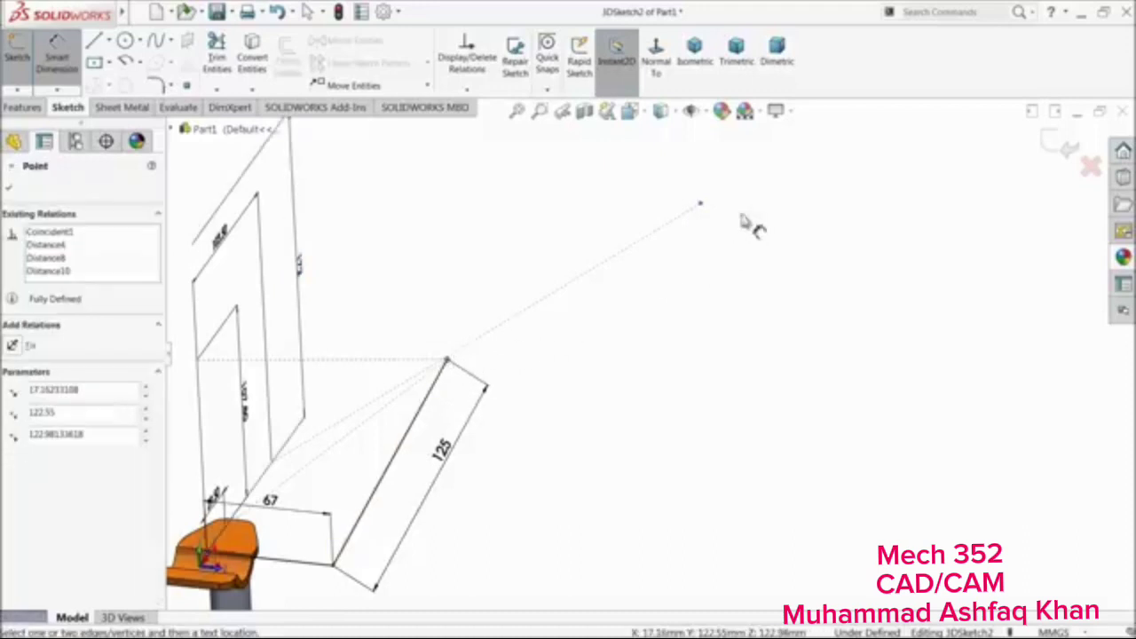
pyautogui.click(700, 206)
pyautogui.click(641, 322)
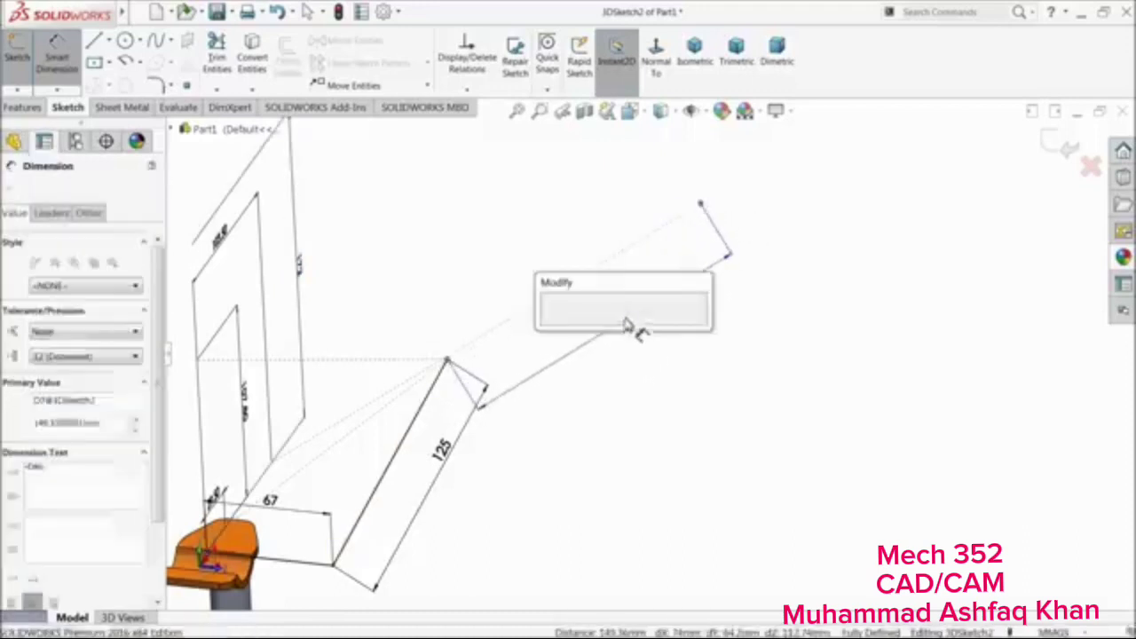
pyautogui.write('156.8')
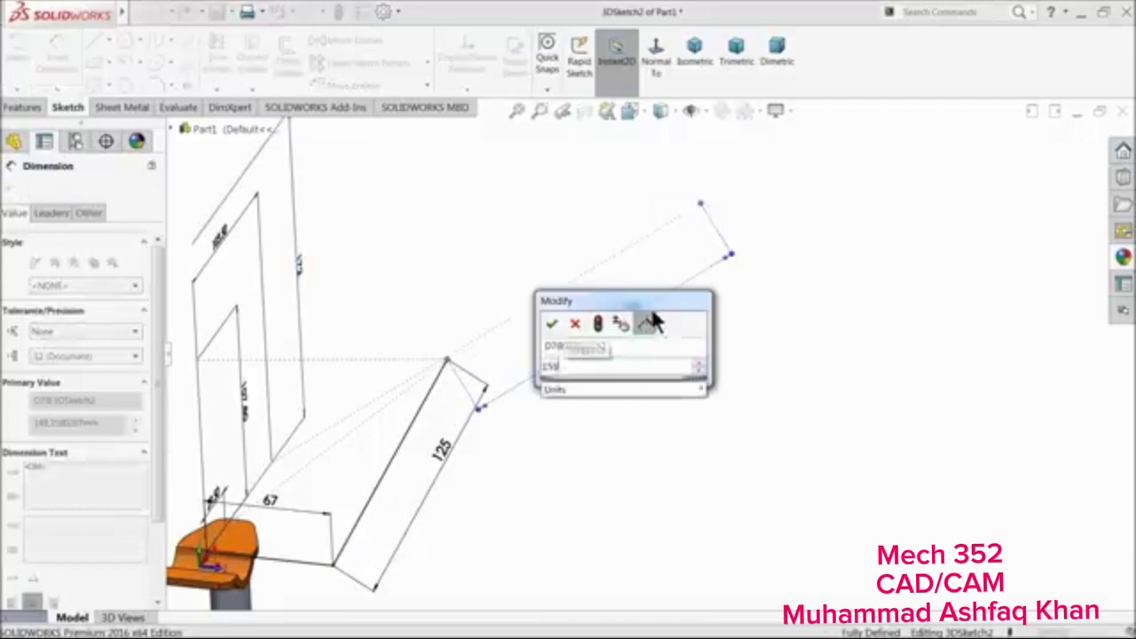
pyautogui.click(551, 325)
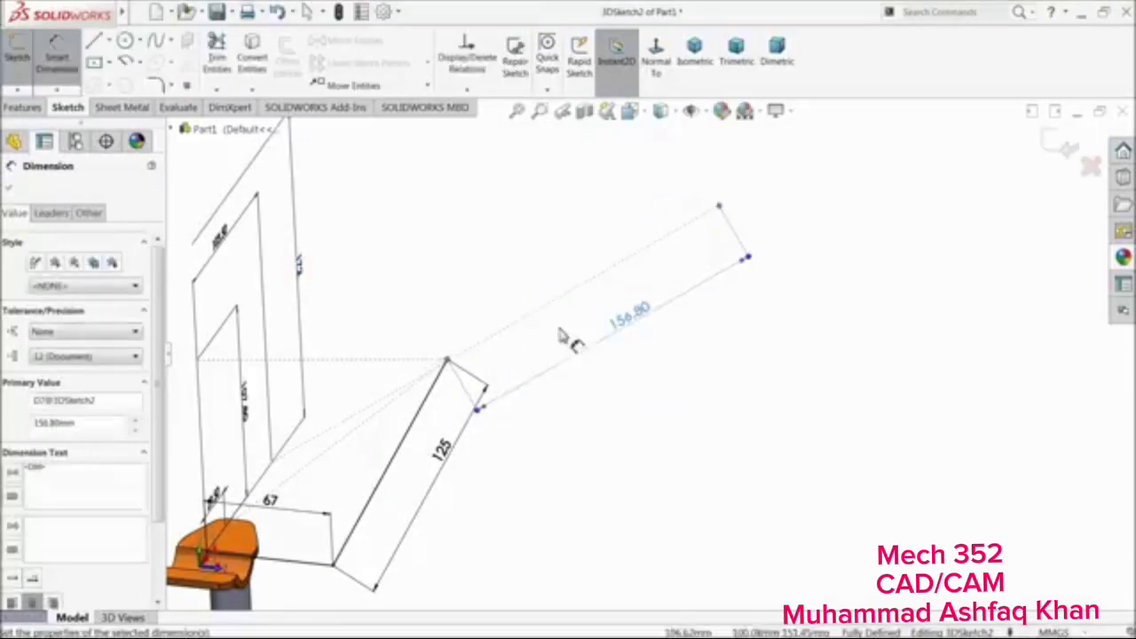
pyautogui.click(9, 188)
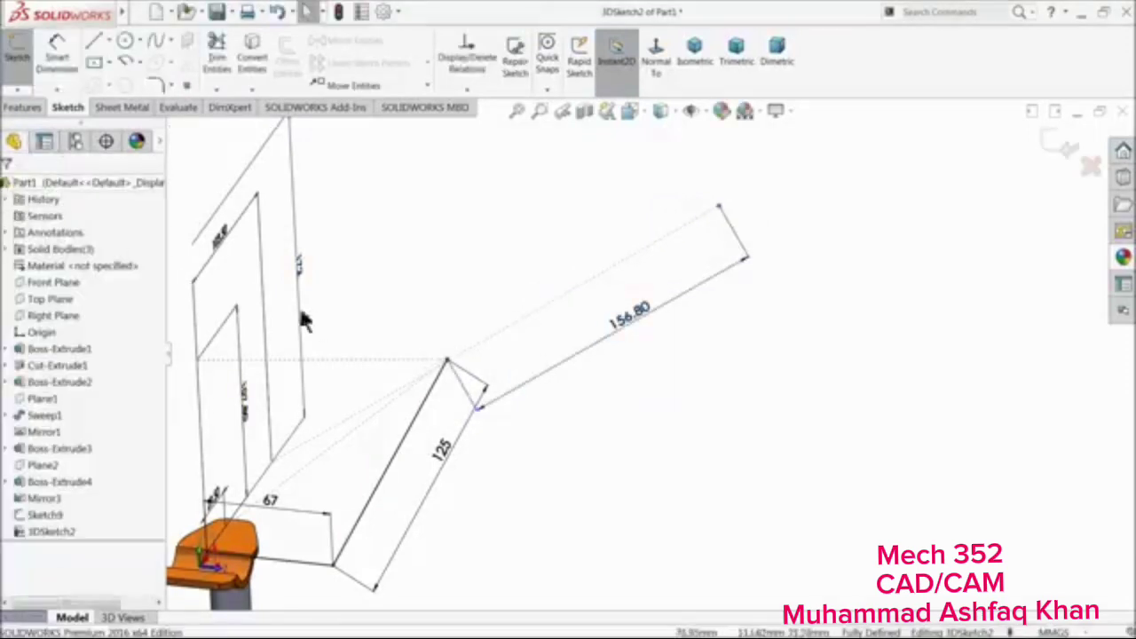
# Draw a line from the upper end of the 125 mm line to the second sketch point
pyautogui.click(93, 41)
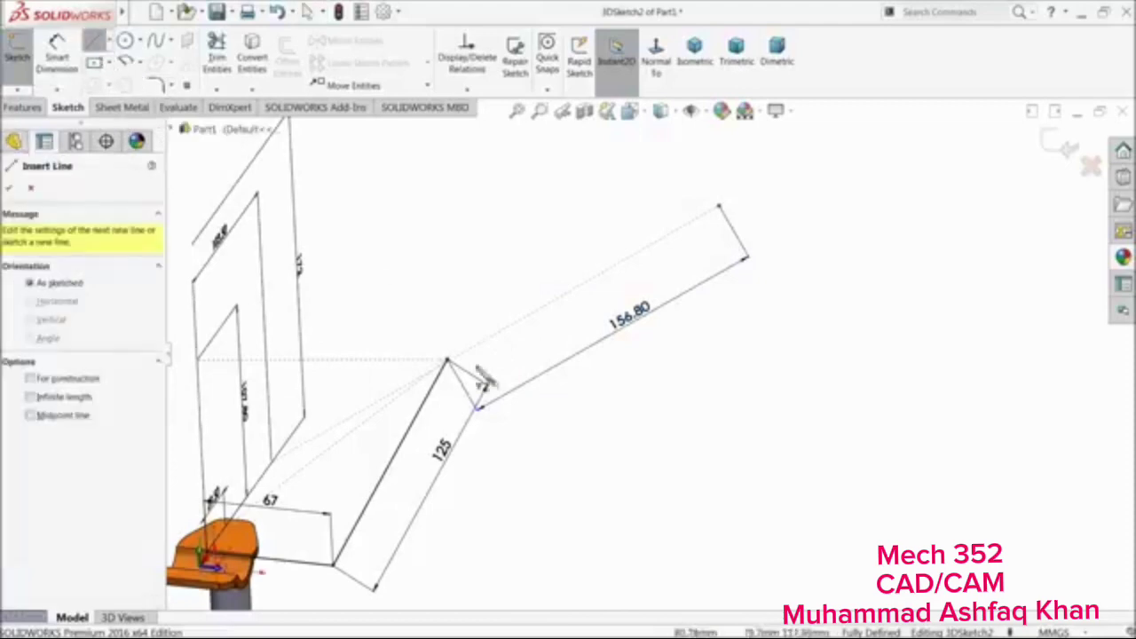
pyautogui.click(448, 361)
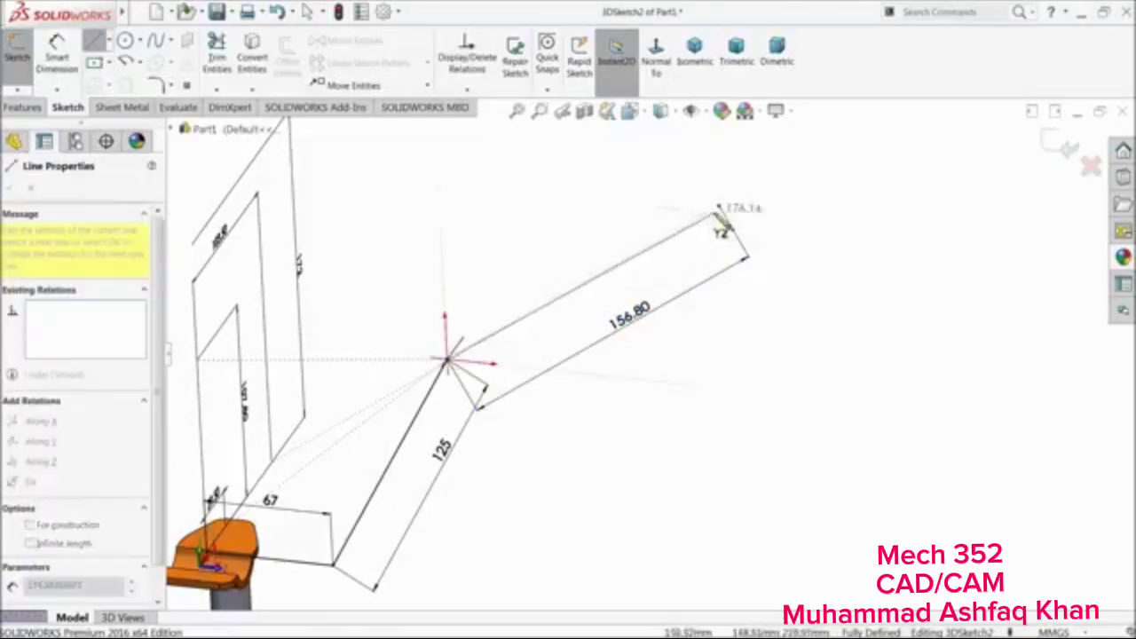
pyautogui.click(719, 206)
pyautogui.rightClick(798, 187)
pyautogui.click(833, 188)
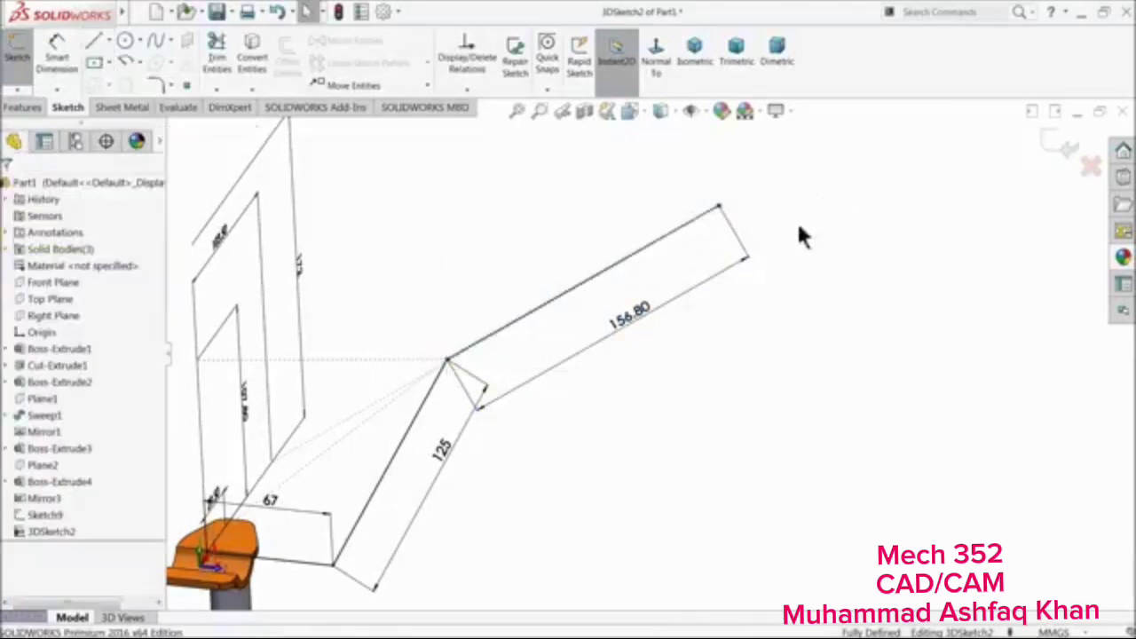
# Round the path's lower corner, where the 67 mm and 125 mm lines meet, with a 72 mm sketch fillet
pyautogui.moveTo(798, 235)
pyautogui.mouseDown(button='middle')
pyautogui.moveTo(520, 393)
pyautogui.moveTo(601, 436)
pyautogui.moveTo(541, 415)
pyautogui.mouseUp(button='middle')
pyautogui.scroll(-2, 541, 416)
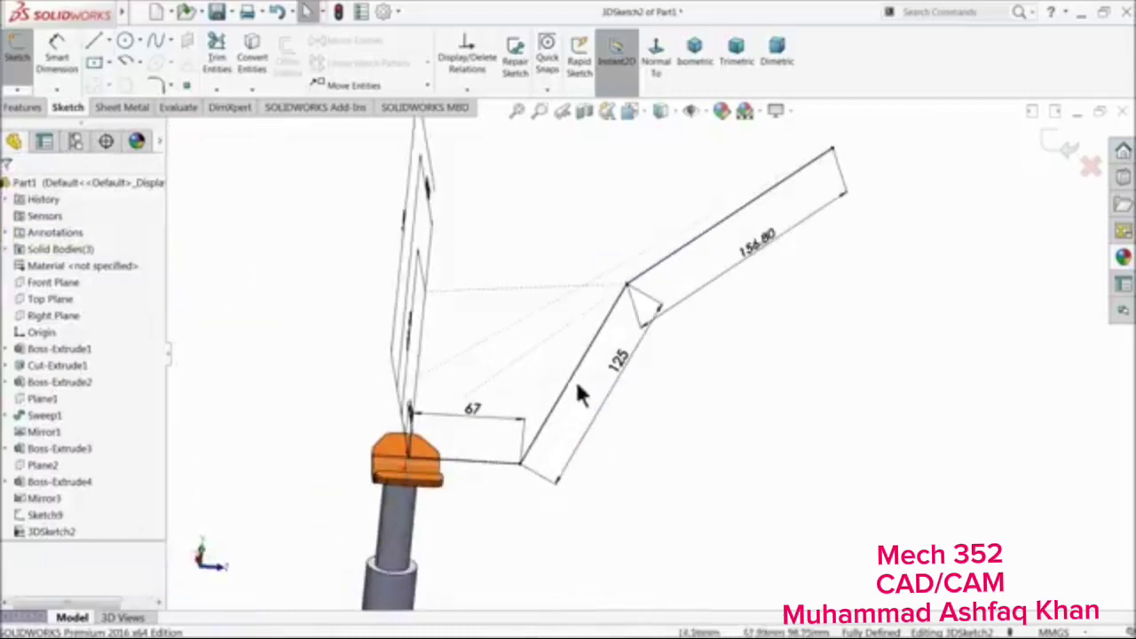
pyautogui.click(157, 84)
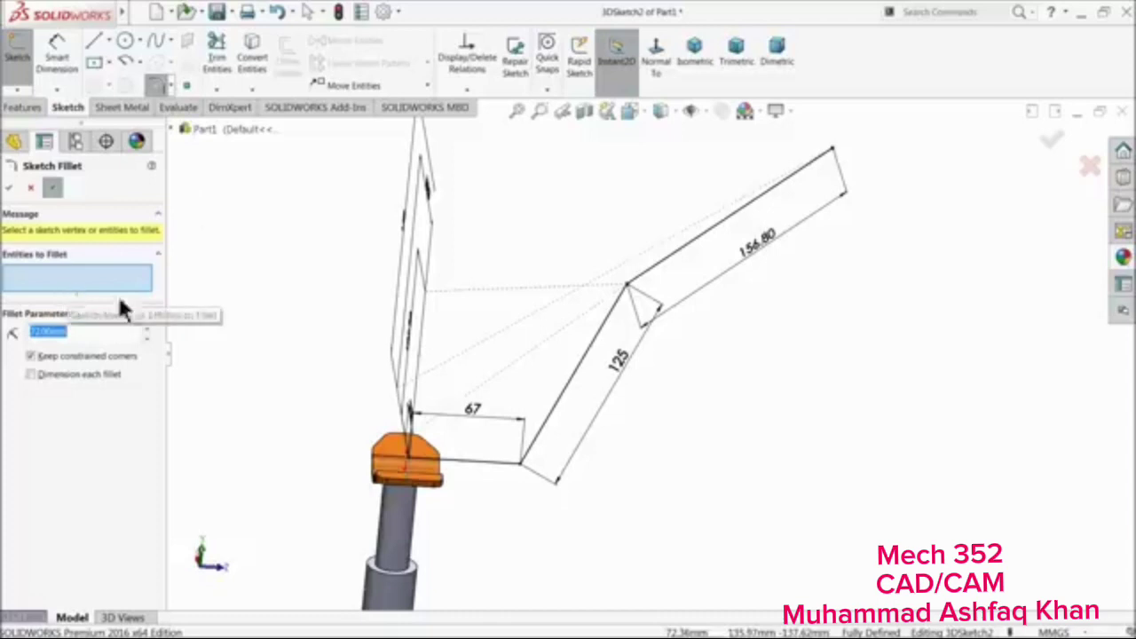
pyautogui.click(525, 475)
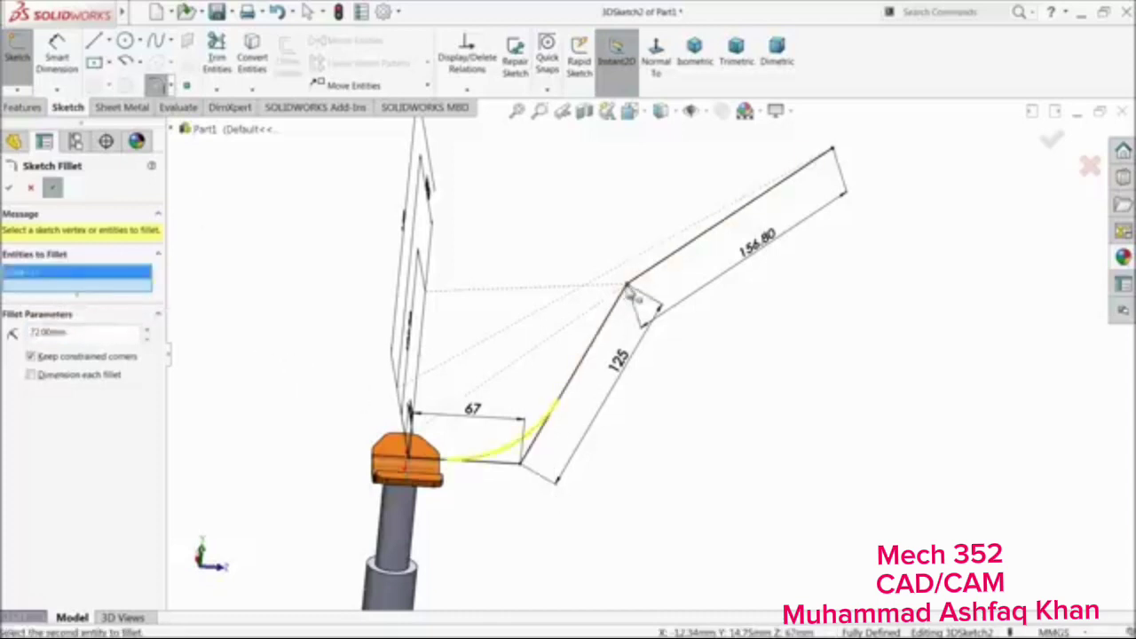
pyautogui.scroll(-5, 626, 286)
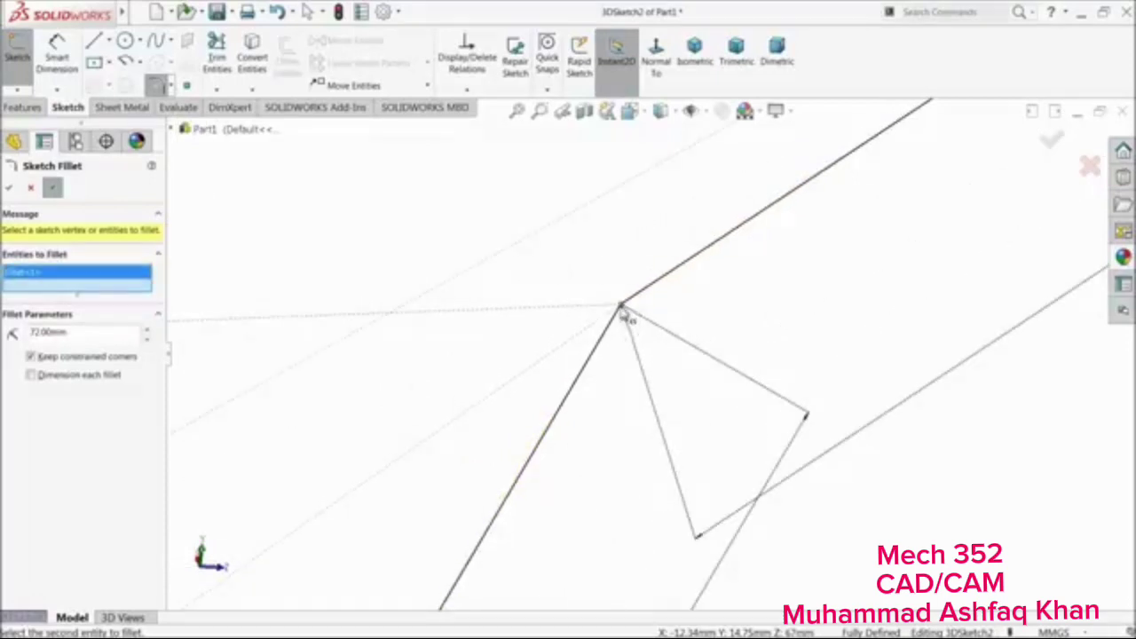
pyautogui.click(11, 191)
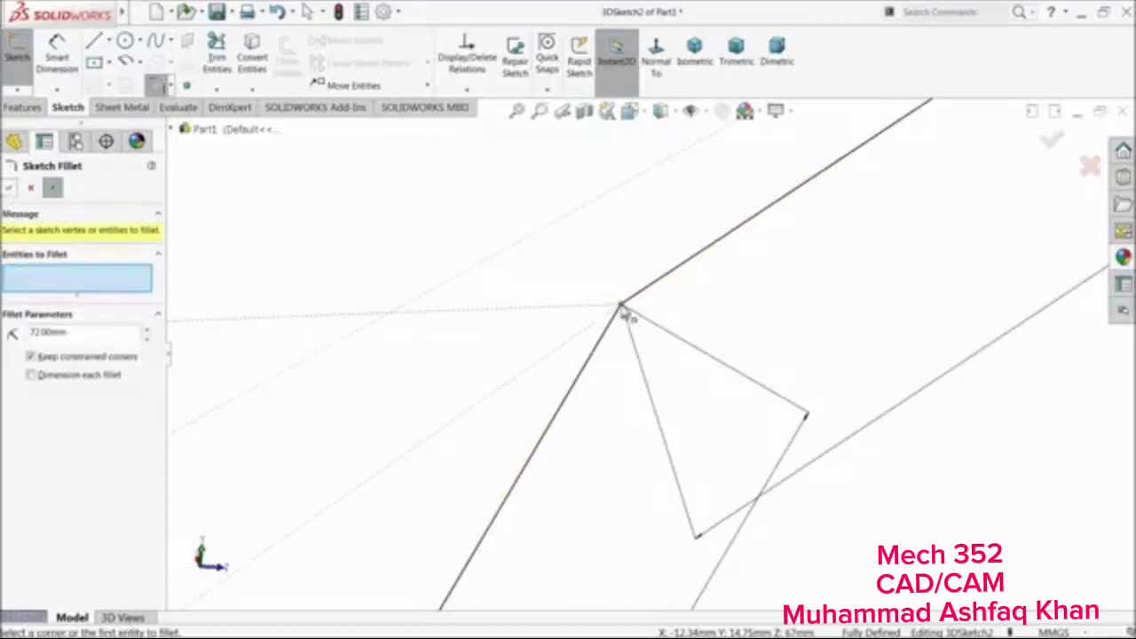
# Round the path's upper corner between the 125 mm and 156.8 mm lines with a 72 mm sketch fillet, and exit the 3D sketch
pyautogui.click(622, 316)
pyautogui.click(645, 291)
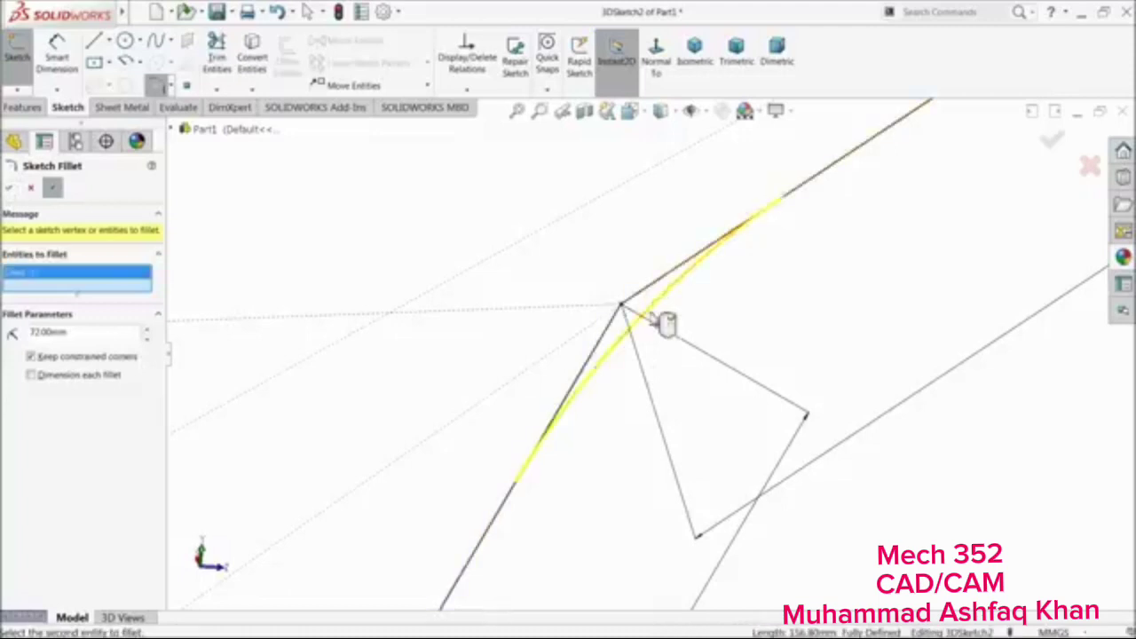
pyautogui.click(8, 191)
pyautogui.scroll(3, 525, 304)
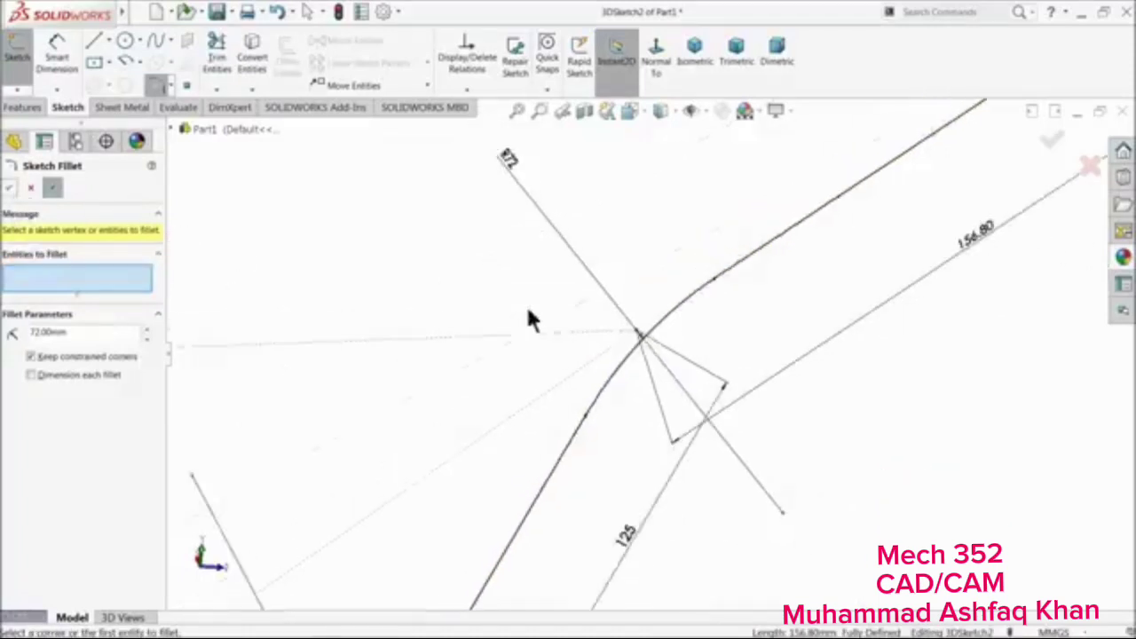
pyautogui.moveTo(525, 303); pyautogui.dragTo(585, 382, button='middle')
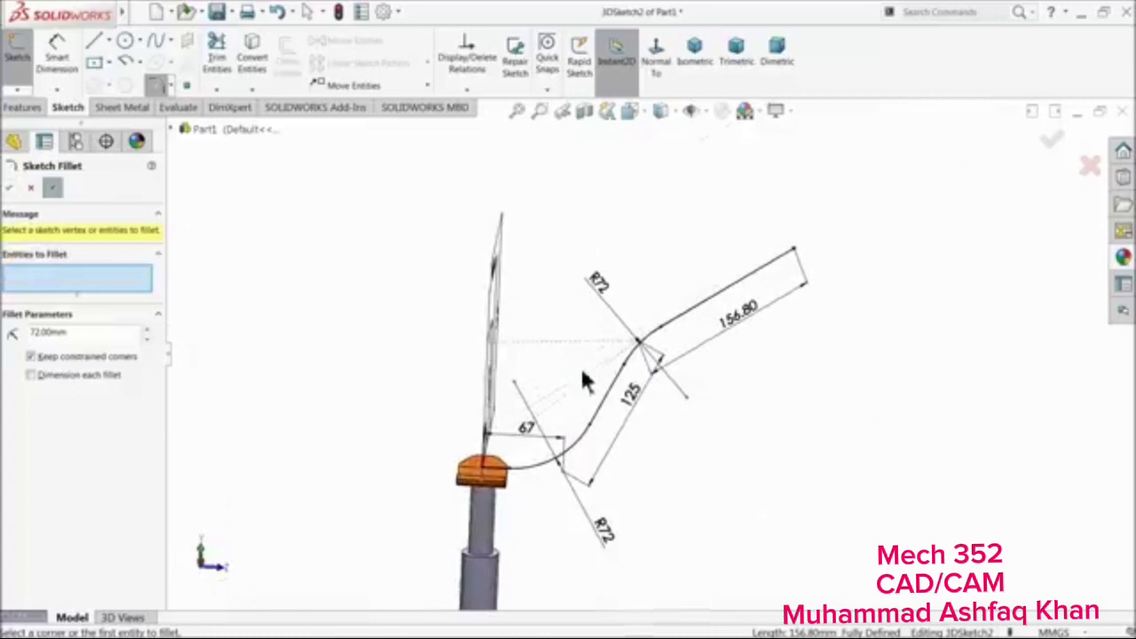
pyautogui.click(9, 191)
pyautogui.moveTo(381, 383)
pyautogui.mouseDown(button='middle')
pyautogui.moveTo(413, 388)
pyautogui.moveTo(402, 383)
pyautogui.mouseUp(button='middle')
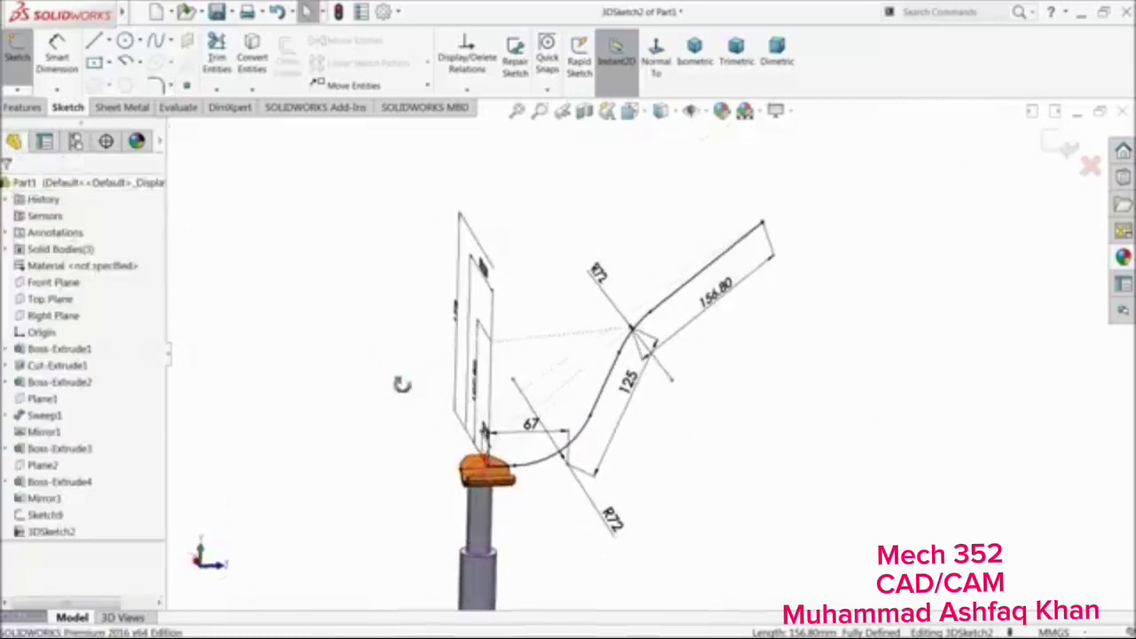
pyautogui.click(1058, 153)
# Sweep the circle at the top bracket along the filleted 3D sketch path to form the solid handlebar tube
pyautogui.moveTo(760, 350)
pyautogui.mouseDown(button='middle')
pyautogui.moveTo(699, 394)
pyautogui.moveTo(589, 418)
pyautogui.mouseUp(button='middle')
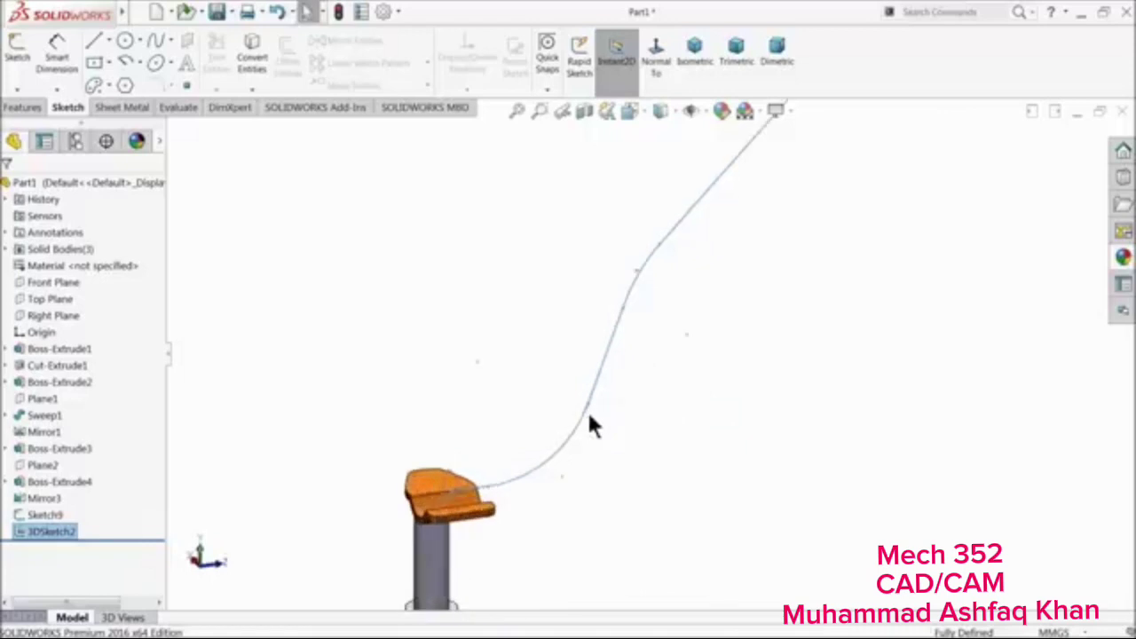
pyautogui.click(22, 108)
pyautogui.click(137, 42)
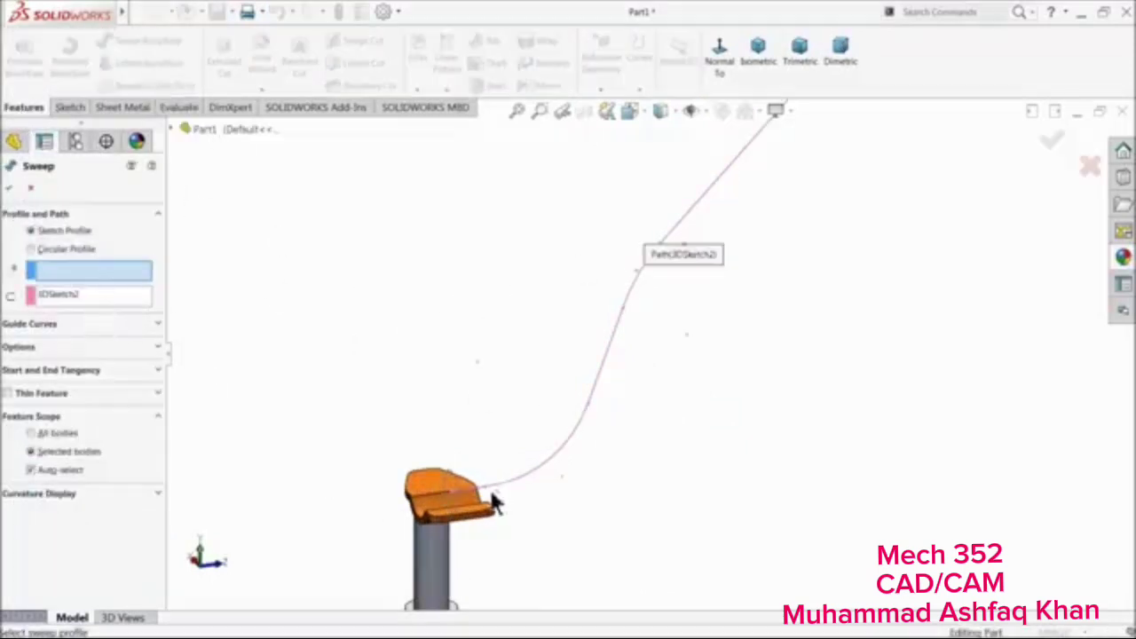
pyautogui.scroll(-2, 495, 501)
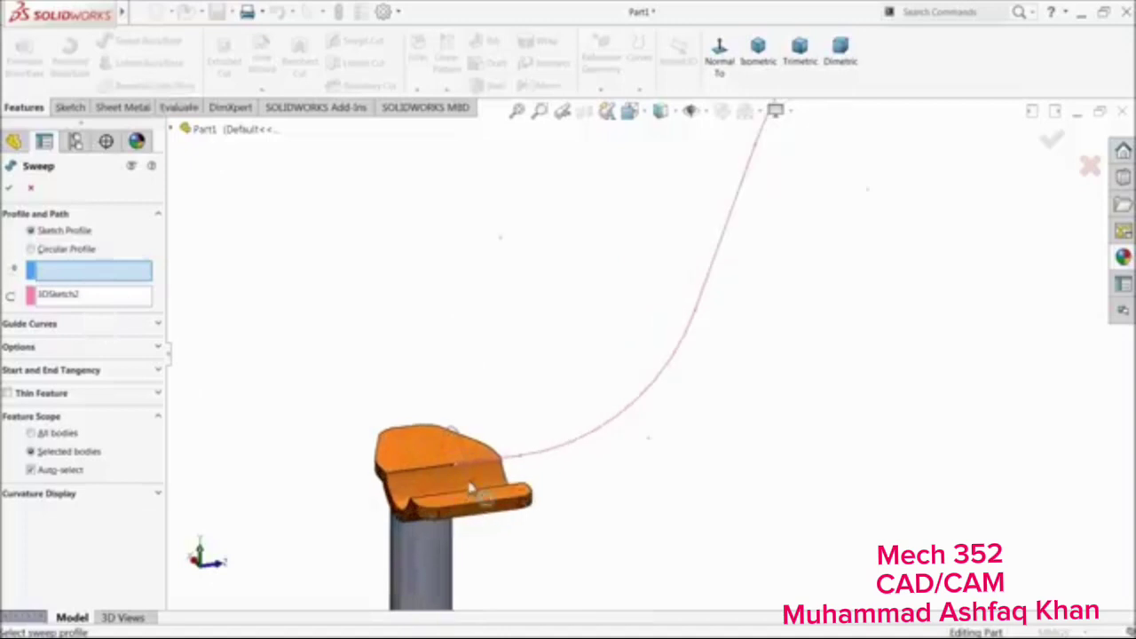
pyautogui.click(470, 492)
pyautogui.scroll(4, 591, 426)
pyautogui.scroll(-3, 733, 247)
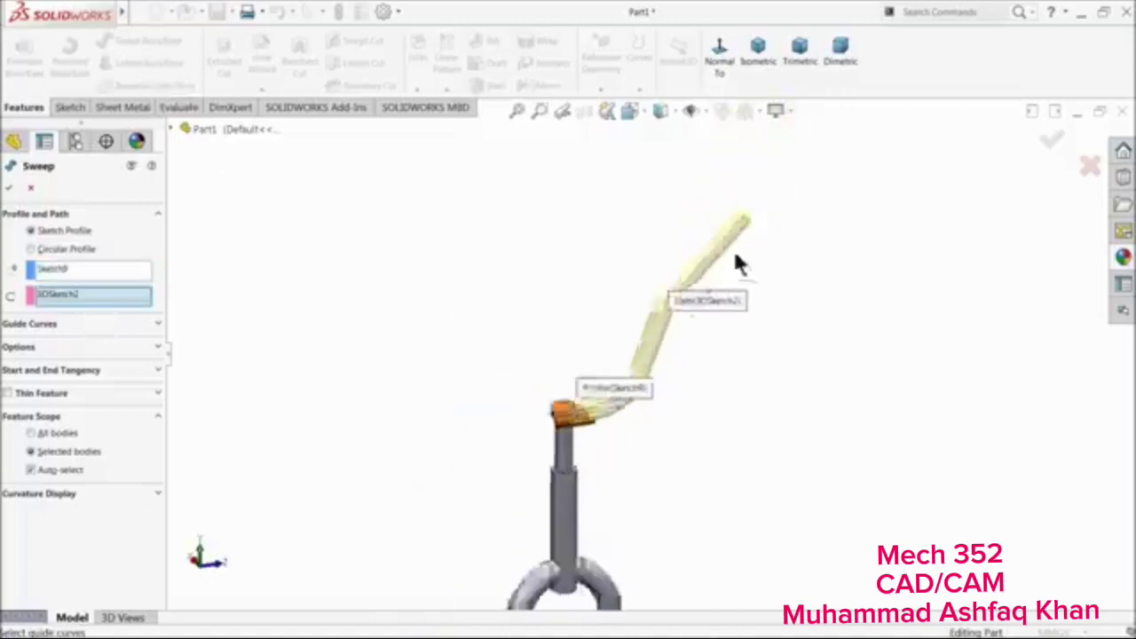
pyautogui.click(8, 188)
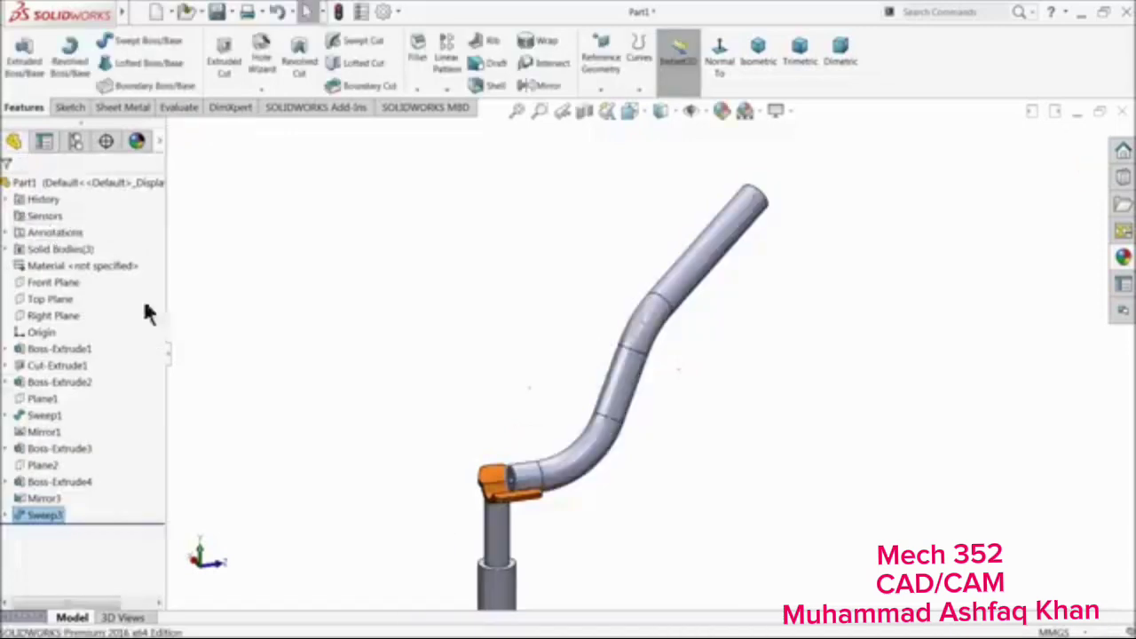
# Apply the satin finish stainless steel appearance to Boss-Extrude2, Sweep1, Mirror1, Boss-Extrude3 and Sweep3
pyautogui.click(26, 518)
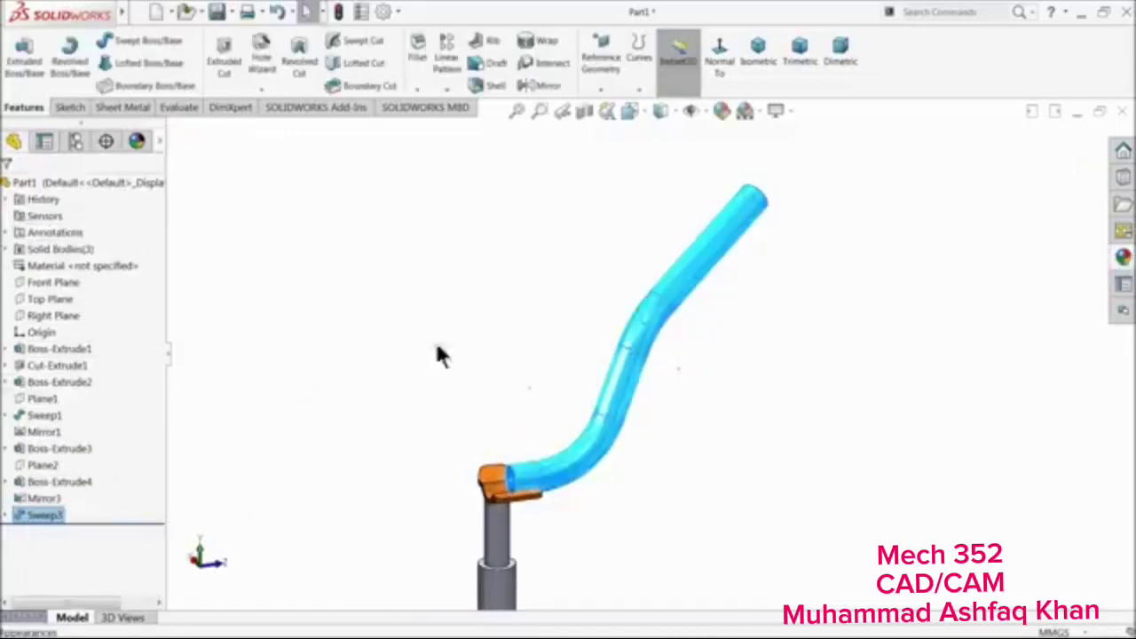
pyautogui.scroll(6, 533, 352)
pyautogui.scroll(-2, 621, 466)
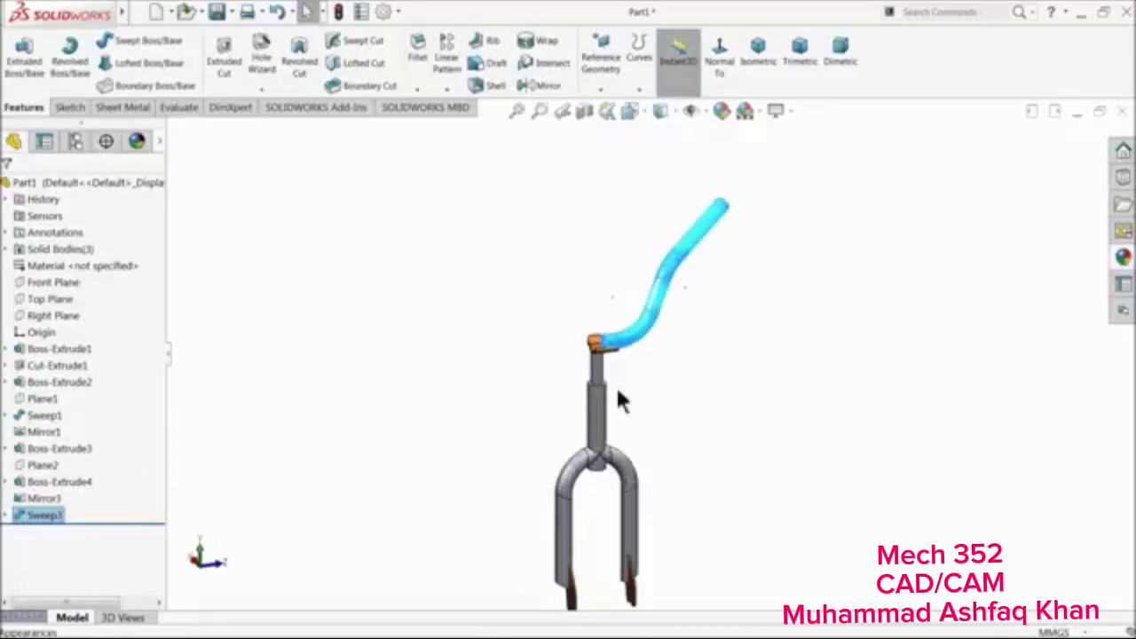
pyautogui.click(41, 384)
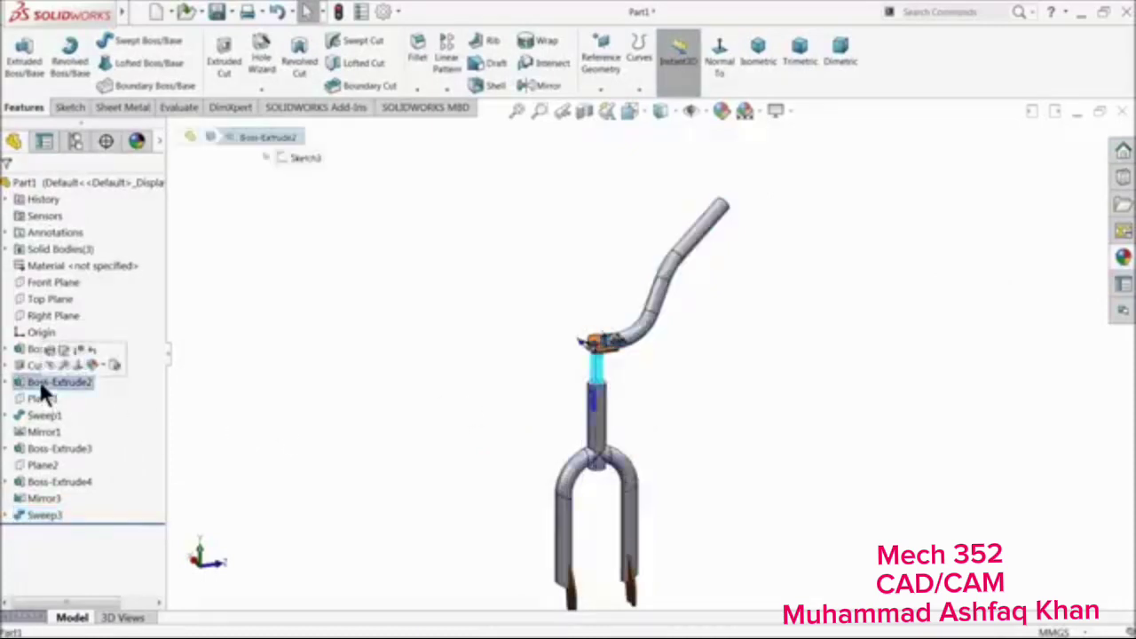
pyautogui.keyDown('ctrl'); pyautogui.click(35, 430); pyautogui.keyUp('ctrl')
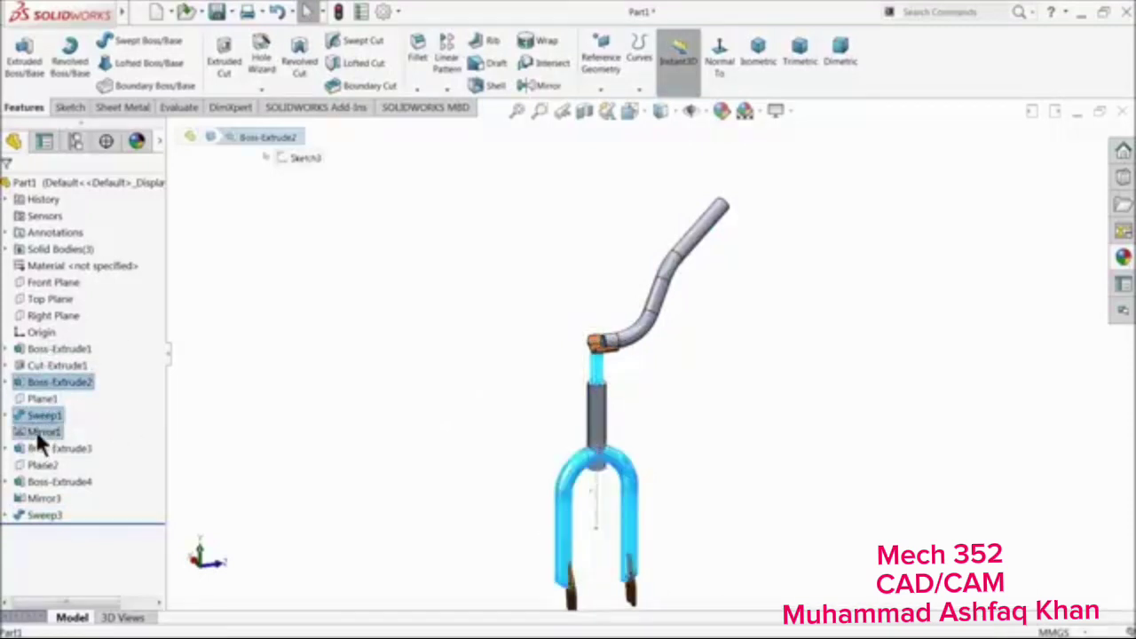
pyautogui.keyDown('ctrl'); pyautogui.click(37, 482); pyautogui.keyUp('ctrl')
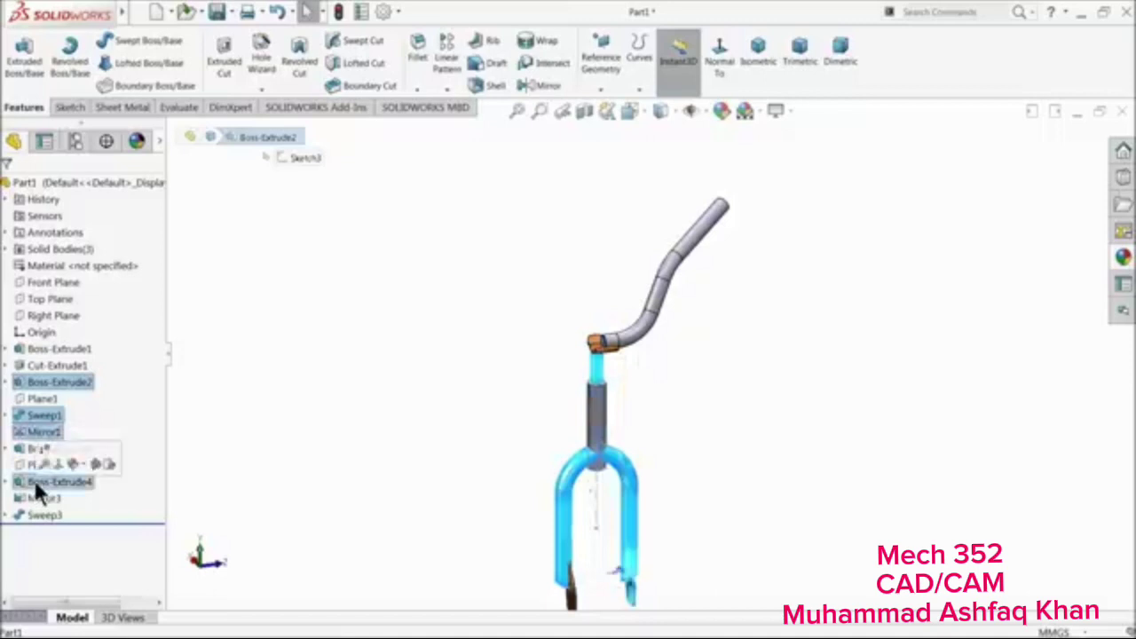
pyautogui.keyDown('ctrl'); pyautogui.click(35, 484); pyautogui.keyUp('ctrl')
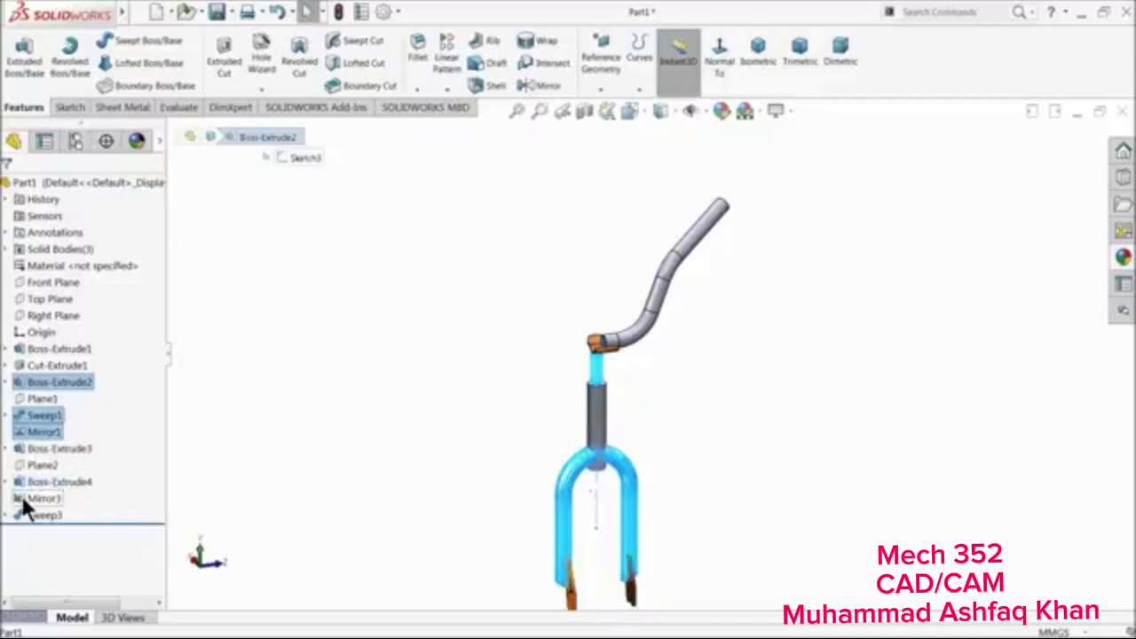
pyautogui.keyDown('ctrl'); pyautogui.click(25, 516); pyautogui.keyUp('ctrl')
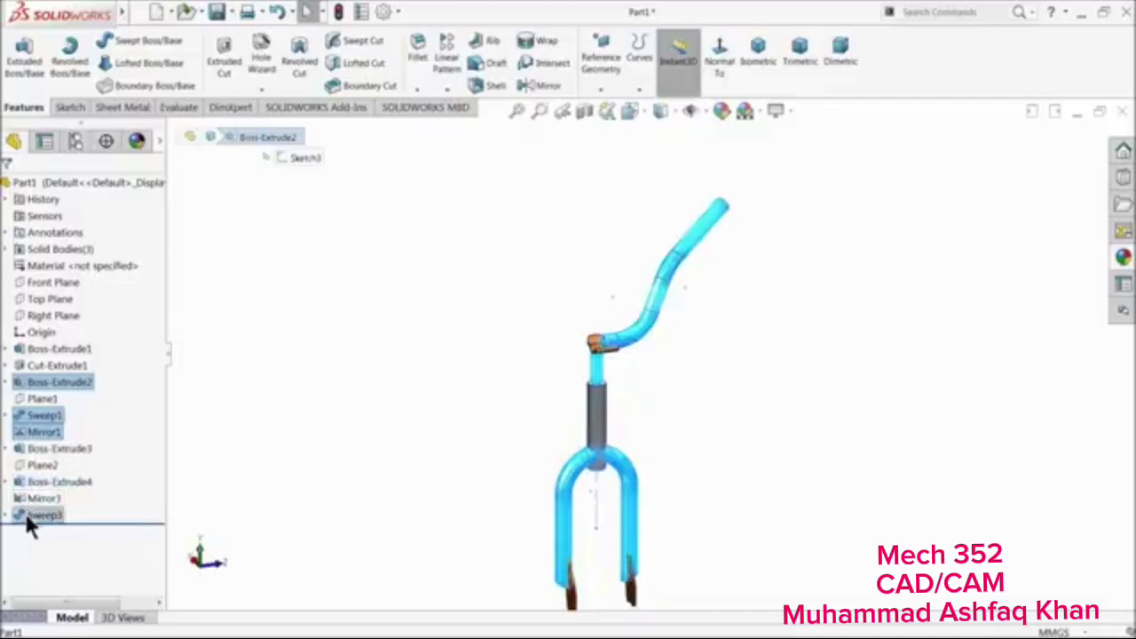
pyautogui.keyDown('ctrl'); pyautogui.click(40, 451); pyautogui.keyUp('ctrl')
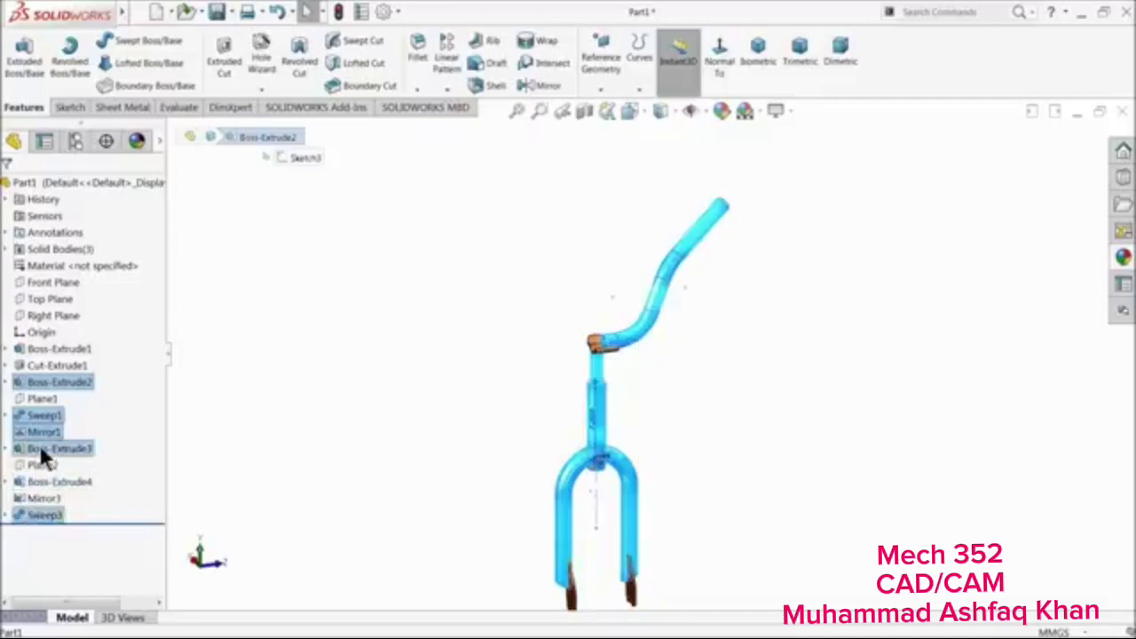
pyautogui.scroll(-2, 641, 516)
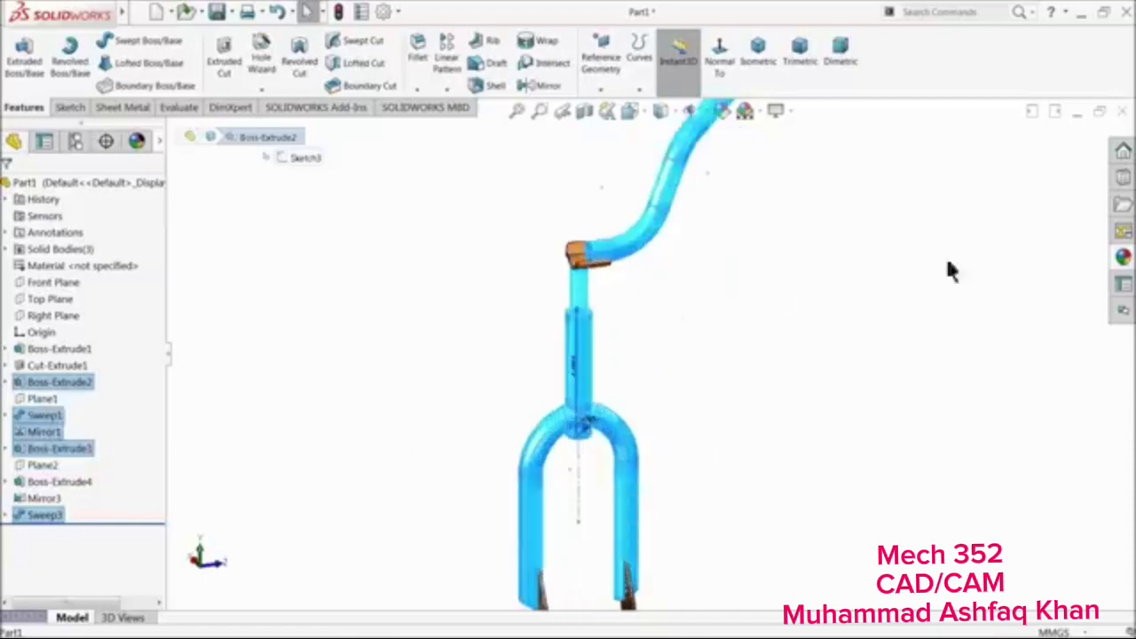
pyautogui.click(1123, 256)
pyautogui.click(928, 155)
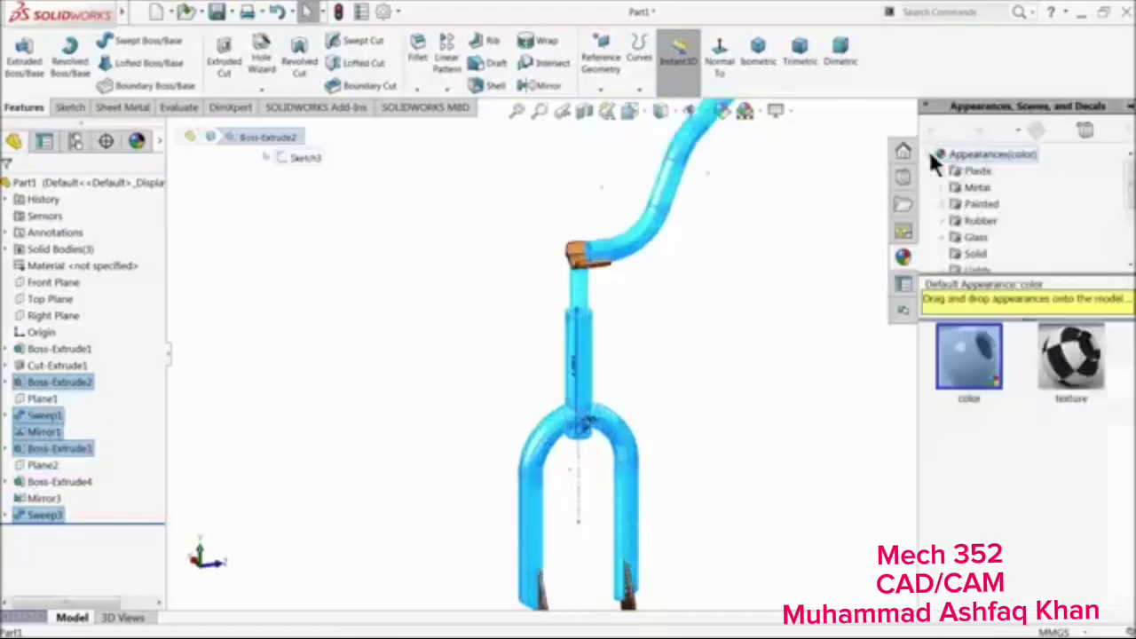
pyautogui.click(940, 184)
pyautogui.click(990, 170)
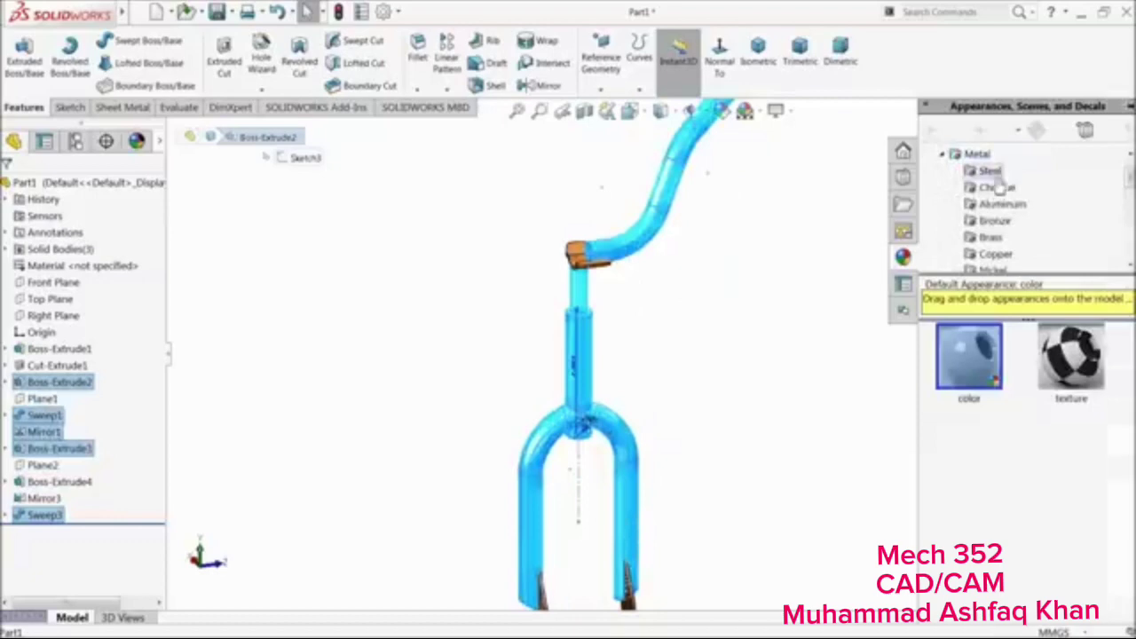
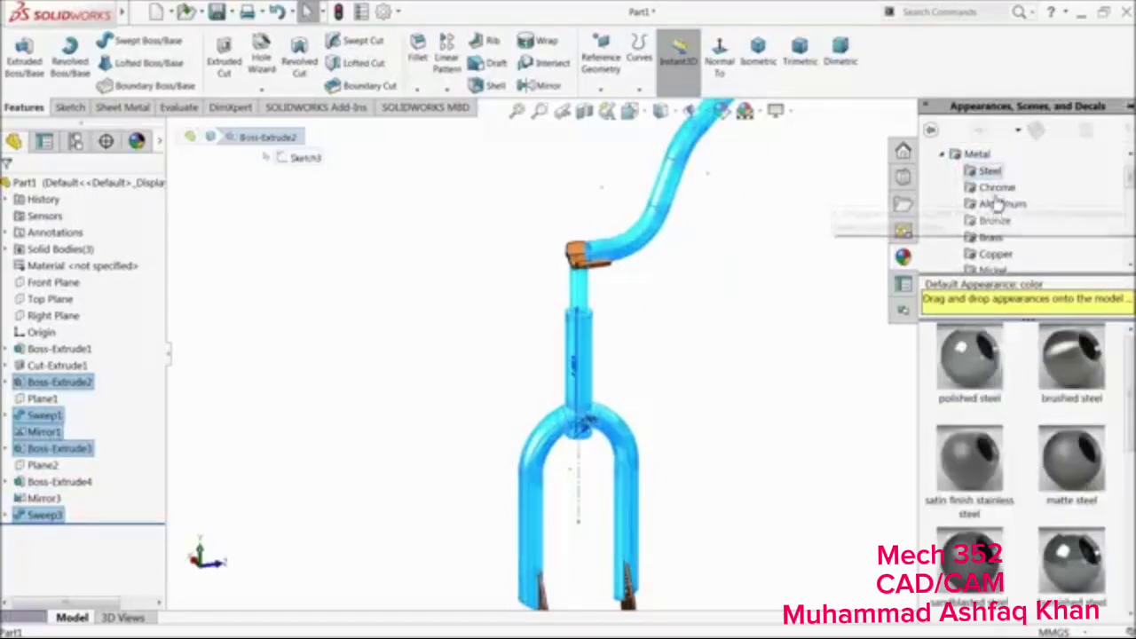
pyautogui.doubleClick(973, 479)
pyautogui.moveTo(723, 411); pyautogui.dragTo(670, 377, button='middle')
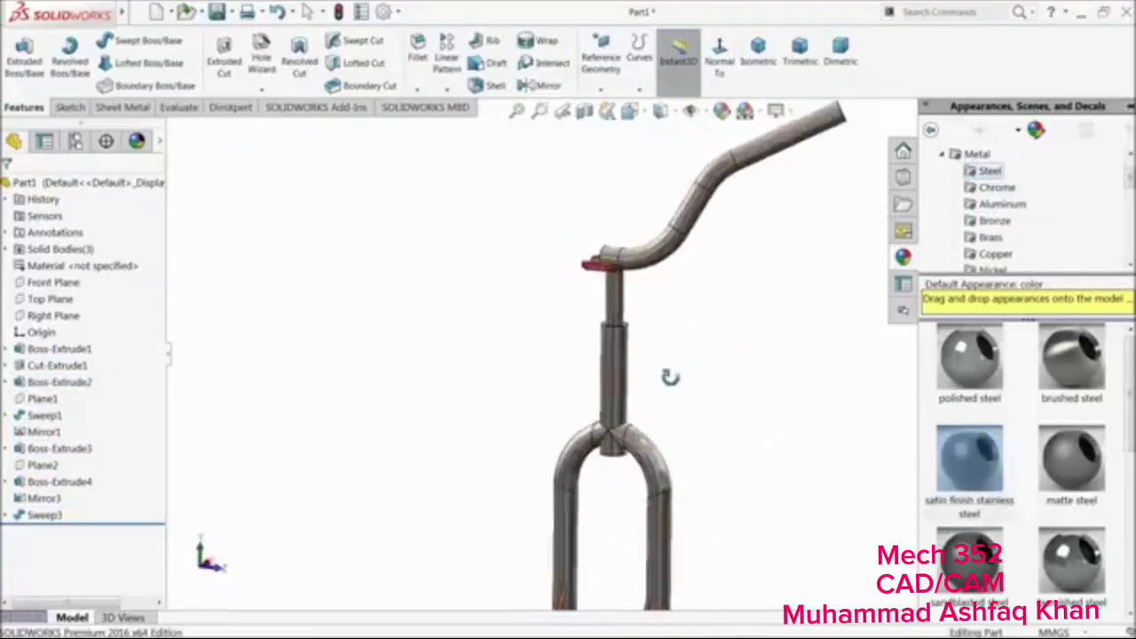
# Apply the chromium plate appearance to Boss-Extrude2, Sweep1, Mirror1, Boss-Extrude3 and Sweep3
pyautogui.click(33, 363)
pyautogui.click(33, 381)
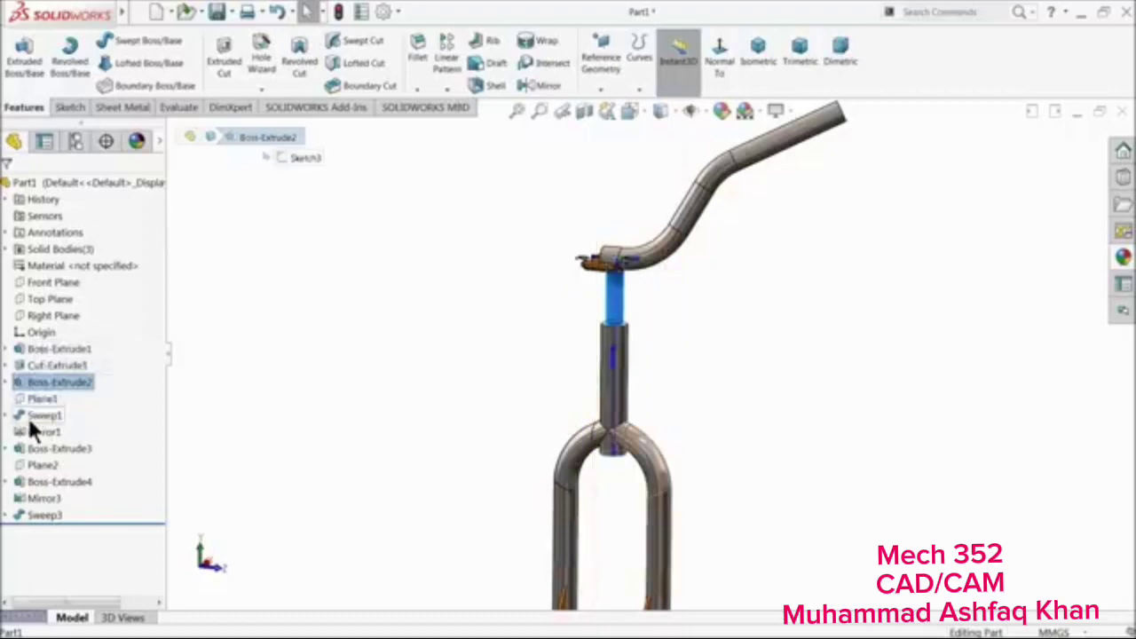
pyautogui.keyDown('ctrl'); pyautogui.click(33, 417); pyautogui.keyUp('ctrl')
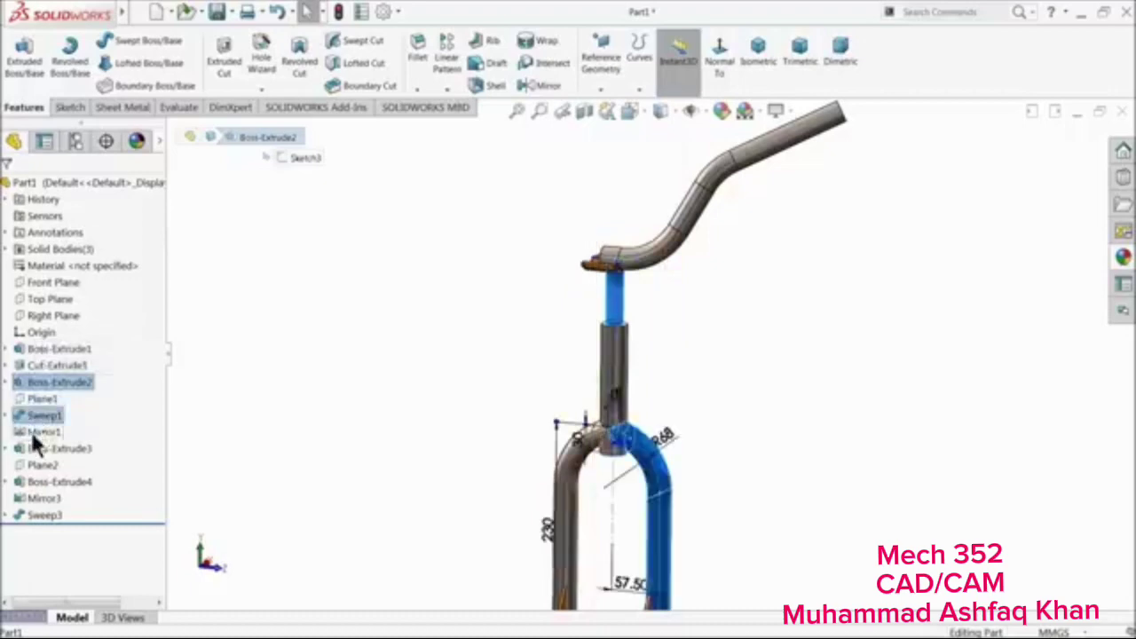
pyautogui.keyDown('ctrl'); pyautogui.click(32, 434); pyautogui.keyUp('ctrl')
pyautogui.keyDown('ctrl'); pyautogui.click(36, 450); pyautogui.keyUp('ctrl')
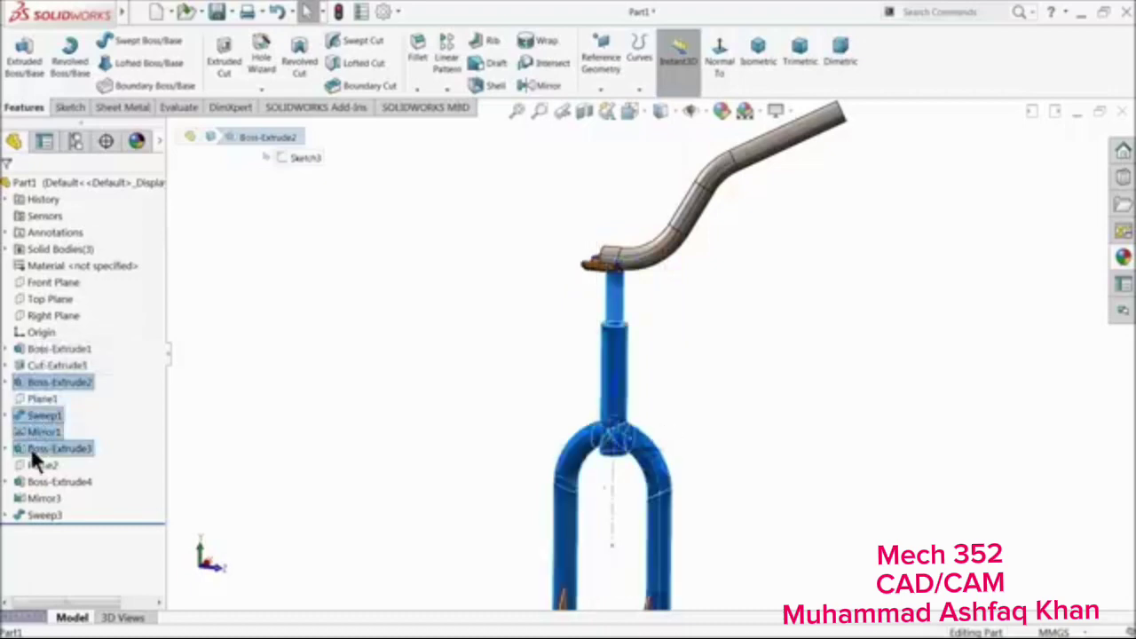
pyautogui.keyDown('ctrl'); pyautogui.click(28, 512); pyautogui.keyUp('ctrl')
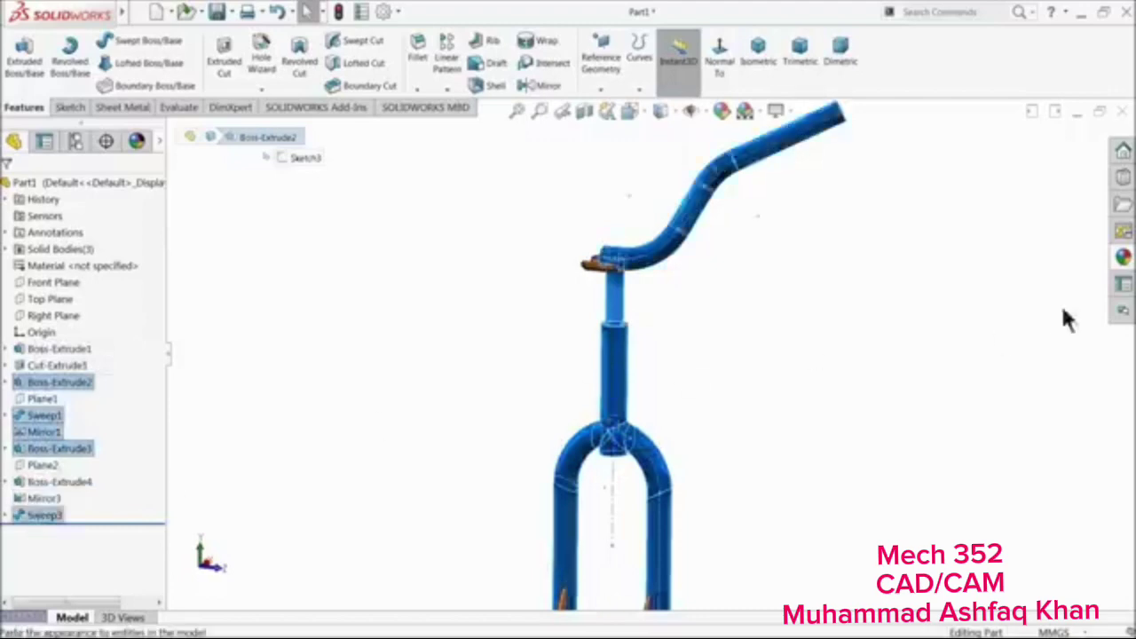
pyautogui.click(1124, 258)
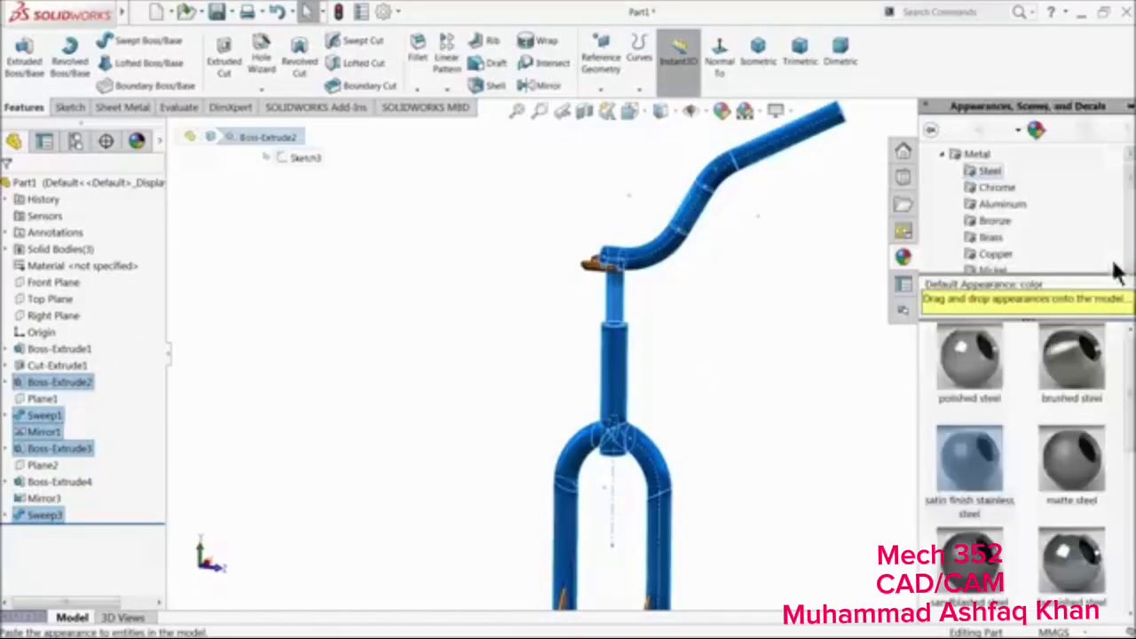
pyautogui.click(996, 188)
pyautogui.doubleClick(962, 360)
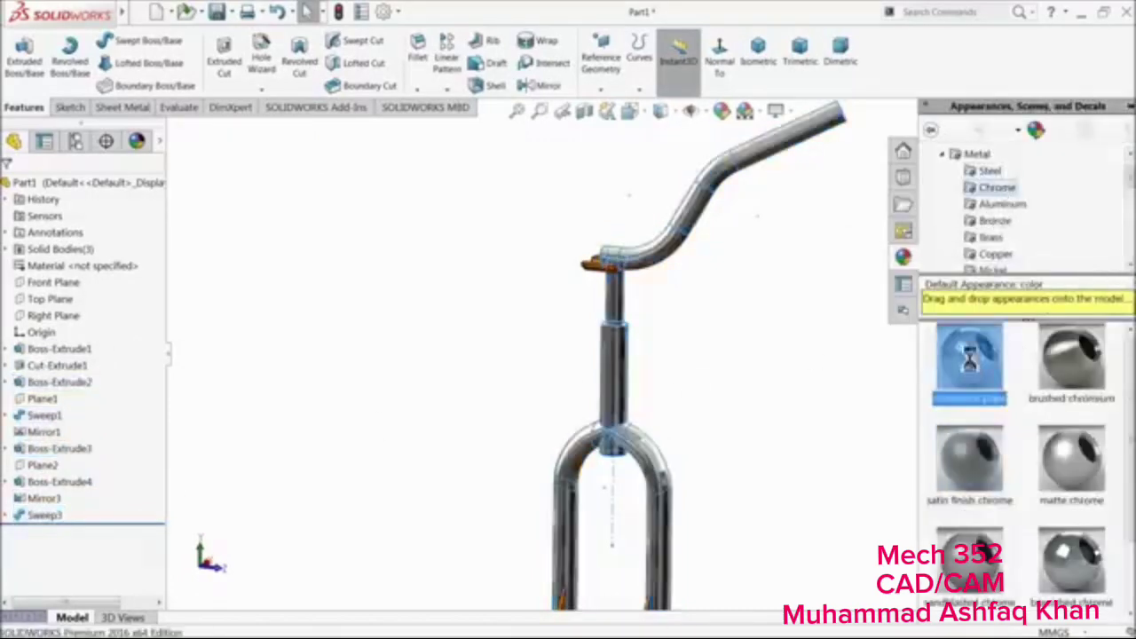
# Mirror the swept handlebar tube body about the Front Plane to form the other half of the handlebar
pyautogui.scroll(-5, 672, 330)
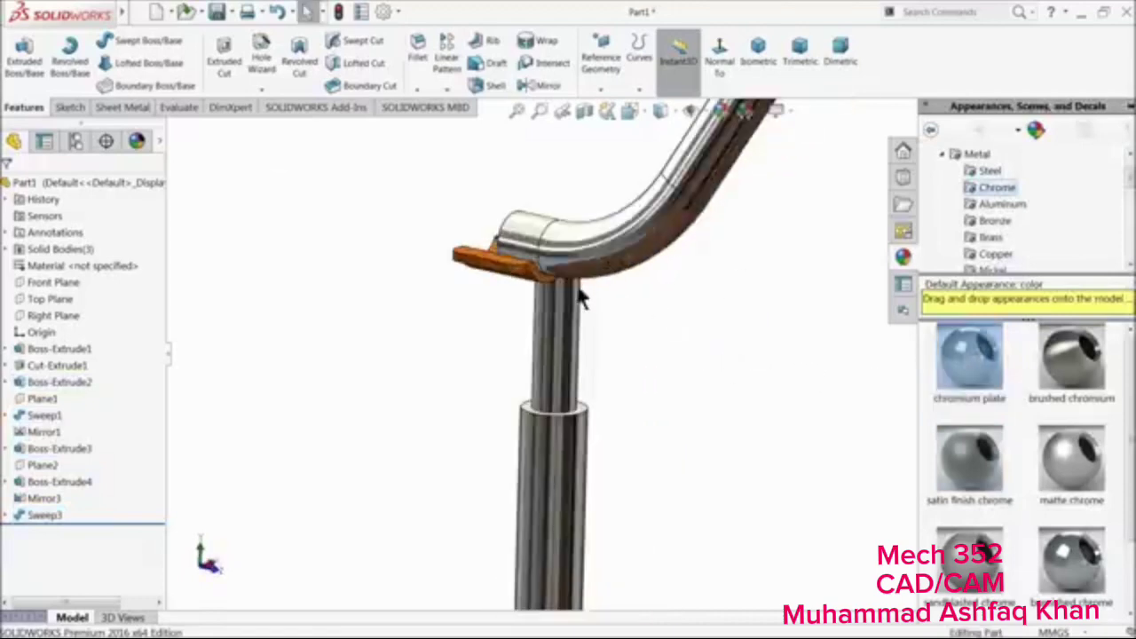
pyautogui.moveTo(642, 219); pyautogui.dragTo(562, 325, button='middle')
pyautogui.scroll(4, 563, 325)
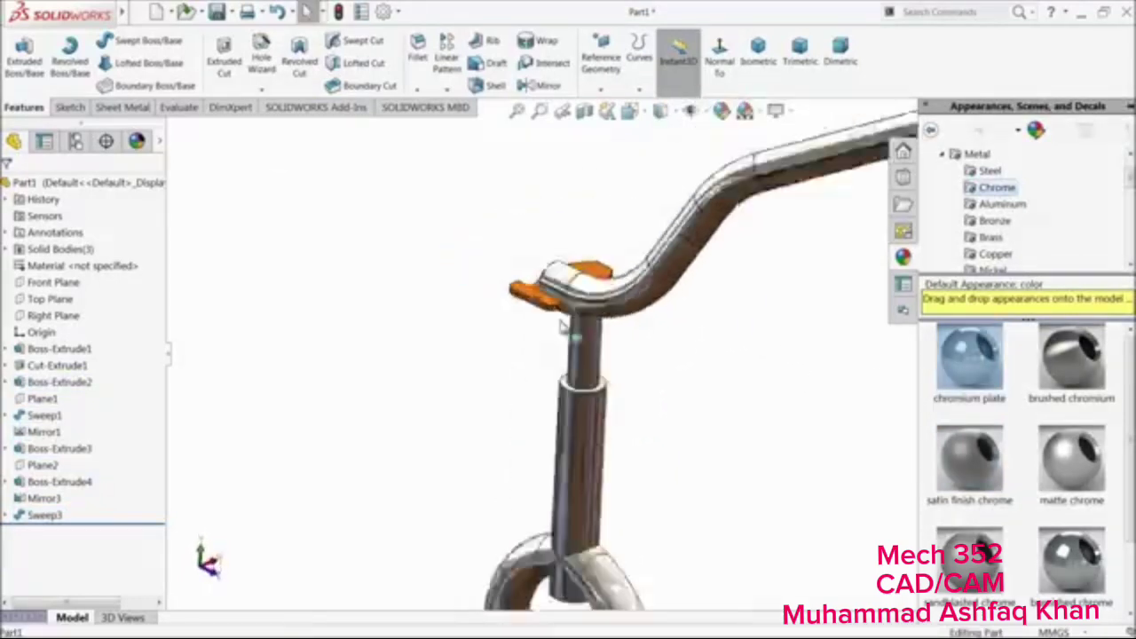
pyautogui.moveTo(505, 271)
pyautogui.mouseDown(button='middle')
pyautogui.moveTo(517, 296)
pyautogui.moveTo(522, 282)
pyautogui.mouseUp(button='middle')
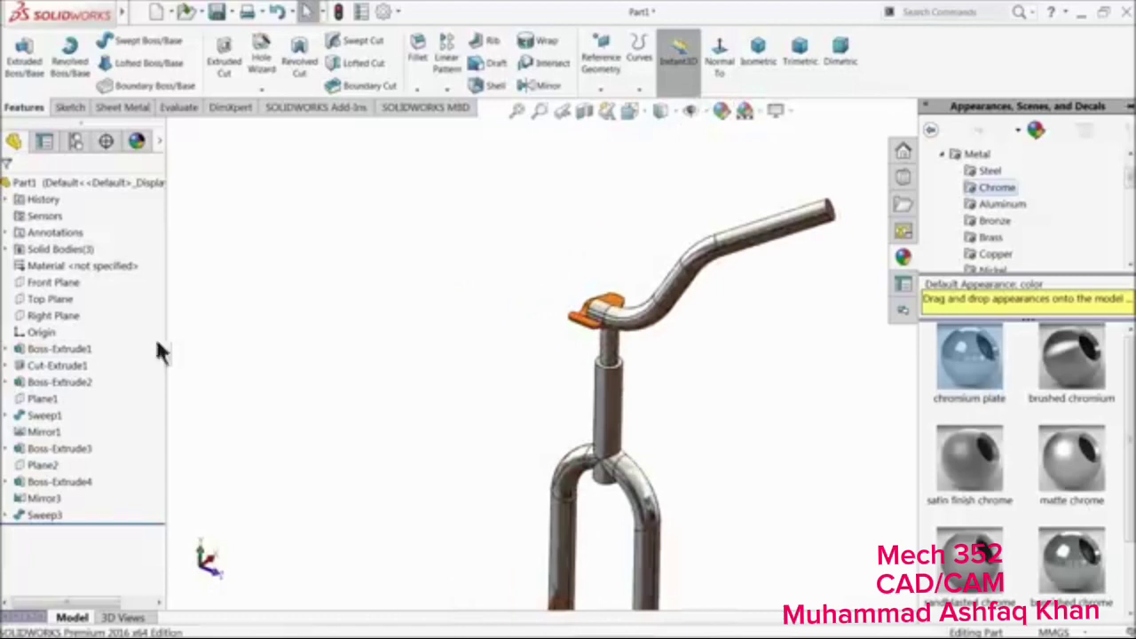
pyautogui.click(43, 281)
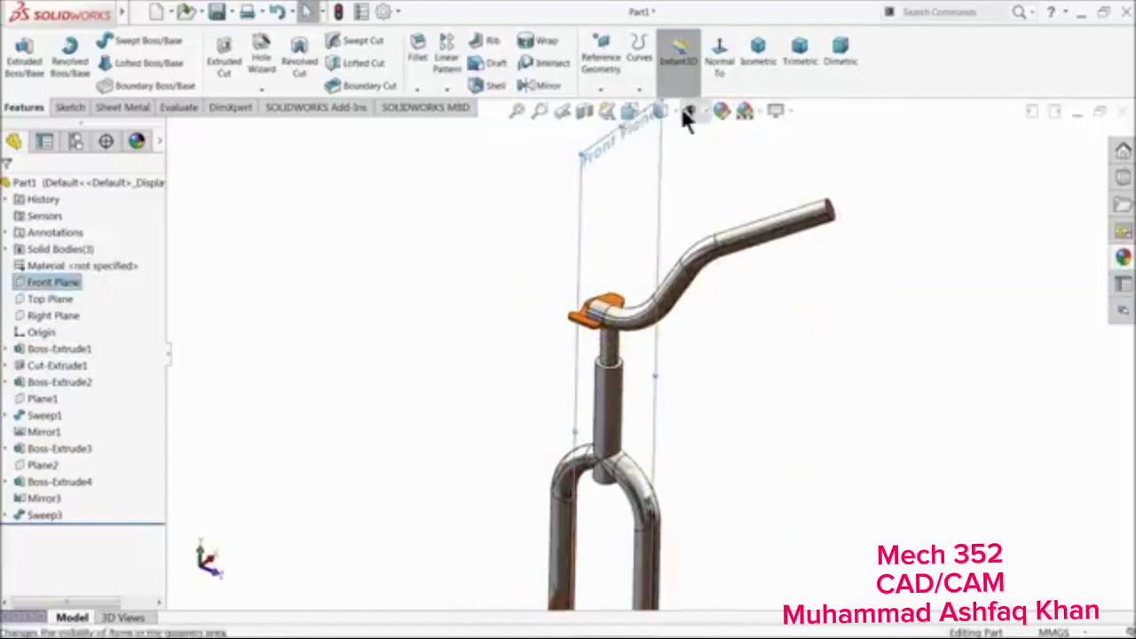
pyautogui.click(543, 84)
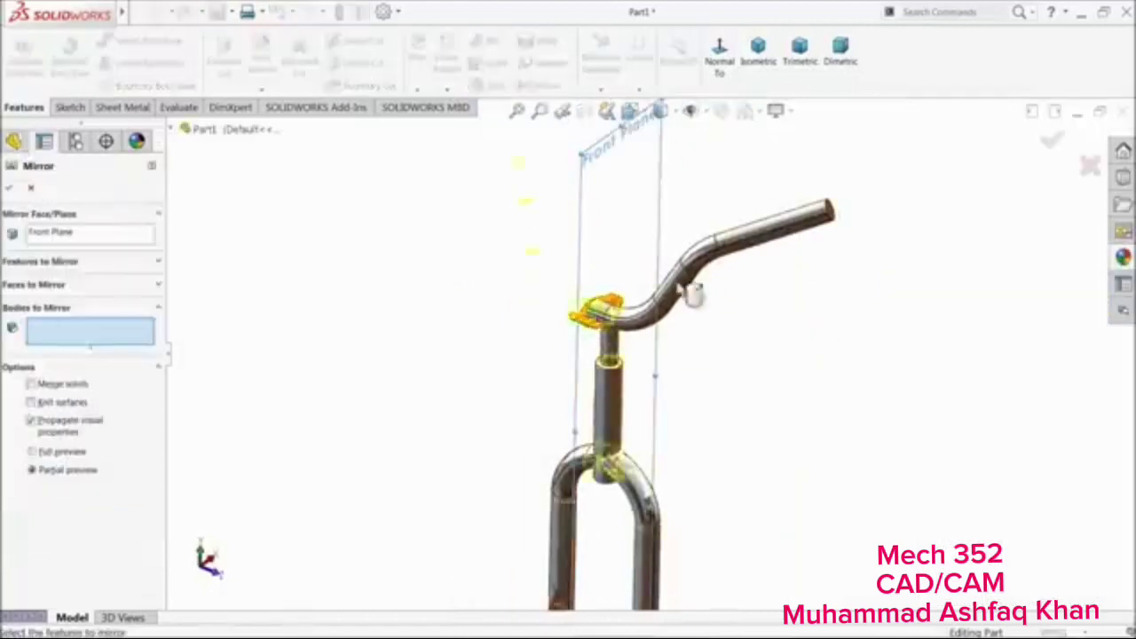
pyautogui.click(622, 306)
pyautogui.click(11, 190)
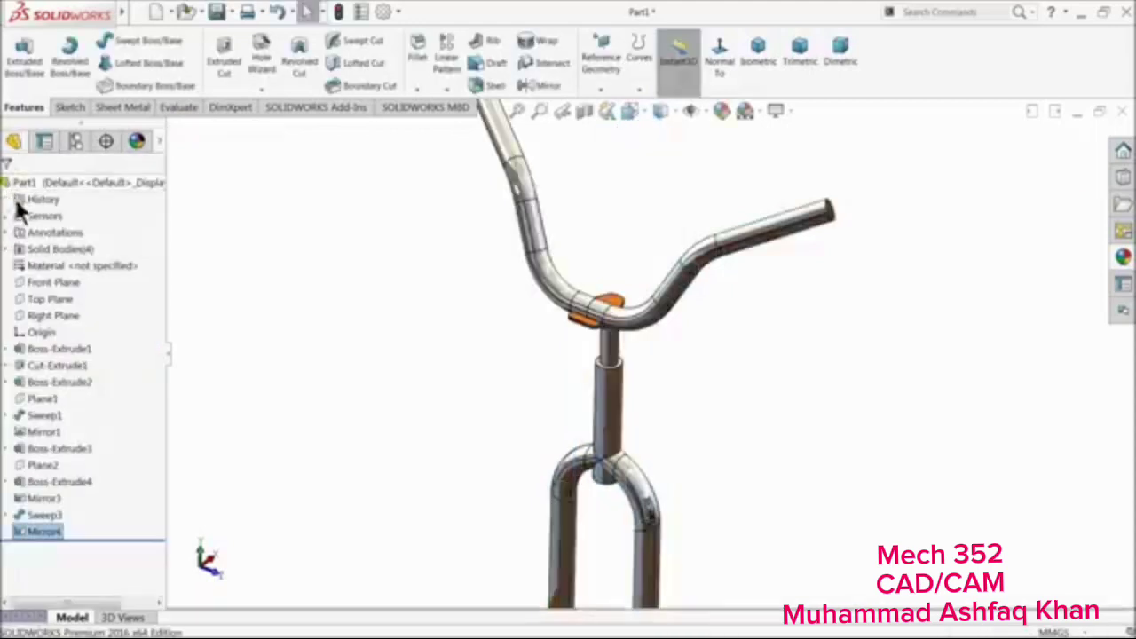
# Start a sketch on the Front Plane and draw a circle beside the handlebar, centred at about X -50, Y 86 mm
pyautogui.moveTo(579, 317)
pyautogui.mouseDown(button='middle')
pyautogui.moveTo(520, 284)
pyautogui.moveTo(586, 318)
pyautogui.moveTo(571, 331)
pyautogui.mouseUp(button='middle')
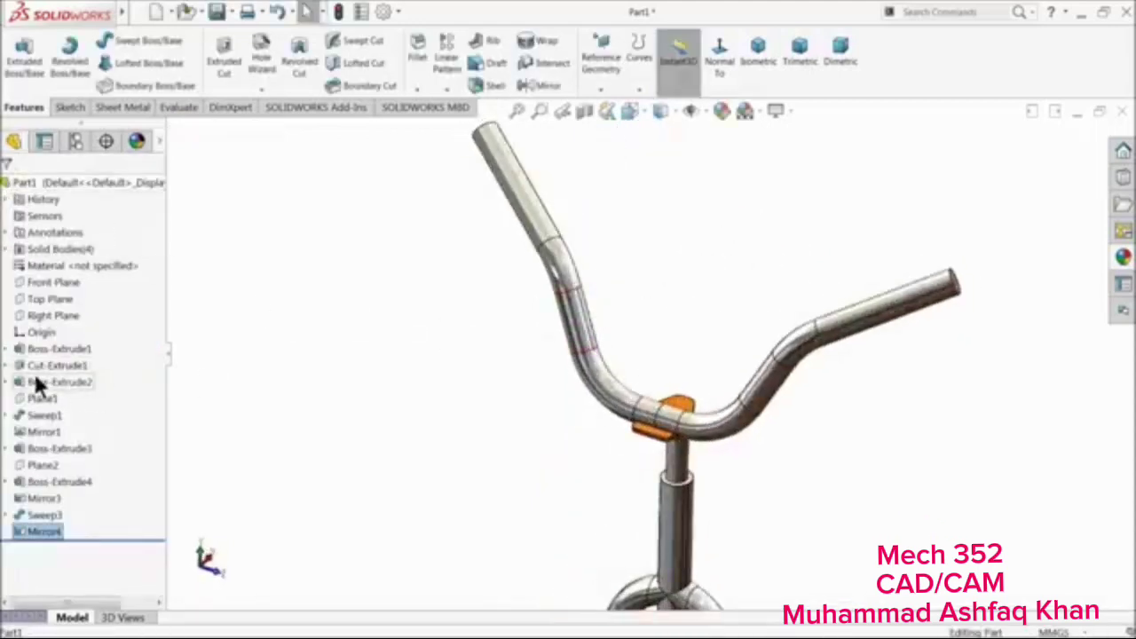
pyautogui.click(20, 277)
pyautogui.click(84, 261)
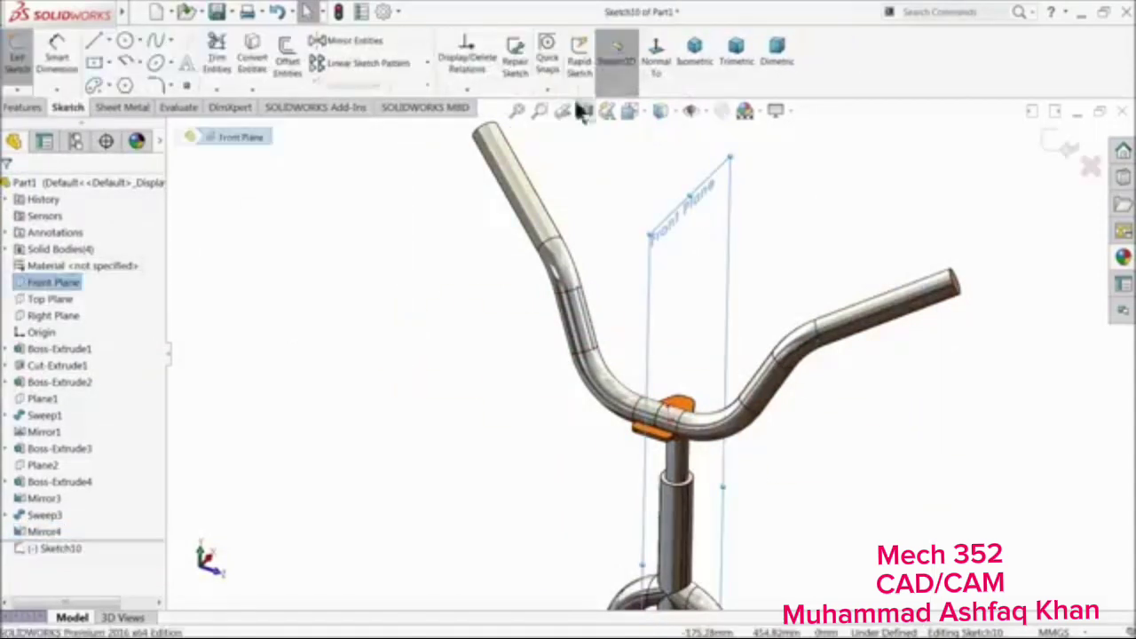
pyautogui.click(654, 60)
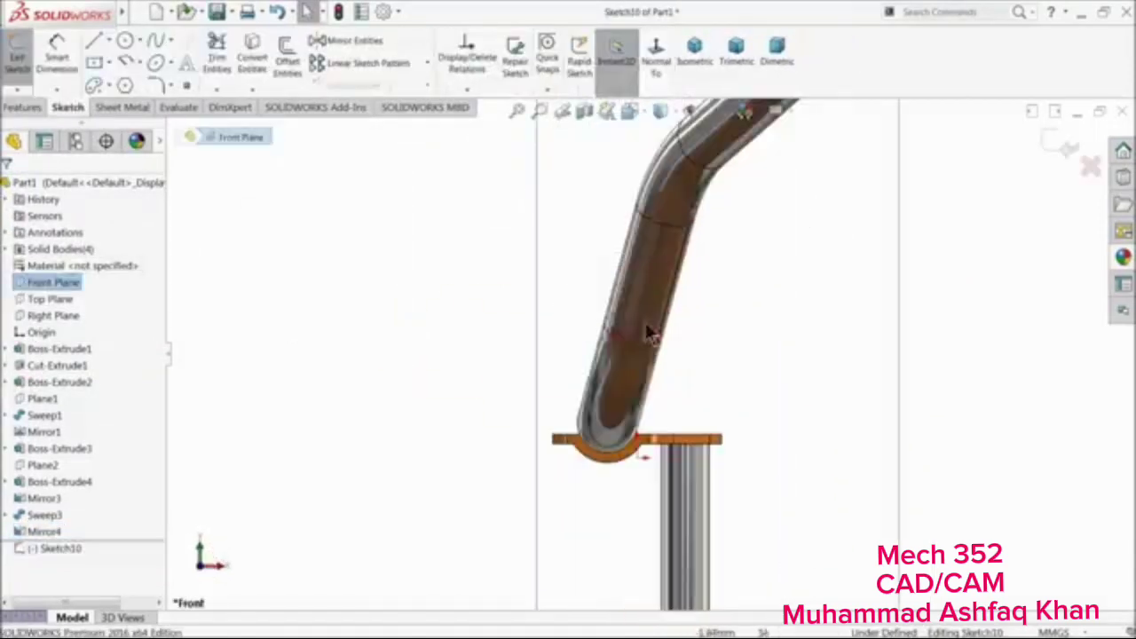
pyautogui.click(125, 44)
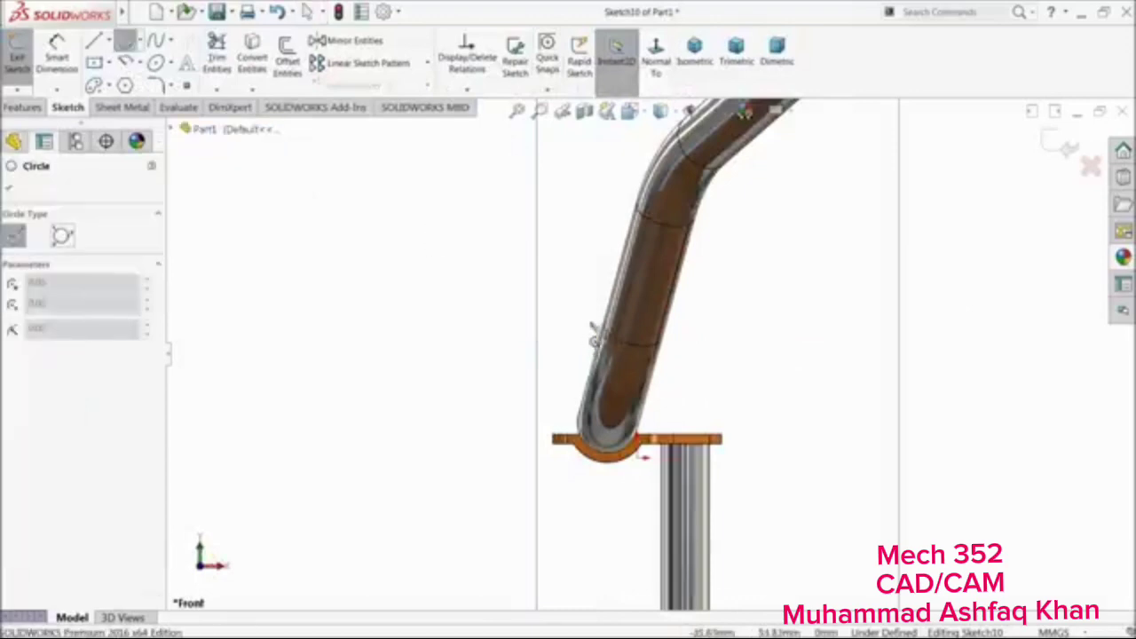
pyautogui.click(519, 248)
pyautogui.click(466, 247)
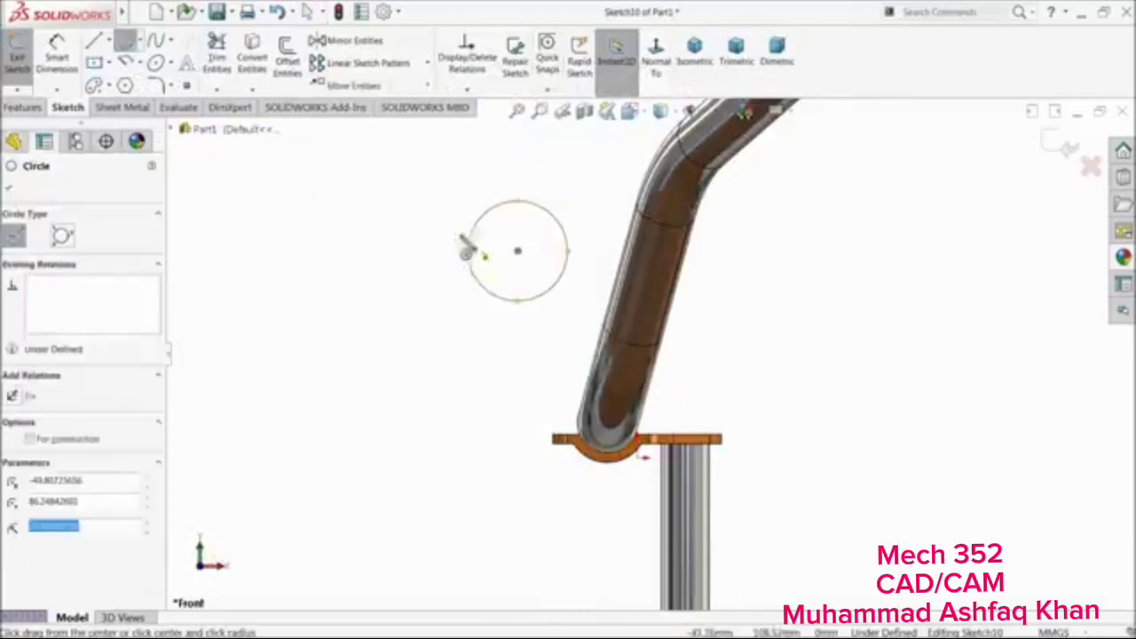
# Dimension the circle beside the handlebar with a diameter of 19 mm
pyautogui.click(55, 49)
pyautogui.click(476, 257)
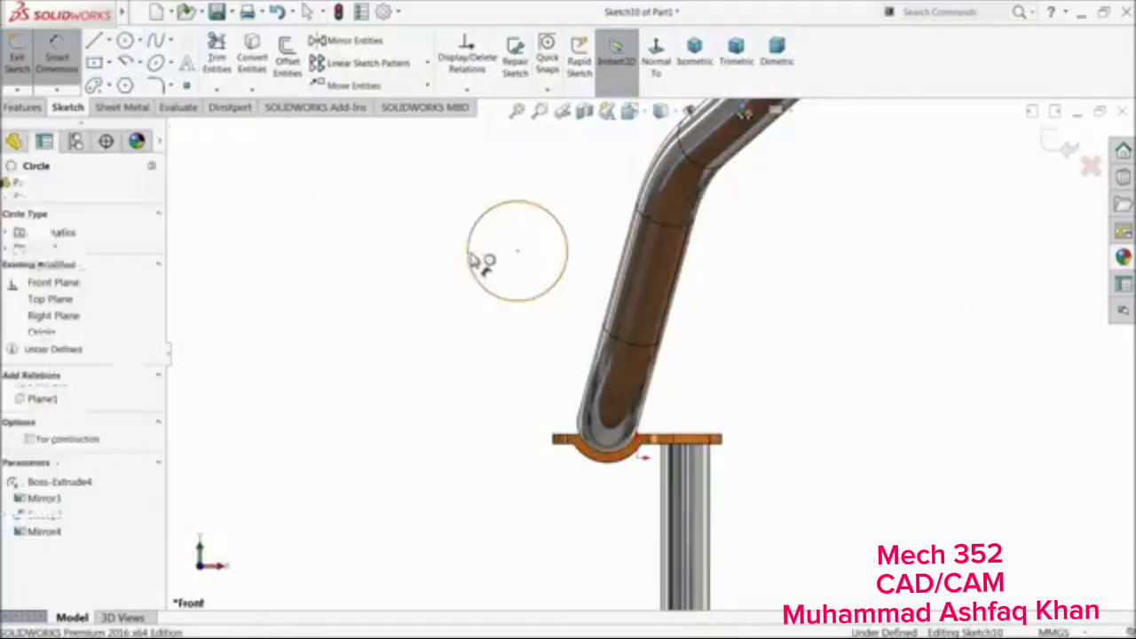
pyautogui.click(401, 244)
pyautogui.press('Return')
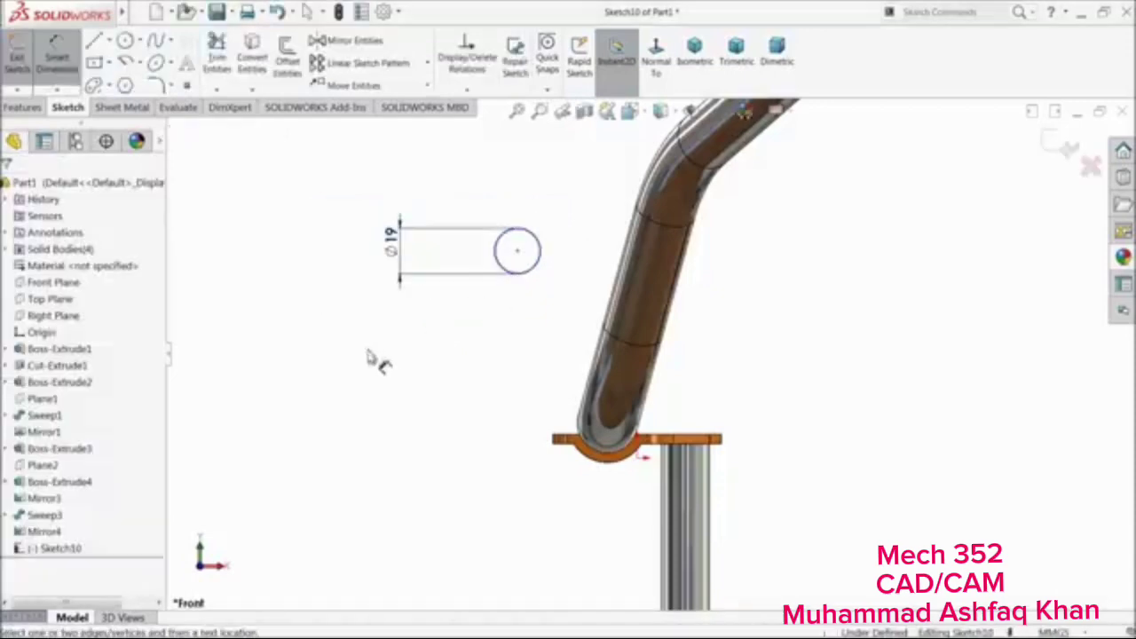
# Dimension the vertical distance between the circle's centre and the centre of the handlebar tube's lower end as 63 mm
pyautogui.click(517, 251)
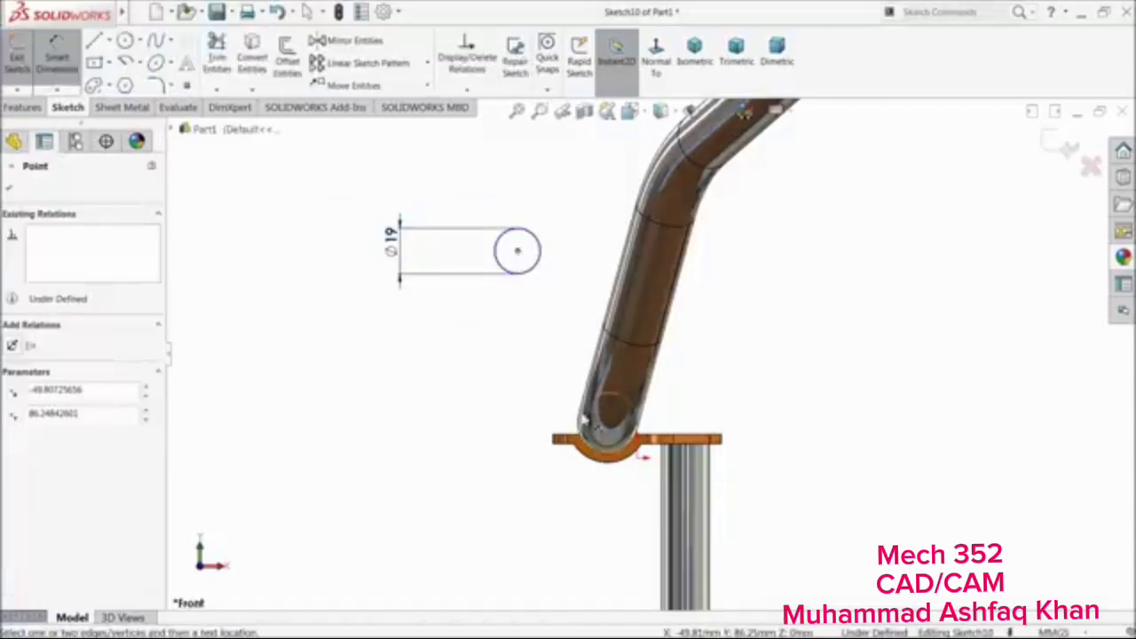
pyautogui.click(605, 459)
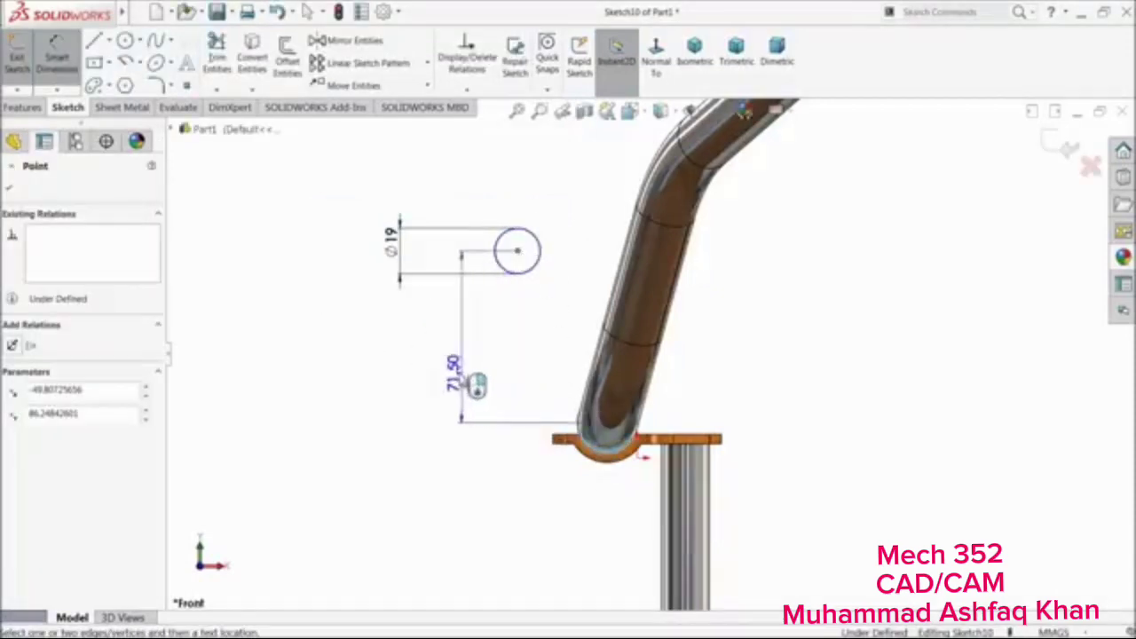
pyautogui.click(445, 353)
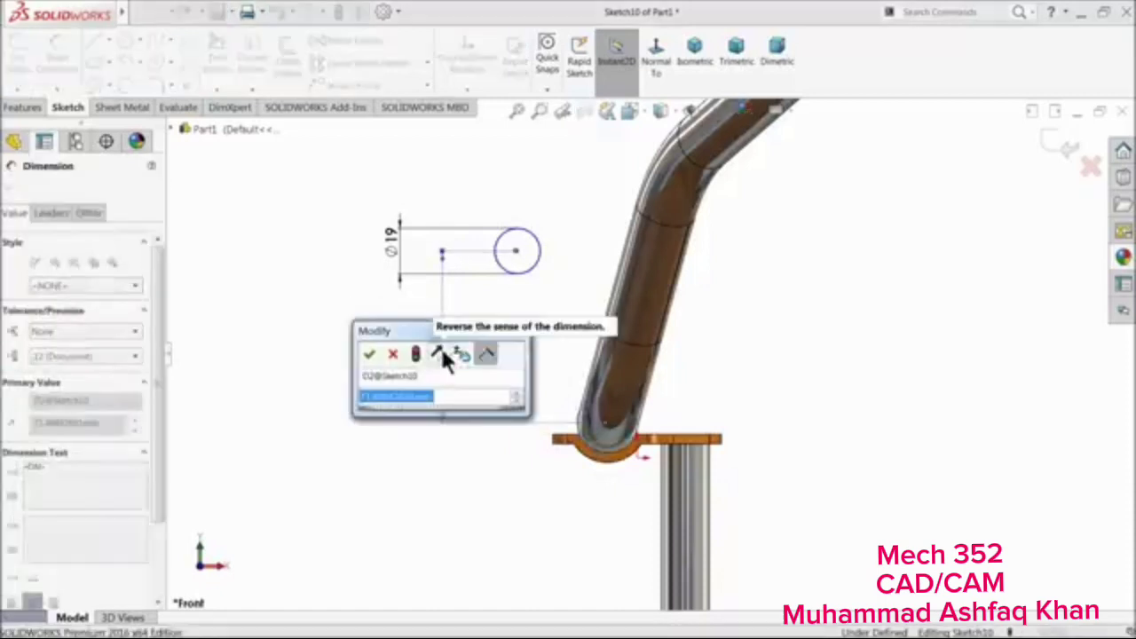
pyautogui.write('63')
pyautogui.press('Return')
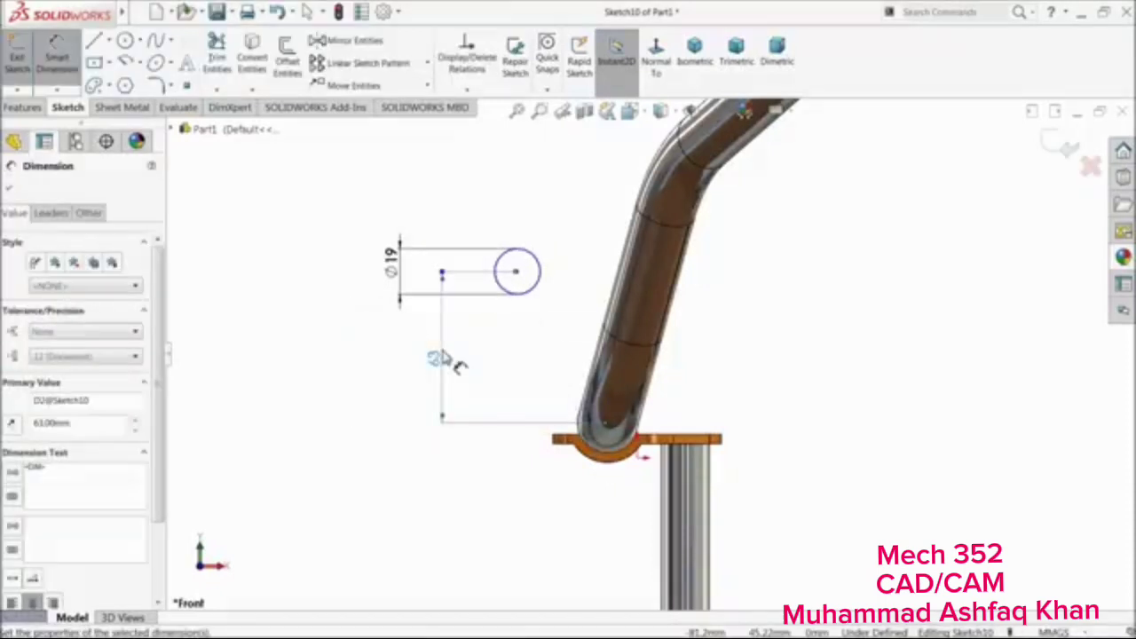
pyautogui.click(497, 351)
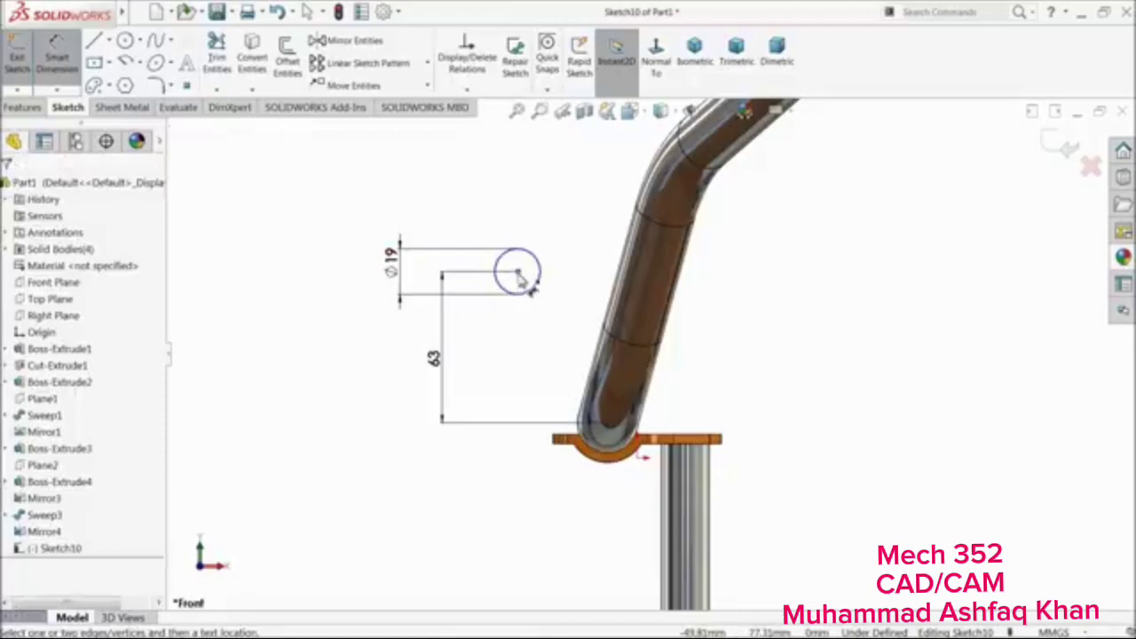
# Dimension the horizontal distance between the circle's centre and the handlebar clamp's centre as 25 mm
pyautogui.click(518, 271)
pyautogui.click(609, 467)
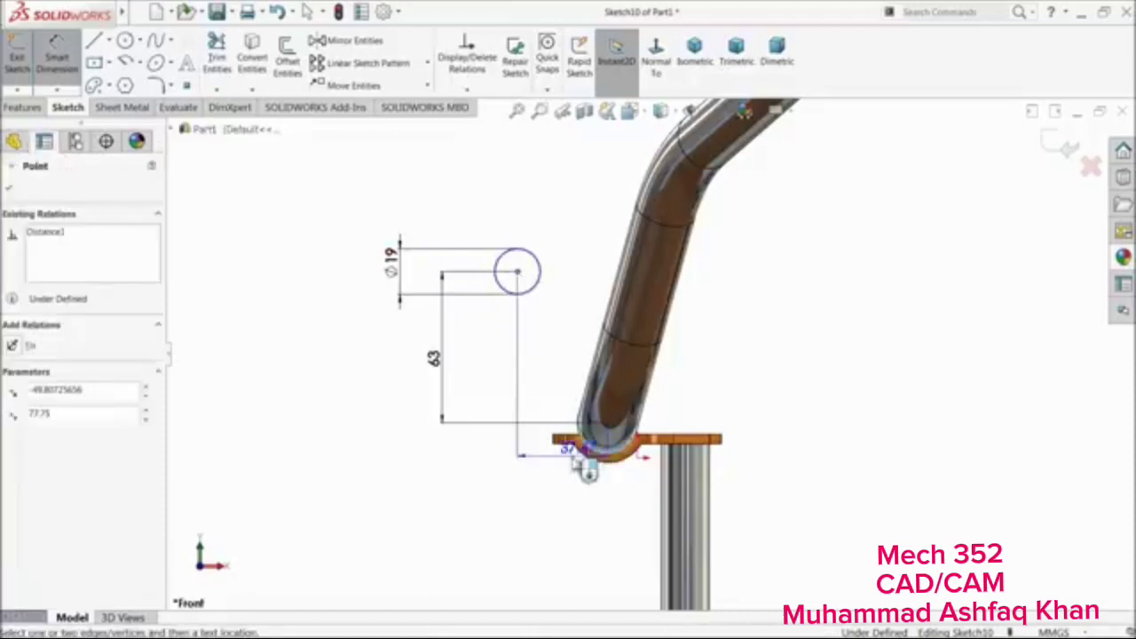
pyautogui.click(561, 521)
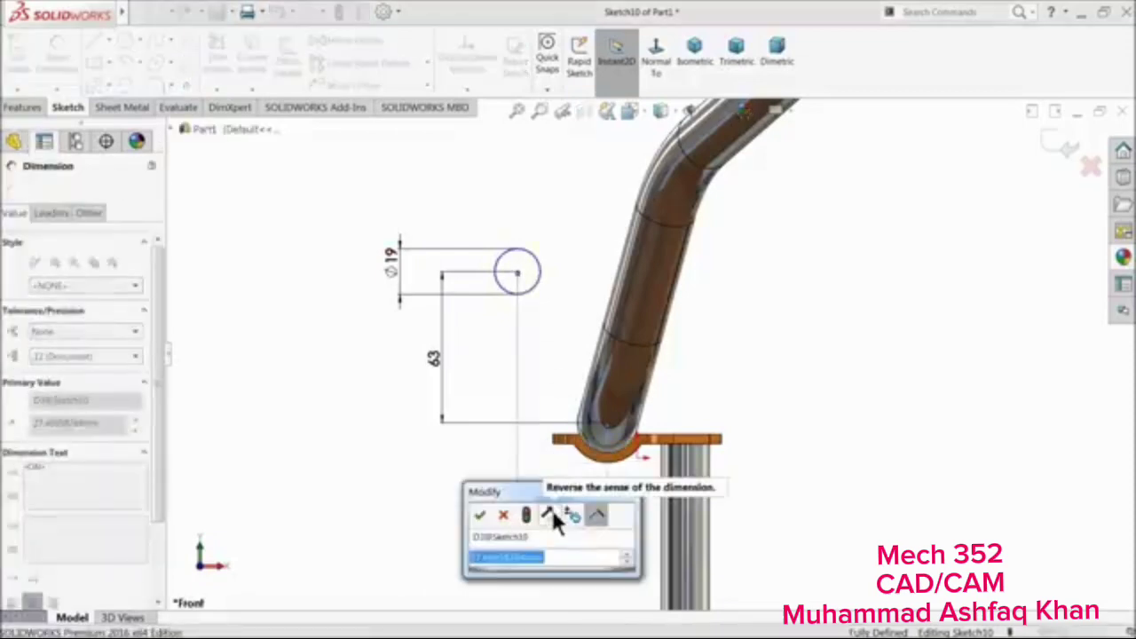
pyautogui.write('25')
pyautogui.press('Return')
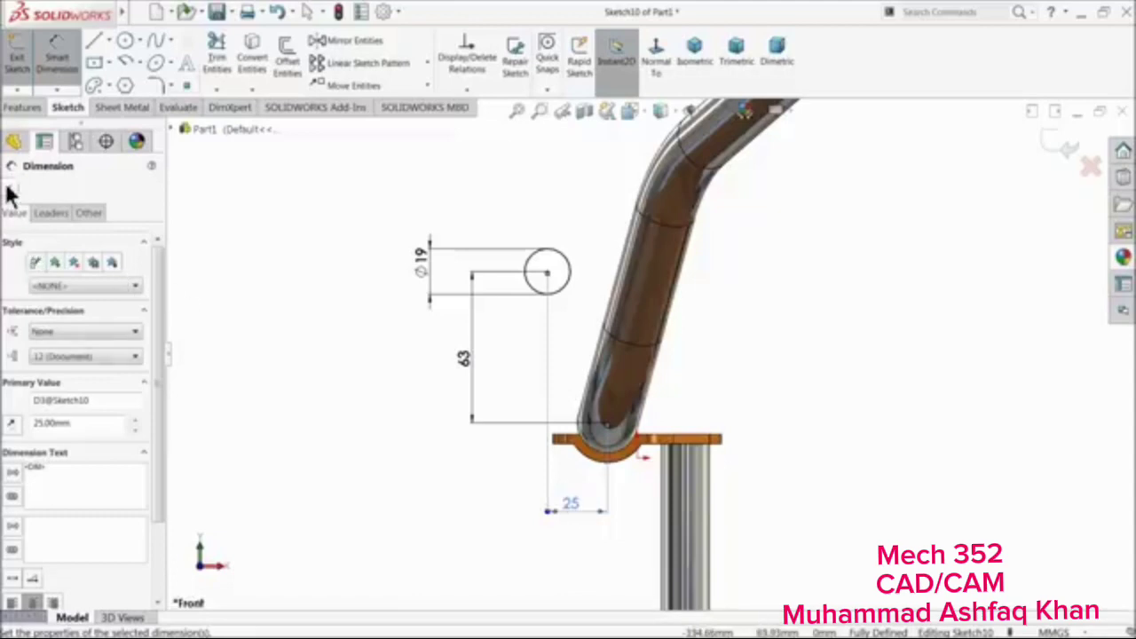
pyautogui.click(9, 190)
# Close the circle sketch and start a 3D sketch
pyautogui.scroll(3, 384, 289)
pyautogui.moveTo(384, 290); pyautogui.dragTo(745, 342, button='middle')
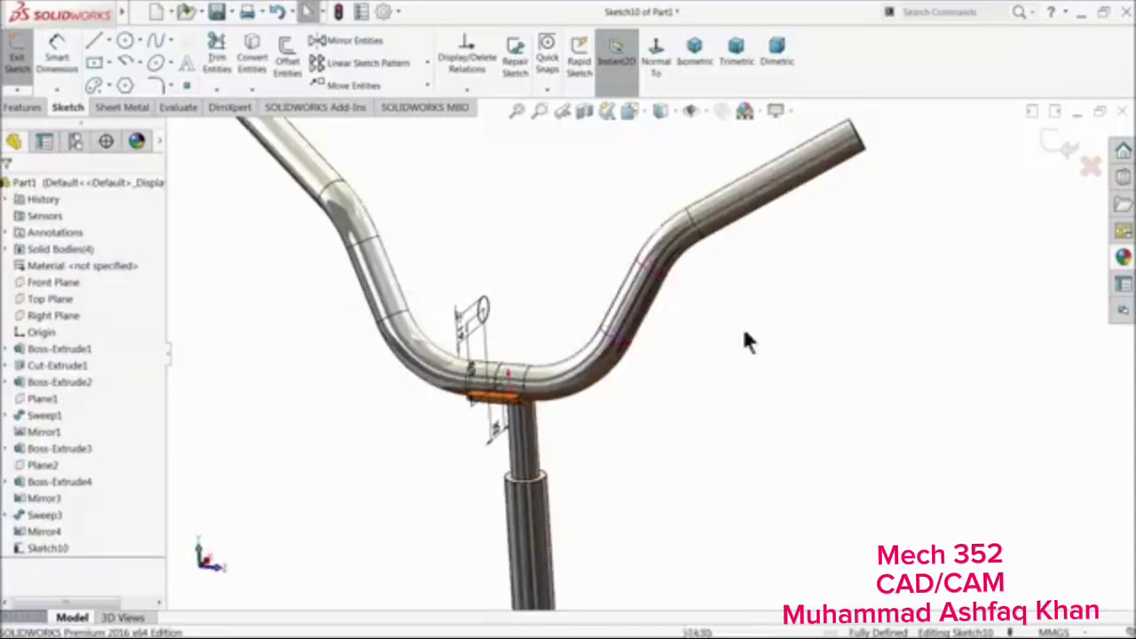
pyautogui.click(1063, 151)
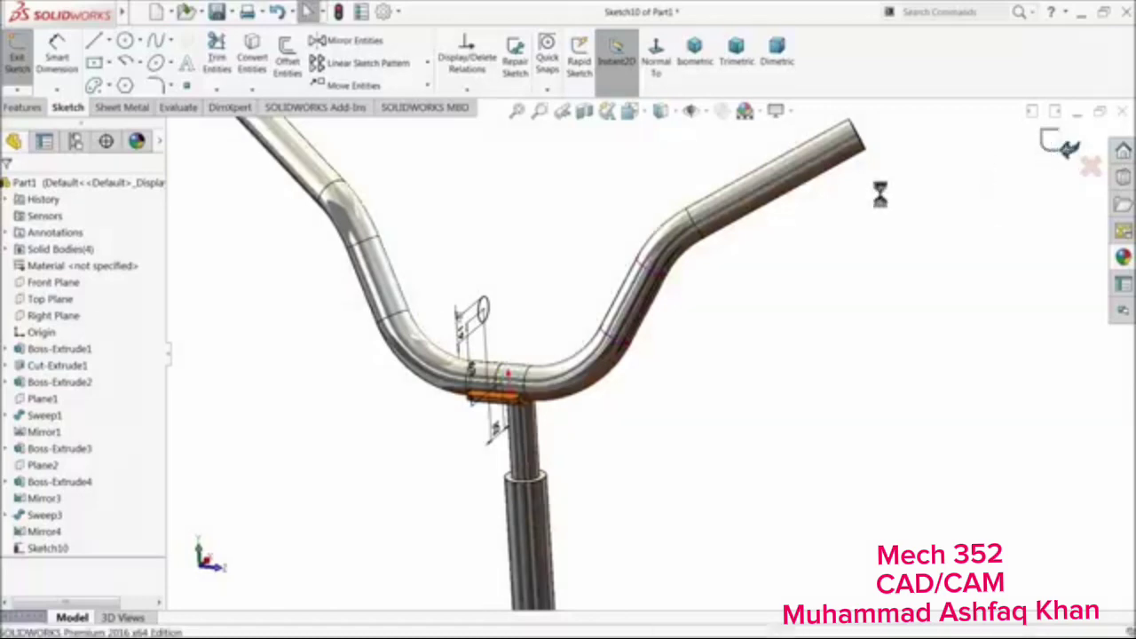
pyautogui.click(68, 106)
pyautogui.click(19, 88)
pyautogui.click(45, 119)
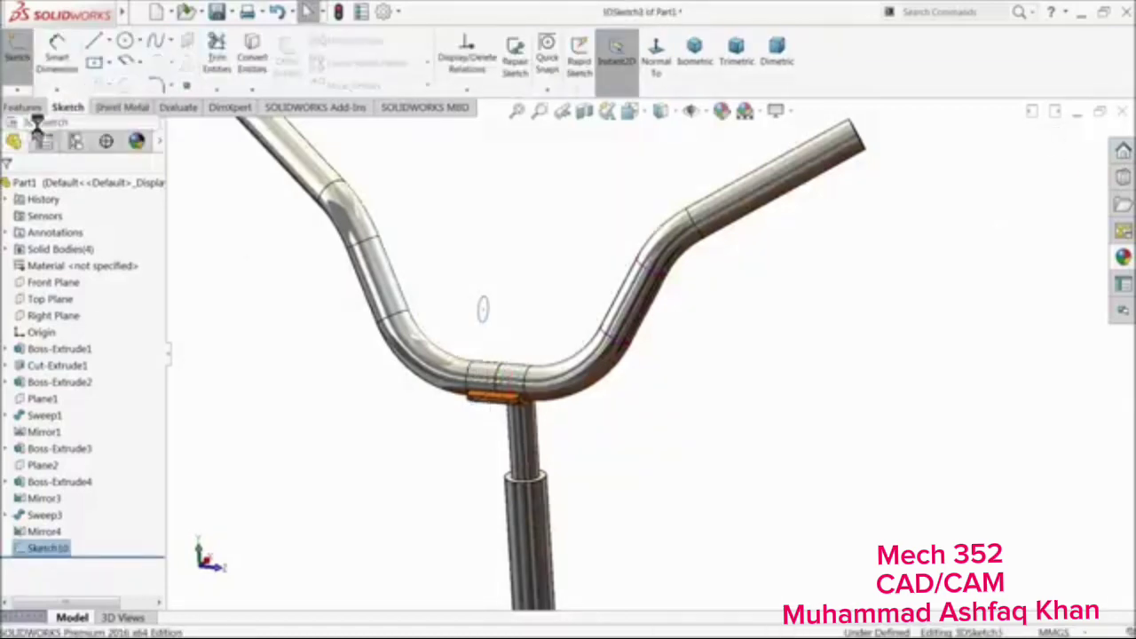
# Try to draw a spline with intermediate points from the circle's centre to the tube section at the handlebar's upper bend
pyautogui.click(156, 41)
pyautogui.scroll(-3, 573, 380)
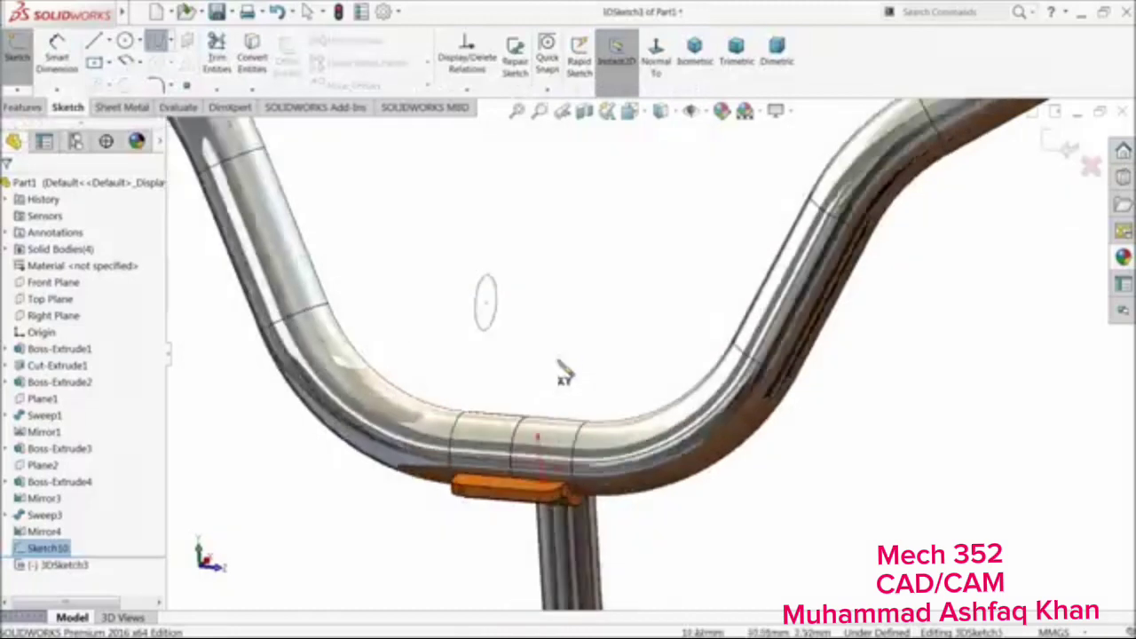
pyautogui.moveTo(566, 375); pyautogui.dragTo(504, 342, button='middle')
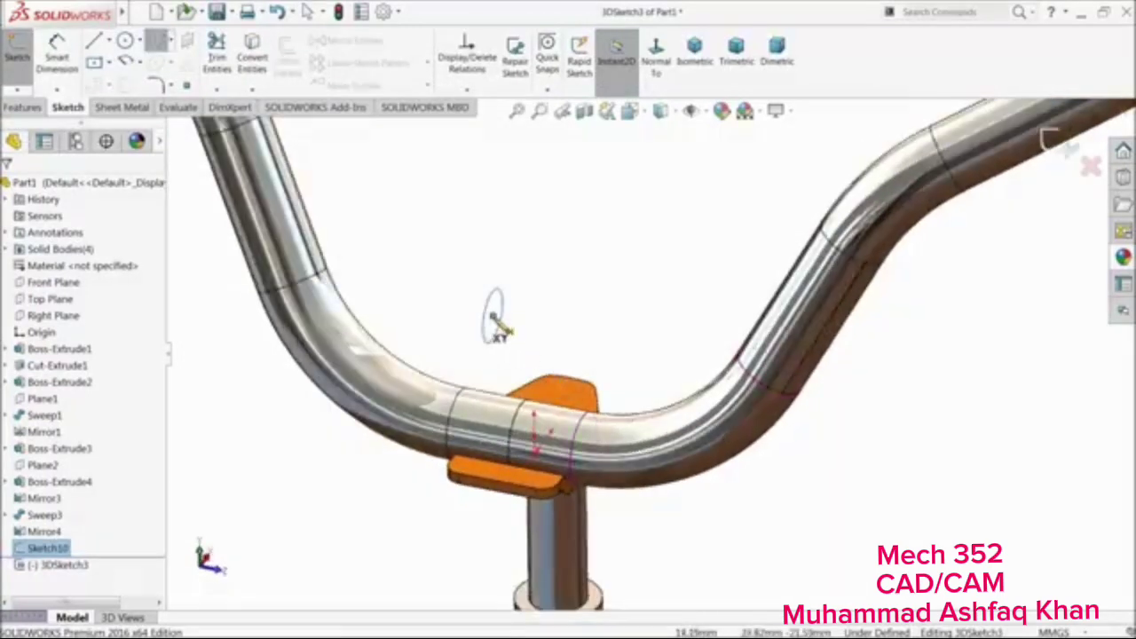
pyautogui.click(493, 316)
pyautogui.click(611, 323)
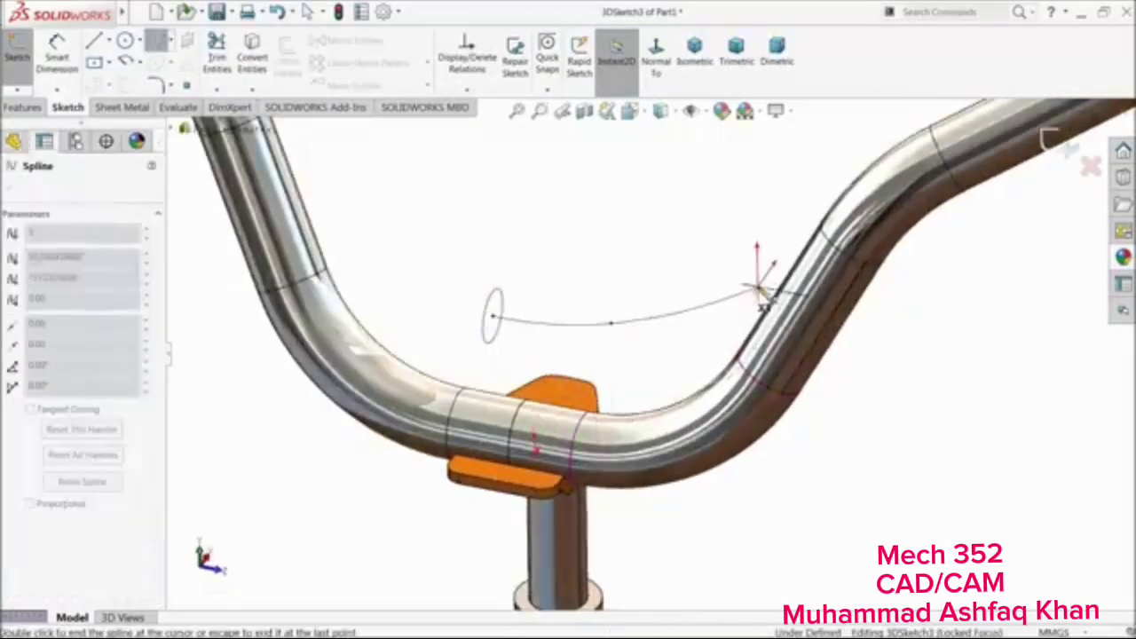
pyautogui.doubleClick(756, 291)
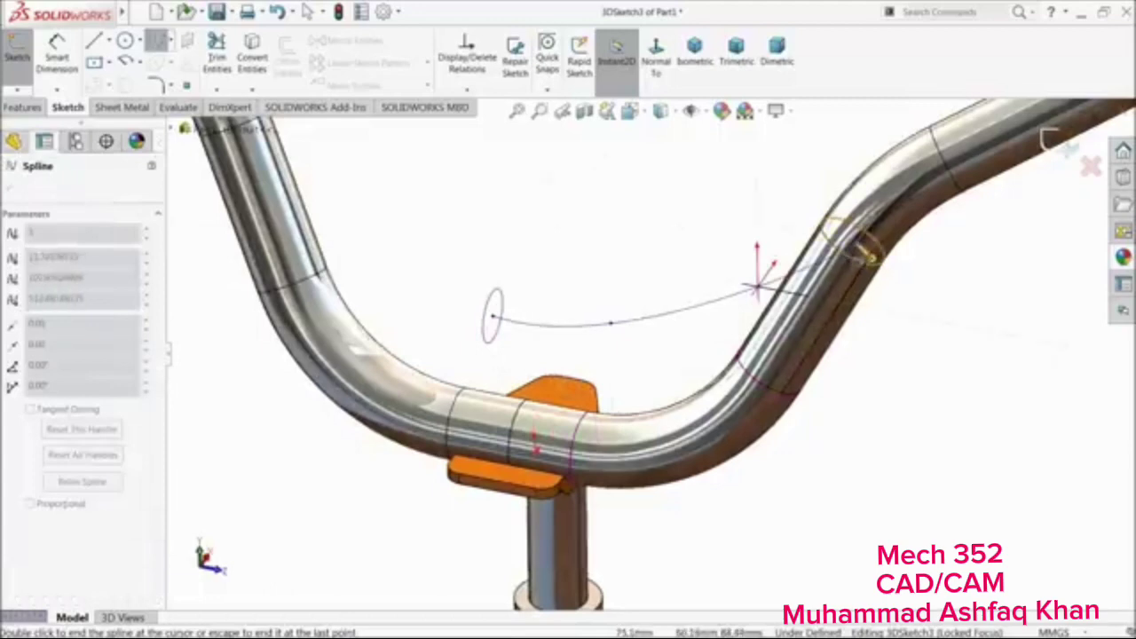
pyautogui.scroll(-3, 865, 257)
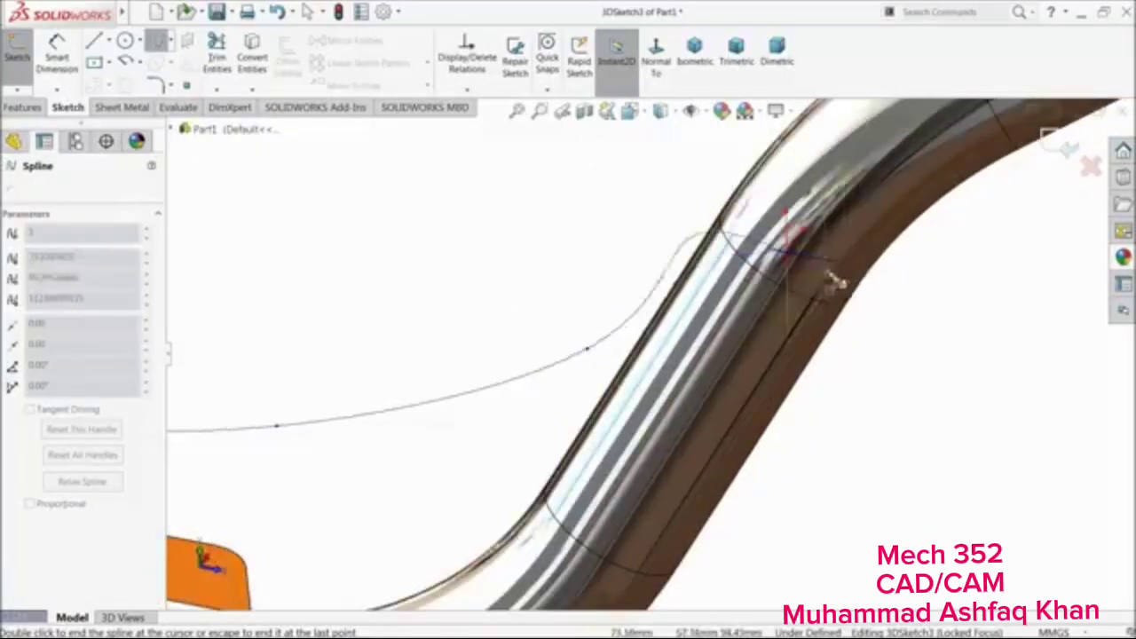
pyautogui.rightClick(859, 297)
pyautogui.click(957, 279)
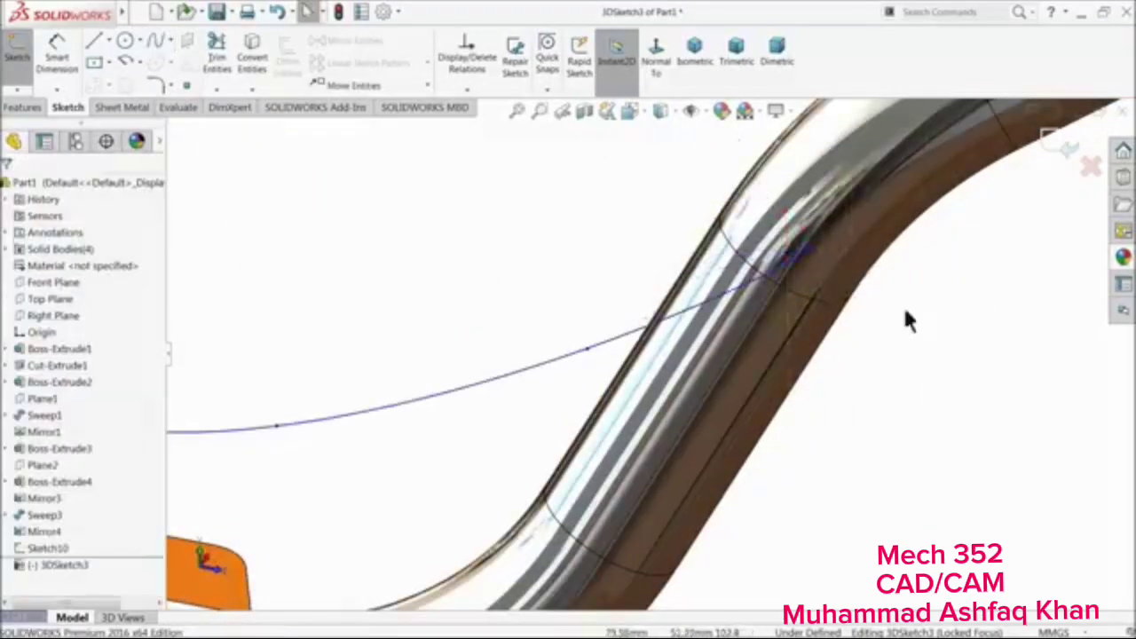
# Move the spline's stray intermediate point closer to the handlebar, check the curve's shape, and delete the spline
pyautogui.scroll(3, 803, 344)
pyautogui.moveTo(802, 346); pyautogui.dragTo(745, 417, button='middle')
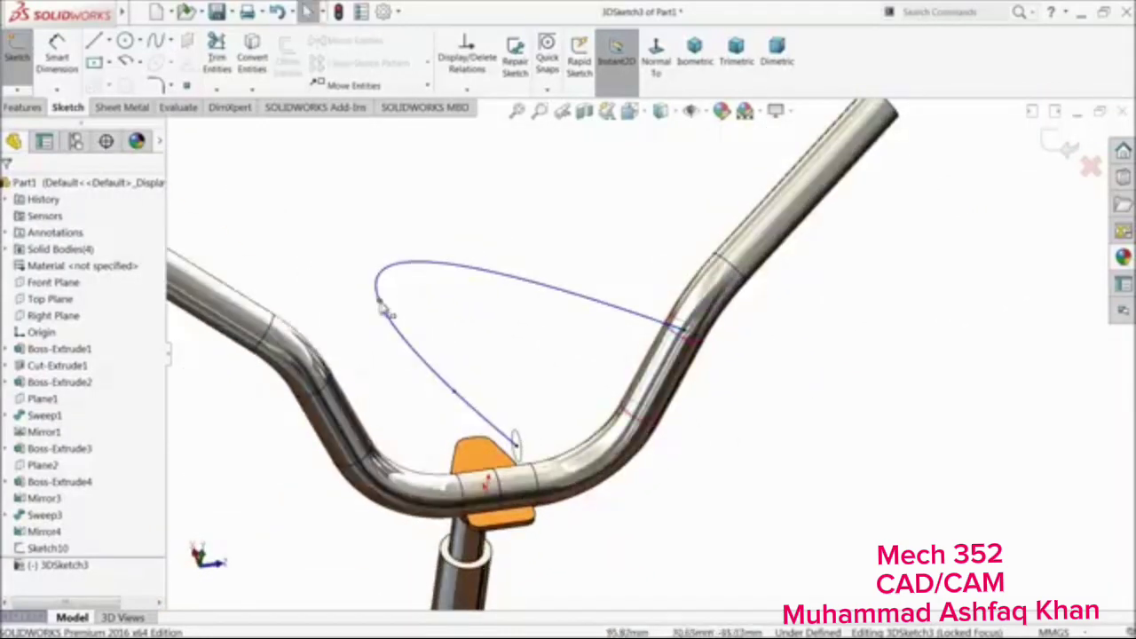
pyautogui.moveTo(383, 306); pyautogui.dragTo(603, 381)
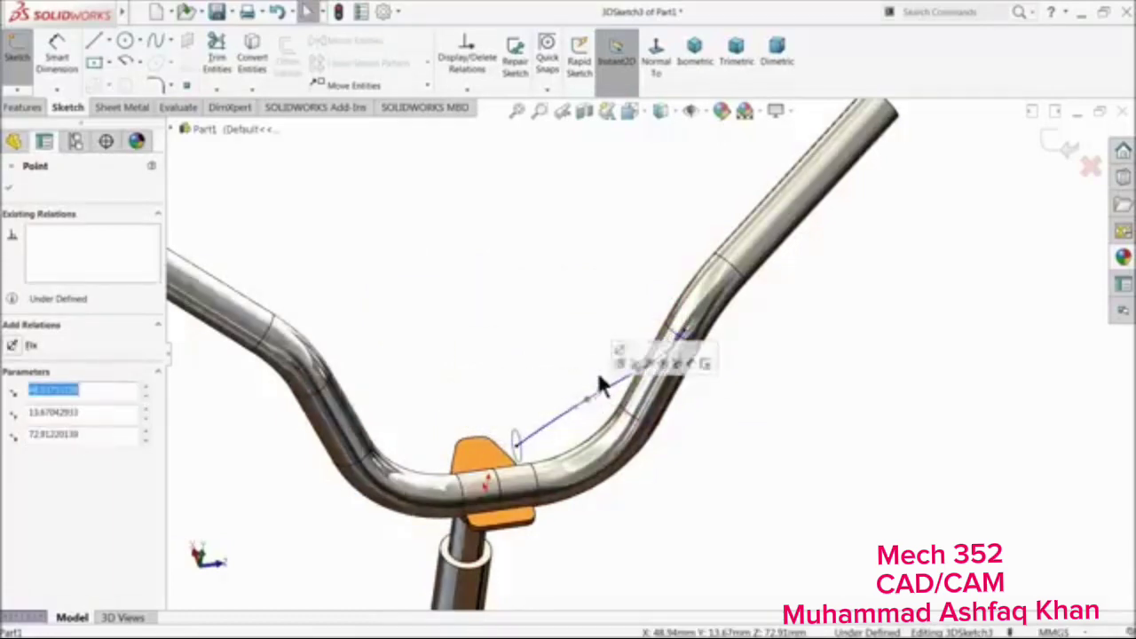
pyautogui.moveTo(604, 381); pyautogui.dragTo(616, 421, button='middle')
pyautogui.moveTo(595, 384); pyautogui.dragTo(510, 317, button='middle')
pyautogui.click(702, 448)
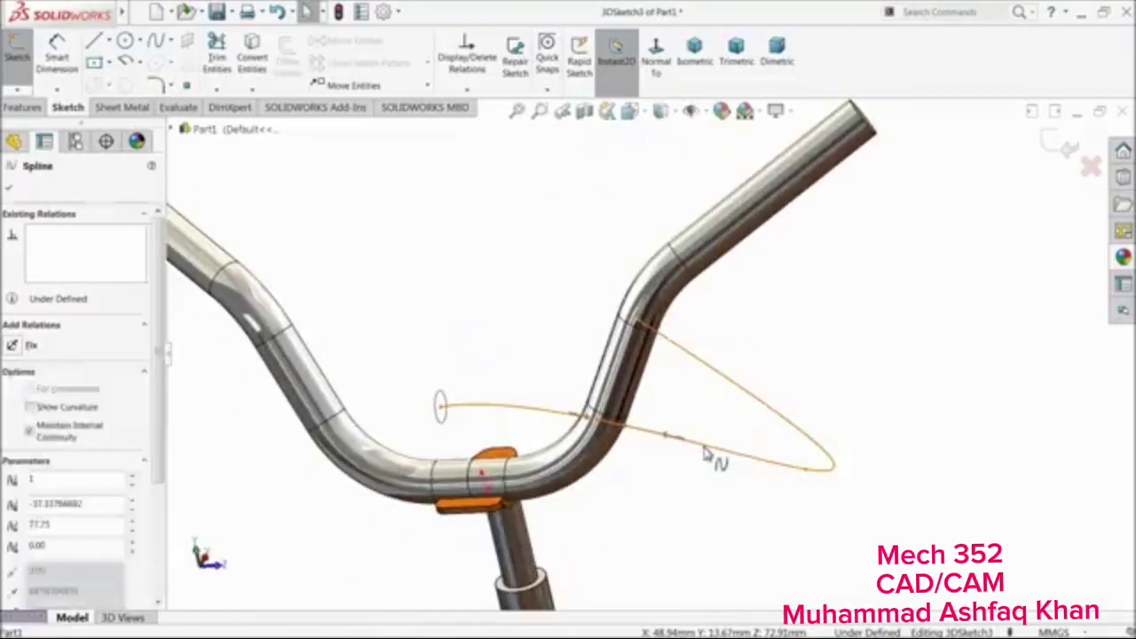
pyautogui.press('Delete')
# Draw a two-point spline from the circle's centre to the tube section at the handlebar's upper bend
pyautogui.moveTo(659, 451); pyautogui.dragTo(698, 412, button='middle')
pyautogui.scroll(-3, 697, 411)
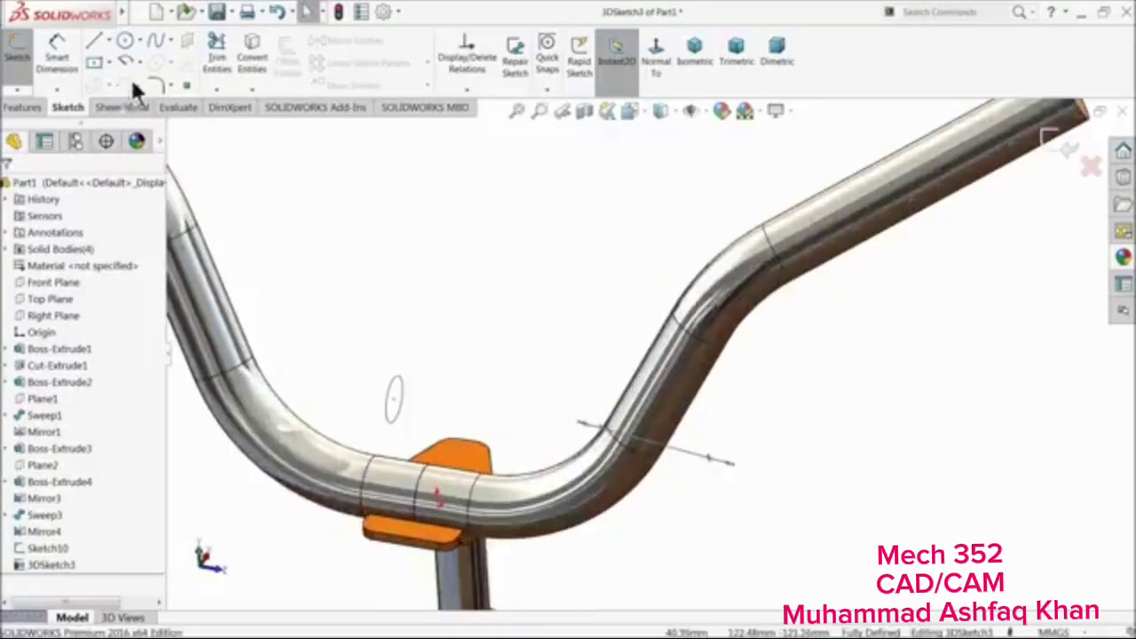
pyautogui.click(155, 40)
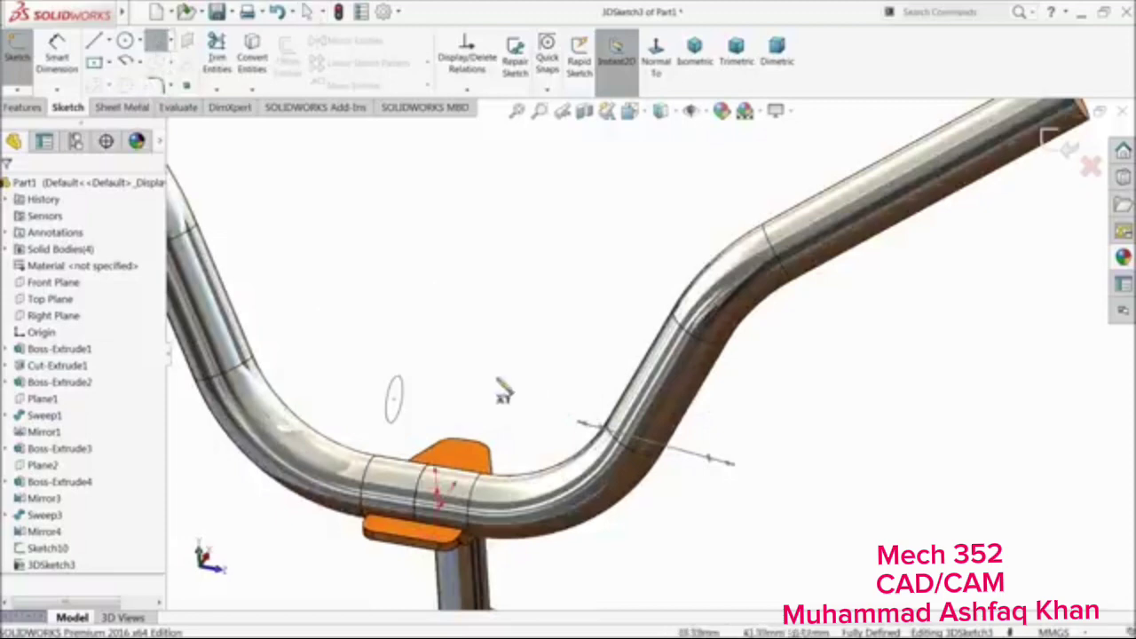
pyautogui.click(394, 397)
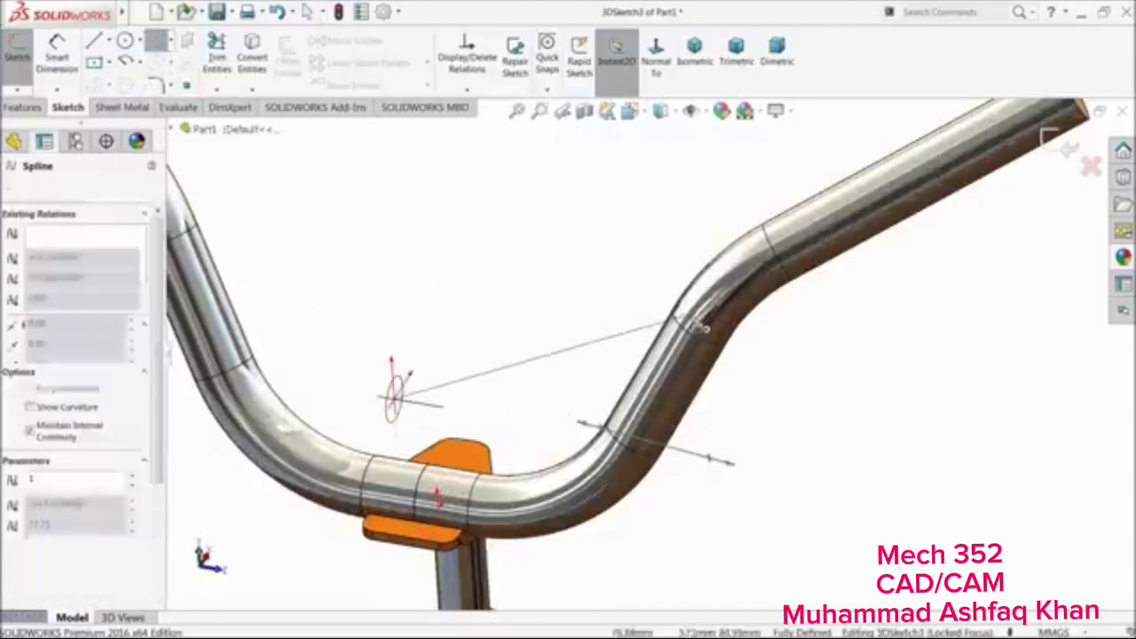
pyautogui.scroll(-3, 710, 348)
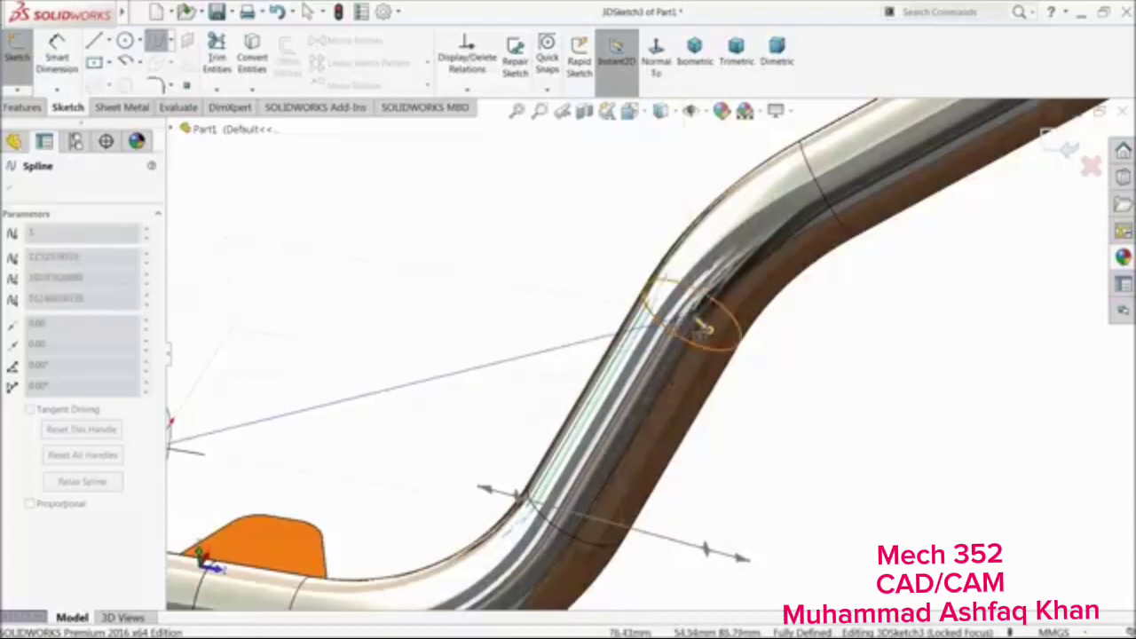
pyautogui.rightClick(500, 271)
pyautogui.click(526, 275)
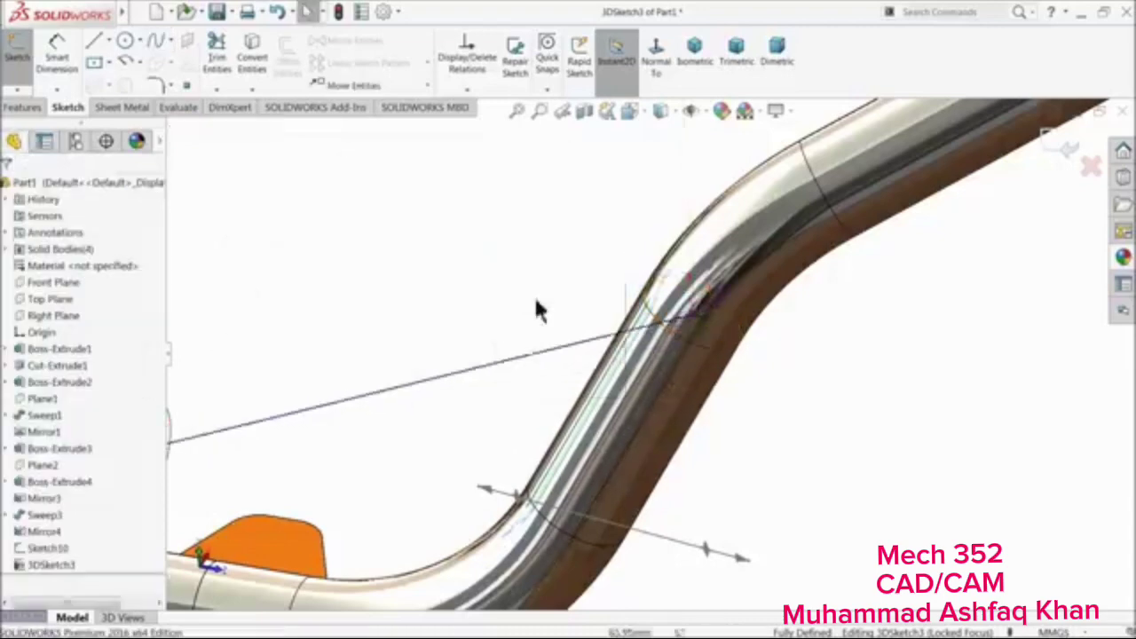
# Bend the spline into a downward-sagging curve with the tangent handles at both ends, and close the 3D sketch
pyautogui.scroll(3, 523, 373)
pyautogui.scroll(-2, 533, 380)
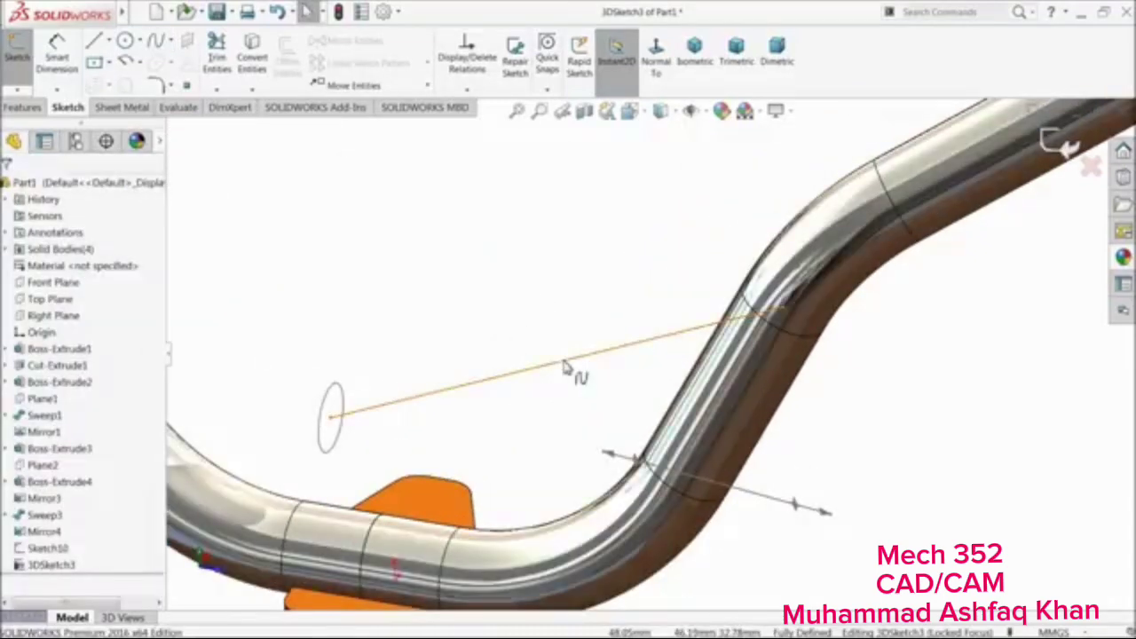
pyautogui.click(564, 364)
pyautogui.moveTo(600, 355); pyautogui.dragTo(608, 419)
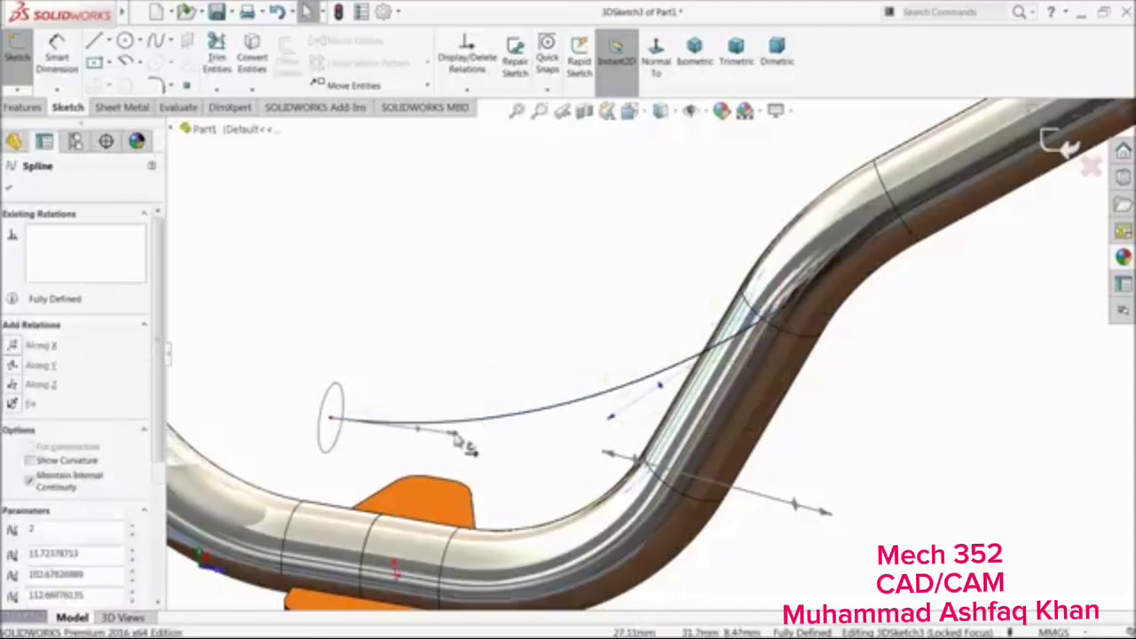
pyautogui.moveTo(455, 439); pyautogui.dragTo(469, 460)
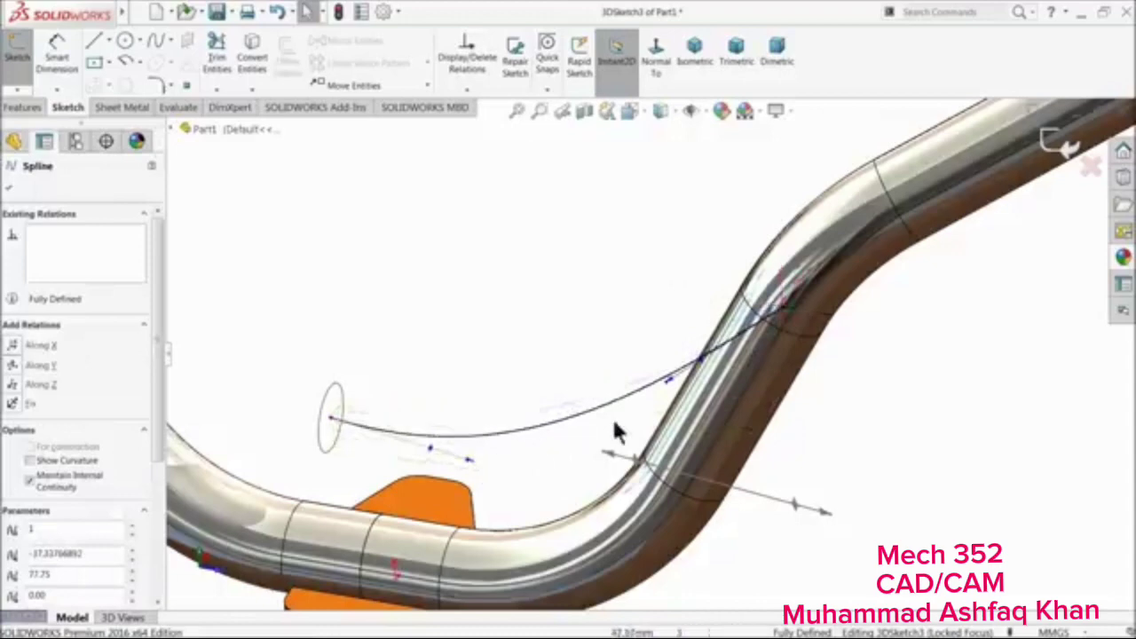
pyautogui.scroll(4, 615, 423)
pyautogui.moveTo(614, 381)
pyautogui.mouseDown(button='middle')
pyautogui.moveTo(654, 520)
pyautogui.moveTo(637, 535)
pyautogui.moveTo(634, 434)
pyautogui.moveTo(596, 324)
pyautogui.moveTo(482, 360)
pyautogui.moveTo(589, 368)
pyautogui.moveTo(603, 382)
pyautogui.moveTo(614, 322)
pyautogui.moveTo(622, 388)
pyautogui.moveTo(591, 363)
pyautogui.moveTo(595, 378)
pyautogui.mouseUp(button='middle')
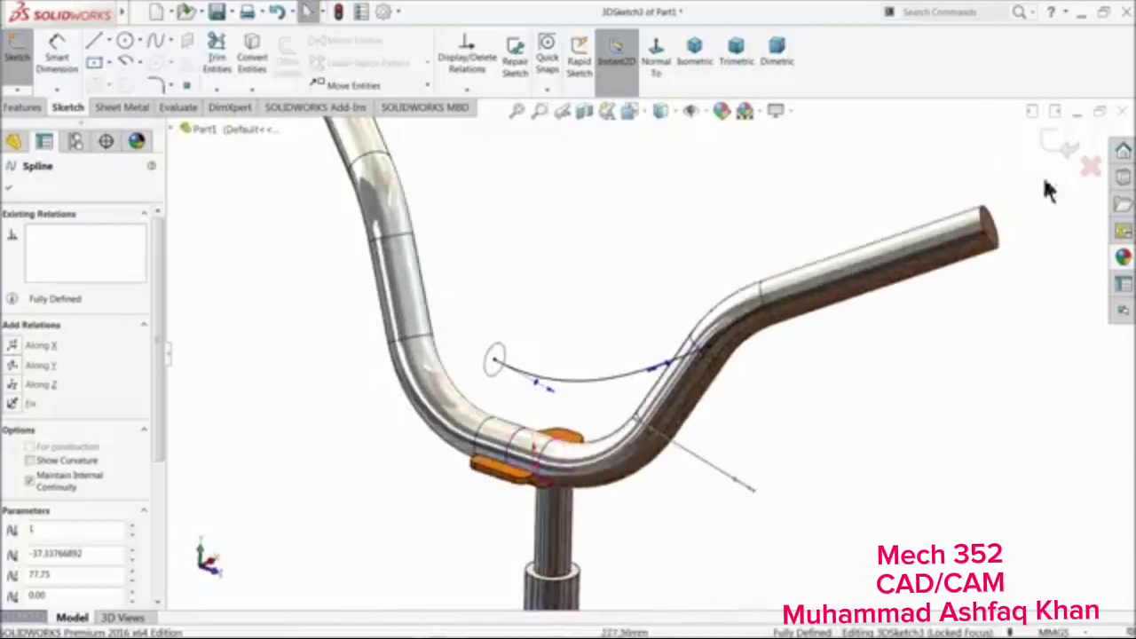
pyautogui.click(1065, 144)
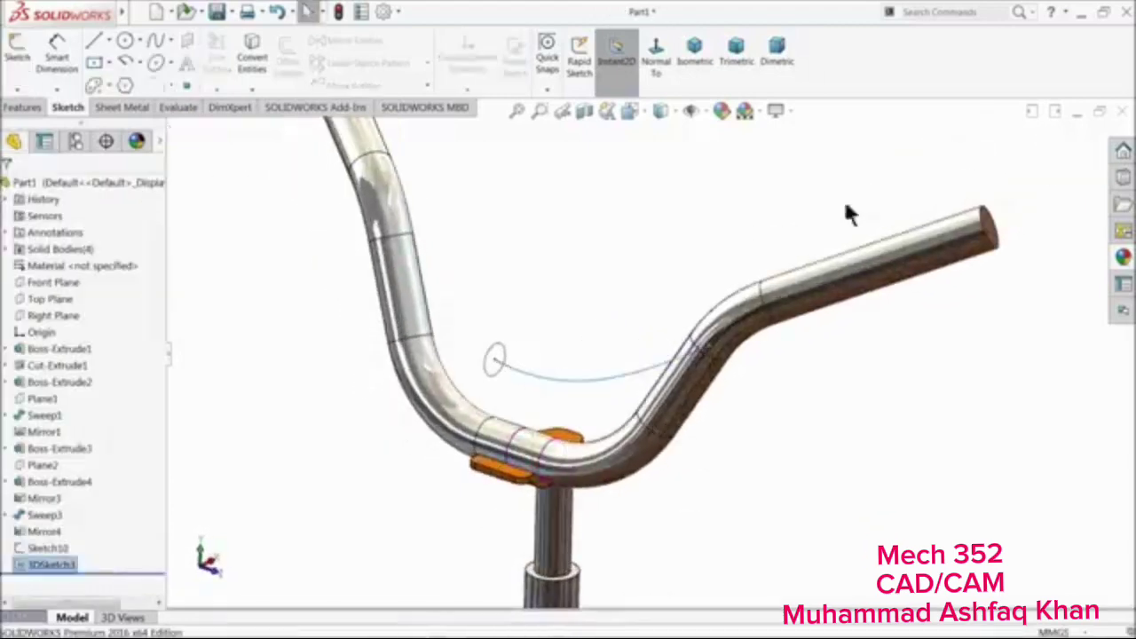
# Sweep the 19 mm circle along the 3D spline to create the curved cross tube
pyautogui.click(28, 104)
pyautogui.click(135, 34)
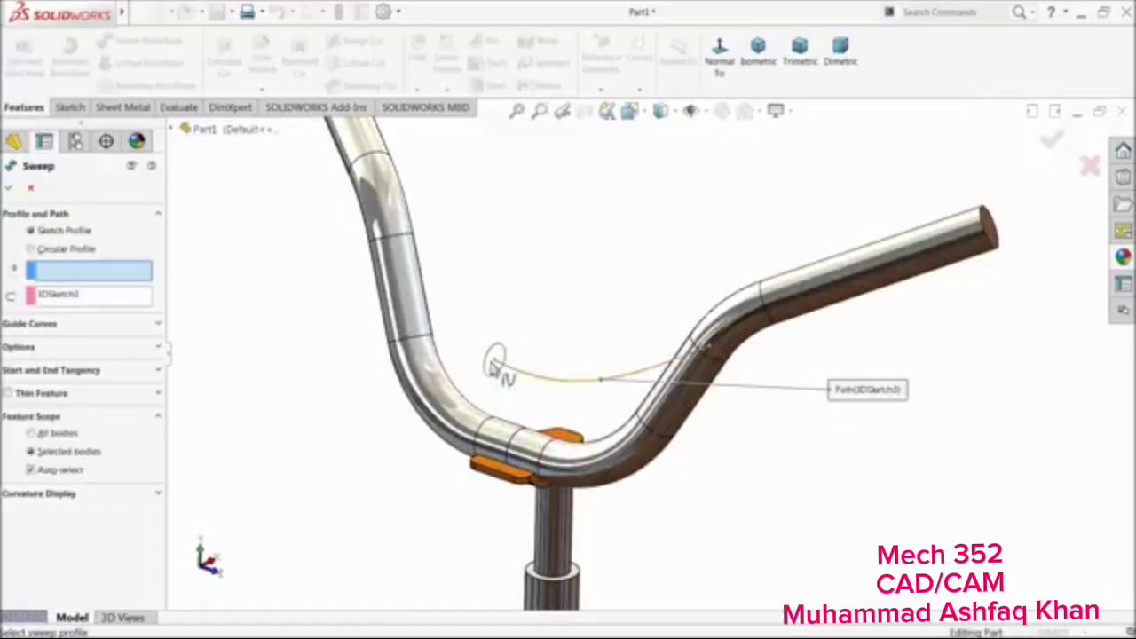
pyautogui.click(485, 375)
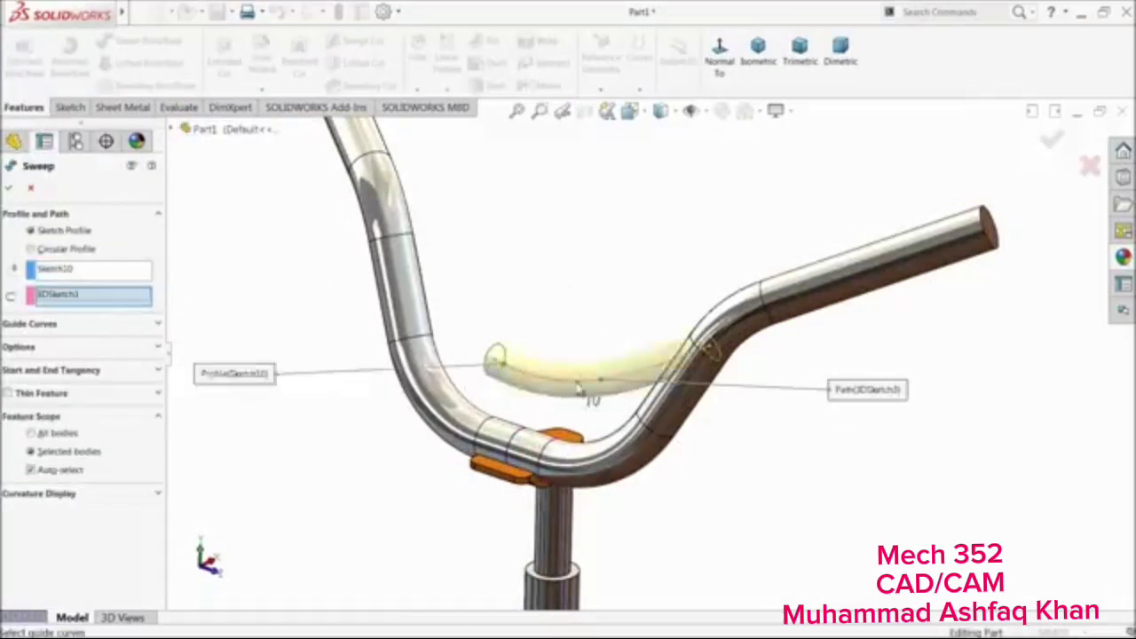
pyautogui.moveTo(510, 386)
pyautogui.mouseDown(button='middle')
pyautogui.moveTo(755, 381)
pyautogui.moveTo(564, 358)
pyautogui.moveTo(655, 393)
pyautogui.mouseUp(button='middle')
pyautogui.click(11, 190)
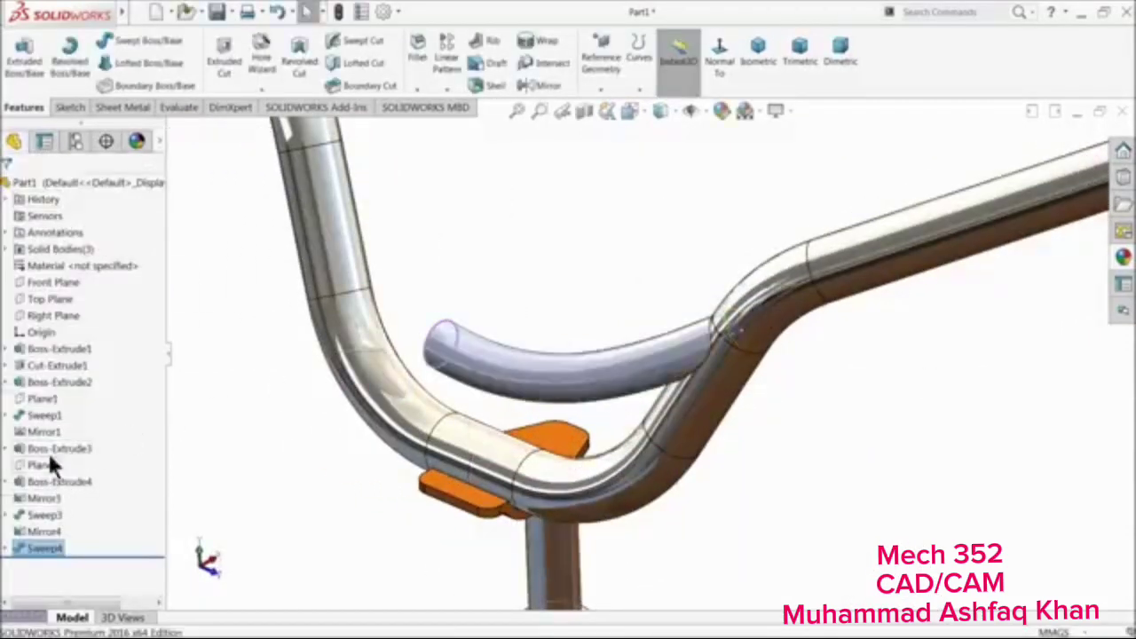
# Mirror the curved cross tube body about the Front Plane with Merge solids off
pyautogui.click(55, 283)
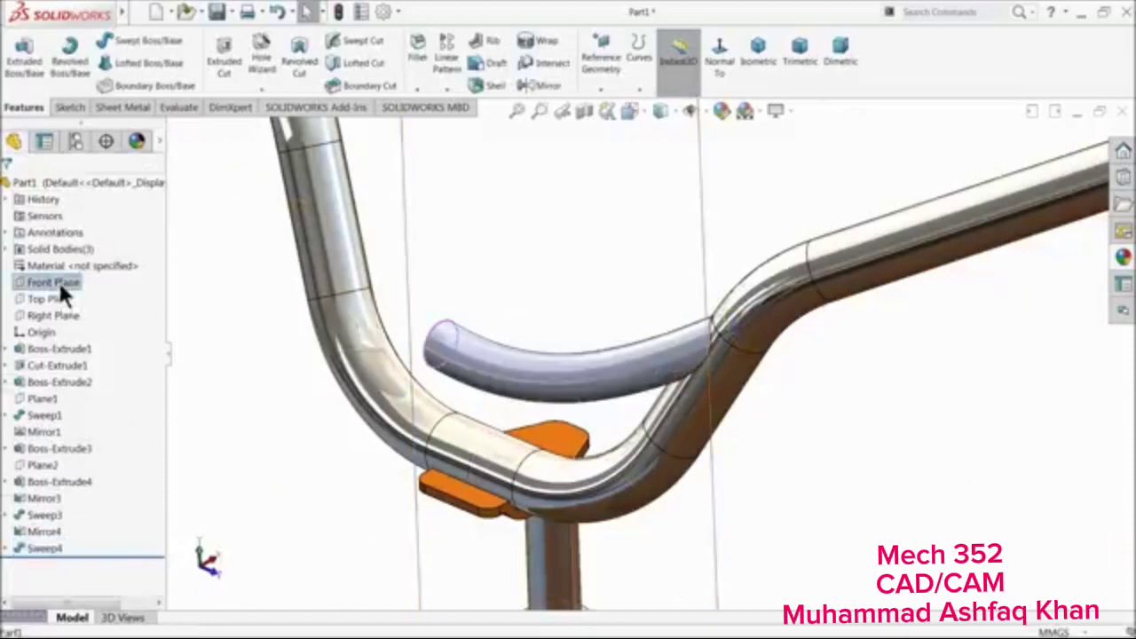
pyautogui.click(539, 92)
pyautogui.click(540, 378)
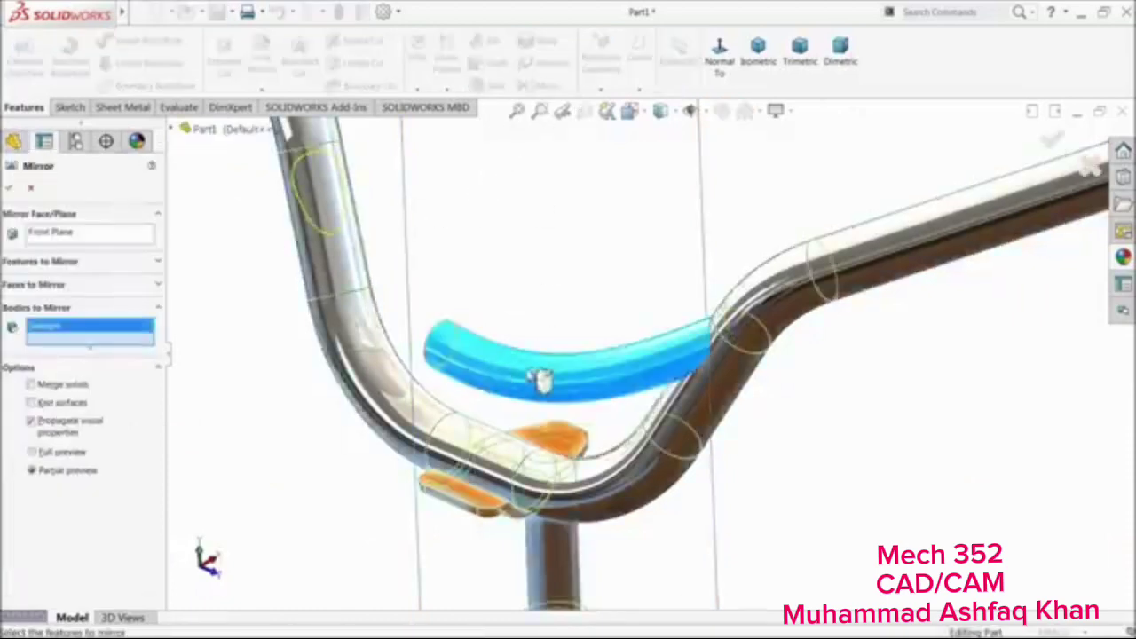
pyautogui.click(9, 189)
pyautogui.moveTo(480, 302); pyautogui.dragTo(521, 328, button='middle')
pyautogui.scroll(-2, 473, 380)
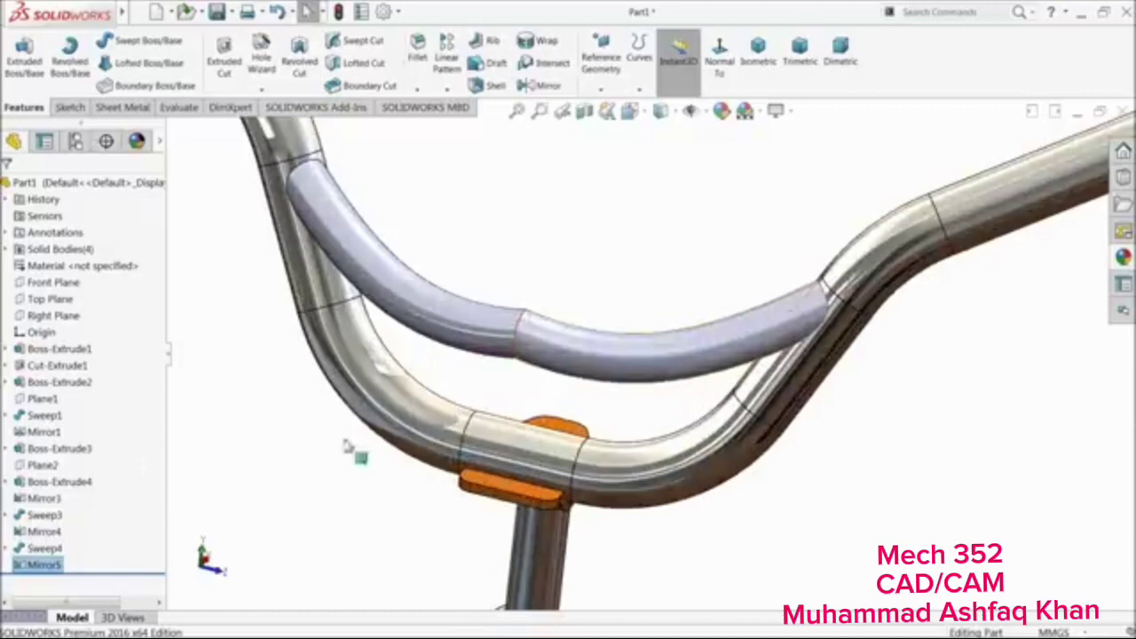
# Open the cross tube's 3D path sketch for editing
pyautogui.click(6, 548)
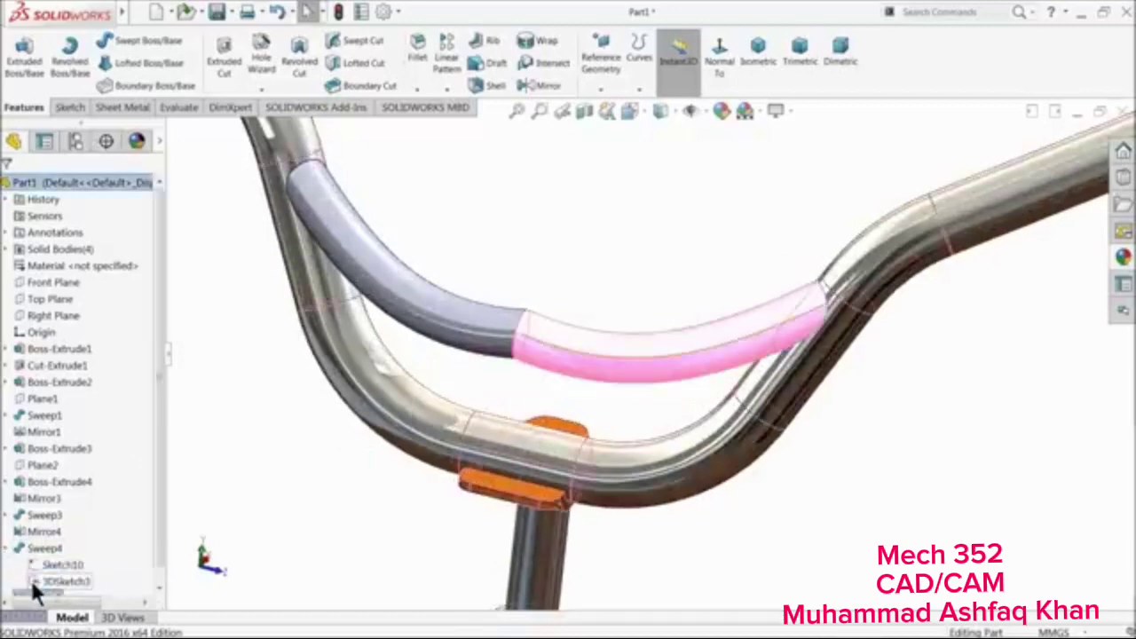
pyautogui.click(33, 584)
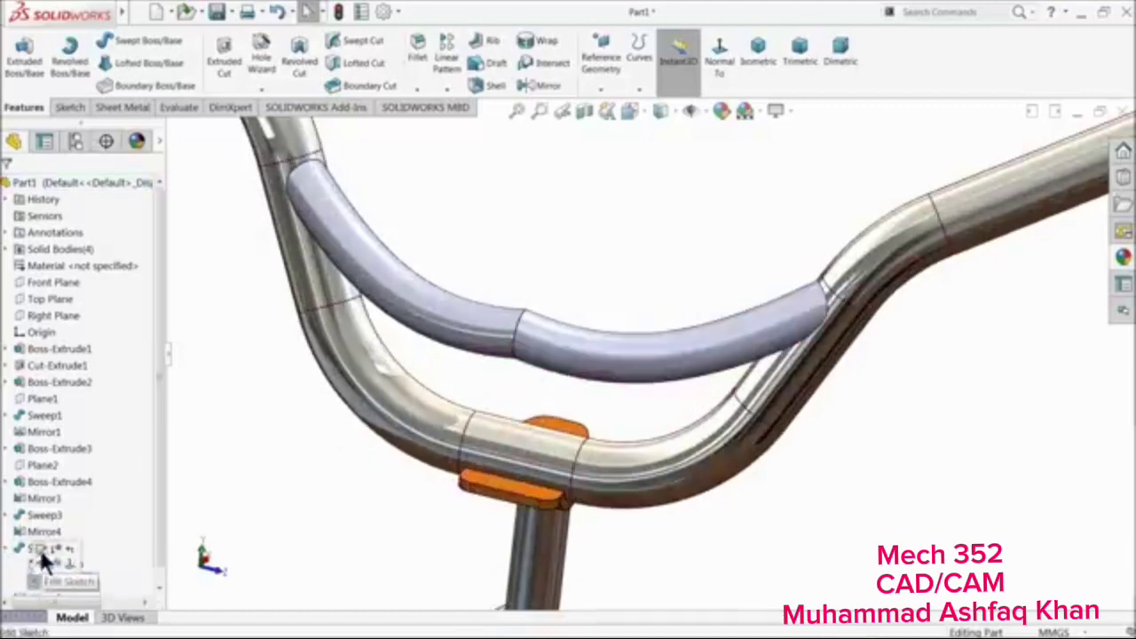
pyautogui.scroll(-4, 535, 327)
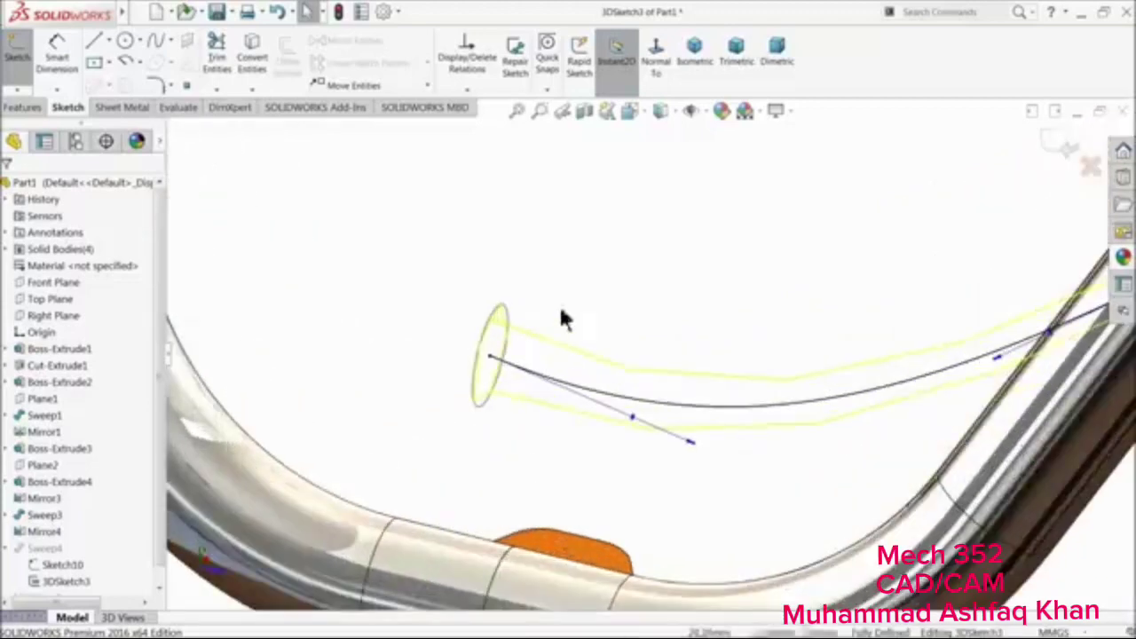
# Try to relate the spline's start tangent handle to the profile circle by selecting both together
pyautogui.click(479, 410)
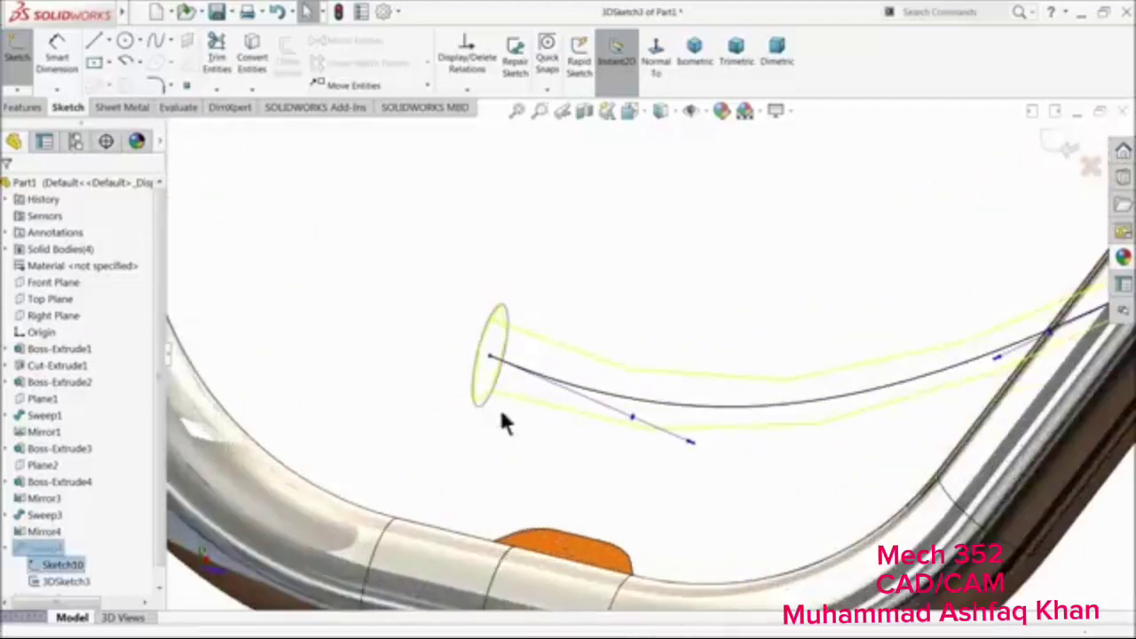
pyautogui.keyDown('ctrl'); pyautogui.click(639, 422); pyautogui.keyUp('ctrl')
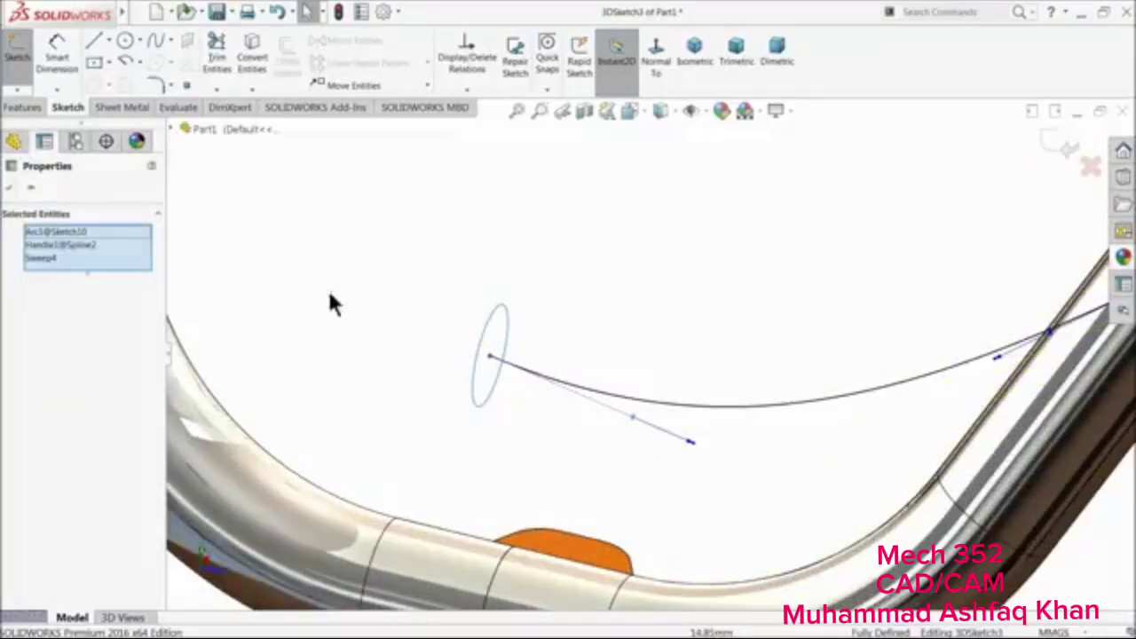
pyautogui.click(12, 188)
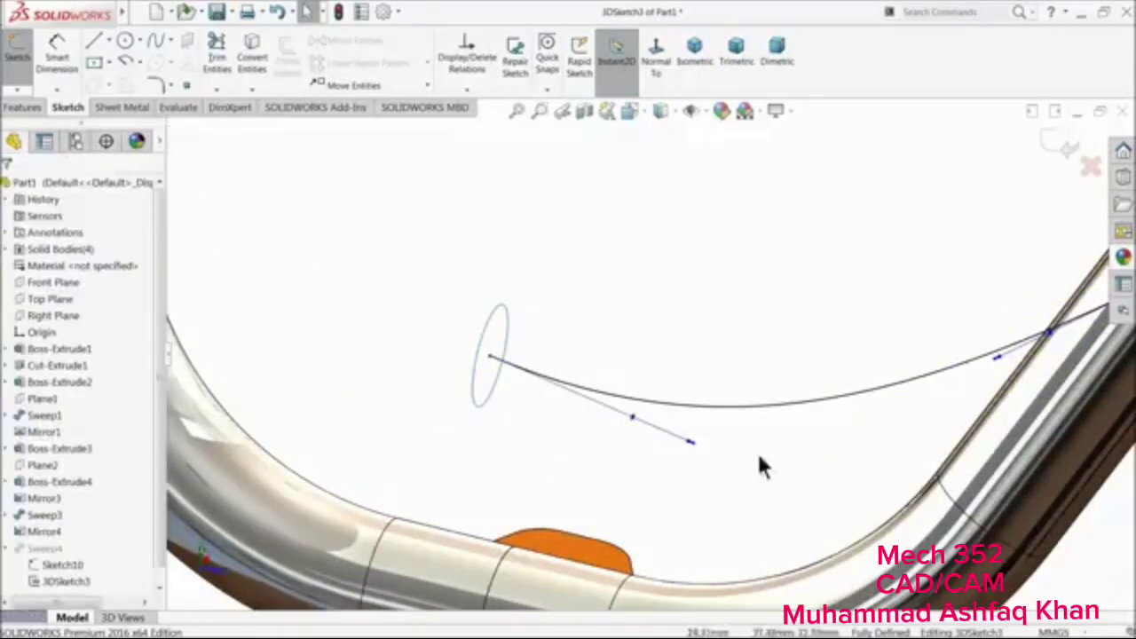
pyautogui.click(699, 449)
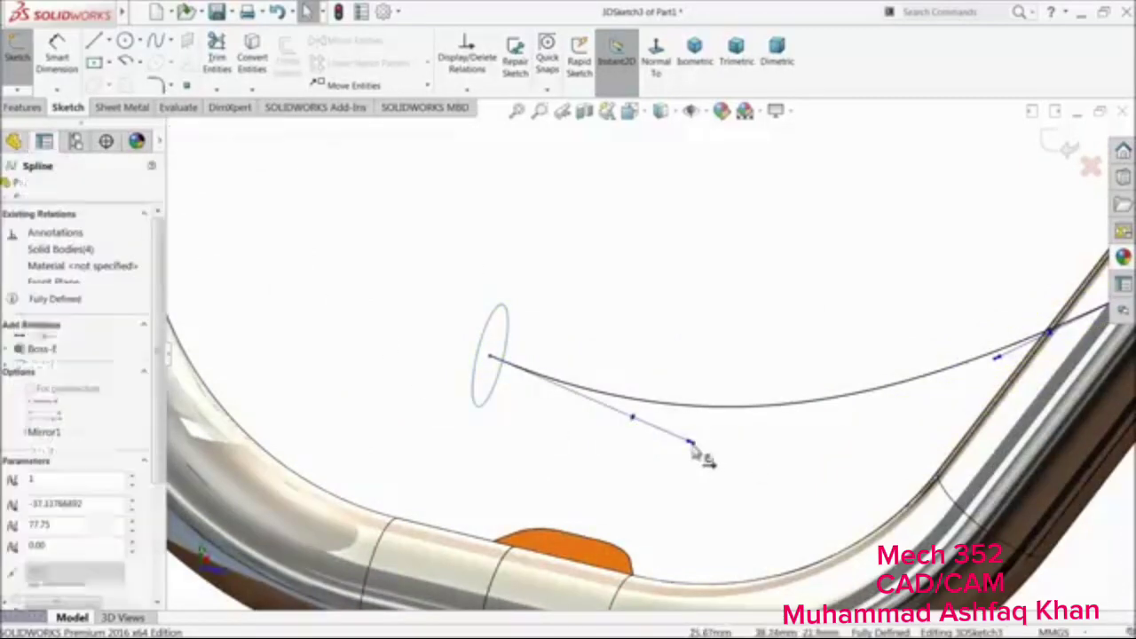
pyautogui.keyDown('ctrl'); pyautogui.click(493, 393); pyautogui.keyUp('ctrl')
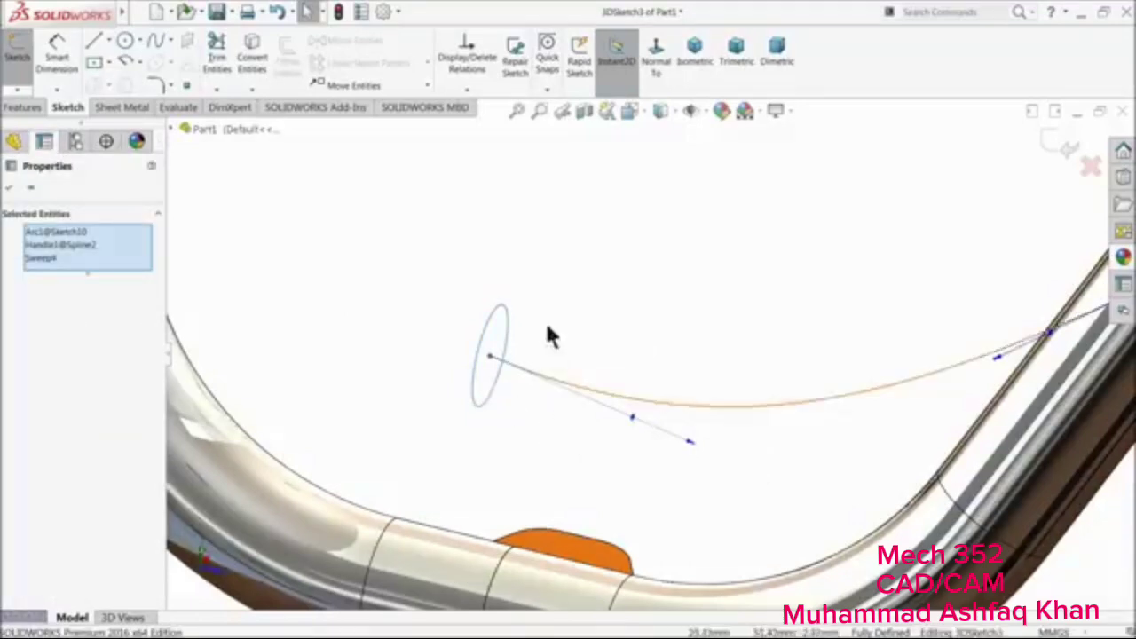
# Raise the tangent handle at the spline's start on the profile circle to flatten the curve
pyautogui.click(690, 473)
pyautogui.moveTo(692, 444); pyautogui.dragTo(698, 398)
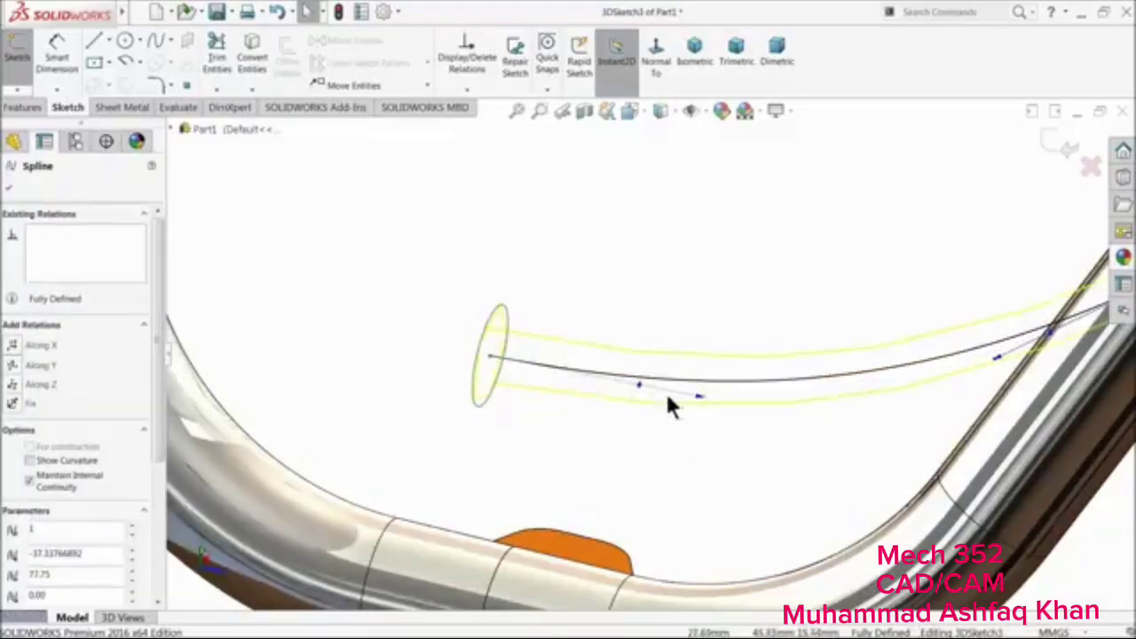
pyautogui.moveTo(639, 421)
pyautogui.mouseDown(button='middle')
pyautogui.moveTo(616, 413)
pyautogui.moveTo(622, 424)
pyautogui.mouseUp(button='middle')
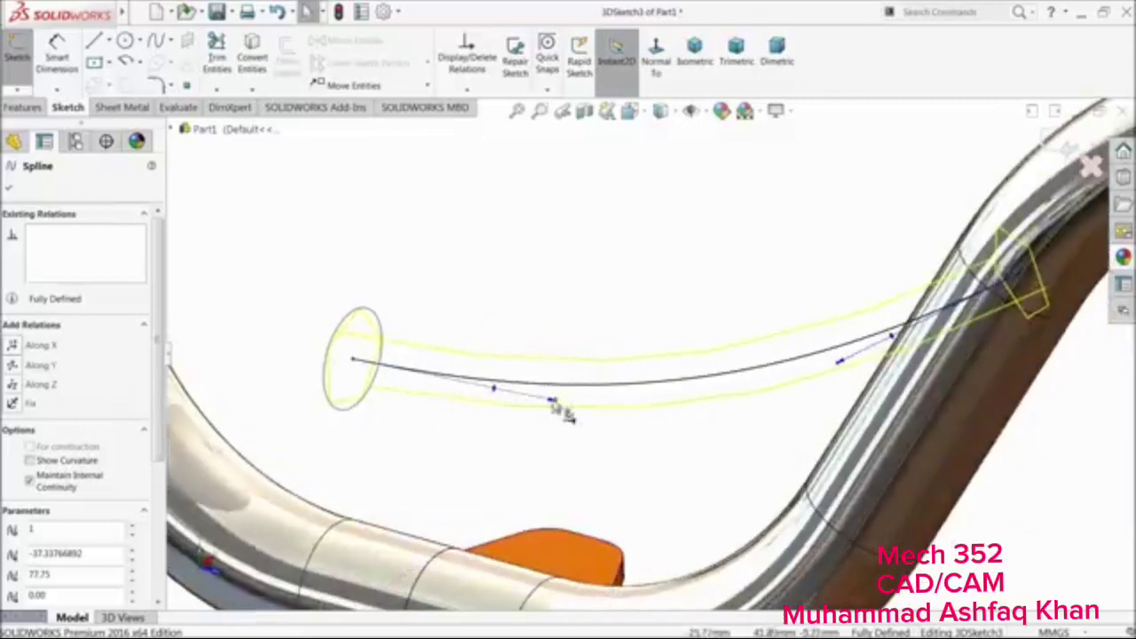
# Try the Along X and Along Y relations on the spline's start tangent handle and delete them
pyautogui.click(39, 346)
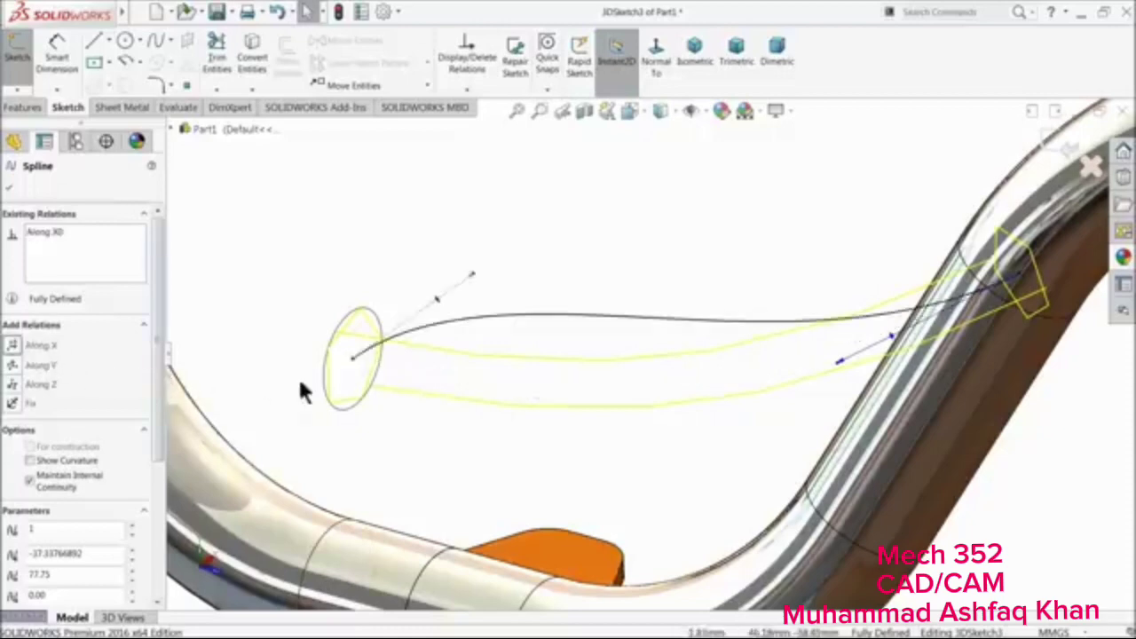
pyautogui.click(40, 364)
pyautogui.rightClick(58, 247)
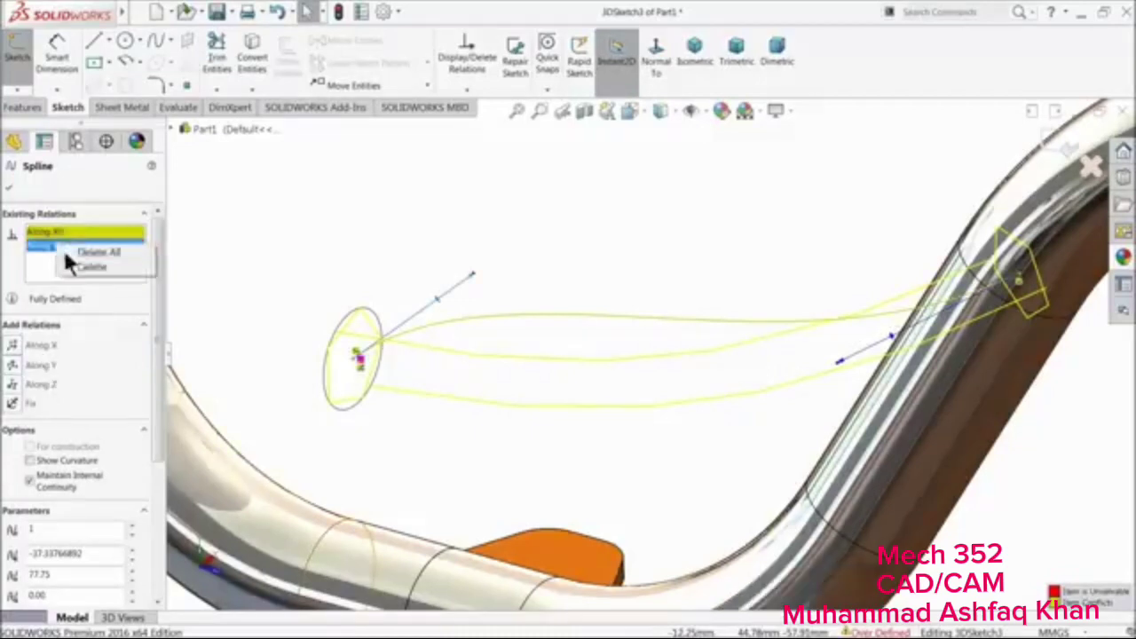
pyautogui.click(90, 252)
pyautogui.click(38, 362)
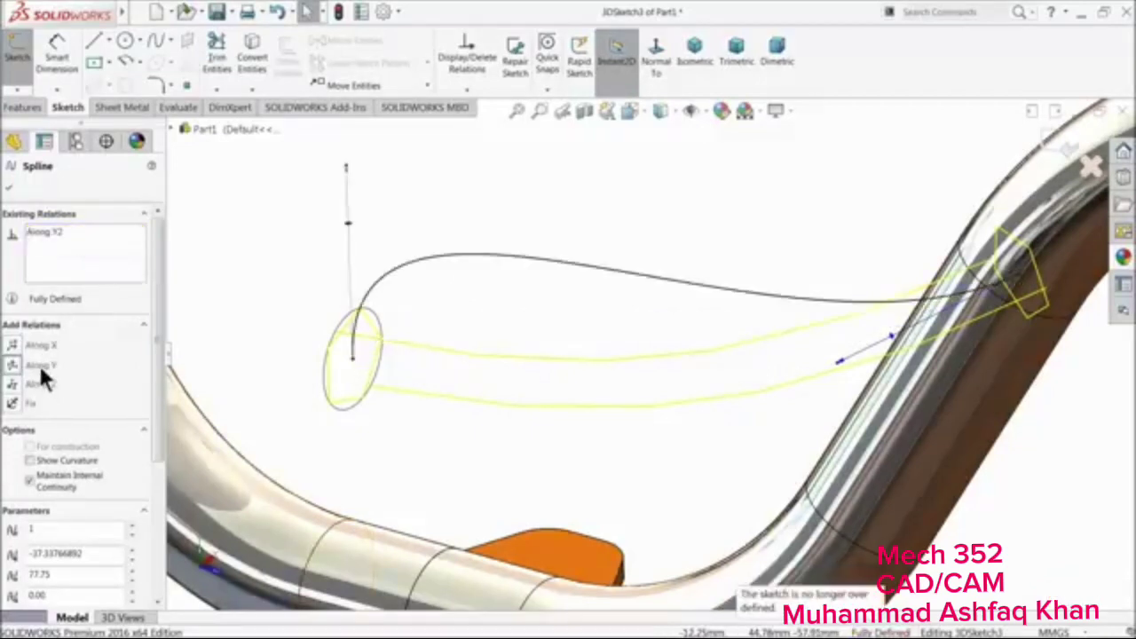
pyautogui.rightClick(65, 244)
pyautogui.click(96, 254)
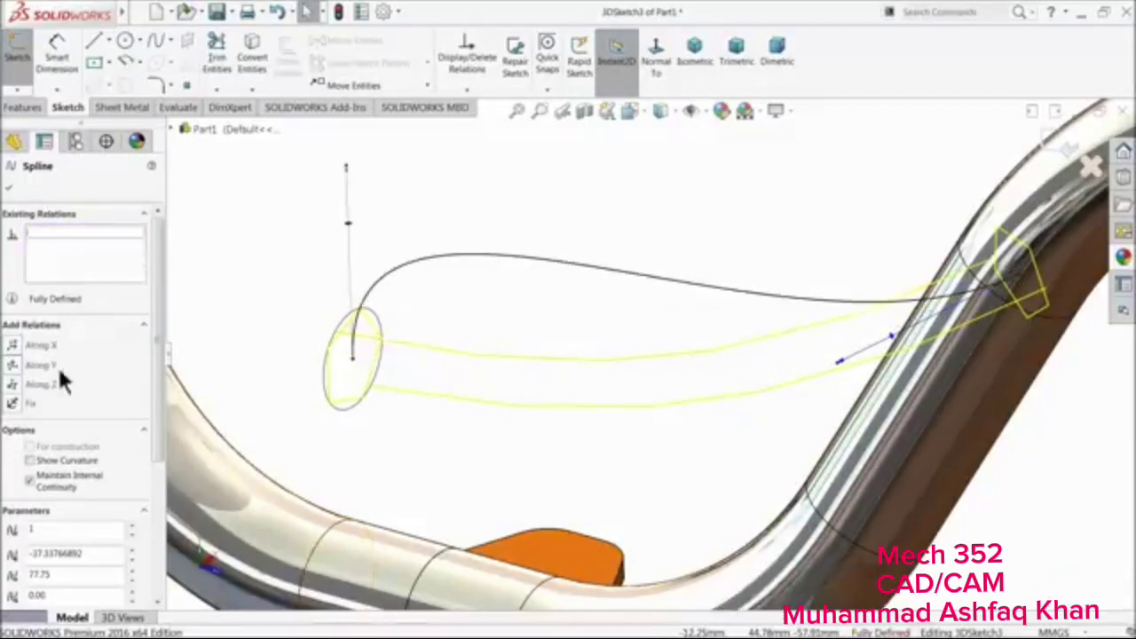
# Apply an Along Z relation to the spline's start tangent handle, close the 3D sketch, and check the joint between the tube halves
pyautogui.click(41, 384)
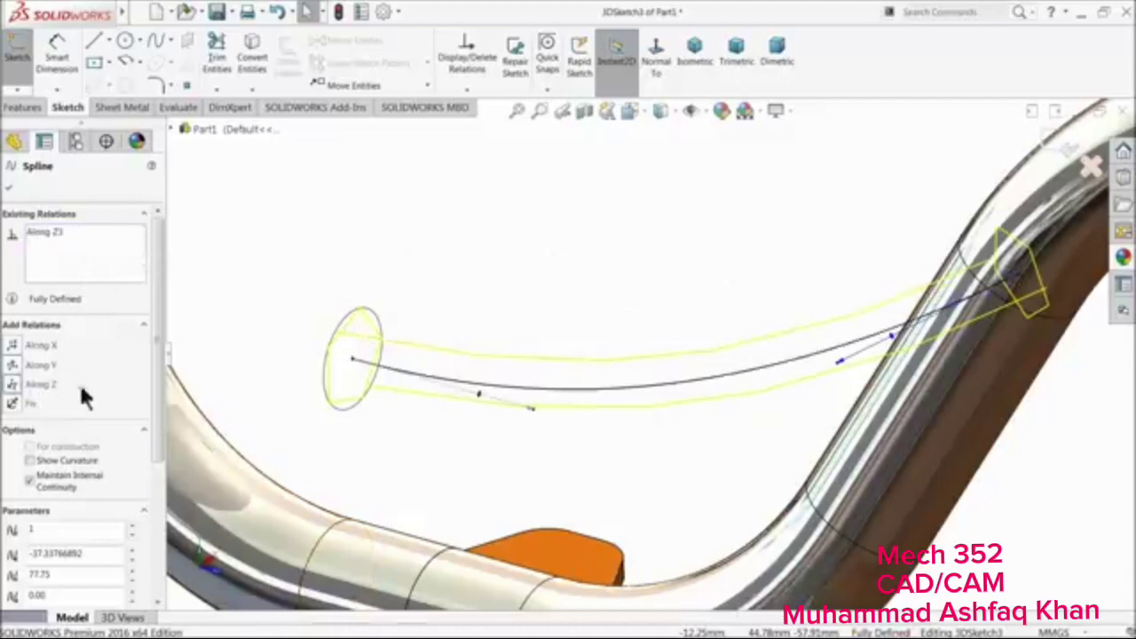
pyautogui.moveTo(405, 380); pyautogui.dragTo(486, 400, button='middle')
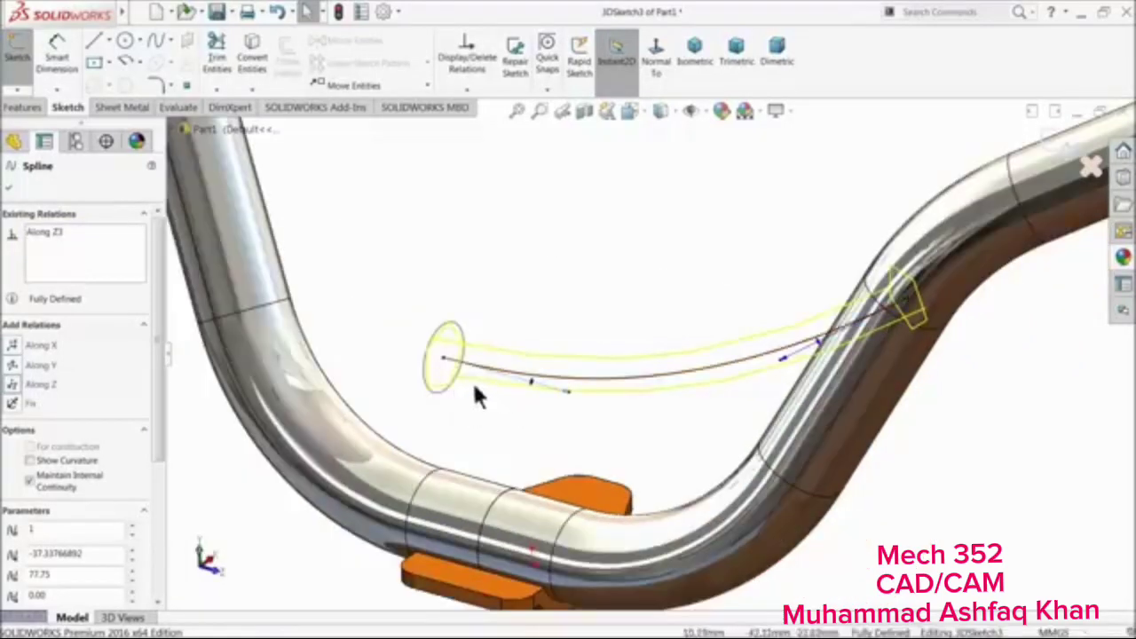
pyautogui.click(1064, 148)
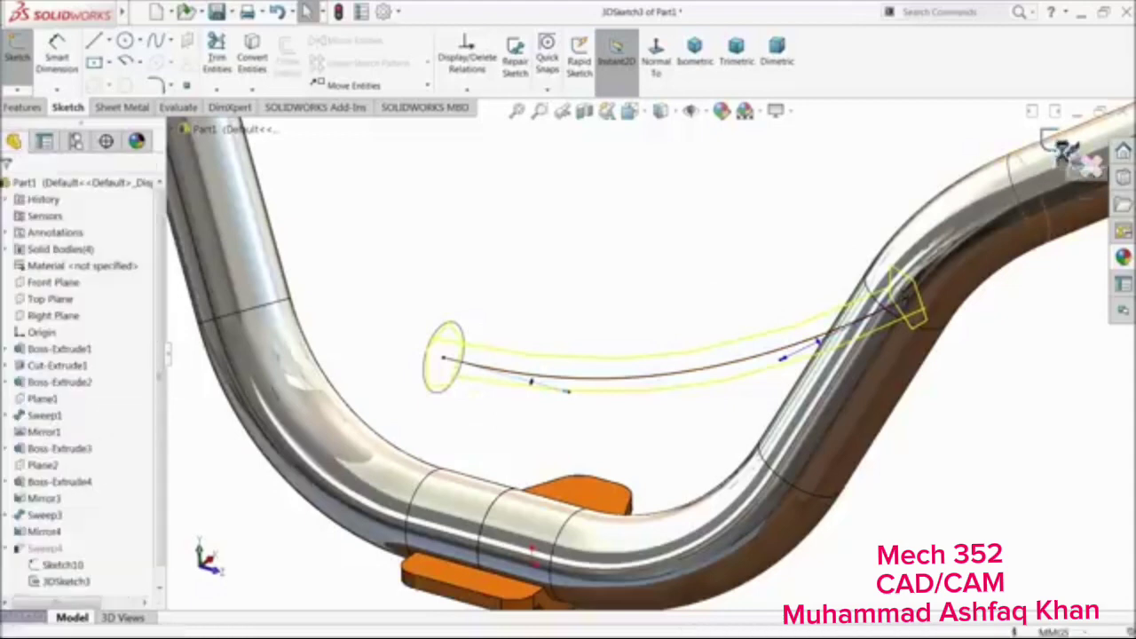
pyautogui.moveTo(548, 380)
pyautogui.mouseDown(button='middle')
pyautogui.moveTo(438, 385)
pyautogui.moveTo(532, 367)
pyautogui.mouseUp(button='middle')
pyautogui.scroll(3, 514, 306)
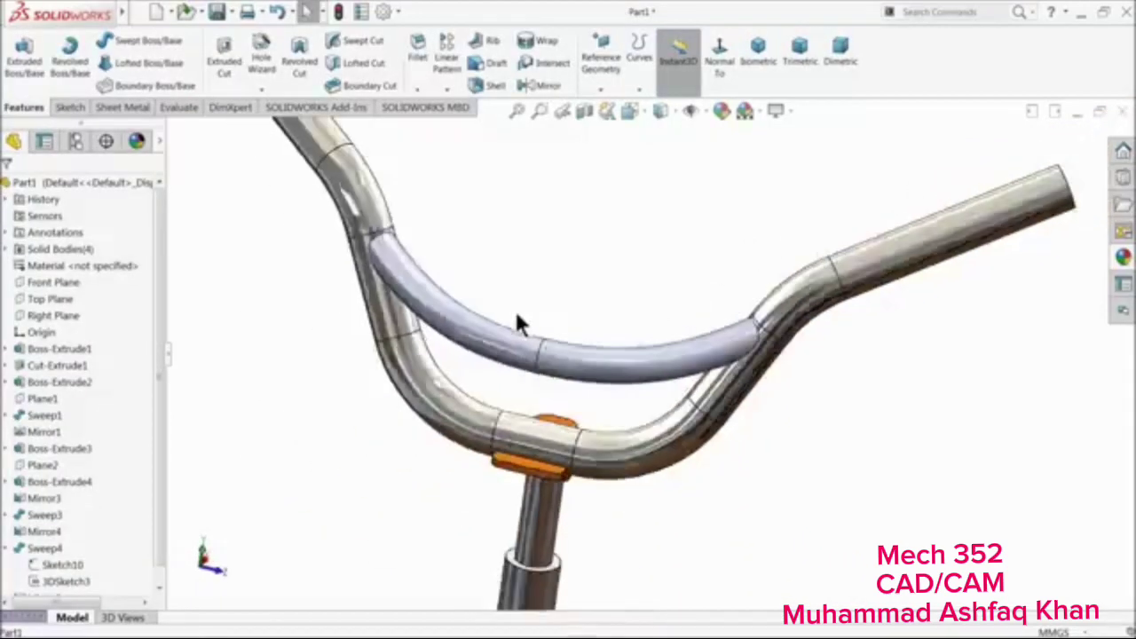
pyautogui.moveTo(514, 308); pyautogui.dragTo(483, 353, button='middle')
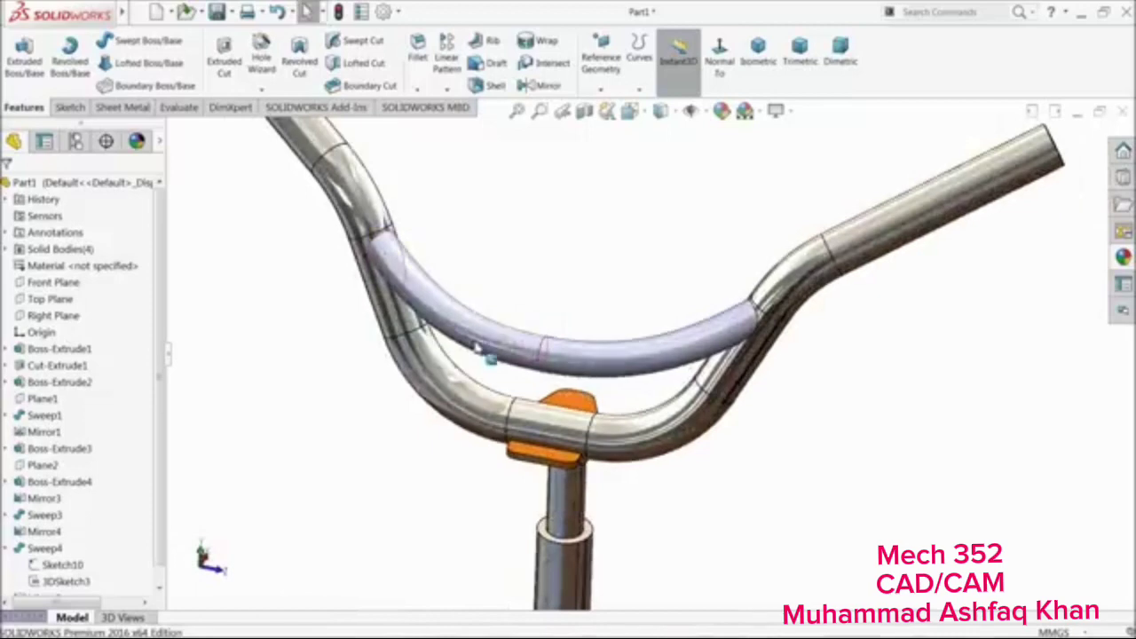
# Apply the chromium plate appearance to the swept cross tube and its mirrored copy
pyautogui.click(24, 545)
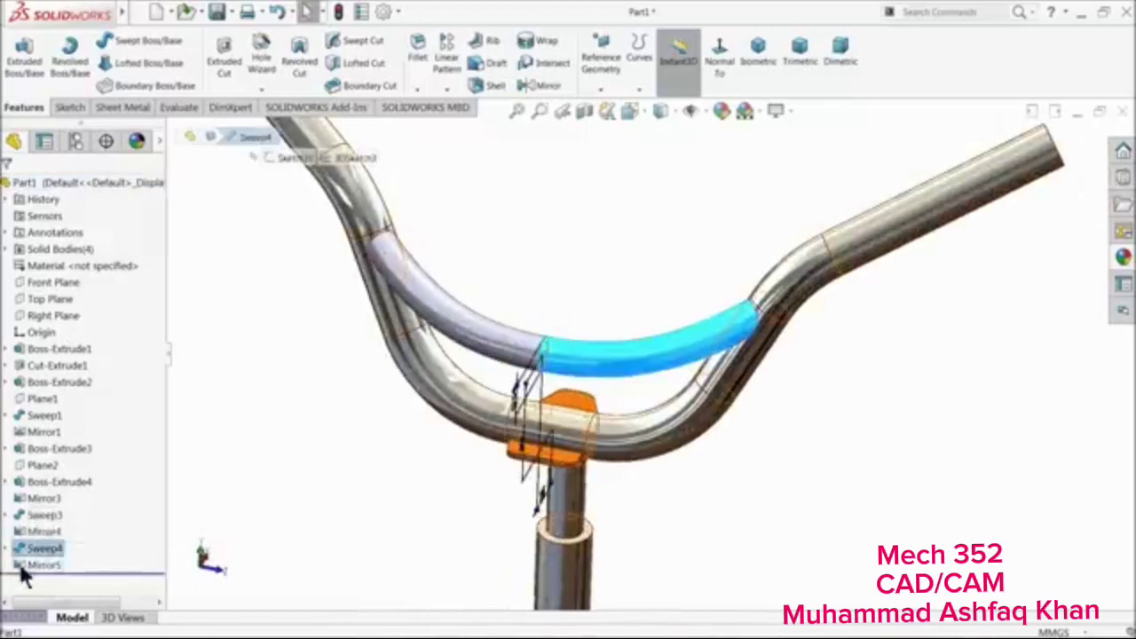
pyautogui.keyDown('ctrl'); pyautogui.click(24, 565); pyautogui.keyUp('ctrl')
pyautogui.click(1123, 257)
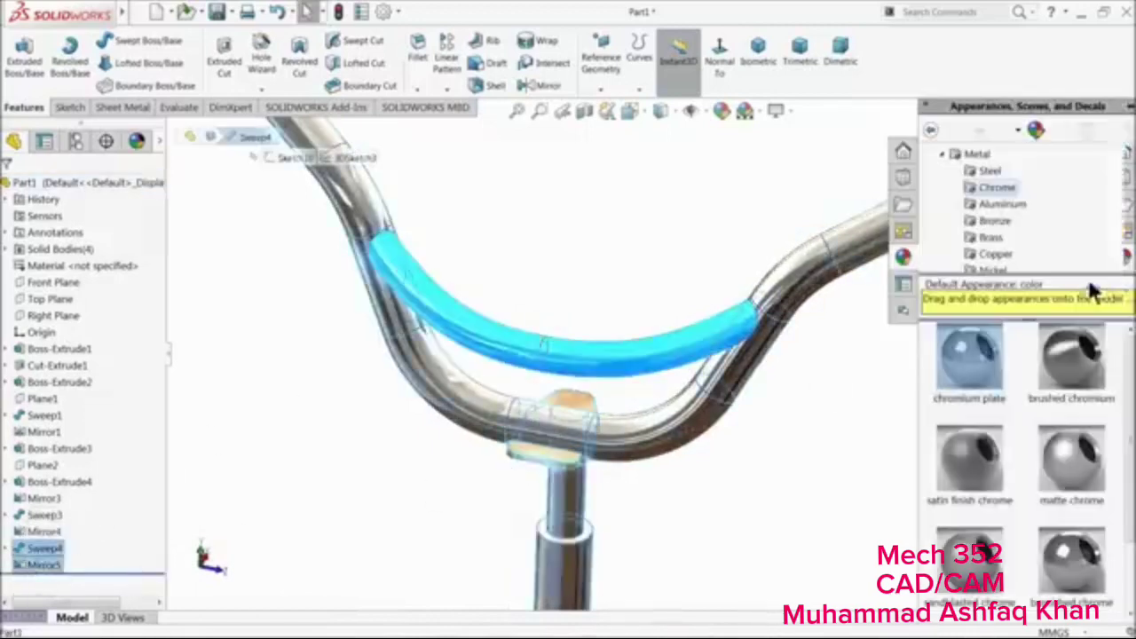
pyautogui.doubleClick(969, 360)
pyautogui.scroll(3, 645, 284)
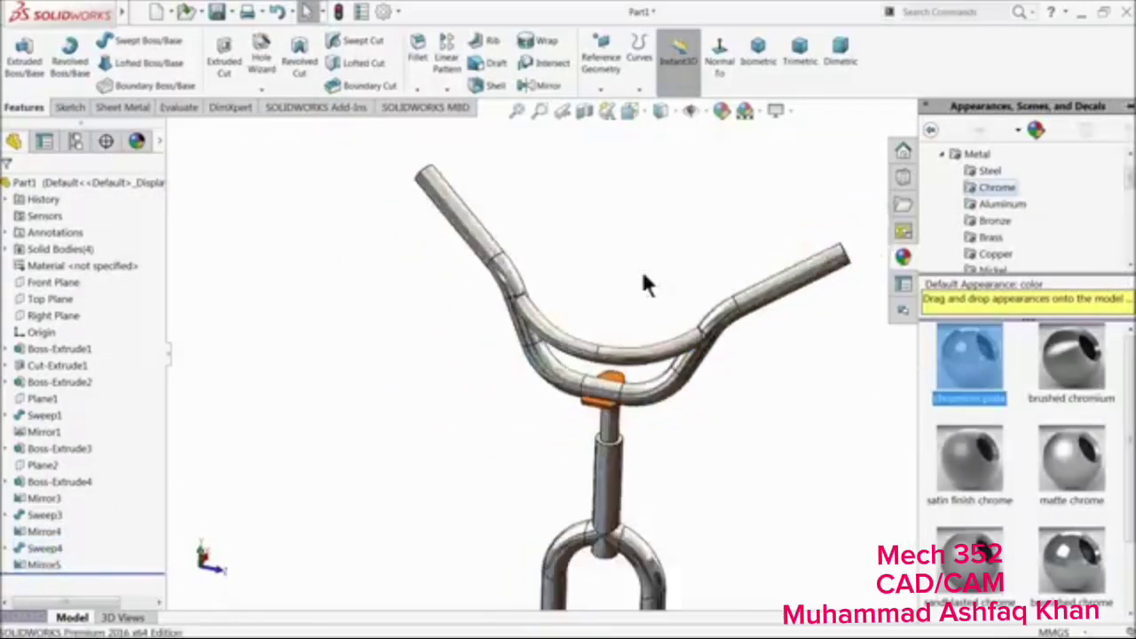
pyautogui.moveTo(655, 297)
pyautogui.mouseDown(button='middle')
pyautogui.moveTo(603, 266)
pyautogui.moveTo(648, 282)
pyautogui.mouseUp(button='middle')
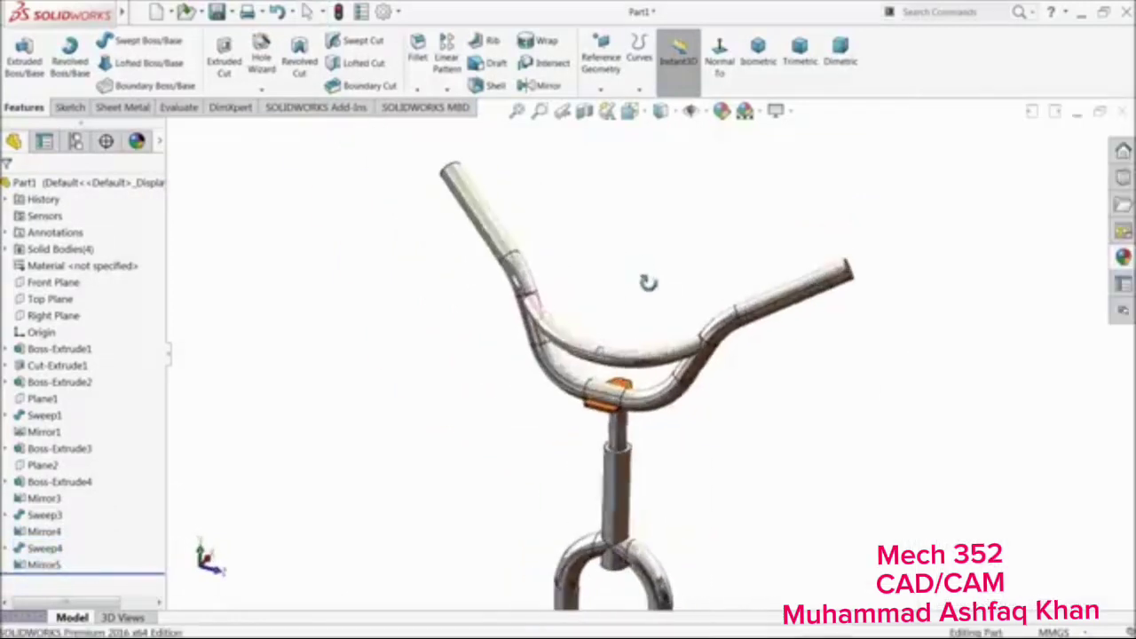
# Start a sketch on the circular end face of the handlebar's straight grip section
pyautogui.scroll(4, 646, 364)
pyautogui.scroll(-4, 657, 405)
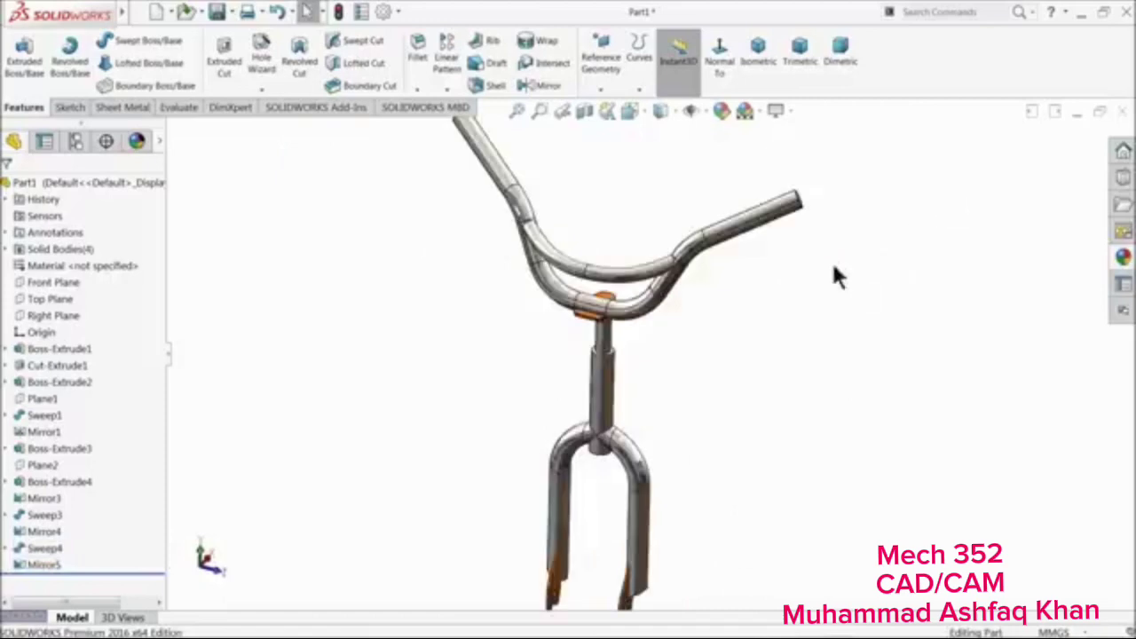
pyautogui.scroll(-6, 804, 240)
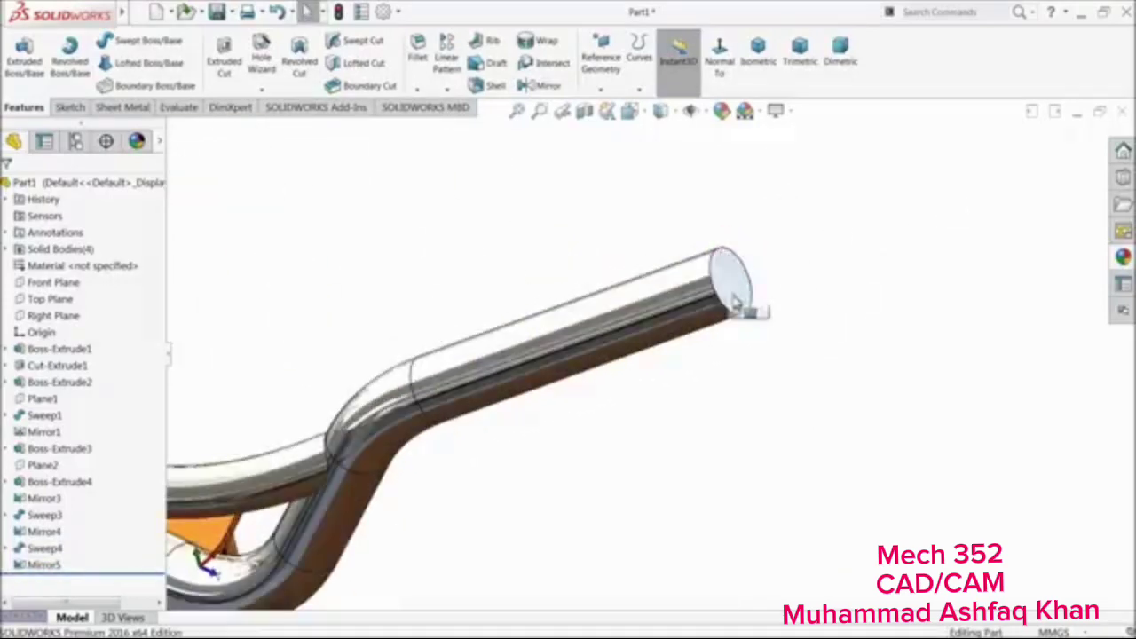
pyautogui.click(735, 303)
pyautogui.scroll(-2, 741, 282)
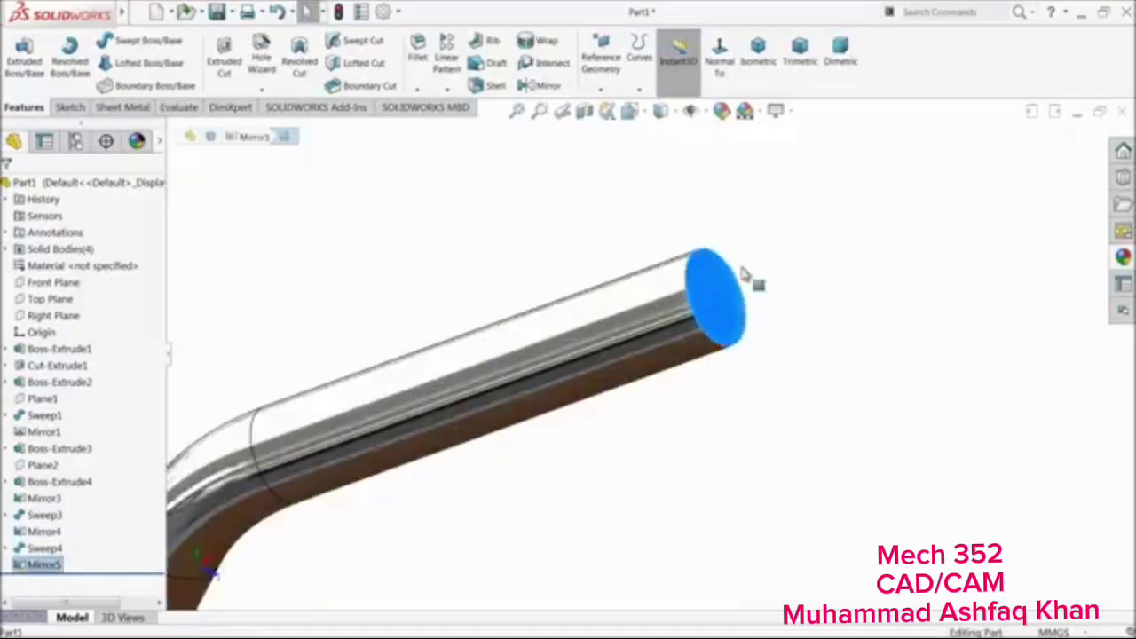
pyautogui.moveTo(710, 306); pyautogui.dragTo(701, 314, button='middle')
pyautogui.click(717, 309)
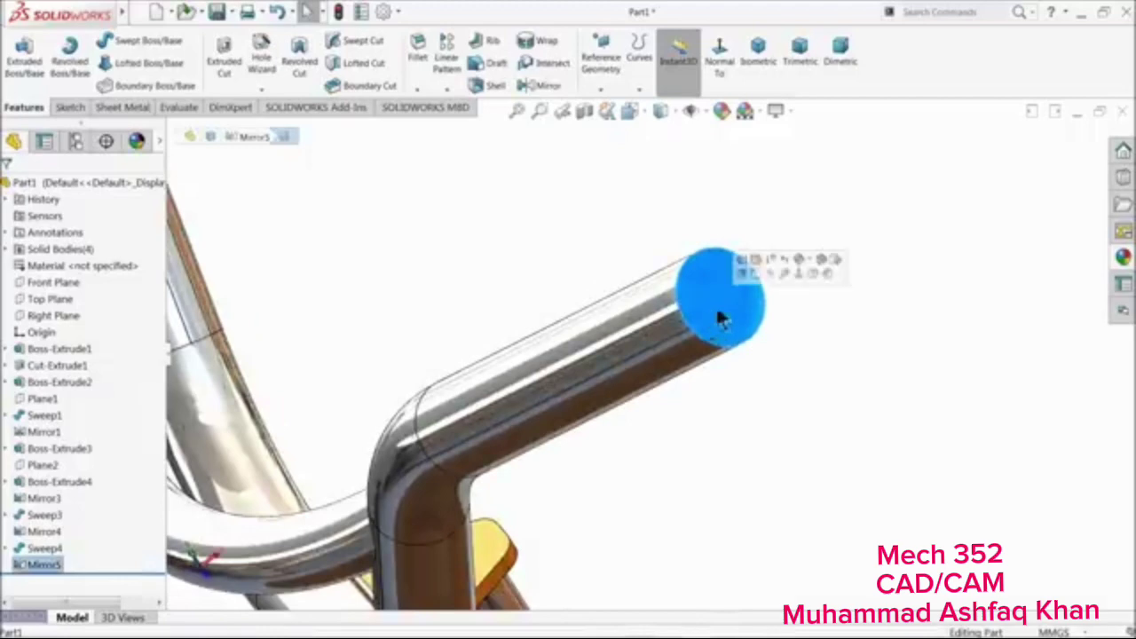
pyautogui.click(757, 275)
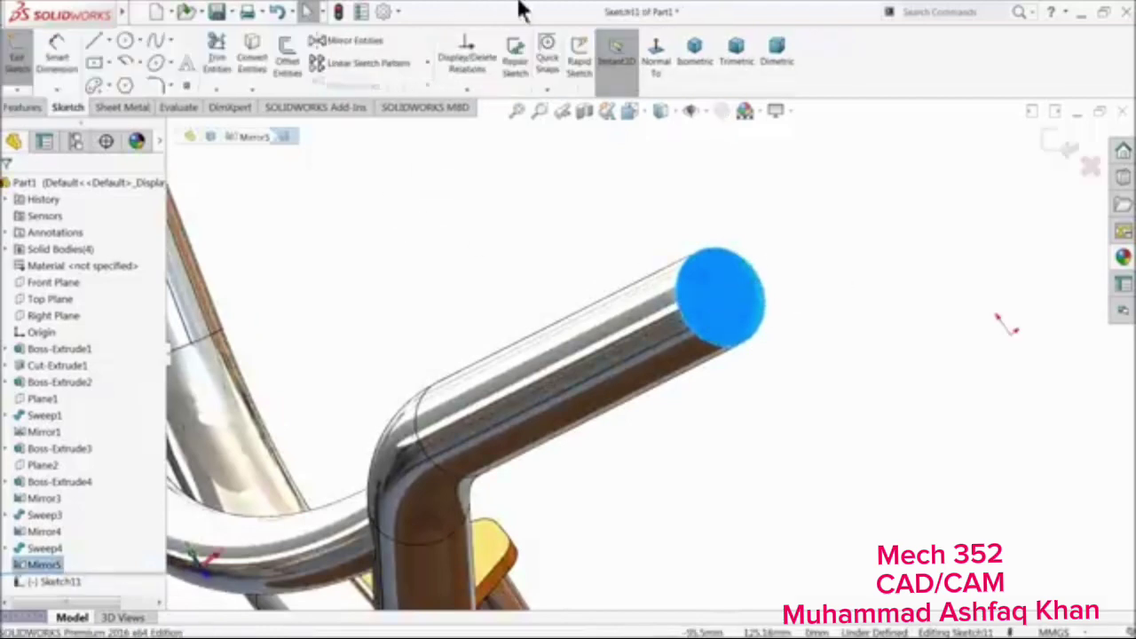
# Draw a circle centred on the handlebar's end face, larger than the tube, and set its diameter to 31.70 mm
pyautogui.click(125, 41)
pyautogui.scroll(-2, 761, 330)
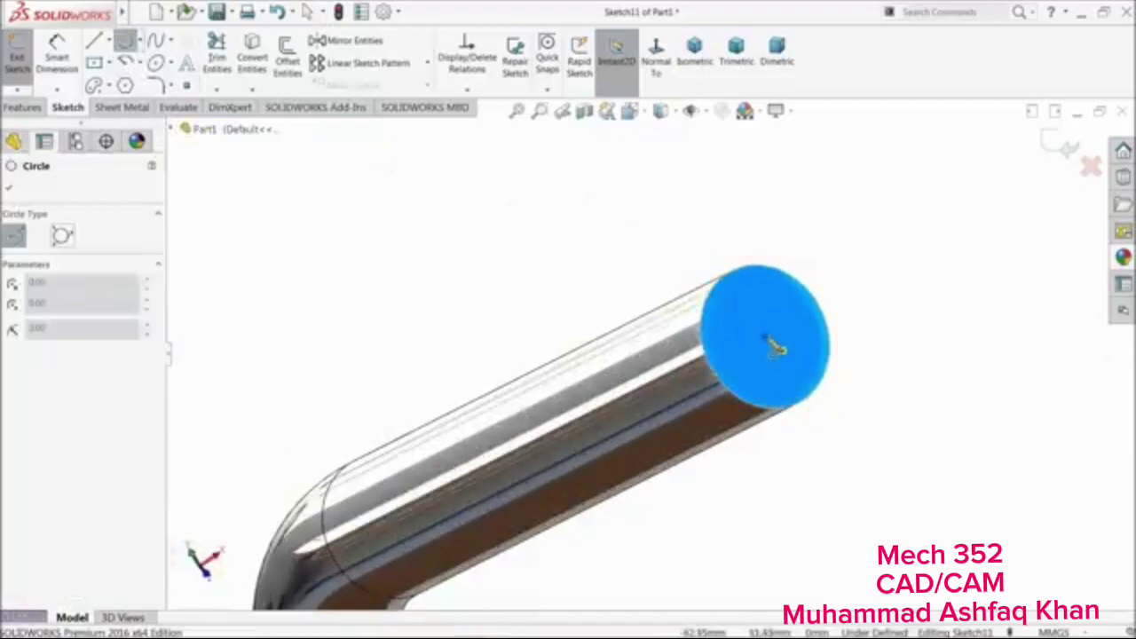
pyautogui.click(765, 341)
pyautogui.click(771, 247)
pyautogui.click(56, 52)
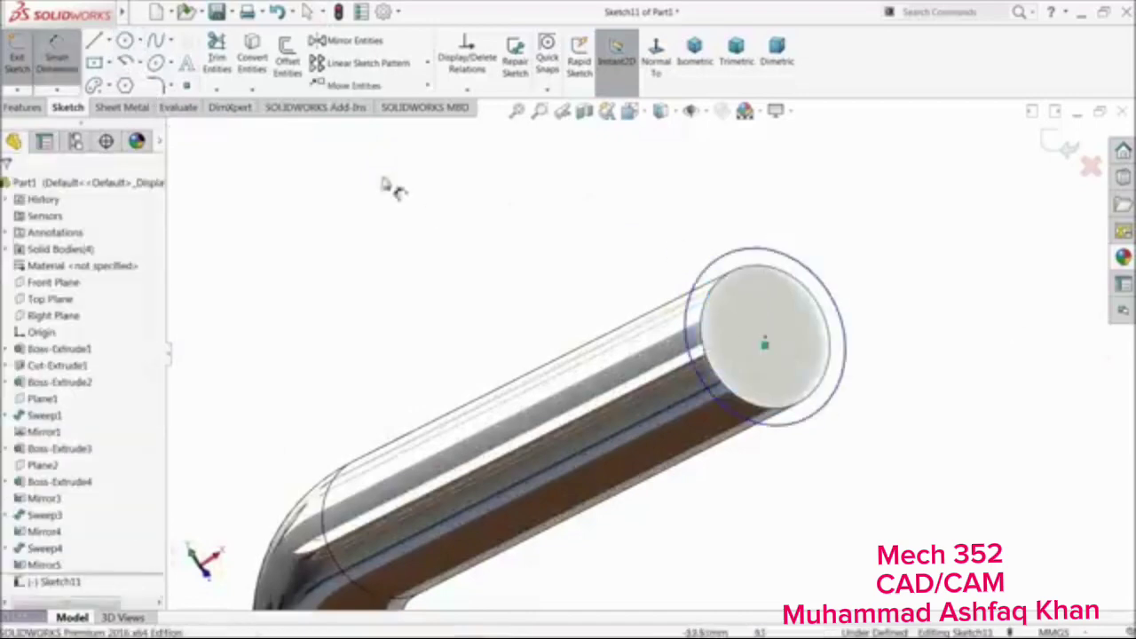
pyautogui.click(742, 271)
pyautogui.click(715, 220)
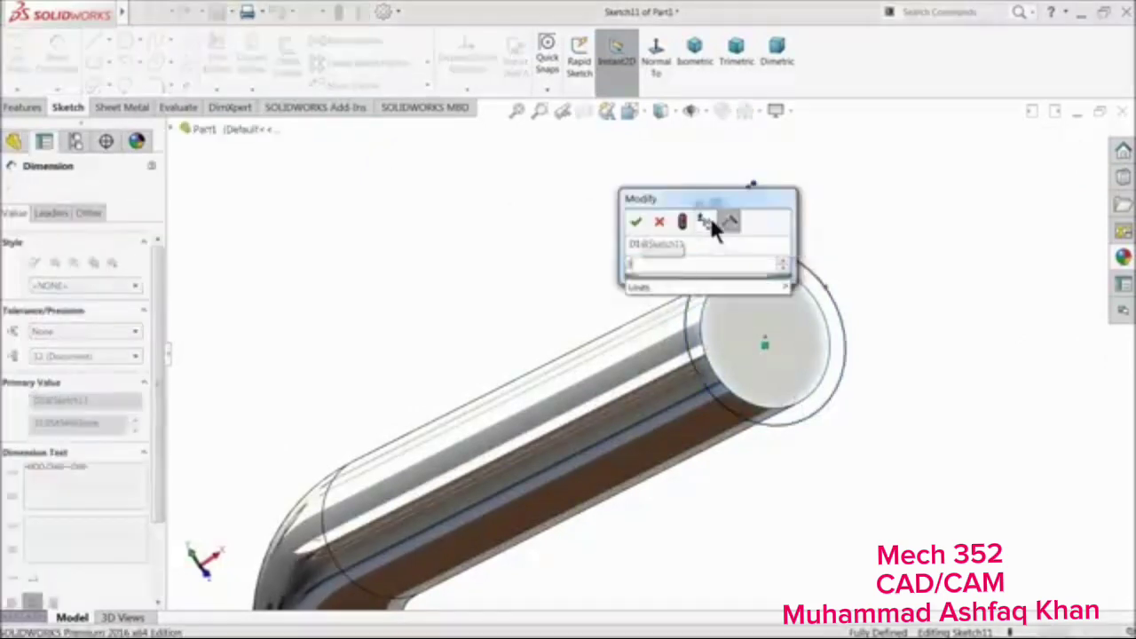
pyautogui.press('Return')
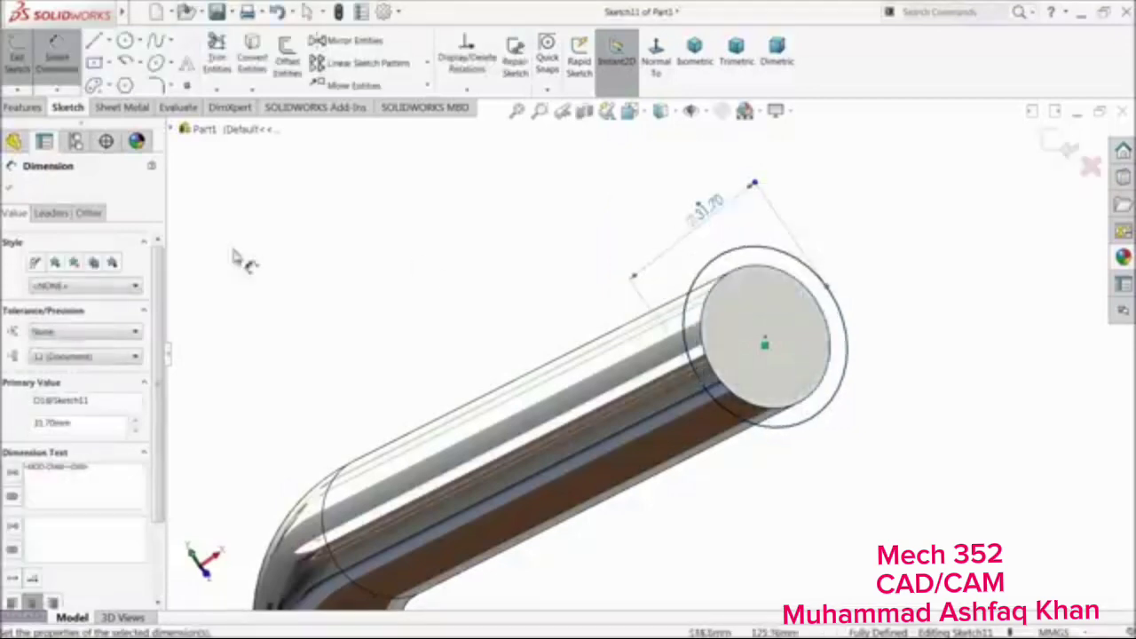
# Extrude the 31.70 mm end circle 123 mm, reversed so the grip runs back over the handlebar tube
pyautogui.click(27, 106)
pyautogui.click(24, 53)
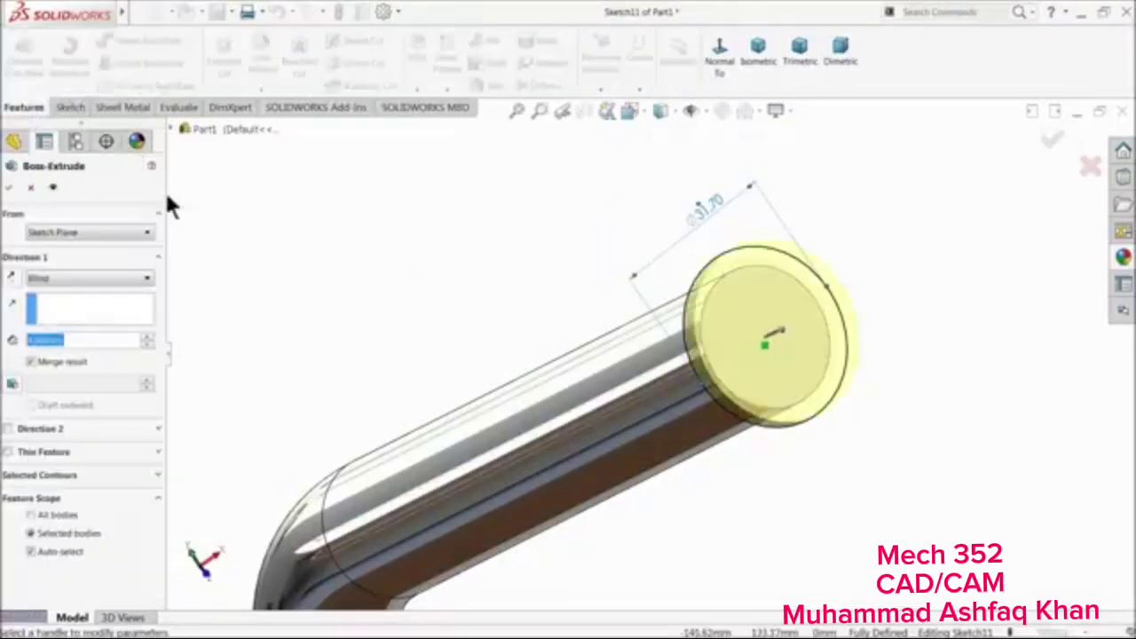
pyautogui.write('123')
pyautogui.press('Return')
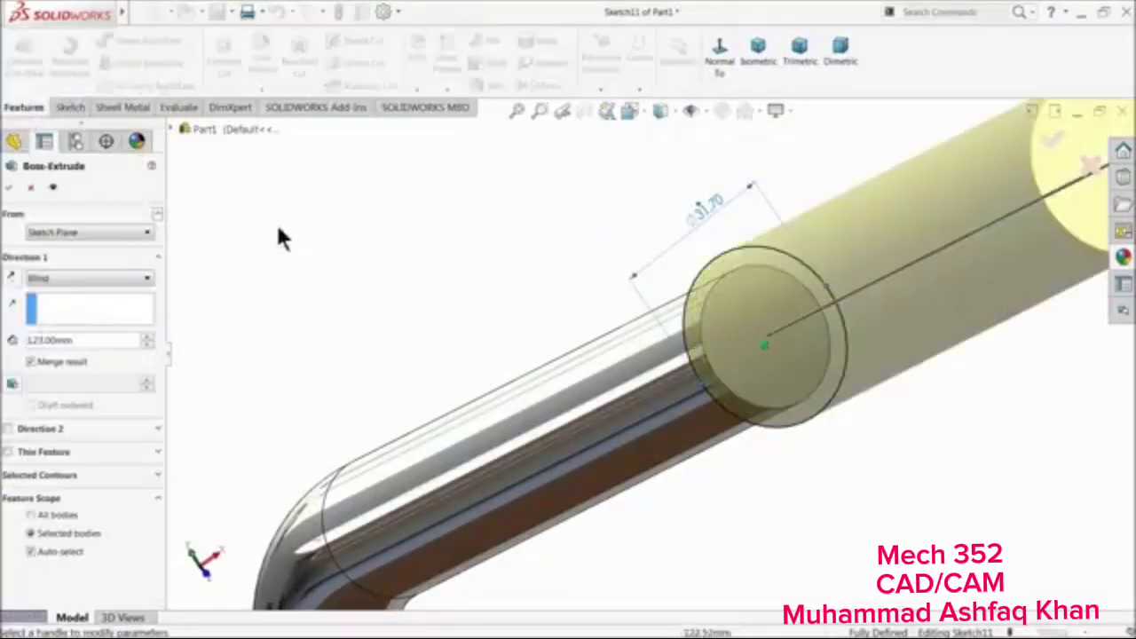
pyautogui.click(11, 277)
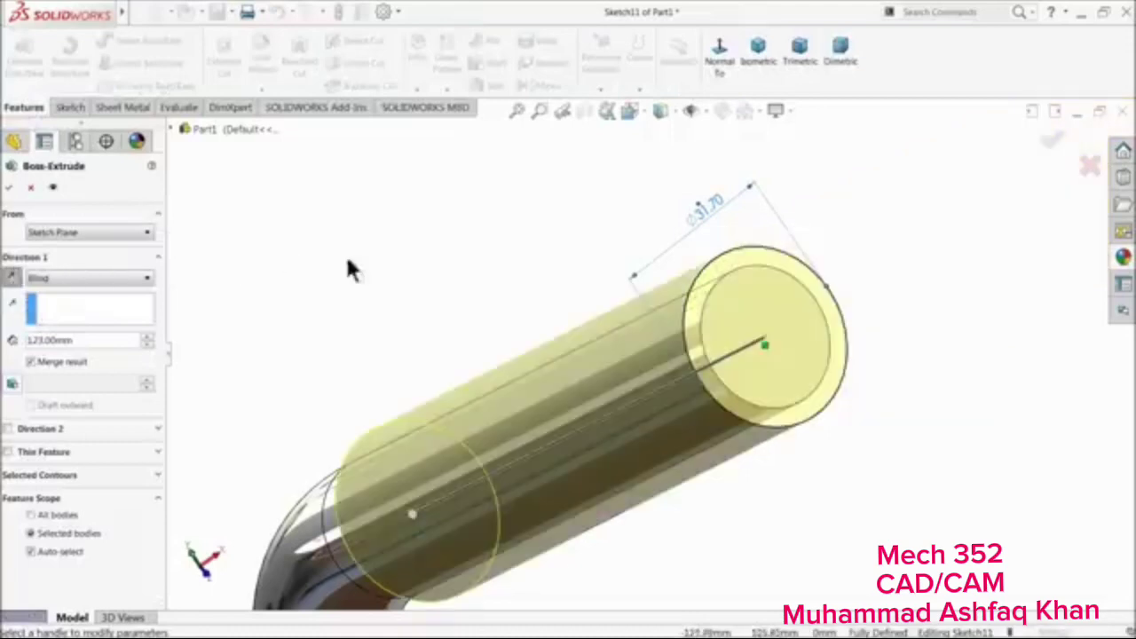
pyautogui.scroll(-2, 417, 293)
pyautogui.moveTo(445, 300)
pyautogui.mouseDown(button='middle')
pyautogui.moveTo(482, 292)
pyautogui.moveTo(436, 294)
pyautogui.mouseUp(button='middle')
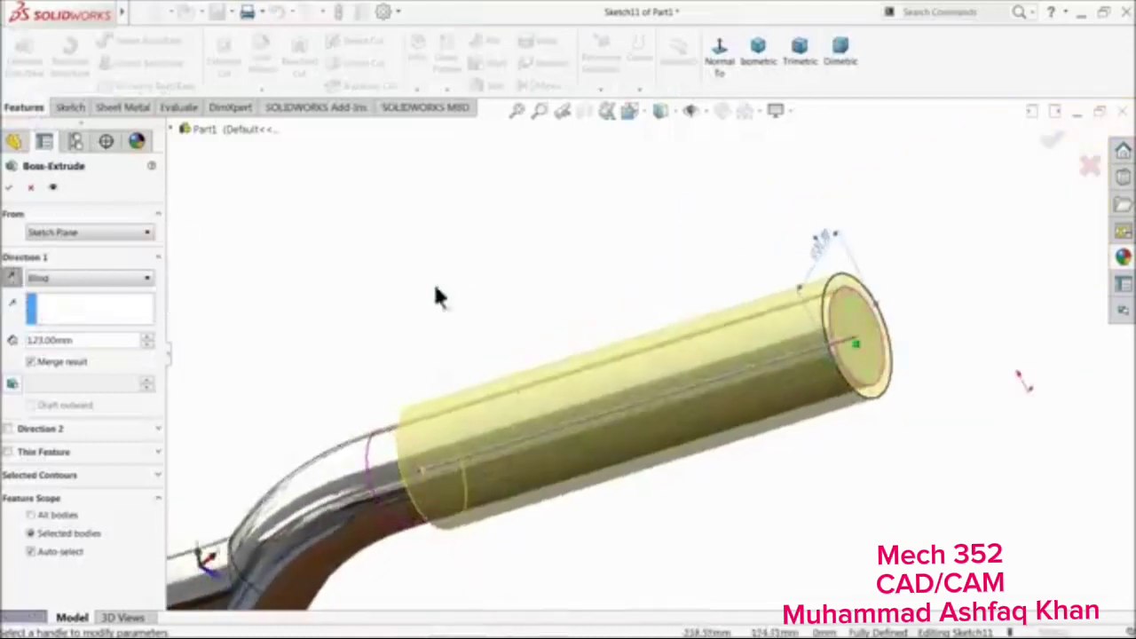
pyautogui.click(10, 188)
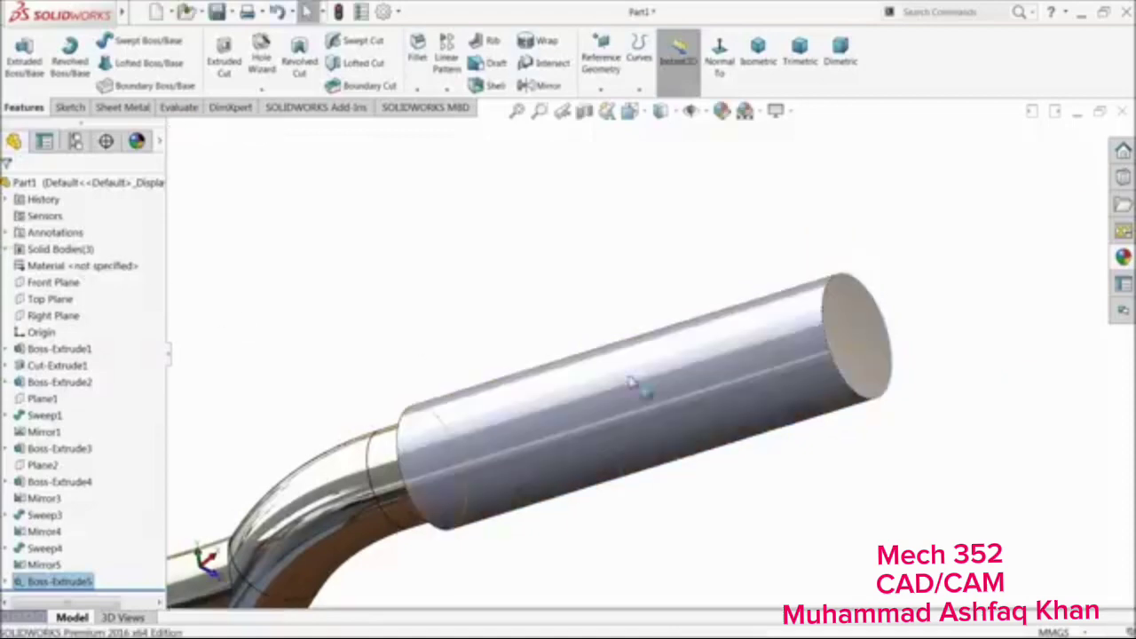
# Sketch a circle about 44 mm in diameter on the grip's inner ring-shaped face, centred on the tube
pyautogui.moveTo(547, 419); pyautogui.dragTo(670, 384, button='middle')
pyautogui.scroll(-3, 467, 429)
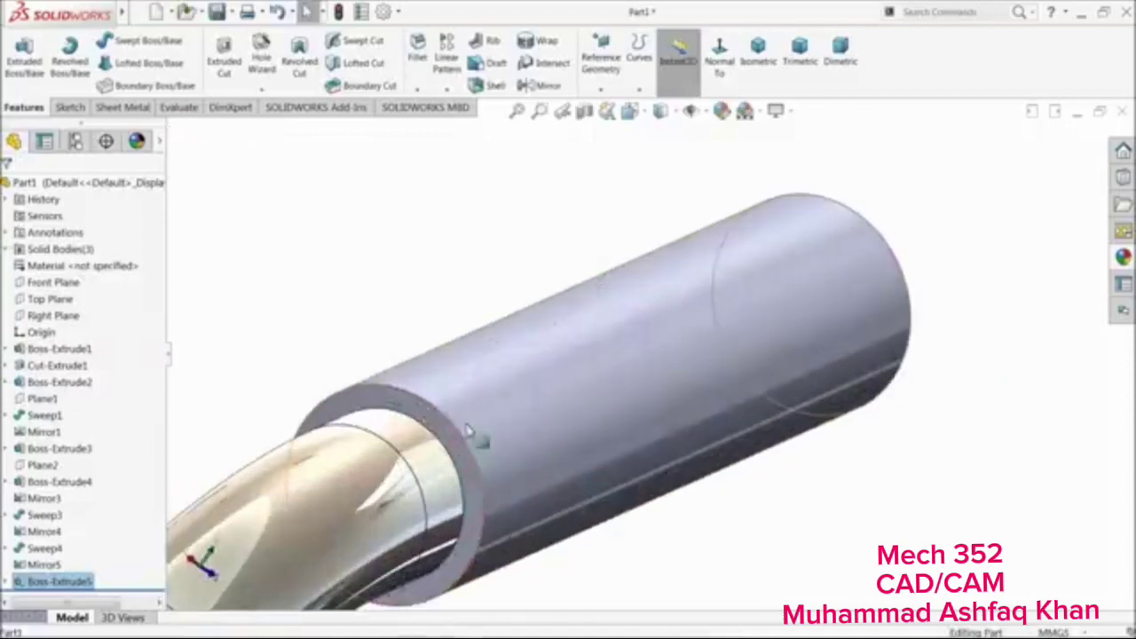
pyautogui.click(430, 424)
pyautogui.click(471, 382)
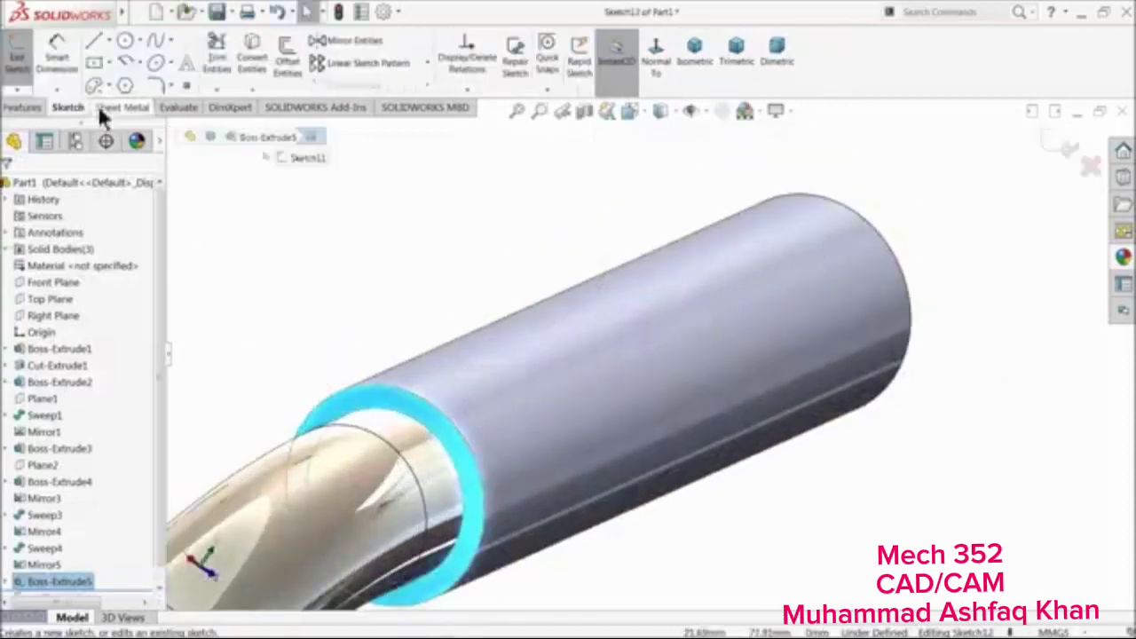
pyautogui.click(125, 41)
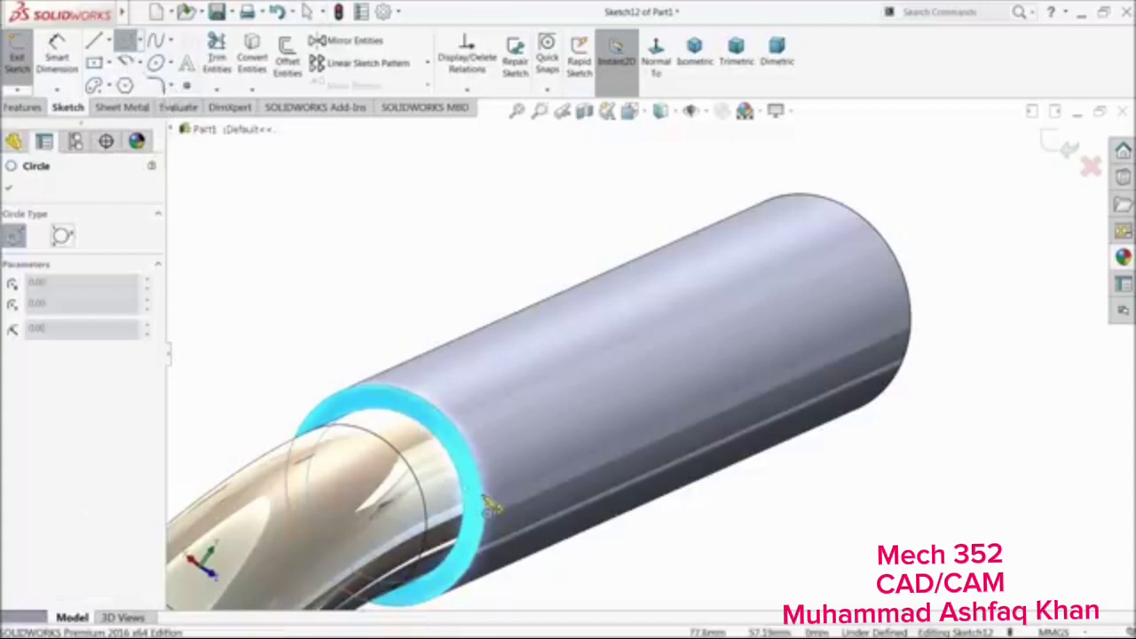
pyautogui.click(385, 502)
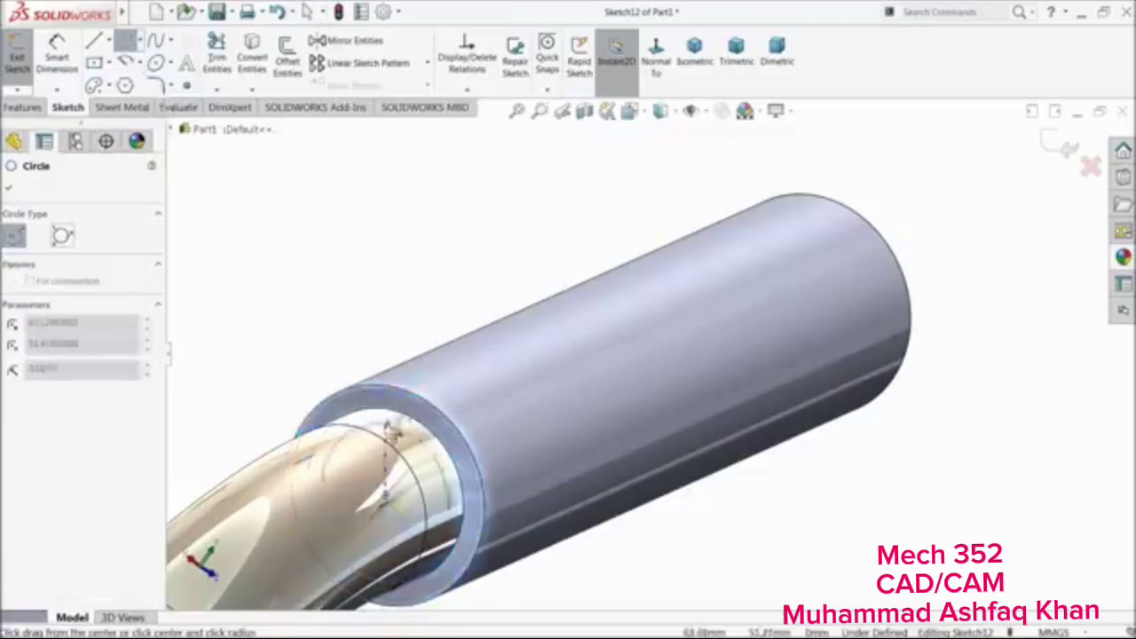
pyautogui.click(381, 343)
# Dimension the diameter of the circle on the grip's inner face as 61.5 mm
pyautogui.click(57, 57)
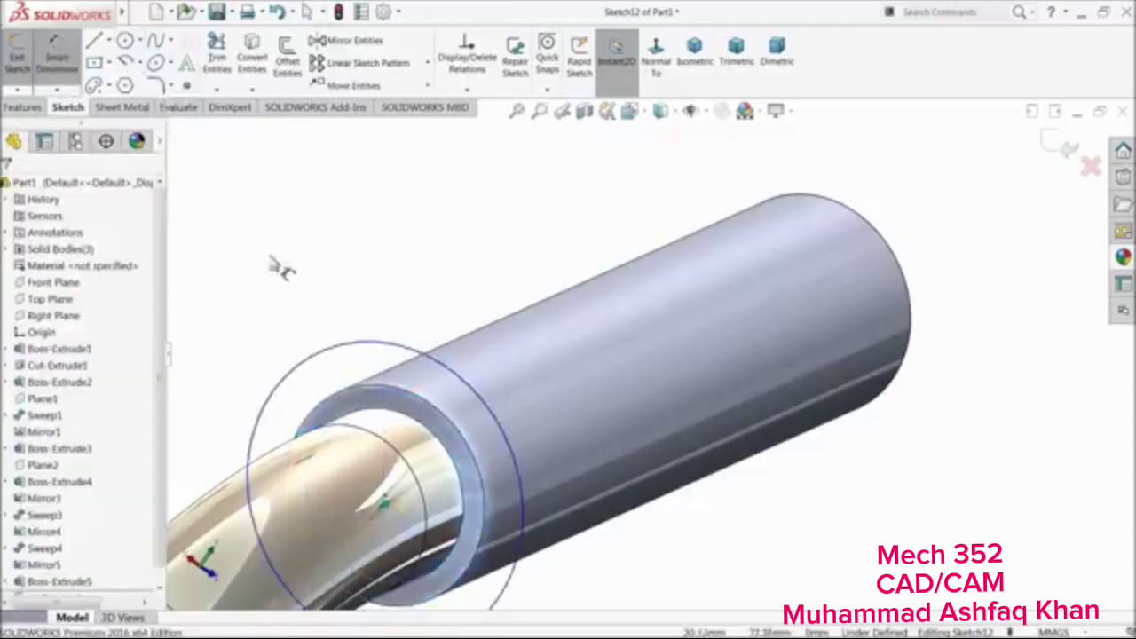
pyautogui.click(363, 346)
pyautogui.click(347, 308)
pyautogui.write('61.5')
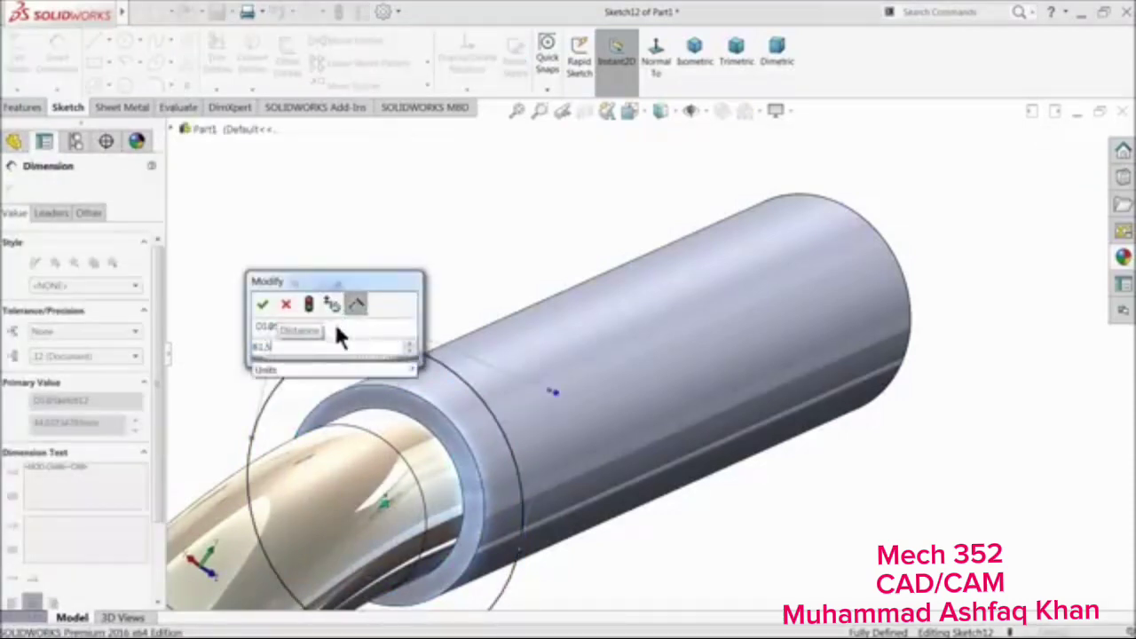
pyautogui.press('Return')
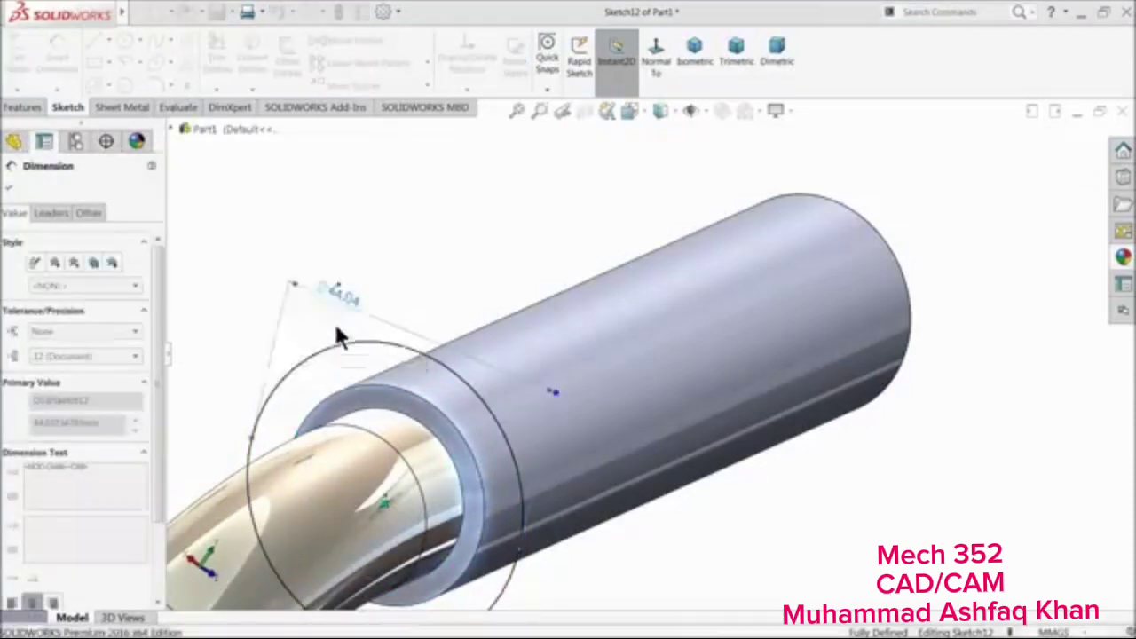
# Change the inner flange circle's diameter to 60 mm
pyautogui.scroll(2, 378, 333)
pyautogui.moveTo(432, 357); pyautogui.dragTo(439, 384, button='middle')
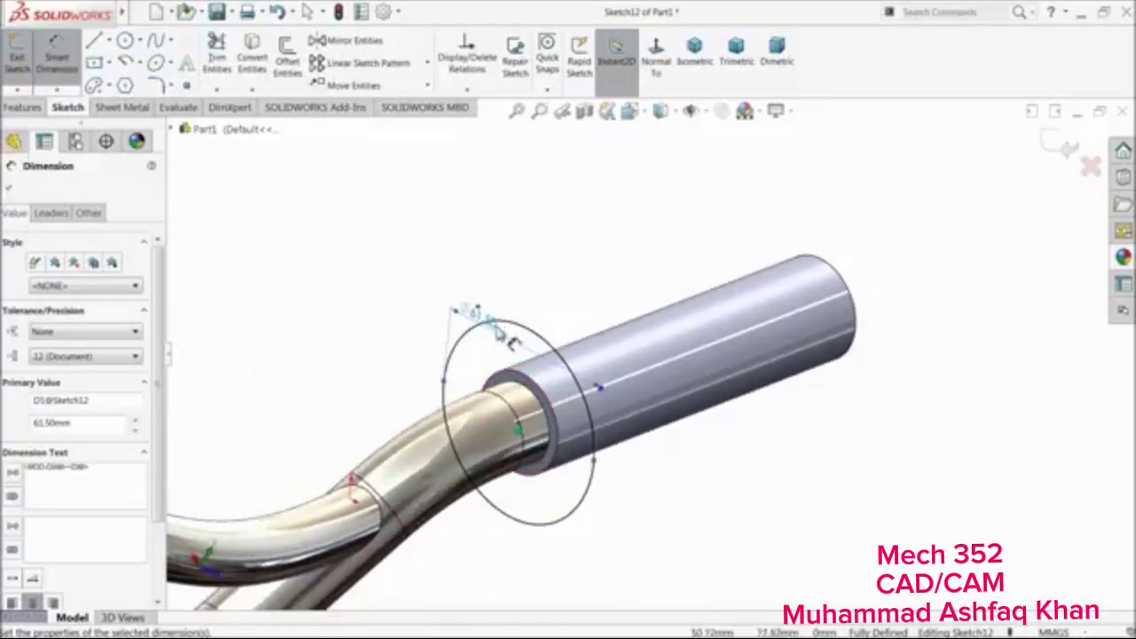
pyautogui.press('Escape')
pyautogui.write('60')
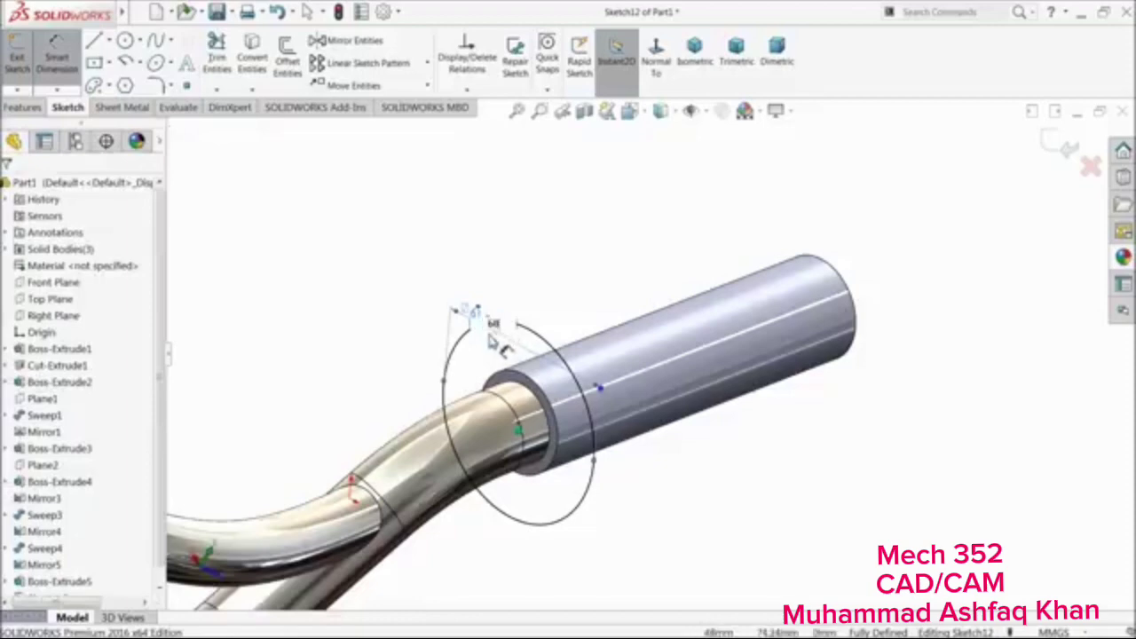
pyautogui.press('Return')
# Extrude the 60 mm circle 4 mm in the reversed direction, towards the grip, as a flange
pyautogui.click(27, 108)
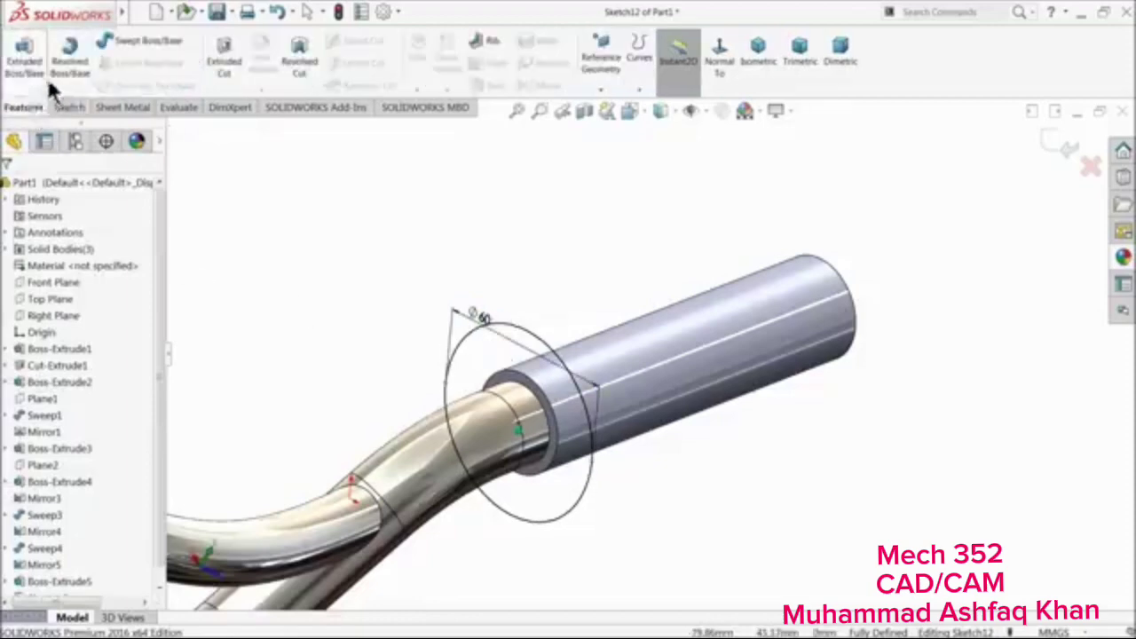
pyautogui.click(31, 64)
pyautogui.write('4')
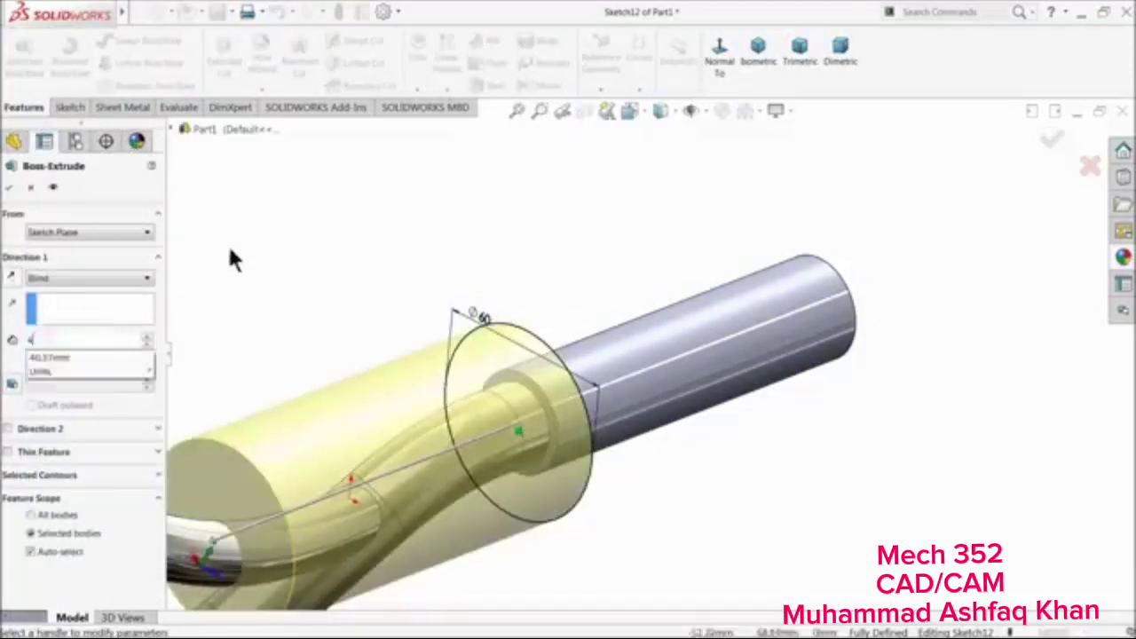
pyautogui.press('Return')
pyautogui.click(14, 280)
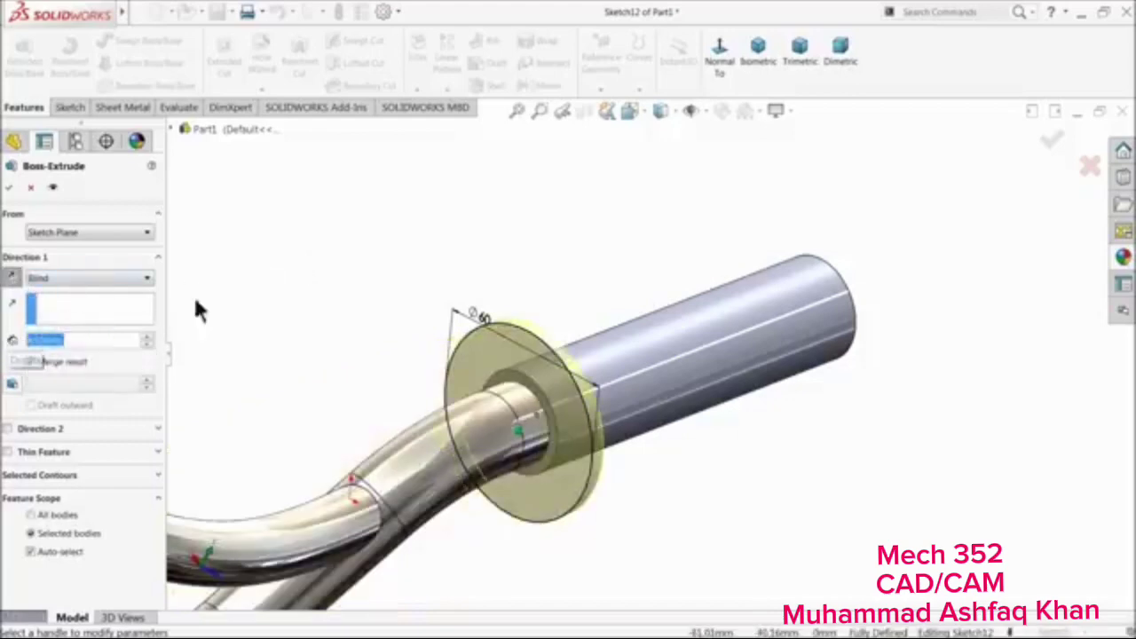
pyautogui.click(9, 188)
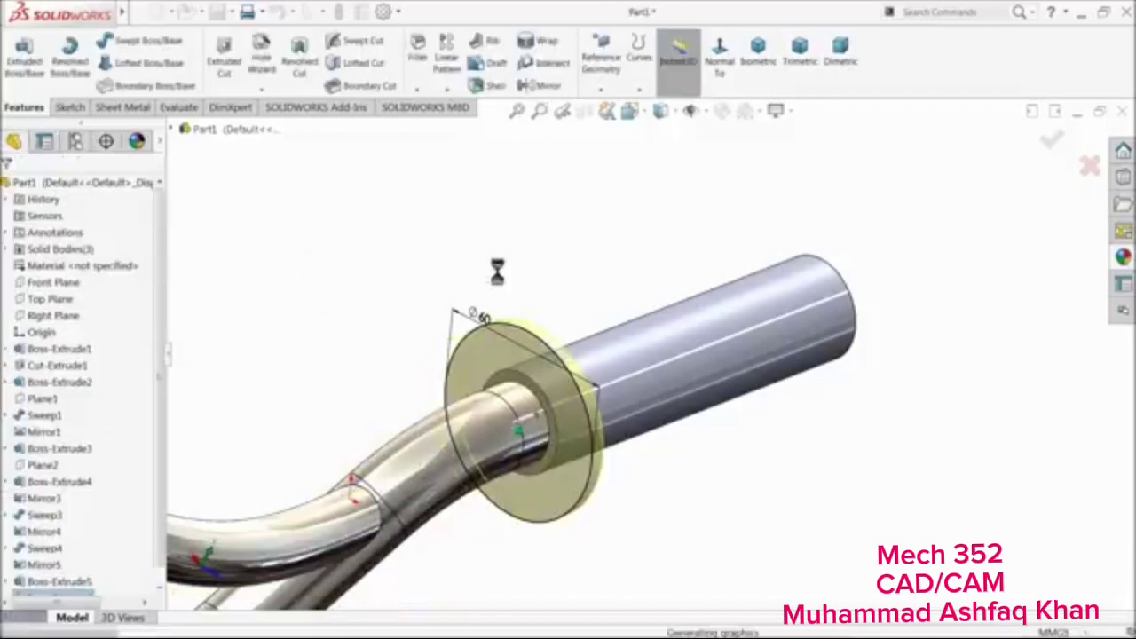
# Sketch a circle about 44 mm in diameter on the grip's outer end face, centred on the face
pyautogui.moveTo(508, 283); pyautogui.dragTo(531, 353, button='middle')
pyautogui.scroll(2, 718, 367)
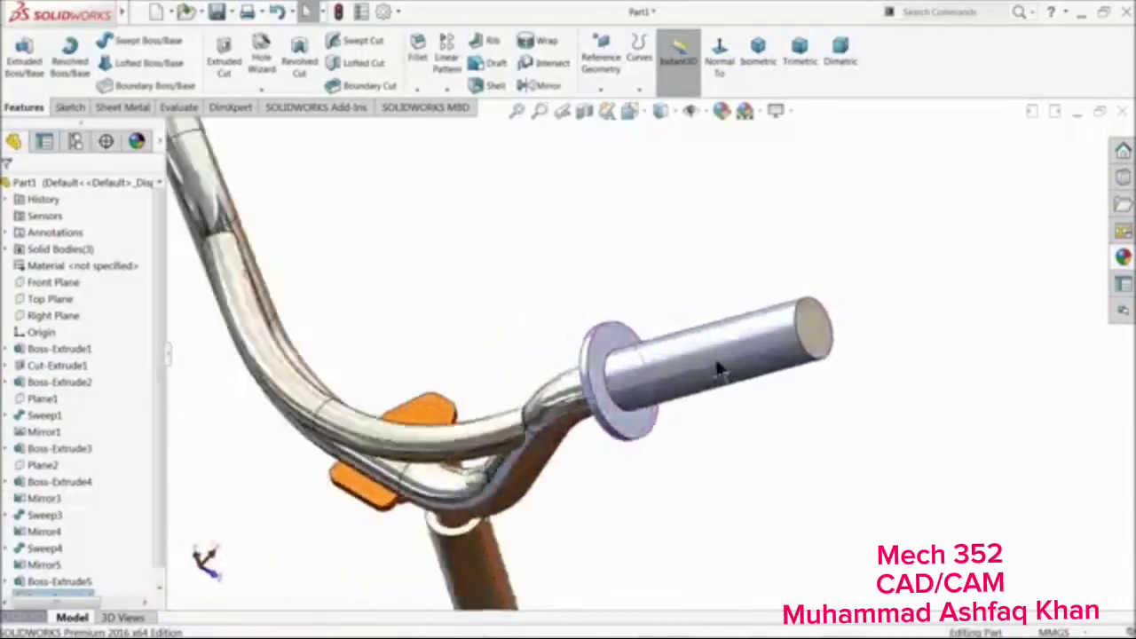
pyautogui.scroll(-4, 737, 355)
pyautogui.click(683, 320)
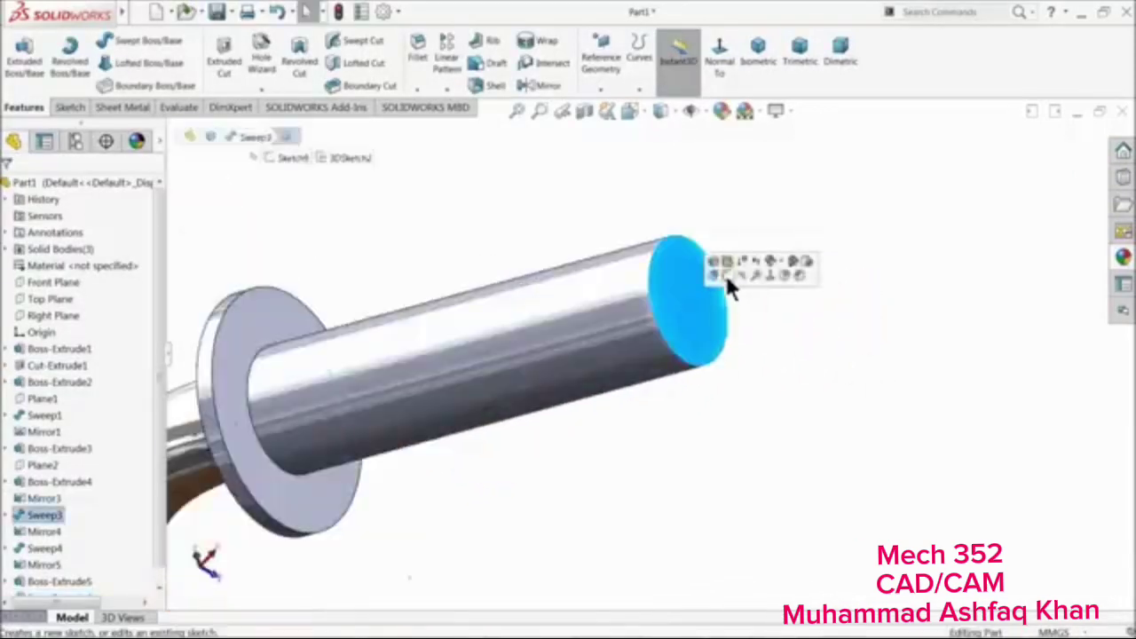
pyautogui.click(724, 272)
pyautogui.click(126, 42)
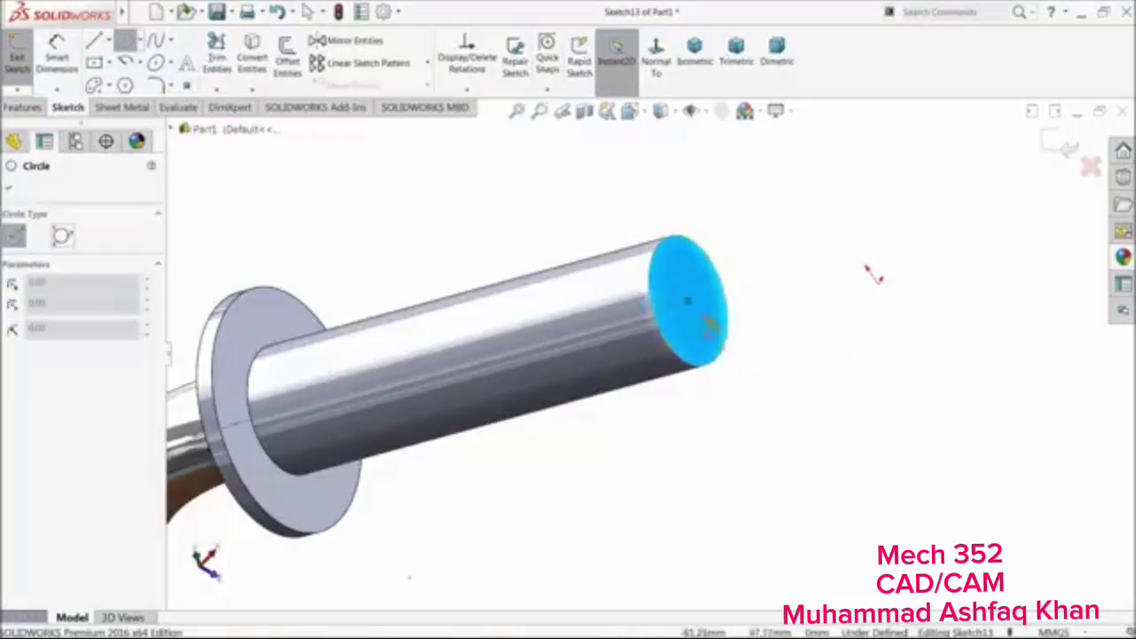
pyautogui.click(688, 302)
pyautogui.click(668, 214)
# Dimension the diameter of the circle on the grip's outer end as 40 mm
pyautogui.moveTo(745, 284); pyautogui.dragTo(704, 274, button='middle')
pyautogui.scroll(-5, 707, 289)
pyautogui.click(56, 64)
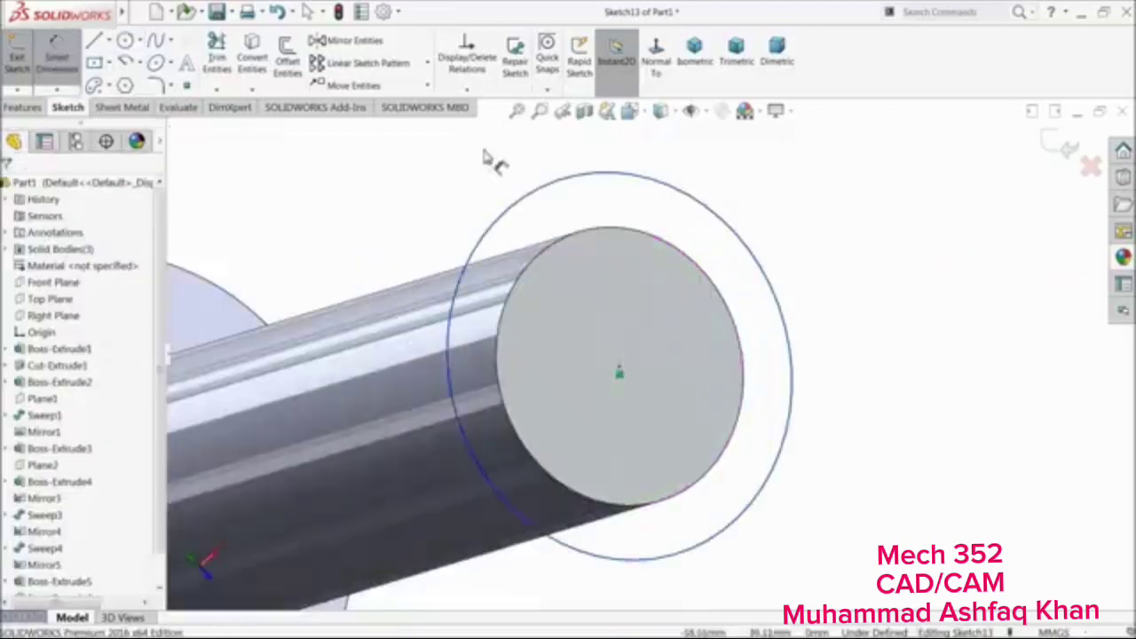
pyautogui.click(518, 210)
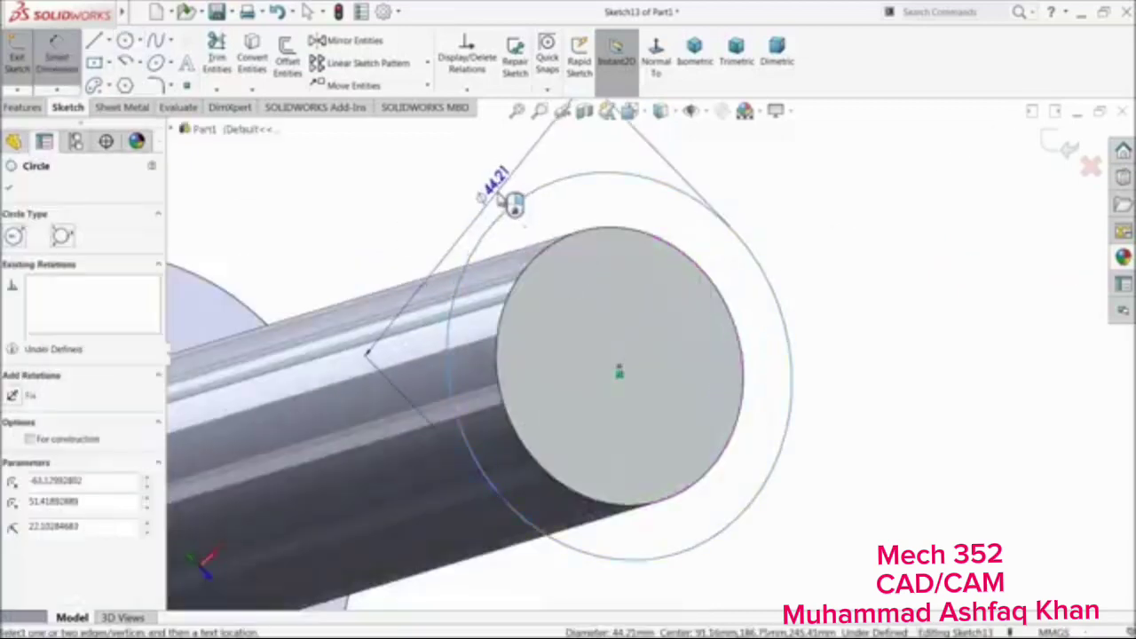
pyautogui.click(514, 202)
pyautogui.write('40')
pyautogui.press('Return')
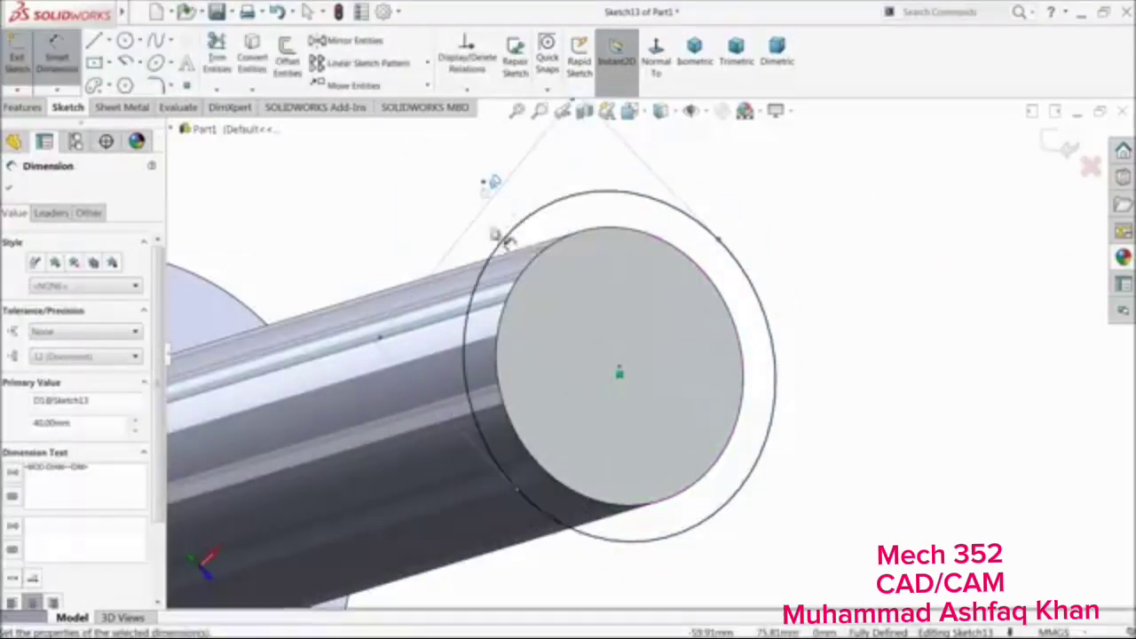
# Extrude the 40 mm circle 4 mm in the reversed direction, back over the grip, as an end flange
pyautogui.click(22, 107)
pyautogui.click(24, 55)
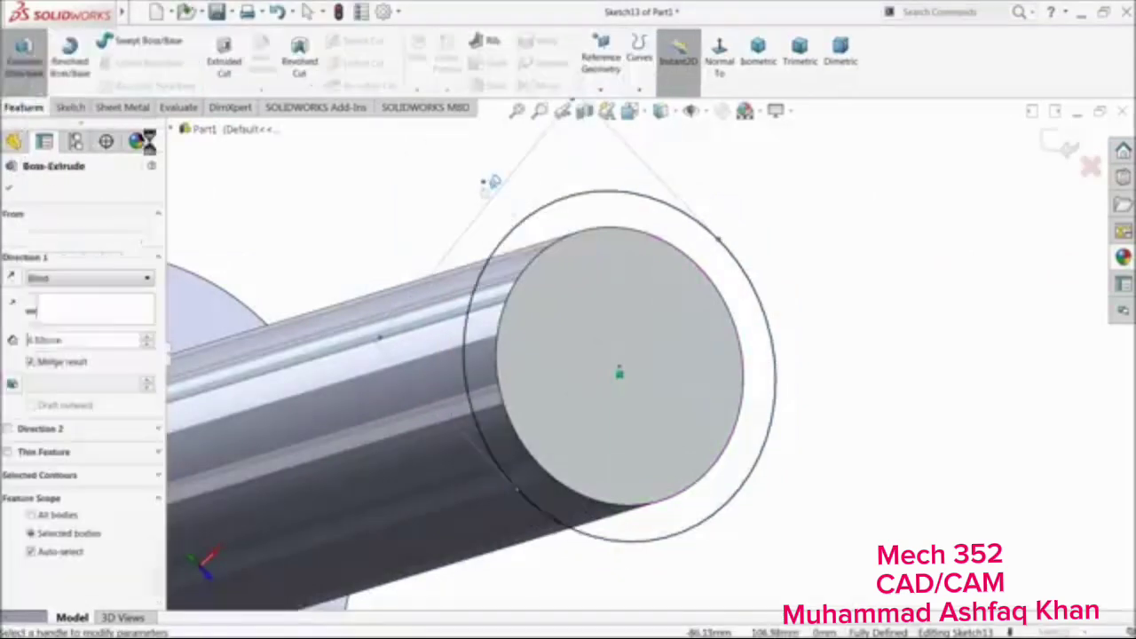
pyautogui.write('4')
pyautogui.press('Return')
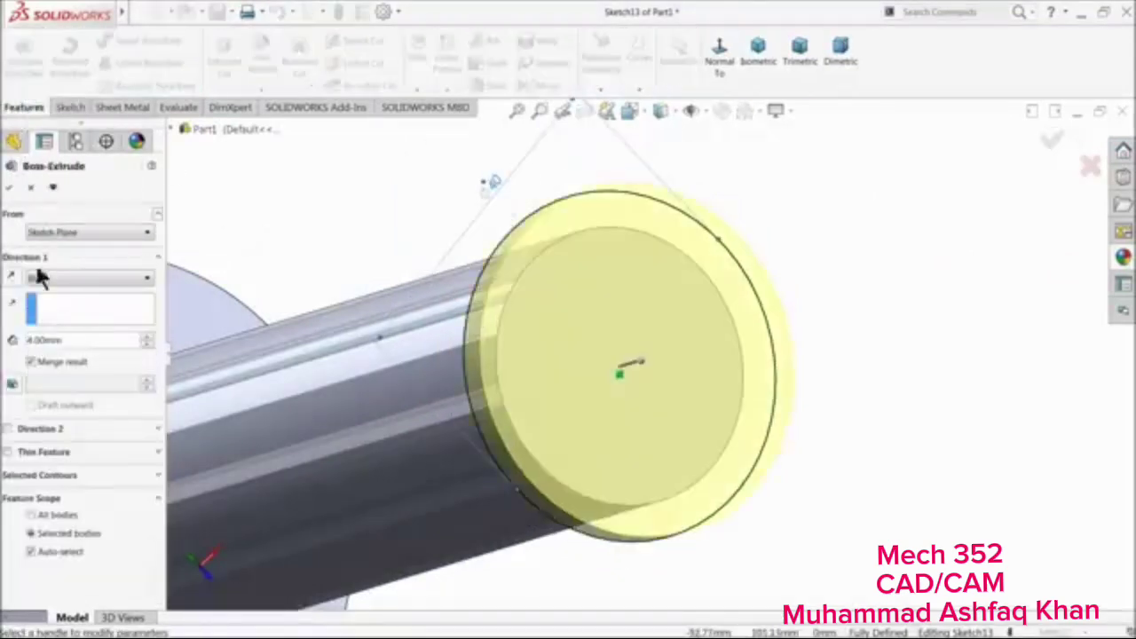
pyautogui.click(13, 276)
pyautogui.scroll(3, 368, 260)
pyautogui.moveTo(367, 261); pyautogui.dragTo(541, 282, button='middle')
pyautogui.scroll(-5, 428, 425)
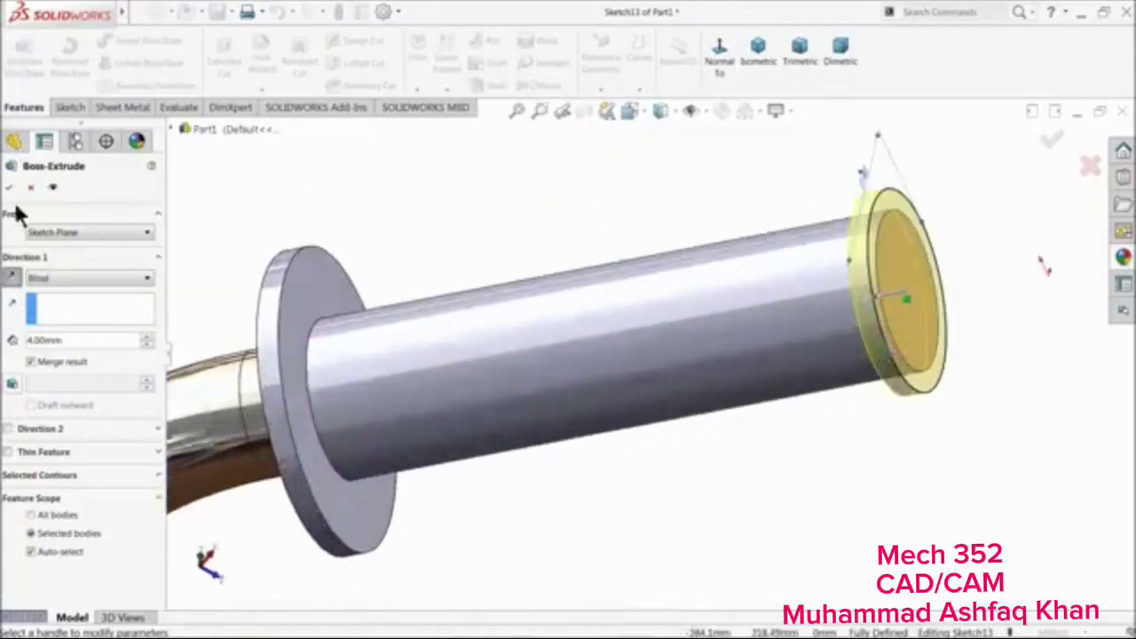
pyautogui.click(8, 187)
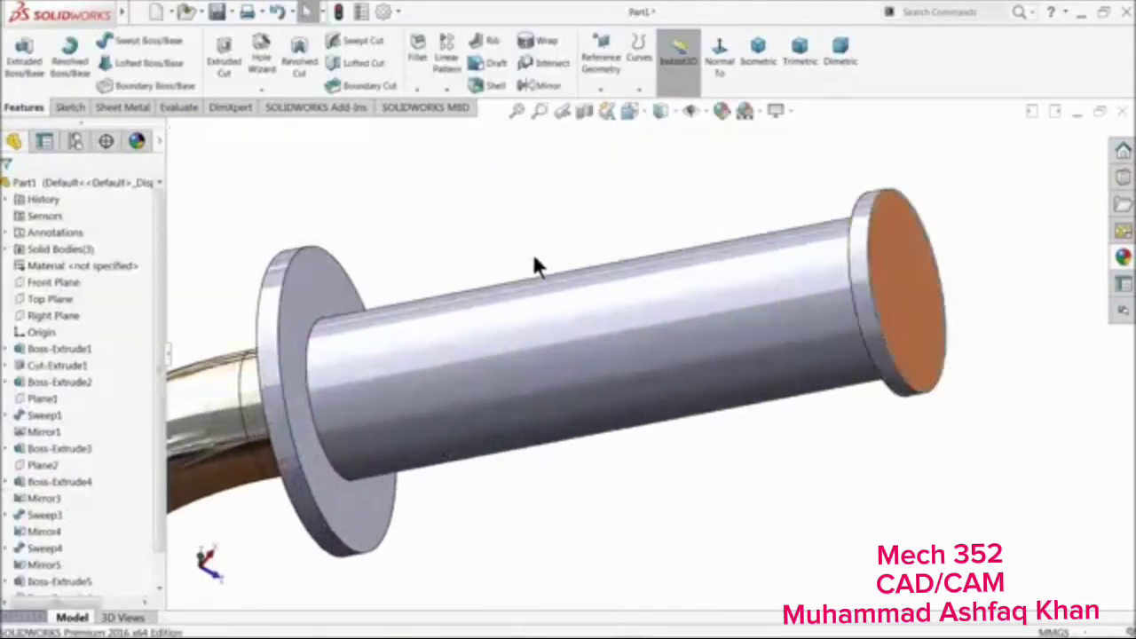
# Apply the matte rubber appearance to the grip extrusion and both of its flanges
pyautogui.scroll(2, 535, 266)
pyautogui.moveTo(575, 241); pyautogui.dragTo(660, 301, button='middle')
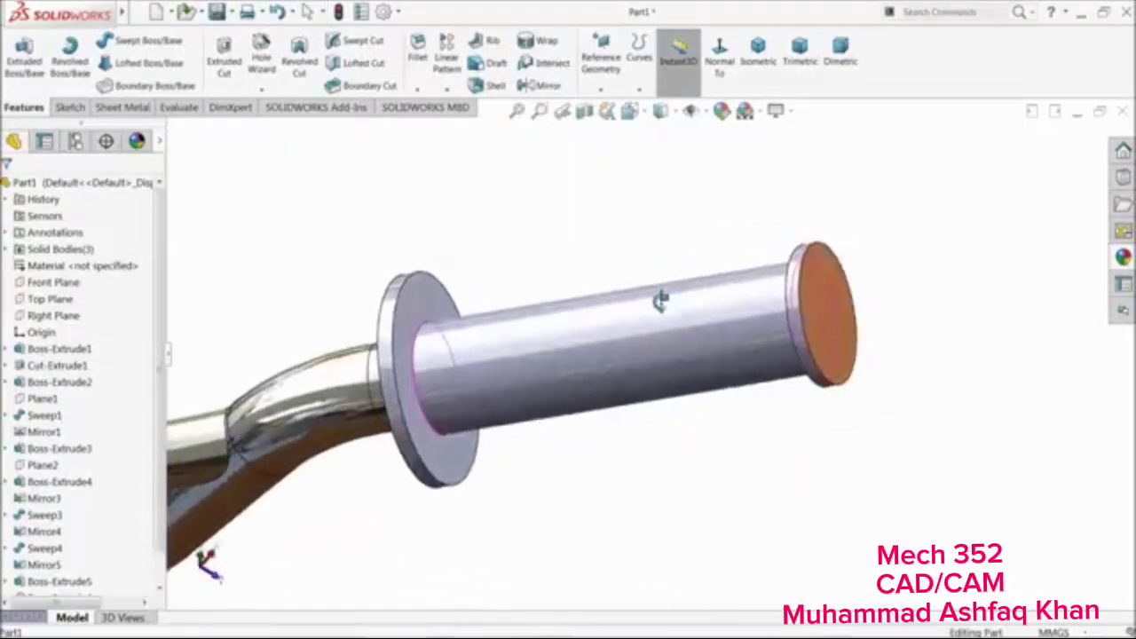
pyautogui.click(639, 346)
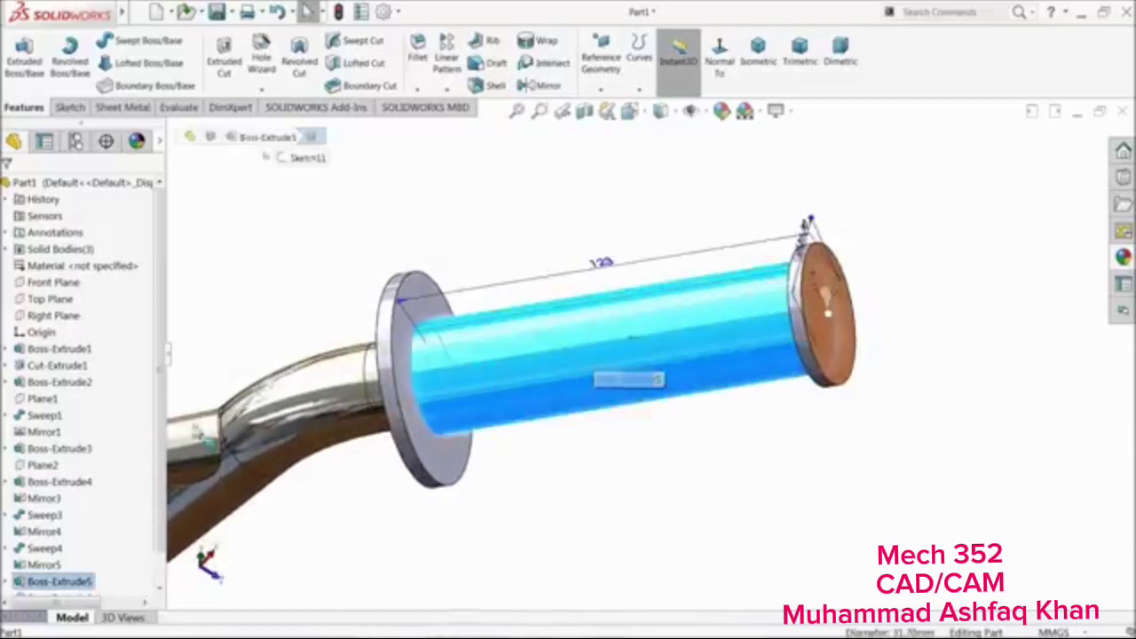
pyautogui.scroll(-2, 151, 443)
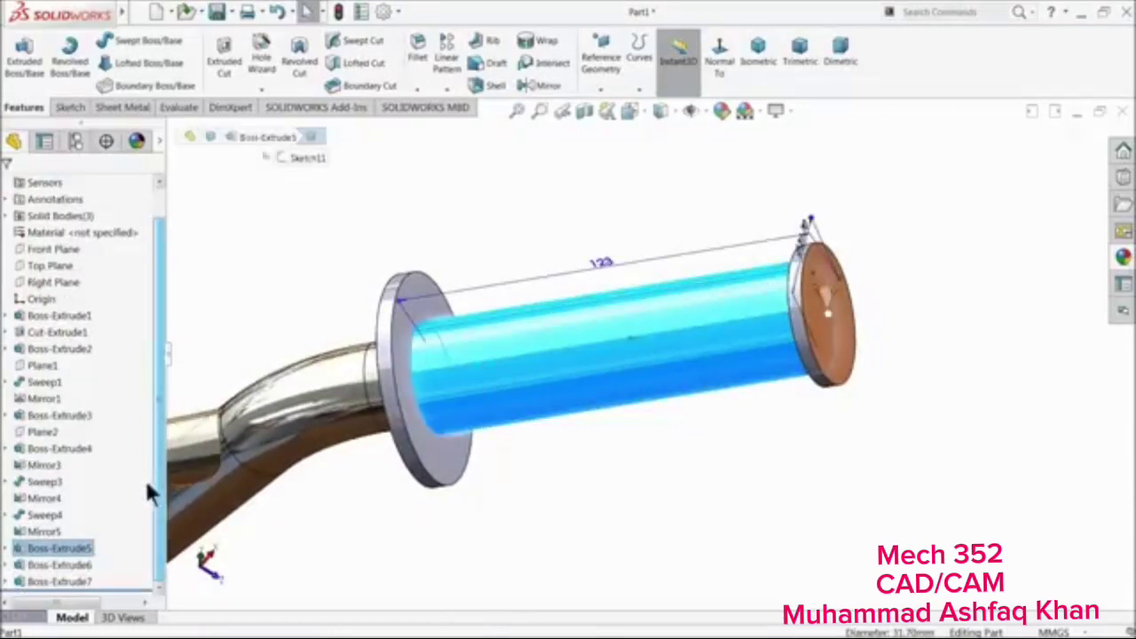
pyautogui.keyDown('shift'); pyautogui.click(62, 577); pyautogui.keyUp('shift')
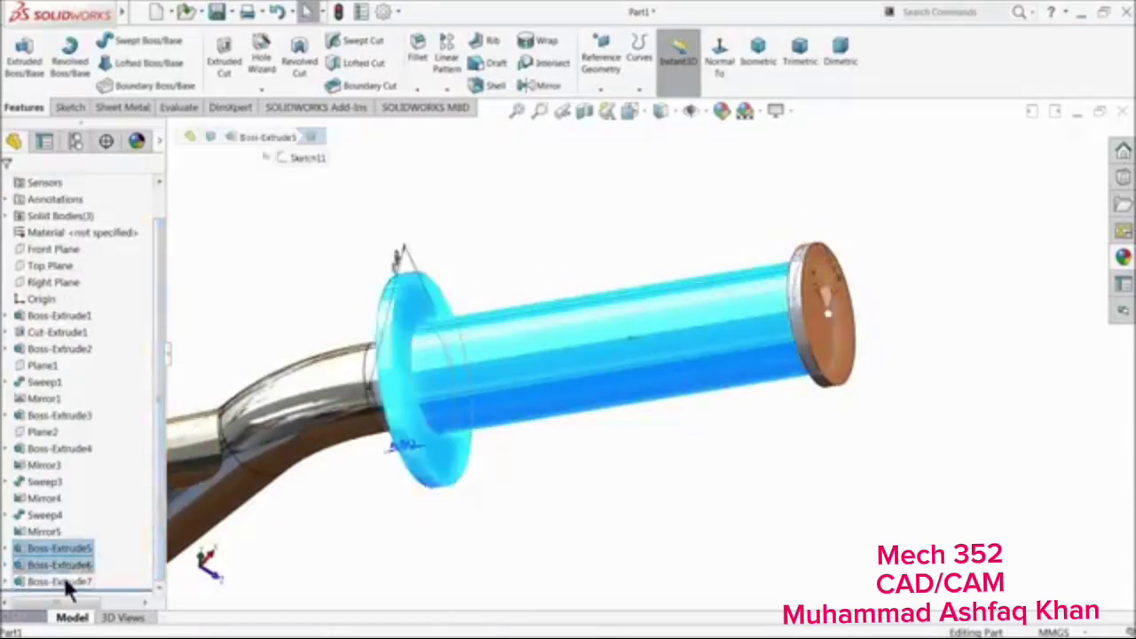
pyautogui.click(1122, 257)
pyautogui.scroll(-5, 1018, 222)
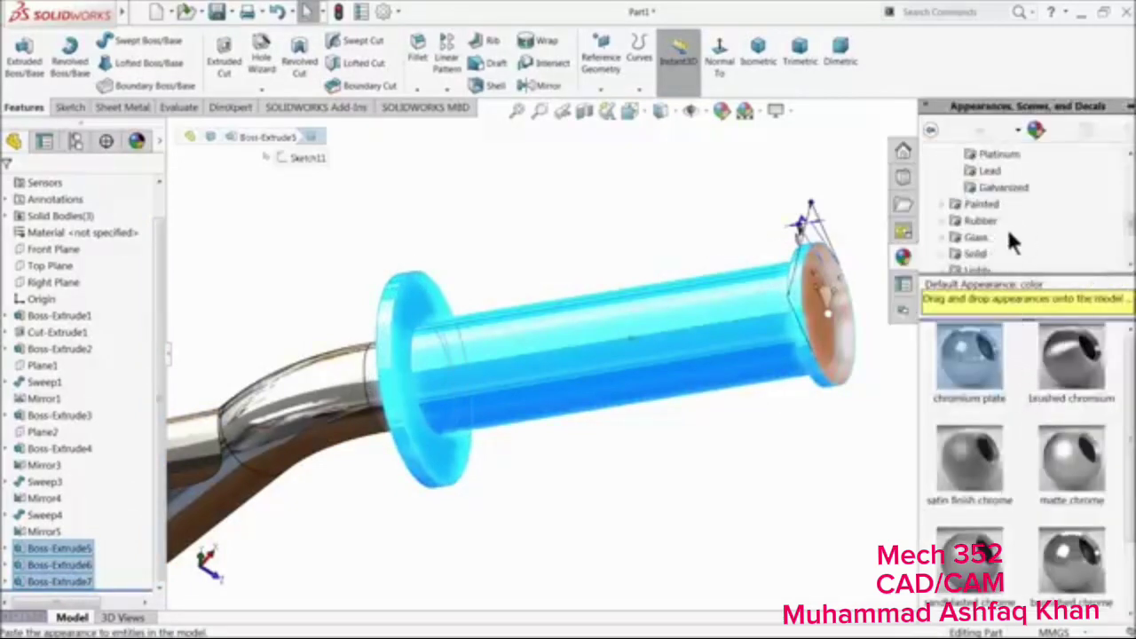
pyautogui.click(942, 220)
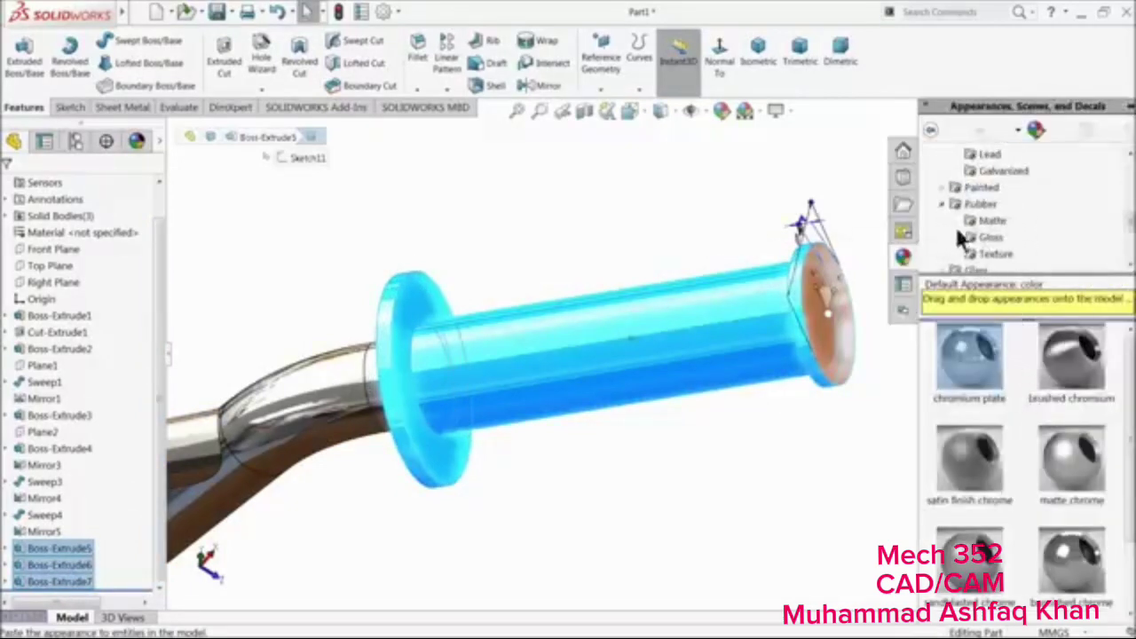
pyautogui.click(990, 221)
pyautogui.click(996, 402)
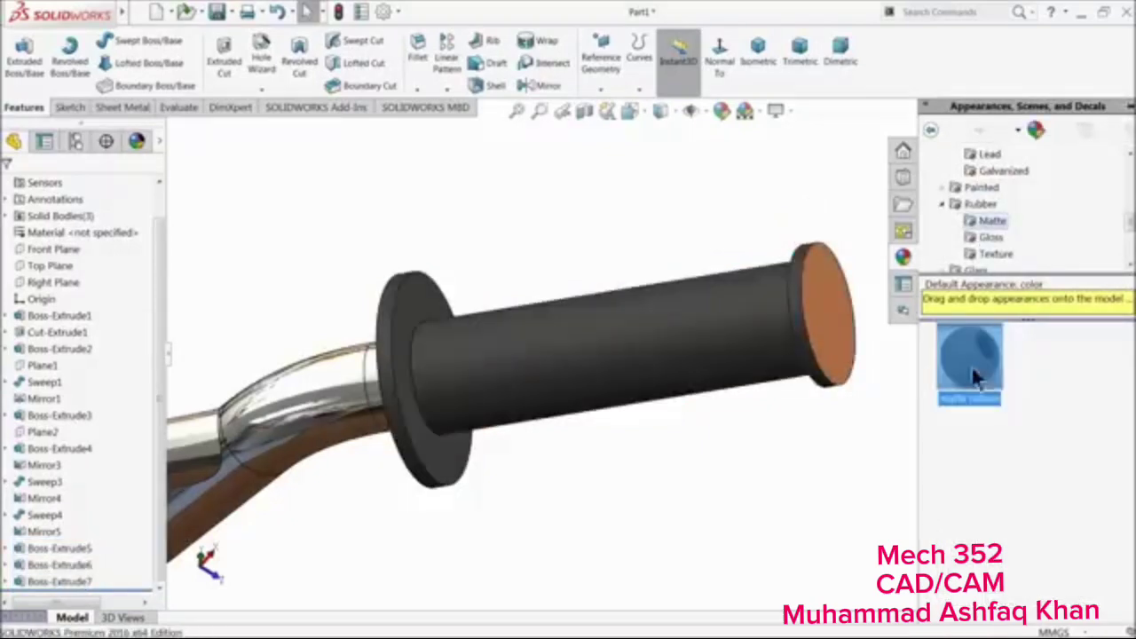
# Apply the matte rubber appearance to the handlebar's exposed end face at the outer end of the grip
pyautogui.moveTo(672, 373); pyautogui.dragTo(700, 360, button='middle')
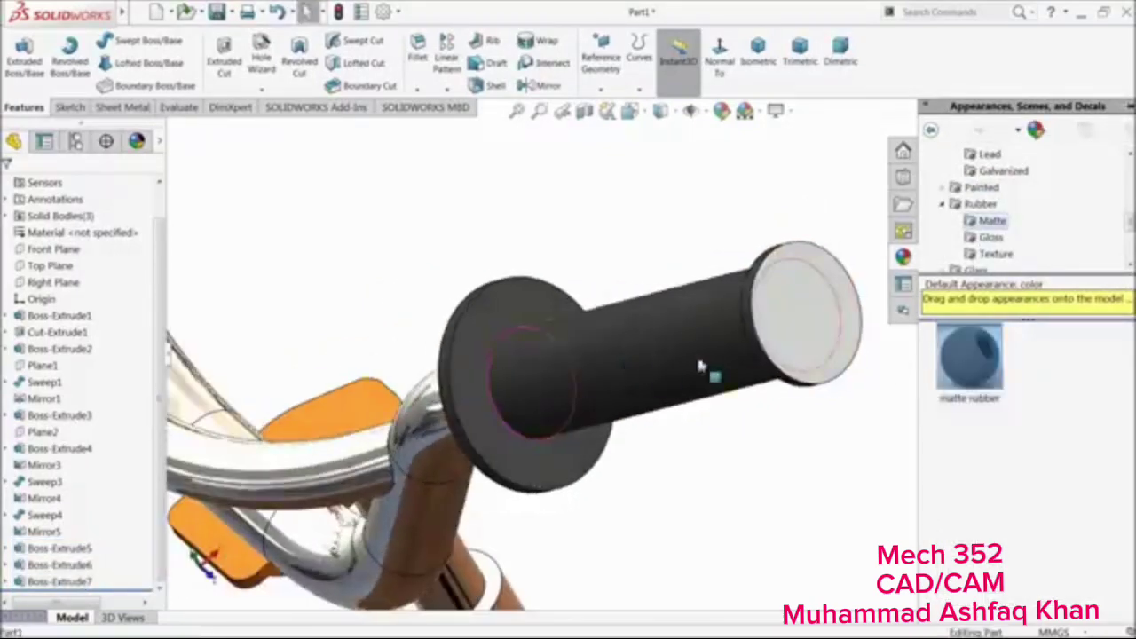
pyautogui.click(806, 320)
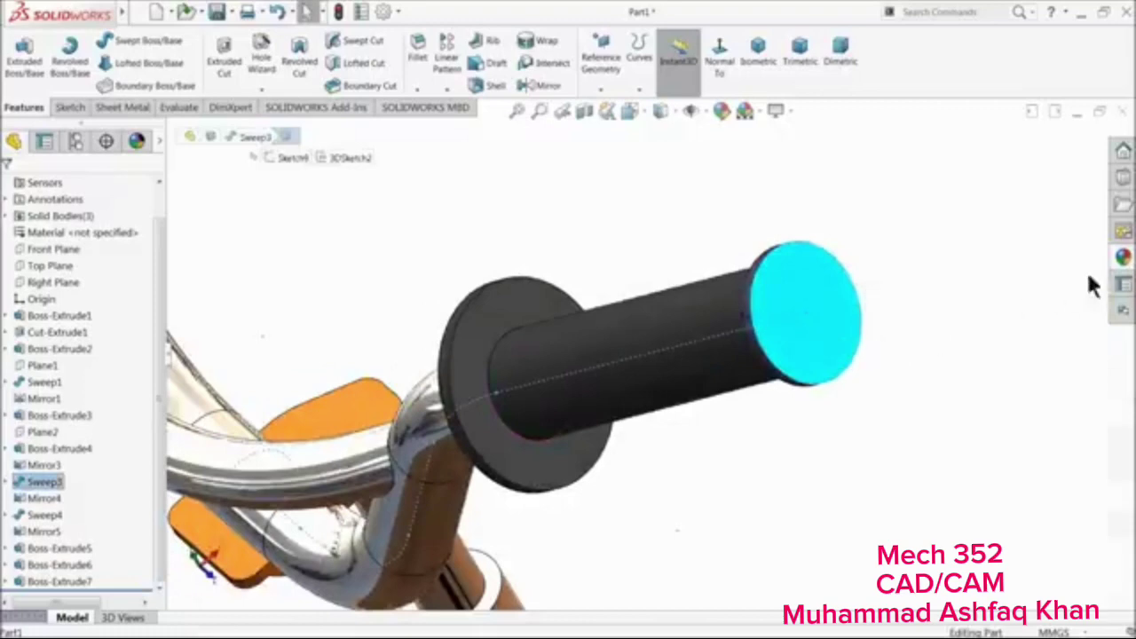
pyautogui.click(1124, 259)
pyautogui.click(966, 365)
# Apply the matte rubber appearance to the inner flange's face on the handlebar side
pyautogui.moveTo(888, 373); pyautogui.dragTo(843, 348, button='middle')
pyautogui.click(646, 375)
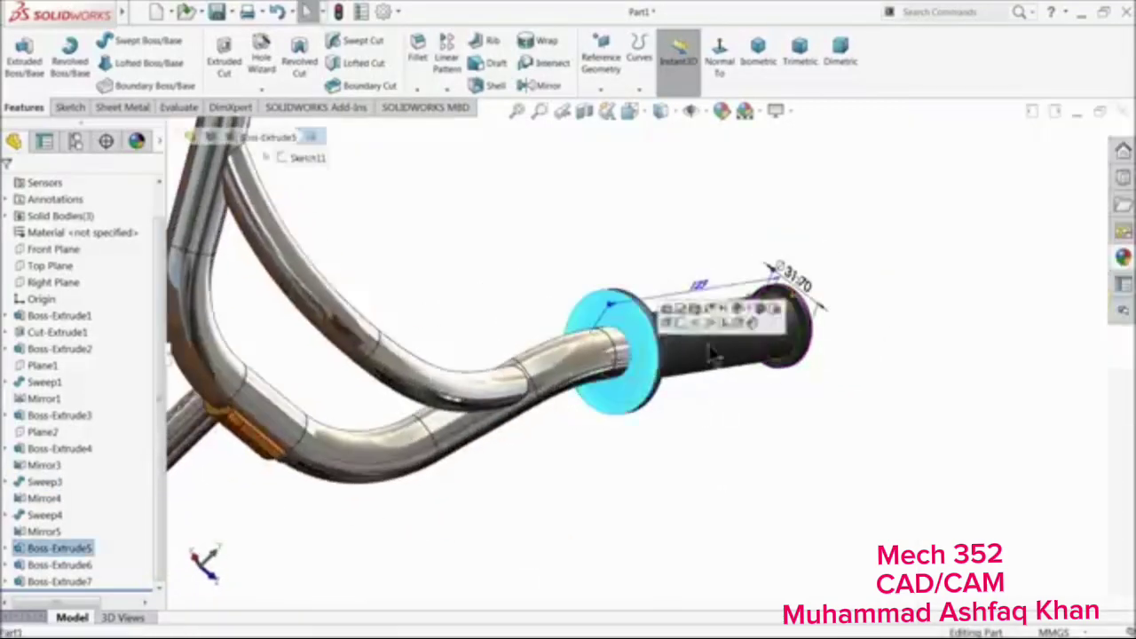
pyautogui.click(1124, 261)
pyautogui.click(977, 359)
pyautogui.scroll(3, 717, 350)
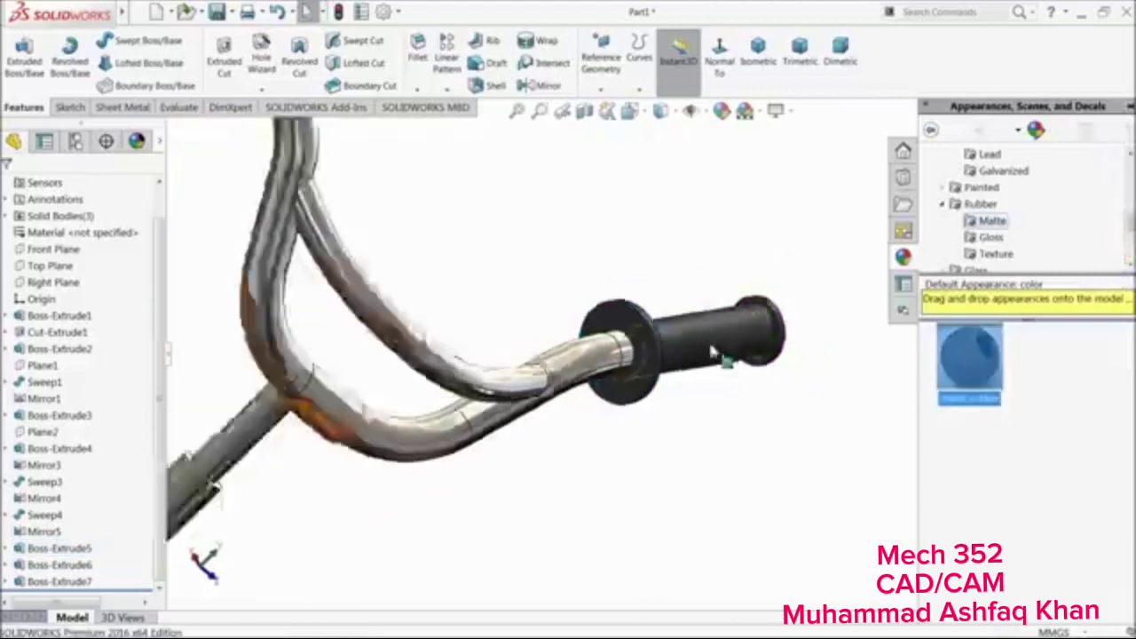
# Mirror the grip extrusion, its inner flange and the handlebar sweep (Sweep3) as features about the Front Plane
pyautogui.moveTo(532, 351); pyautogui.dragTo(613, 302, button='middle')
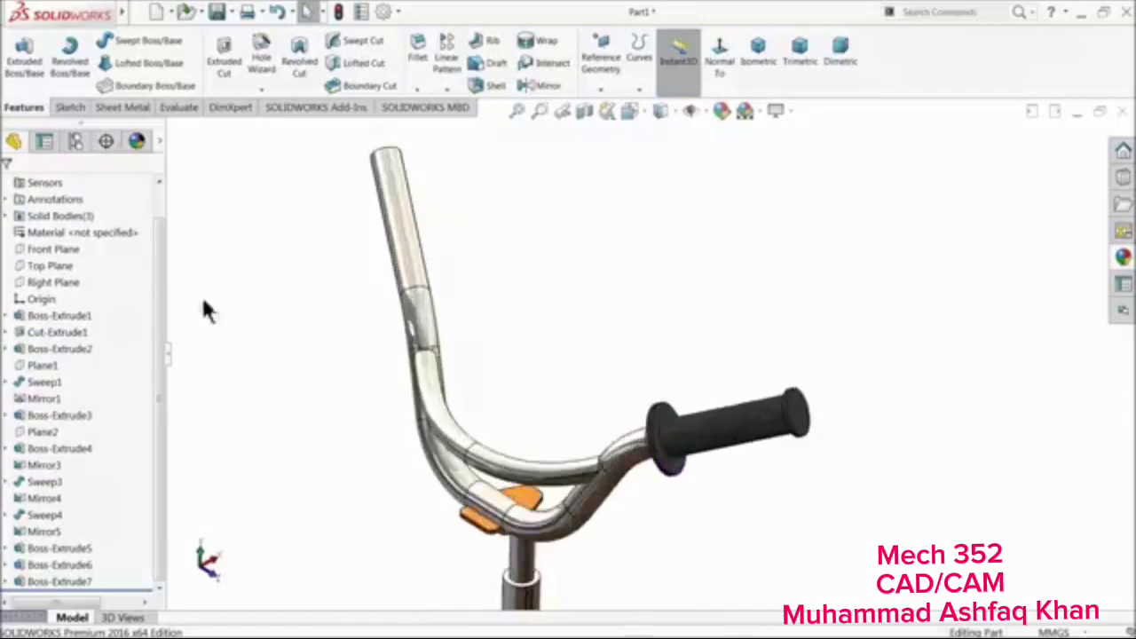
pyautogui.click(53, 249)
pyautogui.click(533, 85)
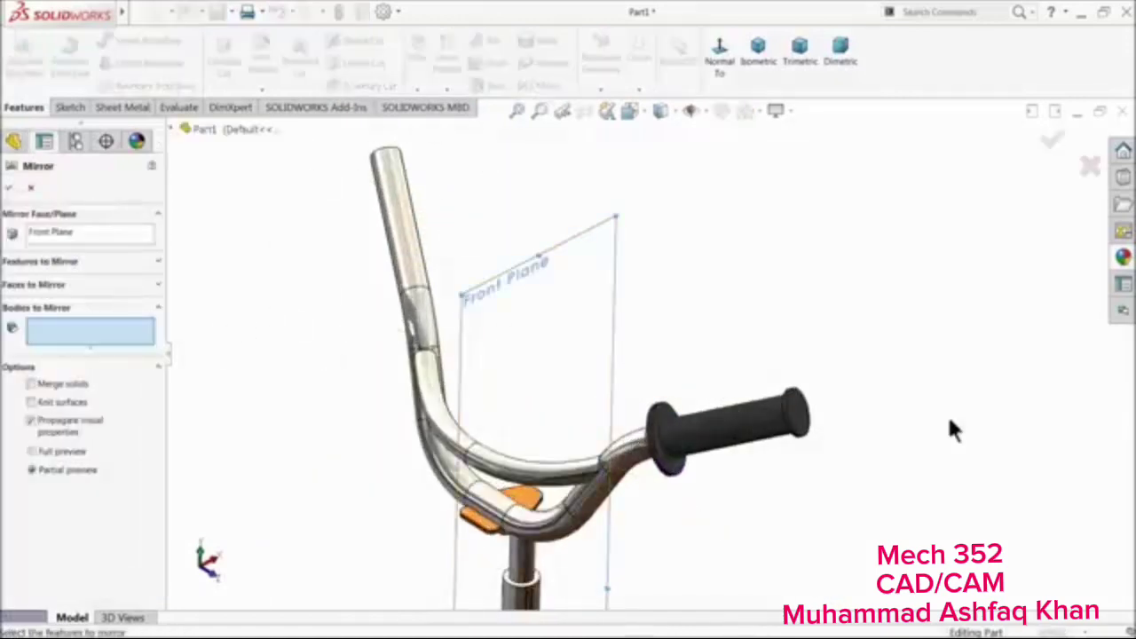
pyautogui.scroll(-3, 675, 469)
pyautogui.click(701, 412)
pyautogui.click(702, 413)
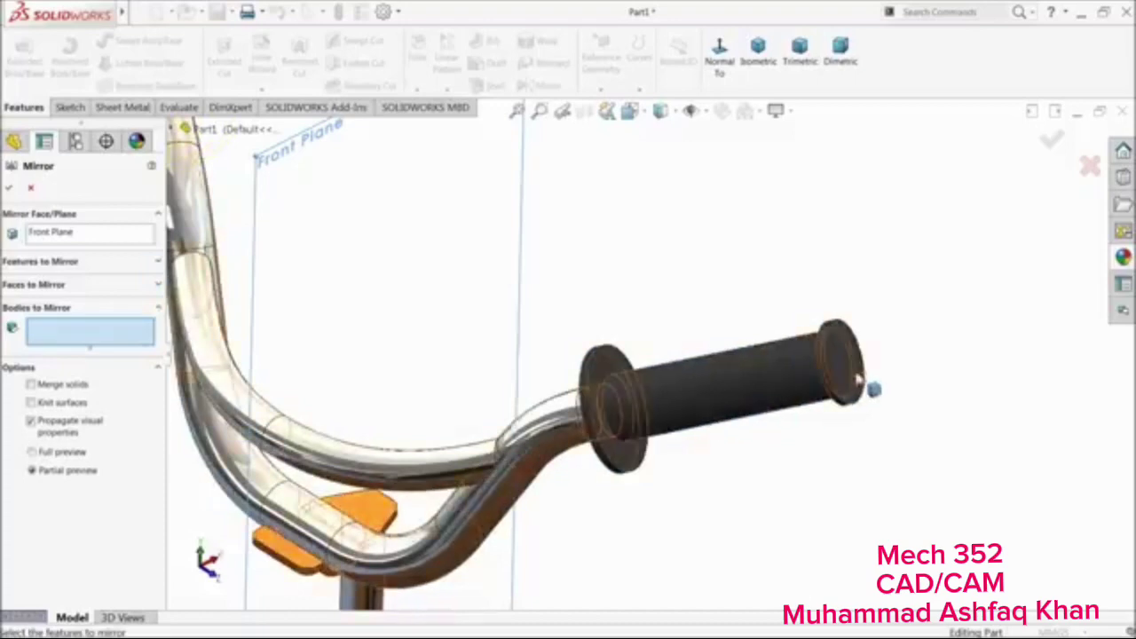
pyautogui.click(847, 378)
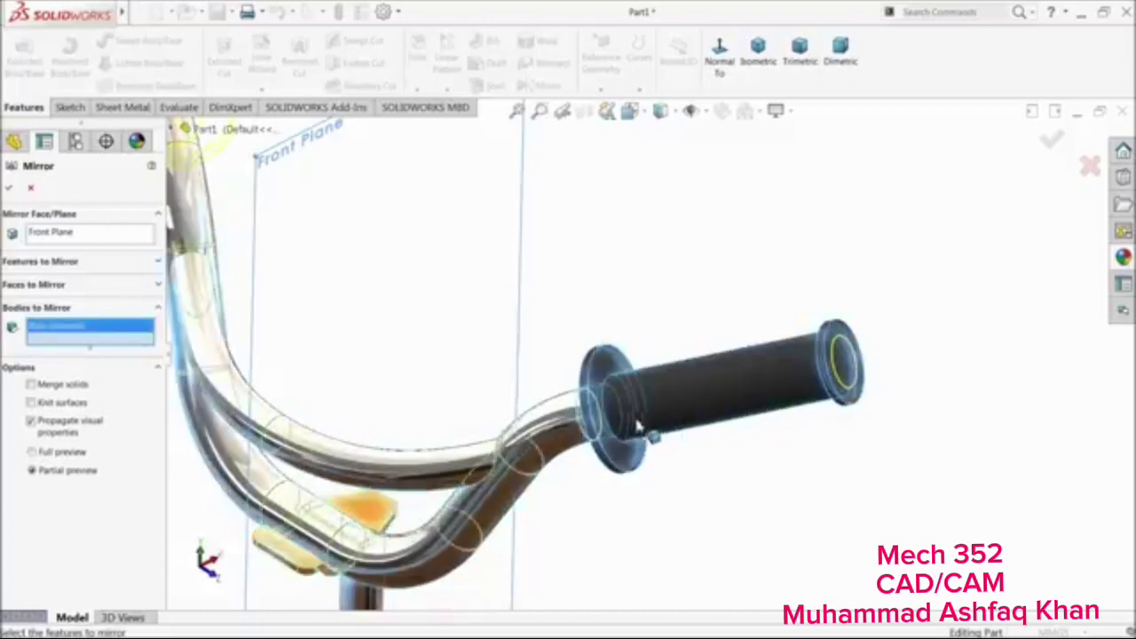
pyautogui.click(62, 264)
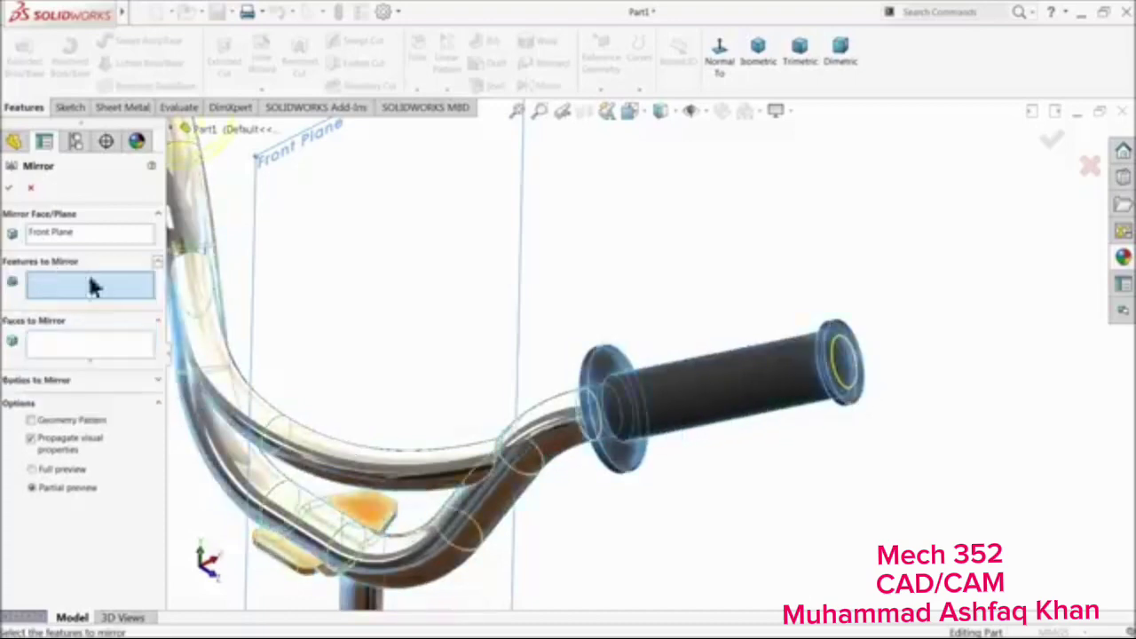
pyautogui.click(677, 395)
pyautogui.click(612, 422)
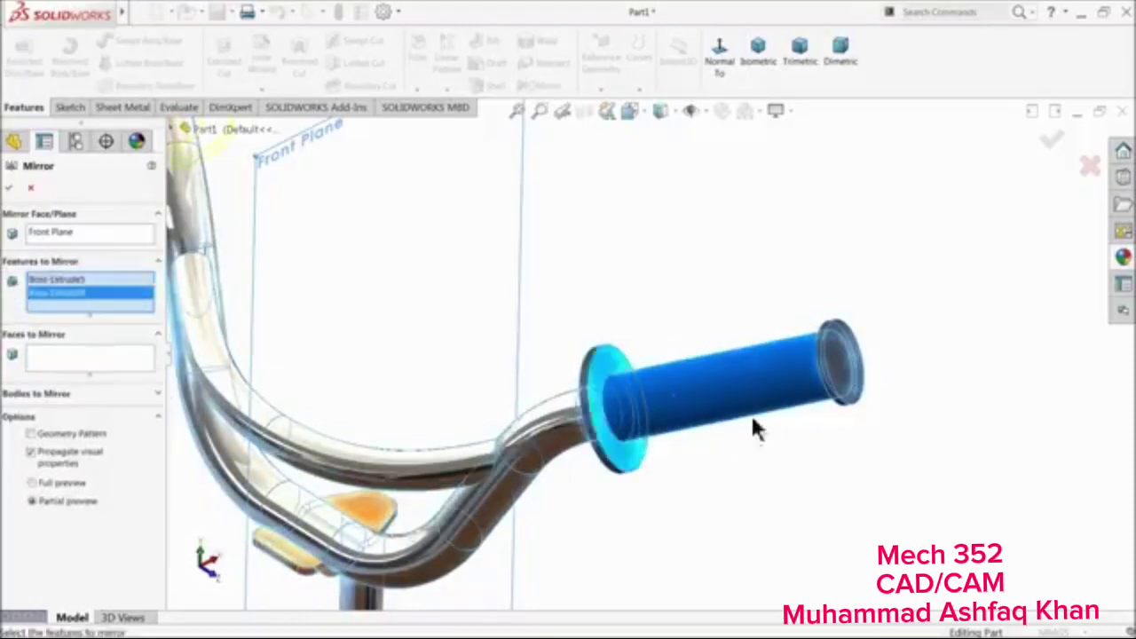
pyautogui.click(848, 384)
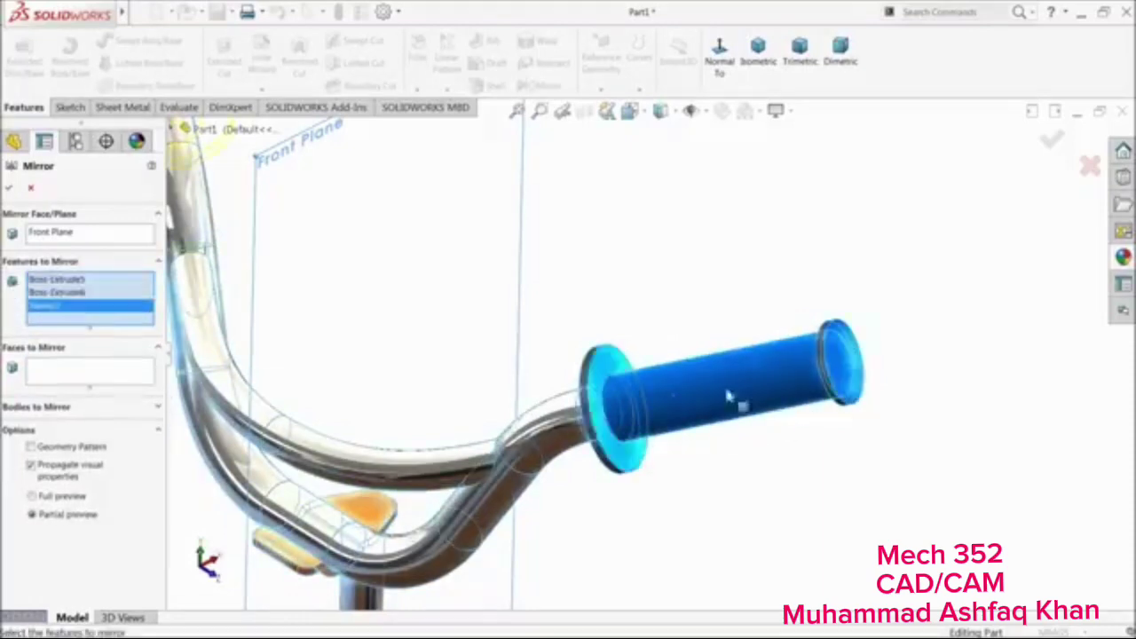
pyautogui.click(8, 188)
pyautogui.scroll(5, 421, 359)
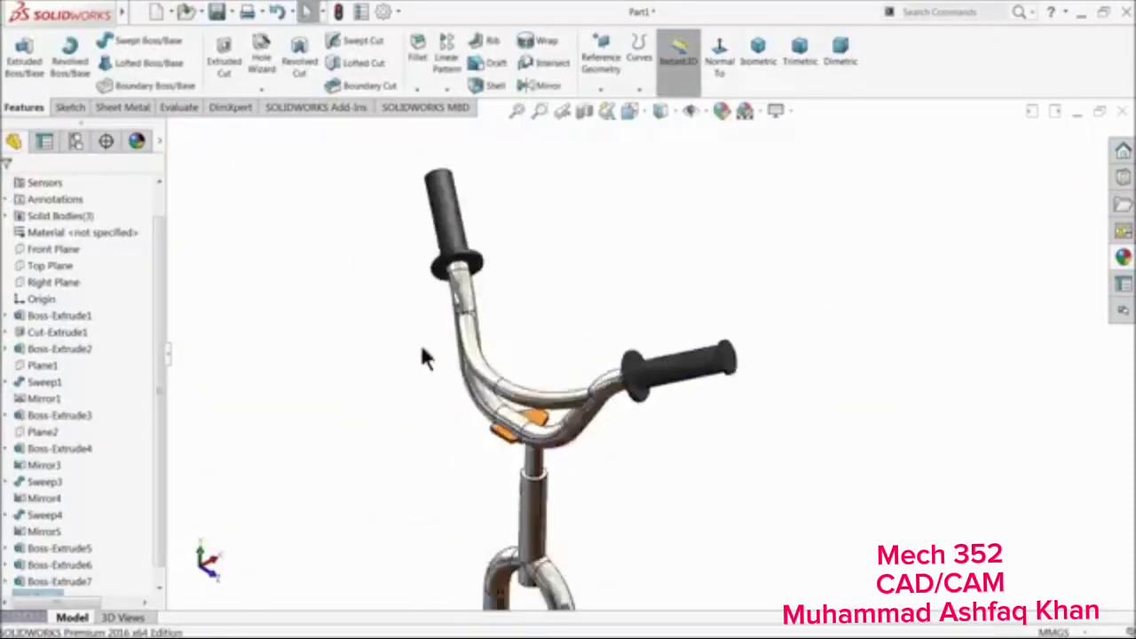
pyautogui.scroll(-5, 482, 317)
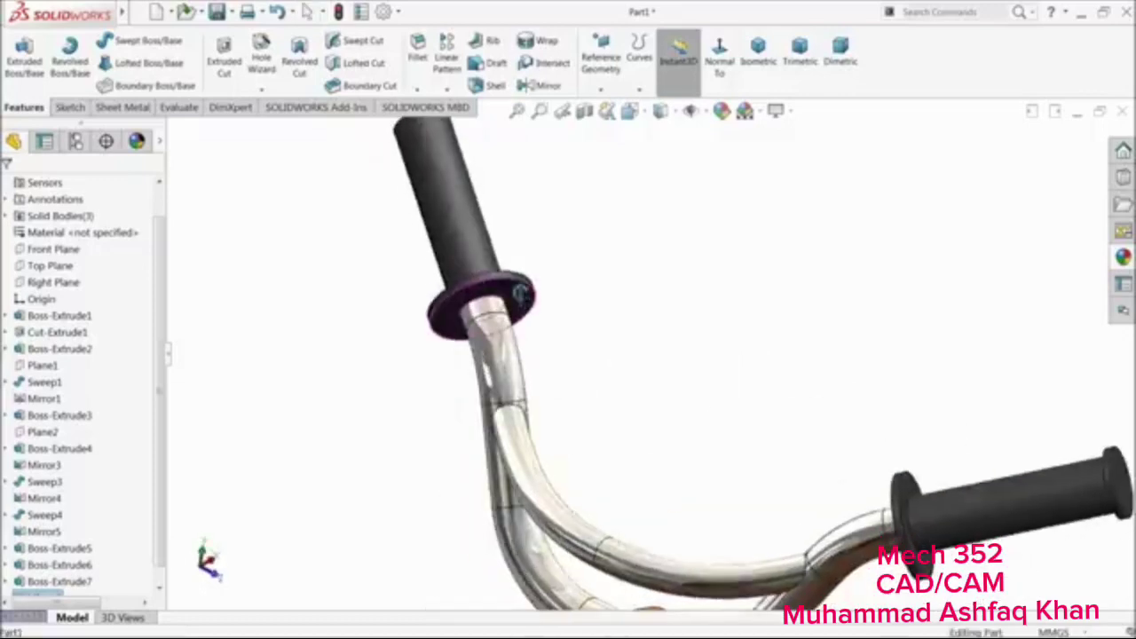
pyautogui.click(421, 57)
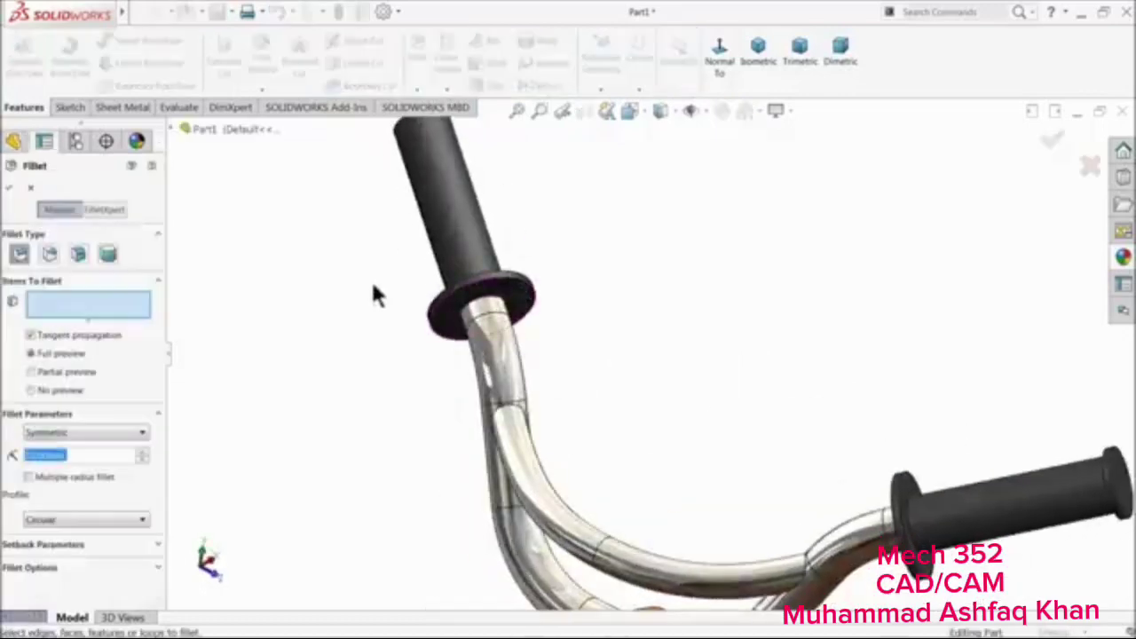
pyautogui.write('2')
pyautogui.press('Return')
pyautogui.scroll(3, 342, 315)
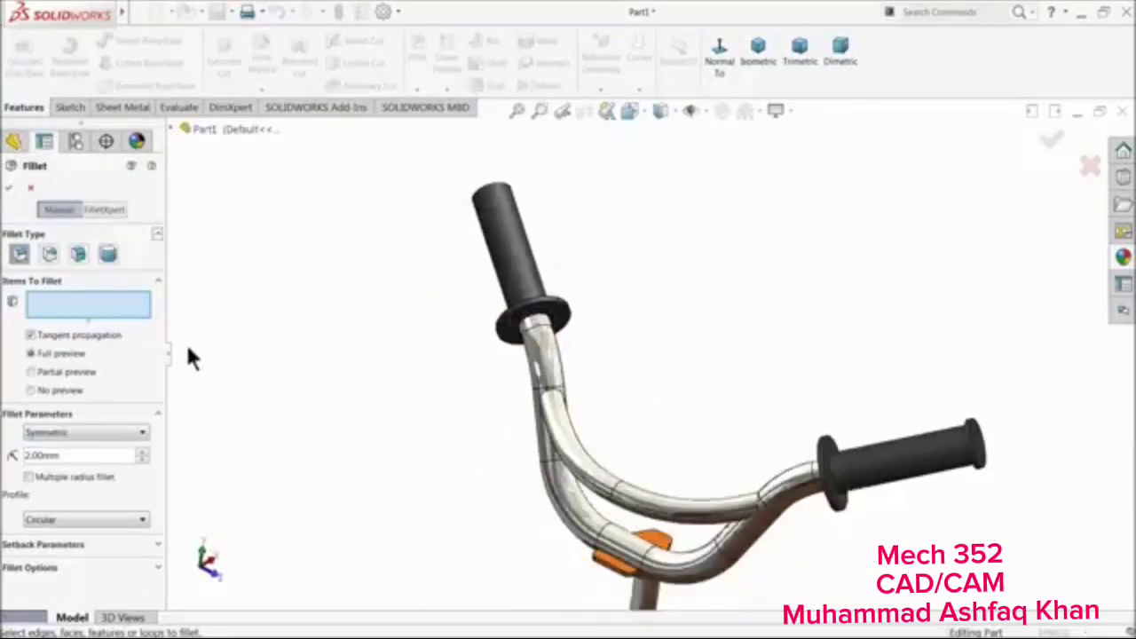
pyautogui.click(31, 188)
# Edit the grip mirror so its features are Boss-Extrude7, Boss-Extrude5 and Boss-Extrude6, the grip with both flanges
pyautogui.scroll(-1, 150, 484)
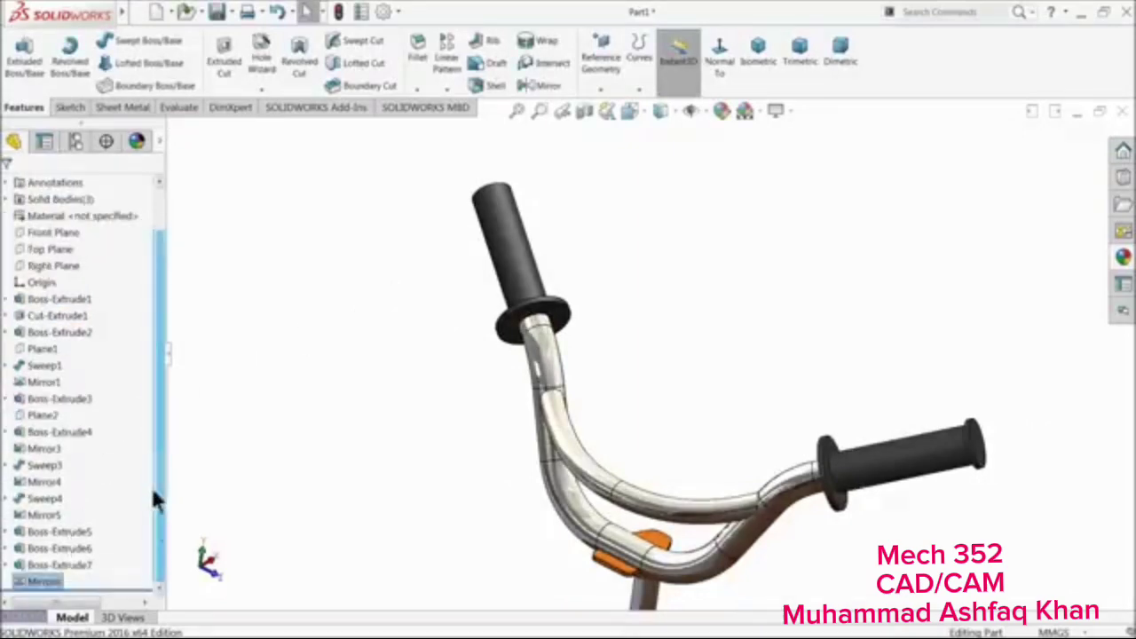
pyautogui.click(26, 551)
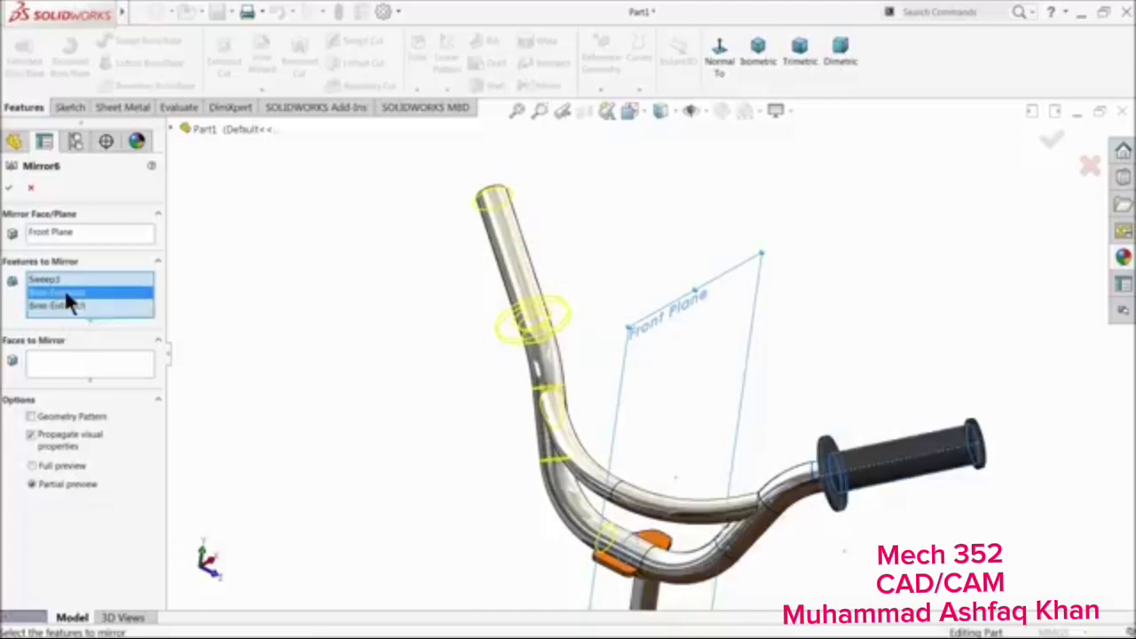
pyautogui.click(169, 127)
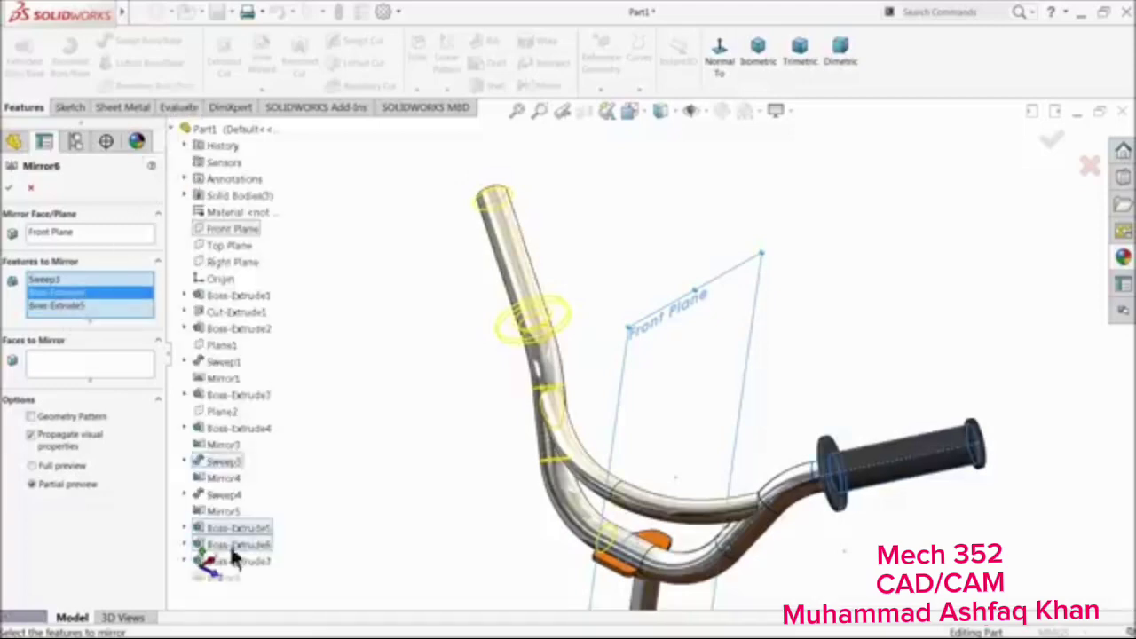
pyautogui.rightClick(85, 301)
pyautogui.click(117, 309)
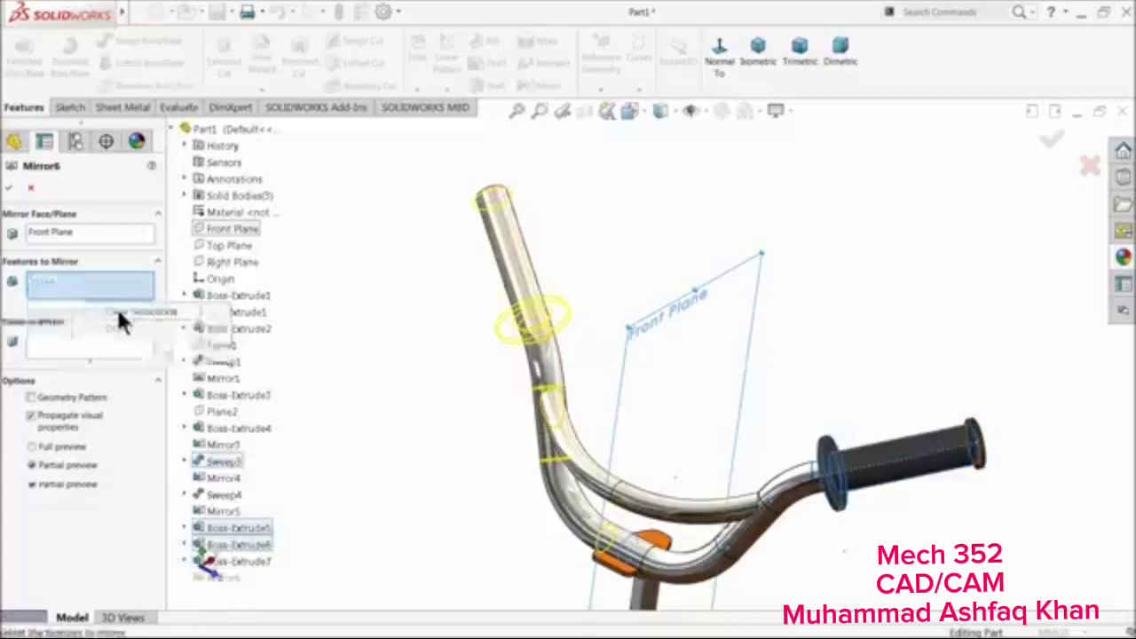
pyautogui.click(229, 561)
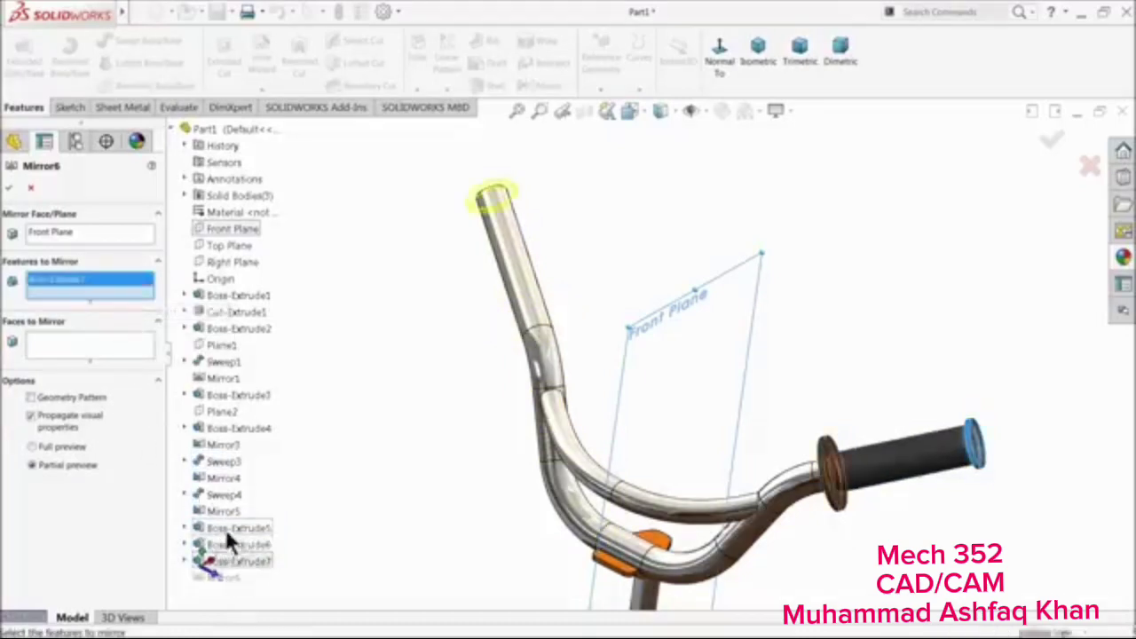
pyautogui.click(232, 545)
pyautogui.click(229, 541)
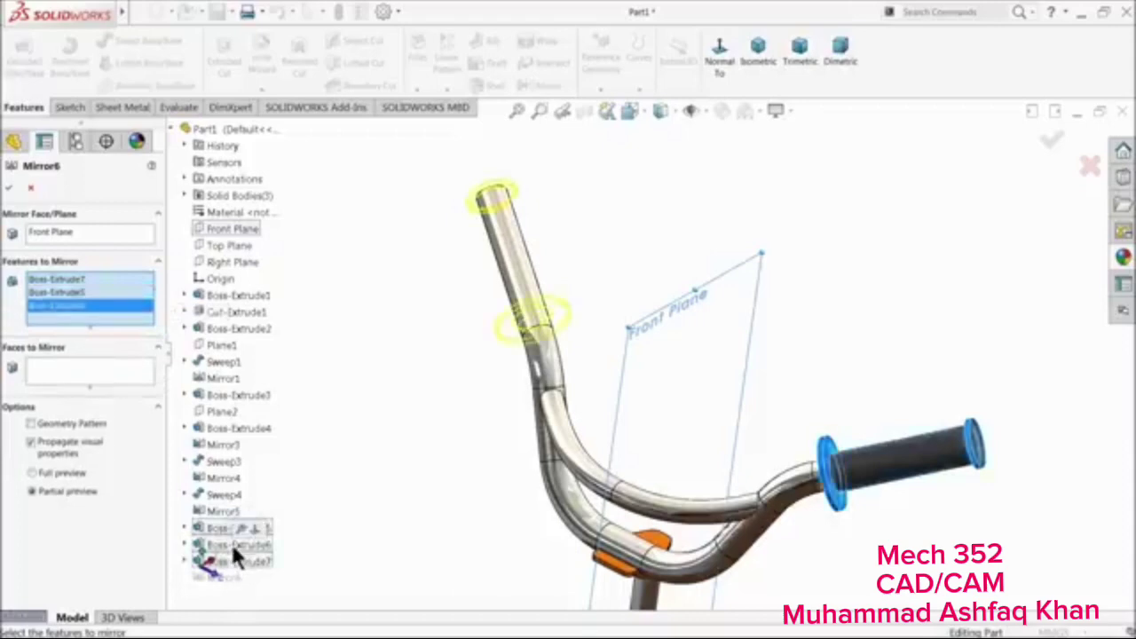
pyautogui.click(11, 190)
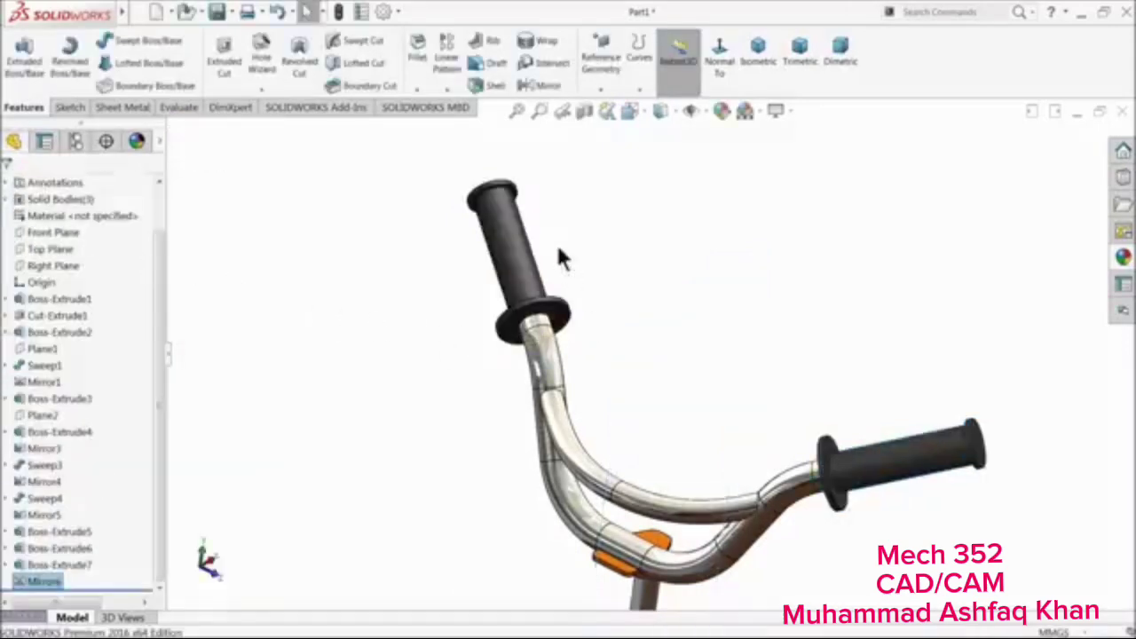
# Start a 2 mm fillet and add the rim faces of both flanges on the mirrored grip
pyautogui.scroll(-2, 559, 266)
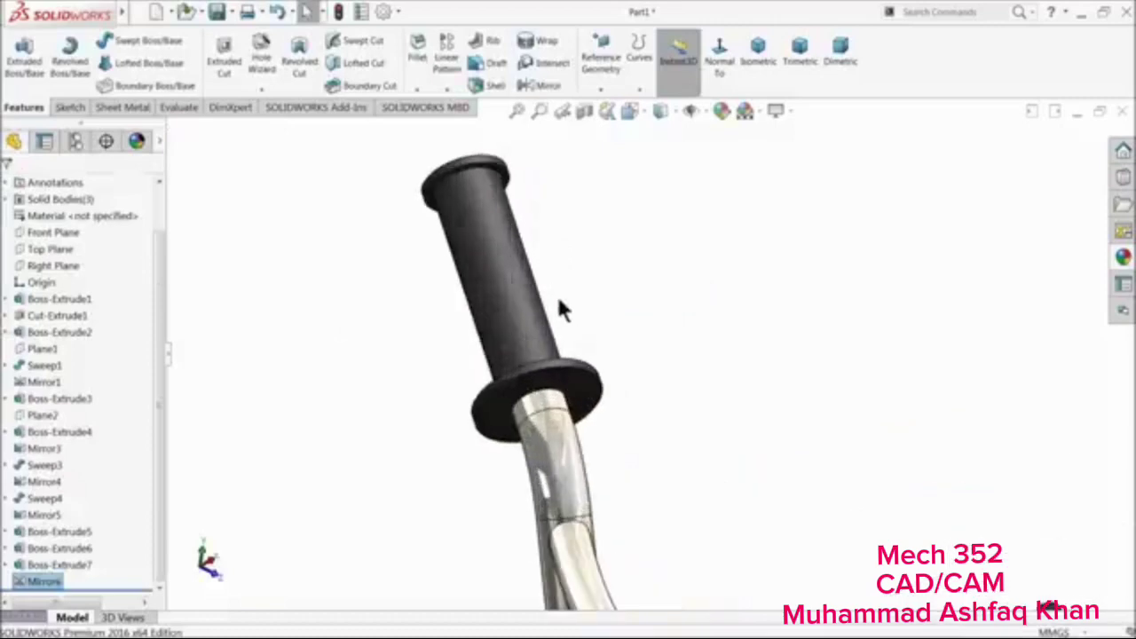
pyautogui.click(415, 73)
pyautogui.scroll(-3, 467, 235)
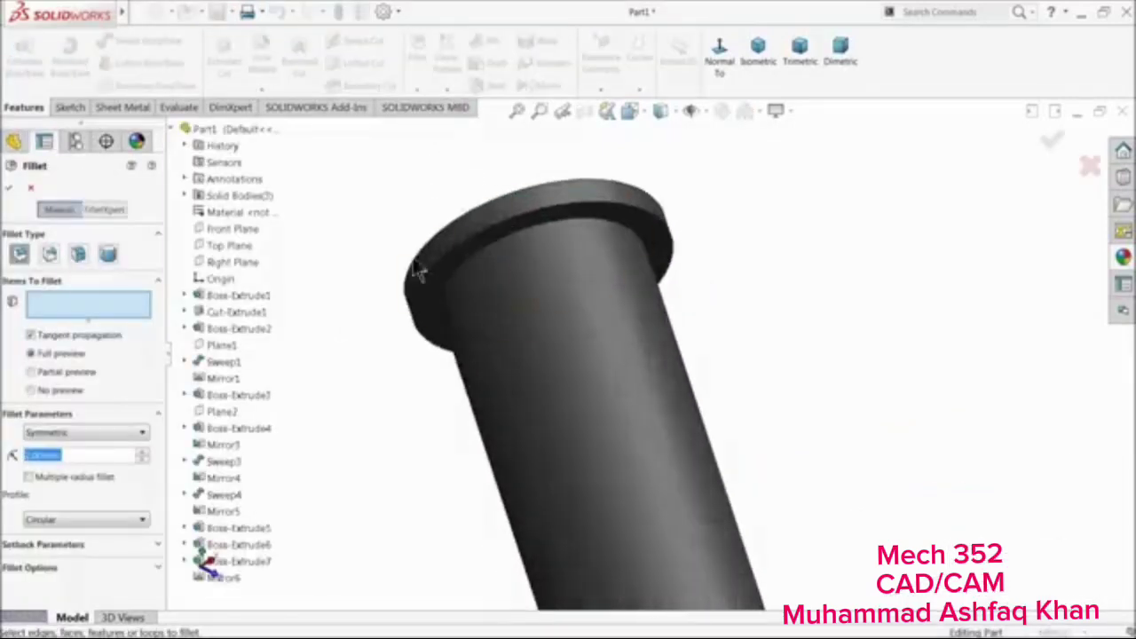
pyautogui.click(535, 213)
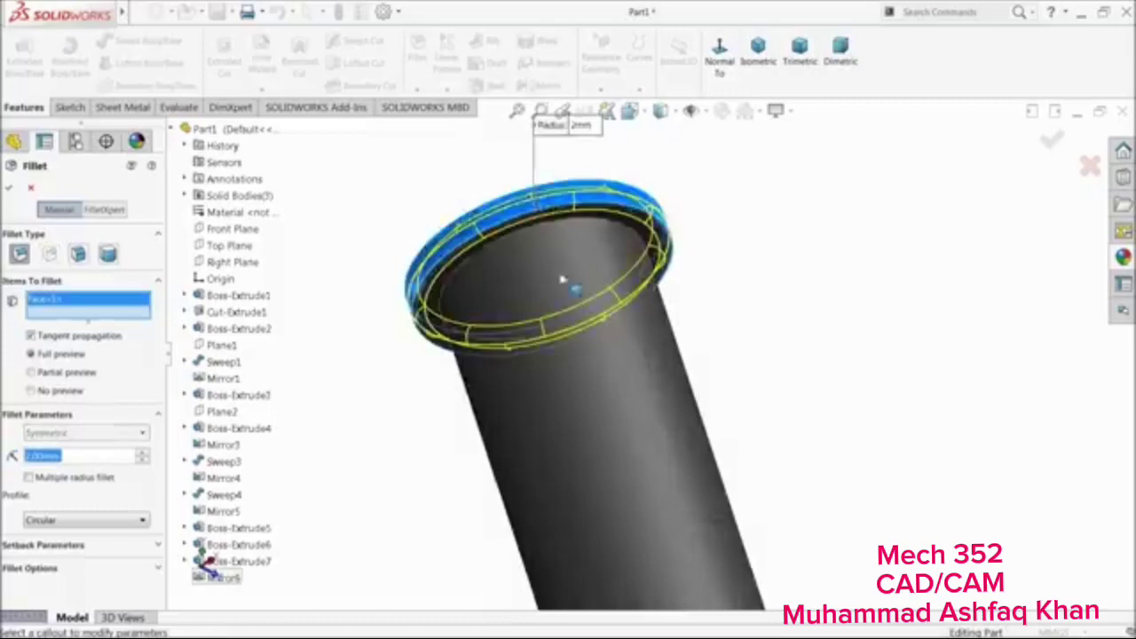
pyautogui.moveTo(541, 218); pyautogui.dragTo(577, 404, button='middle')
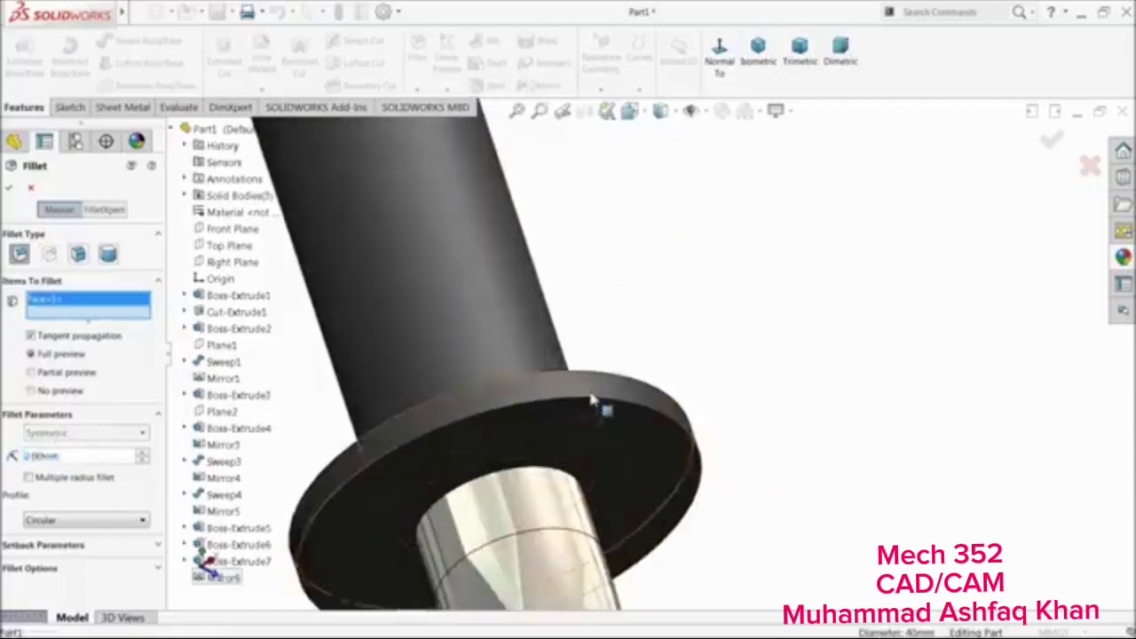
pyautogui.click(597, 402)
# Add the rim faces of both flanges on the original grip to the 2 mm fillet and create it
pyautogui.scroll(5, 671, 449)
pyautogui.scroll(-8, 861, 484)
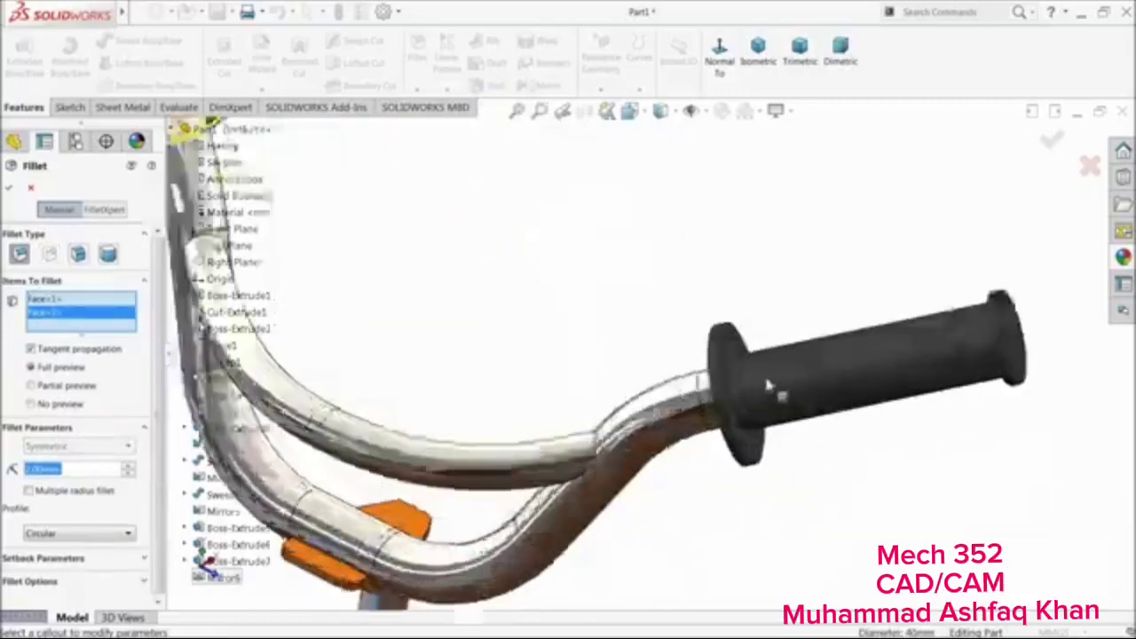
pyautogui.click(701, 373)
pyautogui.scroll(-6, 716, 381)
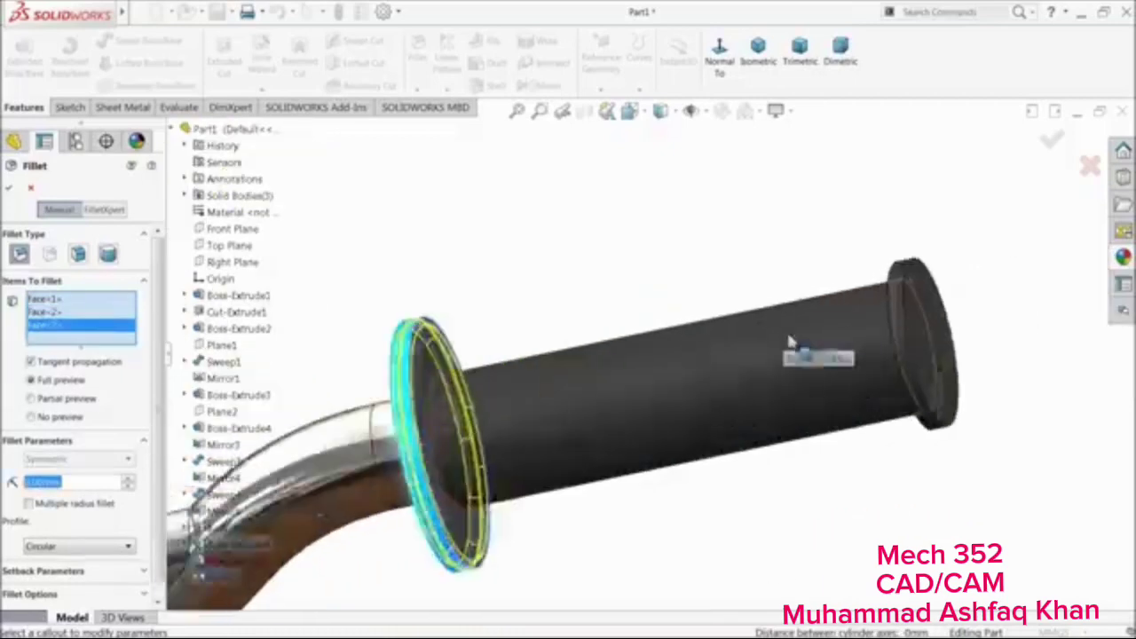
pyautogui.click(892, 306)
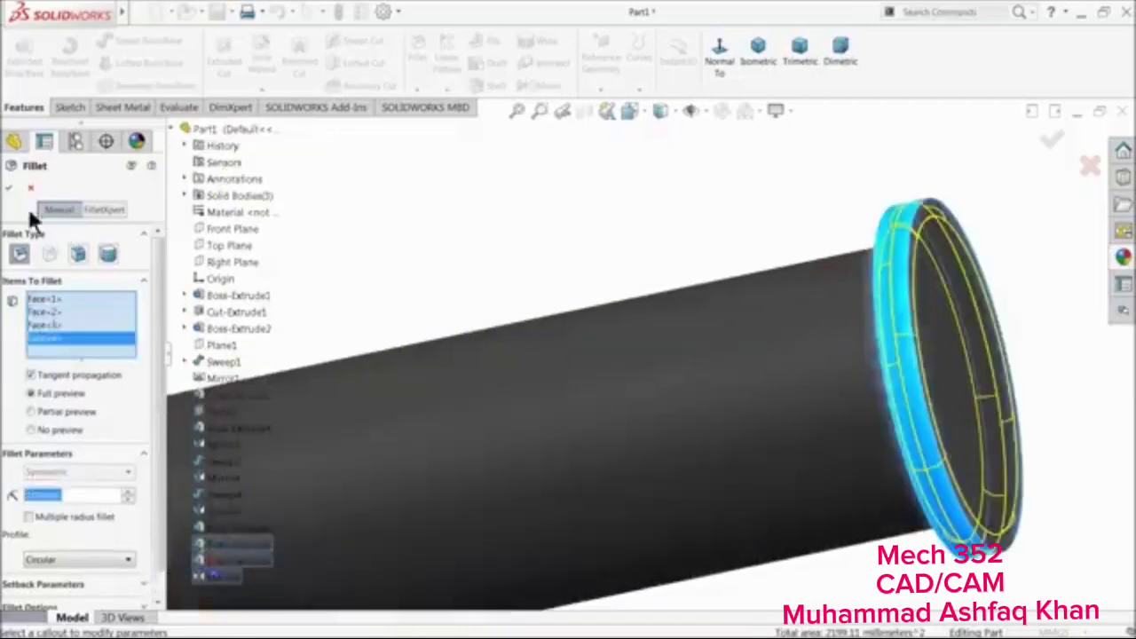
pyautogui.click(9, 188)
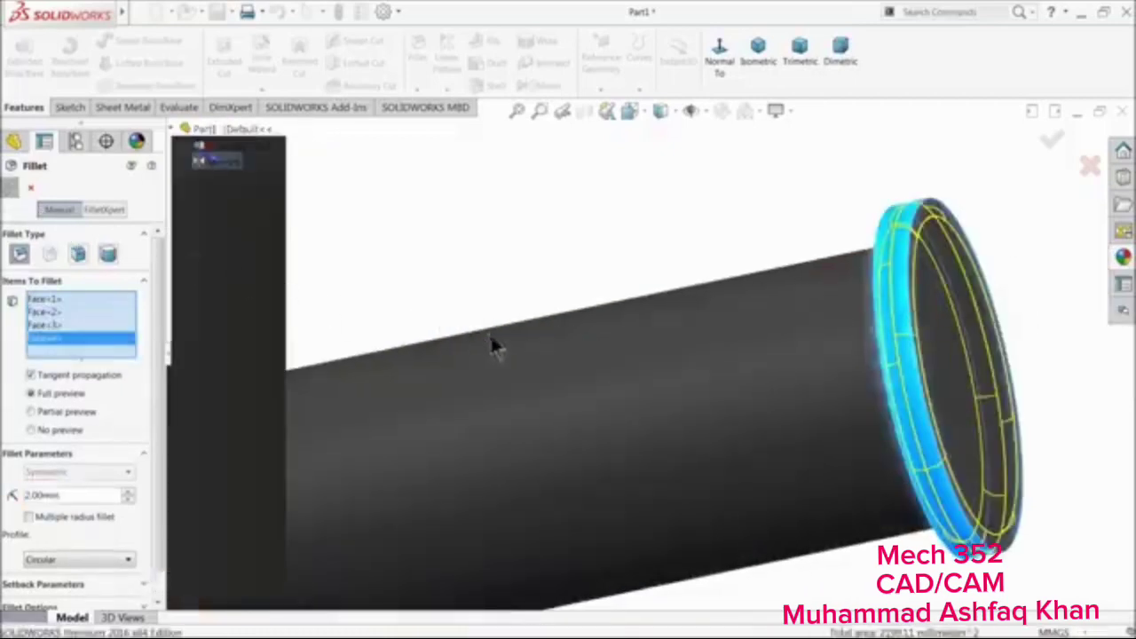
# Start a 10 mm fillet and select the edge where one grip meets its inner flange
pyautogui.scroll(10, 528, 359)
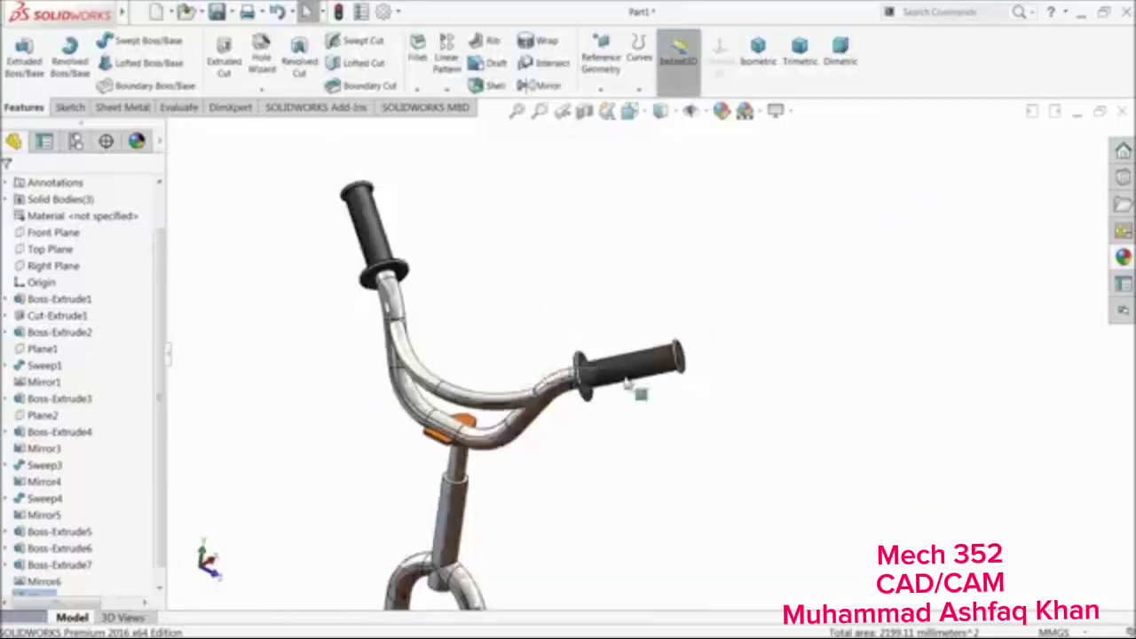
pyautogui.scroll(-4, 634, 388)
pyautogui.click(424, 57)
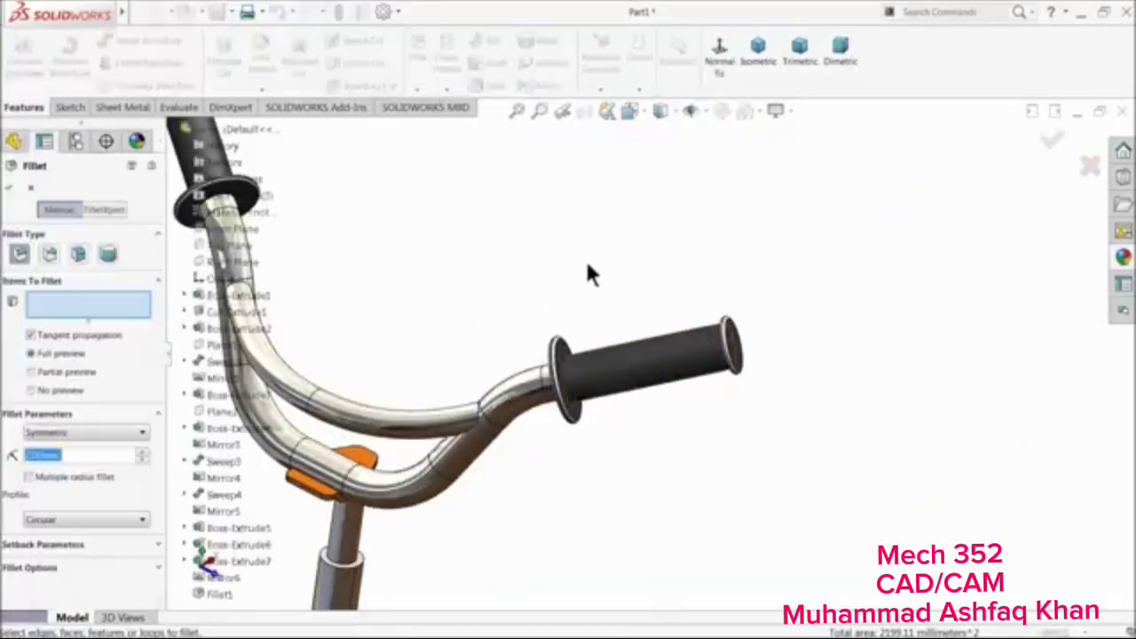
pyautogui.scroll(-3, 603, 399)
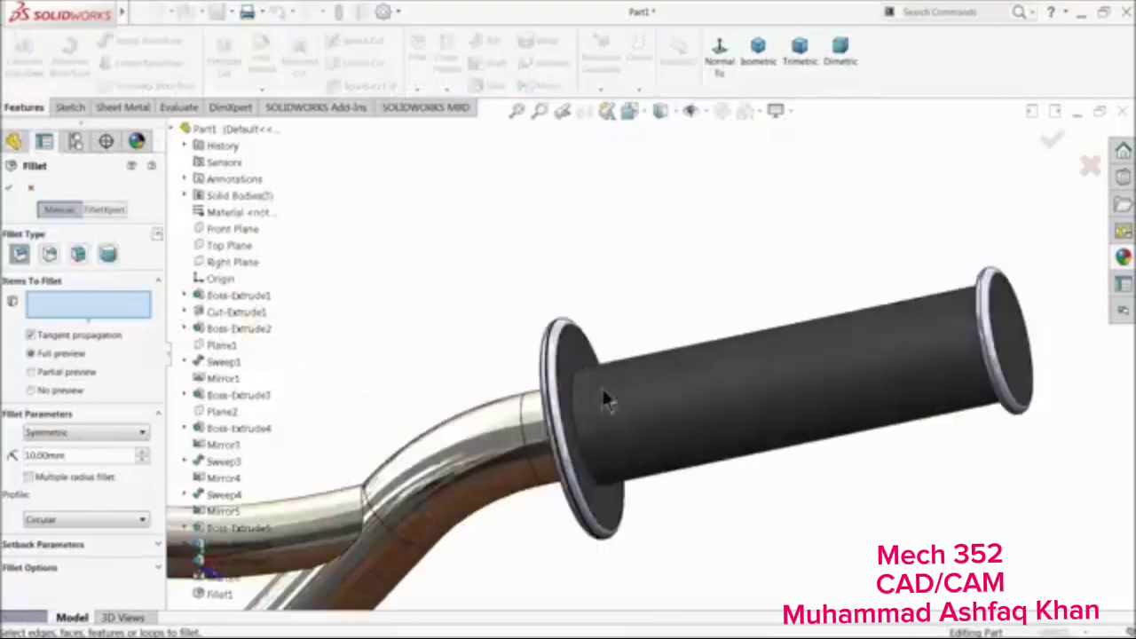
pyautogui.click(572, 396)
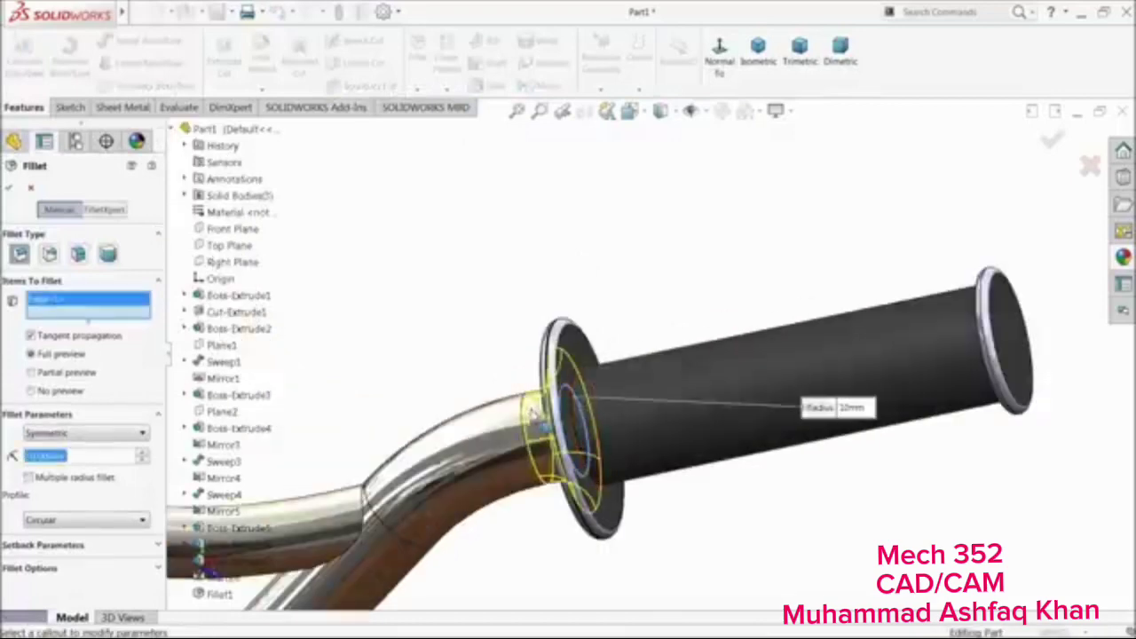
pyautogui.rightClick(56, 300)
pyautogui.click(105, 316)
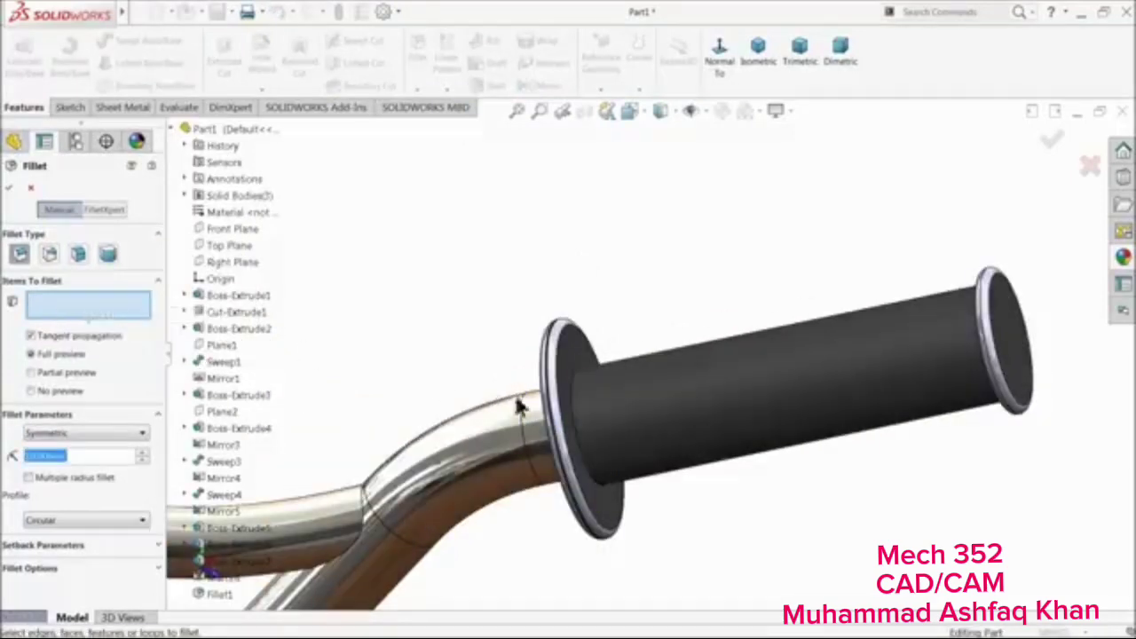
pyautogui.click(575, 407)
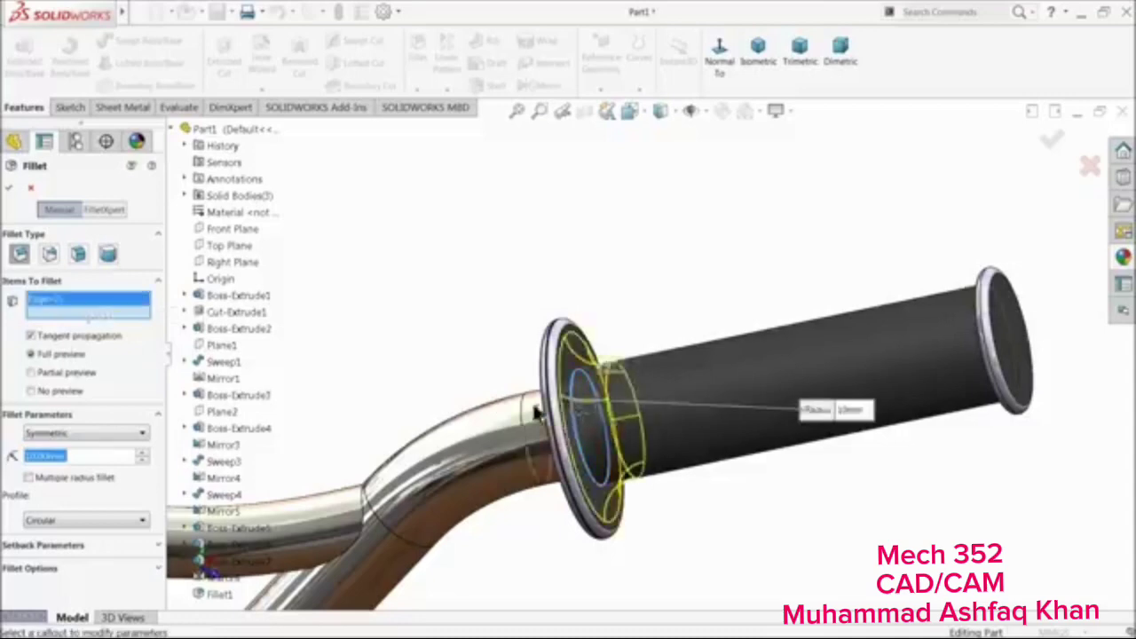
# Add the grip-side face of the inner flange on the opposite grip to the 10 mm fillet and create it
pyautogui.scroll(5, 586, 391)
pyautogui.scroll(-5, 444, 238)
pyautogui.moveTo(518, 243); pyautogui.dragTo(520, 330, button='middle')
pyautogui.scroll(-4, 513, 324)
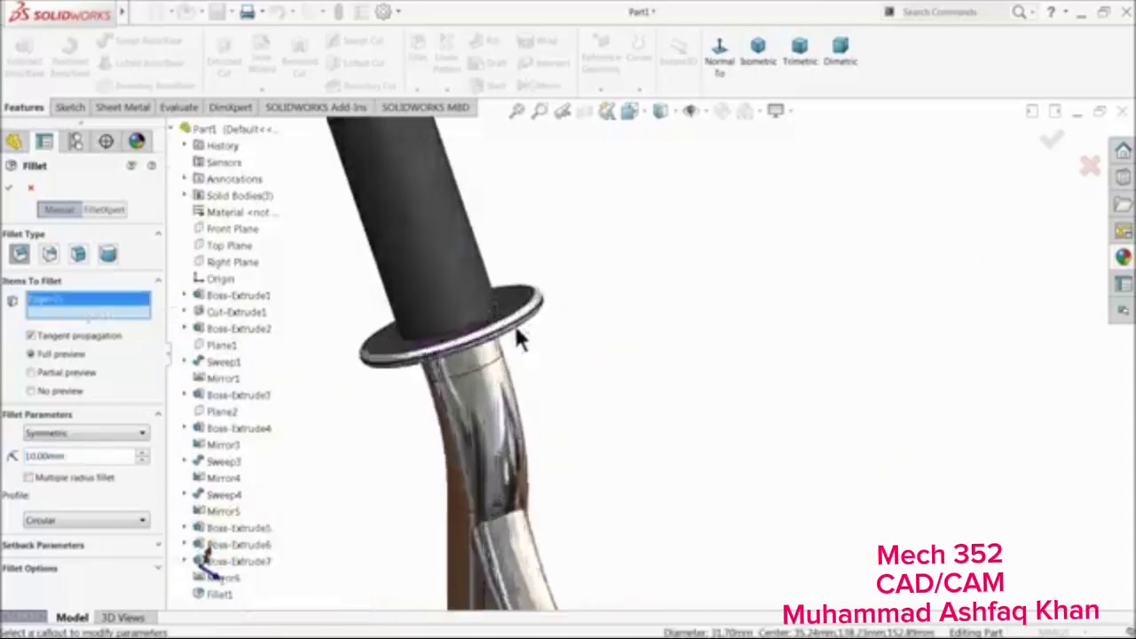
pyautogui.click(500, 319)
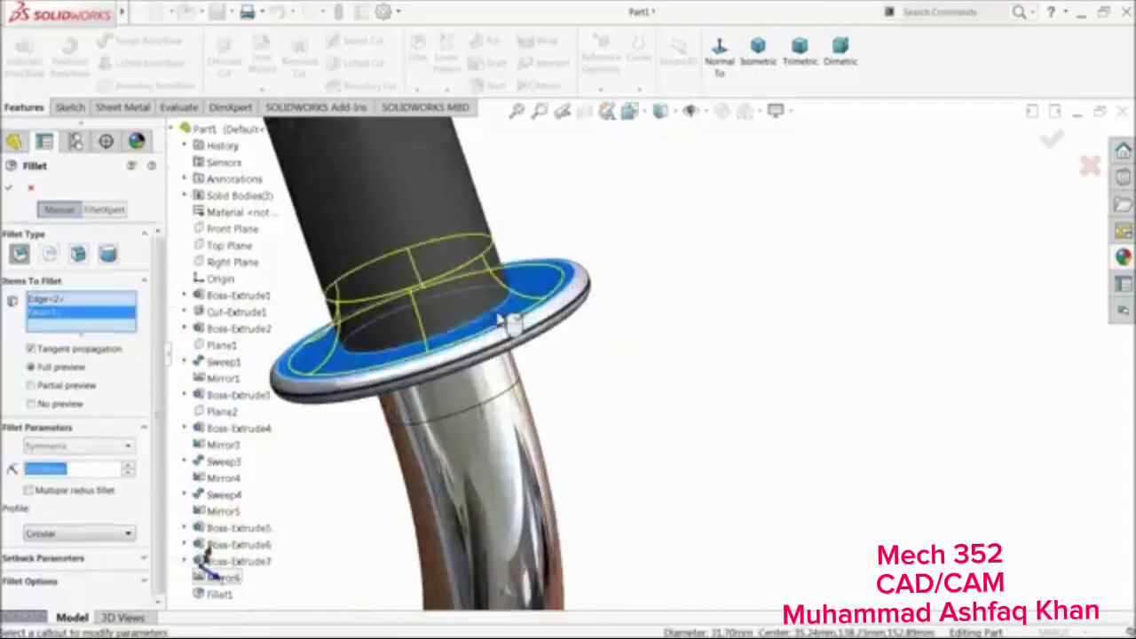
pyautogui.click(10, 190)
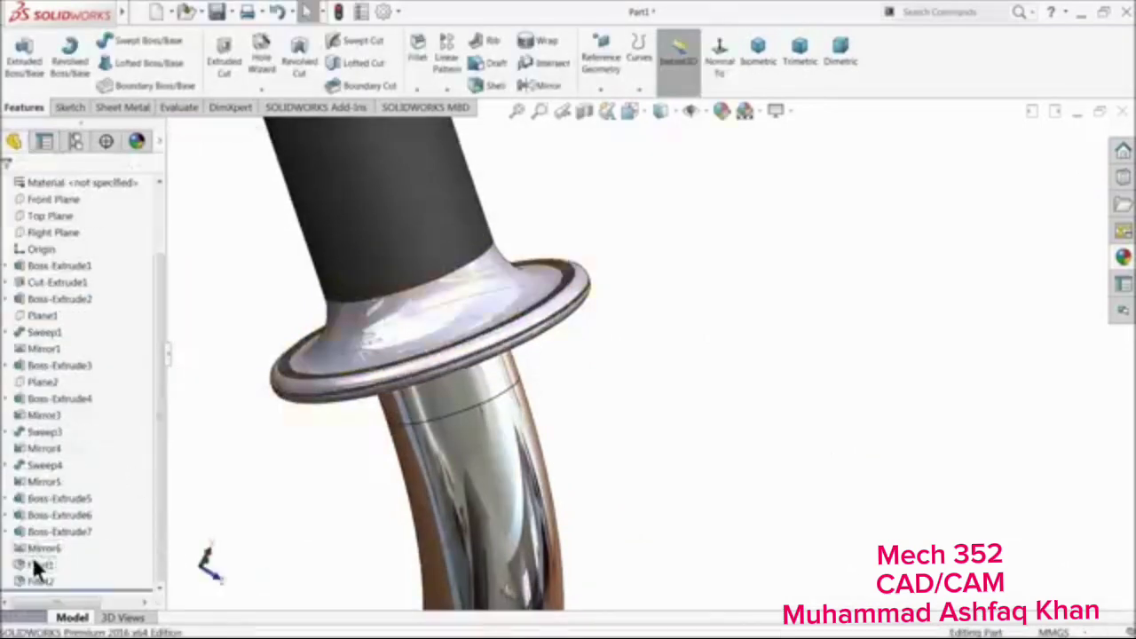
# Apply the matte rubber appearance to both grip fillet features, Fillet1 and Fillet2
pyautogui.click(33, 563)
pyautogui.keyDown('ctrl'); pyautogui.click(37, 581); pyautogui.keyUp('ctrl')
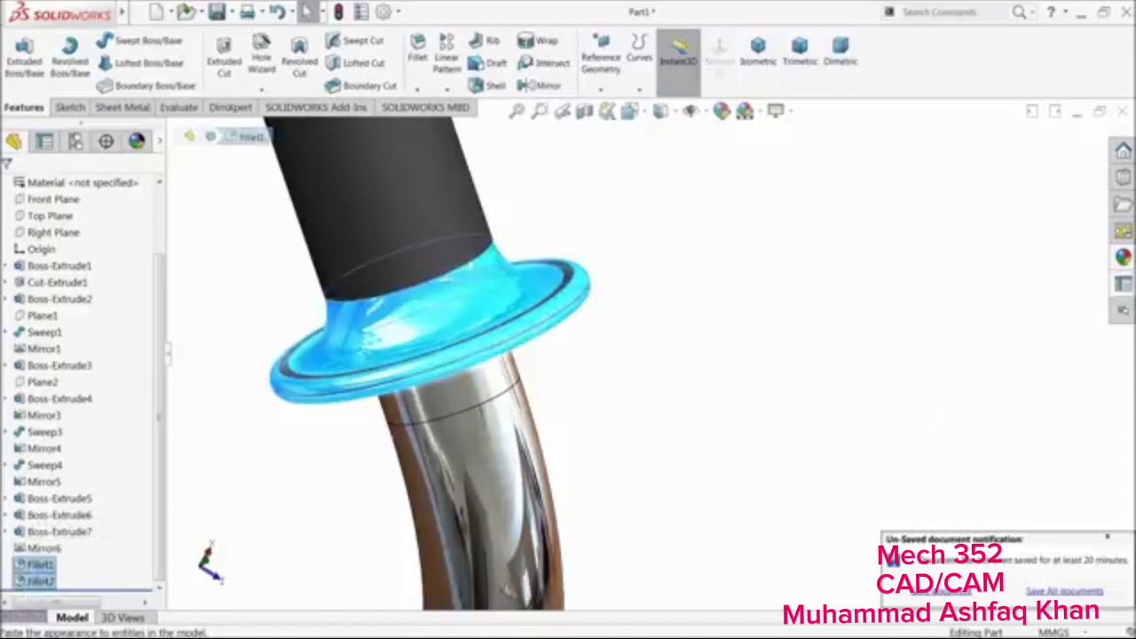
pyautogui.click(1124, 258)
pyautogui.doubleClick(971, 348)
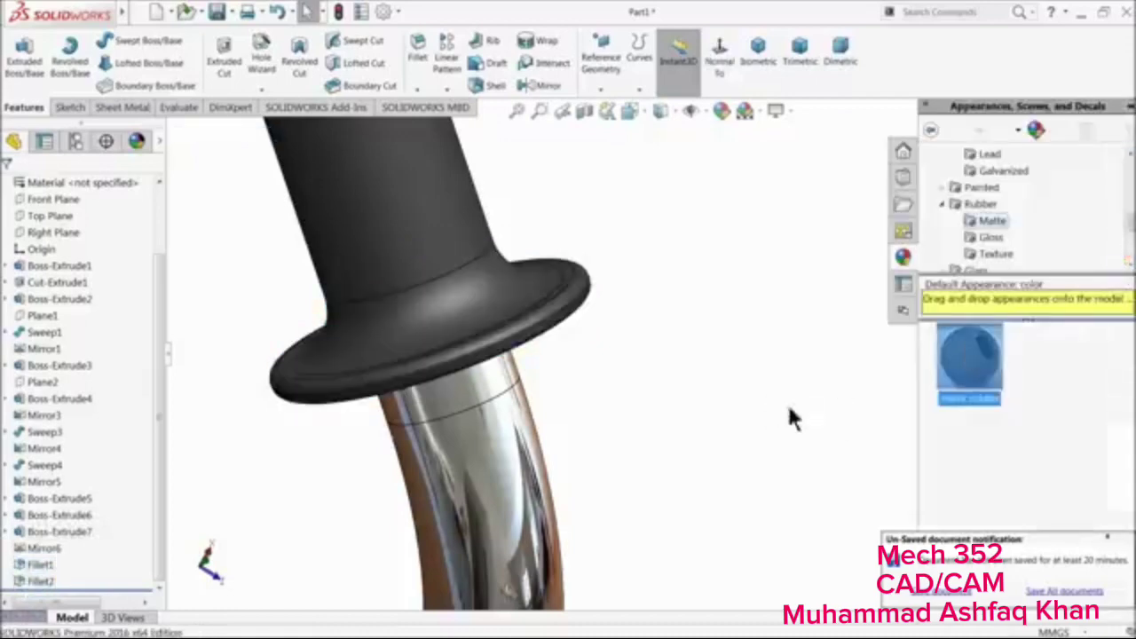
pyautogui.click(1108, 537)
pyautogui.scroll(5, 648, 412)
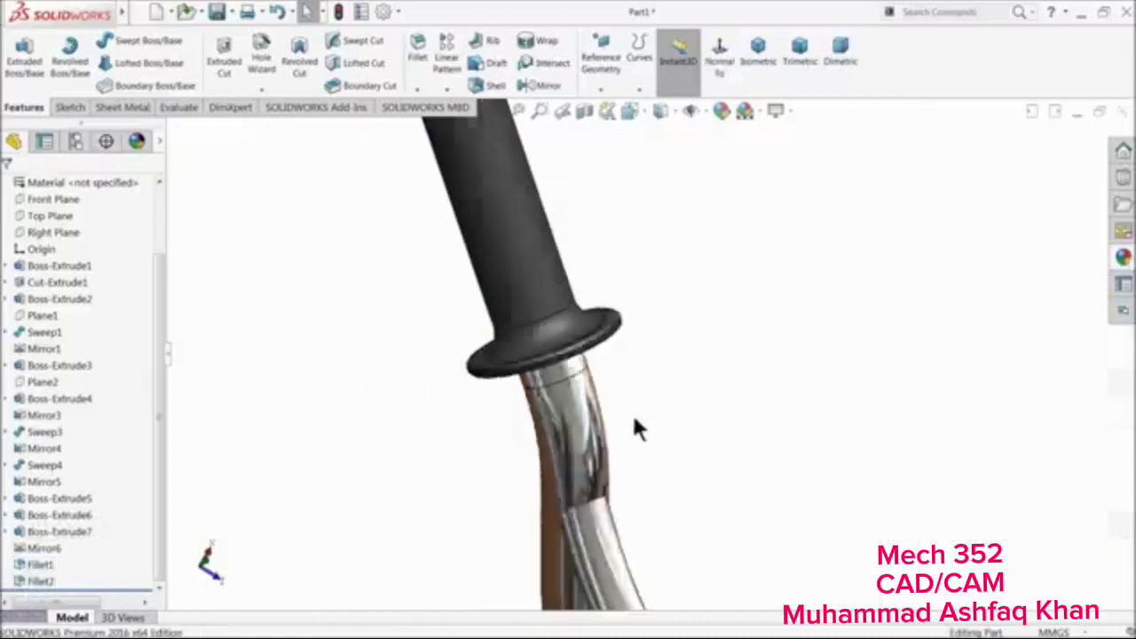
# Apply the matte rubber appearance to the outer end face of the grip
pyautogui.moveTo(666, 339); pyautogui.dragTo(710, 378, button='middle')
pyautogui.scroll(-3, 603, 286)
pyautogui.click(568, 286)
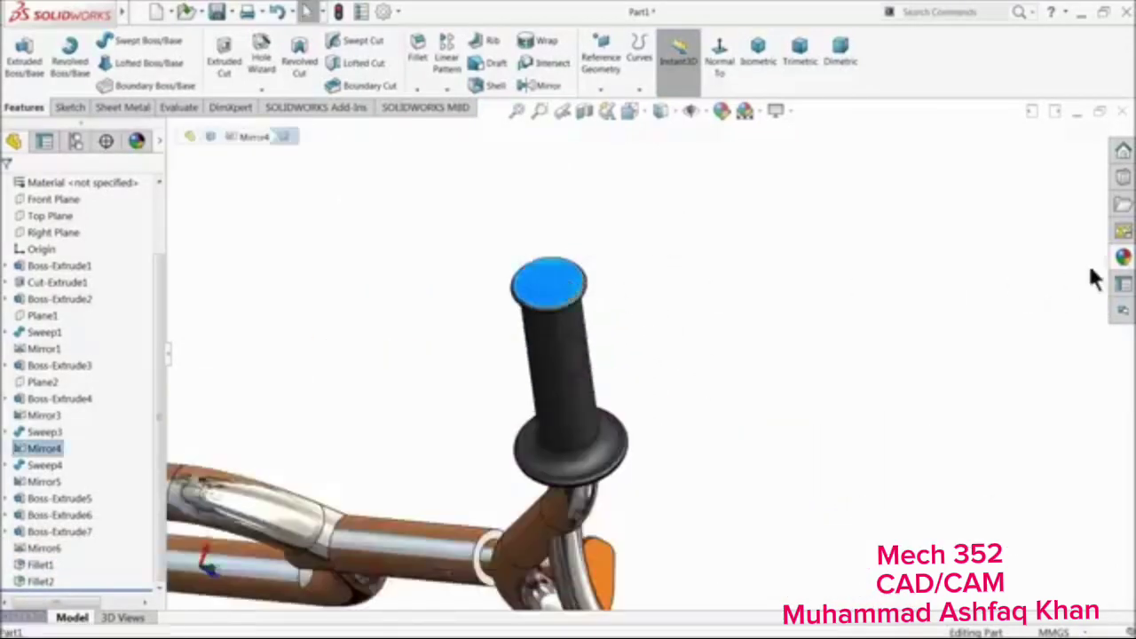
pyautogui.click(1124, 257)
pyautogui.doubleClick(969, 355)
pyautogui.moveTo(754, 459); pyautogui.dragTo(654, 284, button='middle')
pyautogui.click(565, 327)
pyautogui.scroll(-5, 567, 337)
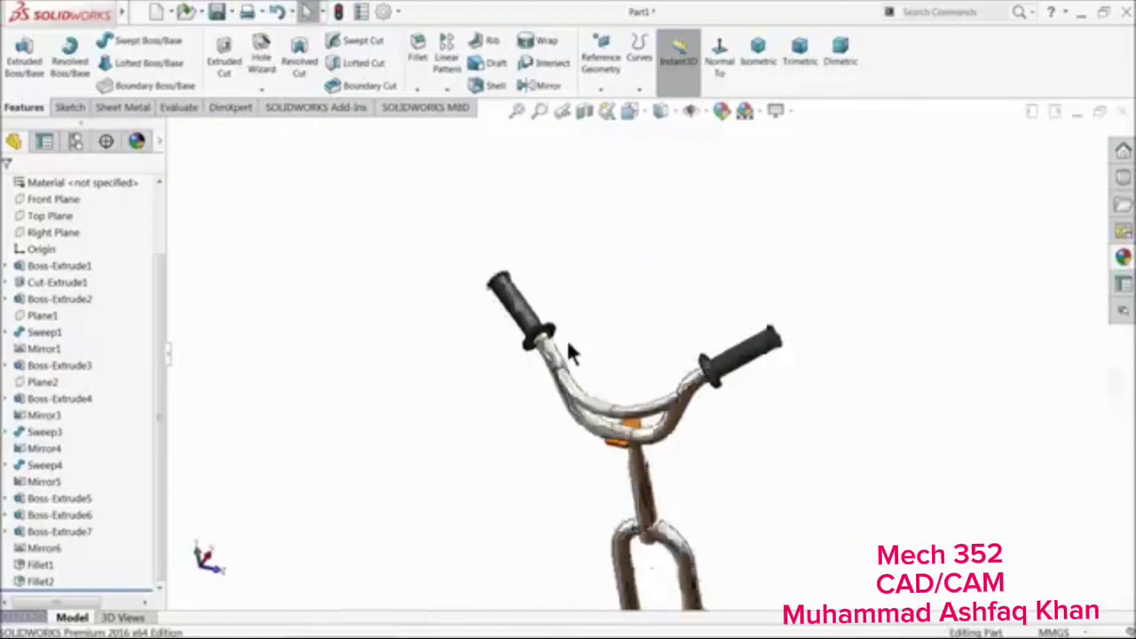
# Start a new sketch on the flat upper face of the larger orange clamp lobe below the handlebar
pyautogui.moveTo(569, 342); pyautogui.dragTo(669, 465, button='middle')
pyautogui.scroll(2, 618, 382)
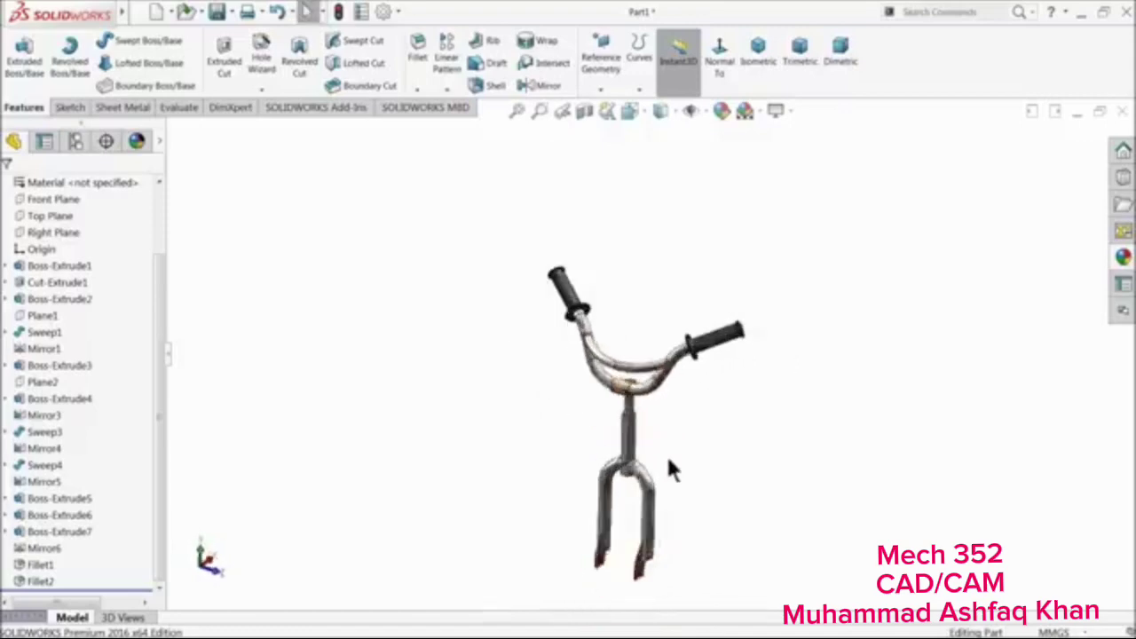
pyautogui.scroll(6, 669, 465)
pyautogui.moveTo(626, 428); pyautogui.dragTo(632, 390, button='middle')
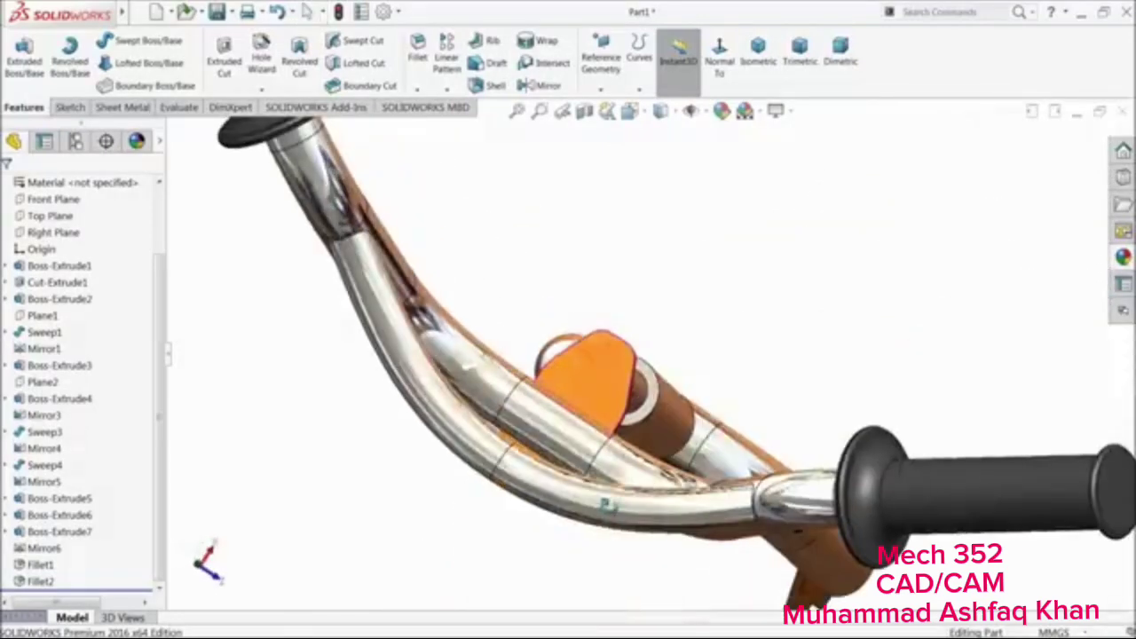
pyautogui.click(634, 383)
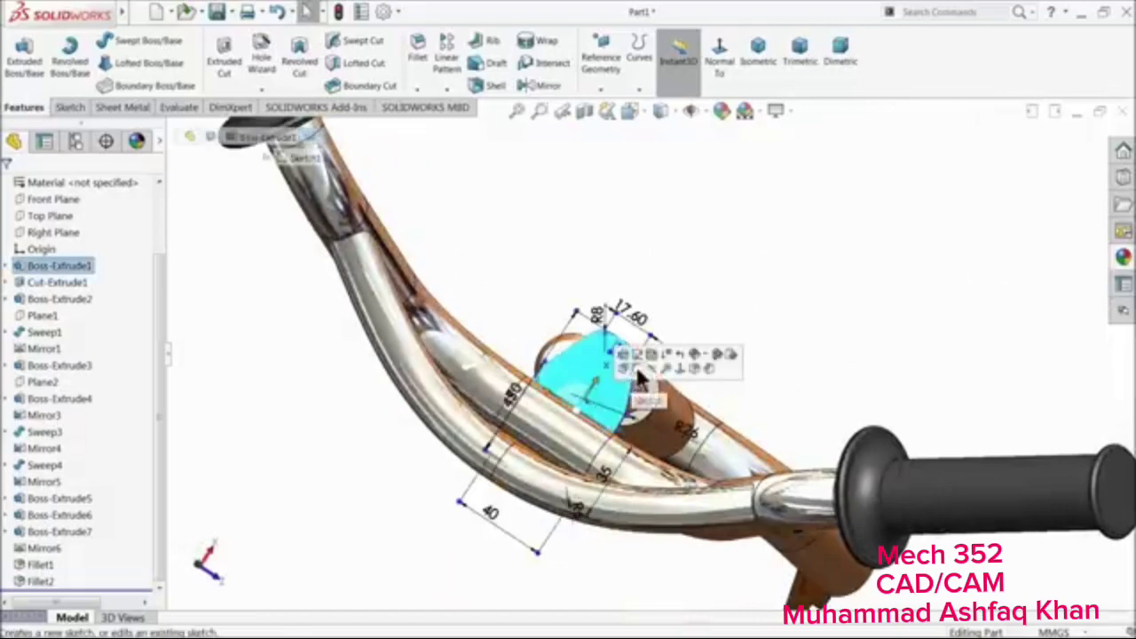
pyautogui.moveTo(637, 378)
pyautogui.mouseDown(button='middle')
pyautogui.moveTo(624, 317)
pyautogui.moveTo(607, 302)
pyautogui.moveTo(612, 361)
pyautogui.mouseUp(button='middle')
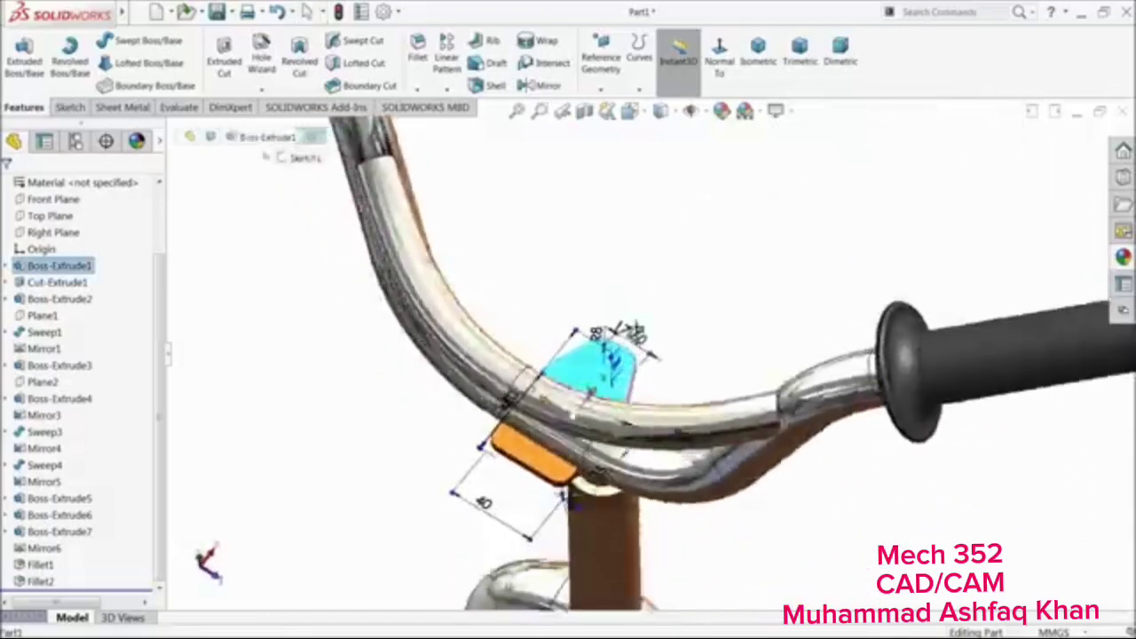
pyautogui.moveTo(569, 502); pyautogui.dragTo(612, 404, button='middle')
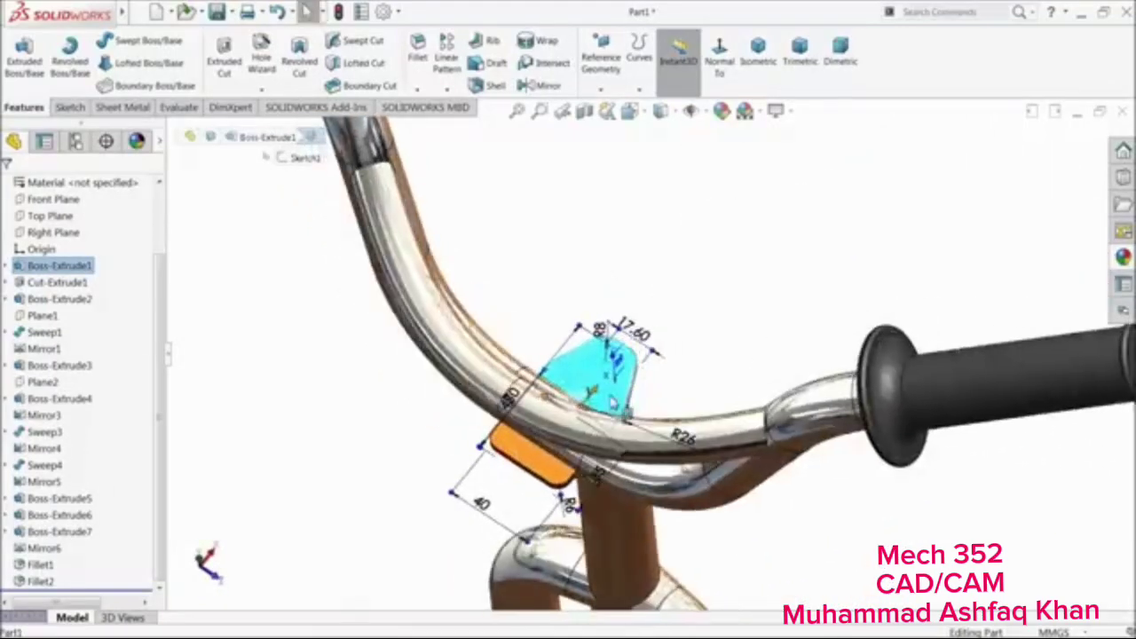
pyautogui.click(611, 403)
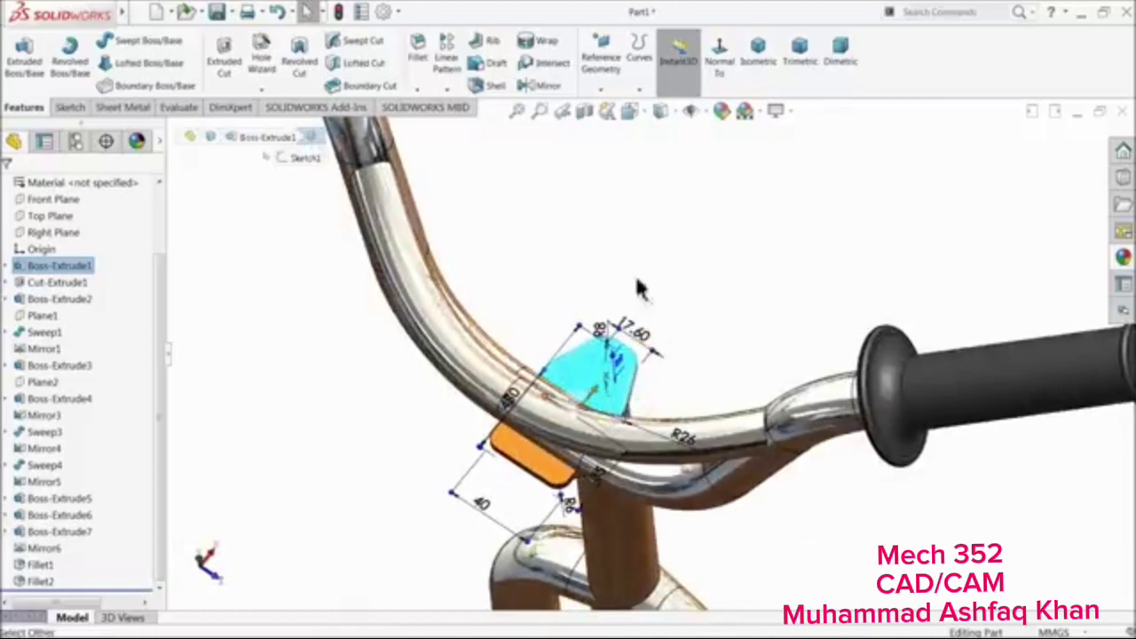
pyautogui.moveTo(682, 306)
pyautogui.mouseDown(button='middle')
pyautogui.moveTo(695, 363)
pyautogui.moveTo(702, 355)
pyautogui.moveTo(674, 332)
pyautogui.moveTo(589, 376)
pyautogui.moveTo(621, 409)
pyautogui.moveTo(578, 388)
pyautogui.moveTo(584, 302)
pyautogui.moveTo(608, 444)
pyautogui.moveTo(591, 398)
pyautogui.mouseUp(button='middle')
pyautogui.click(604, 391)
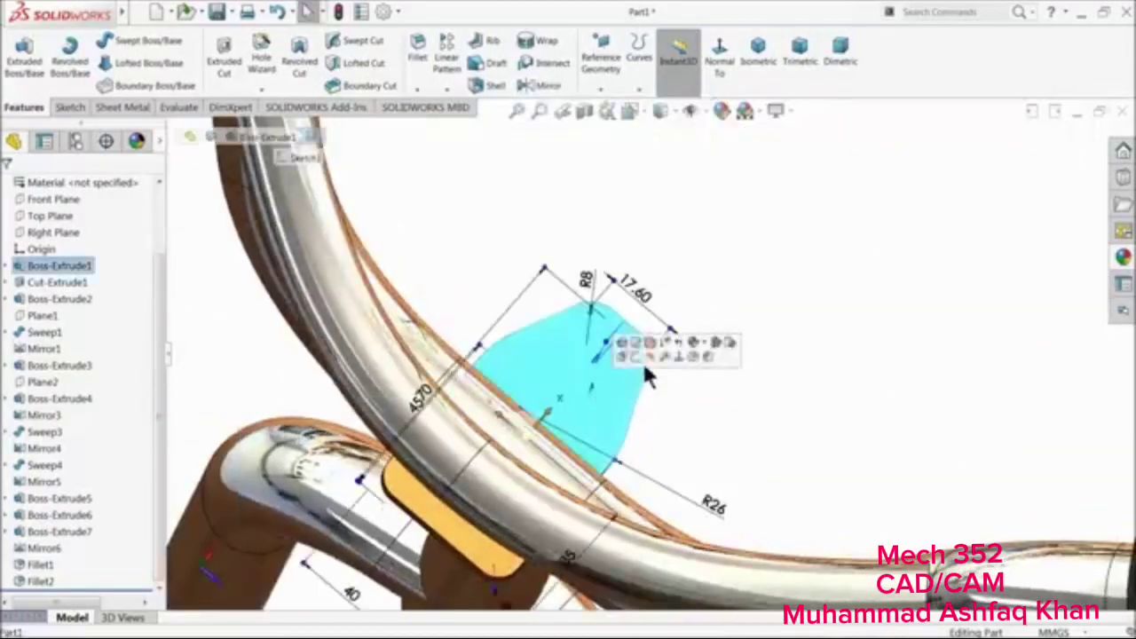
pyautogui.click(641, 365)
# Convert the outlines of both flat clamp faces, on either side of the handlebar, into sketch entities
pyautogui.click(252, 55)
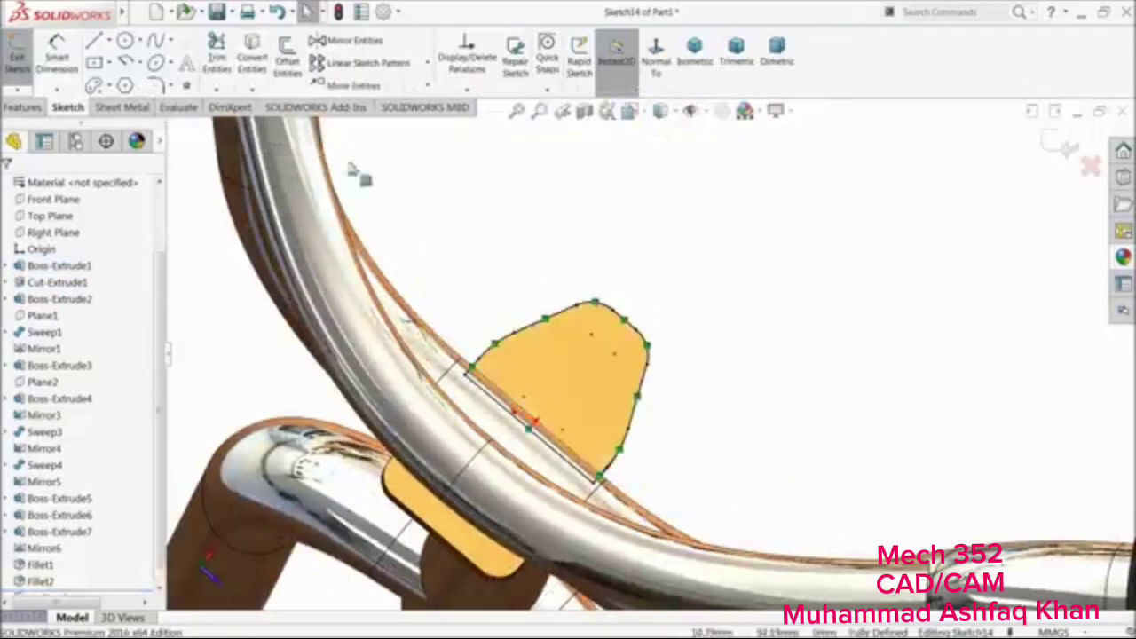
pyautogui.moveTo(632, 447); pyautogui.dragTo(490, 510, button='middle')
pyautogui.click(490, 510)
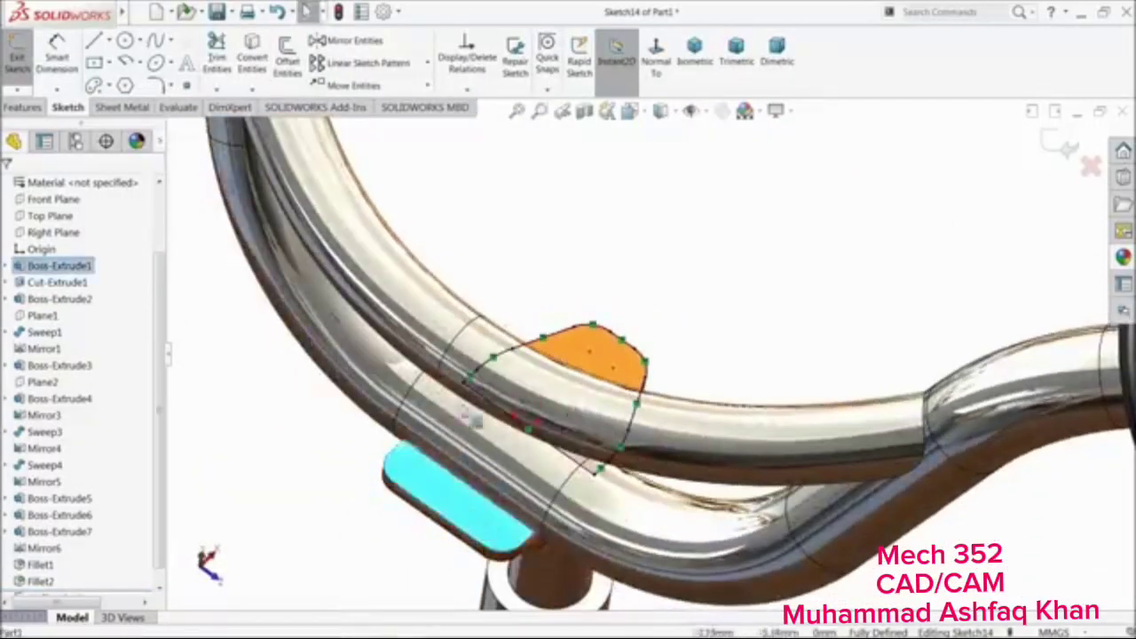
pyautogui.click(262, 60)
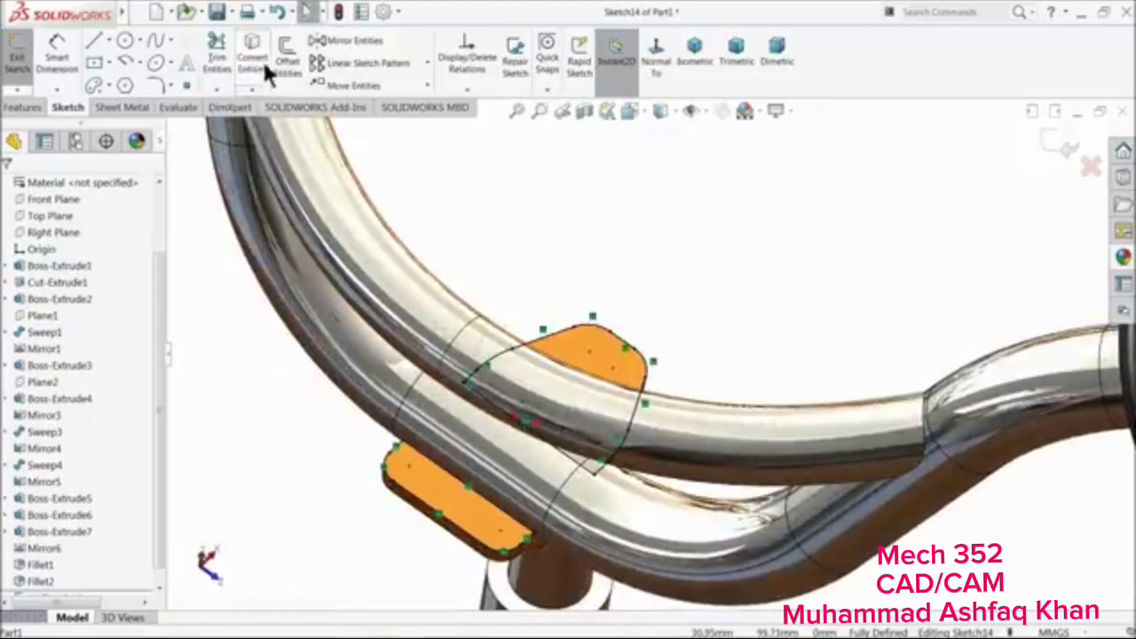
# Start a boss extrusion from the converted clamp outlines
pyautogui.click(33, 107)
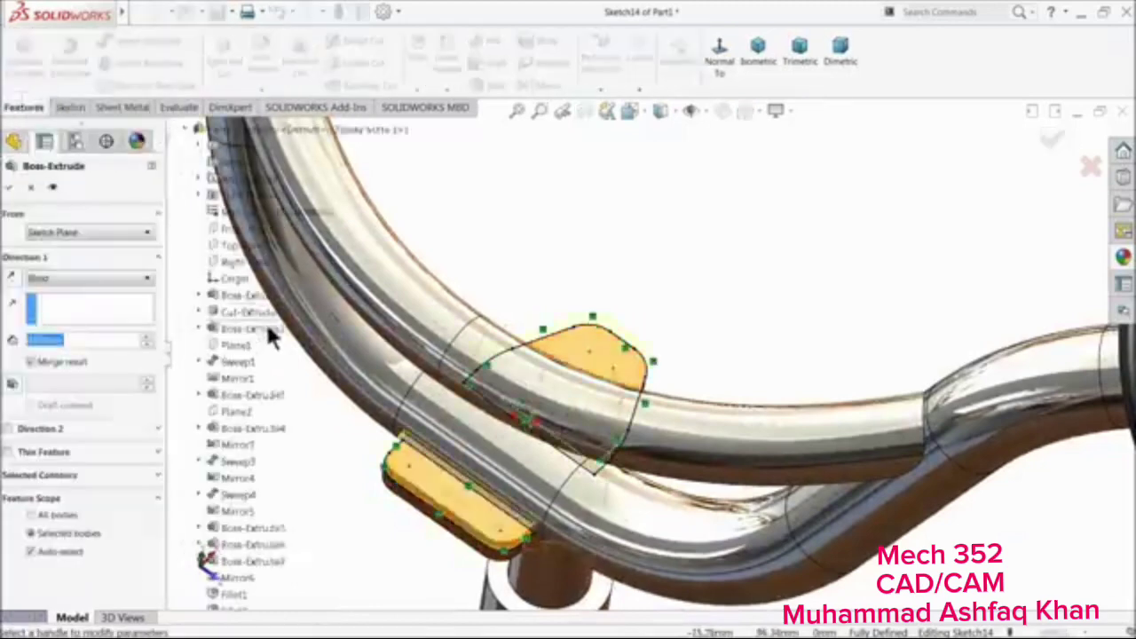
pyautogui.moveTo(581, 327); pyautogui.dragTo(554, 264, button='middle')
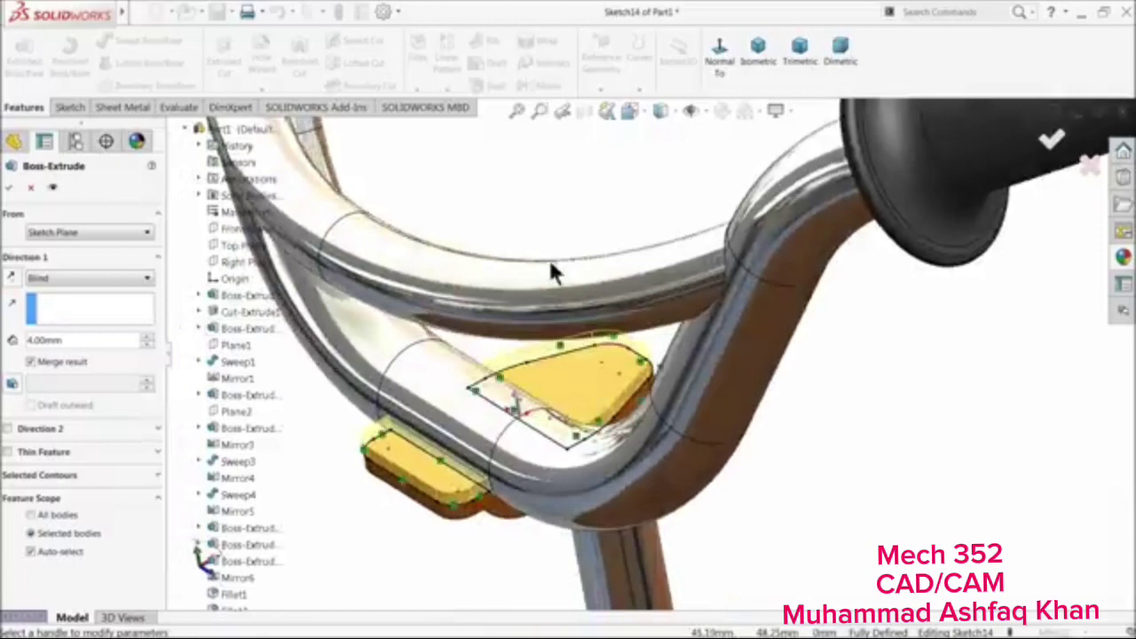
pyautogui.moveTo(600, 324)
pyautogui.mouseDown(button='middle')
pyautogui.moveTo(619, 300)
pyautogui.moveTo(629, 322)
pyautogui.moveTo(607, 361)
pyautogui.mouseUp(button='middle')
pyautogui.scroll(-5, 593, 396)
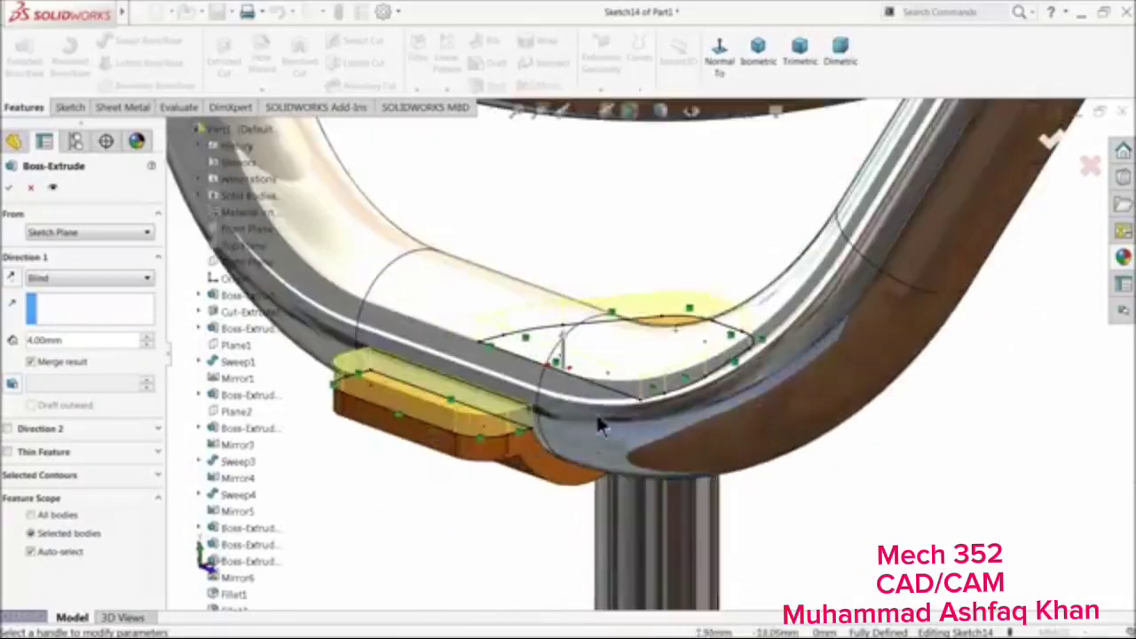
pyautogui.click(71, 279)
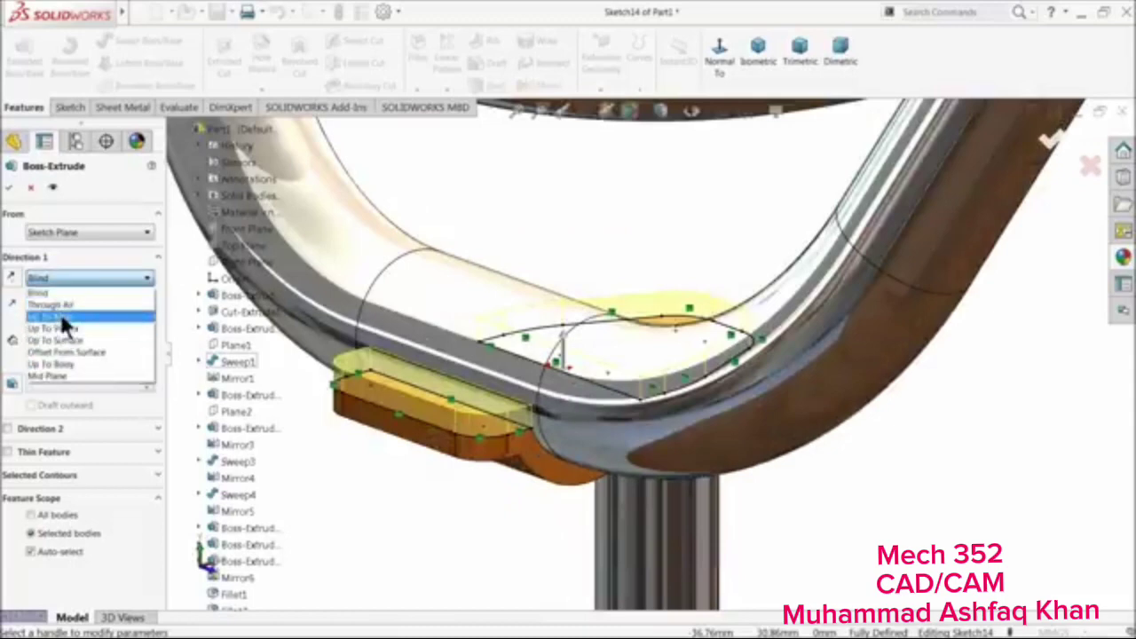
pyautogui.click(65, 329)
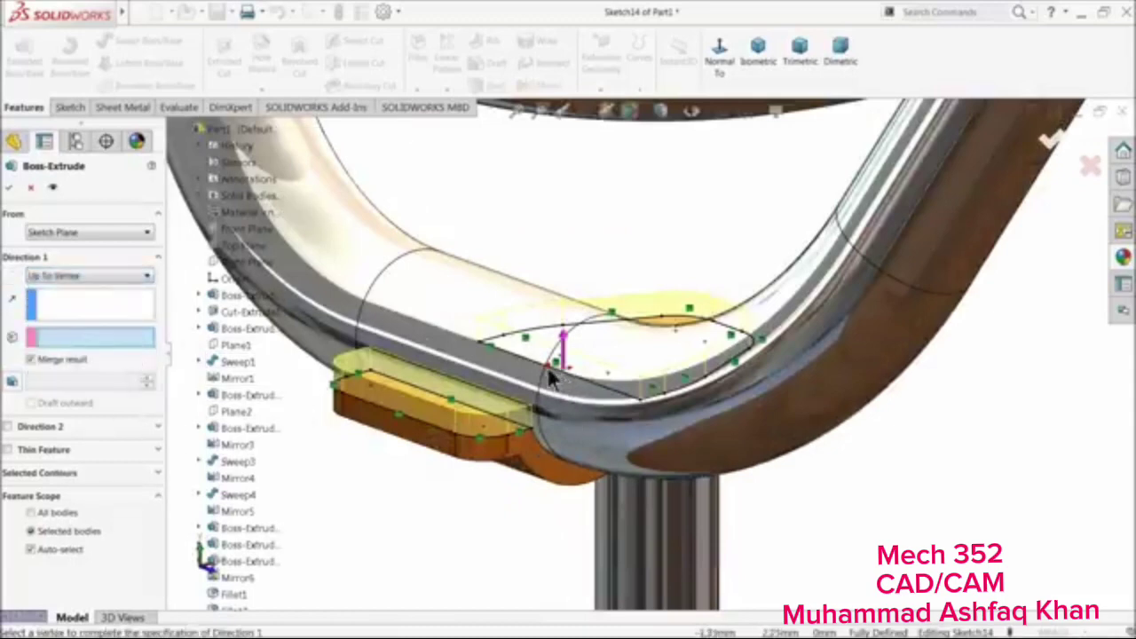
pyautogui.moveTo(550, 377); pyautogui.dragTo(524, 346, button='middle')
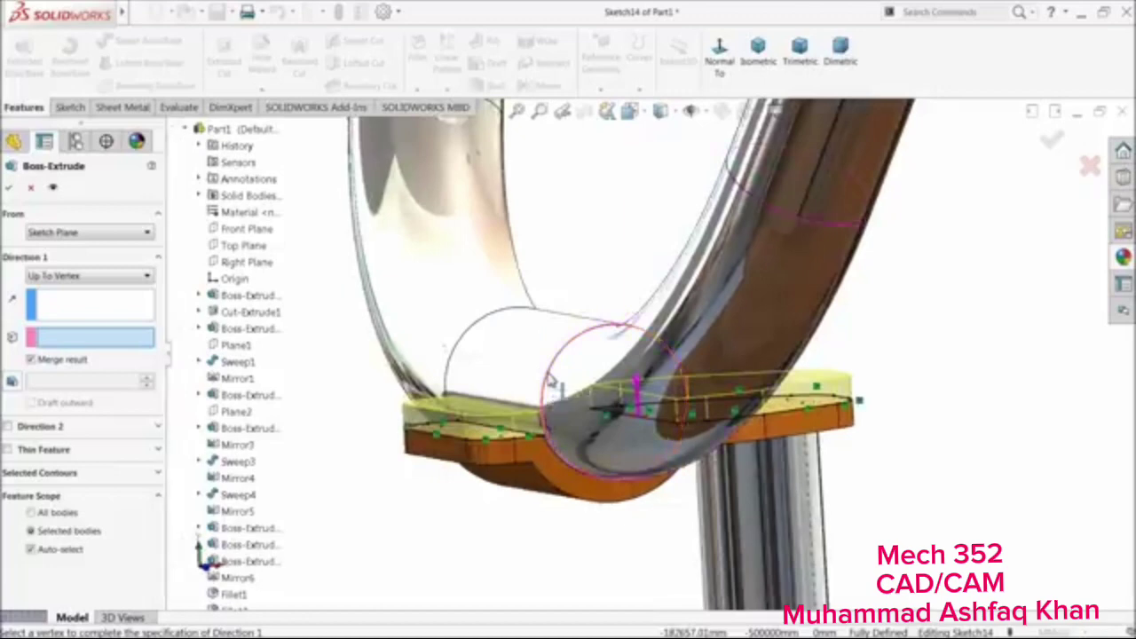
pyautogui.moveTo(552, 382)
pyautogui.mouseDown(button='middle')
pyautogui.moveTo(543, 389)
pyautogui.moveTo(554, 396)
pyautogui.mouseUp(button='middle')
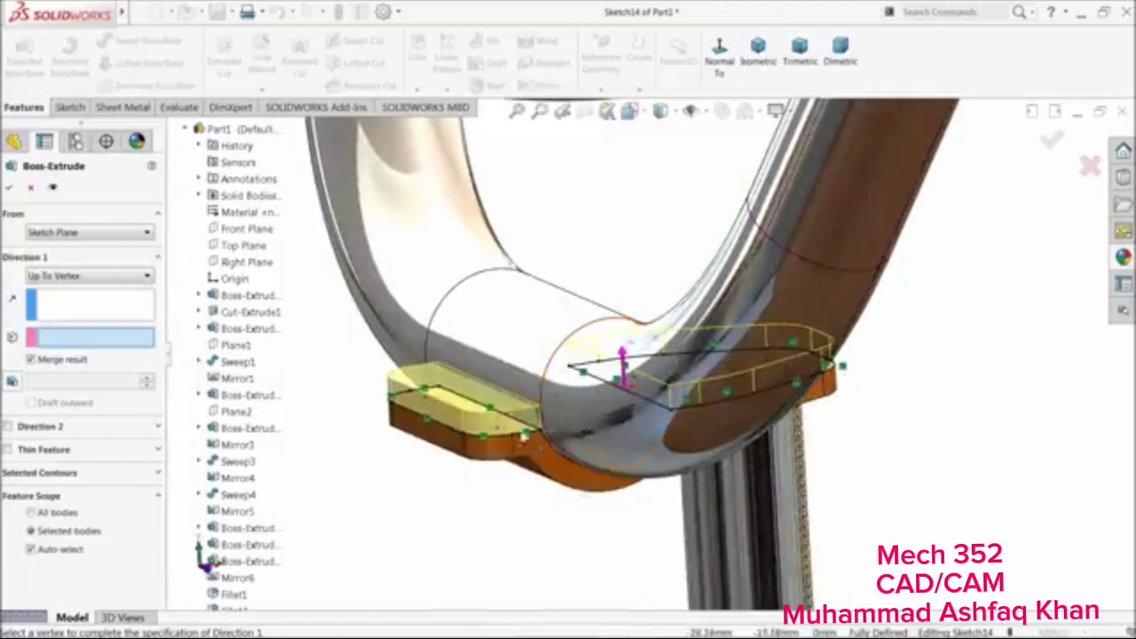
pyautogui.moveTo(524, 435); pyautogui.dragTo(499, 401, button='middle')
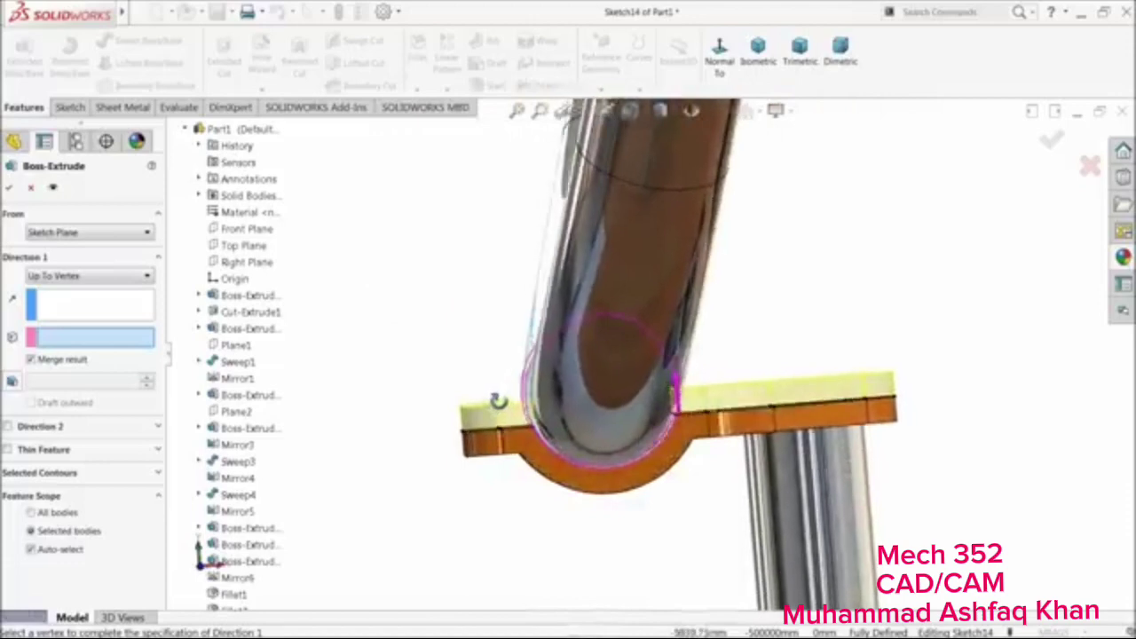
# Extrude the converted clamp outlines upward as a blind boss 4.75 mm deep
pyautogui.click(58, 279)
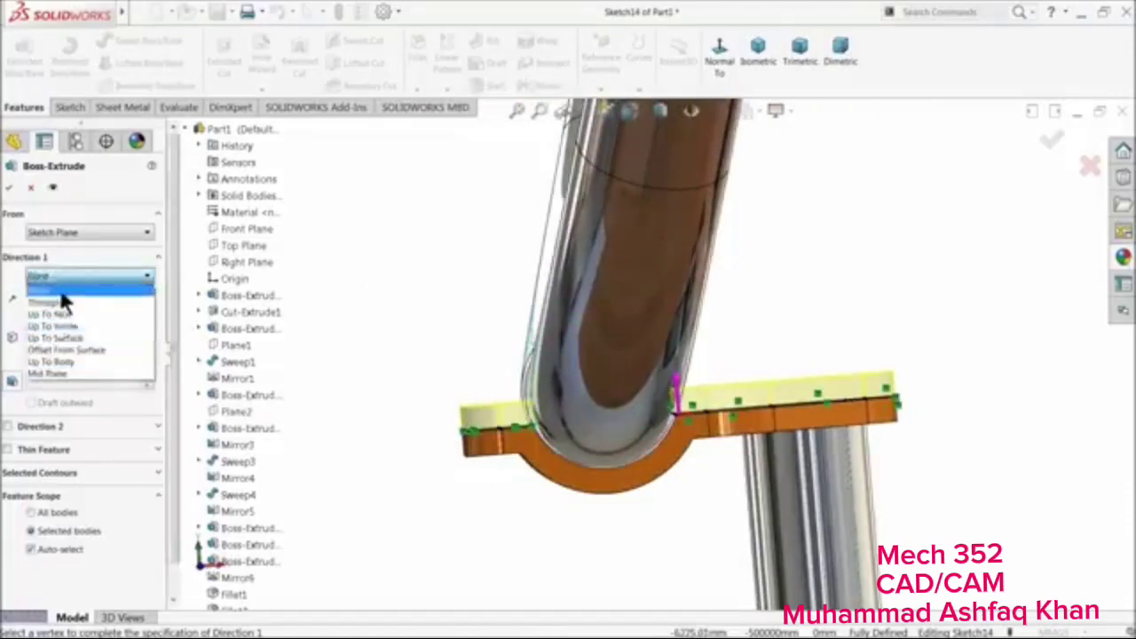
pyautogui.click(49, 286)
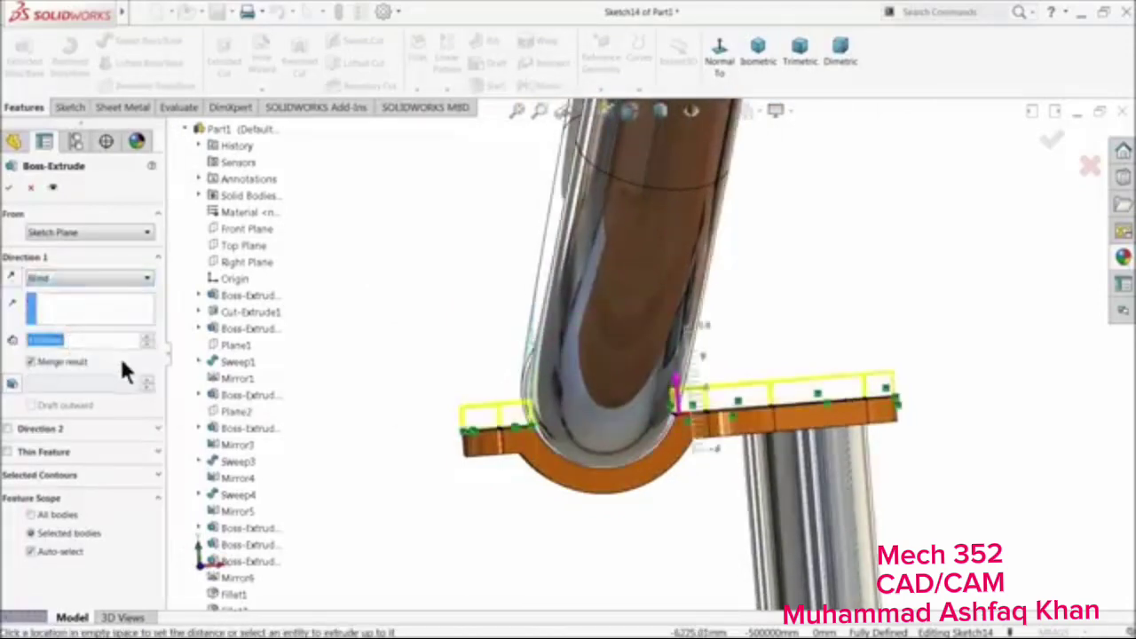
pyautogui.write('4.75')
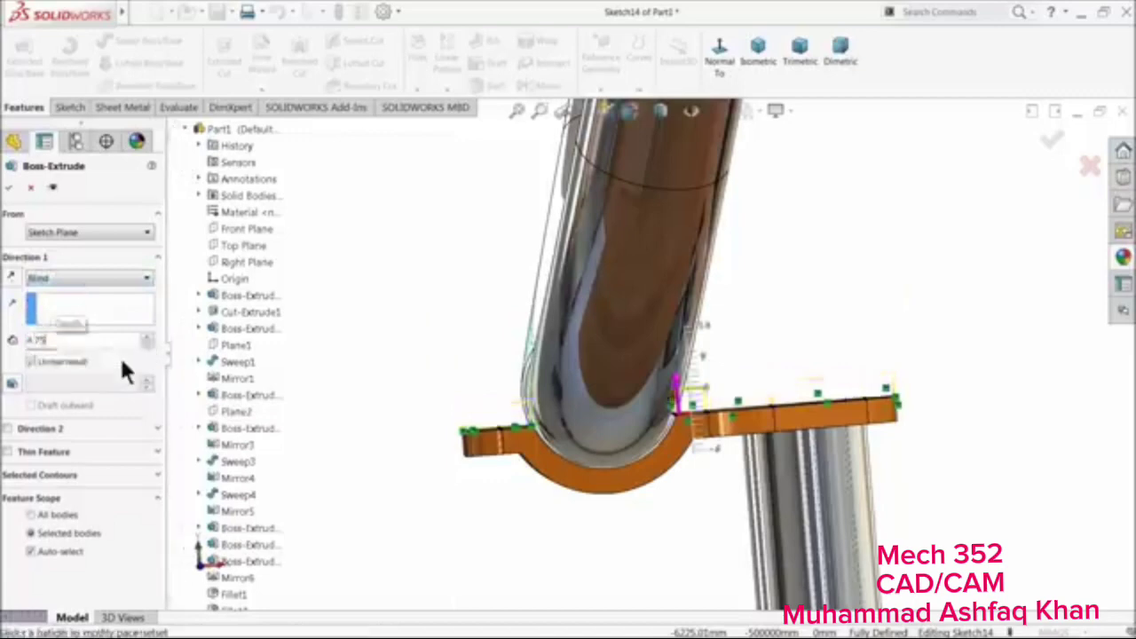
pyautogui.press('Return')
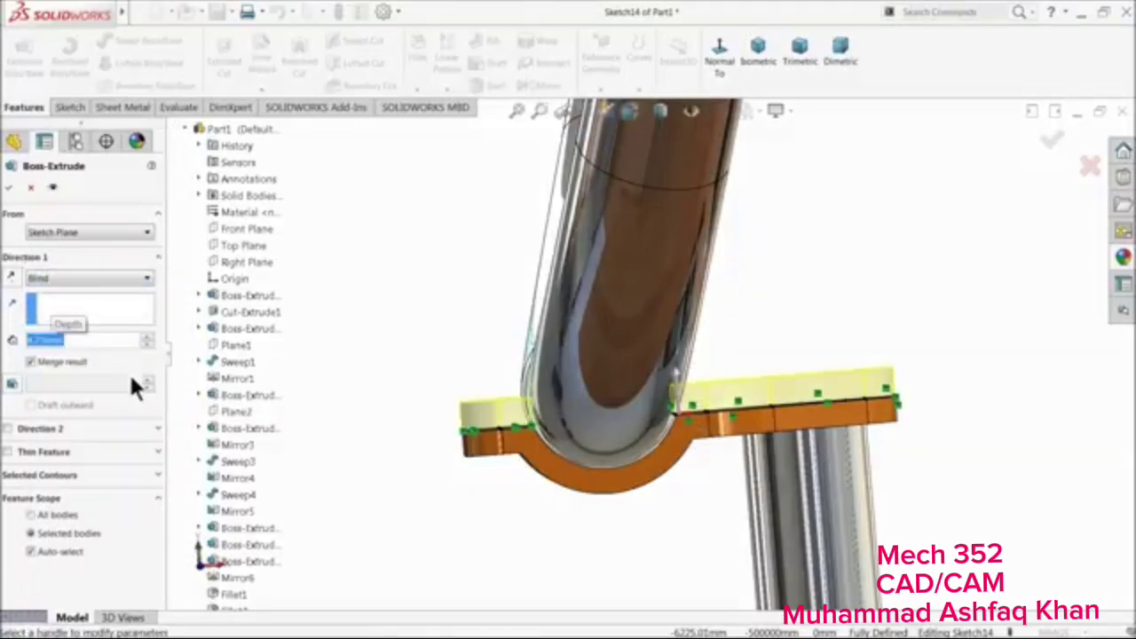
pyautogui.moveTo(359, 318); pyautogui.dragTo(393, 345, button='middle')
pyautogui.click(11, 189)
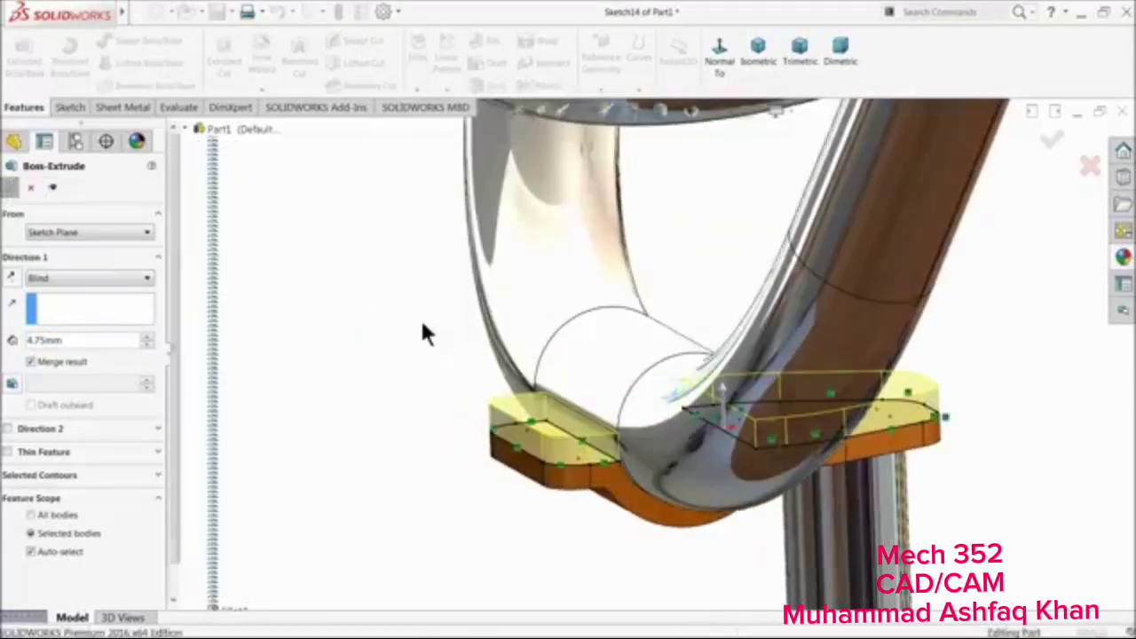
pyautogui.moveTo(441, 355); pyautogui.dragTo(480, 444, button='middle')
pyautogui.moveTo(739, 483)
pyautogui.mouseDown(button='middle')
pyautogui.moveTo(761, 438)
pyautogui.moveTo(742, 492)
pyautogui.mouseUp(button='middle')
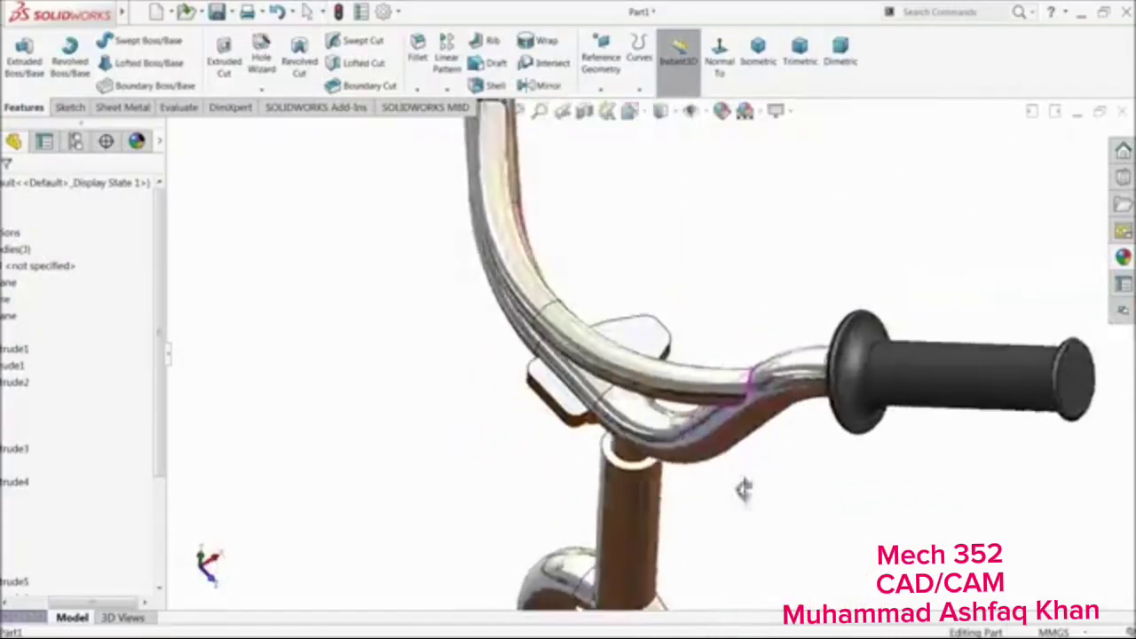
pyautogui.scroll(-4, 680, 398)
pyautogui.click(619, 306)
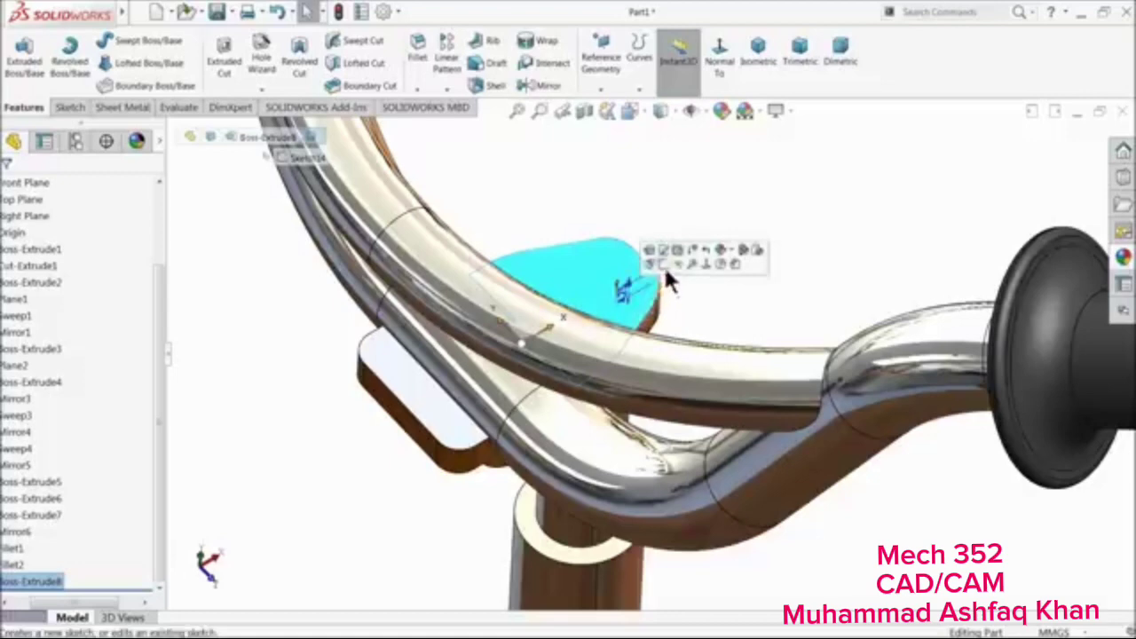
pyautogui.click(660, 262)
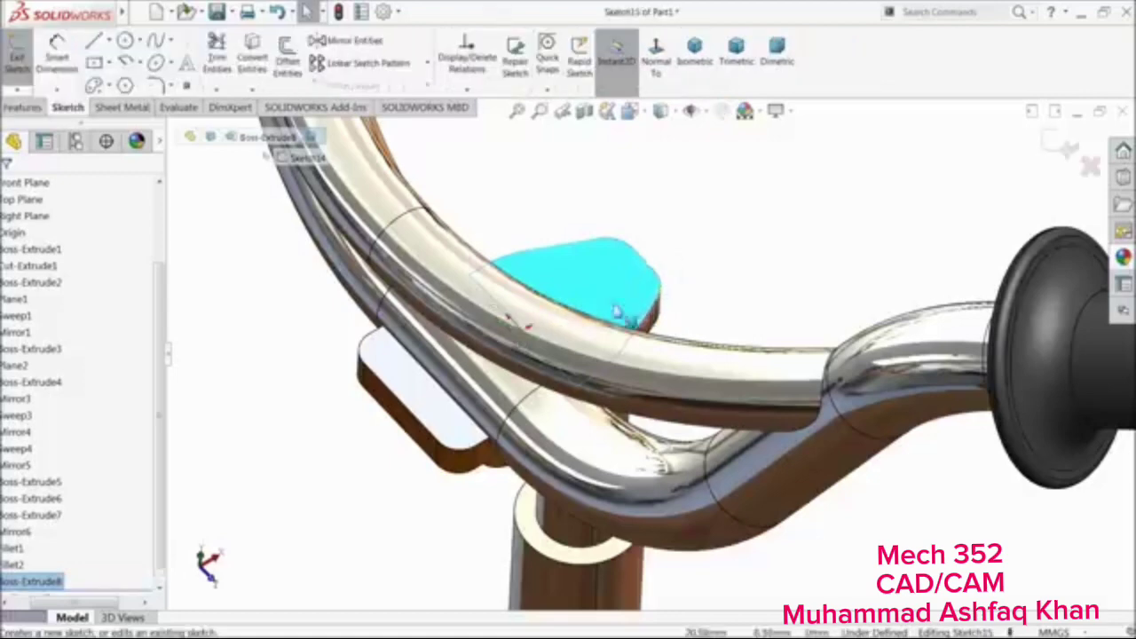
pyautogui.click(253, 45)
pyautogui.click(442, 410)
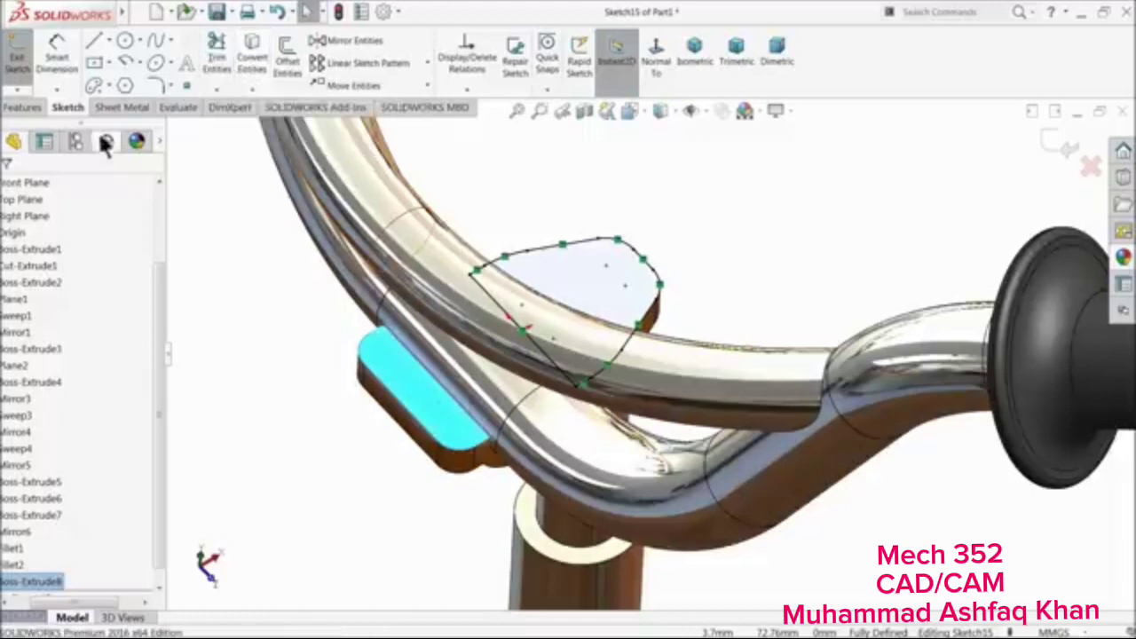
pyautogui.click(1067, 160)
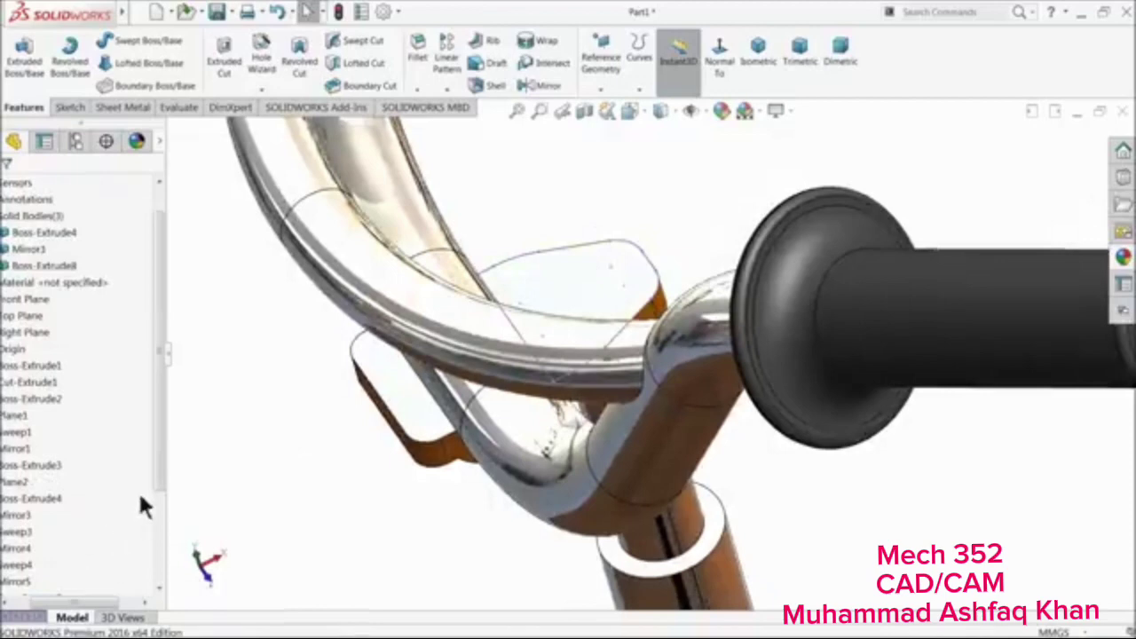
pyautogui.scroll(-5, 142, 495)
pyautogui.moveTo(66, 603); pyautogui.dragTo(44, 606)
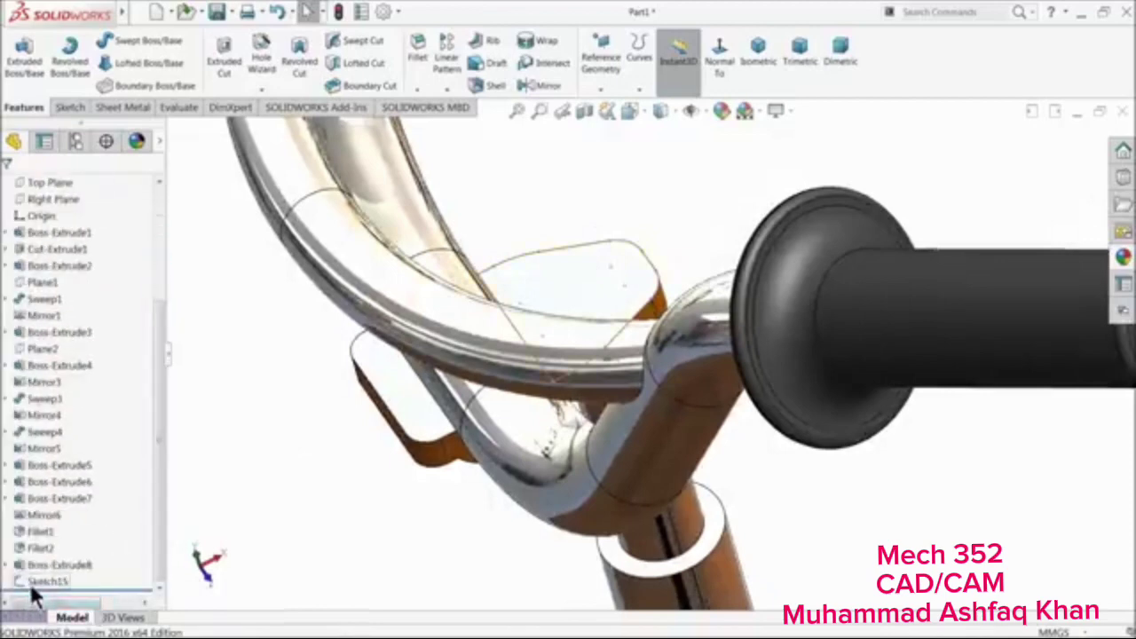
pyautogui.rightClick(32, 582)
pyautogui.click(87, 443)
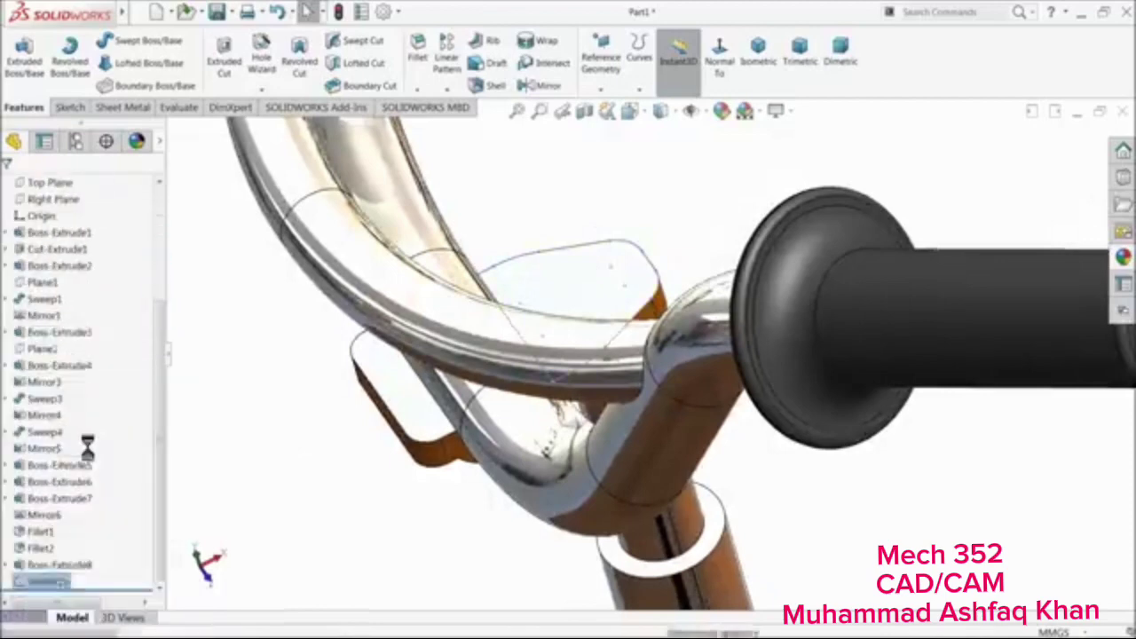
# Start a new sketch on the Front Plane and view it straight on
pyautogui.middleClick(558, 265)
pyautogui.moveTo(557, 264); pyautogui.dragTo(284, 246, button='middle')
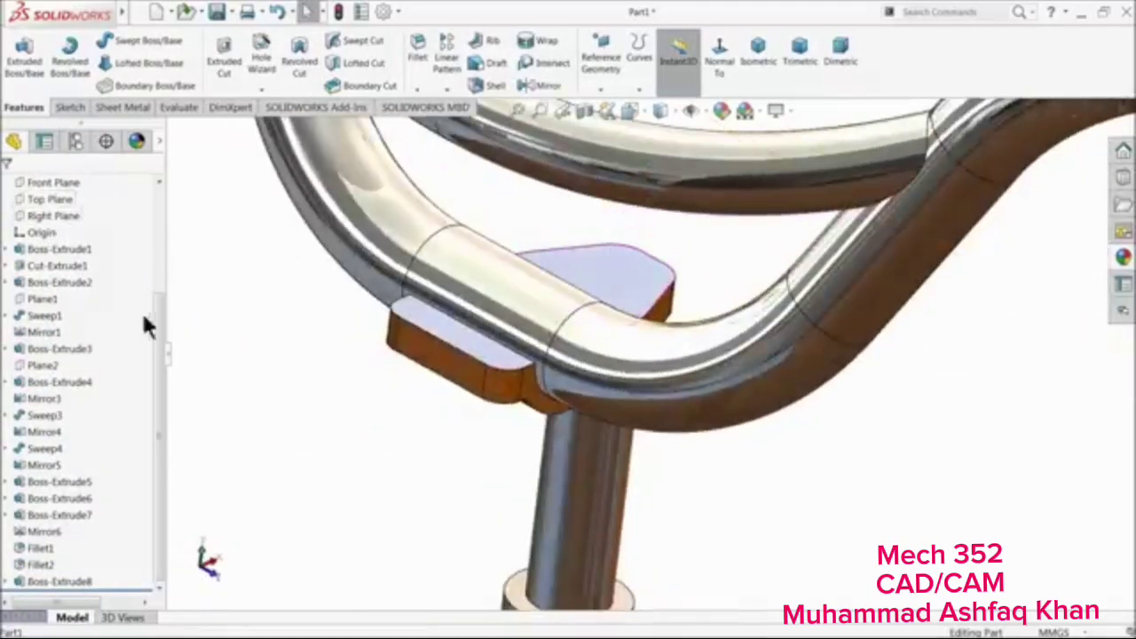
pyautogui.moveTo(158, 342); pyautogui.dragTo(143, 284)
pyautogui.click(35, 282)
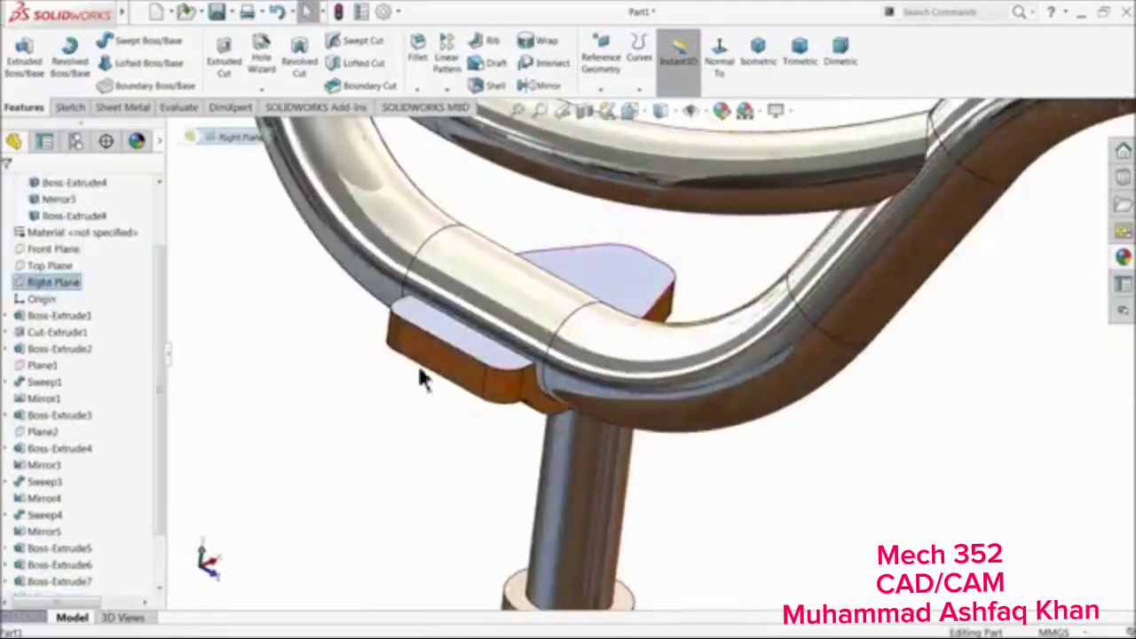
pyautogui.scroll(5, 426, 373)
pyautogui.moveTo(441, 397); pyautogui.dragTo(459, 376, button='middle')
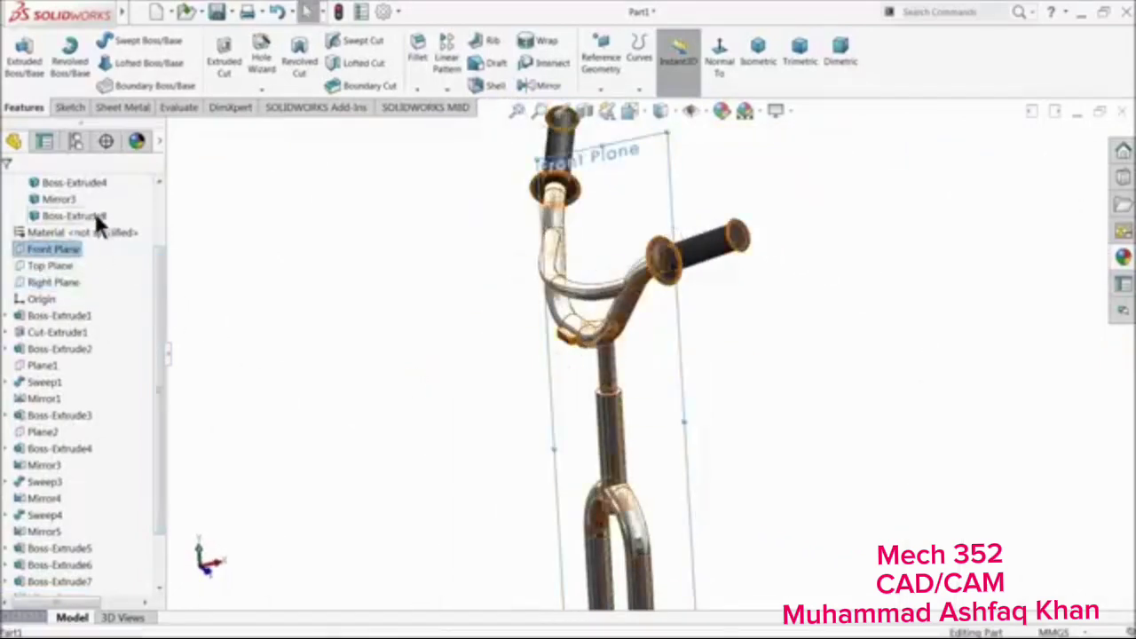
pyautogui.click(66, 104)
pyautogui.click(21, 58)
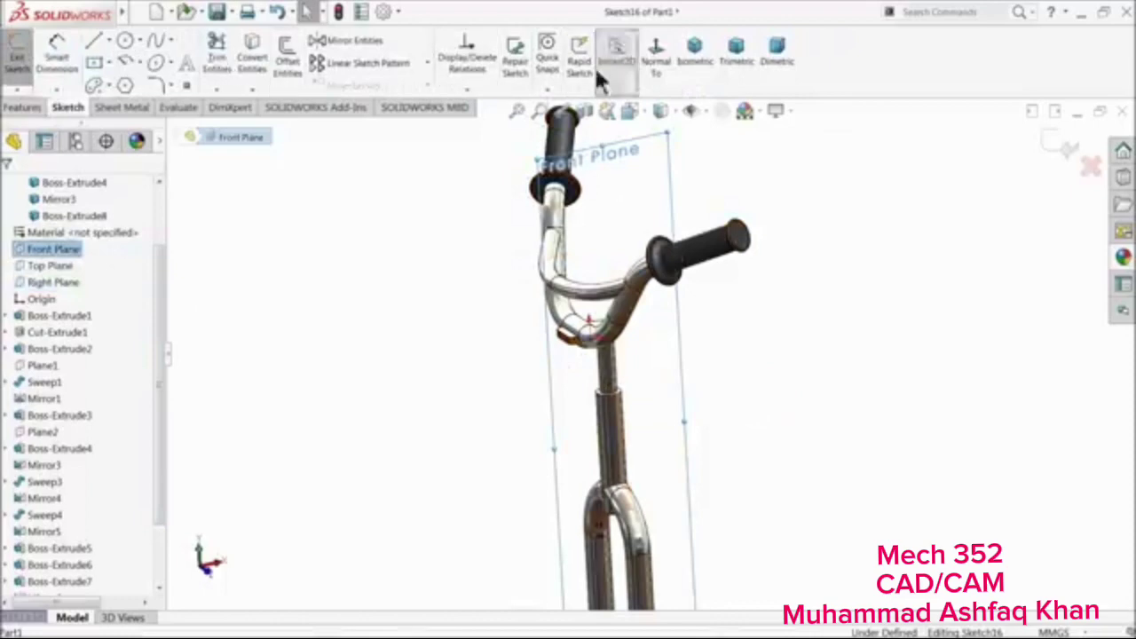
pyautogui.click(657, 55)
# Sketch a circle of about 12.5 mm radius around the handlebar's cross-section, centred in the clamp's round seat
pyautogui.scroll(-5, 650, 320)
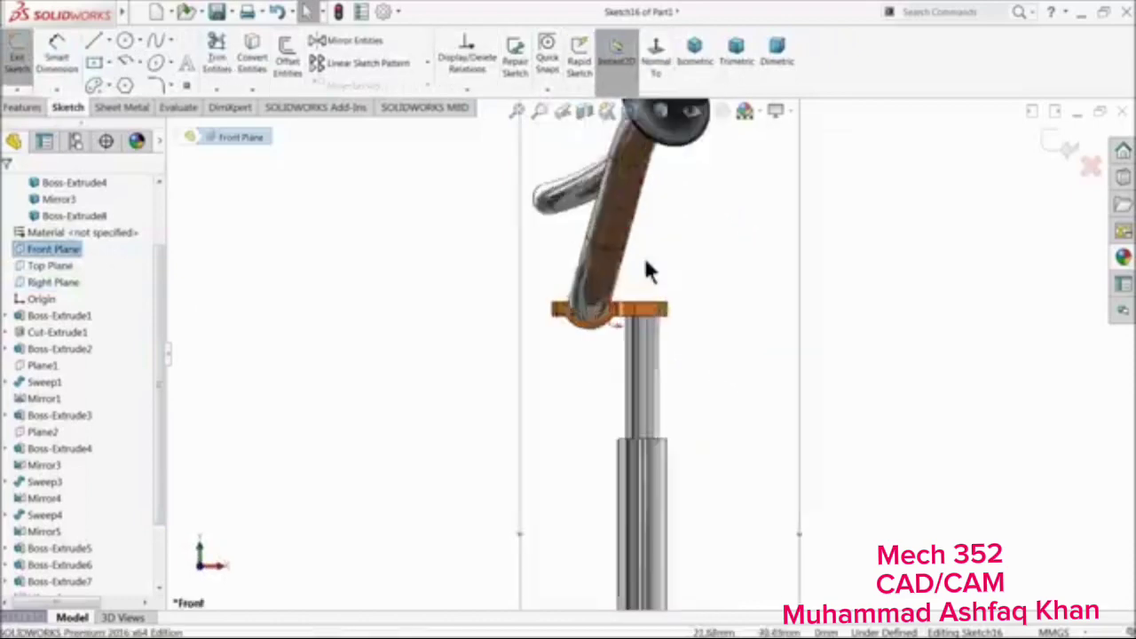
pyautogui.scroll(-2, 653, 342)
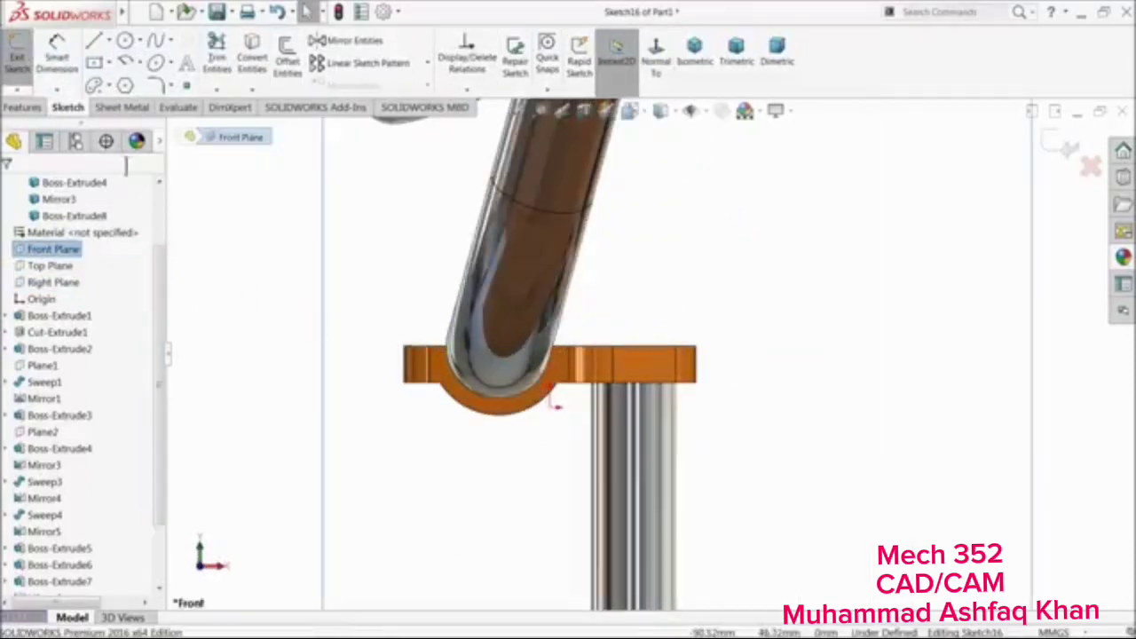
pyautogui.click(126, 42)
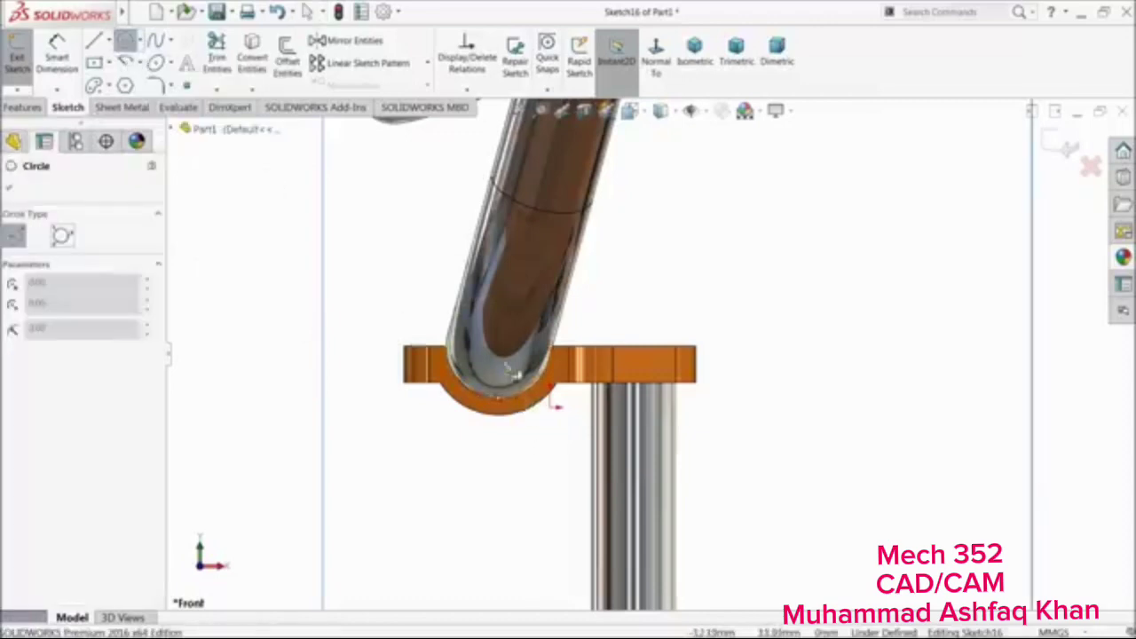
pyautogui.click(495, 308)
pyautogui.rightClick(281, 197)
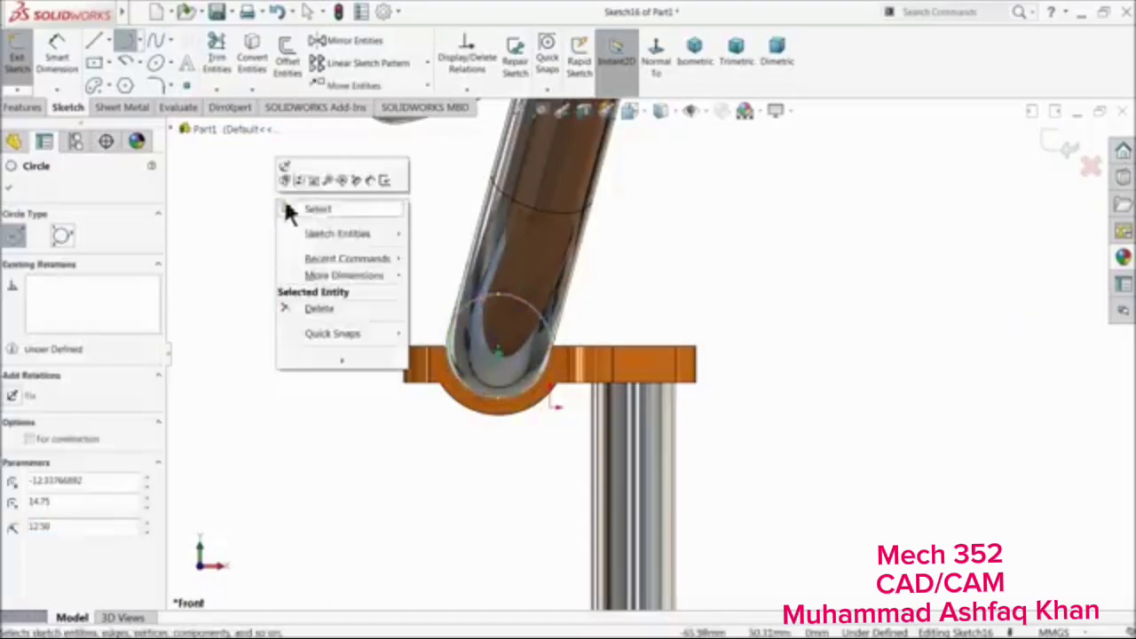
pyautogui.click(309, 207)
# Sketch a four-sided outline about 17.5 mm high above the clamp, running along its upper edge from the circle to both outer corners
pyautogui.click(95, 42)
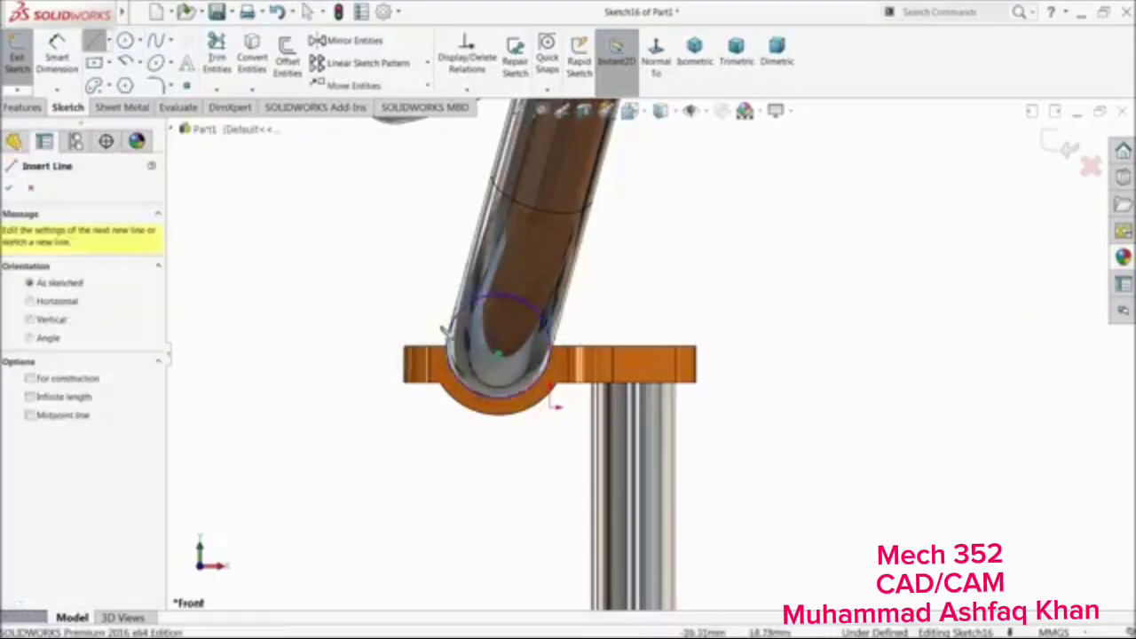
pyautogui.click(466, 361)
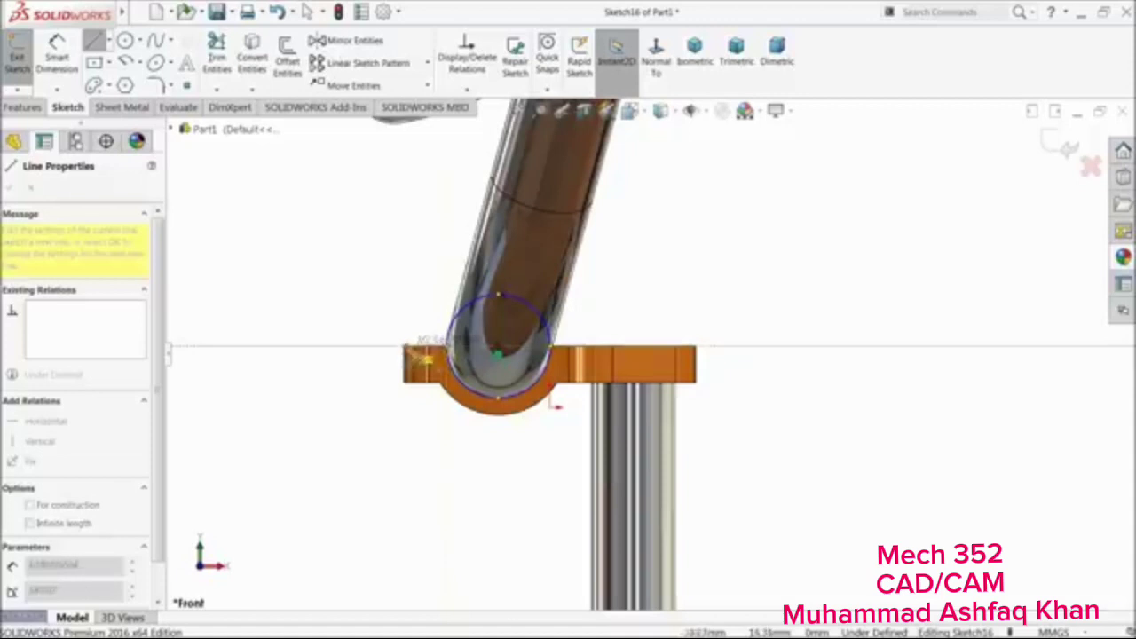
pyautogui.click(406, 353)
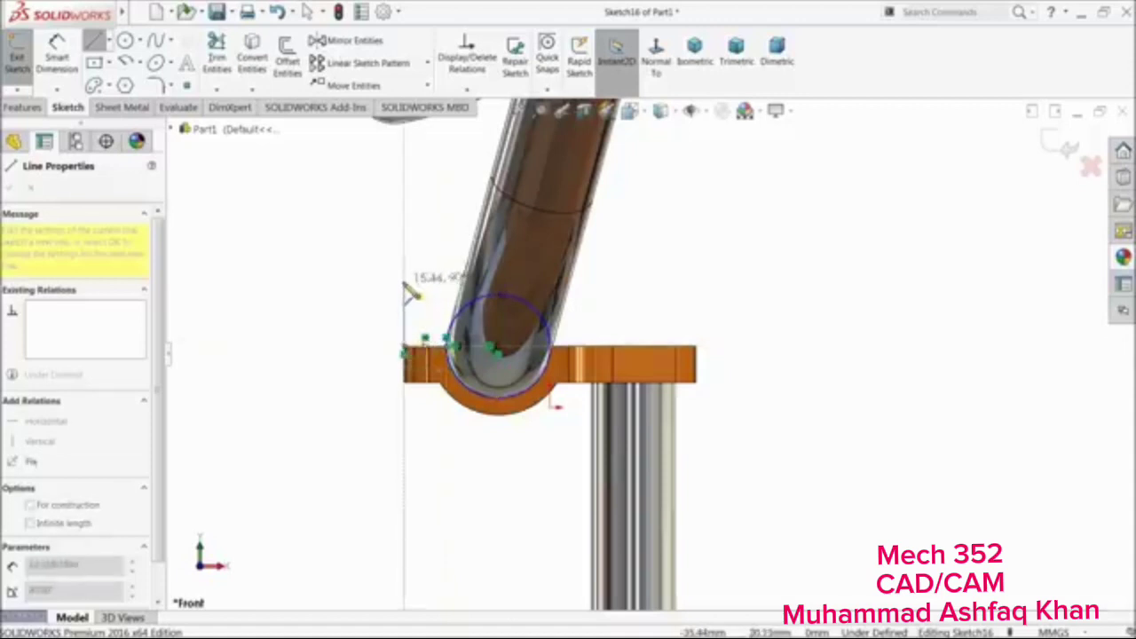
pyautogui.click(405, 275)
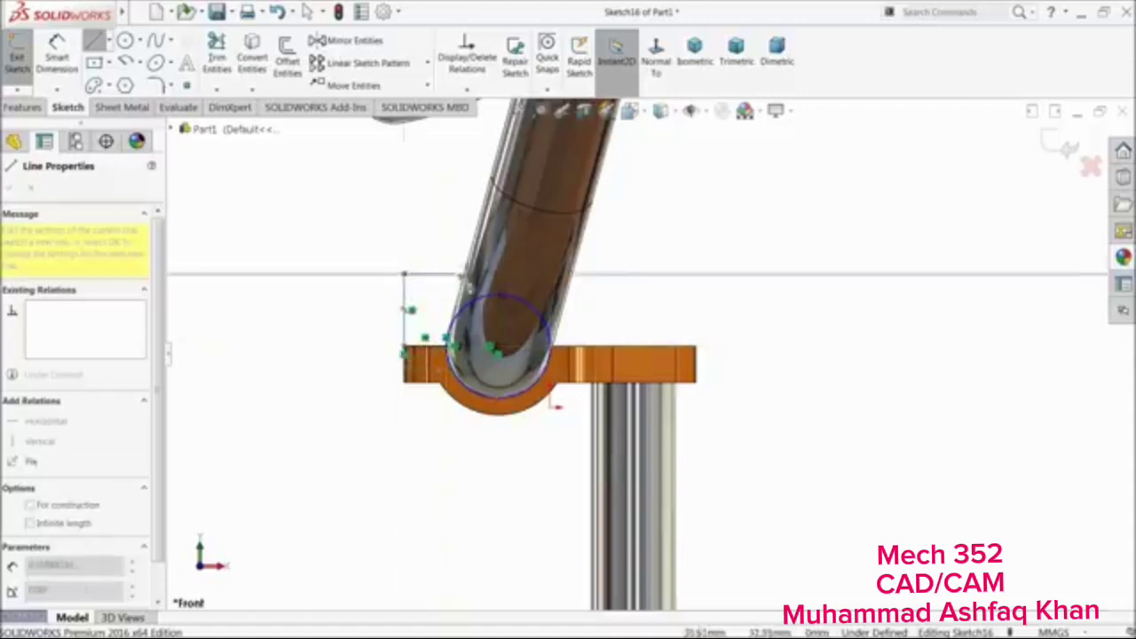
pyautogui.click(684, 275)
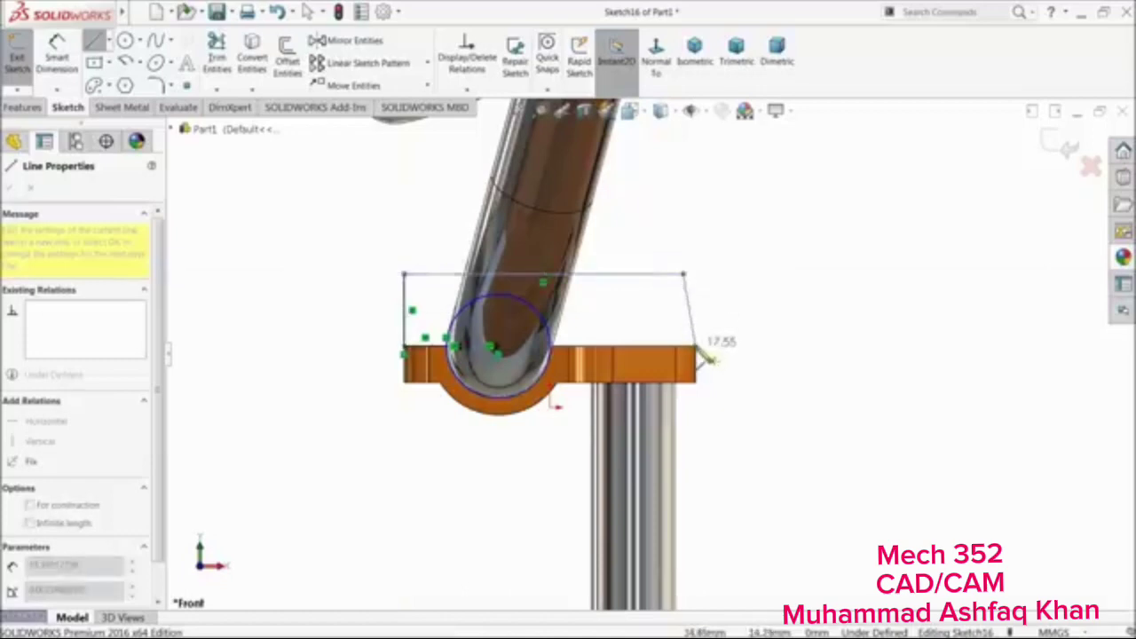
pyautogui.click(707, 359)
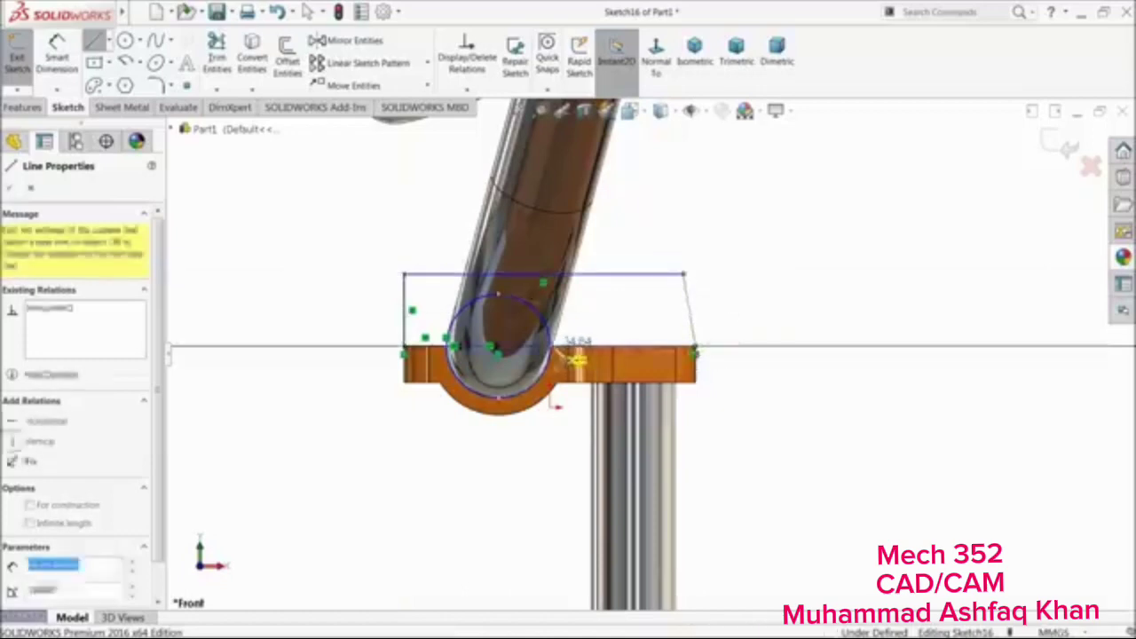
pyautogui.rightClick(622, 306)
pyautogui.click(654, 319)
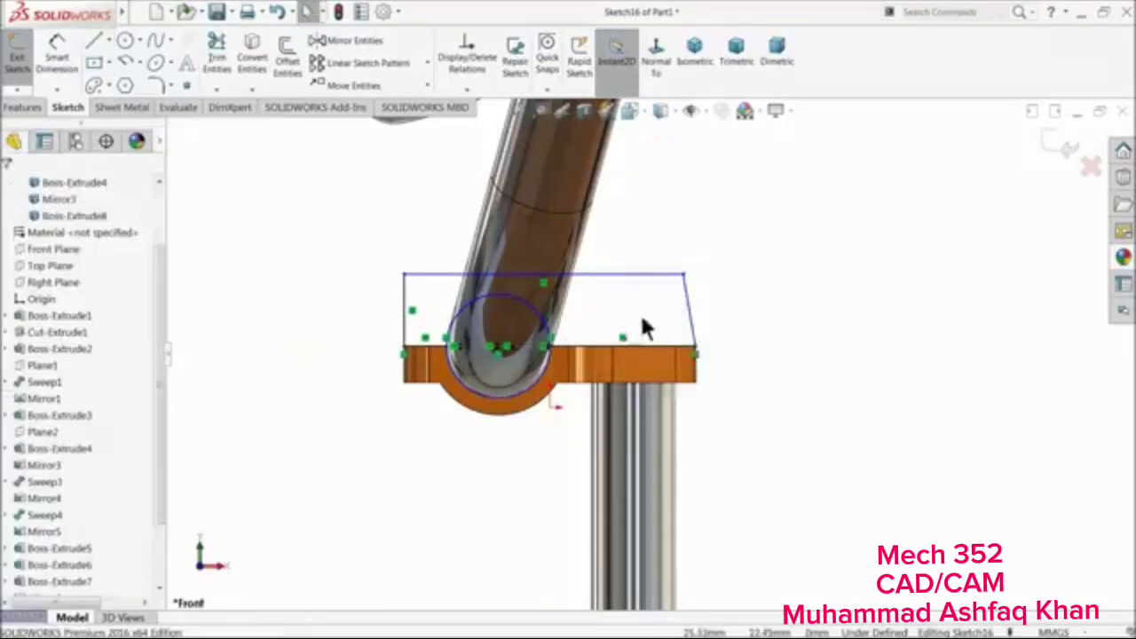
# Make the slanted end line on the stem side vertical and dimension the outline's height at 15 mm
pyautogui.scroll(-3, 701, 287)
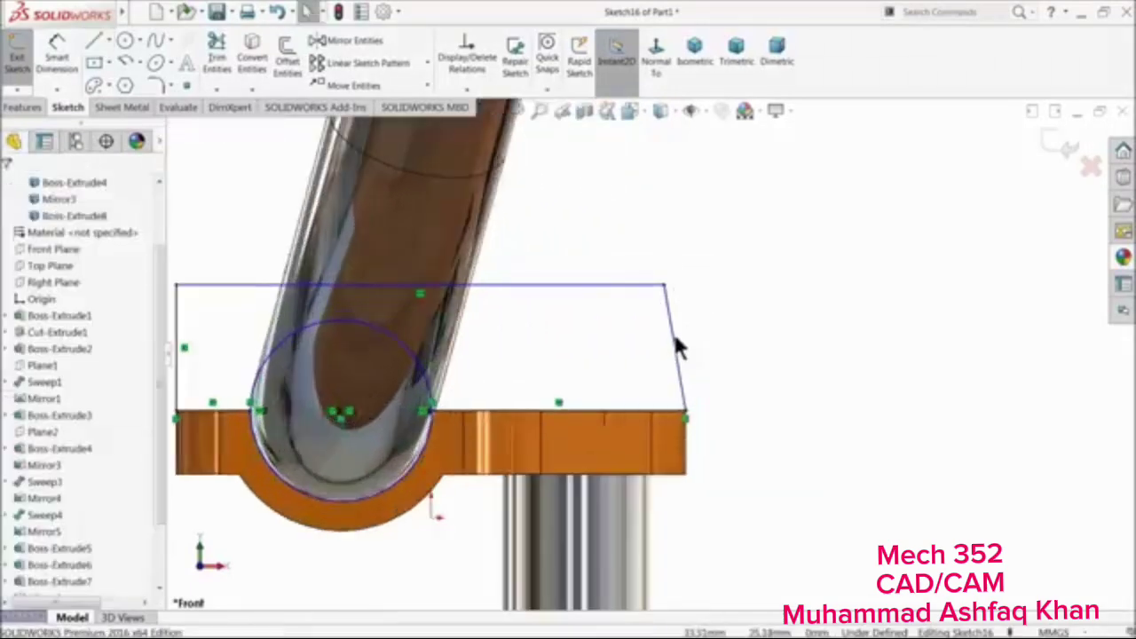
pyautogui.click(674, 341)
pyautogui.click(710, 292)
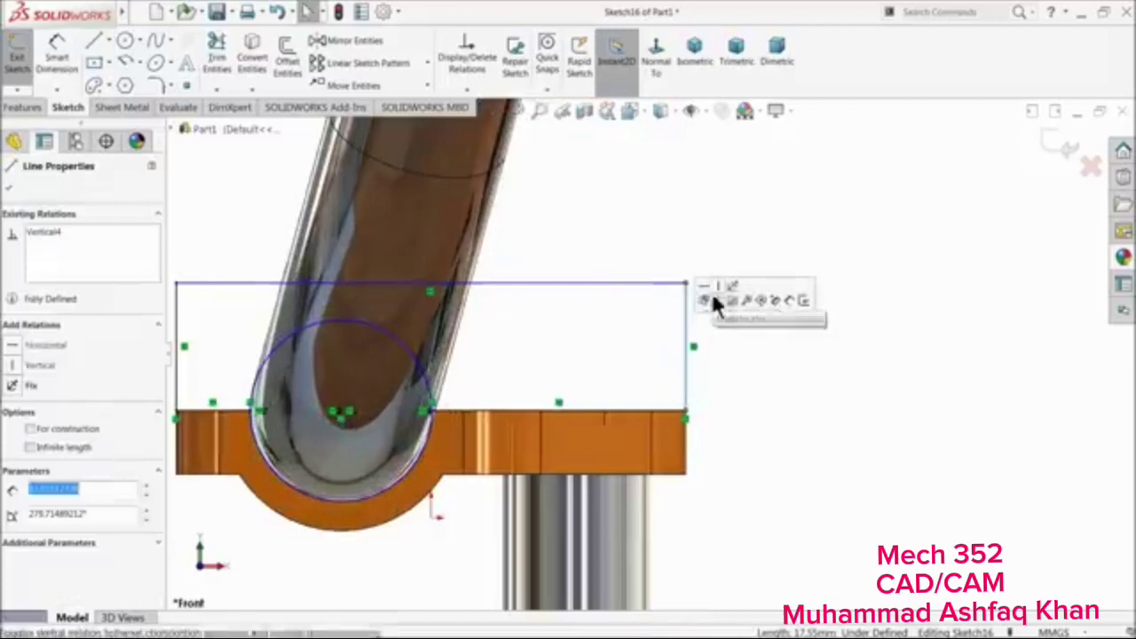
pyautogui.click(53, 51)
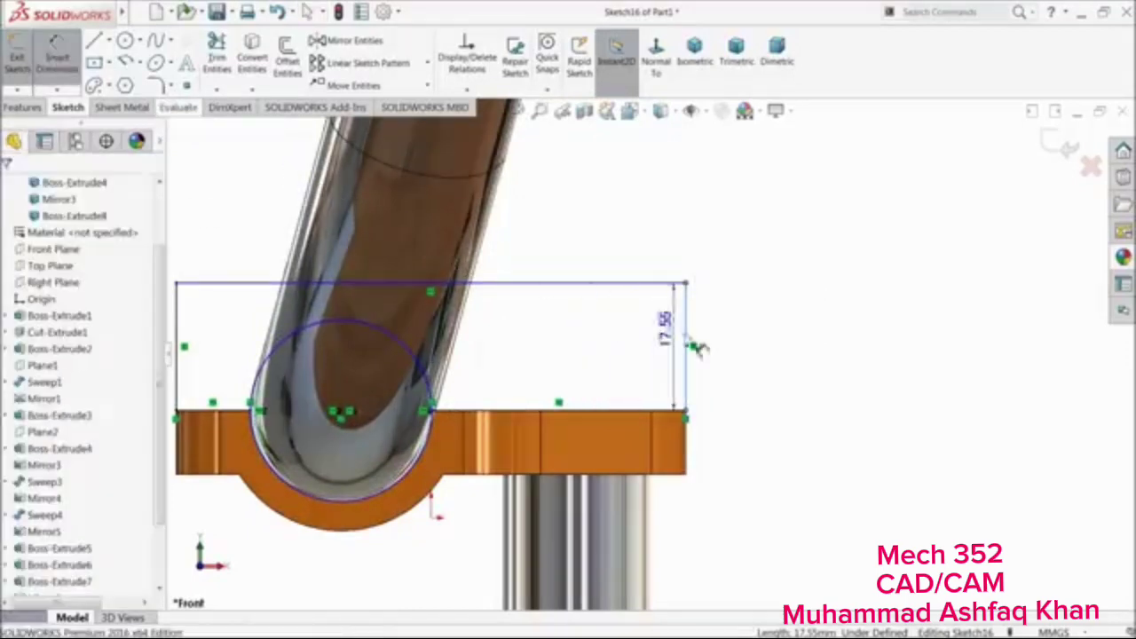
pyautogui.click(765, 357)
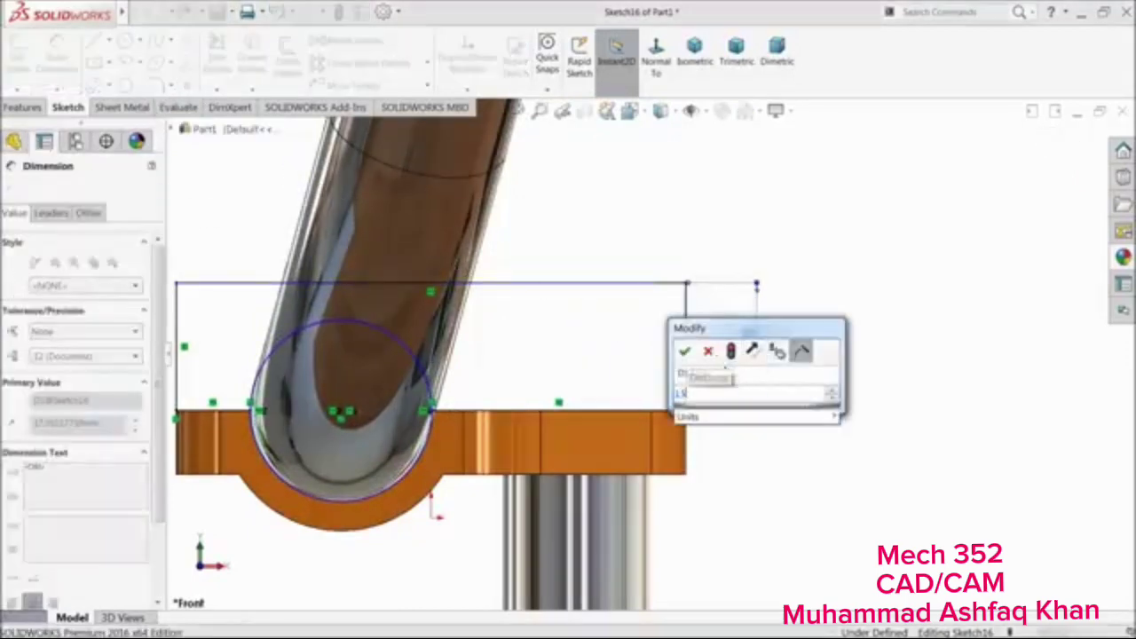
pyautogui.write('15')
pyautogui.press('Return')
pyautogui.scroll(2, 561, 380)
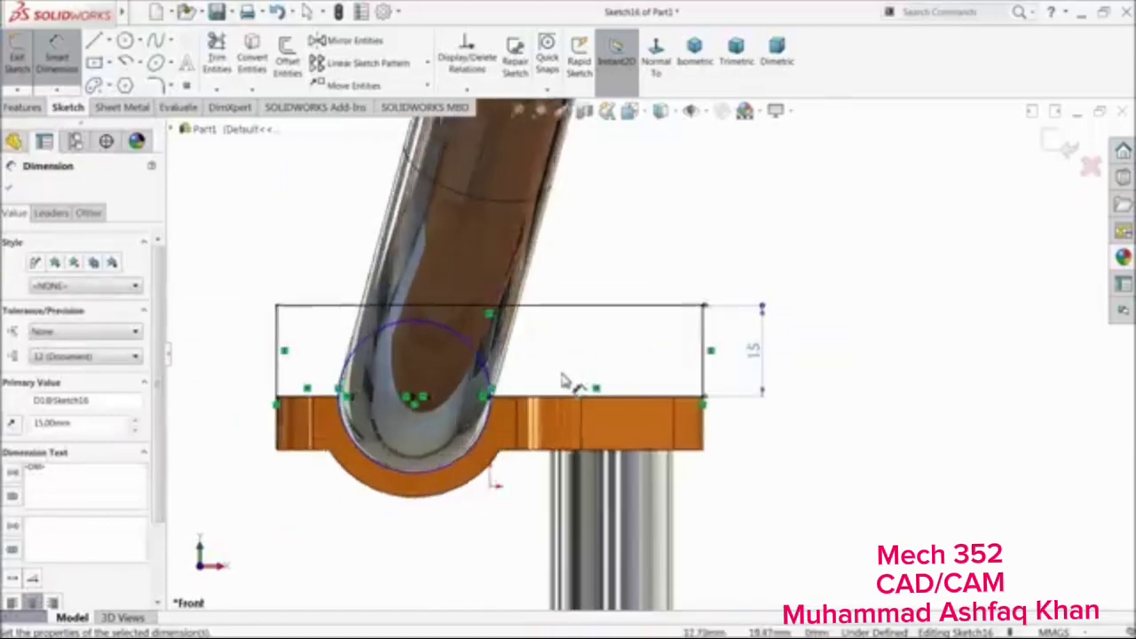
pyautogui.scroll(-1, 564, 382)
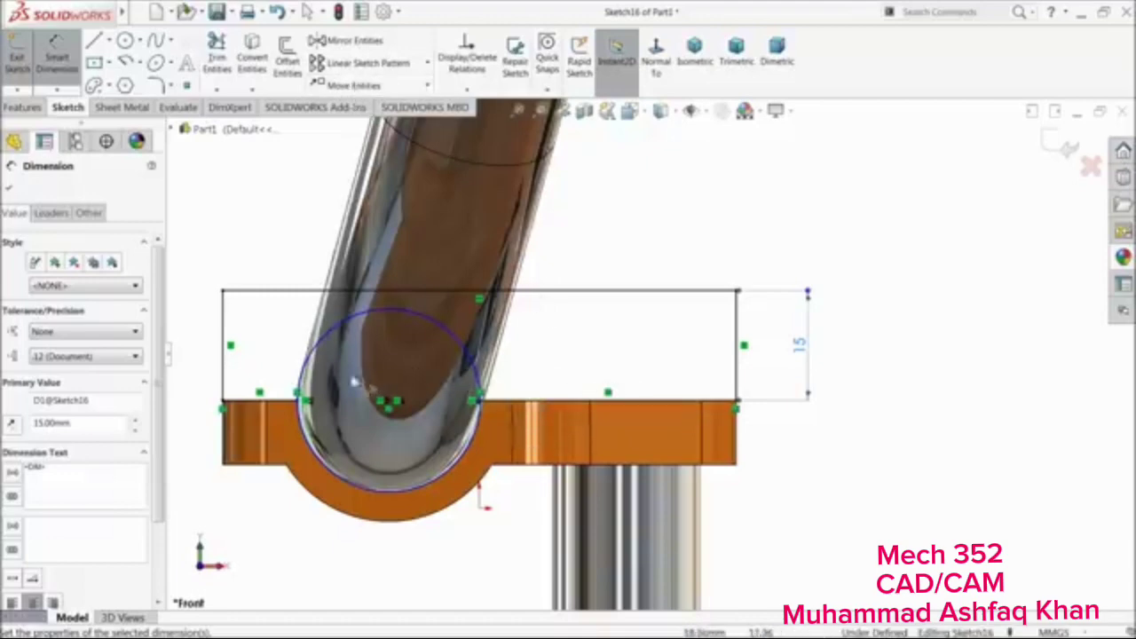
pyautogui.click(216, 55)
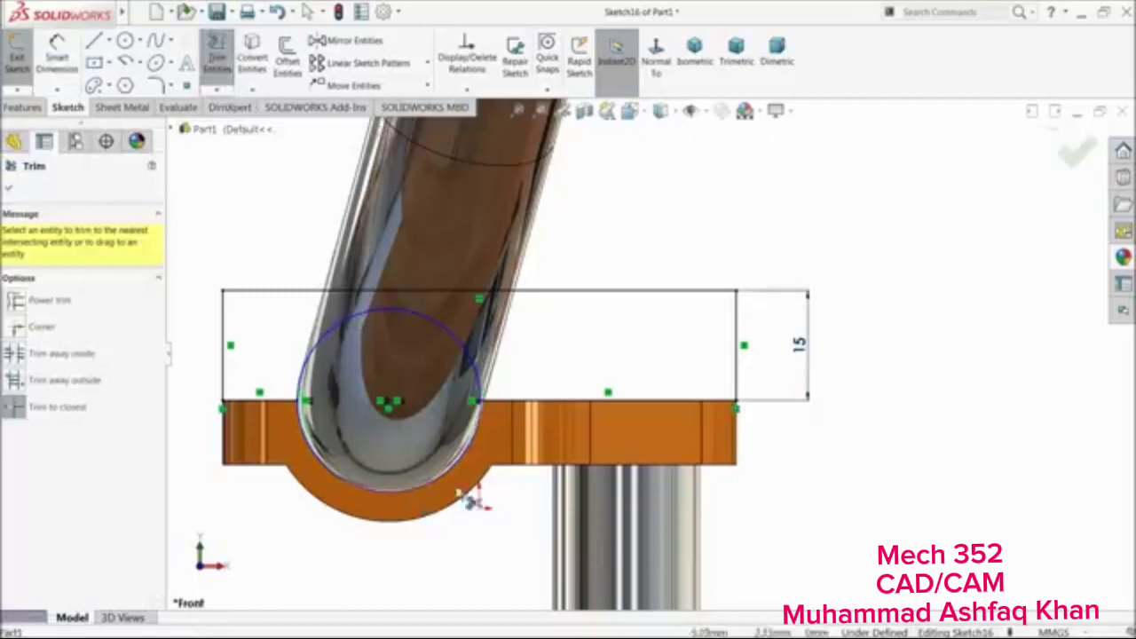
pyautogui.click(17, 182)
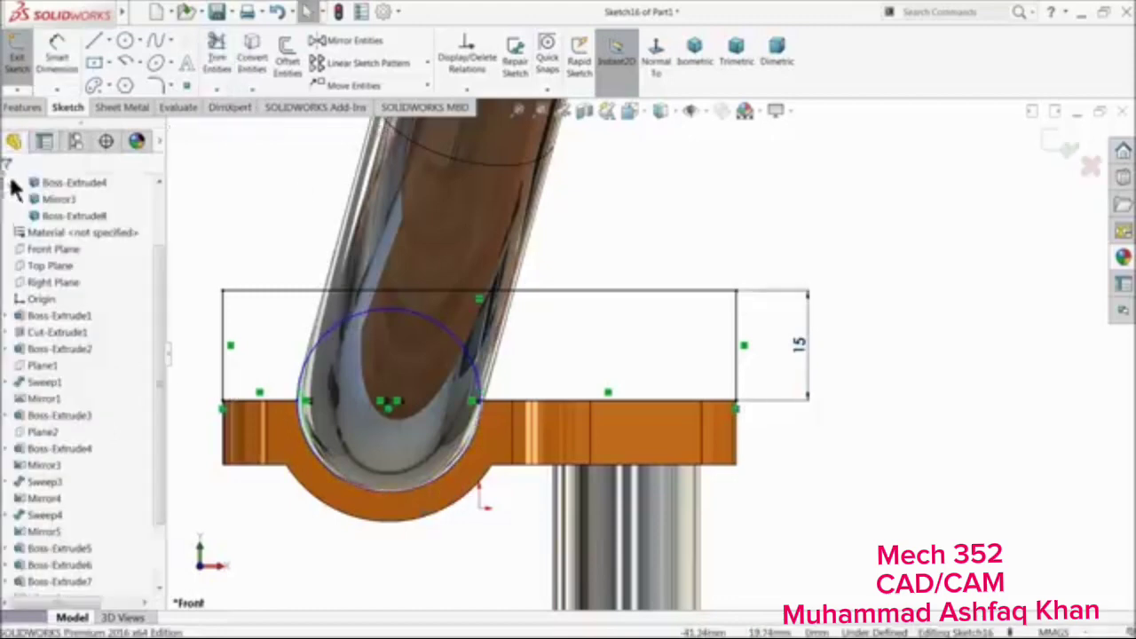
# Extrude the upper clamp profile 40 mm with the Mid Plane end condition
pyautogui.click(22, 107)
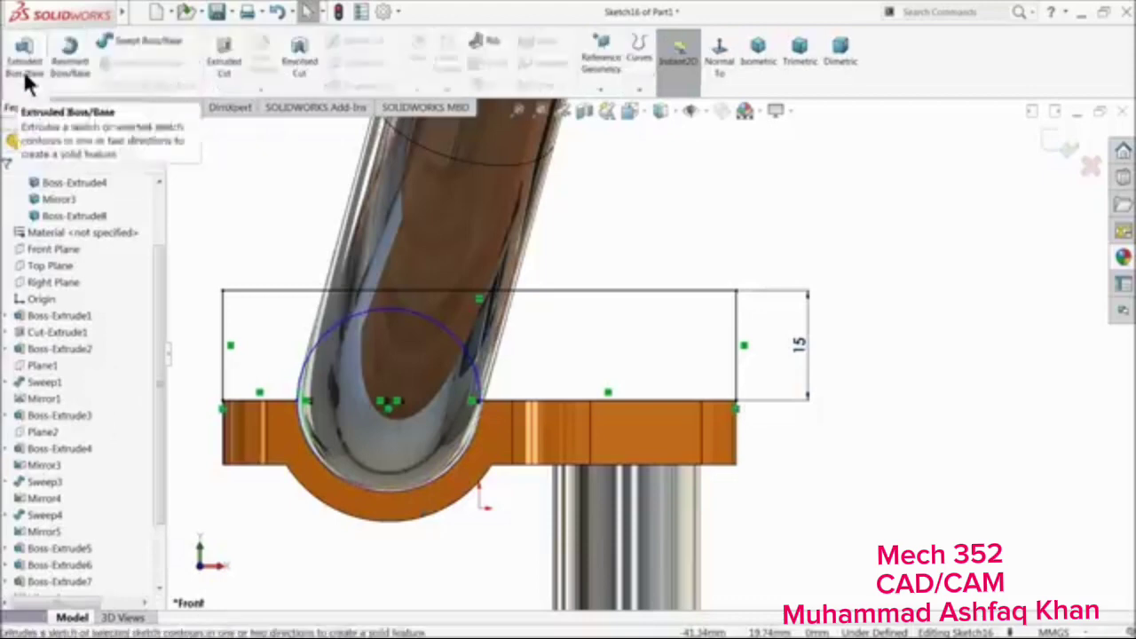
pyautogui.click(22, 58)
pyautogui.scroll(-3, 424, 342)
pyautogui.moveTo(420, 328); pyautogui.dragTo(500, 411, button='middle')
pyautogui.scroll(-3, 479, 333)
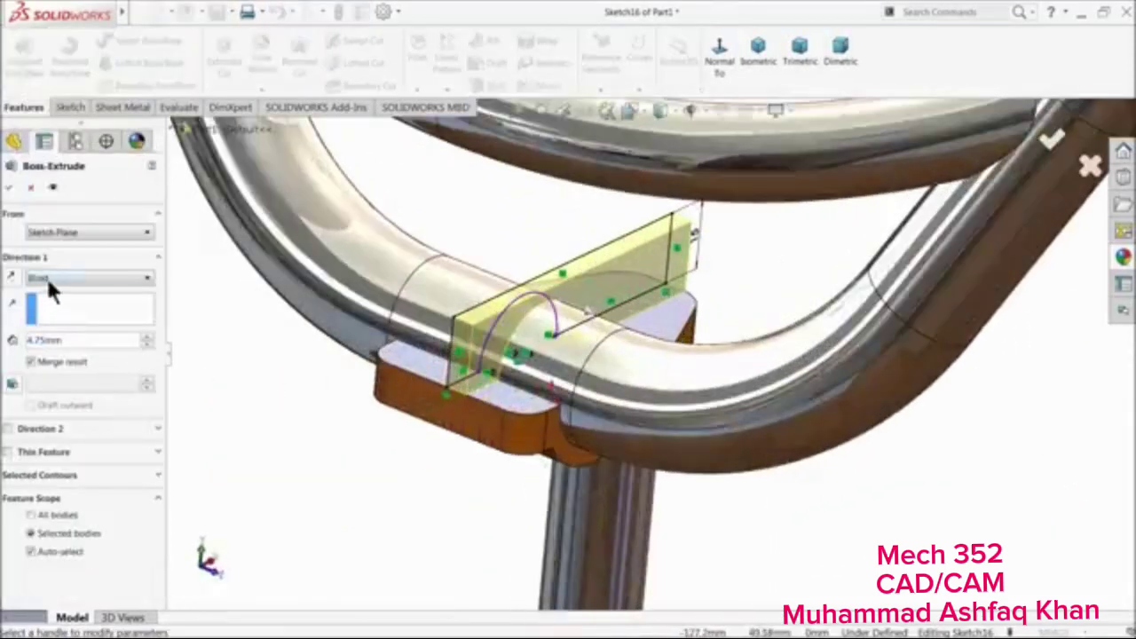
pyautogui.click(49, 282)
pyautogui.click(48, 358)
pyautogui.doubleClick(81, 336)
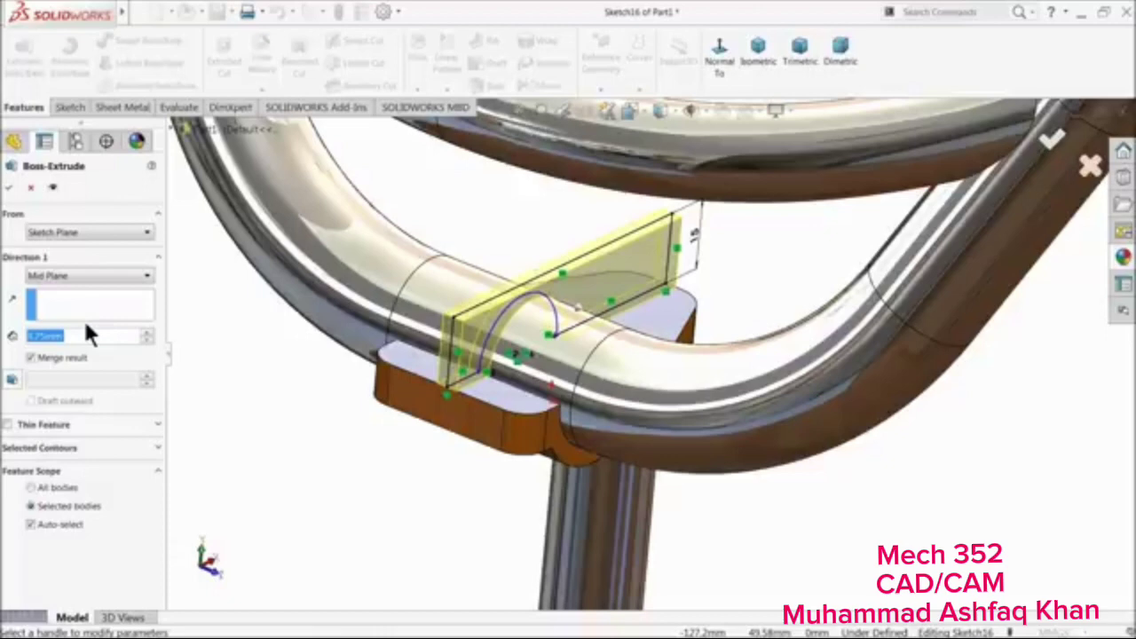
pyautogui.write('40')
pyautogui.press('Return')
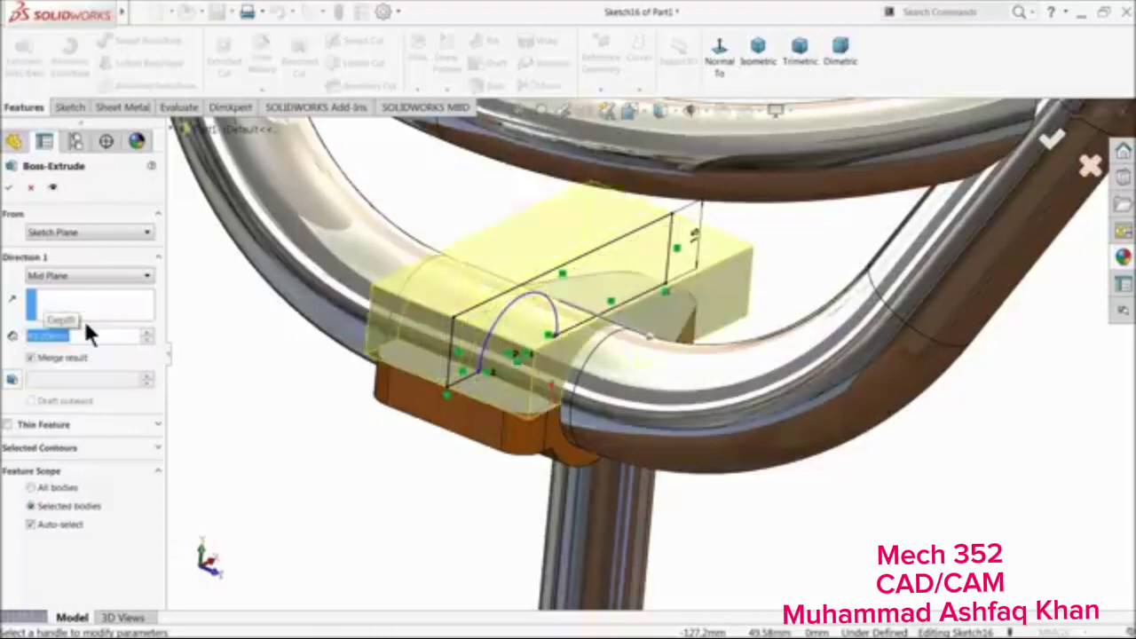
pyautogui.click(9, 188)
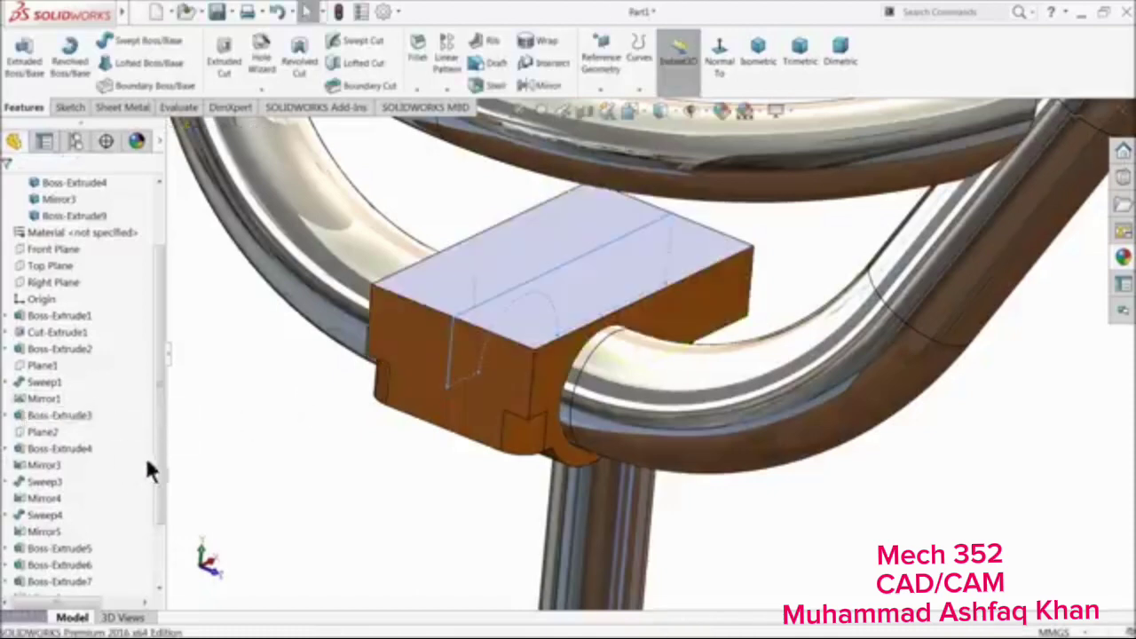
# Edit the new block's extrusion and turn off Merge result to keep it a separate body from the lower clamp
pyautogui.scroll(-2, 148, 464)
pyautogui.click(22, 584)
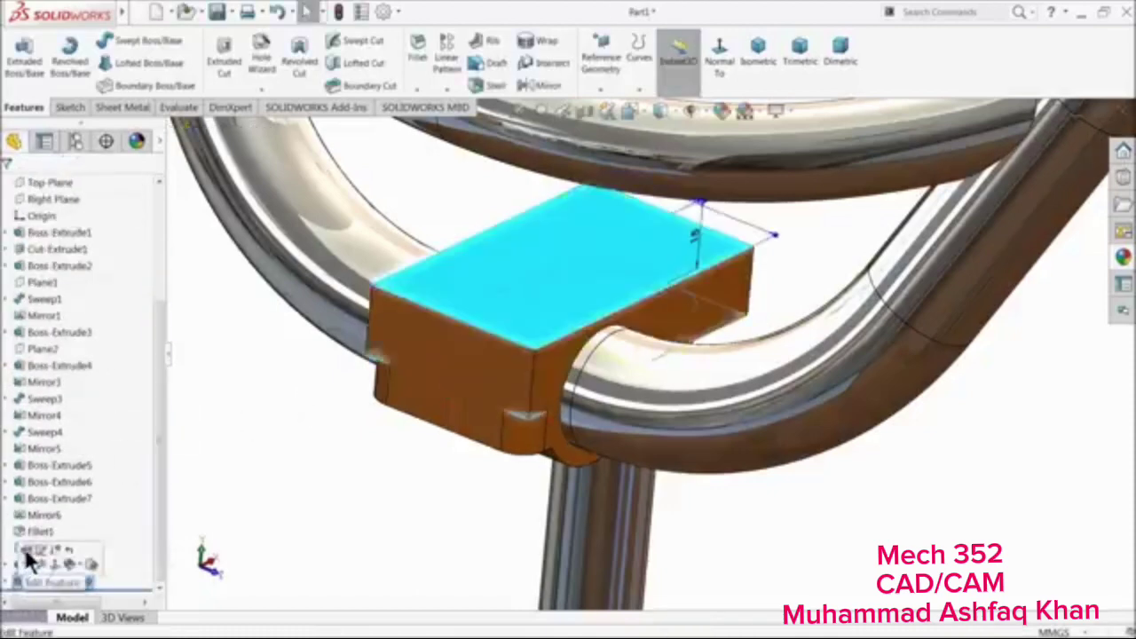
pyautogui.click(27, 553)
pyautogui.click(30, 358)
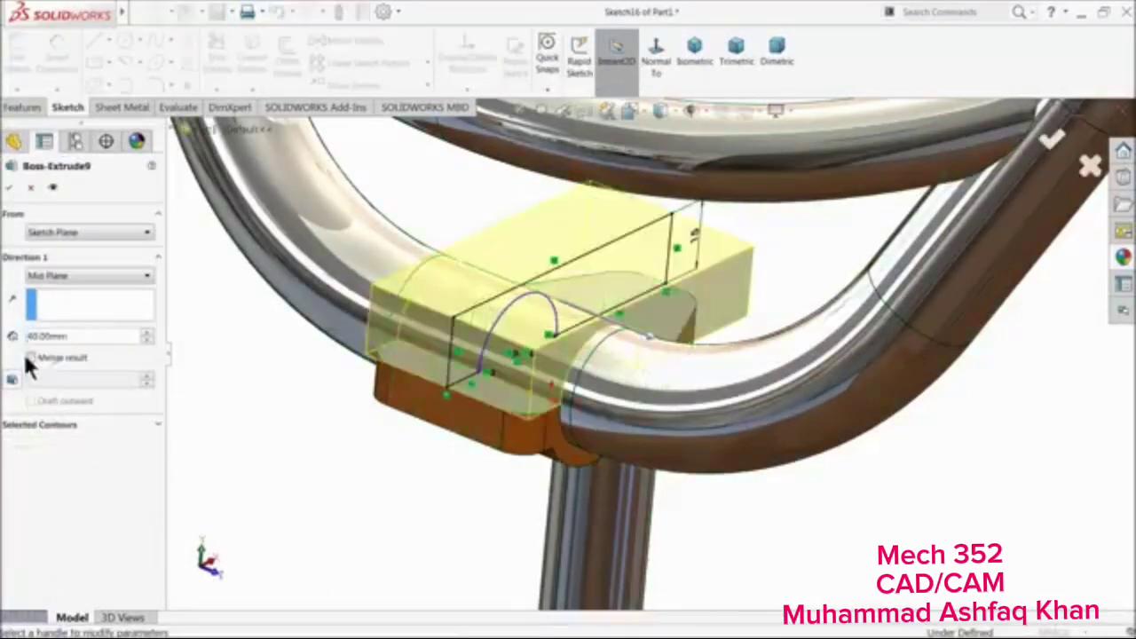
pyautogui.click(8, 189)
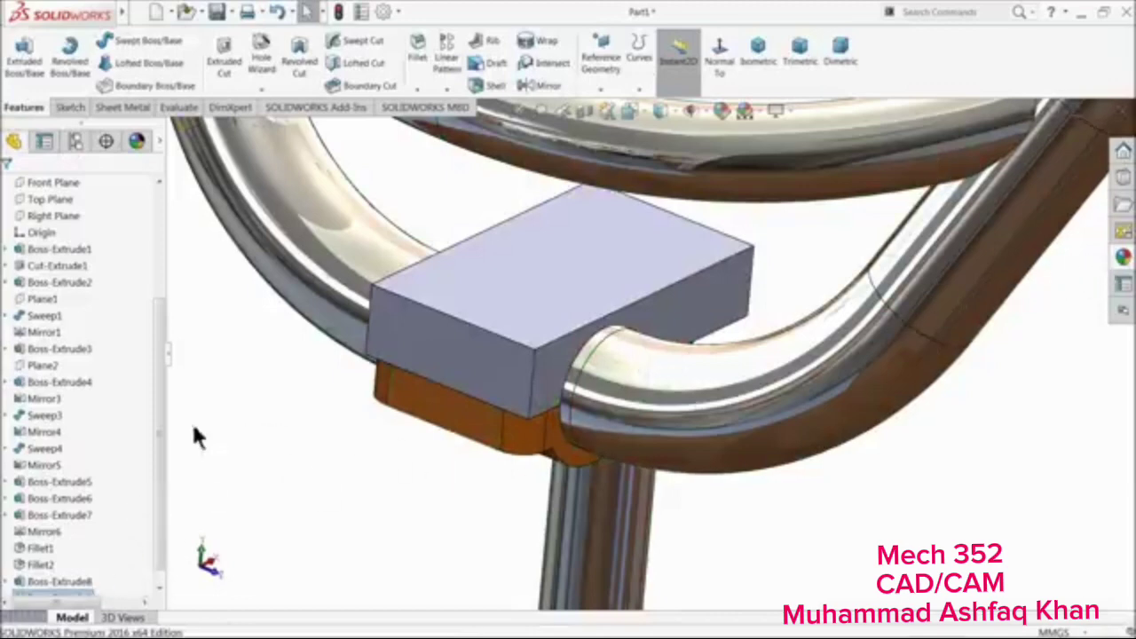
# Fillet the upper block's two vertical corner edges on the handlebar side, away from the stem, with a 6 mm radius
pyautogui.scroll(-1, 159, 417)
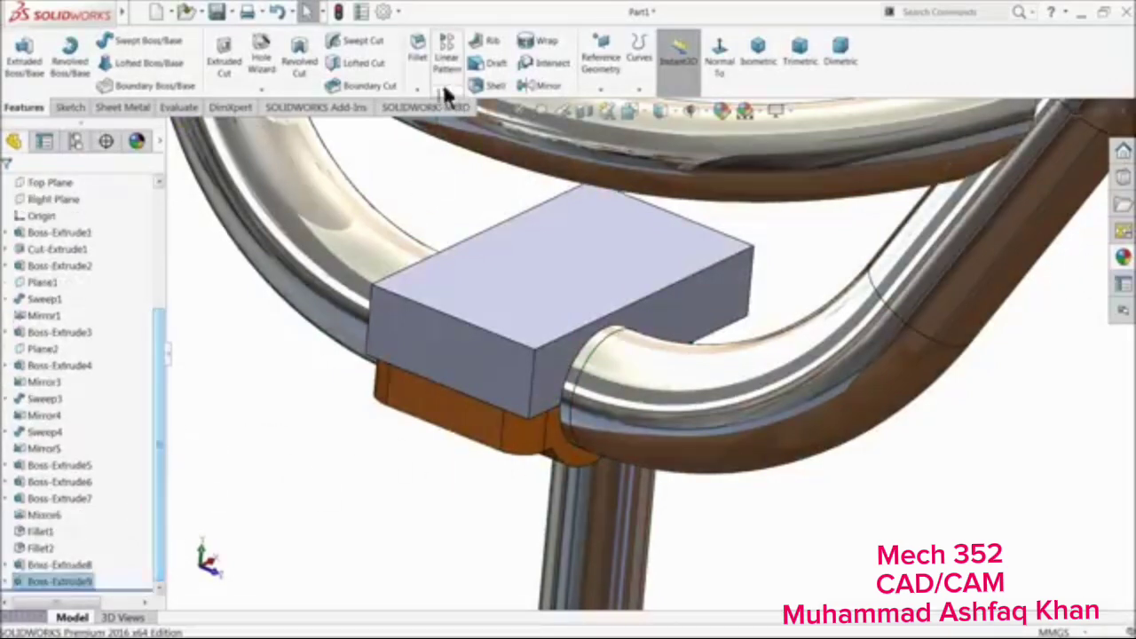
pyautogui.click(413, 72)
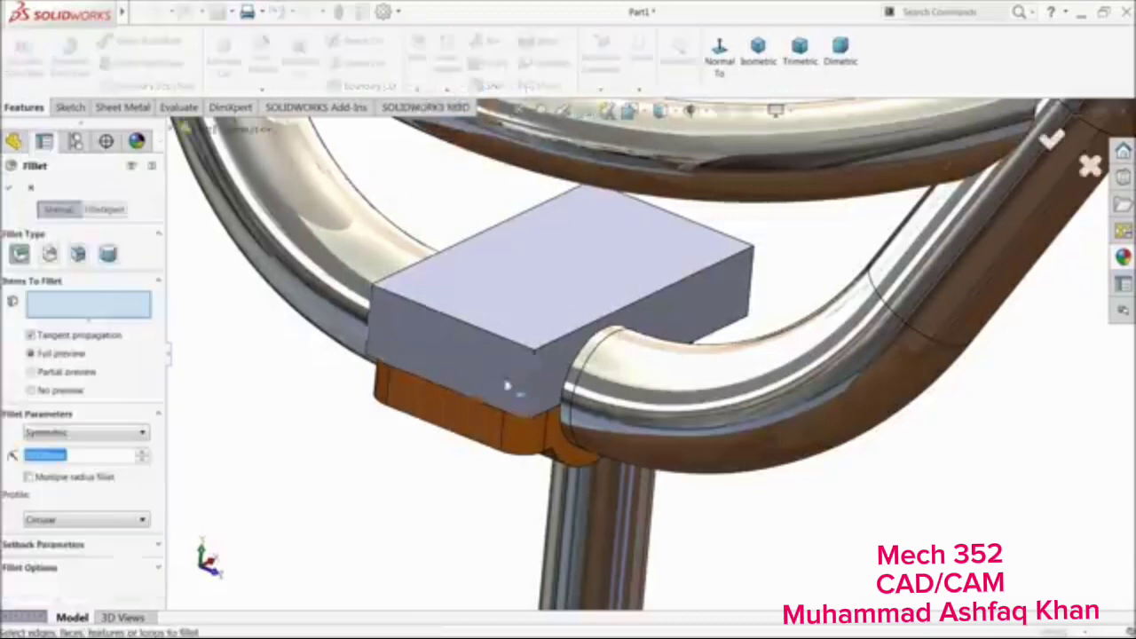
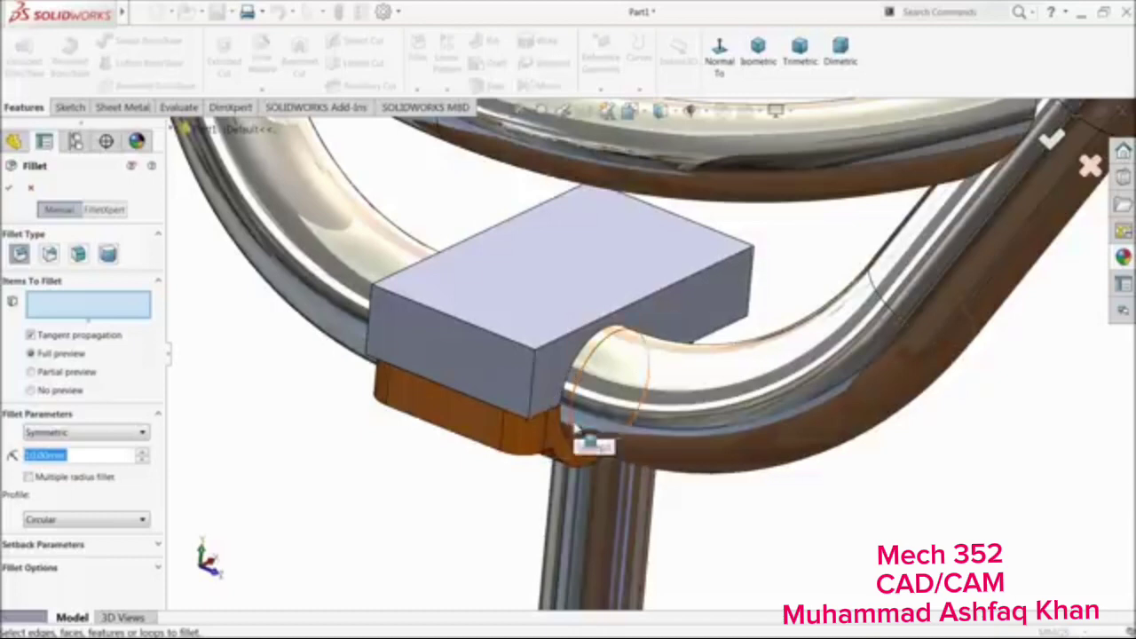
pyautogui.write('6')
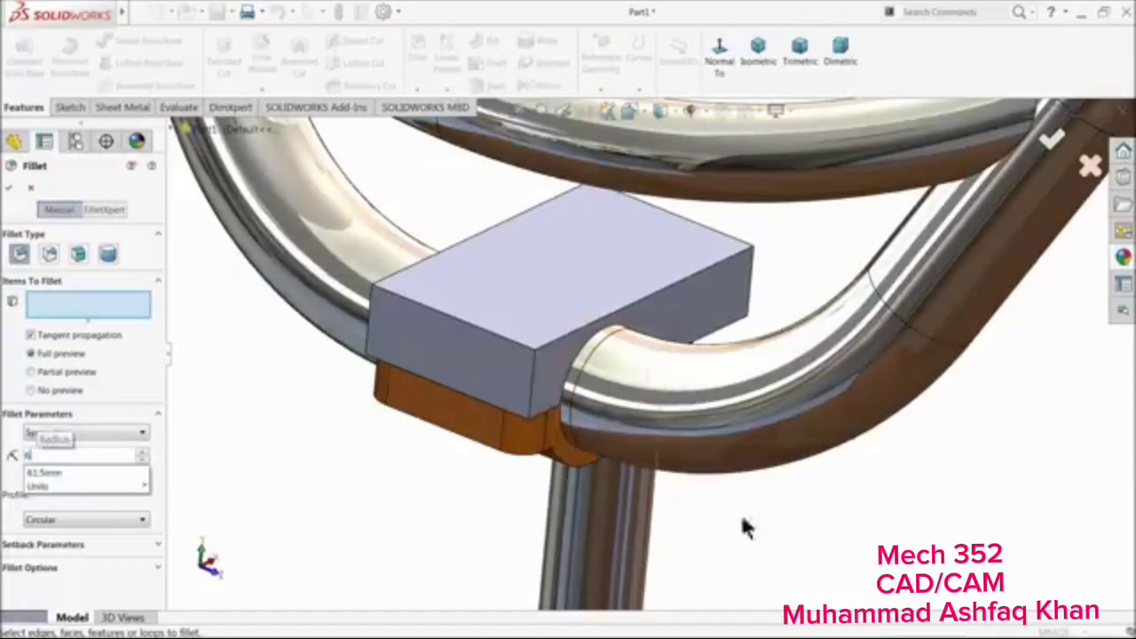
pyautogui.click(533, 382)
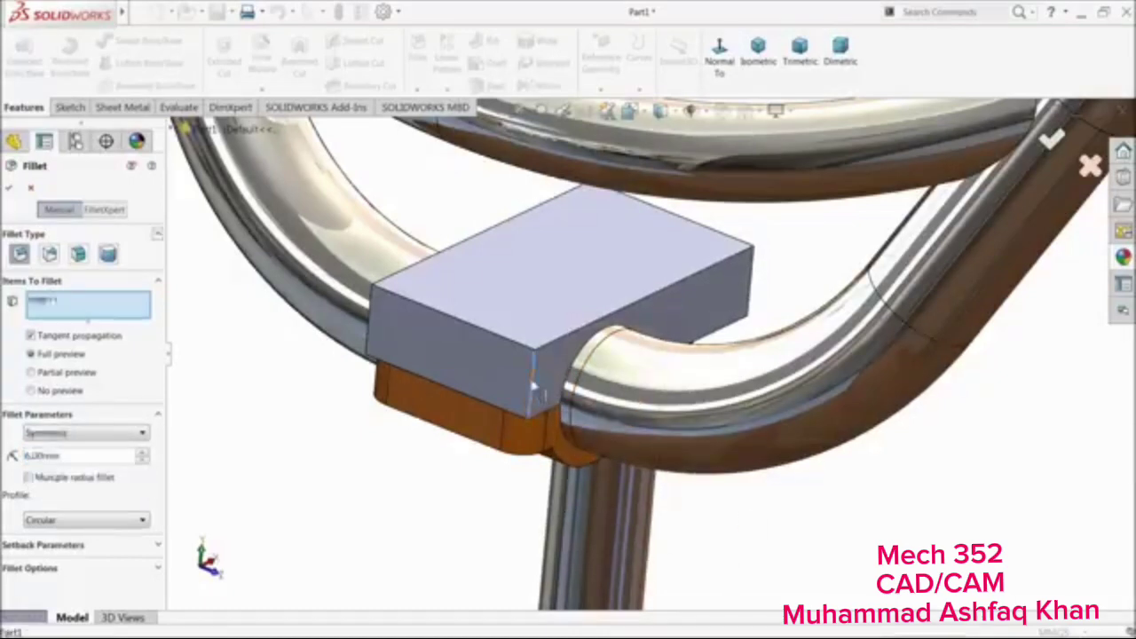
pyautogui.click(368, 325)
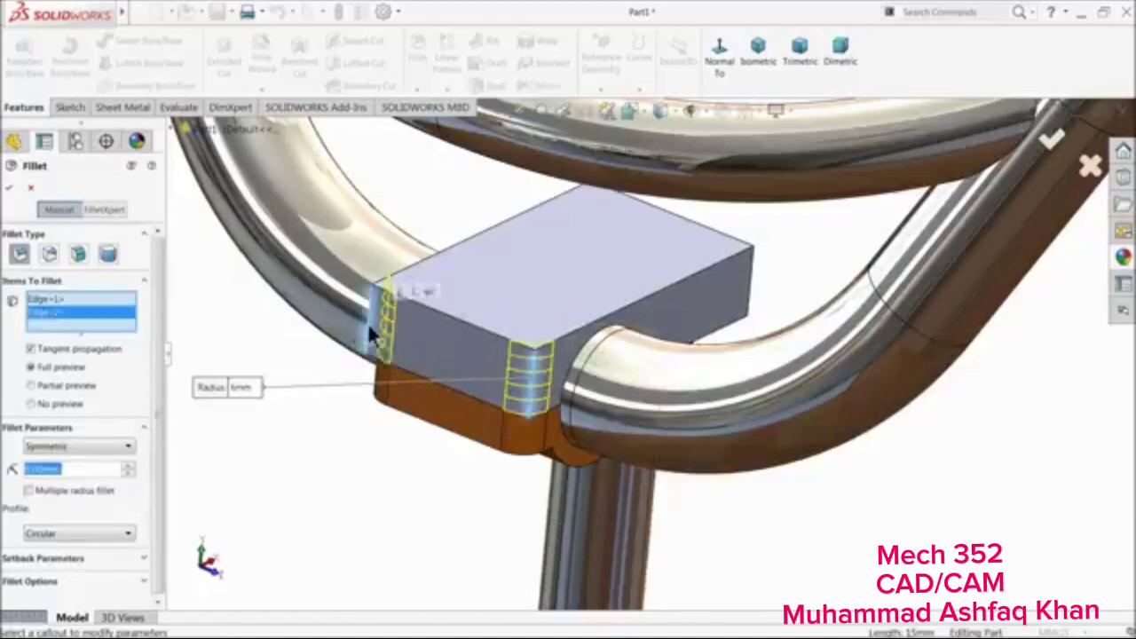
pyautogui.click(9, 190)
# Start a sketch on the upper block's underside and convert that face's outline into sketch entities
pyautogui.moveTo(594, 358); pyautogui.dragTo(459, 269, button='middle')
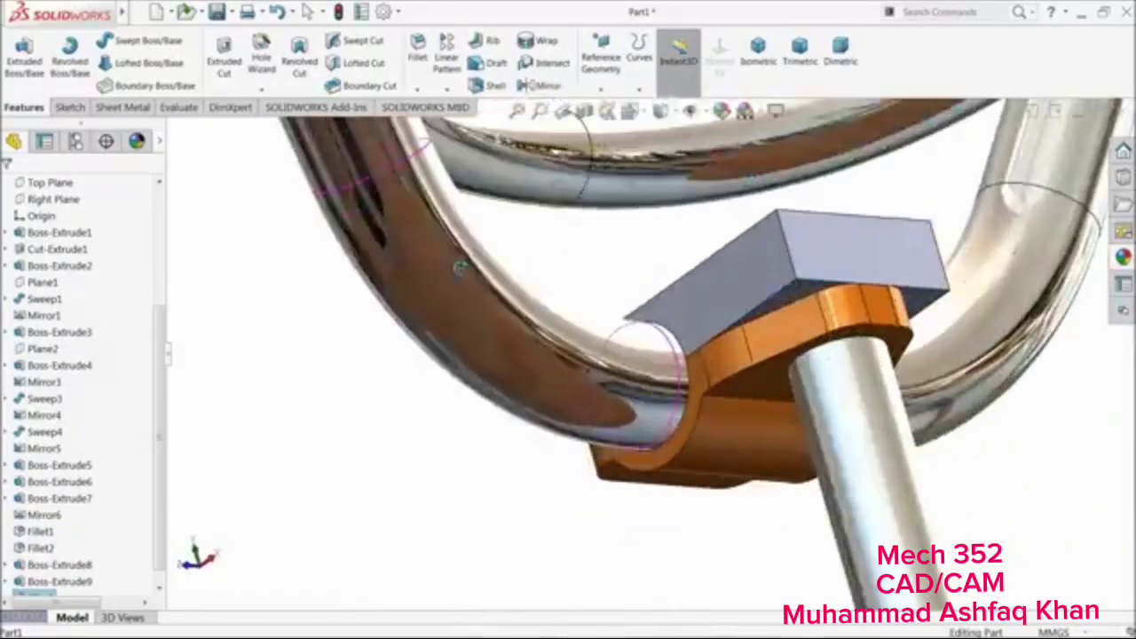
pyautogui.scroll(-3, 812, 302)
pyautogui.moveTo(792, 294); pyautogui.dragTo(796, 303, button='middle')
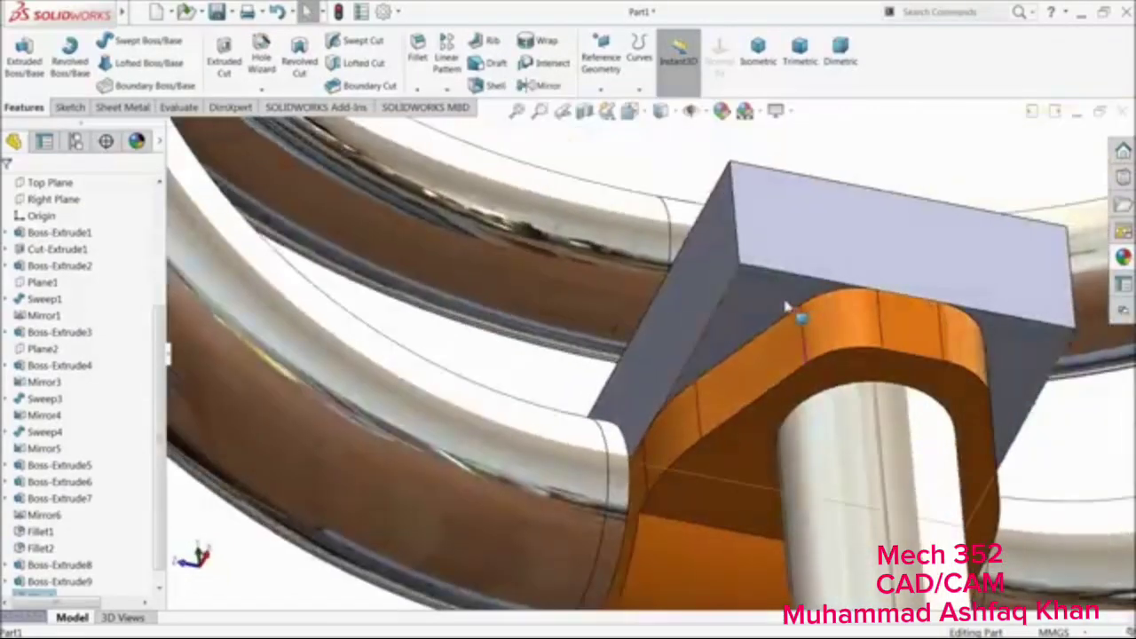
pyautogui.click(786, 306)
pyautogui.click(830, 257)
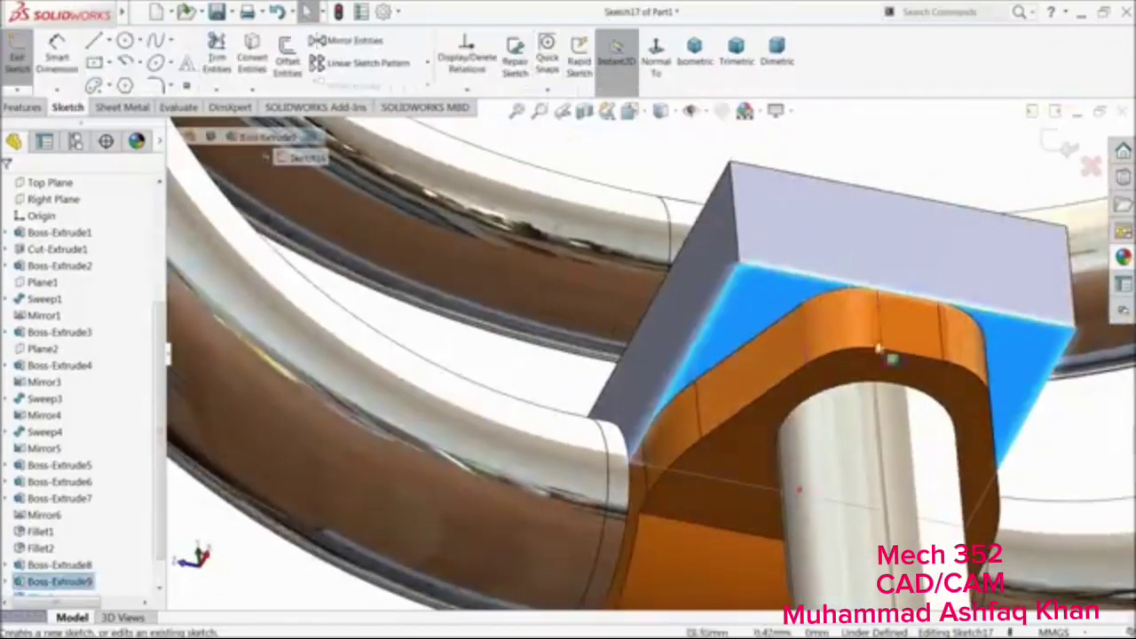
pyautogui.moveTo(885, 381); pyautogui.dragTo(878, 332, button='middle')
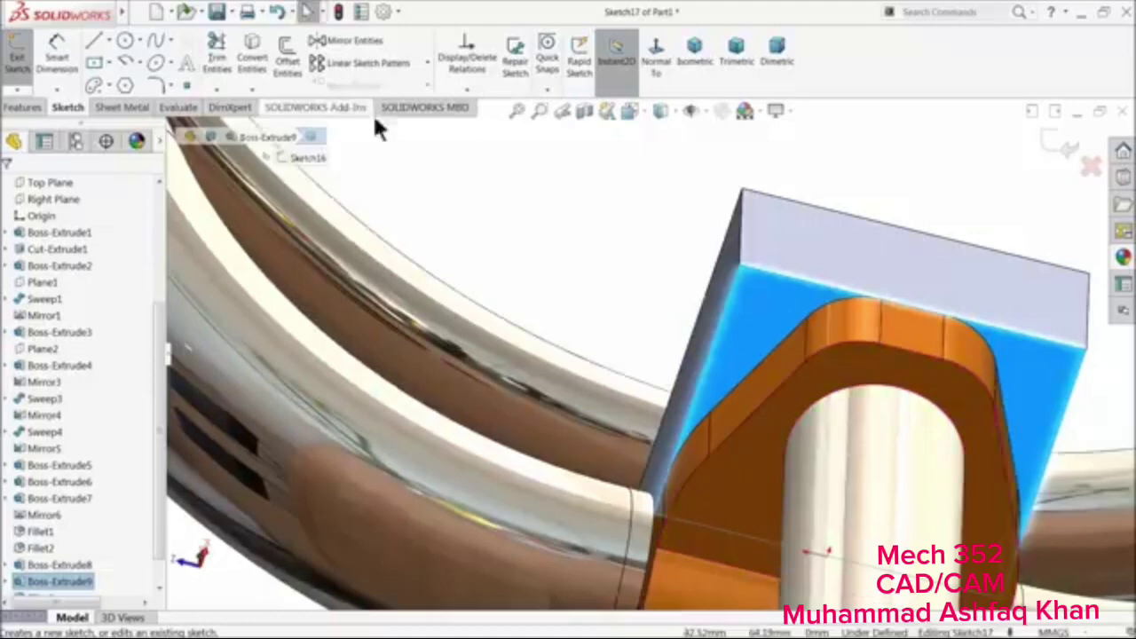
pyautogui.click(253, 64)
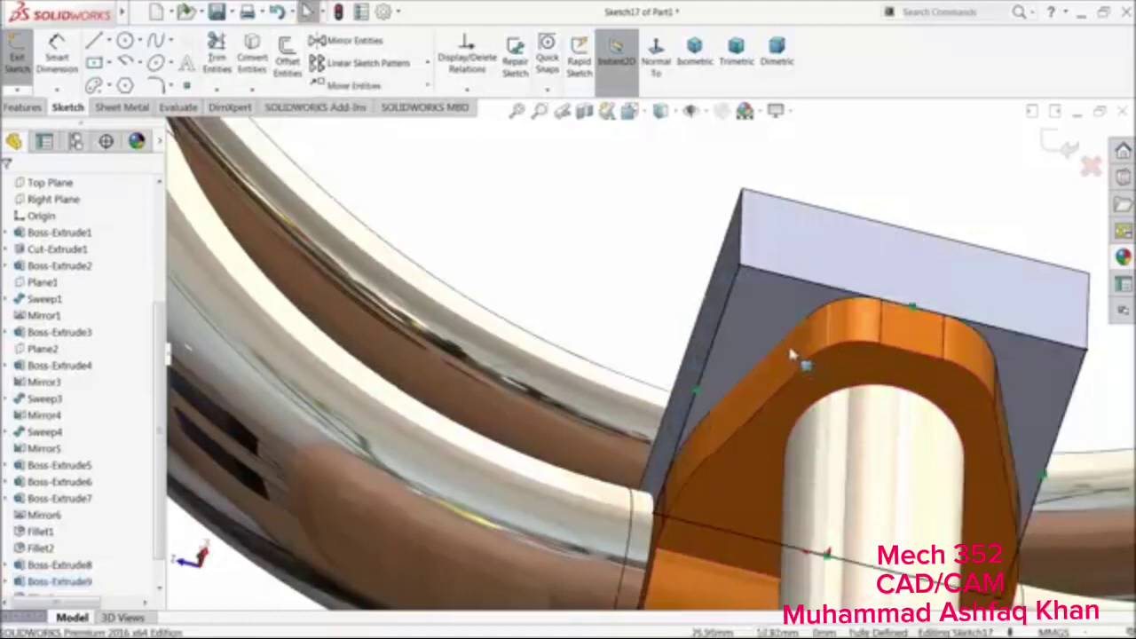
# Convert the outline of the lower clamp's bottom face around the stem into the same sketch
pyautogui.moveTo(790, 391); pyautogui.dragTo(750, 394, button='middle')
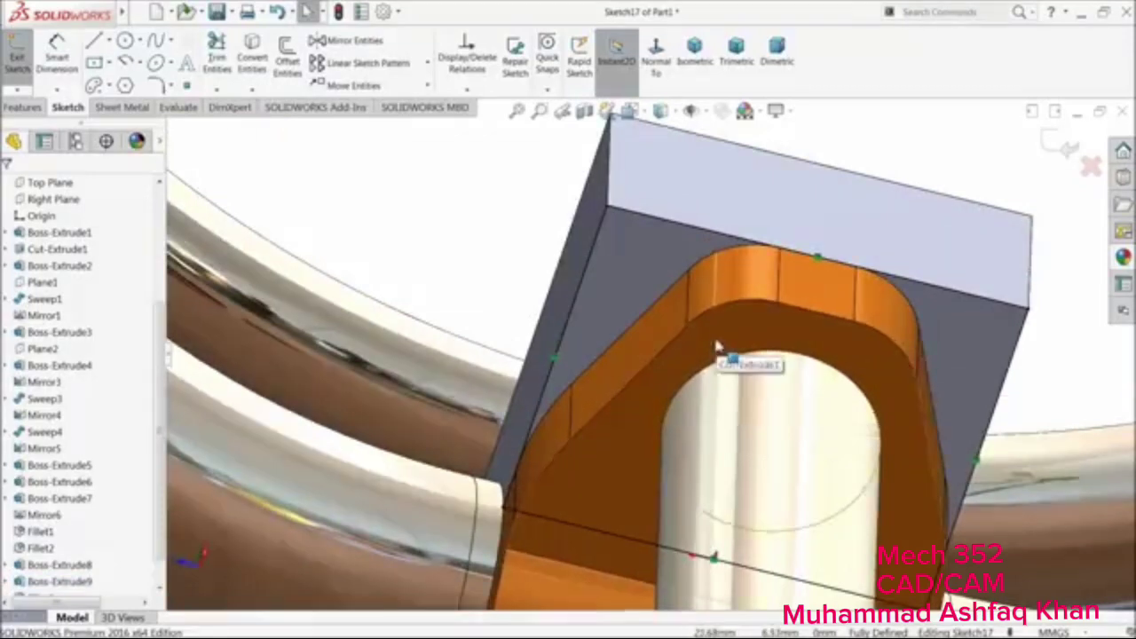
pyautogui.click(717, 348)
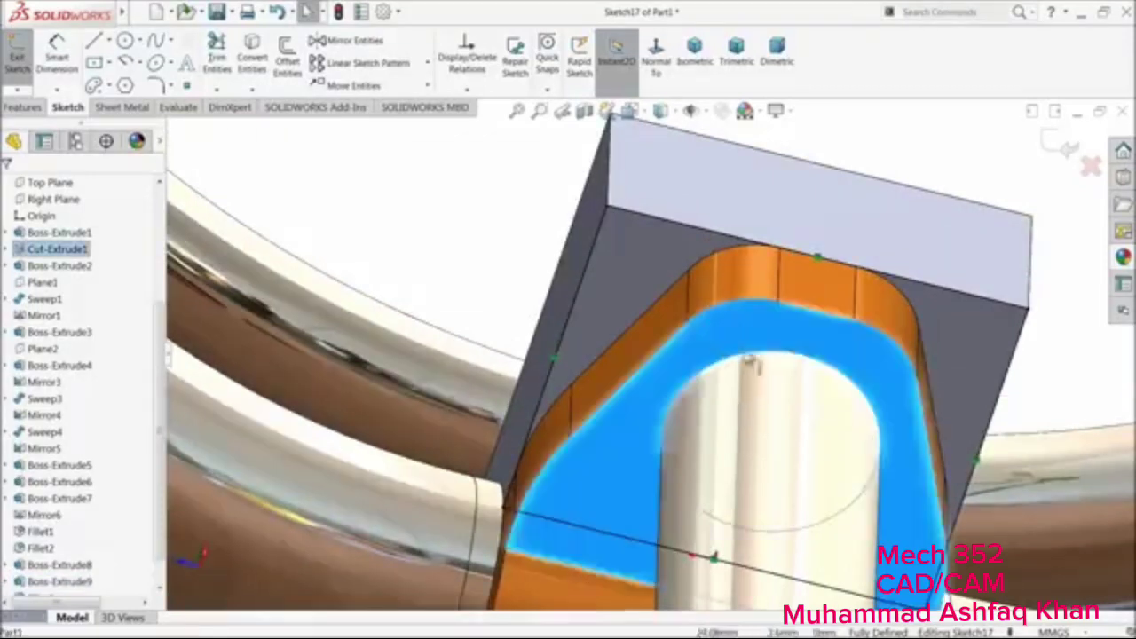
# Convert the clamp face's outline into the sketch and cut-extrude the block's two corner regions outside it by 40 mm
pyautogui.click(252, 57)
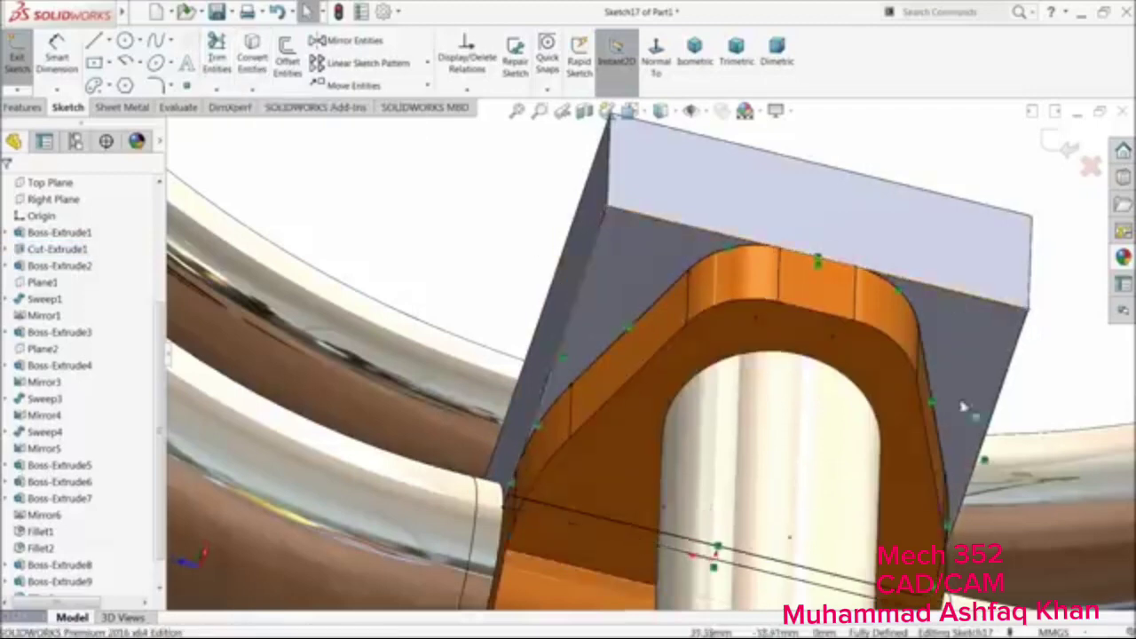
pyautogui.click(31, 105)
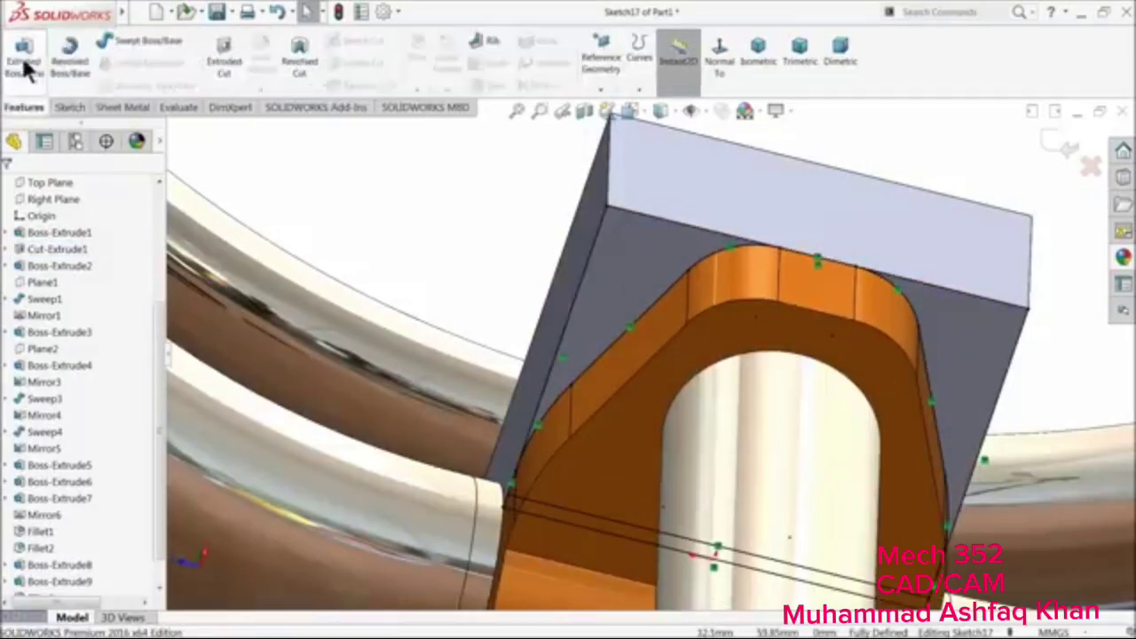
pyautogui.click(223, 49)
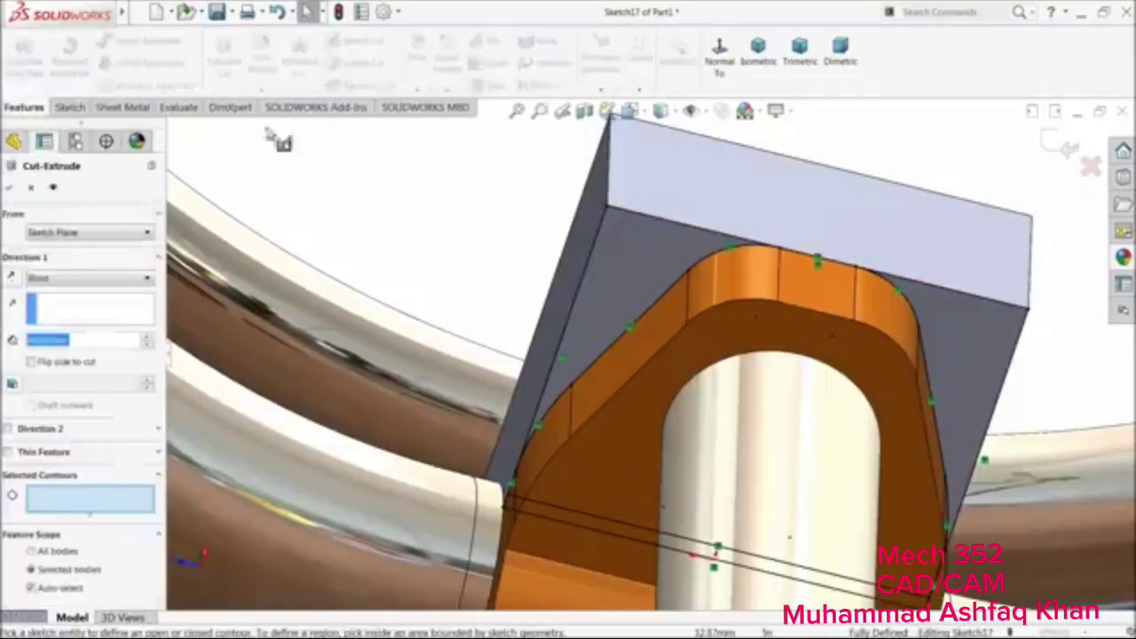
pyautogui.click(619, 298)
pyautogui.click(966, 325)
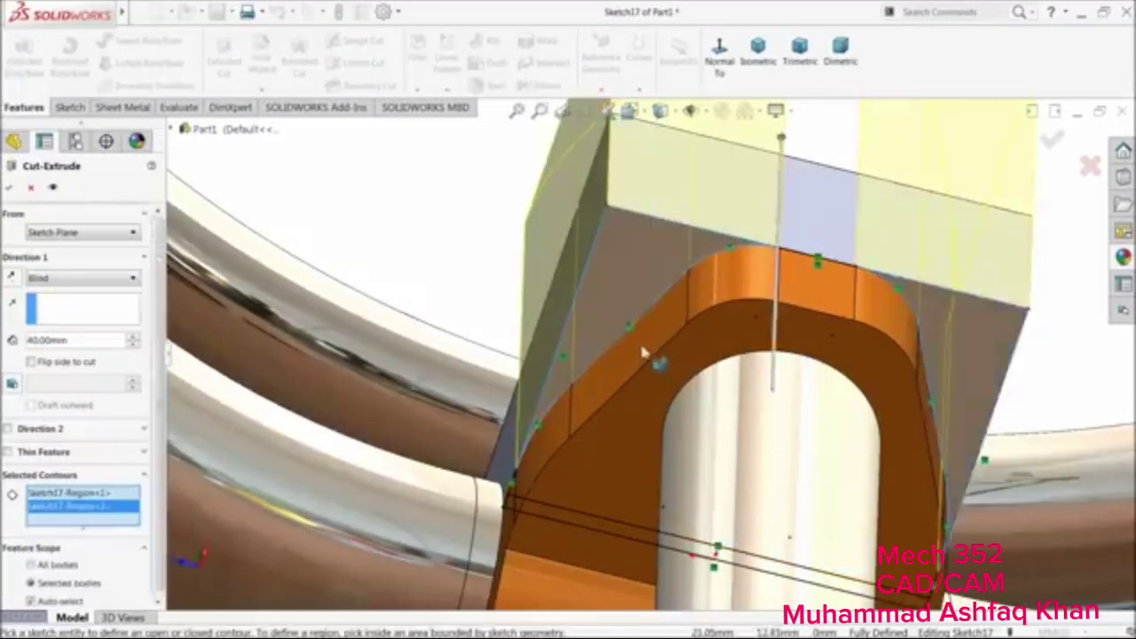
pyautogui.scroll(2, 643, 353)
pyautogui.scroll(3, 558, 361)
pyautogui.moveTo(567, 272); pyautogui.dragTo(639, 390, button='middle')
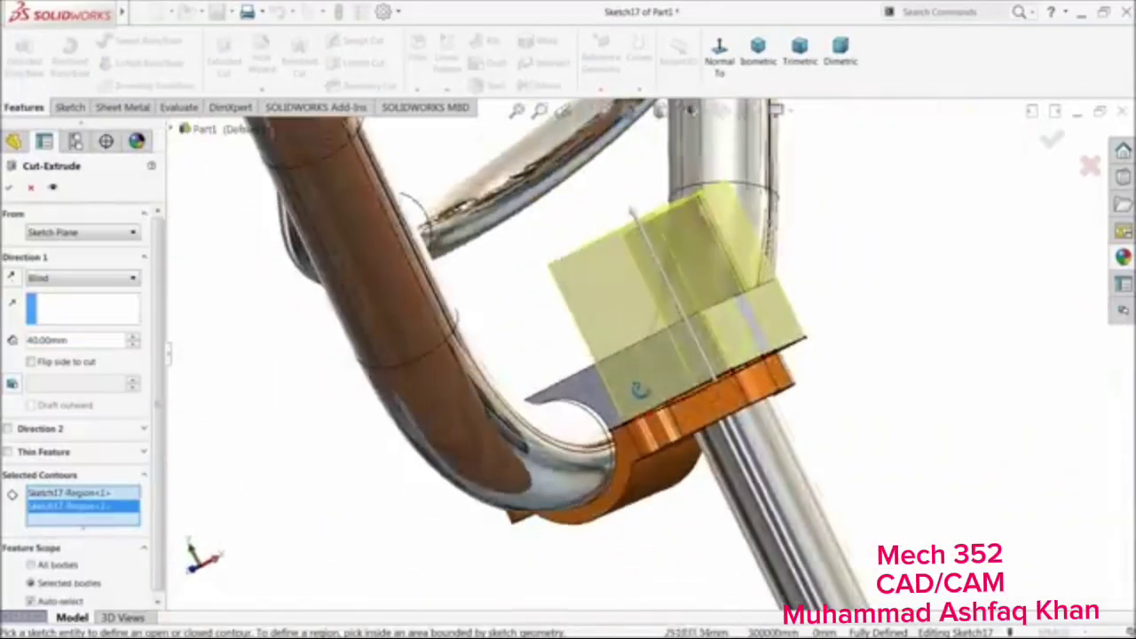
pyautogui.click(10, 188)
# Apply an orange colour to the upper clamp block's features Boss-Extrude9, Fillet3 and Cut-Extrude2
pyautogui.moveTo(662, 419); pyautogui.dragTo(772, 373, button='middle')
pyautogui.moveTo(754, 324); pyautogui.dragTo(897, 470, button='middle')
pyautogui.scroll(-1, 983, 410)
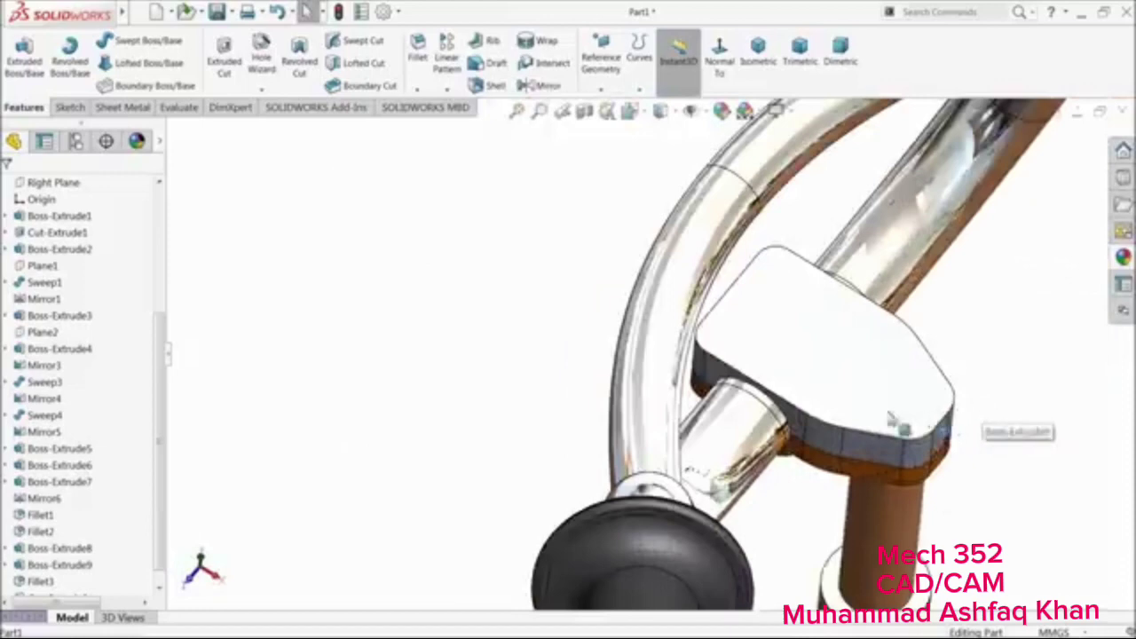
pyautogui.scroll(2, 886, 413)
pyautogui.scroll(-1, 151, 488)
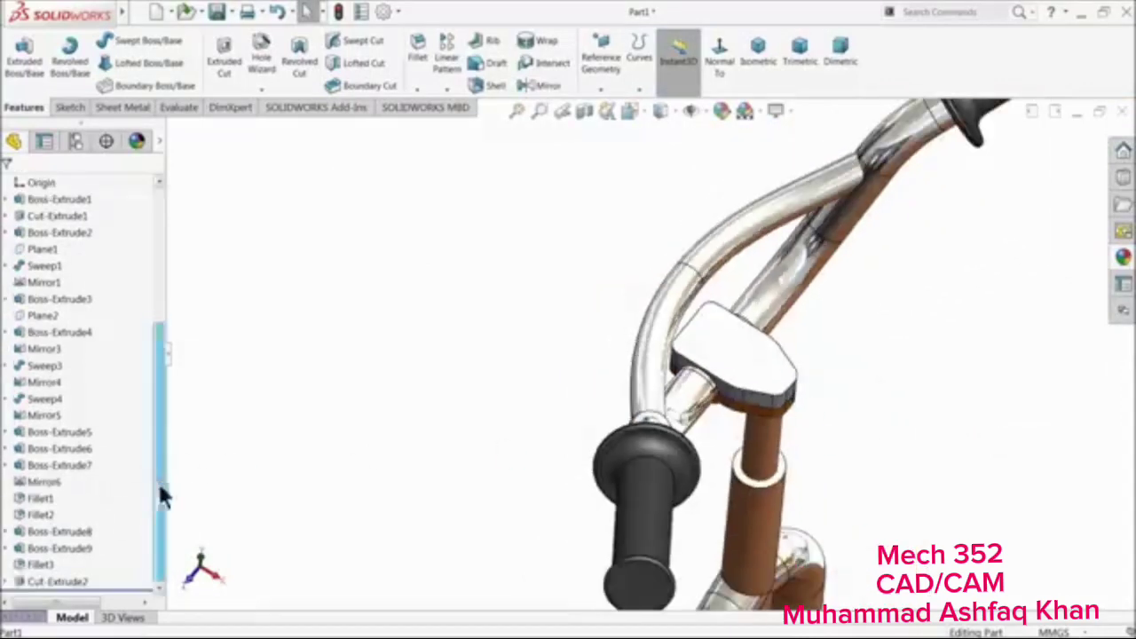
pyautogui.click(26, 550)
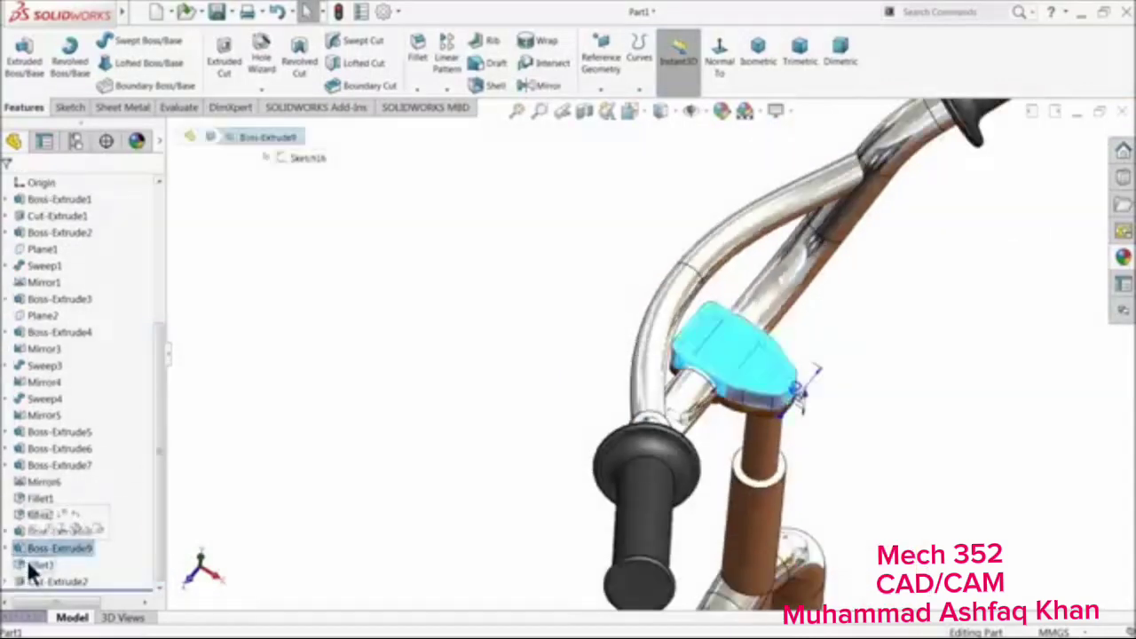
pyautogui.keyDown('shift'); pyautogui.click(35, 582); pyautogui.keyUp('shift')
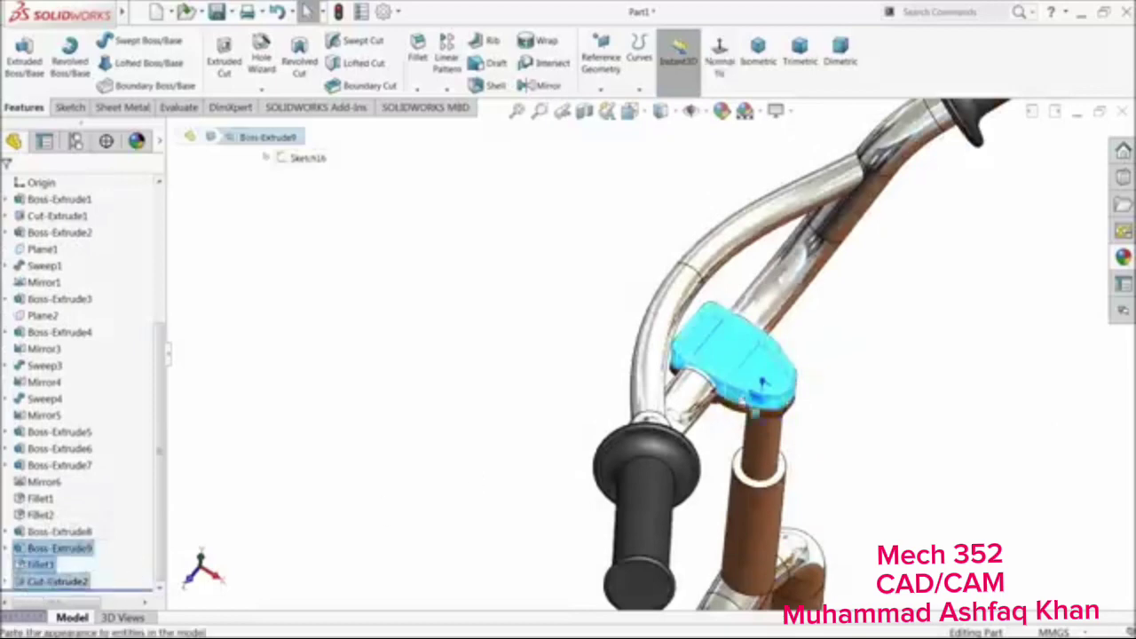
pyautogui.click(1123, 256)
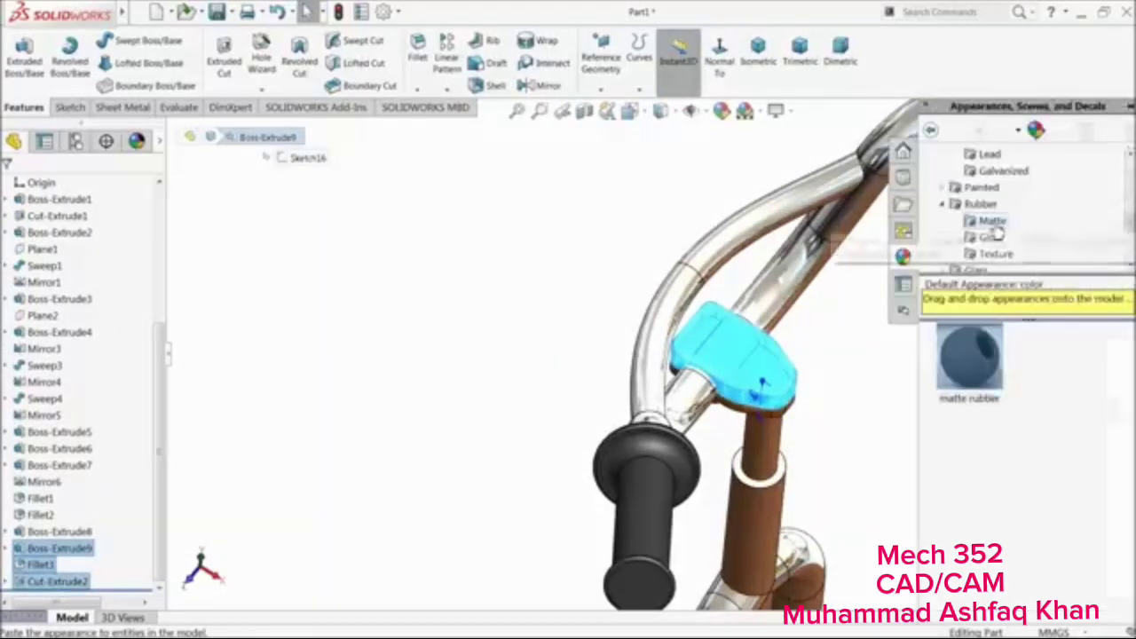
pyautogui.click(722, 110)
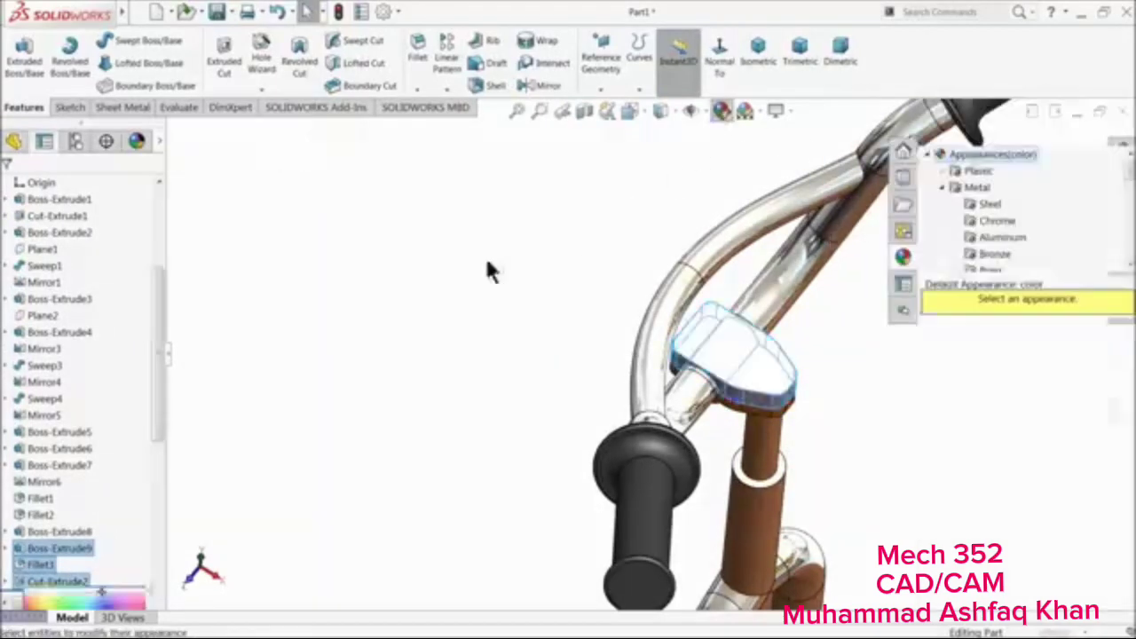
pyautogui.click(49, 526)
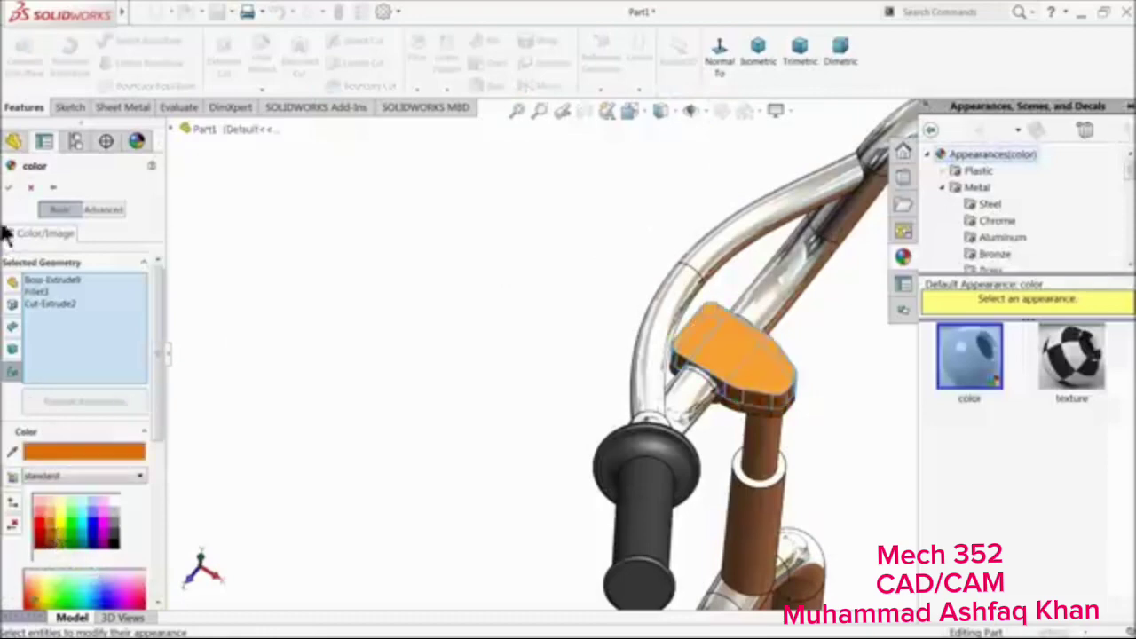
pyautogui.click(10, 188)
# Sketch a six-sided polygon about 45 mm across flats on the head tube's upper ring face, centred on the tube axis
pyautogui.moveTo(415, 364); pyautogui.dragTo(555, 386, button='middle')
pyautogui.scroll(-3, 634, 341)
pyautogui.moveTo(633, 353)
pyautogui.mouseDown(button='middle')
pyautogui.moveTo(621, 340)
pyautogui.moveTo(628, 362)
pyautogui.mouseUp(button='middle')
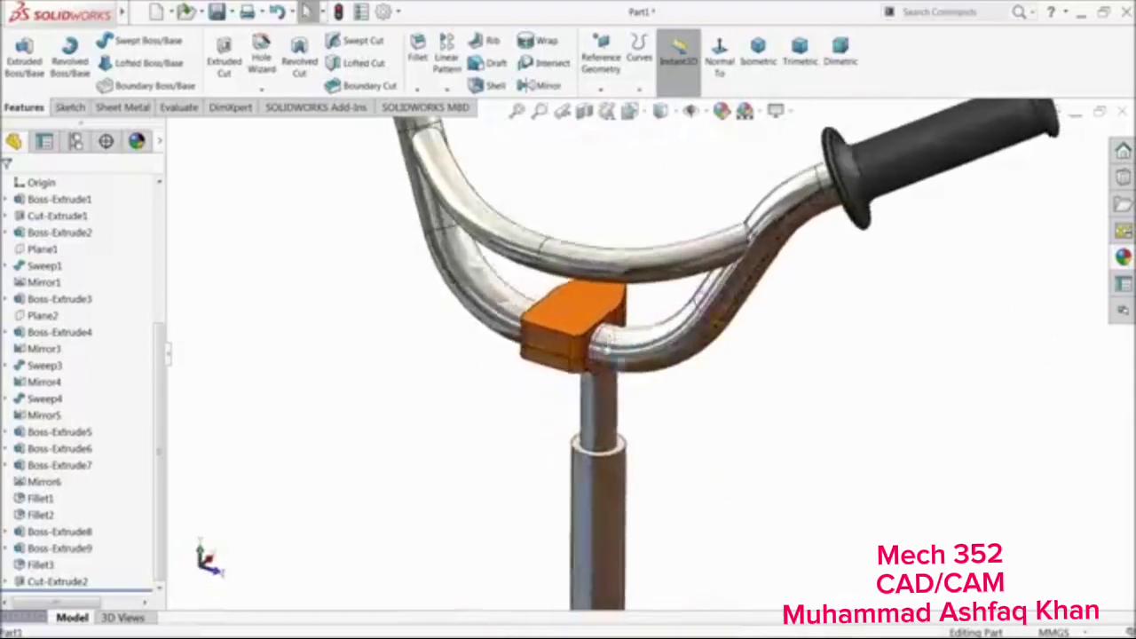
pyautogui.scroll(3, 640, 362)
pyautogui.scroll(2, 653, 362)
pyautogui.scroll(-5, 669, 406)
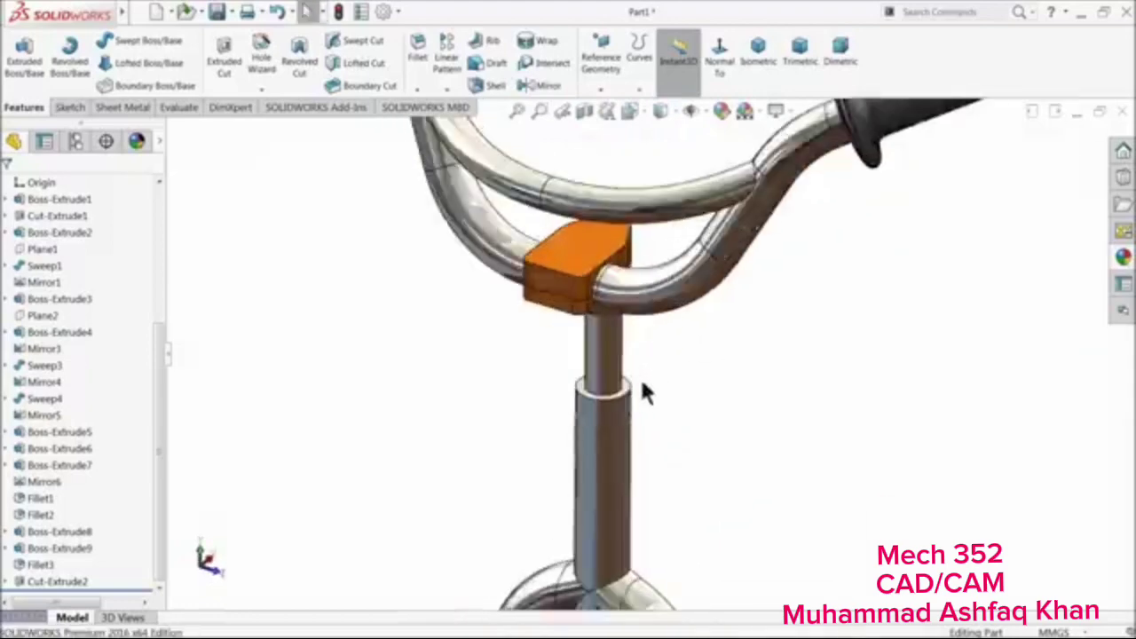
pyautogui.click(633, 411)
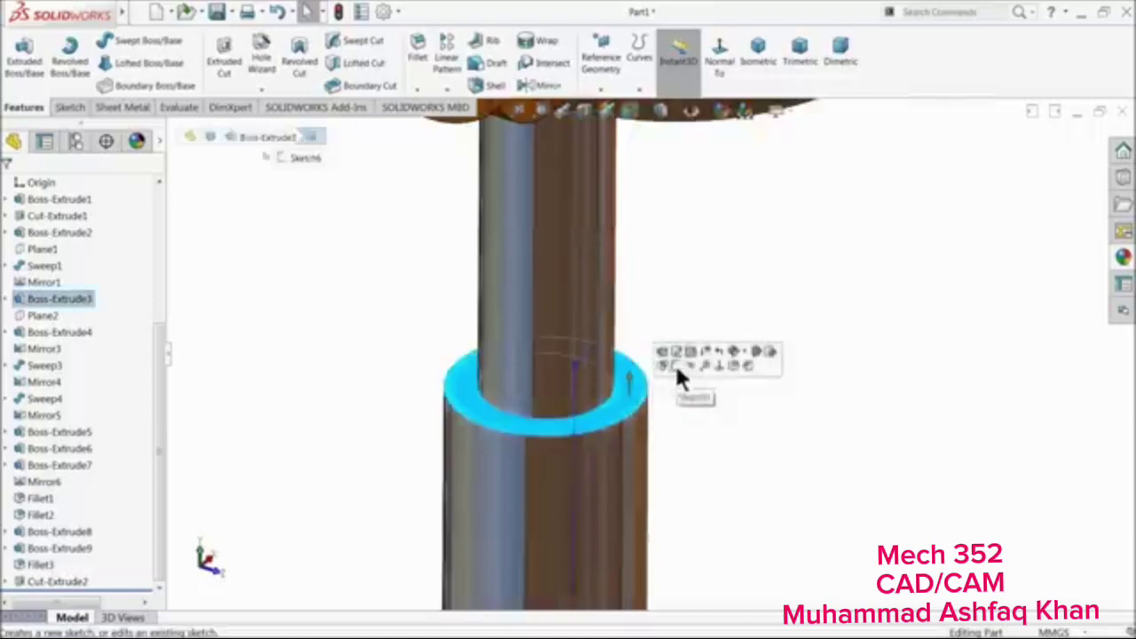
pyautogui.click(675, 362)
pyautogui.click(125, 86)
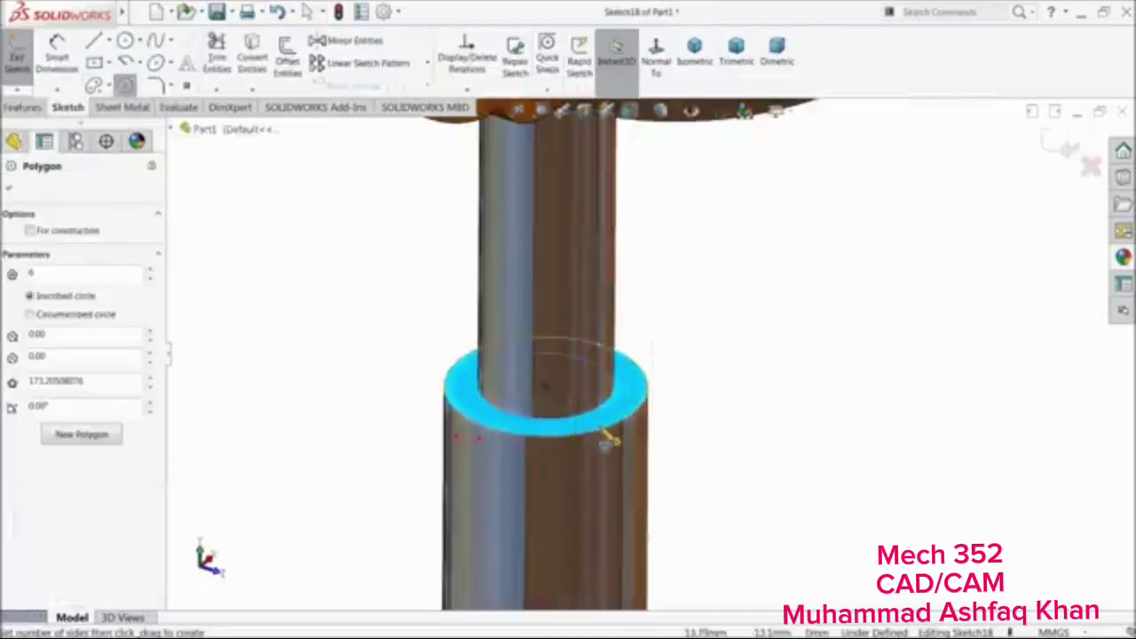
pyautogui.click(546, 394)
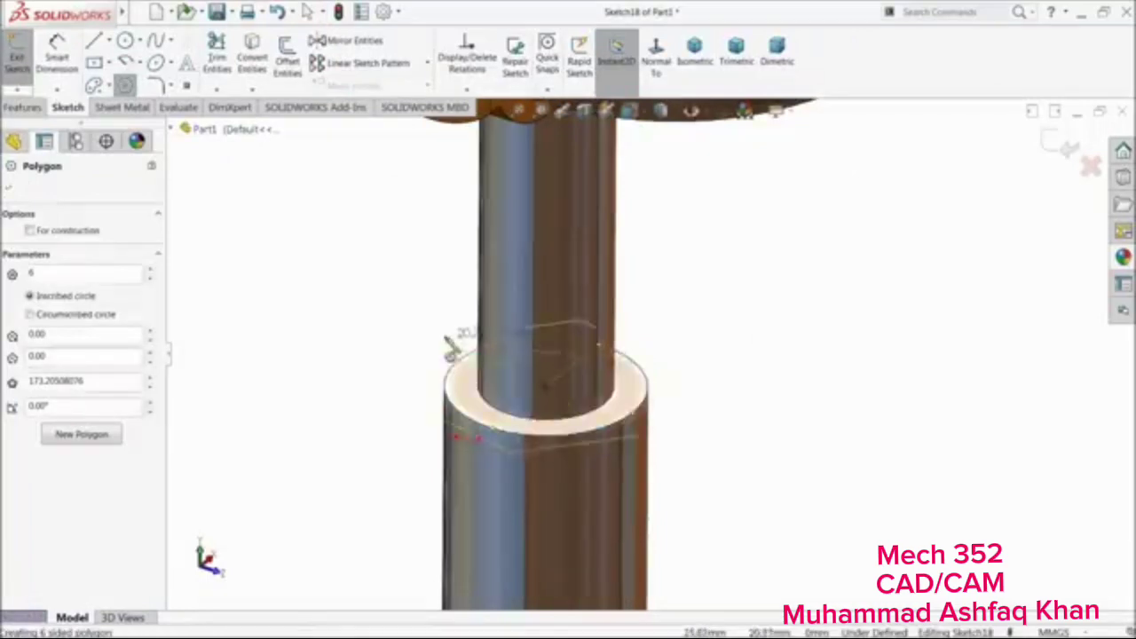
pyautogui.click(426, 322)
# Dimension the hexagon's distance between opposite sides and set it to 40 mm
pyautogui.click(53, 44)
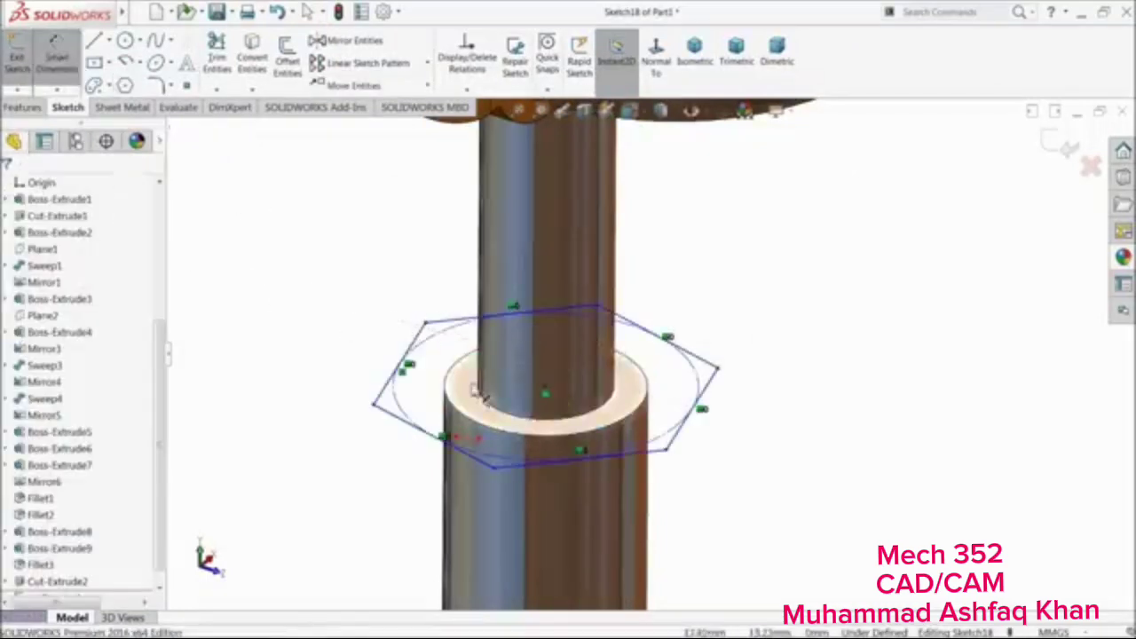
pyautogui.click(418, 336)
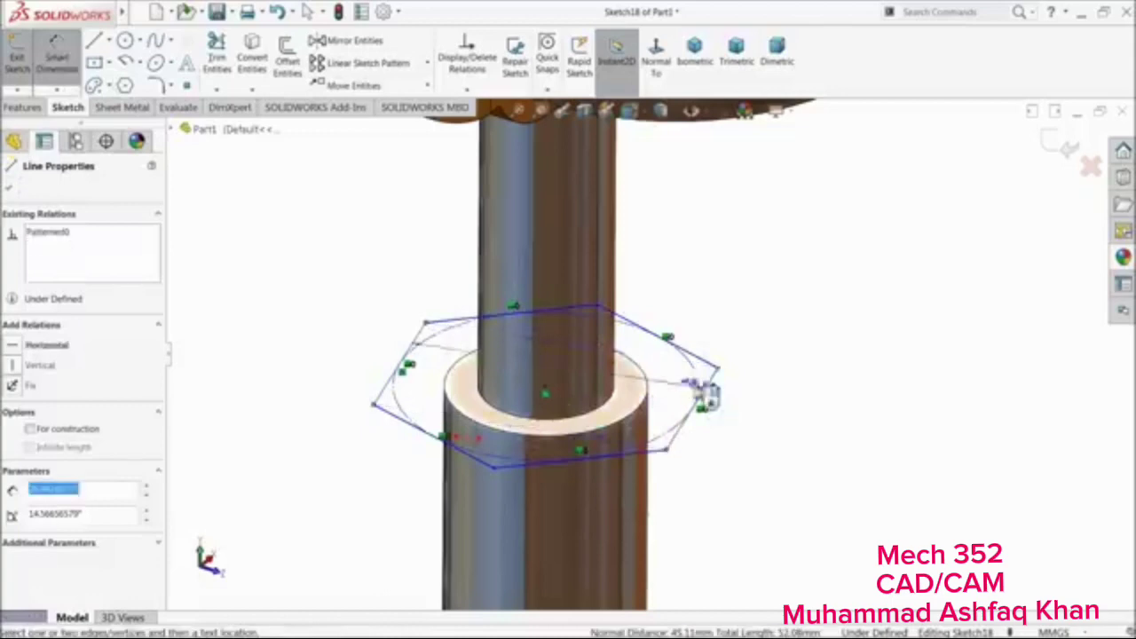
pyautogui.click(631, 284)
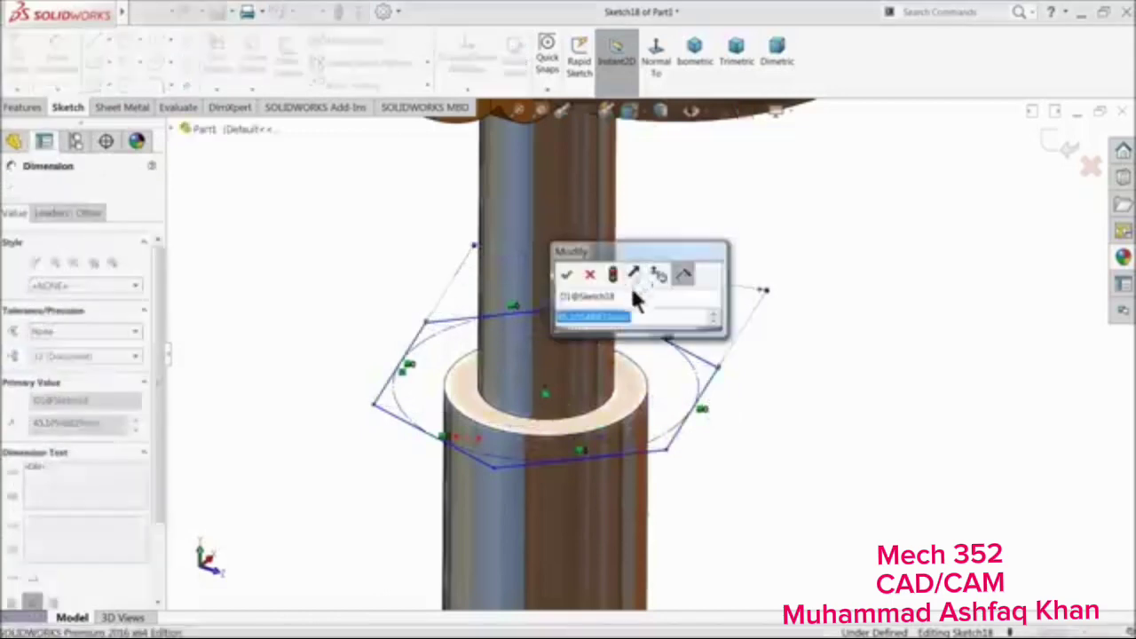
pyautogui.write('40')
pyautogui.press('Return')
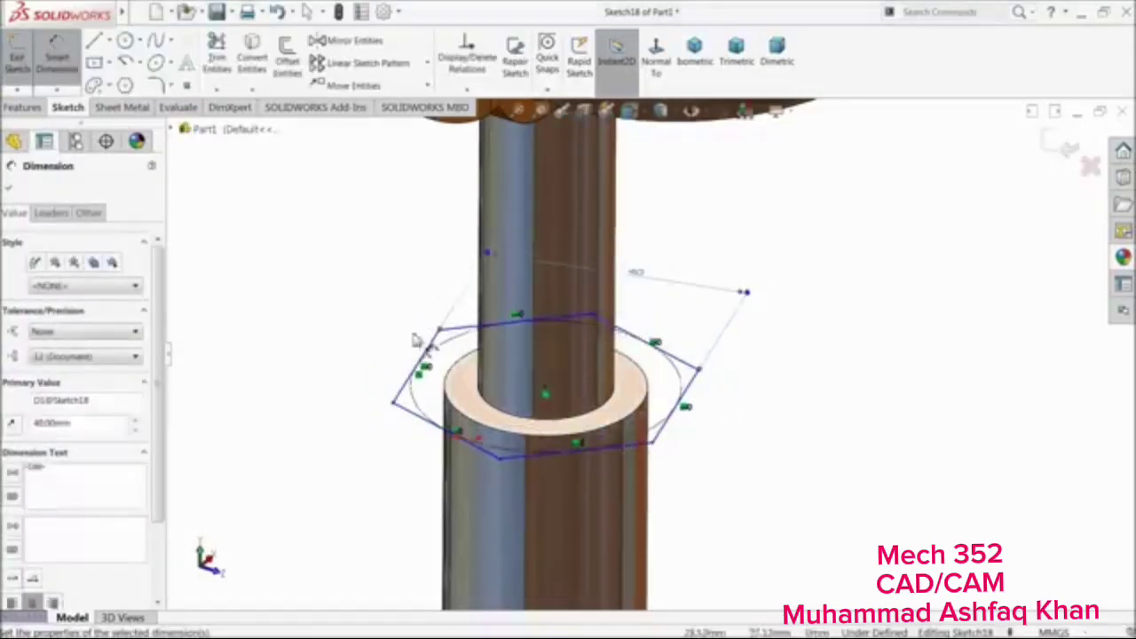
# Extrude the hexagon 5 mm blind, with the direction reversed down along the head tube
pyautogui.click(23, 107)
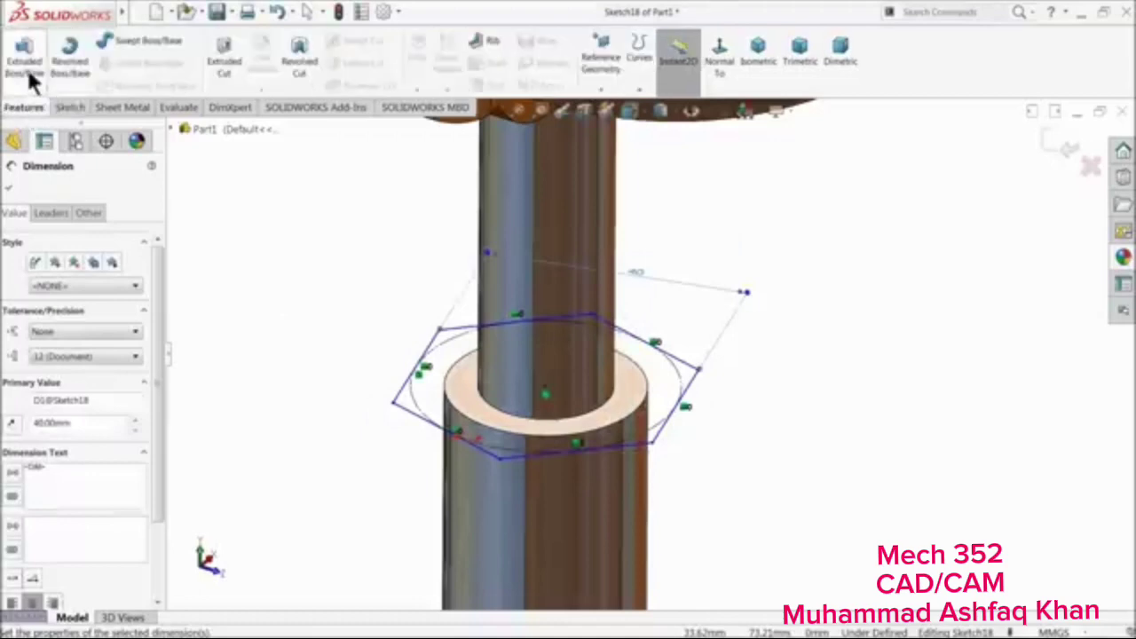
pyautogui.click(31, 78)
pyautogui.write('5.00mm')
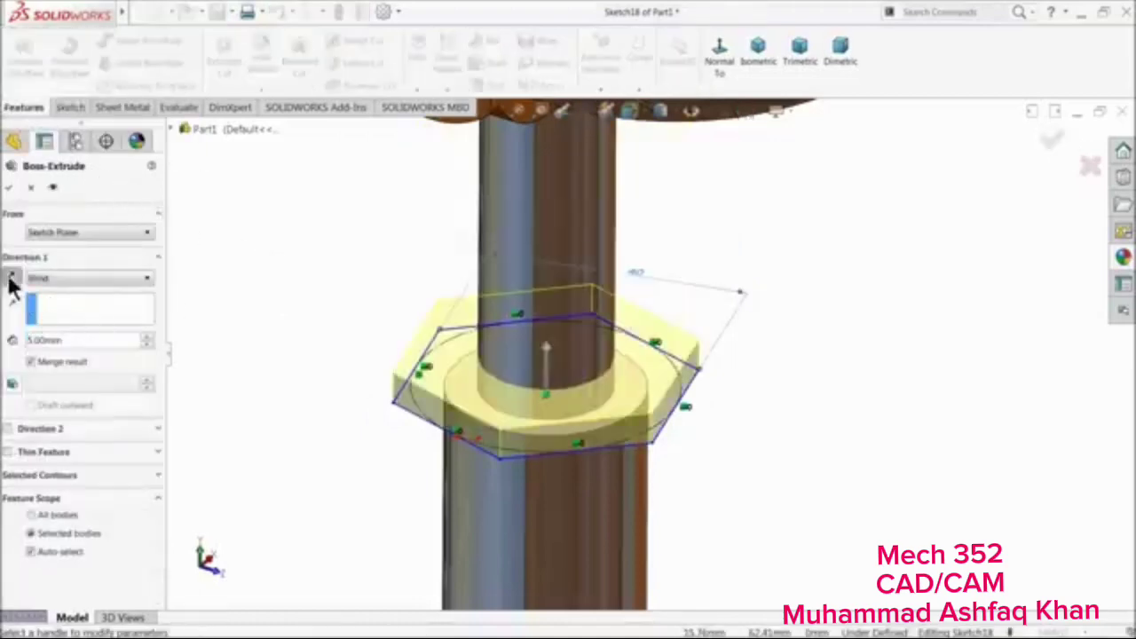
pyautogui.click(12, 276)
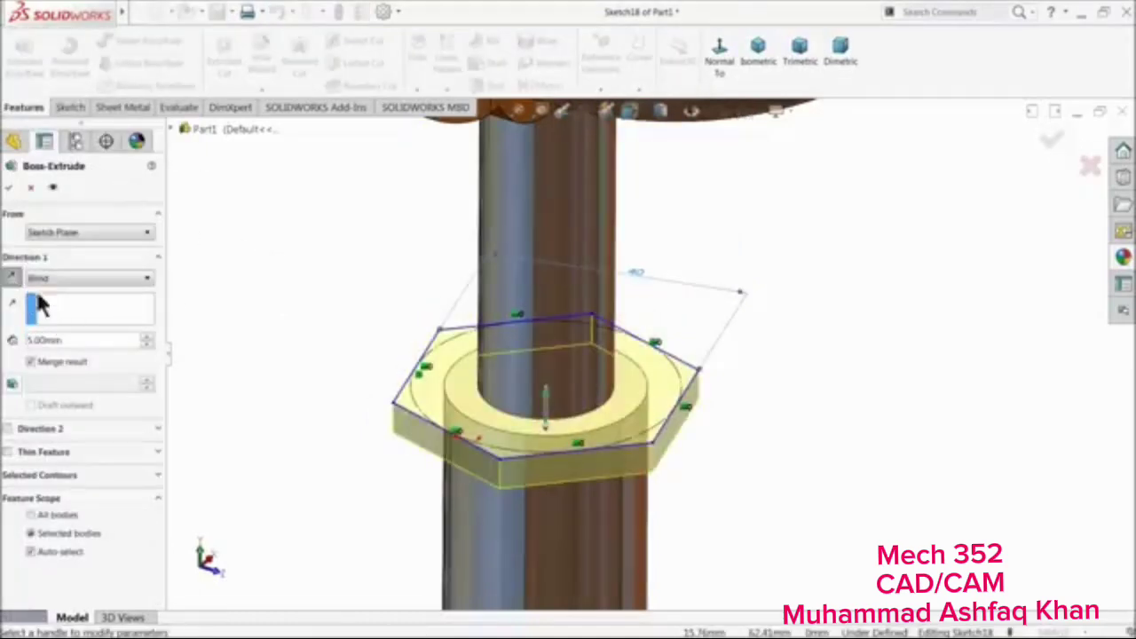
pyautogui.click(10, 190)
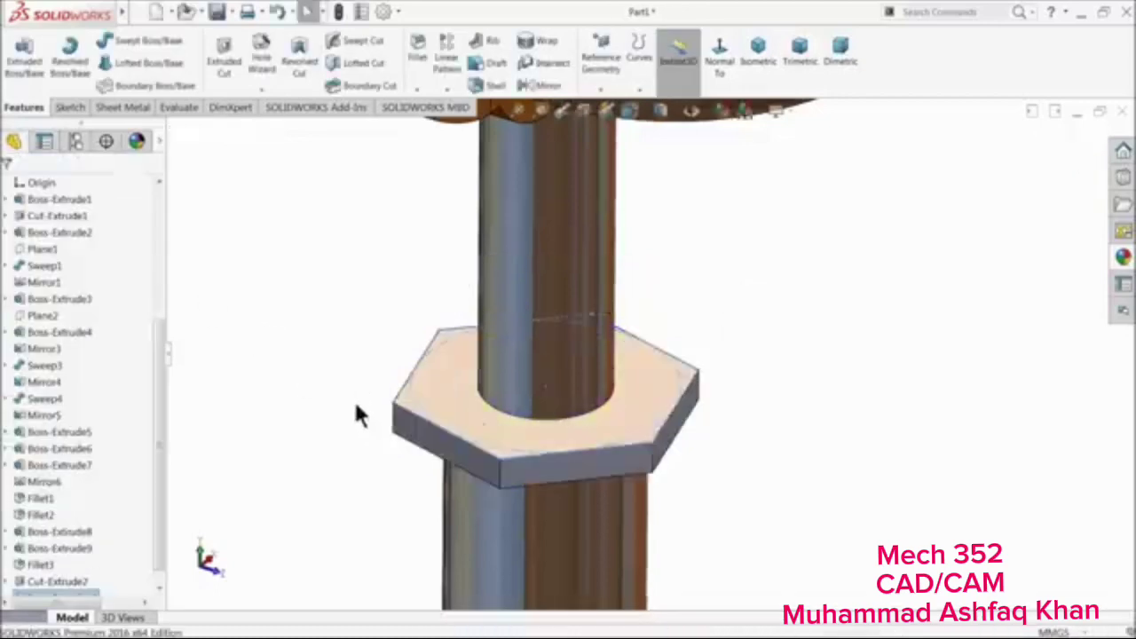
# Start a sketch on the underside of the hexagonal nut and draw a circle centred on the tube axis, larger than the nut
pyautogui.moveTo(366, 427); pyautogui.dragTo(375, 220, button='middle')
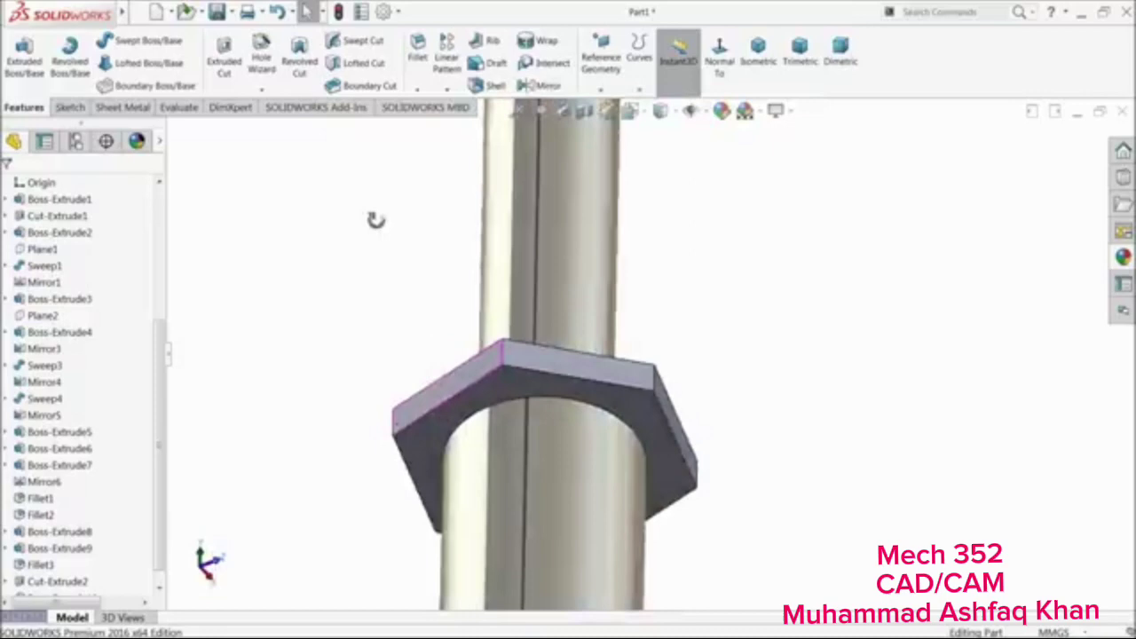
pyautogui.click(445, 435)
pyautogui.click(493, 387)
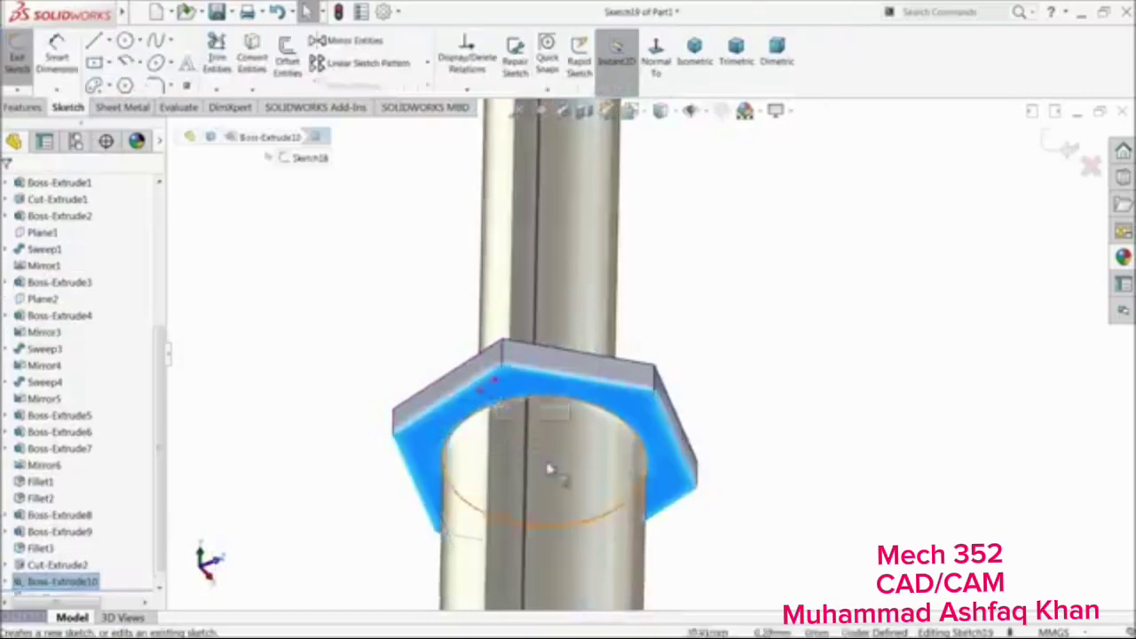
pyautogui.click(127, 42)
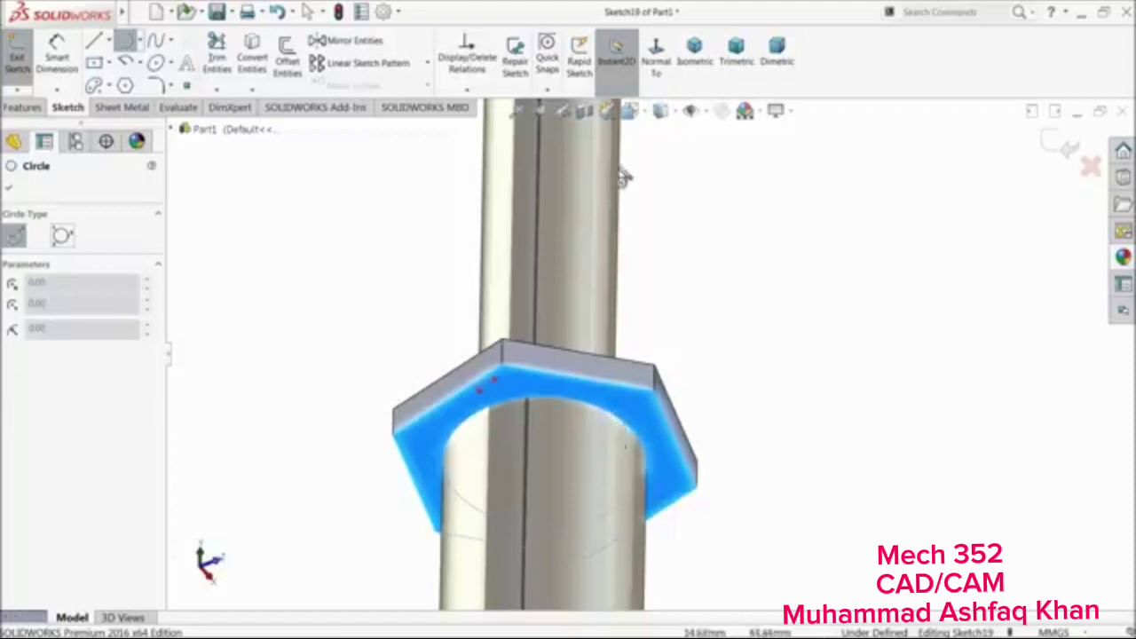
pyautogui.moveTo(660, 504); pyautogui.dragTo(666, 399, button='middle')
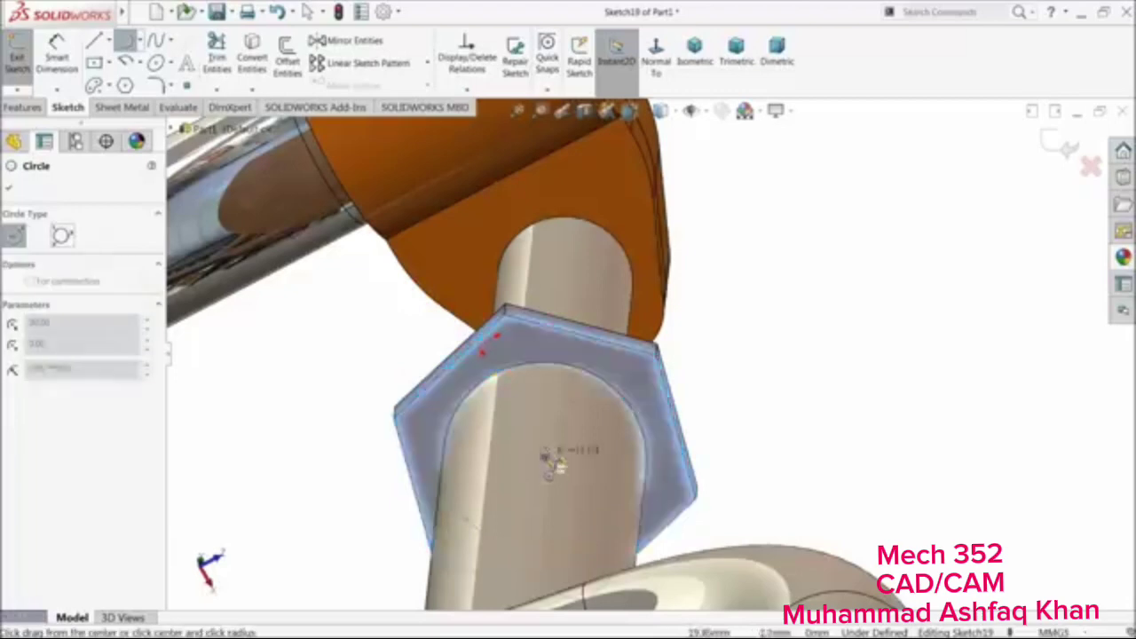
pyautogui.click(545, 459)
pyautogui.click(544, 277)
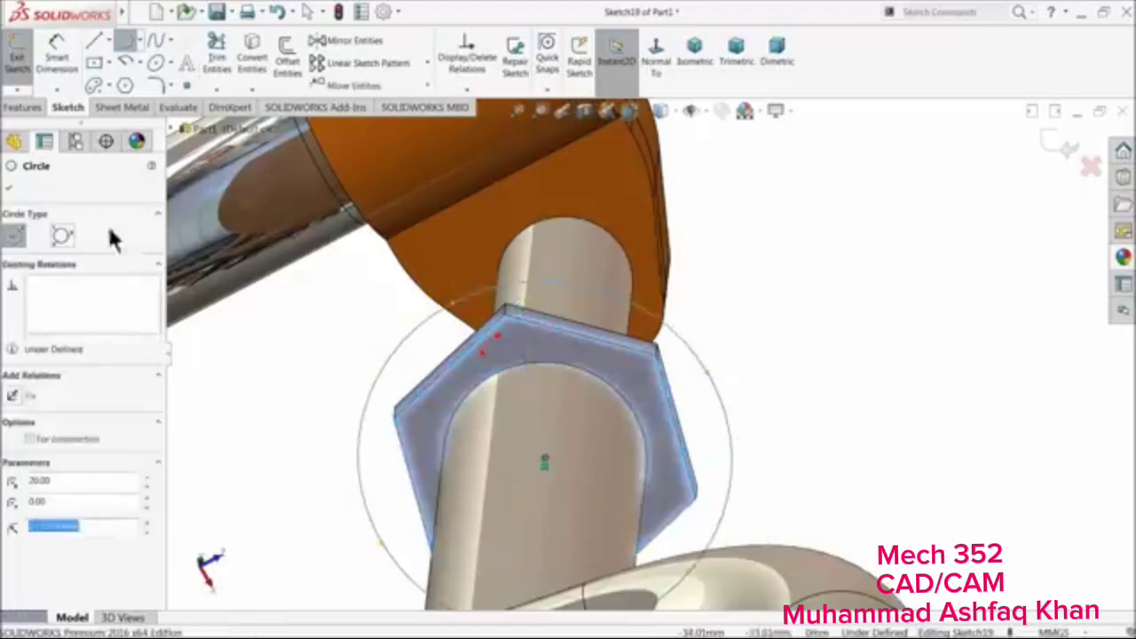
# Dimension the circle's diameter and set it to 44 mm
pyautogui.click(66, 53)
pyautogui.click(370, 356)
pyautogui.click(358, 348)
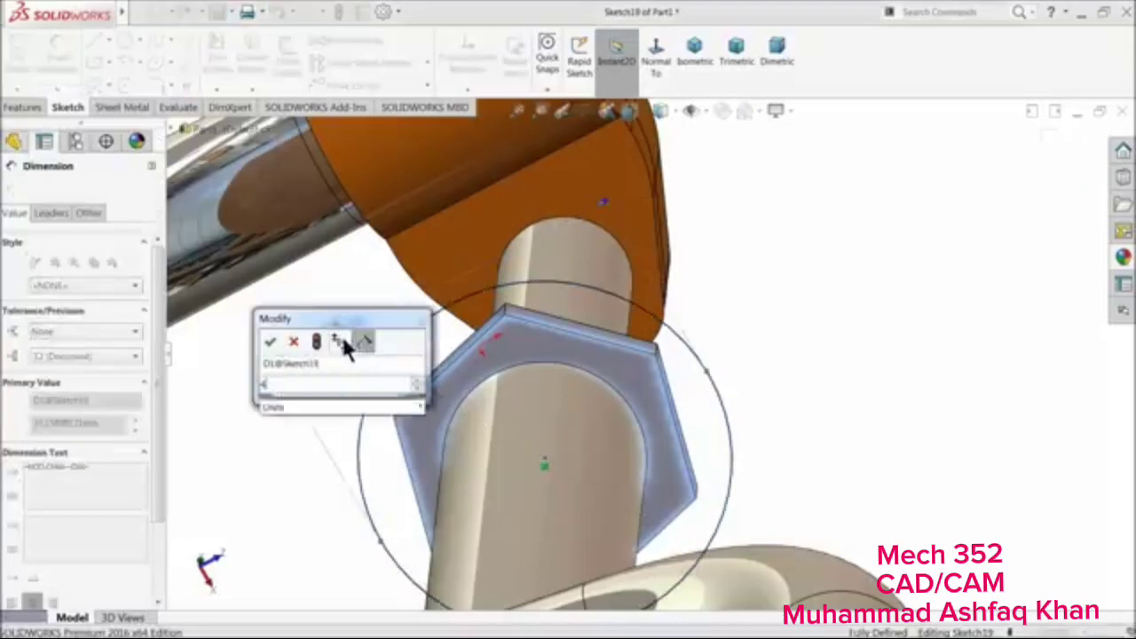
pyautogui.write('44')
pyautogui.press('Return')
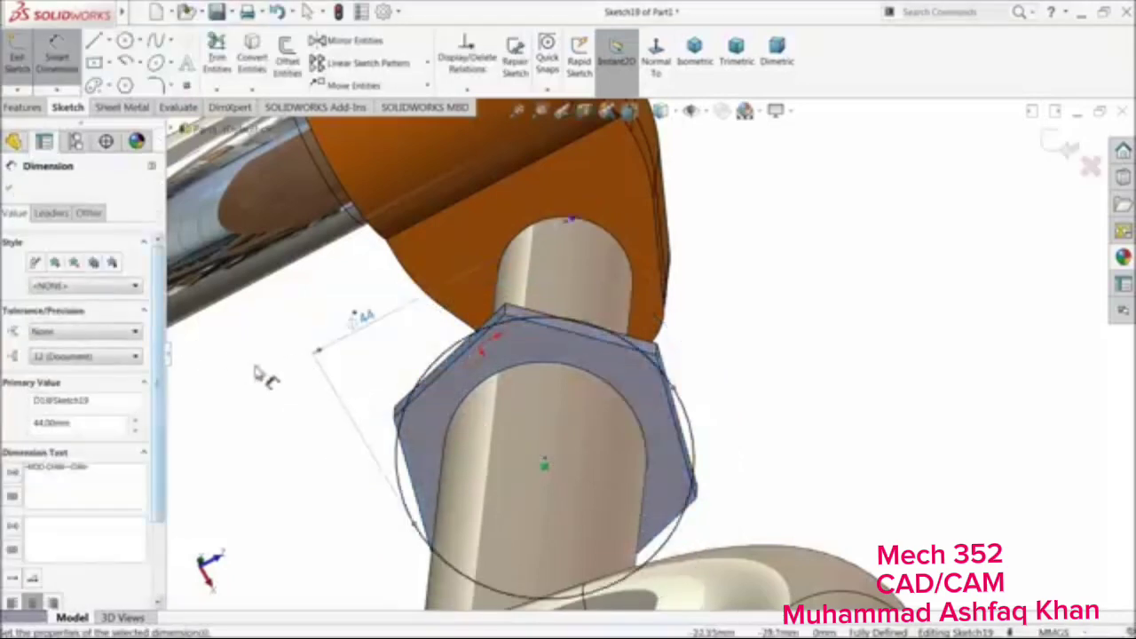
# Change the diameter of the circle on the nut's underside to 50 mm
pyautogui.moveTo(263, 377)
pyautogui.mouseDown(button='middle')
pyautogui.moveTo(394, 380)
pyautogui.moveTo(410, 435)
pyautogui.mouseUp(button='middle')
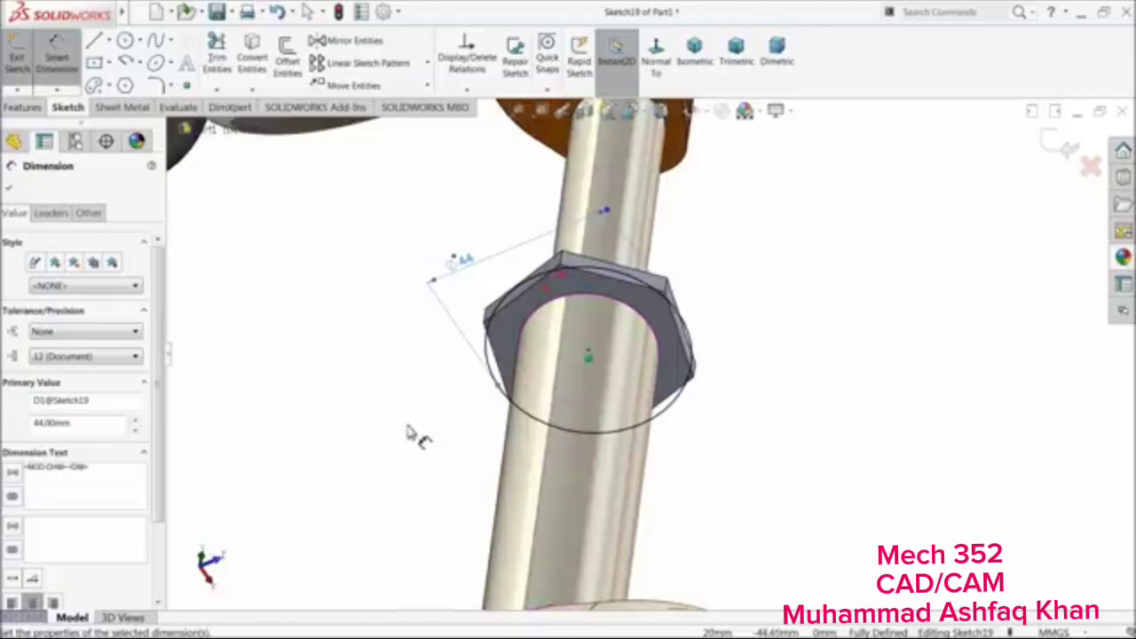
pyautogui.scroll(-3, 587, 262)
pyautogui.moveTo(564, 293)
pyautogui.mouseDown(button='middle')
pyautogui.moveTo(553, 226)
pyautogui.moveTo(563, 193)
pyautogui.moveTo(583, 261)
pyautogui.moveTo(573, 279)
pyautogui.mouseUp(button='middle')
pyautogui.click(391, 316)
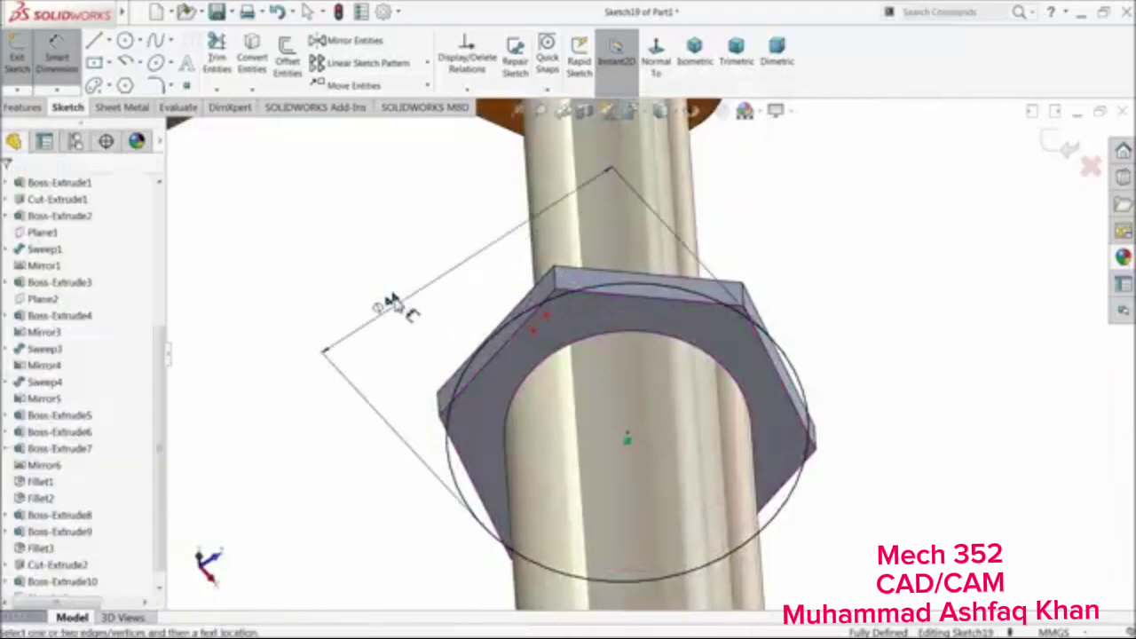
pyautogui.click(394, 304)
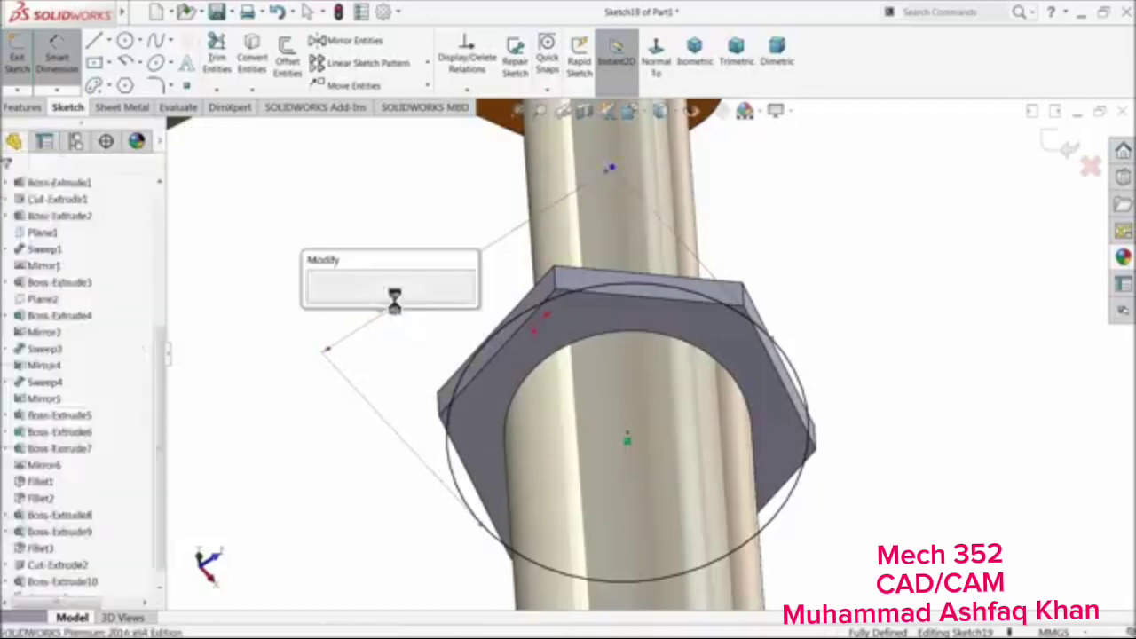
pyautogui.write('50')
pyautogui.press('Return')
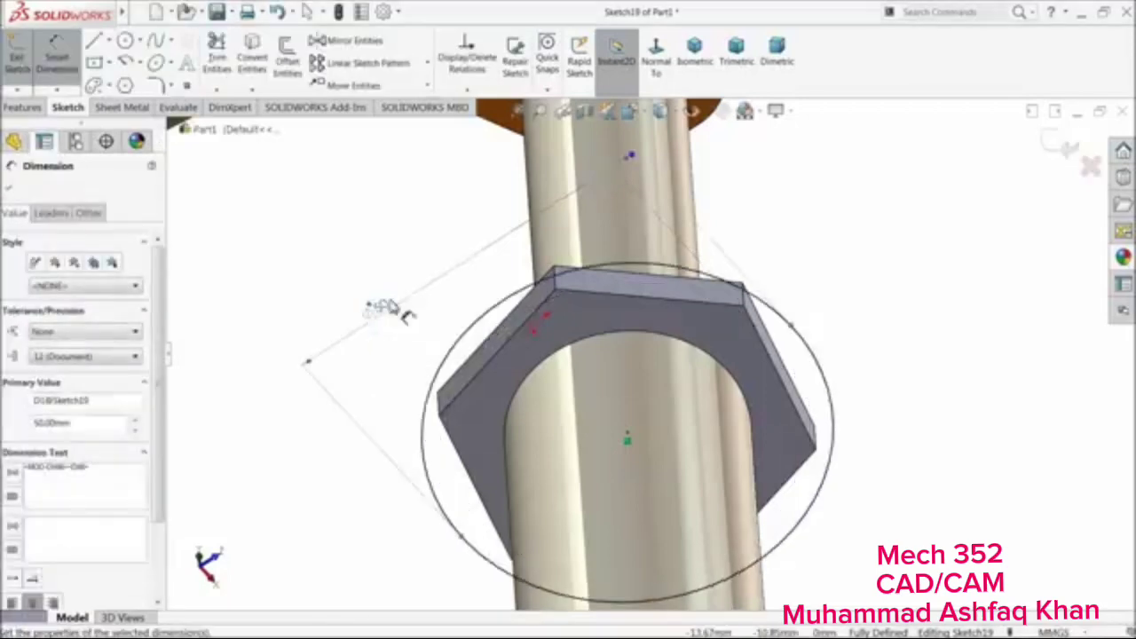
# Extrude the 50 mm circle 5 mm blind downward to form a round flange beneath the hexagonal nut
pyautogui.moveTo(494, 271)
pyautogui.mouseDown(button='middle')
pyautogui.moveTo(429, 238)
pyautogui.moveTo(417, 298)
pyautogui.mouseUp(button='middle')
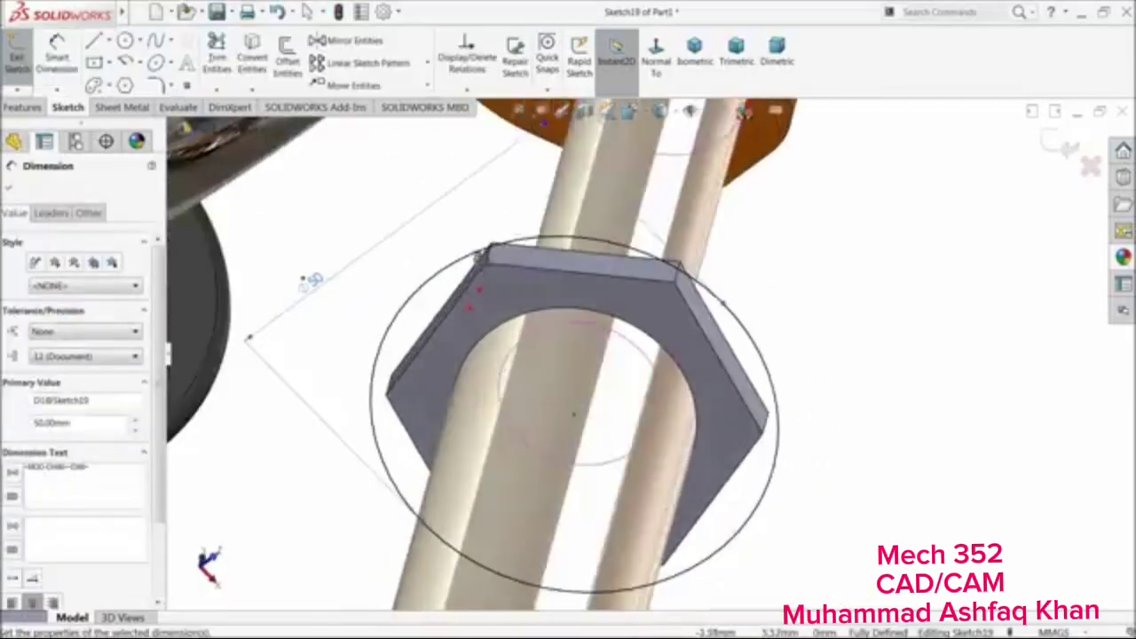
pyautogui.click(23, 106)
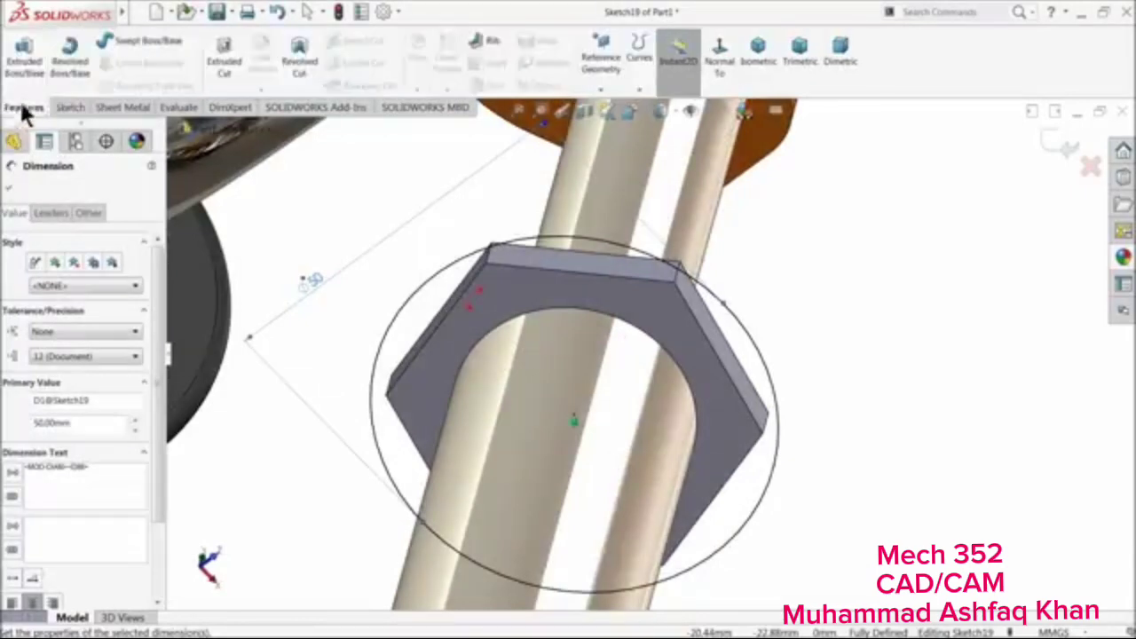
pyautogui.click(26, 69)
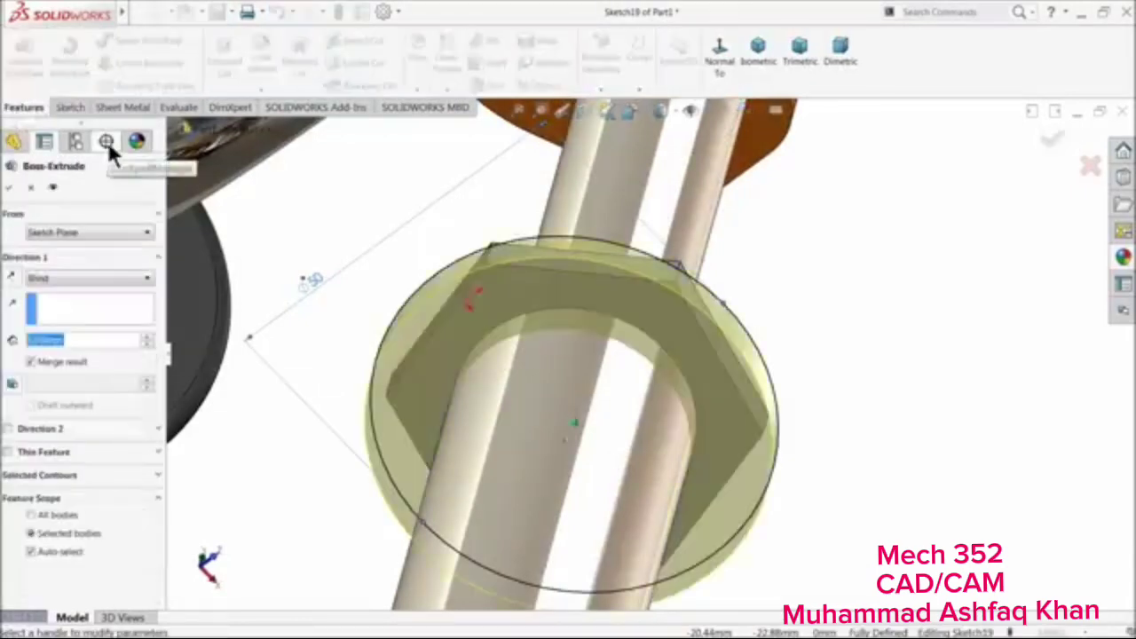
pyautogui.scroll(3, 479, 275)
pyautogui.moveTo(479, 266); pyautogui.dragTo(480, 353, button='middle')
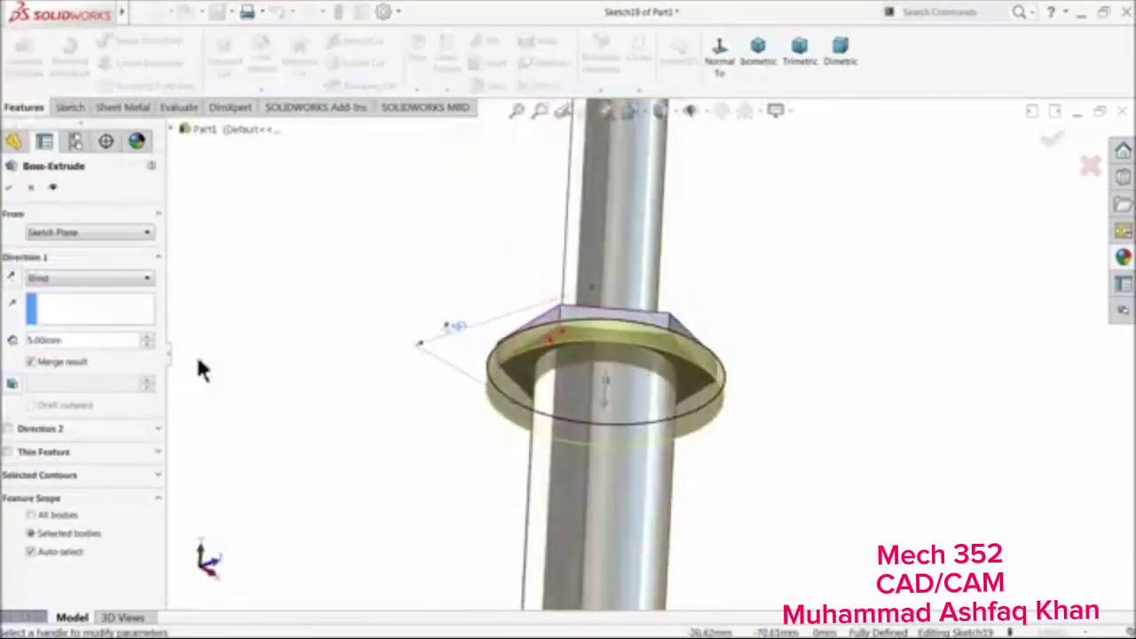
pyautogui.click(11, 189)
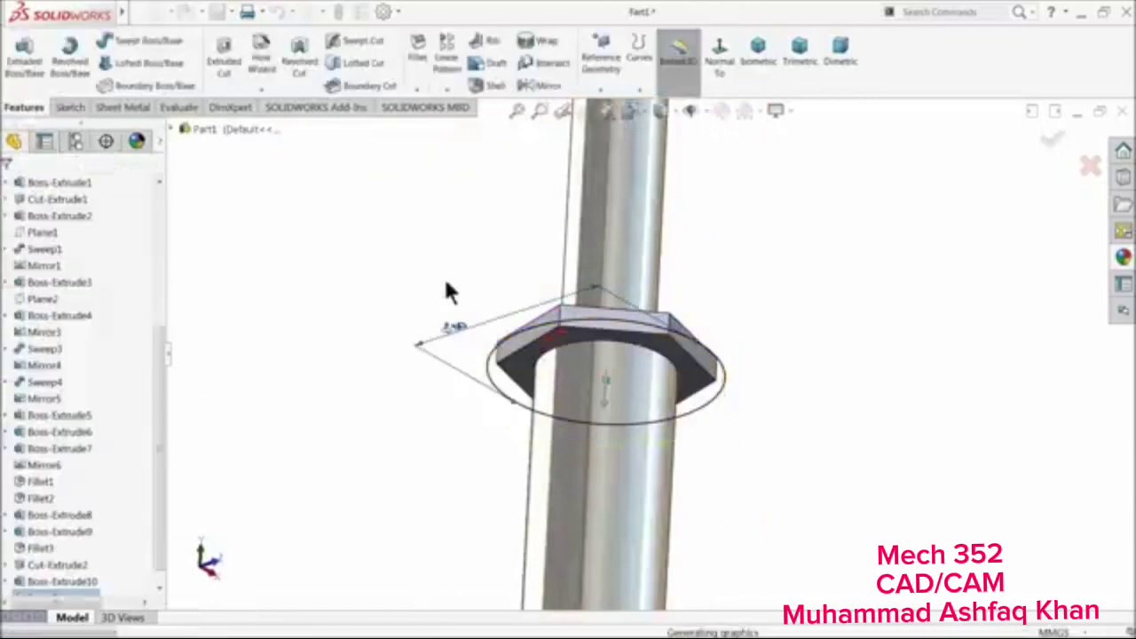
# Fillet the edges of the nut's top face and the round flange's upper edge with a 2 mm radius
pyautogui.moveTo(445, 296); pyautogui.dragTo(451, 494, button='middle')
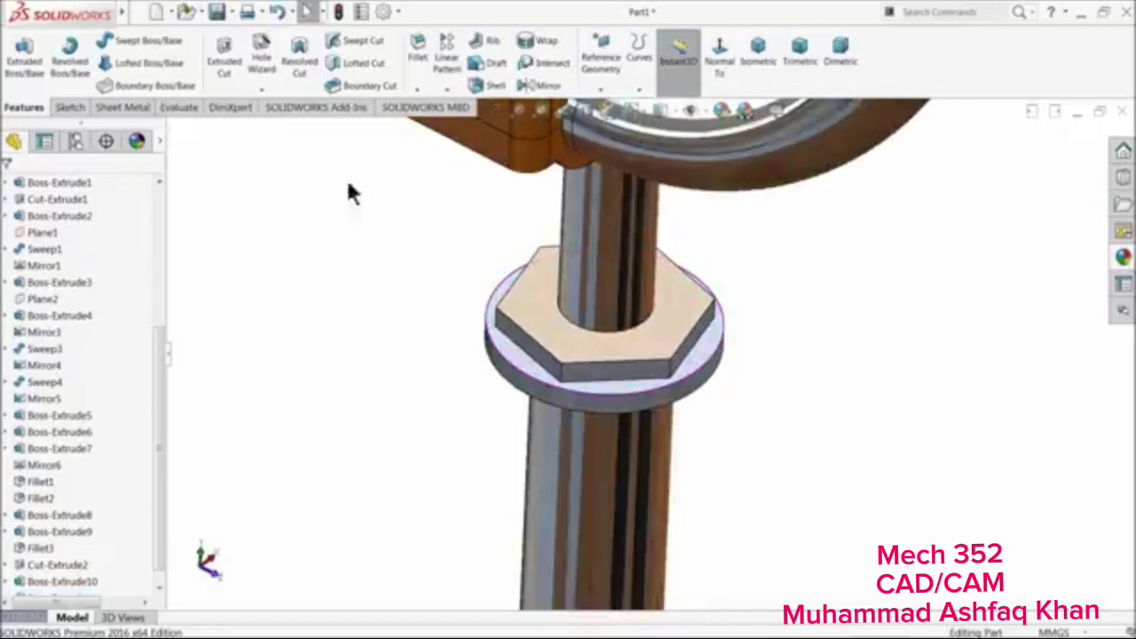
pyautogui.click(414, 71)
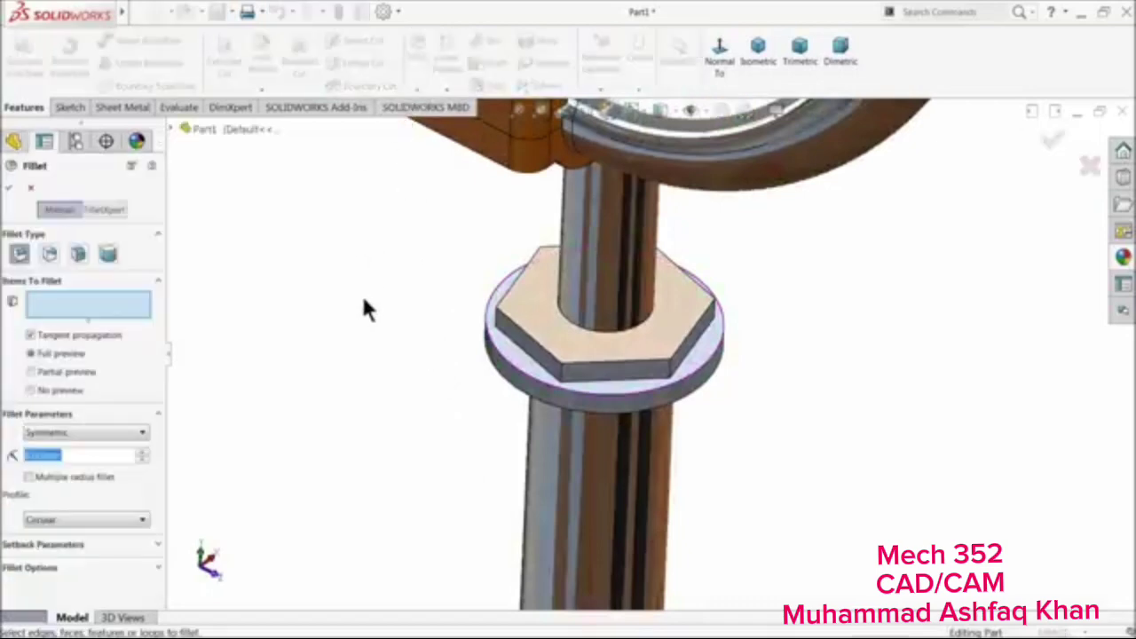
pyautogui.write('2')
pyautogui.scroll(-3, 538, 322)
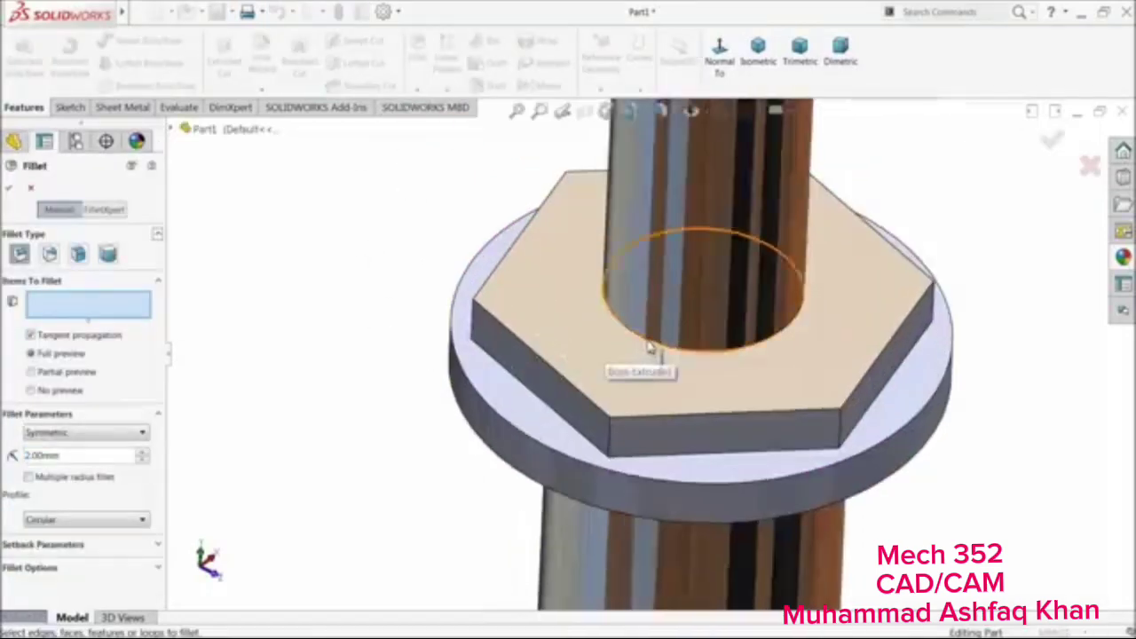
pyautogui.click(650, 349)
pyautogui.click(645, 400)
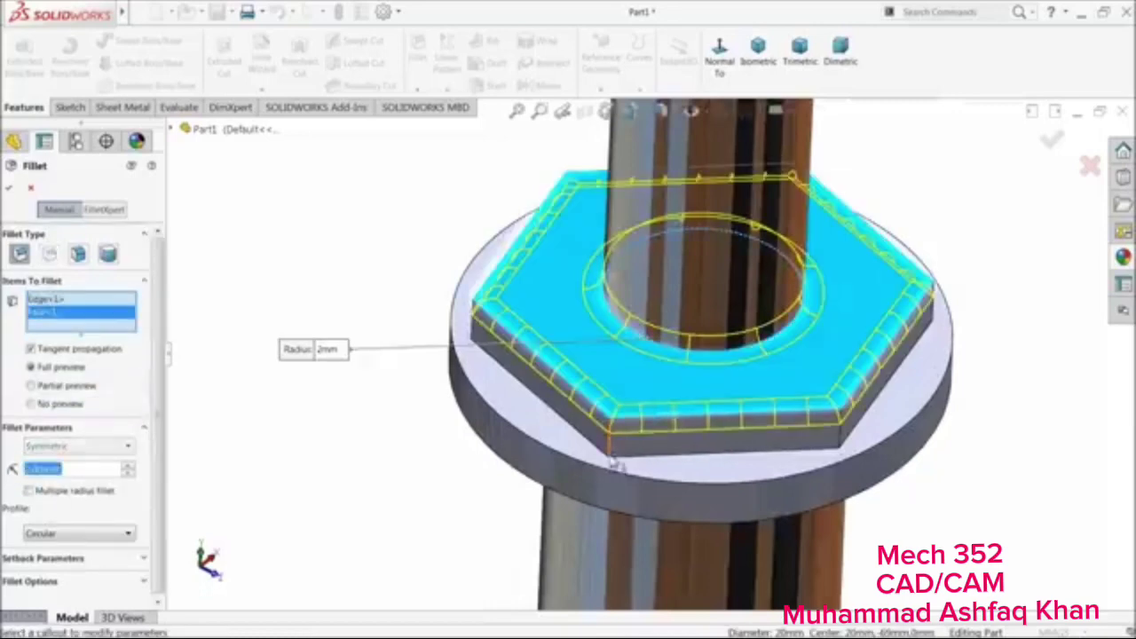
pyautogui.rightClick(69, 322)
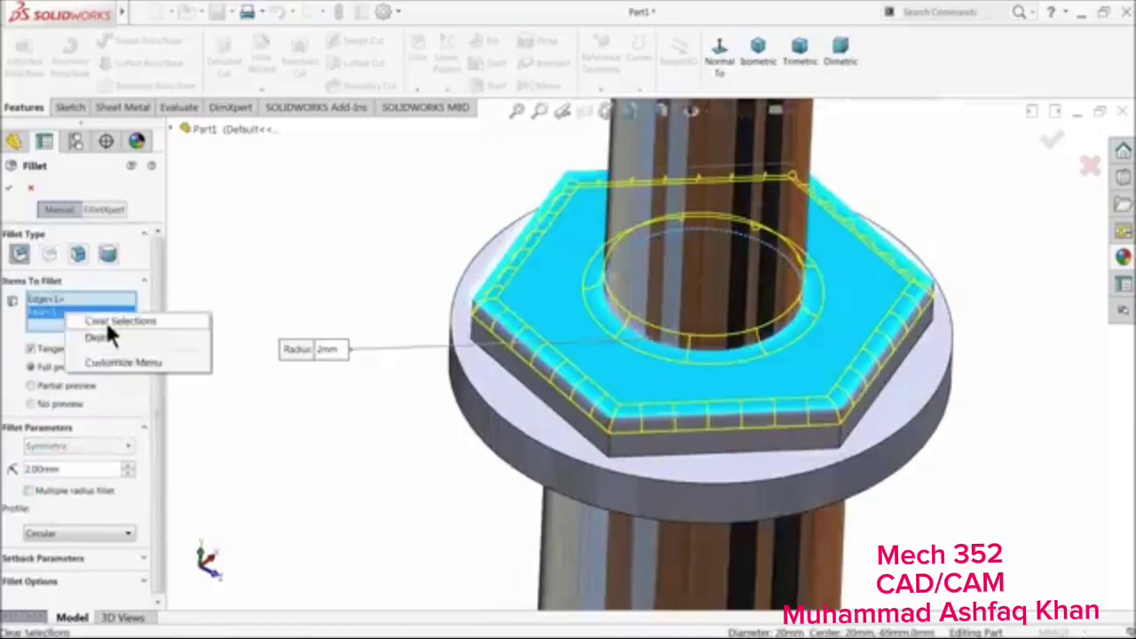
pyautogui.click(99, 320)
pyautogui.click(622, 359)
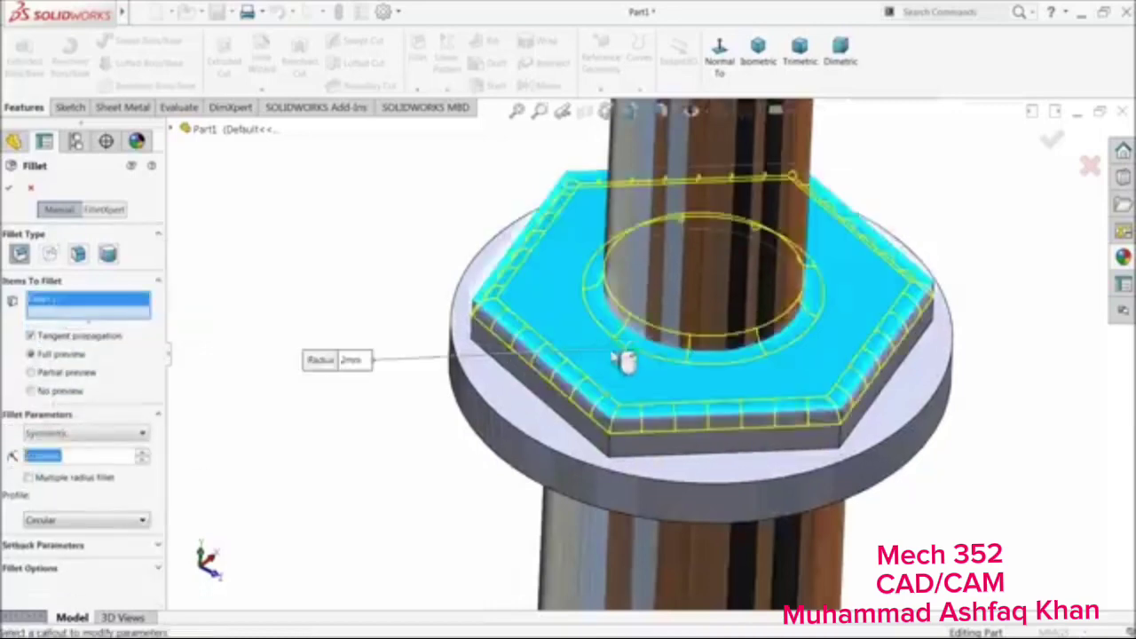
pyautogui.click(626, 480)
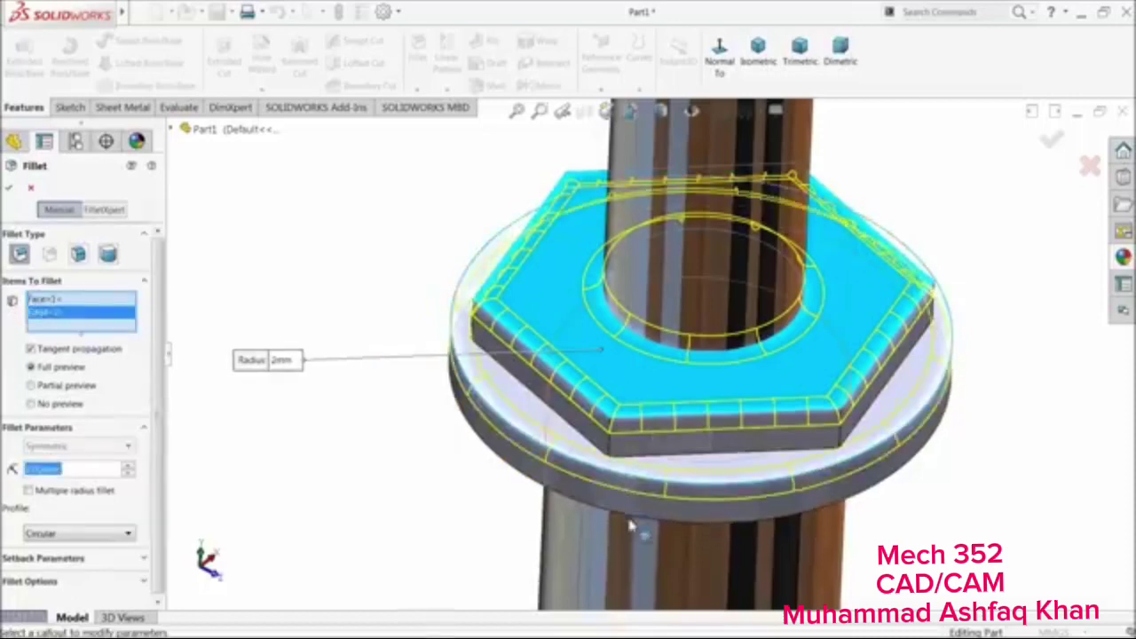
pyautogui.click(10, 190)
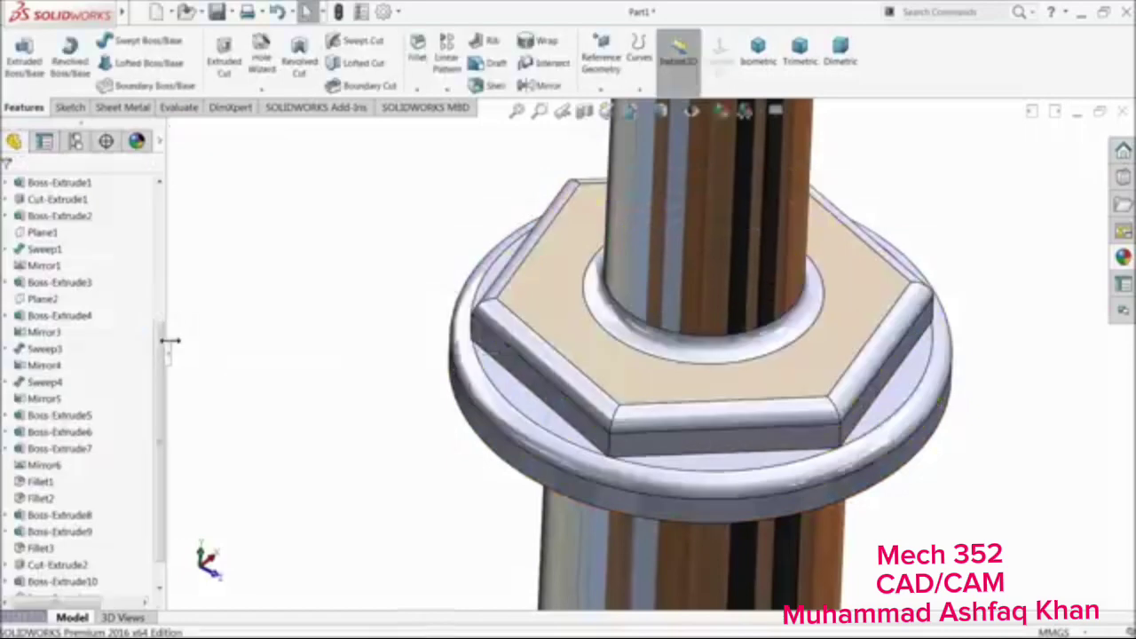
# Apply the chromium plate appearance to the hexagonal nut, its round flange and their fillets
pyautogui.moveTo(161, 400); pyautogui.dragTo(161, 424)
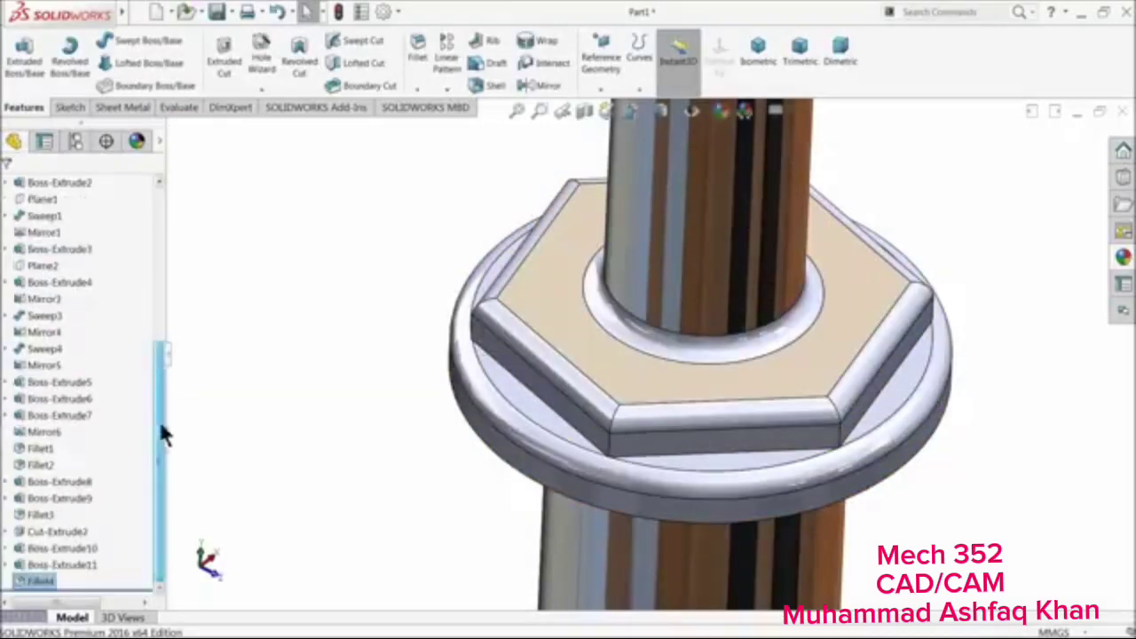
pyautogui.click(38, 550)
pyautogui.keyDown('shift'); pyautogui.click(36, 579); pyautogui.keyUp('shift')
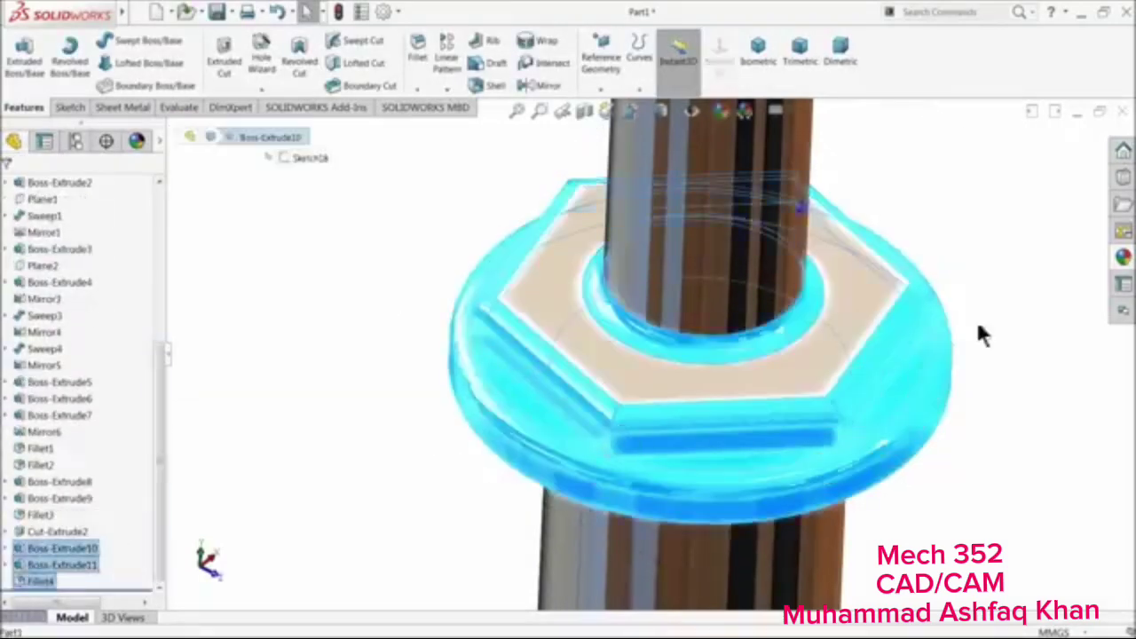
pyautogui.click(1124, 258)
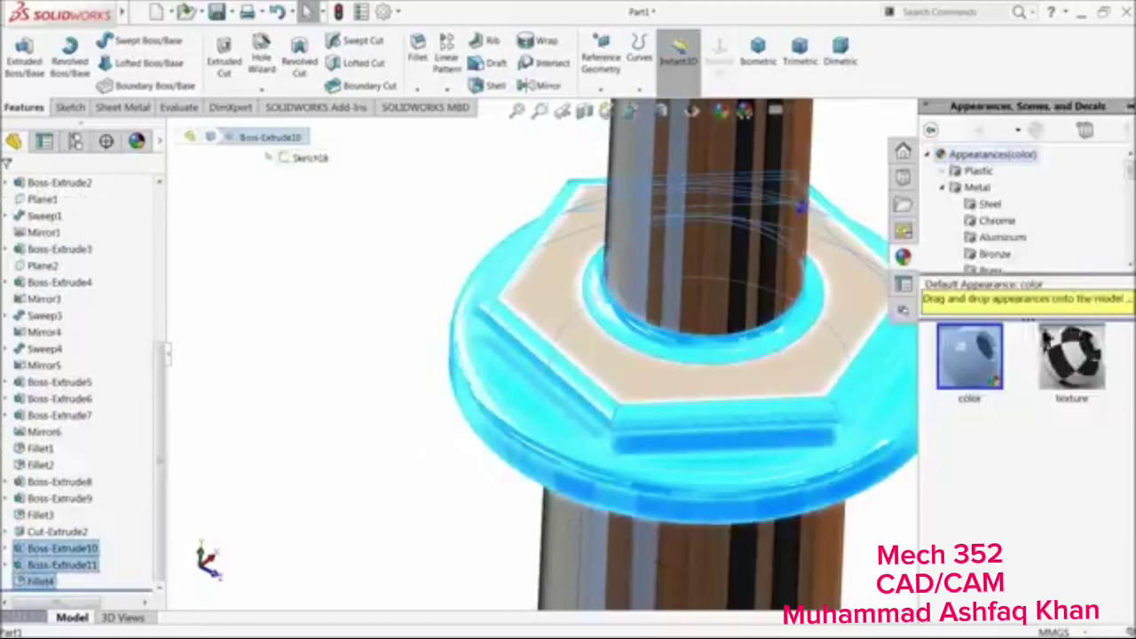
pyautogui.click(996, 222)
pyautogui.click(968, 373)
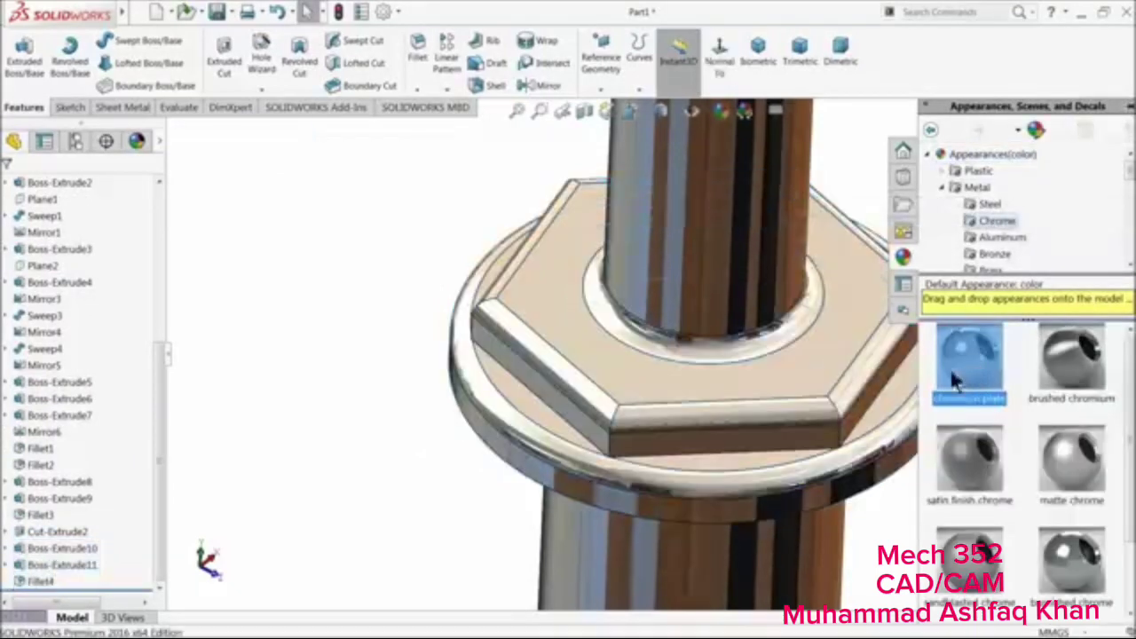
pyautogui.click(385, 264)
# Start a sketch on the orange clamp's top face and draw a small circle near its narrow end, level with the origin
pyautogui.scroll(10, 399, 277)
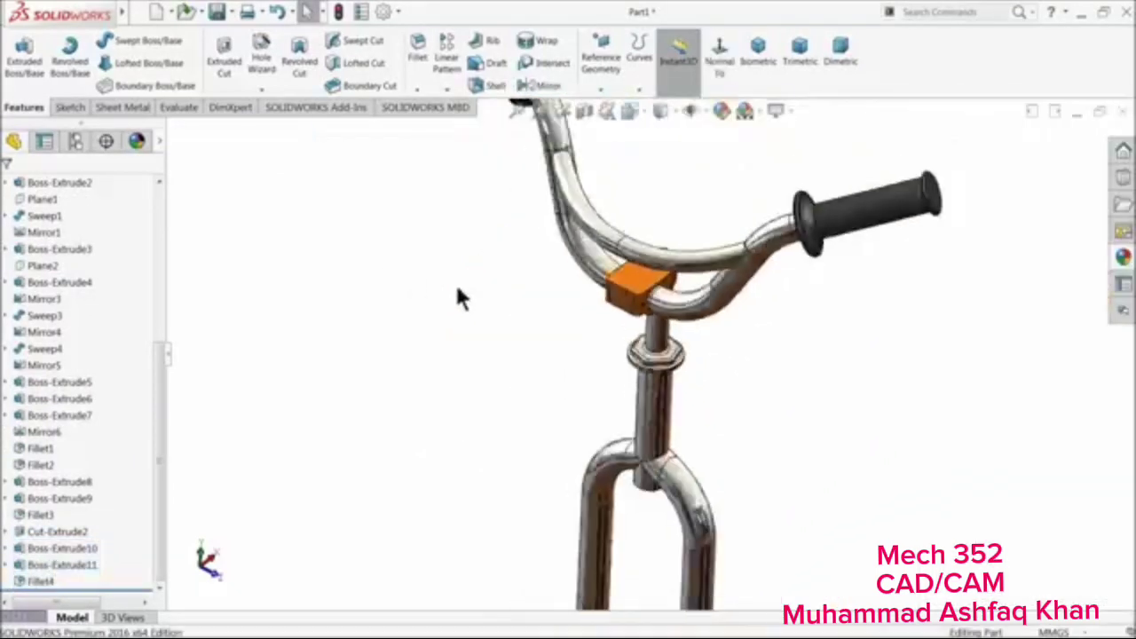
pyautogui.moveTo(454, 281); pyautogui.dragTo(396, 368, button='middle')
pyautogui.scroll(-4, 703, 291)
pyautogui.moveTo(621, 300); pyautogui.dragTo(585, 296, button='middle')
pyautogui.scroll(-1, 553, 327)
pyautogui.scroll(-3, 555, 331)
pyautogui.click(584, 307)
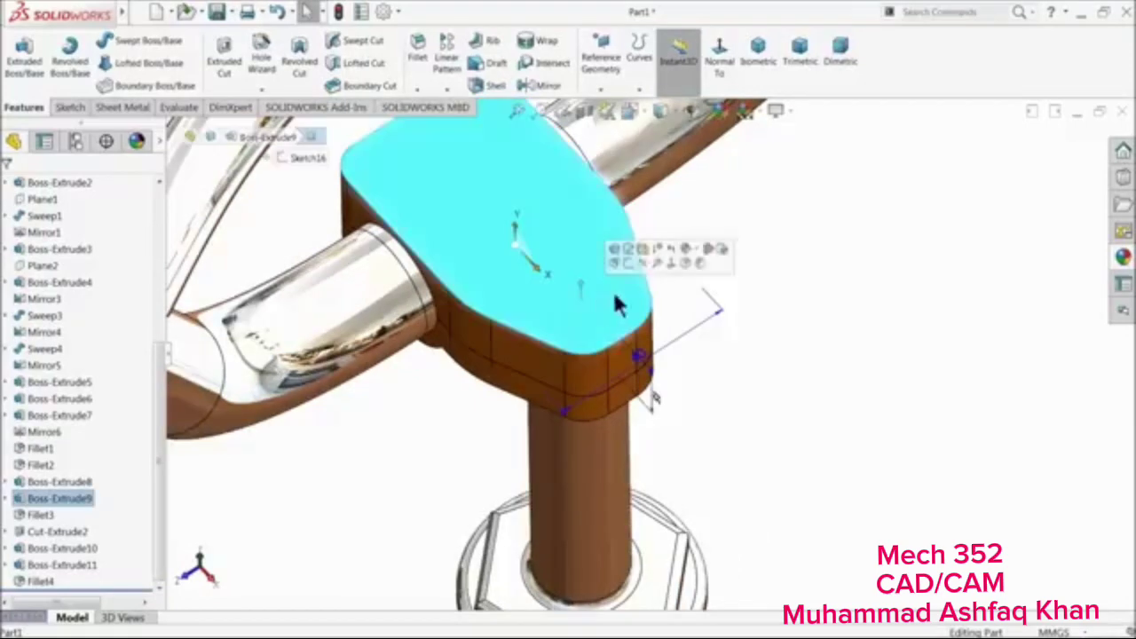
pyautogui.click(624, 257)
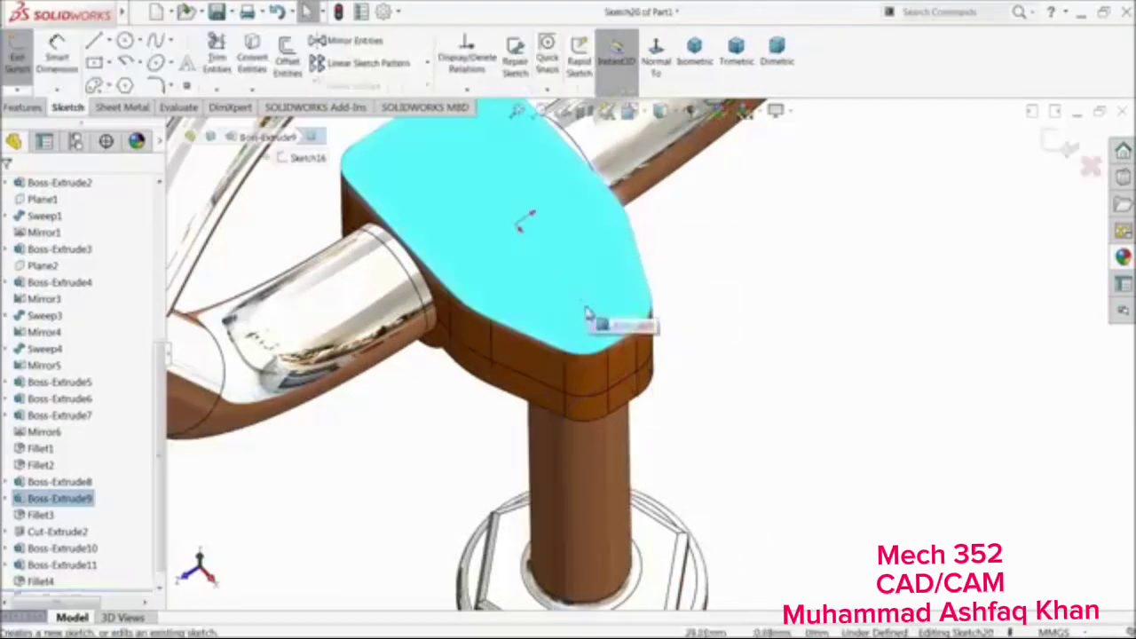
pyautogui.click(126, 43)
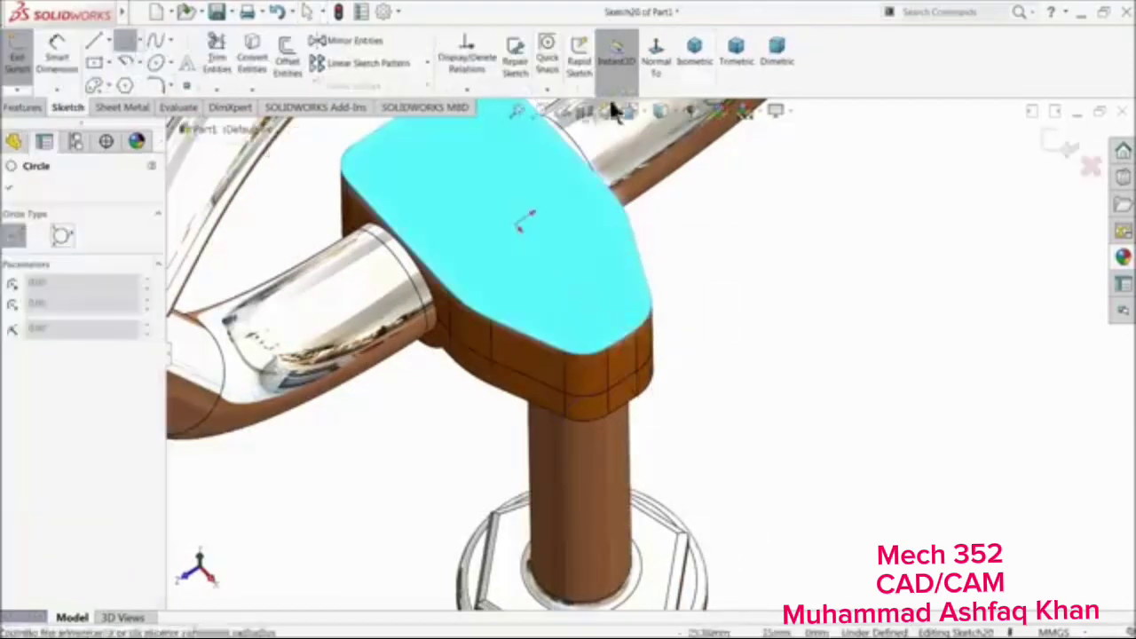
pyautogui.click(658, 55)
pyautogui.scroll(-5, 661, 375)
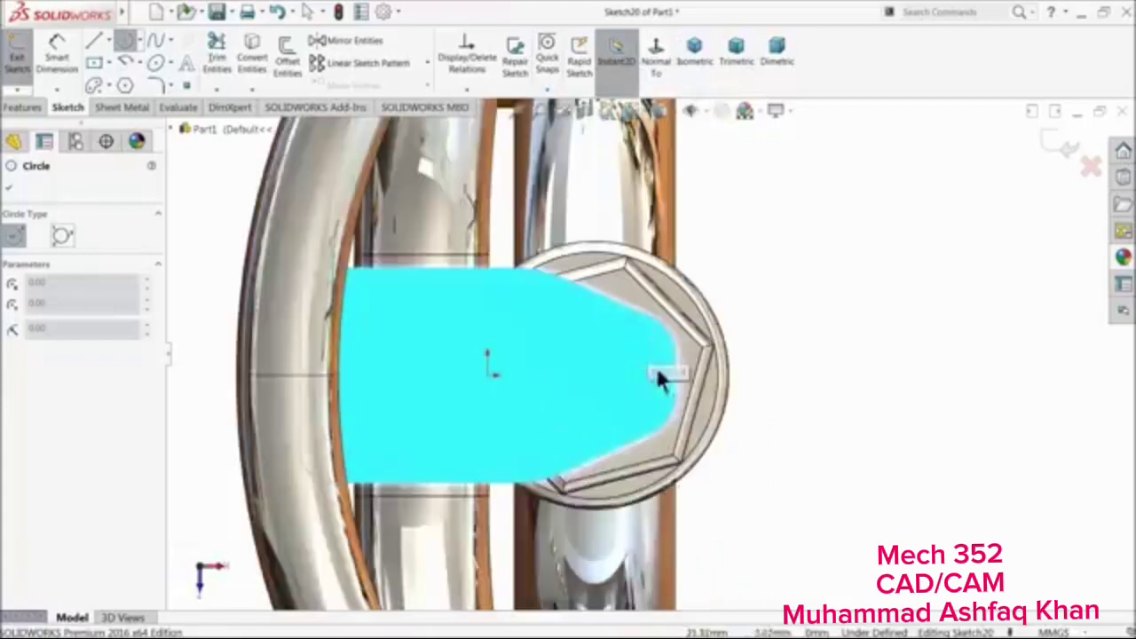
pyautogui.click(606, 376)
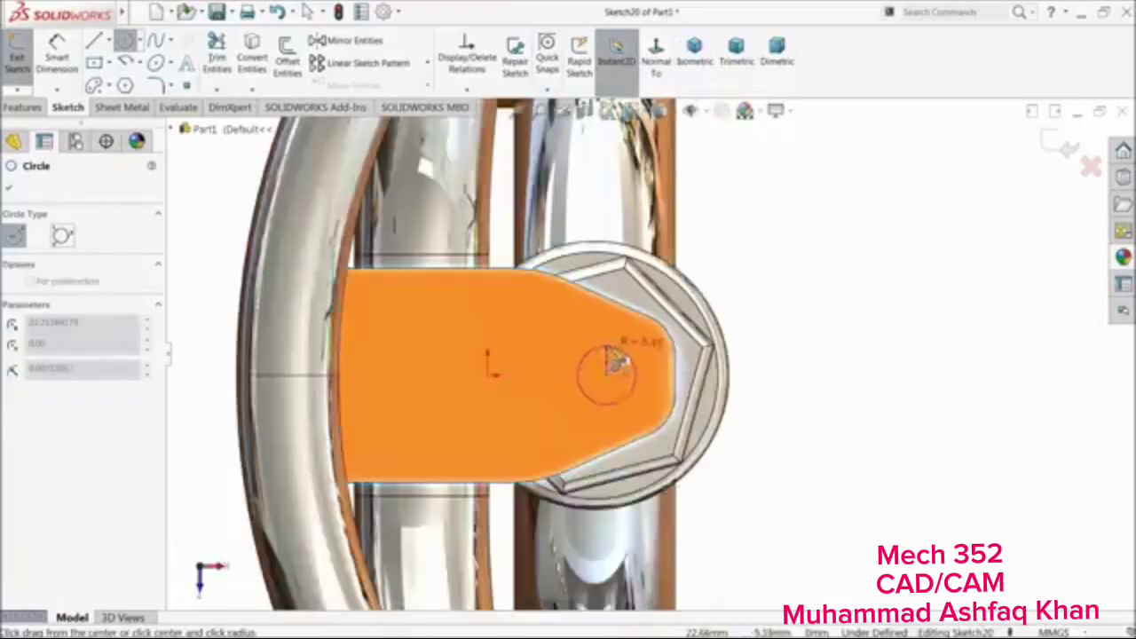
pyautogui.click(627, 357)
# Dimension the small circle's diameter and set it to 12 mm
pyautogui.click(56, 49)
pyautogui.scroll(-3, 706, 404)
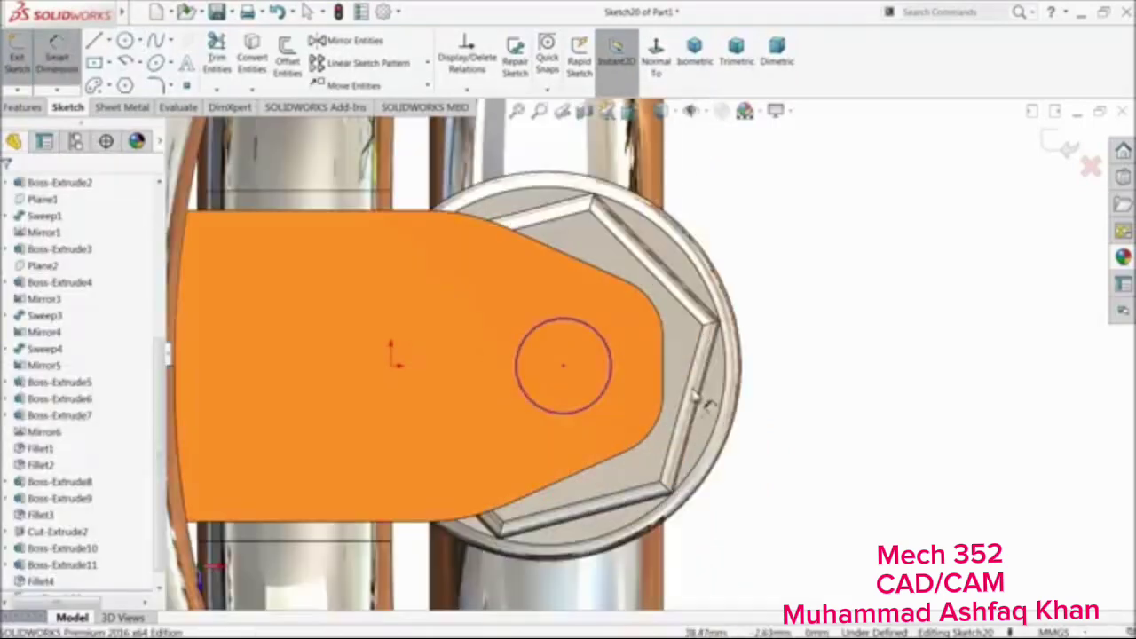
pyautogui.click(621, 373)
pyautogui.click(643, 368)
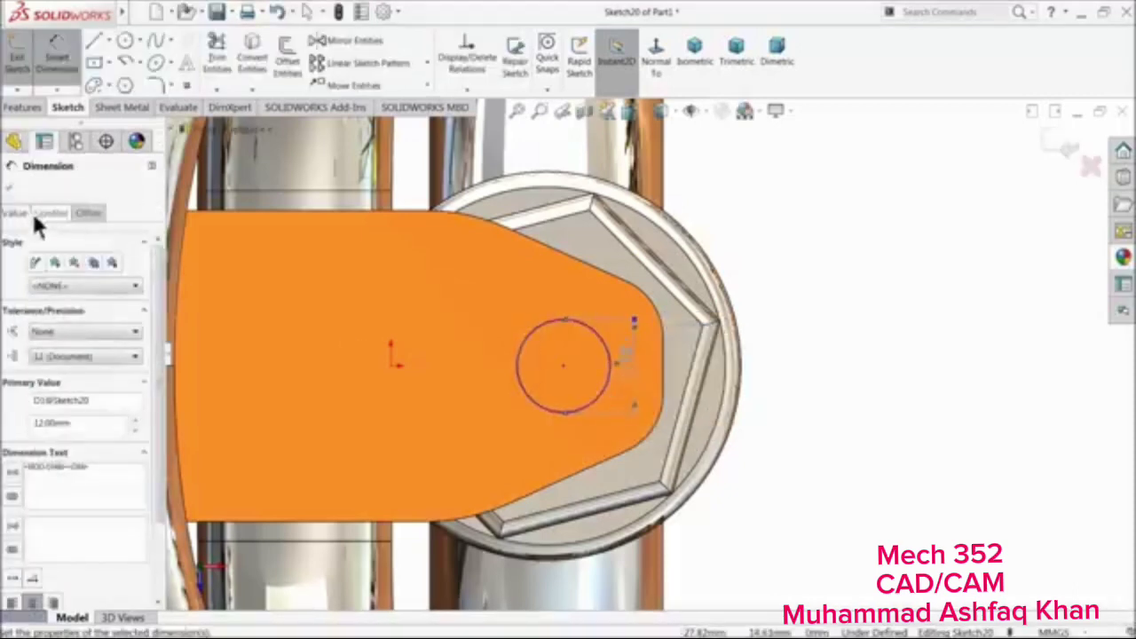
# Dimension the distance between the origin and the circle's centre and set it to 23 mm
pyautogui.click(390, 367)
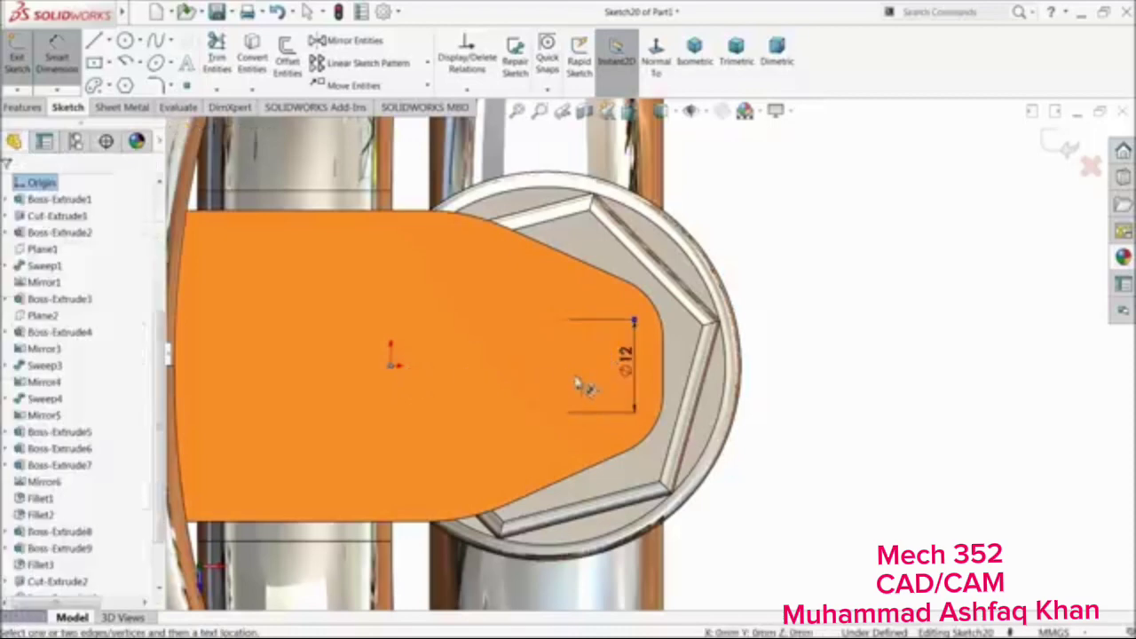
pyautogui.click(562, 369)
pyautogui.click(497, 325)
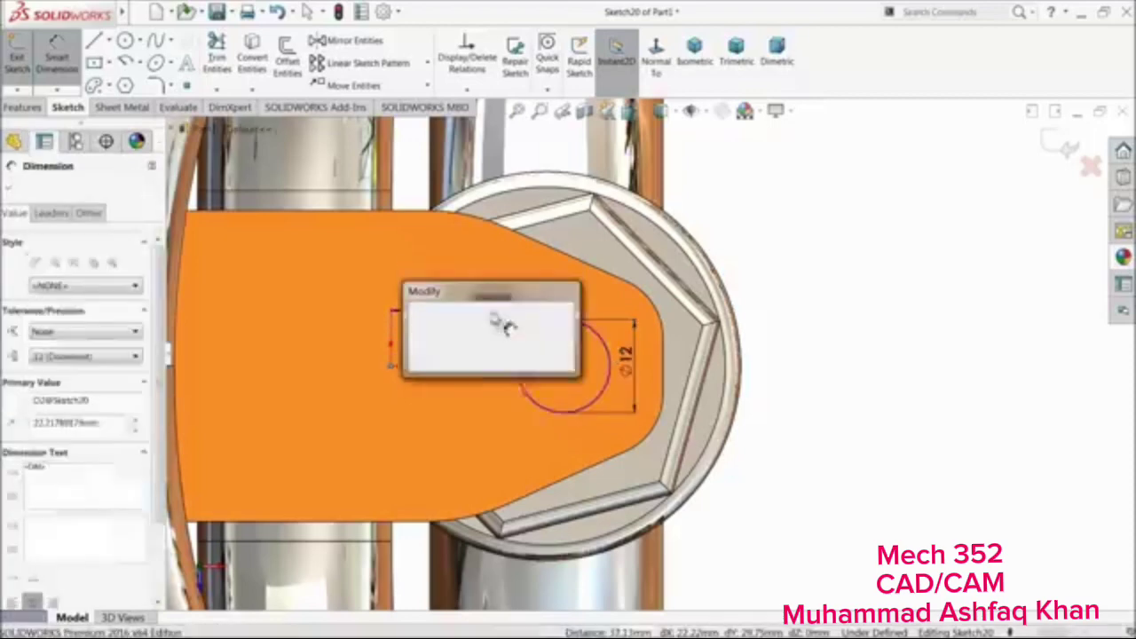
pyautogui.write('23')
pyautogui.press('Return')
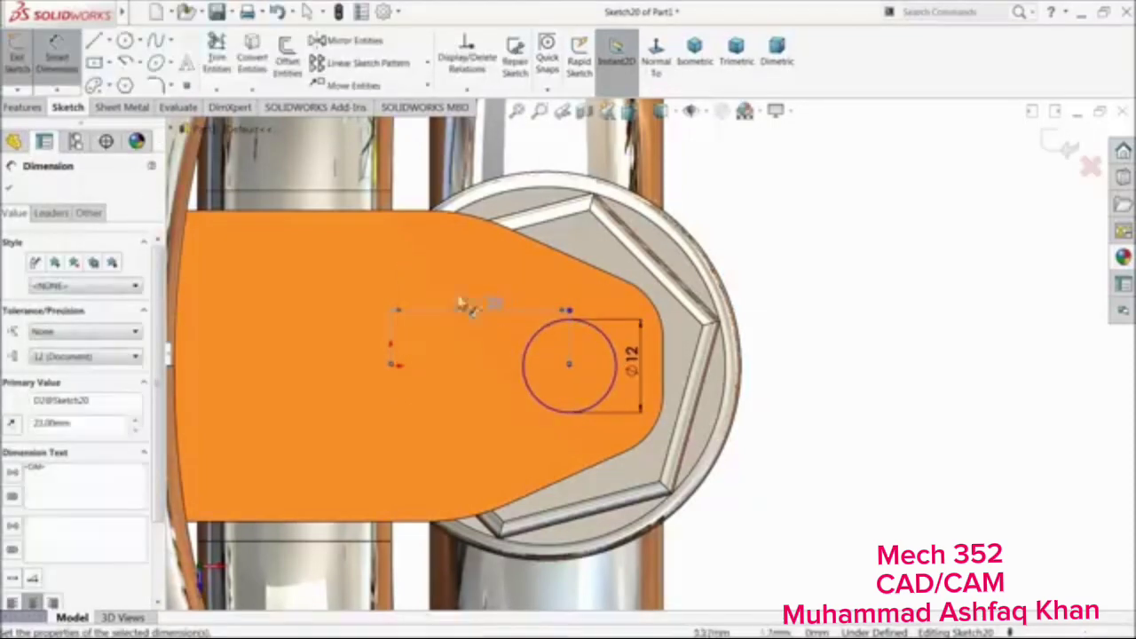
pyautogui.click(12, 188)
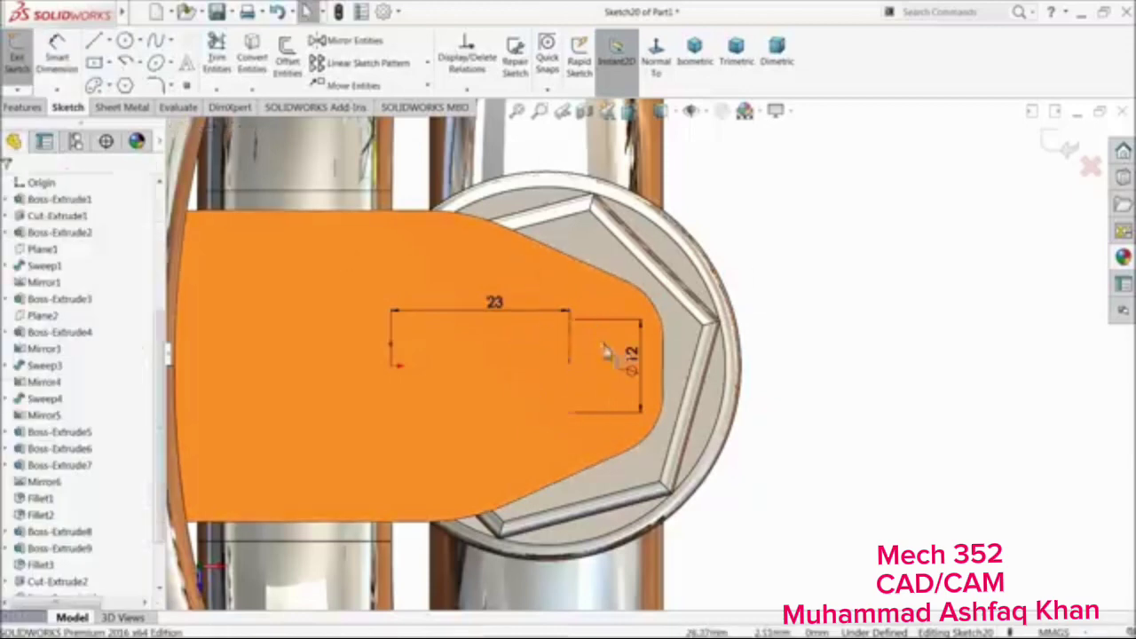
# Add a horizontal relation between the circle's centre and the origin
pyautogui.click(566, 368)
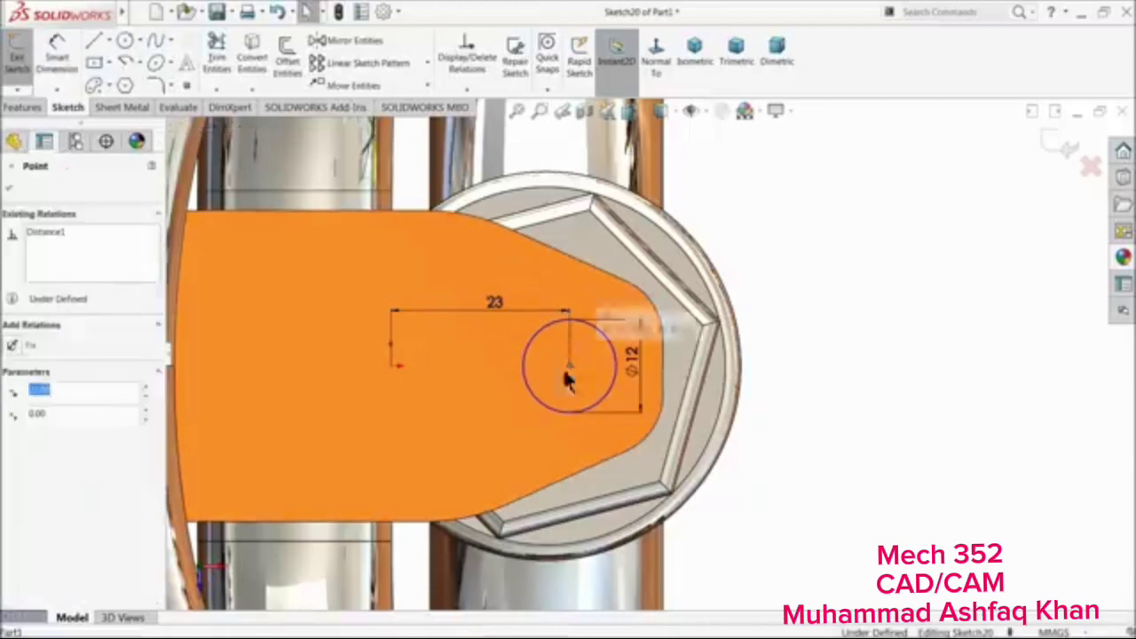
pyautogui.keyDown('ctrl'); pyautogui.click(392, 366); pyautogui.keyUp('ctrl')
pyautogui.click(430, 326)
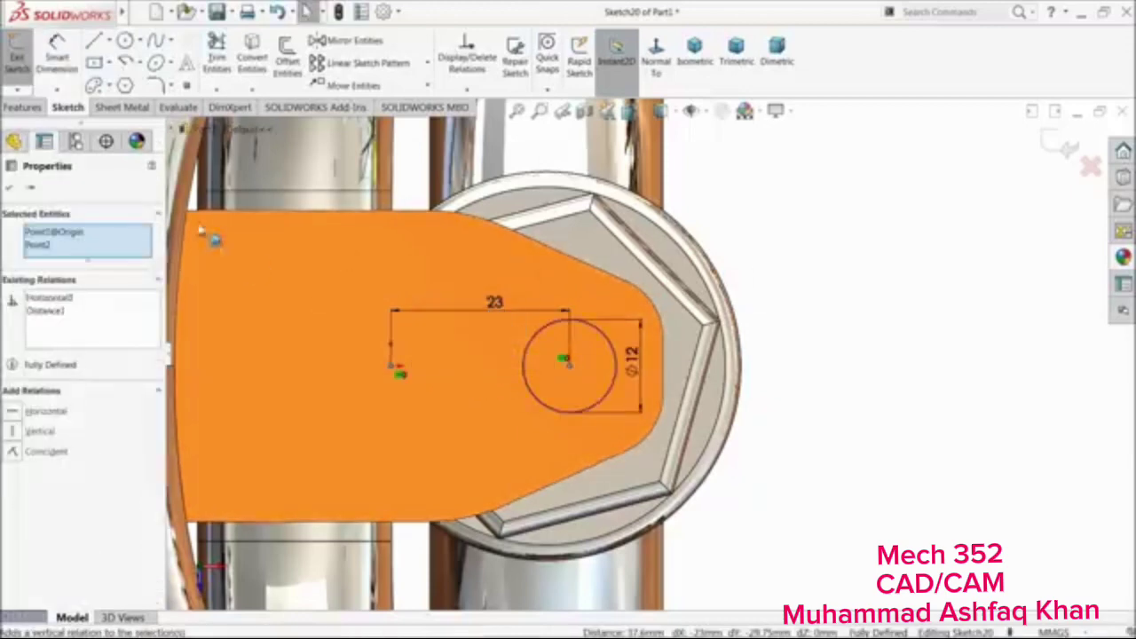
# Cut the 12 mm circle into the orange clamp with a blind Extruded Cut 20 mm deep
pyautogui.click(26, 107)
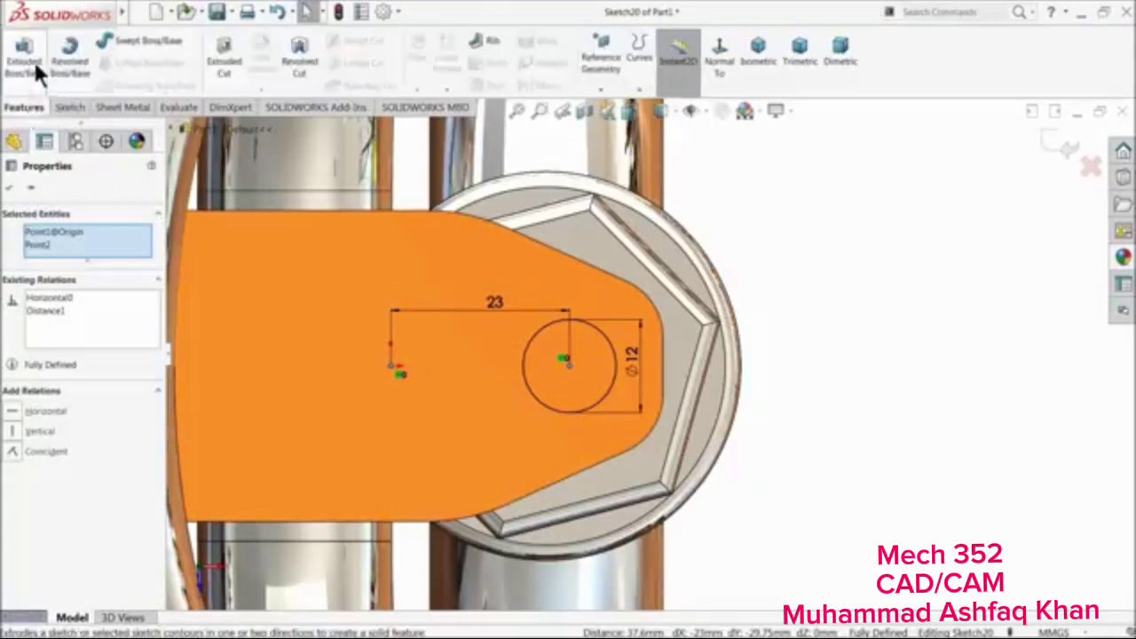
pyautogui.click(224, 53)
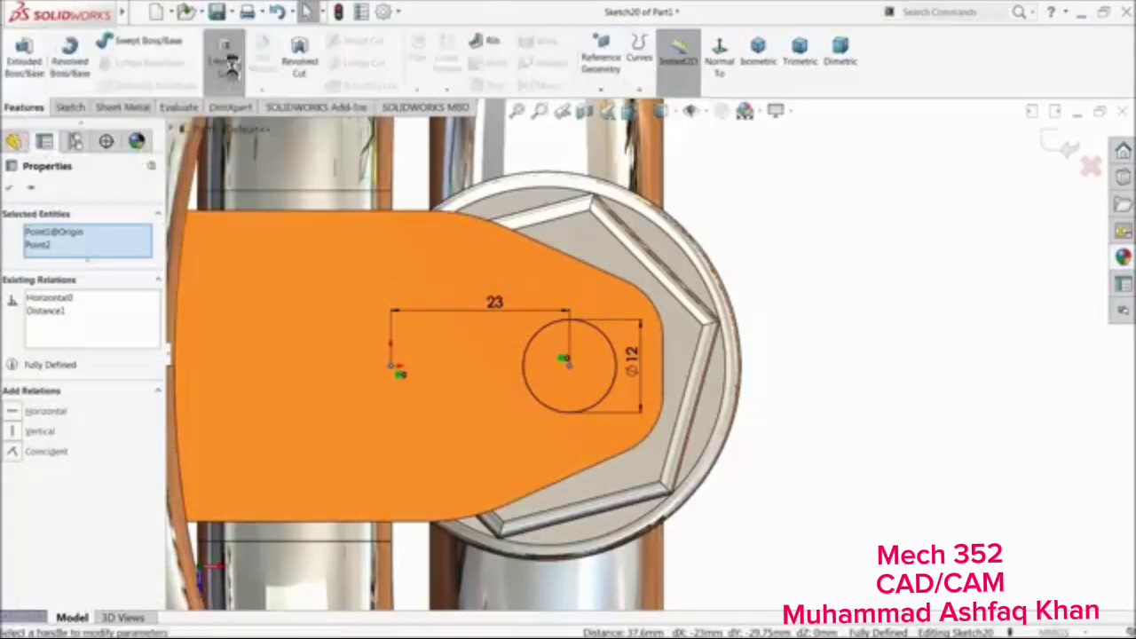
pyautogui.moveTo(575, 294); pyautogui.dragTo(523, 233, button='middle')
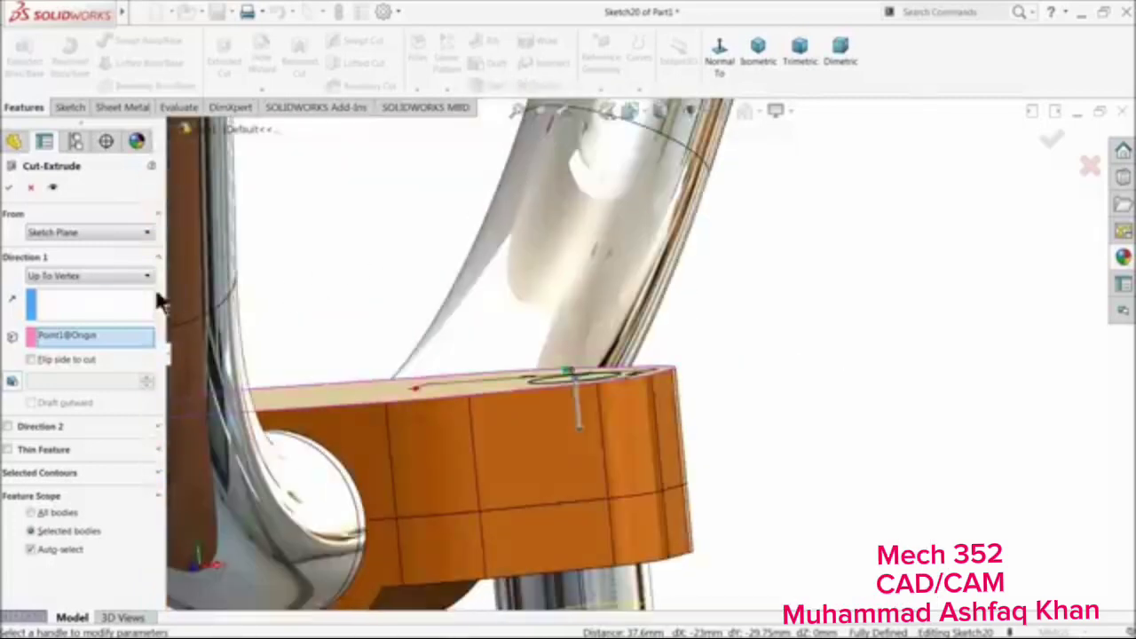
pyautogui.click(97, 276)
pyautogui.click(55, 291)
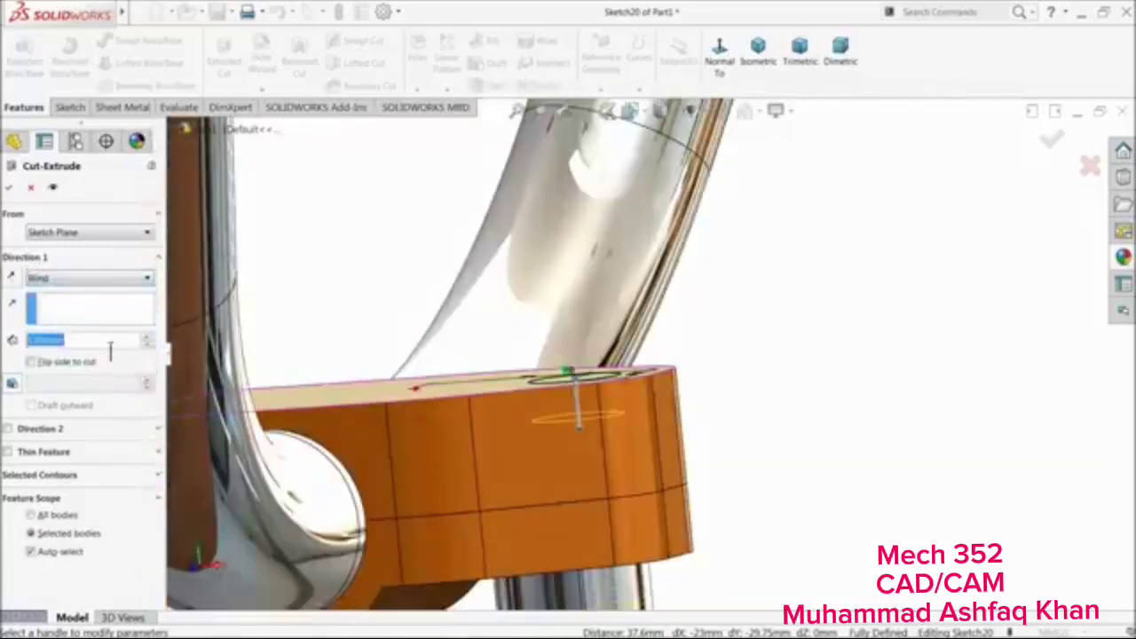
pyautogui.click(145, 337)
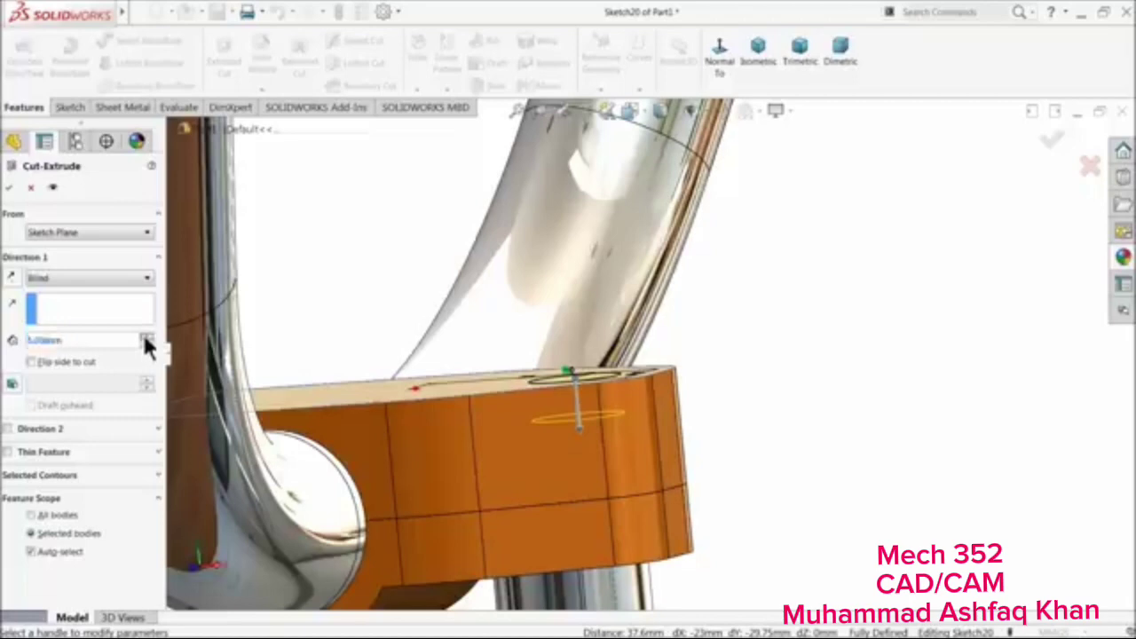
pyautogui.click(145, 336)
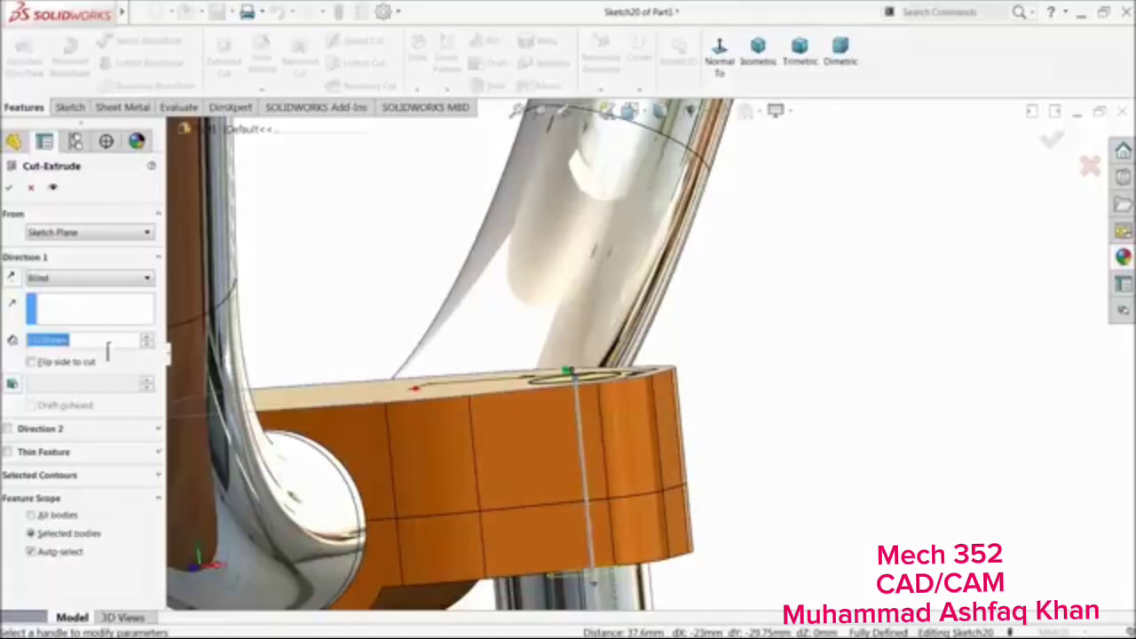
pyautogui.write('20')
pyautogui.press('Return')
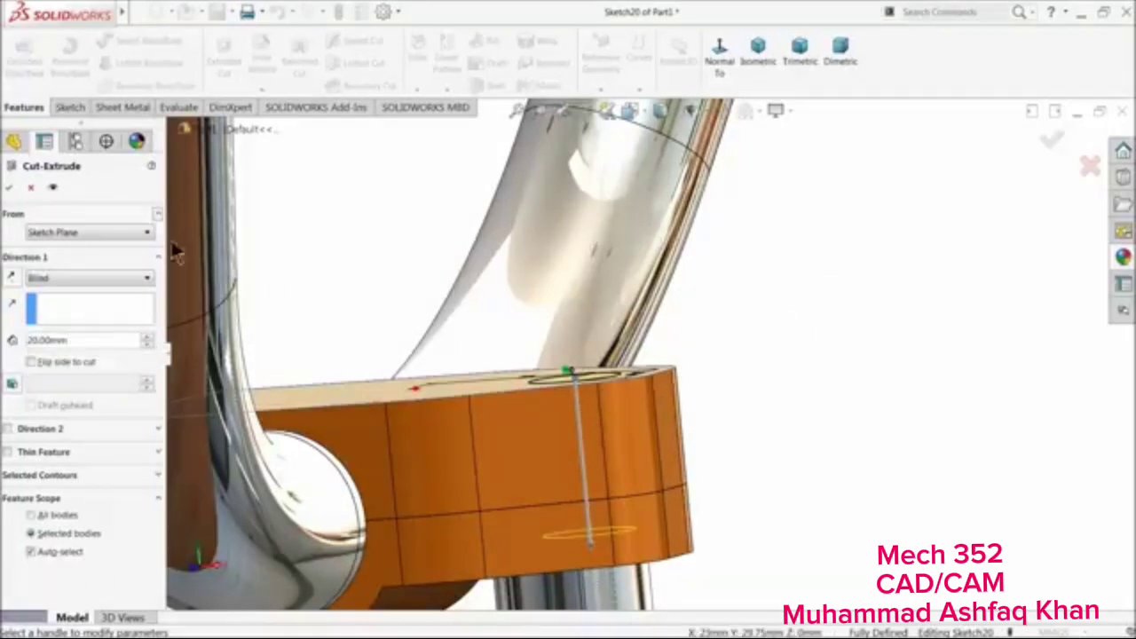
pyautogui.click(10, 188)
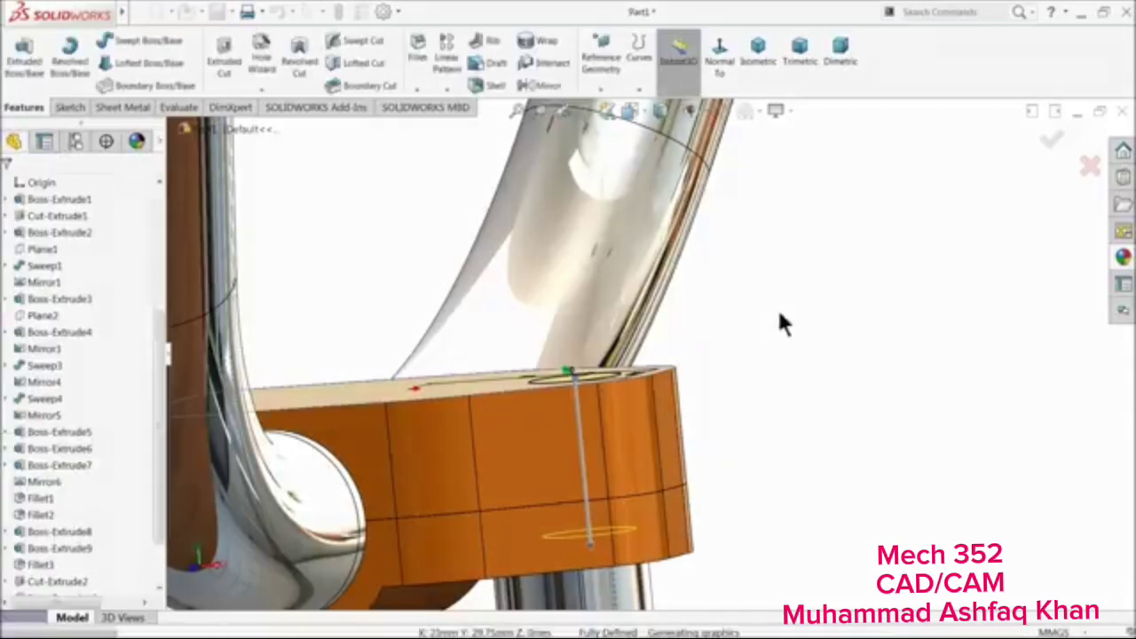
# Start a sketch on the orange clamp's top face and convert the face's outer edges into sketch entities
pyautogui.moveTo(784, 322); pyautogui.dragTo(728, 493, button='middle')
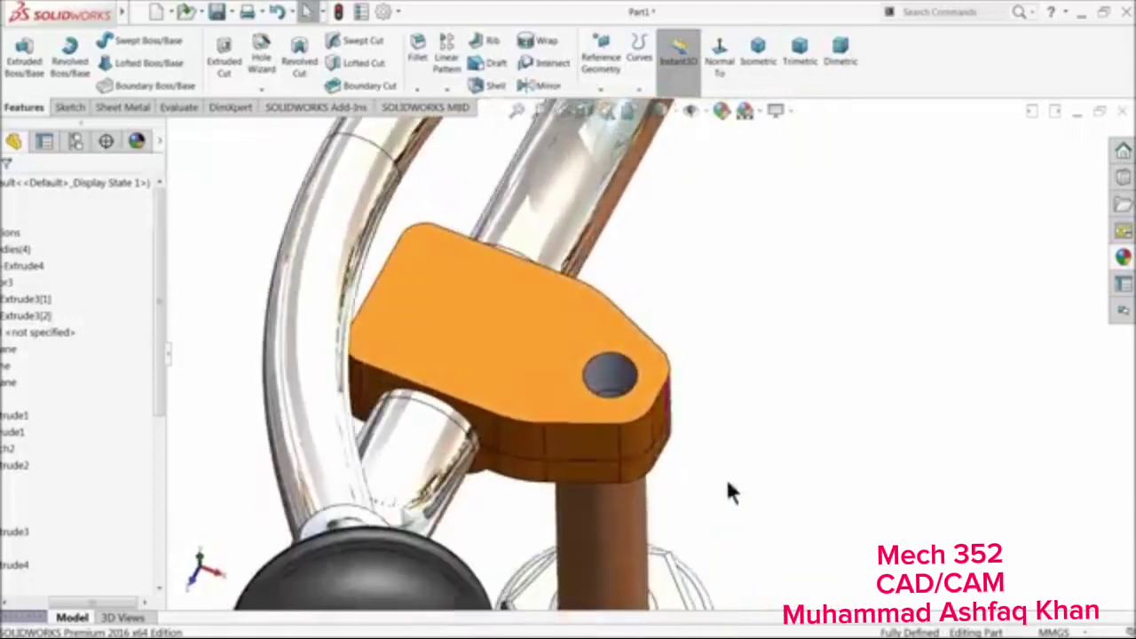
pyautogui.scroll(-2, 644, 406)
pyautogui.scroll(-2, 610, 351)
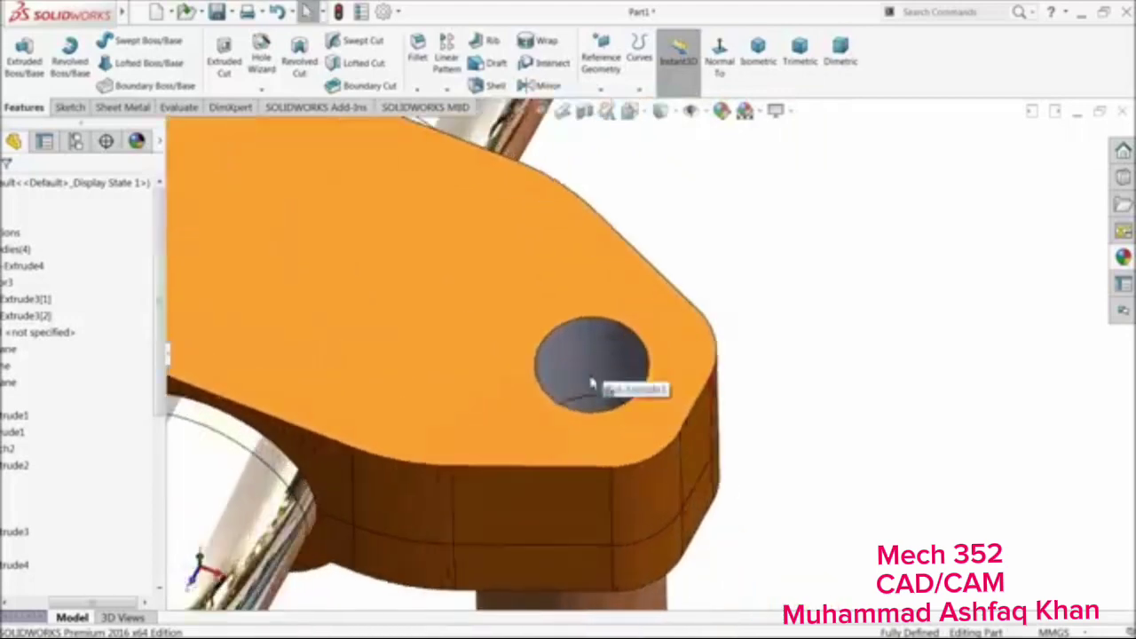
pyautogui.moveTo(568, 343)
pyautogui.mouseDown(button='middle')
pyautogui.moveTo(553, 311)
pyautogui.moveTo(570, 334)
pyautogui.mouseUp(button='middle')
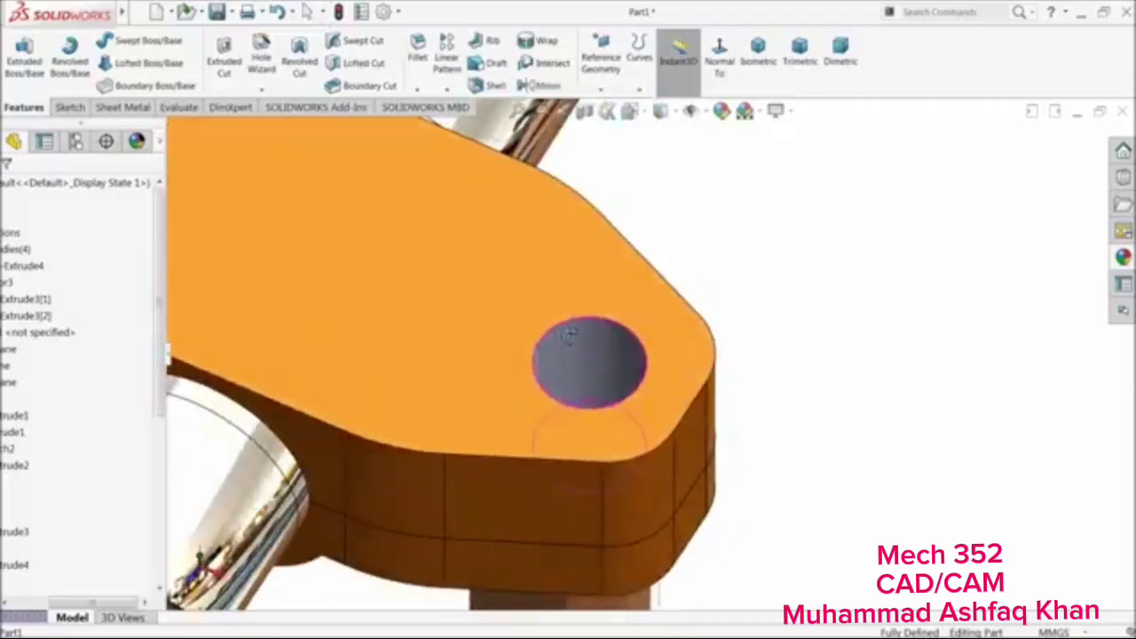
pyautogui.scroll(4, 578, 342)
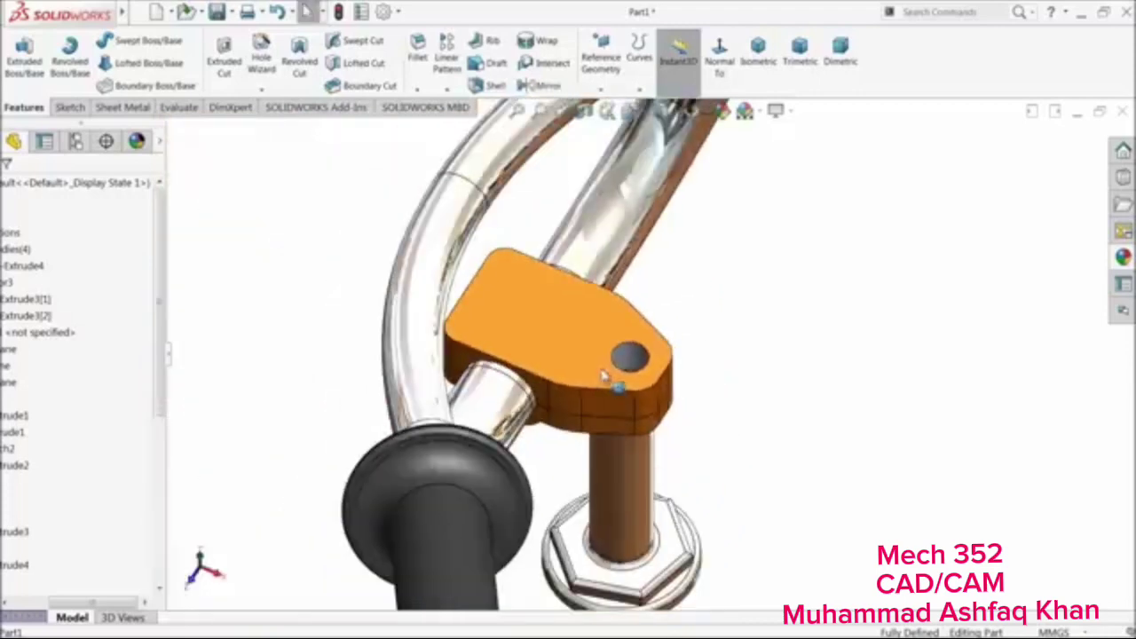
pyautogui.moveTo(605, 376); pyautogui.dragTo(626, 359, button='middle')
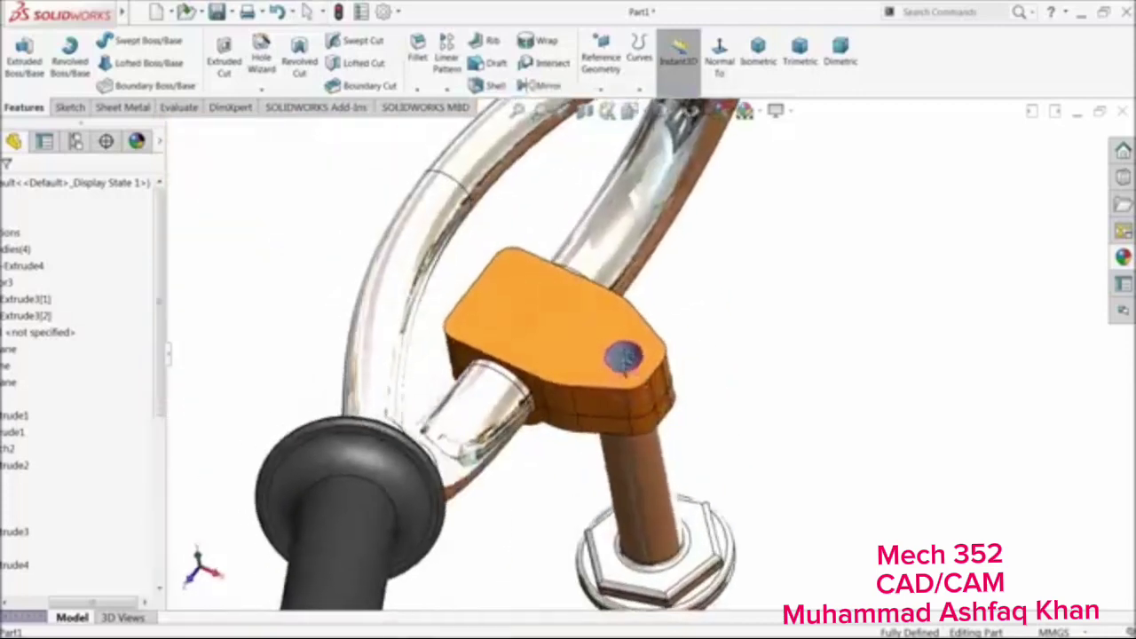
pyautogui.click(577, 302)
pyautogui.click(588, 279)
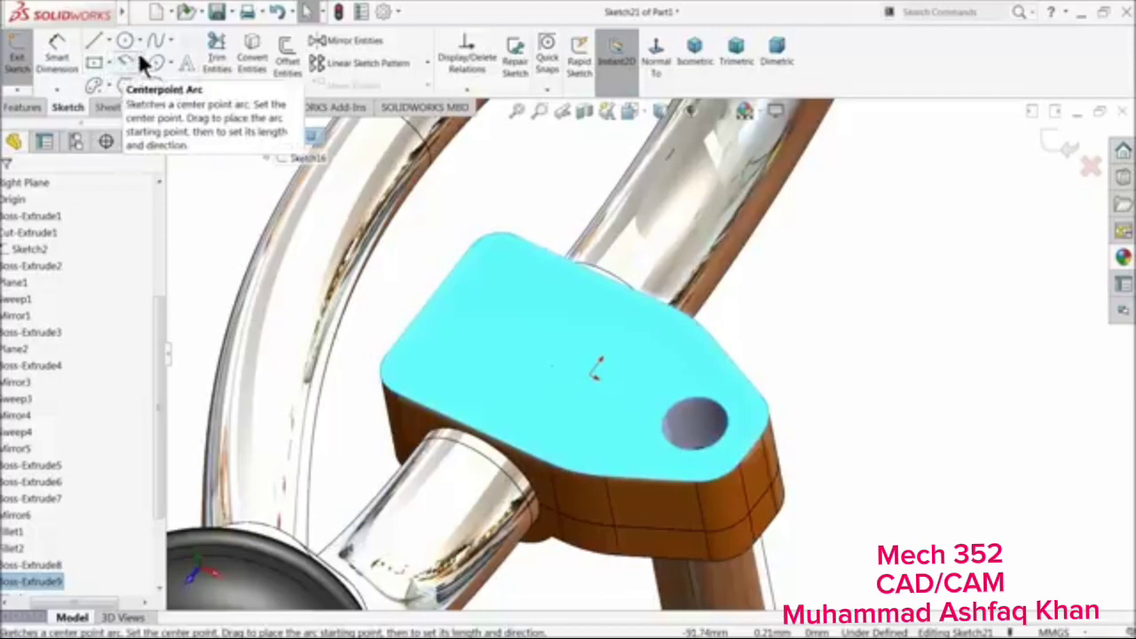
pyautogui.click(655, 61)
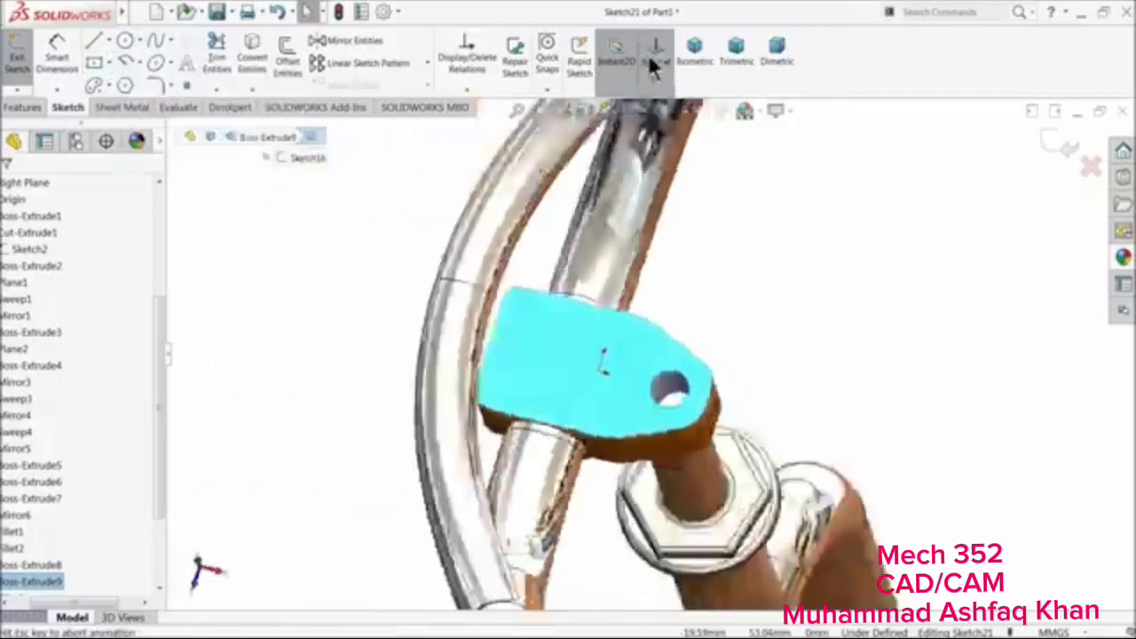
pyautogui.scroll(-2, 640, 380)
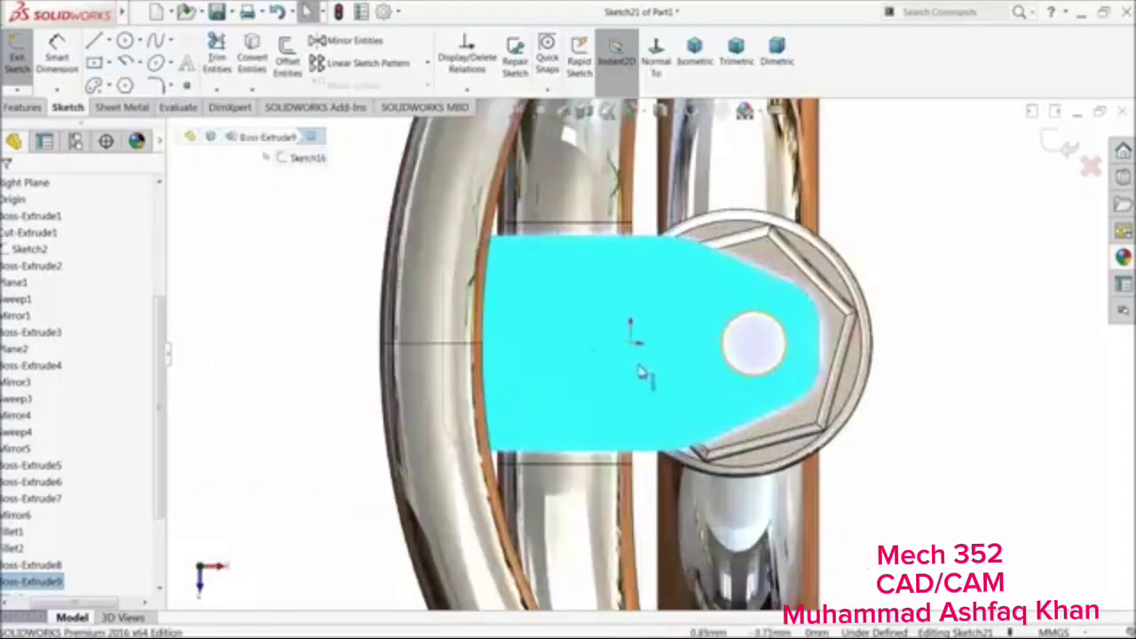
pyautogui.click(288, 61)
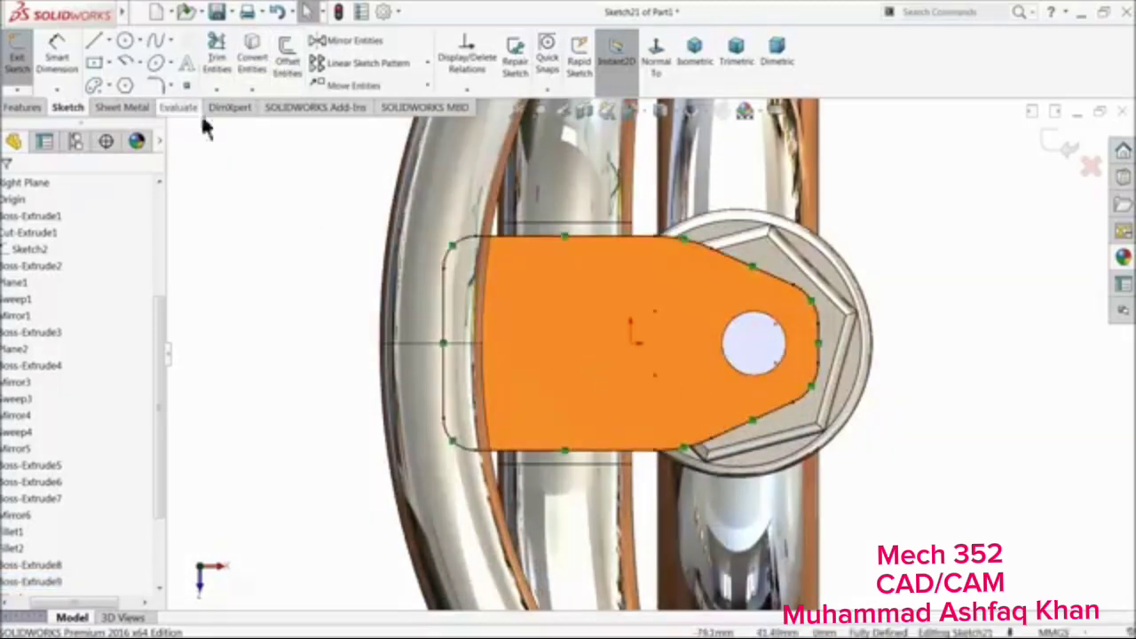
# Draw a vertical line across the clamp outline between the straight edges' ends, where the narrow end begins
pyautogui.click(93, 46)
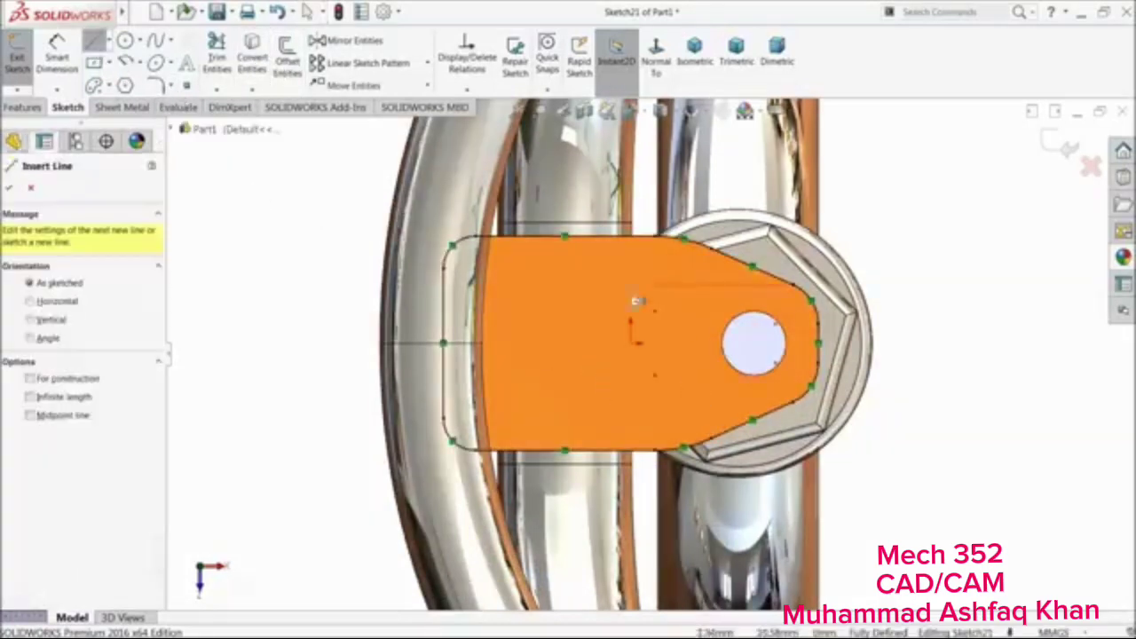
pyautogui.click(655, 236)
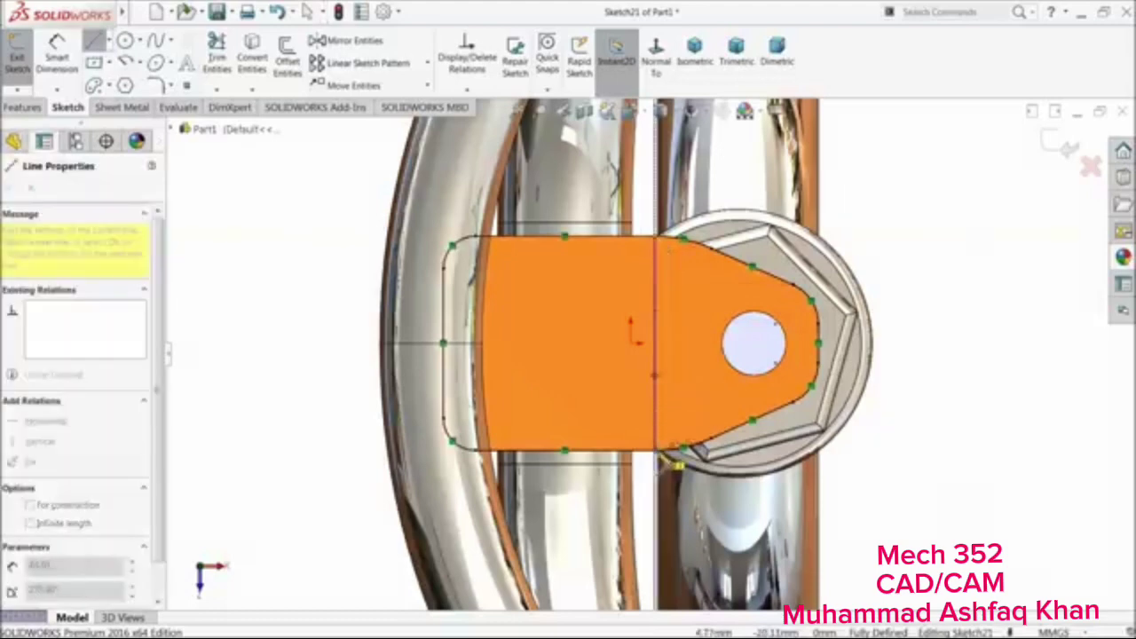
pyautogui.click(655, 450)
pyautogui.rightClick(508, 336)
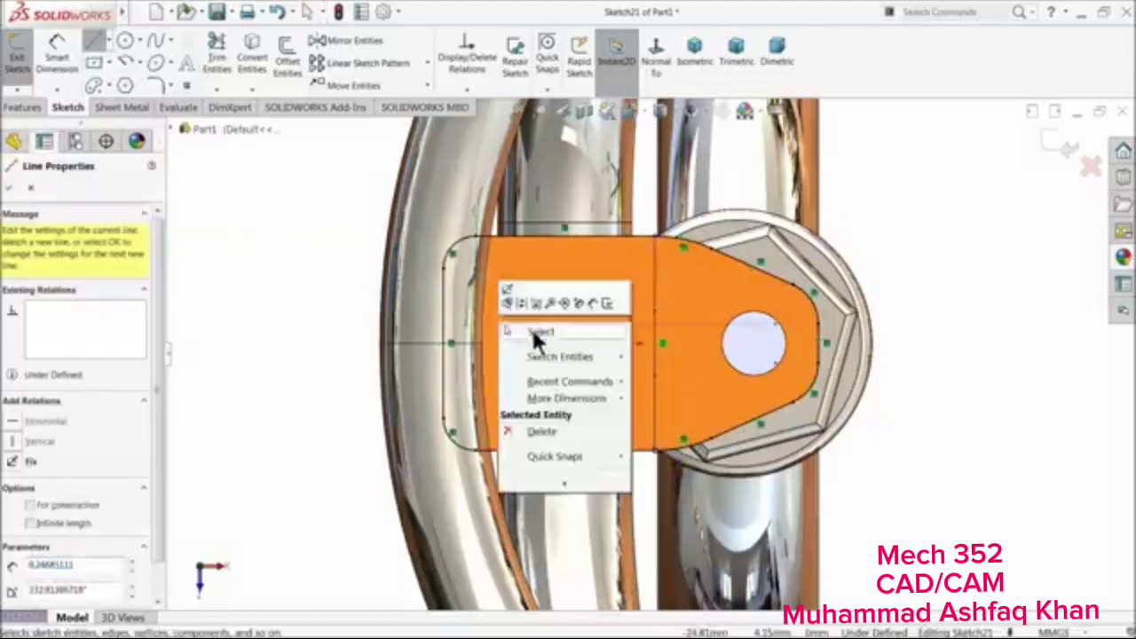
pyautogui.click(536, 332)
# Delete the short stray line segment at the lower end of the vertical line
pyautogui.scroll(-5, 554, 368)
pyautogui.scroll(-3, 555, 368)
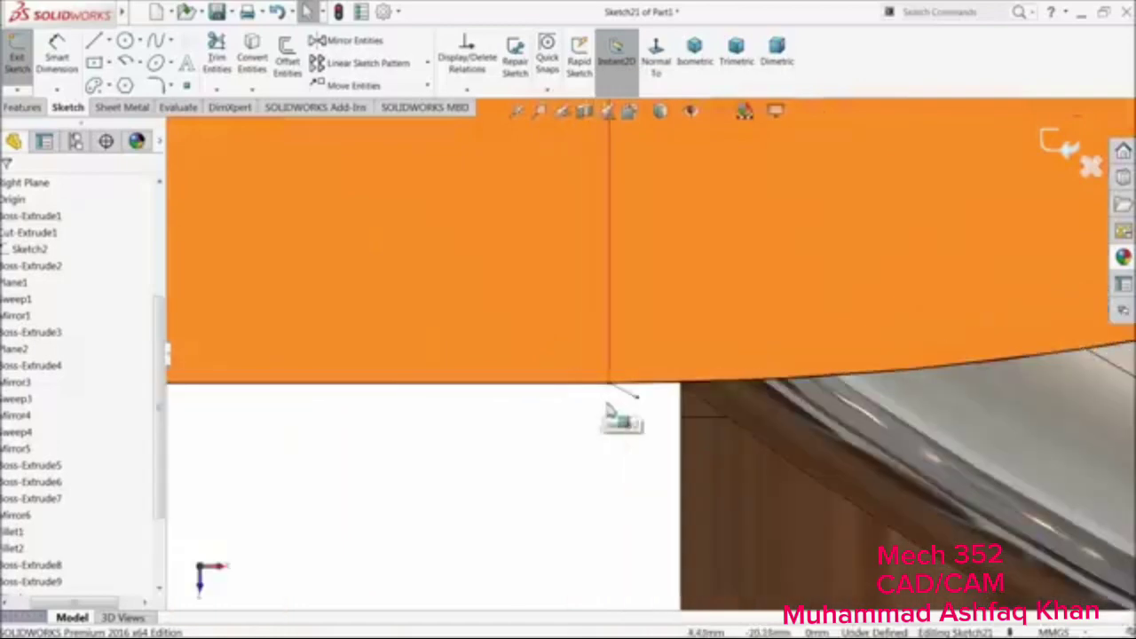
pyautogui.click(624, 395)
pyautogui.click(629, 414)
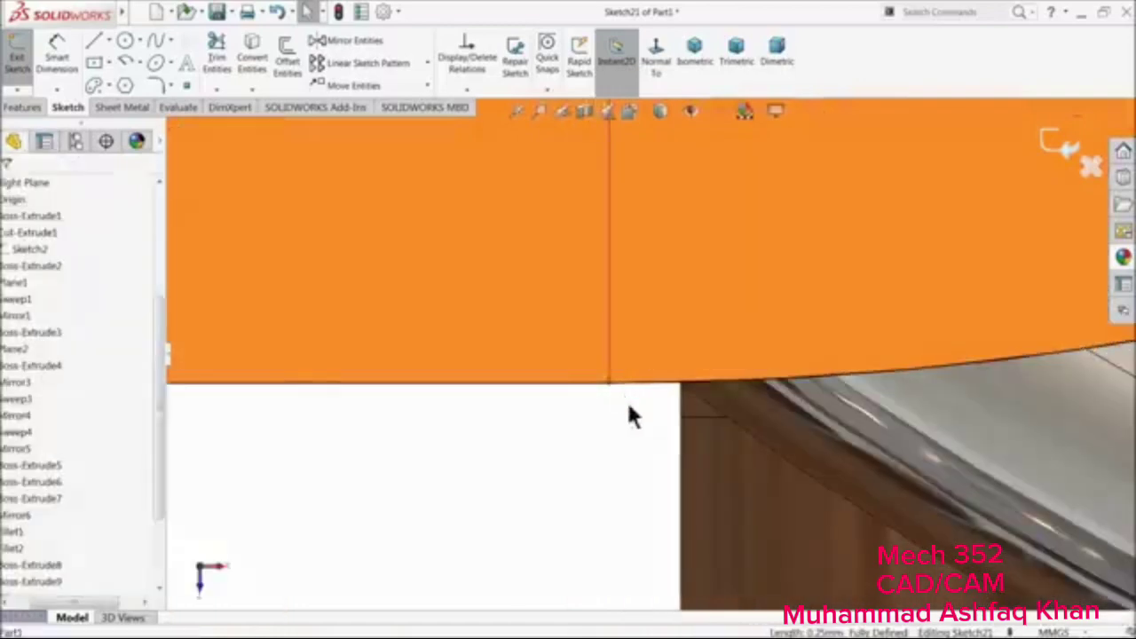
# Delete the converted lines and arcs around the narrow end, leaving the closed profile on the wide side of the vertical line
pyautogui.scroll(6, 617, 395)
pyautogui.scroll(5, 621, 347)
pyautogui.scroll(-5, 627, 292)
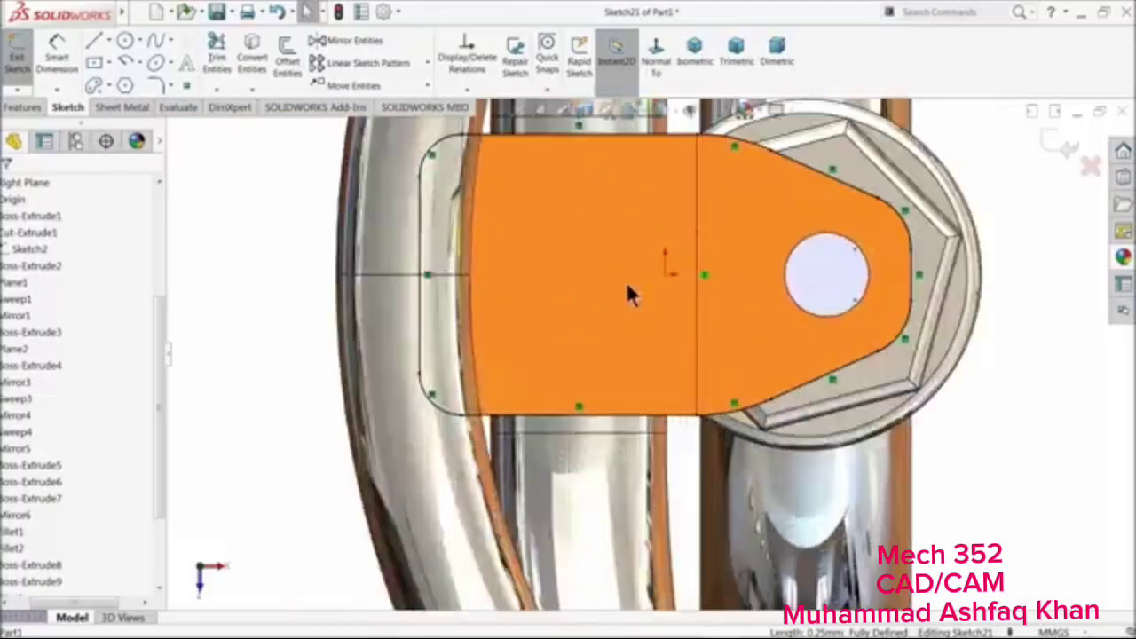
pyautogui.scroll(2, 630, 275)
pyautogui.scroll(-1, 634, 262)
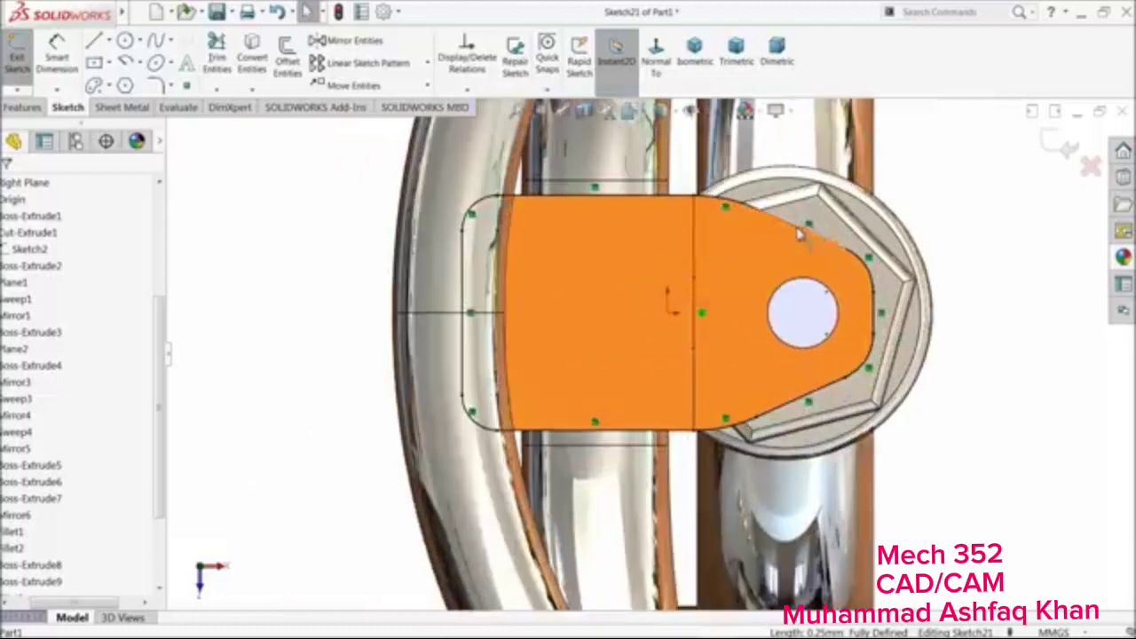
pyautogui.moveTo(715, 471); pyautogui.dragTo(912, 428)
pyautogui.click(928, 384)
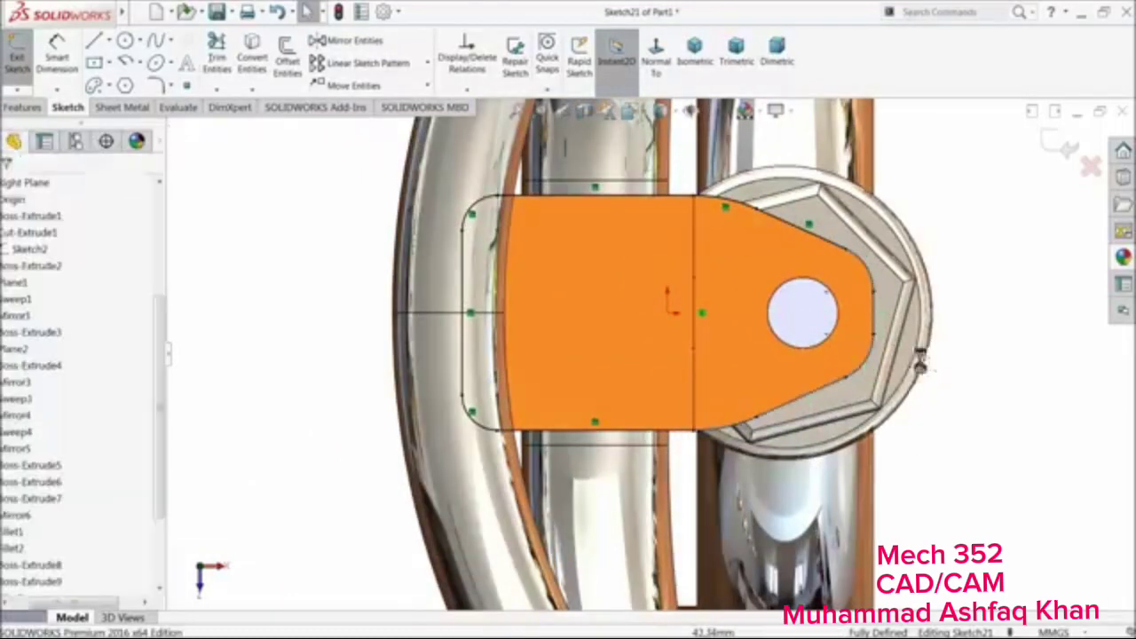
pyautogui.rightClick(941, 205)
pyautogui.click(930, 224)
pyautogui.moveTo(938, 168); pyautogui.dragTo(716, 462)
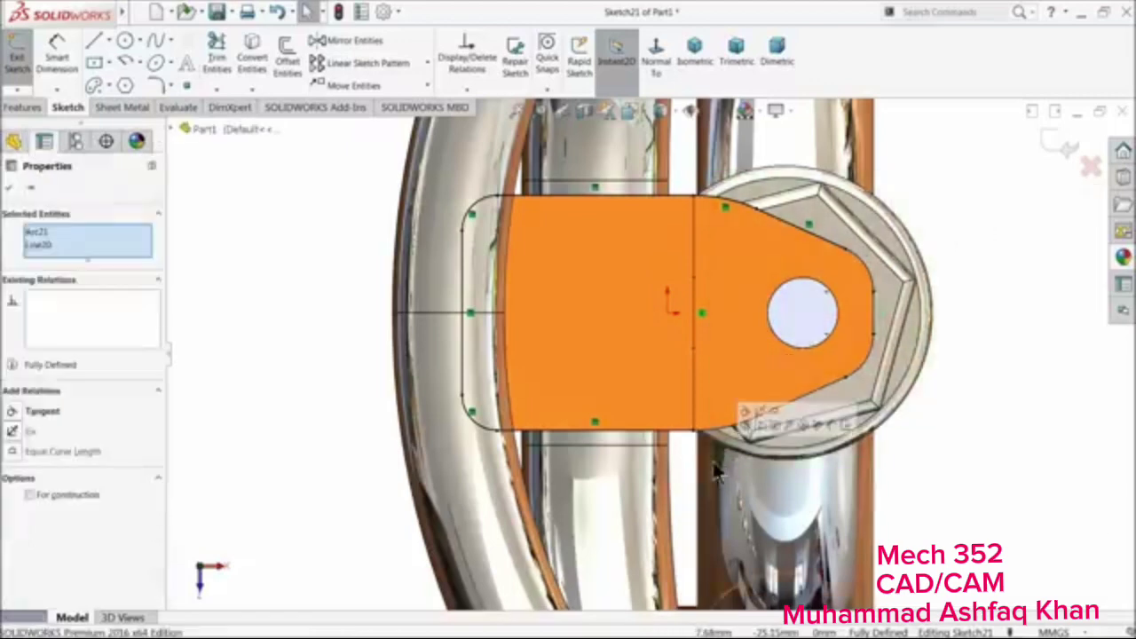
pyautogui.press('Delete')
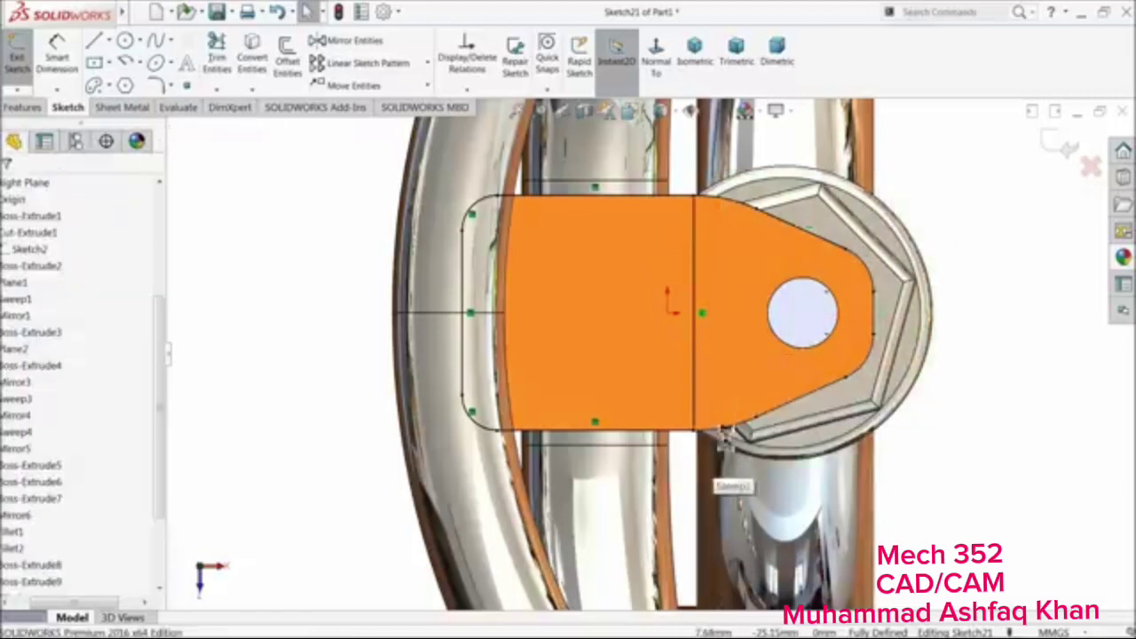
# Try to fillet the profile's upper corner at the vertical line with a 6 mm Sketch Fillet radius
pyautogui.click(156, 86)
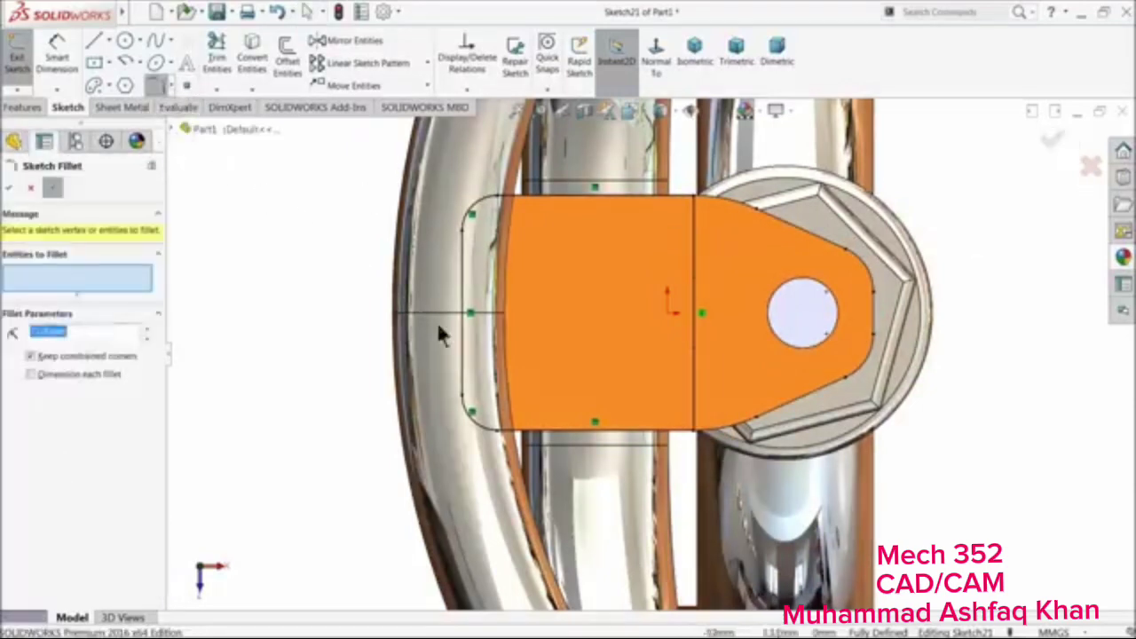
pyautogui.click(697, 200)
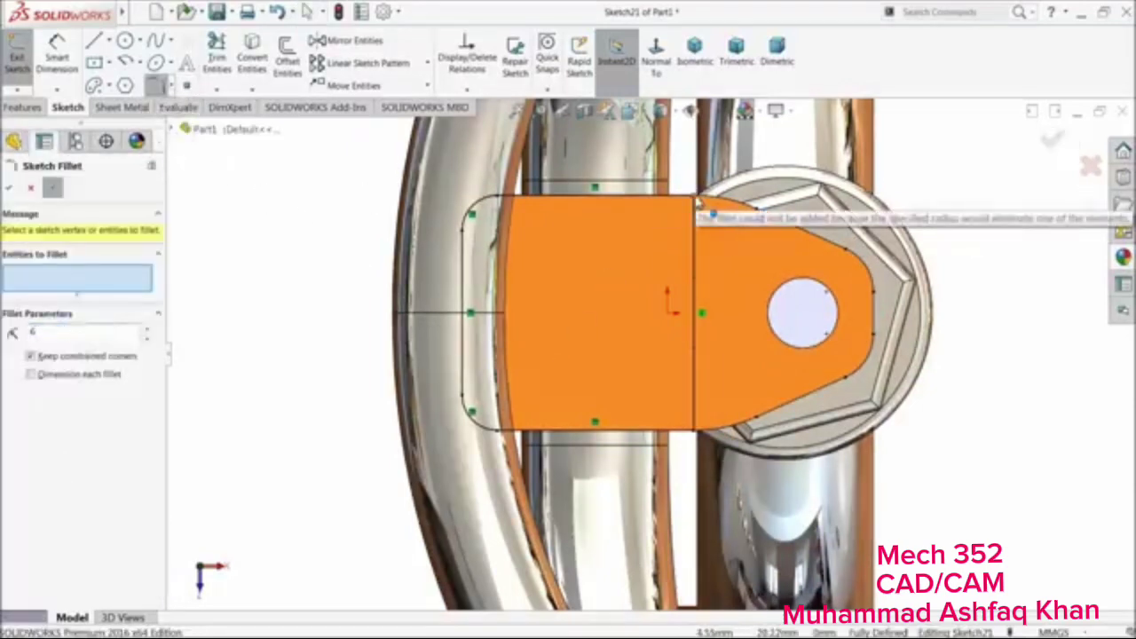
pyautogui.click(31, 189)
# Offset the whole chain of the closed profile outward using Offset Entities
pyautogui.moveTo(580, 360); pyautogui.dragTo(550, 325, button='middle')
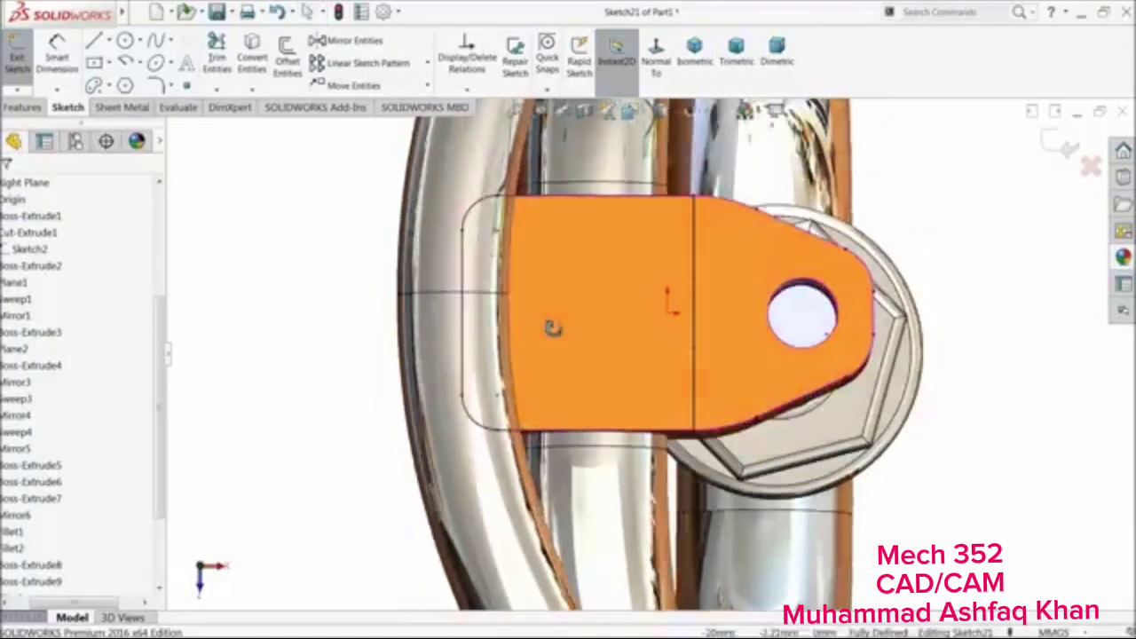
pyautogui.click(287, 55)
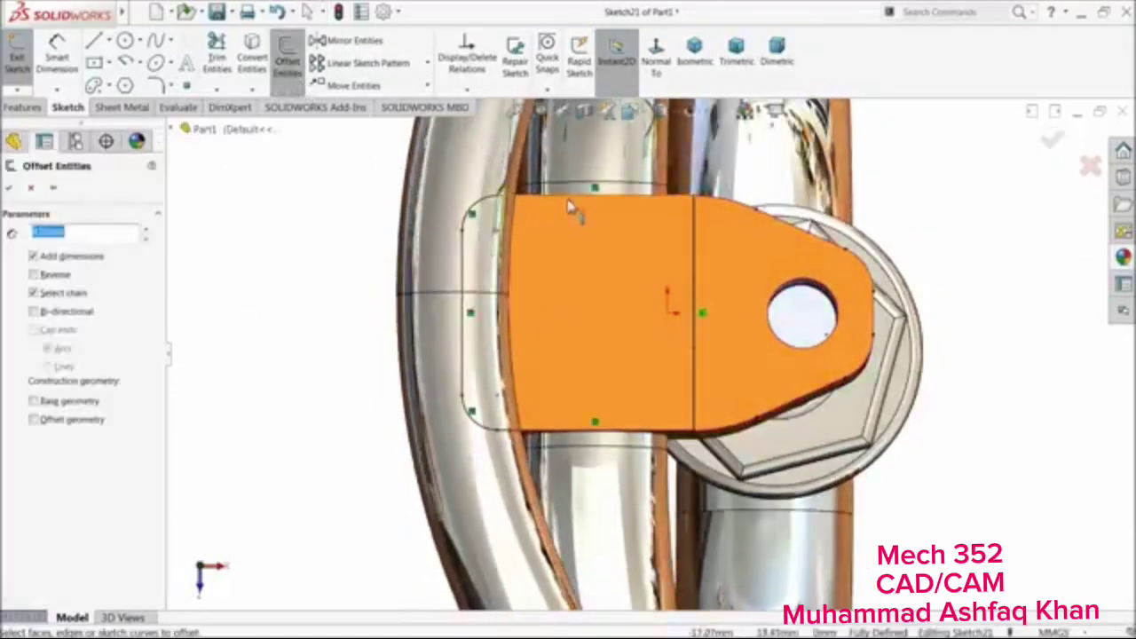
pyautogui.click(572, 207)
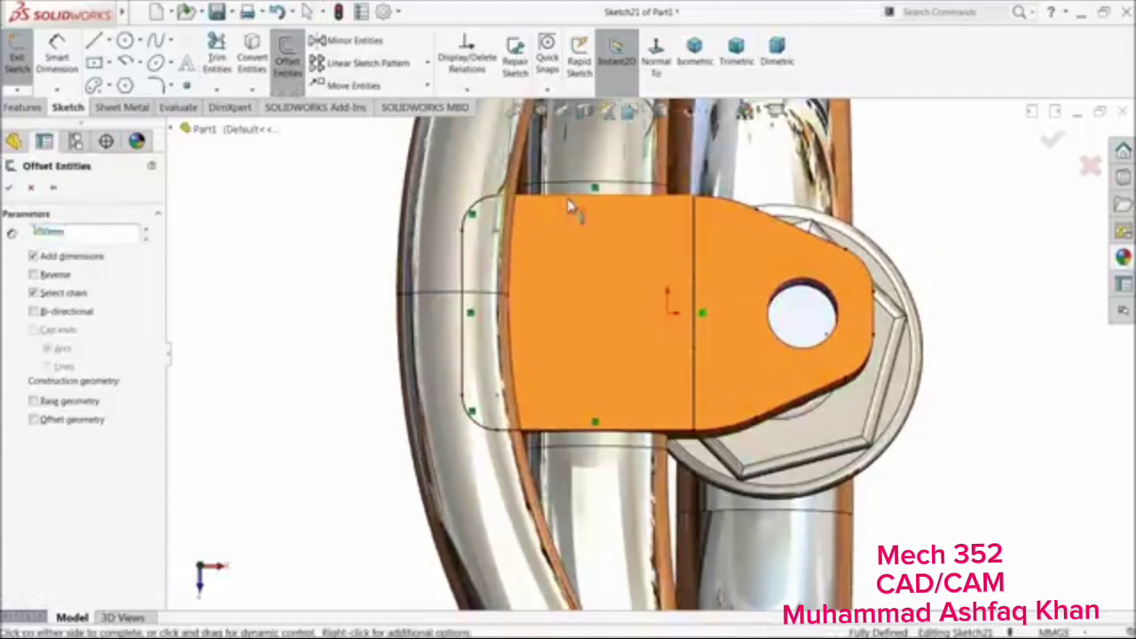
pyautogui.click(33, 276)
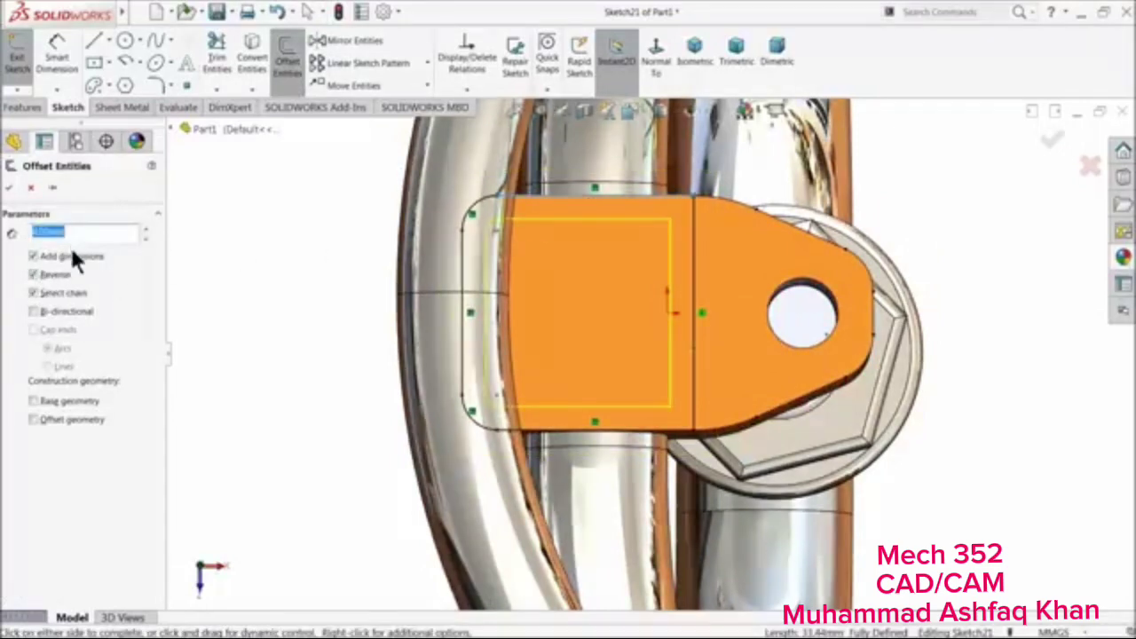
pyautogui.press('Return')
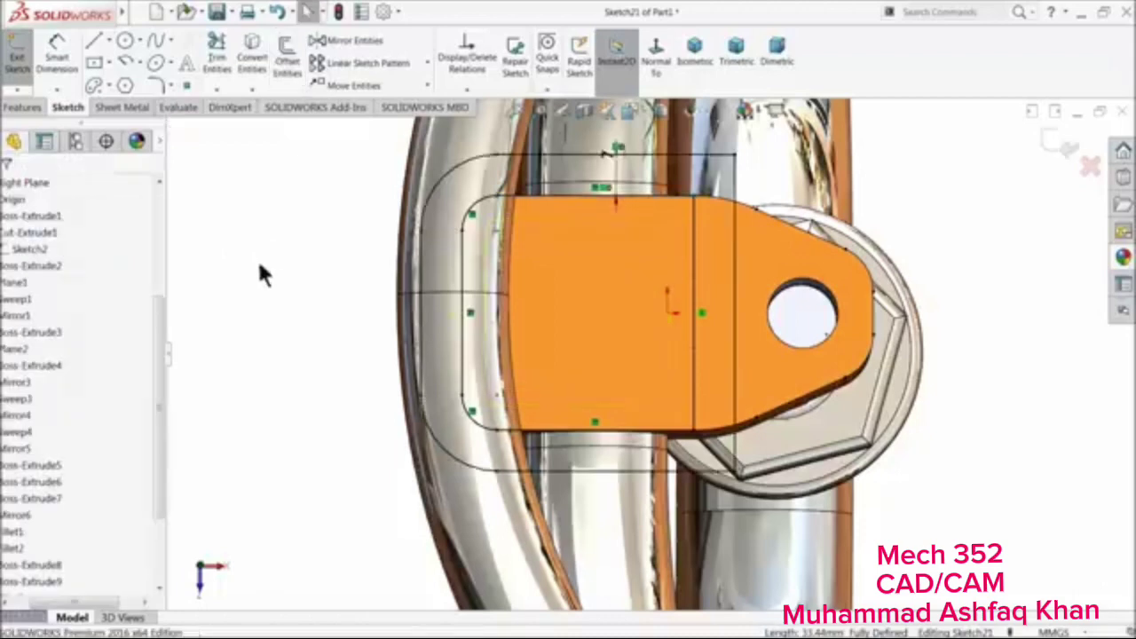
pyautogui.moveTo(100, 604); pyautogui.dragTo(70, 604)
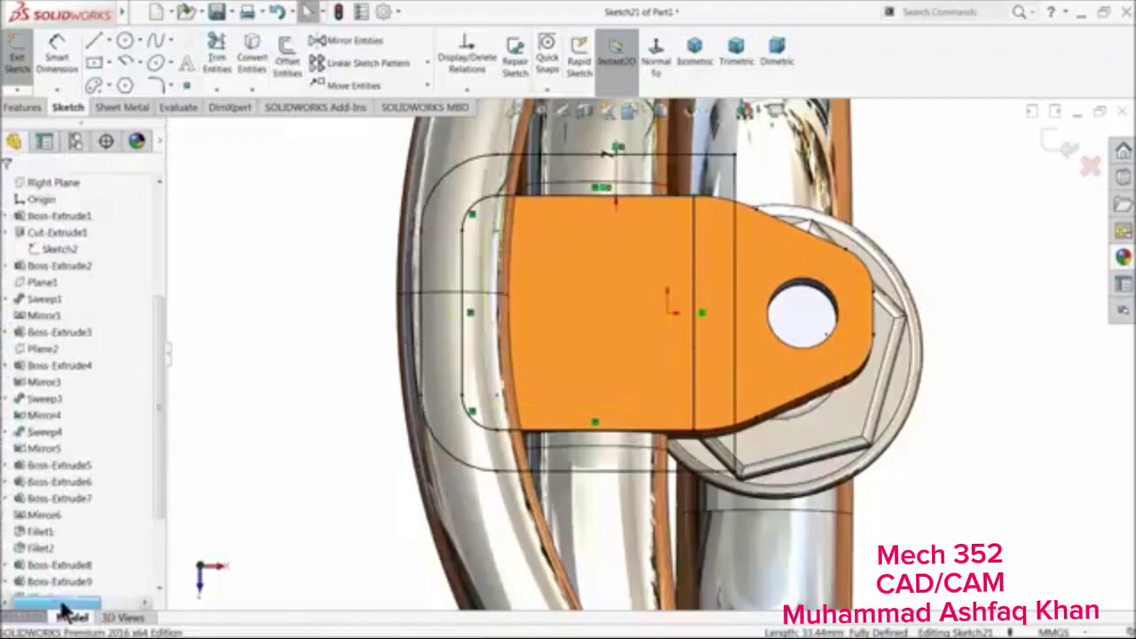
# Undo the outward offset and offset the closed profile's chain inward with the direction reversed
pyautogui.click(281, 13)
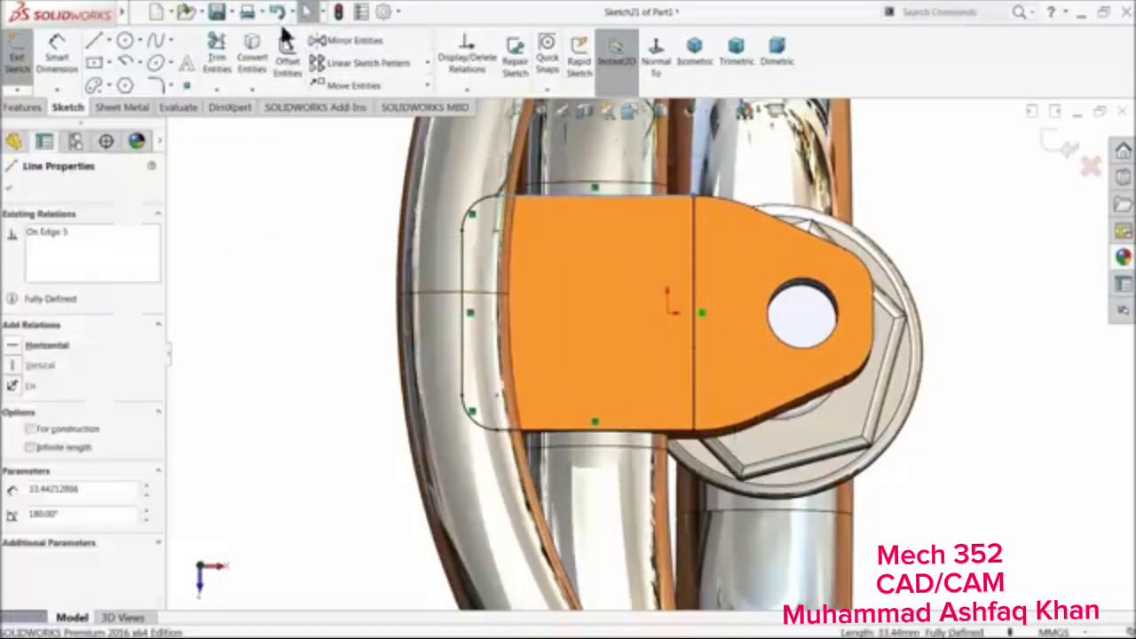
pyautogui.click(286, 72)
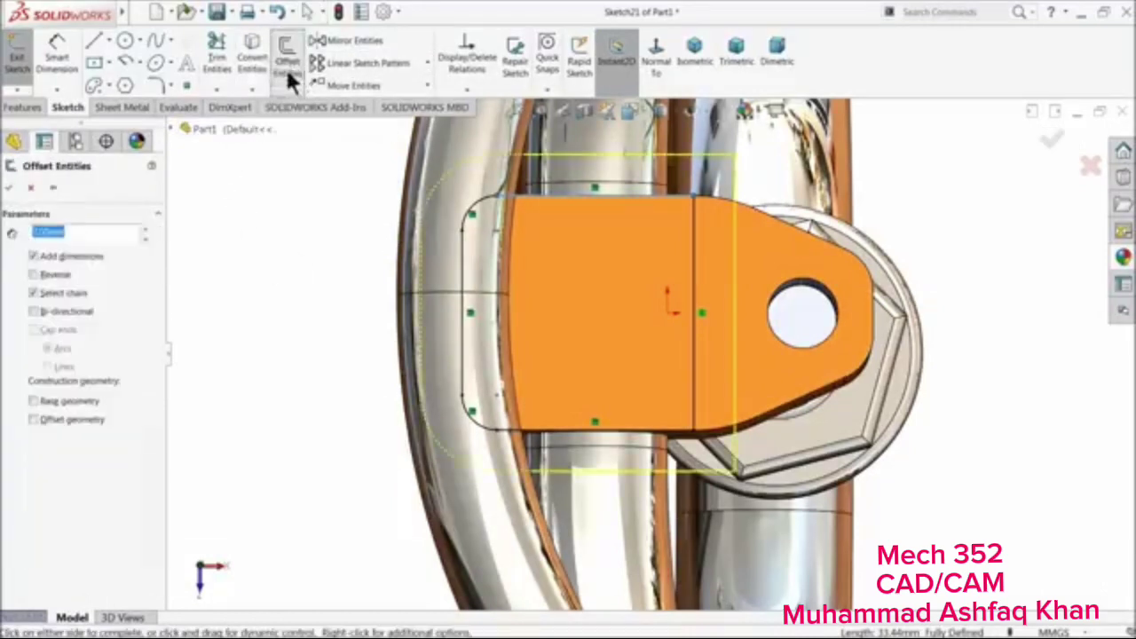
pyautogui.click(34, 277)
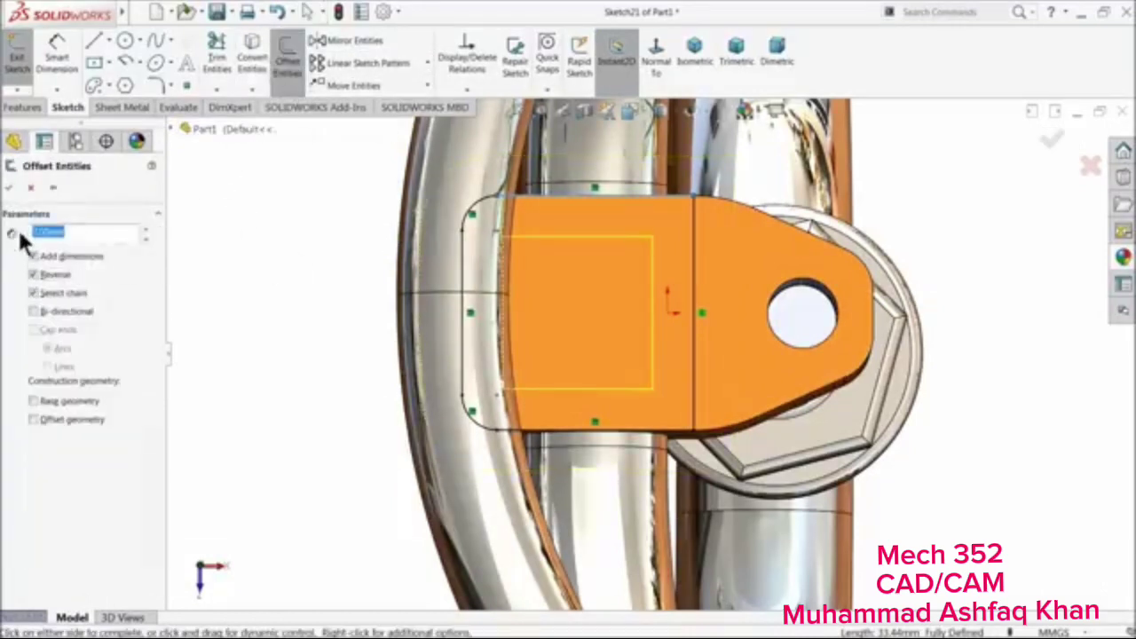
pyautogui.click(13, 190)
pyautogui.moveTo(319, 394)
pyautogui.mouseDown(button='middle')
pyautogui.moveTo(312, 315)
pyautogui.moveTo(307, 355)
pyautogui.moveTo(348, 373)
pyautogui.mouseUp(button='middle')
pyautogui.scroll(-3, 765, 551)
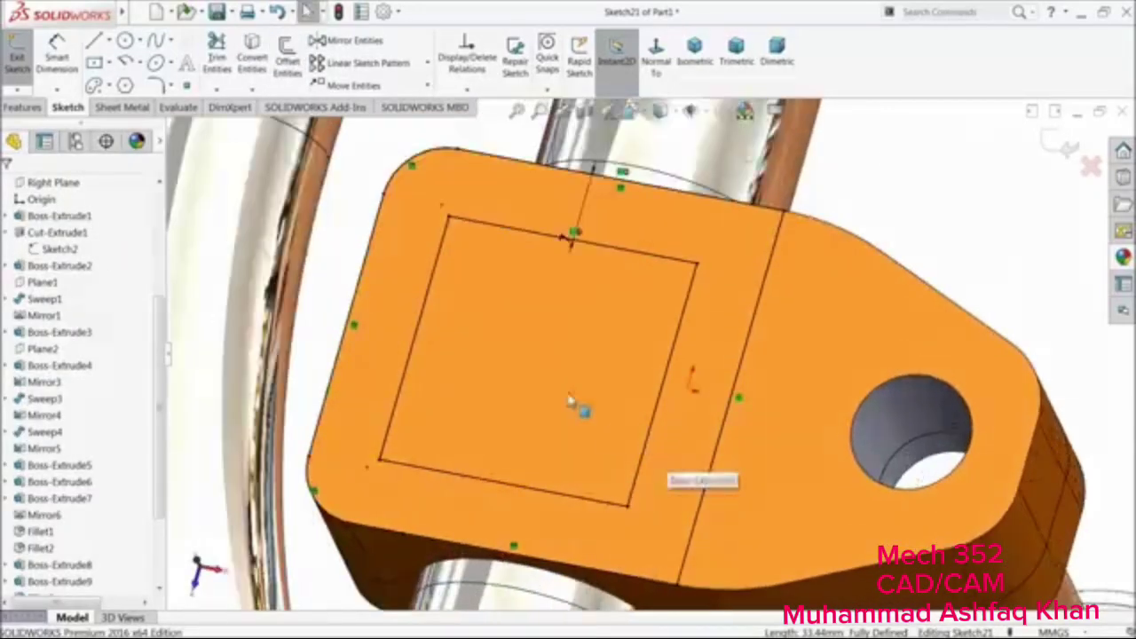
# Round all four corners of the inner offset square with 6 mm sketch fillets
pyautogui.click(158, 86)
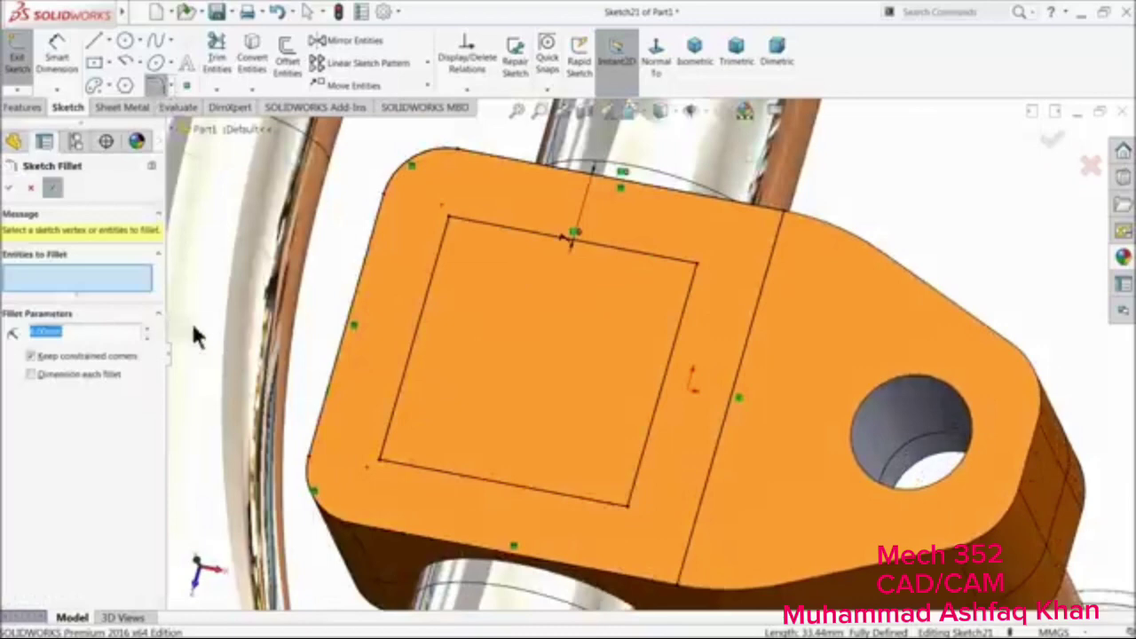
pyautogui.click(373, 483)
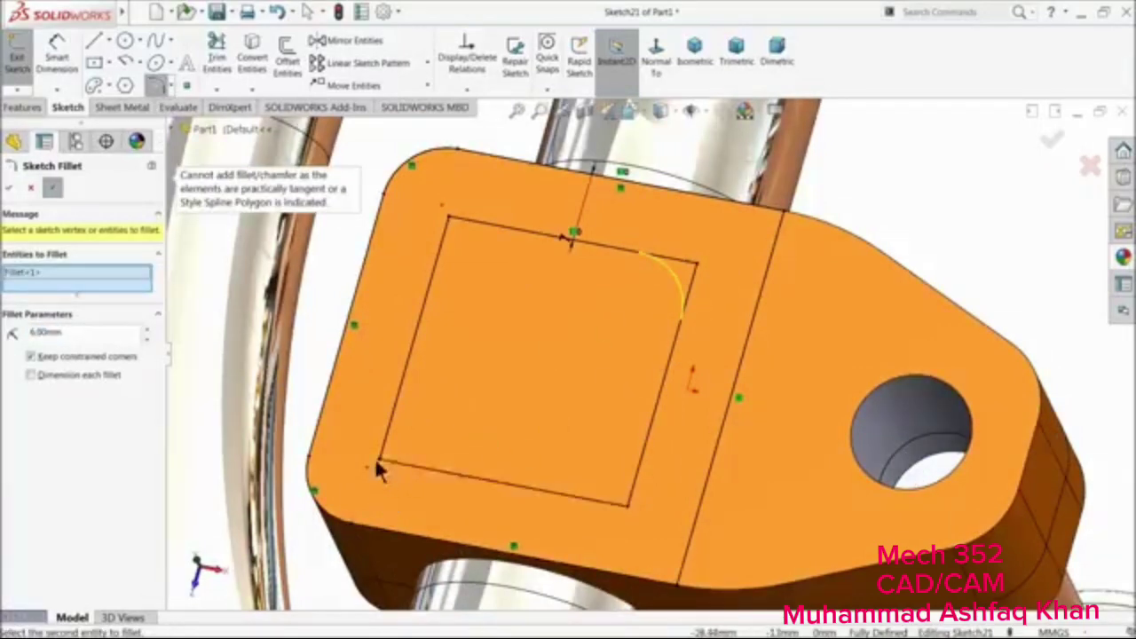
pyautogui.click(382, 458)
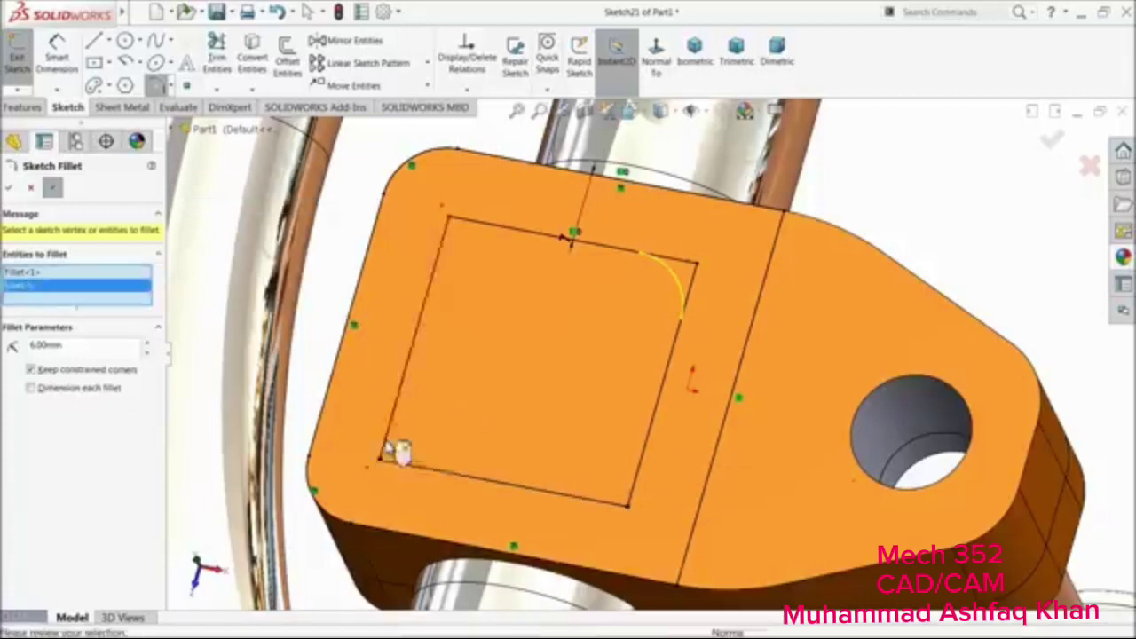
pyautogui.click(451, 225)
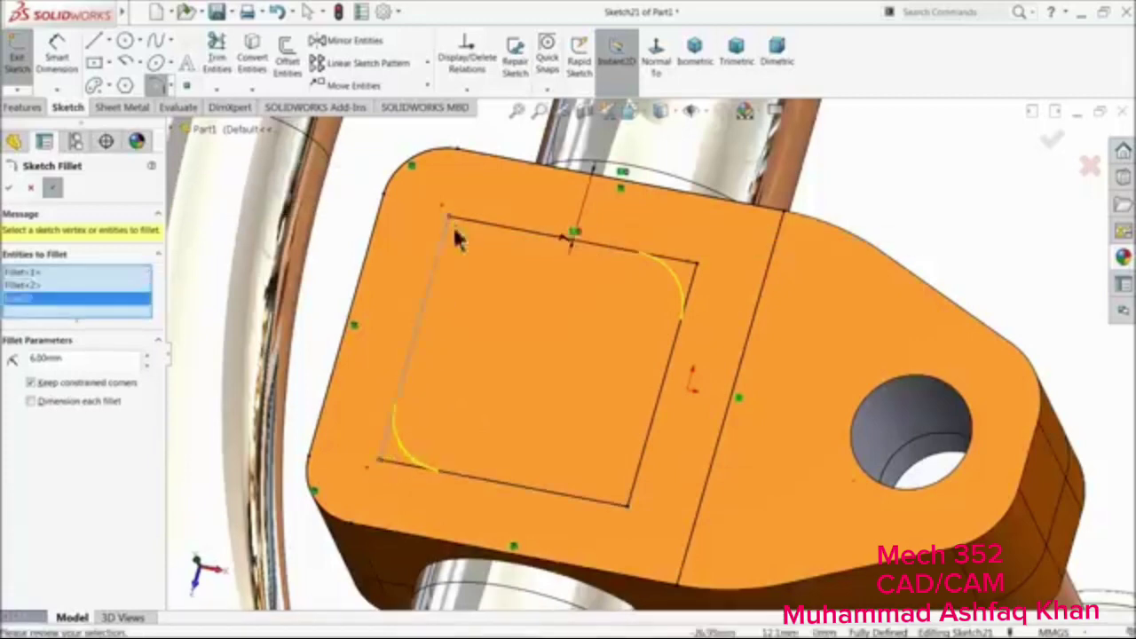
pyautogui.click(629, 513)
pyautogui.click(9, 190)
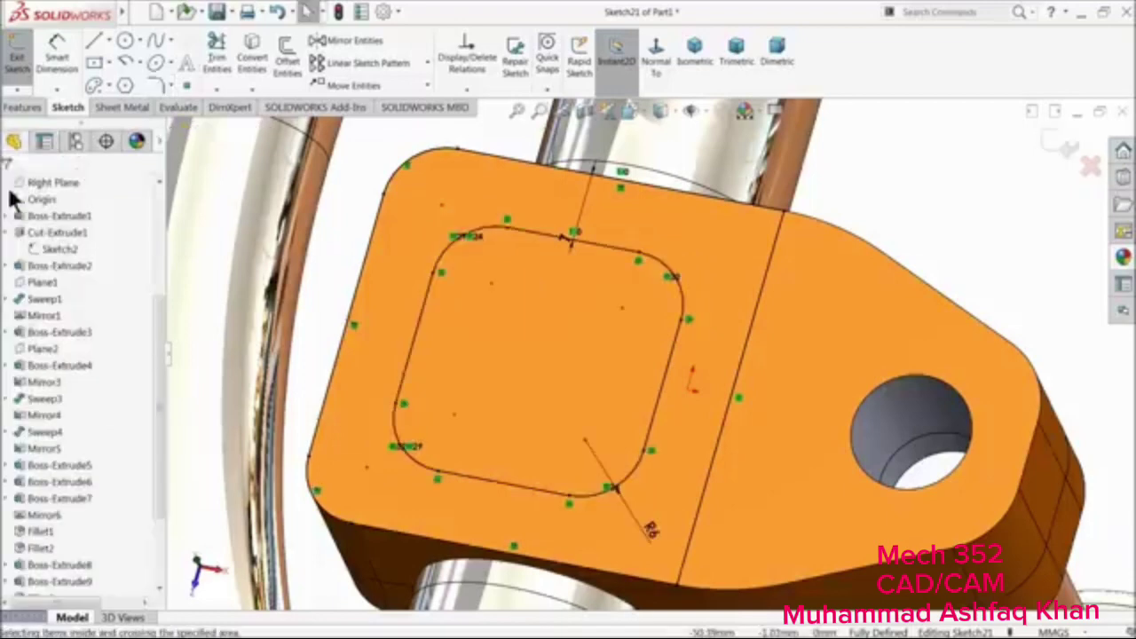
# Cut-extrude the sketched profile on the clamp's top face to a blind depth of 2 mm
pyautogui.click(24, 108)
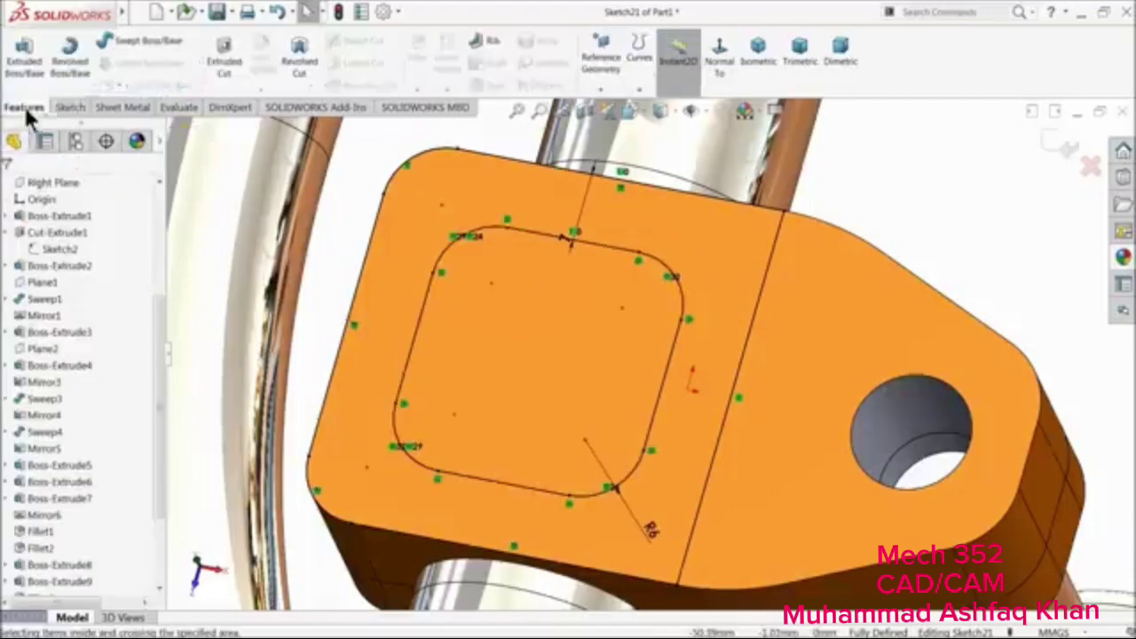
pyautogui.click(223, 63)
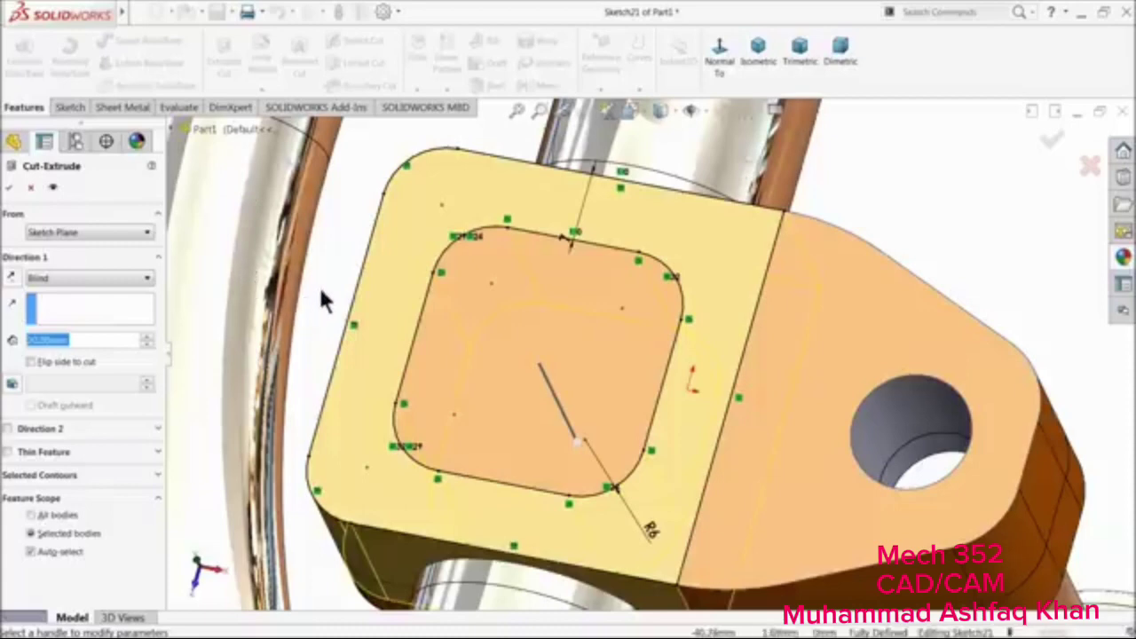
pyautogui.write('2')
pyautogui.press('Return')
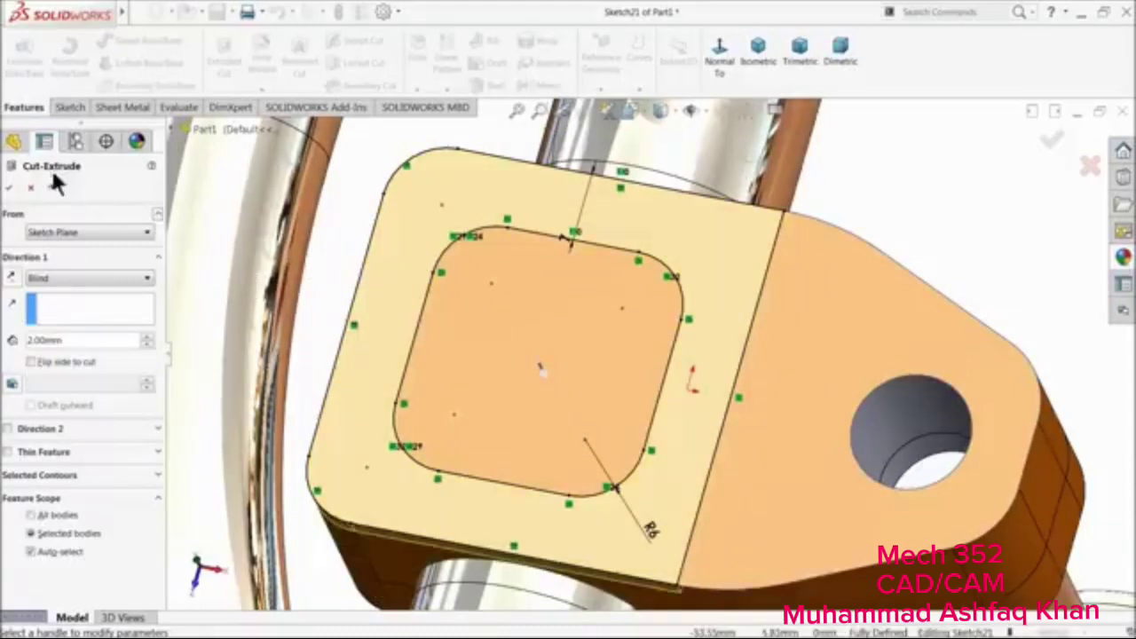
pyautogui.click(10, 189)
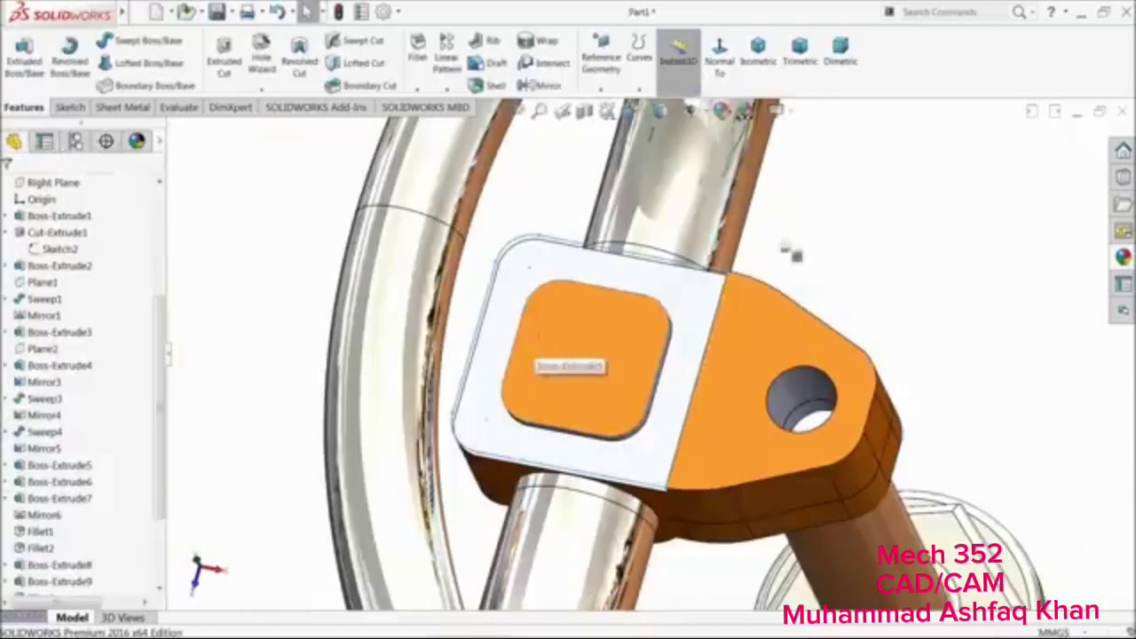
pyautogui.moveTo(720, 297)
pyautogui.mouseDown(button='middle')
pyautogui.moveTo(735, 272)
pyautogui.moveTo(720, 297)
pyautogui.mouseUp(button='middle')
pyautogui.click(298, 328)
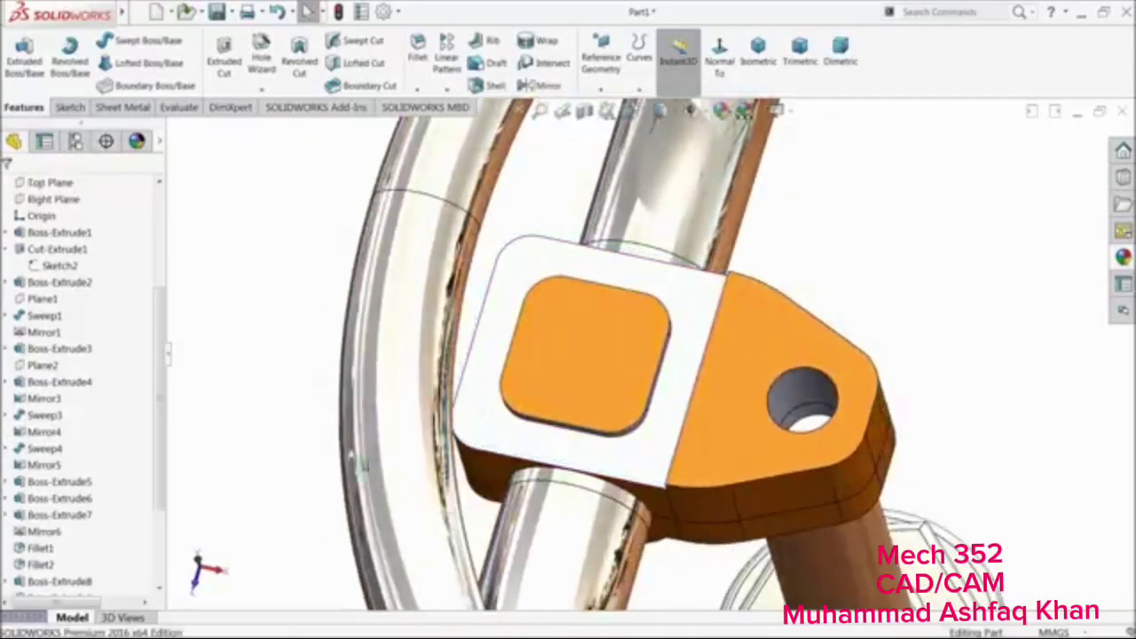
# Edit the latest cut so that its only selected contour is the inner rounded square region
pyautogui.scroll(-3, 169, 524)
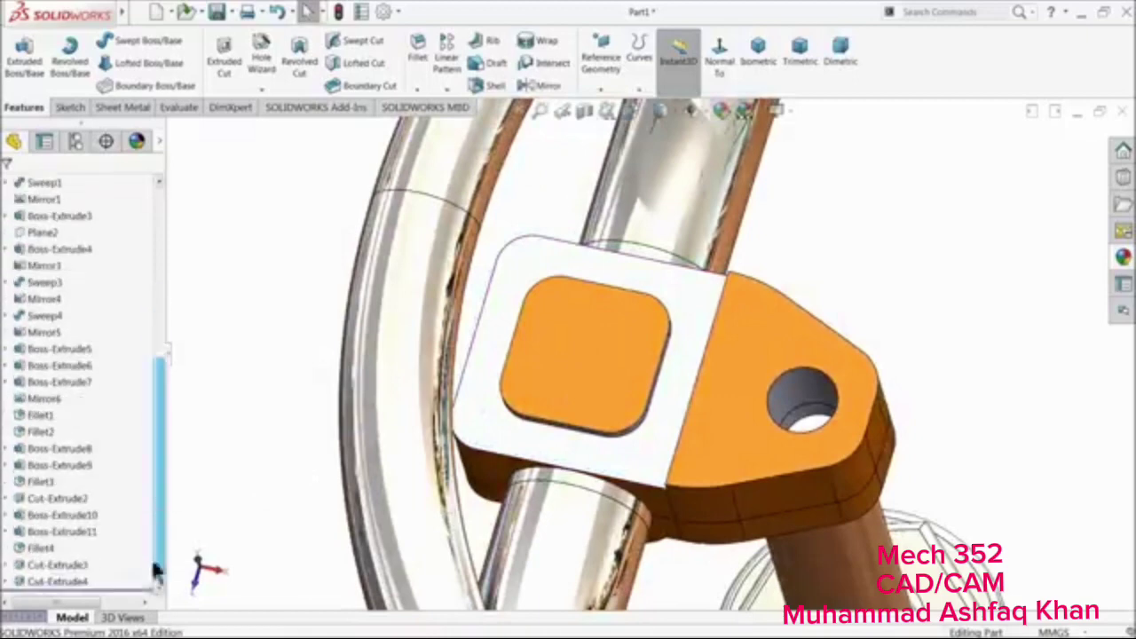
pyautogui.click(40, 582)
pyautogui.click(25, 541)
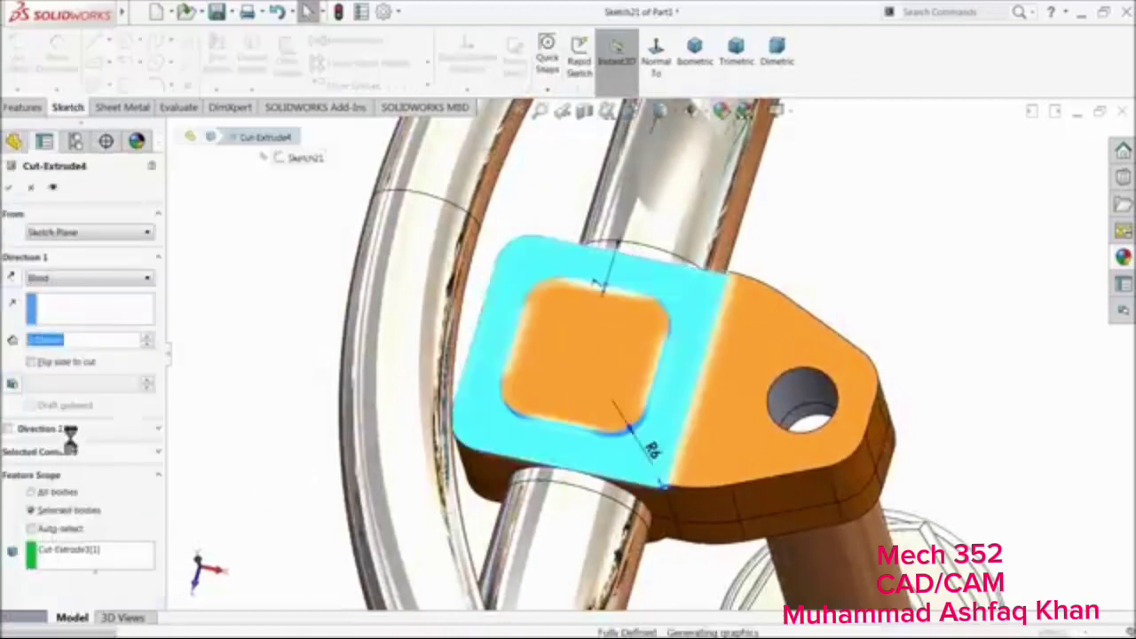
pyautogui.rightClick(72, 548)
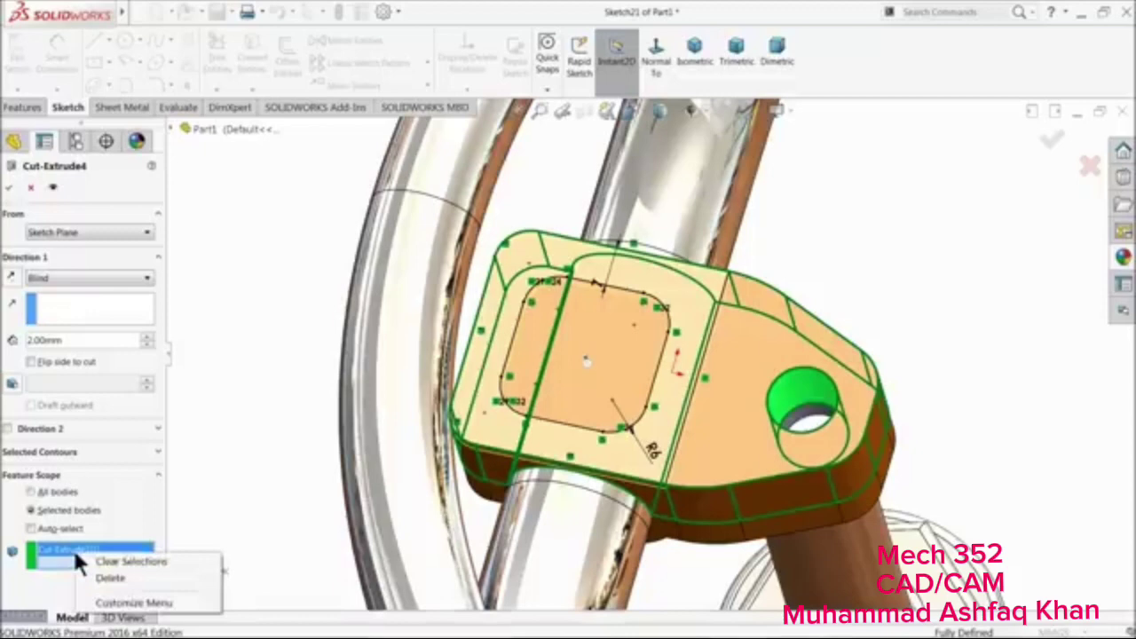
pyautogui.click(68, 452)
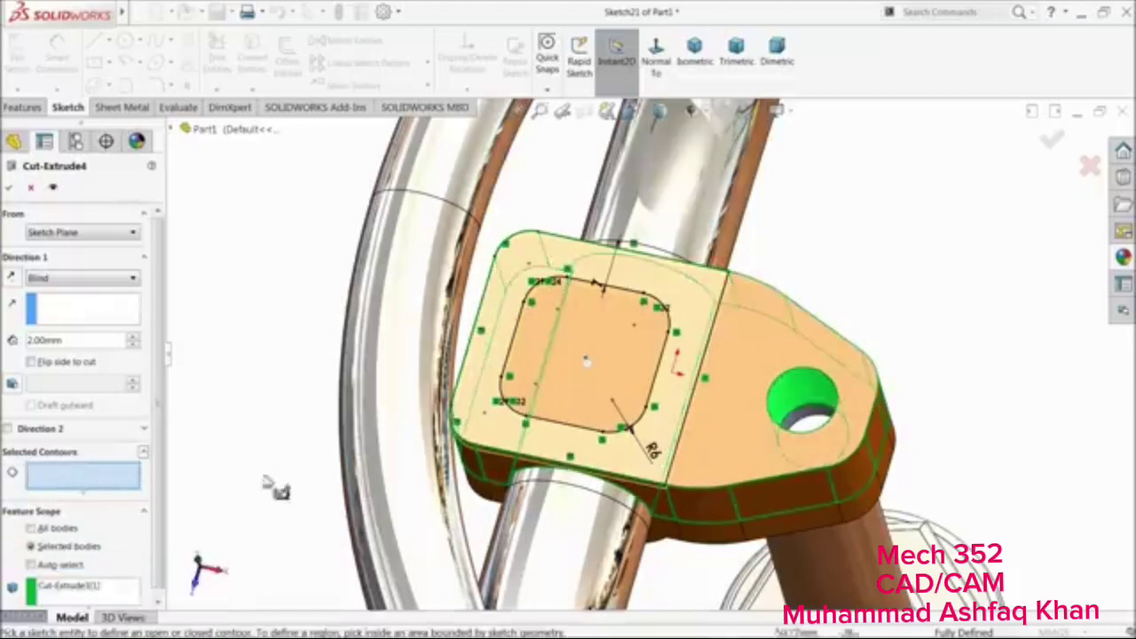
pyautogui.click(604, 400)
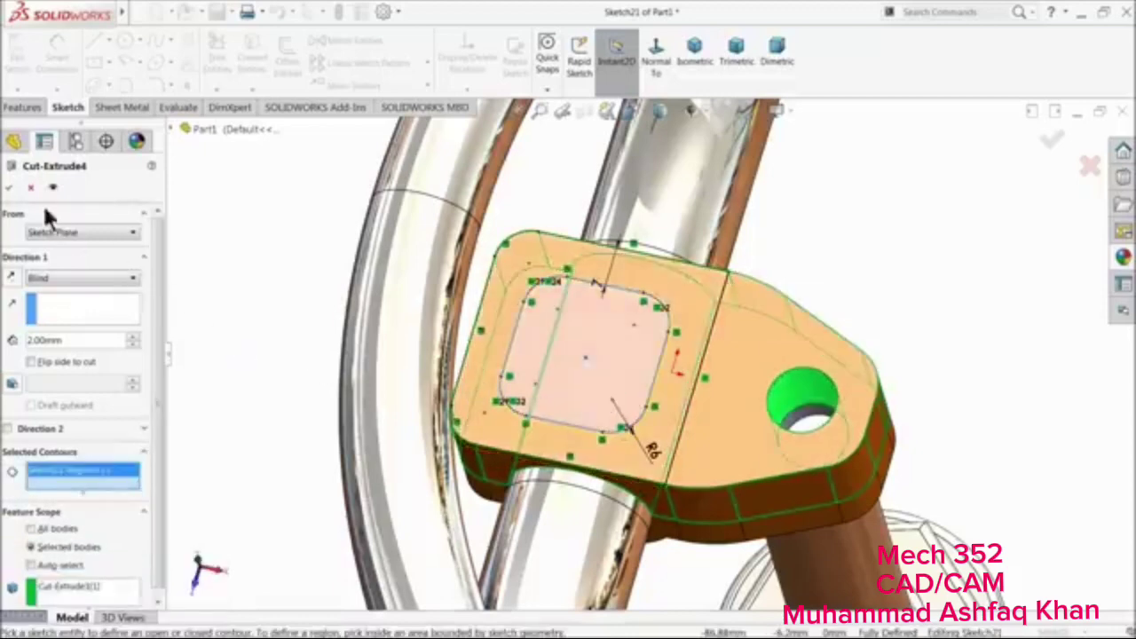
pyautogui.click(9, 187)
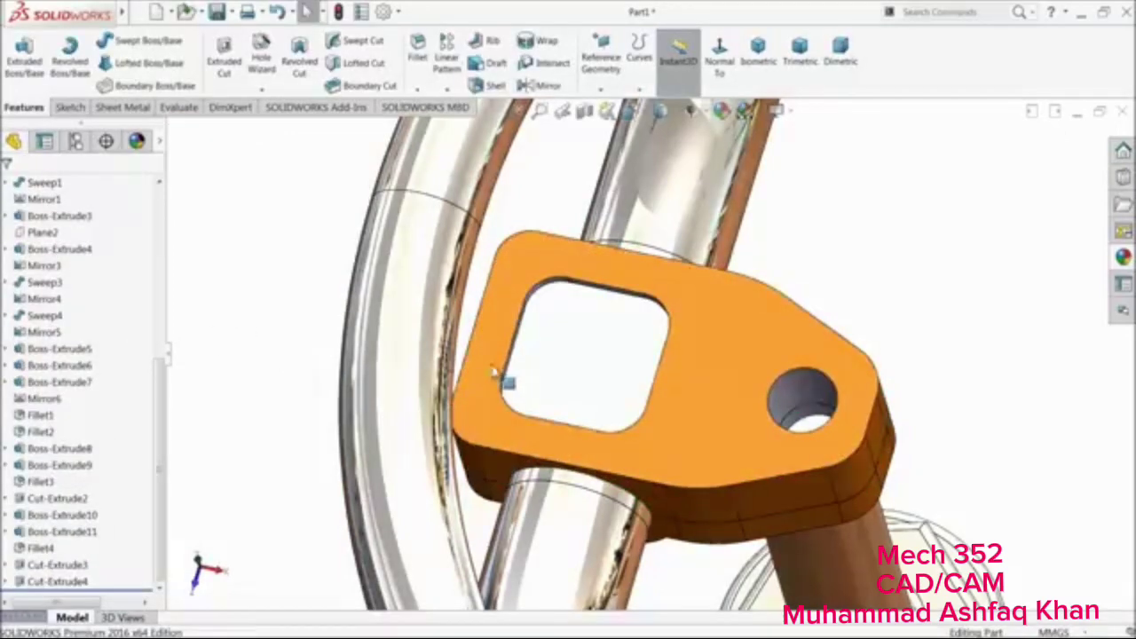
pyautogui.moveTo(492, 366)
pyautogui.mouseDown(button='middle')
pyautogui.moveTo(510, 388)
pyautogui.moveTo(482, 373)
pyautogui.moveTo(497, 373)
pyautogui.mouseUp(button='middle')
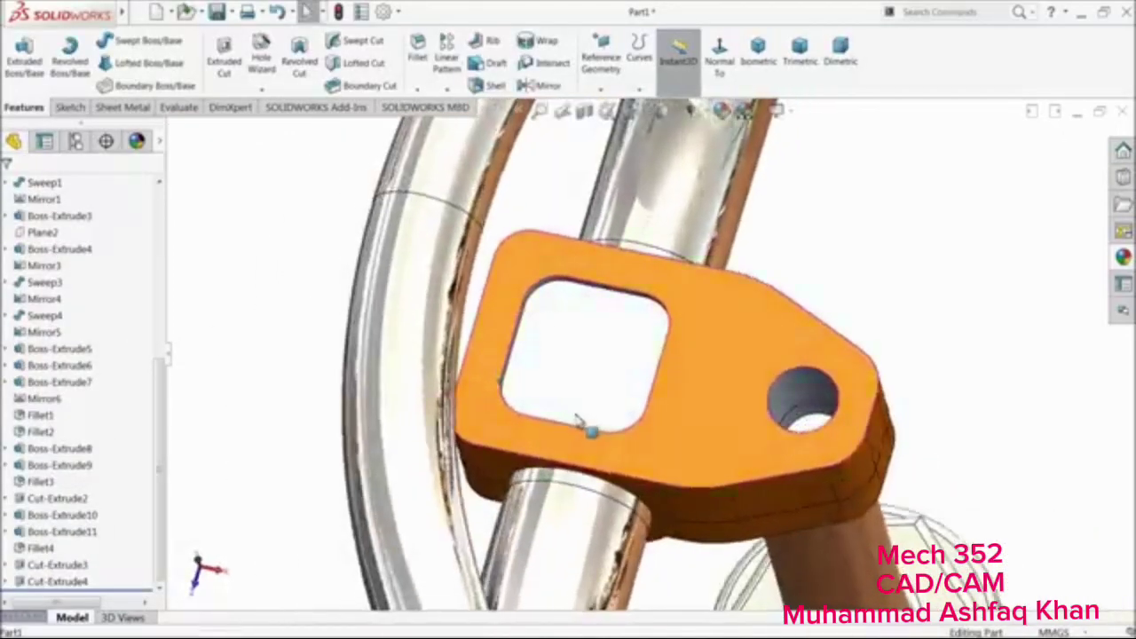
# Start a sketch on the clamp's top face and draw a hexagon about 18 mm across corners, centred on the round hole
pyautogui.scroll(4, 651, 373)
pyautogui.moveTo(651, 375); pyautogui.dragTo(654, 441, button='middle')
pyautogui.scroll(-6, 767, 417)
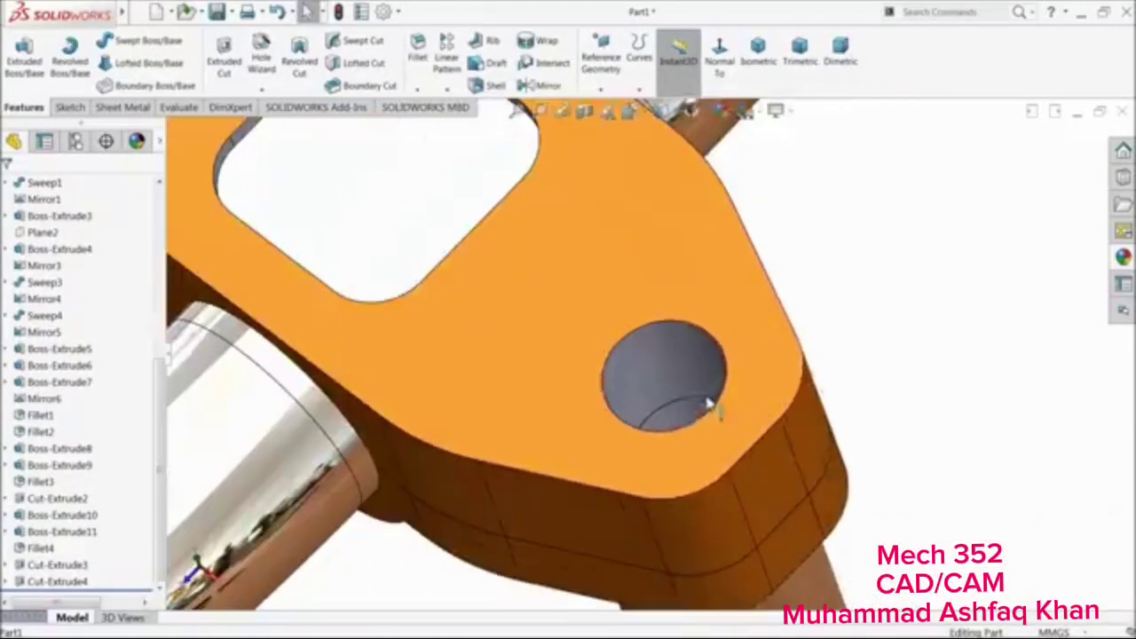
pyautogui.click(745, 342)
pyautogui.click(798, 304)
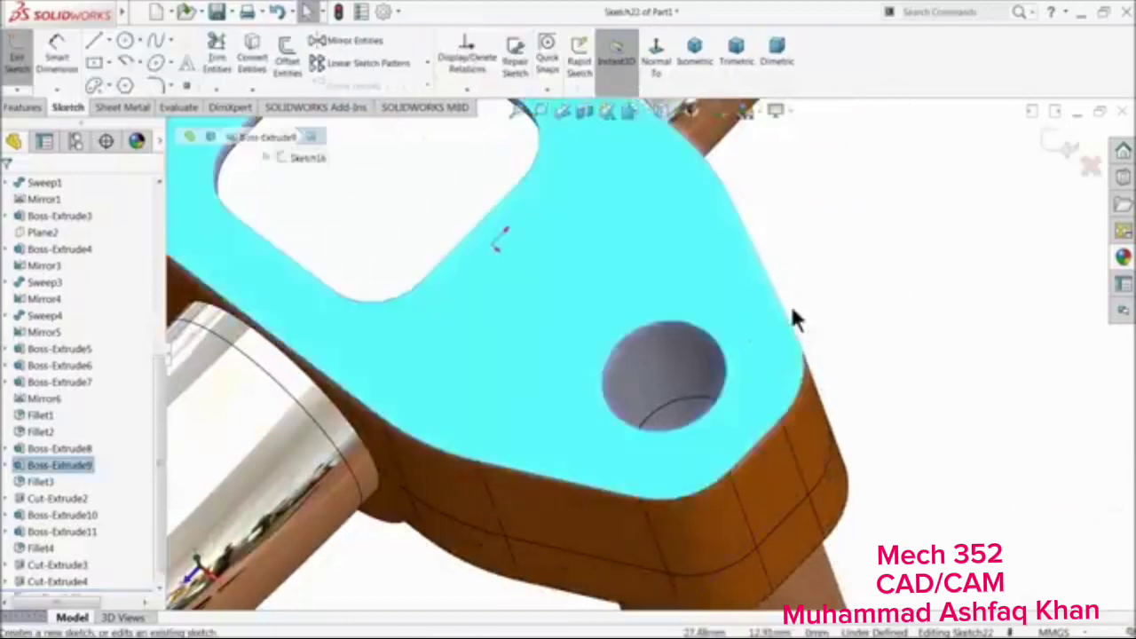
pyautogui.click(656, 64)
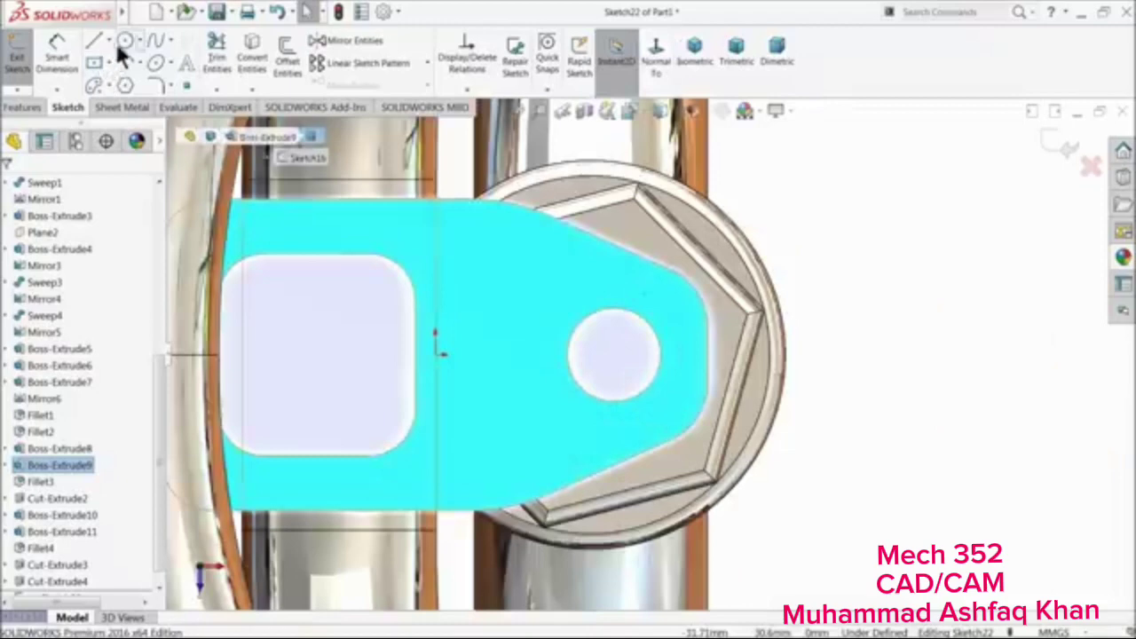
pyautogui.click(126, 86)
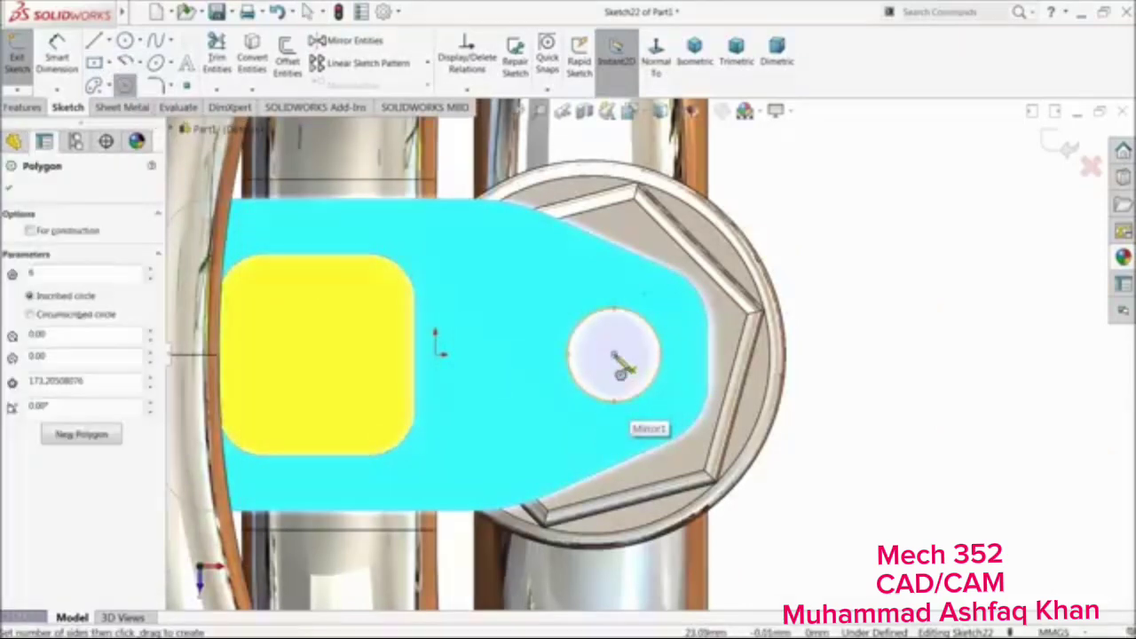
pyautogui.click(615, 356)
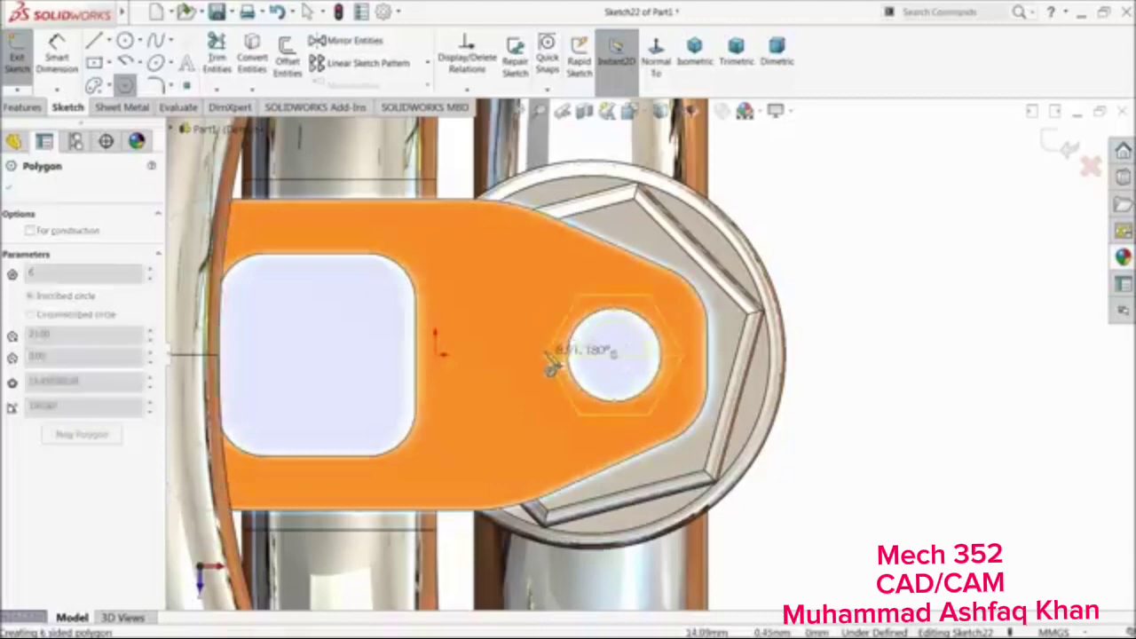
pyautogui.click(547, 361)
# Dimension the hexagon between its two opposite horizontal corners as 17 mm
pyautogui.click(53, 59)
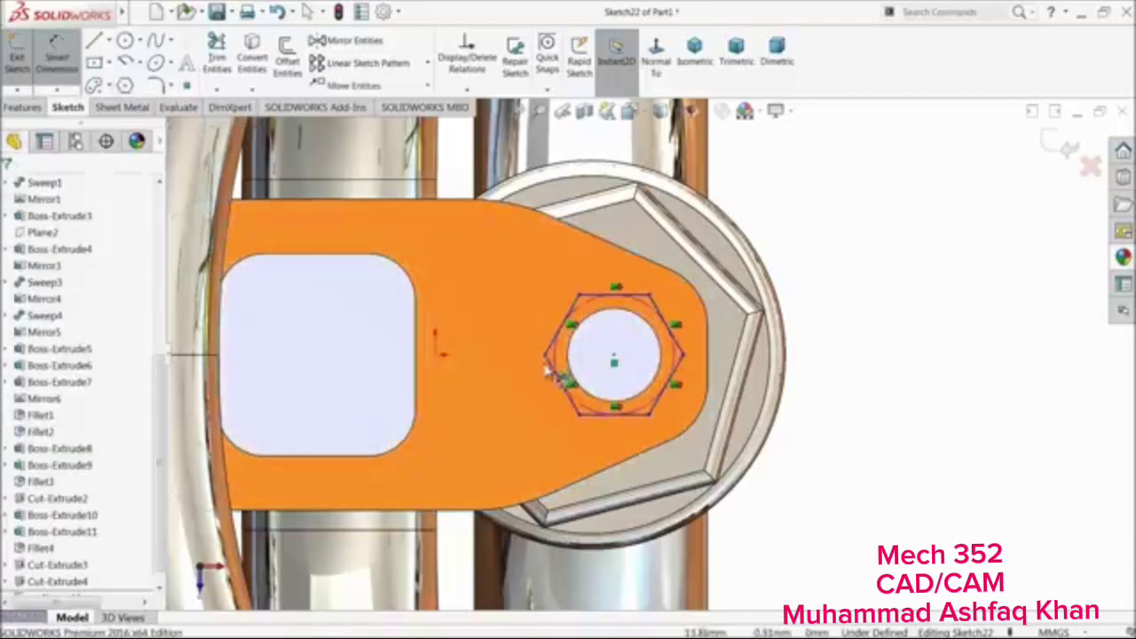
pyautogui.click(547, 356)
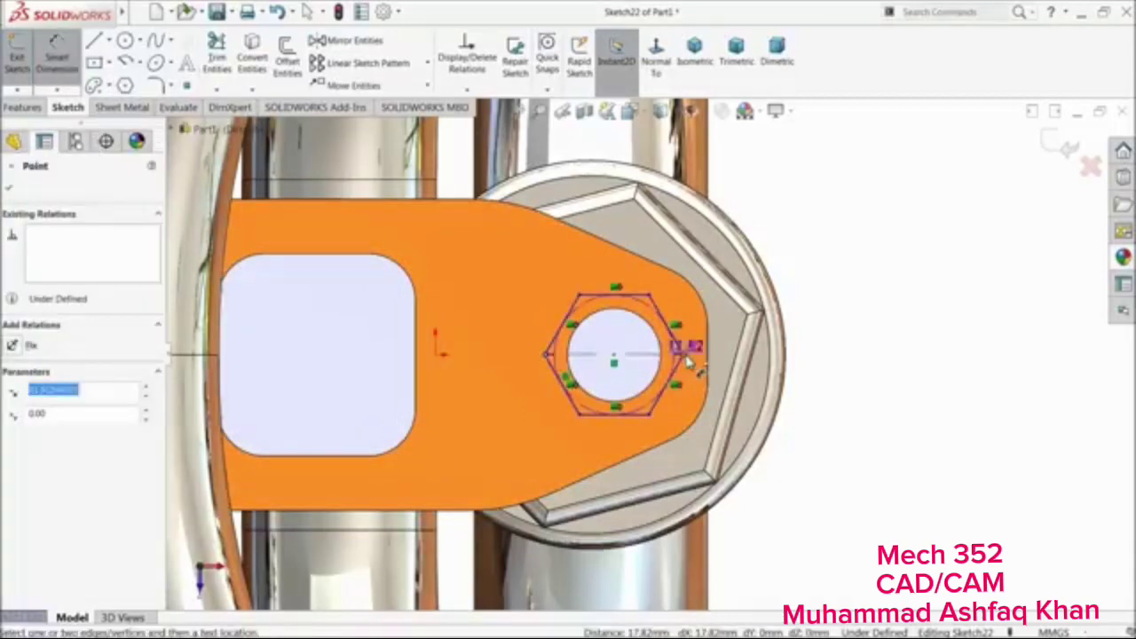
pyautogui.click(677, 357)
pyautogui.click(626, 280)
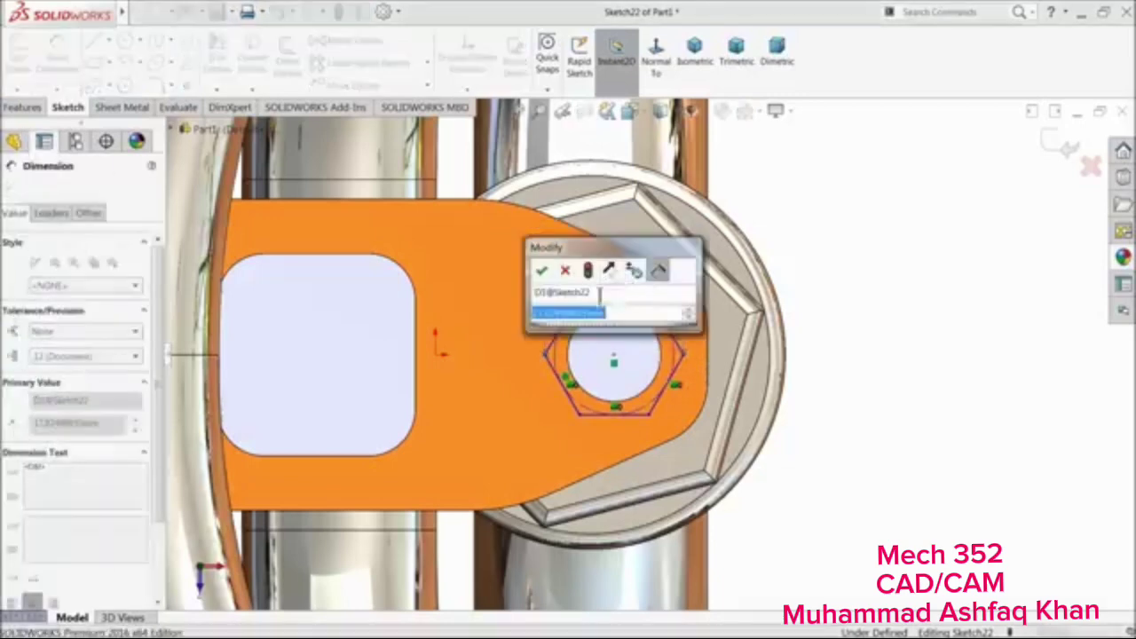
pyautogui.write('17')
pyautogui.press('Return')
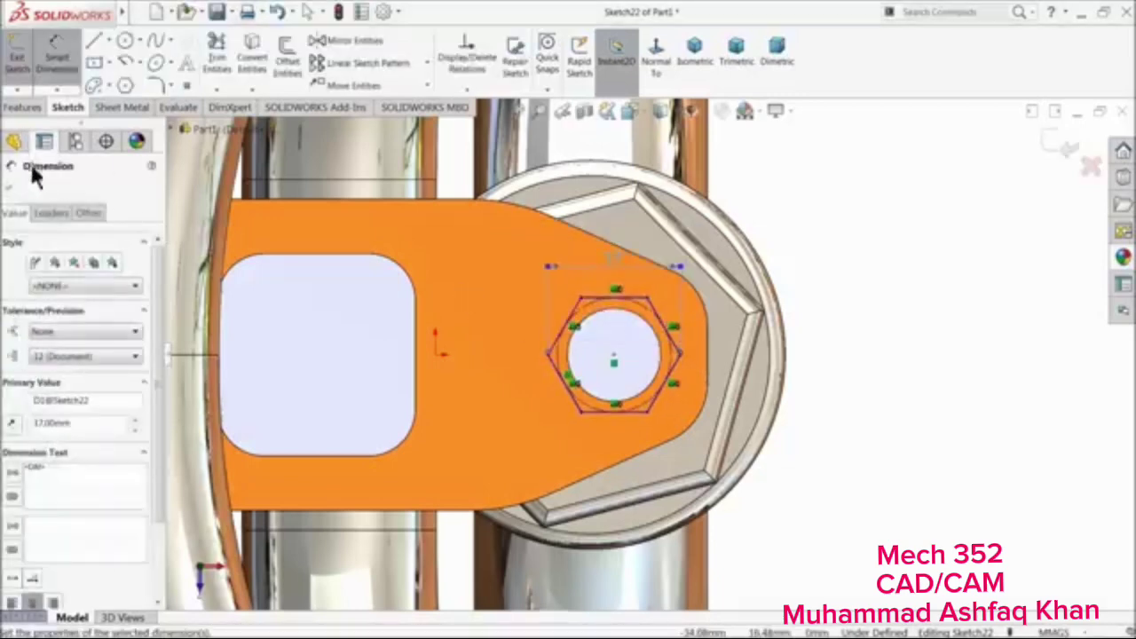
pyautogui.click(11, 191)
# Extrude the hexagon sketch upward from the clamp's top face to a blind depth of 5 mm
pyautogui.click(22, 107)
pyautogui.click(23, 55)
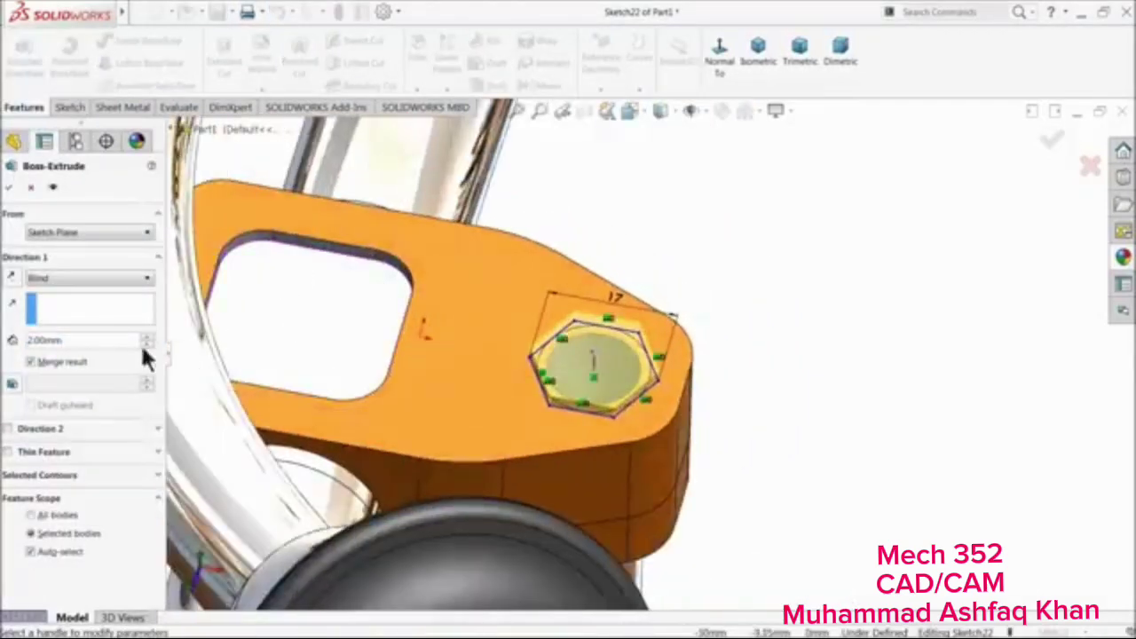
pyautogui.write('50mm')
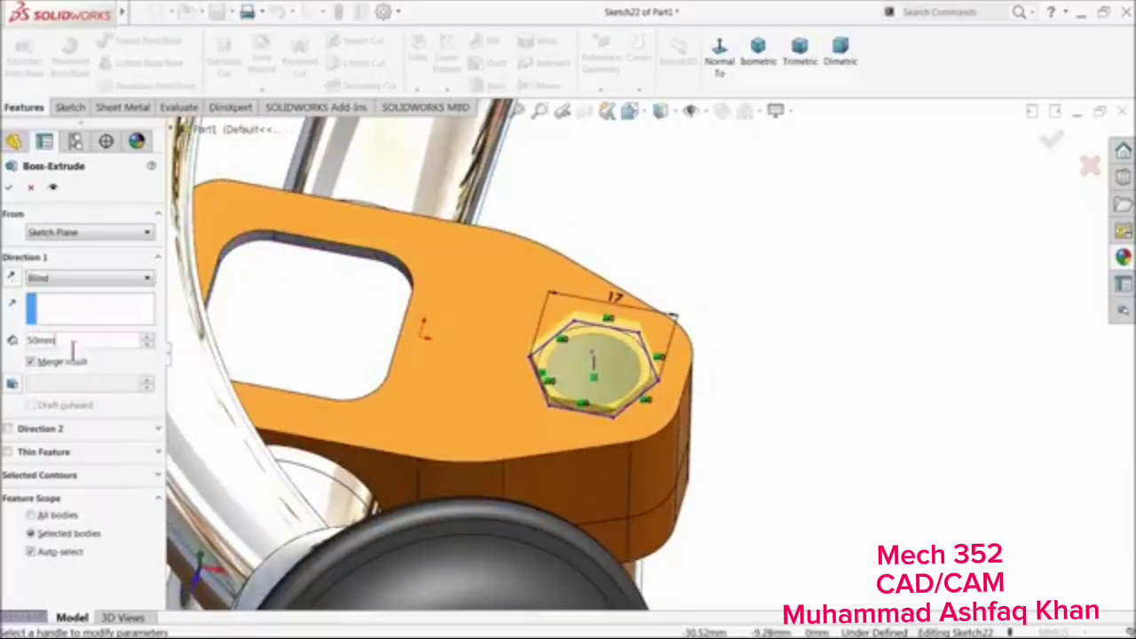
pyautogui.press('Return')
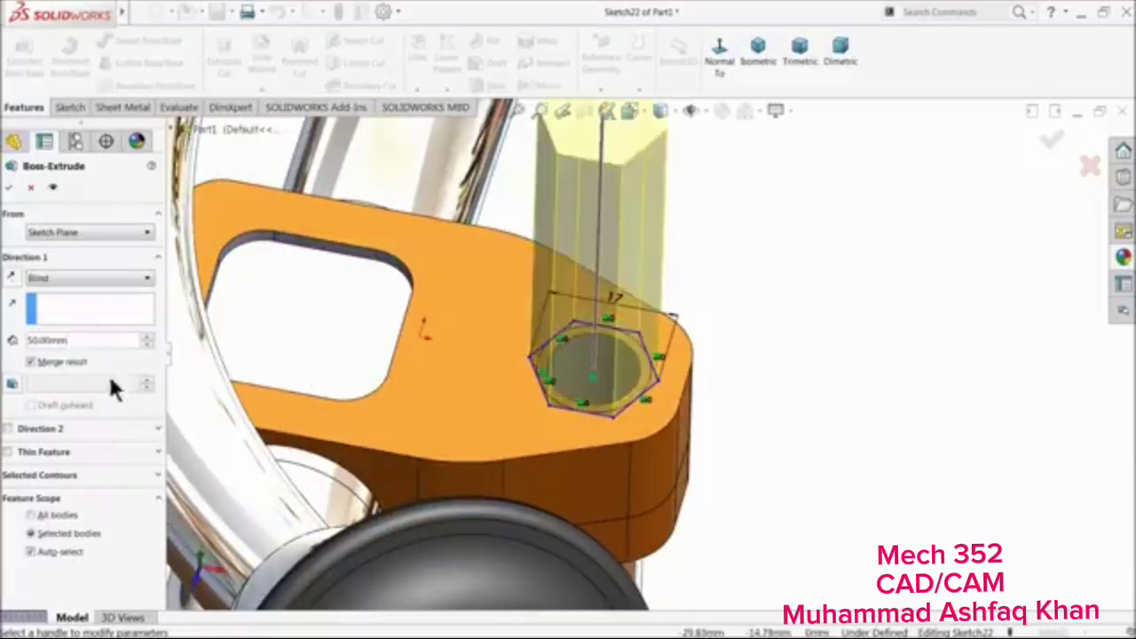
pyautogui.write('5')
pyautogui.press('Return')
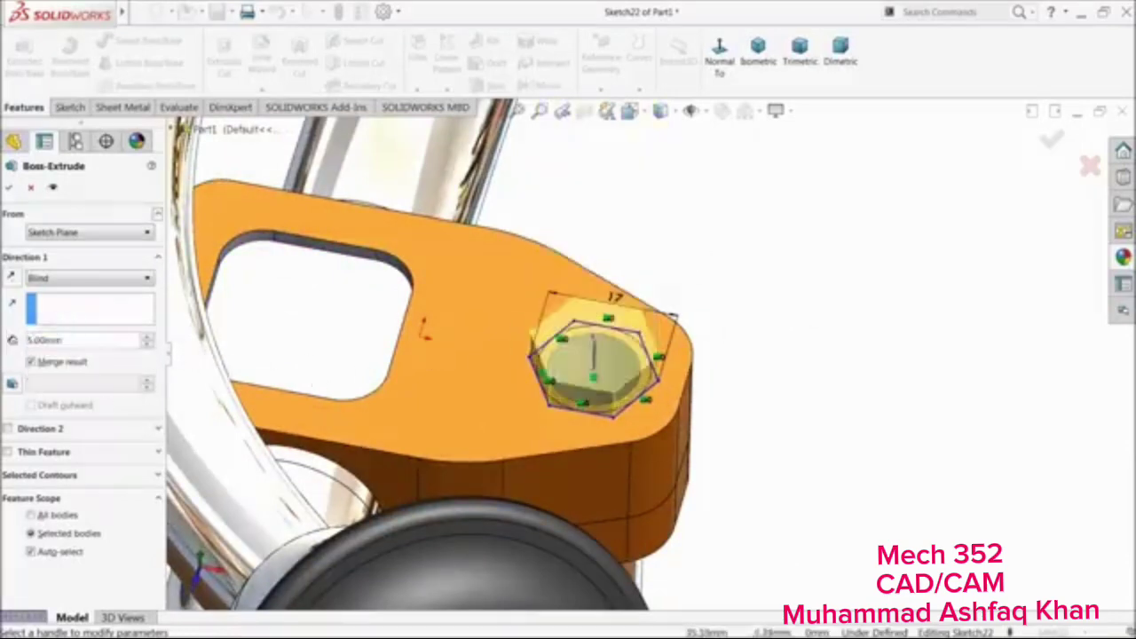
pyautogui.moveTo(581, 387)
pyautogui.mouseDown(button='middle')
pyautogui.moveTo(578, 314)
pyautogui.moveTo(579, 354)
pyautogui.moveTo(563, 379)
pyautogui.mouseUp(button='middle')
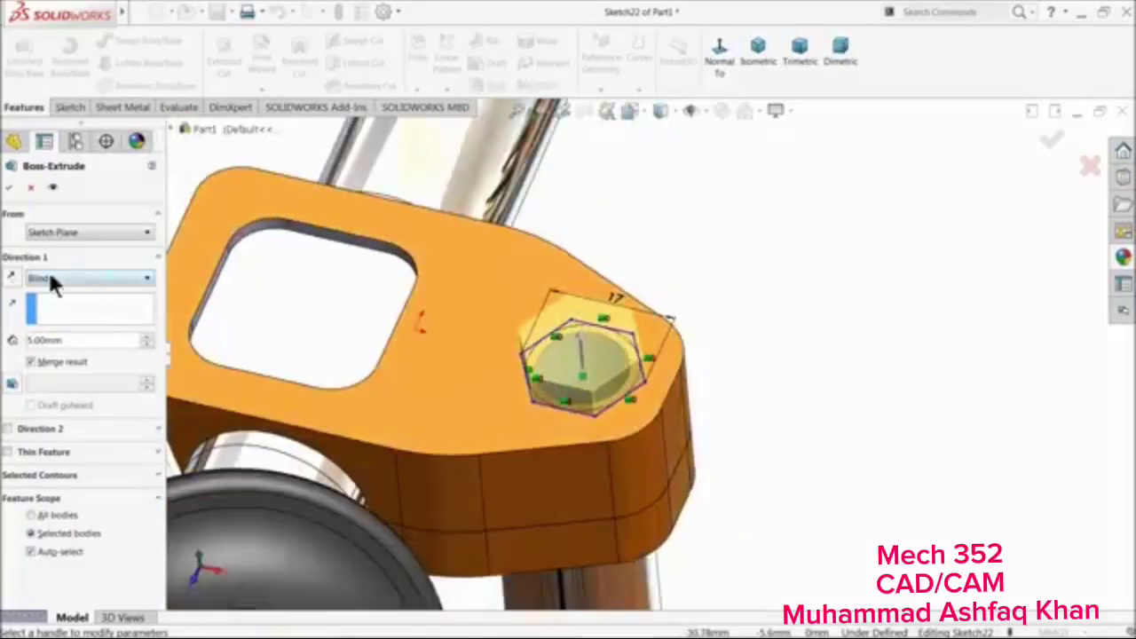
pyautogui.click(11, 189)
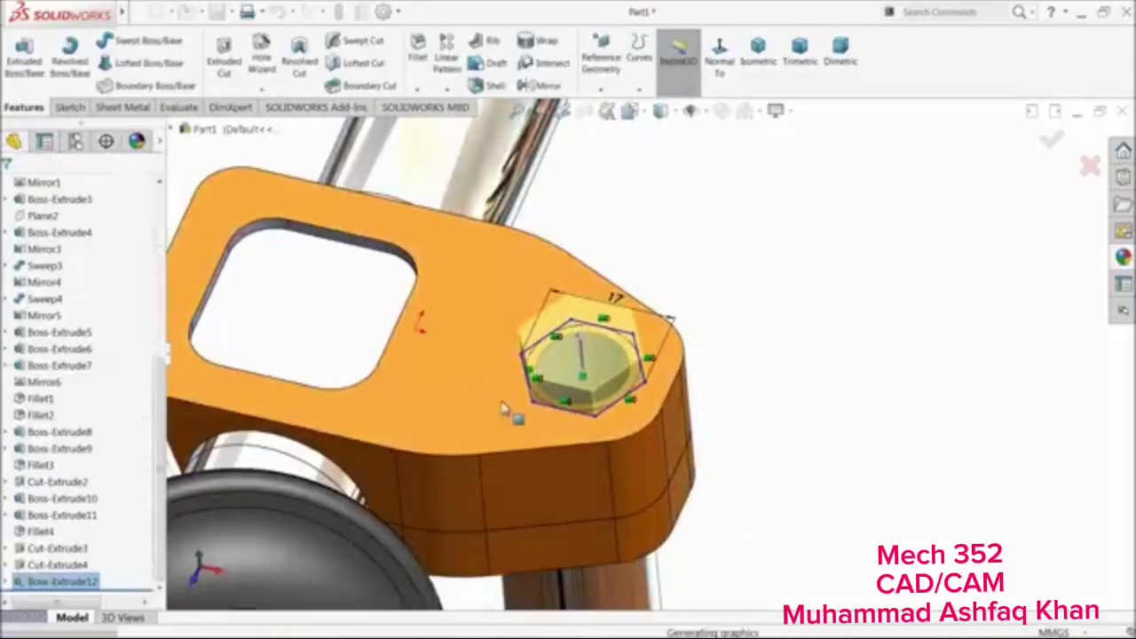
# Fillet the six vertical edges of the hexagonal bolt head with a 0.5 mm radius
pyautogui.moveTo(674, 408)
pyautogui.mouseDown(button='middle')
pyautogui.moveTo(657, 332)
pyautogui.moveTo(647, 360)
pyautogui.moveTo(675, 394)
pyautogui.mouseUp(button='middle')
pyautogui.scroll(2, 655, 389)
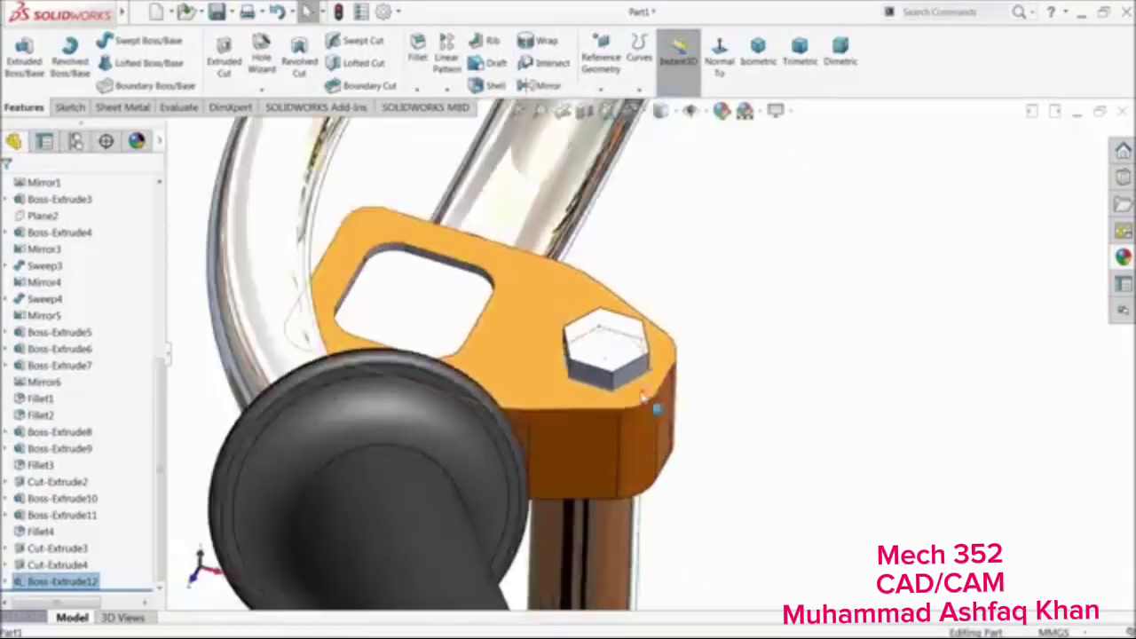
pyautogui.moveTo(637, 323); pyautogui.dragTo(657, 329, button='middle')
pyautogui.scroll(-3, 651, 284)
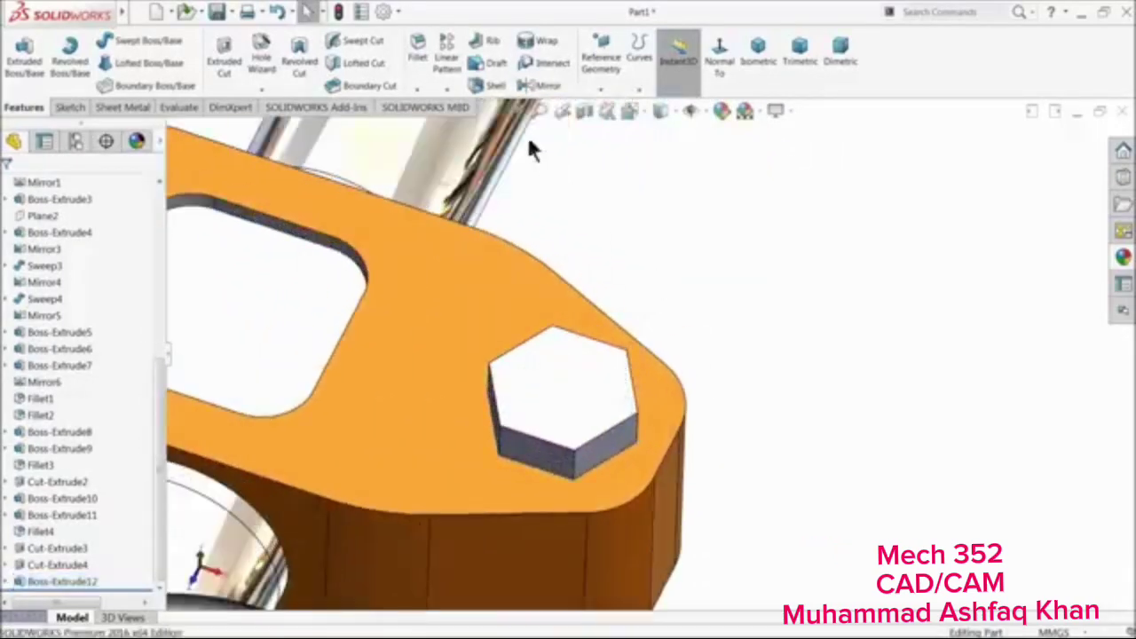
pyautogui.click(418, 56)
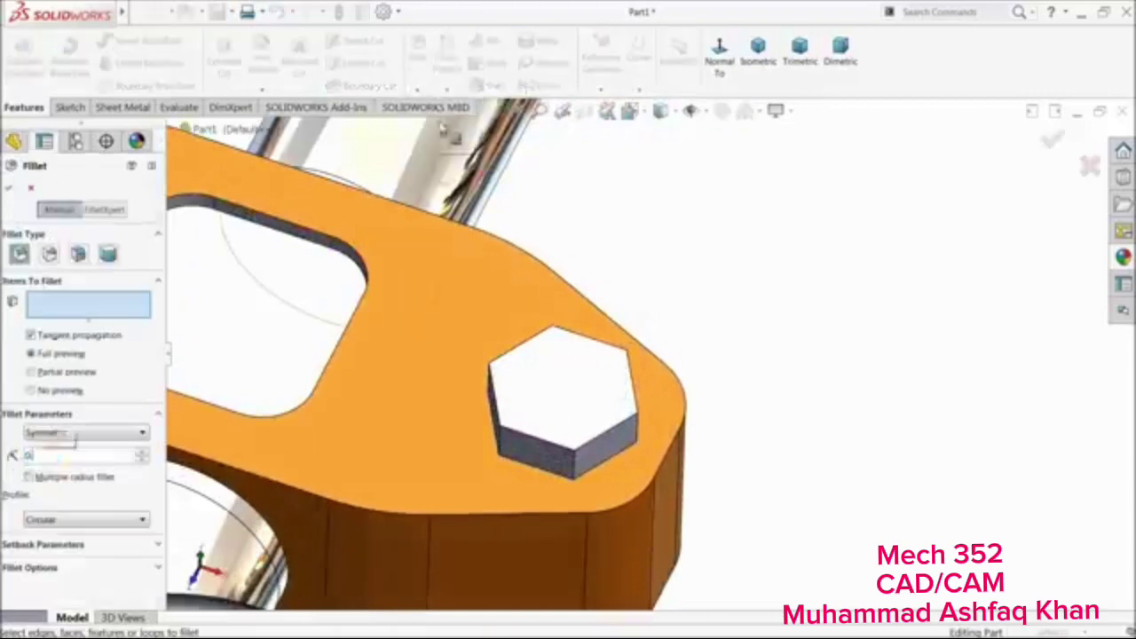
pyautogui.scroll(-5, 766, 385)
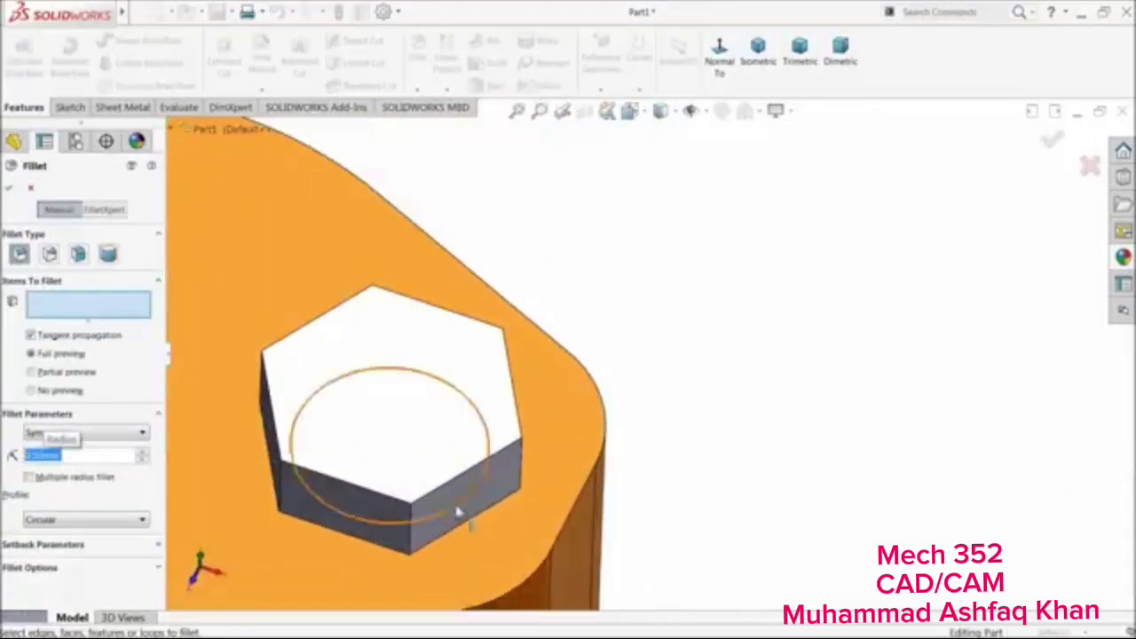
pyautogui.click(524, 482)
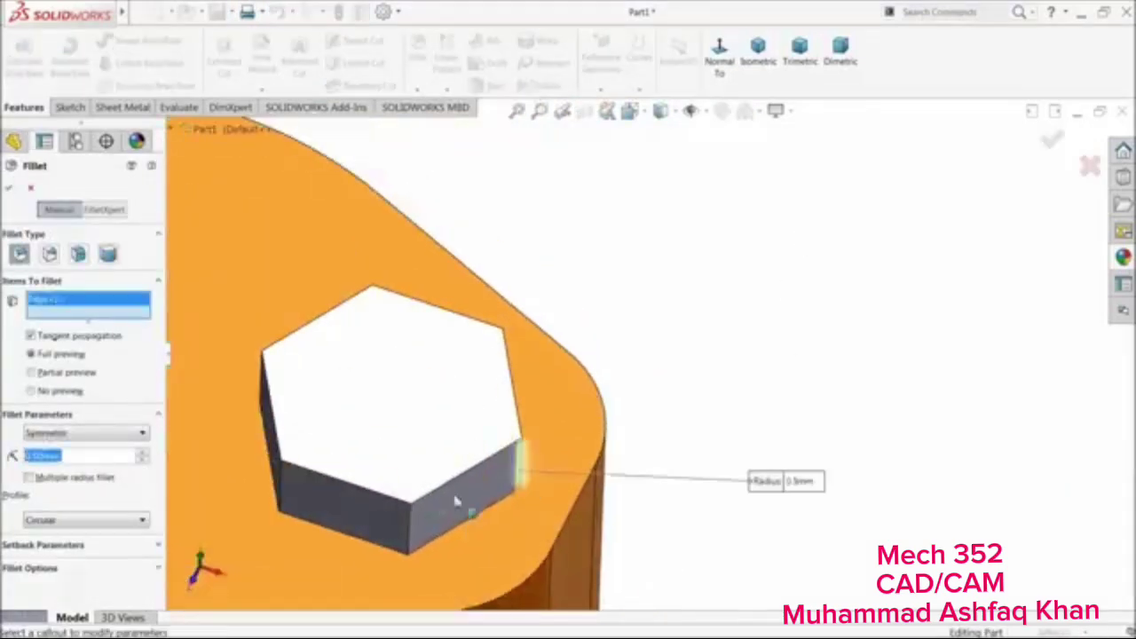
pyautogui.click(413, 528)
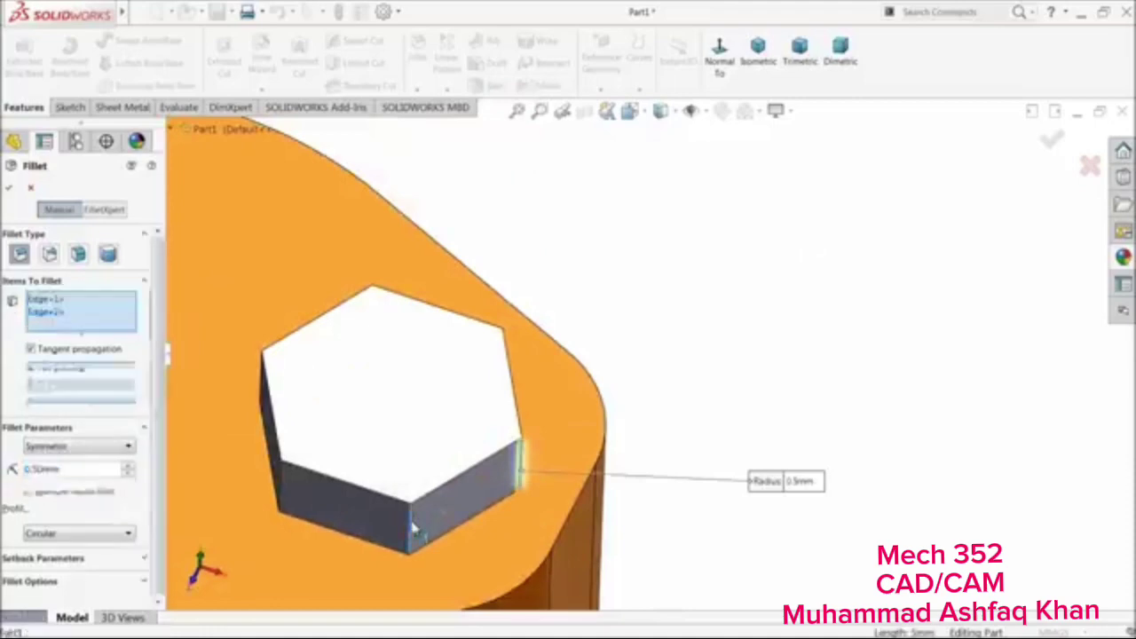
pyautogui.click(281, 484)
pyautogui.click(268, 377)
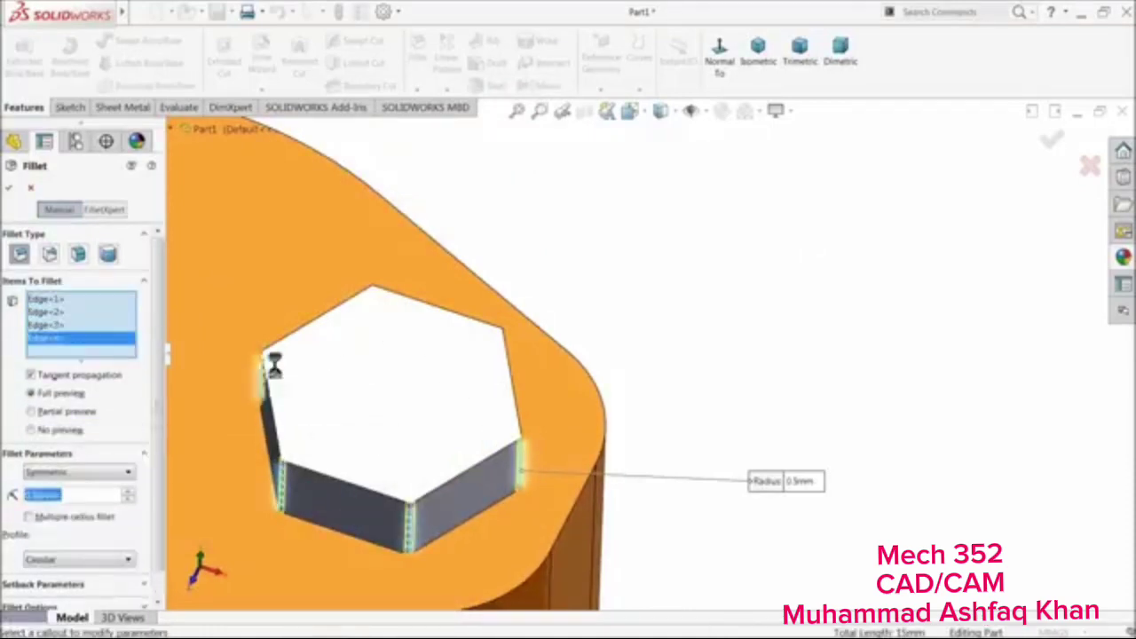
pyautogui.click(372, 306)
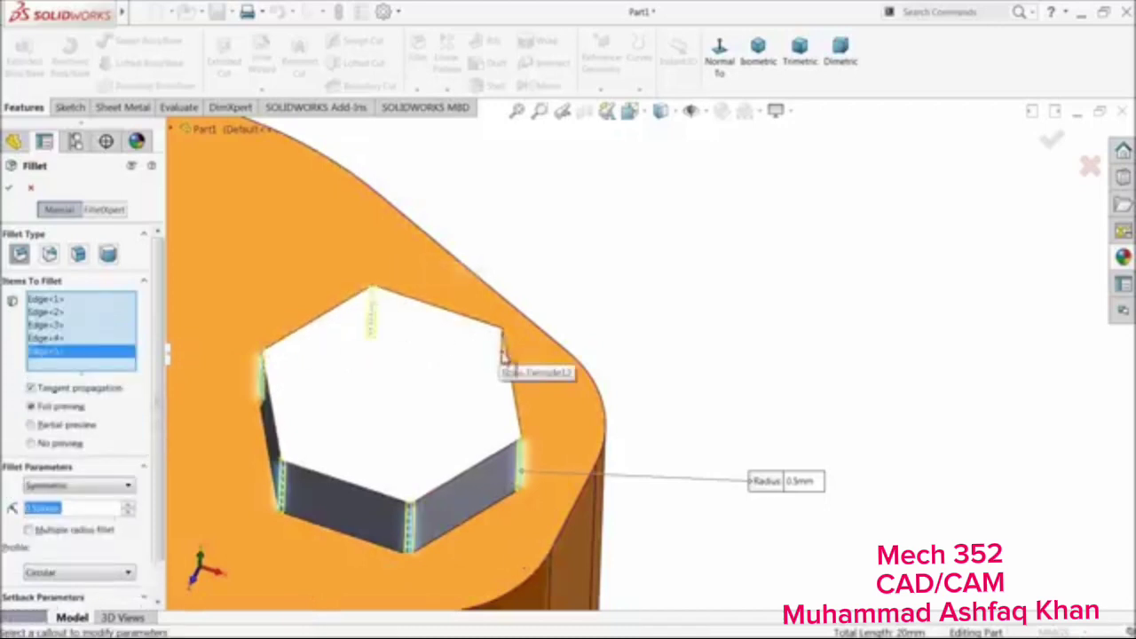
pyautogui.click(500, 355)
pyautogui.click(9, 190)
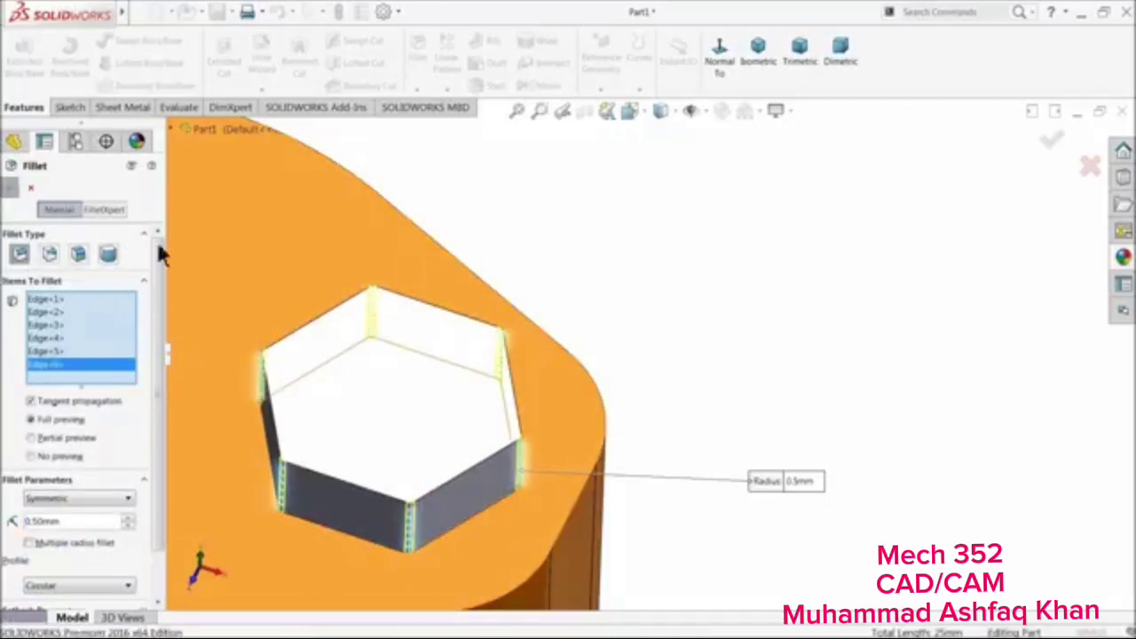
# Apply the satin finish stainless steel appearance to the bolt head's extrusion and its edge fillet
pyautogui.scroll(3, 507, 411)
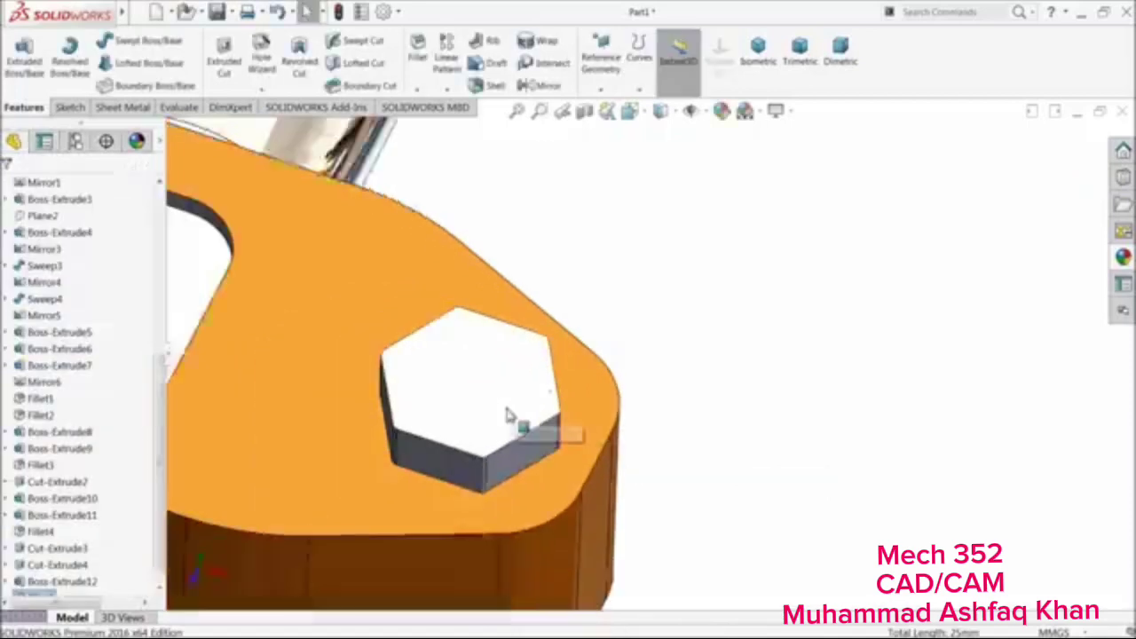
pyautogui.moveTo(158, 467); pyautogui.dragTo(159, 522)
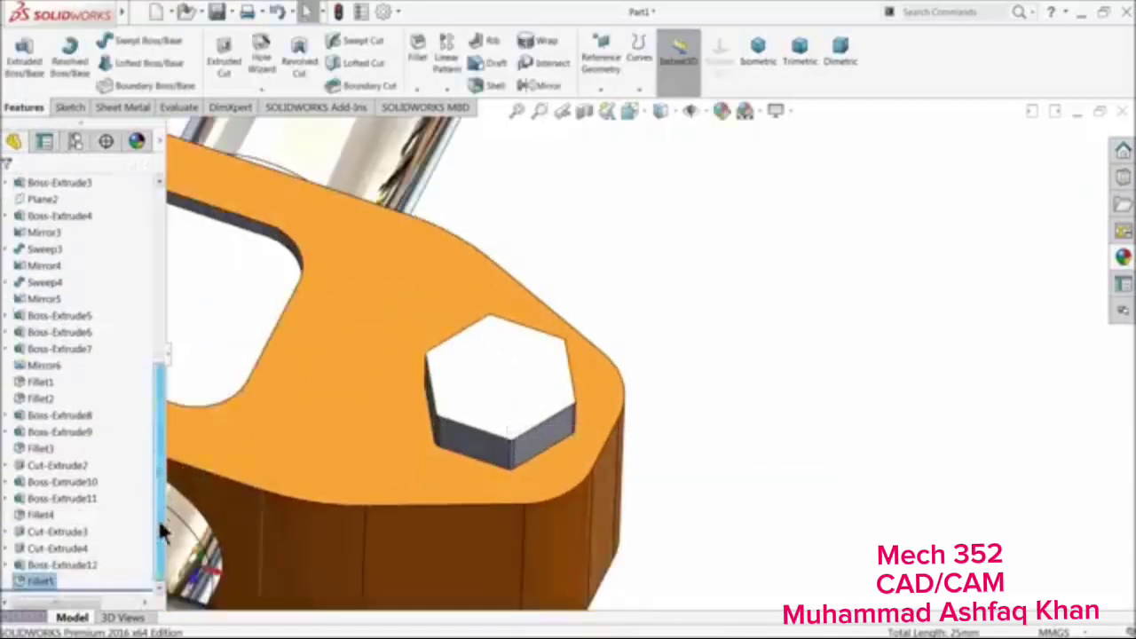
pyautogui.click(62, 565)
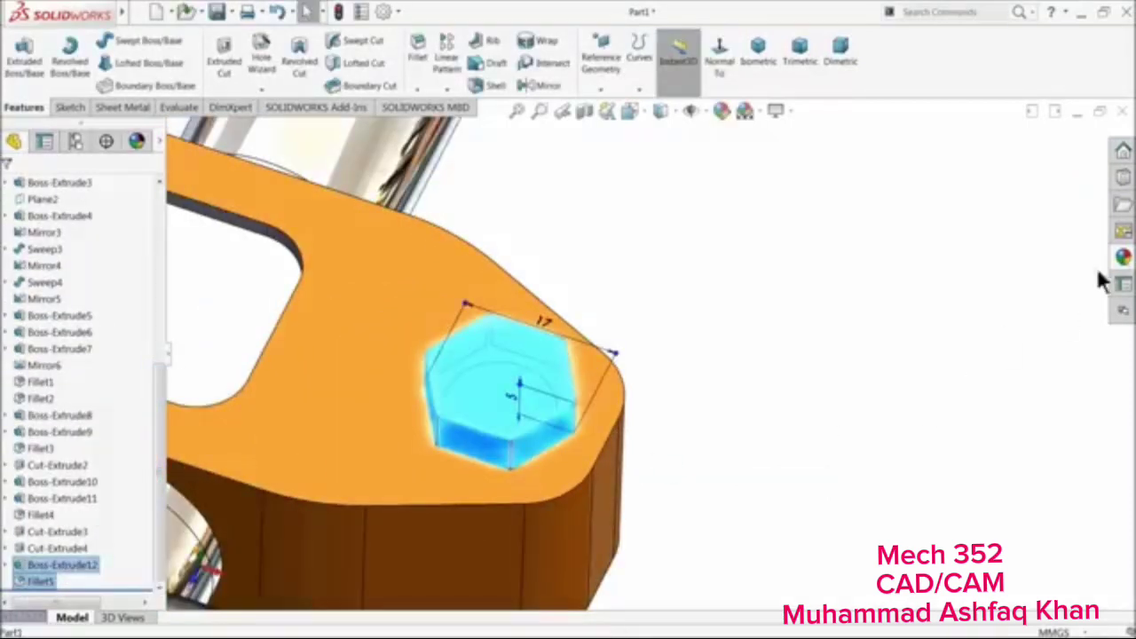
pyautogui.click(1122, 257)
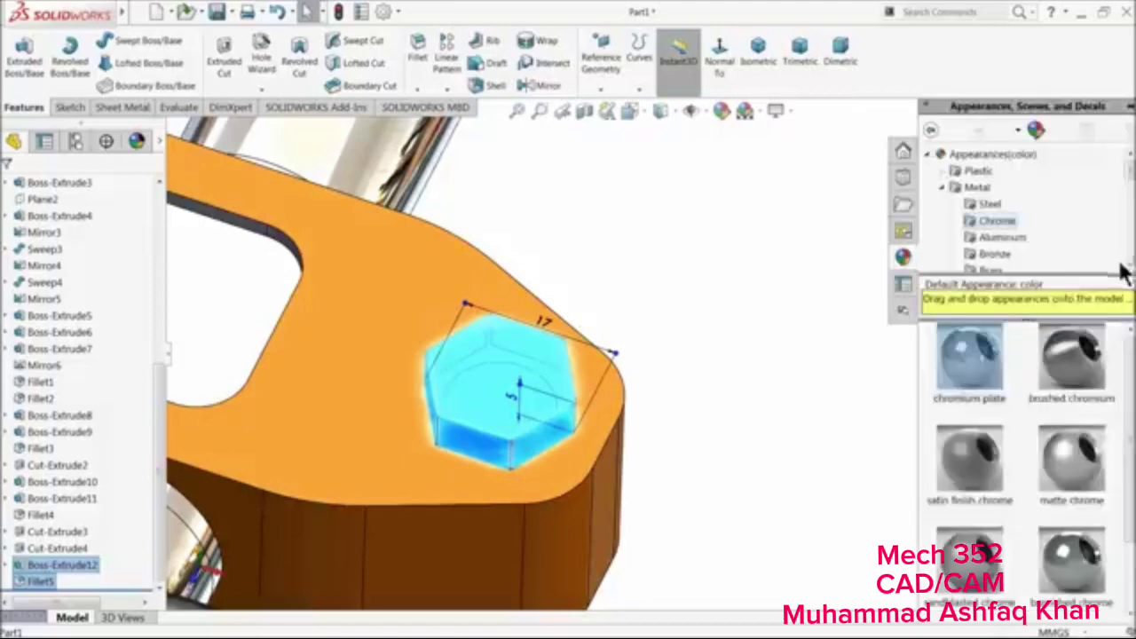
pyautogui.click(989, 204)
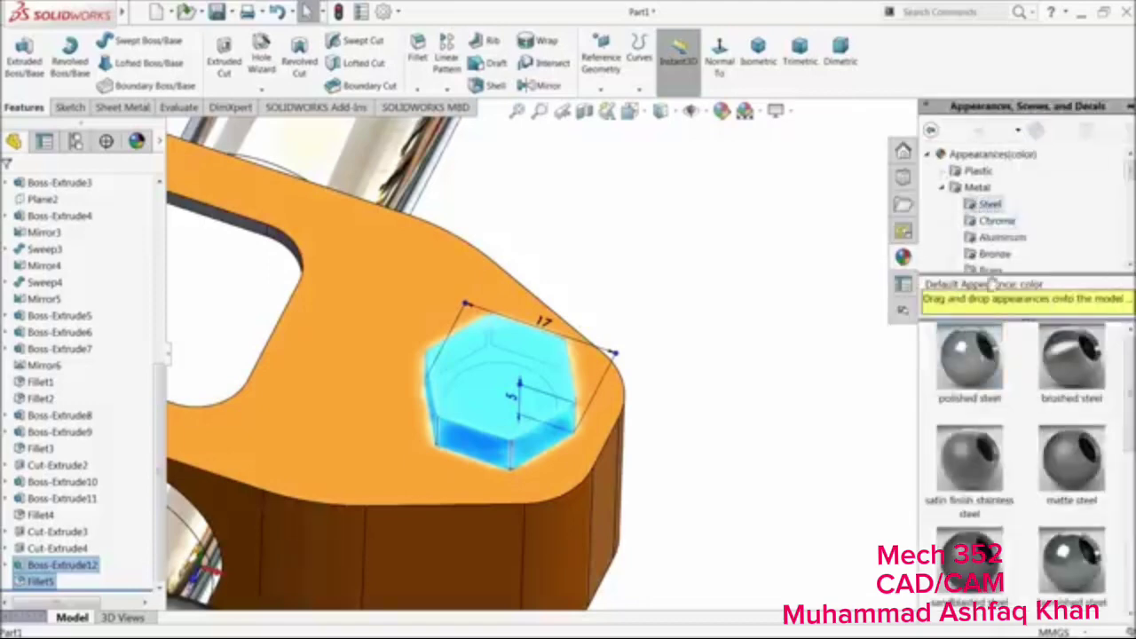
pyautogui.doubleClick(973, 456)
# Start saving the part and create a new folder named Bicycle on the Desktop
pyautogui.moveTo(676, 458); pyautogui.dragTo(764, 497, button='middle')
pyautogui.scroll(7, 568, 461)
pyautogui.scroll(8, 762, 494)
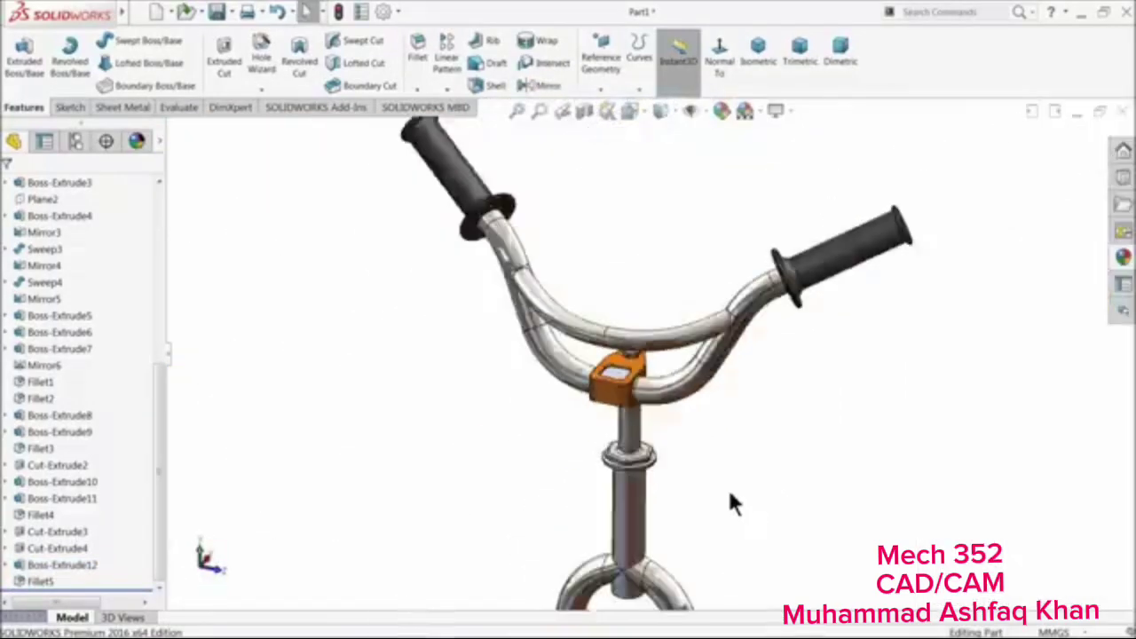
pyautogui.scroll(-2, 637, 519)
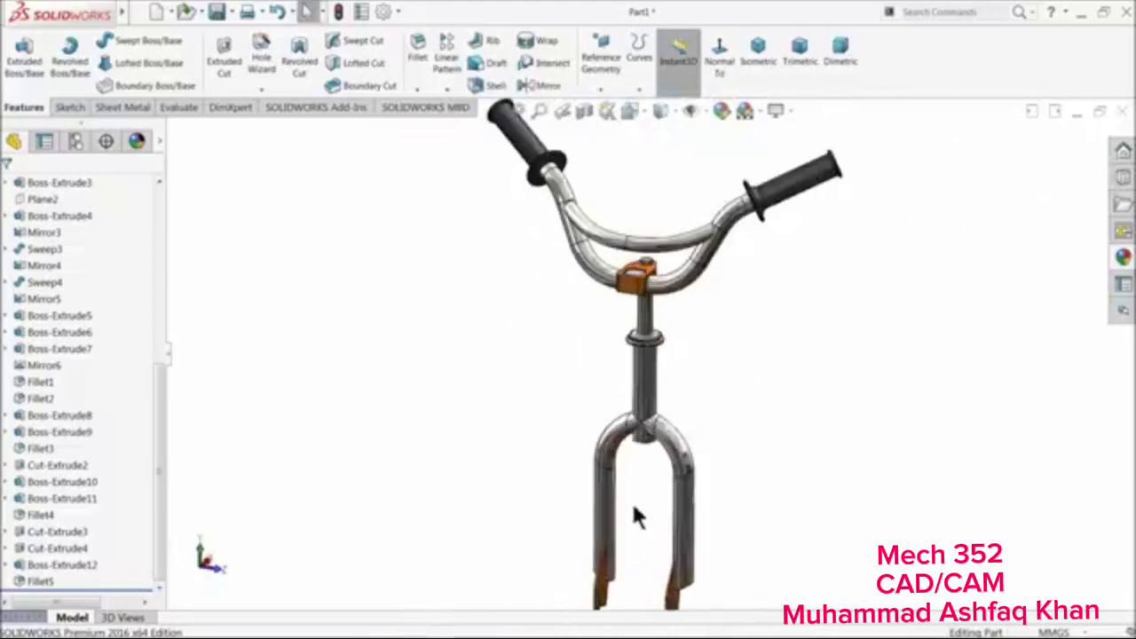
pyautogui.moveTo(761, 433)
pyautogui.mouseDown(button='middle')
pyautogui.moveTo(740, 406)
pyautogui.moveTo(743, 424)
pyautogui.mouseUp(button='middle')
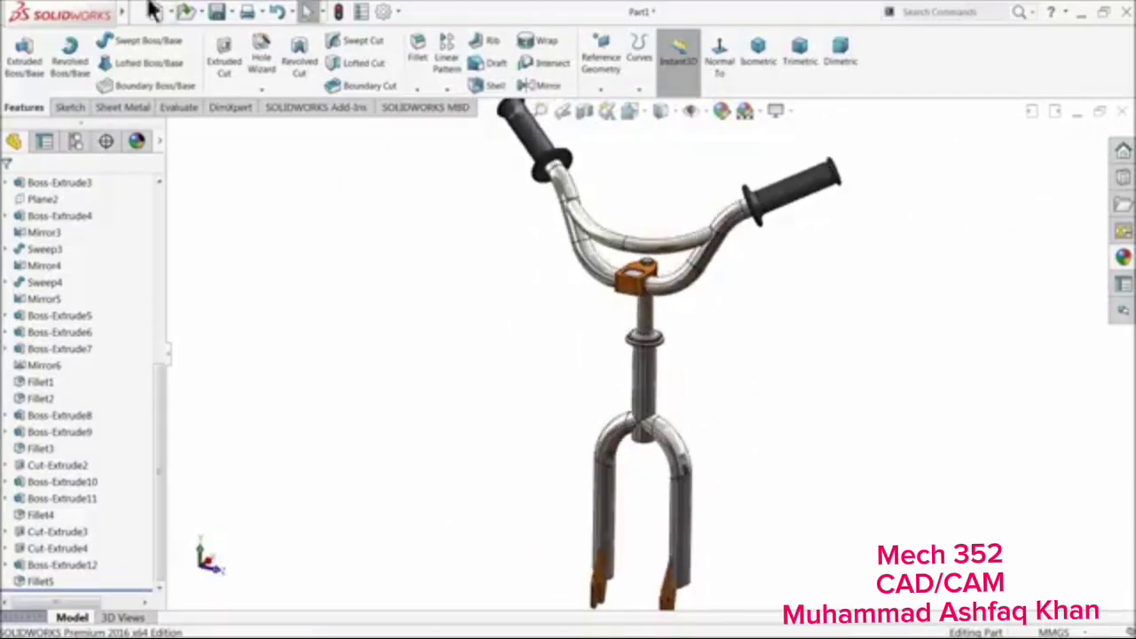
pyautogui.click(219, 56)
pyautogui.click(373, 179)
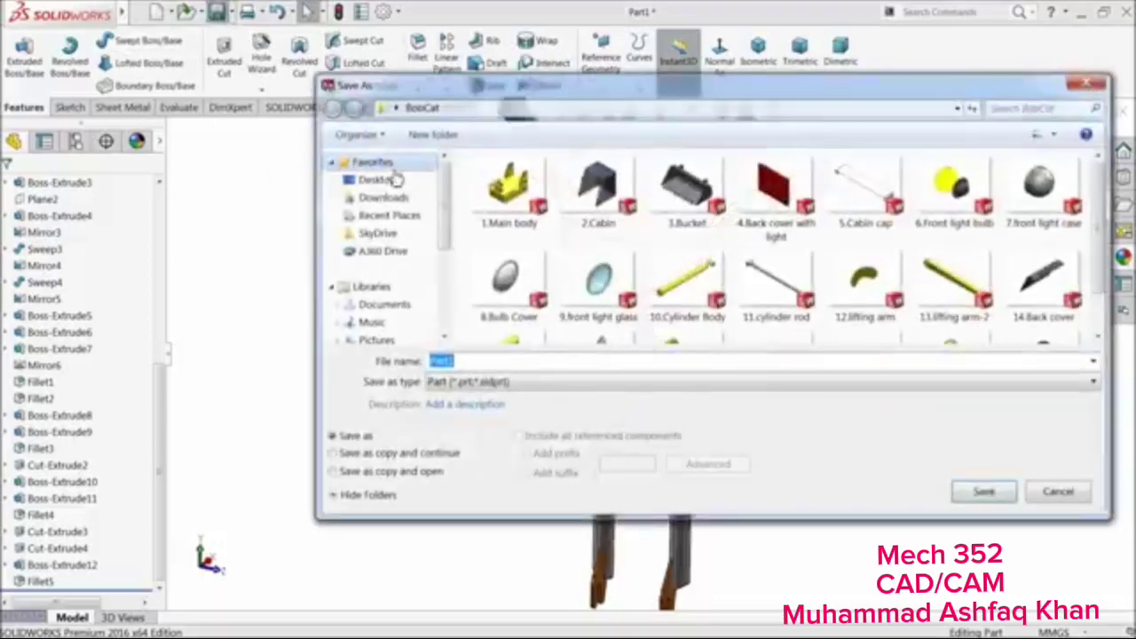
pyautogui.click(435, 135)
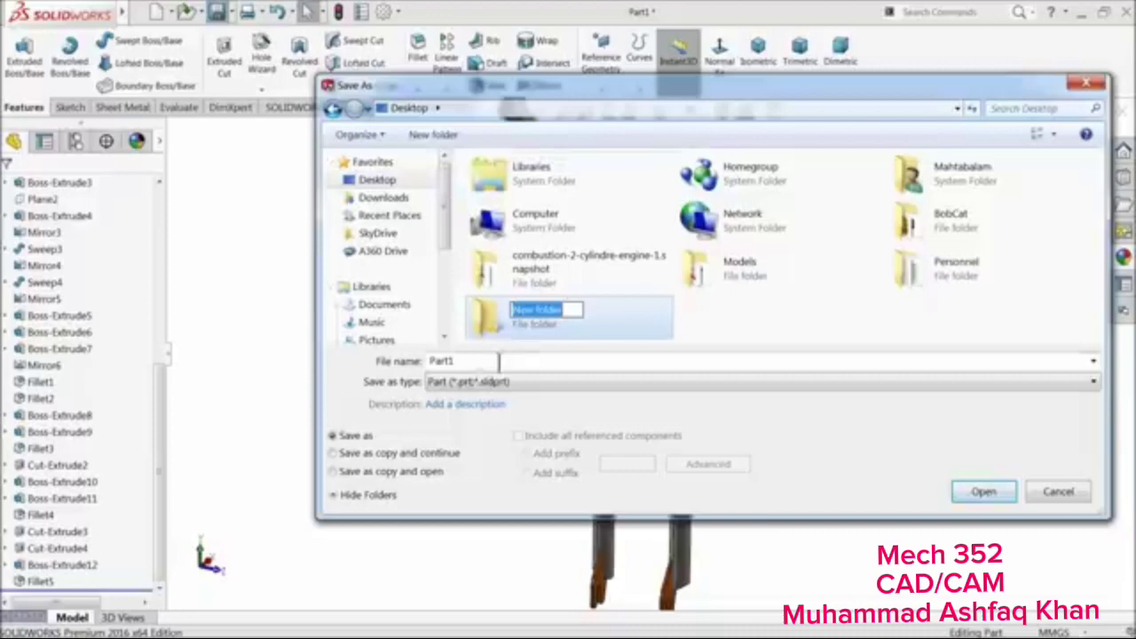
pyautogui.write('Bicyc')
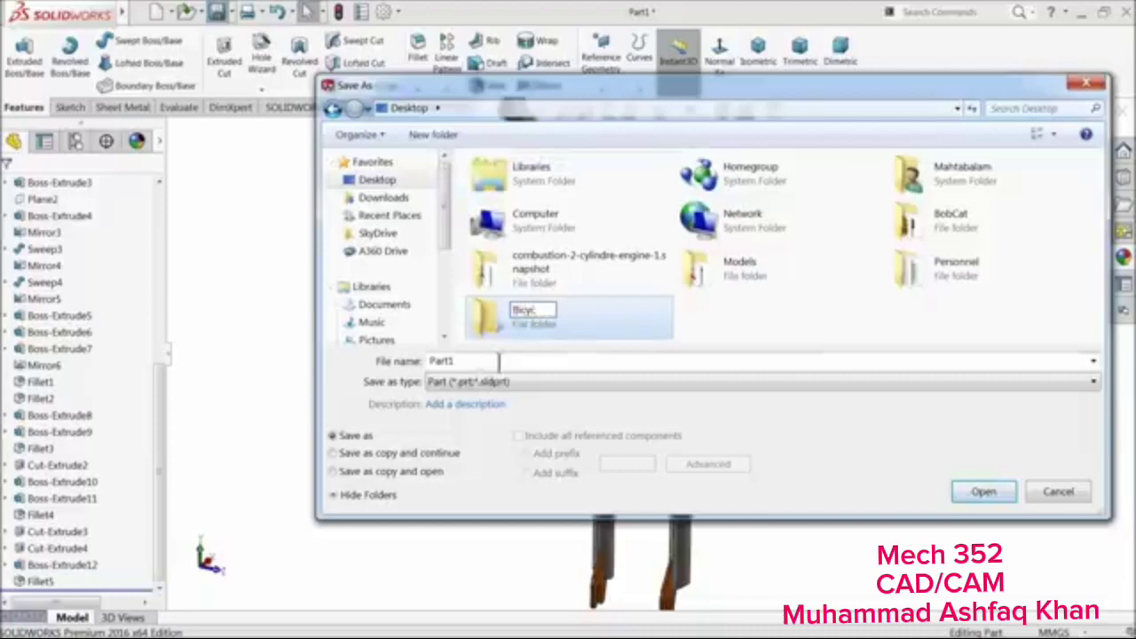
pyautogui.write('le')
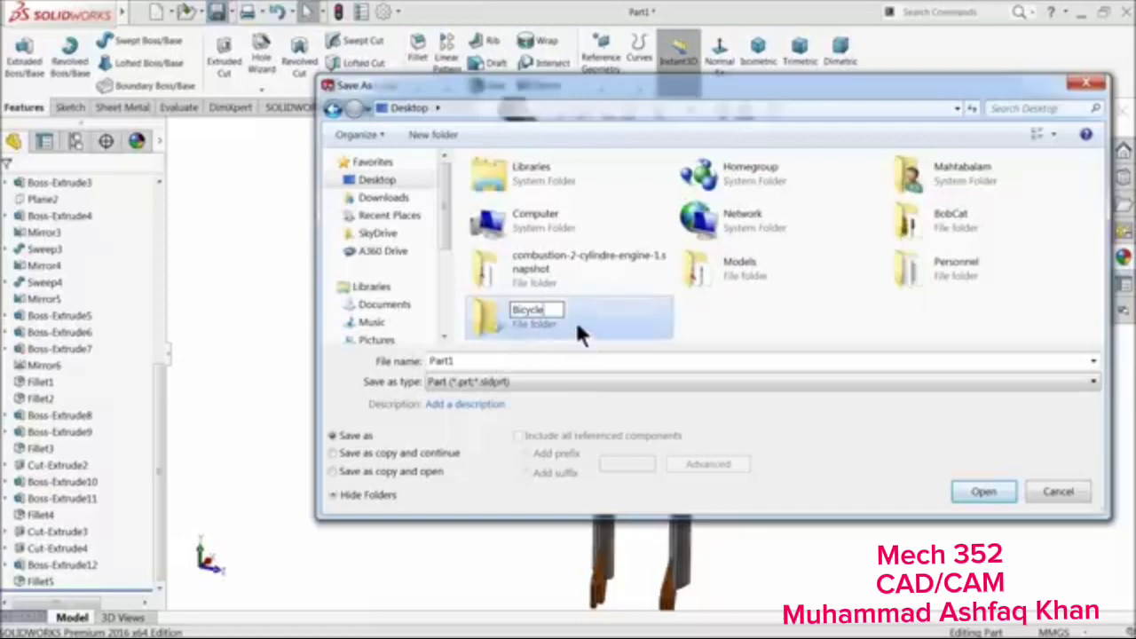
# Save the part inside the Bicycle folder under a file name starting with "1.Steering"
pyautogui.doubleClick(579, 327)
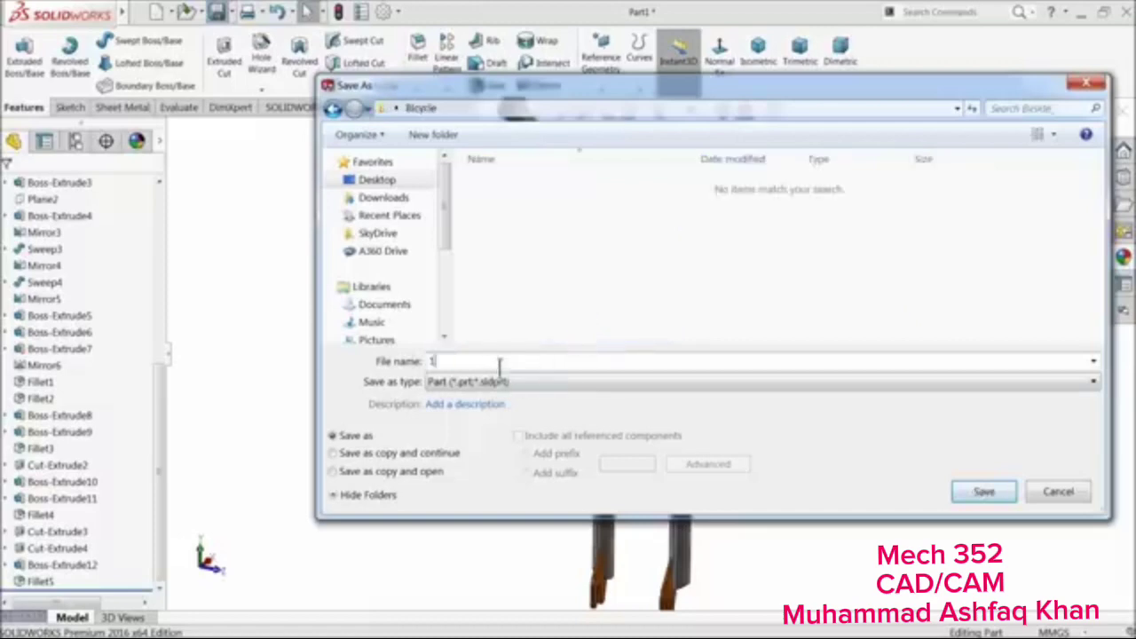
pyautogui.press('capslock')
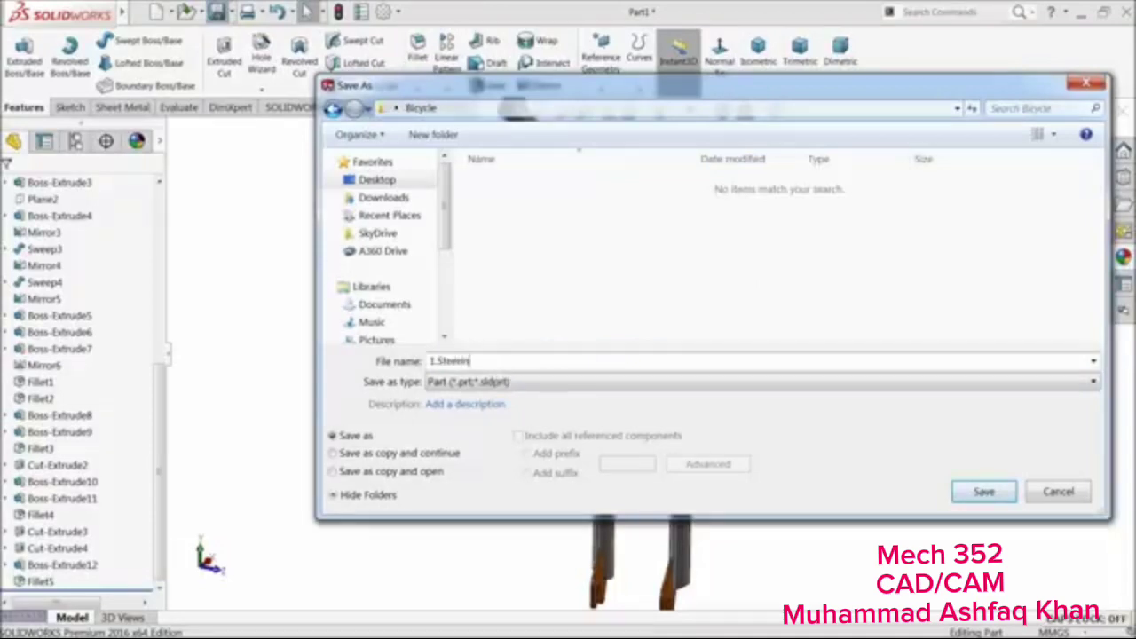
pyautogui.click(971, 493)
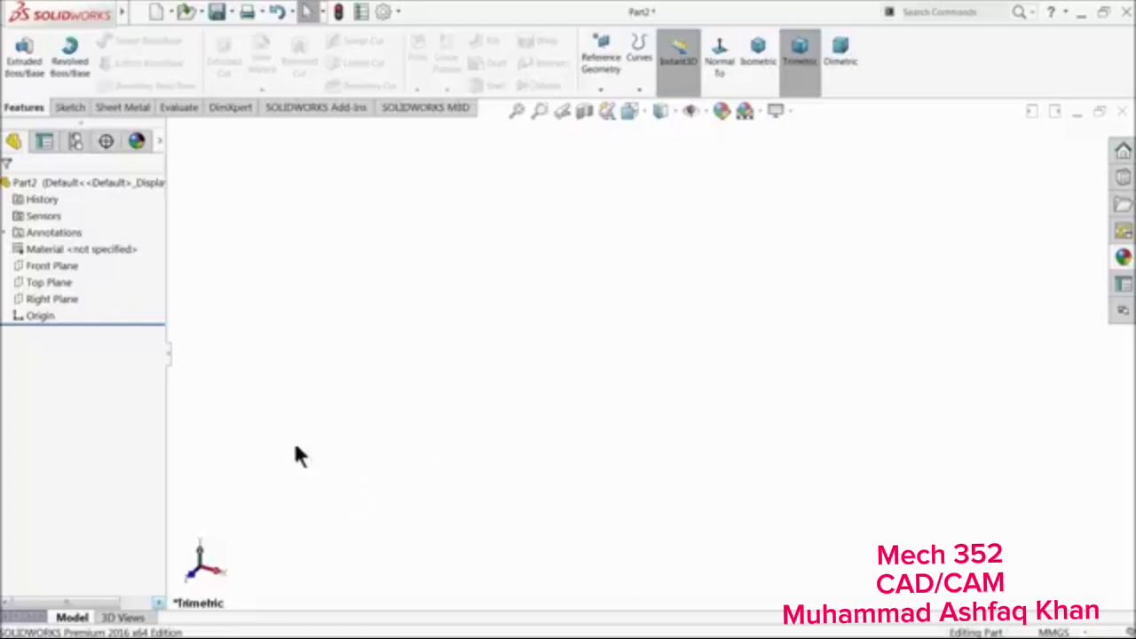
# In the new part, start a sketch on the Front Plane and draw a two-point spline about 146 mm long, sloping up and left from the origin
pyautogui.click(52, 266)
pyautogui.click(40, 251)
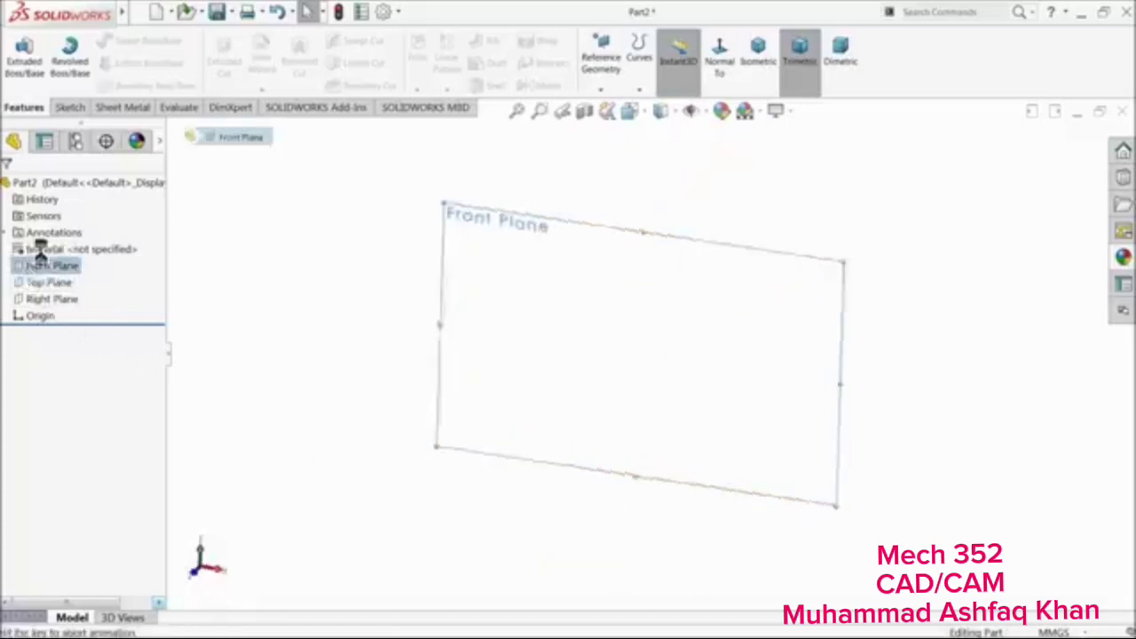
pyautogui.click(155, 40)
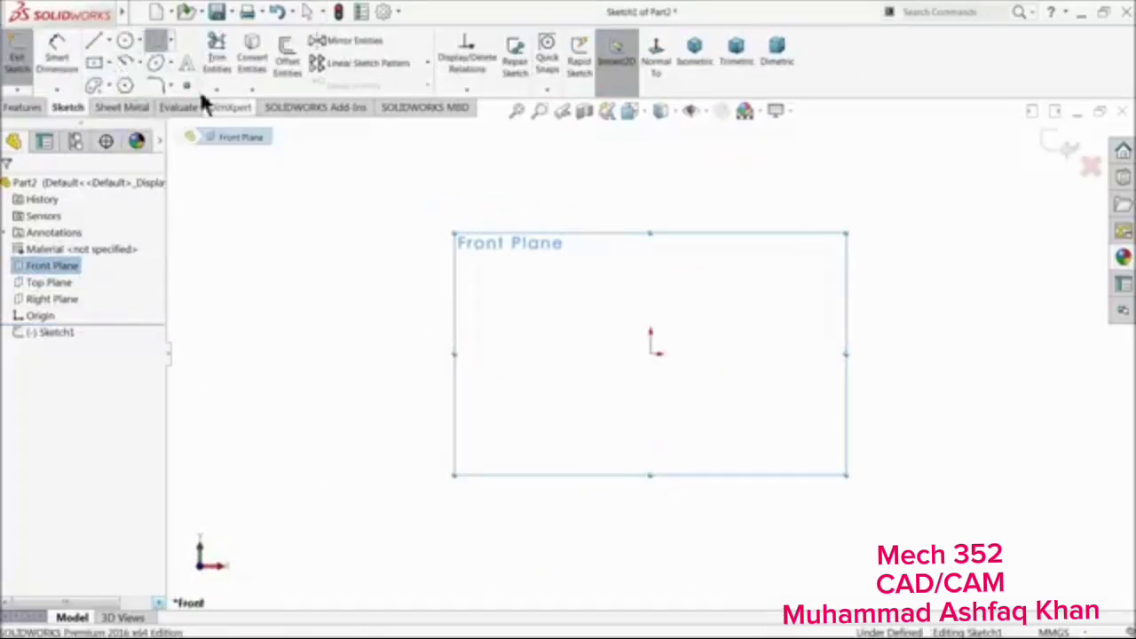
pyautogui.click(652, 354)
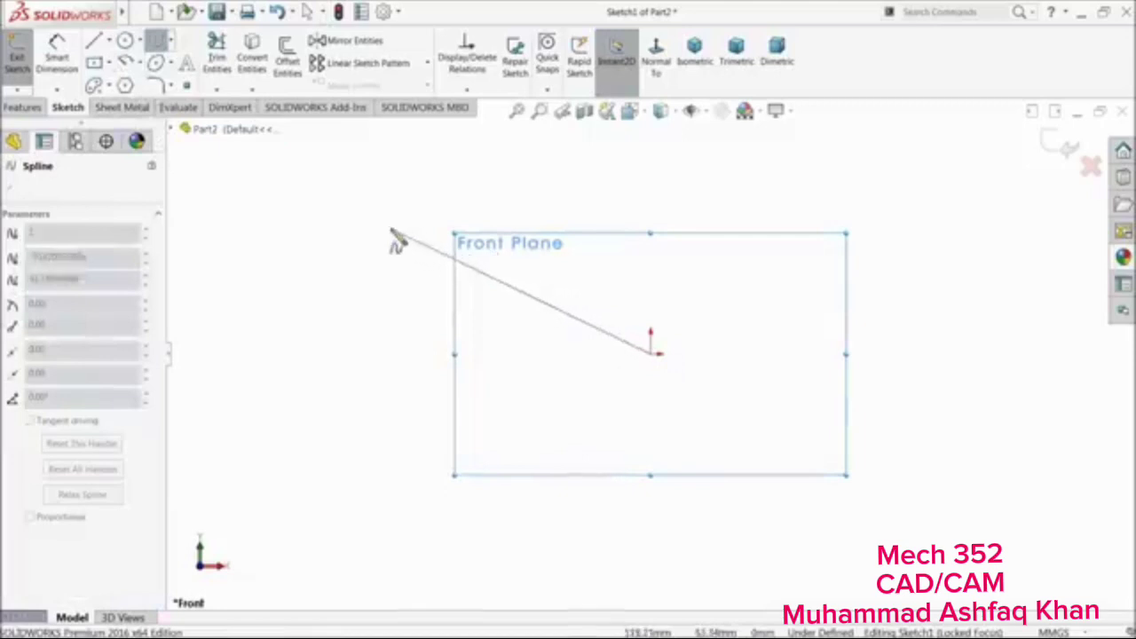
pyautogui.click(361, 219)
pyautogui.rightClick(408, 186)
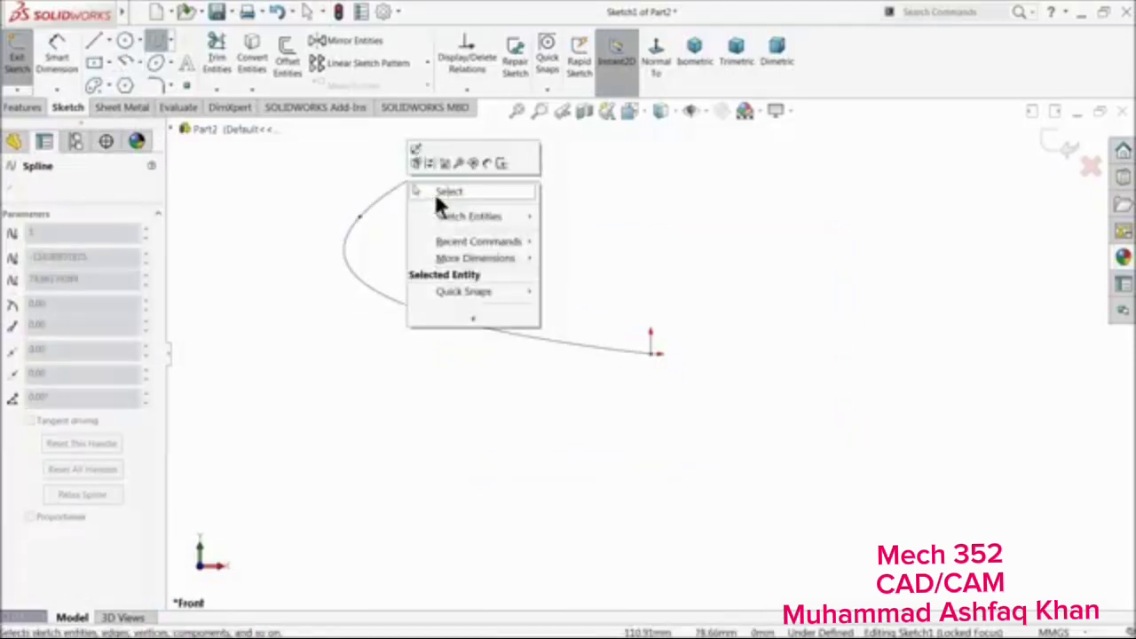
pyautogui.click(435, 192)
pyautogui.click(470, 272)
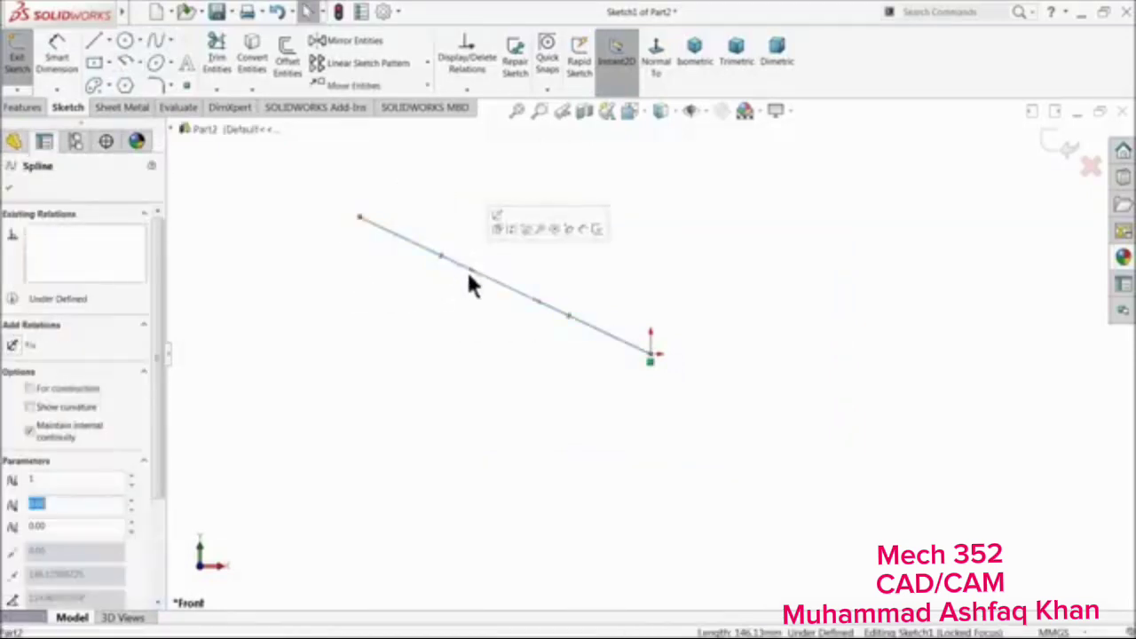
# Bend the spline into an upward arc with its upper-end handle and dimension the straight distance between its endpoints as 390 mm
pyautogui.moveTo(476, 274); pyautogui.dragTo(492, 226)
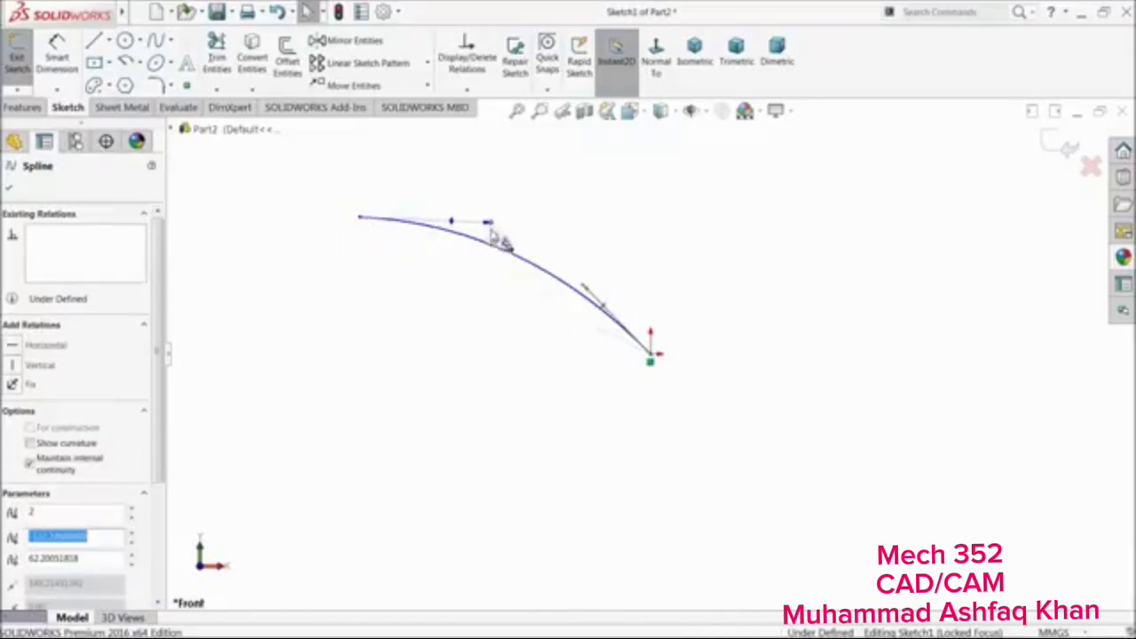
pyautogui.click(66, 54)
pyautogui.click(360, 218)
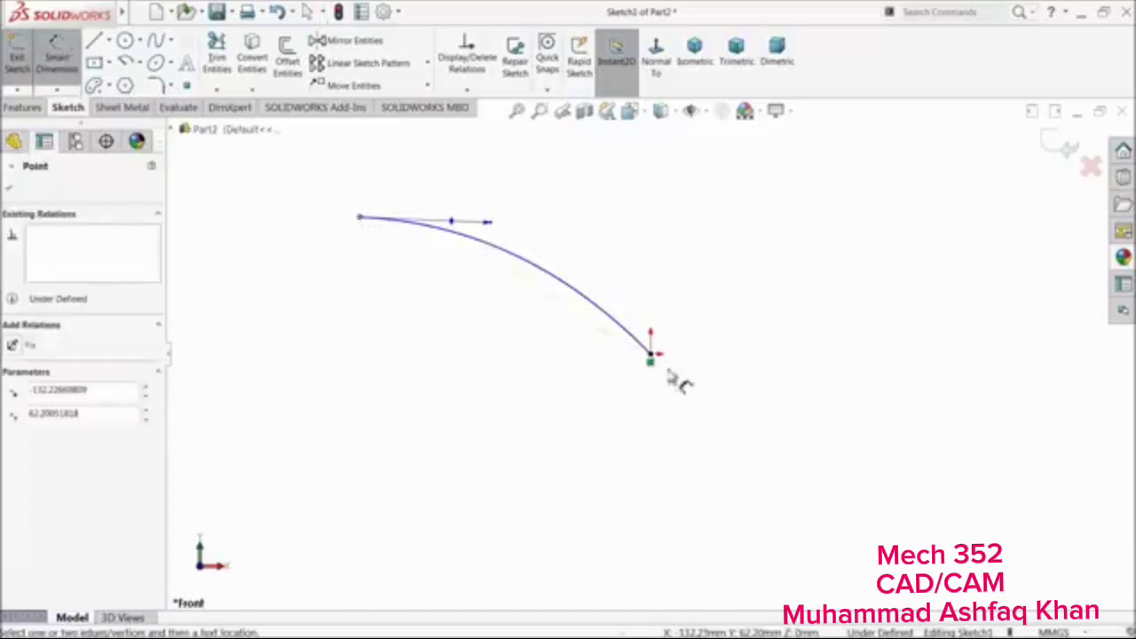
pyautogui.click(652, 362)
pyautogui.click(507, 354)
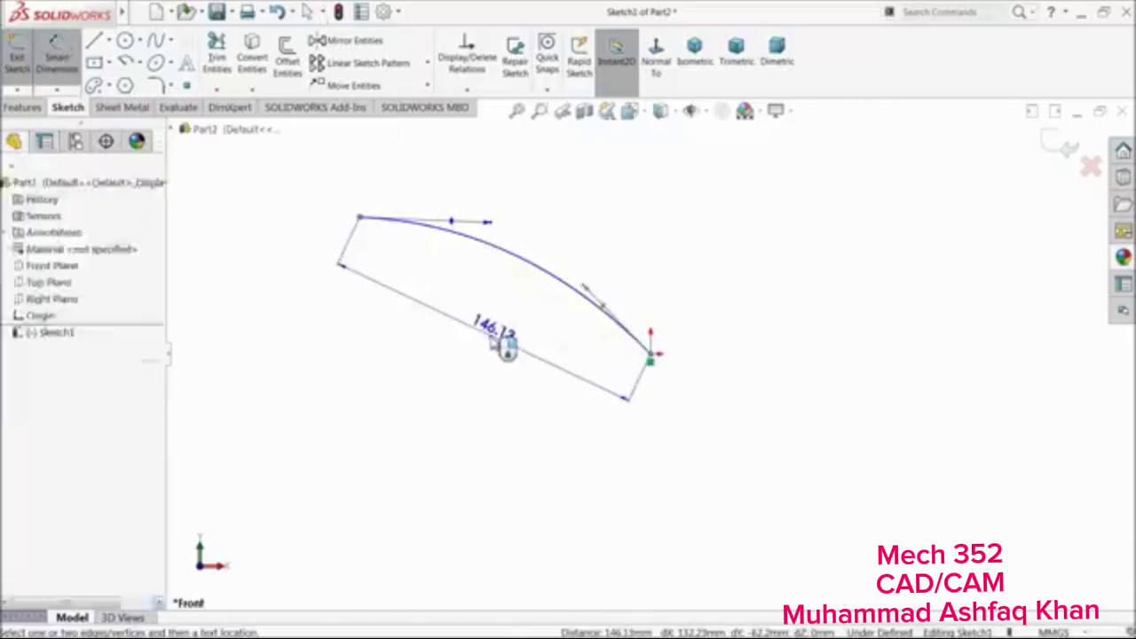
pyautogui.write('390')
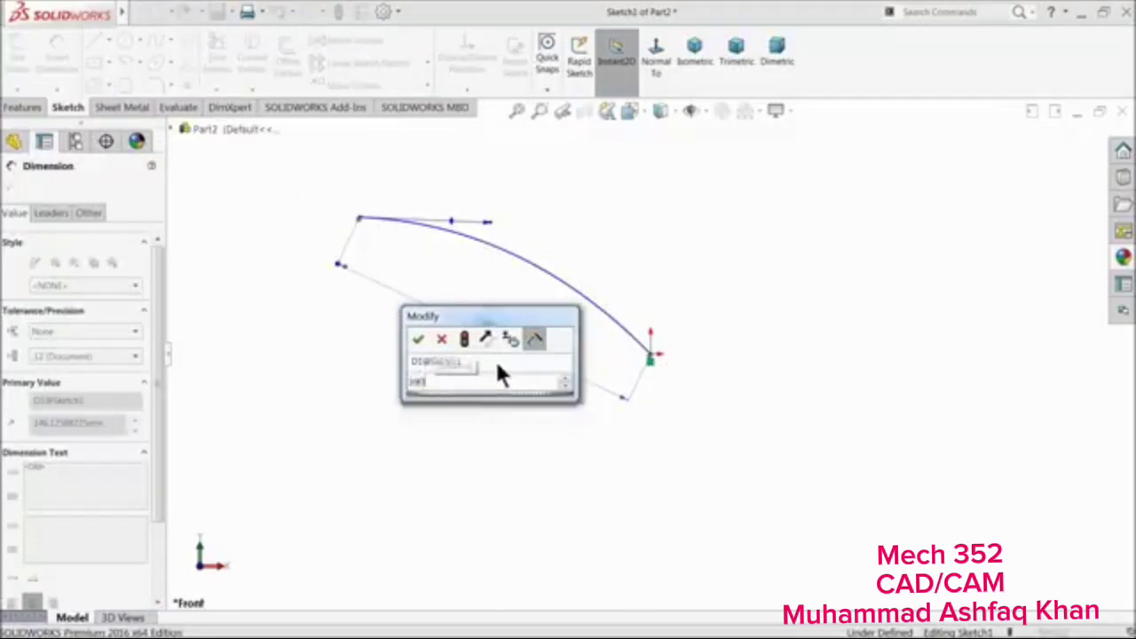
pyautogui.press('Return')
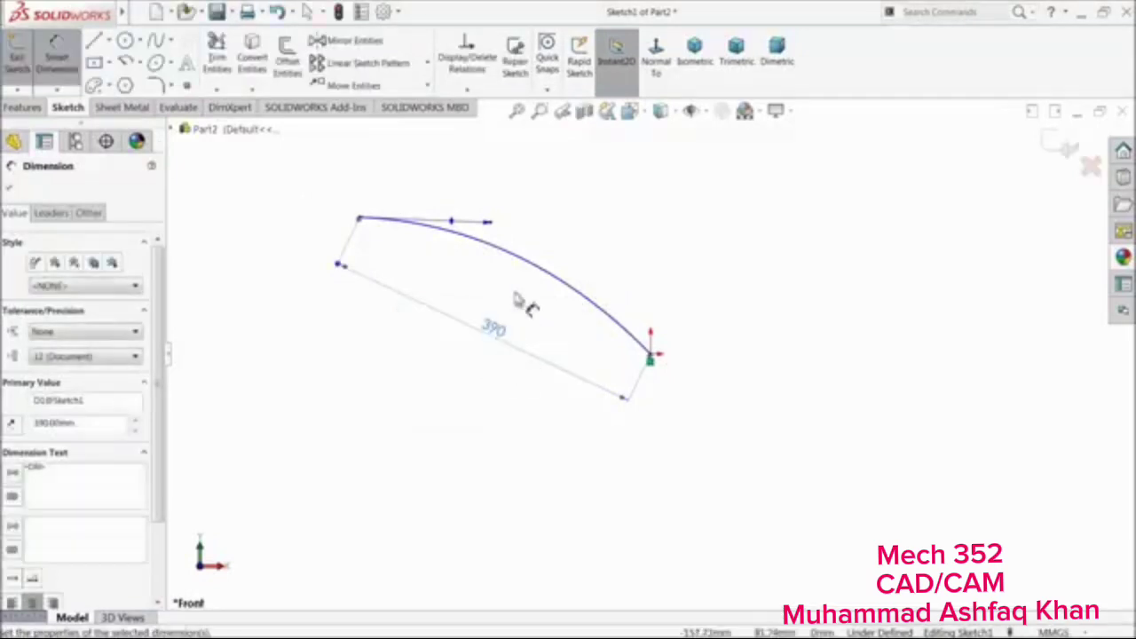
# Dimension the spline's curve length and set it to 394.45 mm
pyautogui.click(523, 263)
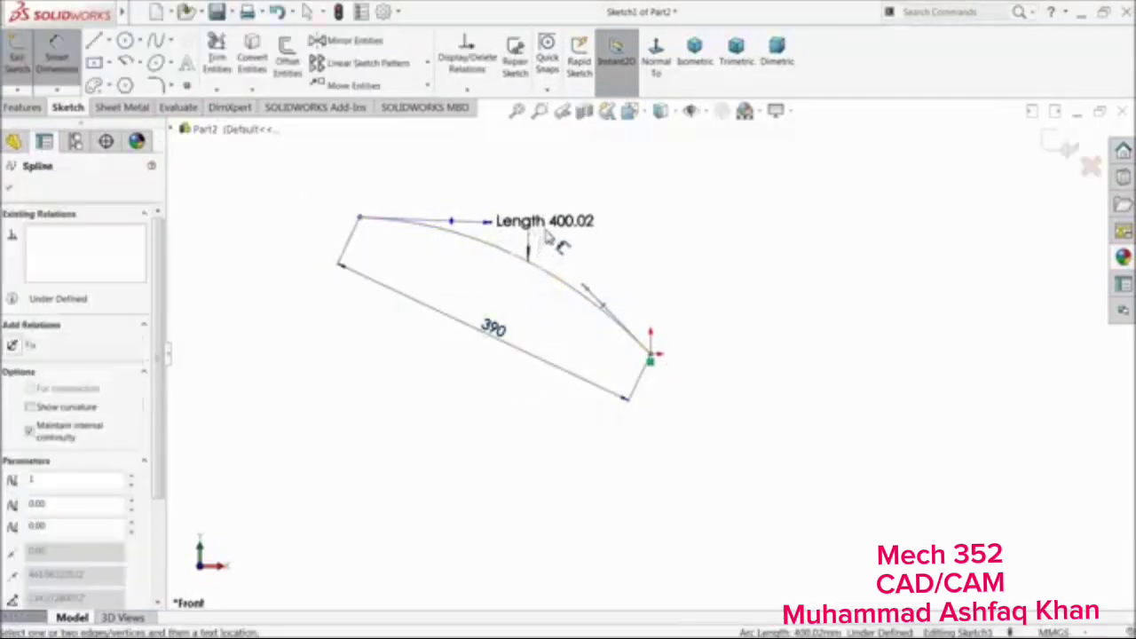
pyautogui.click(558, 248)
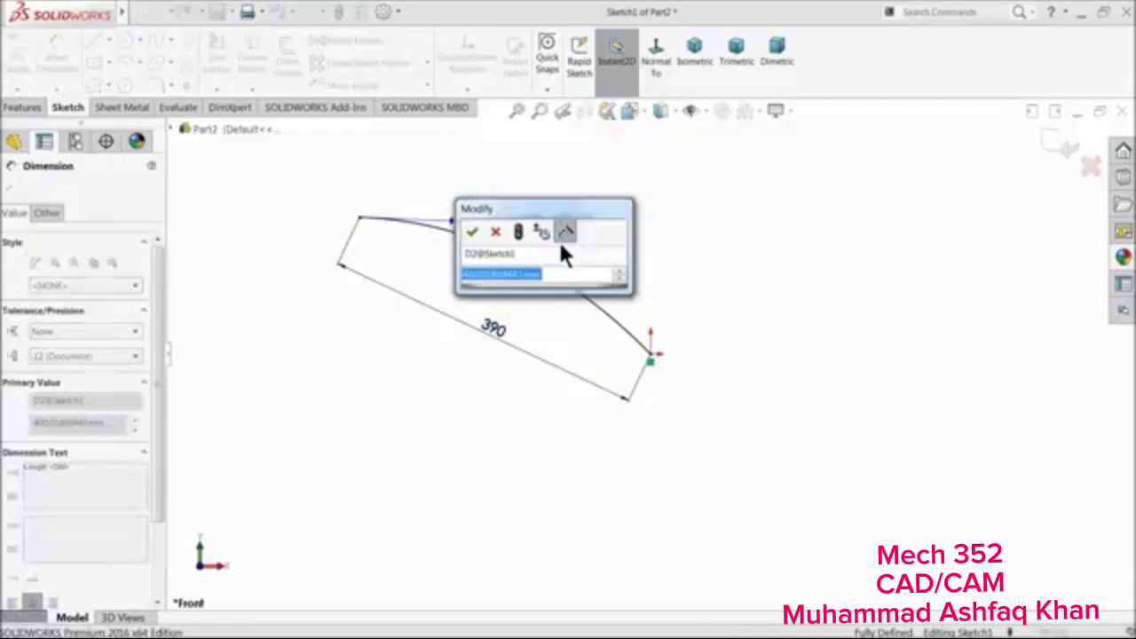
pyautogui.write('39')
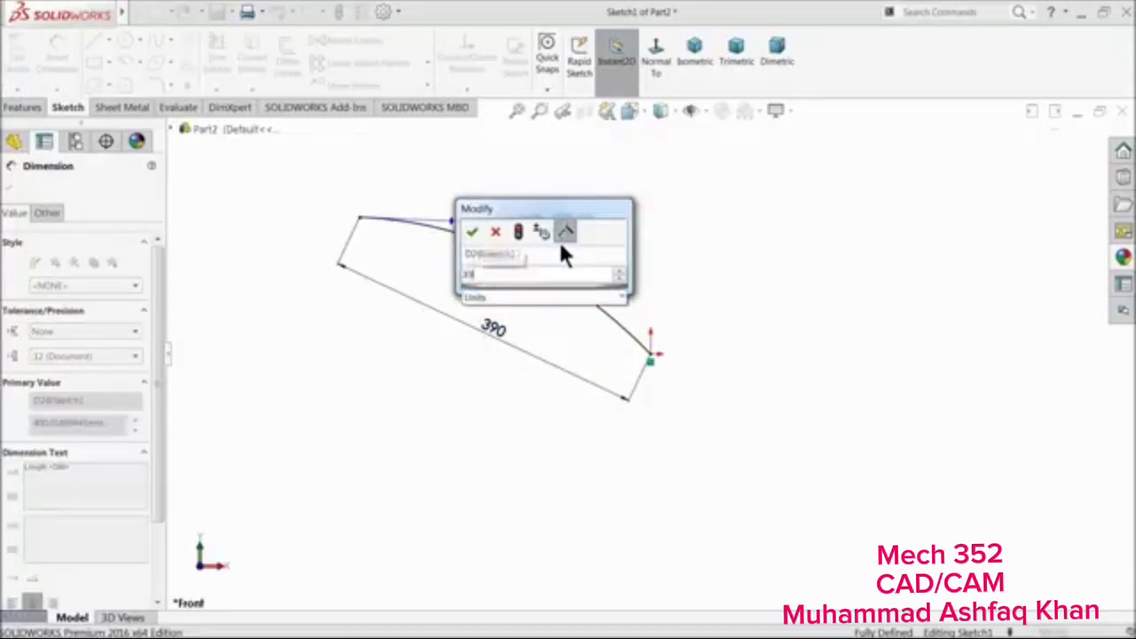
pyautogui.write('4.')
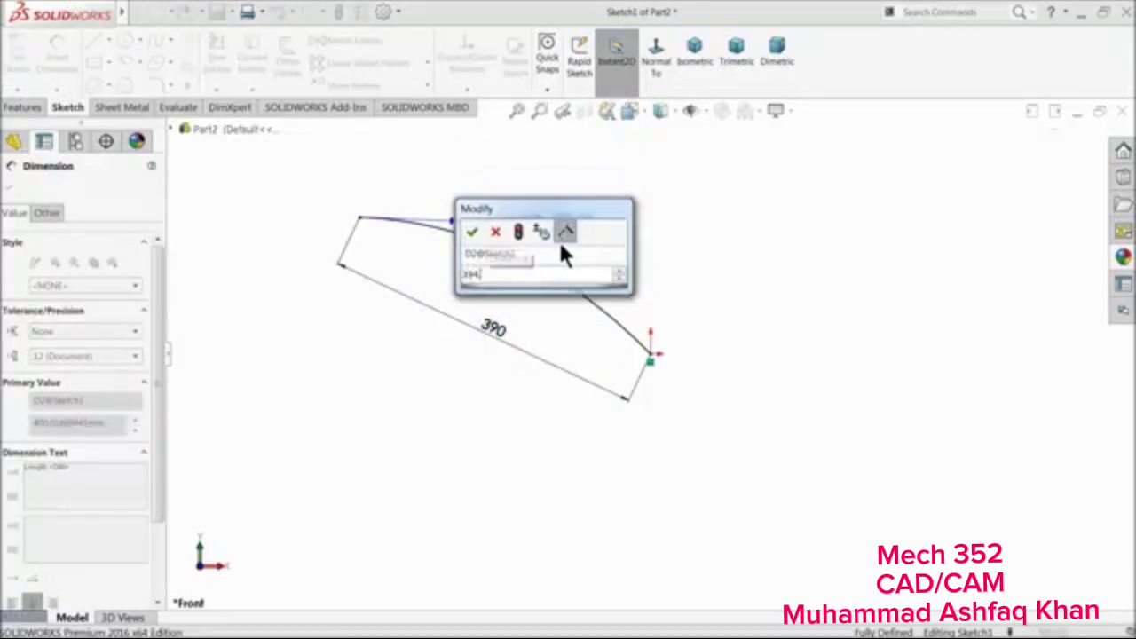
pyautogui.write('45')
pyautogui.press('Return')
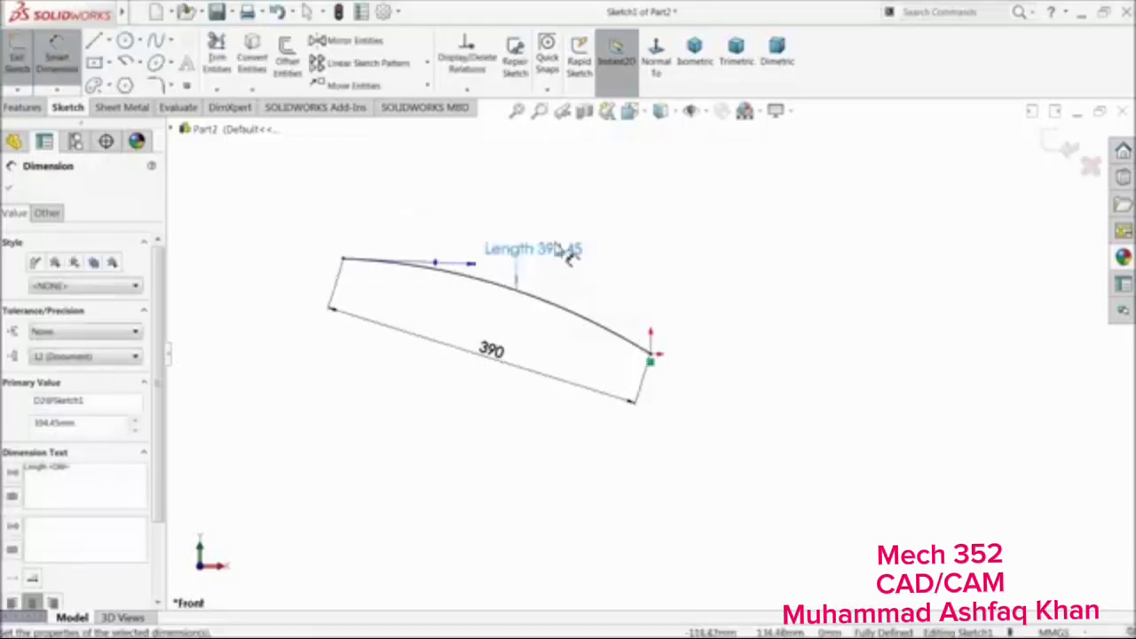
# Try adding a driven vertical dimension between the spline's two endpoints, then delete it
pyautogui.click(345, 260)
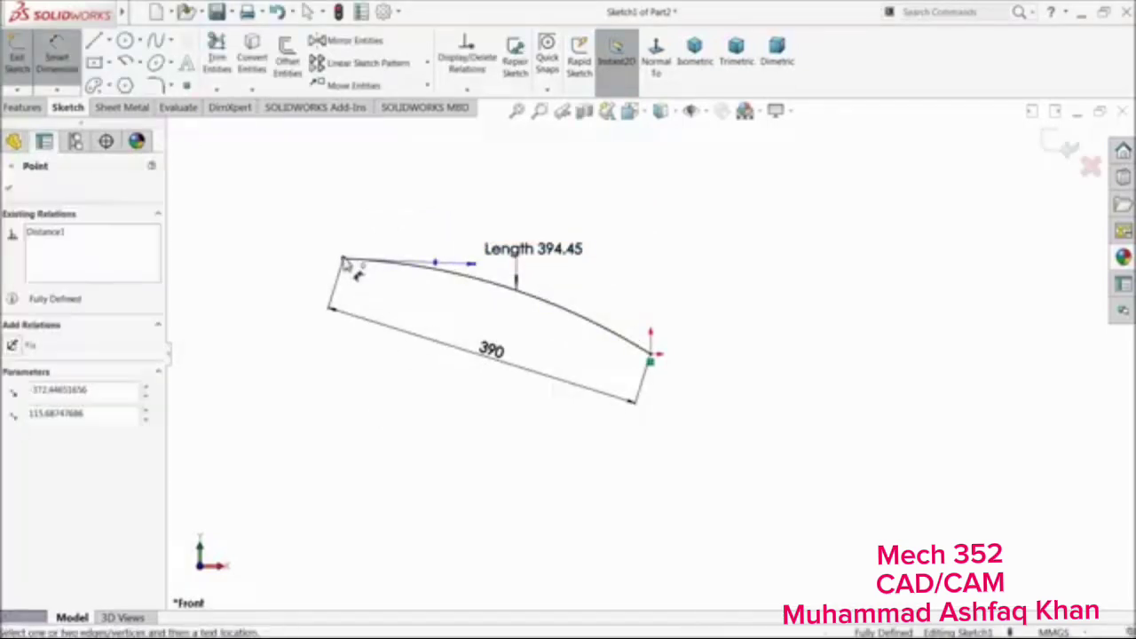
pyautogui.click(651, 356)
pyautogui.click(705, 299)
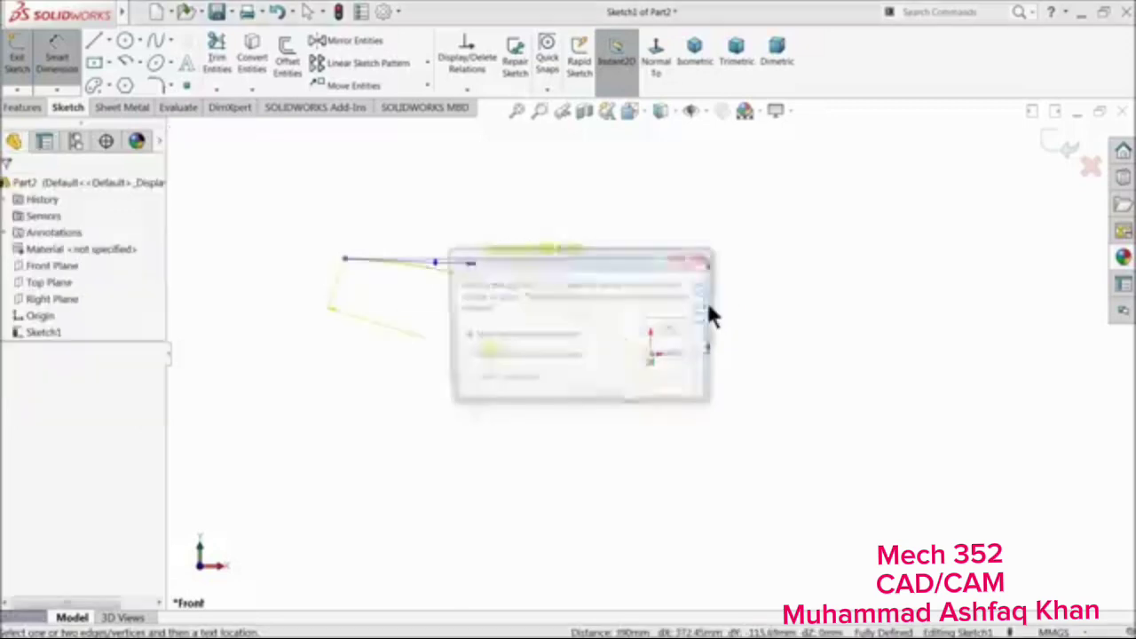
pyautogui.click(675, 331)
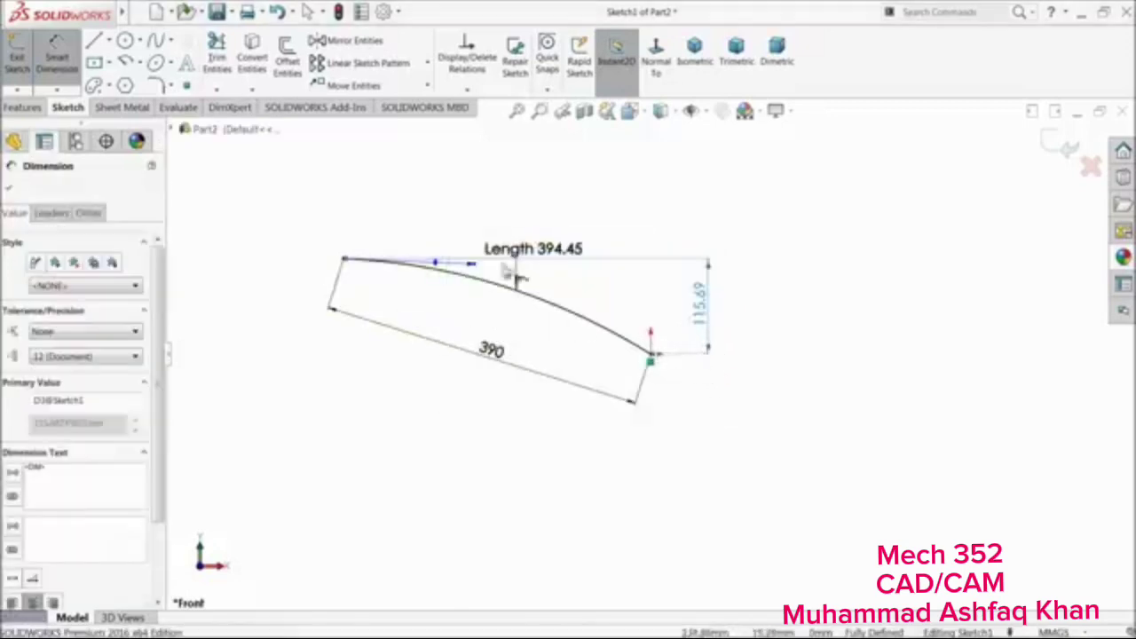
pyautogui.click(499, 217)
pyautogui.moveTo(708, 311); pyautogui.dragTo(719, 329)
pyautogui.press('Delete')
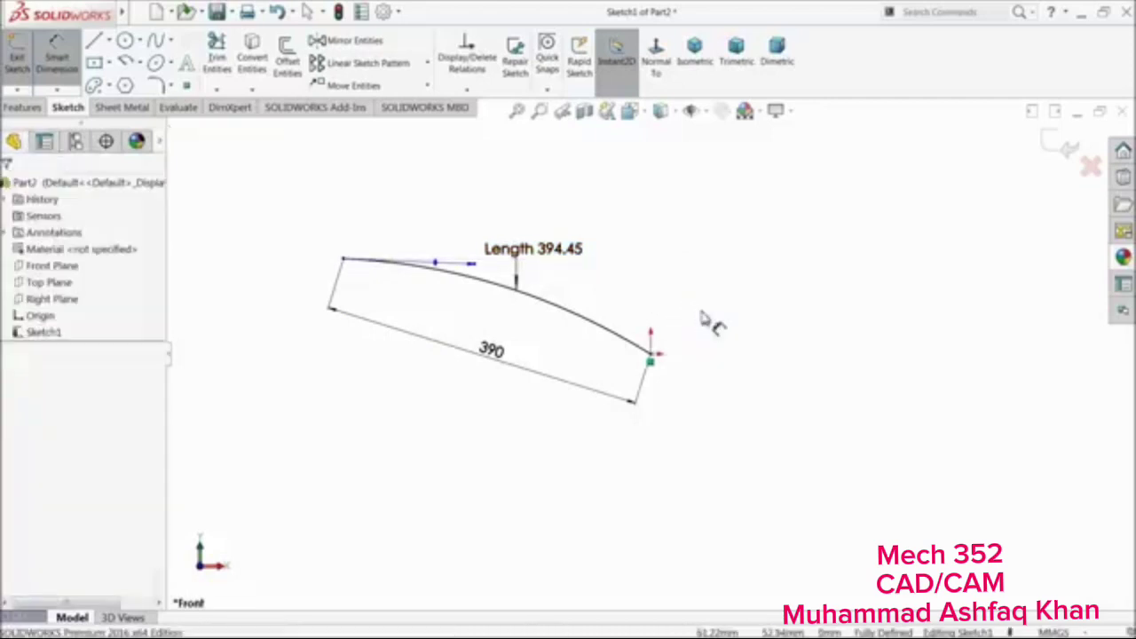
# Delete the curve length dimension from the spline
pyautogui.rightClick(328, 177)
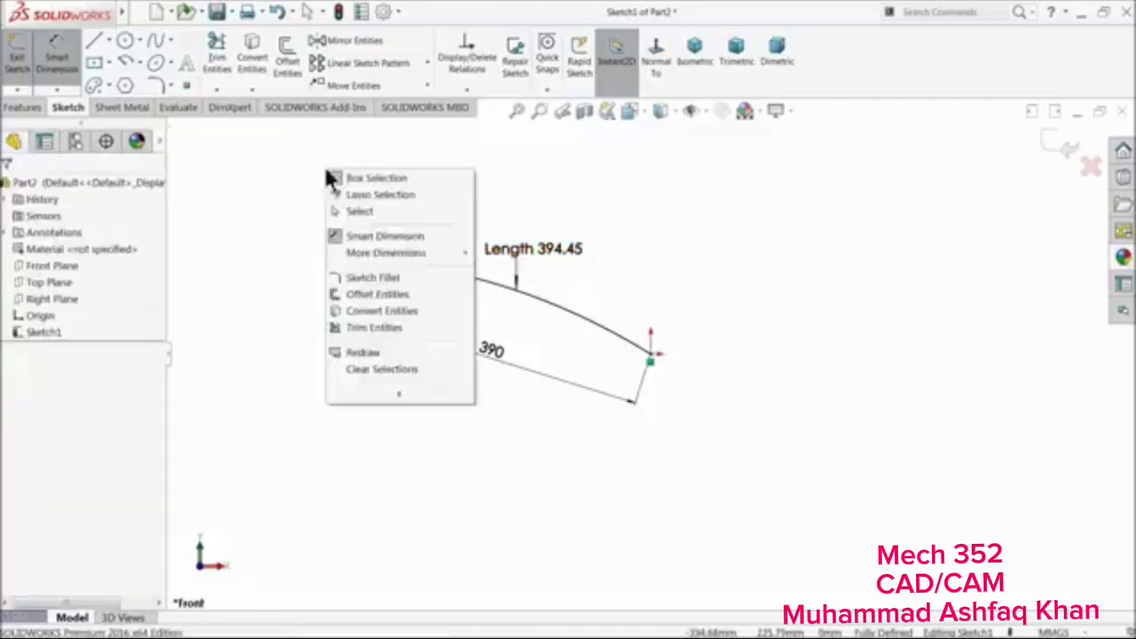
pyautogui.click(77, 62)
pyautogui.click(344, 259)
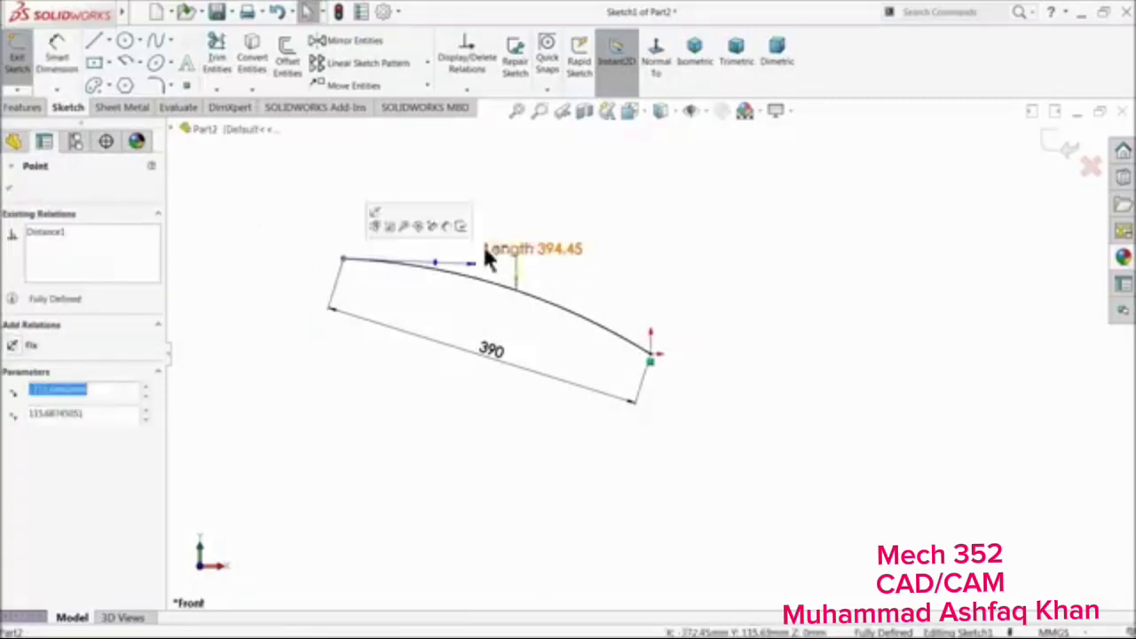
pyautogui.doubleClick(511, 252)
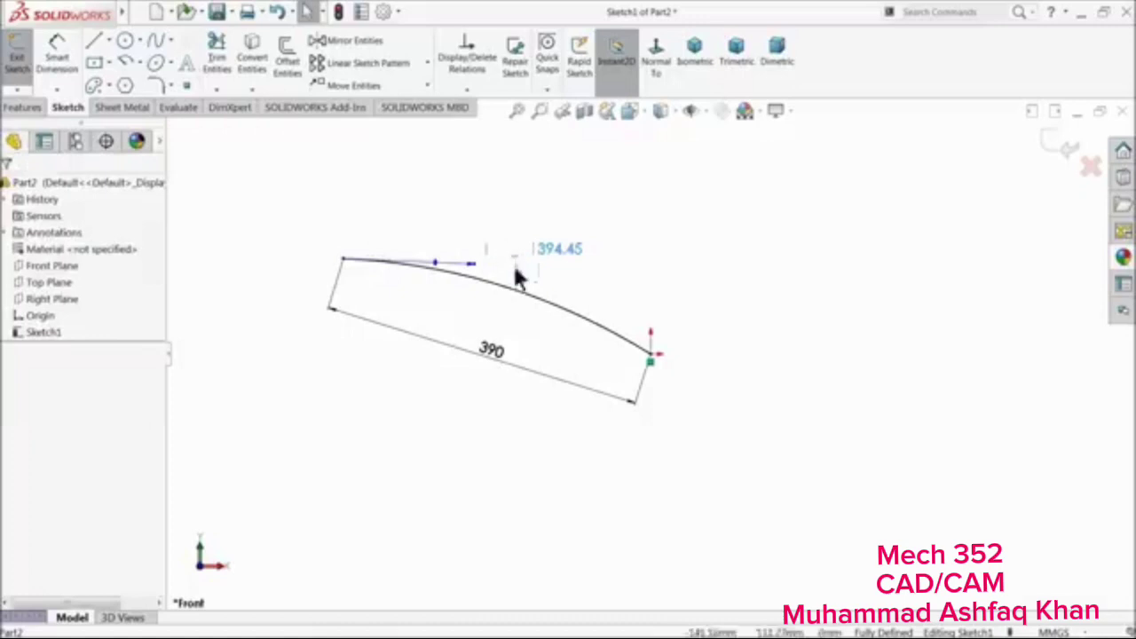
pyautogui.press('Return')
pyautogui.click(656, 328)
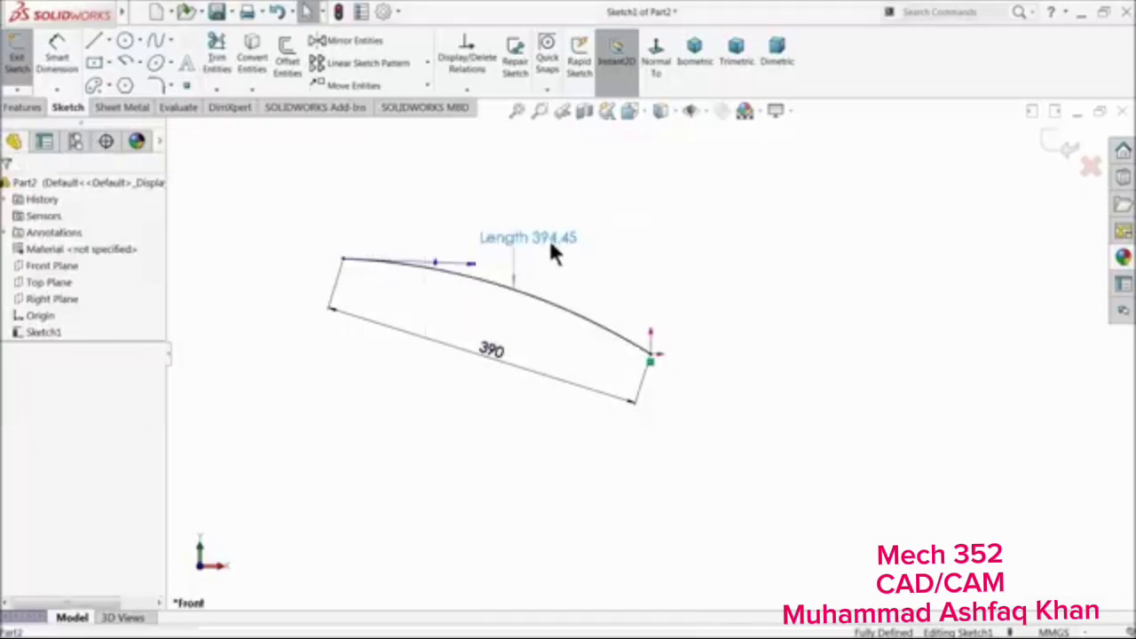
pyautogui.click(551, 246)
pyautogui.press('Delete')
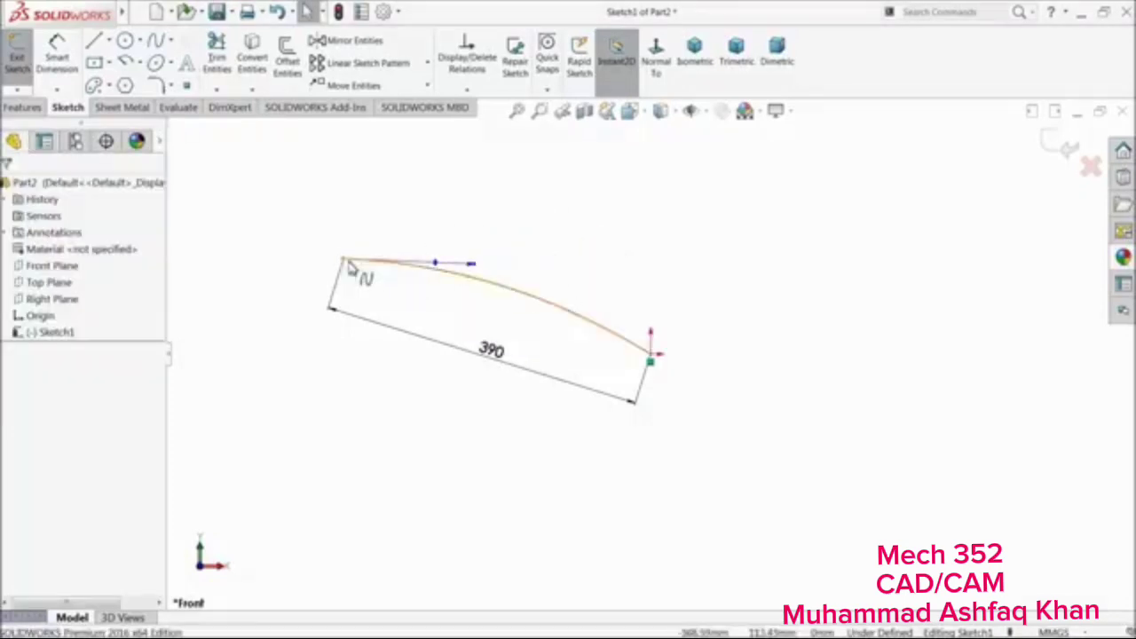
# Dimension the vertical distance between the spline's upper endpoint and the origin as 188.3 mm
pyautogui.click(651, 358)
pyautogui.click(651, 359)
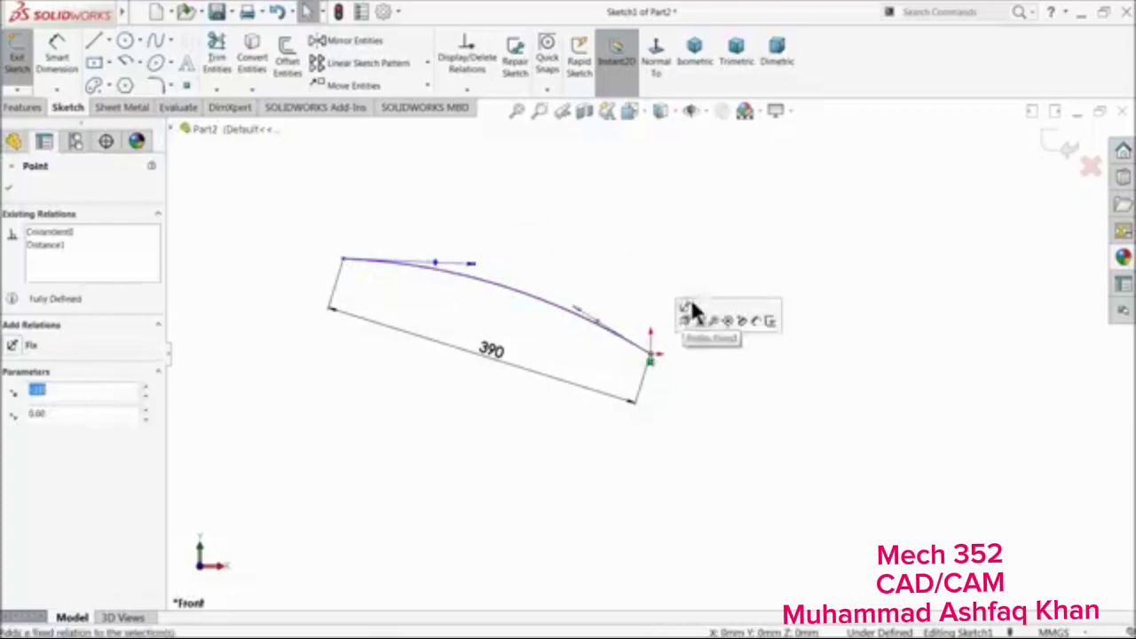
pyautogui.click(531, 236)
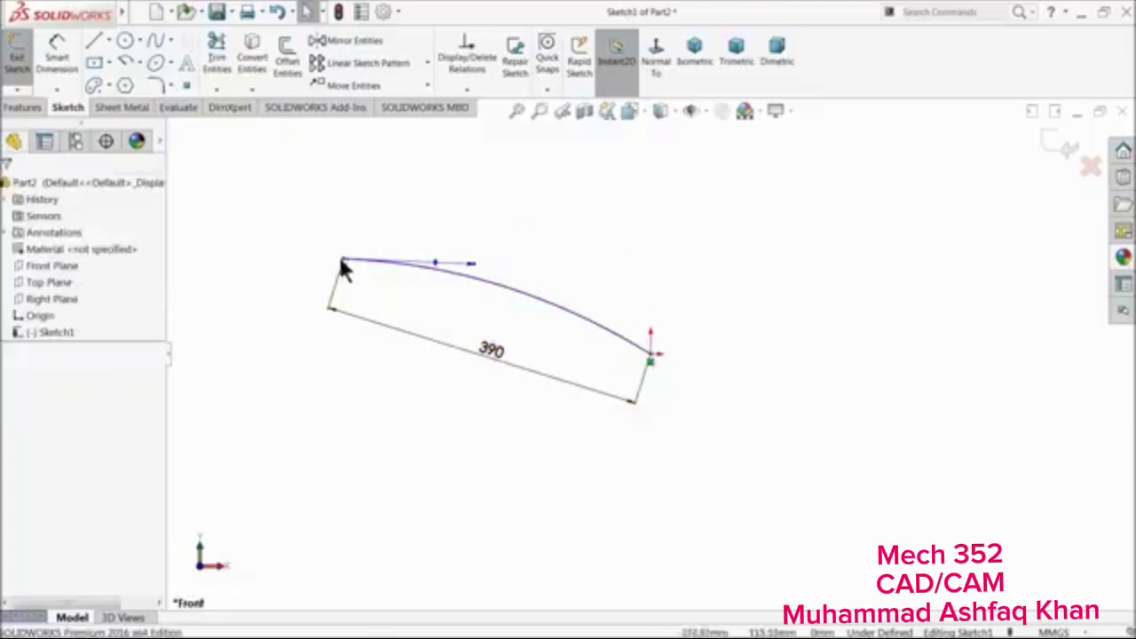
pyautogui.click(56, 55)
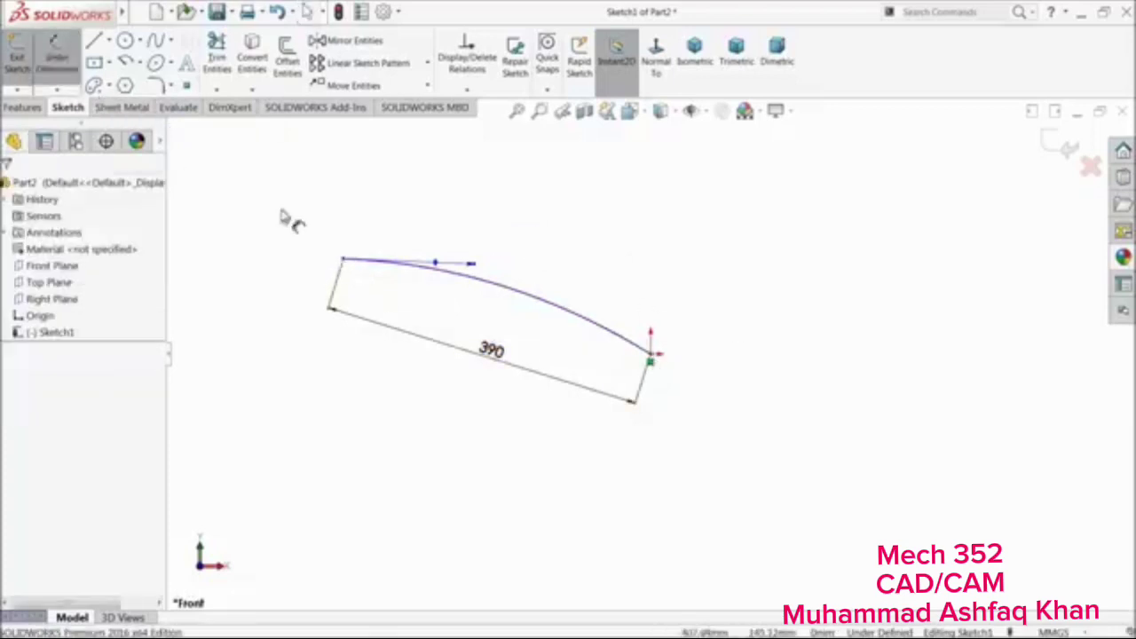
pyautogui.click(345, 262)
pyautogui.click(653, 359)
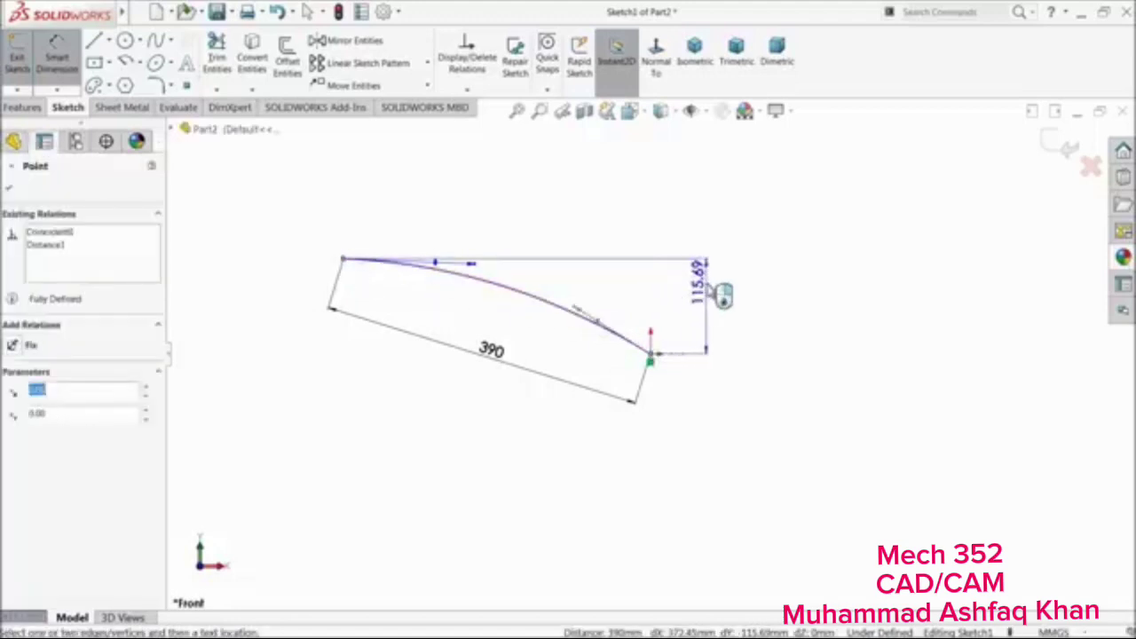
pyautogui.click(714, 300)
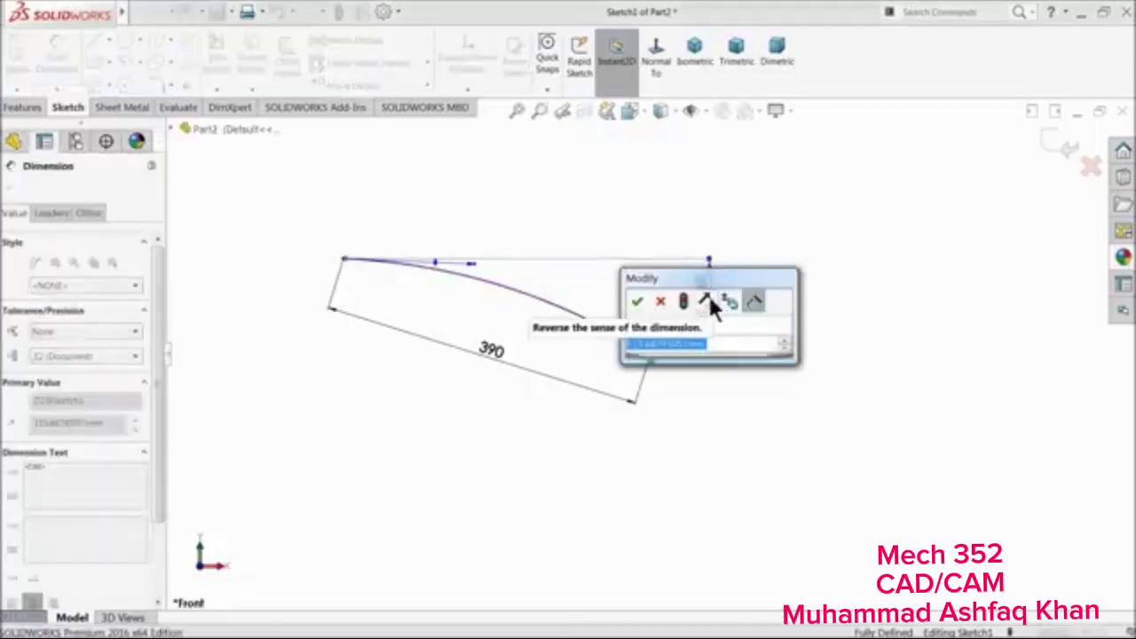
pyautogui.write('188.3')
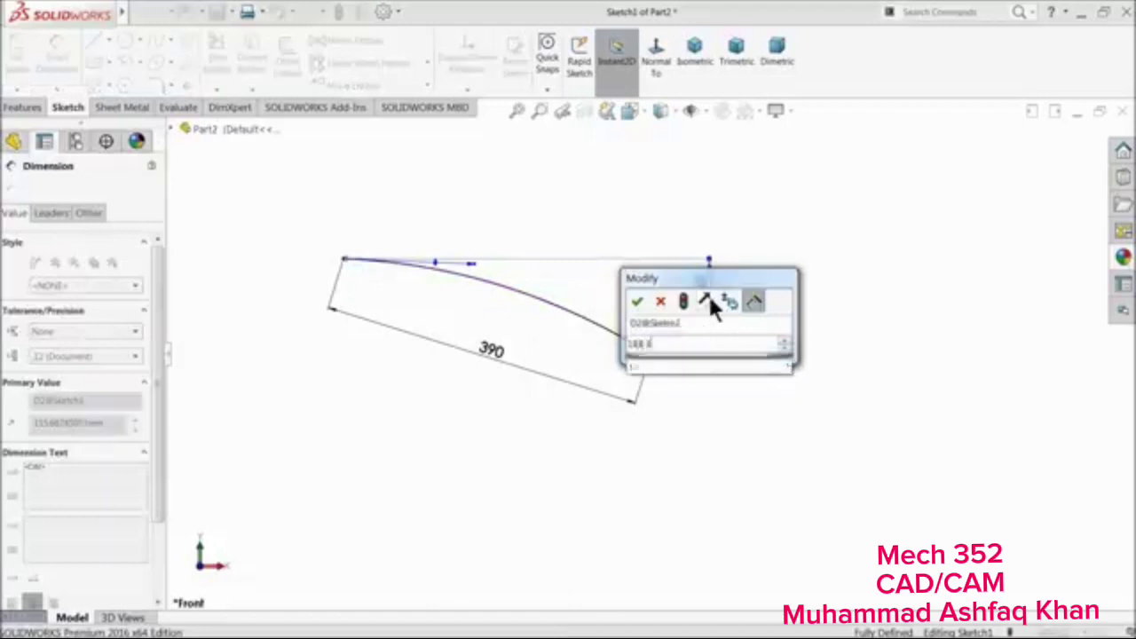
pyautogui.press('Return')
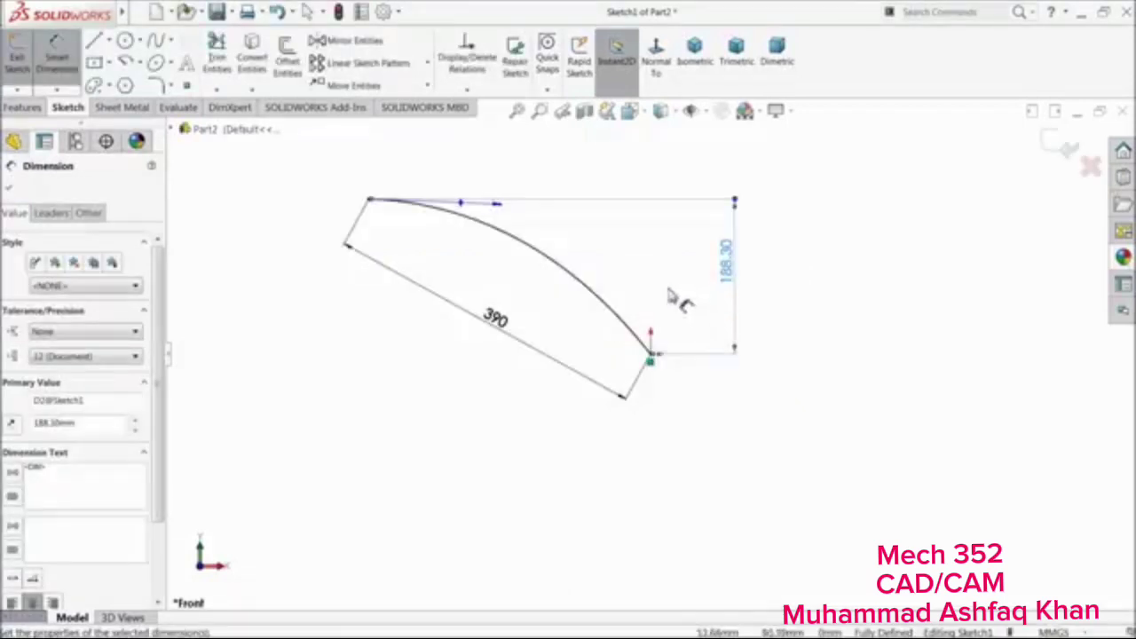
# Try adding a curve length dimension to the spline as a driven dimension, then delete it
pyautogui.click(661, 257)
pyautogui.click(538, 250)
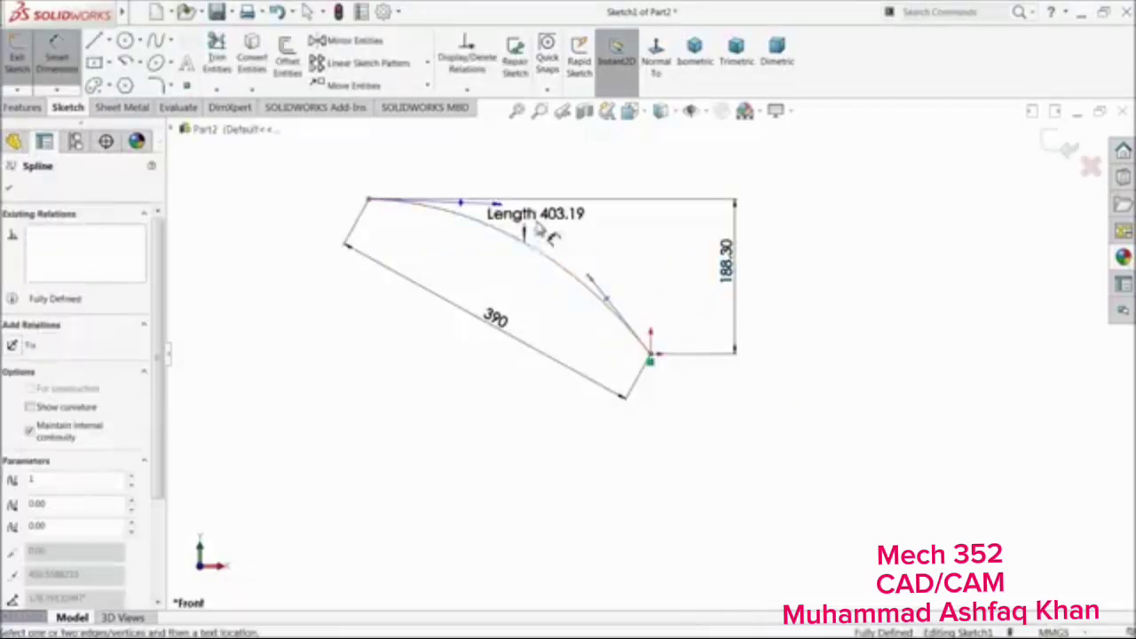
pyautogui.click(570, 188)
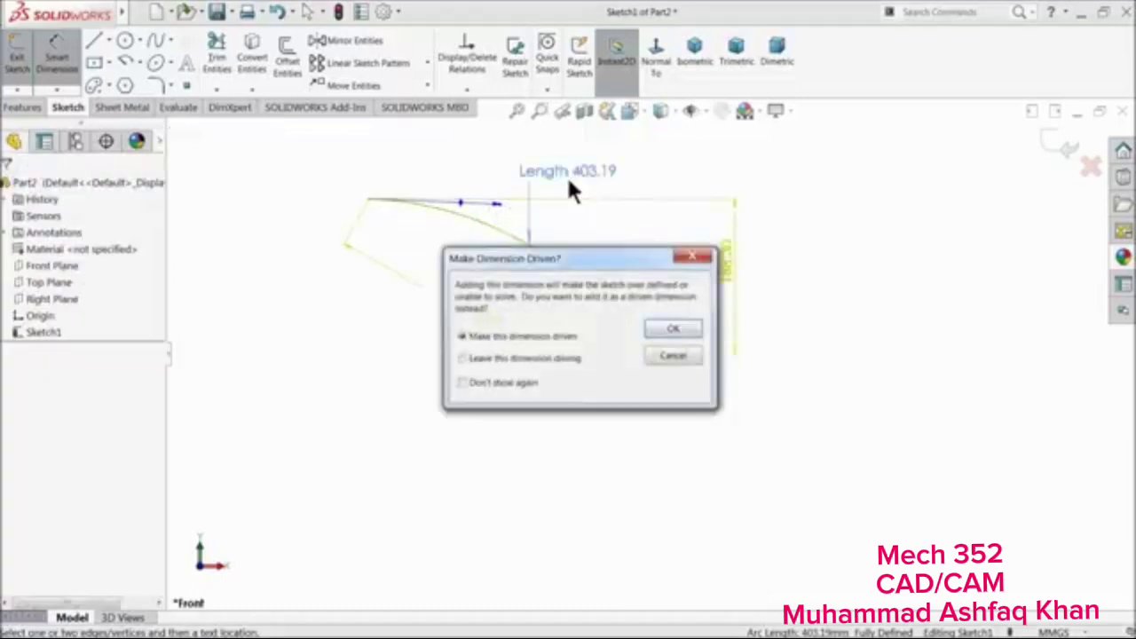
pyautogui.click(671, 328)
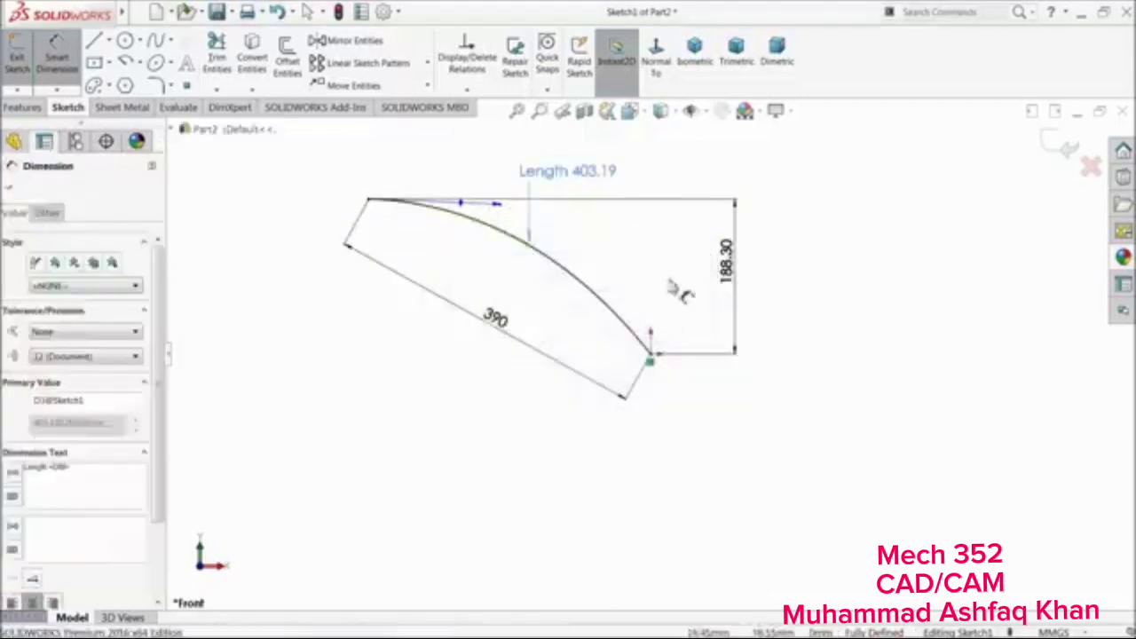
pyautogui.click(515, 220)
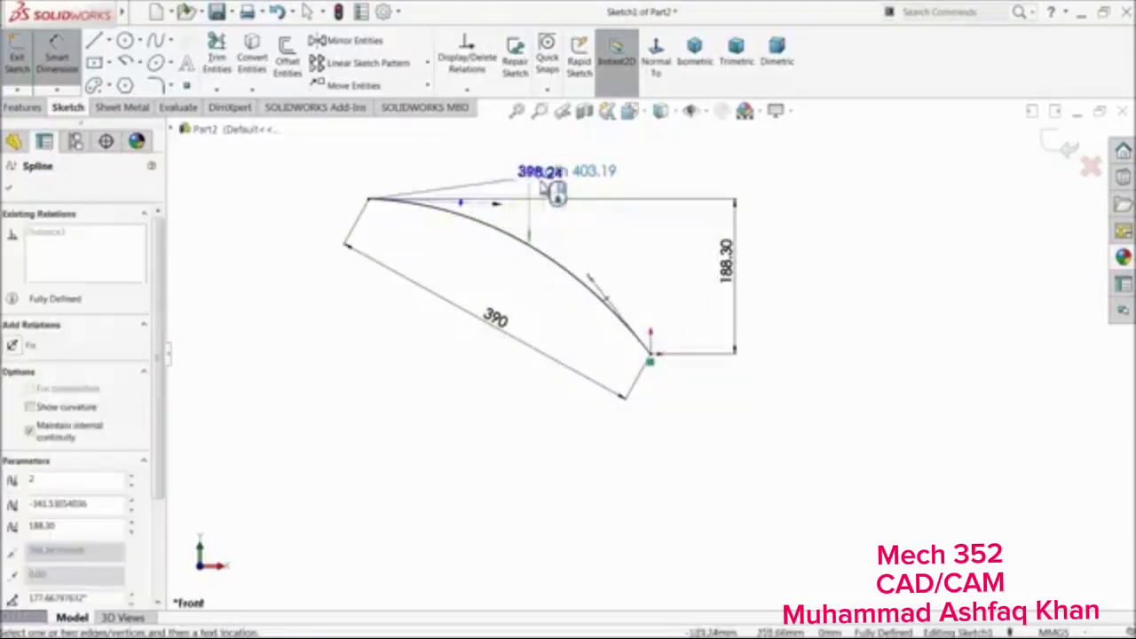
pyautogui.click(499, 173)
pyautogui.click(436, 160)
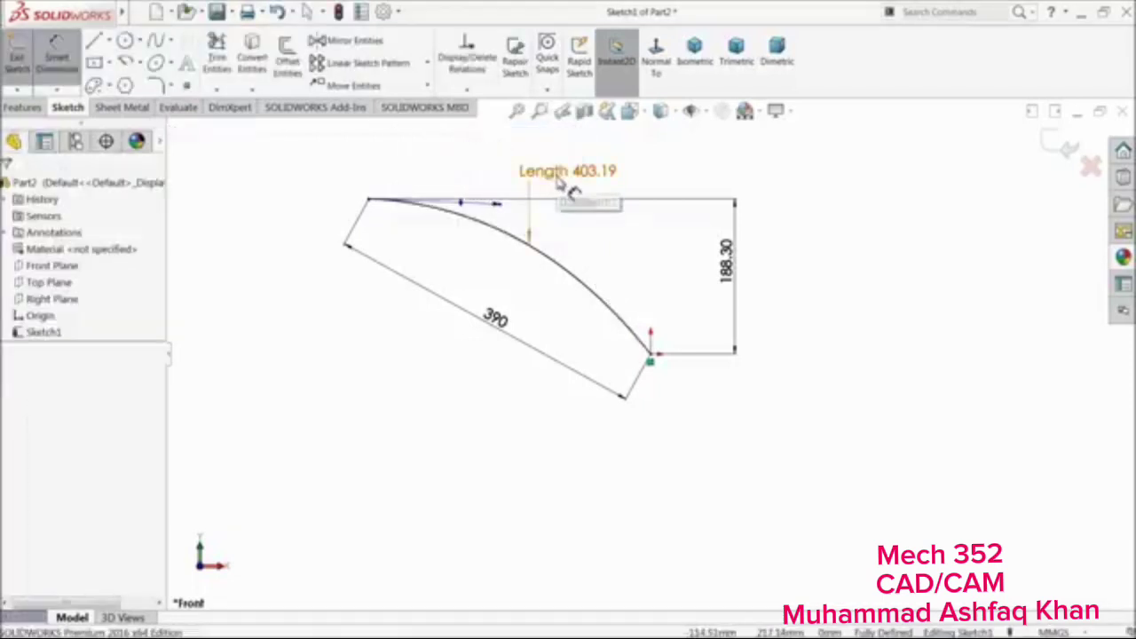
pyautogui.doubleClick(548, 174)
pyautogui.click(657, 328)
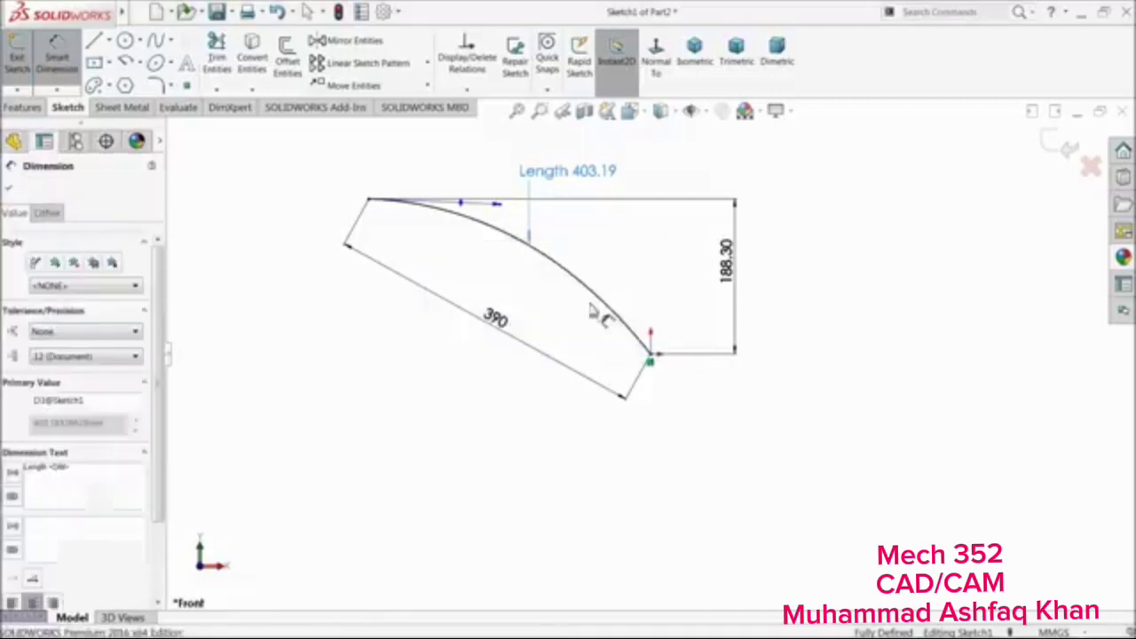
pyautogui.click(62, 62)
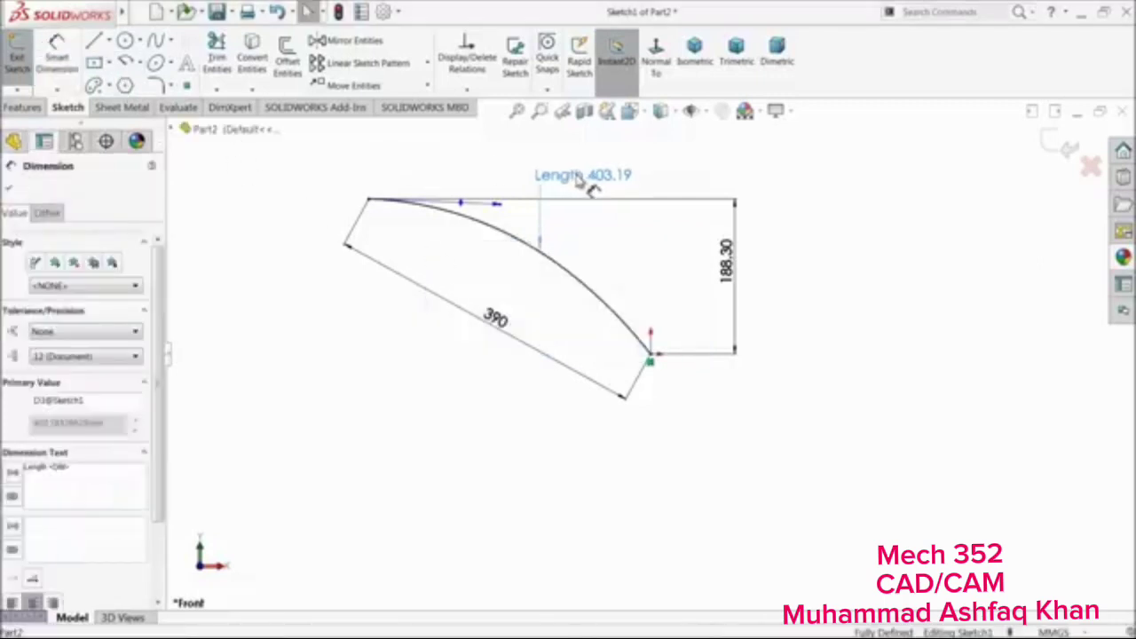
pyautogui.press('Delete')
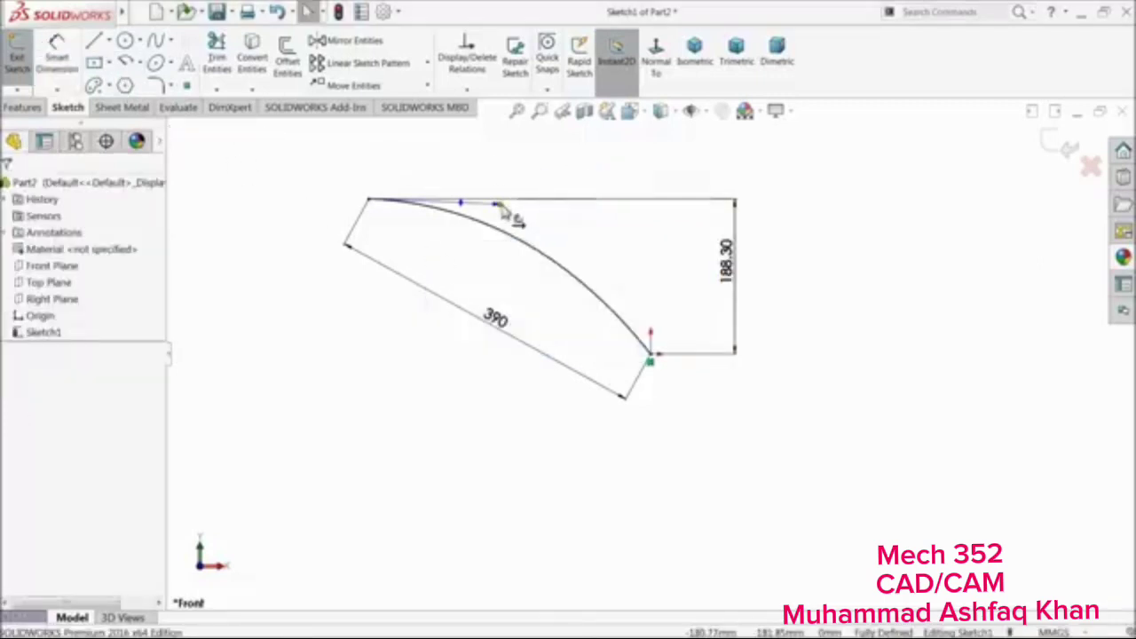
# Reshape the spline by pulling the tangent handle at its upper endpoint downward, check the curve's length, and close the sketch
pyautogui.click(514, 222)
pyautogui.moveTo(499, 224); pyautogui.dragTo(500, 228)
pyautogui.click(55, 51)
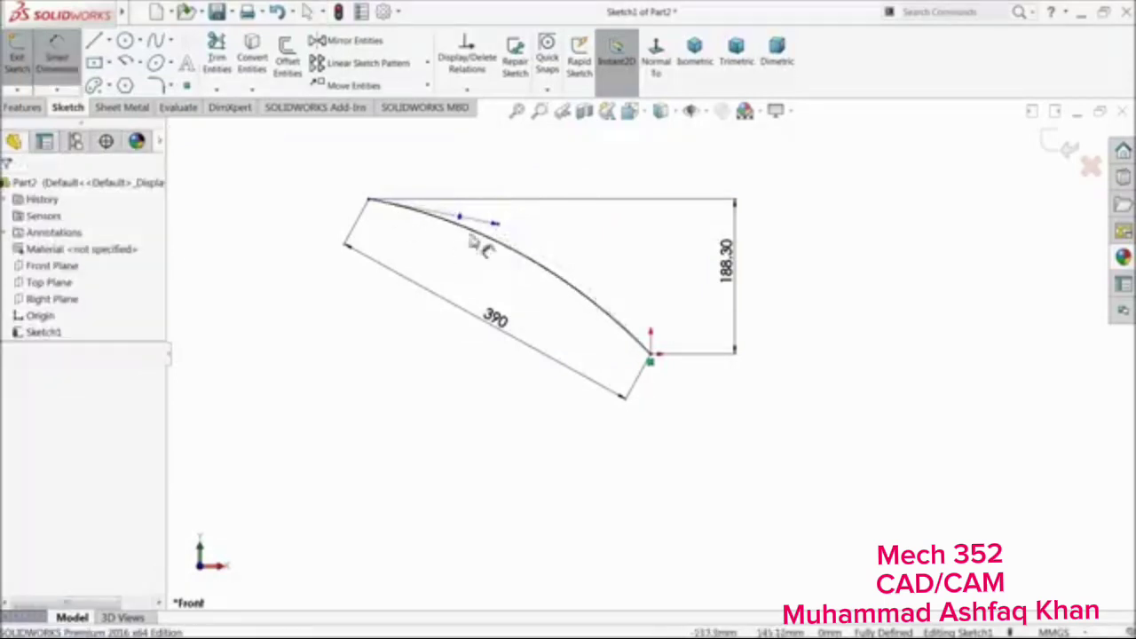
pyautogui.click(507, 238)
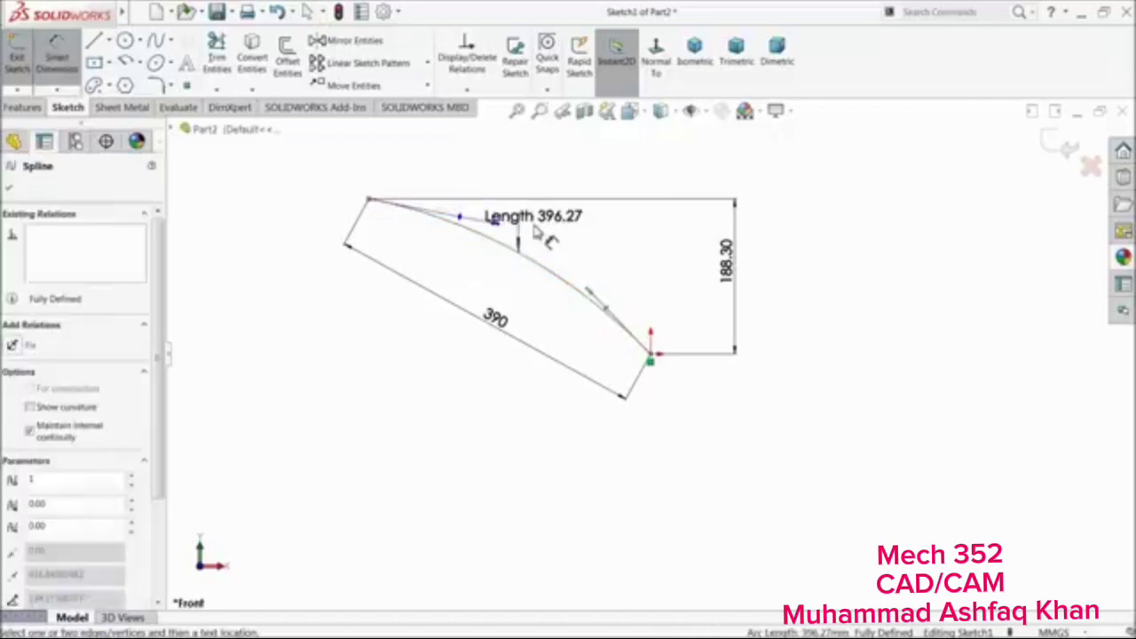
pyautogui.press('Escape')
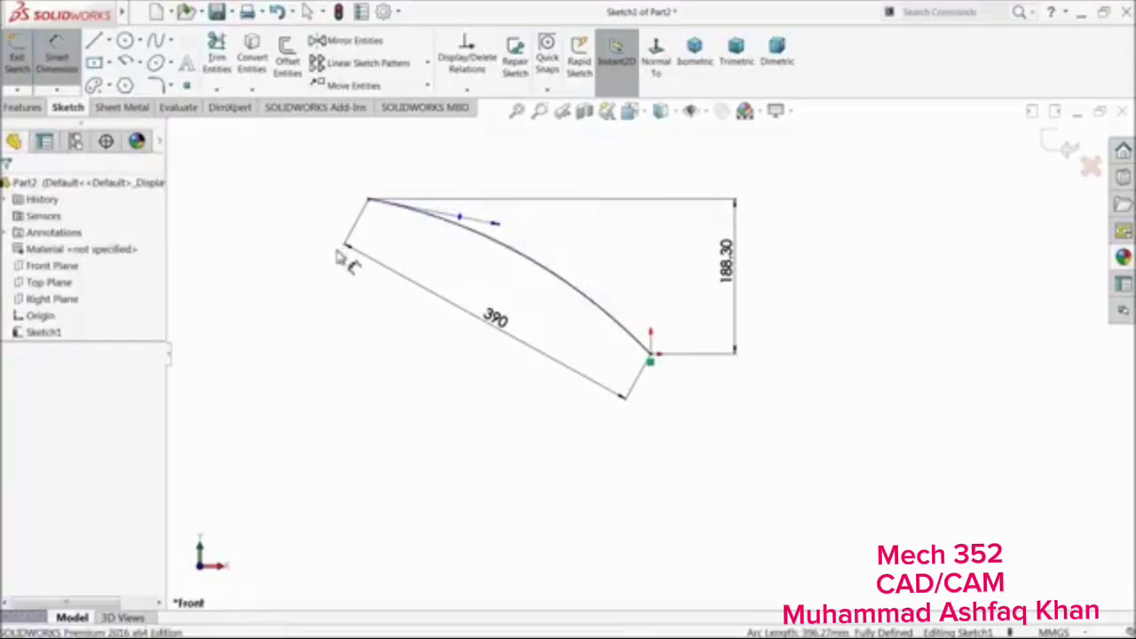
pyautogui.click(1065, 149)
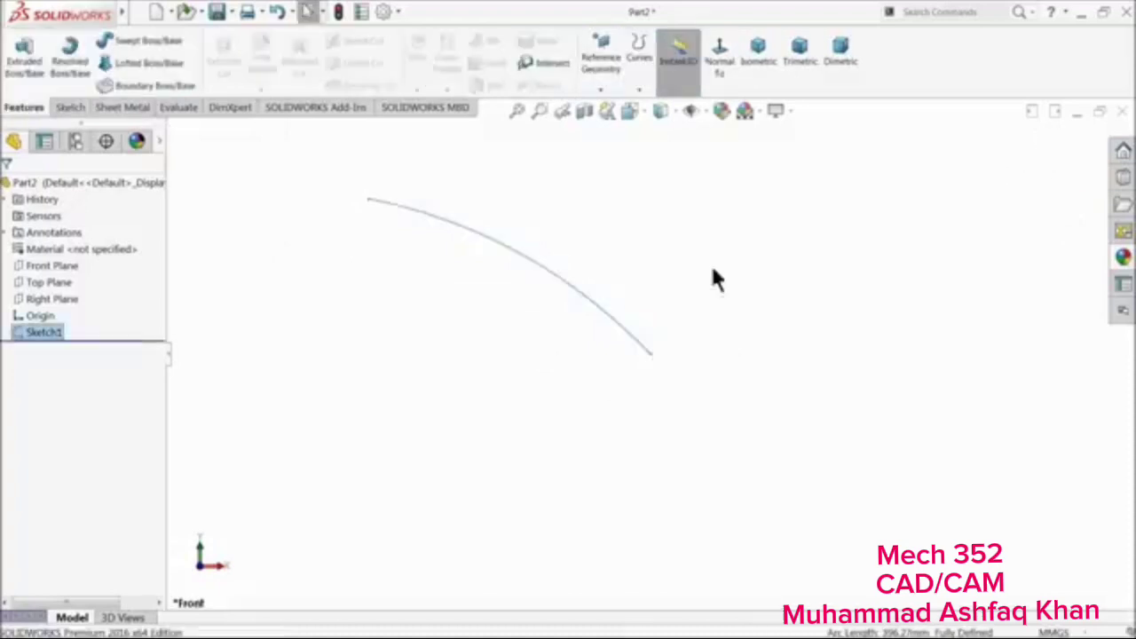
# Create a reference plane perpendicular to the spline and coincident with its upper endpoint
pyautogui.moveTo(606, 287)
pyautogui.mouseDown(button='middle')
pyautogui.moveTo(649, 320)
pyautogui.moveTo(634, 317)
pyautogui.mouseUp(button='middle')
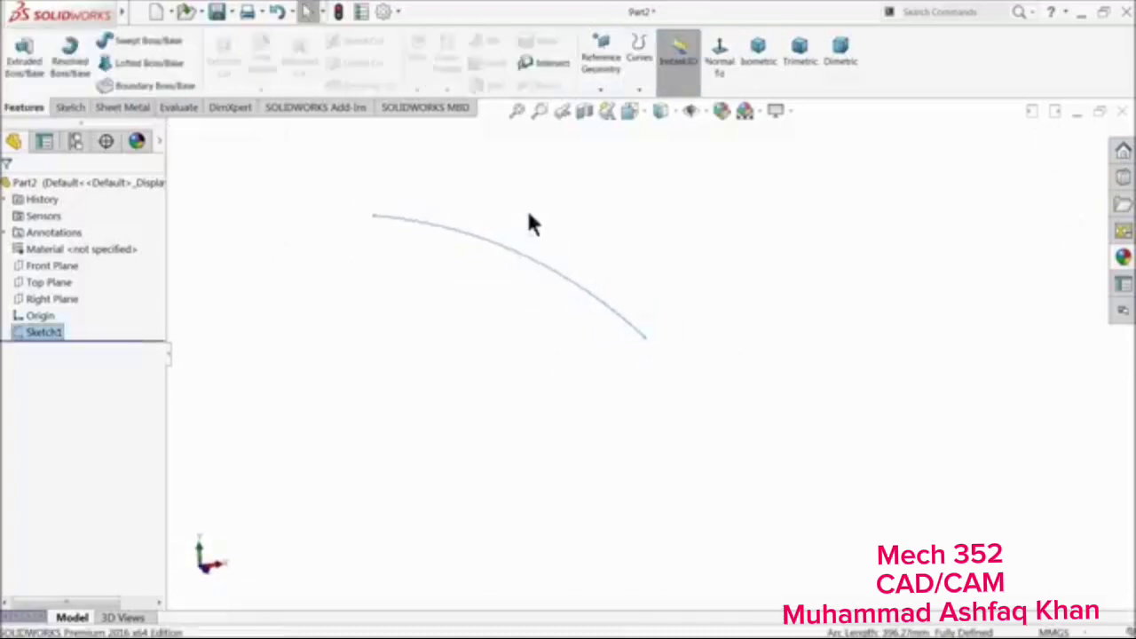
pyautogui.click(494, 271)
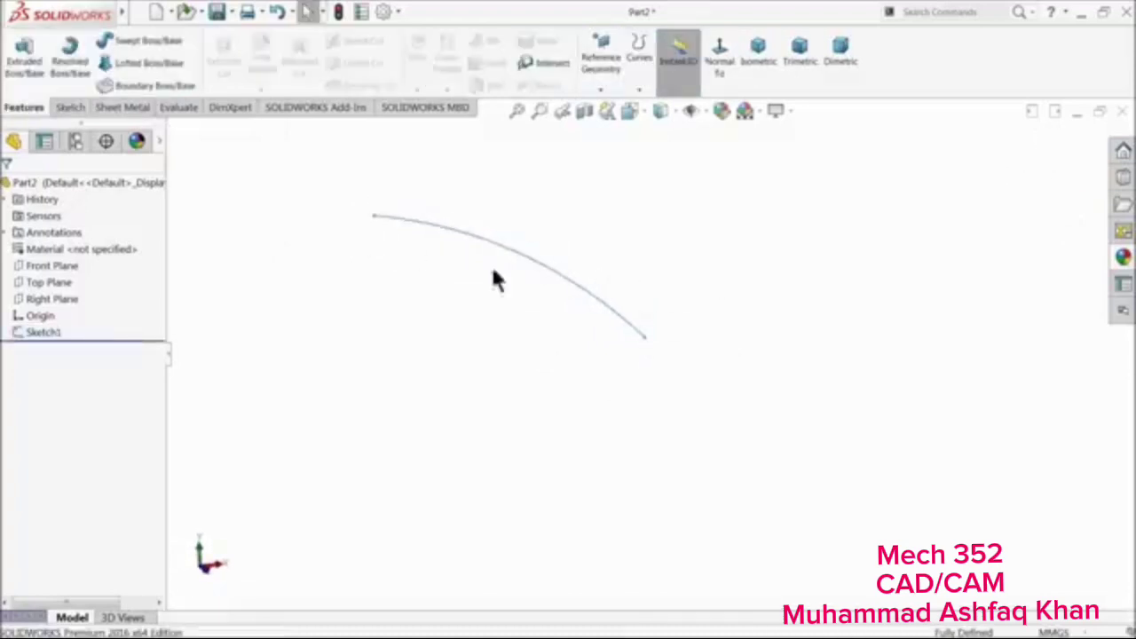
pyautogui.click(69, 107)
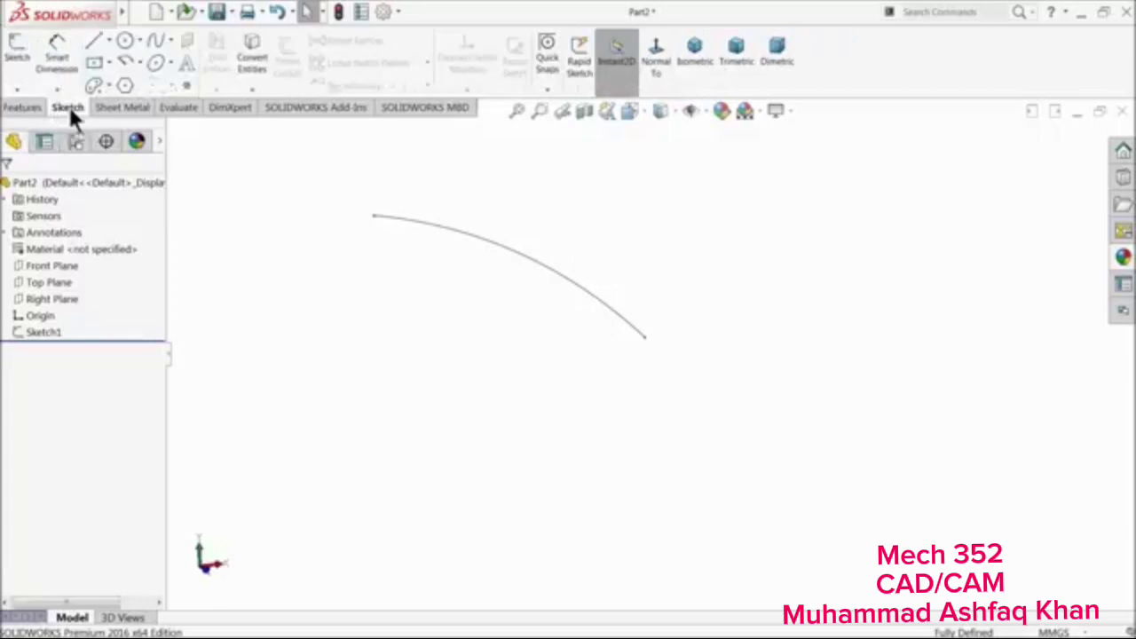
pyautogui.click(22, 108)
pyautogui.click(601, 89)
pyautogui.click(602, 113)
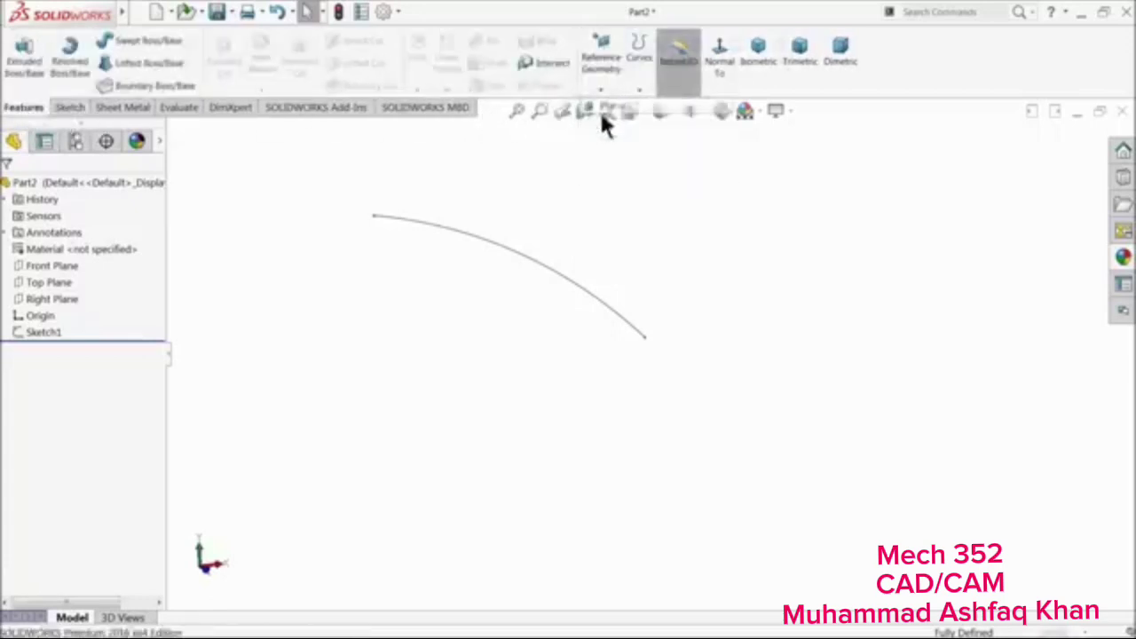
pyautogui.click(410, 224)
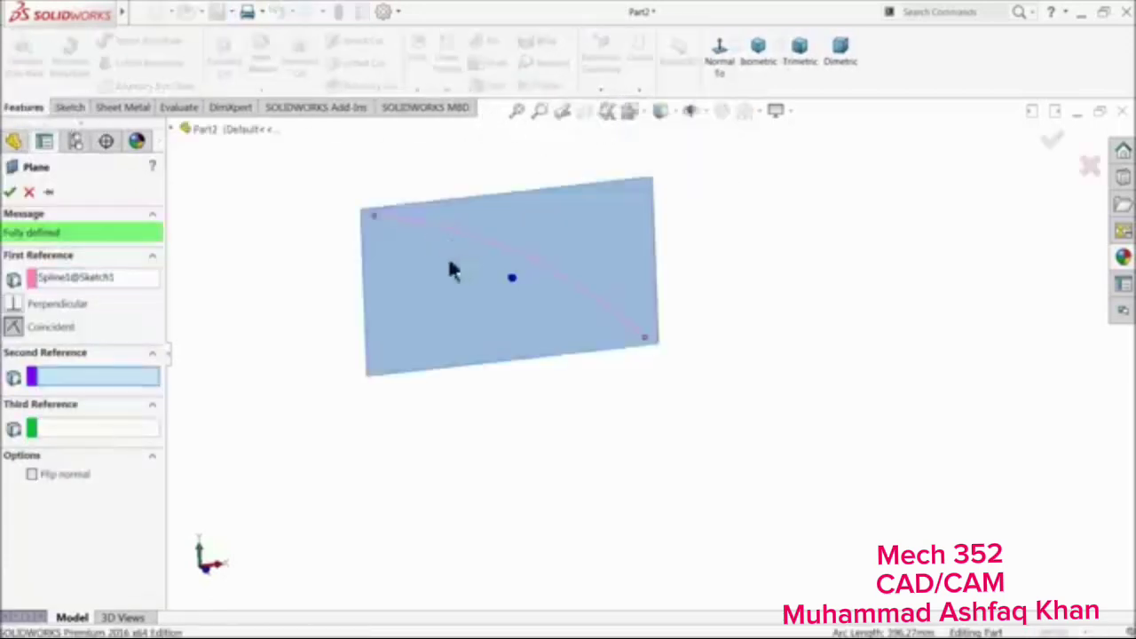
pyautogui.click(374, 218)
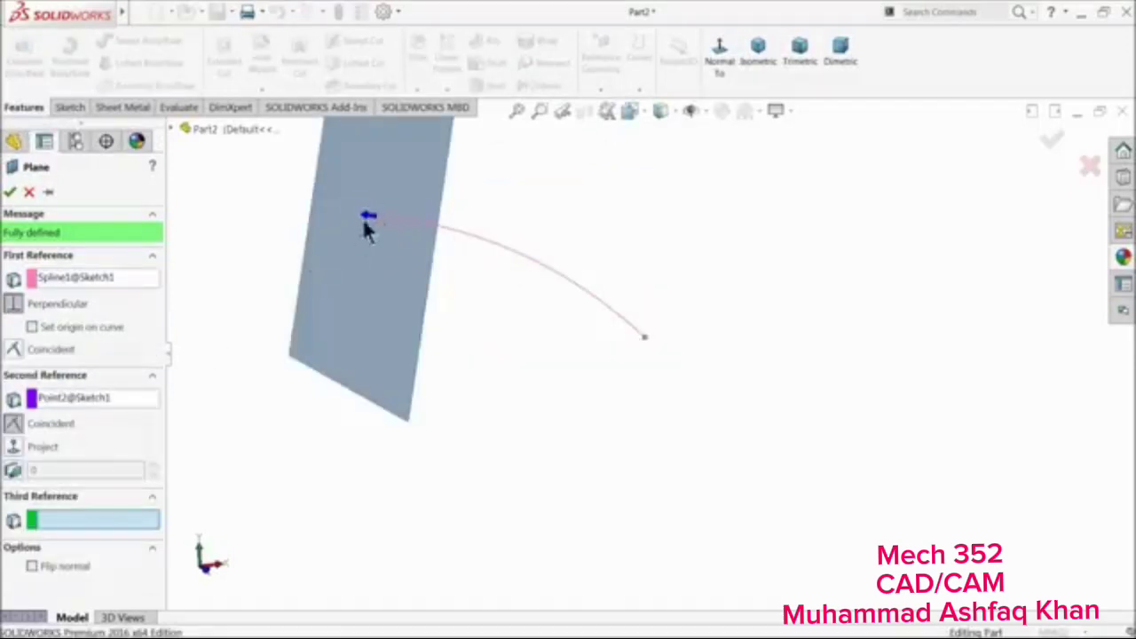
pyautogui.click(10, 192)
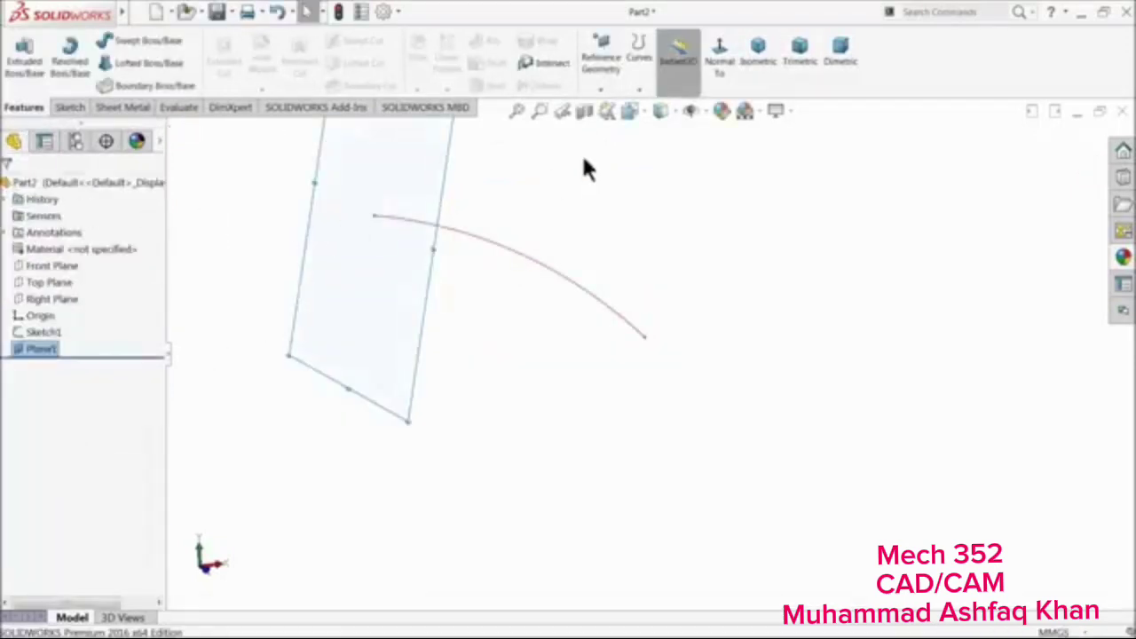
# Create a second reference plane perpendicular to the spline and coincident with its lower endpoint
pyautogui.click(596, 89)
pyautogui.click(621, 109)
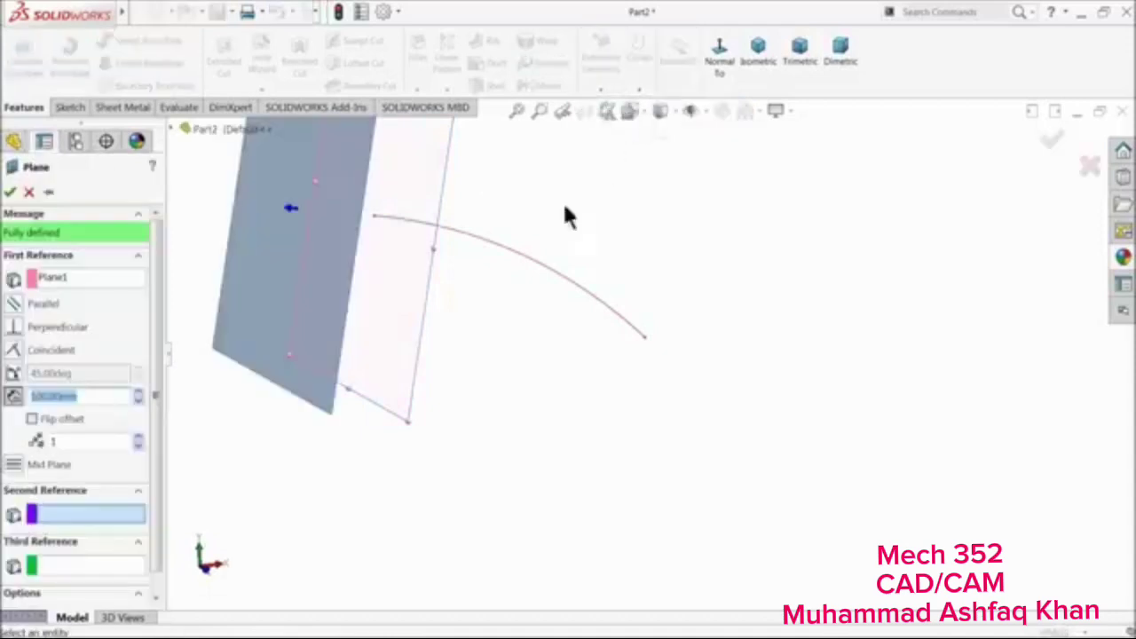
pyautogui.click(532, 268)
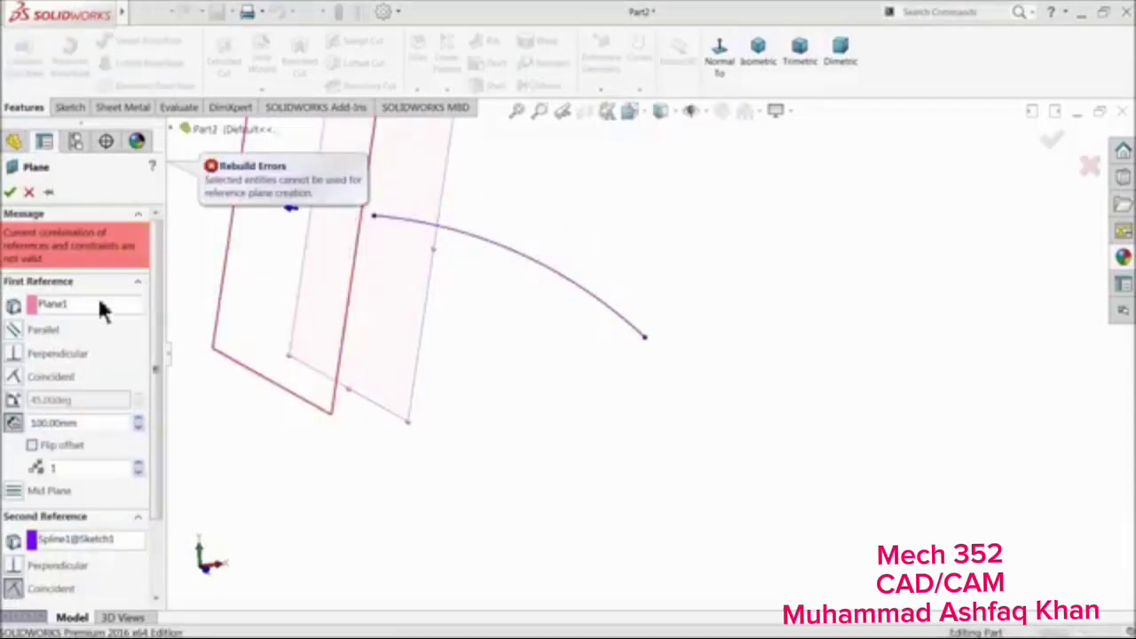
pyautogui.click(71, 306)
pyautogui.press('Delete')
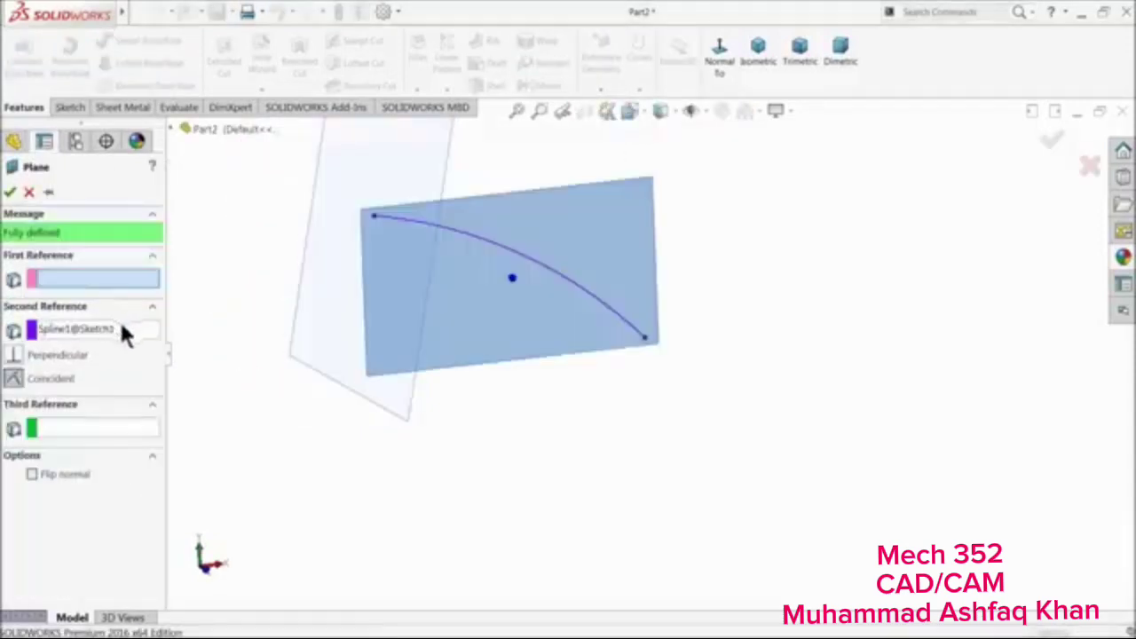
pyautogui.click(99, 332)
pyautogui.press('Delete')
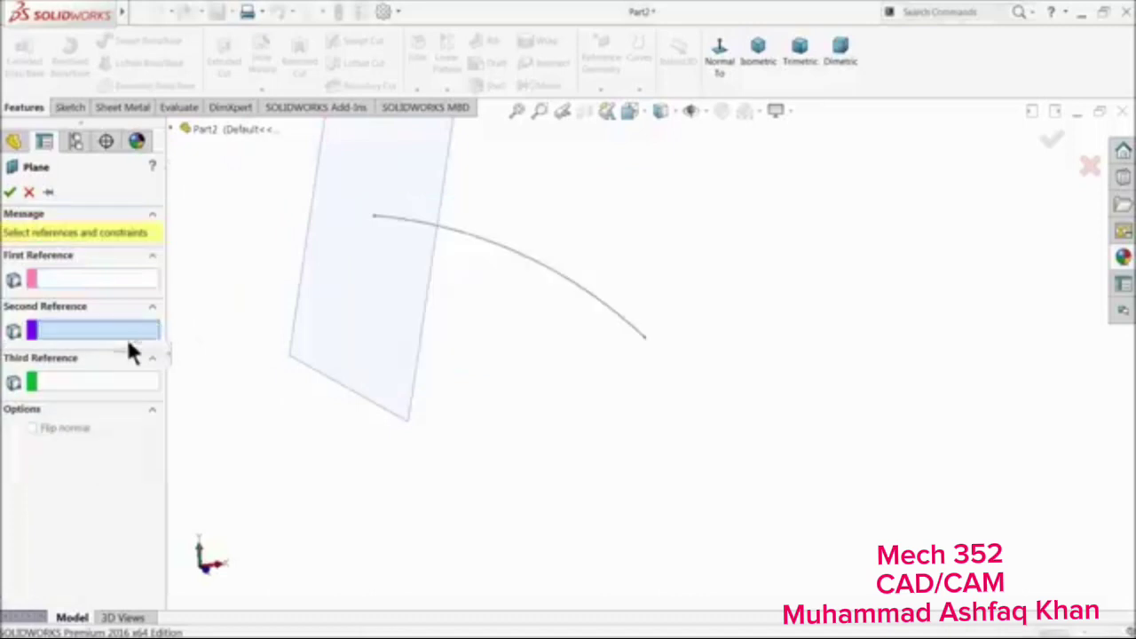
pyautogui.click(111, 282)
pyautogui.click(486, 249)
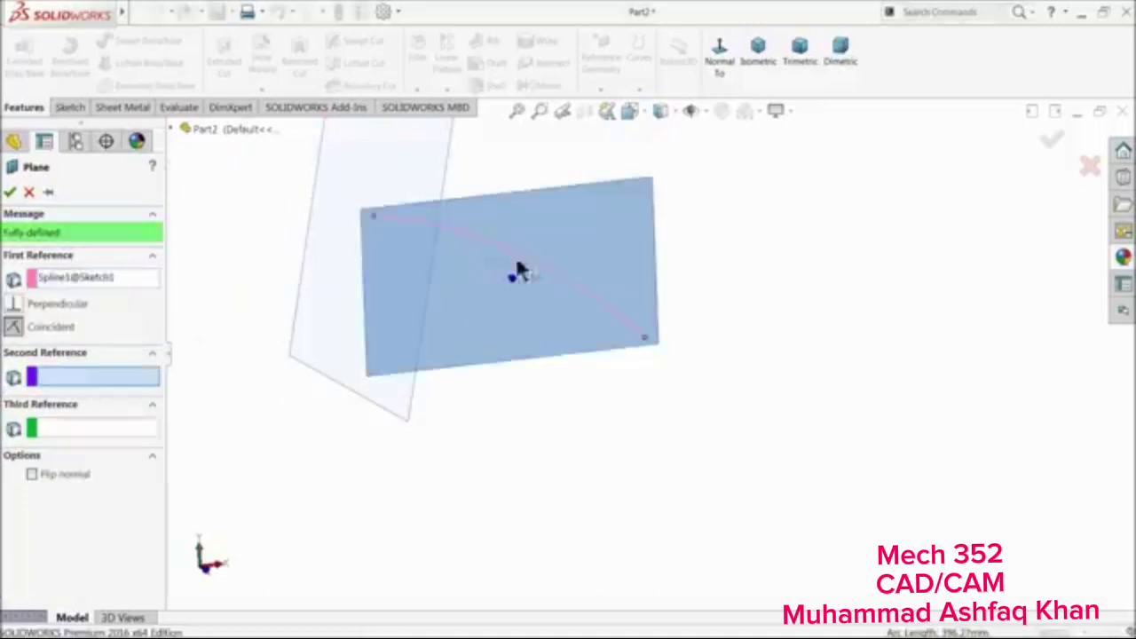
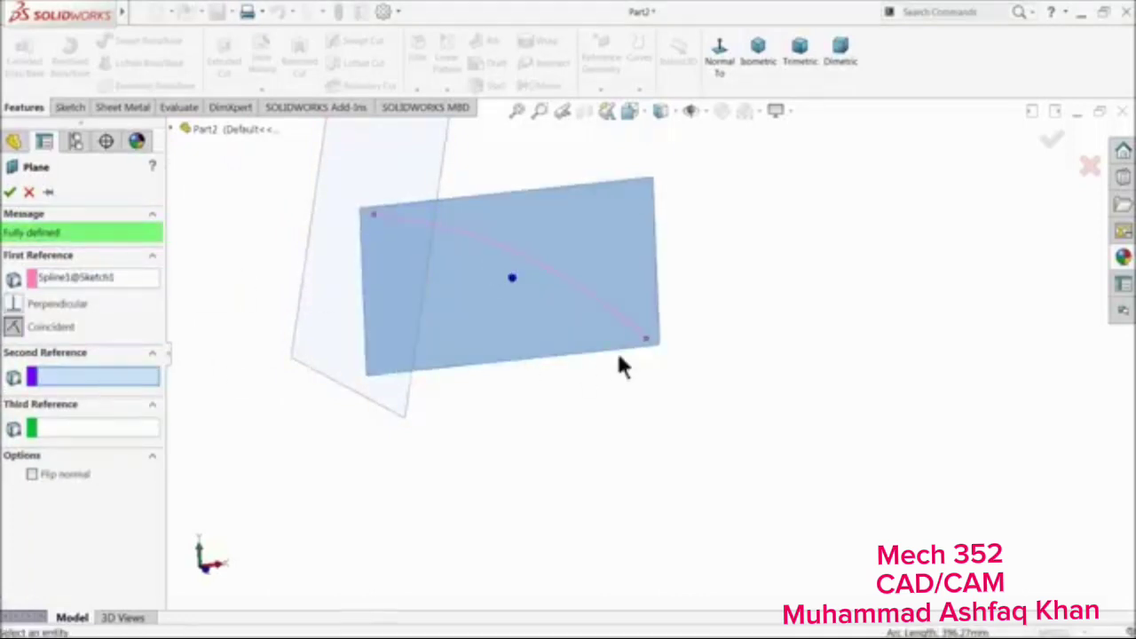
pyautogui.click(646, 345)
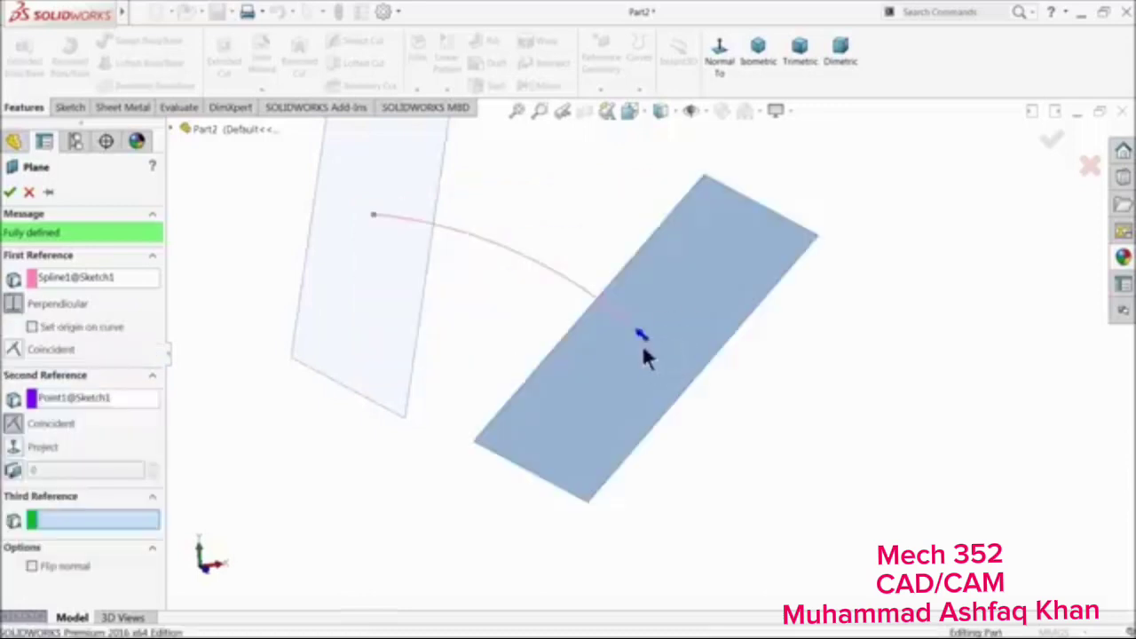
pyautogui.click(10, 191)
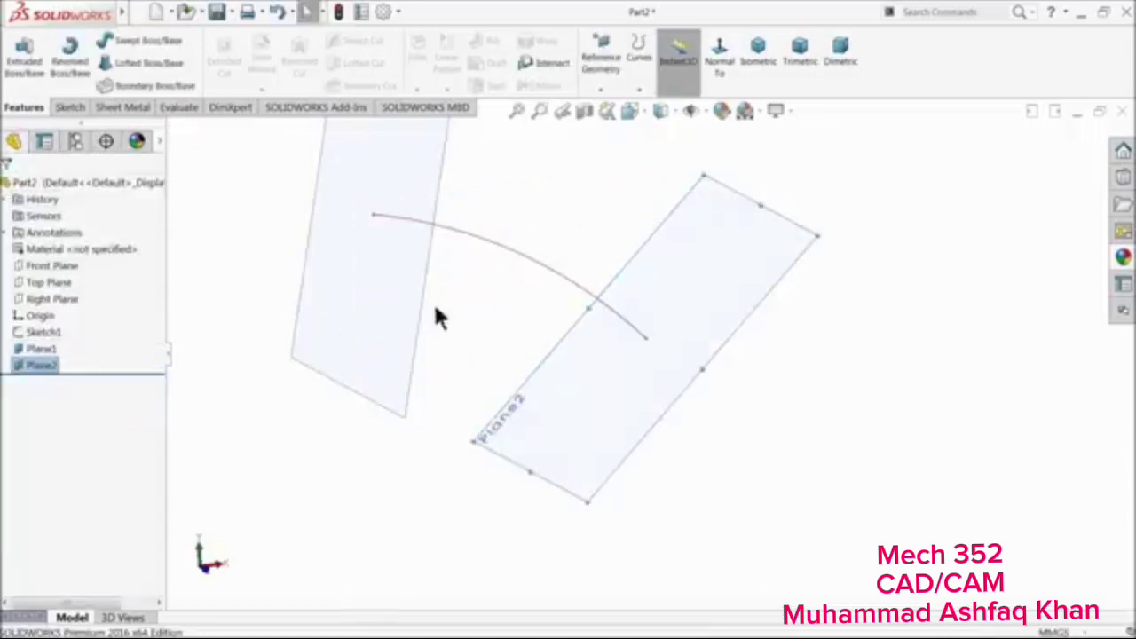
# On the plane at the spline's upper endpoint, sketch an upright ellipse centred on that endpoint, about 170 mm tall and 89 mm wide
pyautogui.moveTo(467, 297)
pyautogui.mouseDown(button='middle')
pyautogui.moveTo(433, 271)
pyautogui.moveTo(460, 300)
pyautogui.mouseUp(button='middle')
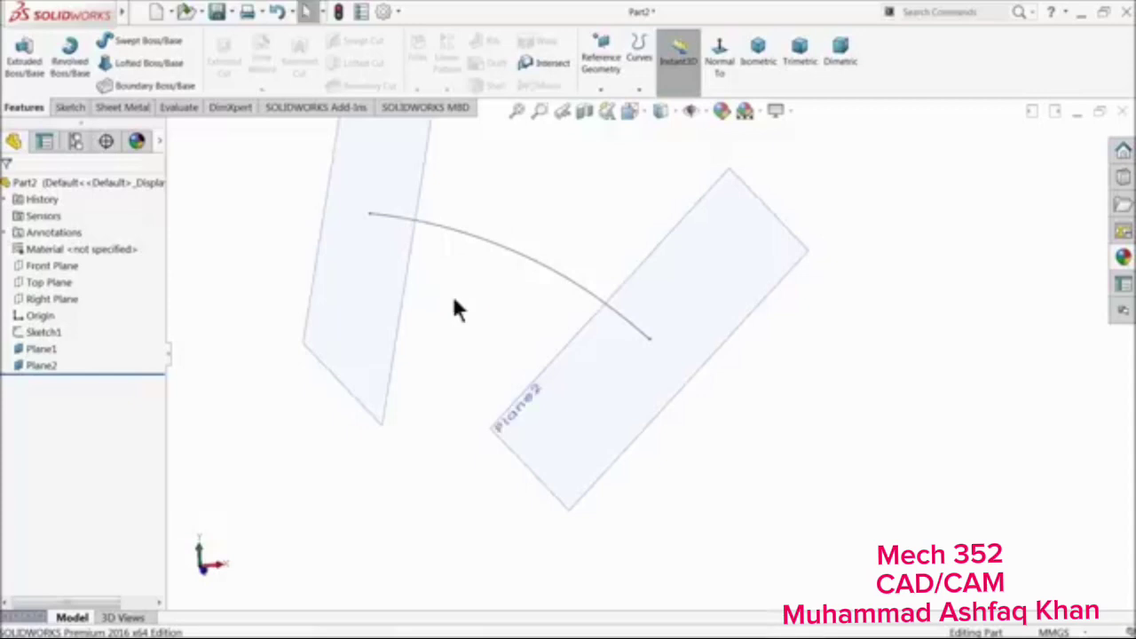
pyautogui.click(388, 276)
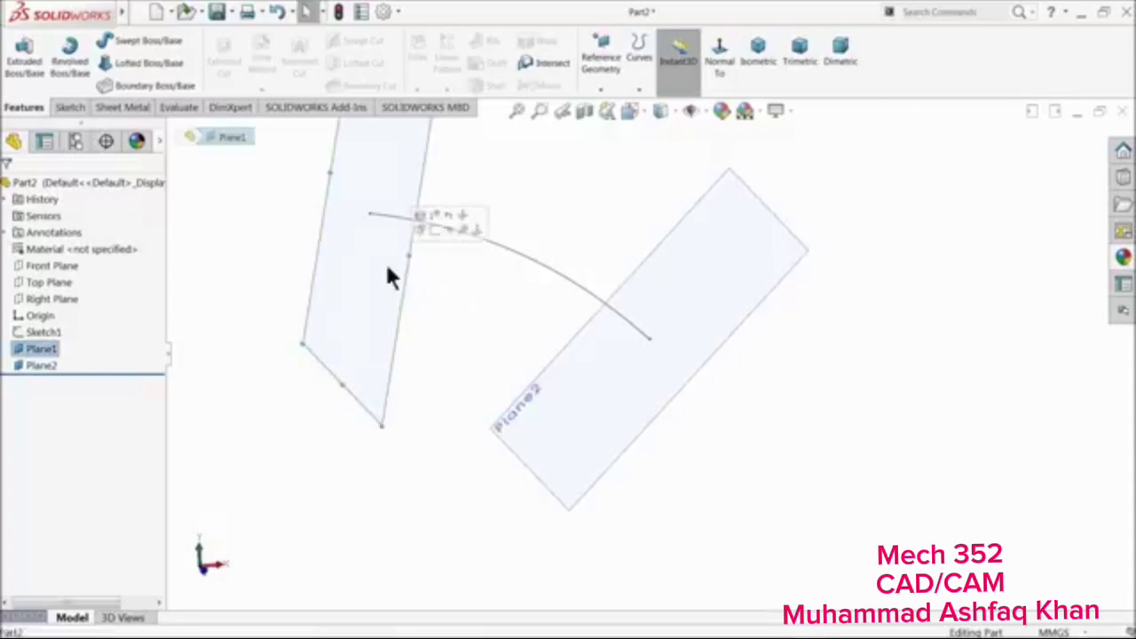
pyautogui.click(435, 229)
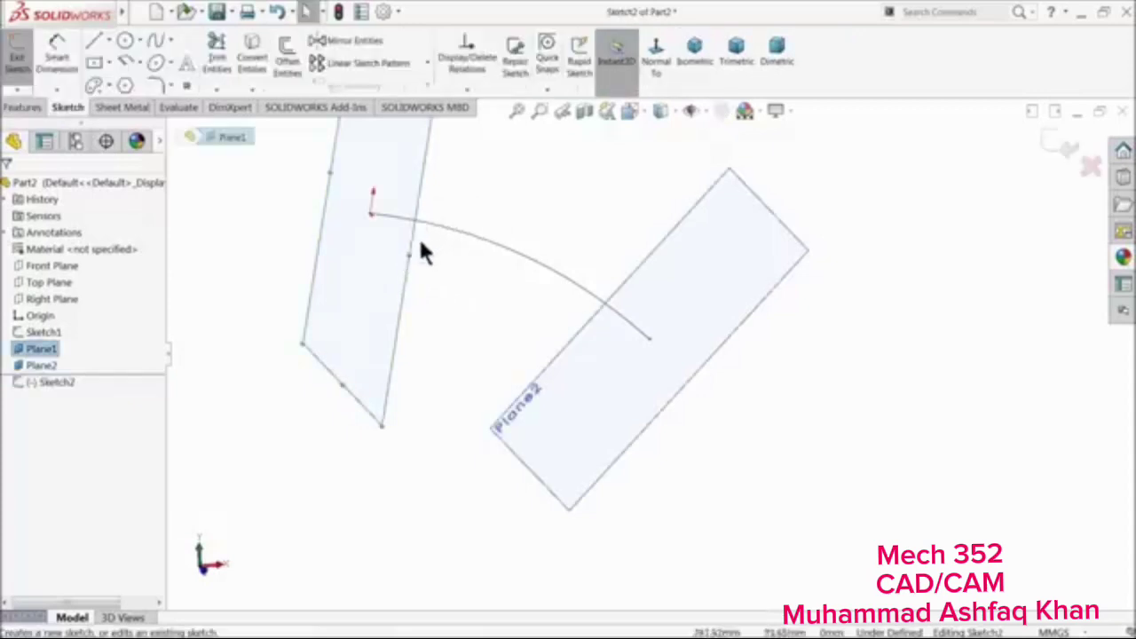
pyautogui.click(656, 64)
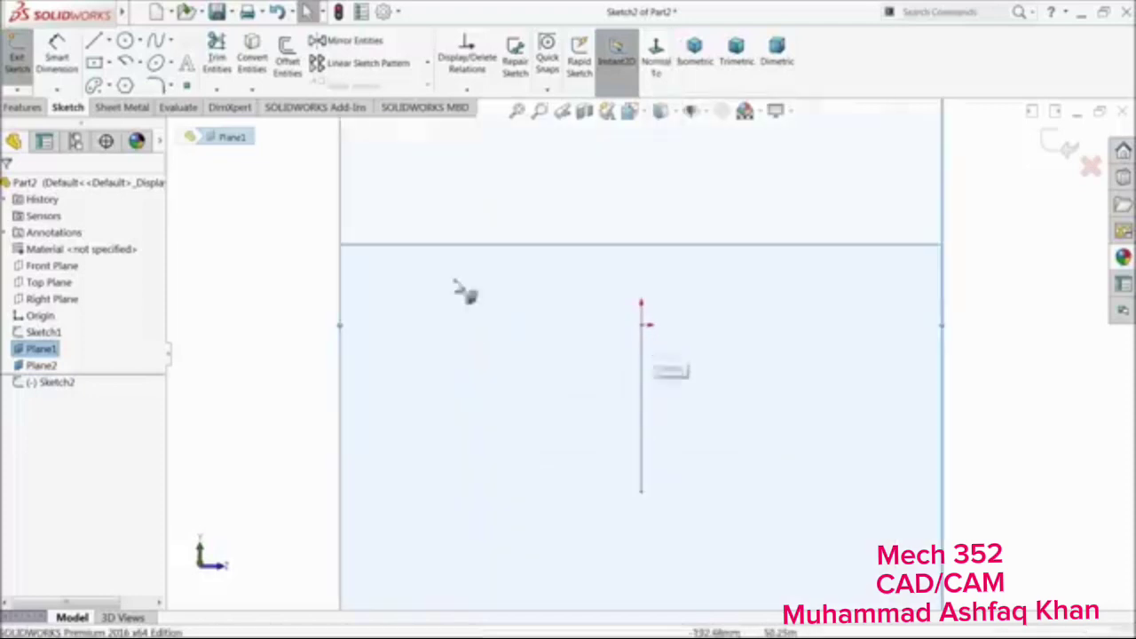
pyautogui.click(169, 64)
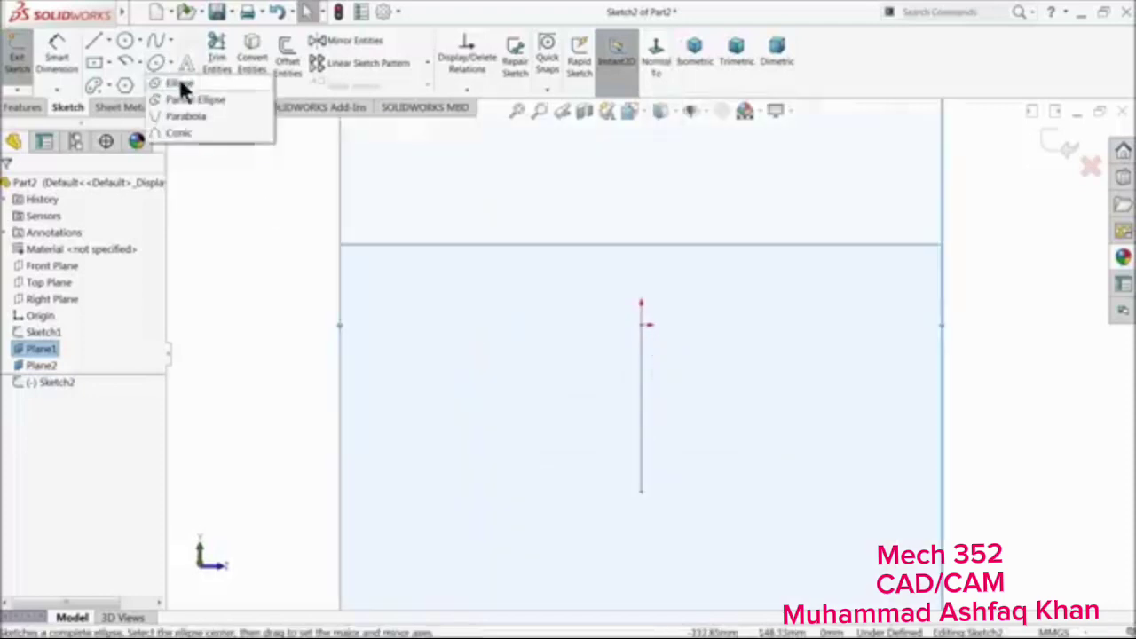
pyautogui.click(180, 79)
pyautogui.scroll(-2, 626, 347)
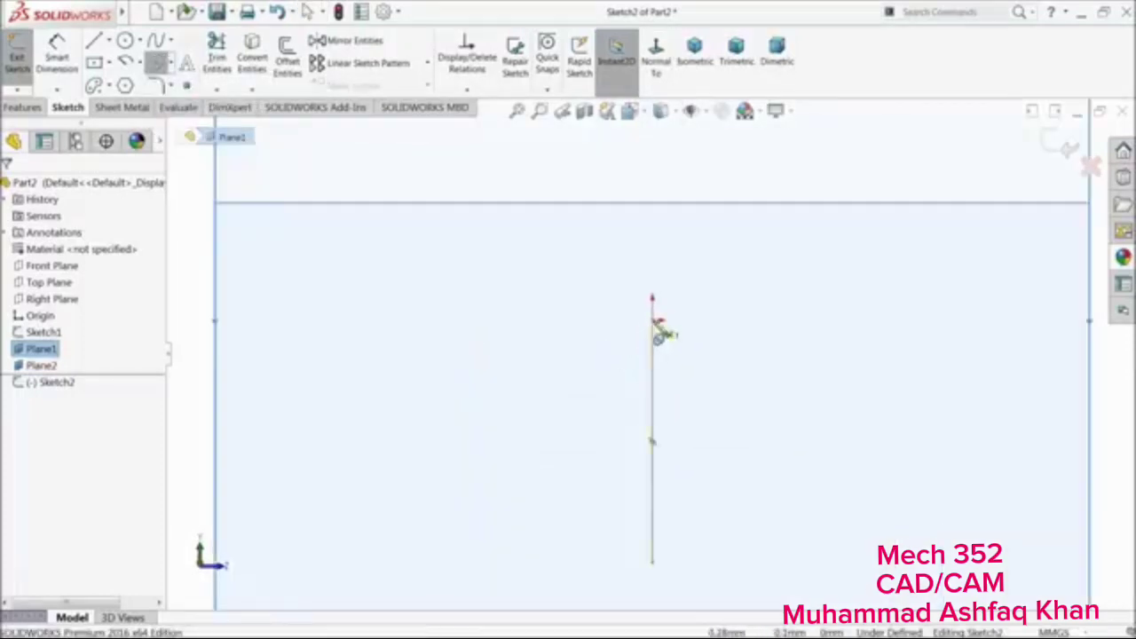
pyautogui.click(655, 321)
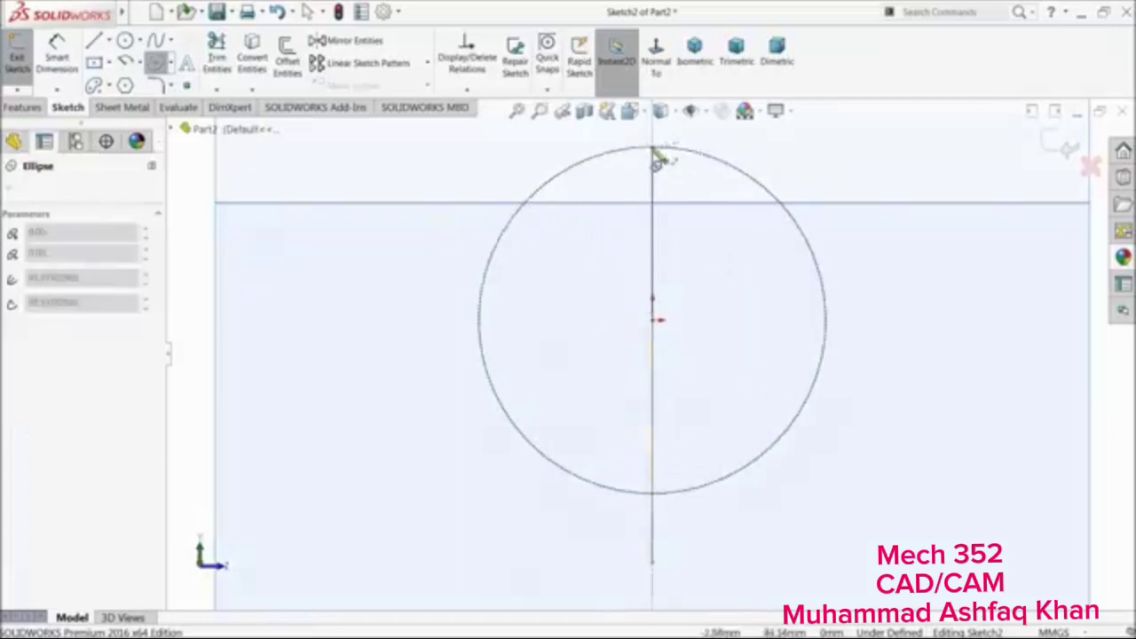
pyautogui.click(654, 149)
pyautogui.click(563, 276)
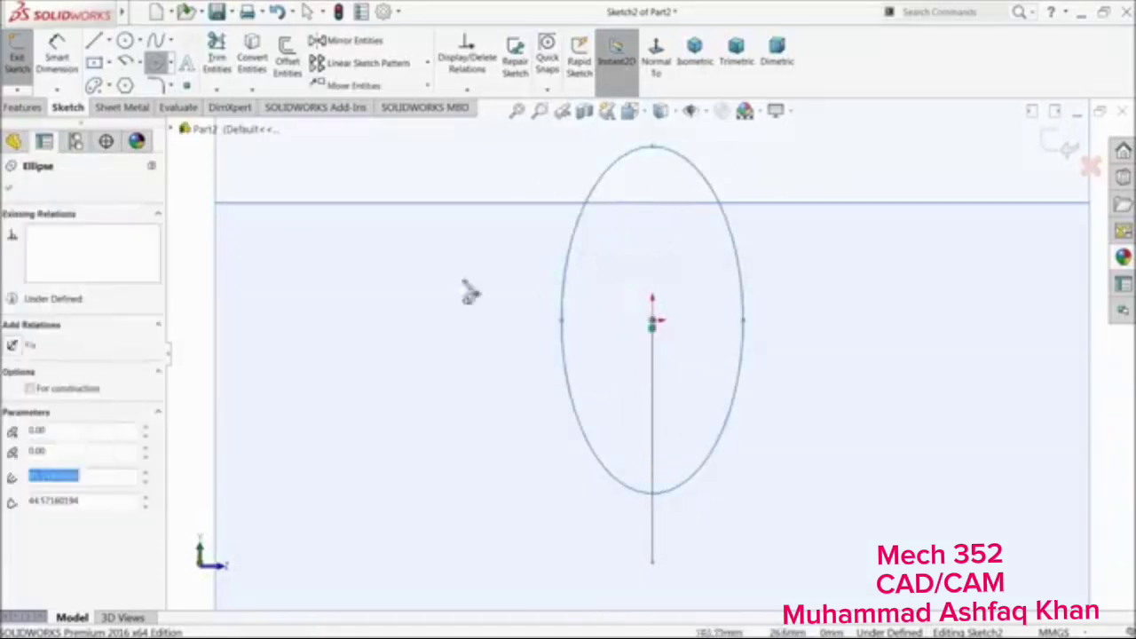
# Dimension the ellipse's height between its upper and lower points as 65 mm
pyautogui.click(44, 73)
pyautogui.click(655, 149)
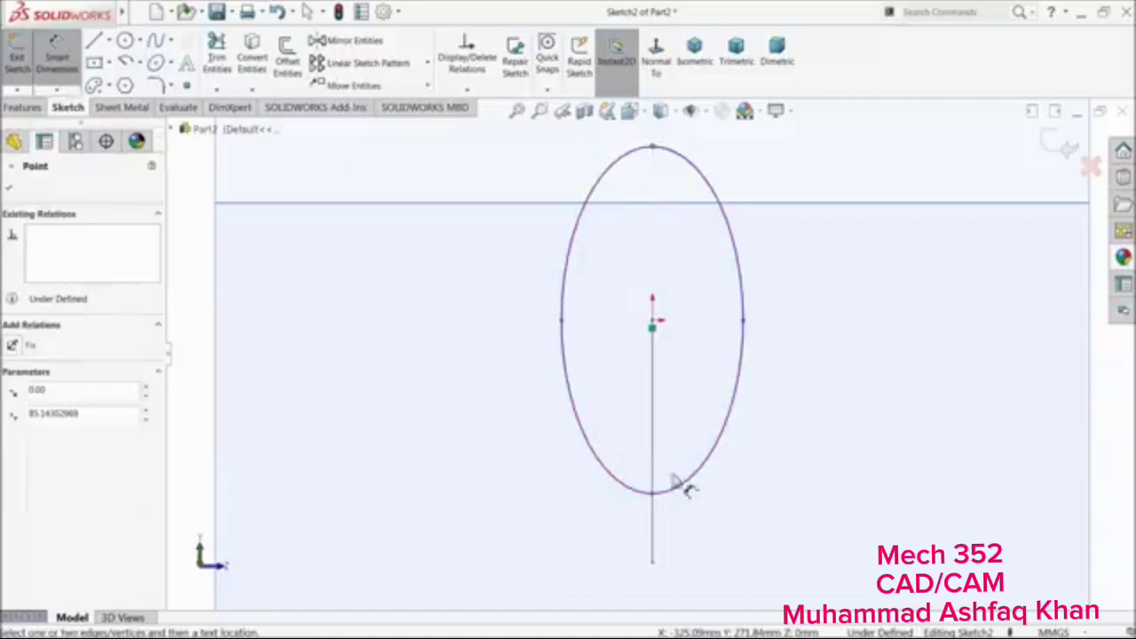
pyautogui.click(654, 493)
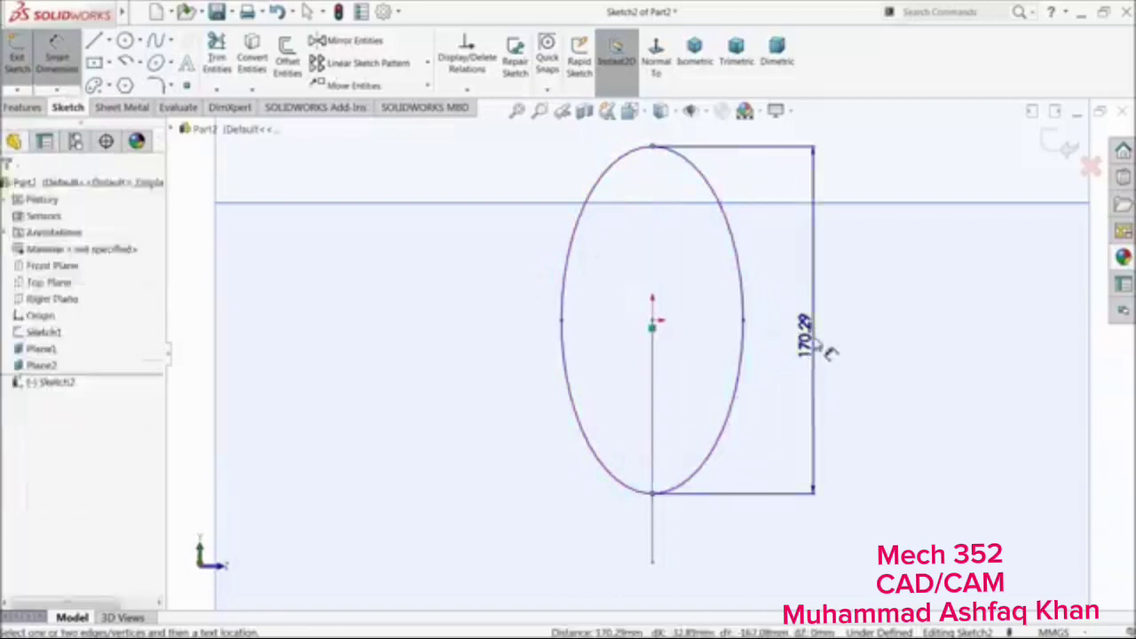
pyautogui.click(806, 342)
pyautogui.write('85')
pyautogui.press('Return')
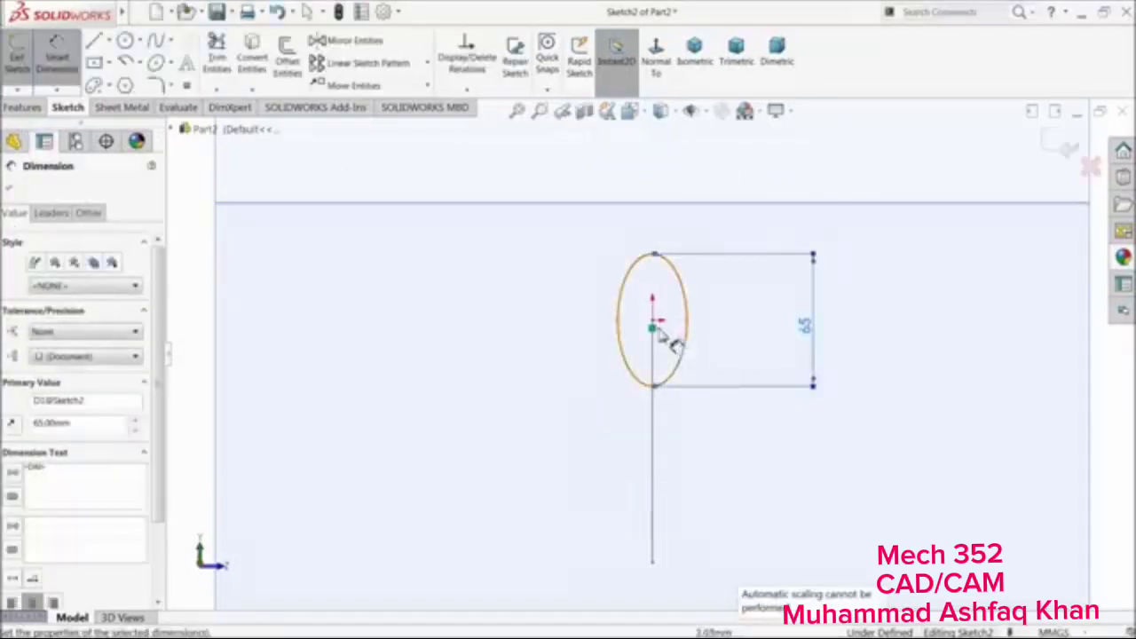
# Dimension the ellipse's width between its two side points as 35 mm and close the sketch
pyautogui.click(686, 321)
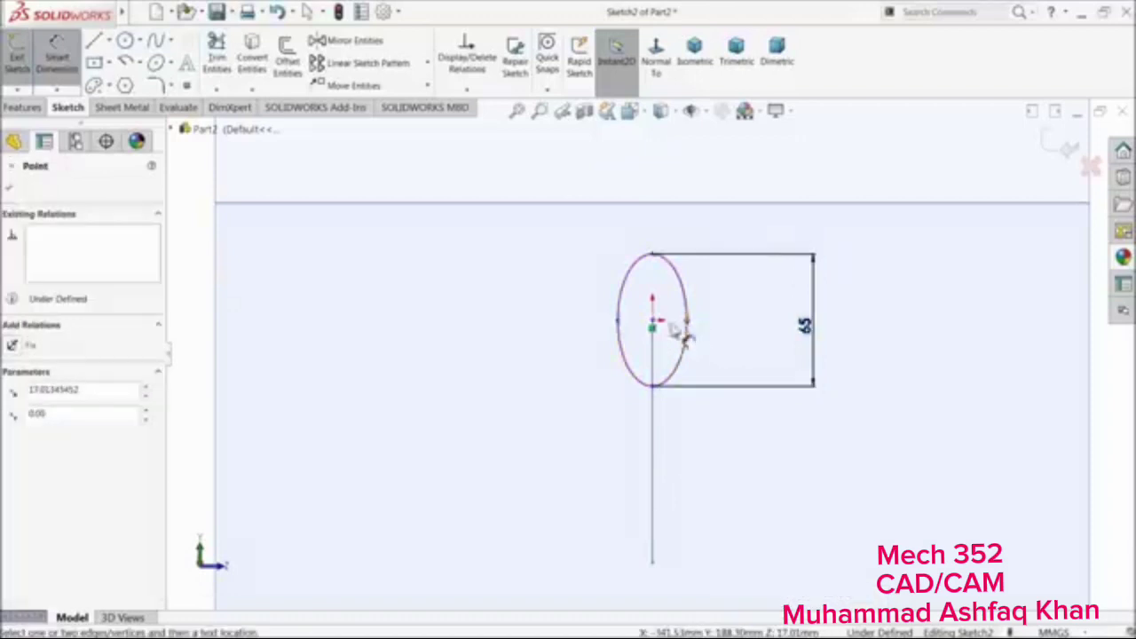
pyautogui.click(618, 319)
pyautogui.click(657, 187)
pyautogui.write('35')
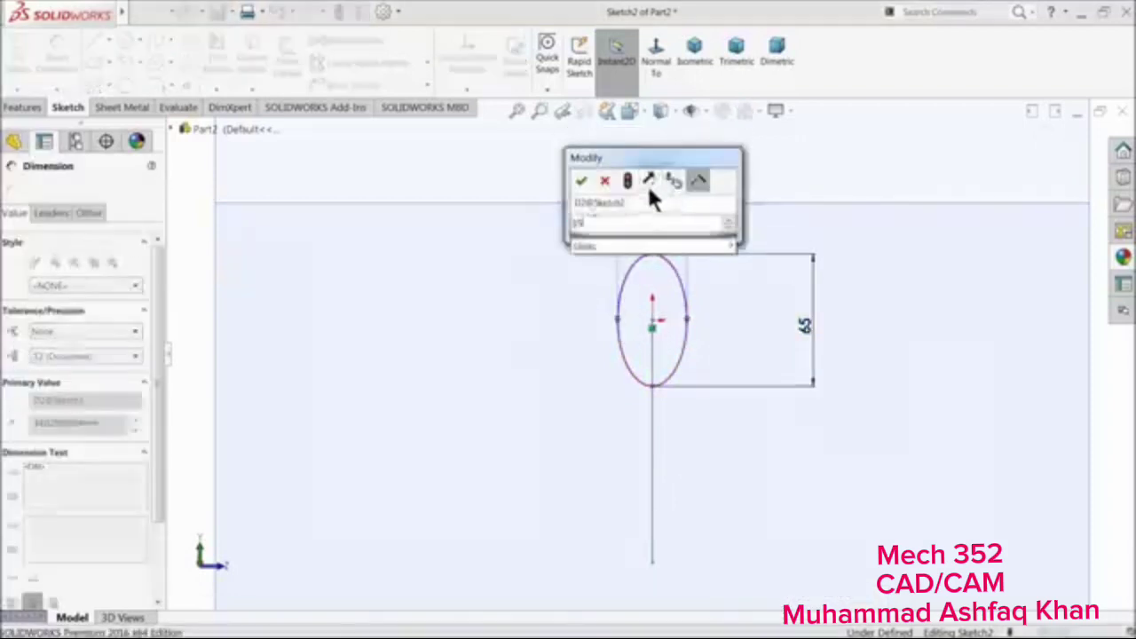
pyautogui.press('Return')
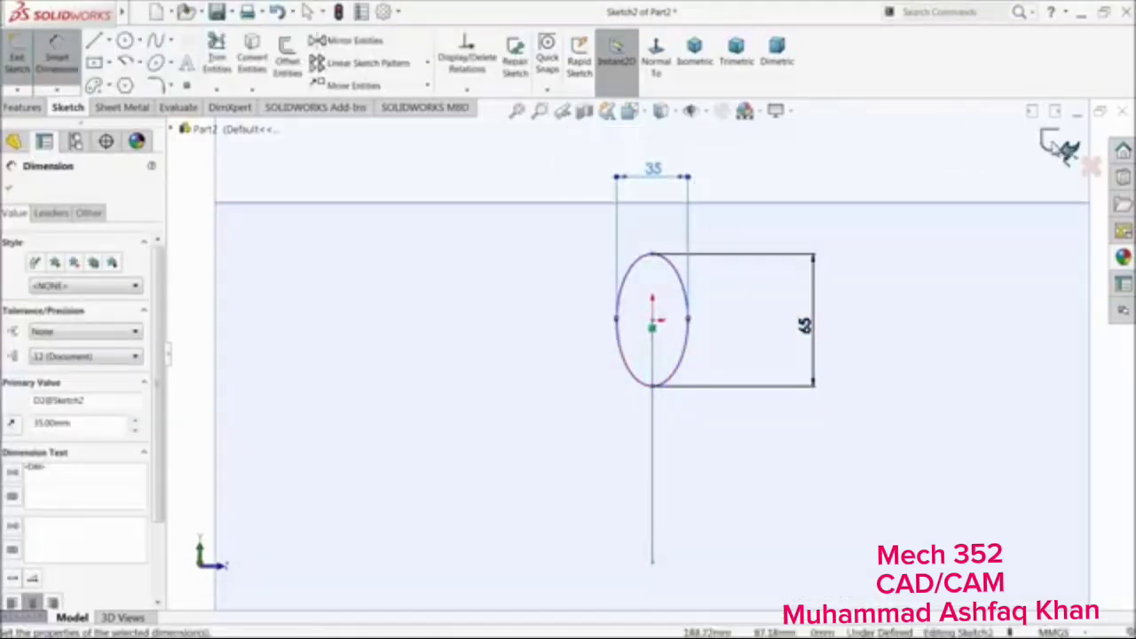
pyautogui.click(1061, 146)
# On the plane at the spline's lower endpoint, sketch a horizontal ellipse centred on that endpoint, about 40 mm wide and 21 mm tall
pyautogui.moveTo(697, 304)
pyautogui.mouseDown(button='middle')
pyautogui.moveTo(573, 352)
pyautogui.moveTo(568, 372)
pyautogui.moveTo(527, 329)
pyautogui.moveTo(577, 343)
pyautogui.mouseUp(button='middle')
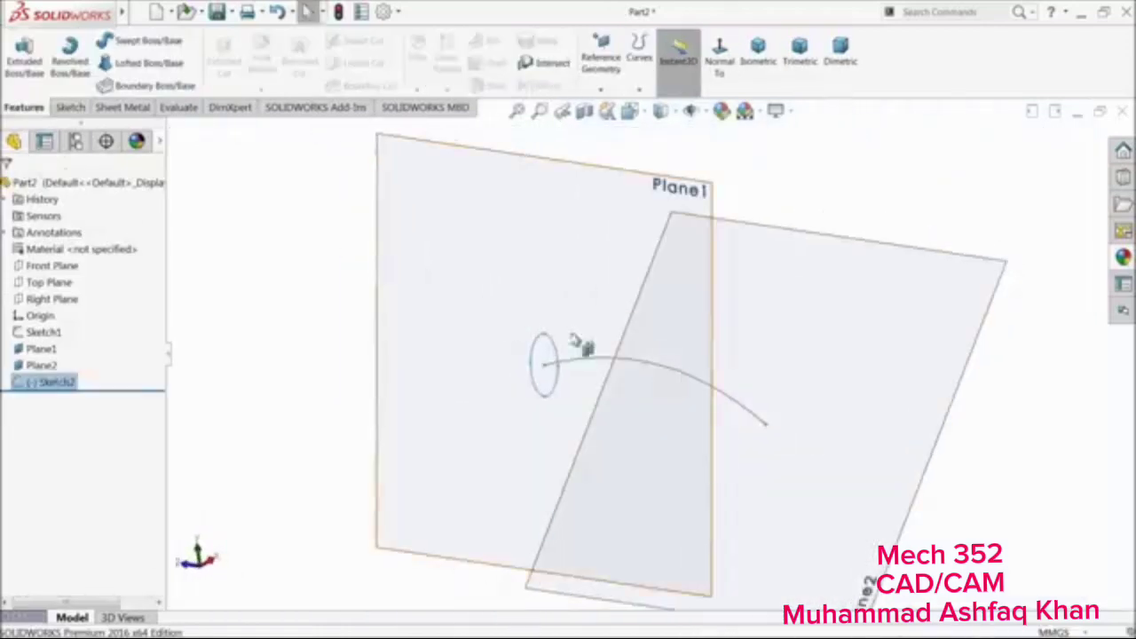
pyautogui.click(809, 359)
pyautogui.click(836, 319)
pyautogui.click(657, 64)
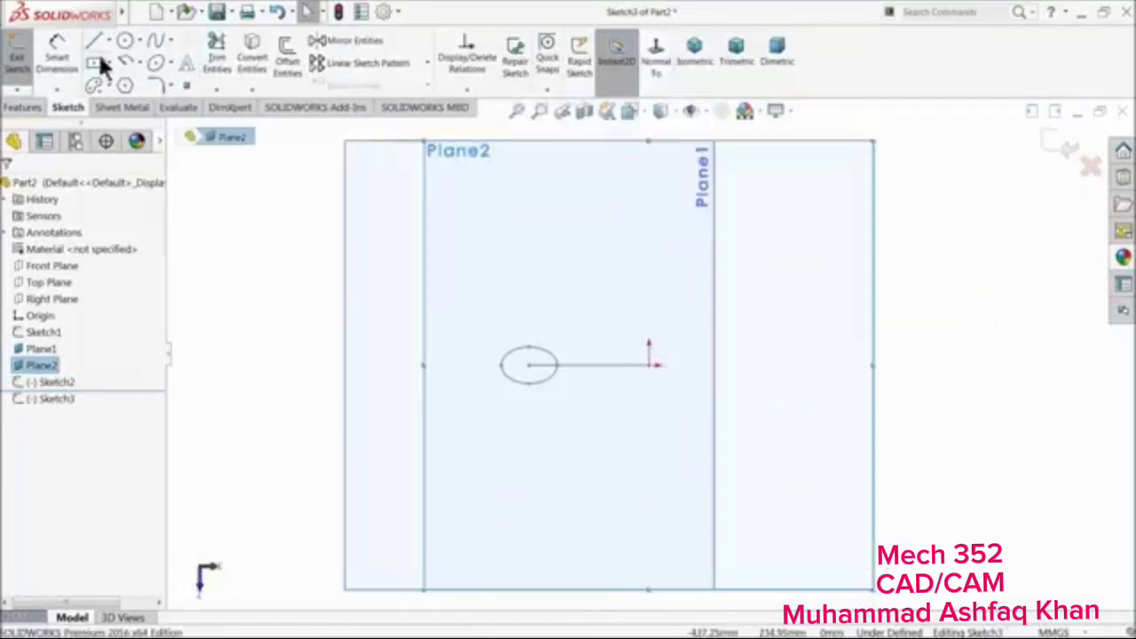
pyautogui.click(157, 62)
pyautogui.scroll(-2, 586, 337)
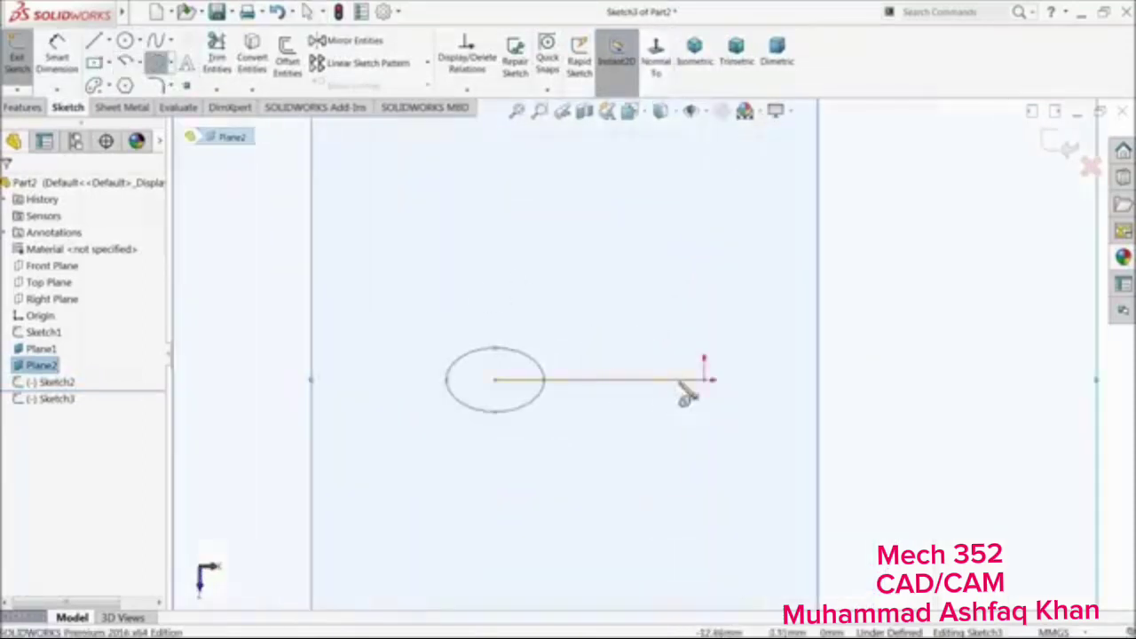
pyautogui.scroll(-3, 697, 391)
pyautogui.click(696, 372)
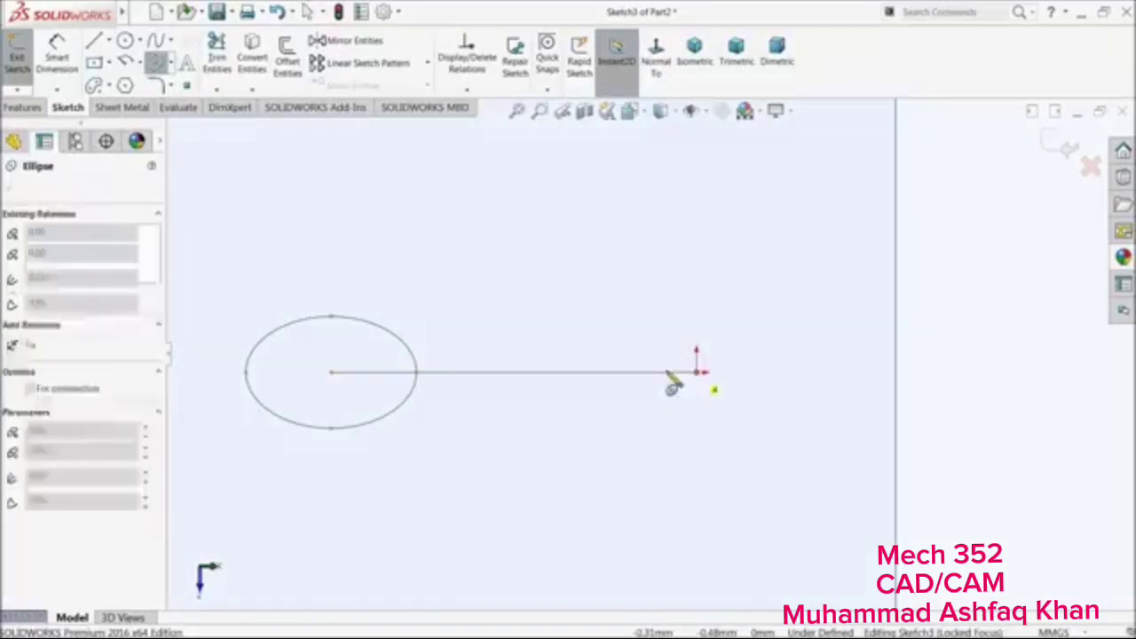
pyautogui.click(633, 372)
pyautogui.click(633, 343)
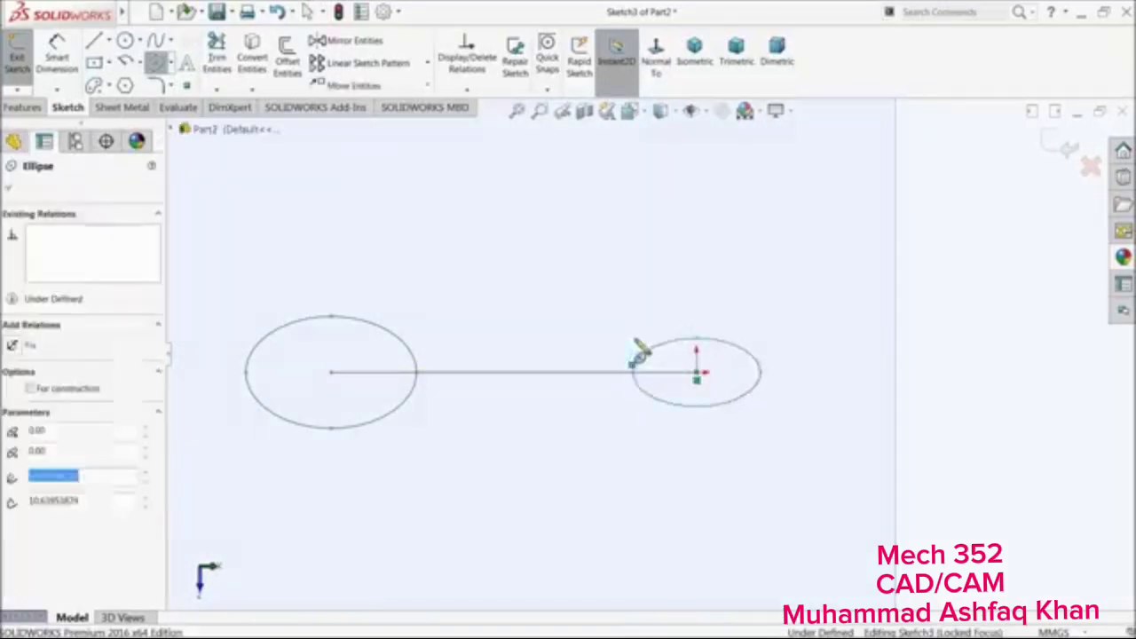
# Dimension the new ellipse's width between its two side points as 55 mm
pyautogui.click(46, 55)
pyautogui.scroll(-3, 759, 388)
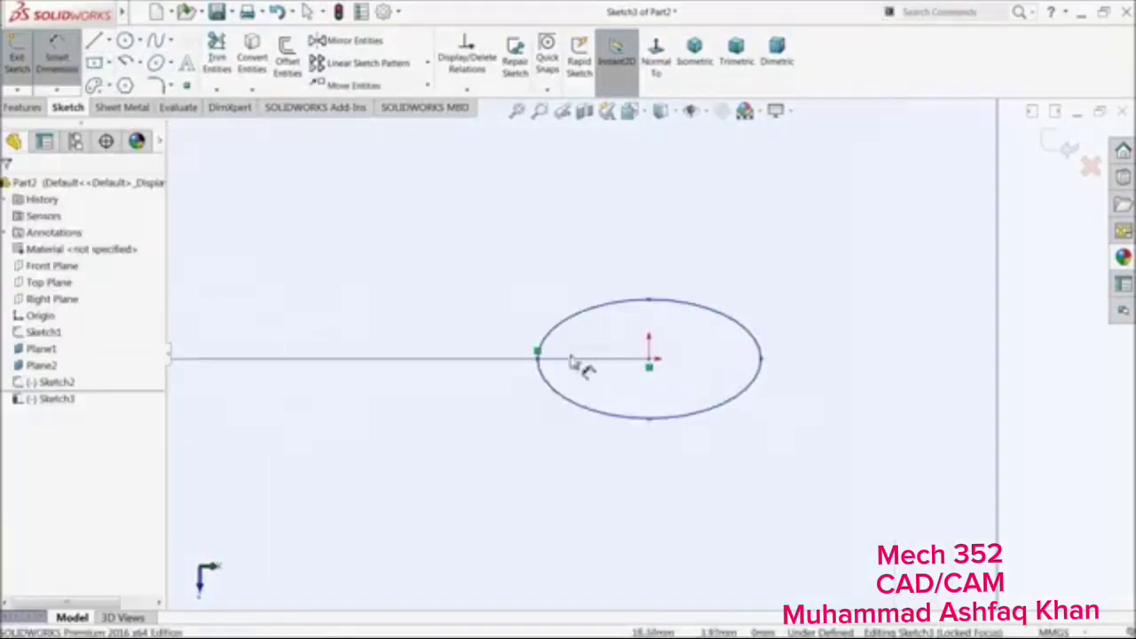
pyautogui.click(538, 355)
pyautogui.click(760, 368)
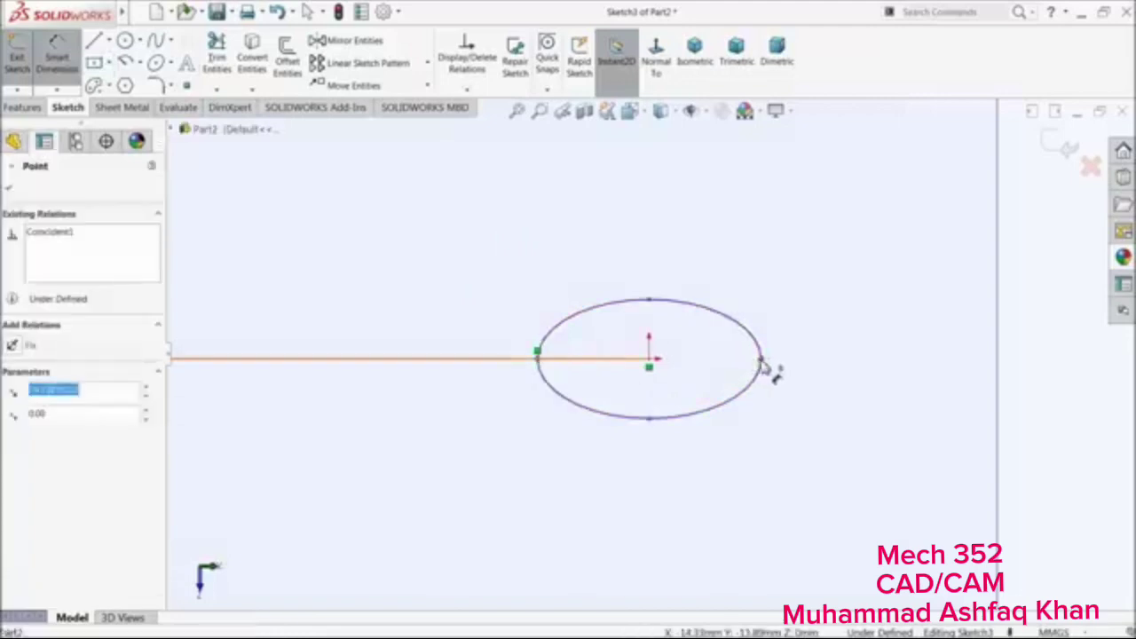
pyautogui.click(666, 264)
pyautogui.write('55')
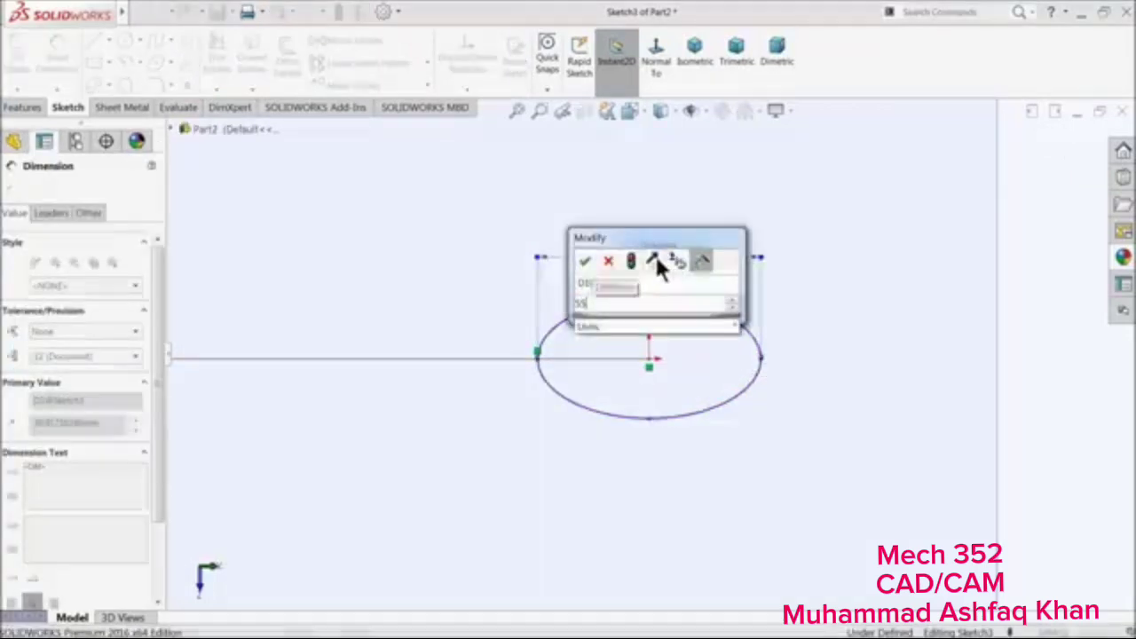
pyautogui.press('Return')
# Dimension the ellipse's height between its upper and lower points as 35 mm and close the sketch
pyautogui.click(661, 352)
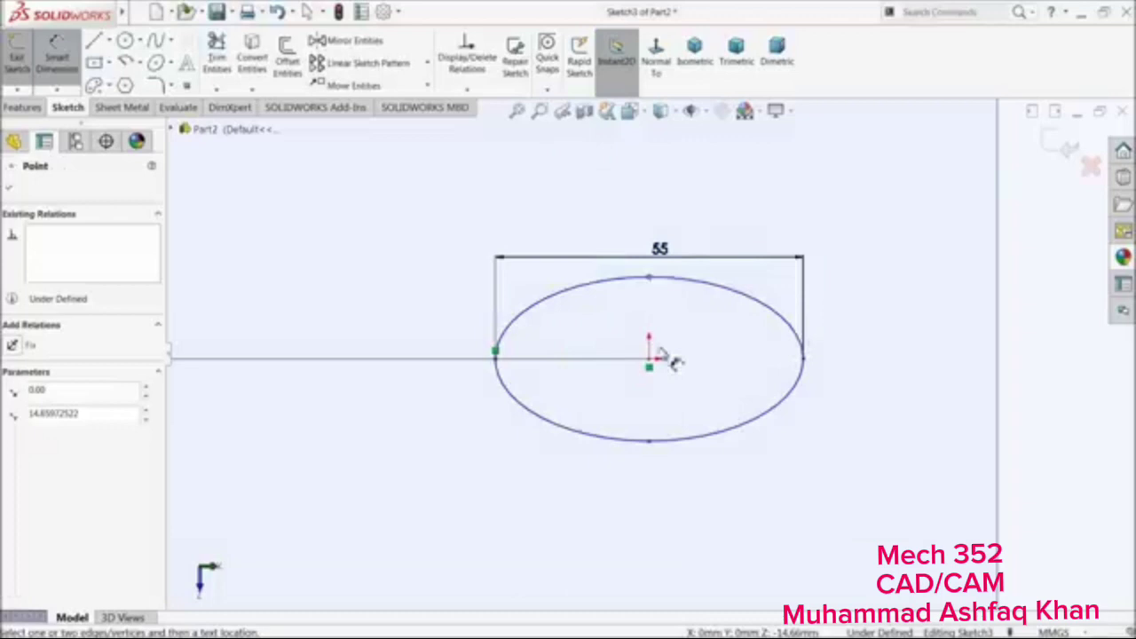
pyautogui.click(651, 442)
pyautogui.click(877, 379)
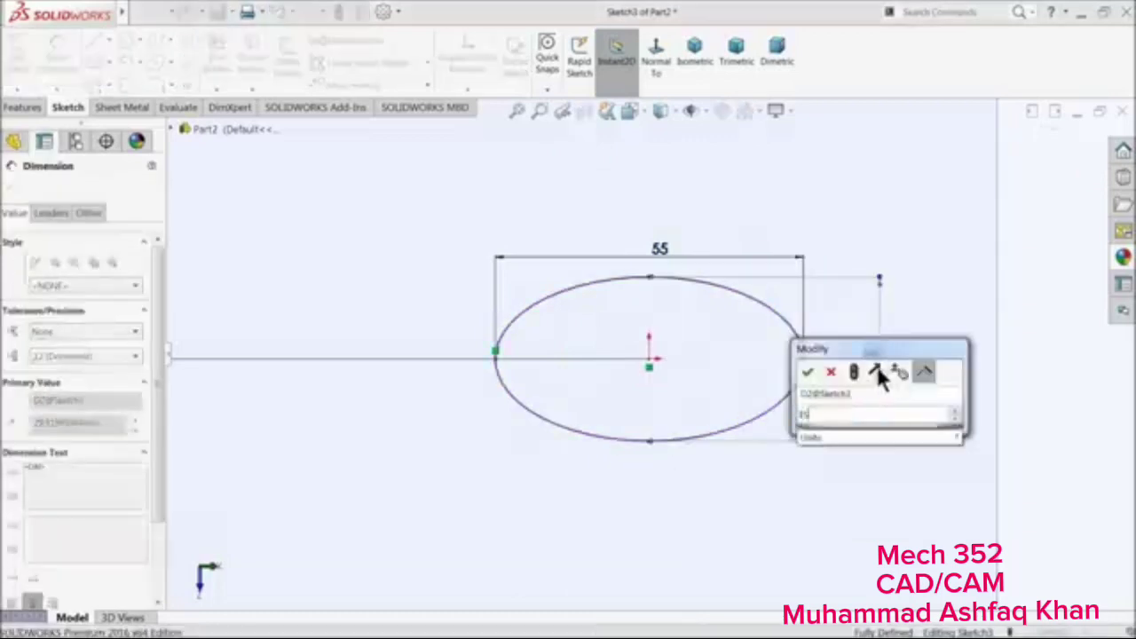
pyautogui.write('35')
pyautogui.press('Return')
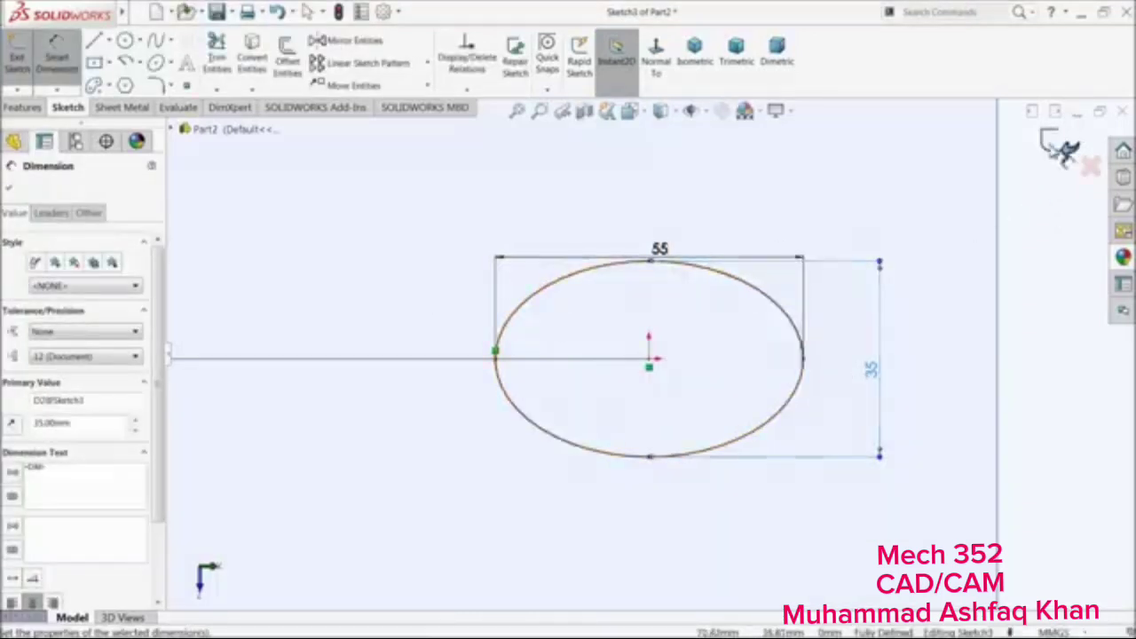
pyautogui.click(1050, 144)
# Hide both reference planes at the ends of the spline
pyautogui.scroll(7, 600, 354)
pyautogui.moveTo(599, 356); pyautogui.dragTo(497, 231, button='middle')
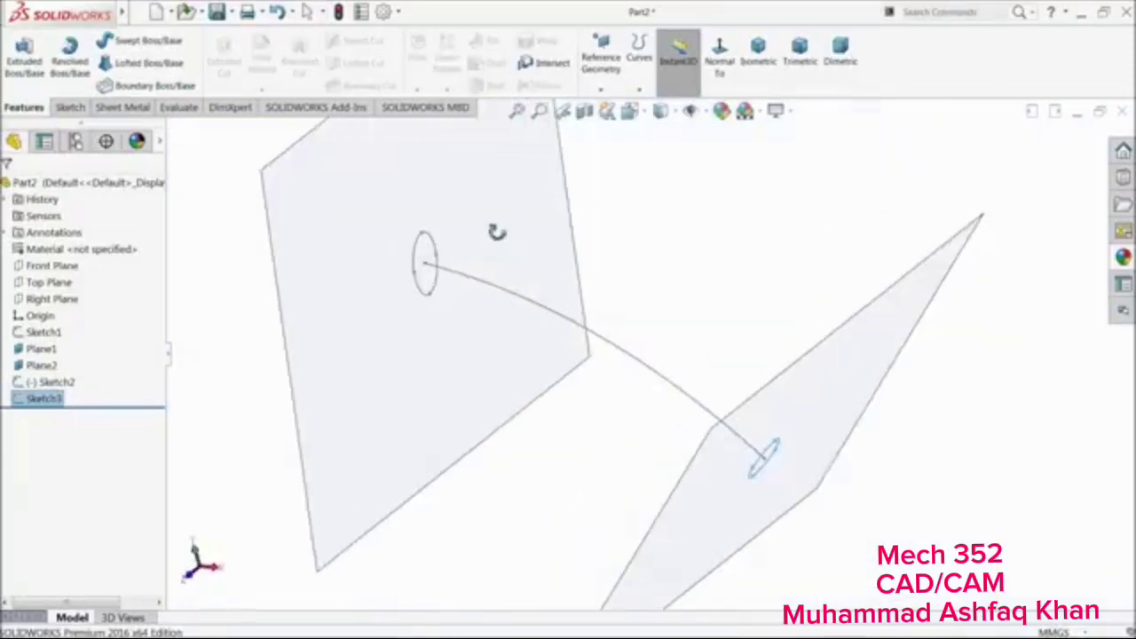
pyautogui.click(765, 62)
pyautogui.moveTo(692, 355); pyautogui.dragTo(504, 274, button='middle')
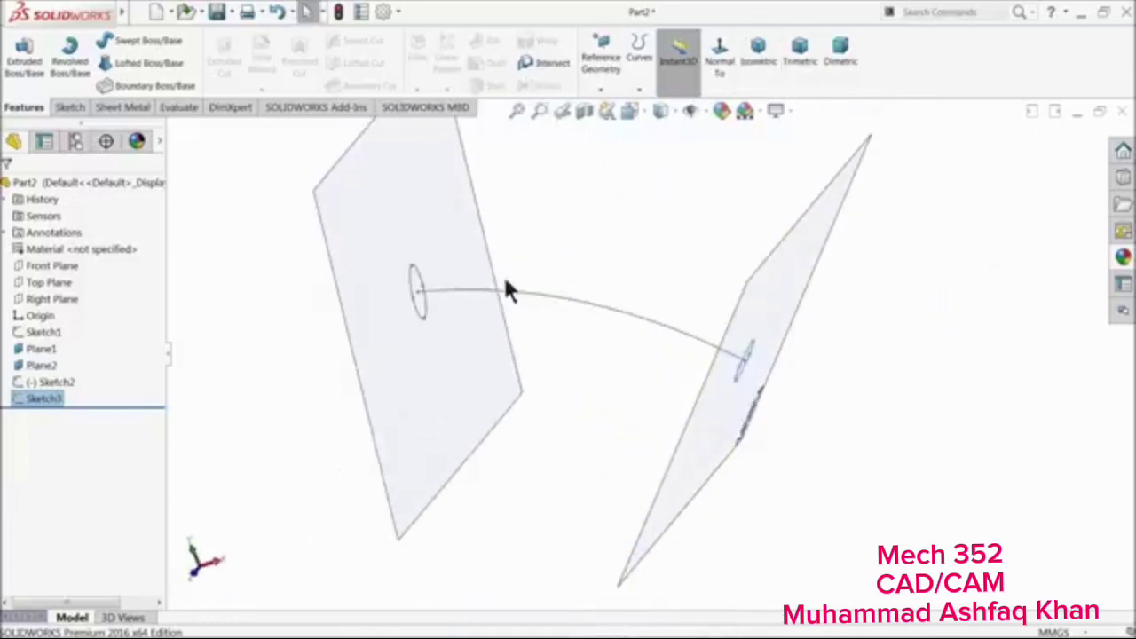
pyautogui.click(492, 249)
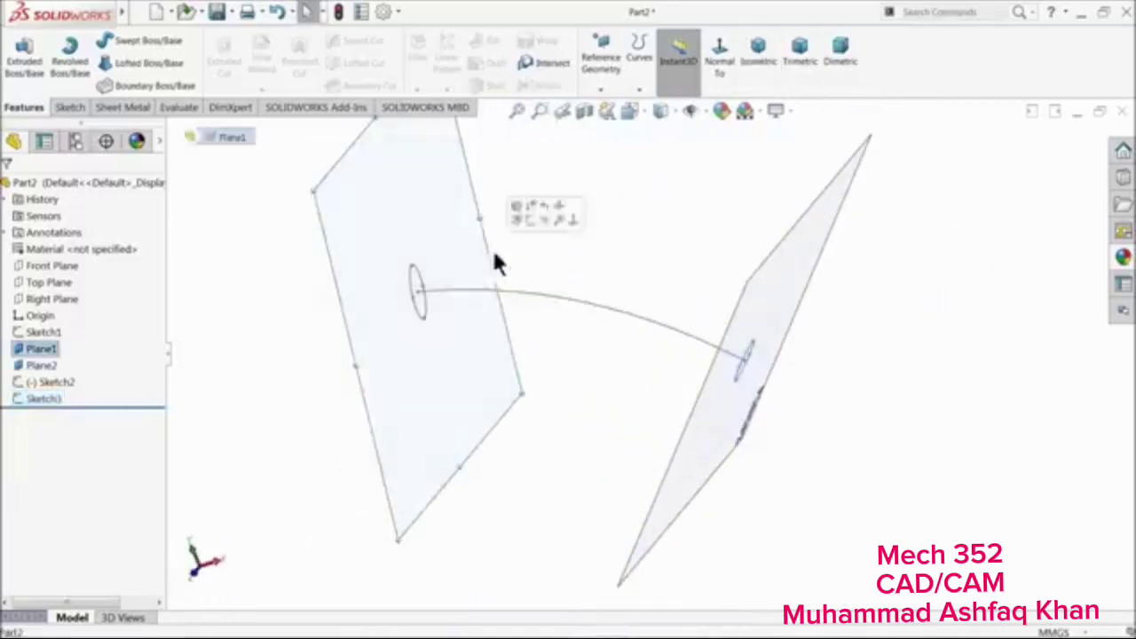
pyautogui.click(535, 220)
pyautogui.click(774, 268)
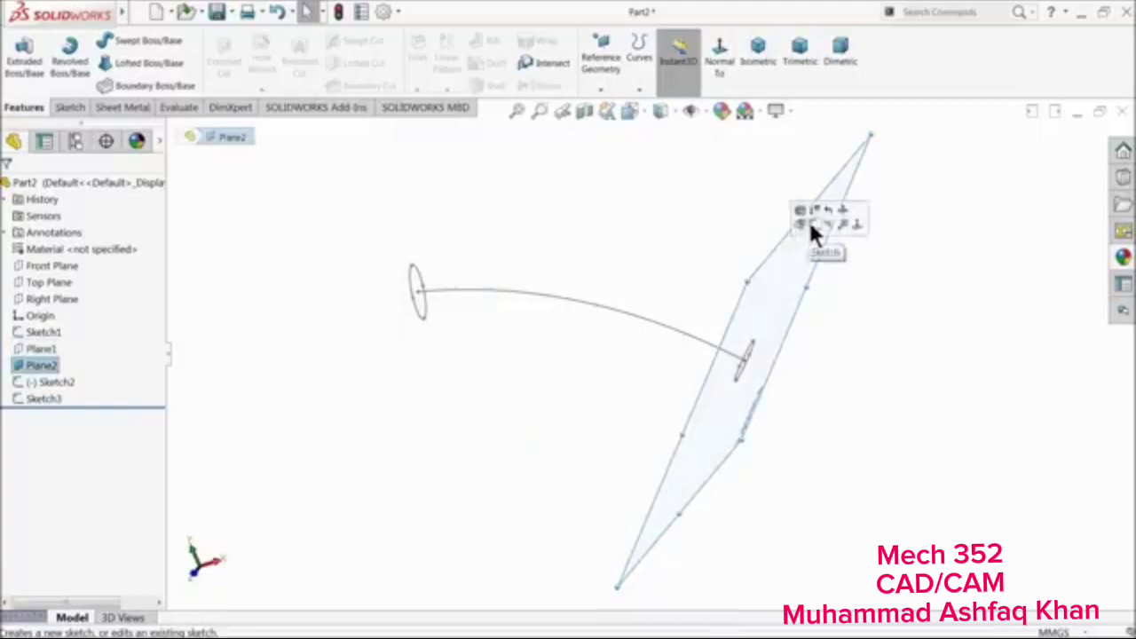
pyautogui.click(807, 220)
pyautogui.click(1068, 148)
pyautogui.click(831, 218)
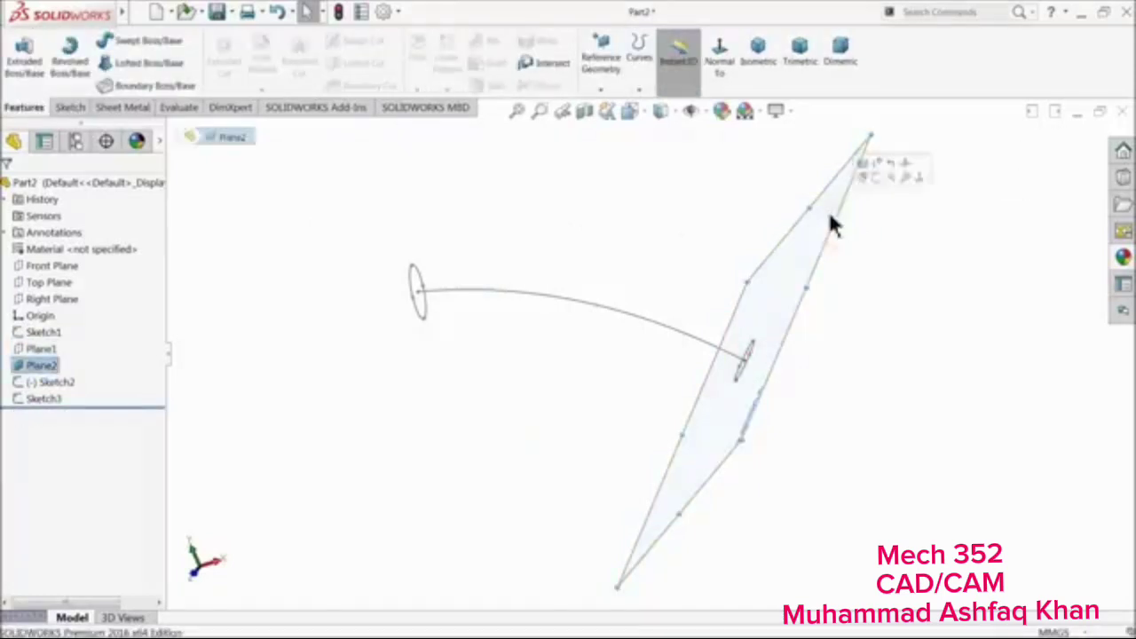
pyautogui.click(899, 180)
pyautogui.moveTo(787, 253); pyautogui.dragTo(654, 322, button='middle')
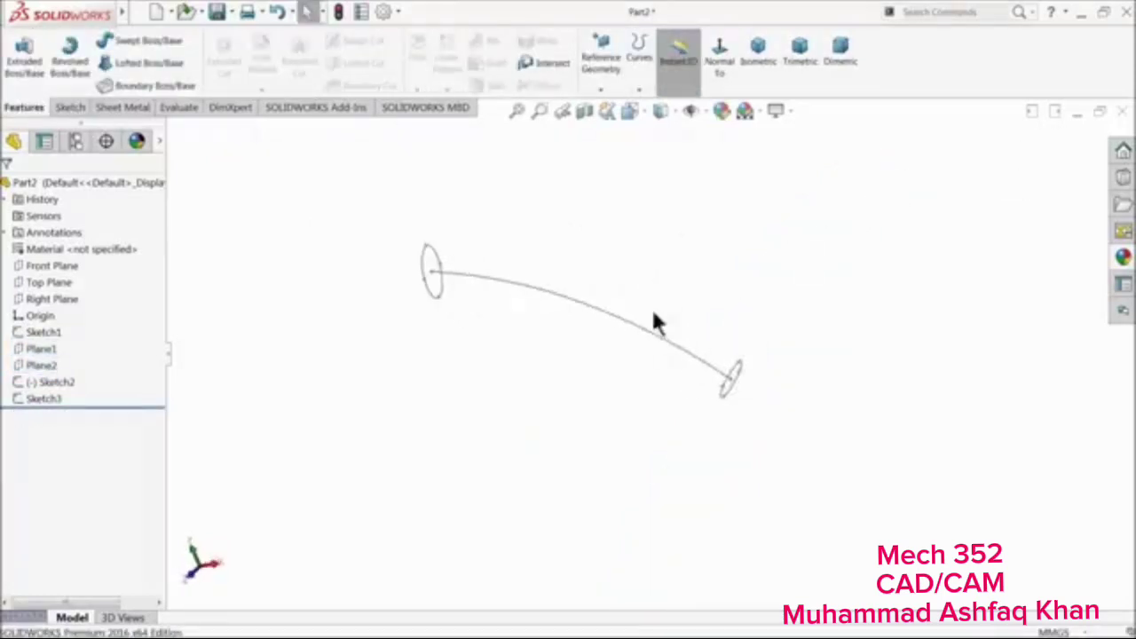
# Create a lofted boss between the two ellipse sketches, using the spline sketch as the centerline
pyautogui.scroll(-3, 550, 300)
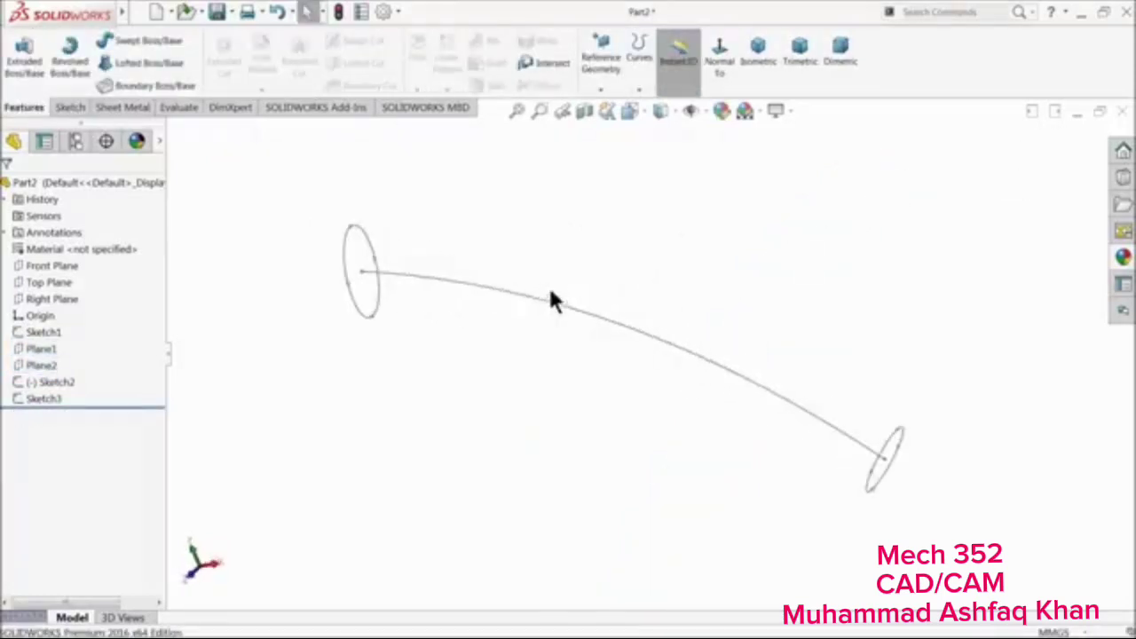
pyautogui.click(137, 64)
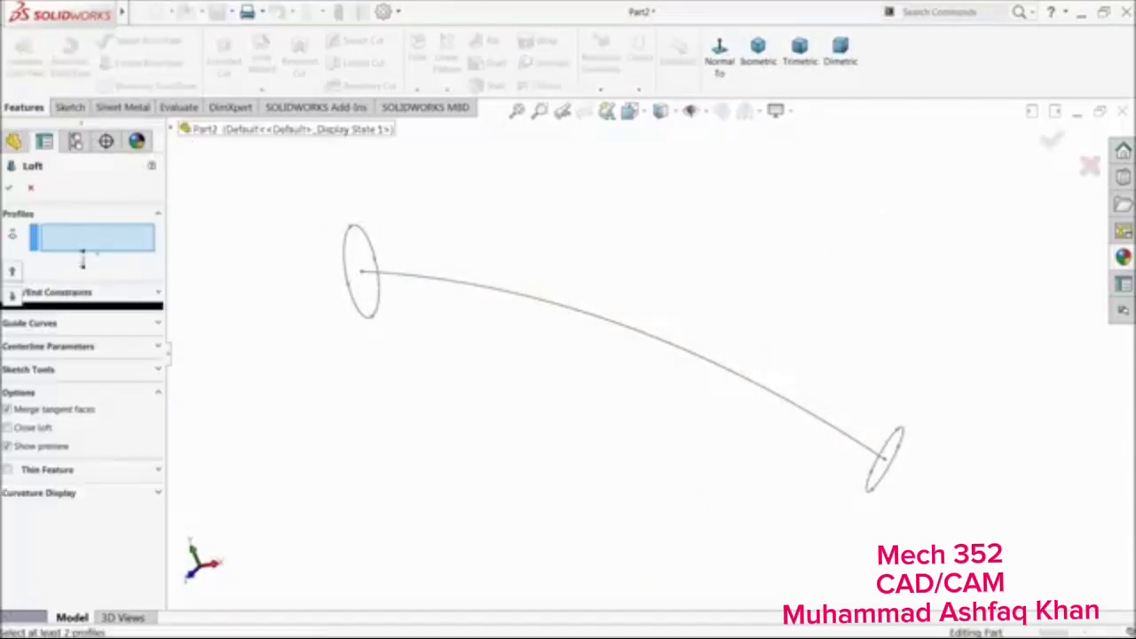
pyautogui.click(350, 229)
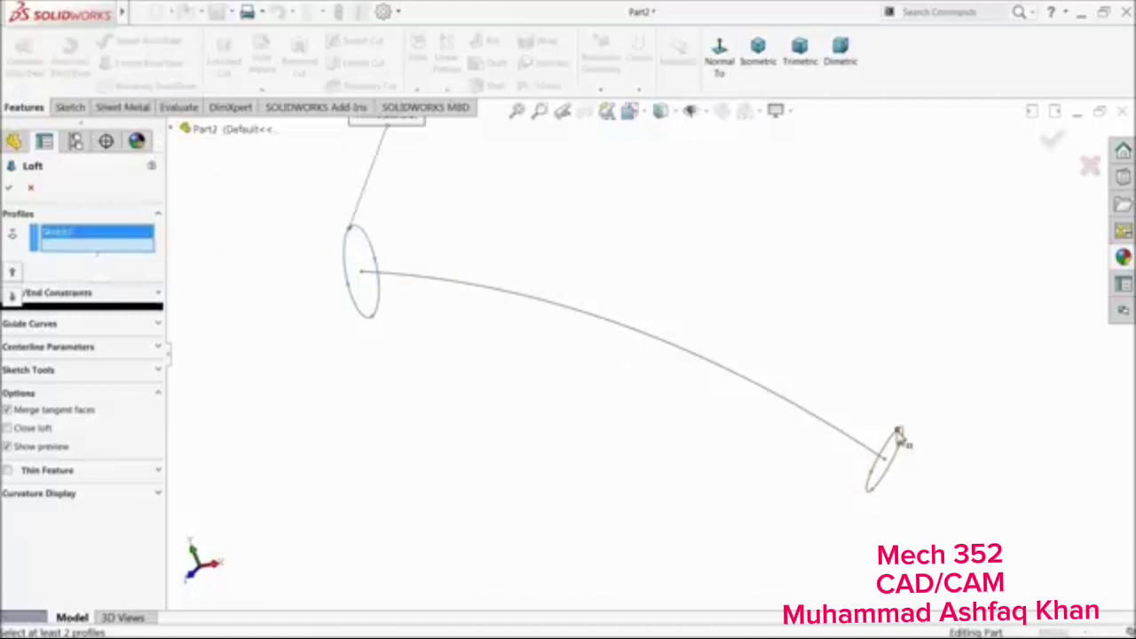
pyautogui.click(899, 435)
pyautogui.moveTo(741, 444); pyautogui.dragTo(795, 189, button='middle')
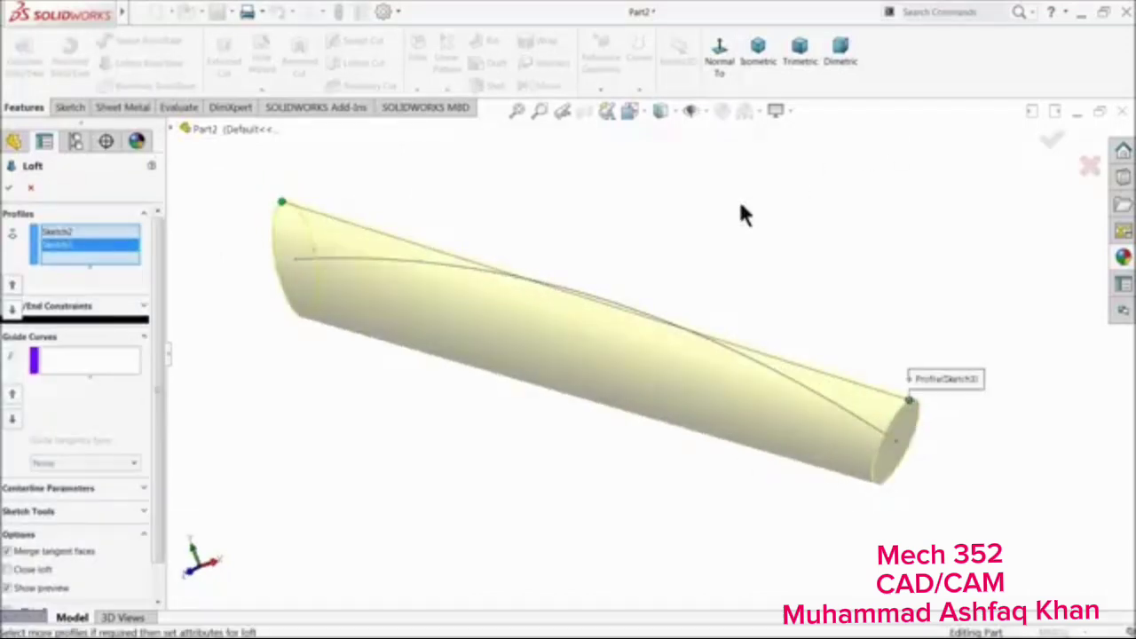
pyautogui.click(131, 488)
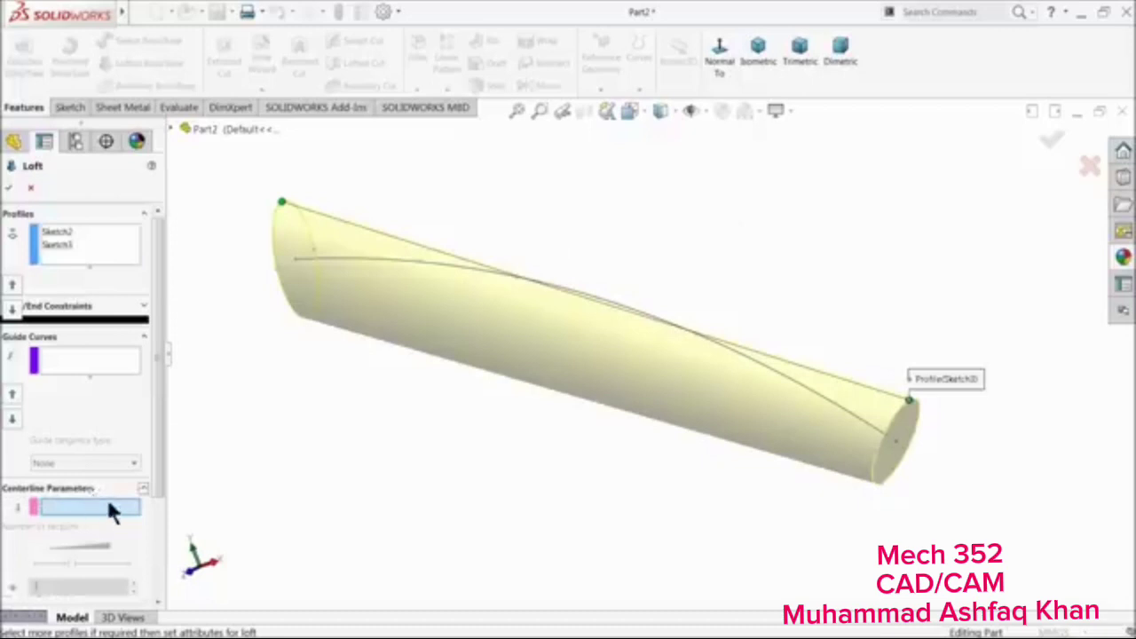
pyautogui.click(387, 267)
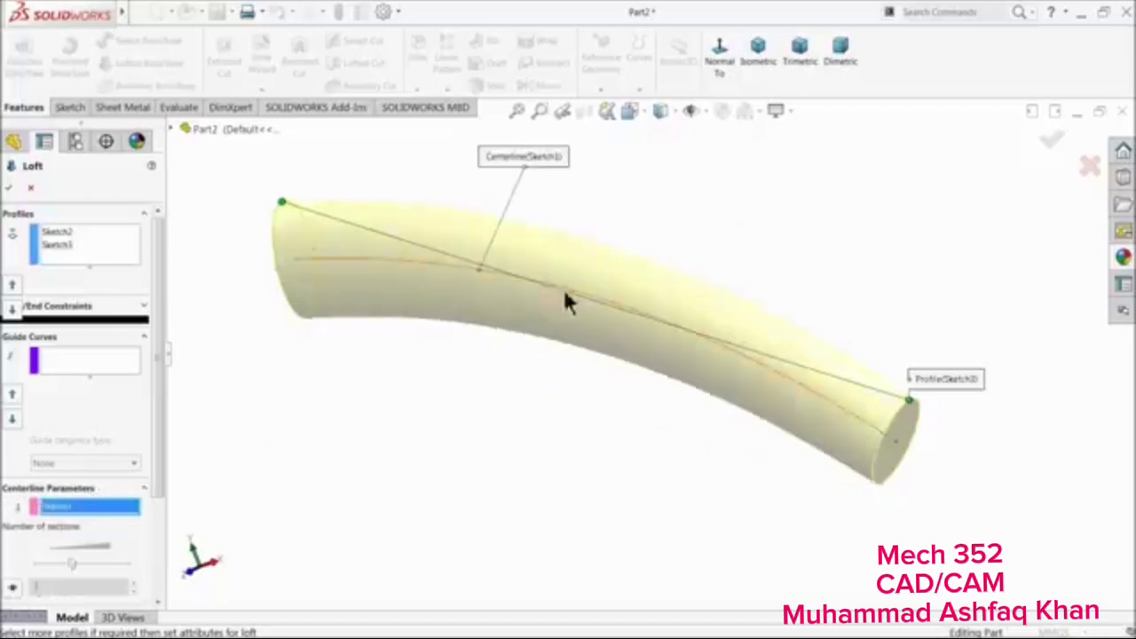
pyautogui.moveTo(562, 342); pyautogui.dragTo(402, 307, button='middle')
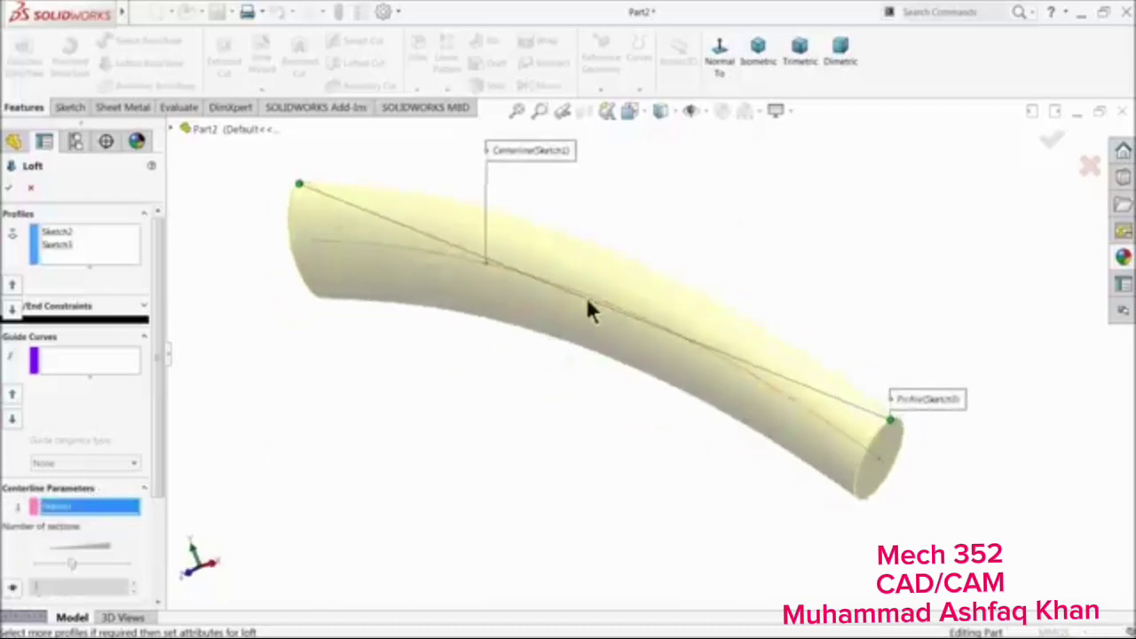
pyautogui.moveTo(577, 327); pyautogui.dragTo(578, 327, button='middle')
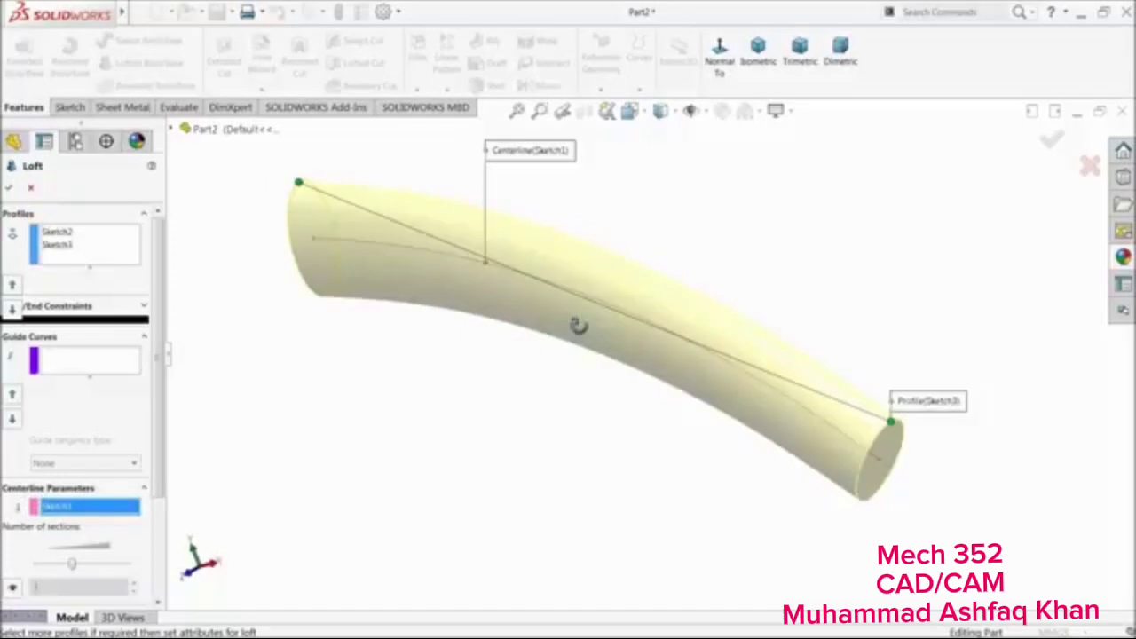
pyautogui.click(9, 189)
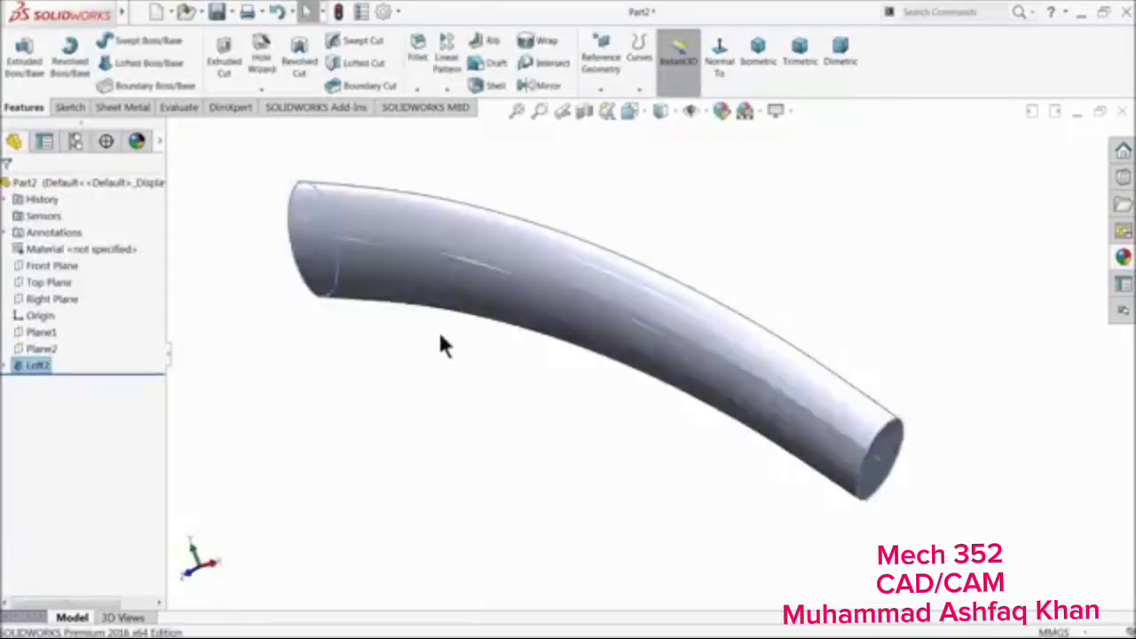
# In a new Front Plane sketch, draw a line about 44 mm long from the larger end edge's midpoint up along that edge, past its upper corner
pyautogui.moveTo(438, 343); pyautogui.dragTo(491, 326, button='middle')
pyautogui.click(426, 341)
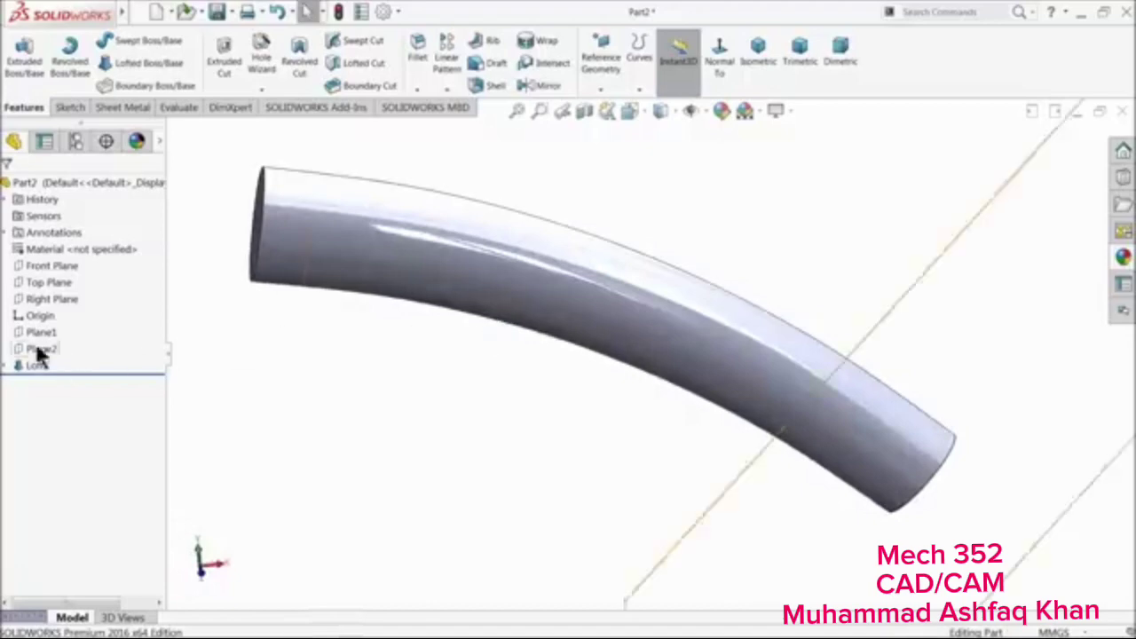
pyautogui.click(31, 268)
pyautogui.click(71, 251)
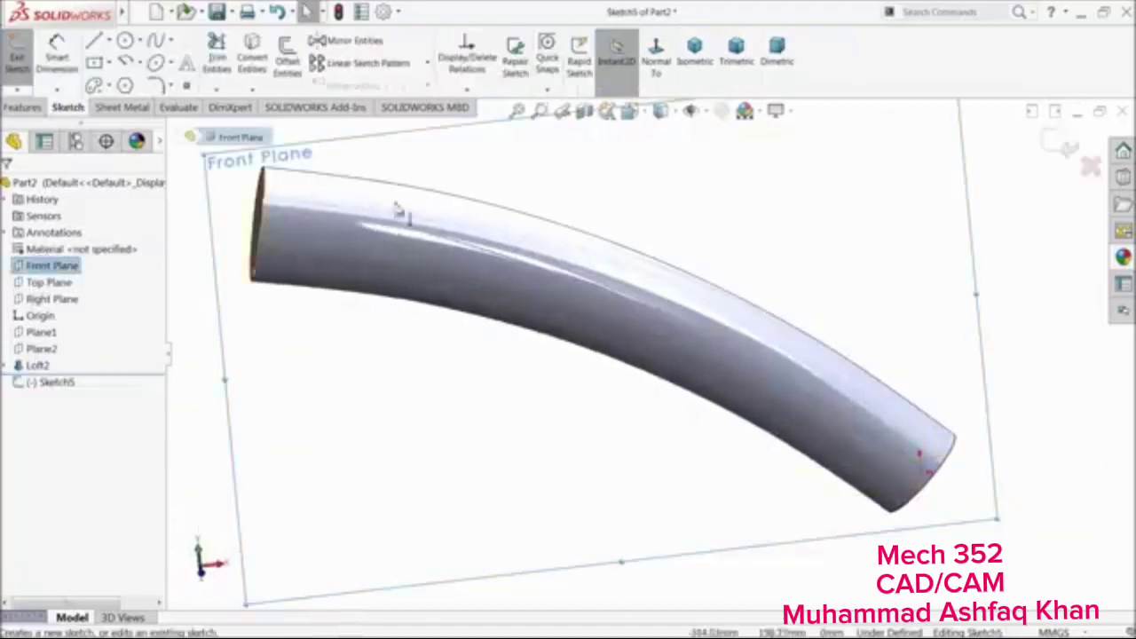
pyautogui.click(655, 62)
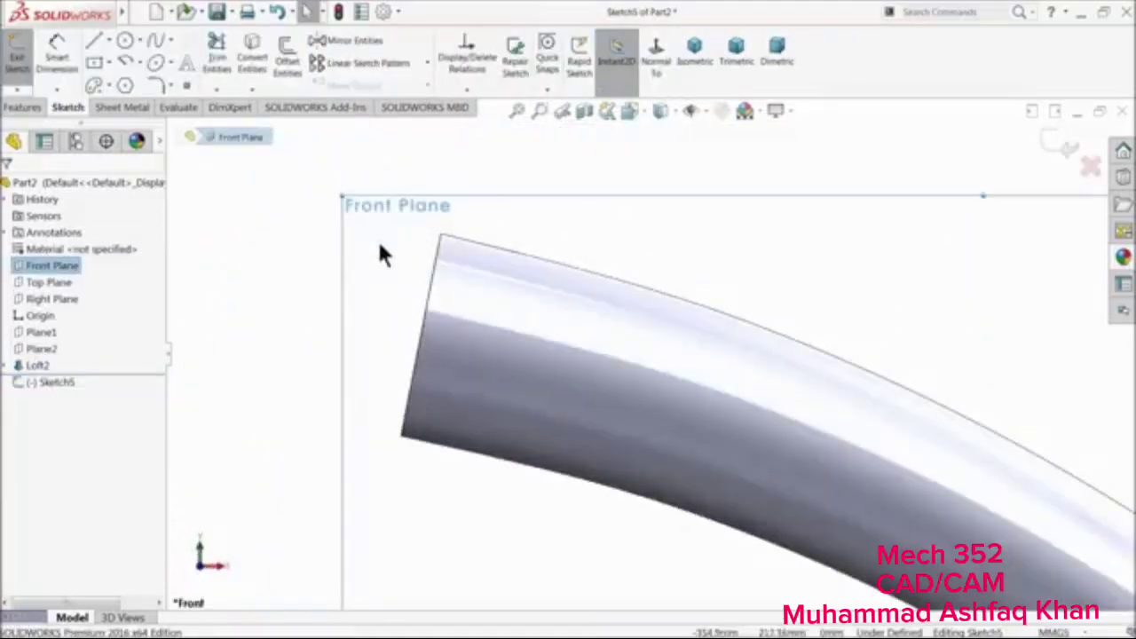
pyautogui.click(345, 161)
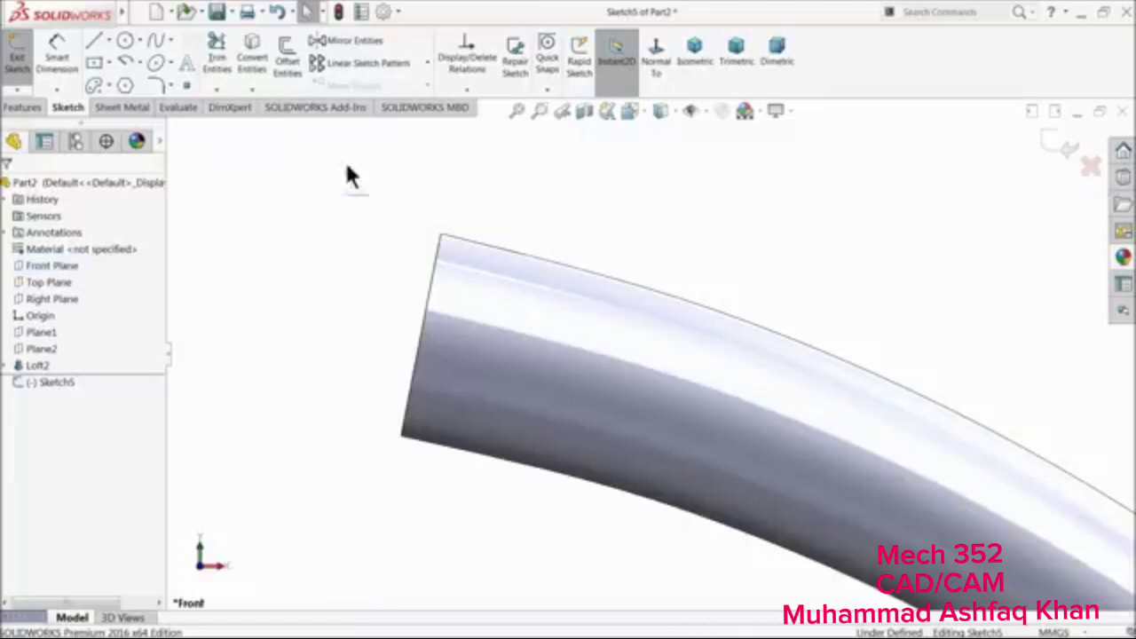
pyautogui.click(93, 47)
pyautogui.scroll(-3, 557, 279)
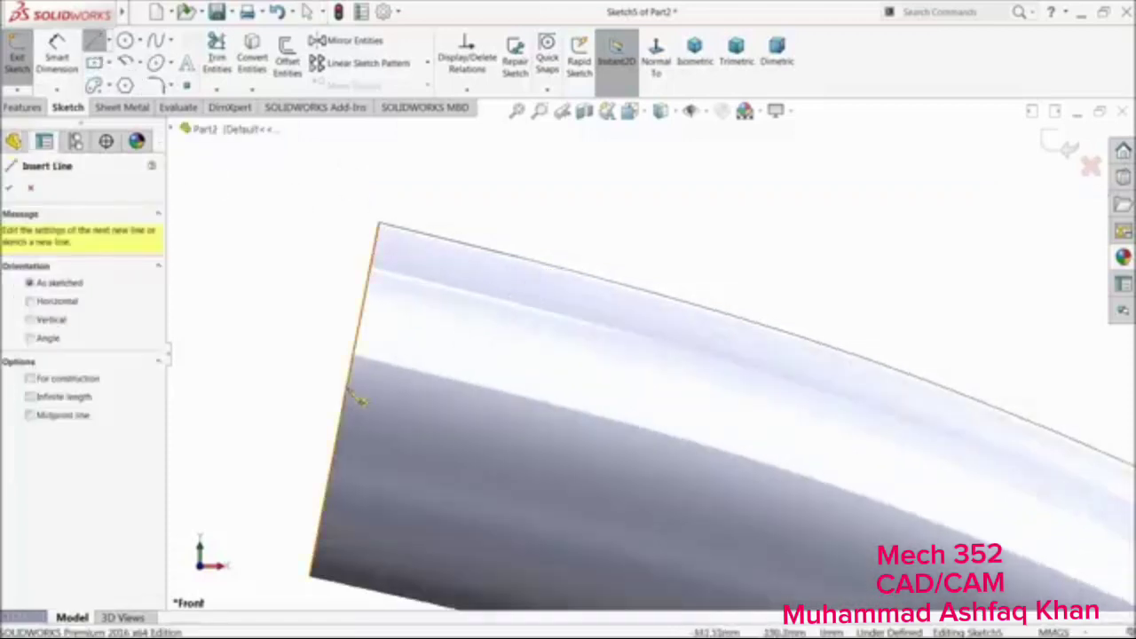
pyautogui.click(347, 401)
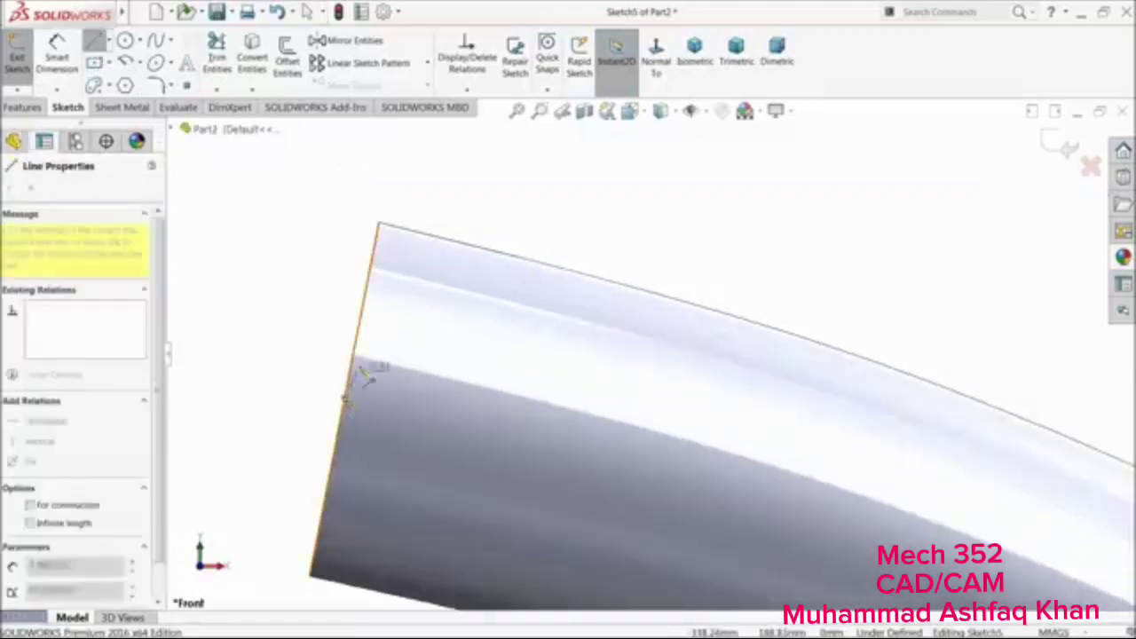
pyautogui.click(390, 158)
pyautogui.rightClick(471, 148)
pyautogui.click(472, 149)
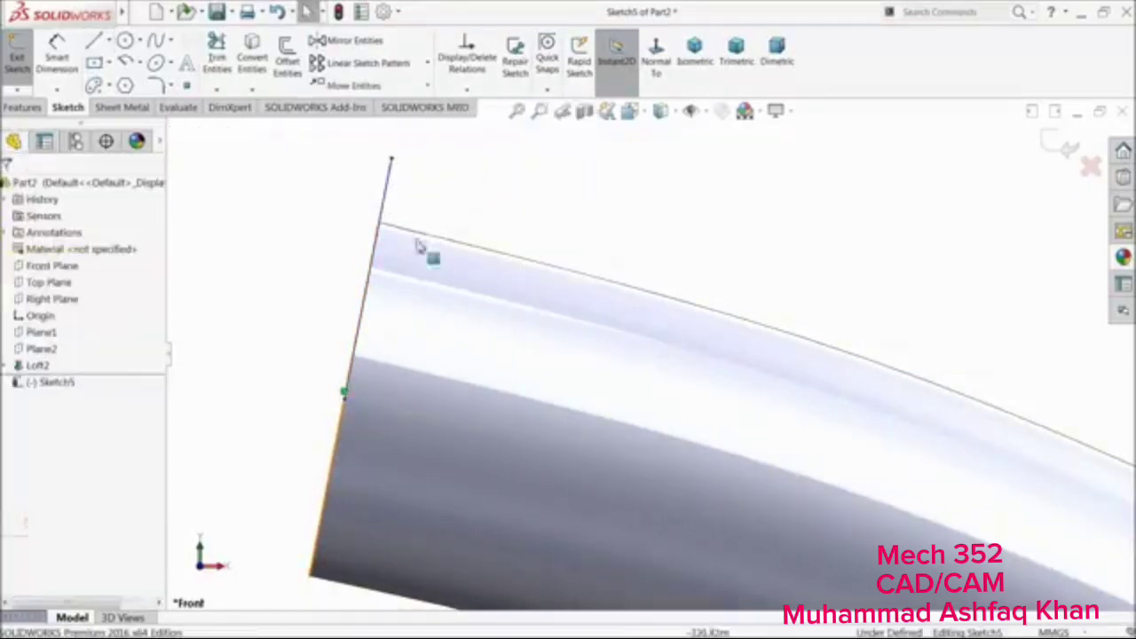
# Convert the sketched line to construction geometry, dimension its length as 45 mm and close the sketch
pyautogui.click(384, 216)
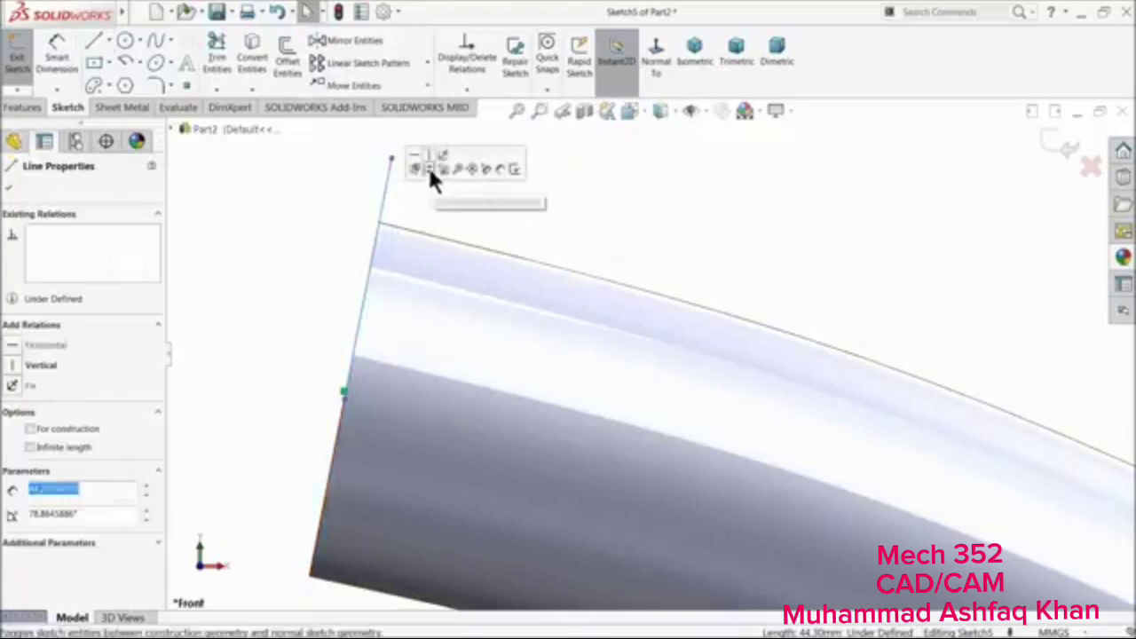
pyautogui.click(420, 197)
pyautogui.click(56, 55)
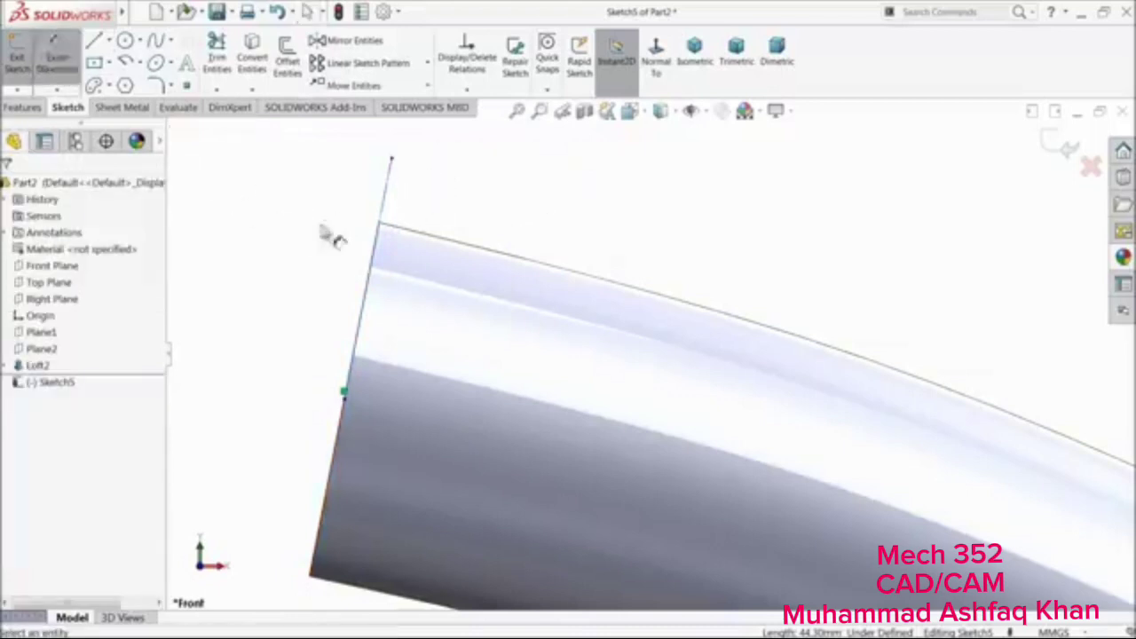
pyautogui.click(383, 215)
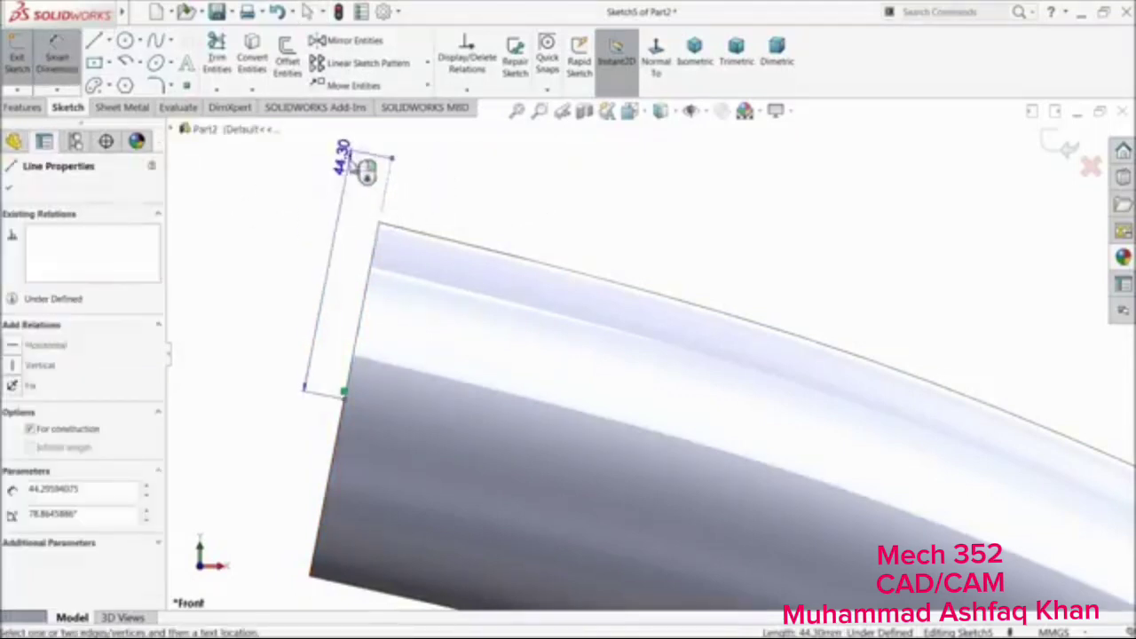
pyautogui.click(362, 169)
pyautogui.click(277, 163)
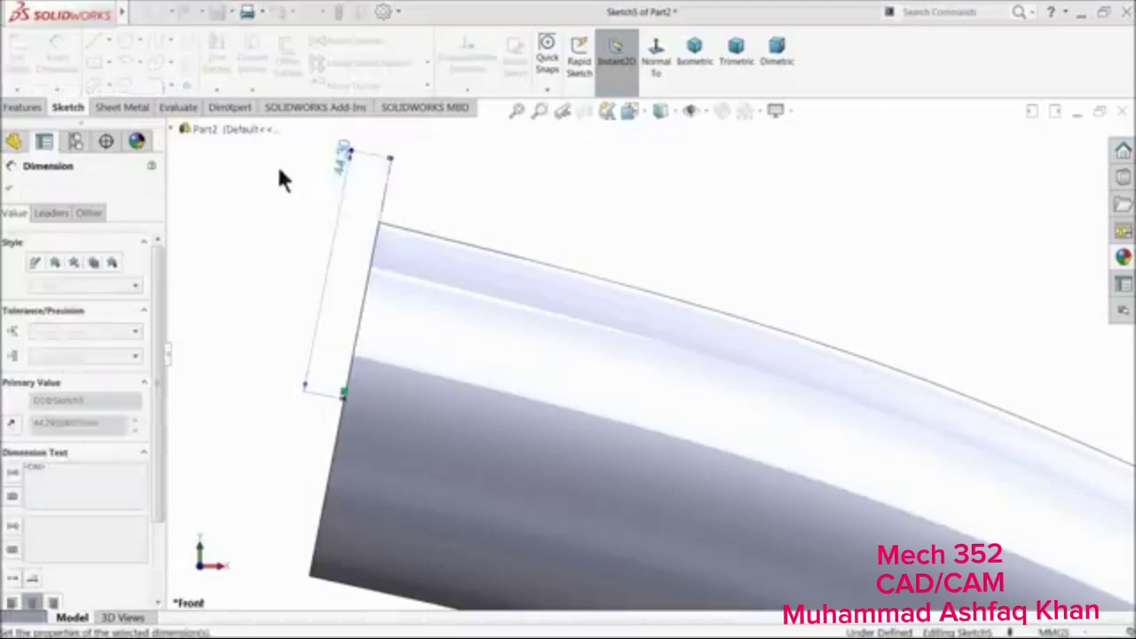
pyautogui.scroll(2, 342, 222)
pyautogui.press('Escape')
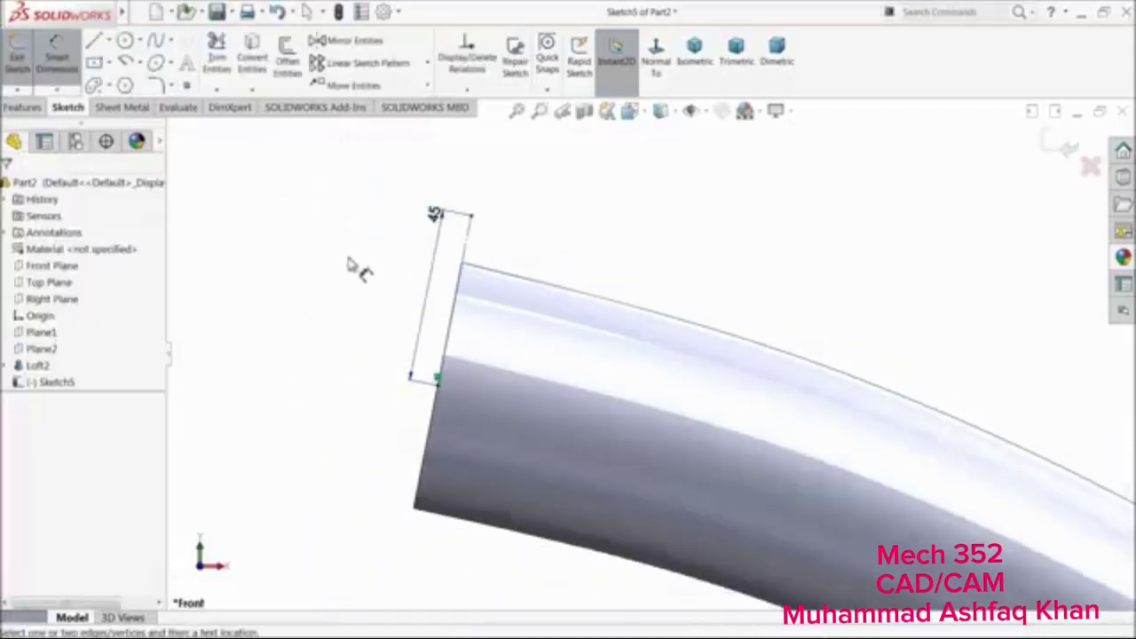
pyautogui.click(1061, 146)
# Create a reference plane perpendicular to the construction line and coincident with its upper endpoint
pyautogui.scroll(2, 587, 266)
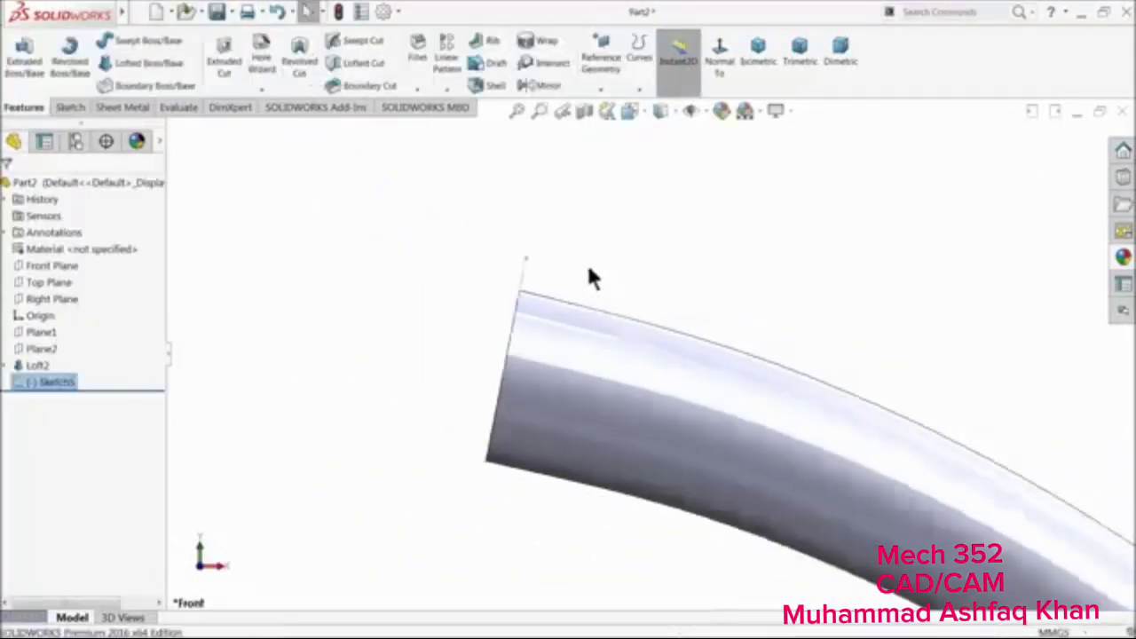
pyautogui.moveTo(588, 265); pyautogui.dragTo(562, 315, button='middle')
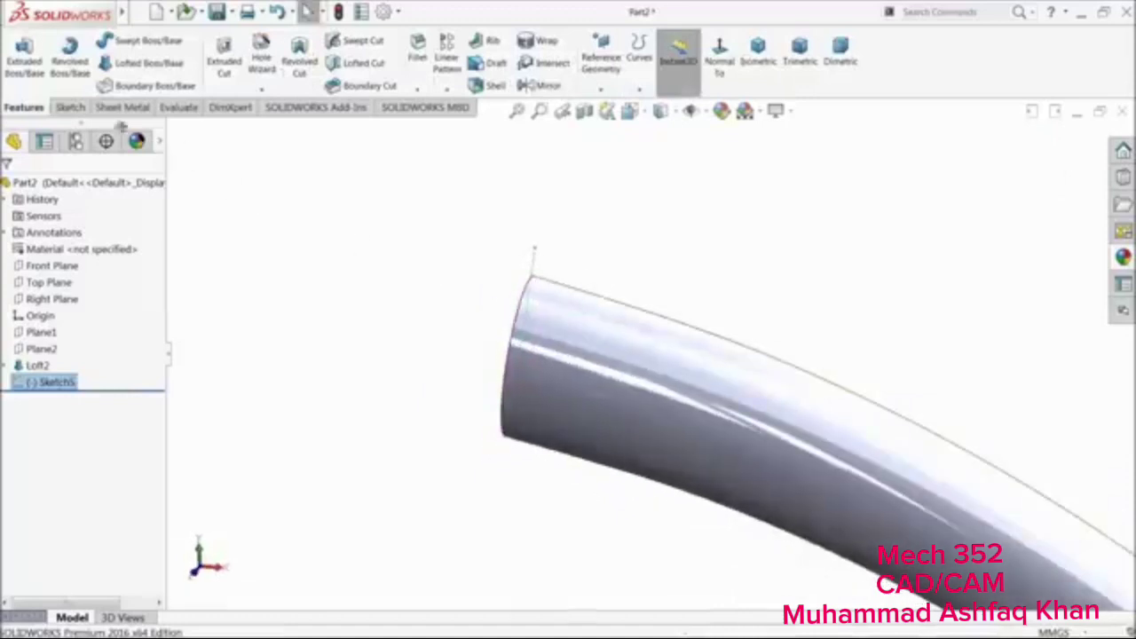
pyautogui.click(598, 87)
pyautogui.click(612, 104)
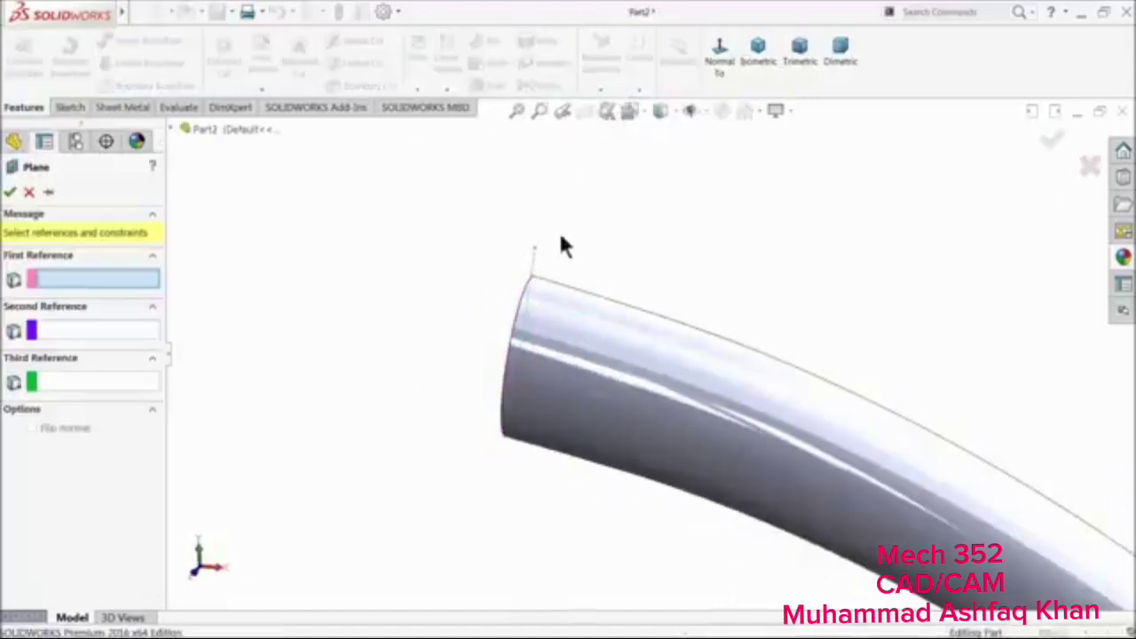
pyautogui.click(534, 264)
pyautogui.click(546, 259)
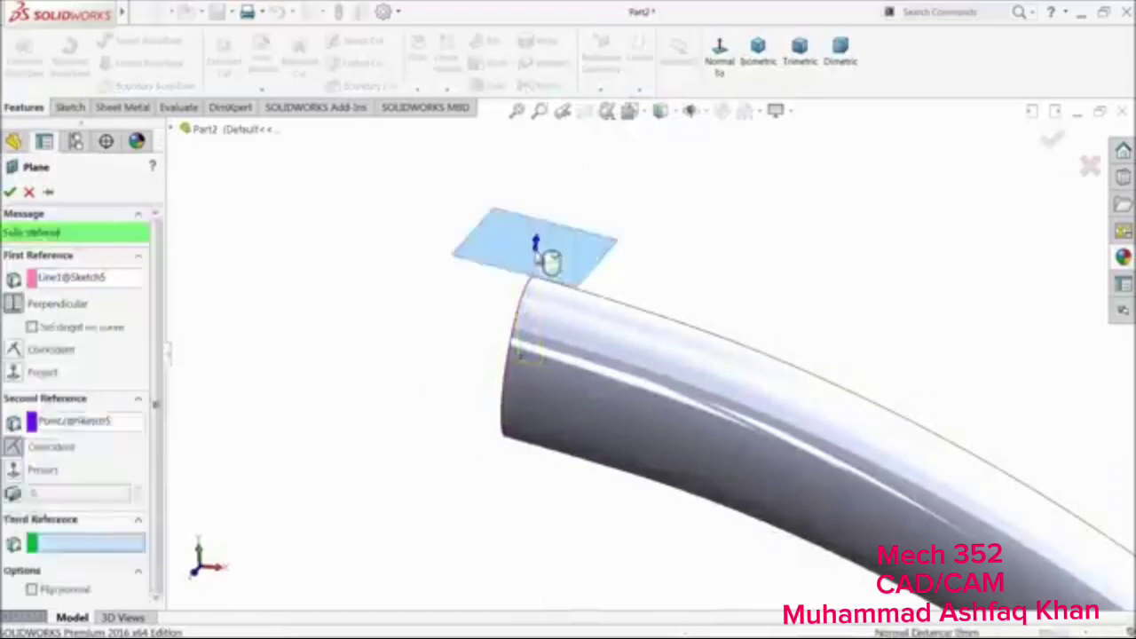
pyautogui.scroll(-2, 557, 276)
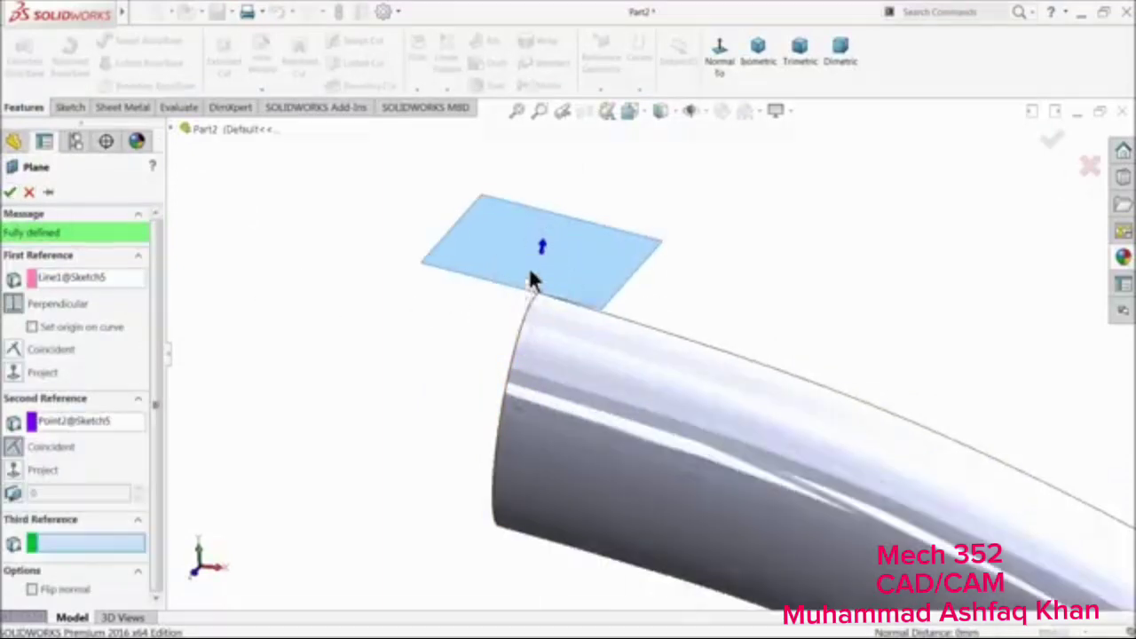
pyautogui.click(11, 192)
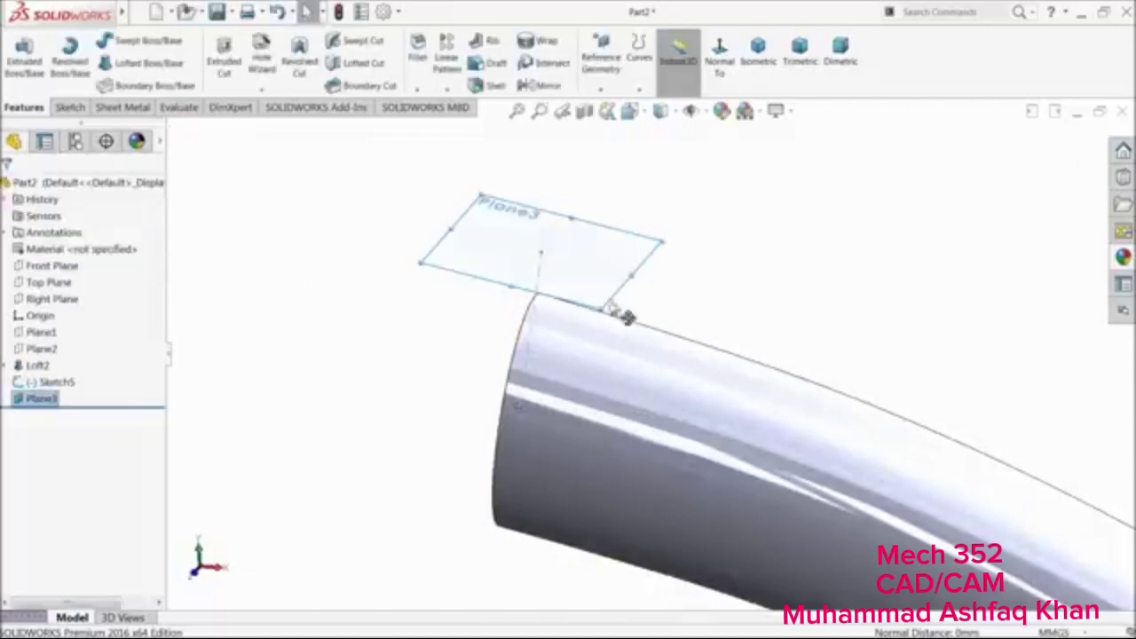
# In a new sketch on this plane, draw a circle about 12 mm in radius centered on the construction line's upper endpoint
pyautogui.click(69, 106)
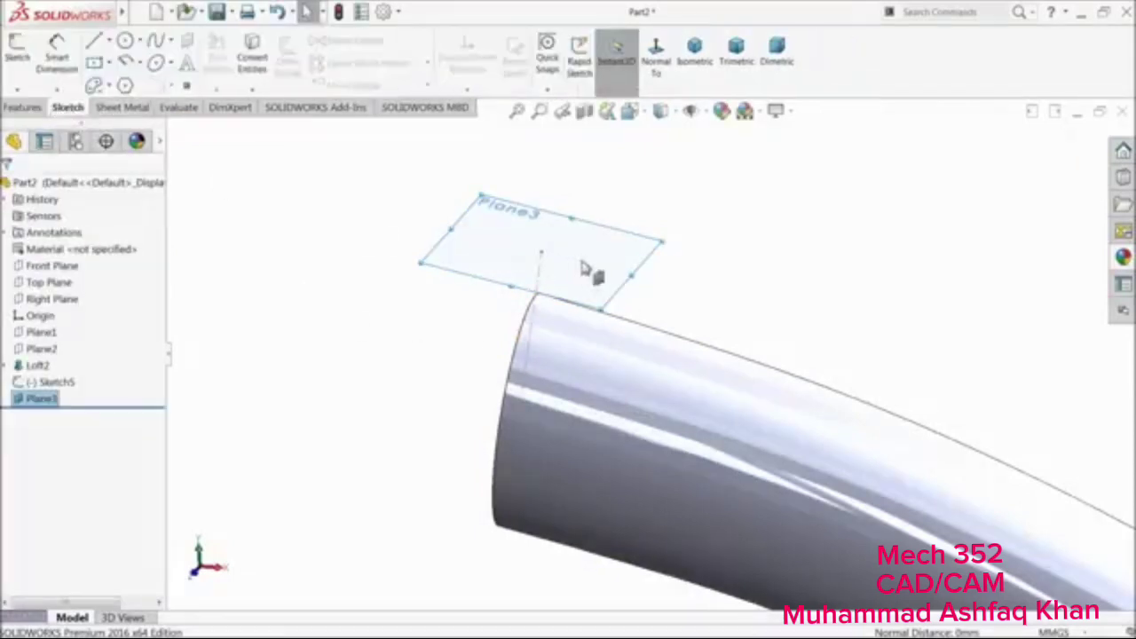
pyautogui.click(17, 53)
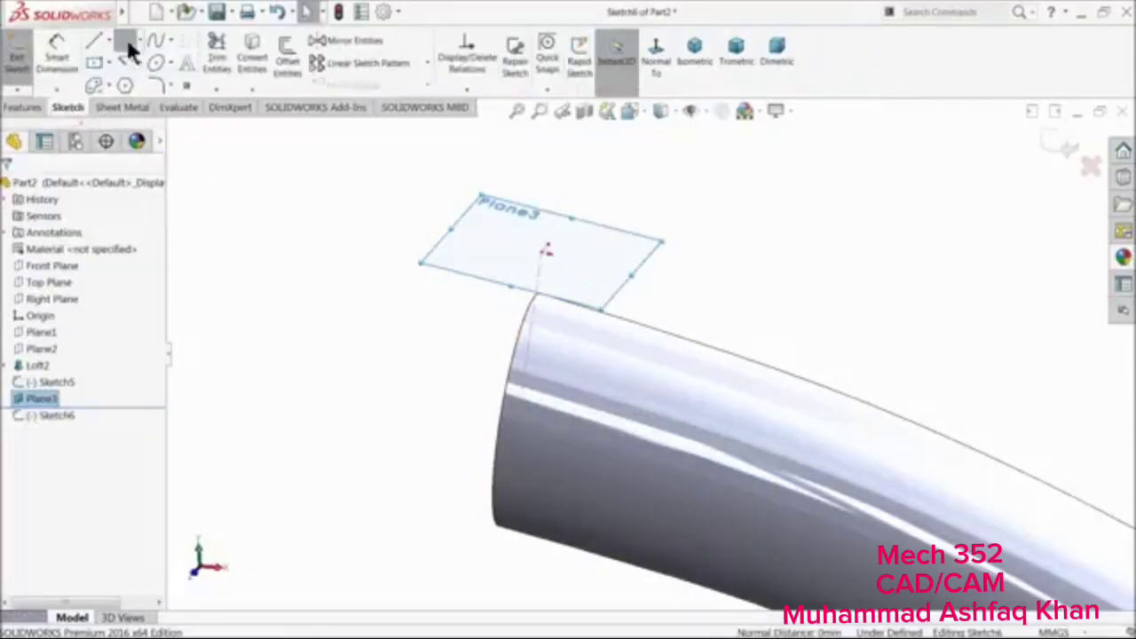
pyautogui.click(126, 42)
pyautogui.scroll(-5, 586, 279)
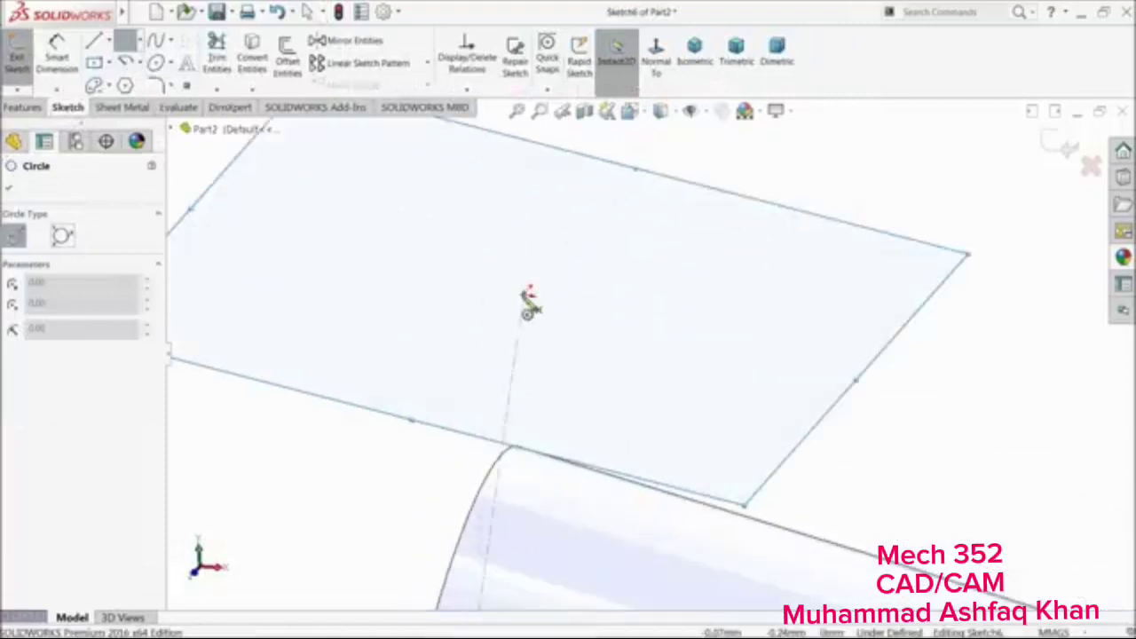
pyautogui.click(530, 302)
pyautogui.click(462, 234)
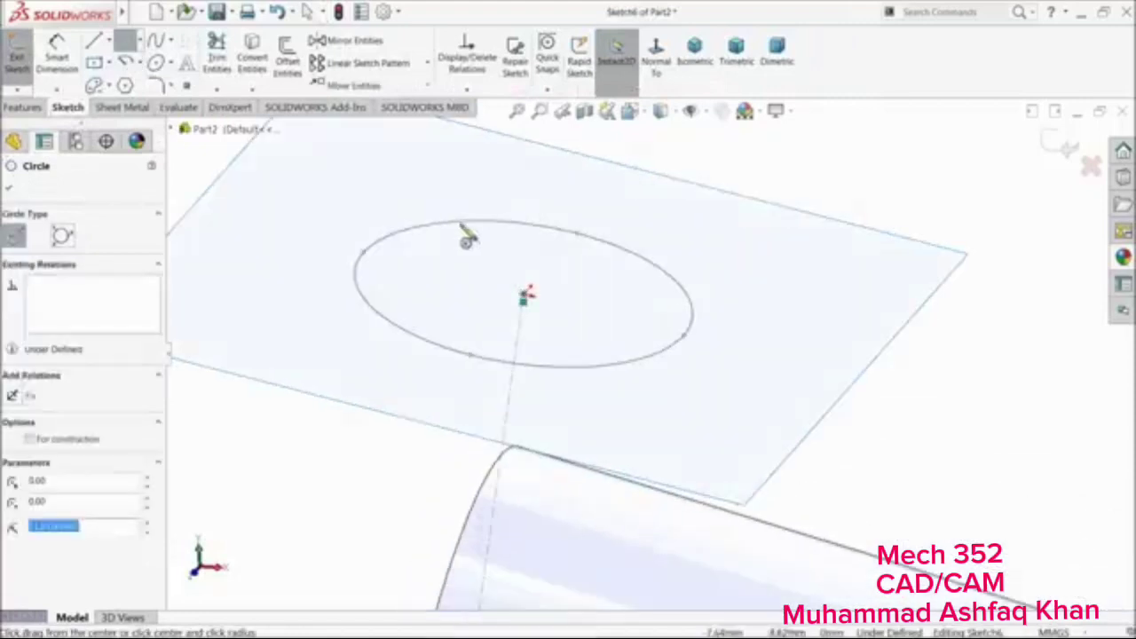
# Dimension the circle's diameter as 35 mm and place the dimension clear of the circle
pyautogui.click(56, 51)
pyautogui.click(397, 244)
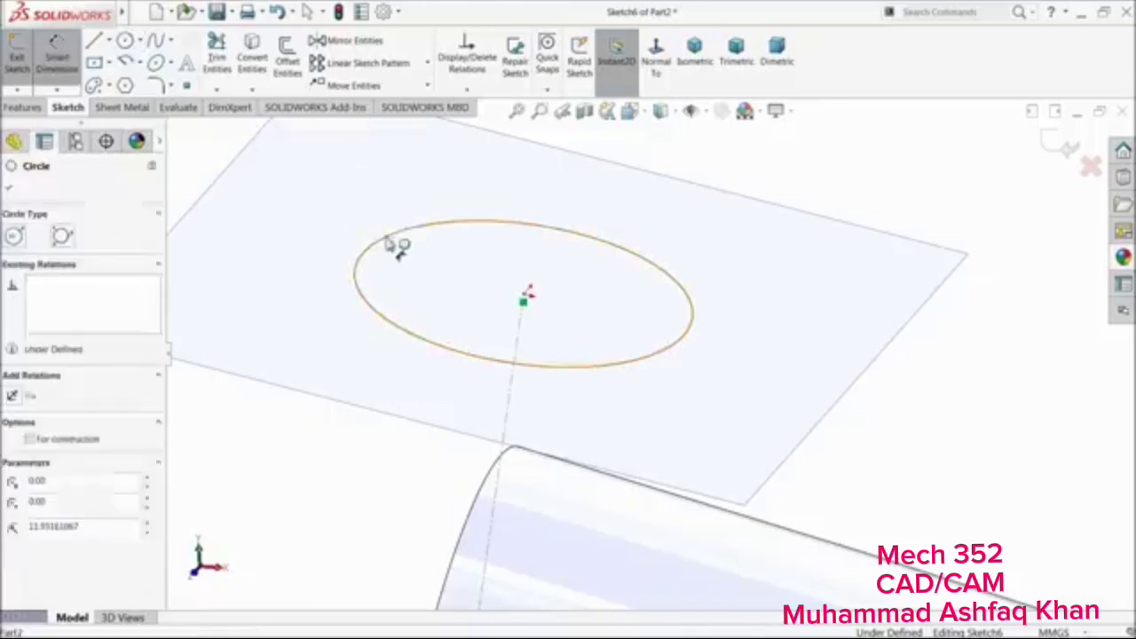
pyautogui.click(334, 223)
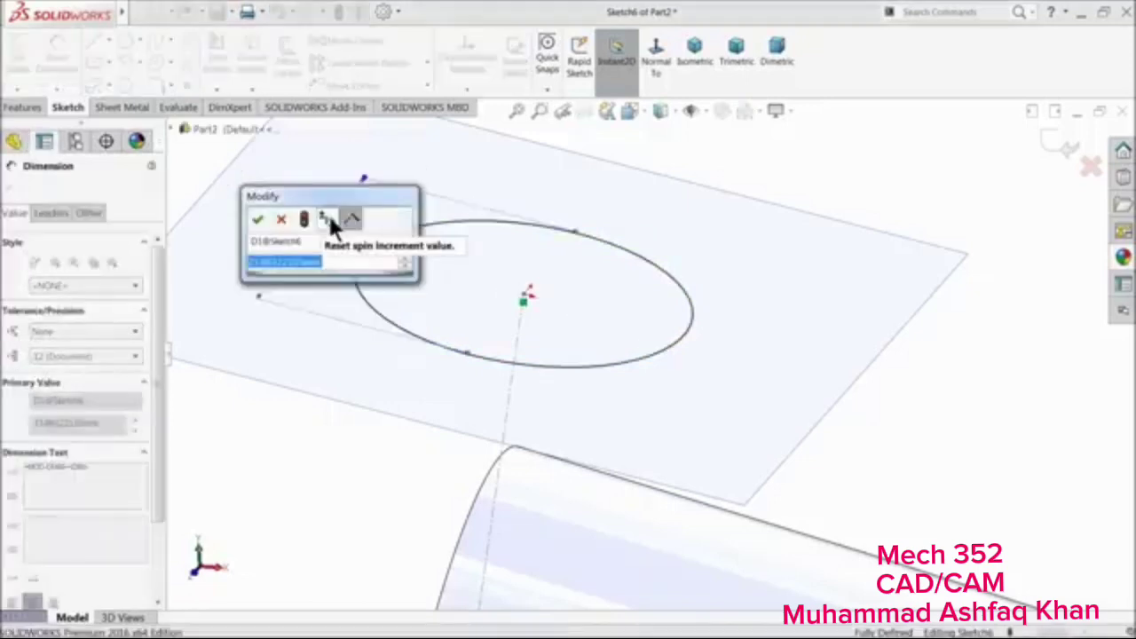
pyautogui.write('25')
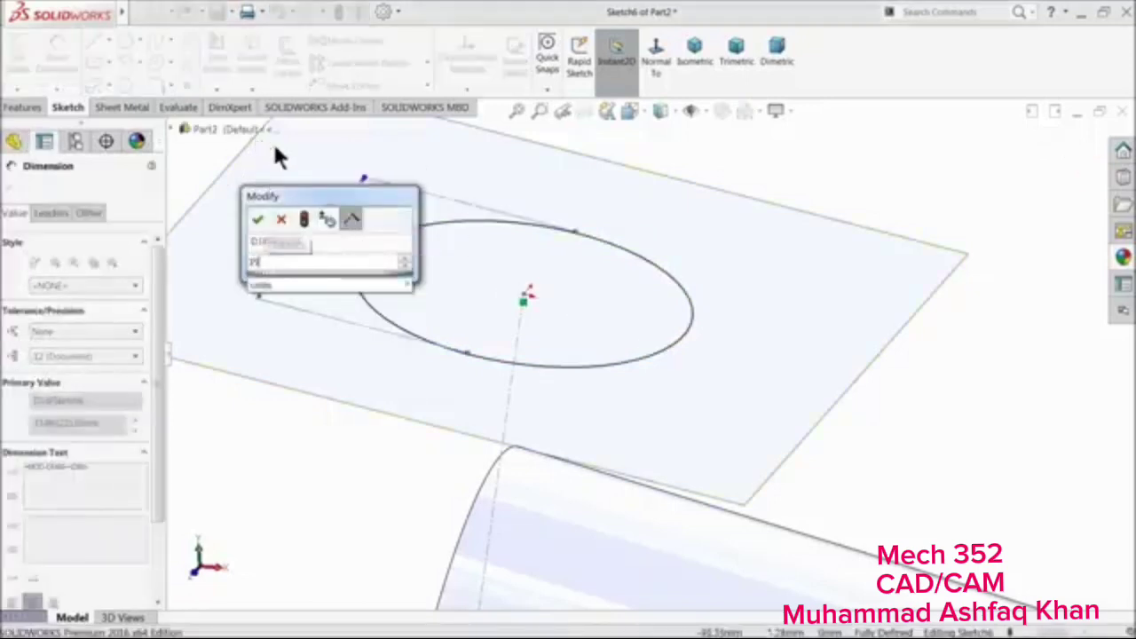
pyautogui.press('Return')
pyautogui.moveTo(381, 254)
pyautogui.mouseDown(button='middle')
pyautogui.moveTo(375, 274)
pyautogui.moveTo(430, 284)
pyautogui.mouseUp(button='middle')
pyautogui.moveTo(441, 232); pyautogui.dragTo(315, 209)
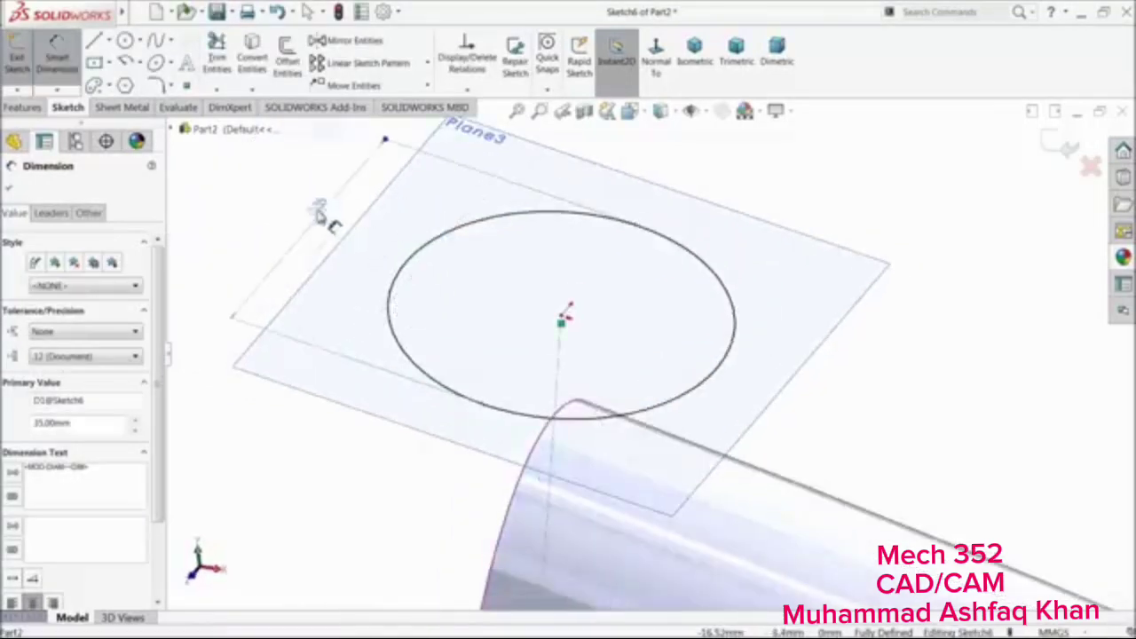
# Extrude the circle 90 mm in the reversed direction through the tube's larger end, merging the result, and hide the reference plane
pyautogui.click(23, 106)
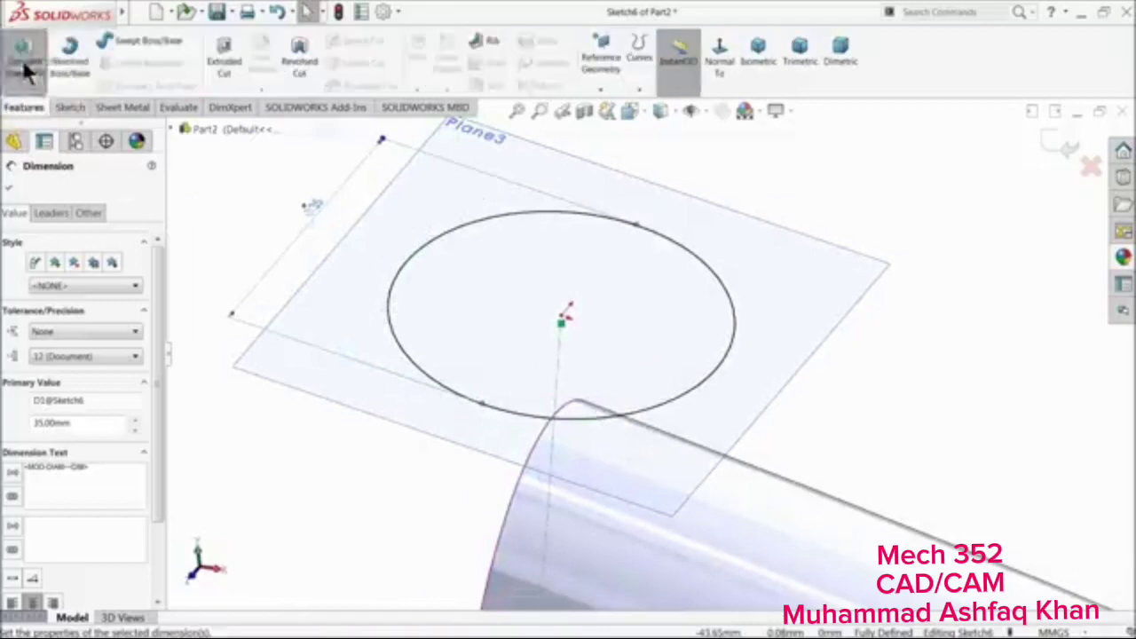
pyautogui.click(24, 65)
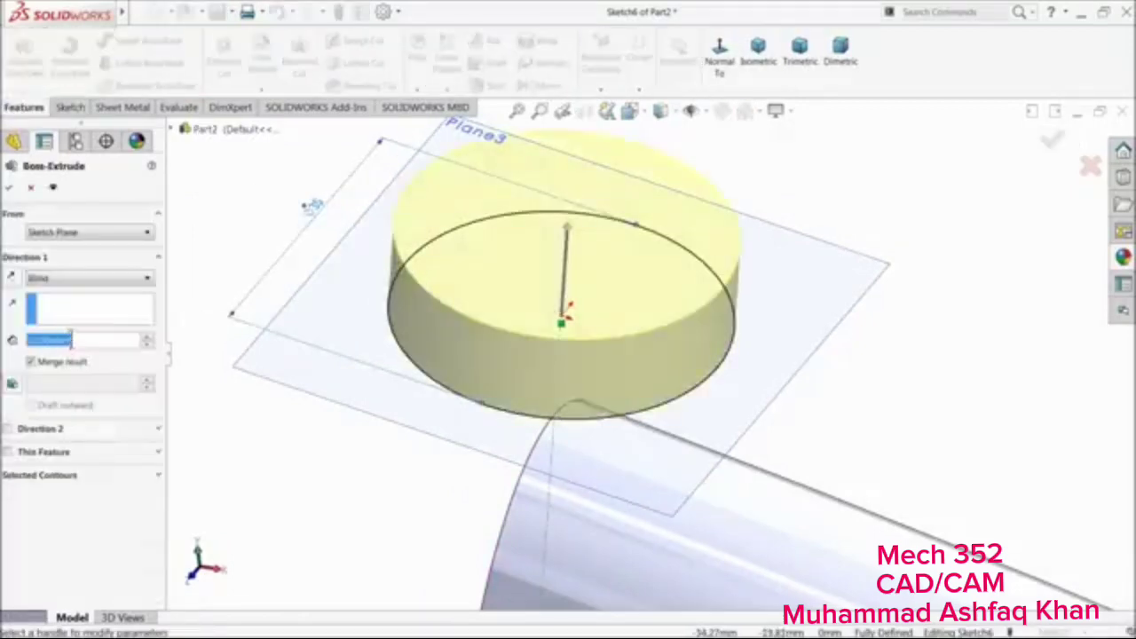
pyautogui.write('90')
pyautogui.press('Return')
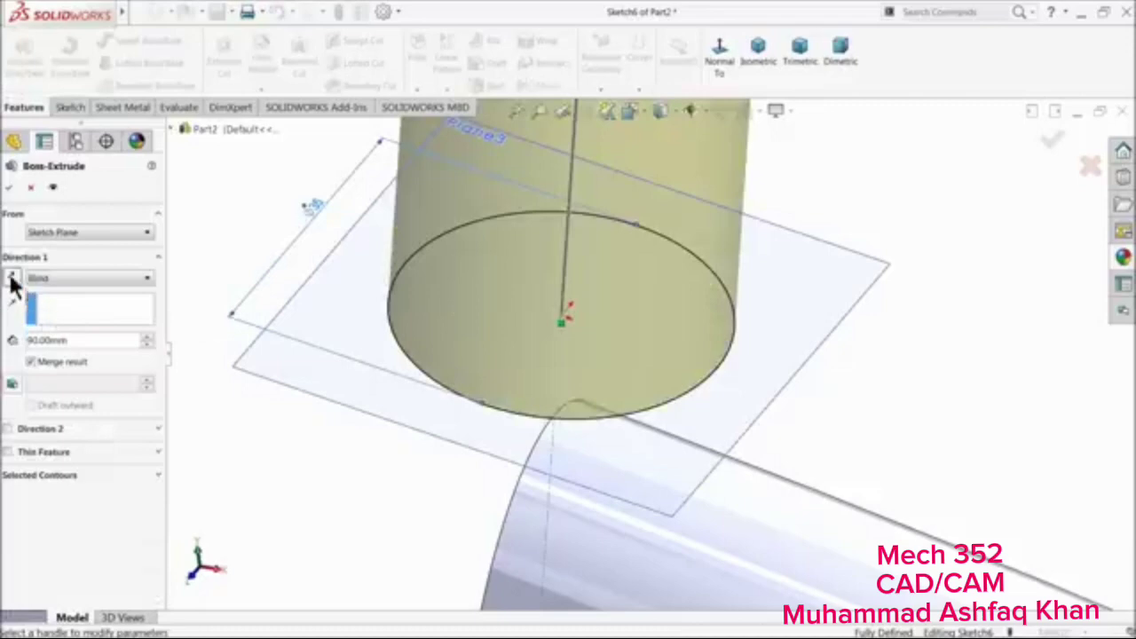
pyautogui.click(12, 280)
pyautogui.scroll(5, 353, 334)
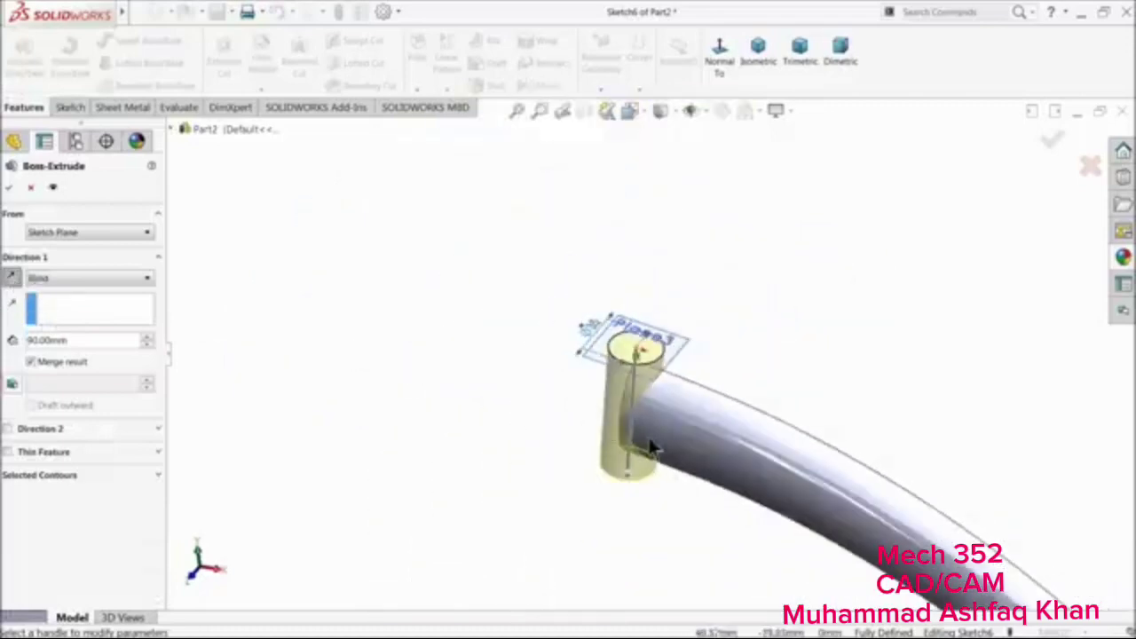
pyautogui.scroll(-4, 771, 439)
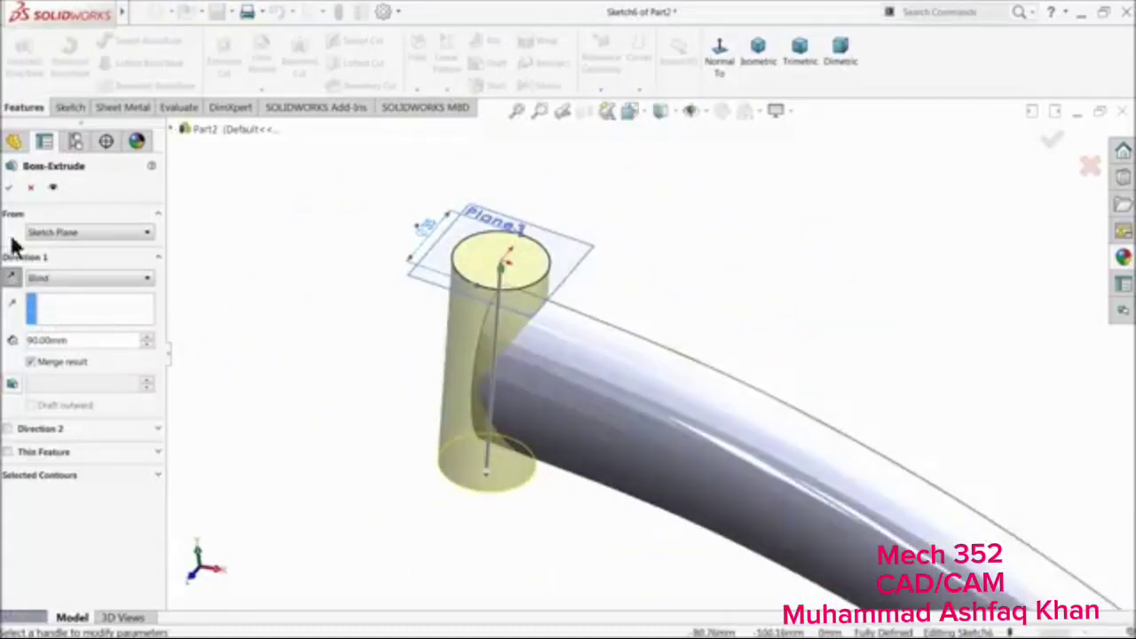
pyautogui.click(9, 188)
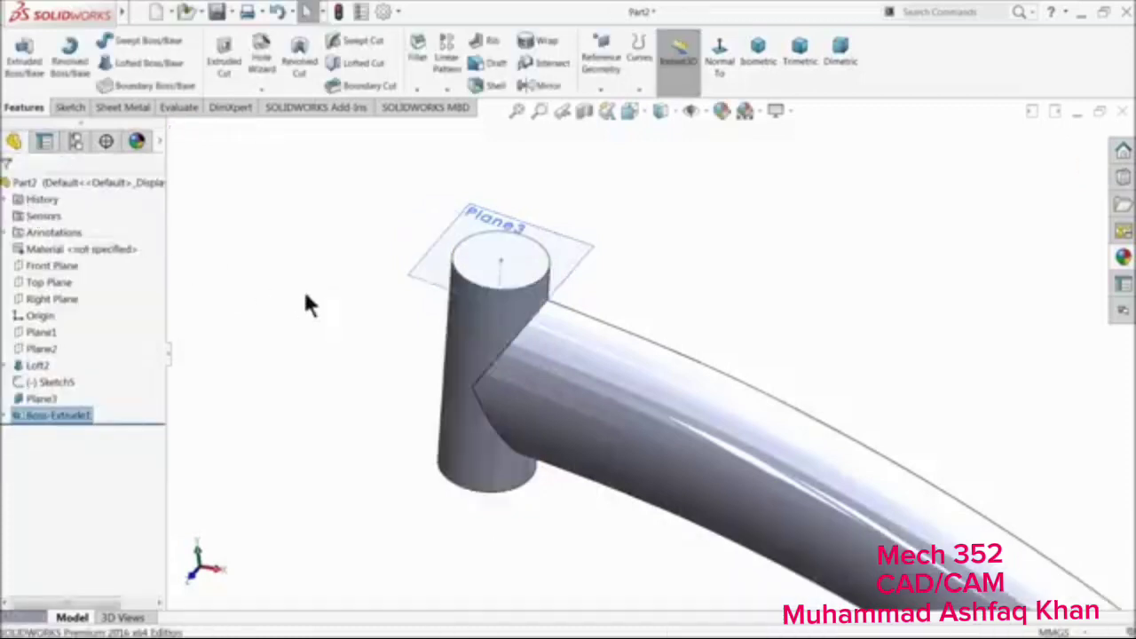
pyautogui.click(486, 253)
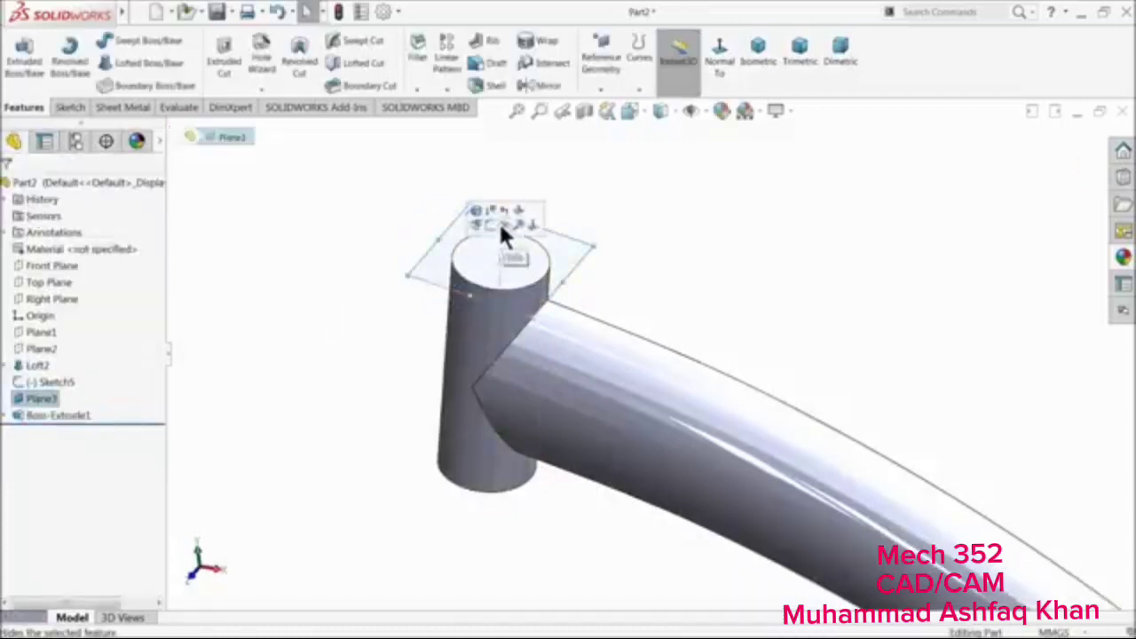
pyautogui.click(501, 225)
# In a new Front Plane sketch, draw a circle about 37 mm in radius centered on the origin at the tube's smaller end
pyautogui.scroll(5, 442, 256)
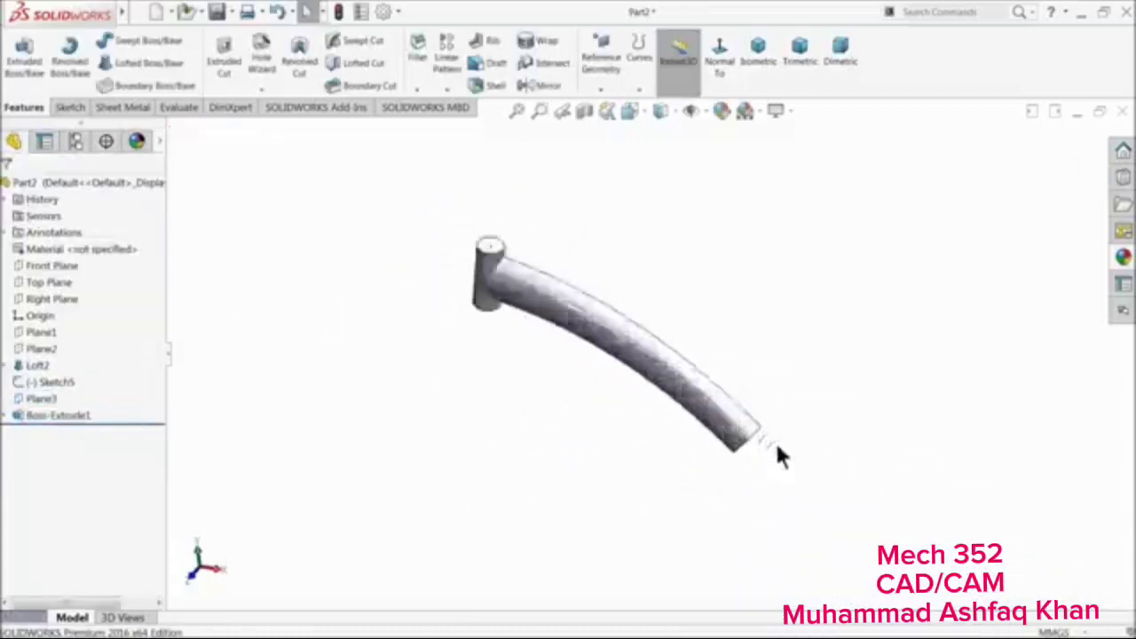
pyautogui.scroll(-5, 768, 451)
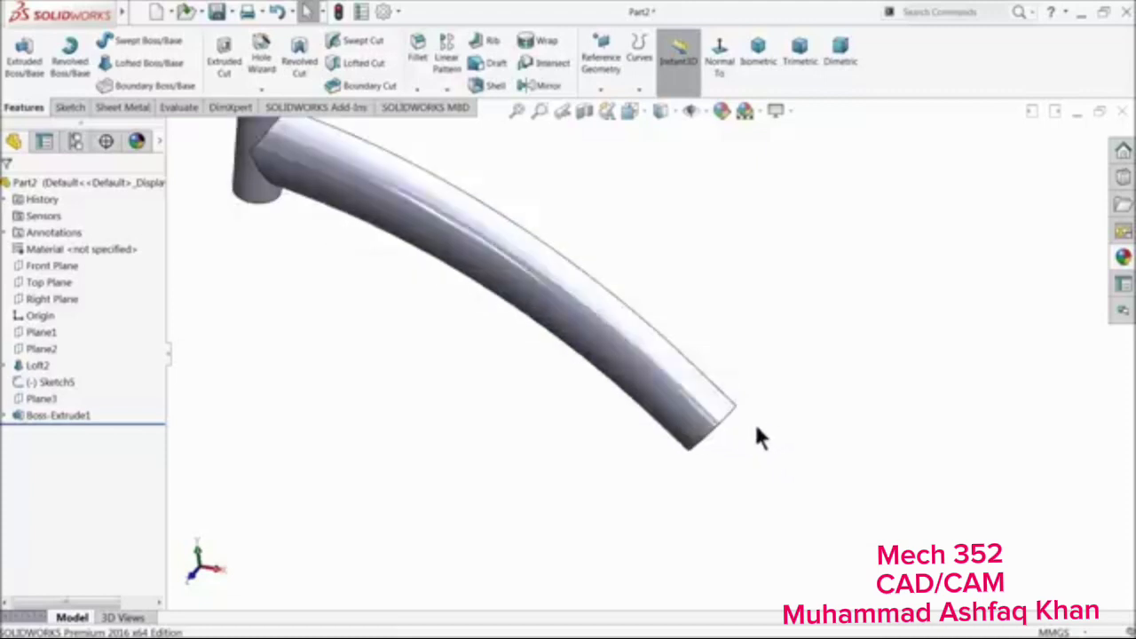
pyautogui.moveTo(757, 433); pyautogui.dragTo(742, 384, button='middle')
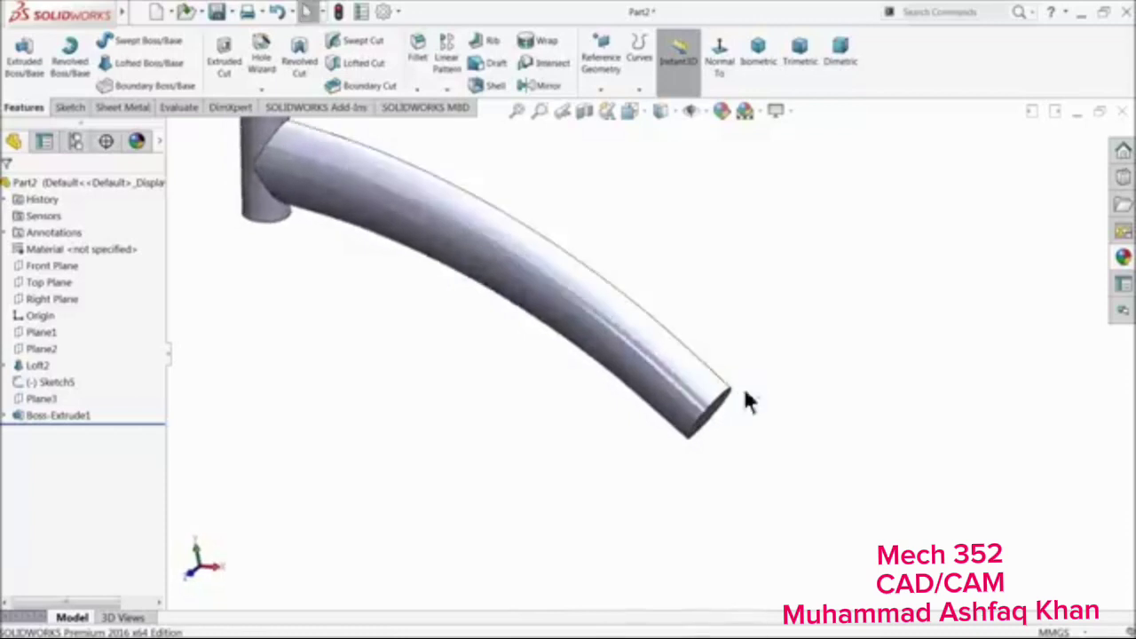
pyautogui.click(31, 266)
pyautogui.click(37, 249)
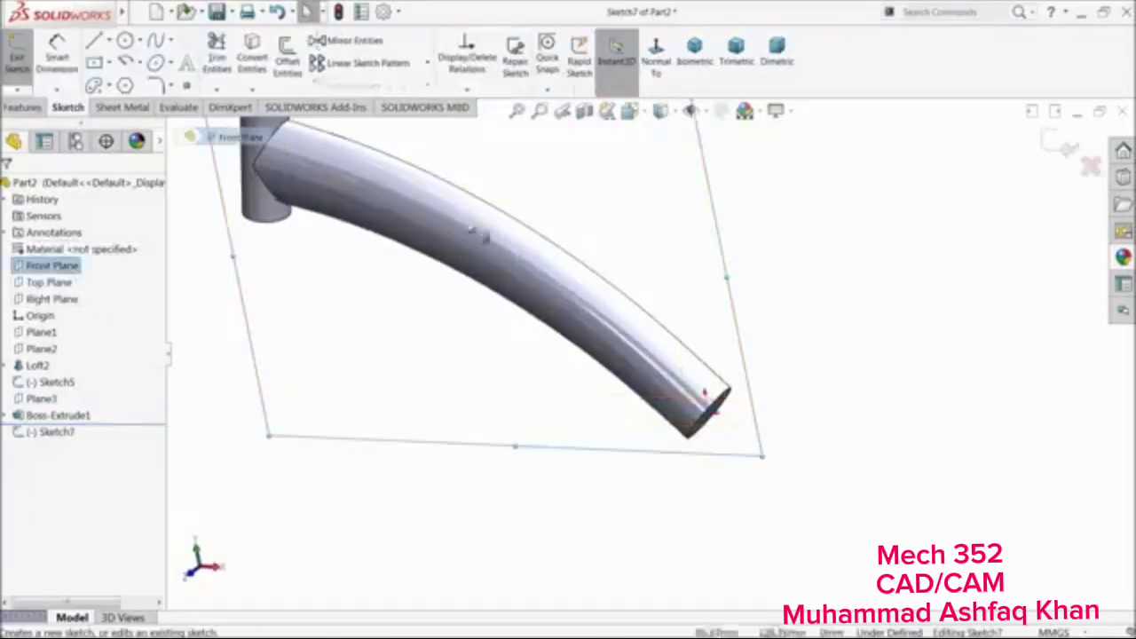
pyautogui.click(662, 62)
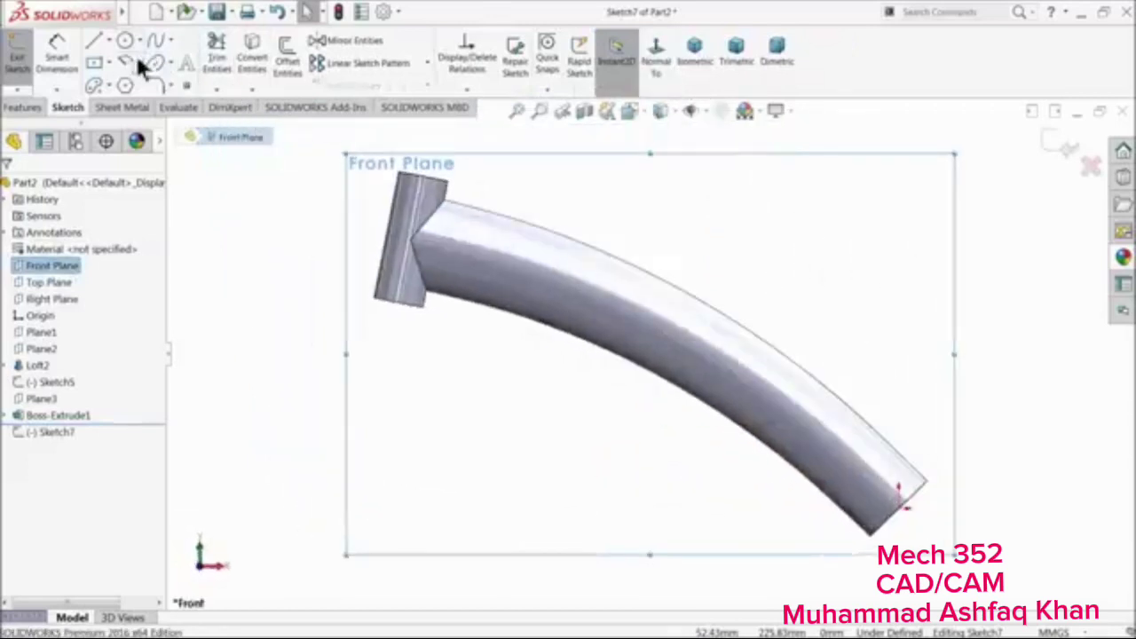
pyautogui.click(125, 40)
pyautogui.scroll(-5, 760, 477)
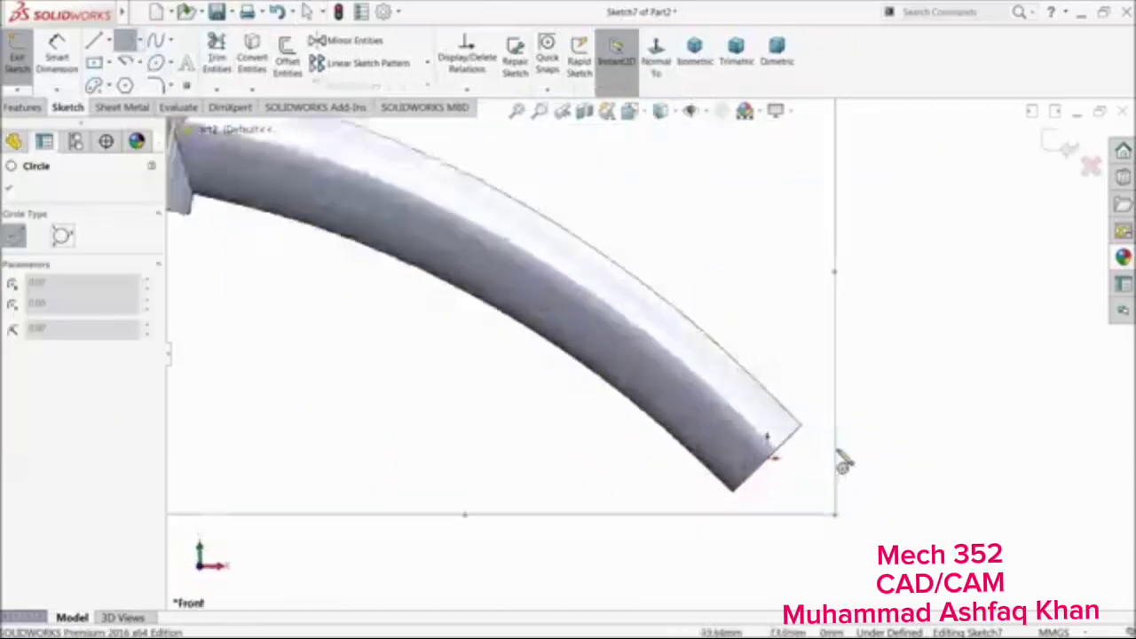
pyautogui.click(743, 457)
pyautogui.click(748, 380)
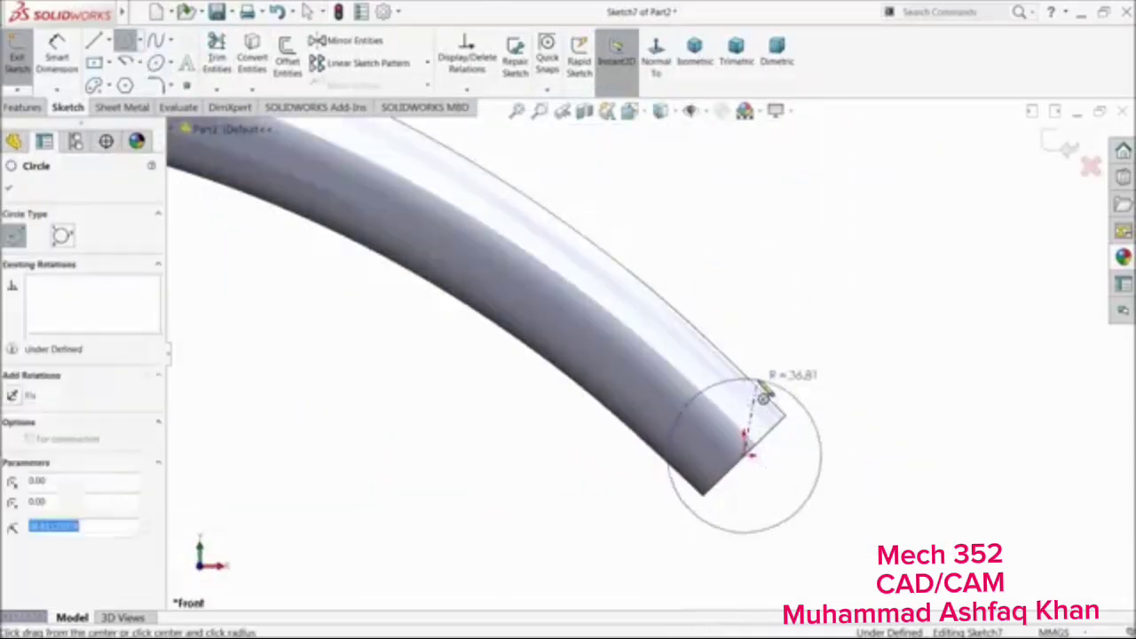
# Dimension the circle's diameter as 55 mm, placing the dimension above the circle
pyautogui.click(55, 70)
pyautogui.click(55, 69)
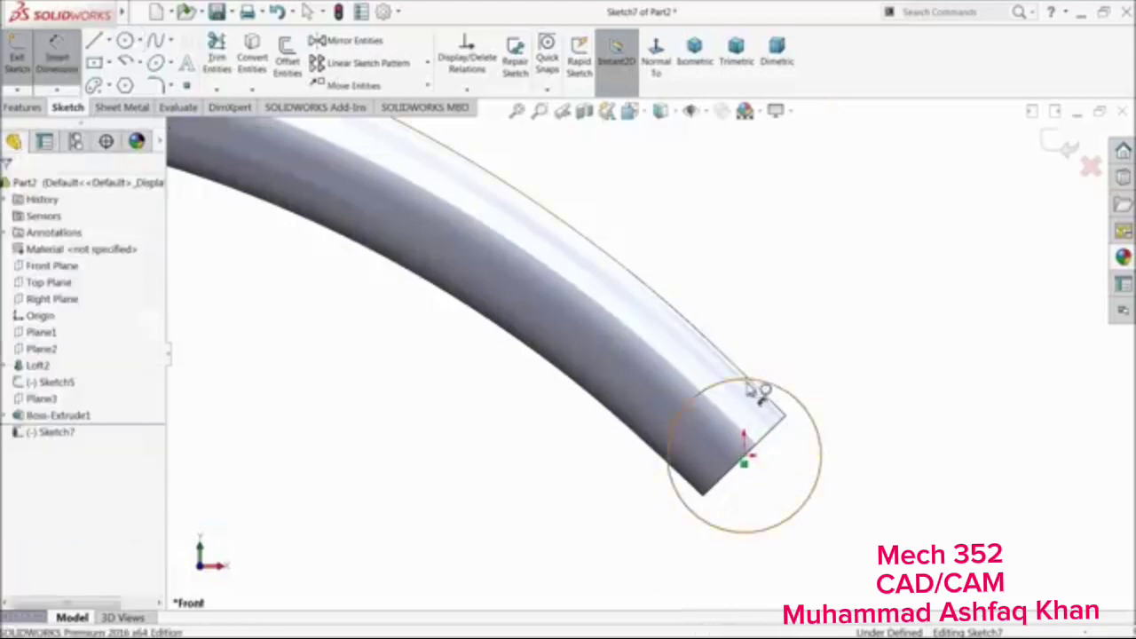
pyautogui.click(756, 388)
pyautogui.click(766, 325)
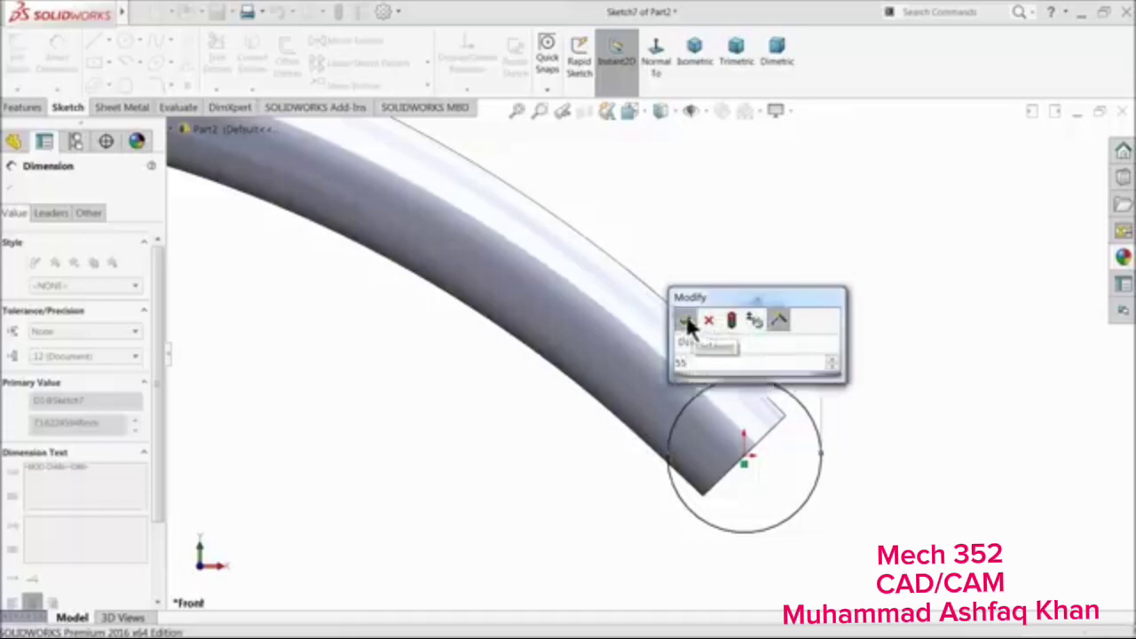
pyautogui.click(686, 321)
pyautogui.click(11, 188)
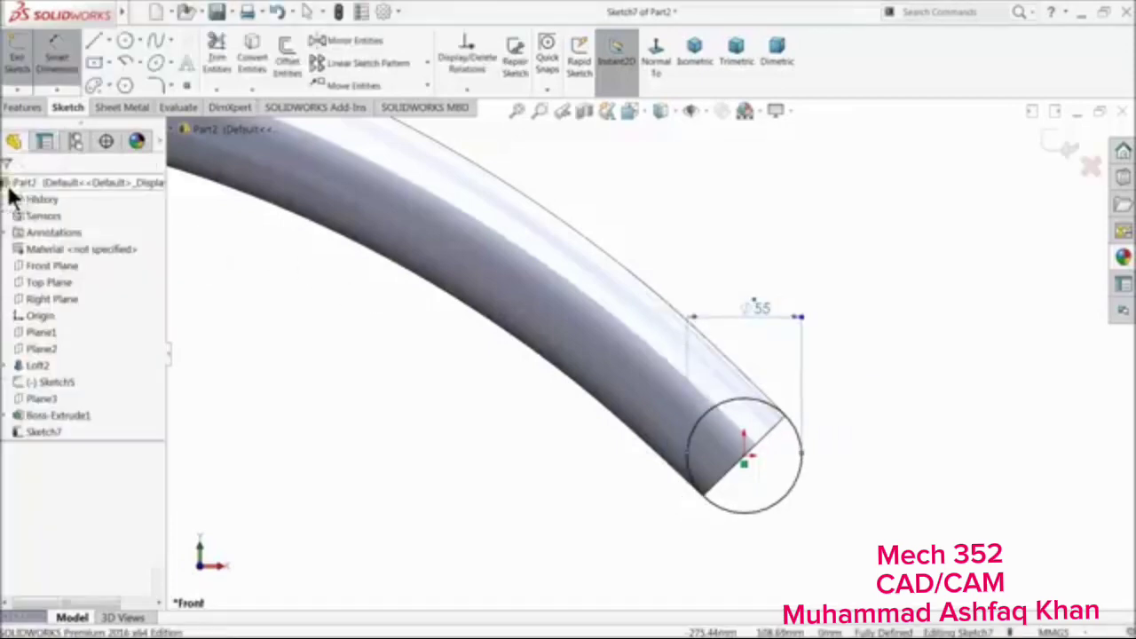
# Extrude the 55 mm circle 75 mm with the Mid Plane end condition, merging it with the tube
pyautogui.click(23, 108)
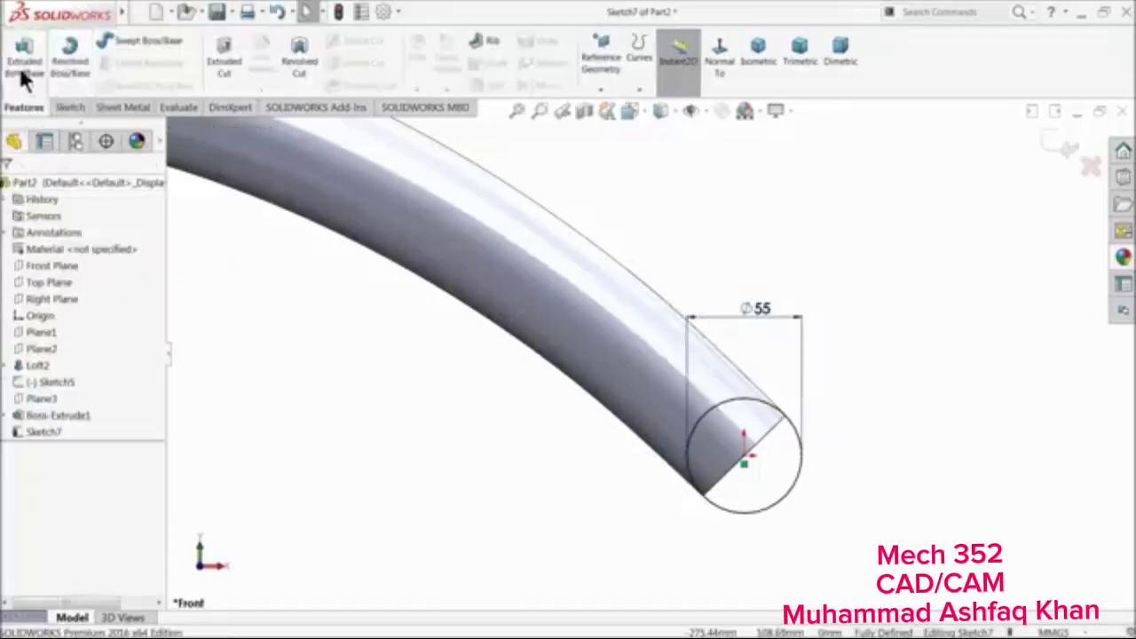
pyautogui.click(24, 76)
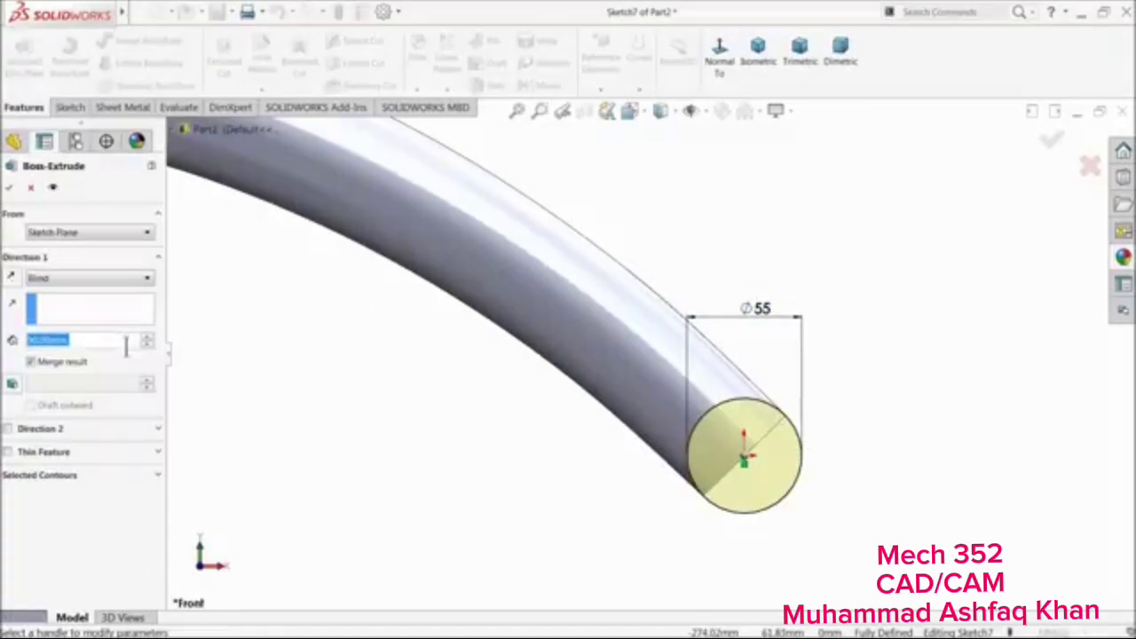
pyautogui.write('75')
pyautogui.press('Return')
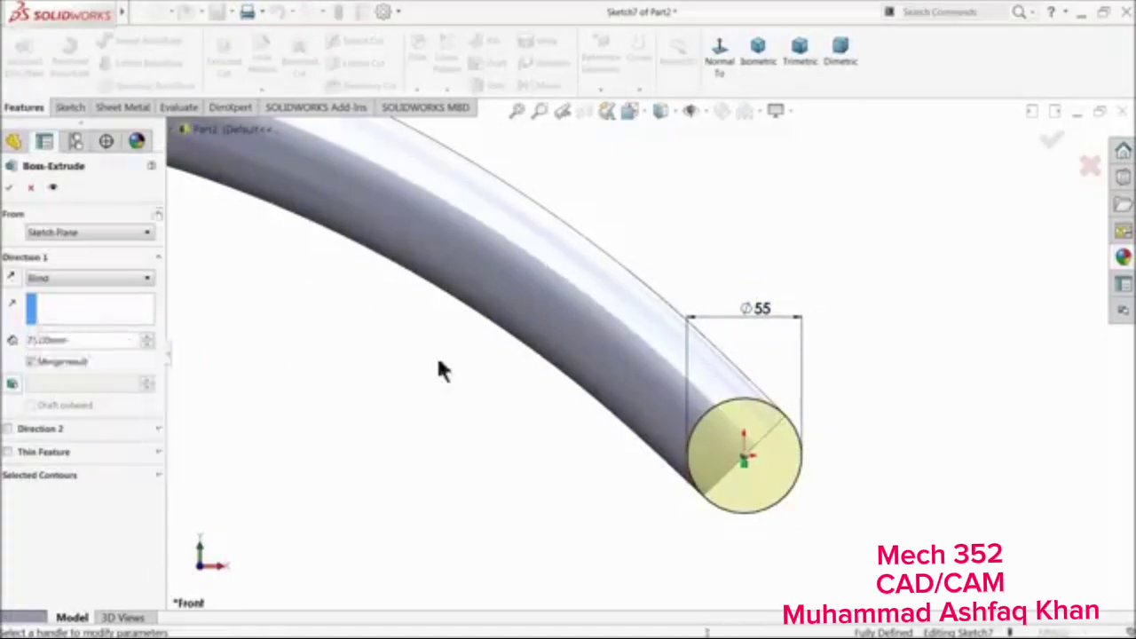
pyautogui.scroll(2, 524, 397)
pyautogui.moveTo(524, 398); pyautogui.dragTo(493, 429, button='middle')
pyautogui.scroll(-3, 546, 428)
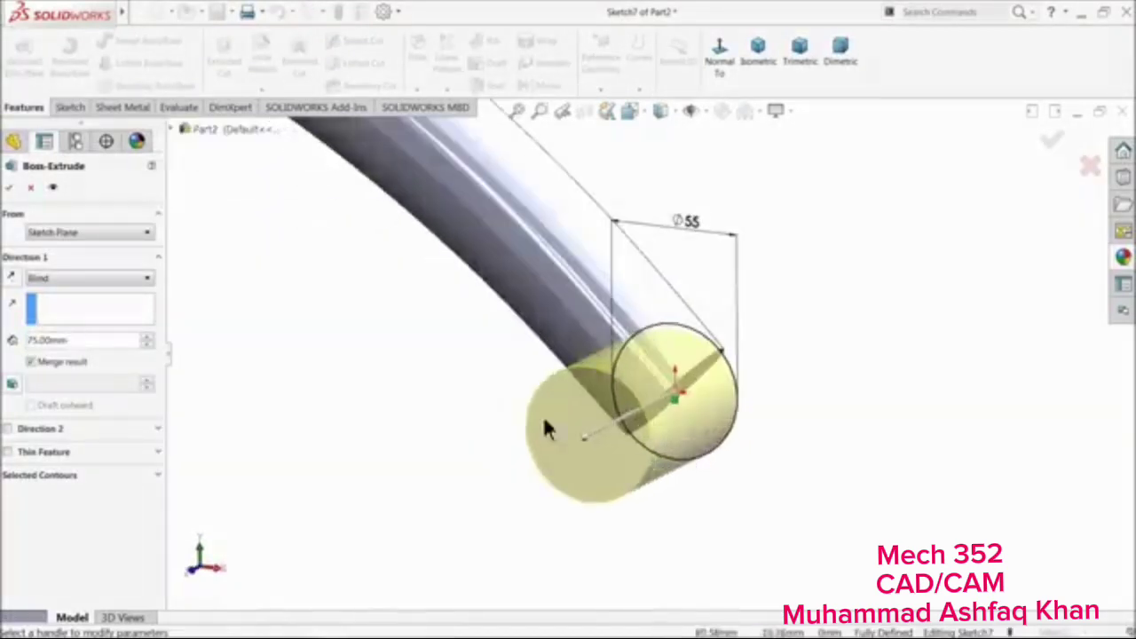
pyautogui.click(37, 281)
pyautogui.click(40, 364)
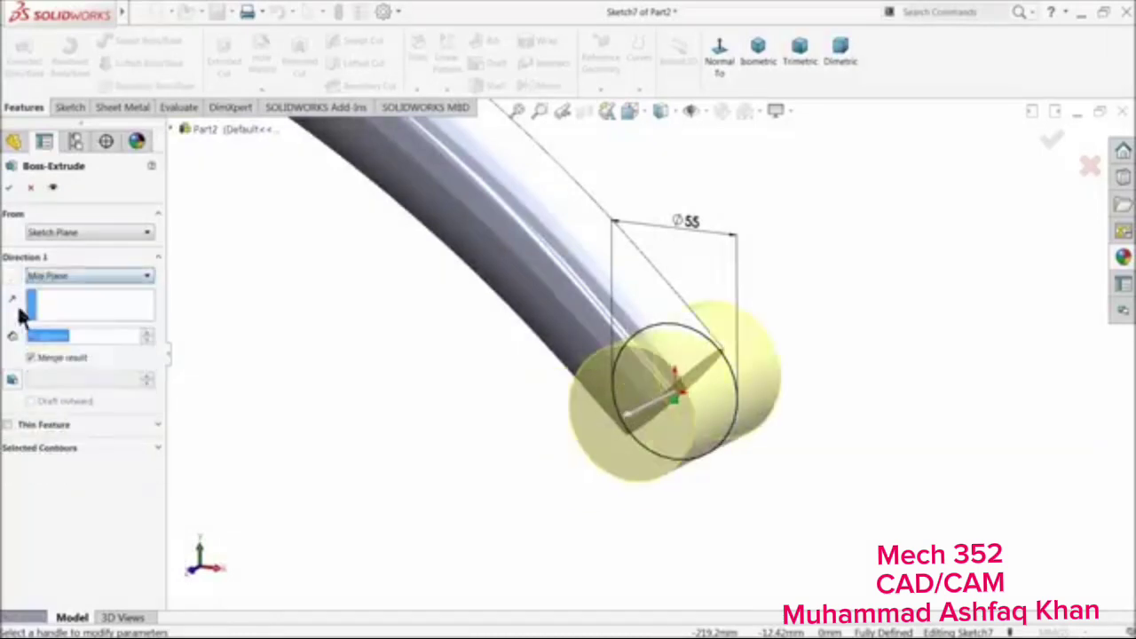
pyautogui.click(10, 187)
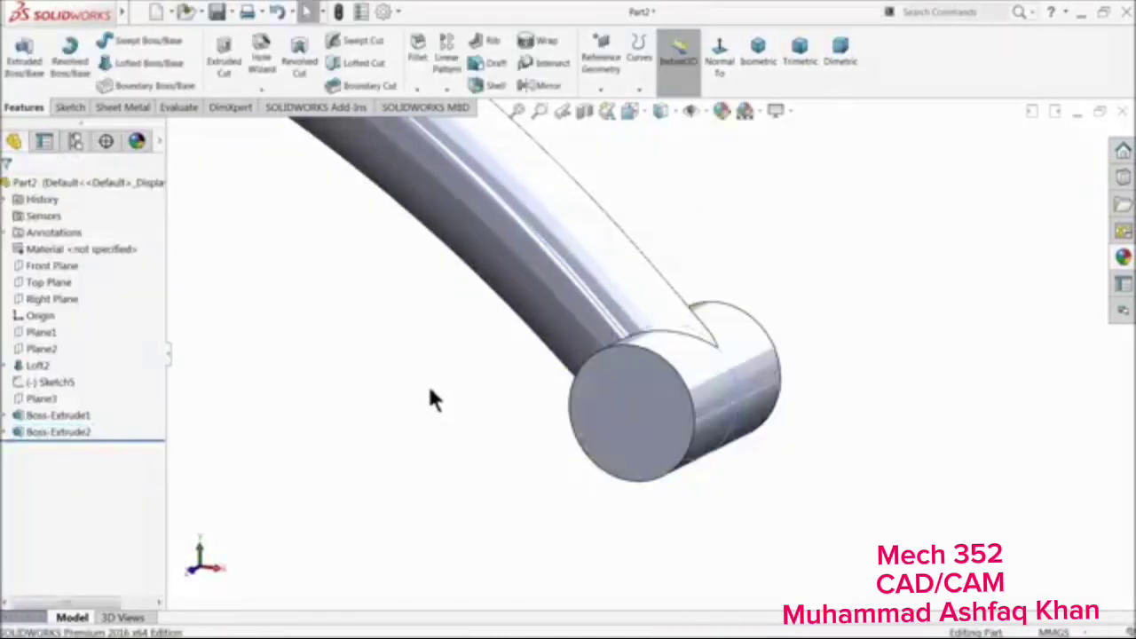
# In a new Front Plane sketch, draw a slanted construction line from a point up and to the right of the boss down to the origin
pyautogui.moveTo(447, 396); pyautogui.dragTo(426, 373, button='middle')
pyautogui.click(20, 265)
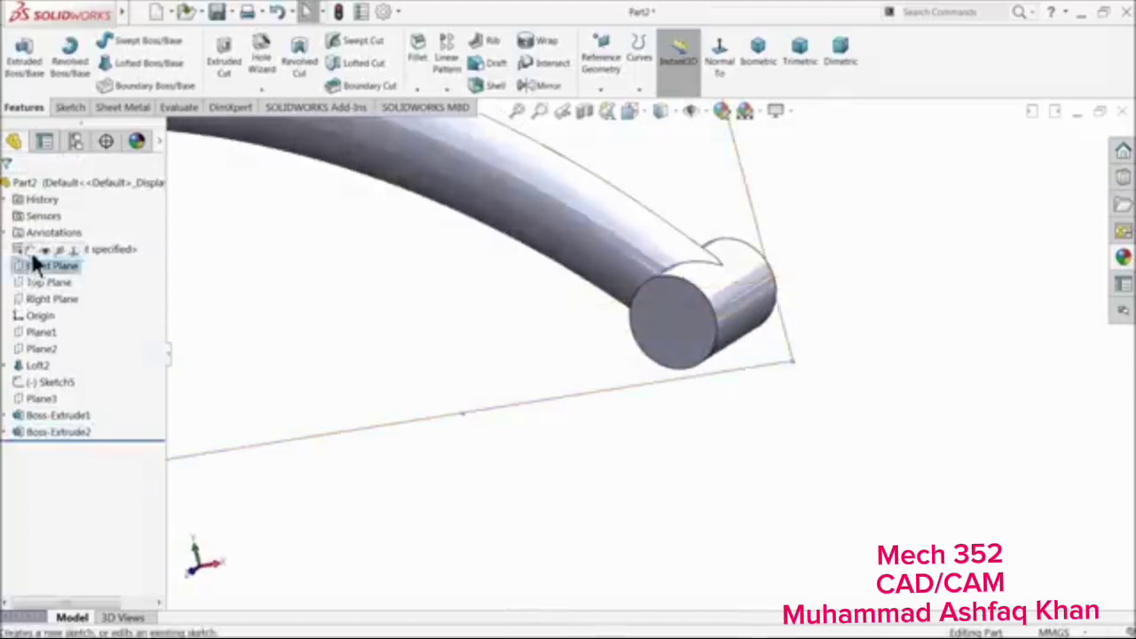
pyautogui.click(71, 249)
pyautogui.click(655, 64)
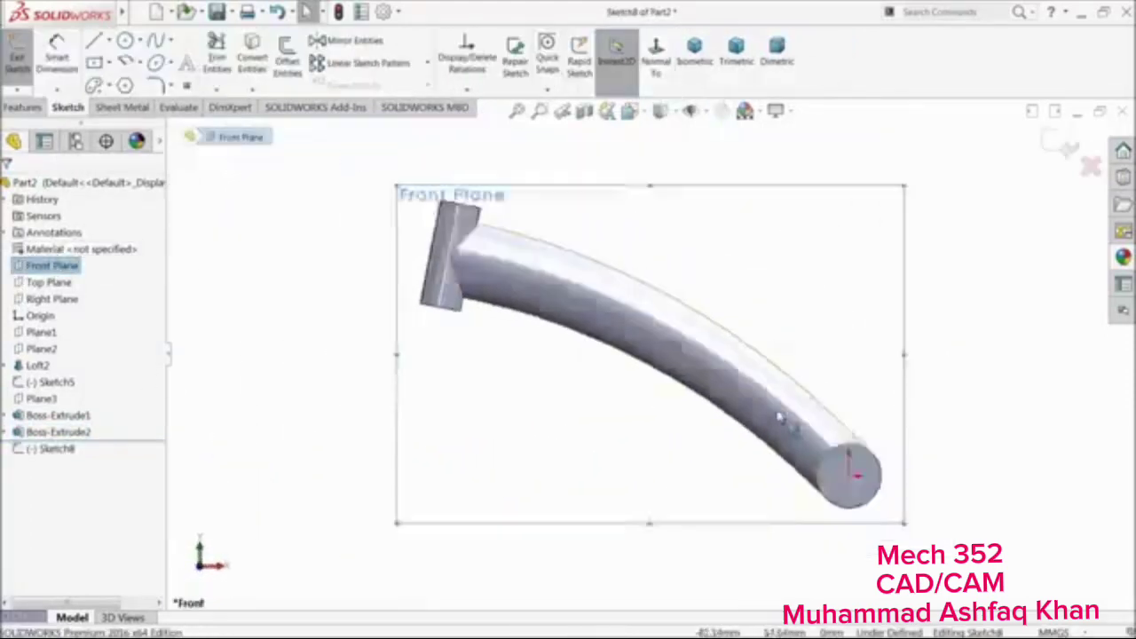
pyautogui.scroll(-3, 905, 473)
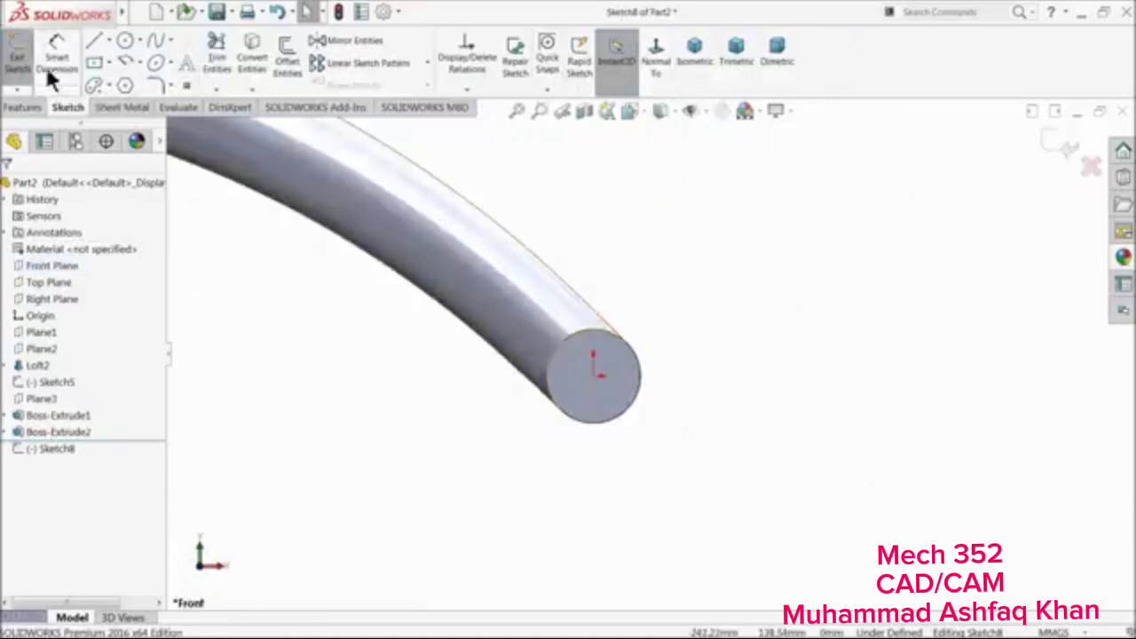
pyautogui.click(109, 40)
pyautogui.click(112, 75)
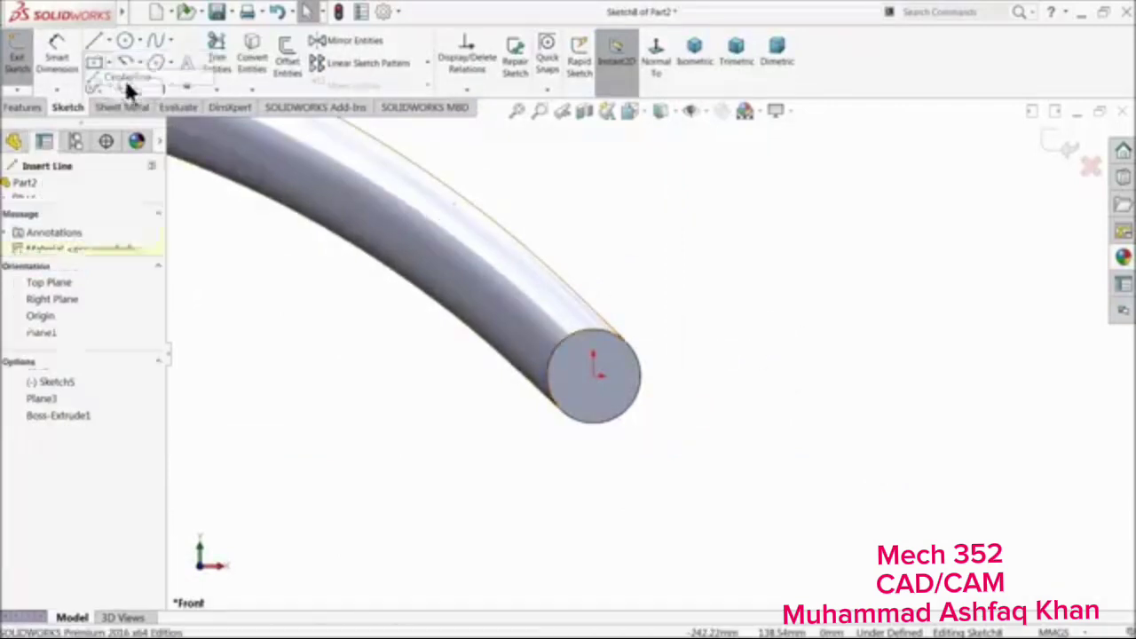
pyautogui.scroll(2, 679, 337)
pyautogui.scroll(-3, 682, 347)
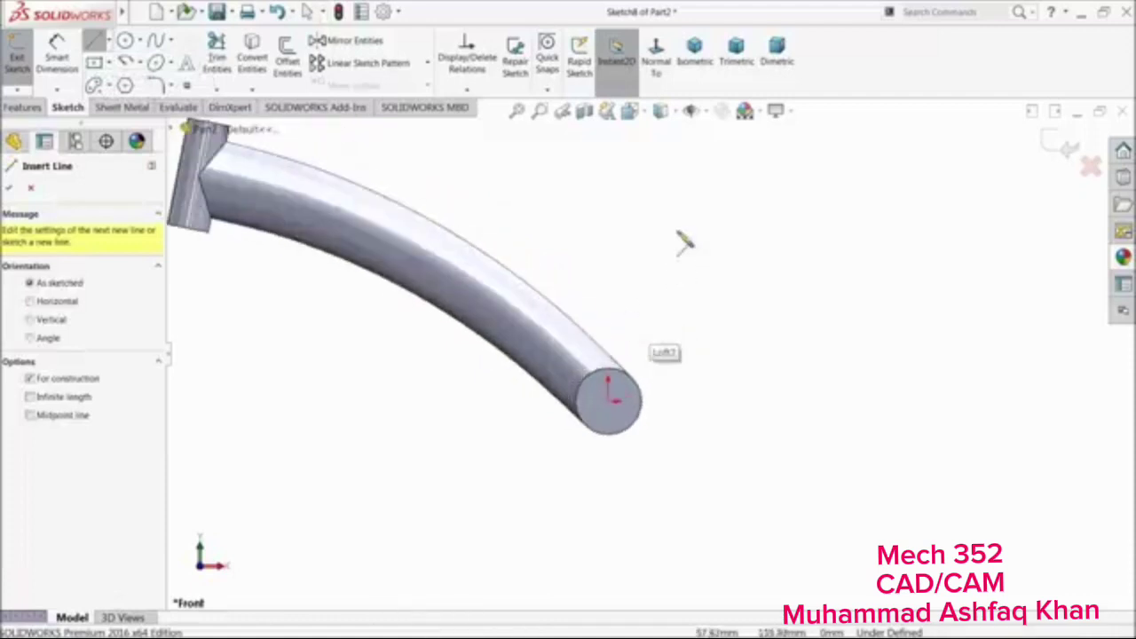
pyautogui.click(759, 200)
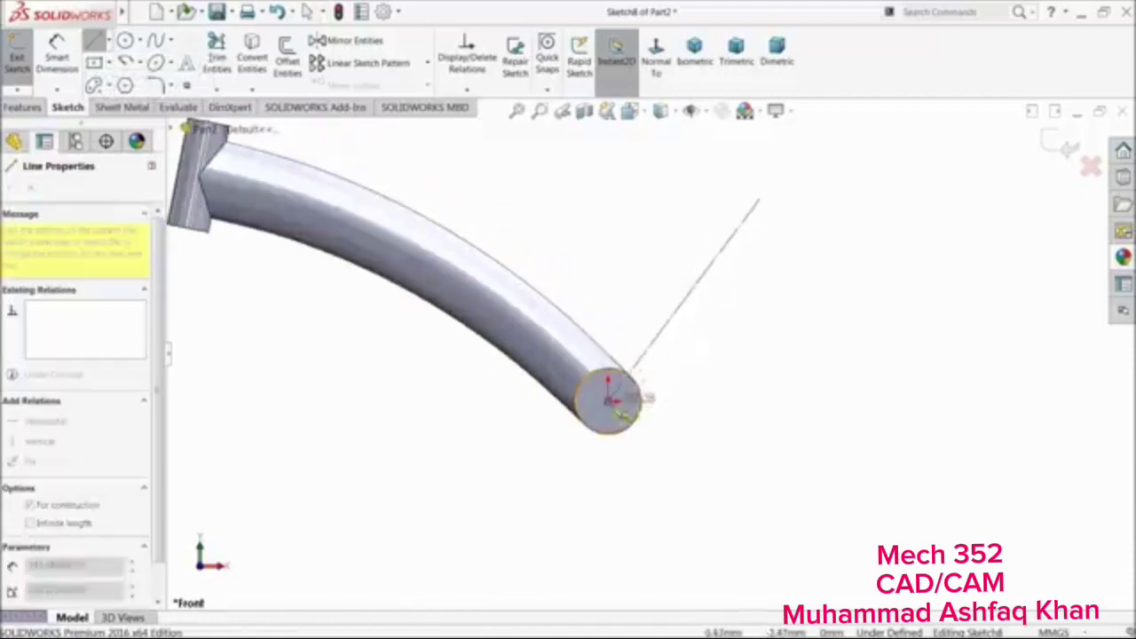
pyautogui.click(611, 402)
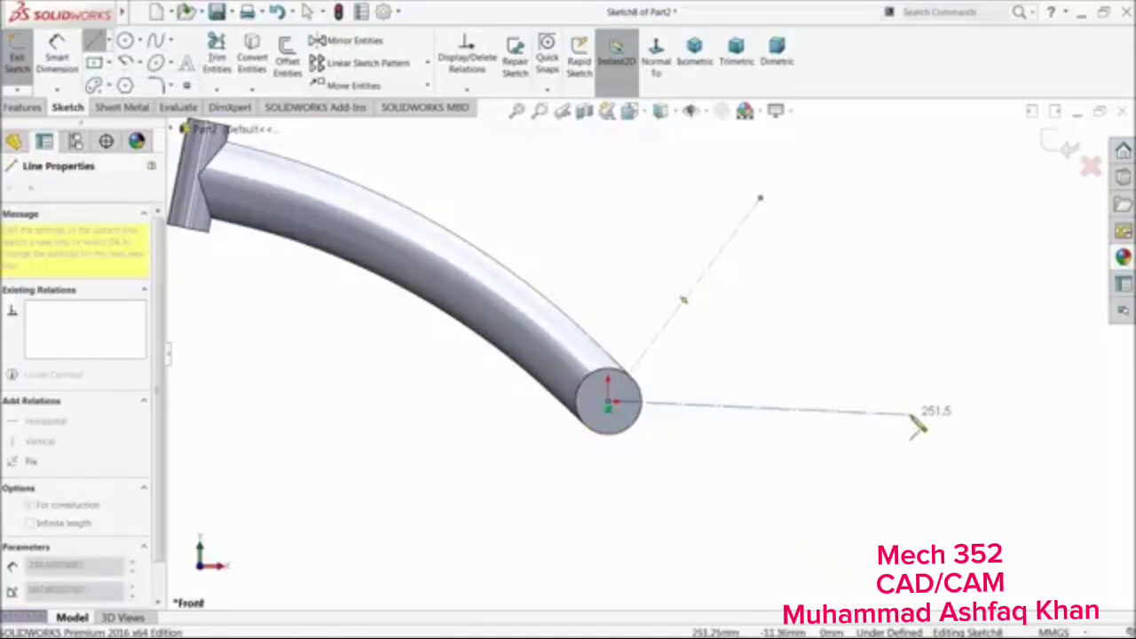
# Continue with a horizontal construction line about 251 mm long from the origin and connect its end back to the slanted line just below its upper endpoint
pyautogui.click(911, 402)
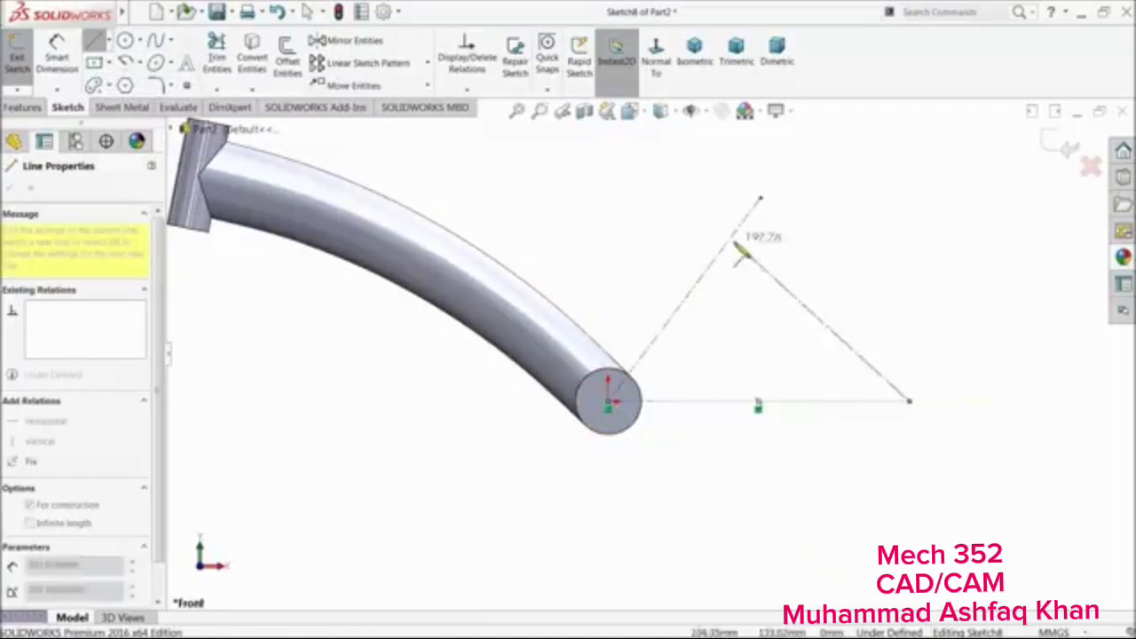
pyautogui.click(730, 249)
pyautogui.rightClick(805, 227)
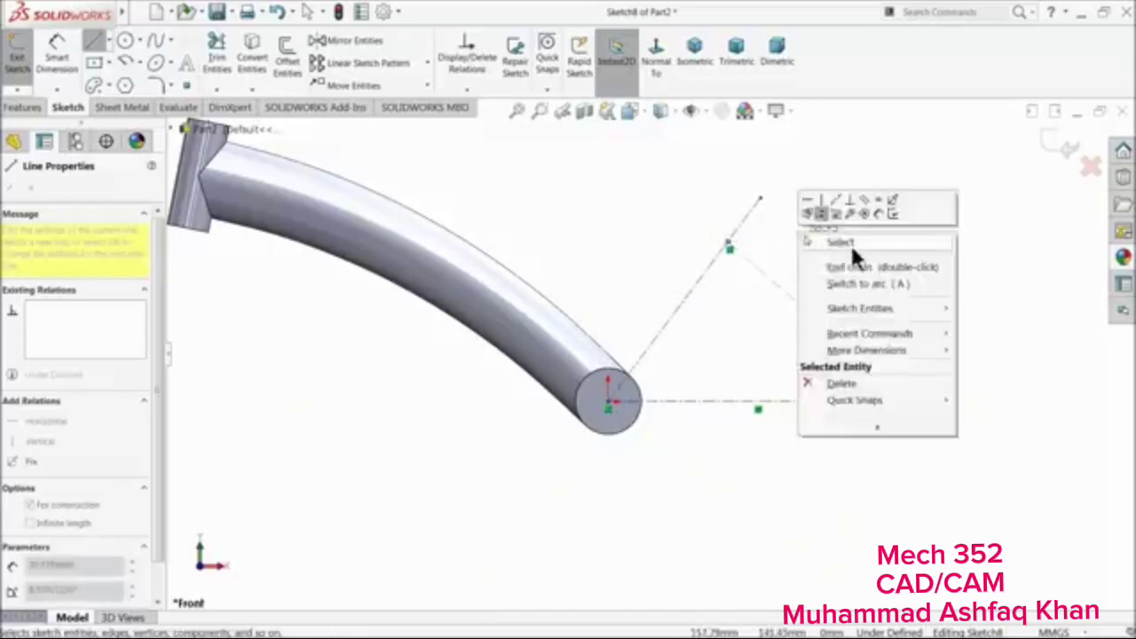
pyautogui.click(850, 240)
# Dimension the horizontal construction line and the line closing the triangle as 300 mm each
pyautogui.click(72, 71)
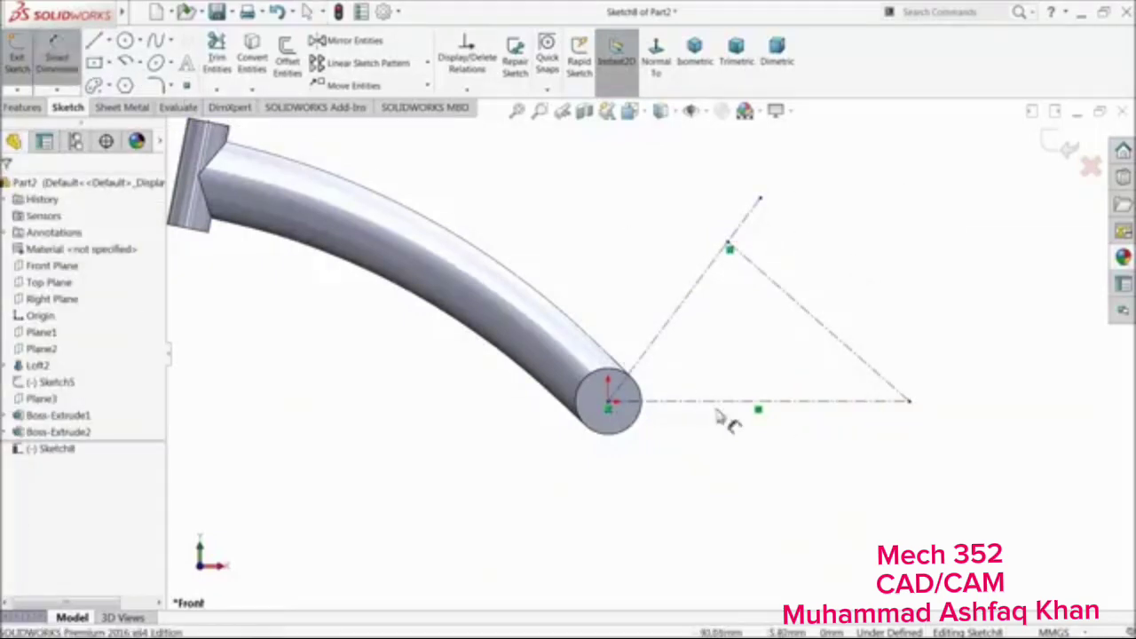
pyautogui.click(723, 402)
pyautogui.click(717, 442)
pyautogui.write('300')
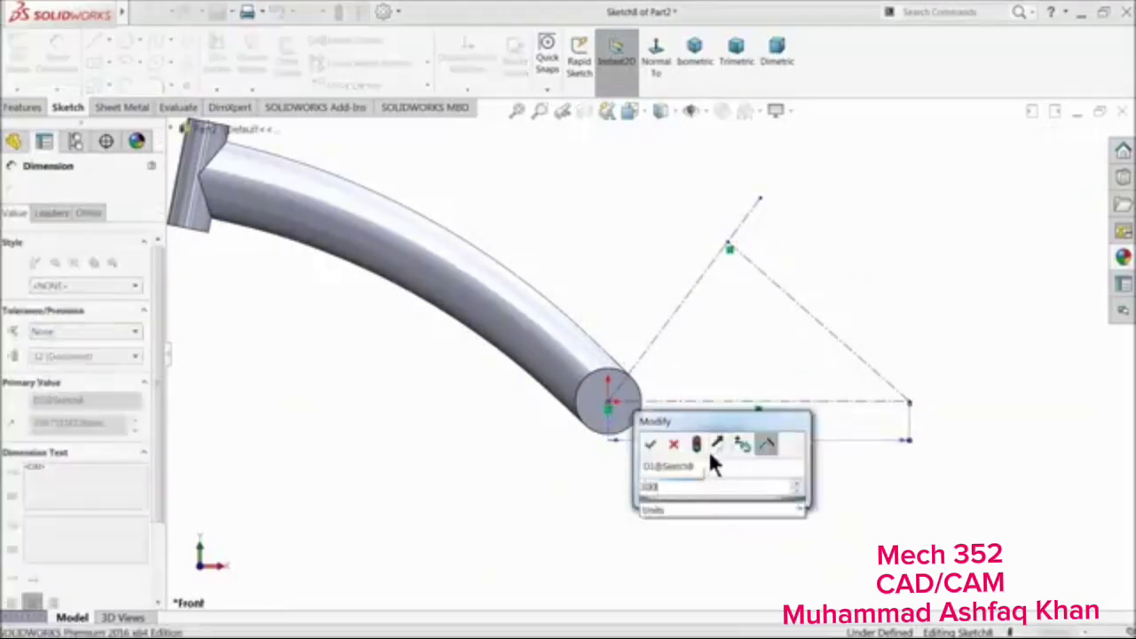
pyautogui.press('Return')
pyautogui.scroll(2, 758, 390)
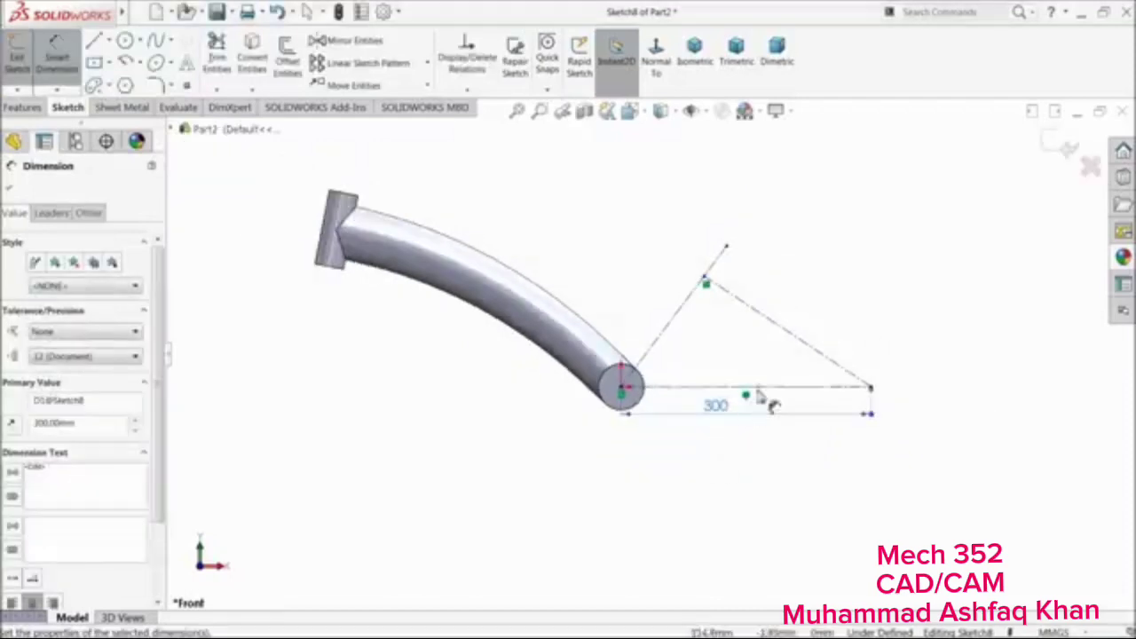
pyautogui.click(786, 328)
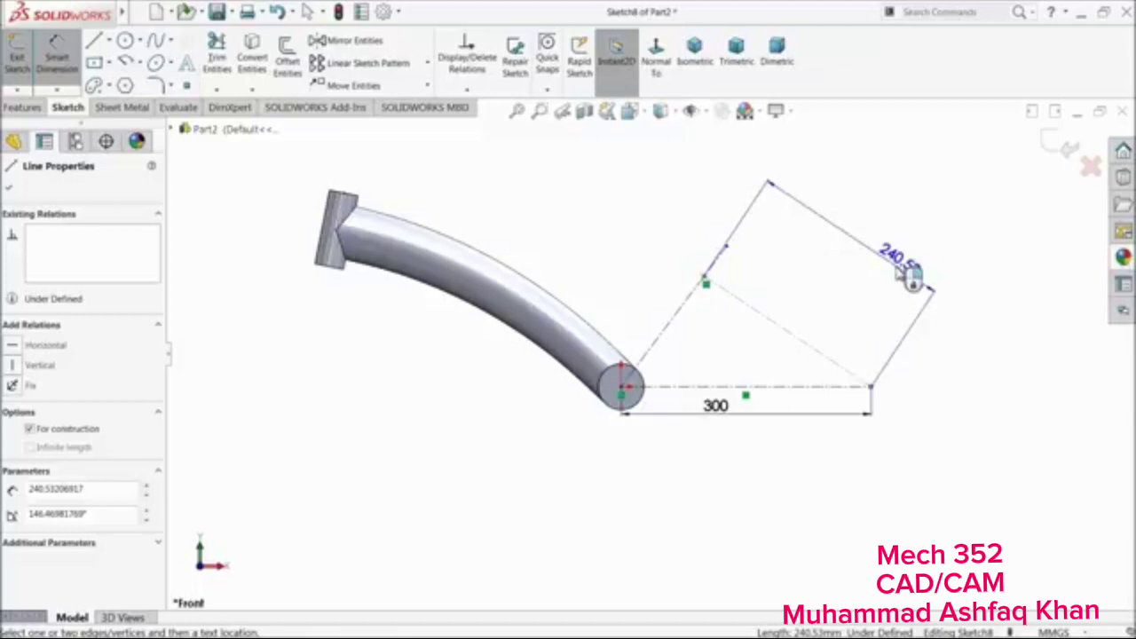
pyautogui.click(911, 277)
pyautogui.write('300')
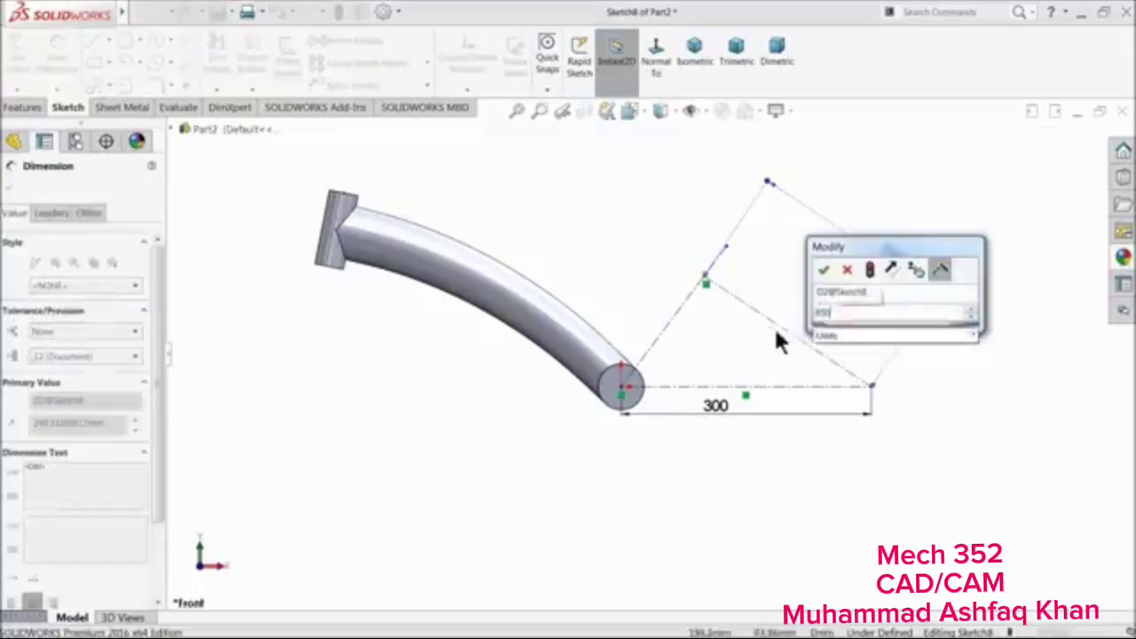
pyautogui.press('Return')
# Dimension the slanted construction line as 270 mm and the distance from its upper endpoint to the triangle's corner as 40 mm
pyautogui.moveTo(664, 279); pyautogui.dragTo(650, 276)
pyautogui.click(624, 266)
pyautogui.write('270')
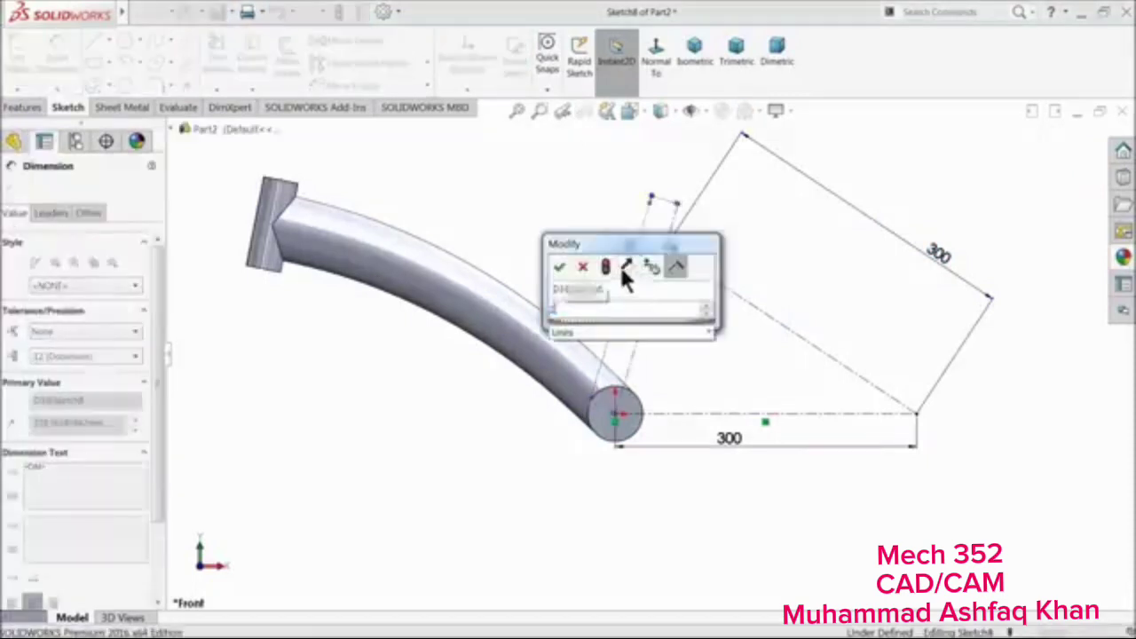
pyautogui.press('Return')
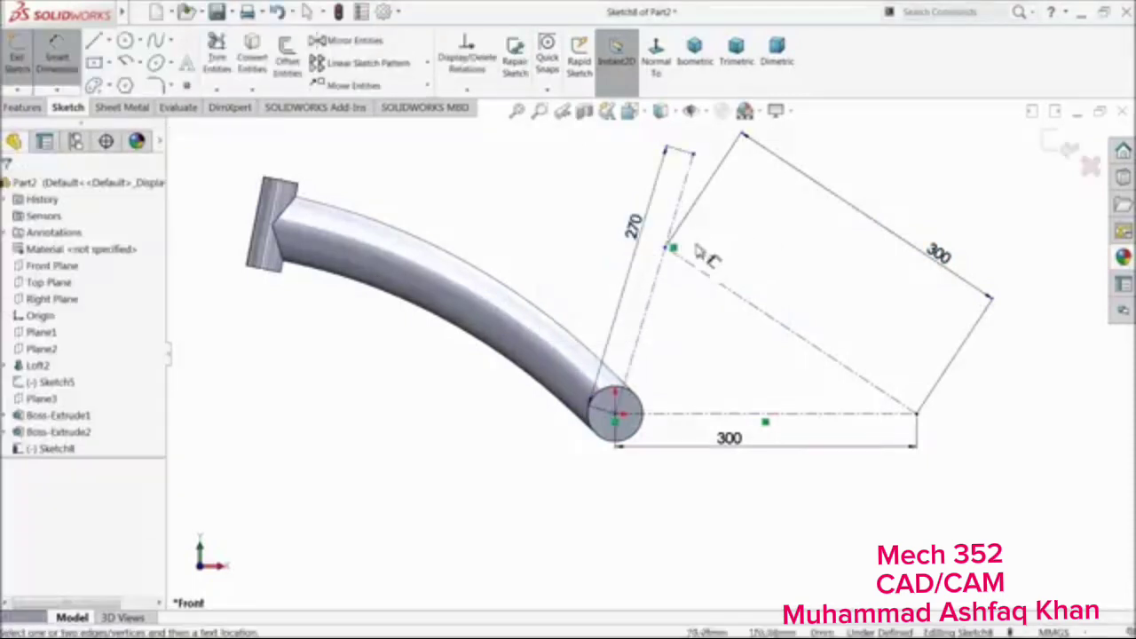
pyautogui.click(672, 251)
pyautogui.click(694, 154)
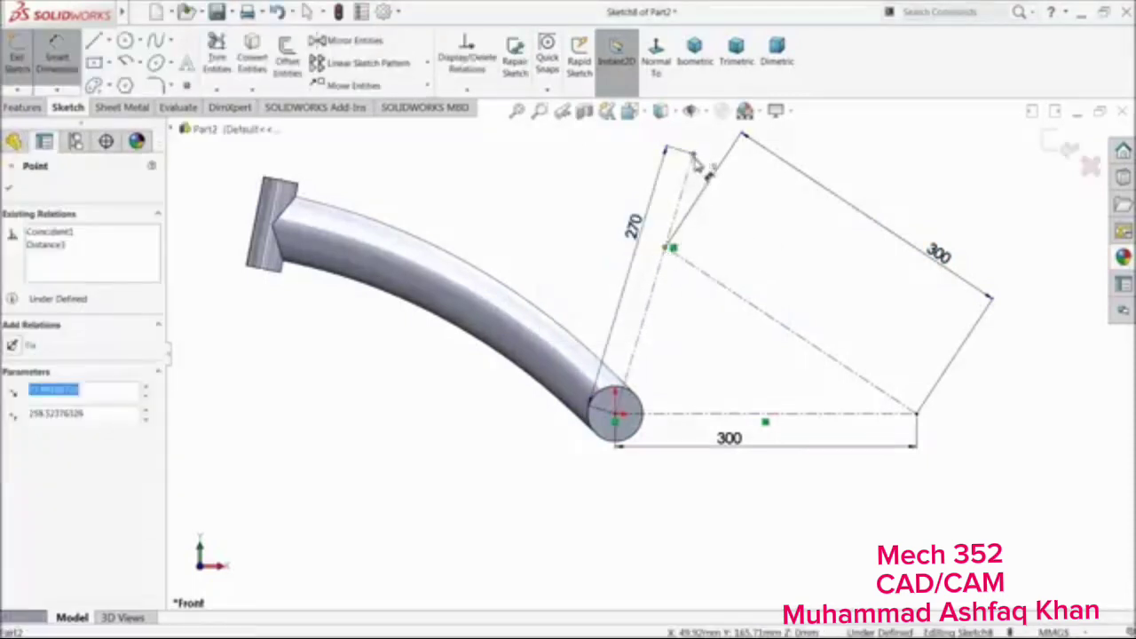
pyautogui.click(613, 151)
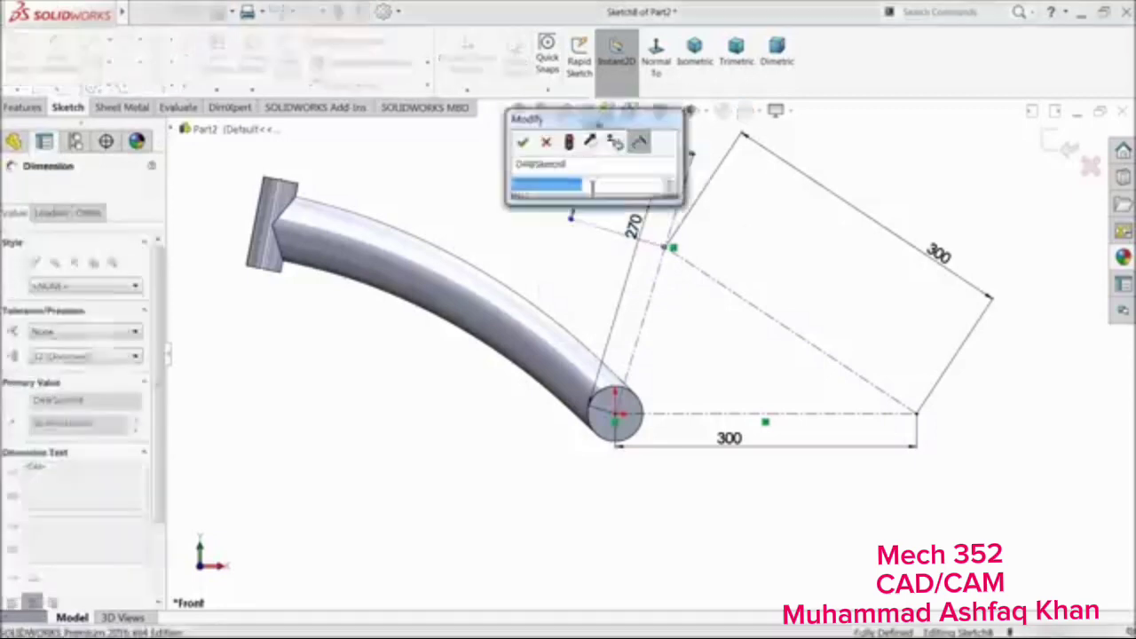
pyautogui.write('40')
pyautogui.press('Return')
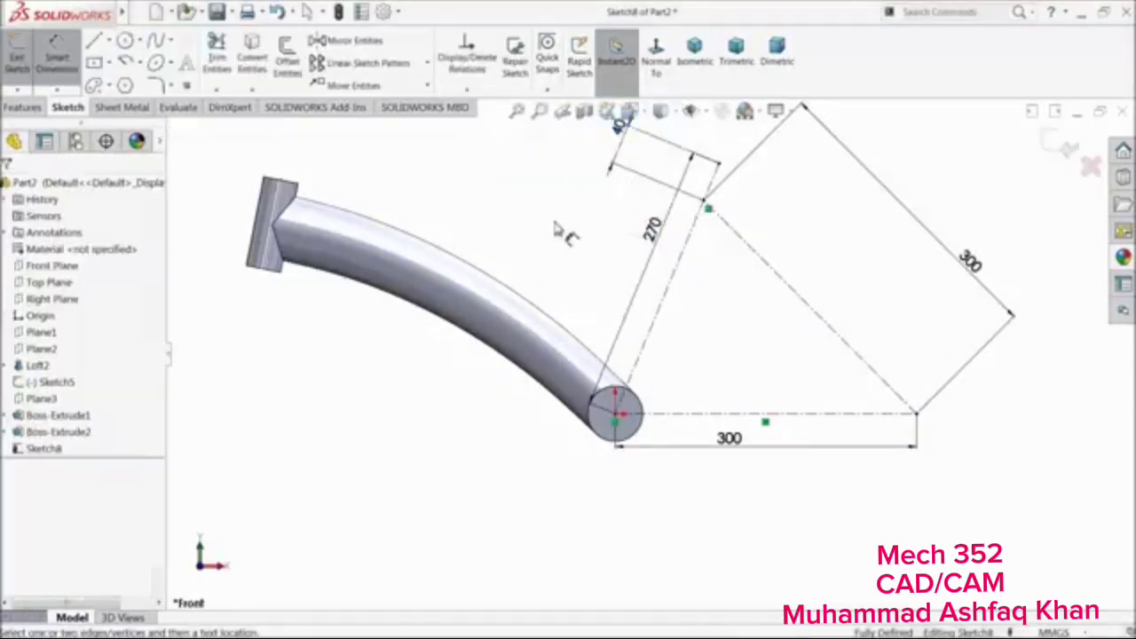
# Move the 270 mm dimension farther out from the slanted line, clear of the 40 mm dimension, and exit the sketch
pyautogui.scroll(2, 650, 333)
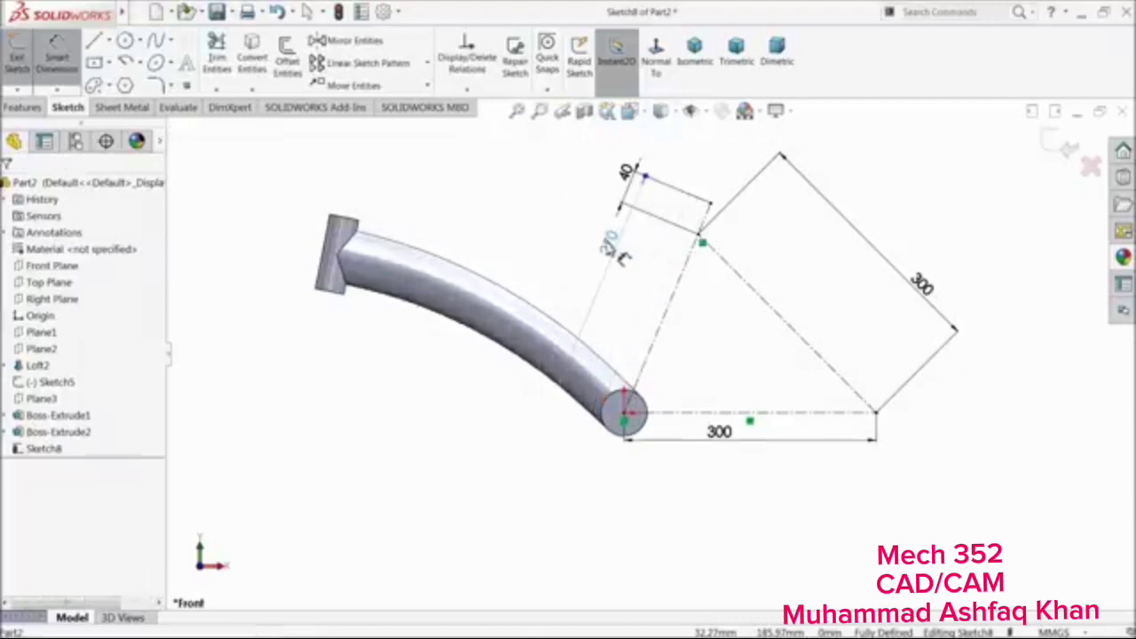
pyautogui.click(654, 259)
pyautogui.scroll(2, 710, 342)
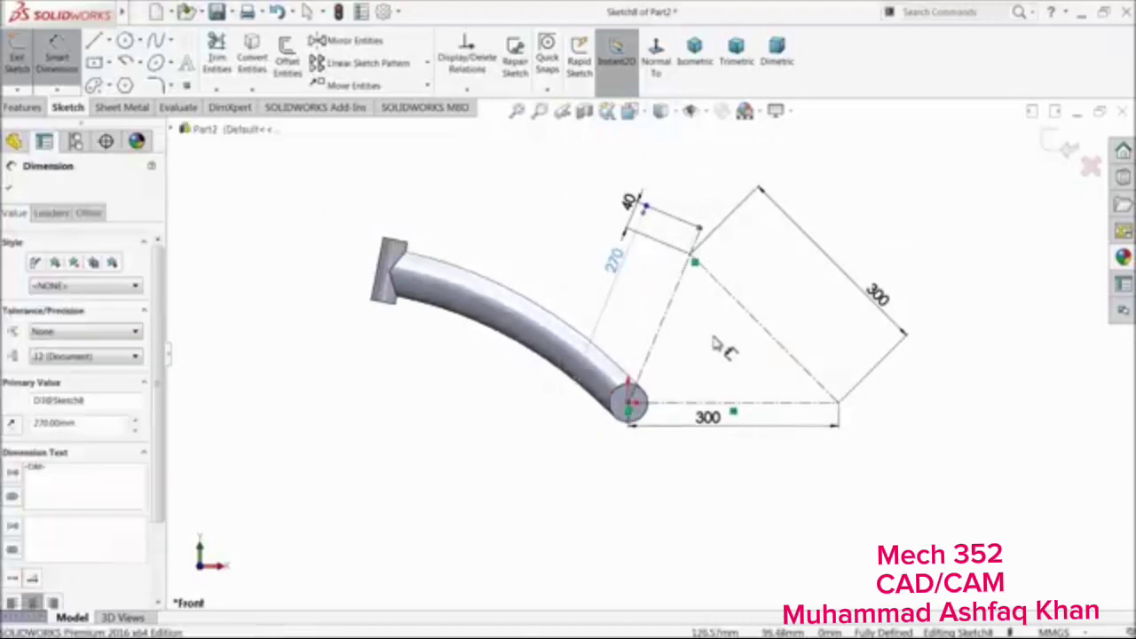
pyautogui.click(713, 337)
pyautogui.scroll(-2, 654, 257)
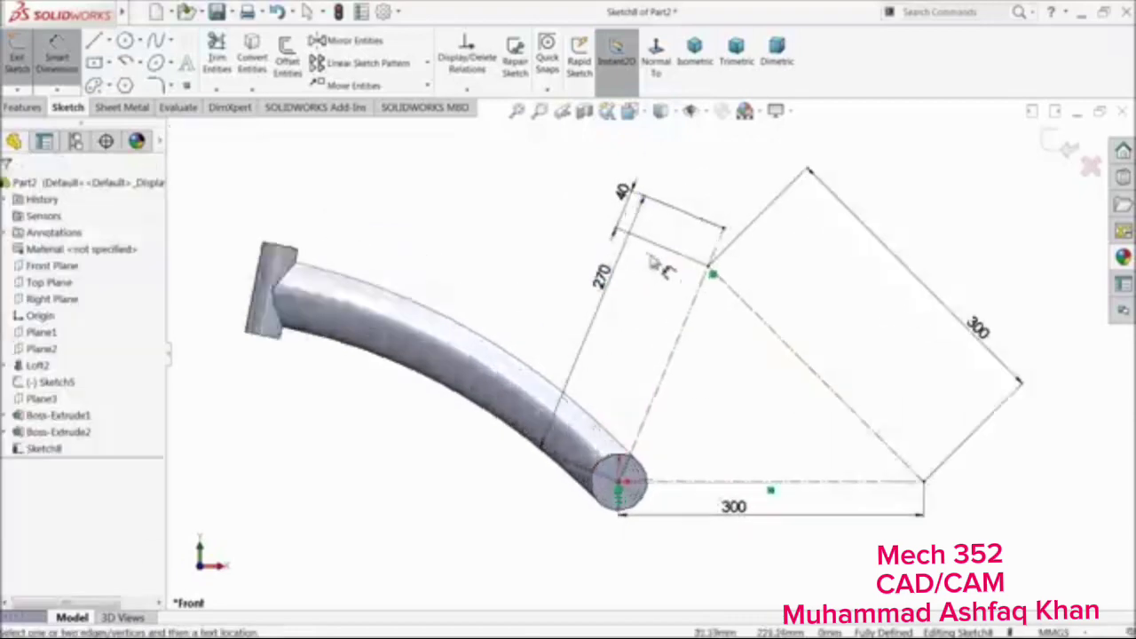
pyautogui.click(1060, 150)
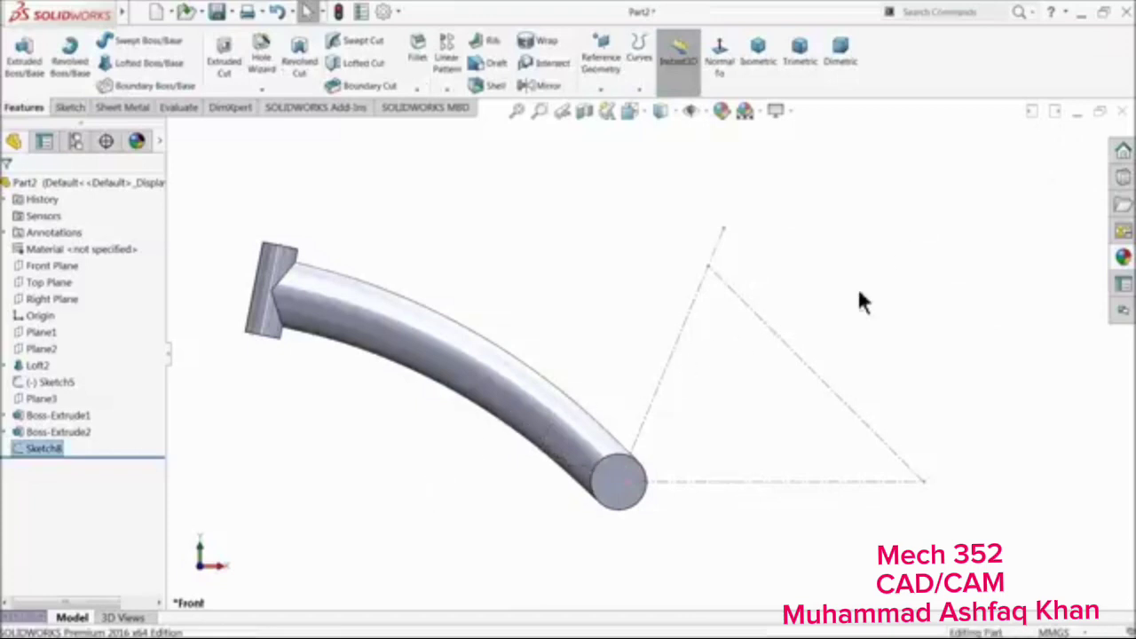
pyautogui.moveTo(607, 448); pyautogui.dragTo(577, 465, button='middle')
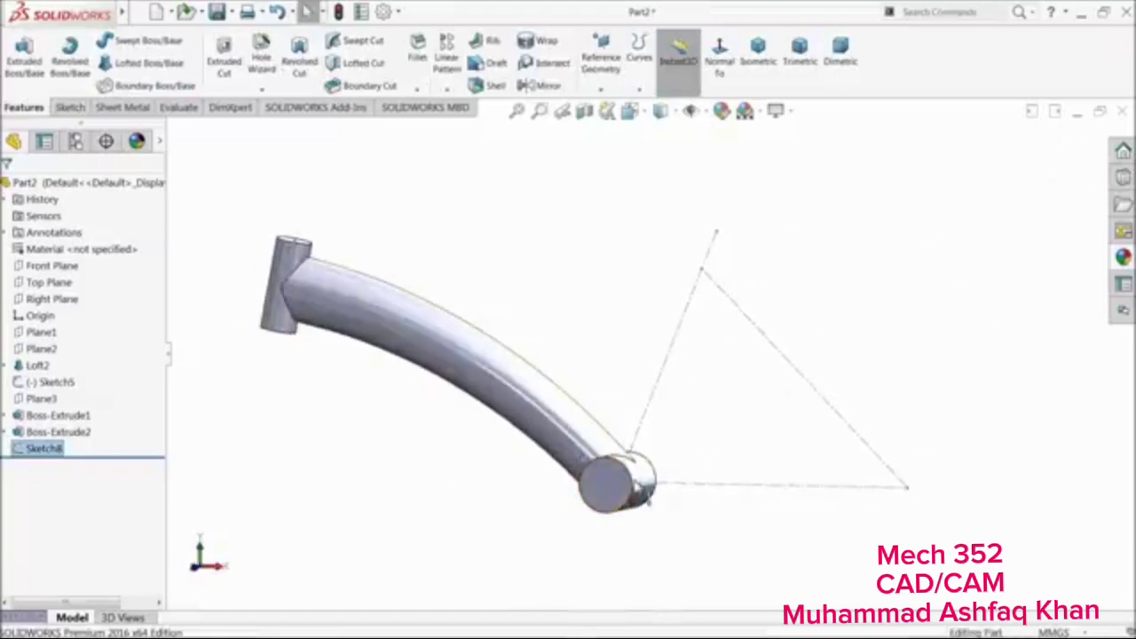
pyautogui.moveTo(475, 446); pyautogui.dragTo(470, 482, button='middle')
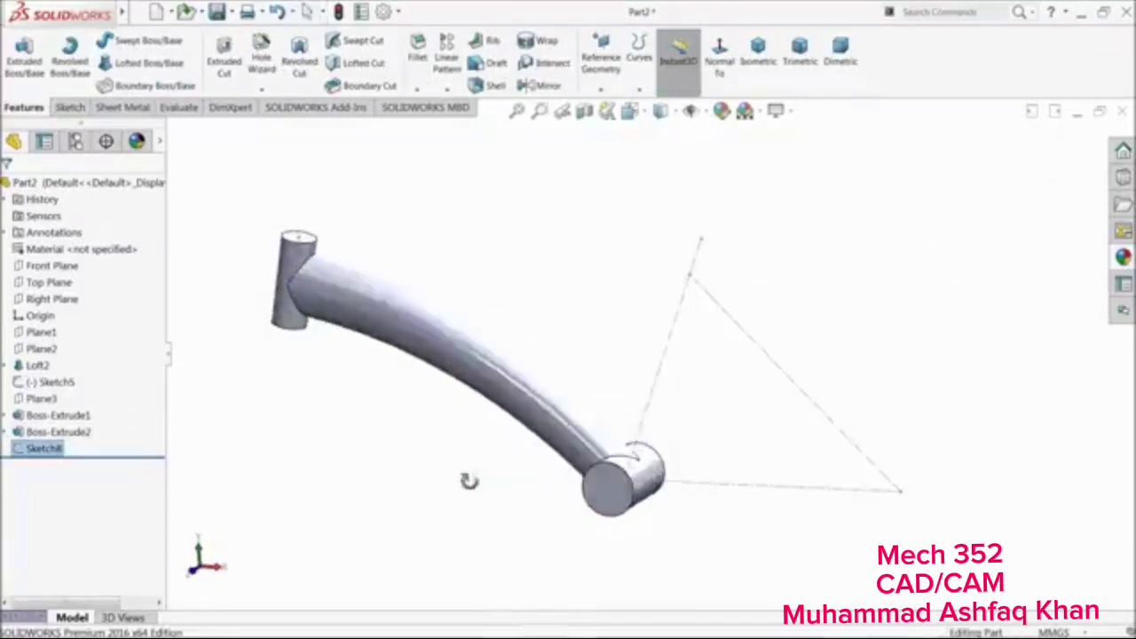
pyautogui.scroll(-2, 566, 479)
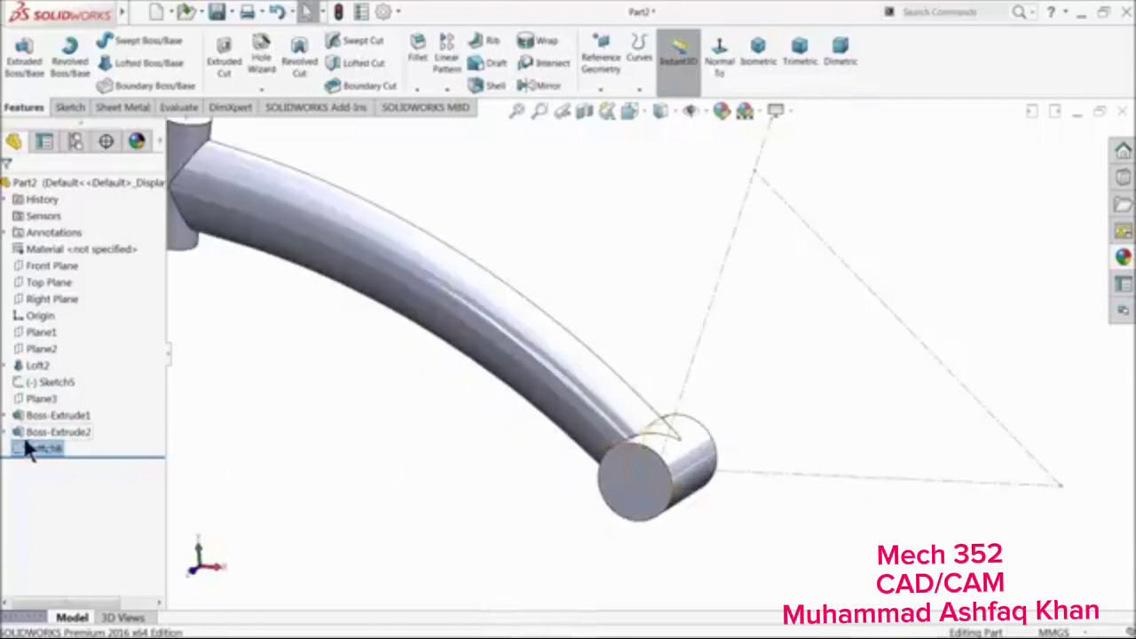
# Create a reference plane offset 10 mm from the Right Plane
pyautogui.click(34, 301)
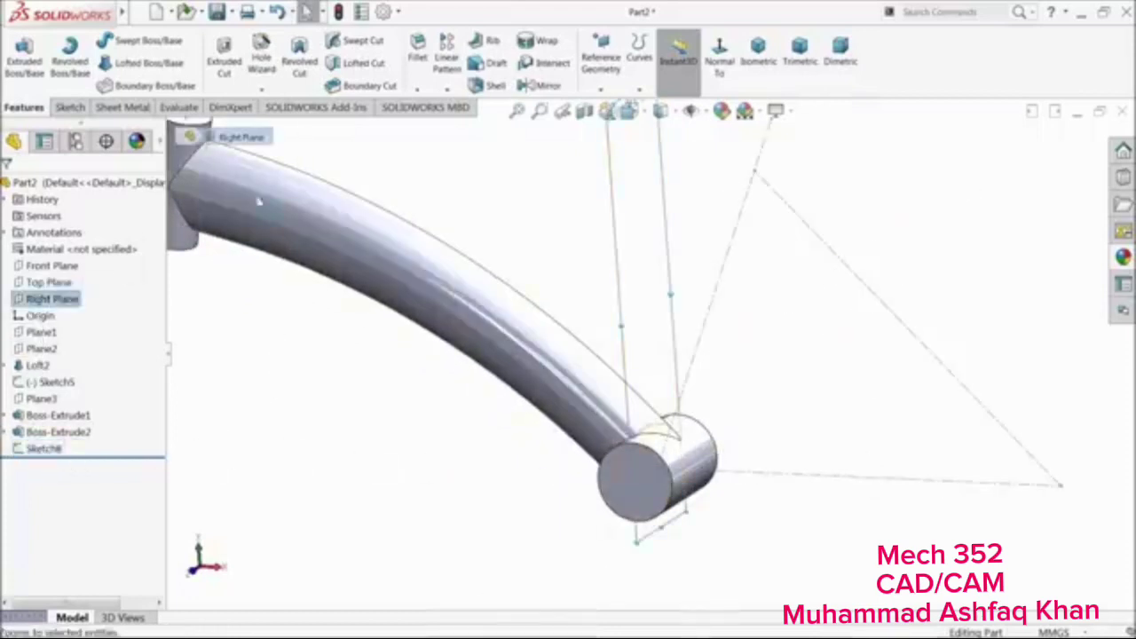
pyautogui.click(599, 89)
pyautogui.click(607, 104)
pyautogui.click(610, 108)
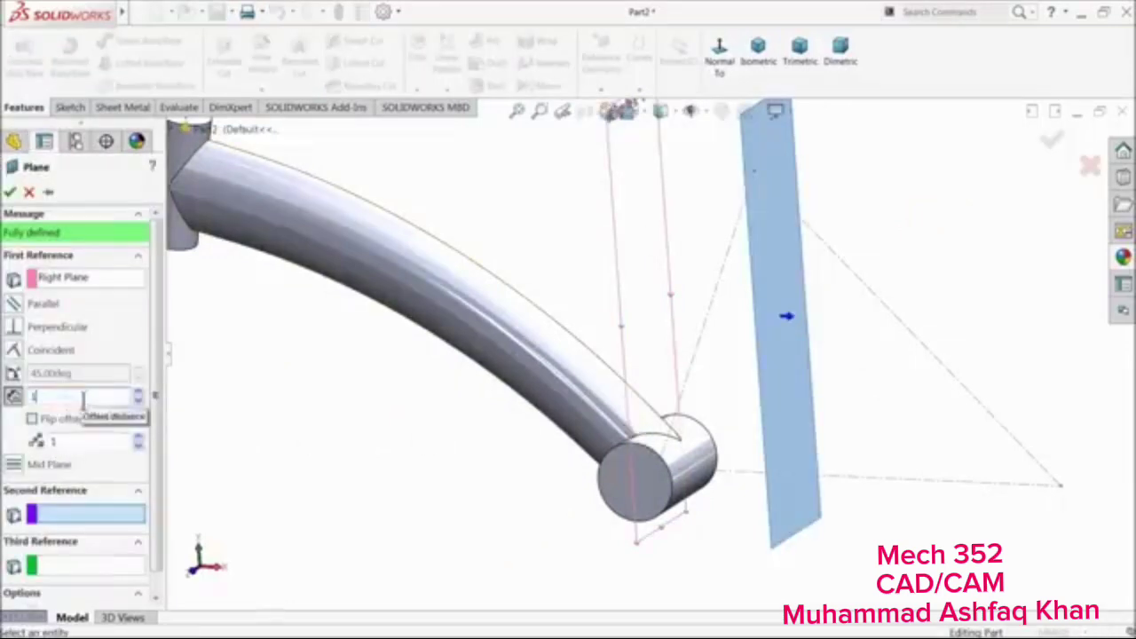
pyautogui.press('Return')
pyautogui.moveTo(337, 413); pyautogui.dragTo(360, 416, button='middle')
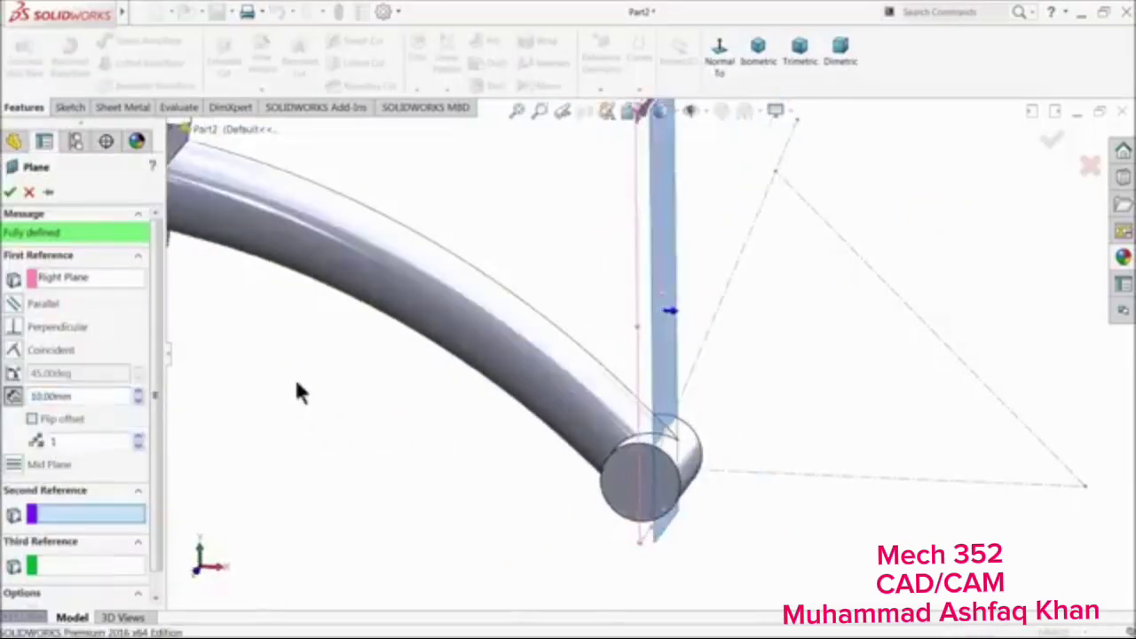
pyautogui.click(10, 192)
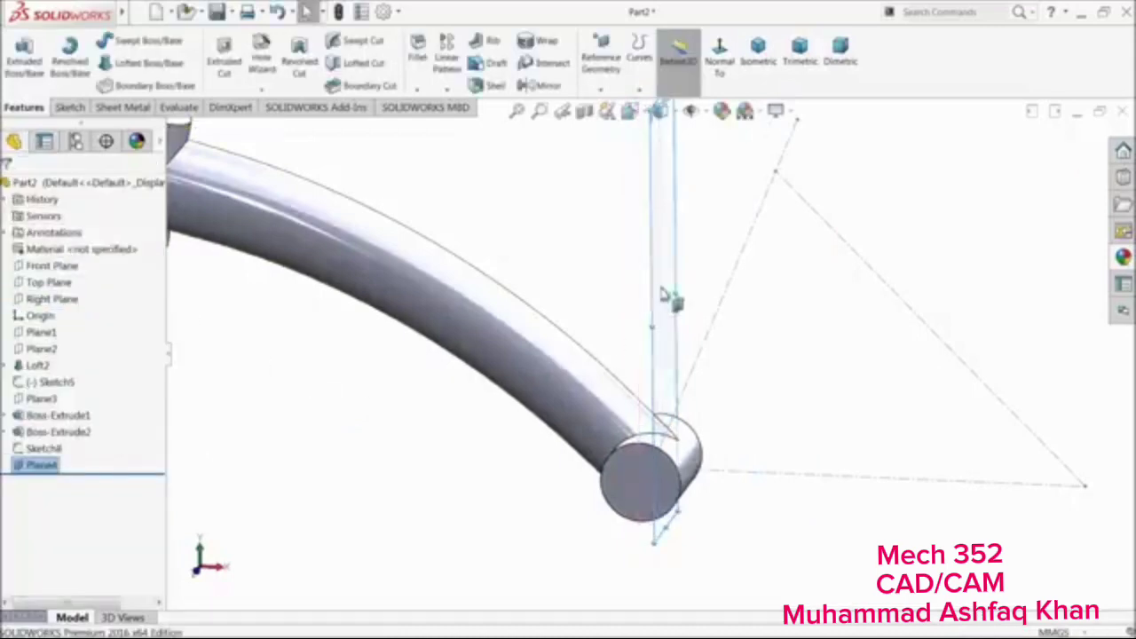
# Start a sketch on the new offset plane and draw a circle about 16 mm in diameter between the horizontal boss's end and the origin
pyautogui.scroll(3, 592, 278)
pyautogui.scroll(-3, 690, 247)
pyautogui.moveTo(635, 276); pyautogui.dragTo(580, 250, button='middle')
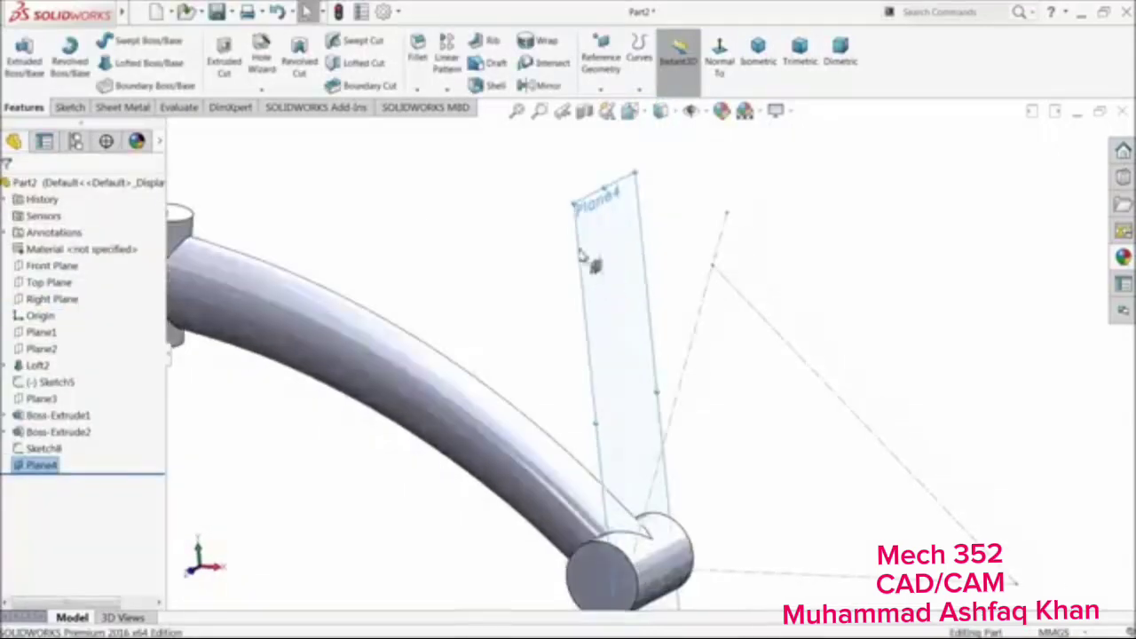
pyautogui.click(67, 107)
pyautogui.click(17, 55)
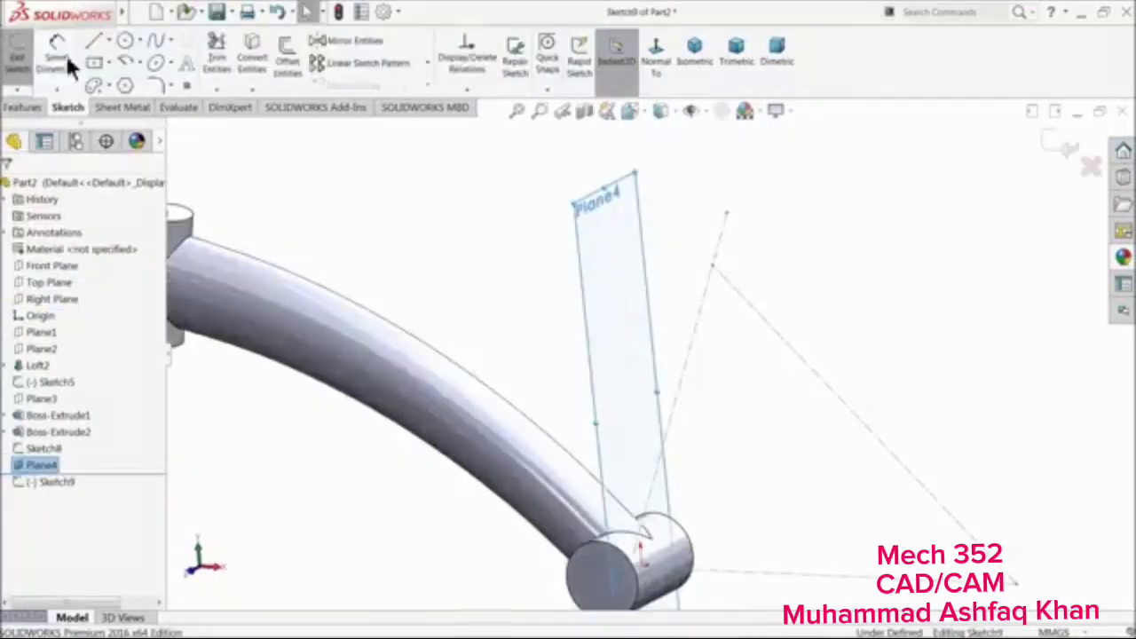
pyautogui.click(122, 45)
pyautogui.click(667, 63)
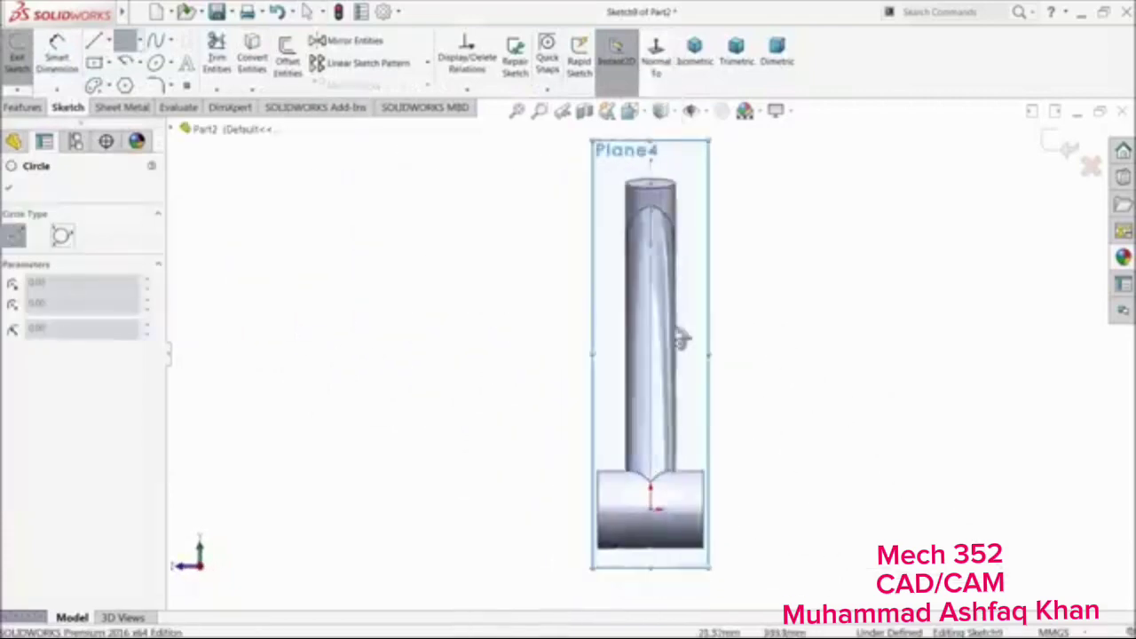
pyautogui.scroll(-5, 637, 536)
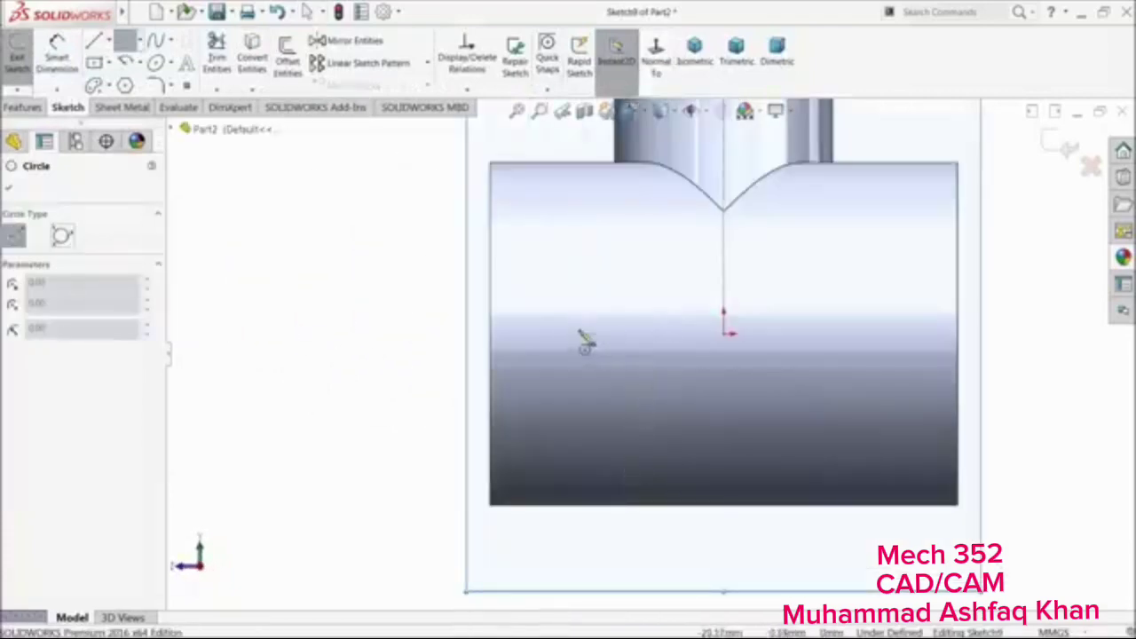
pyautogui.click(582, 335)
pyautogui.click(582, 283)
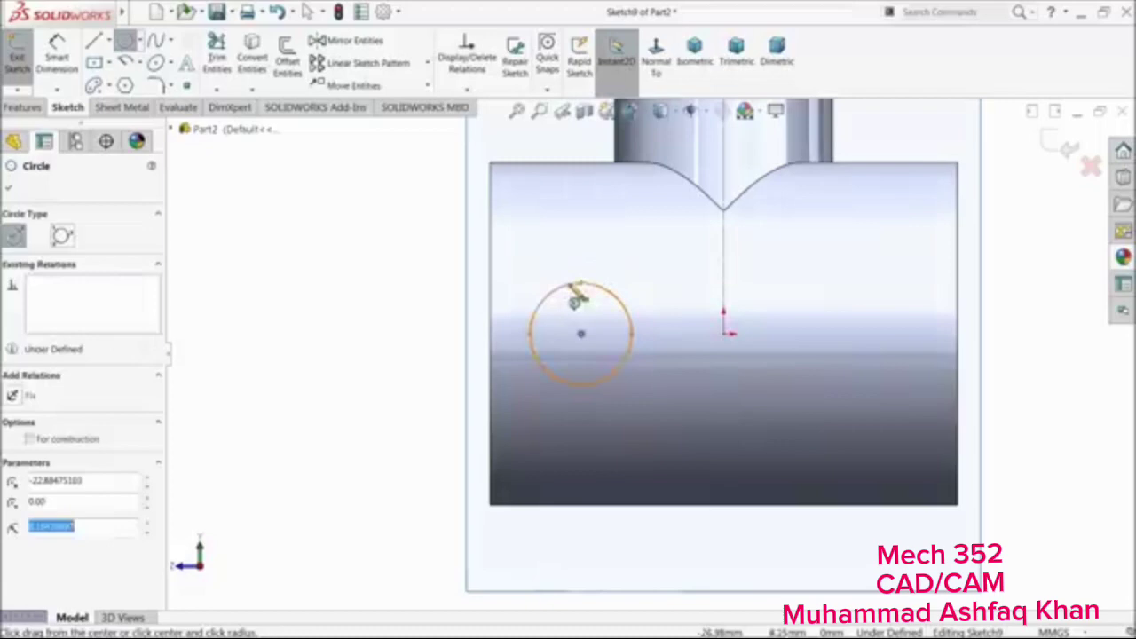
# Dimension the distance from the boss's end edge to the circle's centre as 15 mm
pyautogui.click(56, 53)
pyautogui.click(492, 332)
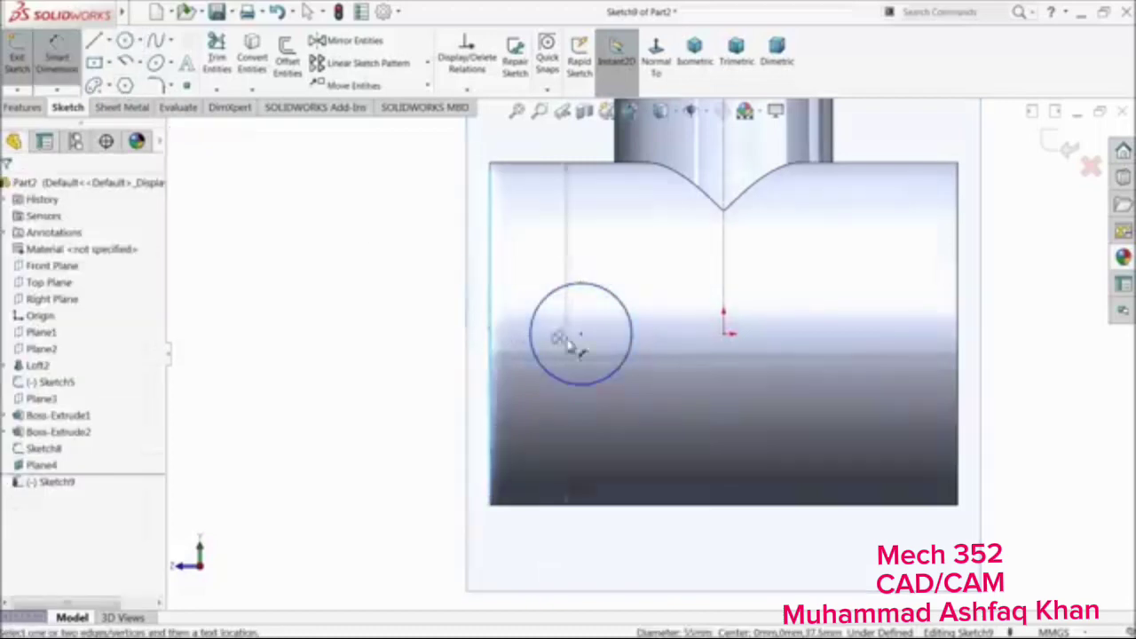
pyautogui.click(580, 333)
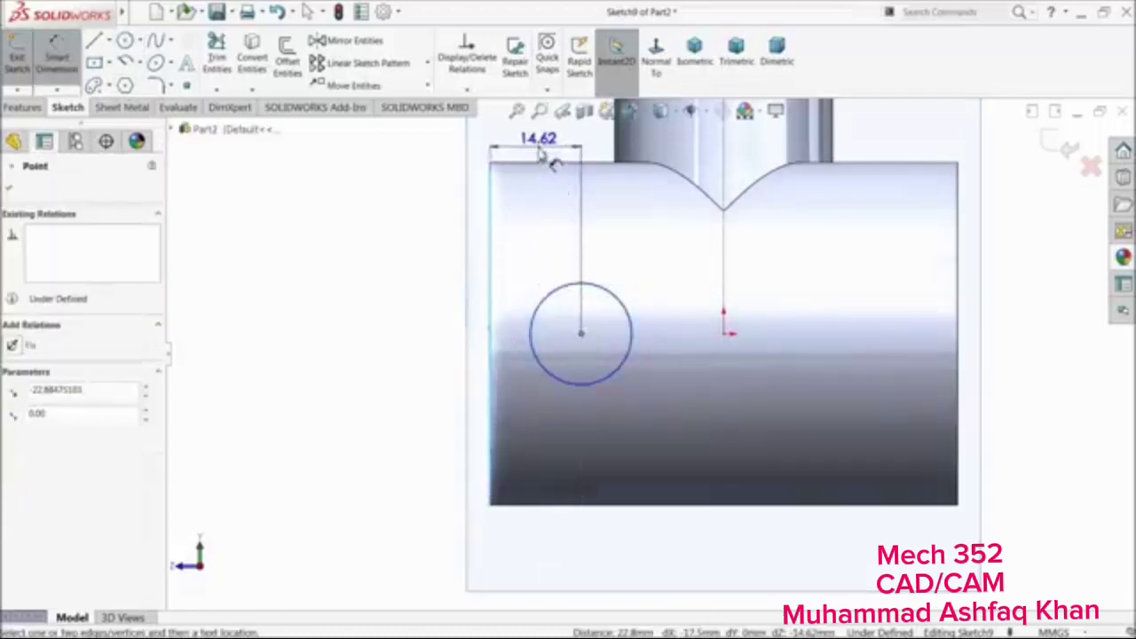
pyautogui.click(531, 153)
pyautogui.write('15')
pyautogui.press('Return')
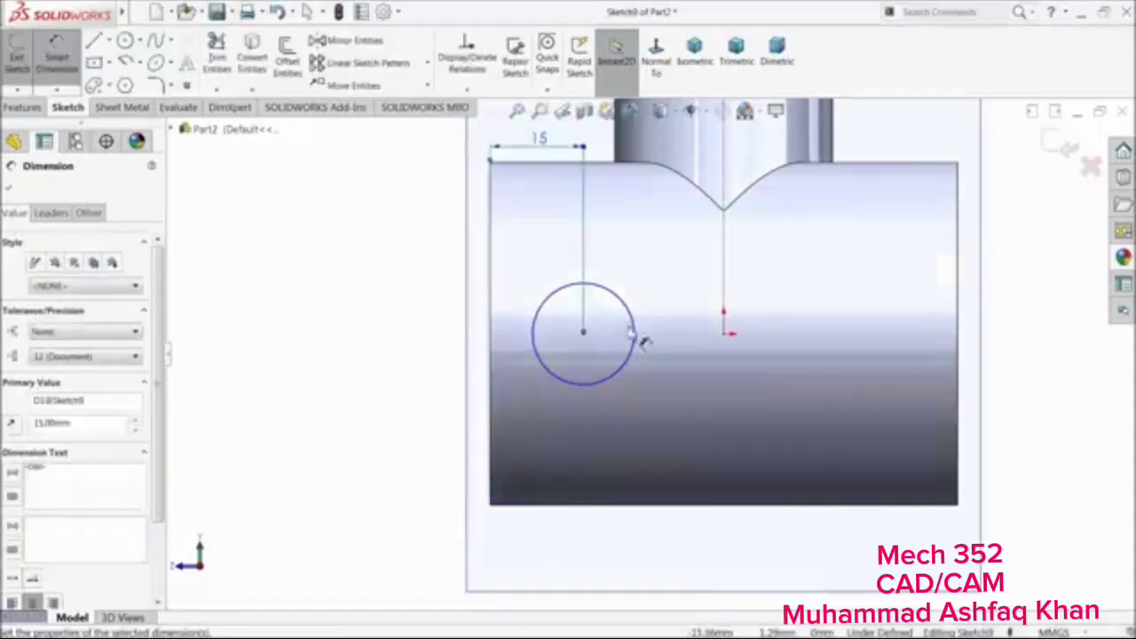
# Dimension the circle's diameter as 20 mm and finish dimensioning
pyautogui.click(635, 337)
pyautogui.click(676, 353)
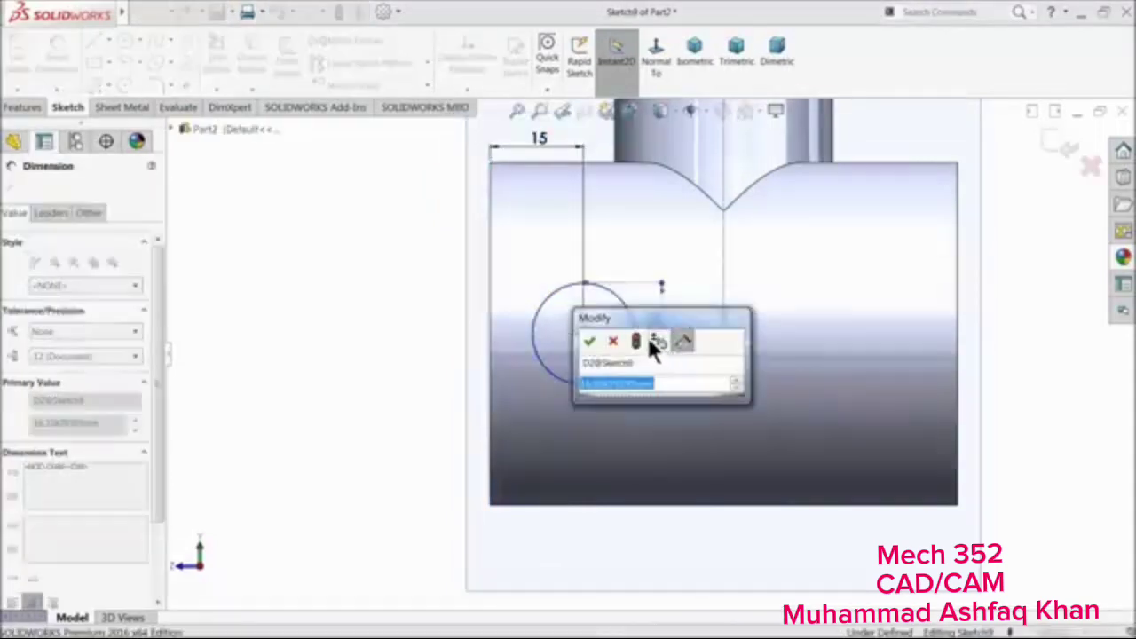
pyautogui.write('20')
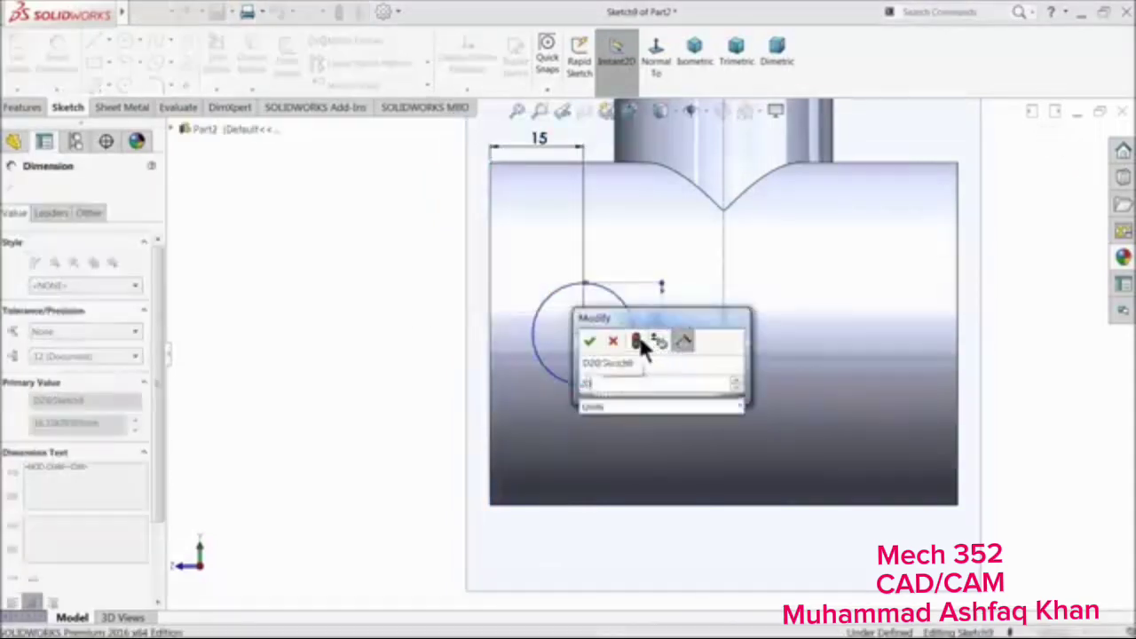
pyautogui.press('Return')
pyautogui.click(9, 188)
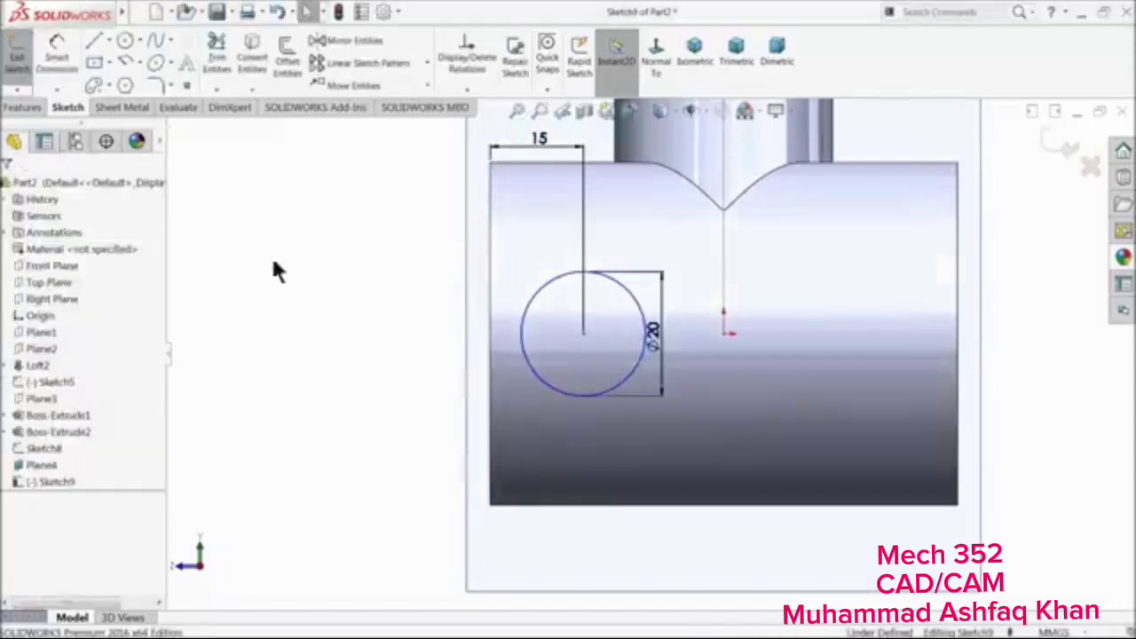
# Add a horizontal relation between the origin and the circle's centre, and exit the sketch
pyautogui.click(726, 334)
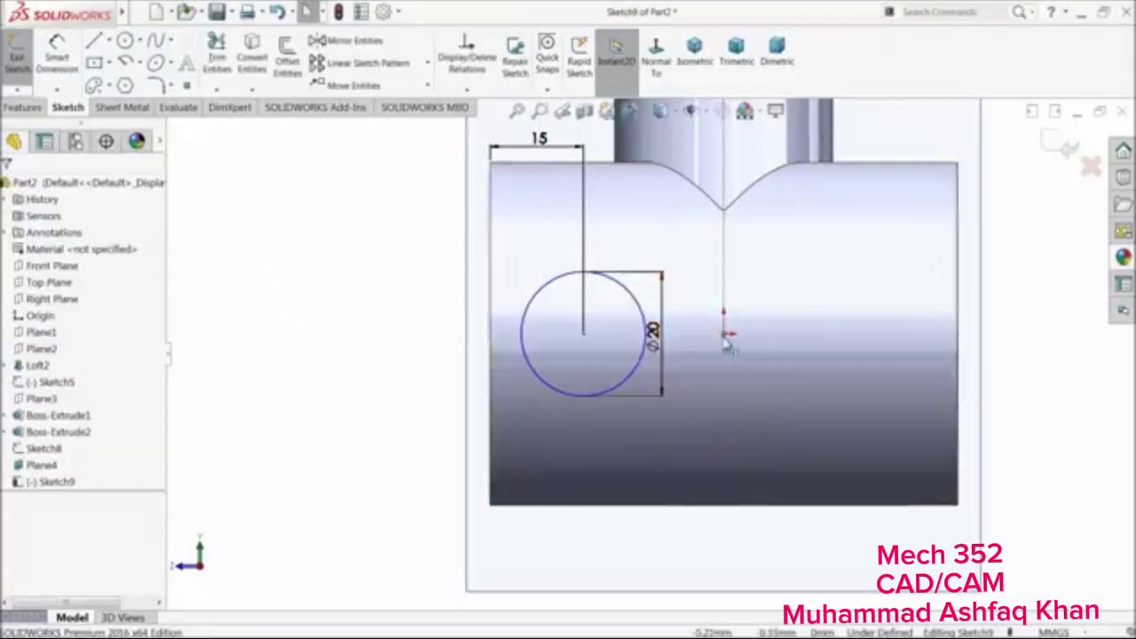
pyautogui.keyDown('ctrl'); pyautogui.click(585, 335); pyautogui.keyUp('ctrl')
pyautogui.click(621, 295)
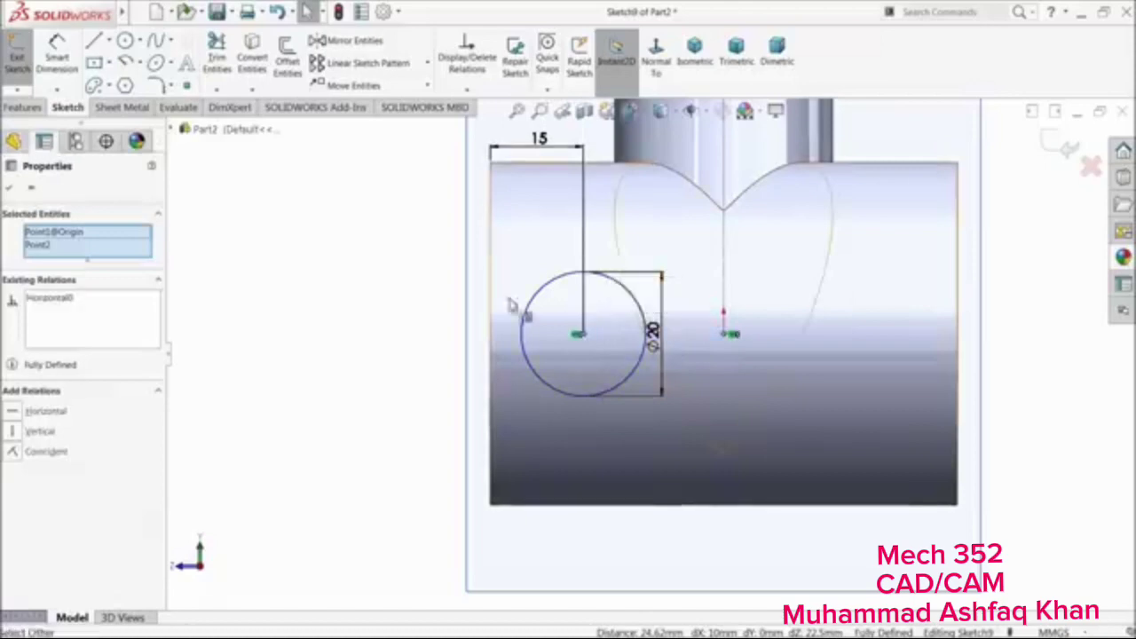
pyautogui.click(1058, 144)
# Start a 3D sketch and draw a line from the circle's centre along the X direction, out past the boss
pyautogui.scroll(6, 342, 262)
pyautogui.moveTo(364, 276)
pyautogui.mouseDown(button='middle')
pyautogui.moveTo(549, 309)
pyautogui.moveTo(571, 347)
pyautogui.moveTo(546, 364)
pyautogui.mouseUp(button='middle')
pyautogui.click(22, 482)
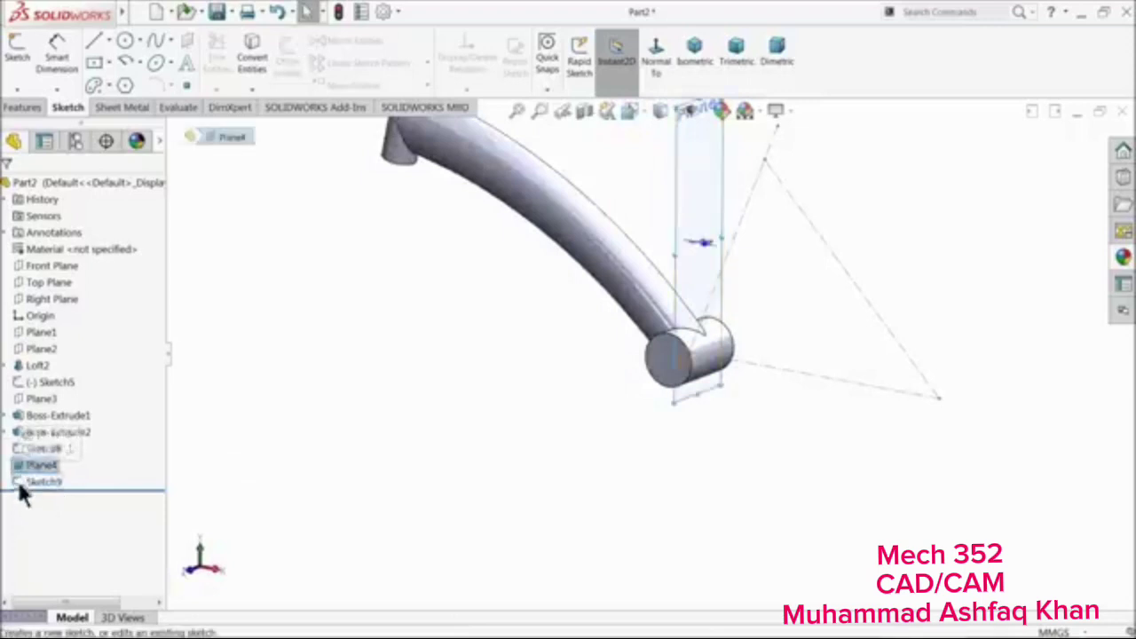
pyautogui.click(24, 466)
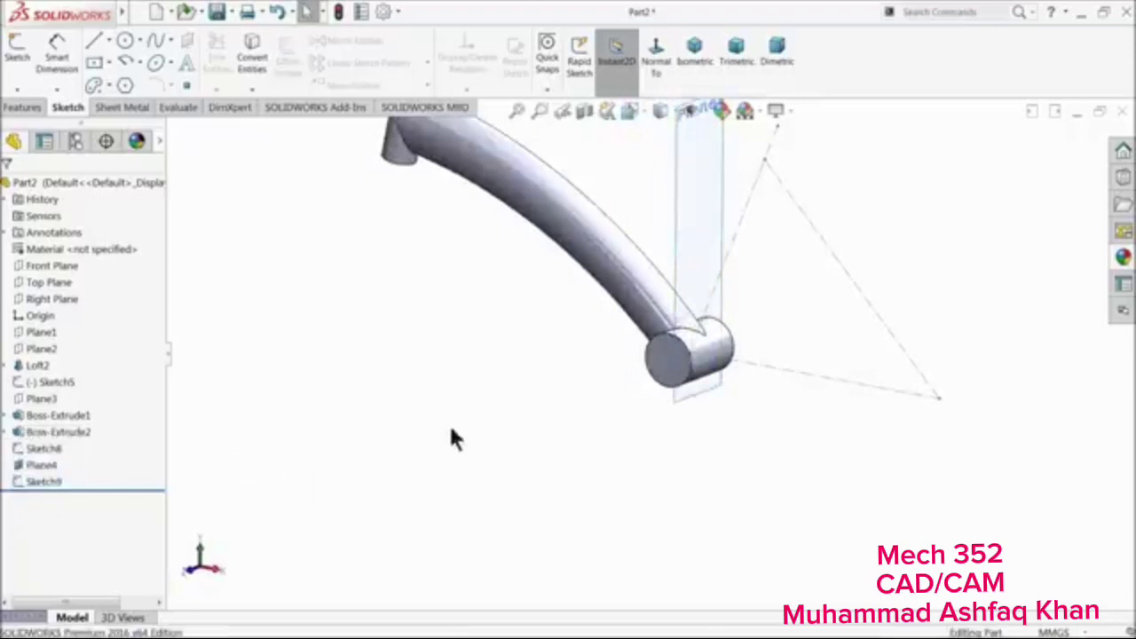
pyautogui.moveTo(451, 429)
pyautogui.mouseDown(button='middle')
pyautogui.moveTo(488, 436)
pyautogui.moveTo(479, 429)
pyautogui.mouseUp(button='middle')
pyautogui.scroll(-4, 675, 377)
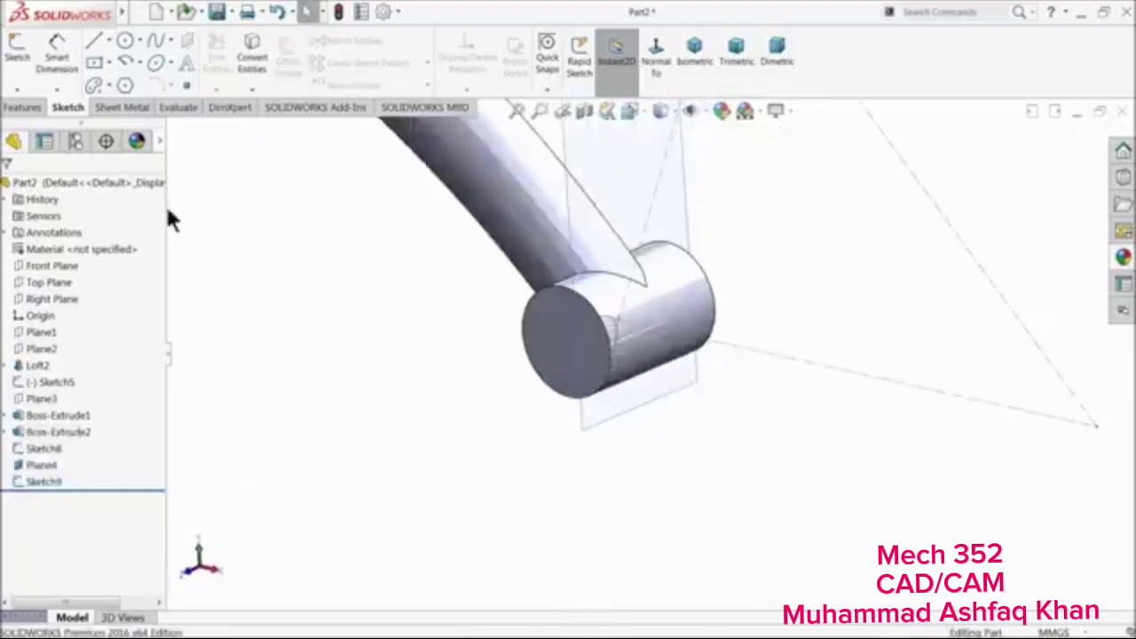
pyautogui.click(16, 91)
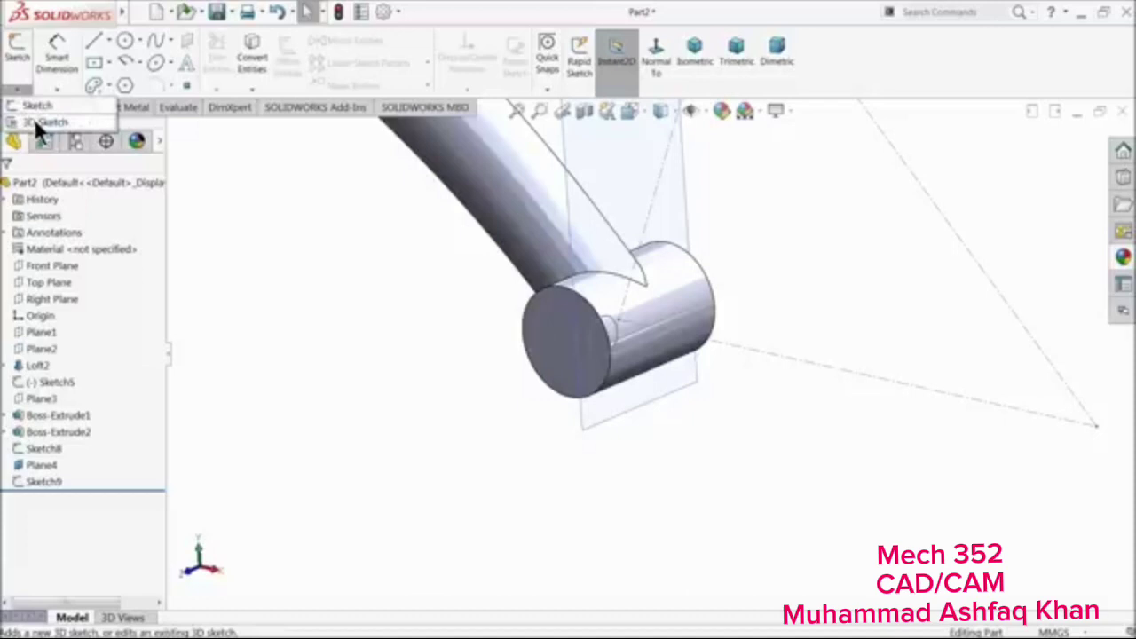
pyautogui.click(36, 122)
pyautogui.moveTo(452, 317); pyautogui.dragTo(493, 383, button='middle')
pyautogui.click(94, 41)
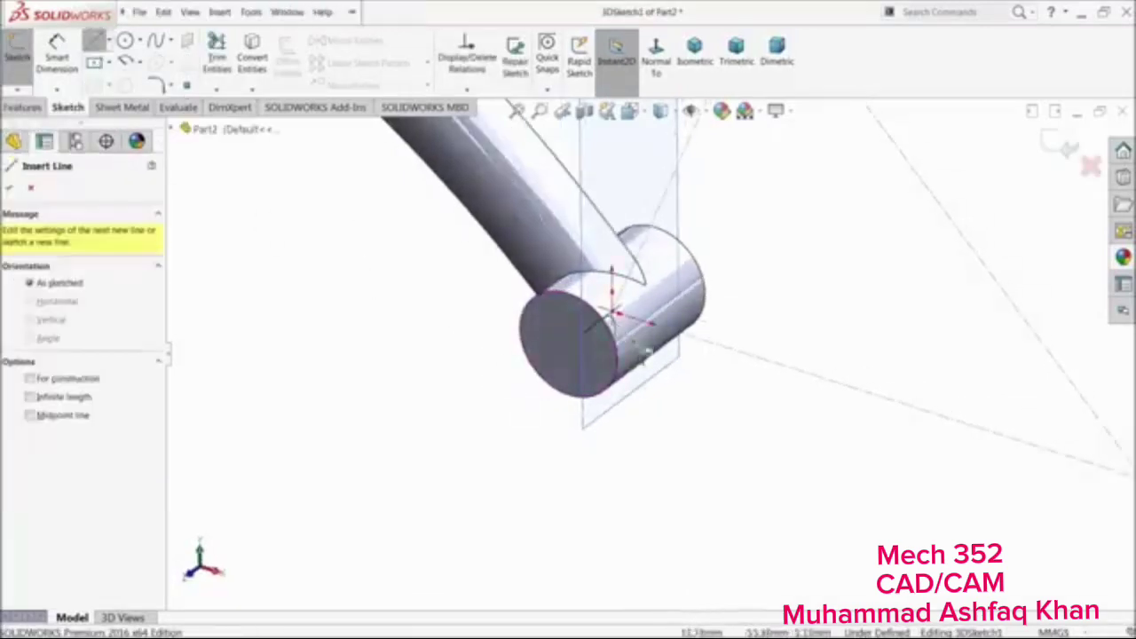
pyautogui.click(613, 349)
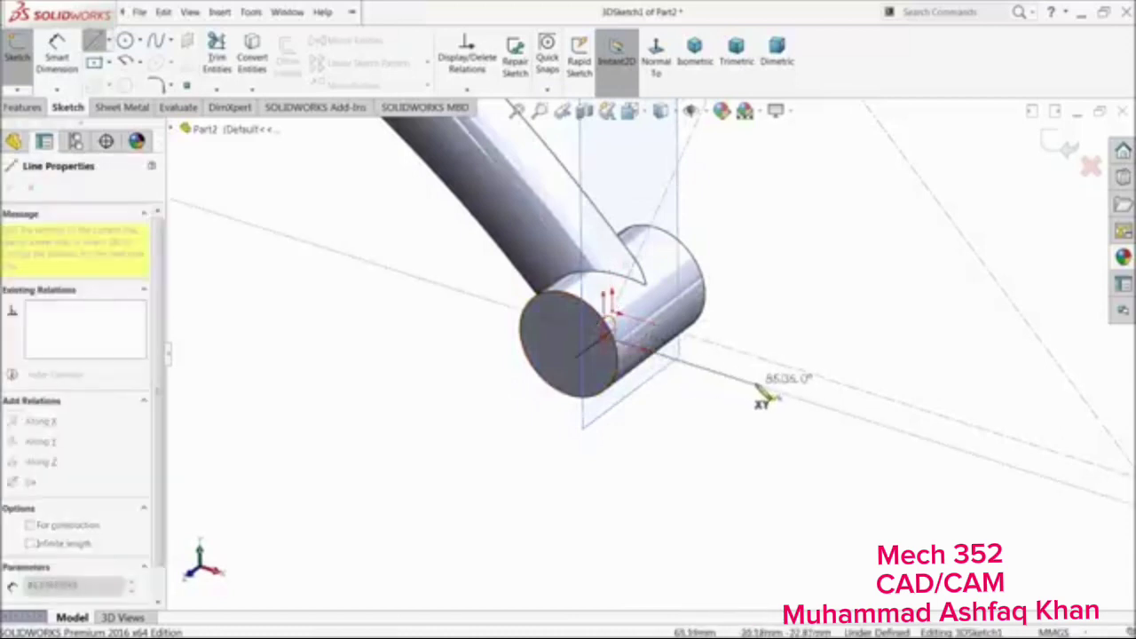
pyautogui.click(760, 389)
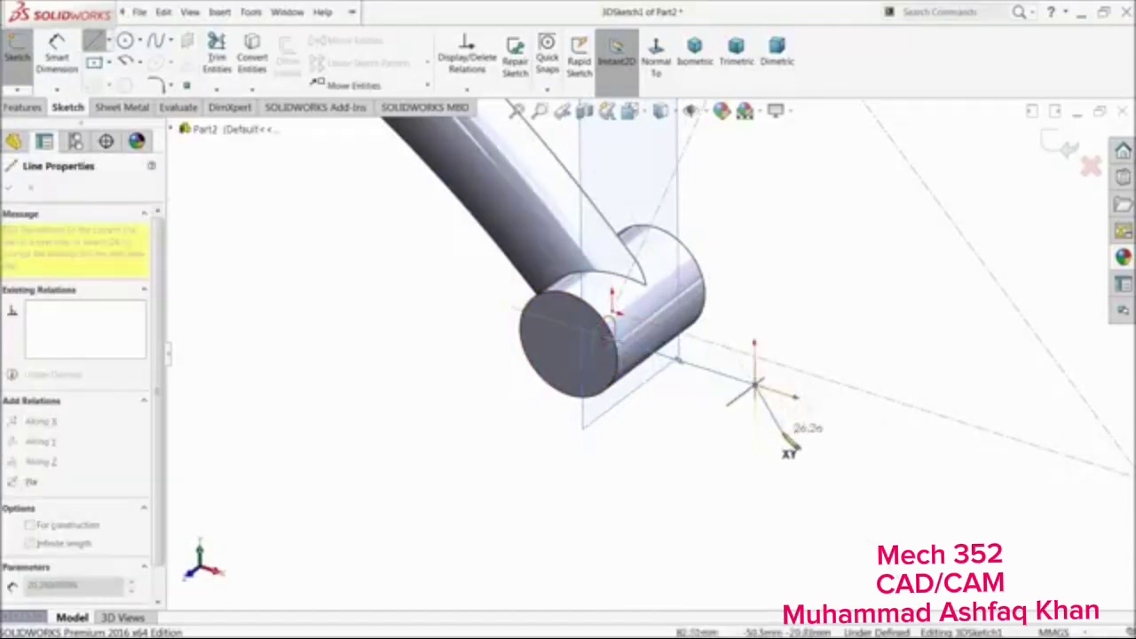
pyautogui.press('Escape')
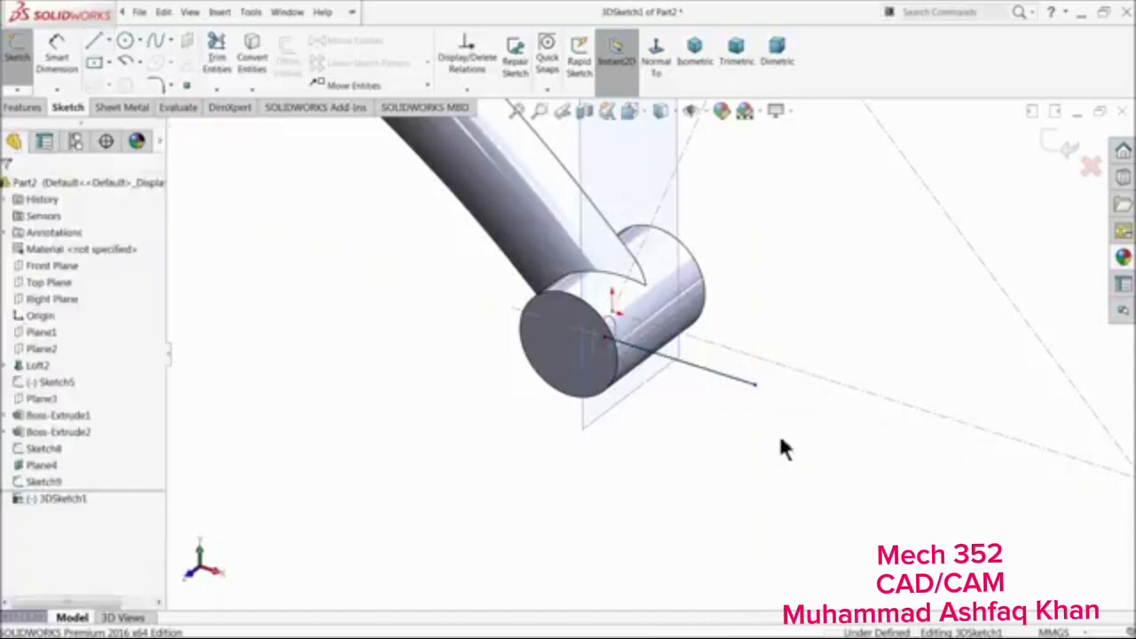
# Place two 3D sketch points, one just beyond the line's free end and one near the construction triangle's far corner
pyautogui.click(184, 84)
pyautogui.scroll(3, 670, 358)
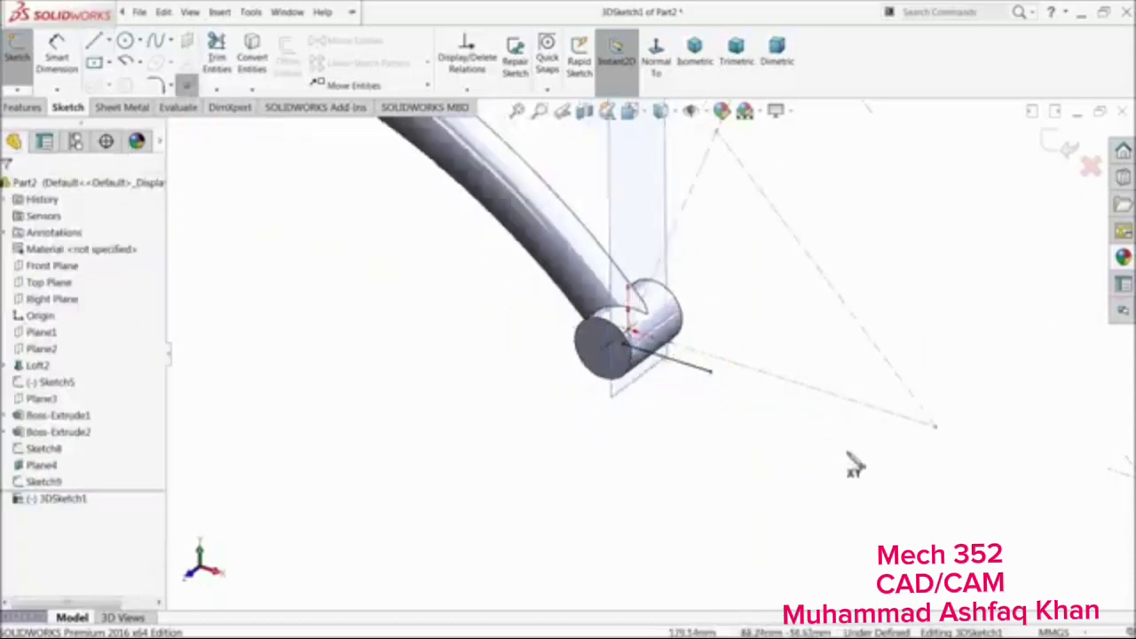
pyautogui.scroll(-2, 845, 452)
pyautogui.click(673, 356)
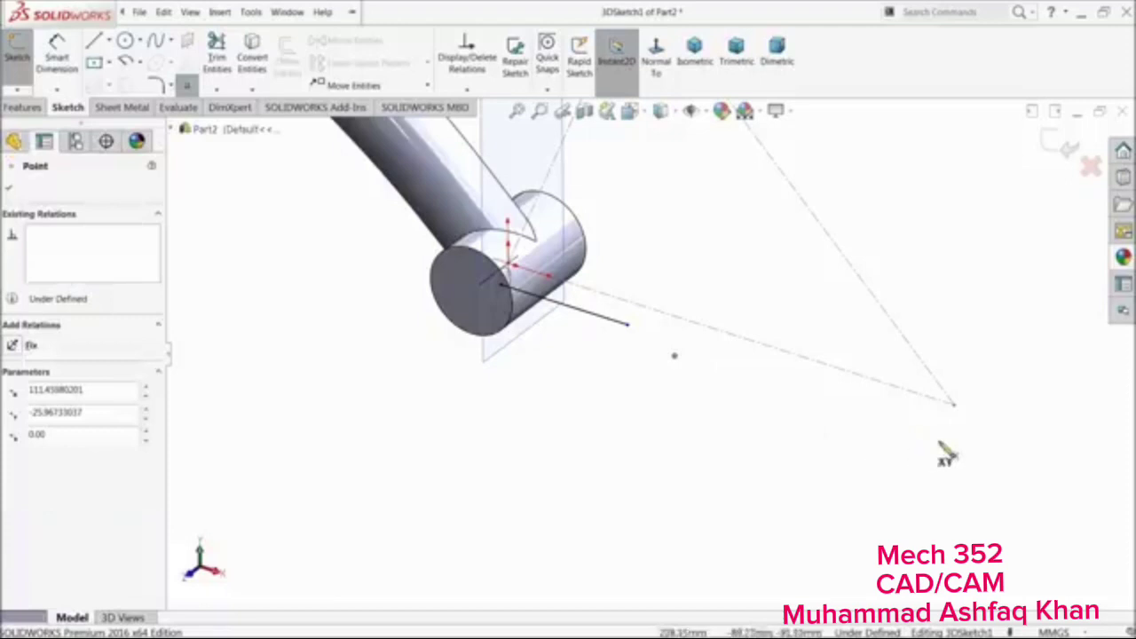
pyautogui.rightClick(976, 312)
pyautogui.click(997, 322)
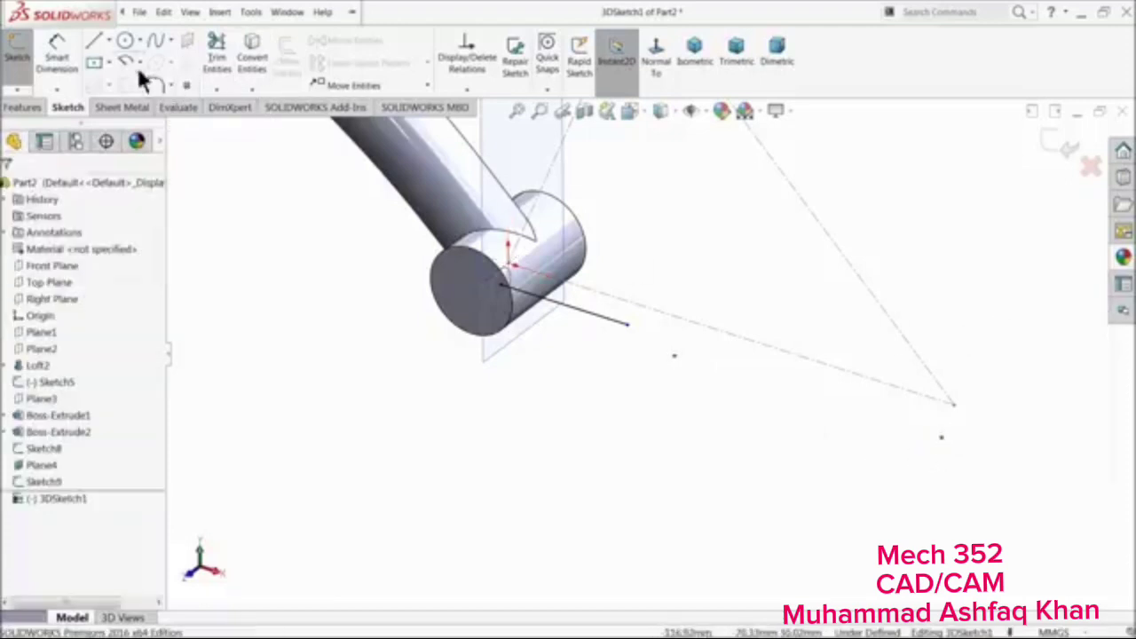
# Connect the two sketch points with a line and end the Line tool
pyautogui.click(95, 44)
pyautogui.click(674, 356)
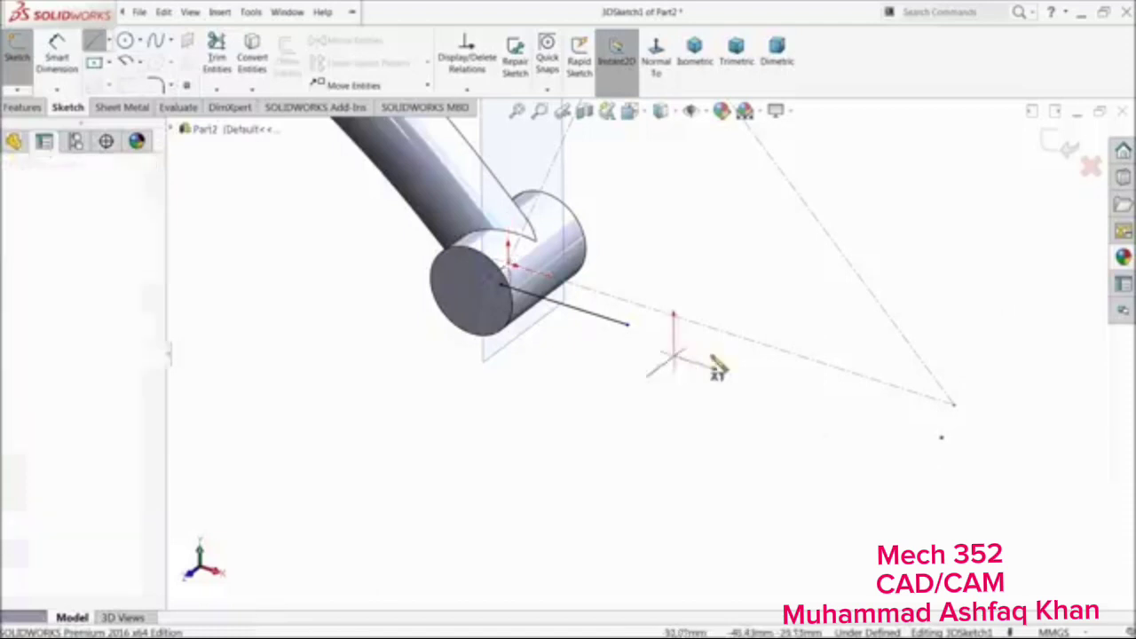
pyautogui.click(942, 438)
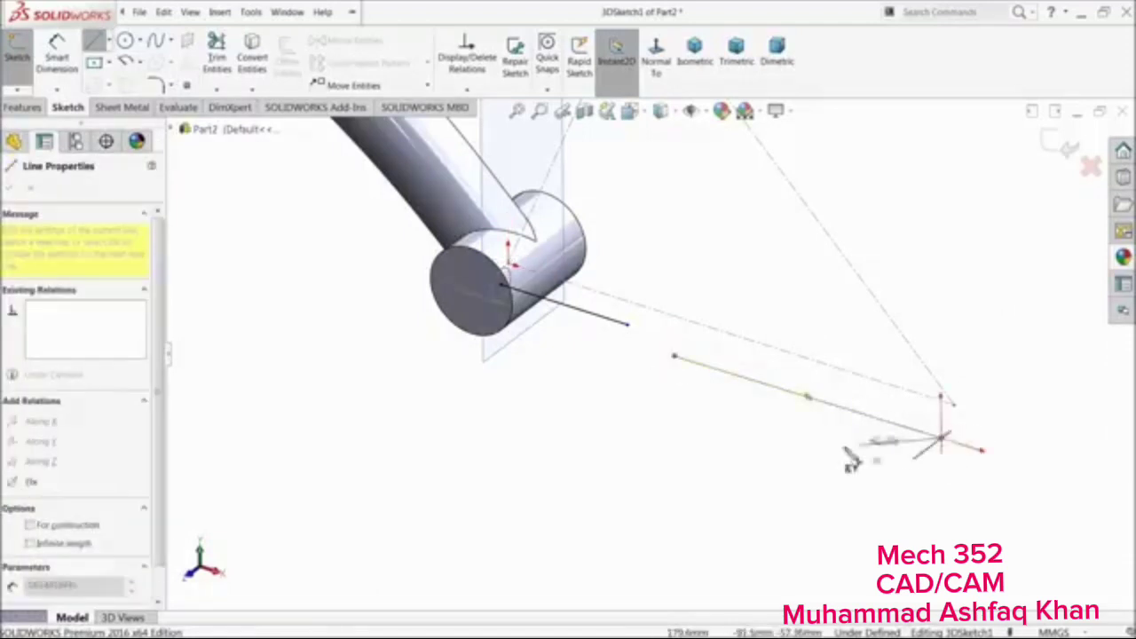
pyautogui.rightClick(818, 447)
pyautogui.click(855, 457)
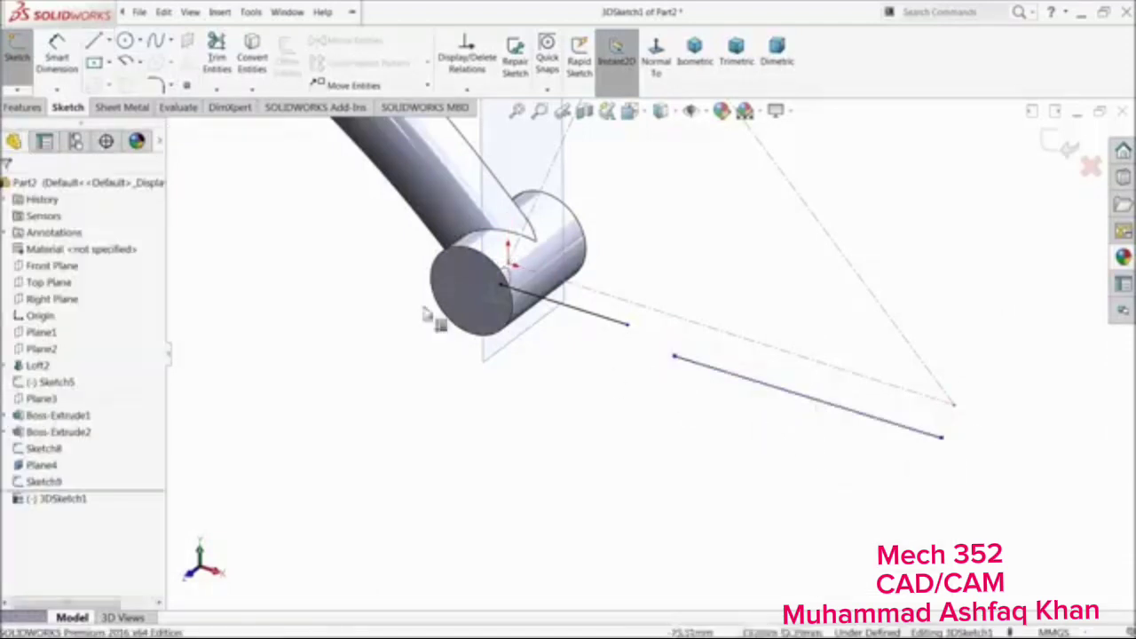
# Make the line between the two points parallel to the triangle's lower construction line
pyautogui.click(56, 53)
pyautogui.click(55, 54)
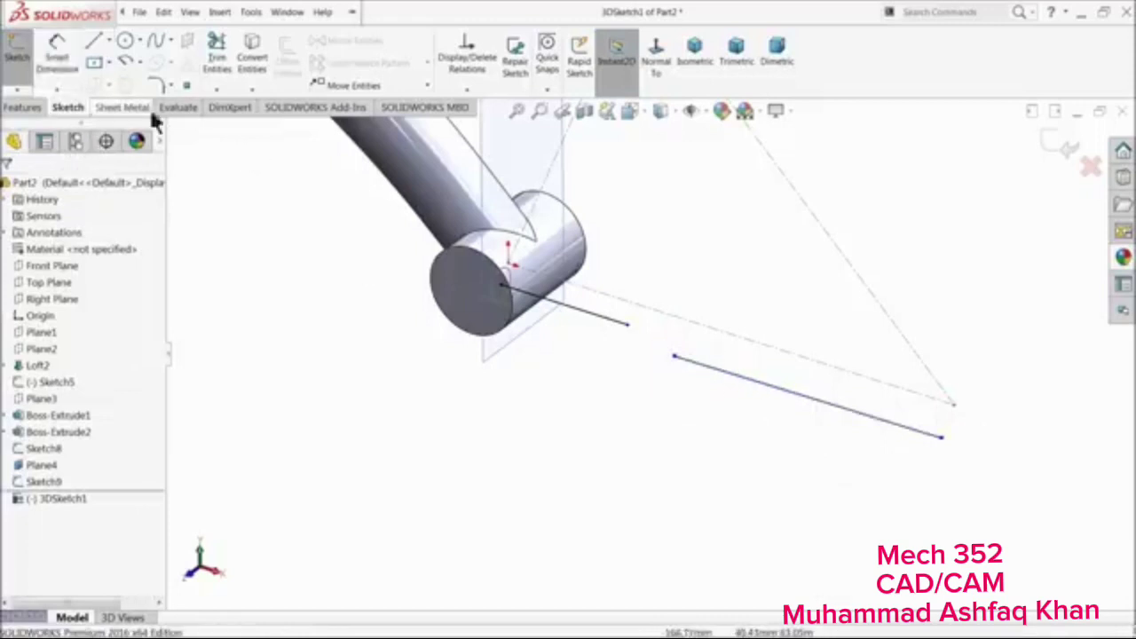
pyautogui.keyDown('ctrl'); pyautogui.click(768, 396); pyautogui.keyUp('ctrl')
pyautogui.click(824, 341)
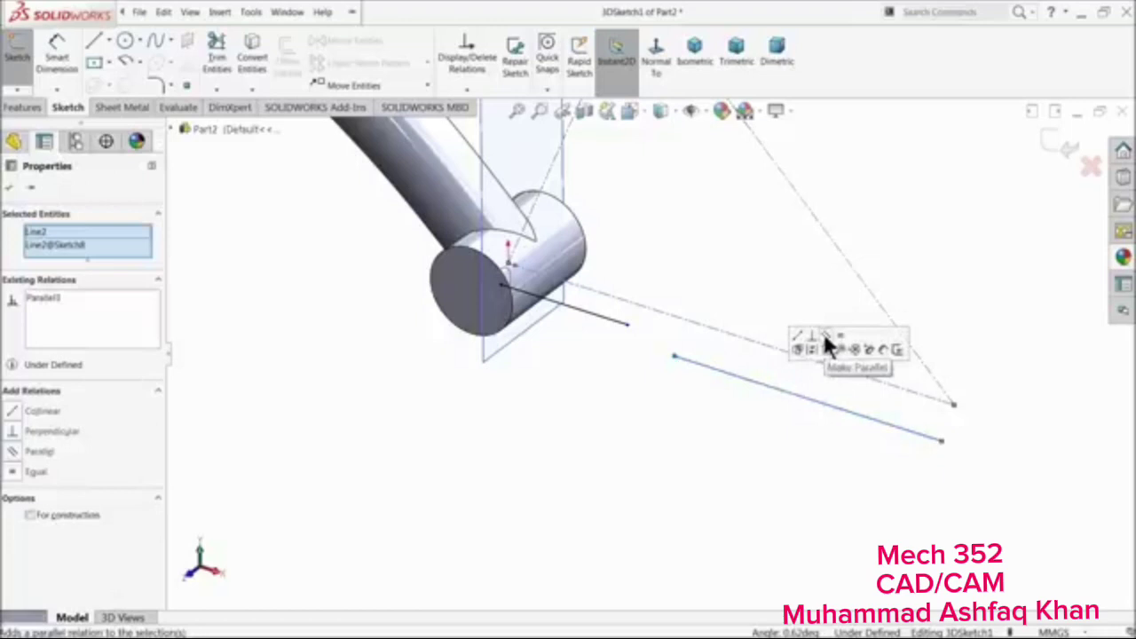
pyautogui.click(530, 387)
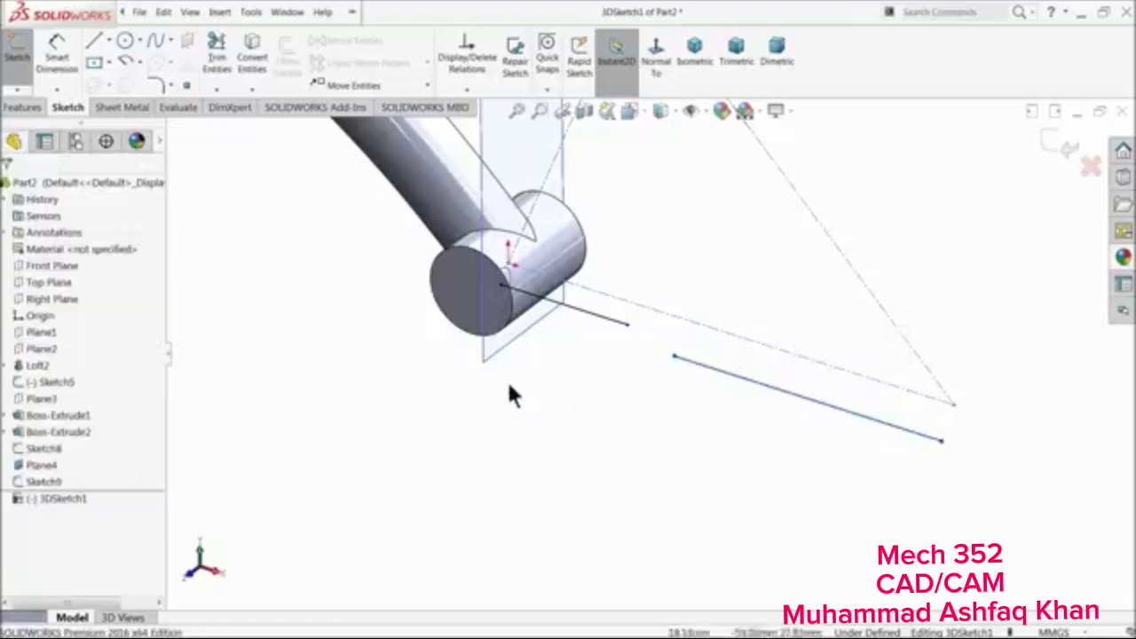
# Dimension the length of the line between the two sketch points as 207.45 mm
pyautogui.click(58, 55)
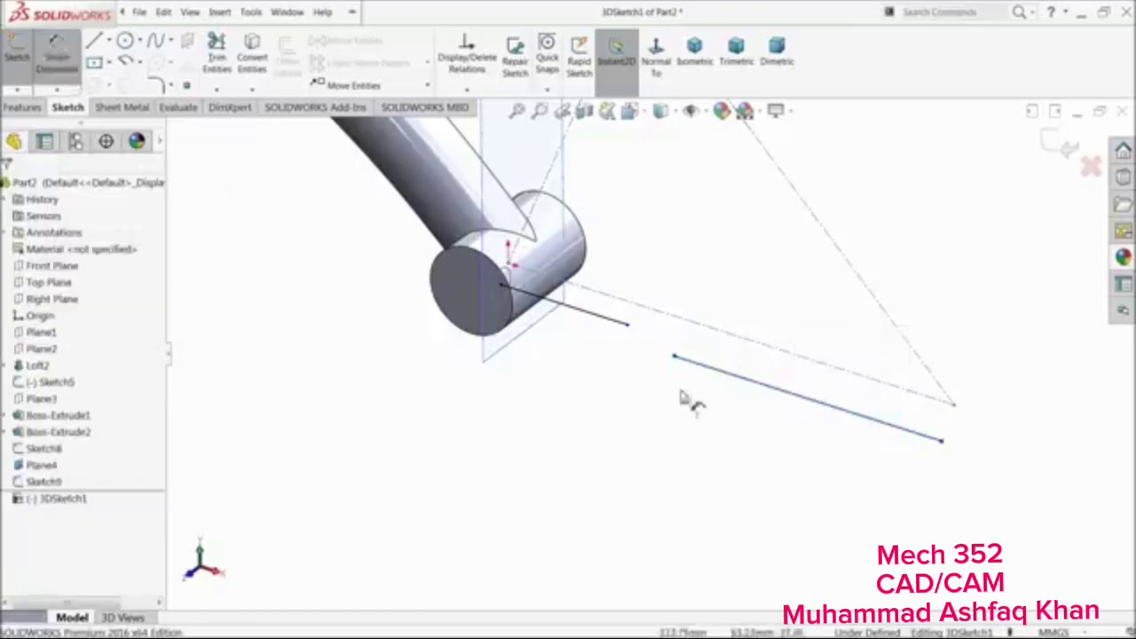
pyautogui.click(772, 389)
pyautogui.click(771, 428)
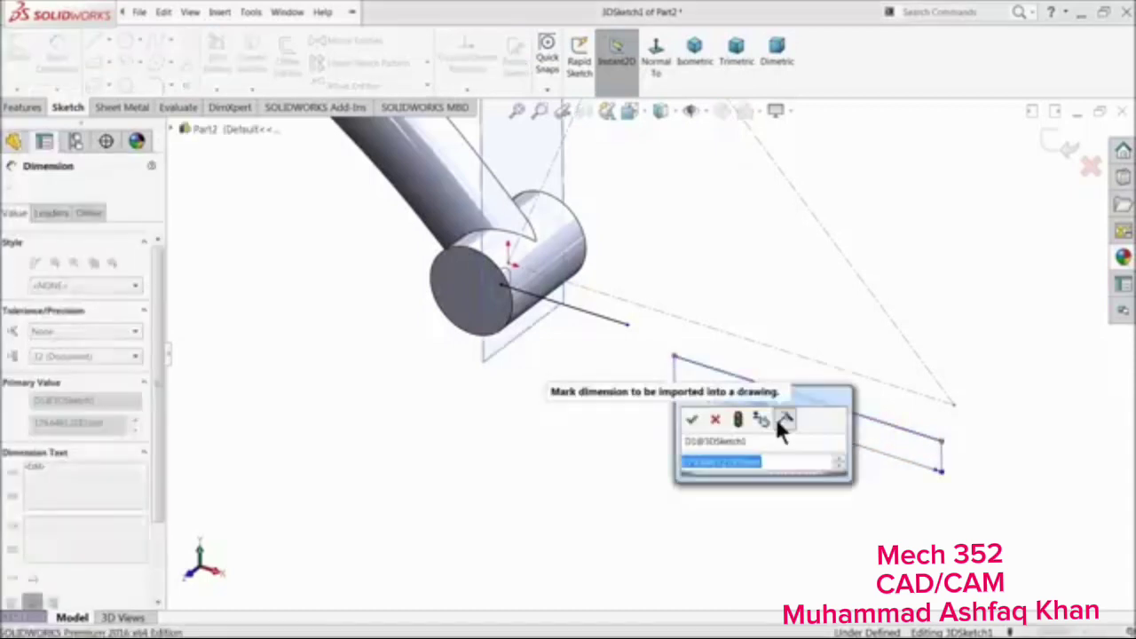
pyautogui.write('207.')
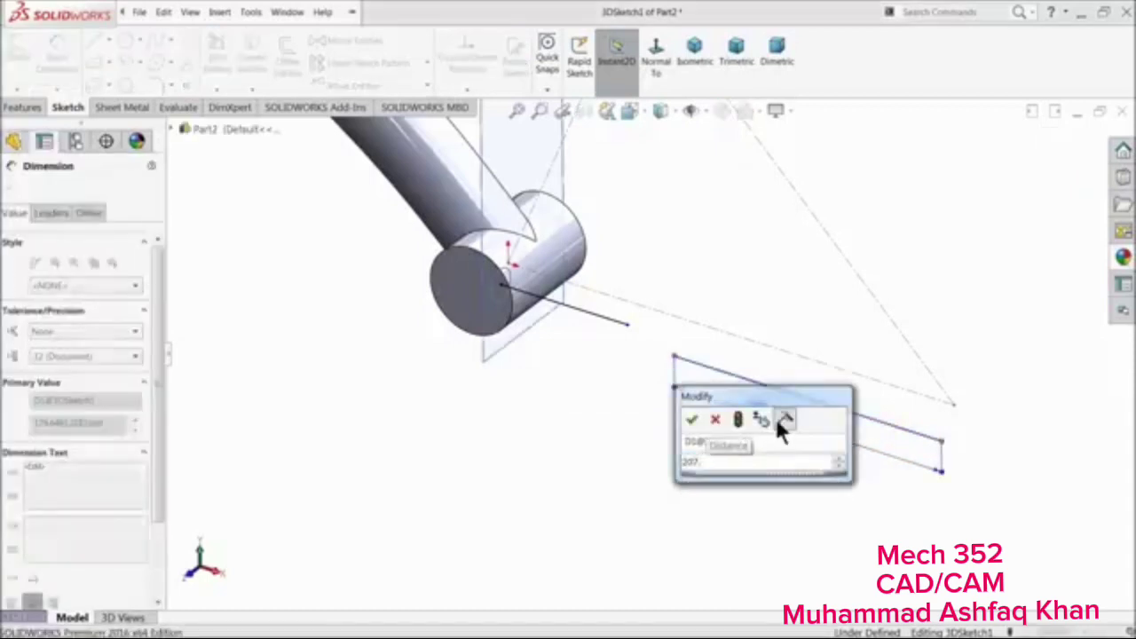
pyautogui.write('45')
pyautogui.press('Return')
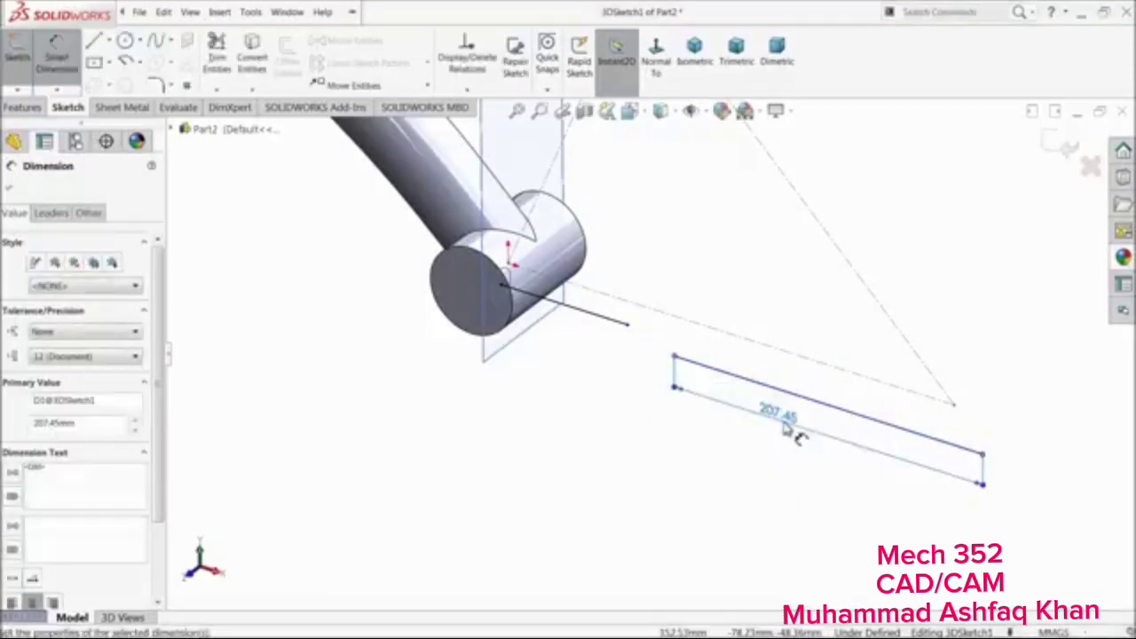
pyautogui.press('Escape')
# Move the dimensioned line sideways, farther from the construction triangle, by its end nearest the boss
pyautogui.moveTo(634, 393); pyautogui.dragTo(580, 385, button='middle')
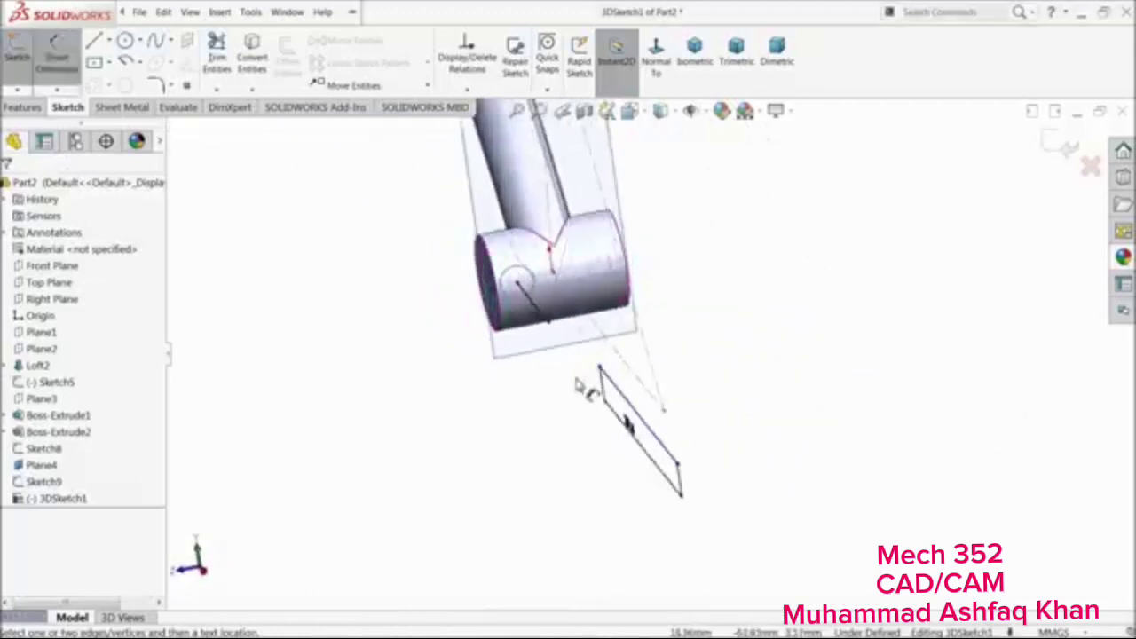
pyautogui.click(56, 50)
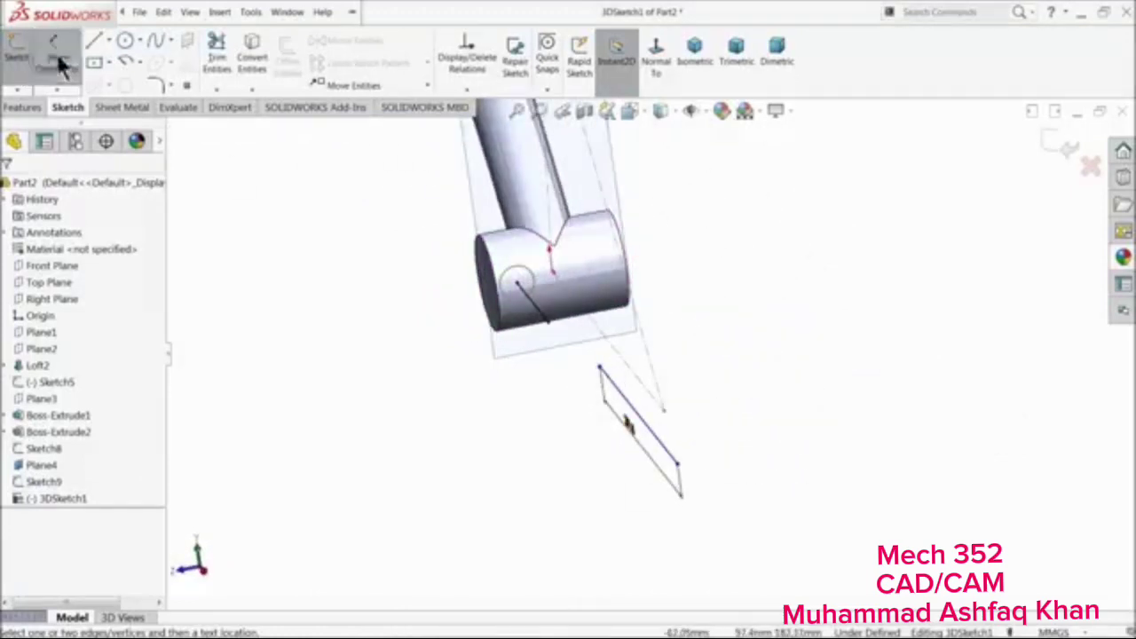
pyautogui.moveTo(600, 368); pyautogui.dragTo(559, 357)
pyautogui.click(746, 338)
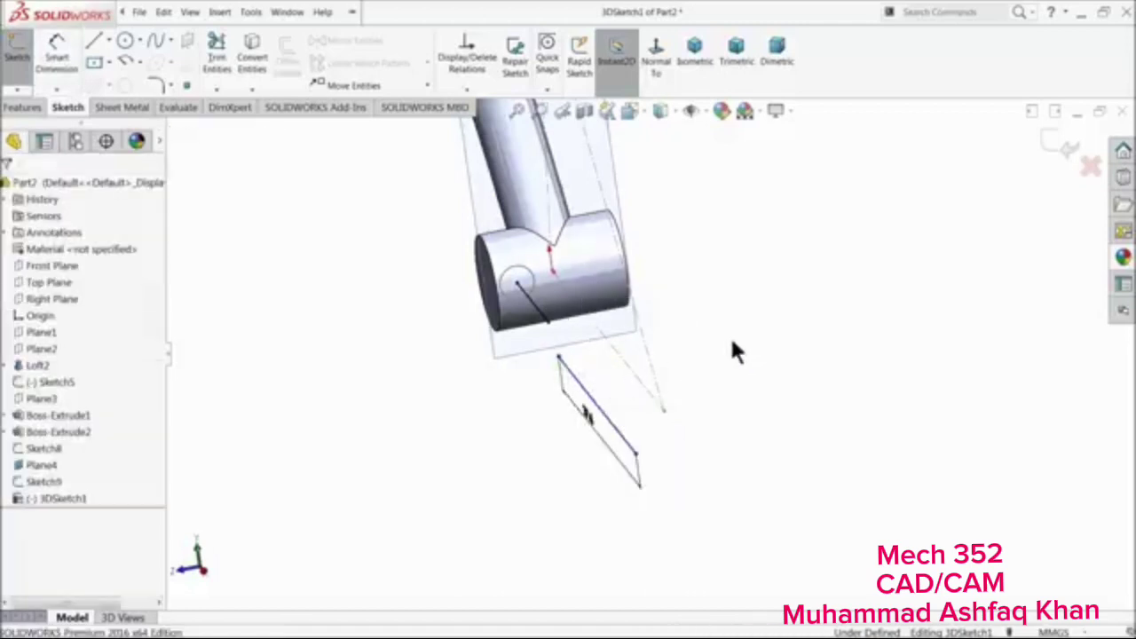
# Dimension the distance between the free line and the triangle's lower construction line as 60 mm
pyautogui.moveTo(730, 342)
pyautogui.mouseDown(button='middle')
pyautogui.moveTo(751, 328)
pyautogui.moveTo(741, 340)
pyautogui.mouseUp(button='middle')
pyautogui.scroll(-2, 601, 341)
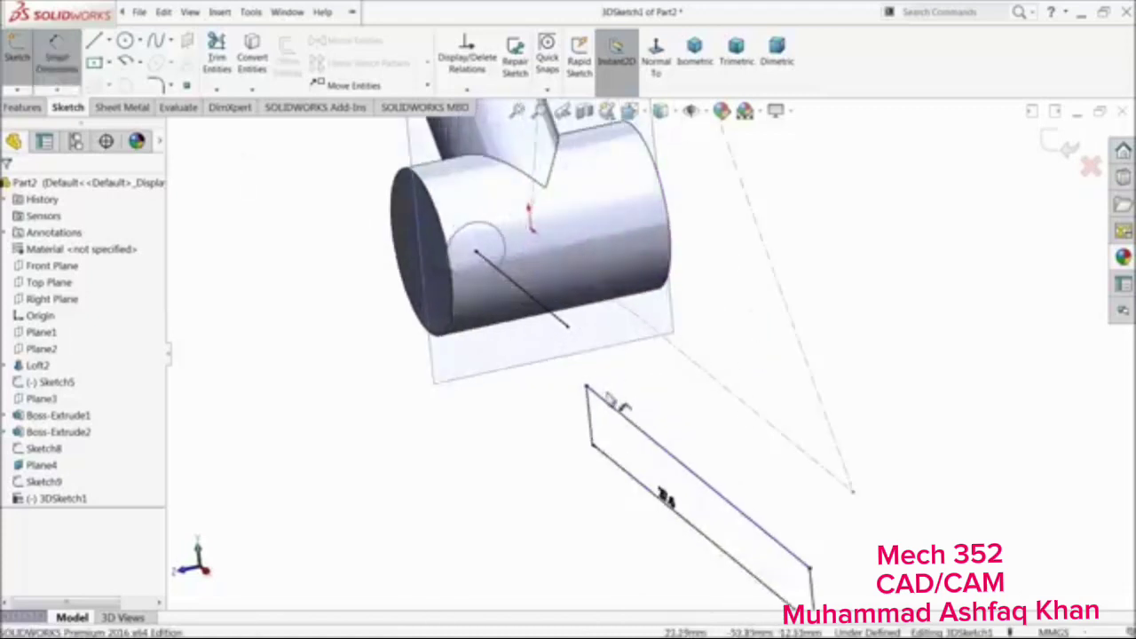
pyautogui.click(605, 401)
pyautogui.click(693, 364)
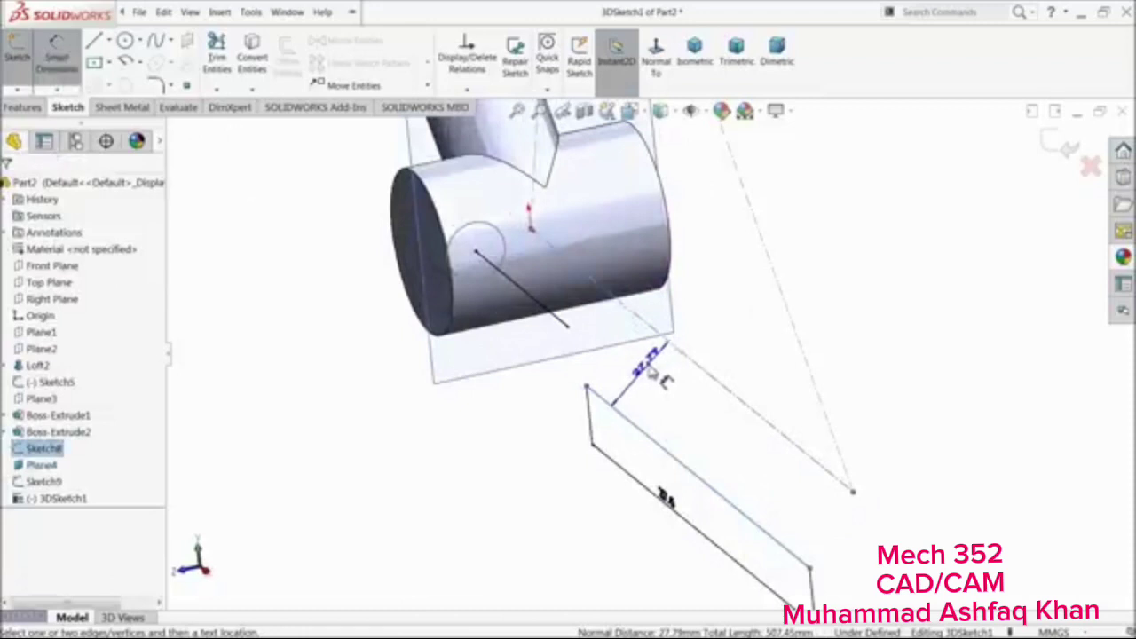
pyautogui.click(655, 378)
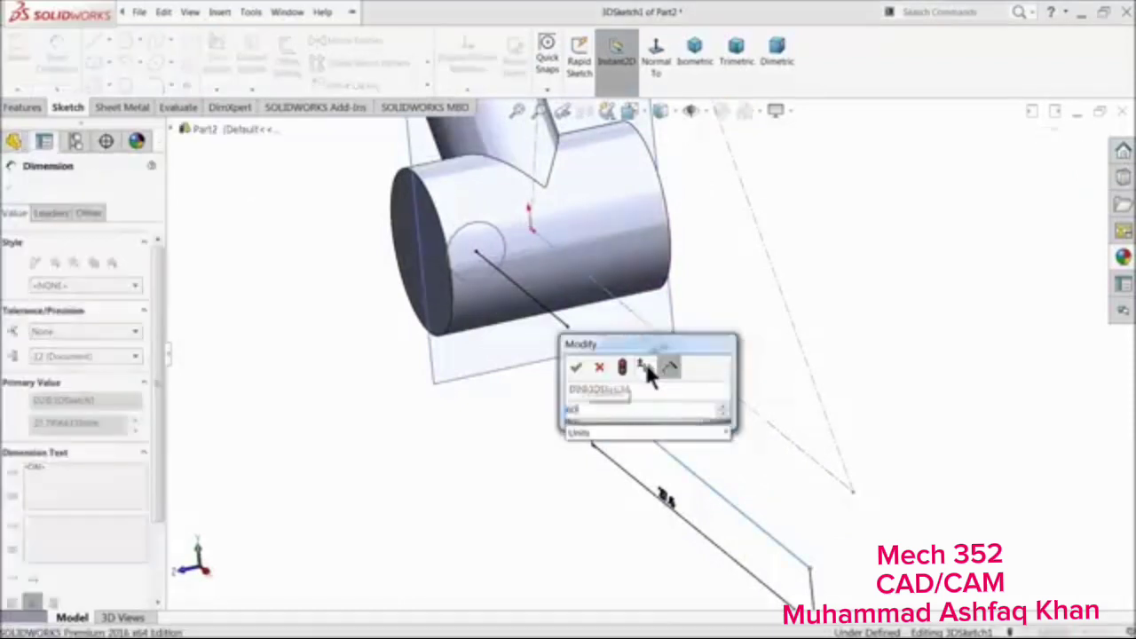
pyautogui.press('Return')
pyautogui.scroll(2, 577, 395)
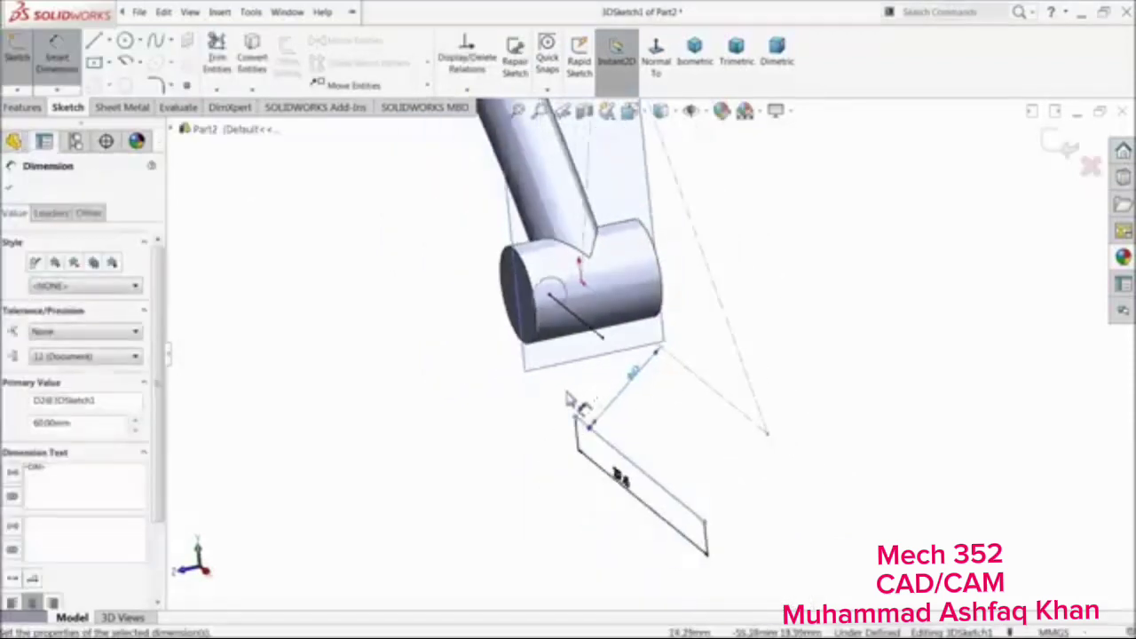
# Dimension the long line's start point 7.5 mm vertically from the short line's start point on the cylinder
pyautogui.moveTo(568, 394); pyautogui.dragTo(568, 365, button='middle')
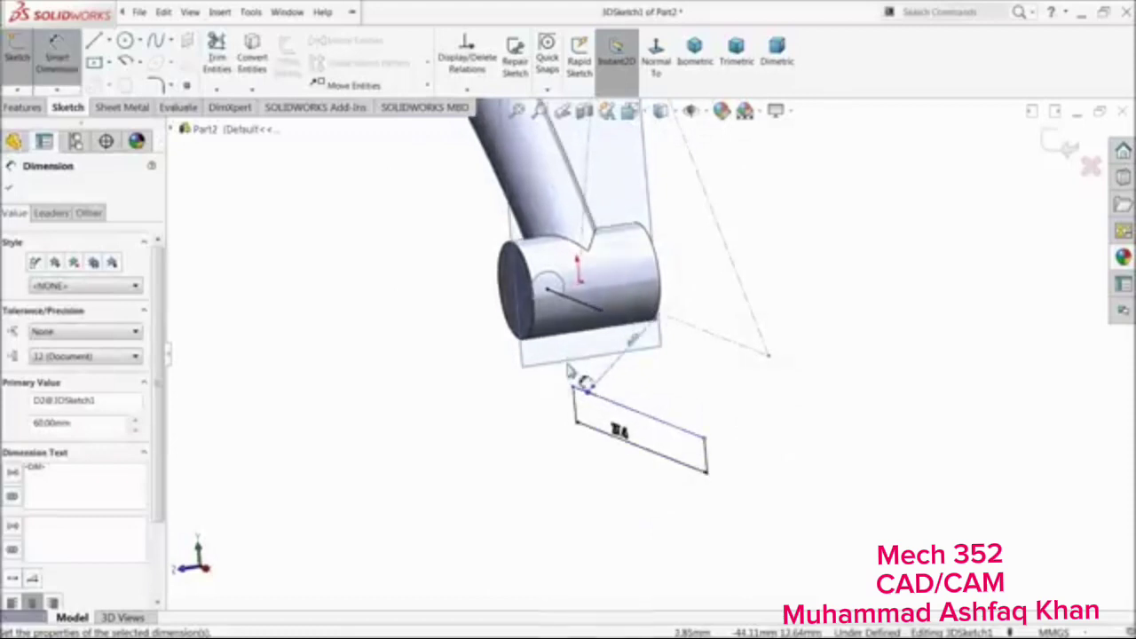
pyautogui.click(515, 407)
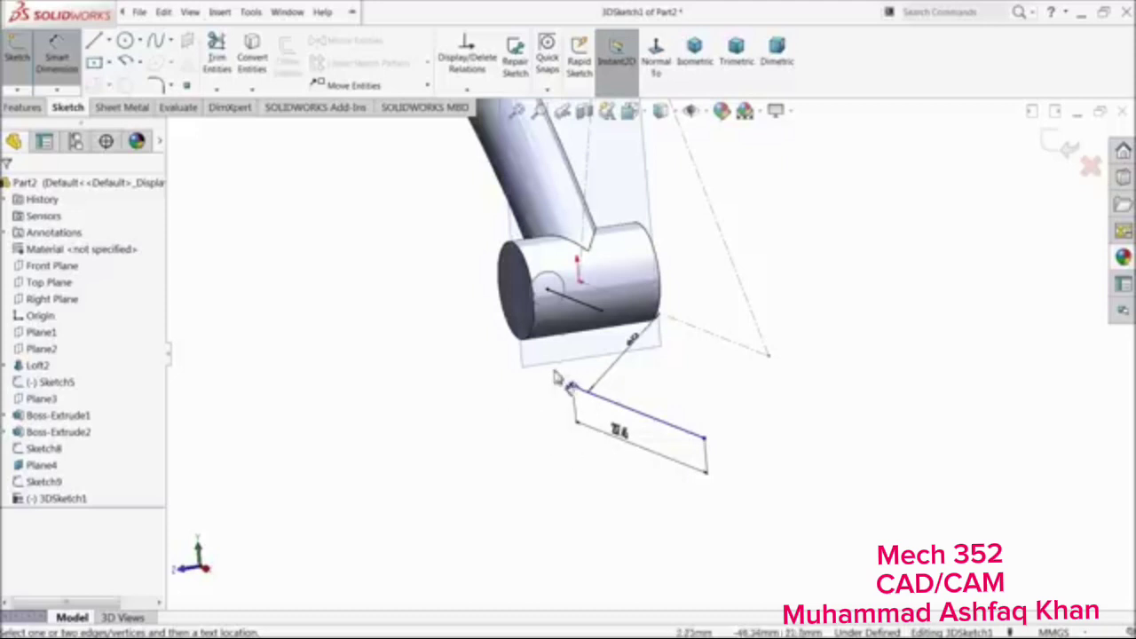
pyautogui.click(577, 392)
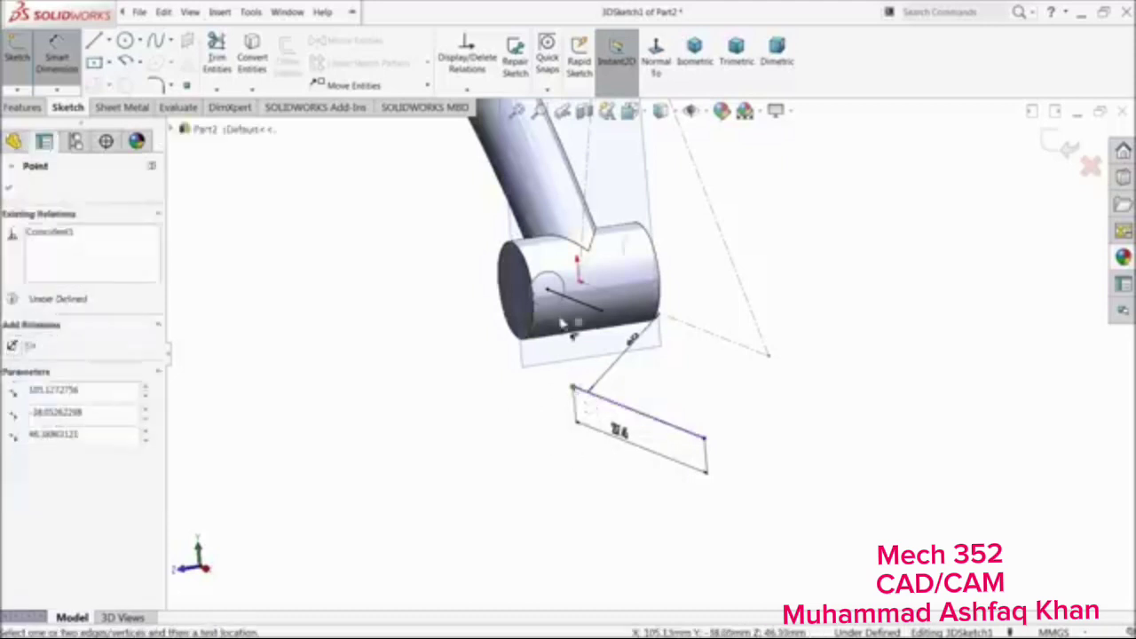
pyautogui.click(552, 295)
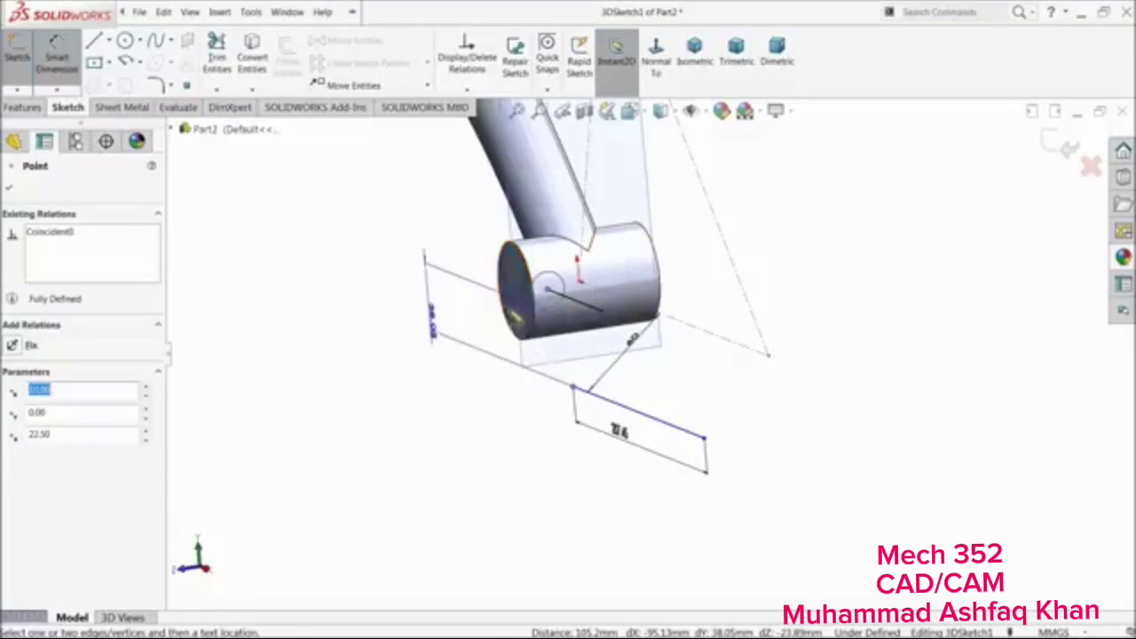
pyautogui.click(511, 307)
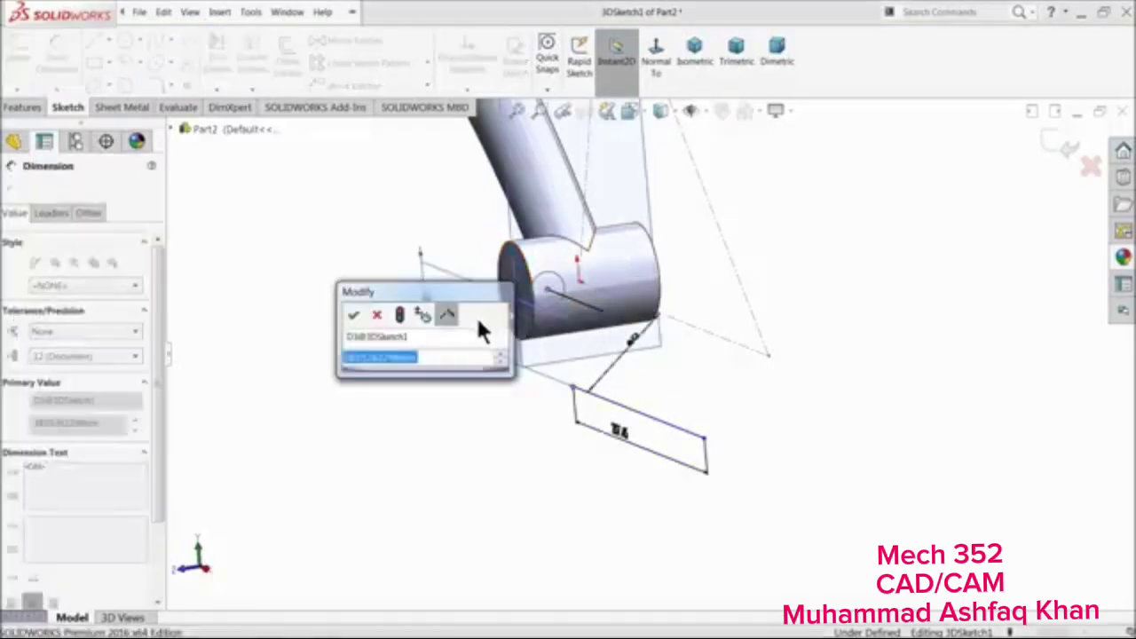
pyautogui.write('7.5')
pyautogui.press('Return')
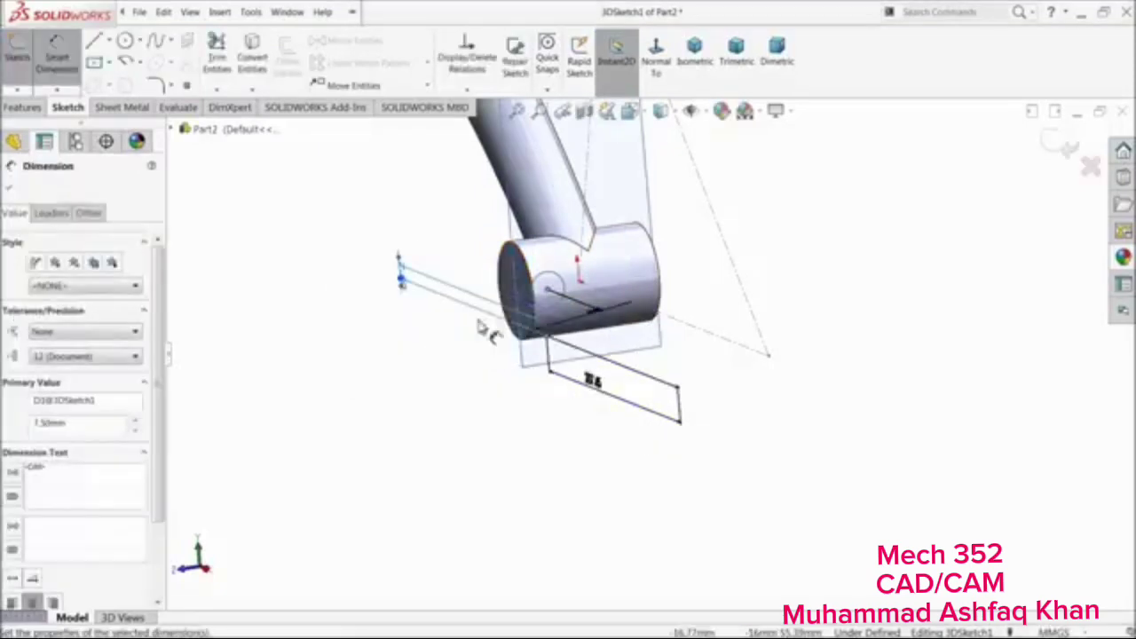
# Dimension the horizontal distance from the short line's start point to the long line's start point as 125 mm
pyautogui.scroll(-3, 591, 374)
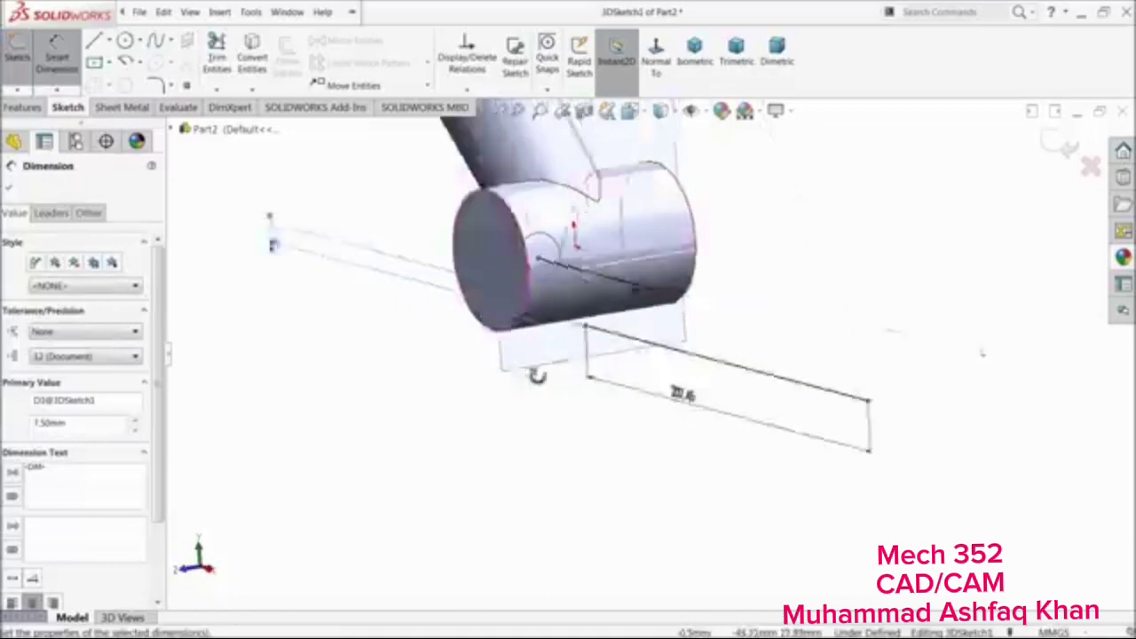
pyautogui.moveTo(536, 374); pyautogui.dragTo(573, 463, button='middle')
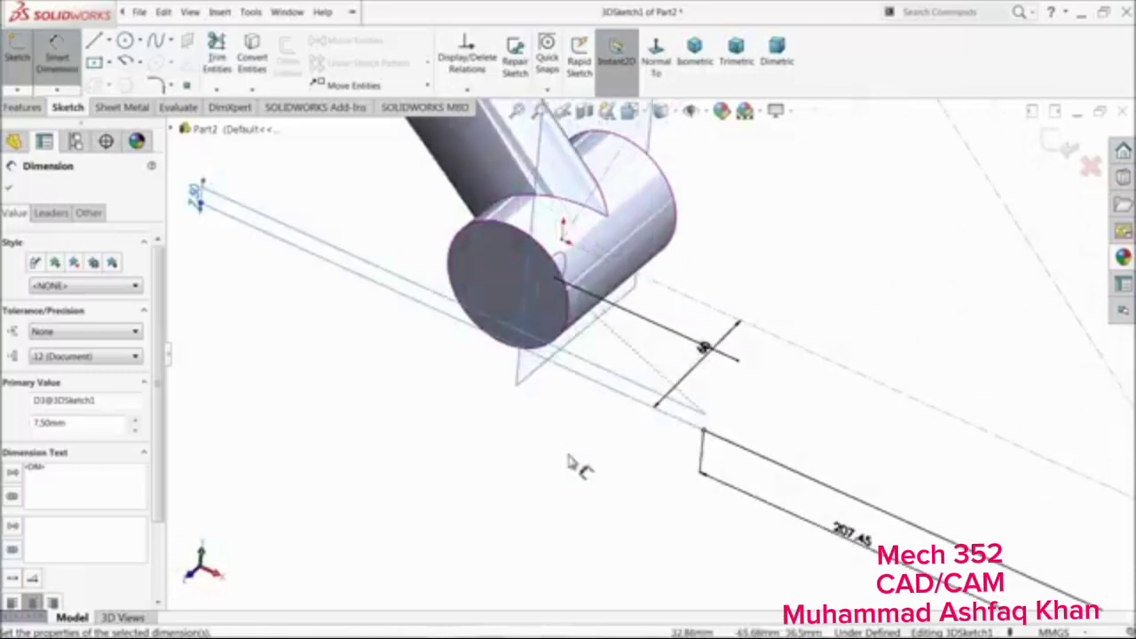
pyautogui.click(569, 448)
pyautogui.click(702, 434)
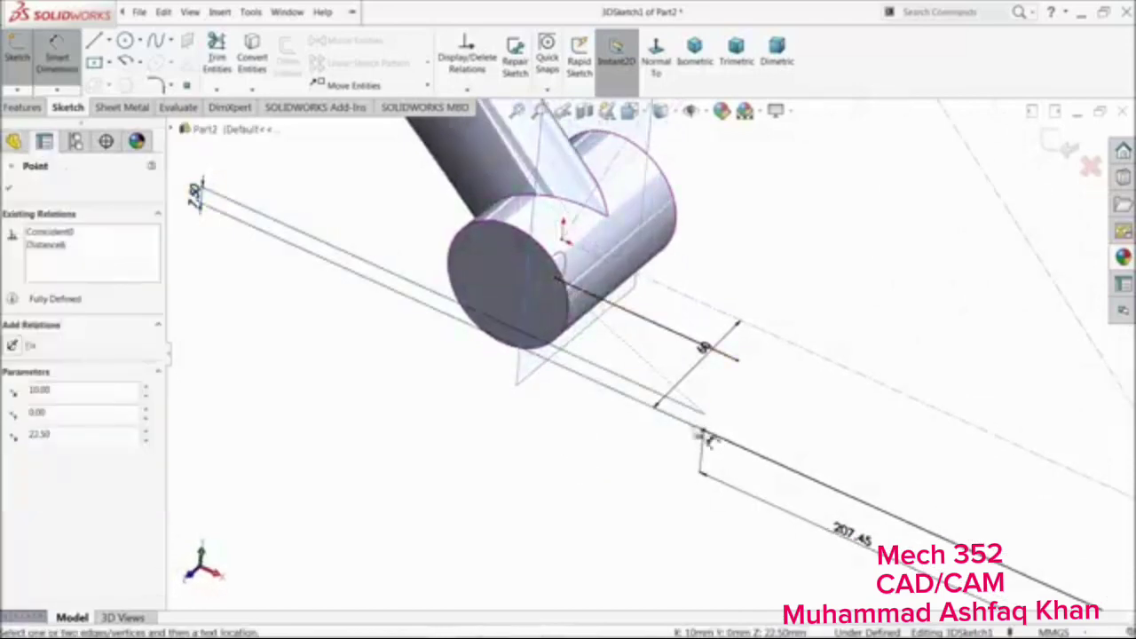
pyautogui.moveTo(708, 441); pyautogui.dragTo(600, 441)
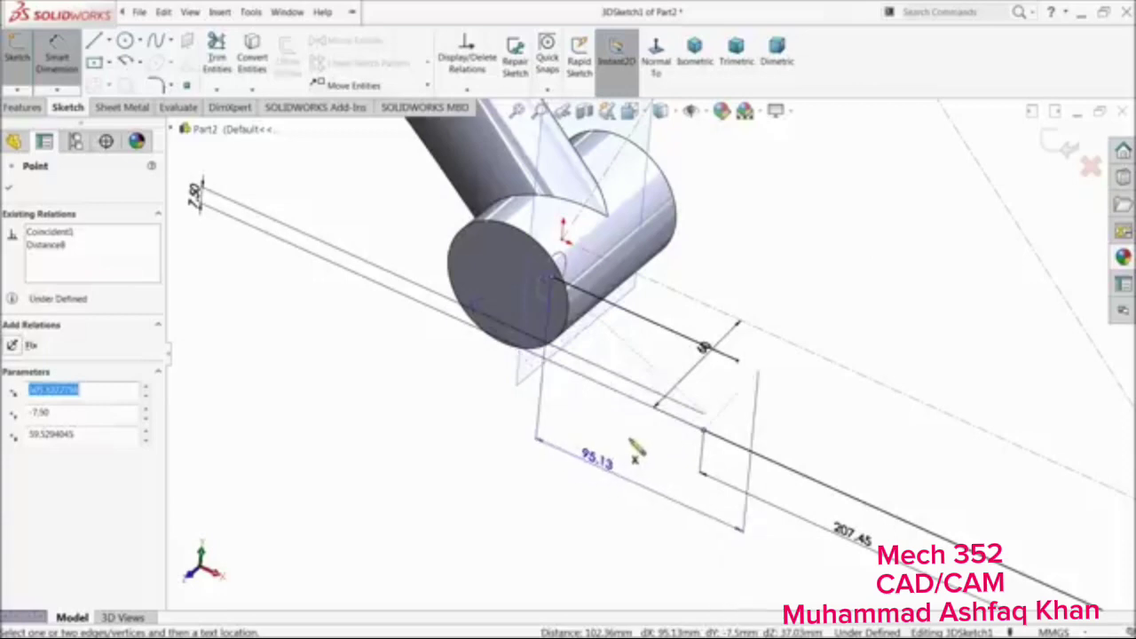
pyautogui.click(633, 447)
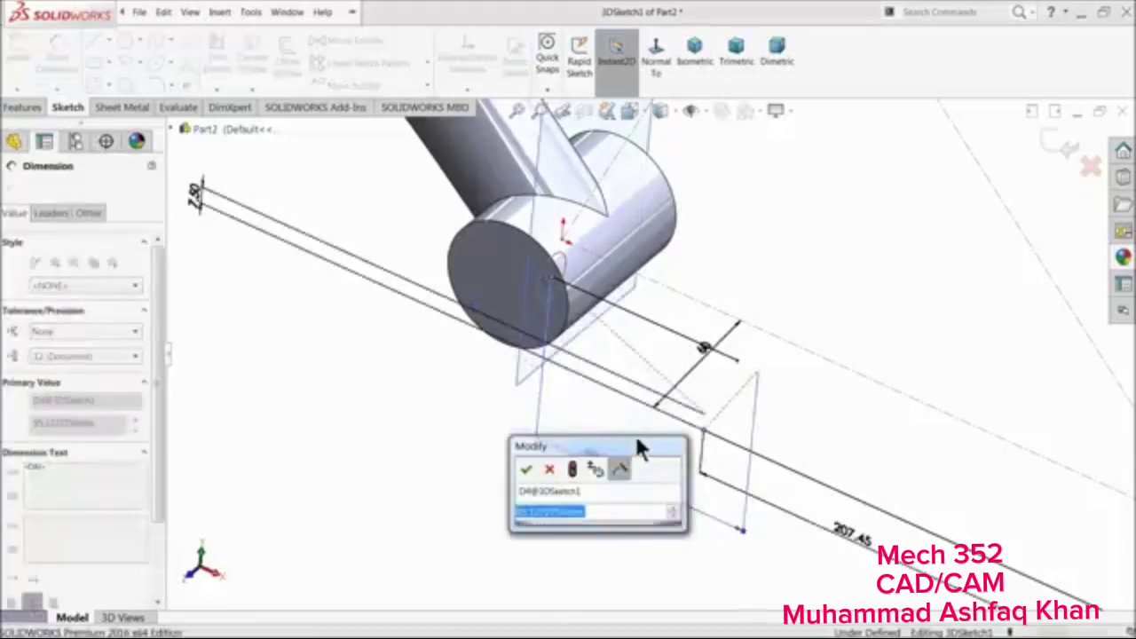
pyautogui.write('125')
pyautogui.press('Return')
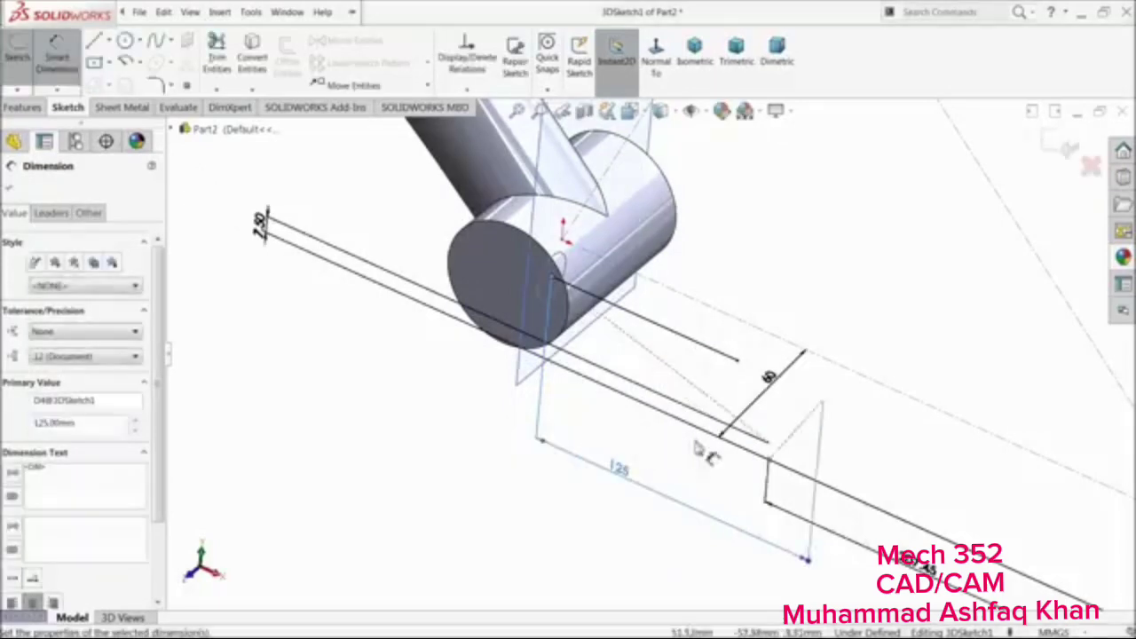
# Try to enter a different value for the 7.5 mm vertical dimension
pyautogui.moveTo(701, 454); pyautogui.dragTo(685, 434, button='middle')
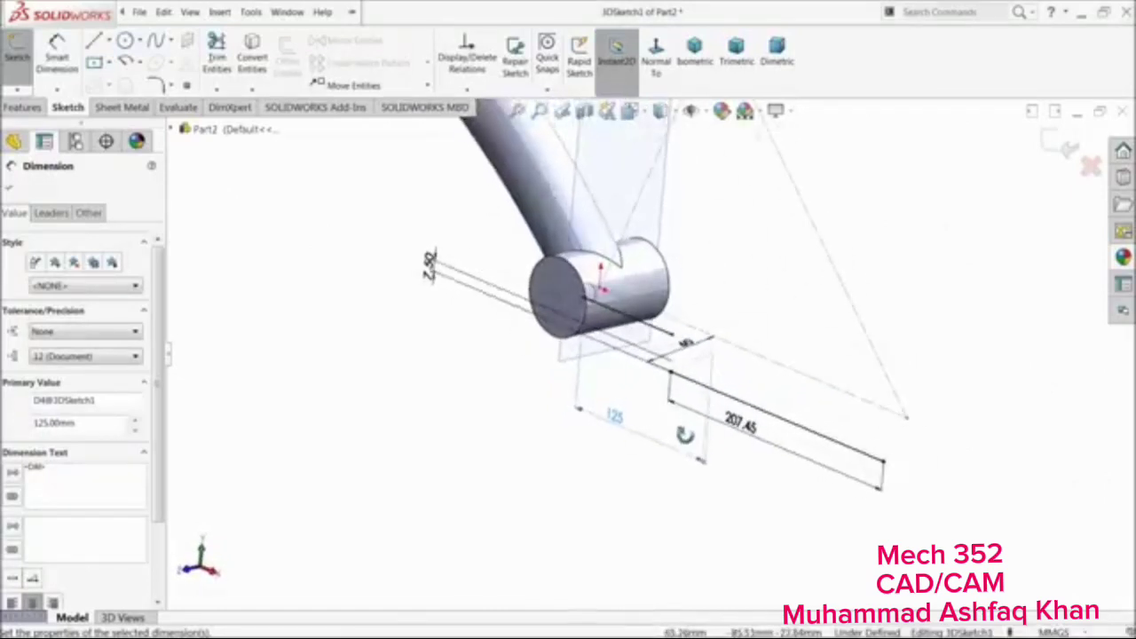
pyautogui.doubleClick(432, 266)
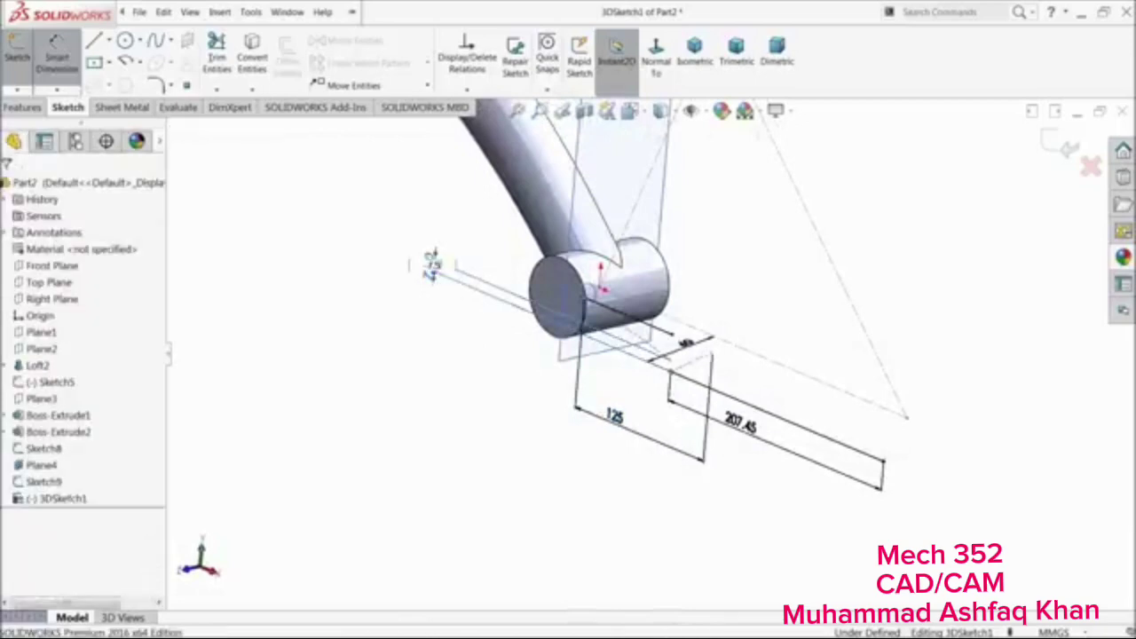
pyautogui.press('Return')
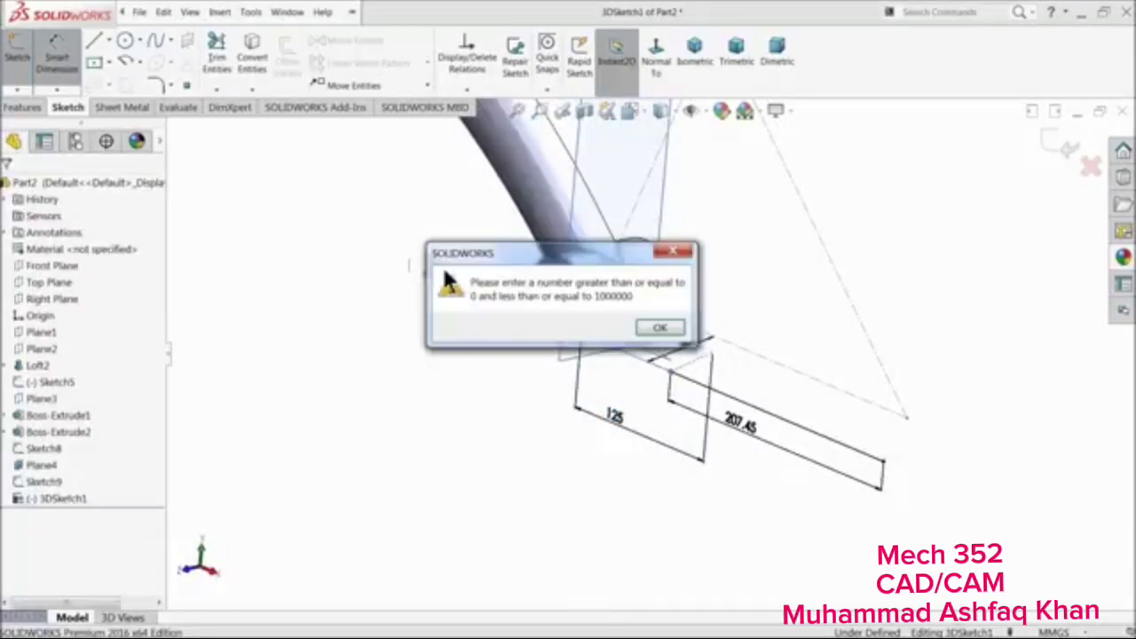
pyautogui.click(661, 326)
pyautogui.click(426, 335)
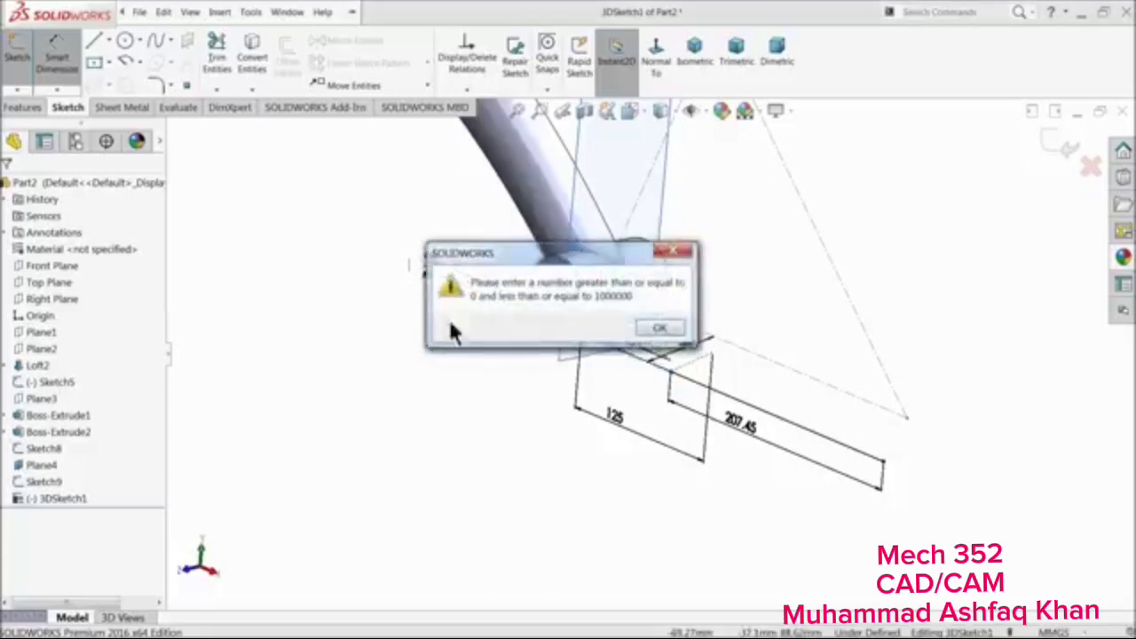
pyautogui.click(657, 329)
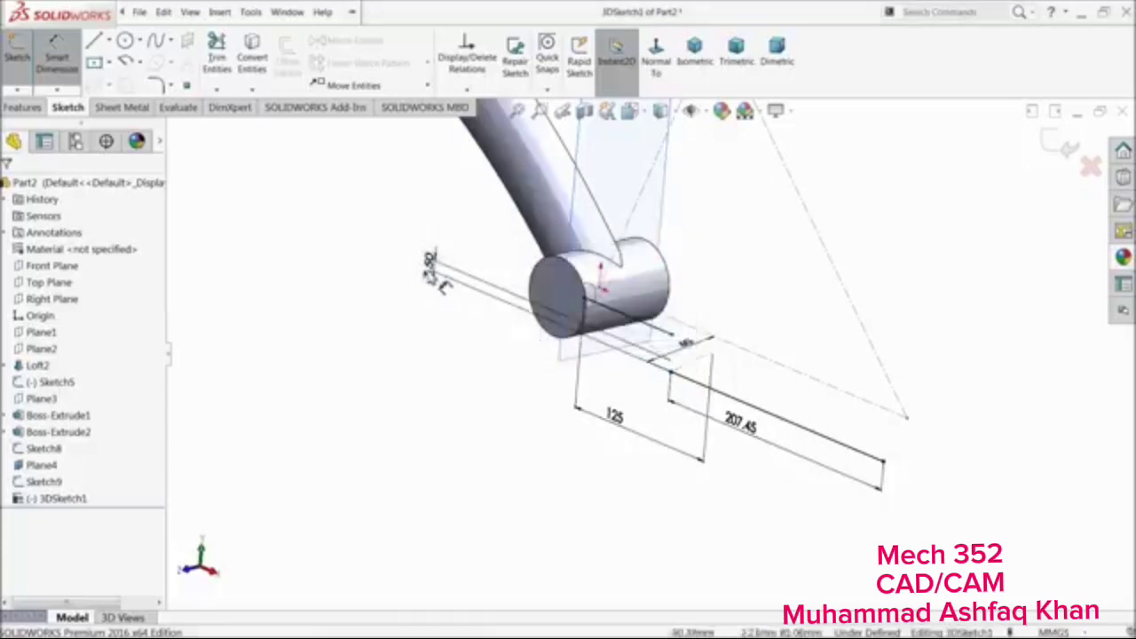
pyautogui.click(74, 64)
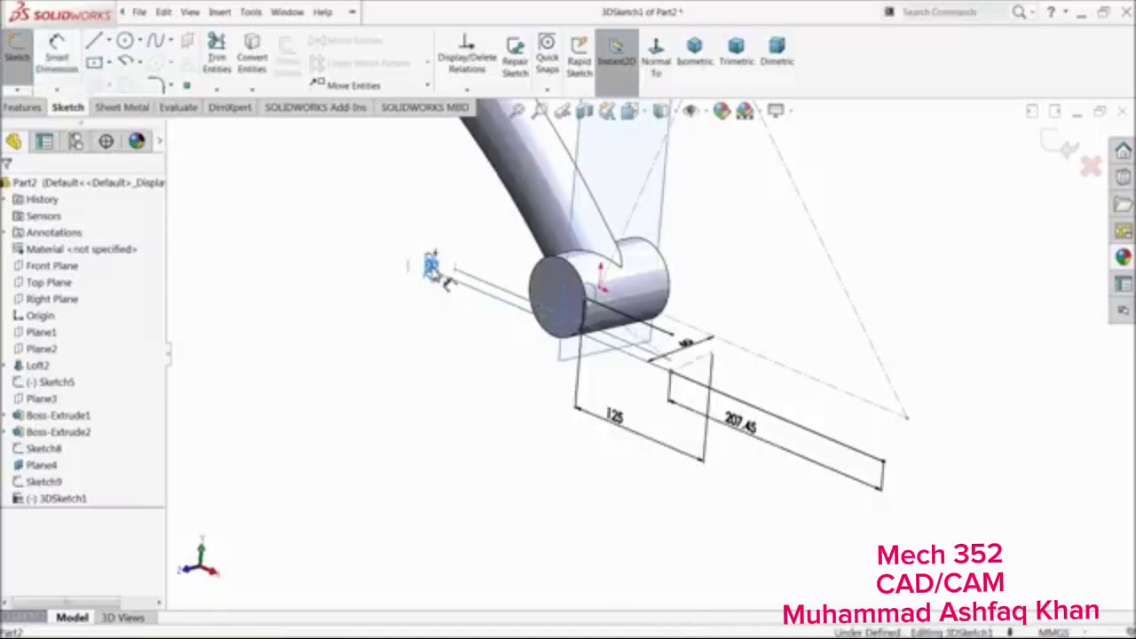
pyautogui.click(430, 320)
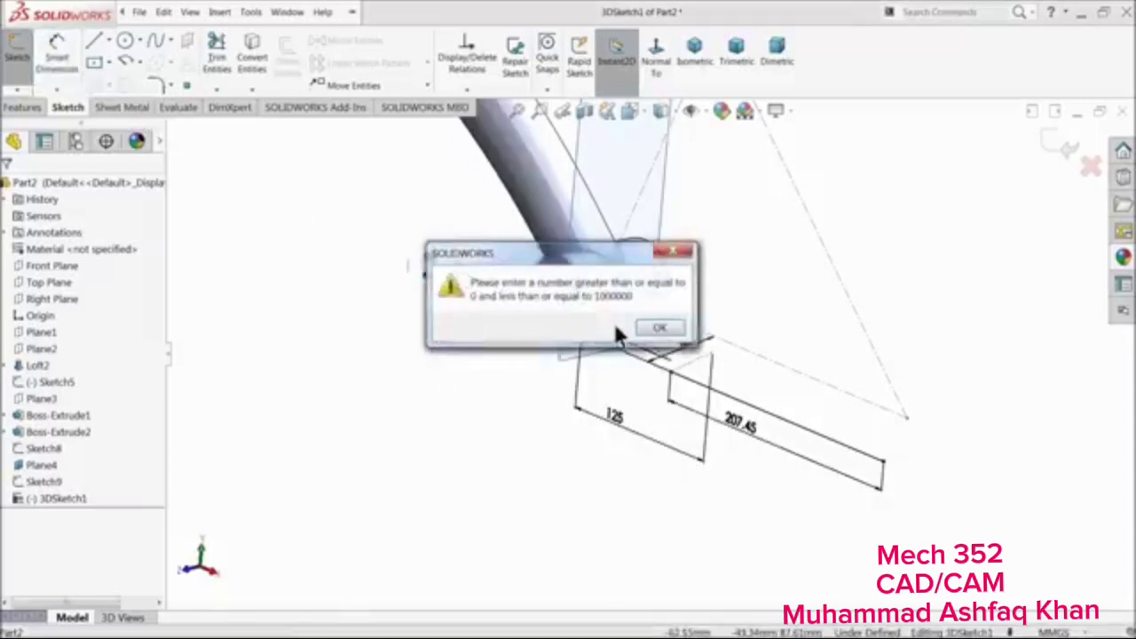
pyautogui.click(658, 328)
# Delete the 7.5 mm vertical dimension from the 3D sketch
pyautogui.moveTo(366, 298); pyautogui.dragTo(380, 316, button='middle')
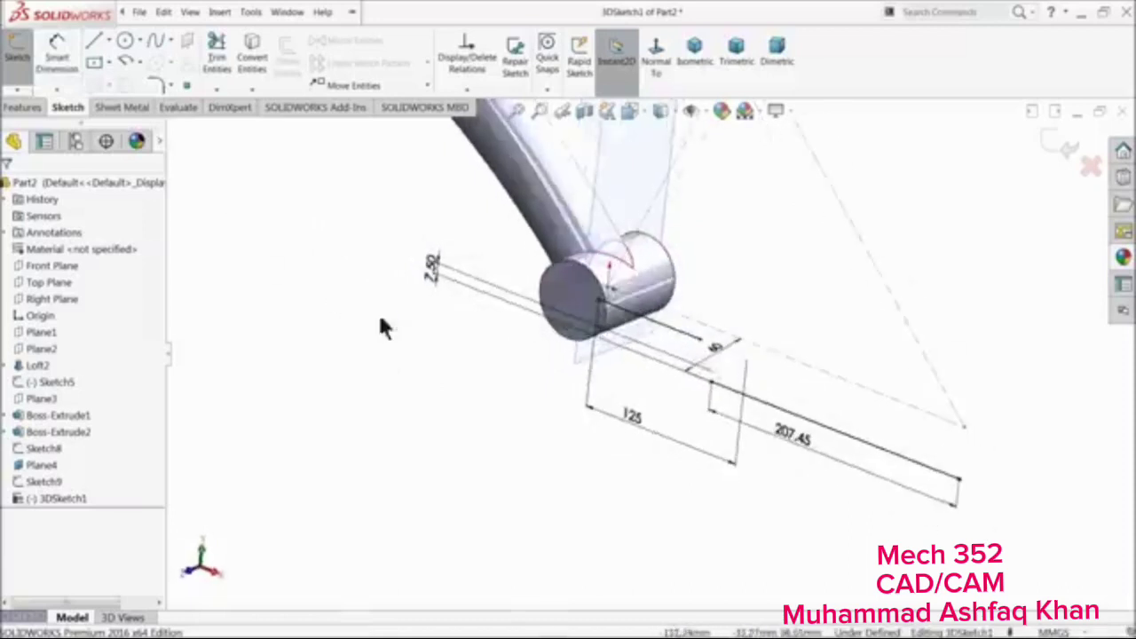
pyautogui.moveTo(432, 267); pyautogui.dragTo(477, 294)
pyautogui.click(480, 300)
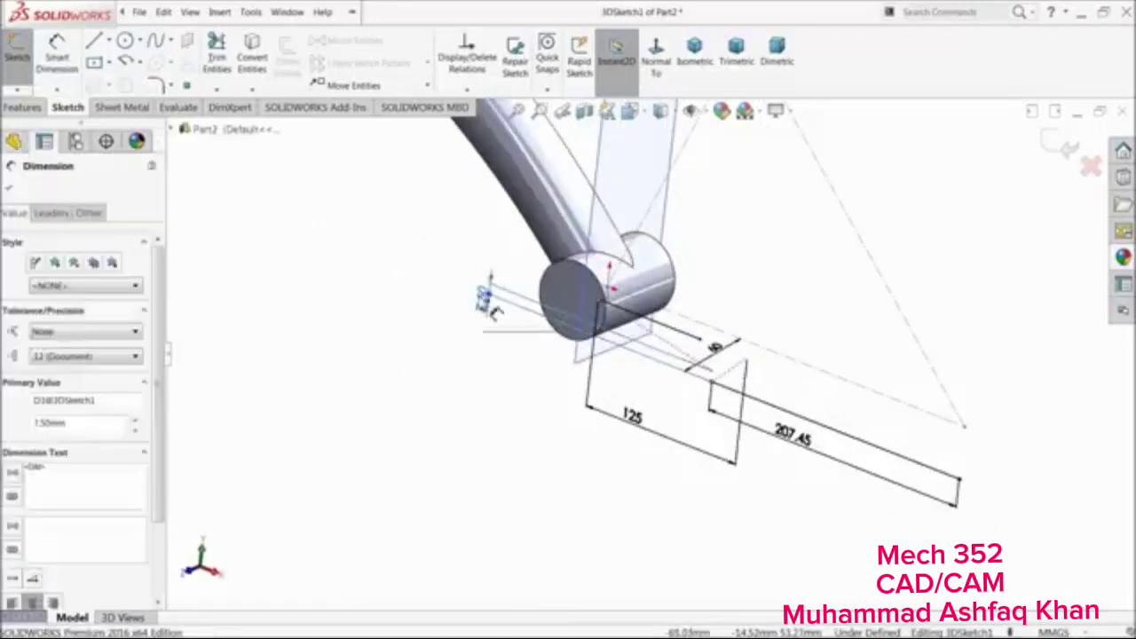
pyautogui.press('Escape')
# Move the long line's start point upward so it lies above the level of the short line
pyautogui.moveTo(722, 381); pyautogui.dragTo(726, 339, button='middle')
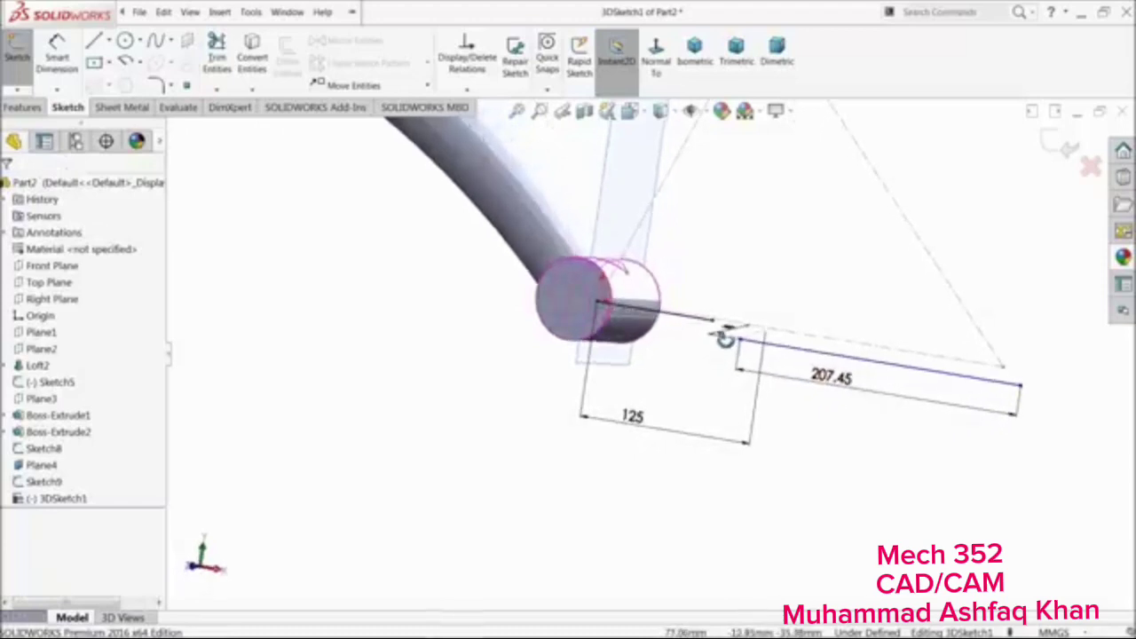
pyautogui.scroll(-3, 726, 339)
pyautogui.click(700, 350)
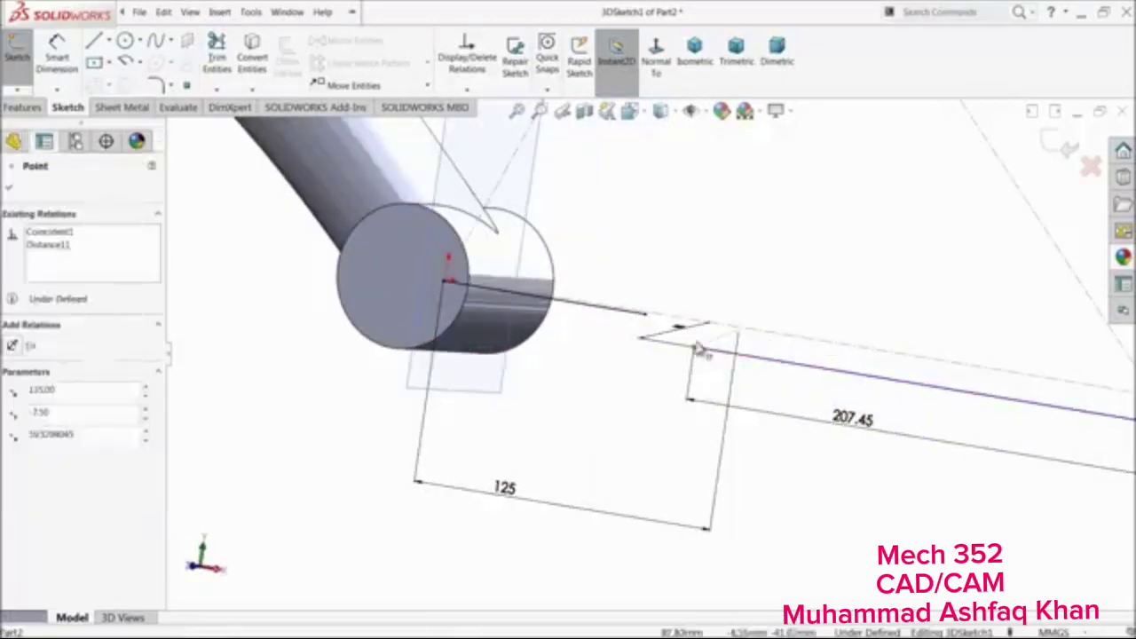
pyautogui.moveTo(699, 350)
pyautogui.mouseDown()
pyautogui.moveTo(717, 296)
pyautogui.moveTo(702, 308)
pyautogui.moveTo(702, 284)
pyautogui.mouseUp()
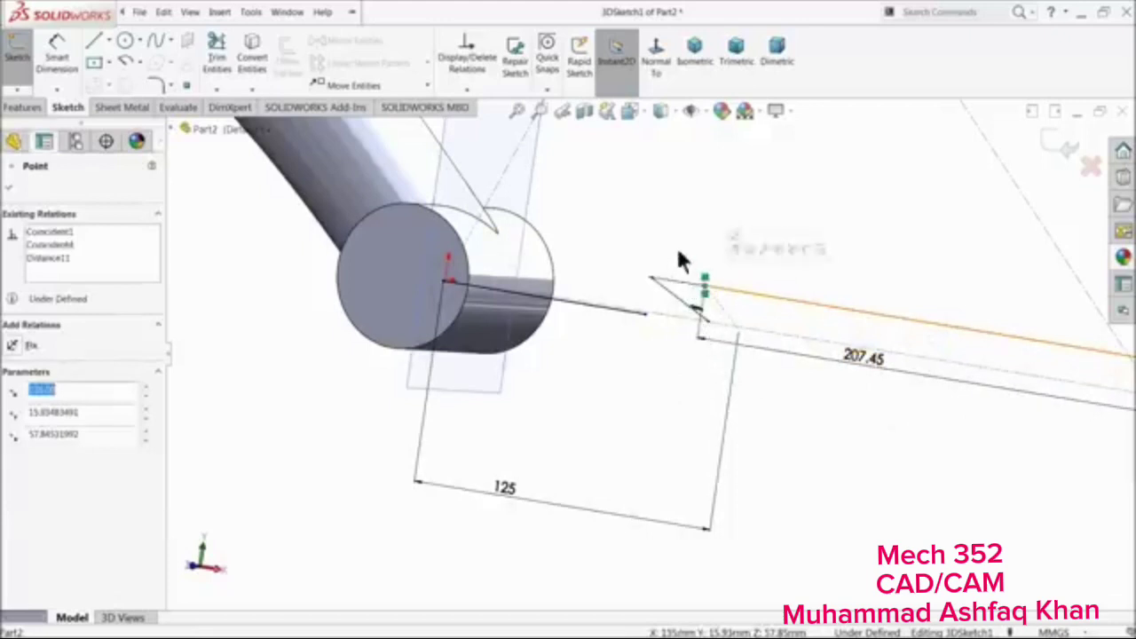
pyautogui.click(678, 250)
# Dimension the raised start point of the long line 7.5 mm vertically from the short line's start point
pyautogui.click(58, 71)
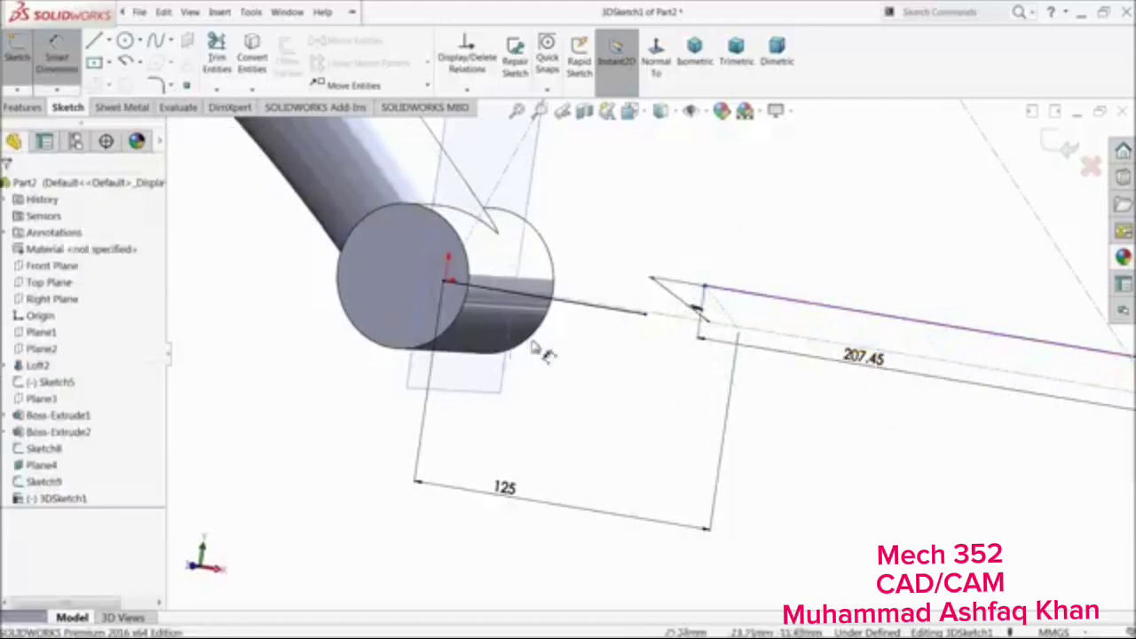
pyautogui.click(448, 284)
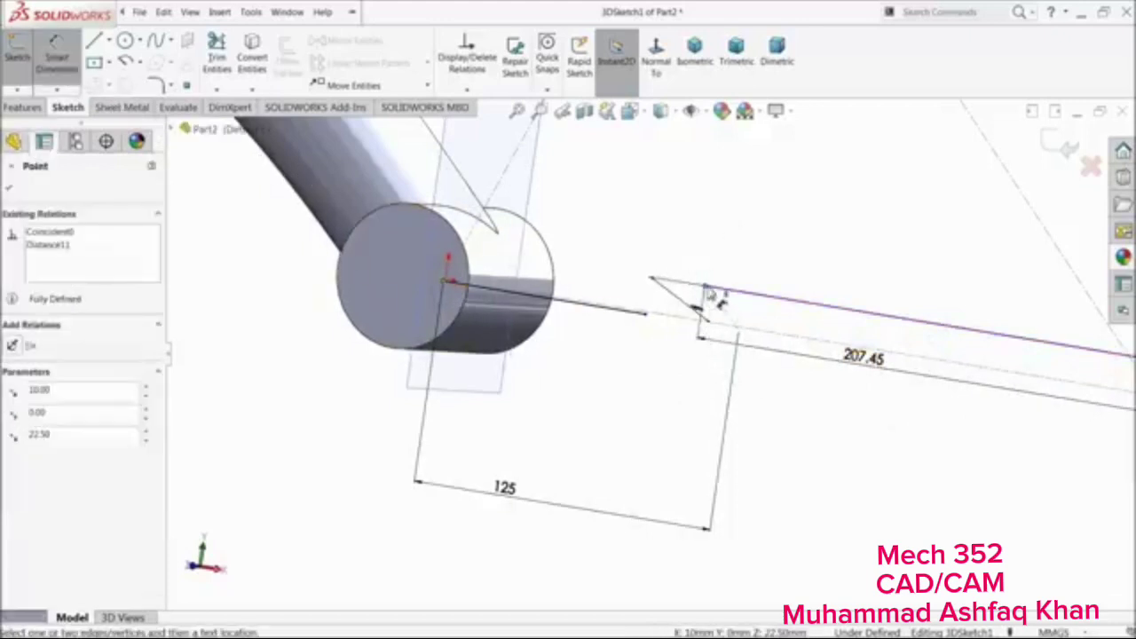
pyautogui.click(707, 293)
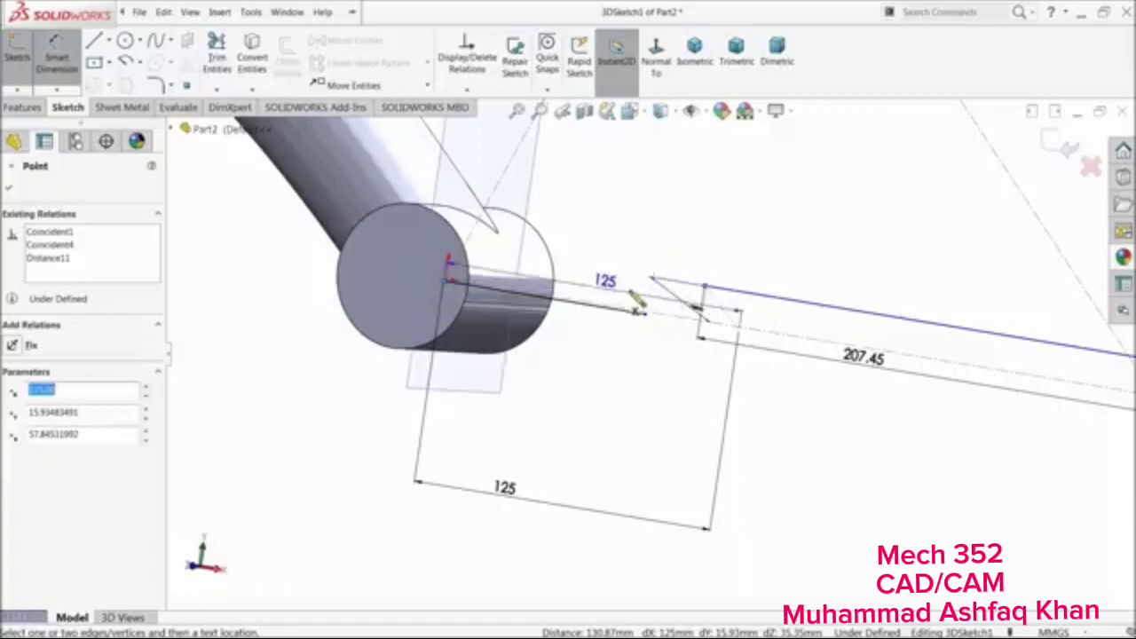
pyautogui.click(696, 414)
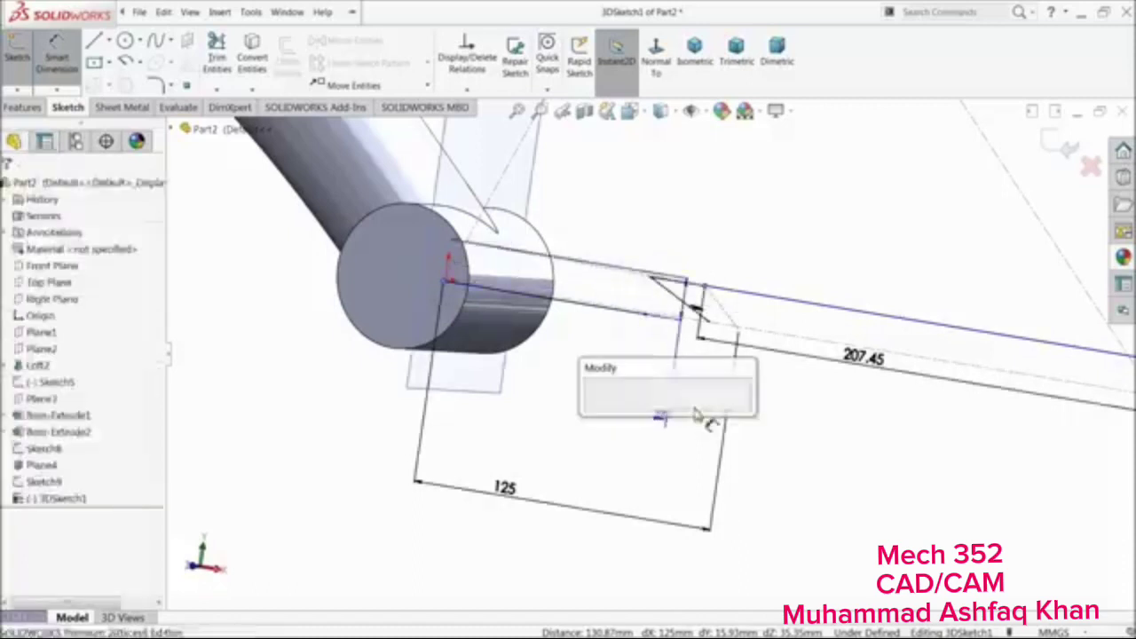
pyautogui.write('7.5')
pyautogui.press('Return')
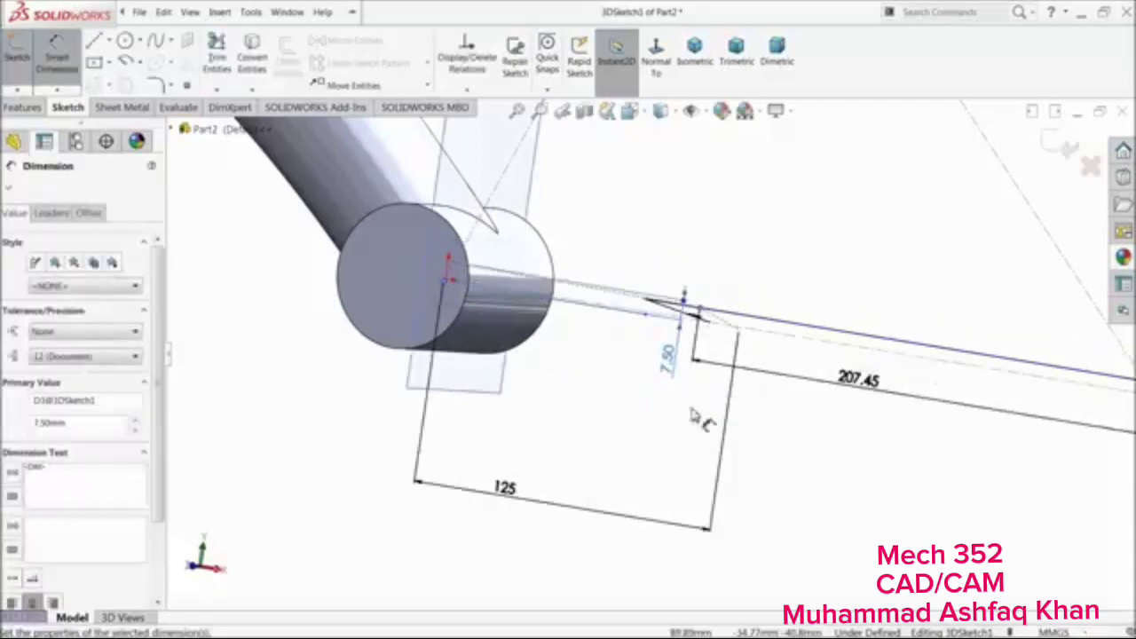
pyautogui.click(9, 186)
# Draw a connecting line from the short line's free end to the start point of the long line
pyautogui.scroll(5, 645, 308)
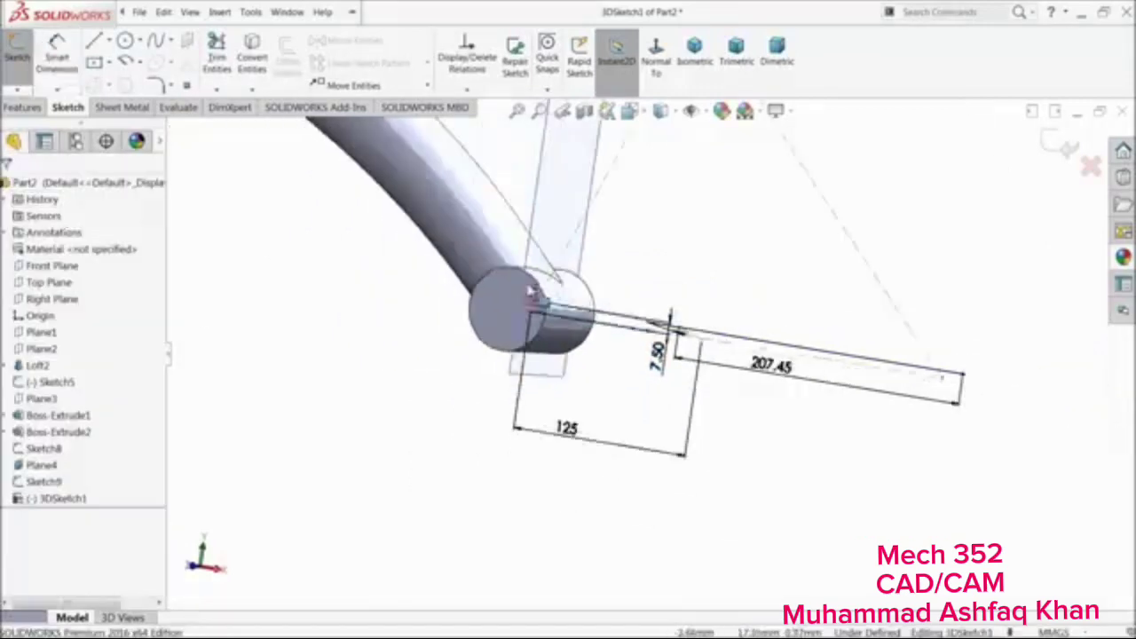
pyautogui.moveTo(593, 432)
pyautogui.mouseDown(button='middle')
pyautogui.moveTo(477, 411)
pyautogui.moveTo(459, 435)
pyautogui.moveTo(463, 474)
pyautogui.mouseUp(button='middle')
pyautogui.scroll(-3, 463, 473)
pyautogui.scroll(3, 742, 377)
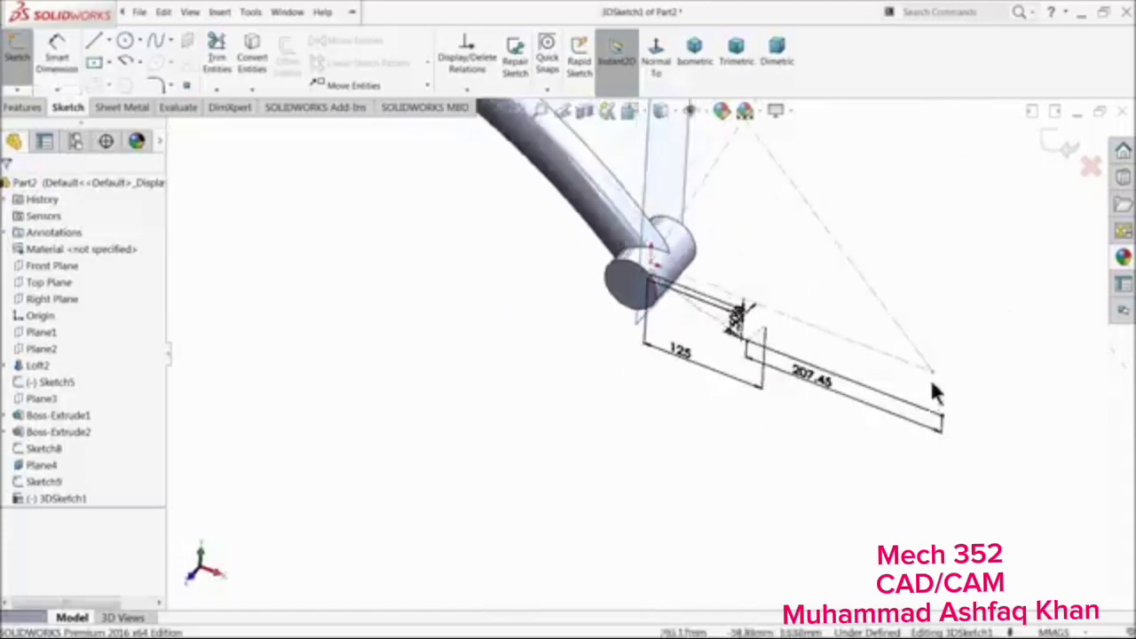
pyautogui.scroll(-3, 930, 376)
pyautogui.click(96, 42)
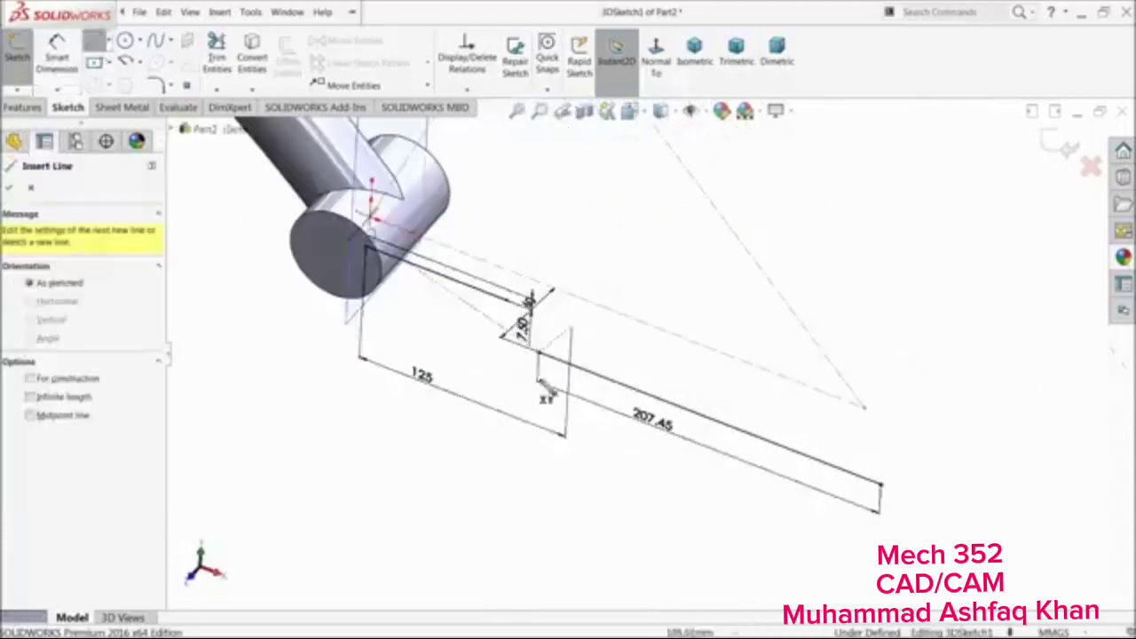
pyautogui.scroll(-3, 508, 373)
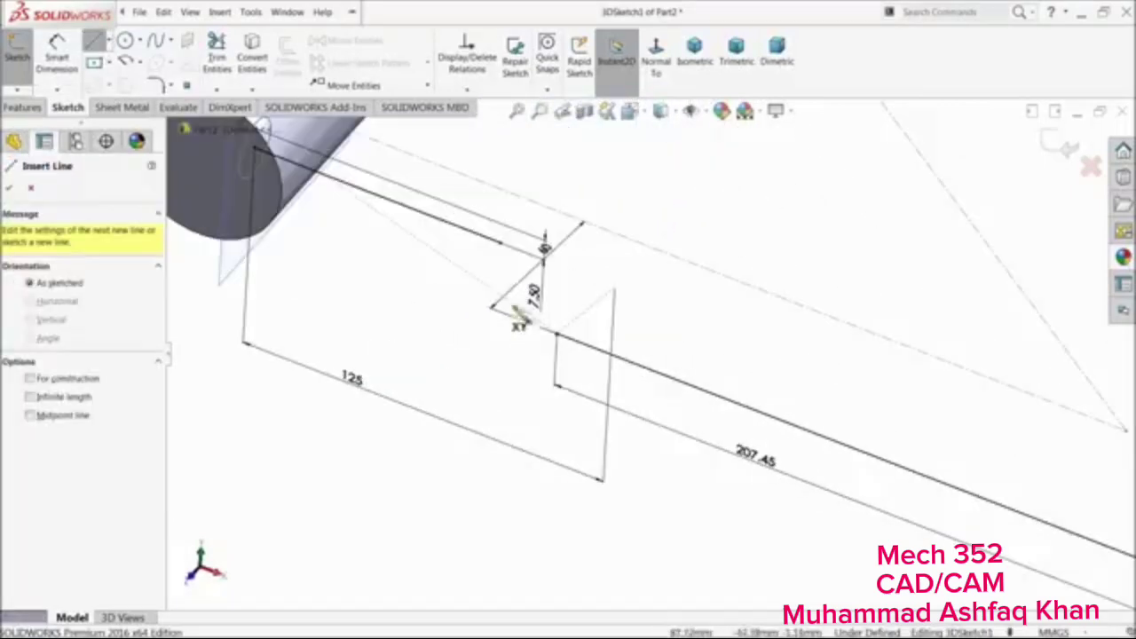
pyautogui.click(501, 243)
pyautogui.click(556, 336)
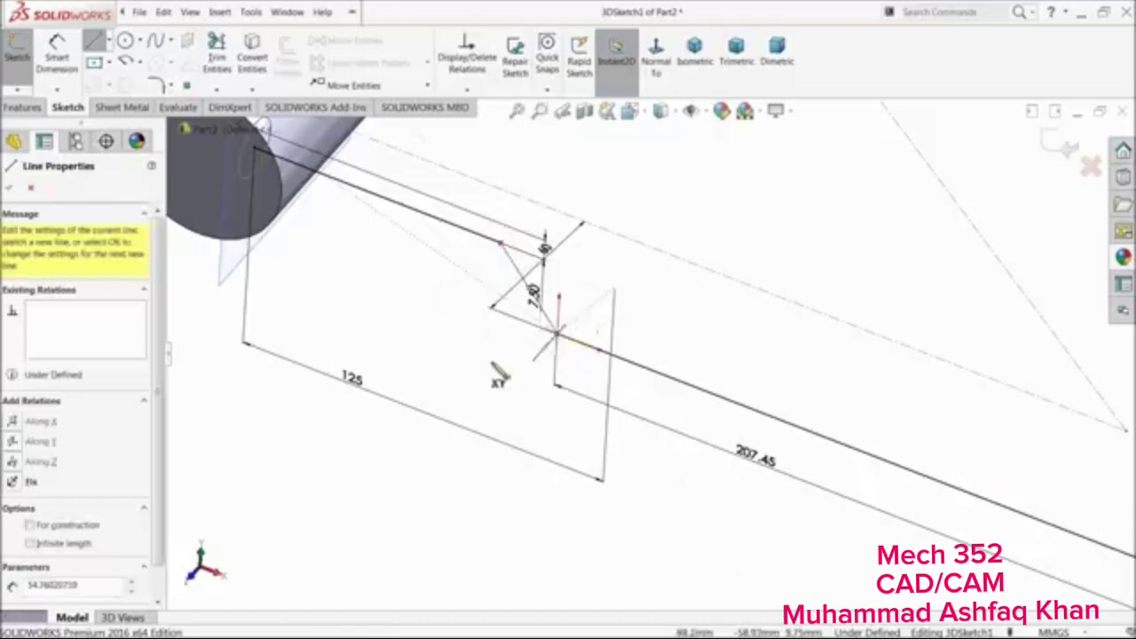
pyautogui.rightClick(525, 374)
pyautogui.click(522, 373)
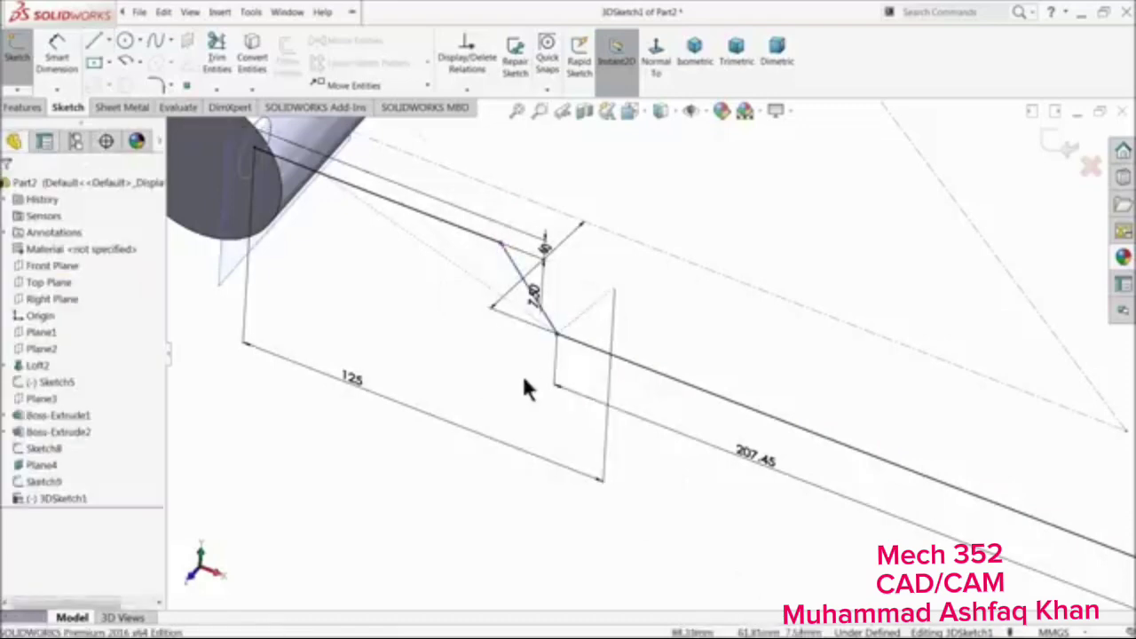
# Fillet the corner between the short line and the connecting line with a 15 mm radius
pyautogui.click(156, 86)
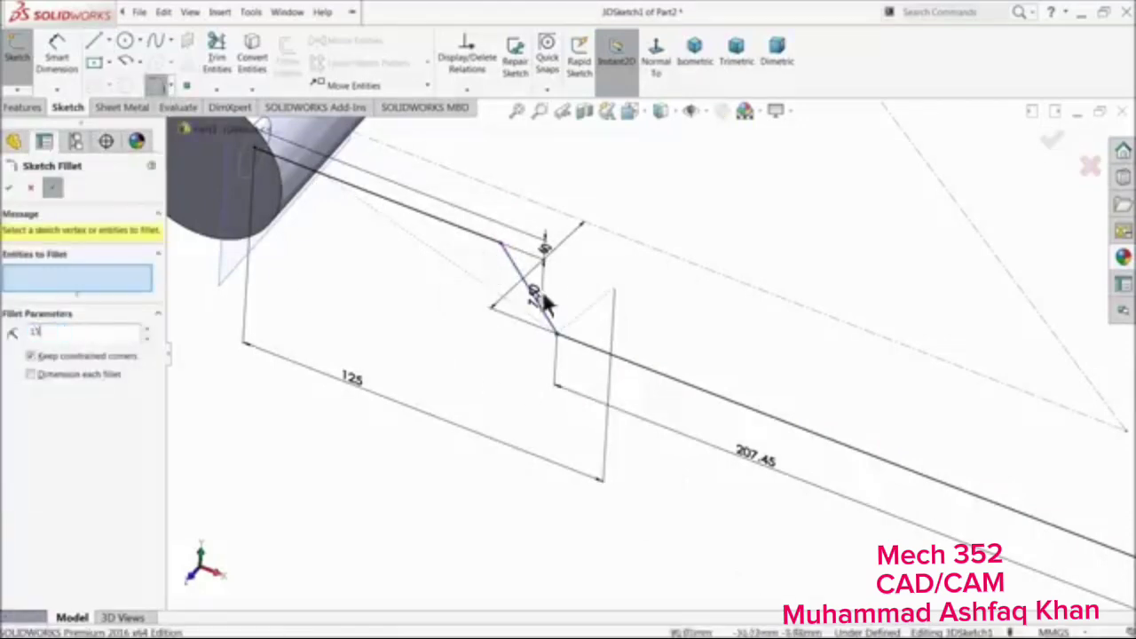
pyautogui.click(503, 249)
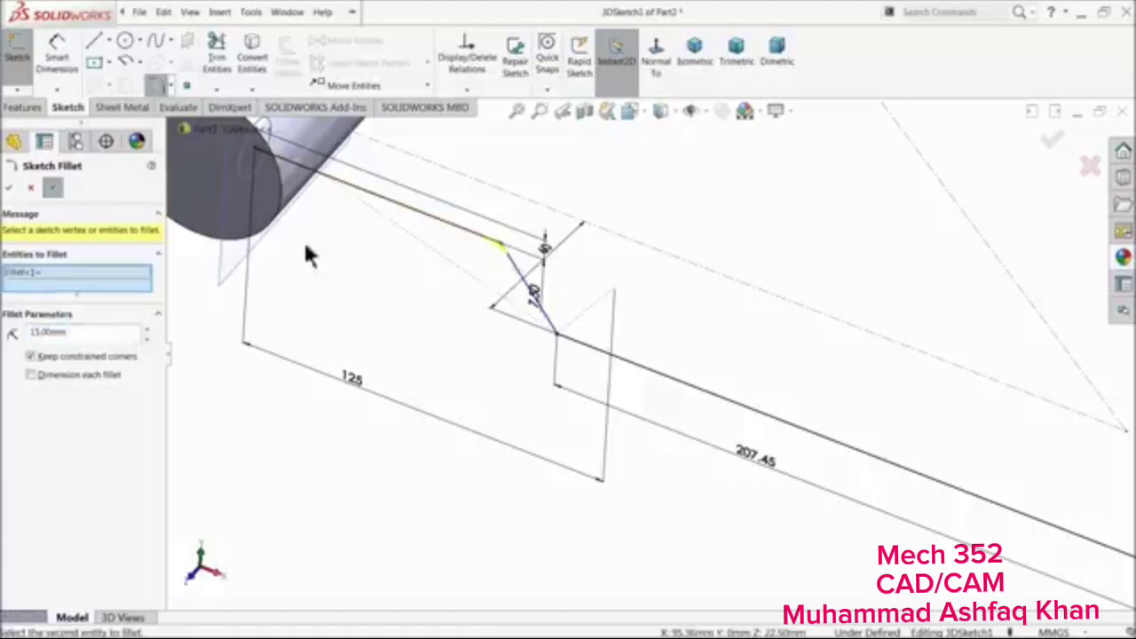
pyautogui.click(8, 189)
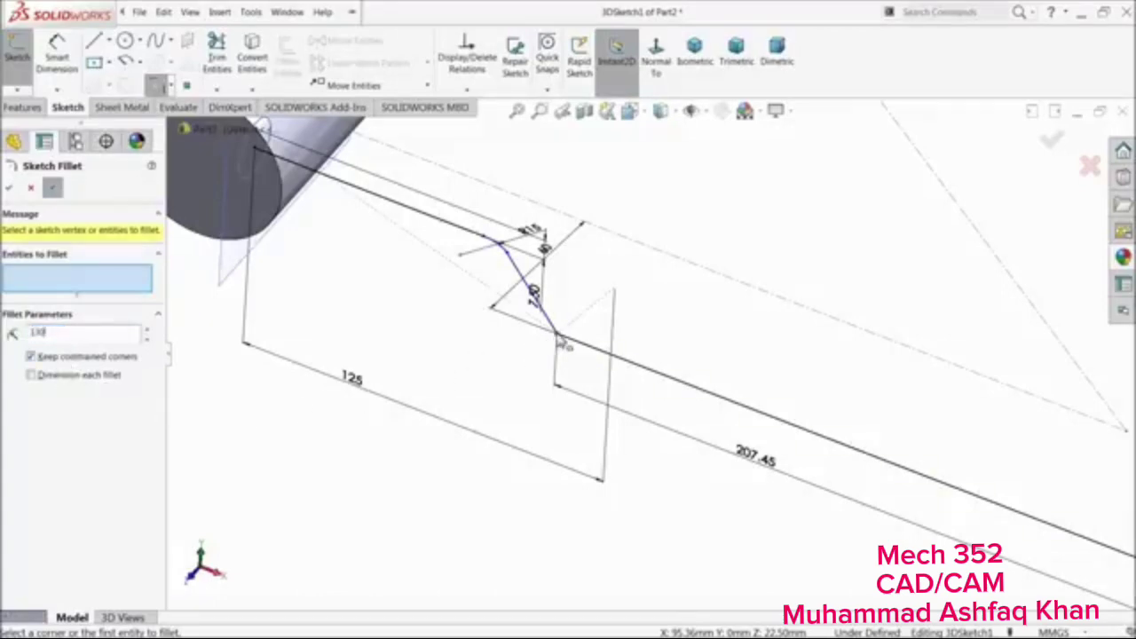
# Fillet the corner between the connecting line and the long line with a 30 mm radius
pyautogui.click(559, 336)
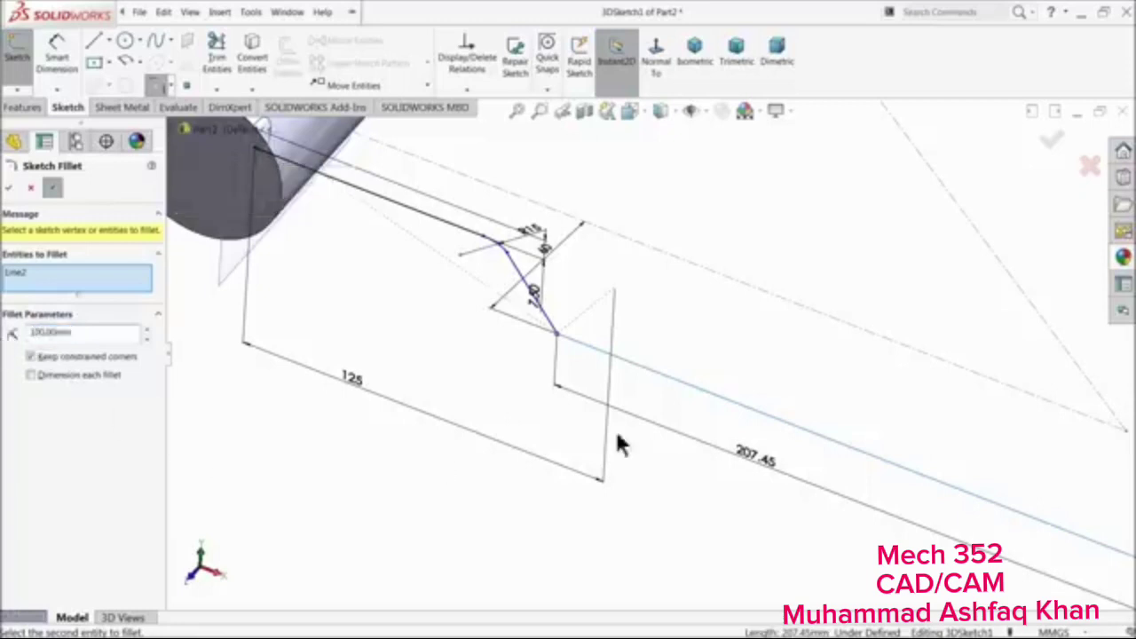
pyautogui.scroll(-2, 585, 355)
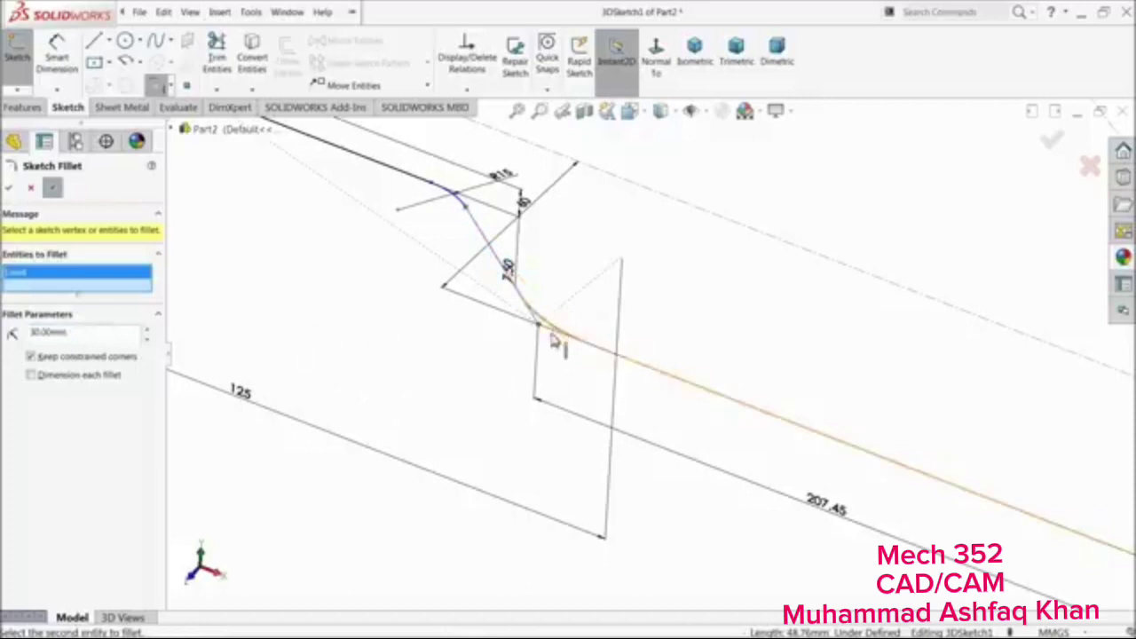
pyautogui.click(553, 341)
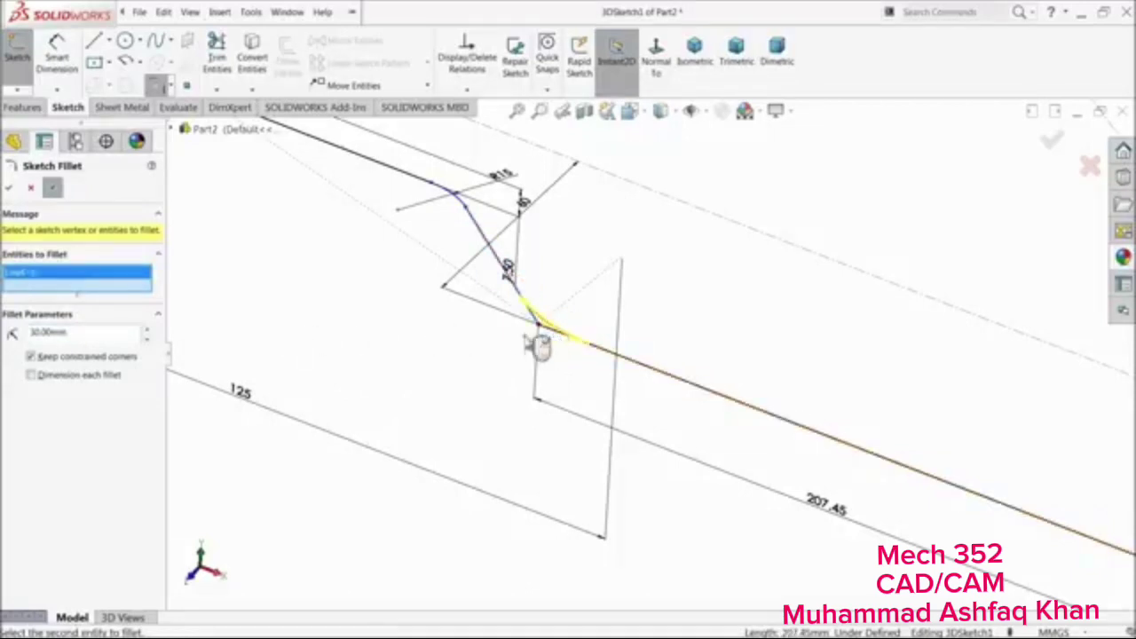
pyautogui.click(10, 188)
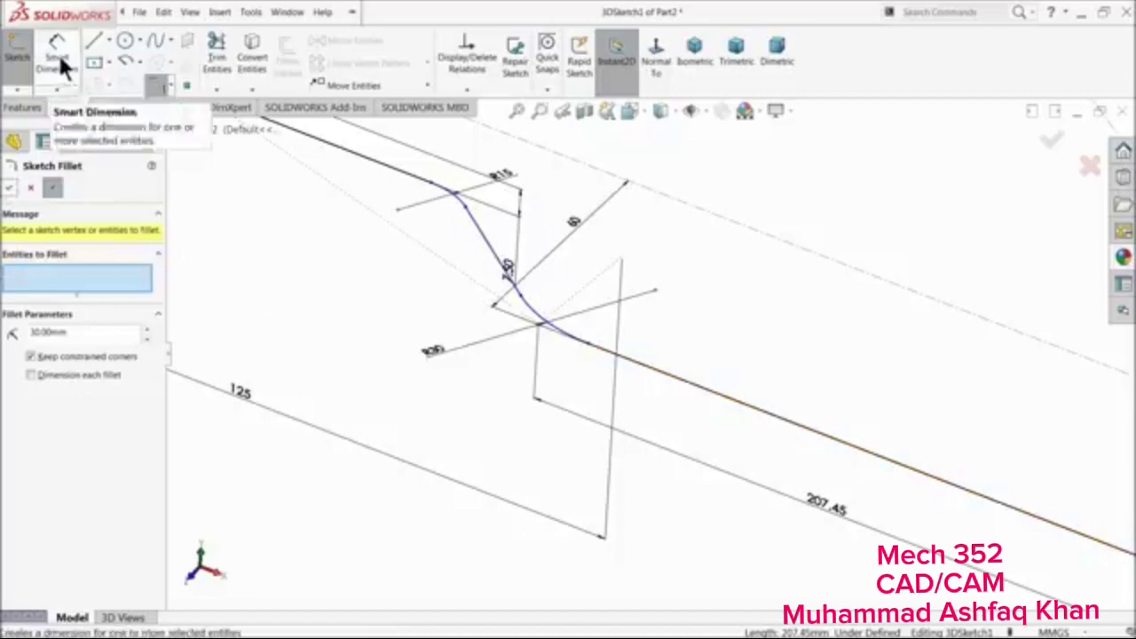
pyautogui.click(30, 187)
# Dimension the angle between the connecting line and the long line as 140 degrees
pyautogui.click(60, 63)
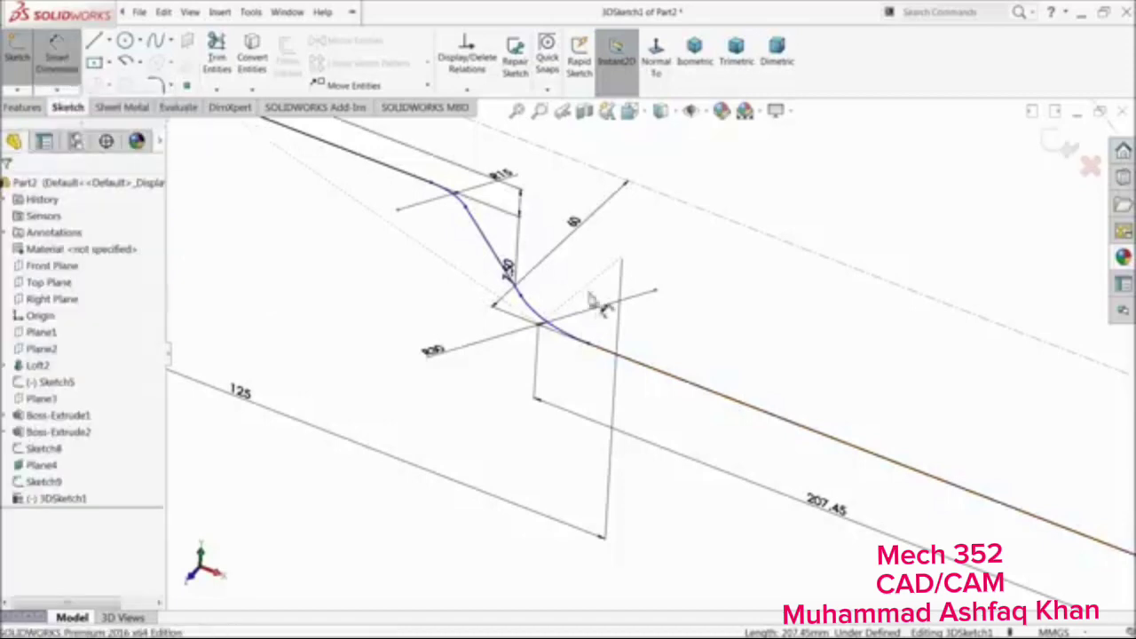
pyautogui.click(494, 252)
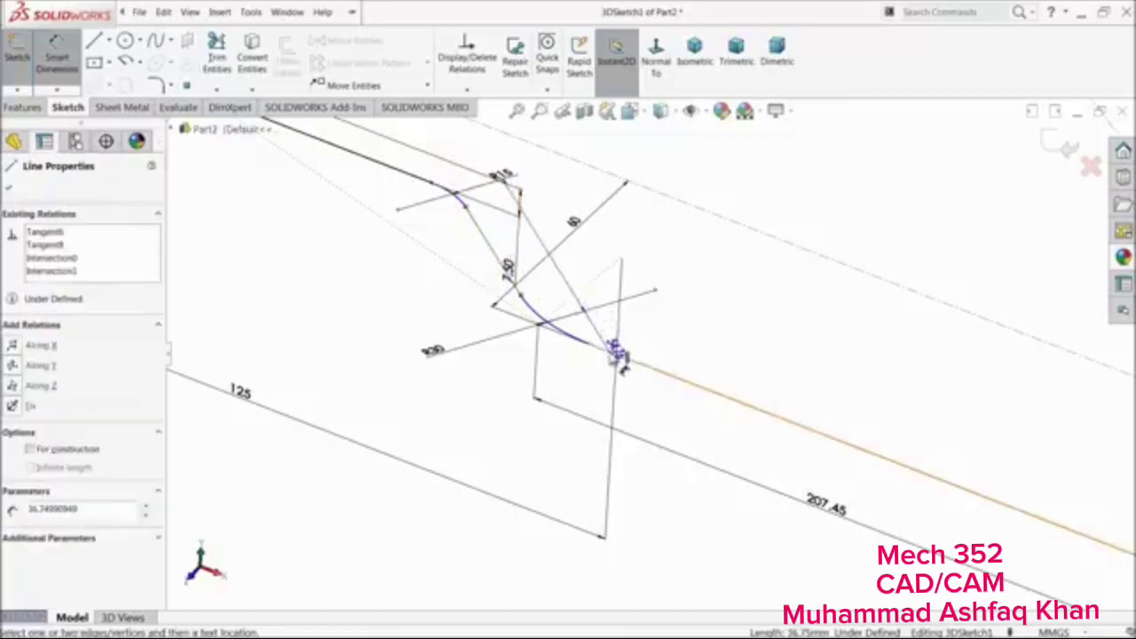
pyautogui.click(617, 354)
pyautogui.click(652, 271)
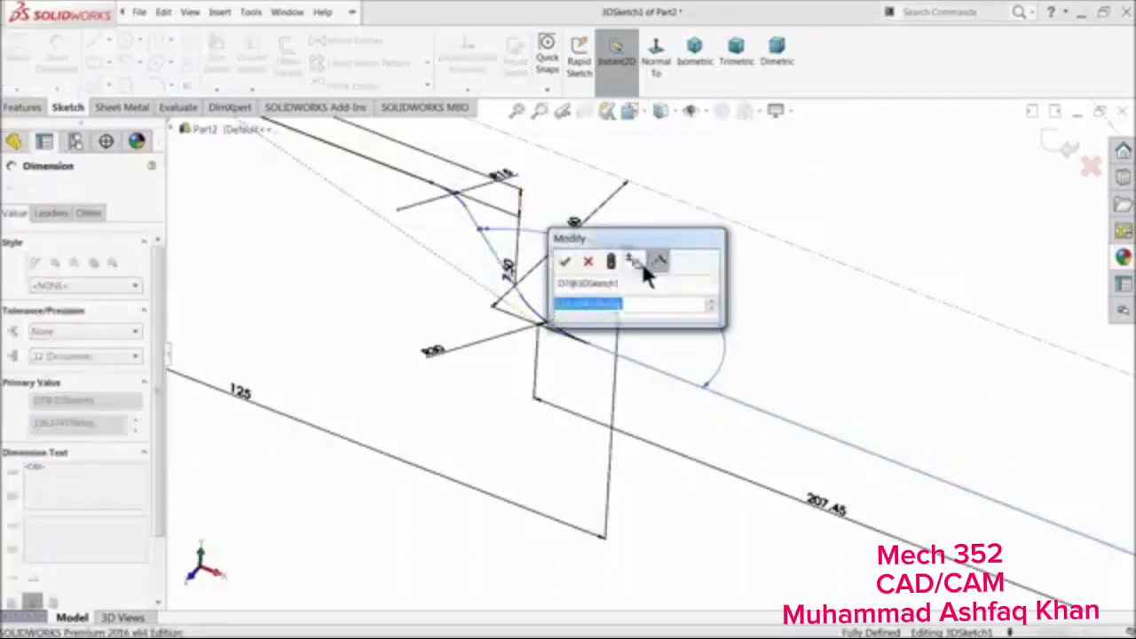
pyautogui.write('140')
pyautogui.press('Return')
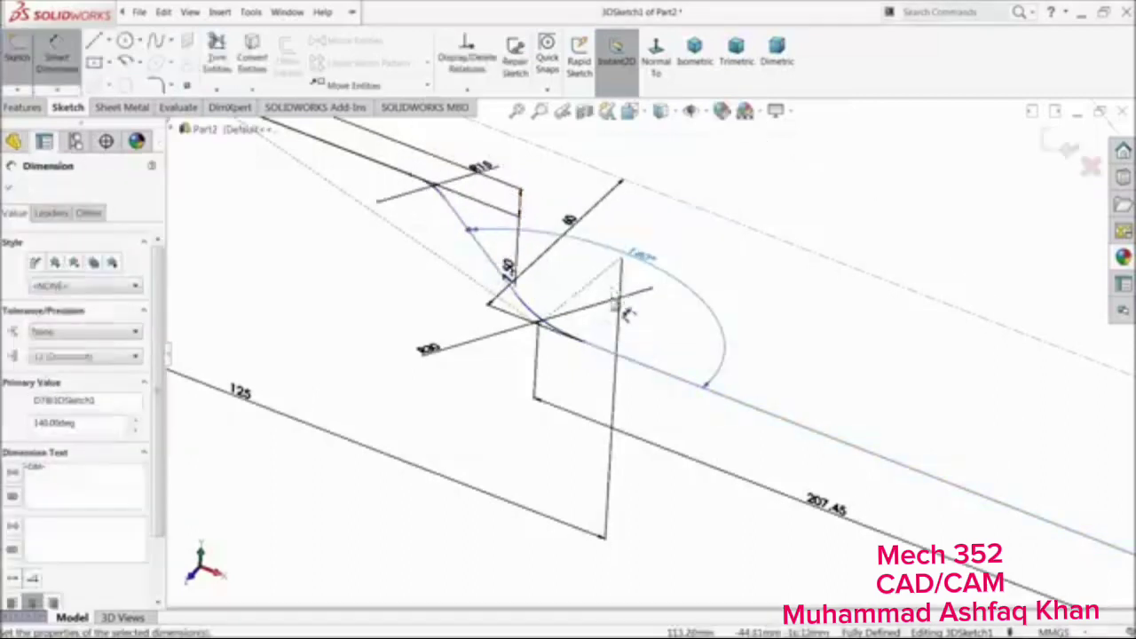
pyautogui.click(10, 186)
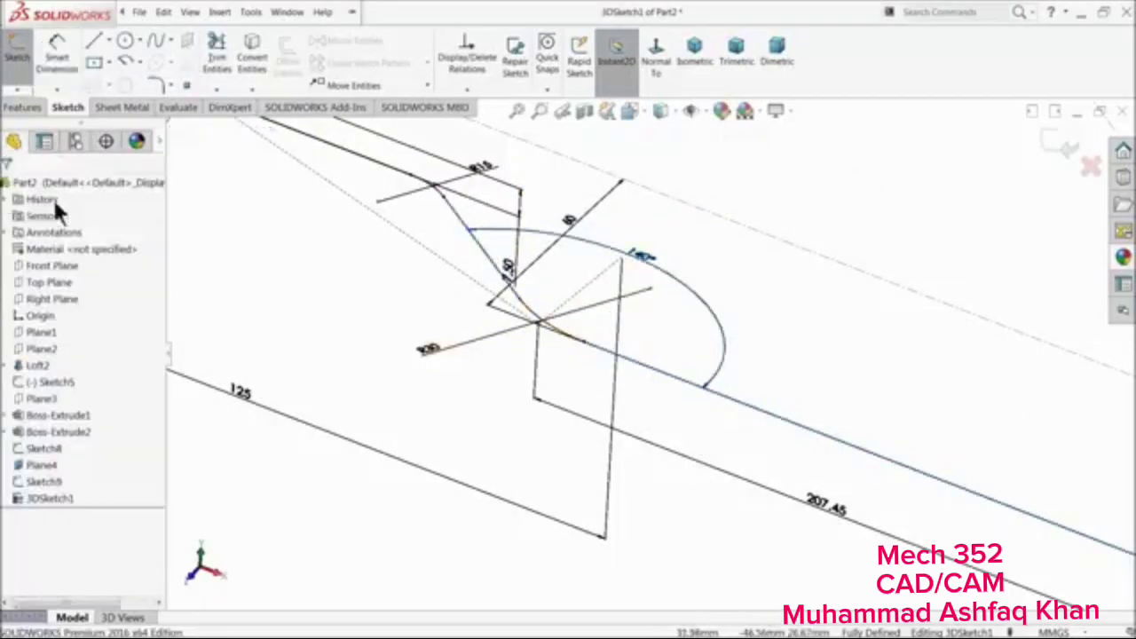
# In the front view, draw a line about 229 mm long from the long line's free end, sloping up toward the frame at 135°
pyautogui.scroll(5, 540, 360)
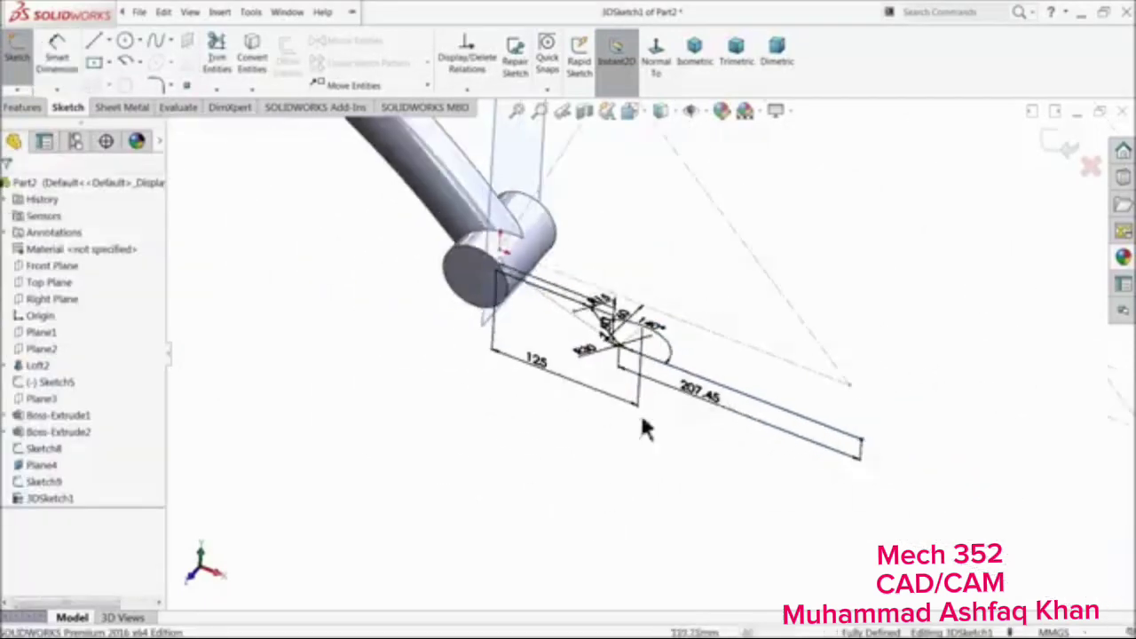
pyautogui.moveTo(647, 424)
pyautogui.mouseDown(button='middle')
pyautogui.moveTo(743, 431)
pyautogui.moveTo(736, 418)
pyautogui.moveTo(721, 428)
pyautogui.moveTo(733, 397)
pyautogui.mouseUp(button='middle')
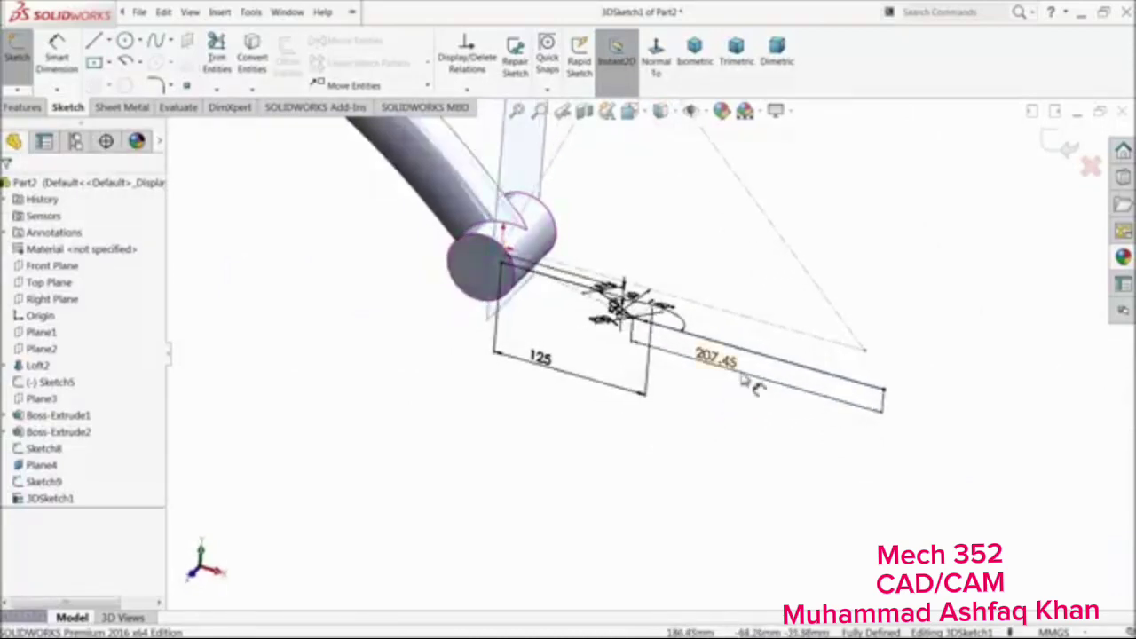
pyautogui.scroll(-2, 742, 375)
pyautogui.click(670, 318)
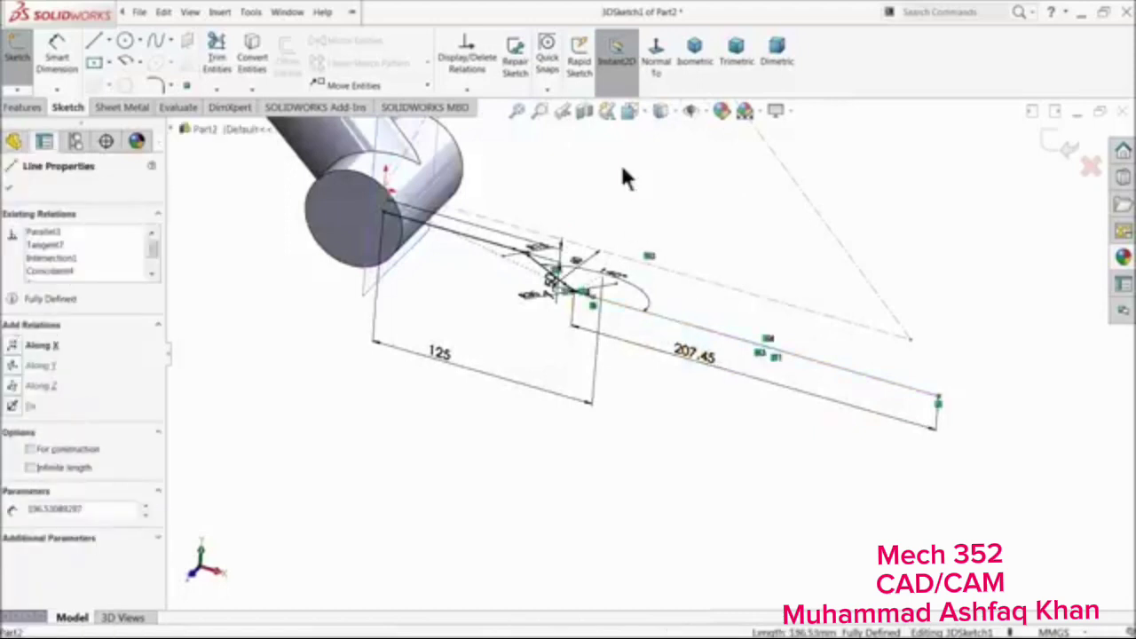
pyautogui.click(654, 55)
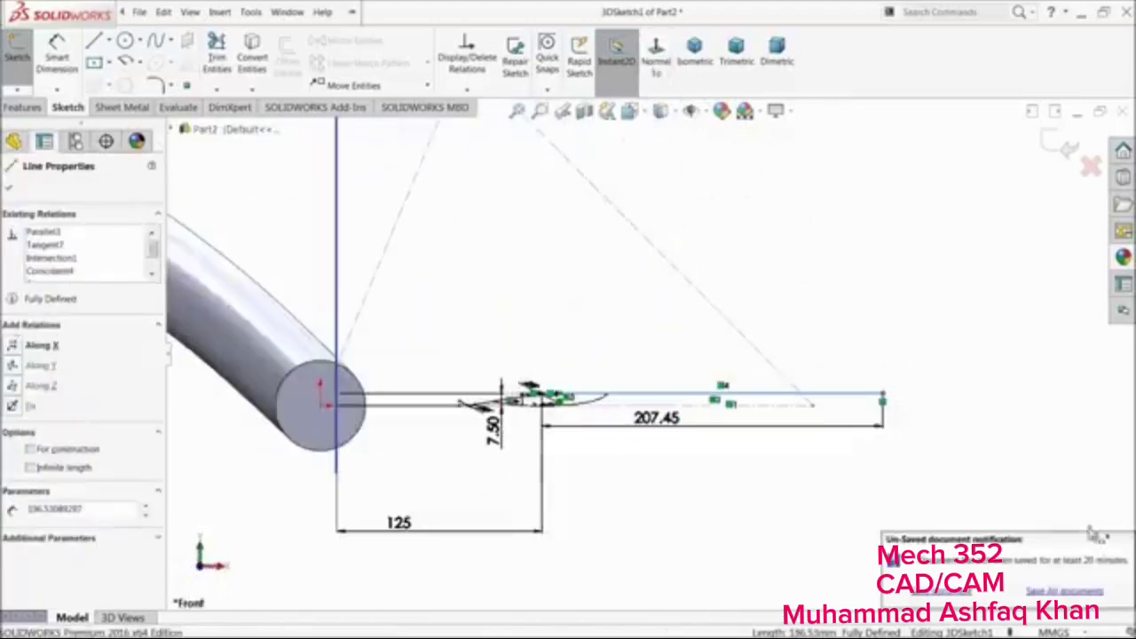
pyautogui.click(1108, 539)
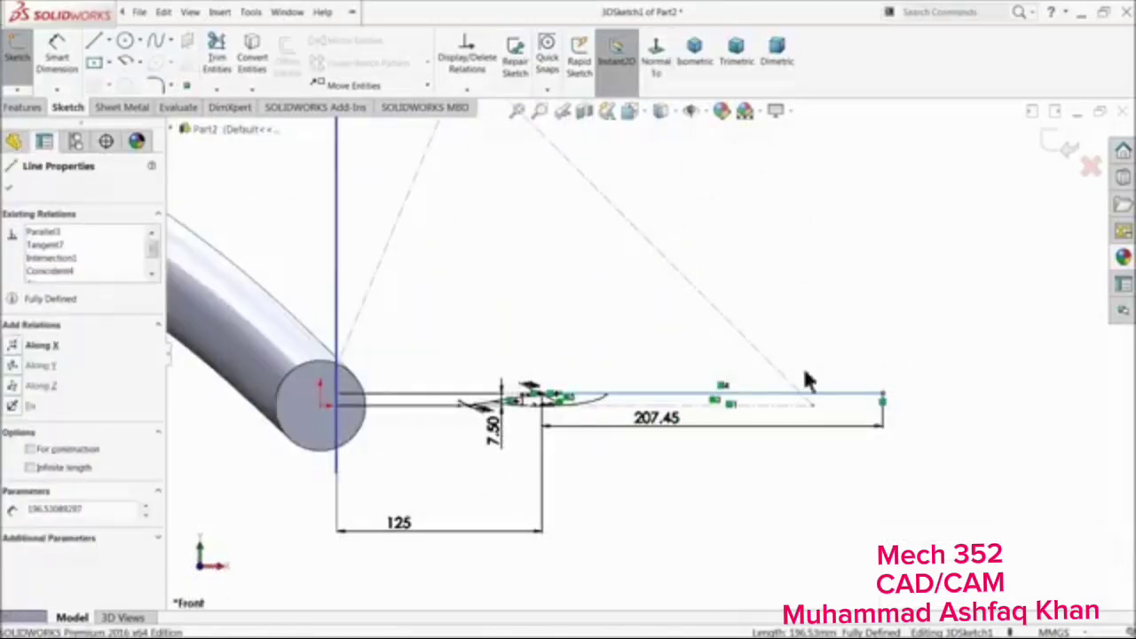
pyautogui.click(94, 40)
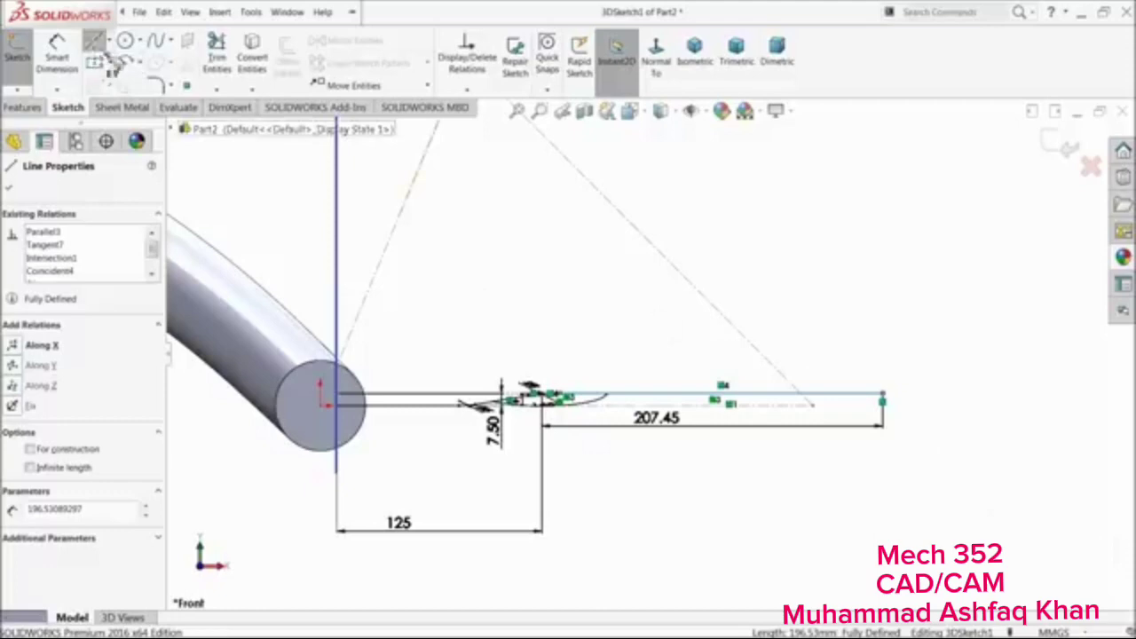
pyautogui.click(882, 394)
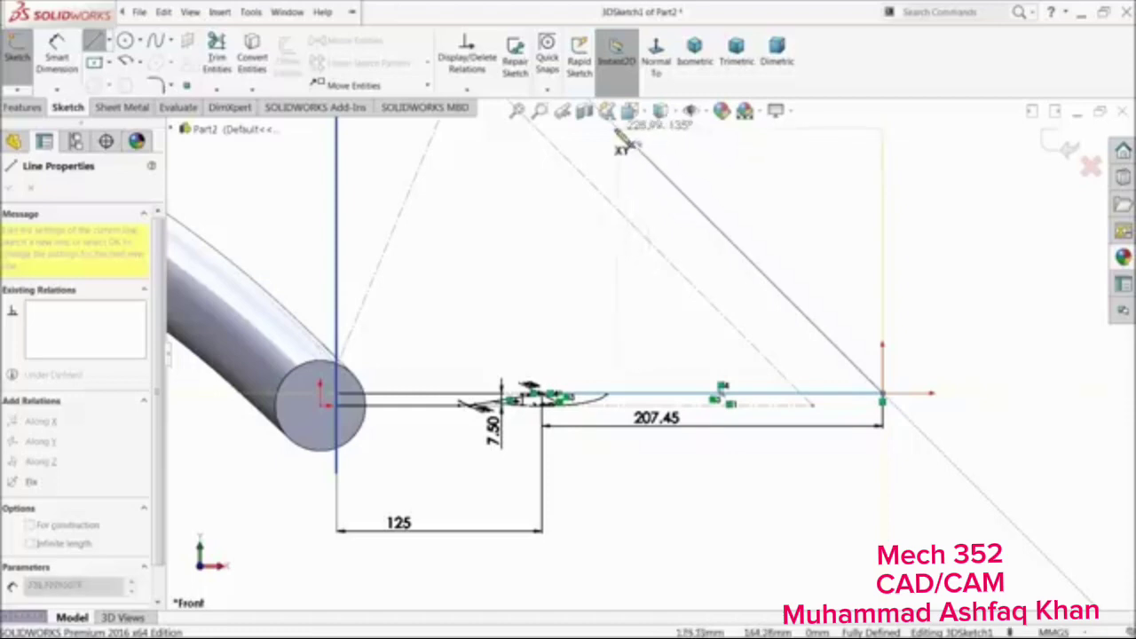
pyautogui.scroll(2, 621, 178)
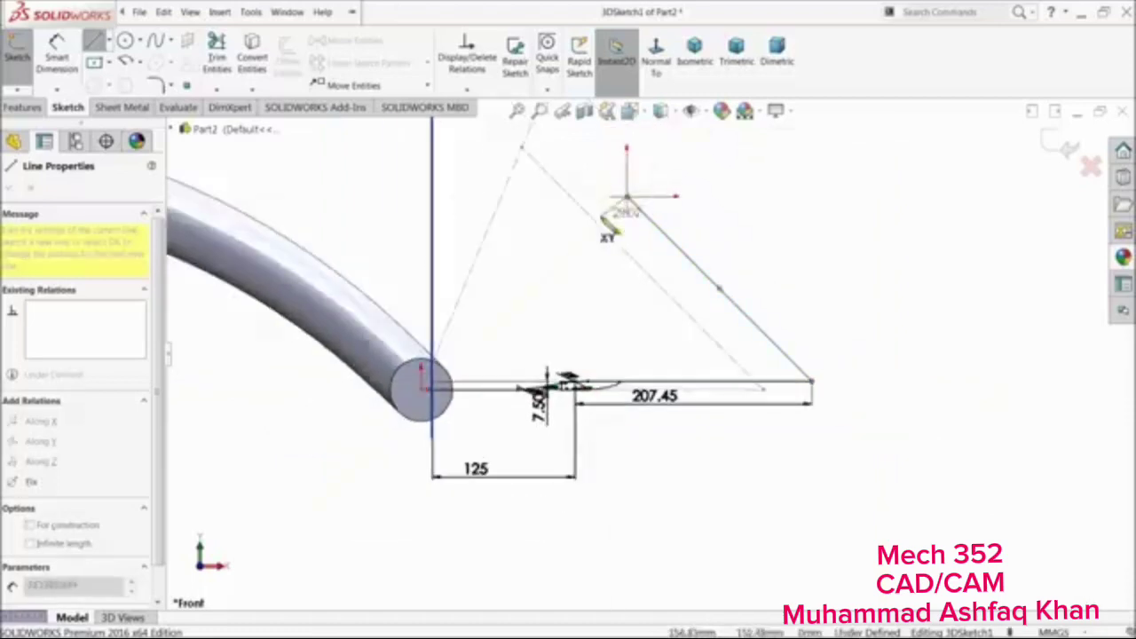
# Continue the path with a second line ending on the steep construction line near its upper end, and finish the line chain
pyautogui.moveTo(609, 222)
pyautogui.mouseDown(button='middle')
pyautogui.moveTo(591, 221)
pyautogui.moveTo(553, 292)
pyautogui.moveTo(565, 318)
pyautogui.mouseUp(button='middle')
pyautogui.click(508, 201)
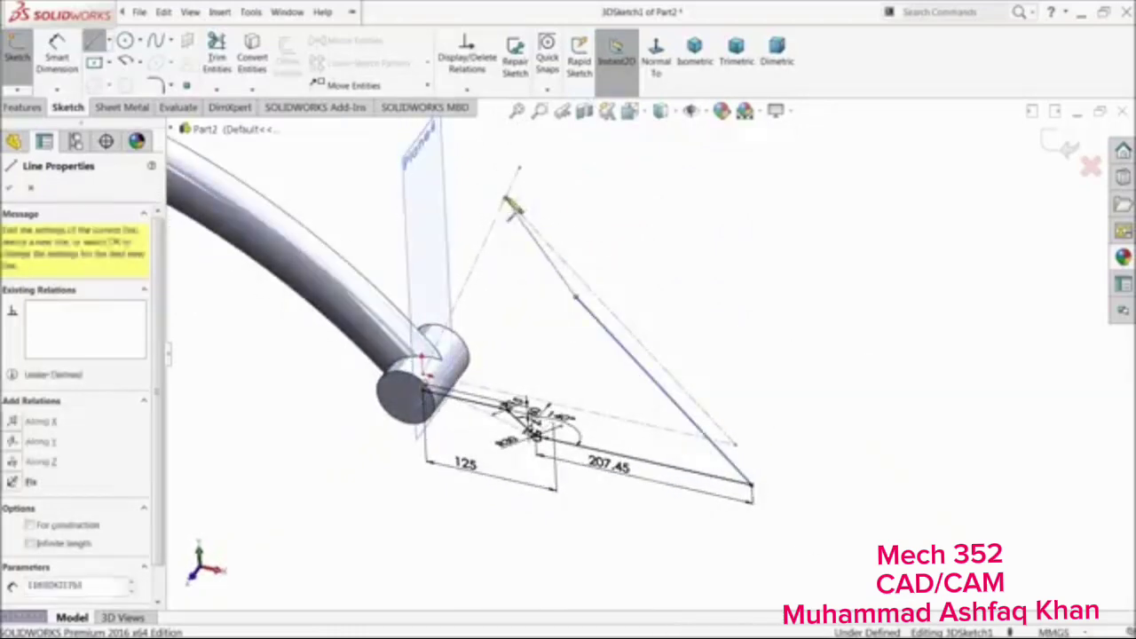
pyautogui.rightClick(605, 153)
pyautogui.click(649, 207)
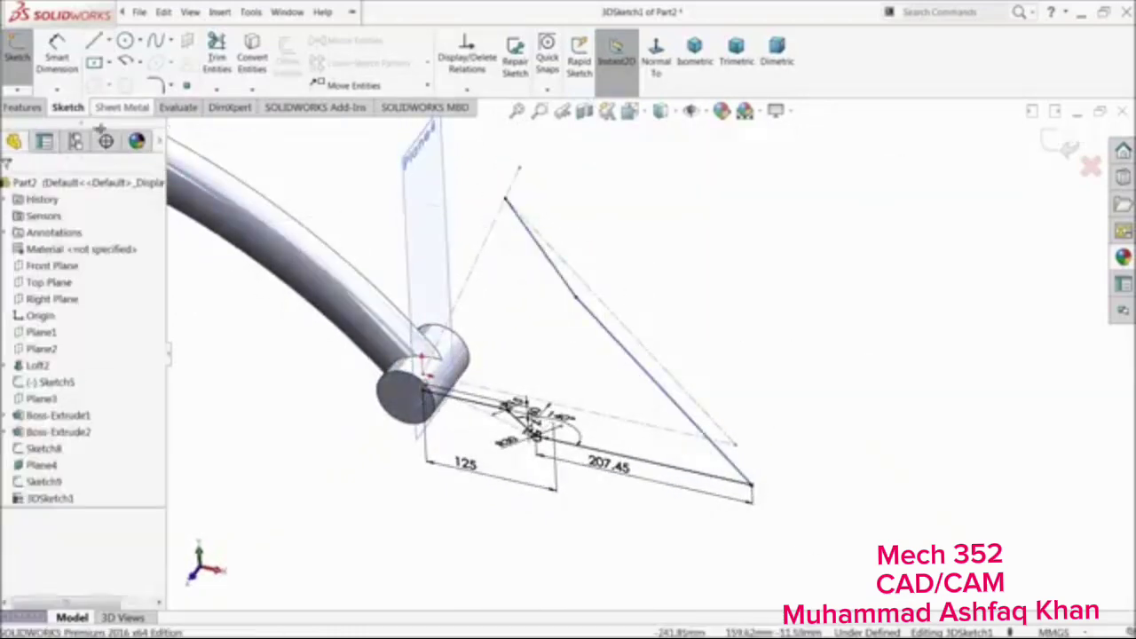
# Dimension the sloping line that starts at the long line's free end to a length of 230 mm
pyautogui.click(56, 46)
pyautogui.scroll(-2, 585, 359)
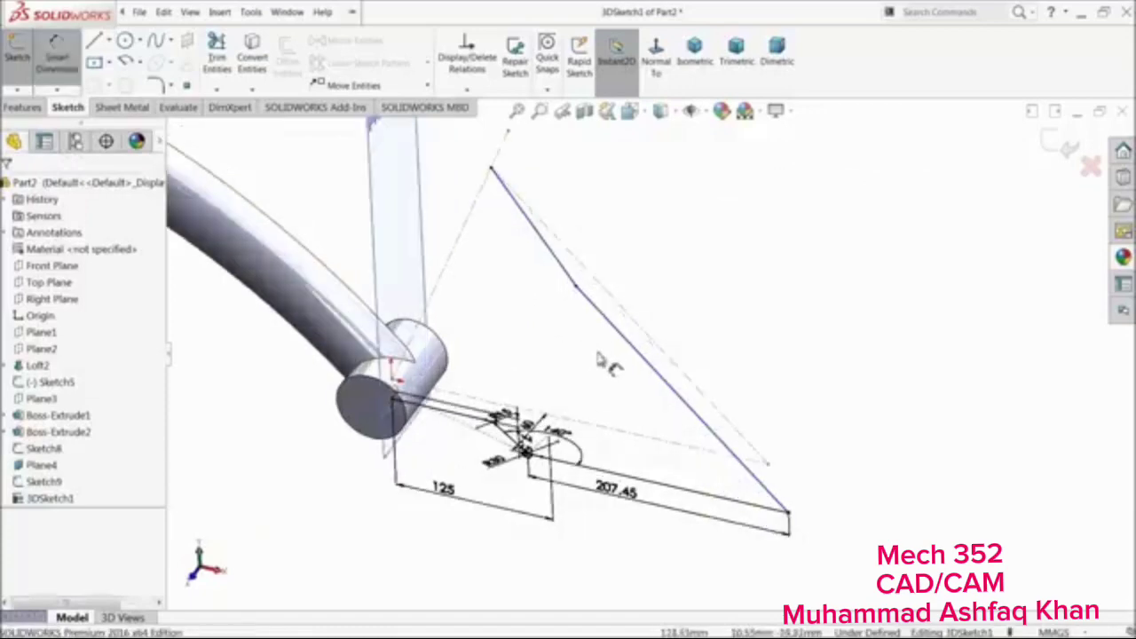
pyautogui.click(658, 363)
pyautogui.click(698, 347)
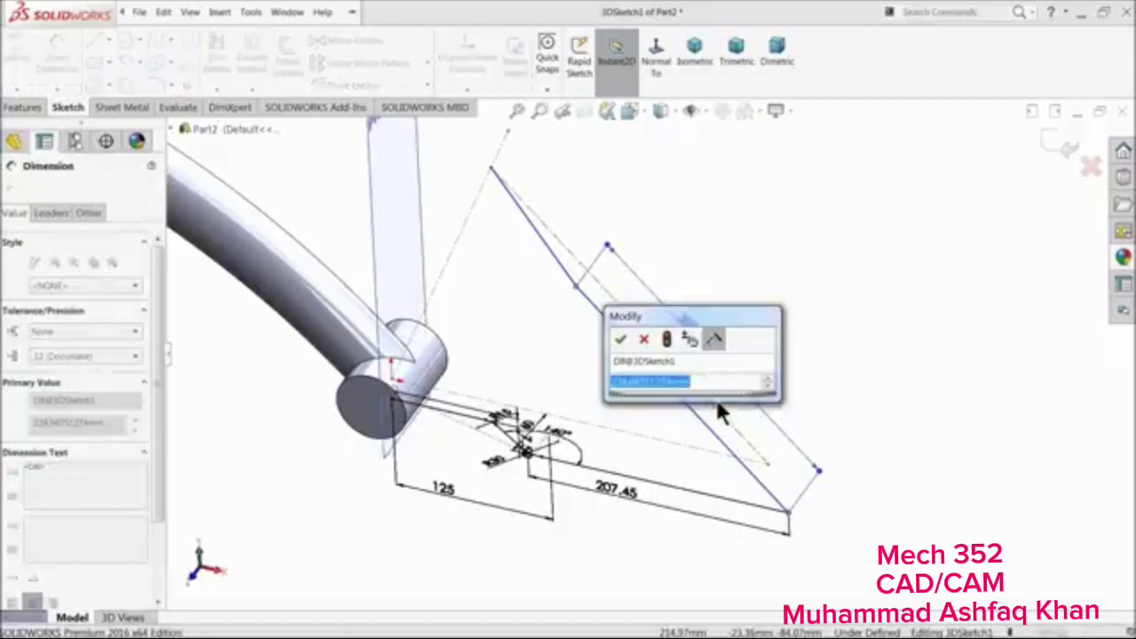
pyautogui.write('230')
pyautogui.press('Return')
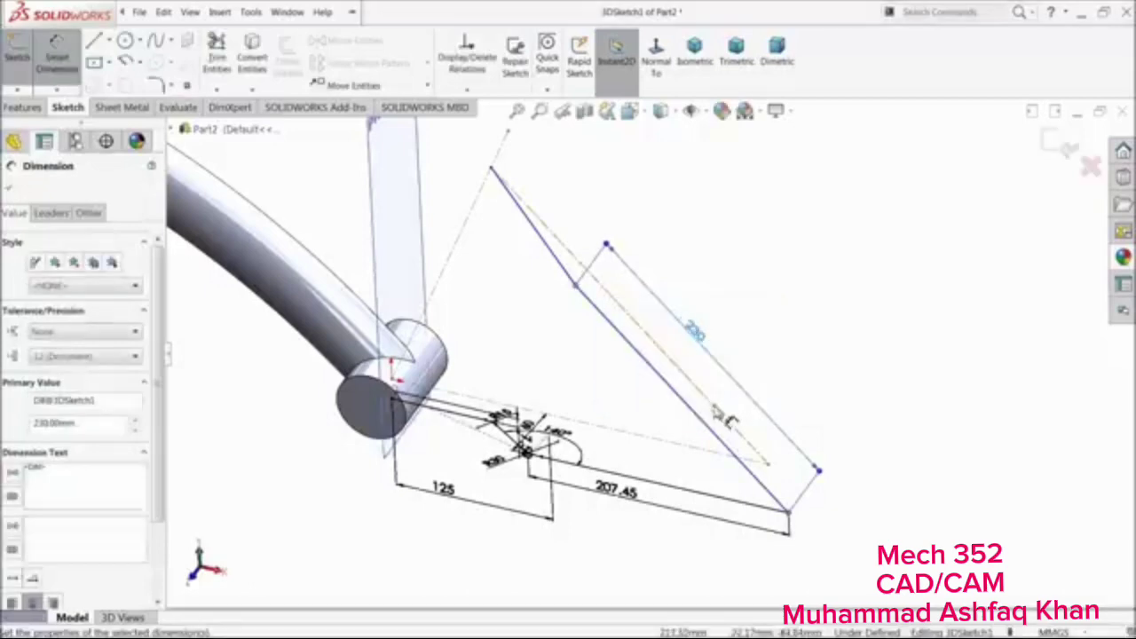
pyautogui.scroll(-2, 526, 212)
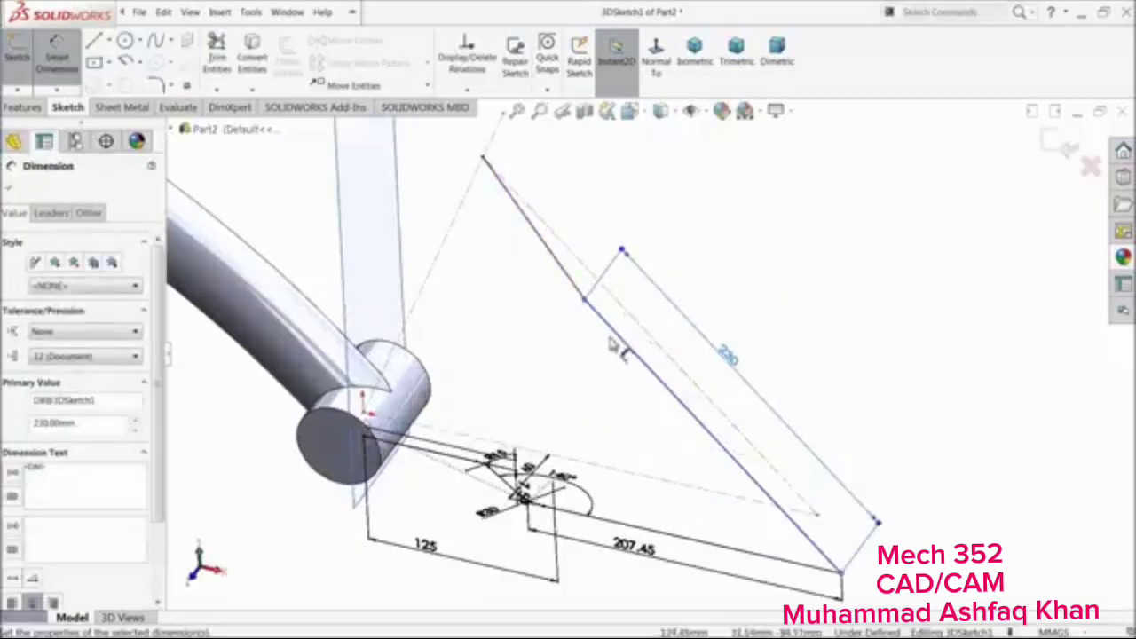
pyautogui.moveTo(592, 348)
pyautogui.mouseDown(button='middle')
pyautogui.moveTo(508, 362)
pyautogui.moveTo(604, 329)
pyautogui.moveTo(588, 322)
pyautogui.moveTo(583, 375)
pyautogui.moveTo(568, 364)
pyautogui.mouseUp(button='middle')
pyautogui.click(12, 188)
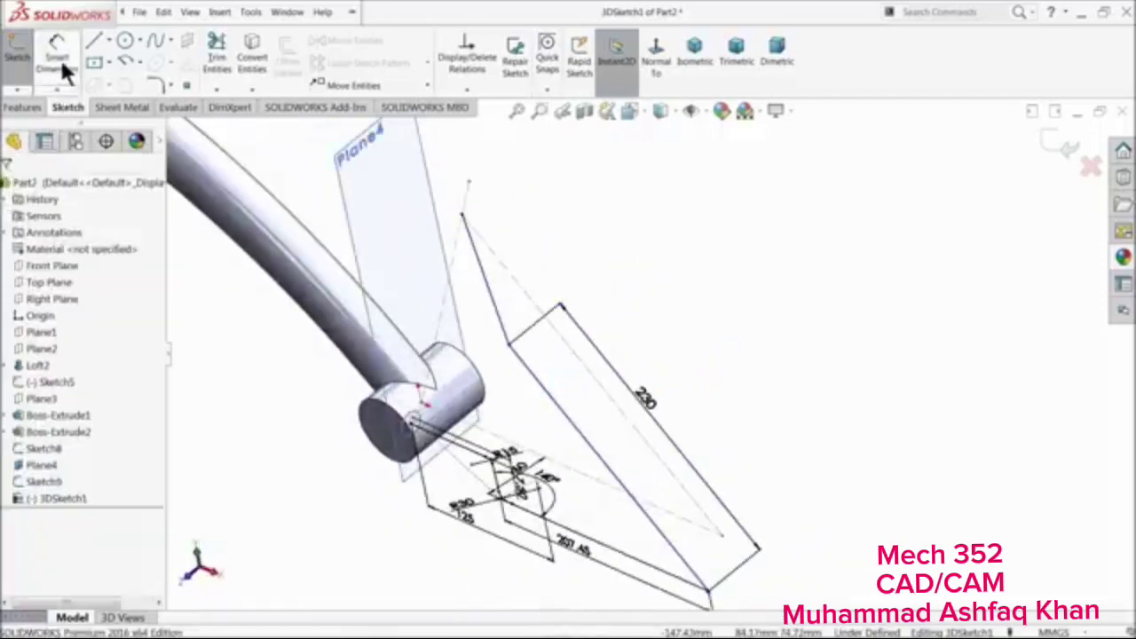
# Fillet the corner between the 230 mm line and the upper line with a 100 mm radius
pyautogui.click(156, 83)
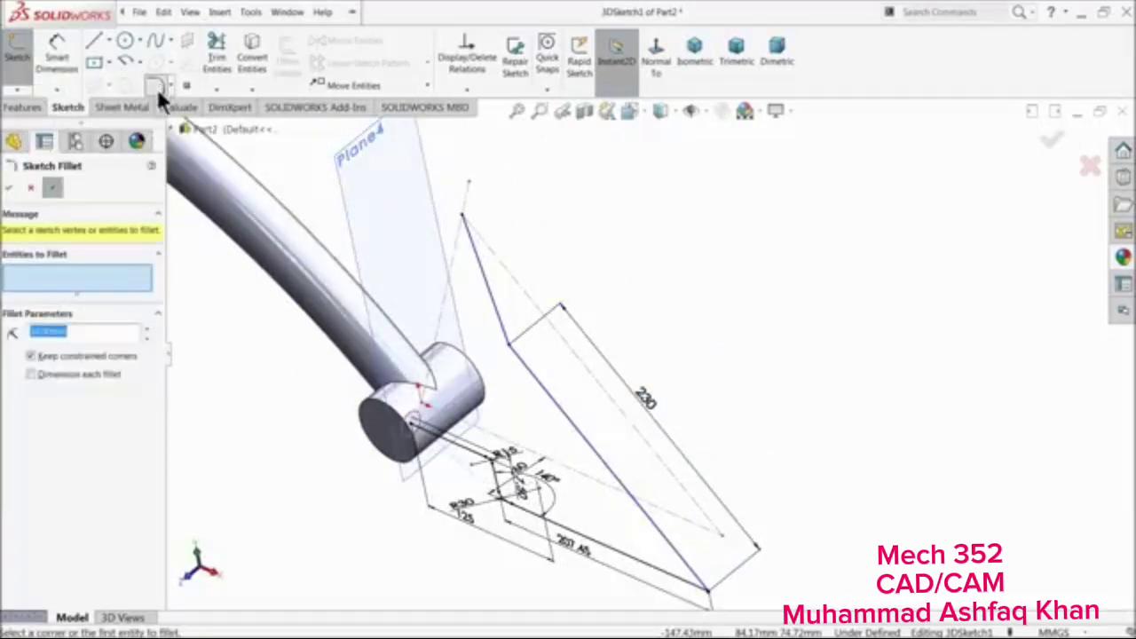
pyautogui.write('100')
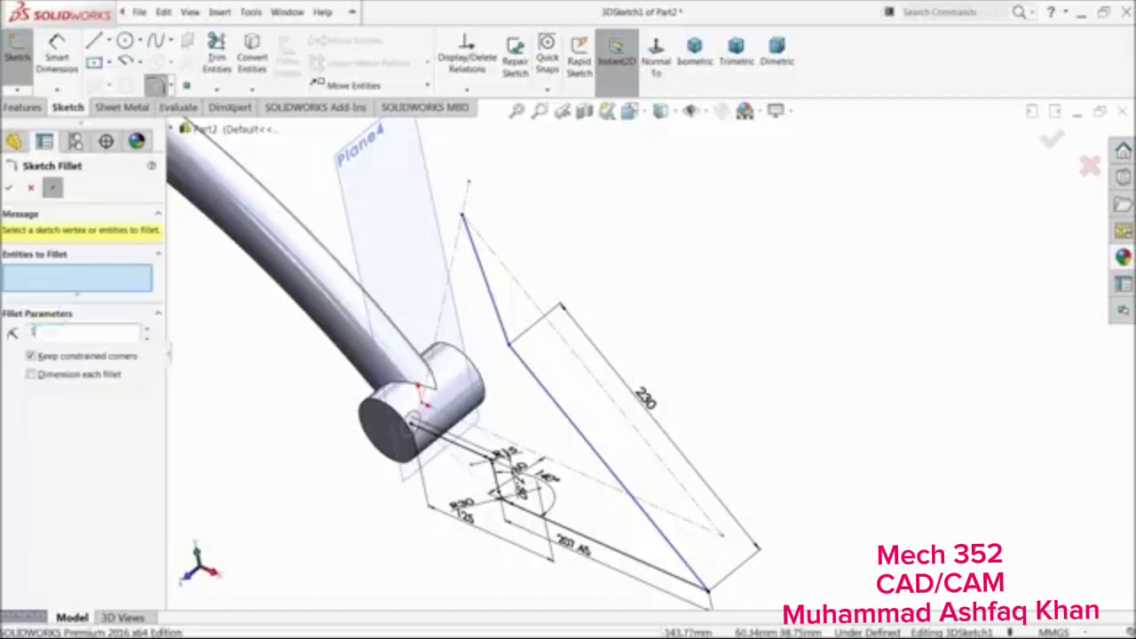
pyautogui.click(499, 332)
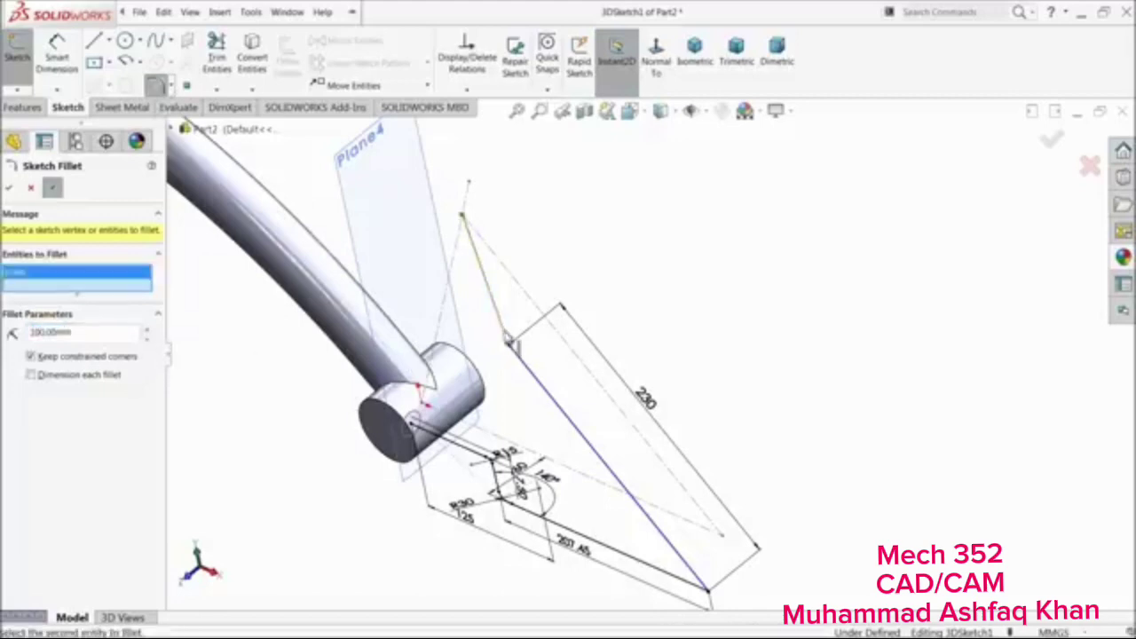
pyautogui.click(11, 190)
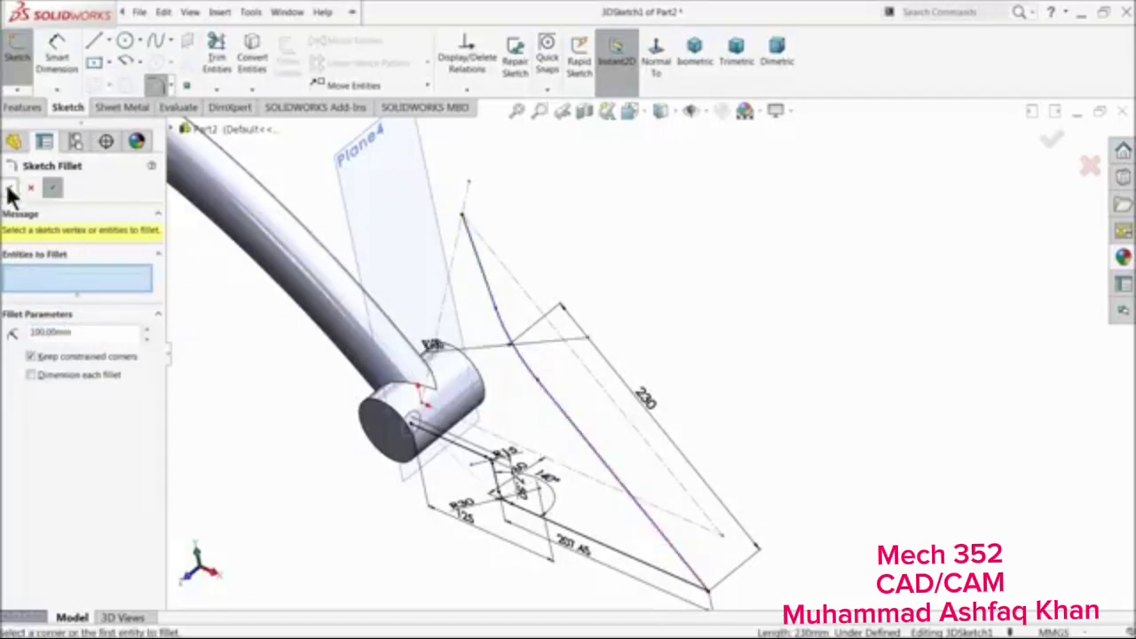
pyautogui.click(10, 189)
# Fillet the rear corner between the long lower line and the 230 mm sloping line with a 20 mm radius
pyautogui.scroll(2, 659, 348)
pyautogui.moveTo(550, 395); pyautogui.dragTo(573, 355, button='middle')
pyautogui.click(155, 84)
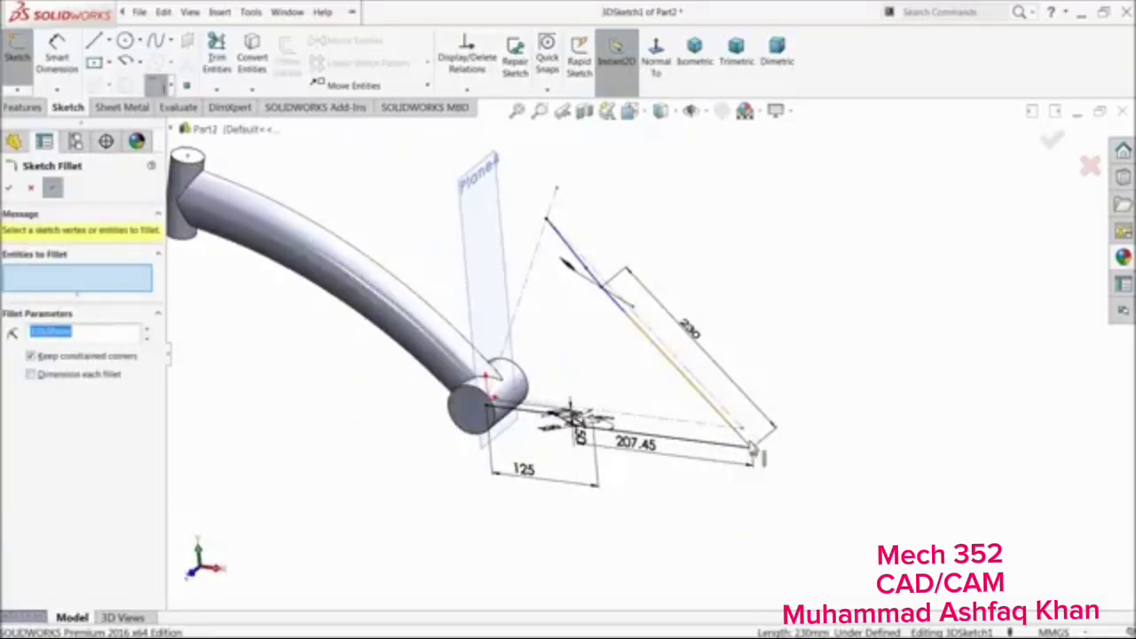
pyautogui.write('20')
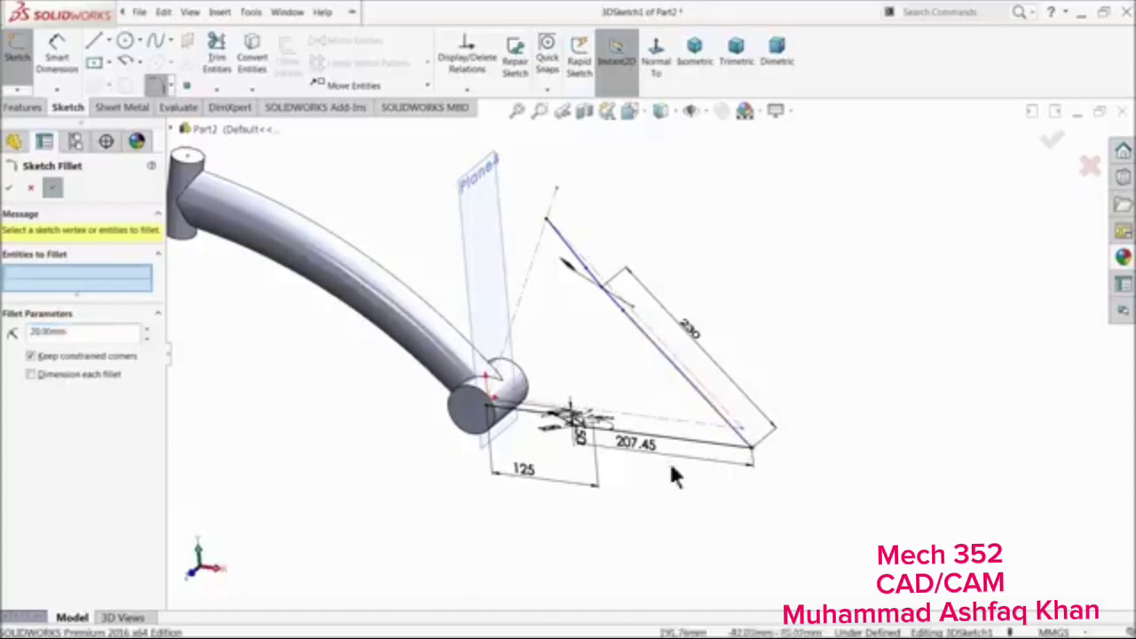
pyautogui.scroll(-5, 706, 448)
pyautogui.click(680, 405)
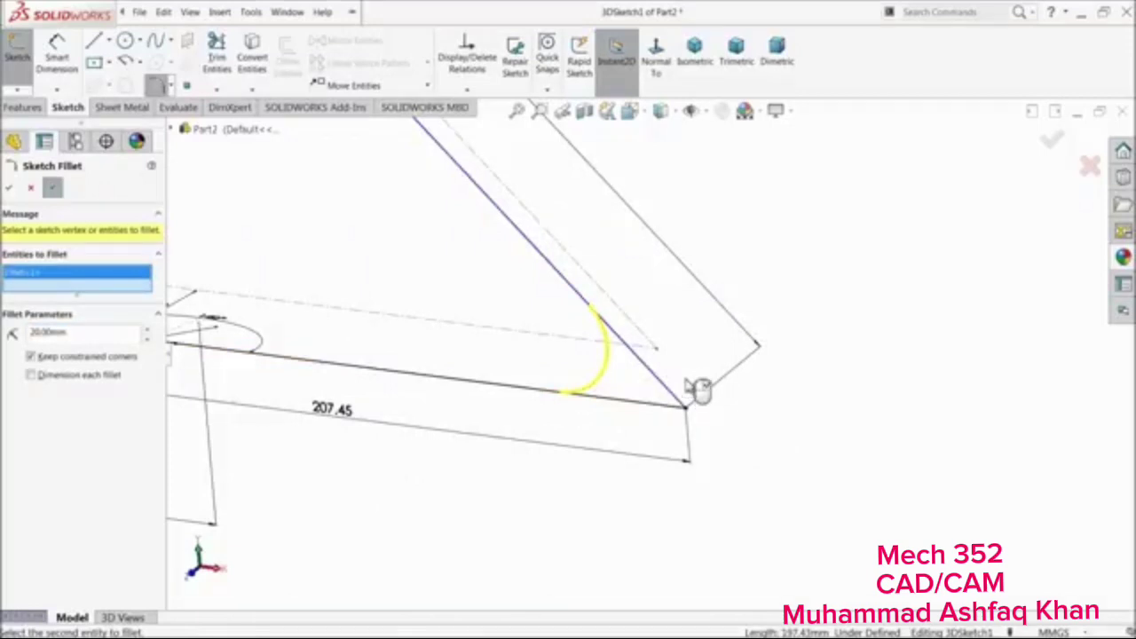
pyautogui.click(1052, 140)
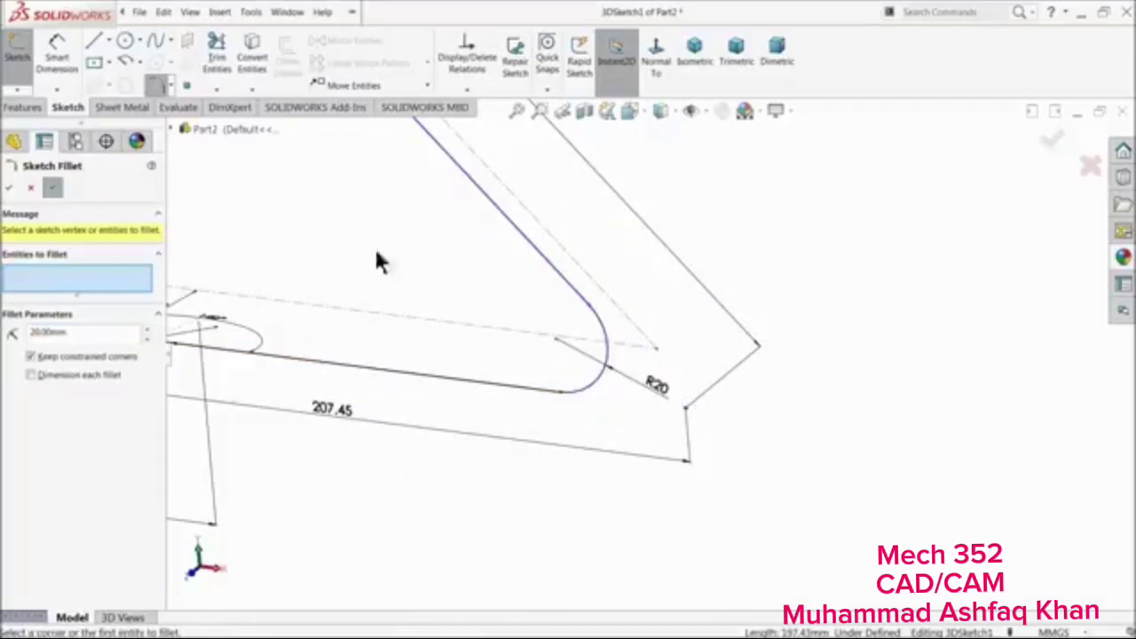
# Close the fillet command and examine the filleted 3D sketch path and its dimensions from the boss to the steep construction line
pyautogui.click(7, 192)
pyautogui.scroll(5, 593, 362)
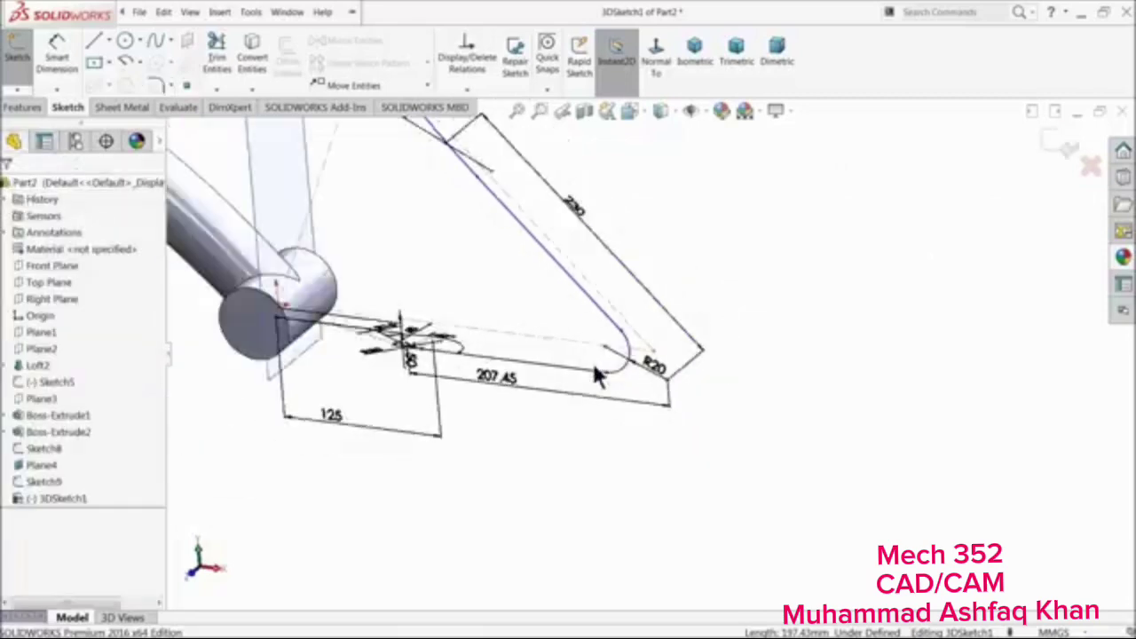
pyautogui.moveTo(588, 362)
pyautogui.mouseDown(button='middle')
pyautogui.moveTo(551, 385)
pyautogui.moveTo(581, 398)
pyautogui.moveTo(556, 404)
pyautogui.mouseUp(button='middle')
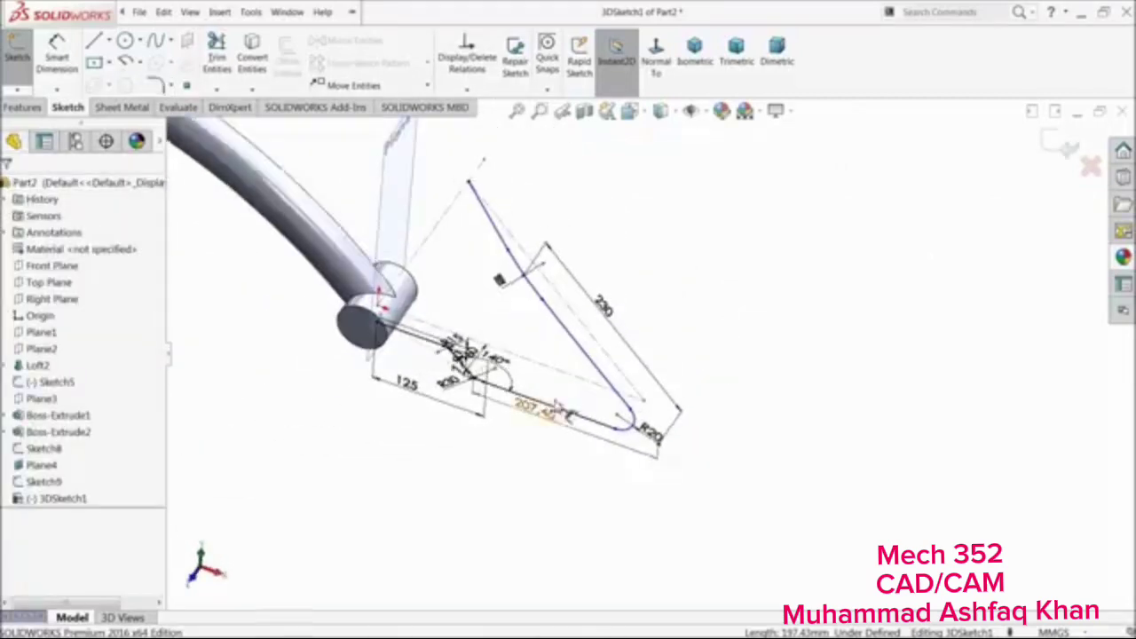
pyautogui.scroll(-4, 488, 378)
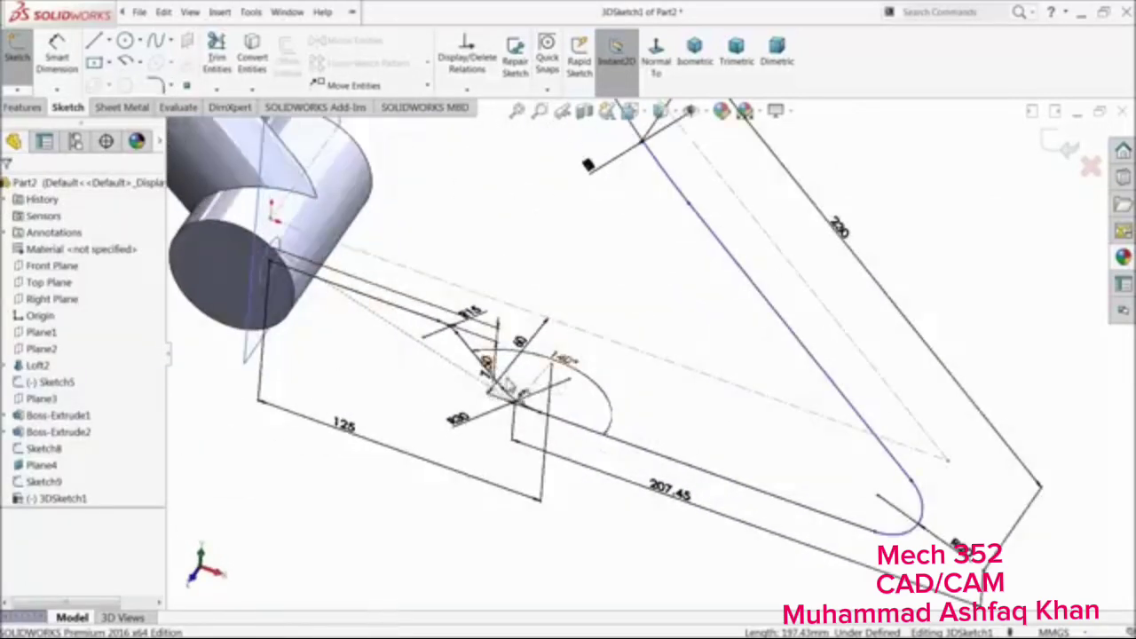
pyautogui.scroll(3, 448, 363)
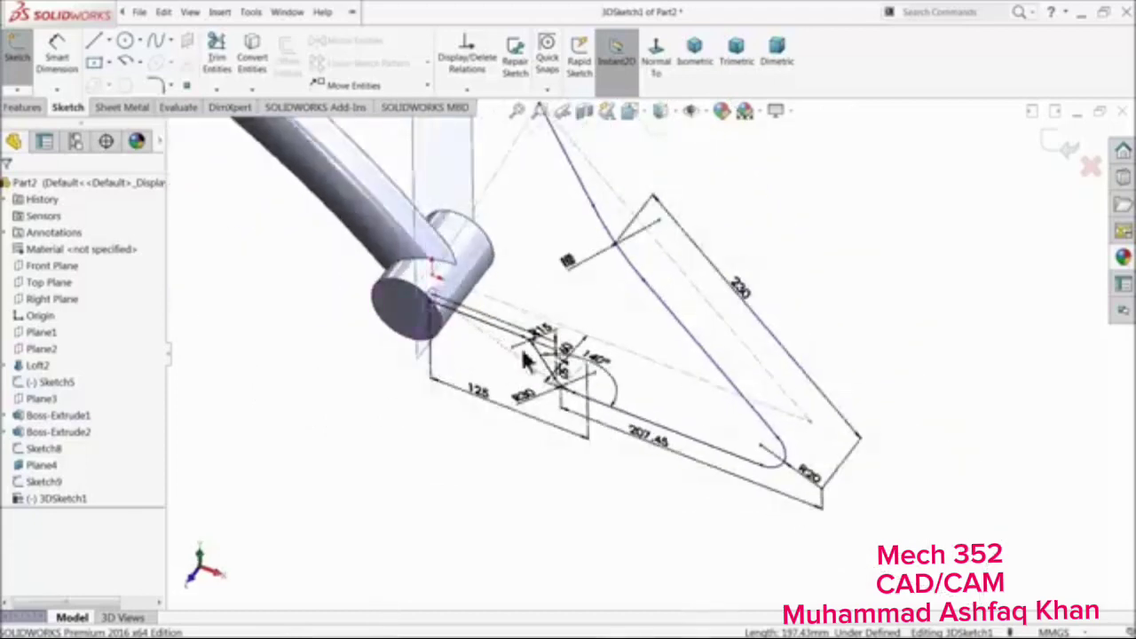
pyautogui.scroll(-3, 533, 355)
pyautogui.scroll(5, 604, 347)
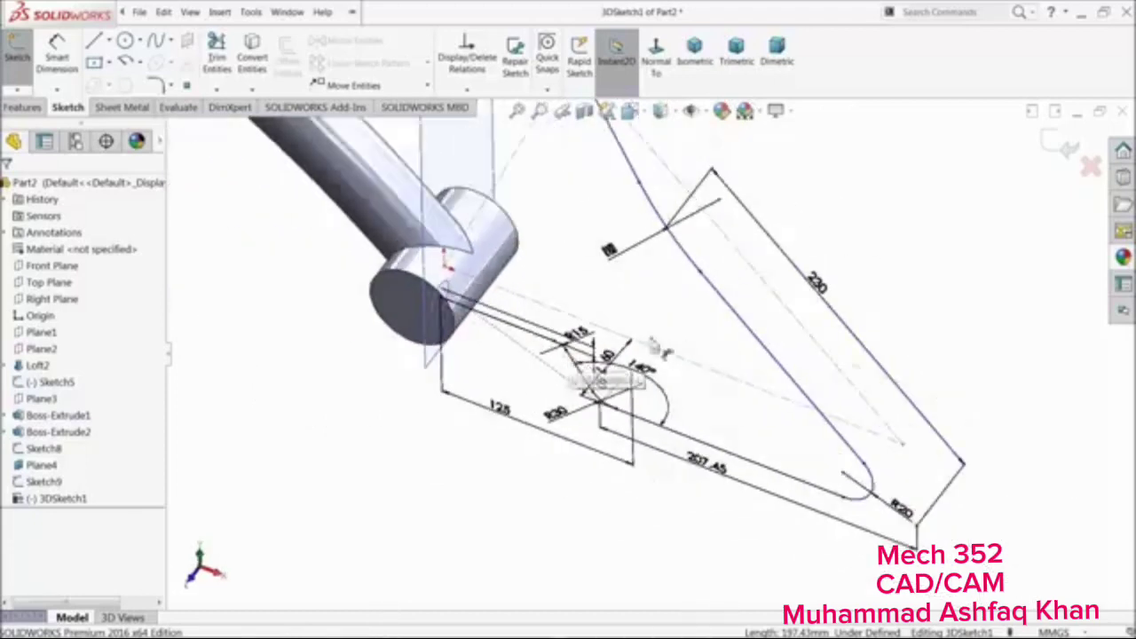
pyautogui.scroll(-3, 688, 324)
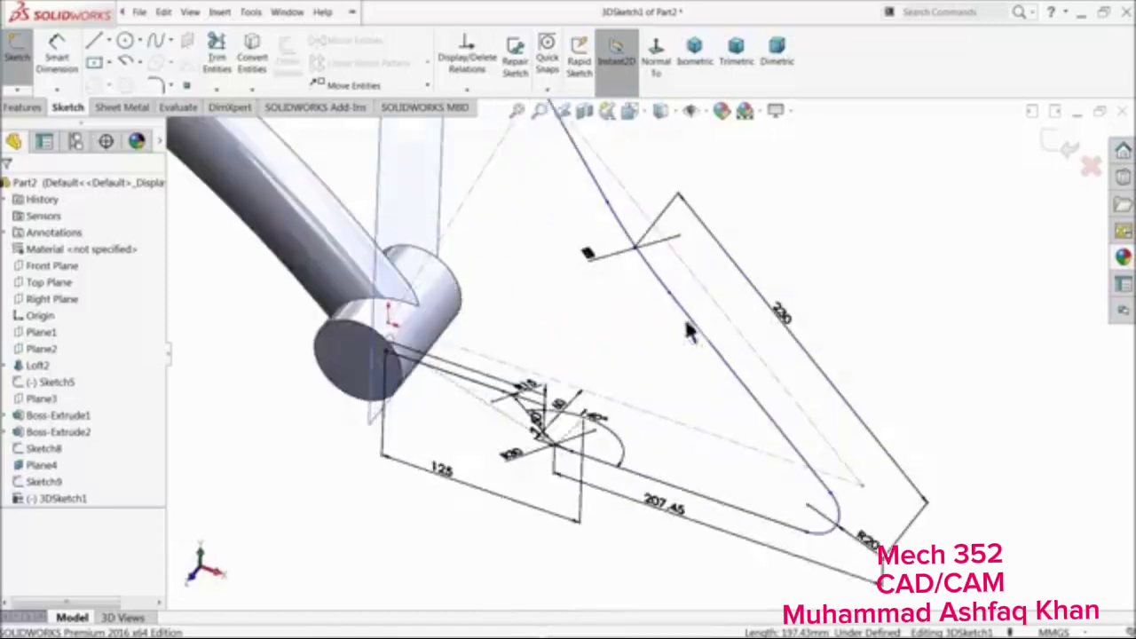
pyautogui.click(469, 88)
pyautogui.click(466, 88)
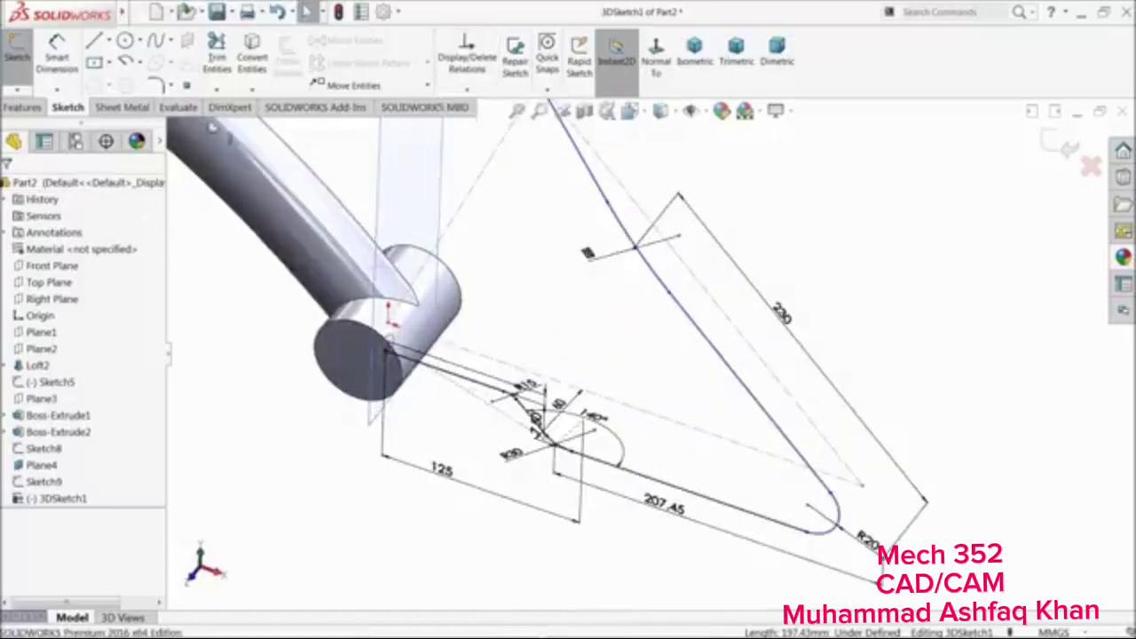
pyautogui.scroll(2, 601, 346)
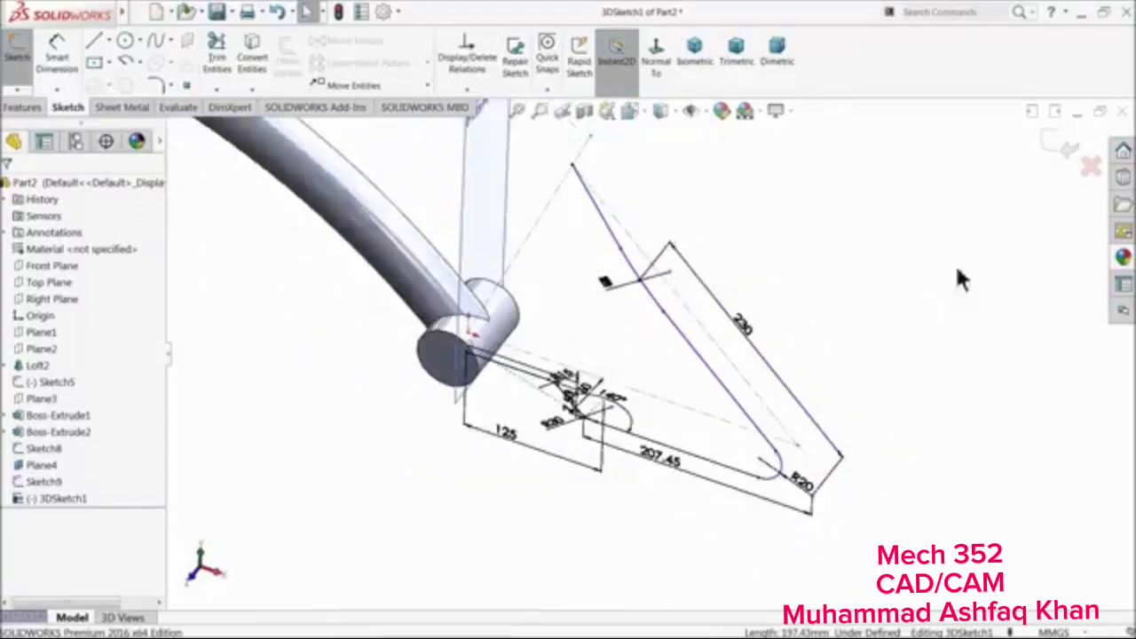
# Exit the 3D sketch and sweep the circular profile at the boss, Sketch9, along the 3D sketch path
pyautogui.click(1062, 148)
pyautogui.scroll(-2, 528, 353)
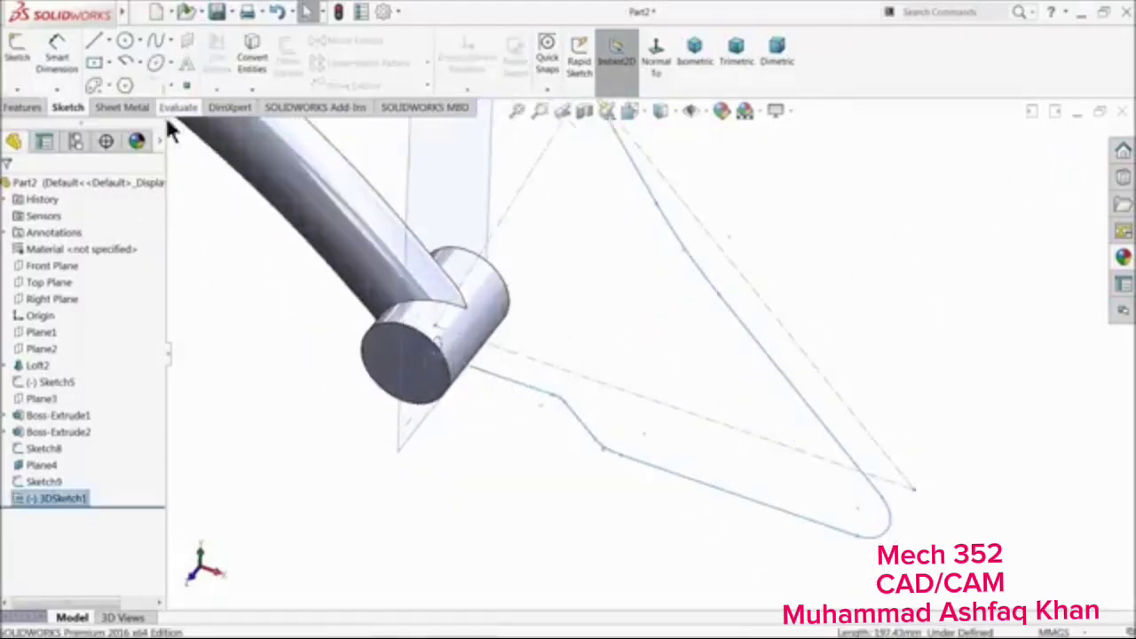
pyautogui.click(25, 107)
pyautogui.click(130, 39)
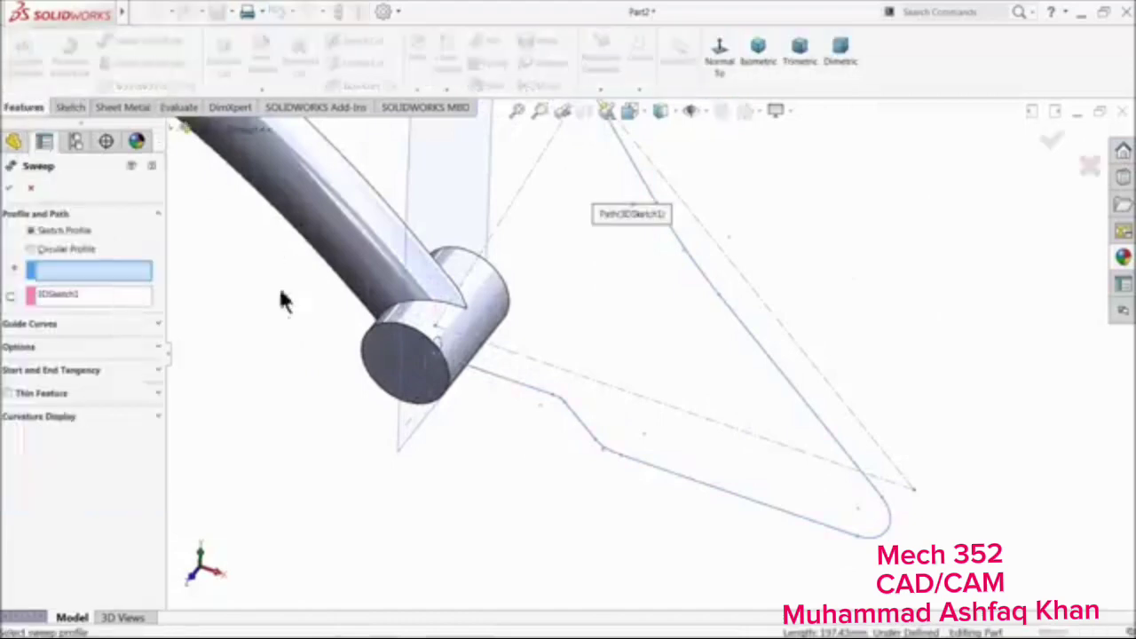
pyautogui.click(438, 376)
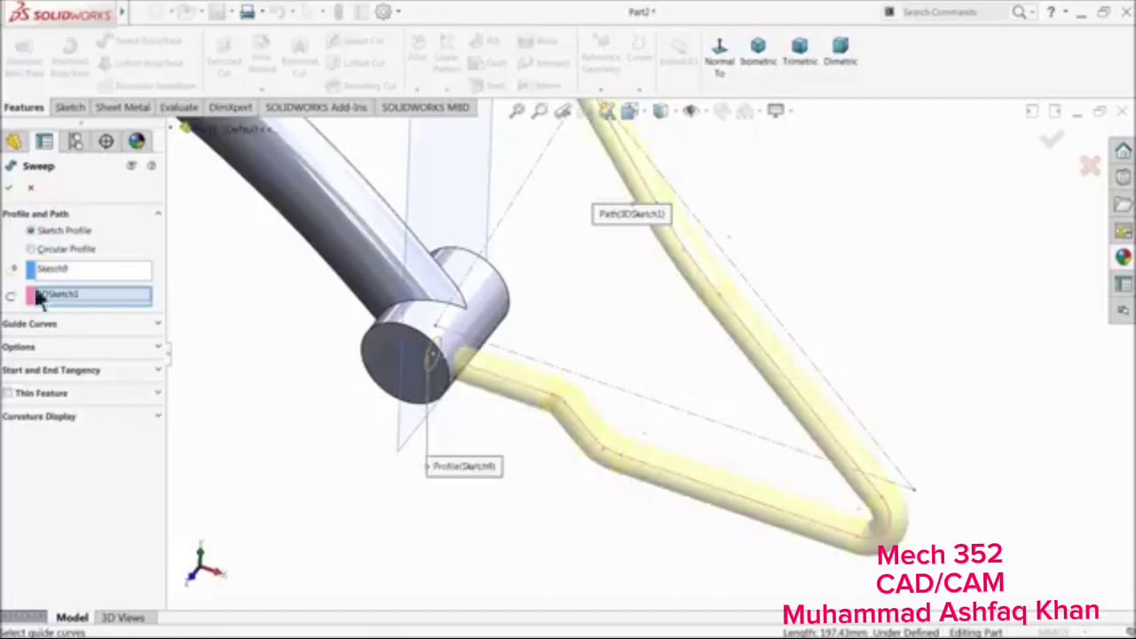
pyautogui.click(11, 189)
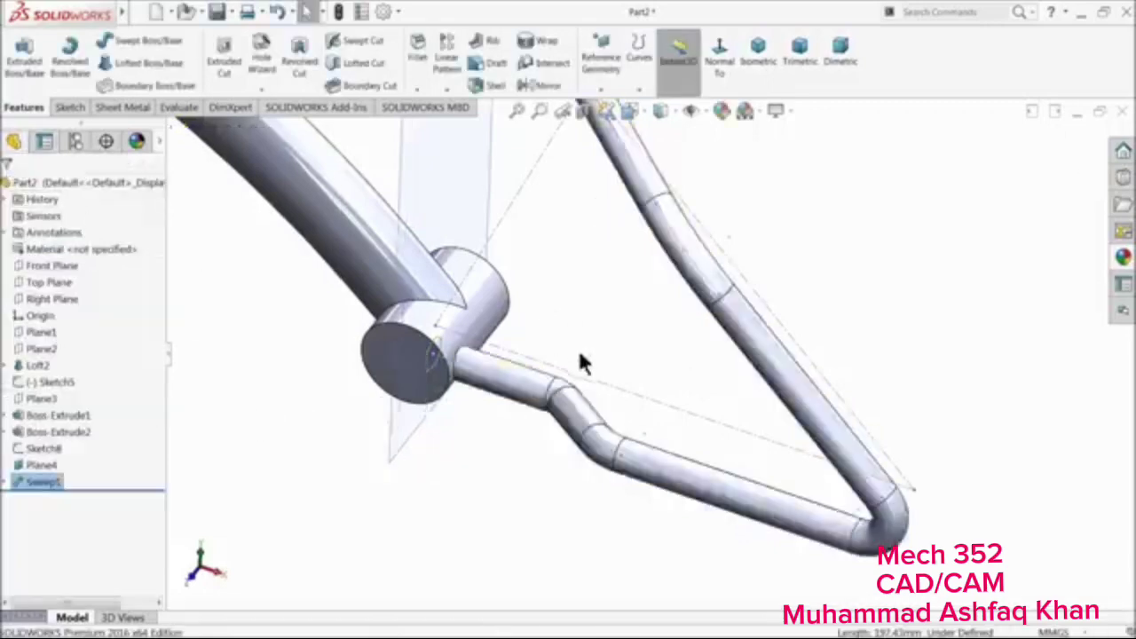
pyautogui.moveTo(577, 347); pyautogui.dragTo(702, 301, button='middle')
pyautogui.click(752, 204)
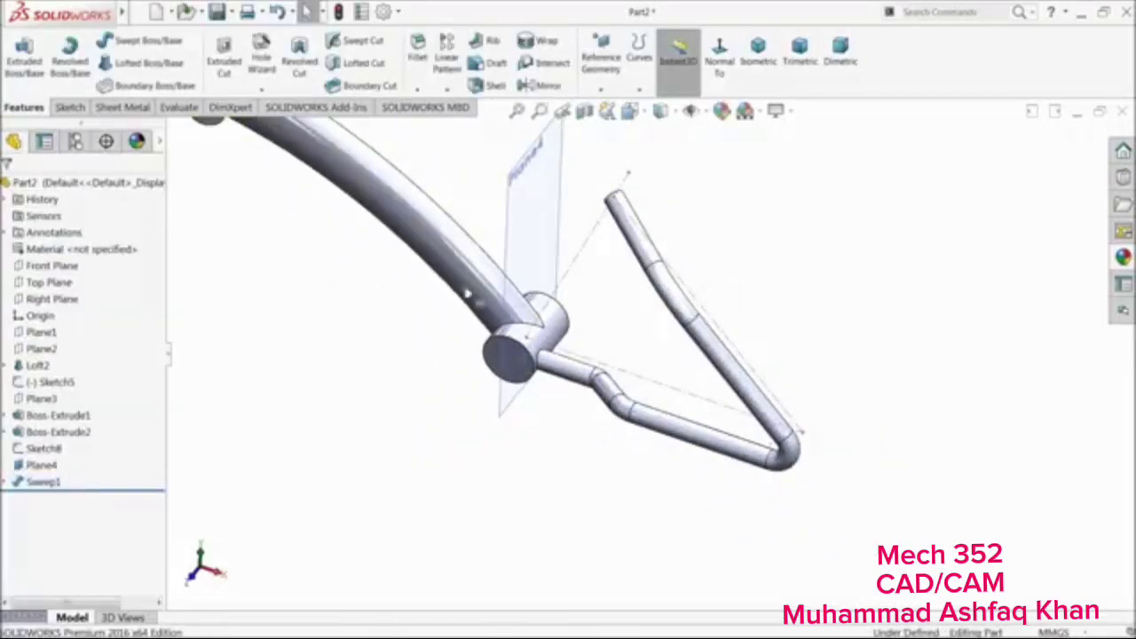
# Mirror the swept rear tube about the Front Plane
pyautogui.click(45, 266)
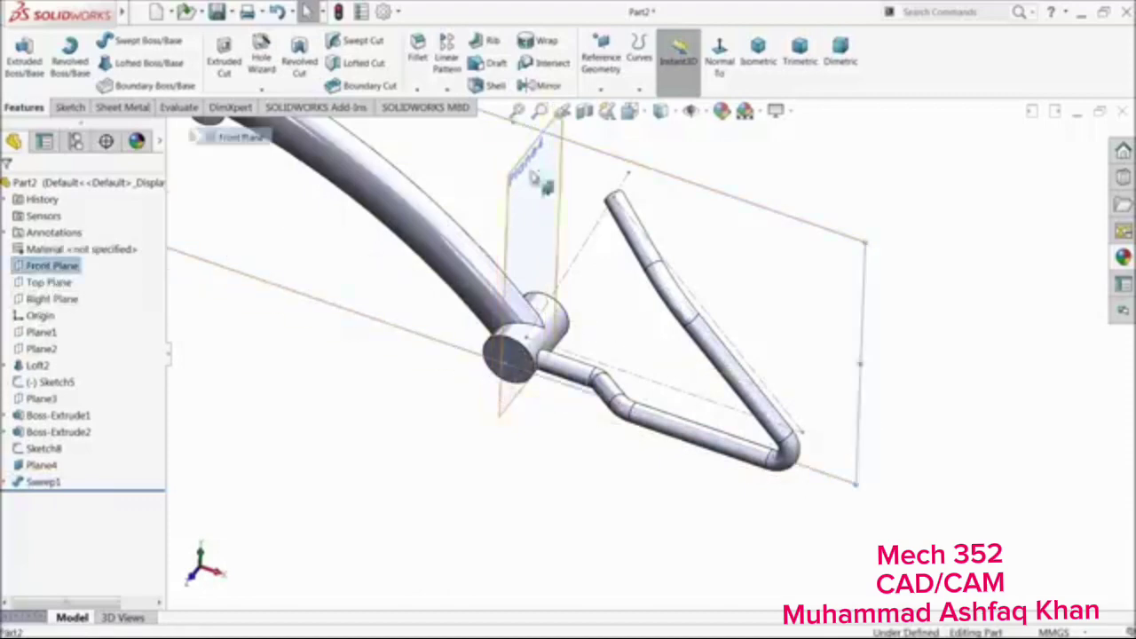
pyautogui.click(539, 86)
pyautogui.click(626, 222)
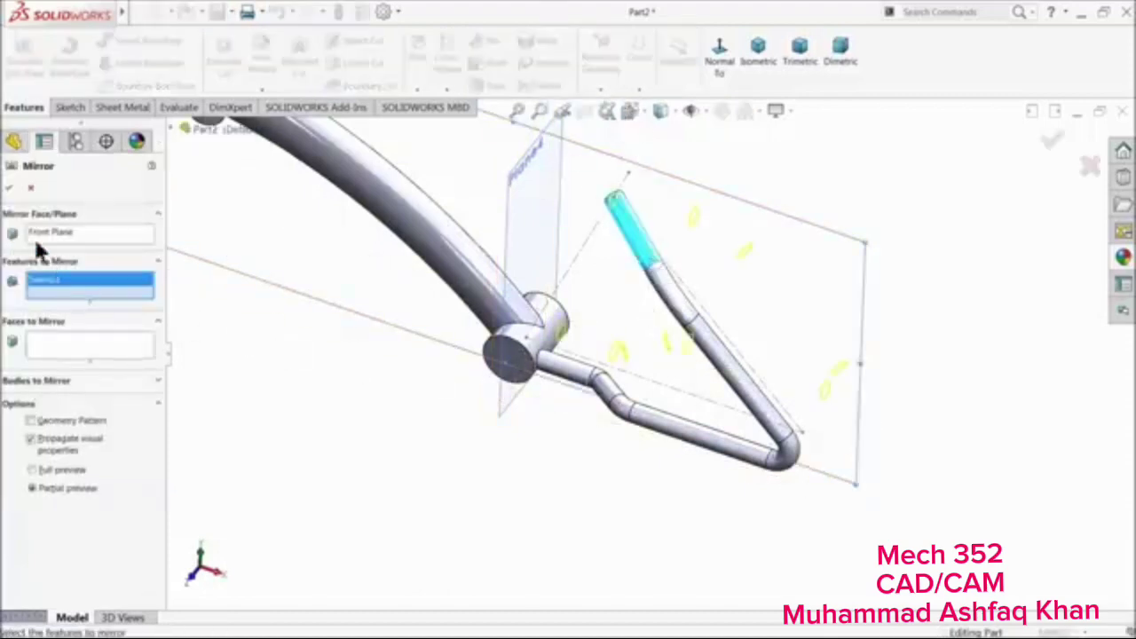
pyautogui.click(14, 190)
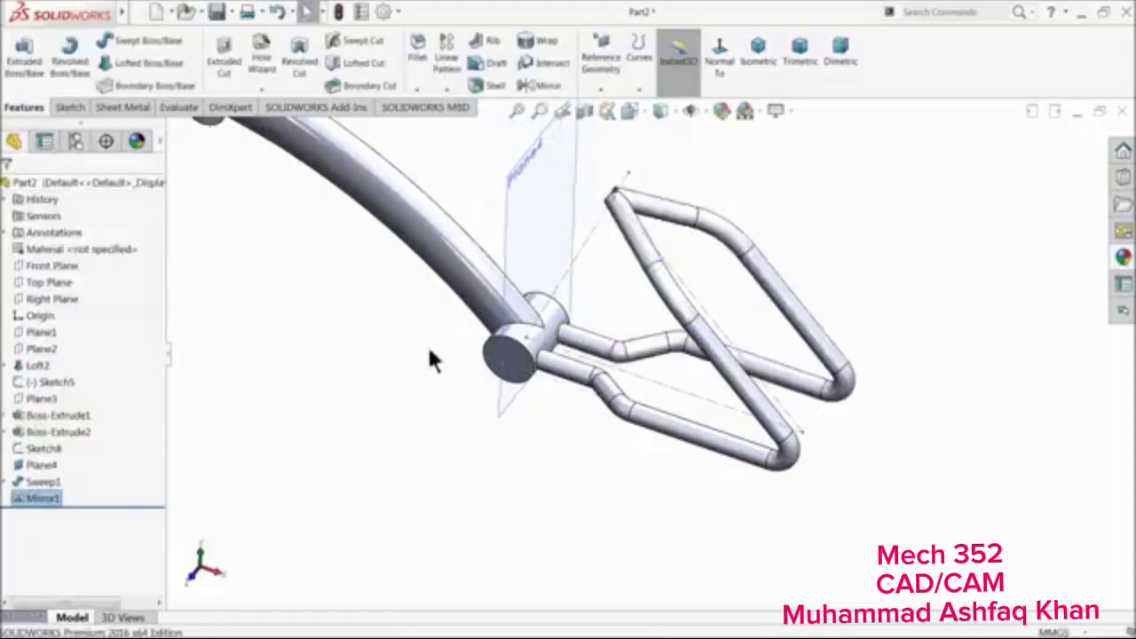
pyautogui.moveTo(427, 344)
pyautogui.mouseDown(button='middle')
pyautogui.moveTo(343, 328)
pyautogui.moveTo(355, 356)
pyautogui.moveTo(417, 336)
pyautogui.mouseUp(button='middle')
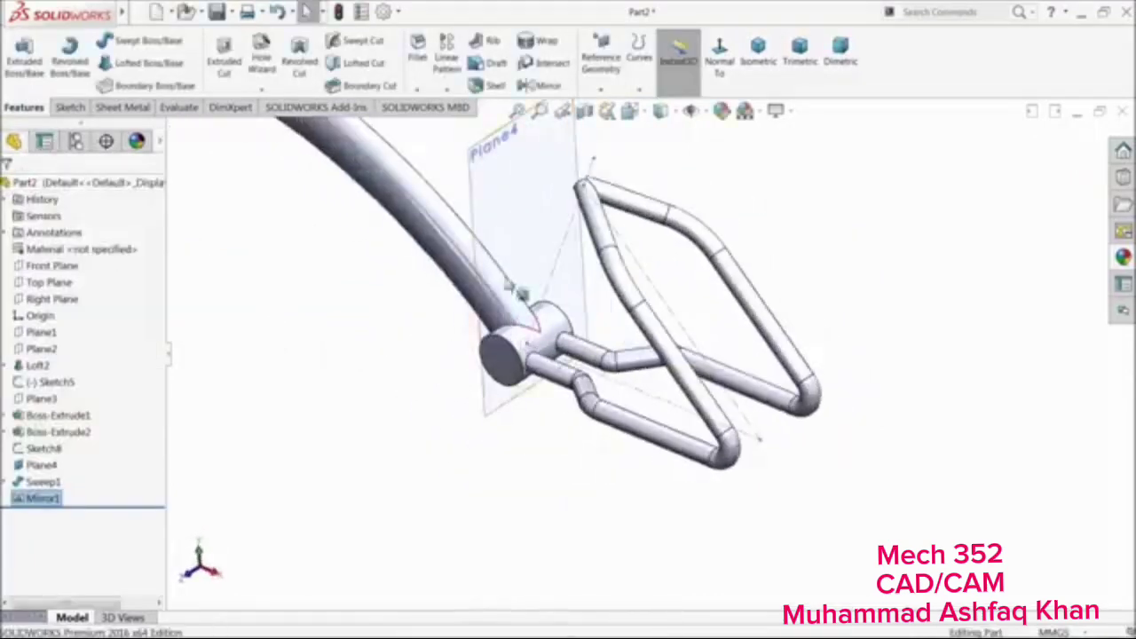
# Hide Plane4 and the leftover sketch, Sketch5, at the top of the head tube
pyautogui.click(527, 233)
pyautogui.click(590, 188)
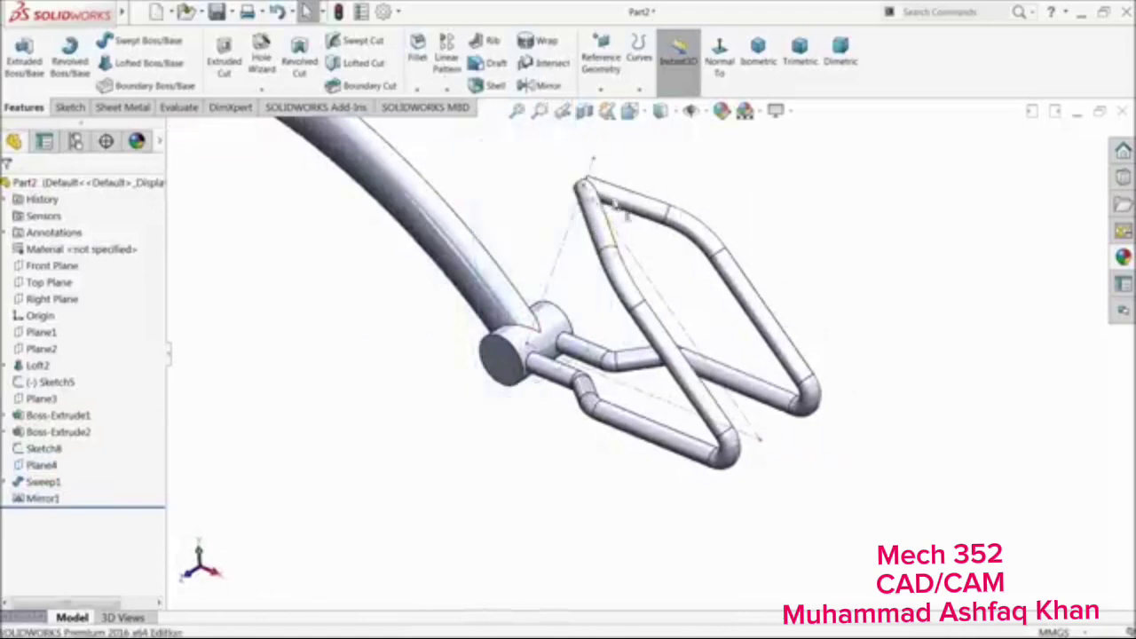
pyautogui.moveTo(773, 205); pyautogui.dragTo(426, 228, button='middle')
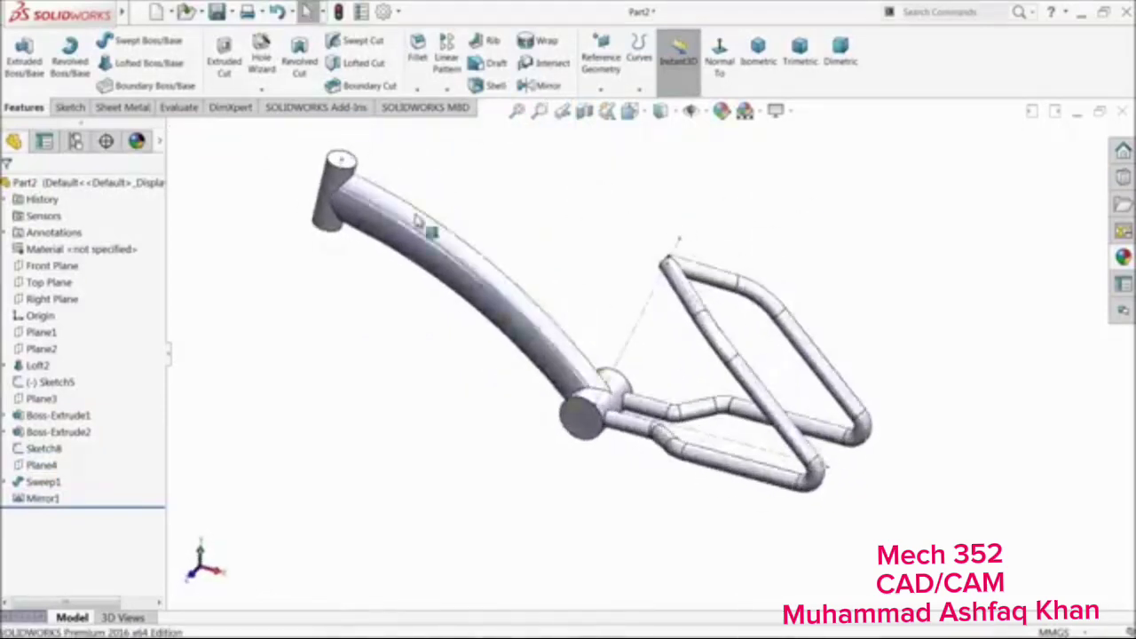
pyautogui.scroll(-5, 393, 216)
pyautogui.click(424, 209)
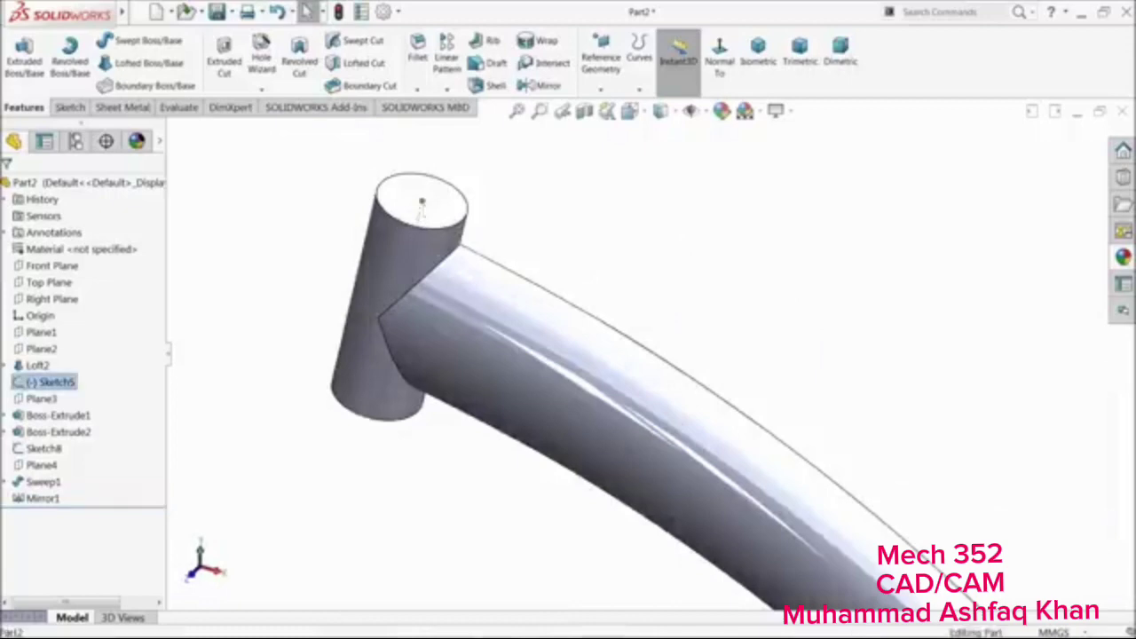
pyautogui.scroll(6, 523, 220)
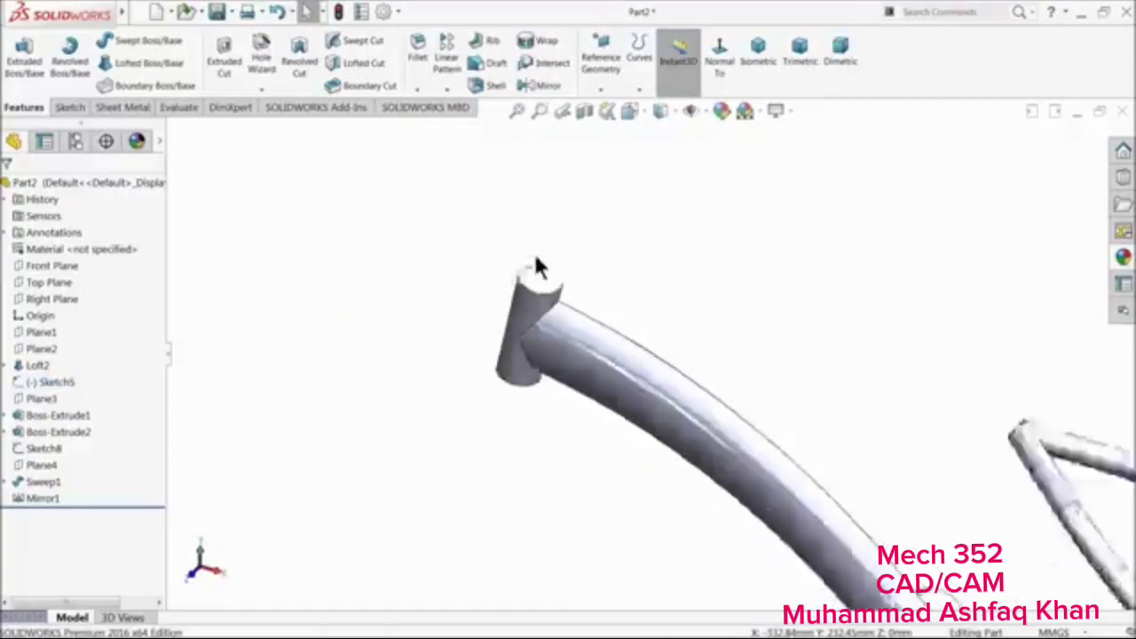
pyautogui.scroll(-4, 595, 322)
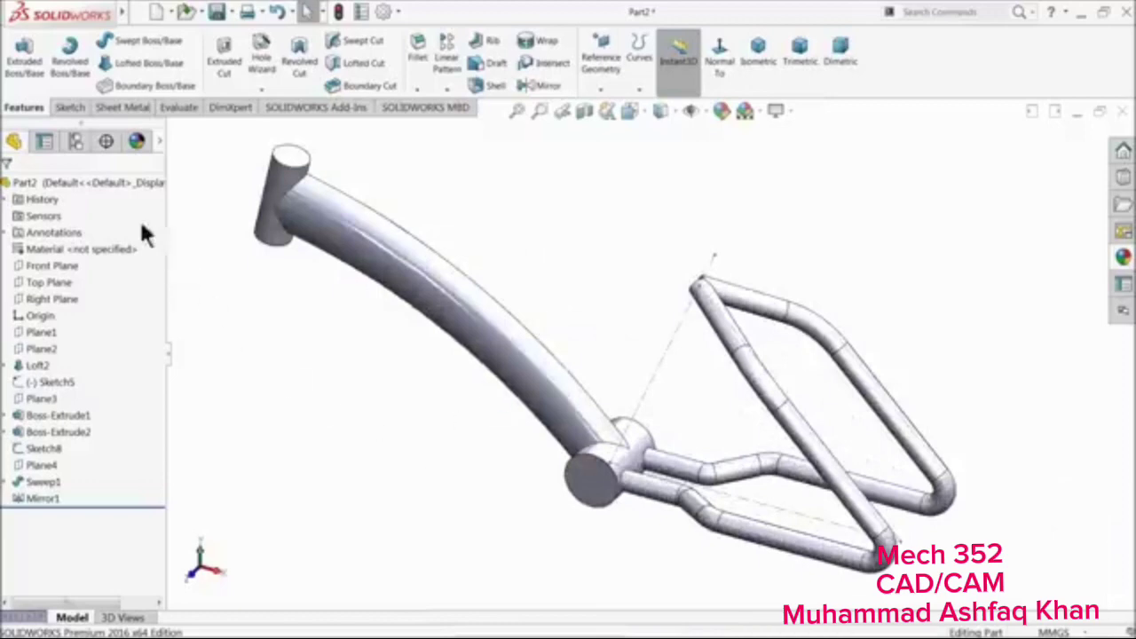
# Apply the blue anodized aluminum appearance to the whole part
pyautogui.click(125, 181)
pyautogui.click(1123, 257)
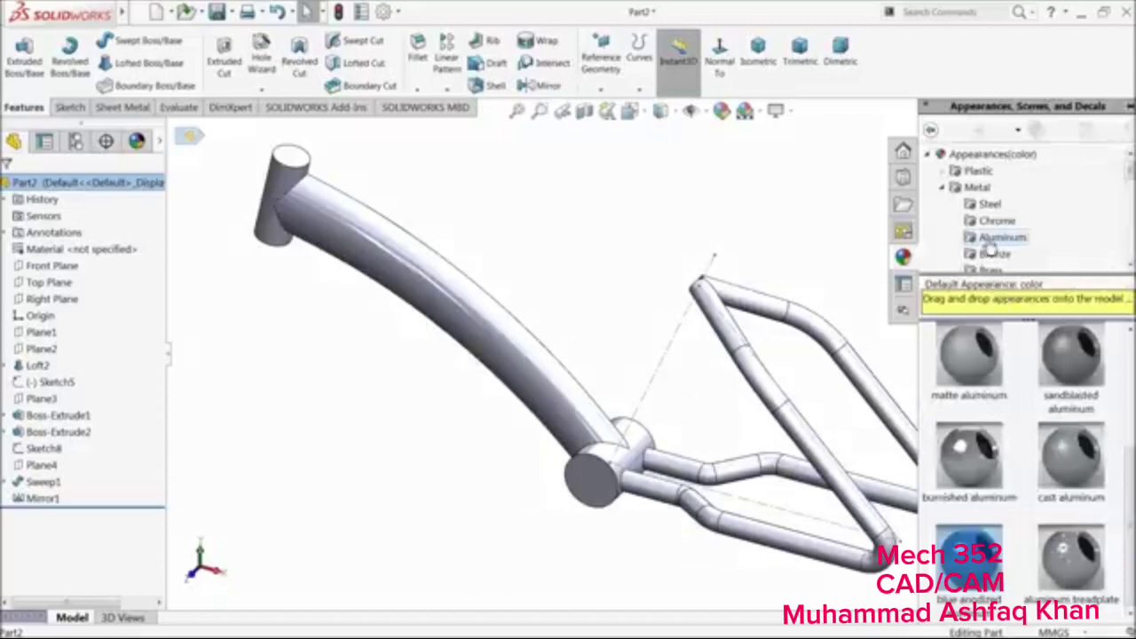
pyautogui.moveTo(967, 586); pyautogui.dragTo(796, 388)
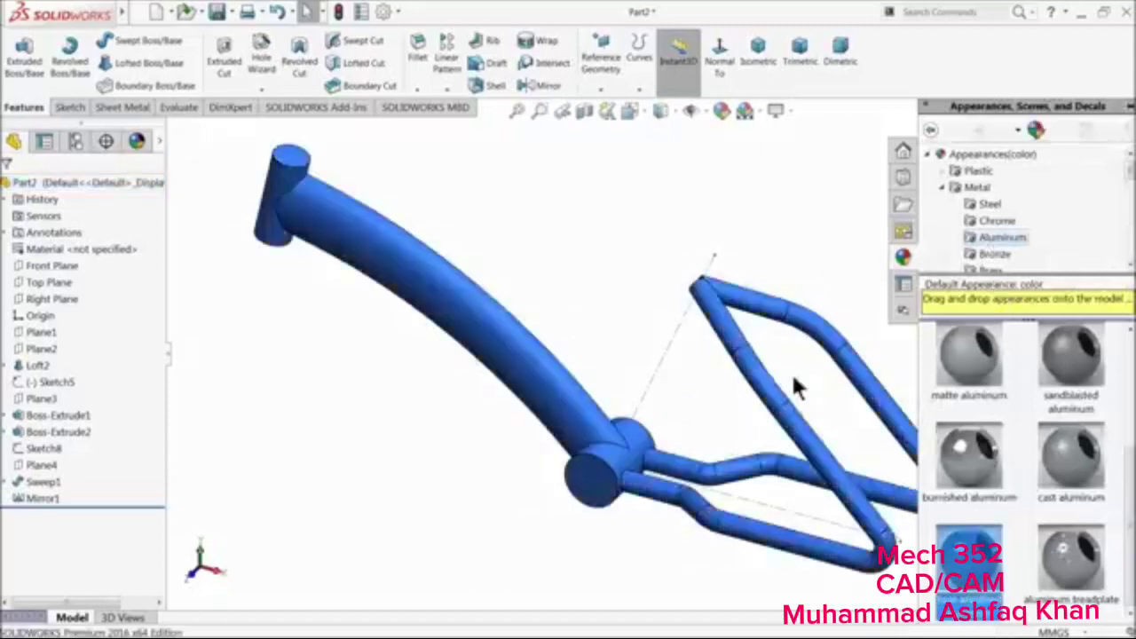
# Change the part's appearance colour to red from the standard swatches
pyautogui.click(721, 111)
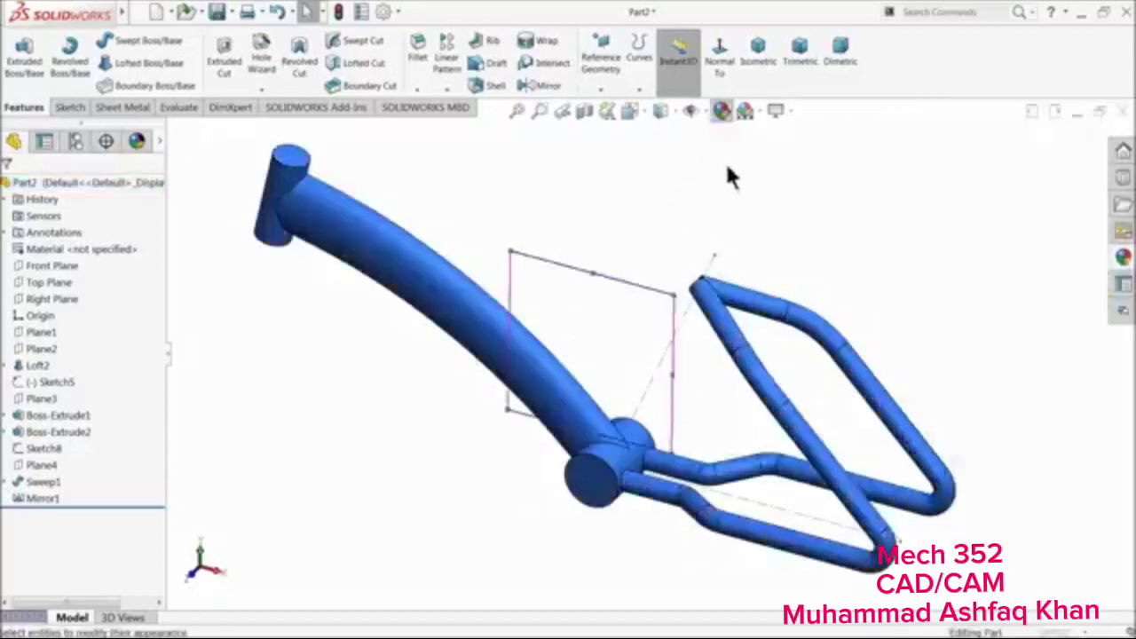
pyautogui.click(43, 530)
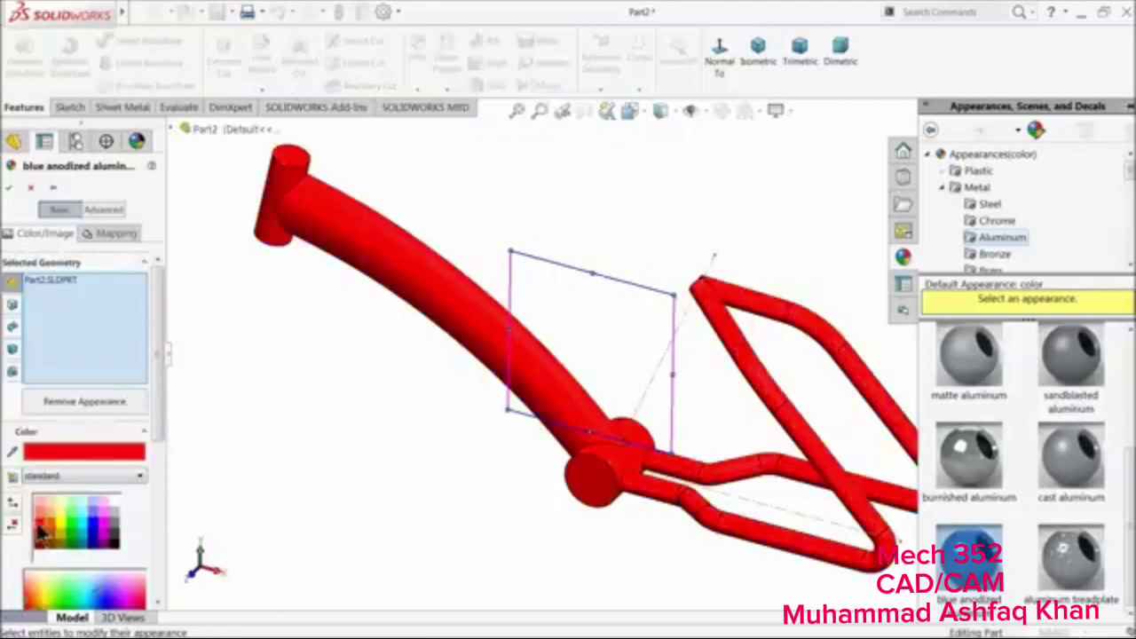
pyautogui.click(13, 189)
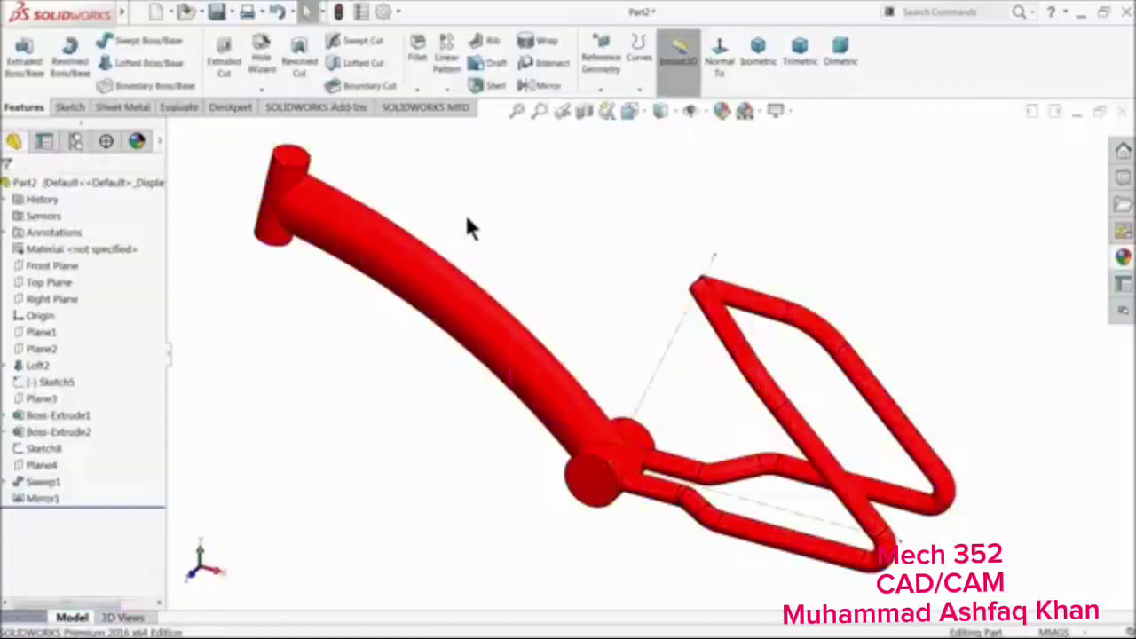
pyautogui.scroll(-1, 700, 412)
pyautogui.scroll(1, 723, 389)
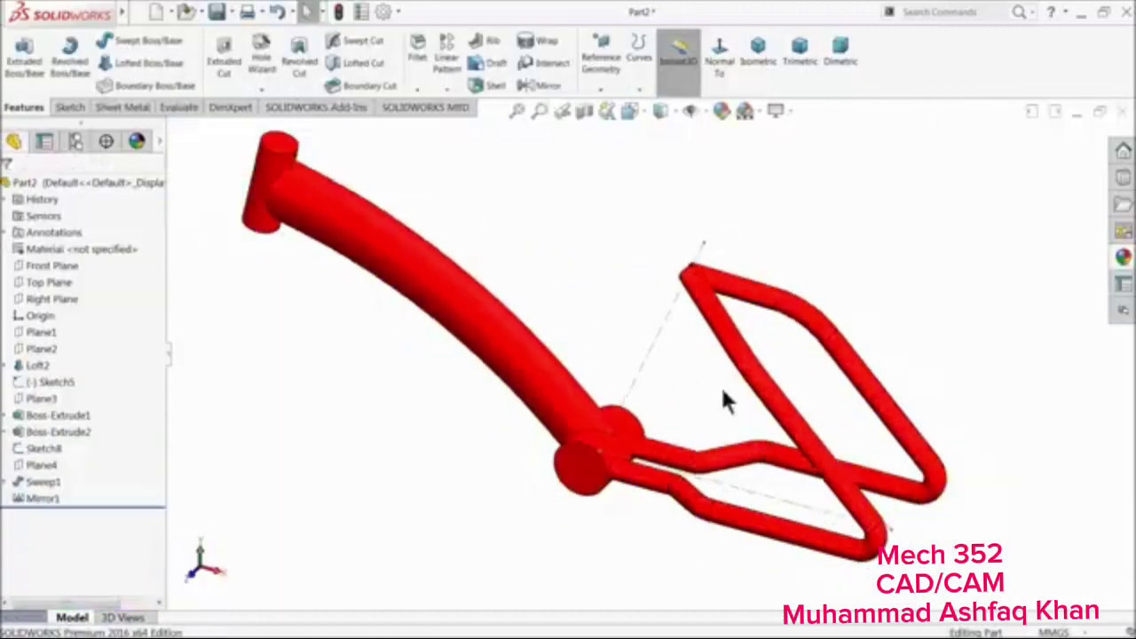
# Create a reference plane perpendicular to the steep construction line and coincident with its upper endpoint
pyautogui.click(602, 87)
pyautogui.click(611, 111)
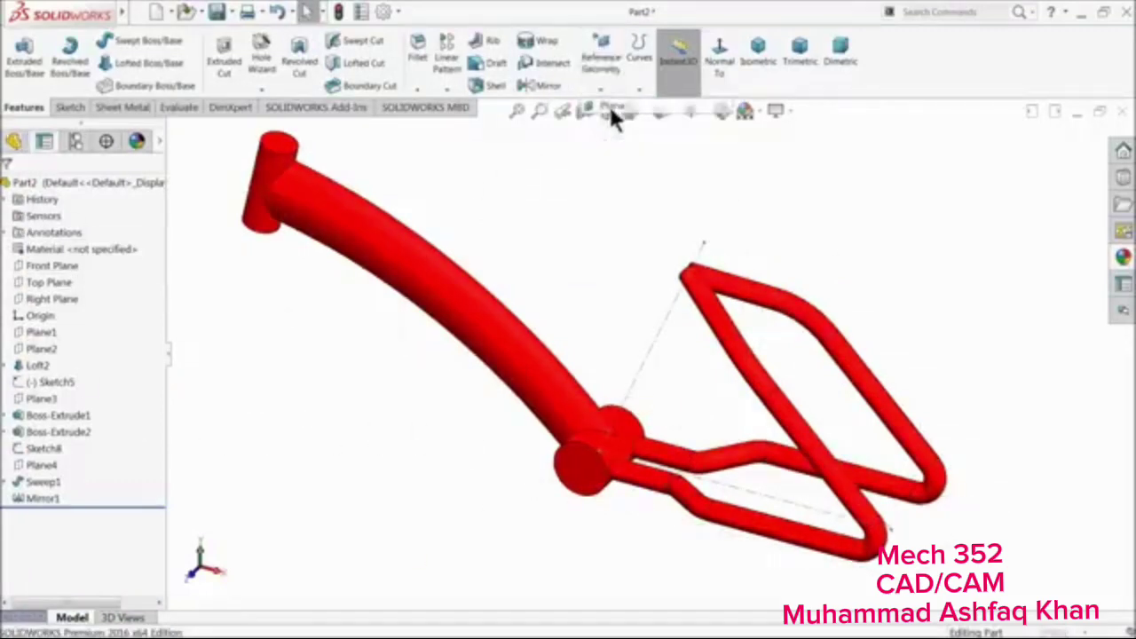
pyautogui.click(678, 317)
pyautogui.click(703, 246)
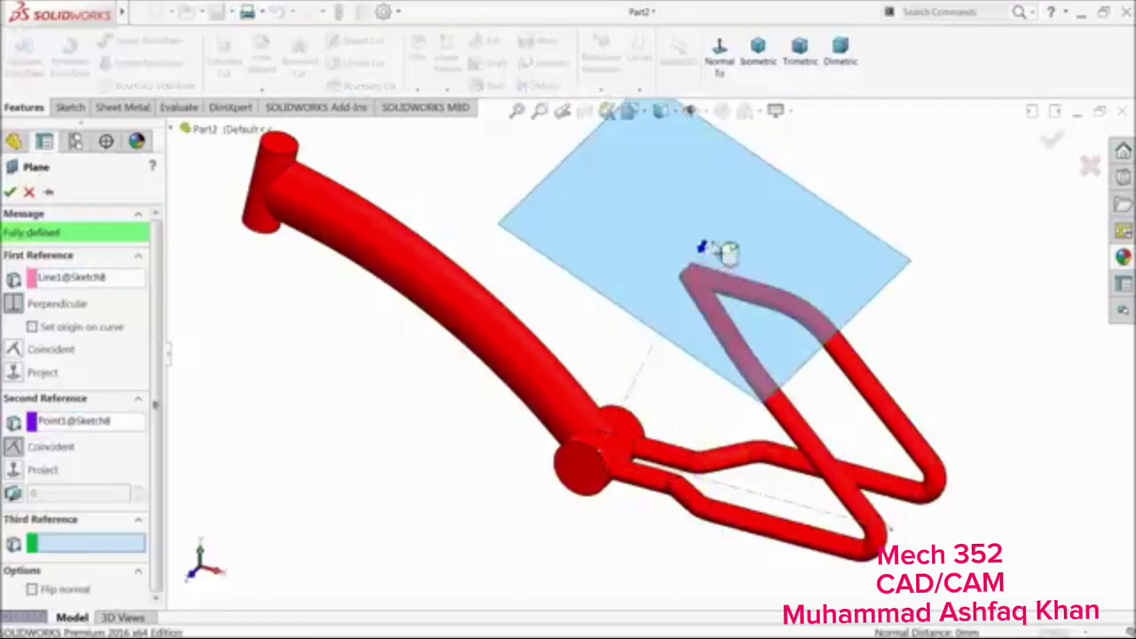
pyautogui.moveTo(665, 302)
pyautogui.mouseDown(button='middle')
pyautogui.moveTo(672, 228)
pyautogui.moveTo(680, 306)
pyautogui.mouseUp(button='middle')
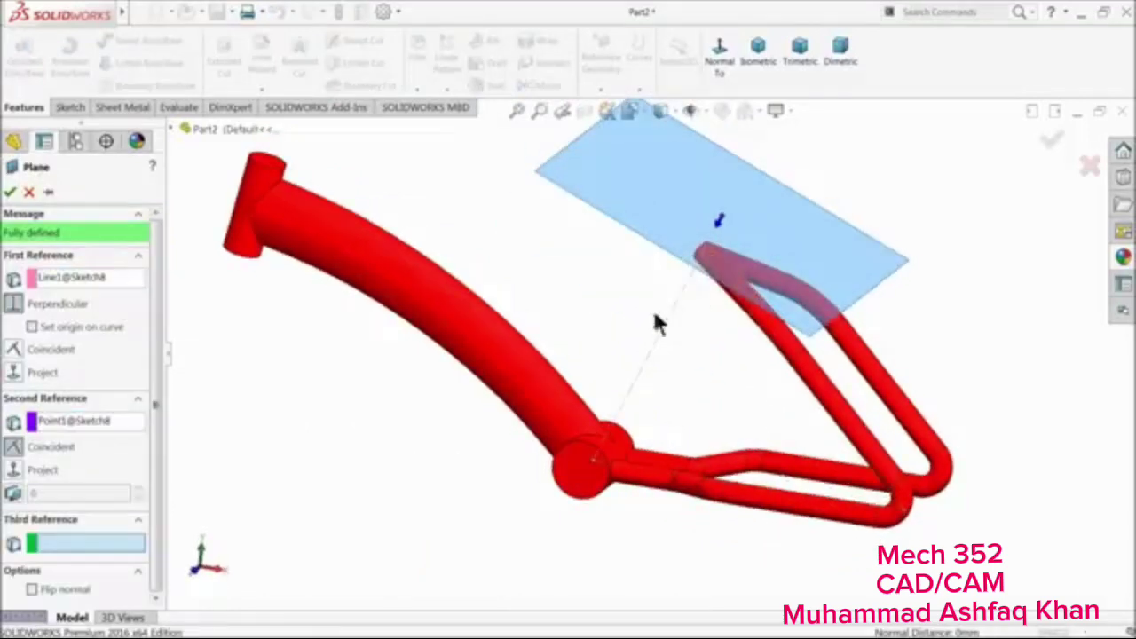
pyautogui.click(11, 191)
pyautogui.moveTo(705, 228); pyautogui.dragTo(684, 246, button='middle')
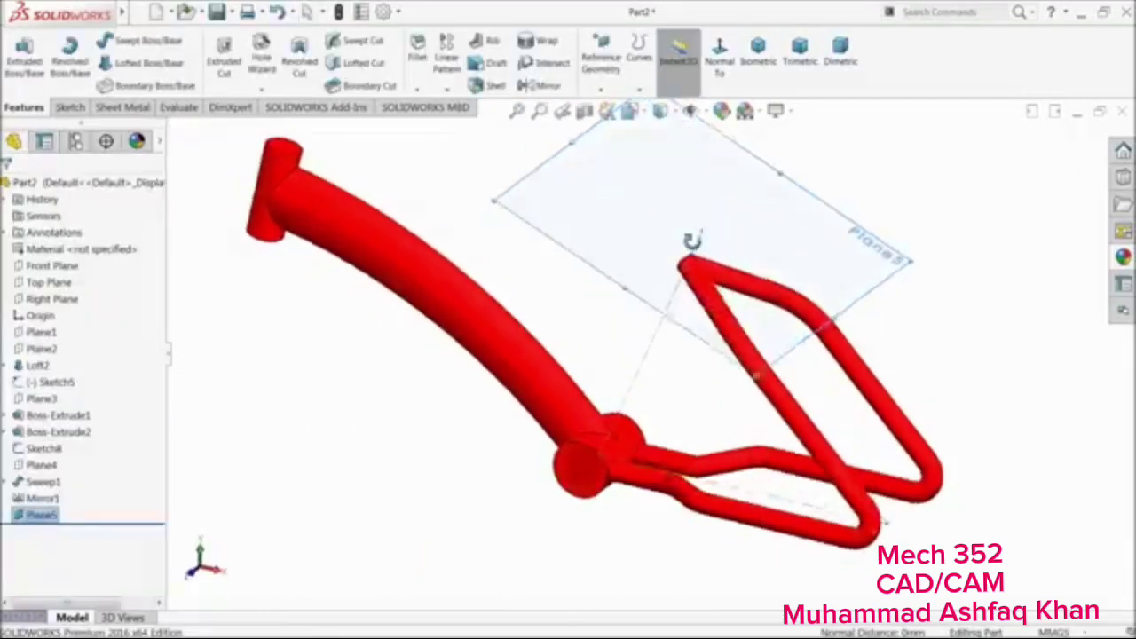
# Sketch a circle of about 16.5 mm radius on Plane5, centred on the construction line's upper endpoint
pyautogui.scroll(-3, 759, 254)
pyautogui.scroll(-2, 757, 255)
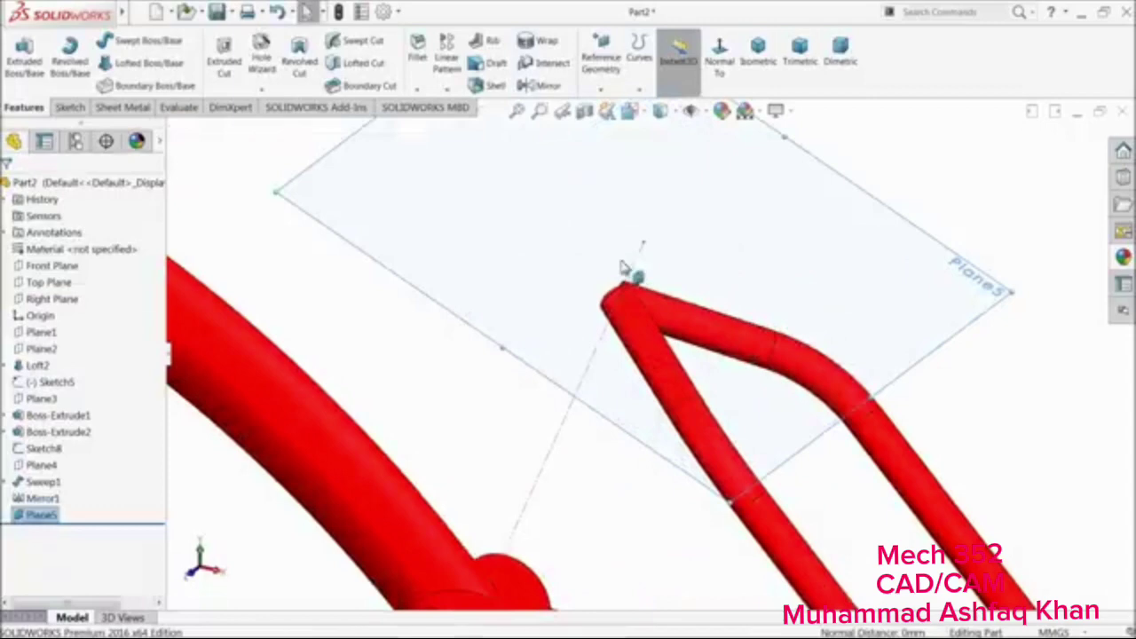
pyautogui.click(73, 106)
pyautogui.click(16, 53)
pyautogui.click(126, 40)
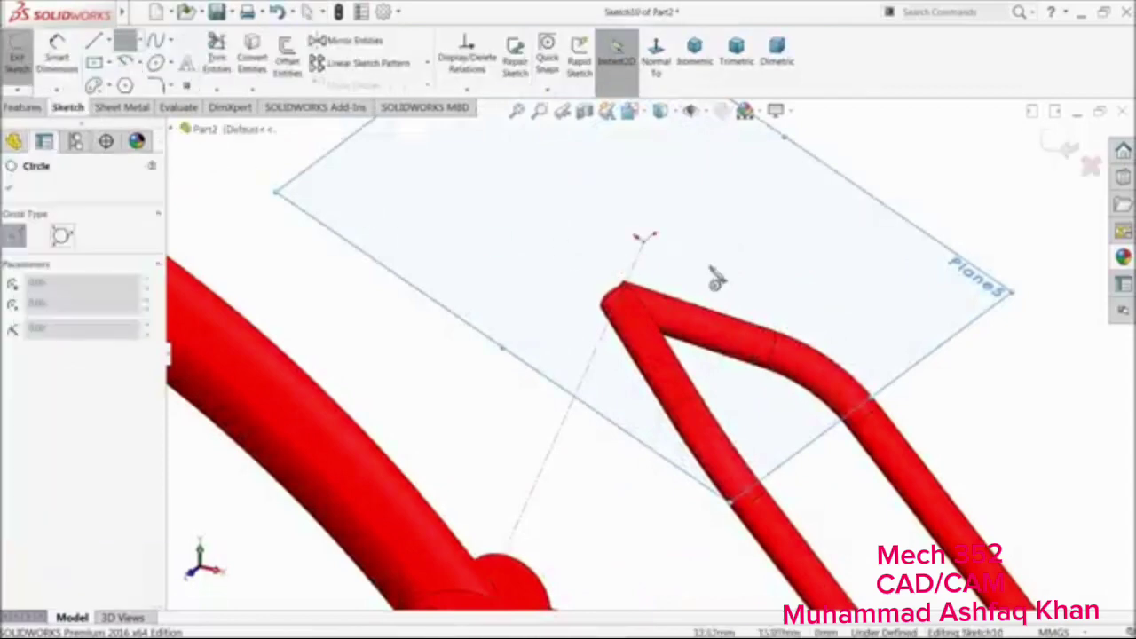
pyautogui.scroll(-3, 616, 256)
pyautogui.click(600, 264)
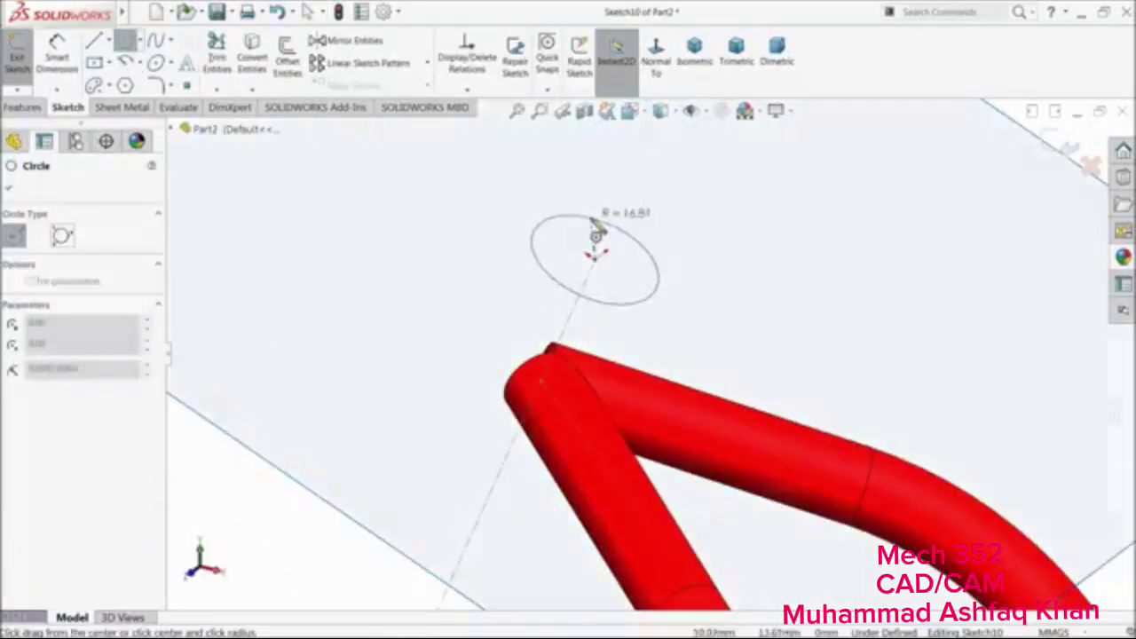
pyautogui.click(599, 218)
# Dimension the circle's diameter to 30 mm
pyautogui.click(56, 67)
pyautogui.scroll(-1, 675, 257)
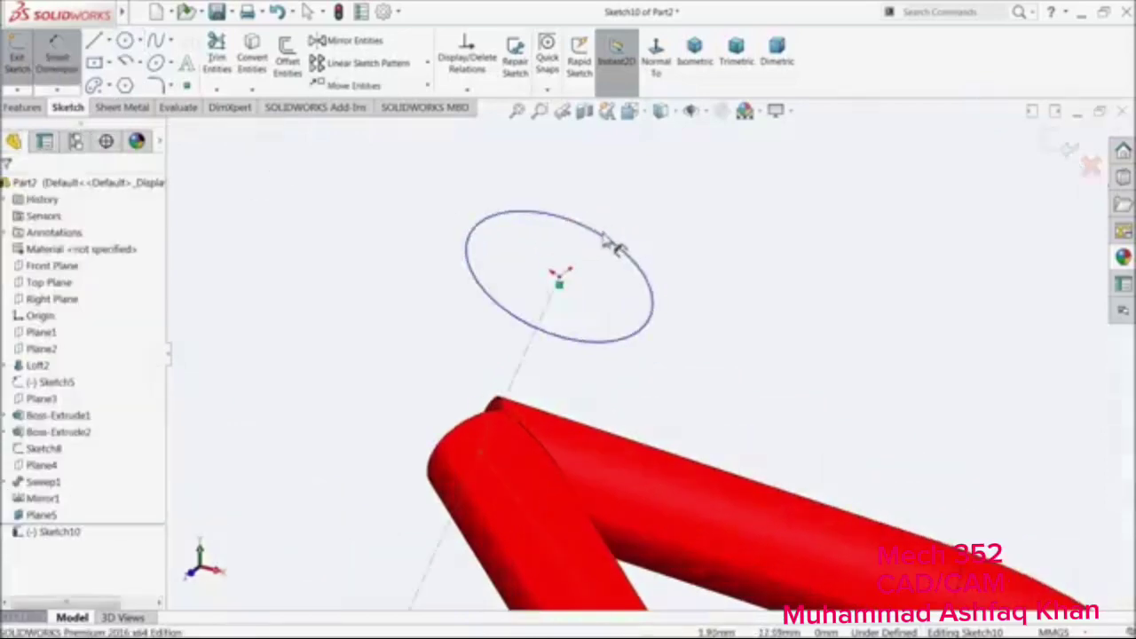
pyautogui.click(613, 239)
pyautogui.click(626, 229)
pyautogui.write('30')
pyautogui.press('Return')
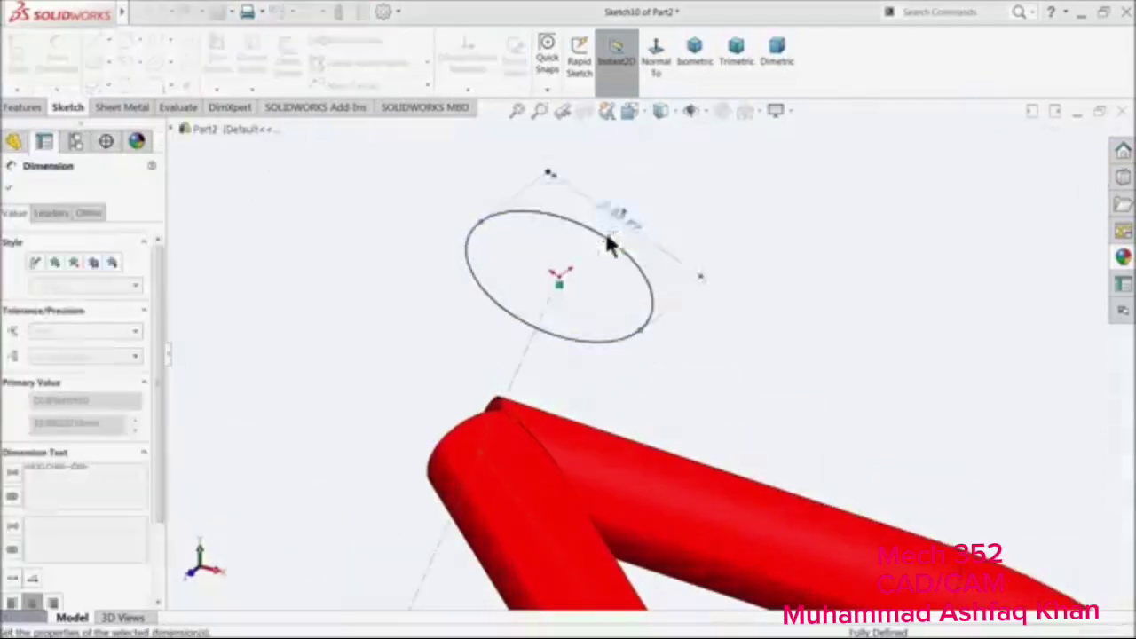
pyautogui.moveTo(759, 333); pyautogui.dragTo(751, 399, button='middle')
pyautogui.scroll(-3, 611, 293)
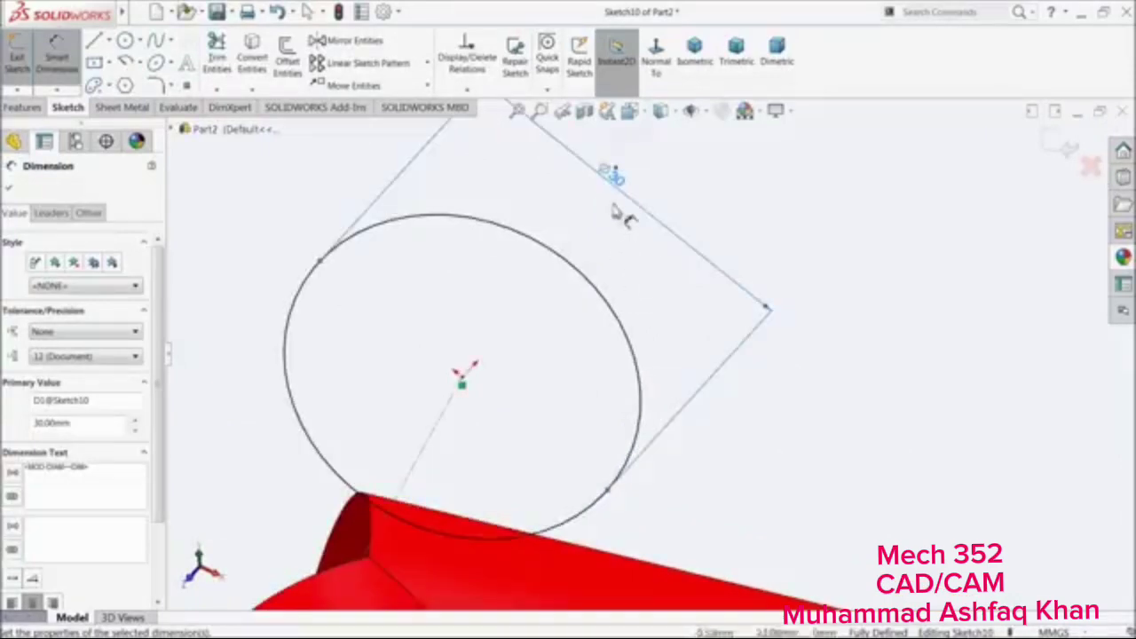
# Extrude the circle with the Up To Vertex end condition to the origin point inside the bottom bracket, merging the result
pyautogui.scroll(5, 595, 262)
pyautogui.click(25, 107)
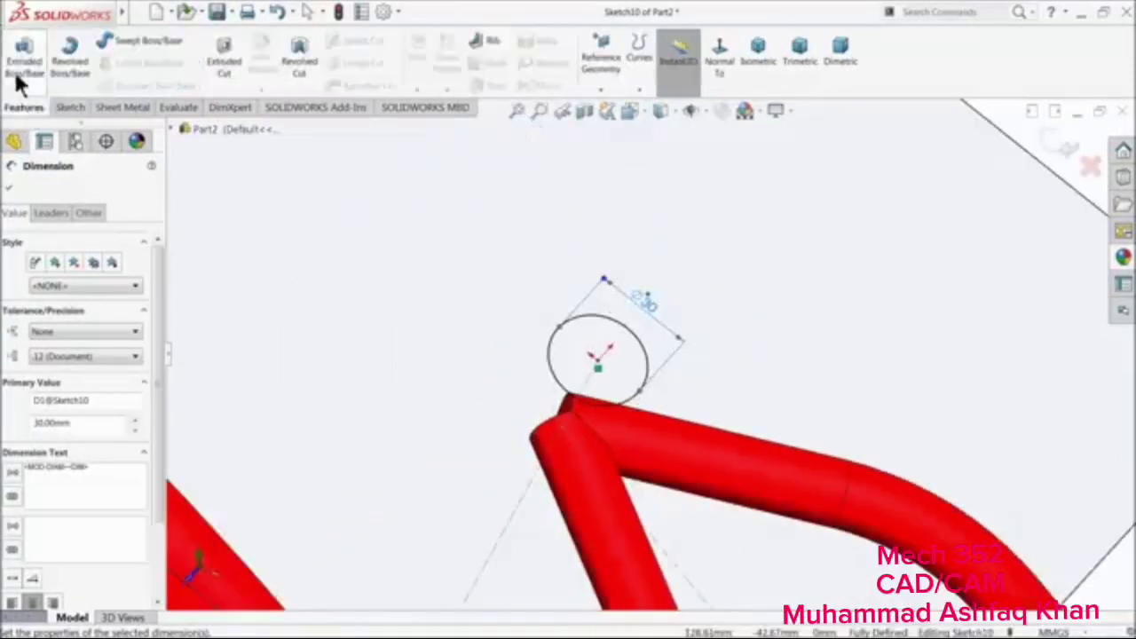
pyautogui.click(21, 64)
pyautogui.moveTo(520, 349); pyautogui.dragTo(524, 271, button='middle')
pyautogui.scroll(3, 507, 374)
pyautogui.scroll(-6, 590, 483)
pyautogui.moveTo(638, 373); pyautogui.dragTo(612, 417, button='middle')
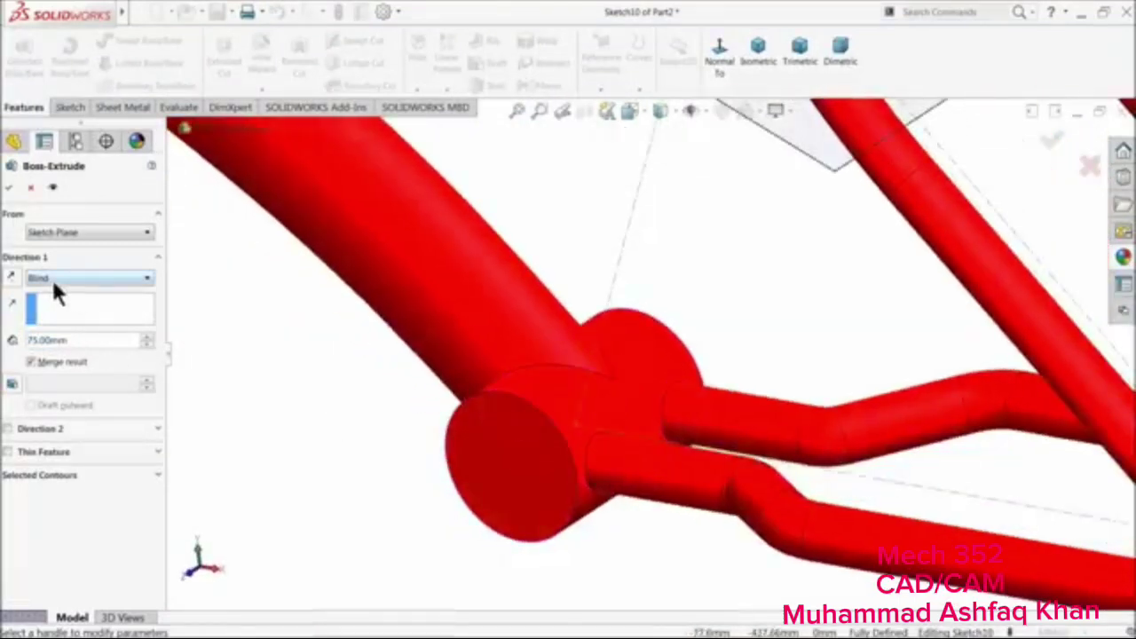
pyautogui.click(53, 282)
pyautogui.click(67, 329)
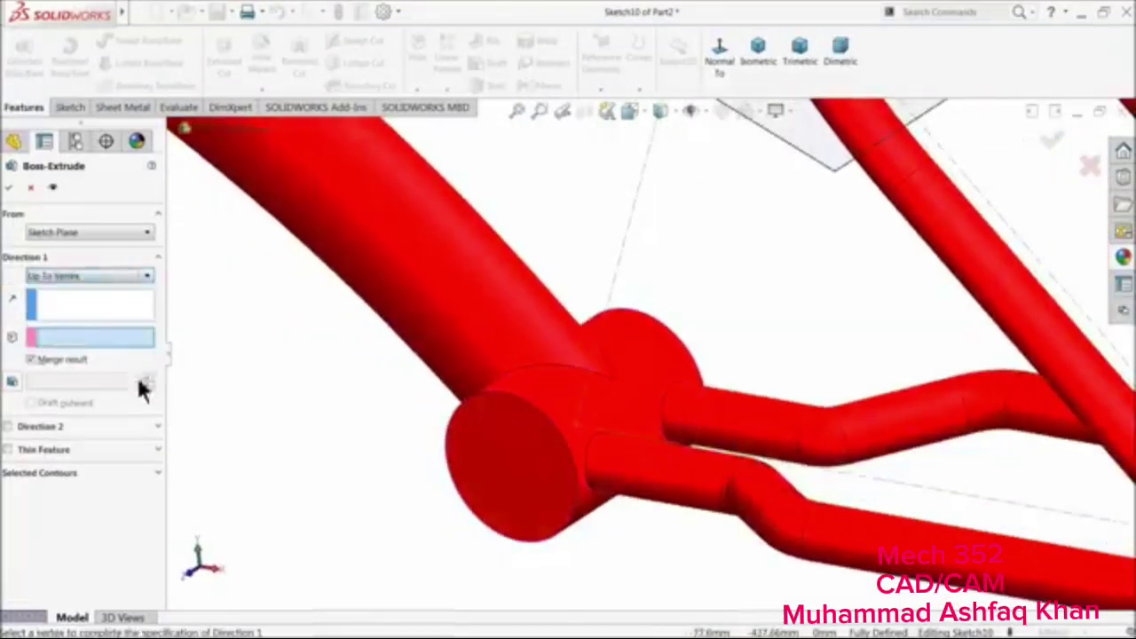
pyautogui.click(579, 429)
pyautogui.scroll(6, 586, 433)
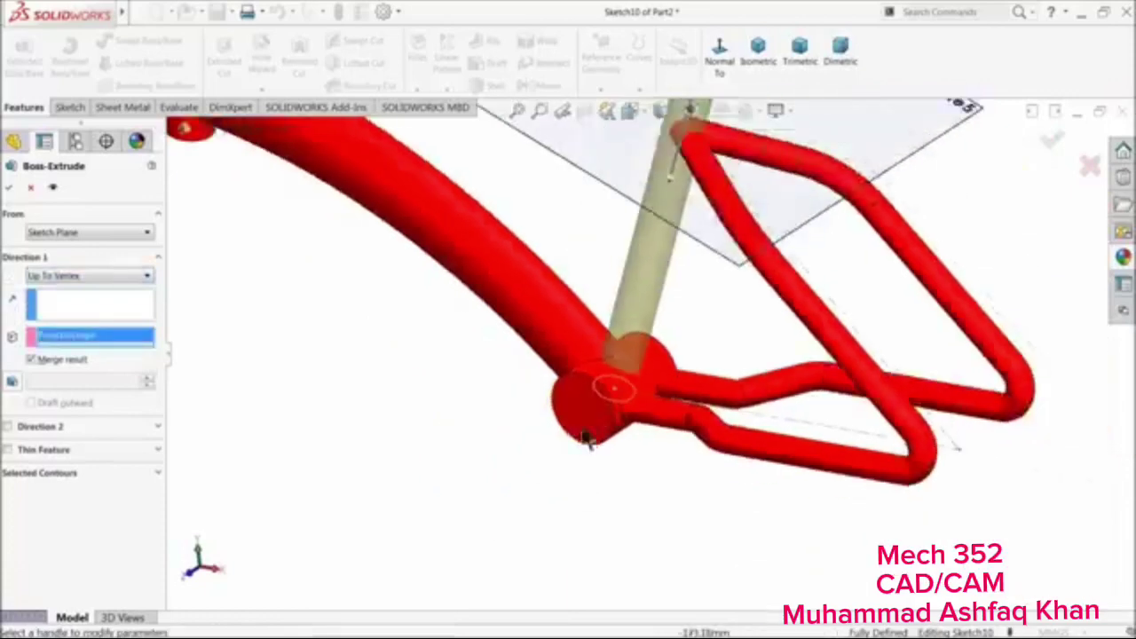
pyautogui.moveTo(644, 403); pyautogui.dragTo(681, 274, button='middle')
pyautogui.scroll(-3, 681, 266)
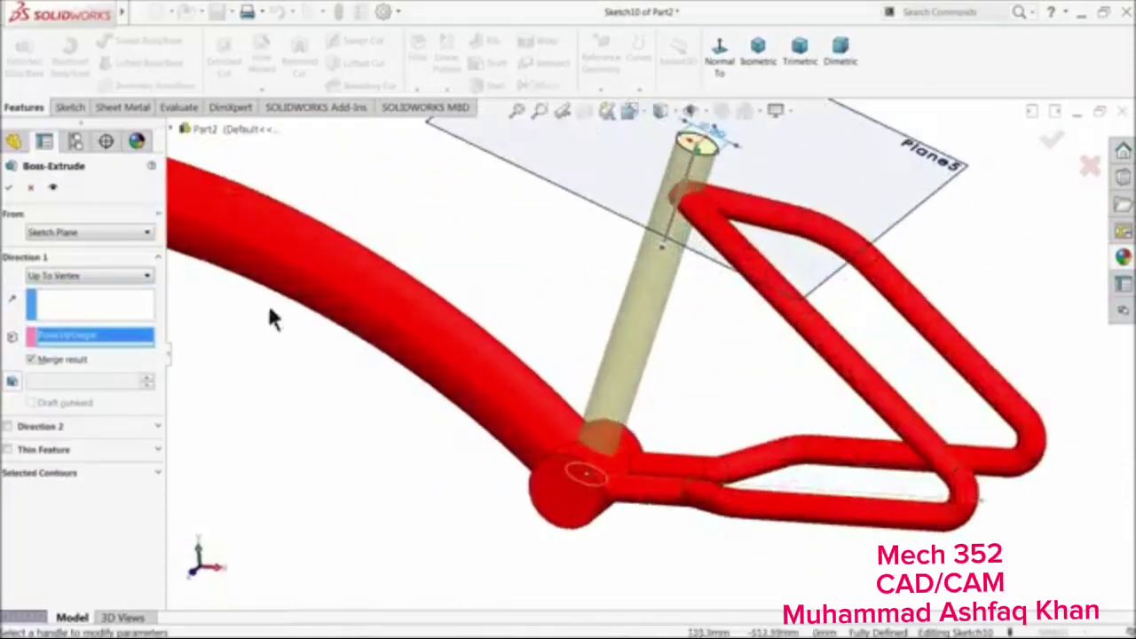
pyautogui.click(11, 188)
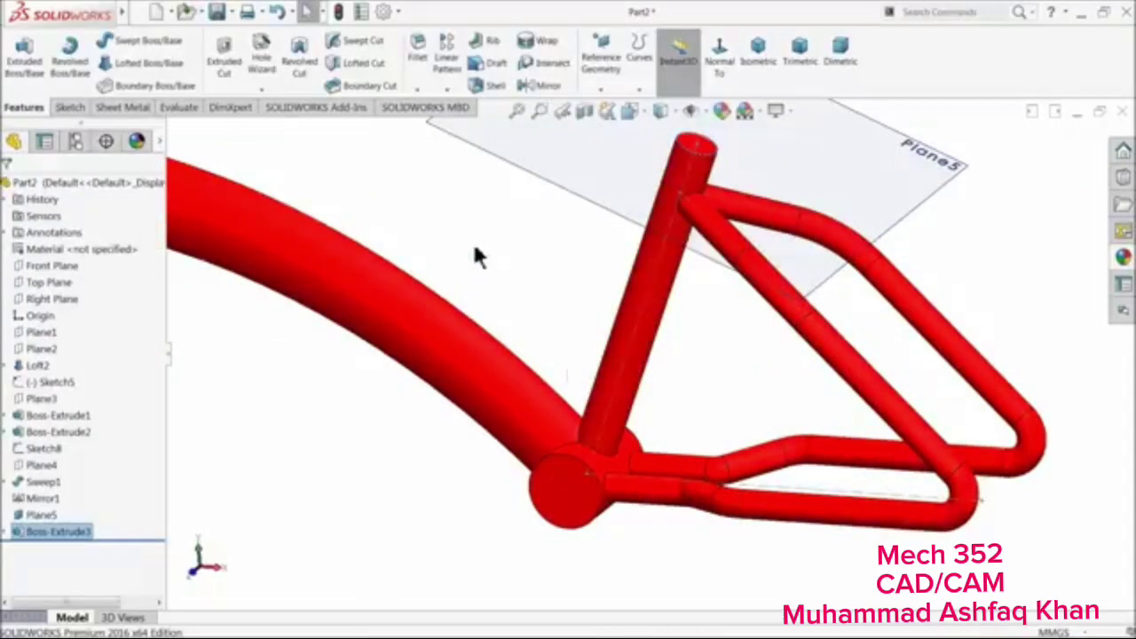
# Start a 5 mm fillet and select the two edges where the rear tubes meet the upper seat tube
pyautogui.click(415, 55)
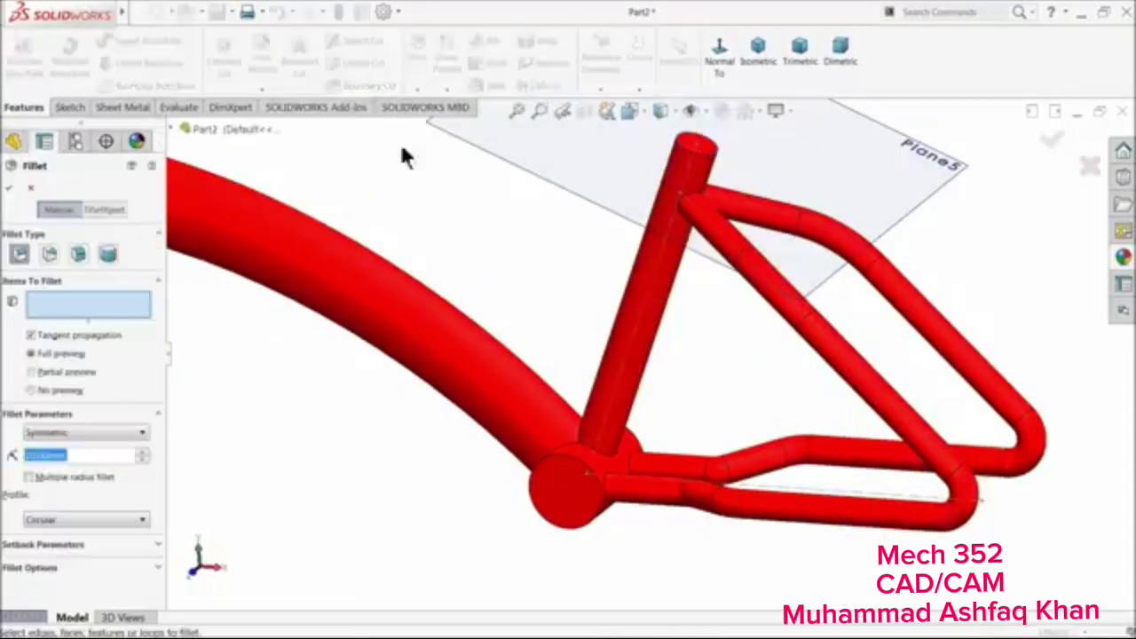
pyautogui.write('5')
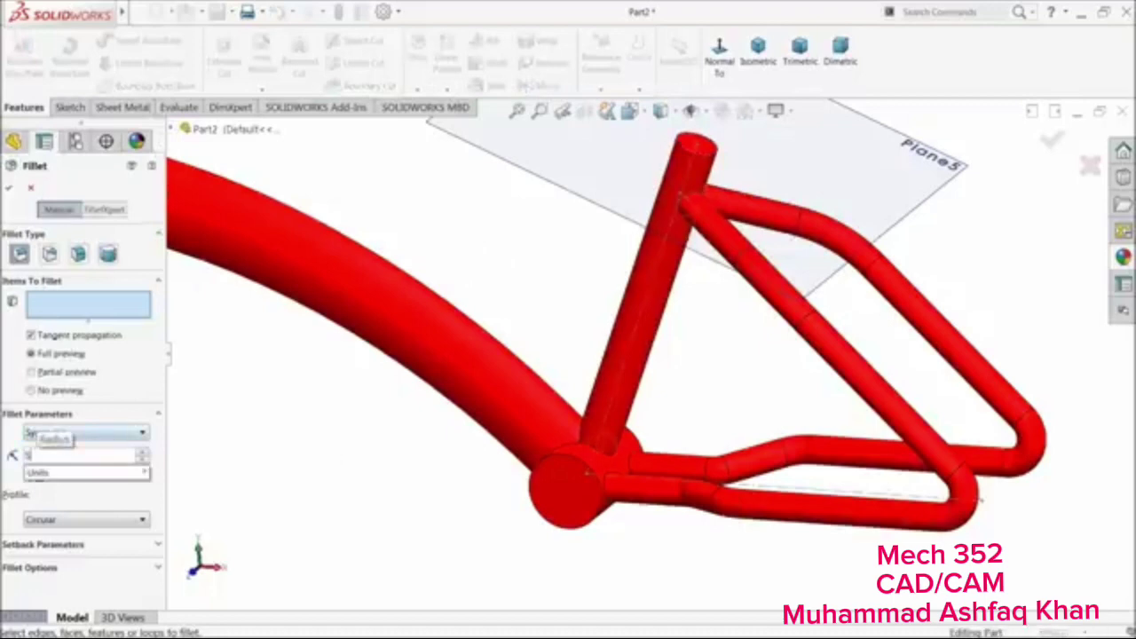
pyautogui.scroll(-5, 710, 226)
pyautogui.click(702, 238)
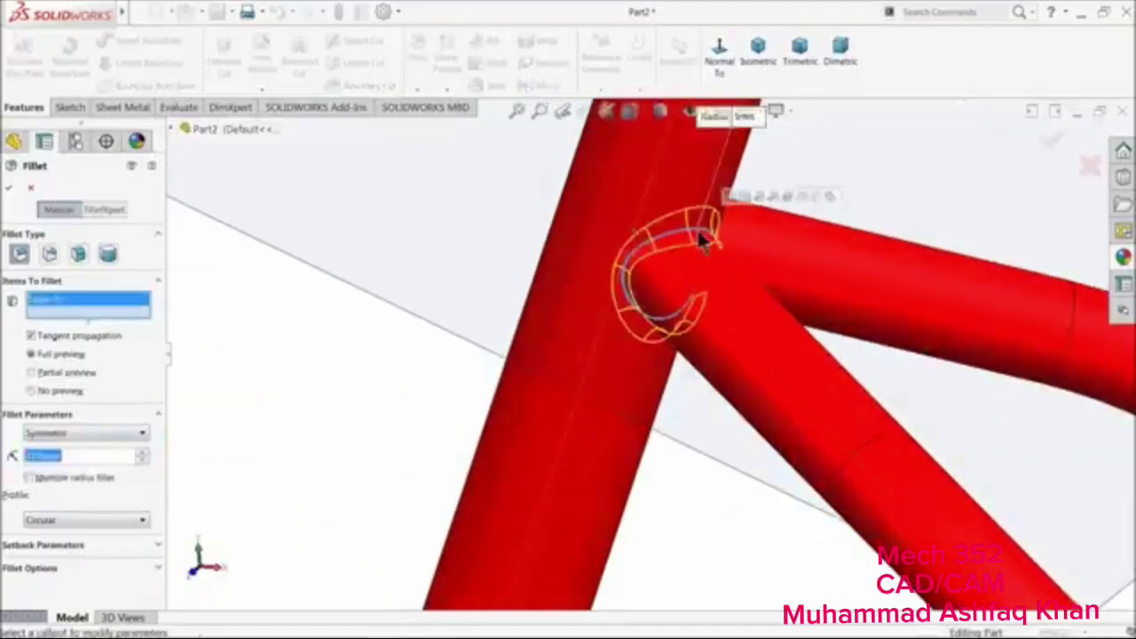
pyautogui.moveTo(701, 238); pyautogui.dragTo(723, 248, button='middle')
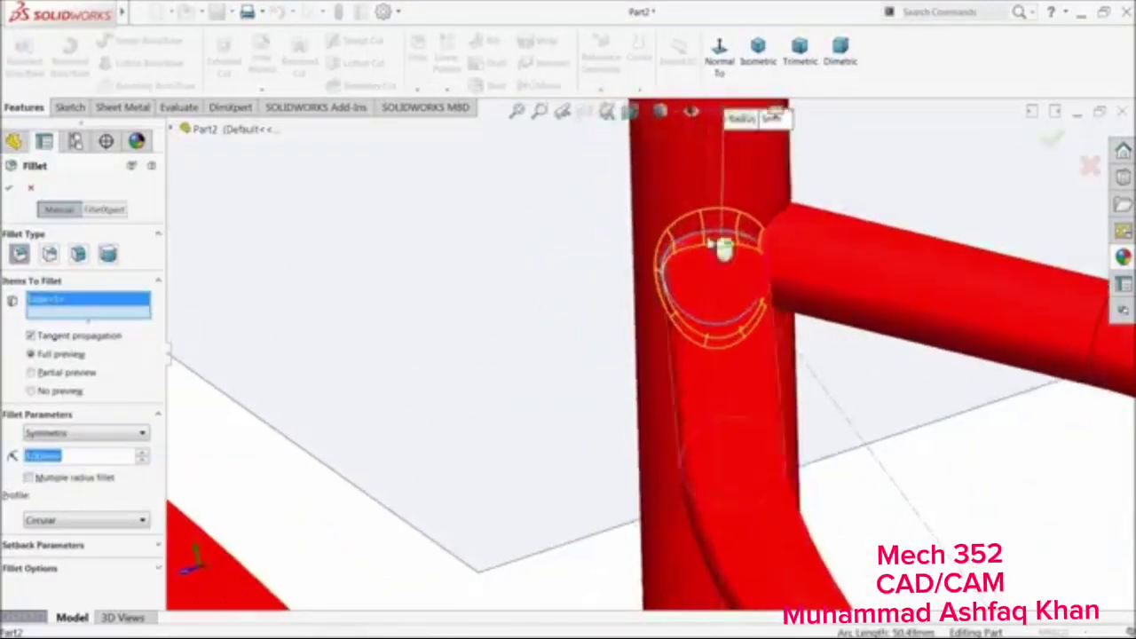
pyautogui.click(773, 224)
# Add the edges where the seat tube and both lower rear tubes meet the bottom bracket, and apply the fillet
pyautogui.scroll(3, 737, 355)
pyautogui.scroll(4, 726, 347)
pyautogui.moveTo(694, 444); pyautogui.dragTo(719, 418, button='middle')
pyautogui.scroll(-6, 697, 541)
pyautogui.moveTo(689, 544); pyautogui.dragTo(621, 522, button='middle')
pyautogui.click(651, 435)
pyautogui.click(617, 523)
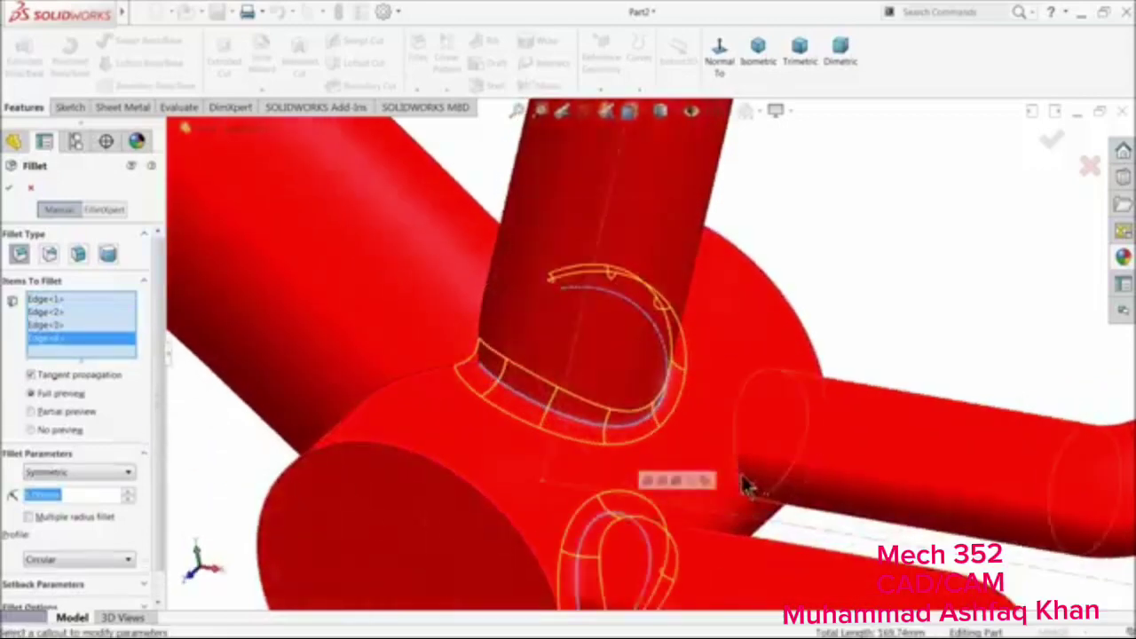
pyautogui.click(740, 478)
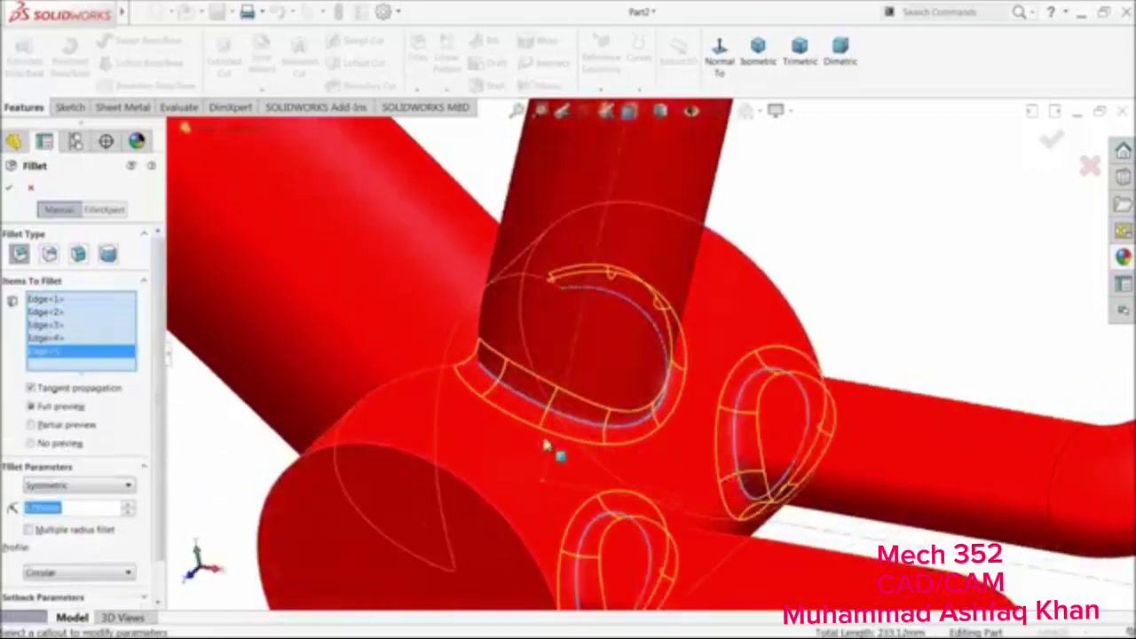
pyautogui.moveTo(545, 446); pyautogui.dragTo(349, 288, button='middle')
pyautogui.click(8, 187)
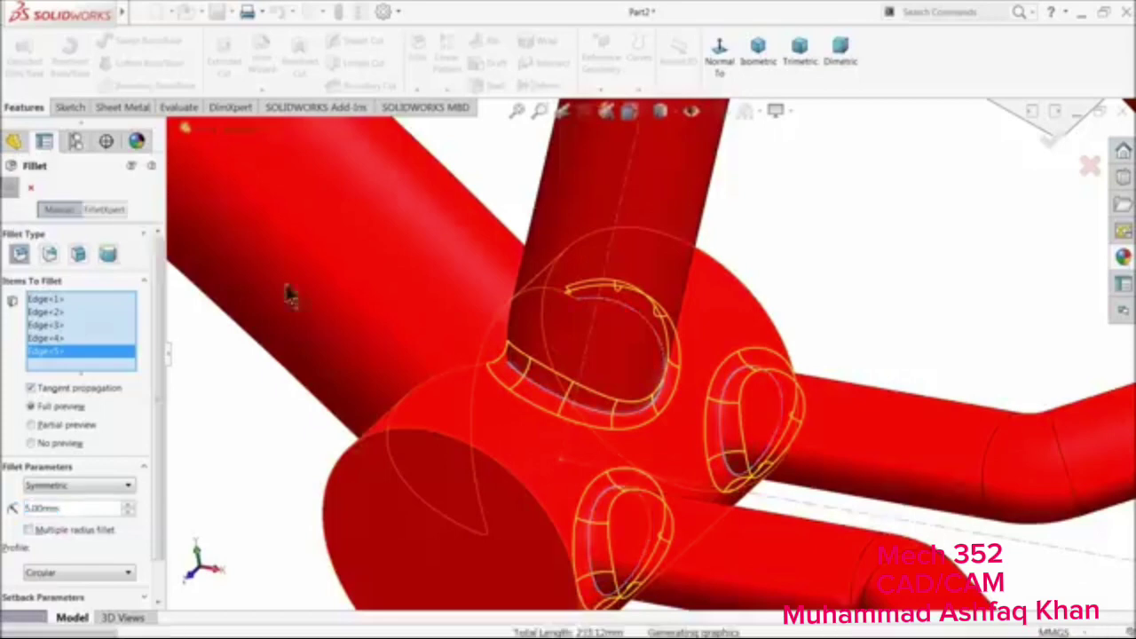
# Start another 5 mm fillet and select the upper edge where the large curved tube joins the head tube
pyautogui.scroll(3, 355, 268)
pyautogui.moveTo(525, 325); pyautogui.dragTo(553, 317, button='middle')
pyautogui.scroll(-3, 553, 317)
pyautogui.click(415, 52)
pyautogui.scroll(5, 393, 240)
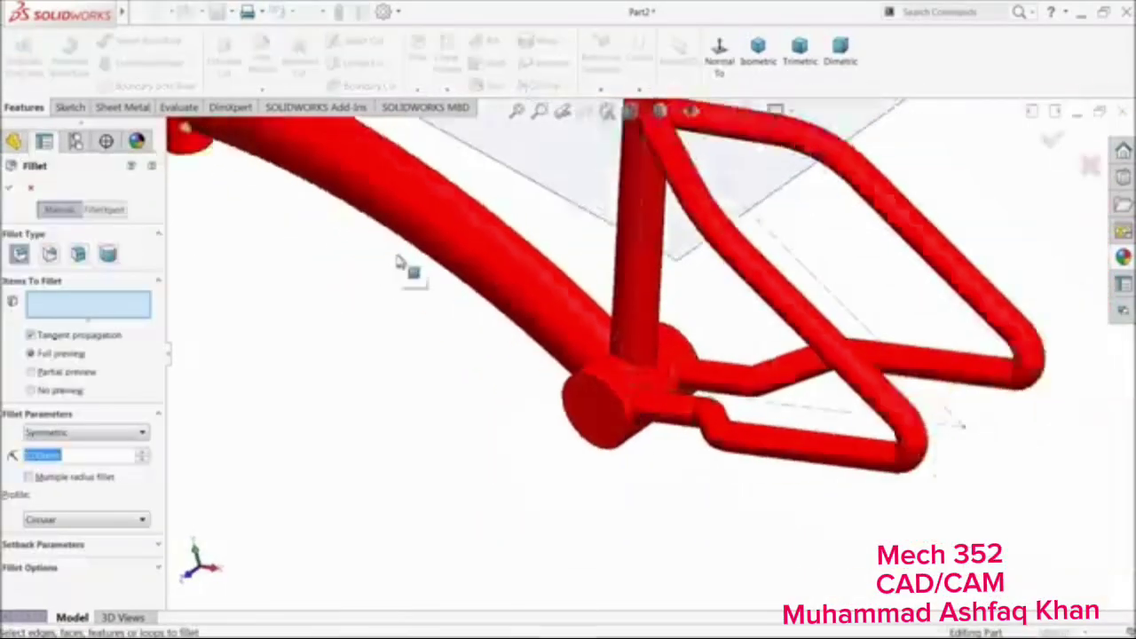
pyautogui.scroll(-6, 408, 271)
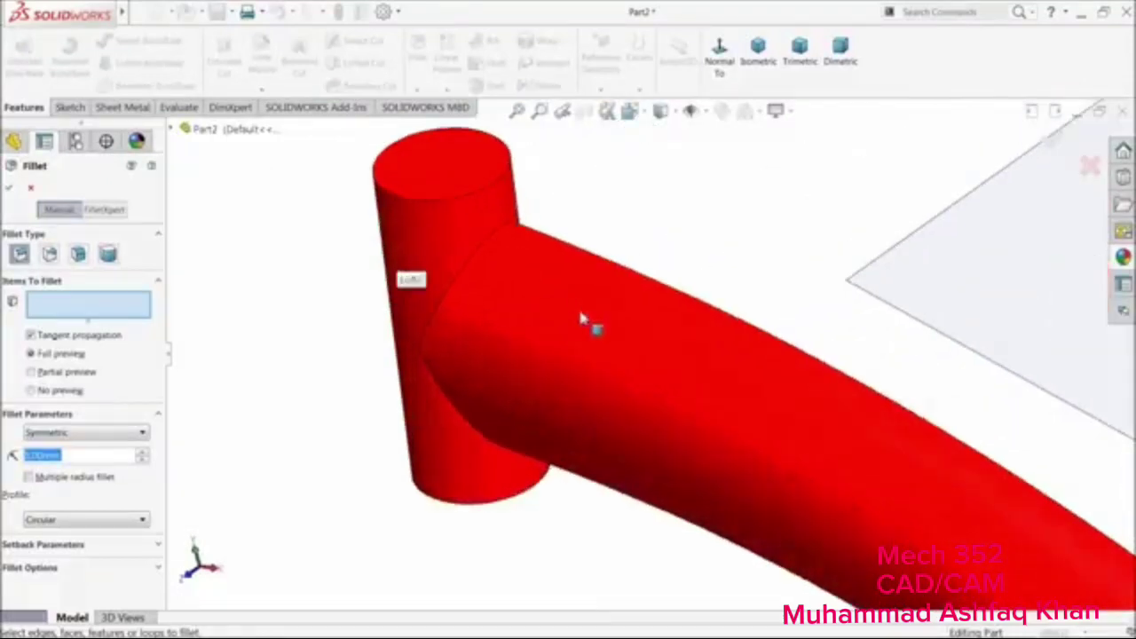
pyautogui.click(471, 271)
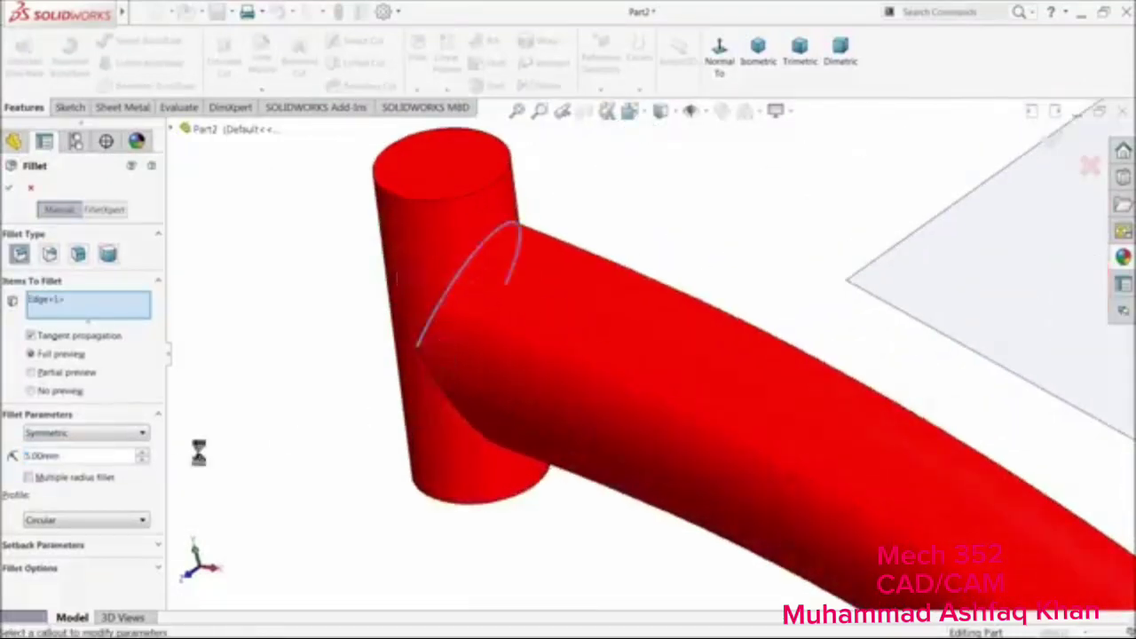
pyautogui.scroll(1, 453, 420)
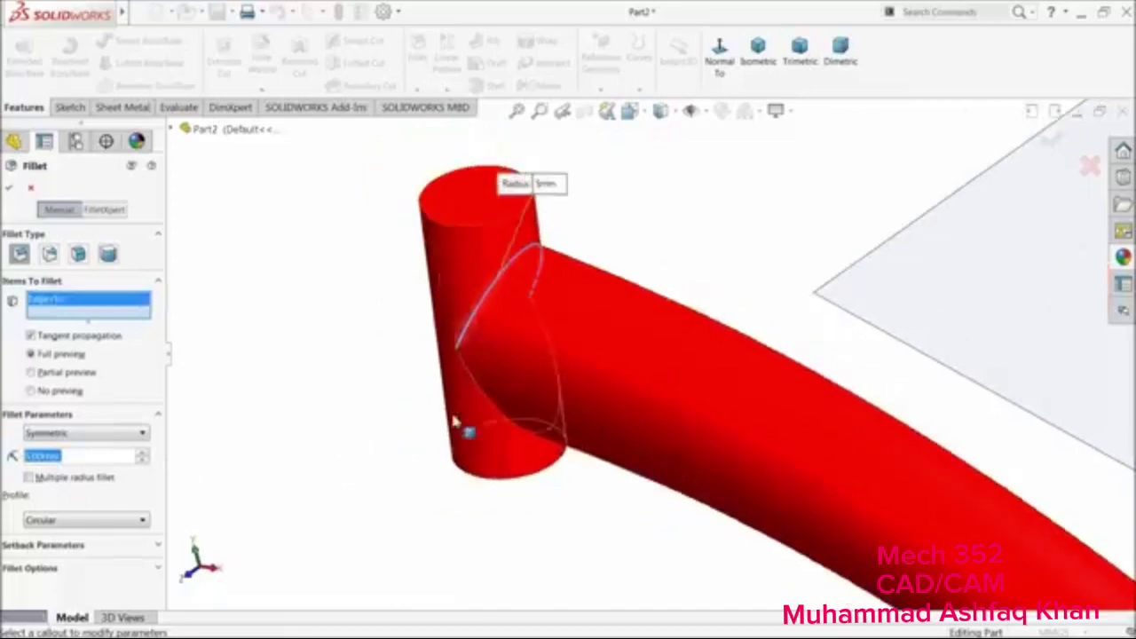
# Set the fillet radius to 4 mm, add the lower edge of the head tube joint, and try to apply the fillet
pyautogui.write('4')
pyautogui.press('Return')
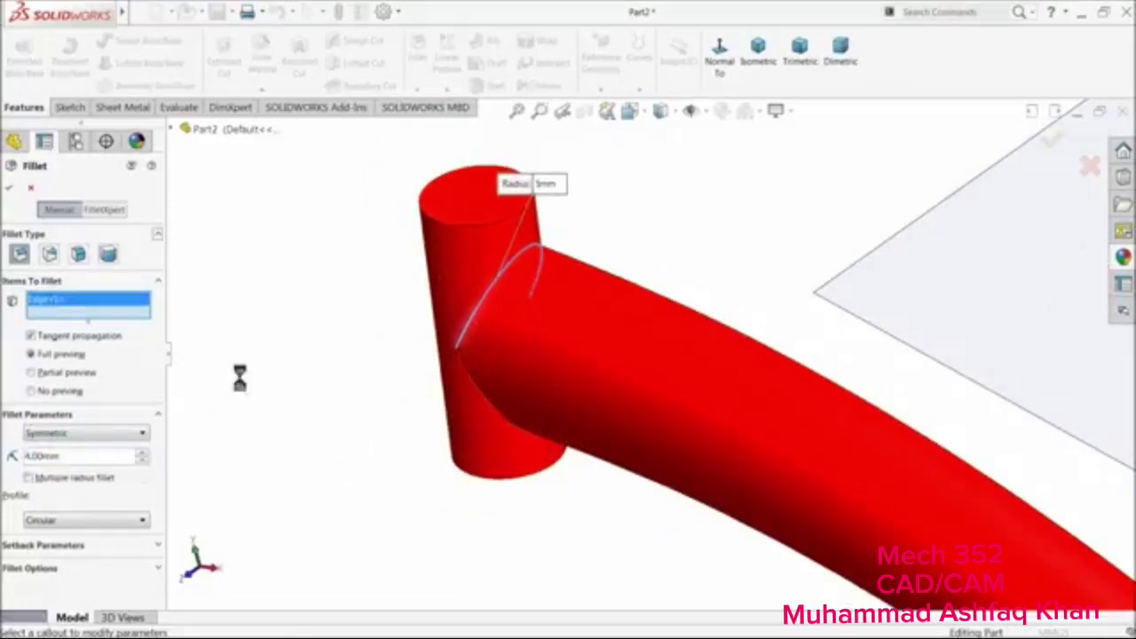
pyautogui.scroll(-5, 368, 395)
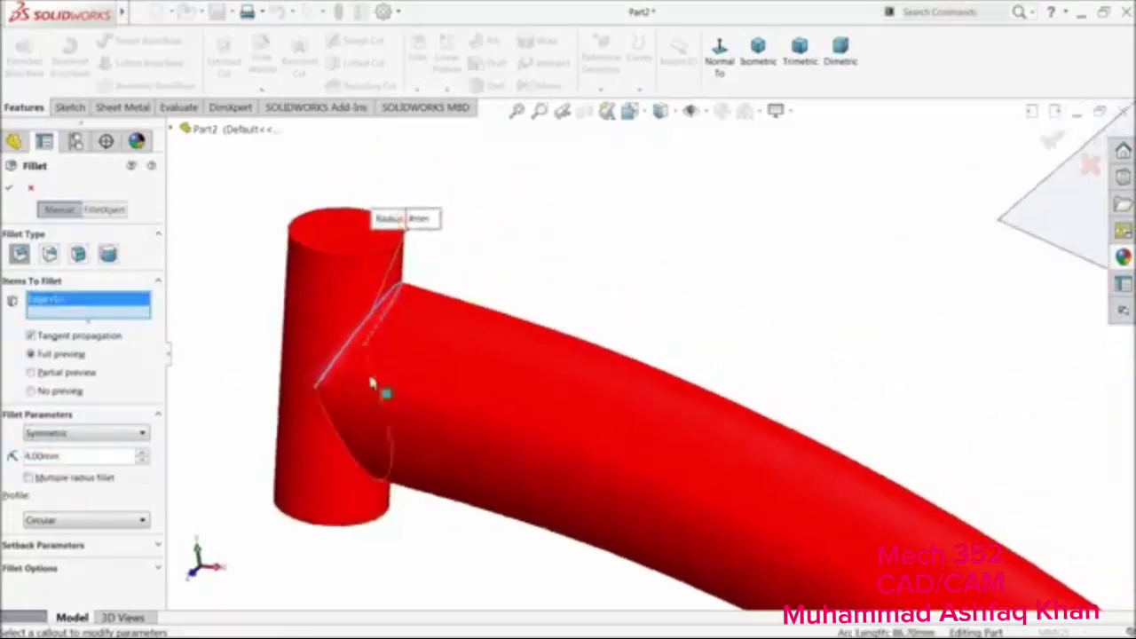
pyautogui.click(355, 433)
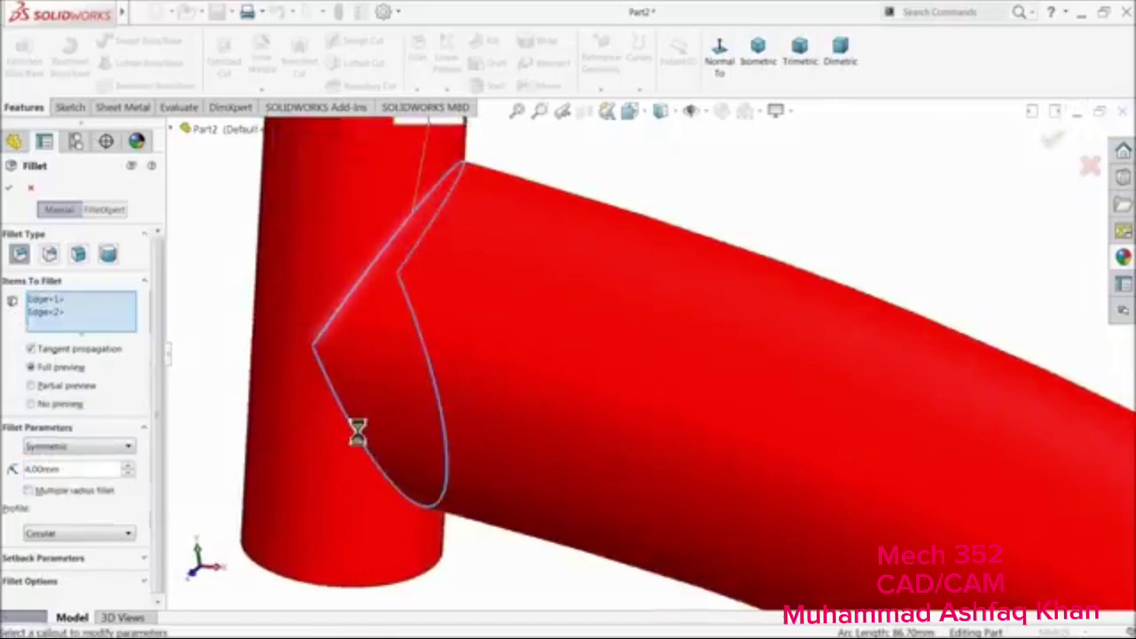
pyautogui.scroll(2, 270, 395)
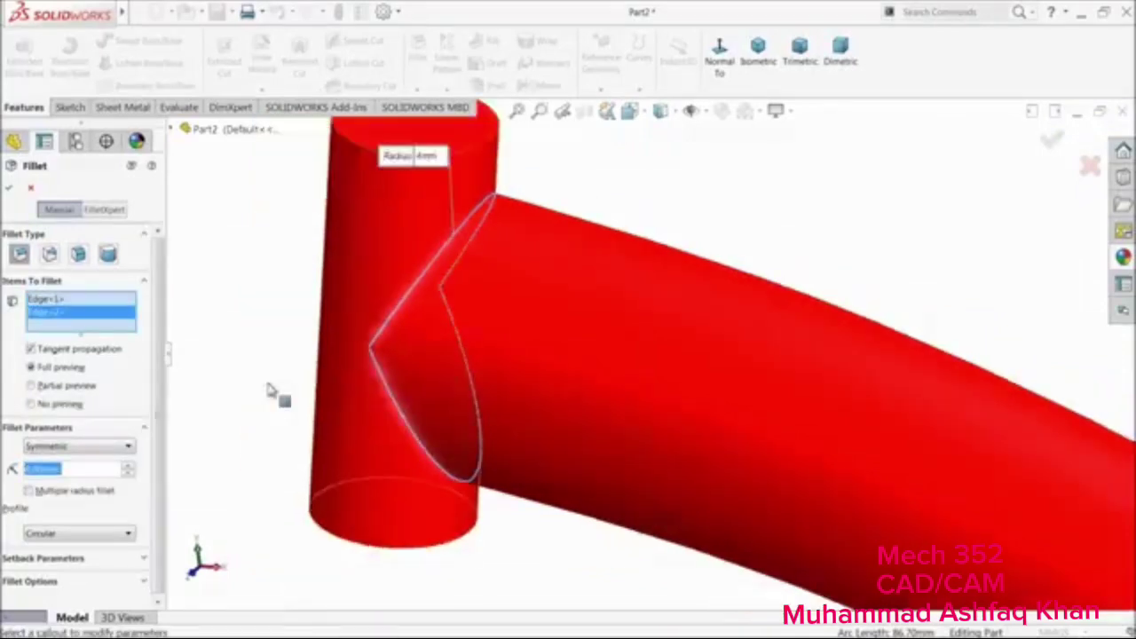
pyautogui.click(9, 188)
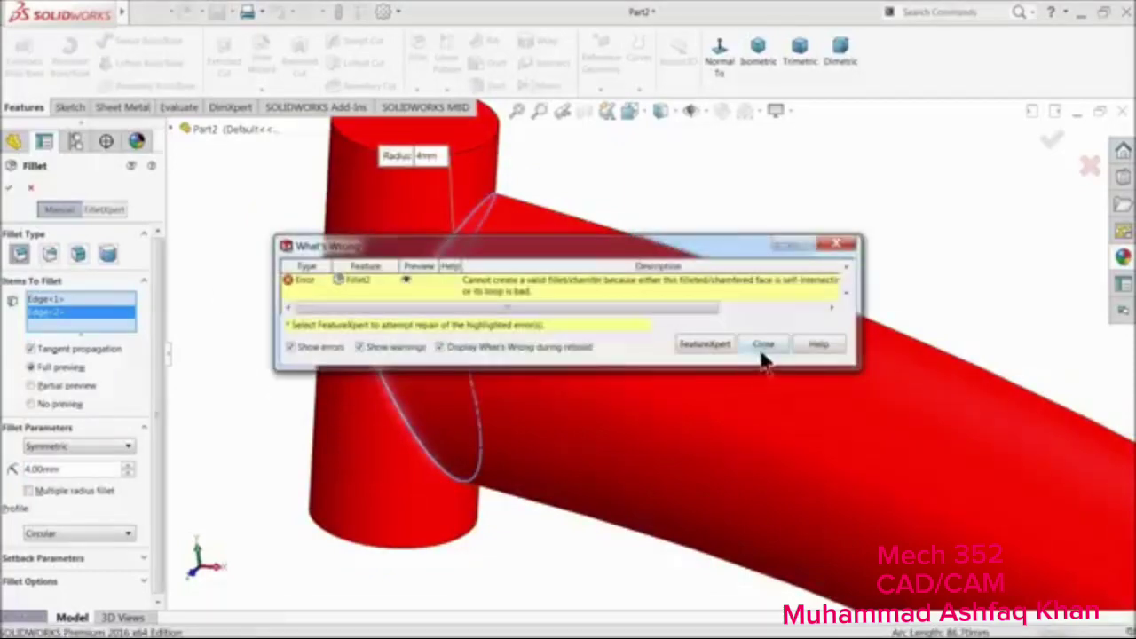
pyautogui.click(763, 342)
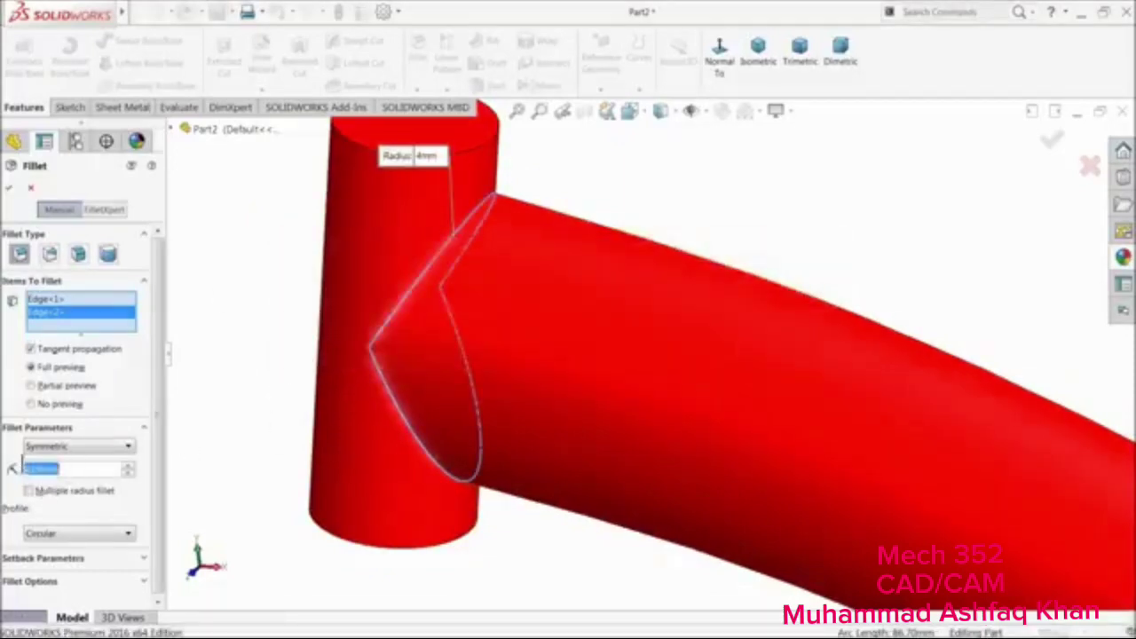
# Try the head tube joint fillet with radii of 3 mm and 1 mm, and cancel the fillet
pyautogui.write('3')
pyautogui.press('Return')
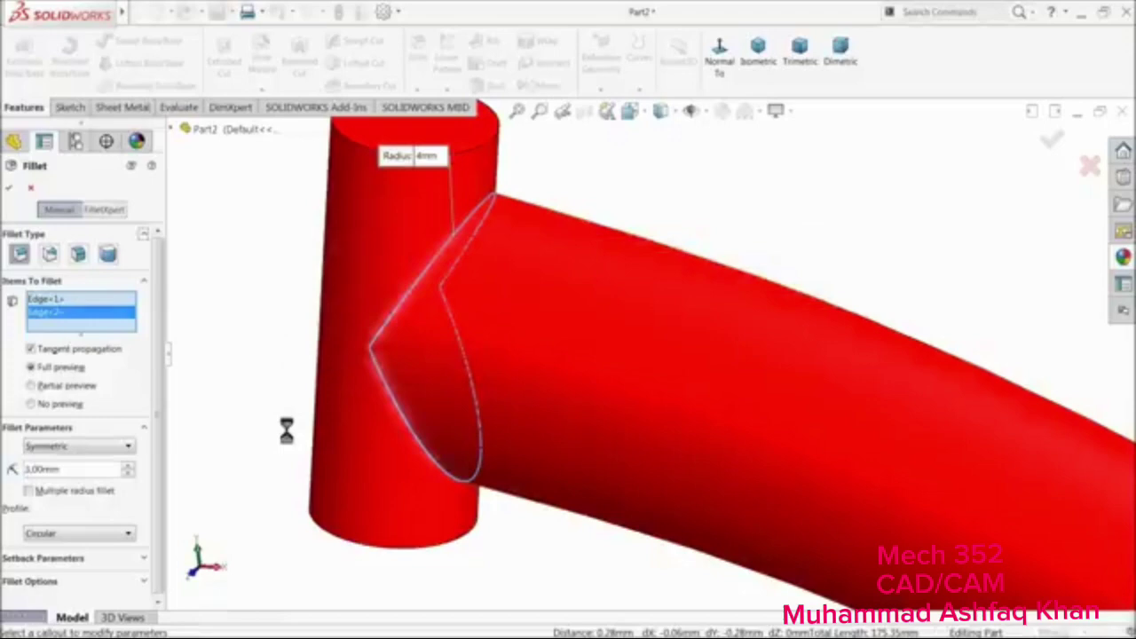
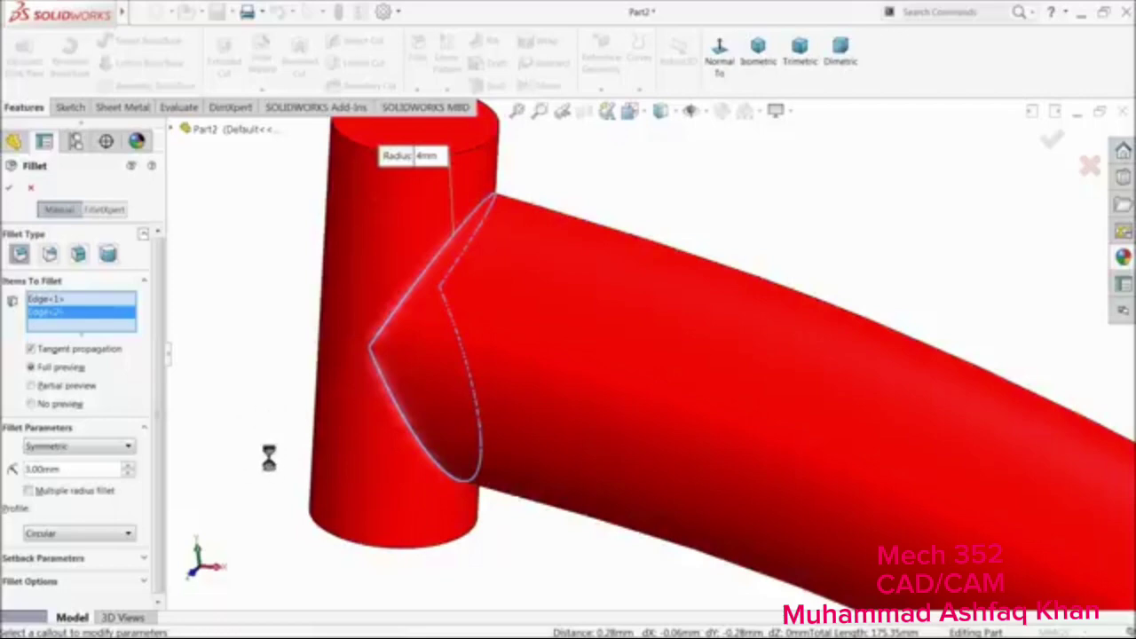
pyautogui.scroll(1, 272, 451)
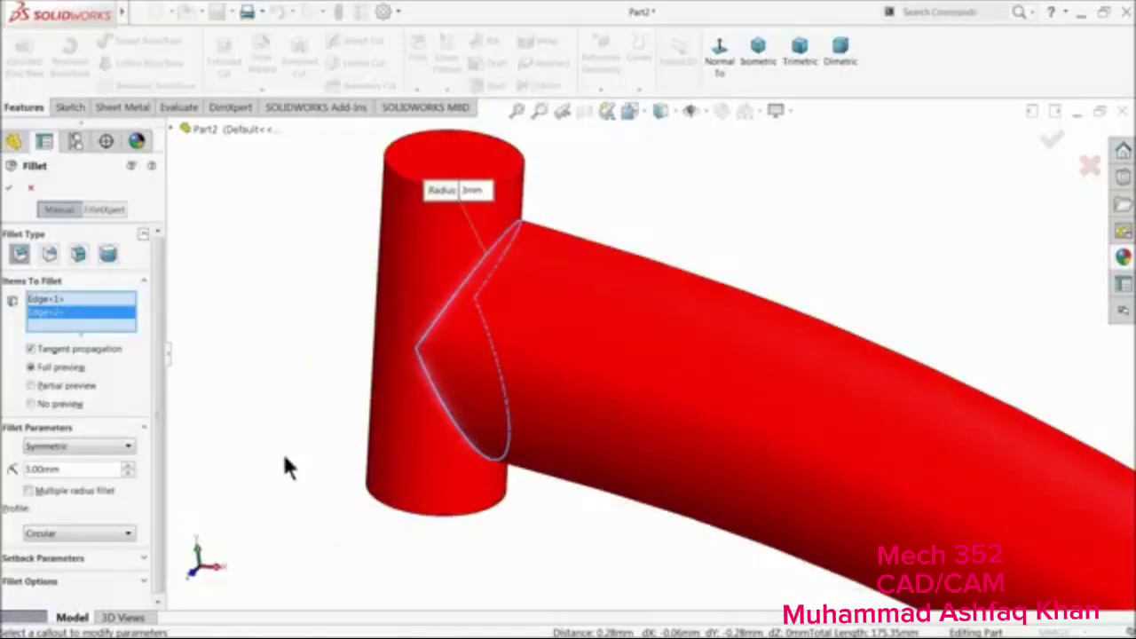
pyautogui.scroll(-3, 456, 411)
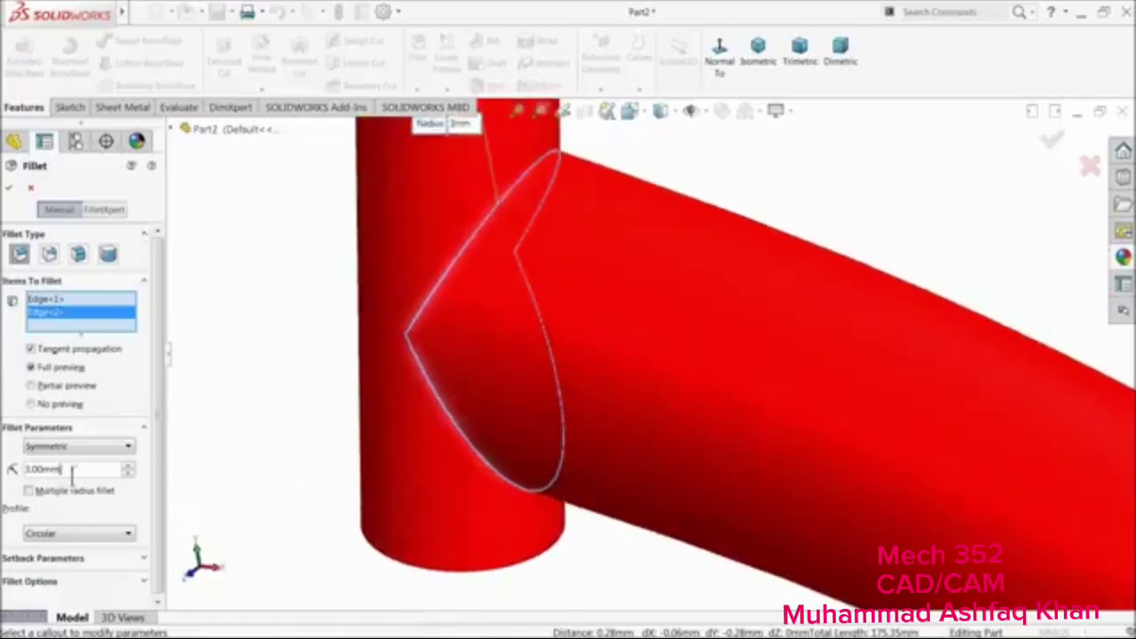
pyautogui.write('1')
pyautogui.click(315, 430)
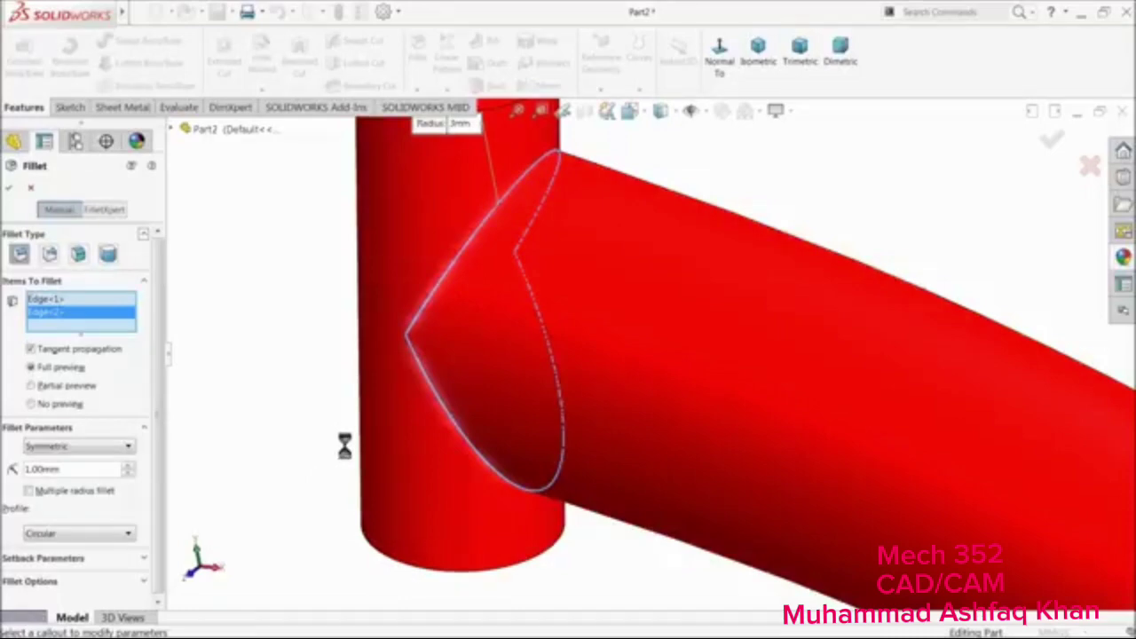
pyautogui.scroll(3, 338, 438)
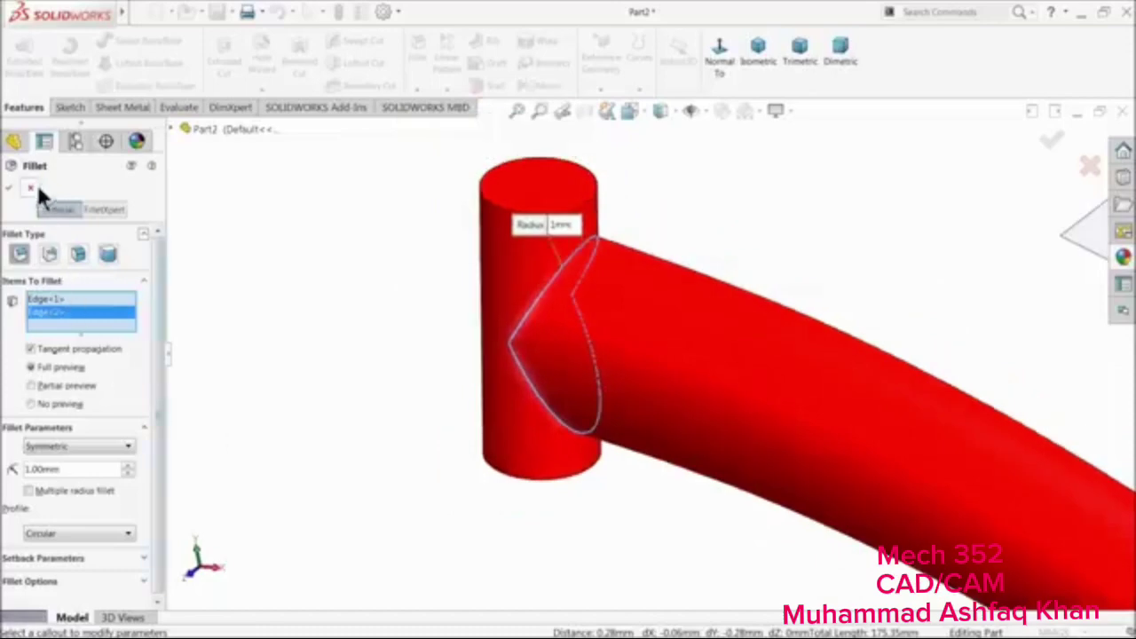
pyautogui.click(10, 187)
# Hide the reference plane, Plane5, that crosses the seat tube
pyautogui.scroll(5, 484, 350)
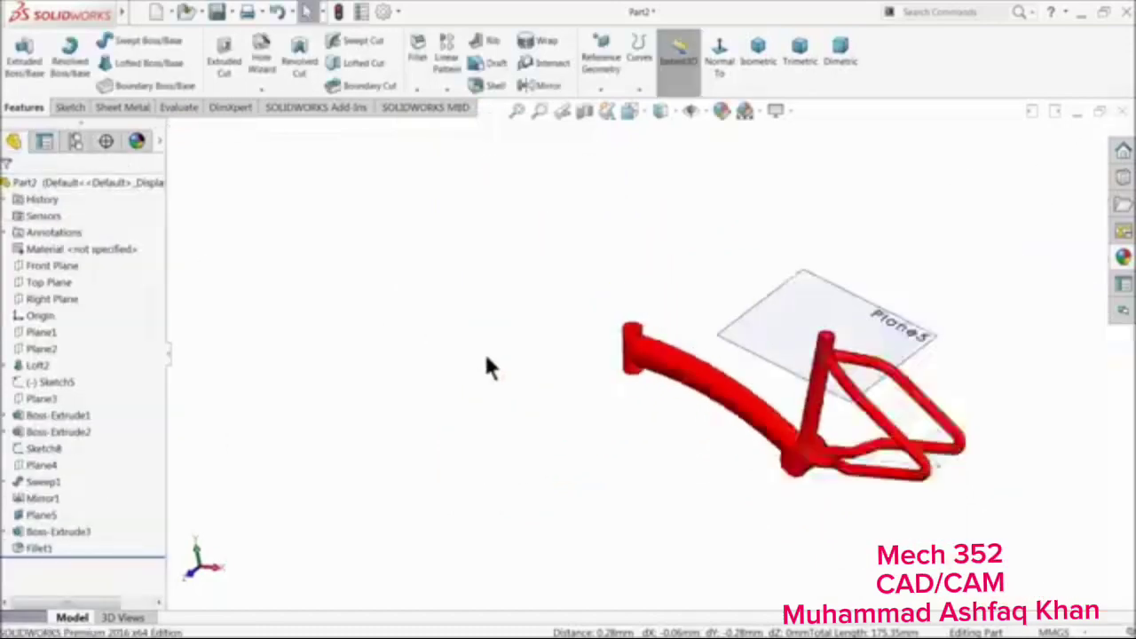
pyautogui.scroll(-3, 944, 436)
pyautogui.click(779, 248)
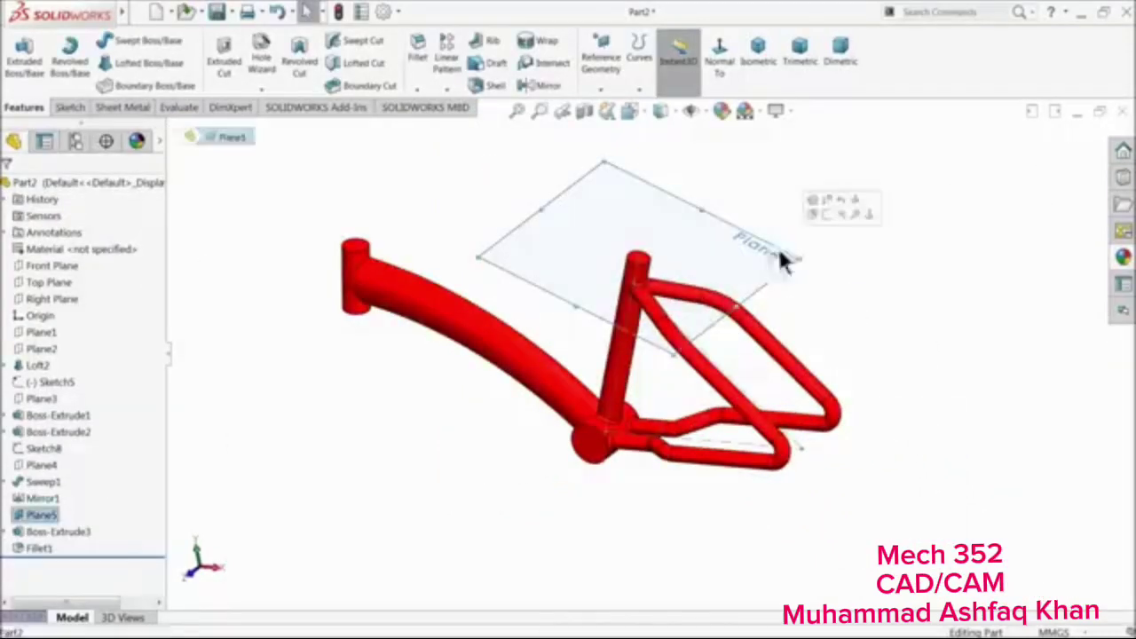
pyautogui.click(840, 215)
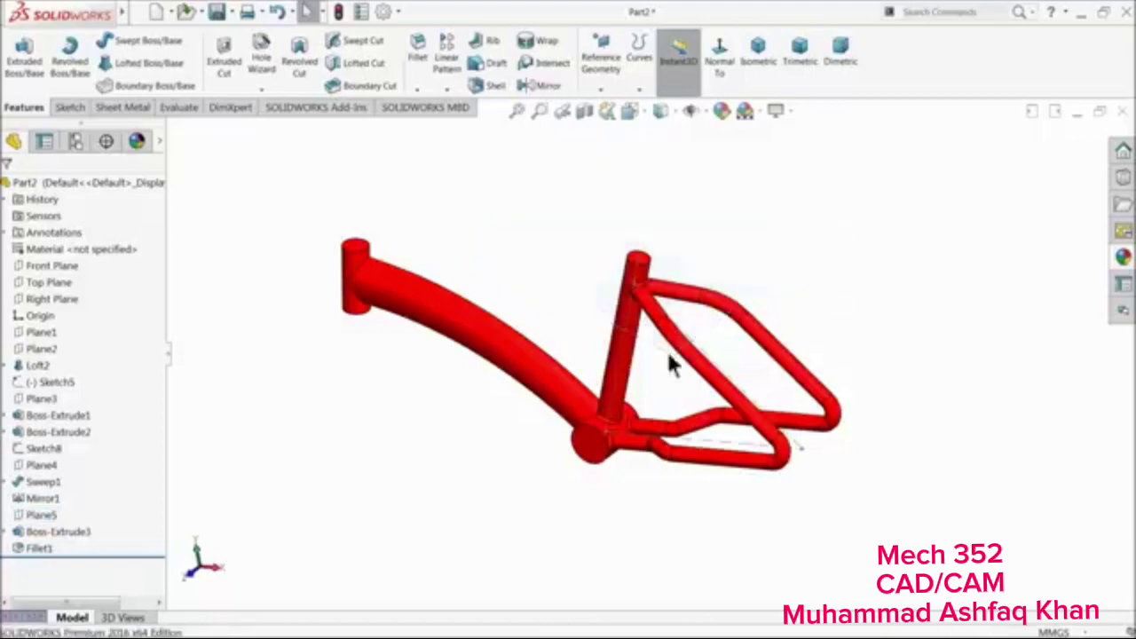
# Start a new sketch on the Front Plane and view it straight on
pyautogui.click(49, 265)
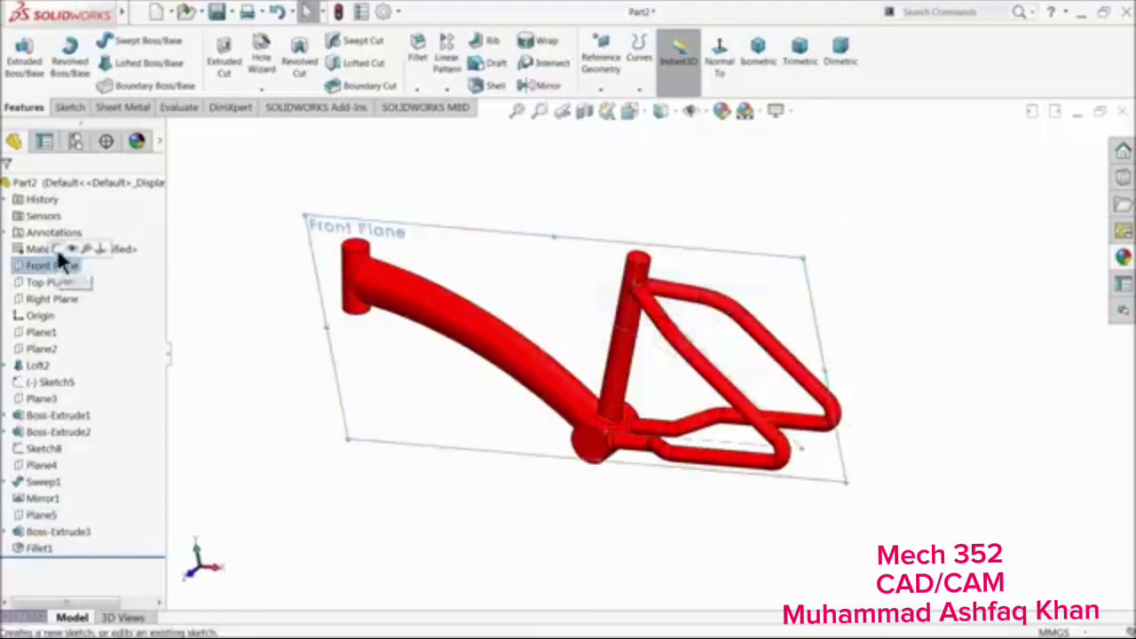
pyautogui.click(78, 248)
pyautogui.click(651, 65)
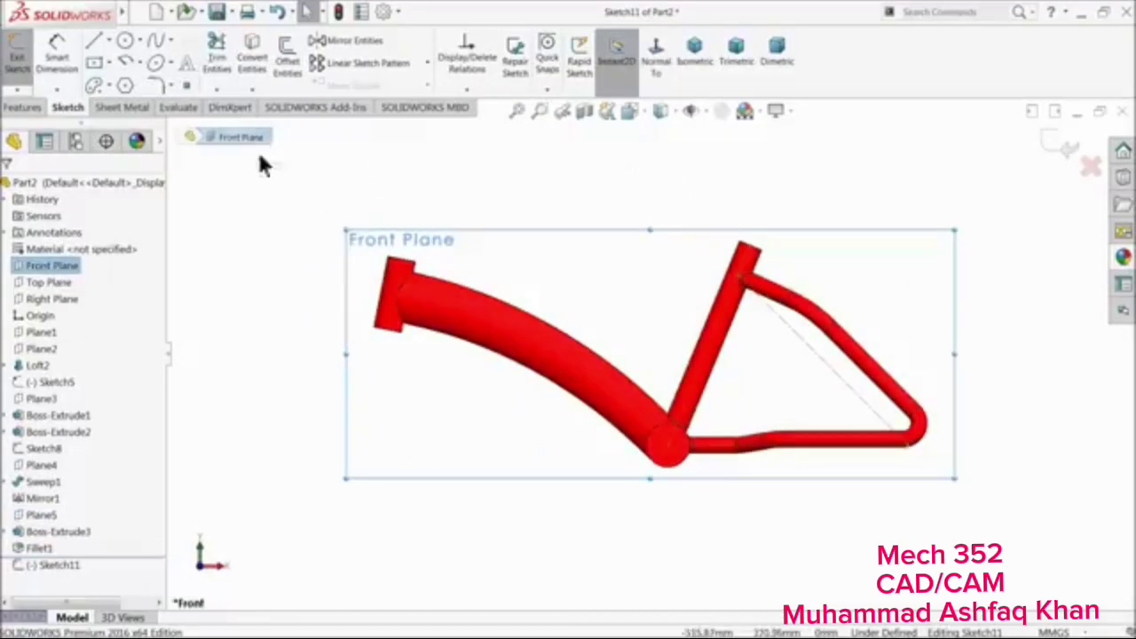
pyautogui.click(155, 39)
pyautogui.scroll(-3, 688, 342)
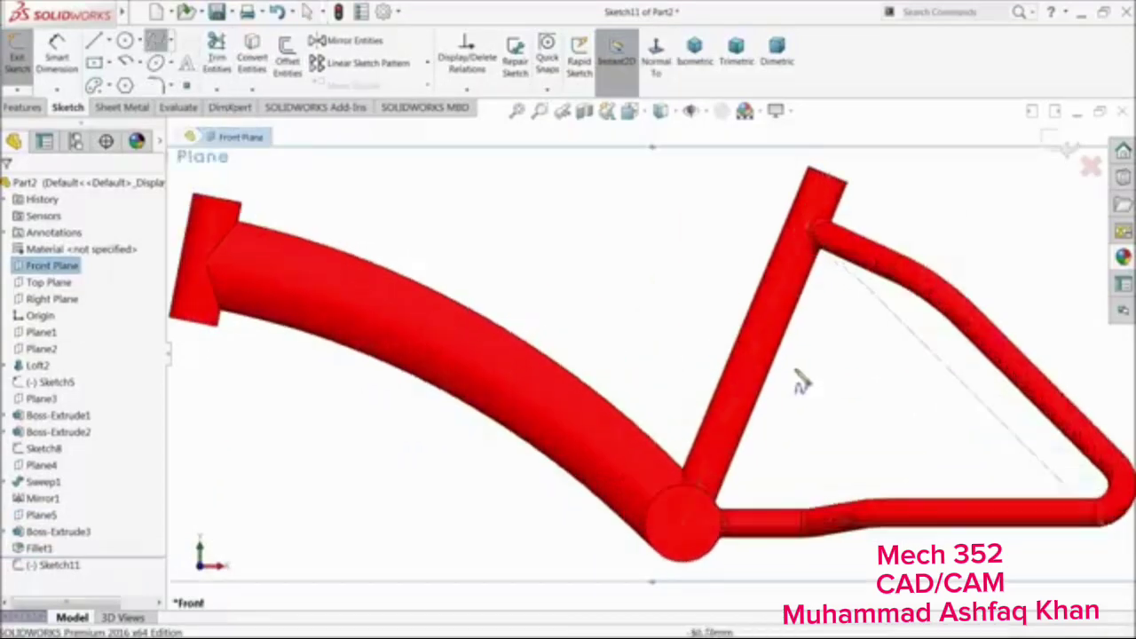
pyautogui.click(754, 348)
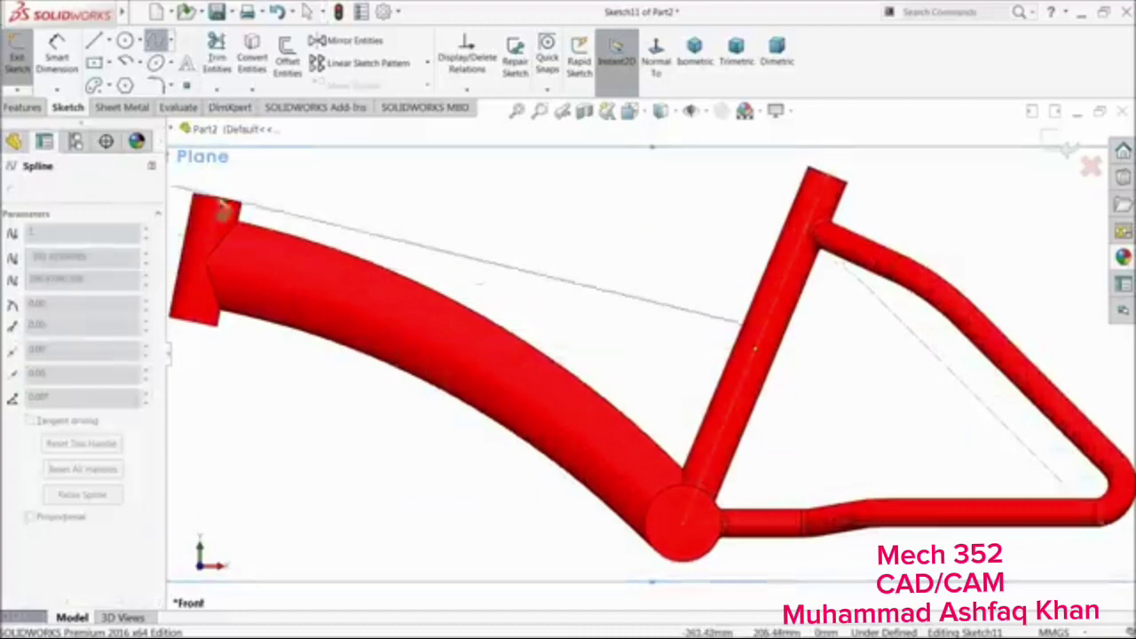
pyautogui.press('Escape')
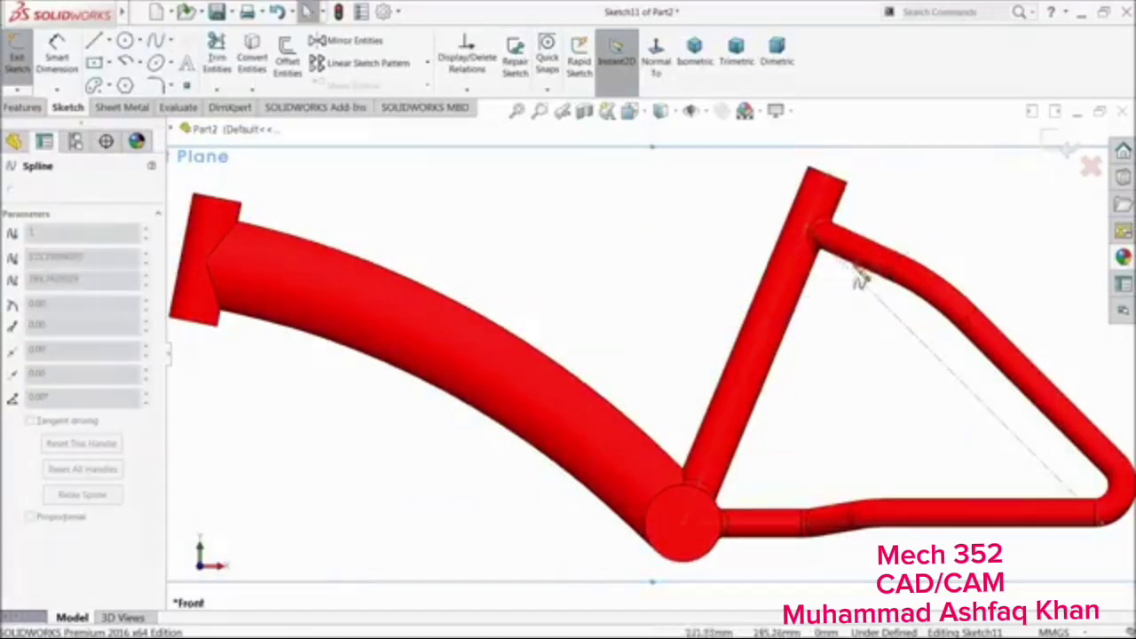
# Show the path curve sketch stored inside the Loft2 feature so it is available as a reference along the large curved tube
pyautogui.press('f')
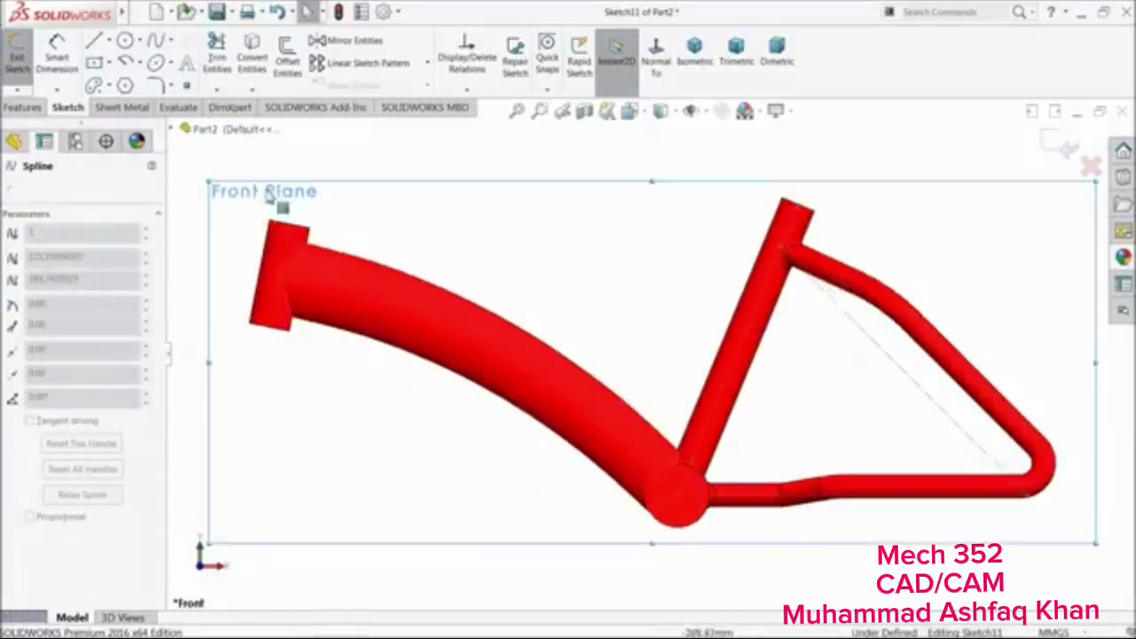
pyautogui.click(169, 128)
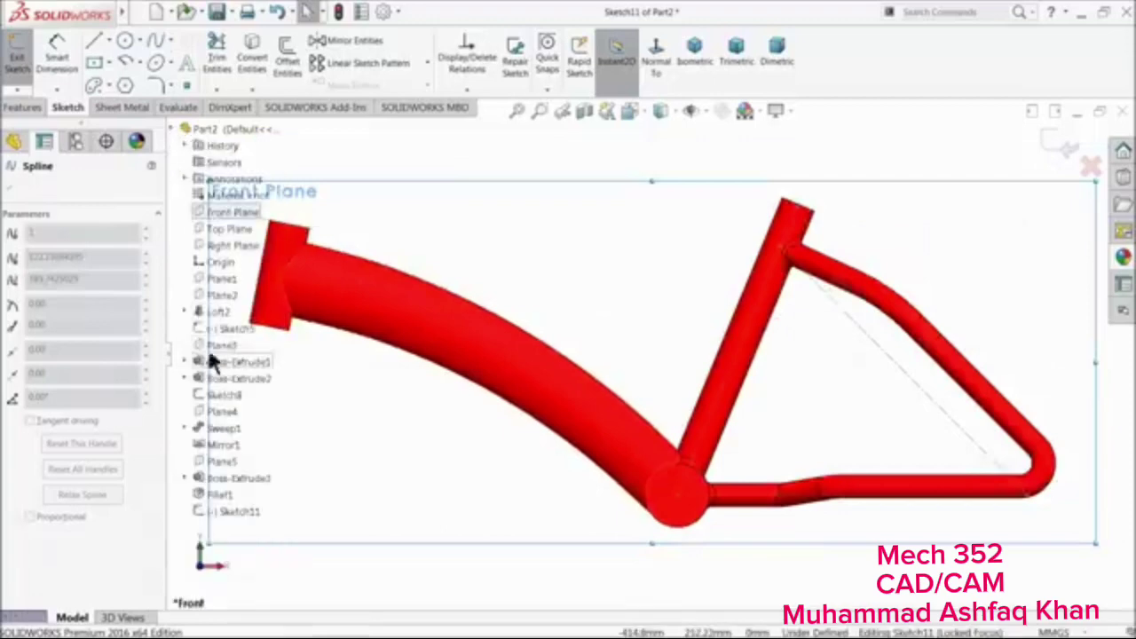
pyautogui.press('z')
pyautogui.press('z')
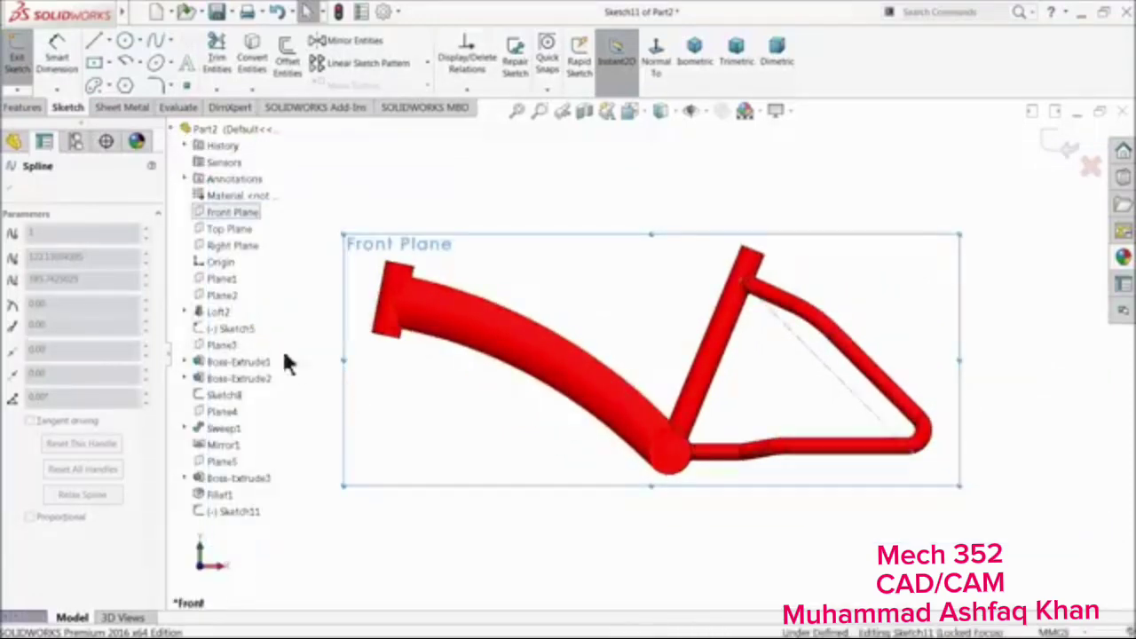
pyautogui.click(184, 311)
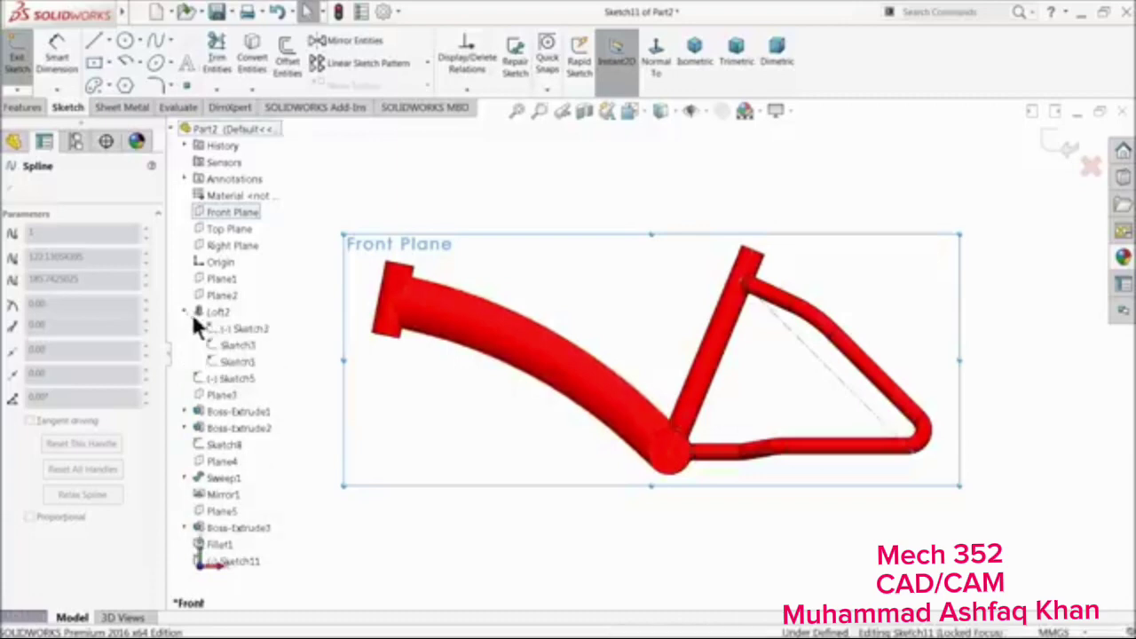
pyautogui.click(229, 362)
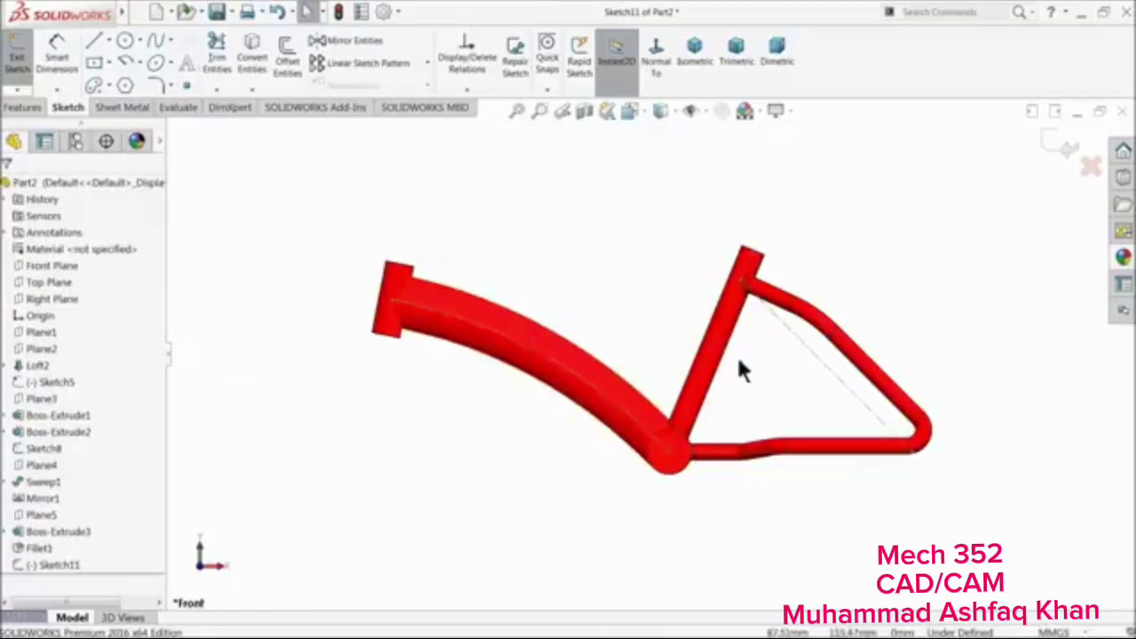
pyautogui.scroll(-2, 735, 351)
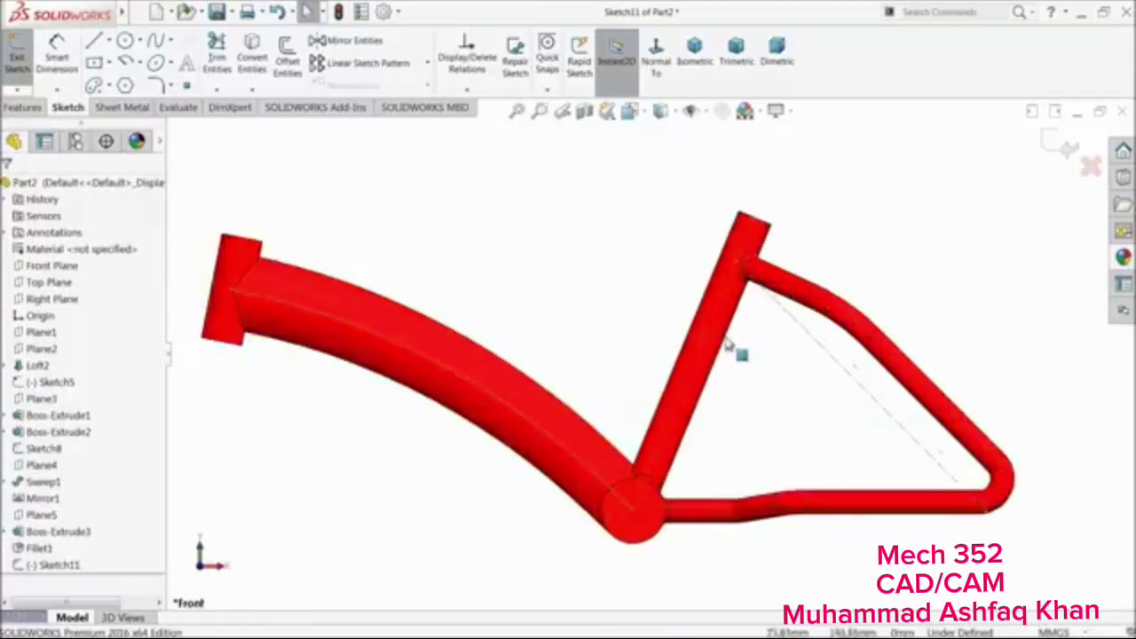
# Draw a two-point spline from the middle of the seat tube to the centre curve of the large curved tube
pyautogui.click(152, 43)
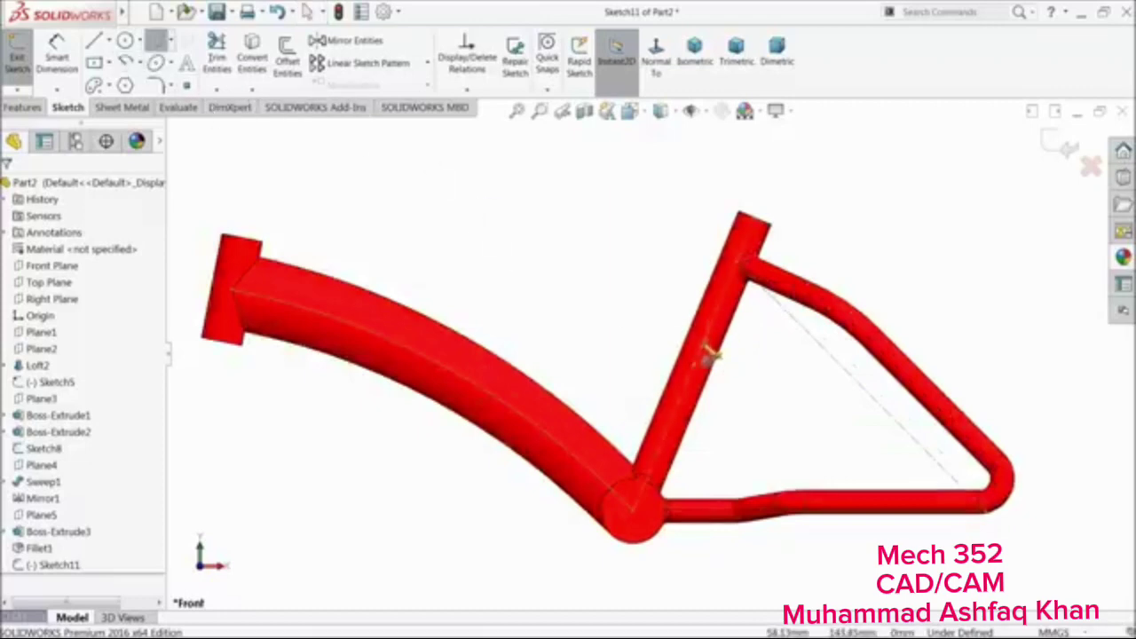
pyautogui.click(710, 353)
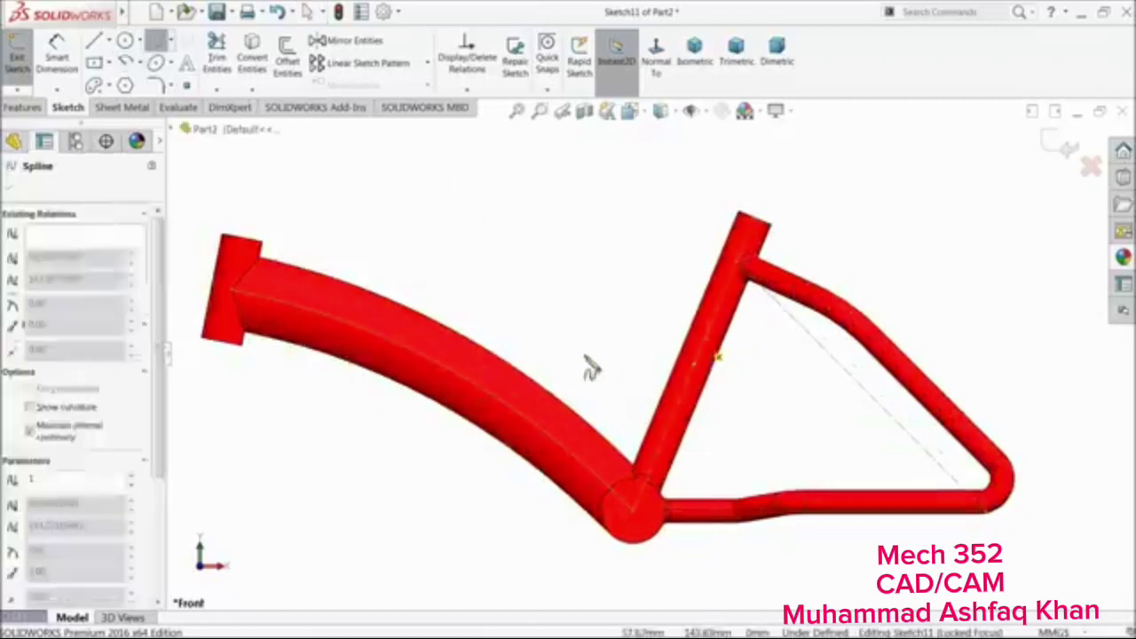
pyautogui.click(451, 376)
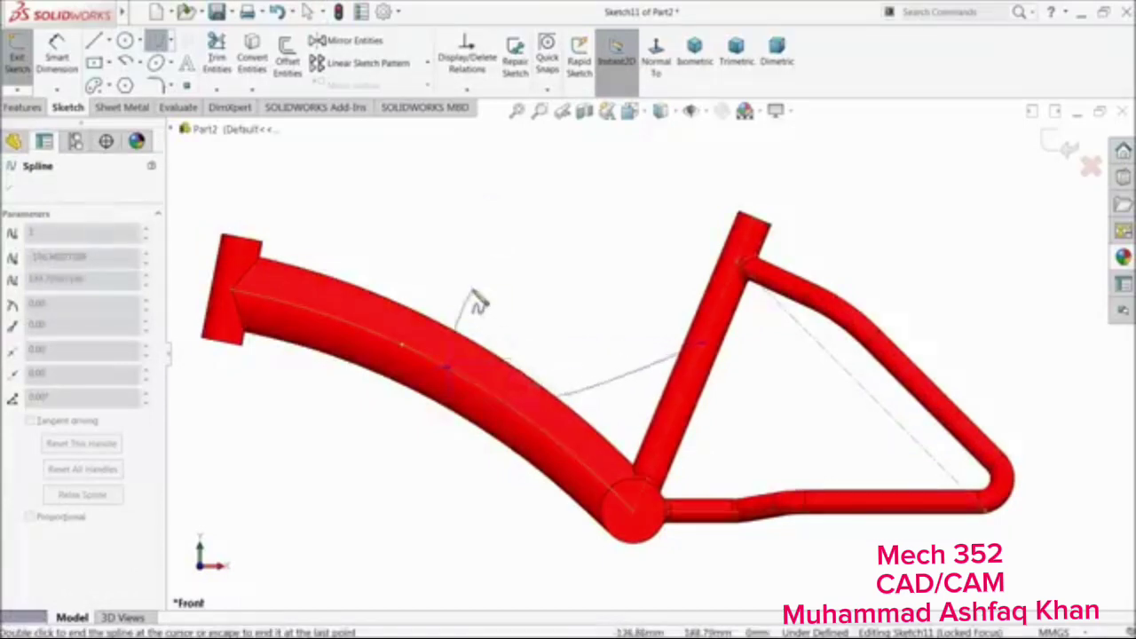
pyautogui.rightClick(476, 284)
pyautogui.click(513, 299)
pyautogui.click(575, 359)
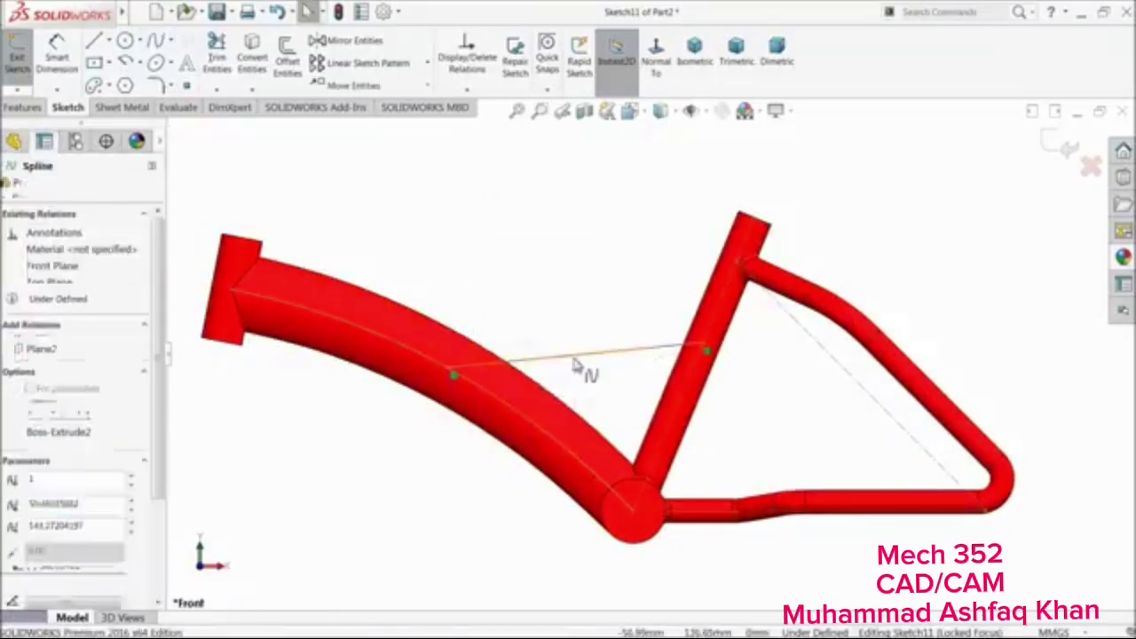
# Bend the spline so it sags downward between the seat tube and the curved tube
pyautogui.scroll(-4, 576, 366)
pyautogui.moveTo(636, 340); pyautogui.dragTo(637, 403)
pyautogui.scroll(4, 579, 390)
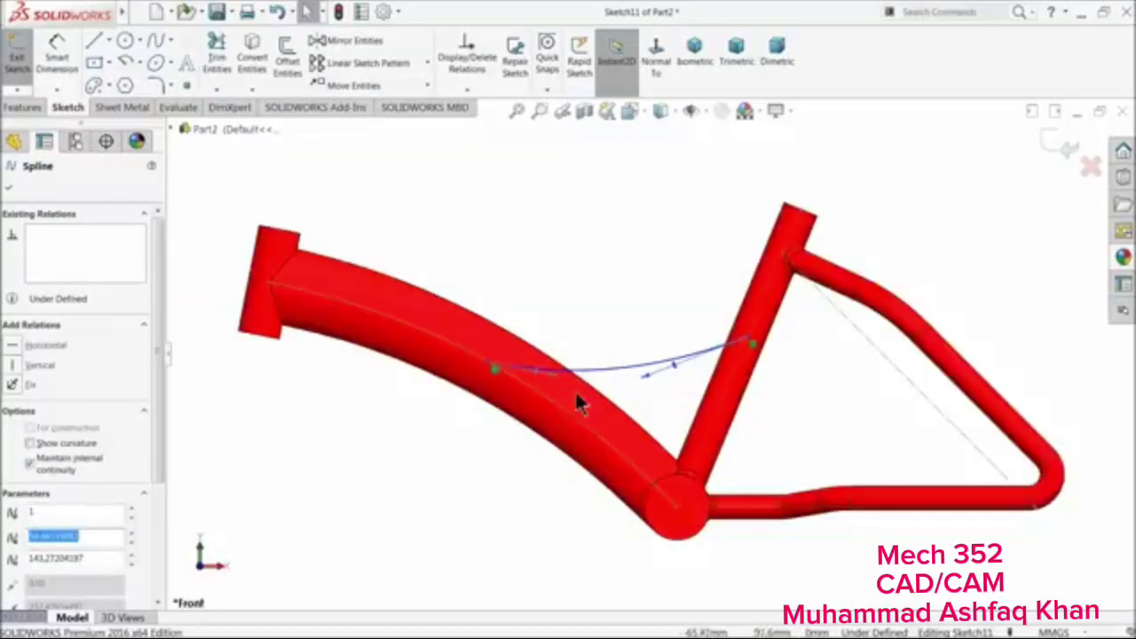
pyautogui.moveTo(575, 391)
pyautogui.mouseDown(button='middle')
pyautogui.moveTo(545, 427)
pyautogui.moveTo(577, 384)
pyautogui.mouseUp(button='middle')
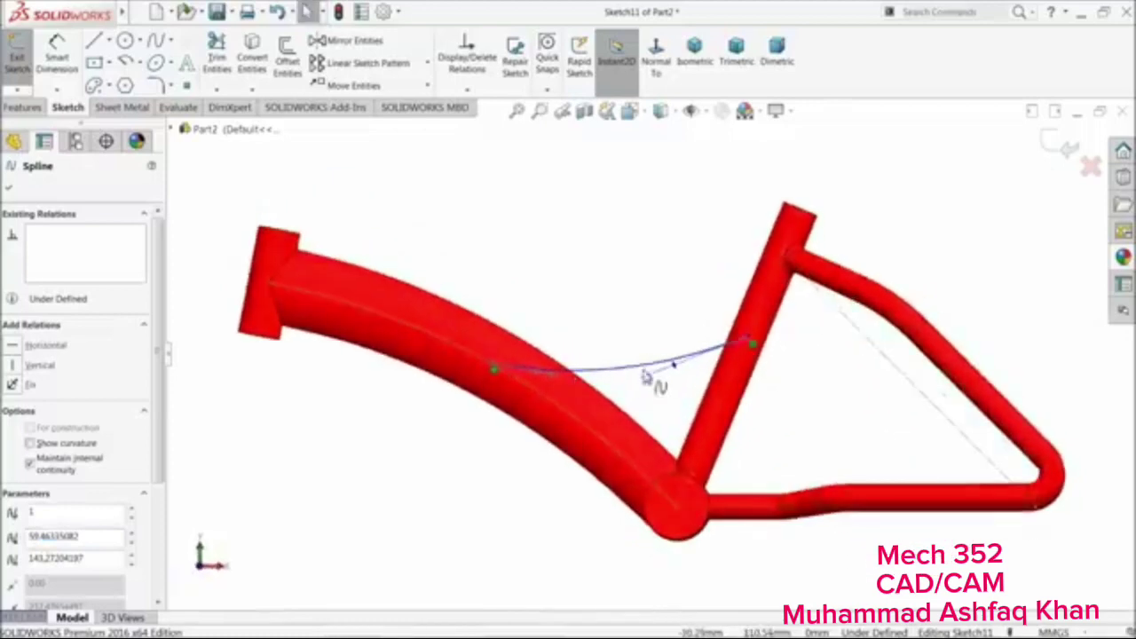
pyautogui.scroll(3, 730, 360)
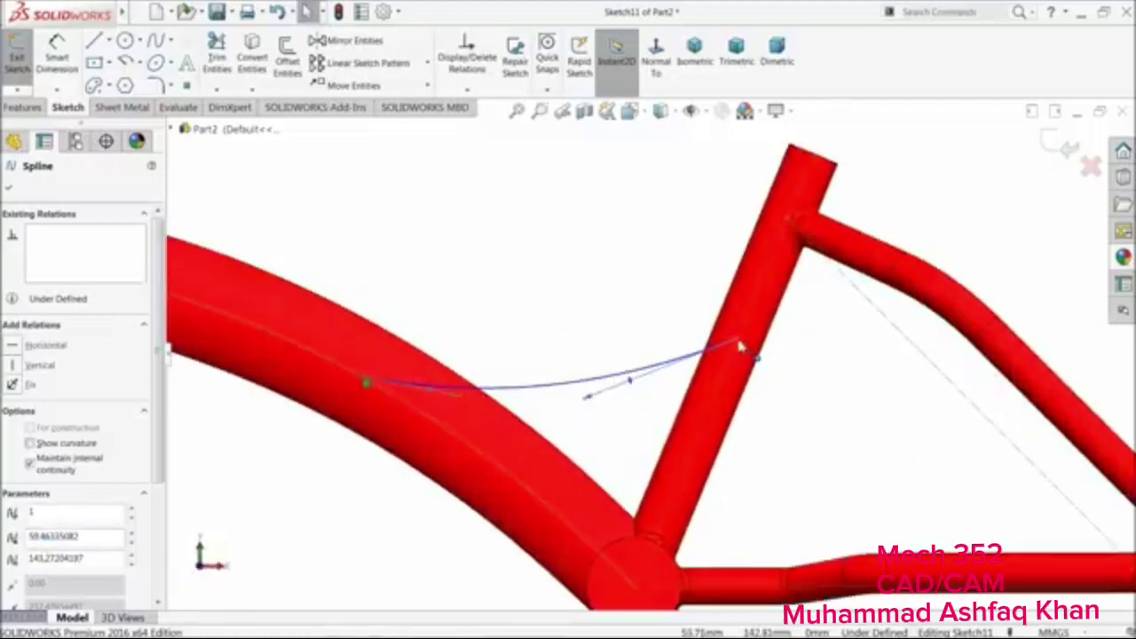
# Move the spline's seat tube end slightly higher and its other end further along the curve toward the head tube, and finish the sketch
pyautogui.moveTo(741, 344); pyautogui.dragTo(752, 317)
pyautogui.moveTo(367, 377); pyautogui.dragTo(254, 322)
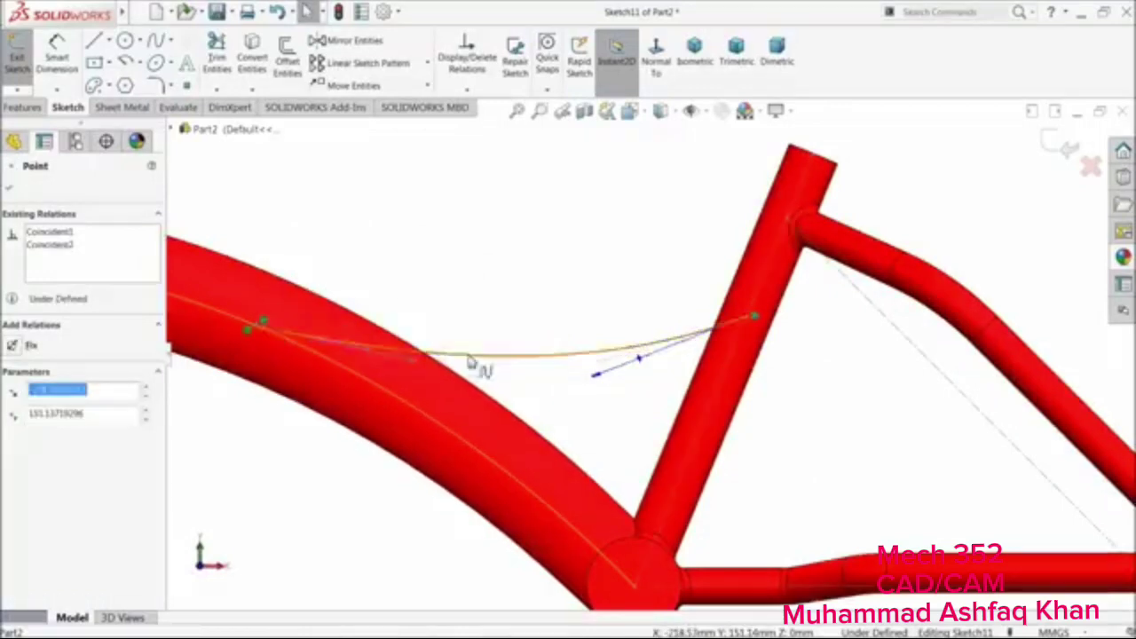
pyautogui.scroll(-5, 480, 364)
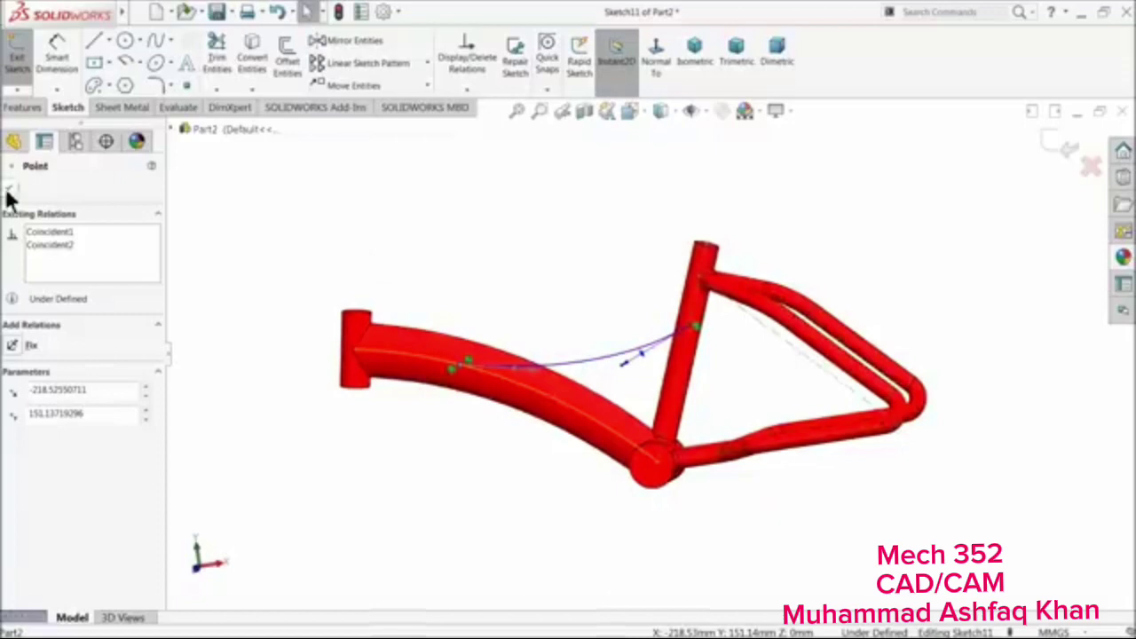
pyautogui.click(8, 189)
pyautogui.click(1074, 152)
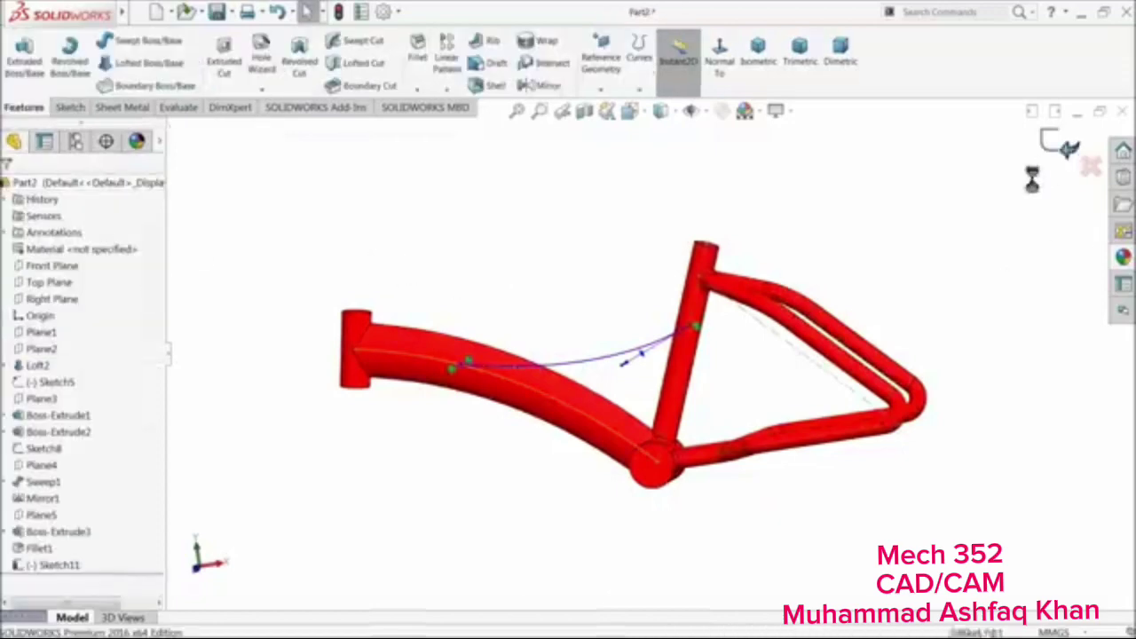
# Create a reference plane perpendicular to the spline through its endpoint on the seat tube
pyautogui.moveTo(537, 320)
pyautogui.mouseDown(button='middle')
pyautogui.moveTo(538, 512)
pyautogui.moveTo(524, 323)
pyautogui.moveTo(568, 368)
pyautogui.mouseUp(button='middle')
pyautogui.click(601, 88)
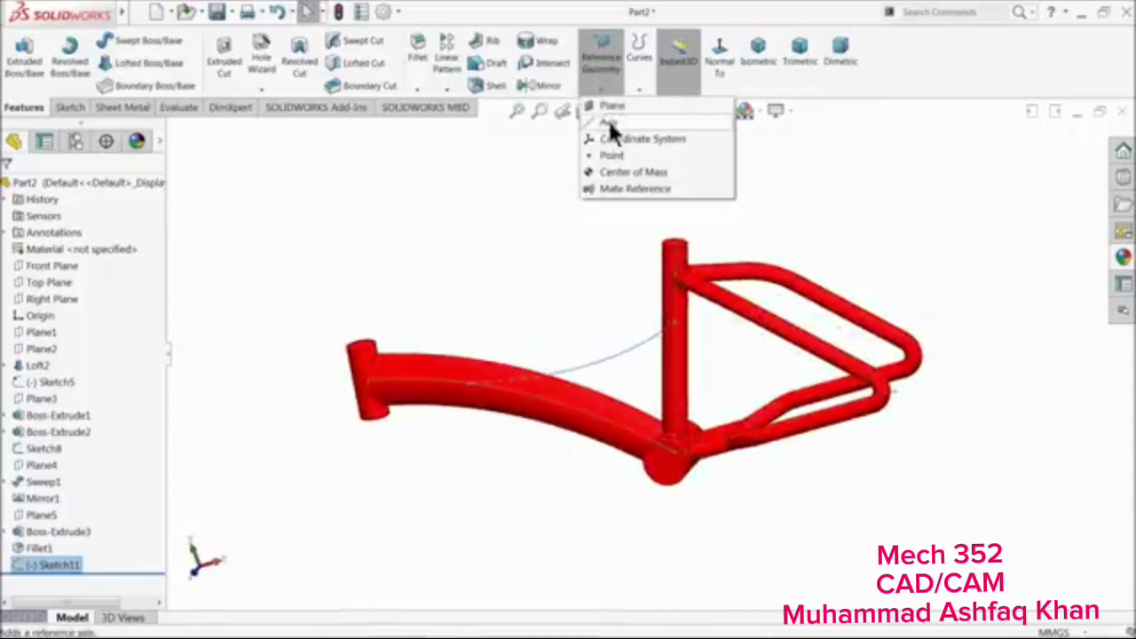
pyautogui.click(611, 107)
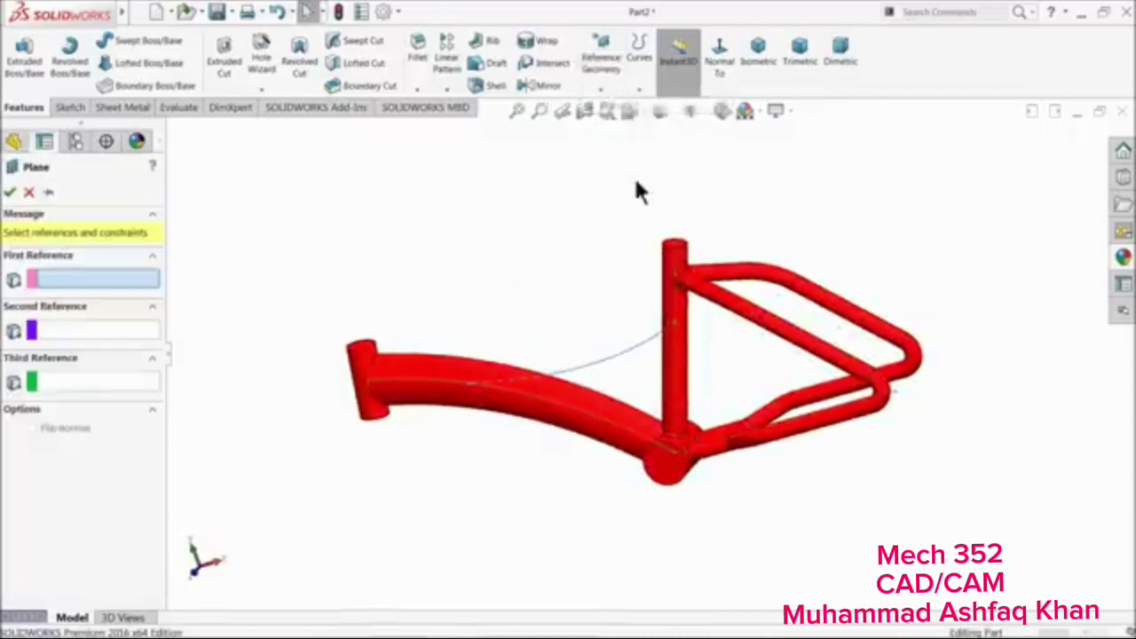
pyautogui.click(639, 355)
pyautogui.click(674, 330)
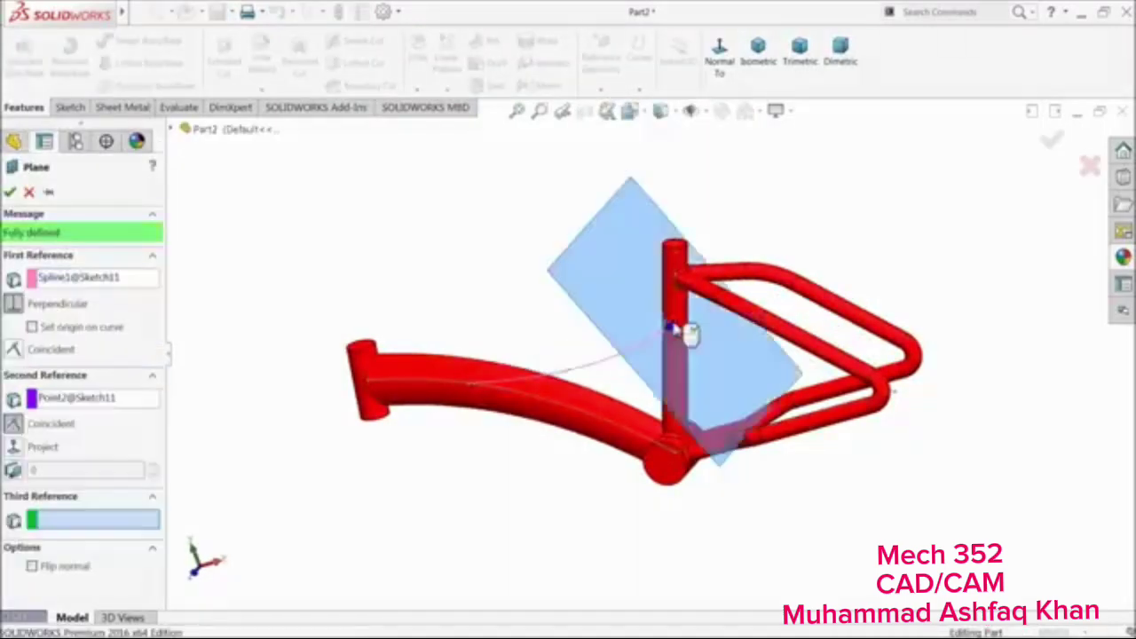
pyautogui.moveTo(700, 330)
pyautogui.mouseDown(button='middle')
pyautogui.moveTo(713, 257)
pyautogui.moveTo(699, 279)
pyautogui.mouseUp(button='middle')
pyautogui.click(11, 192)
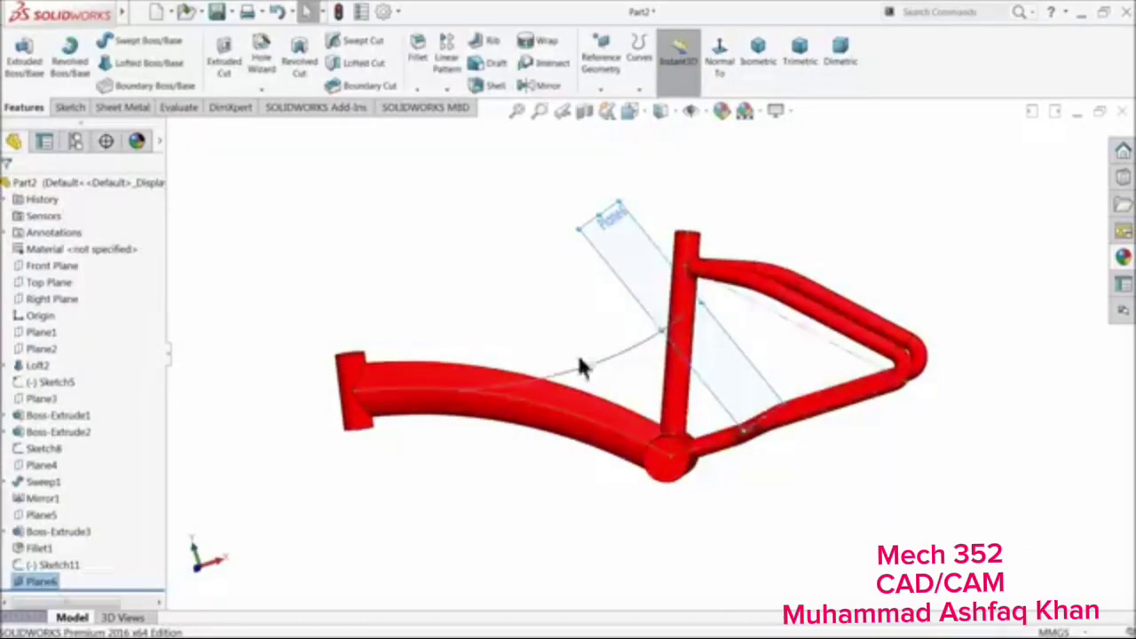
pyautogui.scroll(-5, 674, 351)
pyautogui.scroll(-3, 647, 355)
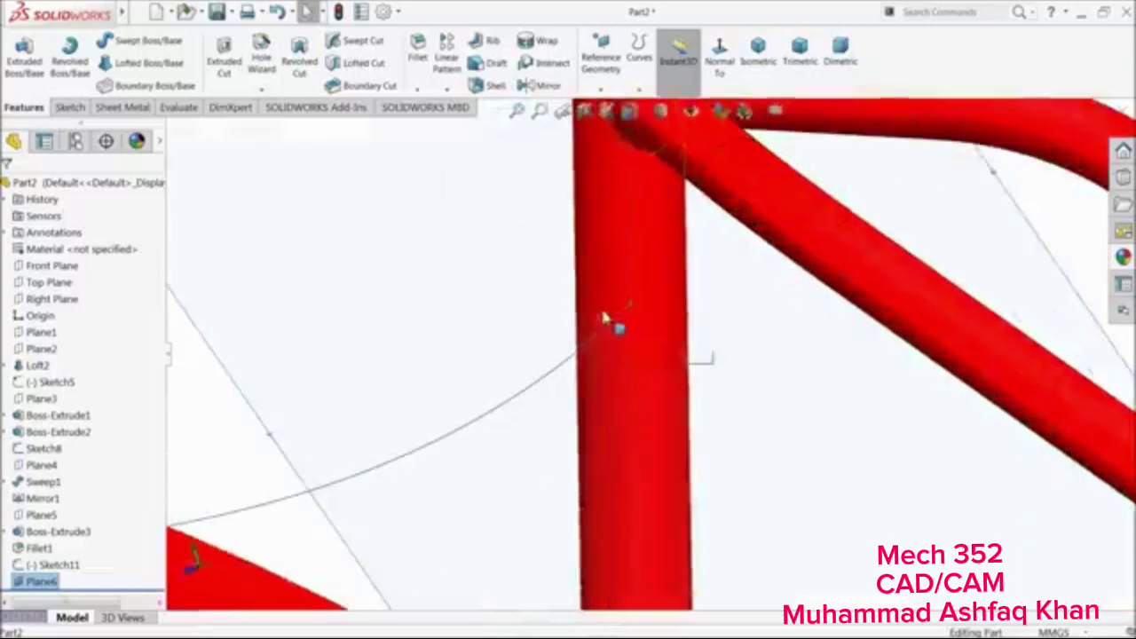
# Sketch a circle on the new reference plane, centred on the spline's endpoint in the seat tube
pyautogui.scroll(8, 604, 315)
pyautogui.scroll(-6, 657, 372)
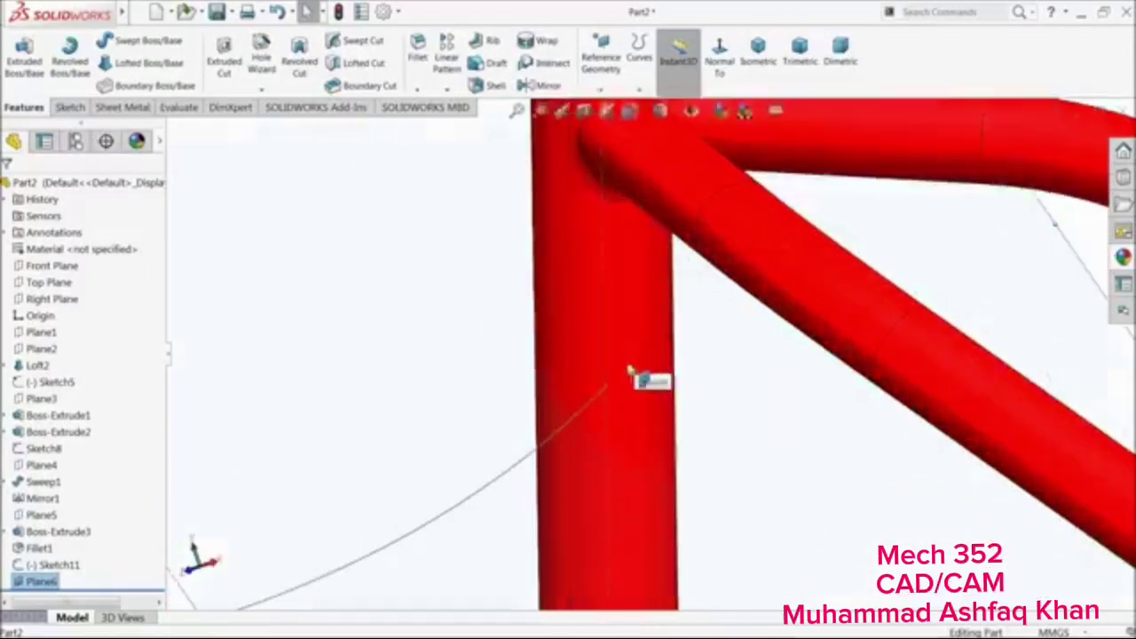
pyautogui.click(62, 106)
pyautogui.click(16, 49)
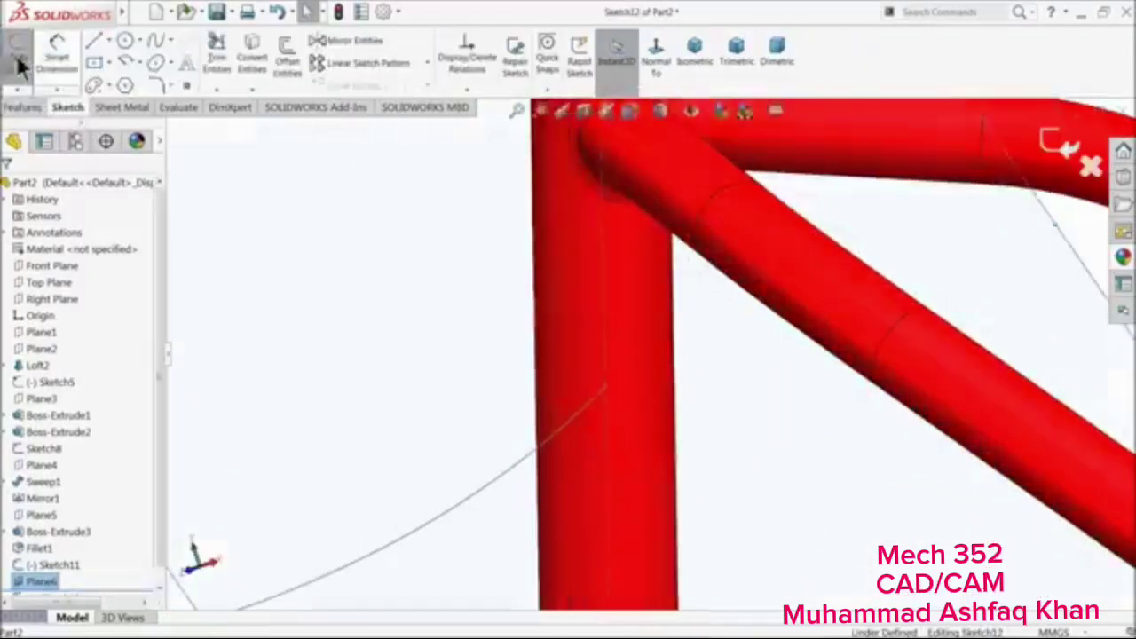
pyautogui.click(127, 39)
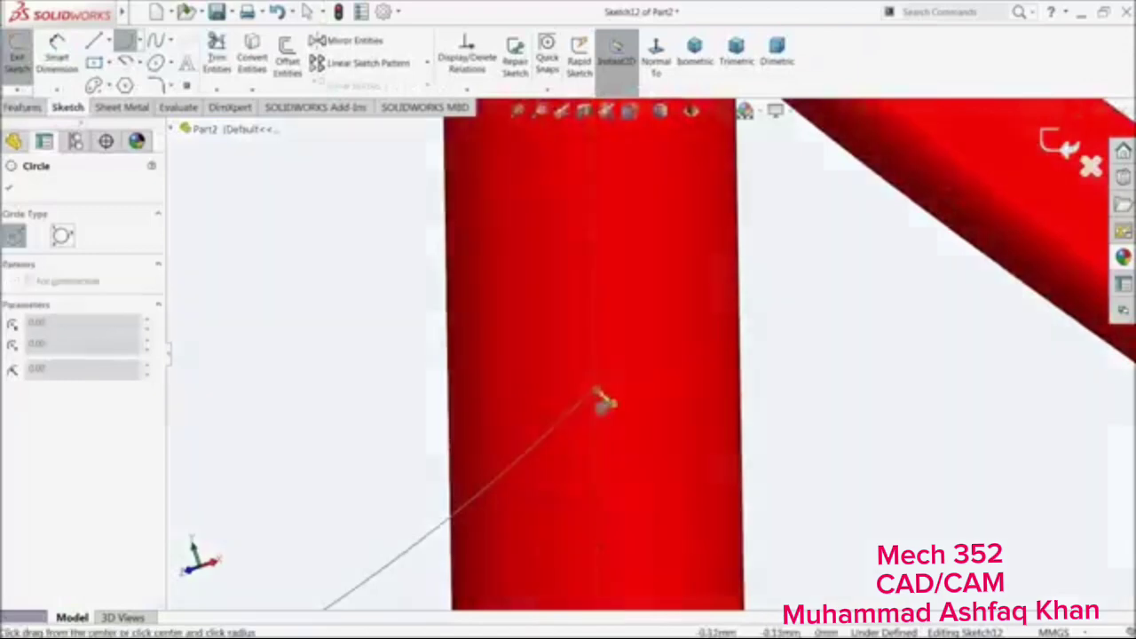
pyautogui.click(621, 295)
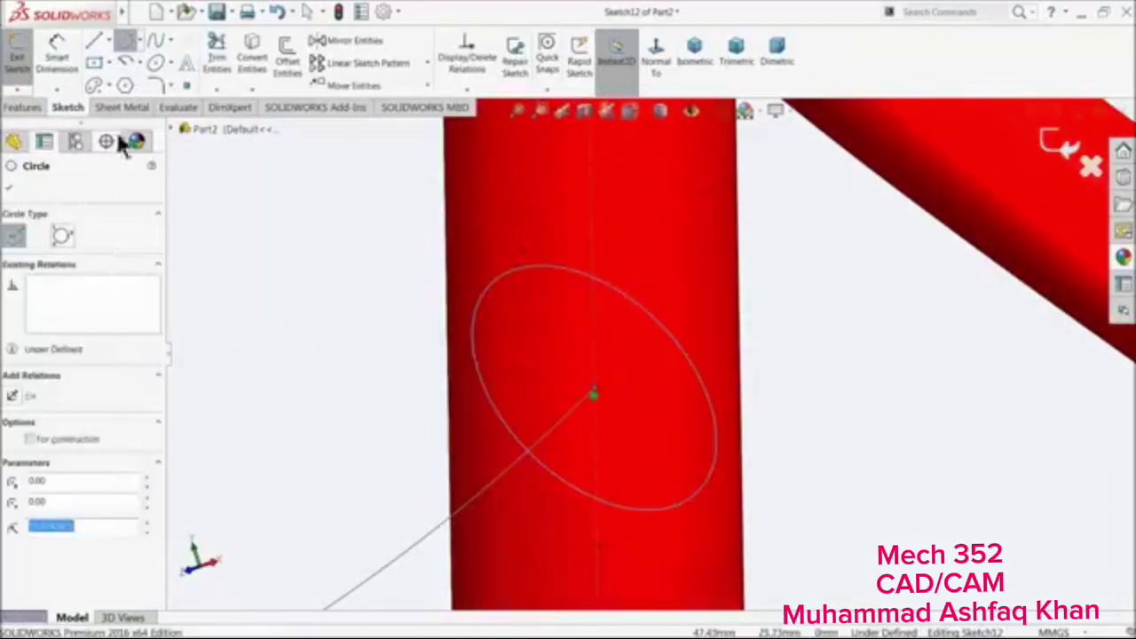
# Set the circle's diameter to 30 mm and finish the sketch
pyautogui.click(57, 55)
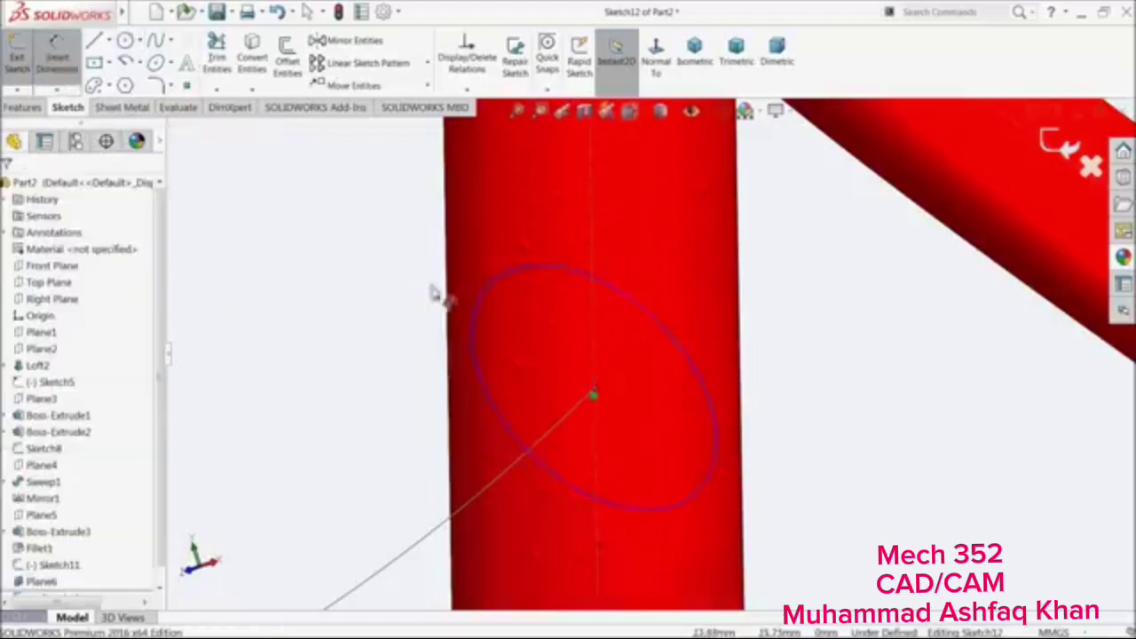
pyautogui.click(484, 302)
pyautogui.click(343, 286)
pyautogui.write('30')
pyautogui.press('Return')
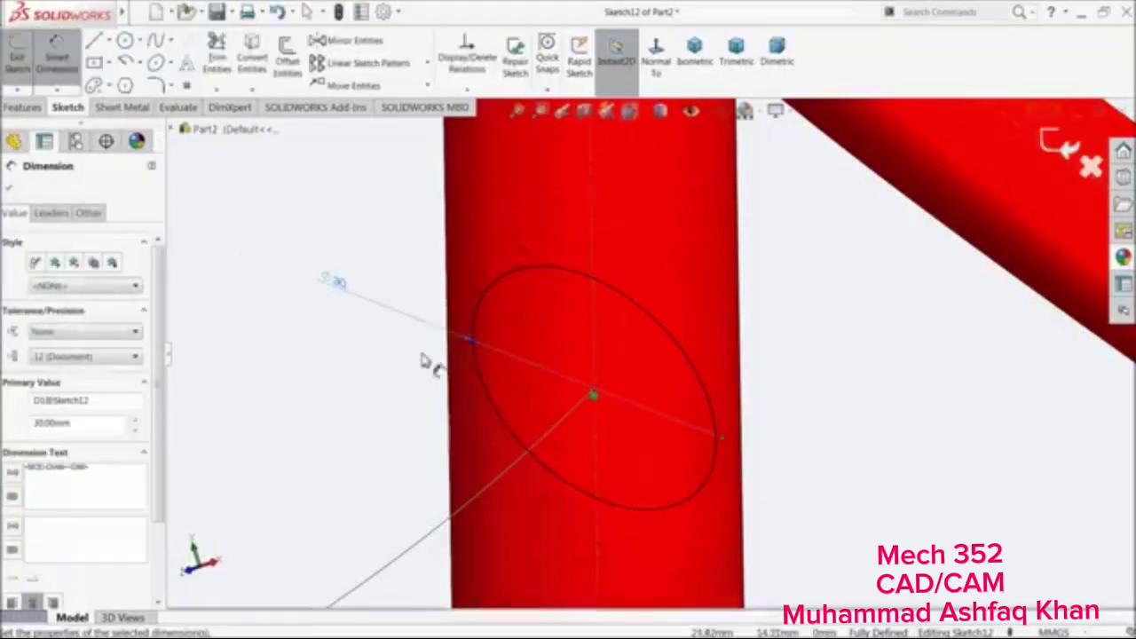
pyautogui.click(9, 190)
pyautogui.scroll(3, 648, 355)
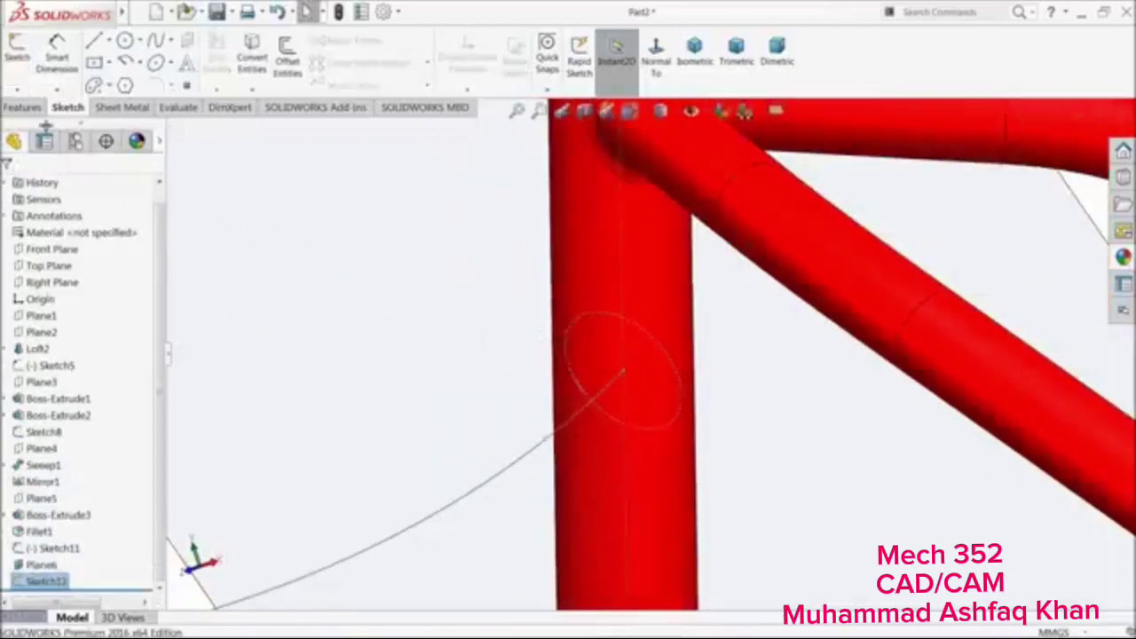
pyautogui.click(17, 55)
# Sweep the 30 mm circle along the spline to form the curved tube between the seat tube and the large tube
pyautogui.click(144, 42)
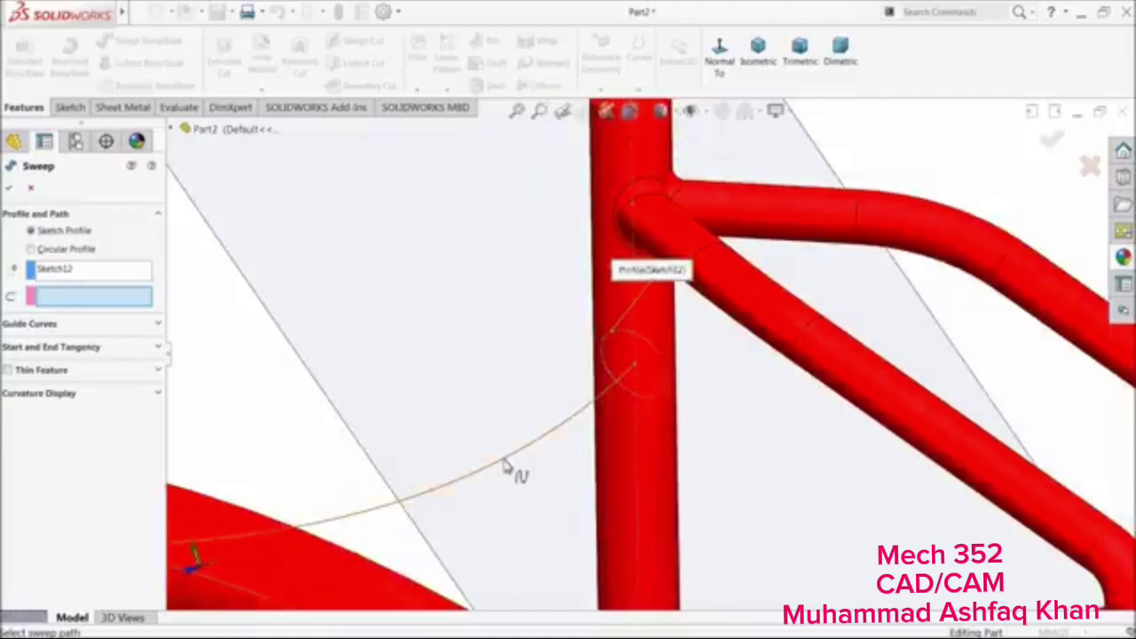
pyautogui.click(503, 464)
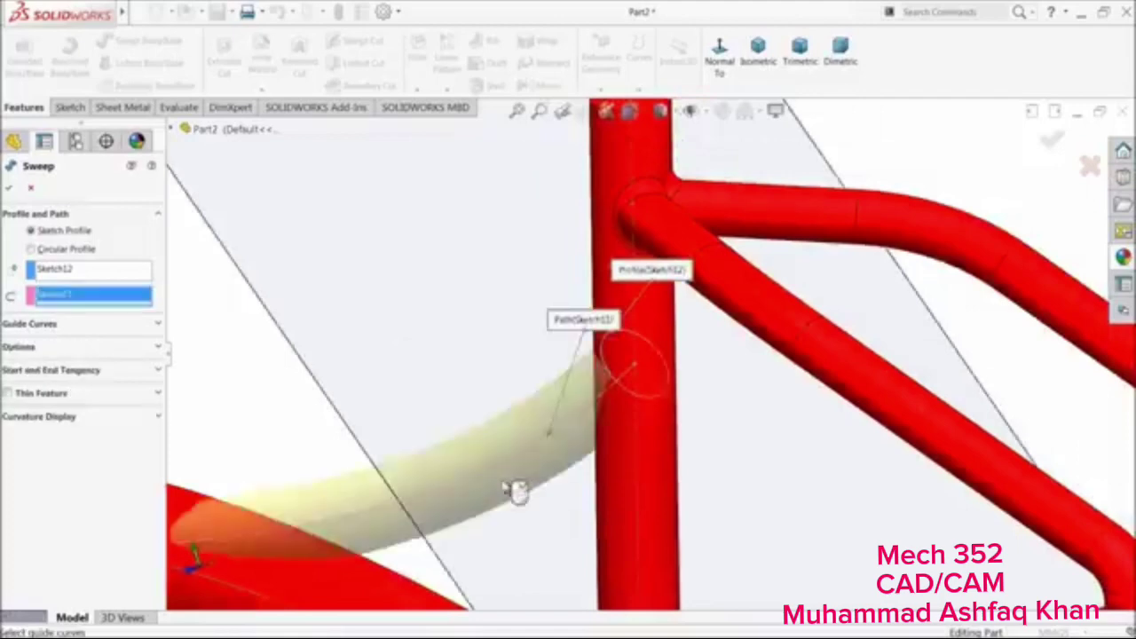
pyautogui.moveTo(515, 489); pyautogui.dragTo(519, 455, button='middle')
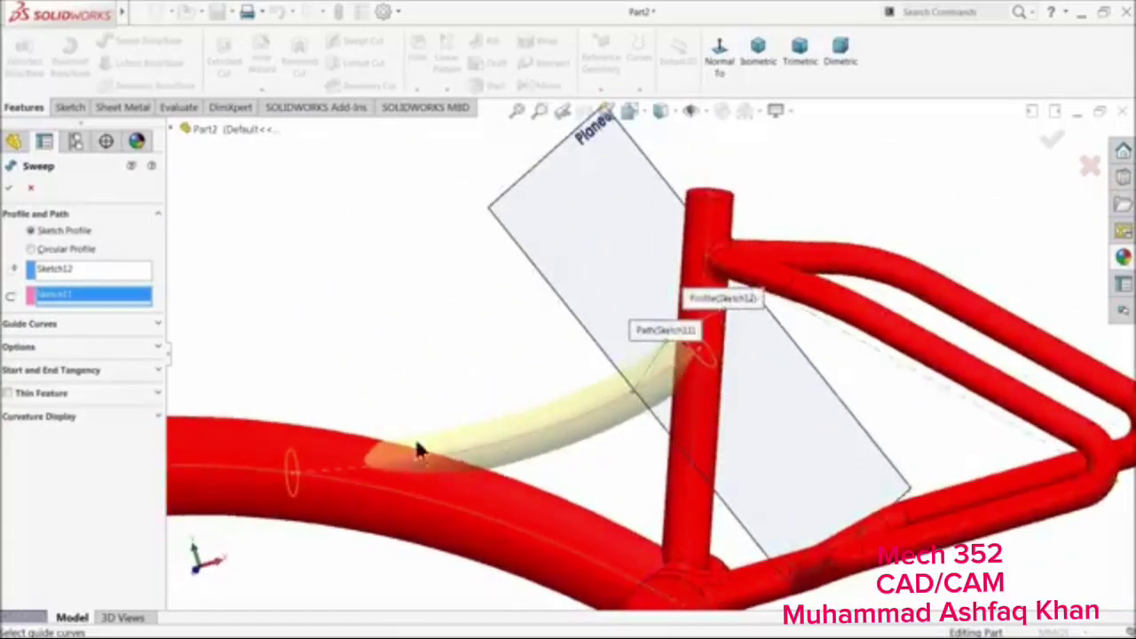
pyautogui.click(10, 191)
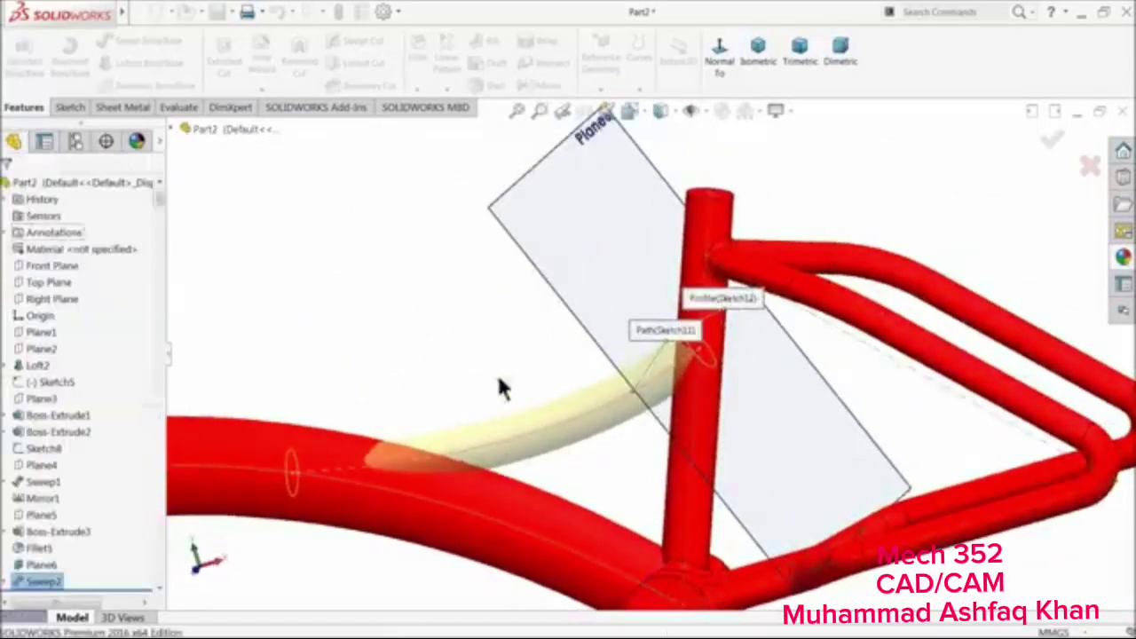
# Hide the profile's reference plane and the centre curve sketch of the large curved tube
pyautogui.click(560, 247)
pyautogui.click(619, 199)
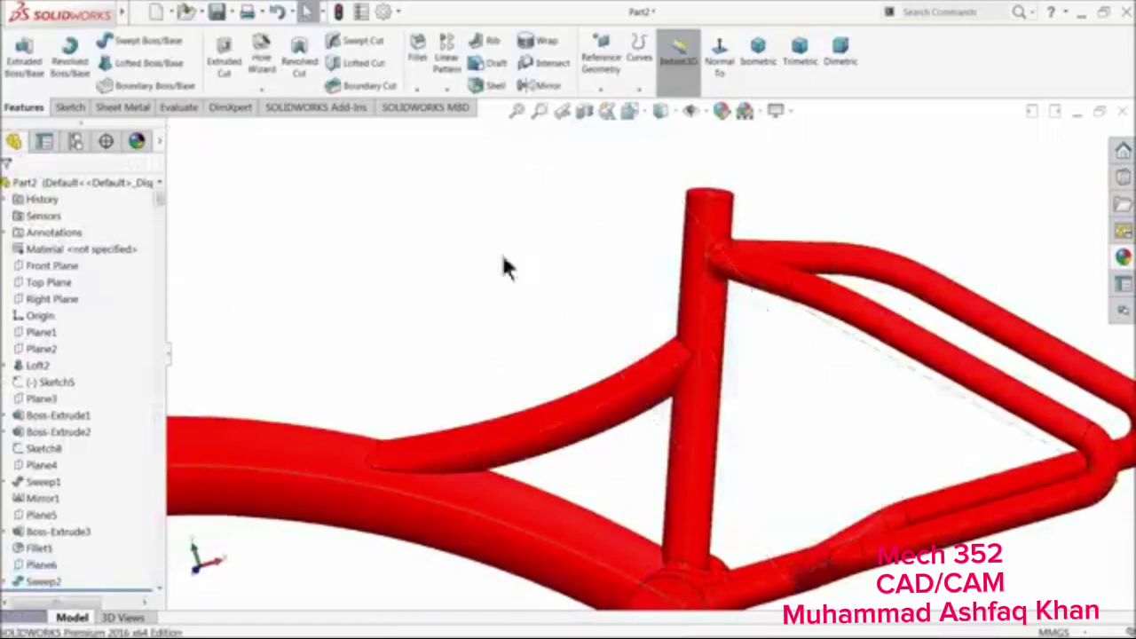
pyautogui.scroll(3, 471, 390)
pyautogui.moveTo(505, 410); pyautogui.dragTo(451, 412, button='middle')
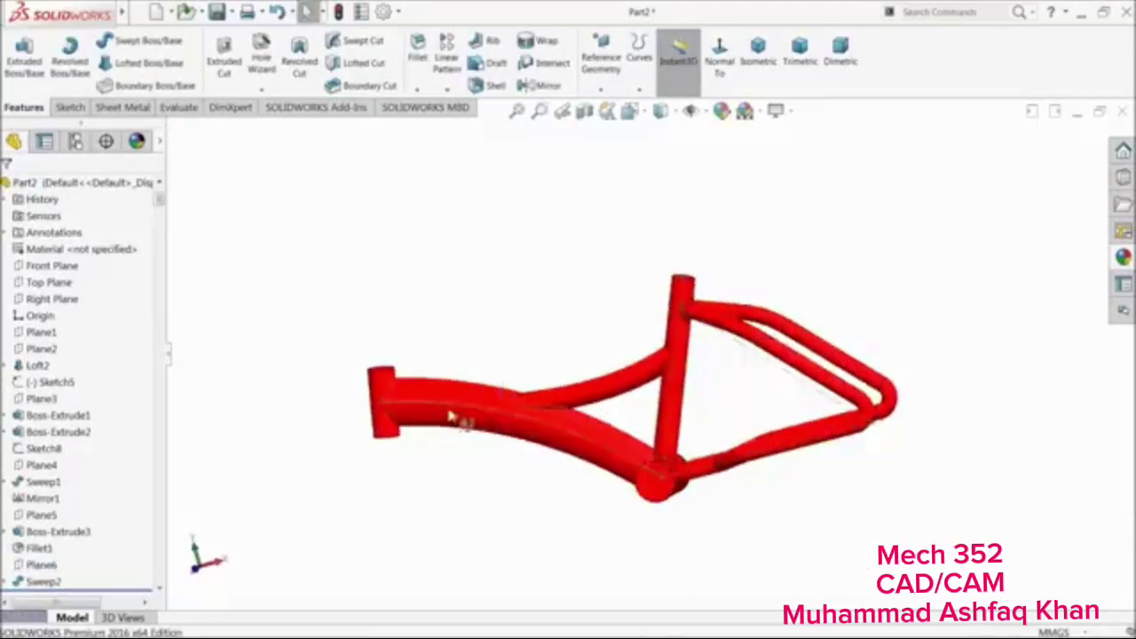
pyautogui.scroll(-3, 412, 421)
pyautogui.click(461, 380)
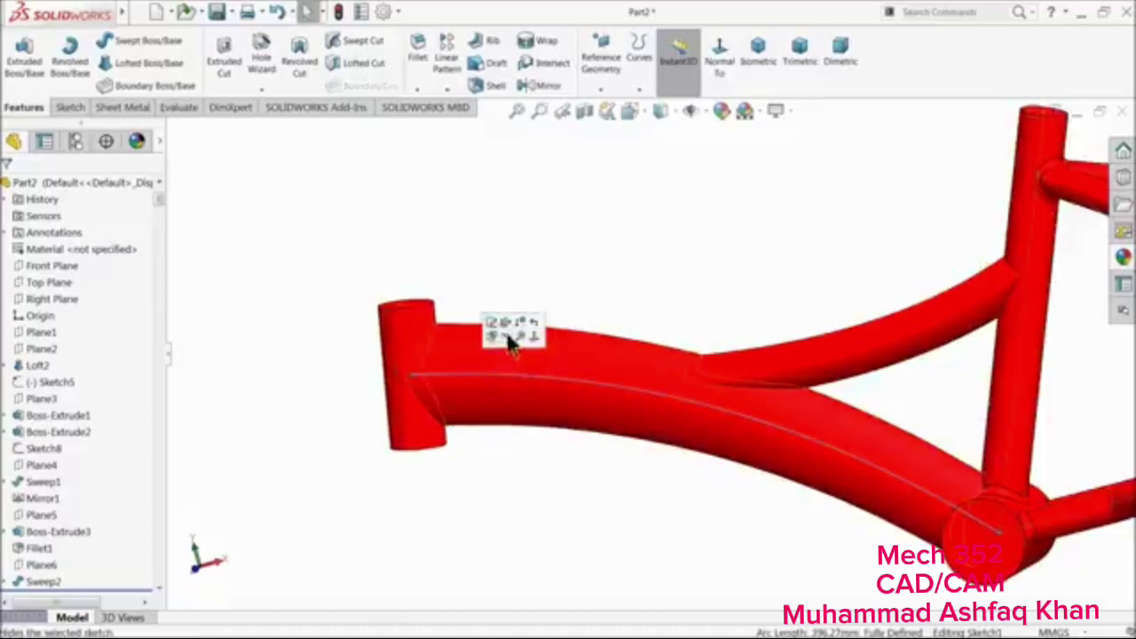
pyautogui.click(510, 339)
# Examine the whole frame and its swept curved tube from several angles
pyautogui.scroll(5, 400, 410)
pyautogui.moveTo(400, 411)
pyautogui.mouseDown(button='middle')
pyautogui.moveTo(414, 429)
pyautogui.moveTo(434, 429)
pyautogui.moveTo(414, 443)
pyautogui.mouseUp(button='middle')
pyautogui.scroll(-3, 865, 426)
pyautogui.scroll(2, 802, 406)
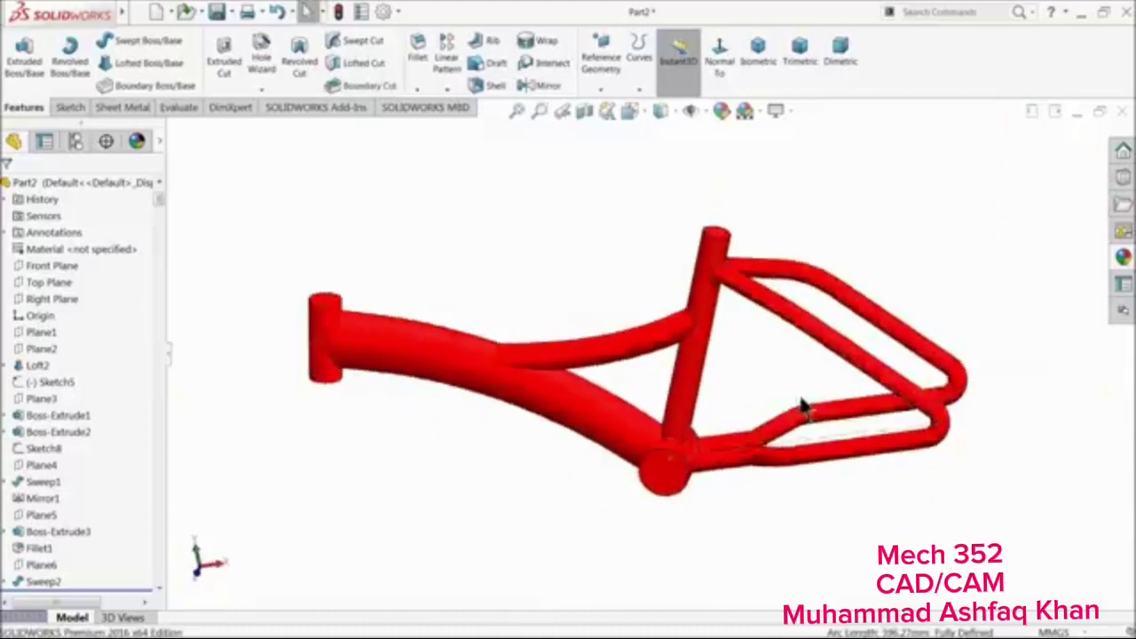
pyautogui.moveTo(801, 405); pyautogui.dragTo(723, 424, button='middle')
pyautogui.scroll(-2, 706, 404)
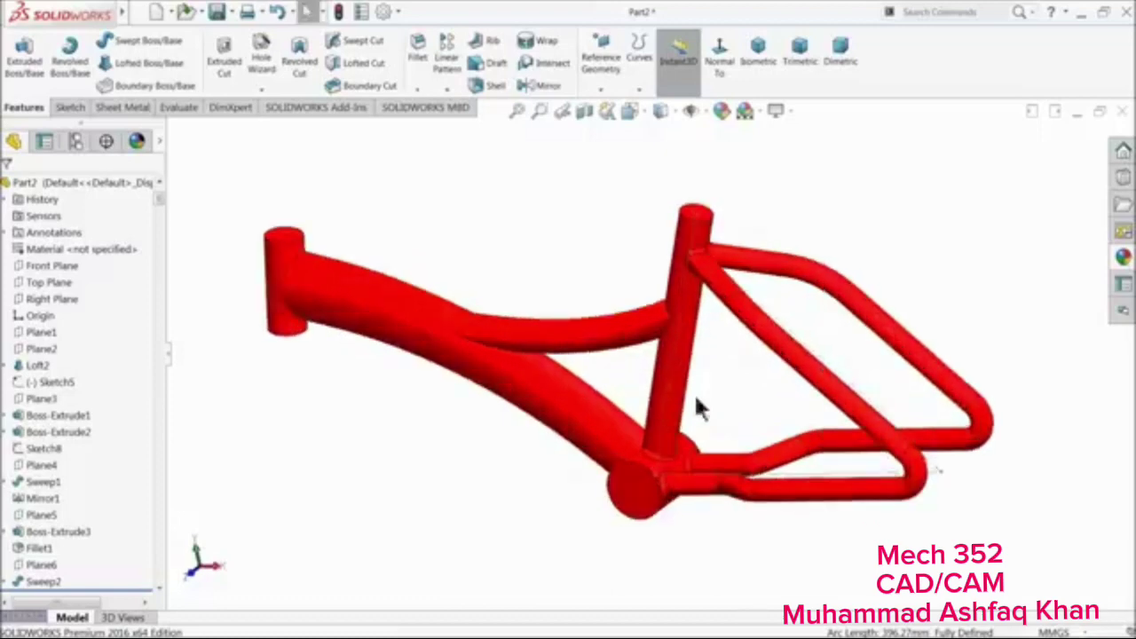
pyautogui.click(431, 456)
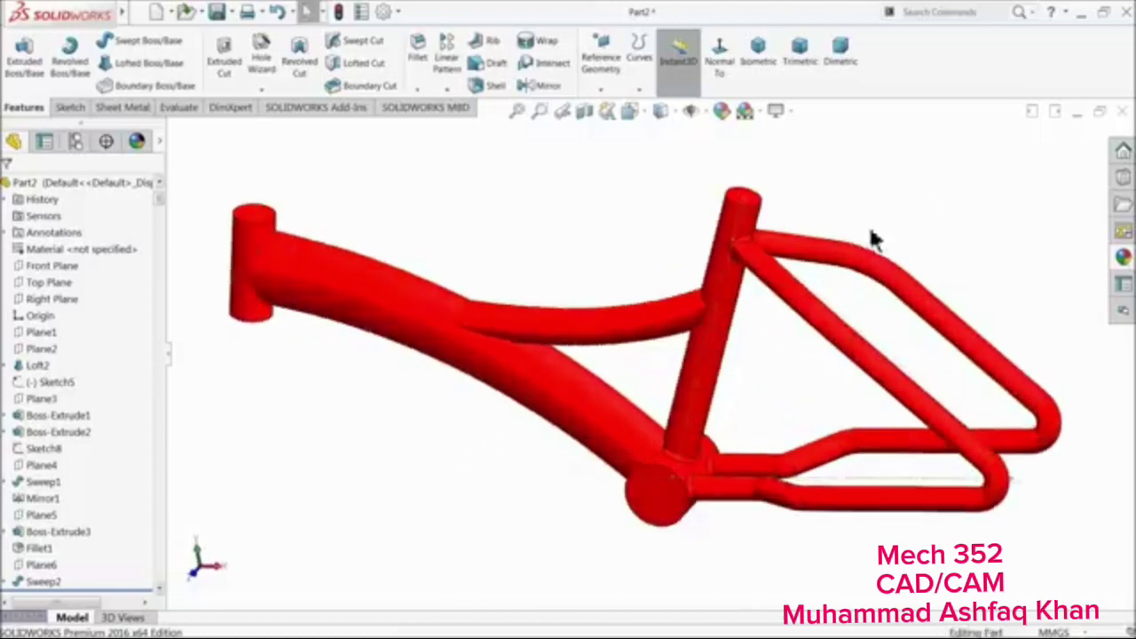
# Set up a 3 mm fillet on the edges where the swept tube meets the large curved tube and the seat tube
pyautogui.click(421, 58)
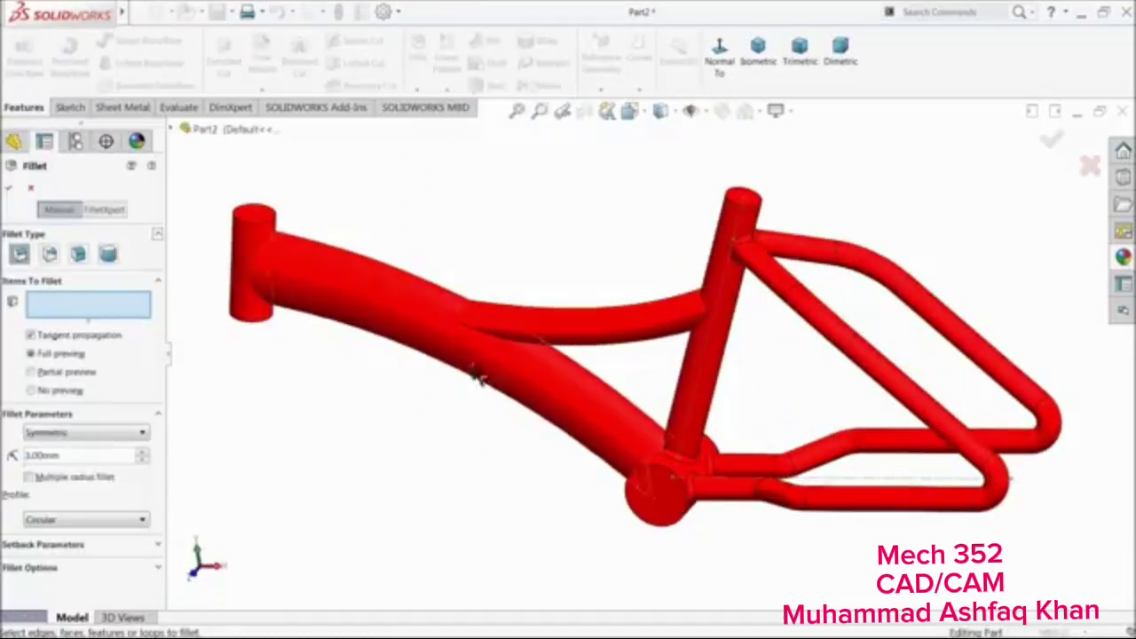
pyautogui.click(473, 331)
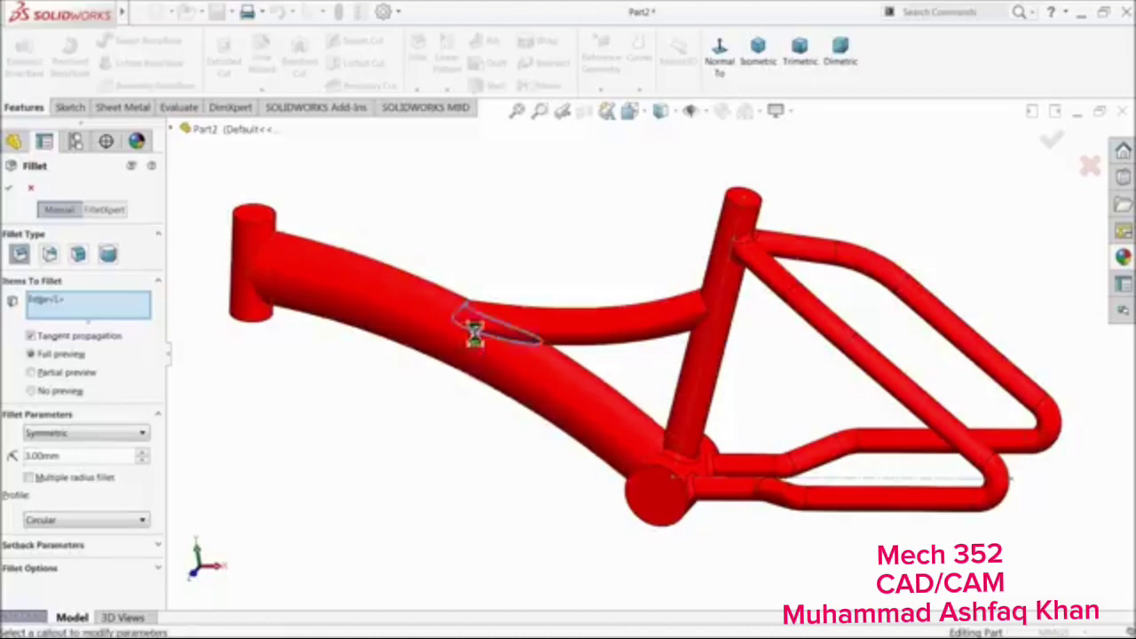
pyautogui.click(704, 326)
pyautogui.scroll(3, 705, 325)
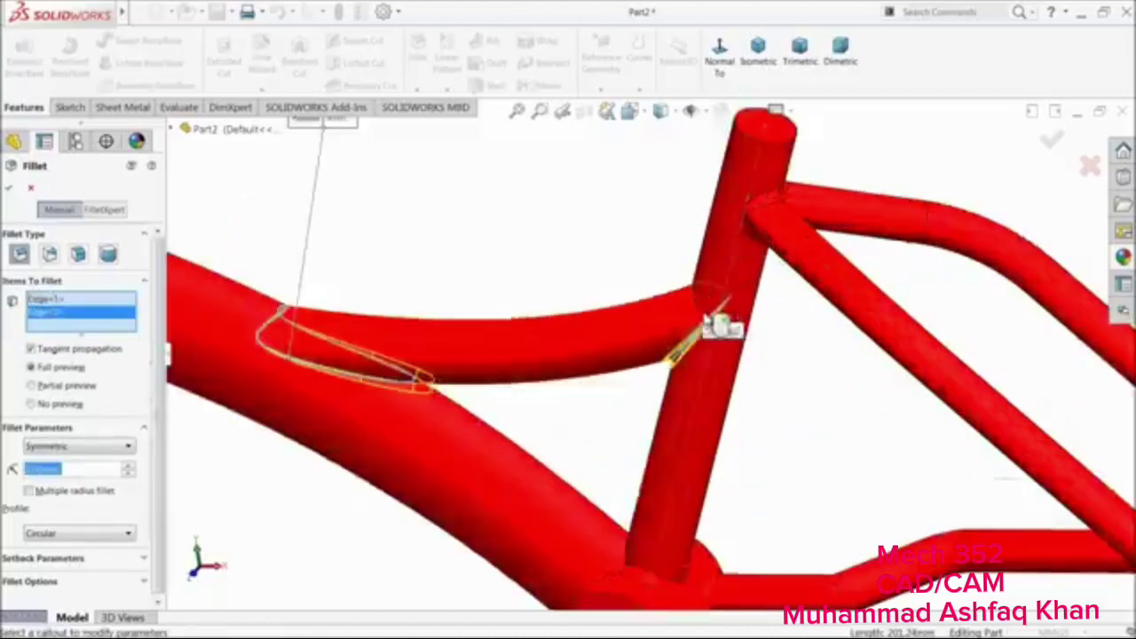
pyautogui.scroll(5, 734, 330)
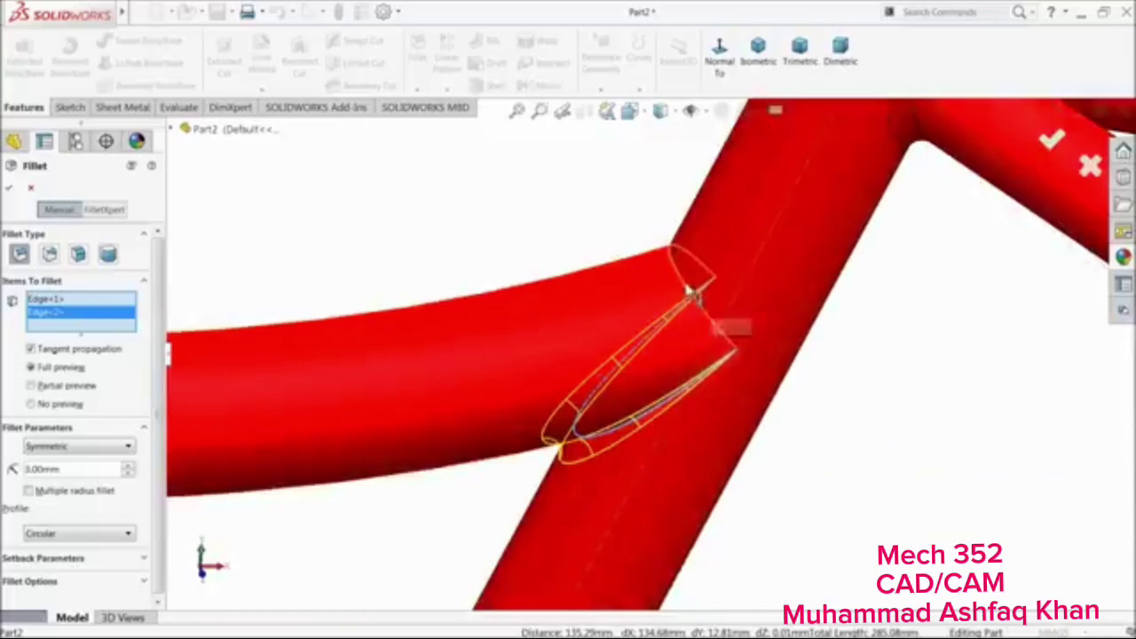
pyautogui.click(689, 296)
pyautogui.scroll(-5, 651, 337)
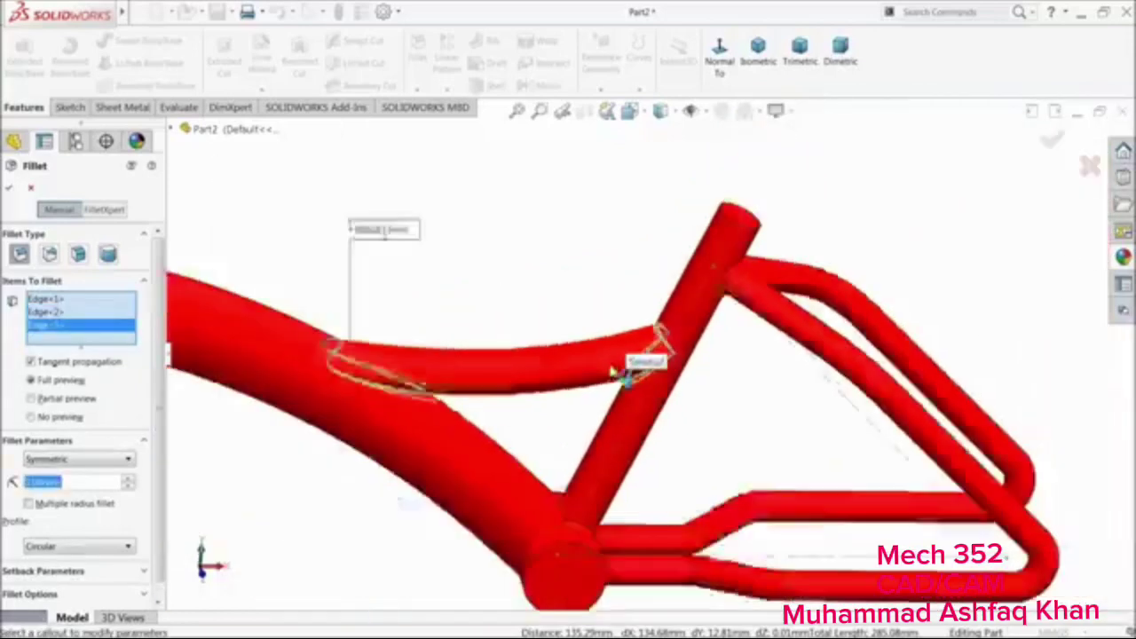
# Add the edge between the large curved tube and the bottom bracket shell to the selection and apply the fillet
pyautogui.scroll(6, 593, 490)
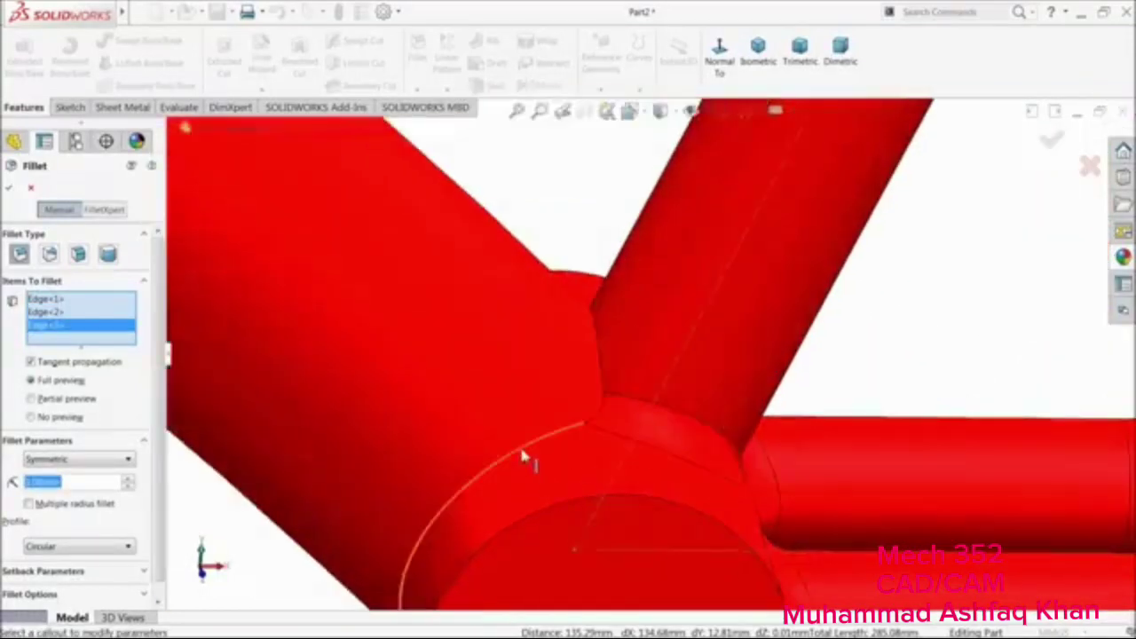
pyautogui.click(525, 451)
pyautogui.scroll(-5, 633, 371)
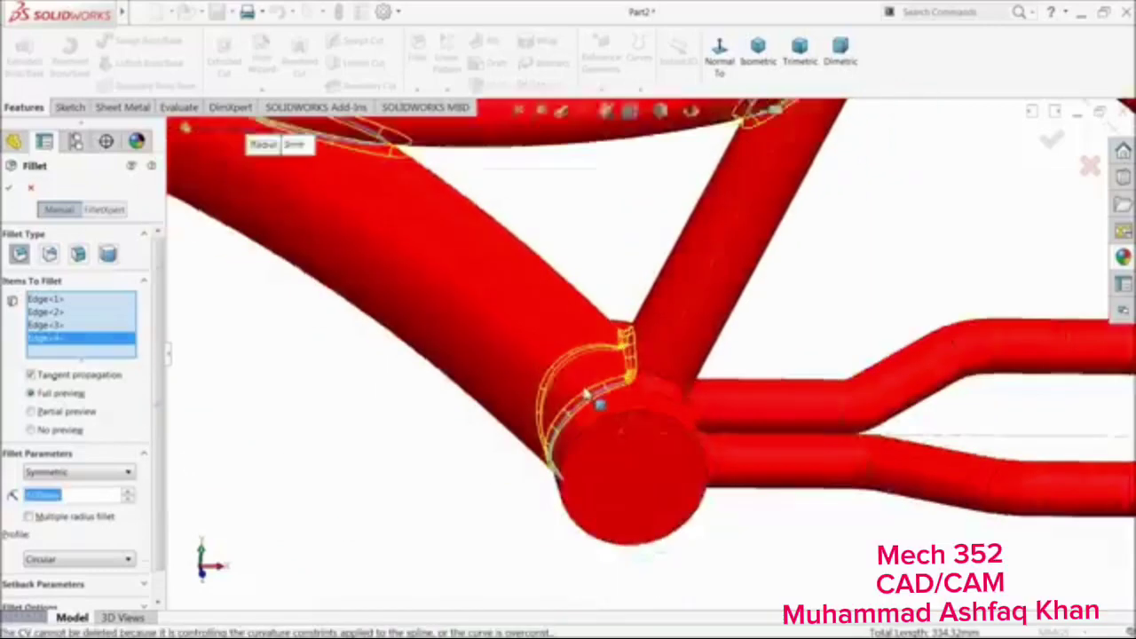
pyautogui.scroll(-4, 564, 389)
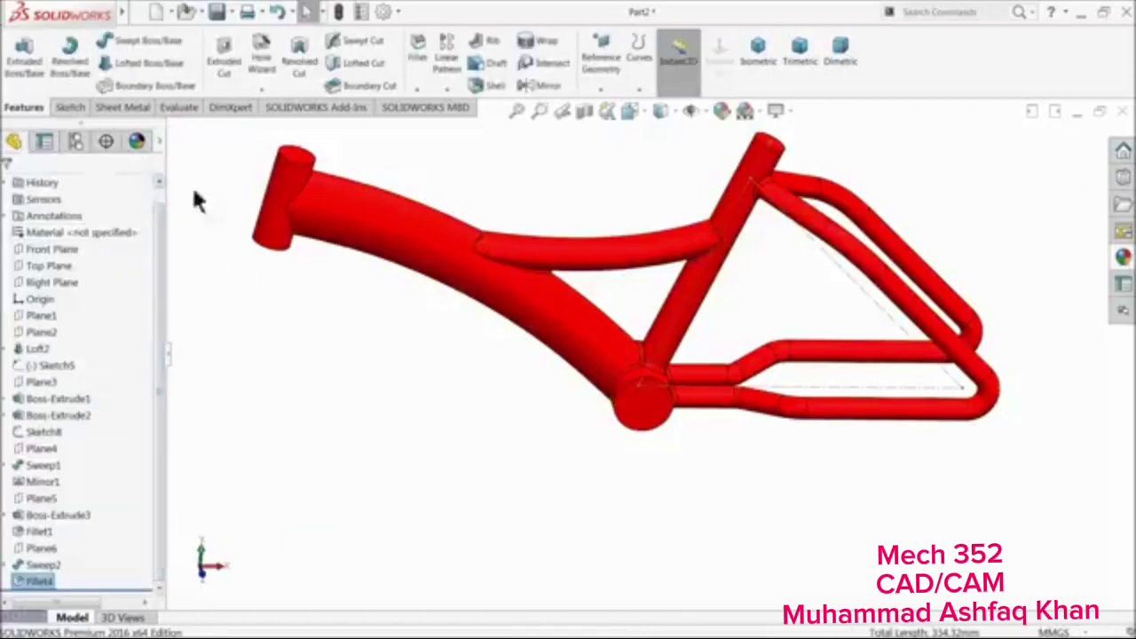
# Sketch on the bottom bracket shell's end face a circle offset 1.5 mm inward from the face's outer edge
pyautogui.scroll(4, 657, 424)
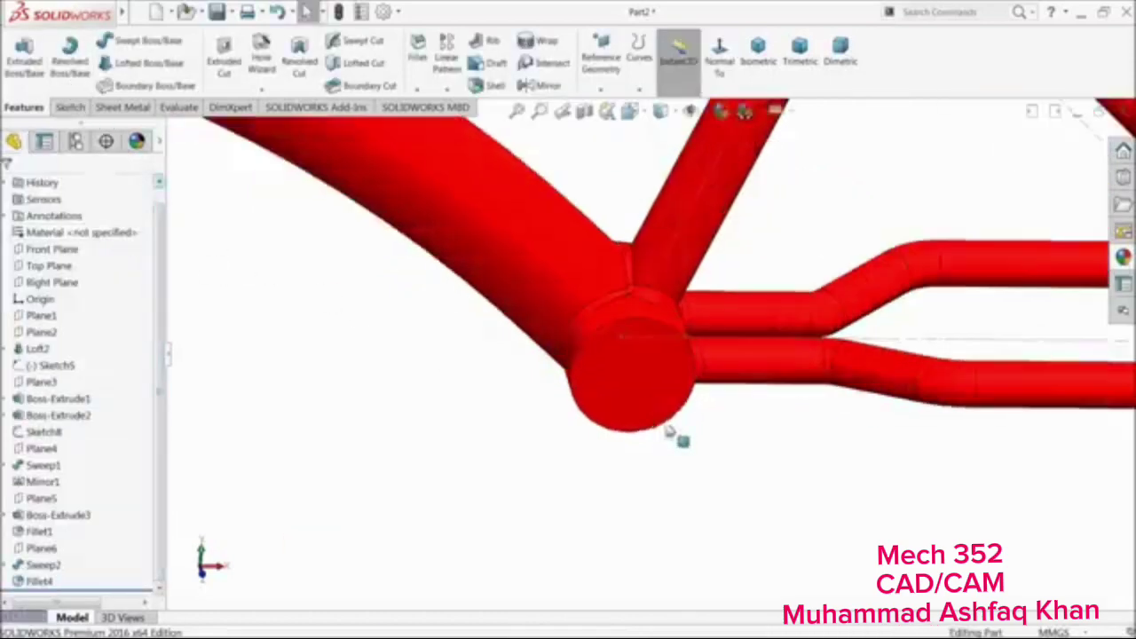
pyautogui.click(613, 383)
pyautogui.hotkey('ctrl', '8')
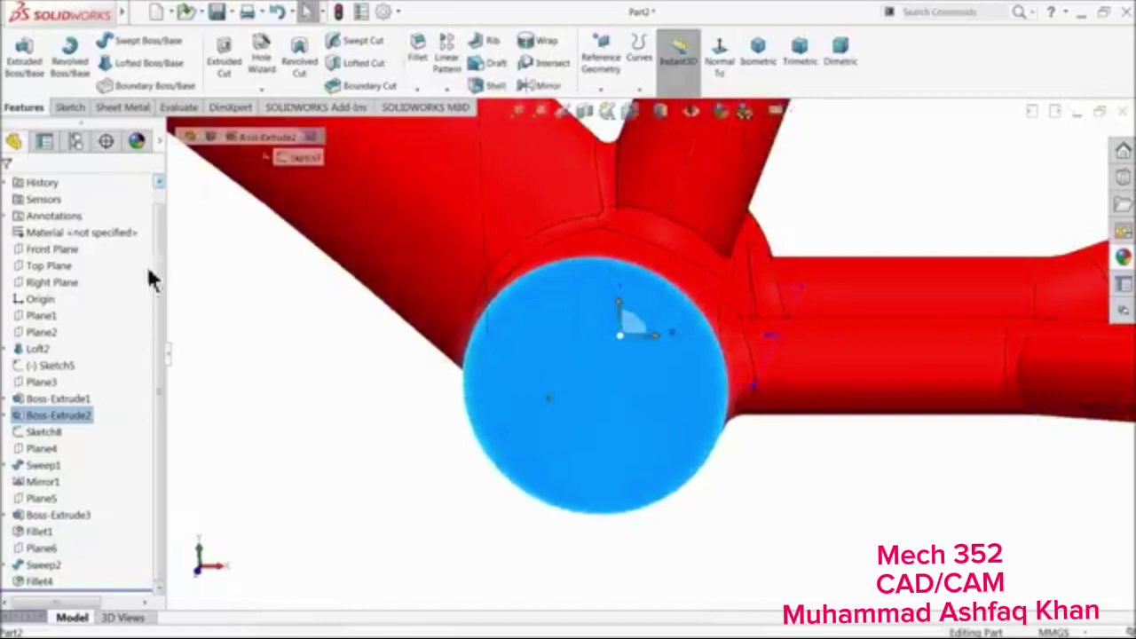
pyautogui.click(71, 107)
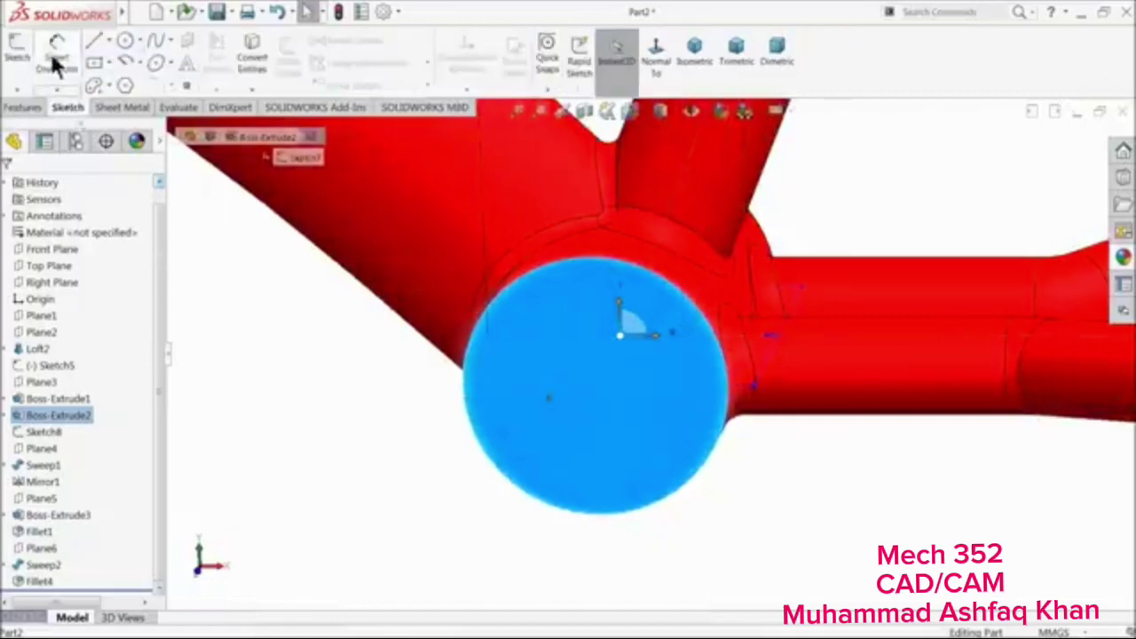
pyautogui.click(17, 53)
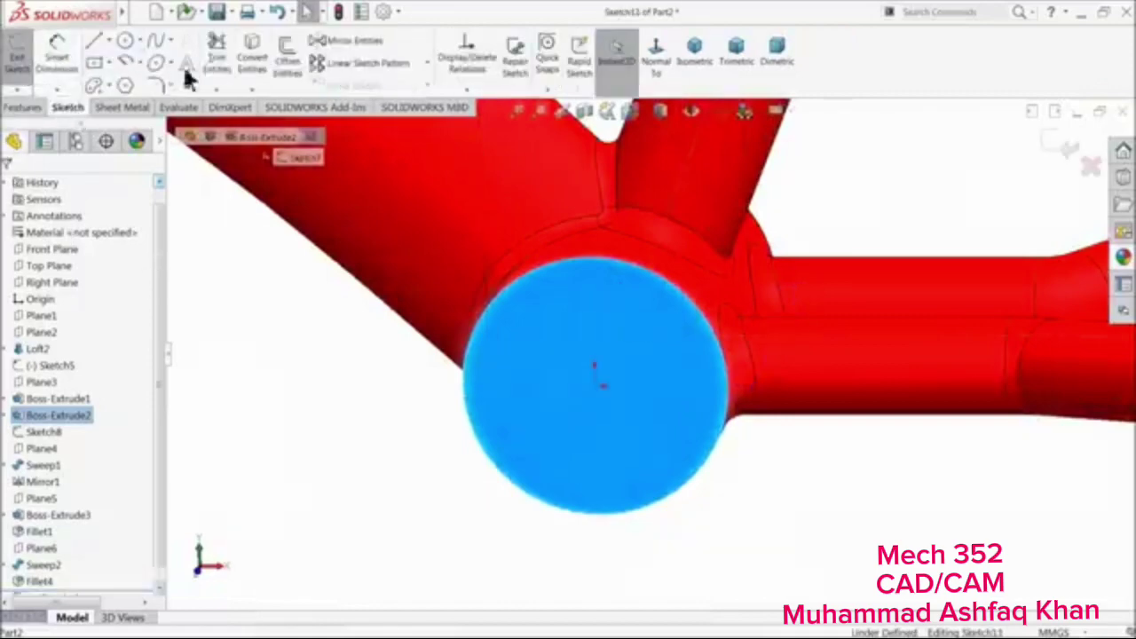
pyautogui.click(284, 62)
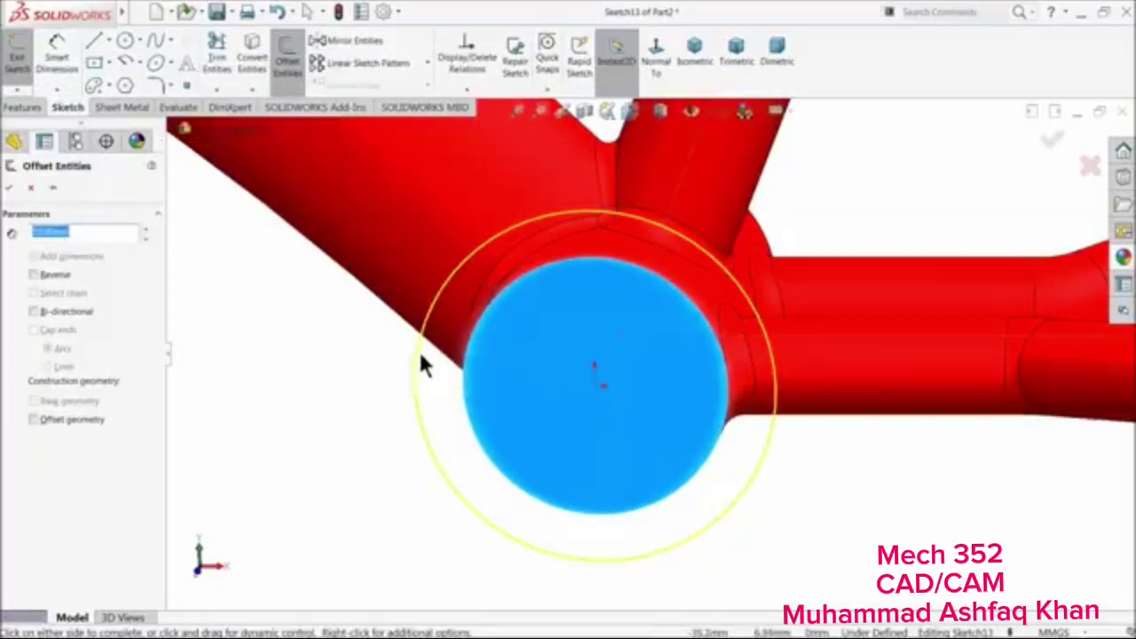
pyautogui.write('1.5')
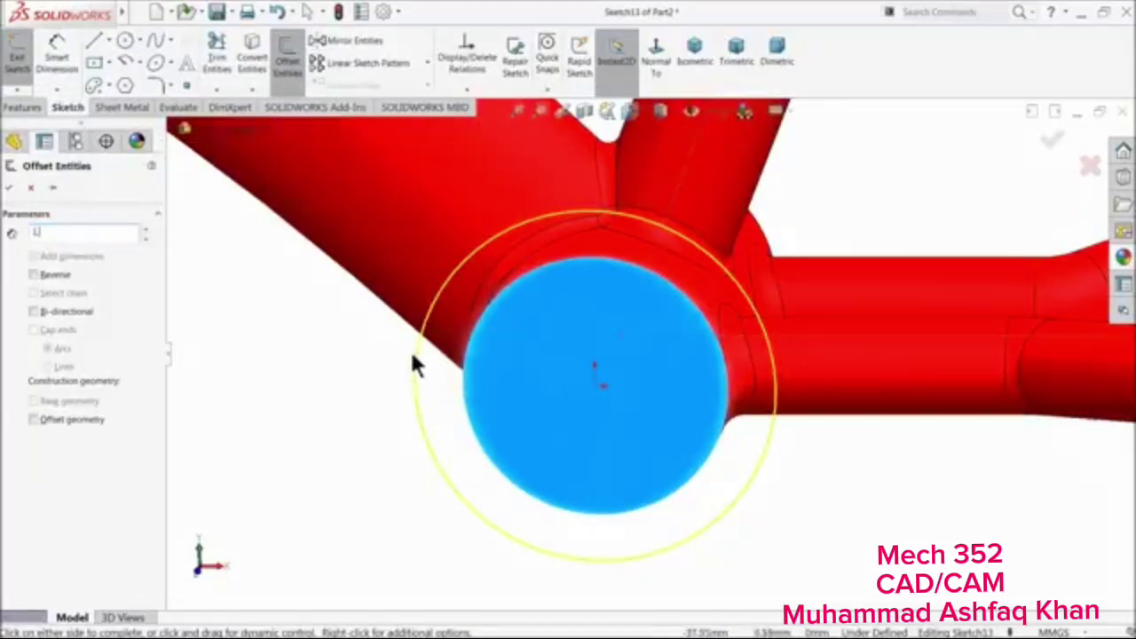
pyautogui.click(141, 310)
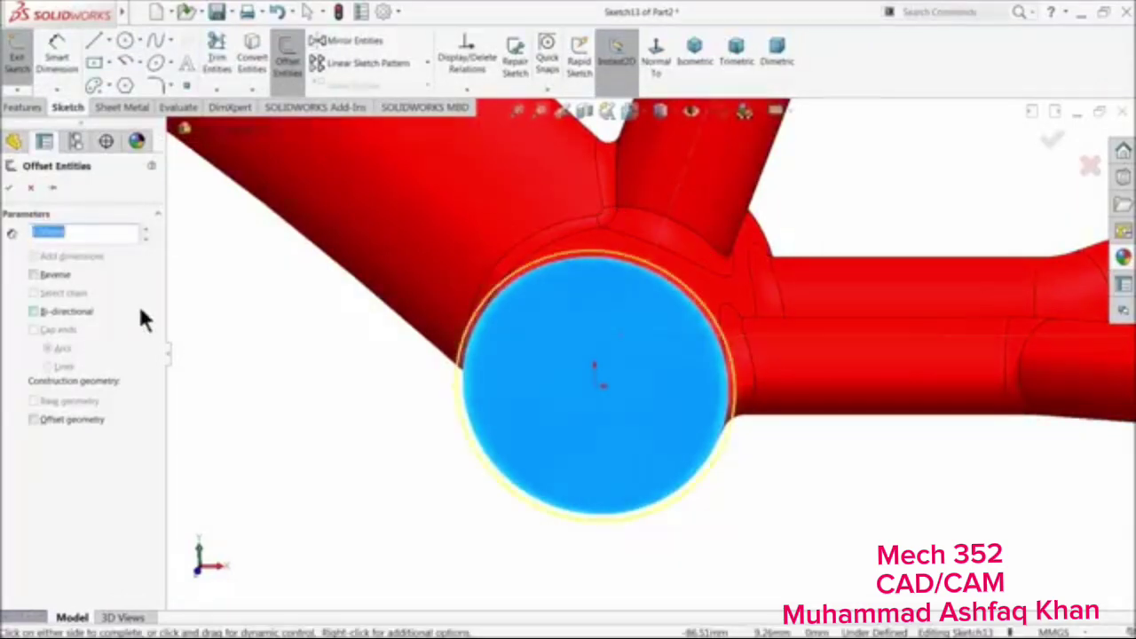
pyautogui.click(34, 274)
pyautogui.click(8, 190)
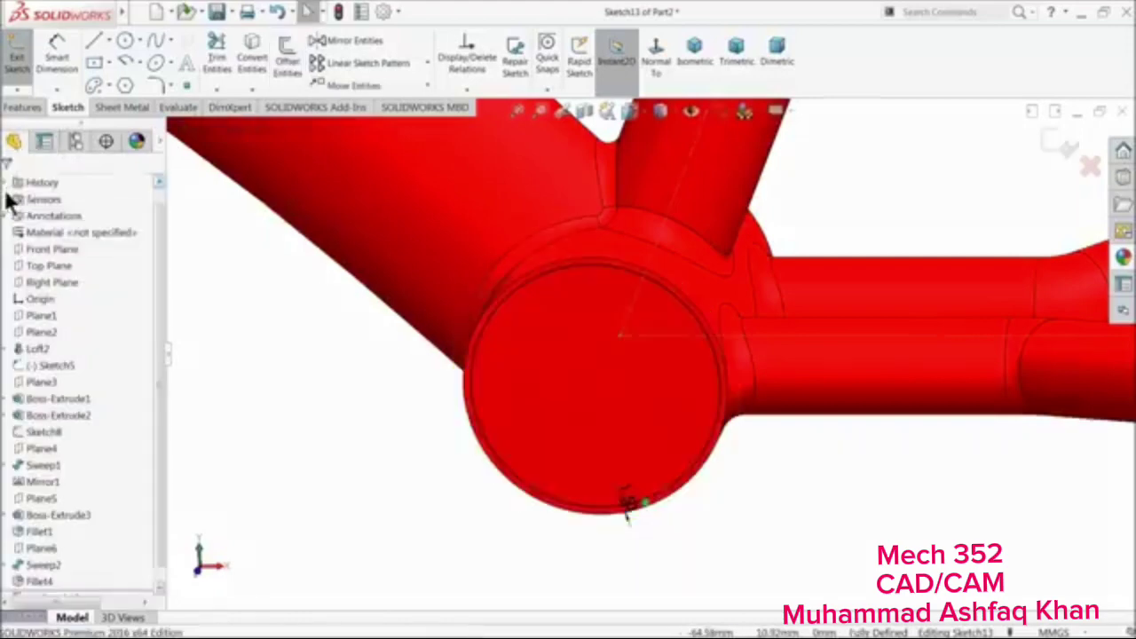
# Cut the offset circle Through All along the bottom bracket shell to hollow it out
pyautogui.click(22, 107)
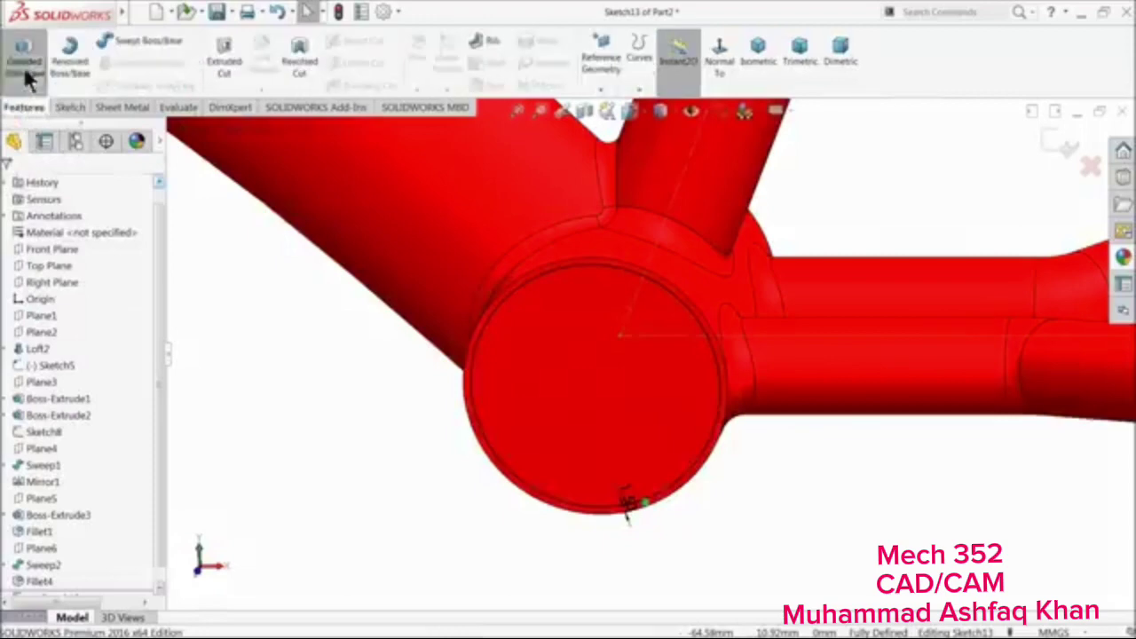
pyautogui.click(25, 60)
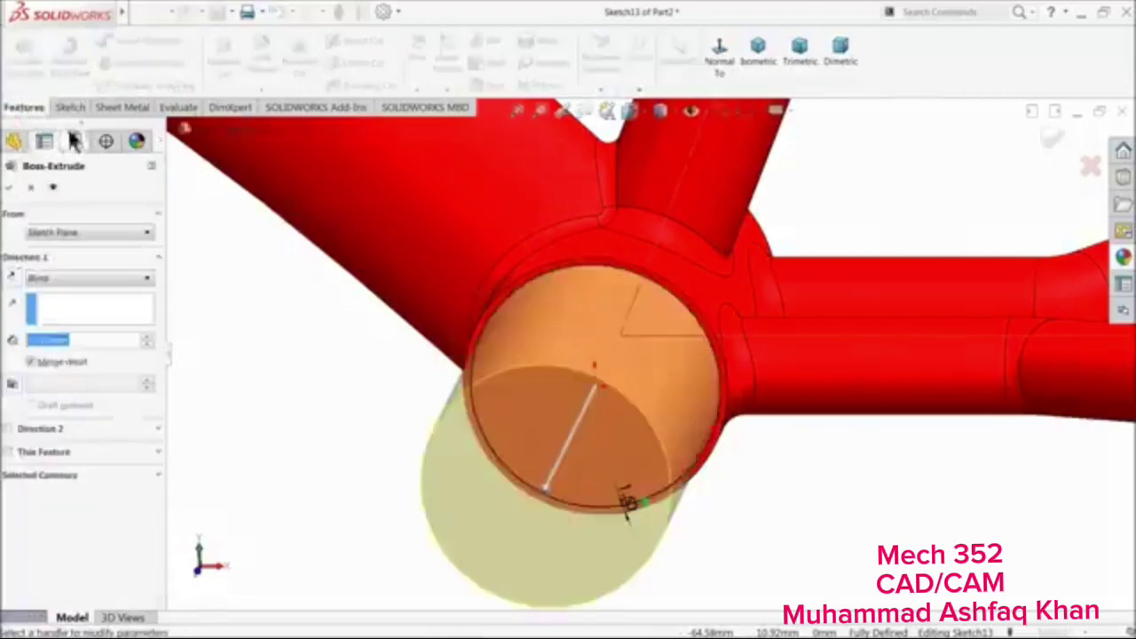
pyautogui.click(32, 188)
pyautogui.click(225, 71)
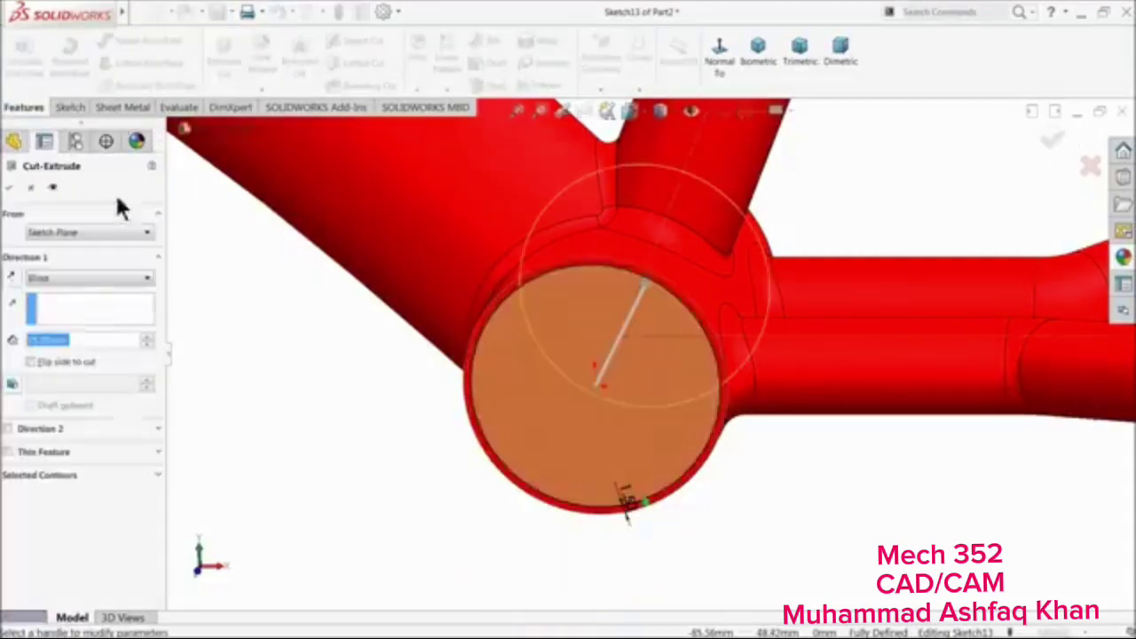
pyautogui.click(50, 283)
pyautogui.click(50, 306)
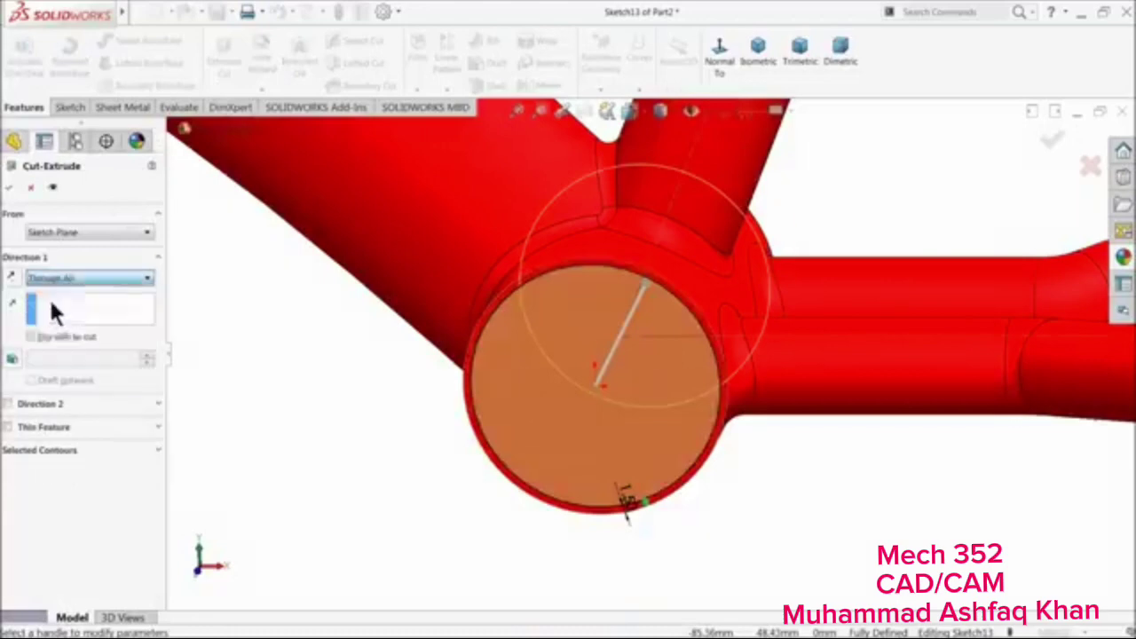
pyautogui.click(11, 188)
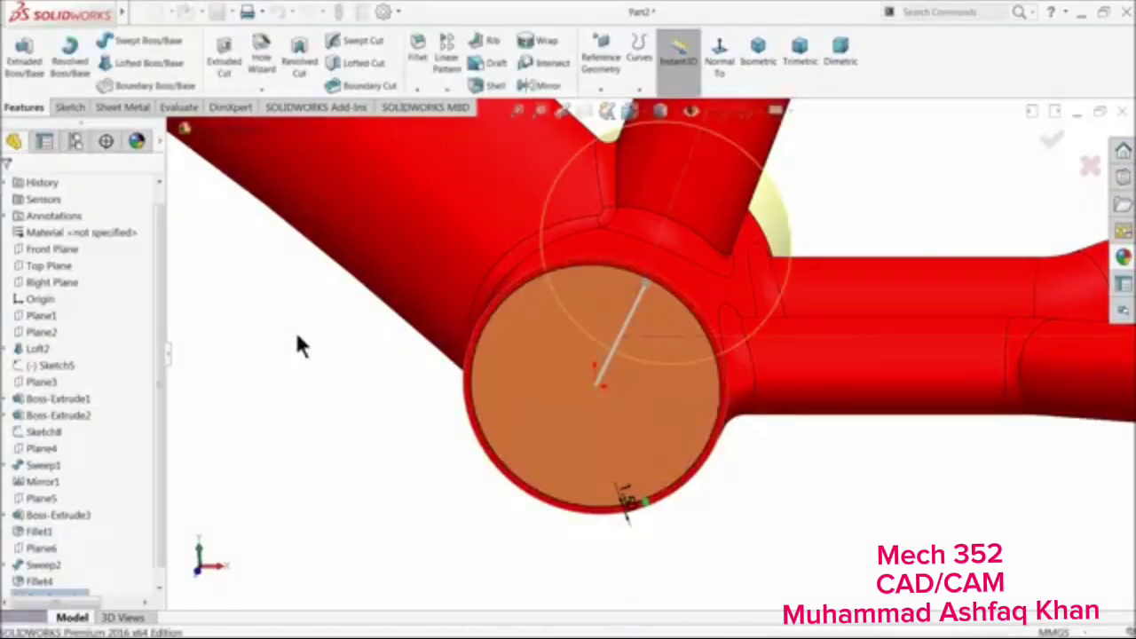
# Sketch on the seat tube's top face a circle offset 1.5 mm inward from the face's outer edge
pyautogui.moveTo(356, 363); pyautogui.dragTo(371, 334, button='middle')
pyautogui.scroll(6, 373, 328)
pyautogui.moveTo(598, 254); pyautogui.dragTo(717, 233, button='middle')
pyautogui.scroll(-8, 639, 266)
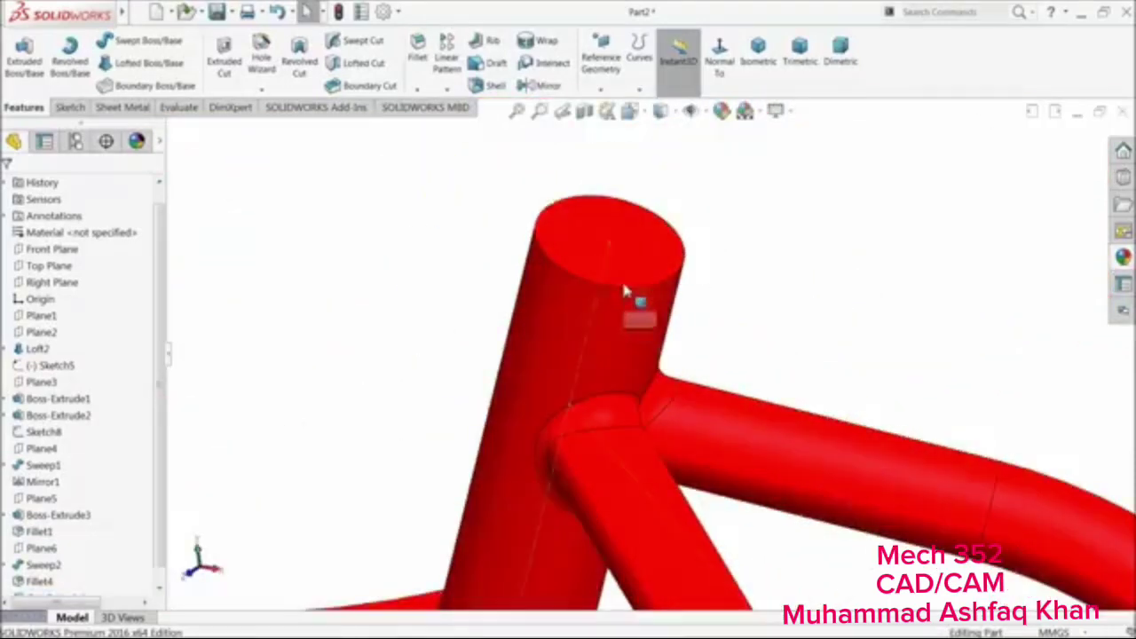
pyautogui.click(643, 260)
pyautogui.click(673, 224)
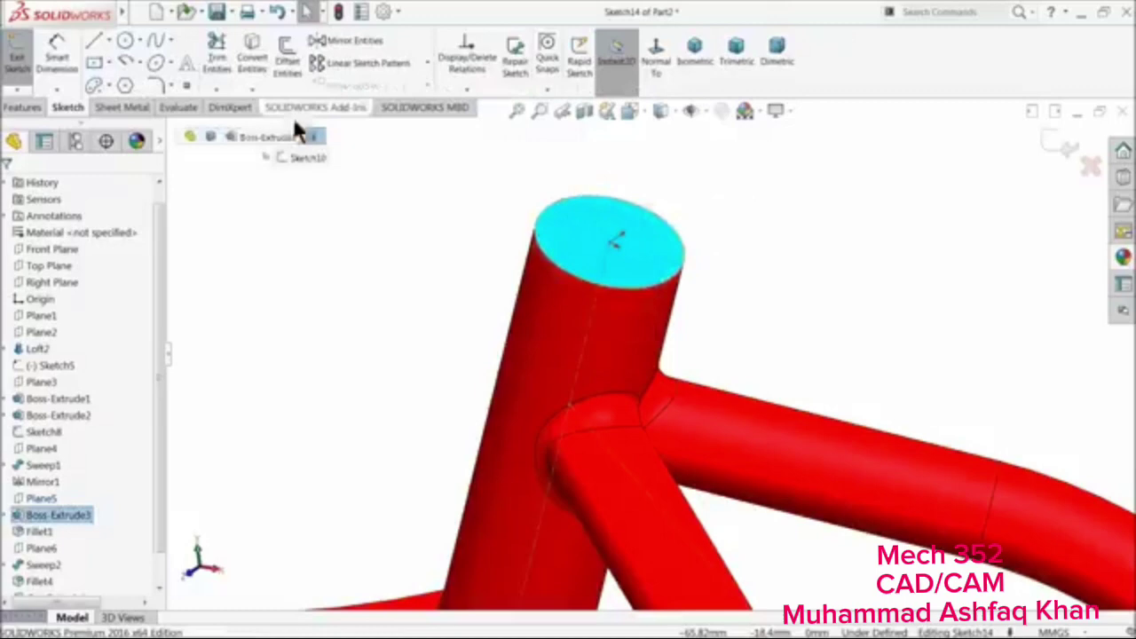
pyautogui.click(282, 71)
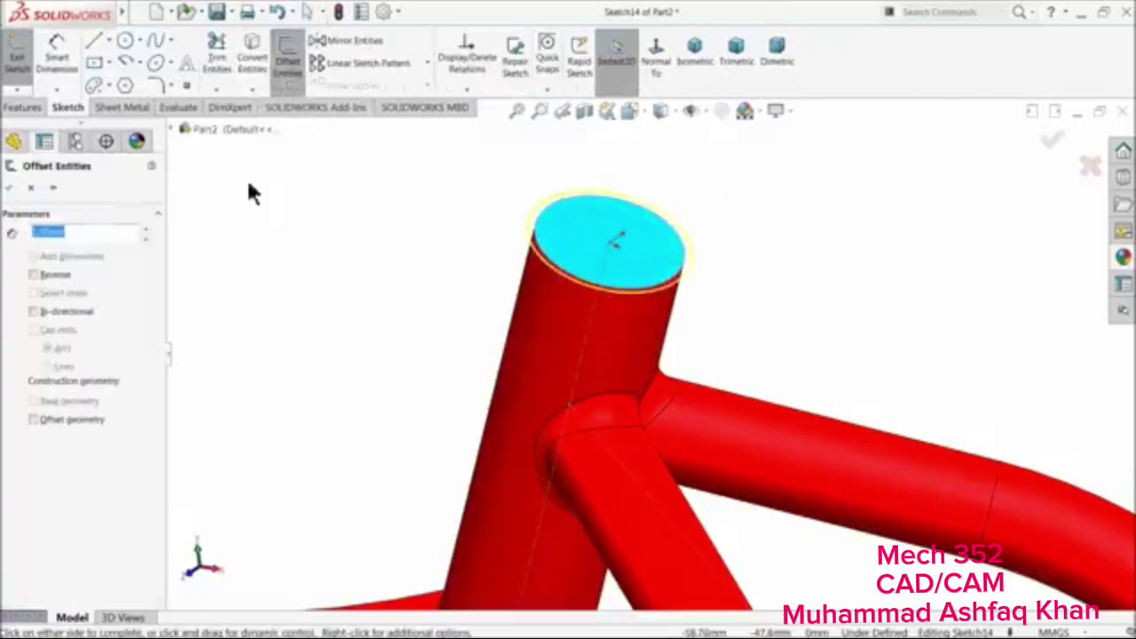
pyautogui.click(33, 274)
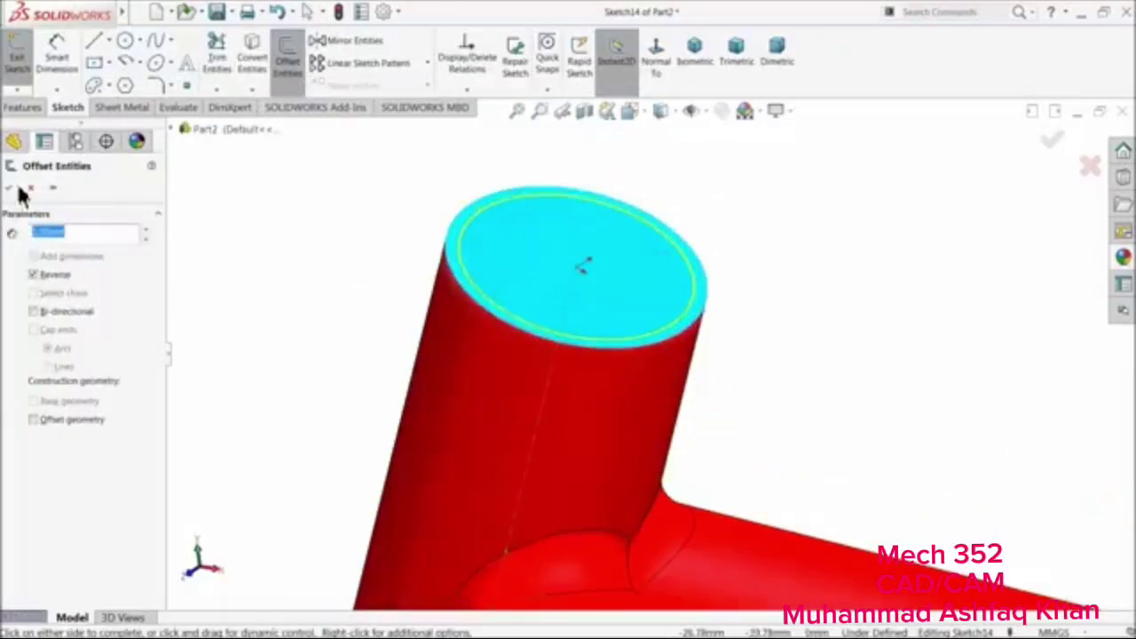
pyautogui.click(10, 189)
# Cut the seat tube's offset circle Up To Surface, ending at the inner cylindrical face of the bottom bracket shell
pyautogui.click(24, 107)
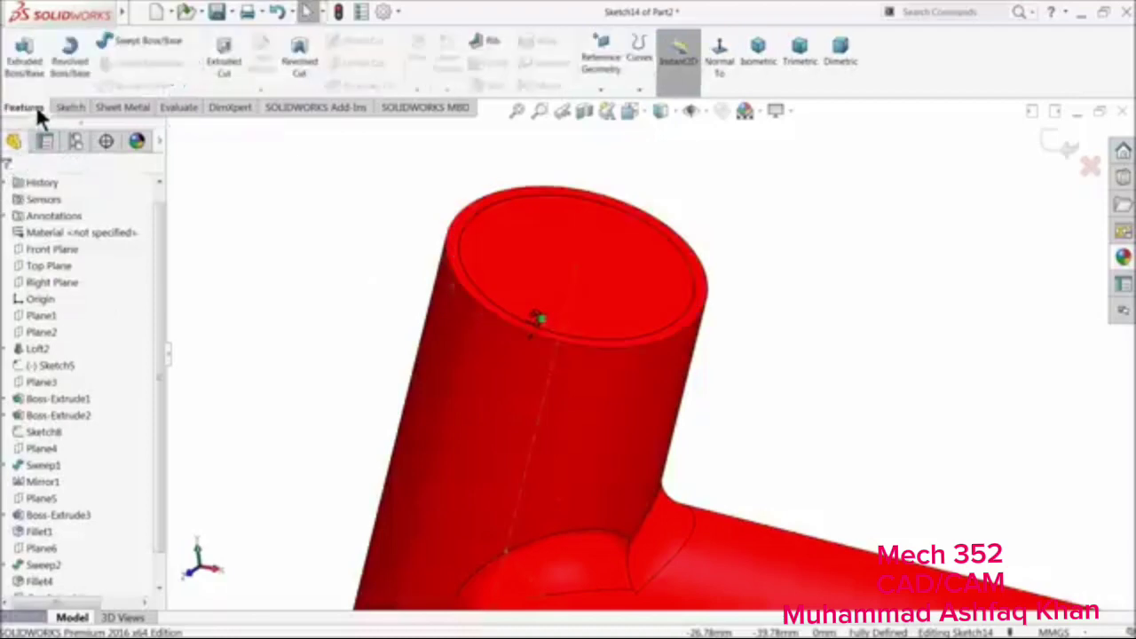
pyautogui.click(228, 71)
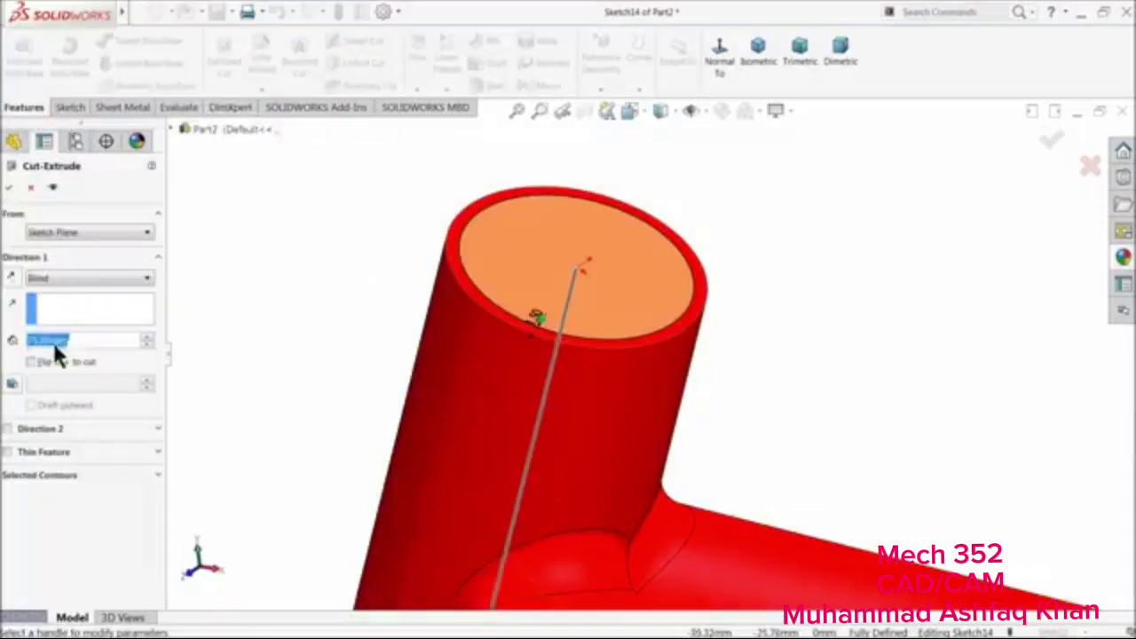
pyautogui.click(75, 281)
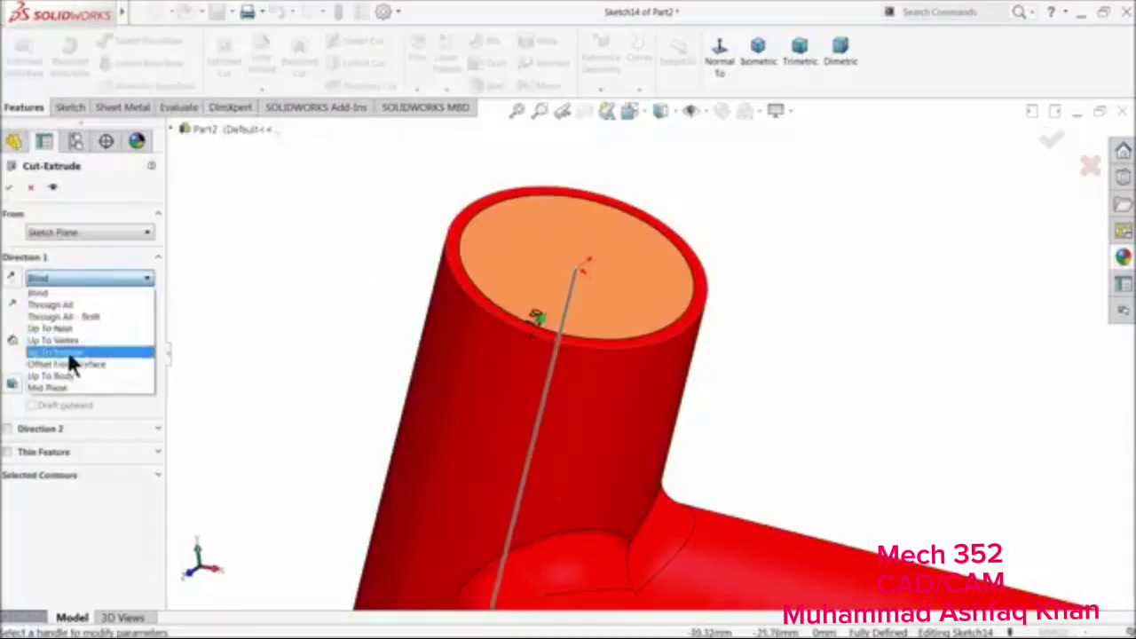
pyautogui.click(69, 353)
pyautogui.scroll(10, 497, 377)
pyautogui.scroll(-2, 577, 399)
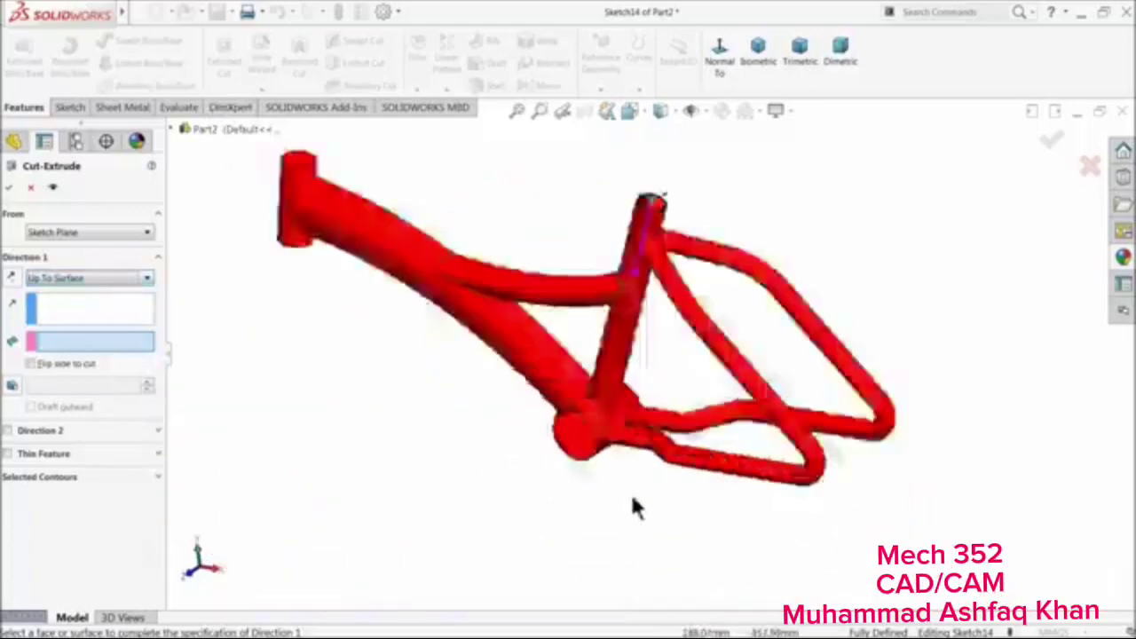
pyautogui.scroll(-5, 632, 506)
pyautogui.scroll(-5, 603, 404)
pyautogui.click(626, 394)
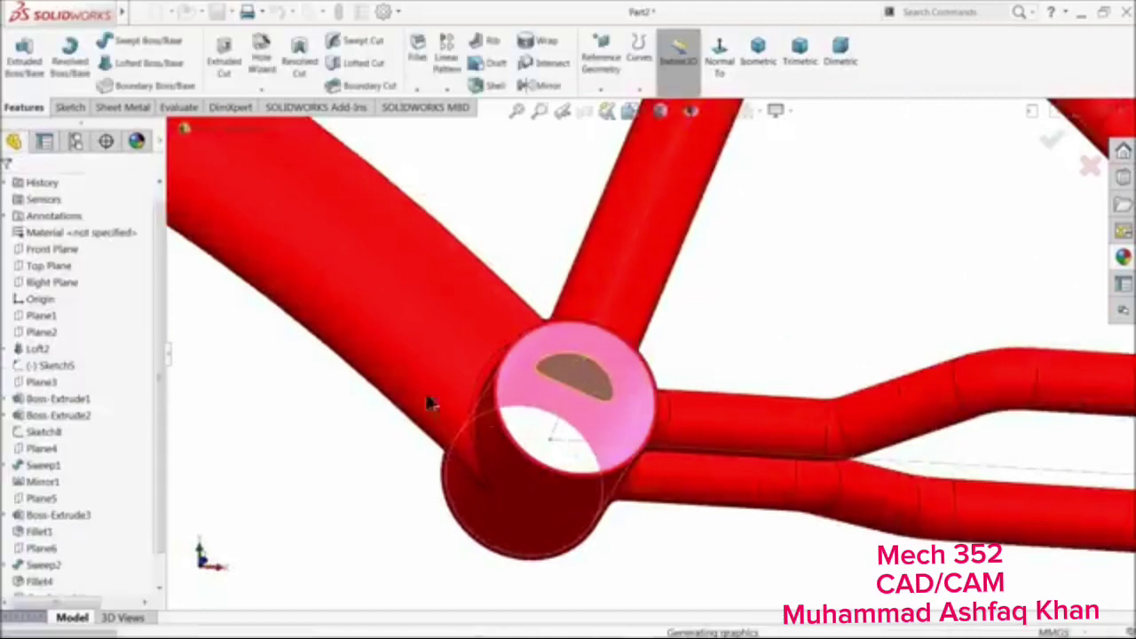
# Sketch on the head tube's top face a circle offset 1.5 mm inward from the face's outer edge
pyautogui.moveTo(577, 391); pyautogui.dragTo(622, 368, button='middle')
pyautogui.scroll(3, 598, 406)
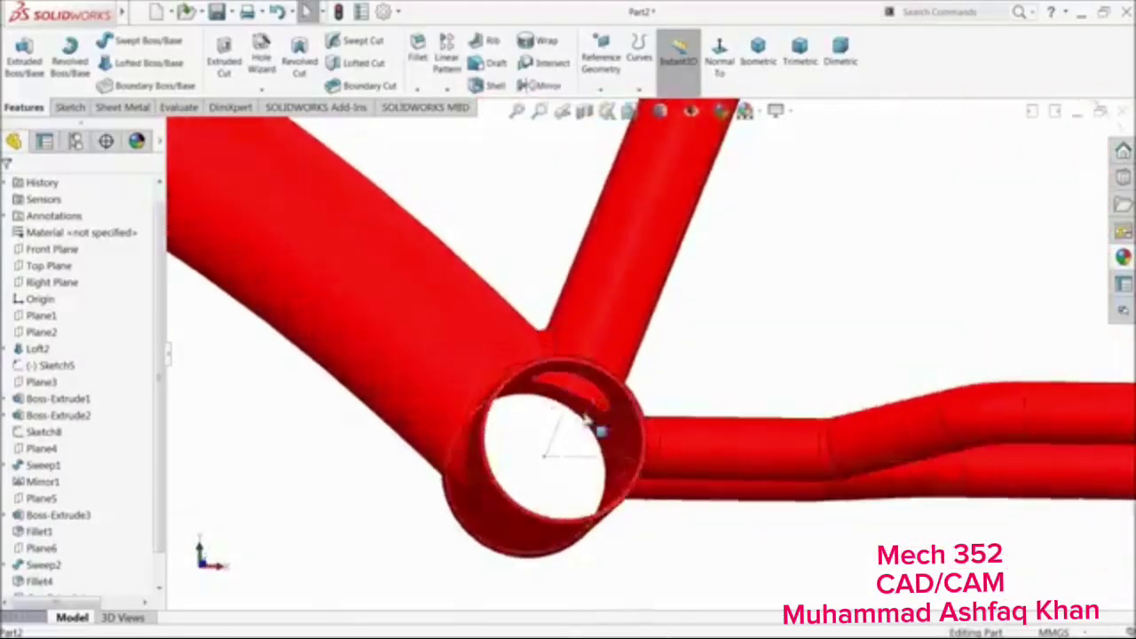
pyautogui.scroll(3, 608, 395)
pyautogui.scroll(2, 567, 406)
pyautogui.moveTo(489, 317); pyautogui.dragTo(438, 359, button='middle')
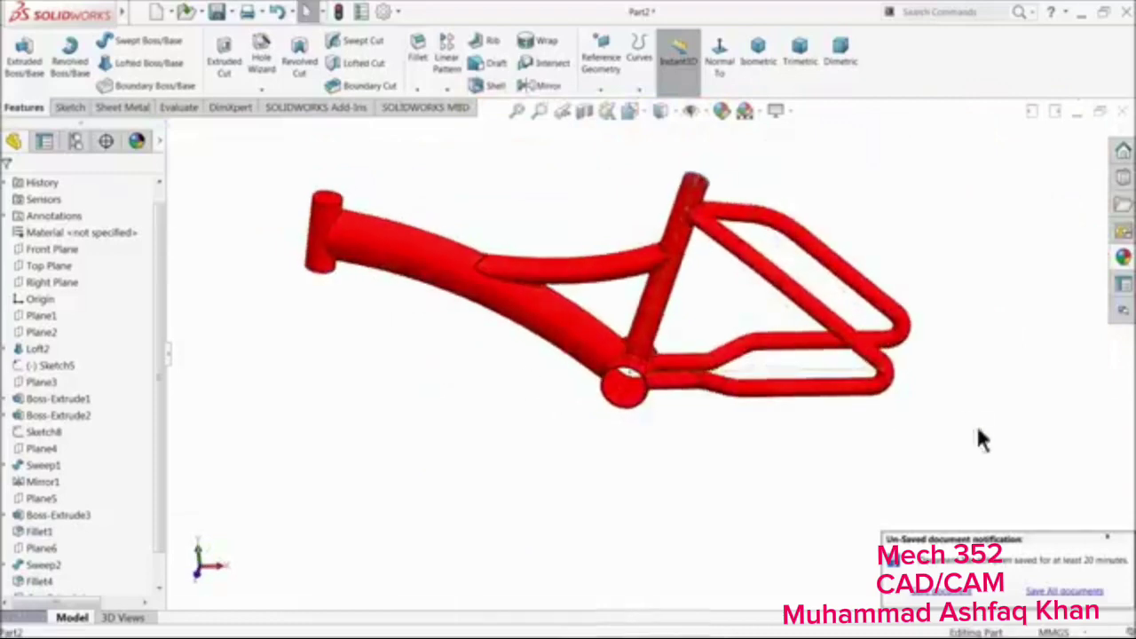
pyautogui.scroll(-5, 438, 255)
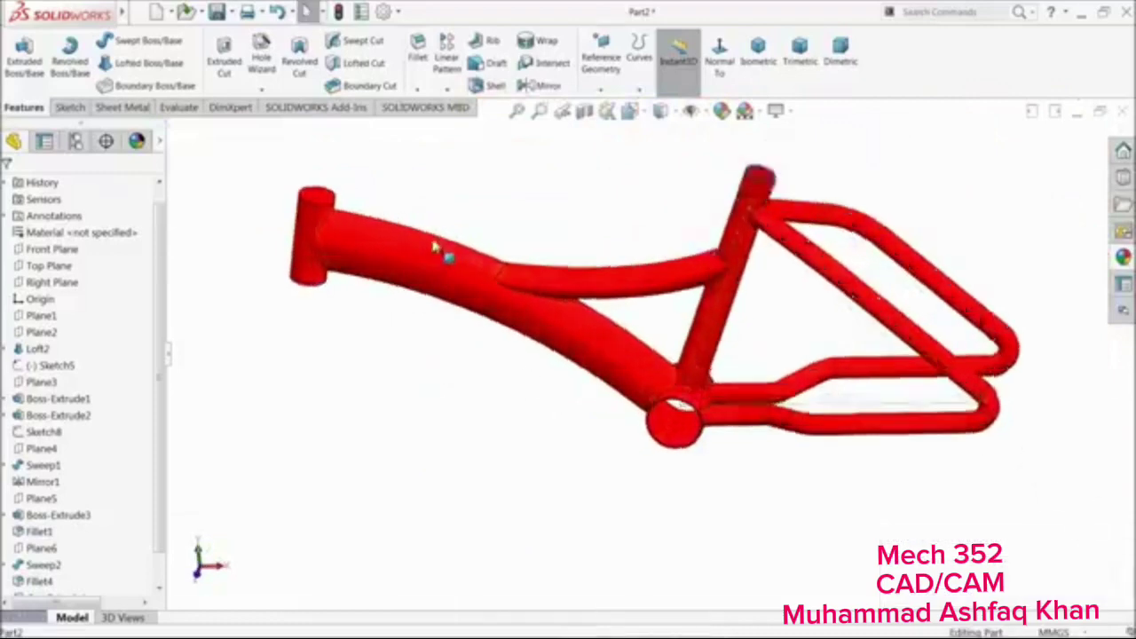
pyautogui.scroll(-3, 479, 288)
pyautogui.click(476, 287)
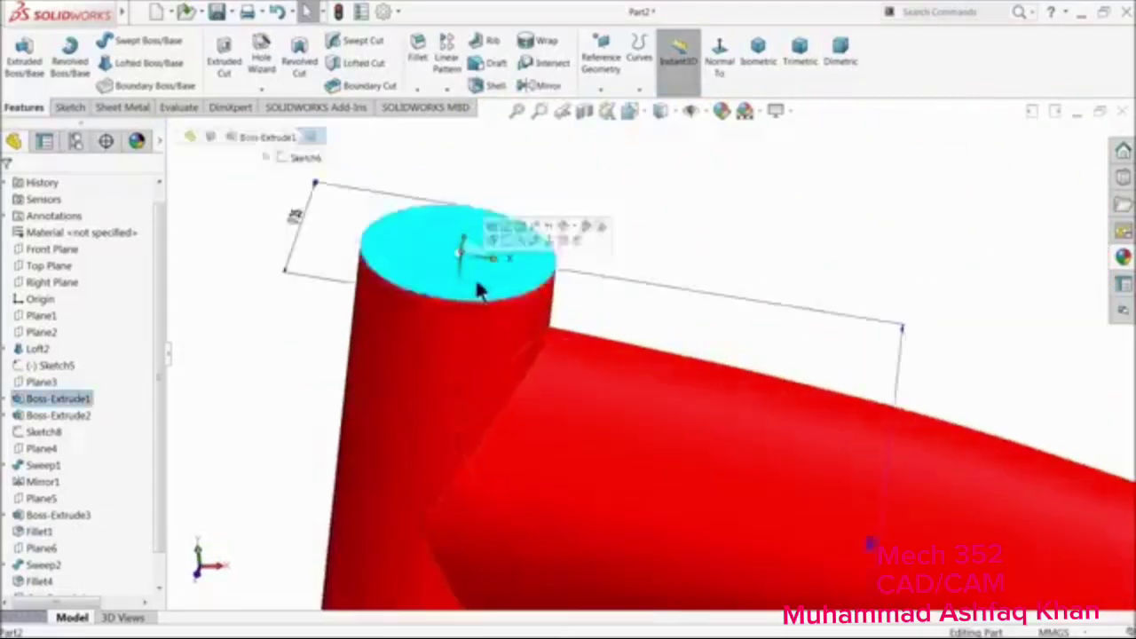
pyautogui.scroll(-1, 477, 287)
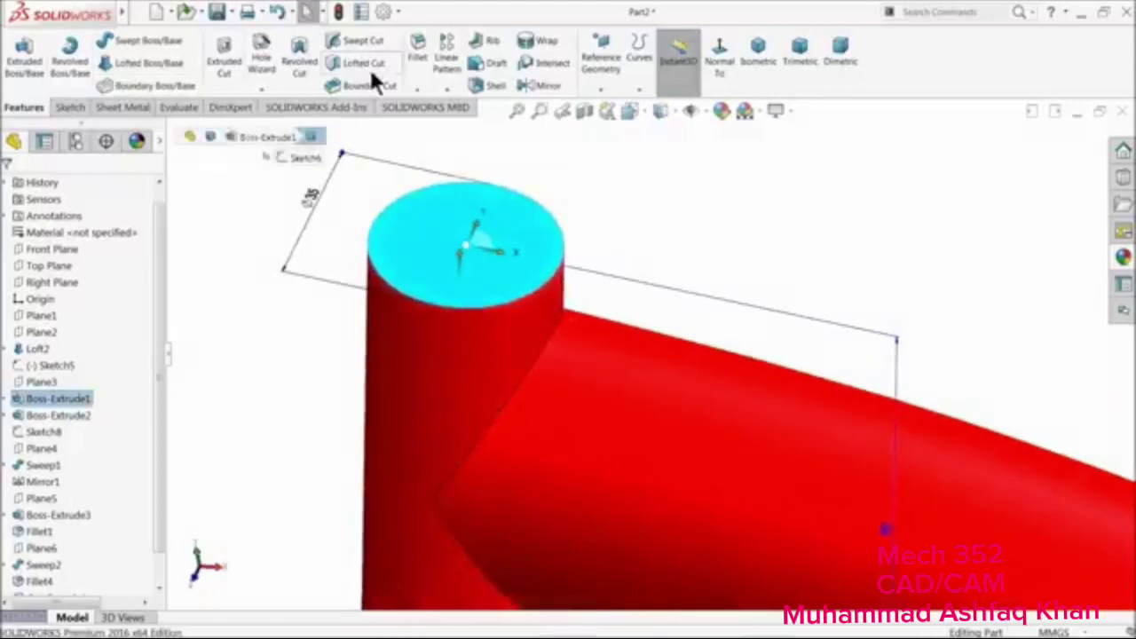
pyautogui.click(64, 107)
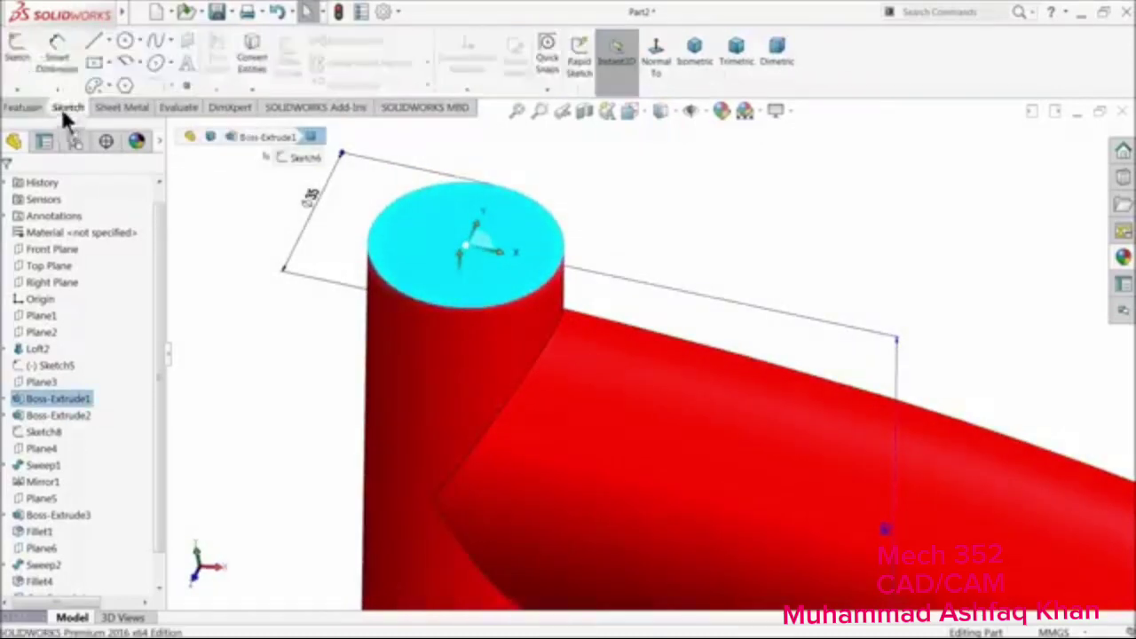
pyautogui.click(22, 52)
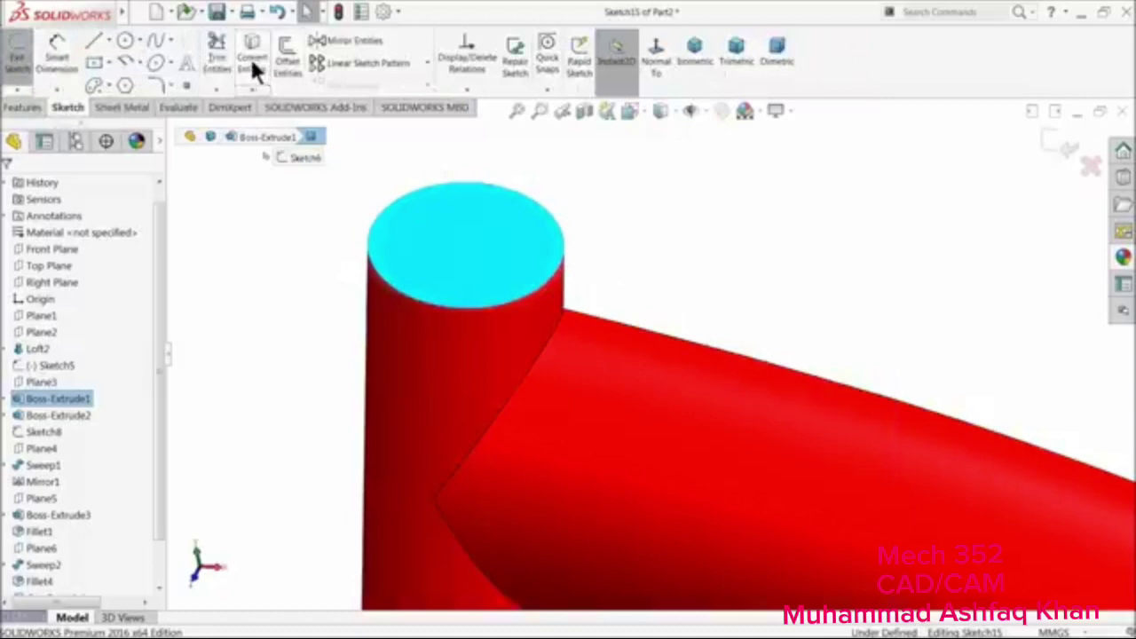
pyautogui.click(286, 57)
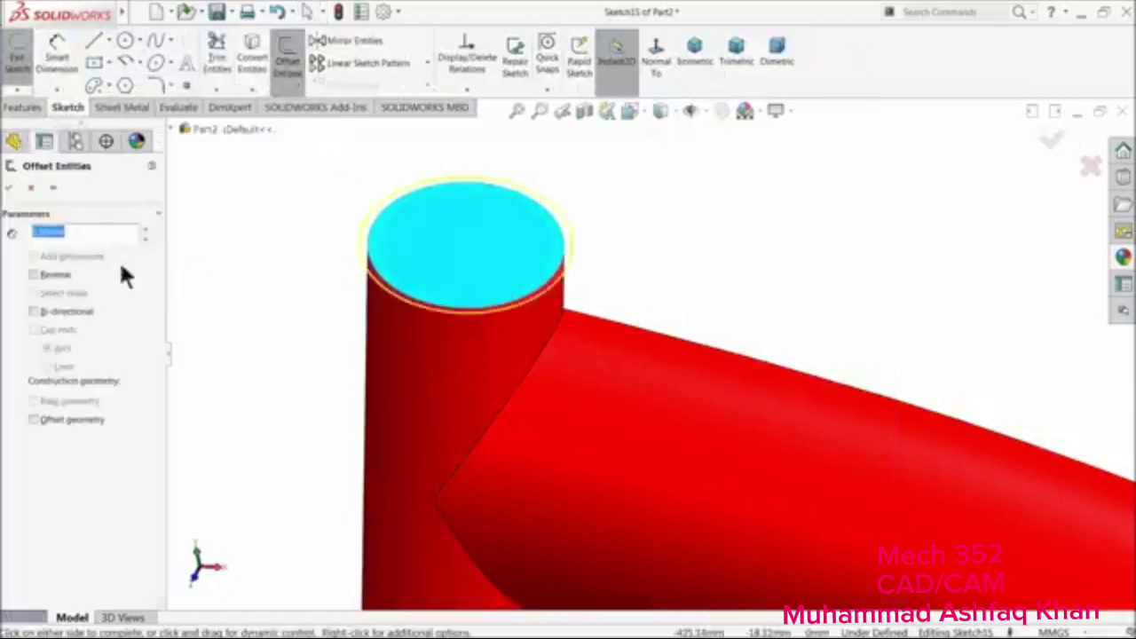
pyautogui.click(36, 275)
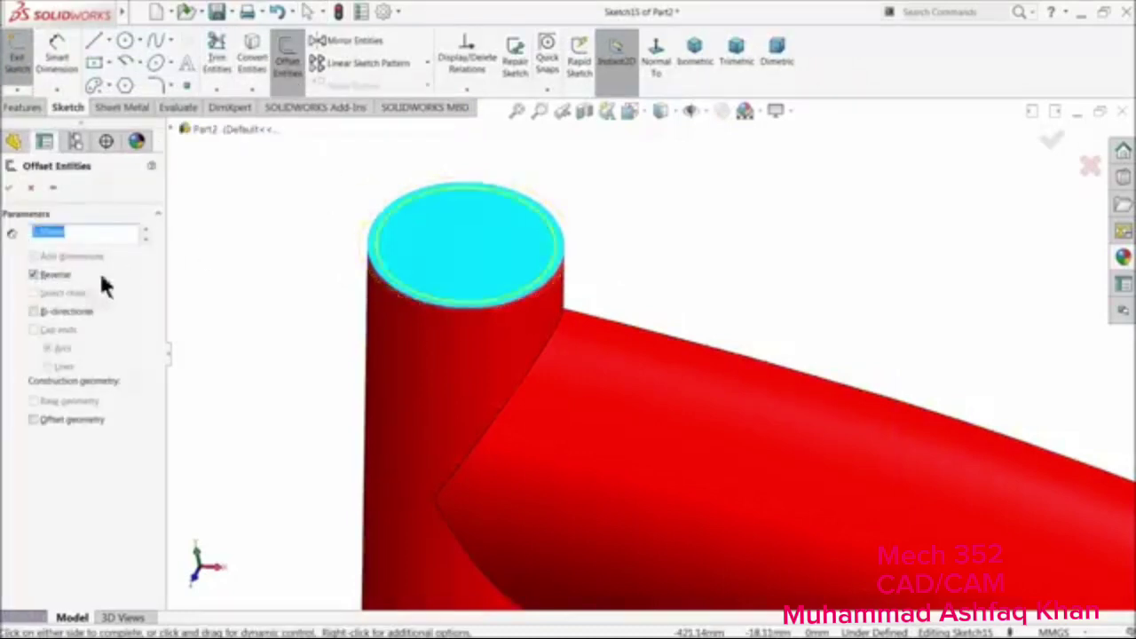
pyautogui.click(9, 188)
# Cut the head tube's offset circle Through All to hollow the tube from end to end
pyautogui.click(24, 107)
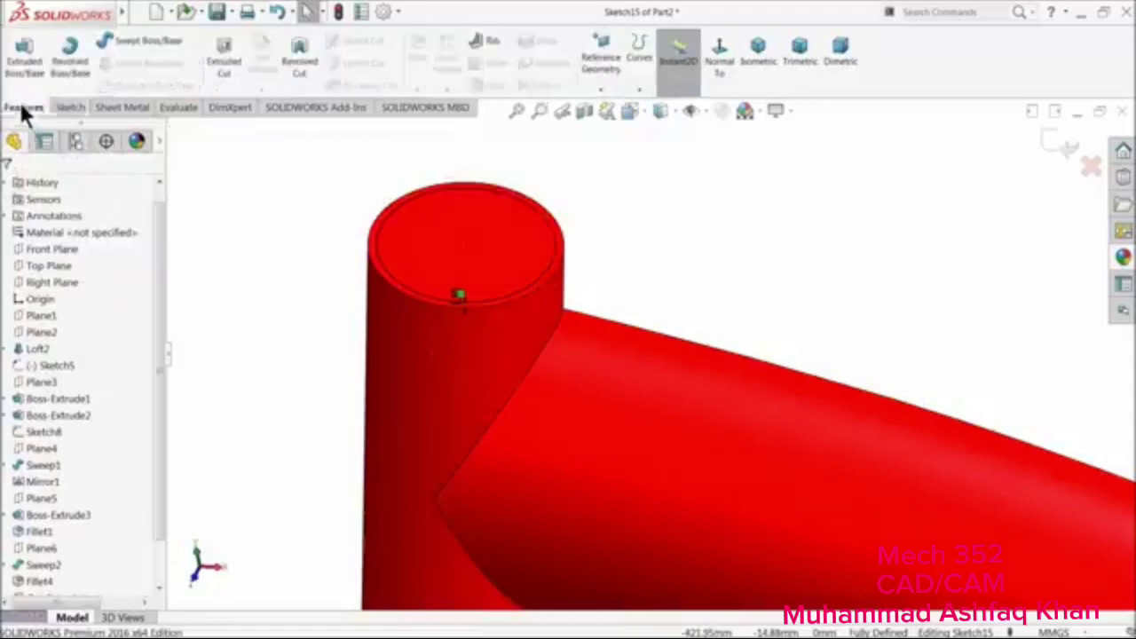
pyautogui.click(224, 75)
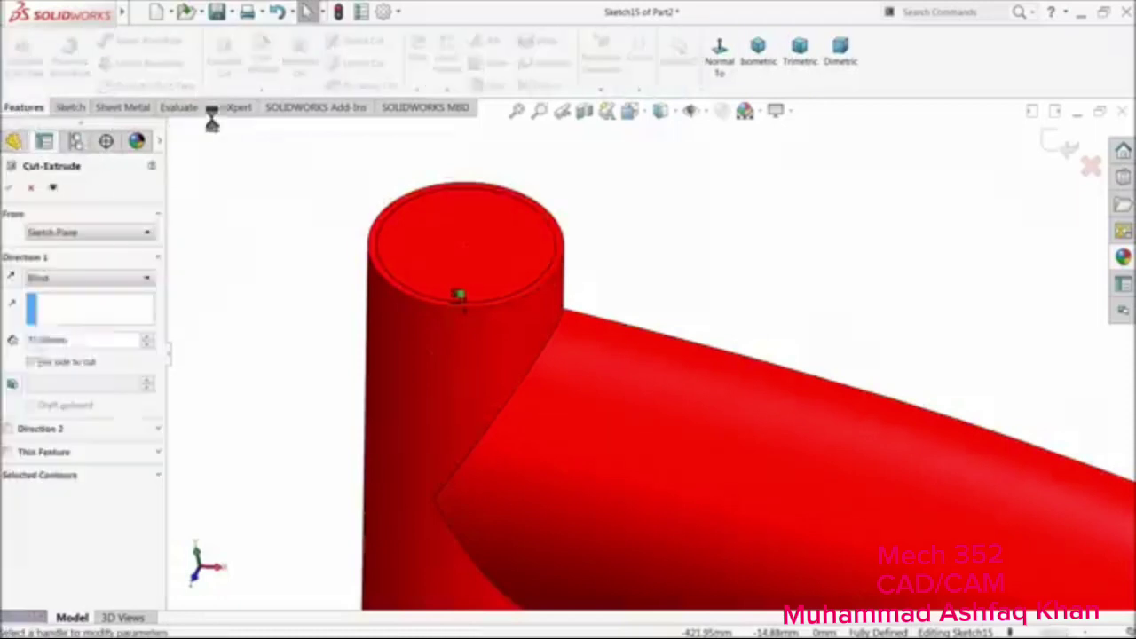
pyautogui.click(64, 280)
pyautogui.click(55, 304)
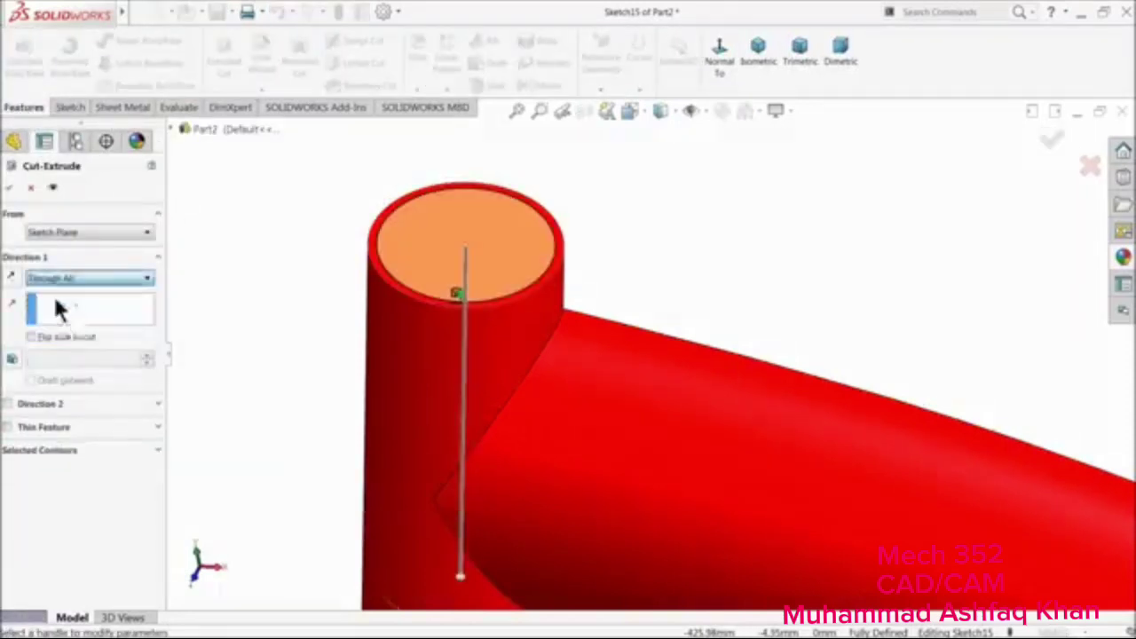
pyautogui.click(8, 187)
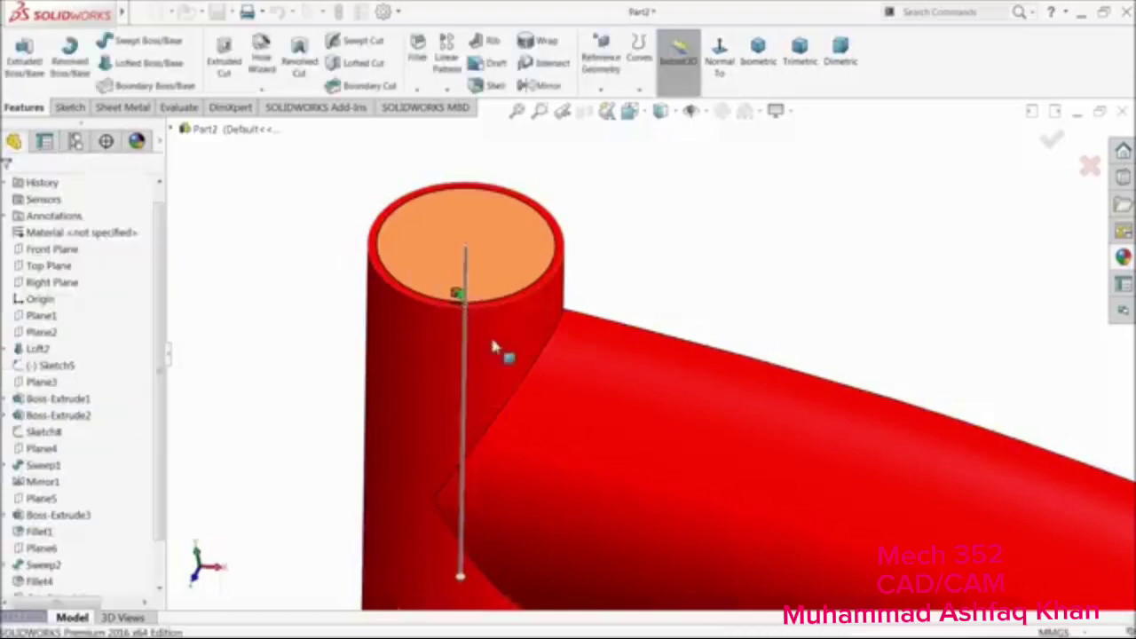
# Sketch on the head tube's top face a circle about 41 mm in diameter, centred on the tube and just outside its outer edge
pyautogui.scroll(4, 493, 341)
pyautogui.scroll(-3, 608, 400)
pyautogui.scroll(2, 614, 382)
pyautogui.scroll(-1, 604, 294)
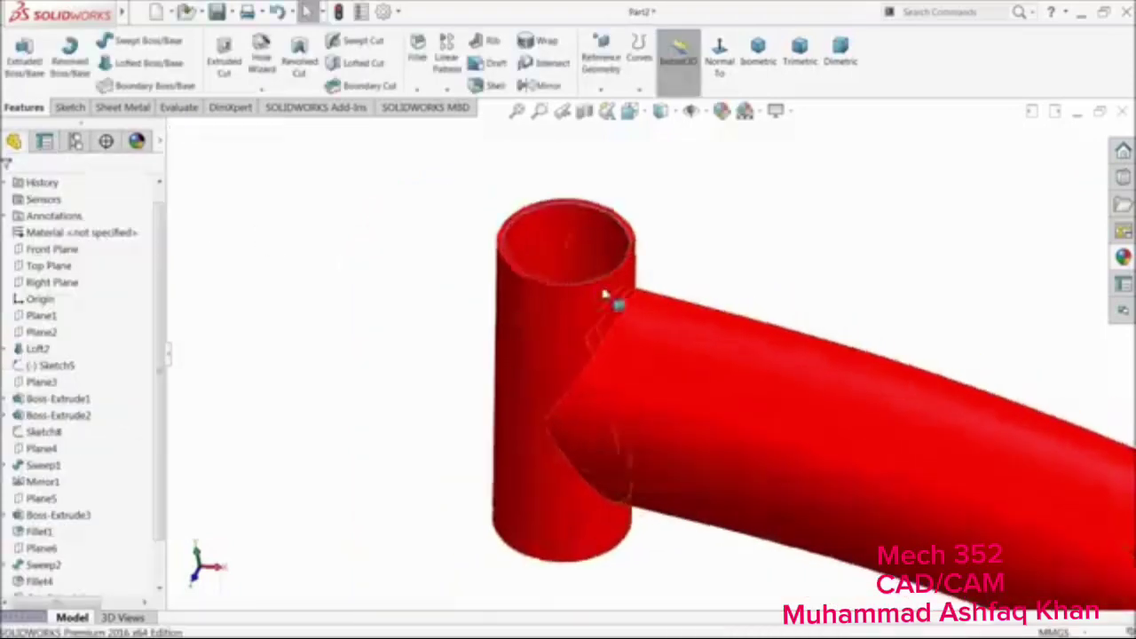
pyautogui.scroll(-3, 621, 292)
pyautogui.click(672, 266)
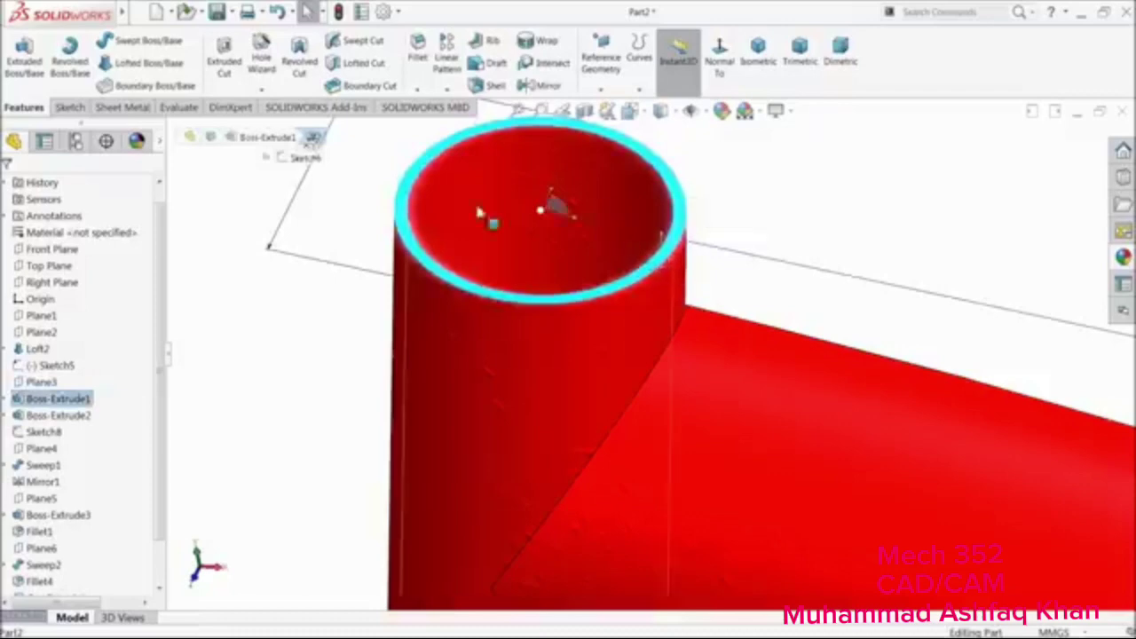
pyautogui.click(60, 106)
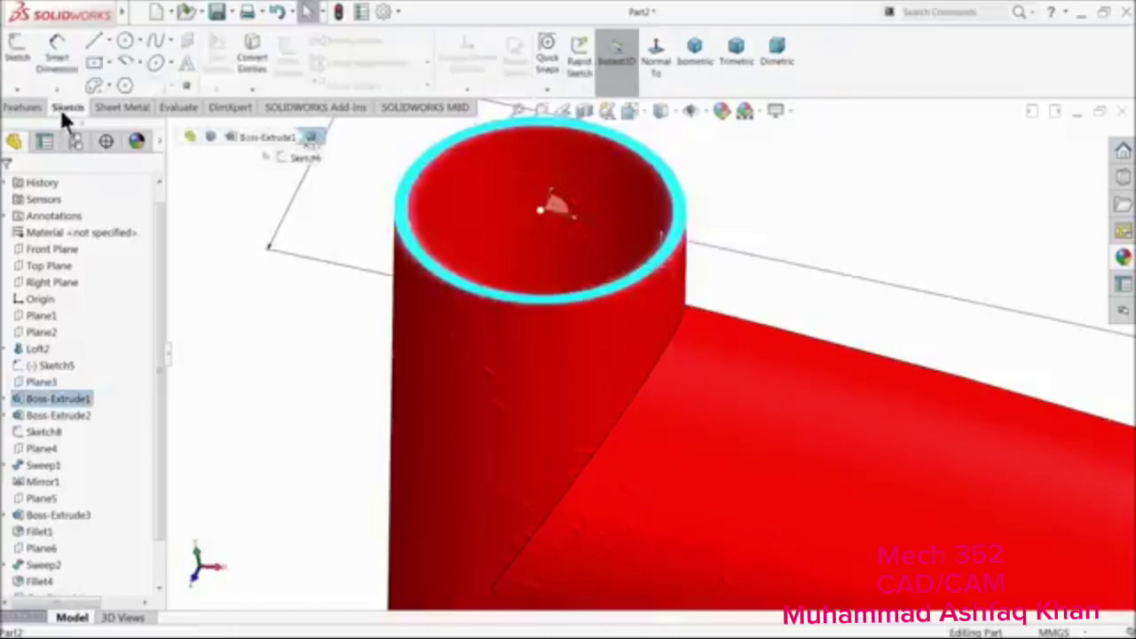
pyautogui.click(125, 41)
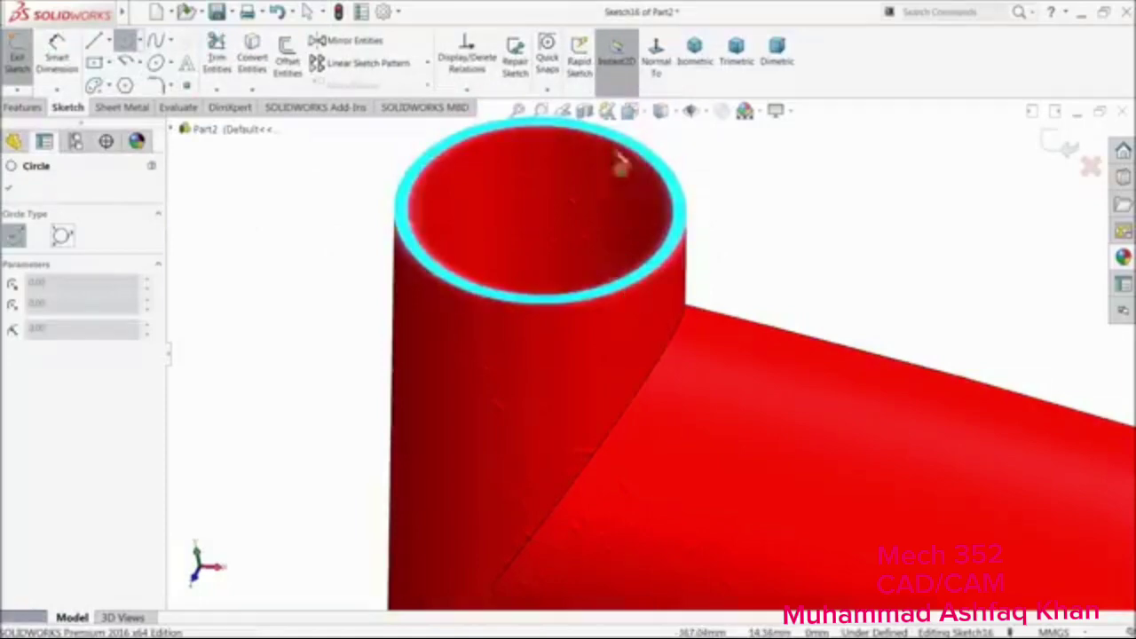
pyautogui.click(648, 61)
pyautogui.scroll(-10, 533, 364)
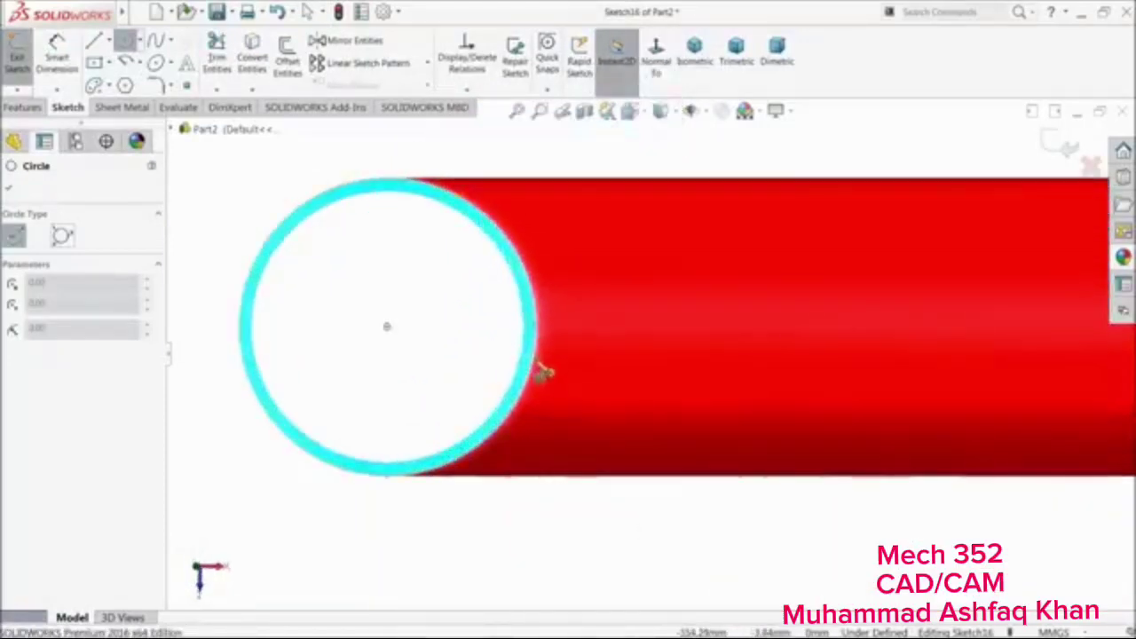
pyautogui.click(388, 333)
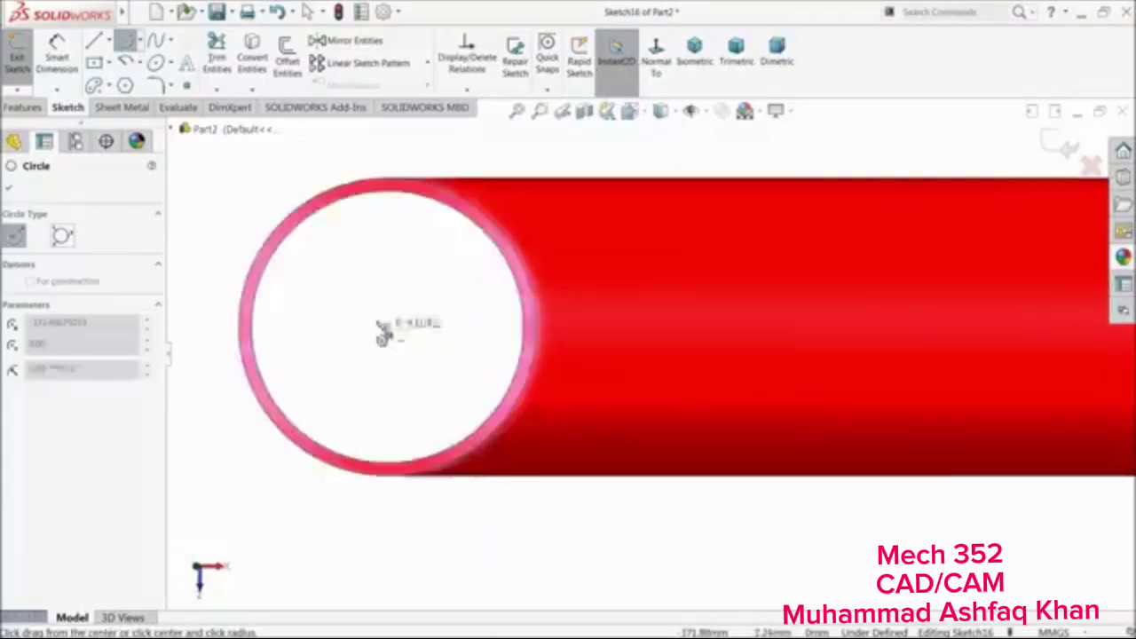
pyautogui.click(248, 230)
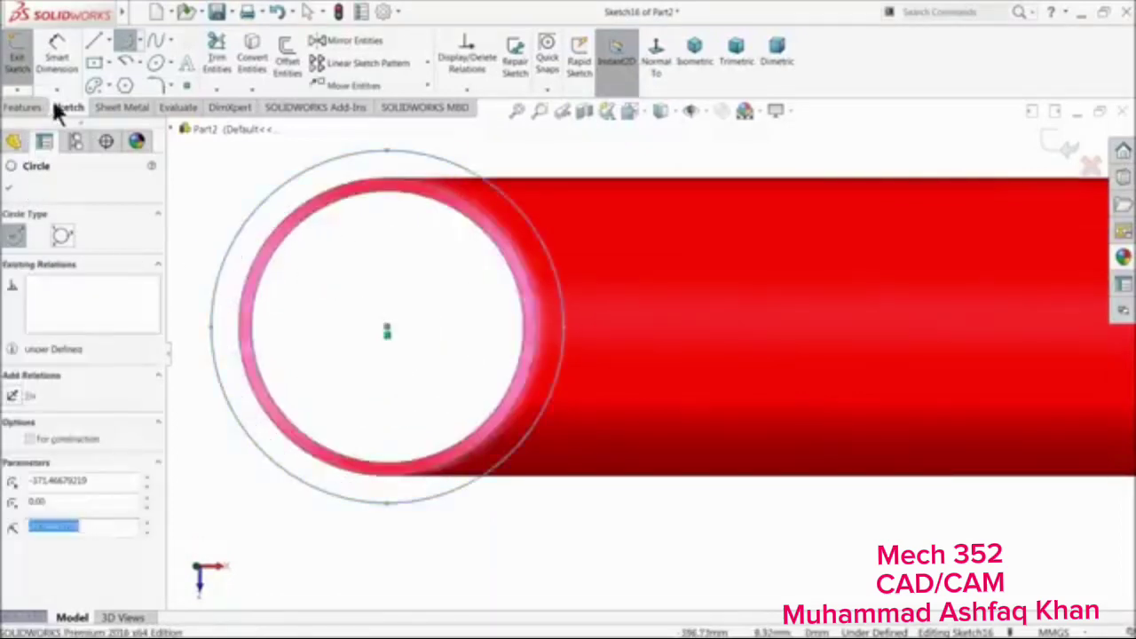
# Dimension the circle's diameter to 40 mm and convert the head tube's inner circular edge into the same sketch
pyautogui.click(56, 59)
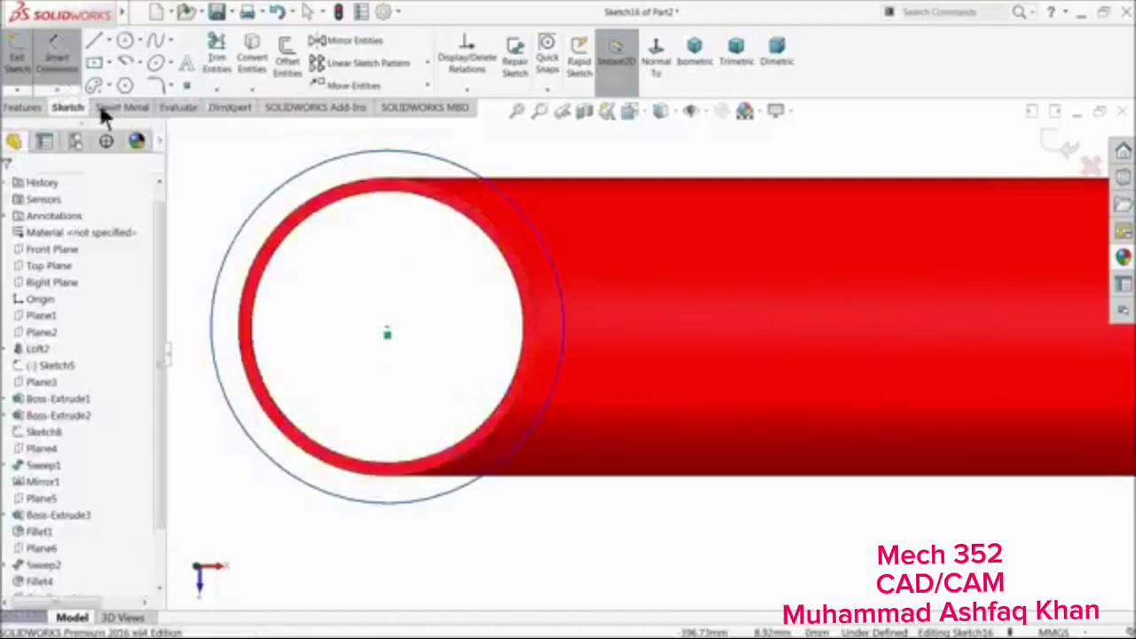
pyautogui.click(228, 266)
pyautogui.click(194, 271)
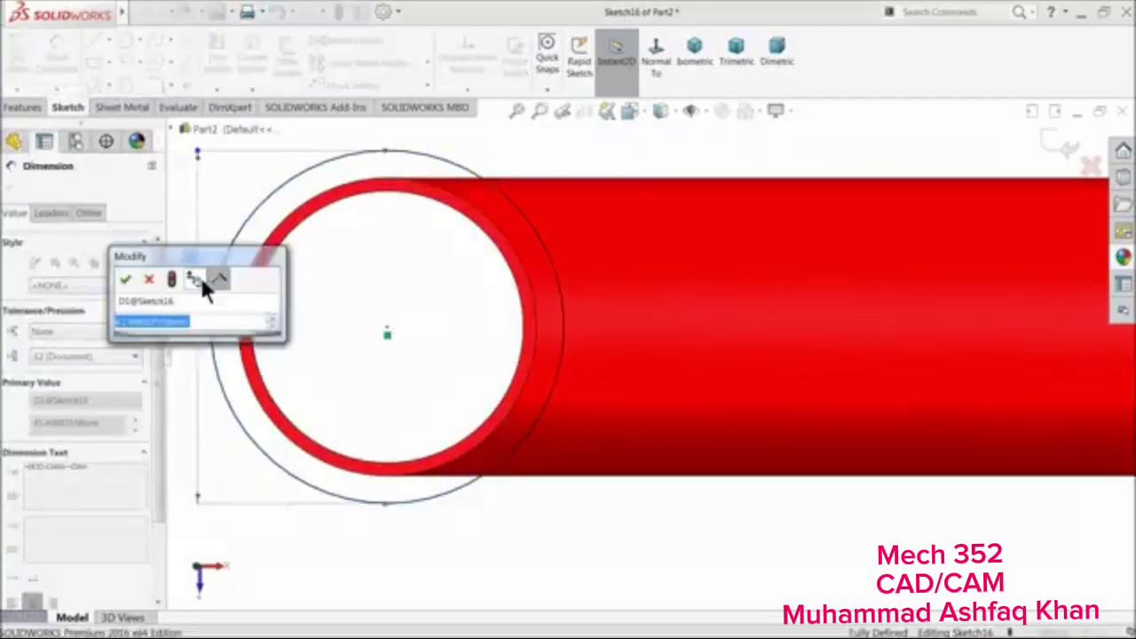
pyautogui.write('40')
pyautogui.press('Return')
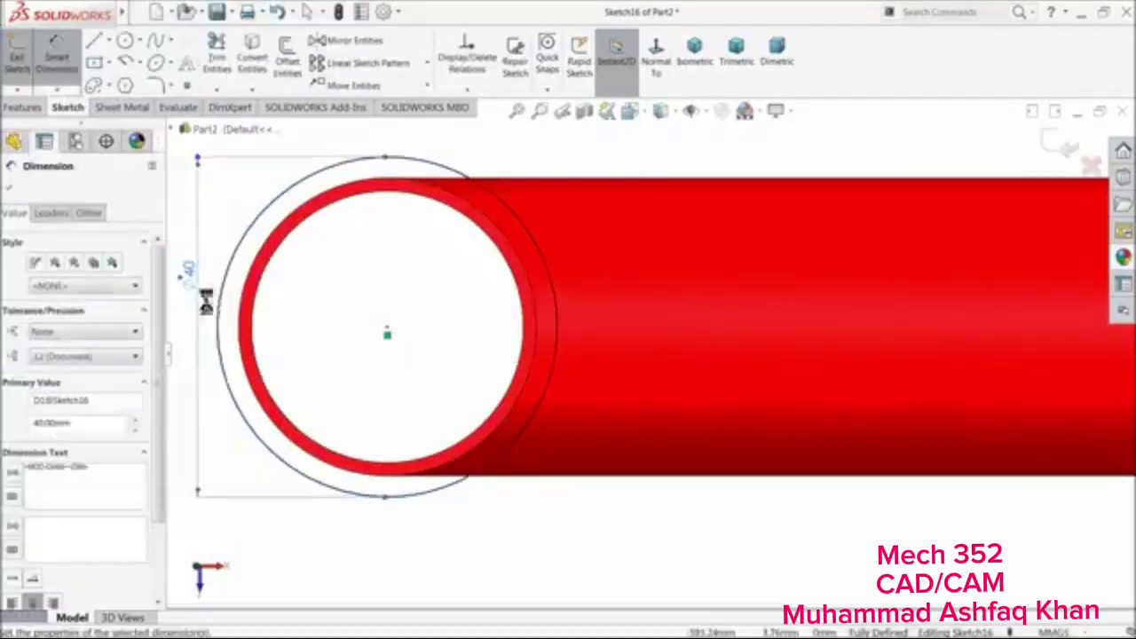
pyautogui.click(56, 59)
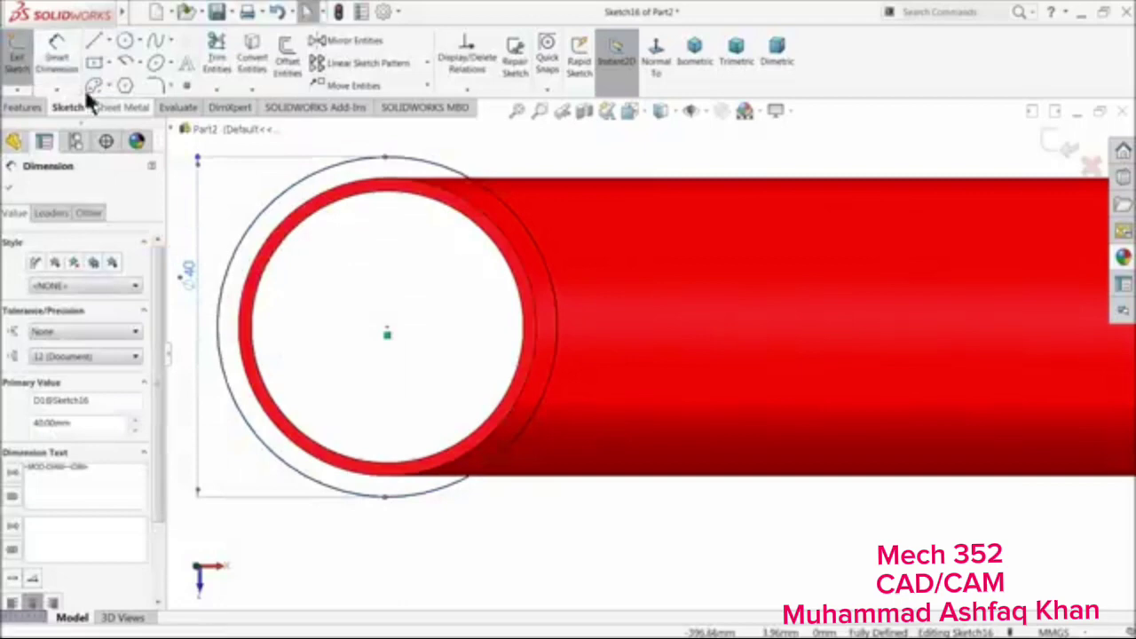
pyautogui.click(265, 277)
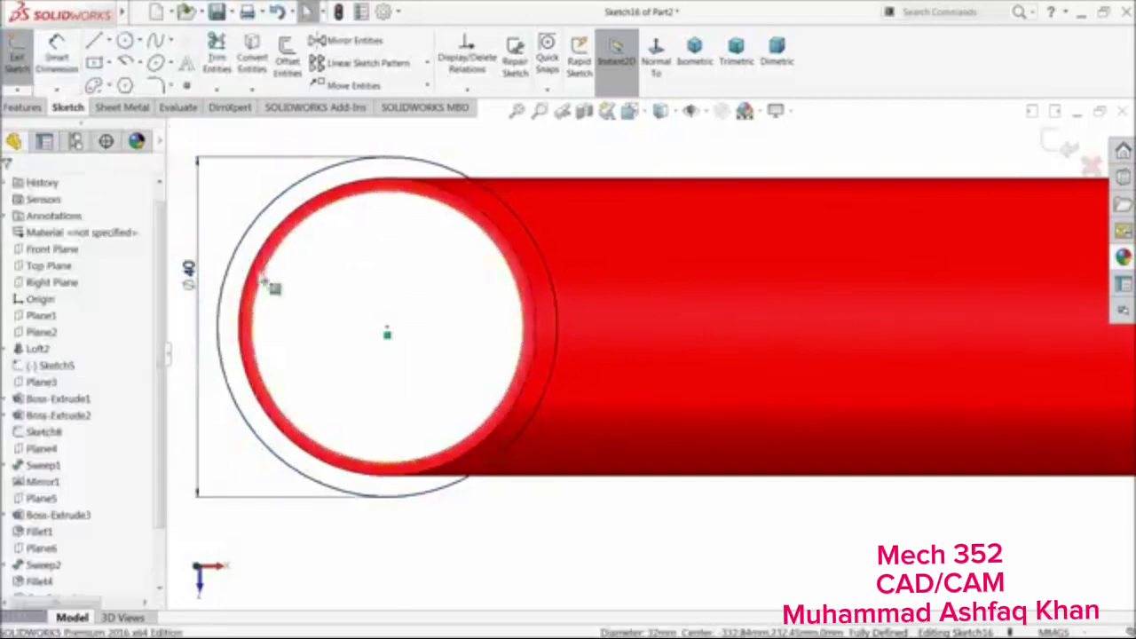
pyautogui.click(251, 59)
# Extrude the ring profile 5 mm Blind from the head tube's top face as a collar
pyautogui.click(23, 106)
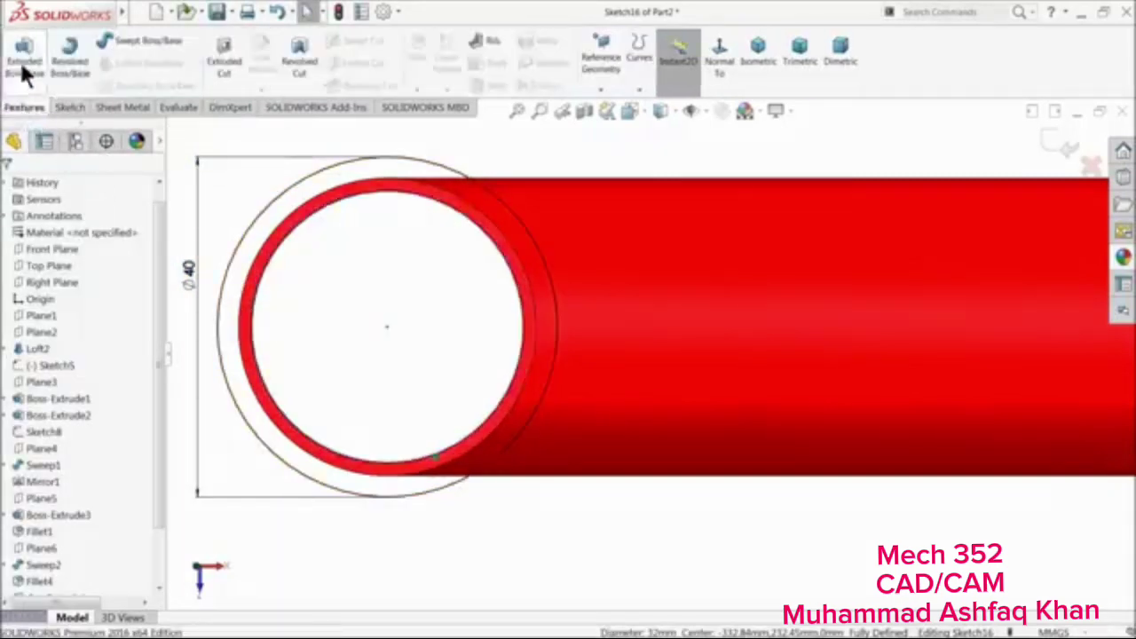
pyautogui.click(19, 62)
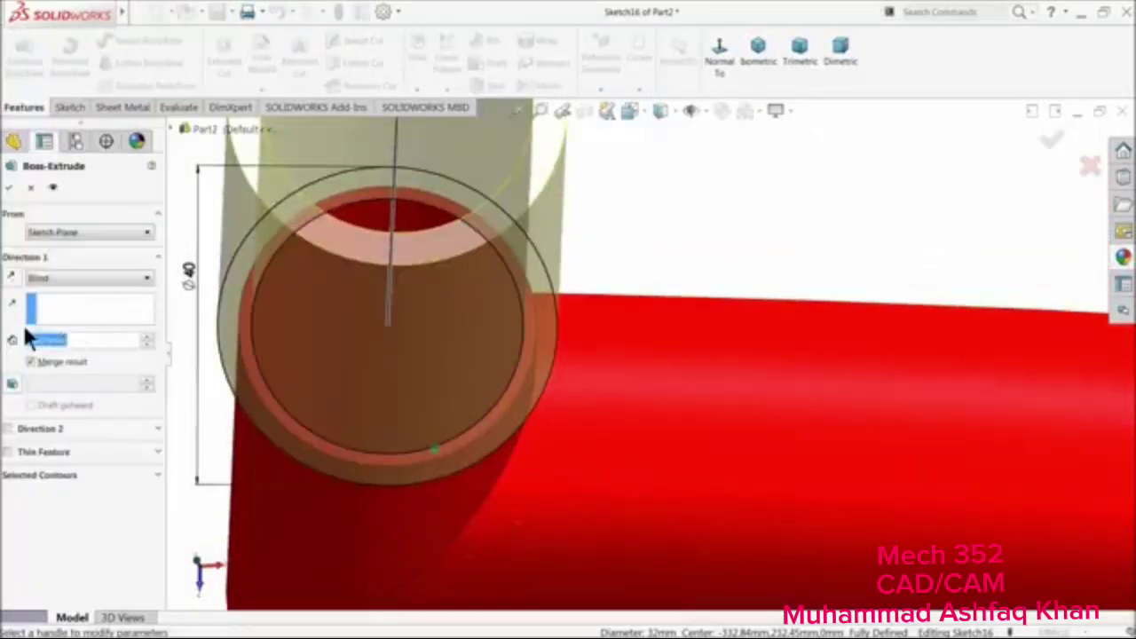
pyautogui.write('5')
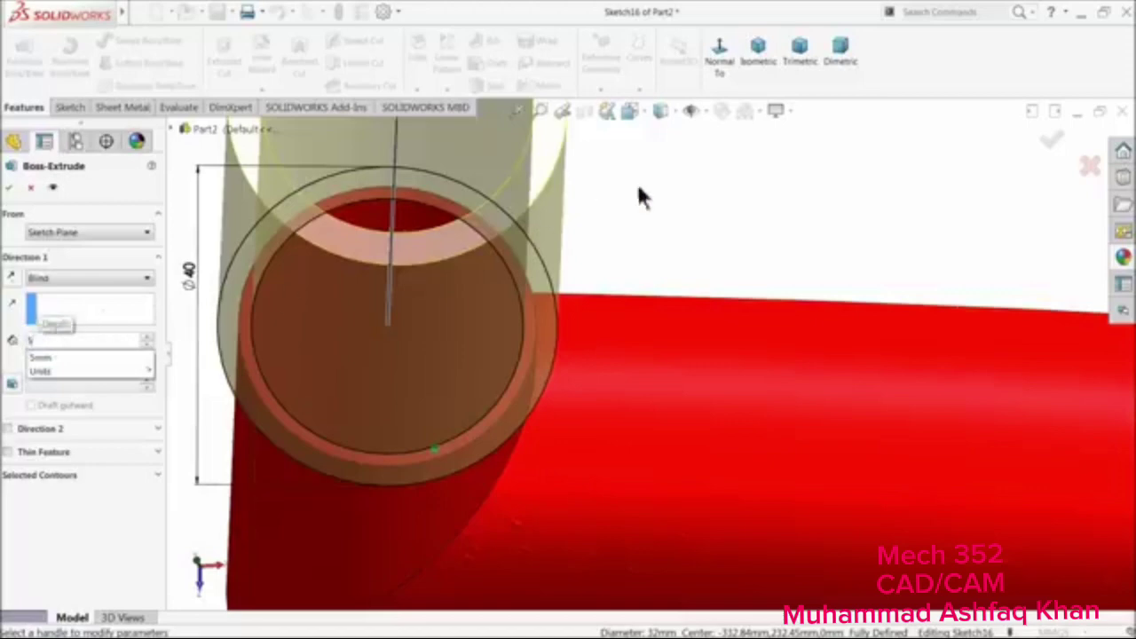
pyautogui.press('Return')
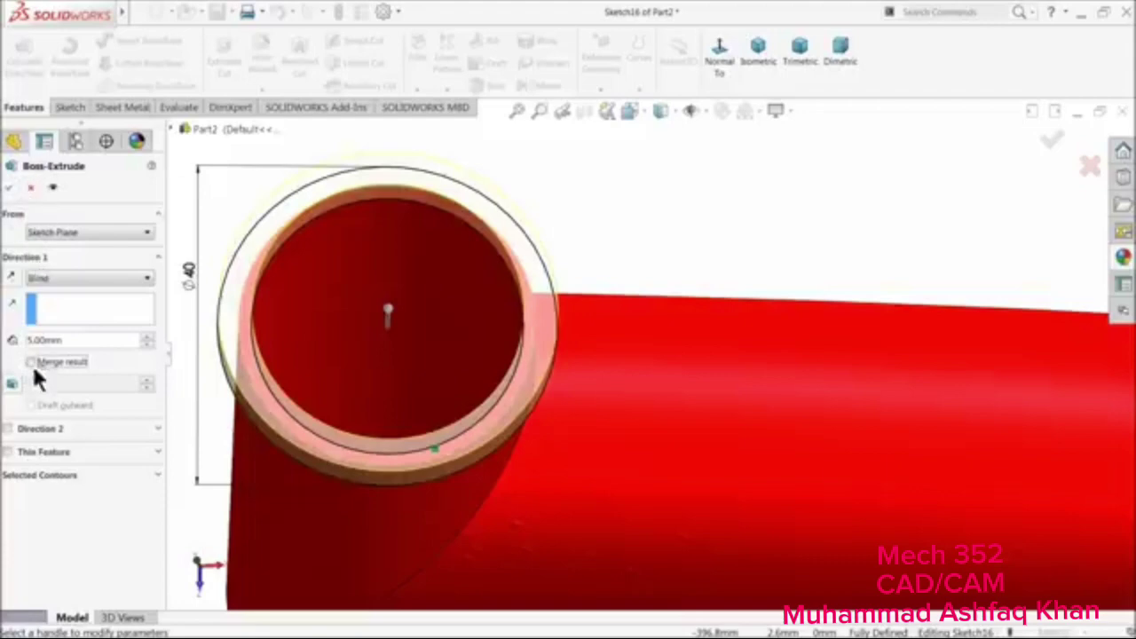
pyautogui.click(9, 188)
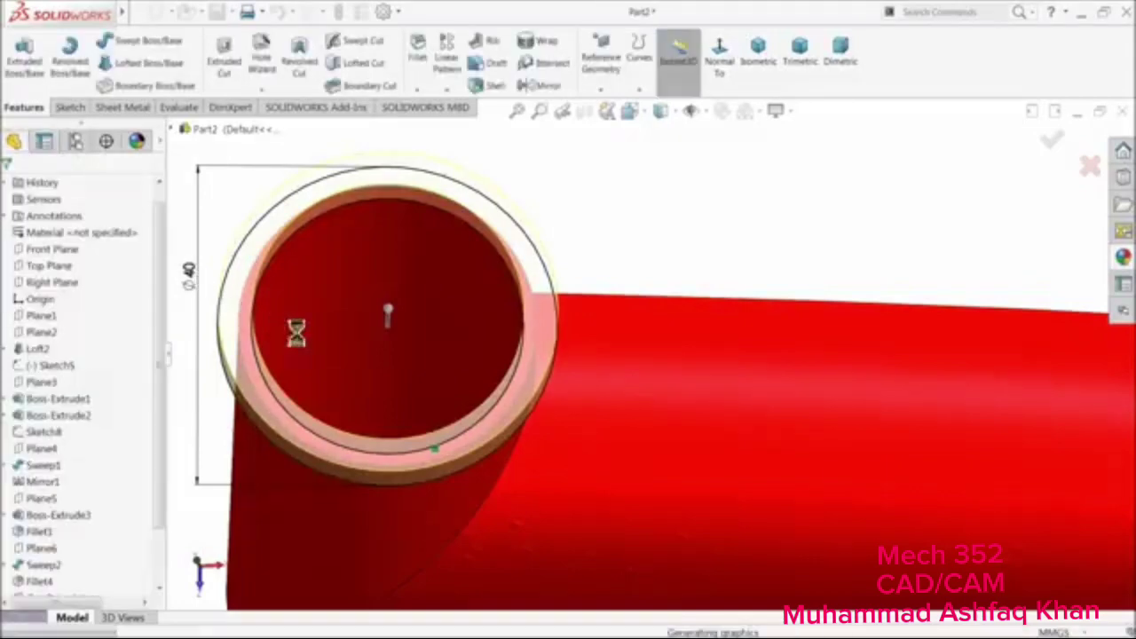
# Edit the collar's extrude feature to turn off Merge result, keeping the collar a separate body
pyautogui.scroll(5, 323, 352)
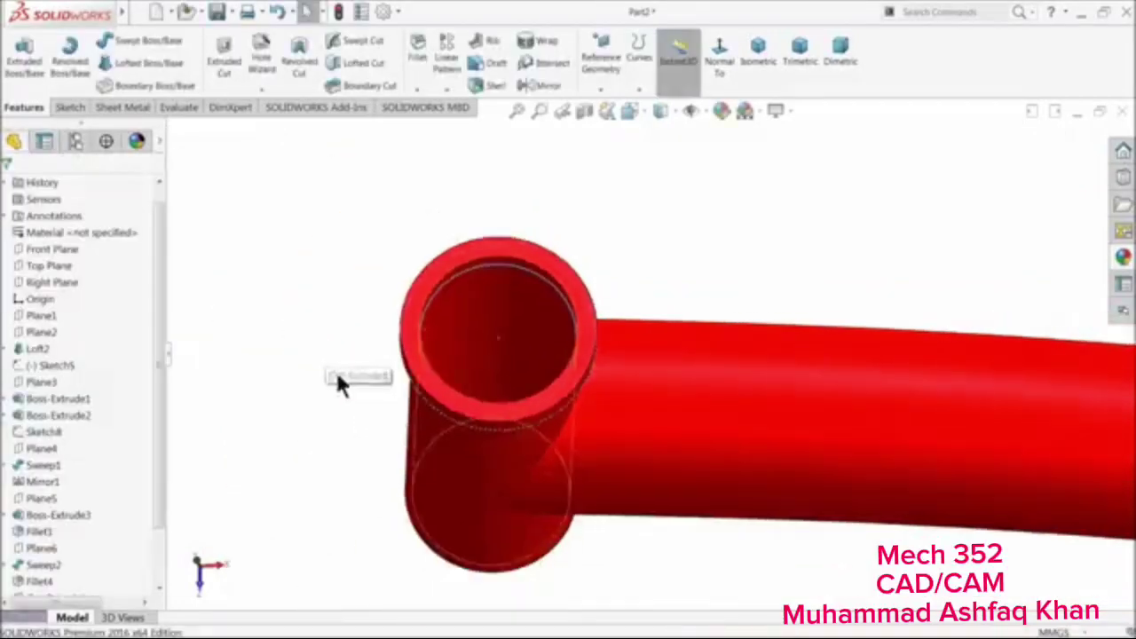
pyautogui.moveTo(350, 388); pyautogui.dragTo(350, 322, button='middle')
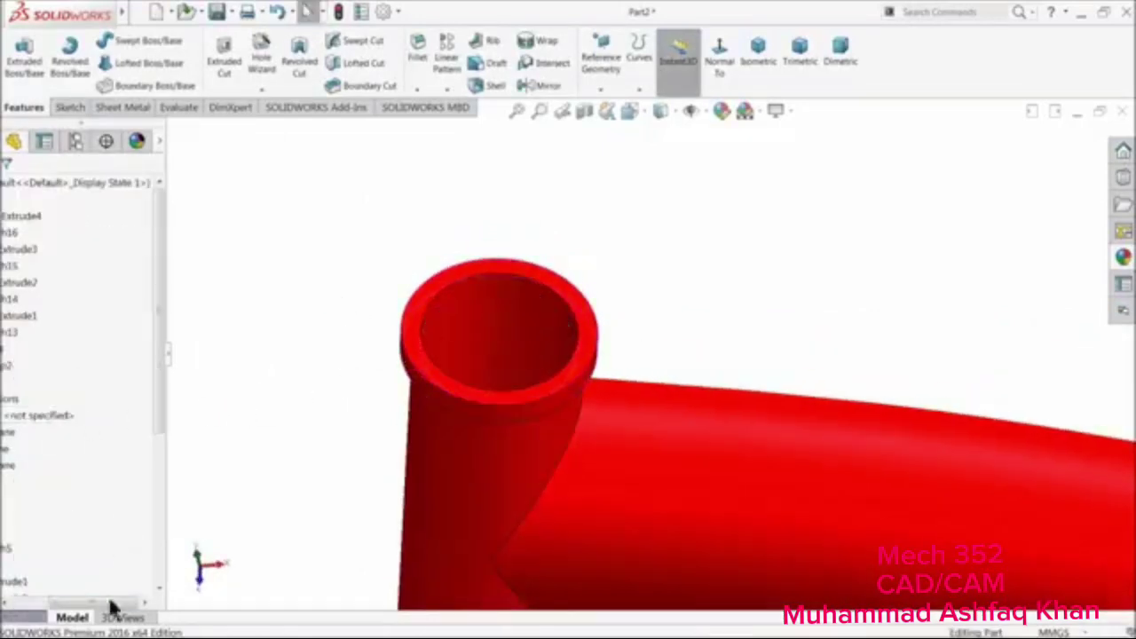
pyautogui.moveTo(111, 606); pyautogui.dragTo(18, 601)
pyautogui.scroll(-1, 159, 440)
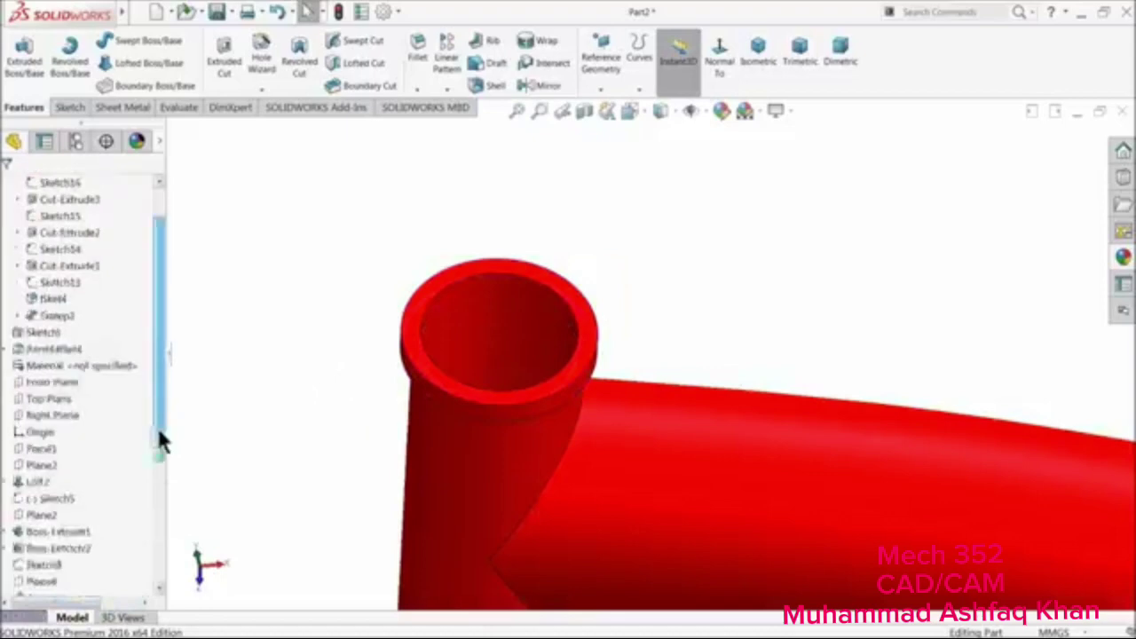
pyautogui.moveTo(159, 440); pyautogui.dragTo(119, 573)
pyautogui.click(13, 581)
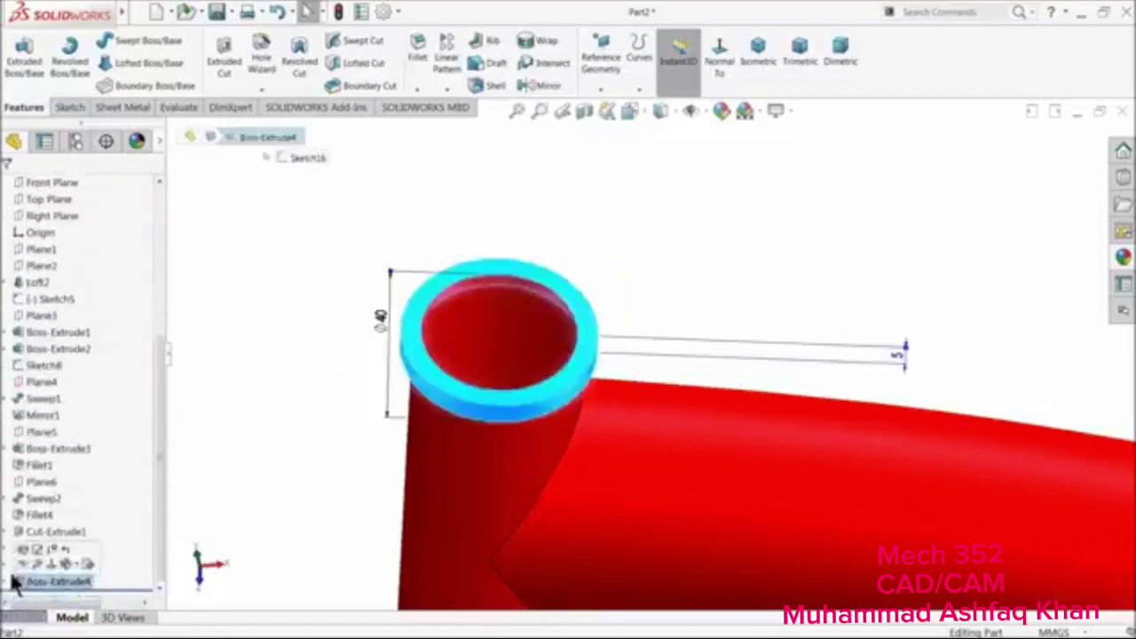
pyautogui.click(24, 549)
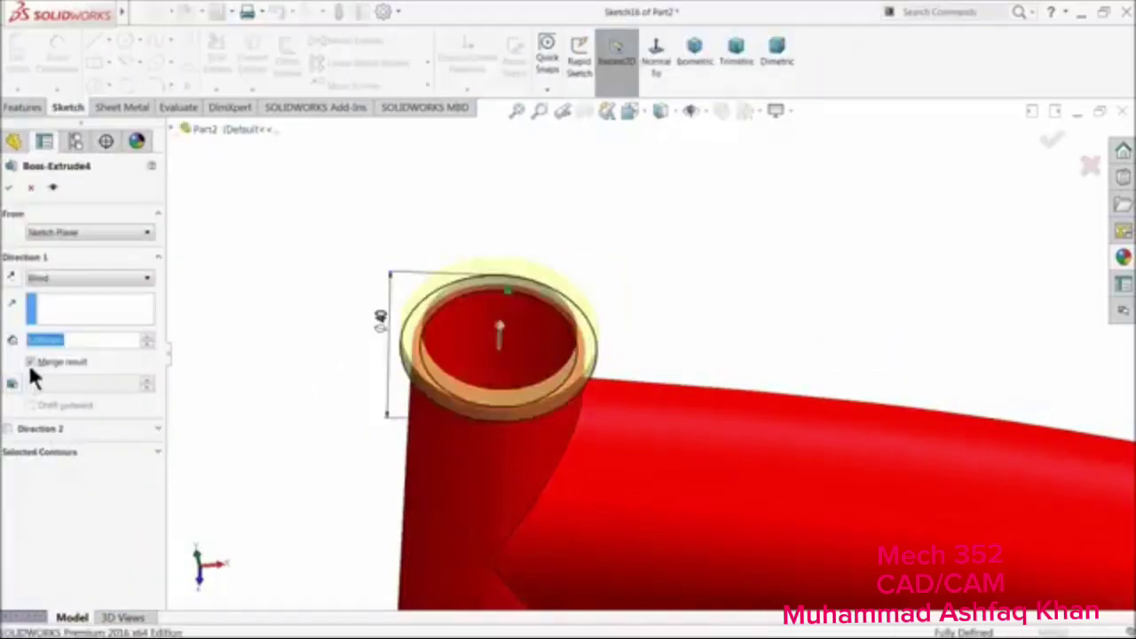
pyautogui.click(9, 188)
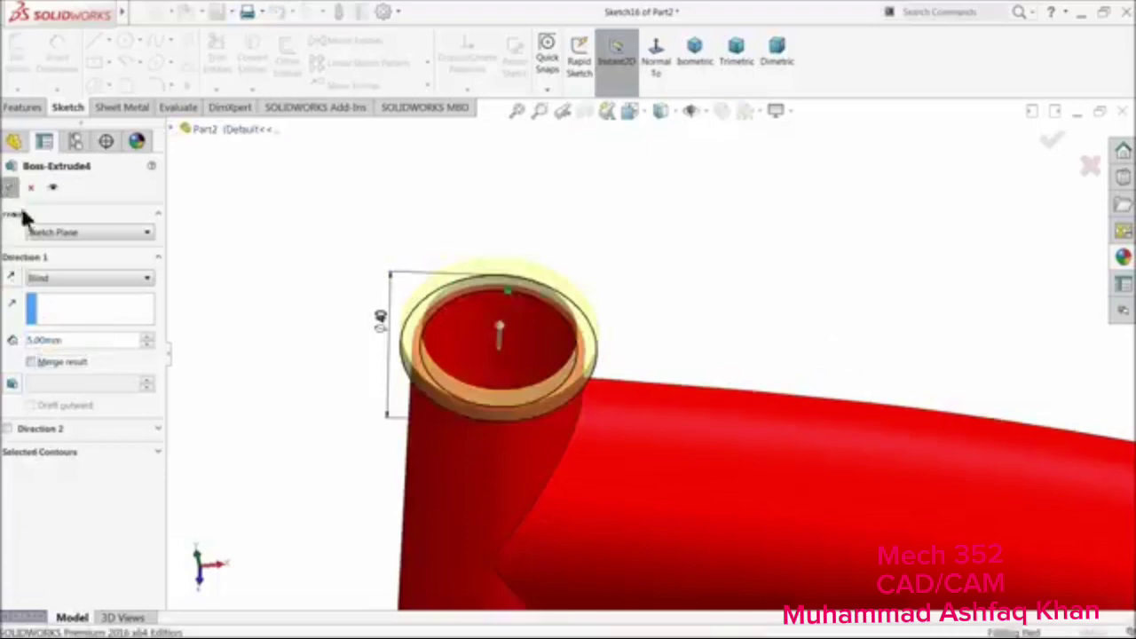
# Examine the collar on the head tube and the tube's open lower end from below
pyautogui.moveTo(310, 391); pyautogui.dragTo(348, 372, button='middle')
pyautogui.scroll(4, 360, 383)
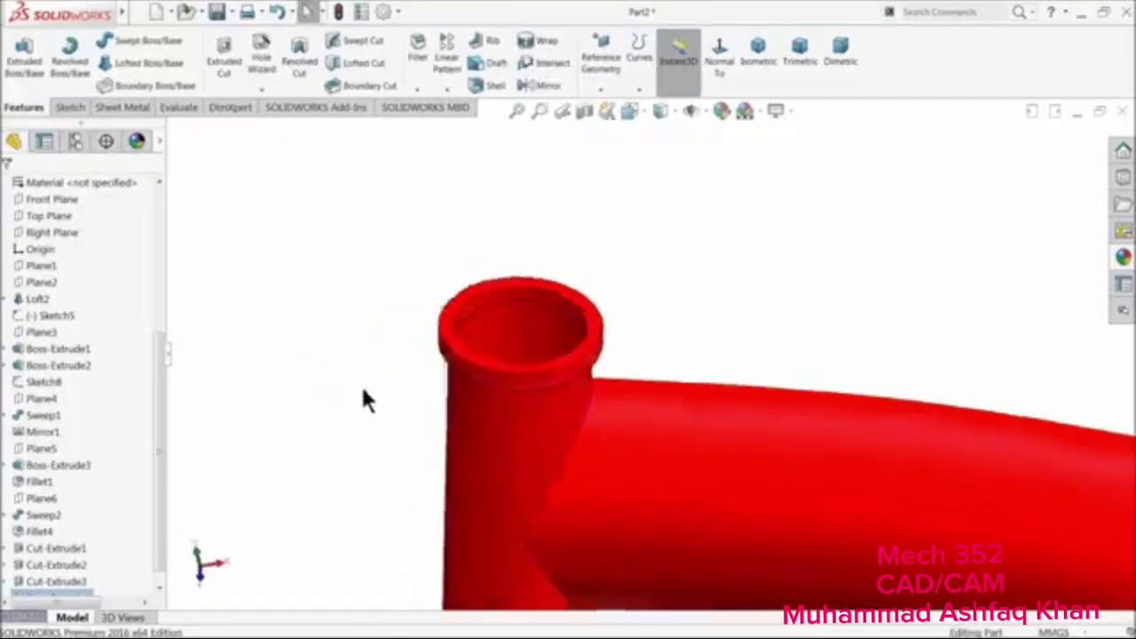
pyautogui.scroll(-4, 628, 525)
pyautogui.moveTo(475, 507); pyautogui.dragTo(505, 290, button='middle')
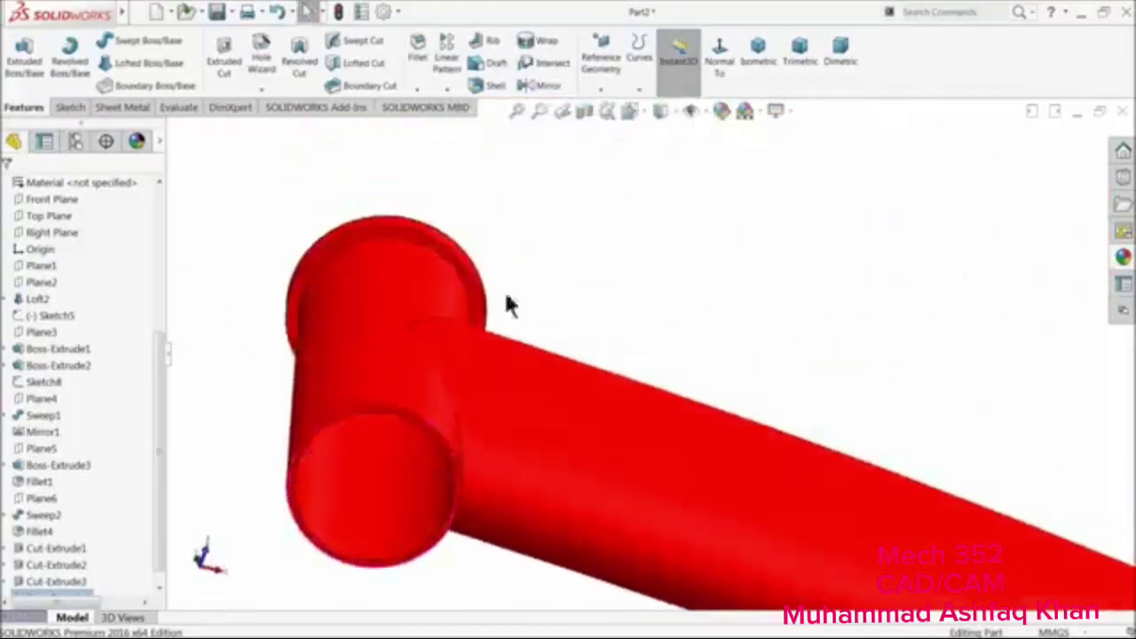
pyautogui.scroll(2, 470, 442)
pyautogui.scroll(-6, 470, 442)
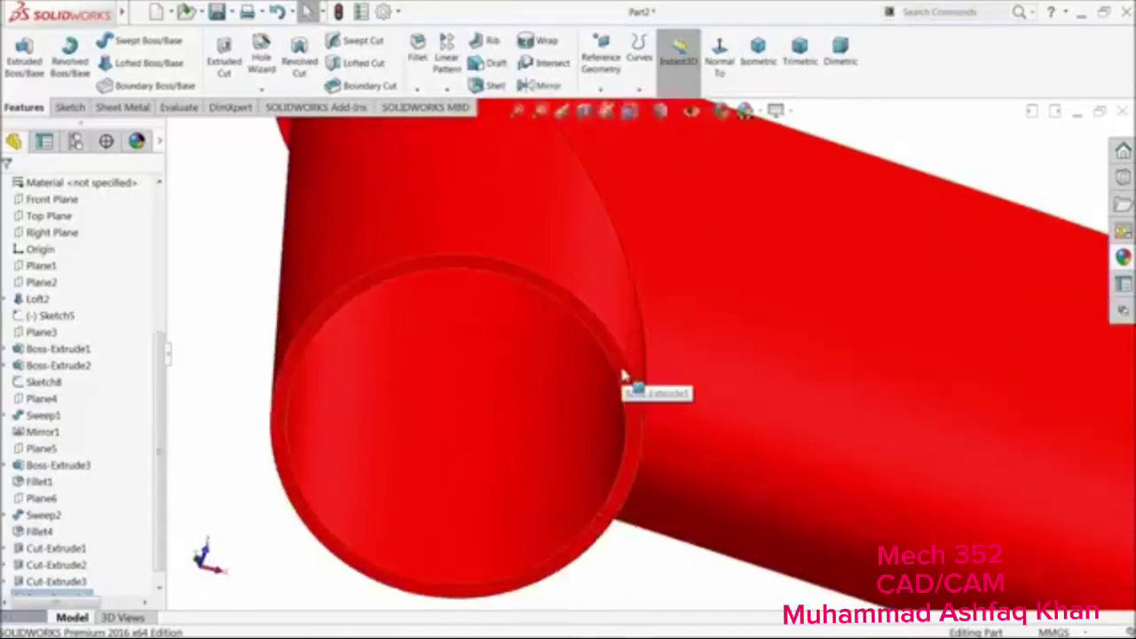
pyautogui.scroll(6, 586, 381)
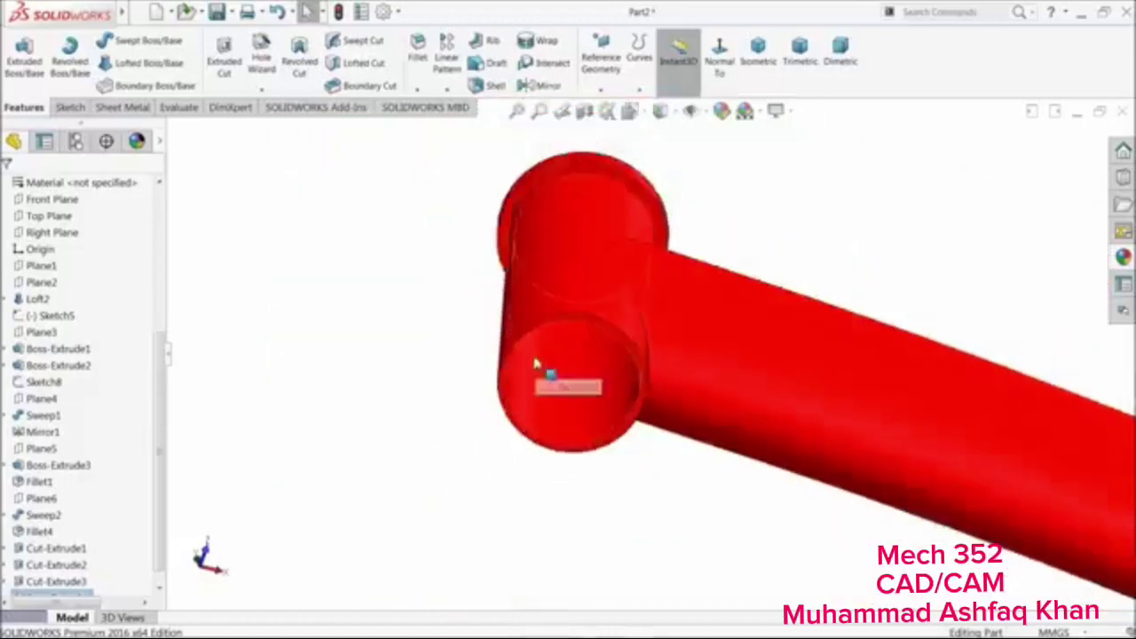
pyautogui.scroll(-1, 149, 408)
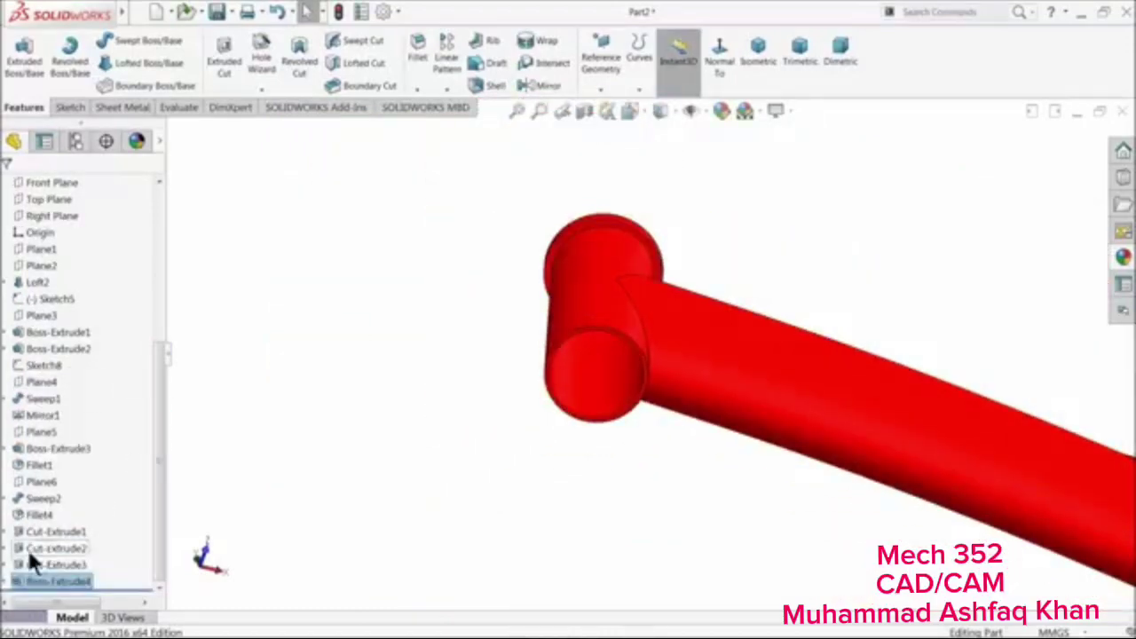
# Start a new boss extrusion from the collar's existing ring sketch, with its start condition set to Offset at 90 mm
pyautogui.click(7, 582)
pyautogui.click(33, 578)
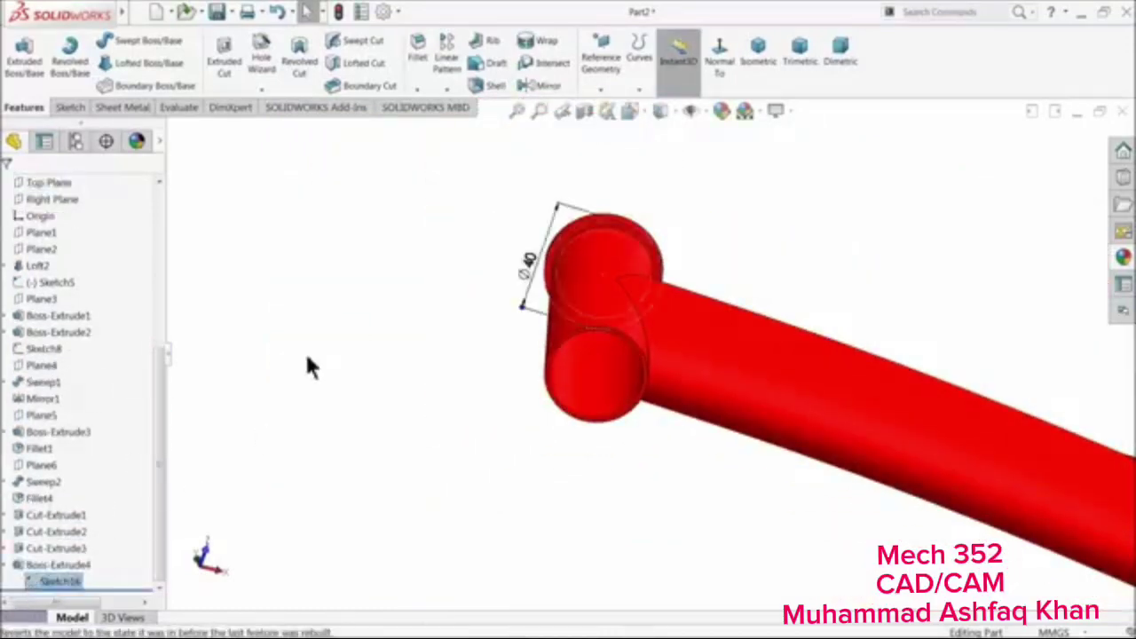
pyautogui.click(67, 107)
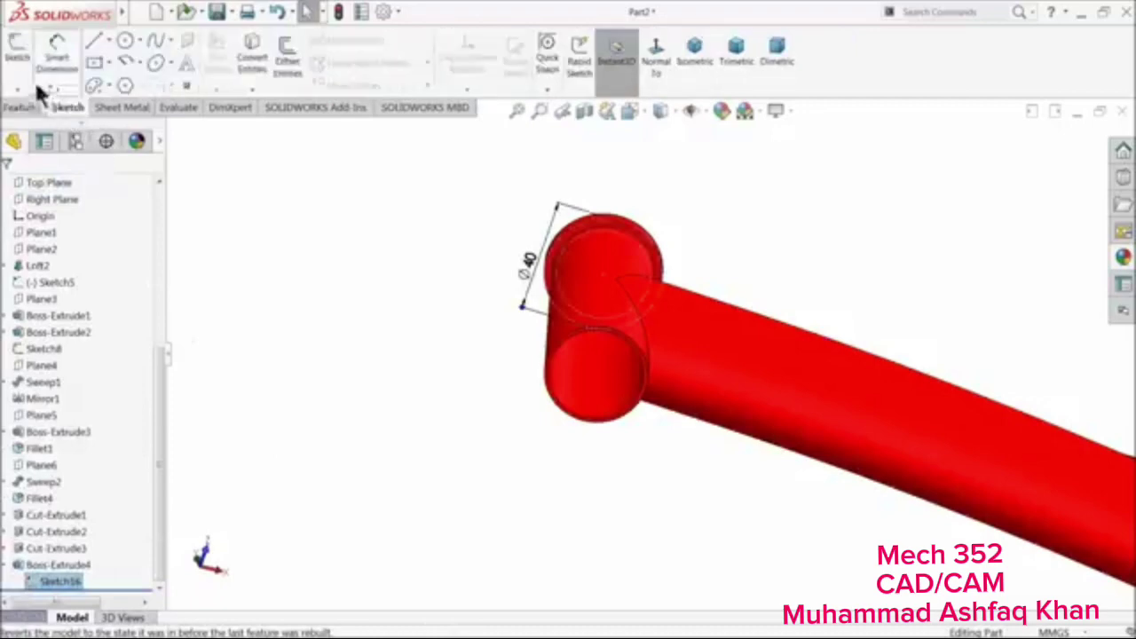
pyautogui.click(26, 105)
pyautogui.click(24, 71)
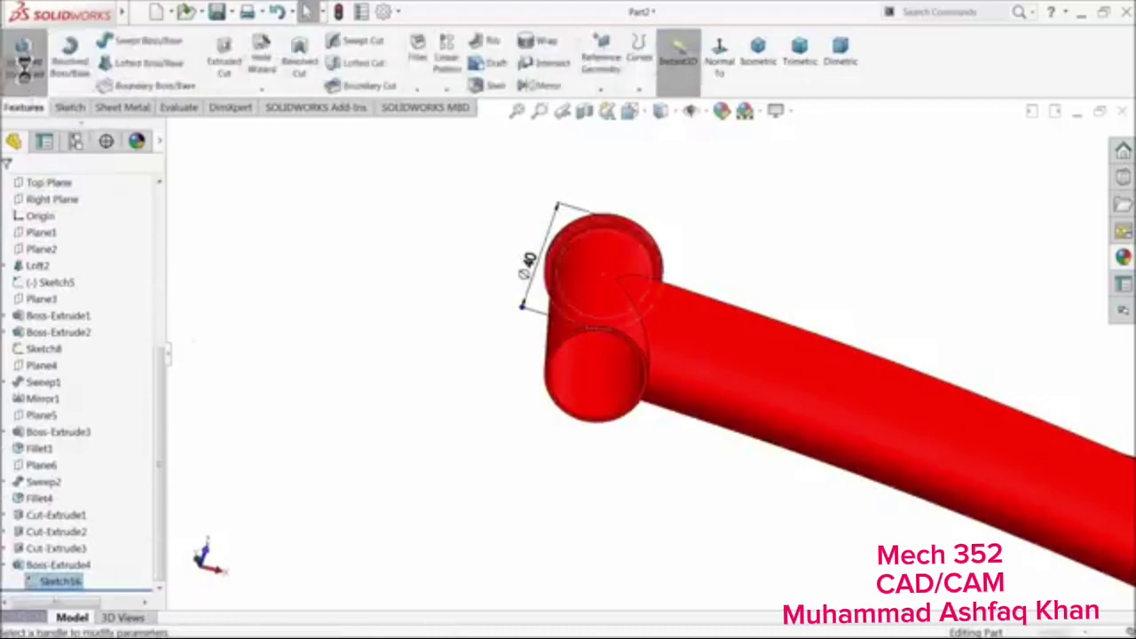
pyautogui.click(38, 232)
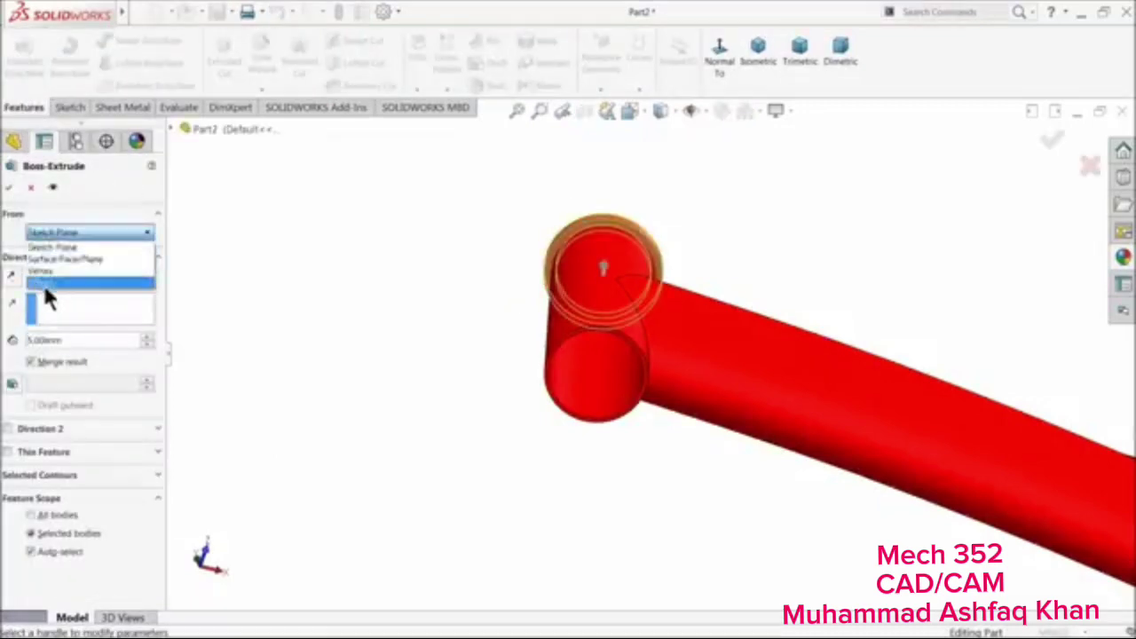
pyautogui.click(42, 283)
pyautogui.doubleClick(40, 256)
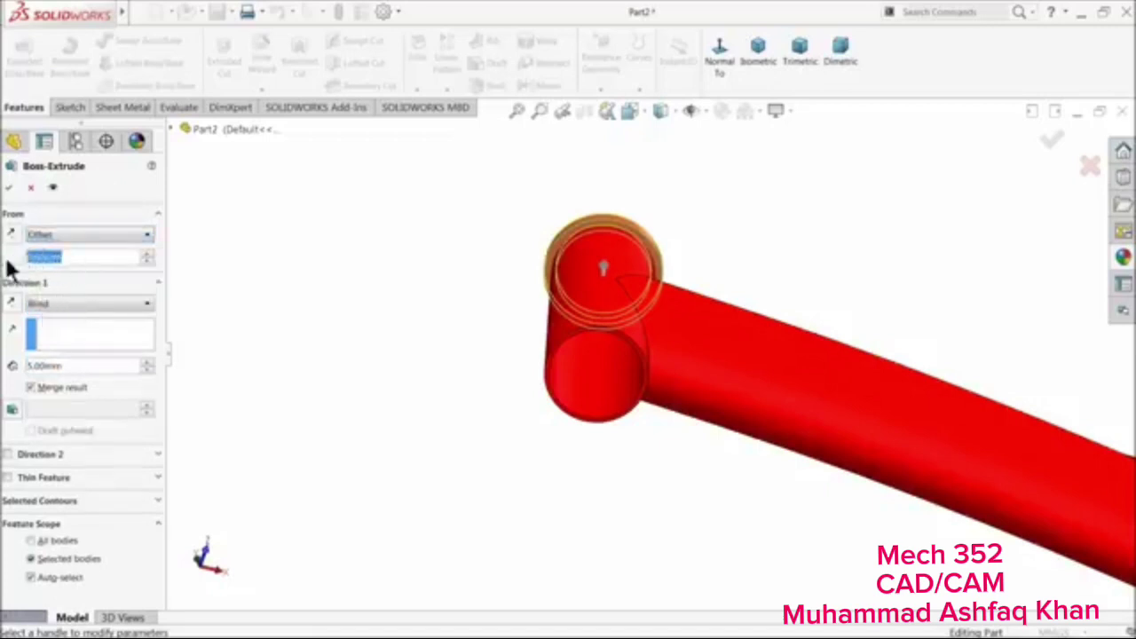
pyautogui.write('90')
pyautogui.press('Return')
# Extrude the ring 7 mm Blind as a separate-body collar below the head tube, reversing the 90 mm offset and extrude direction and turning off Merge result
pyautogui.moveTo(392, 250); pyautogui.dragTo(372, 458, button='middle')
pyautogui.click(13, 232)
pyautogui.scroll(2, 233, 308)
pyautogui.scroll(-6, 621, 360)
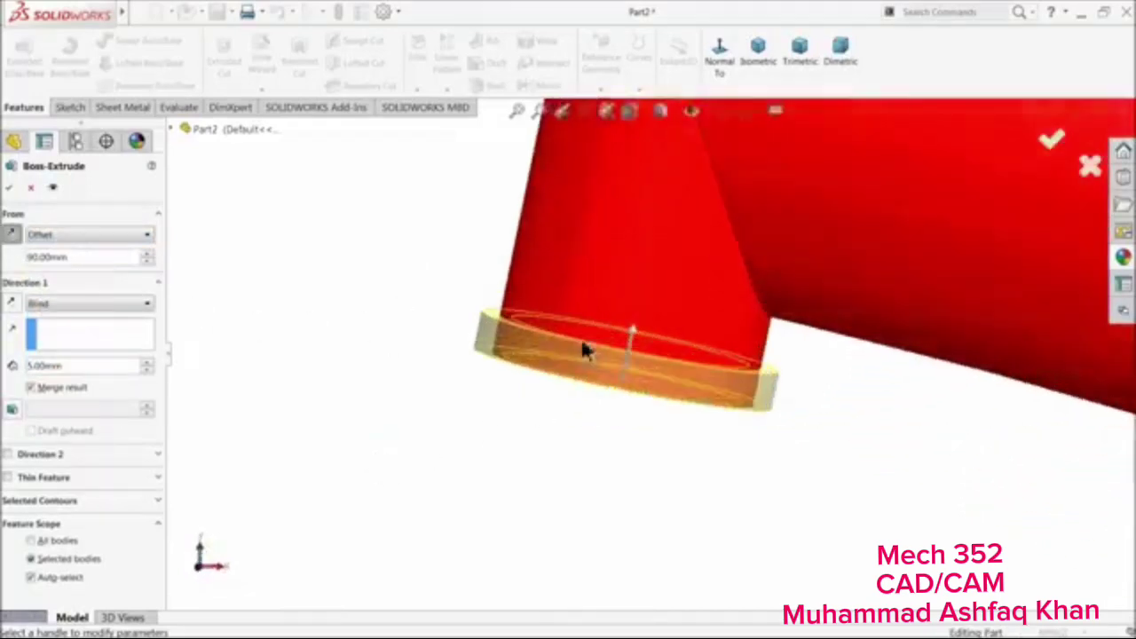
pyautogui.click(12, 303)
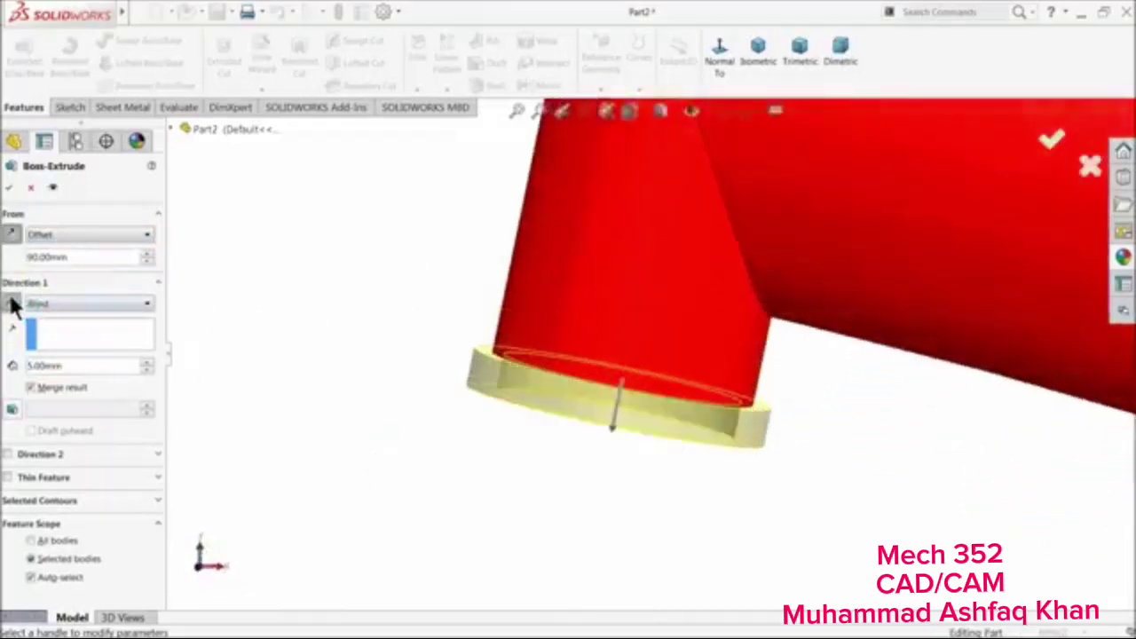
pyautogui.doubleClick(49, 366)
pyautogui.write('7')
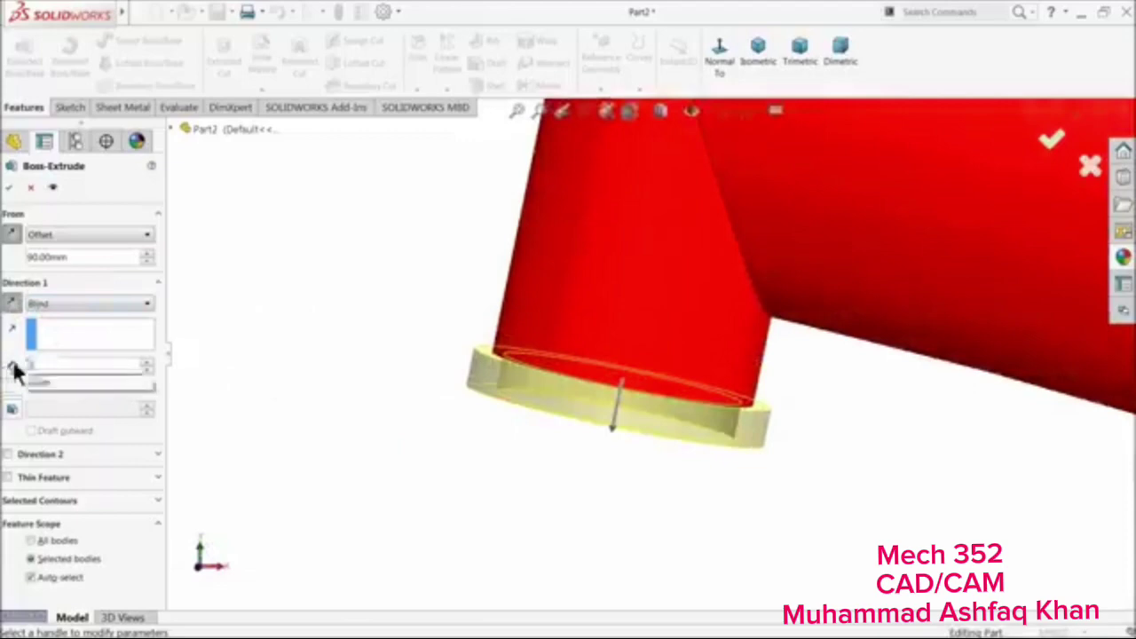
pyautogui.press('Return')
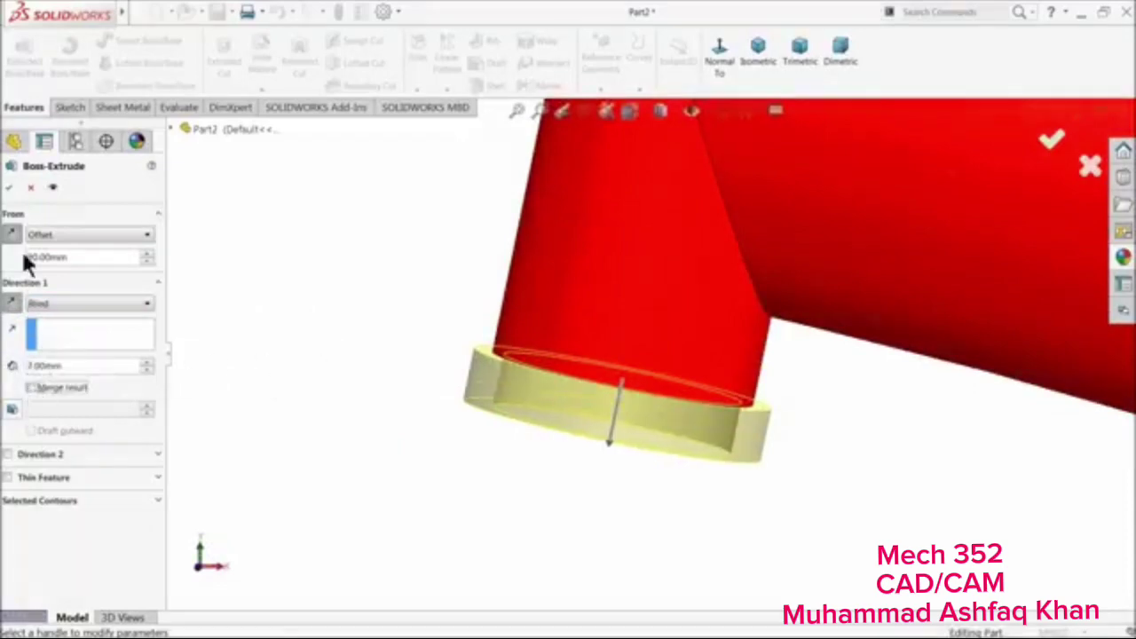
pyautogui.click(9, 187)
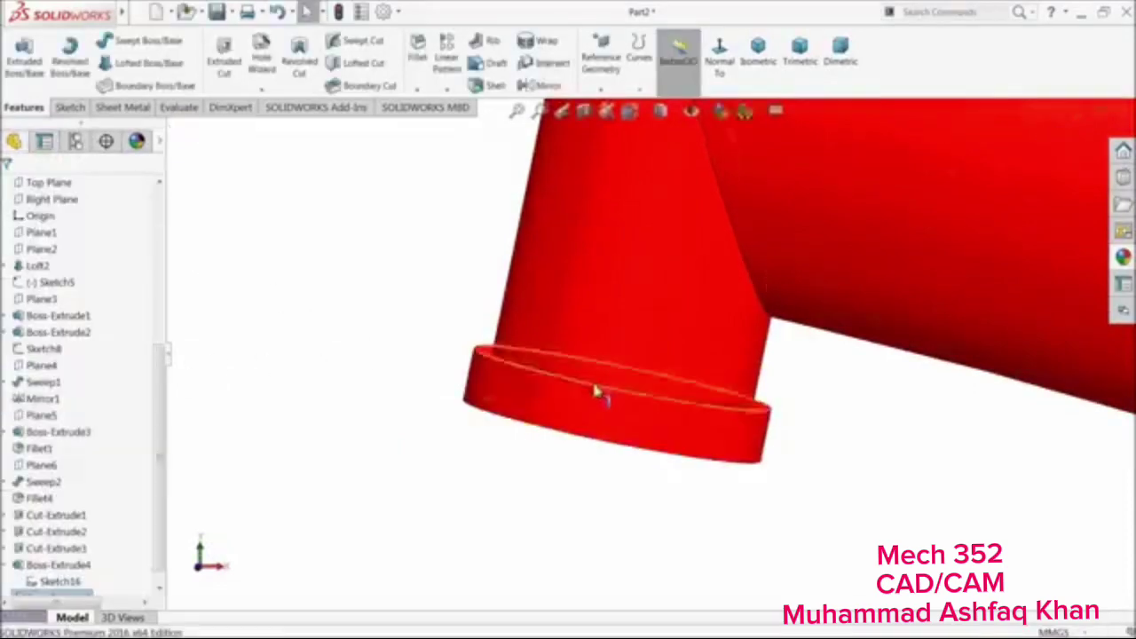
pyautogui.scroll(5, 577, 395)
pyautogui.scroll(-1, 160, 485)
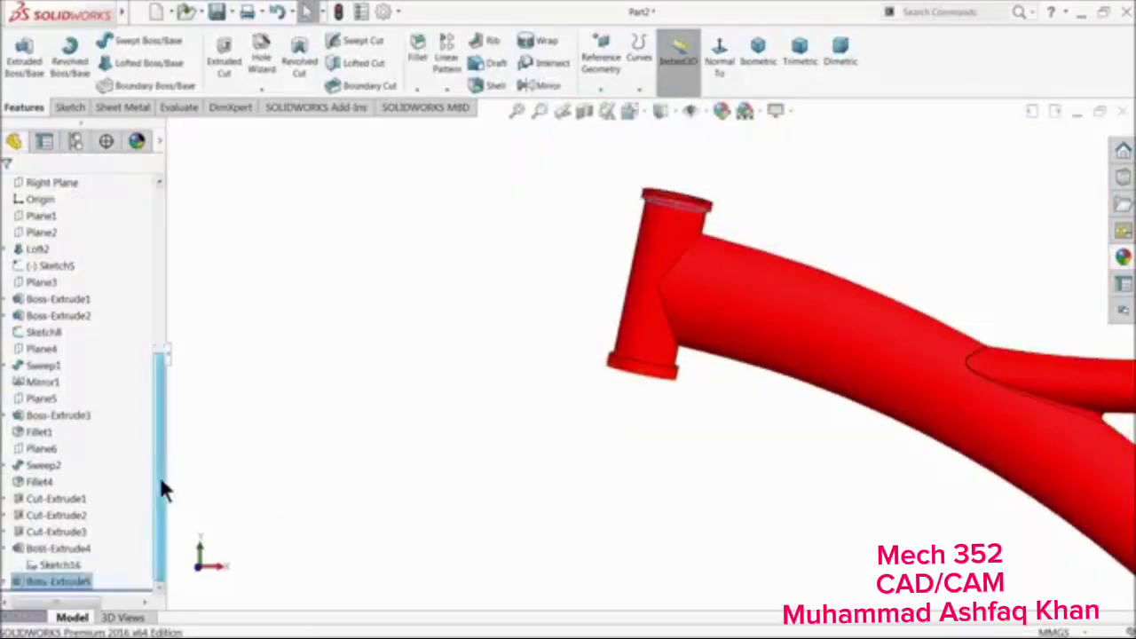
# Apply the brushed chromium appearance to both head tube collar extrusions
pyautogui.keyDown('ctrl'); pyautogui.click(18, 550); pyautogui.keyUp('ctrl')
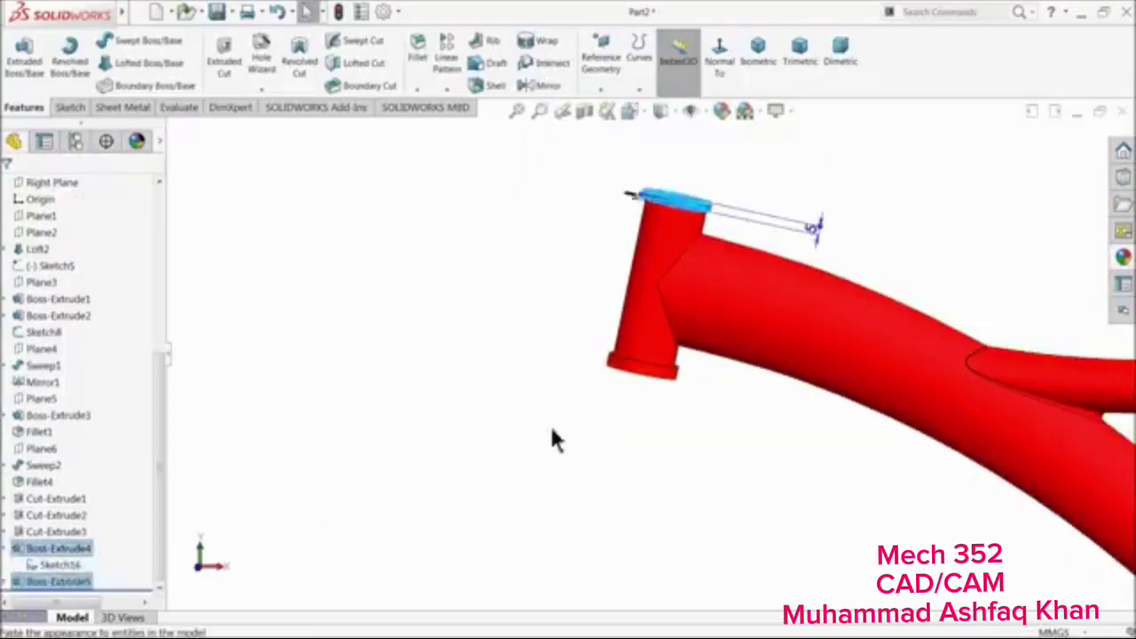
pyautogui.click(1124, 256)
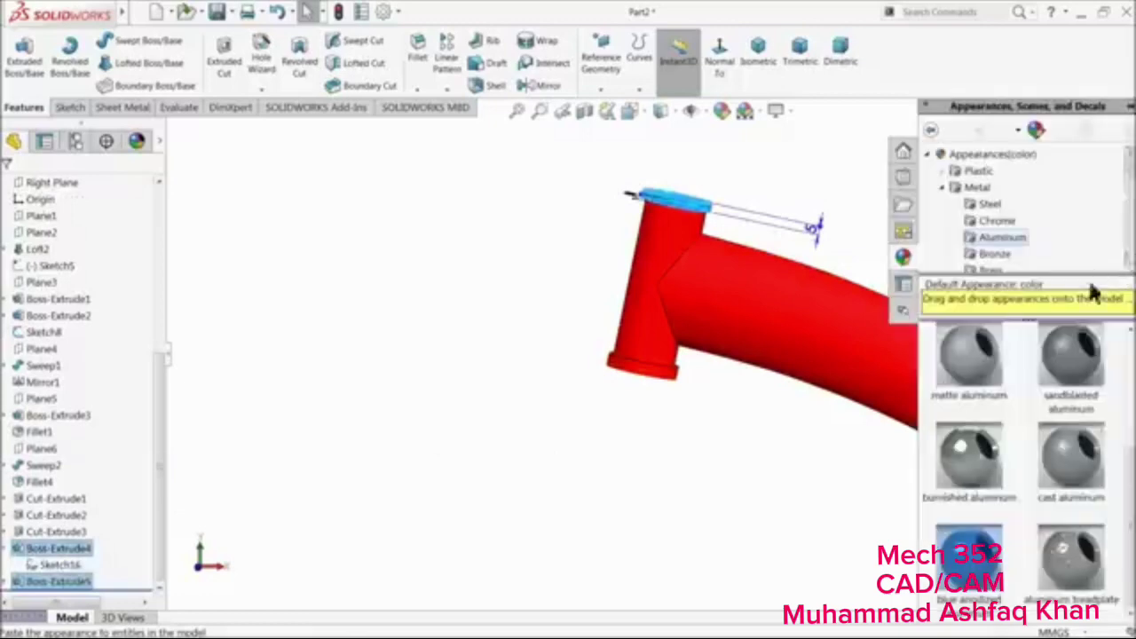
pyautogui.click(997, 222)
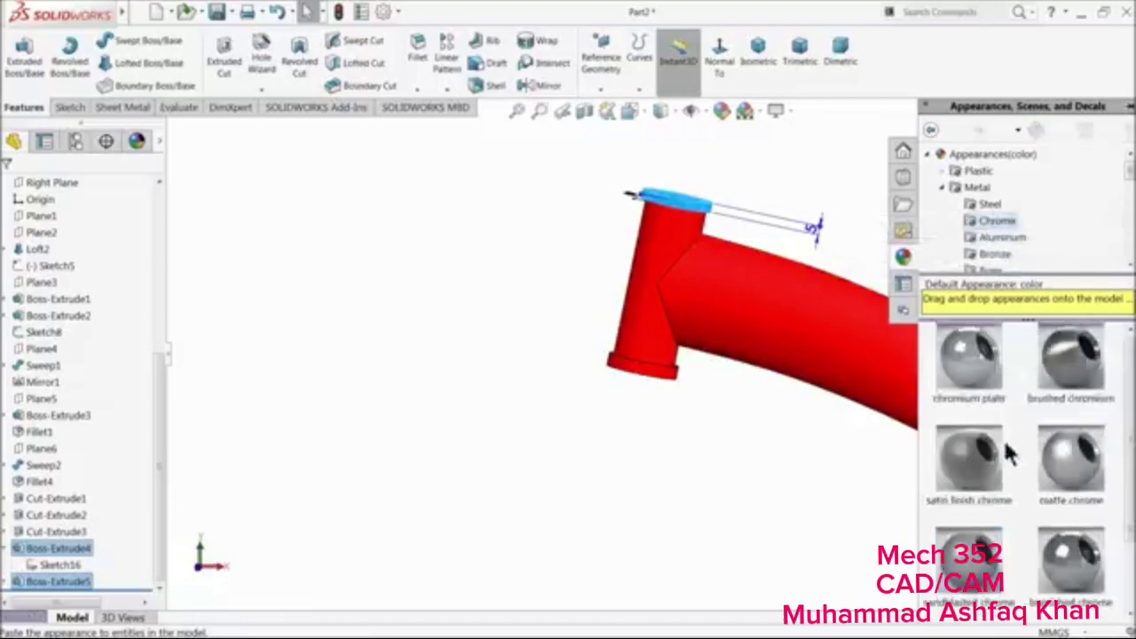
pyautogui.doubleClick(1080, 369)
pyautogui.moveTo(704, 290); pyautogui.dragTo(695, 331, button='middle')
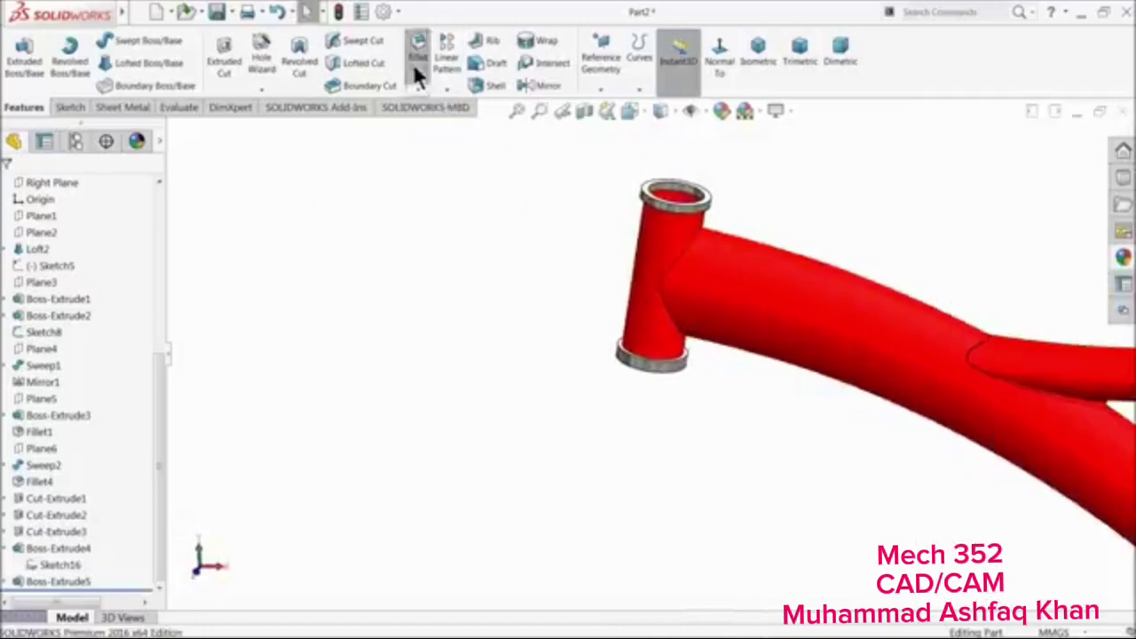
# Fillet the upper outer edge of the head tube's top collar with a 3 mm symmetric radius
pyautogui.click(414, 56)
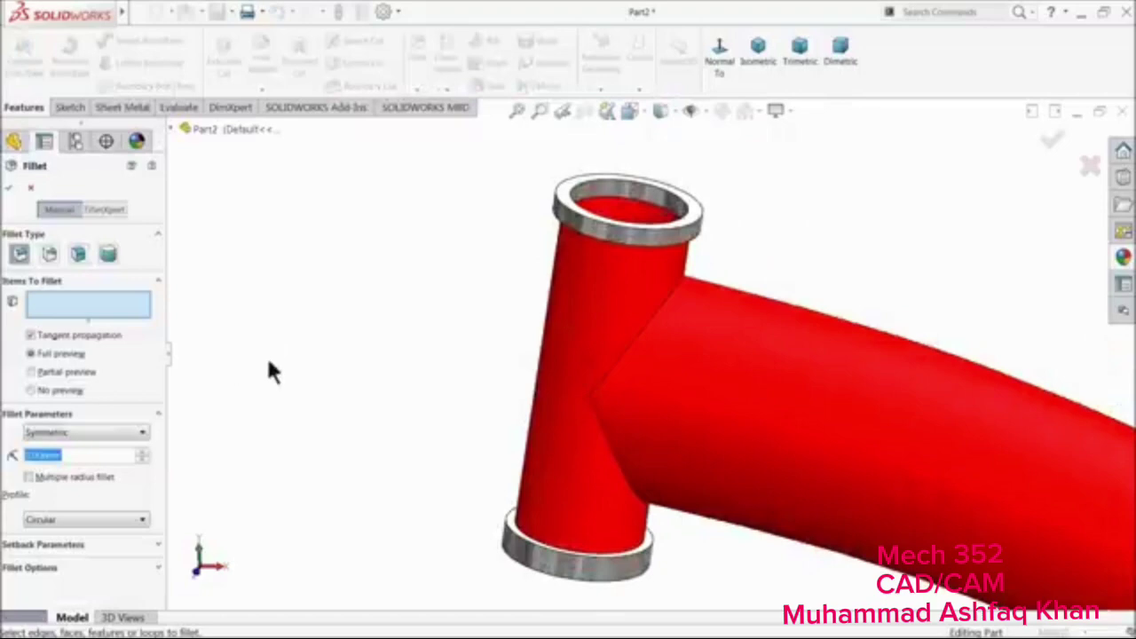
pyautogui.scroll(-3, 581, 283)
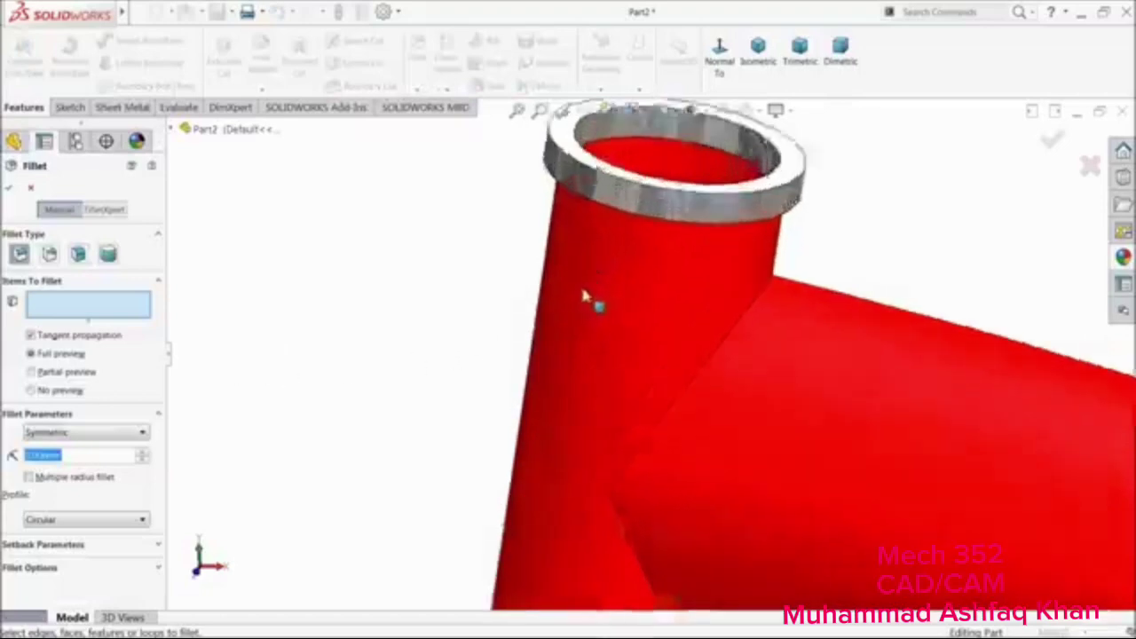
pyautogui.click(600, 180)
pyautogui.scroll(3, 601, 266)
pyautogui.scroll(-2, 628, 504)
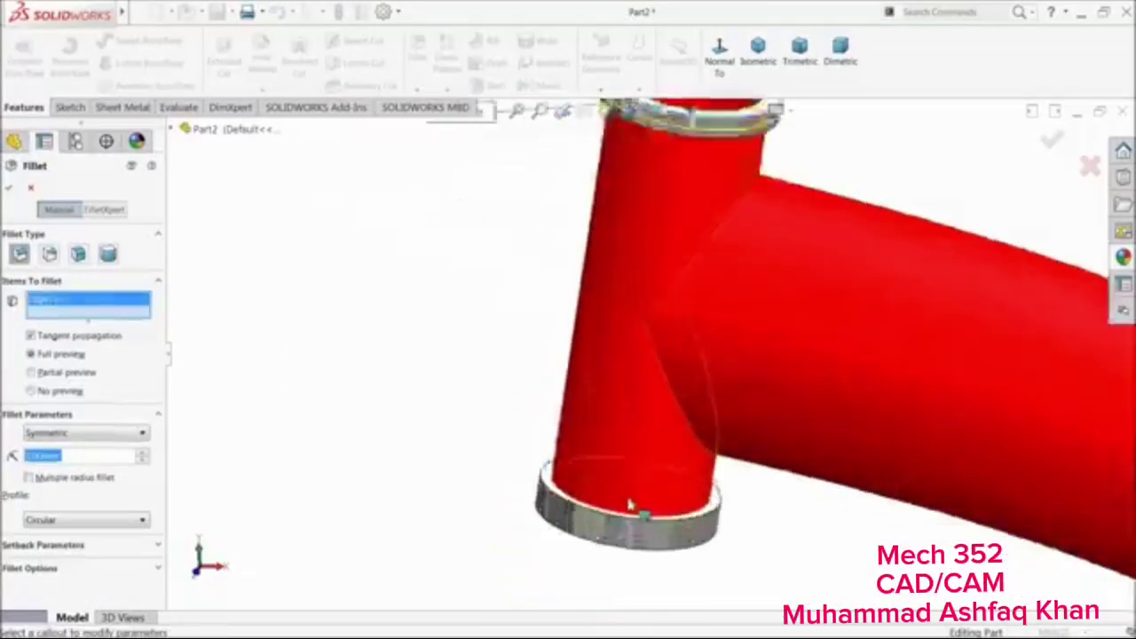
pyautogui.click(586, 548)
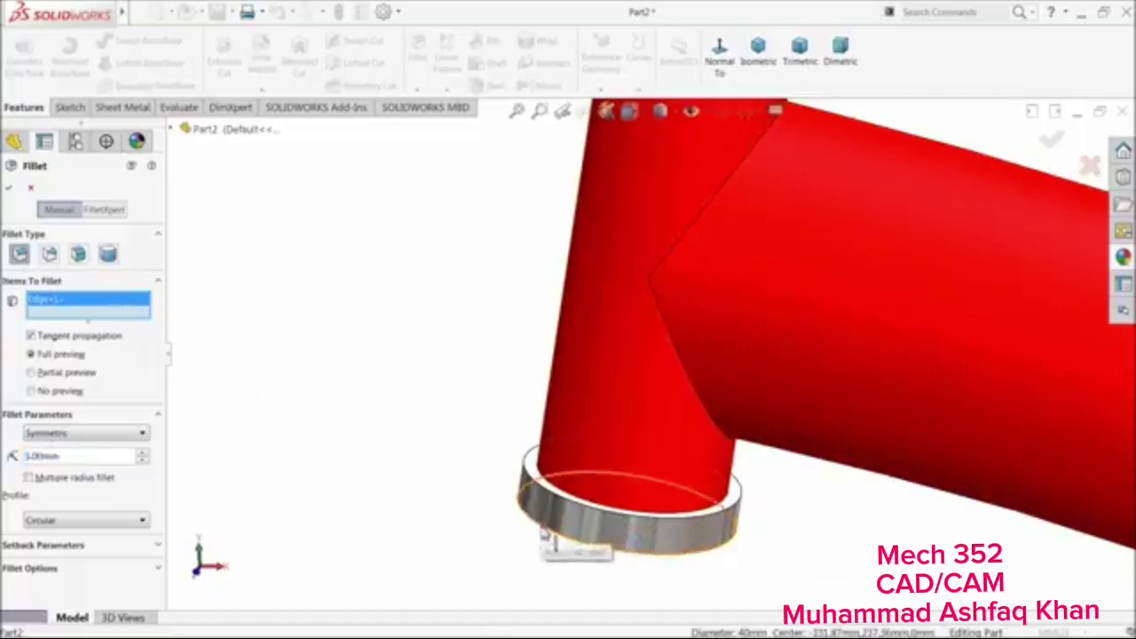
pyautogui.scroll(3, 526, 410)
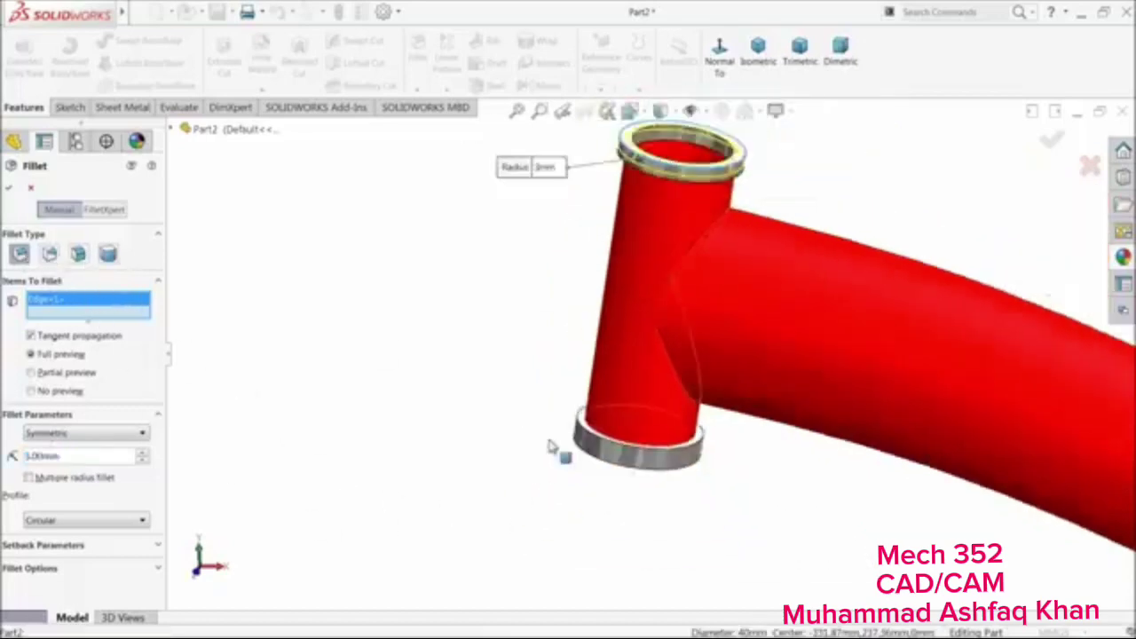
pyautogui.moveTo(548, 476); pyautogui.dragTo(551, 381, button='middle')
pyautogui.scroll(-2, 588, 553)
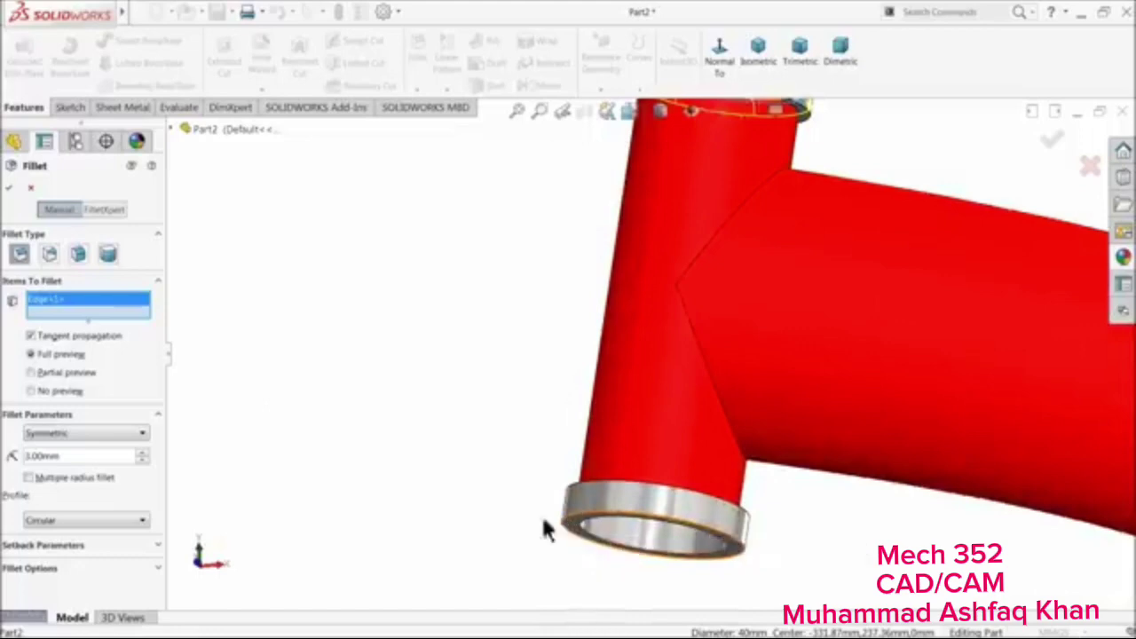
pyautogui.click(9, 188)
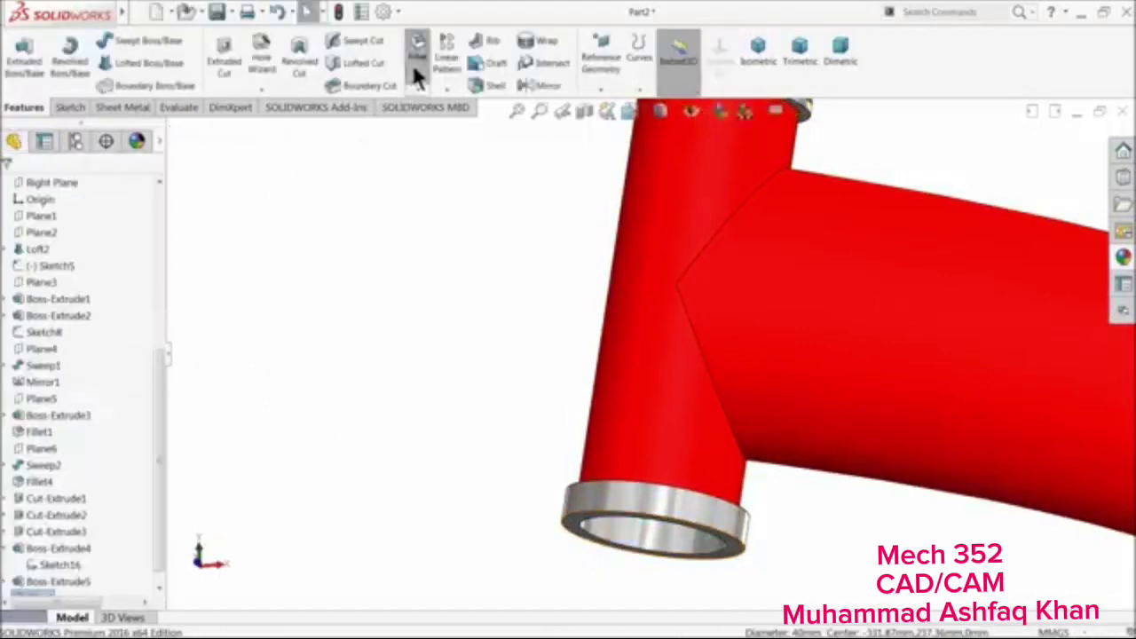
# Fillet the lower outer edge of the head tube's bottom collar with a 3 mm radius
pyautogui.click(414, 71)
pyautogui.click(575, 522)
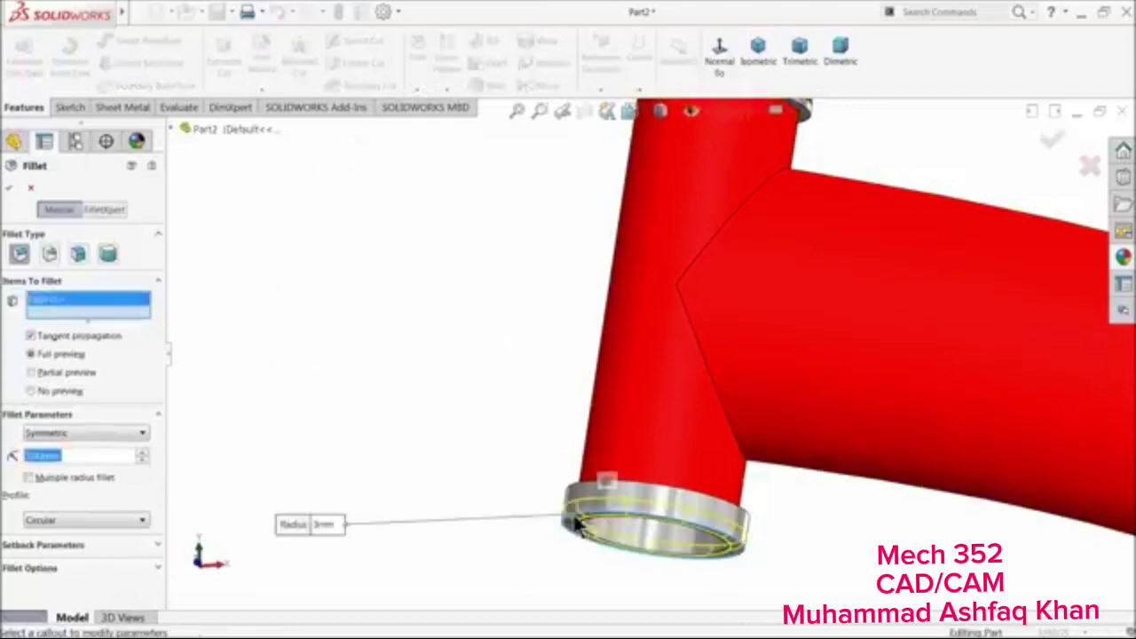
pyautogui.click(8, 188)
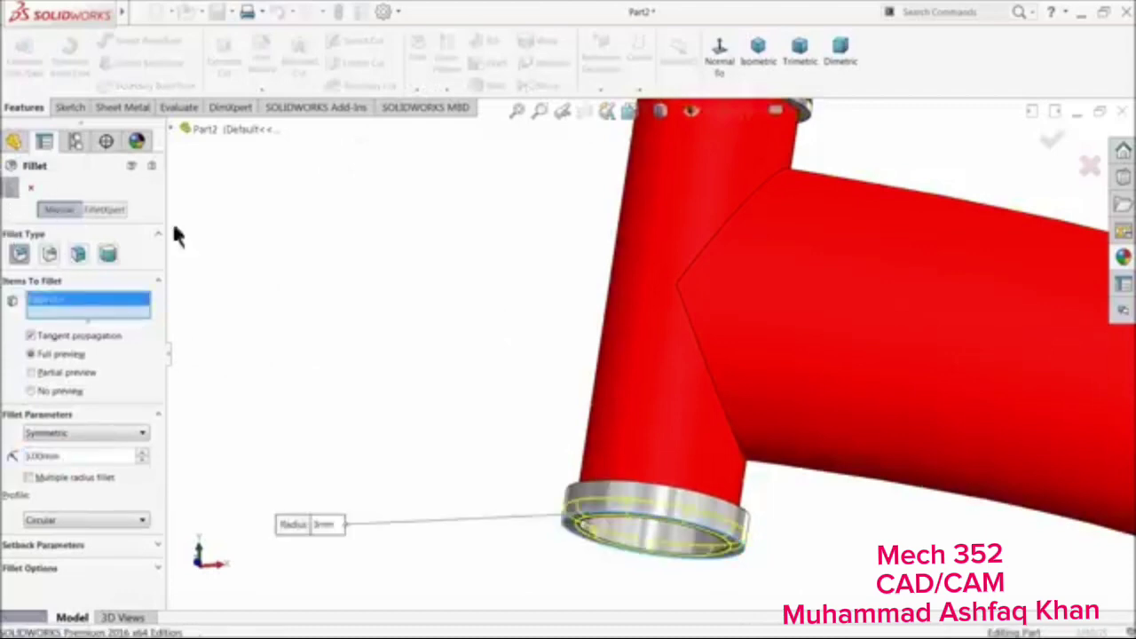
pyautogui.scroll(3, 489, 275)
pyautogui.moveTo(492, 286); pyautogui.dragTo(463, 389, button='middle')
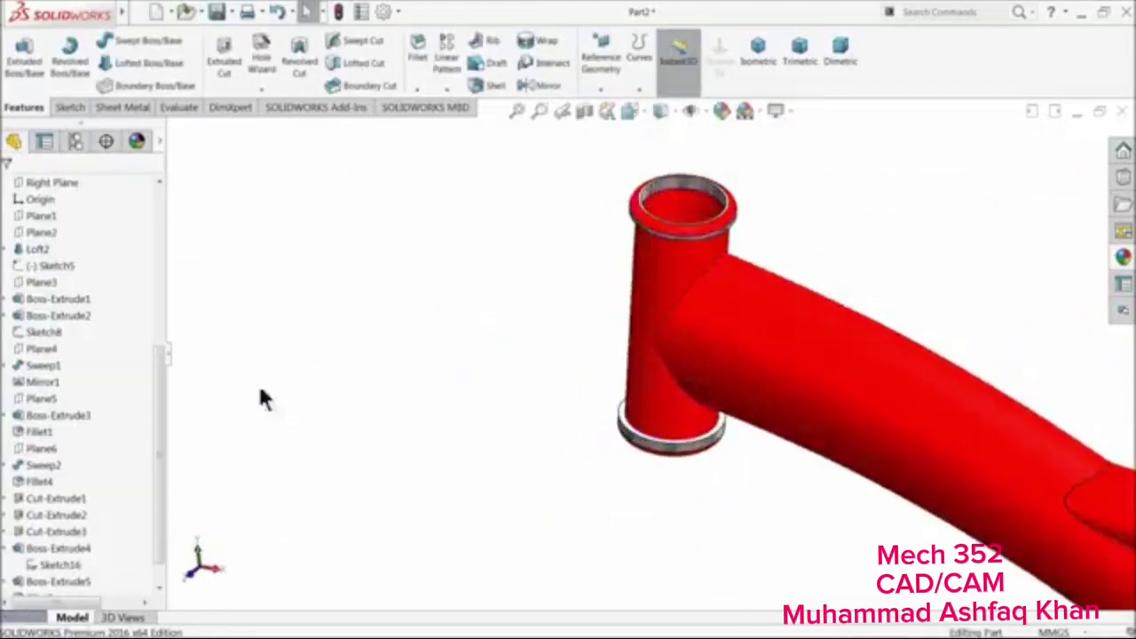
# Apply the brushed chromium appearance to the fillets on both head tube collars
pyautogui.moveTo(156, 377); pyautogui.dragTo(165, 469)
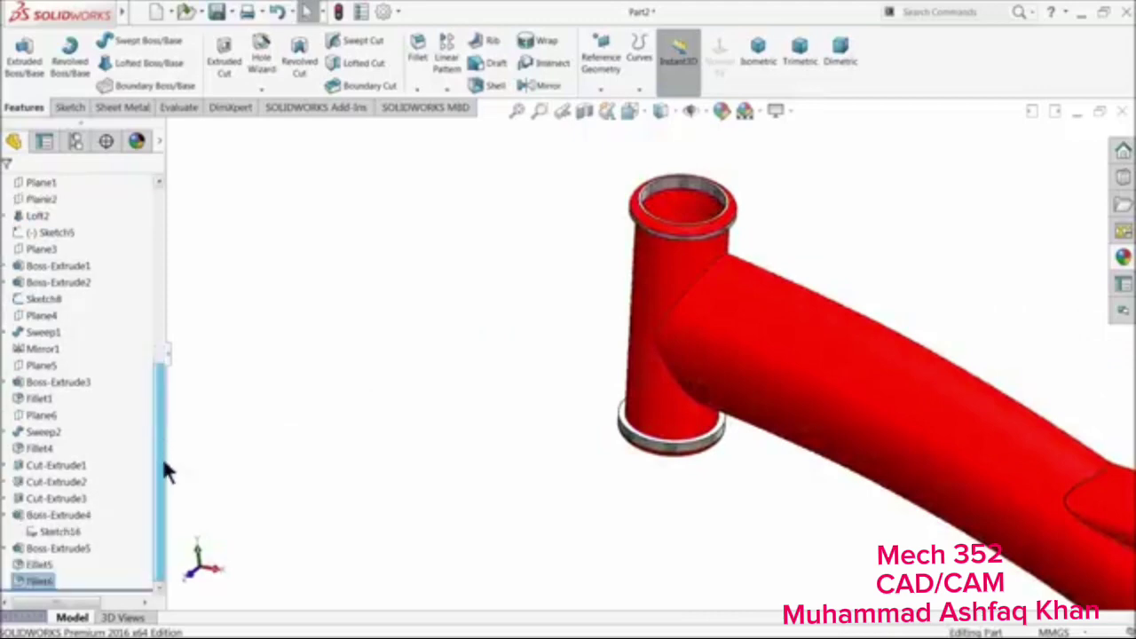
pyautogui.keyDown('ctrl'); pyautogui.click(31, 566); pyautogui.keyUp('ctrl')
pyautogui.click(1124, 256)
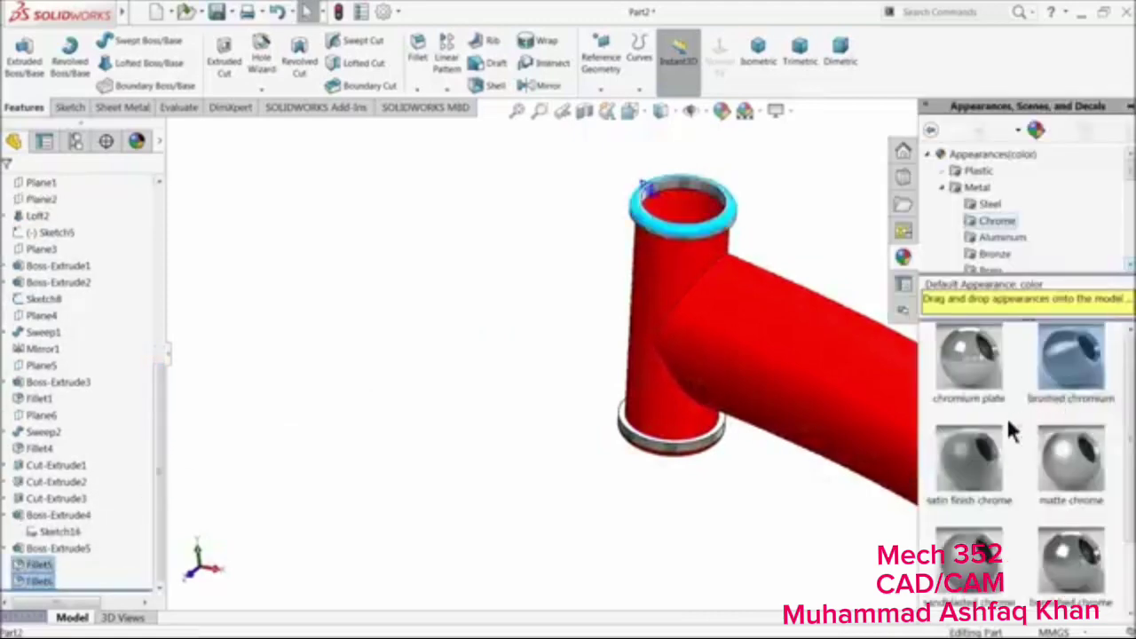
pyautogui.doubleClick(1070, 371)
pyautogui.click(837, 209)
# Examine the whole frame and the rear stays around the bottom bracket and rear ends
pyautogui.scroll(5, 745, 241)
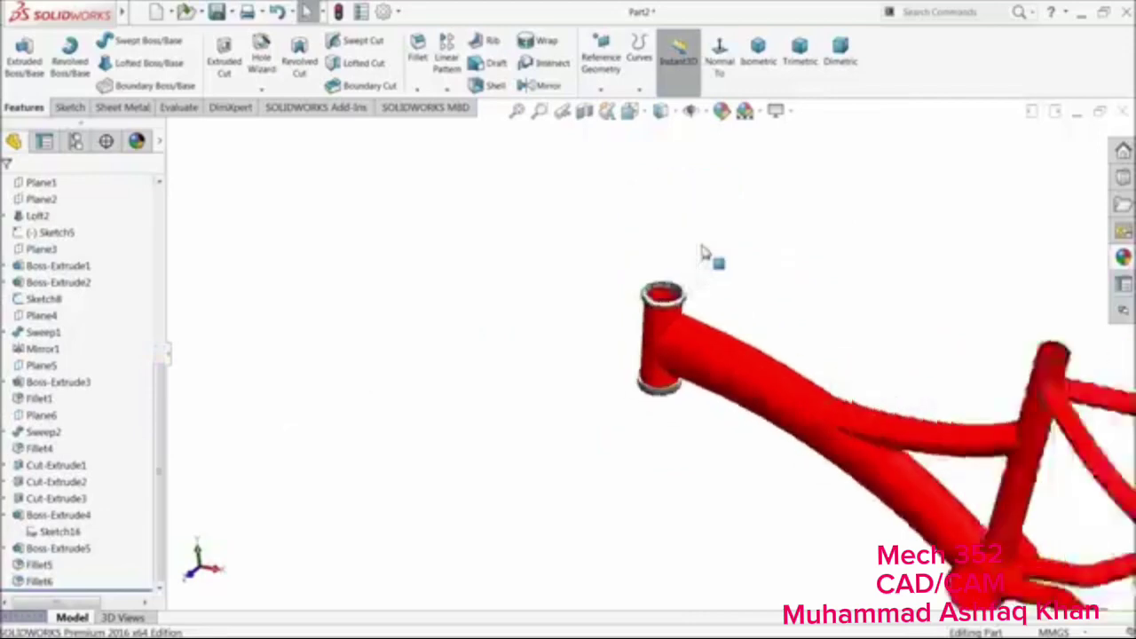
pyautogui.scroll(5, 702, 251)
pyautogui.scroll(-3, 898, 428)
pyautogui.scroll(-1, 765, 424)
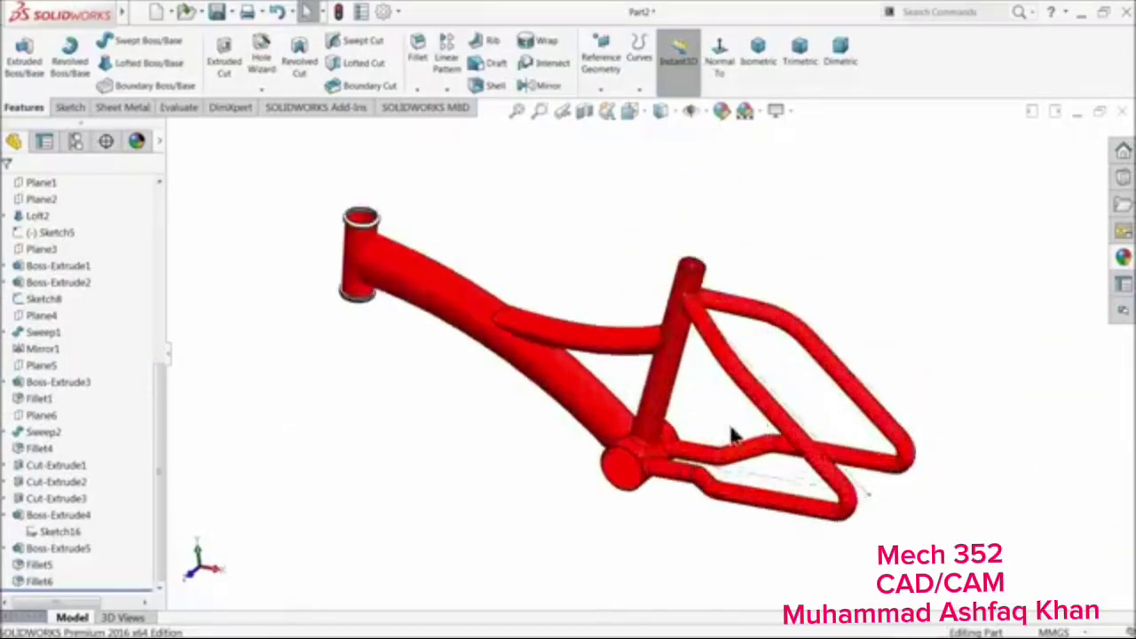
pyautogui.moveTo(733, 433); pyautogui.dragTo(672, 405, button='middle')
pyautogui.scroll(-4, 697, 398)
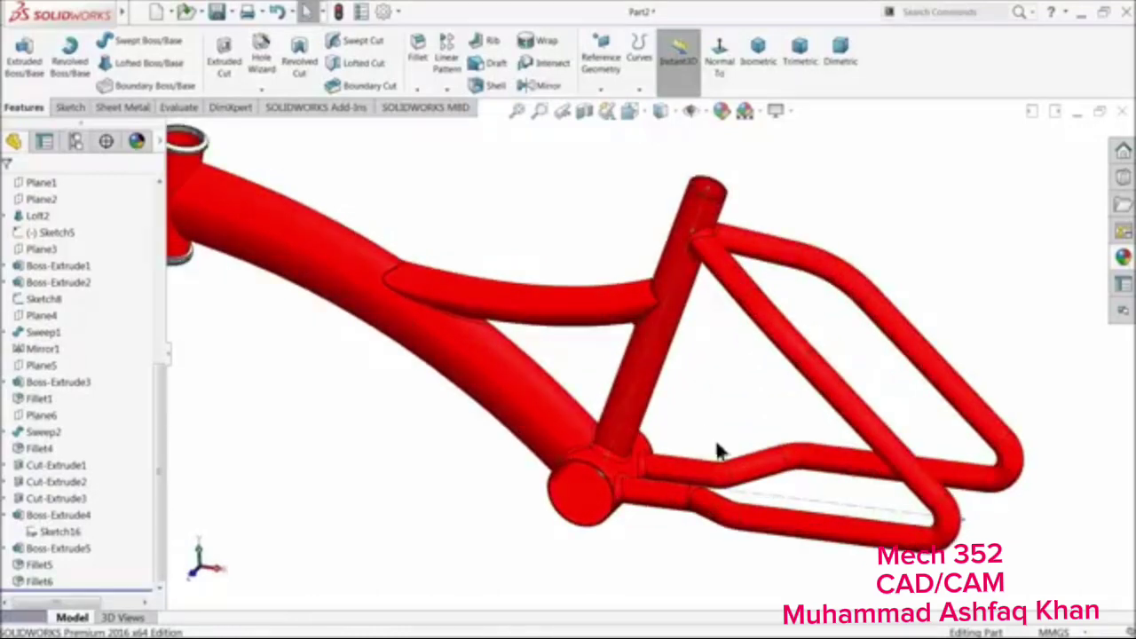
pyautogui.moveTo(922, 501)
pyautogui.mouseDown(button='middle')
pyautogui.moveTo(896, 498)
pyautogui.moveTo(900, 507)
pyautogui.mouseUp(button='middle')
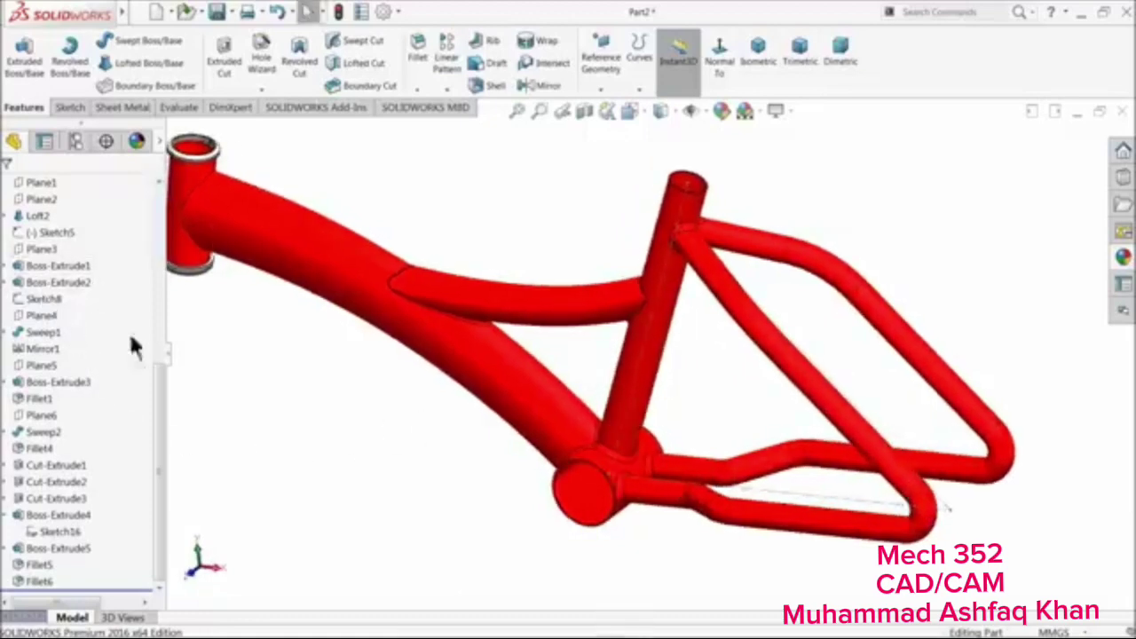
# Create a reference plane parallel to the Front Plane at a 46 mm offset, through the near-side rear stays
pyautogui.moveTo(154, 391); pyautogui.dragTo(164, 199)
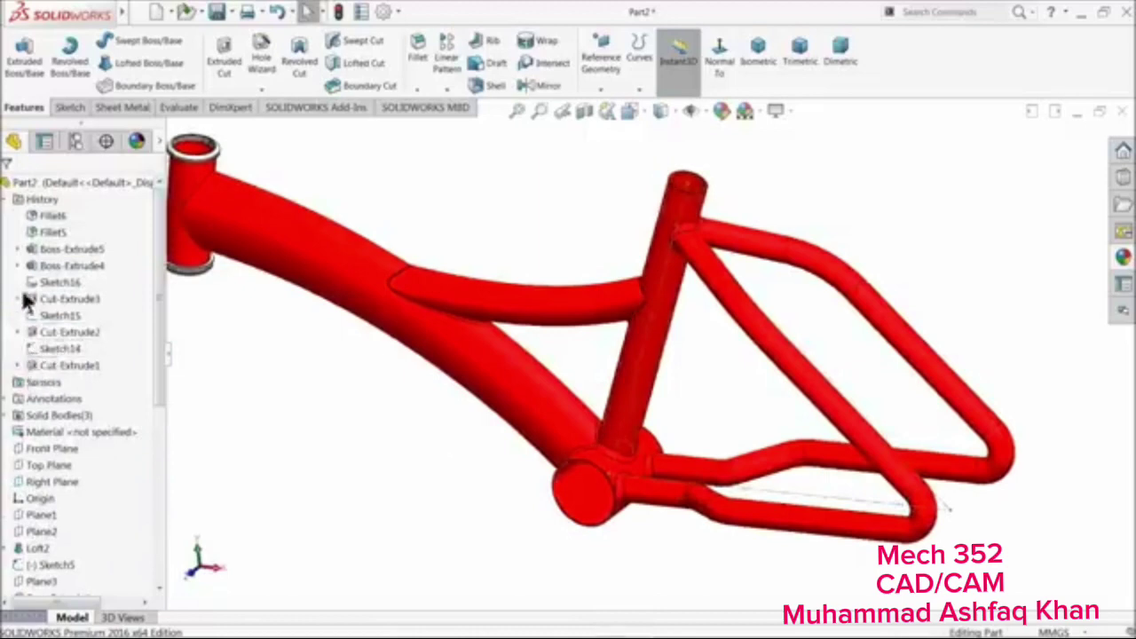
pyautogui.click(7, 201)
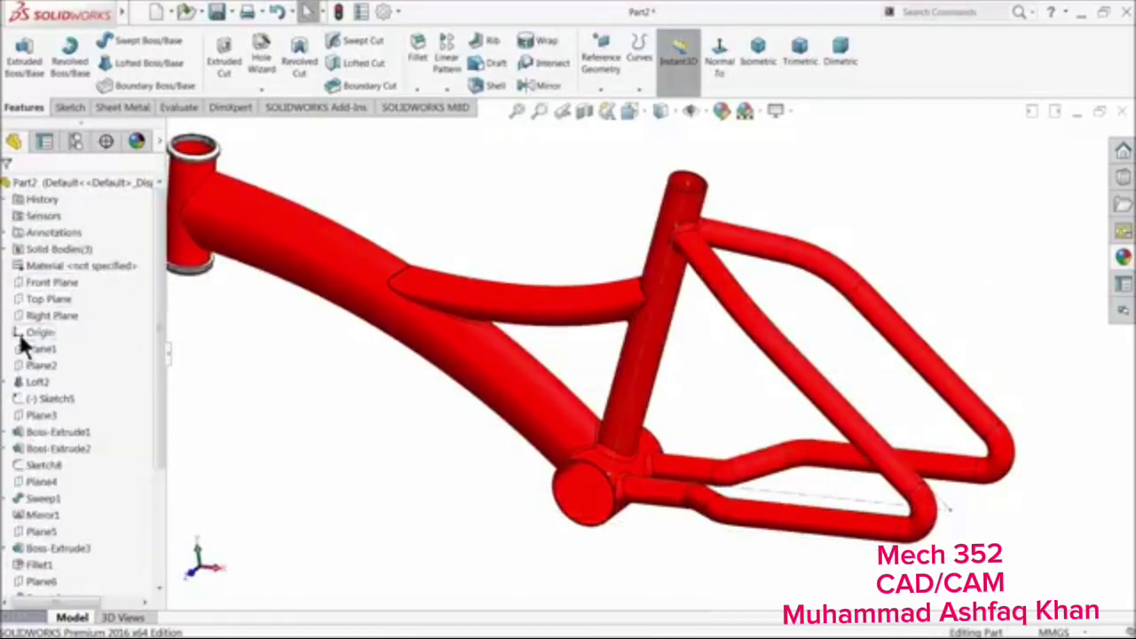
pyautogui.click(48, 279)
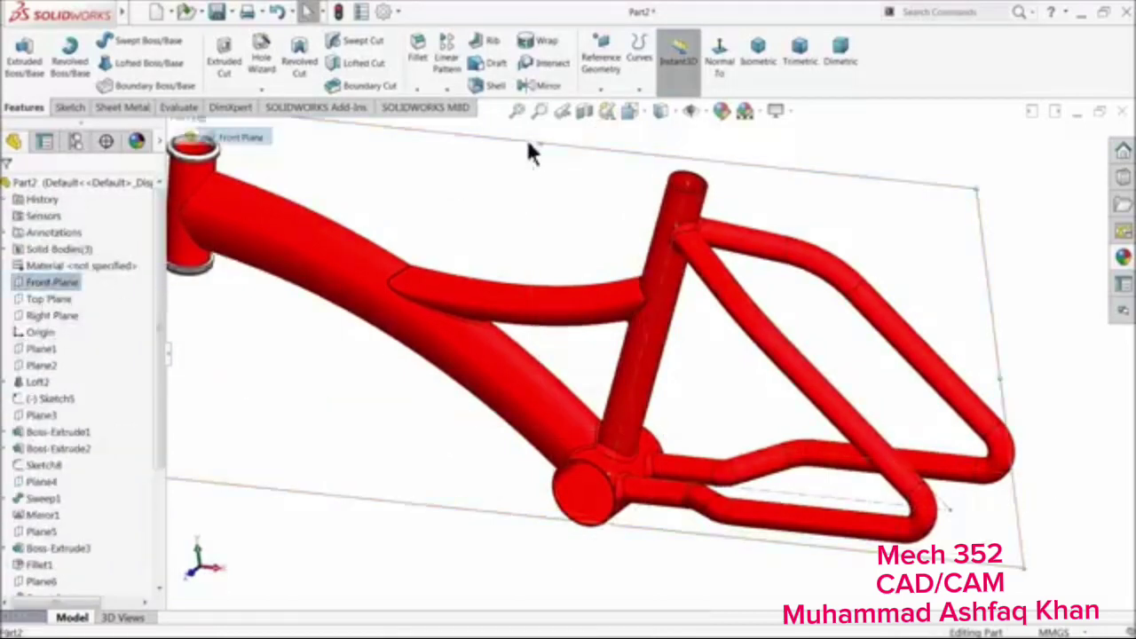
pyautogui.click(603, 93)
pyautogui.click(614, 102)
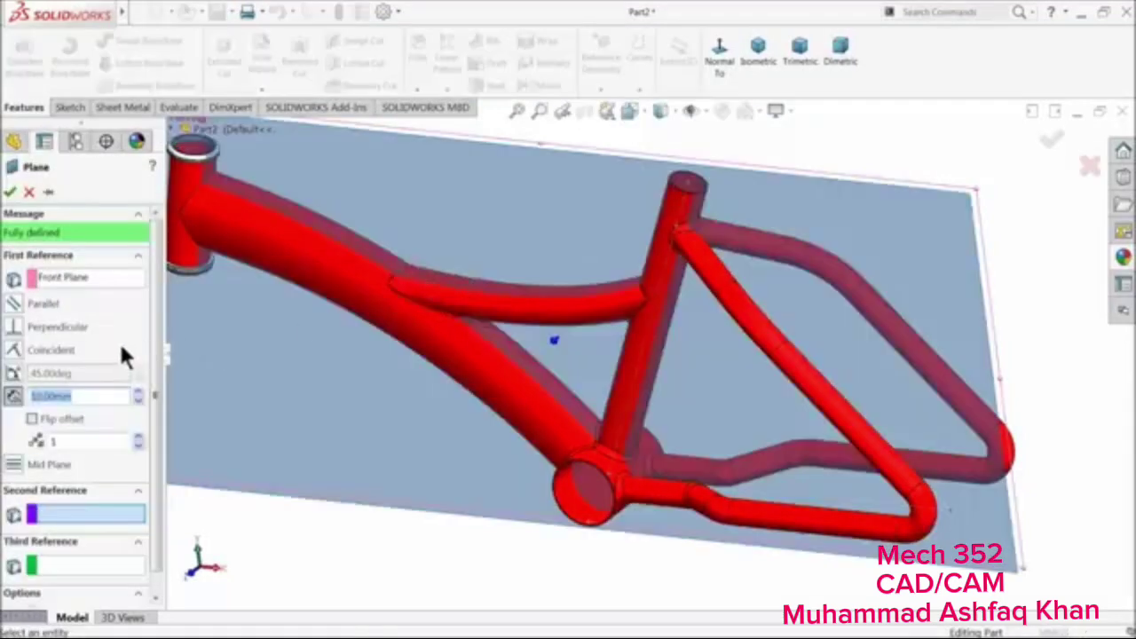
pyautogui.write('46')
pyautogui.press('Return')
pyautogui.scroll(2, 452, 406)
pyautogui.moveTo(453, 406); pyautogui.dragTo(411, 432, button='middle')
pyautogui.scroll(3, 585, 469)
pyautogui.scroll(-6, 673, 399)
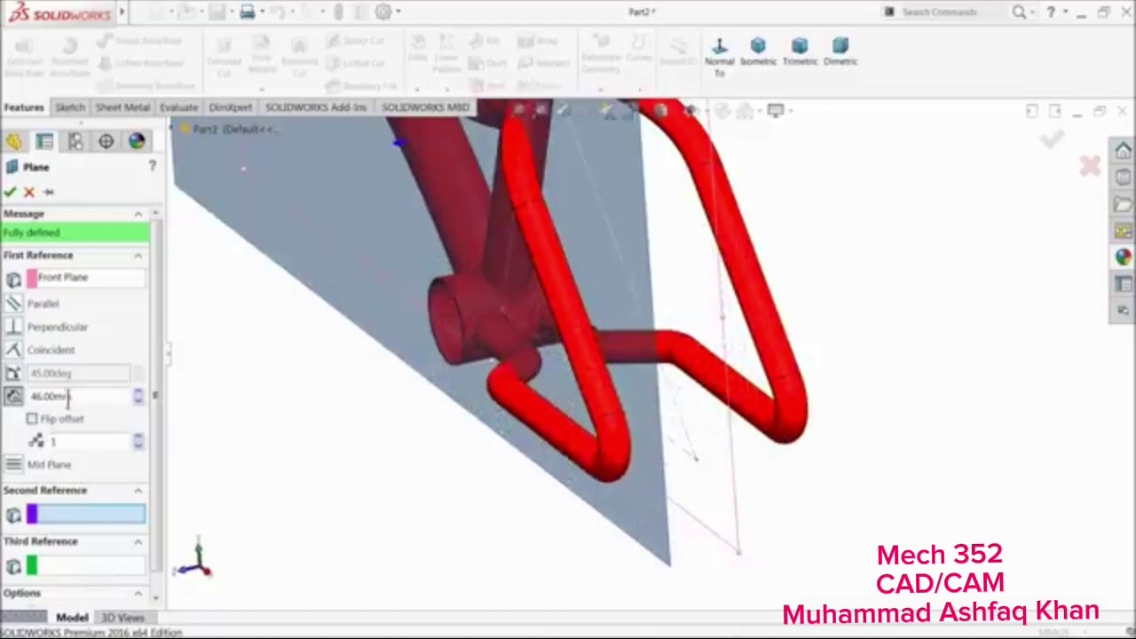
pyautogui.click(10, 193)
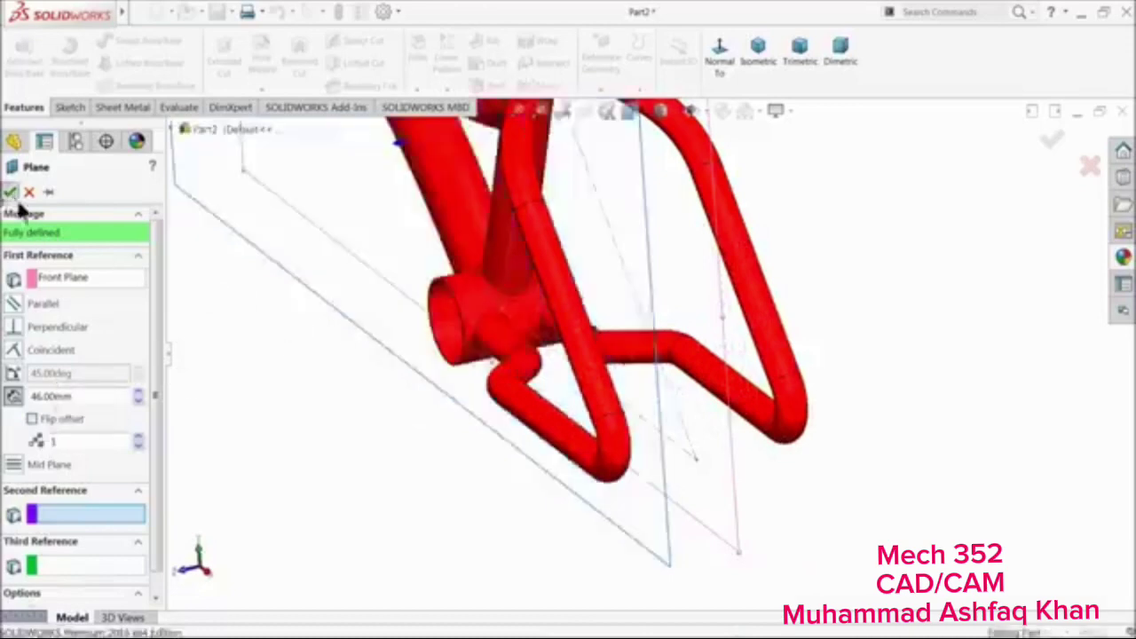
pyautogui.moveTo(375, 434); pyautogui.dragTo(444, 473, button='middle')
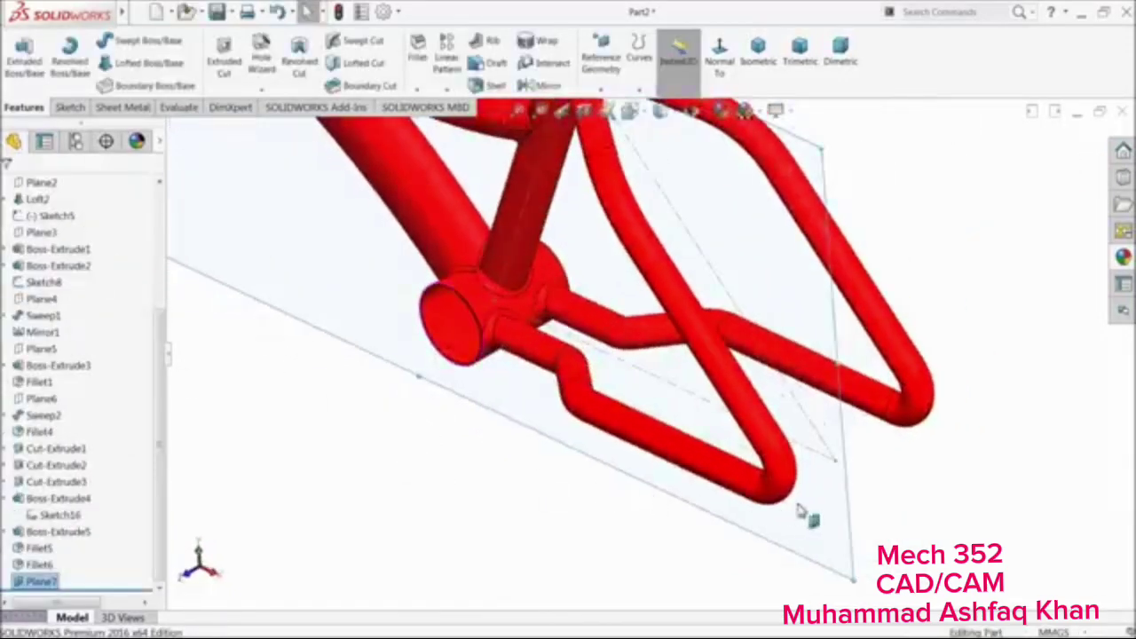
# Start a sketch on the 46 mm offset plane and view the frame face-on to that plane
pyautogui.scroll(5, 795, 515)
pyautogui.moveTo(629, 424); pyautogui.dragTo(484, 209, button='middle')
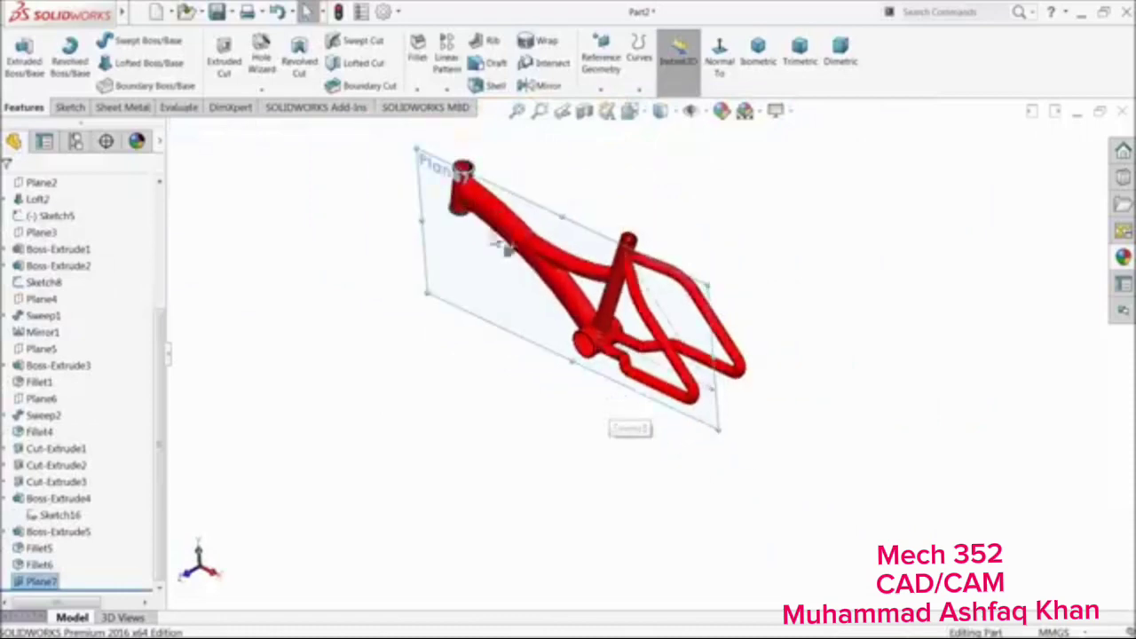
pyautogui.click(69, 107)
pyautogui.click(18, 56)
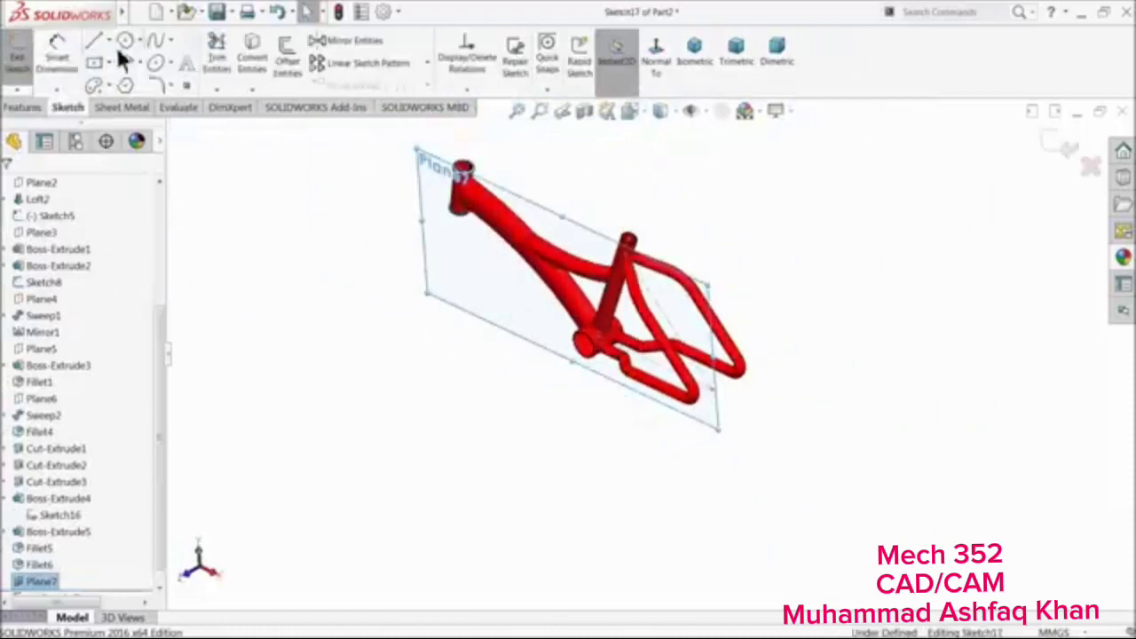
pyautogui.click(657, 73)
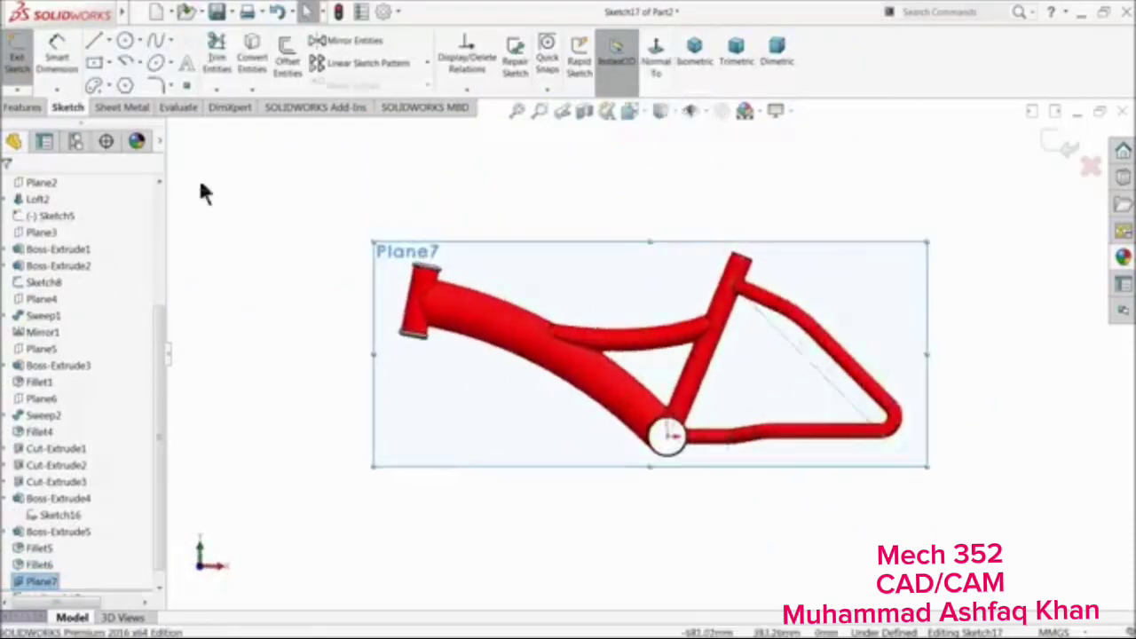
# Sketch a closed dropout outline from the rear stay bend, with a lower edge about 60 mm long and a rectangular slot open at the rear
pyautogui.click(95, 42)
pyautogui.scroll(-5, 923, 451)
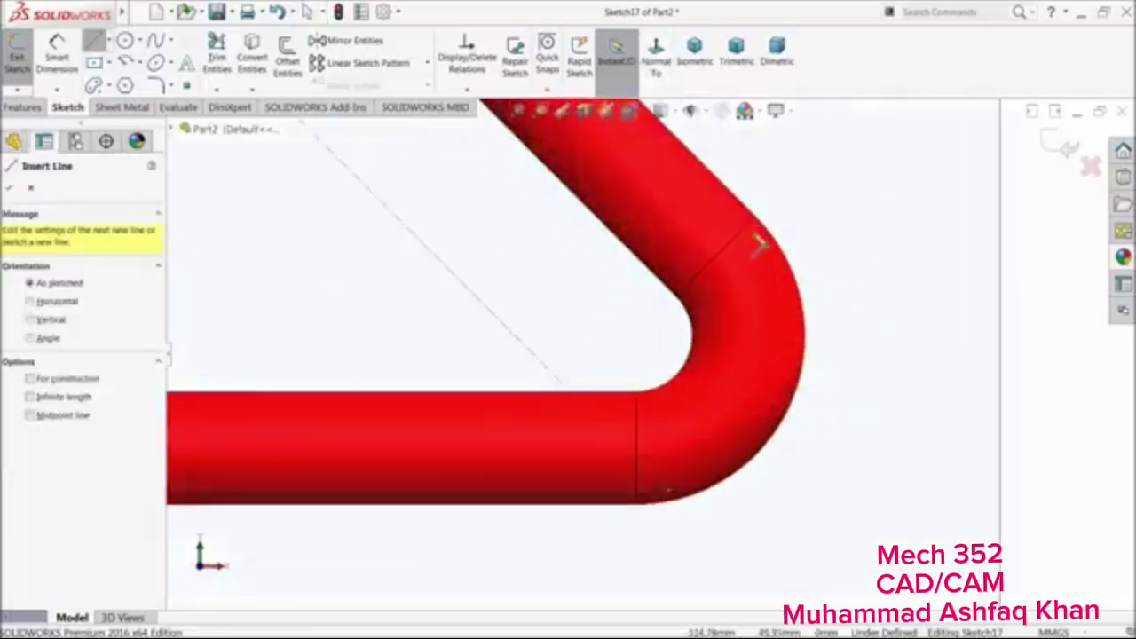
pyautogui.click(759, 245)
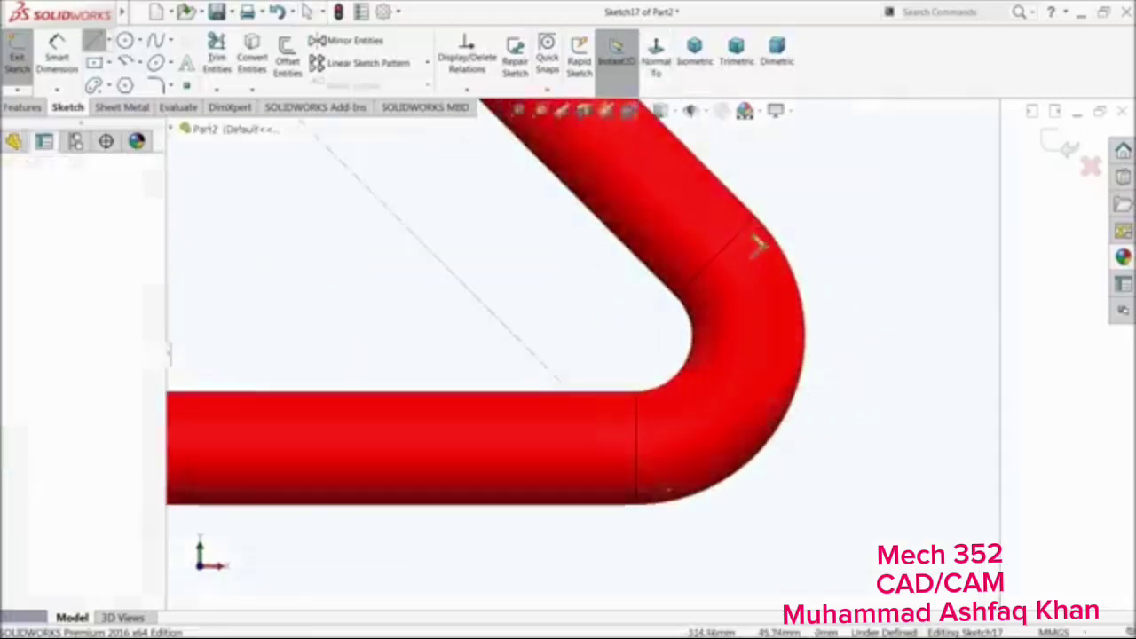
pyautogui.click(684, 503)
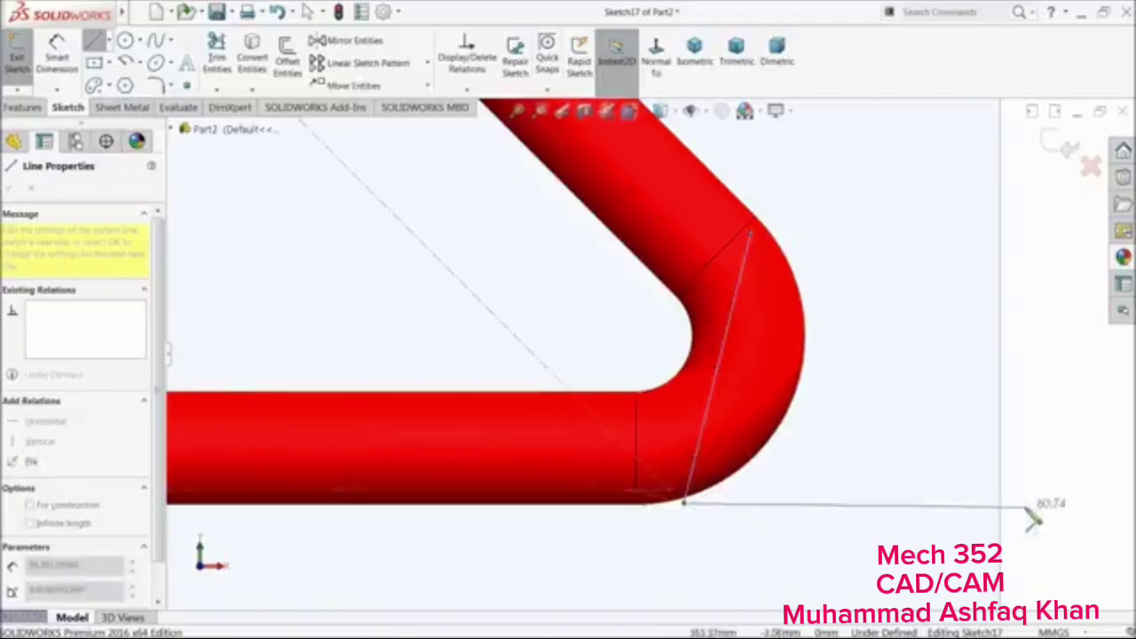
pyautogui.click(1025, 507)
pyautogui.click(1026, 444)
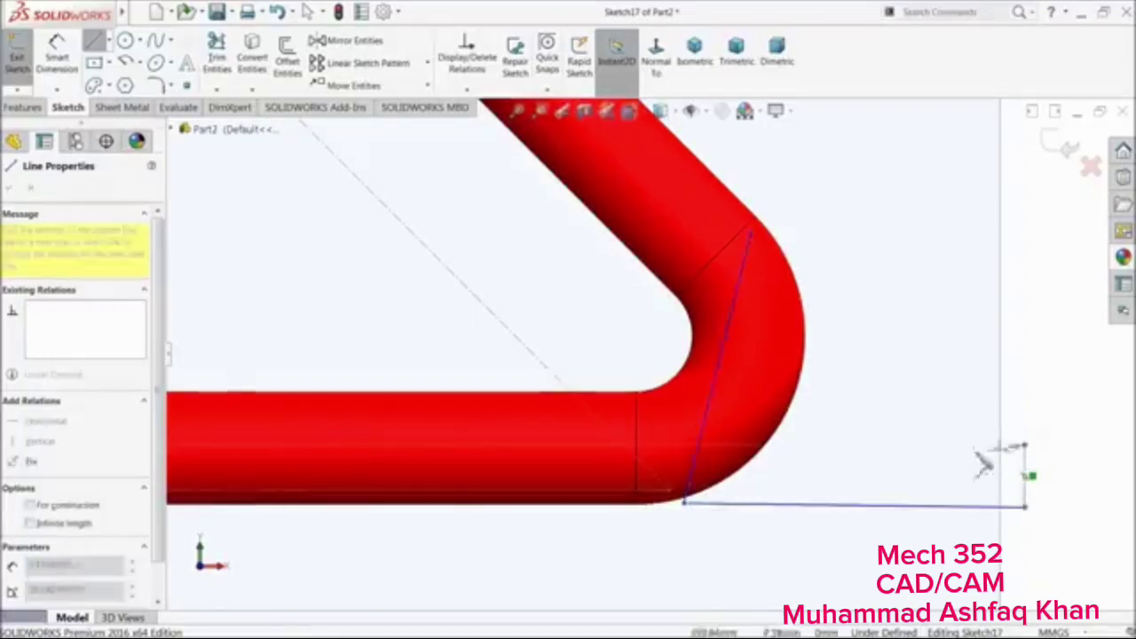
pyautogui.click(854, 445)
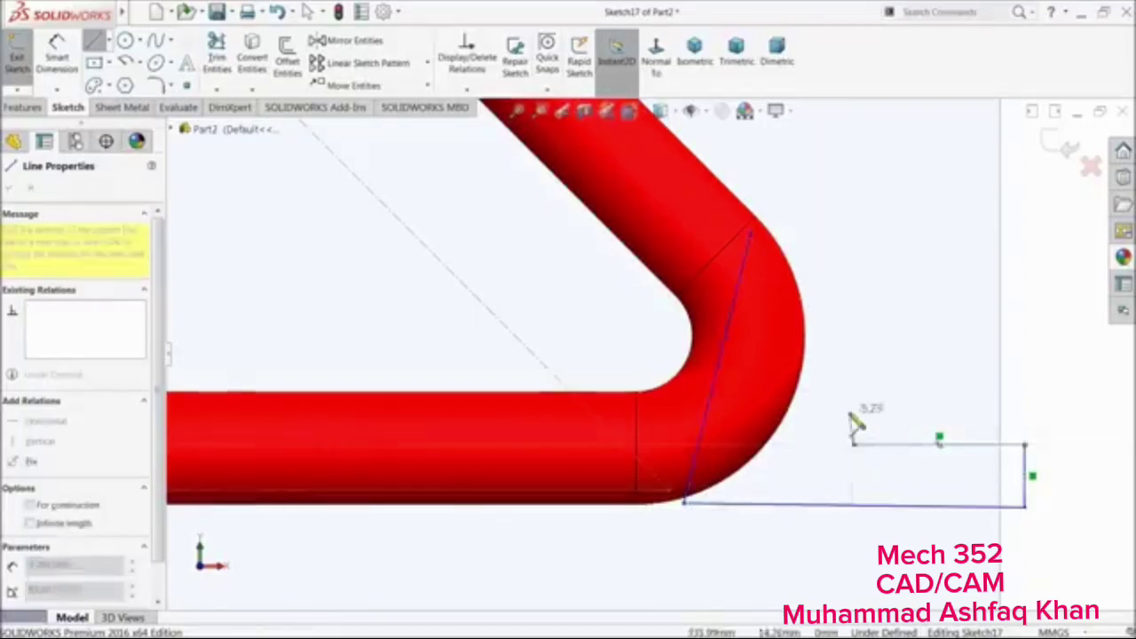
pyautogui.click(854, 386)
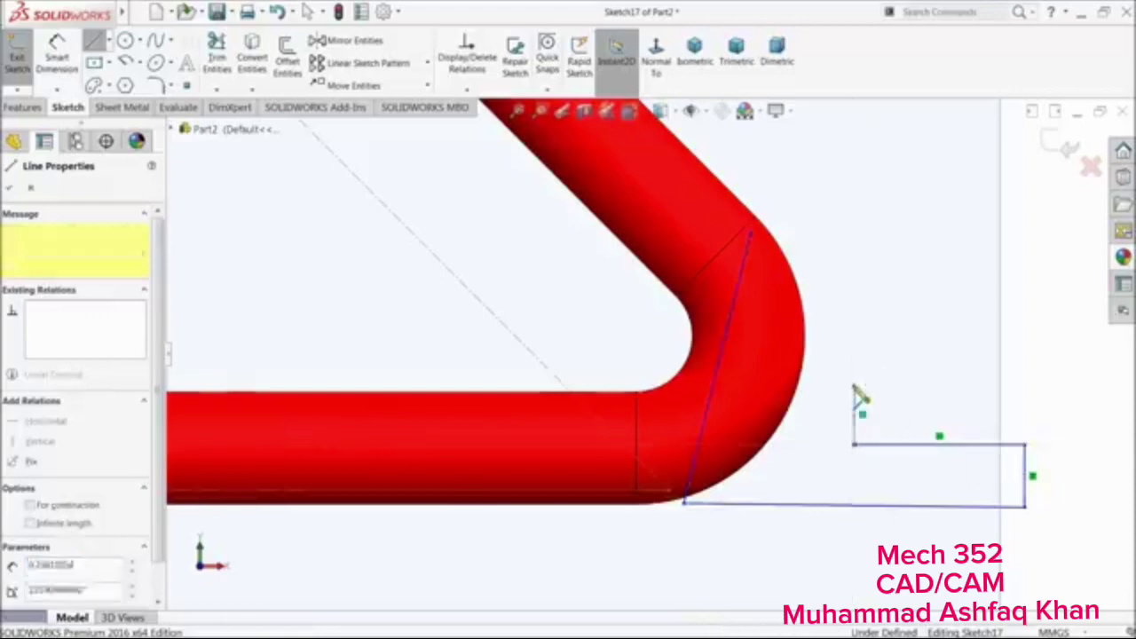
pyautogui.click(1025, 385)
pyautogui.click(1025, 319)
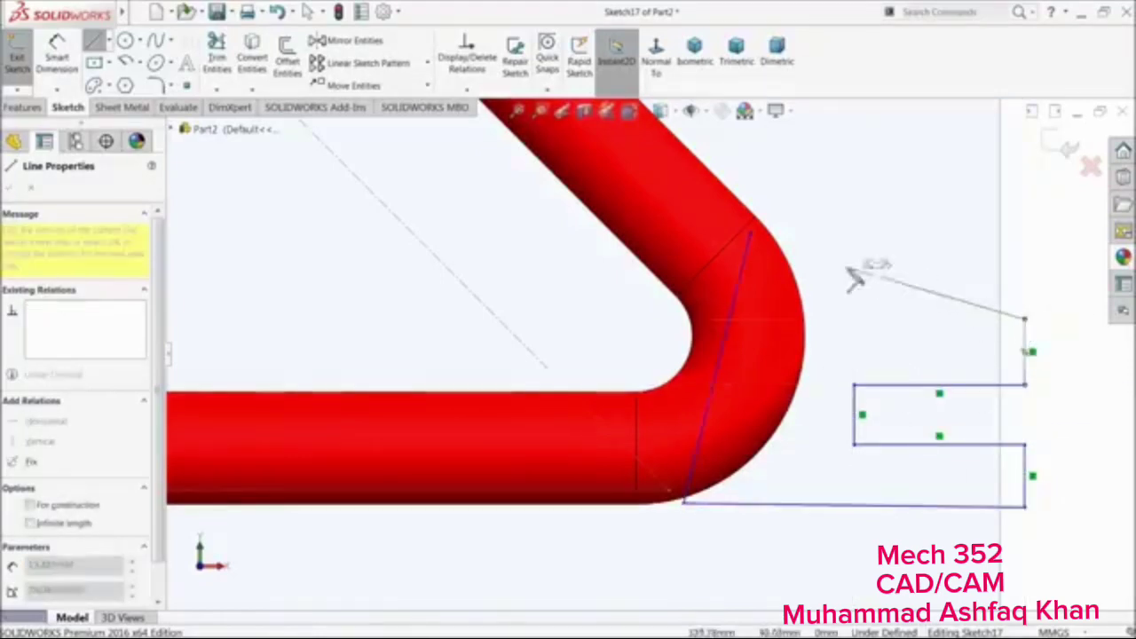
pyautogui.click(750, 236)
pyautogui.rightClick(821, 198)
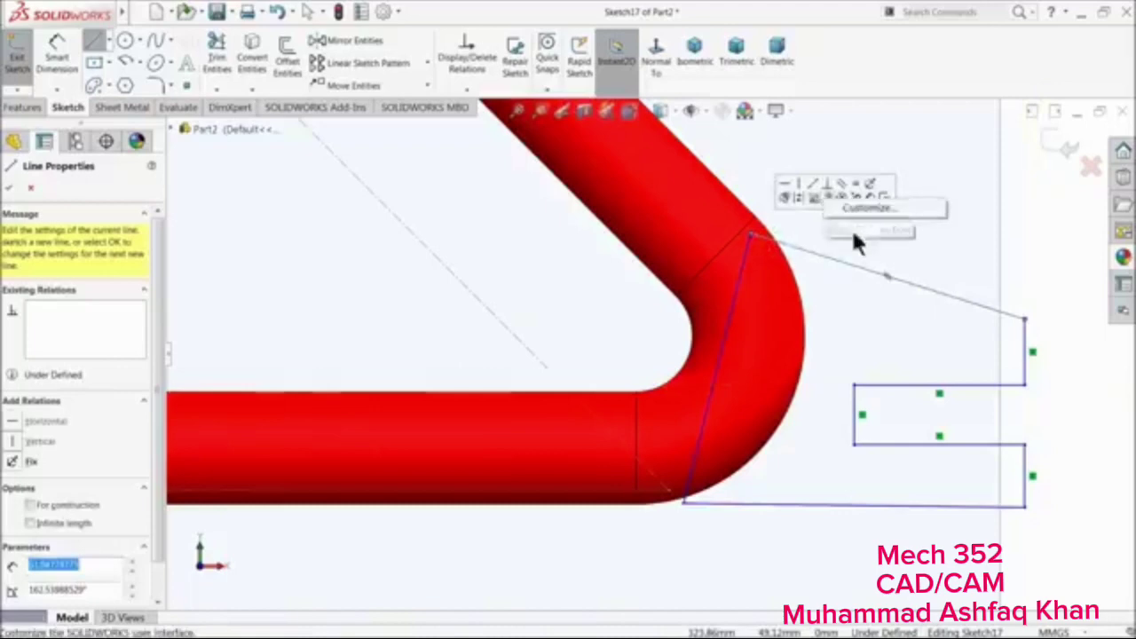
pyautogui.rightClick(1023, 220)
pyautogui.click(1045, 227)
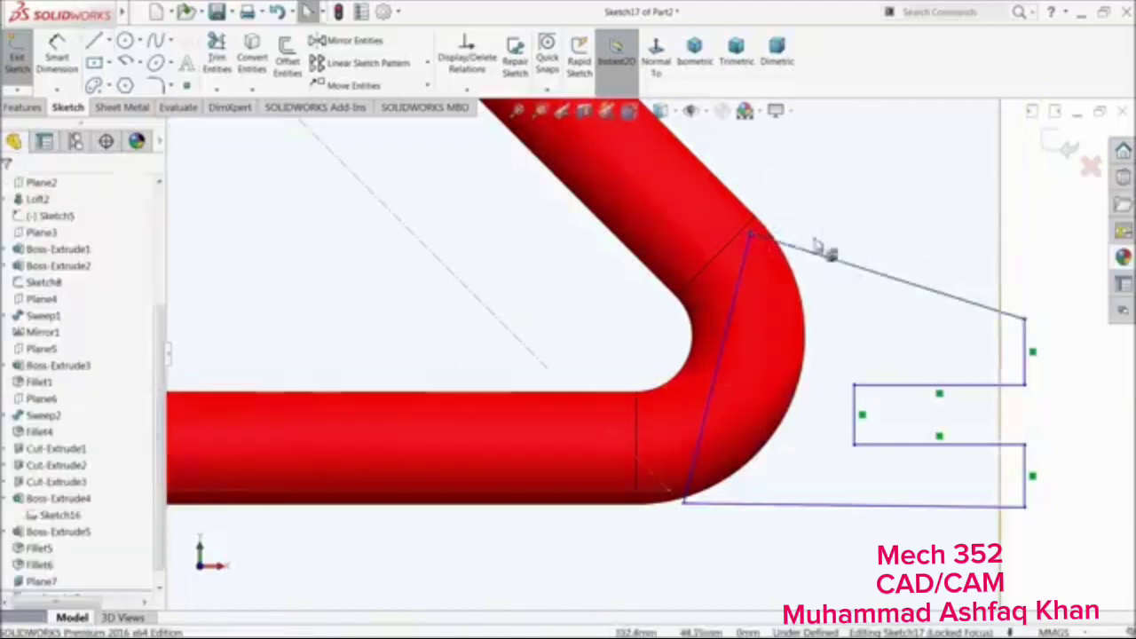
# Move the outline's upper and lower front corners onto the outer edge of the rear stay bend
pyautogui.click(751, 235)
pyautogui.moveTo(753, 240); pyautogui.dragTo(760, 222)
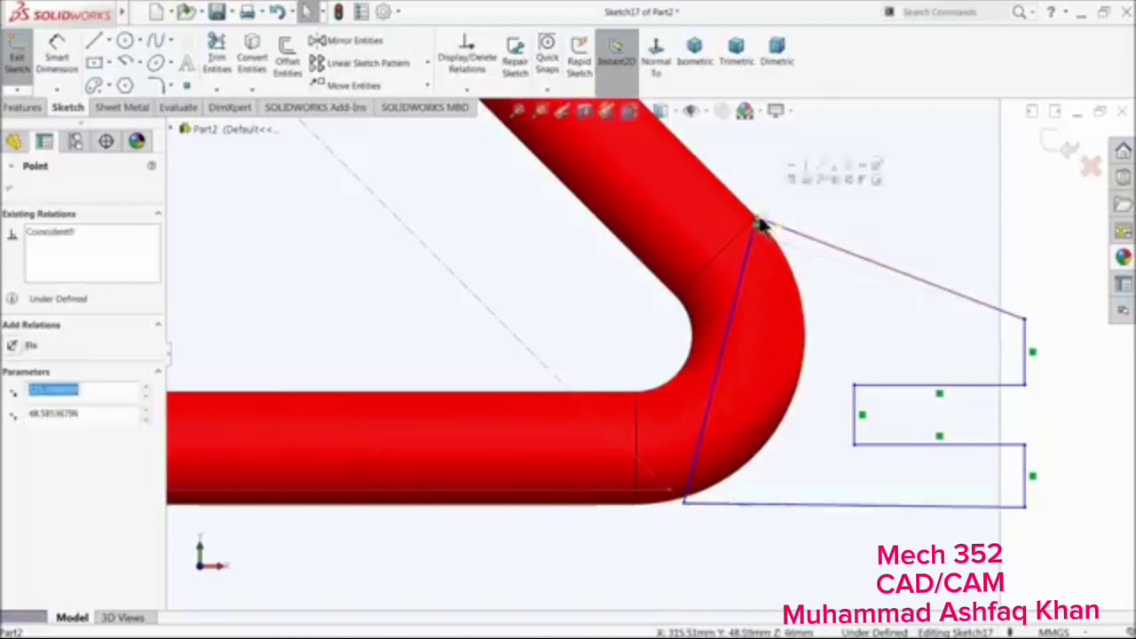
pyautogui.scroll(-2, 692, 453)
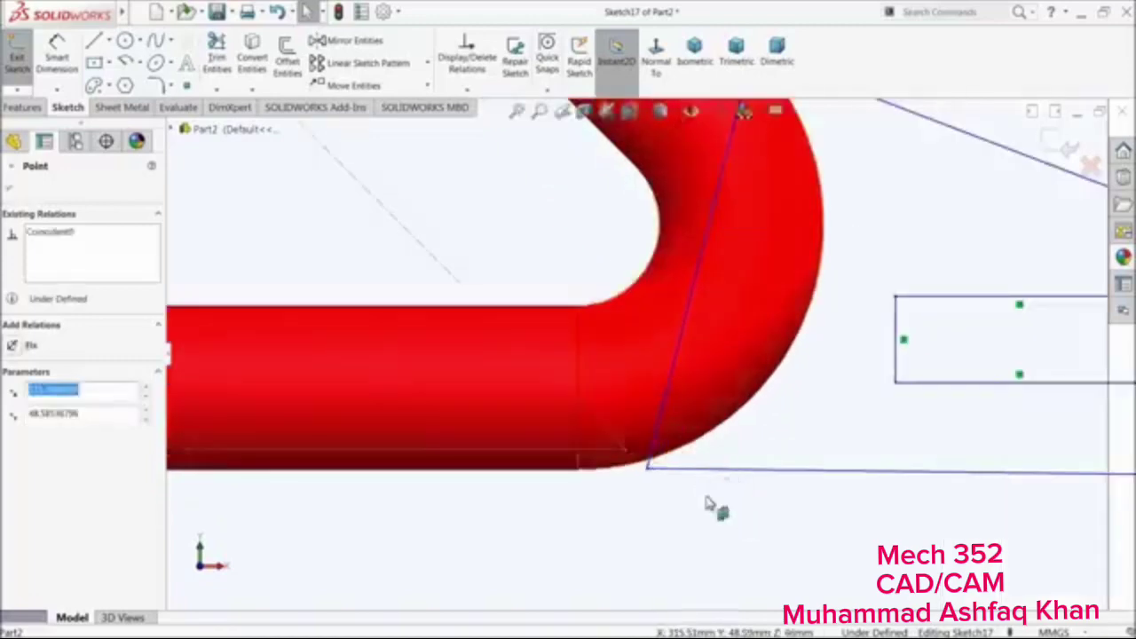
pyautogui.scroll(2, 712, 500)
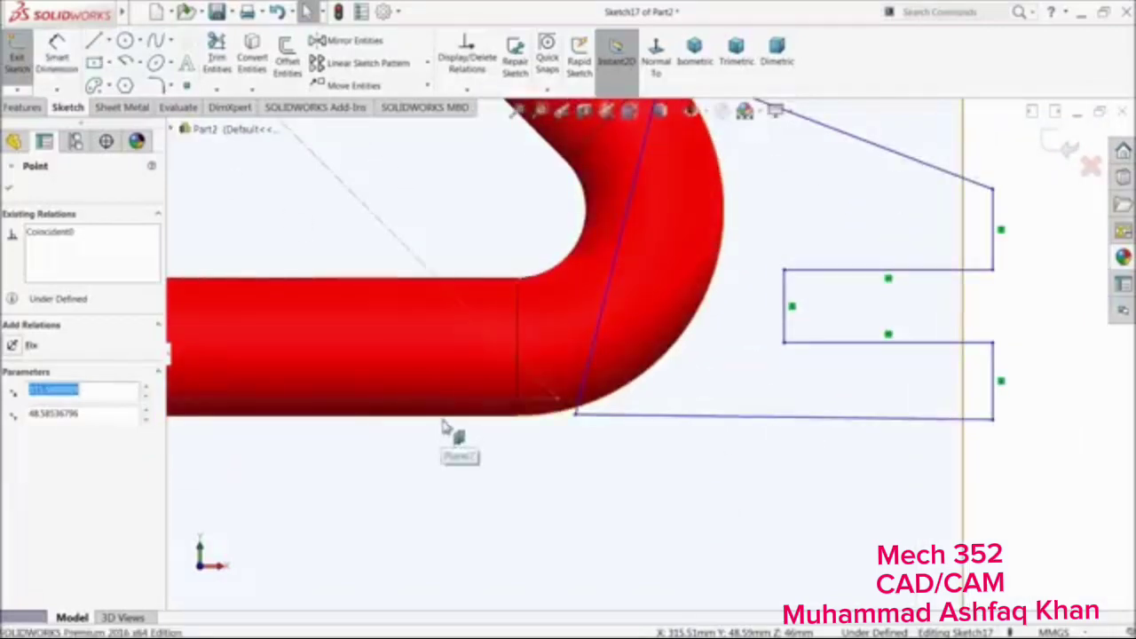
pyautogui.scroll(-2, 577, 421)
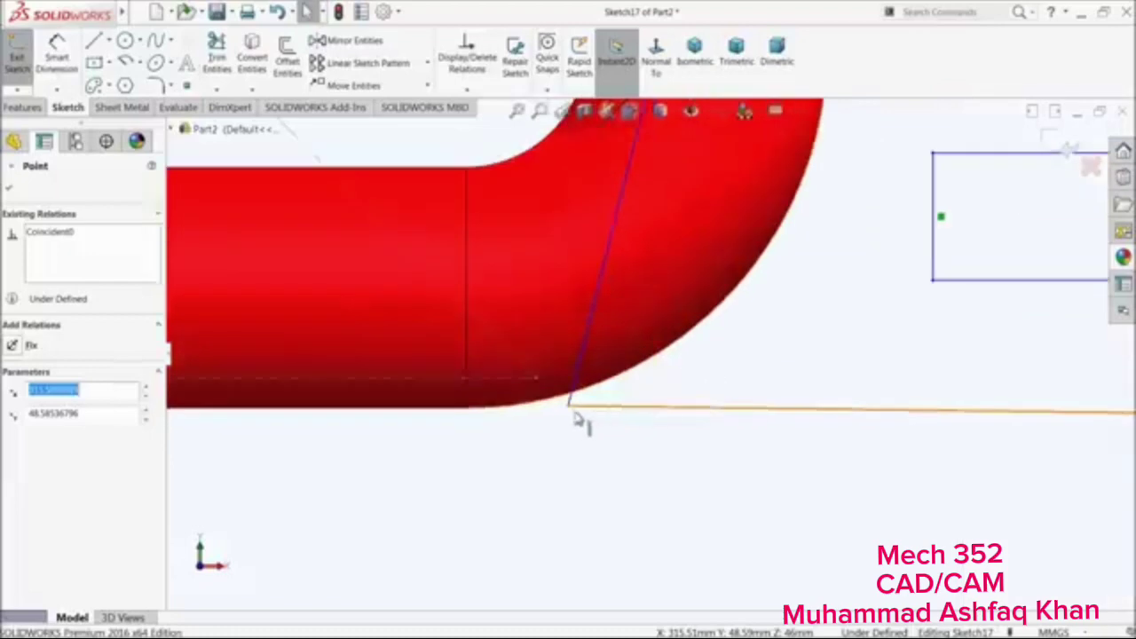
pyautogui.click(569, 404)
pyautogui.moveTo(570, 404); pyautogui.dragTo(571, 397)
pyautogui.scroll(2, 645, 424)
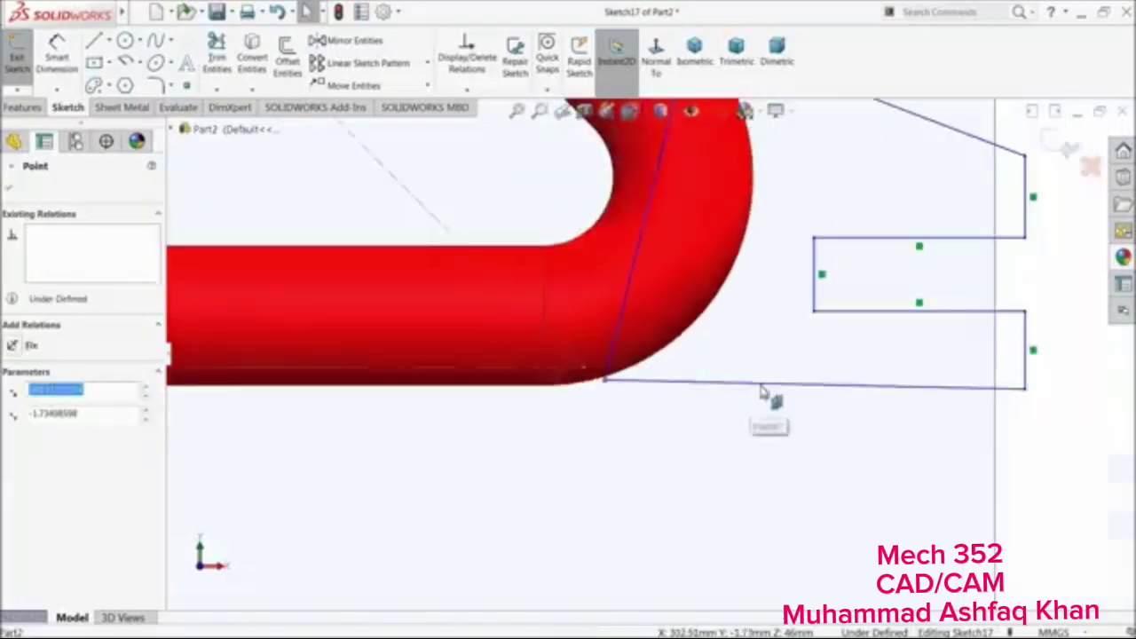
# Make the outline's lower edge horizontal and the two vertical rear end lines collinear
pyautogui.click(764, 381)
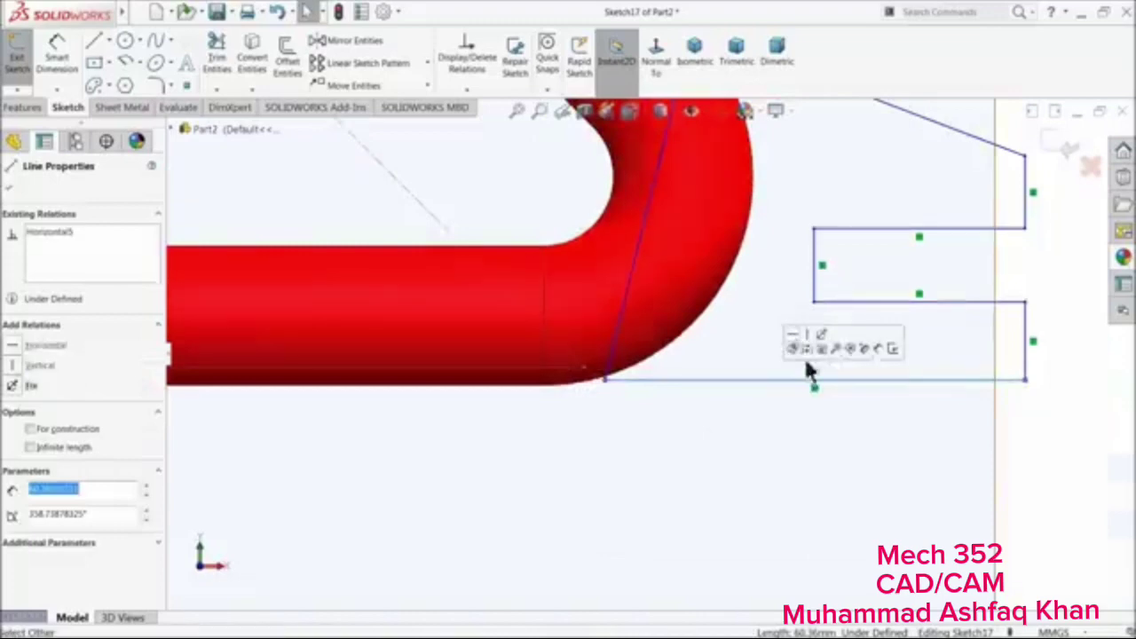
pyautogui.click(1014, 409)
pyautogui.click(1025, 218)
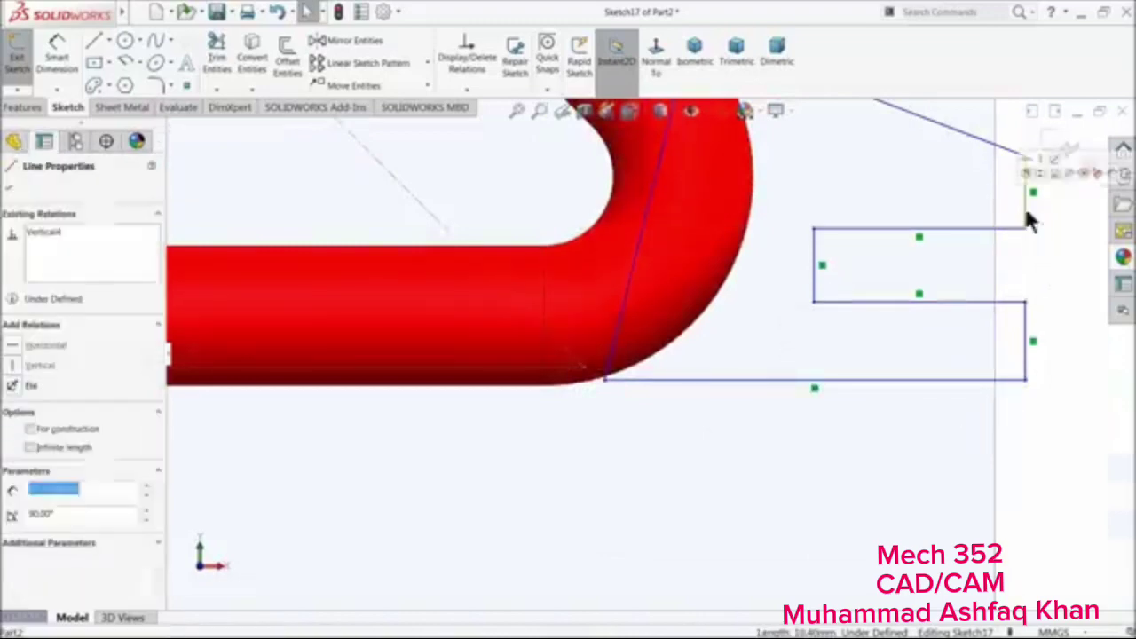
pyautogui.keyDown('ctrl'); pyautogui.click(1028, 335); pyautogui.keyUp('ctrl')
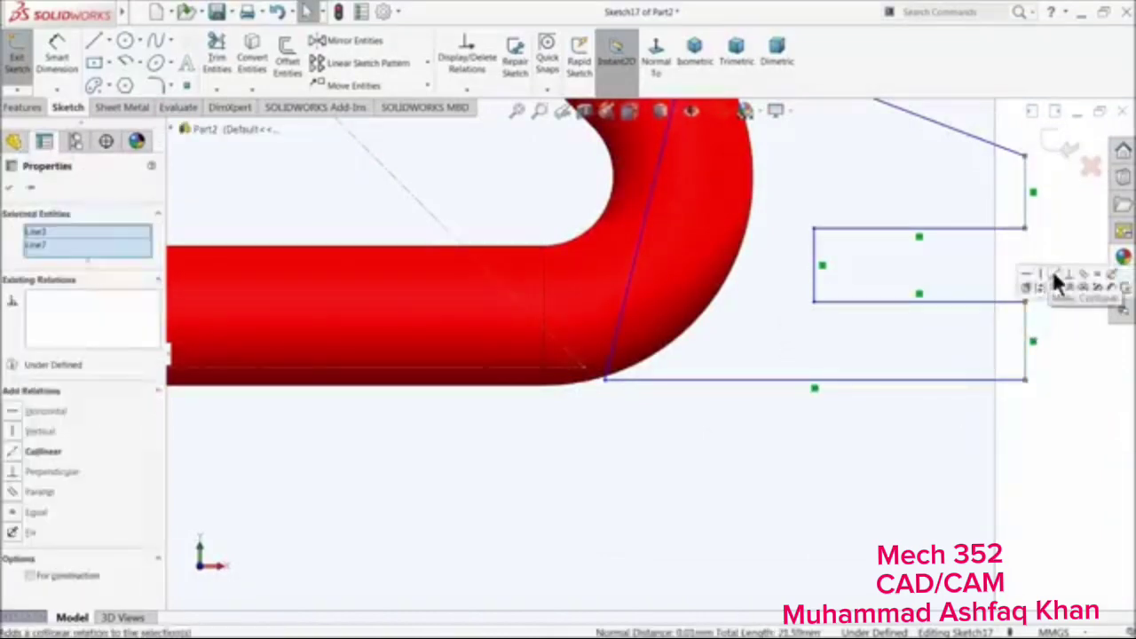
pyautogui.click(1050, 286)
pyautogui.click(1043, 428)
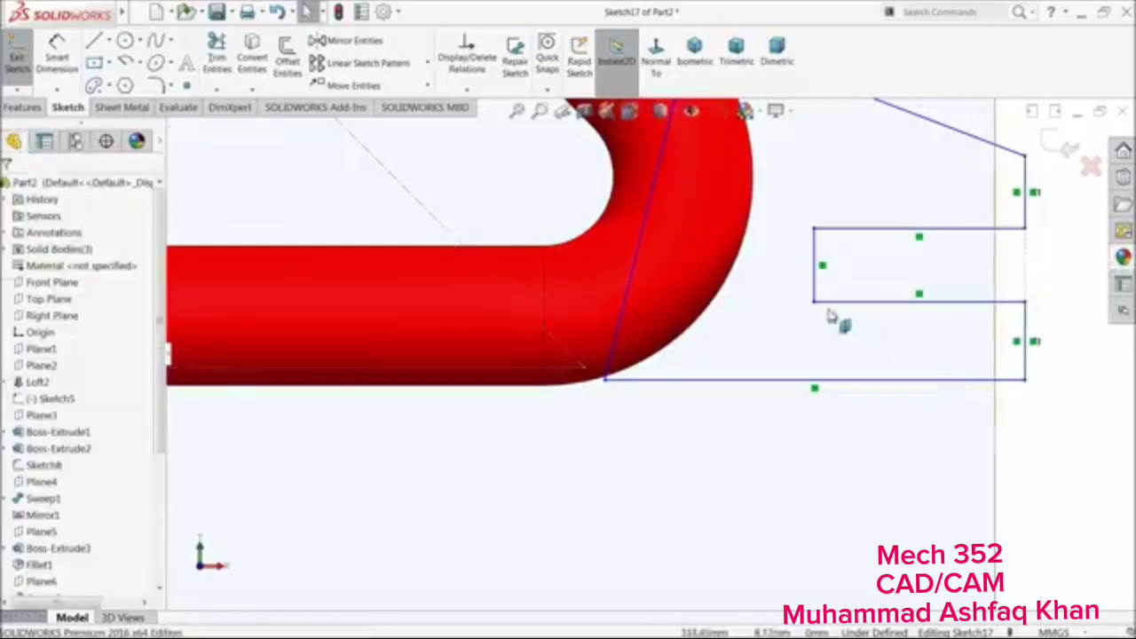
# Shorten the slot to about 29 mm deep and dimension the lower prong's rear end line to 10 mm
pyautogui.moveTo(814, 303)
pyautogui.mouseDown()
pyautogui.moveTo(835, 305)
pyautogui.moveTo(822, 310)
pyautogui.mouseUp()
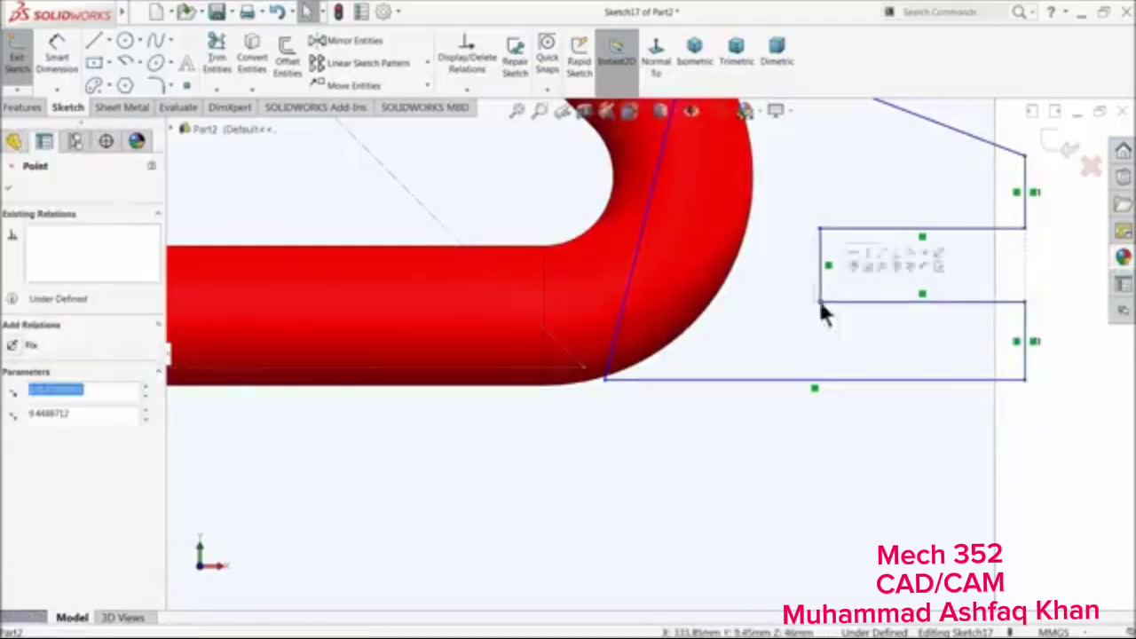
pyautogui.click(58, 53)
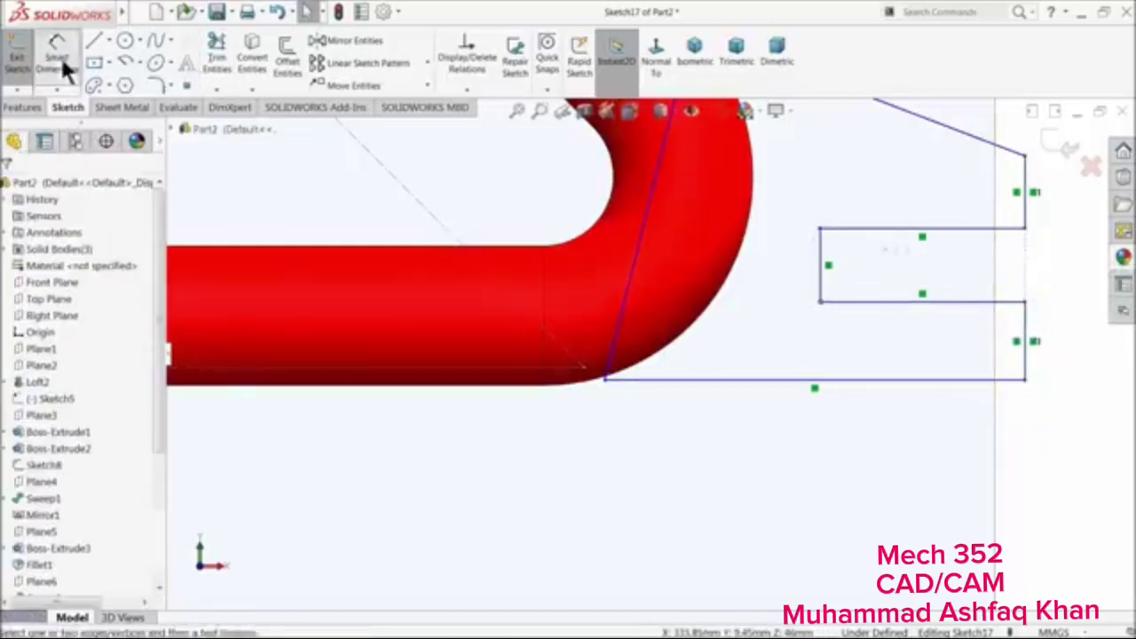
pyautogui.click(1026, 341)
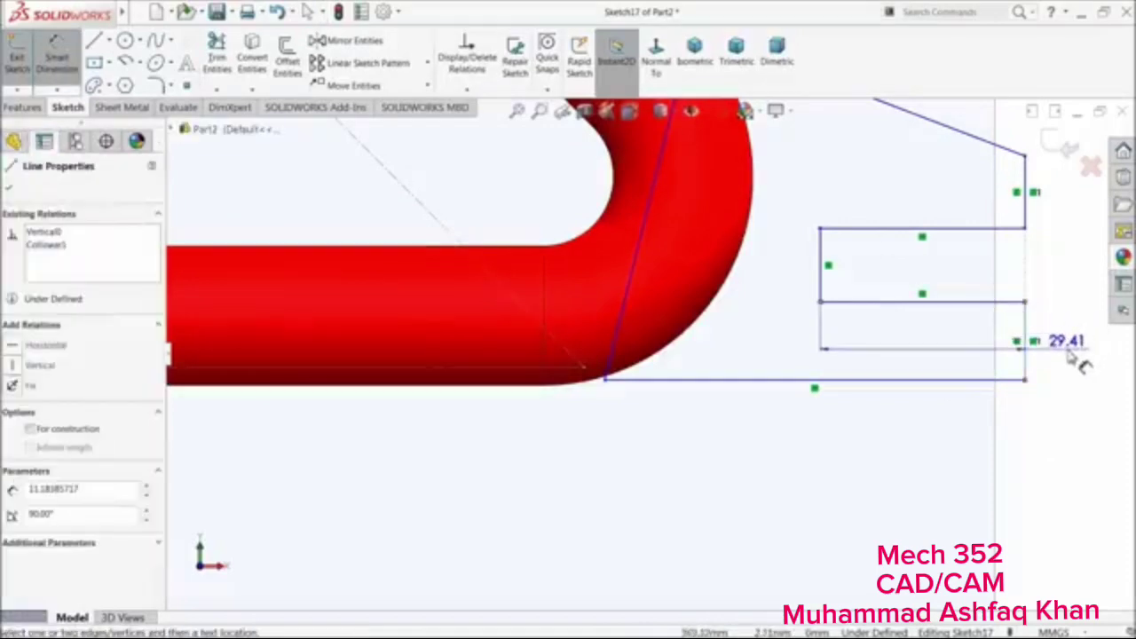
pyautogui.press('Escape')
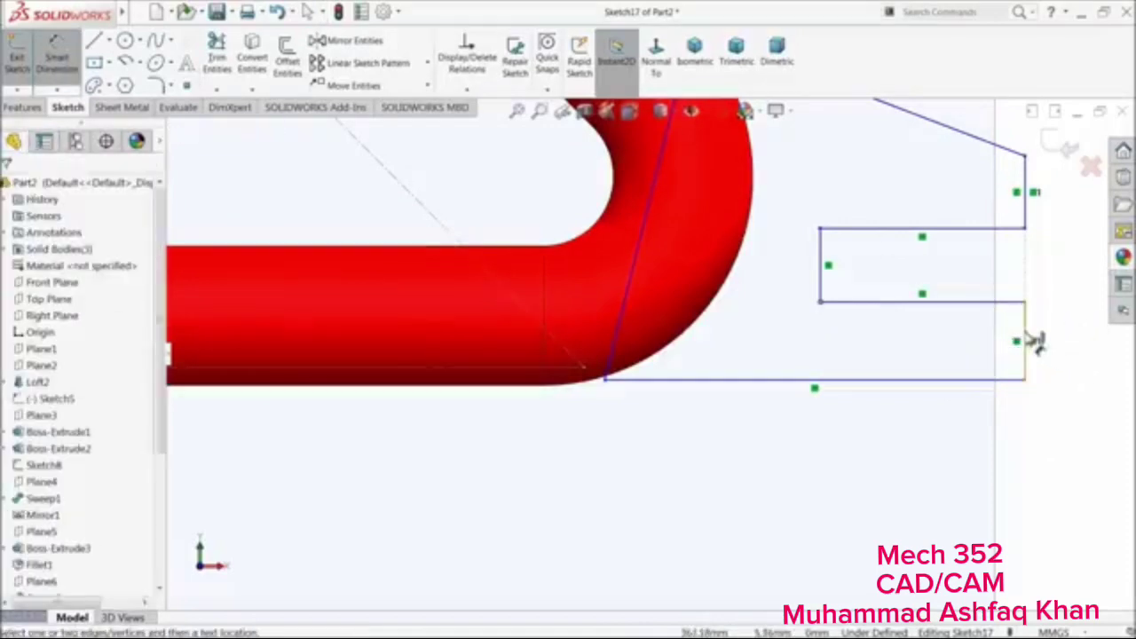
pyautogui.click(1028, 340)
pyautogui.press('Escape')
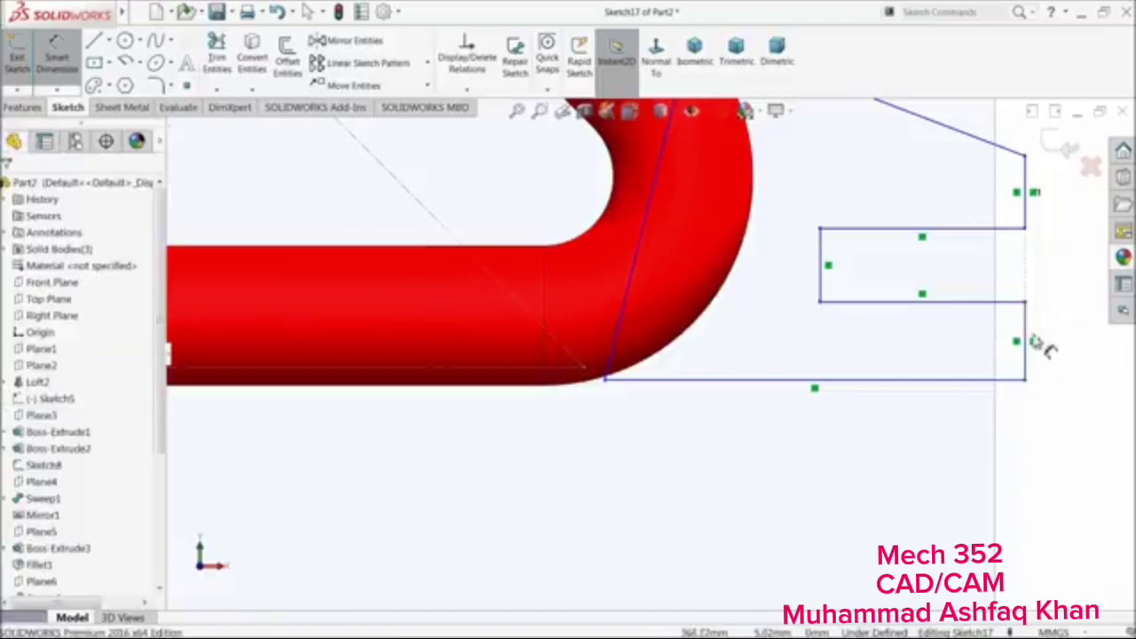
pyautogui.click(1027, 342)
pyautogui.click(1068, 353)
pyautogui.write('10')
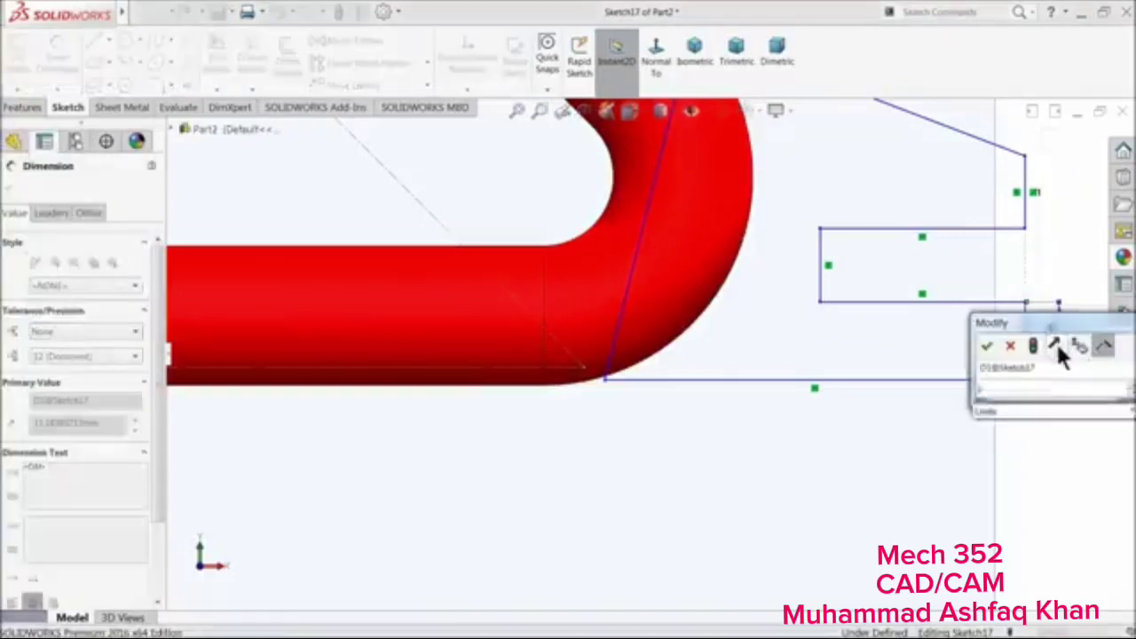
pyautogui.press('Return')
# Dimension the slot's width between its two horizontal edges to 10 mm
pyautogui.scroll(-1, 904, 287)
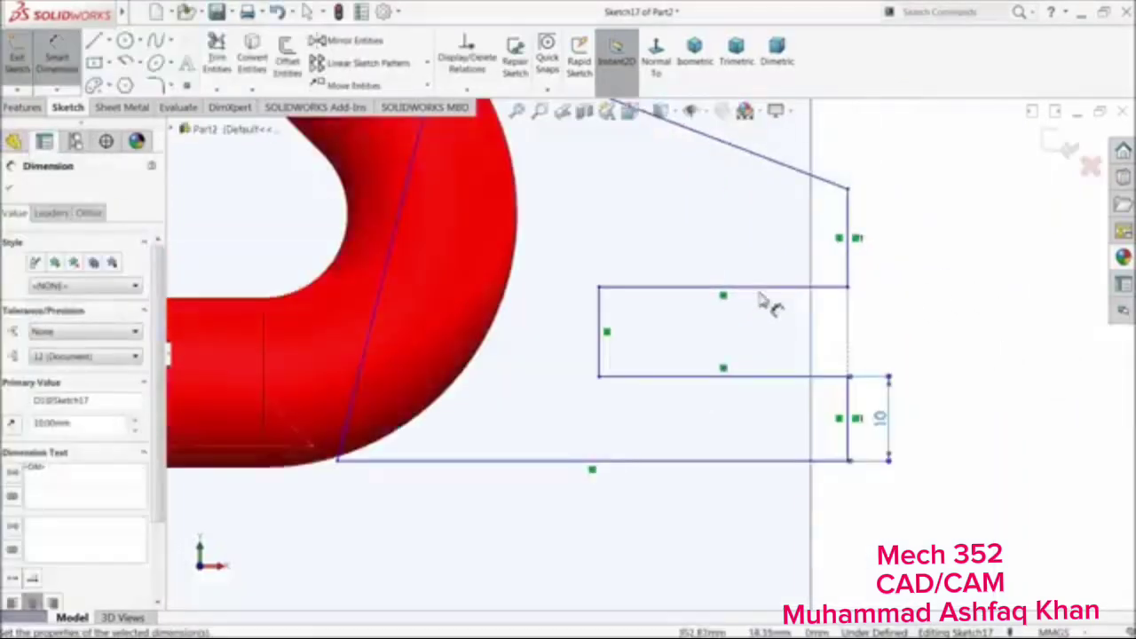
pyautogui.click(762, 289)
pyautogui.click(769, 376)
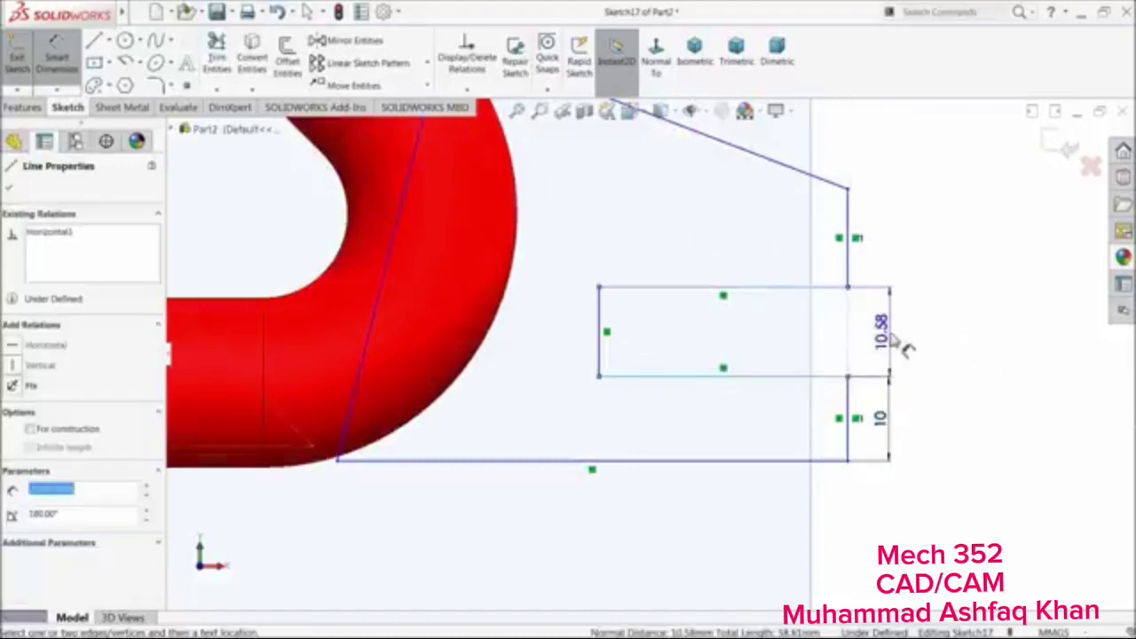
pyautogui.click(901, 345)
pyautogui.write('10')
pyautogui.press('Return')
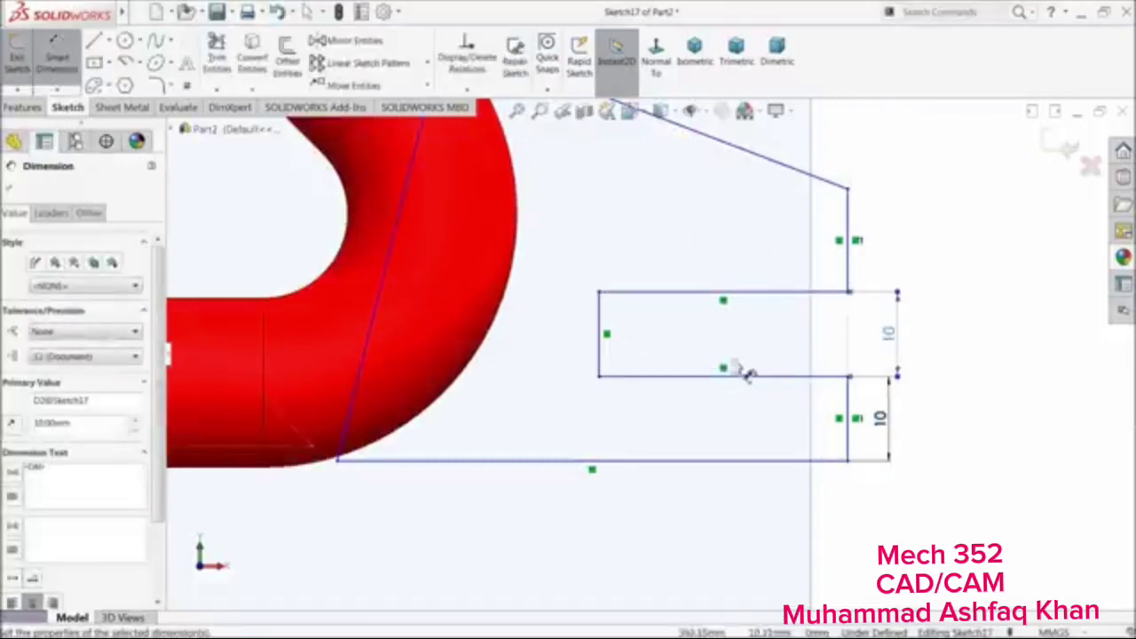
# Round the four rear corners of the dropout's upper and lower prongs with 4 mm sketch fillets
pyautogui.scroll(2, 722, 361)
pyautogui.scroll(-2, 734, 388)
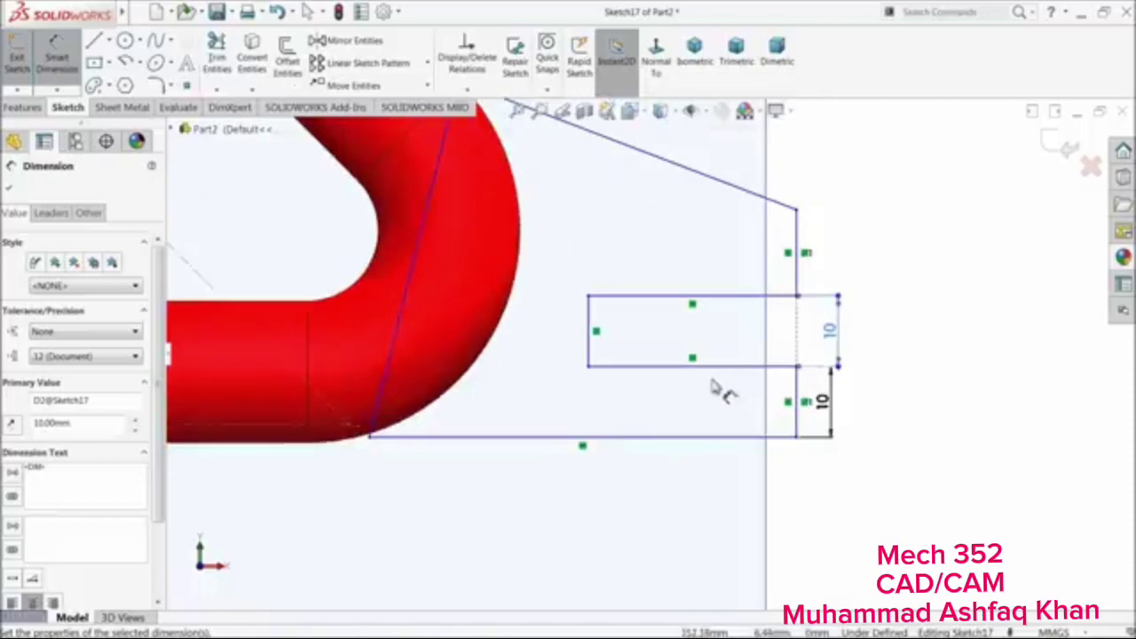
pyautogui.click(156, 84)
pyautogui.scroll(-1, 731, 398)
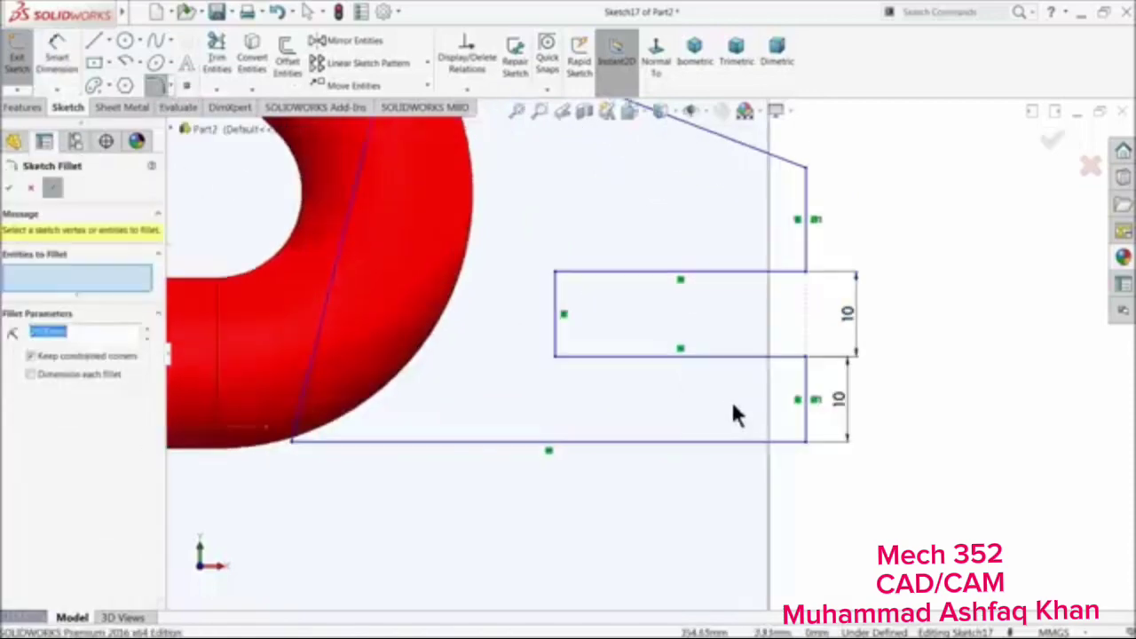
pyautogui.click(807, 364)
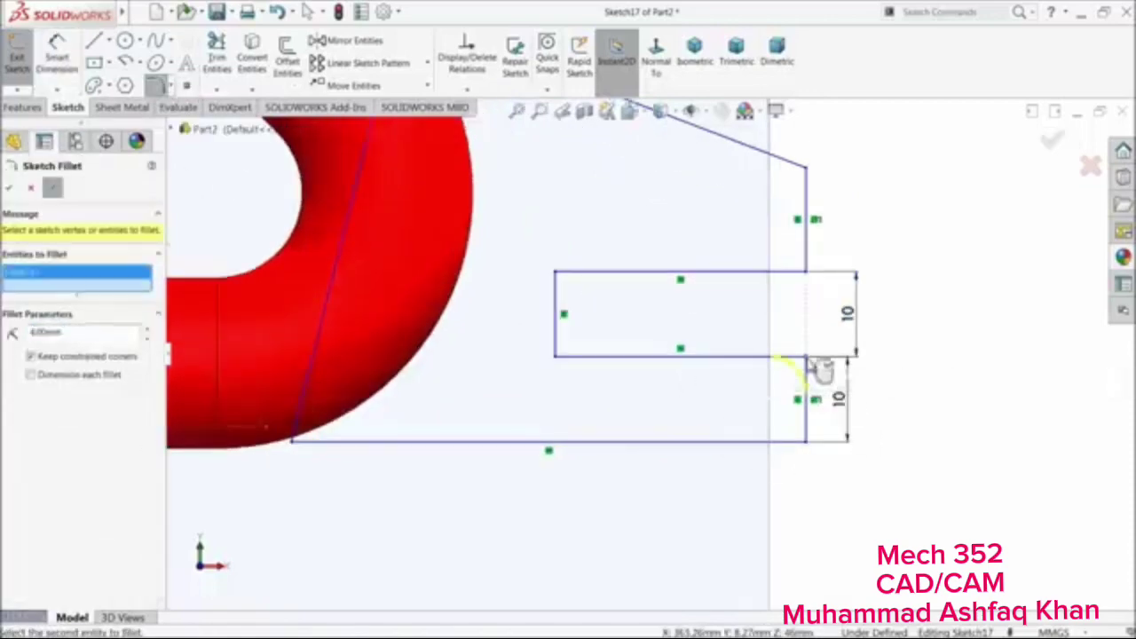
pyautogui.click(808, 446)
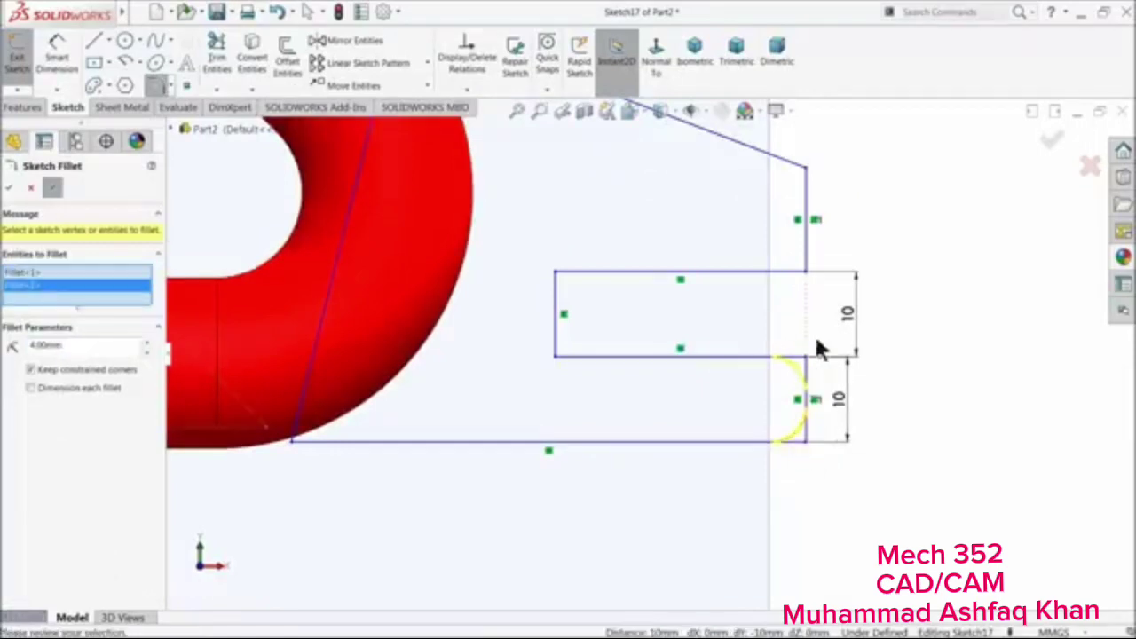
pyautogui.click(806, 273)
pyautogui.click(807, 173)
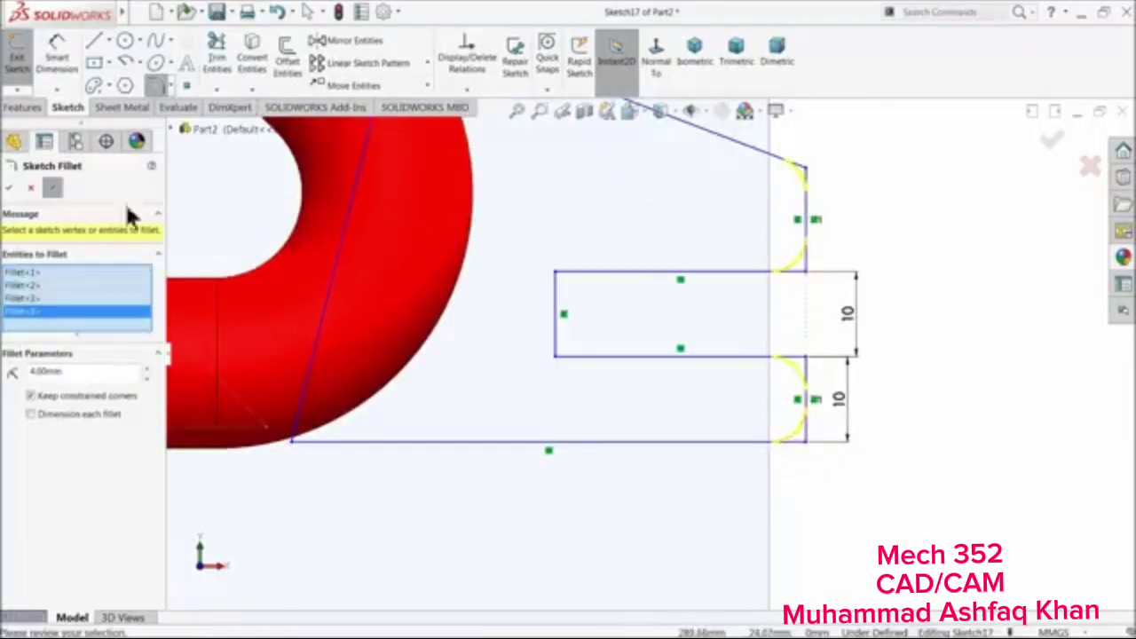
pyautogui.click(9, 190)
pyautogui.click(8, 191)
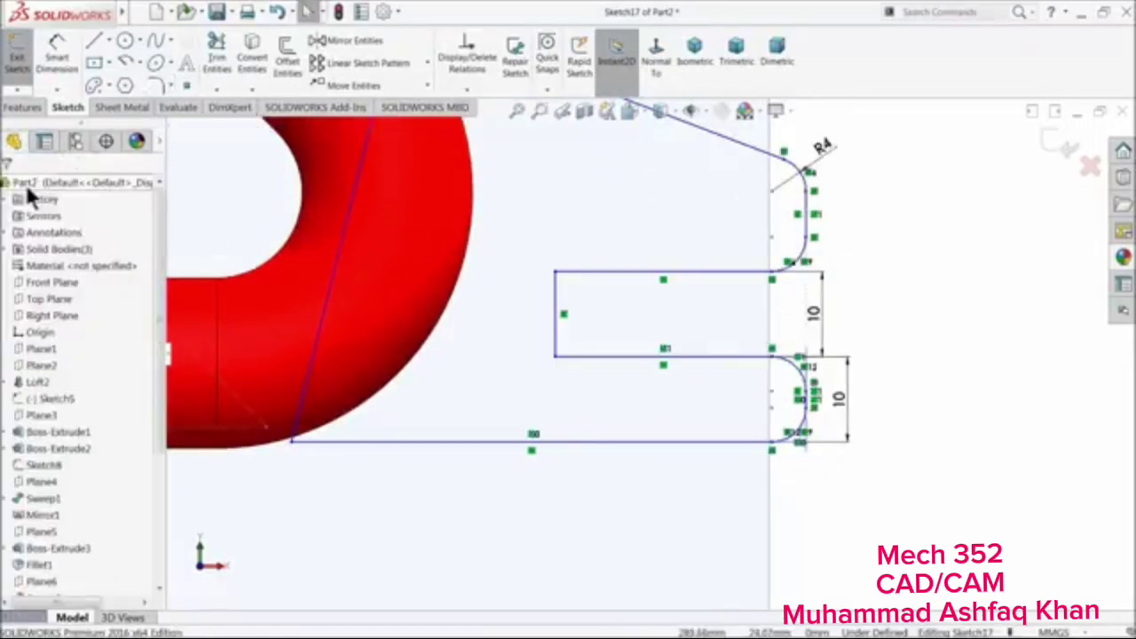
# Dimension the straight lower edge of the slot to 18.90 mm
pyautogui.click(56, 51)
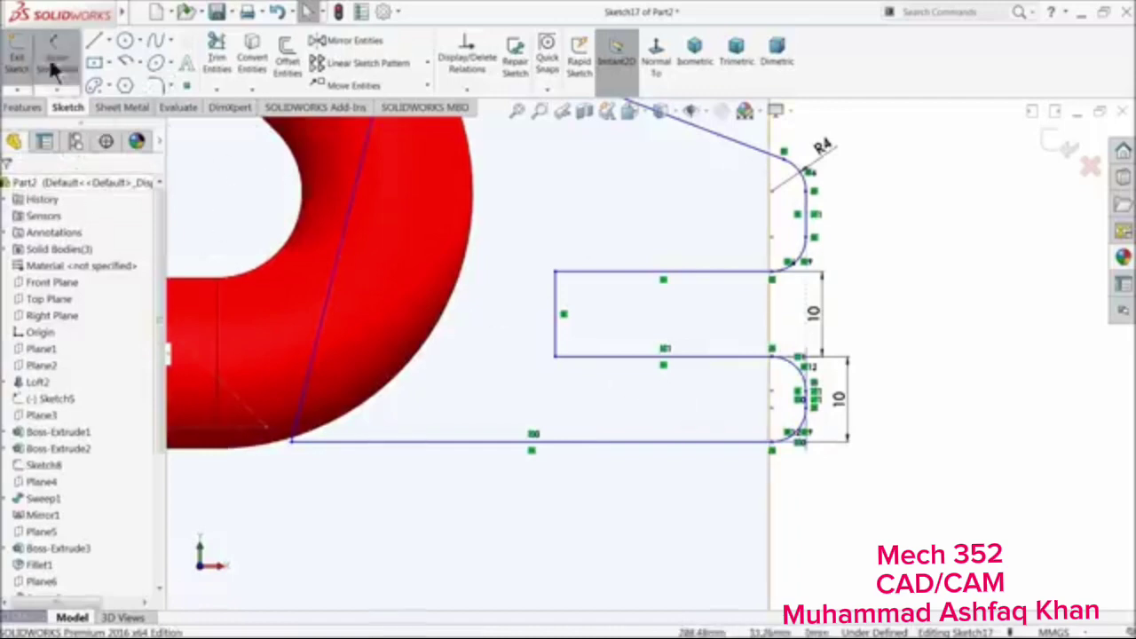
pyautogui.click(772, 356)
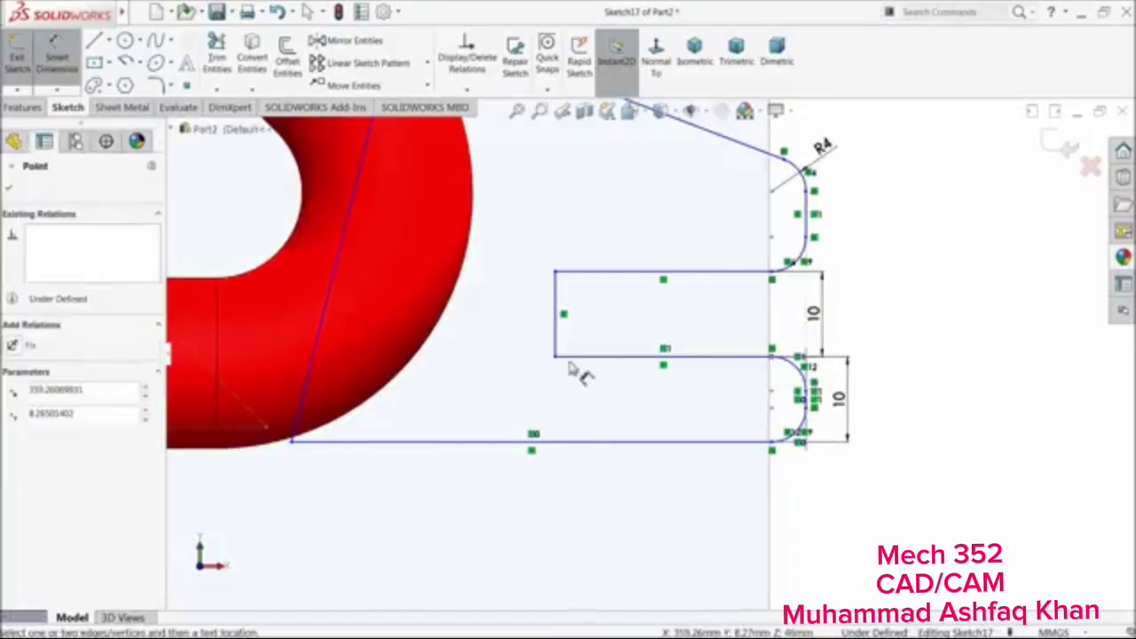
pyautogui.click(556, 358)
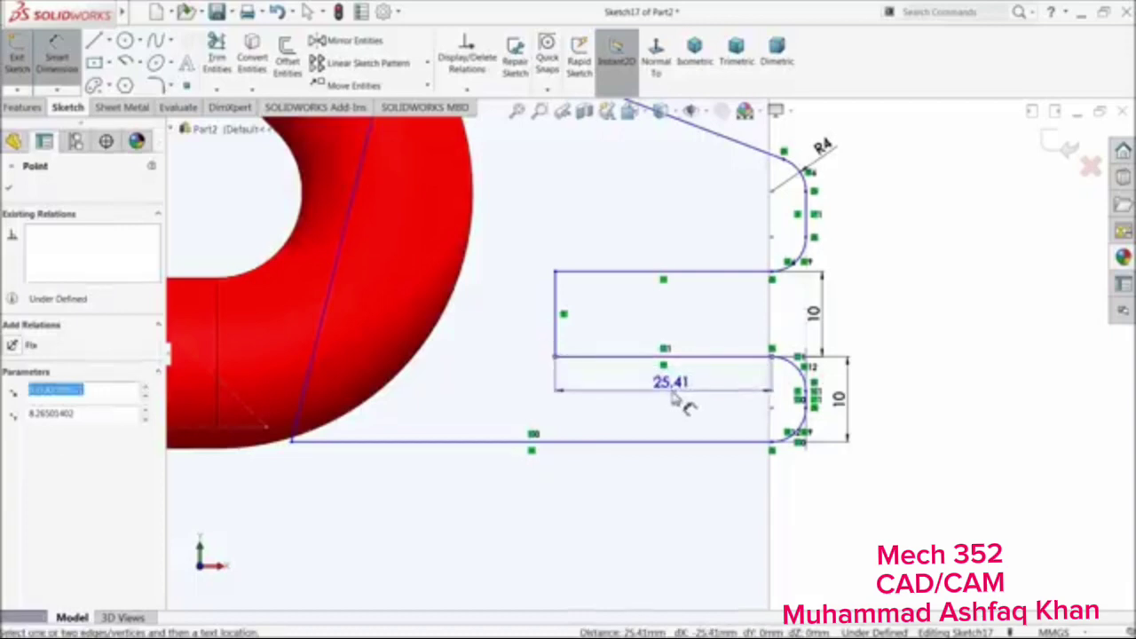
pyautogui.click(676, 396)
pyautogui.press('Return')
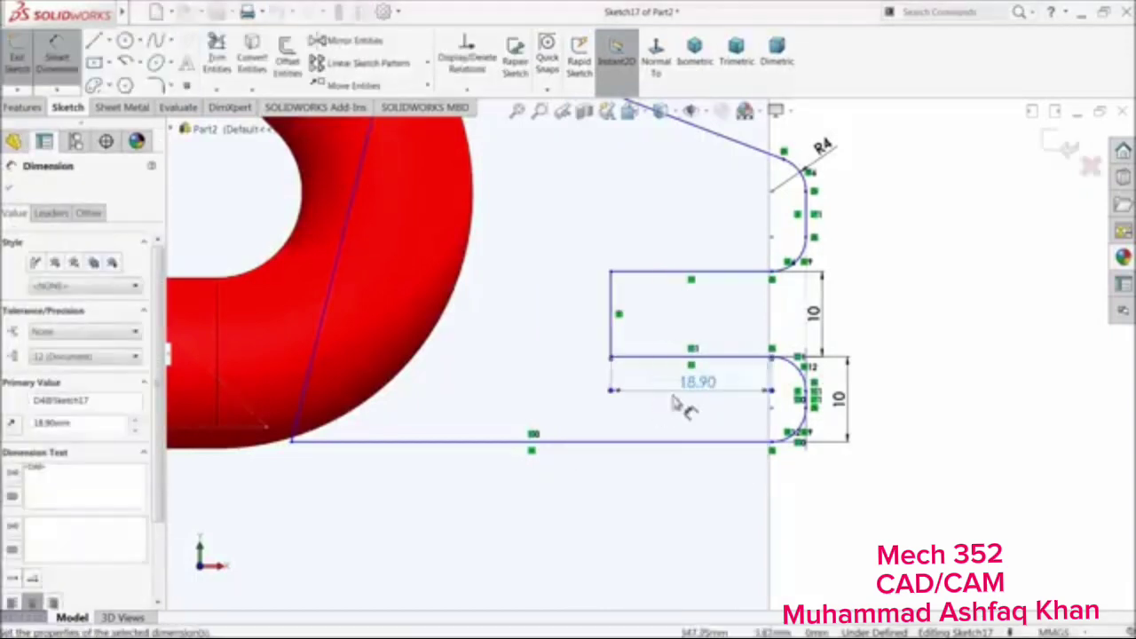
# Draw a 5 mm radius circle centred on the slot's closed end and trim it to leave a rounded slot end
pyautogui.click(126, 44)
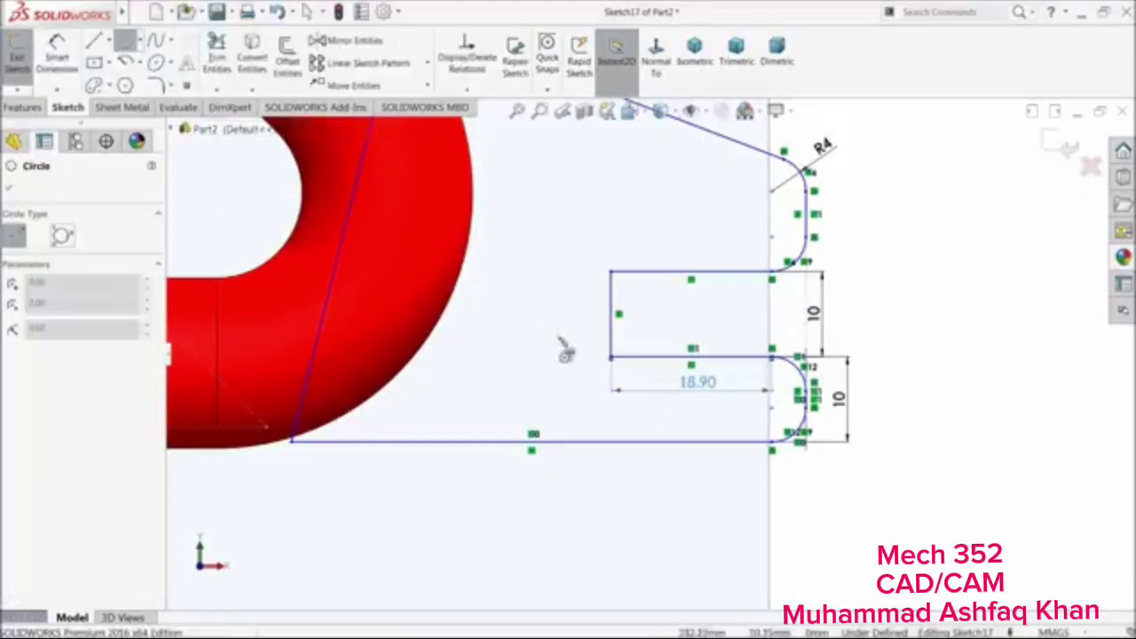
pyautogui.click(611, 313)
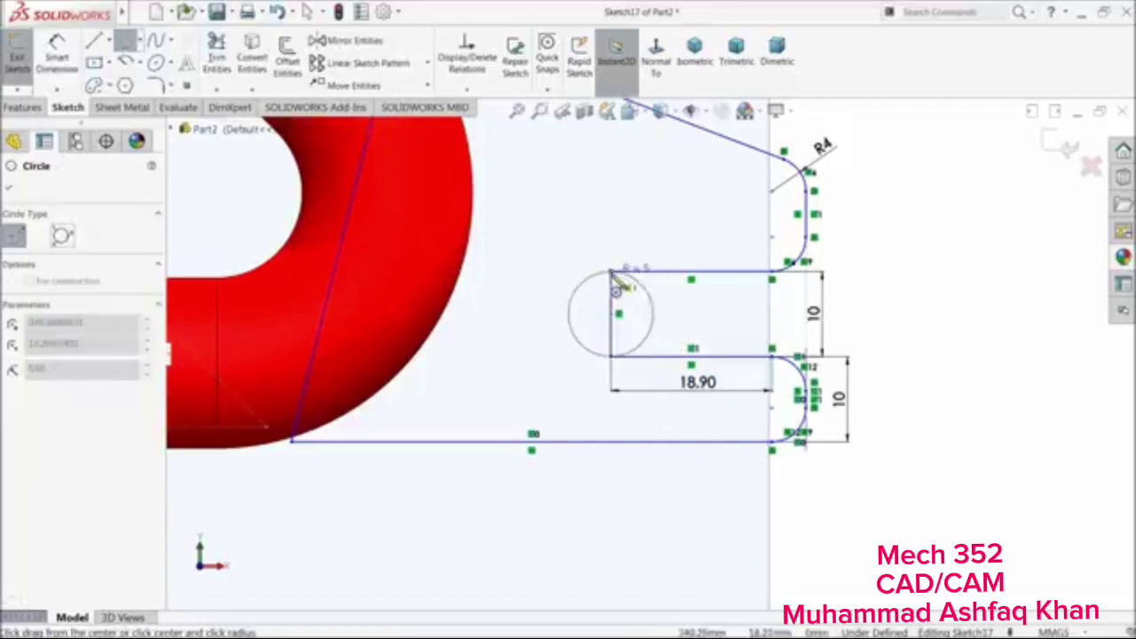
pyautogui.click(626, 276)
pyautogui.click(217, 55)
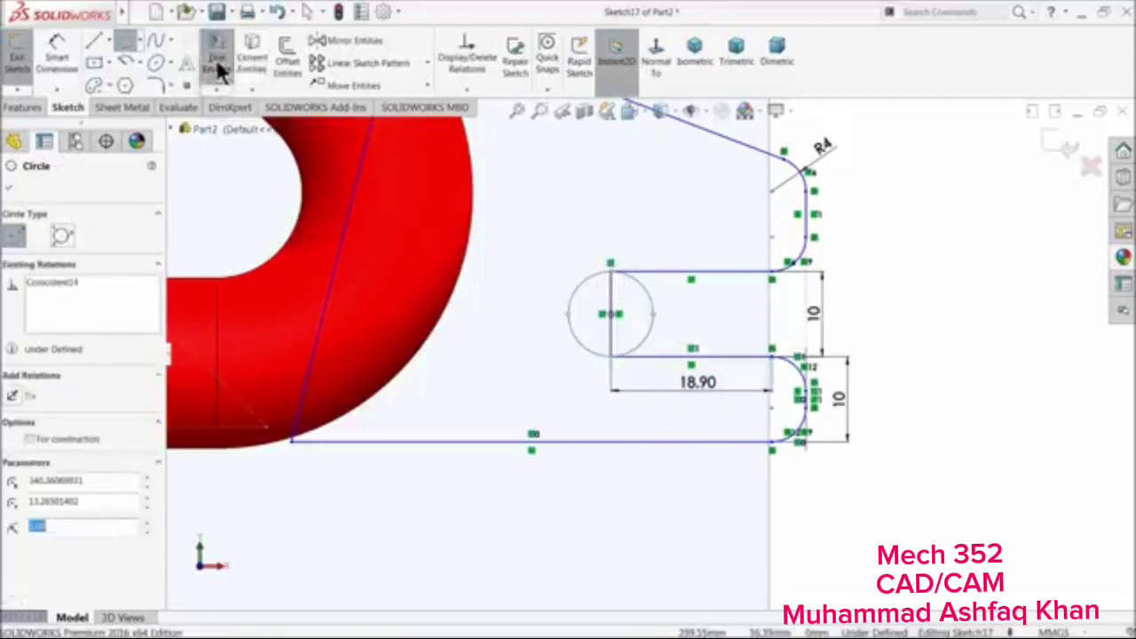
pyautogui.click(612, 324)
pyautogui.click(602, 338)
pyautogui.click(652, 328)
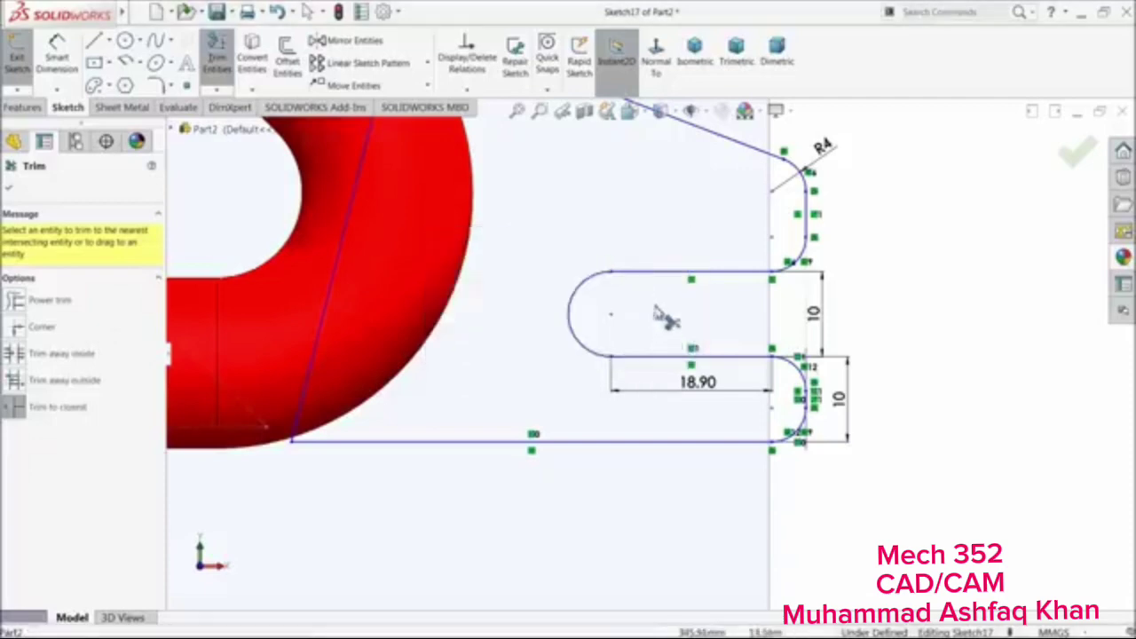
pyautogui.click(9, 188)
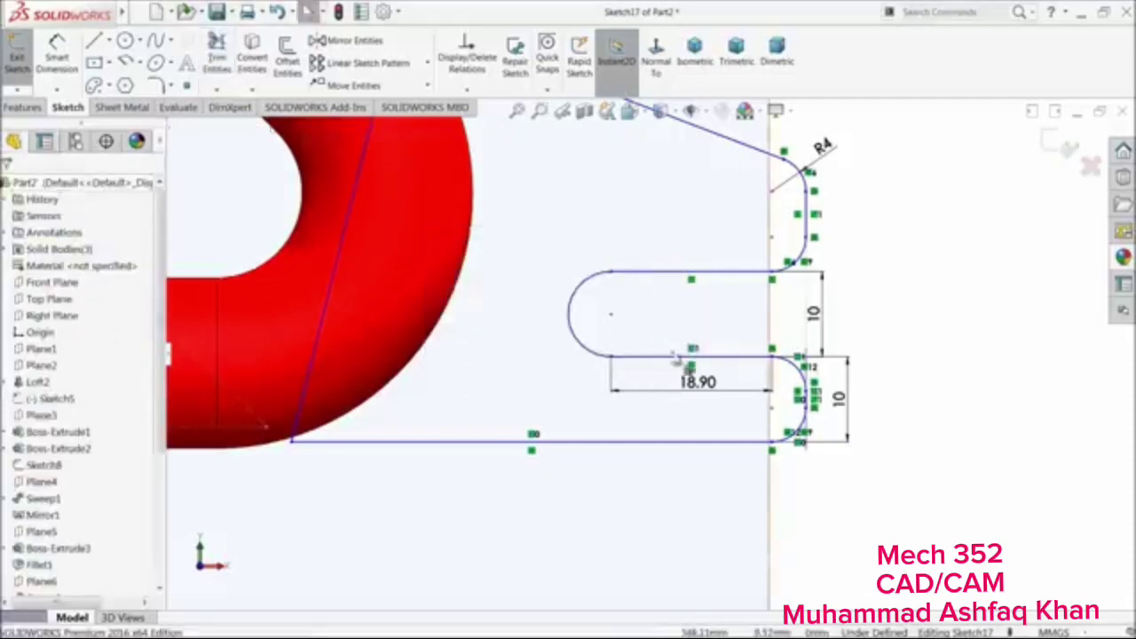
# Dimension the vertical offset between the outline's lower edge and the bottom of the red tube to 0.84 mm
pyautogui.scroll(3, 685, 360)
pyautogui.scroll(1, 558, 406)
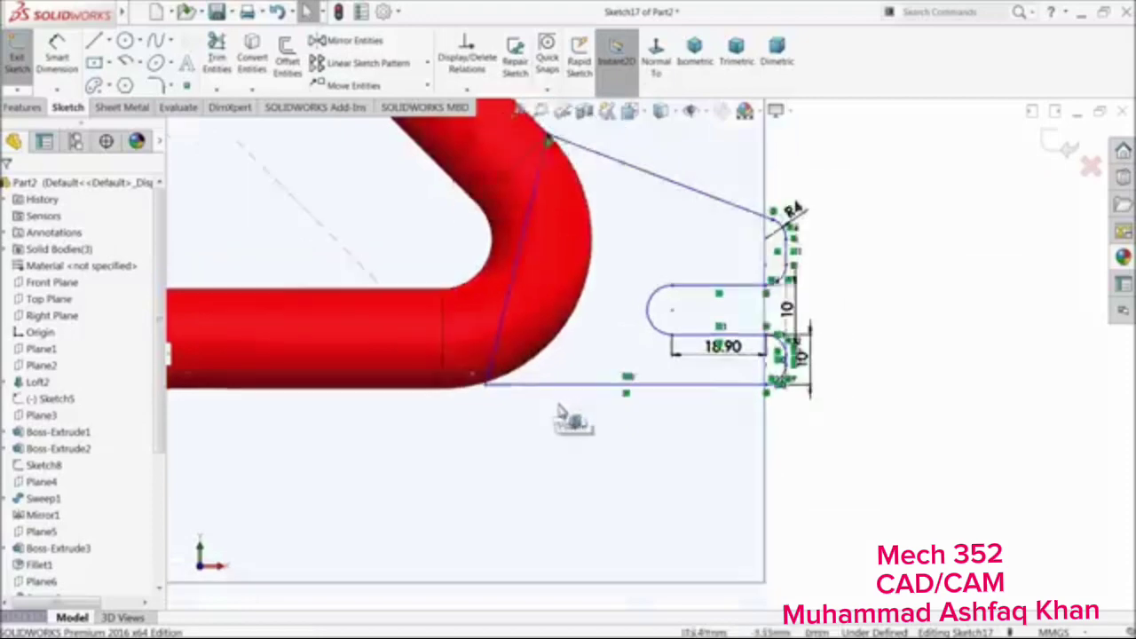
pyautogui.scroll(-2, 558, 406)
pyautogui.click(66, 76)
pyautogui.scroll(-2, 568, 431)
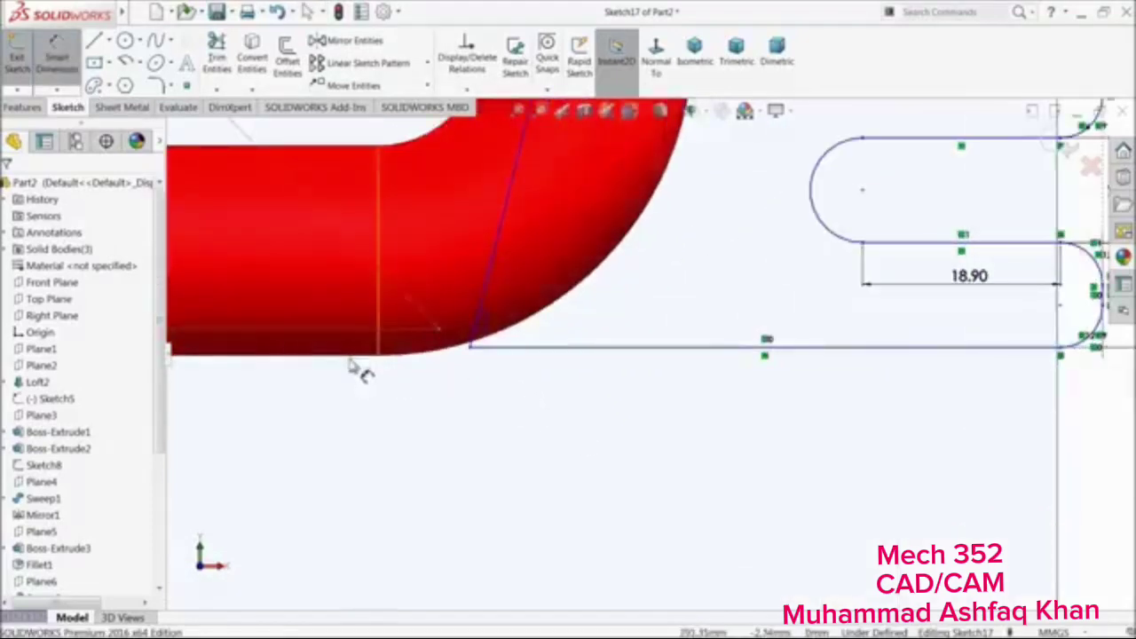
pyautogui.click(520, 348)
pyautogui.click(522, 390)
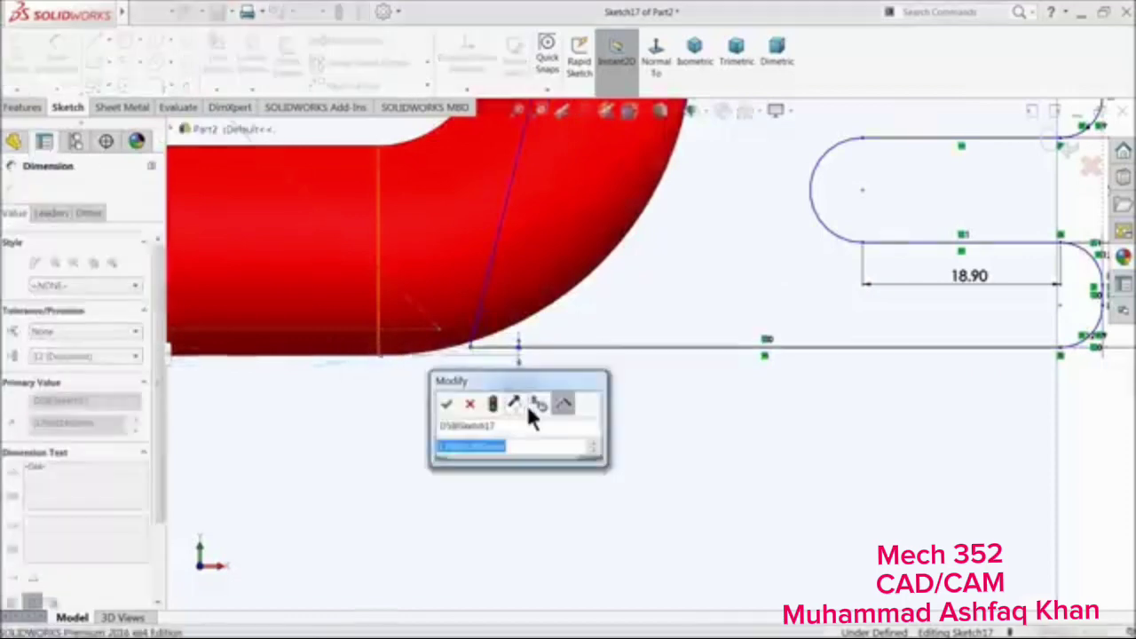
pyautogui.write('0.84')
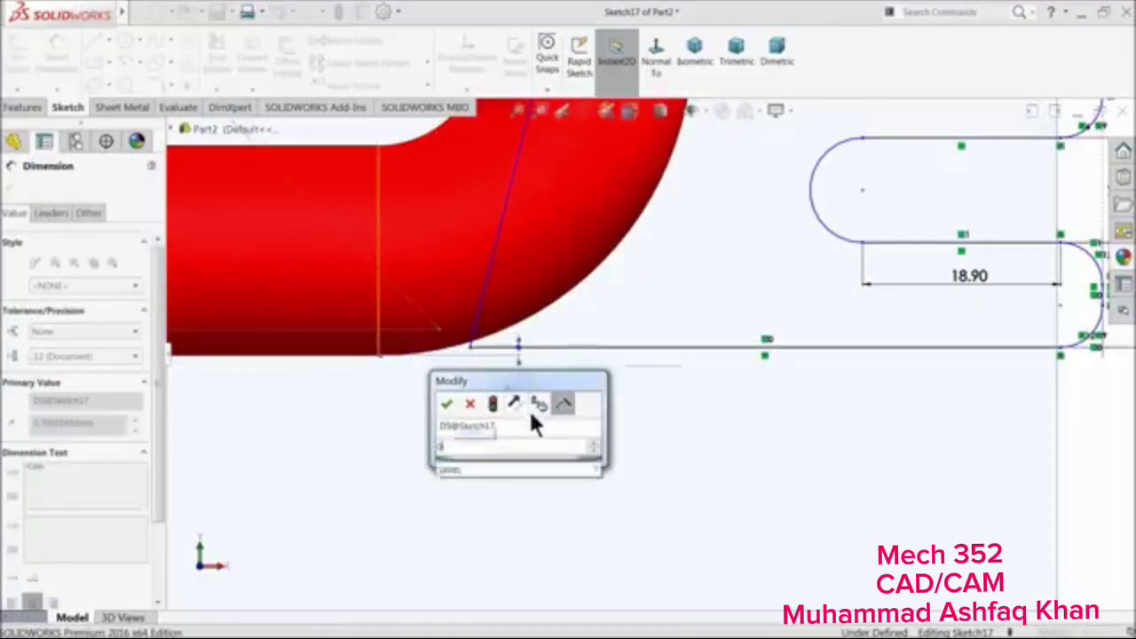
pyautogui.click(445, 406)
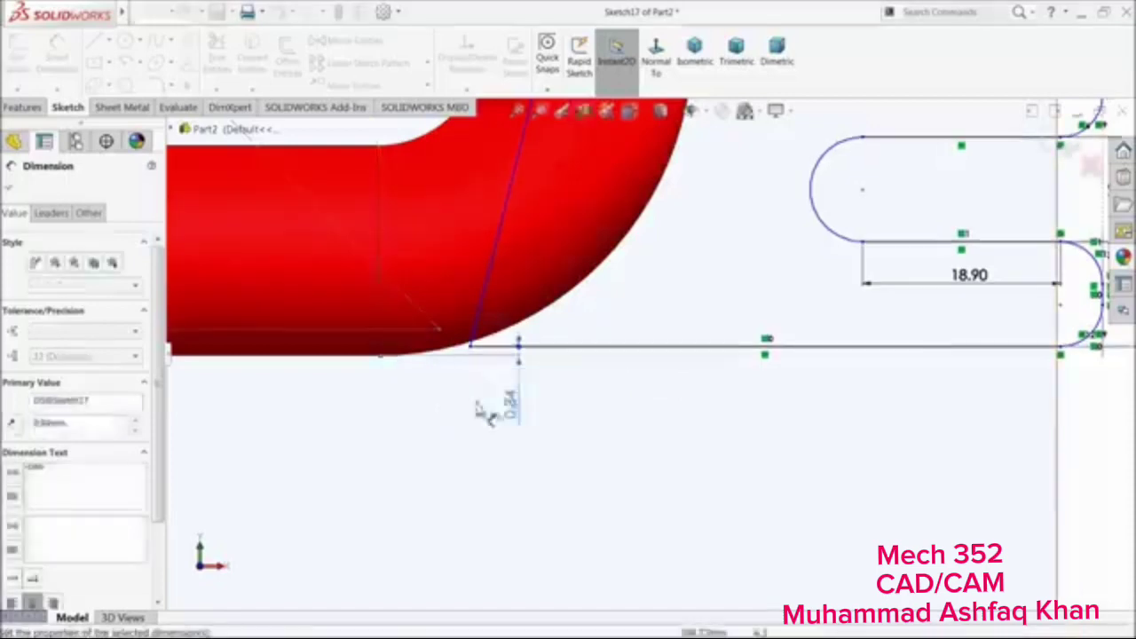
pyautogui.press('Escape')
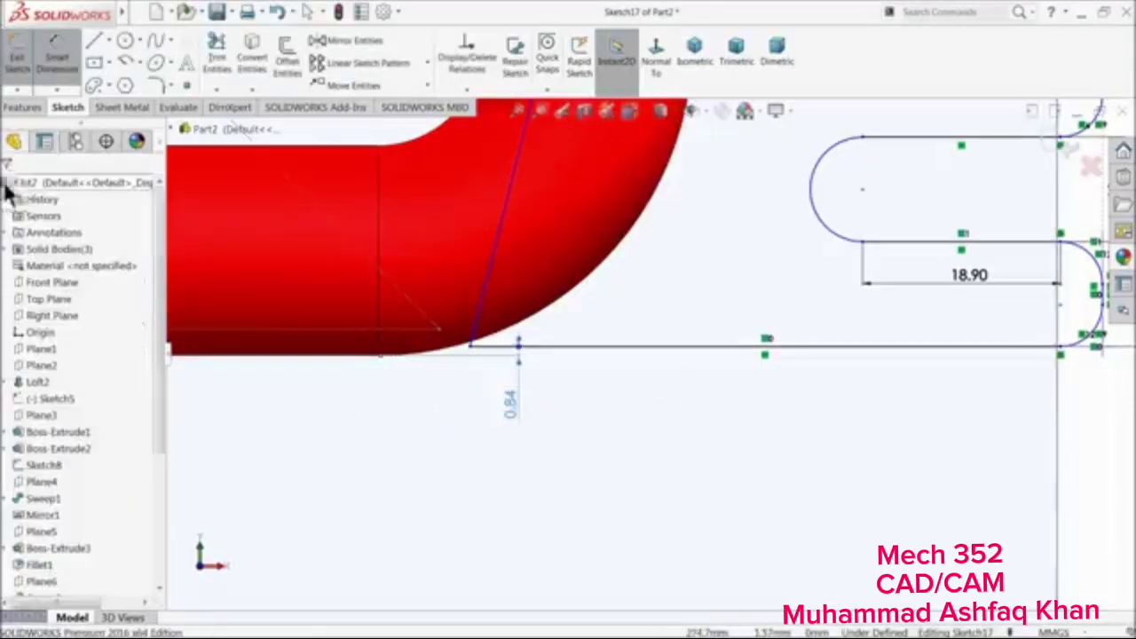
# Round the outline's upper and lower front corners with 5 mm sketch fillets
pyautogui.click(155, 85)
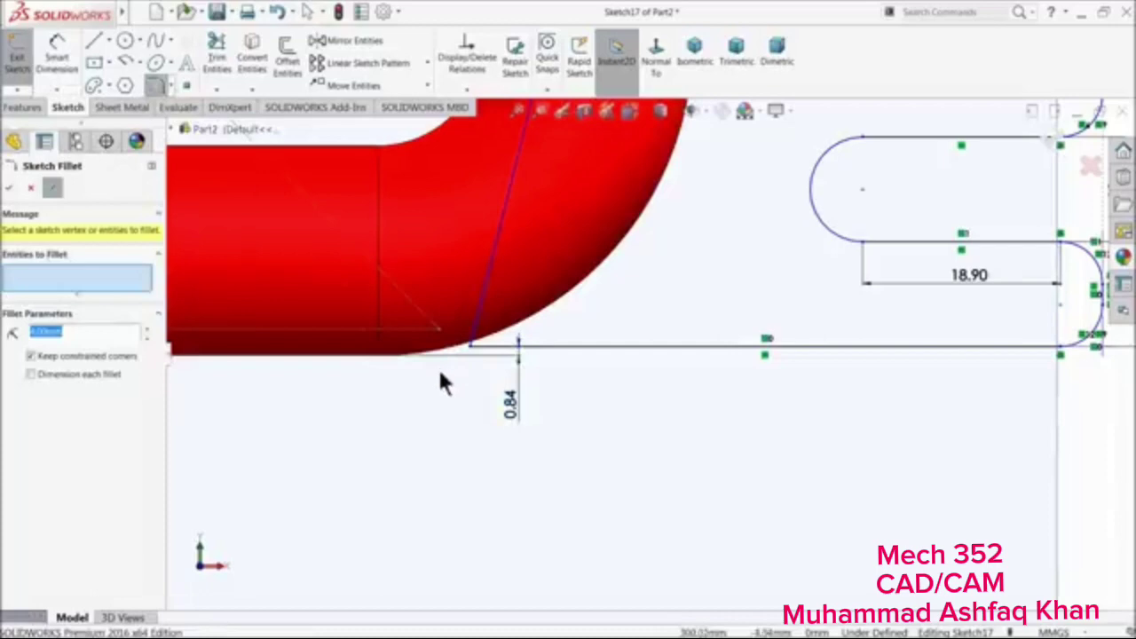
pyautogui.click(479, 348)
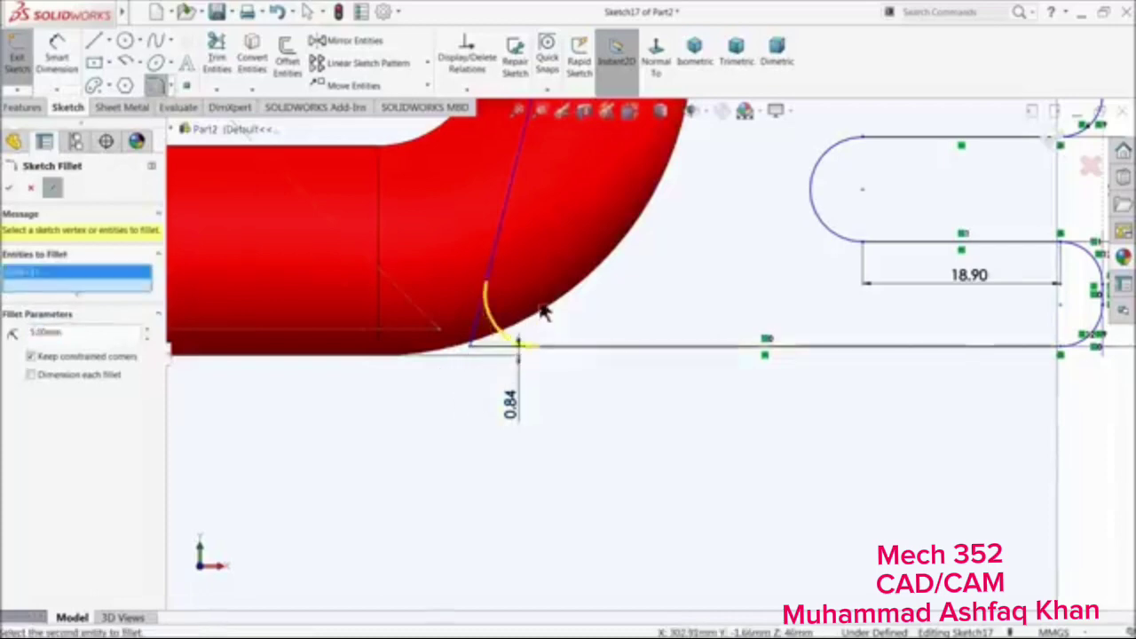
pyautogui.scroll(3, 621, 284)
pyautogui.scroll(2, 656, 255)
pyautogui.scroll(-3, 662, 217)
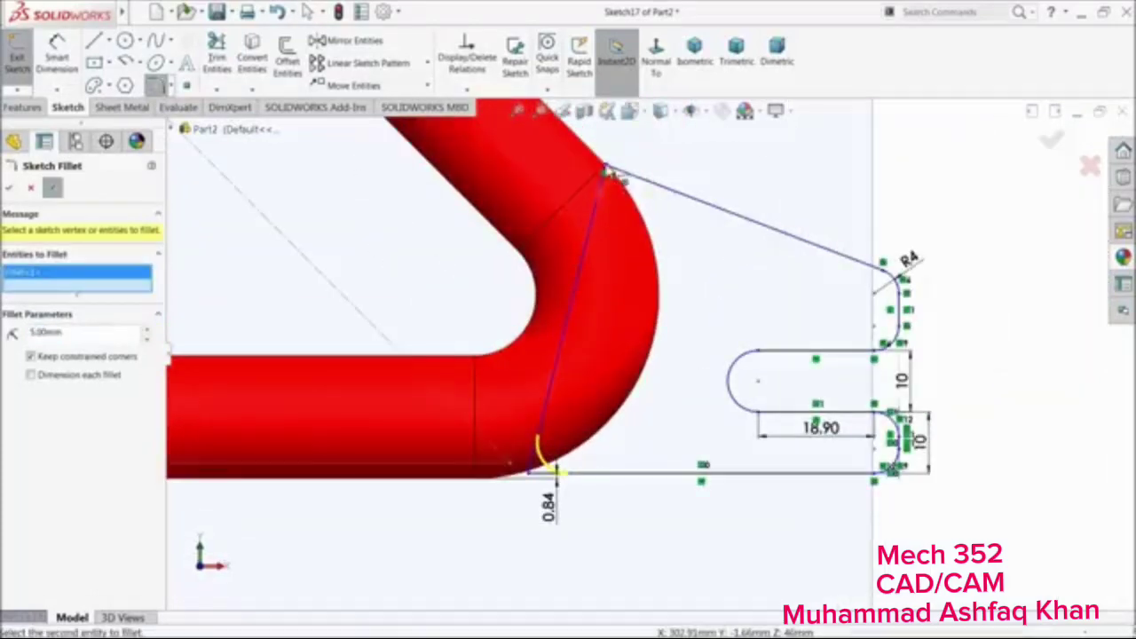
pyautogui.click(607, 170)
pyautogui.click(11, 190)
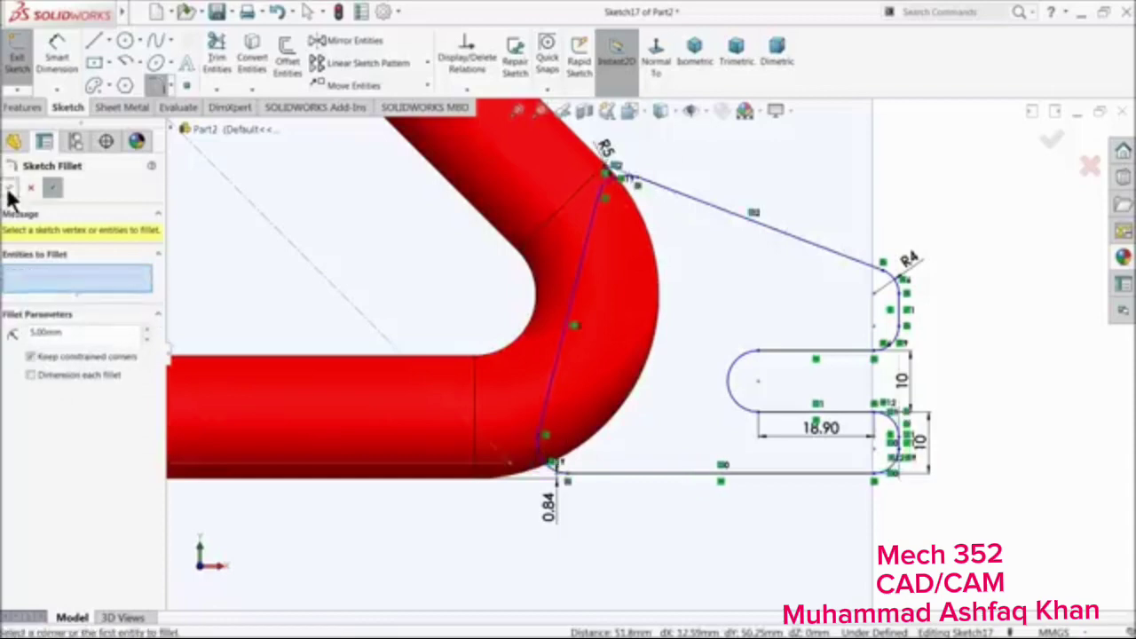
pyautogui.click(12, 190)
# Dimension the length of the outline's straight lower edge to 46.35 mm
pyautogui.scroll(-3, 685, 520)
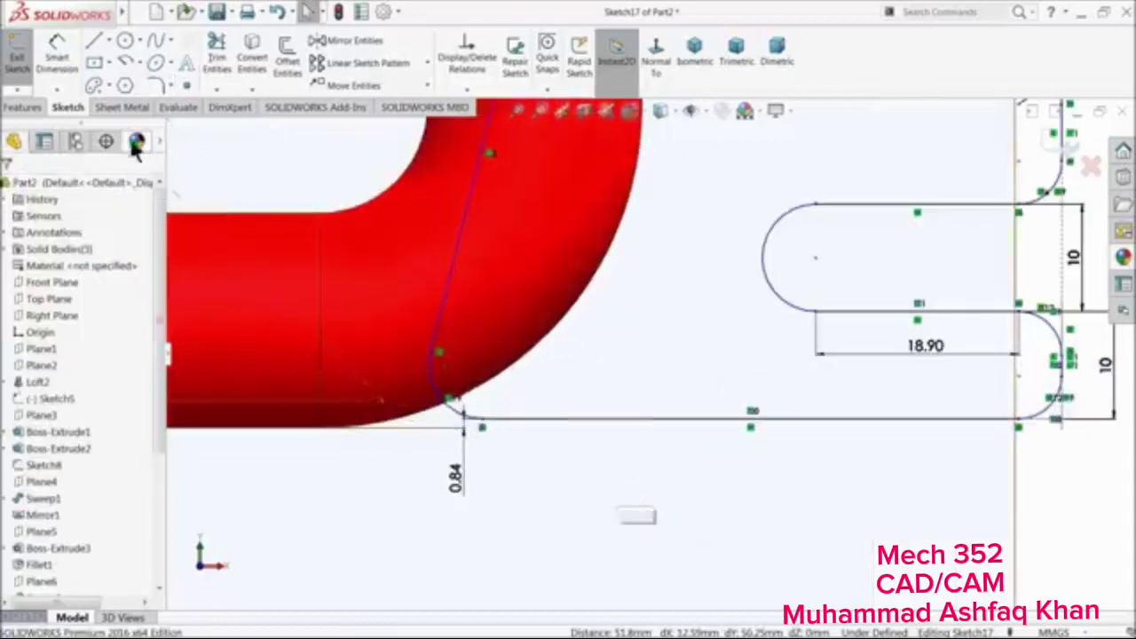
pyautogui.click(60, 67)
pyautogui.scroll(2, 666, 360)
pyautogui.scroll(-1, 954, 437)
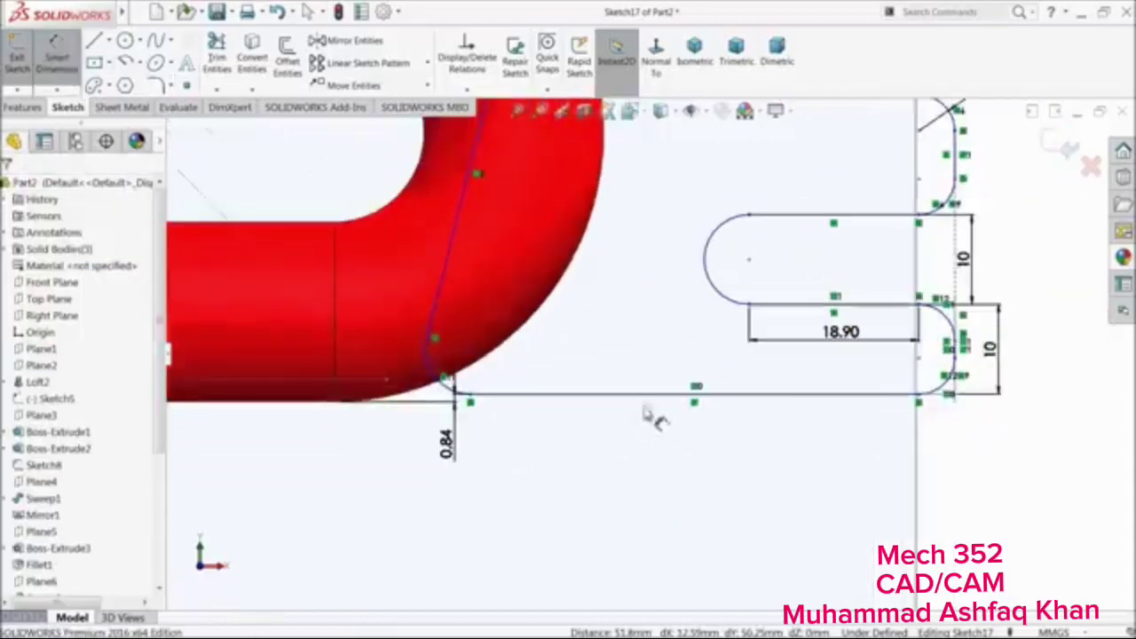
pyautogui.click(659, 395)
pyautogui.click(682, 480)
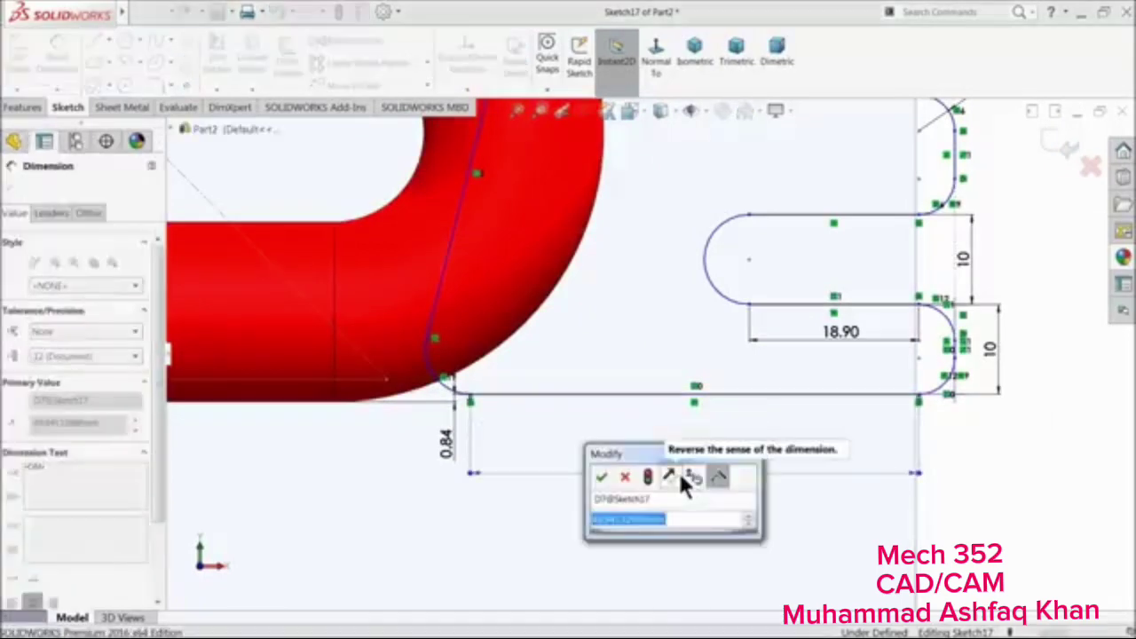
pyautogui.write('456.35')
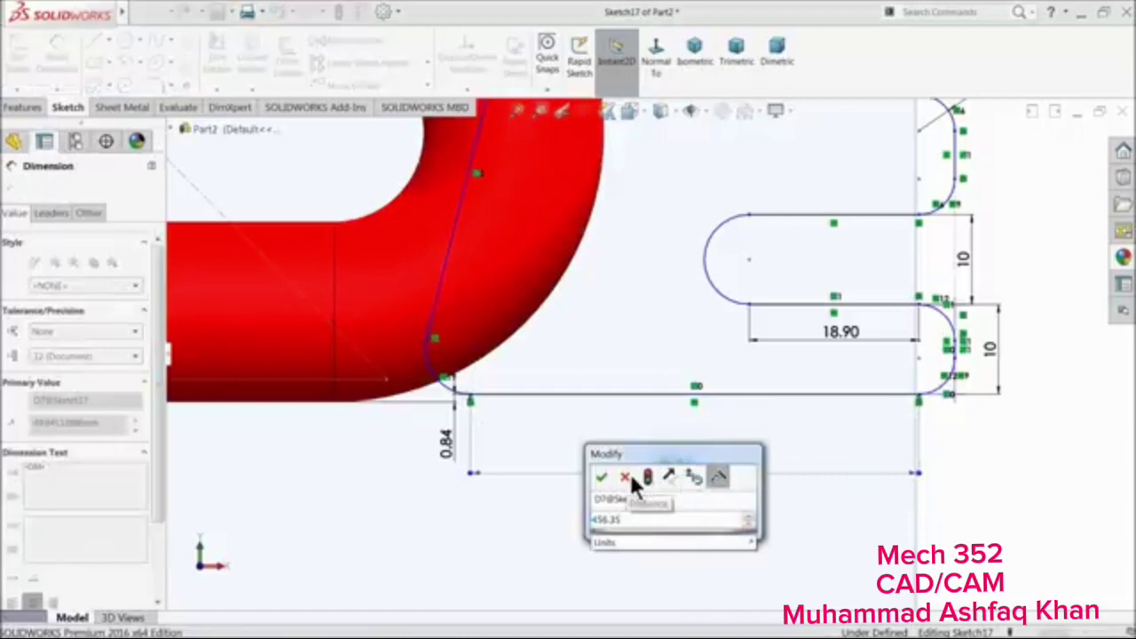
pyautogui.press('BackSpace')
pyautogui.press('BackSpace')
pyautogui.press('BackSpace')
pyautogui.press('BackSpace')
pyautogui.press('BackSpace')
pyautogui.press('BackSpace')
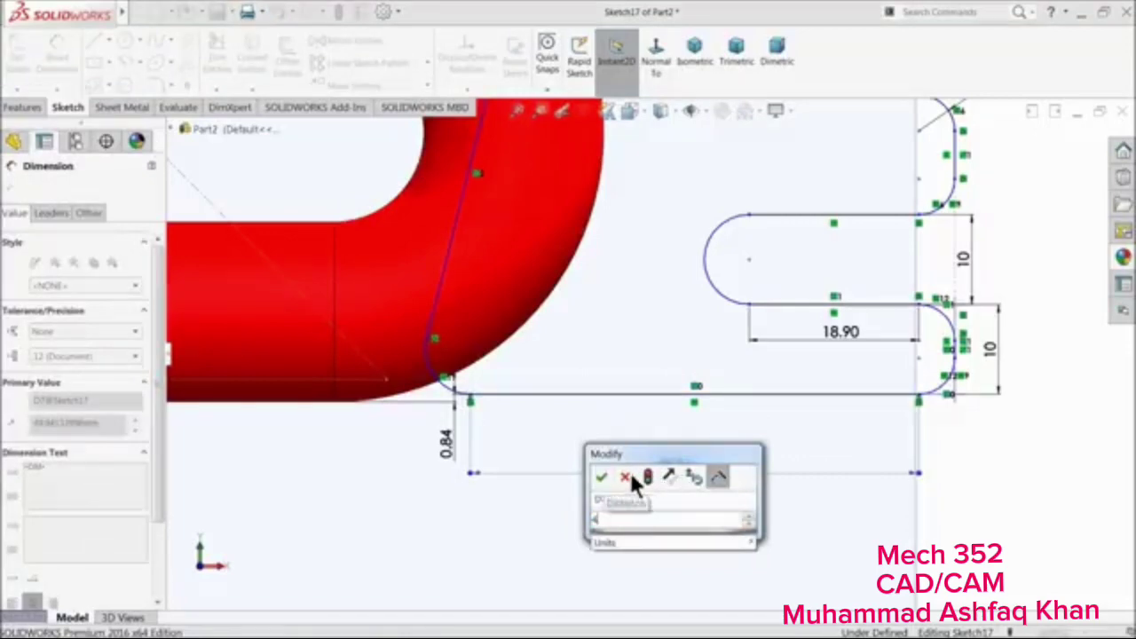
pyautogui.write('6.35')
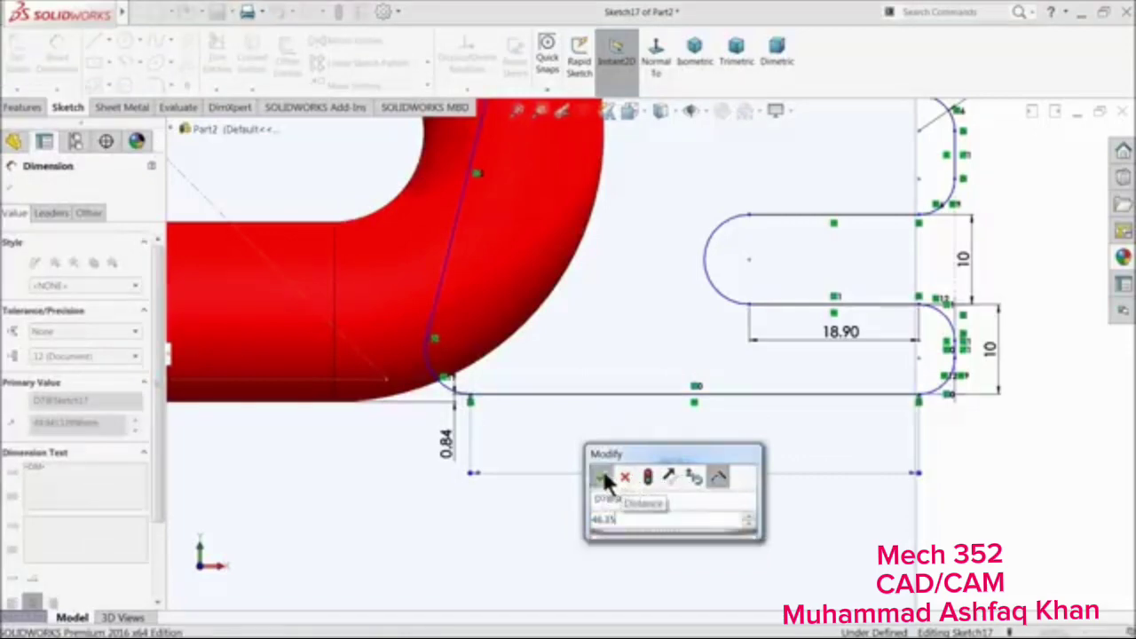
pyautogui.click(602, 477)
# Dimension the angle between the outline's slanted front edge and its straight lower edge to 80°
pyautogui.scroll(2, 625, 401)
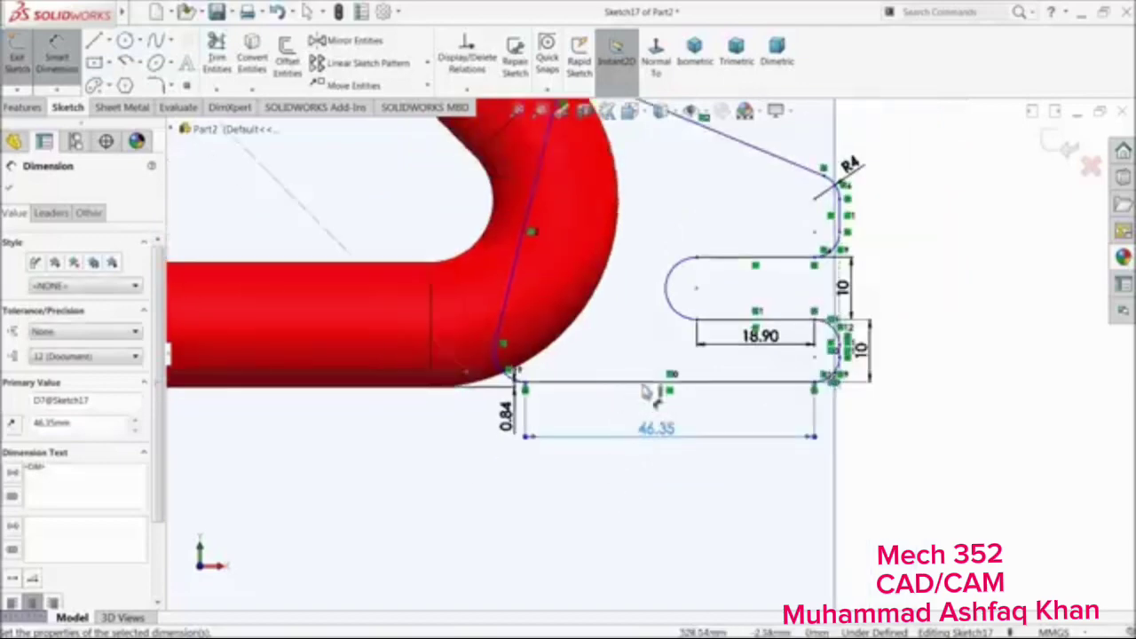
pyautogui.scroll(-3, 645, 393)
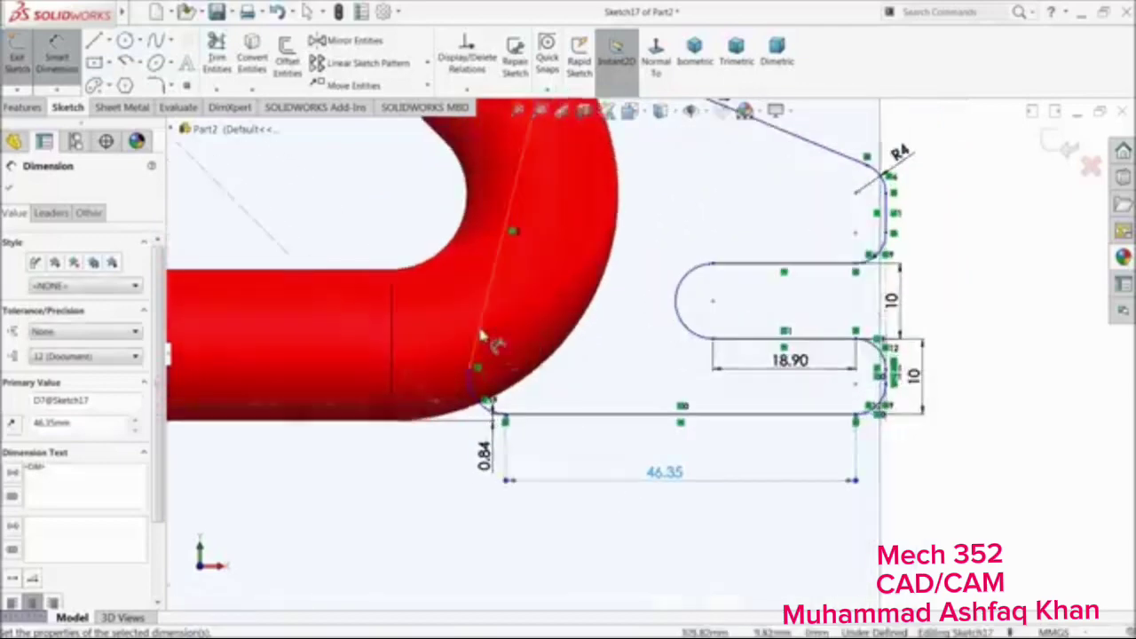
pyautogui.click(479, 336)
pyautogui.click(553, 410)
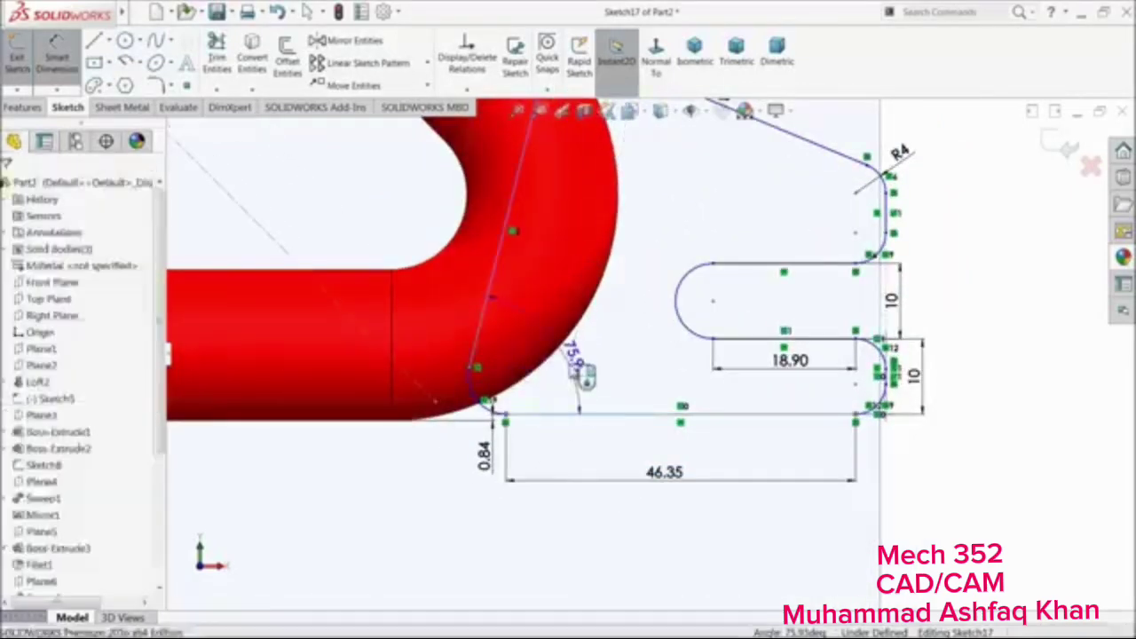
pyautogui.click(575, 366)
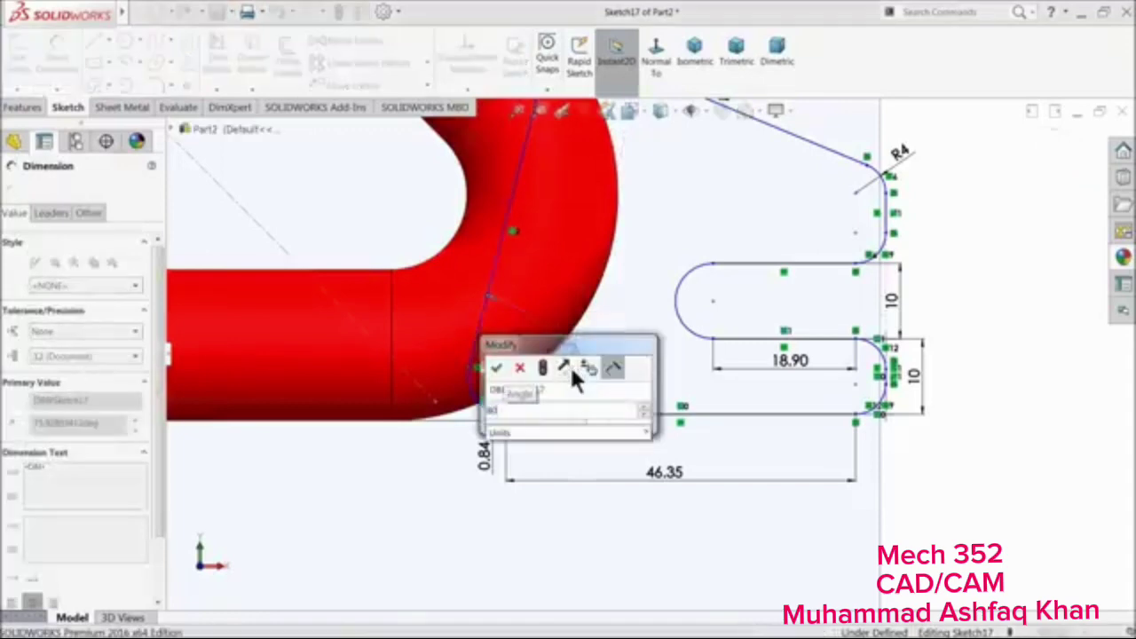
pyautogui.write('80')
pyautogui.press('Return')
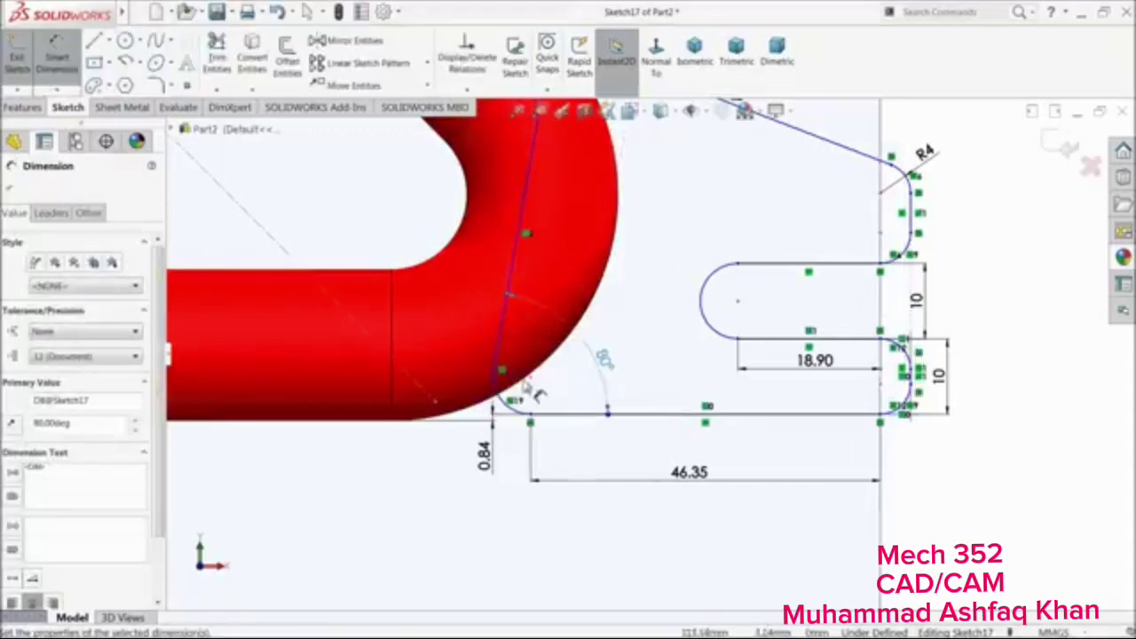
# Dimension the horizontal distance from the lower tube's circular seam edge to the centre of the outline's lower front fillet to 13.5 mm
pyautogui.scroll(1, 495, 409)
pyautogui.scroll(-2, 477, 408)
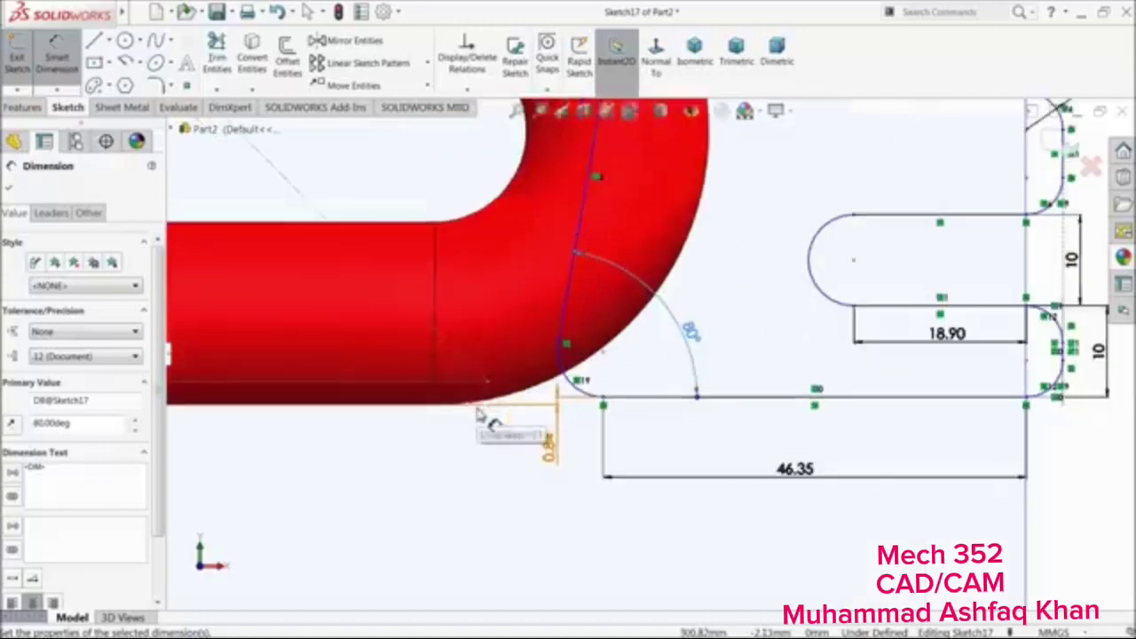
pyautogui.click(436, 362)
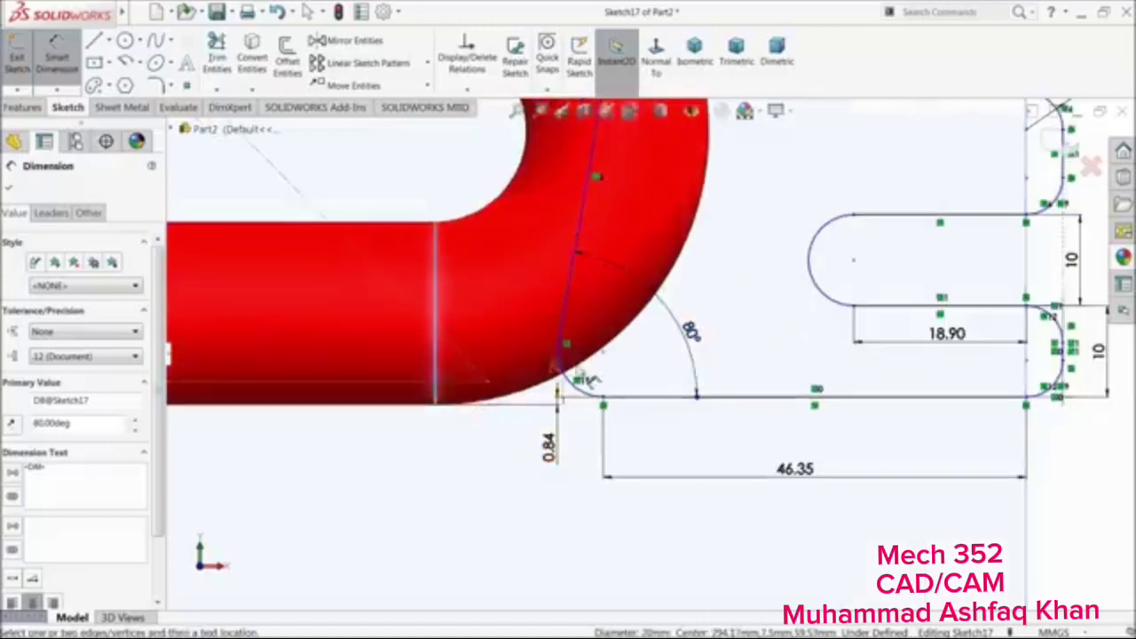
pyautogui.click(595, 353)
pyautogui.click(527, 510)
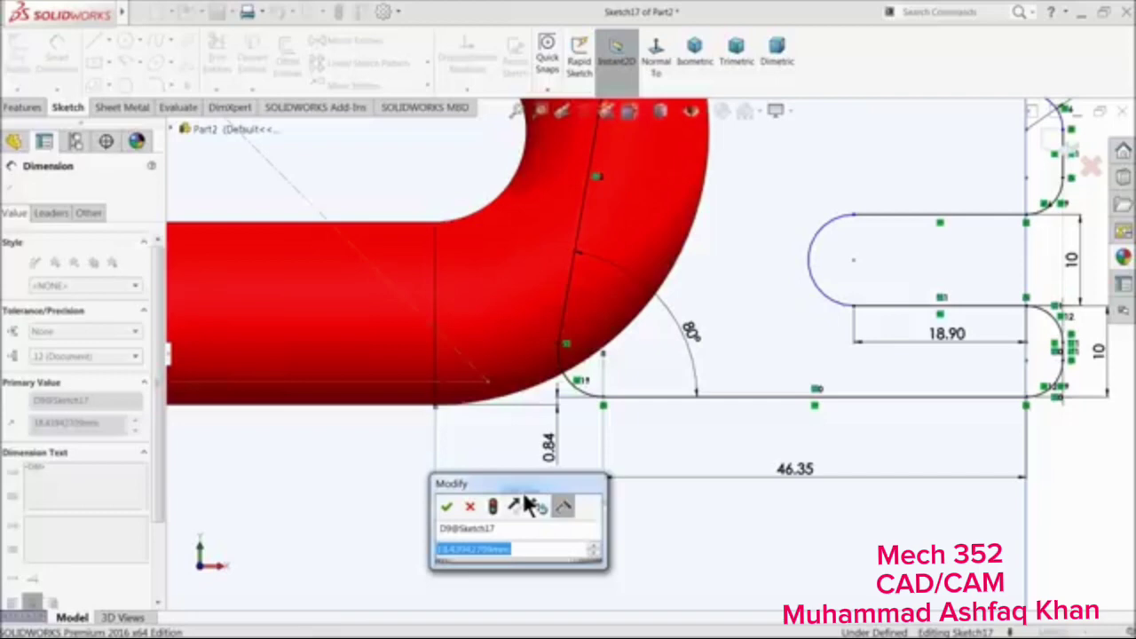
pyautogui.write('13.5')
pyautogui.press('Return')
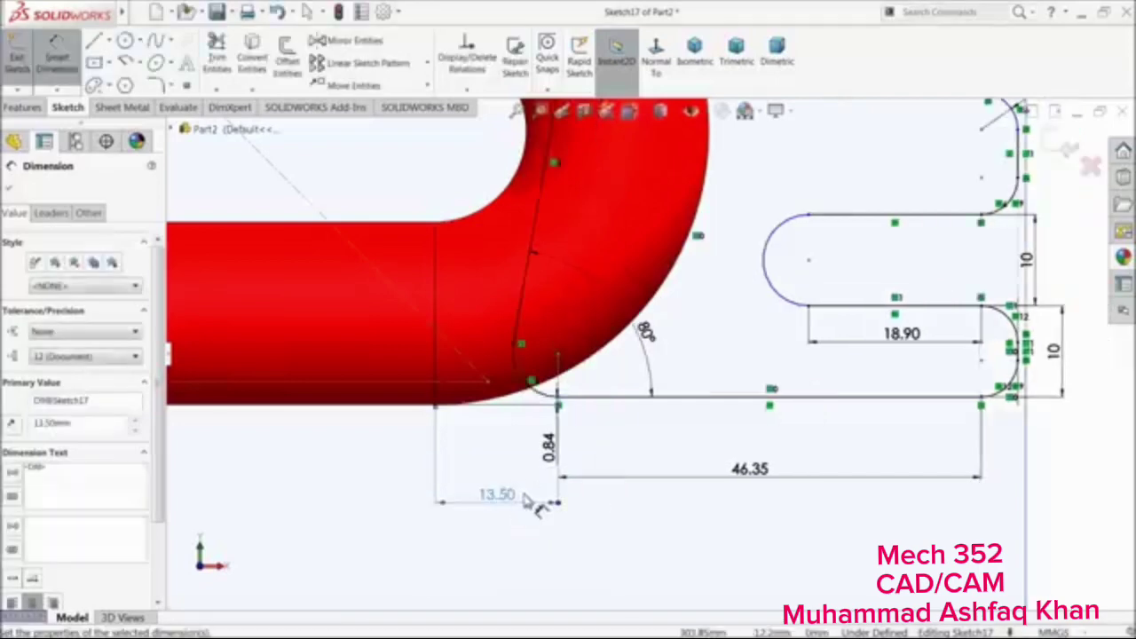
# Dimension the angle between the outline's sloping upper edge and its slanted front edge to 75°
pyautogui.scroll(7, 453, 382)
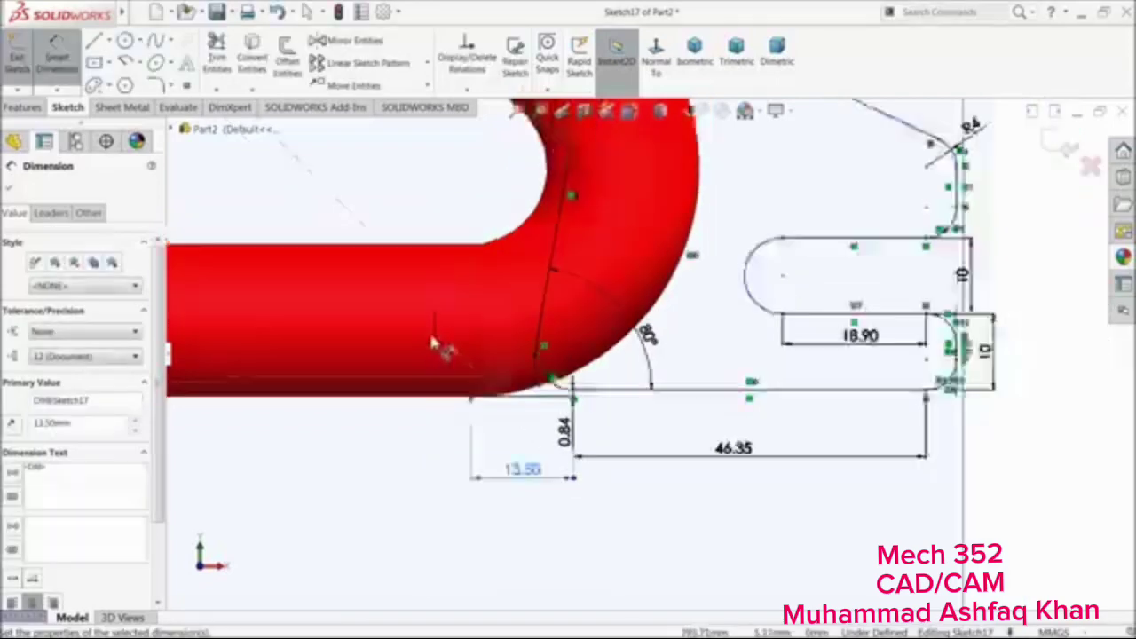
pyautogui.scroll(-5, 691, 258)
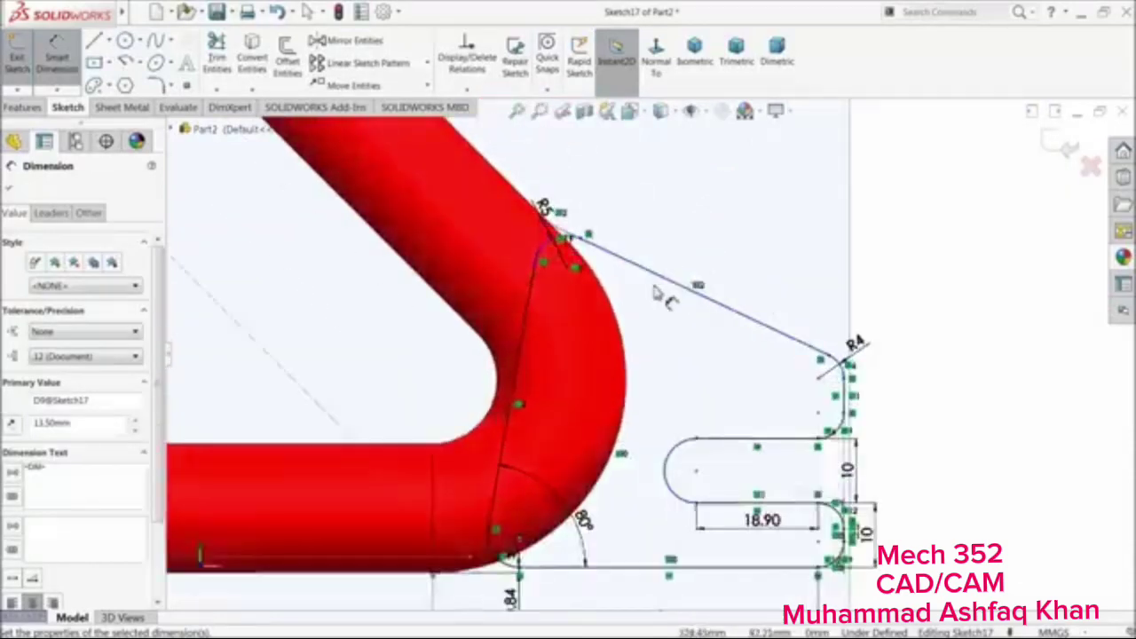
pyautogui.scroll(-2, 648, 304)
pyautogui.click(593, 258)
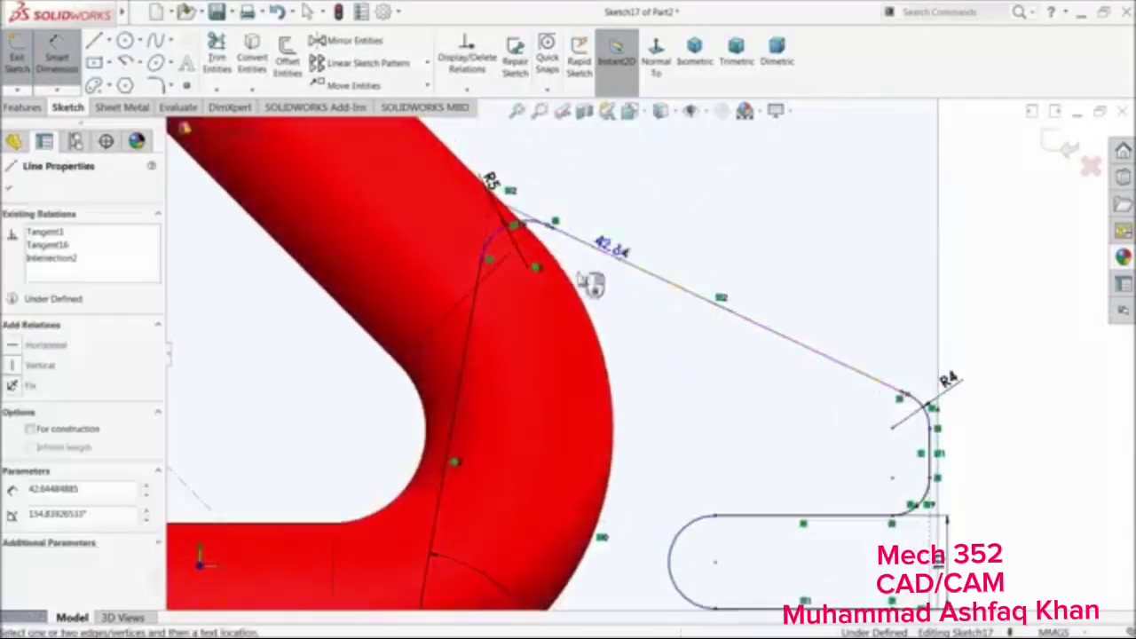
pyautogui.click(624, 373)
pyautogui.write('75')
pyautogui.press('Return')
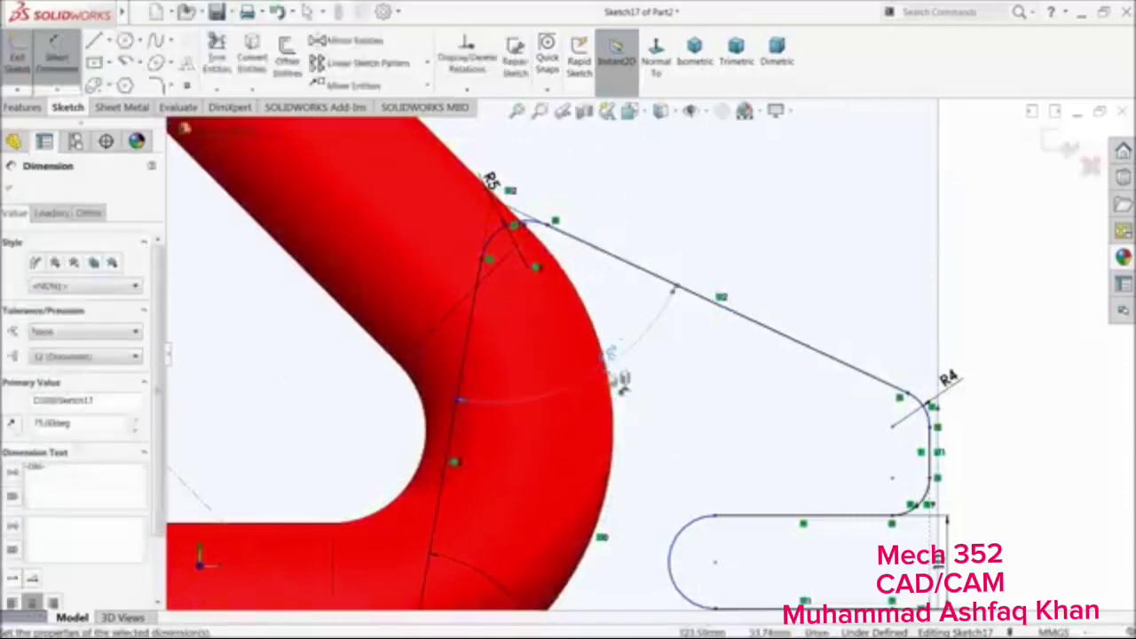
# Add a vertical relation between the slot arc's centre point and the arc's lower endpoint
pyautogui.scroll(3, 658, 431)
pyautogui.scroll(-3, 821, 470)
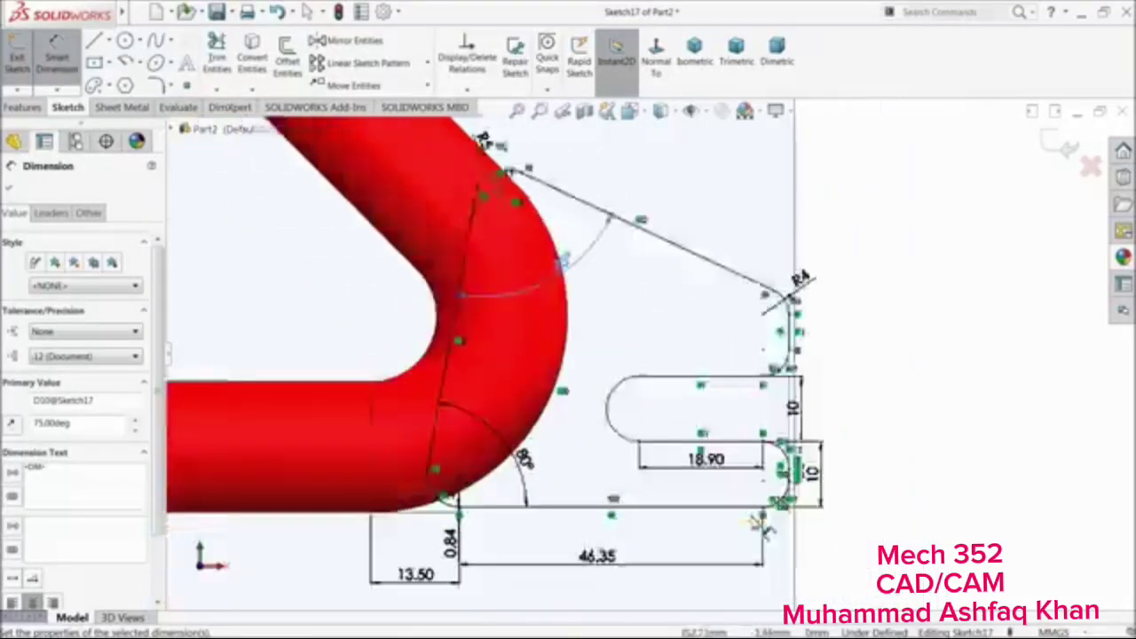
pyautogui.scroll(3, 773, 447)
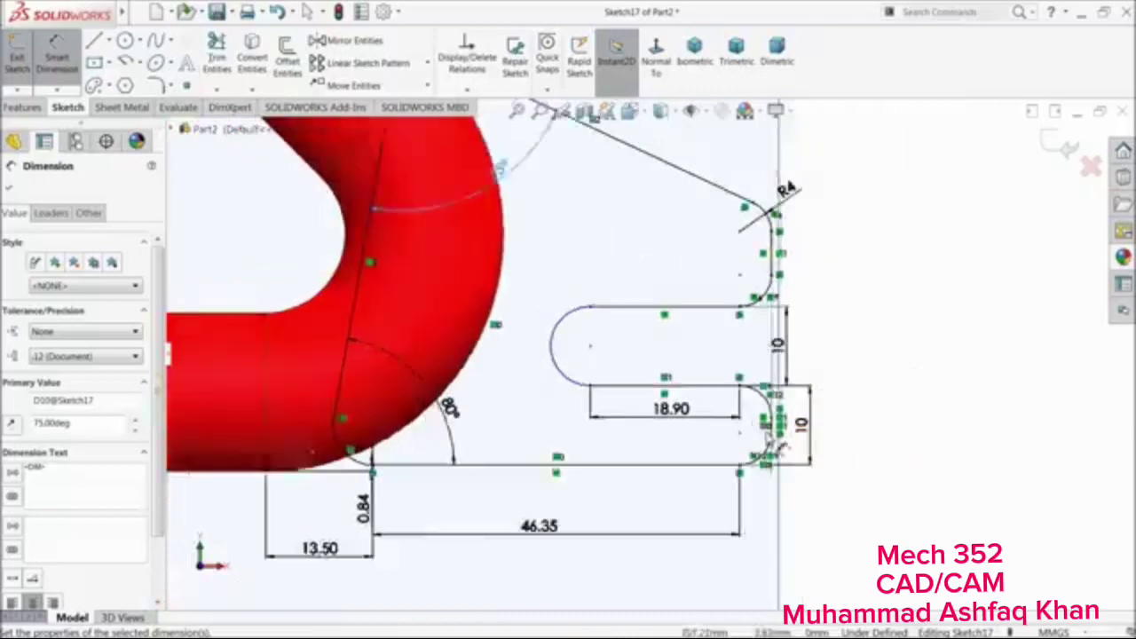
pyautogui.scroll(-5, 632, 382)
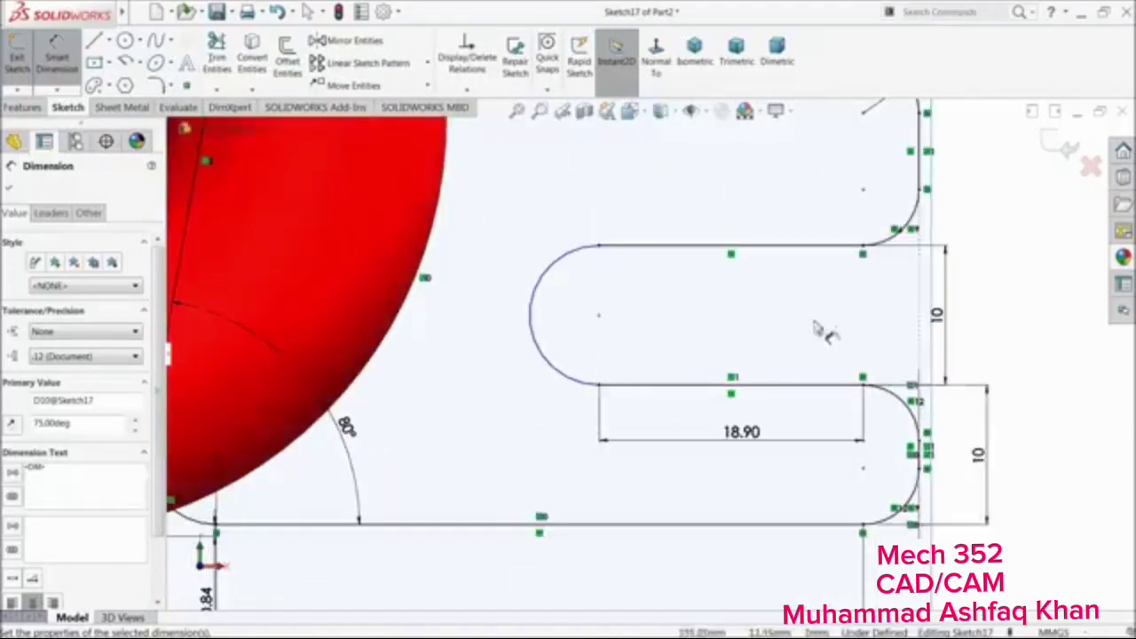
pyautogui.rightClick(976, 258)
pyautogui.click(1001, 289)
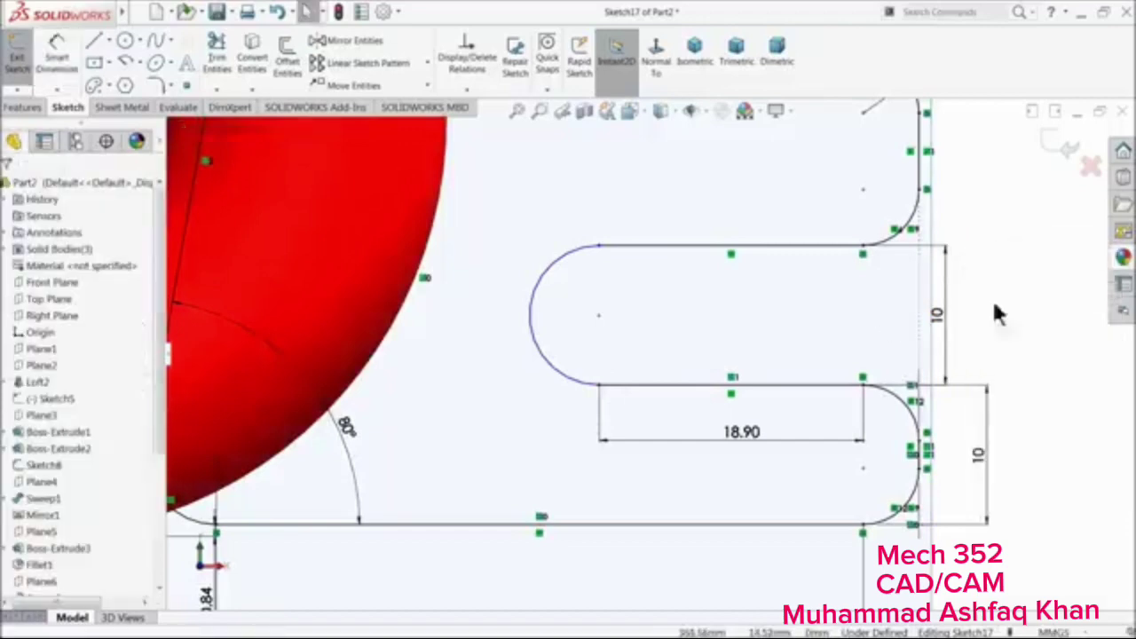
pyautogui.click(599, 317)
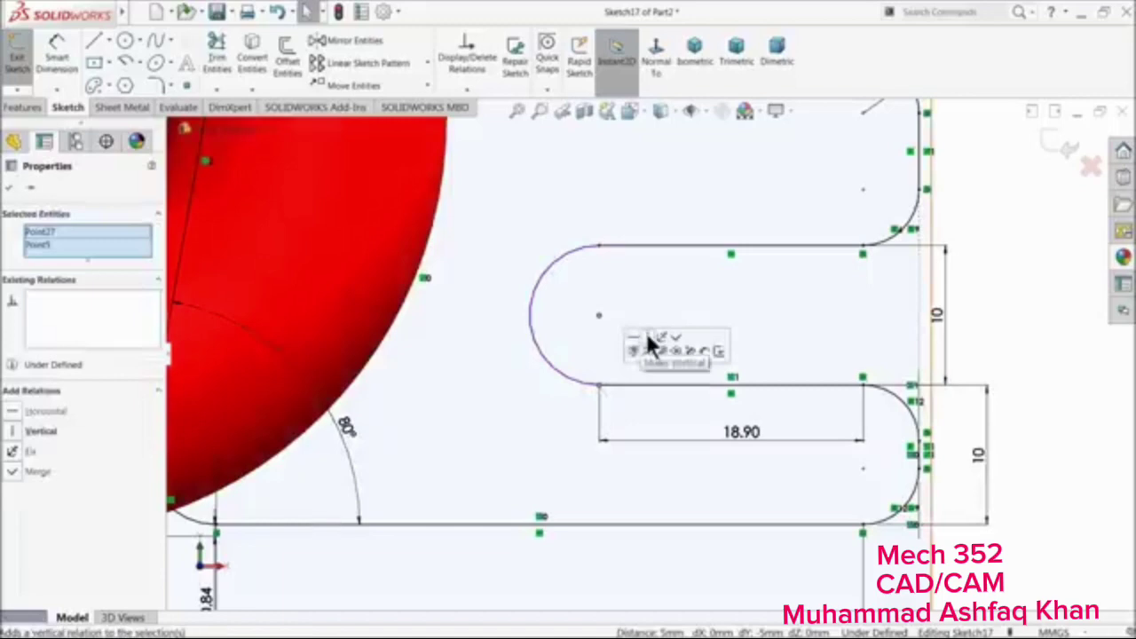
pyautogui.click(647, 336)
pyautogui.click(990, 284)
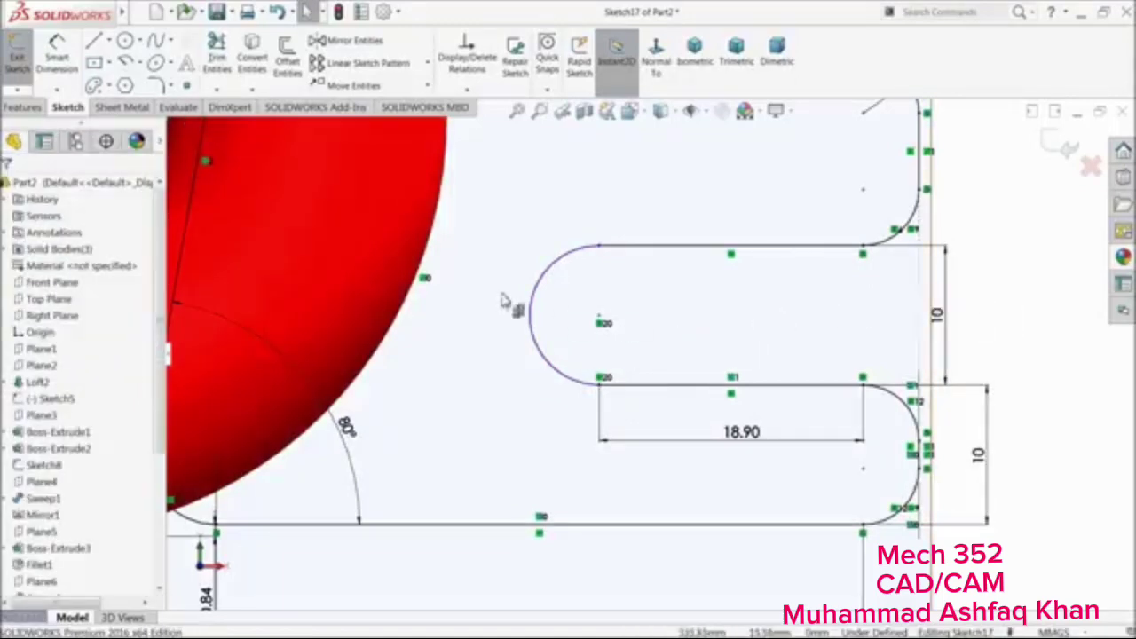
# Dimension the radius of the slot's rounded end to 5 mm
pyautogui.click(56, 52)
pyautogui.click(543, 286)
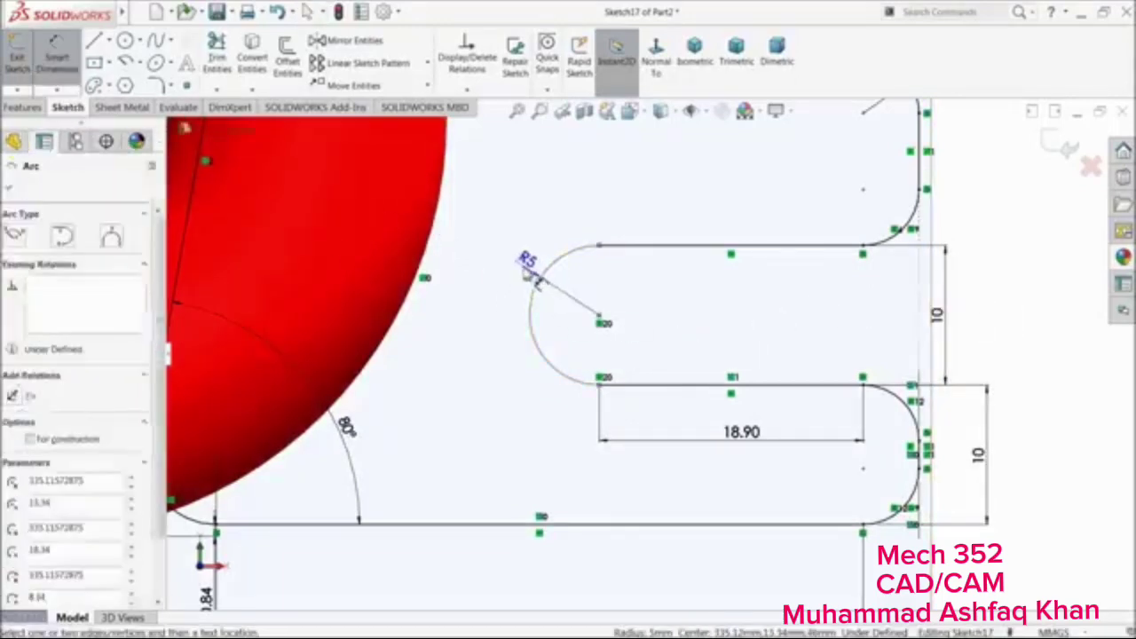
pyautogui.click(531, 260)
pyautogui.click(451, 268)
pyautogui.scroll(5, 593, 293)
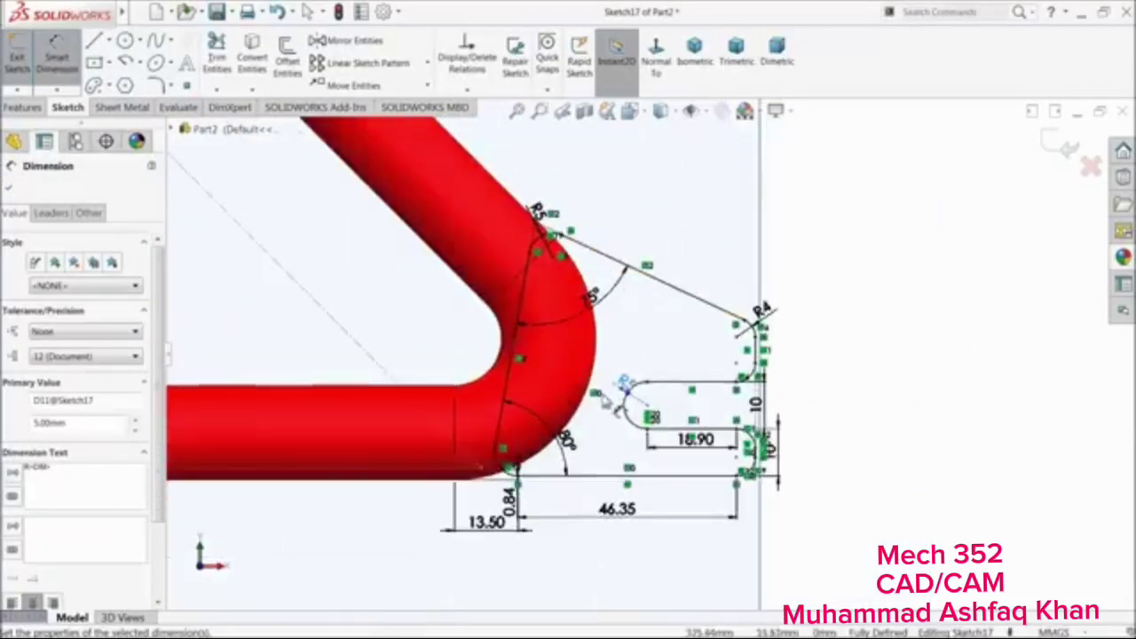
# Extrude the slotted dropout sketch as a blind boss 3 mm thick, merged with the frame
pyautogui.click(23, 107)
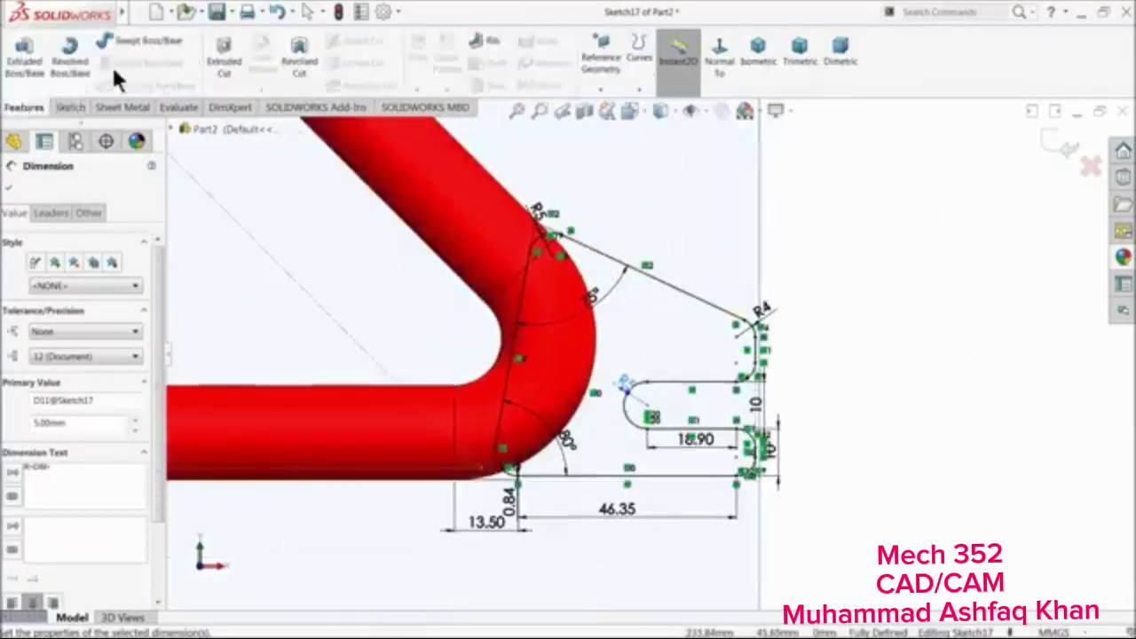
pyautogui.click(24, 54)
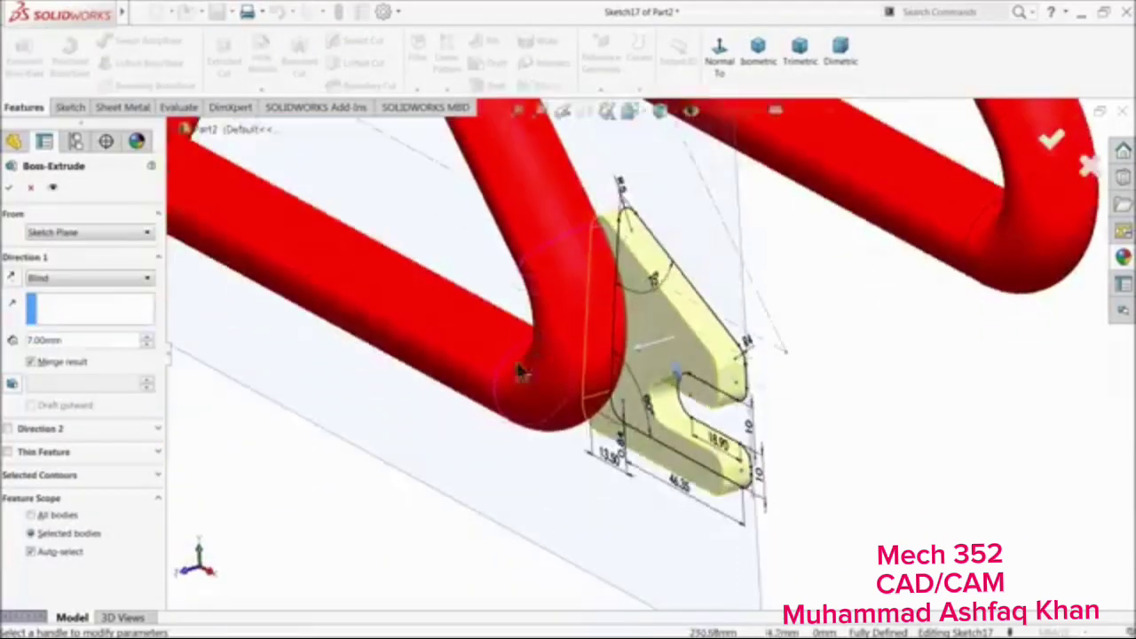
pyautogui.write('3')
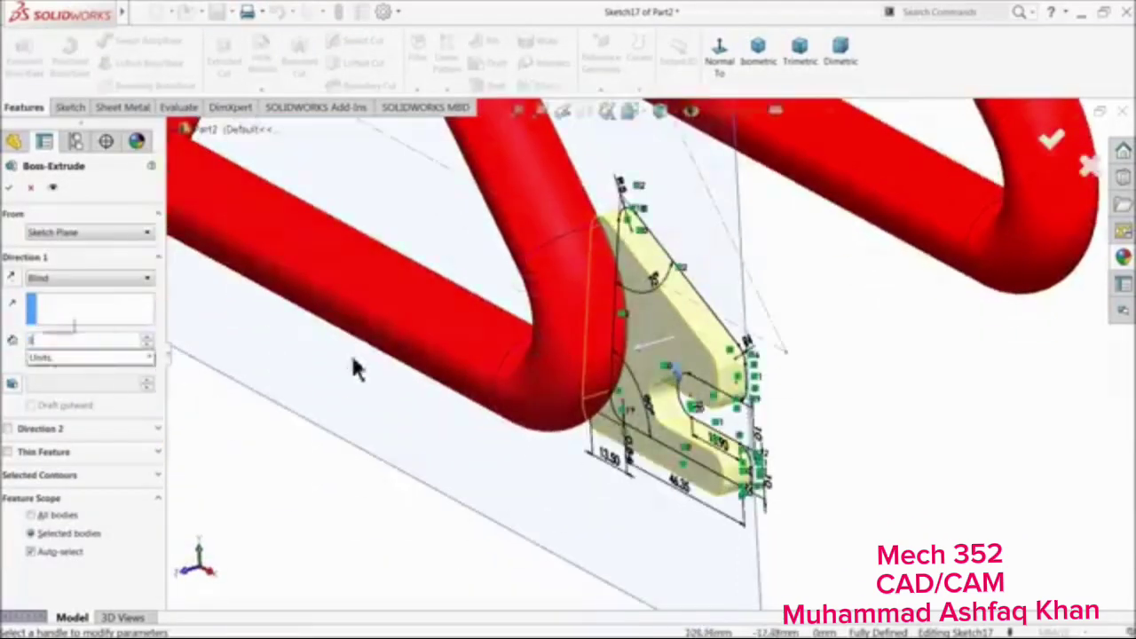
pyautogui.press('Return')
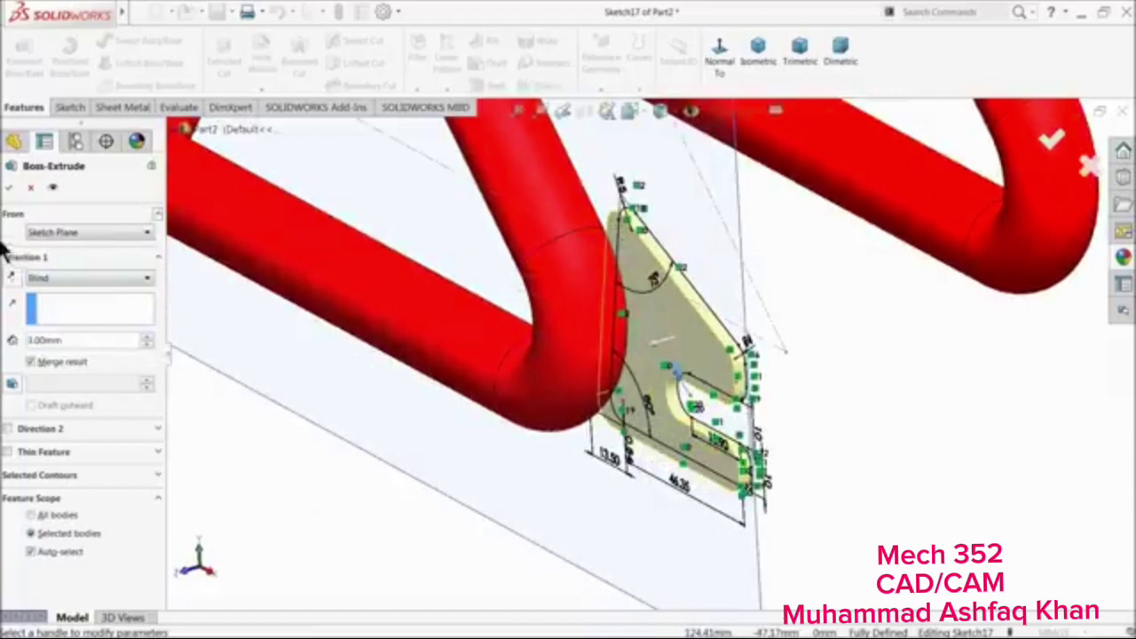
pyautogui.click(8, 188)
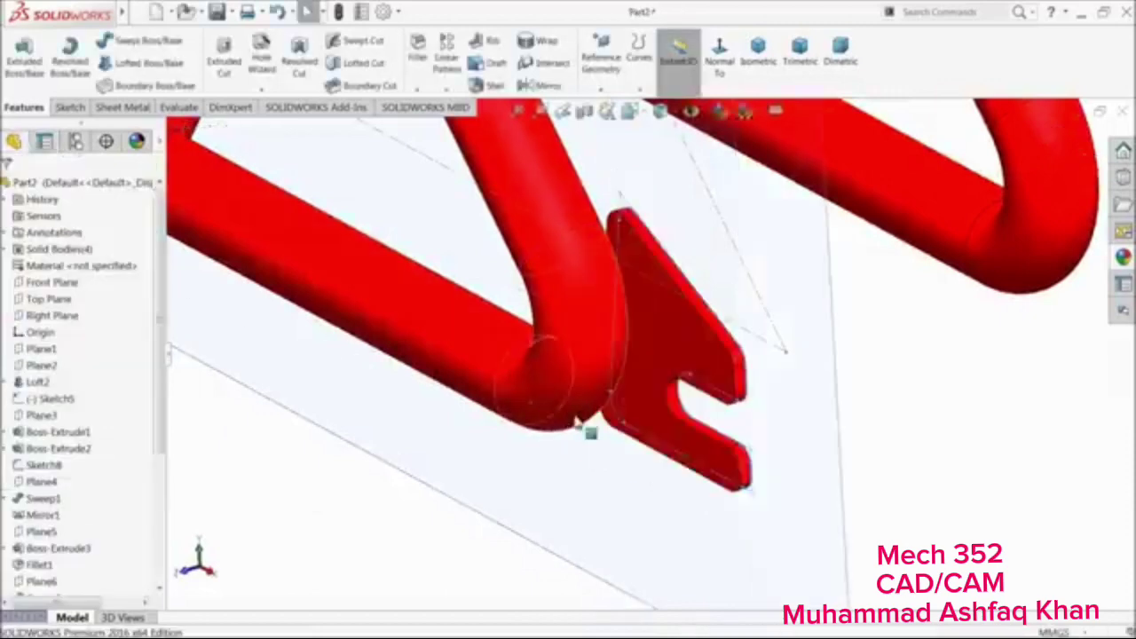
# Inspect the dropout plate's position beside the tube bend and bring the most recent features into view in the model history
pyautogui.moveTo(588, 430); pyautogui.dragTo(535, 393, button='middle')
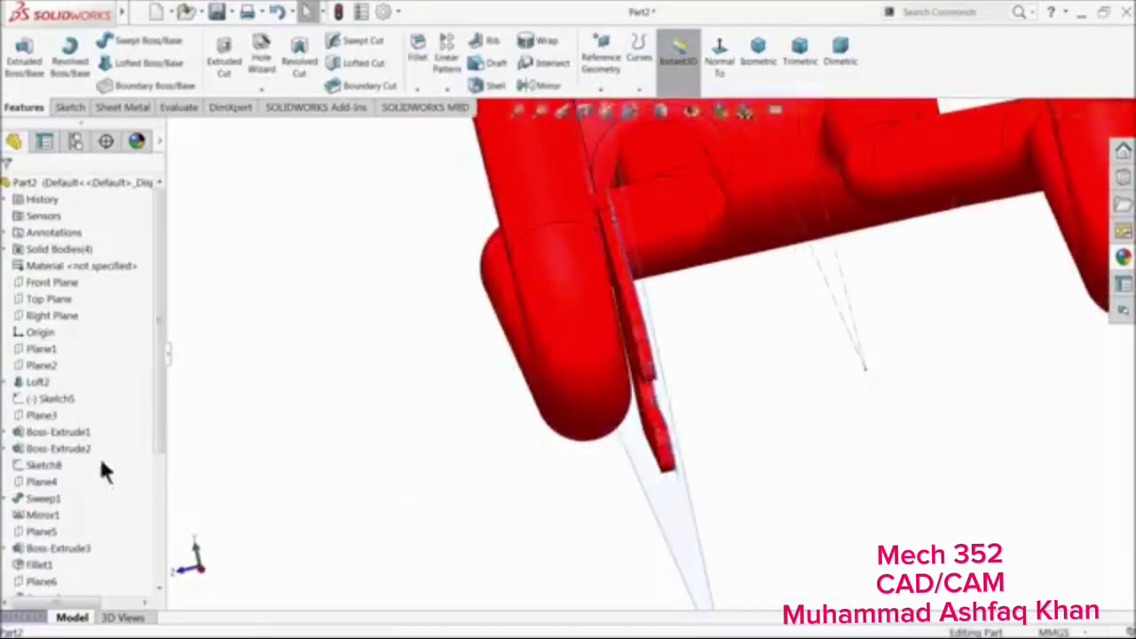
pyautogui.moveTo(154, 417); pyautogui.dragTo(151, 555)
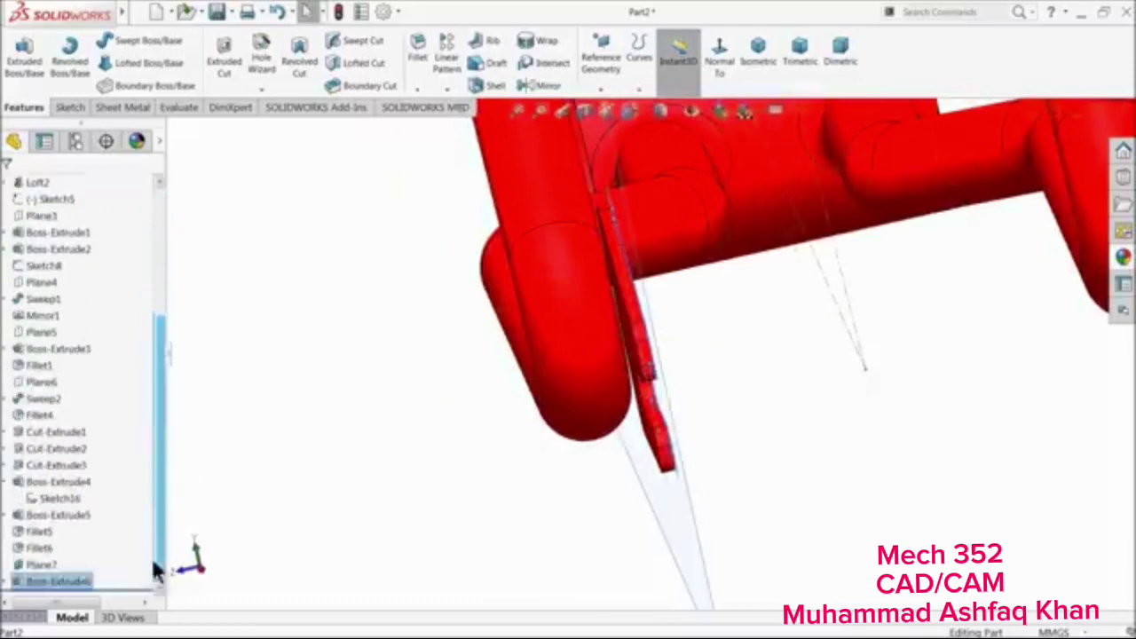
# Edit the dropout plate's extrusion to a 5 mm blind depth in Direction 1 and add a 3 mm blind Direction 2
pyautogui.click(20, 577)
pyautogui.click(24, 548)
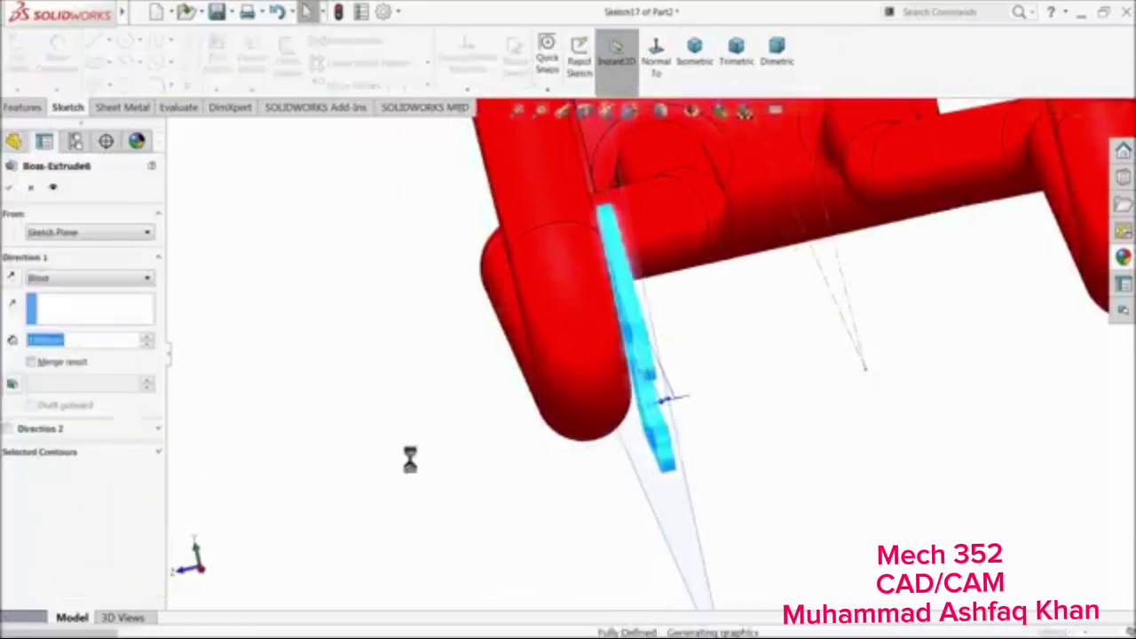
pyautogui.moveTo(448, 427); pyautogui.dragTo(459, 436, button='middle')
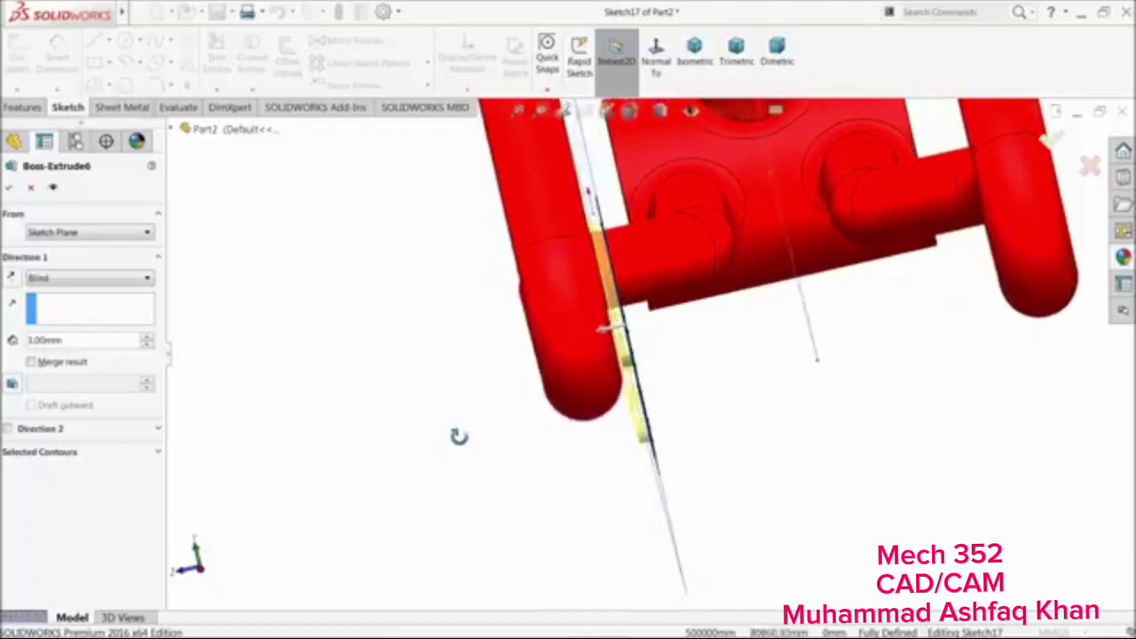
pyautogui.scroll(3, 472, 438)
pyautogui.scroll(-1, 675, 368)
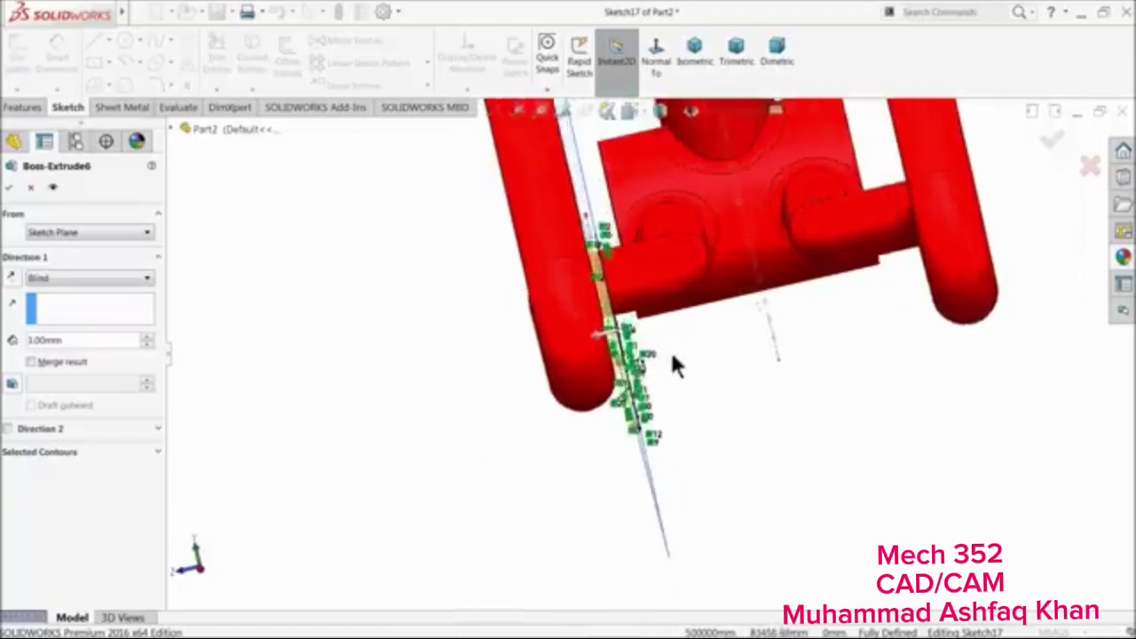
pyautogui.scroll(-1, 666, 358)
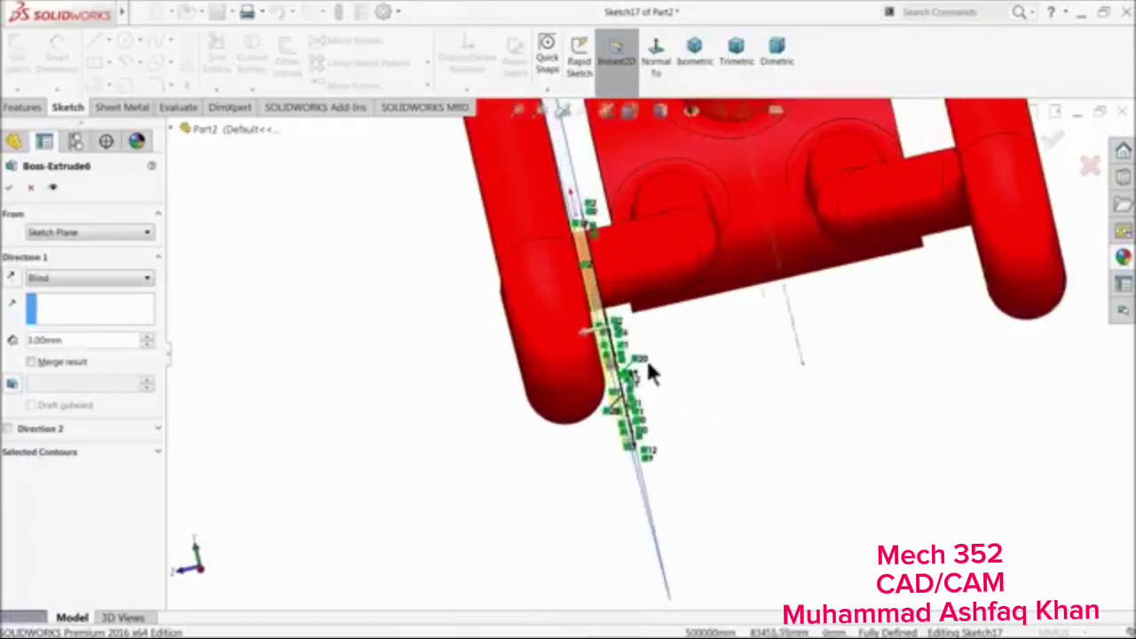
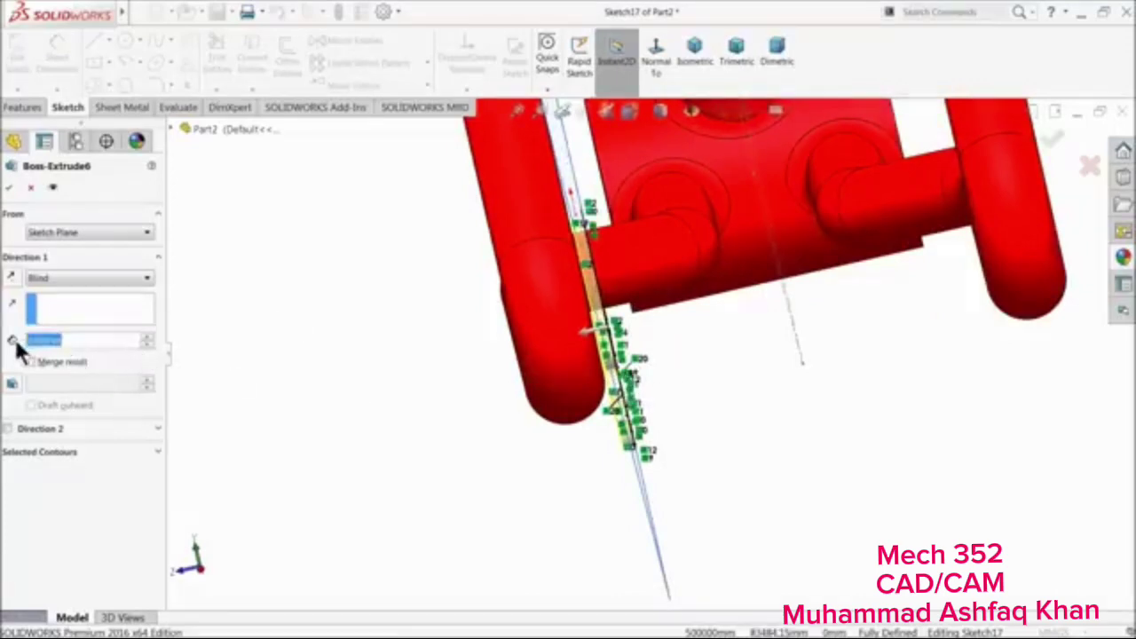
pyautogui.write('5')
pyautogui.press('Return')
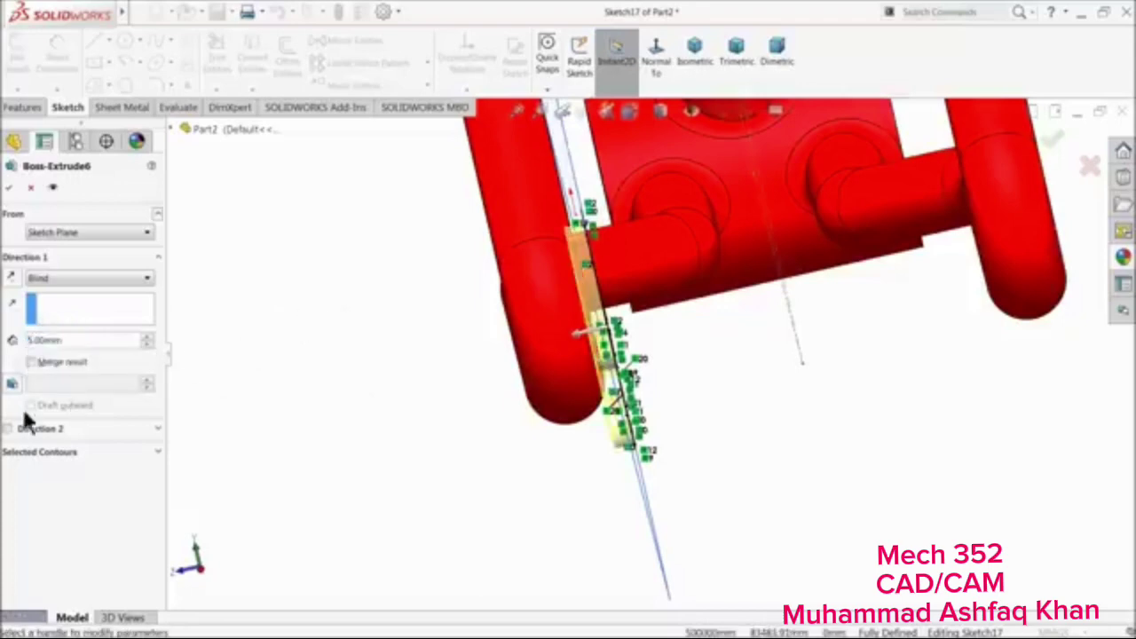
pyautogui.click(9, 429)
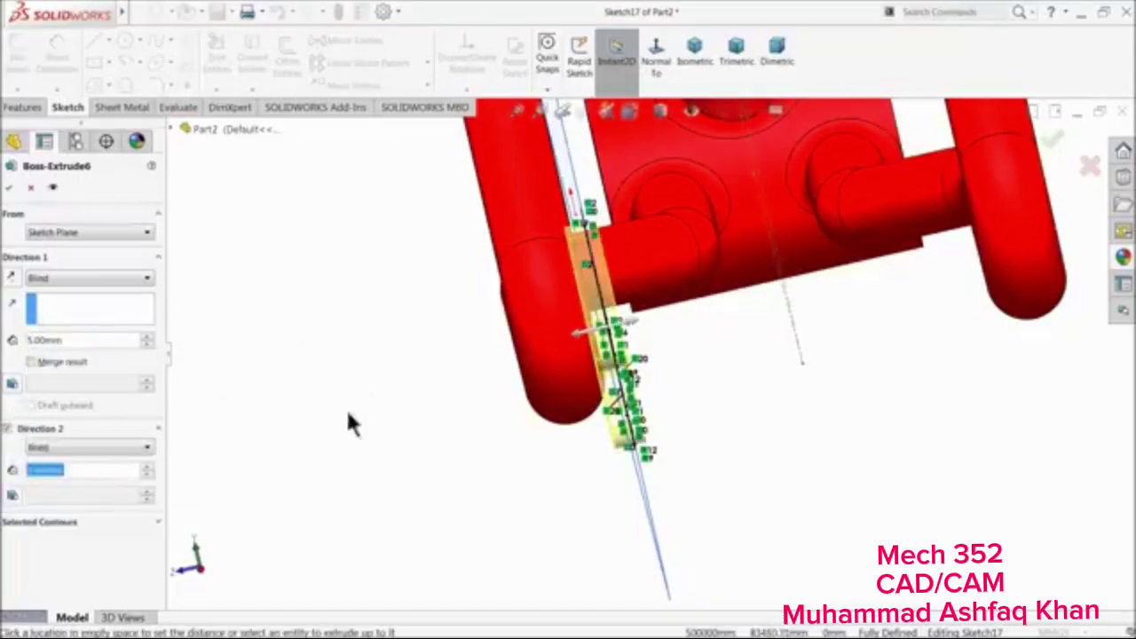
pyautogui.click(7, 189)
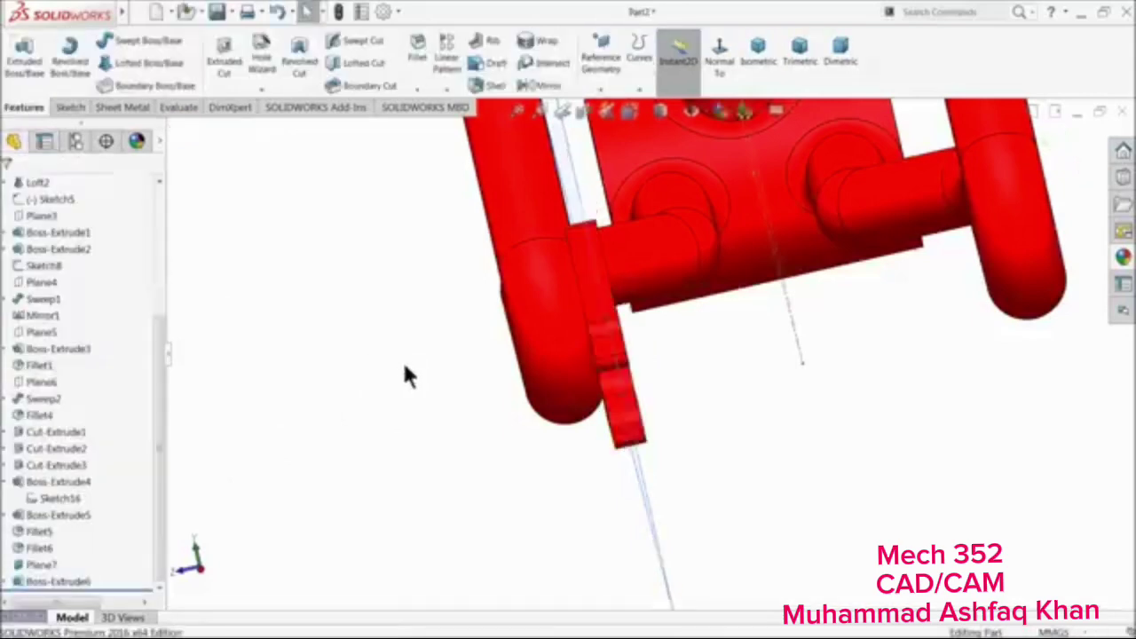
# Mirror the dropout plate as a body about the Front Plane to the frame's other rear stay
pyautogui.moveTo(404, 363); pyautogui.dragTo(637, 348, button='middle')
pyautogui.scroll(4, 639, 353)
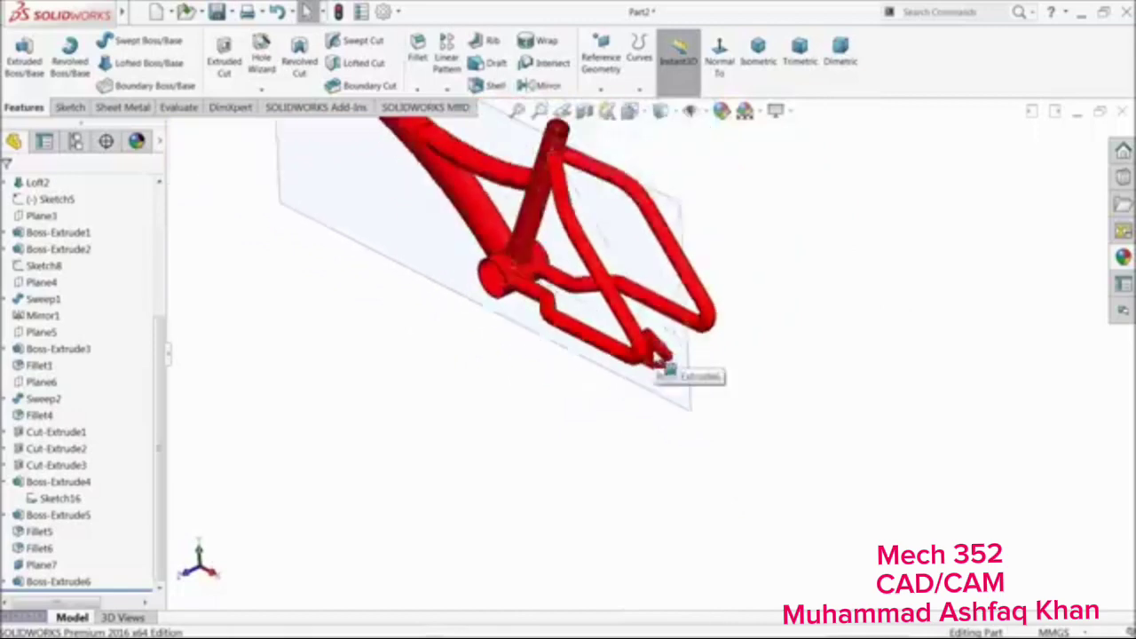
pyautogui.scroll(-3, 589, 248)
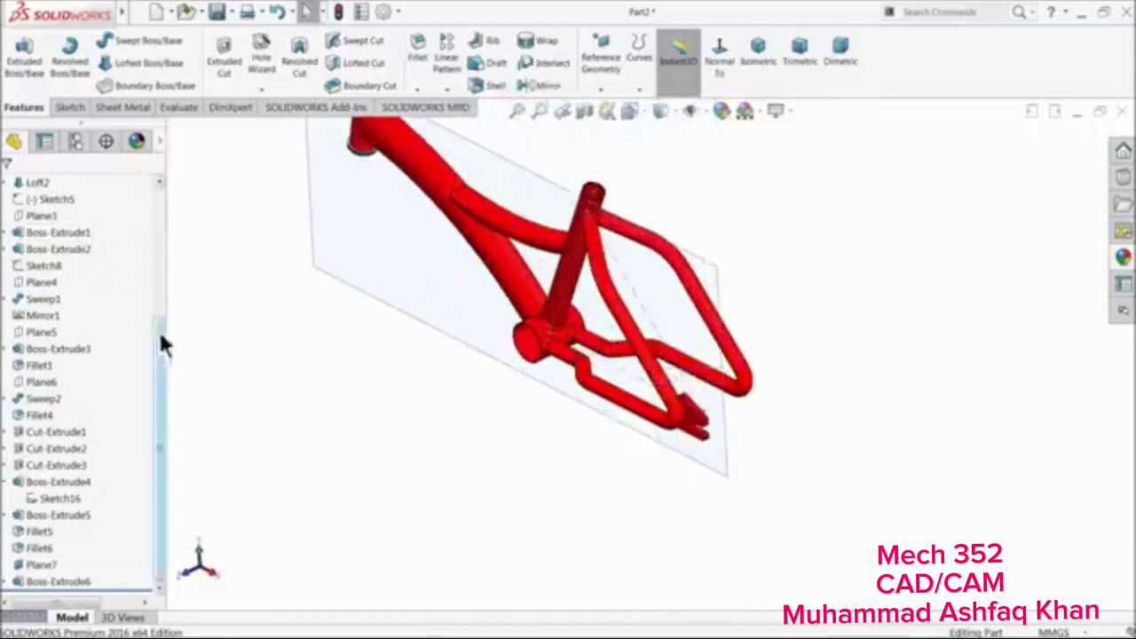
pyautogui.moveTo(162, 346); pyautogui.dragTo(157, 201)
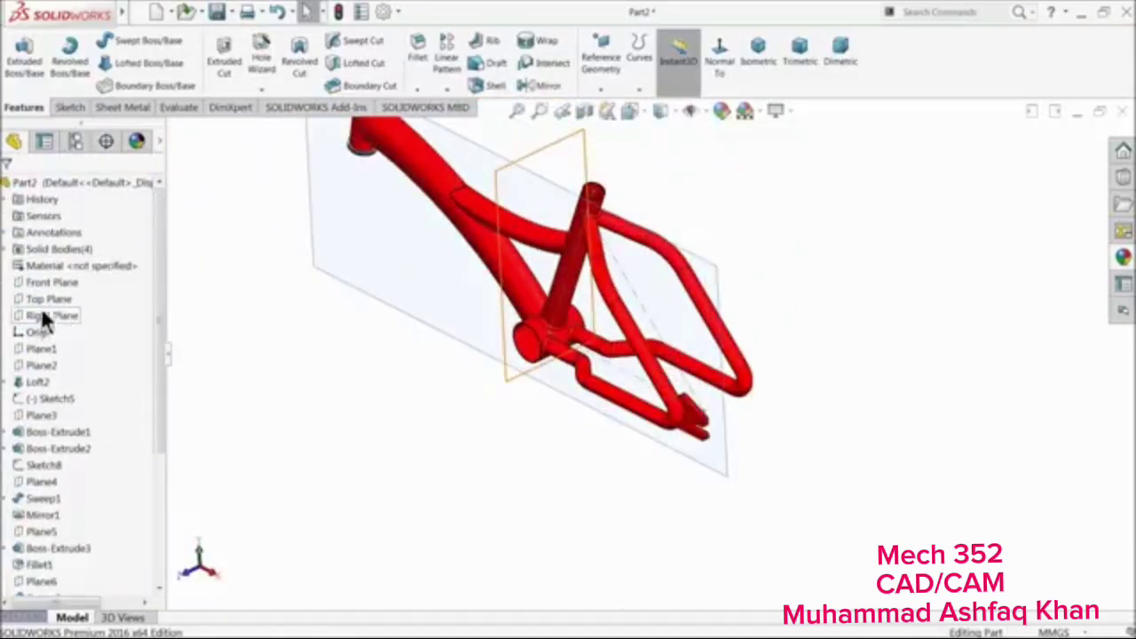
pyautogui.click(47, 282)
pyautogui.click(539, 85)
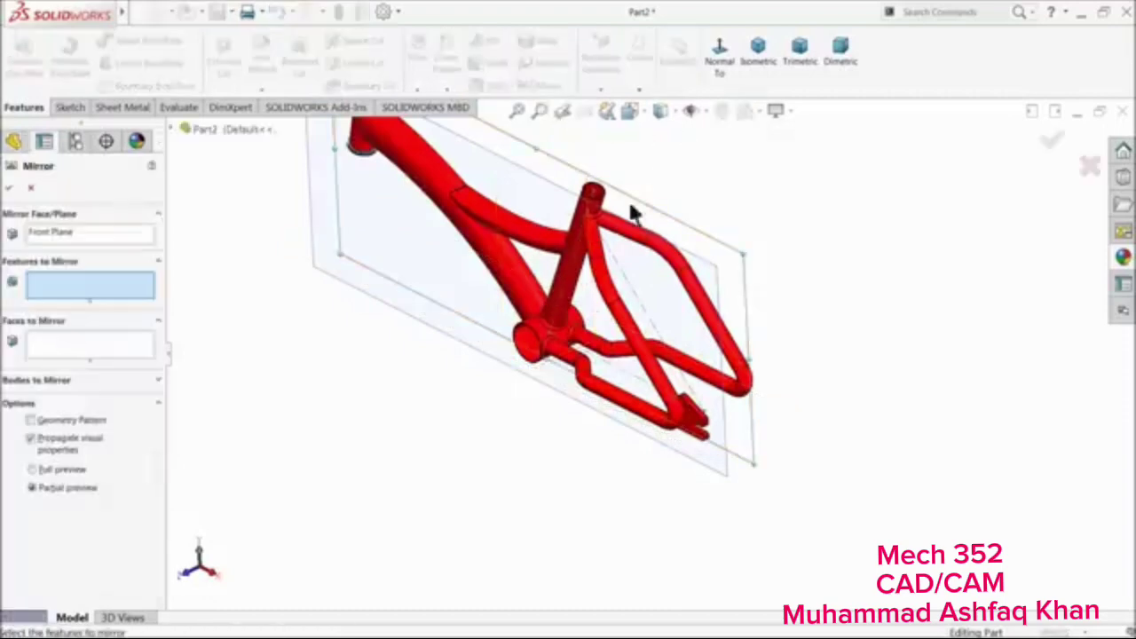
pyautogui.scroll(-3, 708, 451)
pyautogui.click(650, 384)
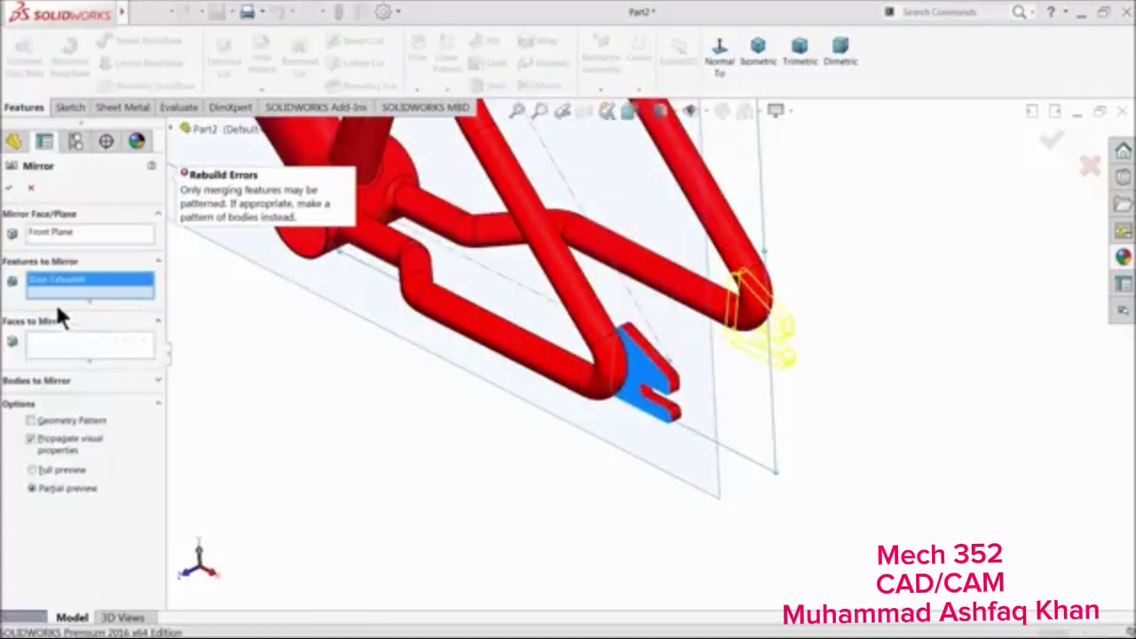
pyautogui.click(44, 381)
pyautogui.click(663, 382)
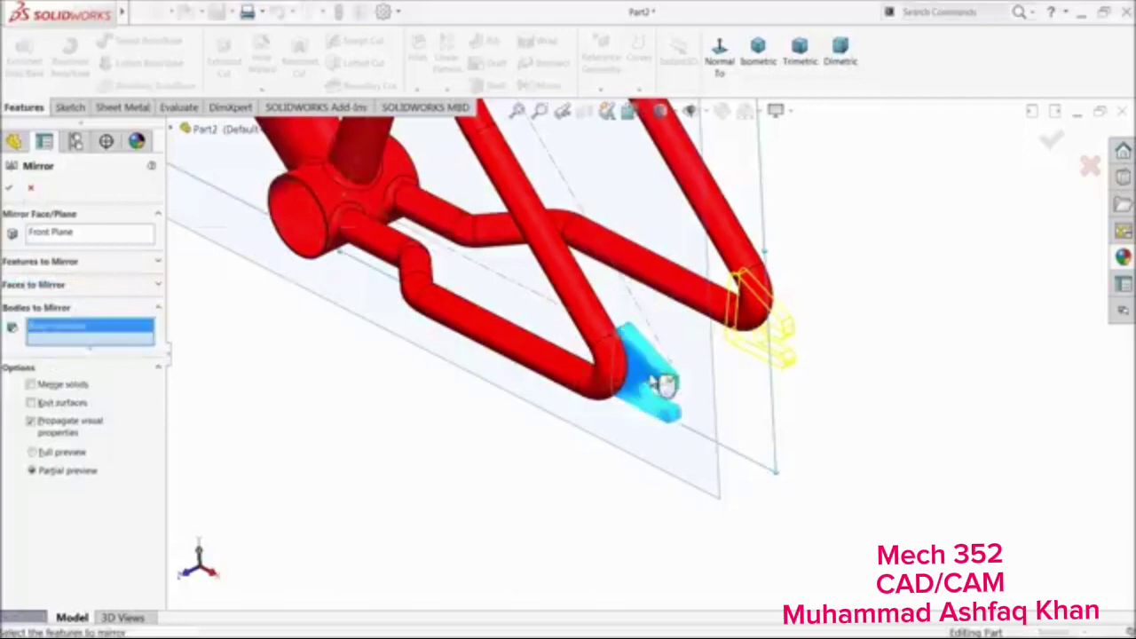
pyautogui.click(10, 189)
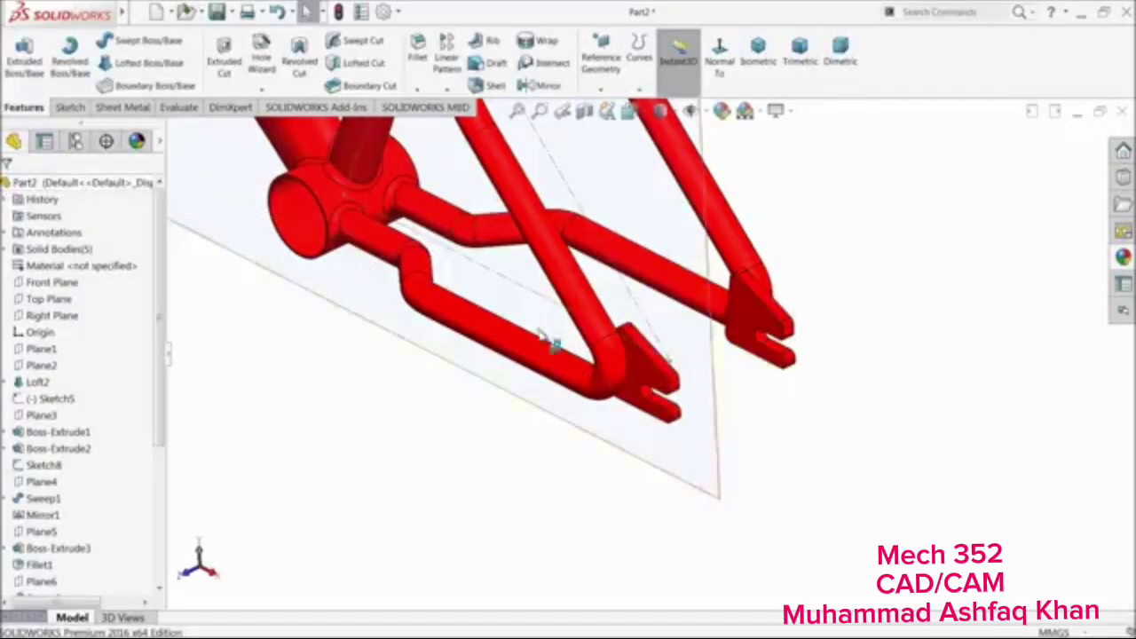
# Hide Plane7 and Sketch8 around the rear stays
pyautogui.moveTo(727, 373); pyautogui.dragTo(698, 375, button='middle')
pyautogui.click(679, 380)
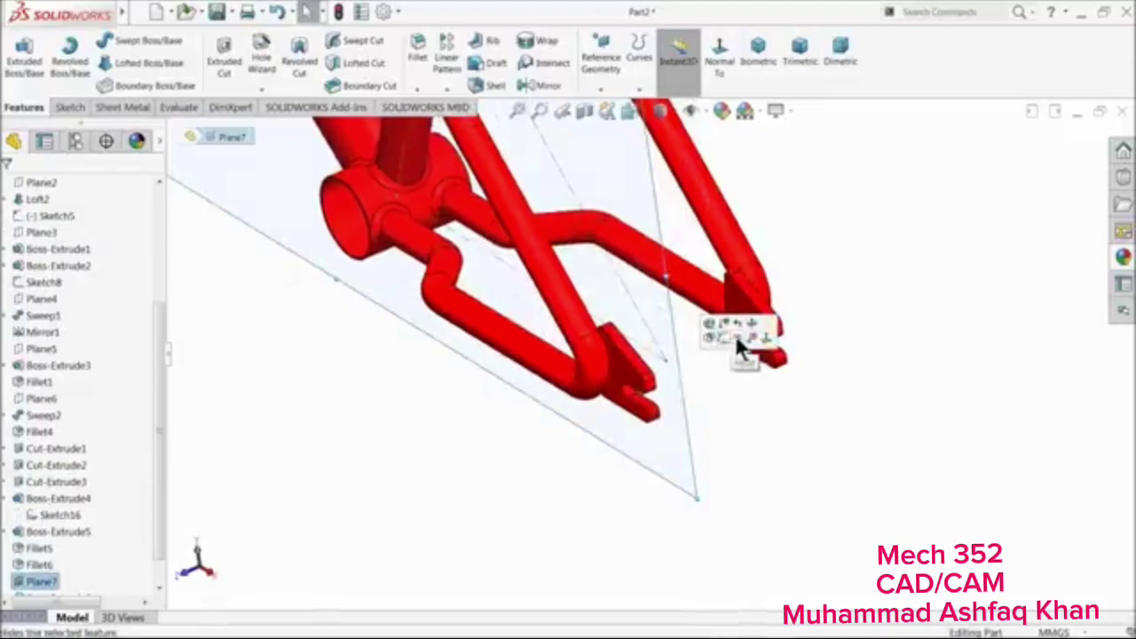
pyautogui.click(737, 338)
pyautogui.click(669, 366)
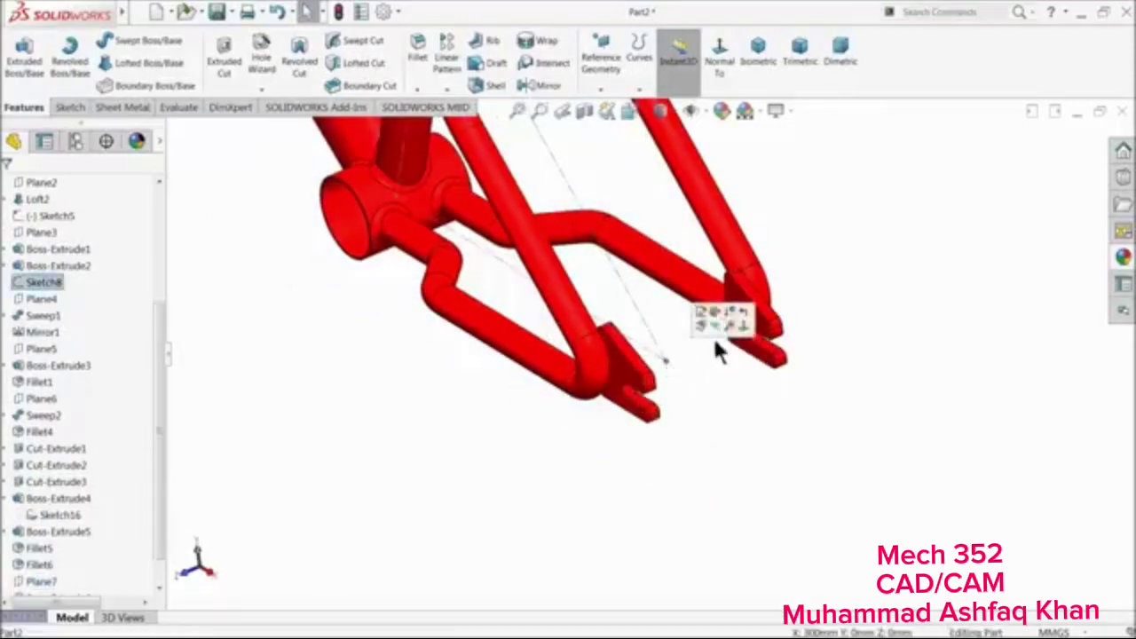
pyautogui.click(715, 325)
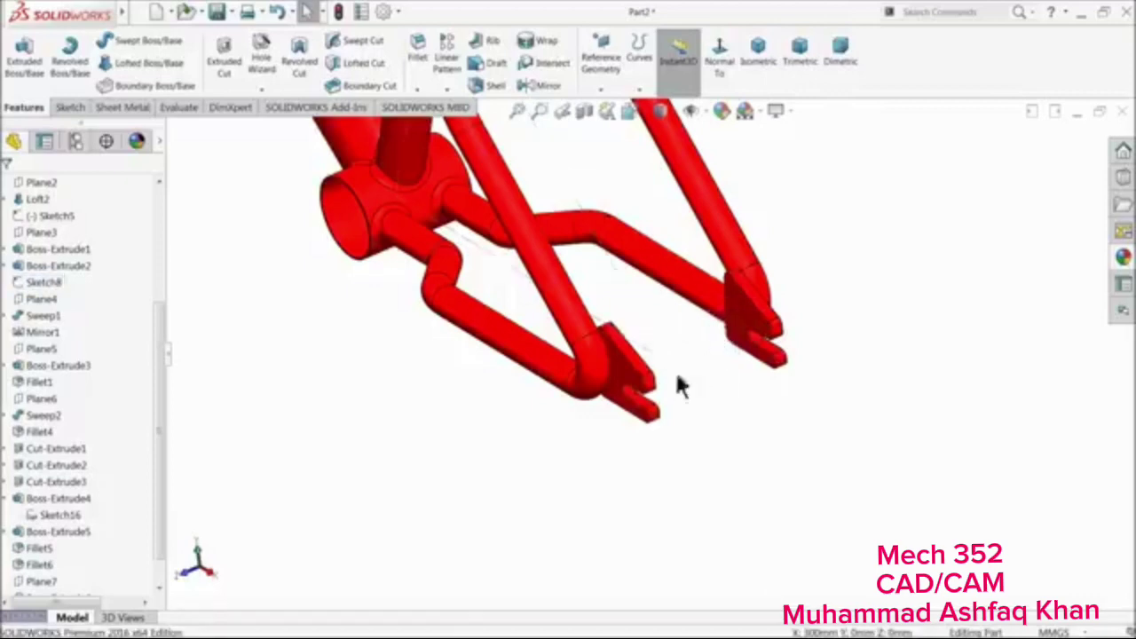
# Save the part under the file name 2.Frame
pyautogui.scroll(5, 648, 380)
pyautogui.moveTo(622, 387)
pyautogui.mouseDown(button='middle')
pyautogui.moveTo(631, 317)
pyautogui.moveTo(669, 335)
pyautogui.moveTo(666, 359)
pyautogui.mouseUp(button='middle')
pyautogui.scroll(-5, 589, 284)
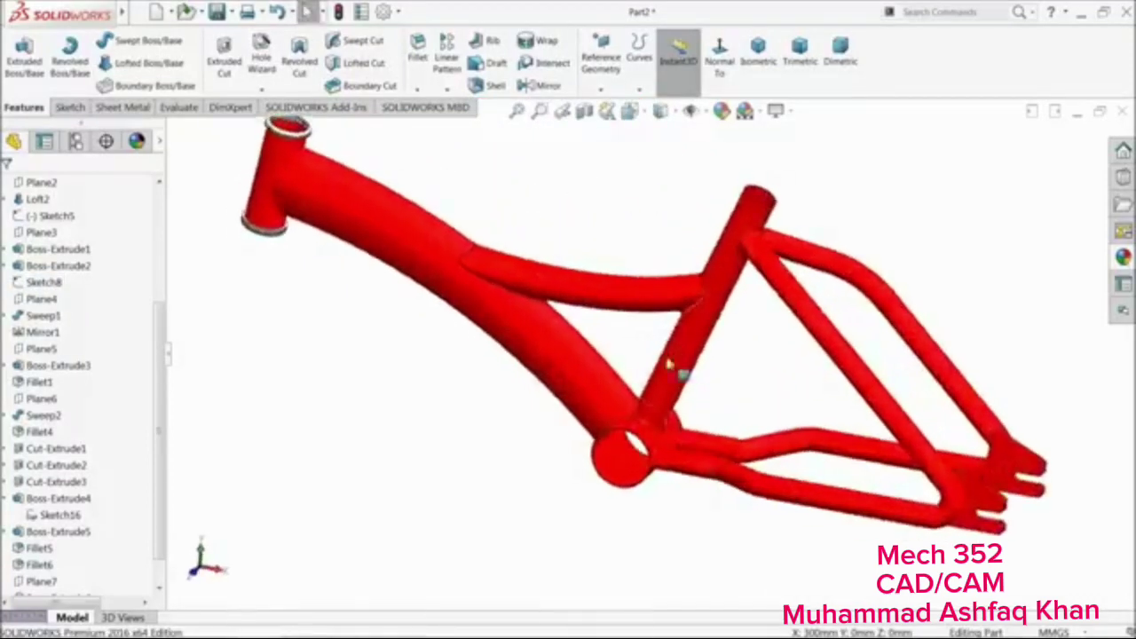
pyautogui.scroll(2, 673, 364)
pyautogui.scroll(-2, 718, 332)
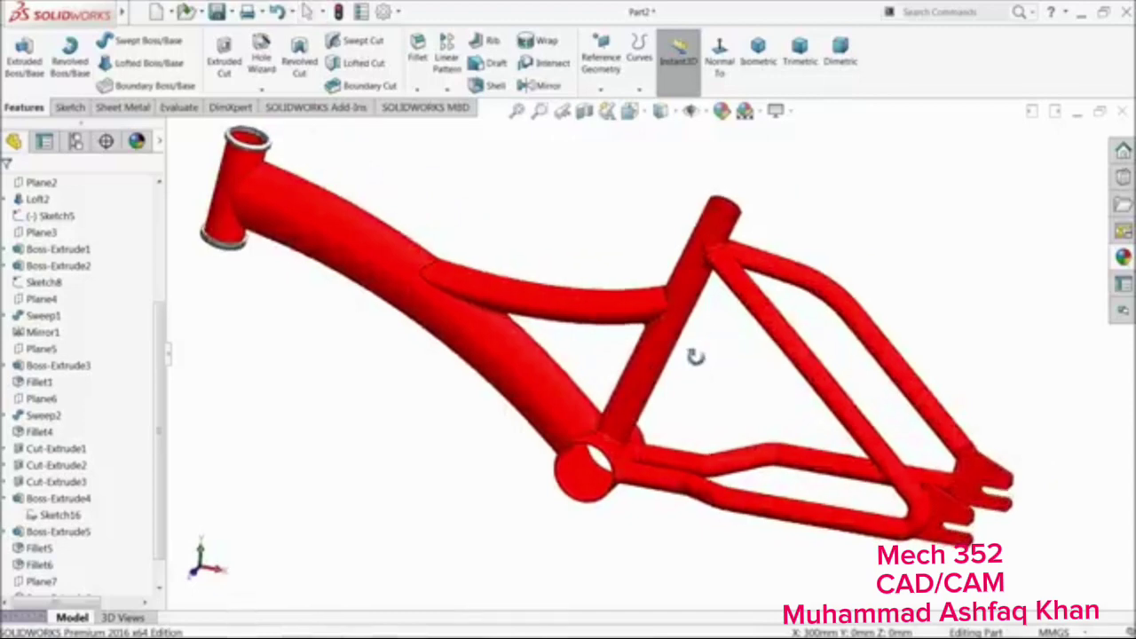
pyautogui.click(217, 14)
pyautogui.write('2.')
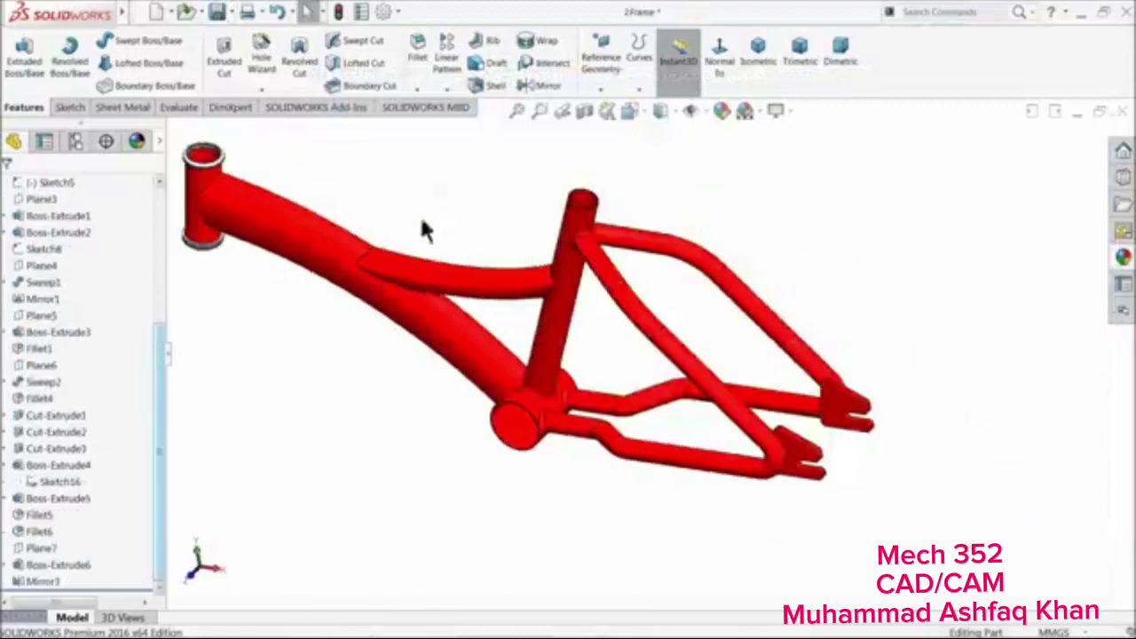
# Measure the distance between the facing inner faces of the two rear dropout plates
pyautogui.click(178, 107)
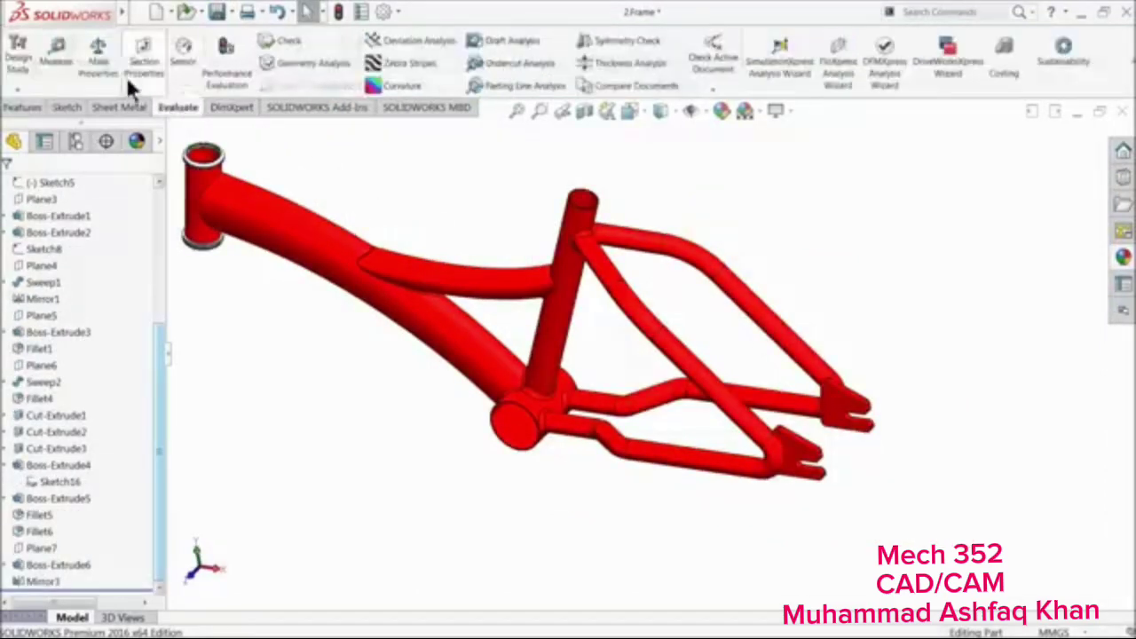
pyautogui.click(63, 55)
pyautogui.scroll(-3, 813, 424)
pyautogui.click(785, 366)
pyautogui.moveTo(786, 365); pyautogui.dragTo(680, 489, button='middle')
pyautogui.click(635, 490)
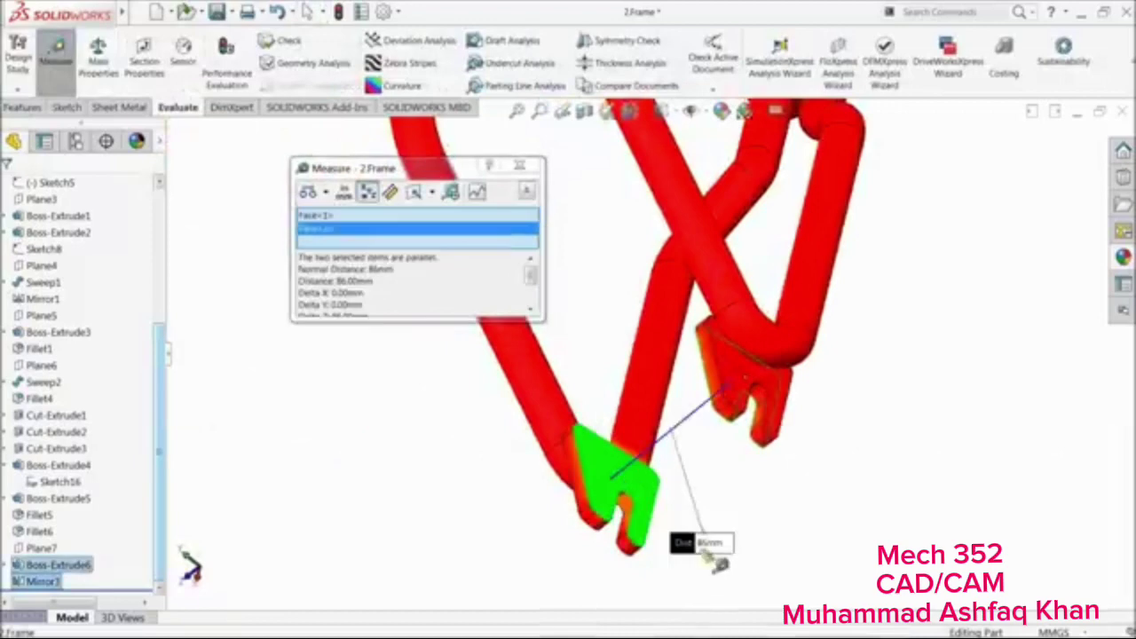
pyautogui.click(709, 546)
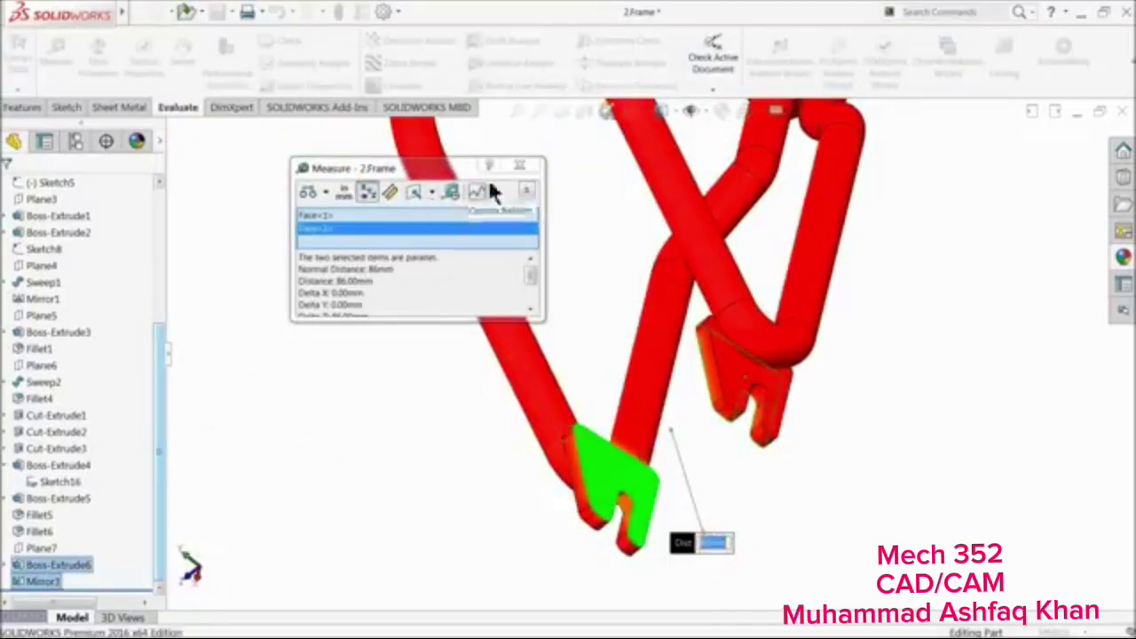
pyautogui.click(519, 166)
# Edit the original dropout plate's extrusion, changing its Direction 2 depth to widen the gap between the two plates
pyautogui.scroll(2, 597, 289)
pyautogui.moveTo(597, 289); pyautogui.dragTo(731, 328, button='middle')
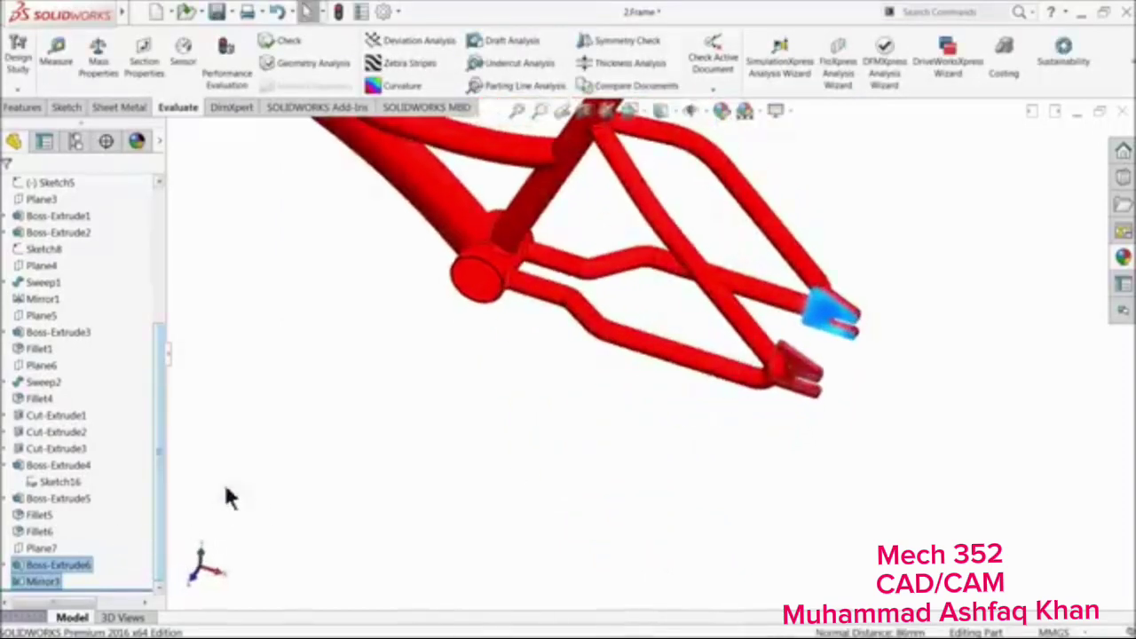
pyautogui.click(33, 564)
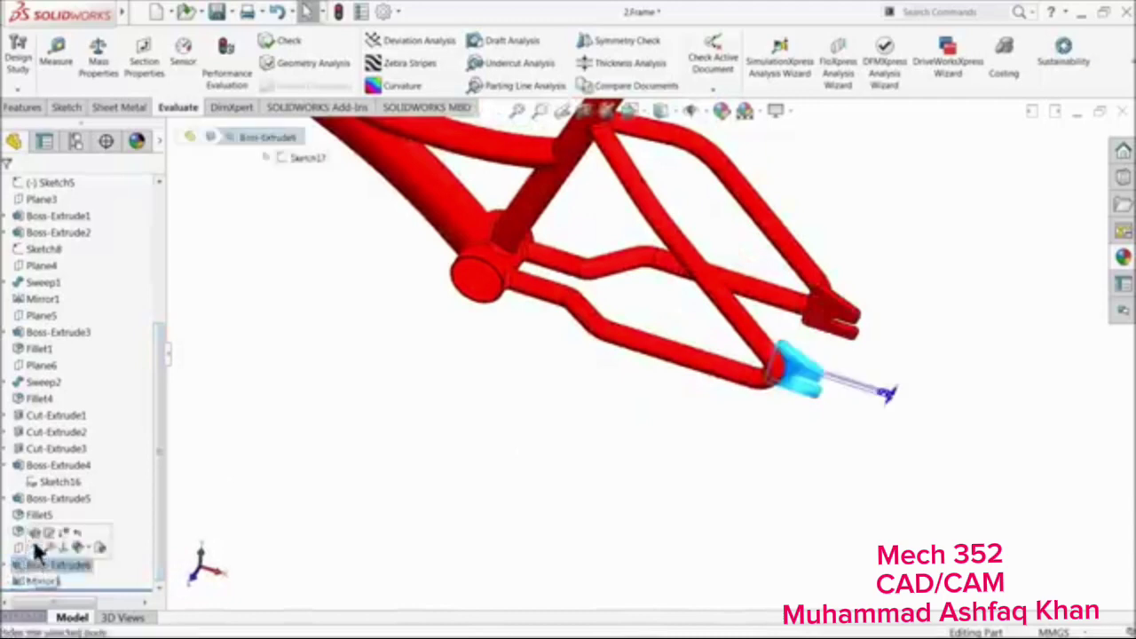
pyautogui.click(35, 532)
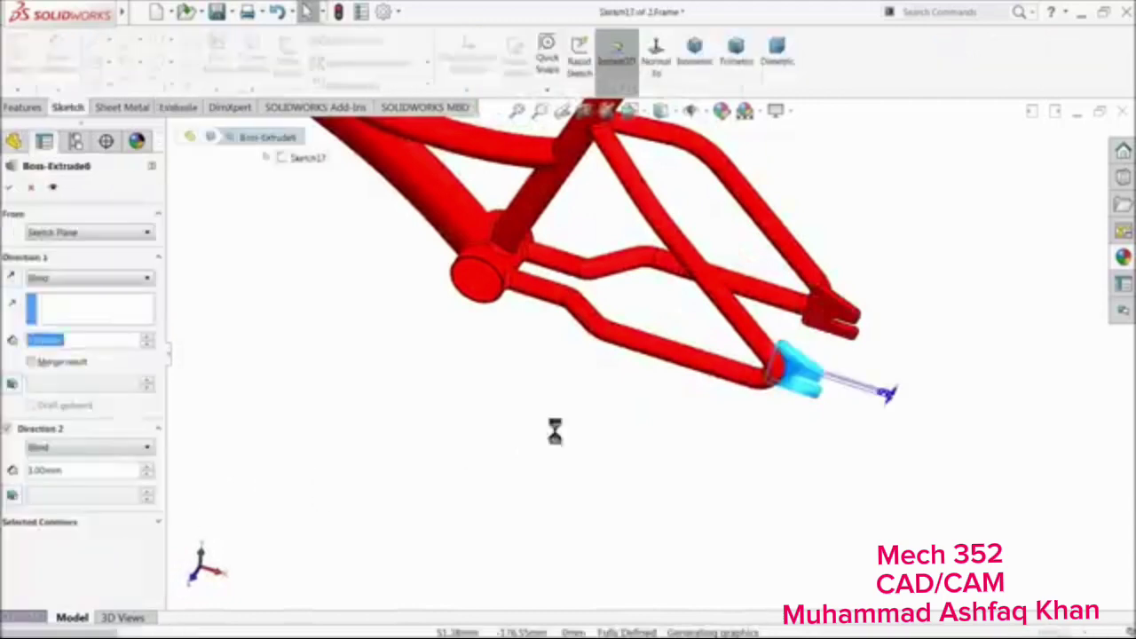
pyautogui.click(72, 470)
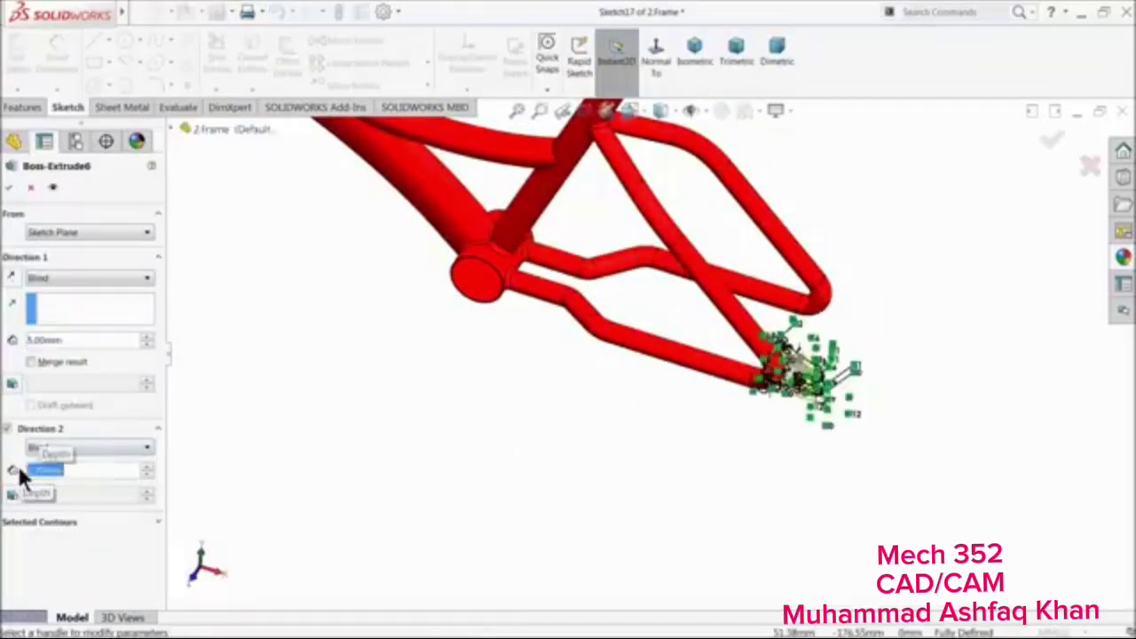
pyautogui.click(11, 187)
# Measure the gap between the two dropout plates' inner faces again to check the edited extrusion
pyautogui.moveTo(769, 393); pyautogui.dragTo(757, 418, button='middle')
pyautogui.scroll(-4, 871, 319)
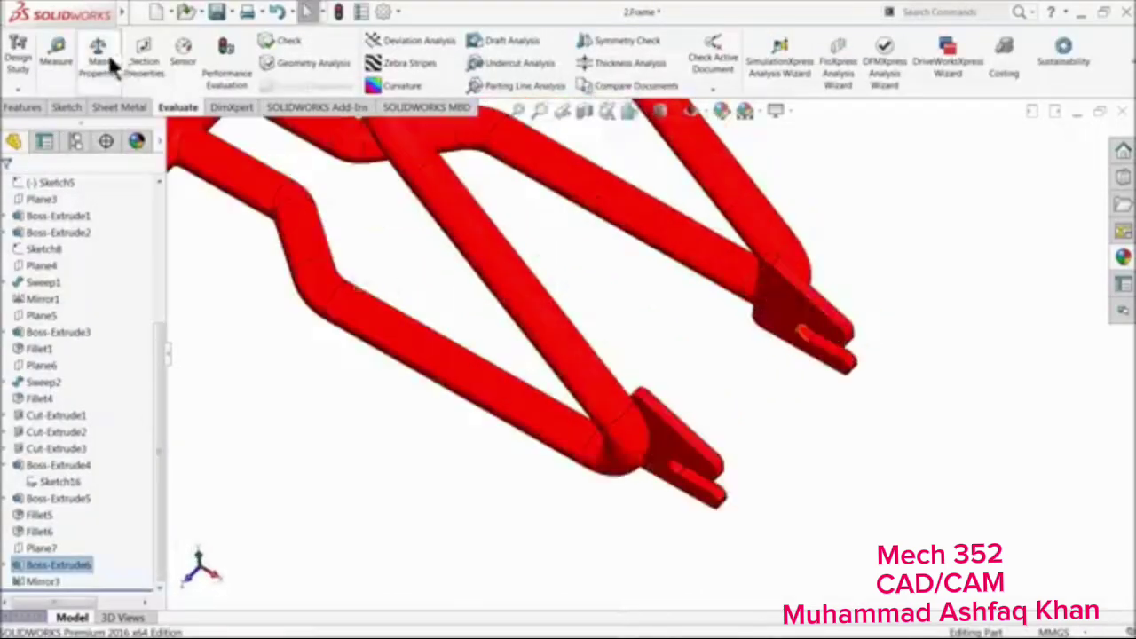
pyautogui.click(51, 55)
pyautogui.click(770, 355)
pyautogui.moveTo(768, 355); pyautogui.dragTo(538, 530, button='middle')
pyautogui.click(533, 528)
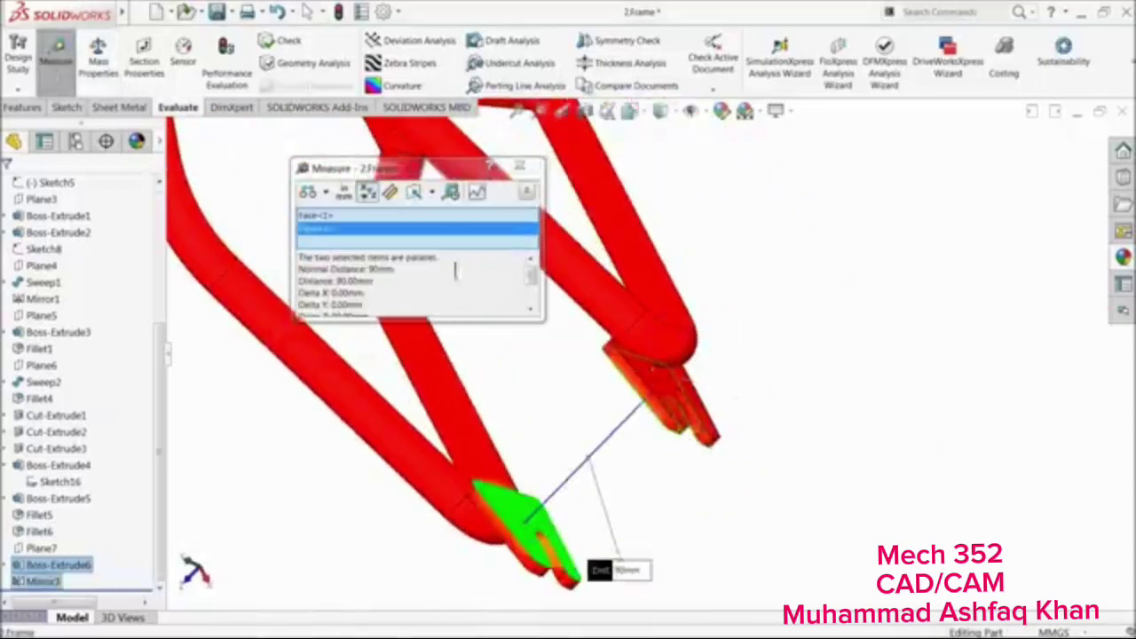
pyautogui.click(521, 166)
# Save the frame part from an overall view and deselect the dropout plates
pyautogui.scroll(3, 587, 339)
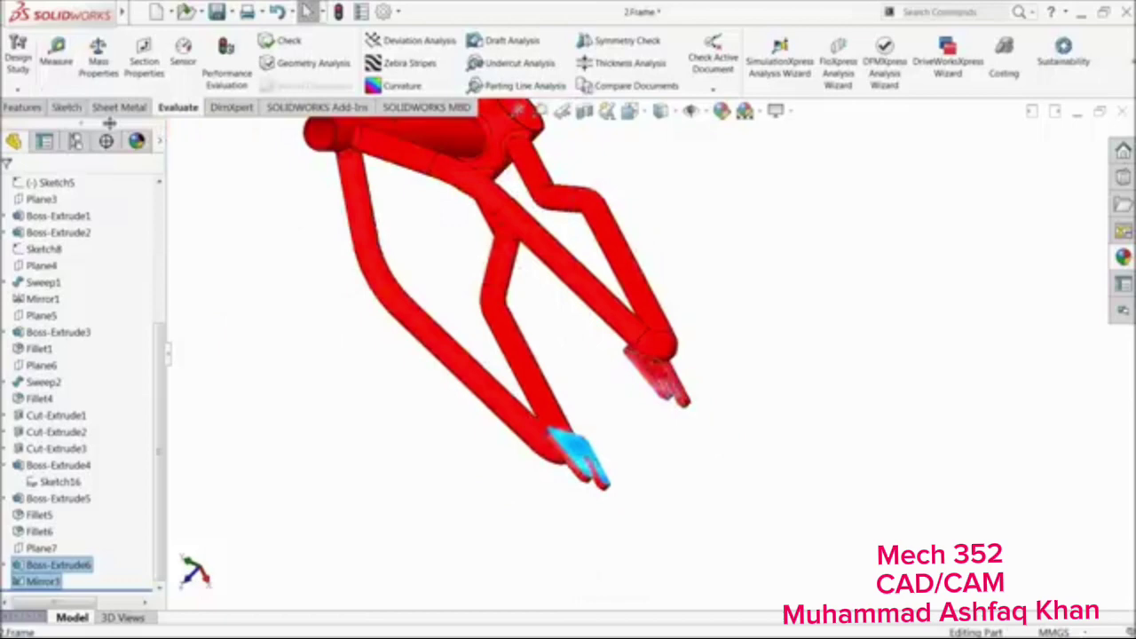
pyautogui.click(23, 107)
pyautogui.click(761, 53)
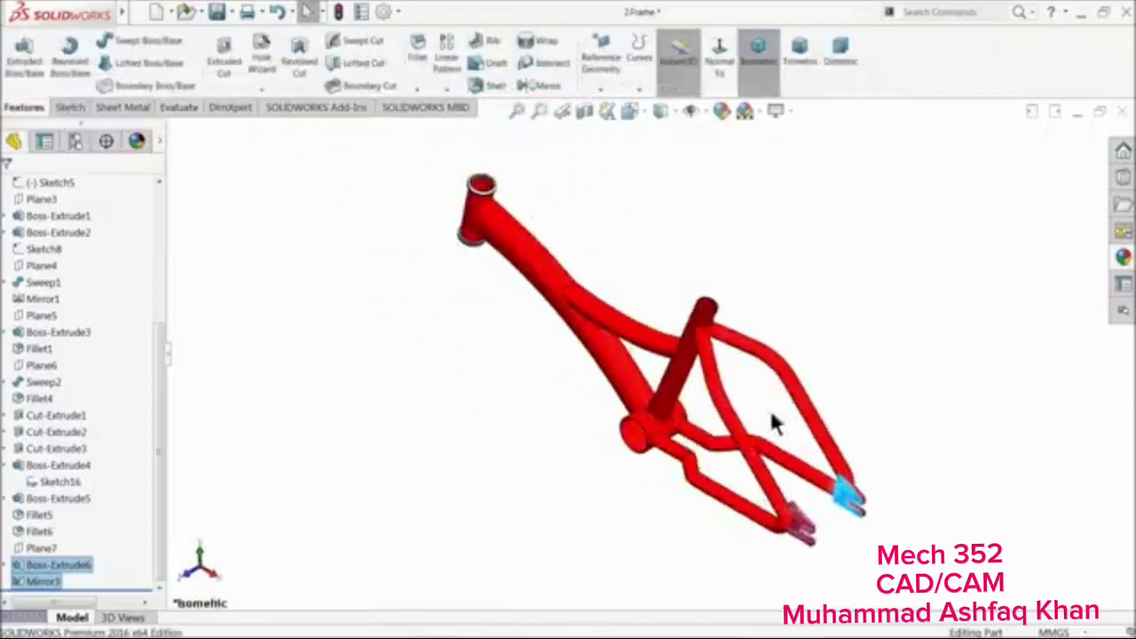
pyautogui.moveTo(772, 424)
pyautogui.mouseDown(button='middle')
pyautogui.moveTo(761, 398)
pyautogui.moveTo(791, 393)
pyautogui.moveTo(794, 418)
pyautogui.mouseUp(button='middle')
pyautogui.scroll(-3, 790, 417)
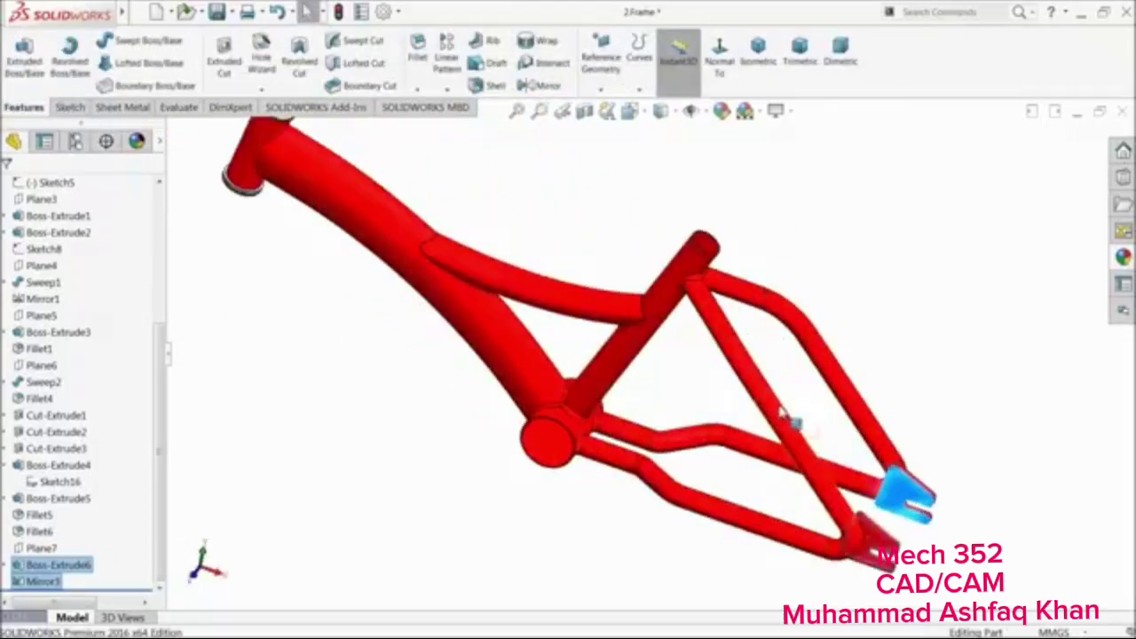
pyautogui.scroll(2, 793, 424)
pyautogui.click(216, 12)
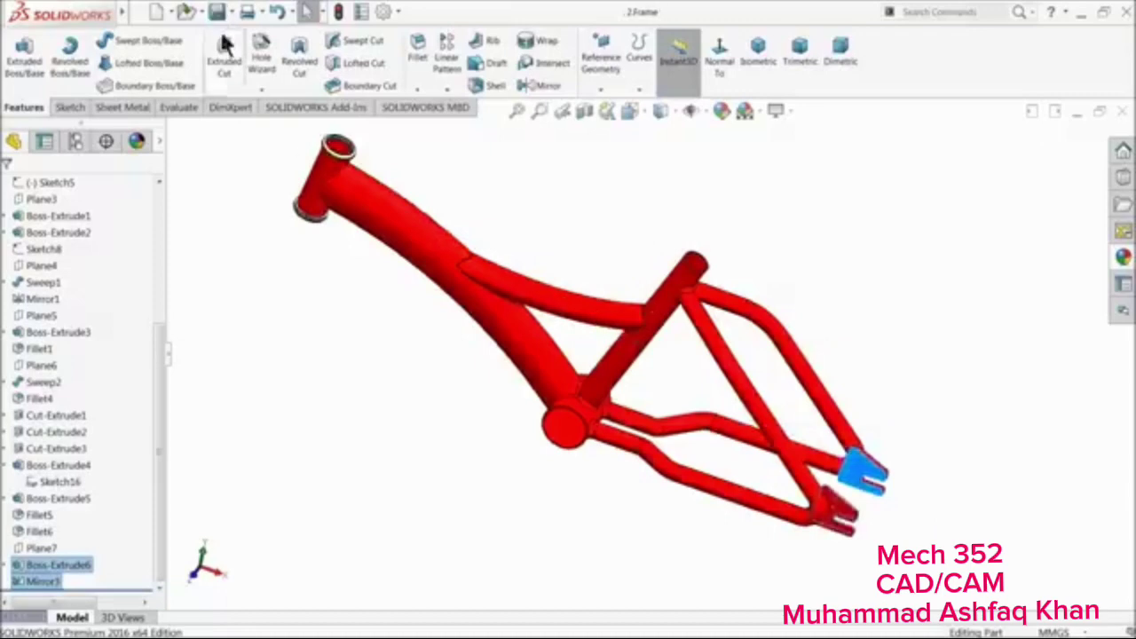
pyautogui.click(249, 296)
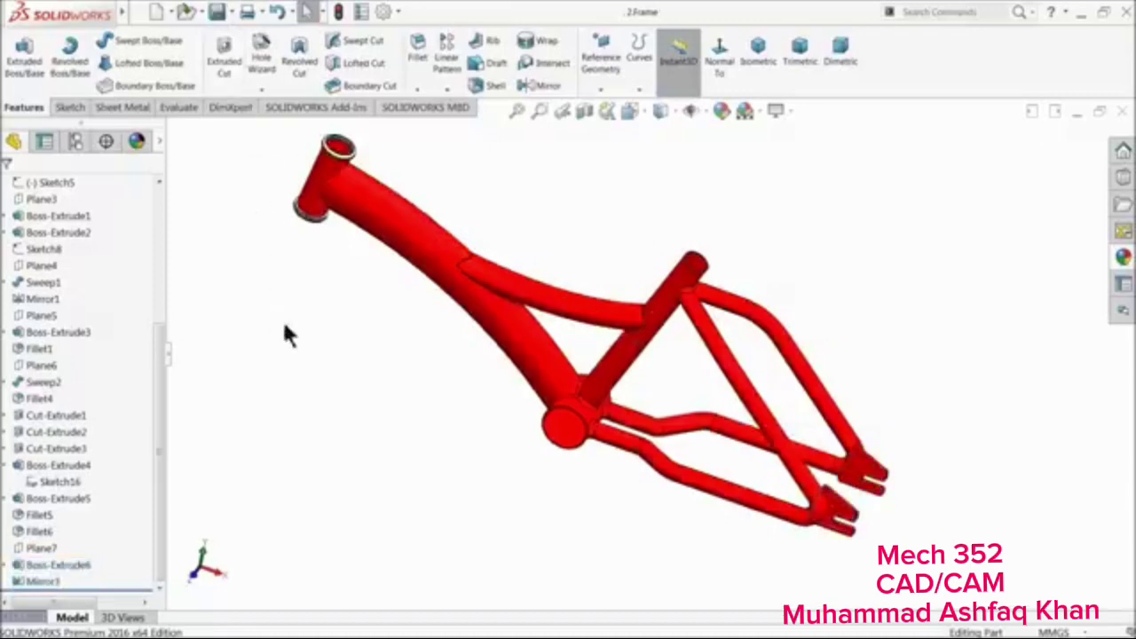
# Start a sketch on the Right Plane of the new part with a vertical centerline about 75 mm long and a horizontal centerline meeting at the origin
pyautogui.press('f')
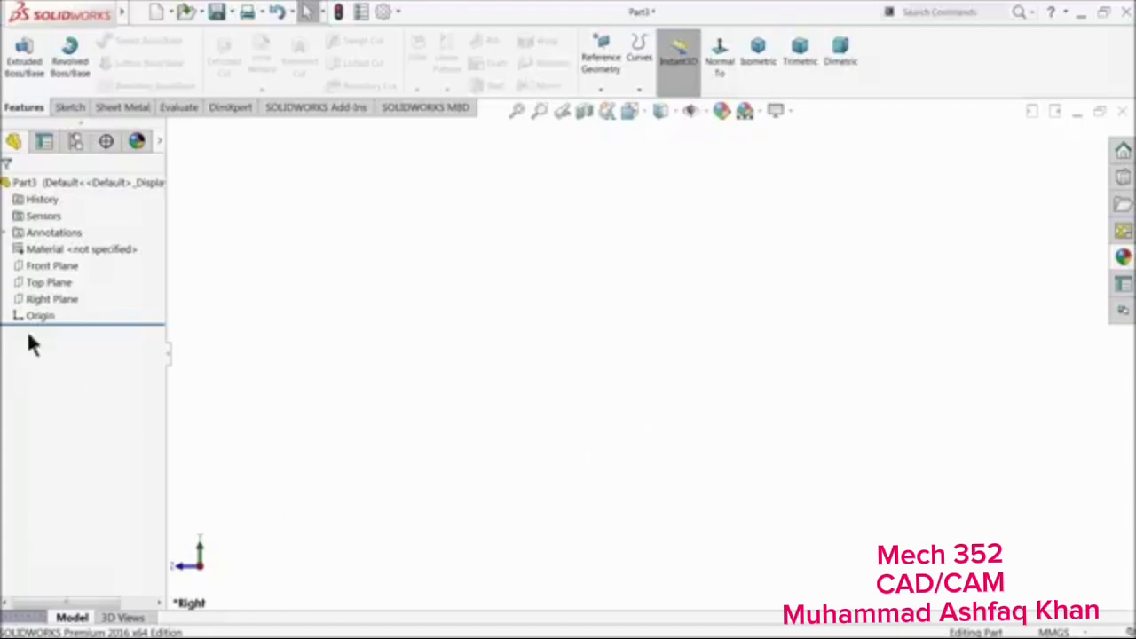
pyautogui.click(22, 302)
pyautogui.click(24, 280)
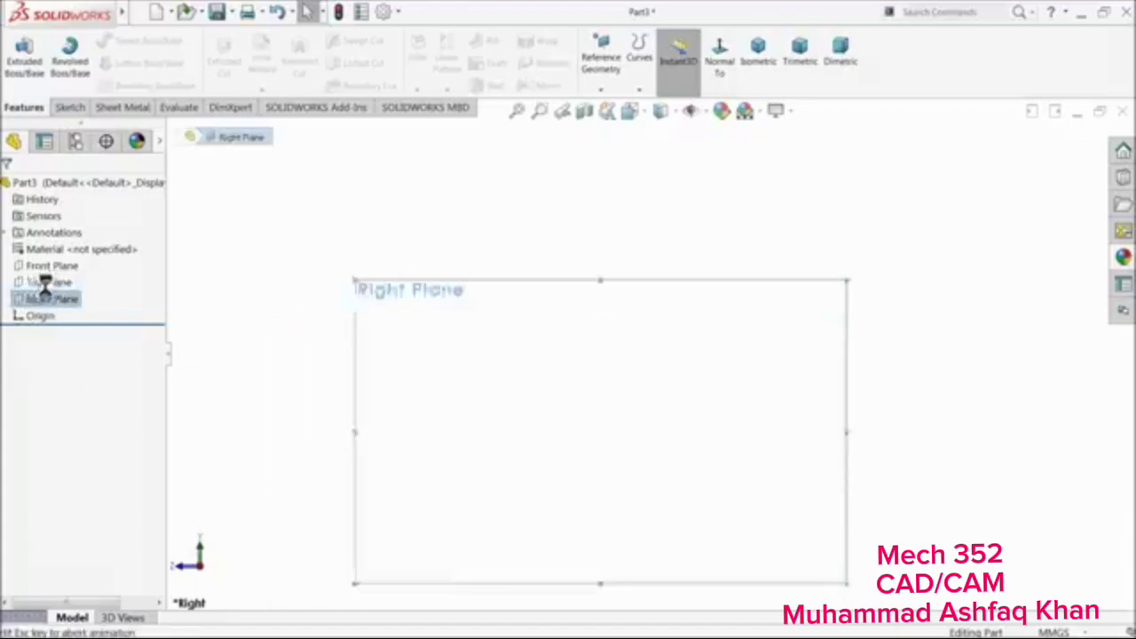
pyautogui.click(108, 40)
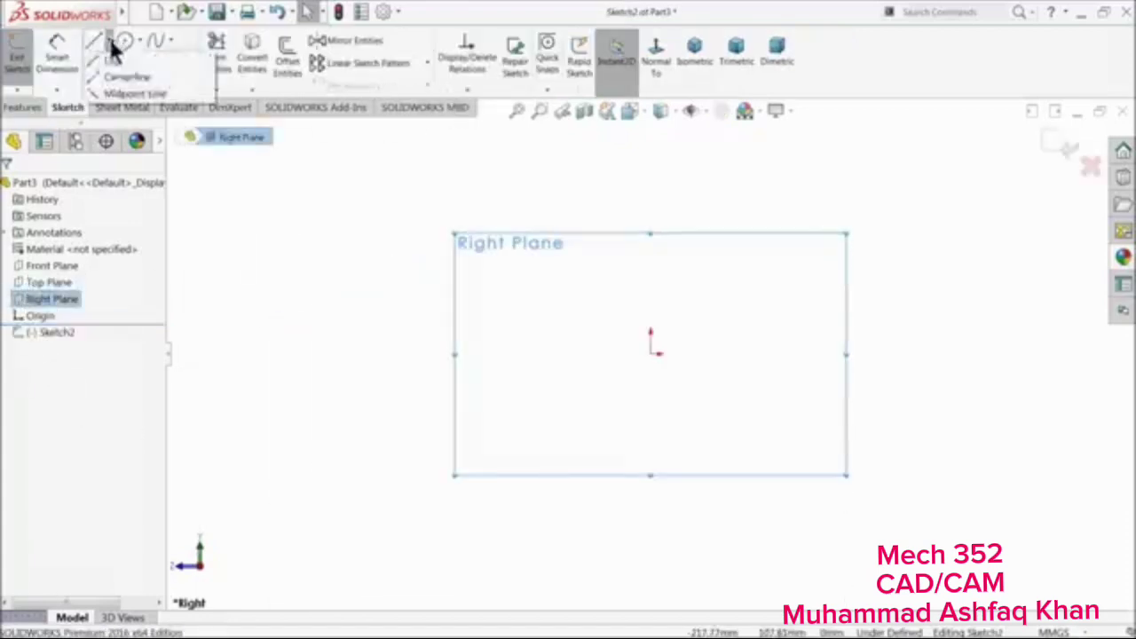
pyautogui.click(120, 75)
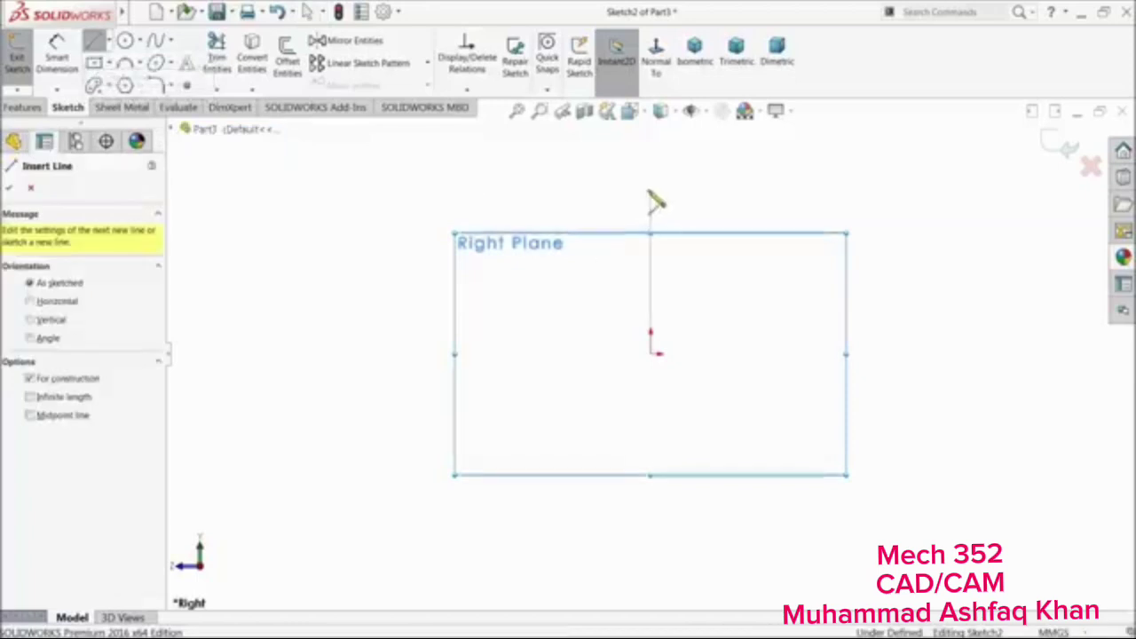
pyautogui.moveTo(652, 193); pyautogui.dragTo(650, 332)
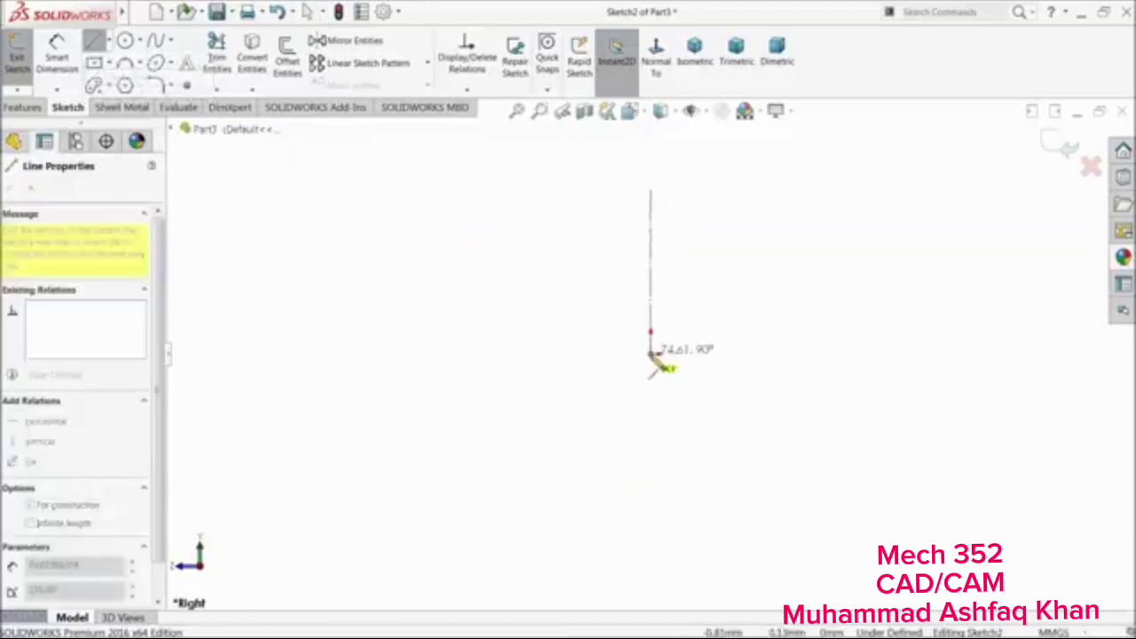
pyautogui.click(765, 355)
pyautogui.rightClick(774, 327)
pyautogui.click(834, 333)
pyautogui.press('f')
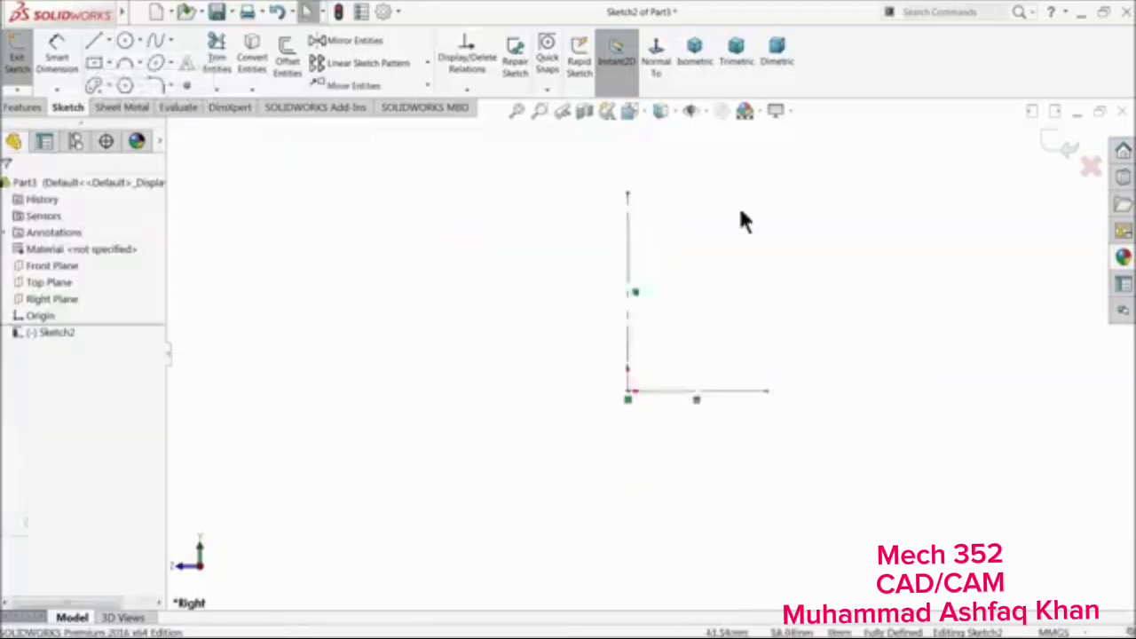
# Dimension the vertical centerline's length as 145.255 mm
pyautogui.click(57, 56)
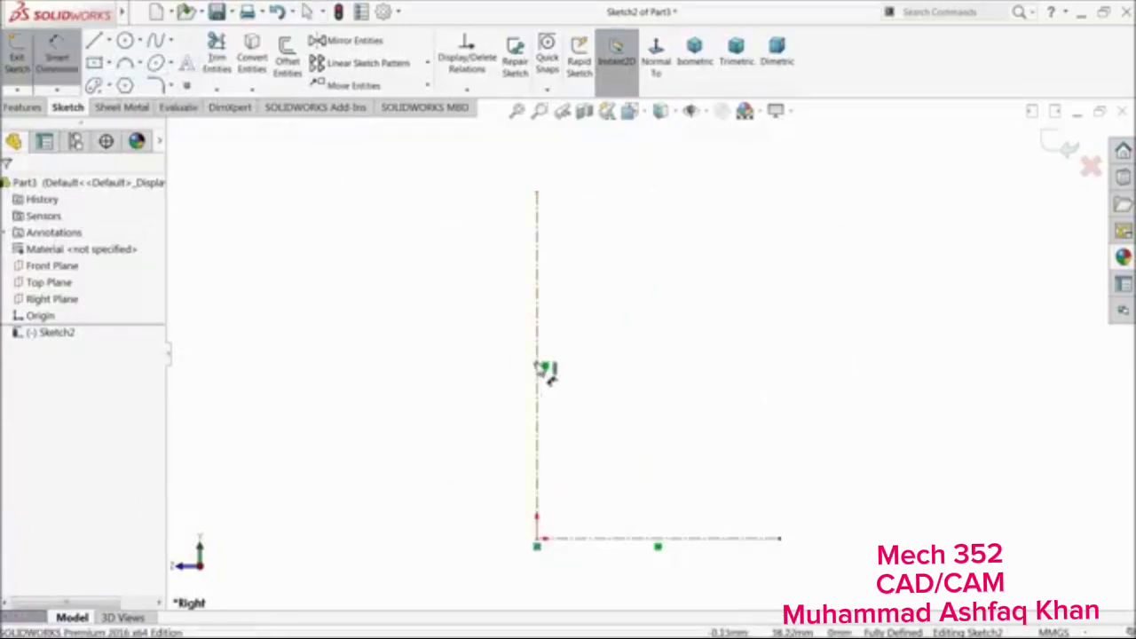
pyautogui.click(538, 365)
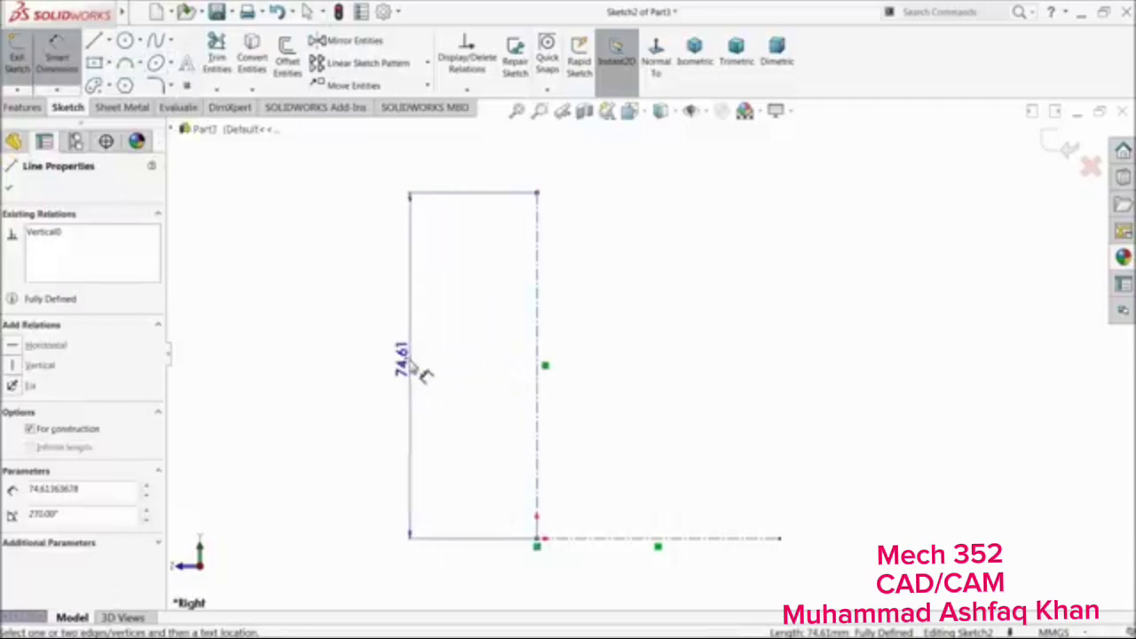
pyautogui.click(395, 368)
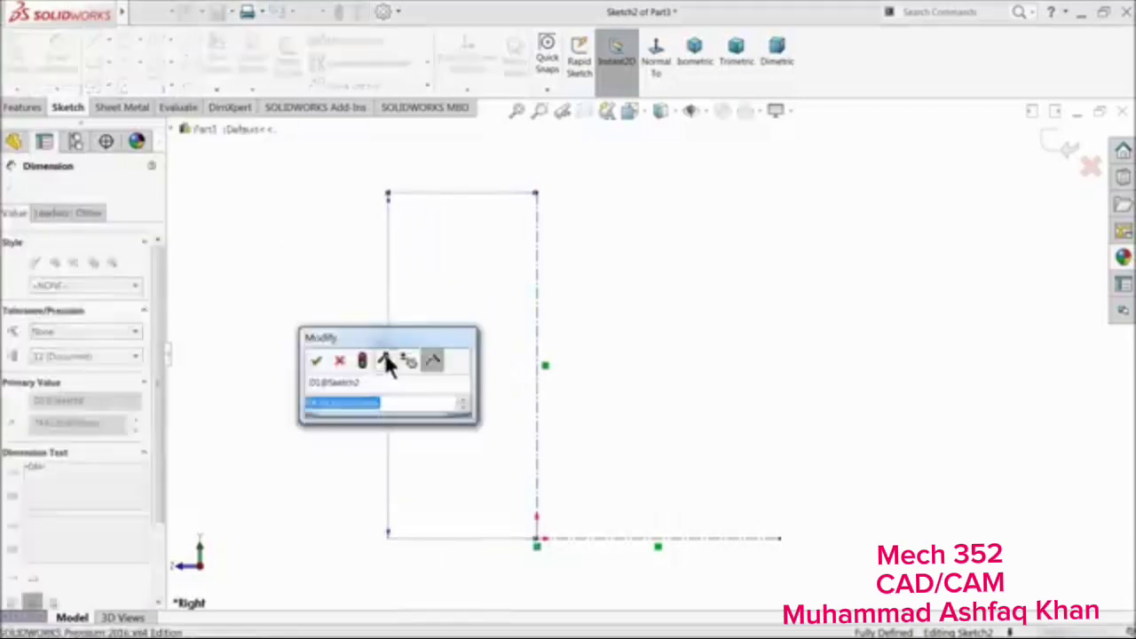
pyautogui.write('145')
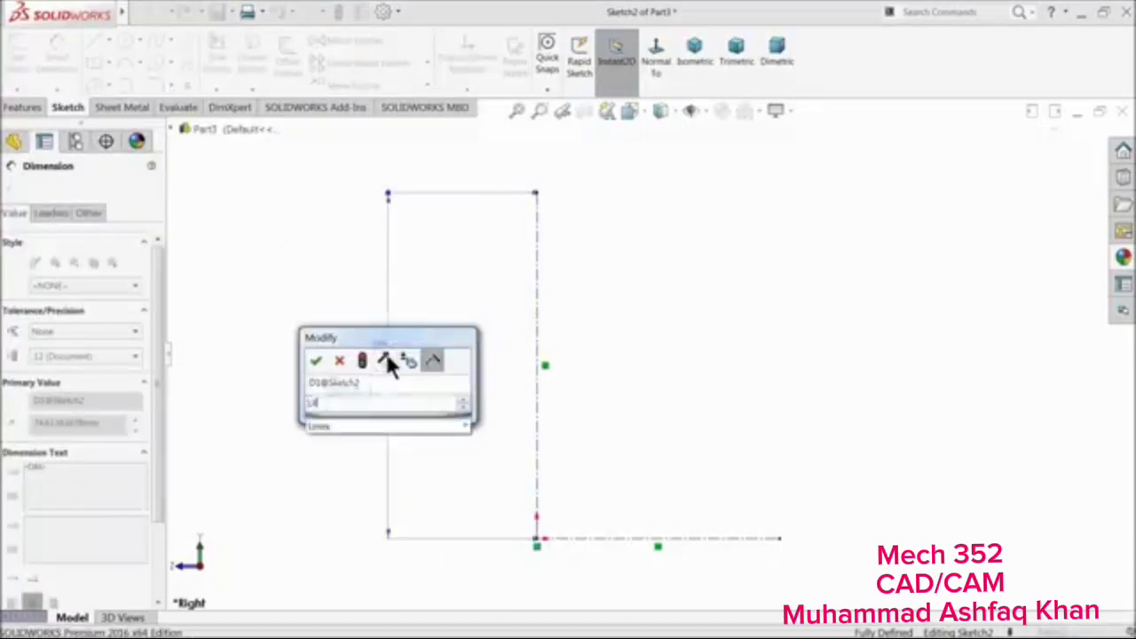
pyautogui.write('.255')
pyautogui.press('Return')
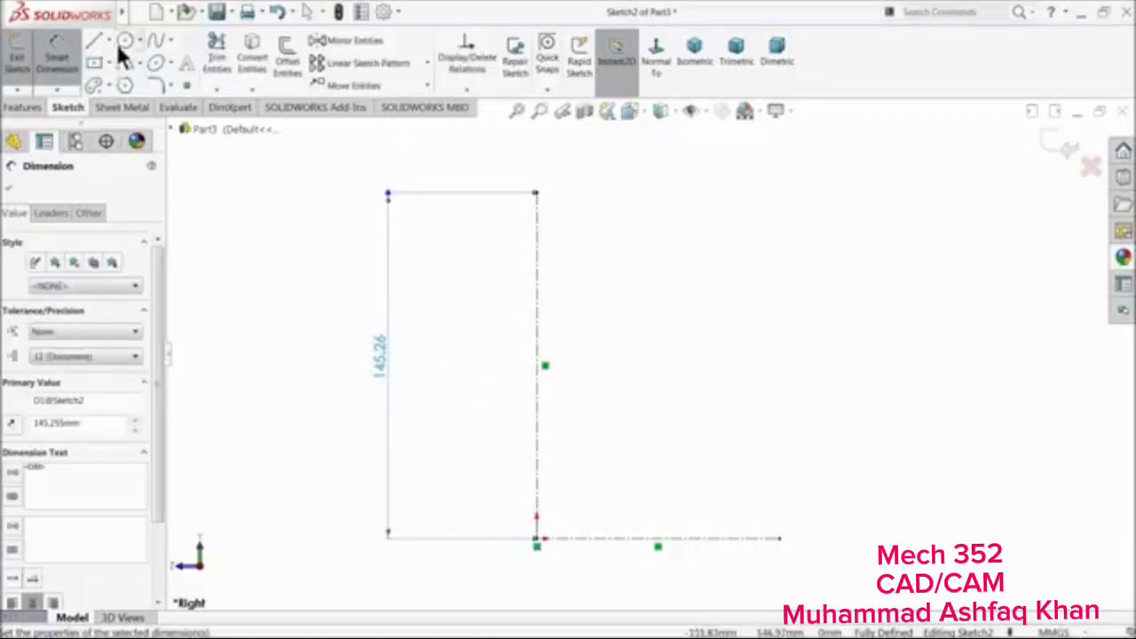
# Sketch a second vertical centerline about 13 mm long, extending upward from the upper end of the first one
pyautogui.click(110, 40)
pyautogui.click(114, 76)
pyautogui.scroll(-4, 518, 151)
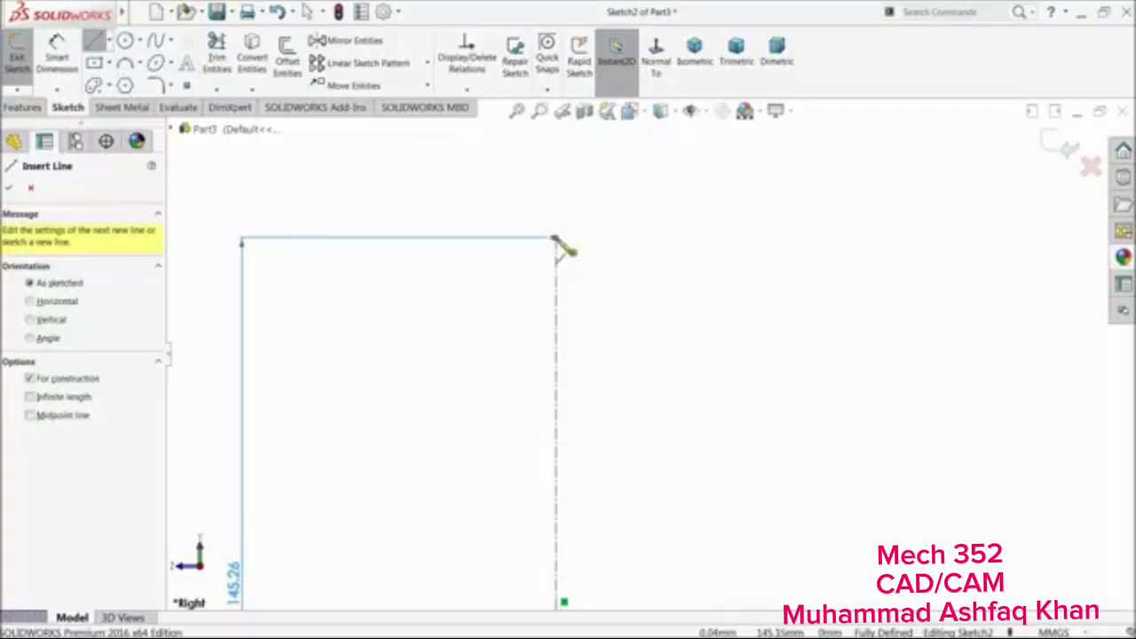
pyautogui.click(554, 237)
pyautogui.click(556, 171)
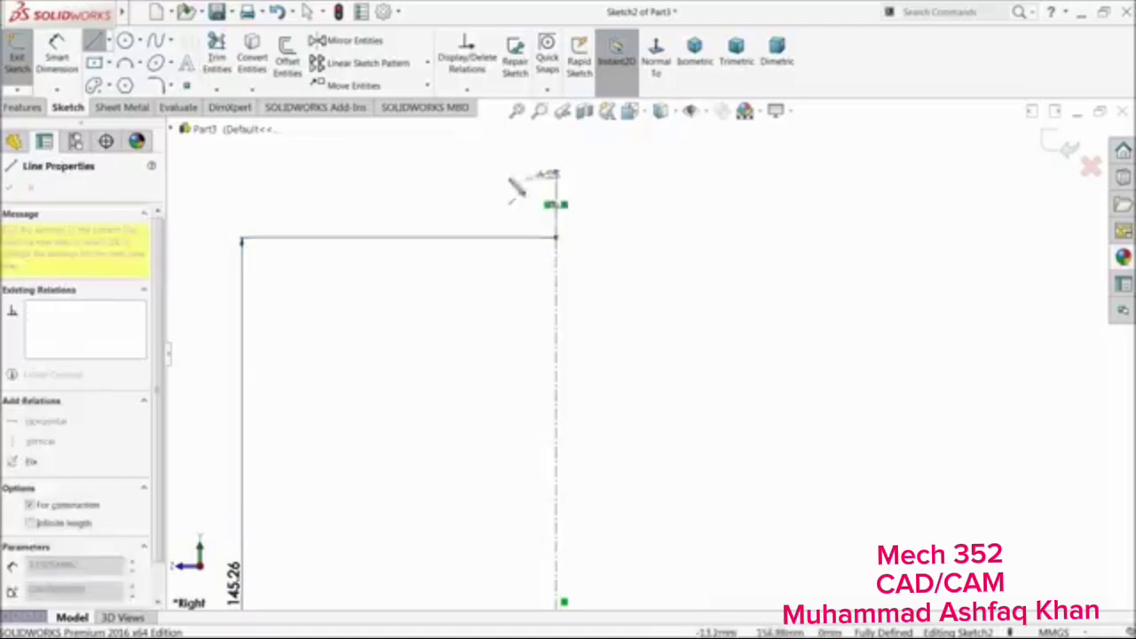
pyautogui.rightClick(413, 160)
pyautogui.click(444, 183)
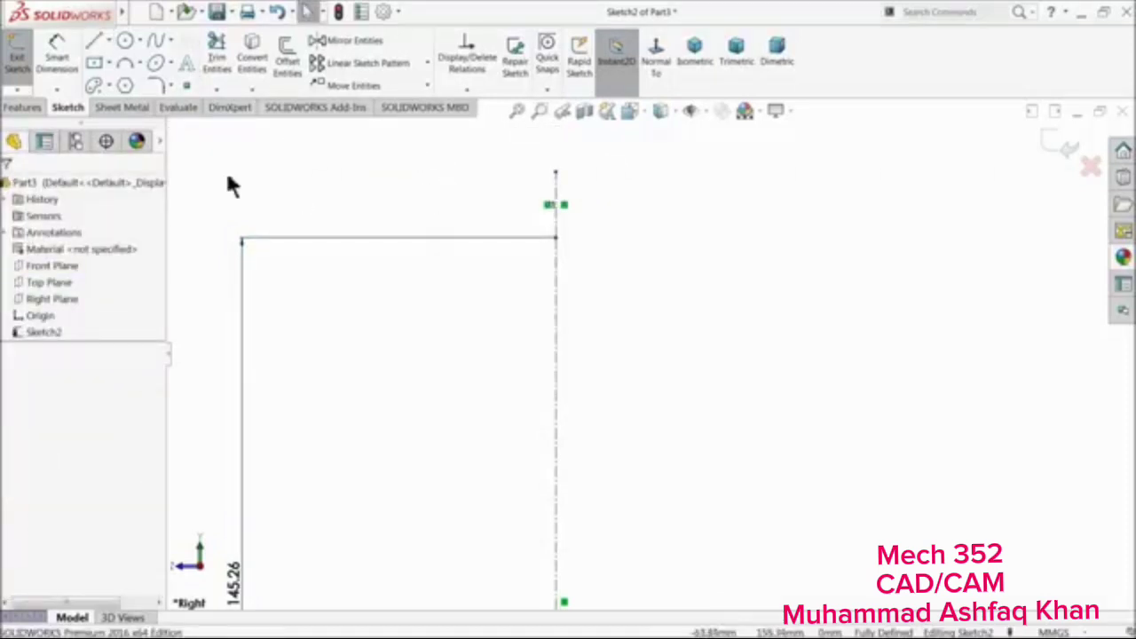
# Dimension the short upper centerline's length as 25 mm
pyautogui.click(57, 53)
pyautogui.click(557, 218)
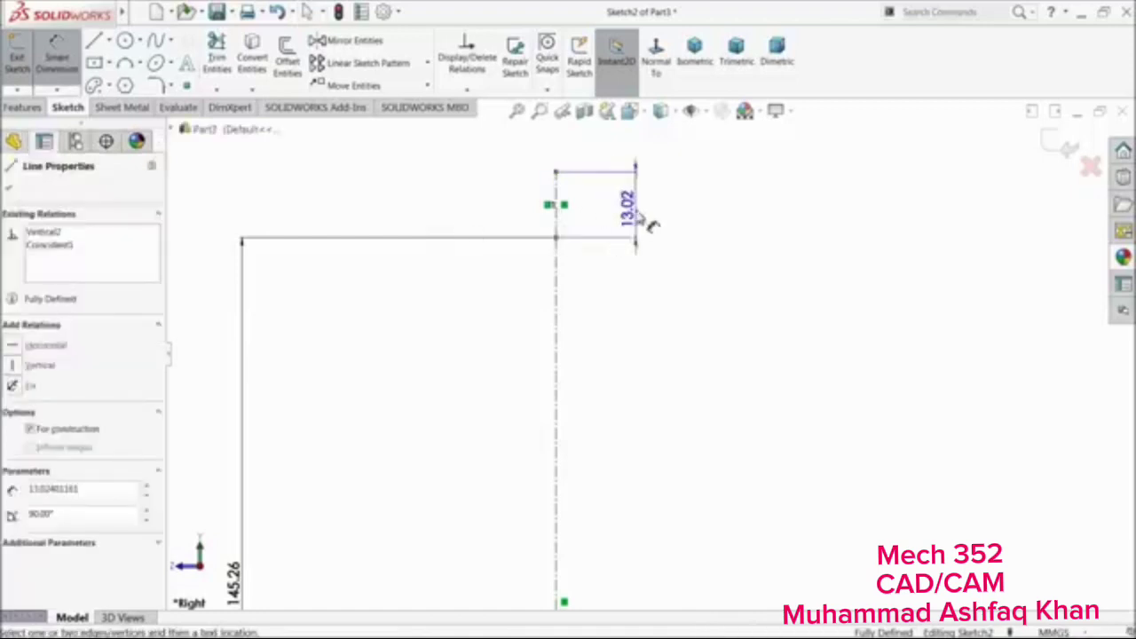
pyautogui.click(664, 223)
pyautogui.write('25')
pyautogui.press('Return')
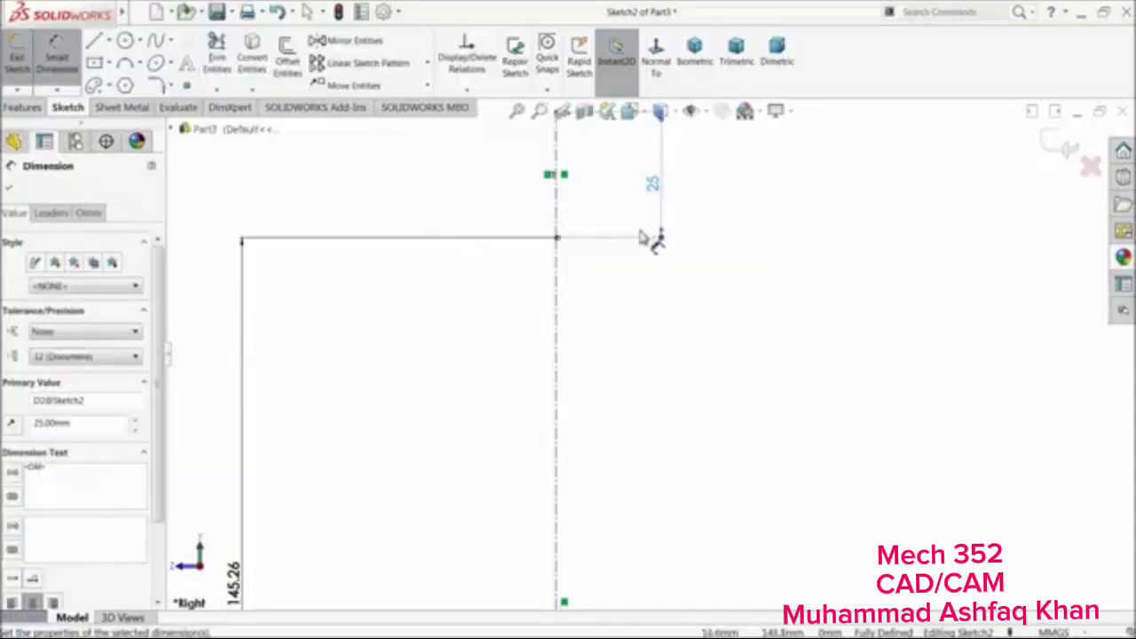
pyautogui.scroll(4, 640, 232)
pyautogui.click(728, 257)
# Sketch an upper semicircle of about 35 mm radius with the Centerpoint Arc tool, centred on the top end of the short centerline
pyautogui.scroll(-3, 664, 256)
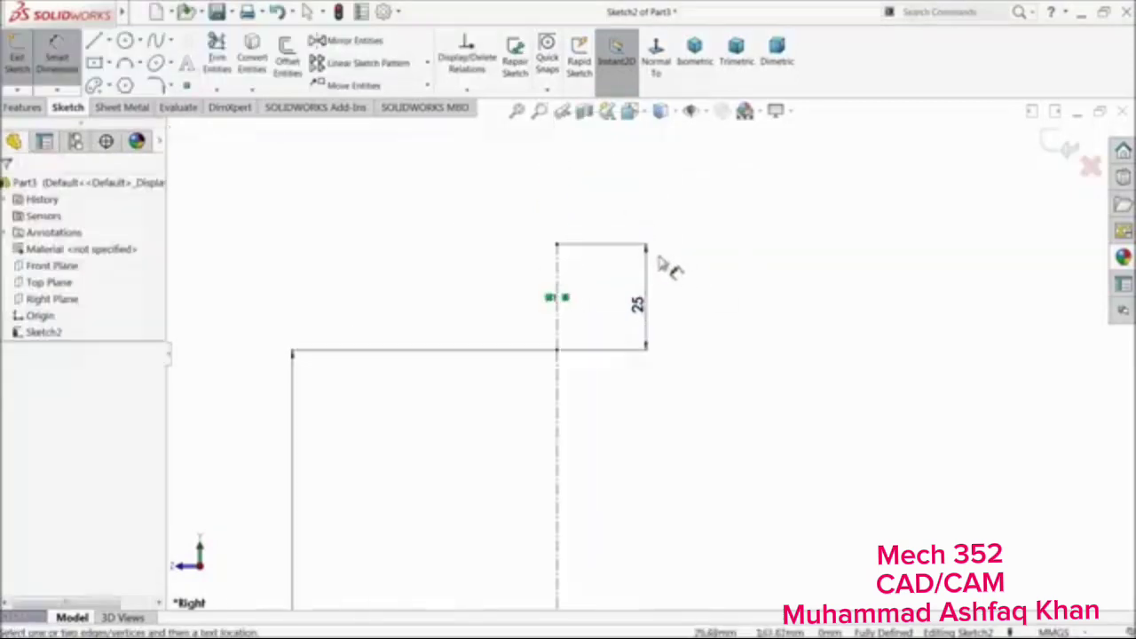
pyautogui.click(139, 64)
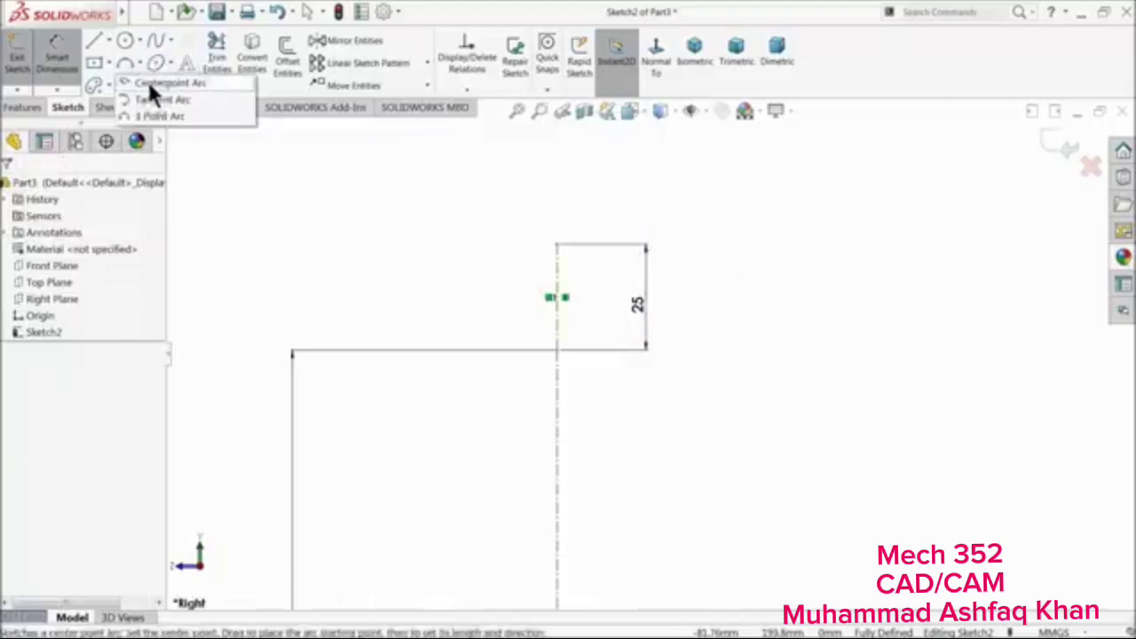
pyautogui.click(147, 78)
pyautogui.click(558, 297)
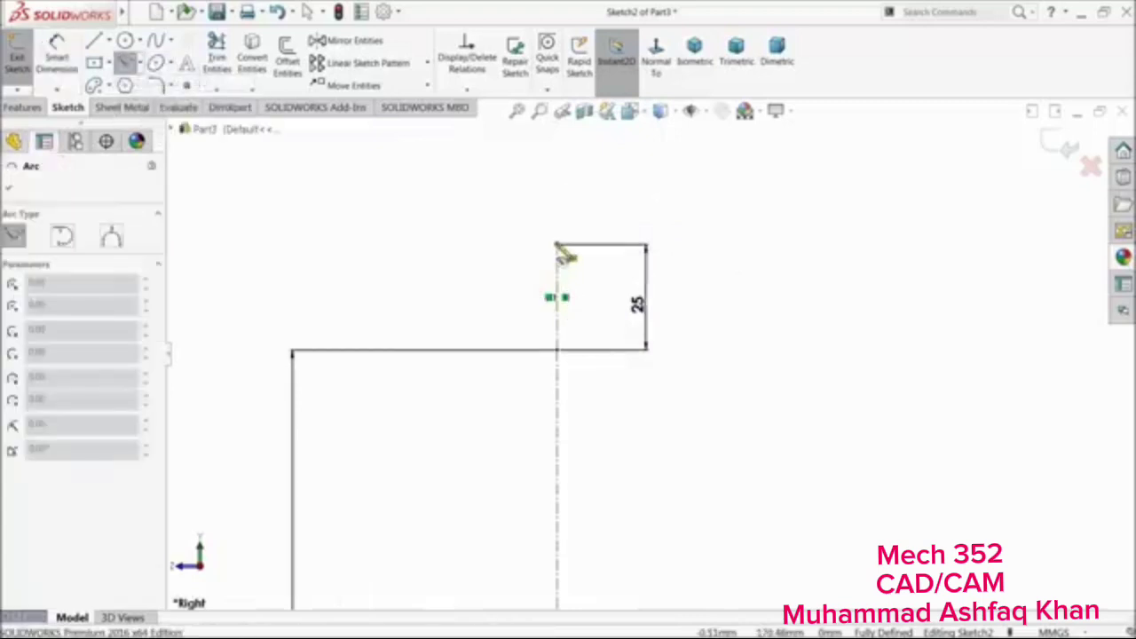
pyautogui.click(558, 246)
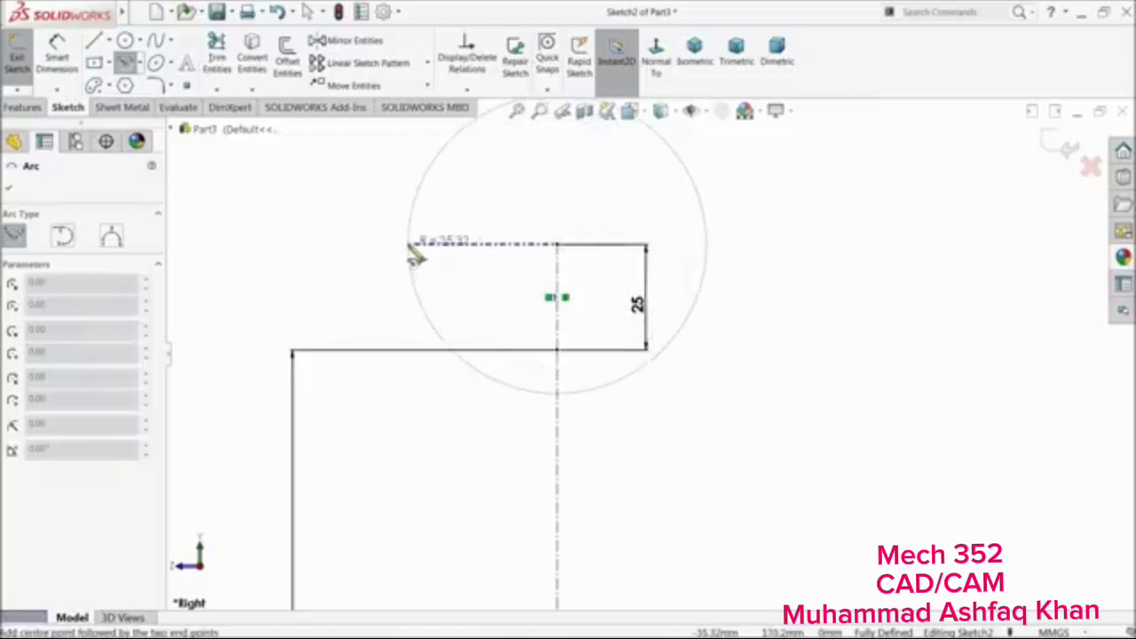
pyautogui.click(410, 245)
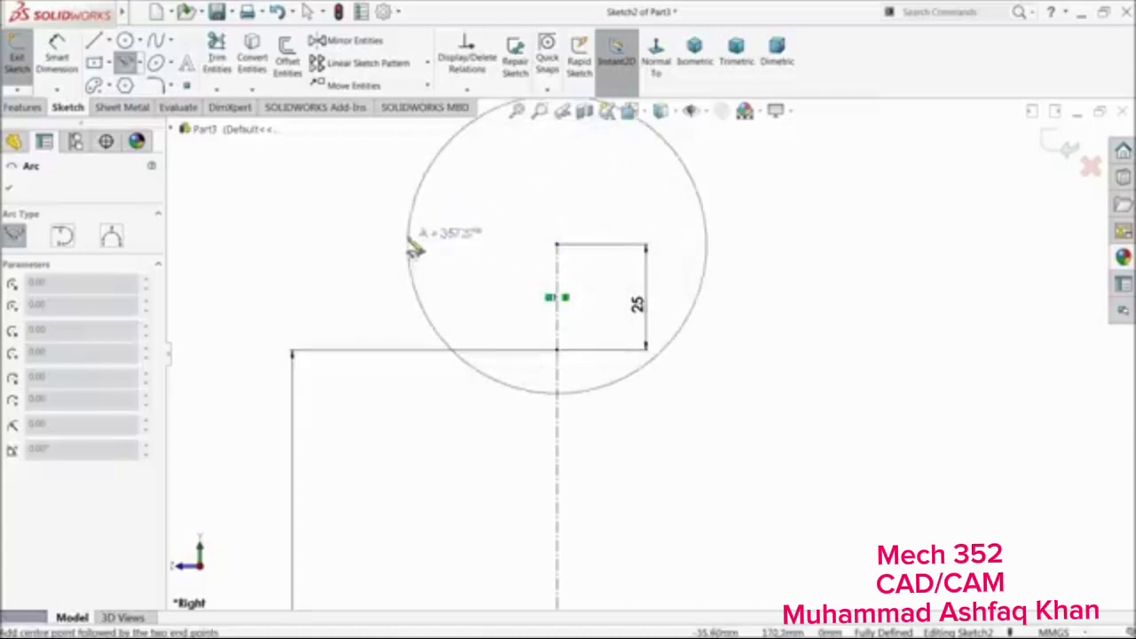
pyautogui.click(708, 245)
pyautogui.rightClick(758, 233)
pyautogui.click(782, 244)
pyautogui.scroll(2, 619, 247)
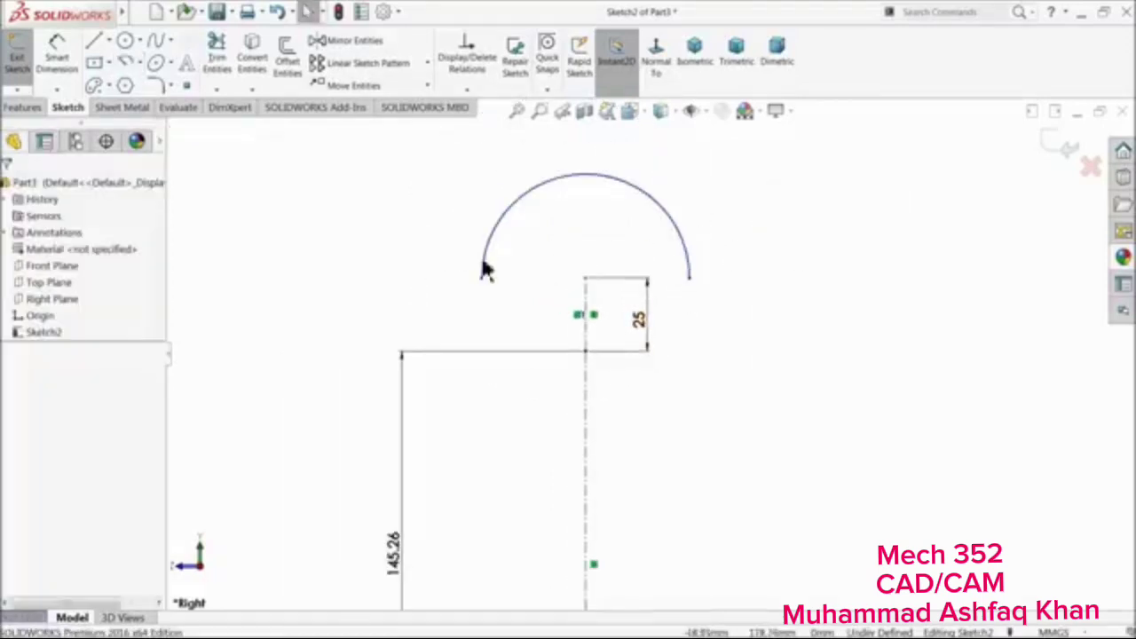
# Dimension the semicircle's radius as 22.5 mm
pyautogui.click(61, 60)
pyautogui.click(648, 197)
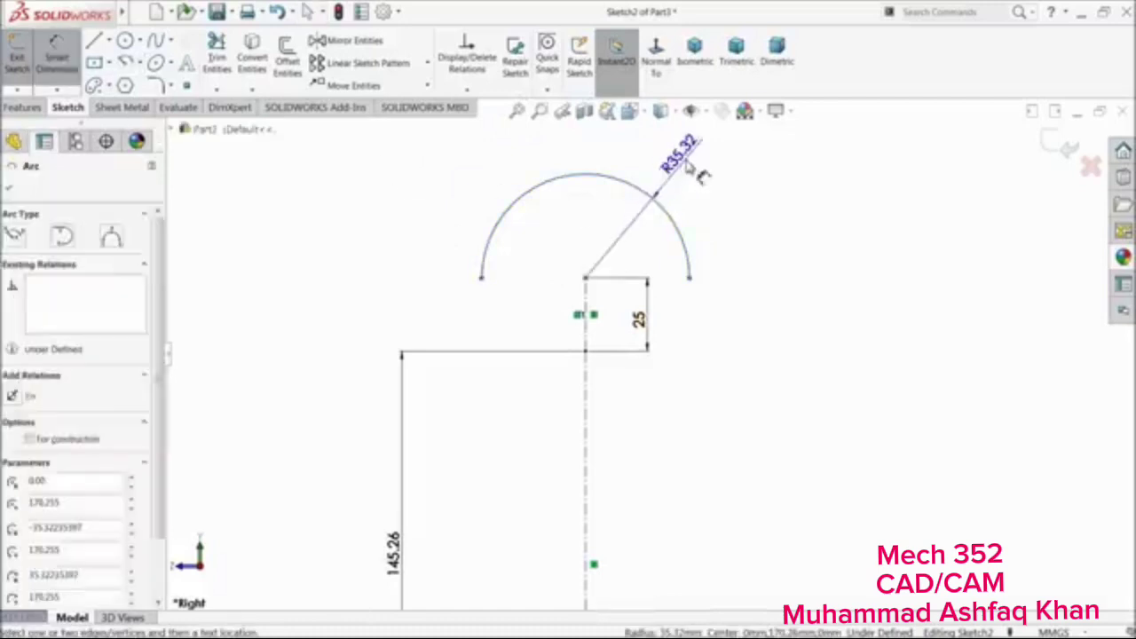
pyautogui.click(675, 173)
pyautogui.write('22.5')
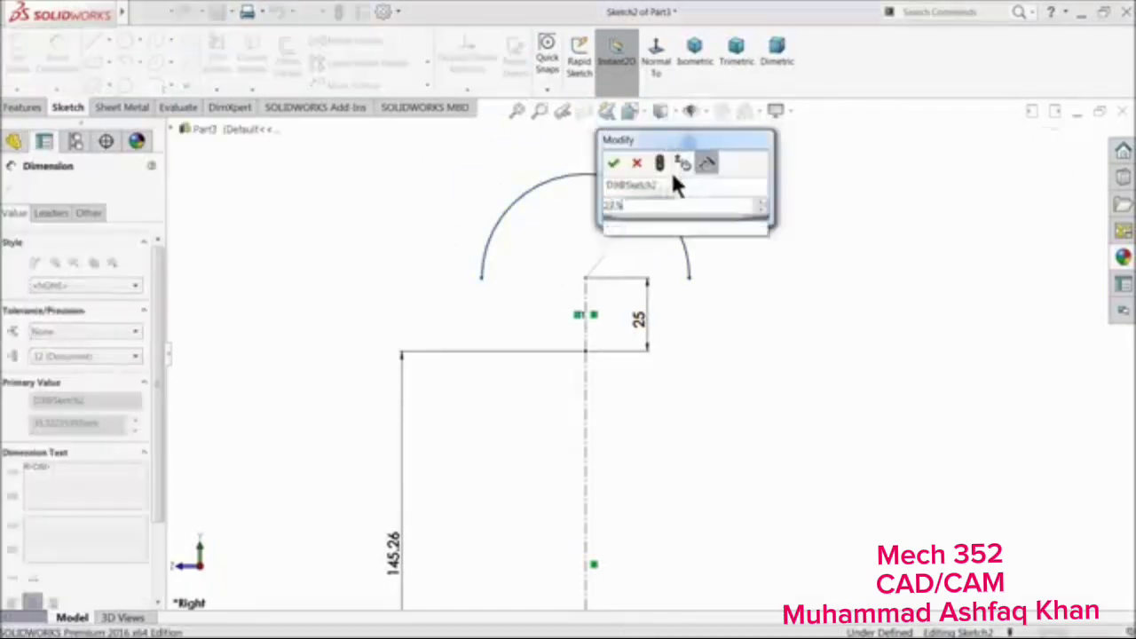
pyautogui.press('Return')
pyautogui.scroll(-2, 661, 348)
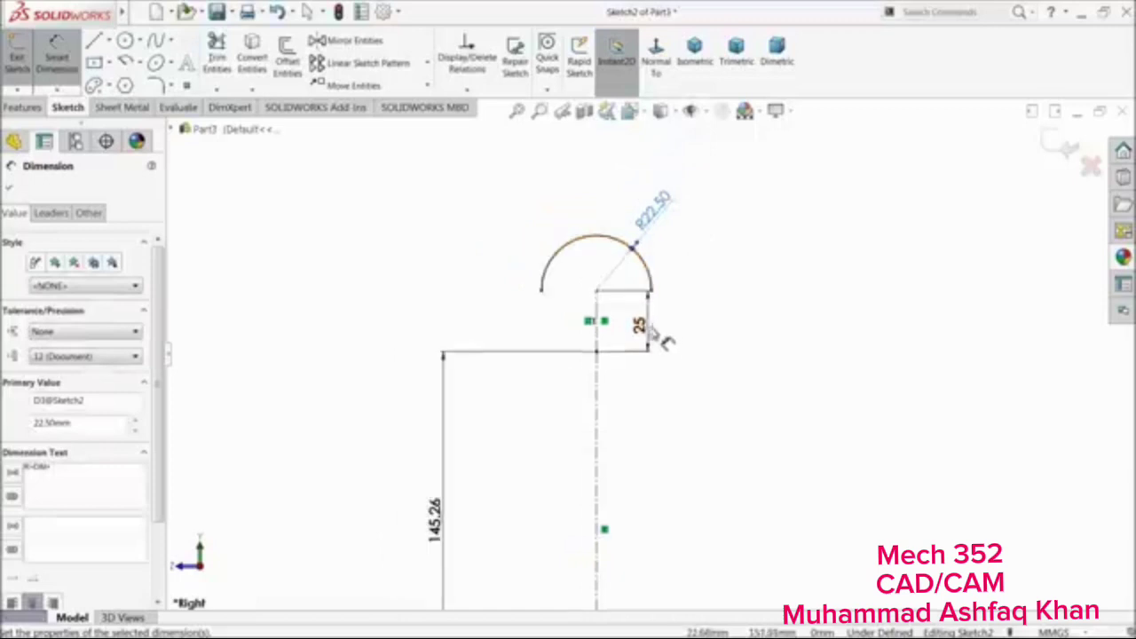
pyautogui.scroll(-3, 596, 350)
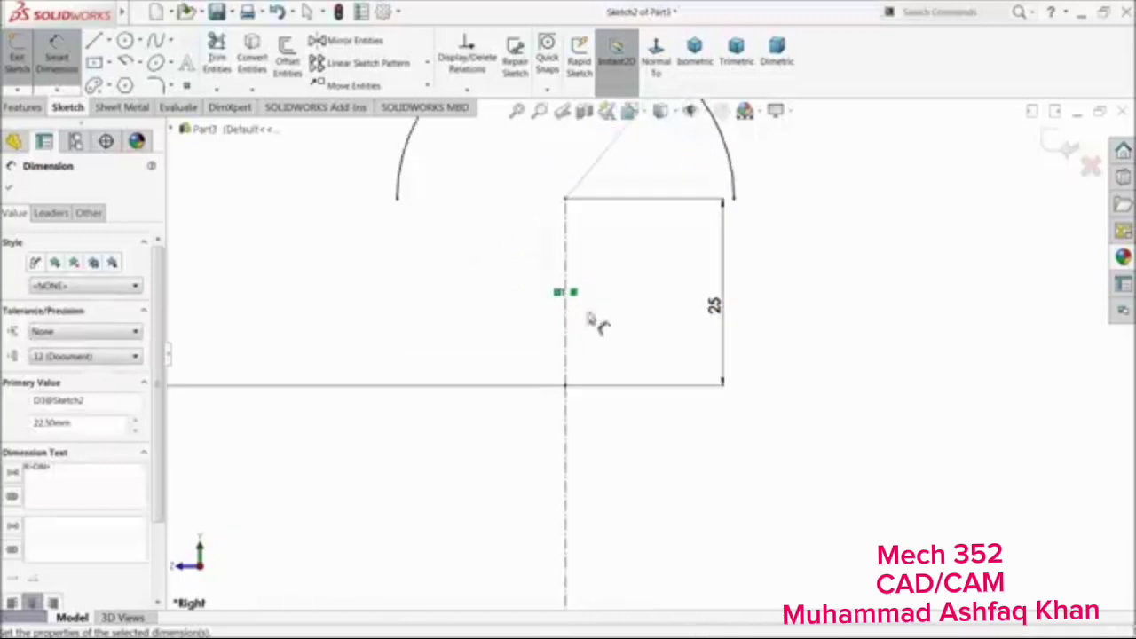
pyautogui.click(11, 188)
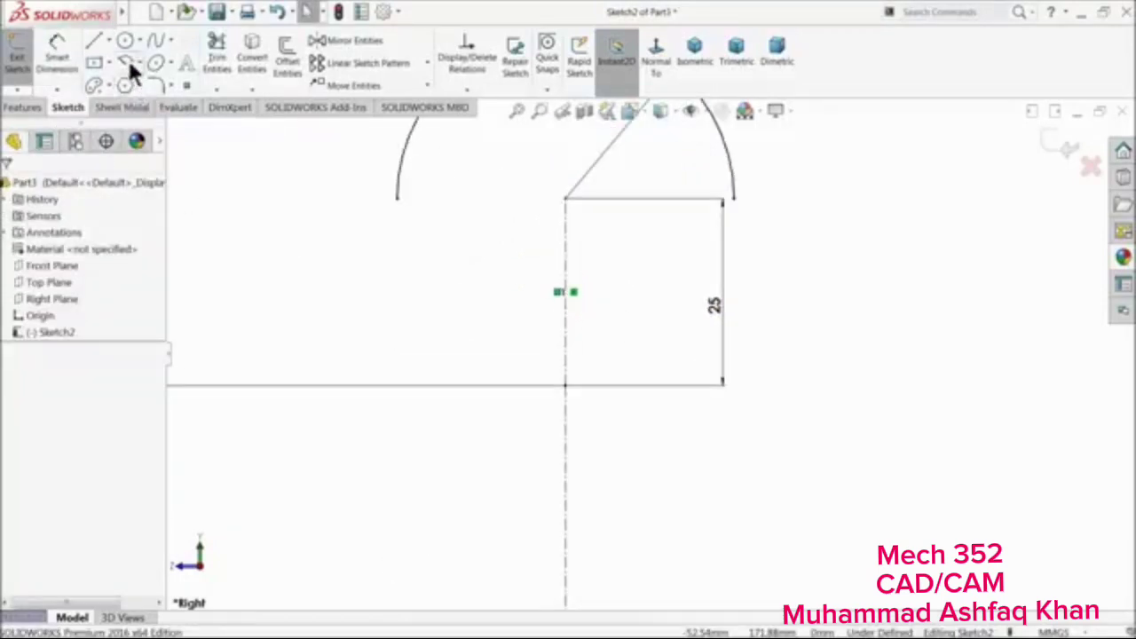
# Sketch a small three-point arc of about 1.7 mm radius, bulging upward and extending outward from the semicircle's left endpoint
pyautogui.click(138, 56)
pyautogui.click(151, 108)
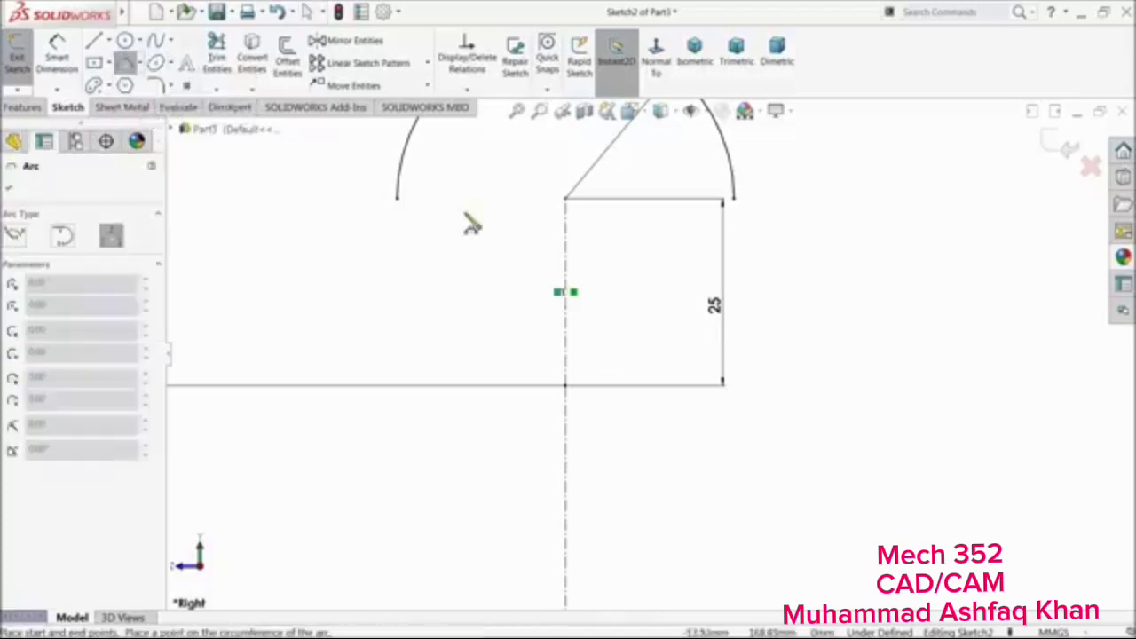
pyautogui.scroll(-2, 444, 227)
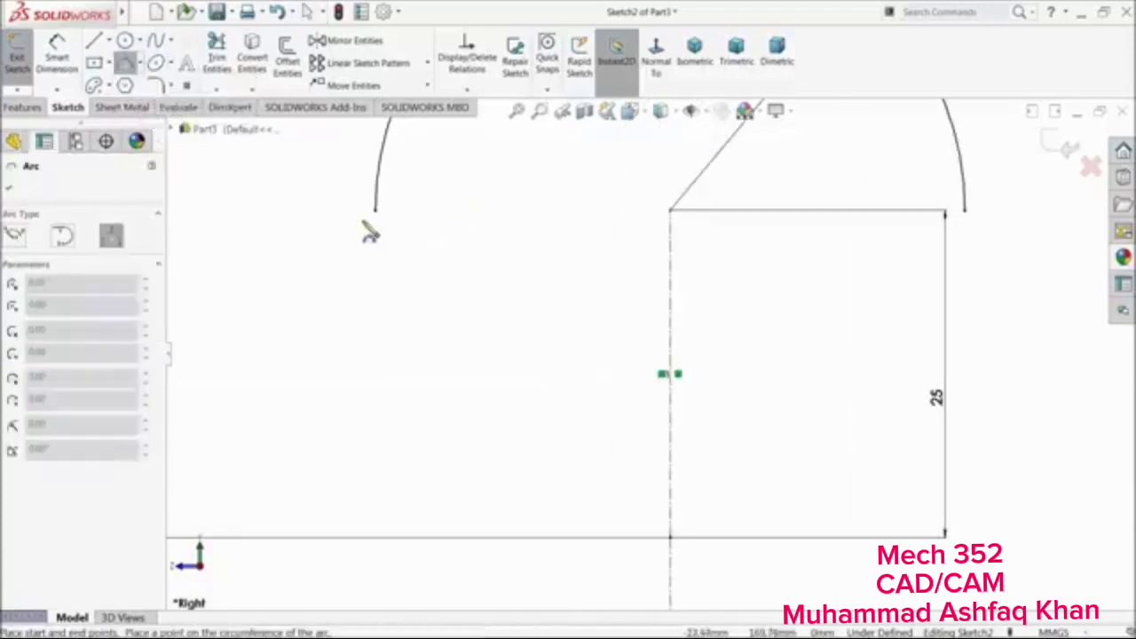
pyautogui.scroll(-1, 371, 233)
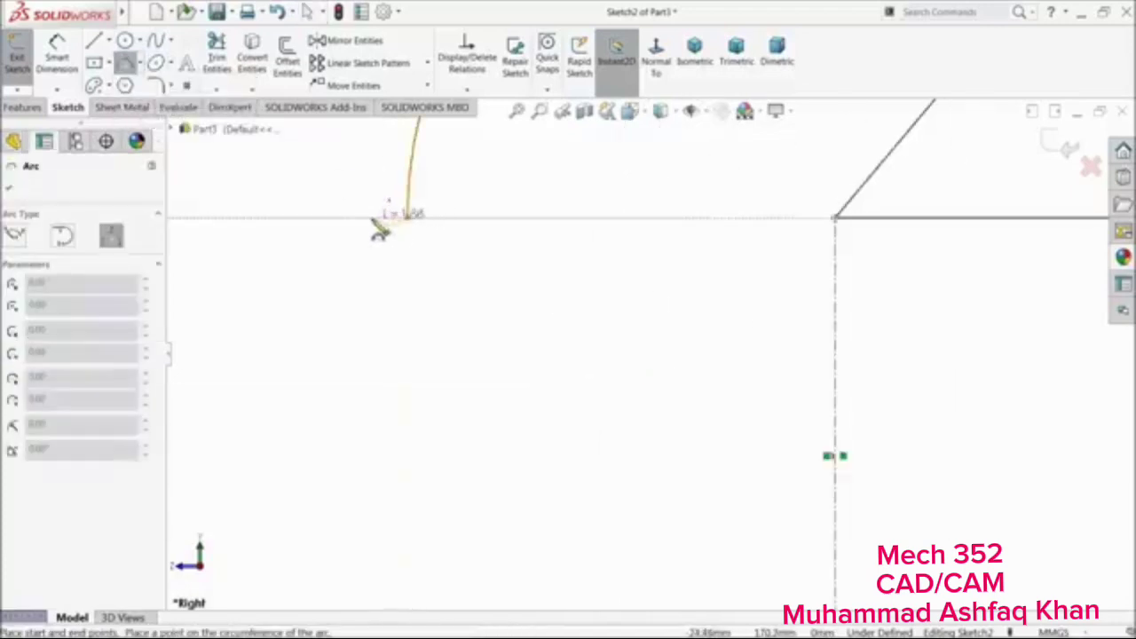
pyautogui.click(355, 216)
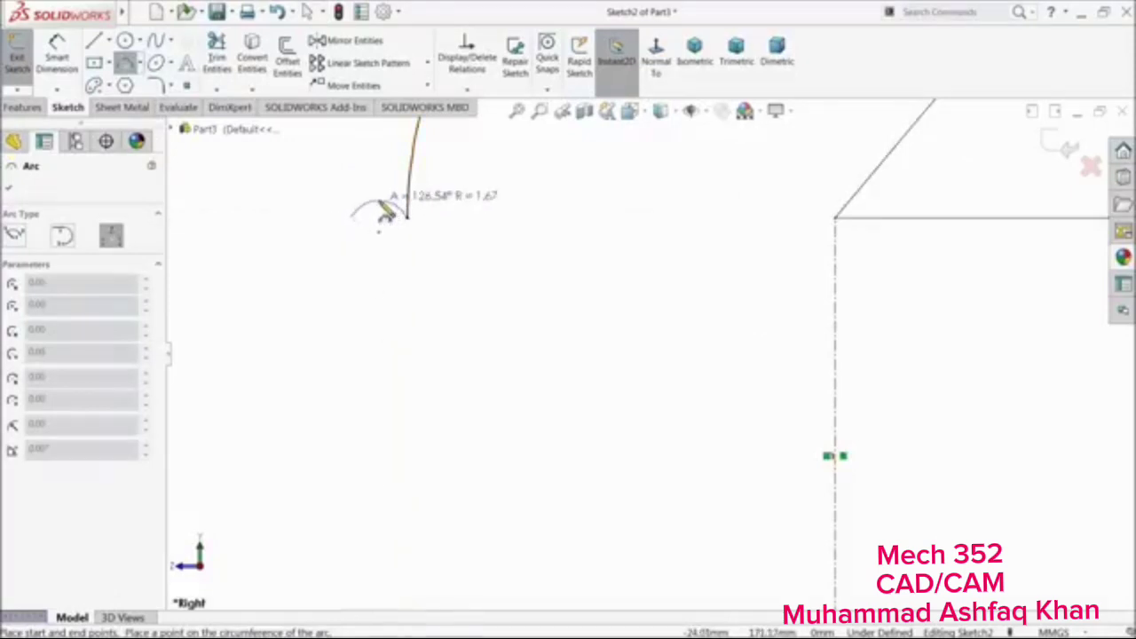
pyautogui.click(384, 209)
# Dimension the small arc's radius as 1 mm
pyautogui.click(58, 51)
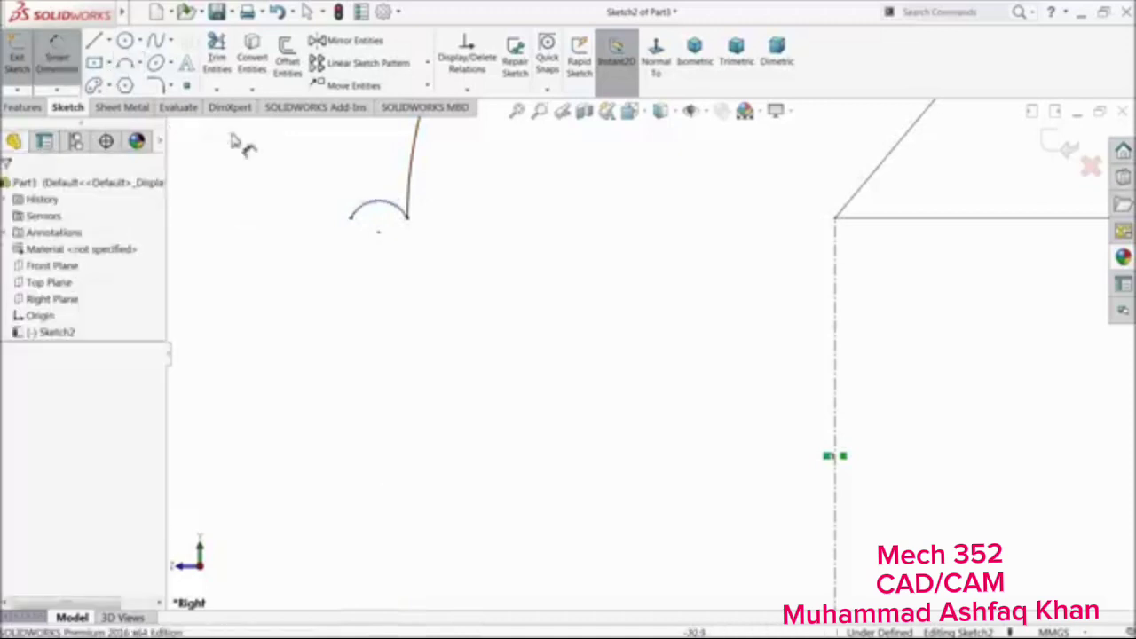
pyautogui.click(369, 214)
pyautogui.click(353, 181)
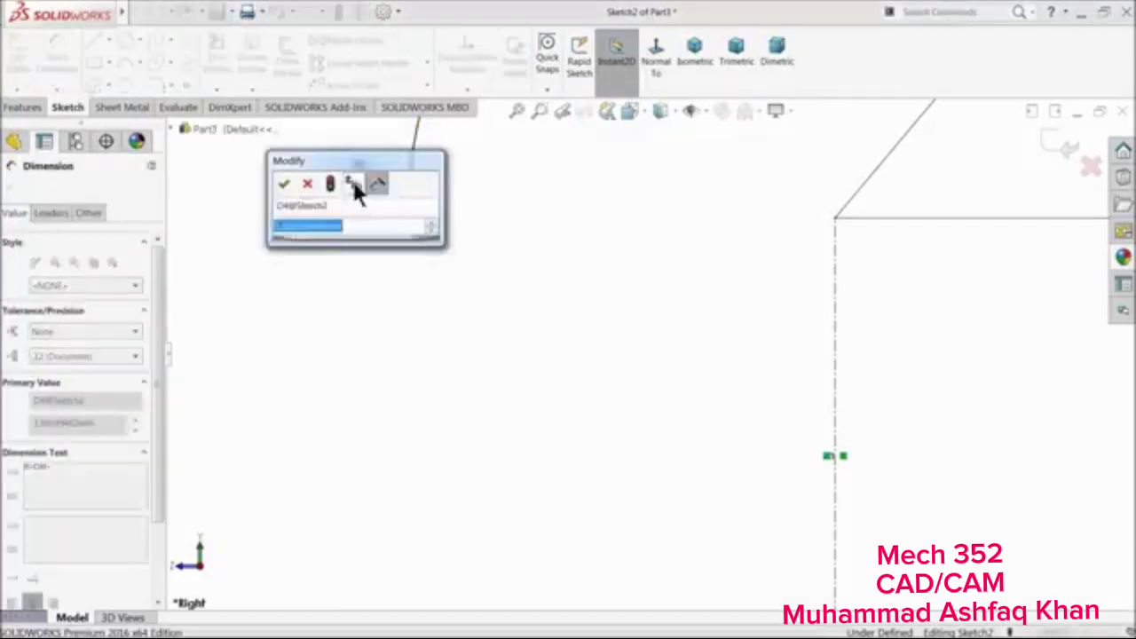
pyautogui.write('4')
pyautogui.press('BackSpace')
pyautogui.write('1')
pyautogui.press('Return')
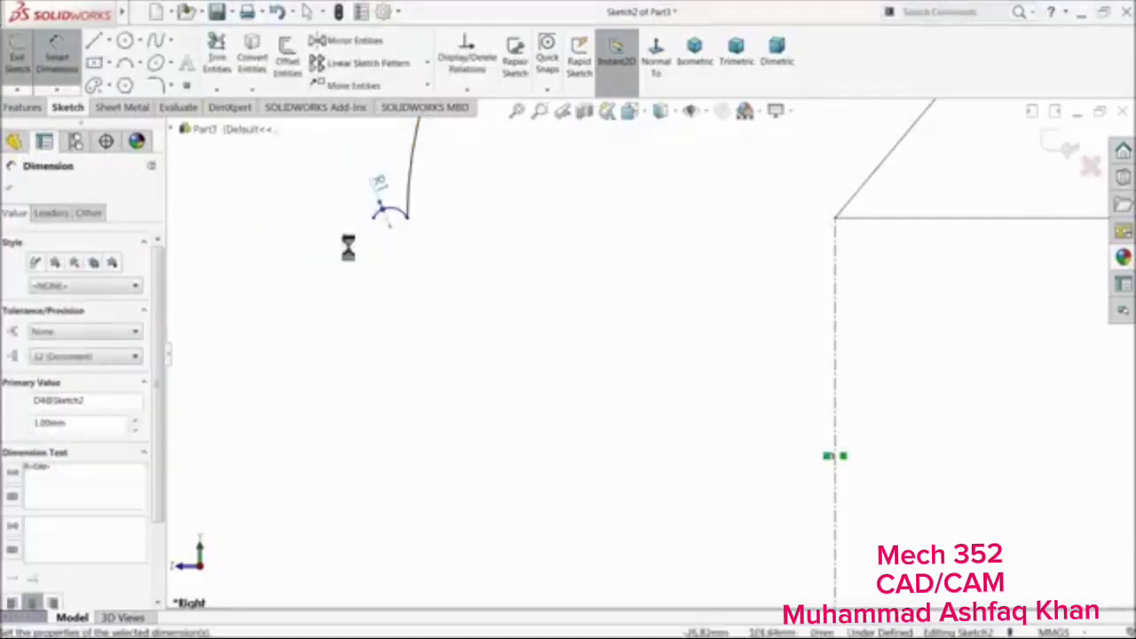
pyautogui.click(8, 186)
pyautogui.scroll(-2, 400, 251)
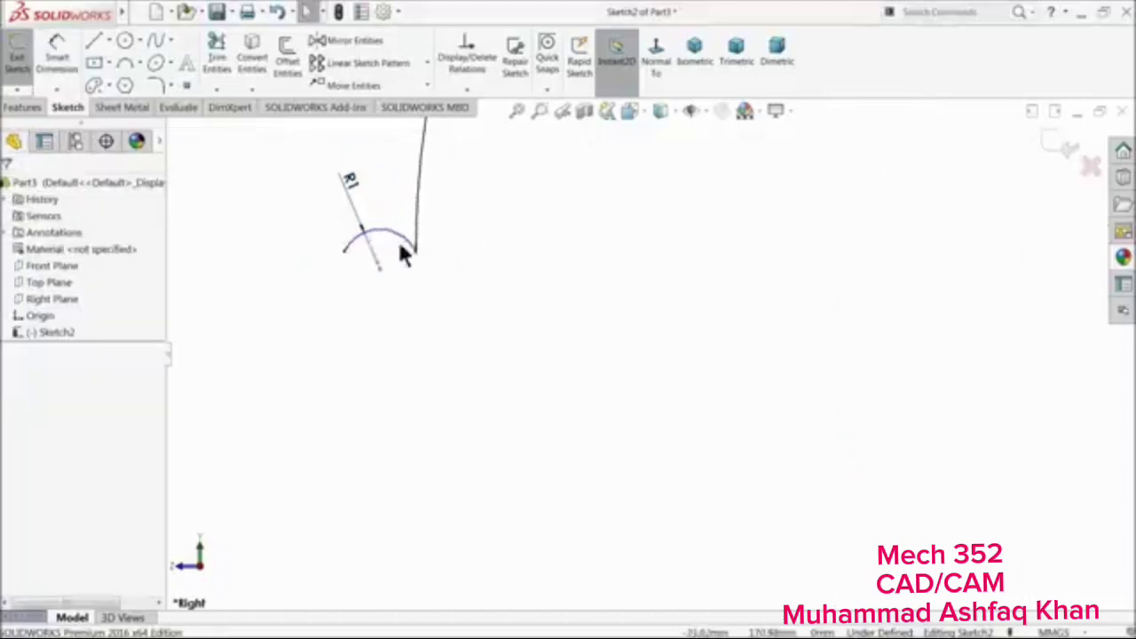
# Lower the small arc's outer endpoint and sketch a spline from it through two points, curving down toward the vertical centerline
pyautogui.moveTo(346, 254); pyautogui.dragTo(342, 274)
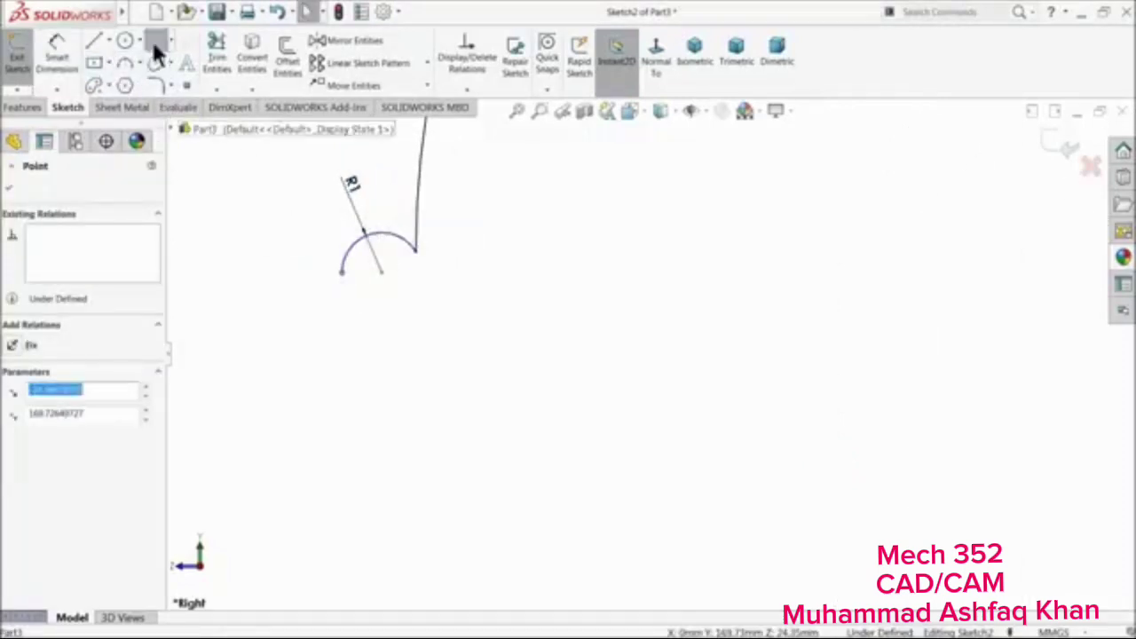
pyautogui.click(154, 41)
pyautogui.click(343, 273)
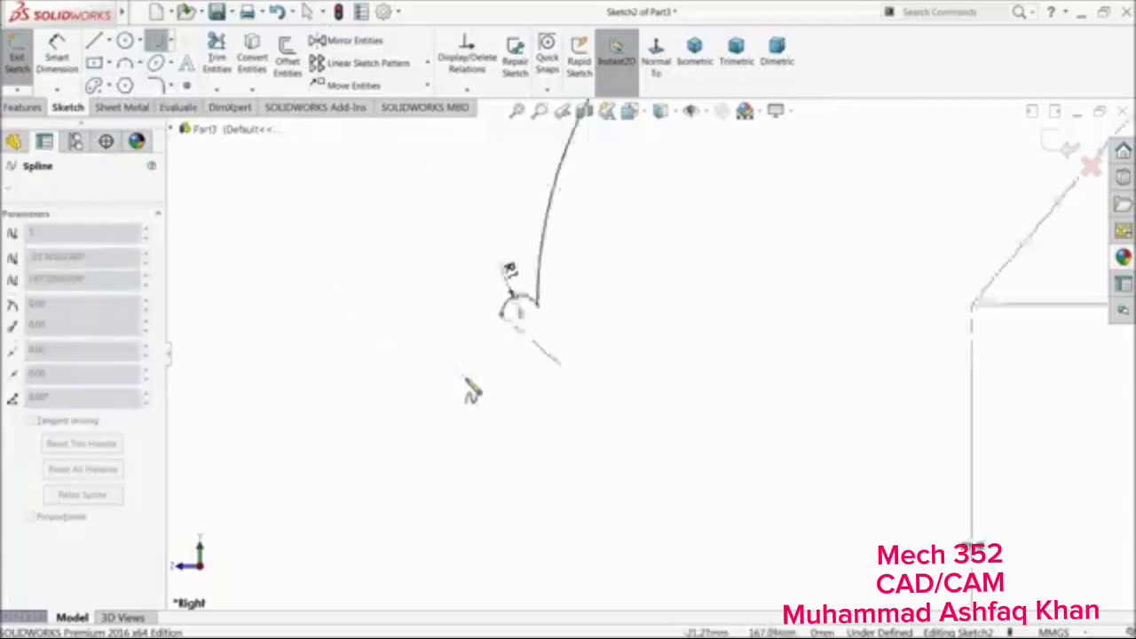
pyautogui.scroll(-5, 479, 389)
pyautogui.scroll(-5, 586, 435)
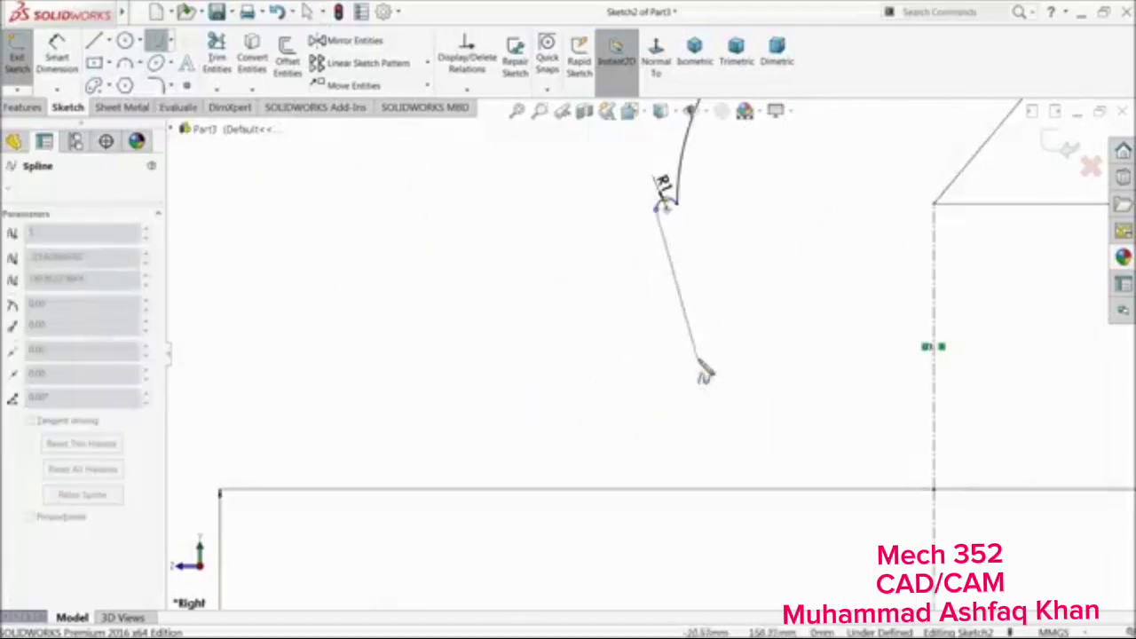
pyautogui.click(684, 337)
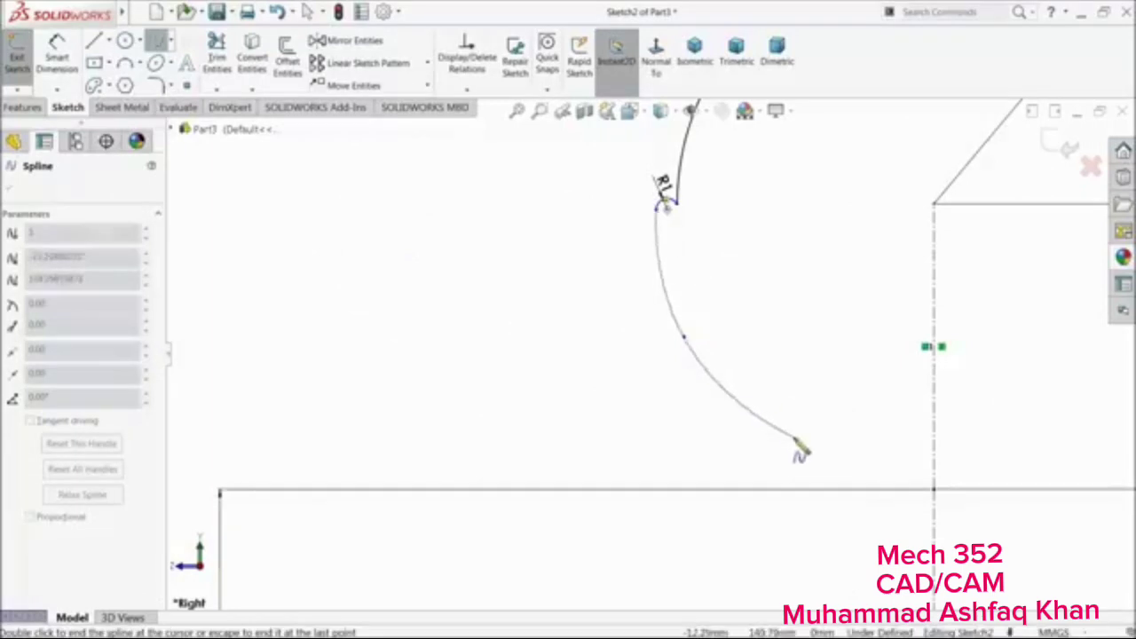
pyautogui.click(795, 438)
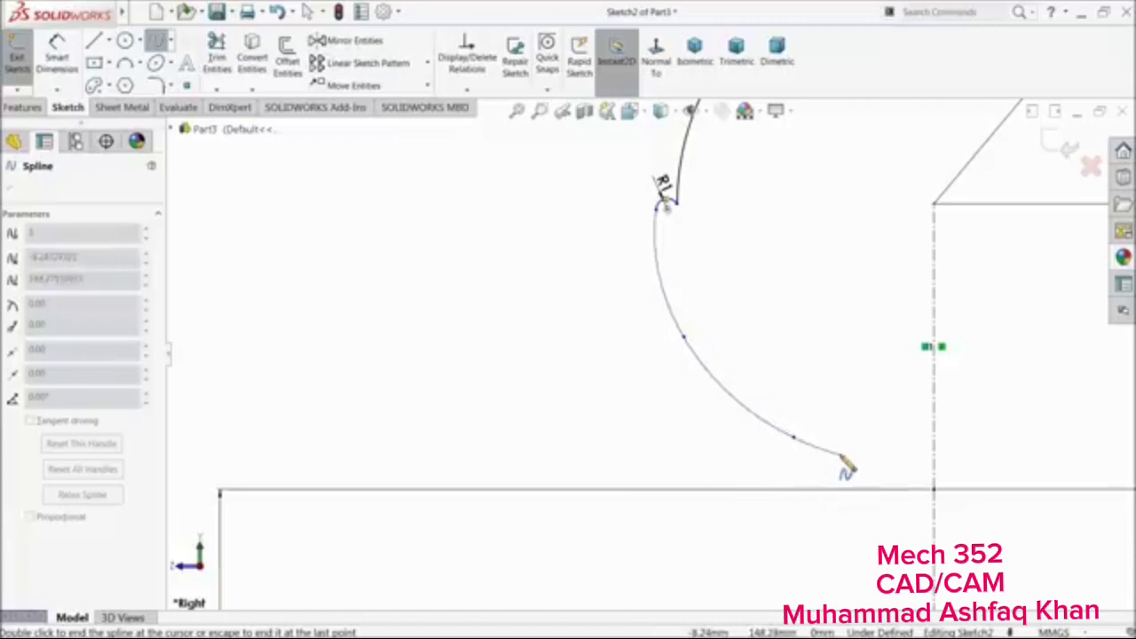
pyautogui.rightClick(845, 469)
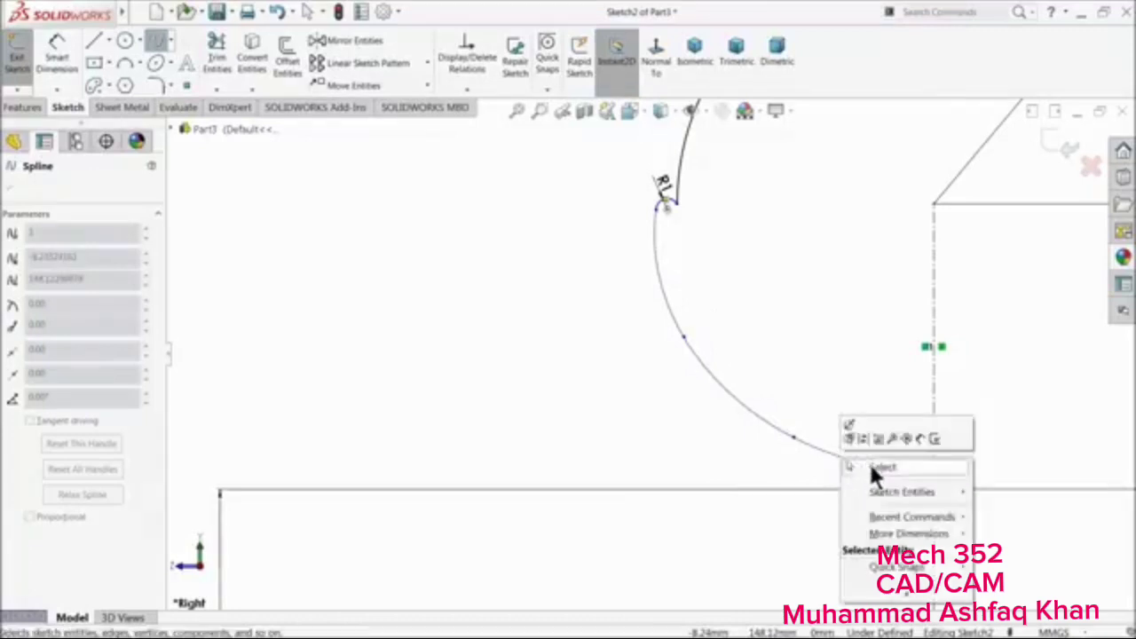
pyautogui.click(869, 461)
# Reshape the side spline by moving its middle point and lower endpoint slightly downward
pyautogui.moveTo(683, 336); pyautogui.dragTo(692, 355)
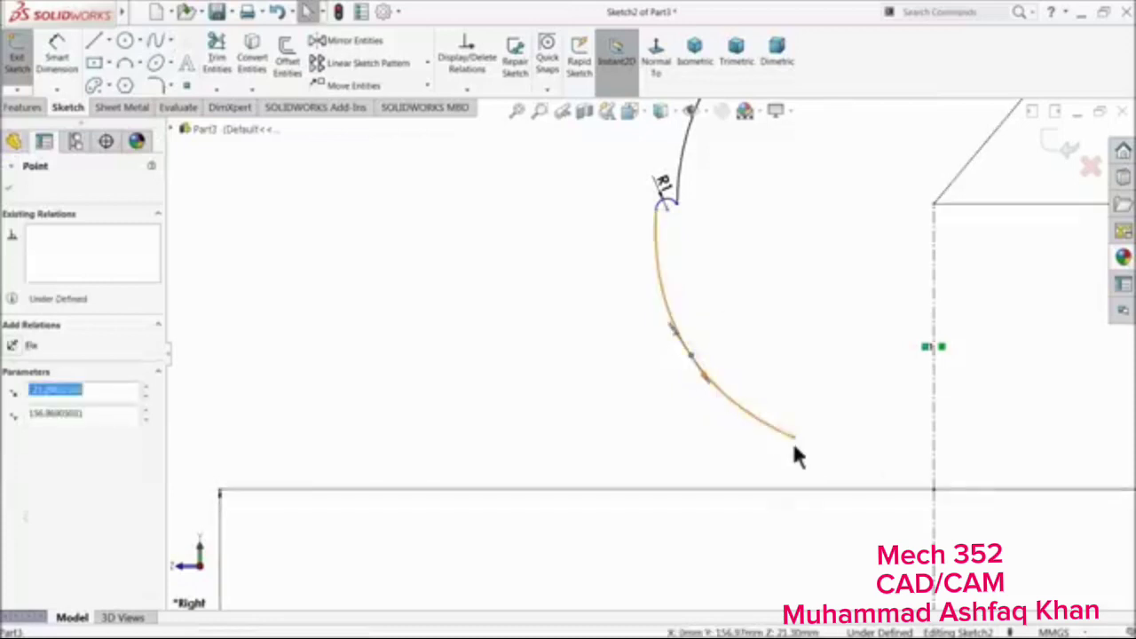
pyautogui.moveTo(795, 444); pyautogui.dragTo(796, 454)
pyautogui.scroll(3, 822, 451)
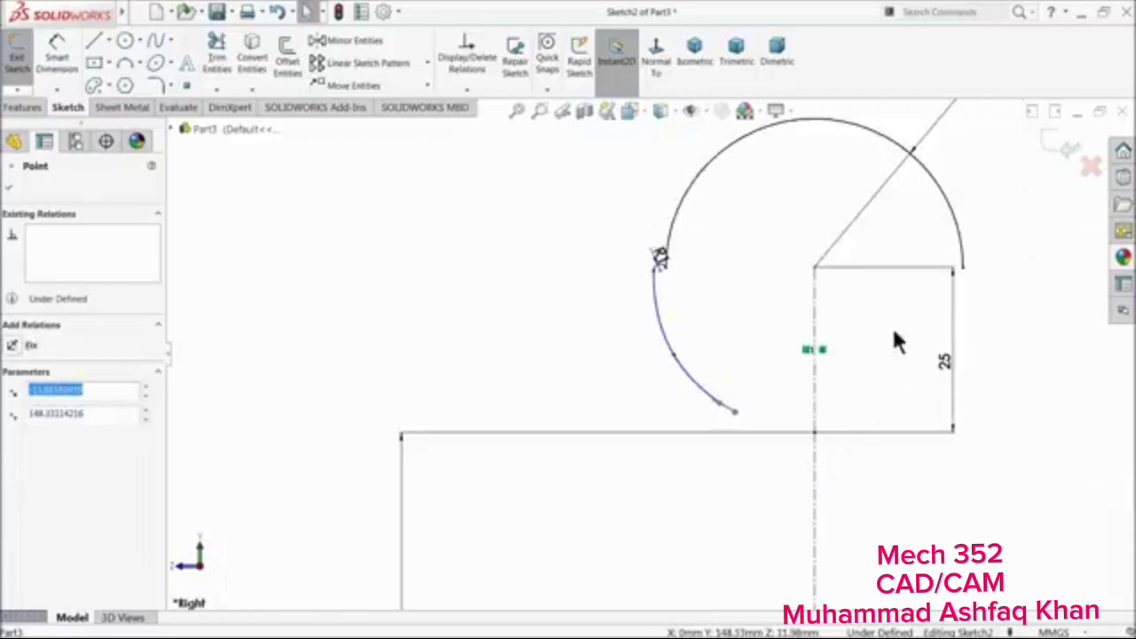
pyautogui.scroll(-2, 891, 327)
# Mirror the side spline and the small R1 arc about the vertical centerline, keeping the originals
pyautogui.click(395, 42)
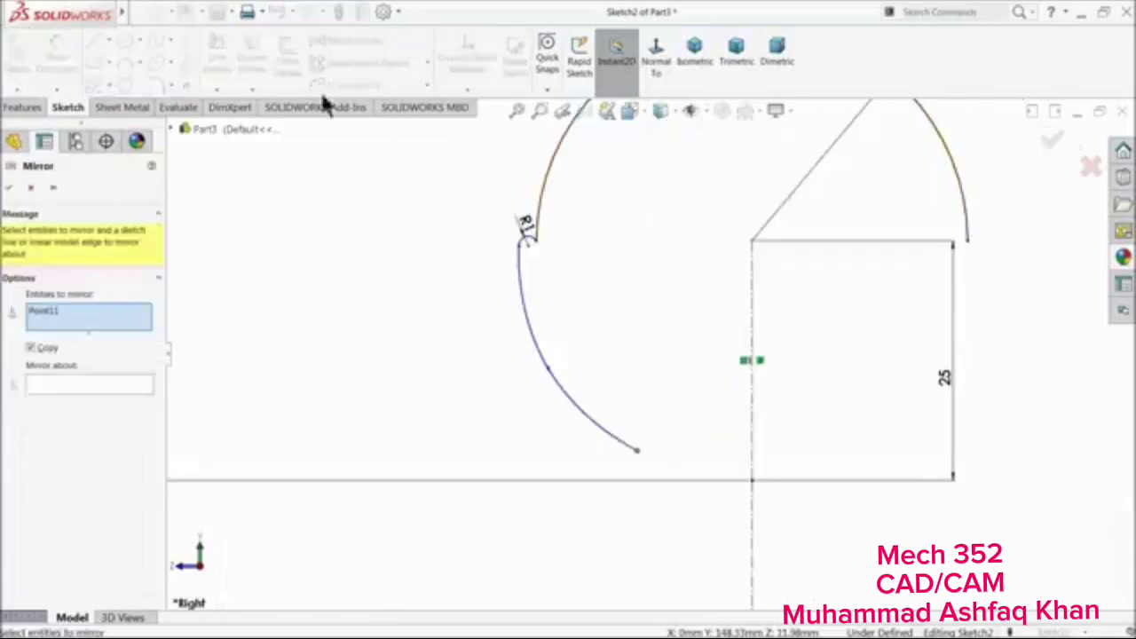
pyautogui.click(551, 379)
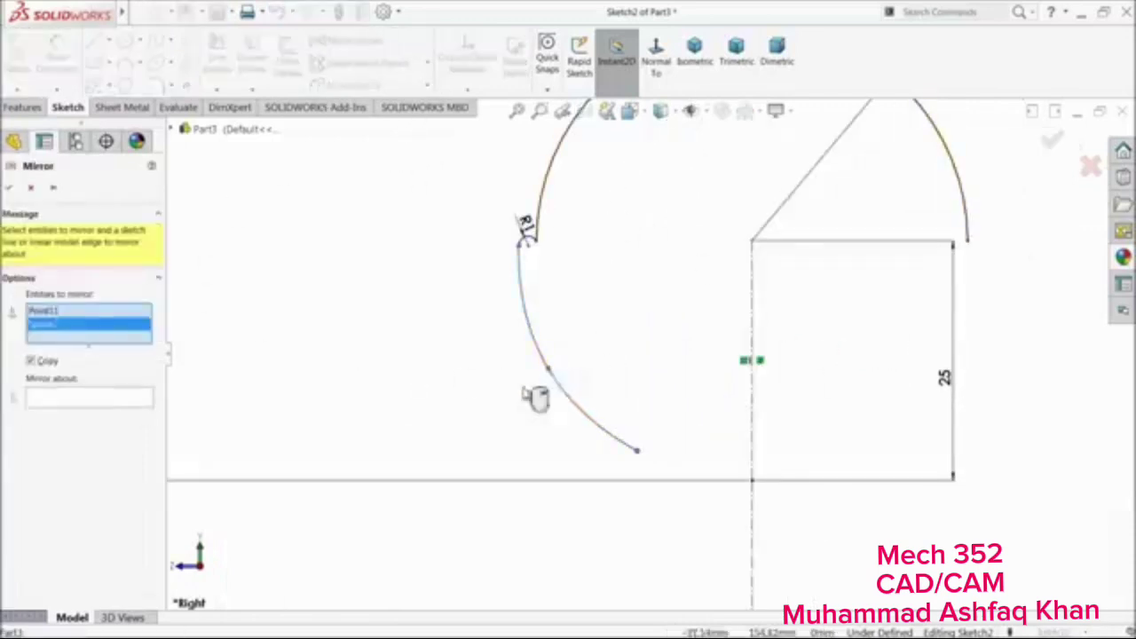
pyautogui.rightClick(87, 320)
pyautogui.click(111, 325)
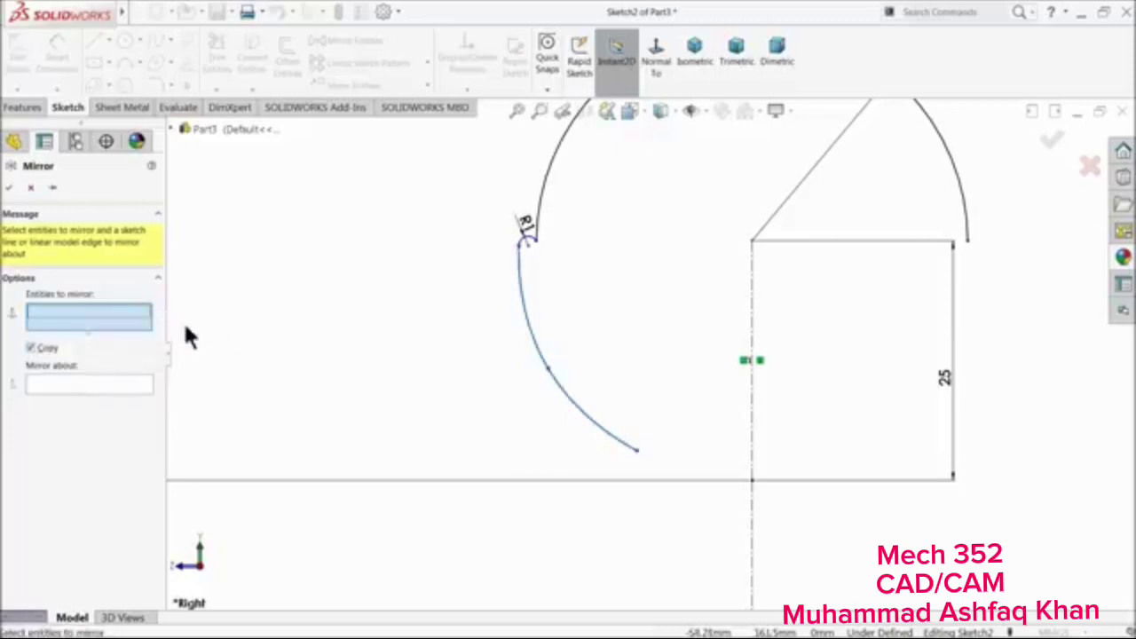
pyautogui.click(535, 339)
pyautogui.click(539, 247)
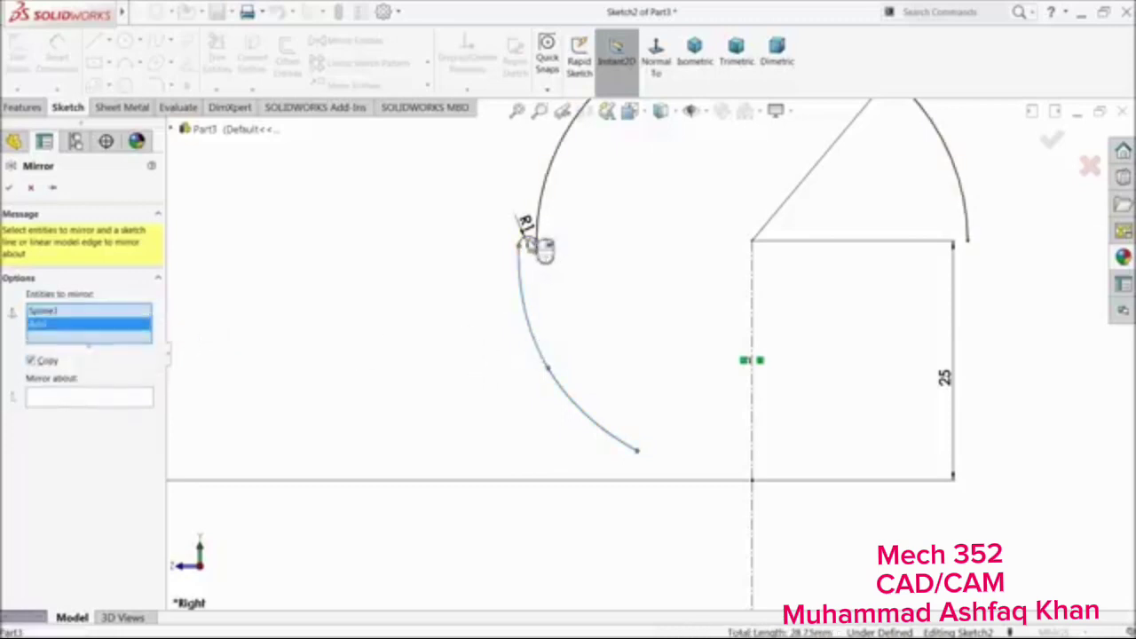
pyautogui.click(125, 399)
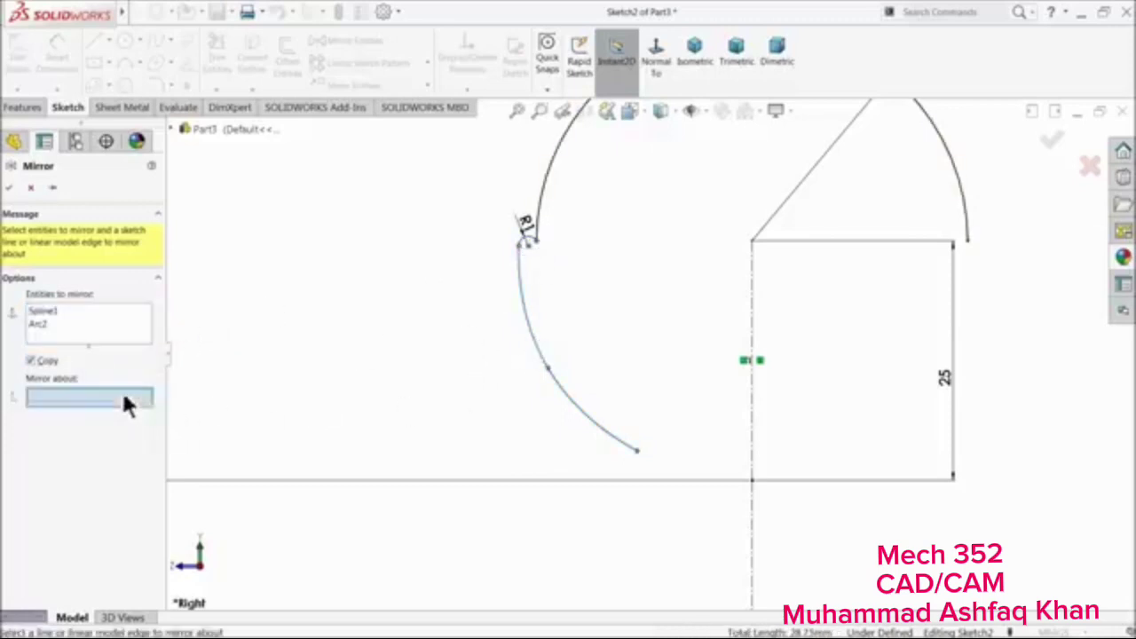
pyautogui.click(754, 313)
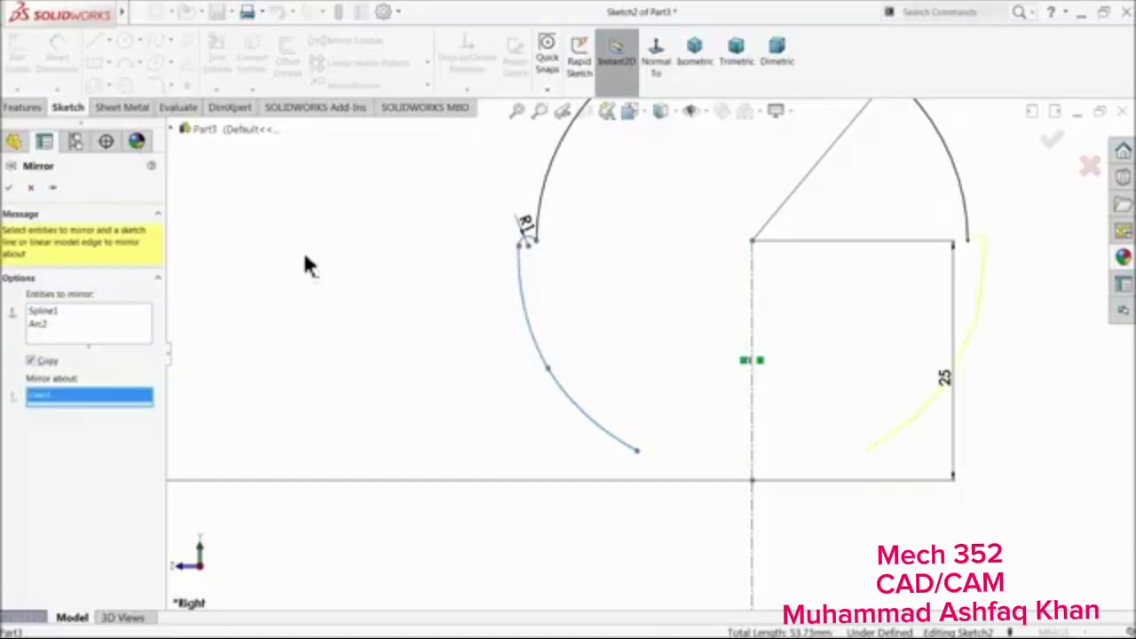
pyautogui.click(8, 188)
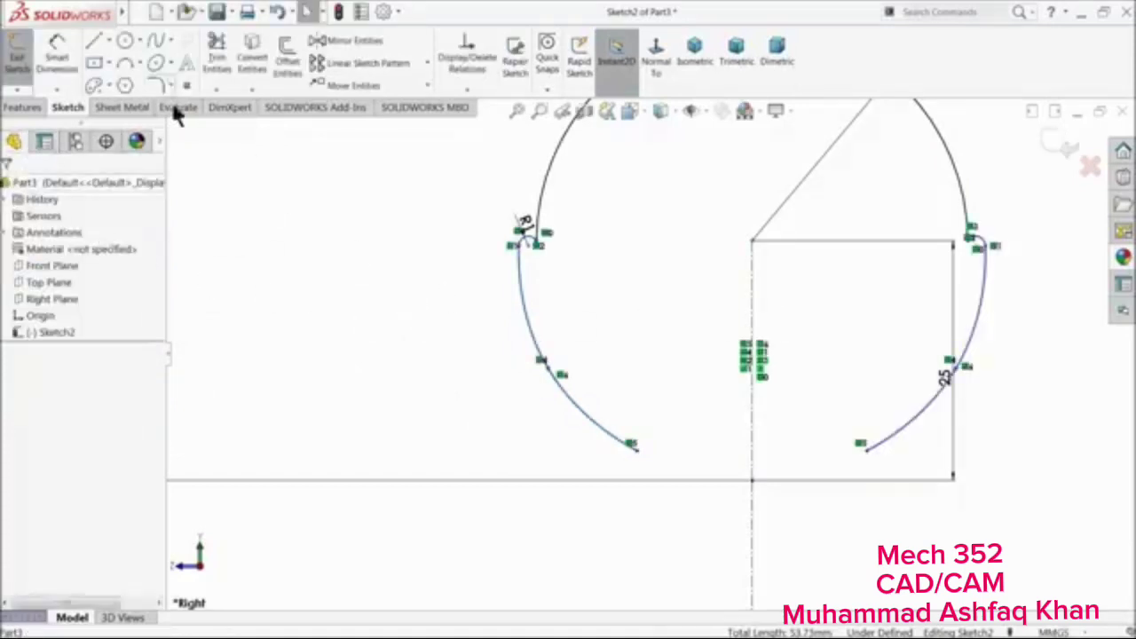
# Join the lower ends of the two side splines with a two-point spline about 24 mm long
pyautogui.click(156, 41)
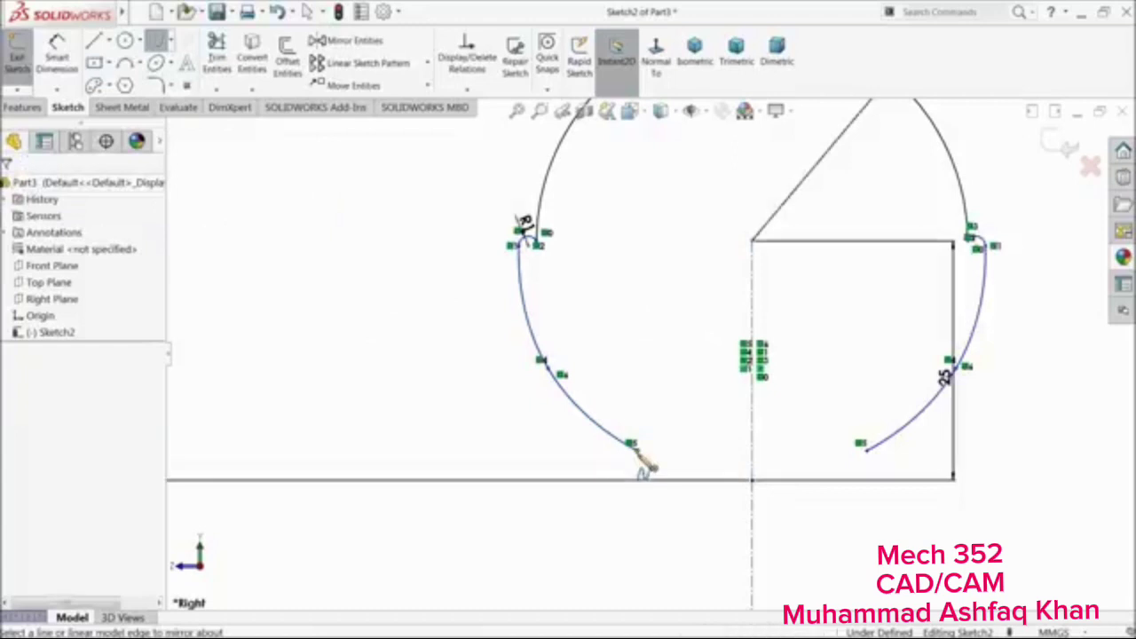
pyautogui.click(633, 448)
pyautogui.click(861, 454)
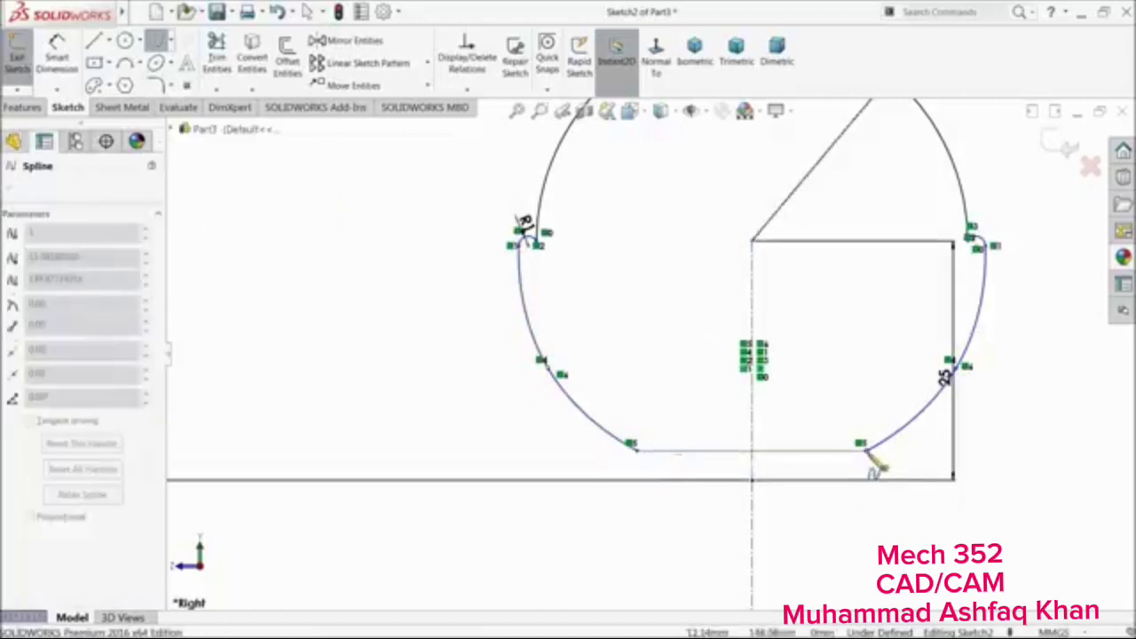
pyautogui.rightClick(811, 391)
pyautogui.click(835, 396)
# Bulge the bottom spline downward past the horizontal line by pulling its left tangent handle down
pyautogui.click(750, 451)
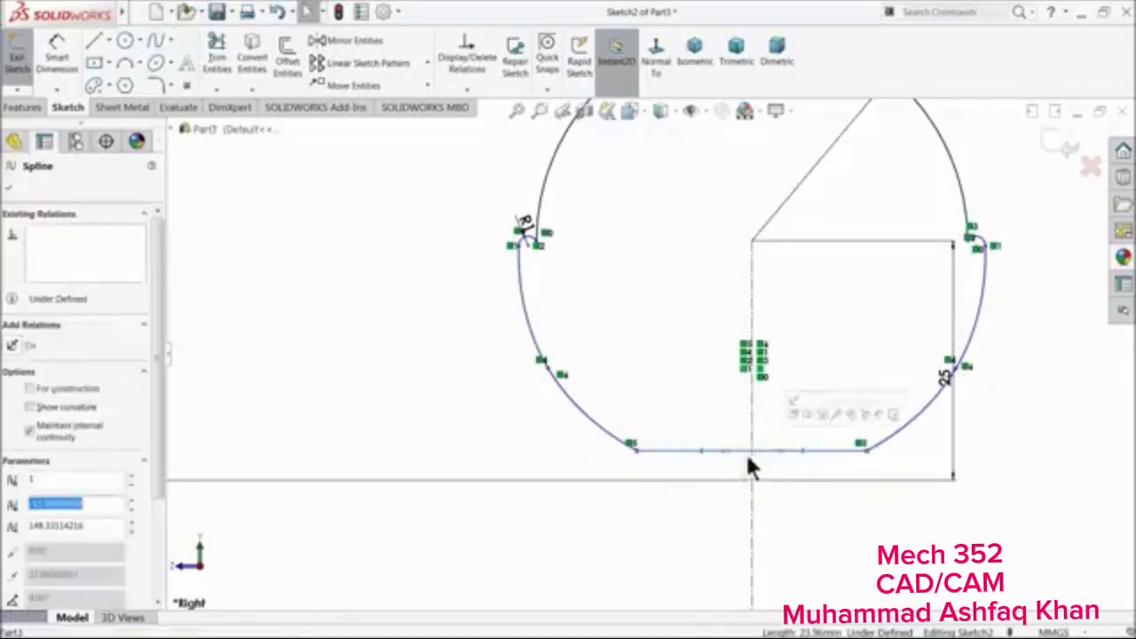
pyautogui.moveTo(730, 449); pyautogui.dragTo(731, 504)
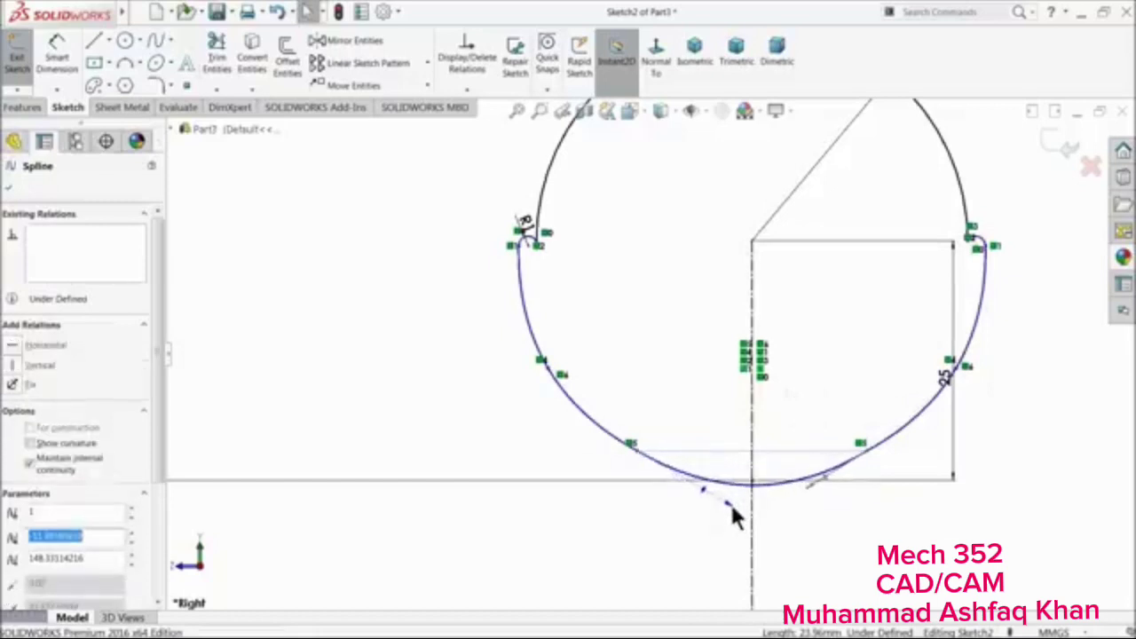
pyautogui.scroll(-3, 732, 510)
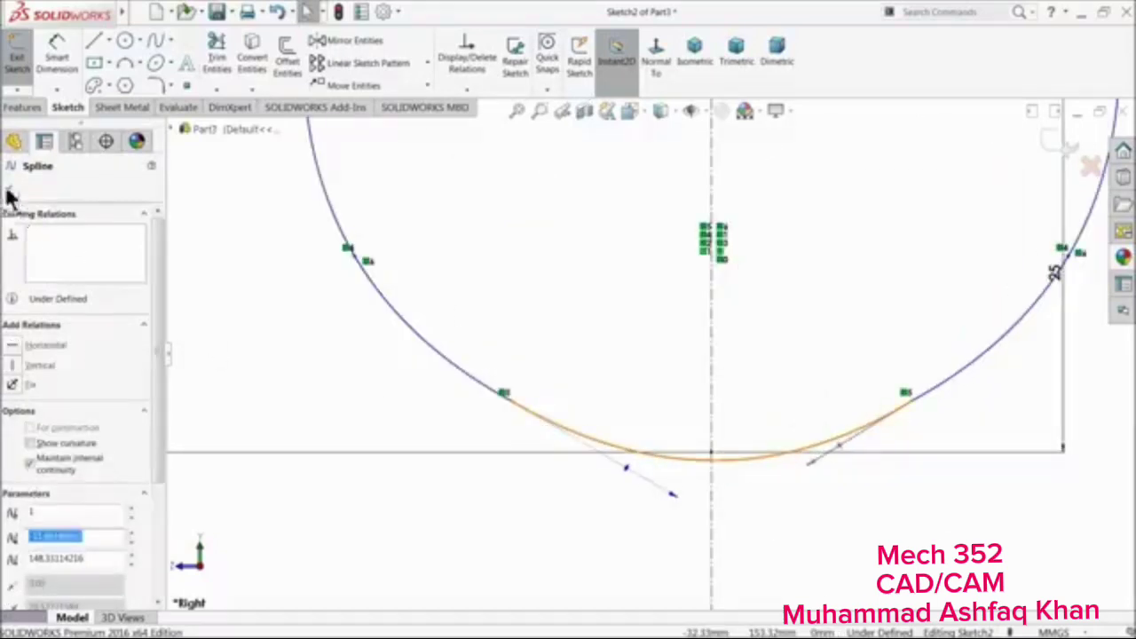
pyautogui.click(9, 190)
# Lower the left junction of the side and bottom splines, and flatten the bottom spline with its left tangent handle
pyautogui.scroll(-3, 506, 404)
pyautogui.click(502, 414)
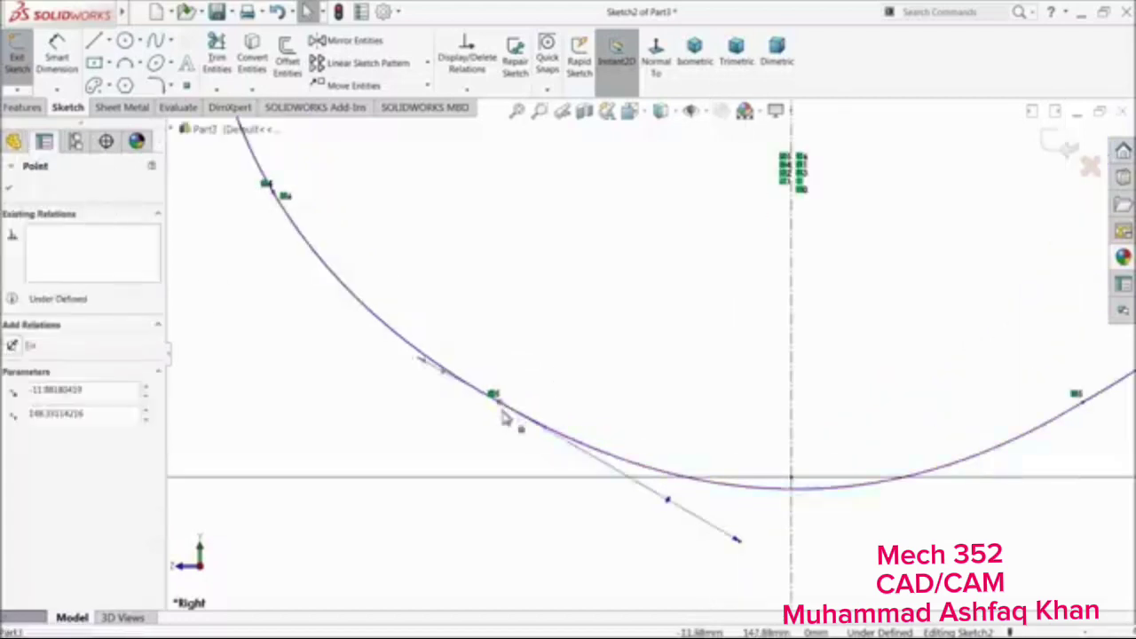
pyautogui.moveTo(502, 415); pyautogui.dragTo(490, 447)
pyautogui.scroll(2, 683, 457)
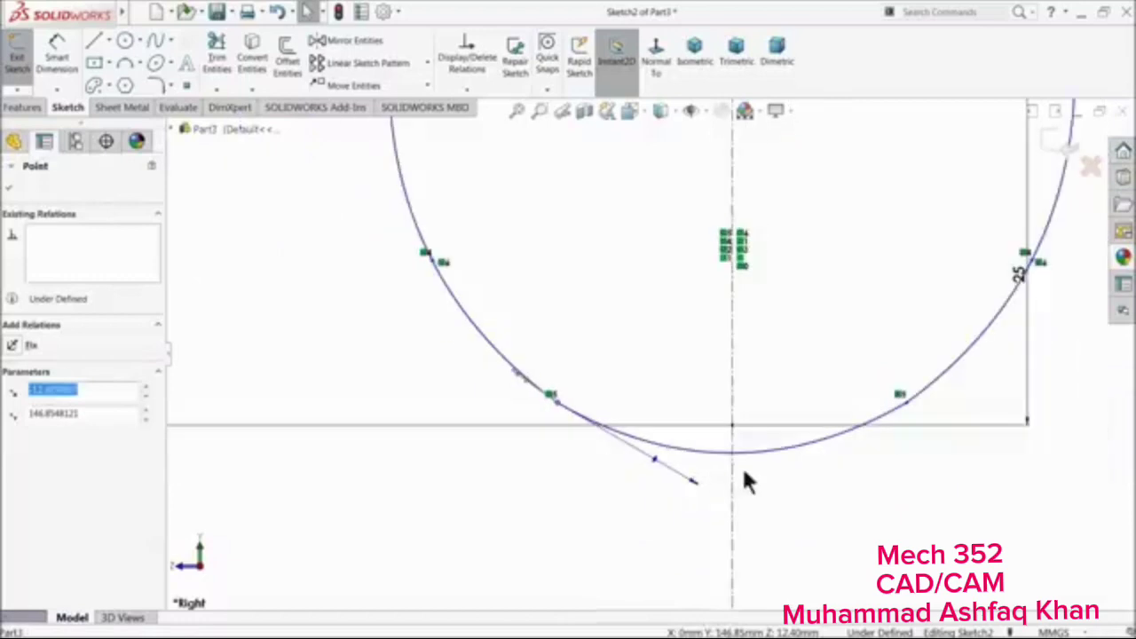
pyautogui.moveTo(695, 482); pyautogui.dragTo(701, 452)
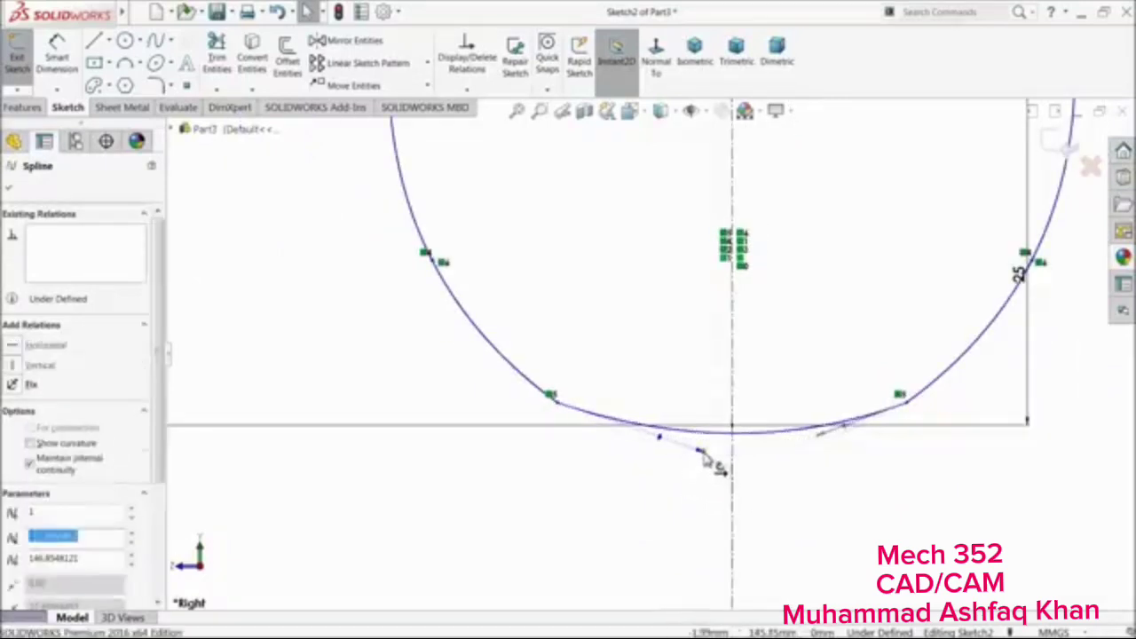
pyautogui.click(933, 450)
# Add a Tangent relation between the bottom spline and the left side spline
pyautogui.scroll(-3, 622, 428)
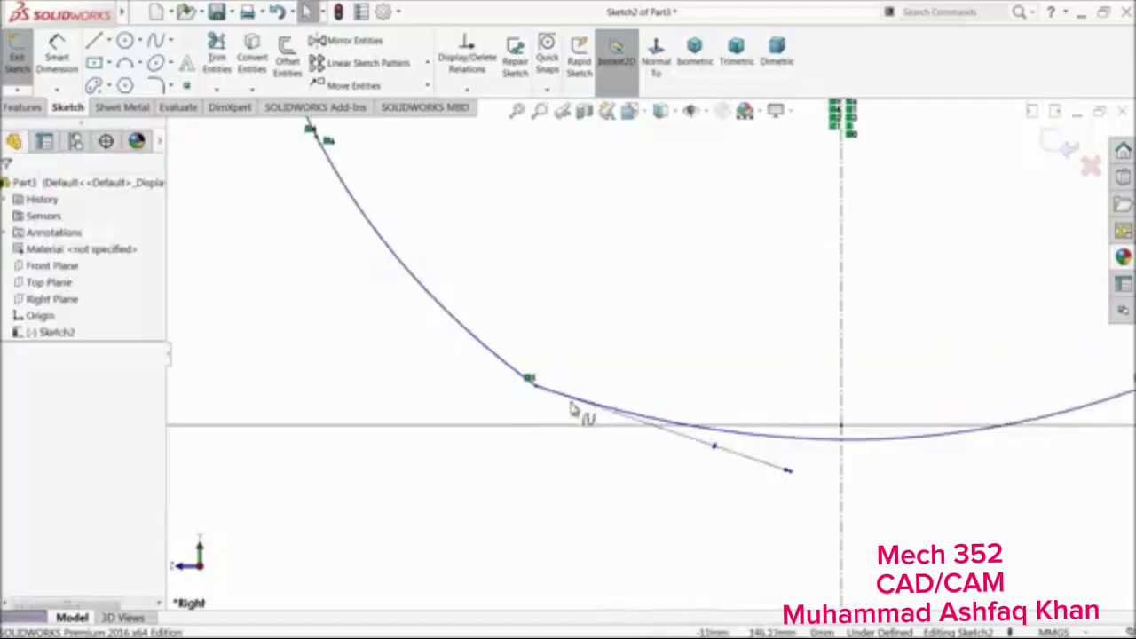
pyautogui.click(613, 417)
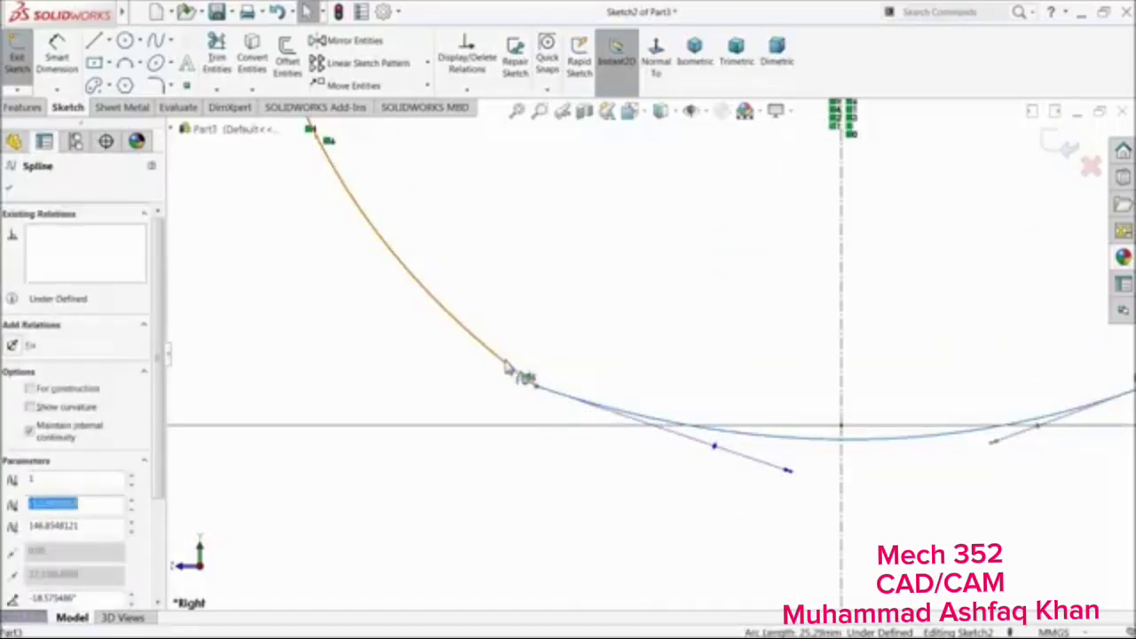
pyautogui.keyDown('ctrl'); pyautogui.click(516, 368); pyautogui.keyUp('ctrl')
pyautogui.click(534, 309)
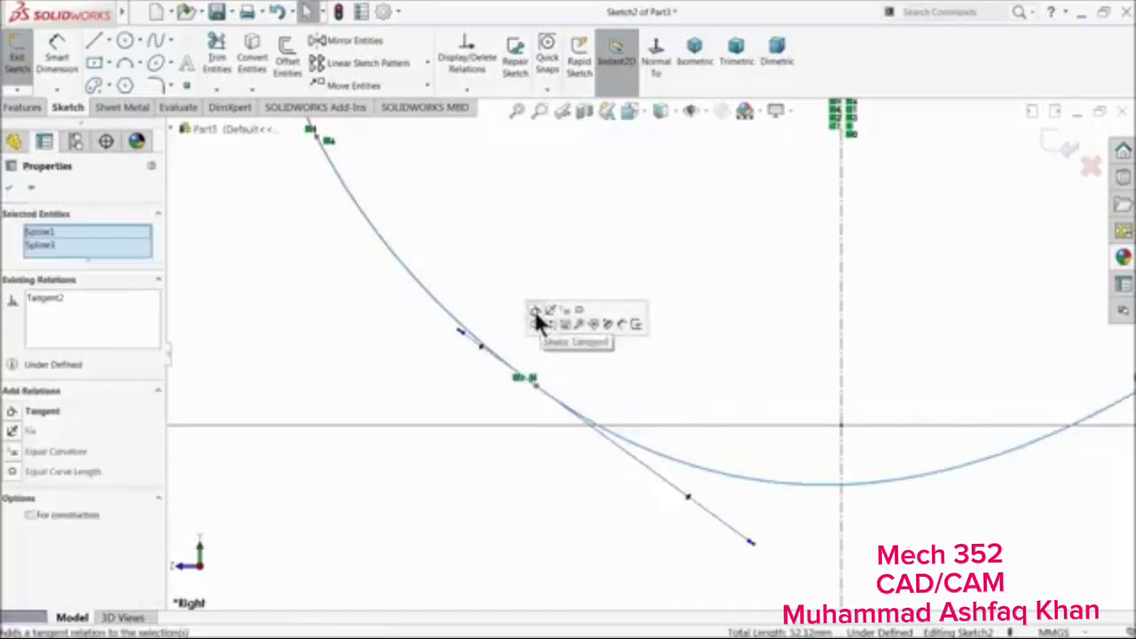
pyautogui.click(512, 411)
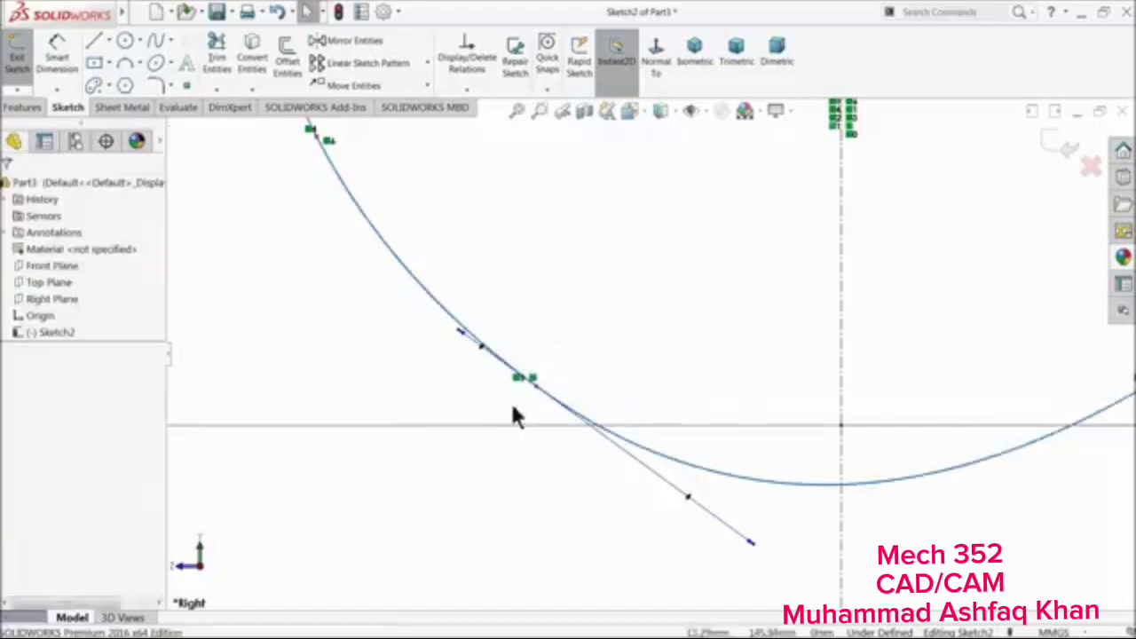
# Shorten the bottom spline's left tangent handle to flatten that side of the curve
pyautogui.scroll(4, 612, 452)
pyautogui.moveTo(709, 469); pyautogui.dragTo(662, 428)
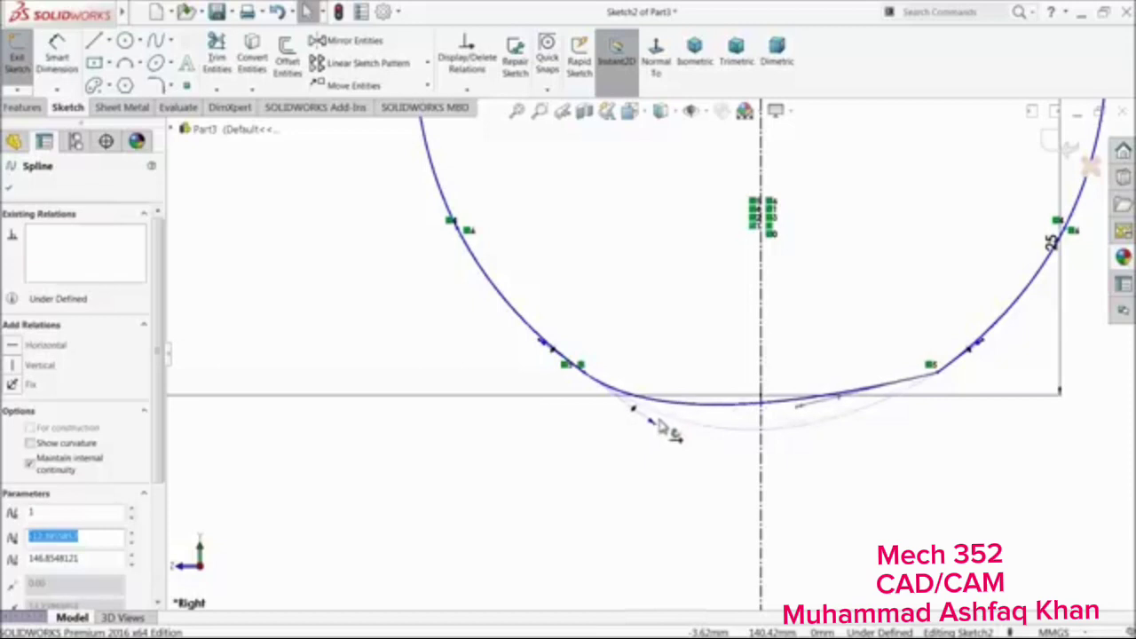
pyautogui.click(911, 451)
# Make the bottom spline tangent to the right side spline and shorten its right tangent handle to flatten the curve
pyautogui.click(926, 376)
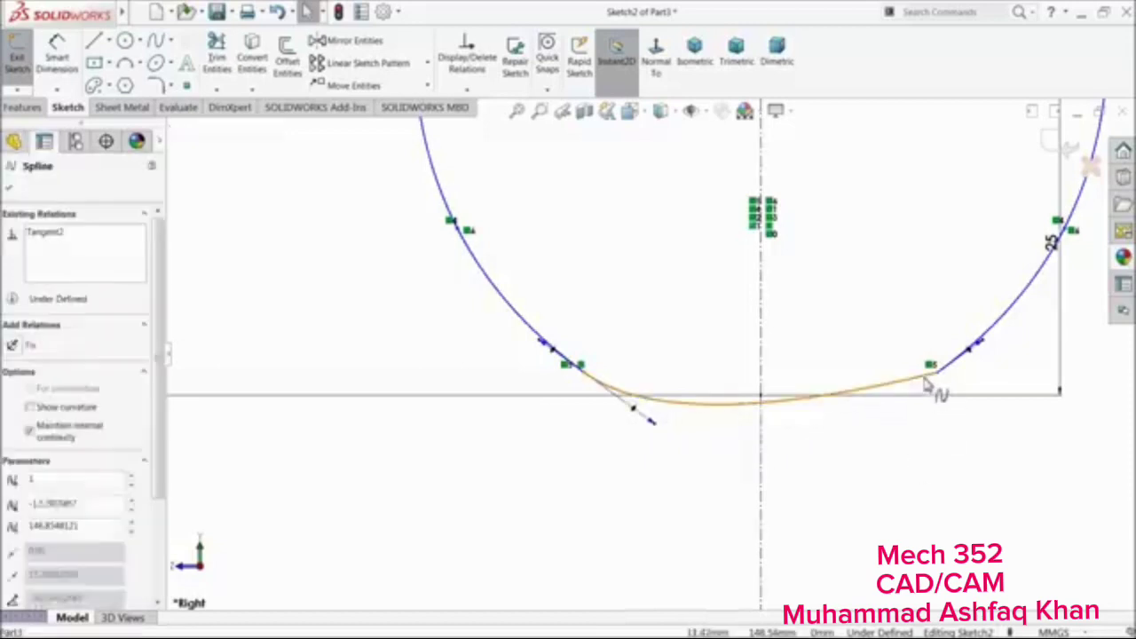
pyautogui.keyDown('ctrl'); pyautogui.click(947, 367); pyautogui.keyUp('ctrl')
pyautogui.click(984, 318)
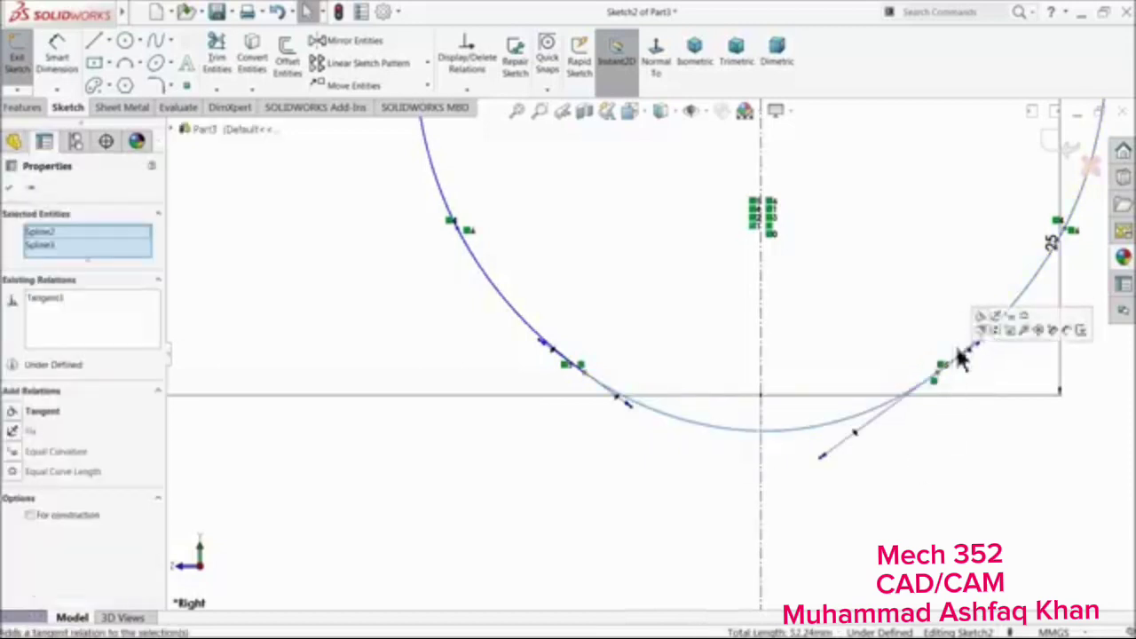
pyautogui.click(923, 451)
pyautogui.moveTo(821, 459); pyautogui.dragTo(882, 414)
# Try to dimension the vertical distance from the shared centerline endpoint directly to the bottom spline
pyautogui.click(69, 66)
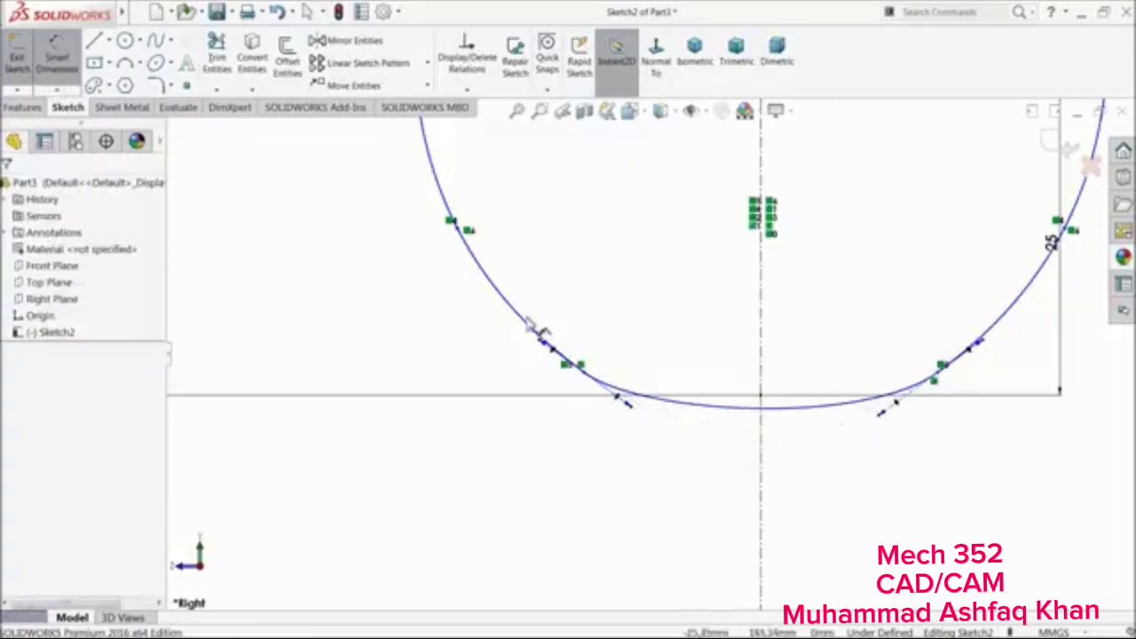
pyautogui.scroll(-2, 819, 399)
pyautogui.click(694, 416)
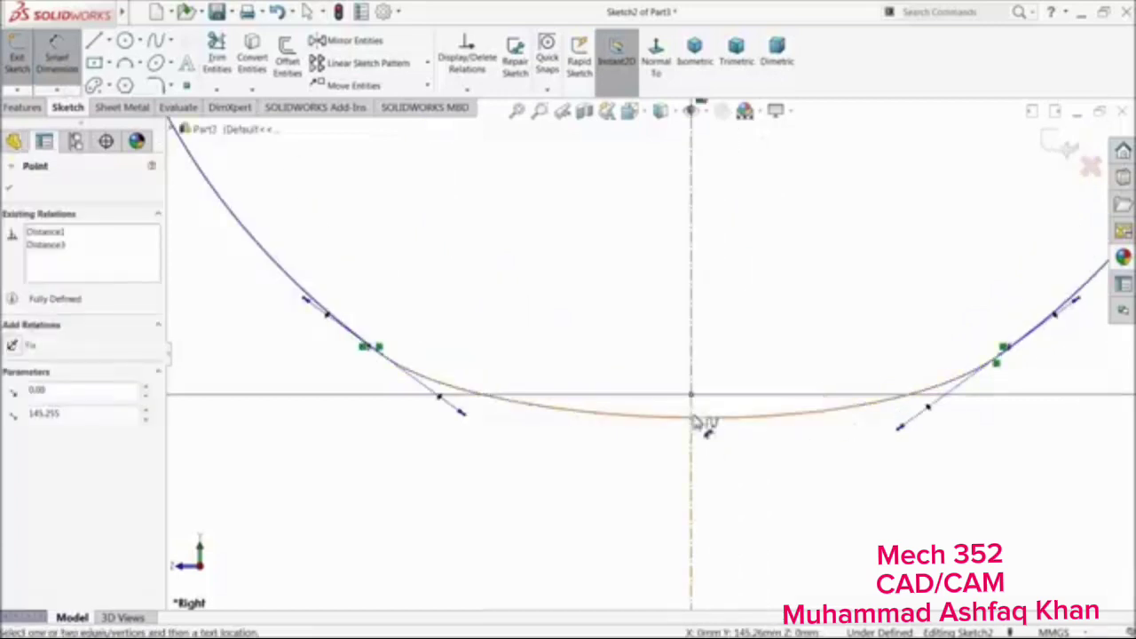
pyautogui.click(701, 424)
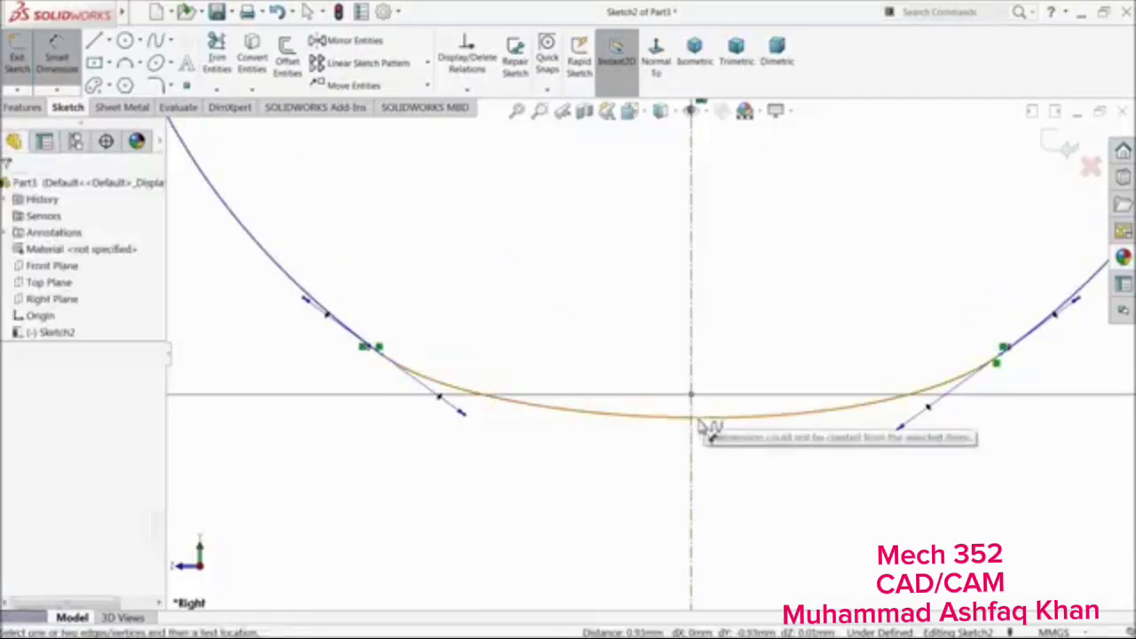
pyautogui.press('Escape')
# Place a sketch point where the bottom spline crosses the vertical centerline
pyautogui.click(191, 84)
pyautogui.click(694, 417)
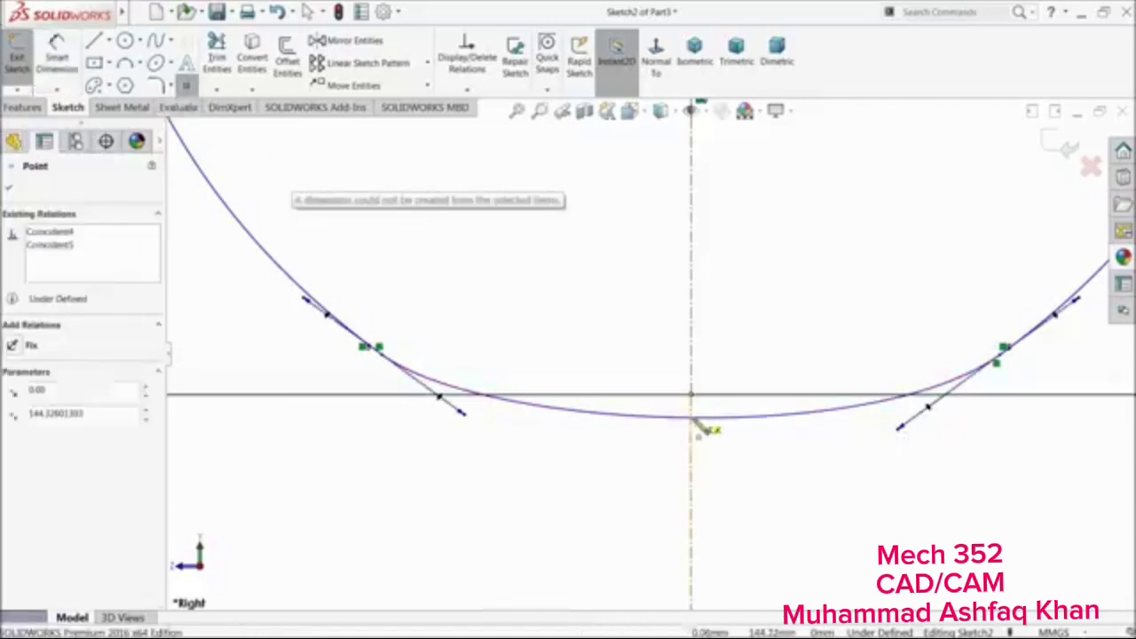
pyautogui.click(54, 73)
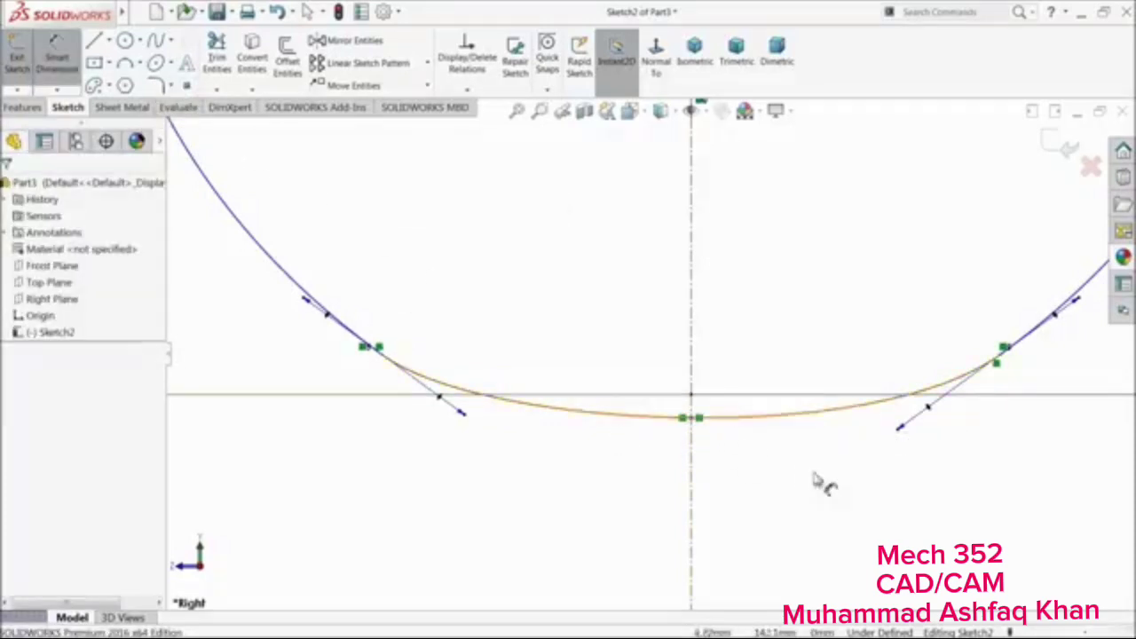
# Dimension the vertical distance between the bottom spline's sketch point and the shared centerline endpoint as 0.75 mm
pyautogui.click(694, 417)
pyautogui.click(693, 396)
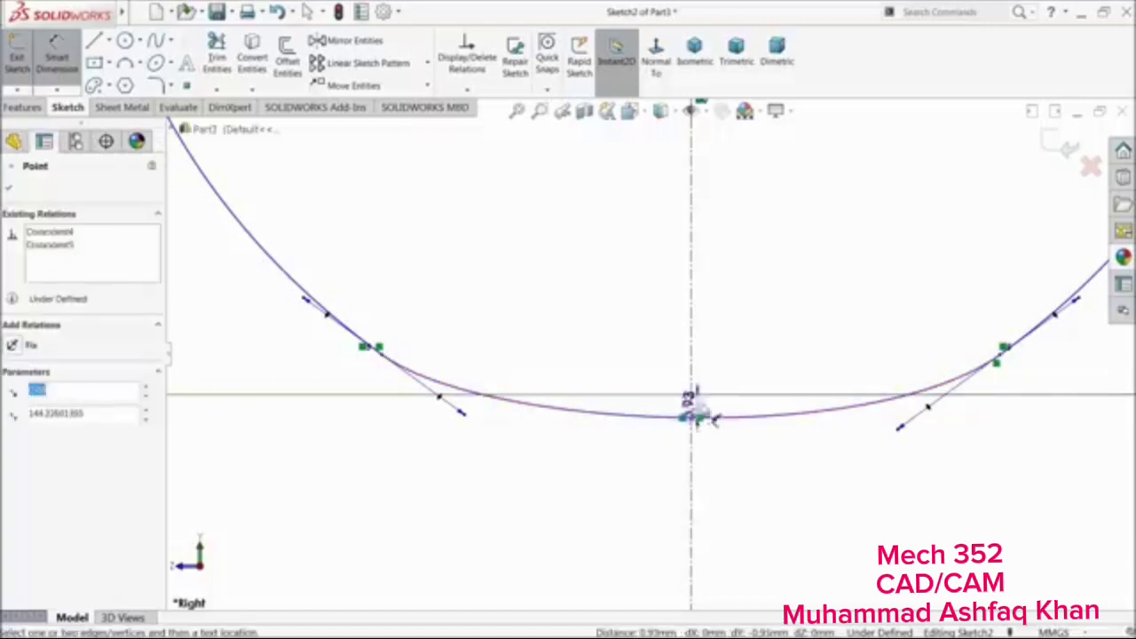
pyautogui.click(726, 371)
pyautogui.write('0.75')
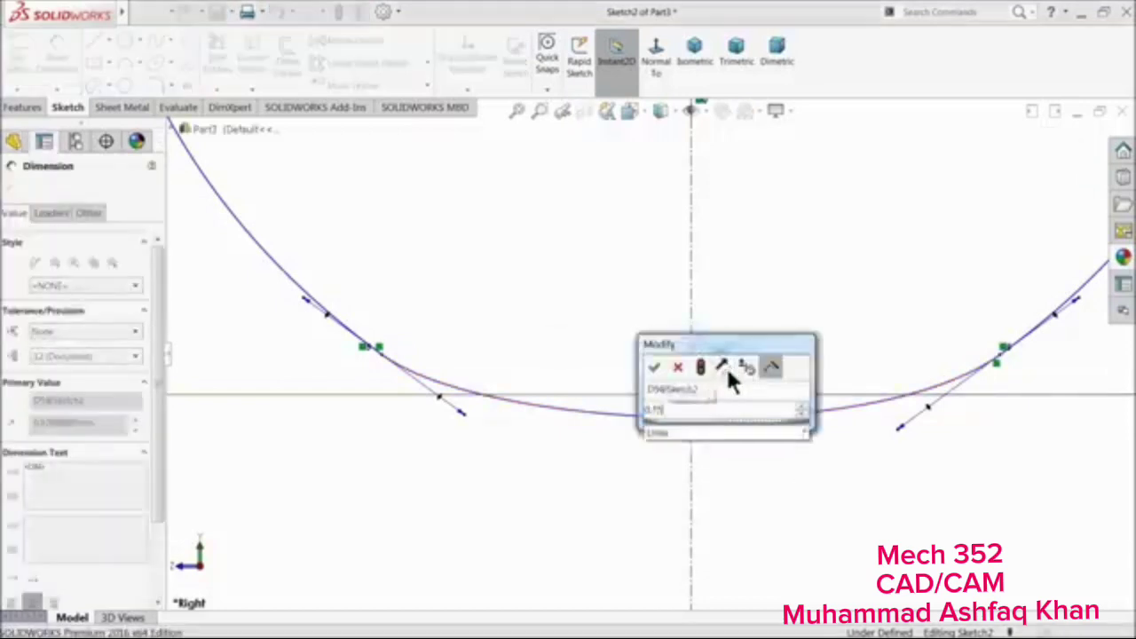
pyautogui.press('Return')
# Reposition the 25 mm vertical dimension so that it sits clear of the profile
pyautogui.scroll(8, 661, 435)
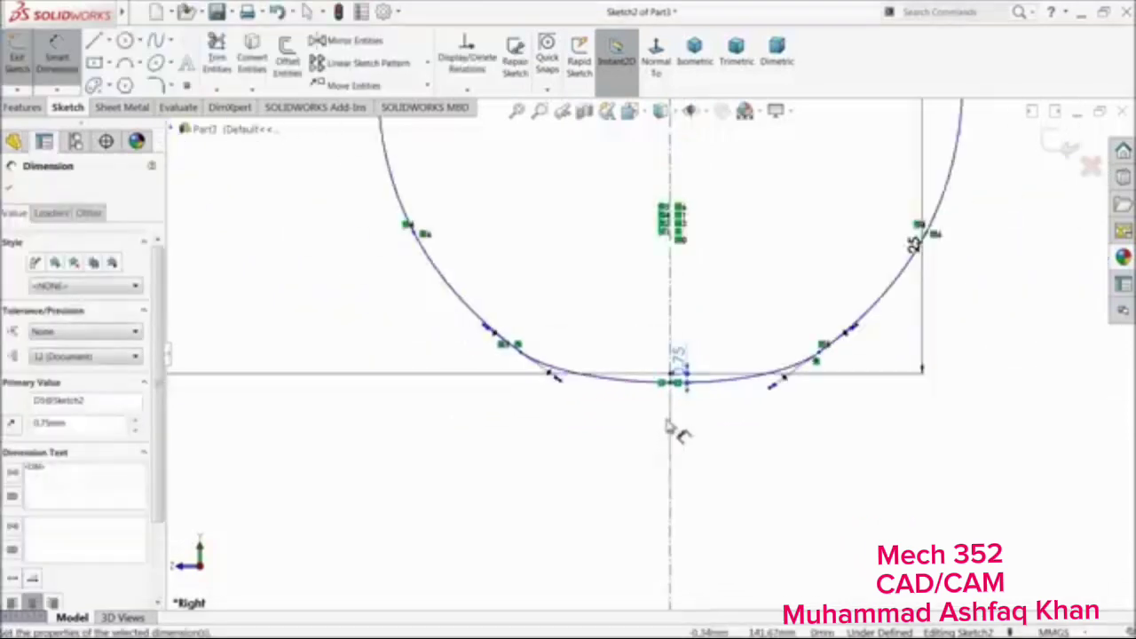
pyautogui.scroll(3, 710, 307)
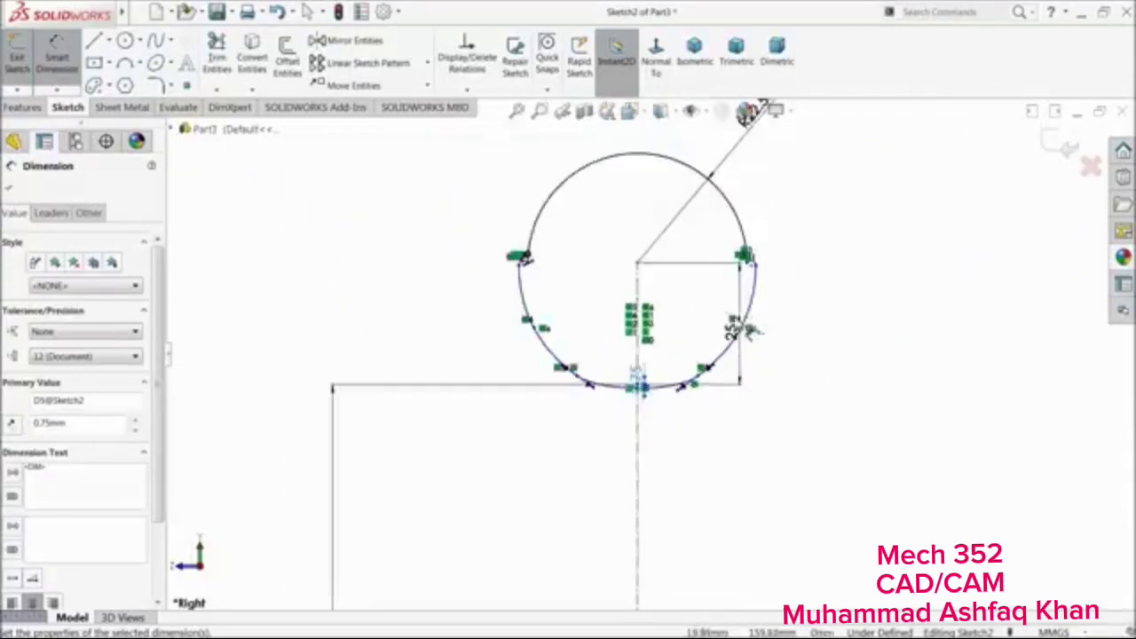
pyautogui.scroll(-2, 721, 308)
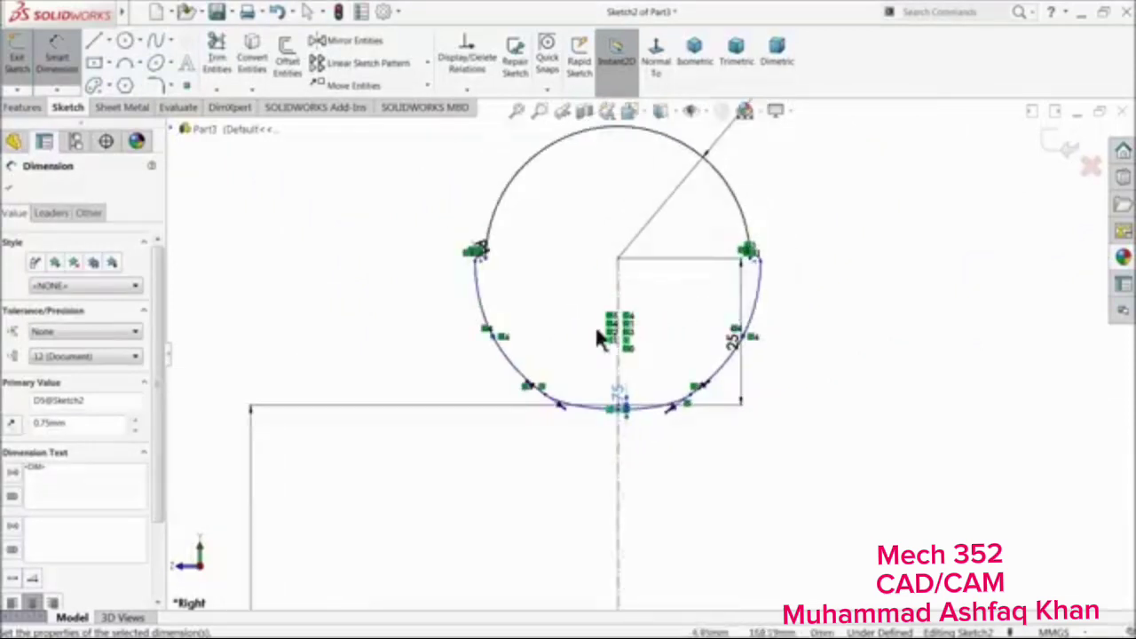
pyautogui.scroll(5, 568, 373)
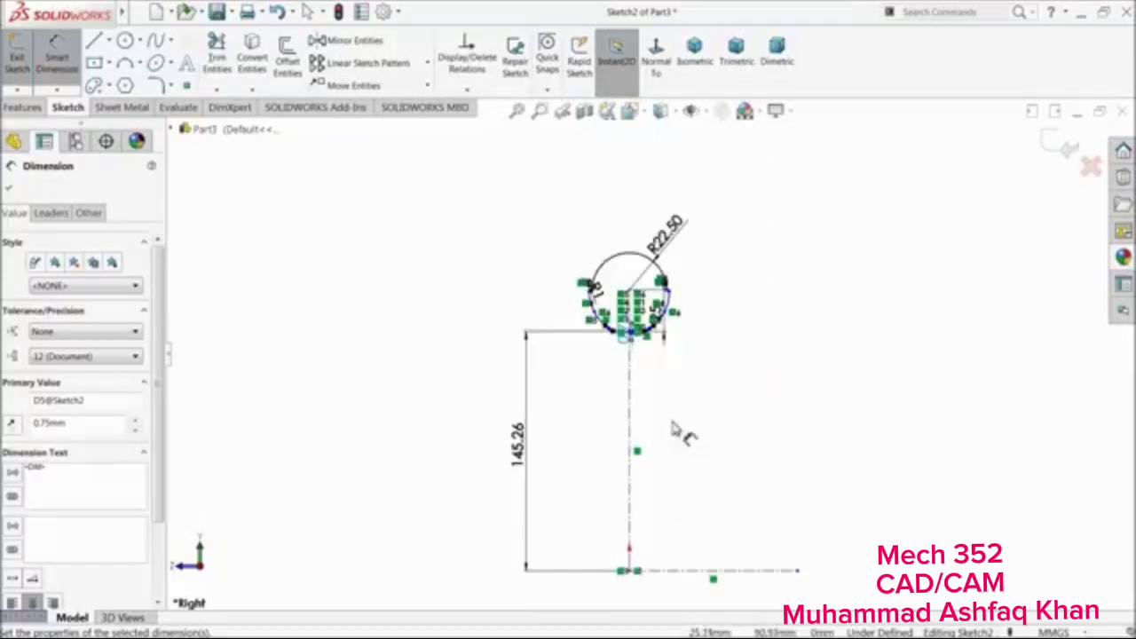
pyautogui.scroll(-2, 710, 453)
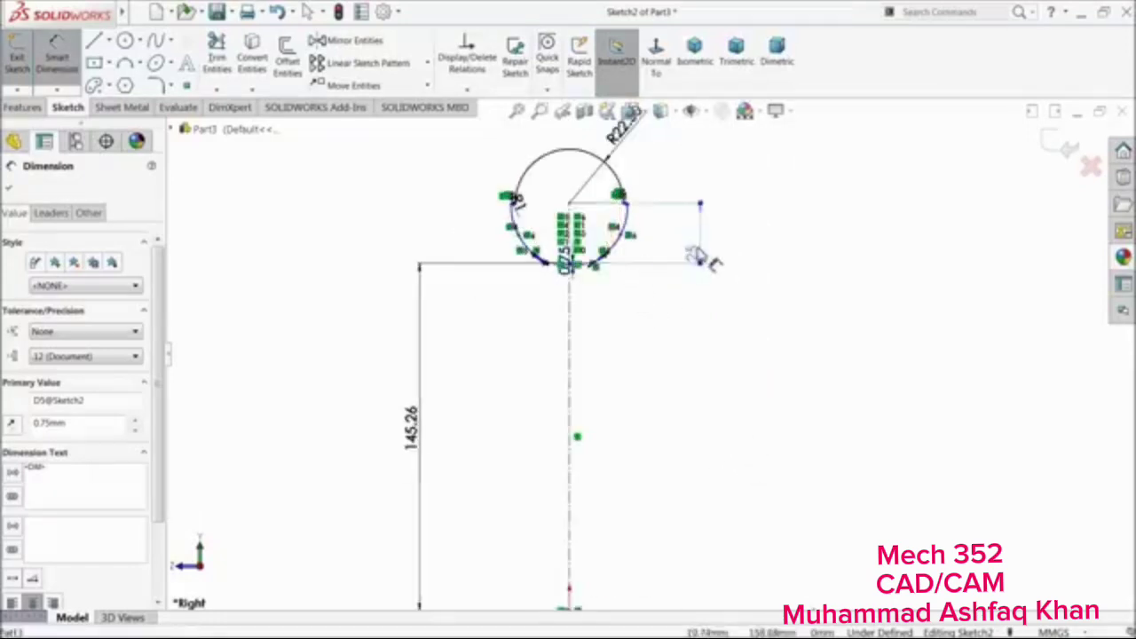
pyautogui.click(698, 256)
# Revolve the closed profile 360 degrees about the horizontal centerline through the origin
pyautogui.click(22, 107)
pyautogui.click(69, 53)
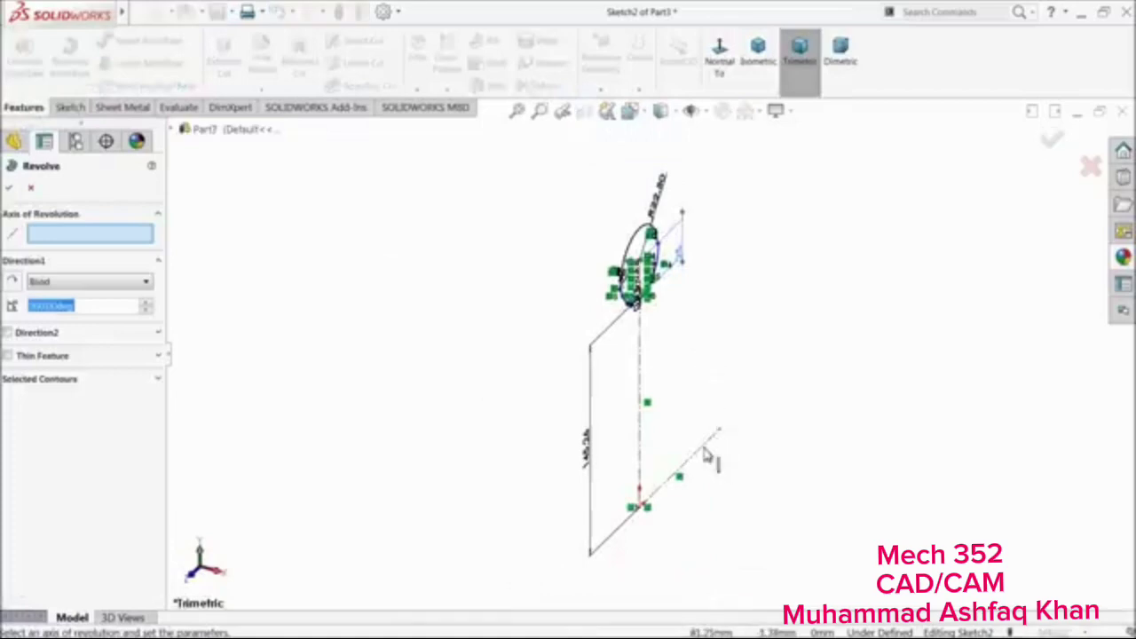
pyautogui.click(706, 451)
pyautogui.scroll(3, 710, 497)
pyautogui.scroll(-1, 688, 492)
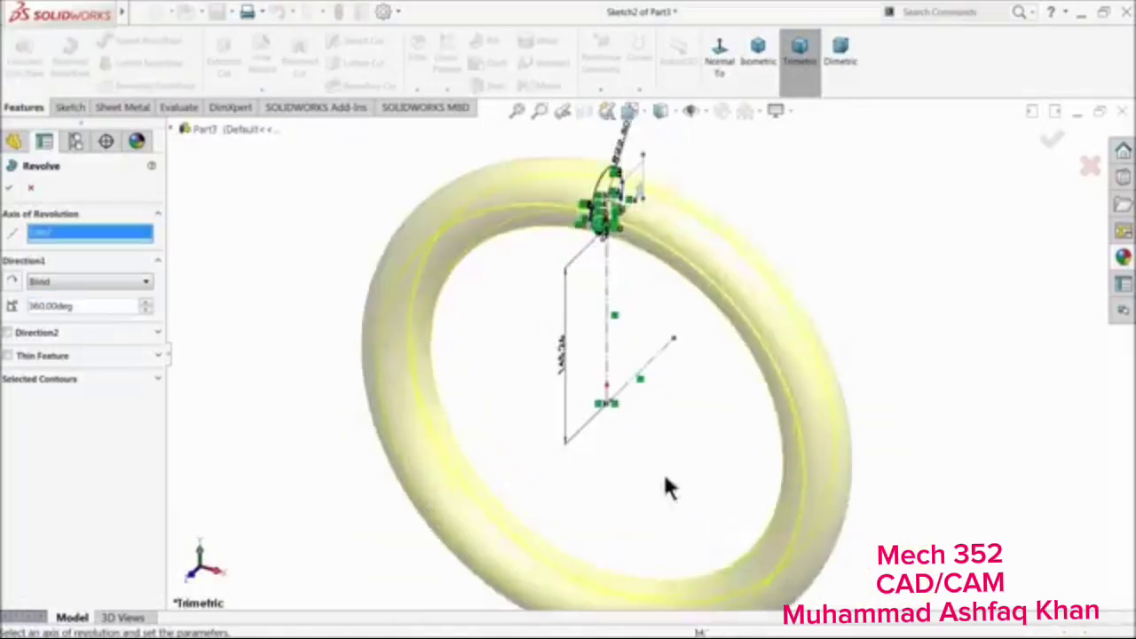
pyautogui.click(9, 188)
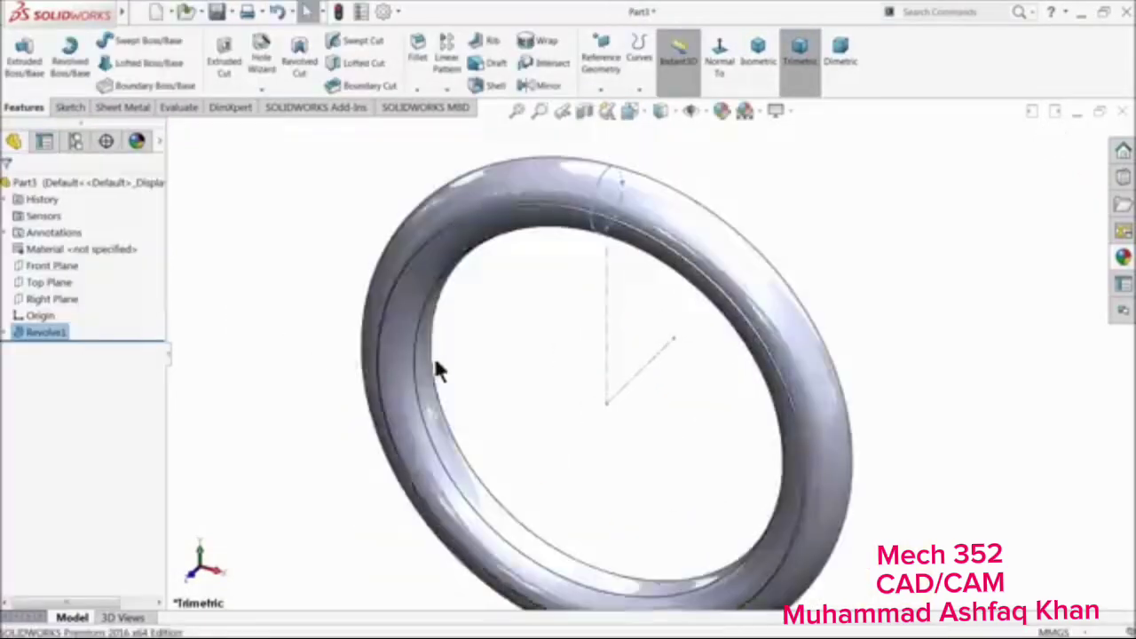
# Apply the matte rubber appearance to the outer tire faces of the revolved ring
pyautogui.click(436, 371)
pyautogui.scroll(-5, 584, 222)
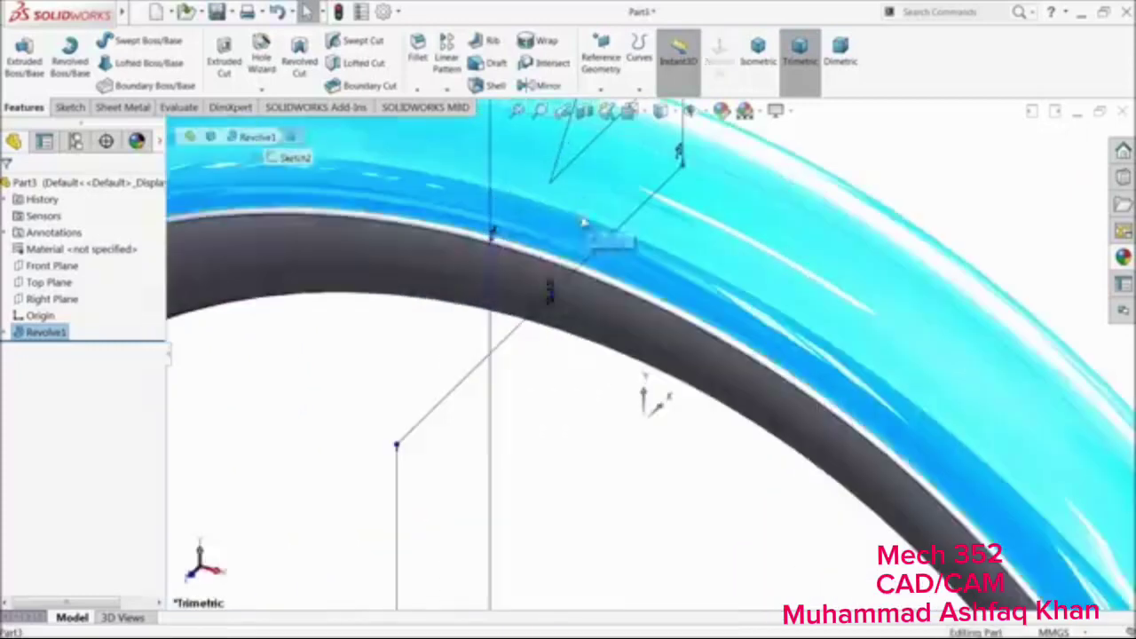
pyautogui.click(532, 257)
pyautogui.scroll(4, 609, 265)
pyautogui.moveTo(672, 261); pyautogui.dragTo(566, 292, button='middle')
pyautogui.scroll(-4, 745, 232)
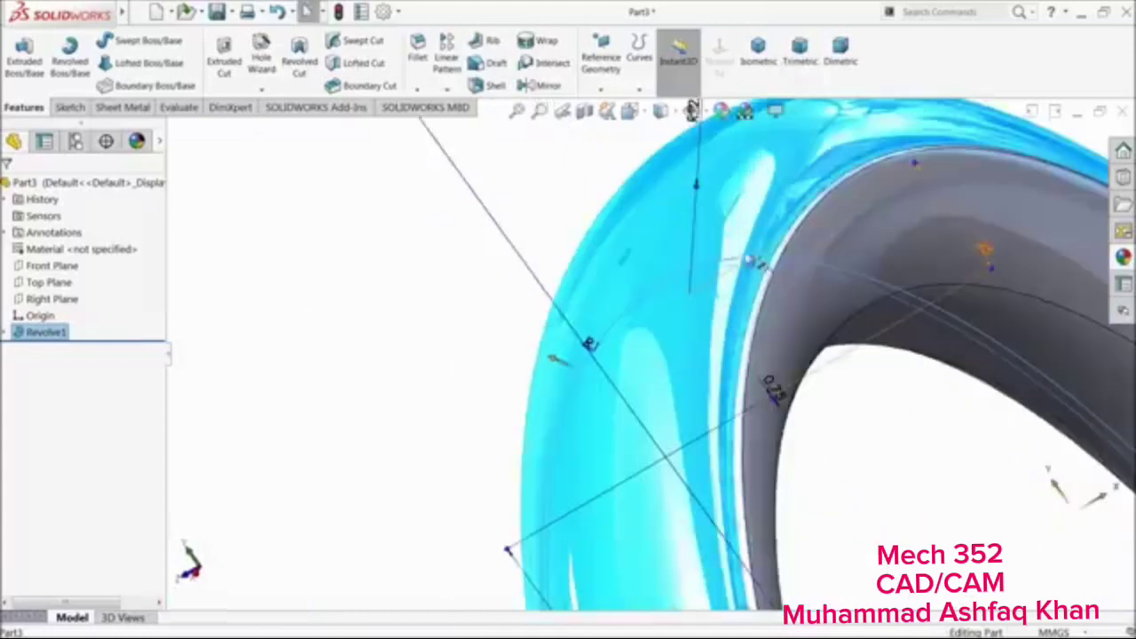
pyautogui.click(1119, 258)
pyautogui.scroll(-6, 1021, 244)
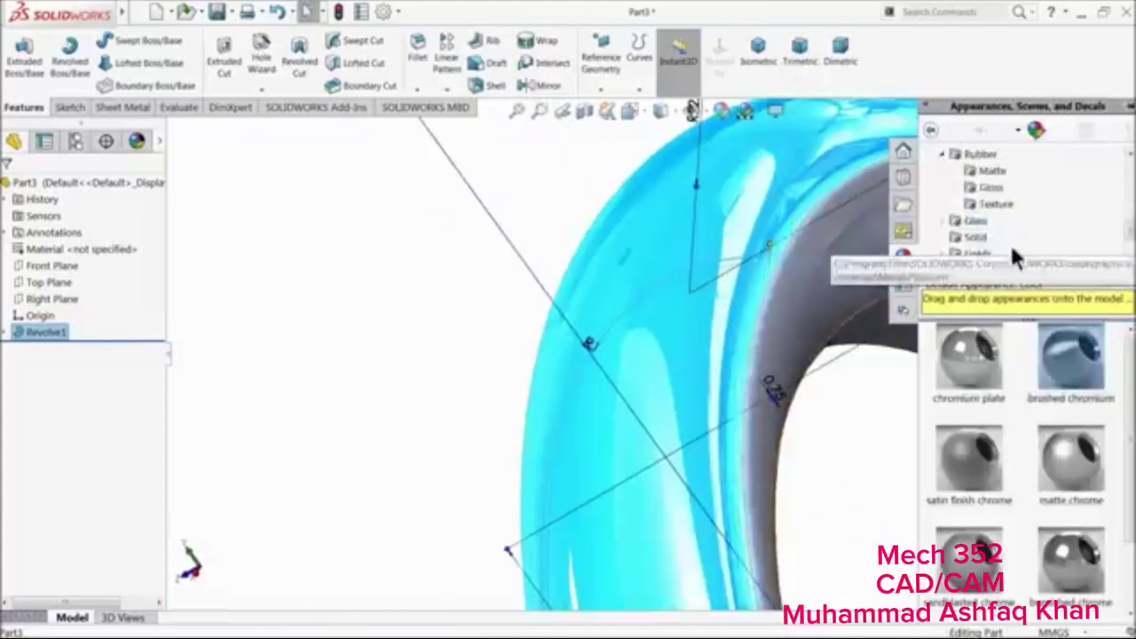
pyautogui.click(992, 173)
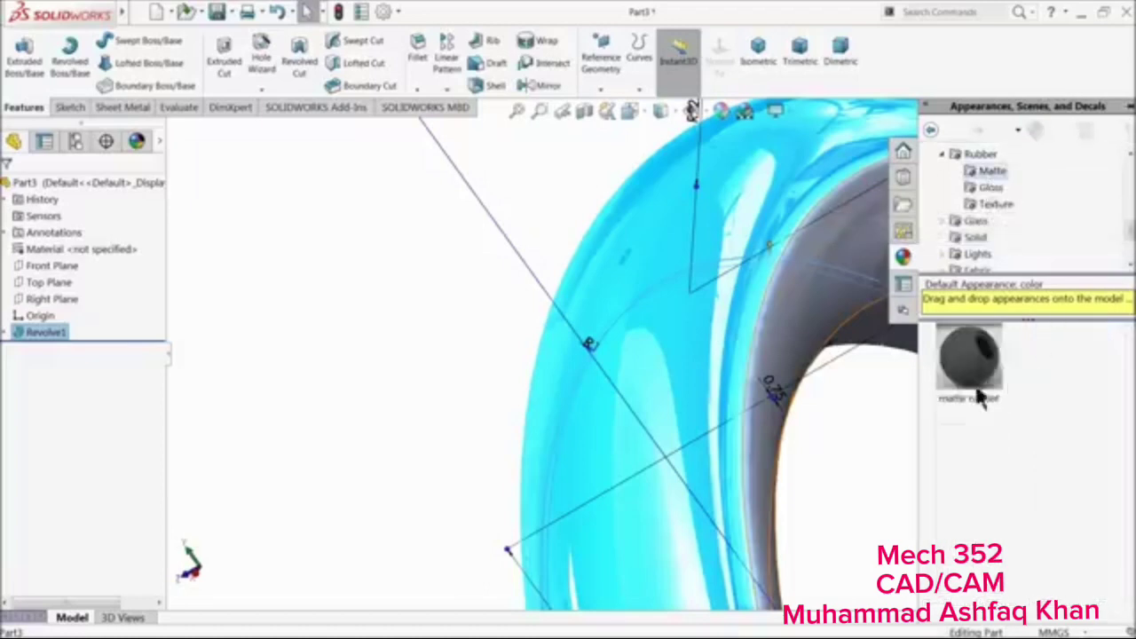
pyautogui.moveTo(969, 355); pyautogui.dragTo(628, 390)
pyautogui.scroll(3, 628, 387)
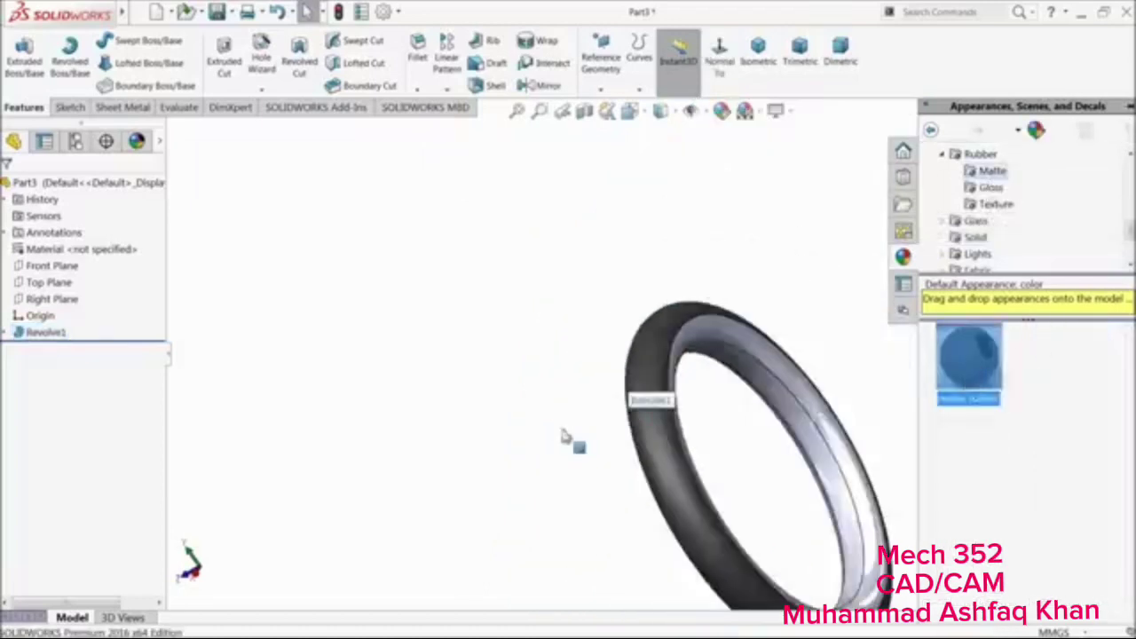
# Apply the brushed chromium appearance to the rim faces on both sides of the ring's innermost band
pyautogui.moveTo(562, 434); pyautogui.dragTo(656, 384, button='middle')
pyautogui.scroll(4, 586, 448)
pyautogui.scroll(-5, 534, 448)
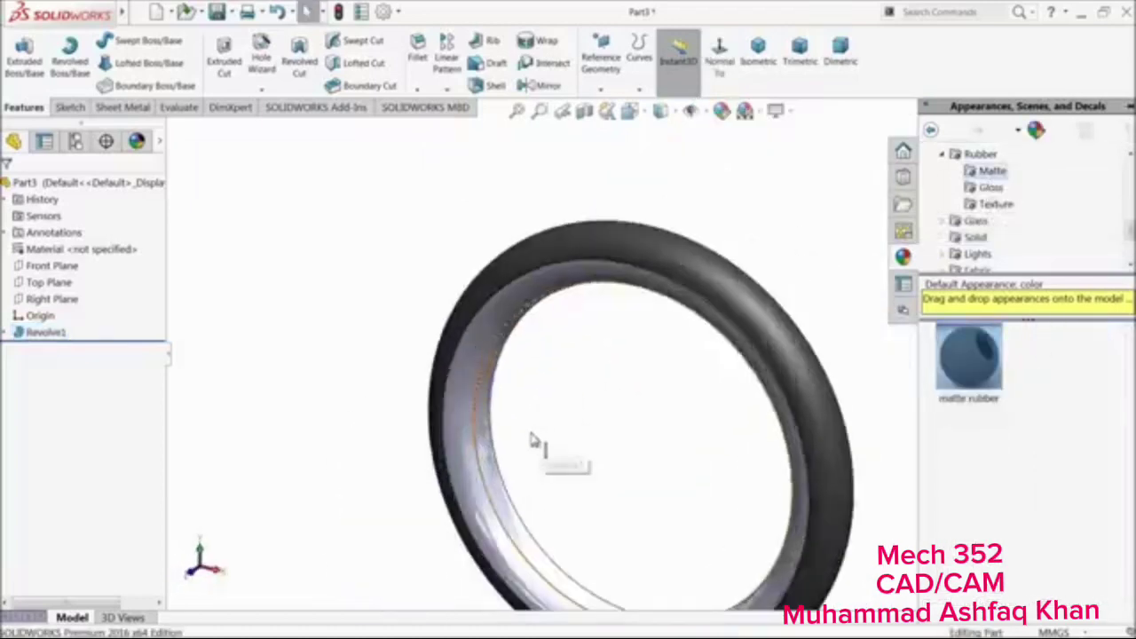
pyautogui.click(458, 415)
pyautogui.moveTo(588, 399); pyautogui.dragTo(469, 399, button='middle')
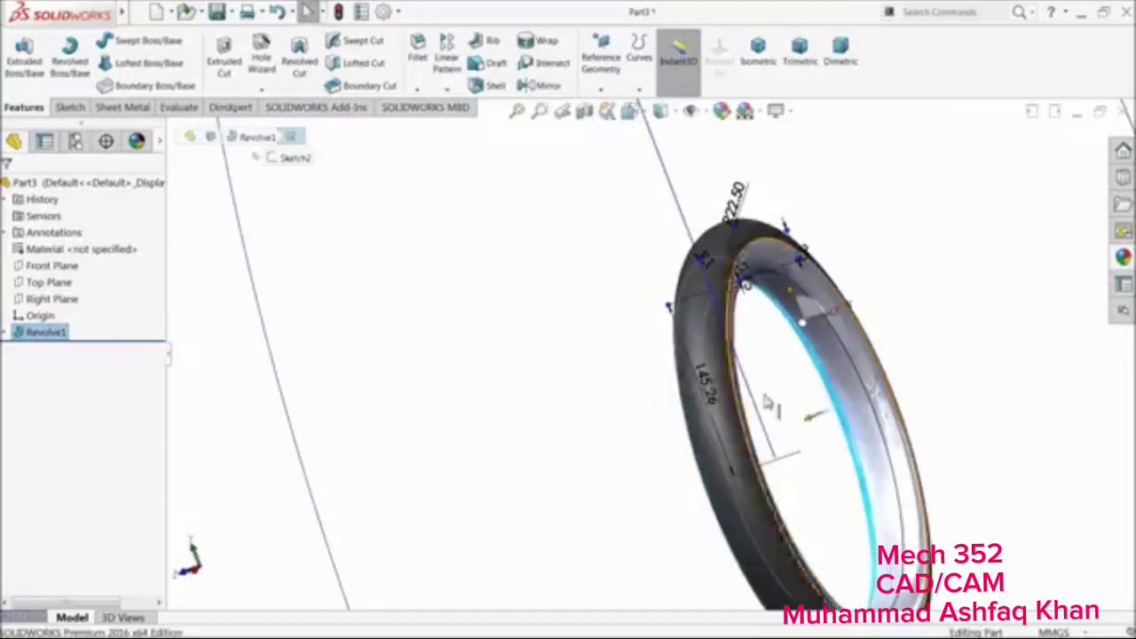
pyautogui.click(870, 348)
pyautogui.click(1124, 259)
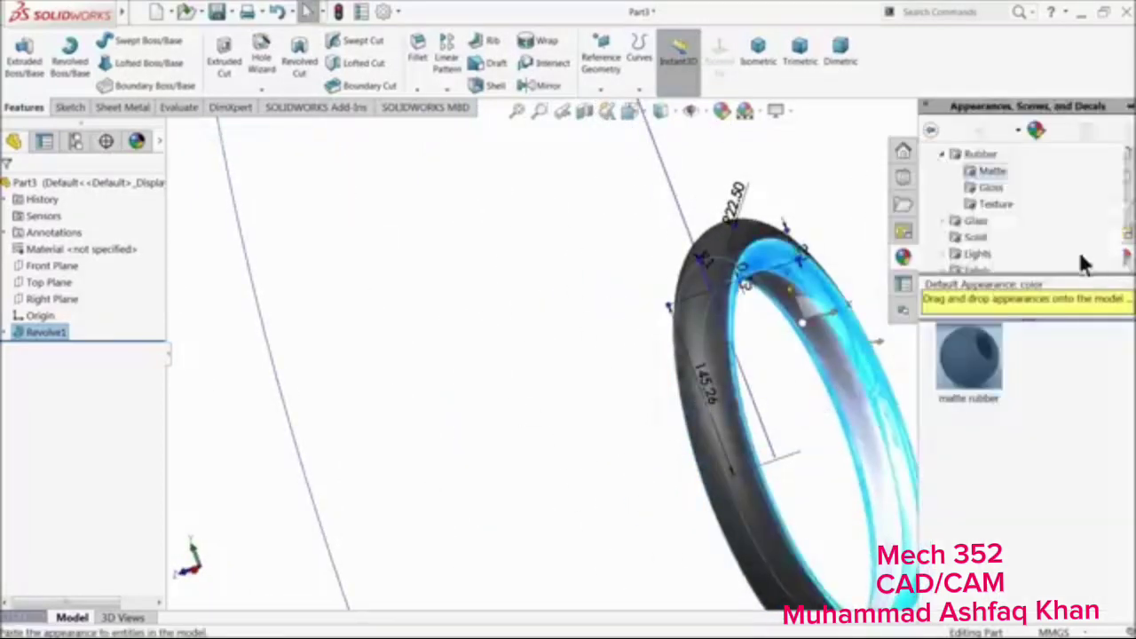
pyautogui.scroll(5, 994, 213)
pyautogui.click(997, 222)
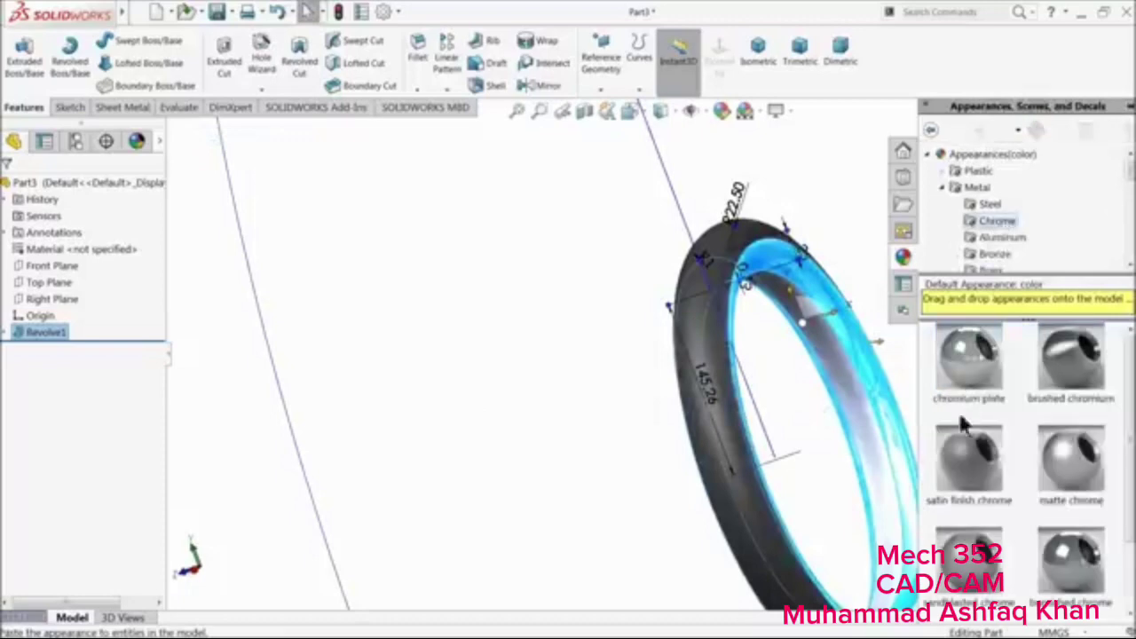
pyautogui.doubleClick(1072, 368)
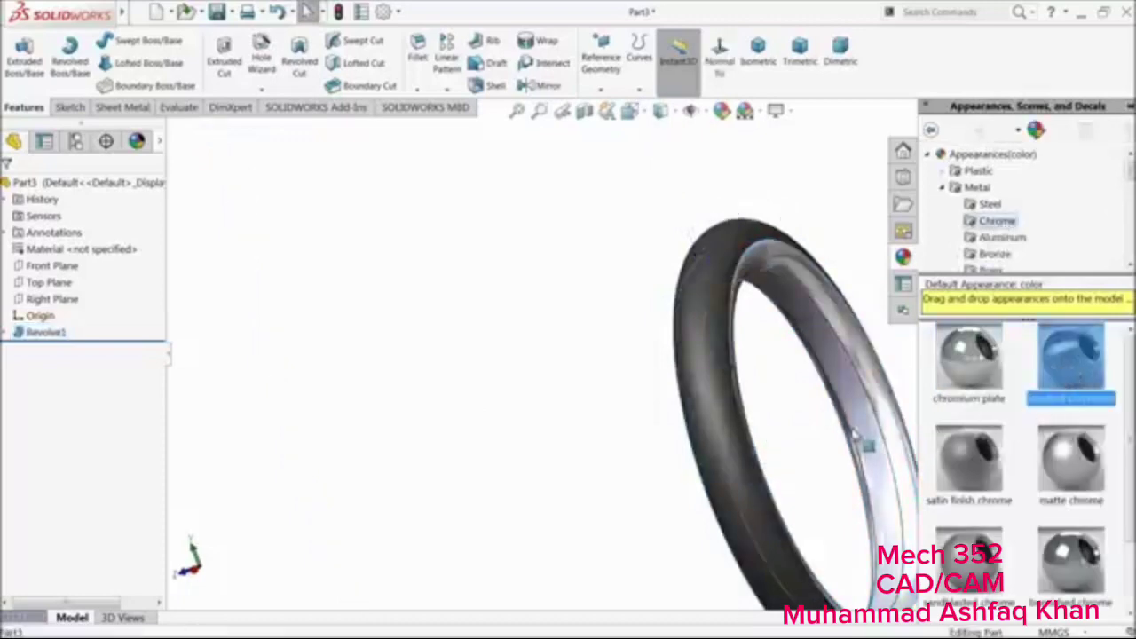
# Color the innermost band face of the wheel rim orange
pyautogui.moveTo(862, 441)
pyautogui.mouseDown(button='middle')
pyautogui.moveTo(948, 391)
pyautogui.moveTo(877, 425)
pyautogui.mouseUp(button='middle')
pyautogui.press('f')
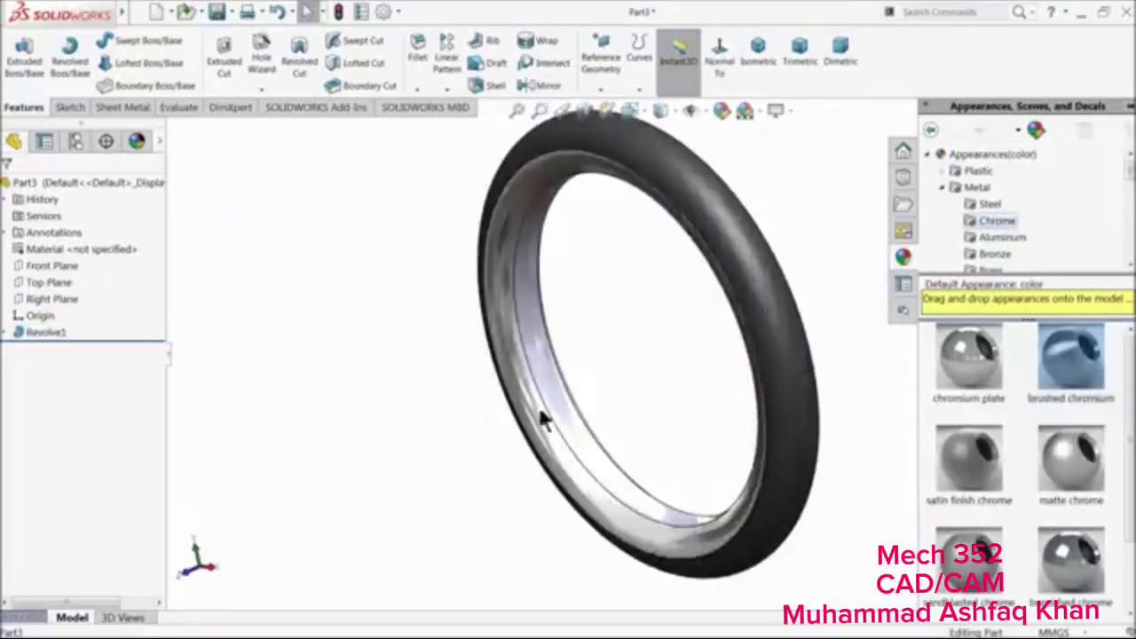
pyautogui.click(568, 404)
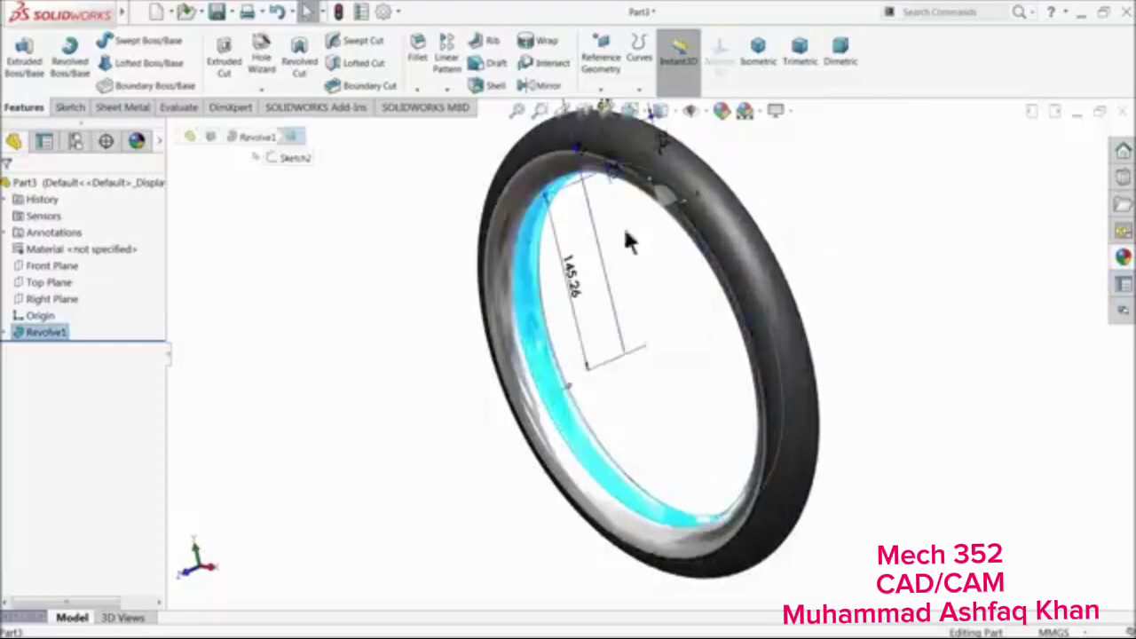
pyautogui.click(721, 112)
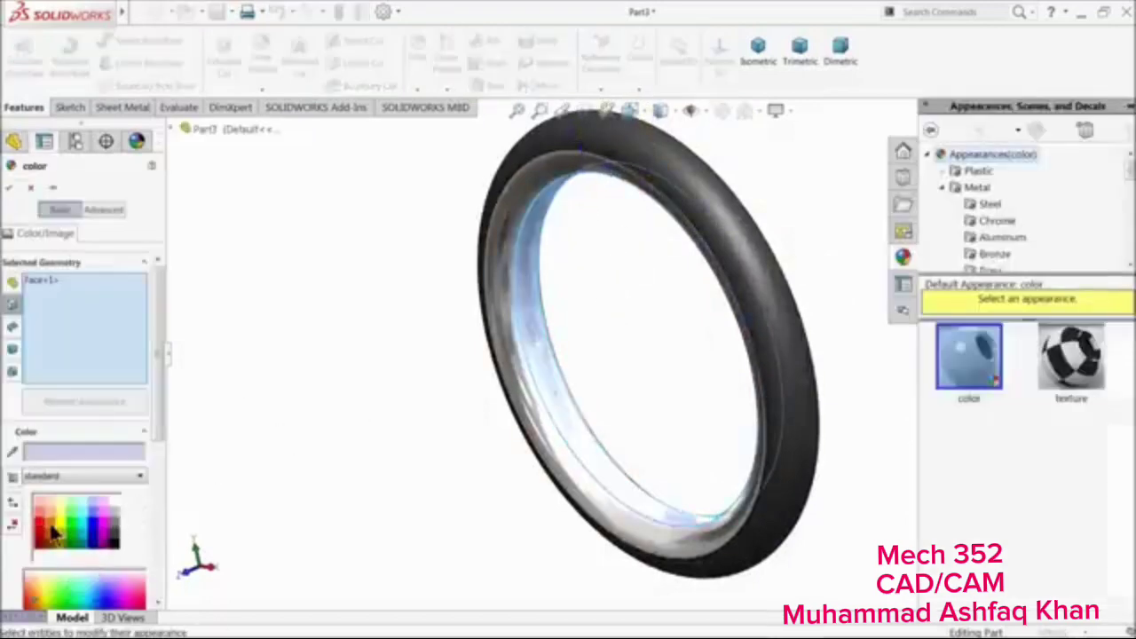
pyautogui.click(54, 531)
pyautogui.click(10, 189)
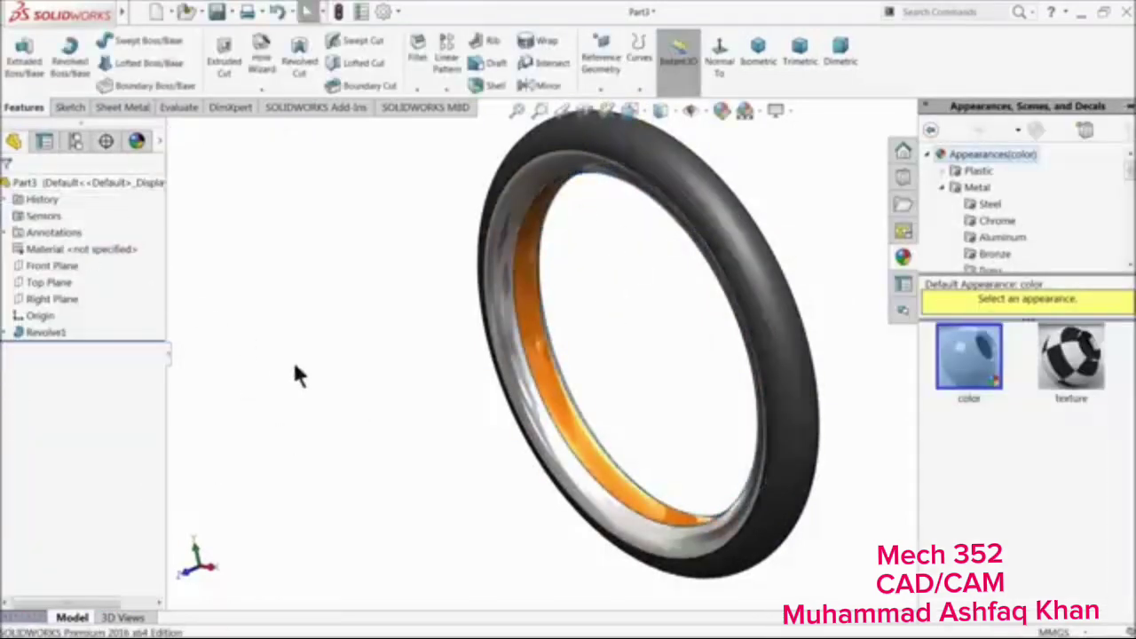
# Start a sketch on the Front Plane and draw two concentric circles at the origin, about 65 mm and 24 mm in diameter
pyautogui.moveTo(297, 376); pyautogui.dragTo(327, 340, button='middle')
pyautogui.scroll(3, 334, 424)
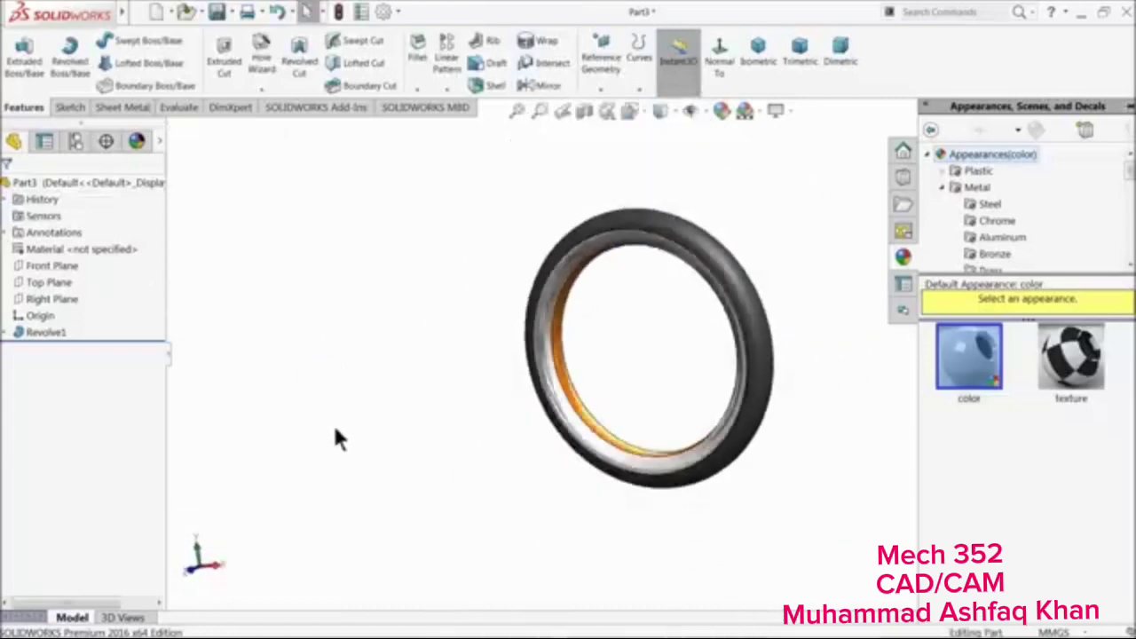
pyautogui.scroll(-2, 769, 302)
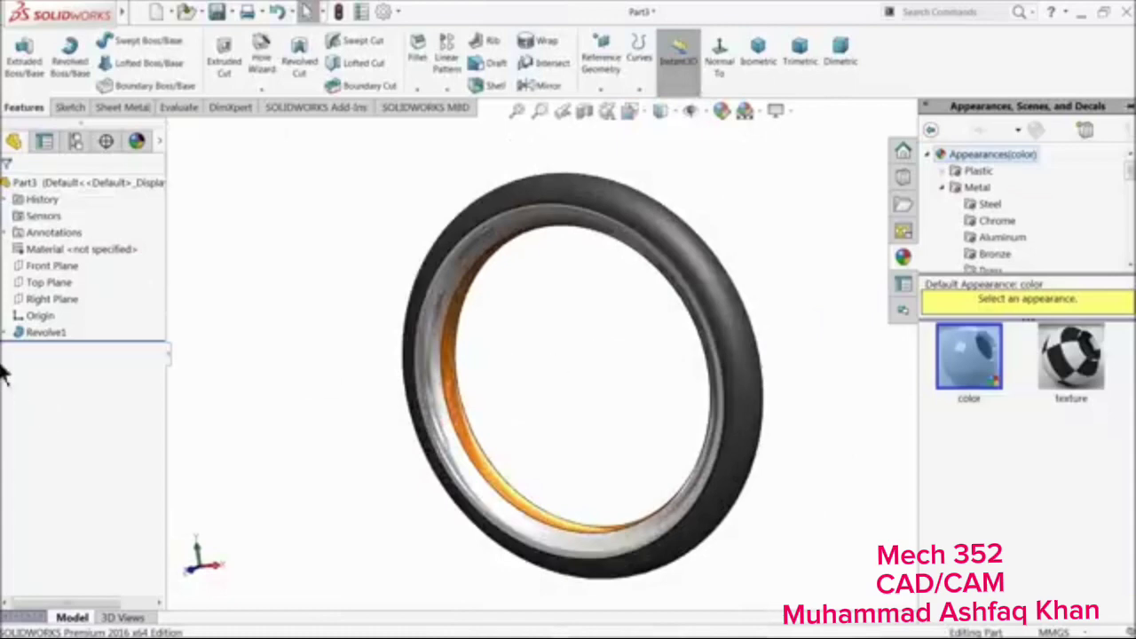
pyautogui.click(24, 260)
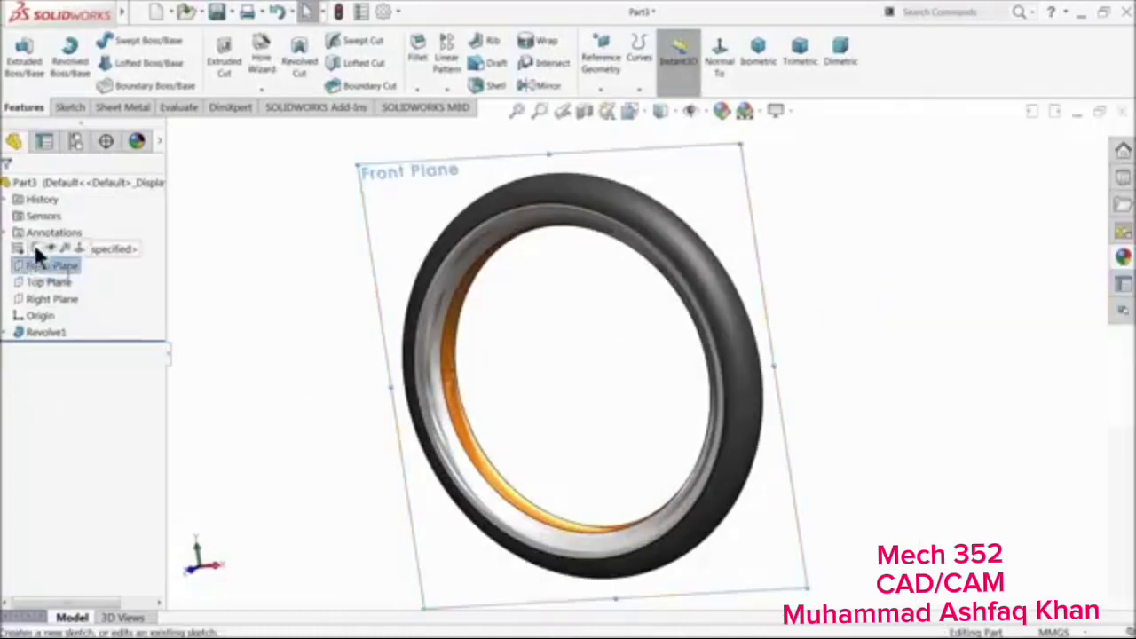
pyautogui.click(36, 248)
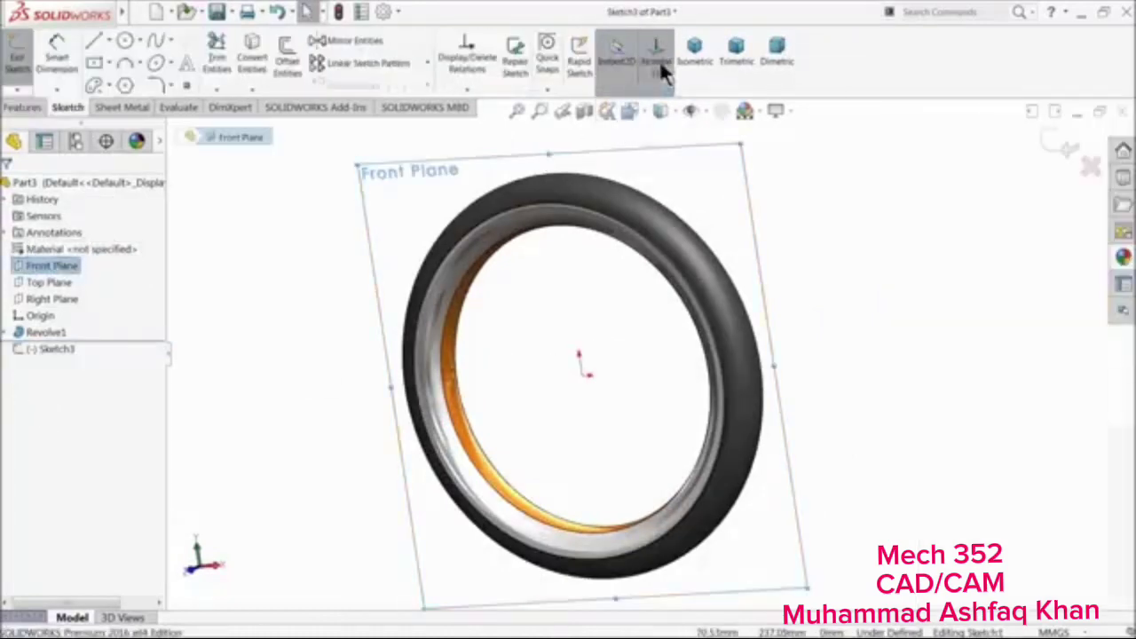
pyautogui.click(125, 40)
pyautogui.scroll(-3, 721, 391)
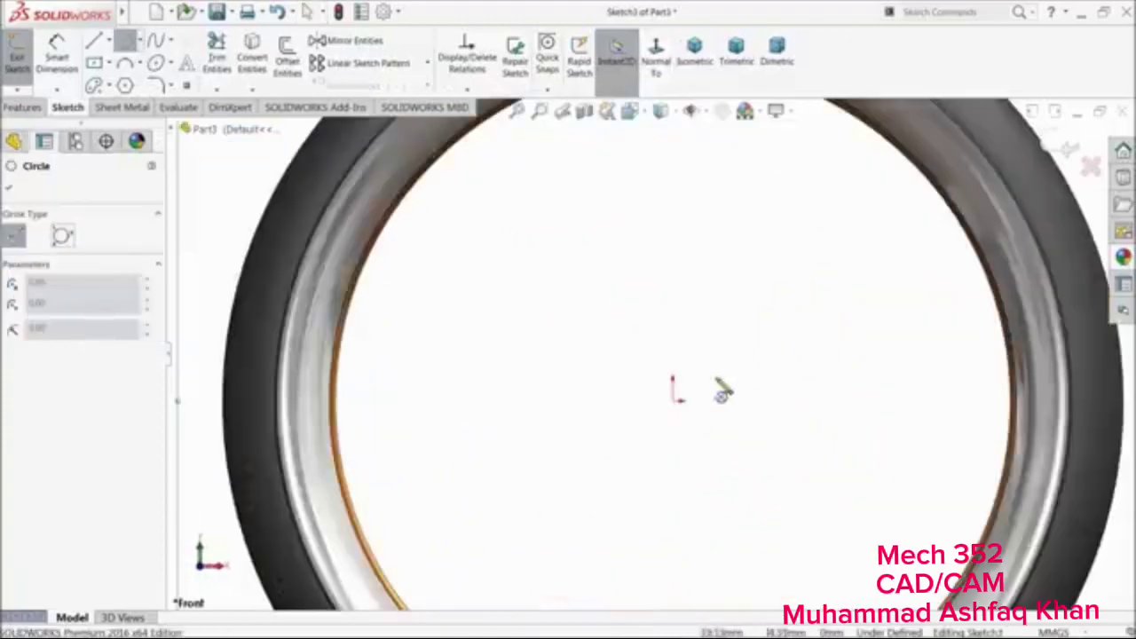
pyautogui.click(672, 400)
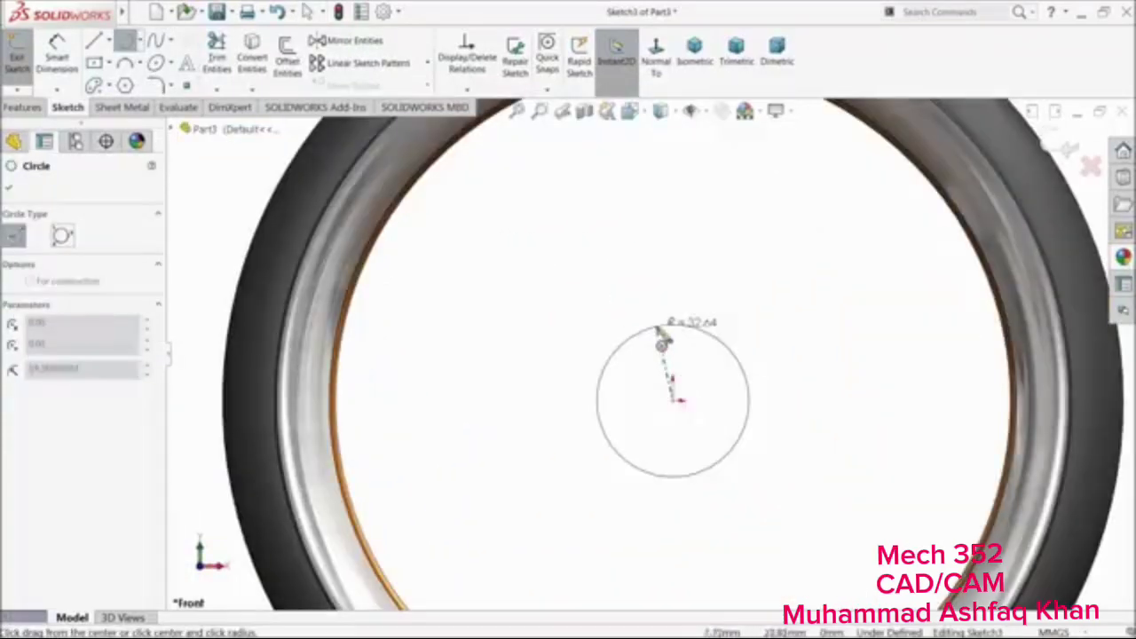
pyautogui.click(672, 325)
pyautogui.click(672, 374)
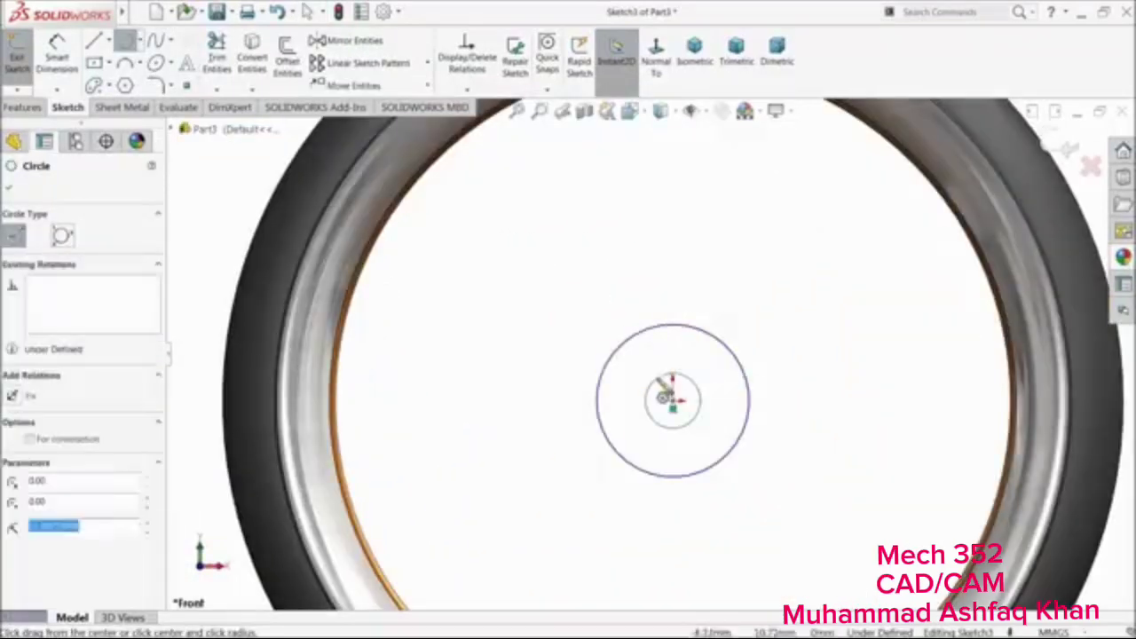
# Dimension the inner circle's diameter as 10 mm
pyautogui.click(56, 52)
pyautogui.click(651, 397)
pyautogui.click(546, 389)
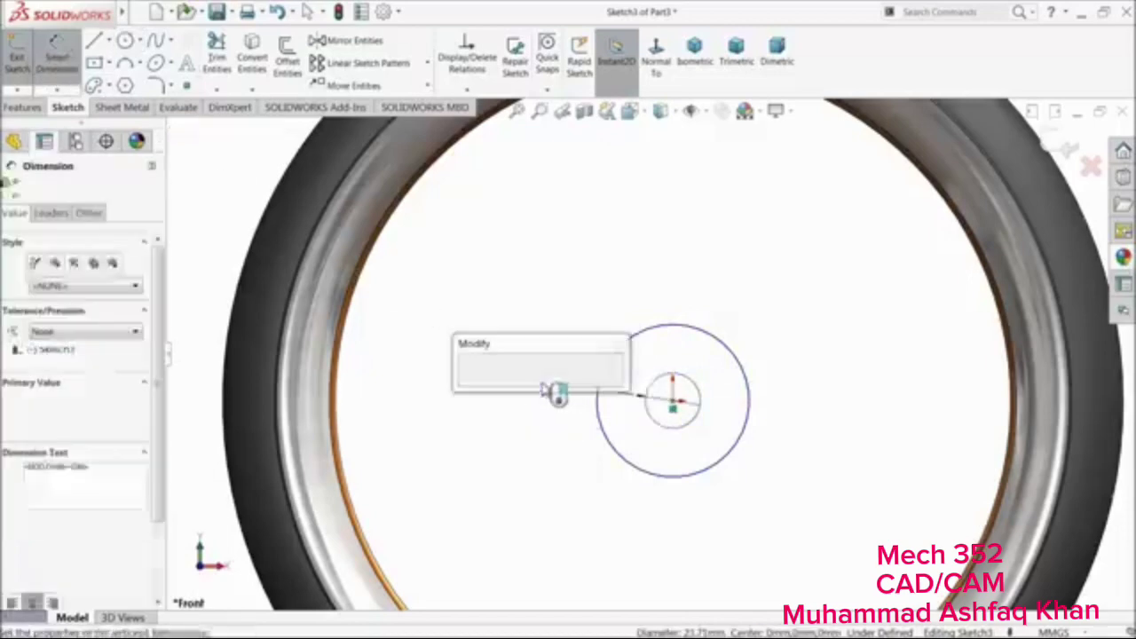
pyautogui.press('Return')
# Dimension the outer hub circle's diameter as 17.6 mm
pyautogui.scroll(-2, 705, 417)
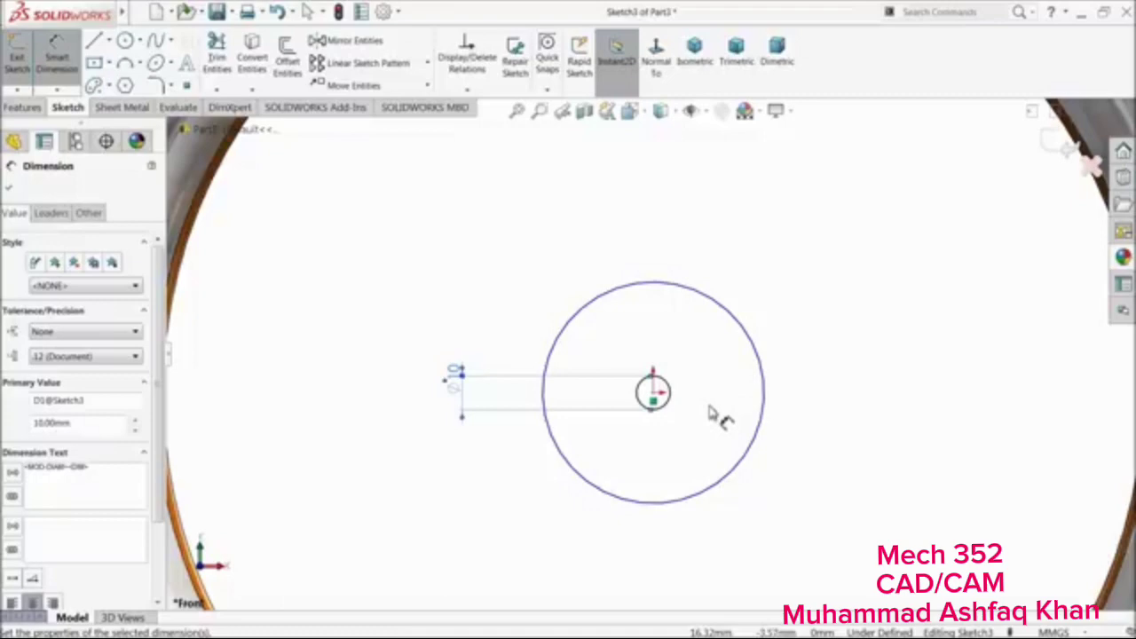
pyautogui.scroll(3, 702, 418)
pyautogui.scroll(-3, 596, 368)
pyautogui.click(536, 335)
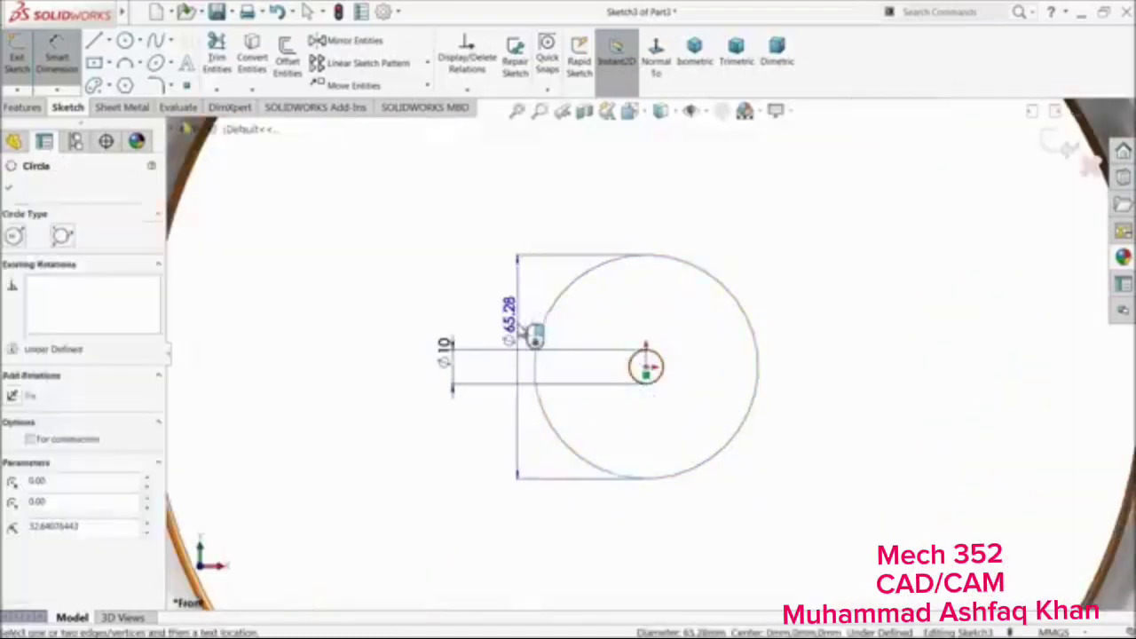
pyautogui.click(520, 324)
pyautogui.write('17')
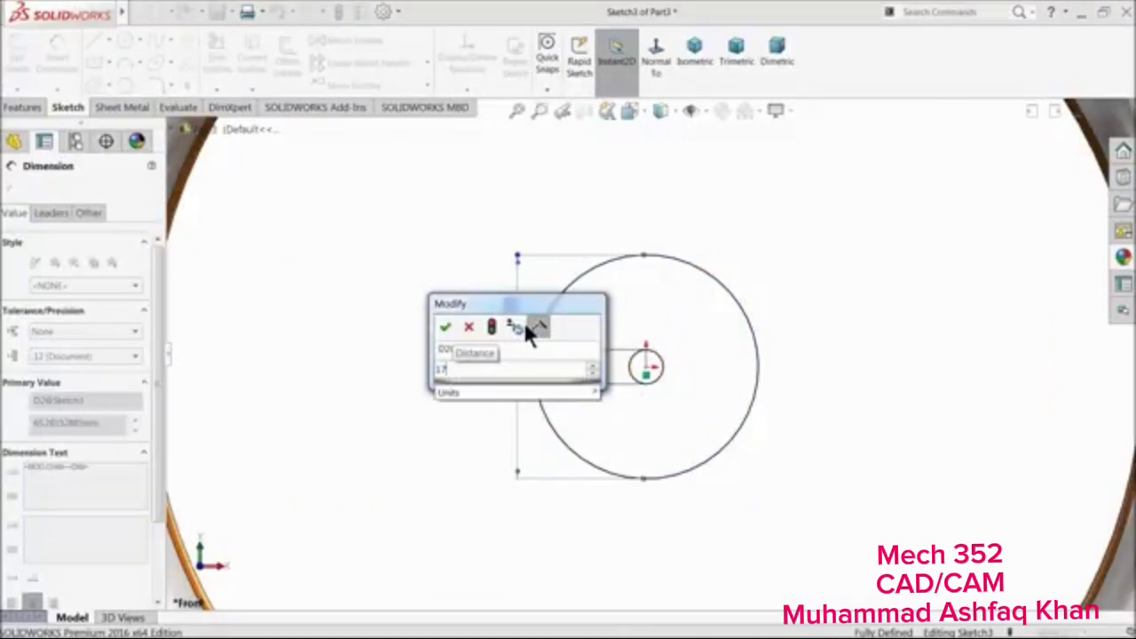
pyautogui.write('.6')
pyautogui.press('Return')
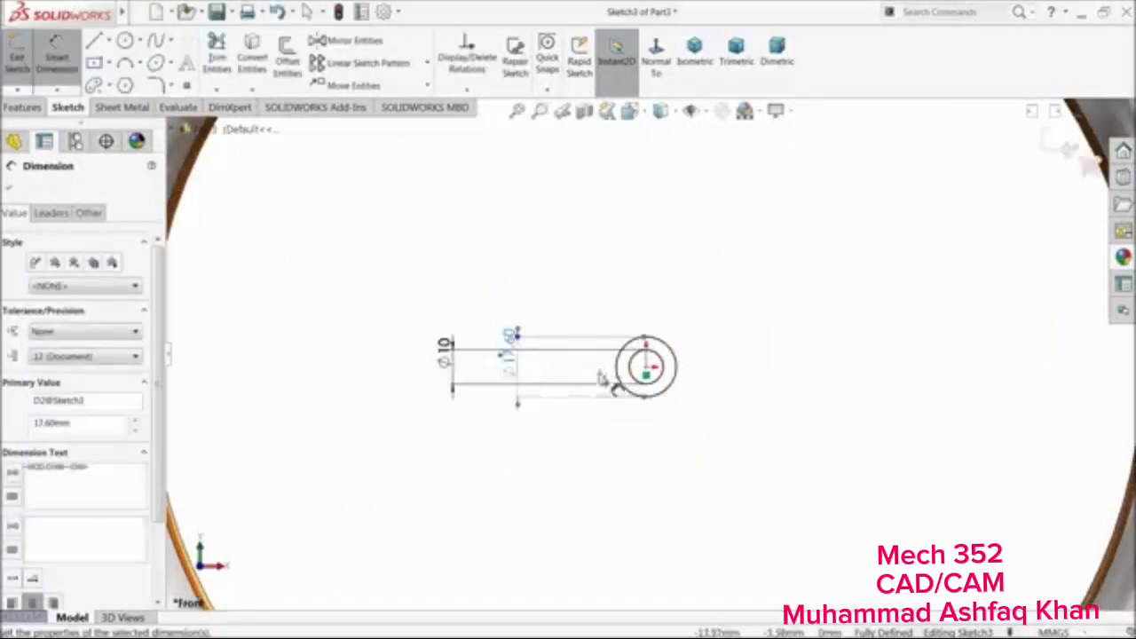
# Extrude the two-circle hub sketch as a boss, blind 38.5 mm in both directions from the sketch plane
pyautogui.scroll(5, 604, 377)
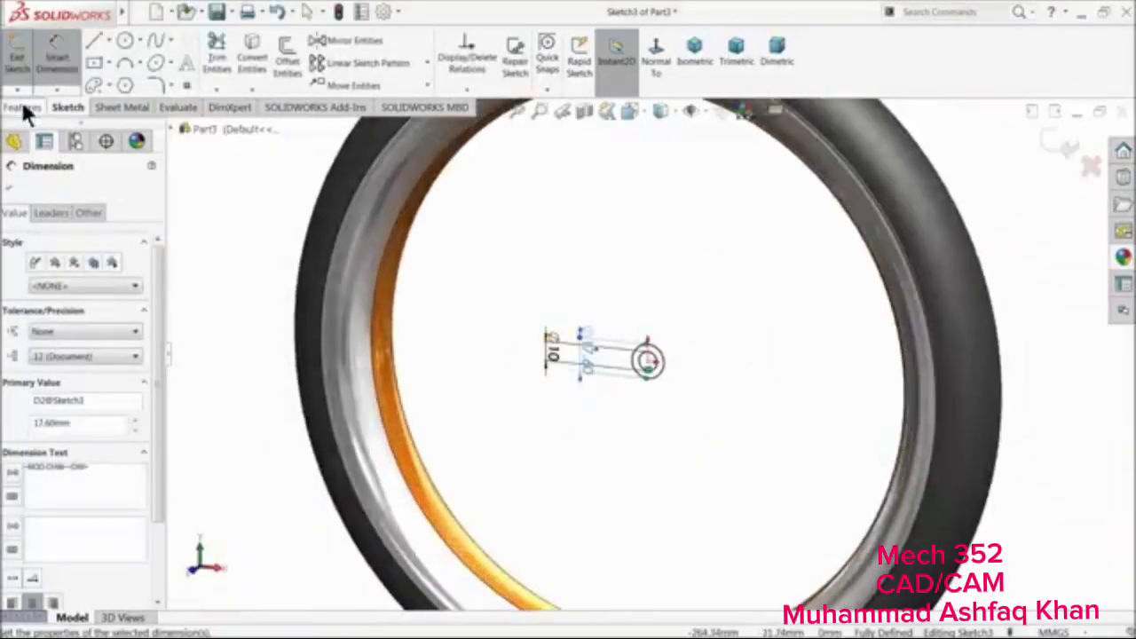
pyautogui.click(22, 107)
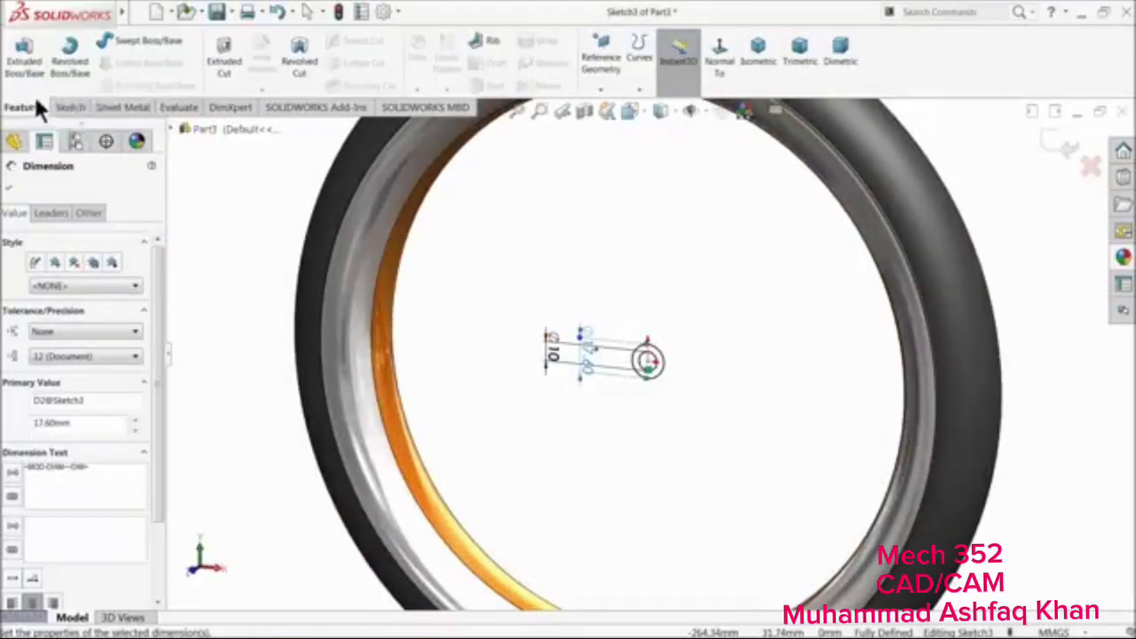
pyautogui.click(24, 55)
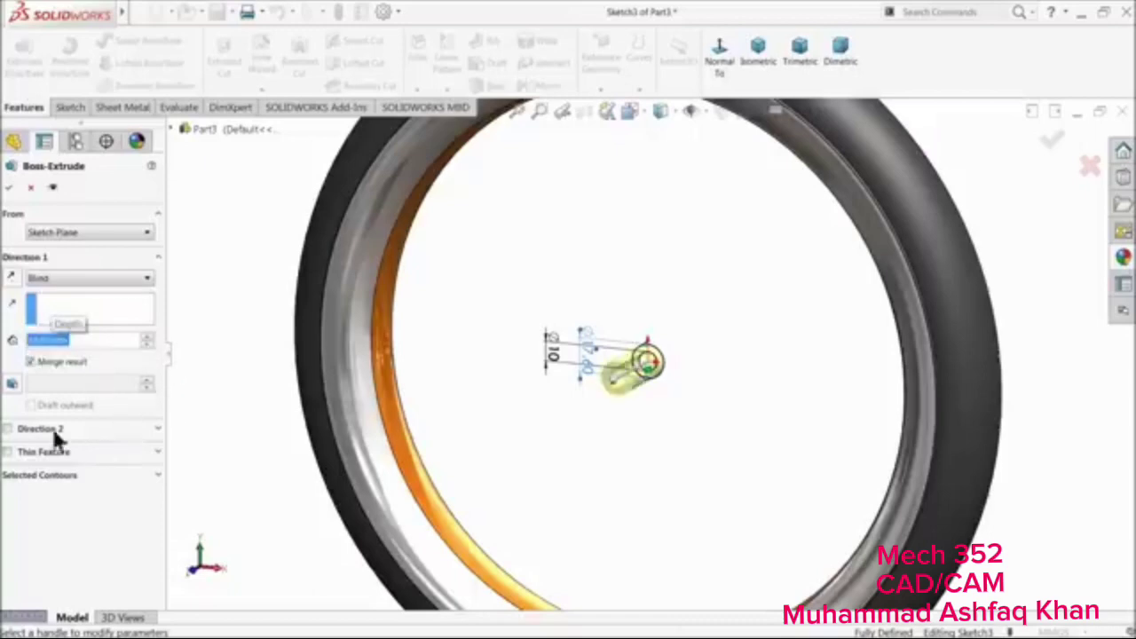
pyautogui.click(8, 430)
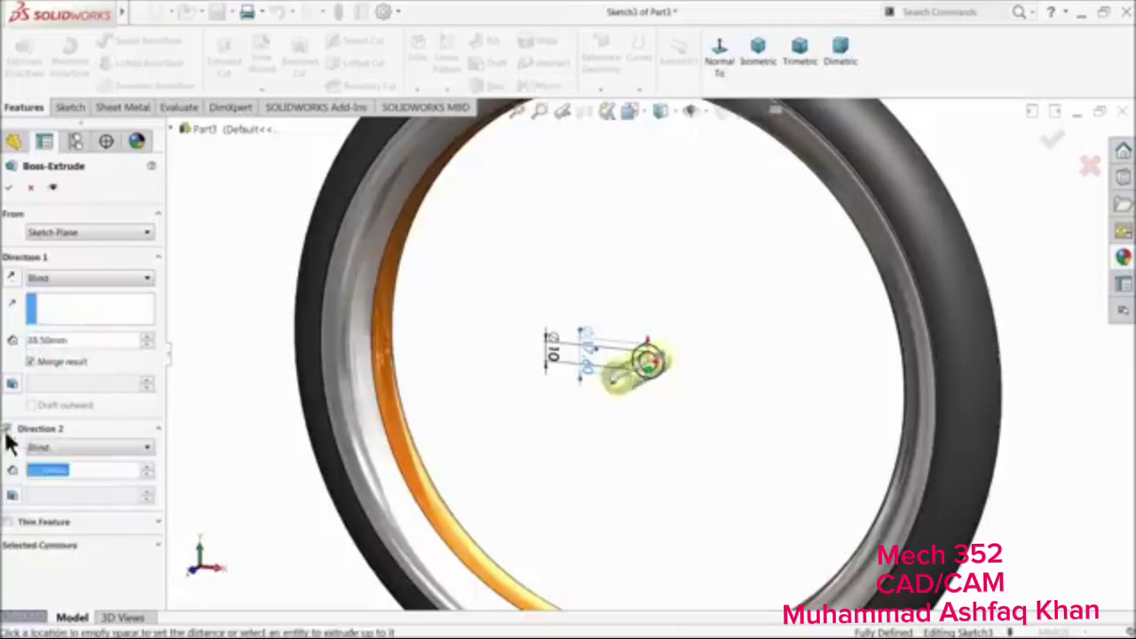
pyautogui.write('38.5')
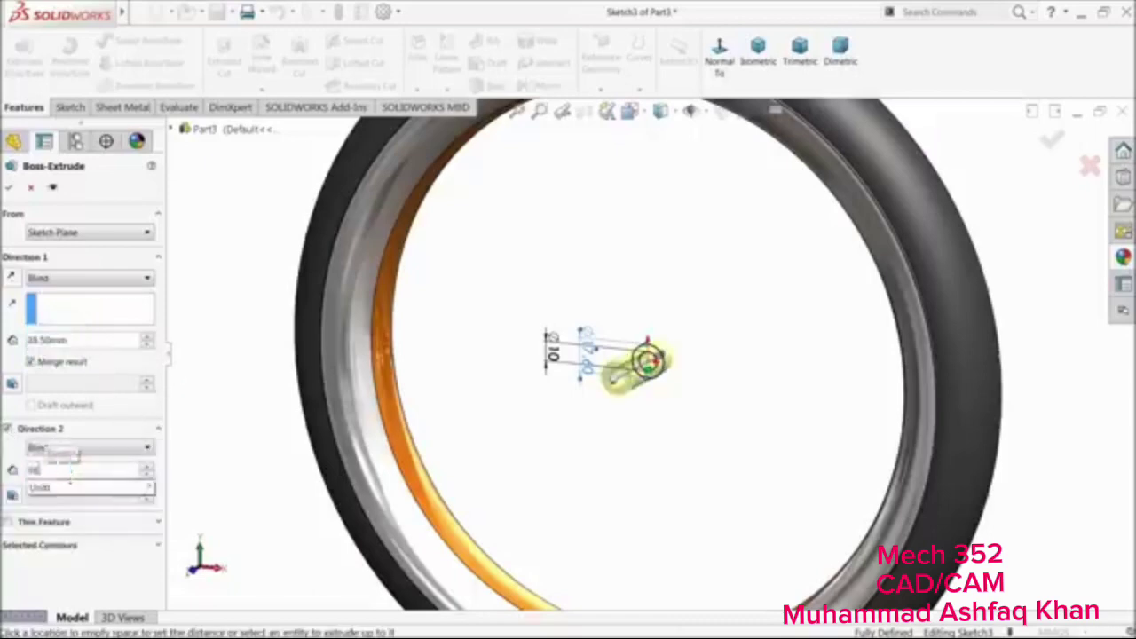
pyautogui.press('Return')
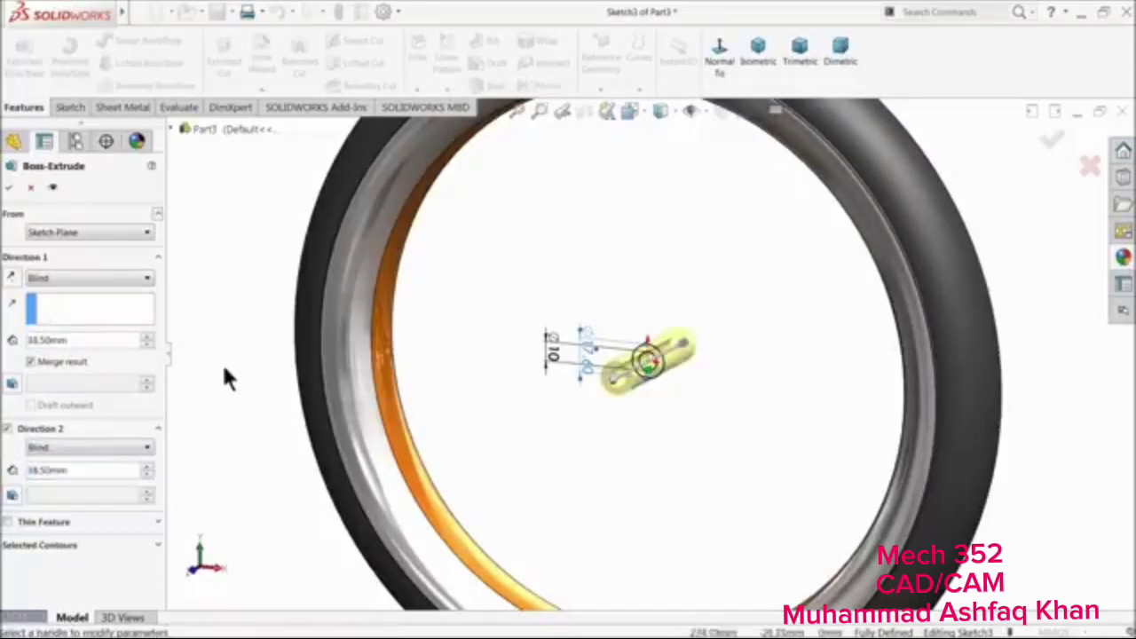
pyautogui.click(8, 187)
# Color the extruded hub tube orange
pyautogui.moveTo(201, 330); pyautogui.dragTo(183, 347, button='middle')
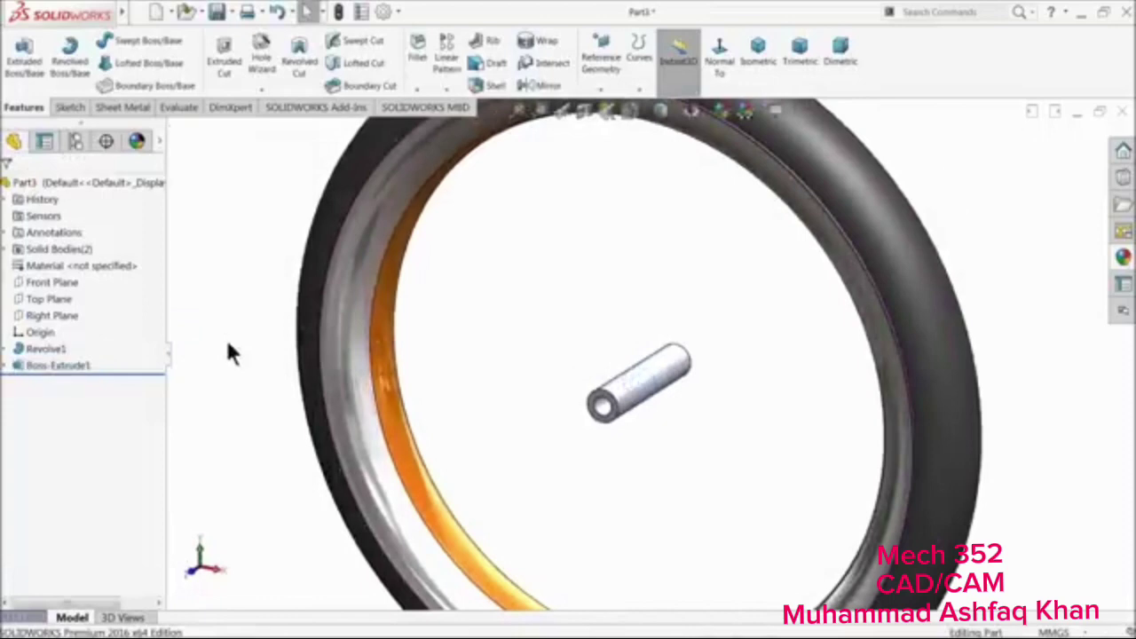
pyautogui.click(55, 365)
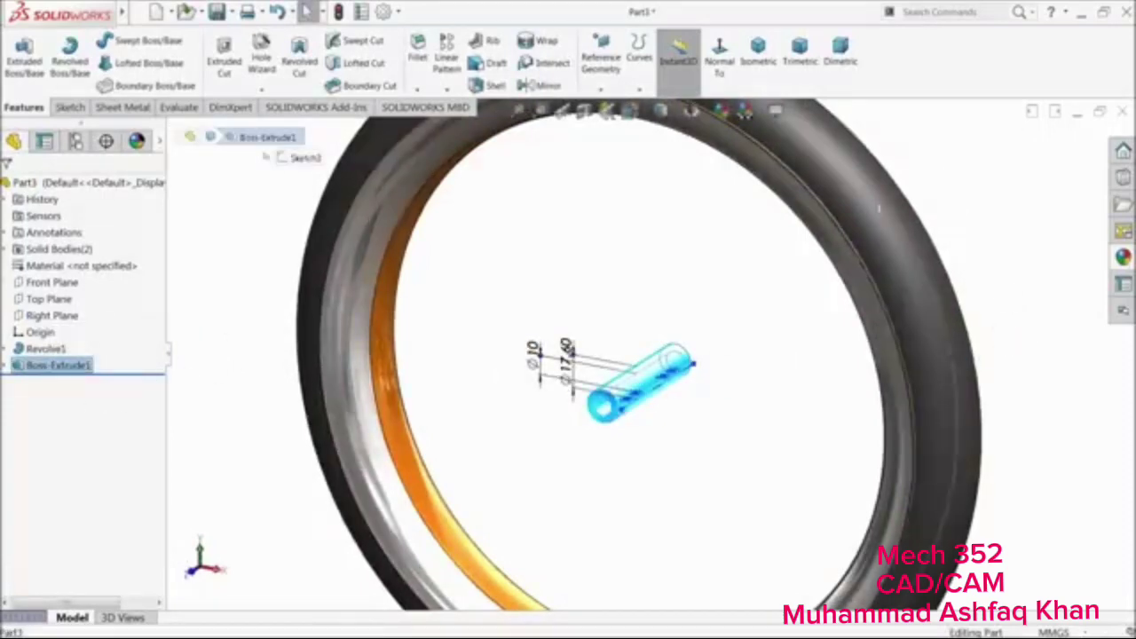
pyautogui.click(731, 110)
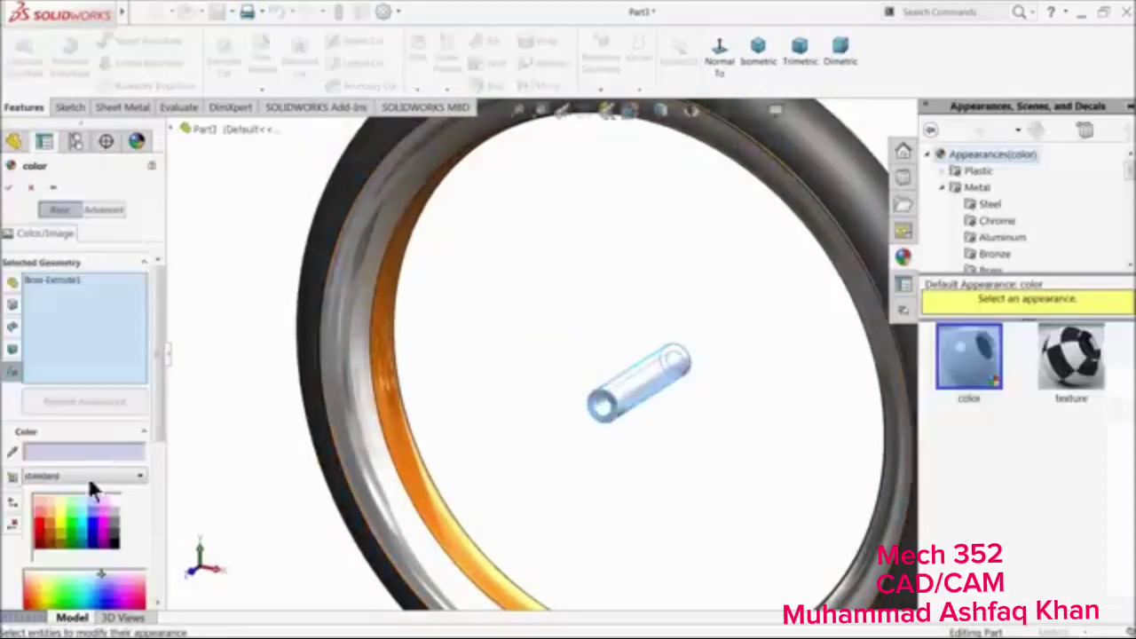
pyautogui.click(53, 533)
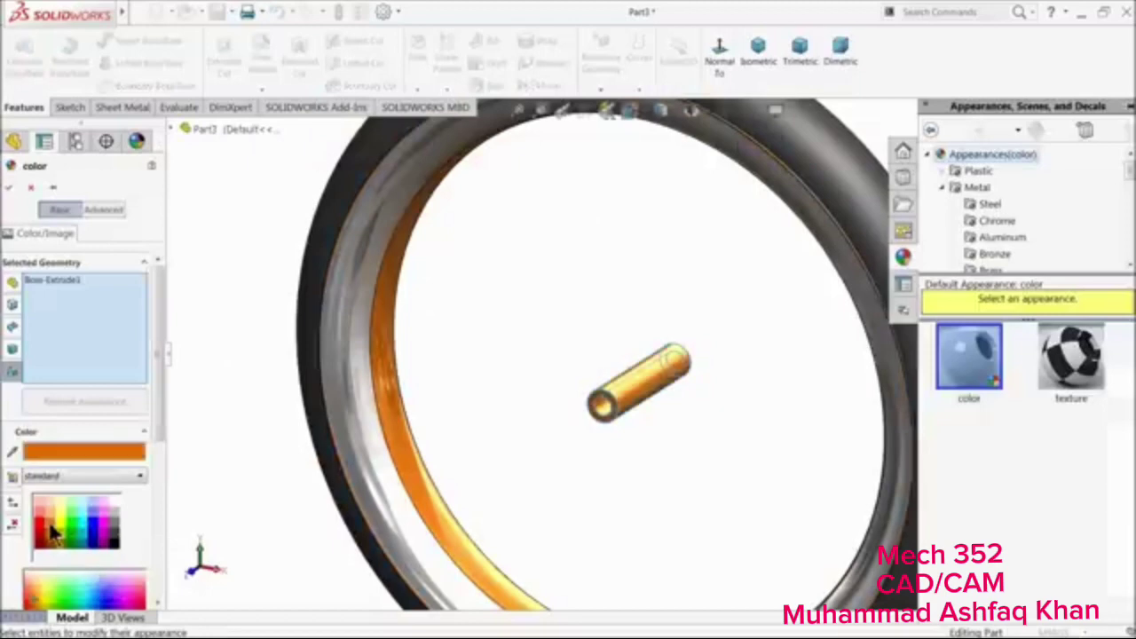
pyautogui.click(9, 185)
# Start a sketch on the hub tube's rear annular end face and view it straight on
pyautogui.scroll(-2, 676, 391)
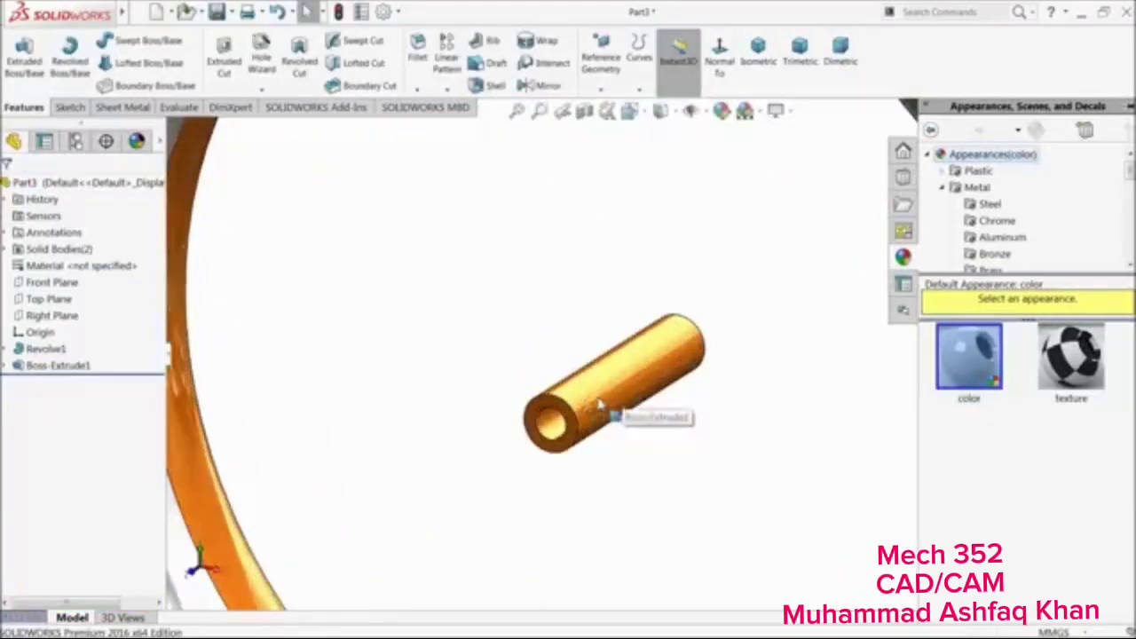
pyautogui.moveTo(601, 406); pyautogui.dragTo(728, 397, button='middle')
pyautogui.scroll(-2, 723, 373)
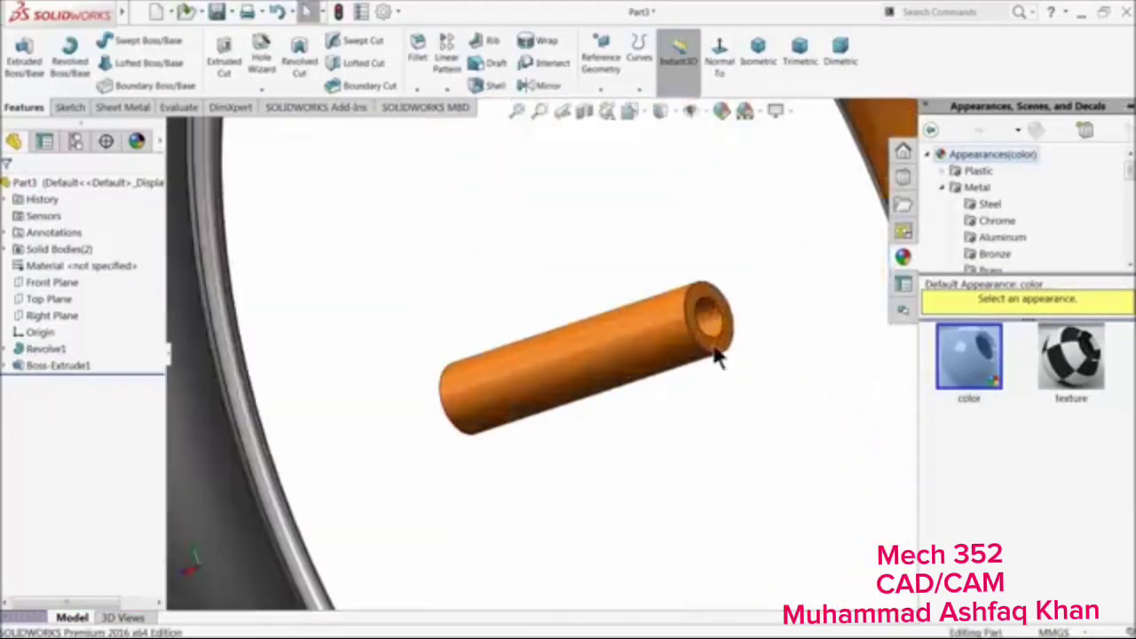
pyautogui.click(721, 354)
pyautogui.click(760, 303)
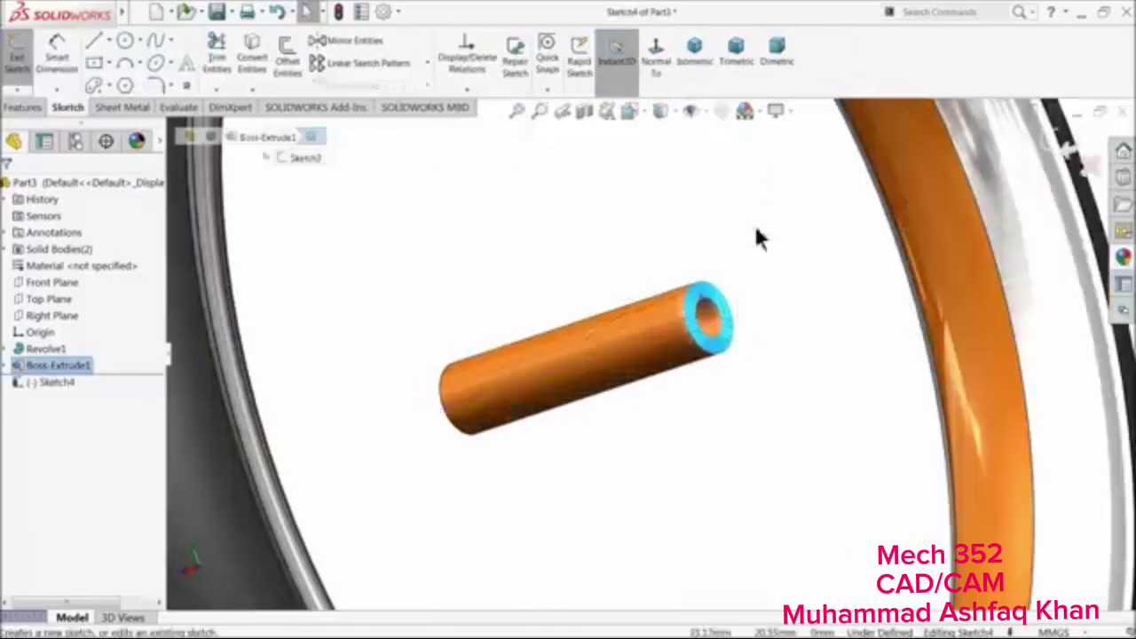
pyautogui.click(665, 56)
pyautogui.scroll(-3, 660, 348)
pyautogui.scroll(-2, 661, 369)
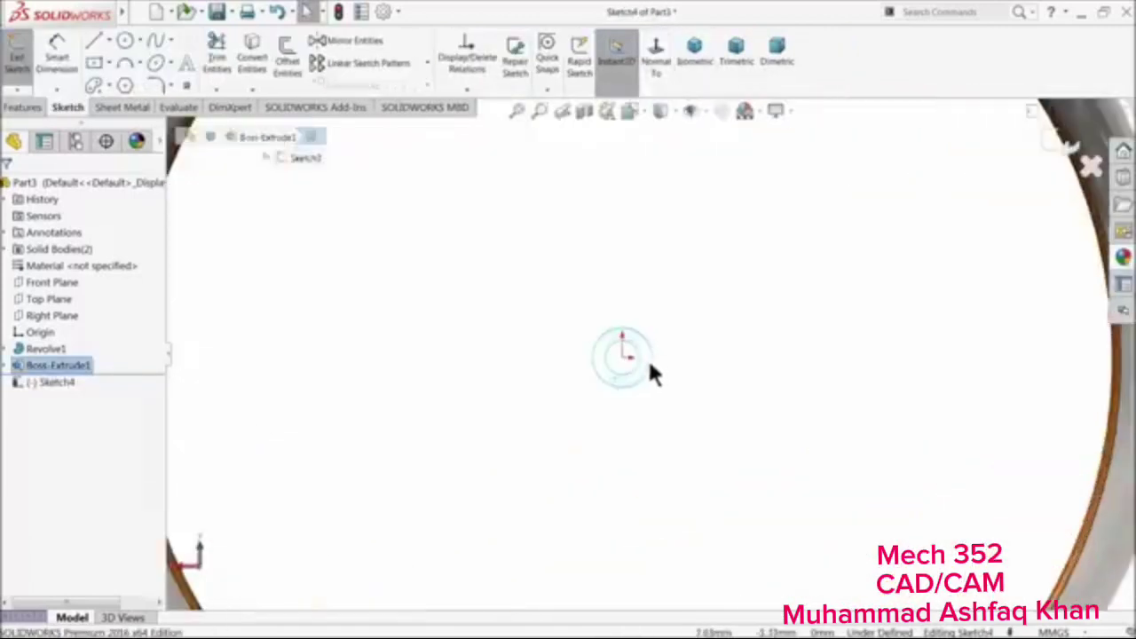
# Draw a construction circle about 82 mm in diameter centered on the origin around the hub tube
pyautogui.click(126, 44)
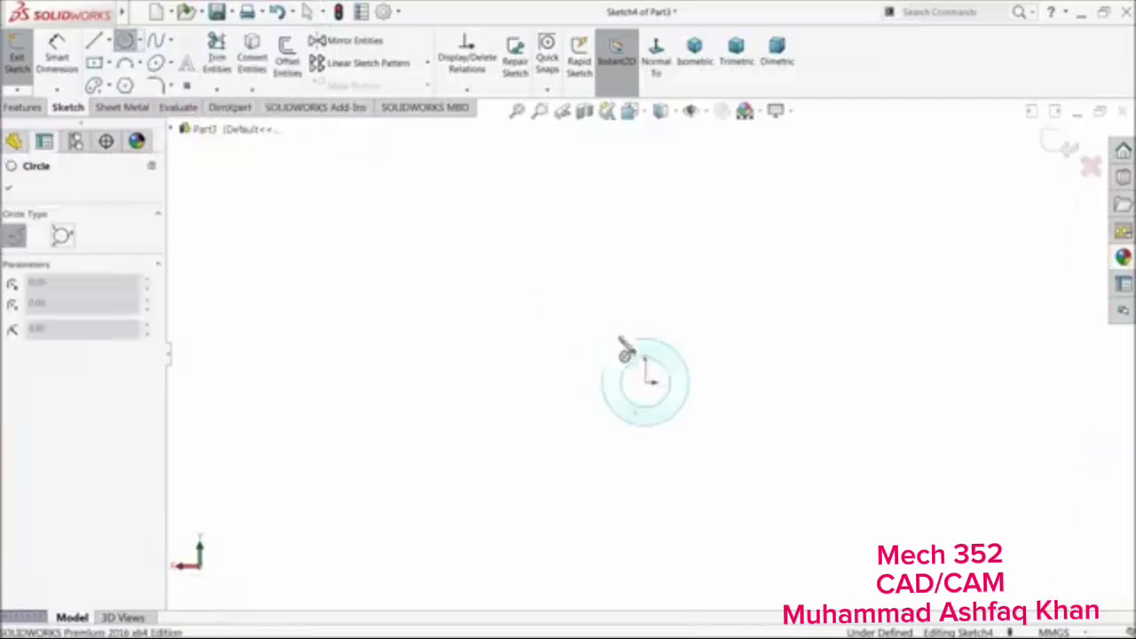
pyautogui.click(643, 380)
pyautogui.click(503, 243)
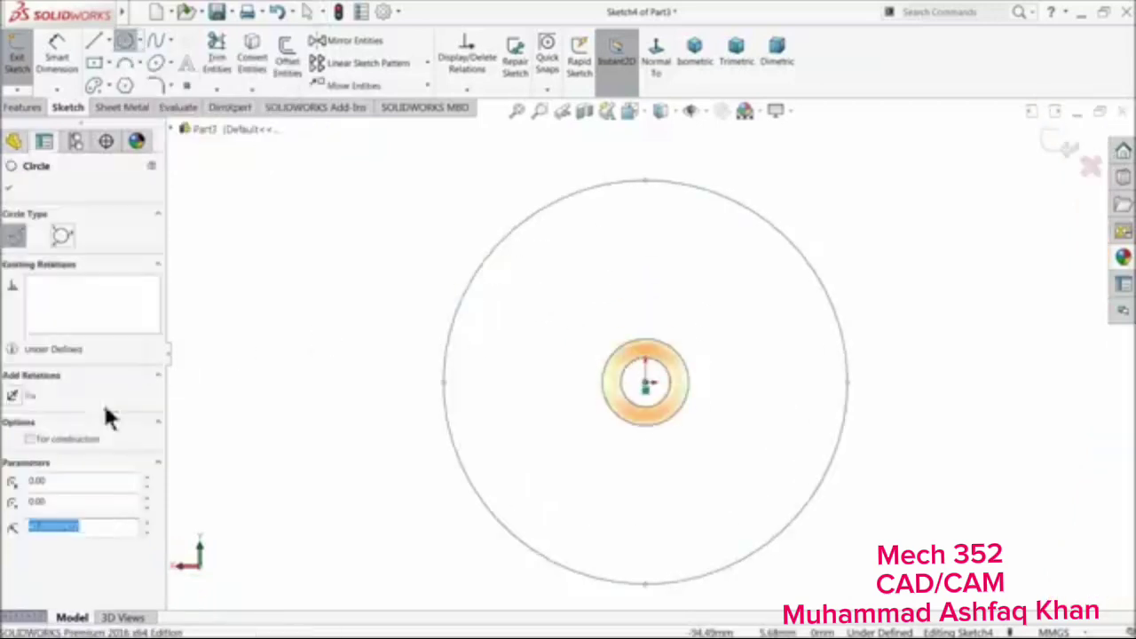
pyautogui.click(114, 439)
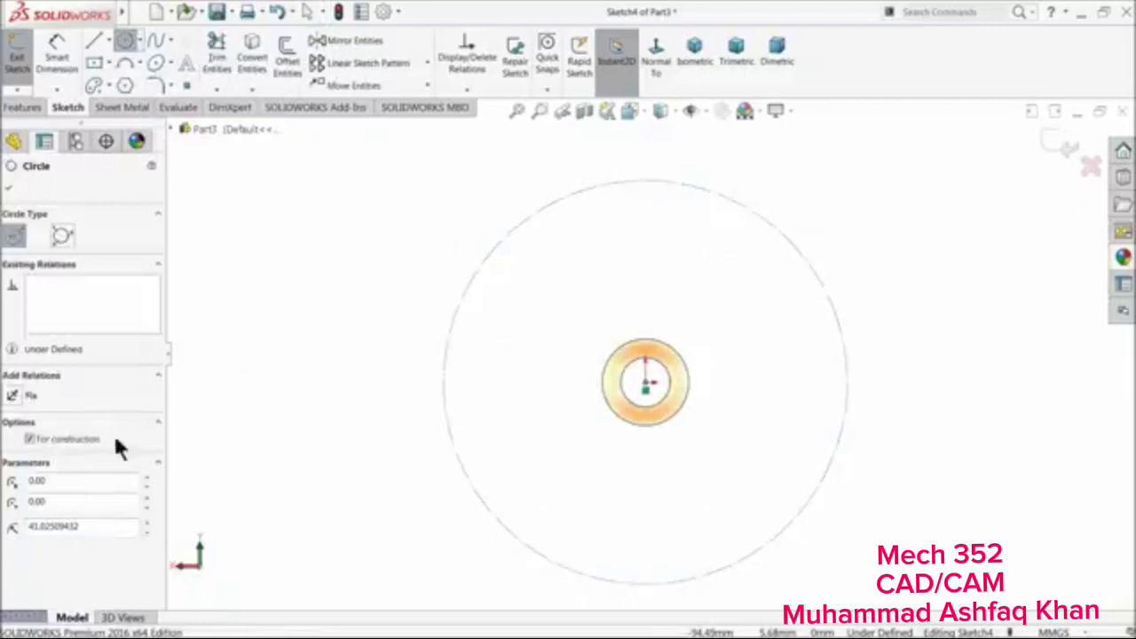
pyautogui.click(9, 188)
# Dimension the construction circle's diameter as 29.09 mm
pyautogui.click(63, 56)
pyautogui.click(446, 360)
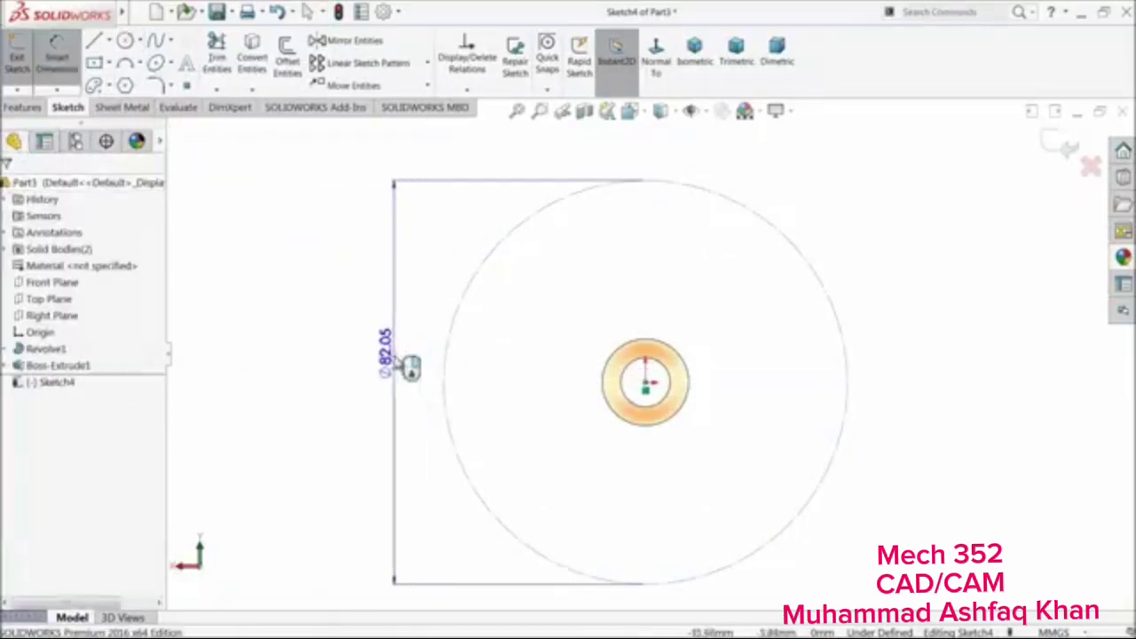
pyautogui.click(397, 351)
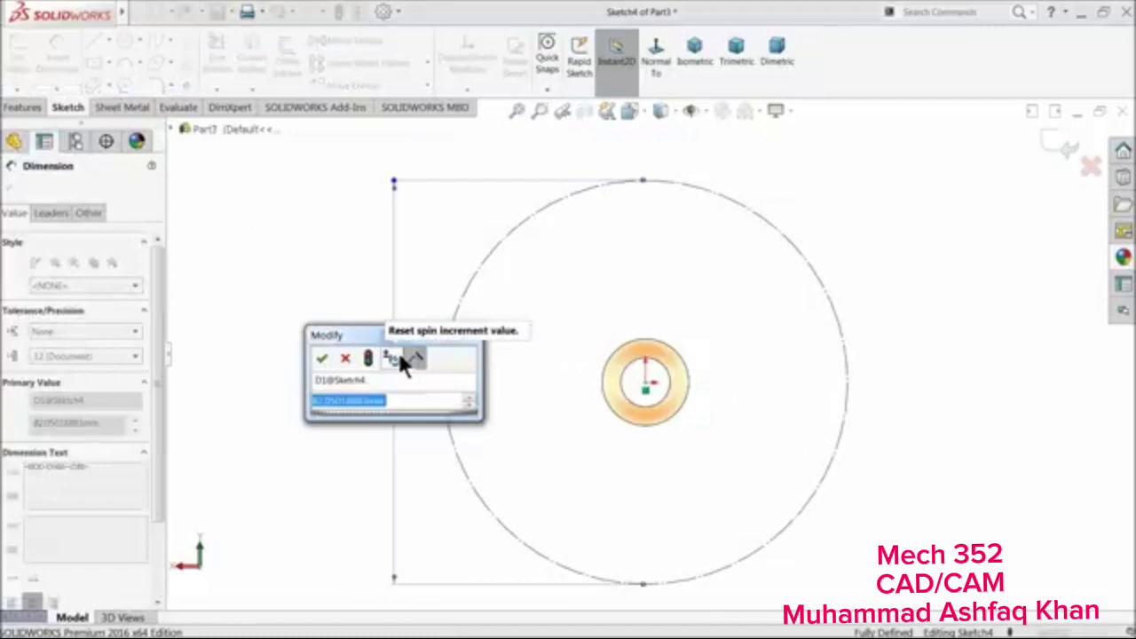
pyautogui.write('20*4')
pyautogui.press('Return')
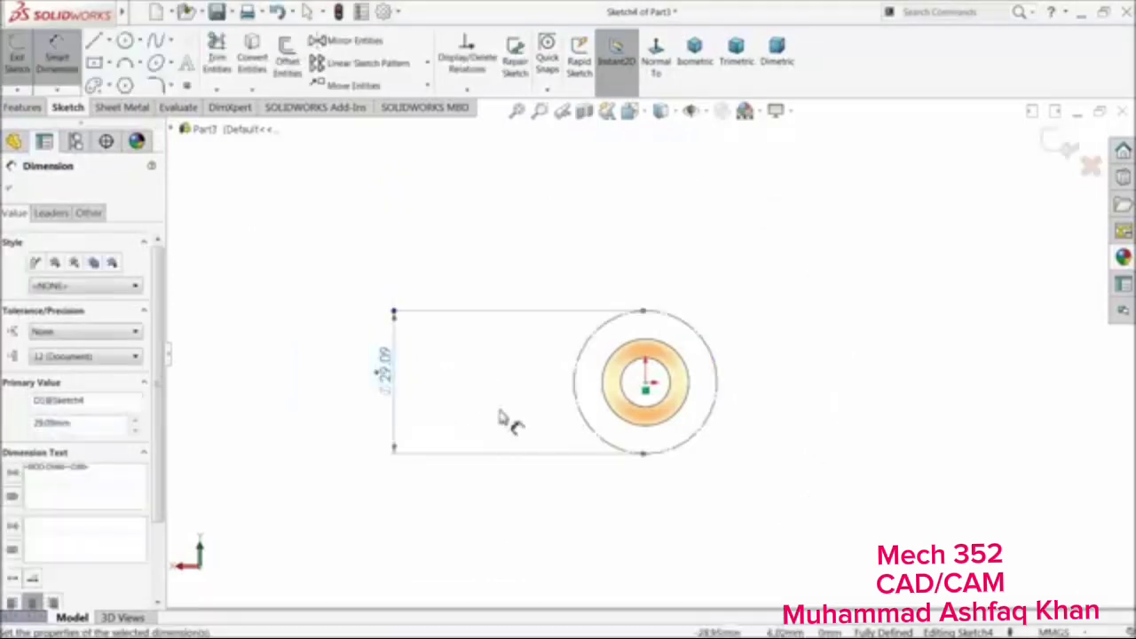
# Draw a small circle about 7.5 mm in diameter centered on the top quadrant point of the construction circle
pyautogui.scroll(-3, 628, 371)
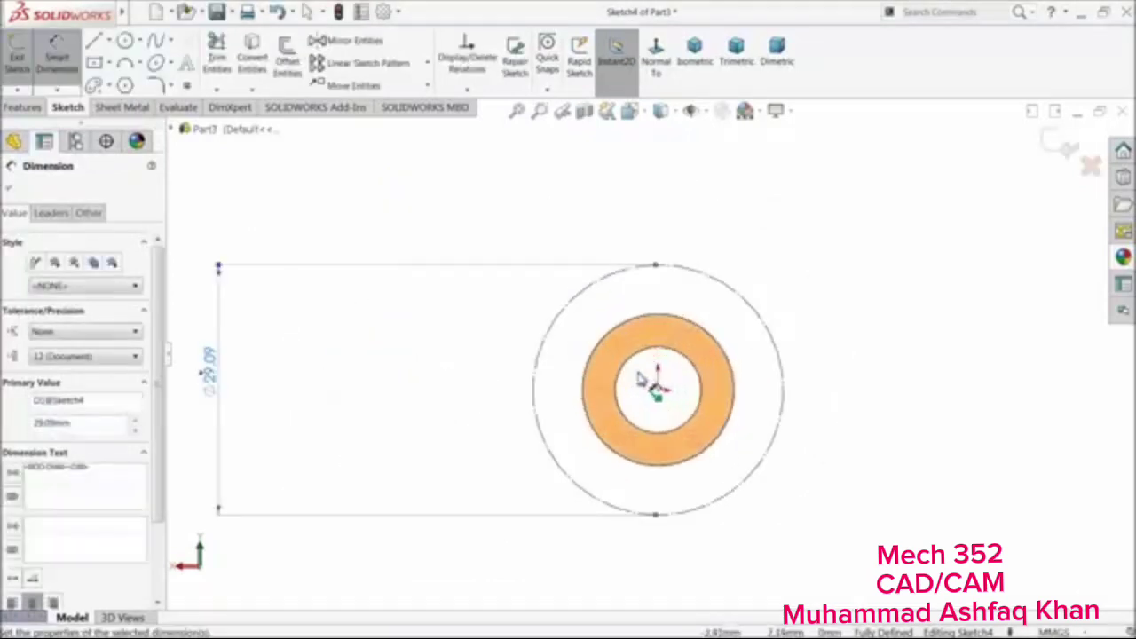
pyautogui.click(125, 40)
pyautogui.scroll(3, 696, 315)
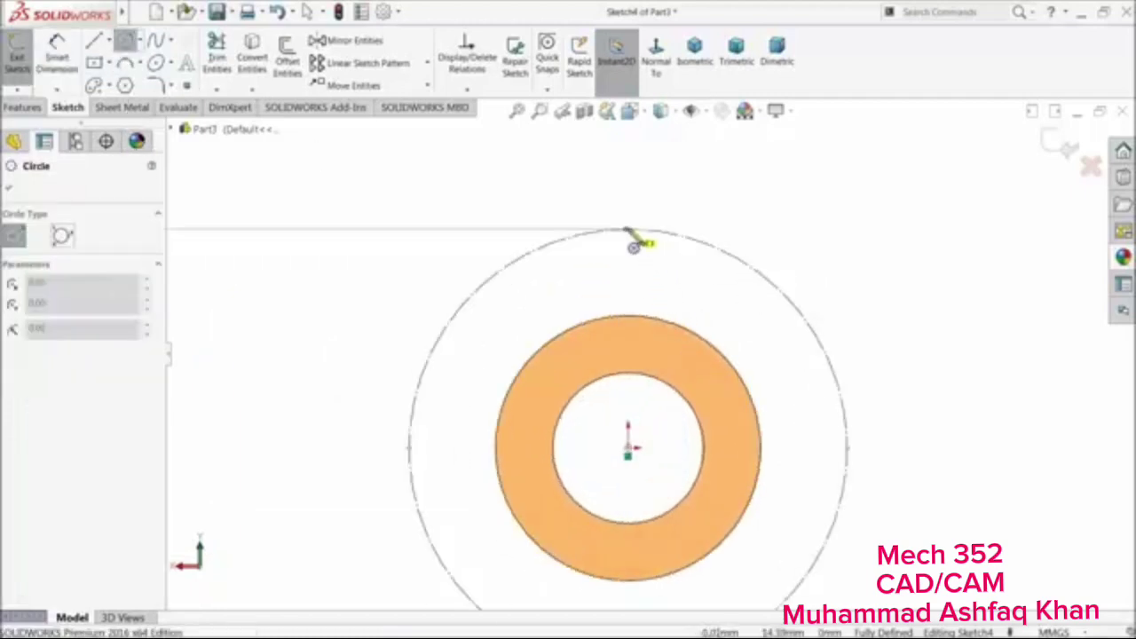
pyautogui.click(628, 230)
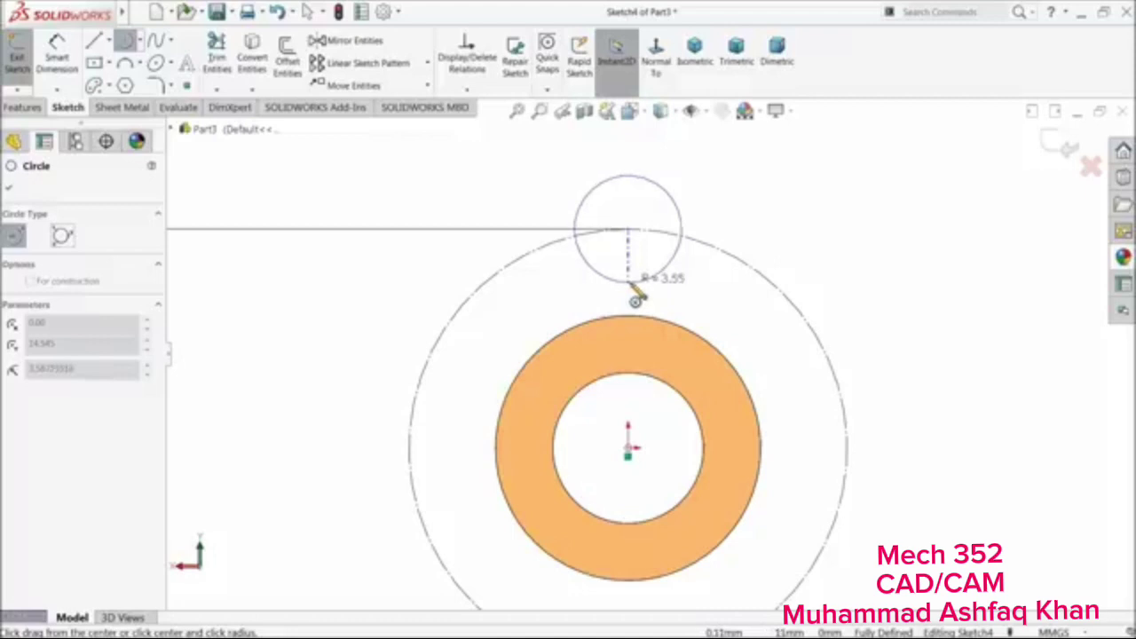
pyautogui.scroll(3, 635, 300)
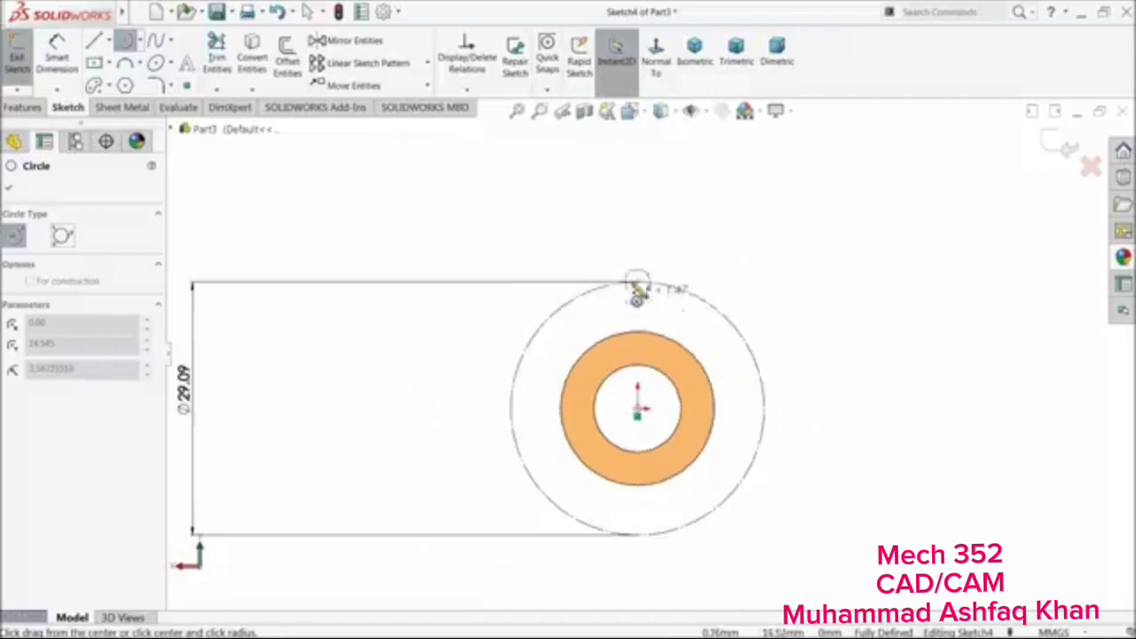
pyautogui.scroll(3, 650, 327)
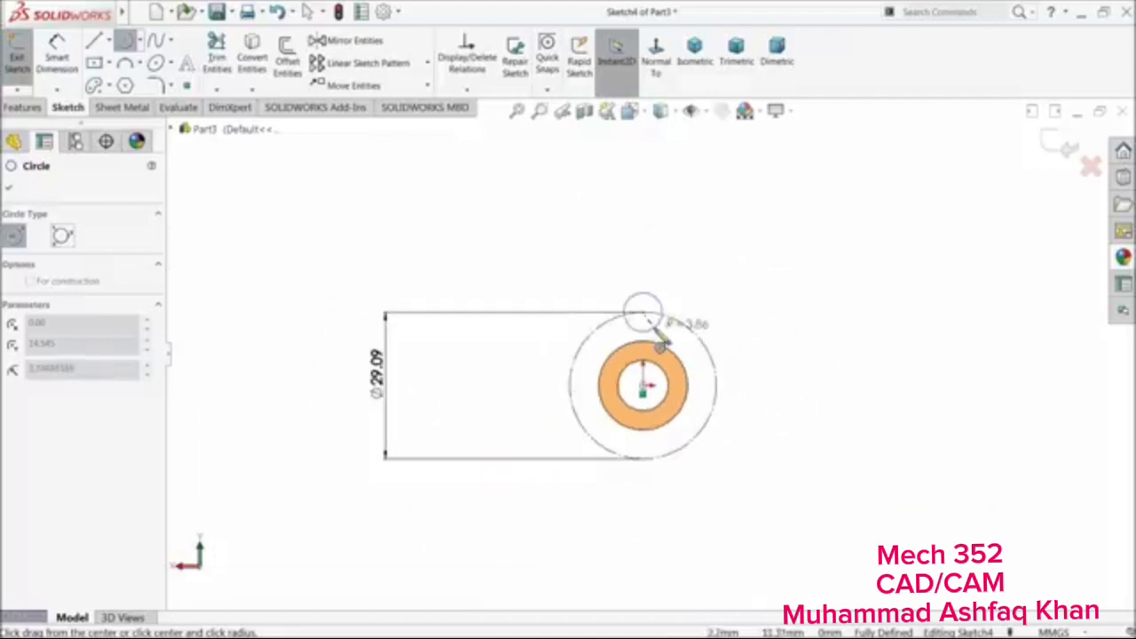
pyautogui.click(657, 329)
pyautogui.scroll(3, 655, 380)
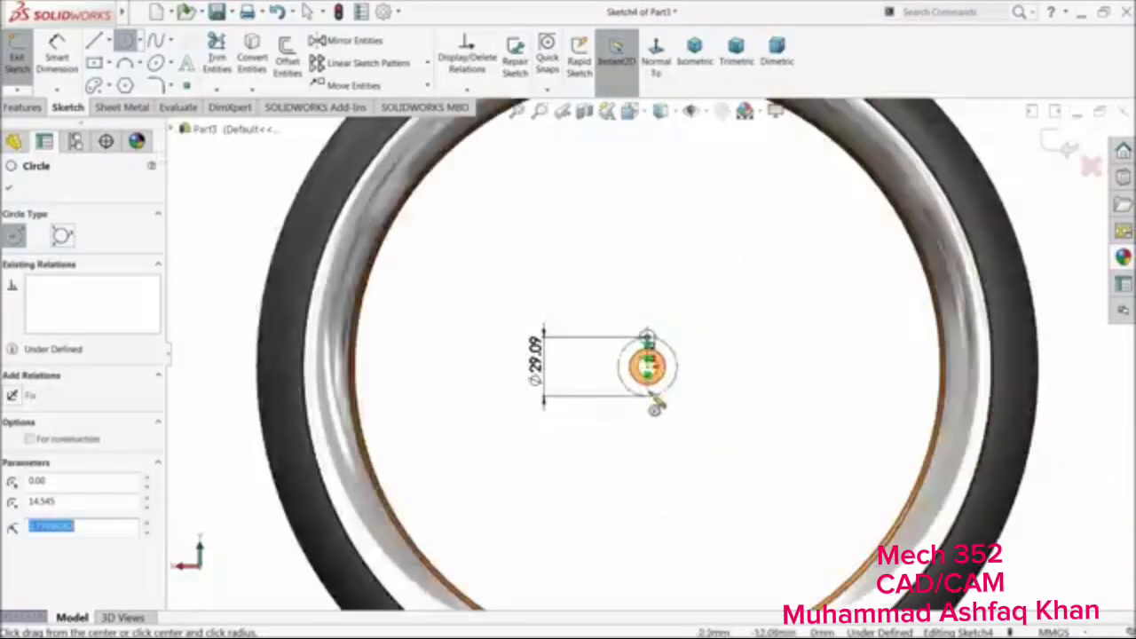
pyautogui.scroll(-1, 501, 373)
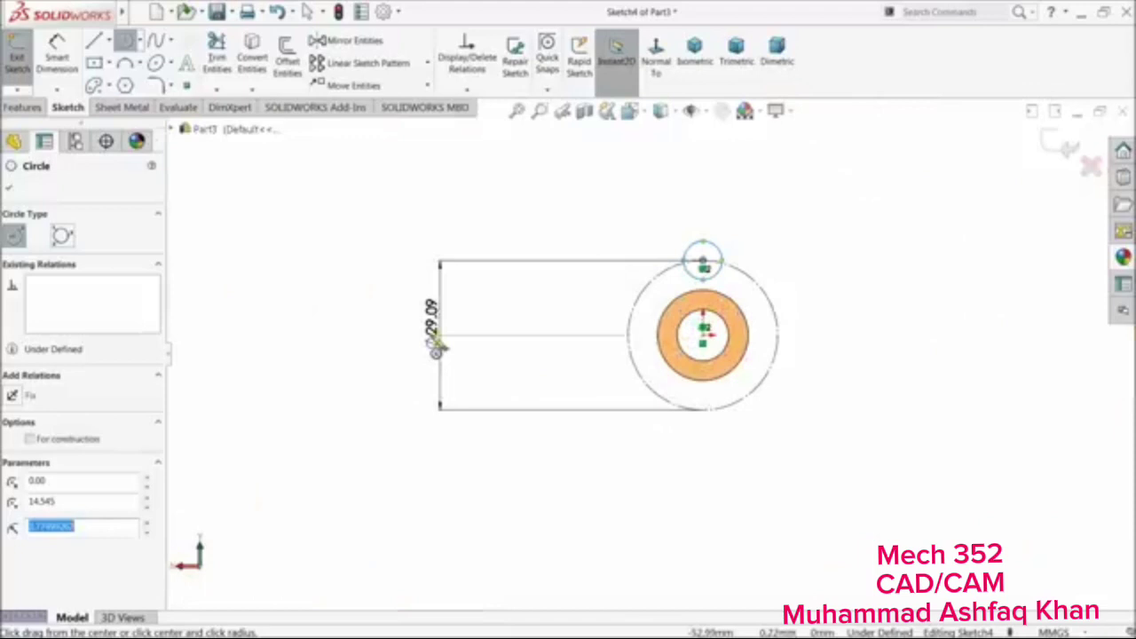
pyautogui.click(436, 343)
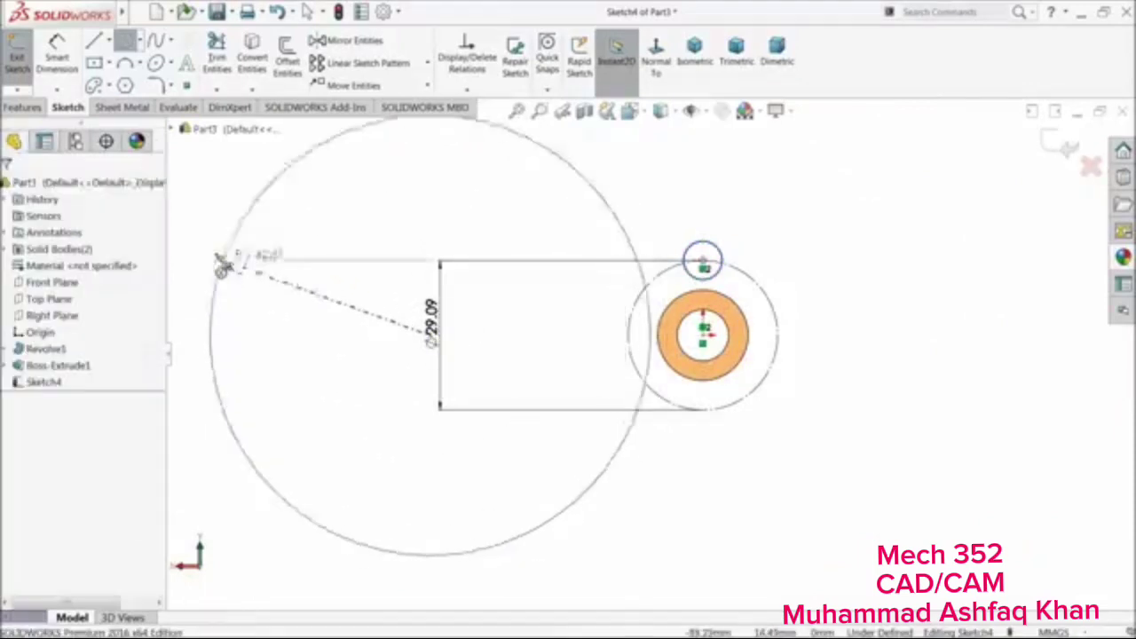
pyautogui.press('Escape')
# Set the construction circle's diameter to 29.09*2, giving 58.18 mm
pyautogui.click(56, 52)
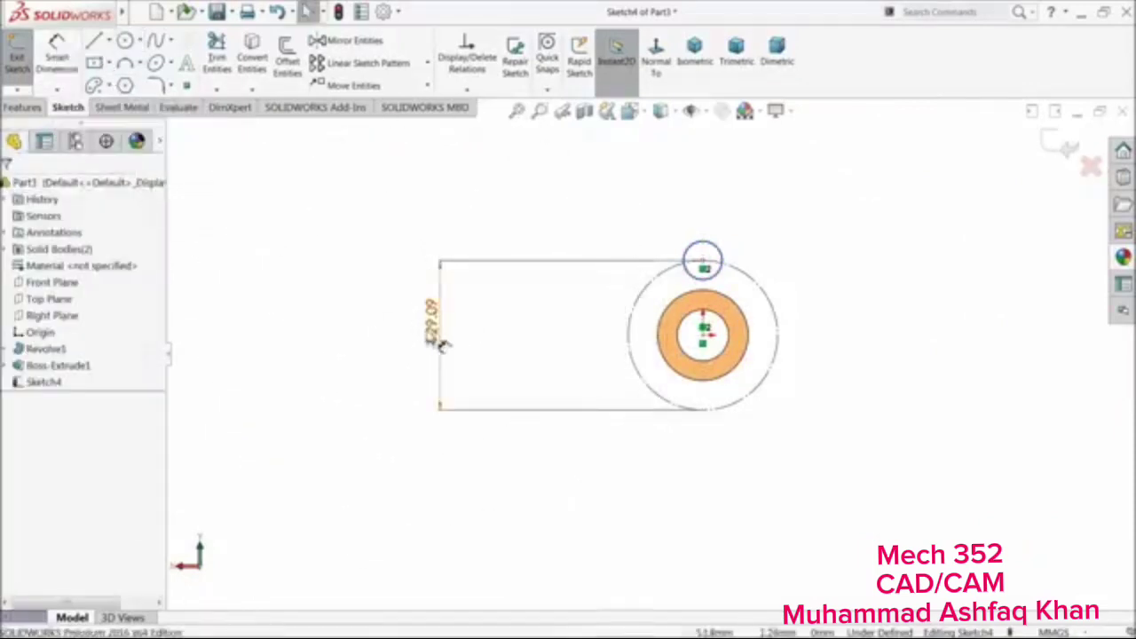
pyautogui.click(435, 327)
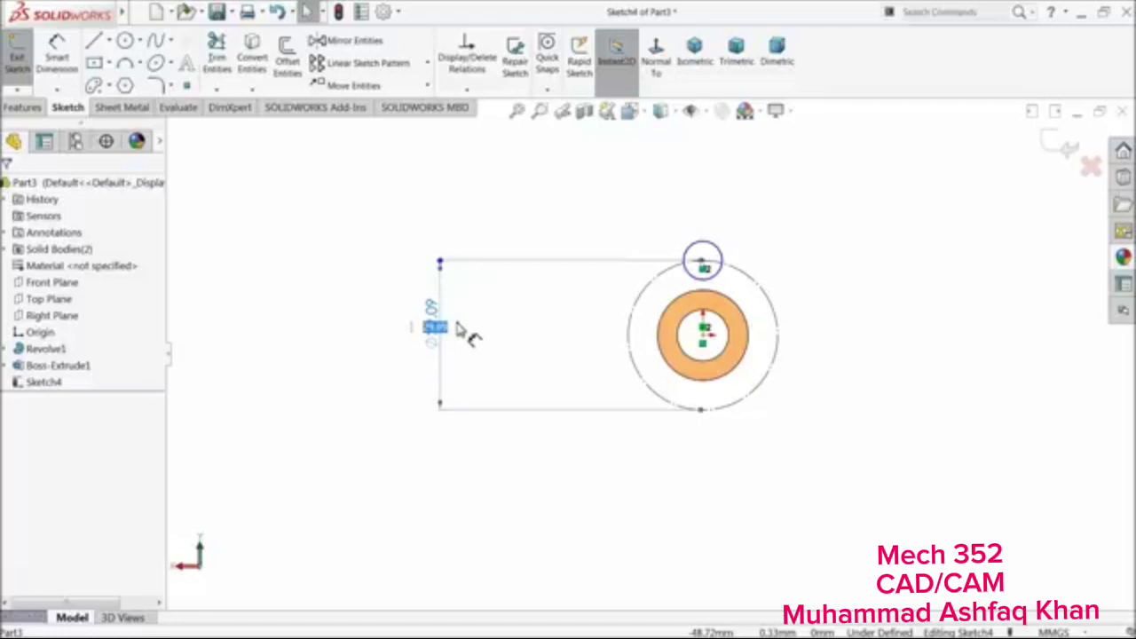
pyautogui.write('29.09mm')
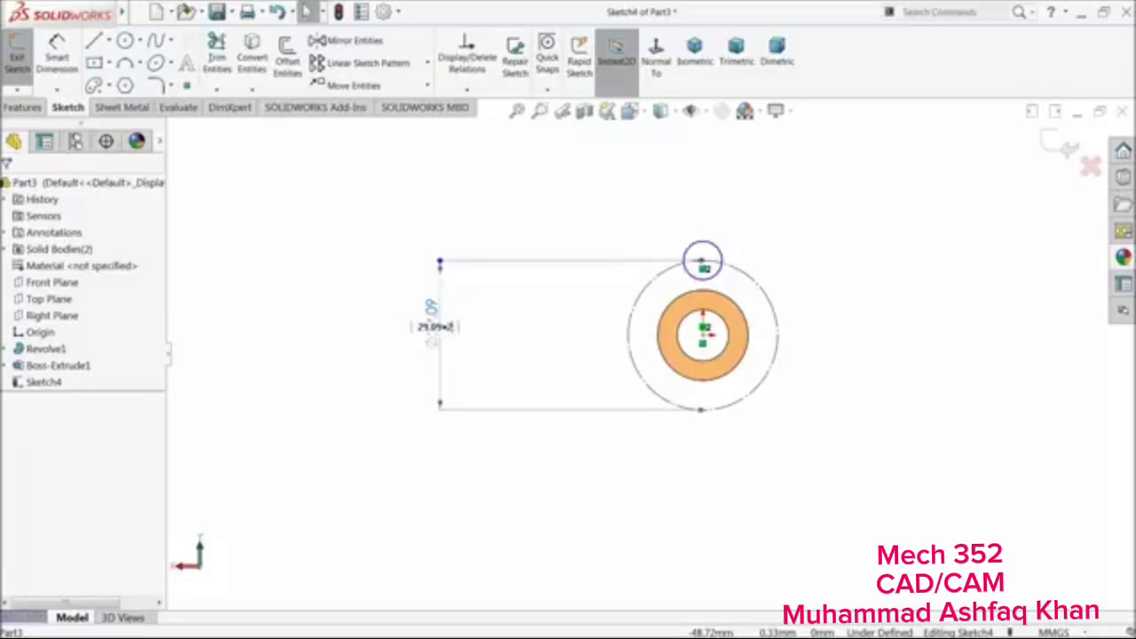
pyautogui.press('Return')
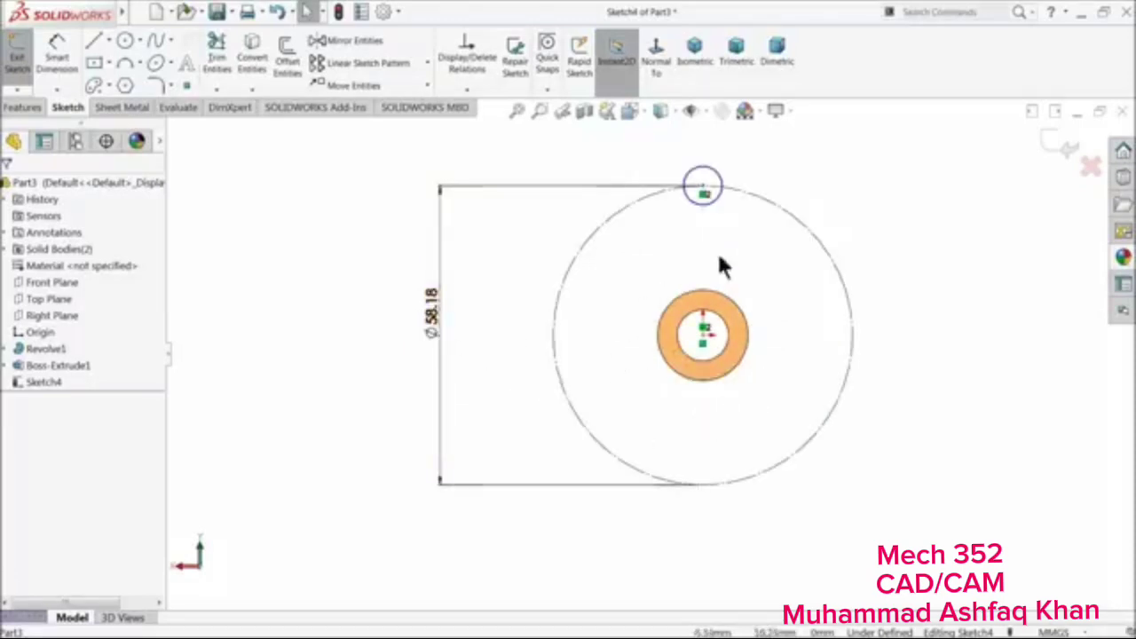
# Dimension the small circle on the construction circle's top quadrant to a diameter of 10 mm
pyautogui.click(58, 54)
pyautogui.click(710, 188)
pyautogui.click(763, 174)
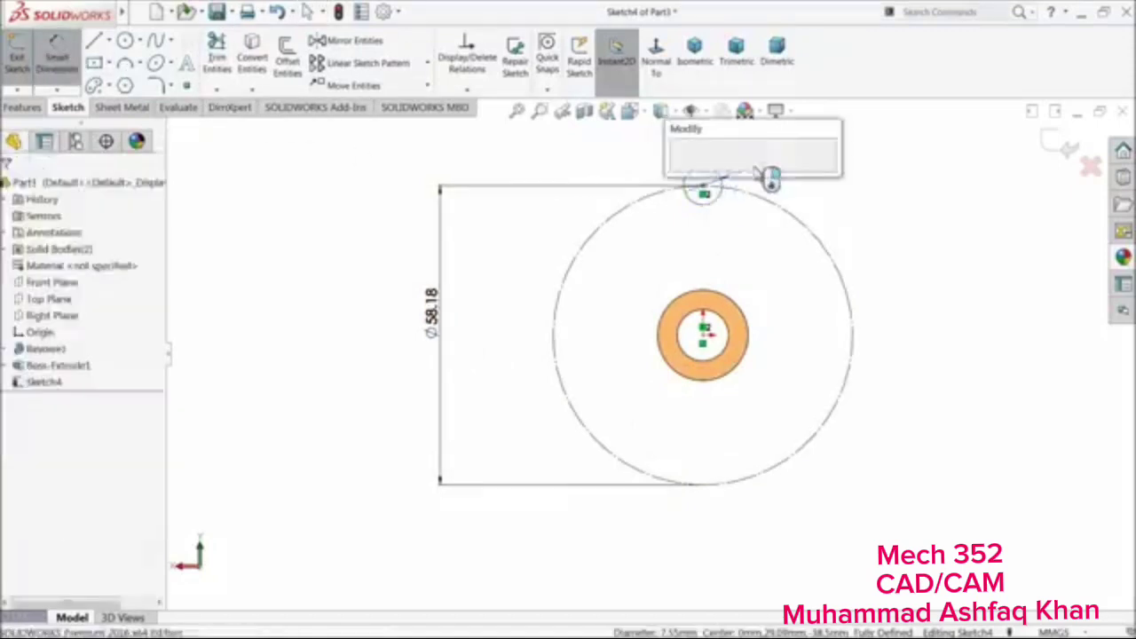
pyautogui.write('10')
pyautogui.press('Return')
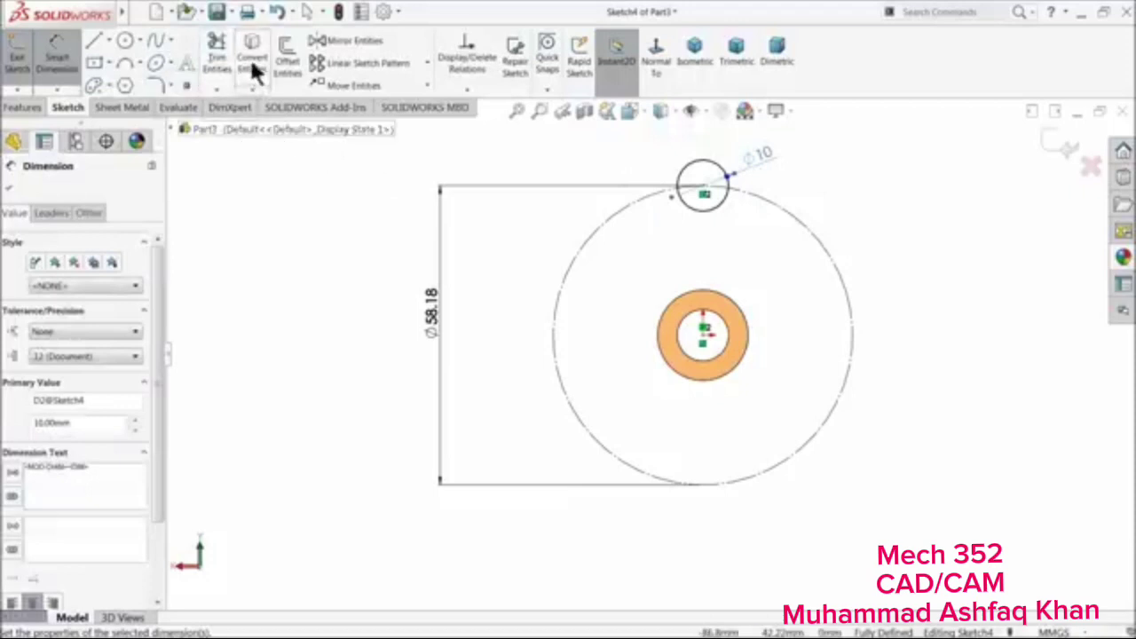
# Trim away the part of the small circle that lies outside the large construction circle
pyautogui.click(216, 53)
pyautogui.scroll(-3, 701, 200)
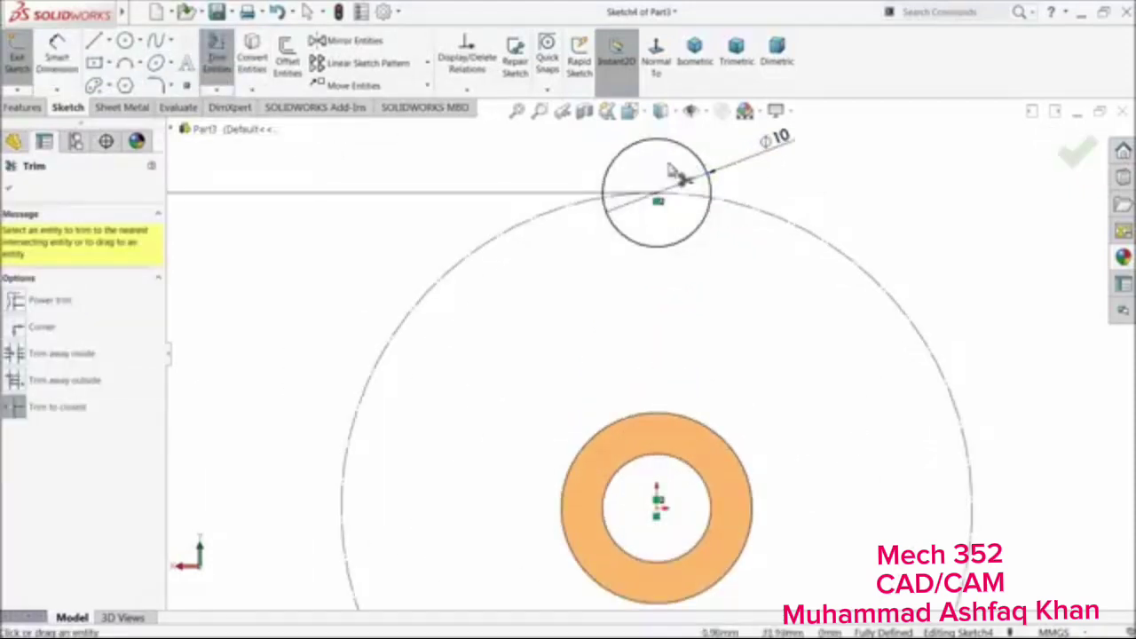
pyautogui.click(619, 166)
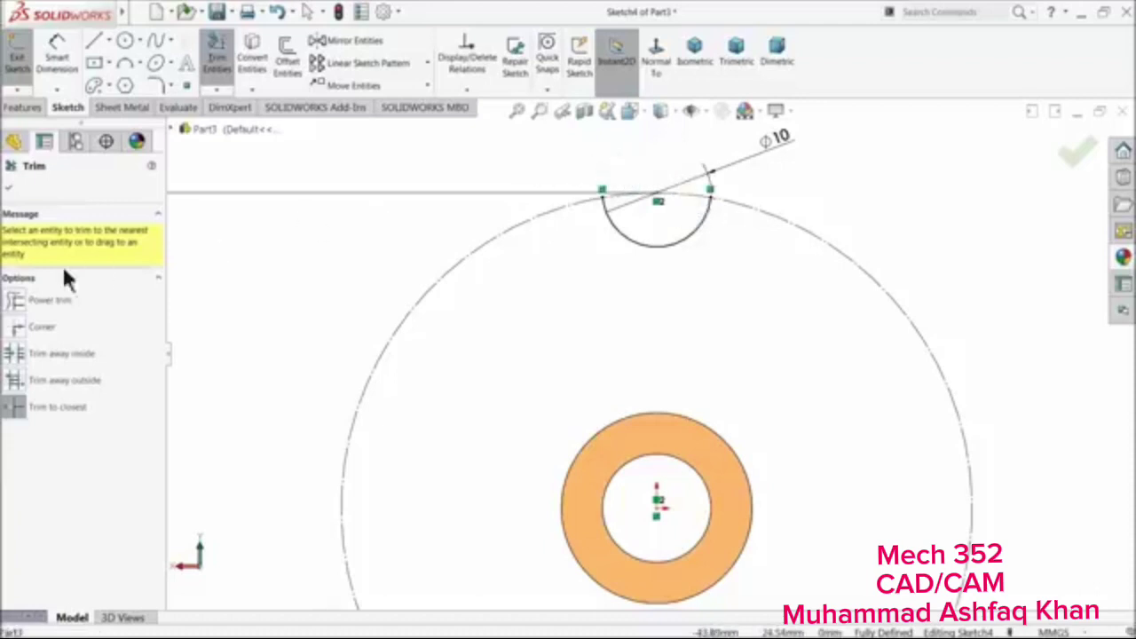
pyautogui.click(8, 188)
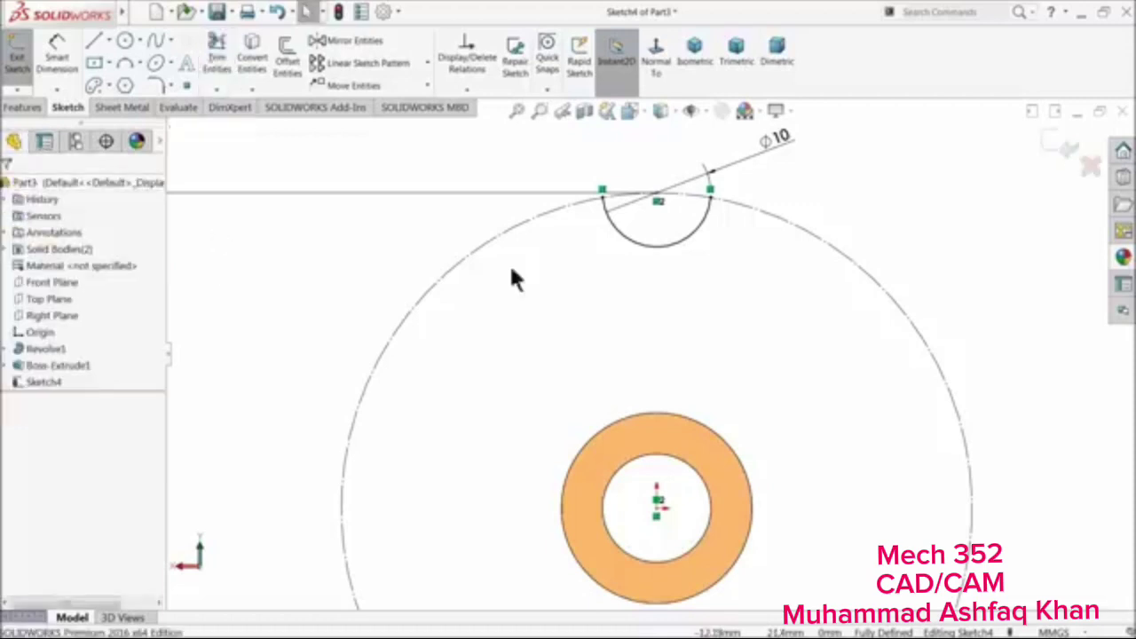
# Convert the large 58.18 mm construction circle into regular sketch geometry
pyautogui.press('f')
pyautogui.scroll(-2, 778, 454)
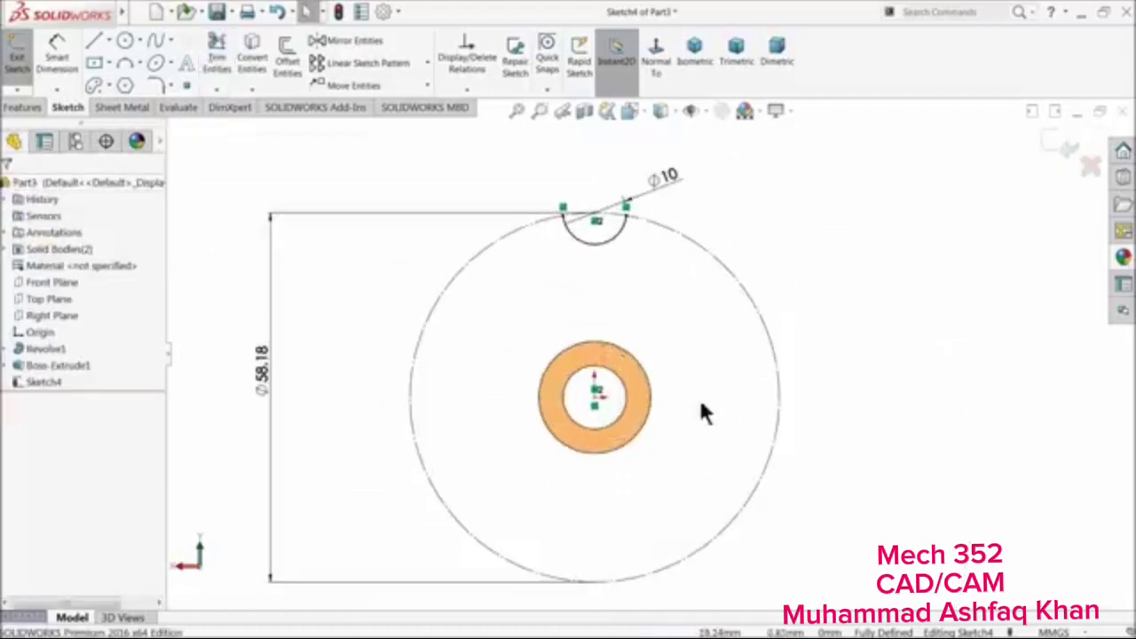
pyautogui.click(494, 246)
pyautogui.click(520, 222)
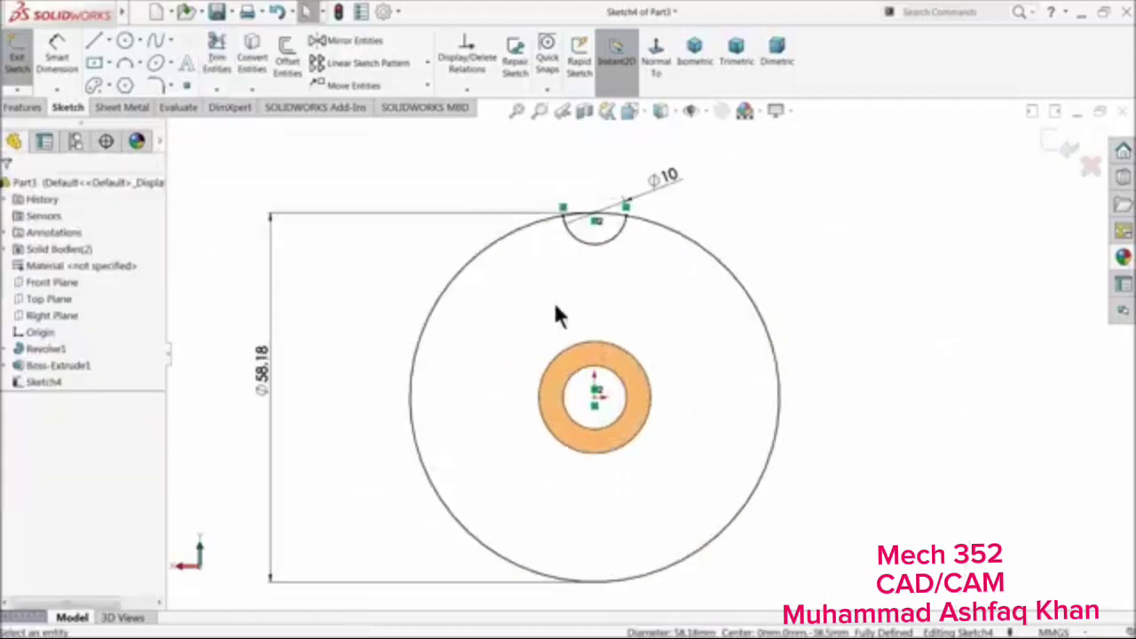
# Create a circular sketch pattern of the small arc about the origin with 14 equally spaced instances over 360 degrees
pyautogui.scroll(-3, 571, 401)
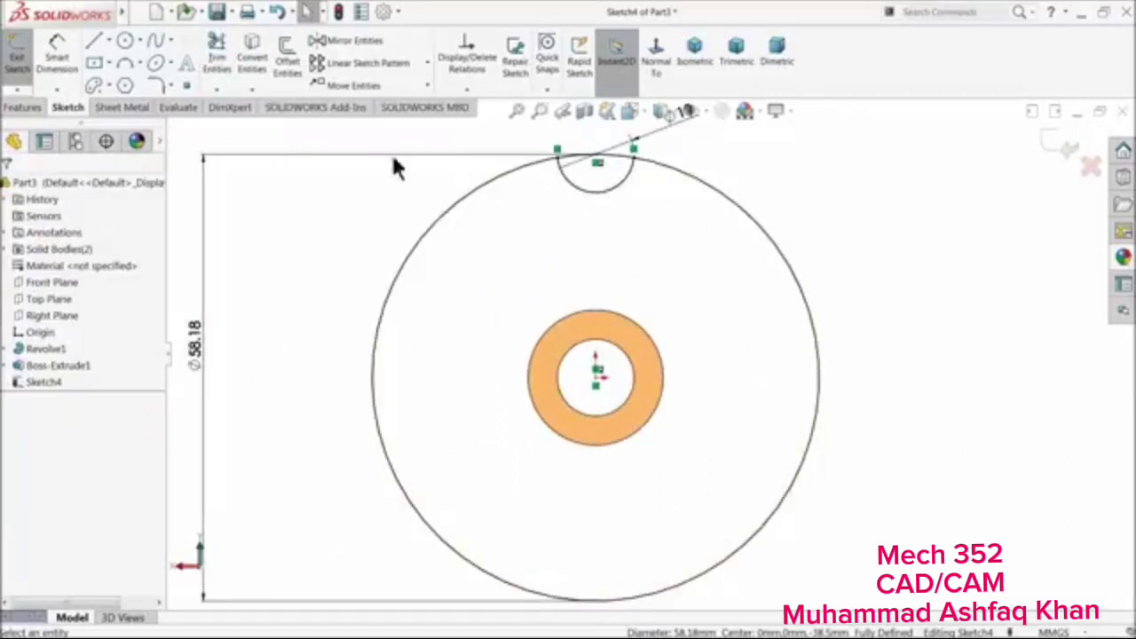
pyautogui.click(427, 62)
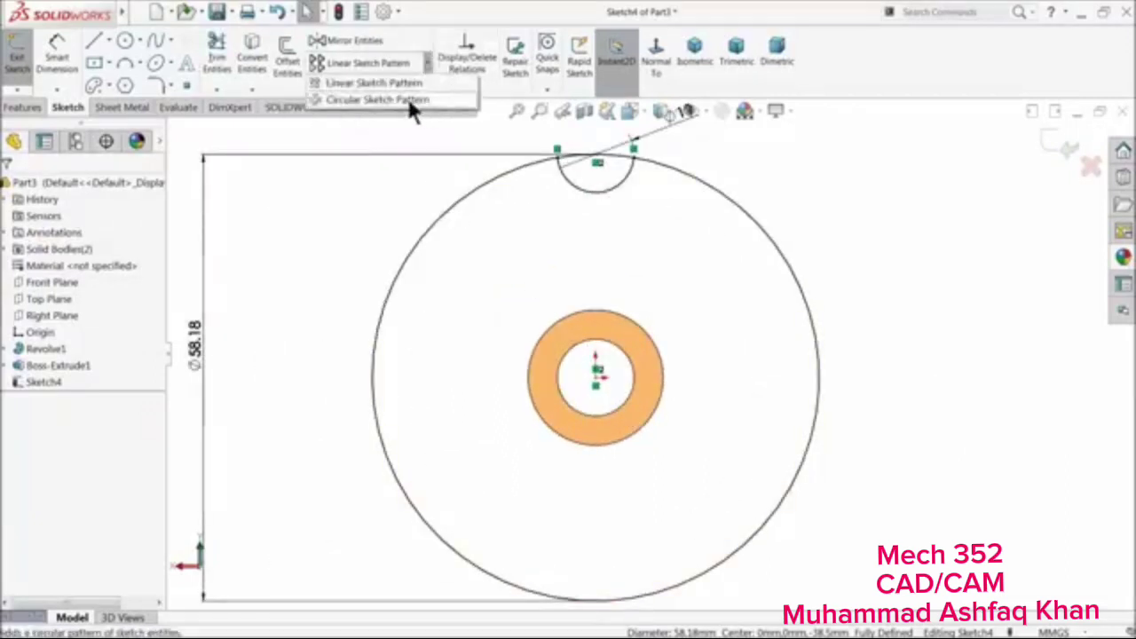
pyautogui.click(406, 99)
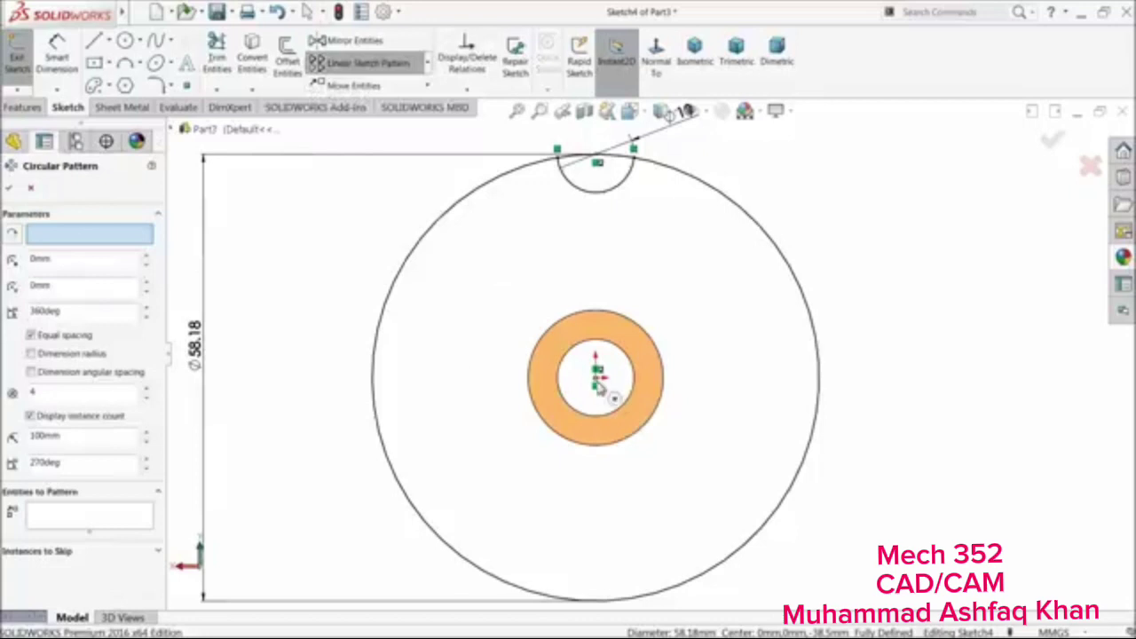
pyautogui.click(89, 516)
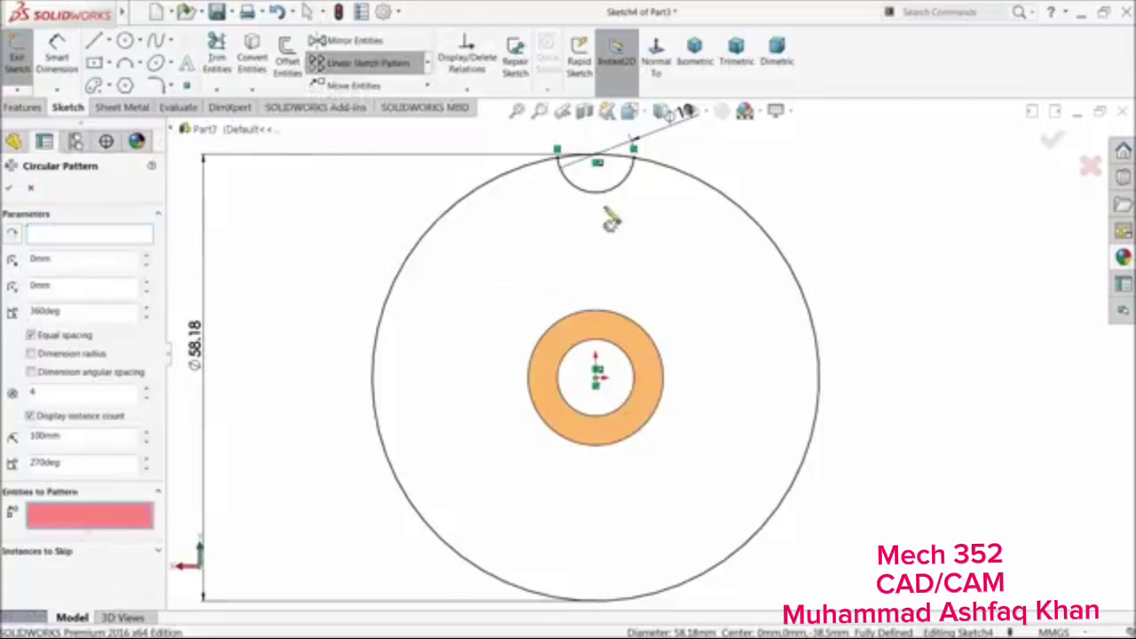
pyautogui.click(612, 188)
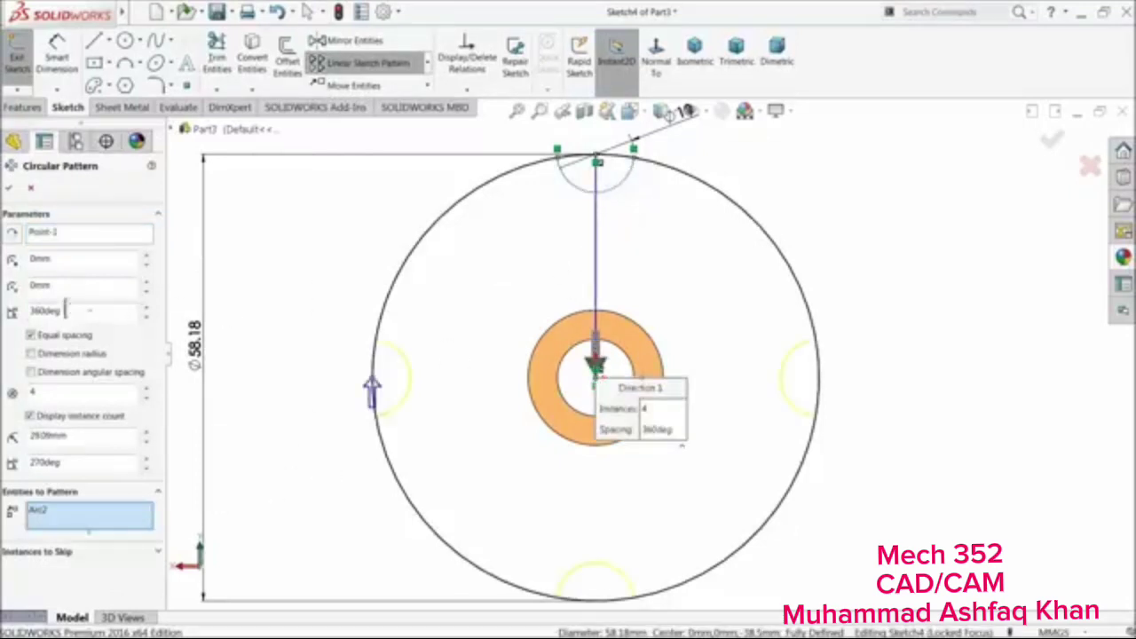
pyautogui.doubleClick(52, 396)
pyautogui.write('14')
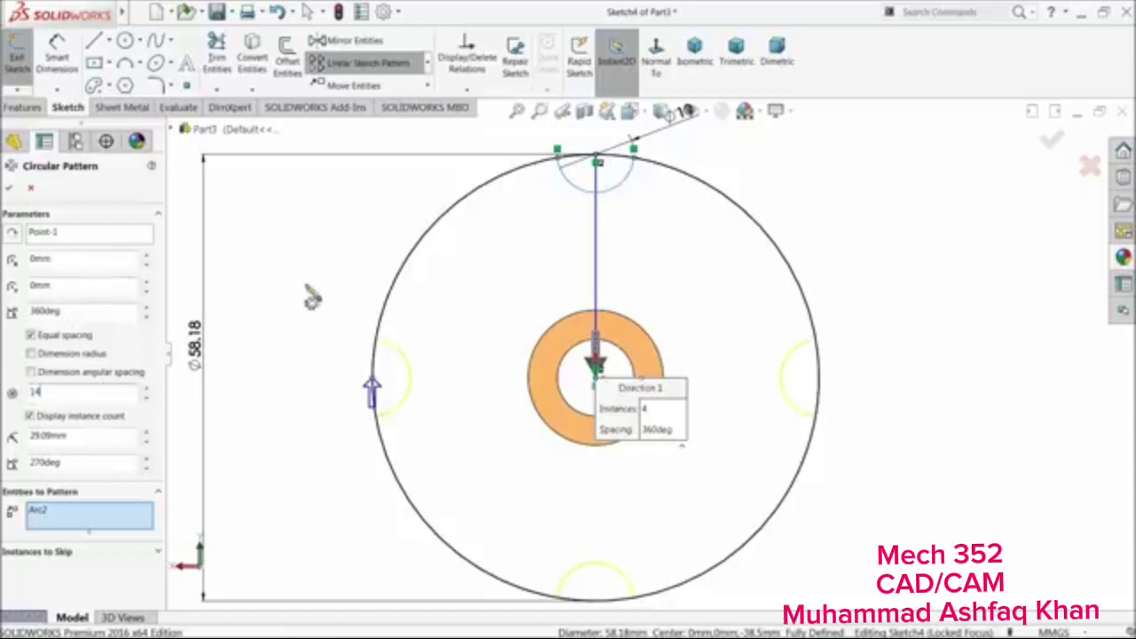
pyautogui.click(8, 190)
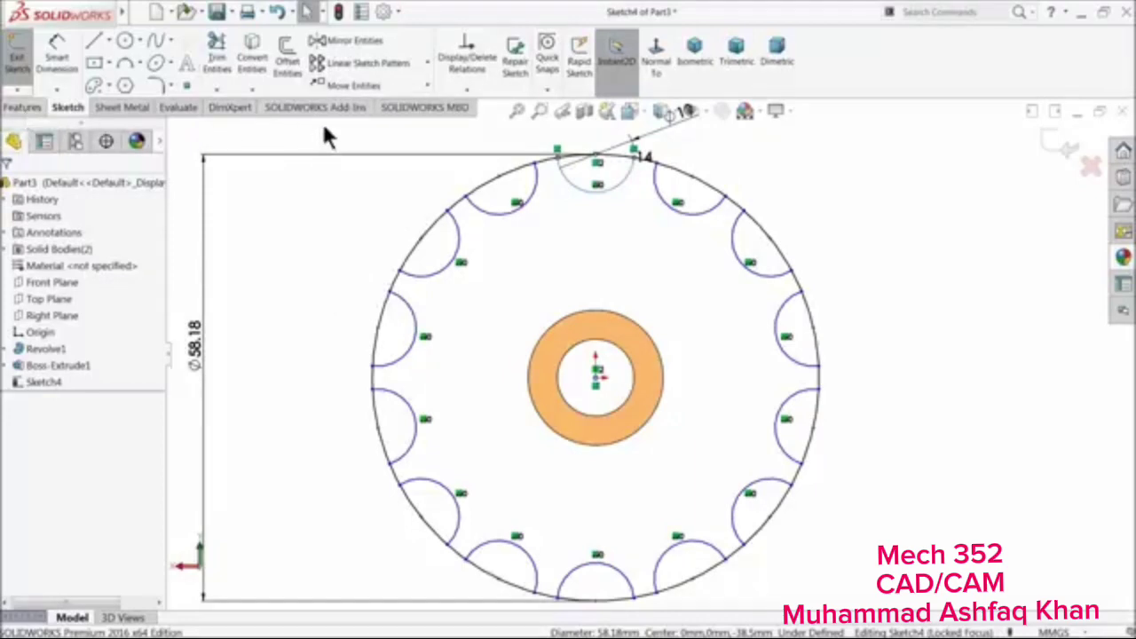
# Power-trim the large circle's segments spanning the 14 patterned arcs, leaving one closed notched outline
pyautogui.click(217, 62)
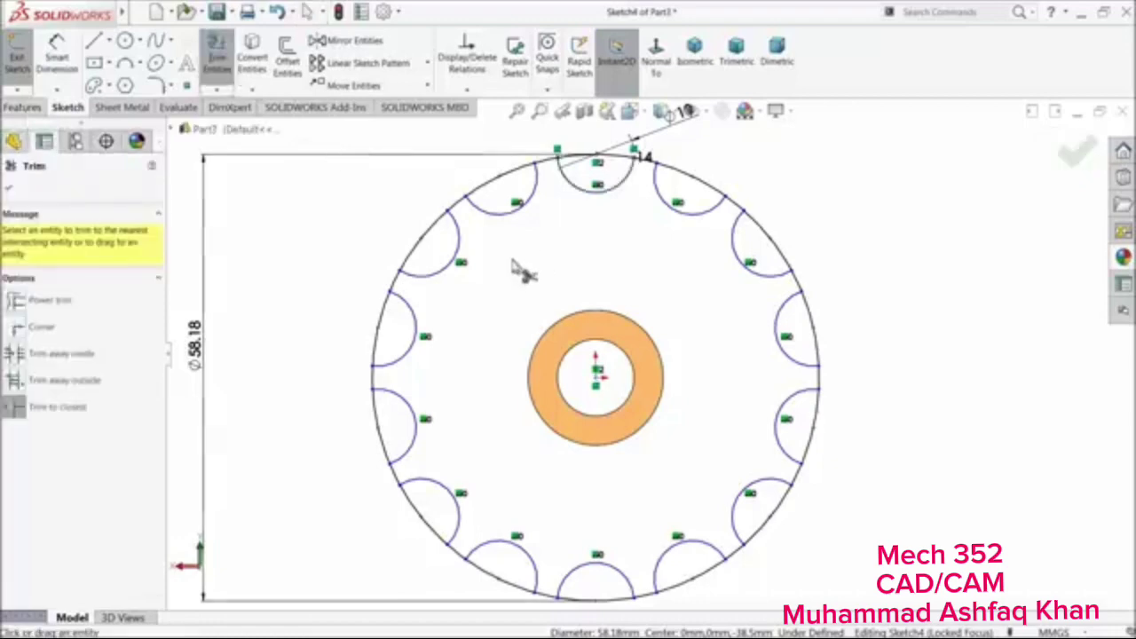
pyautogui.click(65, 299)
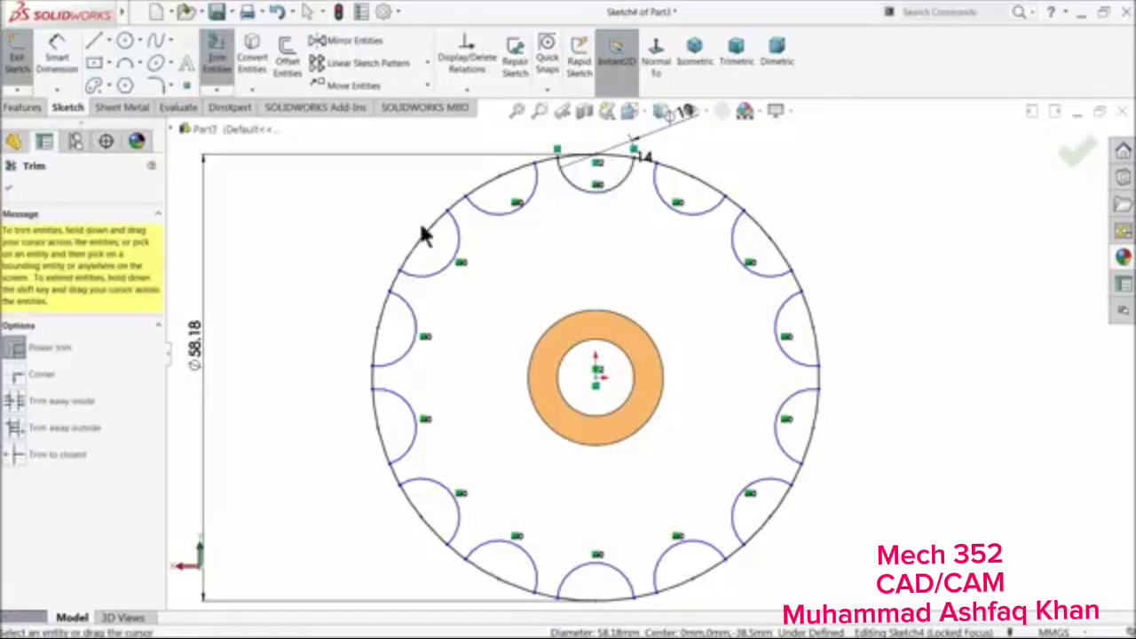
pyautogui.moveTo(441, 238)
pyautogui.mouseDown()
pyautogui.moveTo(436, 203)
pyautogui.moveTo(489, 157)
pyautogui.moveTo(416, 272)
pyautogui.moveTo(364, 313)
pyautogui.moveTo(390, 316)
pyautogui.moveTo(352, 442)
pyautogui.moveTo(386, 443)
pyautogui.moveTo(401, 523)
pyautogui.moveTo(421, 515)
pyautogui.moveTo(488, 586)
pyautogui.moveTo(634, 597)
pyautogui.moveTo(700, 574)
pyautogui.moveTo(744, 579)
pyautogui.mouseUp()
pyautogui.moveTo(777, 512)
pyautogui.mouseDown()
pyautogui.moveTo(844, 456)
pyautogui.moveTo(812, 426)
pyautogui.moveTo(826, 345)
pyautogui.moveTo(809, 337)
pyautogui.moveTo(793, 257)
pyautogui.moveTo(773, 254)
pyautogui.moveTo(733, 193)
pyautogui.moveTo(703, 199)
pyautogui.moveTo(636, 156)
pyautogui.moveTo(582, 165)
pyautogui.mouseUp()
pyautogui.scroll(3, 700, 238)
pyautogui.scroll(-3, 642, 489)
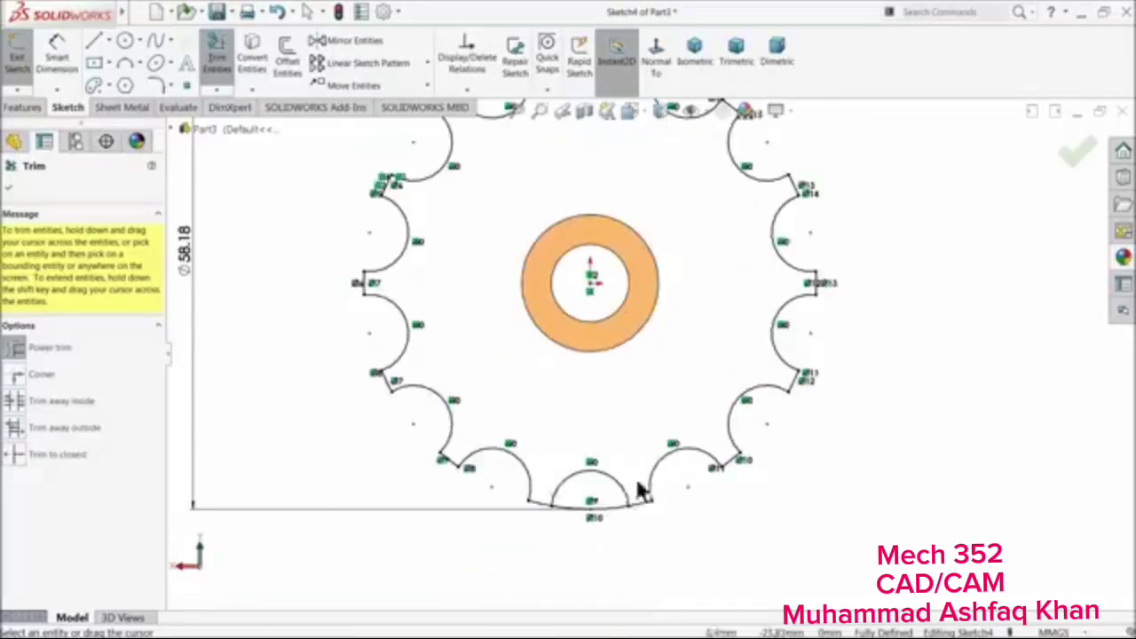
pyautogui.moveTo(621, 542)
pyautogui.mouseDown()
pyautogui.moveTo(612, 510)
pyautogui.moveTo(647, 456)
pyautogui.mouseUp()
pyautogui.scroll(3, 642, 449)
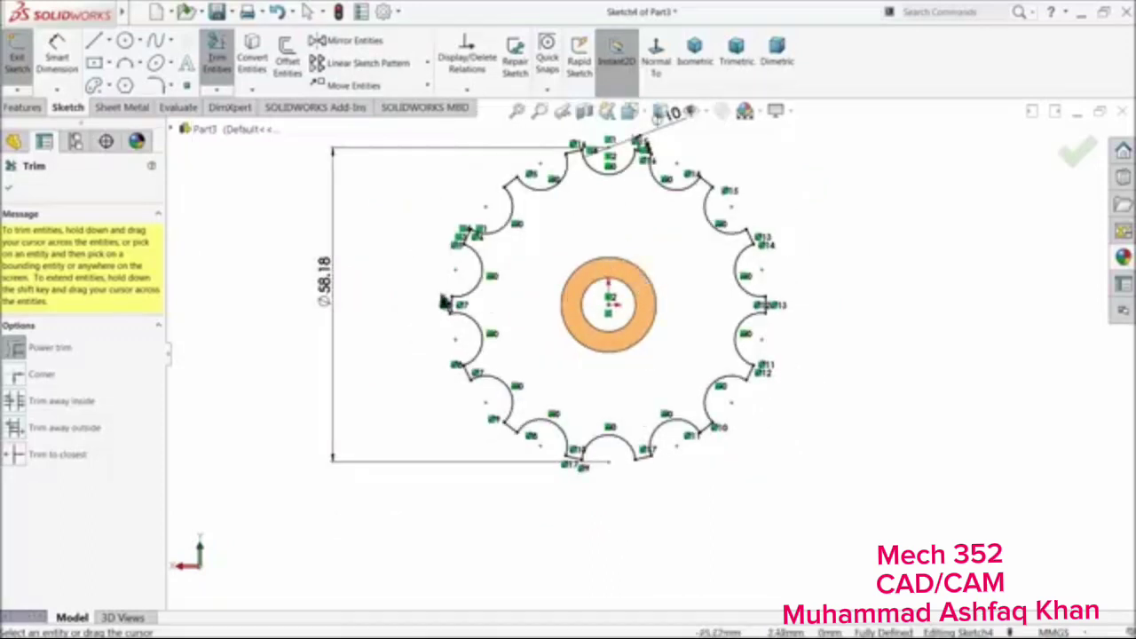
pyautogui.click(7, 190)
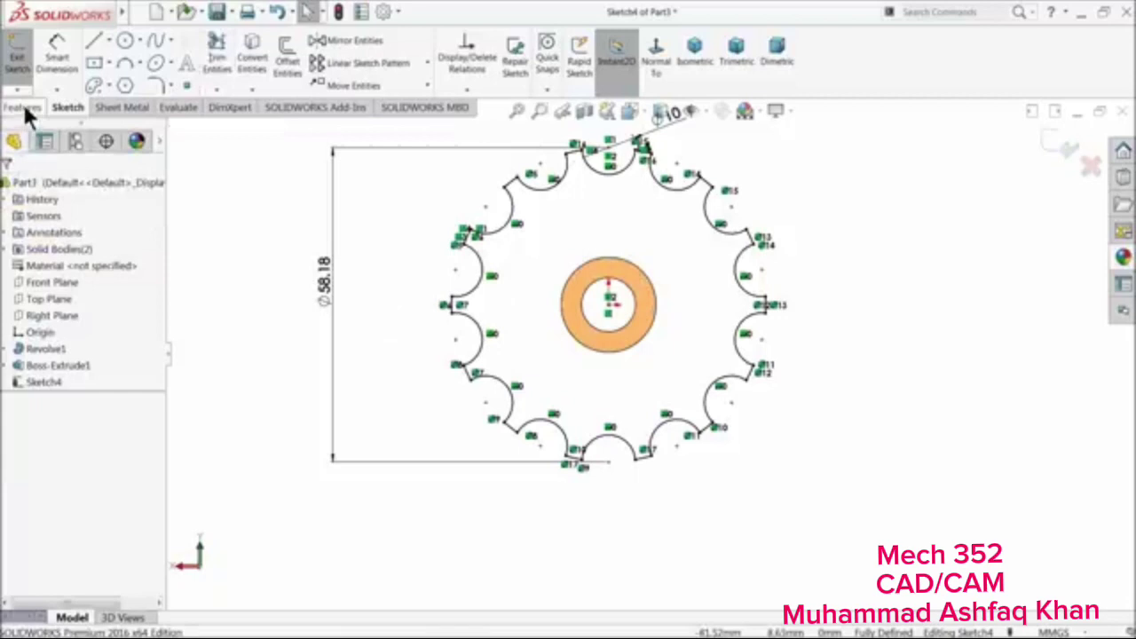
pyautogui.click(21, 107)
pyautogui.click(26, 55)
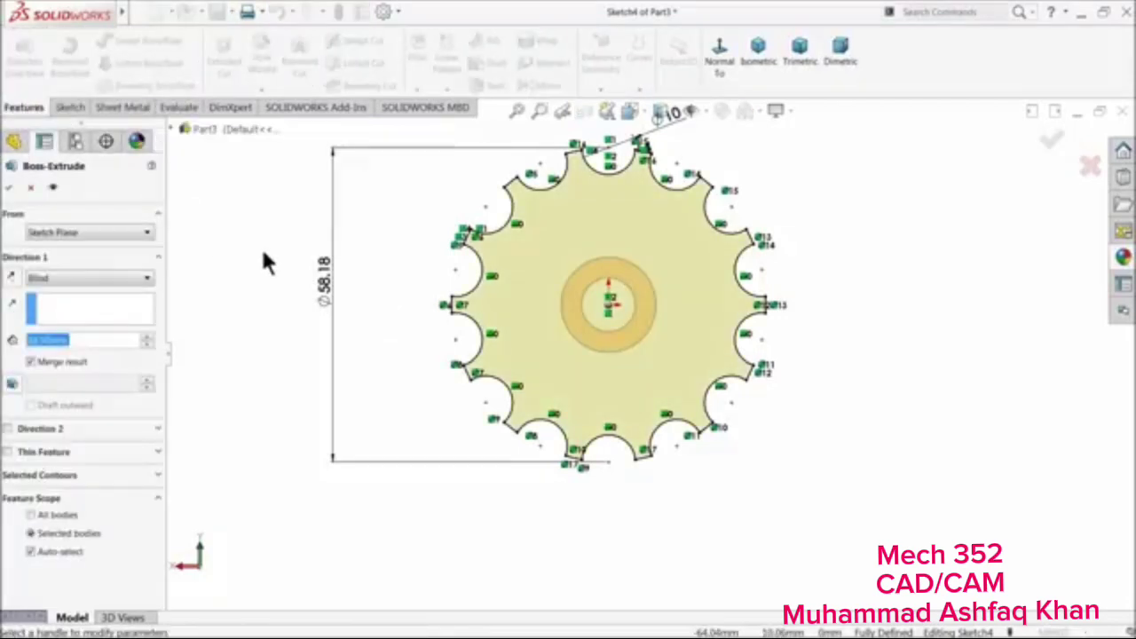
pyautogui.write('4')
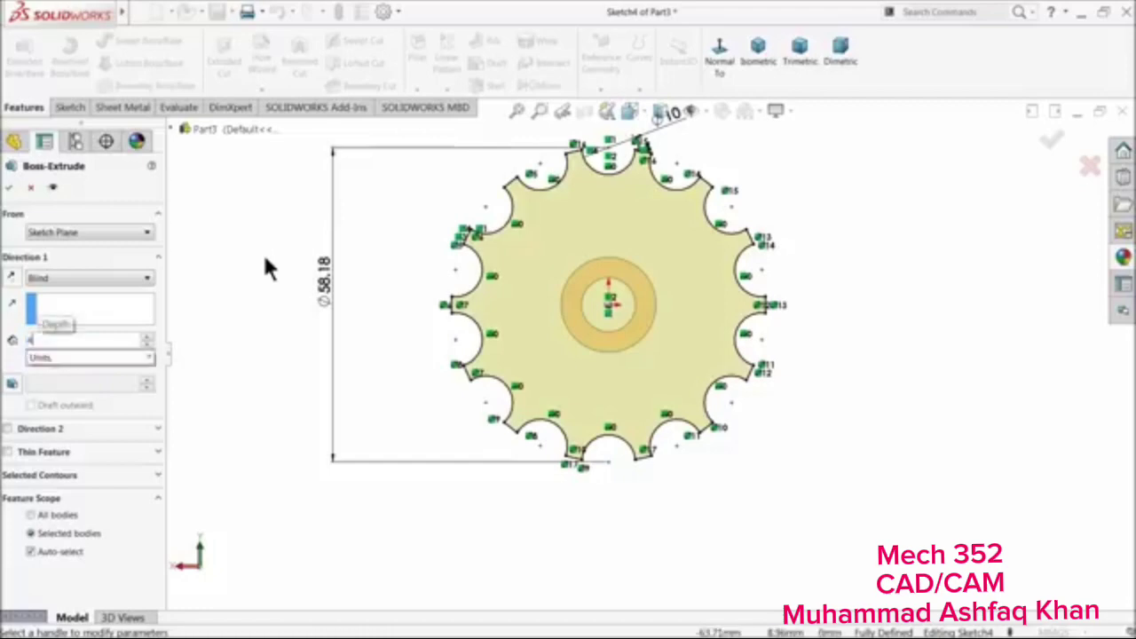
pyautogui.press('Return')
pyautogui.moveTo(296, 282); pyautogui.dragTo(362, 348, button='middle')
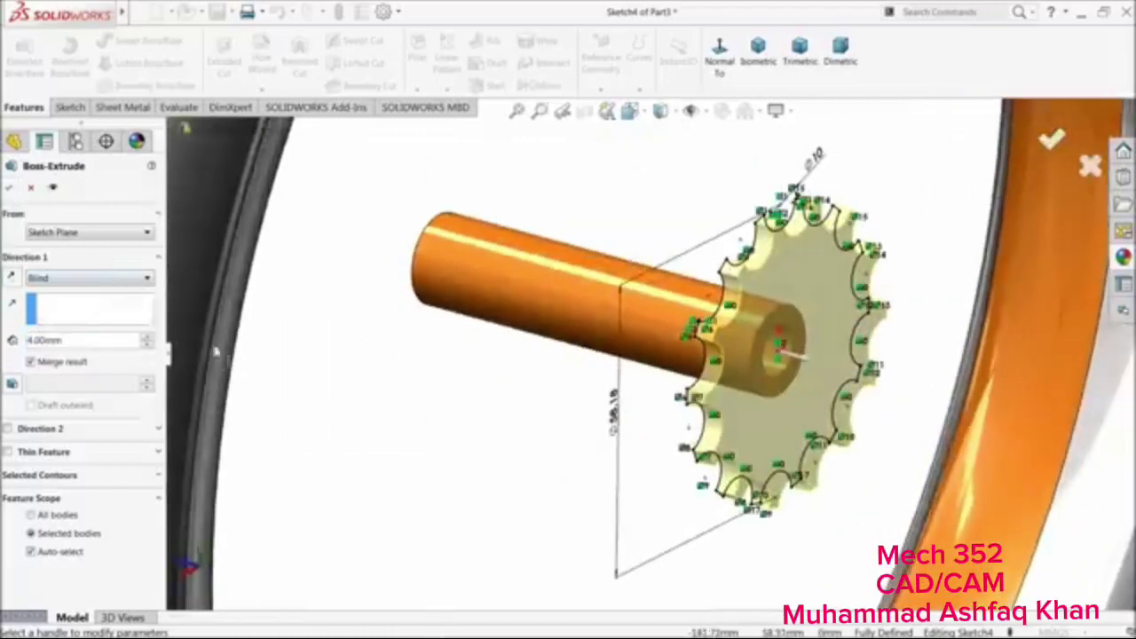
pyautogui.scroll(3, 216, 351)
pyautogui.moveTo(350, 426); pyautogui.dragTo(334, 407, button='middle')
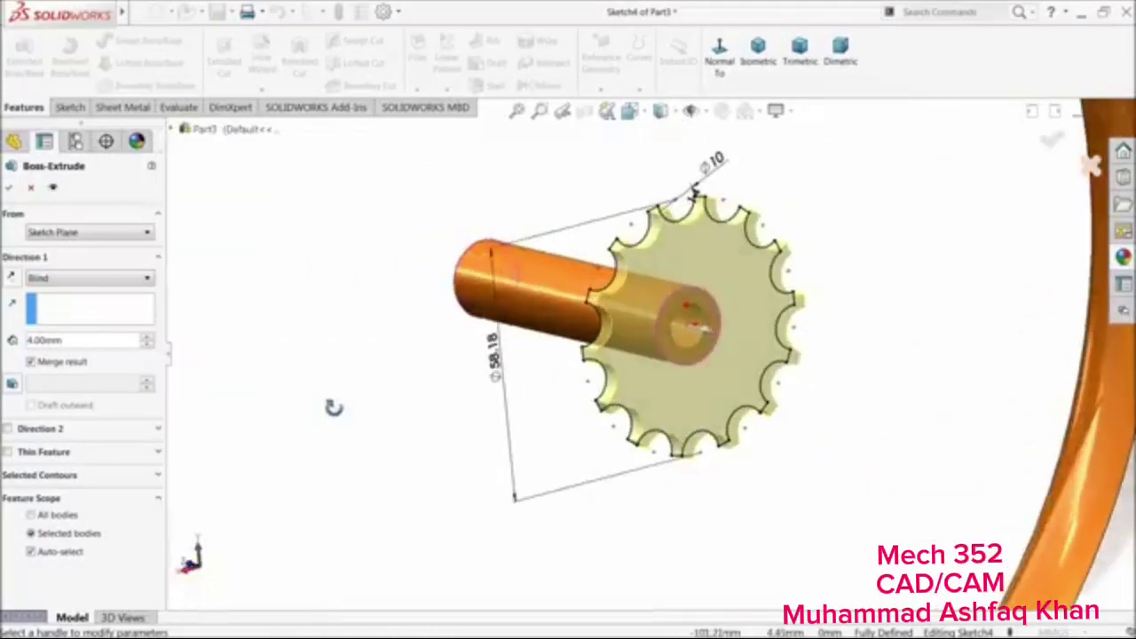
pyautogui.click(31, 190)
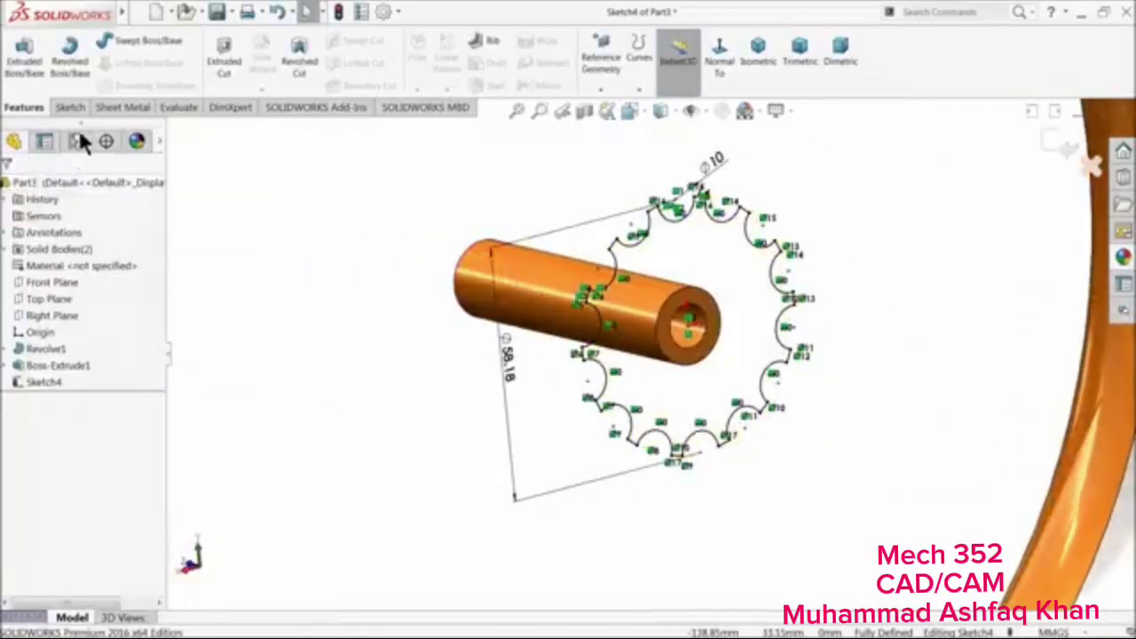
# View the sketch straight on and draw a 10 mm diameter circle centered on the origin along the tube's bore edge
pyautogui.click(71, 105)
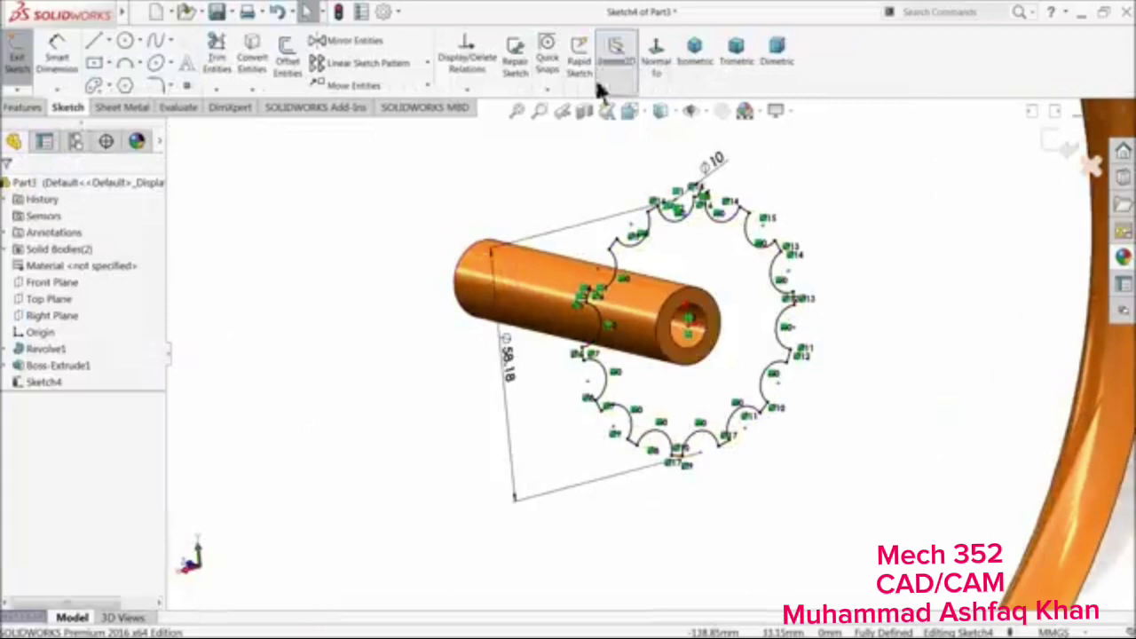
pyautogui.click(658, 71)
pyautogui.click(125, 41)
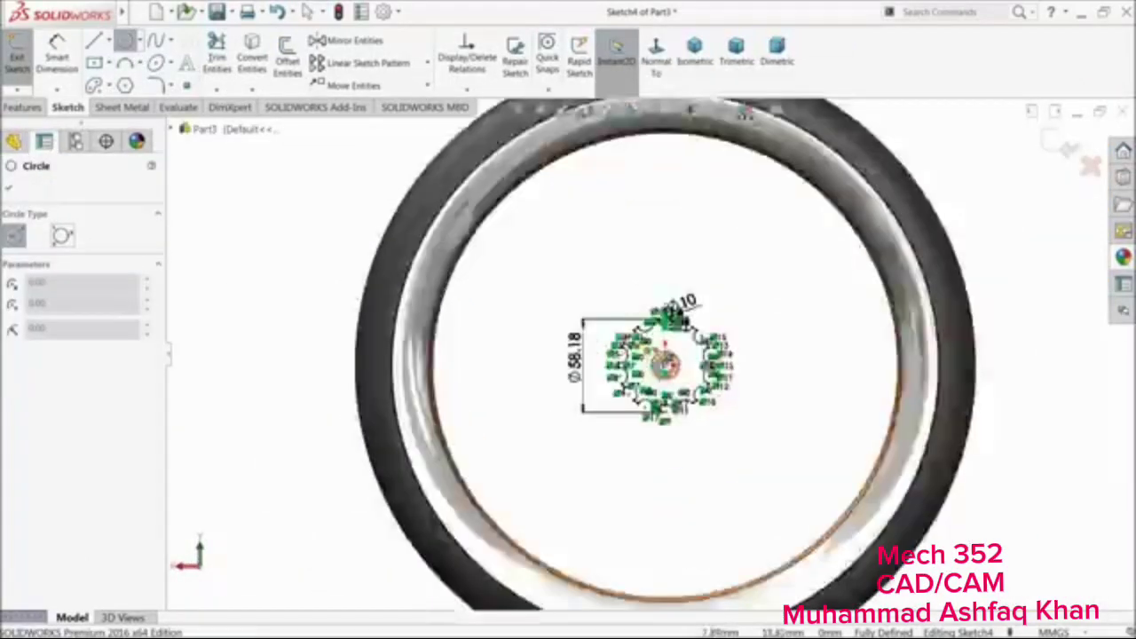
pyautogui.scroll(-8, 692, 369)
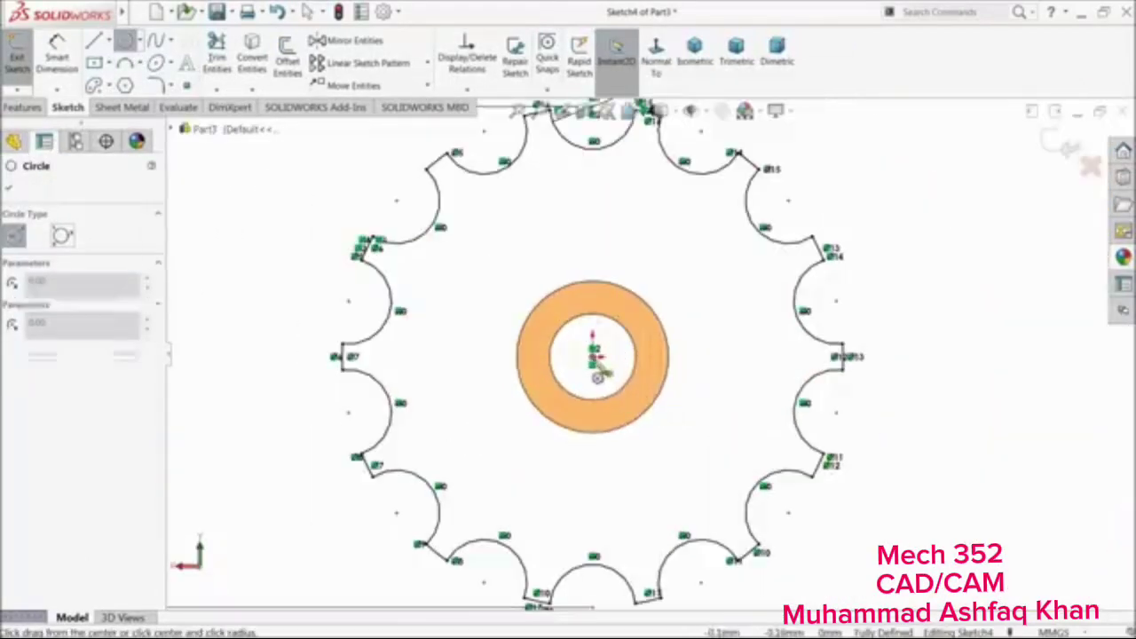
pyautogui.click(592, 357)
pyautogui.click(607, 399)
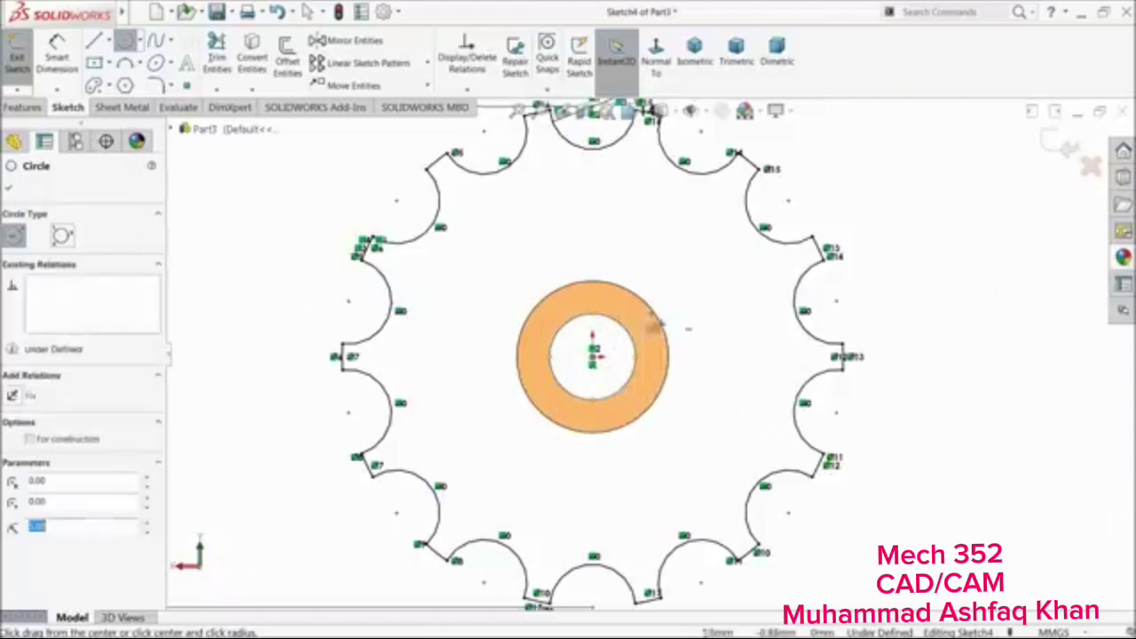
# Extrude the notched flange sketch with its center hole to a blind depth of 4 mm, merged with the hub tube
pyautogui.click(22, 107)
pyautogui.click(32, 62)
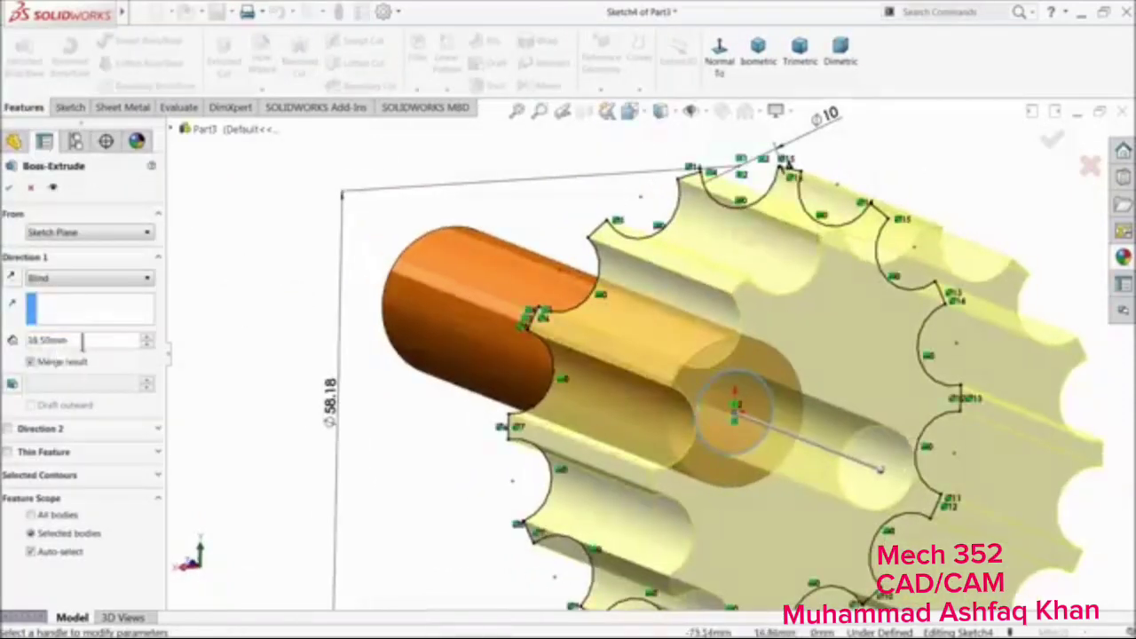
pyautogui.write('4')
pyautogui.press('Return')
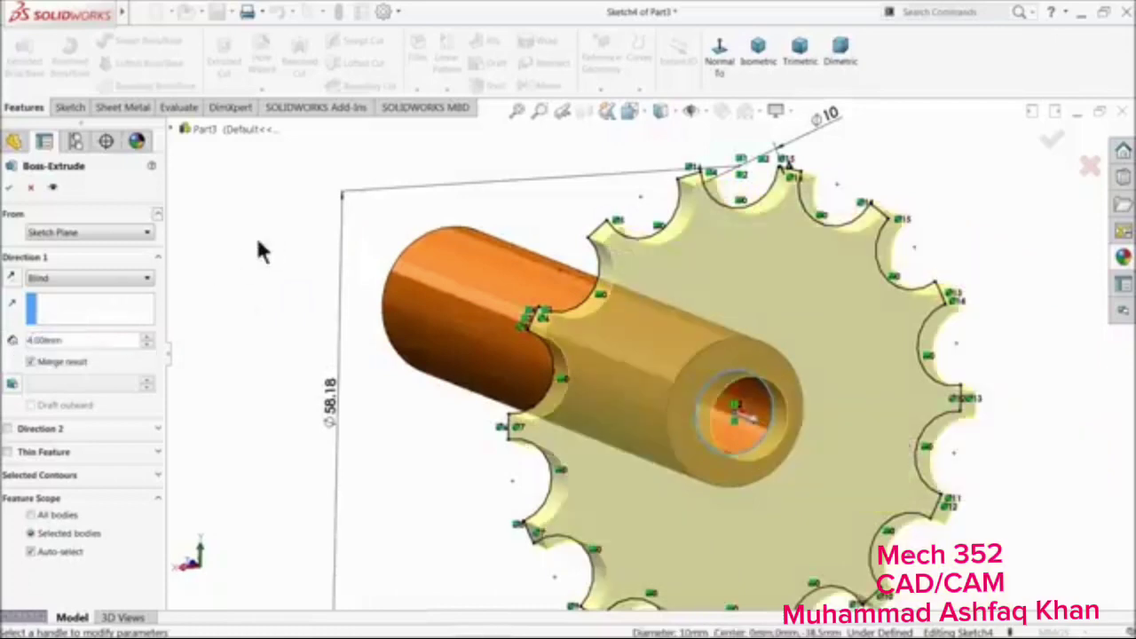
pyautogui.click(9, 188)
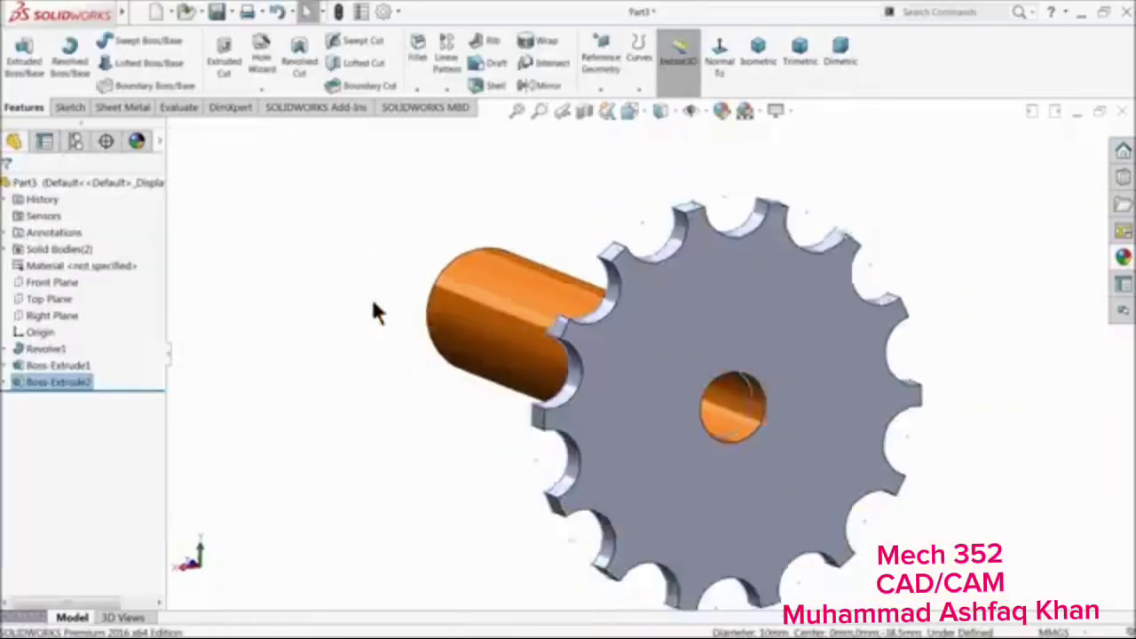
# Apply the brushed chromium appearance to the notched flange
pyautogui.scroll(2, 373, 302)
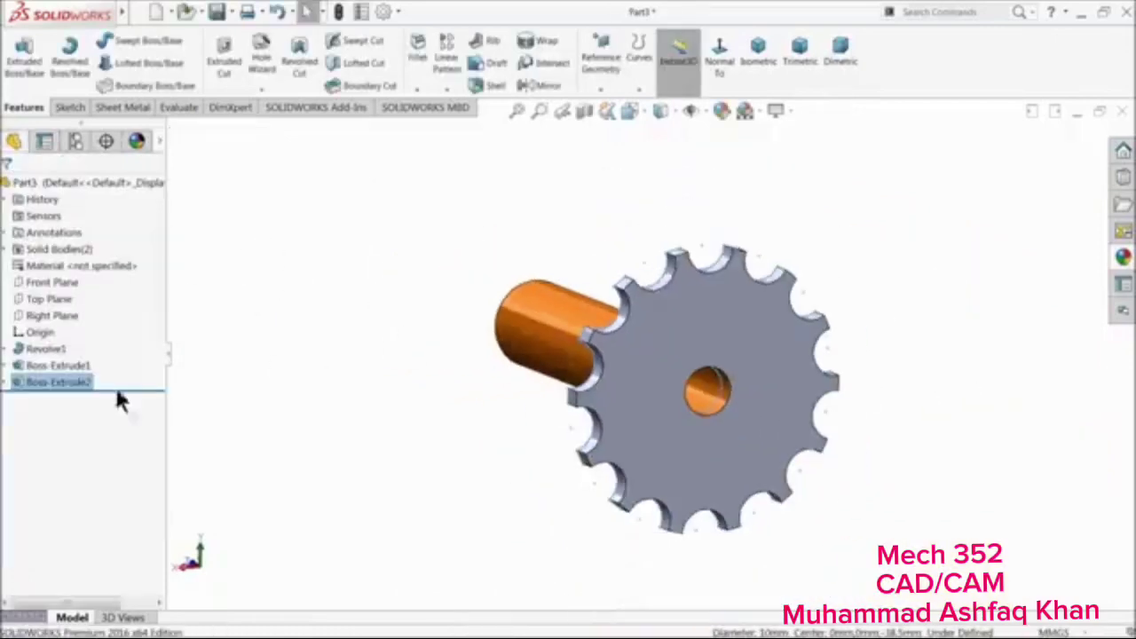
pyautogui.click(1124, 256)
pyautogui.click(1004, 225)
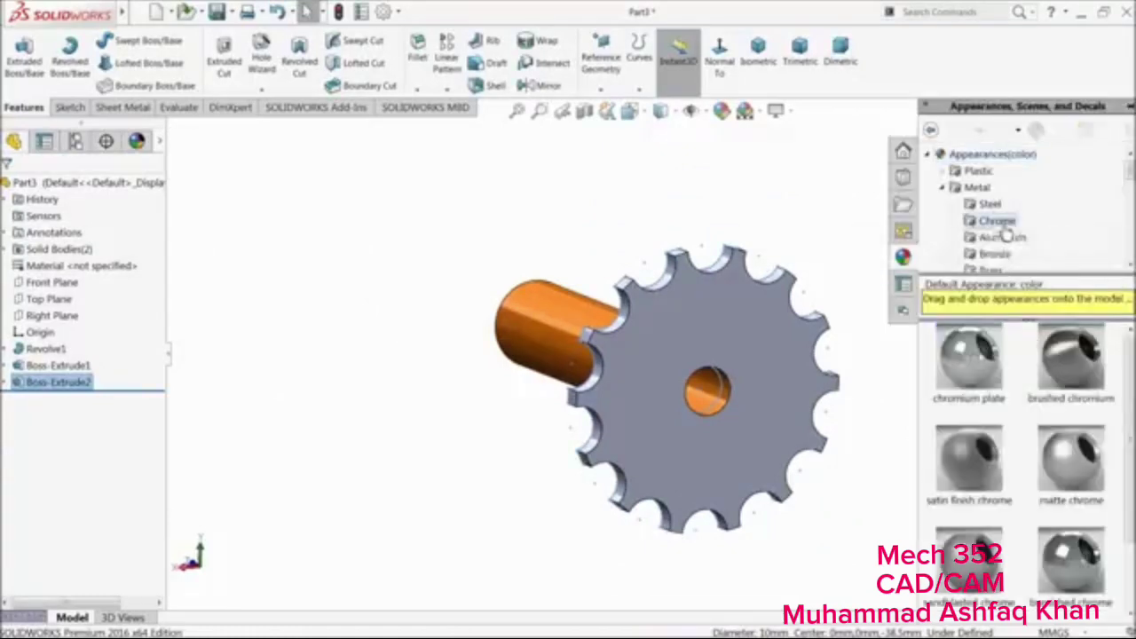
pyautogui.doubleClick(1072, 375)
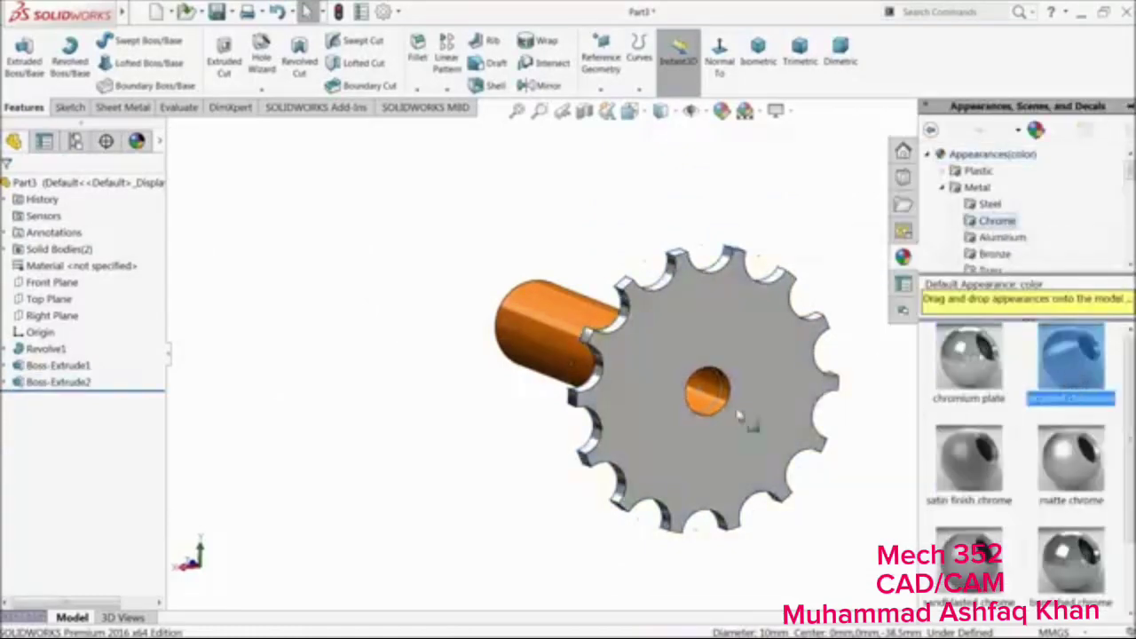
# Start a sketch on the notched flange's tube-side face and draw a circle about 22 mm in diameter centered on the origin
pyautogui.moveTo(745, 418)
pyautogui.mouseDown(button='middle')
pyautogui.moveTo(858, 486)
pyautogui.moveTo(861, 538)
pyautogui.mouseUp(button='middle')
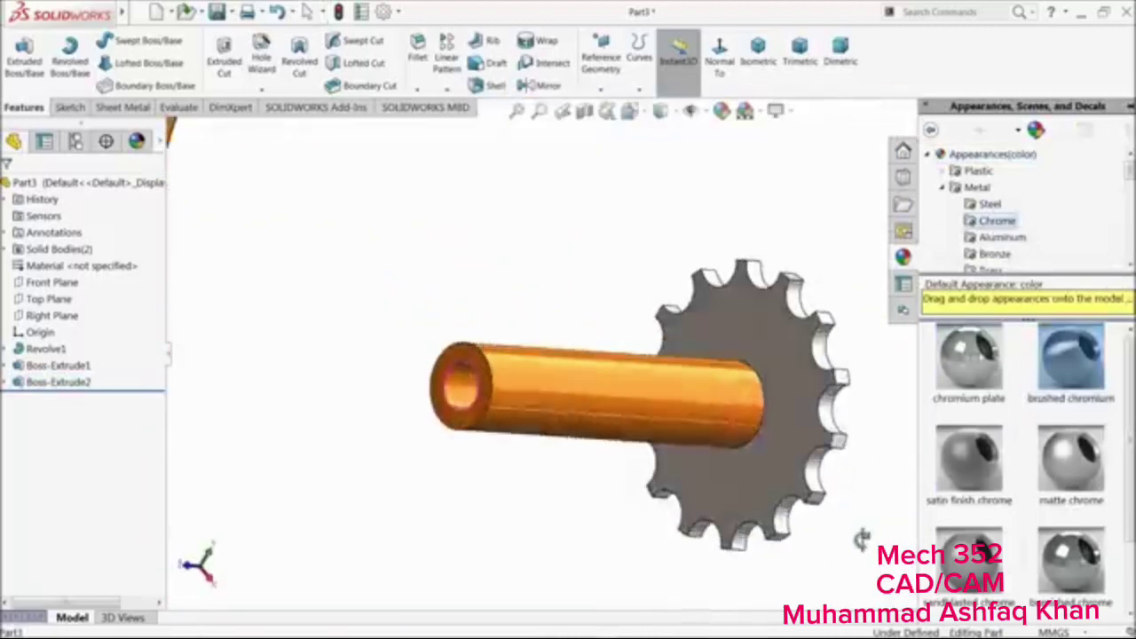
pyautogui.moveTo(781, 427); pyautogui.dragTo(811, 486, button='middle')
pyautogui.scroll(-4, 813, 454)
pyautogui.click(726, 319)
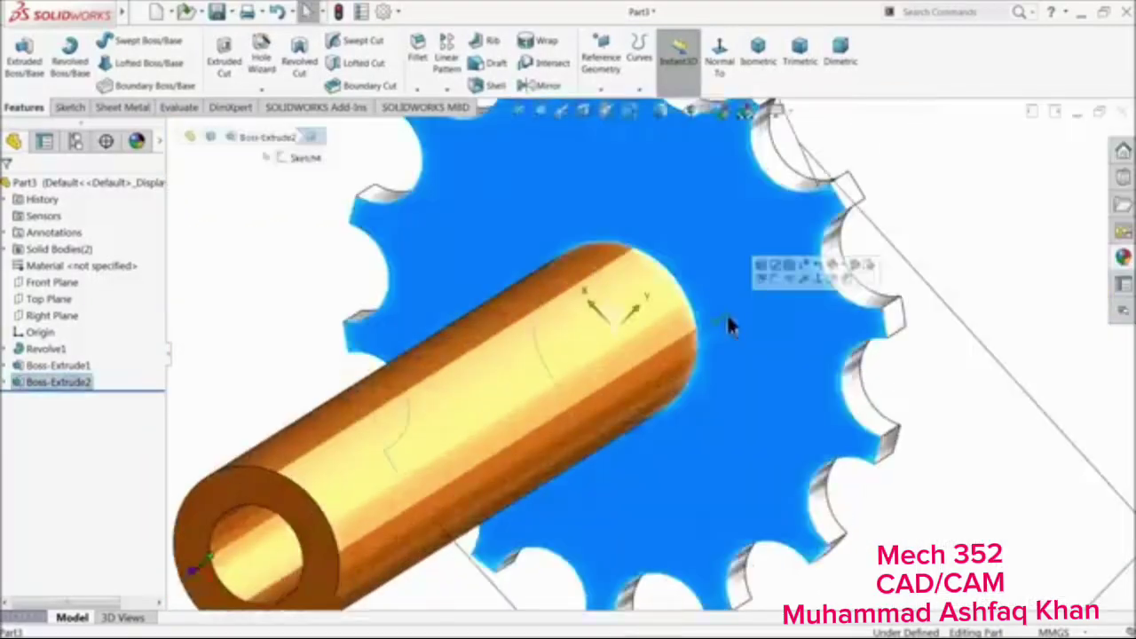
pyautogui.click(772, 282)
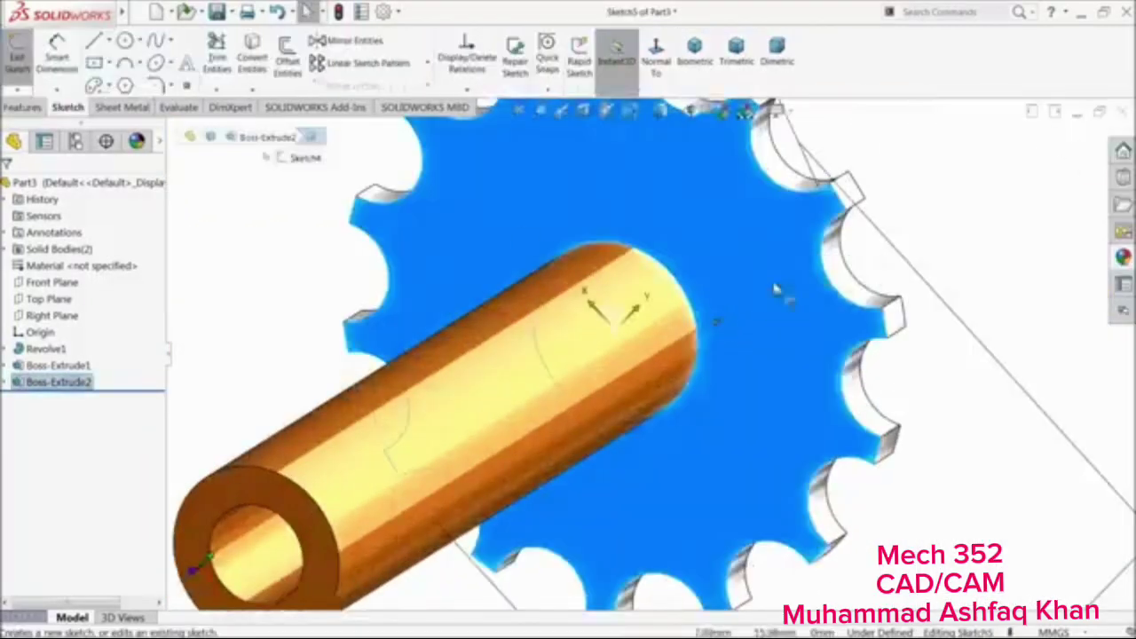
pyautogui.click(125, 40)
pyautogui.click(619, 334)
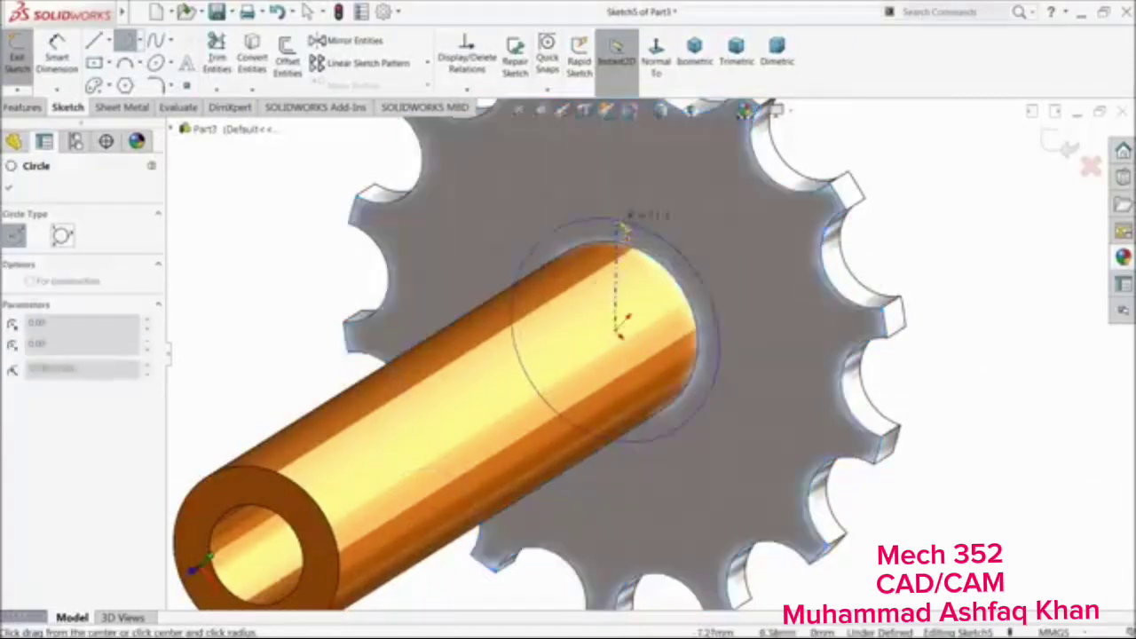
pyautogui.click(616, 229)
# Dimension the new circle on the flange face to a diameter of 23 mm
pyautogui.click(59, 55)
pyautogui.click(623, 227)
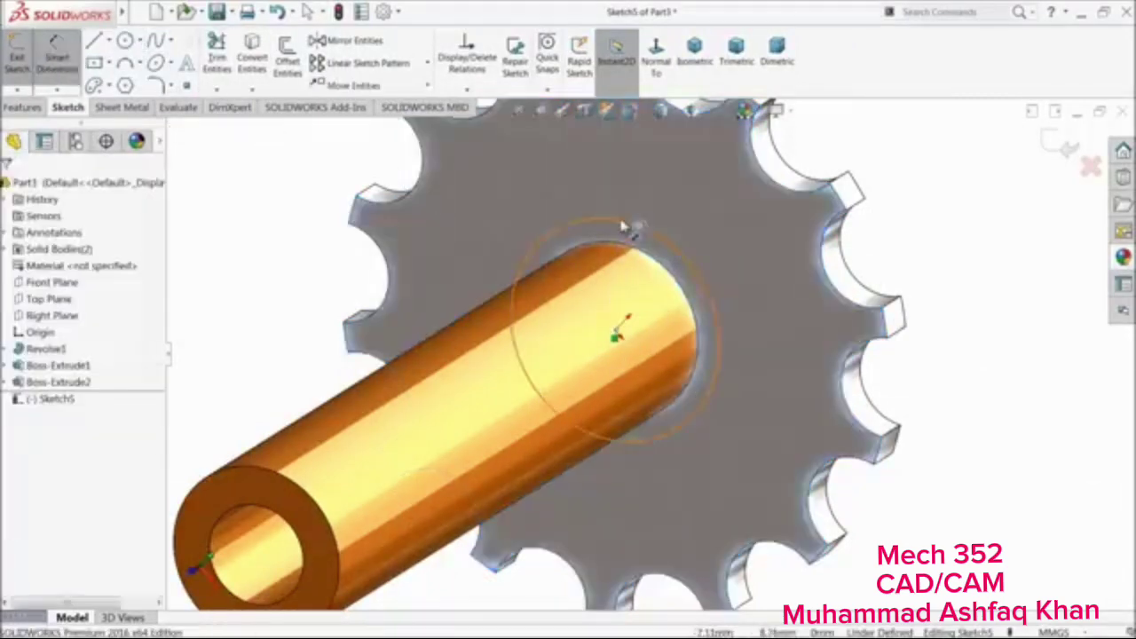
pyautogui.click(648, 203)
pyautogui.write('23')
pyautogui.press('Return')
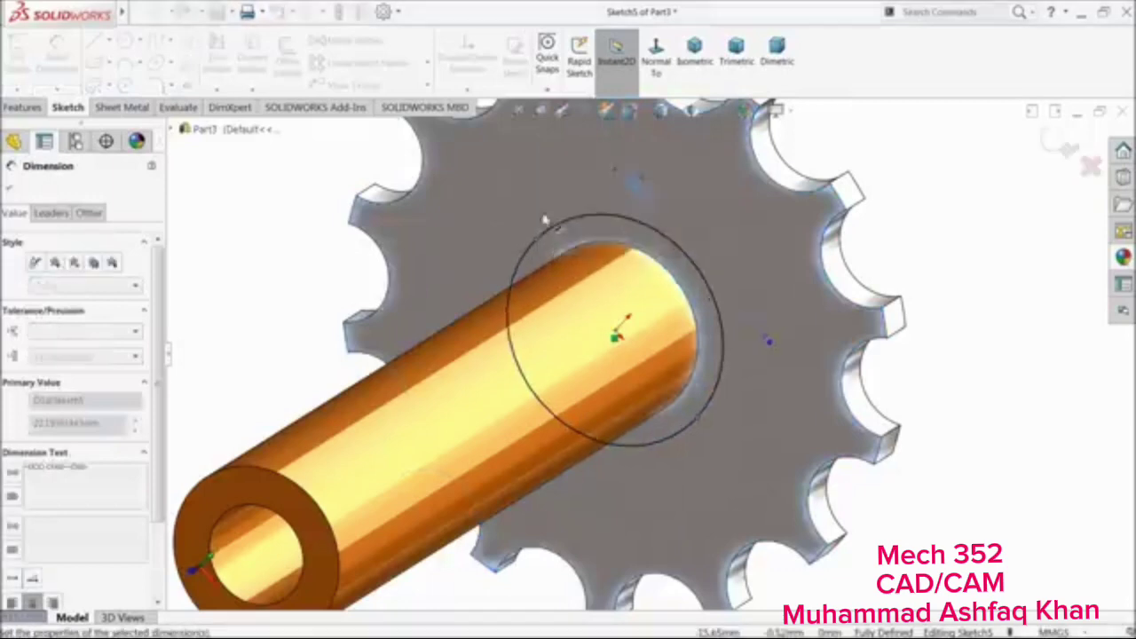
pyautogui.click(23, 107)
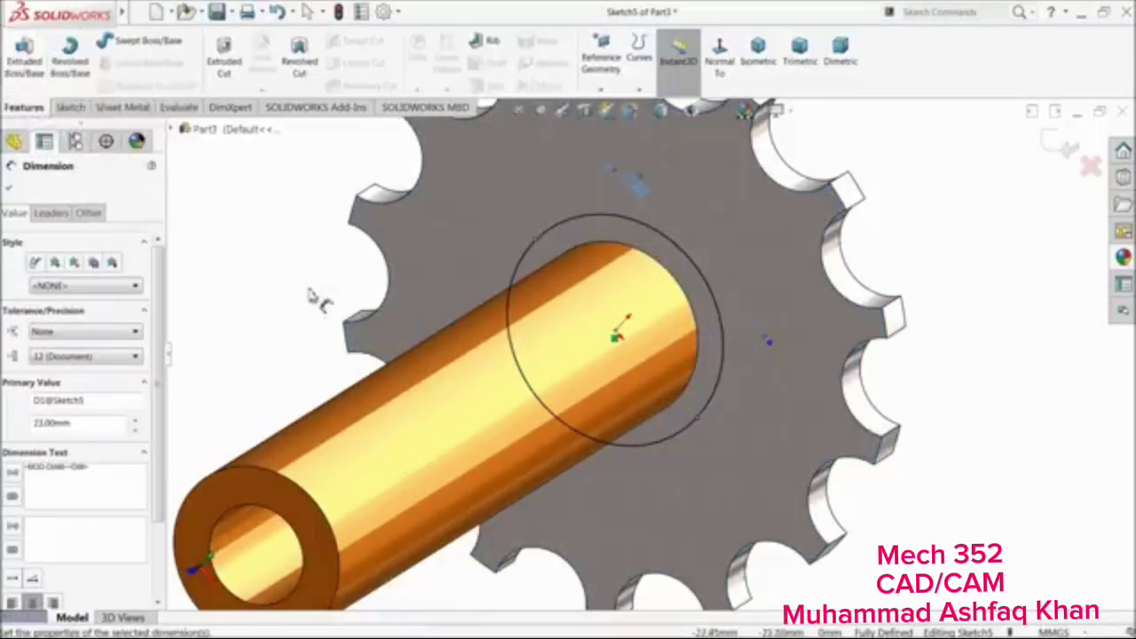
pyautogui.click(12, 186)
# Convert the tube's bore edge into the sketch and extrude the 23 mm ring to a blind depth of 4 mm with merged result
pyautogui.scroll(2, 515, 463)
pyautogui.scroll(-1, 421, 499)
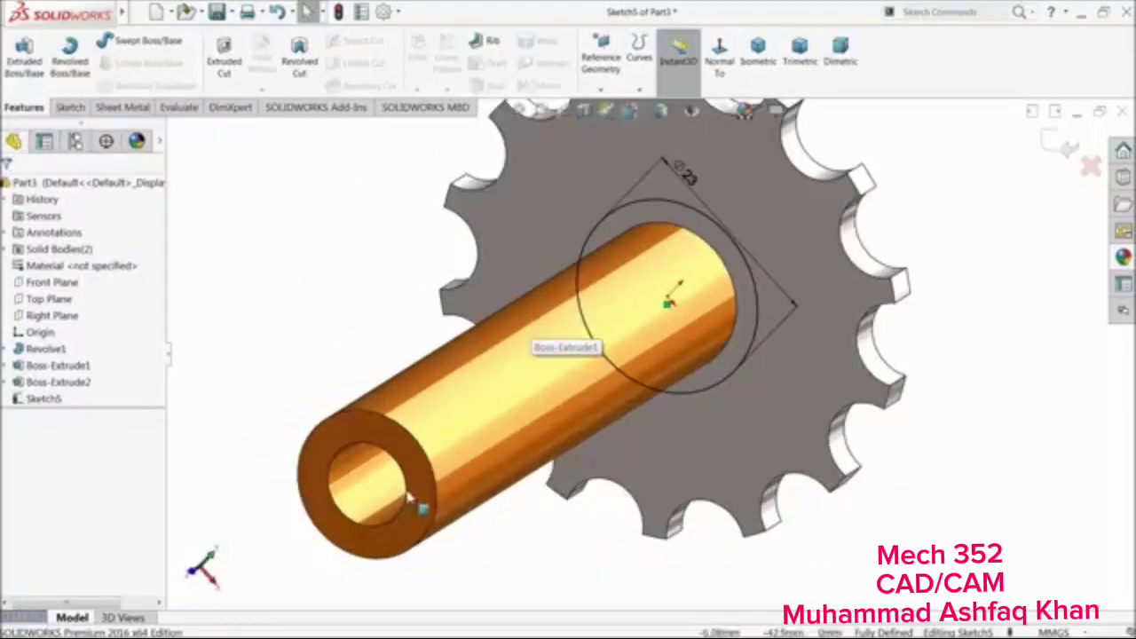
pyautogui.click(68, 106)
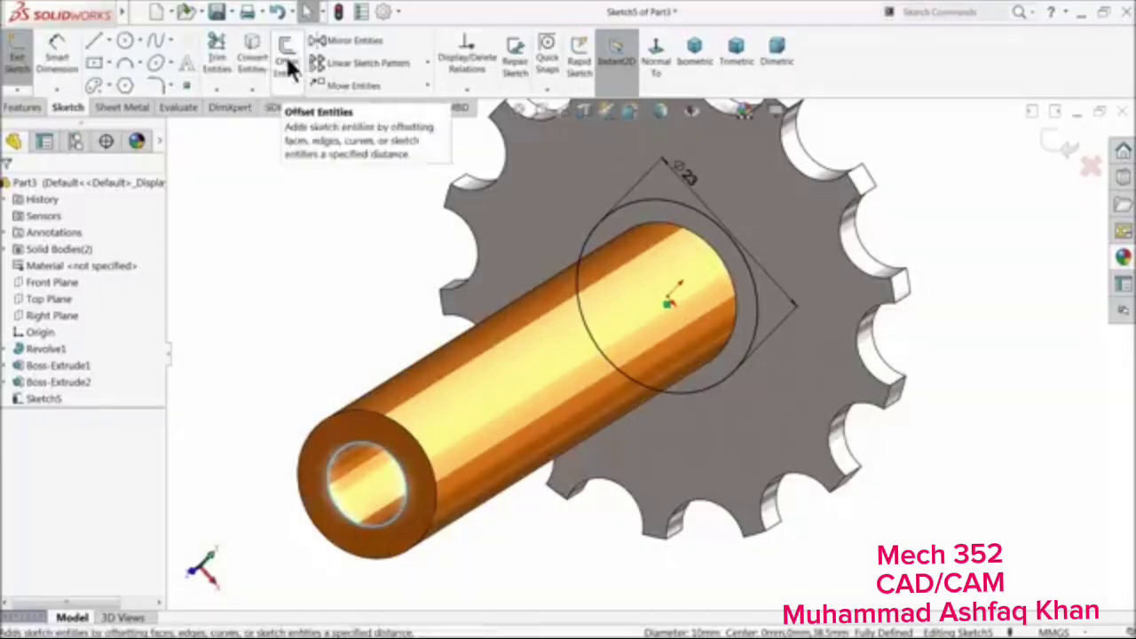
pyautogui.click(254, 55)
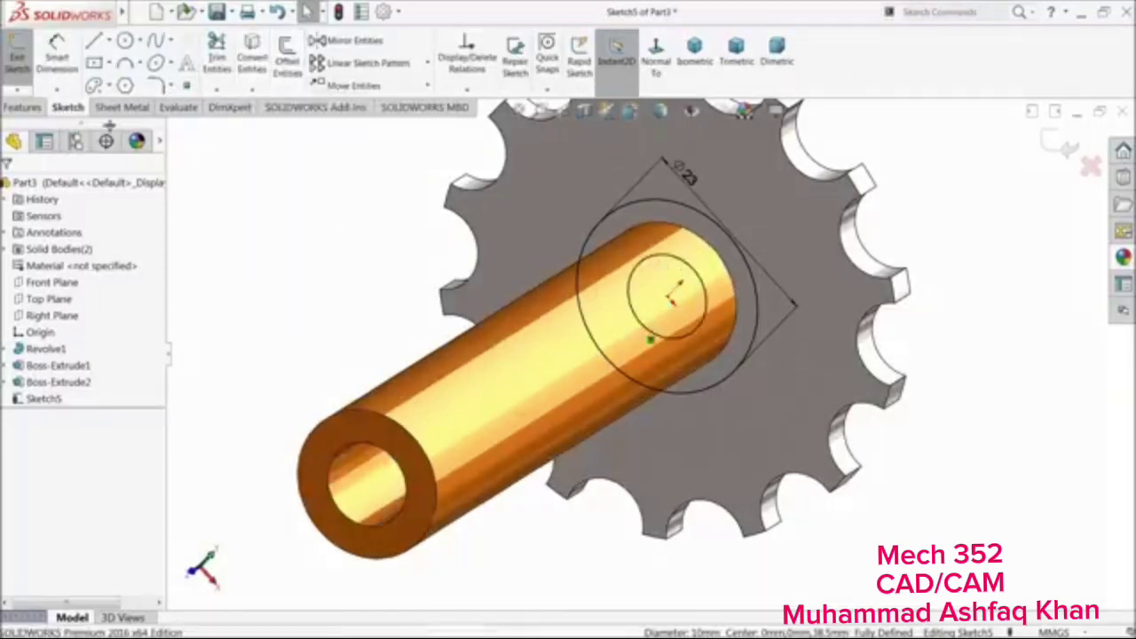
pyautogui.click(22, 107)
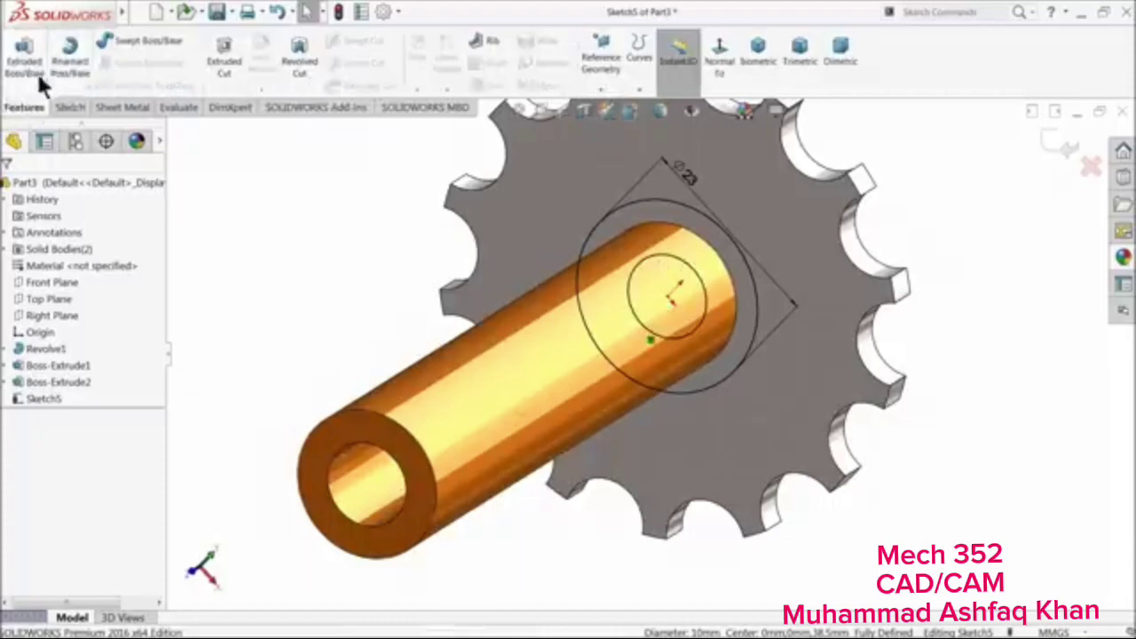
pyautogui.click(35, 67)
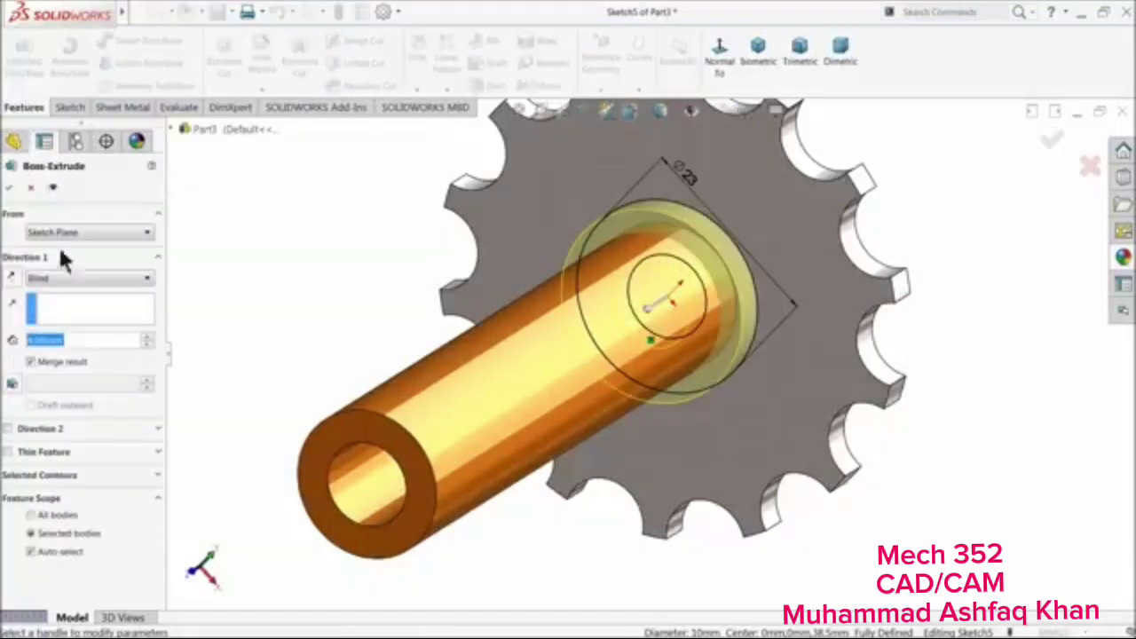
pyautogui.click(9, 187)
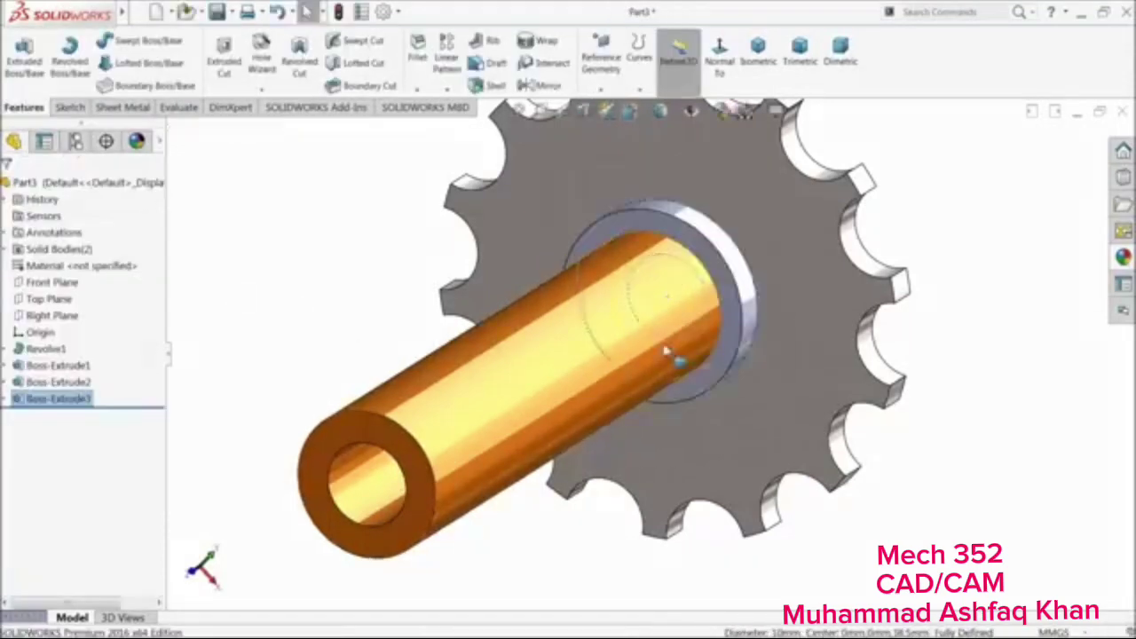
# Start a sketch on the 23 mm collar's front face and draw a circle about 19 mm in diameter centered on the origin
pyautogui.scroll(-1, 664, 349)
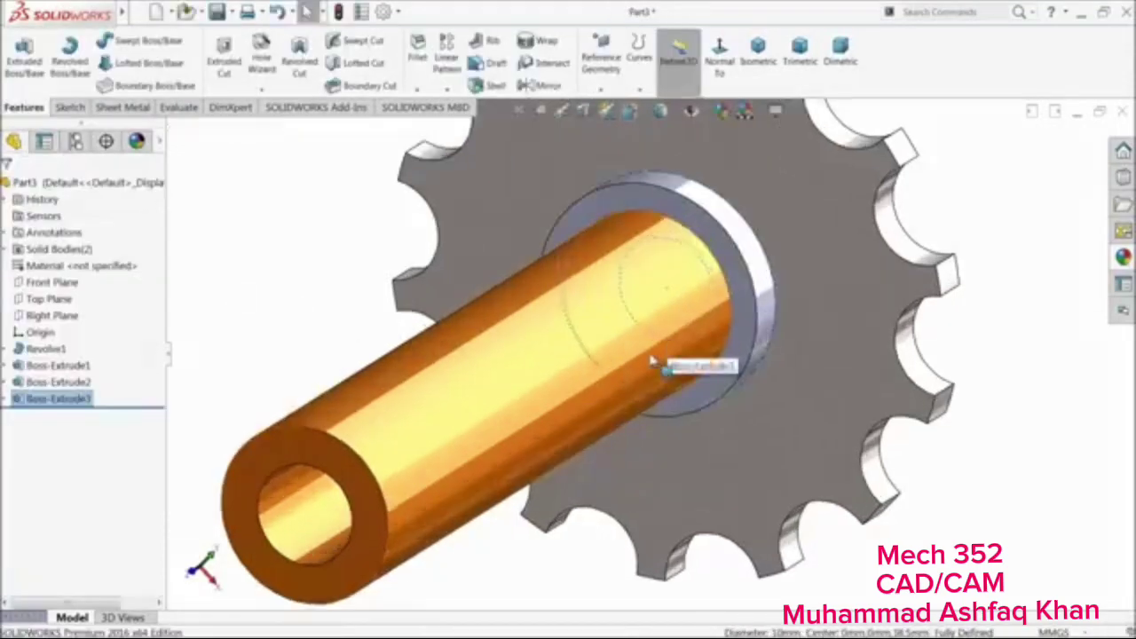
pyautogui.click(704, 236)
pyautogui.click(731, 172)
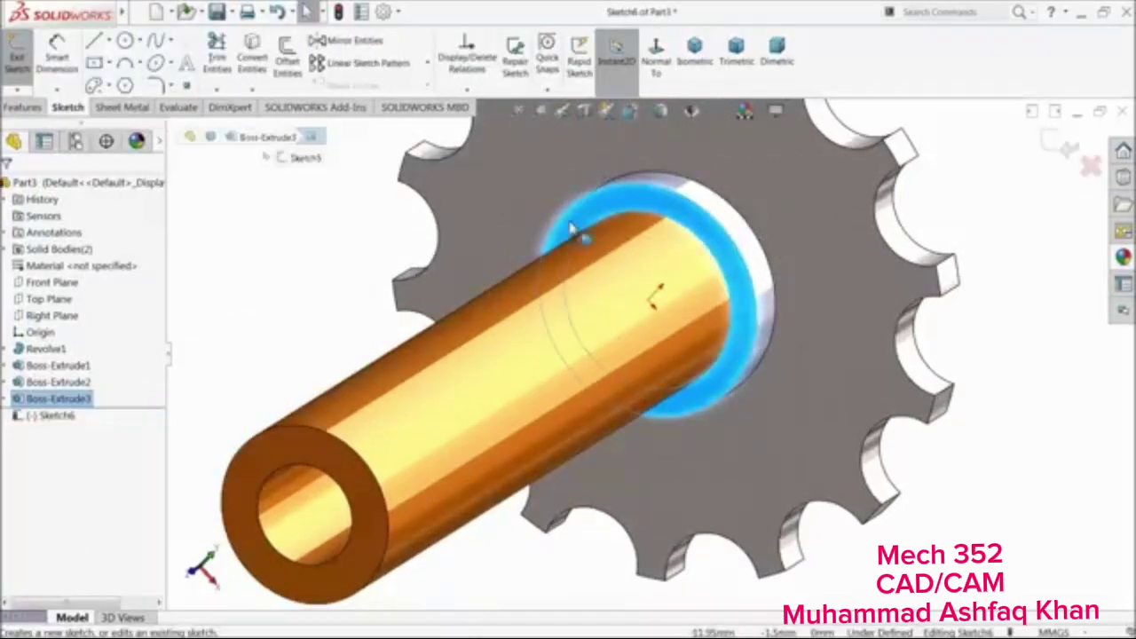
pyautogui.click(126, 41)
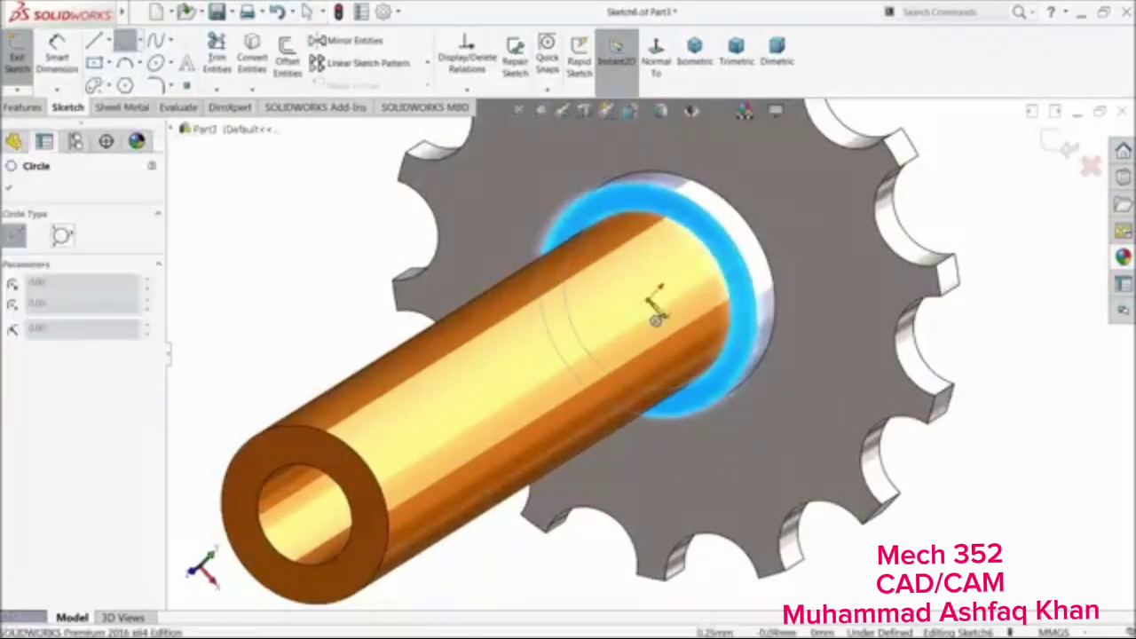
pyautogui.click(654, 298)
pyautogui.click(645, 216)
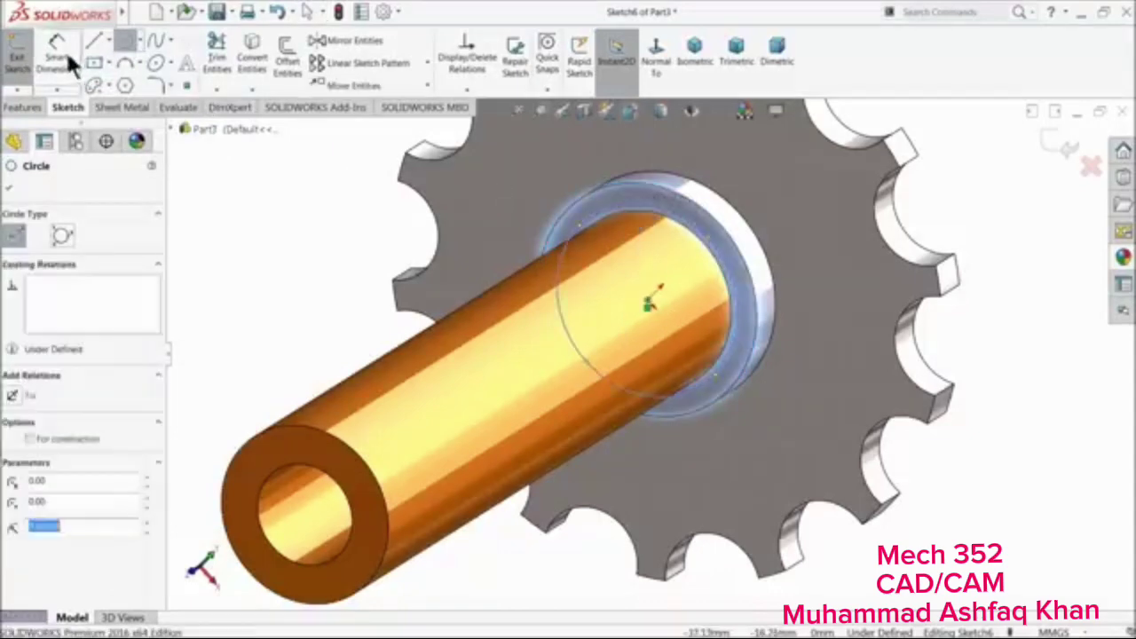
# Dimension the circle on the collar face to a diameter of 20 mm
pyautogui.press('Escape')
pyautogui.click(584, 235)
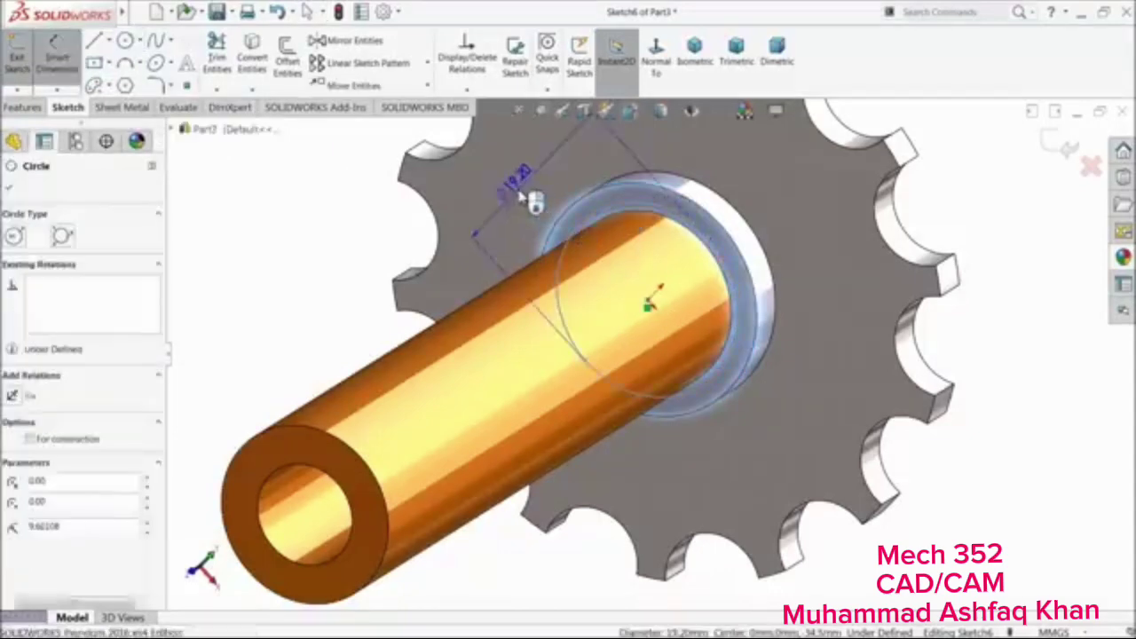
pyautogui.click(520, 194)
pyautogui.press('Return')
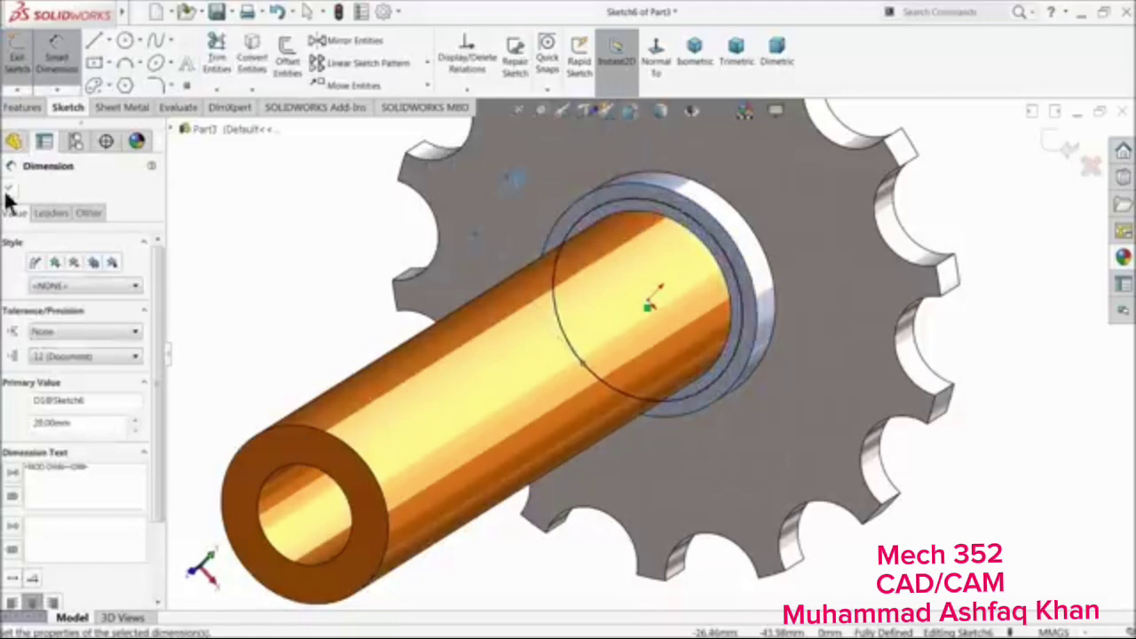
pyautogui.click(9, 187)
# Convert the tube's bore edge into the collar sketch and extrude the 20 mm ring to a blind depth of 4 mm with merged result
pyautogui.click(283, 476)
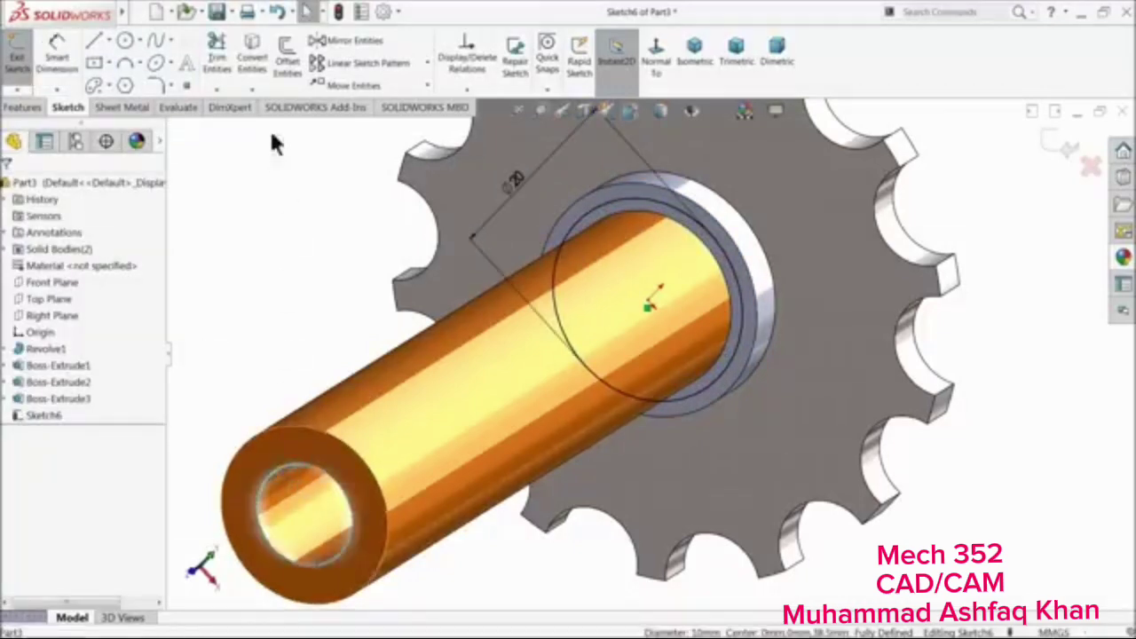
pyautogui.click(257, 73)
pyautogui.click(22, 107)
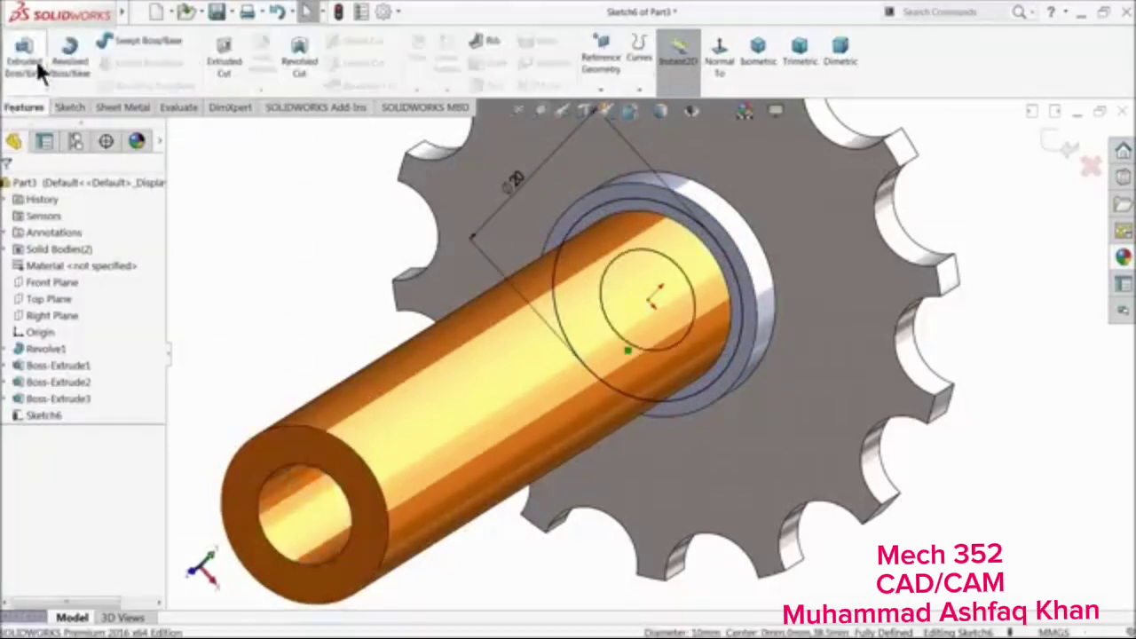
pyautogui.click(19, 53)
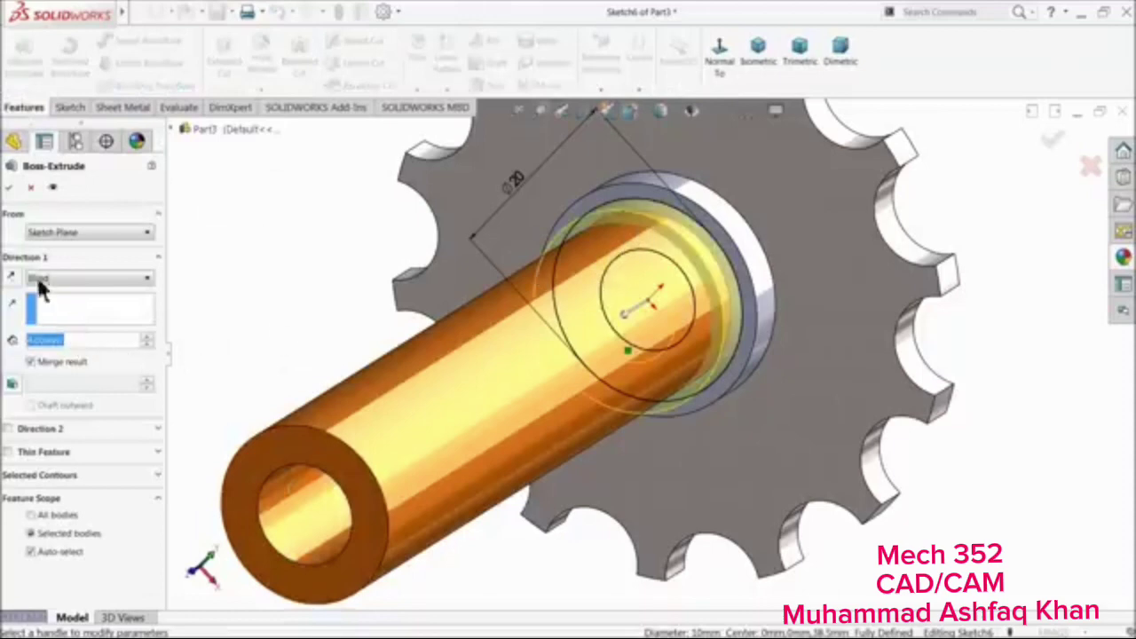
pyautogui.click(8, 188)
# Start a Mirror feature using the Front Plane as the mirror plane
pyautogui.scroll(2, 542, 386)
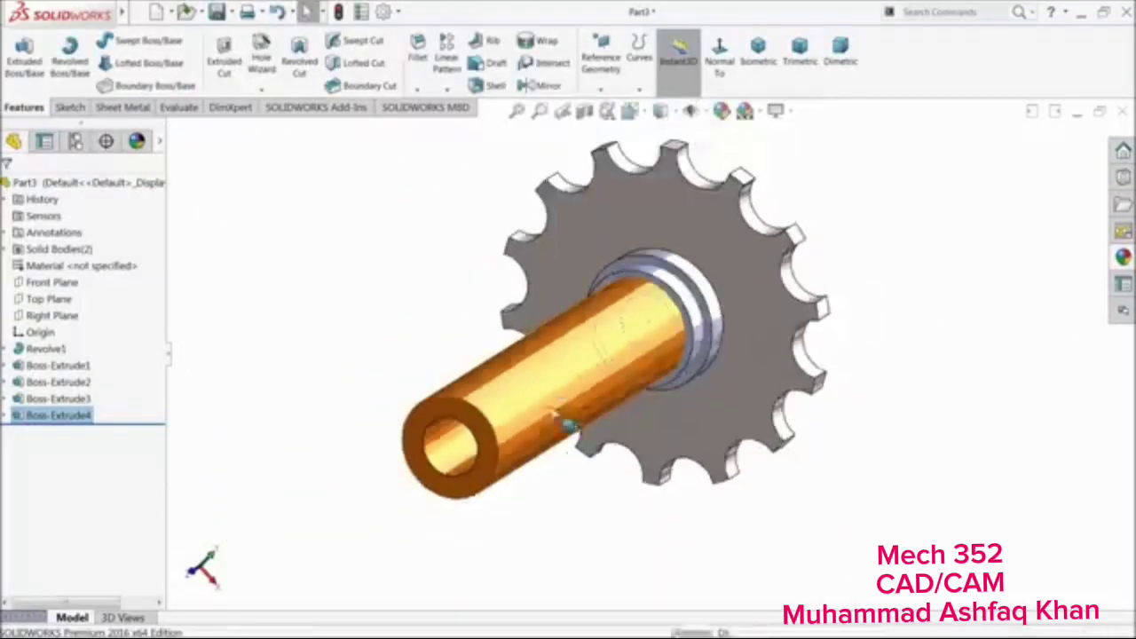
pyautogui.moveTo(553, 413); pyautogui.dragTo(506, 404, button='middle')
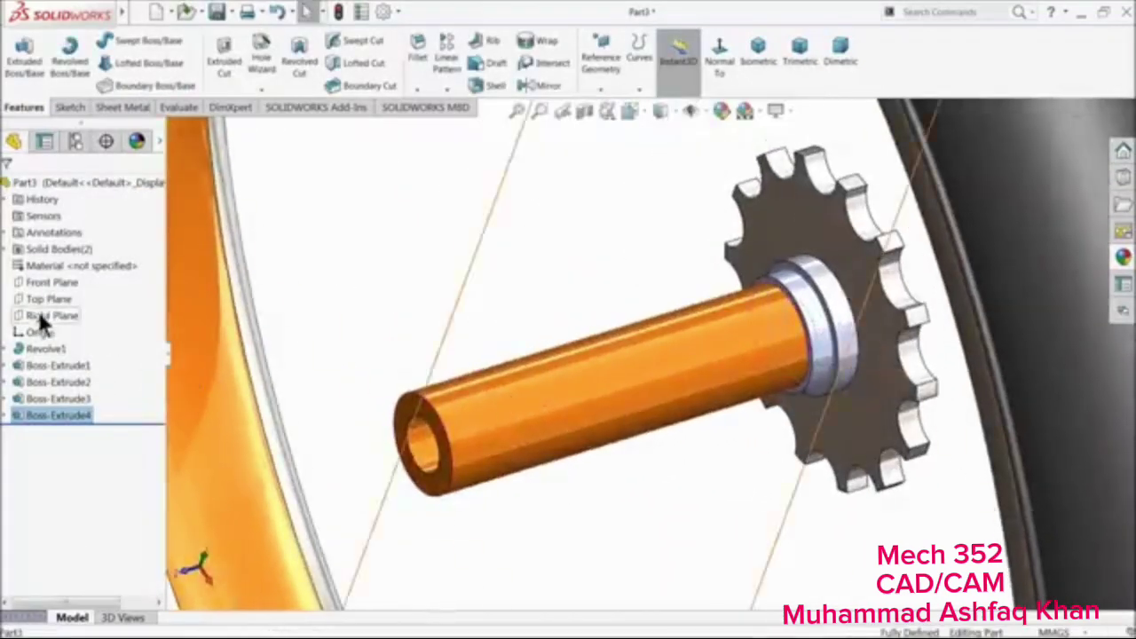
pyautogui.click(43, 280)
pyautogui.scroll(6, 624, 432)
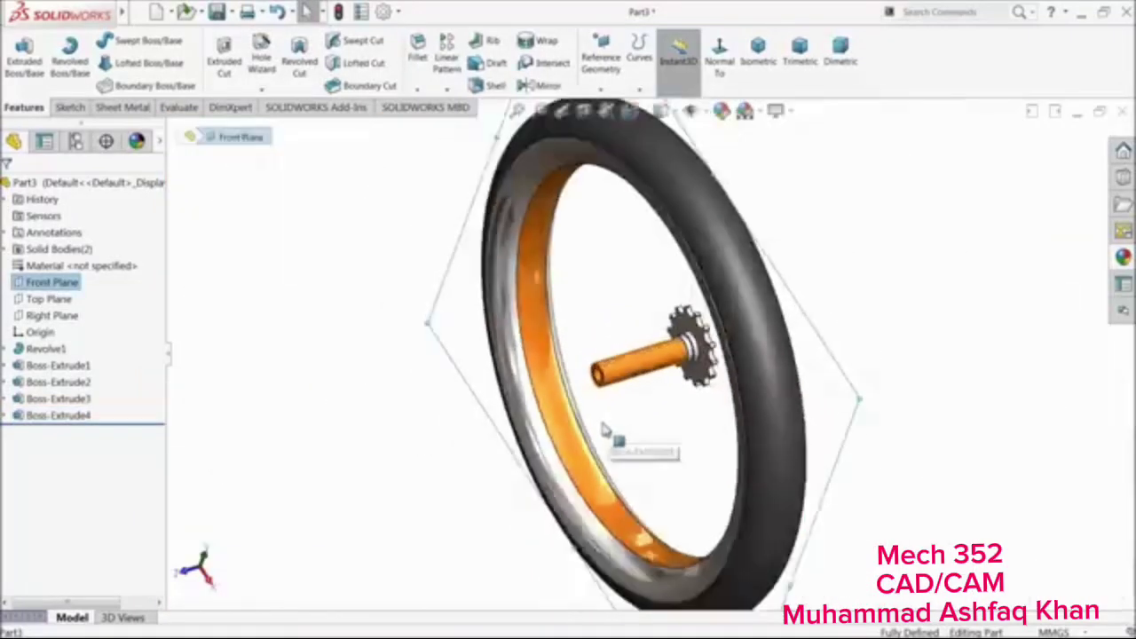
pyautogui.scroll(5, 747, 419)
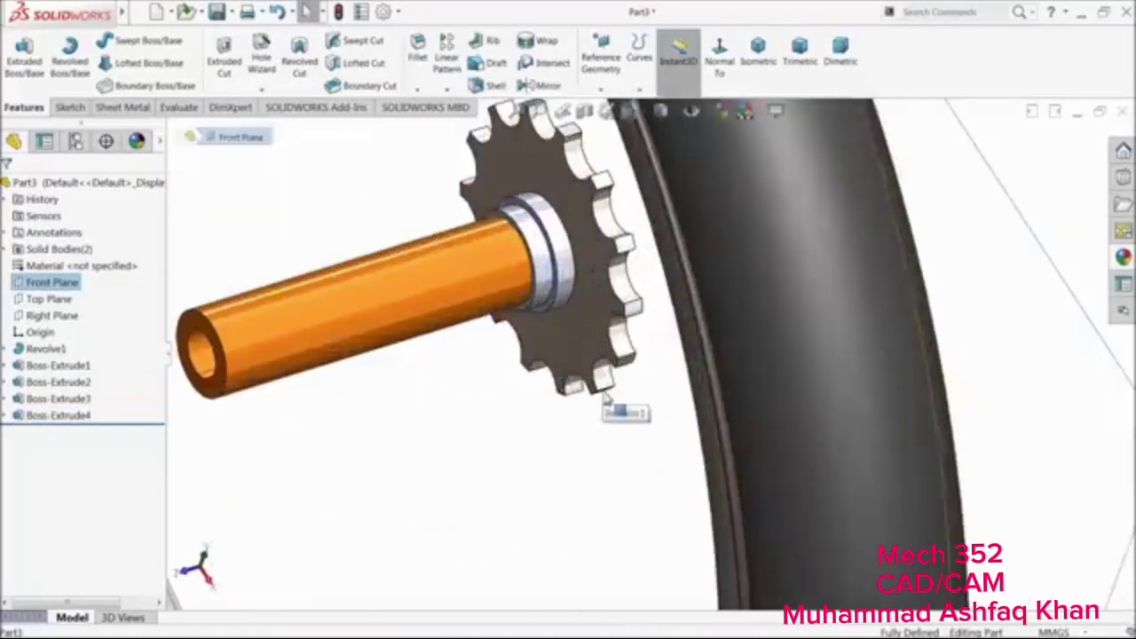
pyautogui.click(542, 85)
pyautogui.click(548, 256)
pyautogui.click(545, 265)
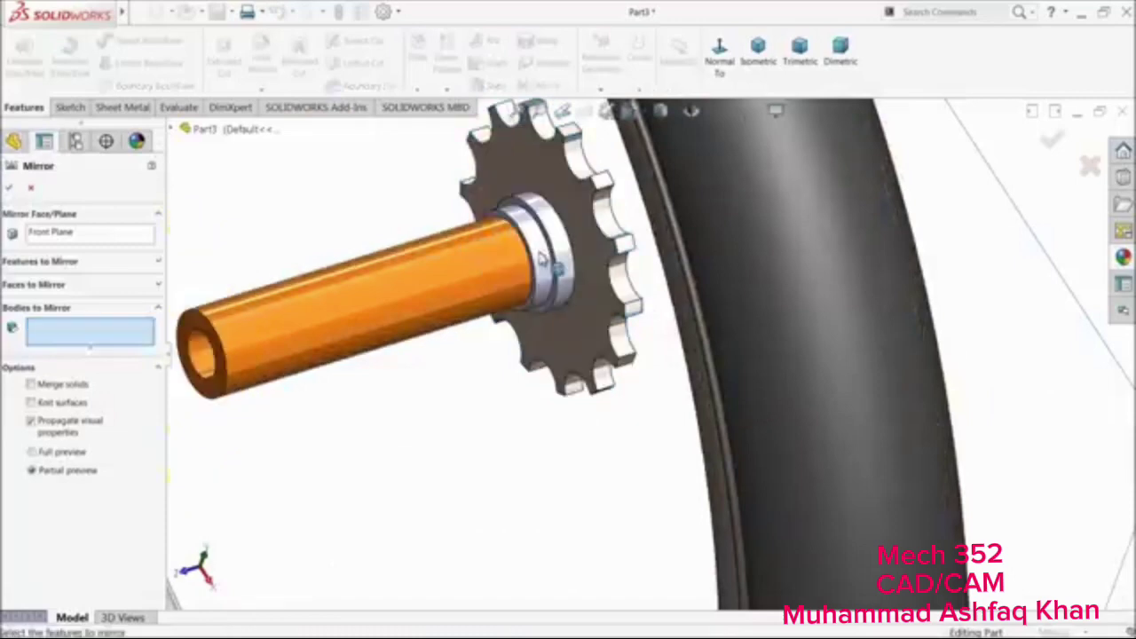
pyautogui.click(558, 266)
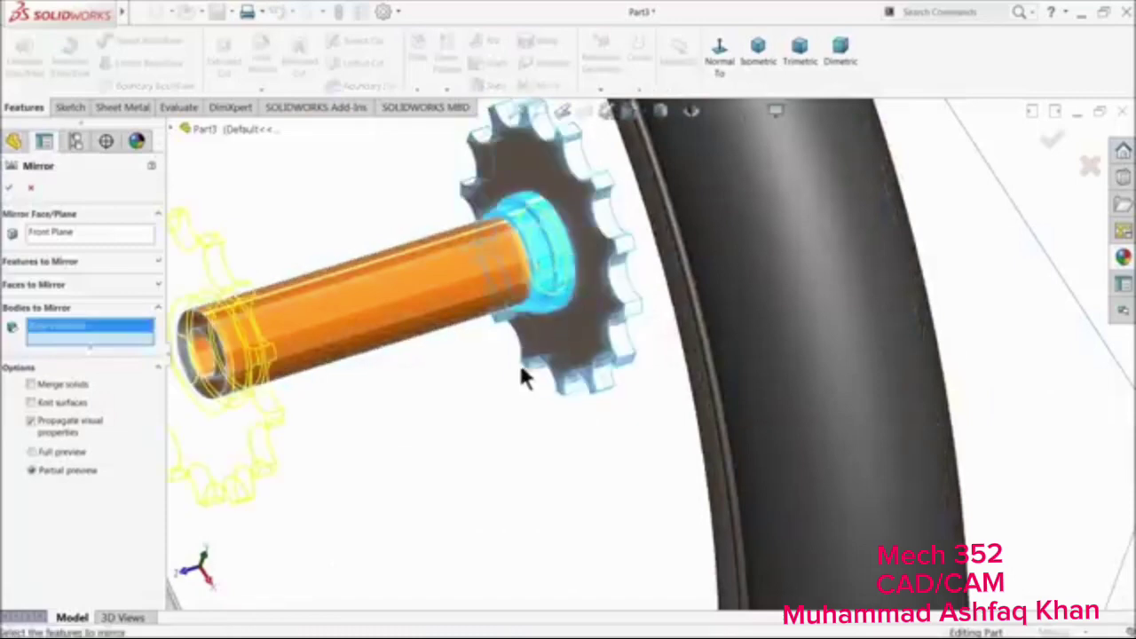
pyautogui.scroll(-3, 524, 377)
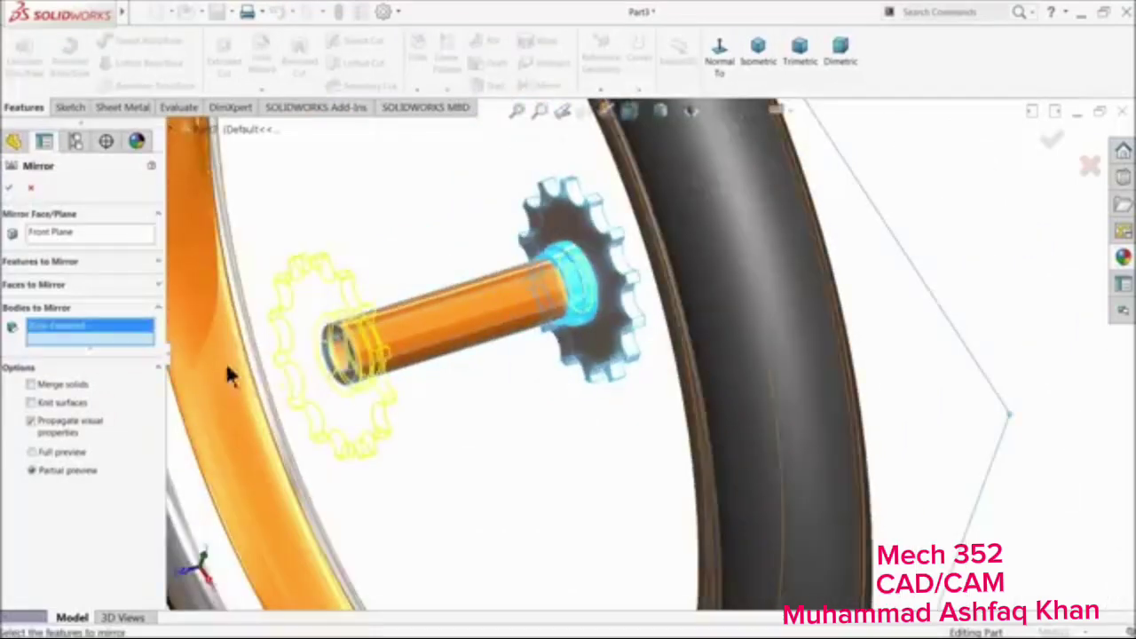
# Mirror the two stepped collar extrusions as features about the Front Plane to the tube's opposite end
pyautogui.click(64, 262)
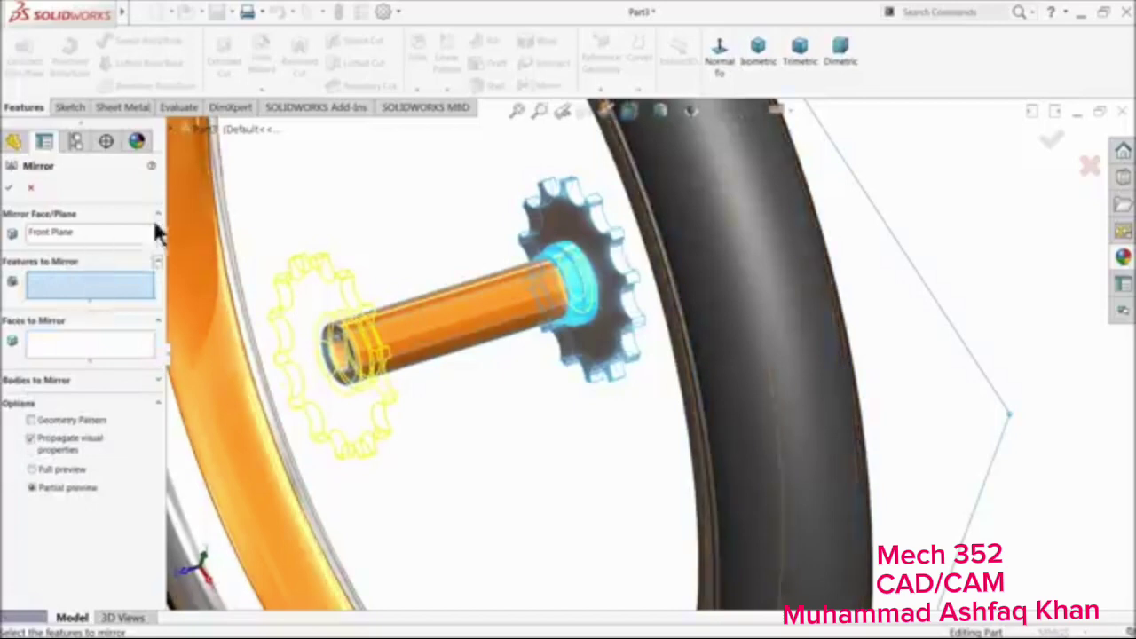
pyautogui.click(586, 300)
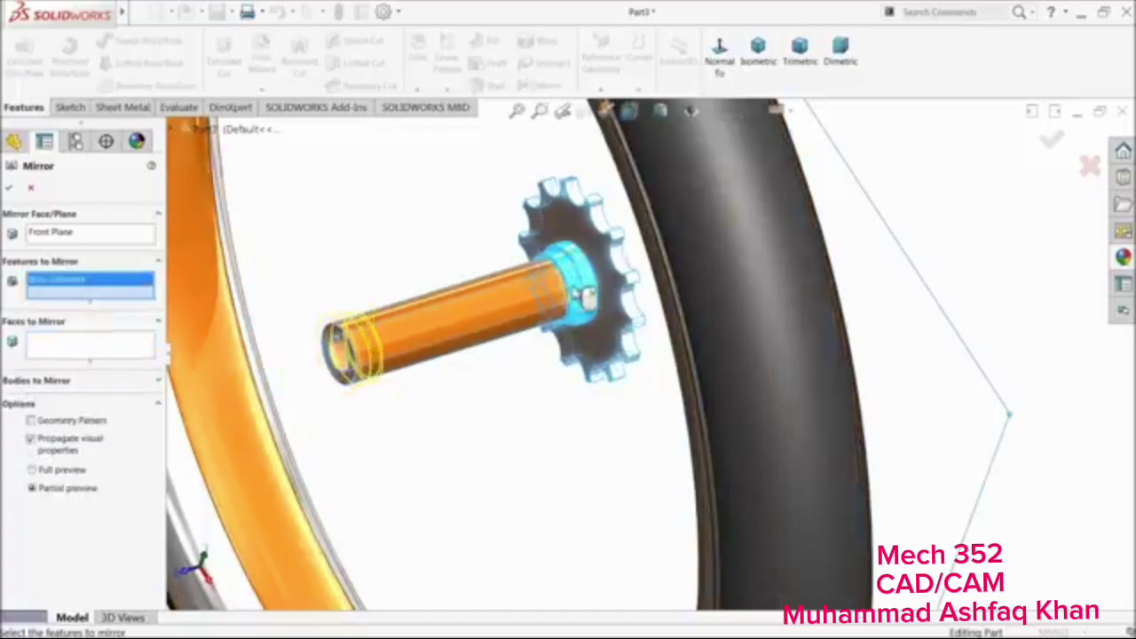
pyautogui.scroll(-2, 577, 306)
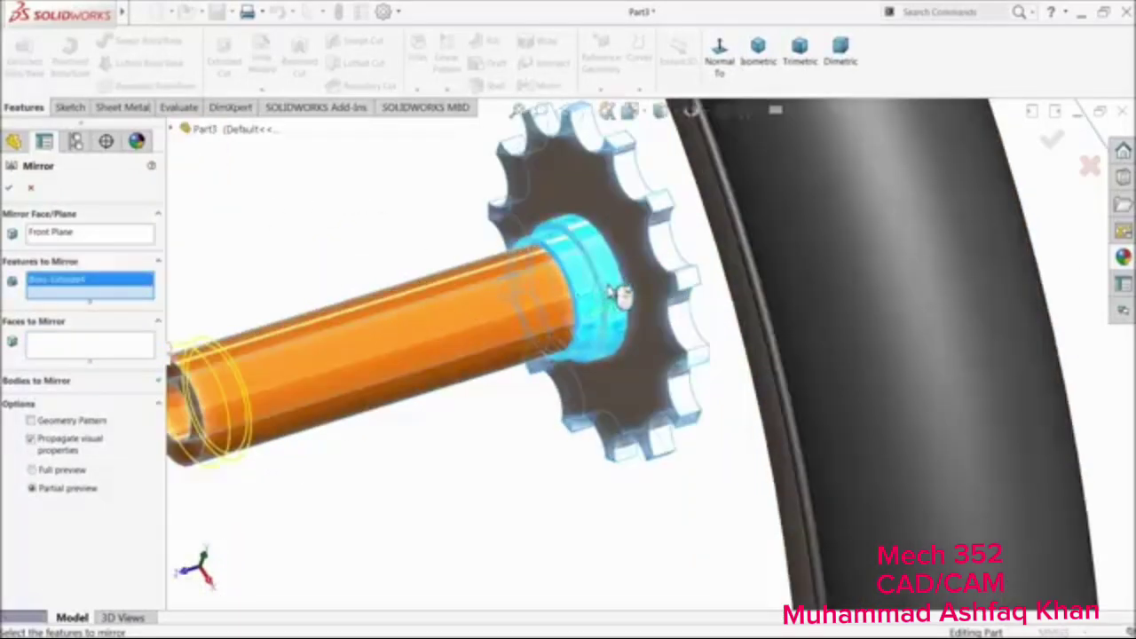
pyautogui.click(622, 297)
pyautogui.scroll(2, 617, 300)
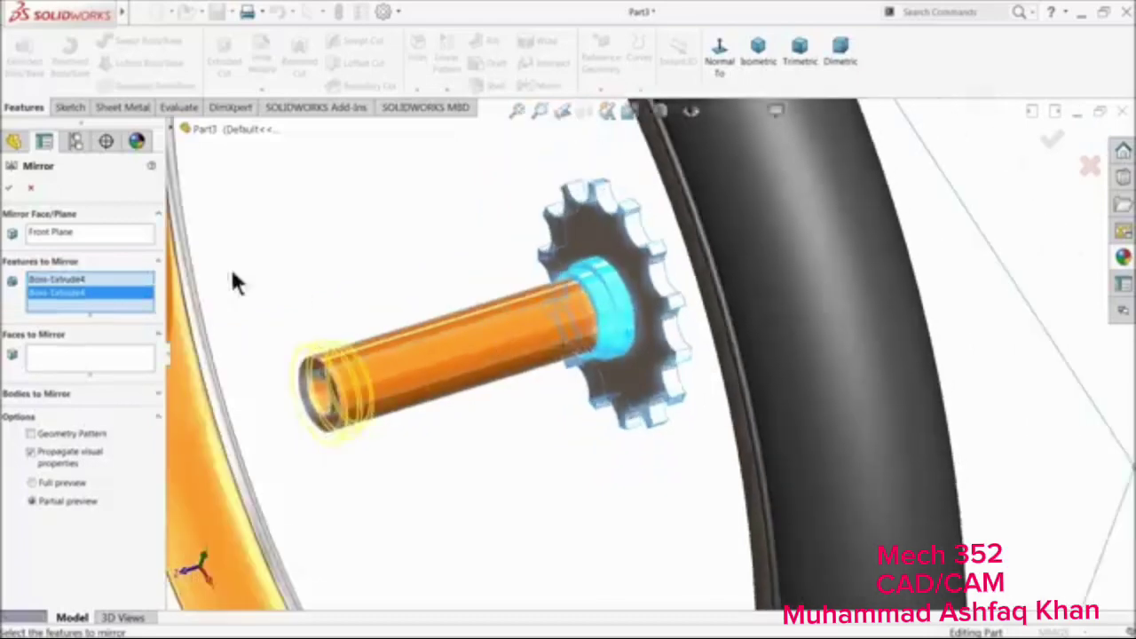
pyautogui.click(10, 188)
pyautogui.moveTo(385, 373); pyautogui.dragTo(424, 386, button='middle')
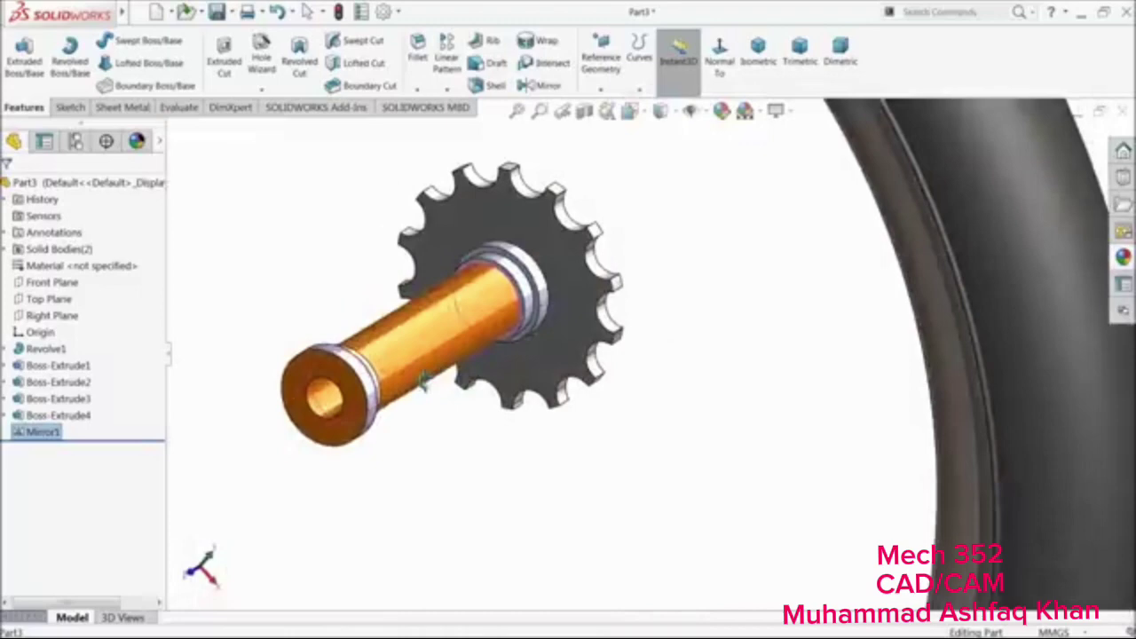
pyautogui.click(24, 415)
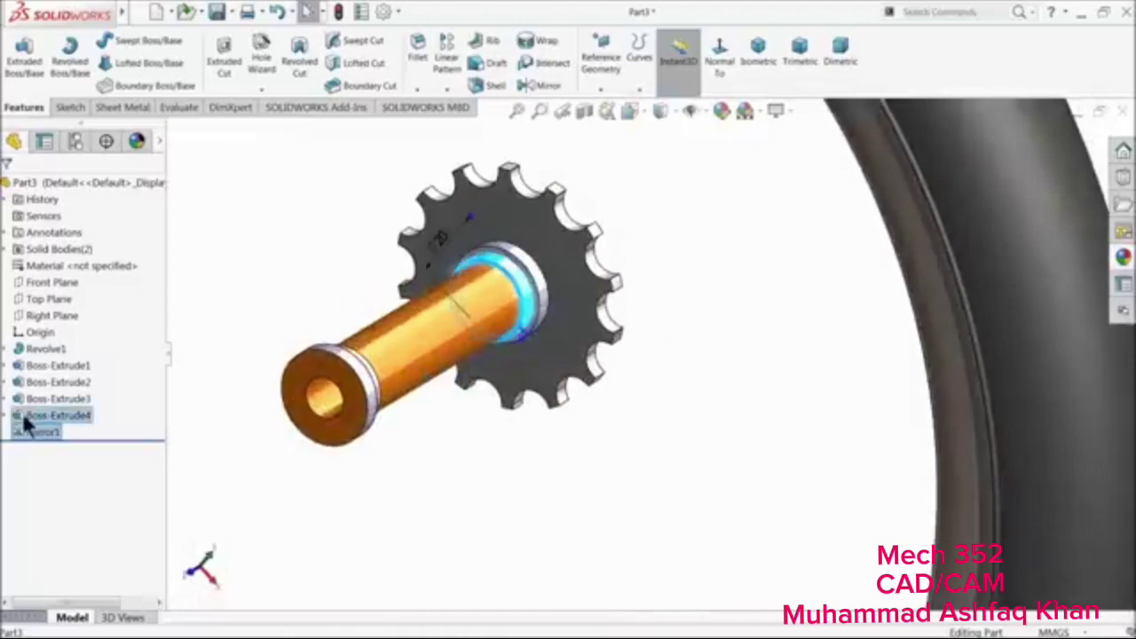
pyautogui.click(217, 275)
# Fillet the 20 mm circular edge where the two collar steps meet at both ends of the hub with a 2 mm radius
pyautogui.click(419, 55)
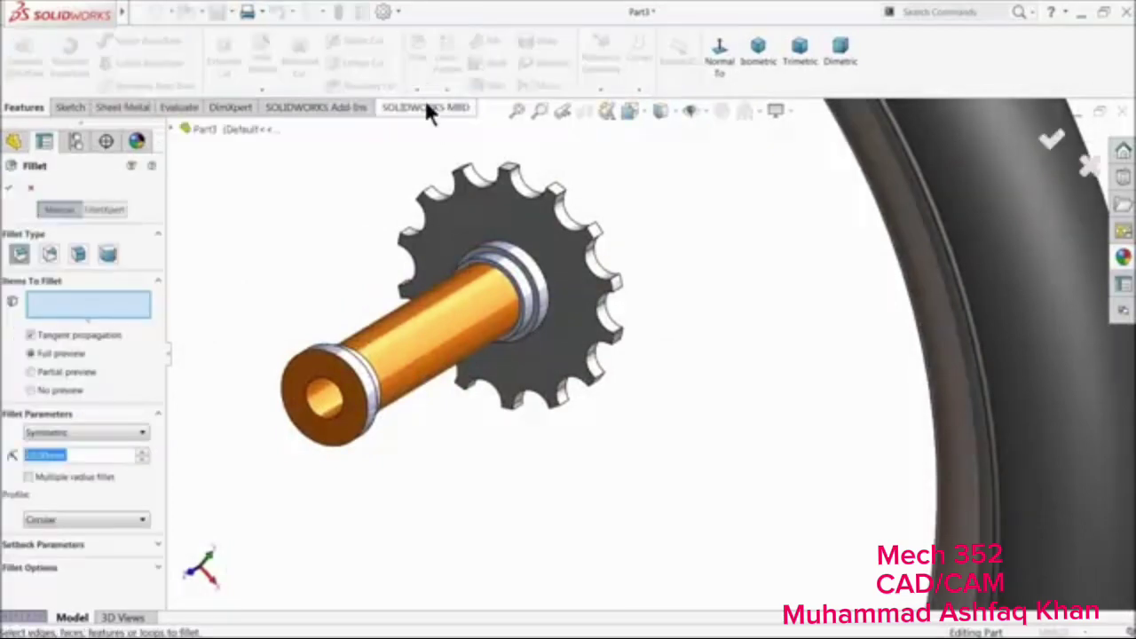
pyautogui.write('2')
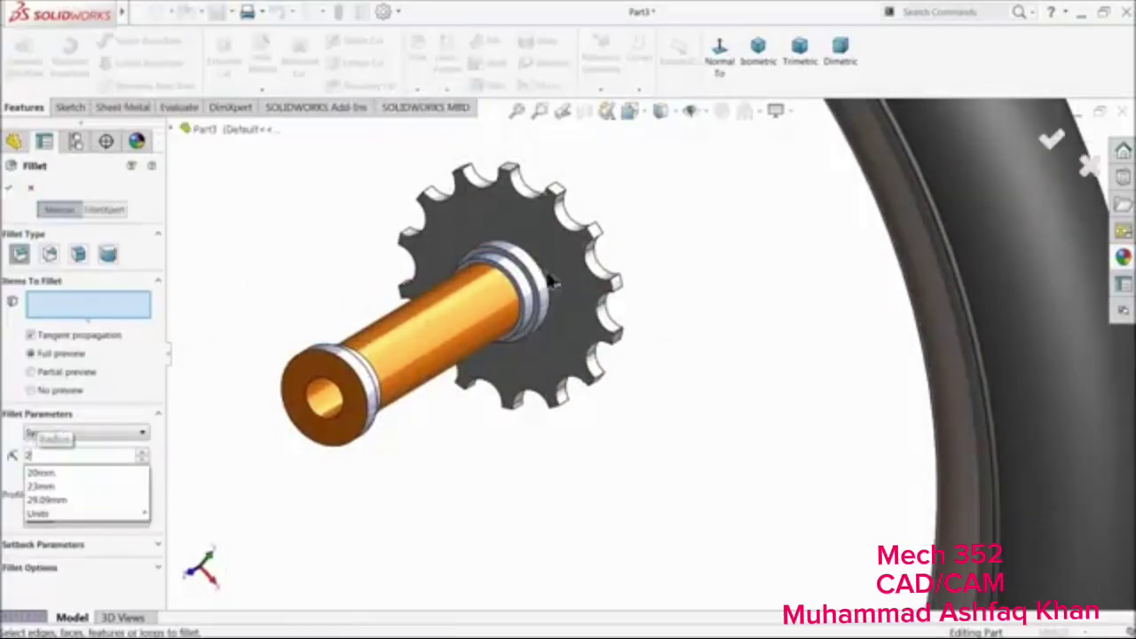
pyautogui.scroll(-5, 535, 280)
pyautogui.click(530, 296)
pyautogui.scroll(4, 409, 380)
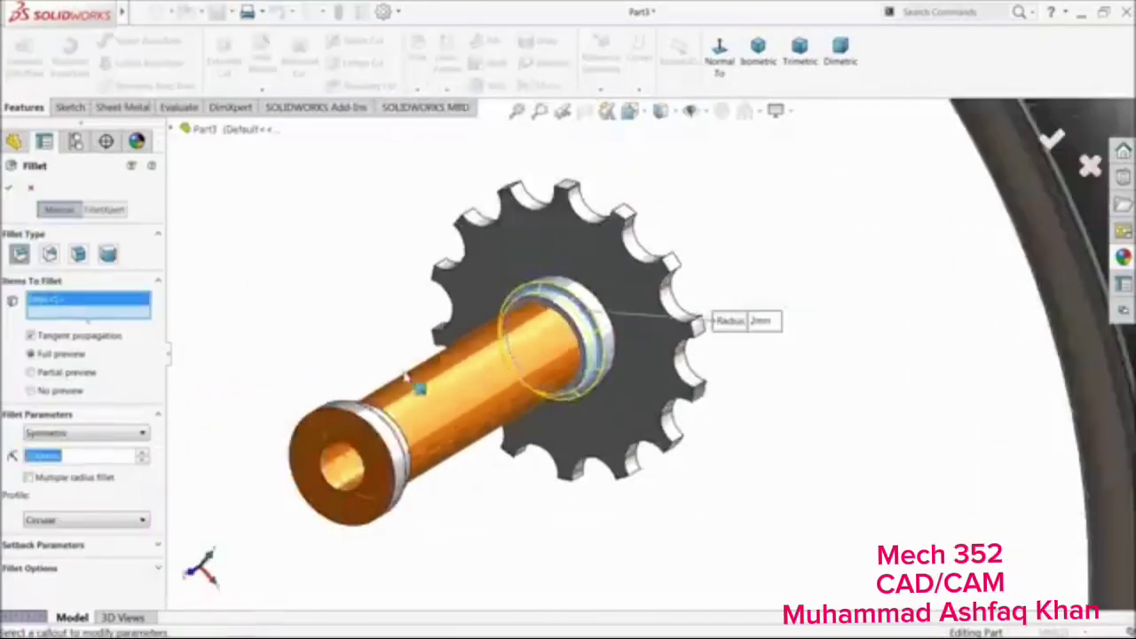
pyautogui.moveTo(406, 380); pyautogui.dragTo(252, 500, button='middle')
pyautogui.scroll(-4, 417, 454)
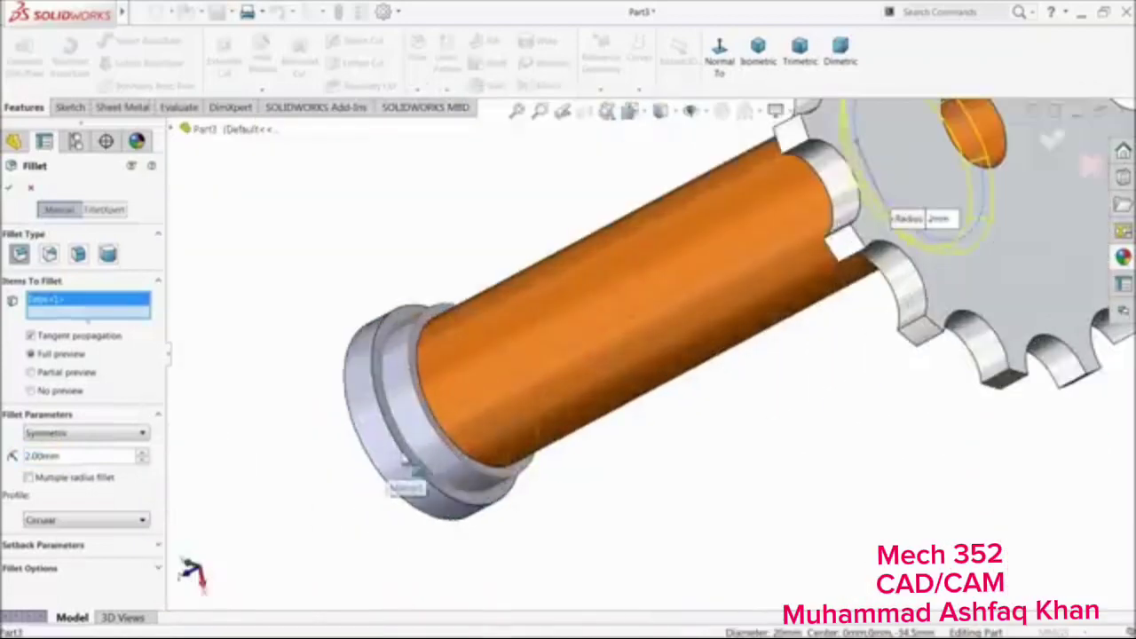
pyautogui.click(410, 457)
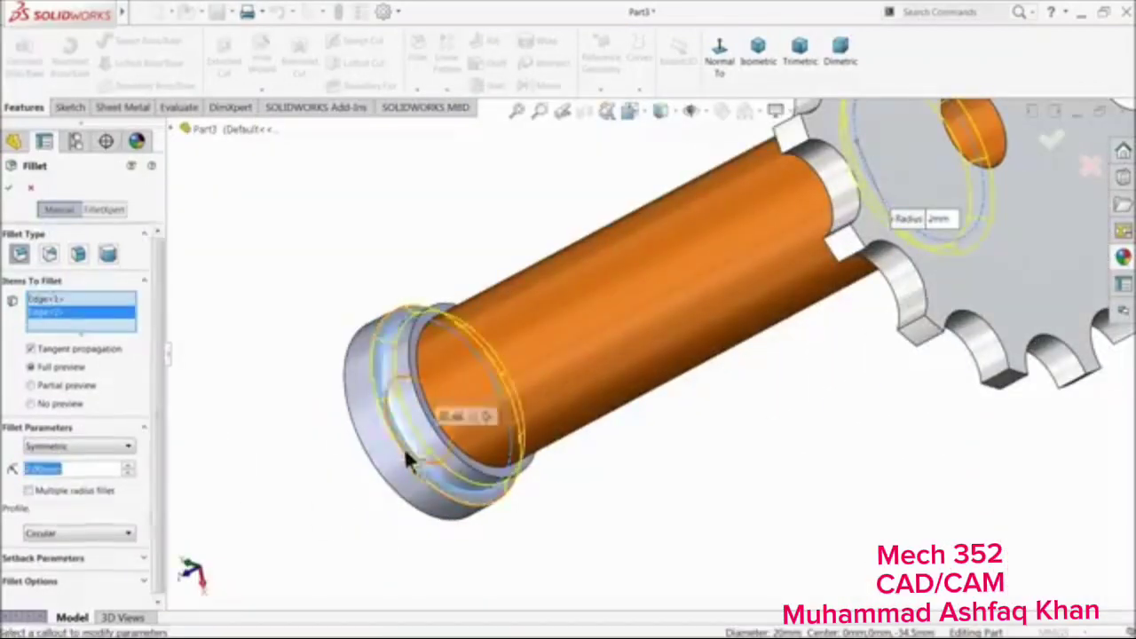
pyautogui.click(9, 188)
pyautogui.scroll(5, 380, 376)
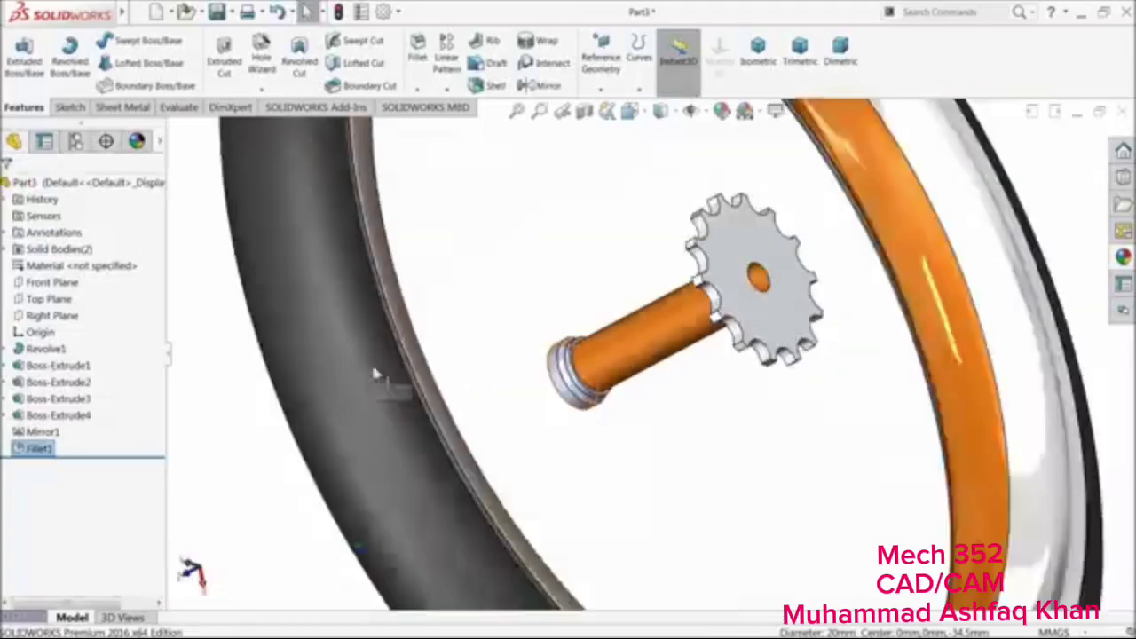
# Apply a dark gray color to the Boss-Extrude3, Boss-Extrude4, Mirror1 and Fillet1 features of the hub collars
pyautogui.scroll(-5, 480, 362)
pyautogui.moveTo(480, 362); pyautogui.dragTo(512, 337, button='middle')
pyautogui.scroll(3, 512, 337)
pyautogui.scroll(-2, 282, 397)
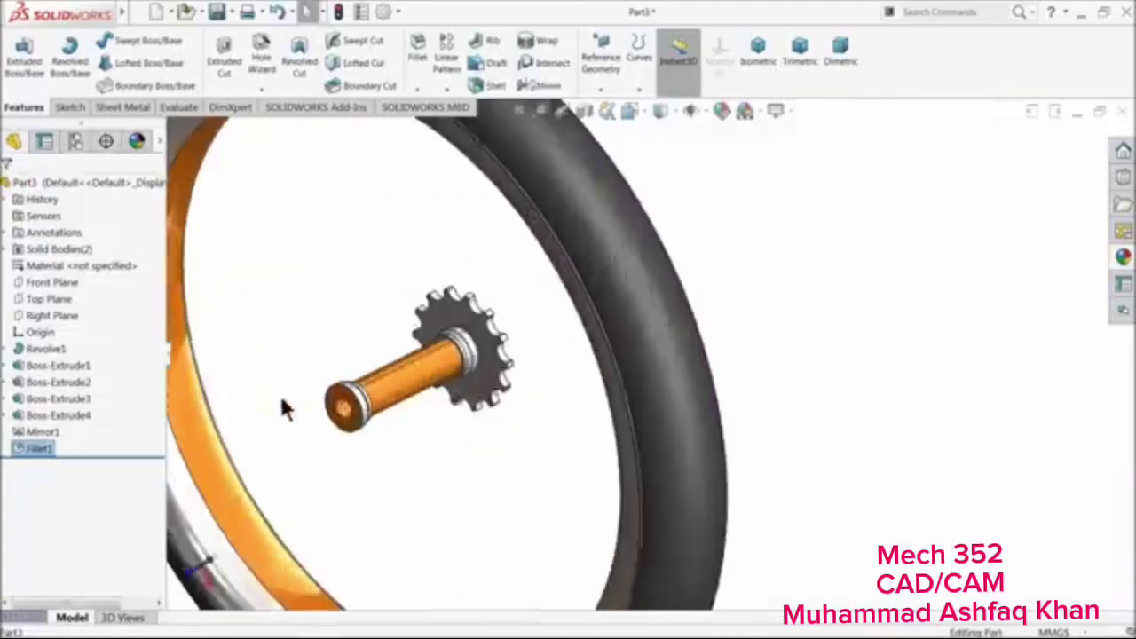
pyautogui.scroll(-2, 426, 385)
pyautogui.scroll(-1, 448, 395)
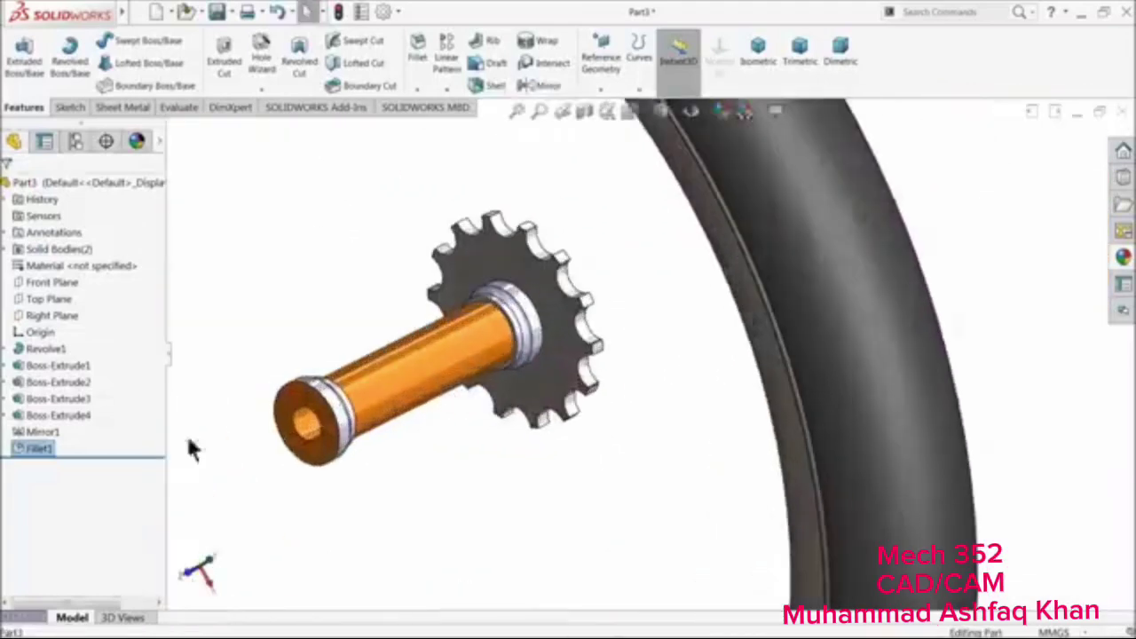
pyautogui.keyDown('ctrl'); pyautogui.click(32, 429); pyautogui.keyUp('ctrl')
pyautogui.keyDown('ctrl'); pyautogui.click(35, 415); pyautogui.keyUp('ctrl')
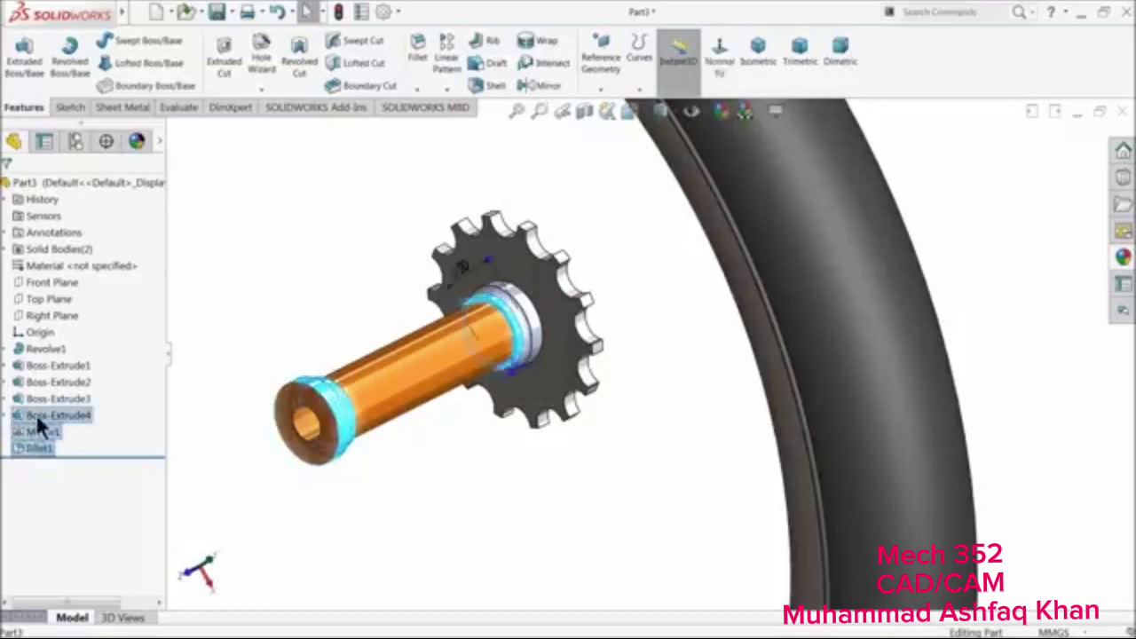
pyautogui.keyDown('shift'); pyautogui.click(49, 379); pyautogui.keyUp('shift')
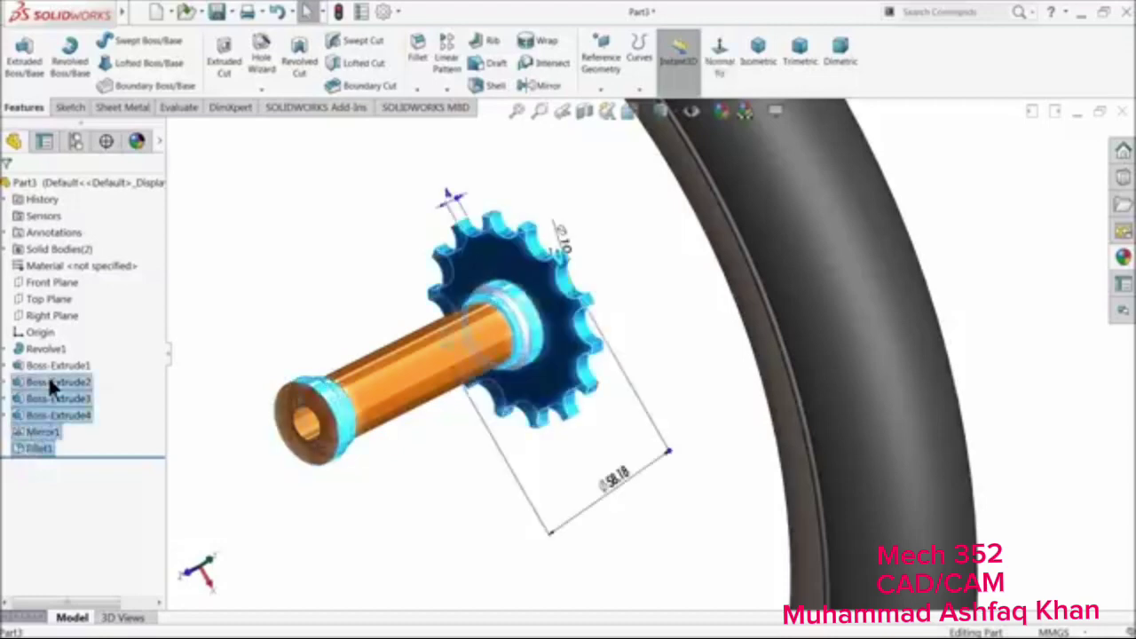
pyautogui.keyDown('shift'); pyautogui.click(43, 397); pyautogui.keyUp('shift')
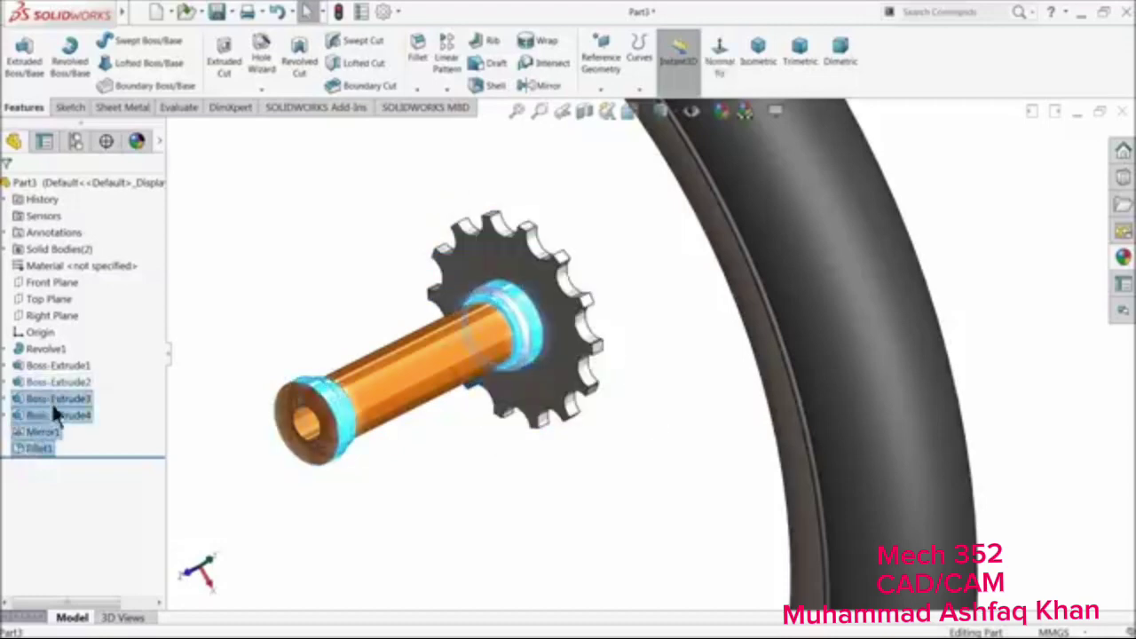
pyautogui.click(1123, 257)
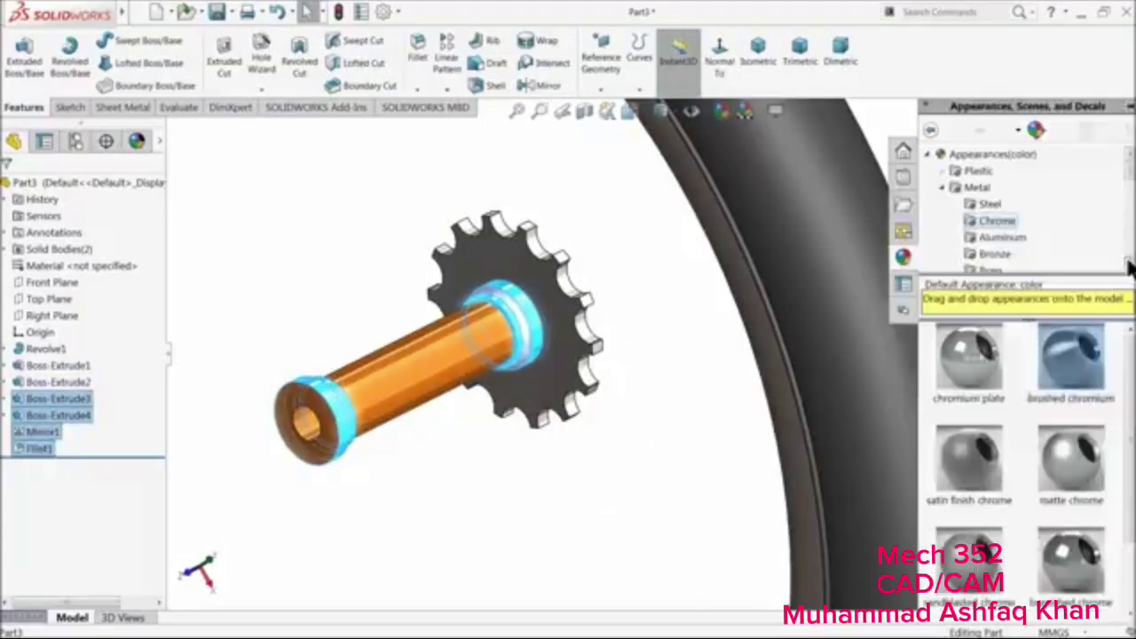
pyautogui.click(719, 112)
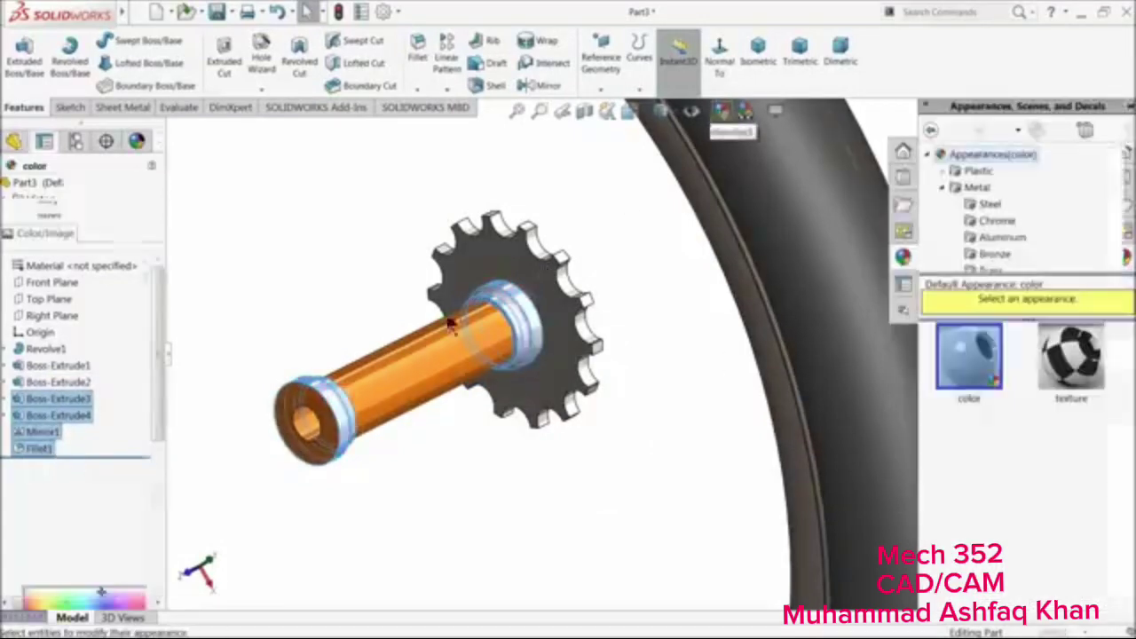
pyautogui.click(115, 539)
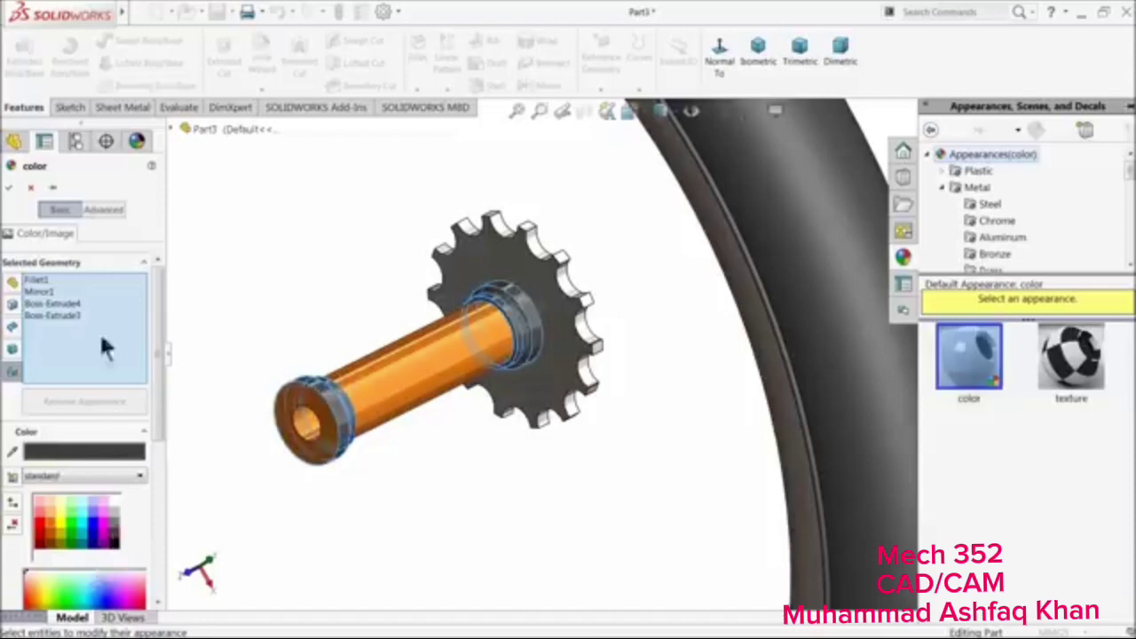
pyautogui.click(11, 187)
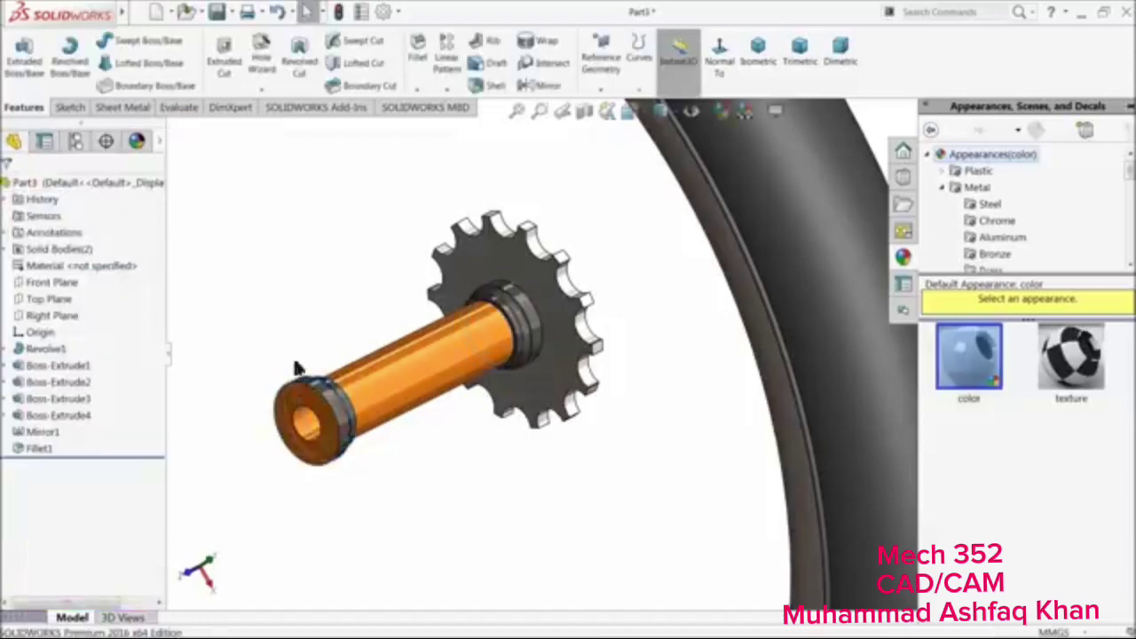
# Color the orange annular end face of the hub tube, opposite the notched flange, dark gray
pyautogui.moveTo(330, 419); pyautogui.dragTo(200, 406, button='middle')
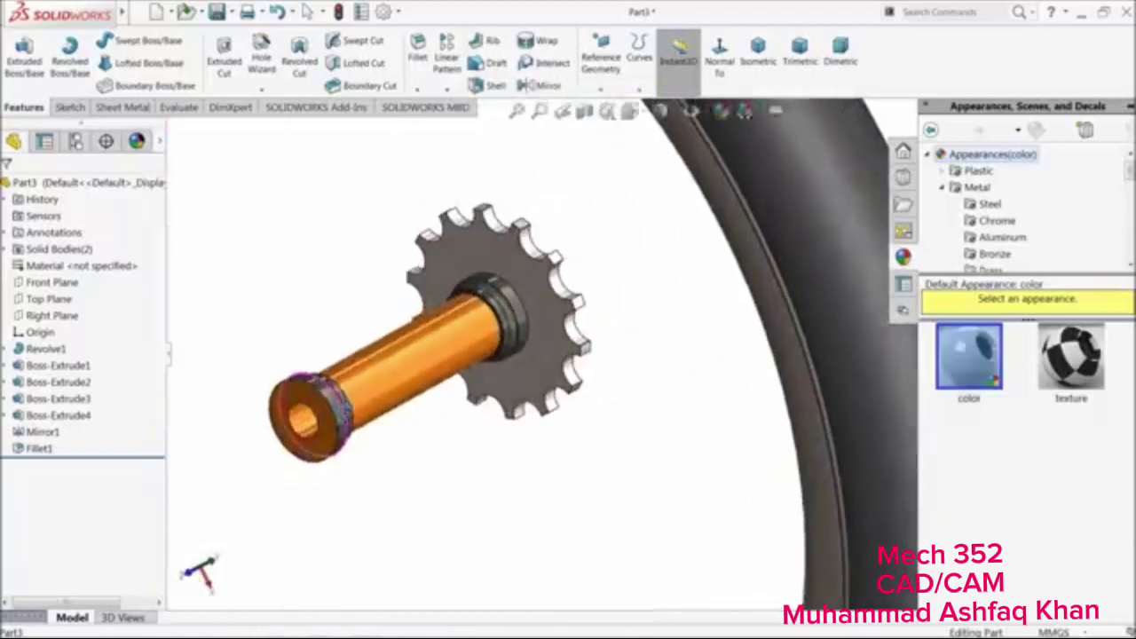
pyautogui.click(306, 415)
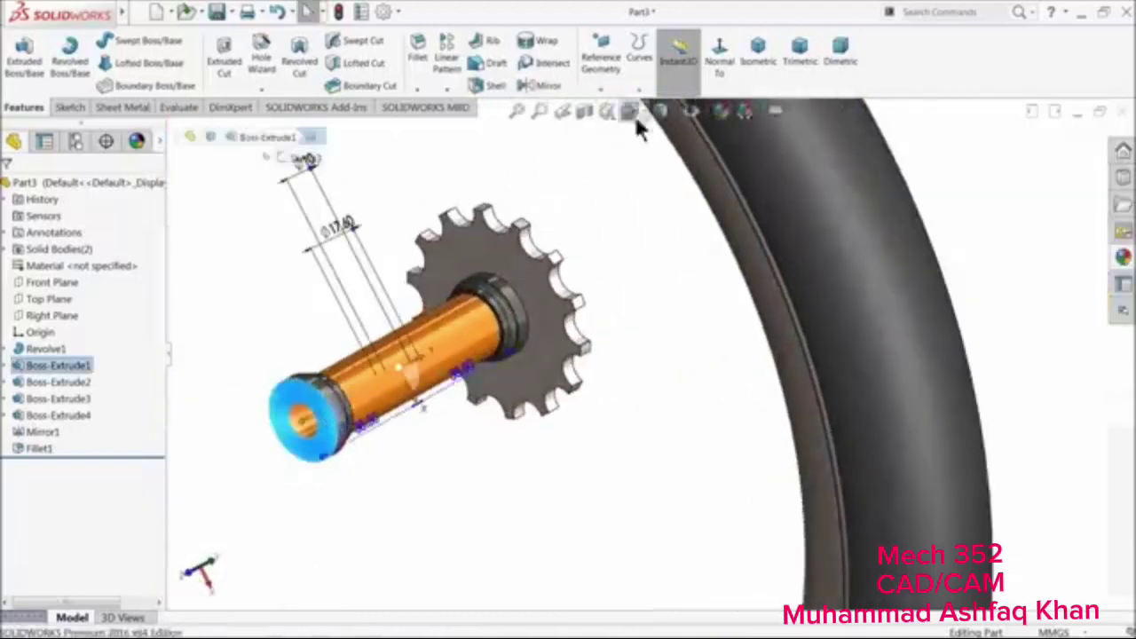
pyautogui.click(722, 113)
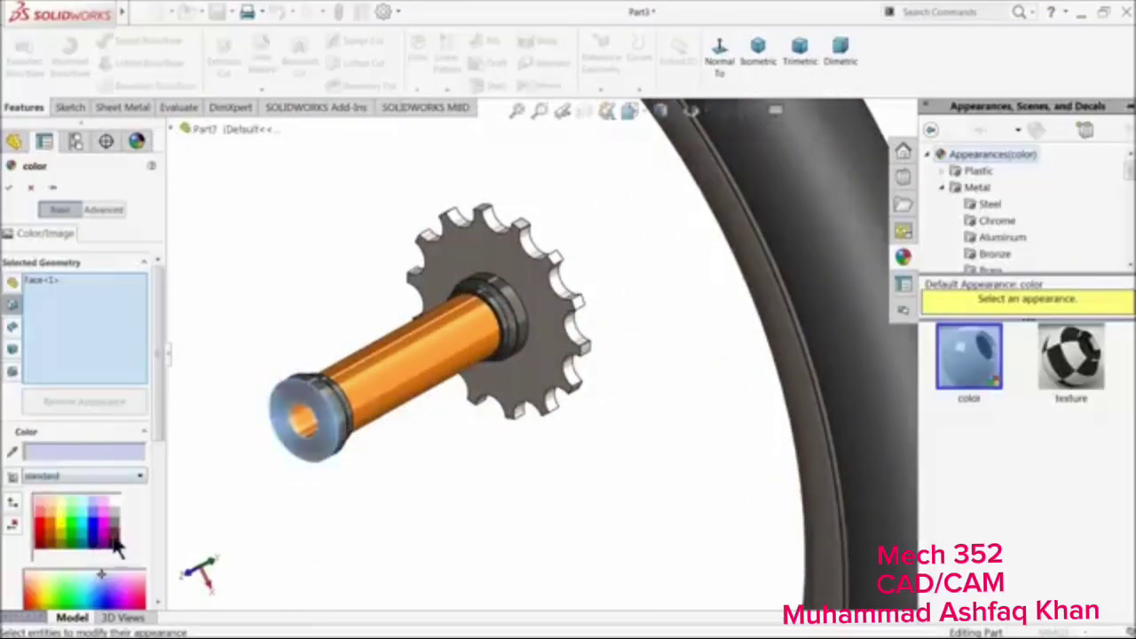
pyautogui.click(114, 538)
pyautogui.click(9, 188)
pyautogui.scroll(5, 418, 342)
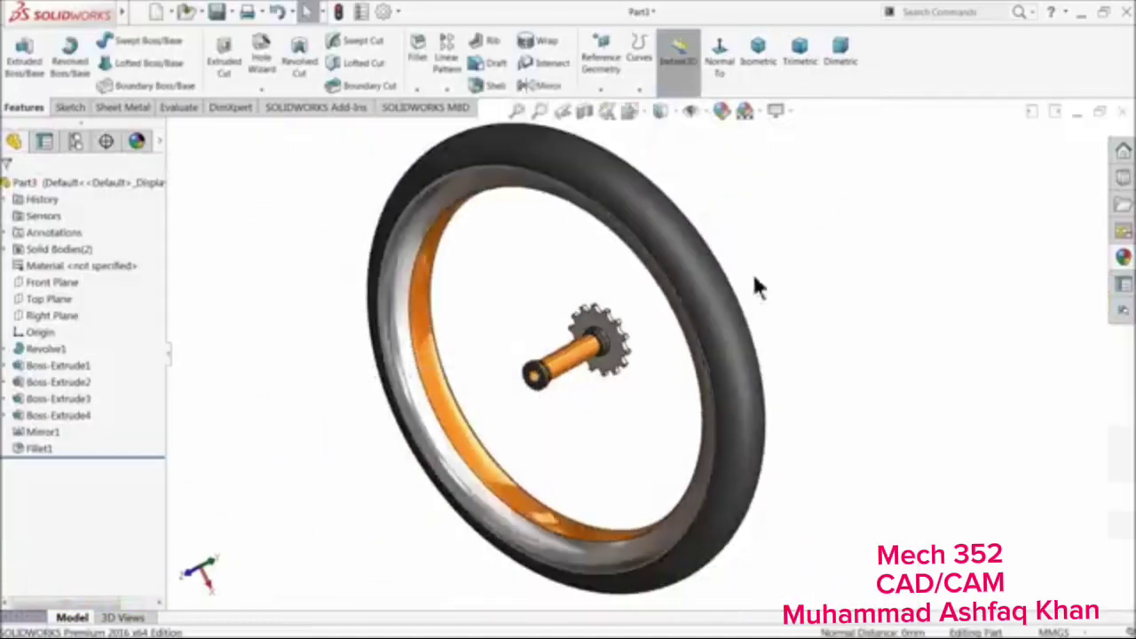
# Change the color of the hub tube feature Boss-Extrude1 to red
pyautogui.scroll(-3, 531, 356)
pyautogui.moveTo(430, 430); pyautogui.dragTo(459, 431, button='middle')
pyautogui.scroll(-3, 686, 365)
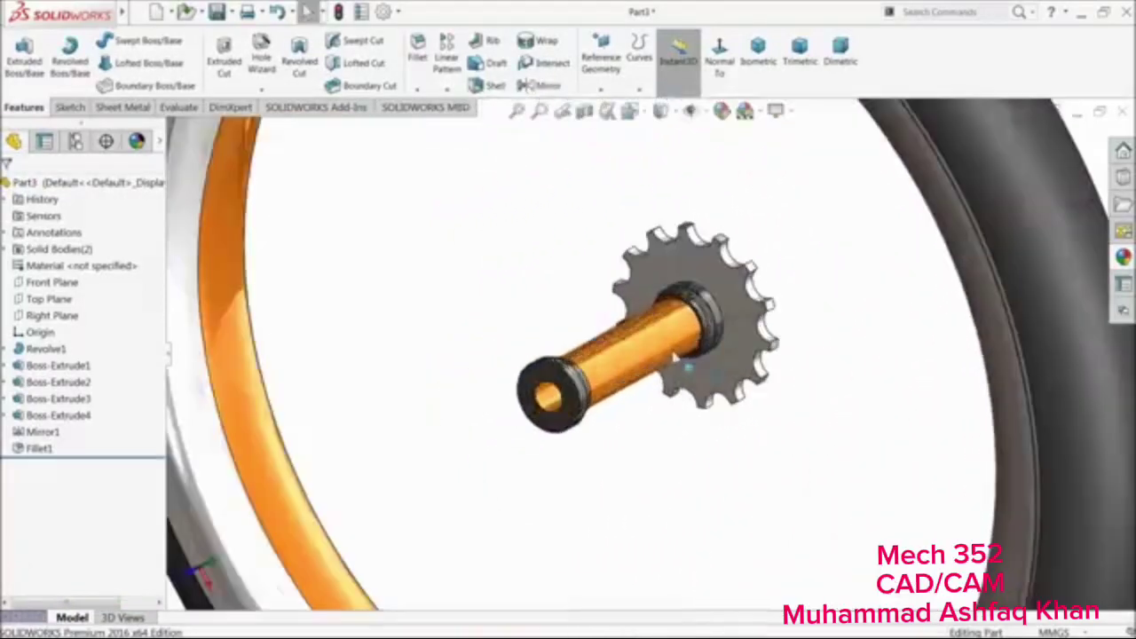
pyautogui.click(689, 368)
pyautogui.click(34, 367)
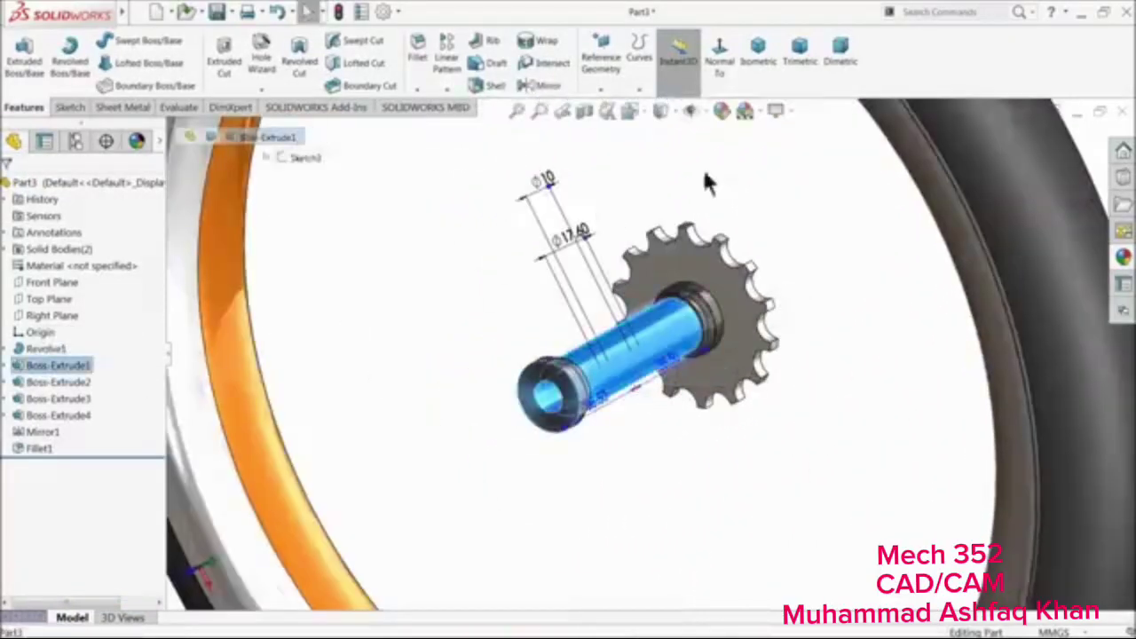
pyautogui.click(725, 111)
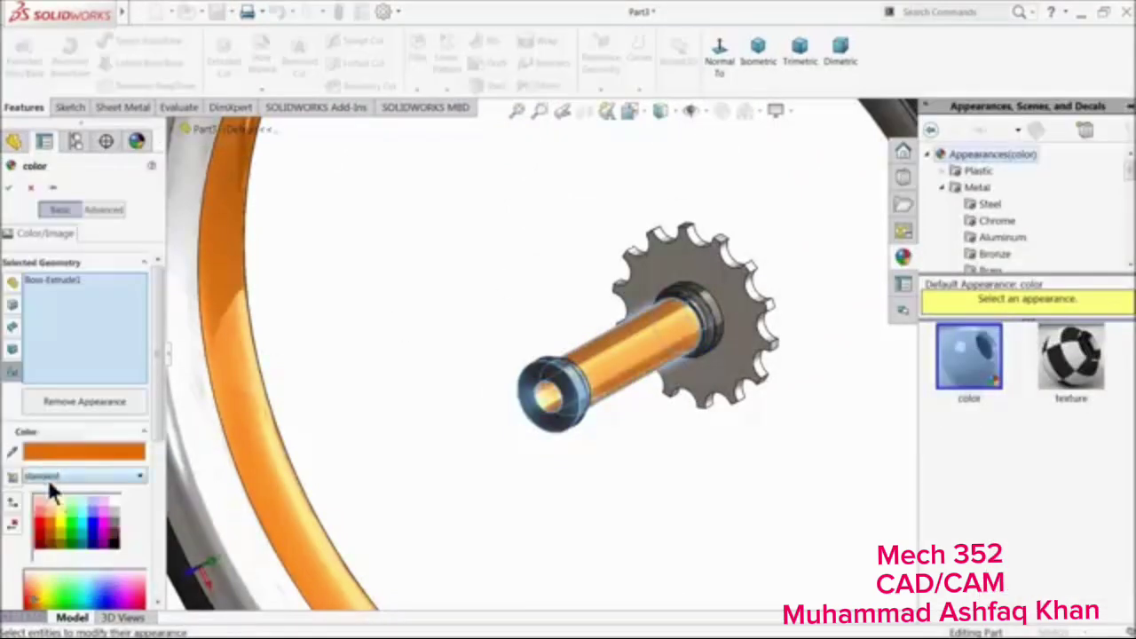
pyautogui.click(43, 528)
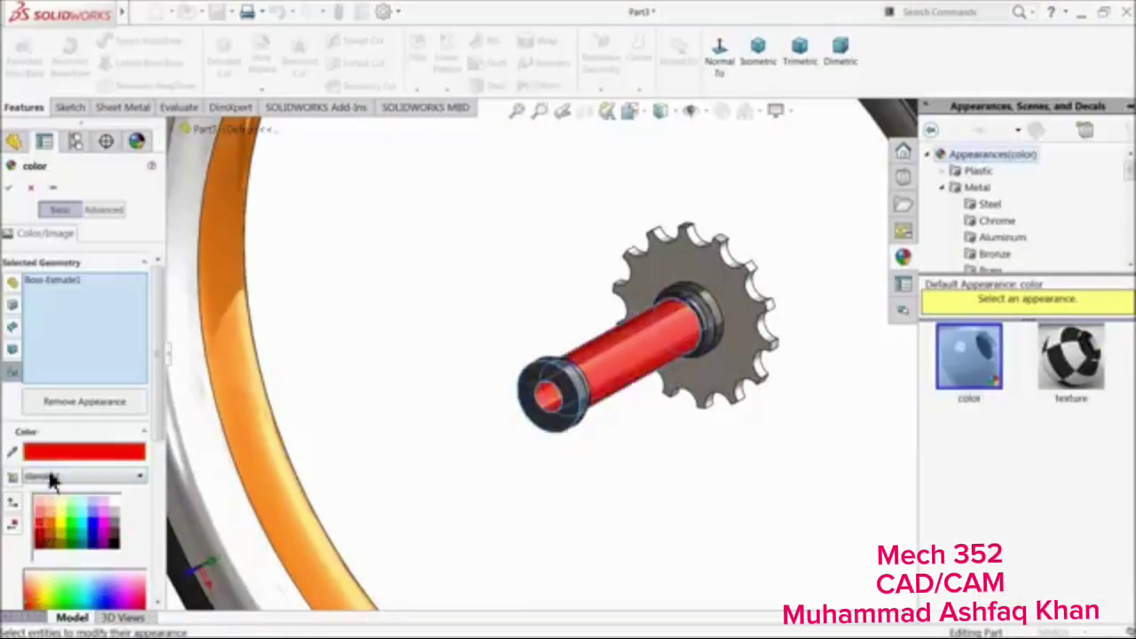
pyautogui.click(10, 188)
pyautogui.scroll(4, 427, 345)
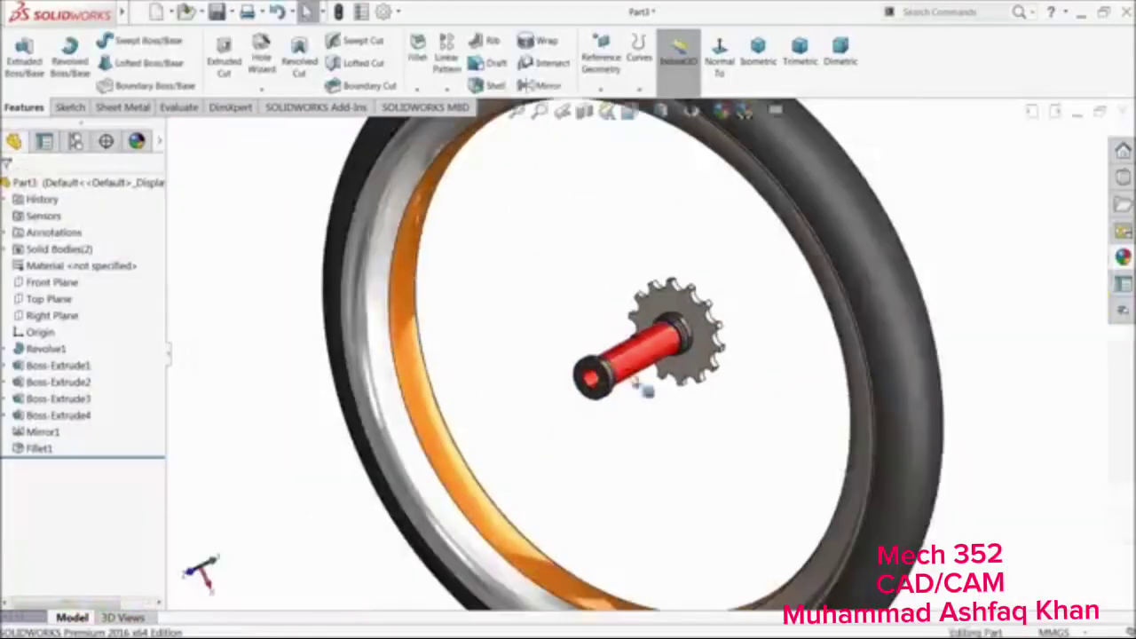
pyautogui.moveTo(641, 389); pyautogui.dragTo(672, 385, button='middle')
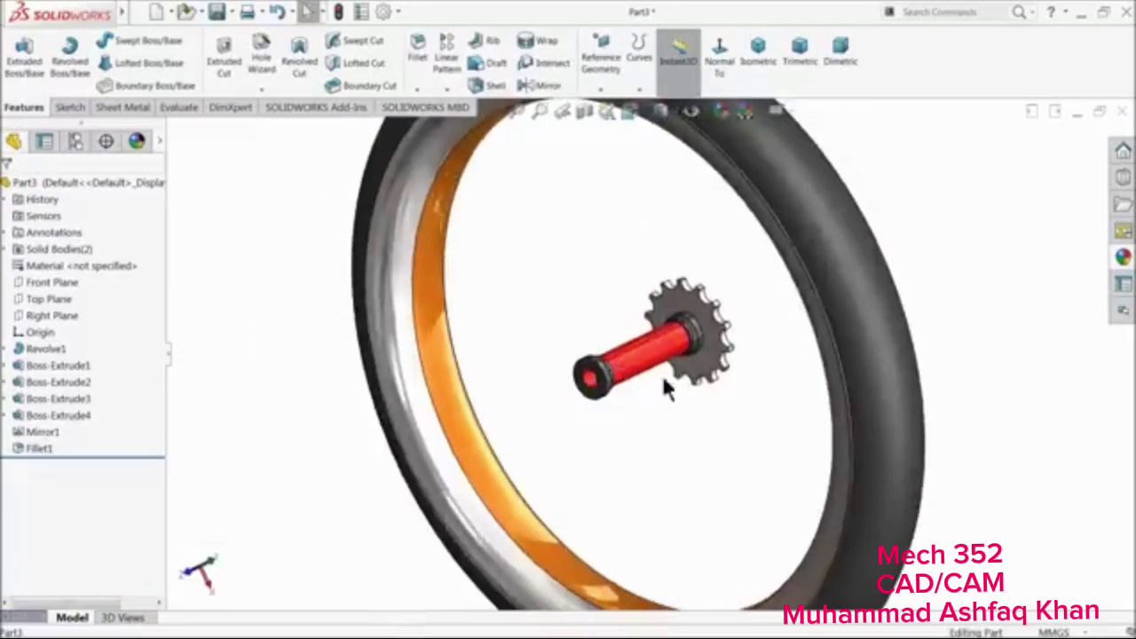
# Start a new sketch on the Top Plane and view it face-on
pyautogui.click(26, 302)
pyautogui.press('f')
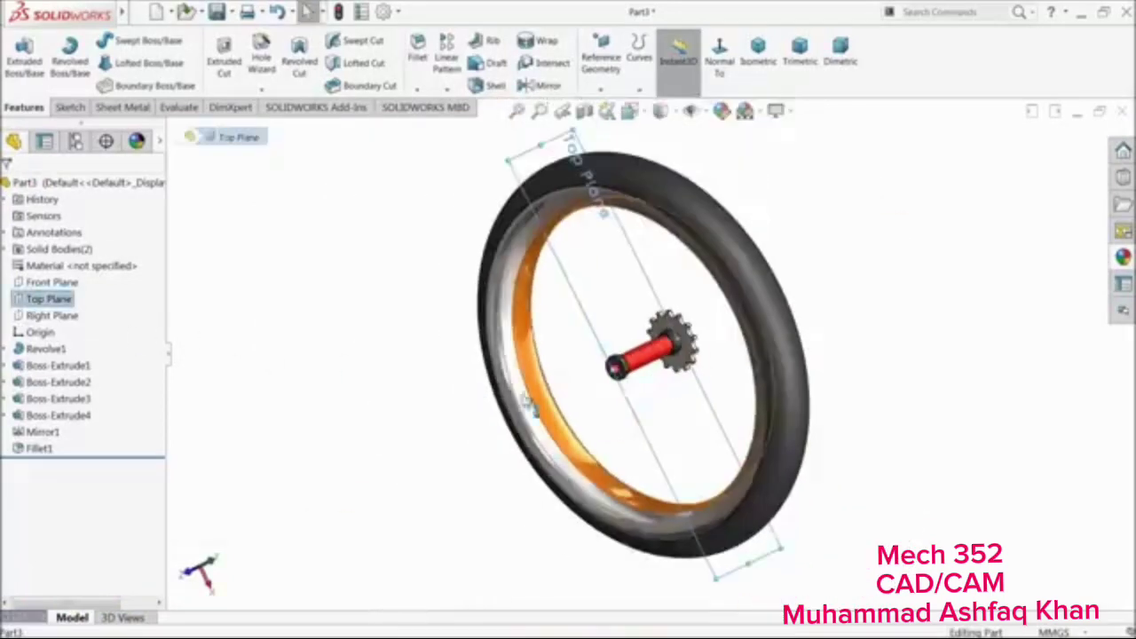
pyautogui.click(74, 103)
pyautogui.click(13, 53)
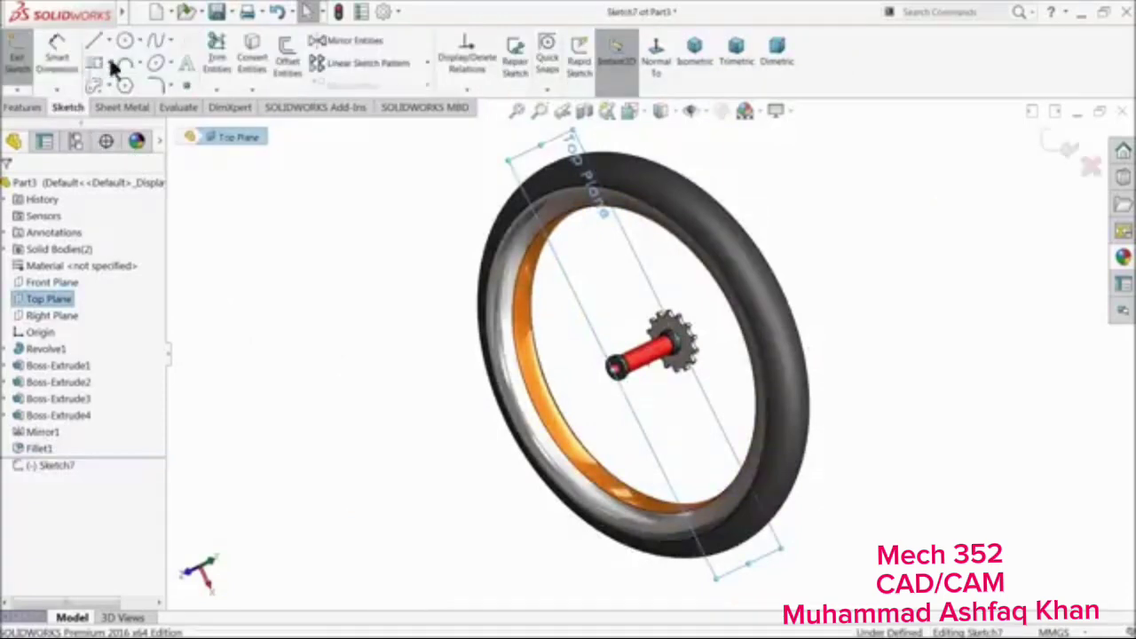
pyautogui.click(653, 70)
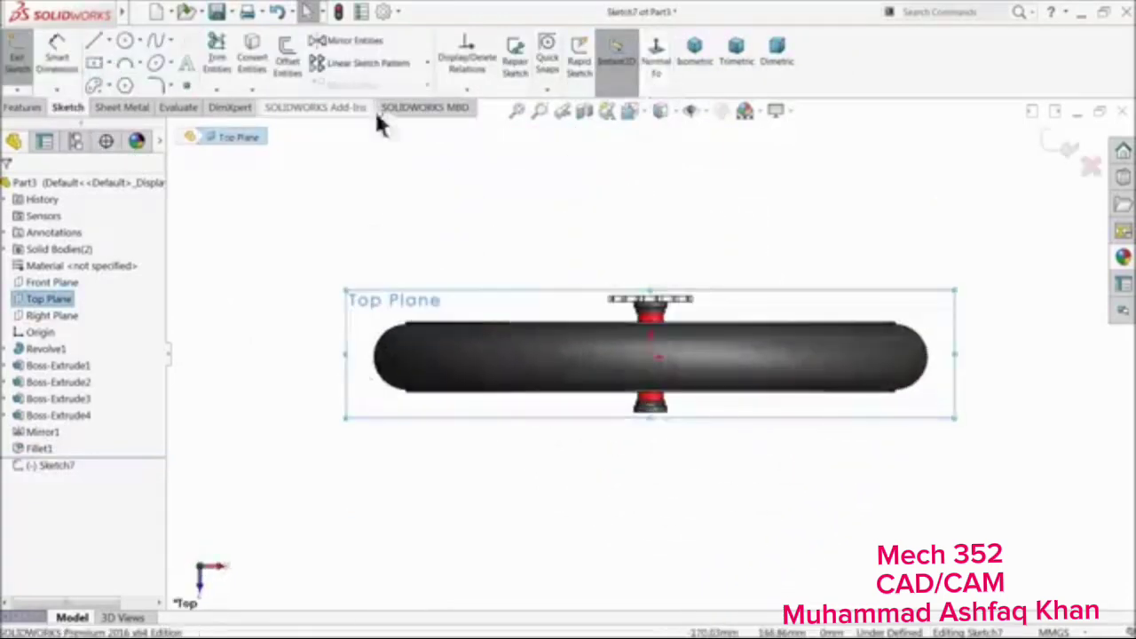
# Draw a vertical centerline along the hub axis from the inner edge of the notched flange to the origin
pyautogui.click(106, 60)
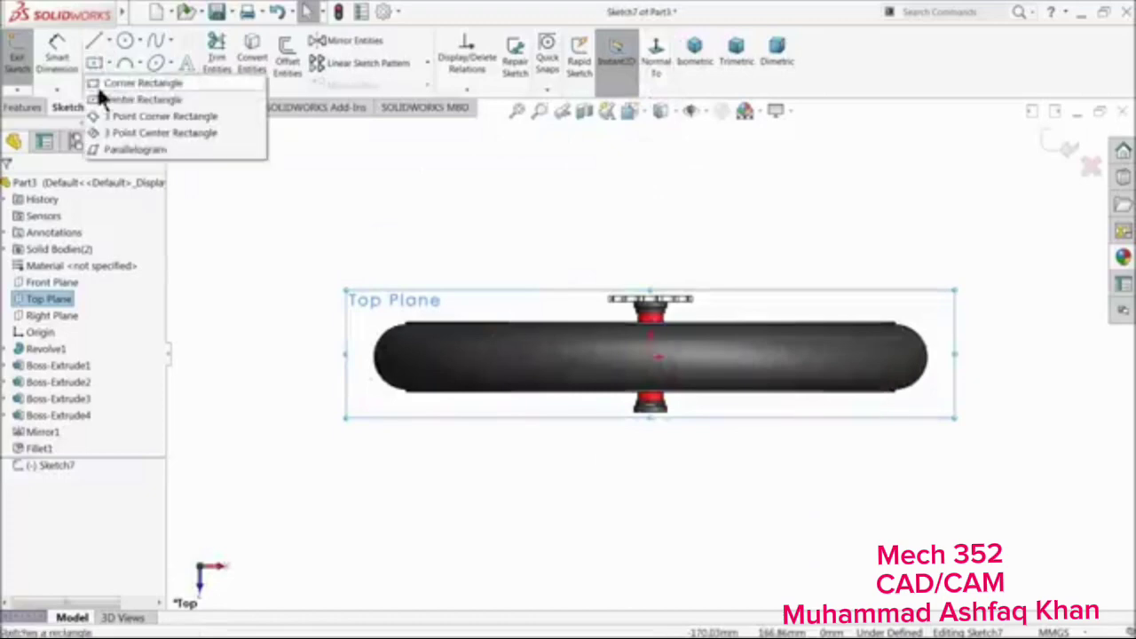
pyautogui.click(98, 83)
pyautogui.scroll(-6, 679, 369)
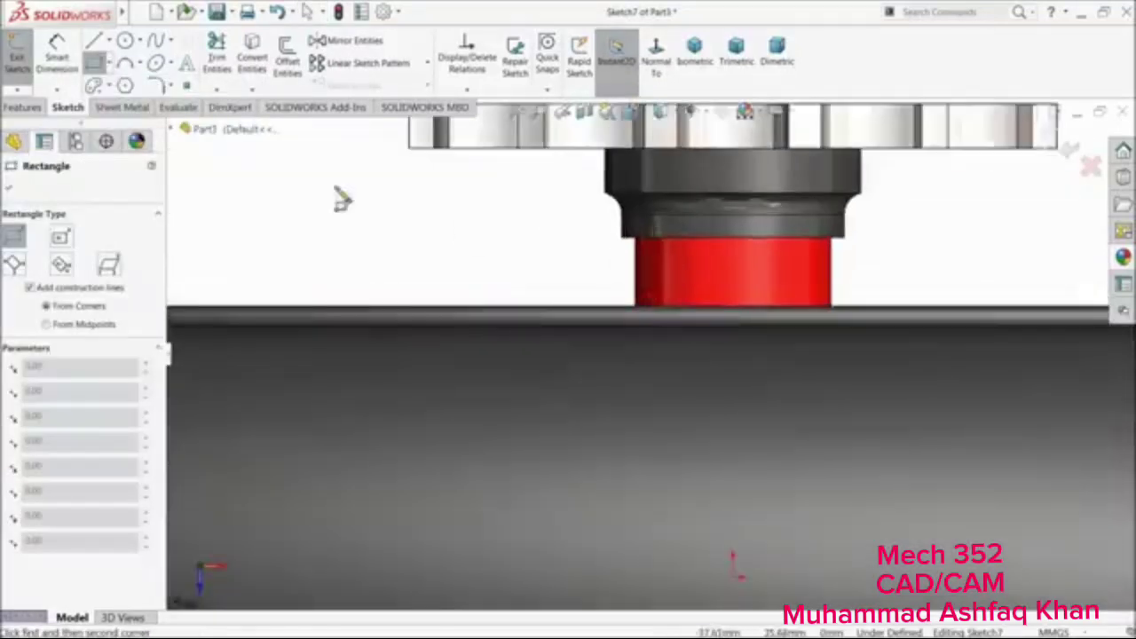
pyautogui.click(105, 33)
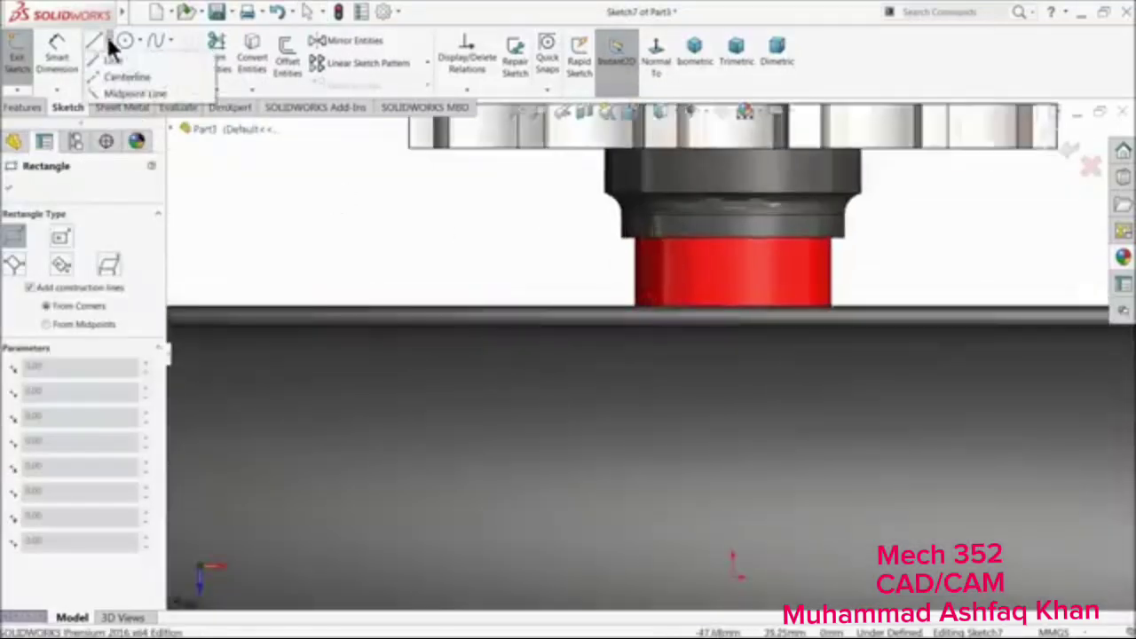
pyautogui.click(112, 73)
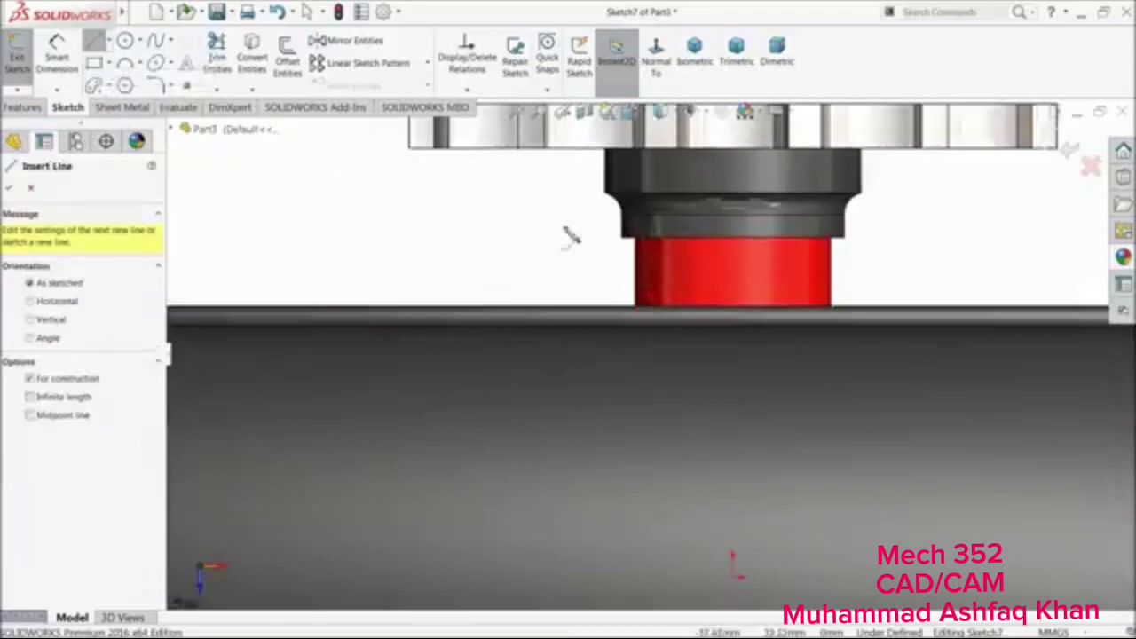
pyautogui.click(733, 156)
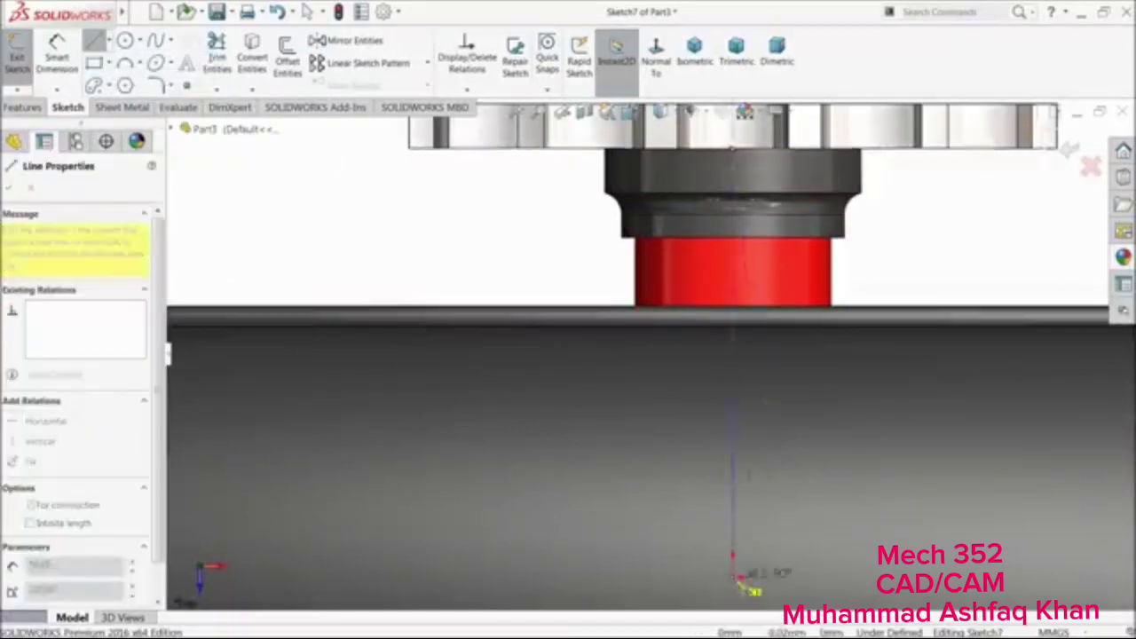
pyautogui.click(732, 577)
pyautogui.rightClick(410, 206)
pyautogui.click(430, 210)
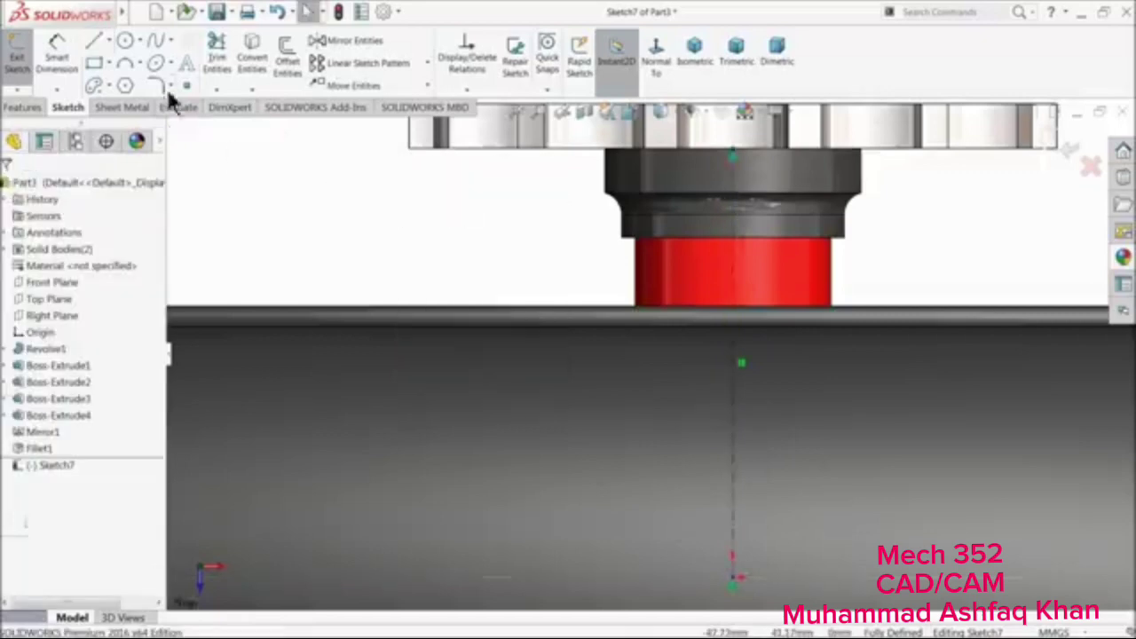
# Sketch a corner rectangle about 20.66 by 3.18 mm outward from the red tube's side, just below the collar
pyautogui.click(93, 64)
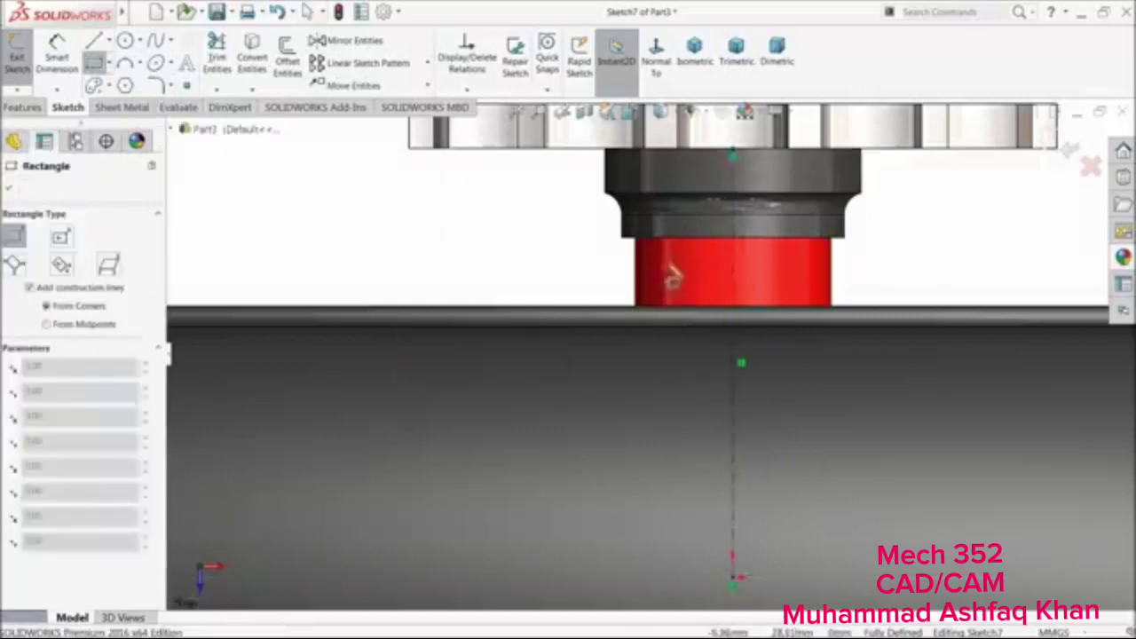
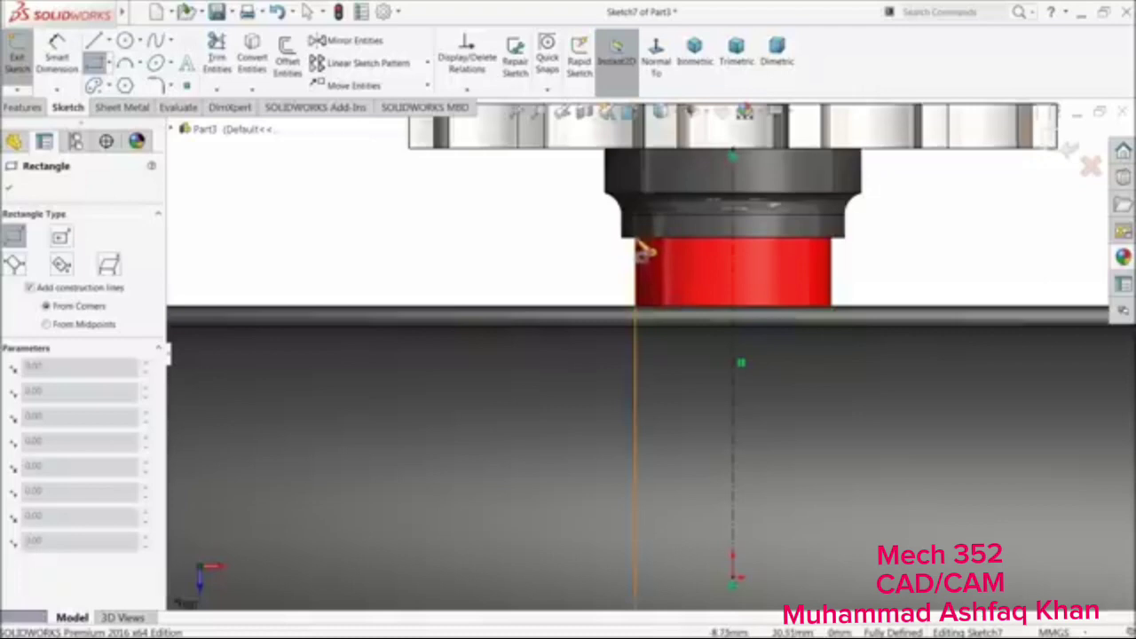
pyautogui.click(635, 237)
pyautogui.click(404, 271)
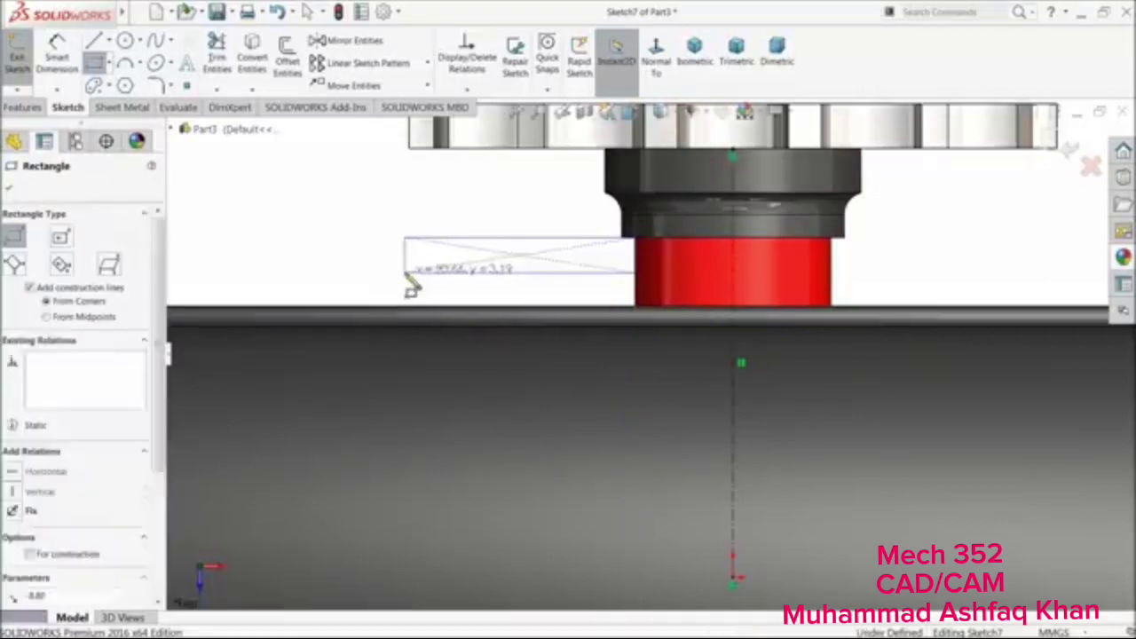
# Dimension the distance from the rectangle's outer vertical side to the centerline as 20 mm
pyautogui.click(51, 73)
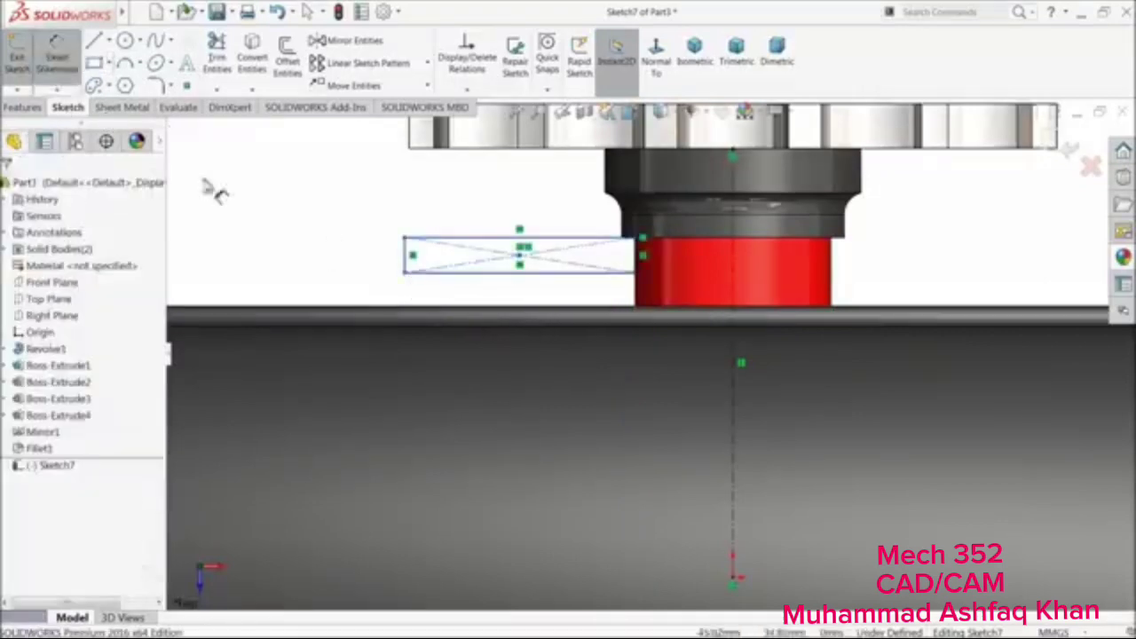
pyautogui.click(407, 256)
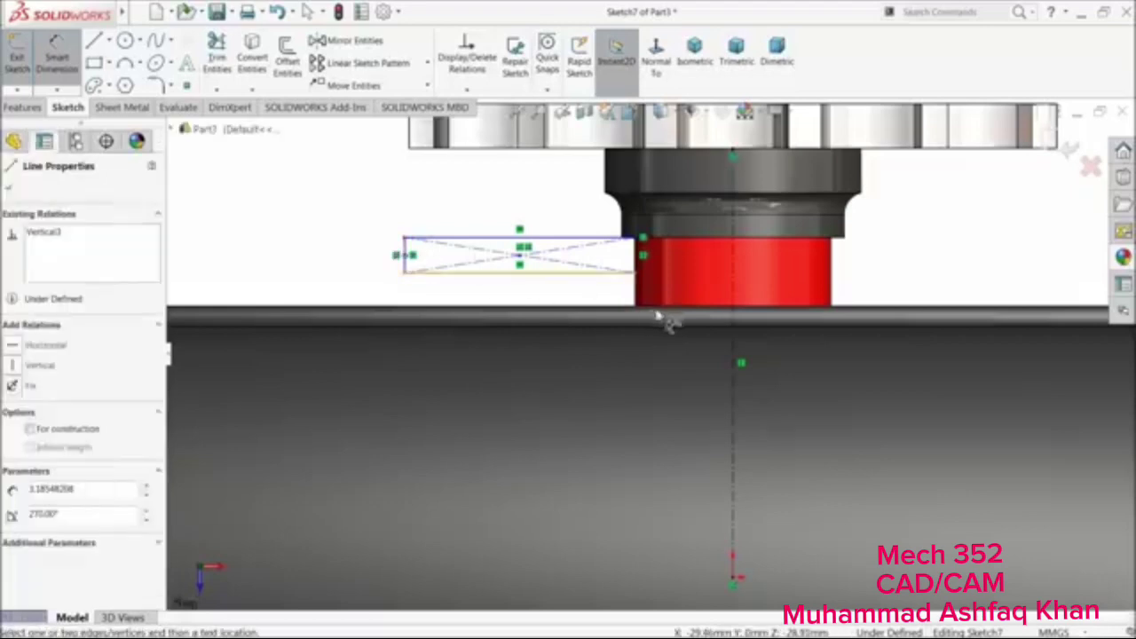
pyautogui.click(728, 321)
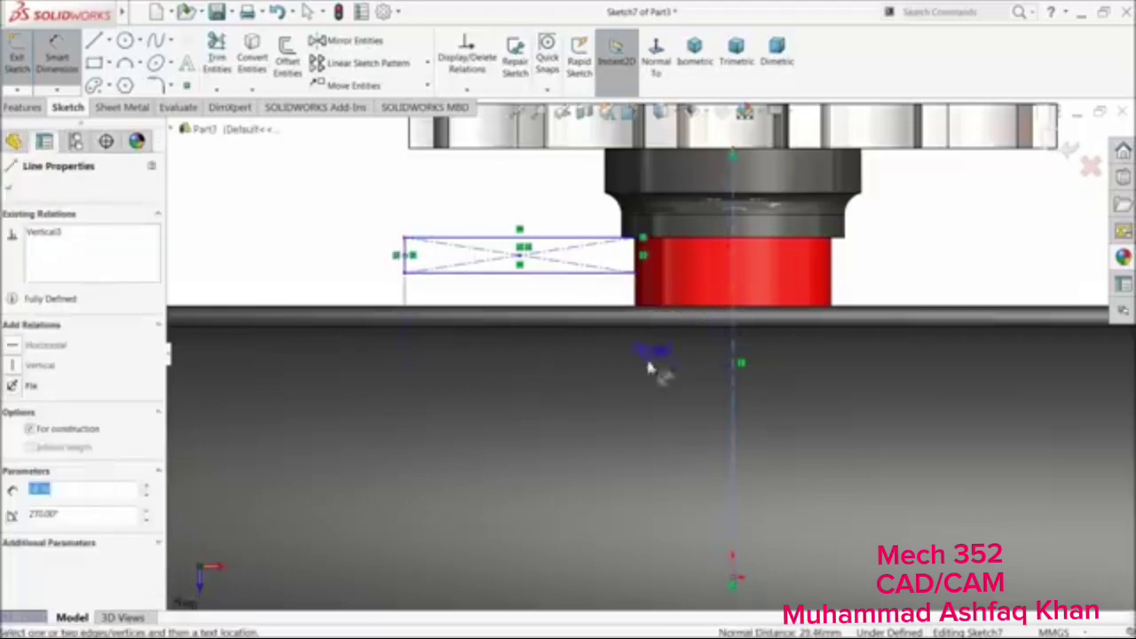
pyautogui.click(586, 385)
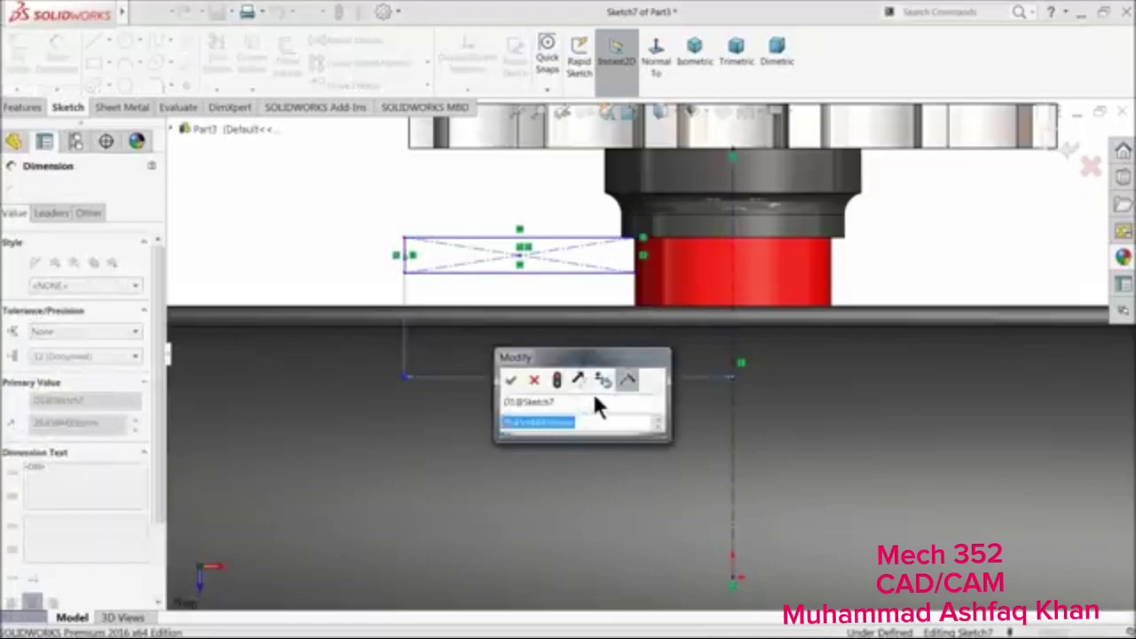
pyautogui.write('20')
pyautogui.press('Return')
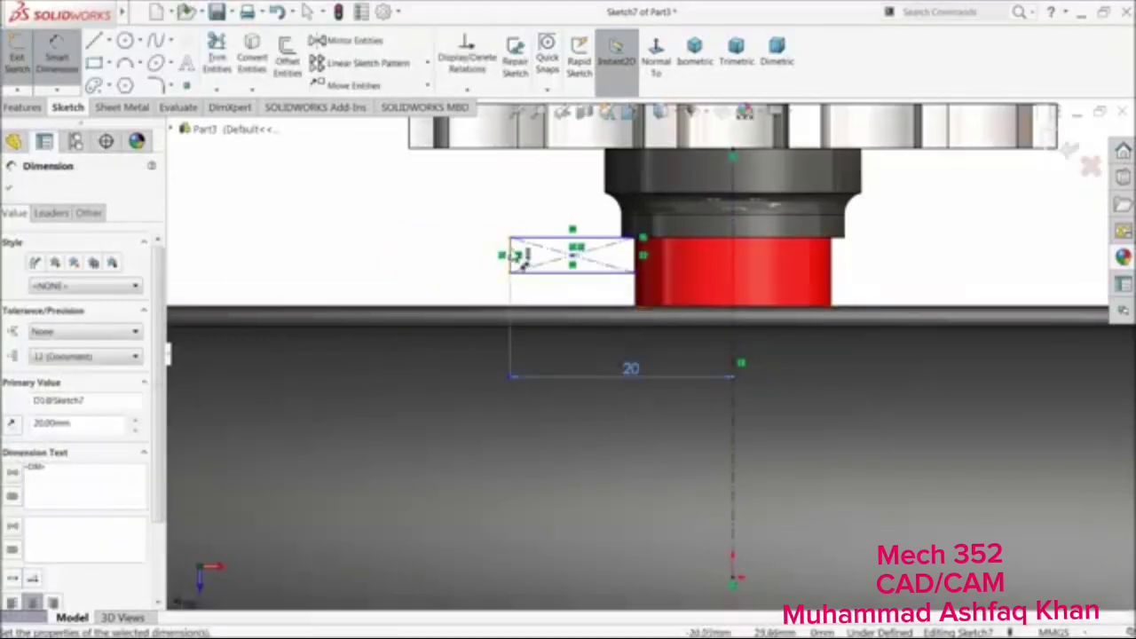
# Dimension the rectangle's height as 3 mm
pyautogui.click(512, 258)
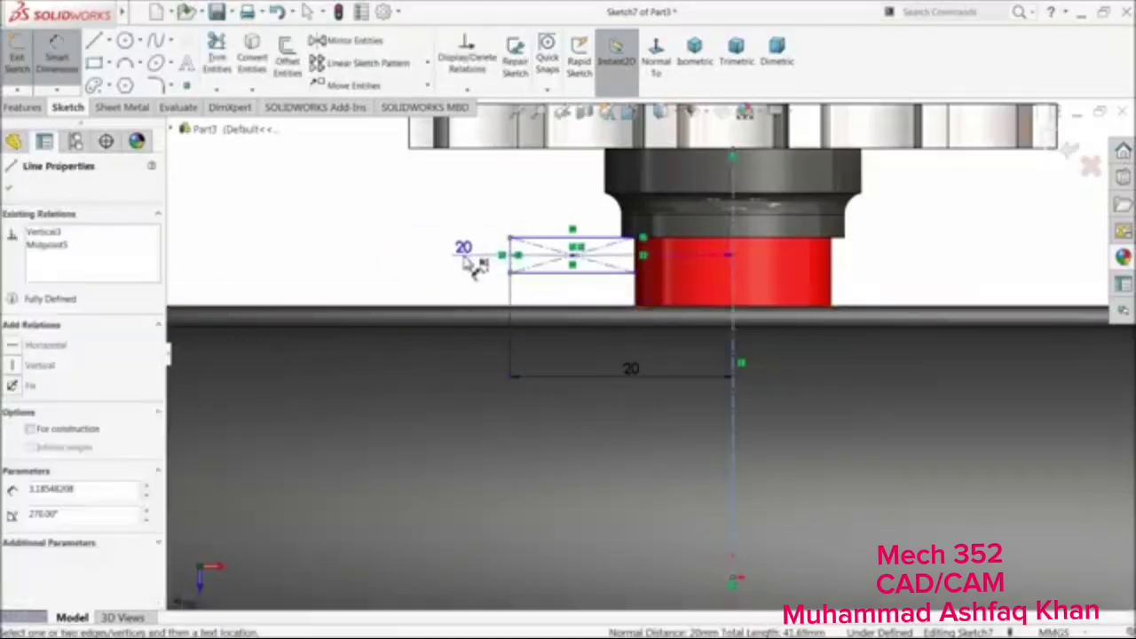
pyautogui.click(457, 257)
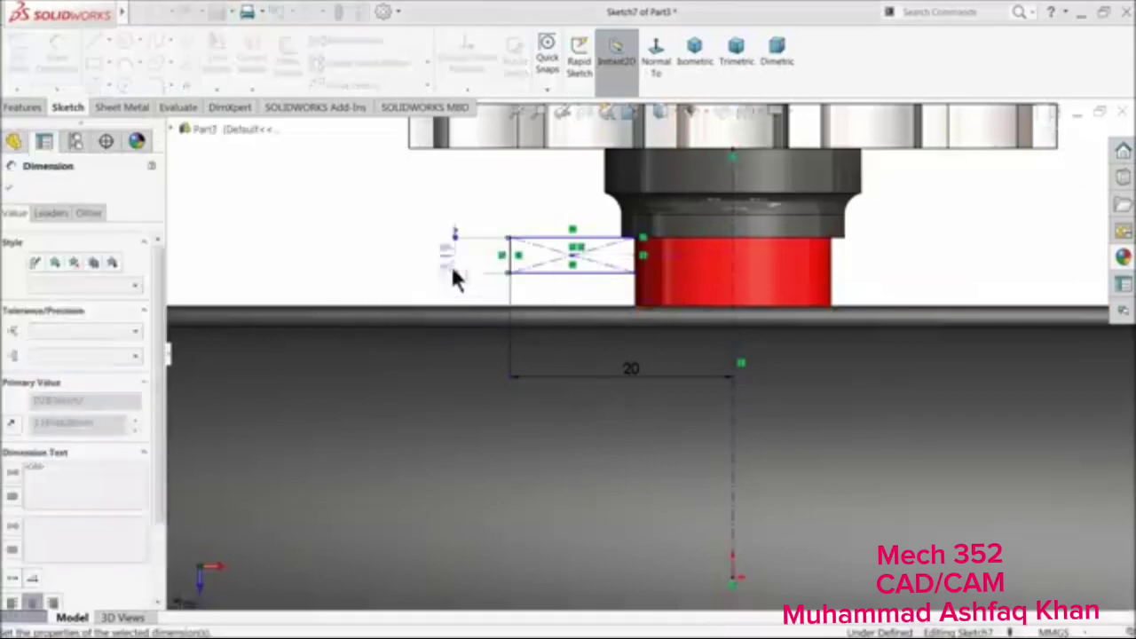
pyautogui.write('3')
pyautogui.press('Return')
# Constrain the rectangle's upper side to lie on the circular edge where the red tube meets the collar
pyautogui.scroll(-8, 639, 253)
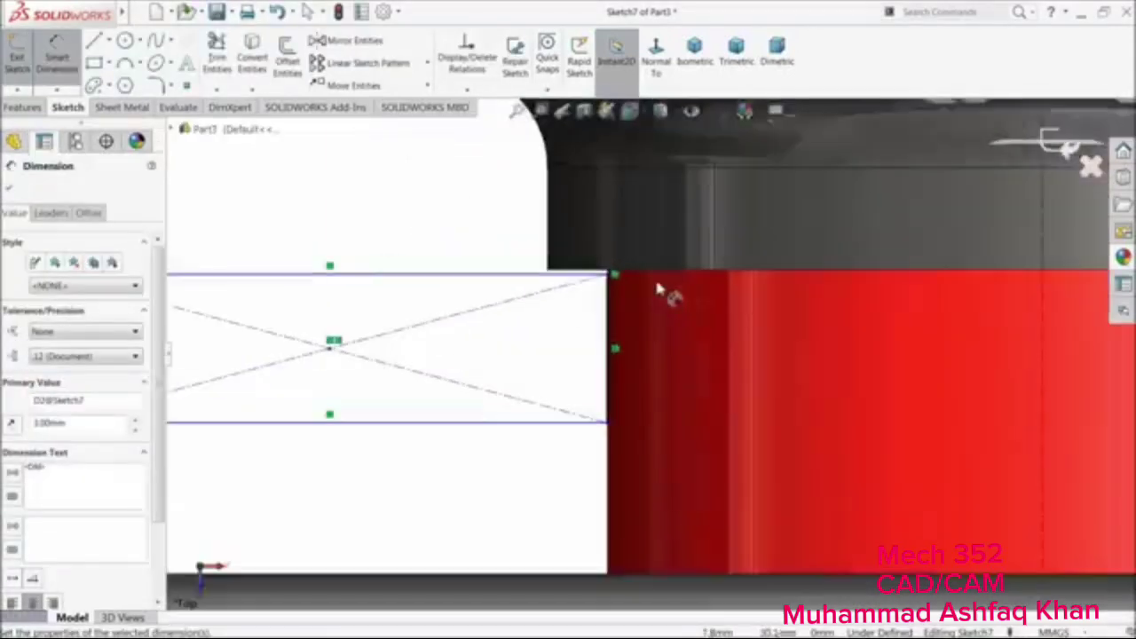
pyautogui.click(11, 185)
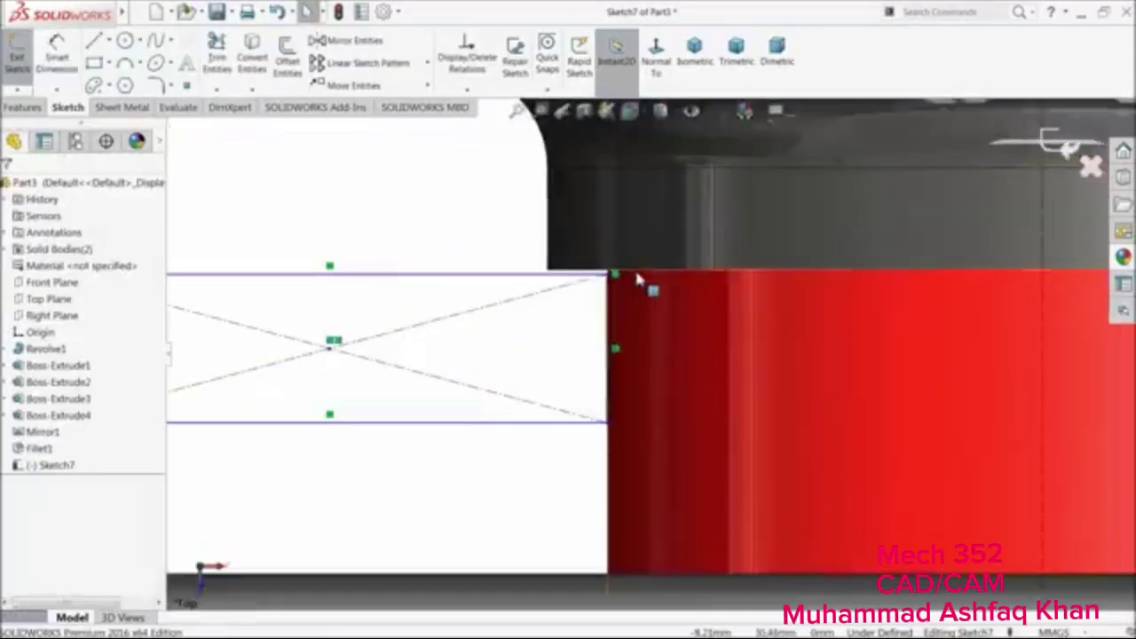
pyautogui.click(559, 274)
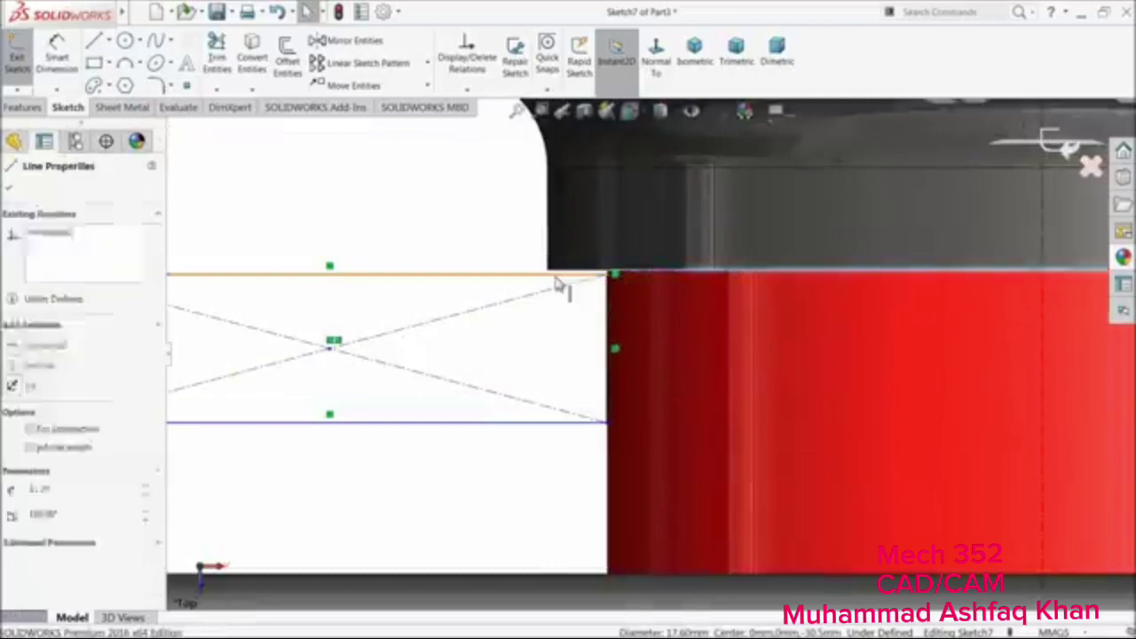
pyautogui.keyDown('ctrl'); pyautogui.click(575, 268); pyautogui.keyUp('ctrl')
pyautogui.click(586, 228)
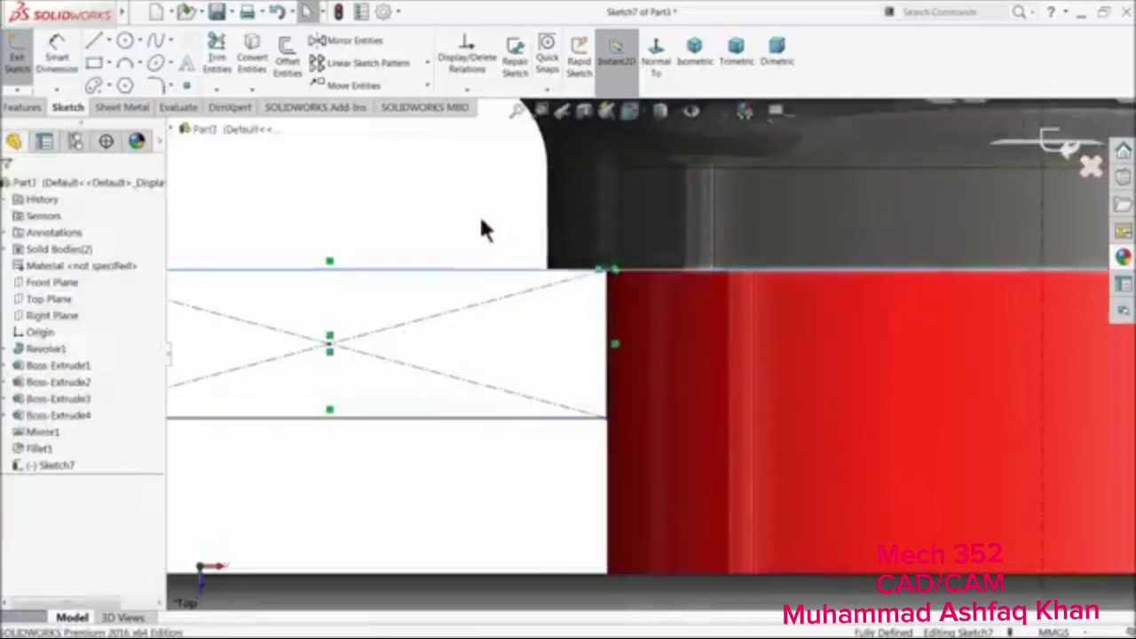
# Add a driven dimension between the rectangle's inner vertical side and the centerline
pyautogui.scroll(2, 675, 402)
pyautogui.scroll(-4, 538, 400)
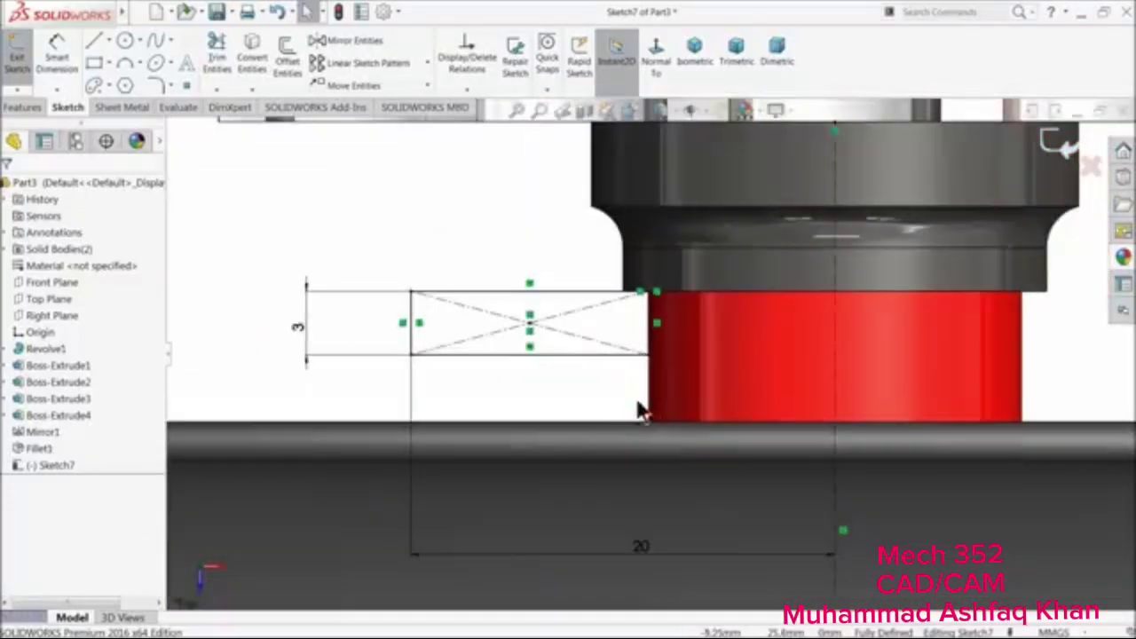
pyautogui.click(56, 49)
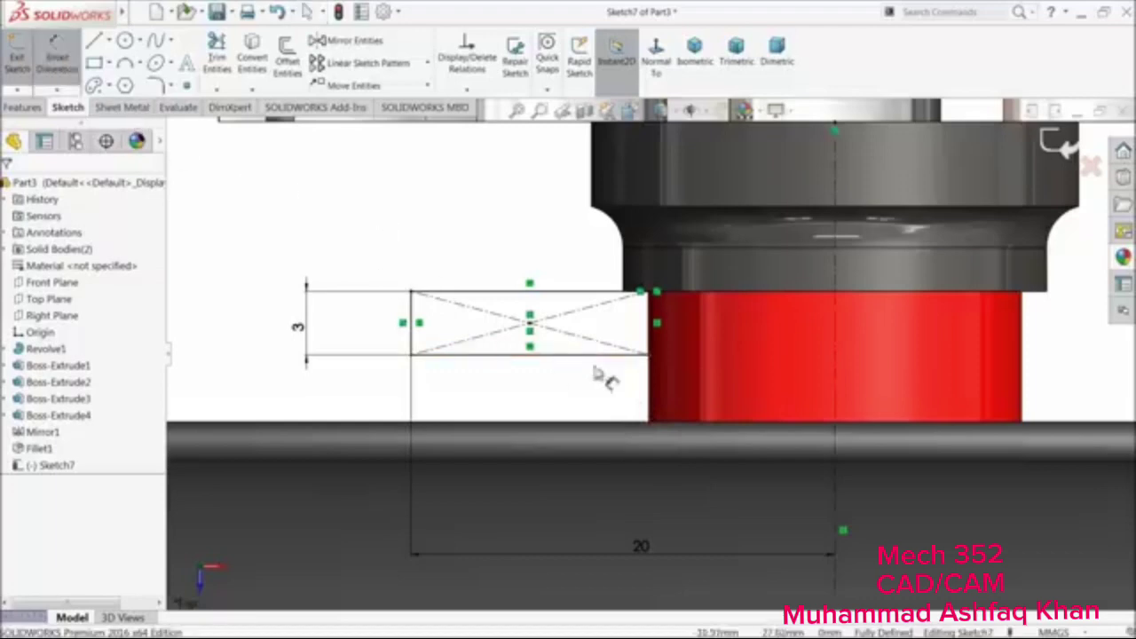
pyautogui.click(648, 342)
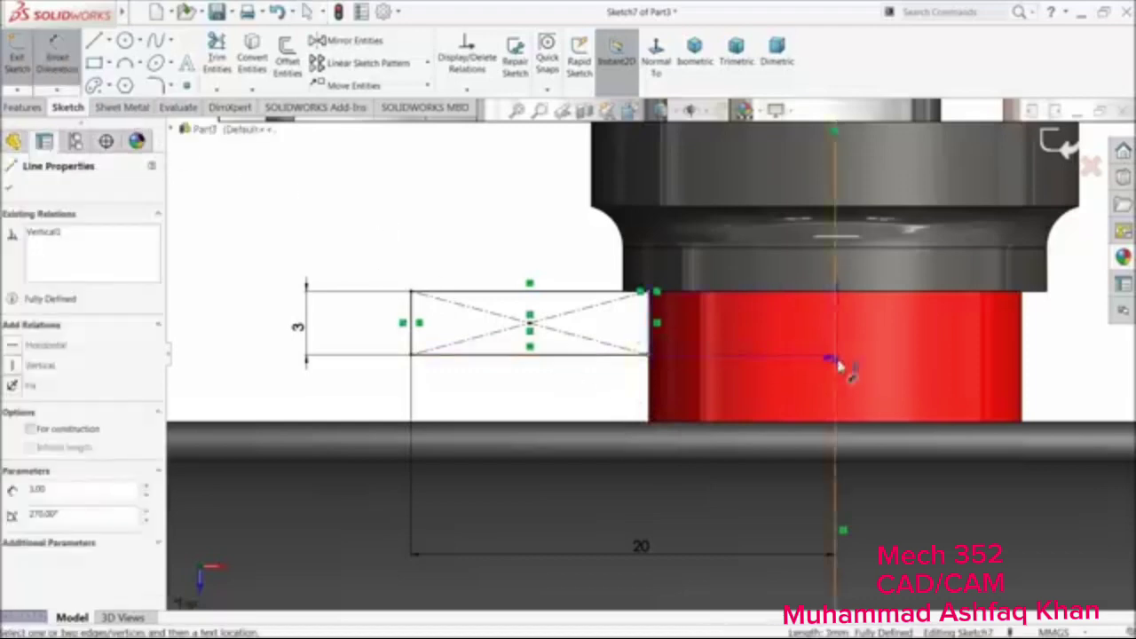
pyautogui.click(833, 387)
pyautogui.click(746, 394)
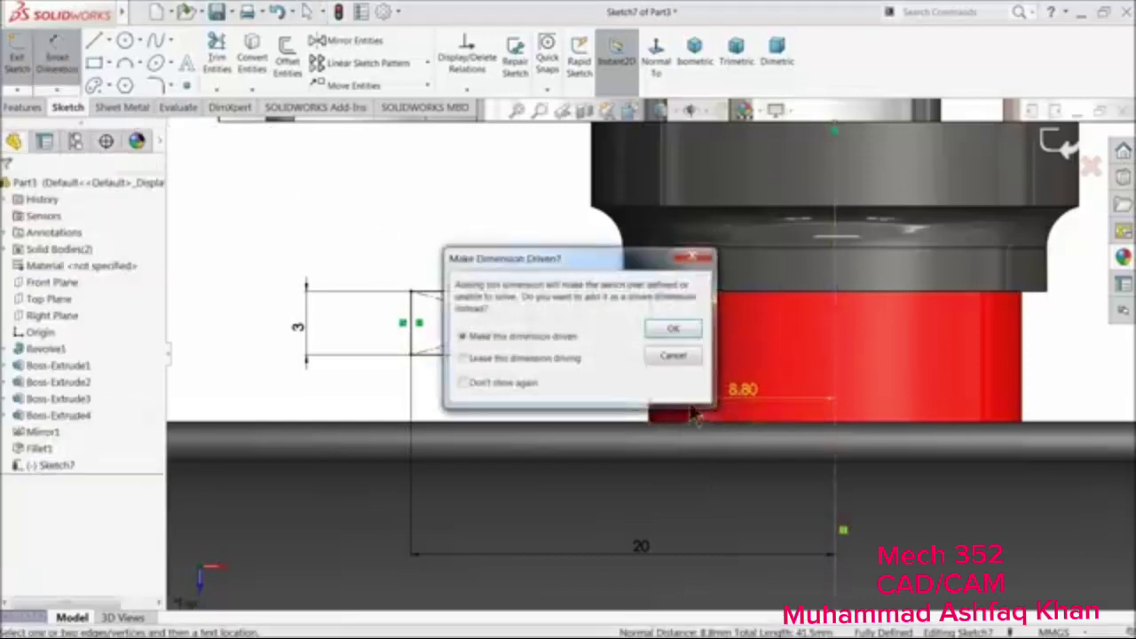
pyautogui.click(677, 329)
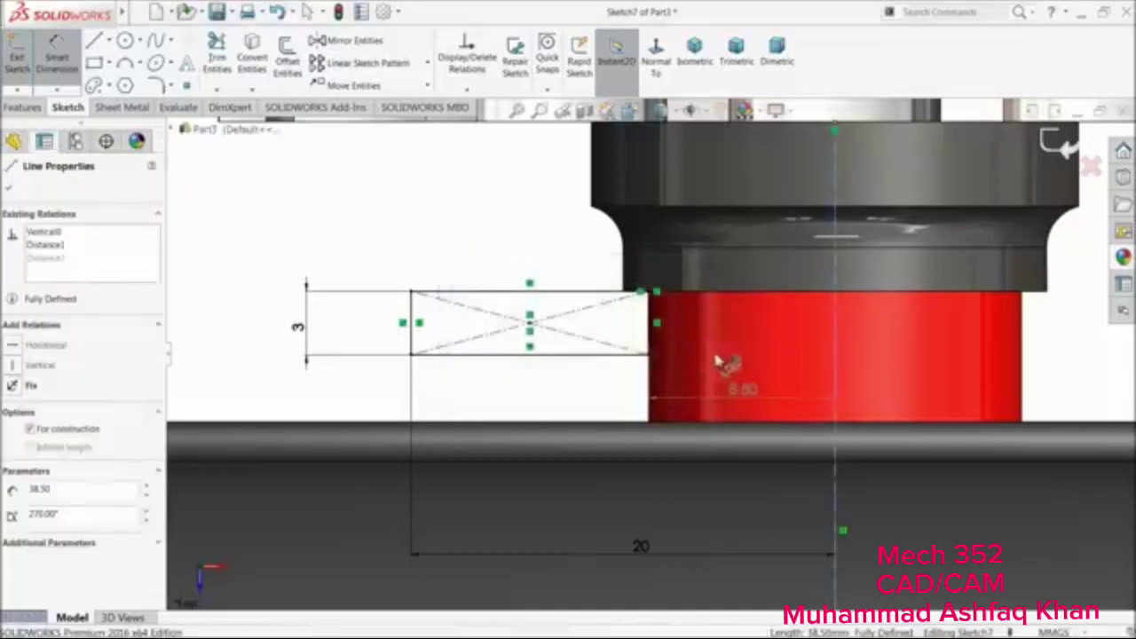
# Open the driven dimension at the rectangle's inner side for editing, and delete it
pyautogui.doubleClick(737, 393)
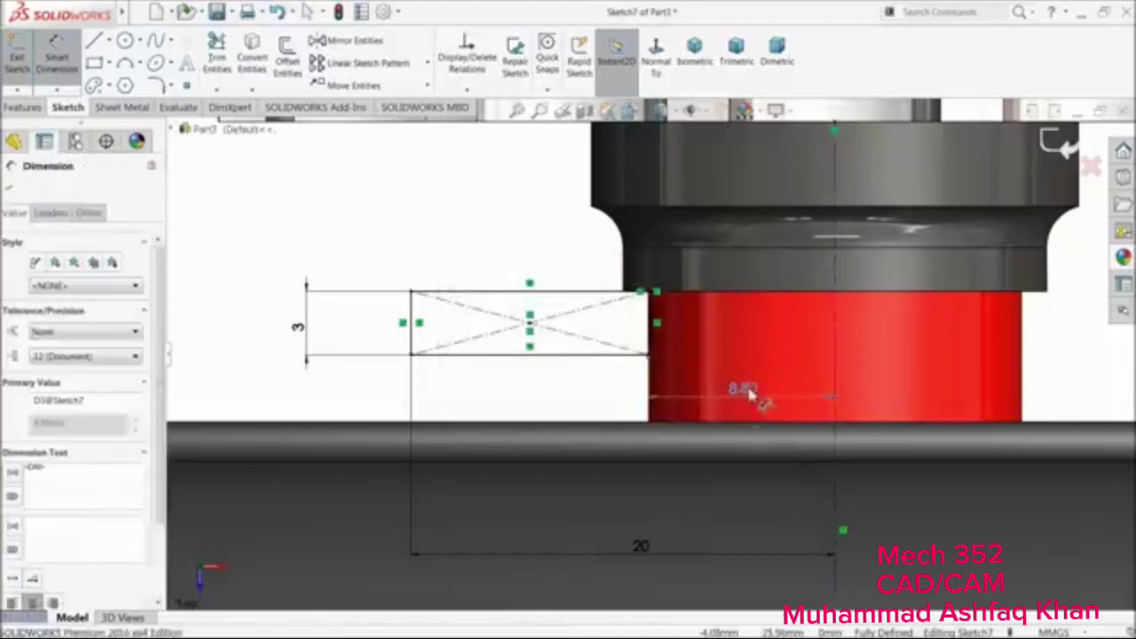
pyautogui.press('Return')
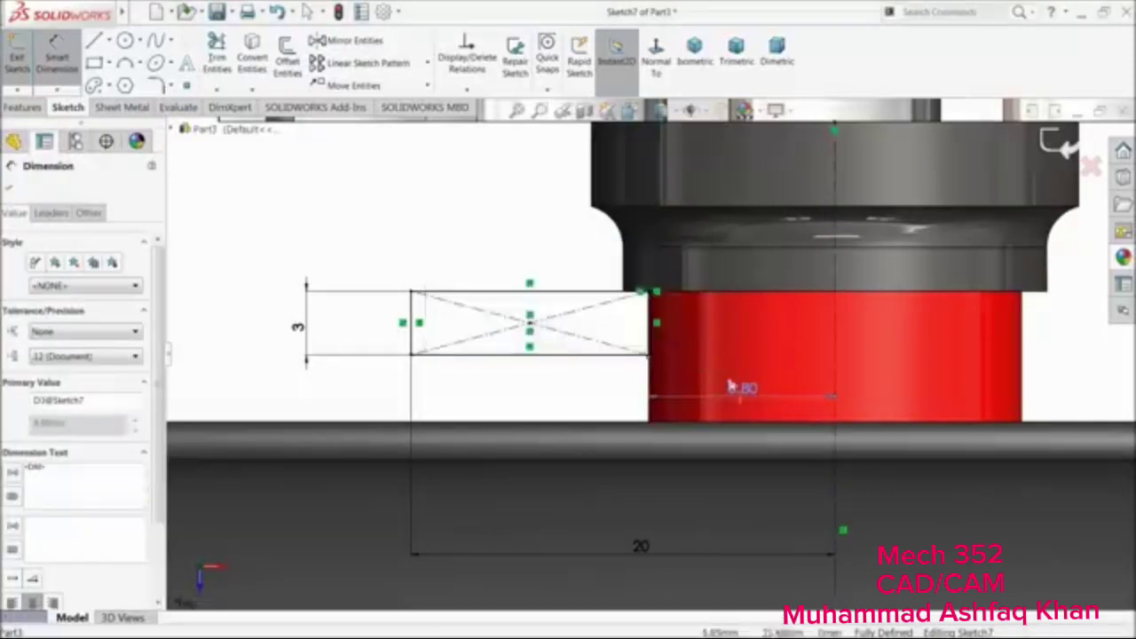
pyautogui.scroll(-3, 750, 395)
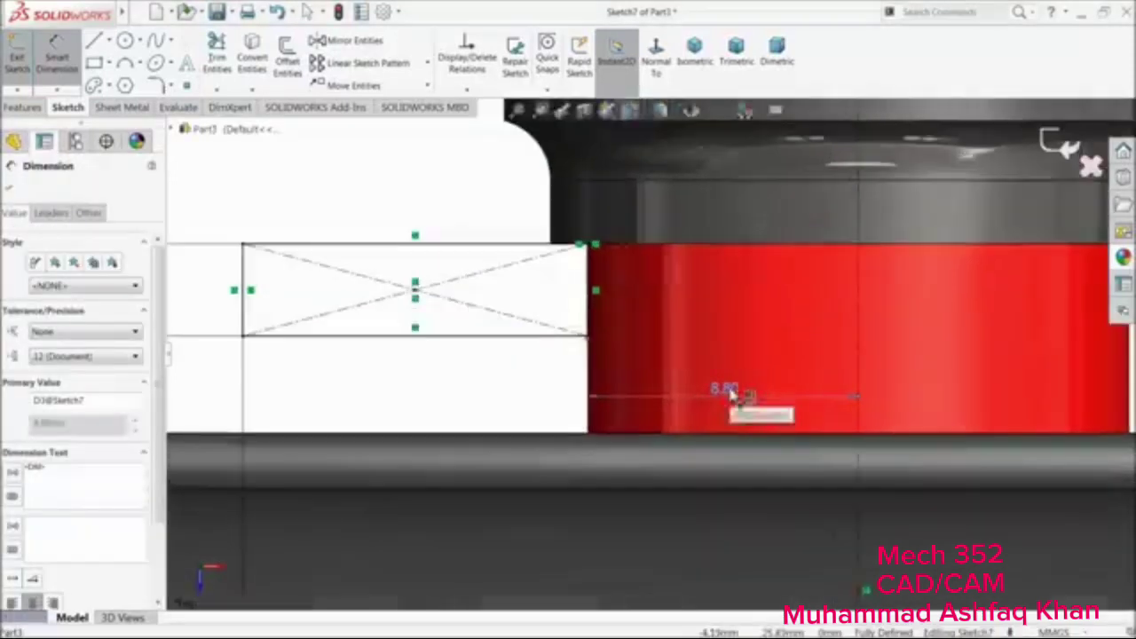
pyautogui.press('Delete')
# Dimension the rectangle's inner vertical side to the centerline again, making the dimension driven
pyautogui.click(589, 312)
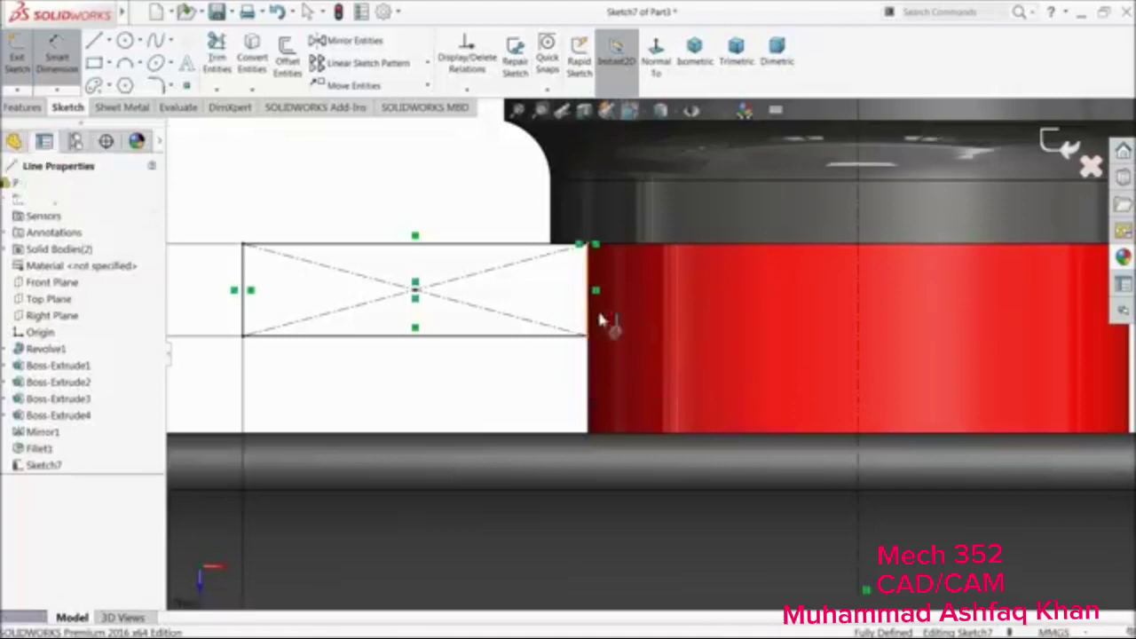
pyautogui.click(845, 341)
pyautogui.click(785, 373)
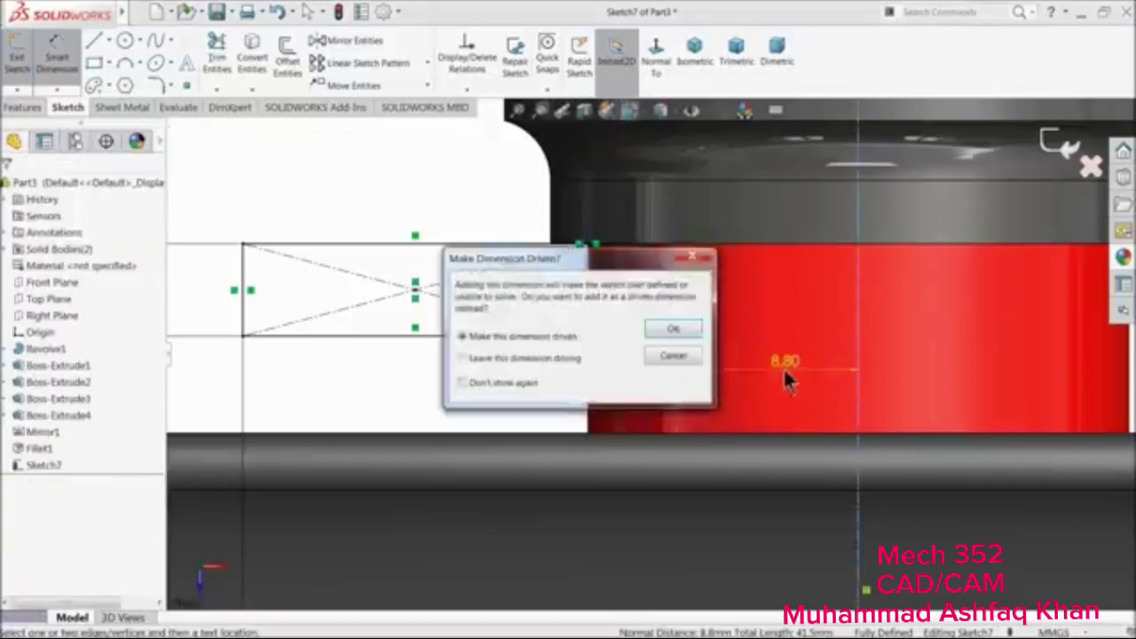
pyautogui.click(658, 326)
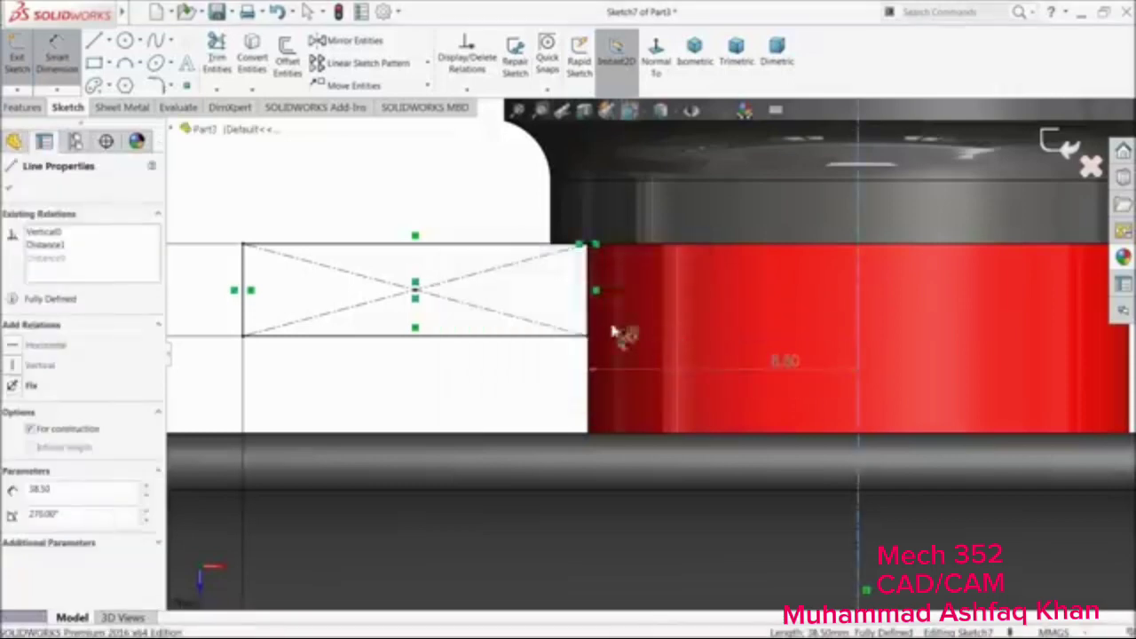
pyautogui.click(9, 191)
pyautogui.scroll(-3, 587, 242)
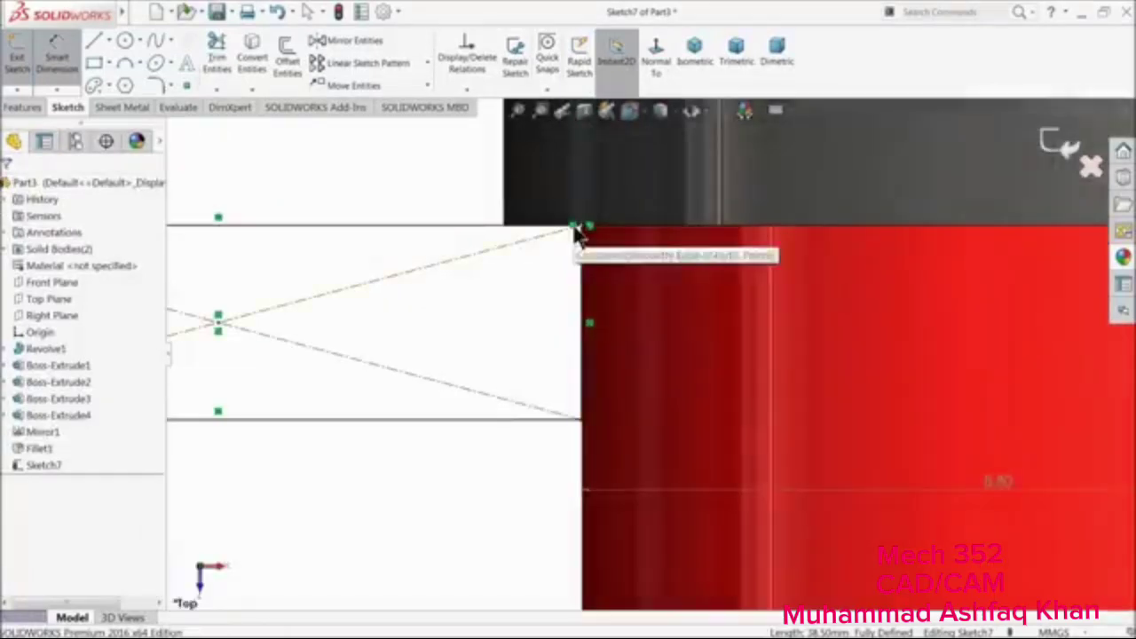
# Delete the vertical construction line together with the dimension attached to it
pyautogui.click(573, 227)
pyautogui.press('Delete')
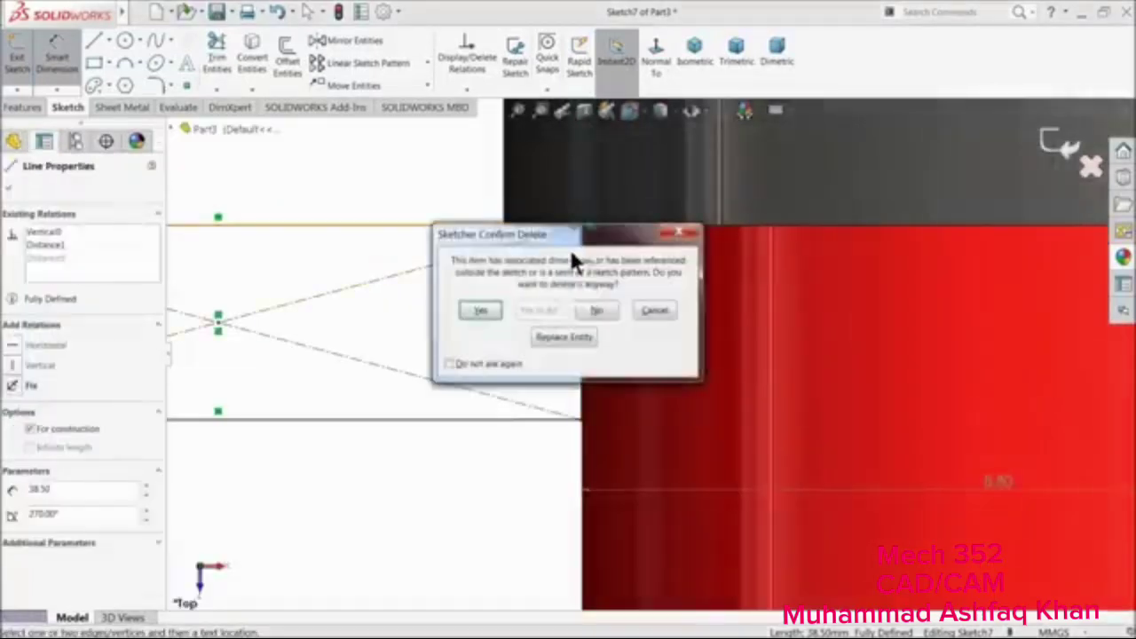
pyautogui.click(478, 312)
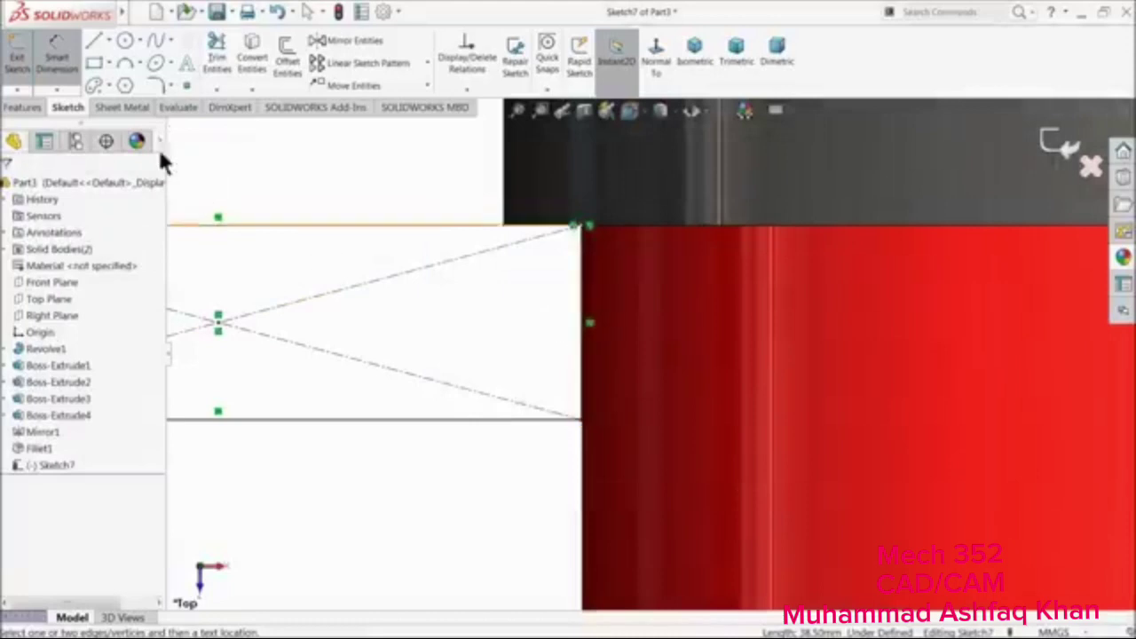
pyautogui.click(56, 64)
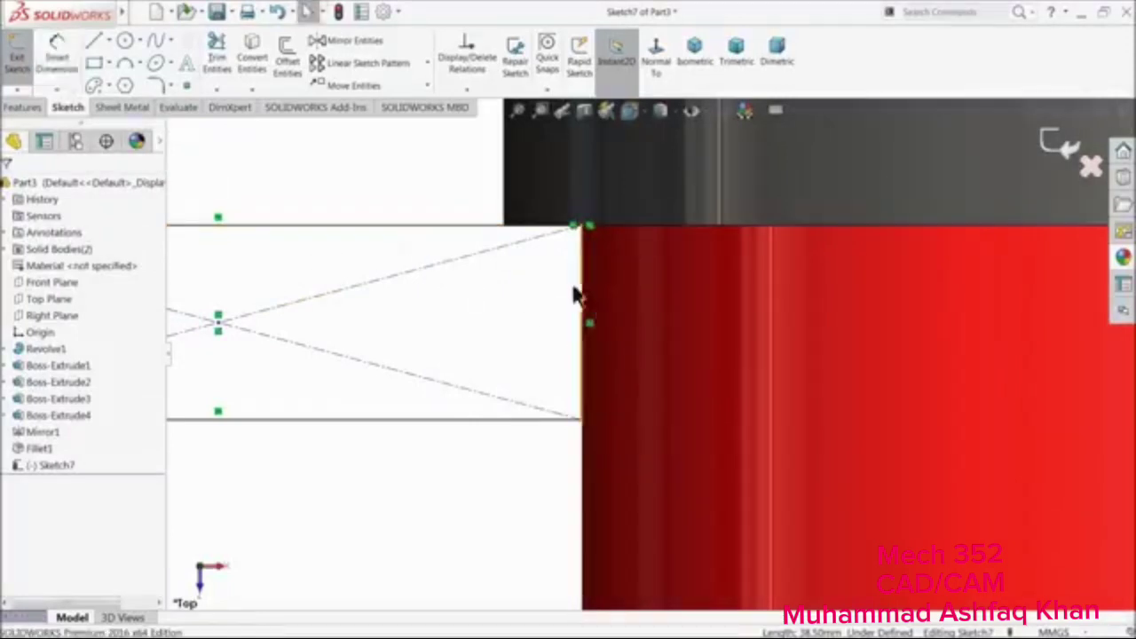
pyautogui.scroll(2, 568, 400)
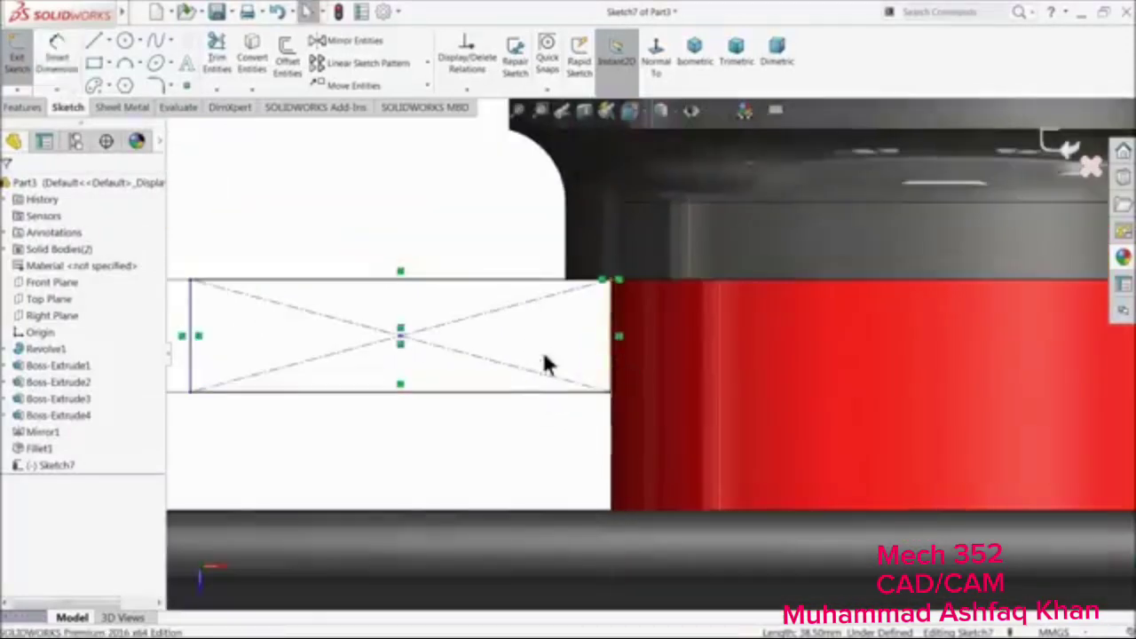
pyautogui.click(96, 44)
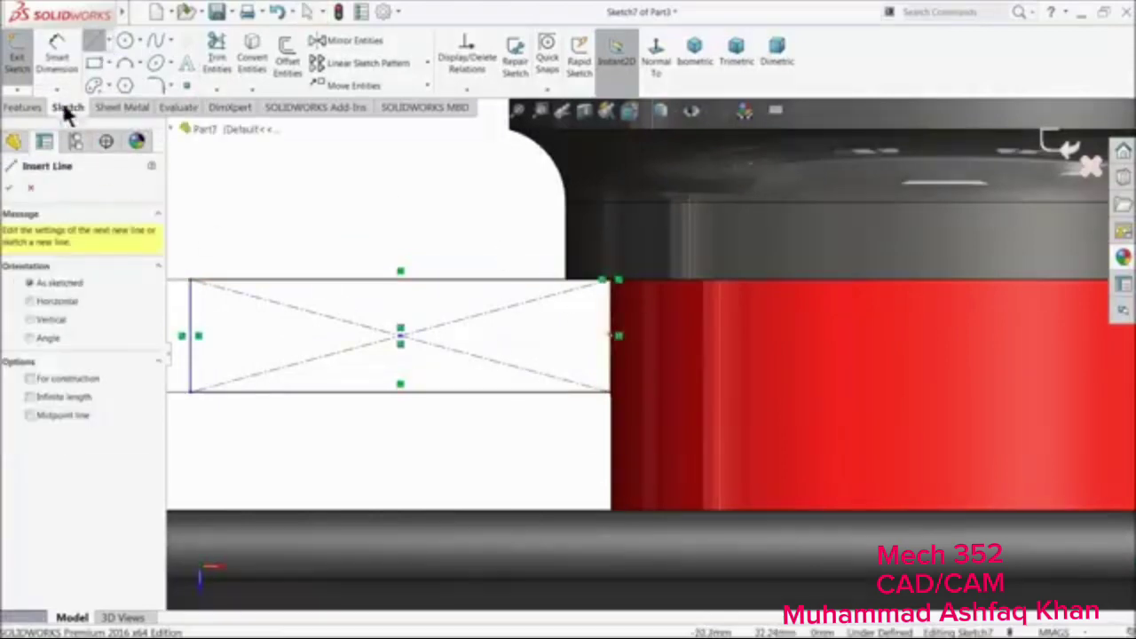
pyautogui.click(30, 190)
# Add a driven dimension between the rectangle's inner vertical side and the origin
pyautogui.click(56, 64)
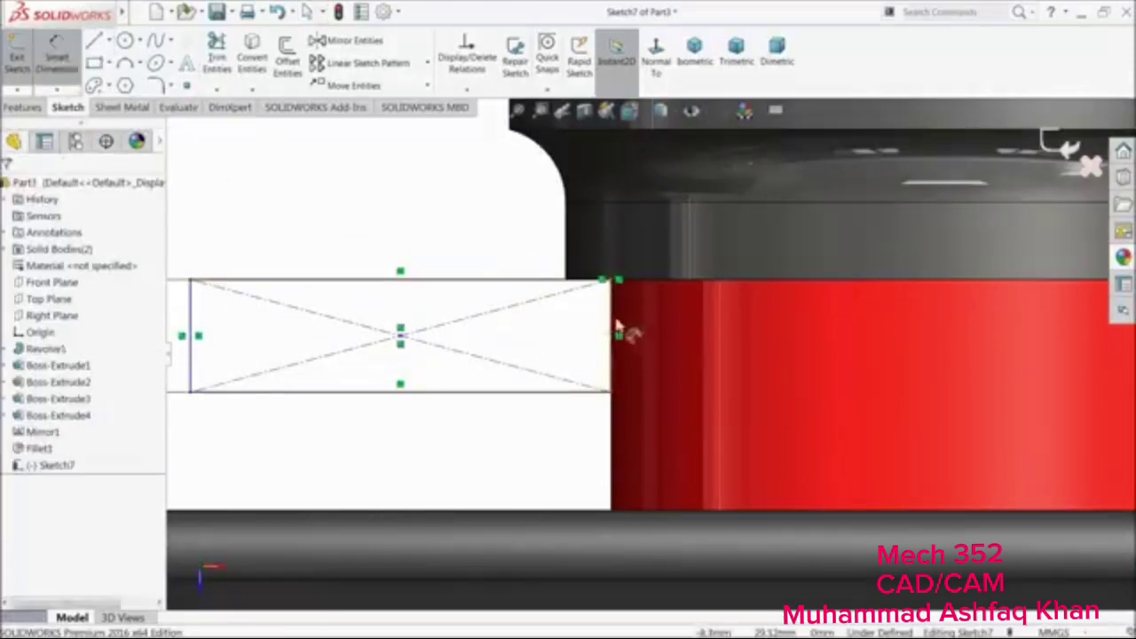
pyautogui.click(611, 327)
pyautogui.scroll(2, 615, 326)
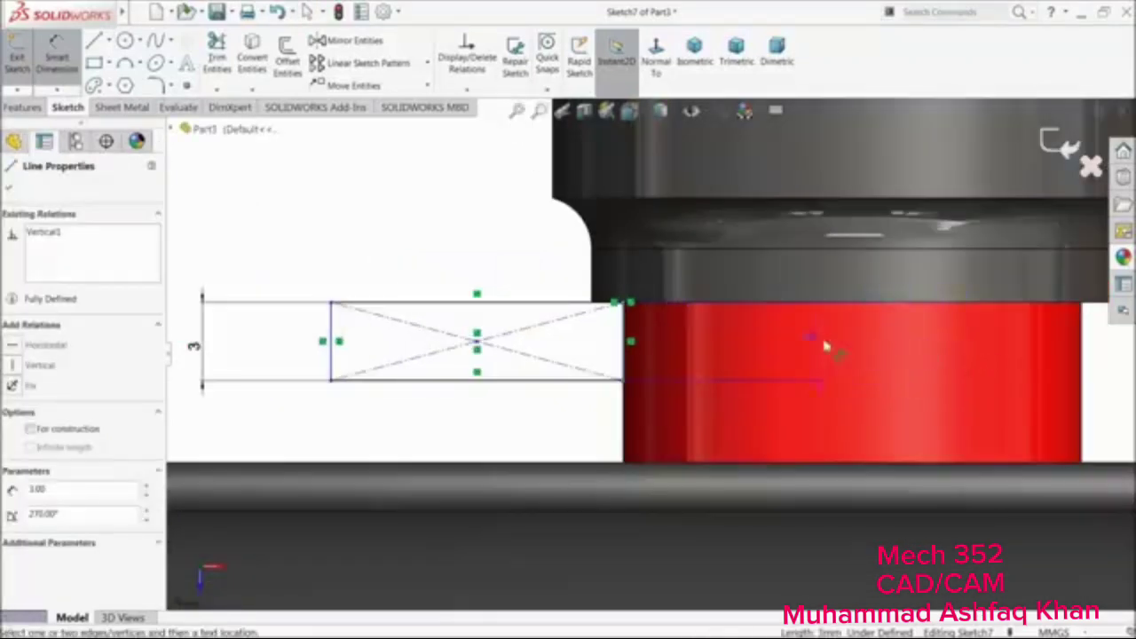
pyautogui.scroll(3, 824, 346)
pyautogui.scroll(2, 703, 343)
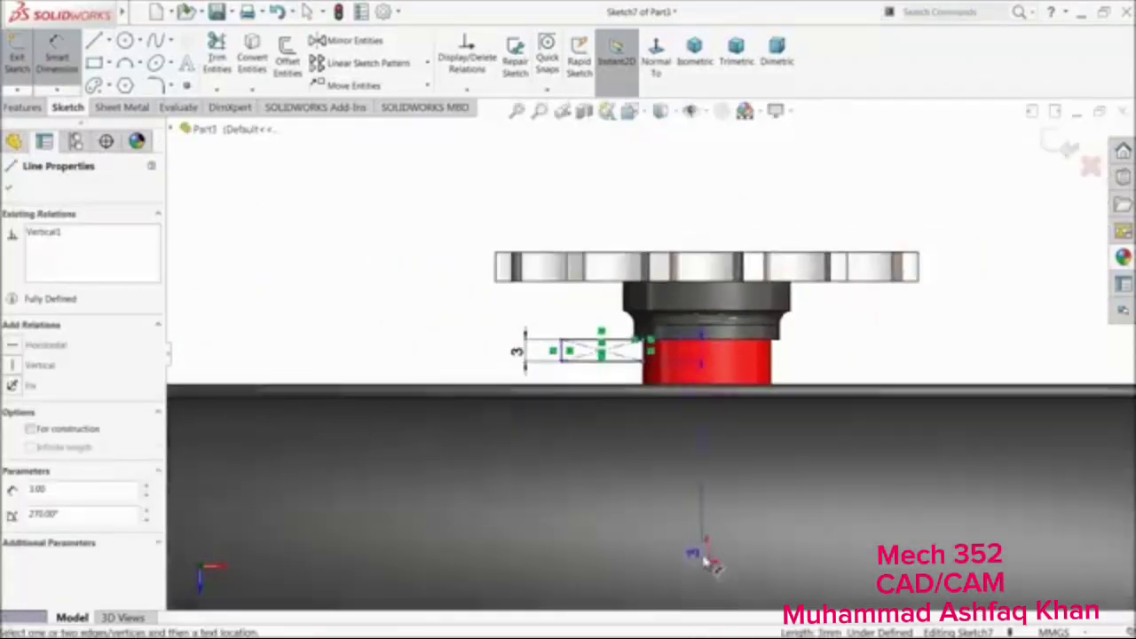
pyautogui.click(709, 561)
pyautogui.scroll(-3, 679, 353)
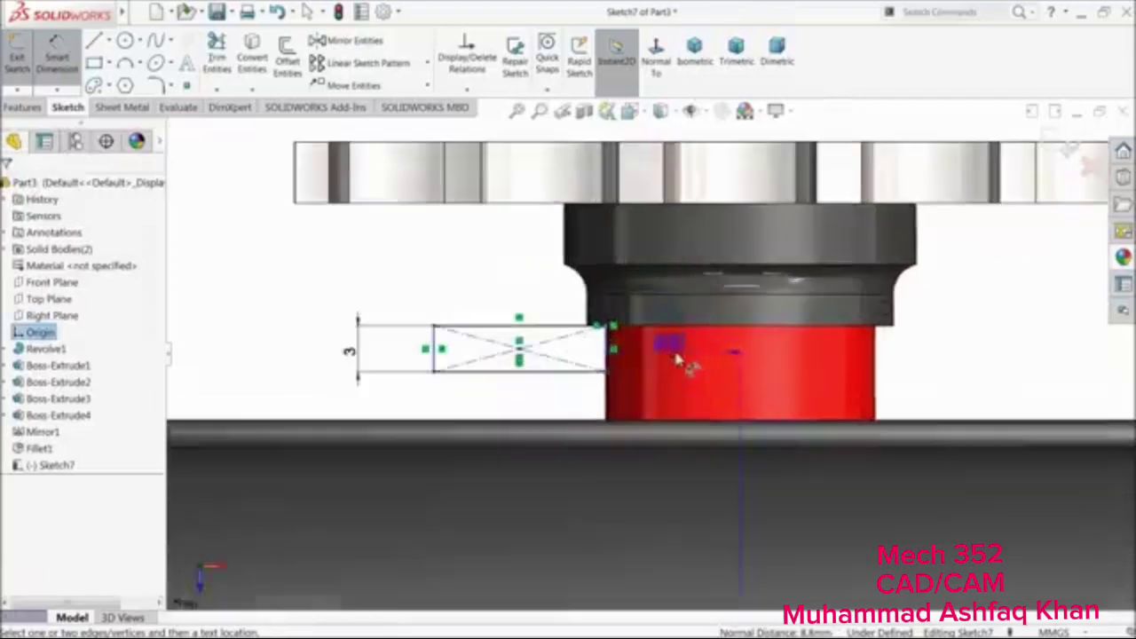
pyautogui.click(685, 306)
pyautogui.click(672, 327)
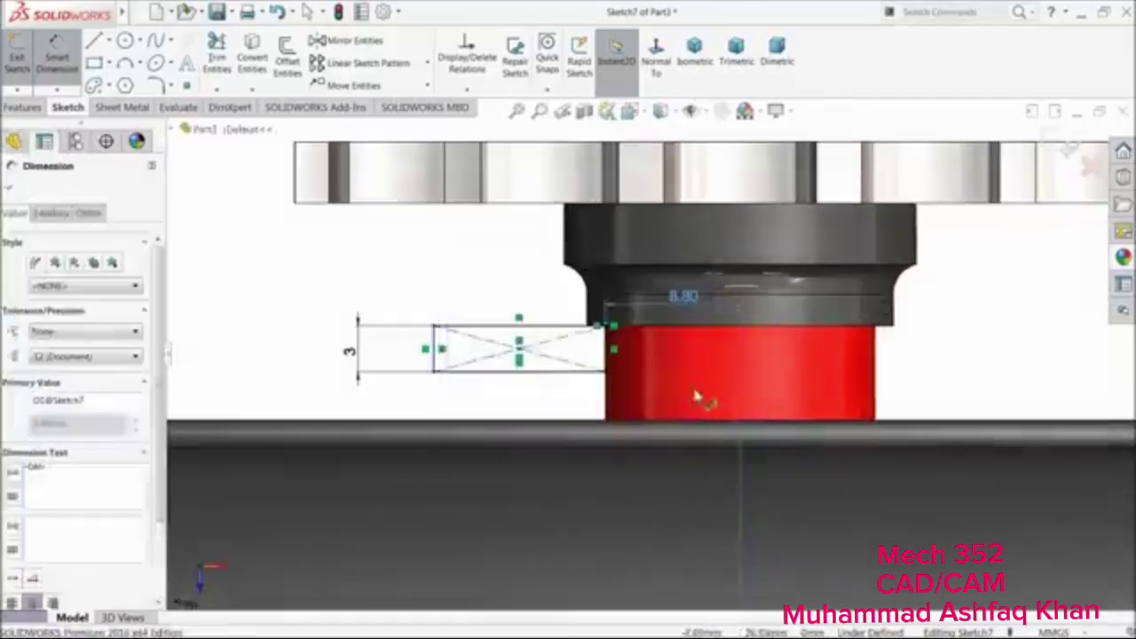
# Draw a vertical centerline about 48 mm long from the origin up past the sprocket
pyautogui.click(108, 45)
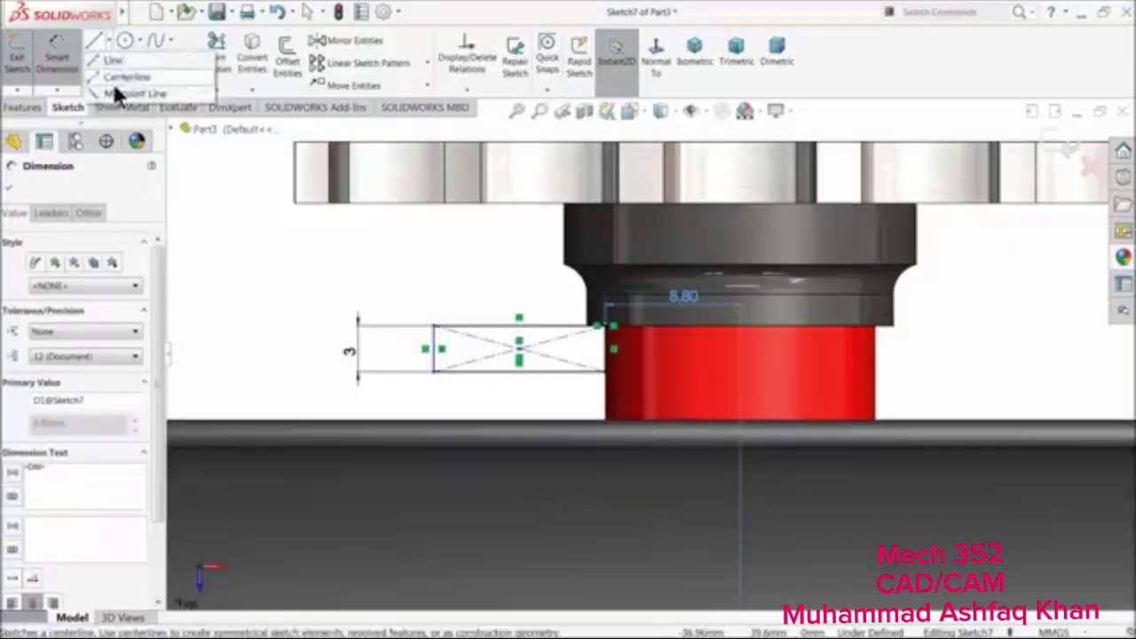
pyautogui.click(125, 77)
pyautogui.scroll(2, 701, 401)
pyautogui.scroll(3, 701, 401)
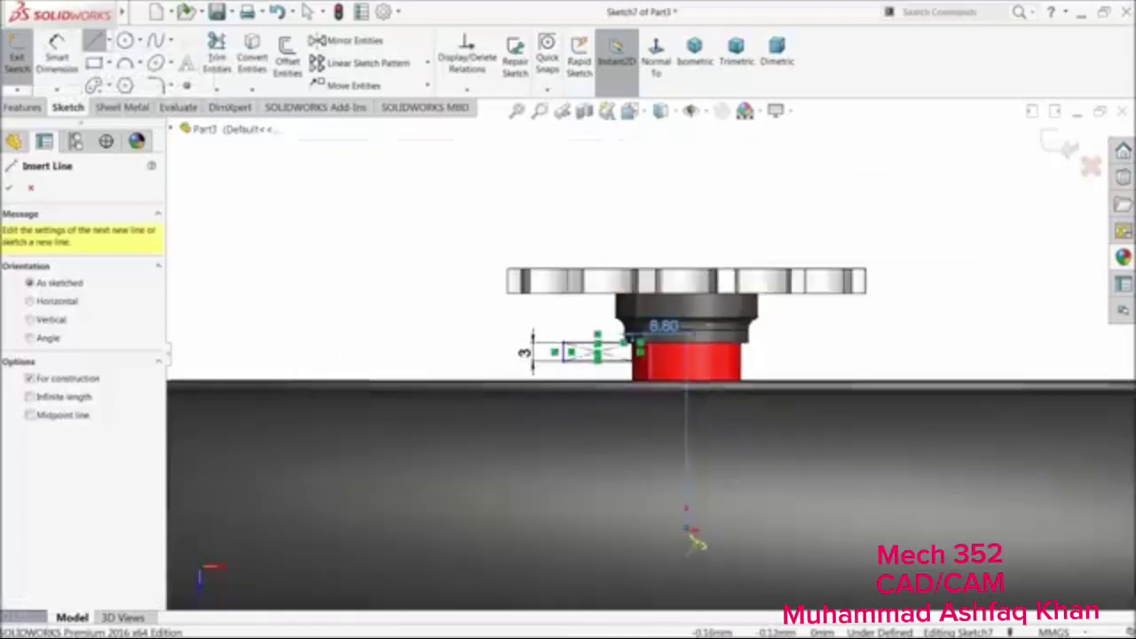
pyautogui.click(687, 530)
pyautogui.click(687, 236)
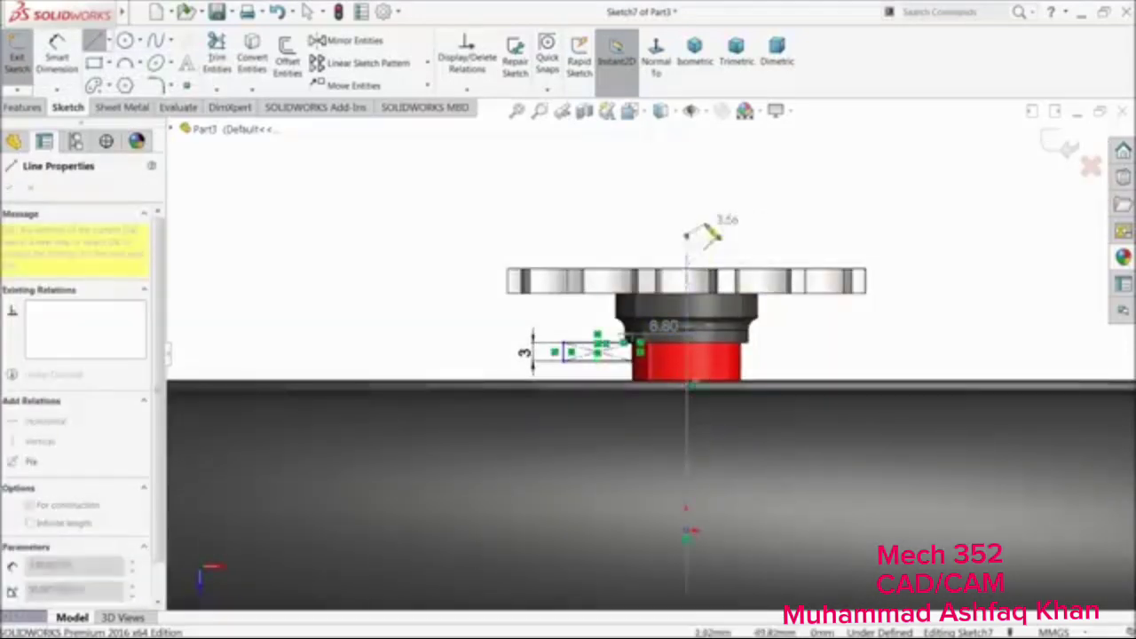
pyautogui.rightClick(710, 233)
pyautogui.click(758, 220)
# Delete the driven dimension at the rectangle's inner vertical side and move that side slightly into the red tube
pyautogui.scroll(-5, 670, 338)
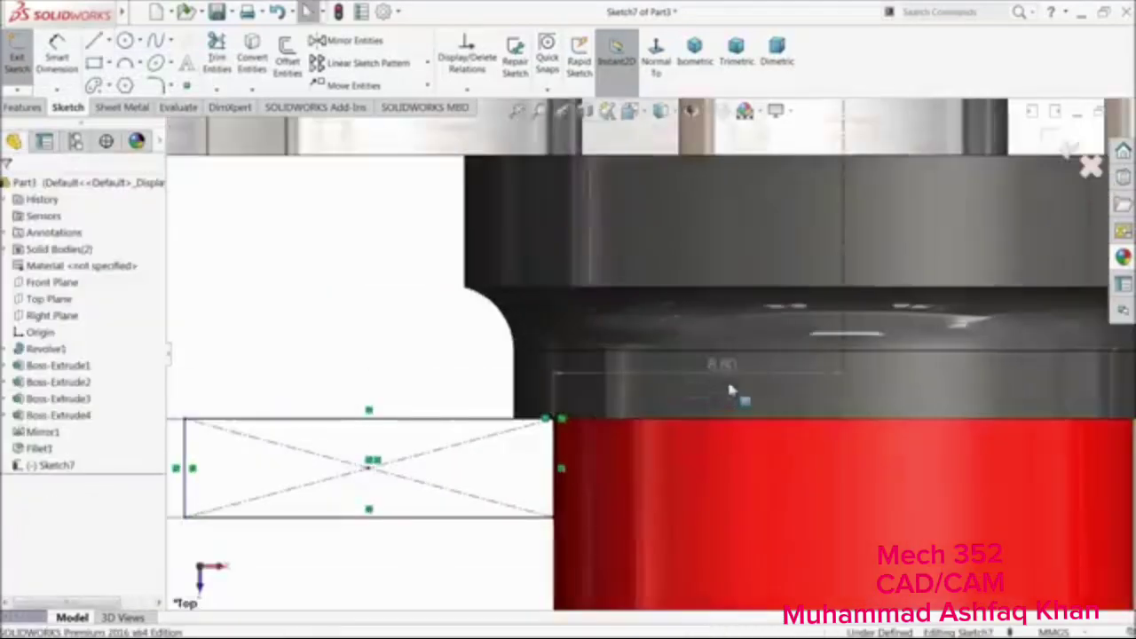
pyautogui.click(725, 368)
pyautogui.press('Delete')
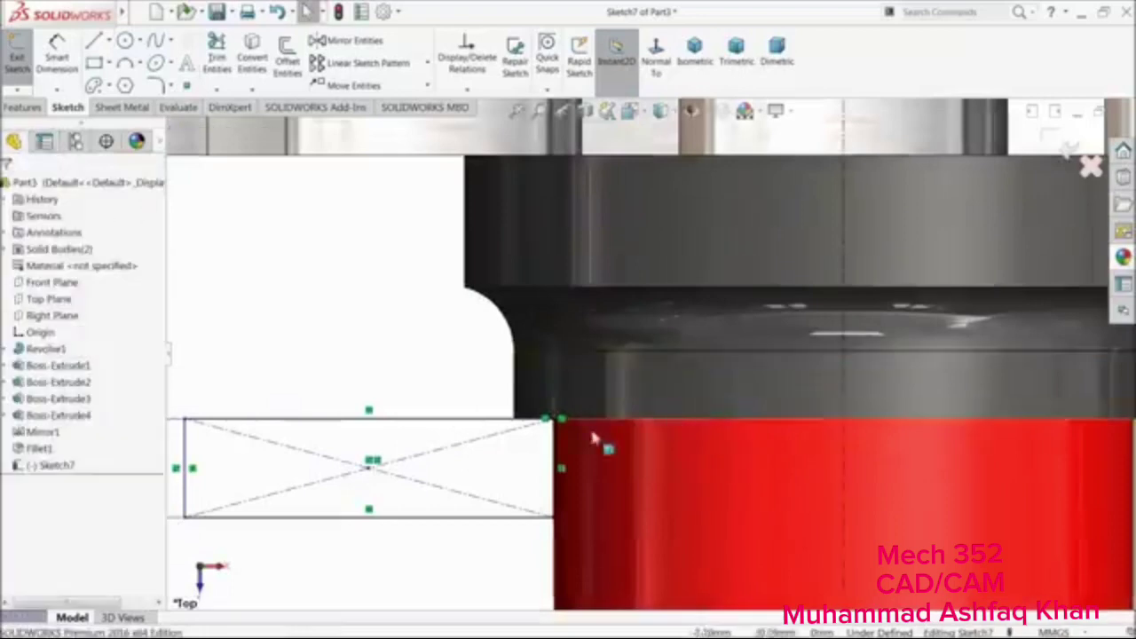
pyautogui.scroll(-4, 572, 463)
pyautogui.scroll(-2, 572, 470)
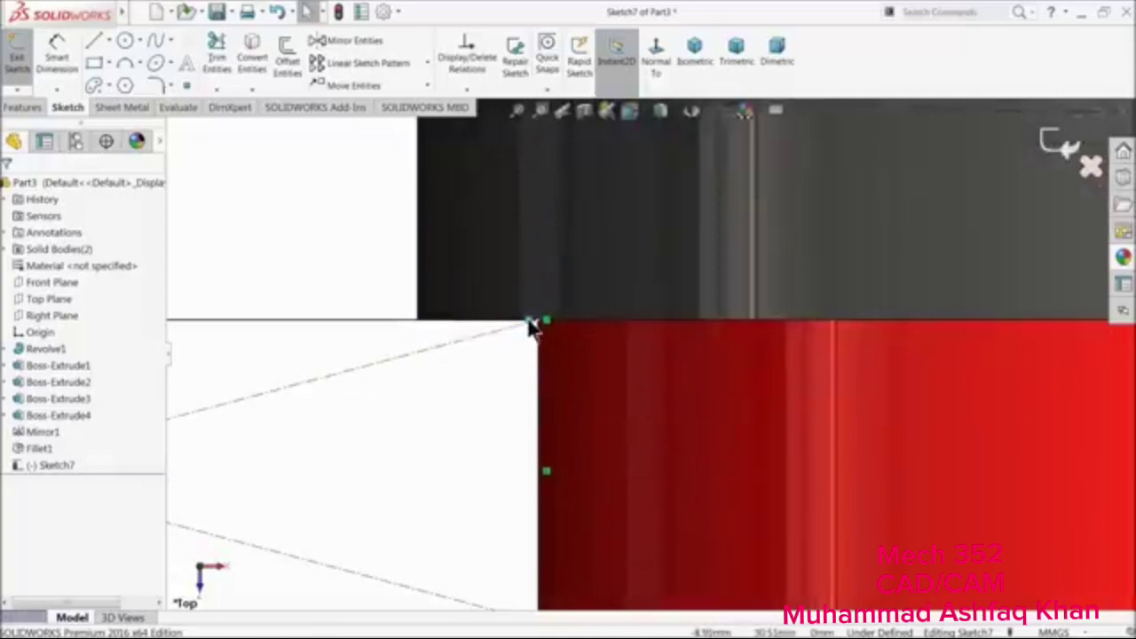
pyautogui.click(545, 357)
pyautogui.moveTo(545, 357); pyautogui.dragTo(573, 373)
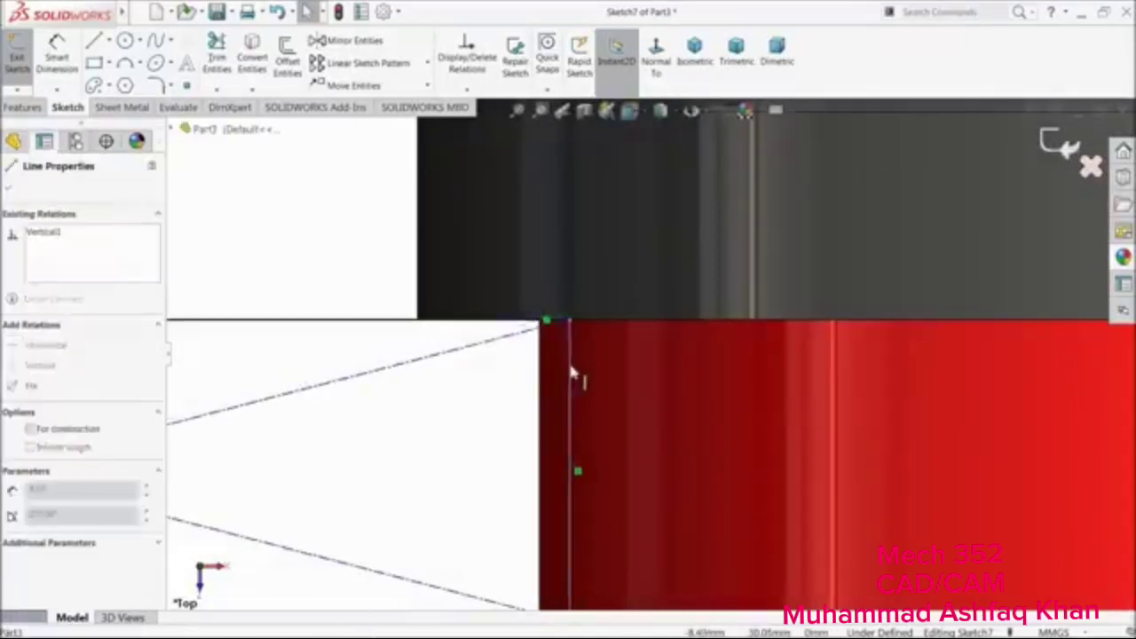
# Dimension the rectangle's inner vertical side to the vertical centerline at 5 mm
pyautogui.click(62, 58)
pyautogui.scroll(3, 593, 355)
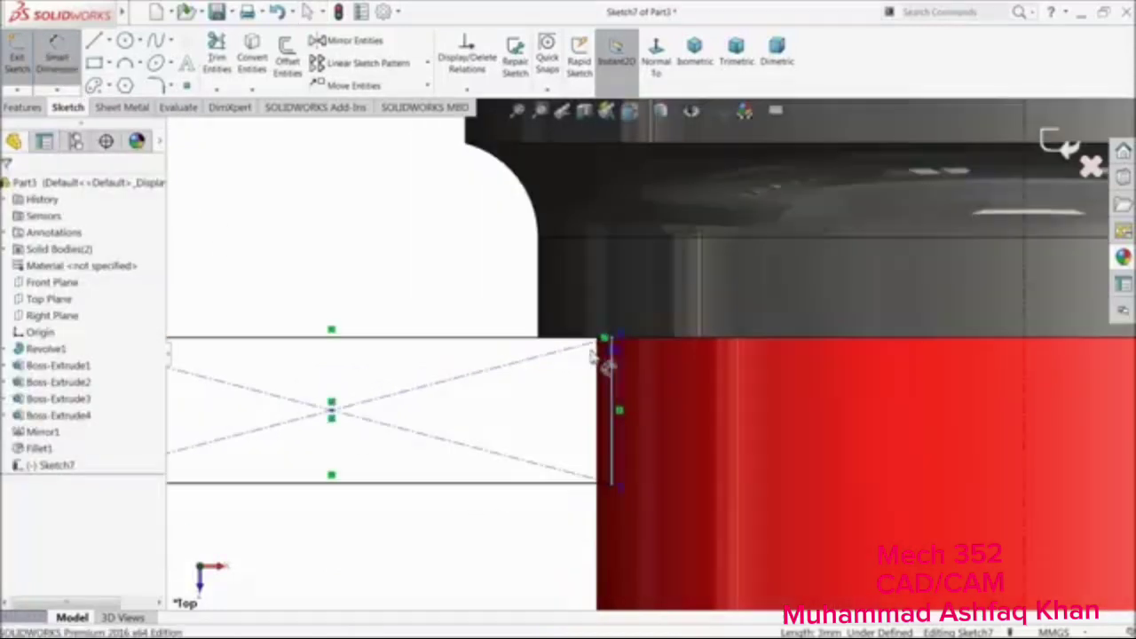
pyautogui.click(1021, 409)
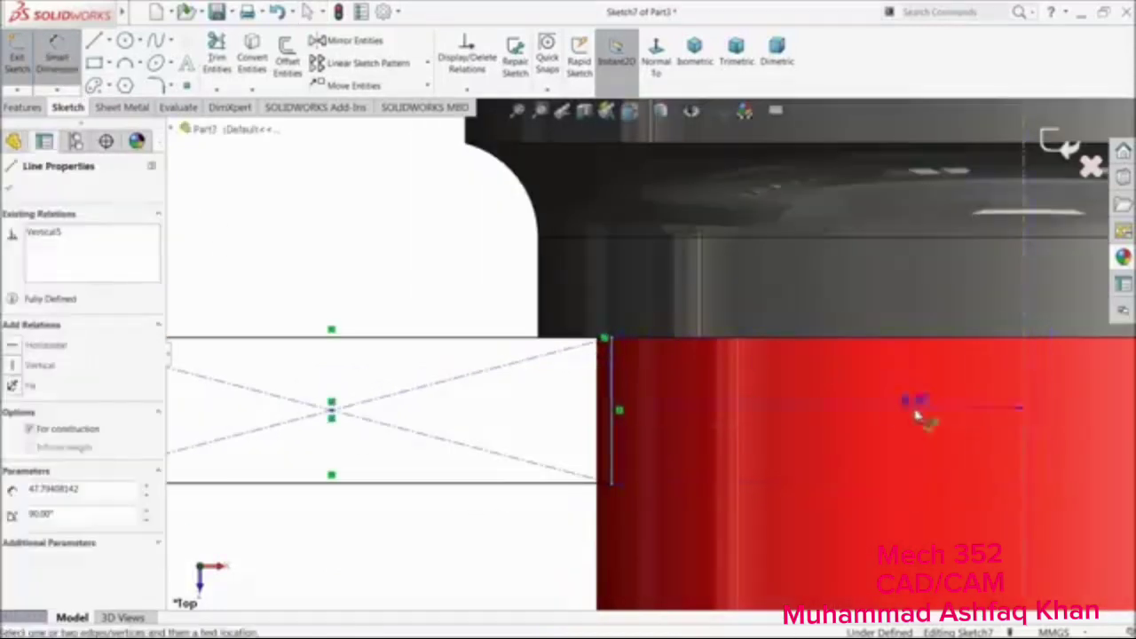
pyautogui.click(839, 406)
pyautogui.write('5')
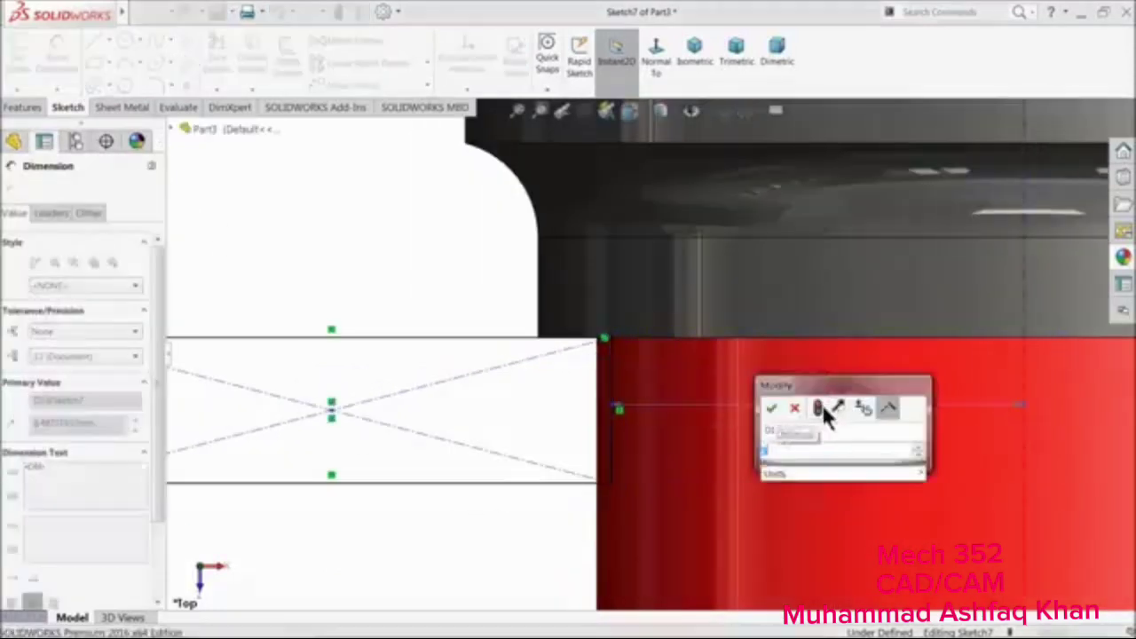
pyautogui.press('Return')
# Draw a horizontal centerline from the origin along the middle of the tire
pyautogui.scroll(4, 661, 471)
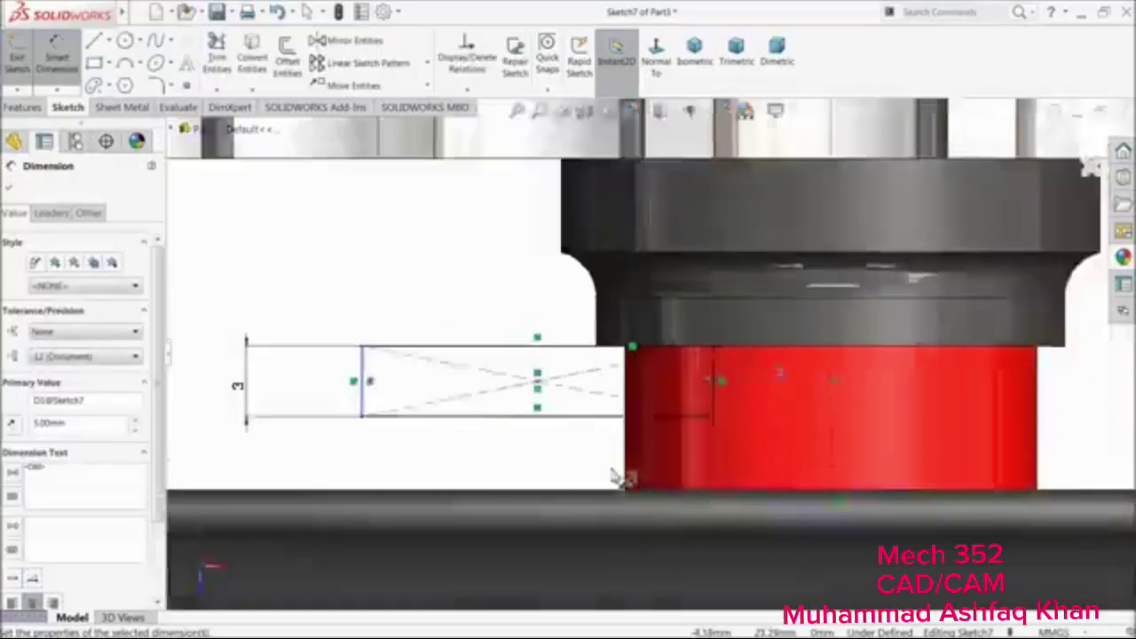
pyautogui.scroll(2, 711, 469)
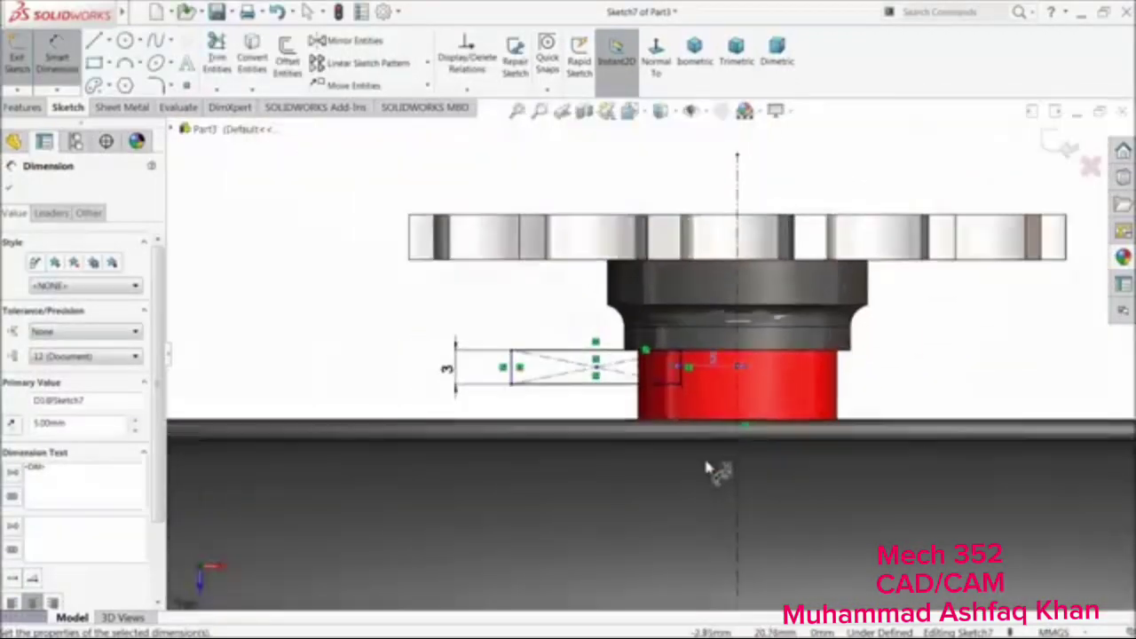
pyautogui.scroll(-3, 710, 387)
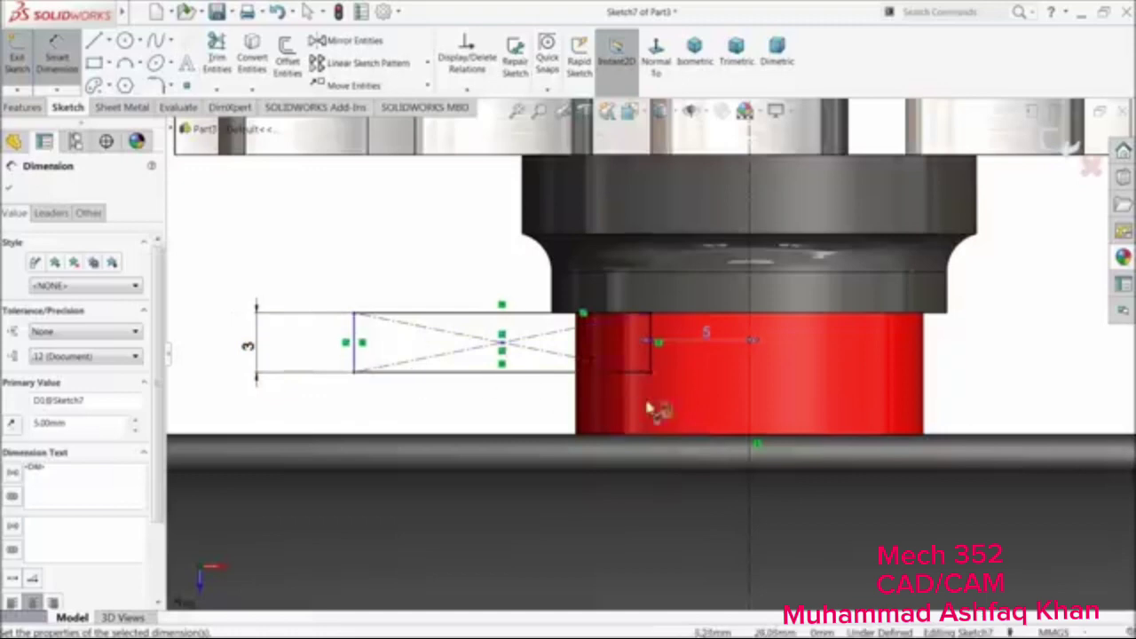
pyautogui.scroll(5, 621, 404)
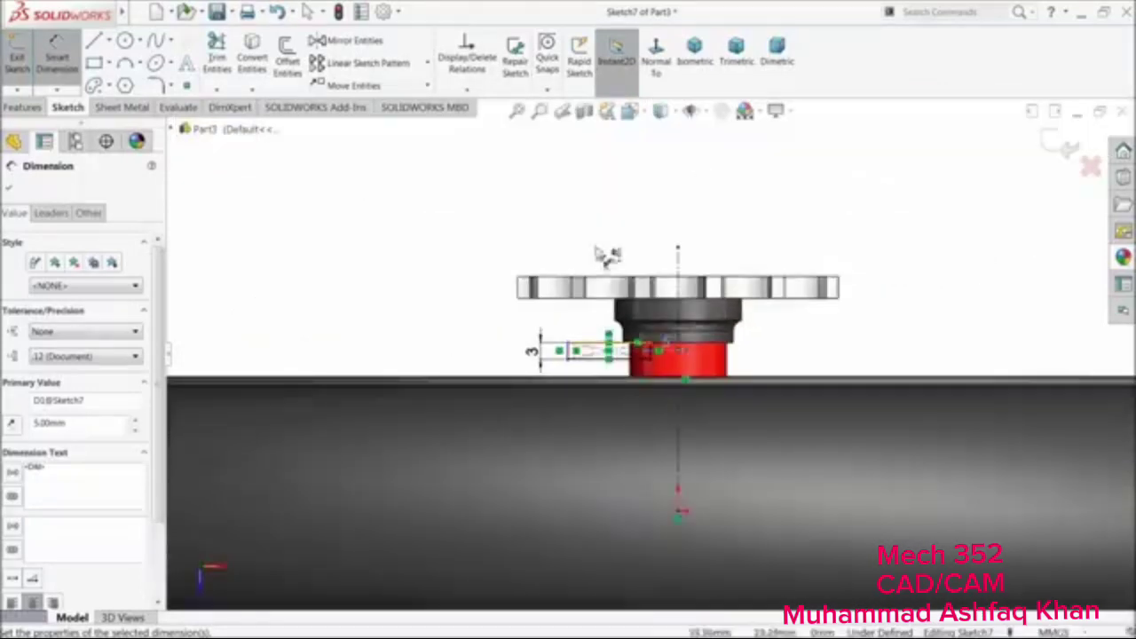
pyautogui.scroll(1, 493, 200)
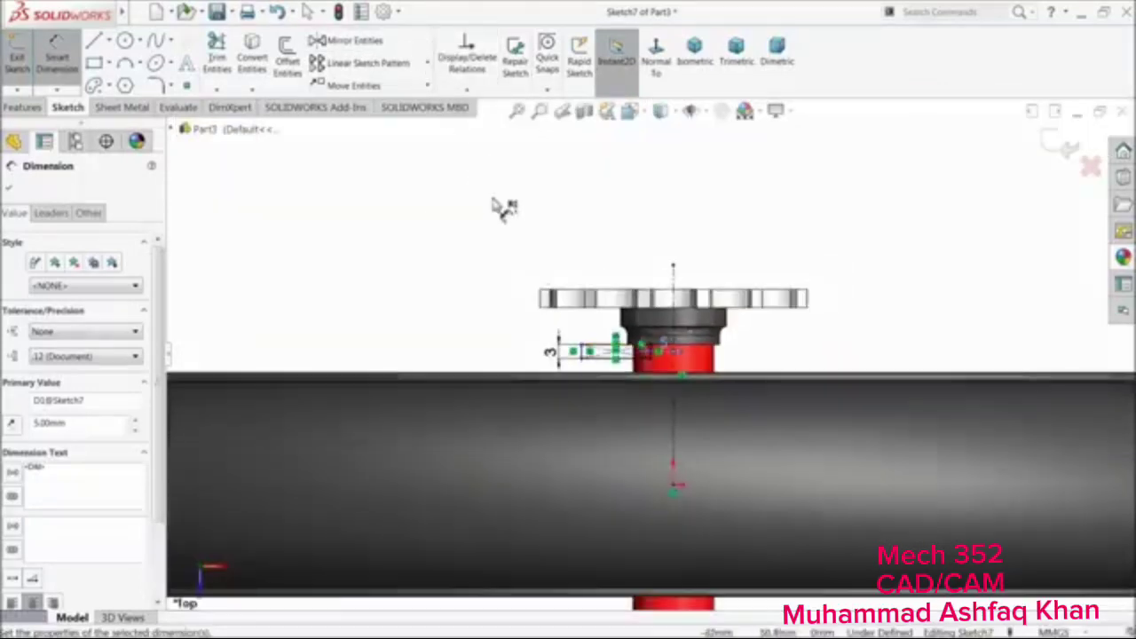
pyautogui.click(108, 39)
pyautogui.click(116, 73)
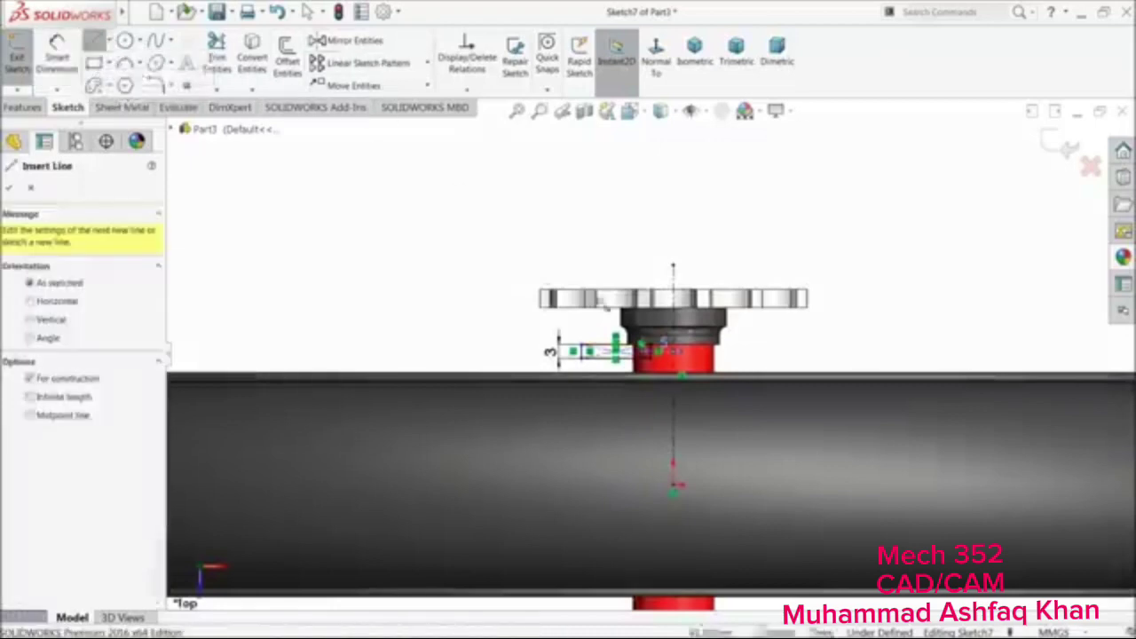
pyautogui.click(677, 487)
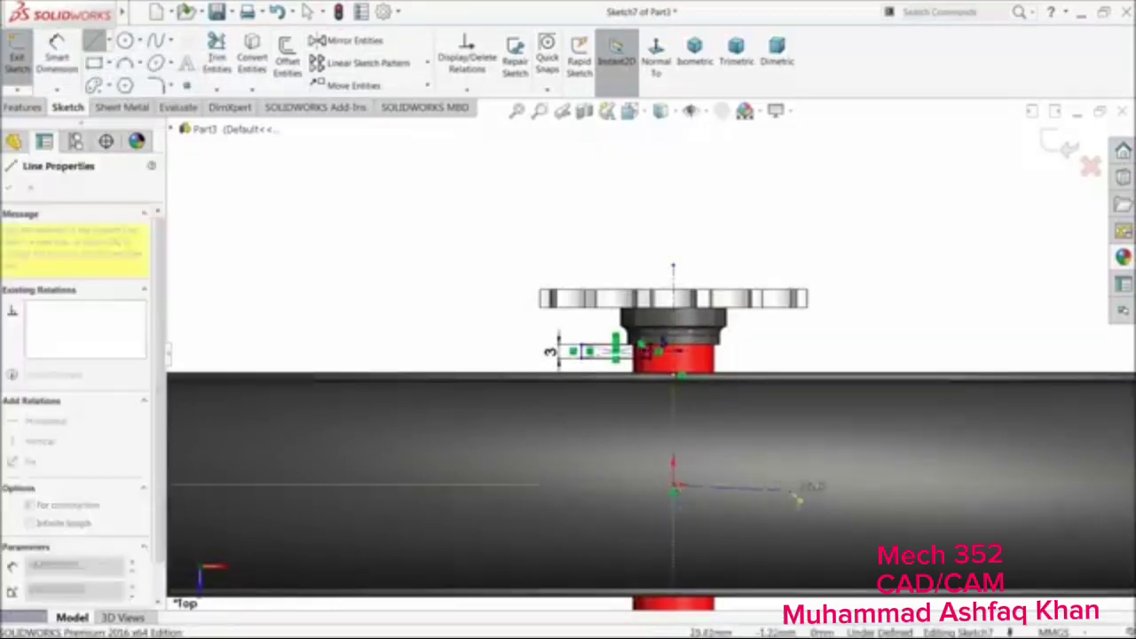
pyautogui.click(812, 485)
pyautogui.rightClick(876, 306)
pyautogui.click(915, 318)
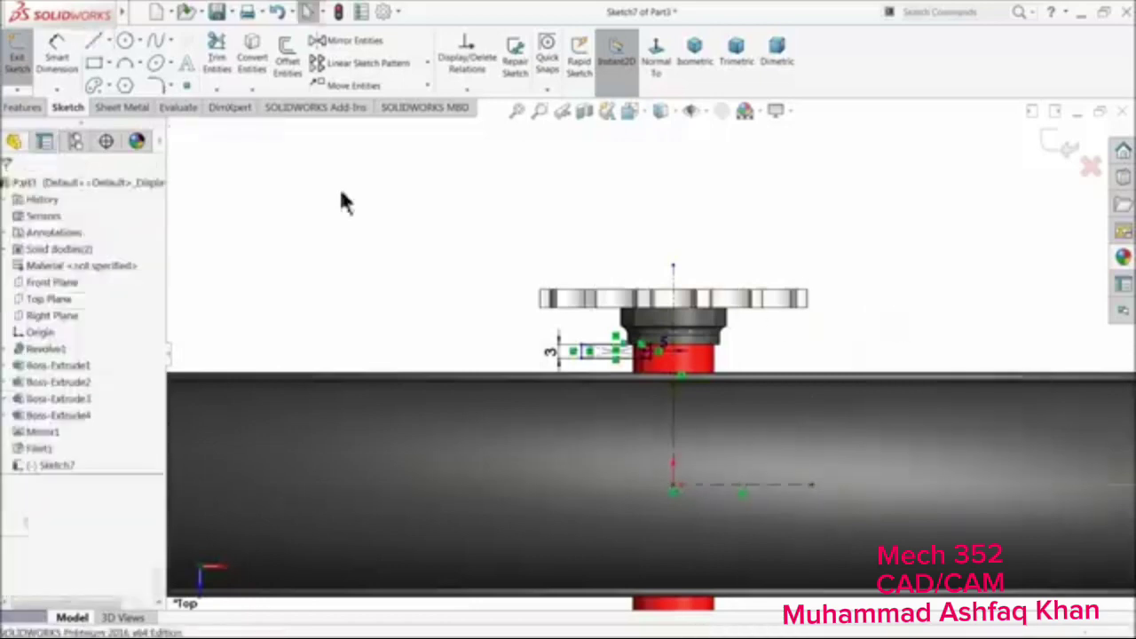
# Mirror the rectangle about the horizontal centerline to the opposite side of the hub
pyautogui.click(357, 47)
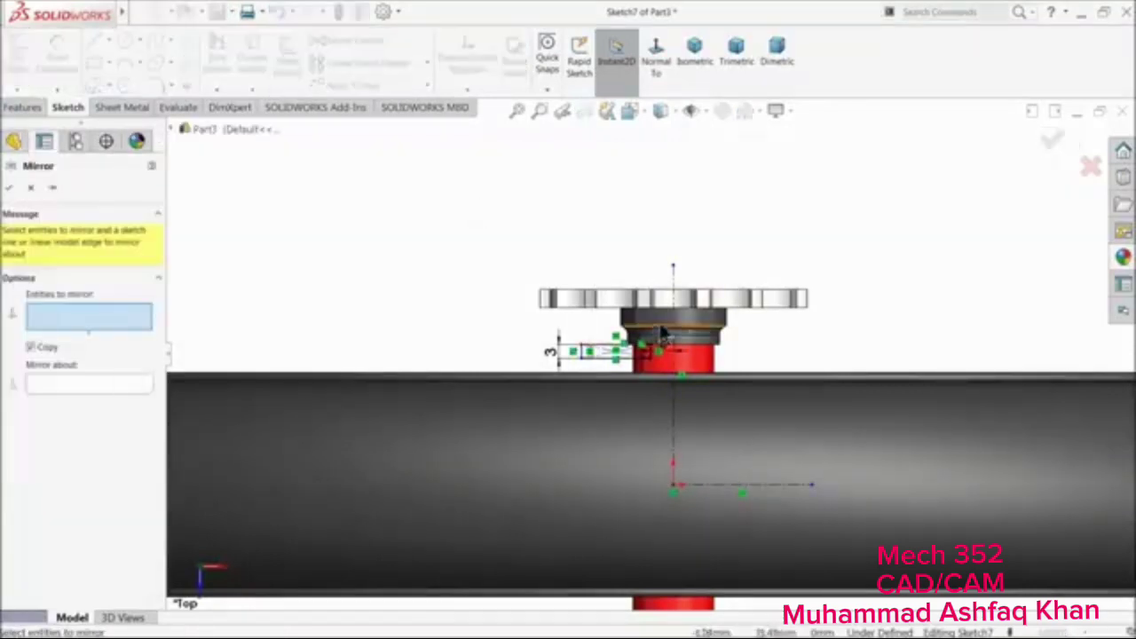
pyautogui.moveTo(661, 322); pyautogui.dragTo(519, 399)
pyautogui.click(129, 464)
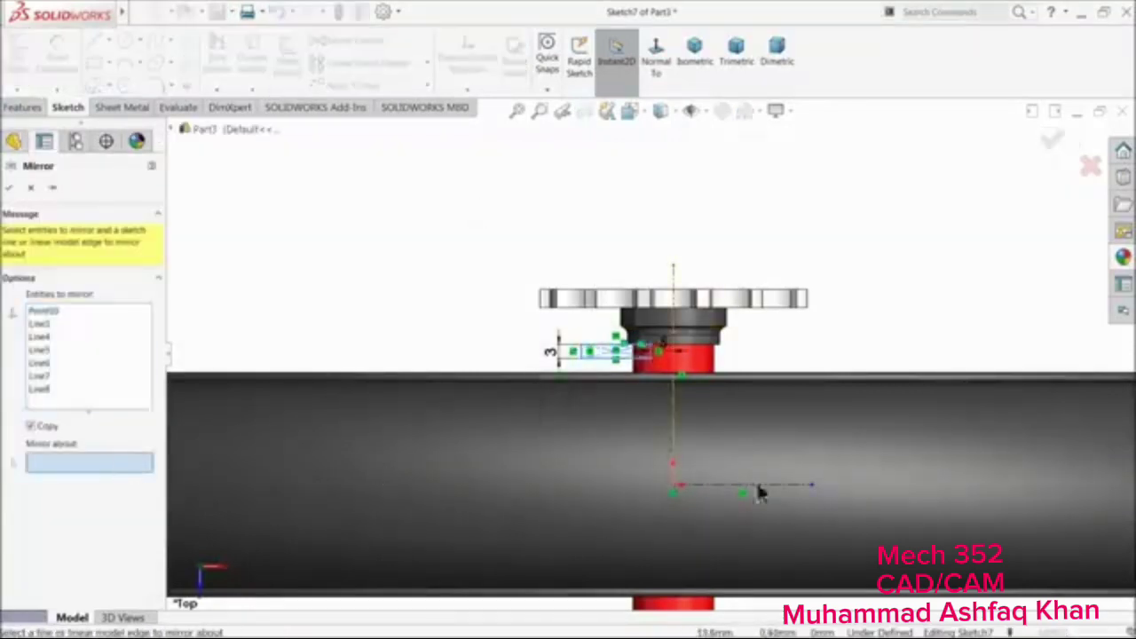
pyautogui.click(774, 486)
pyautogui.scroll(3, 666, 359)
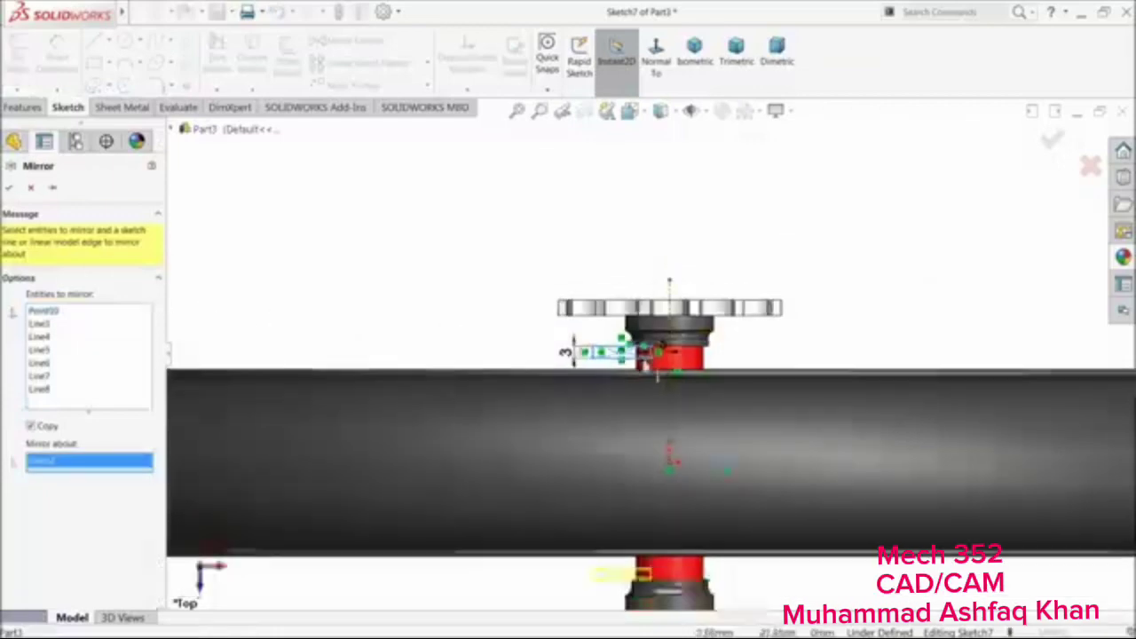
pyautogui.scroll(-2, 743, 523)
pyautogui.click(10, 189)
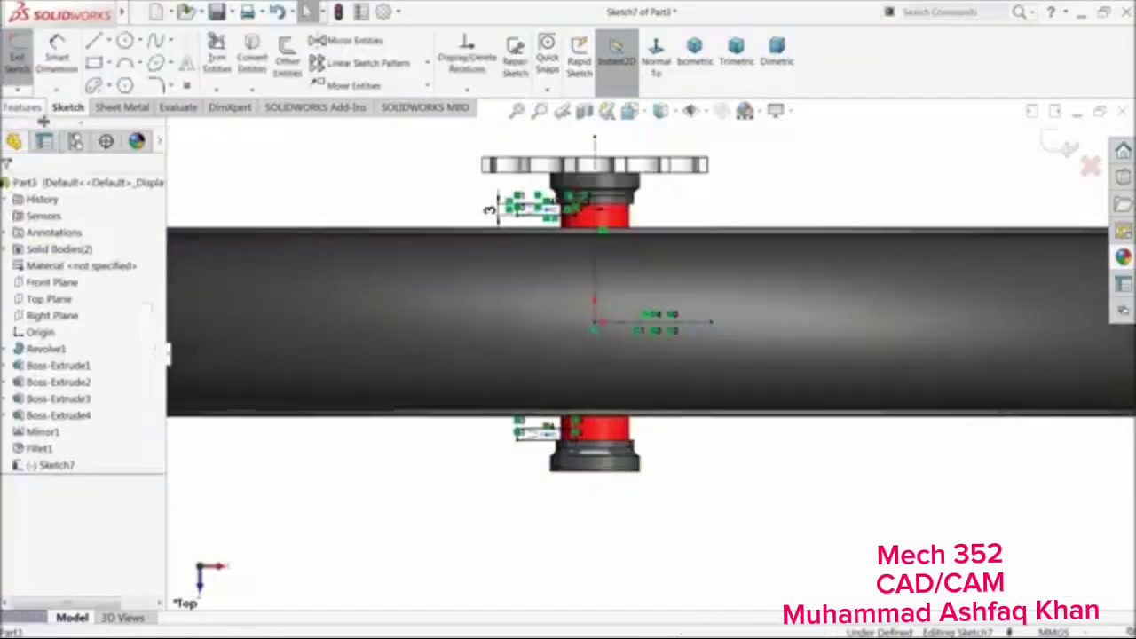
# Try a 360° revolved cut of both rectangles about the vertical centerline, keeping all resulting bodies
pyautogui.click(25, 107)
pyautogui.click(297, 67)
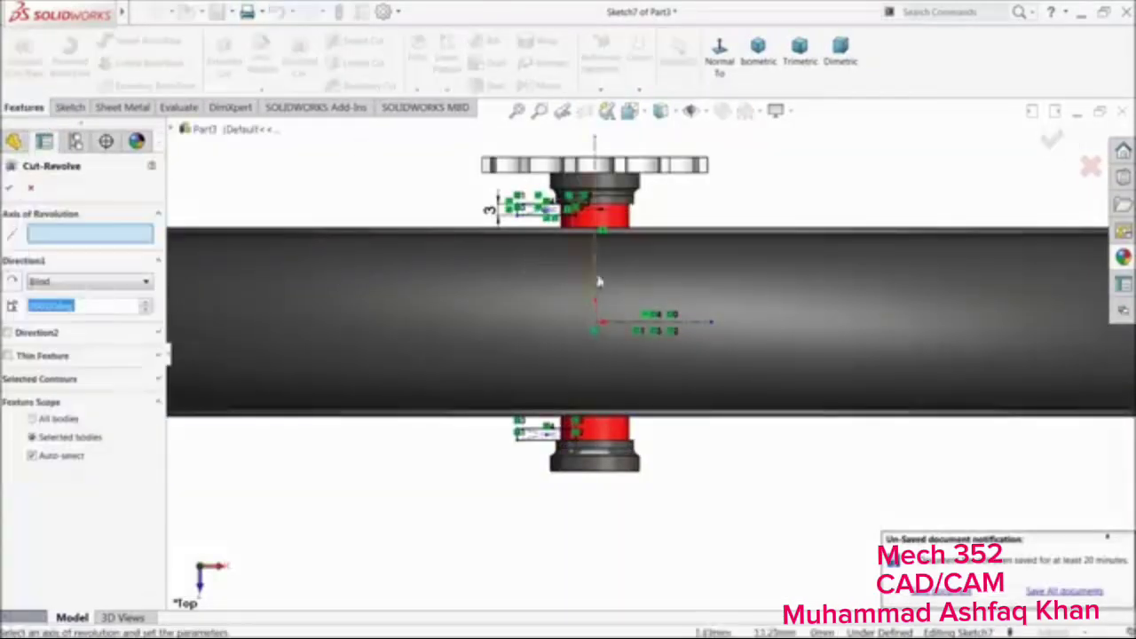
pyautogui.click(596, 273)
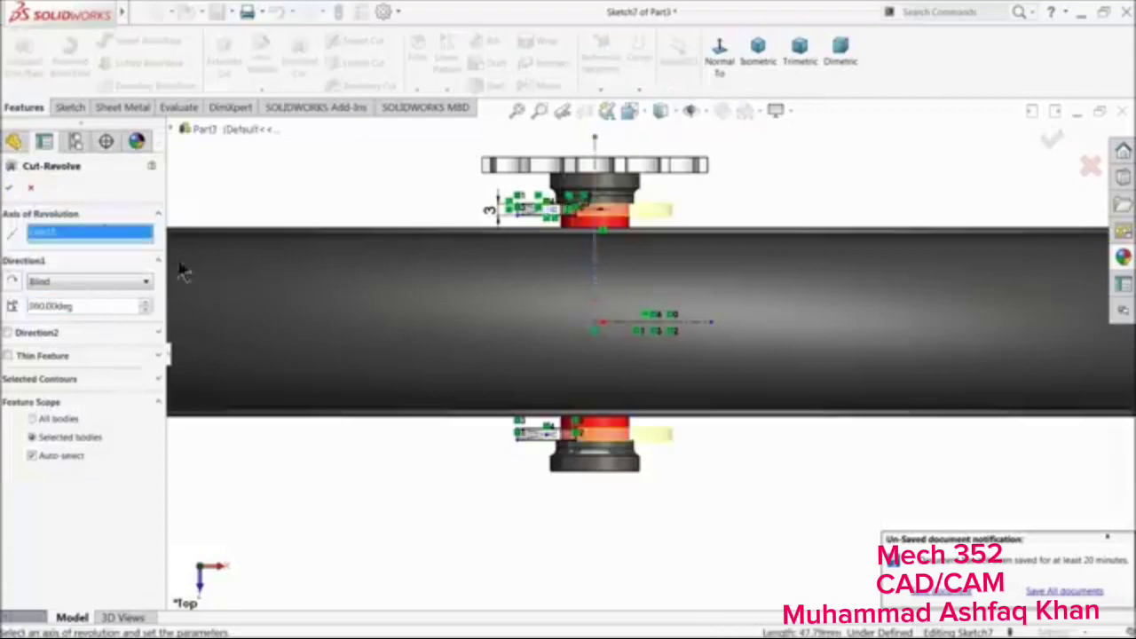
pyautogui.click(10, 187)
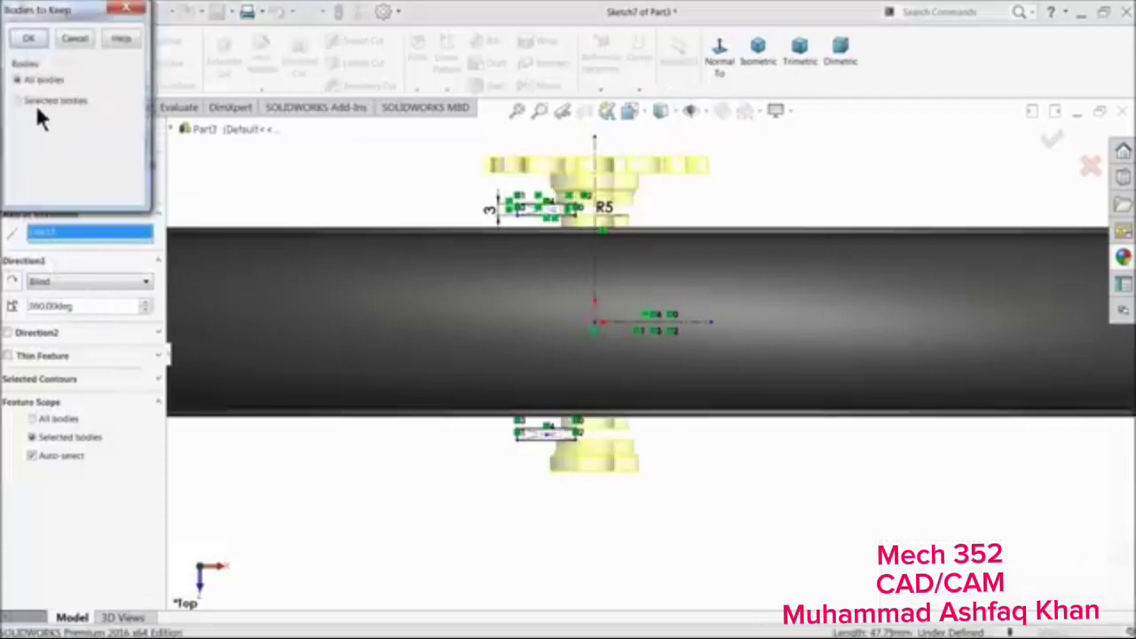
pyautogui.click(27, 40)
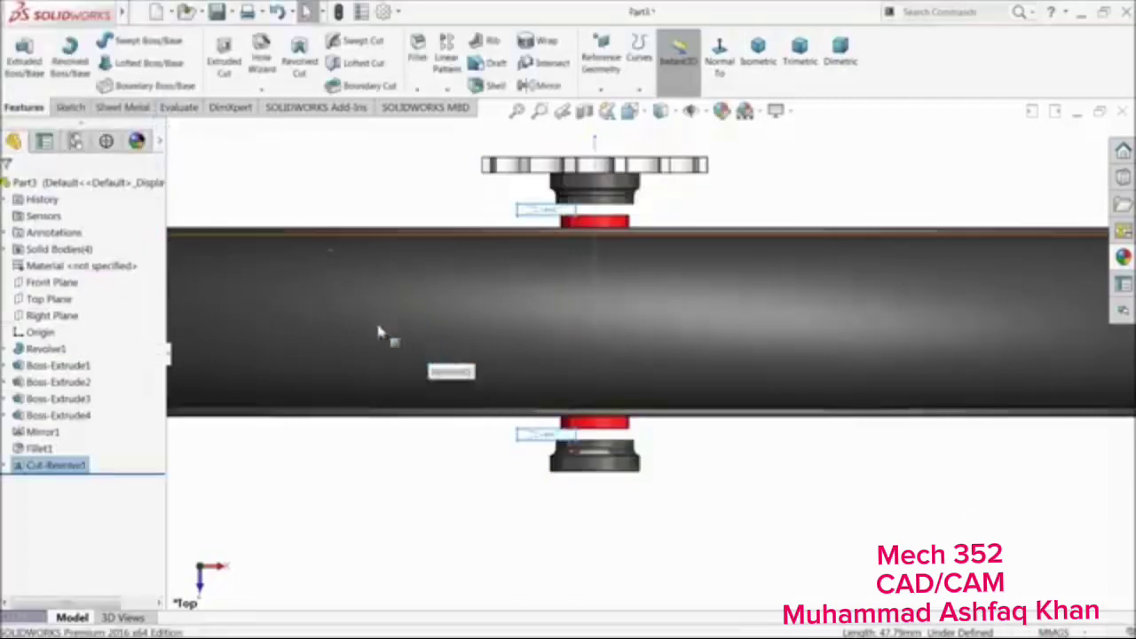
# Review the revolved cut's definition and delete the cut feature while keeping its sketch
pyautogui.click(20, 465)
pyautogui.click(26, 434)
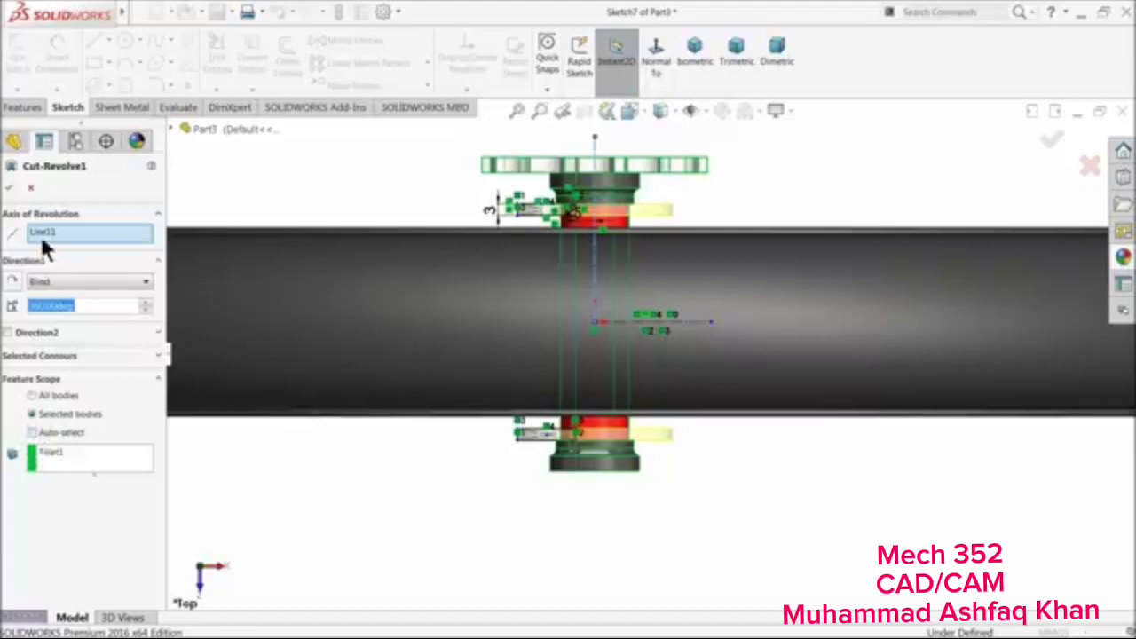
pyautogui.click(11, 187)
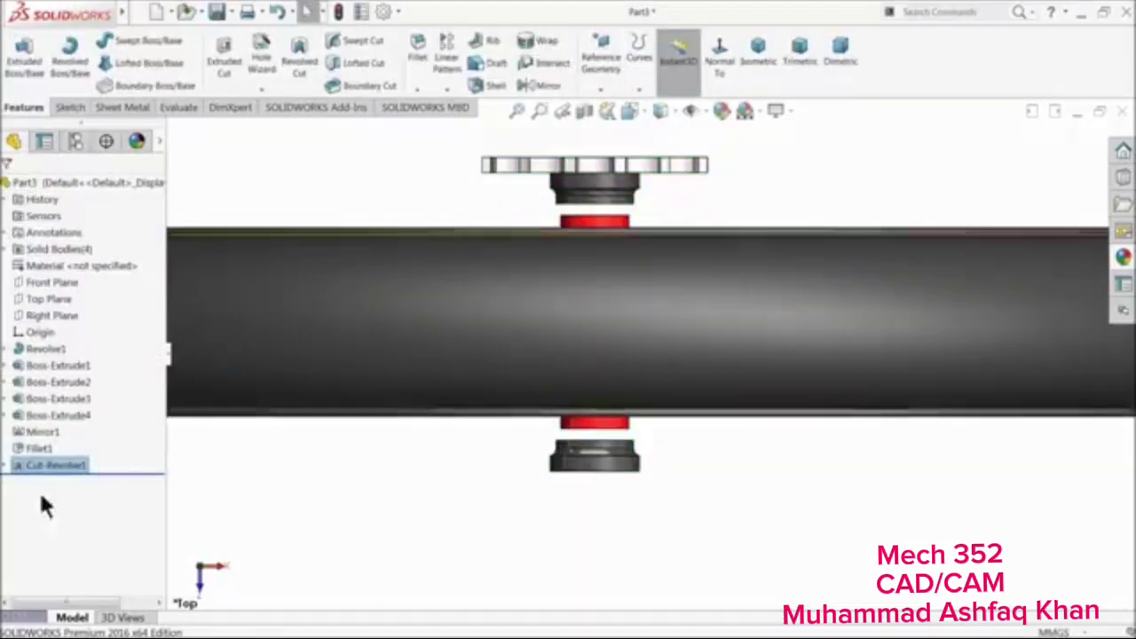
pyautogui.rightClick(34, 466)
pyautogui.click(62, 416)
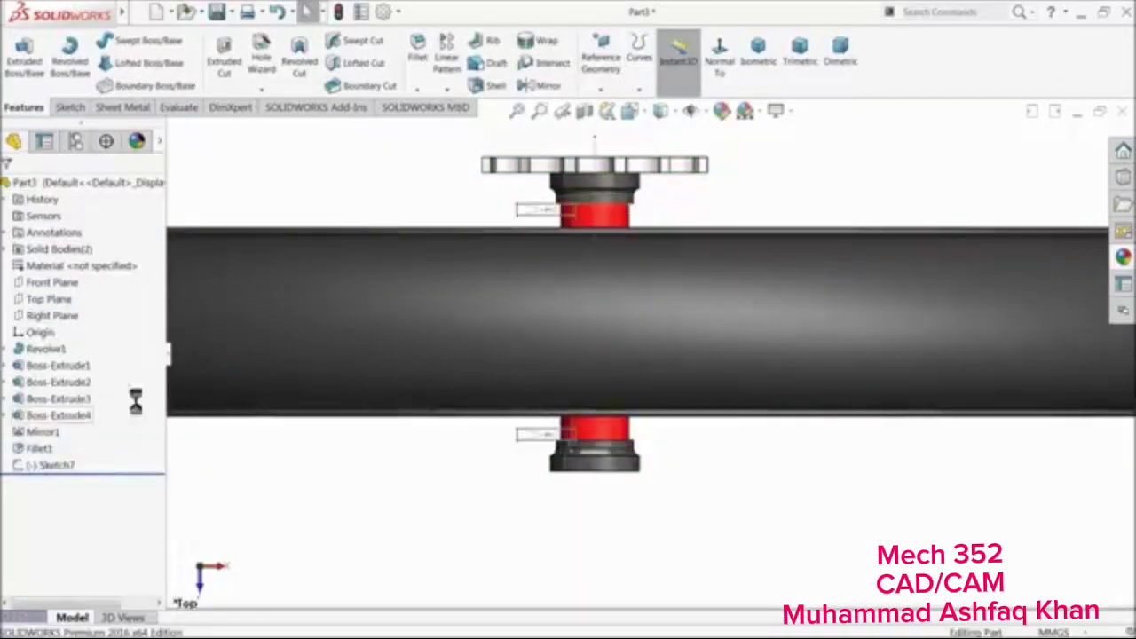
# Revolve both rectangles 360° about the vertical centerline as a merged boss to form two flanges on the hub tube
pyautogui.click(22, 469)
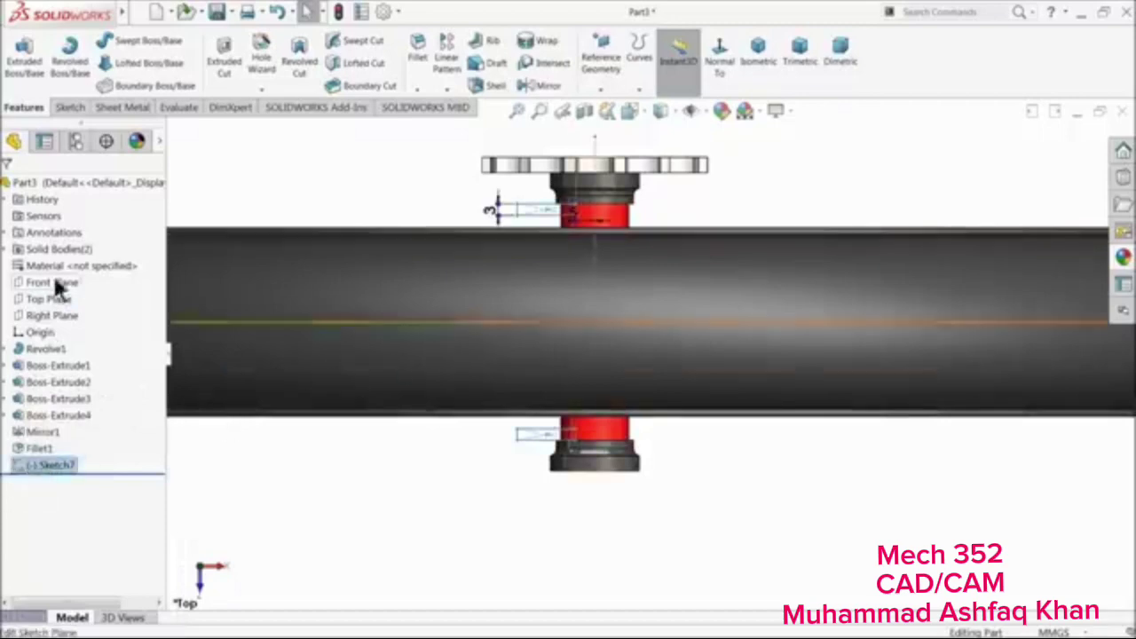
pyautogui.click(24, 54)
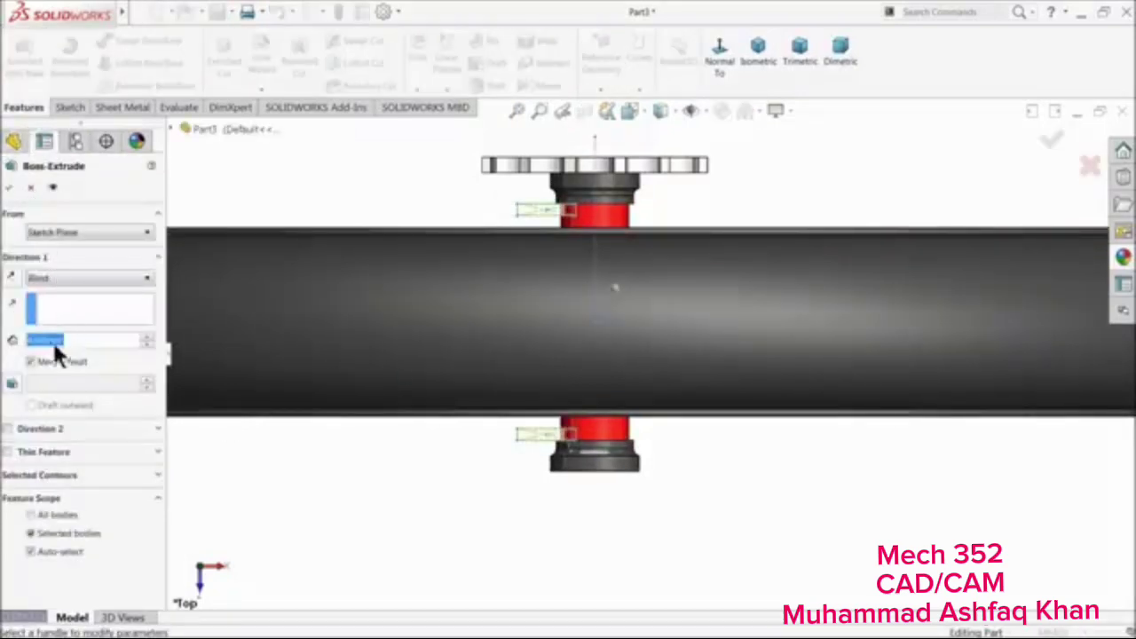
pyautogui.click(32, 189)
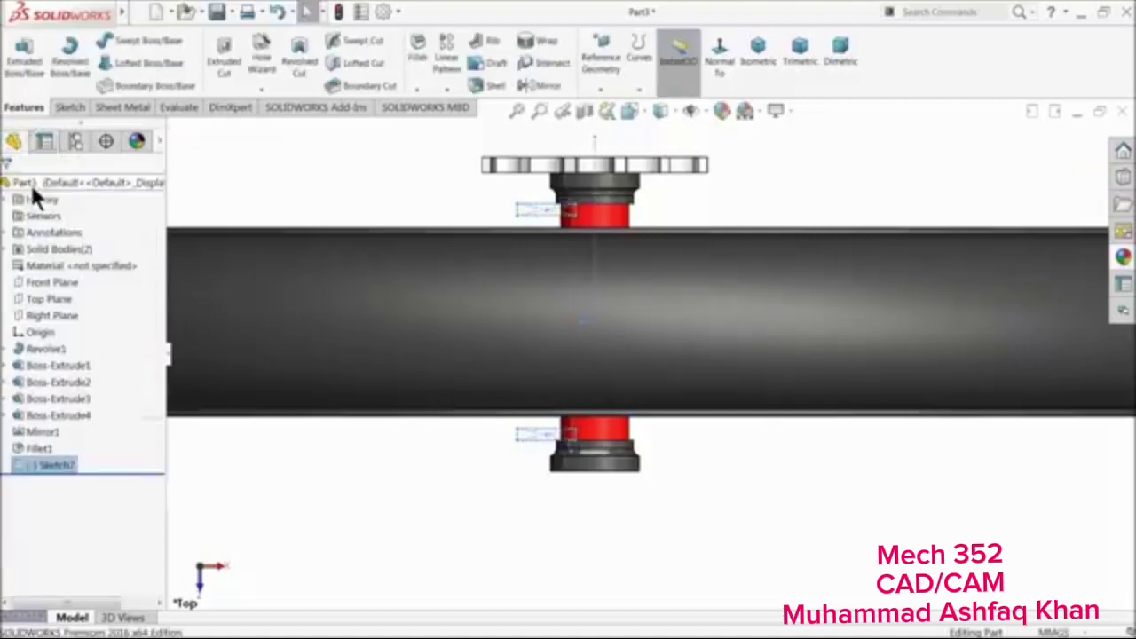
pyautogui.click(66, 71)
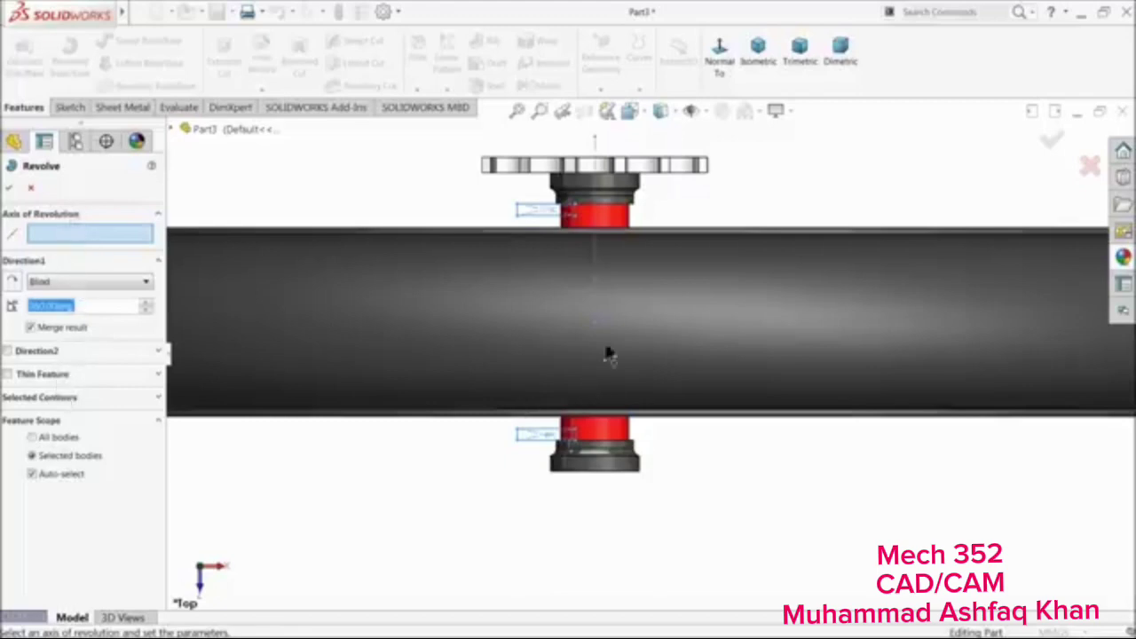
pyautogui.click(594, 275)
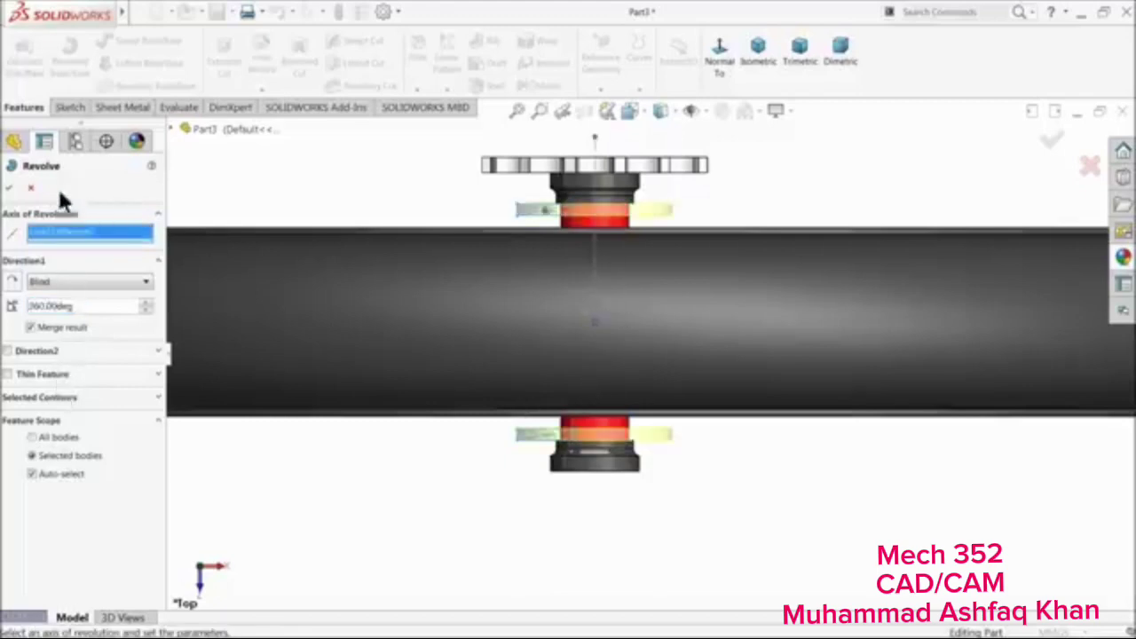
pyautogui.click(10, 188)
# Apply a red color appearance to the two revolved hub flanges
pyautogui.moveTo(488, 439); pyautogui.dragTo(467, 317, button='middle')
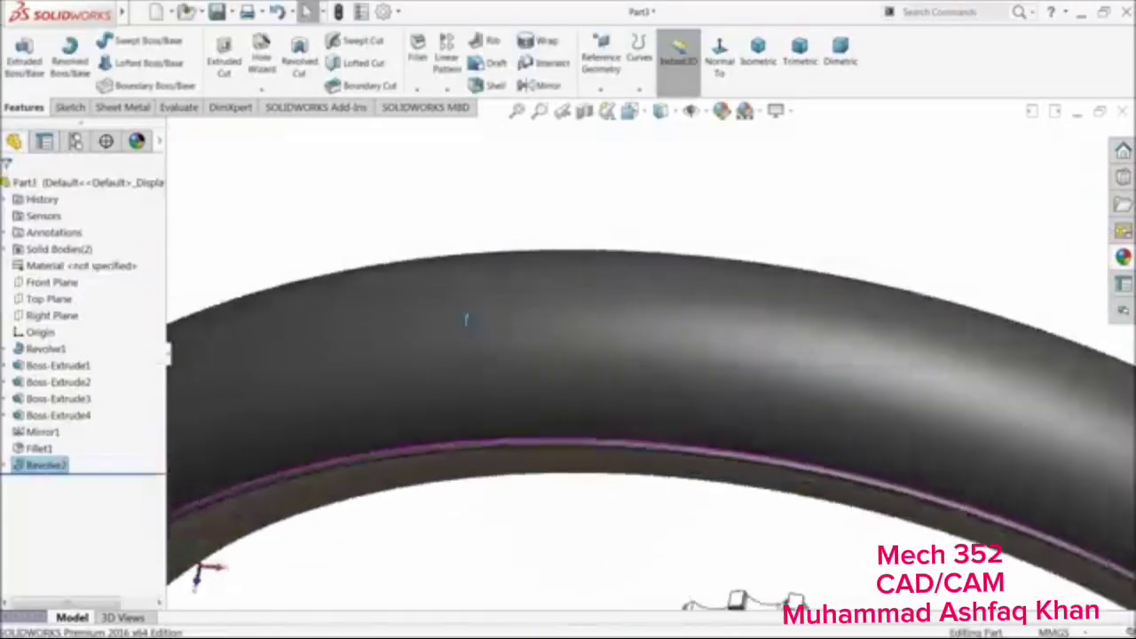
pyautogui.scroll(4, 479, 407)
pyautogui.moveTo(684, 557); pyautogui.dragTo(731, 469, button='middle')
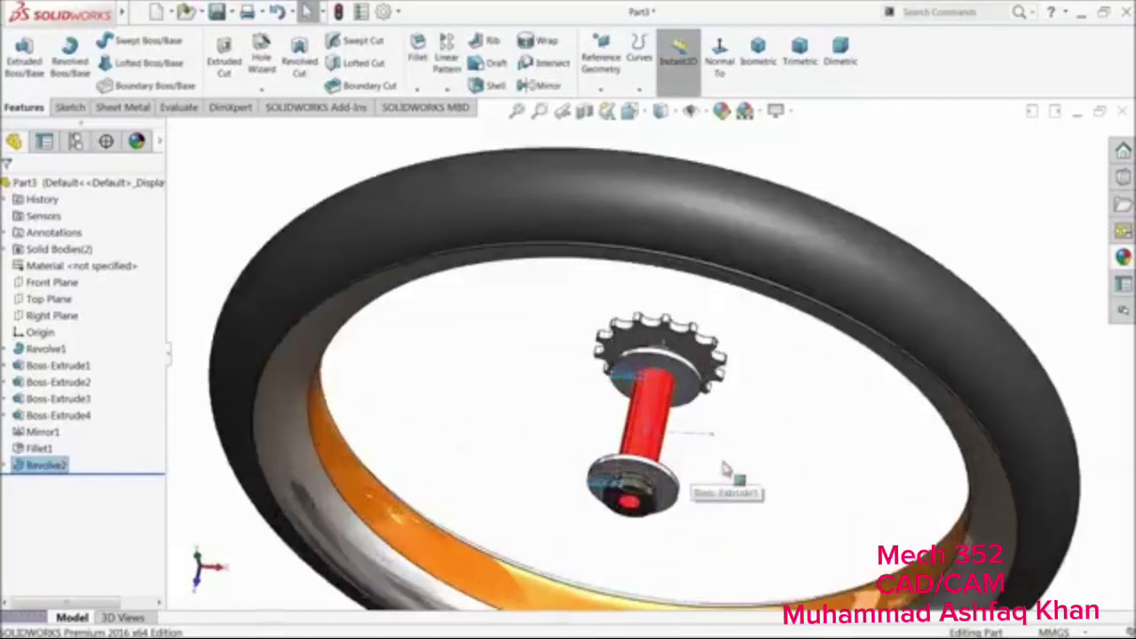
pyautogui.scroll(3, 720, 465)
pyautogui.scroll(-3, 694, 409)
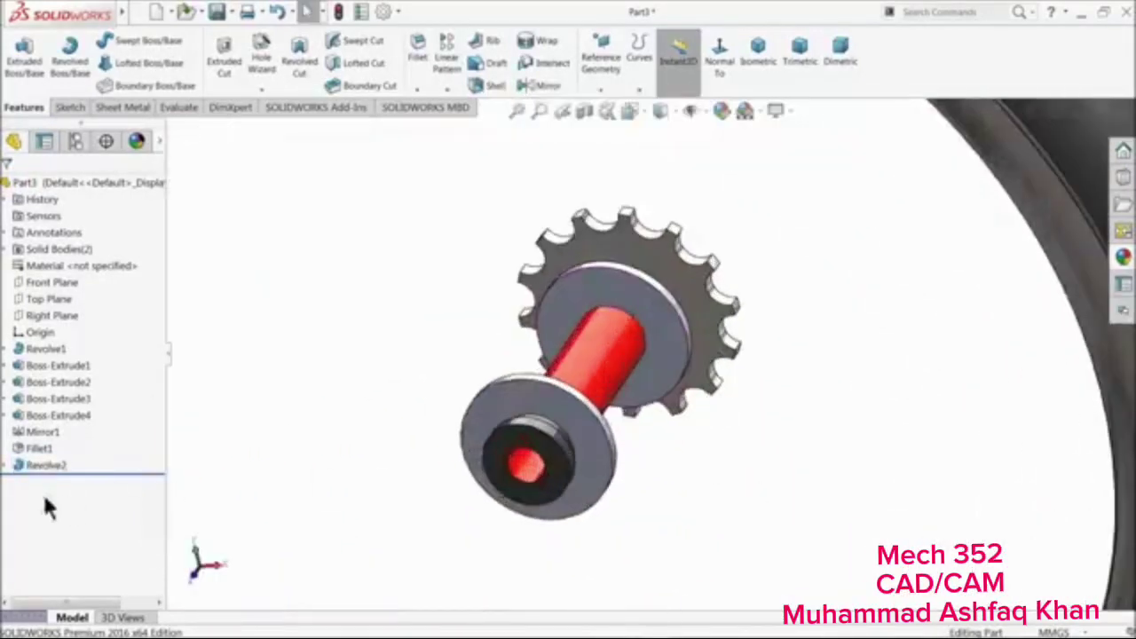
pyautogui.click(26, 459)
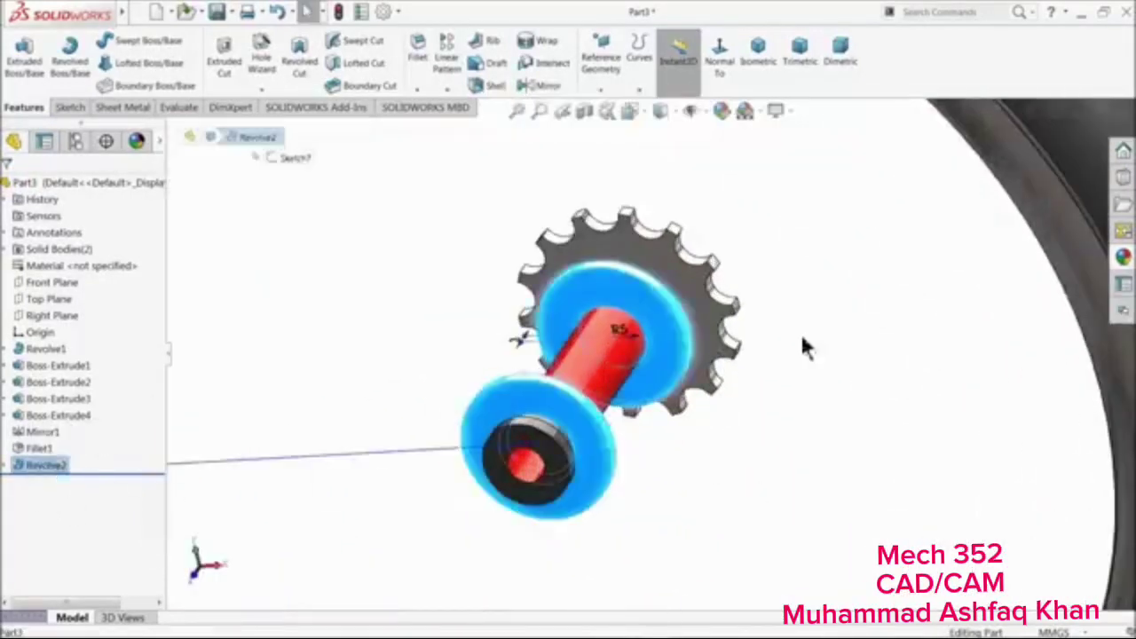
pyautogui.click(721, 110)
pyautogui.click(699, 149)
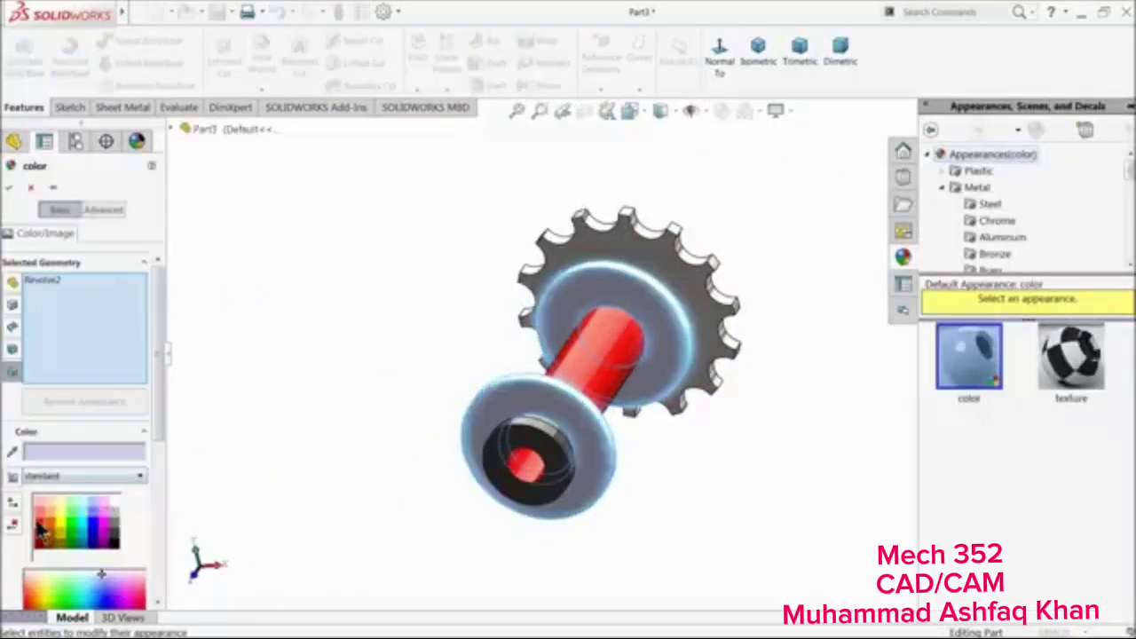
pyautogui.click(39, 530)
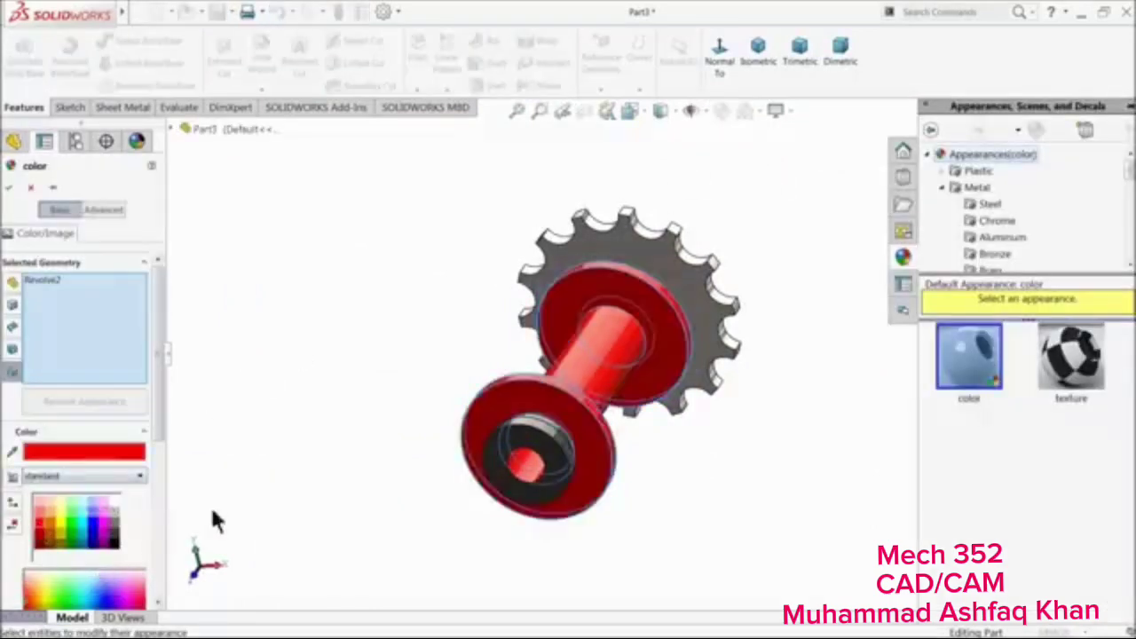
pyautogui.click(8, 188)
# Fillet the red hub tube's face with a 4 mm radius where it meets the flanges
pyautogui.moveTo(208, 345); pyautogui.dragTo(192, 364, button='middle')
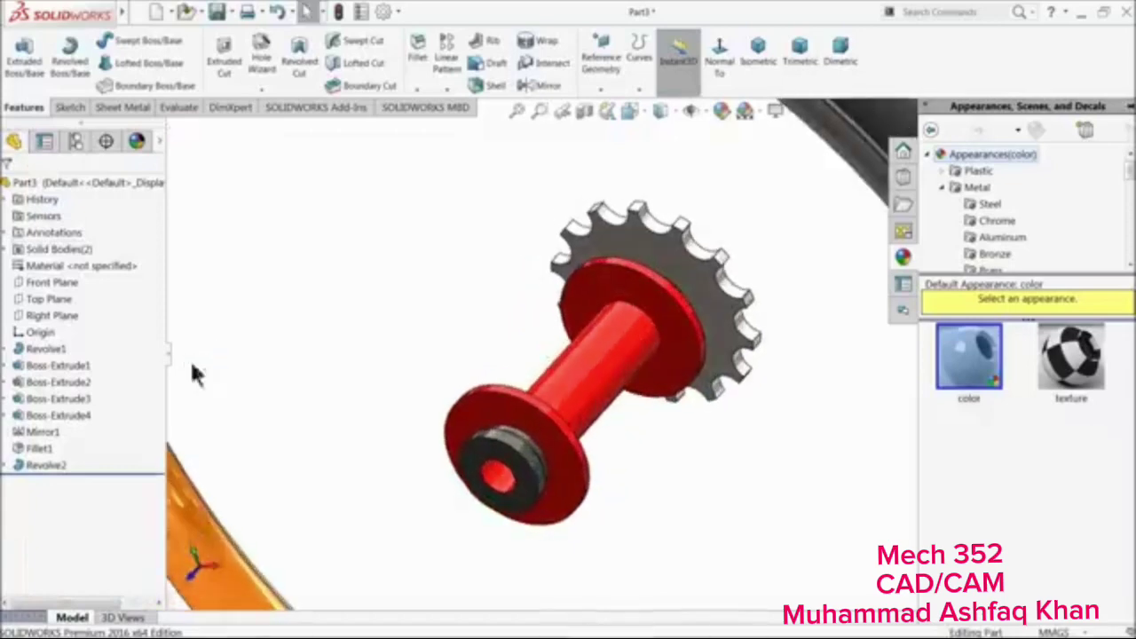
pyautogui.click(417, 84)
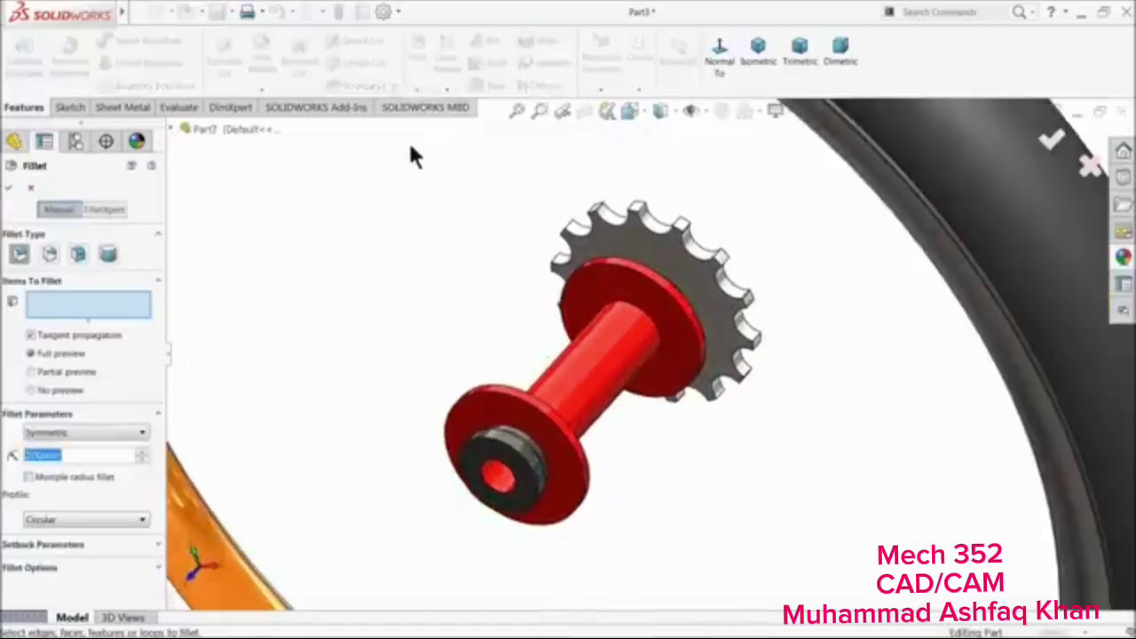
pyautogui.press('Return')
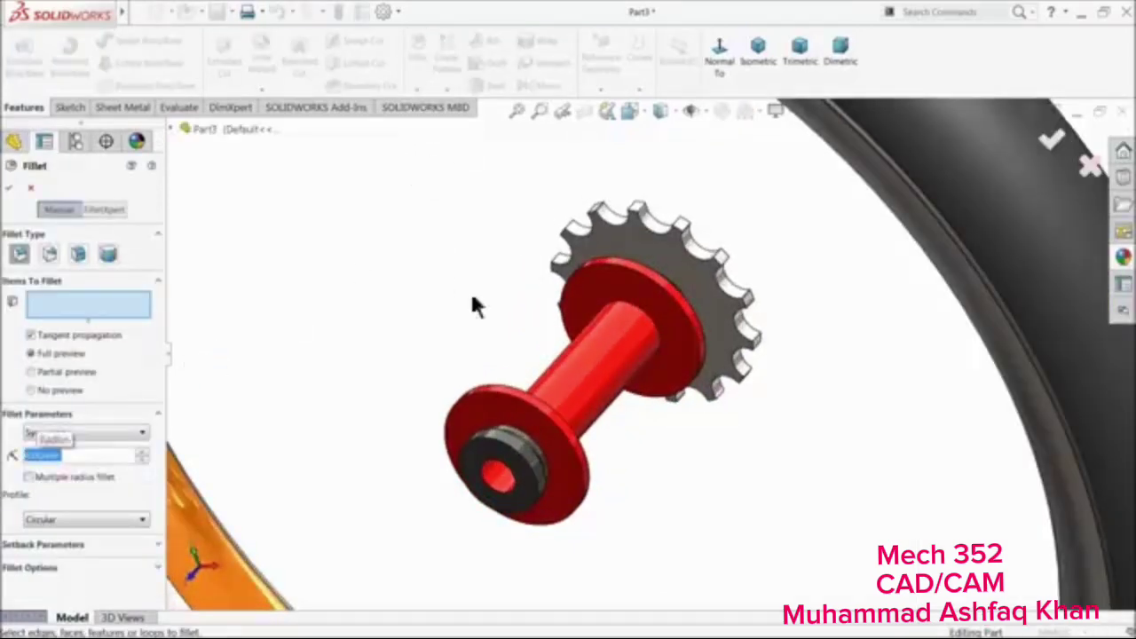
pyautogui.click(591, 375)
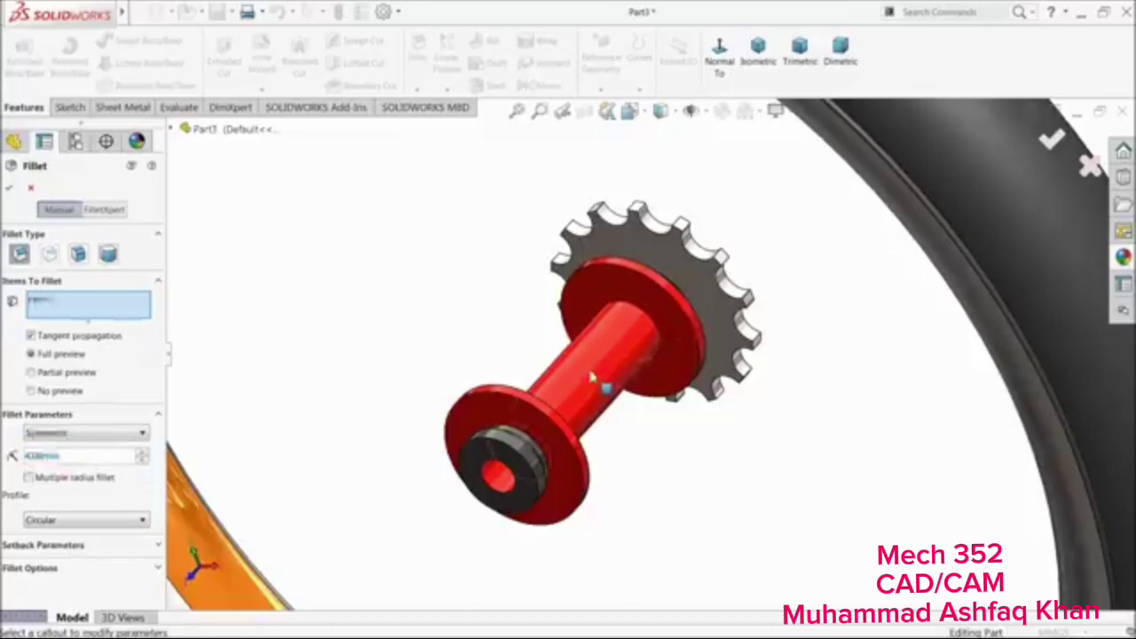
pyautogui.click(10, 188)
# Fillet the outer rim faces of both hub flanges with a 1 mm radius
pyautogui.click(419, 53)
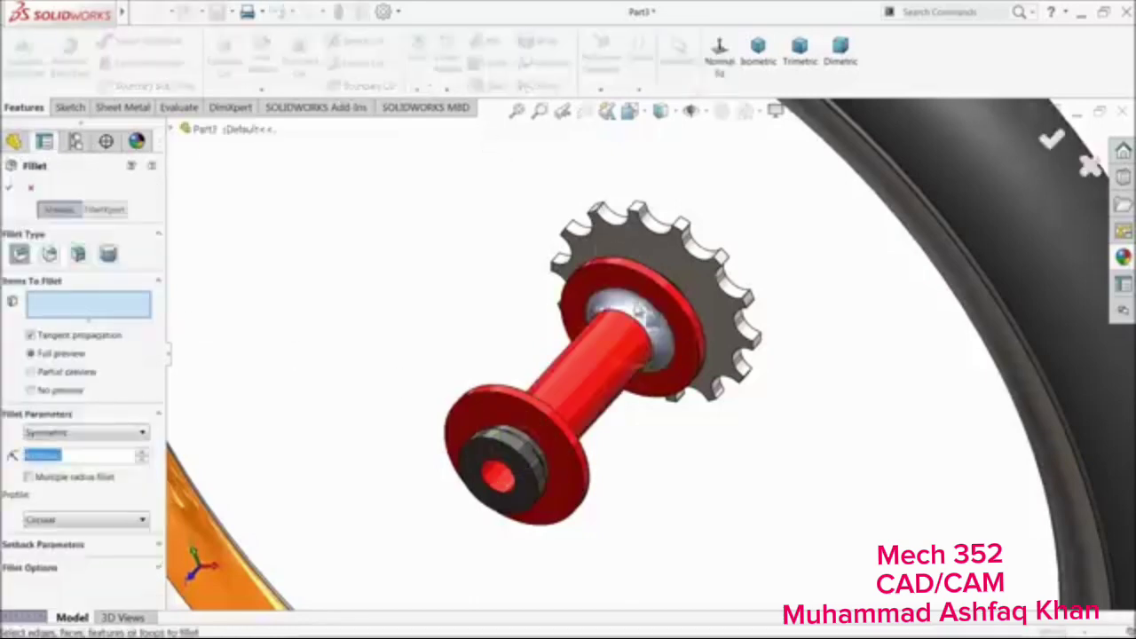
pyautogui.scroll(-3, 292, 406)
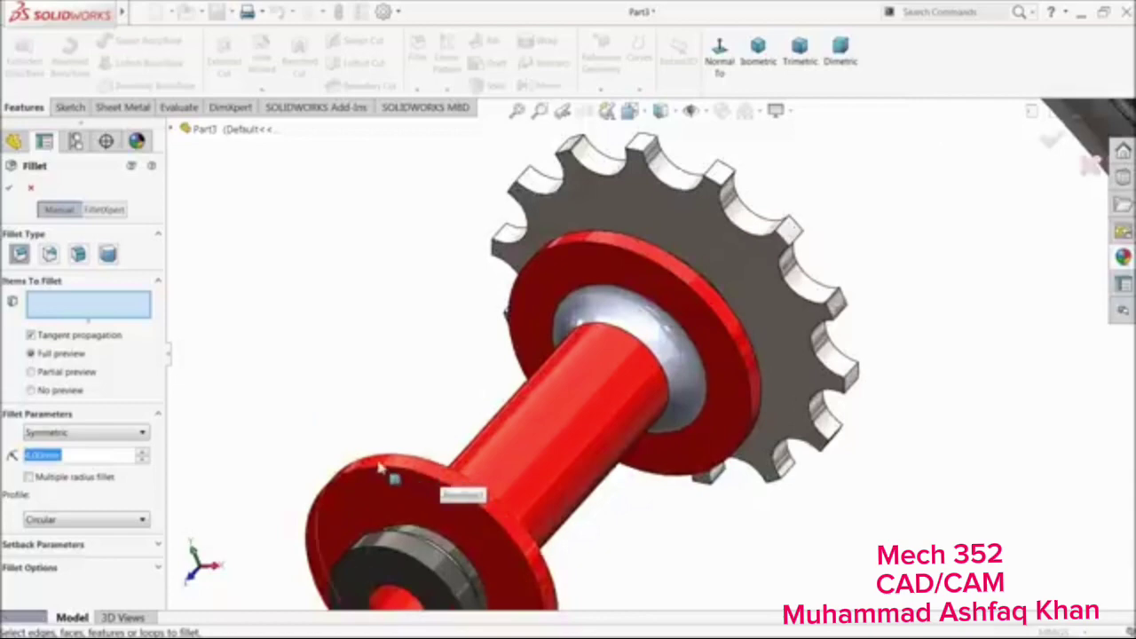
pyautogui.click(489, 495)
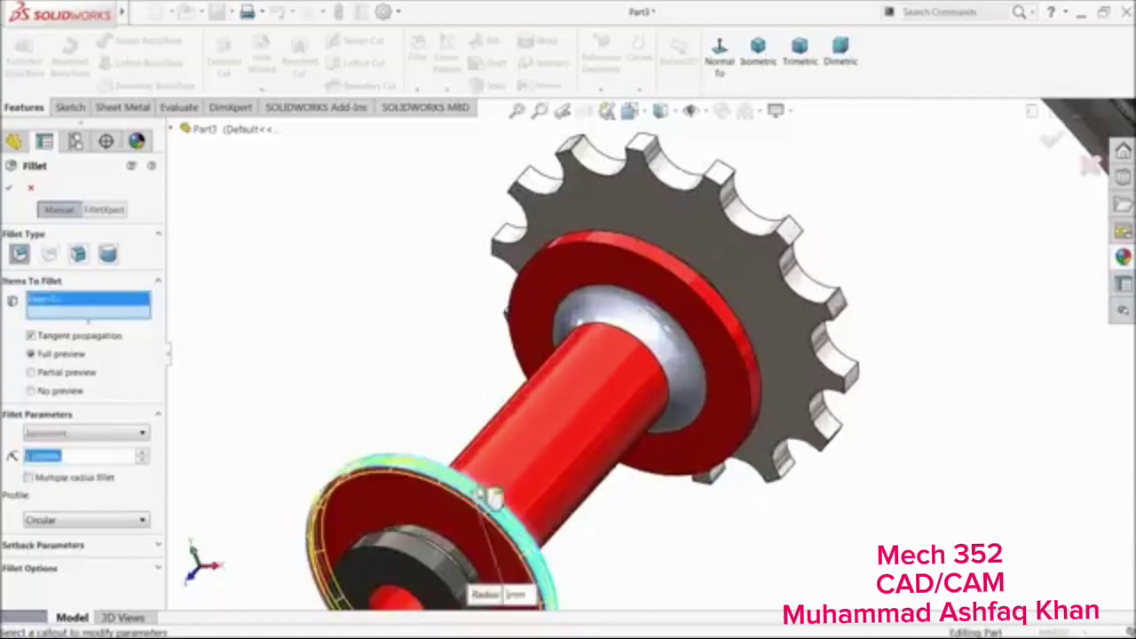
pyautogui.click(689, 284)
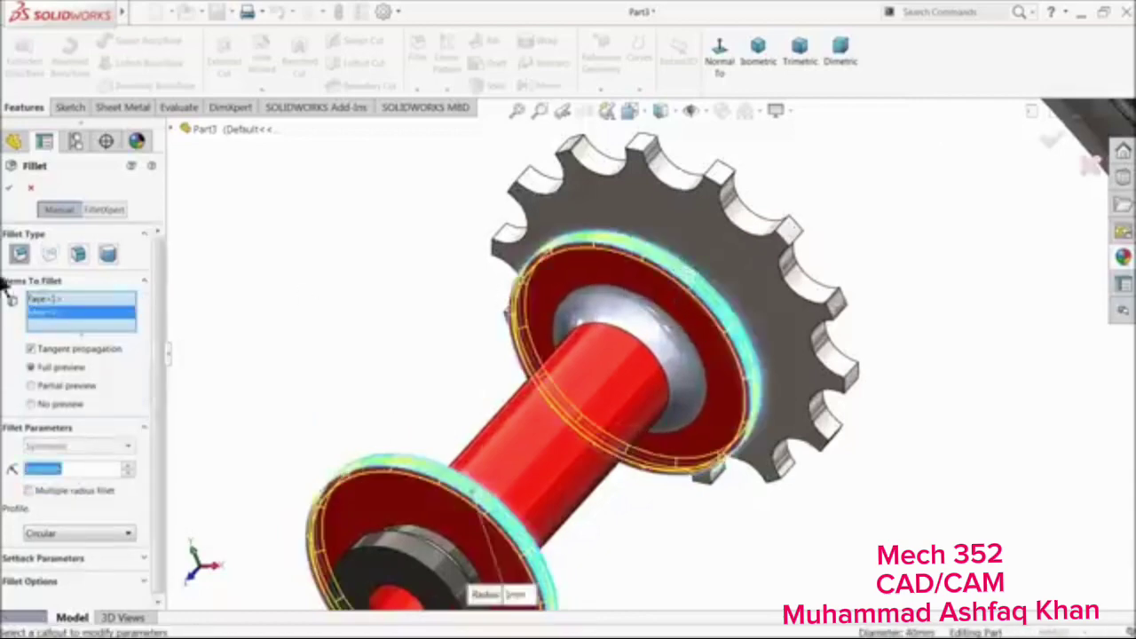
pyautogui.click(8, 187)
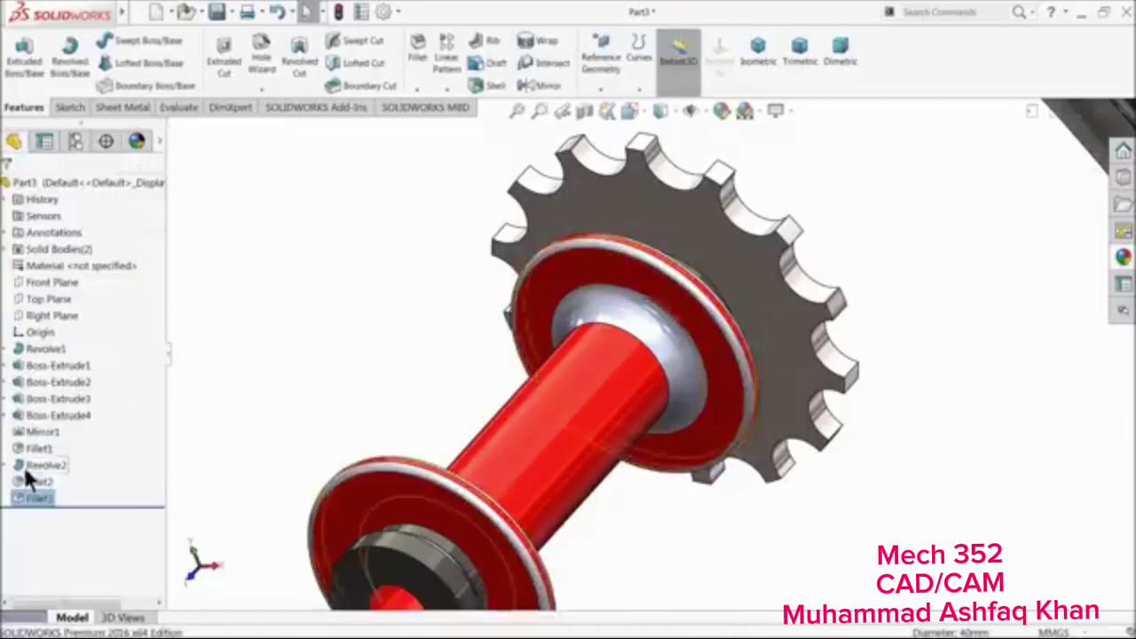
# Color the tube-to-flange fillet and the flange rim fillet red
pyautogui.keyDown('ctrl'); pyautogui.click(28, 481); pyautogui.keyUp('ctrl')
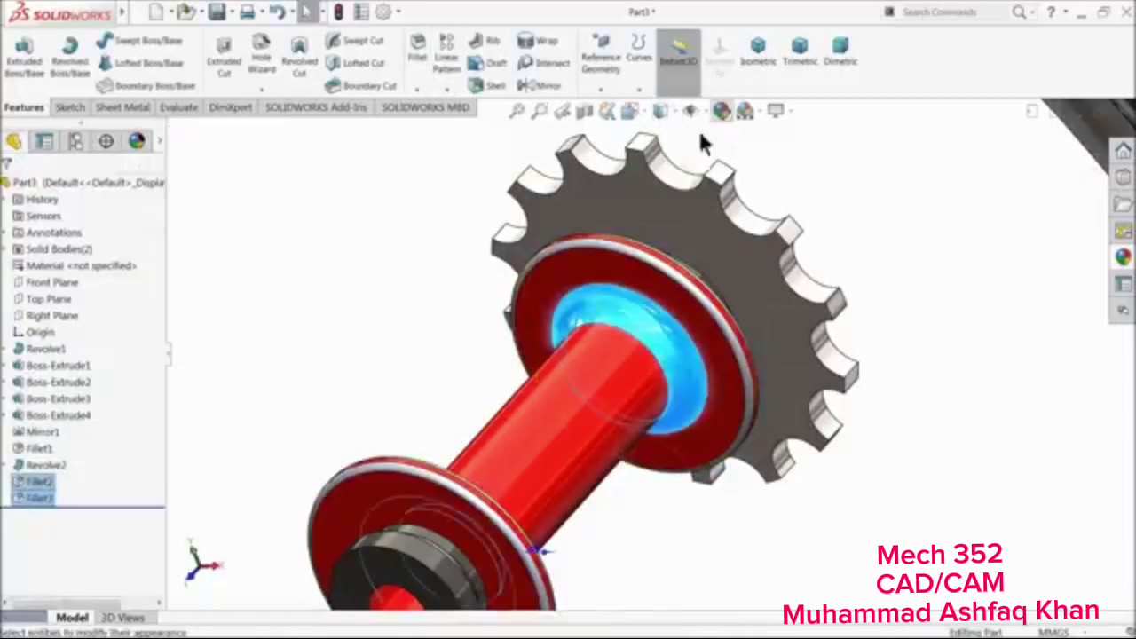
pyautogui.click(721, 110)
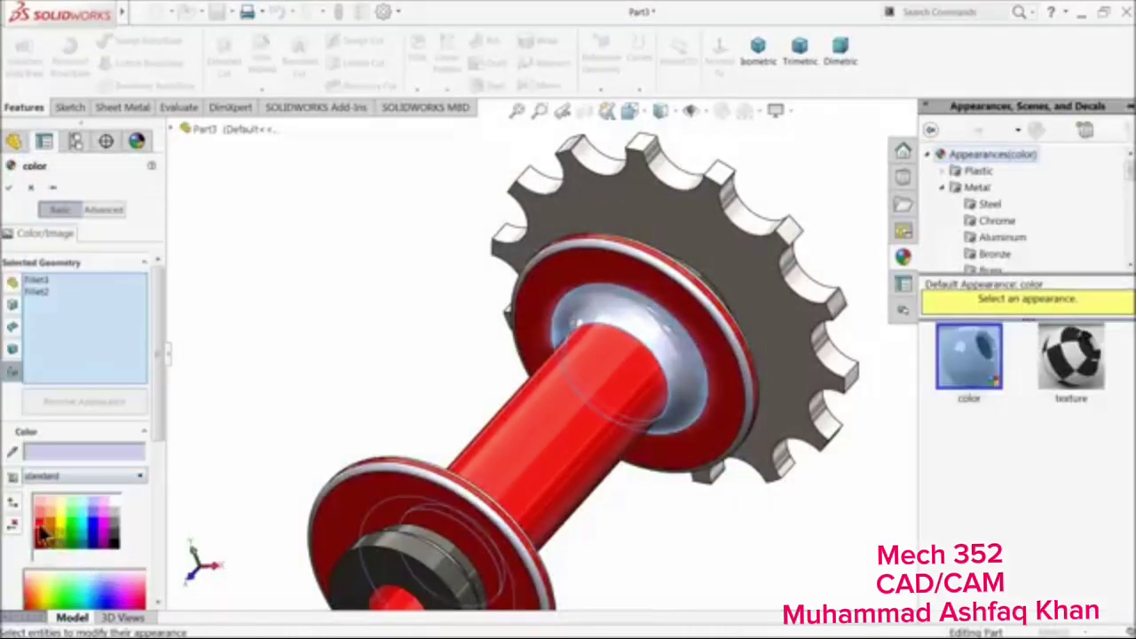
pyautogui.click(40, 530)
pyautogui.click(9, 188)
# Sketch two concentric circles on the sprocket's outer face, one about 8 mm in radius around the bore and one matching the bore edge
pyautogui.scroll(5, 438, 306)
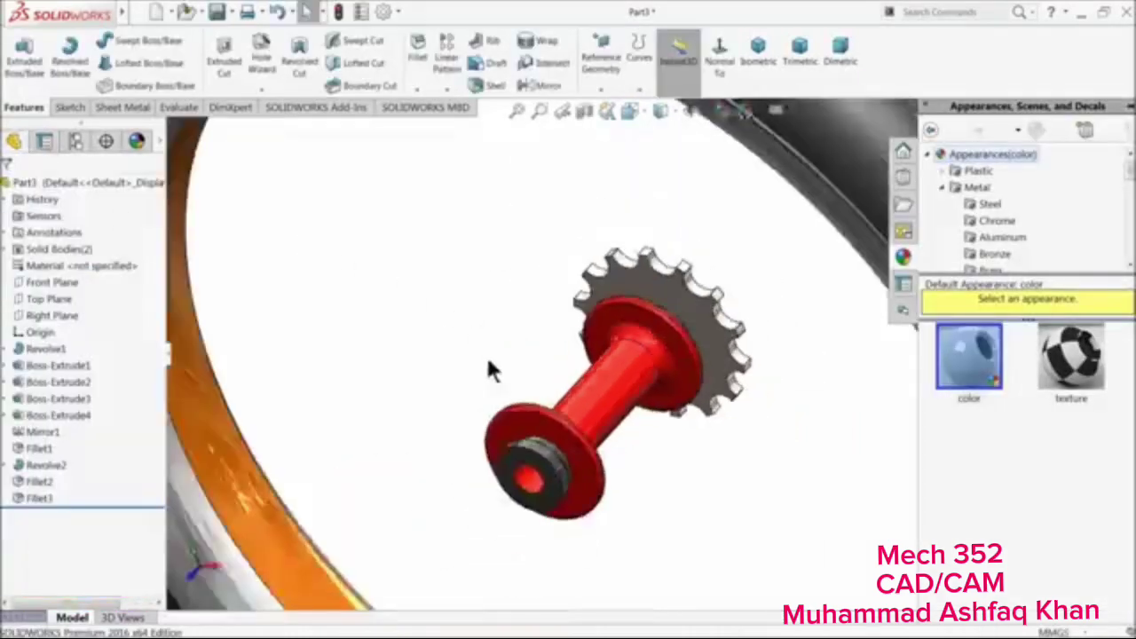
pyautogui.moveTo(575, 376); pyautogui.dragTo(420, 456, button='middle')
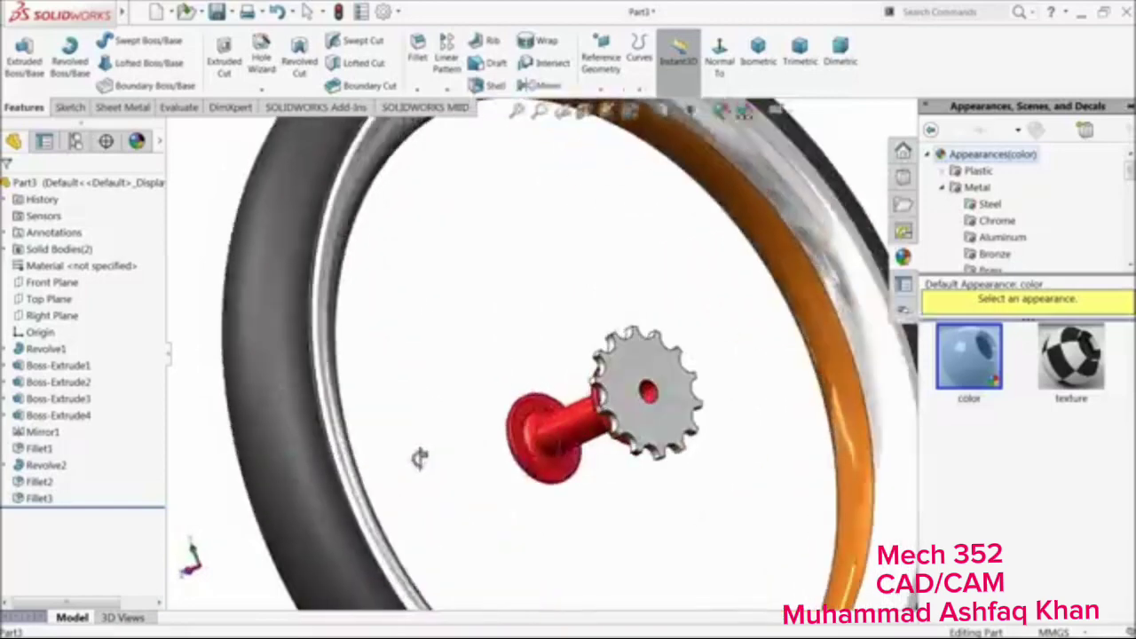
pyautogui.scroll(-4, 670, 453)
pyautogui.click(609, 377)
pyautogui.moveTo(622, 367); pyautogui.dragTo(612, 387, button='middle')
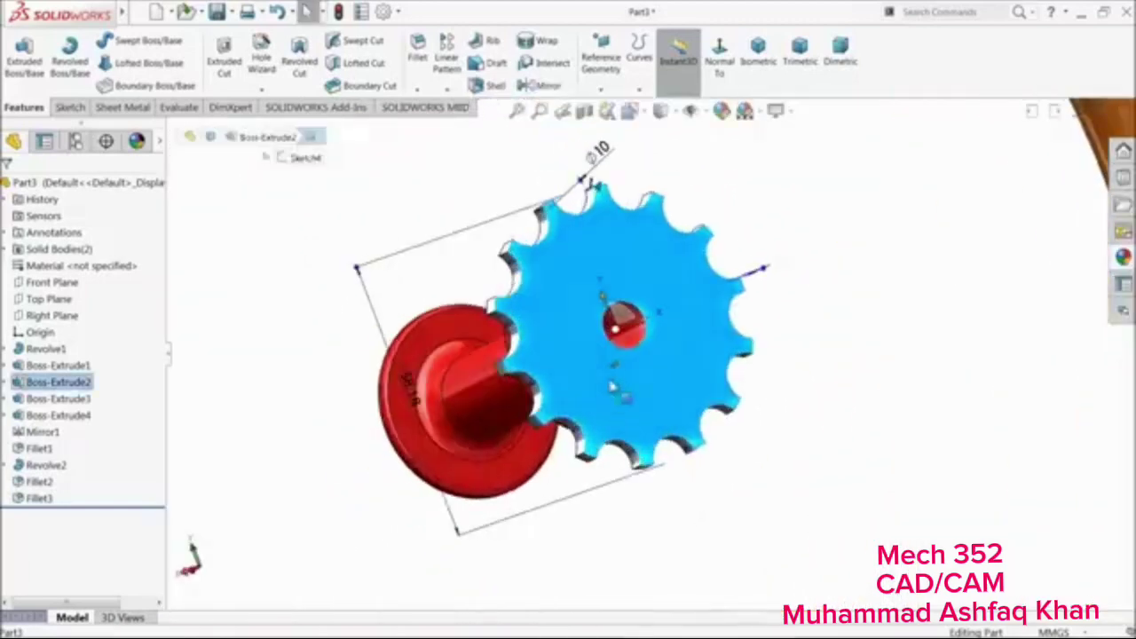
pyautogui.click(63, 106)
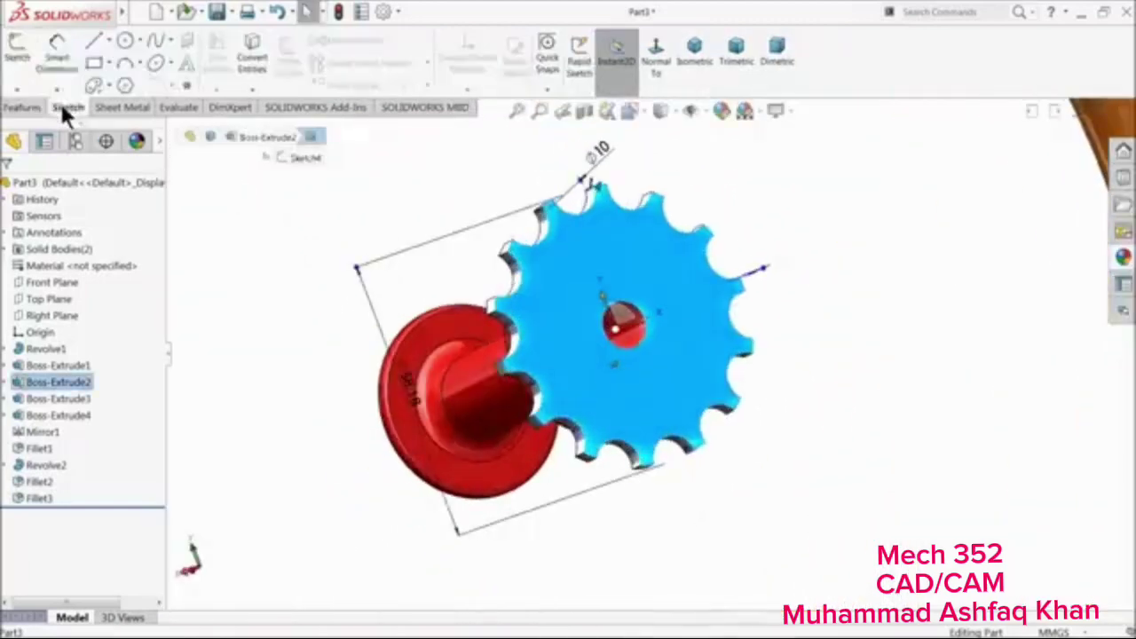
pyautogui.click(20, 66)
pyautogui.click(125, 40)
pyautogui.scroll(-5, 692, 331)
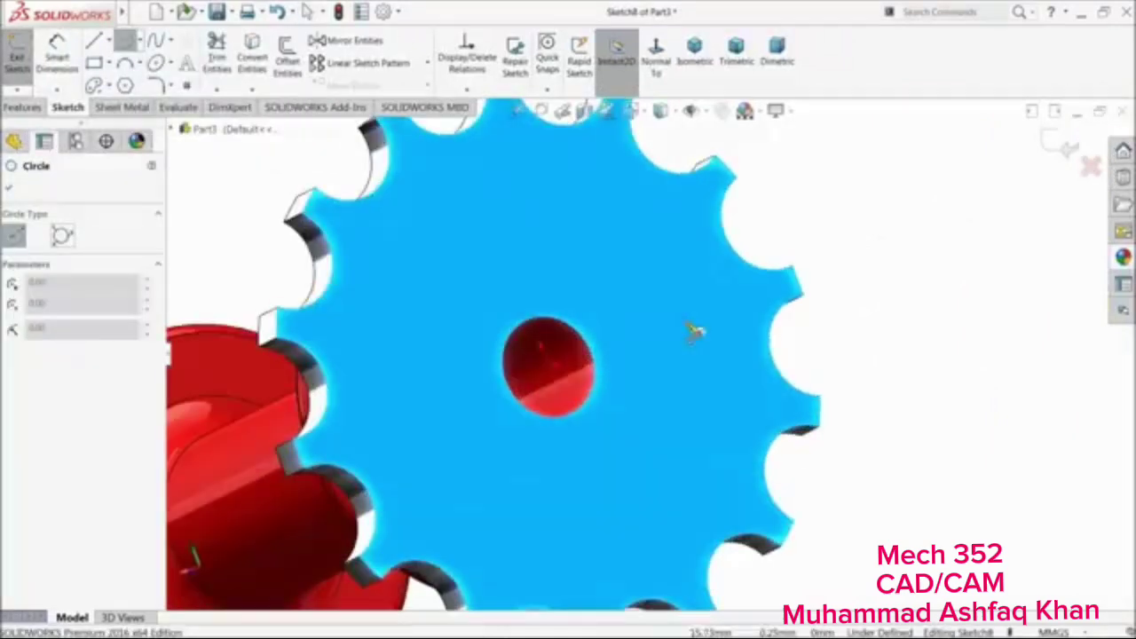
pyautogui.click(547, 368)
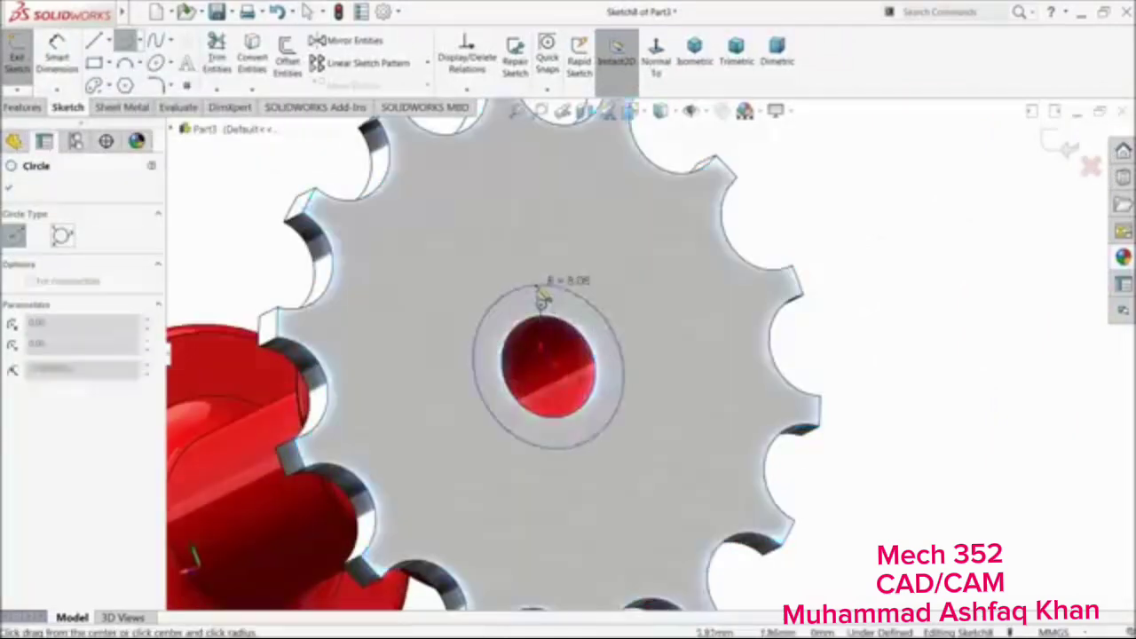
pyautogui.click(517, 288)
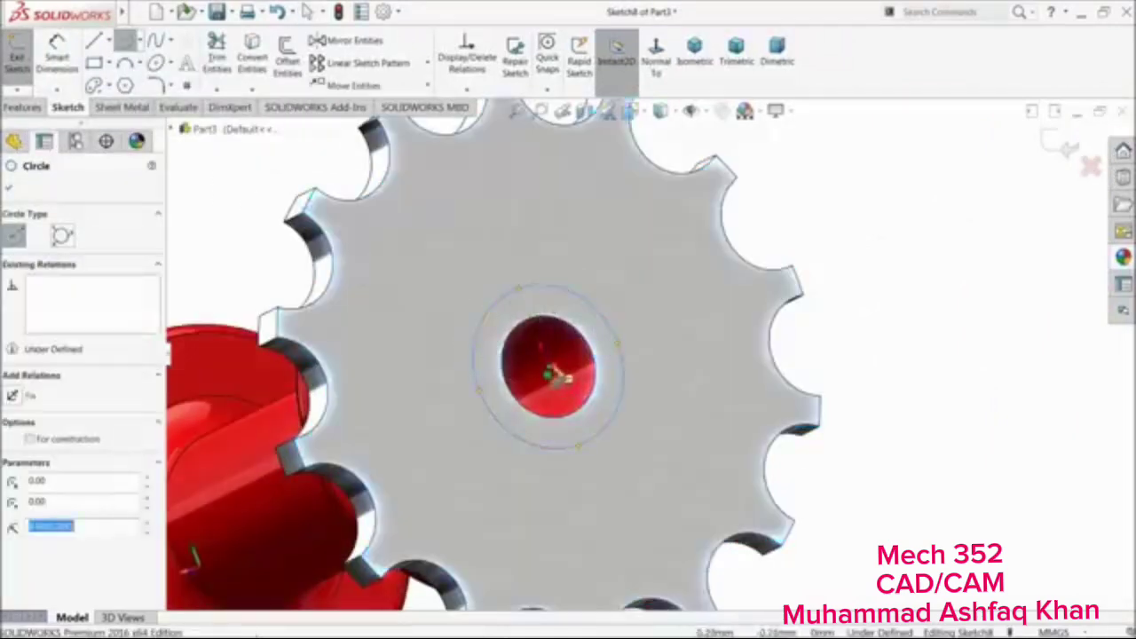
pyautogui.click(548, 375)
pyautogui.click(519, 321)
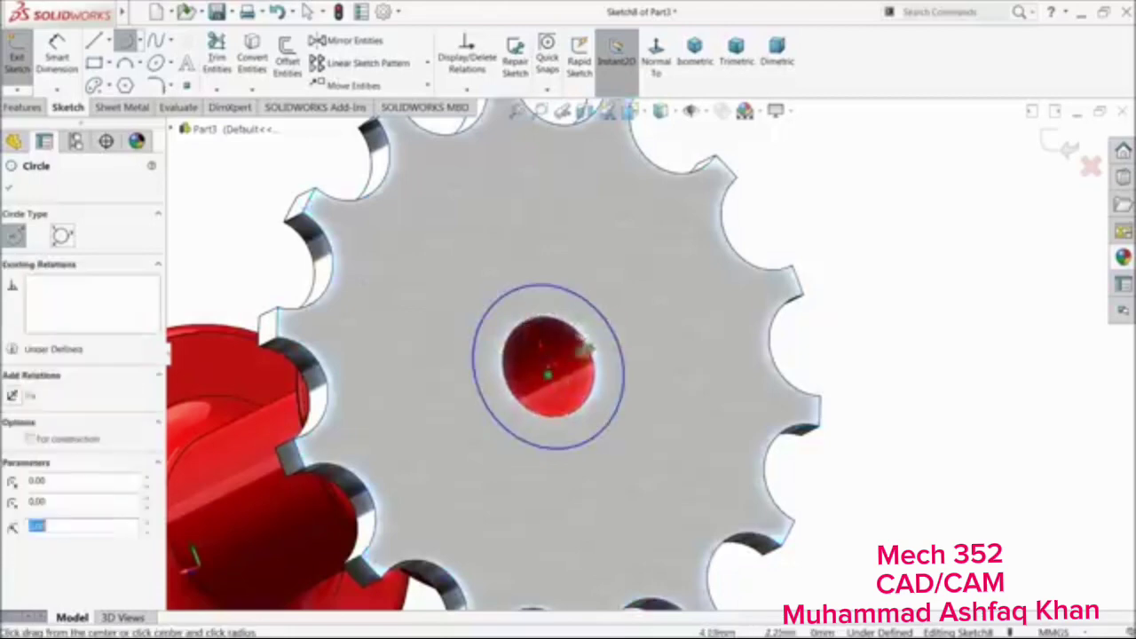
# Dimension the outer circle around the sprocket bore to a diameter of 14 mm
pyautogui.click(56, 54)
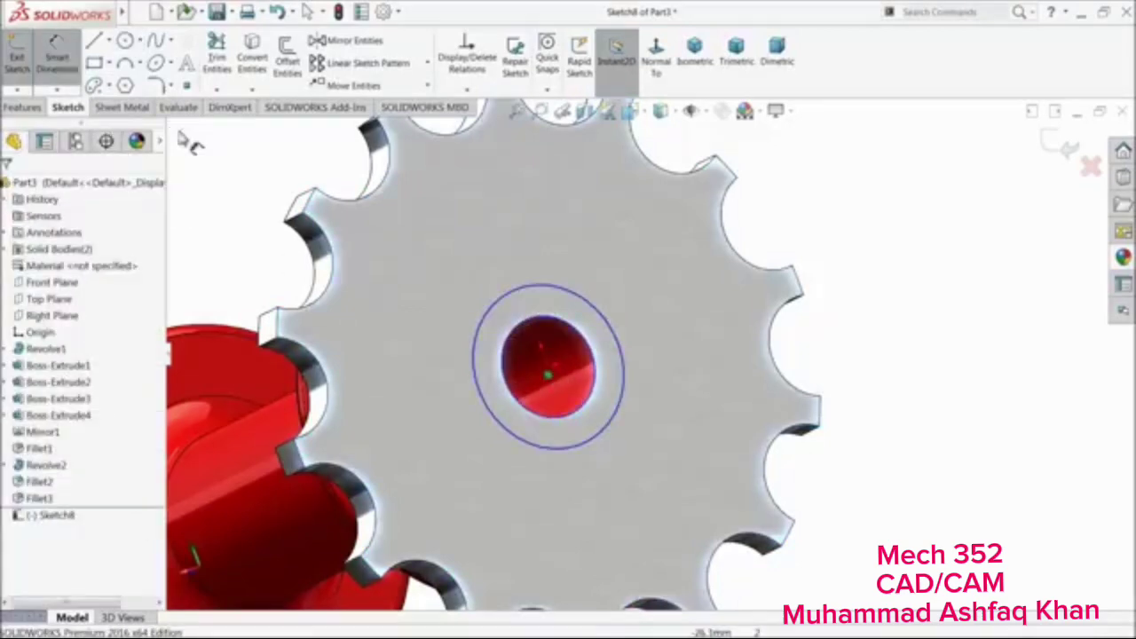
pyautogui.click(486, 321)
pyautogui.click(464, 299)
pyautogui.press('Return')
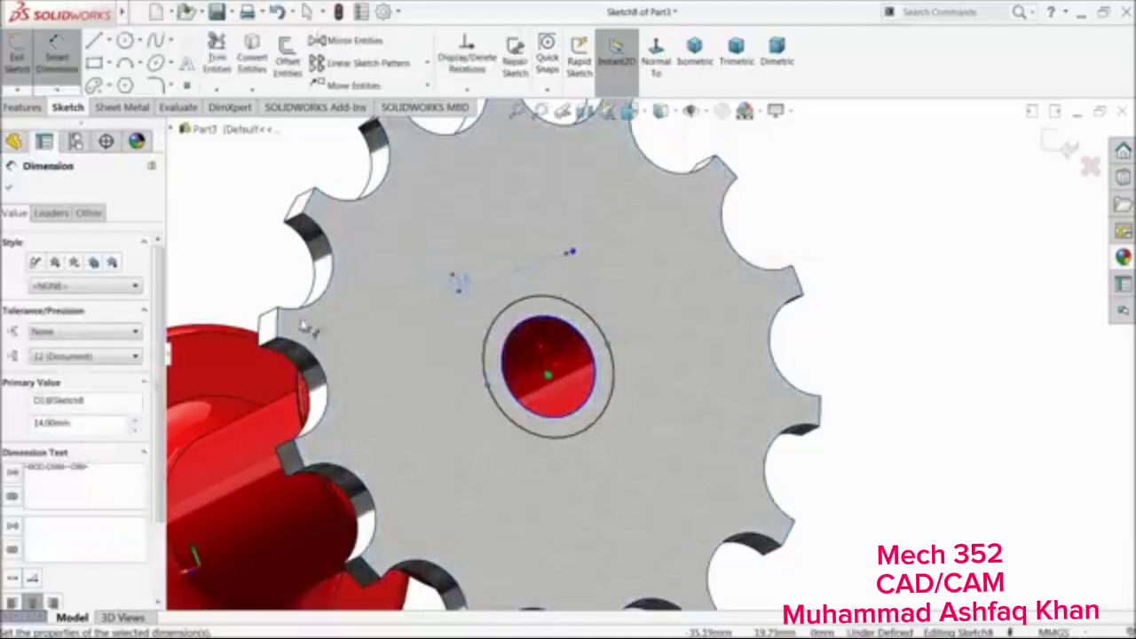
# Extrude the ring between the two circles 2 mm outward from the sprocket face as a blind boss
pyautogui.click(22, 108)
pyautogui.click(17, 60)
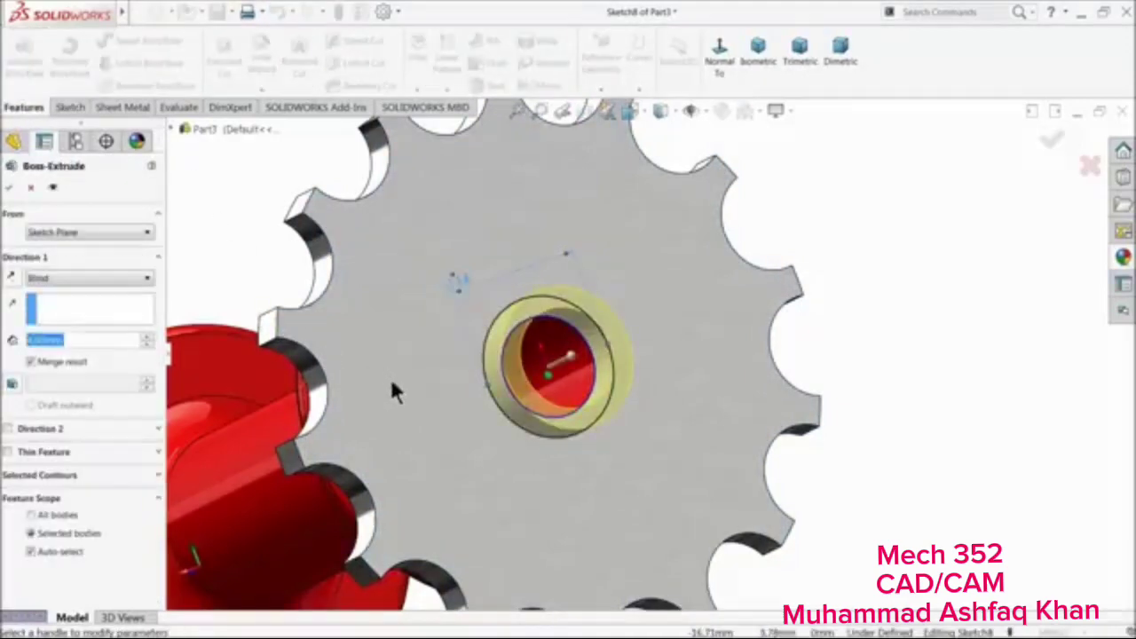
pyautogui.write('2')
pyautogui.press('Return')
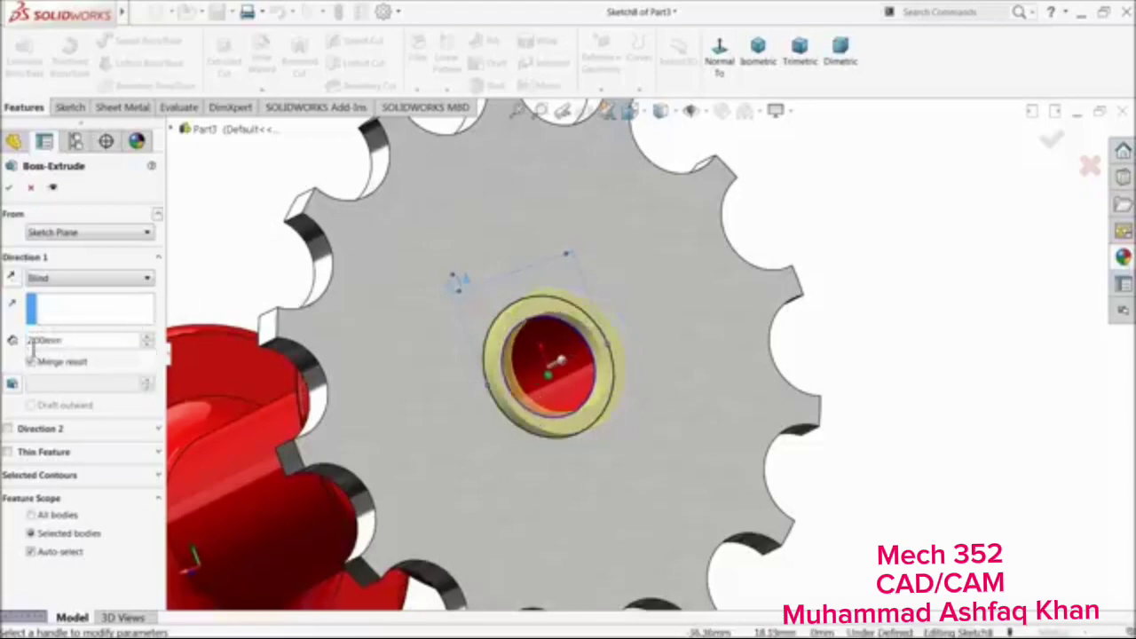
pyautogui.click(8, 188)
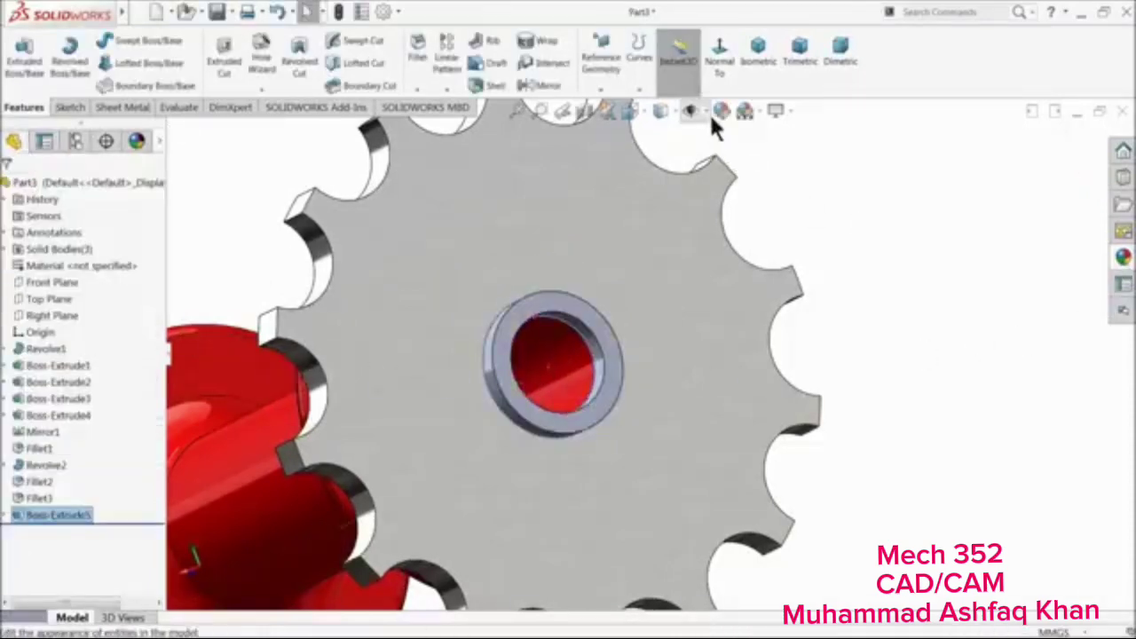
# Color the extruded ring red and add the dark collar outside the opposite hub flange to the color selection
pyautogui.click(721, 110)
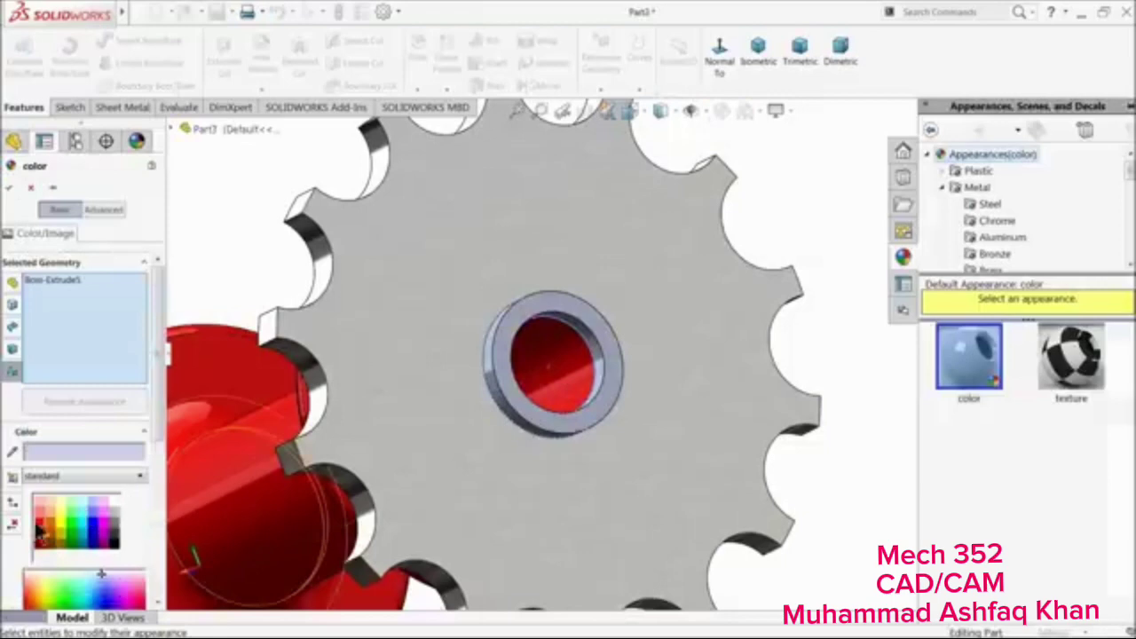
pyautogui.click(37, 527)
pyautogui.scroll(5, 506, 340)
pyautogui.moveTo(449, 358); pyautogui.dragTo(605, 351, button='middle')
pyautogui.scroll(-2, 461, 344)
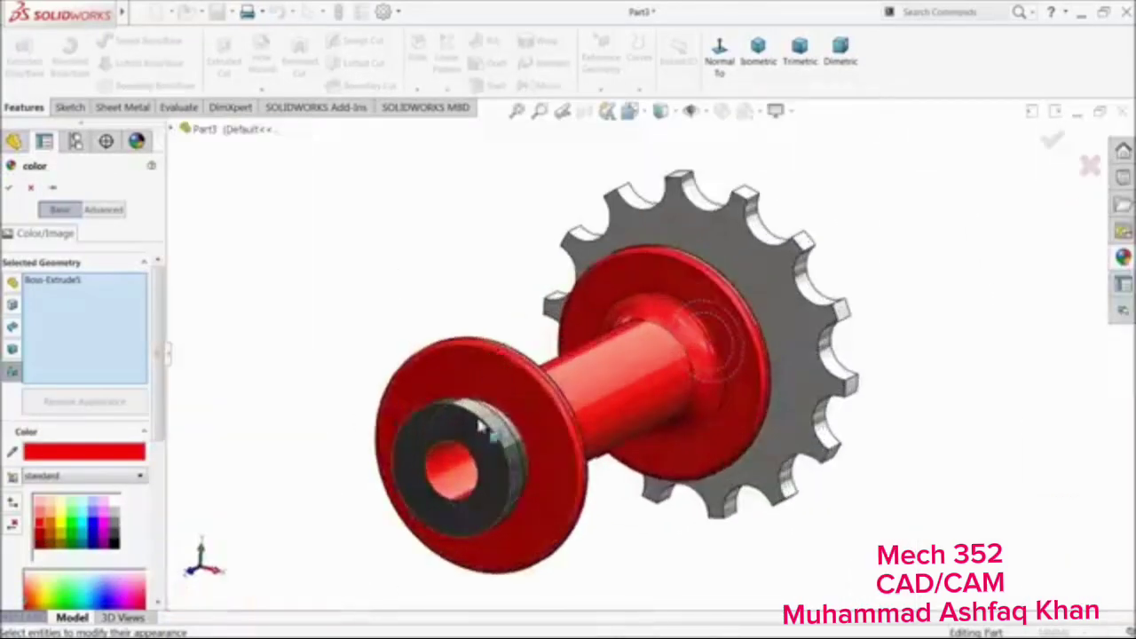
pyautogui.scroll(-6, 483, 435)
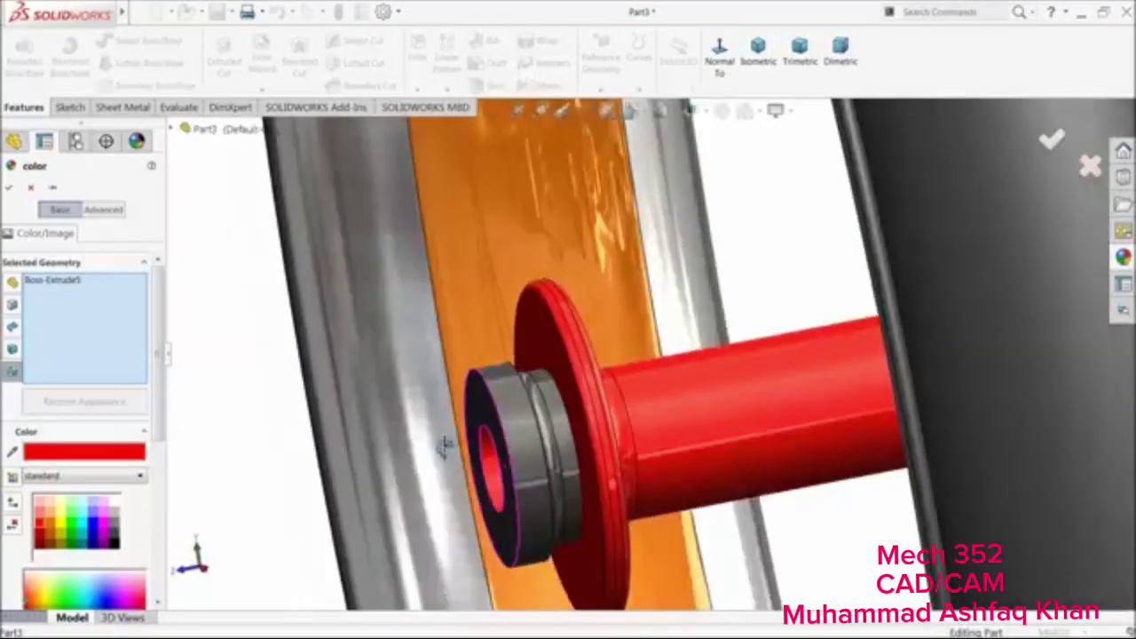
pyautogui.scroll(8, 445, 446)
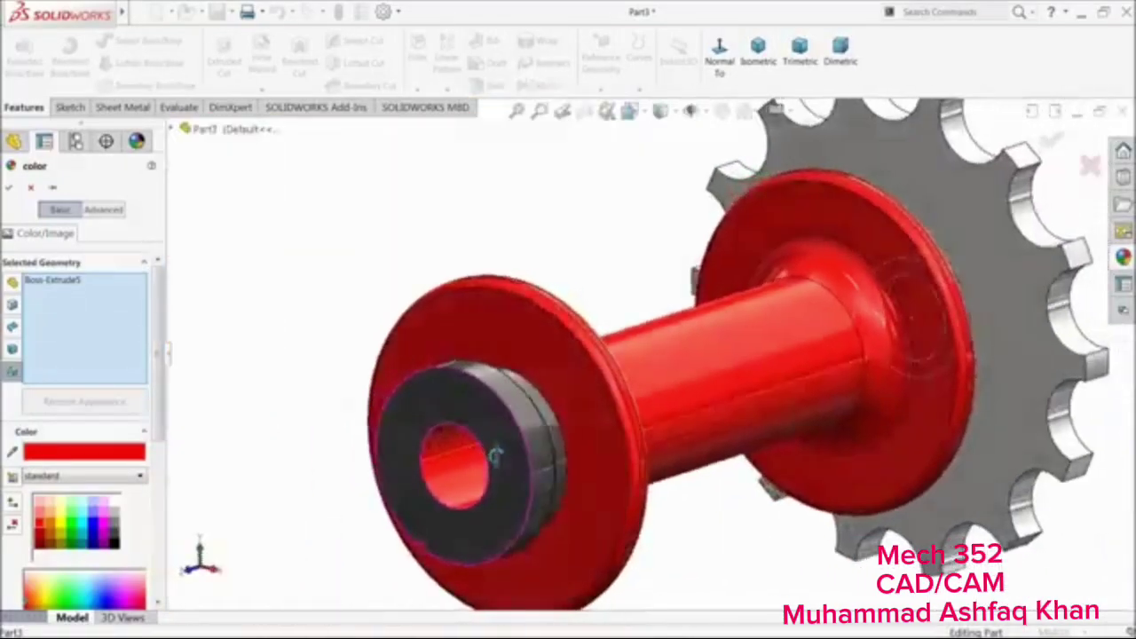
pyautogui.moveTo(497, 455)
pyautogui.mouseDown(button='middle')
pyautogui.moveTo(418, 447)
pyautogui.moveTo(489, 457)
pyautogui.mouseUp(button='middle')
pyautogui.scroll(-3, 490, 459)
pyautogui.click(503, 409)
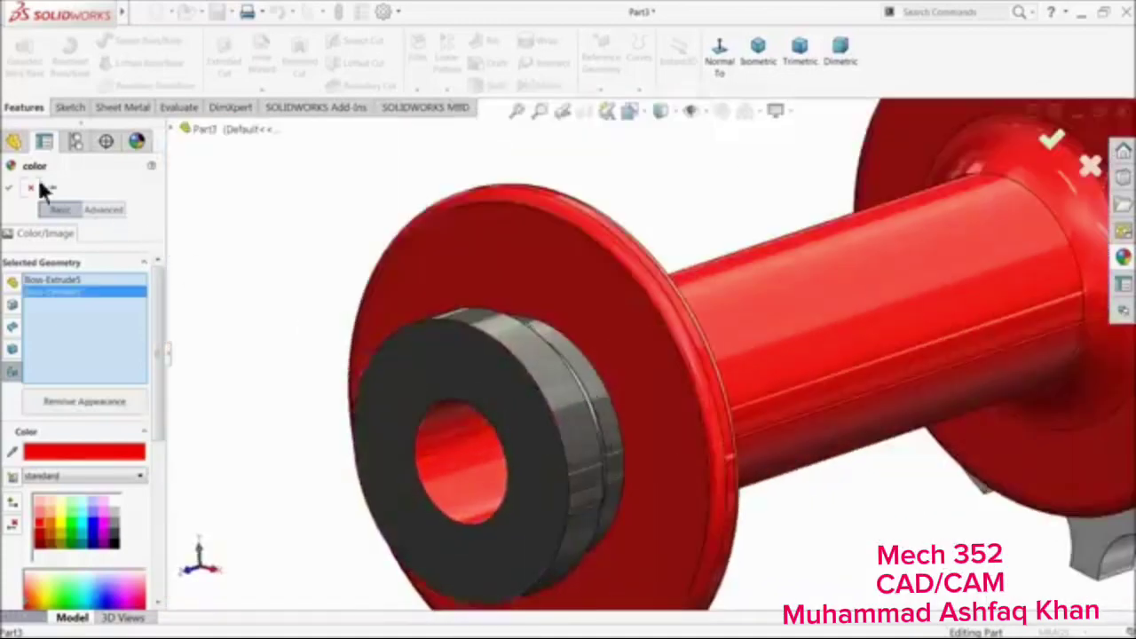
# Sketch a circle around the bore on the hub's dark end face and set its diameter to 14 mm
pyautogui.click(30, 190)
pyautogui.click(484, 384)
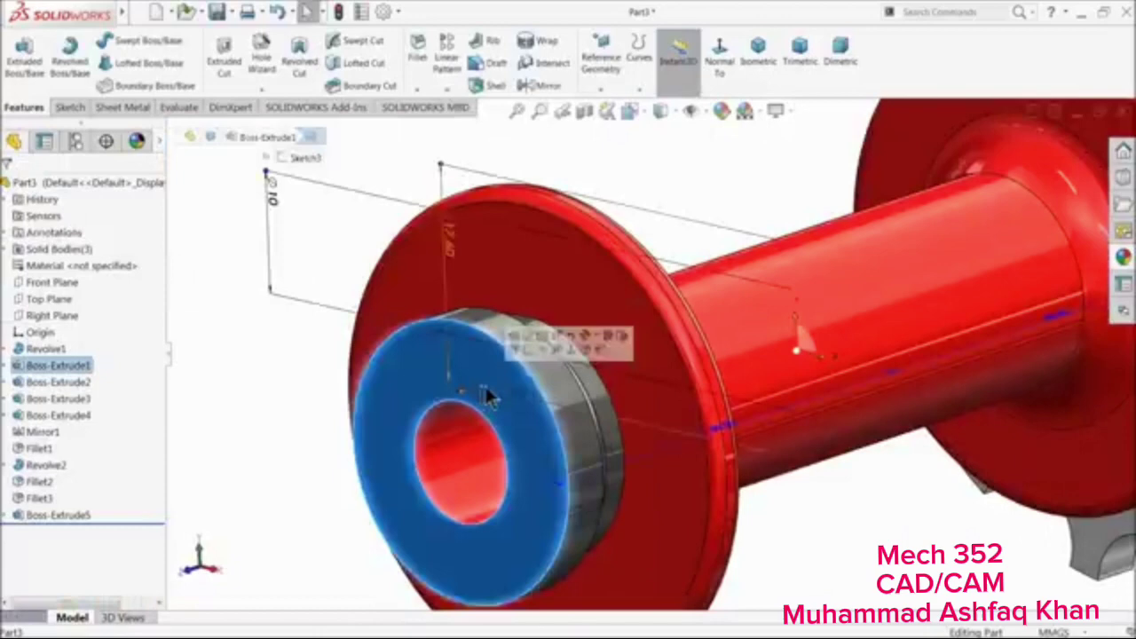
pyautogui.click(532, 342)
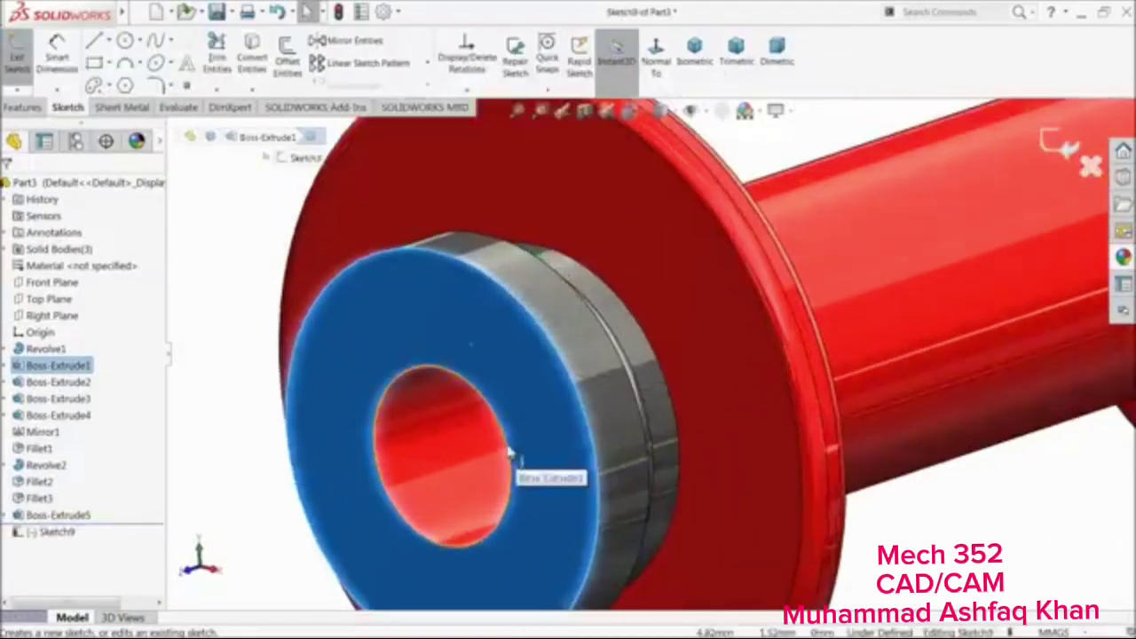
pyautogui.click(125, 41)
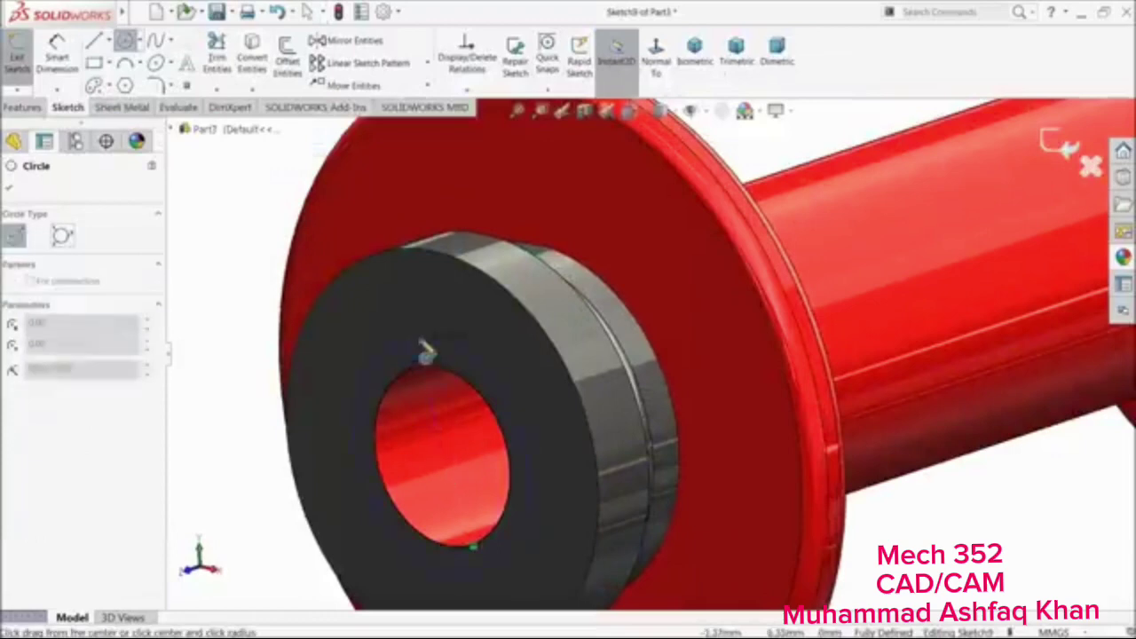
pyautogui.click(426, 353)
pyautogui.click(57, 55)
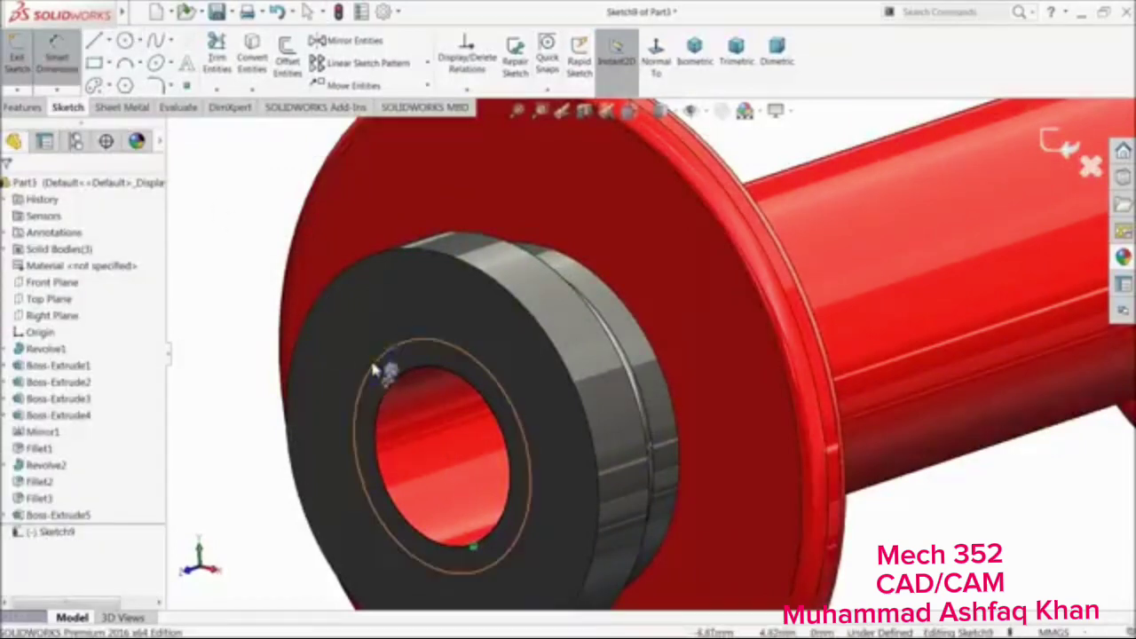
pyautogui.click(370, 358)
pyautogui.click(235, 303)
pyautogui.write('14')
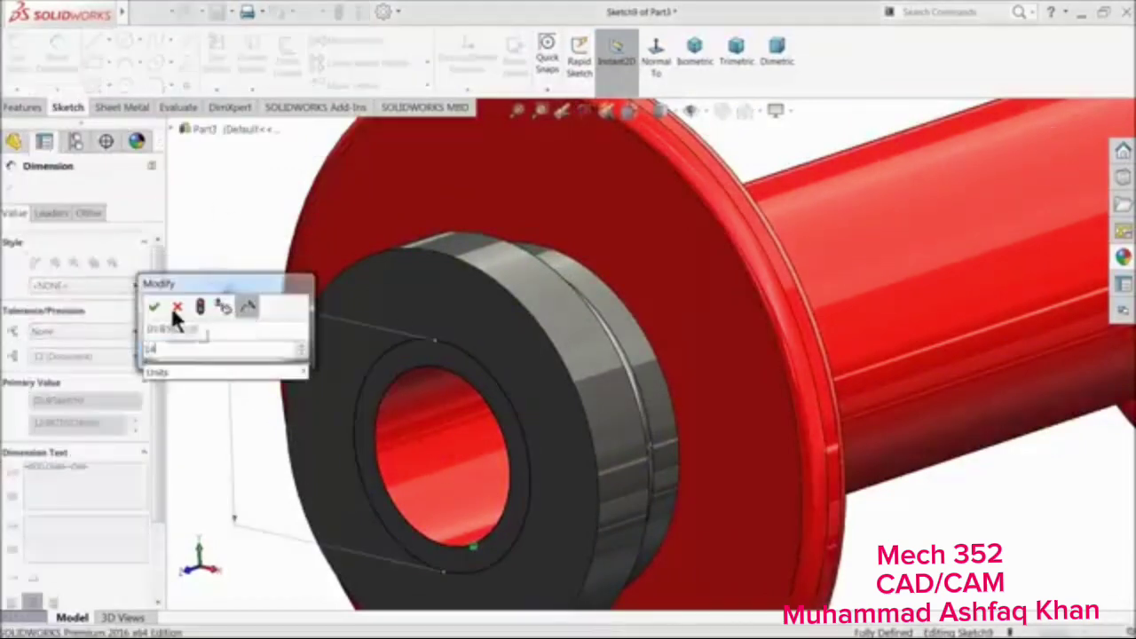
pyautogui.click(155, 303)
# Extrude the ring around the bore outward to a blind depth of 6 mm
pyautogui.click(34, 109)
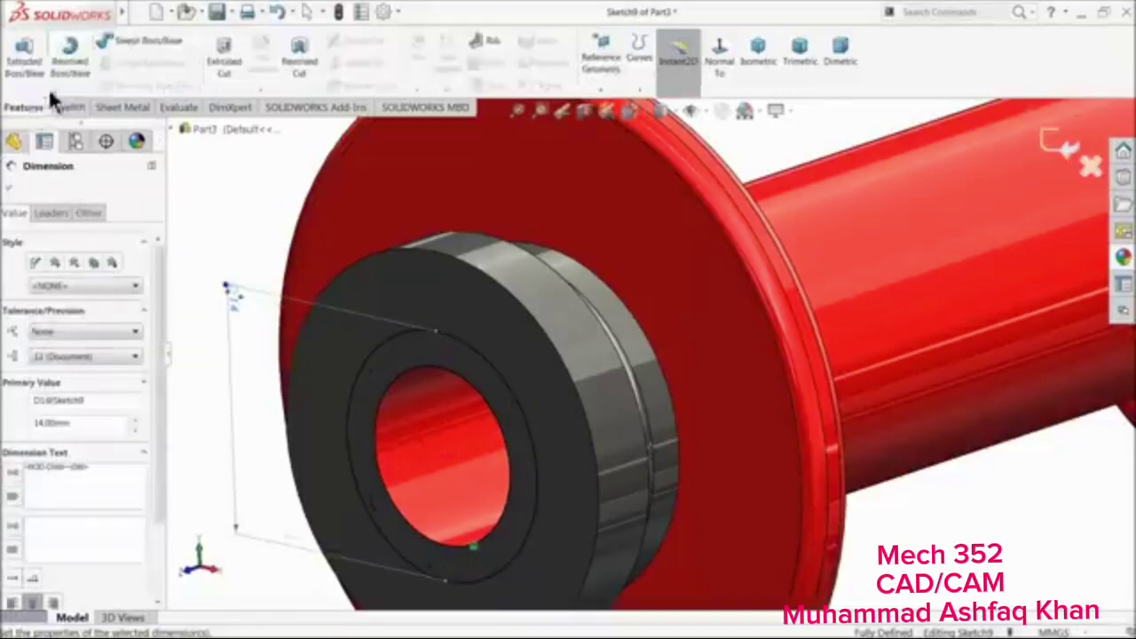
pyautogui.click(22, 55)
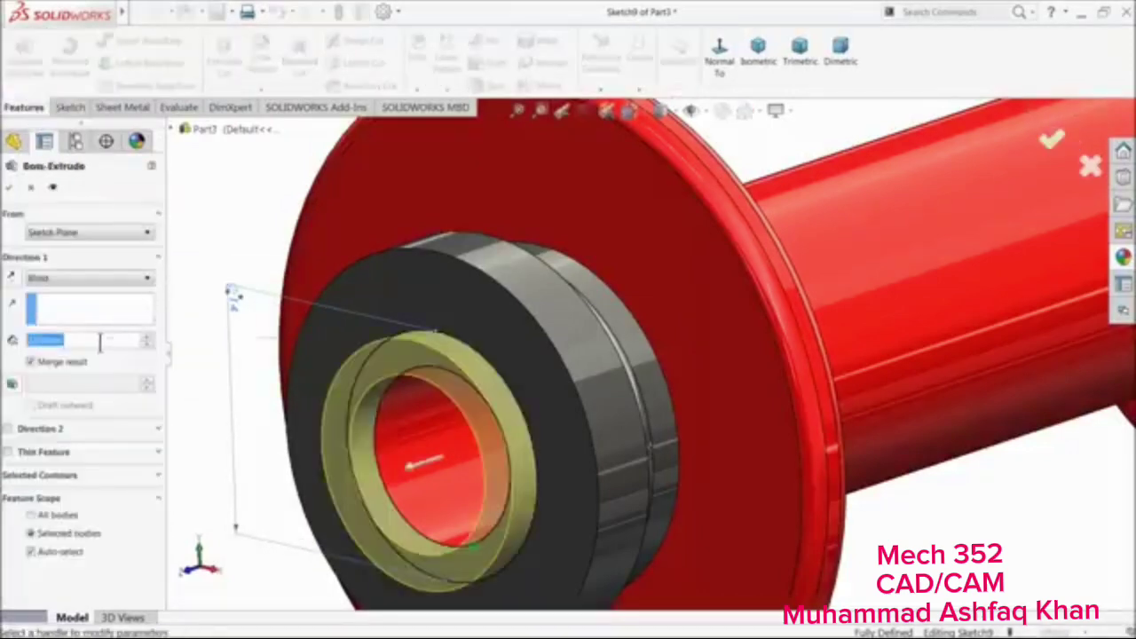
pyautogui.write('8')
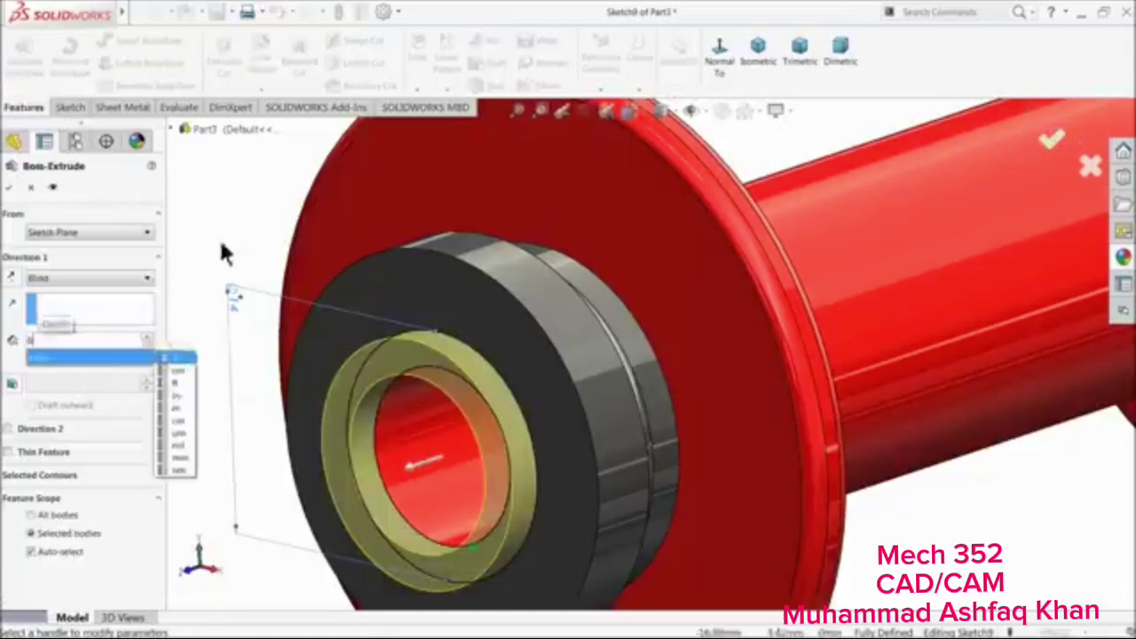
pyautogui.press('Return')
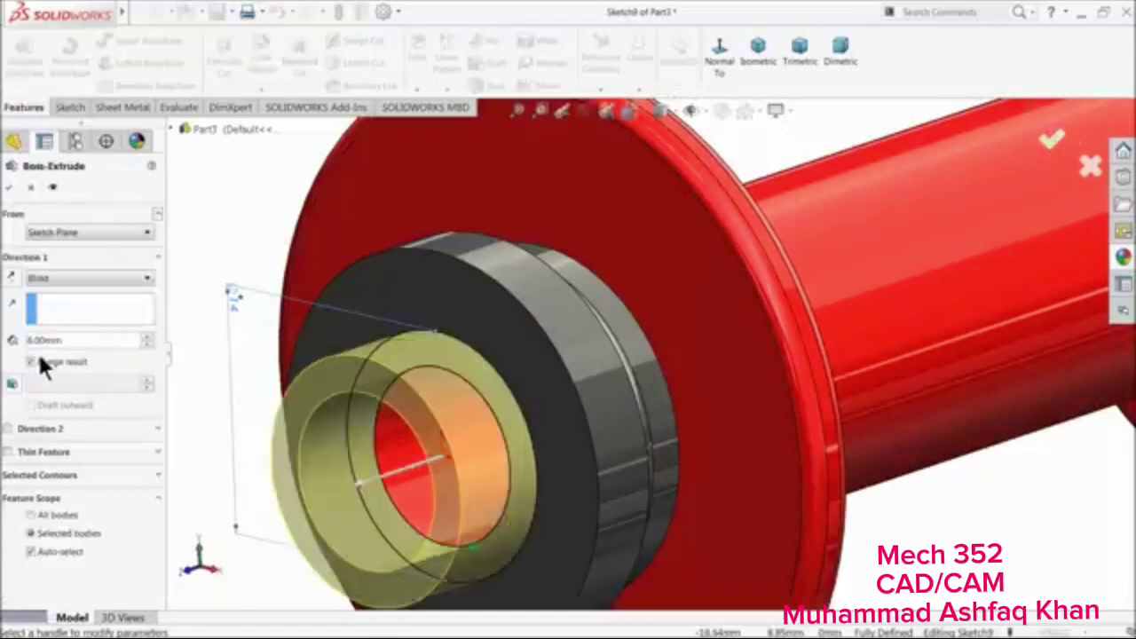
pyautogui.click(9, 187)
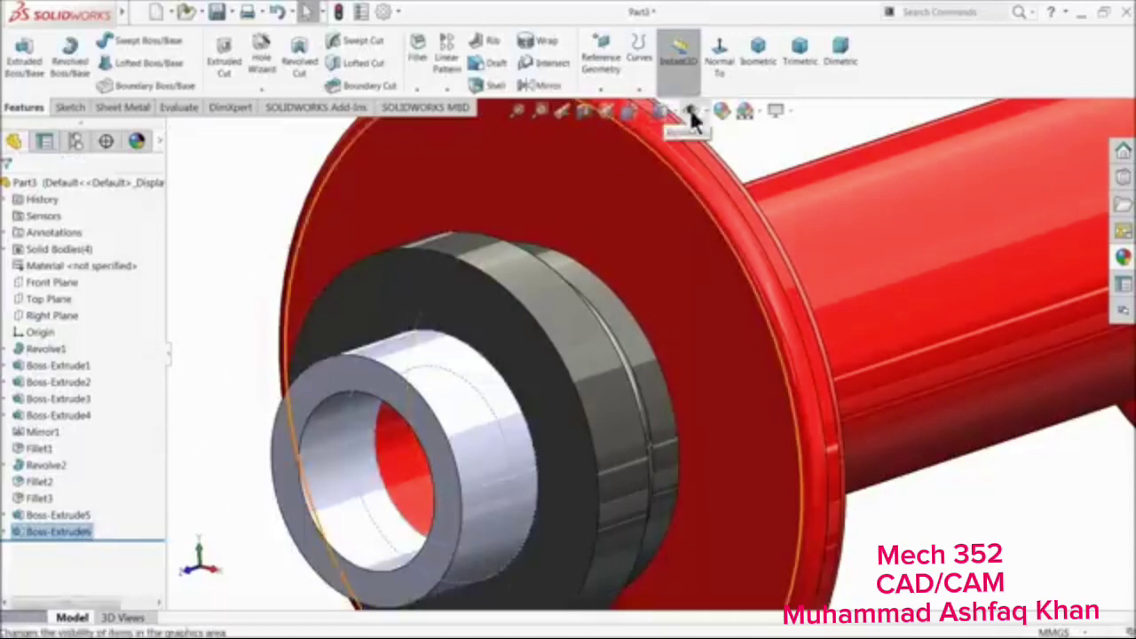
# Apply a red color appearance to the newly extruded hub collar
pyautogui.click(720, 111)
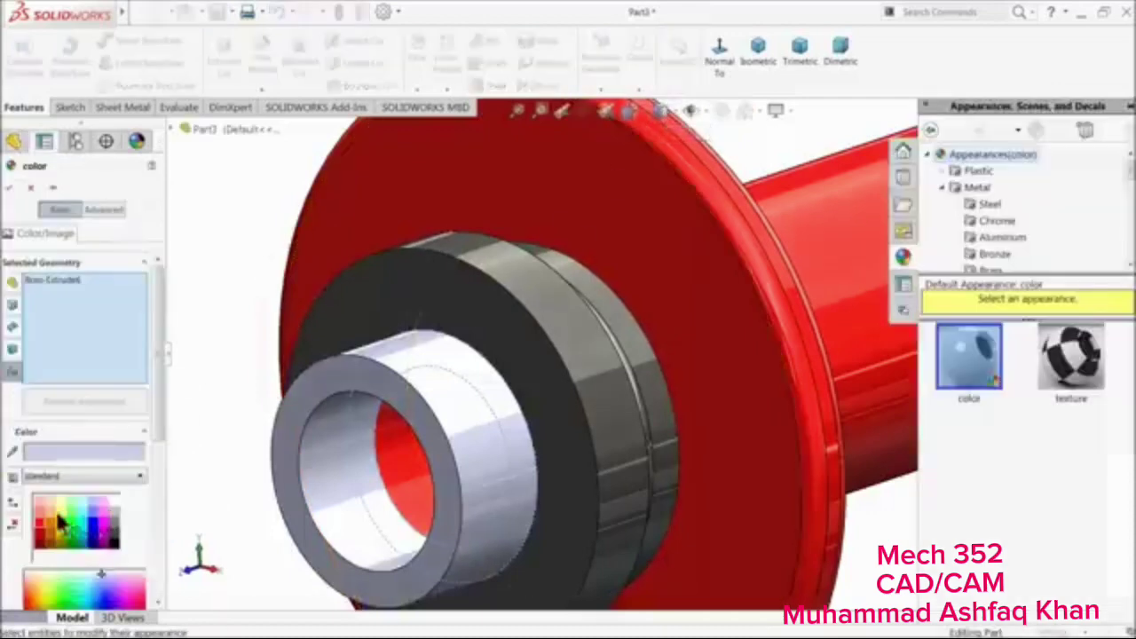
pyautogui.click(41, 526)
pyautogui.click(10, 186)
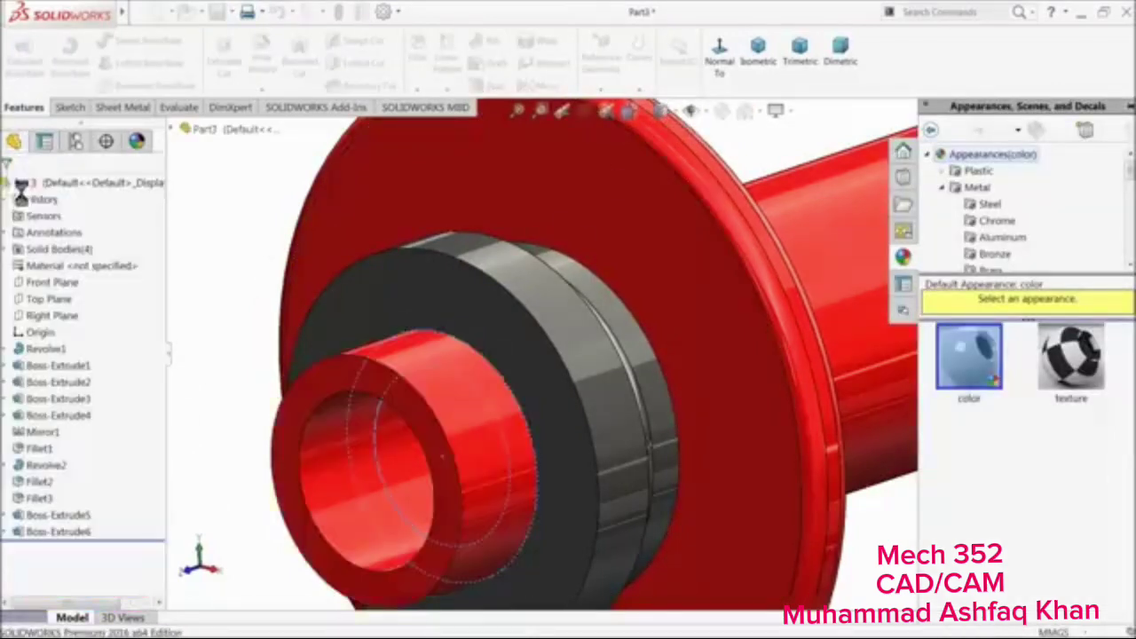
pyautogui.scroll(8, 348, 285)
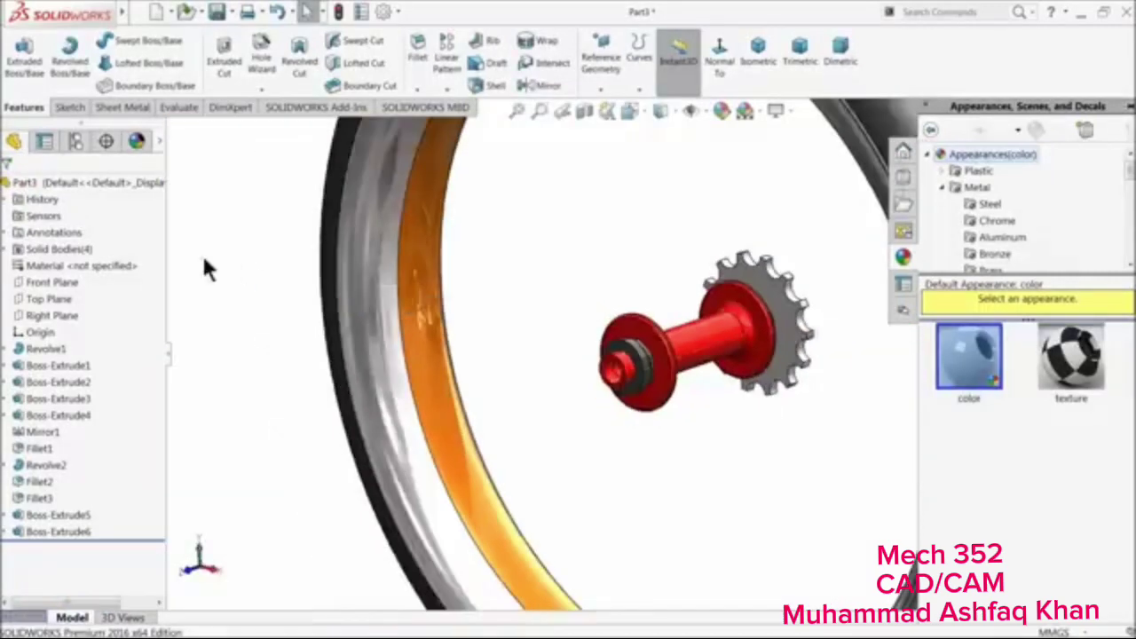
pyautogui.click(203, 259)
# Start a 3D sketch and place a point on the inner face of the hub flange opposite the sprocket
pyautogui.scroll(2, 233, 275)
pyautogui.moveTo(251, 288); pyautogui.dragTo(270, 309, button='middle')
pyautogui.scroll(1, 267, 310)
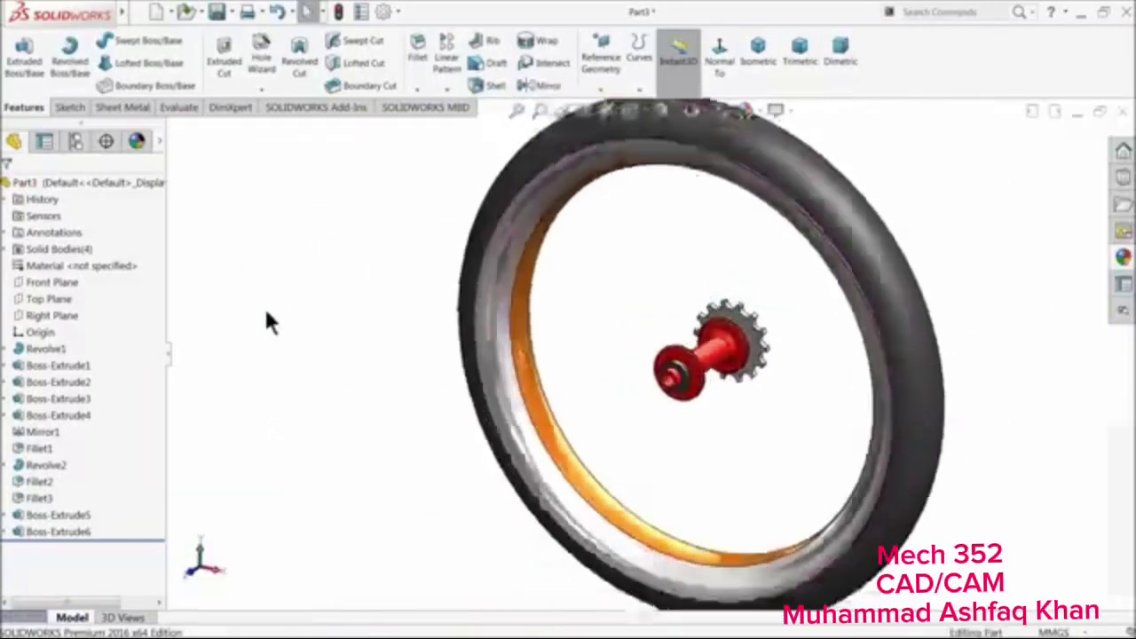
pyautogui.scroll(2, 267, 310)
pyautogui.scroll(-2, 717, 362)
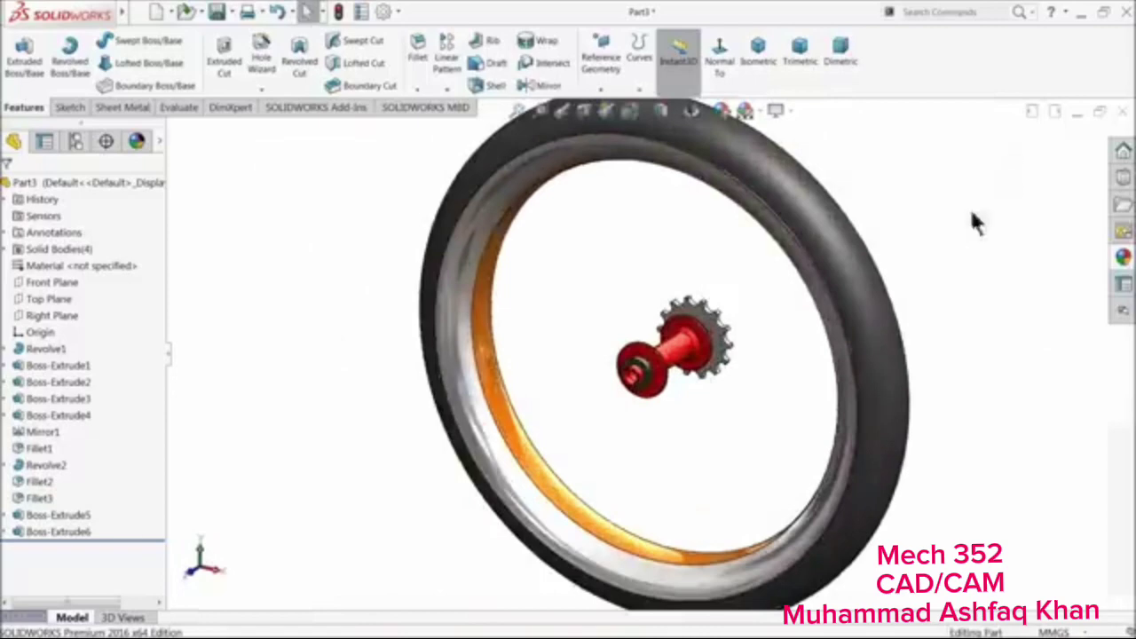
pyautogui.moveTo(779, 406); pyautogui.dragTo(653, 386, button='middle')
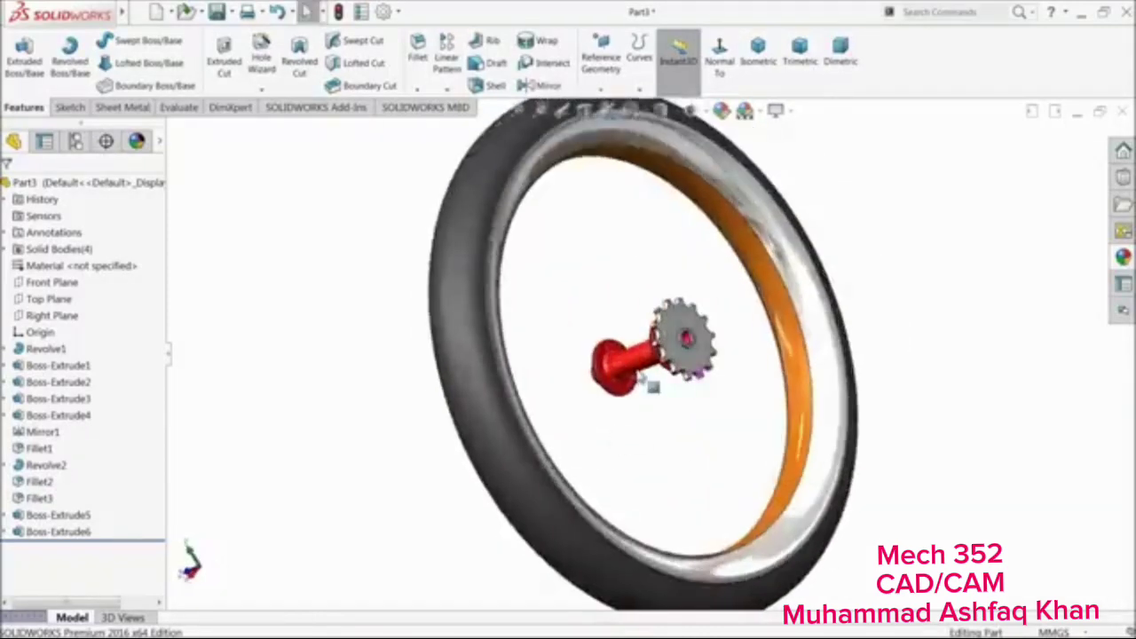
pyautogui.scroll(-3, 650, 384)
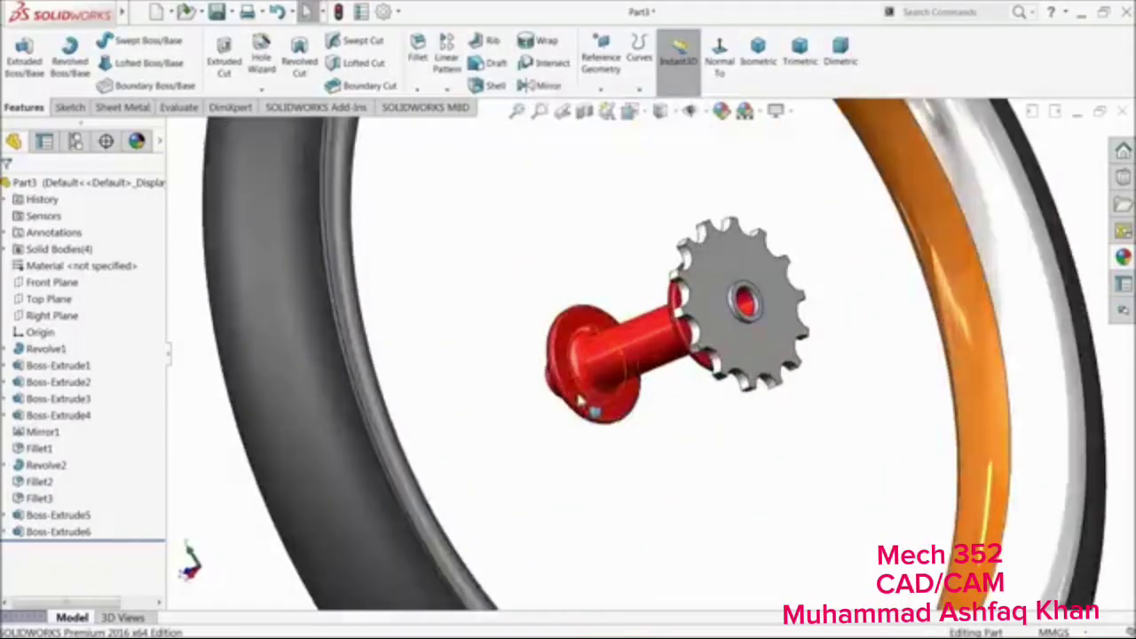
pyautogui.scroll(-8, 581, 404)
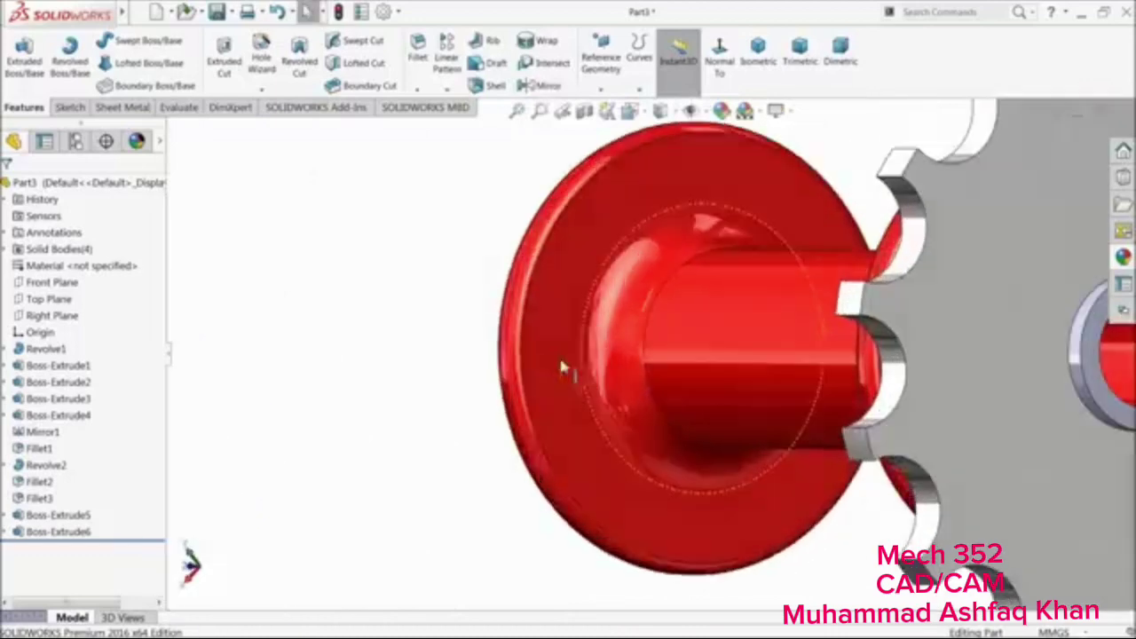
pyautogui.click(556, 327)
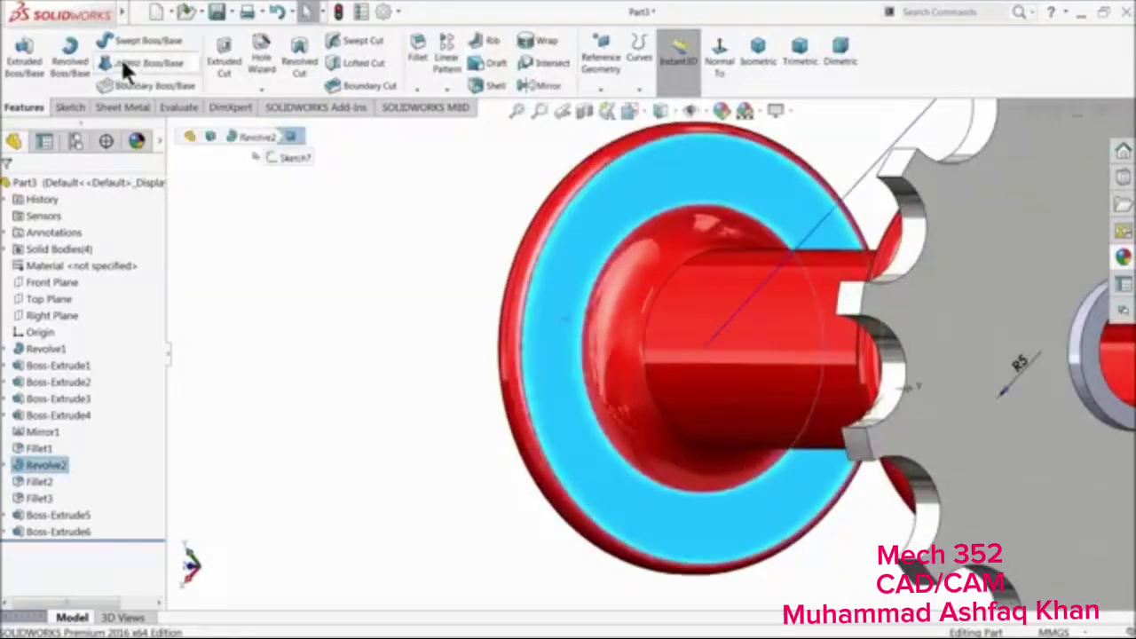
pyautogui.click(71, 106)
pyautogui.click(26, 89)
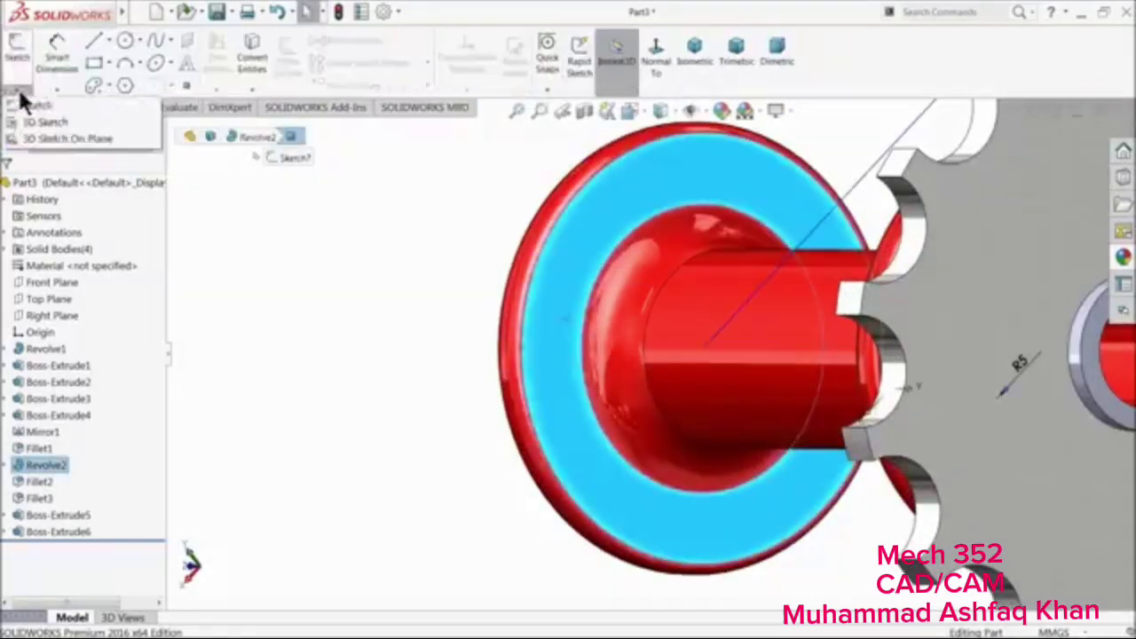
pyautogui.click(40, 121)
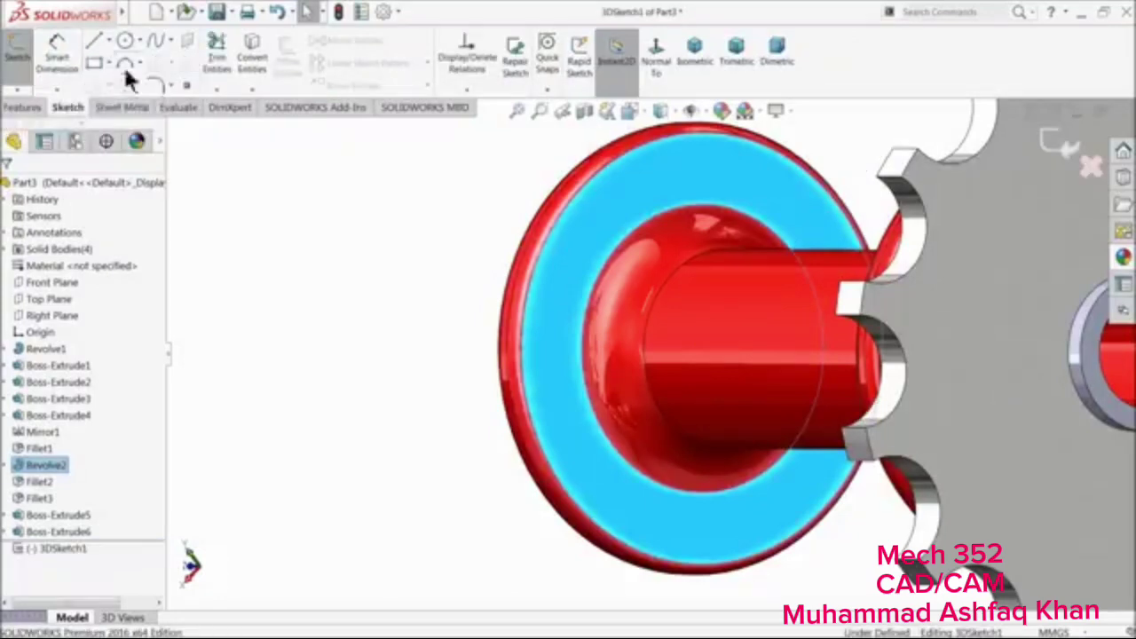
pyautogui.click(186, 81)
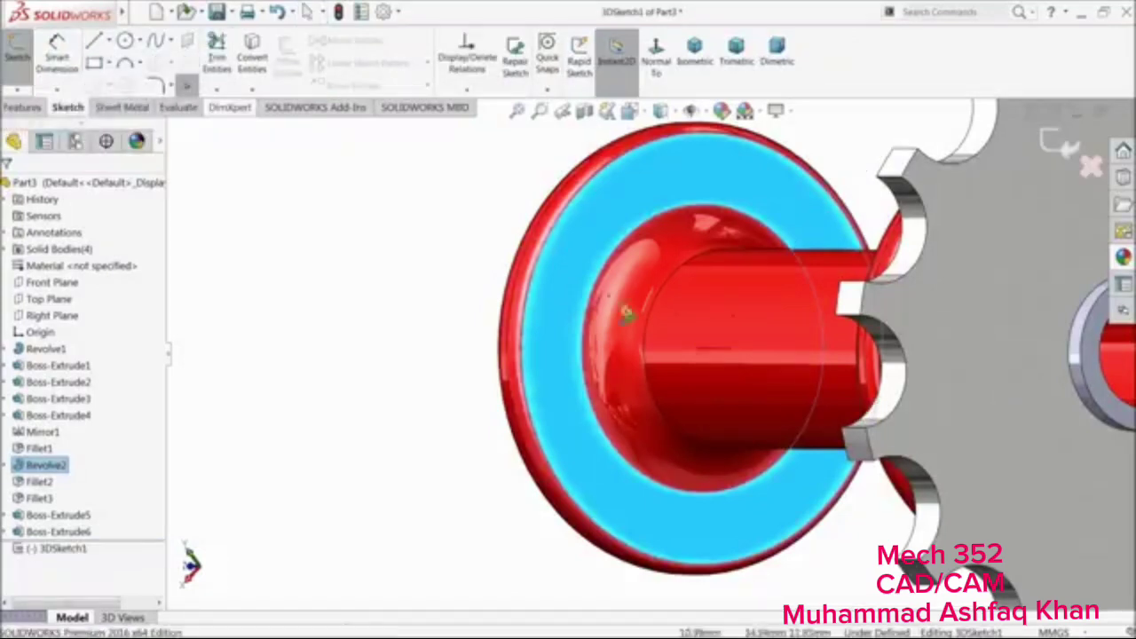
pyautogui.click(564, 304)
# Place a second 3D sketch point on the orange inner surface of the rim
pyautogui.moveTo(489, 330)
pyautogui.mouseDown(button='middle')
pyautogui.moveTo(438, 299)
pyautogui.moveTo(544, 315)
pyautogui.mouseUp(button='middle')
pyautogui.scroll(10, 564, 315)
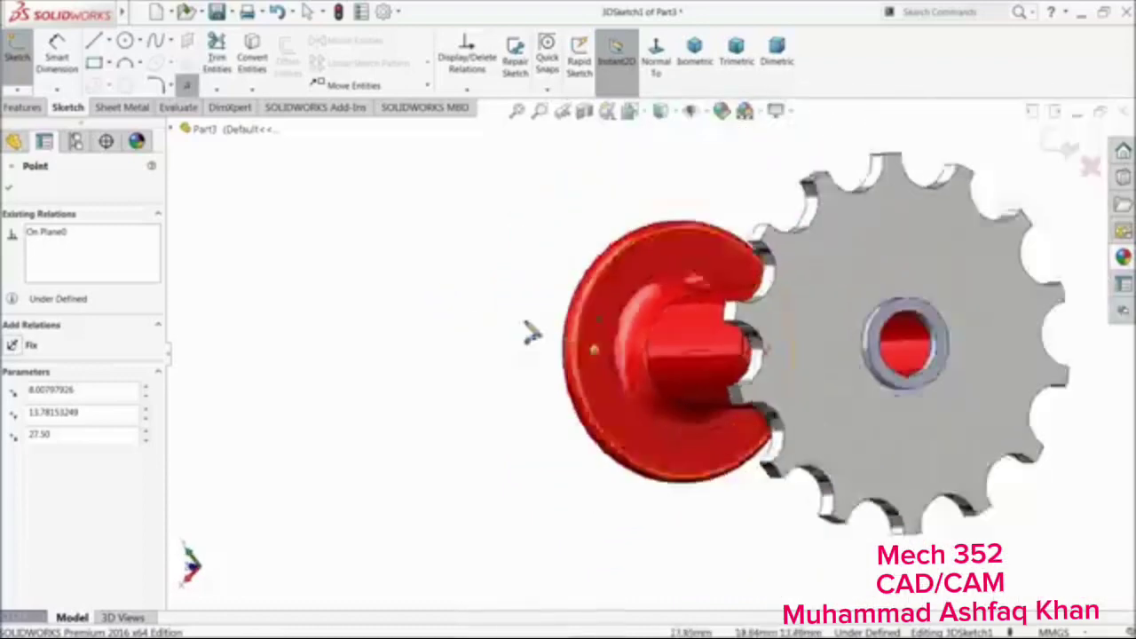
pyautogui.moveTo(619, 380); pyautogui.dragTo(722, 401, button='middle')
pyautogui.moveTo(805, 446); pyautogui.dragTo(811, 497, button='middle')
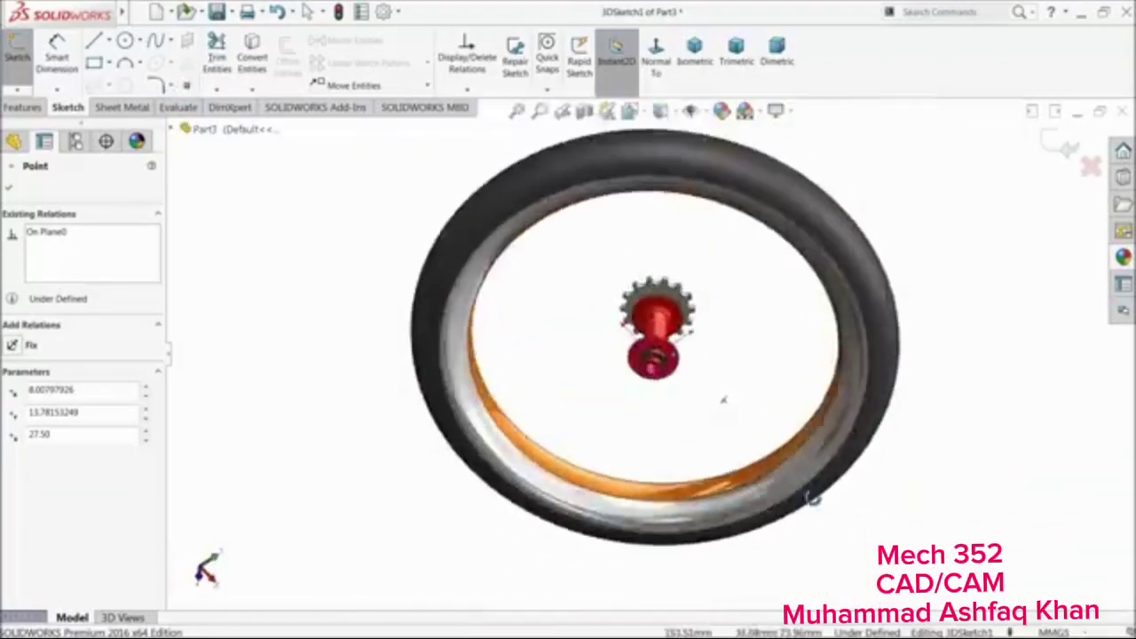
pyautogui.scroll(-3, 774, 462)
pyautogui.moveTo(711, 419); pyautogui.dragTo(734, 451, button='middle')
pyautogui.scroll(-8, 737, 457)
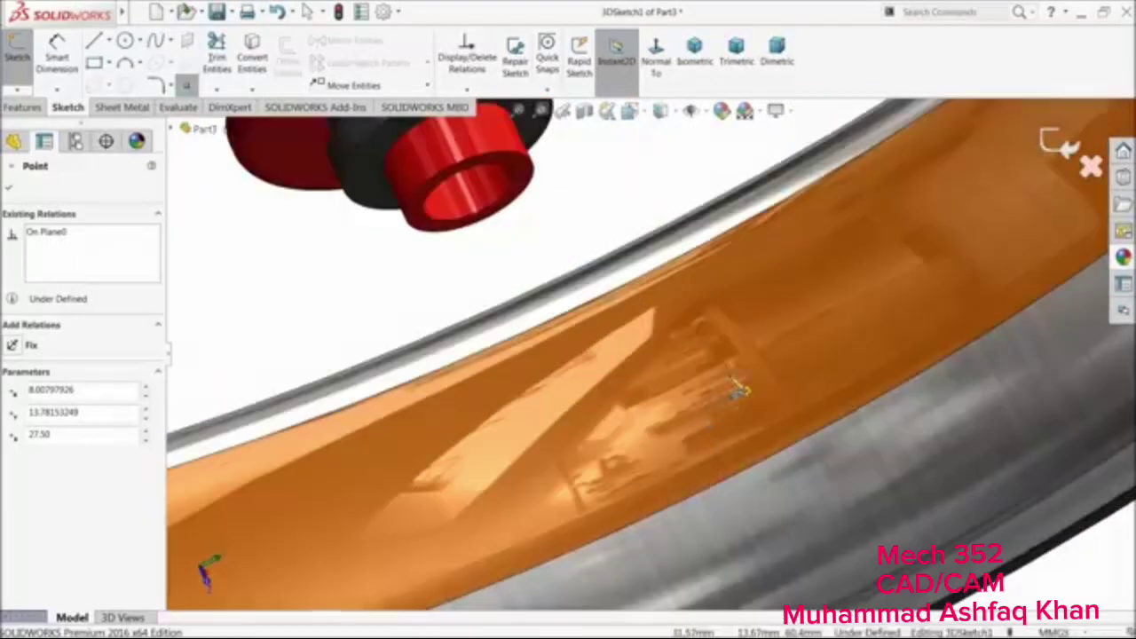
pyautogui.moveTo(735, 388); pyautogui.dragTo(616, 343, button='middle')
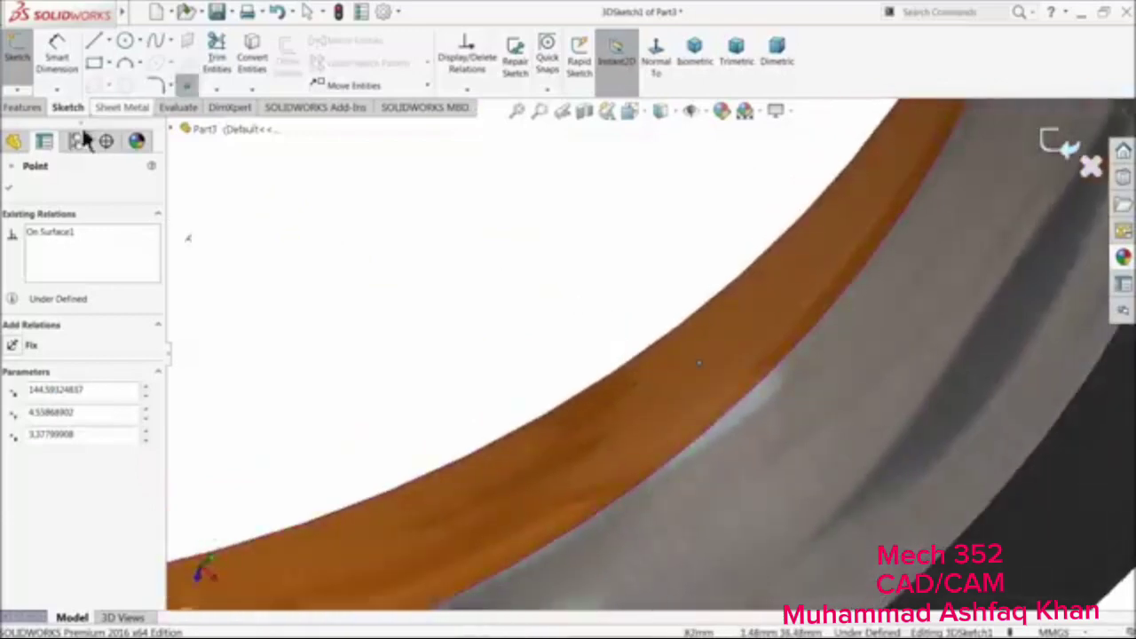
# Sketch a short line along the Z direction, starting at the flange point and passing outward through the flange
pyautogui.scroll(4, 360, 241)
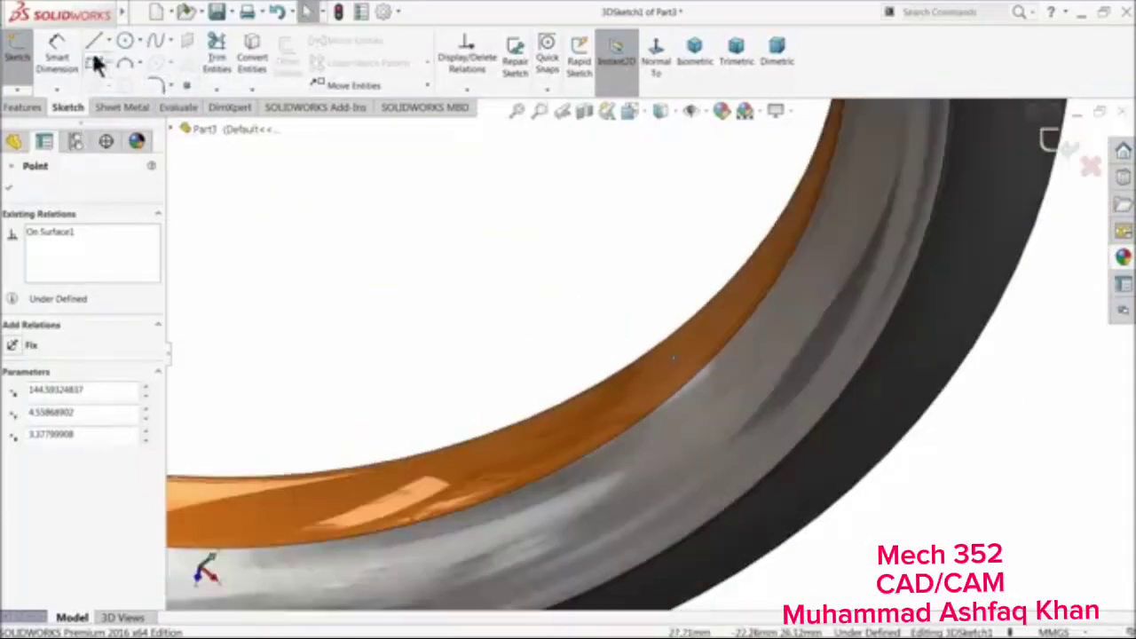
pyautogui.scroll(5, 436, 275)
pyautogui.moveTo(535, 271)
pyautogui.mouseDown(button='middle')
pyautogui.moveTo(527, 246)
pyautogui.moveTo(515, 267)
pyautogui.mouseUp(button='middle')
pyautogui.scroll(-5, 532, 302)
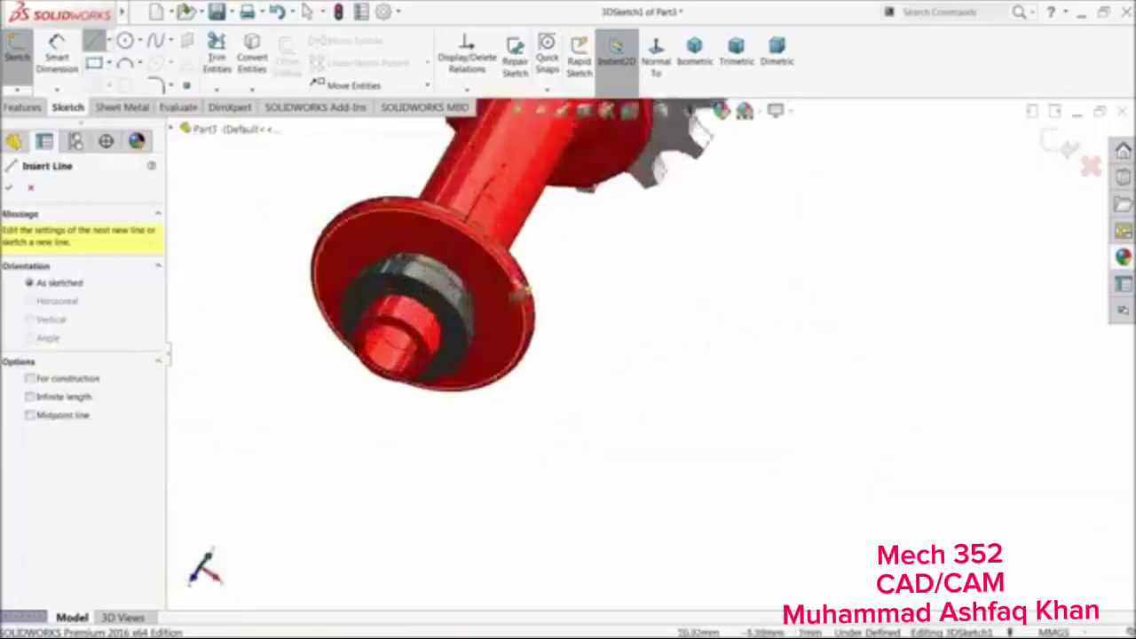
pyautogui.moveTo(576, 283); pyautogui.dragTo(554, 329, button='middle')
pyautogui.scroll(-5, 552, 329)
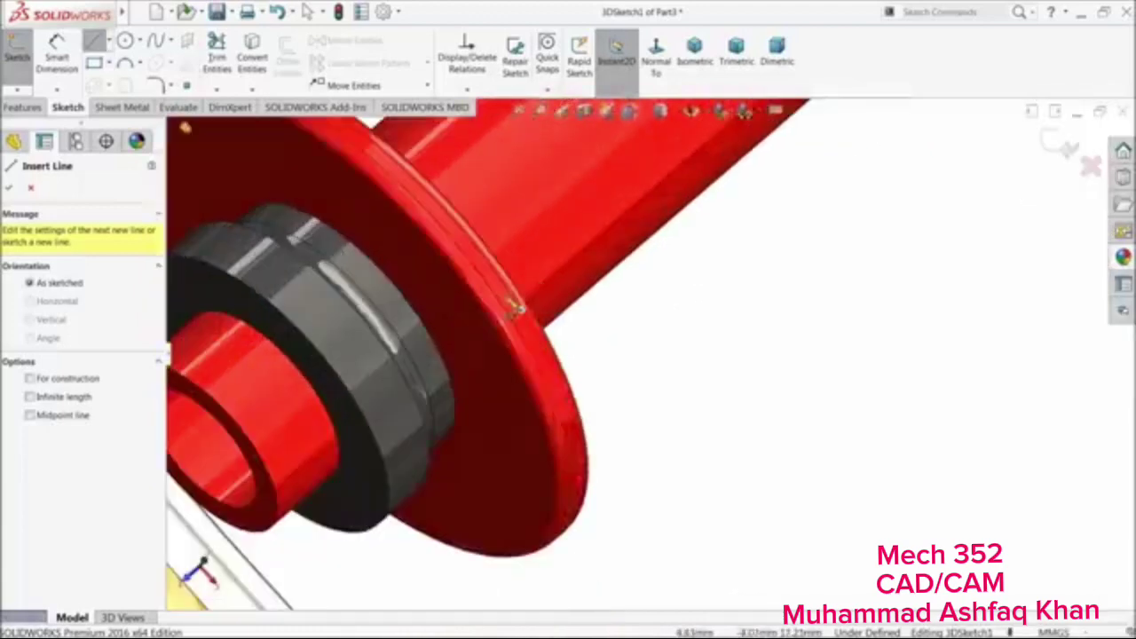
pyautogui.click(515, 320)
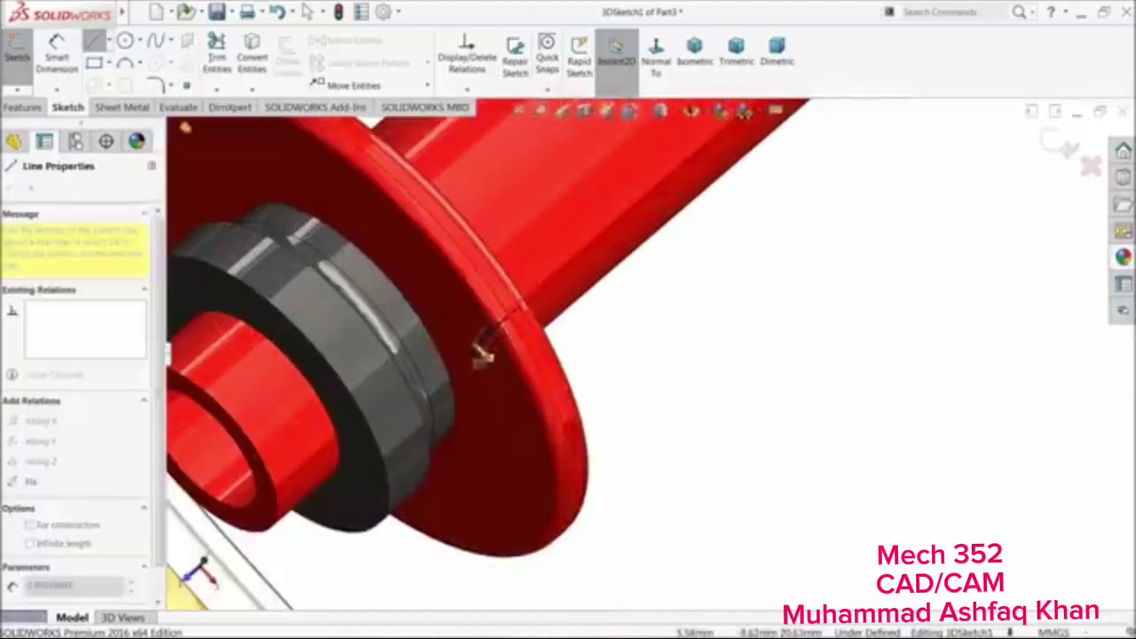
pyautogui.moveTo(479, 364); pyautogui.dragTo(493, 336, button='middle')
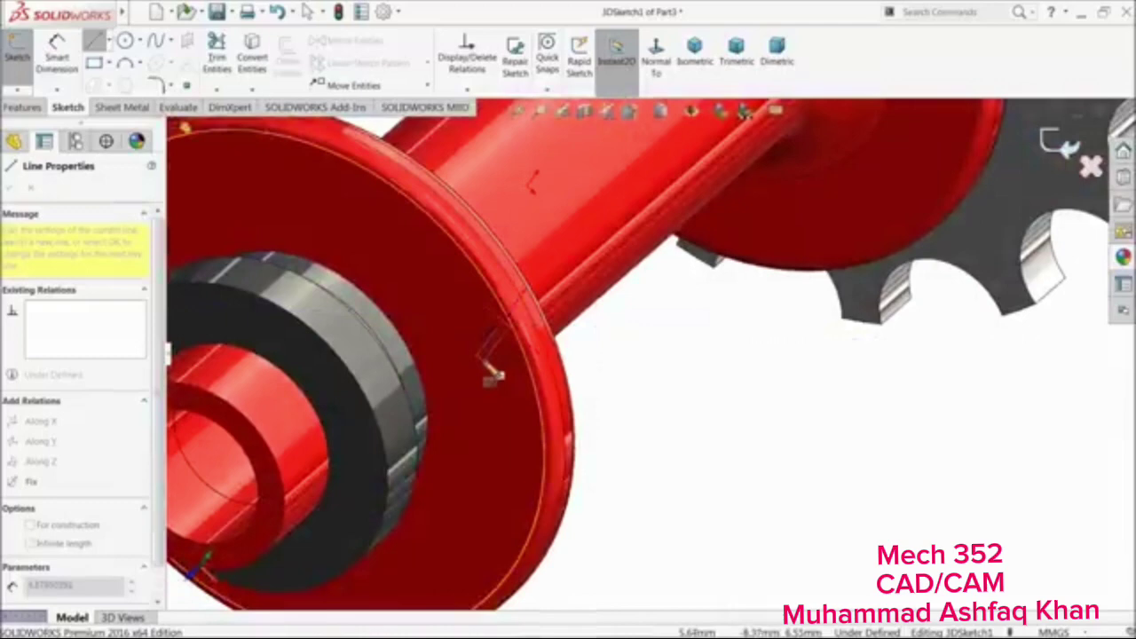
pyautogui.moveTo(530, 365); pyautogui.dragTo(485, 346, button='middle')
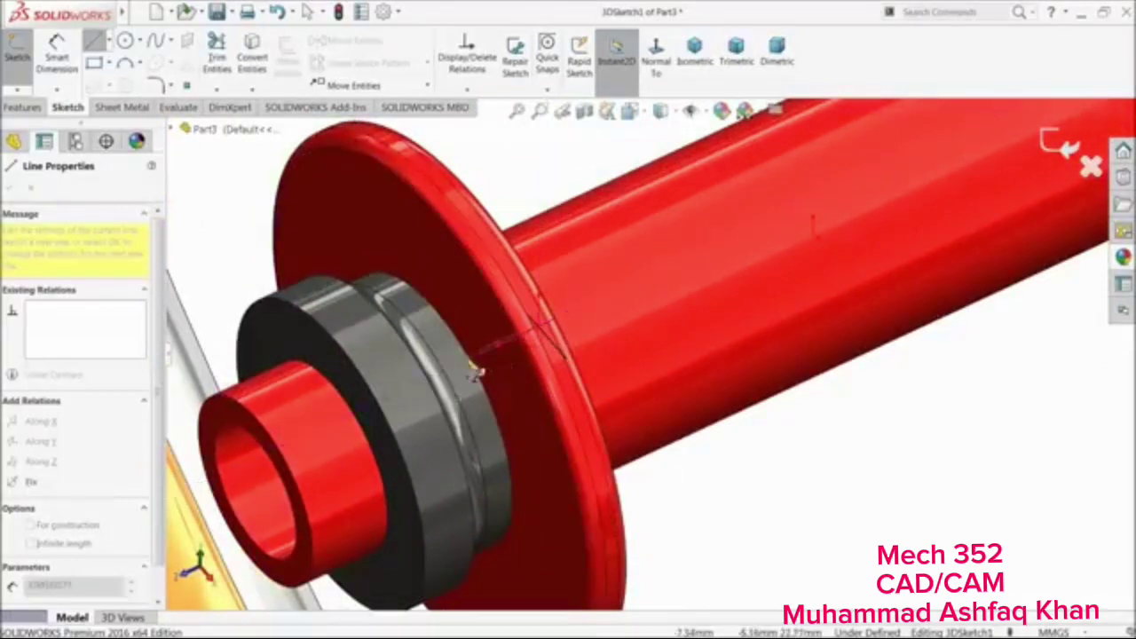
# Sketch the long spoke line from the outer end of the short flange line to the point on the rim's inner surface
pyautogui.scroll(-3, 477, 371)
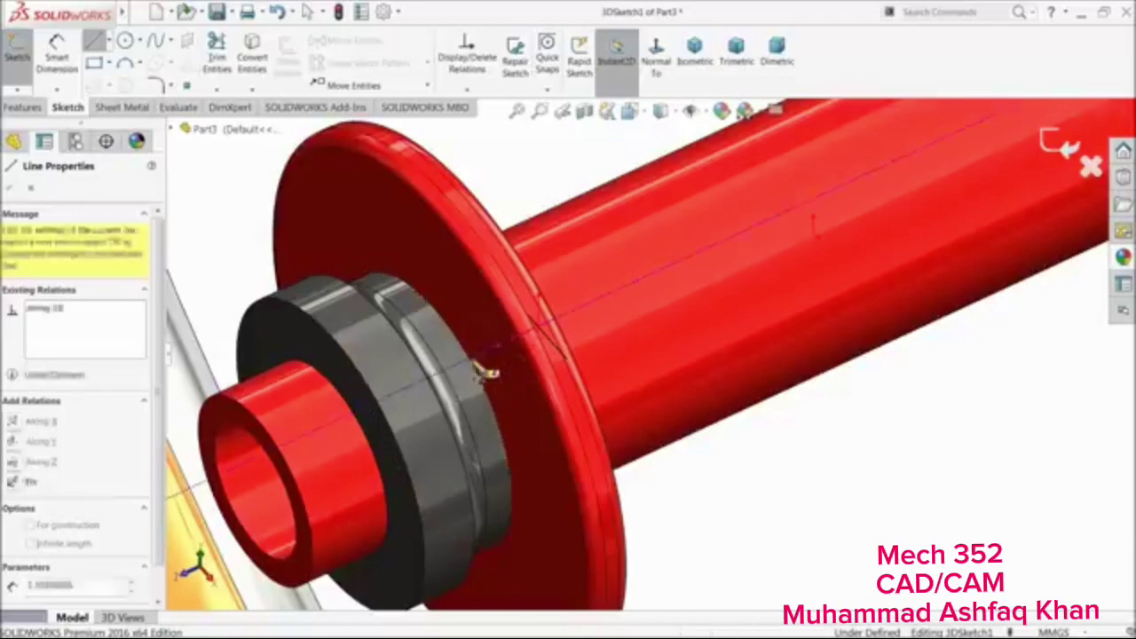
pyautogui.scroll(-4, 497, 376)
pyautogui.scroll(-5, 646, 422)
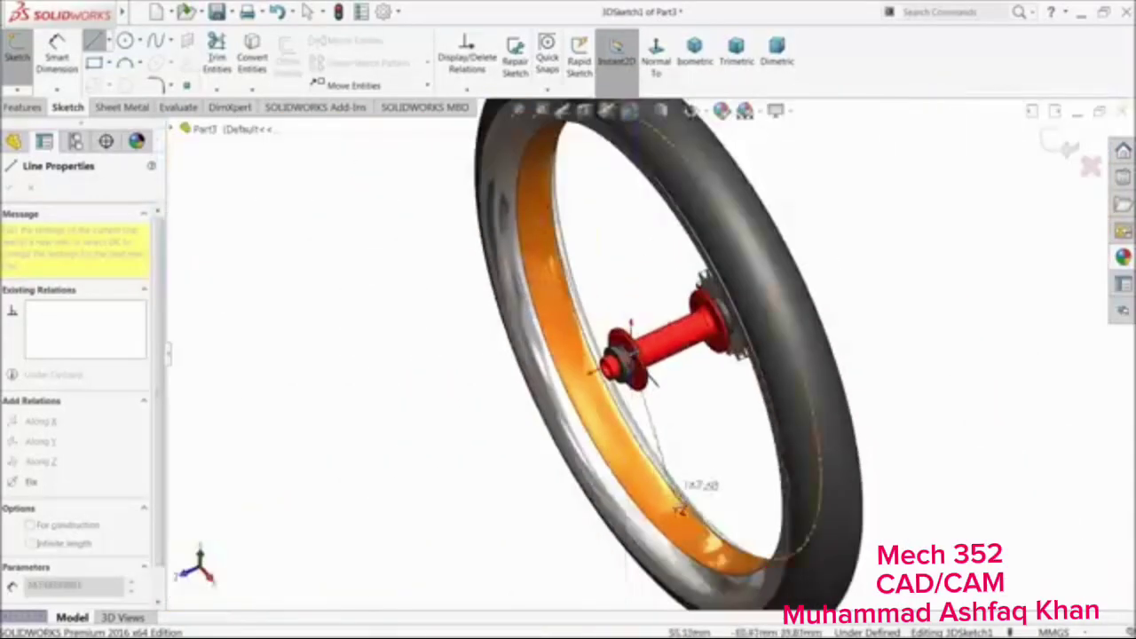
pyautogui.moveTo(684, 482); pyautogui.dragTo(728, 477, button='middle')
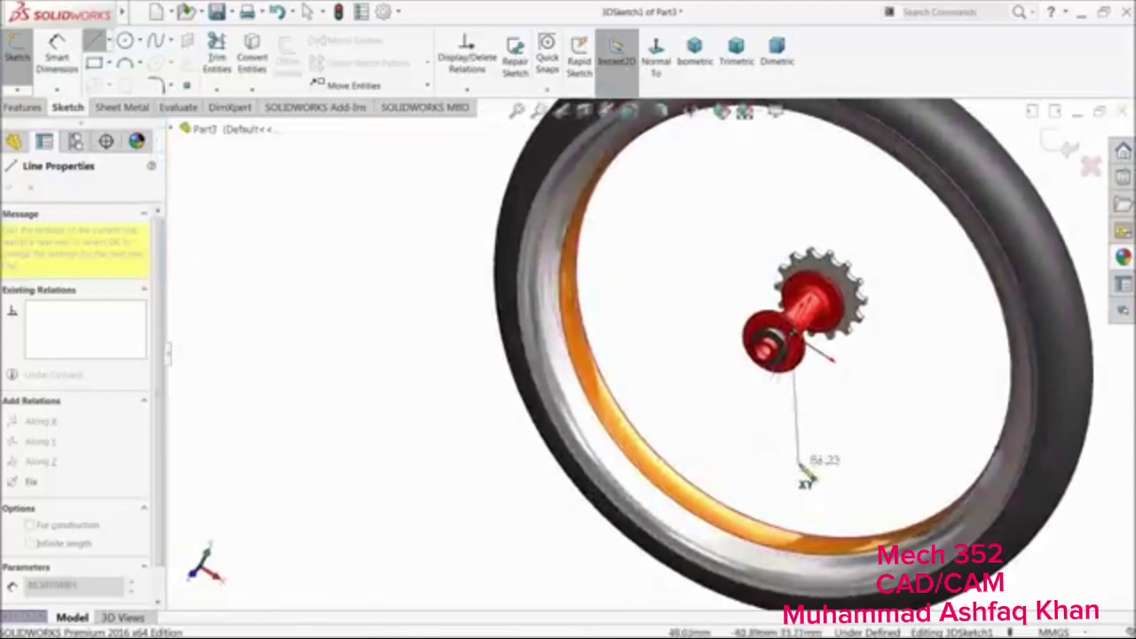
pyautogui.moveTo(811, 464); pyautogui.dragTo(819, 479, button='middle')
pyautogui.scroll(5, 994, 437)
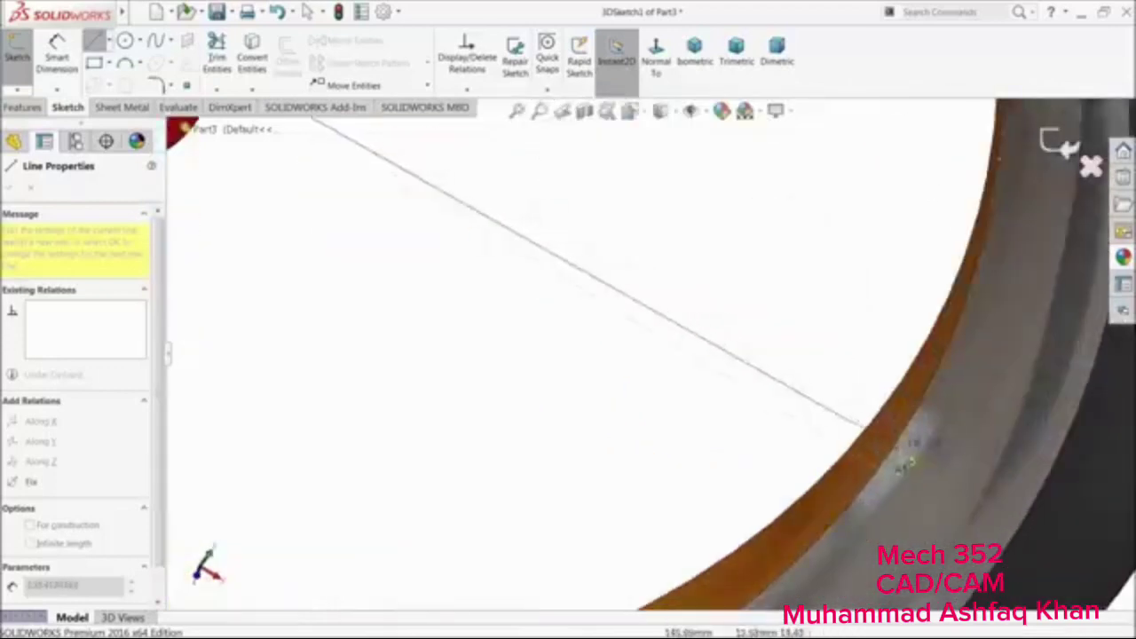
pyautogui.click(894, 429)
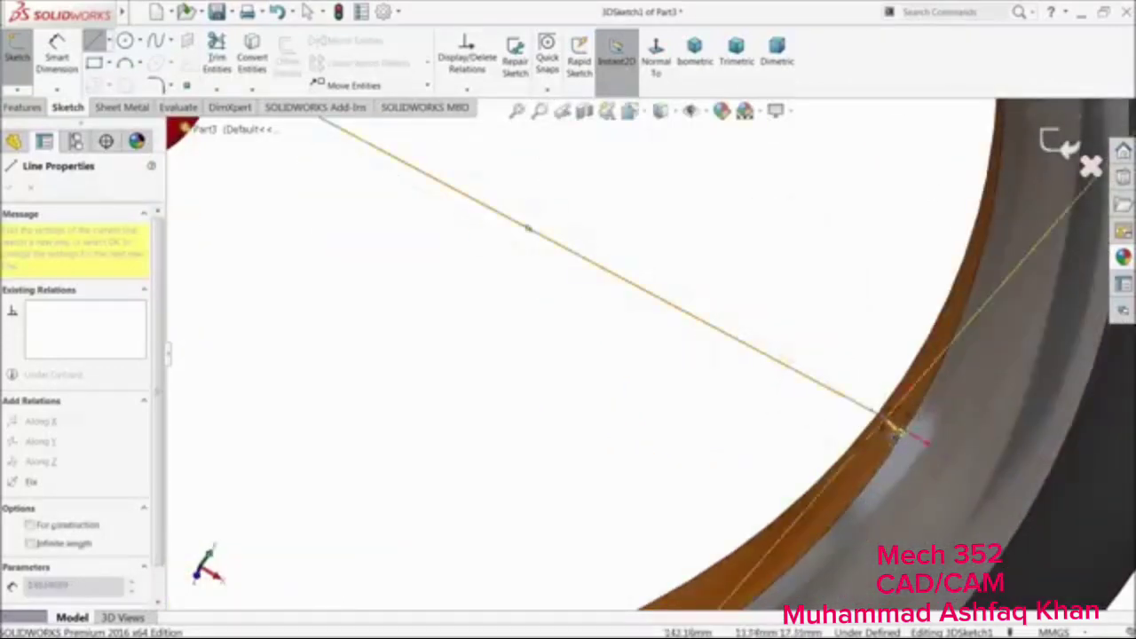
pyautogui.rightClick(654, 394)
pyautogui.click(675, 402)
# Dimension the short line passing through the hub flange to 8 mm
pyautogui.scroll(-5, 676, 400)
pyautogui.moveTo(517, 367)
pyautogui.mouseDown(button='middle')
pyautogui.moveTo(497, 340)
pyautogui.moveTo(451, 363)
pyautogui.moveTo(493, 229)
pyautogui.mouseUp(button='middle')
pyautogui.scroll(-6, 470, 208)
pyautogui.moveTo(499, 315); pyautogui.dragTo(500, 445, button='middle')
pyautogui.scroll(3, 513, 337)
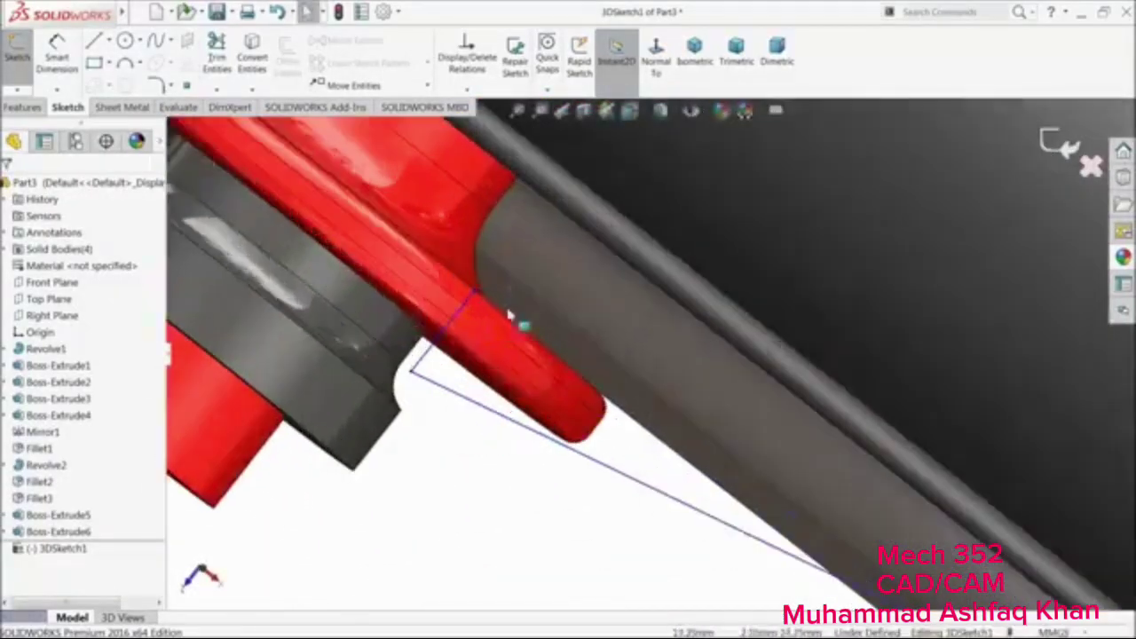
pyautogui.click(60, 57)
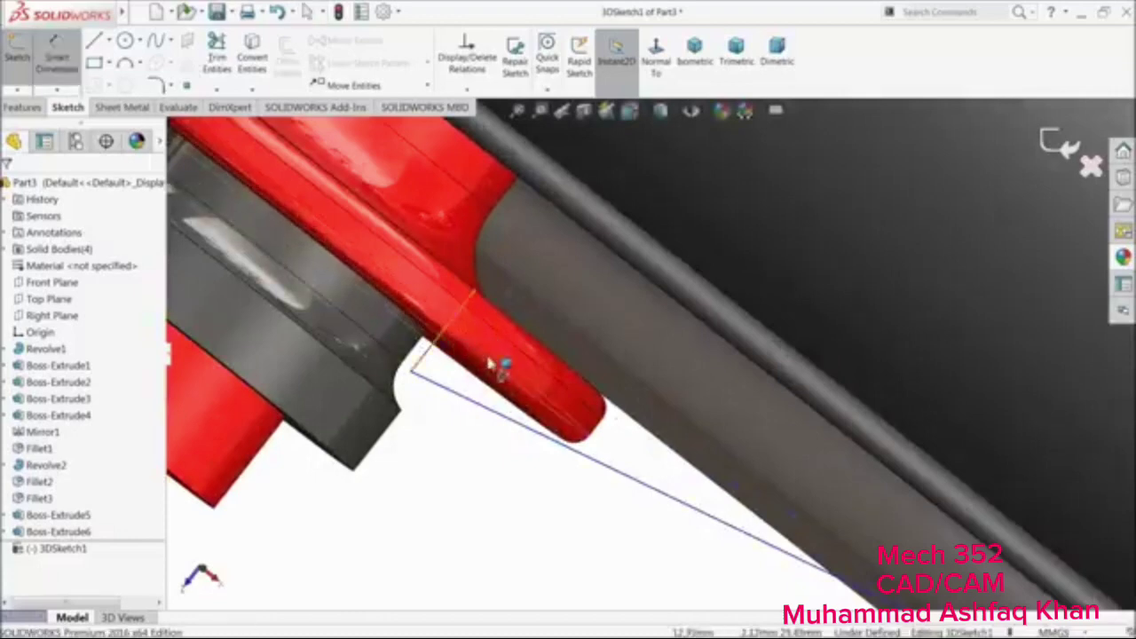
pyautogui.click(441, 323)
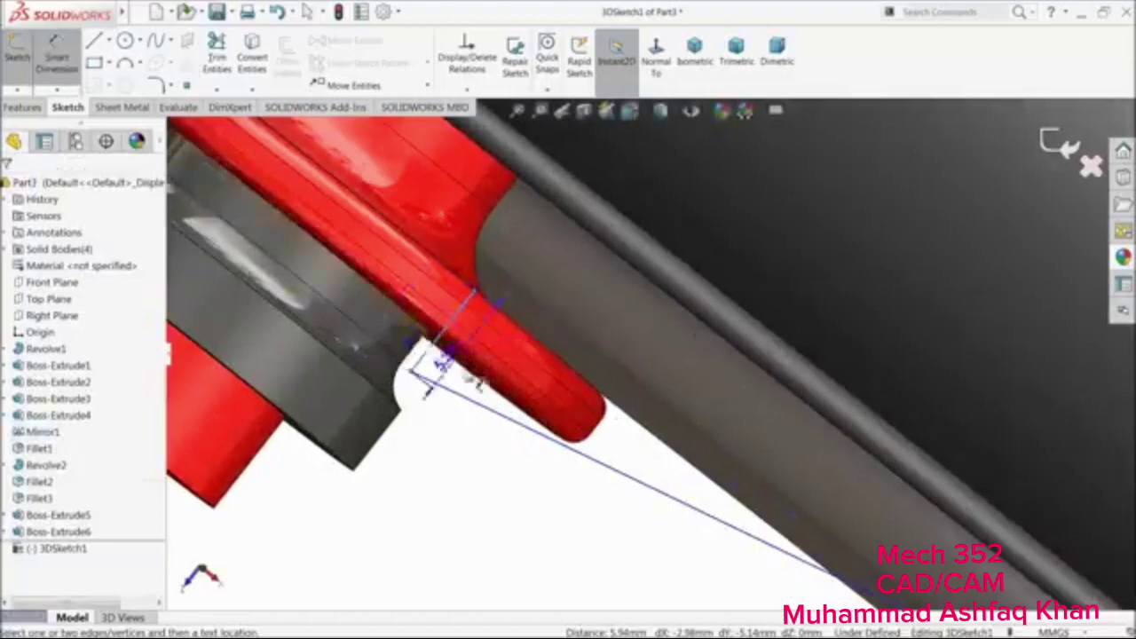
pyautogui.click(487, 404)
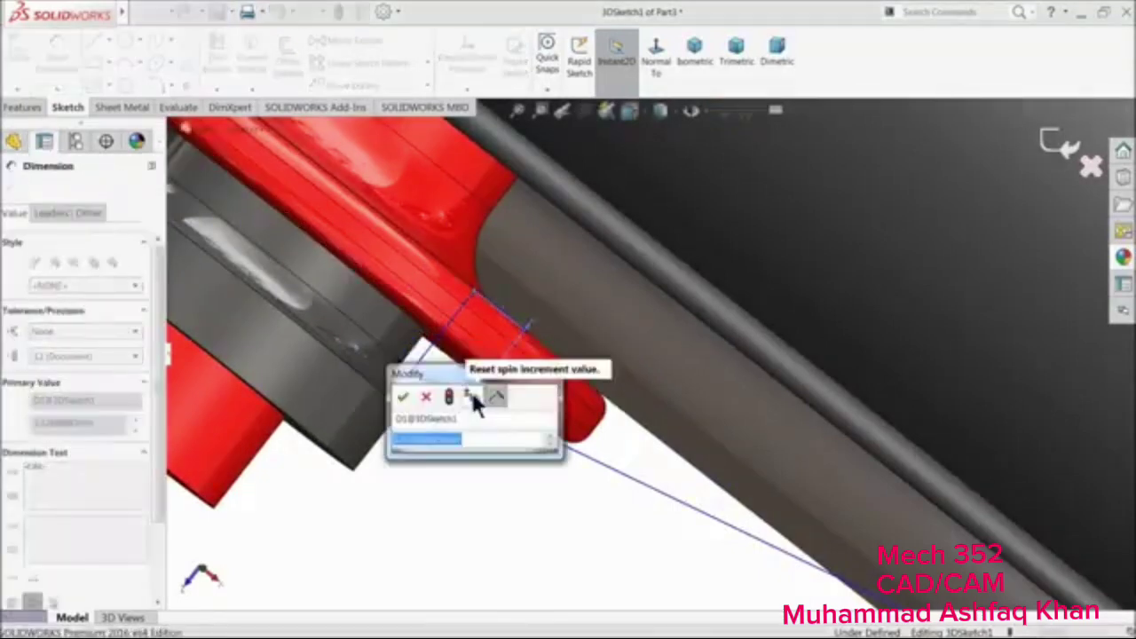
pyautogui.write('8')
pyautogui.press('Return')
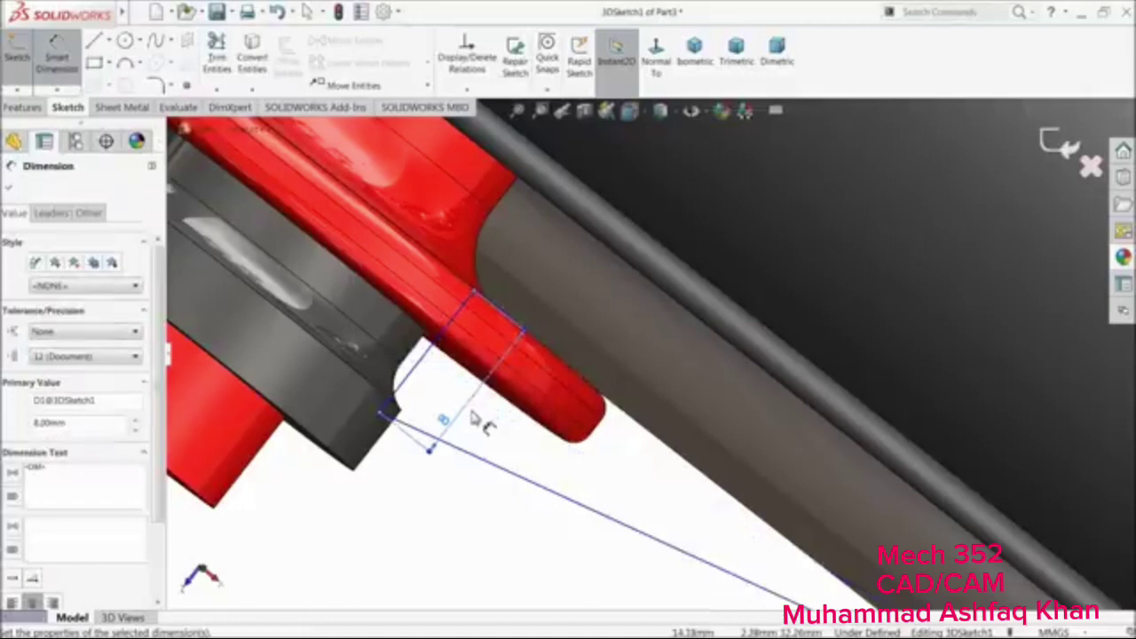
pyautogui.click(9, 190)
# Try to round the corner between the short flange line and the long spoke line with a 10 mm sketch fillet
pyautogui.click(157, 85)
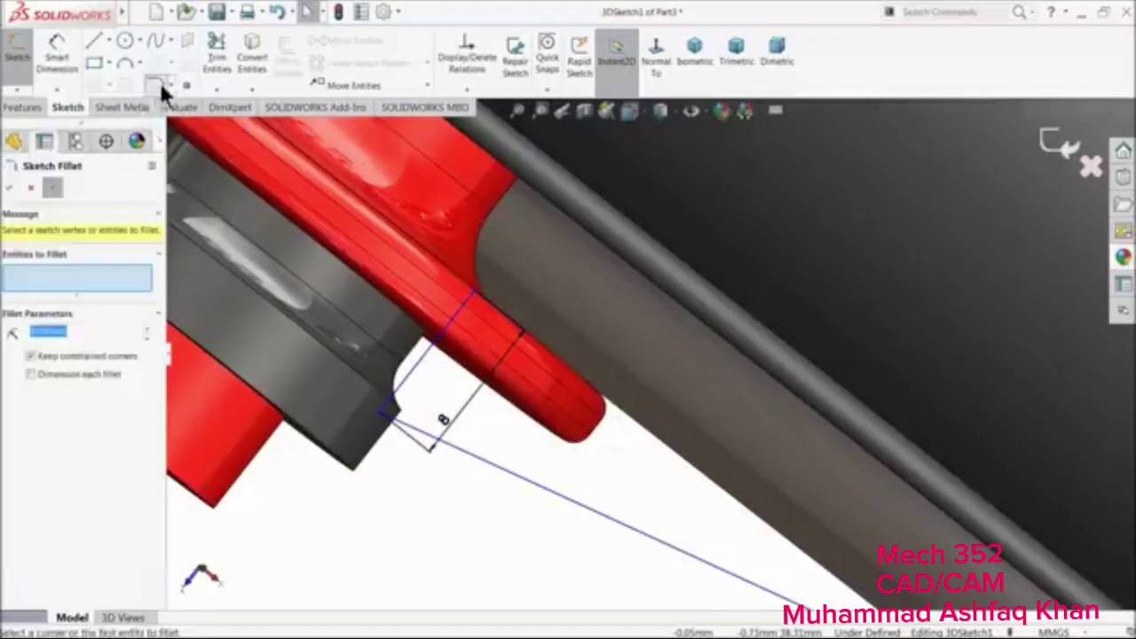
pyautogui.click(399, 422)
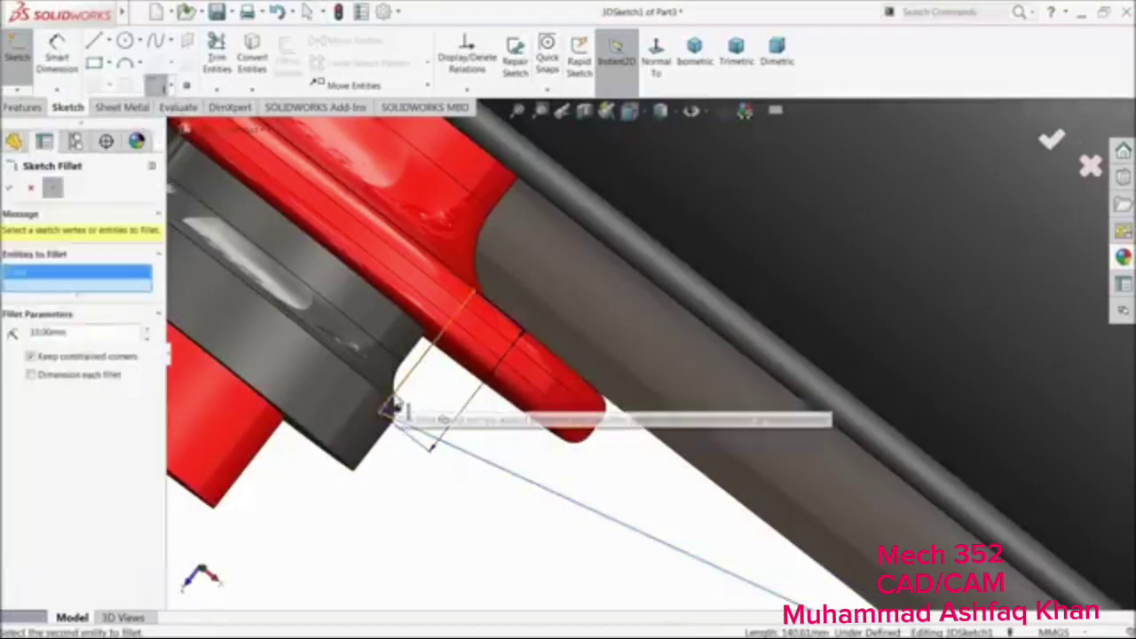
pyautogui.click(393, 405)
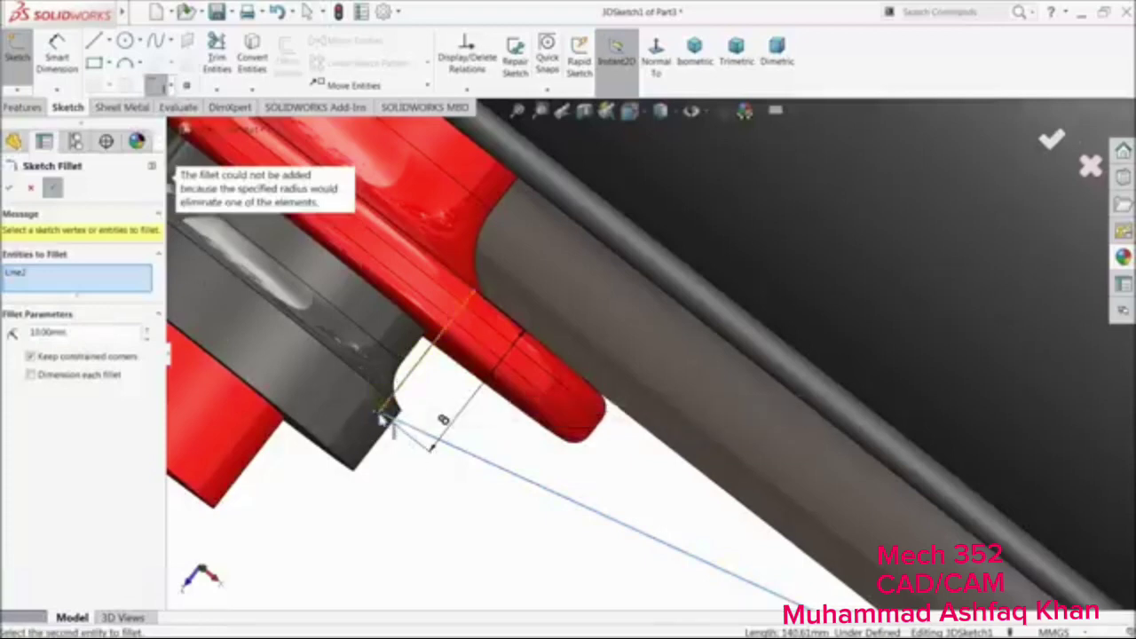
pyautogui.rightClick(99, 279)
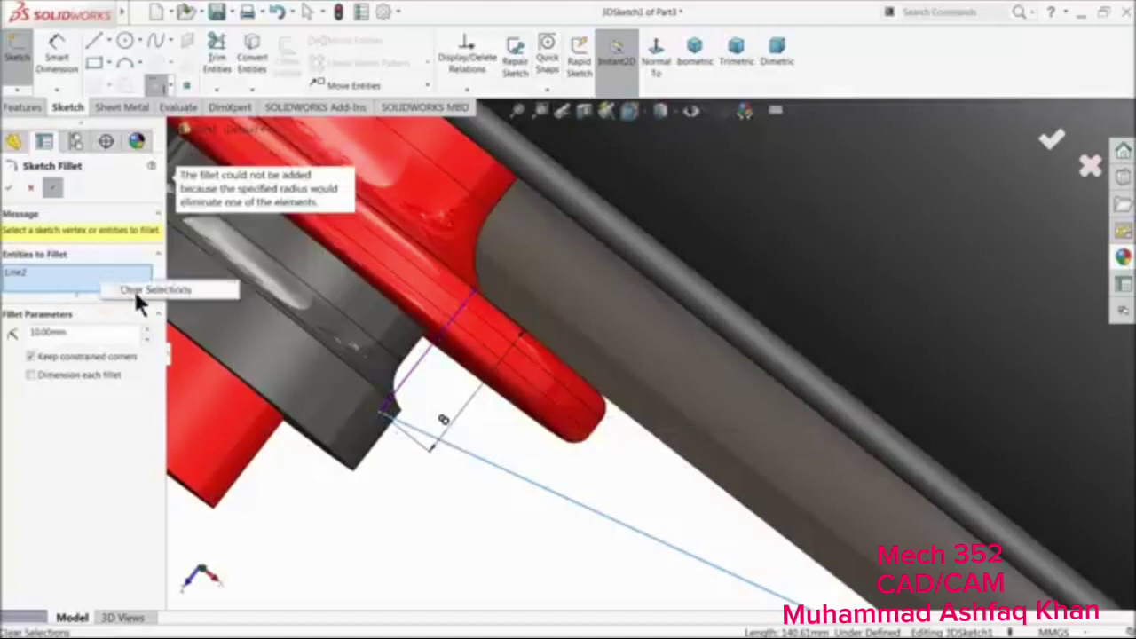
pyautogui.click(136, 293)
# Add a 3 mm sketch fillet at the corner between the short flange line and the long spoke line
pyautogui.click(380, 415)
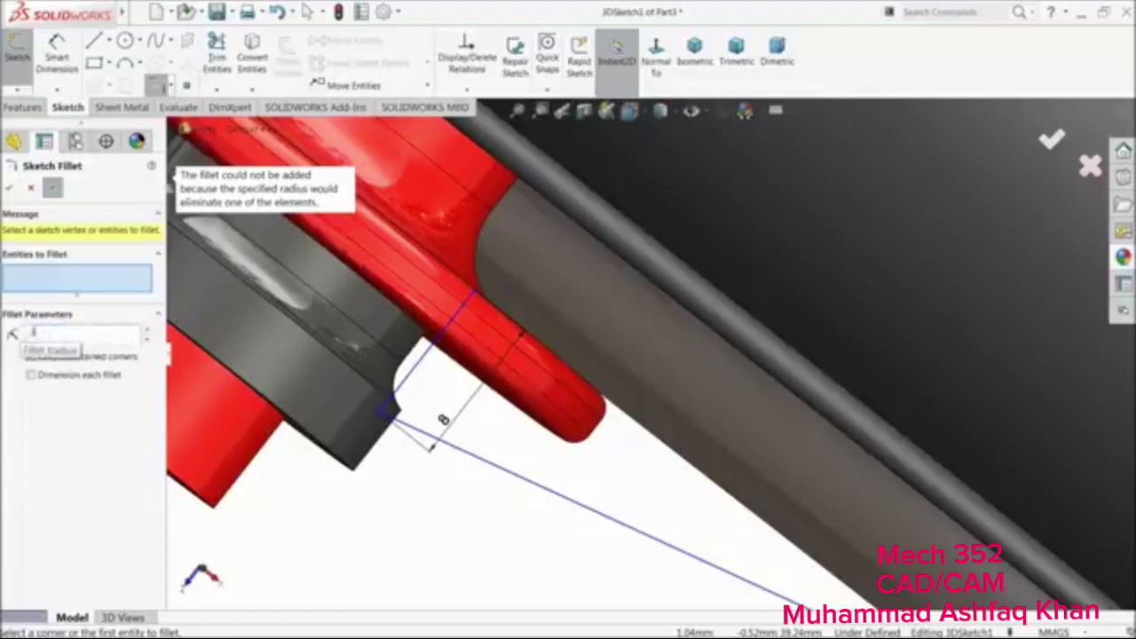
pyautogui.click(411, 431)
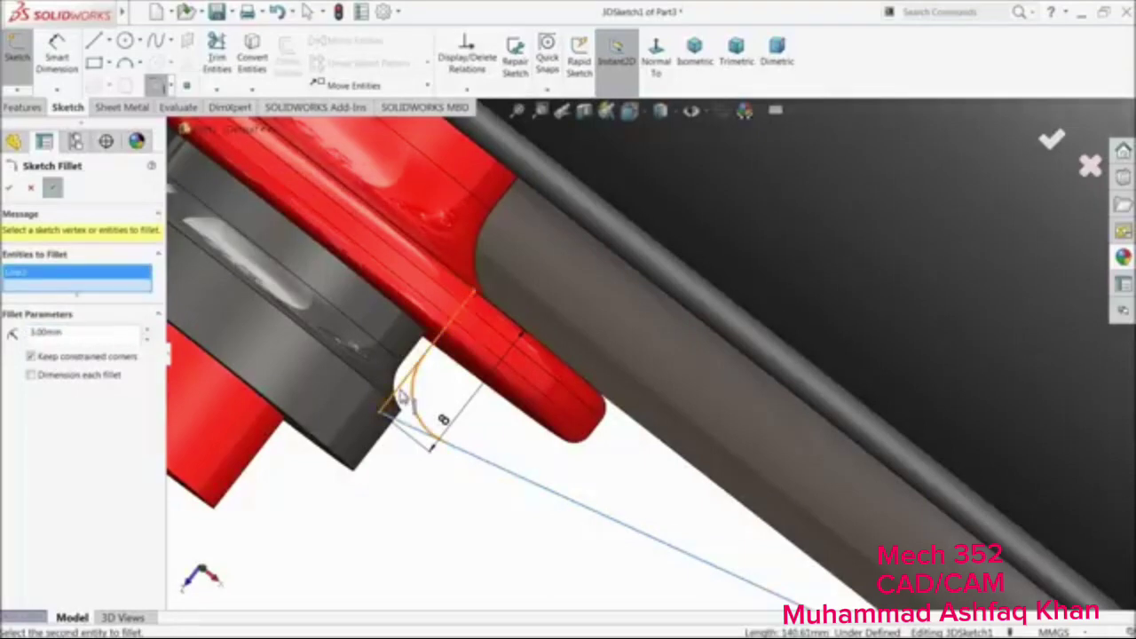
pyautogui.click(8, 188)
pyautogui.moveTo(487, 431); pyautogui.dragTo(544, 396, button='middle')
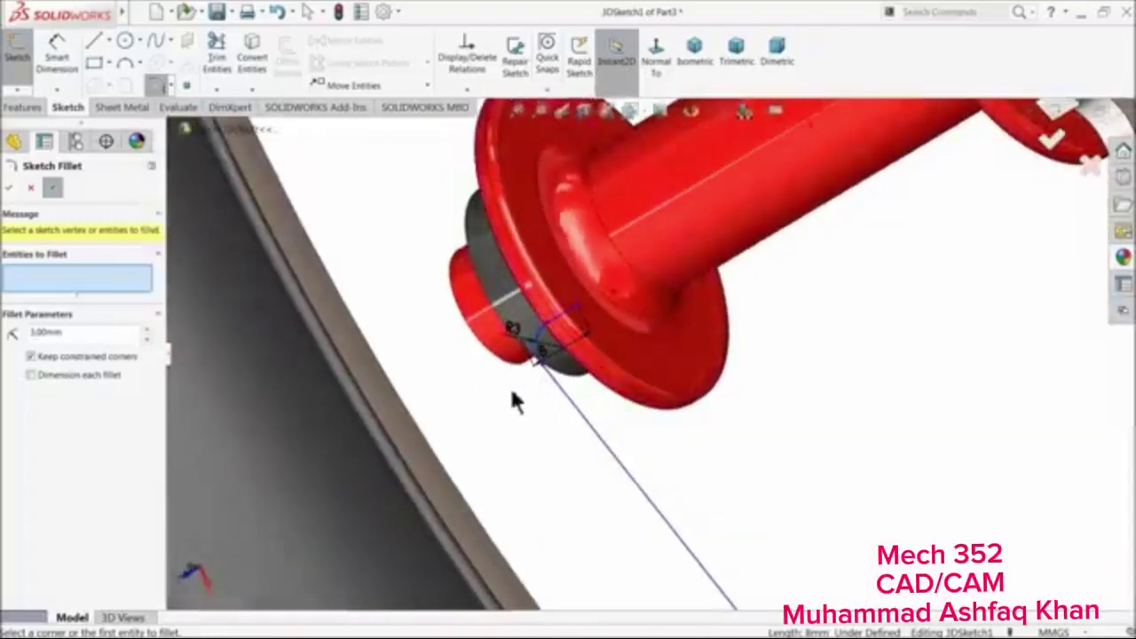
pyautogui.click(9, 189)
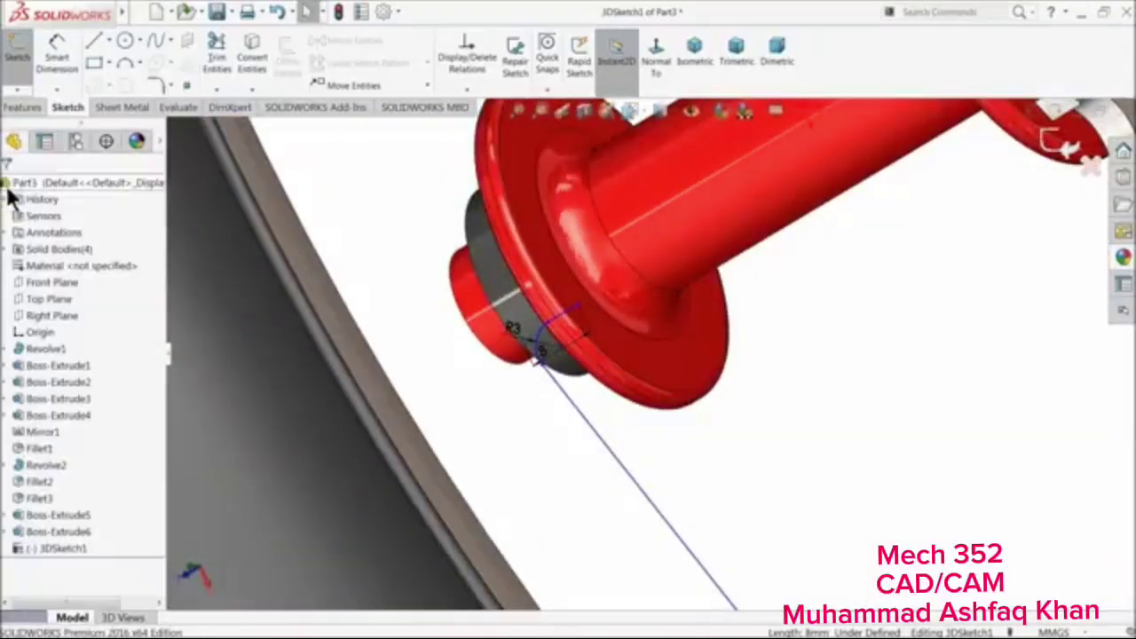
# Sketch a line about 2.7 mm long along the Z direction from the flange end of the spoke path toward the hub's middle
pyautogui.click(96, 43)
pyautogui.scroll(-5, 581, 312)
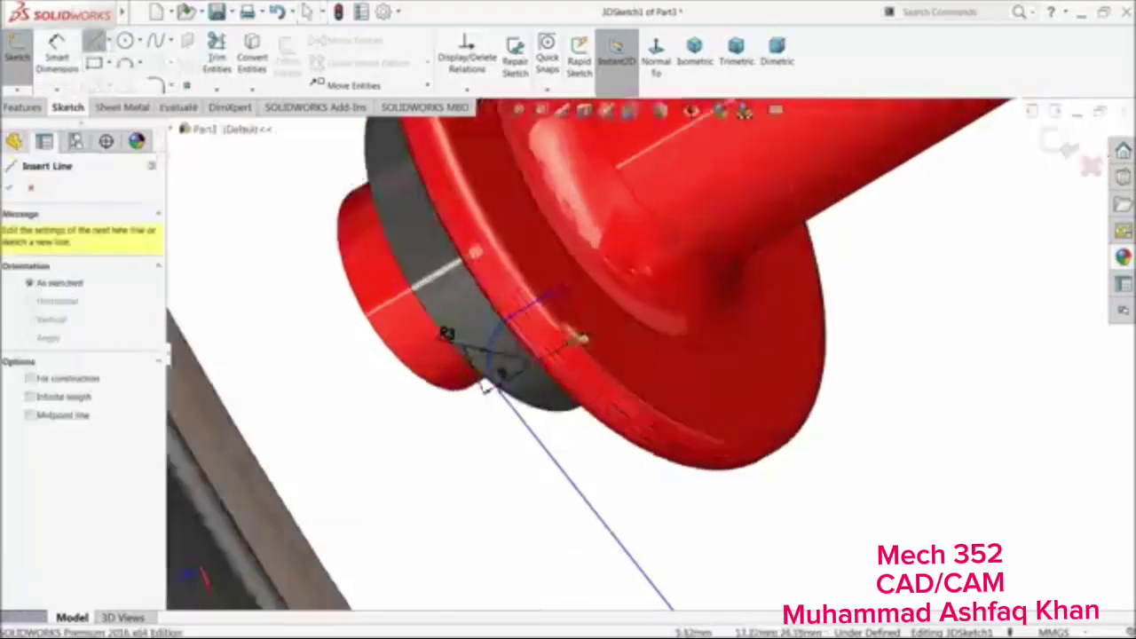
pyautogui.click(602, 288)
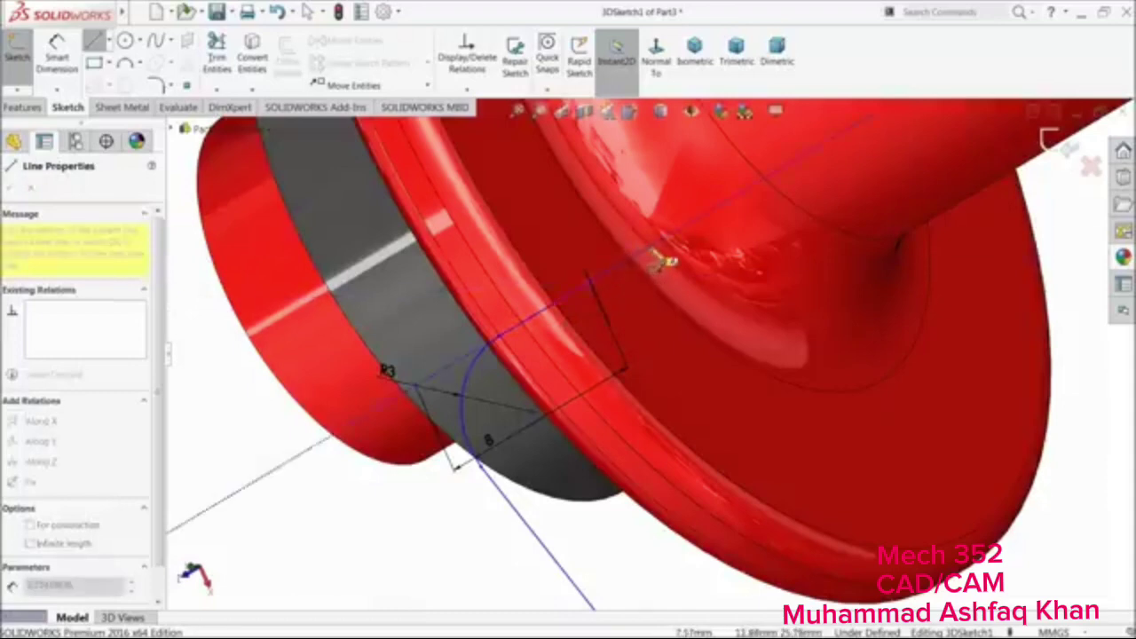
pyautogui.click(653, 252)
pyautogui.moveTo(668, 321); pyautogui.dragTo(702, 325, button='middle')
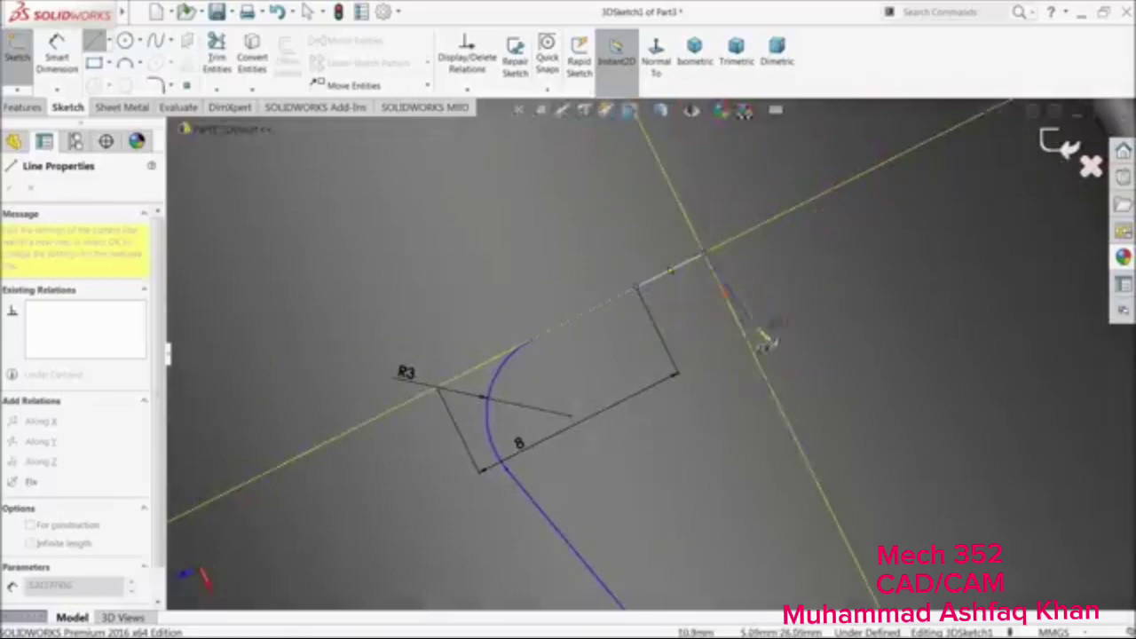
pyautogui.rightClick(765, 341)
pyautogui.click(786, 338)
# Dimension the short end line on the inner side of the flange to 3 mm
pyautogui.scroll(5, 748, 363)
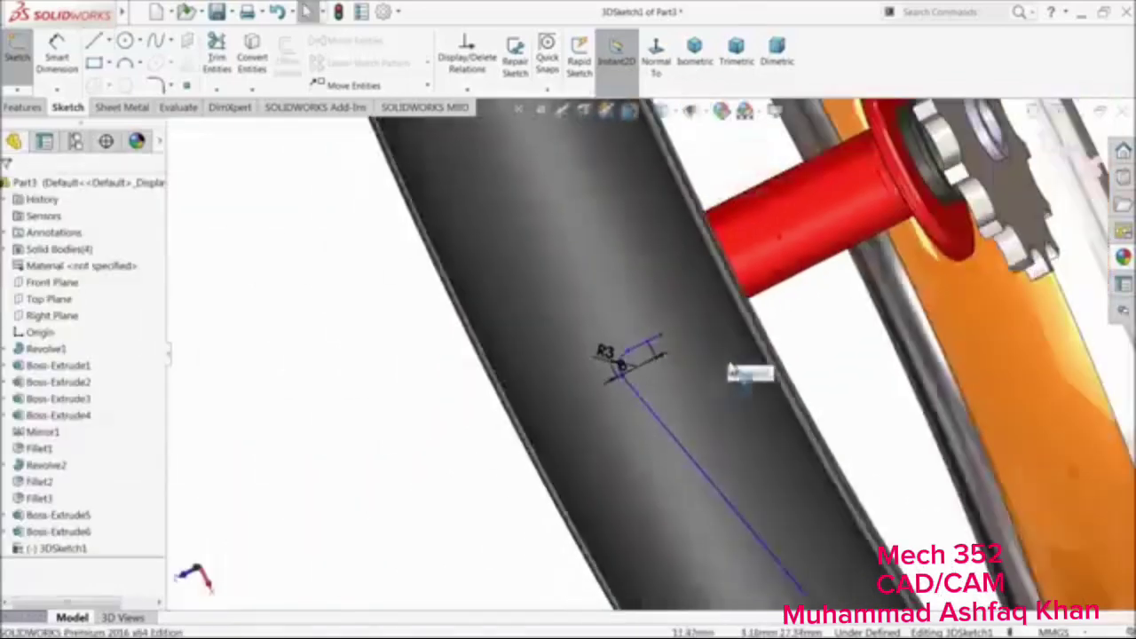
pyautogui.moveTo(732, 367)
pyautogui.mouseDown(button='middle')
pyautogui.moveTo(725, 381)
pyautogui.moveTo(740, 378)
pyautogui.mouseUp(button='middle')
pyautogui.scroll(-5, 327, 377)
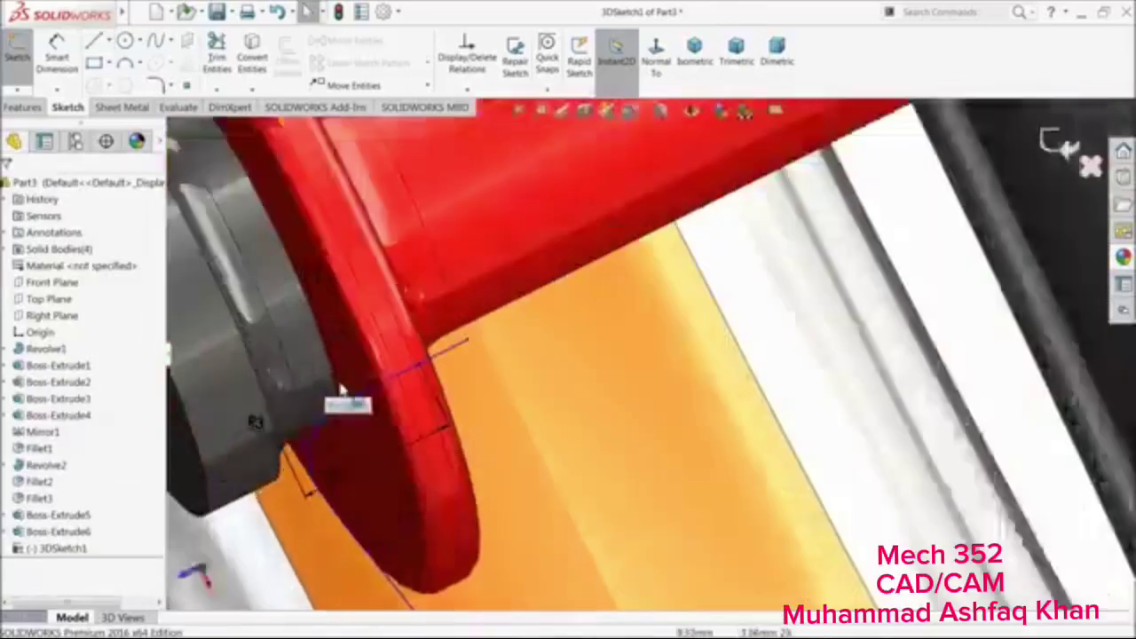
pyautogui.moveTo(342, 390); pyautogui.dragTo(401, 377, button='middle')
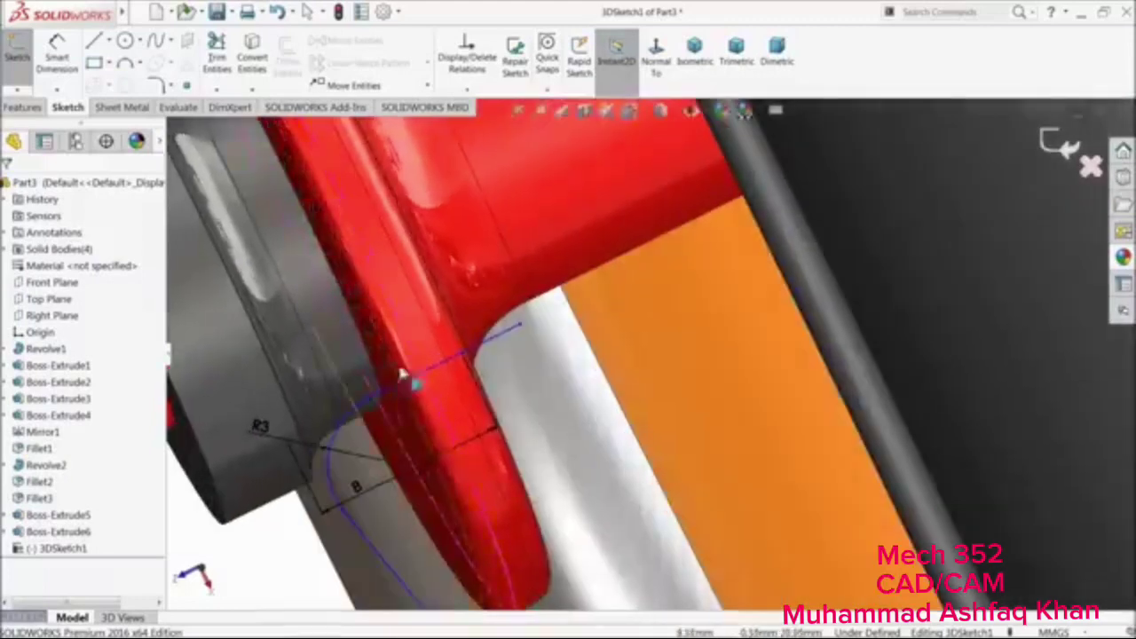
pyautogui.click(57, 49)
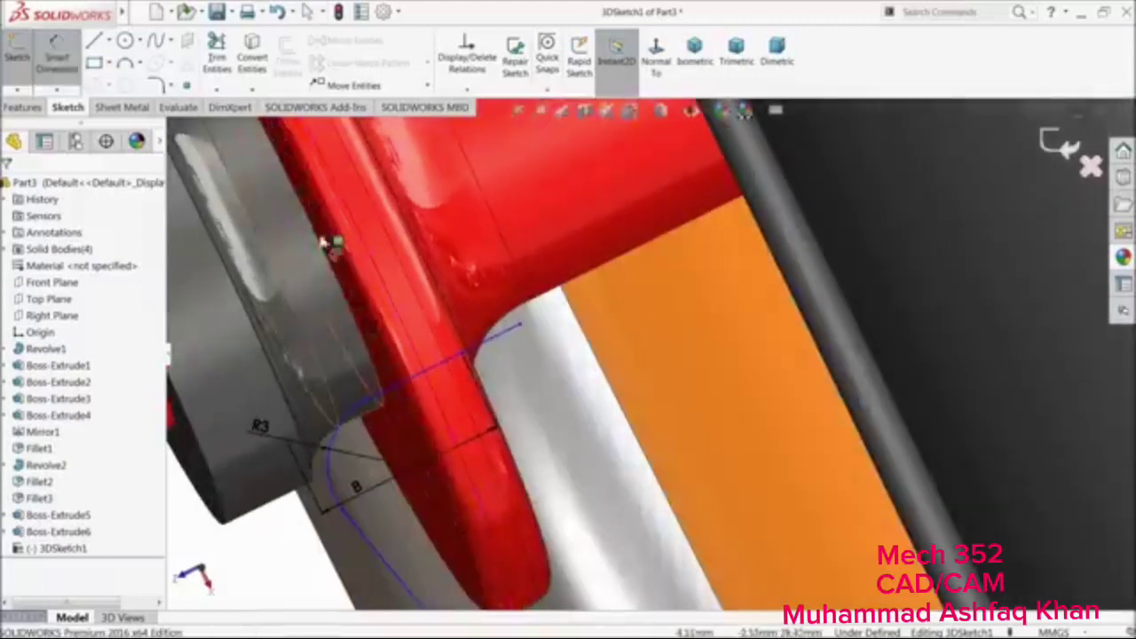
pyautogui.click(504, 346)
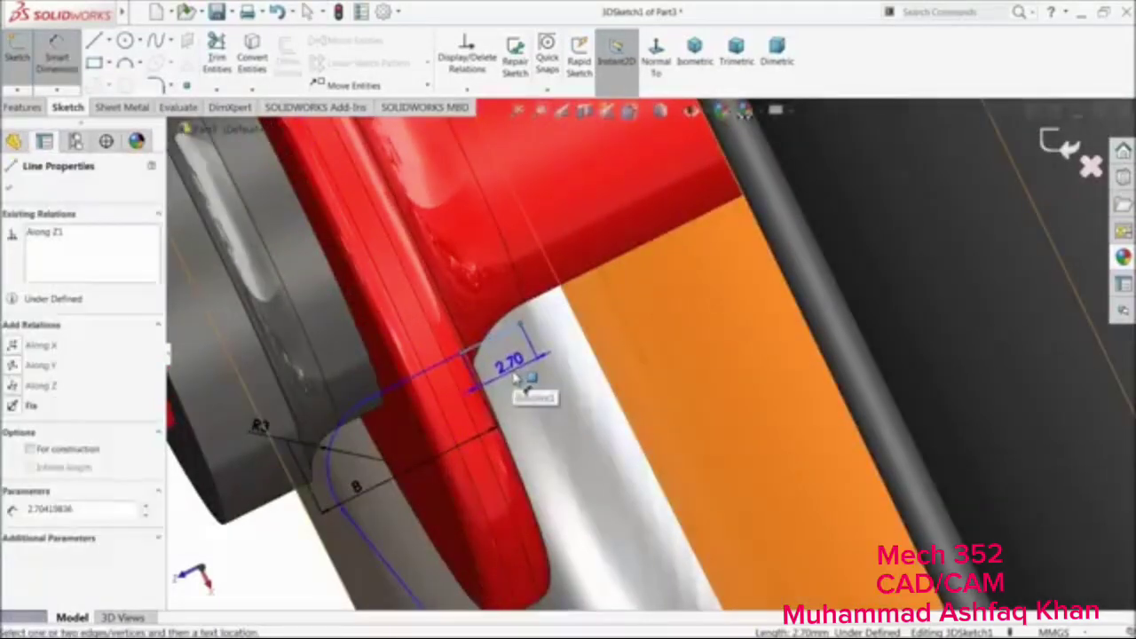
pyautogui.press('Escape')
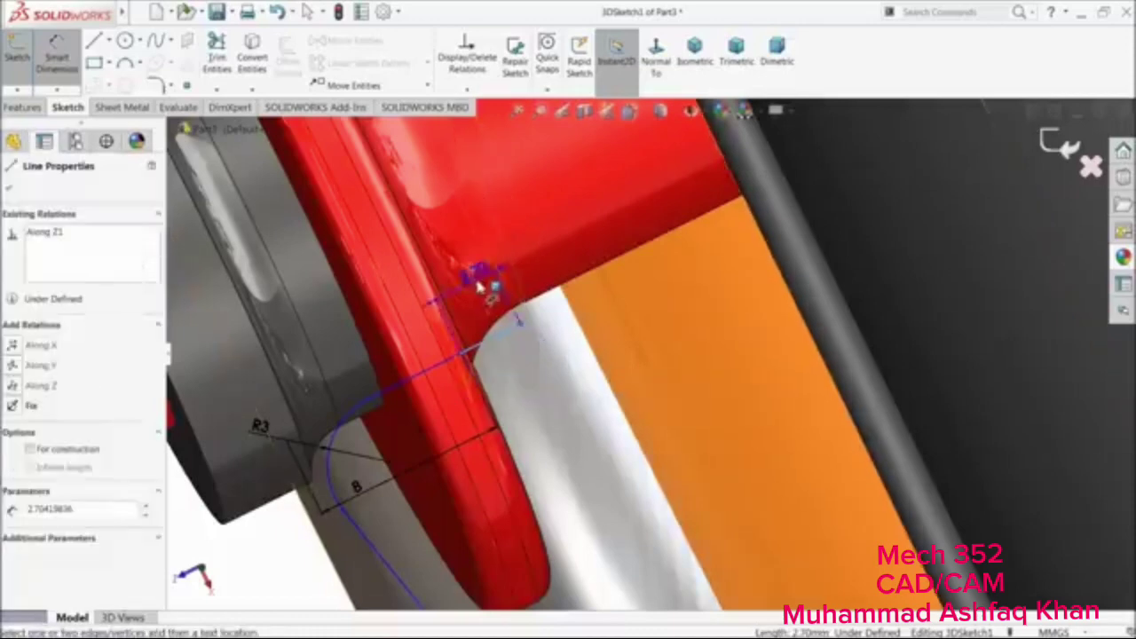
pyautogui.scroll(3, 479, 297)
pyautogui.click(417, 484)
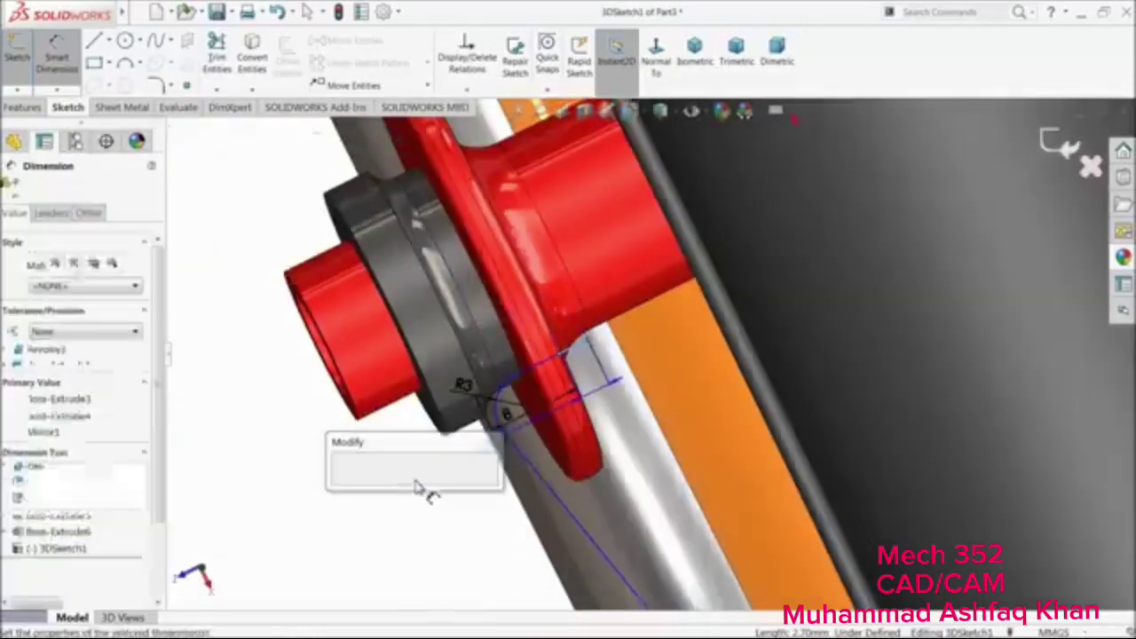
pyautogui.write('3')
pyautogui.press('Return')
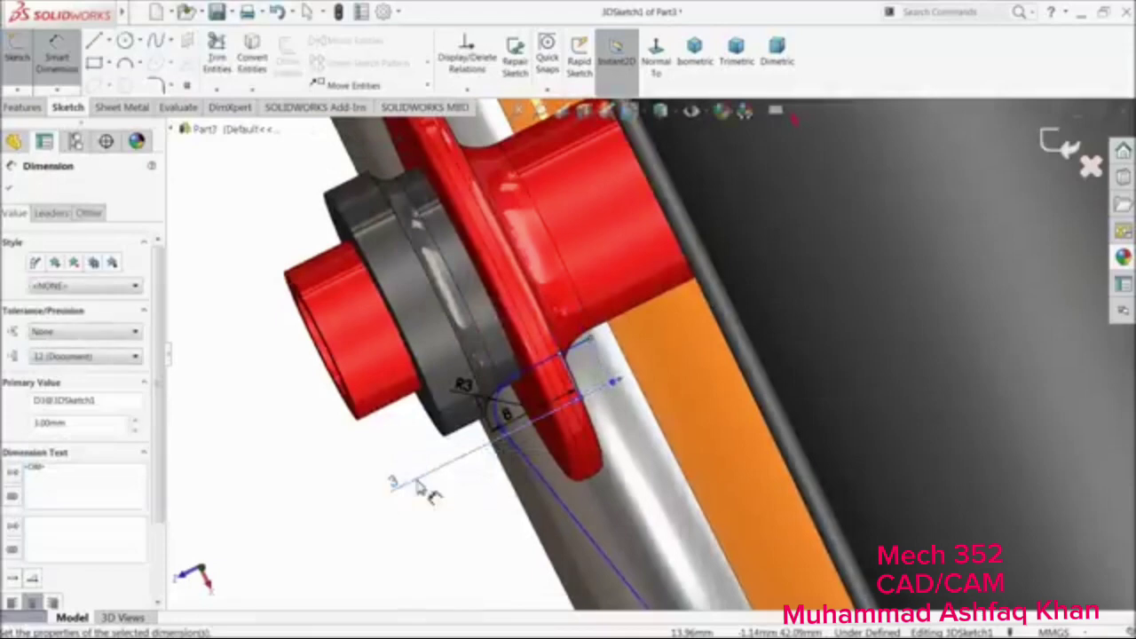
pyautogui.click(9, 188)
# Finish the 3D sketch of the spoke path and deselect it
pyautogui.scroll(5, 482, 385)
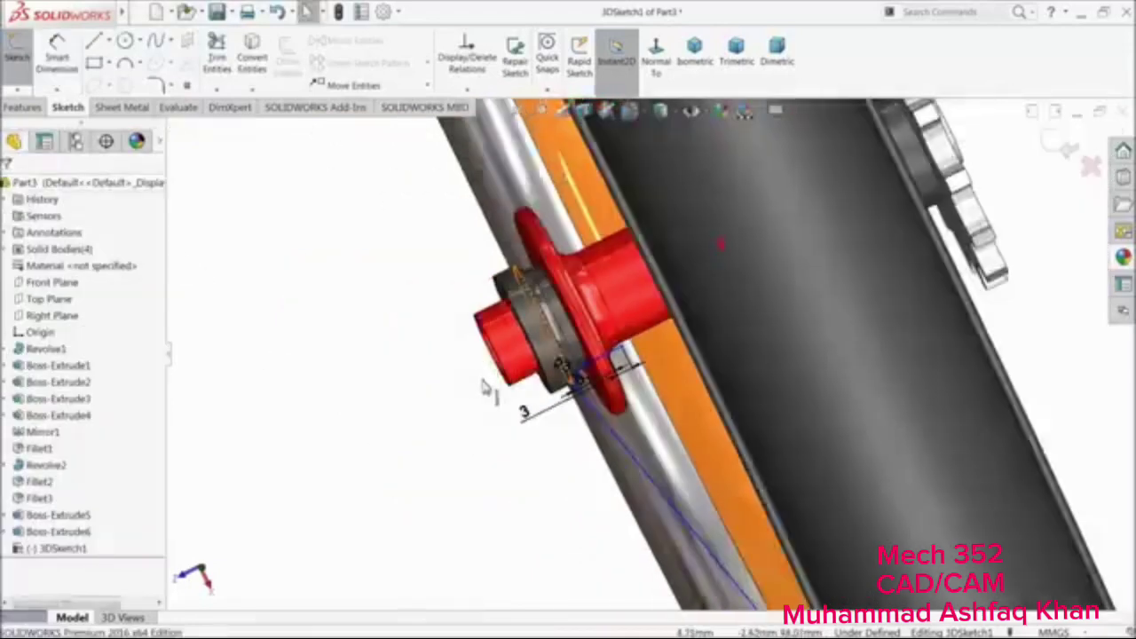
pyautogui.moveTo(530, 430); pyautogui.dragTo(640, 457, button='middle')
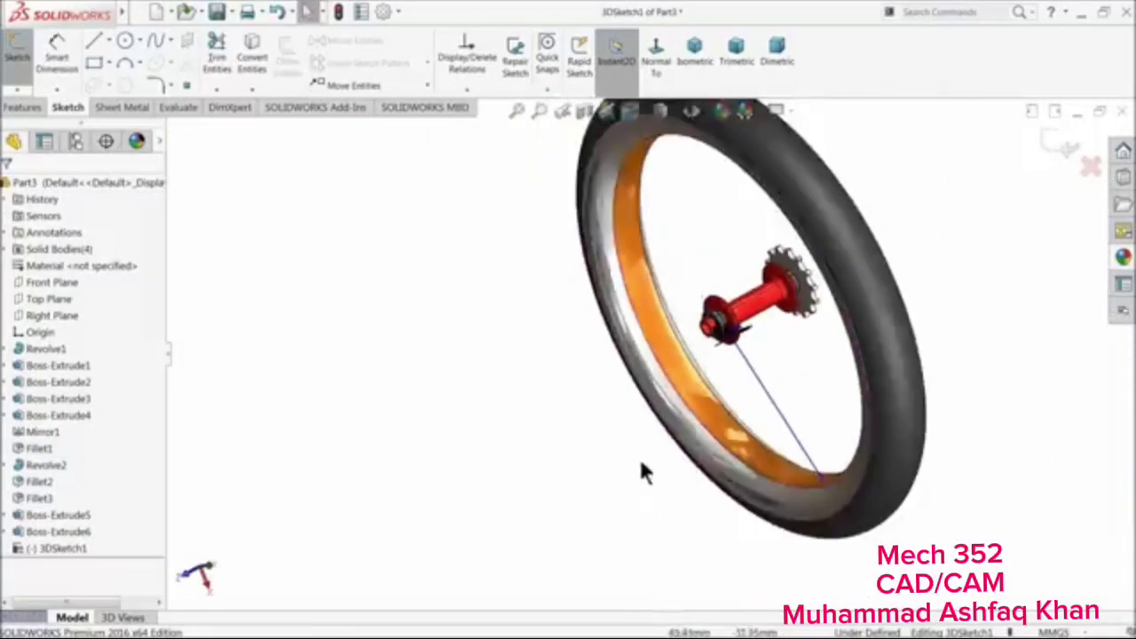
pyautogui.scroll(-3, 826, 487)
pyautogui.scroll(-4, 822, 481)
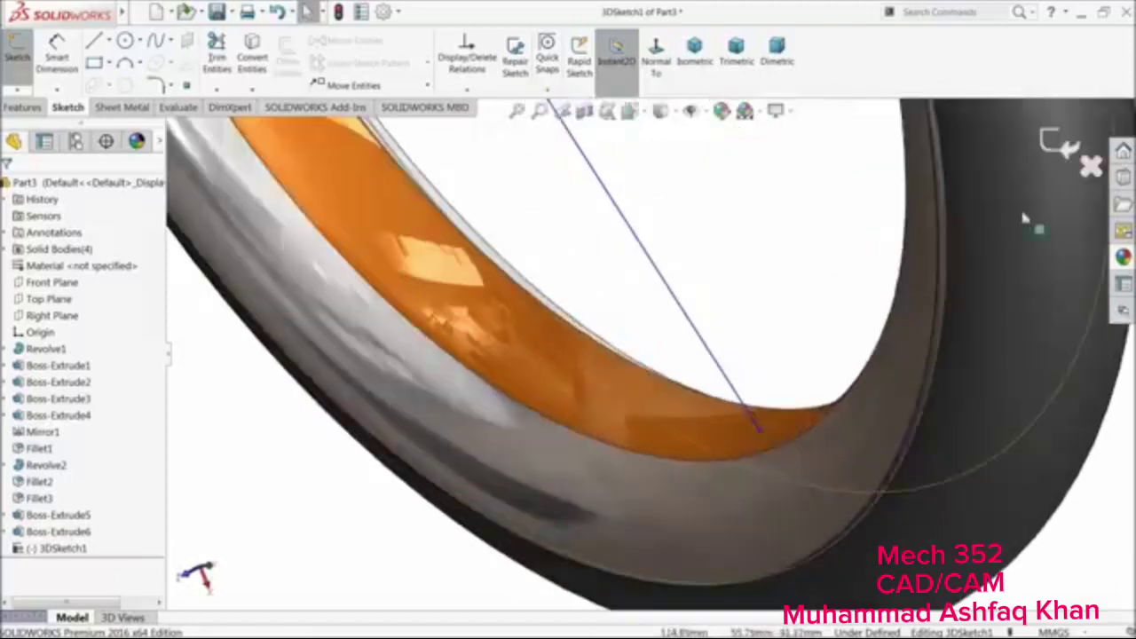
pyautogui.click(1065, 153)
pyautogui.scroll(3, 719, 368)
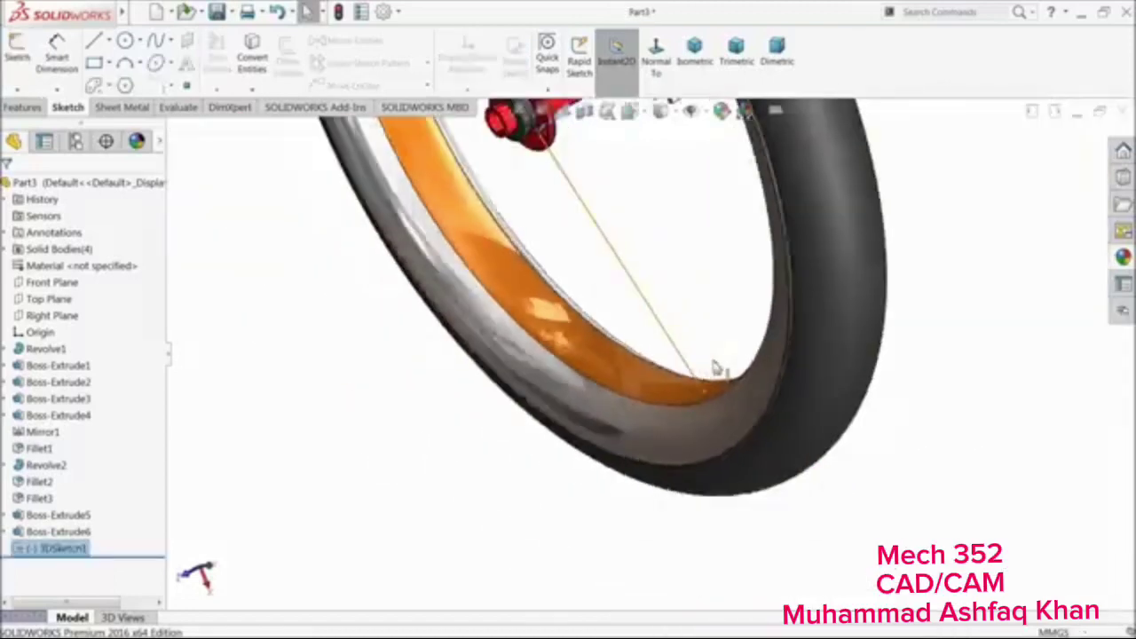
pyautogui.scroll(2, 657, 344)
pyautogui.scroll(-4, 608, 231)
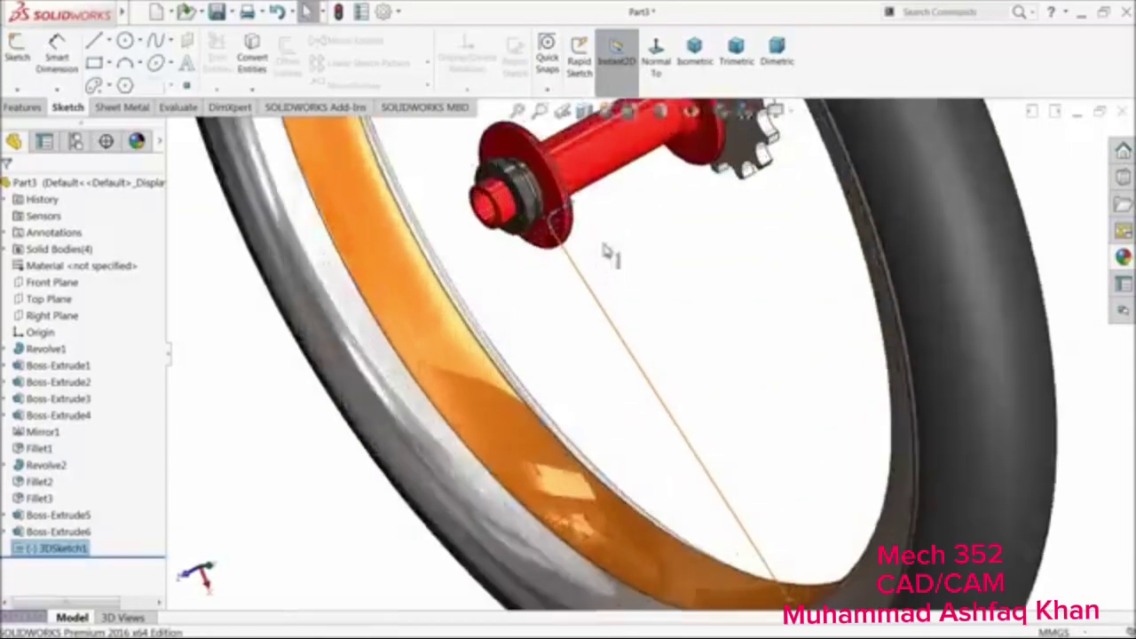
pyautogui.moveTo(605, 245); pyautogui.dragTo(583, 260, button='middle')
pyautogui.click(582, 200)
pyautogui.scroll(-6, 582, 200)
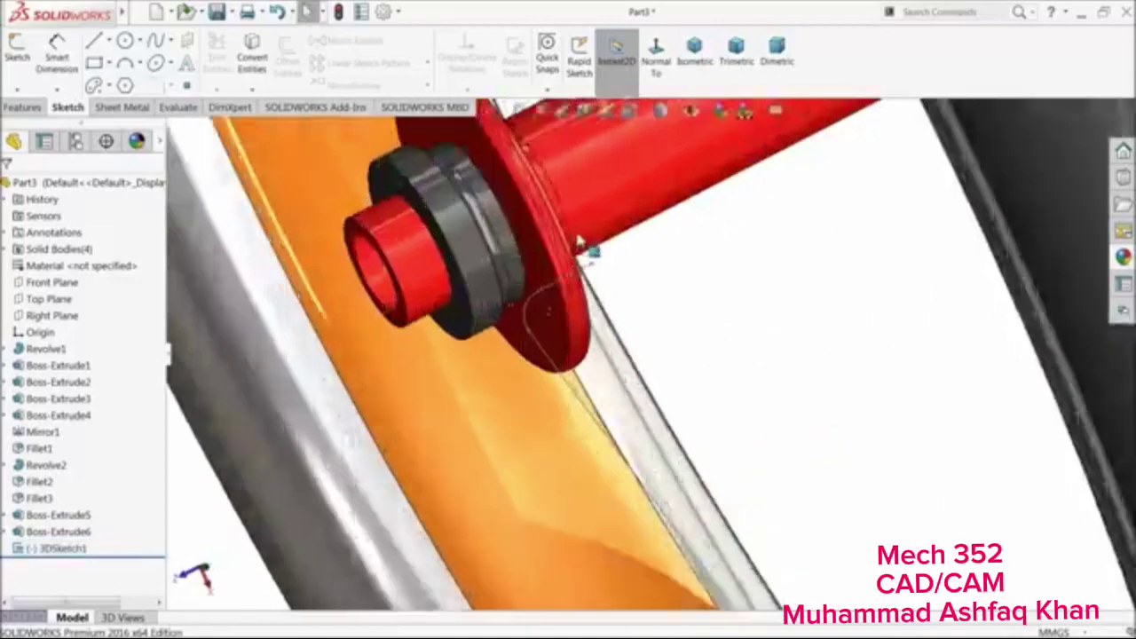
# Create a reference plane perpendicular to the long spoke line and coincident with its end point at the rim
pyautogui.scroll(8, 594, 342)
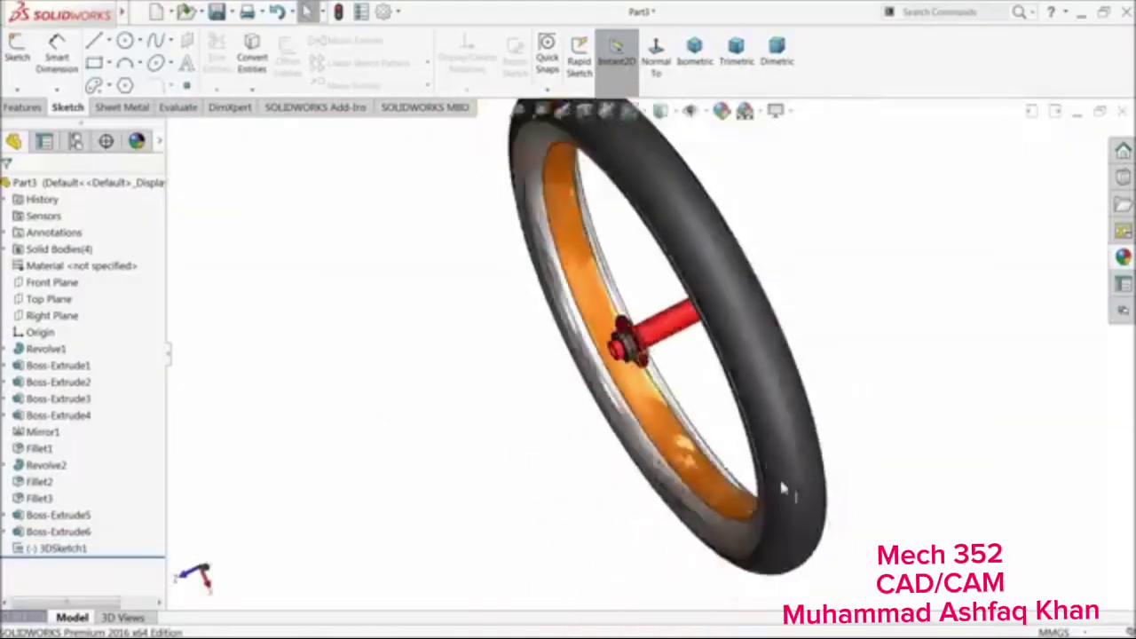
pyautogui.moveTo(801, 424); pyautogui.dragTo(826, 492, button='middle')
pyautogui.scroll(-5, 651, 544)
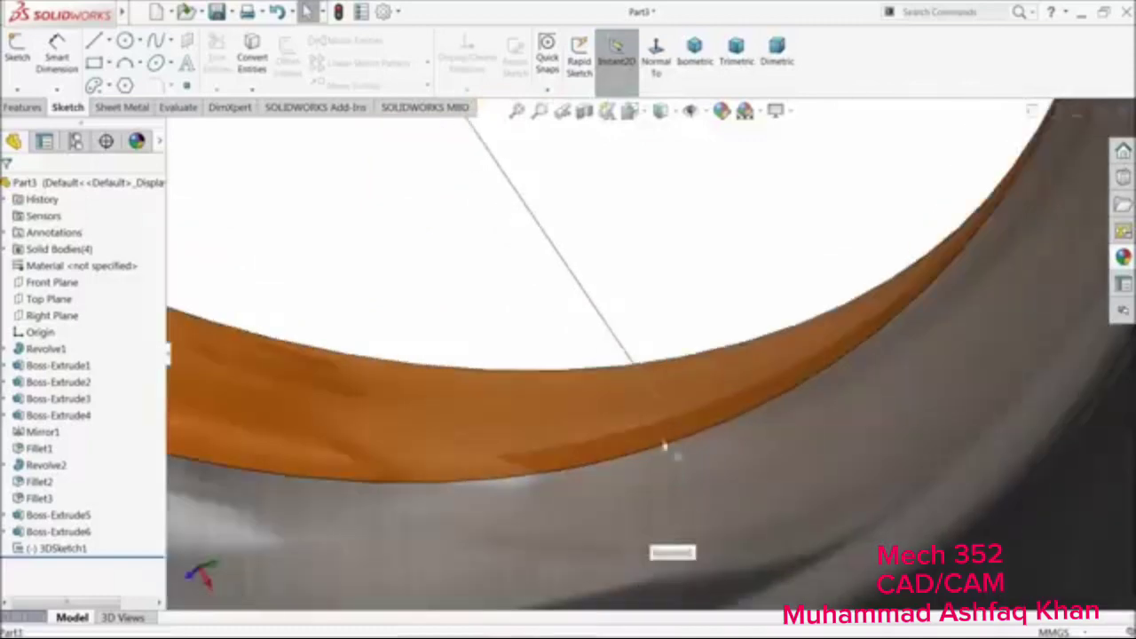
pyautogui.click(609, 321)
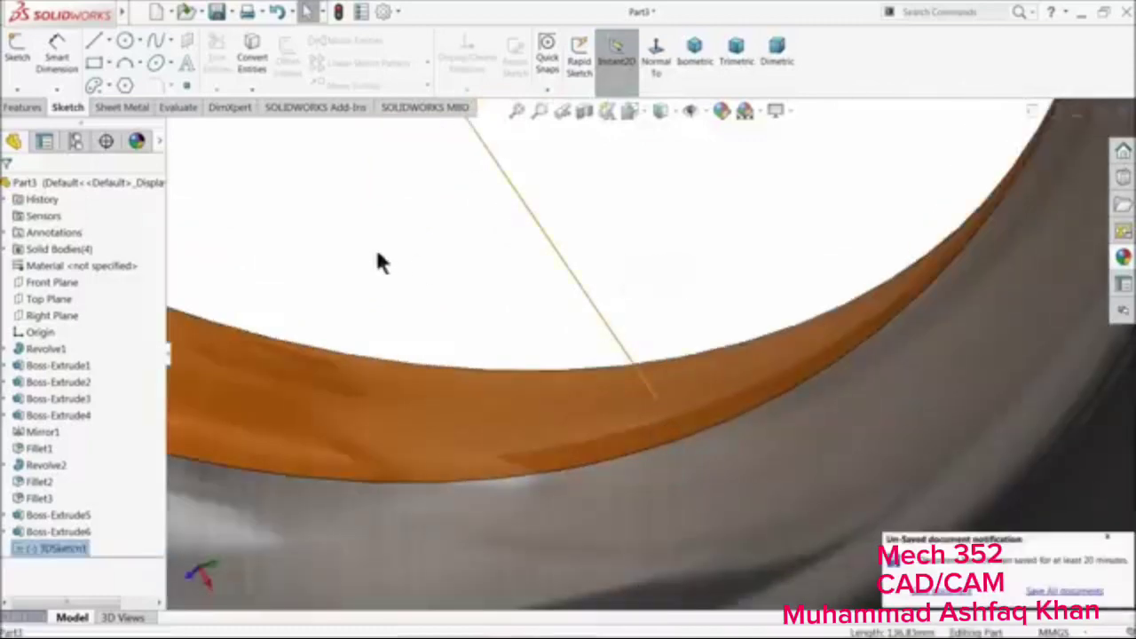
pyautogui.click(24, 108)
pyautogui.click(601, 86)
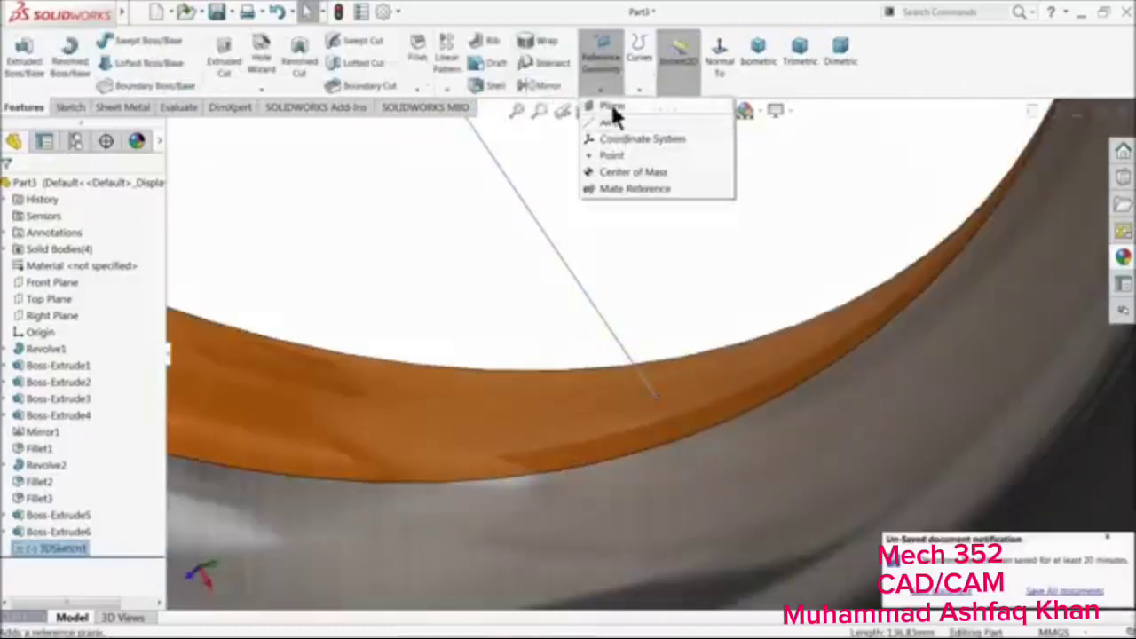
pyautogui.click(612, 106)
pyautogui.click(1109, 539)
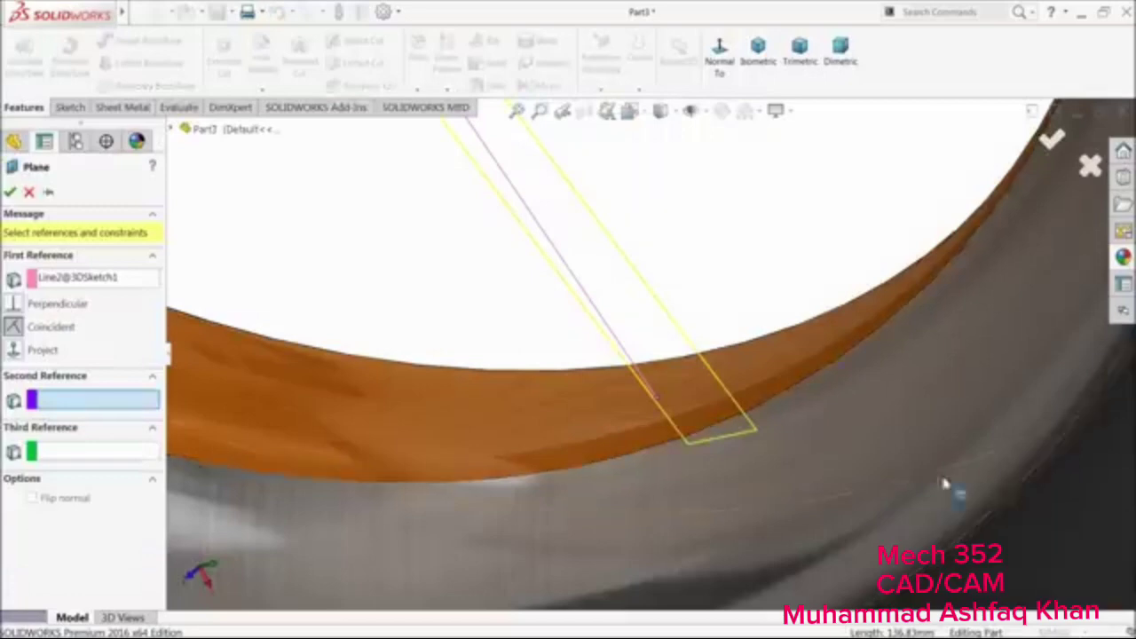
pyautogui.click(658, 403)
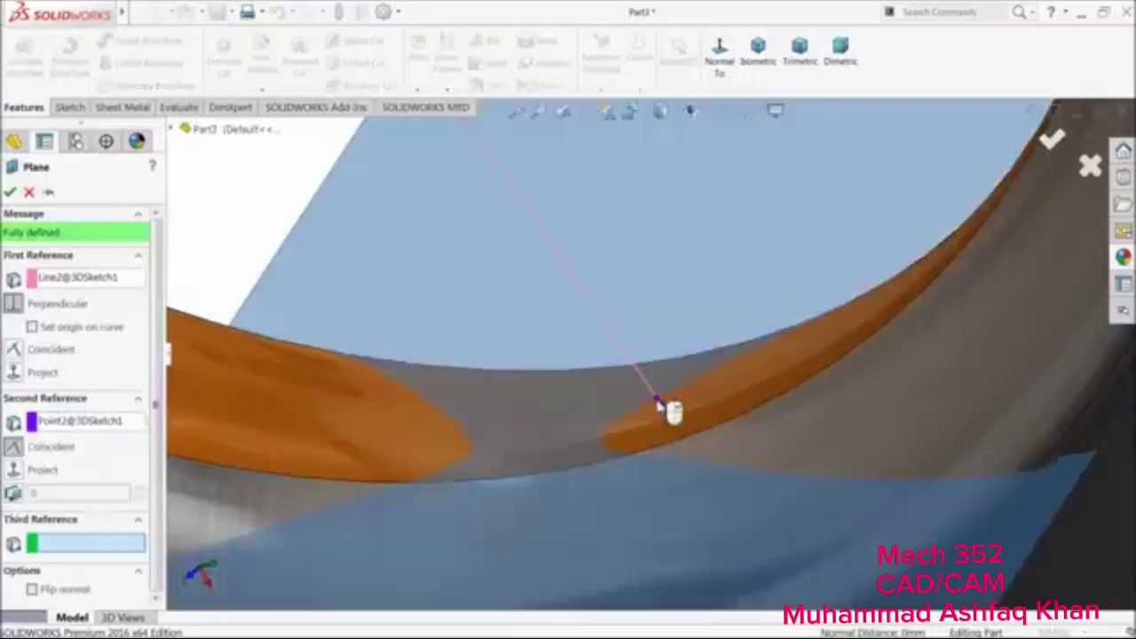
pyautogui.scroll(5, 622, 337)
pyautogui.moveTo(624, 343); pyautogui.dragTo(664, 378, button='middle')
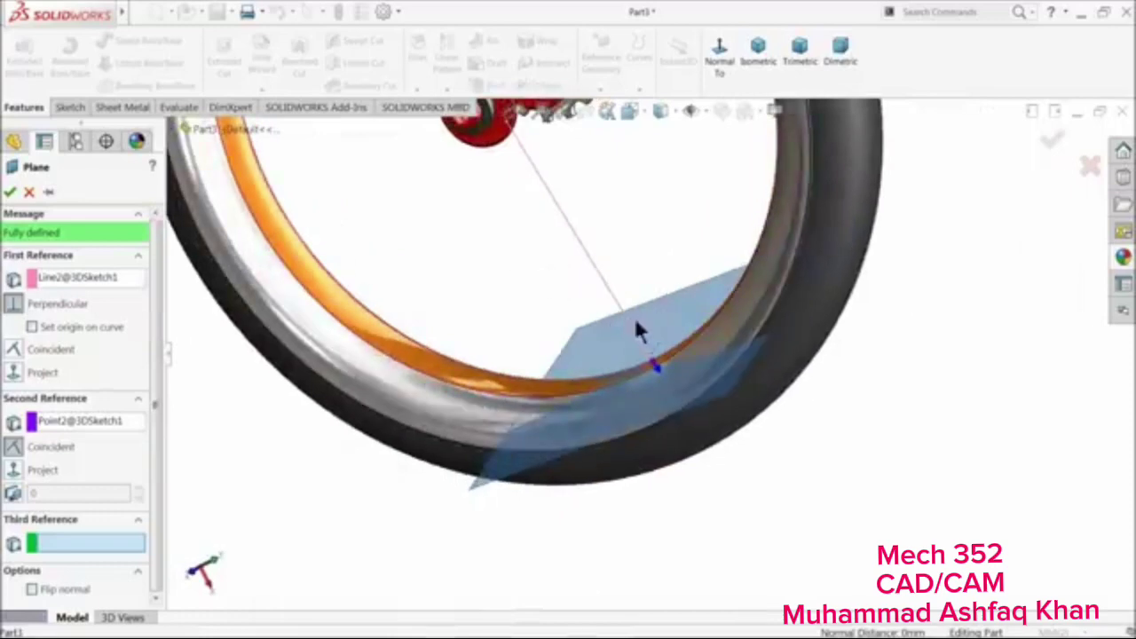
pyautogui.click(9, 193)
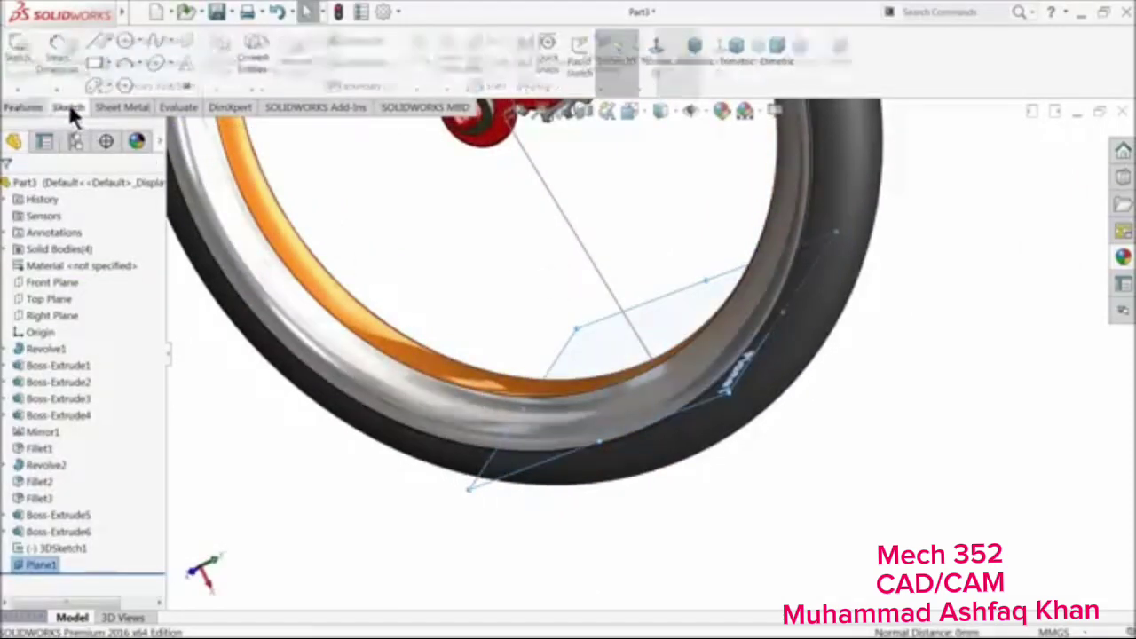
# Start a sketch on the new plane and draw a small circle centred on the rim end of the spoke path
pyautogui.click(68, 107)
pyautogui.click(16, 53)
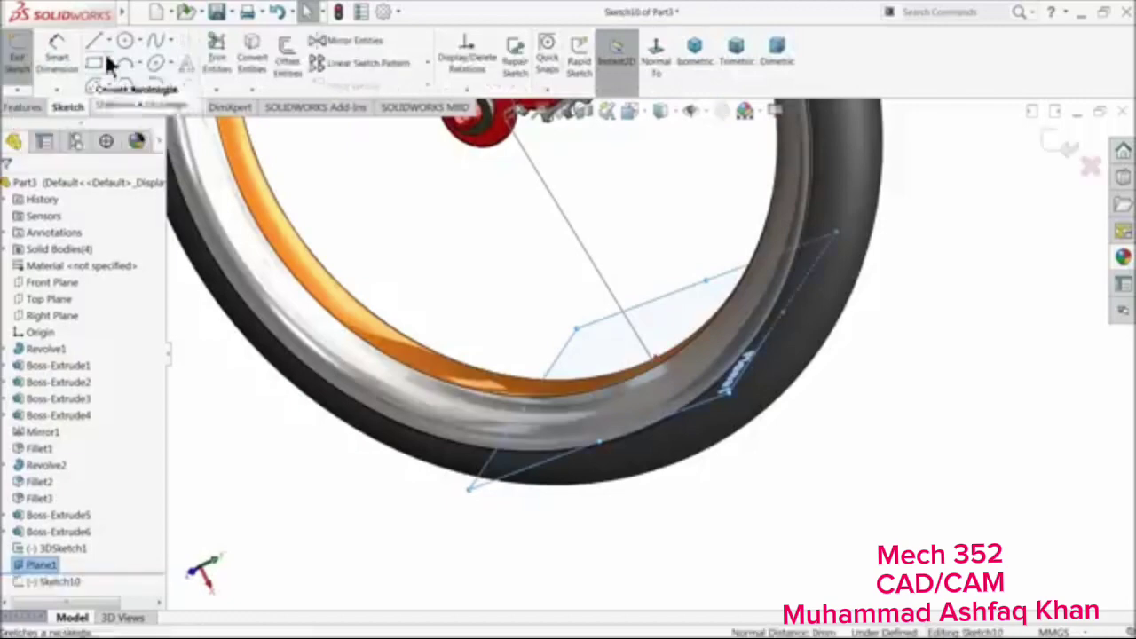
pyautogui.click(126, 49)
pyautogui.scroll(-5, 655, 329)
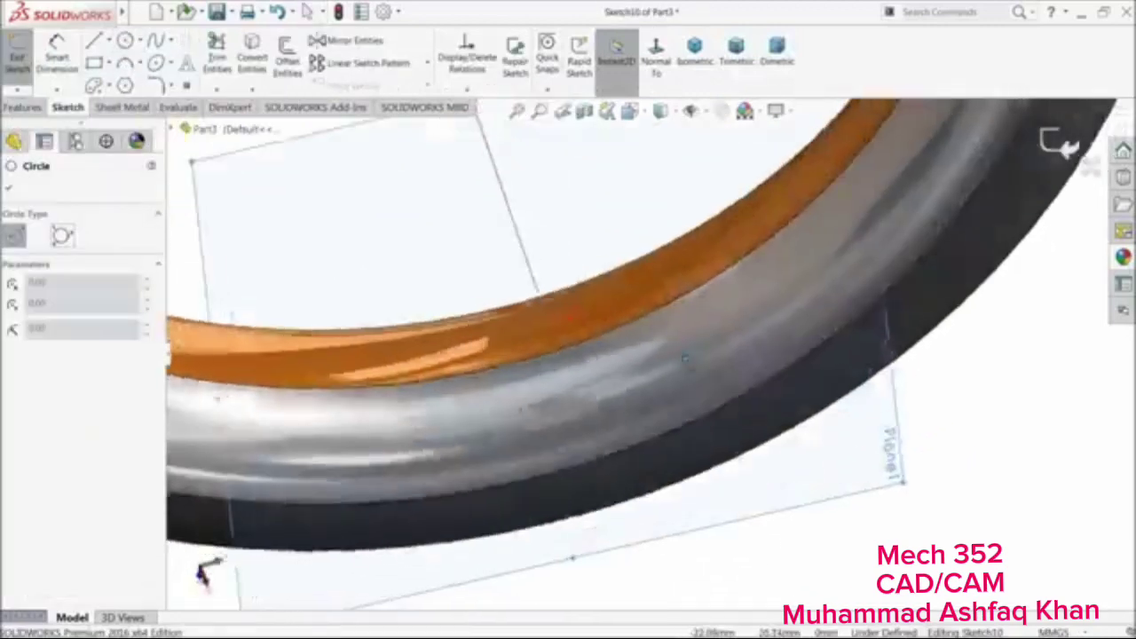
pyautogui.scroll(-5, 545, 331)
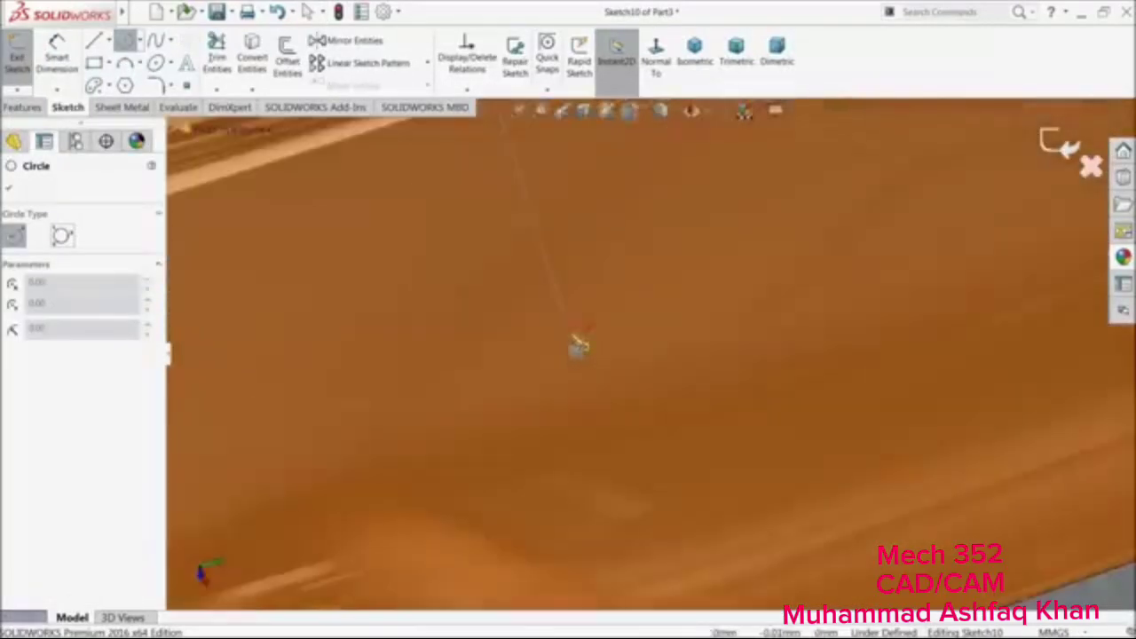
pyautogui.click(571, 339)
pyautogui.click(584, 297)
# Dimension the spoke profile circle's diameter and finish the sketch
pyautogui.click(56, 51)
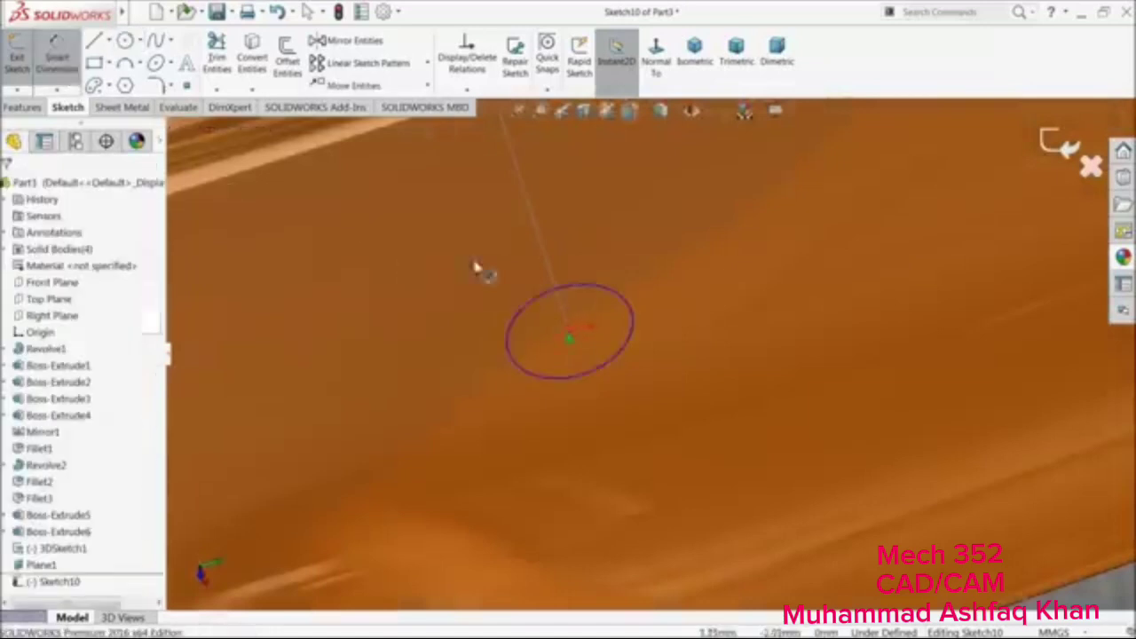
pyautogui.click(577, 289)
pyautogui.click(671, 282)
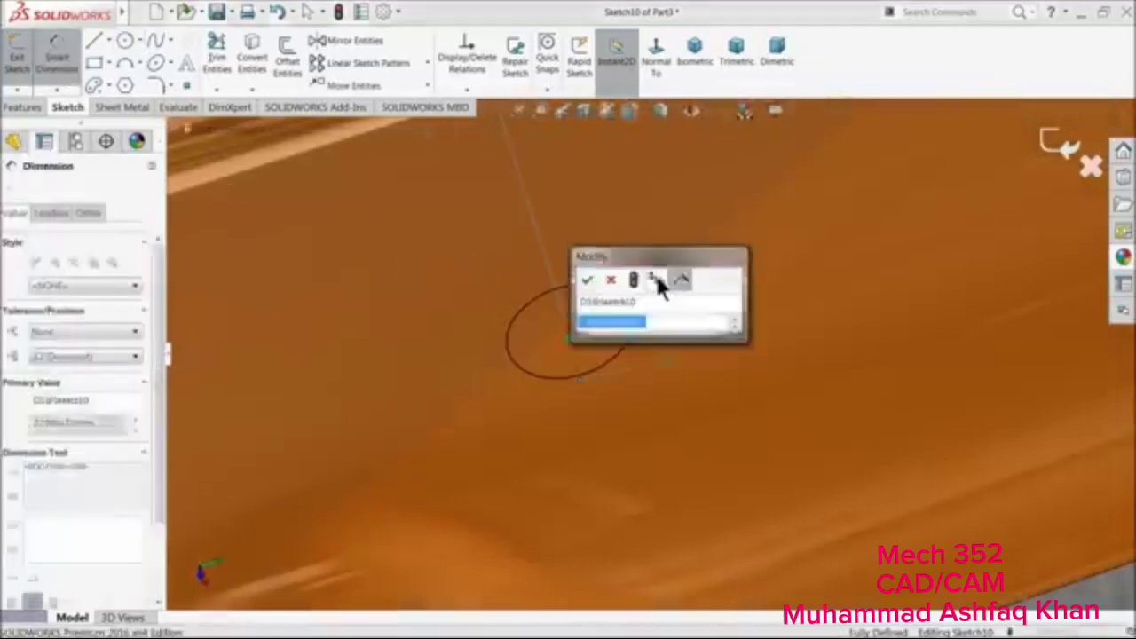
pyautogui.press('Return')
pyautogui.click(30, 182)
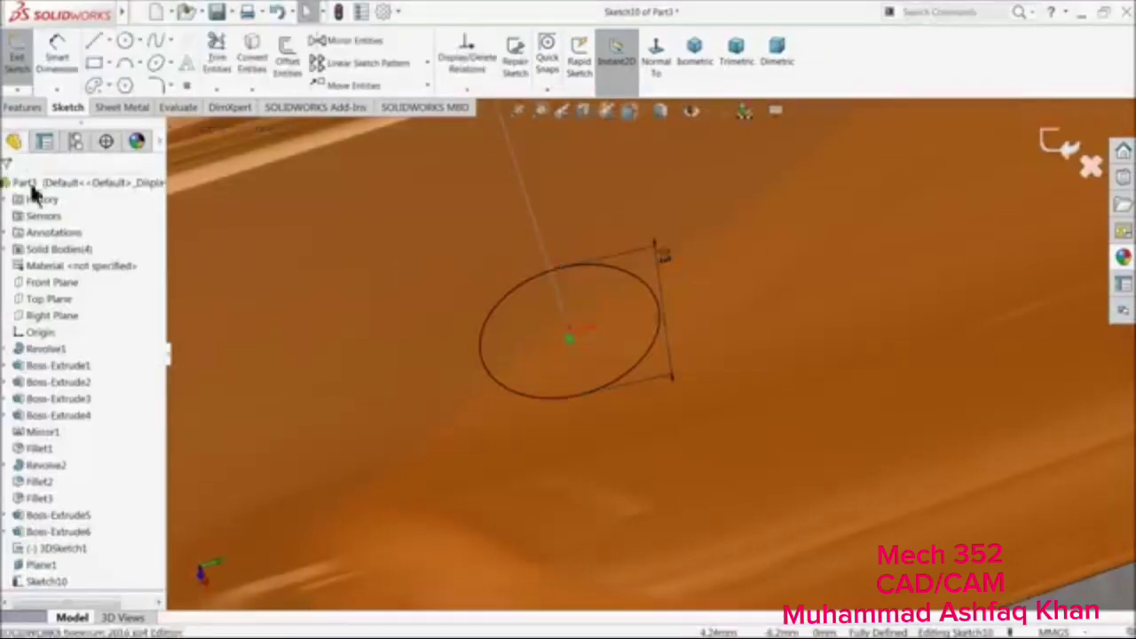
pyautogui.click(1050, 145)
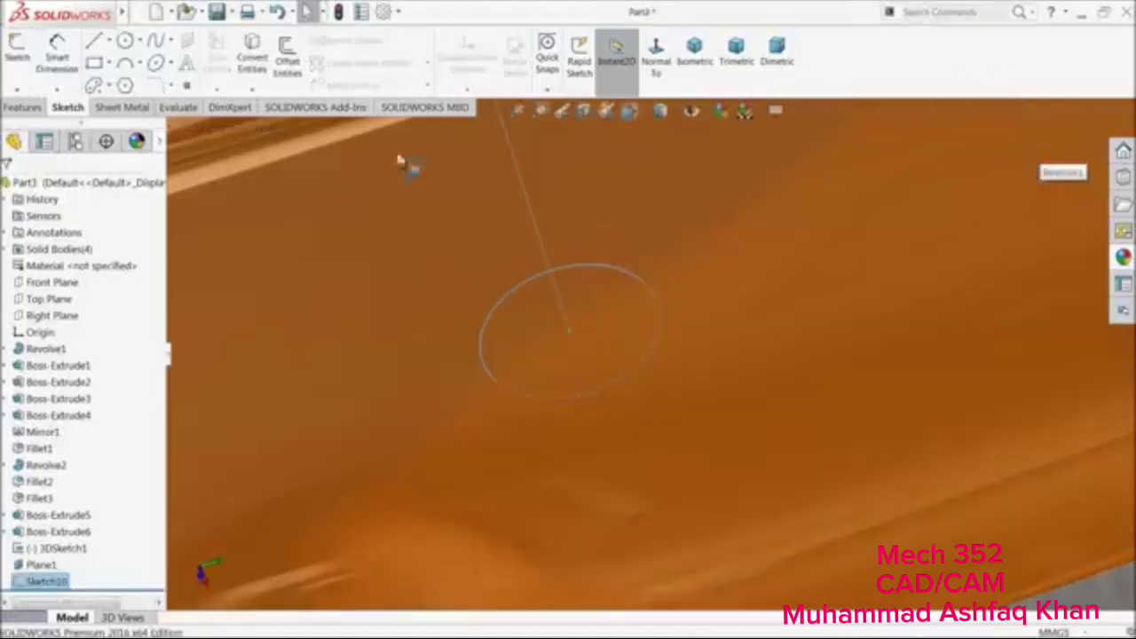
# Sweep the circle sketch along the 3D spoke path to form the solid spoke
pyautogui.click(25, 106)
pyautogui.click(151, 42)
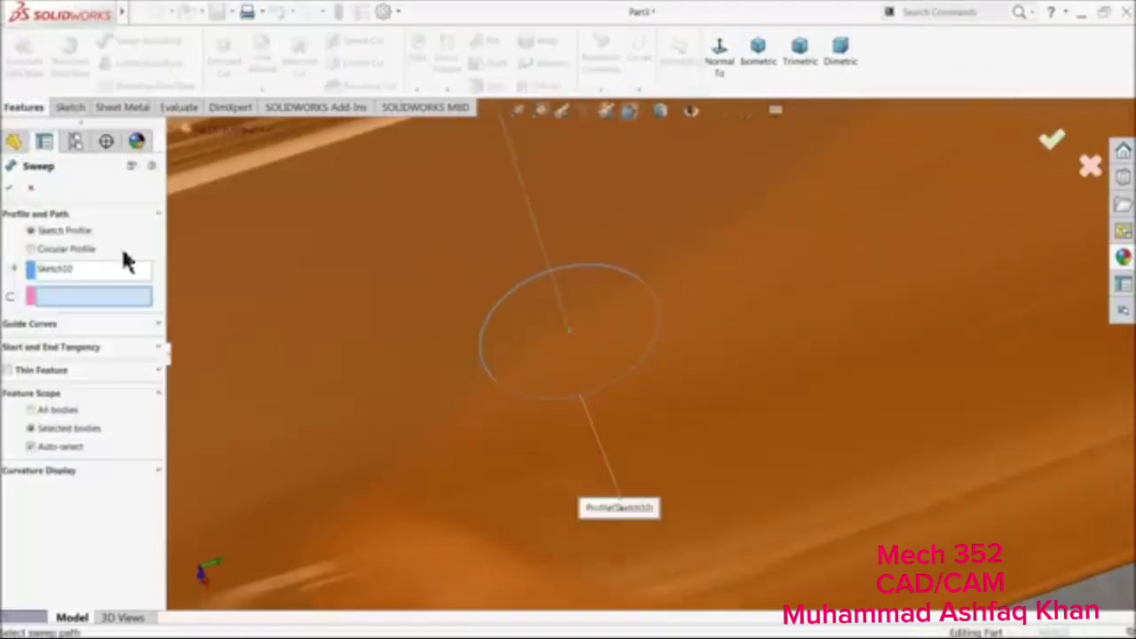
pyautogui.click(559, 302)
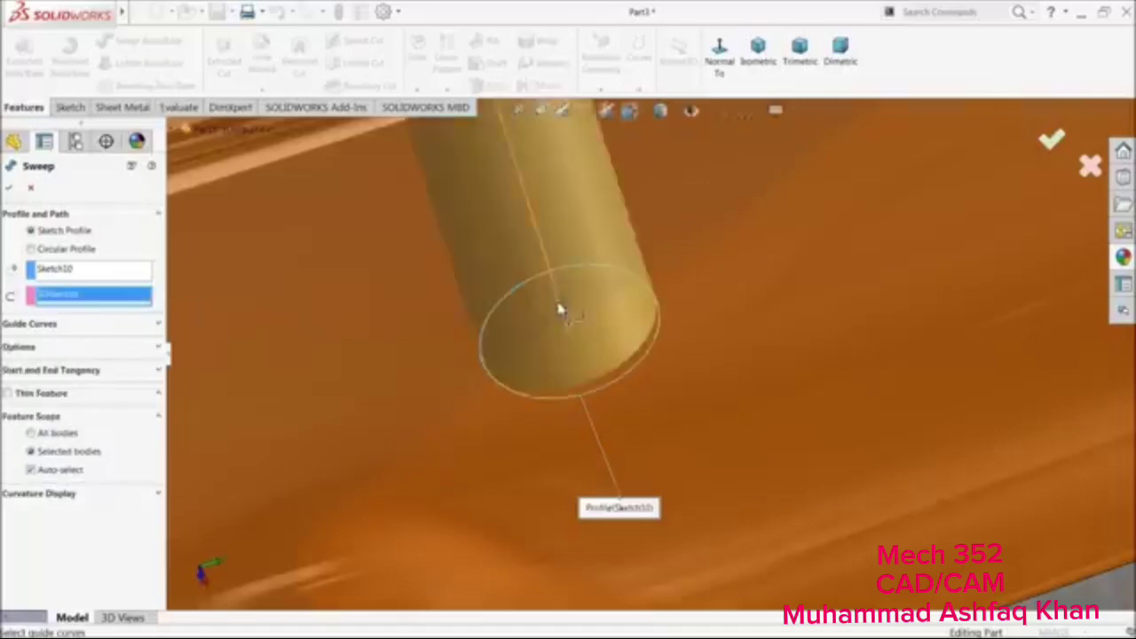
pyautogui.scroll(15, 552, 367)
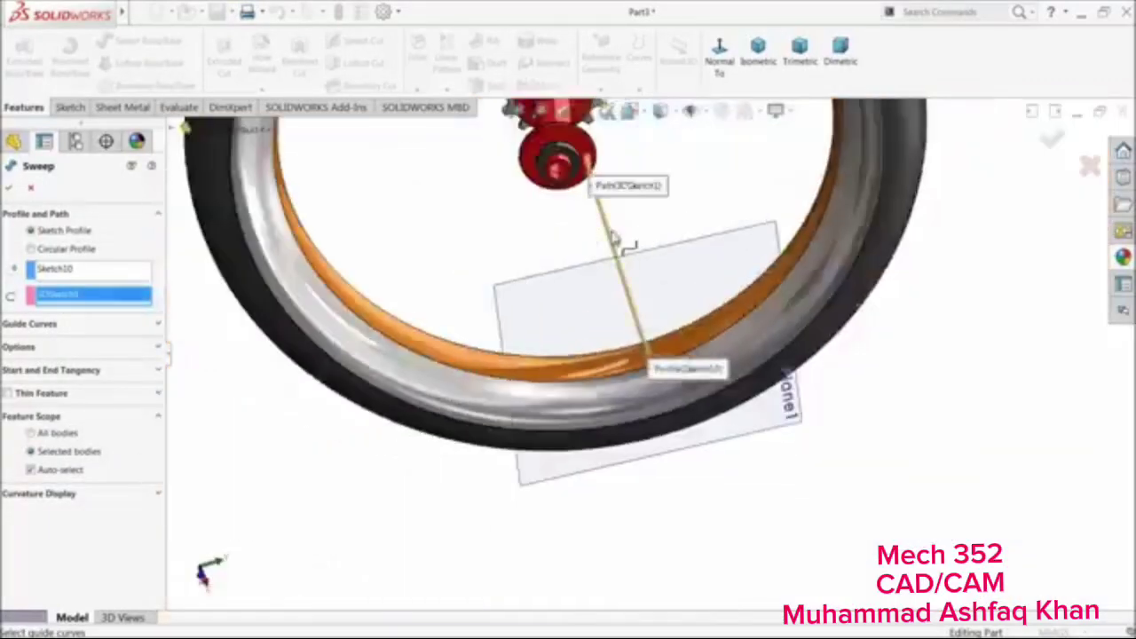
pyautogui.moveTo(614, 239); pyautogui.dragTo(559, 205, button='middle')
pyautogui.scroll(-4, 597, 186)
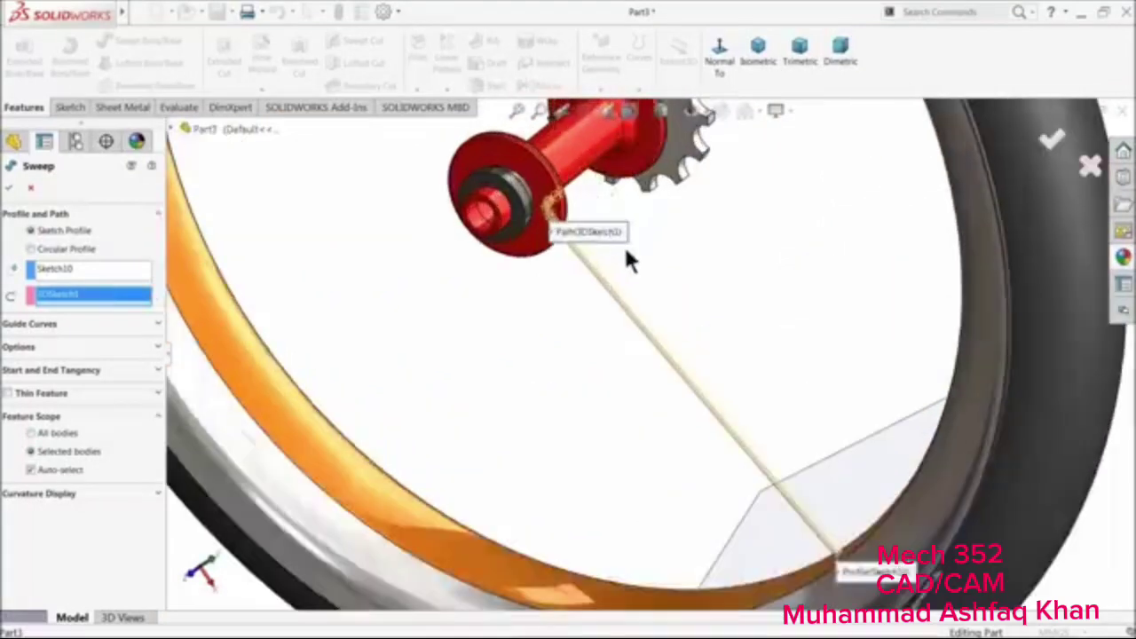
pyautogui.scroll(-4, 591, 247)
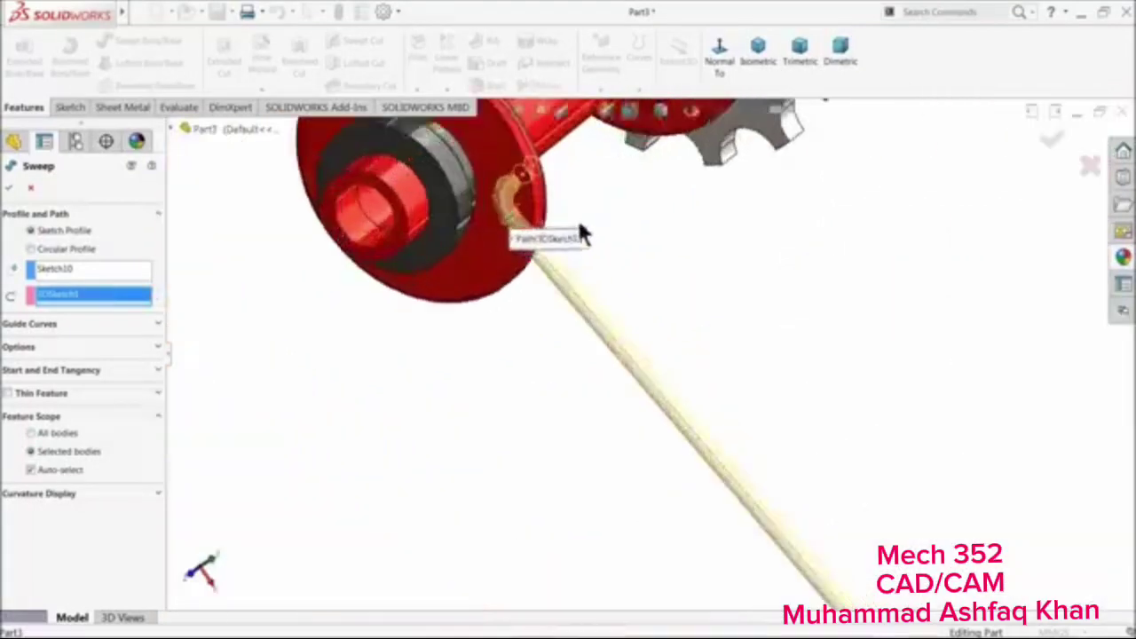
pyautogui.moveTo(527, 220); pyautogui.dragTo(511, 238, button='middle')
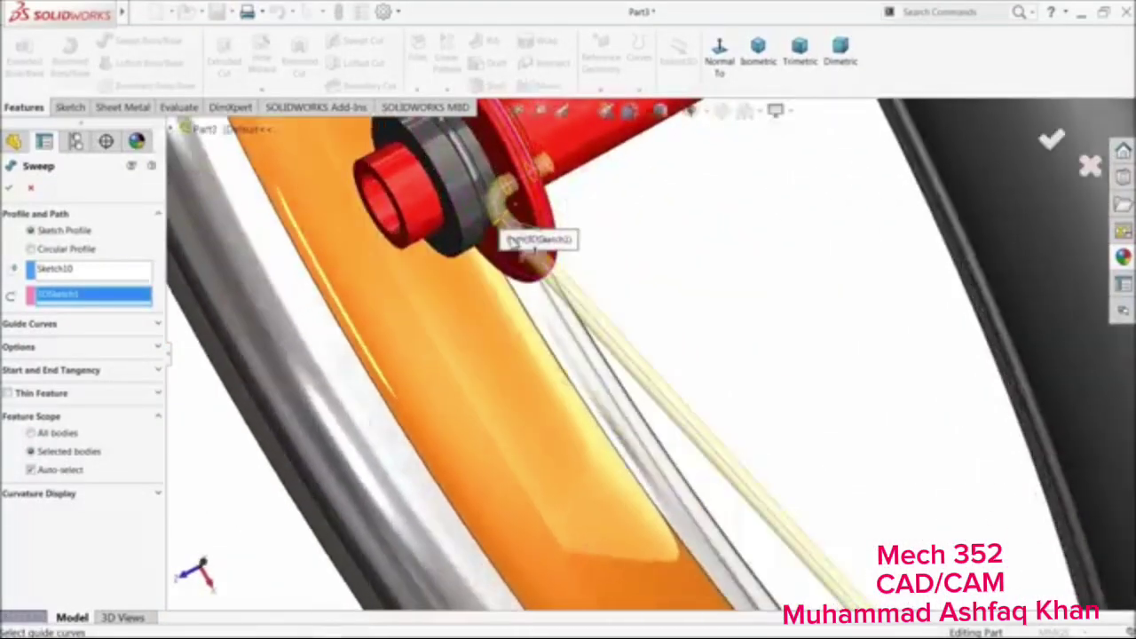
pyautogui.click(9, 190)
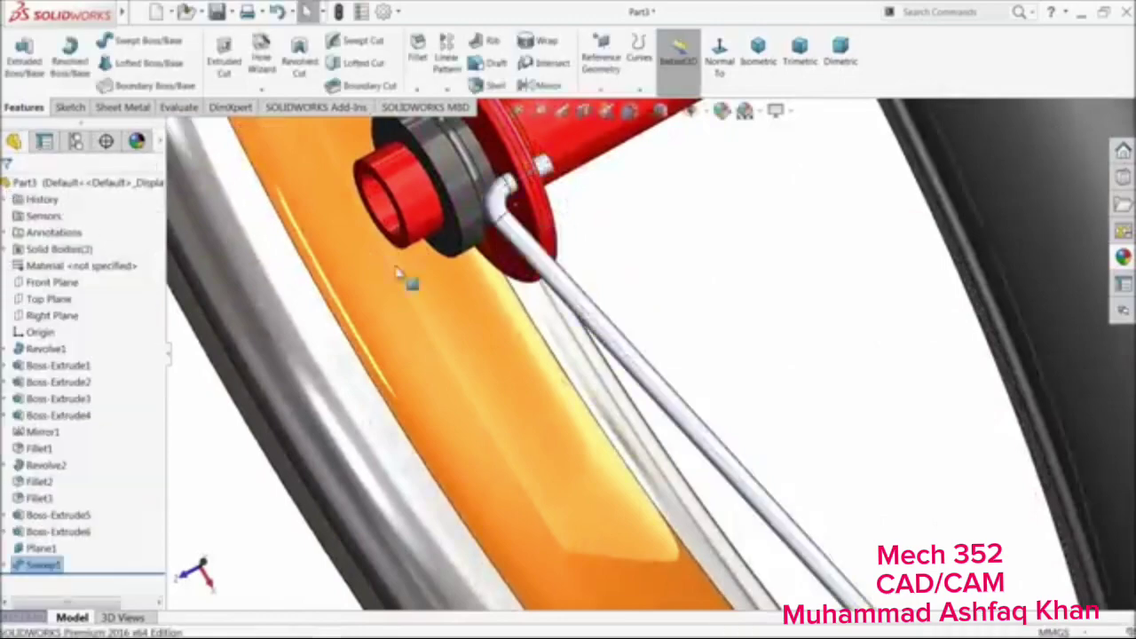
# Start a sketch on the spoke's end face inside the flange and draw a concentric circle about 5 mm in diameter
pyautogui.scroll(-5, 573, 249)
pyautogui.moveTo(536, 257); pyautogui.dragTo(520, 339, button='middle')
pyautogui.scroll(-6, 533, 248)
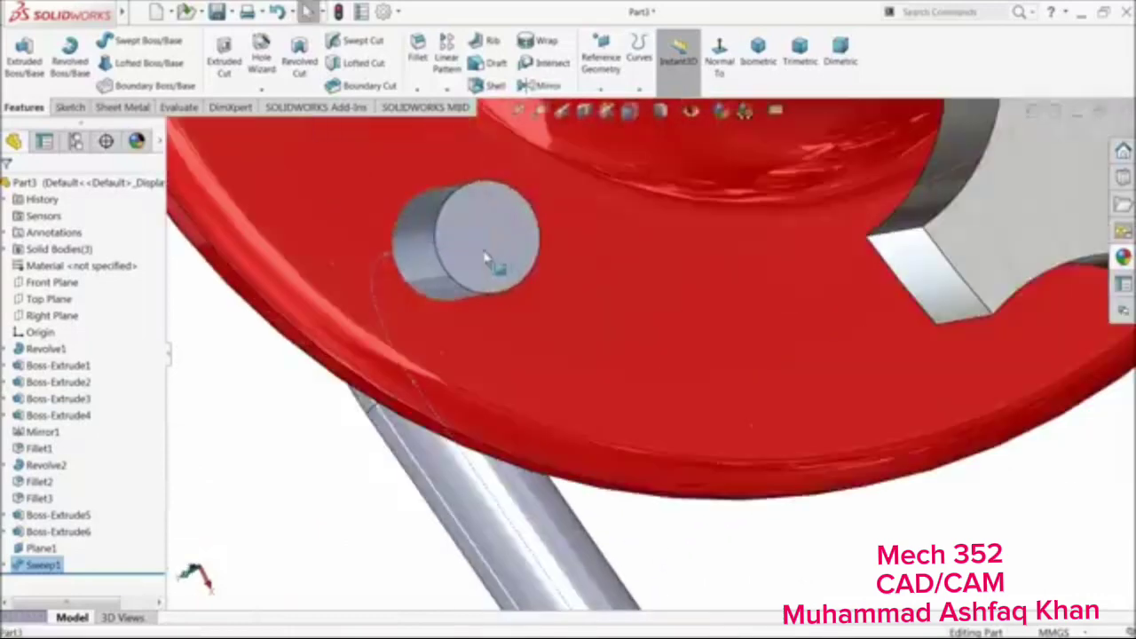
pyautogui.click(486, 258)
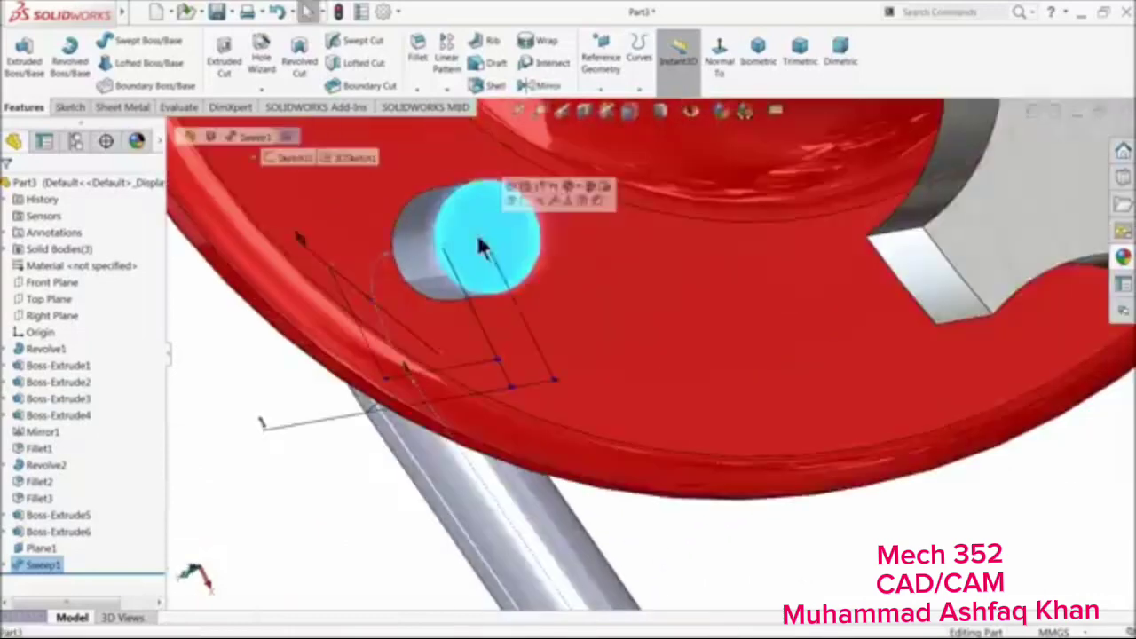
pyautogui.click(531, 206)
pyautogui.click(123, 43)
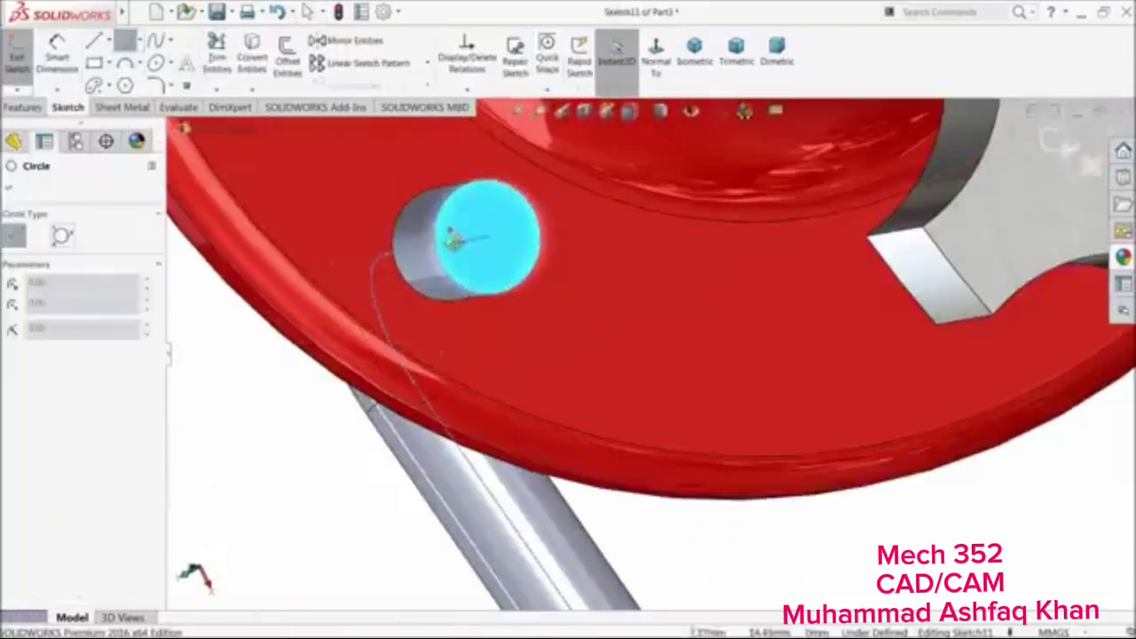
pyautogui.click(495, 254)
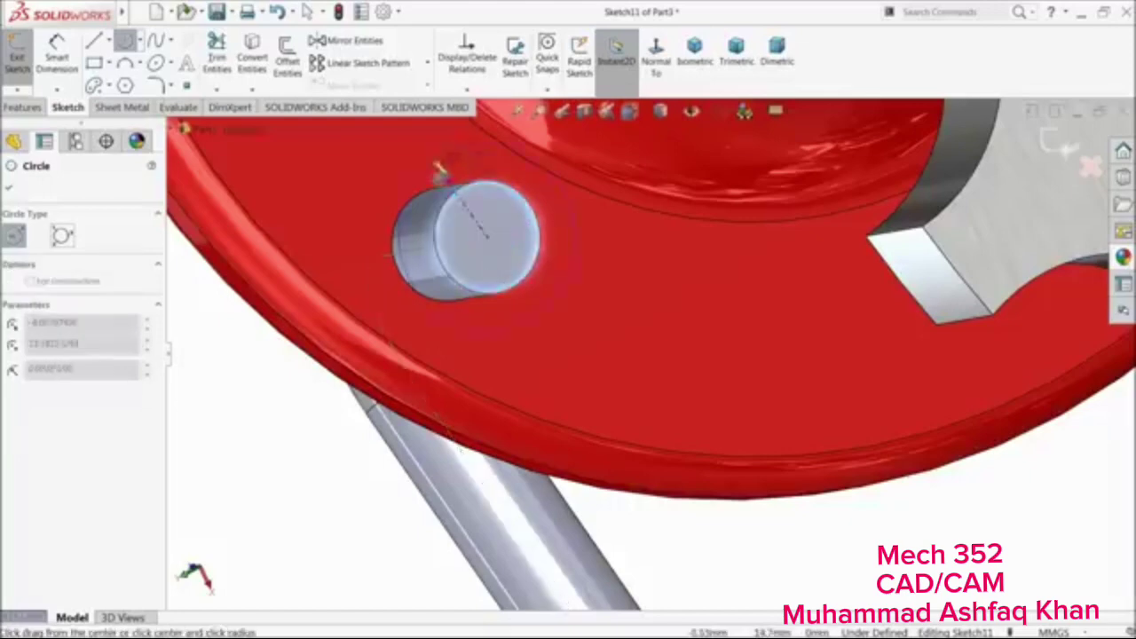
pyautogui.click(437, 165)
# Dimension the circle around the spoke's end face to a 5 mm diameter
pyautogui.click(62, 73)
pyautogui.click(549, 297)
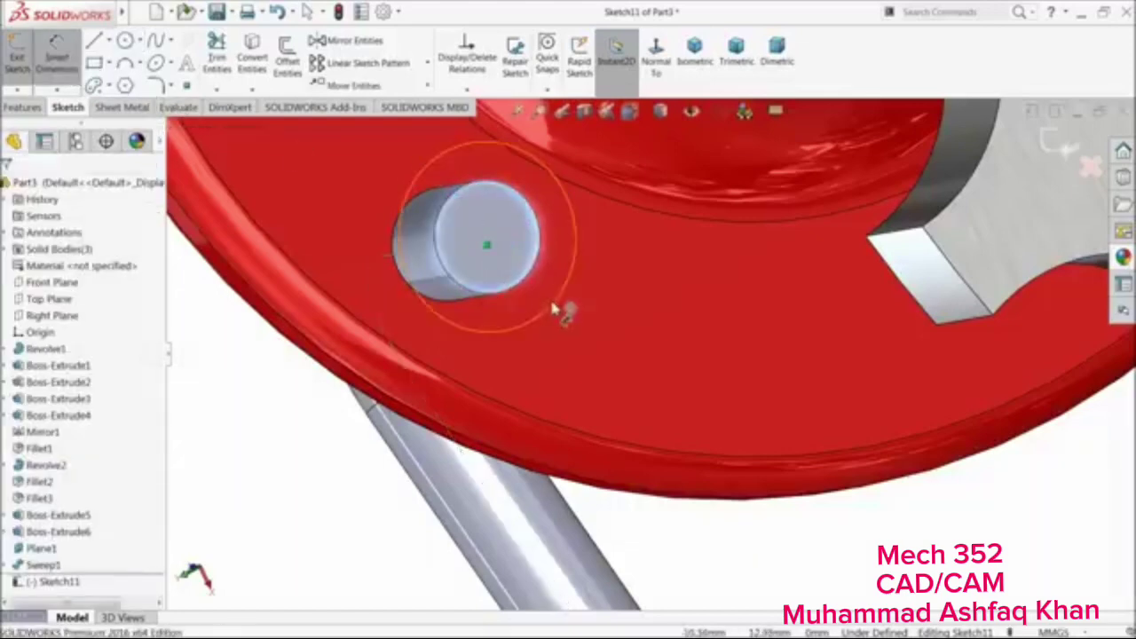
pyautogui.click(634, 305)
pyautogui.write('5')
pyautogui.press('Return')
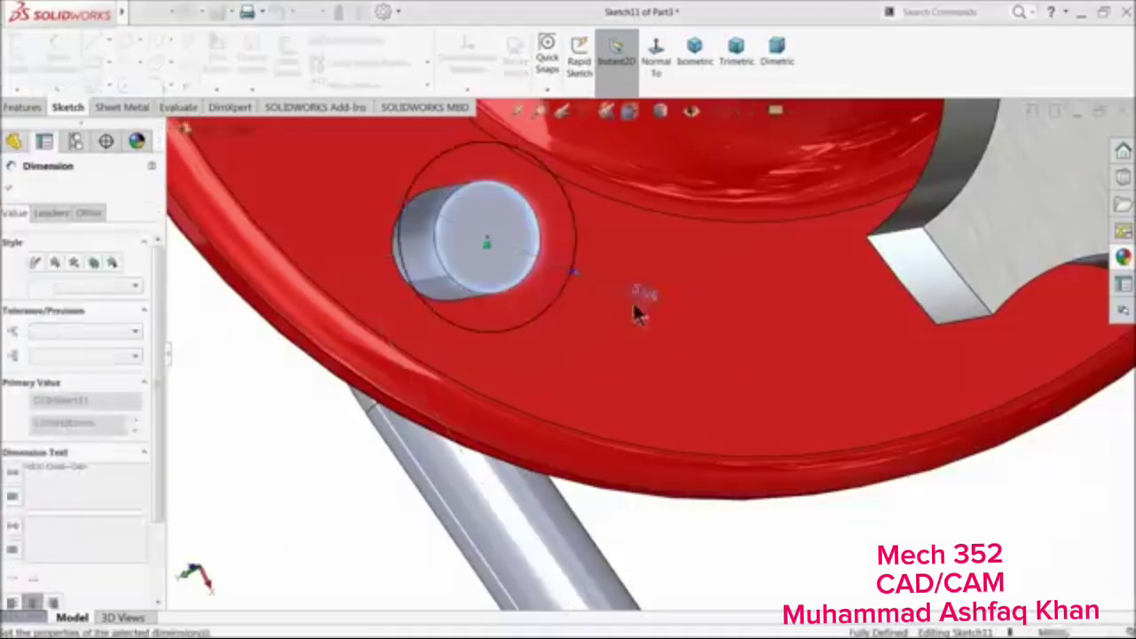
# Extrude the 5 mm circle with the Up To Next end condition, reversed toward the flange, to form the spoke head
pyautogui.click(22, 107)
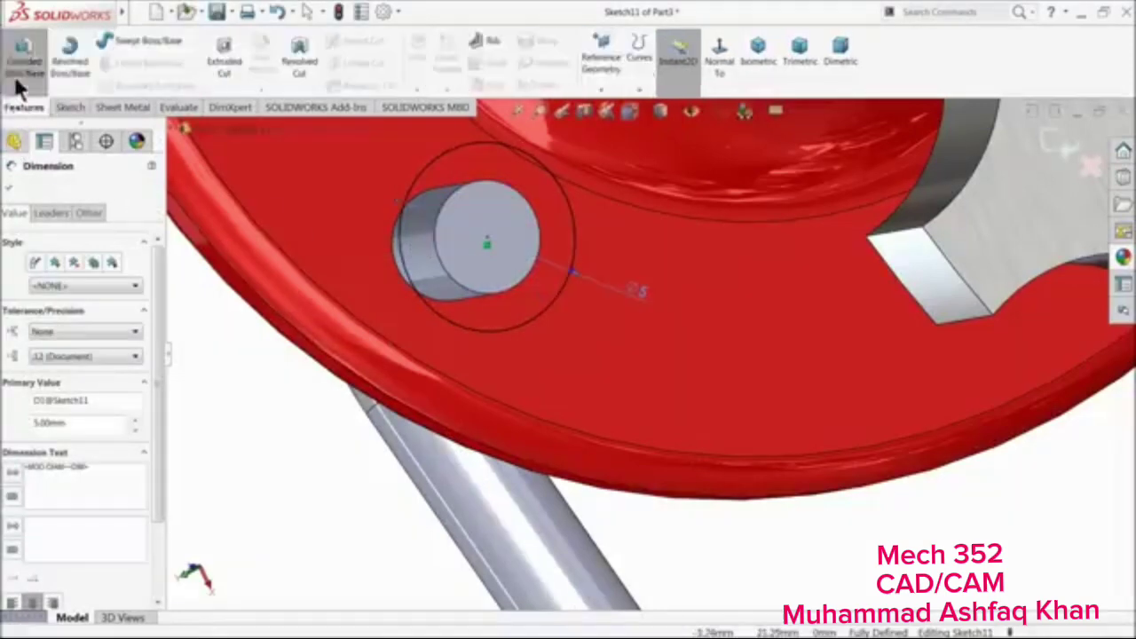
pyautogui.click(22, 55)
pyautogui.click(110, 282)
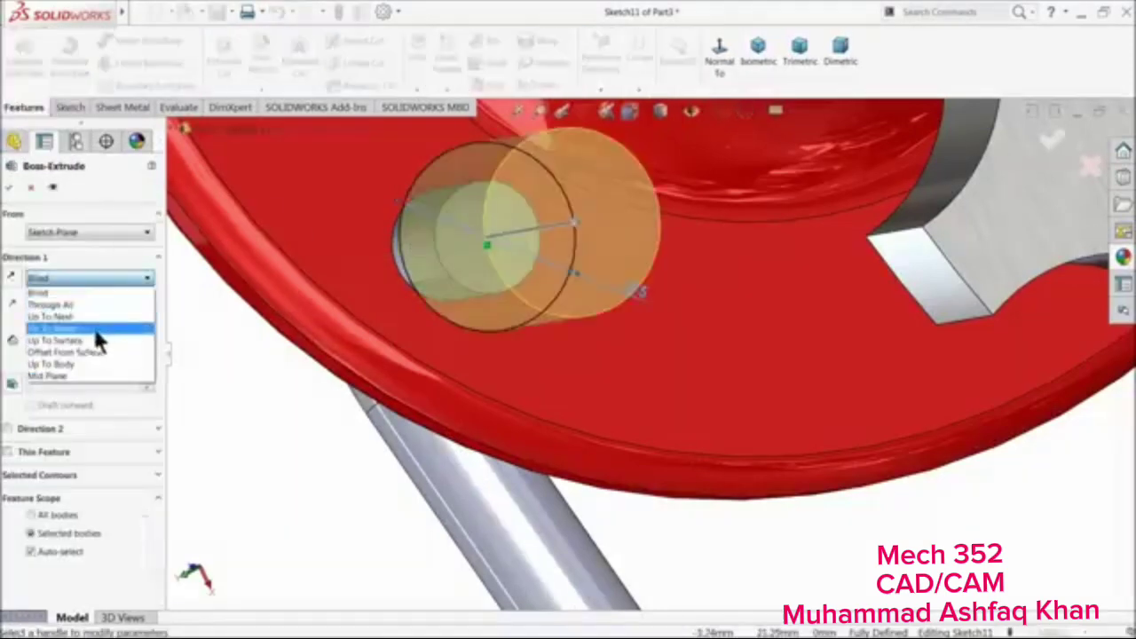
pyautogui.click(118, 324)
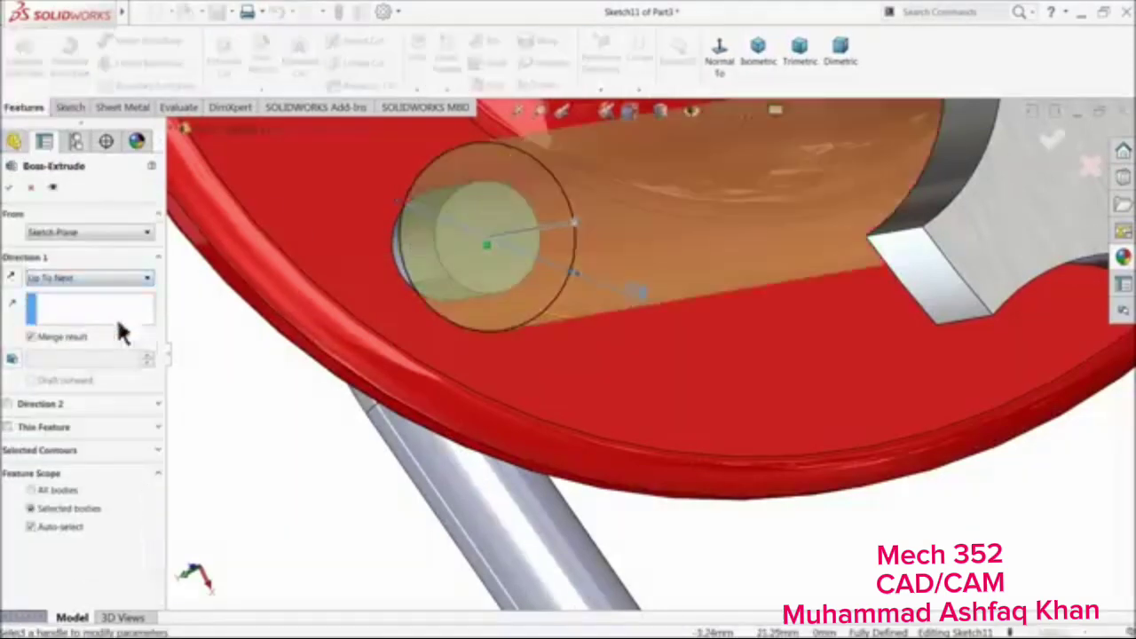
pyautogui.click(13, 278)
pyautogui.moveTo(303, 284); pyautogui.dragTo(359, 290, button='middle')
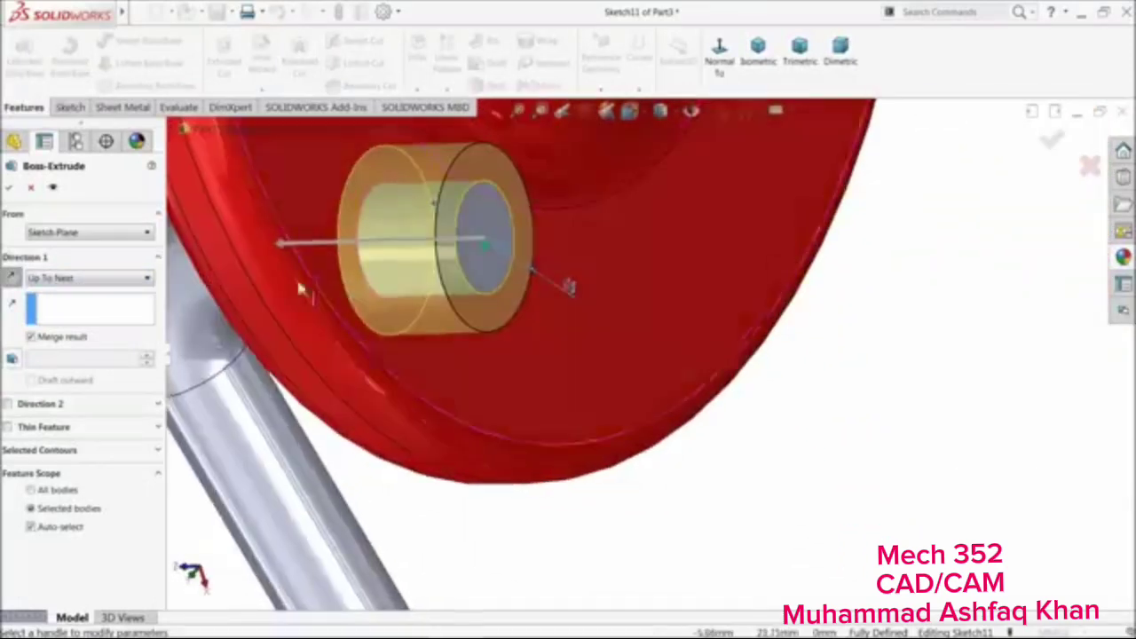
pyautogui.click(10, 188)
pyautogui.click(10, 190)
pyautogui.scroll(-2, 376, 322)
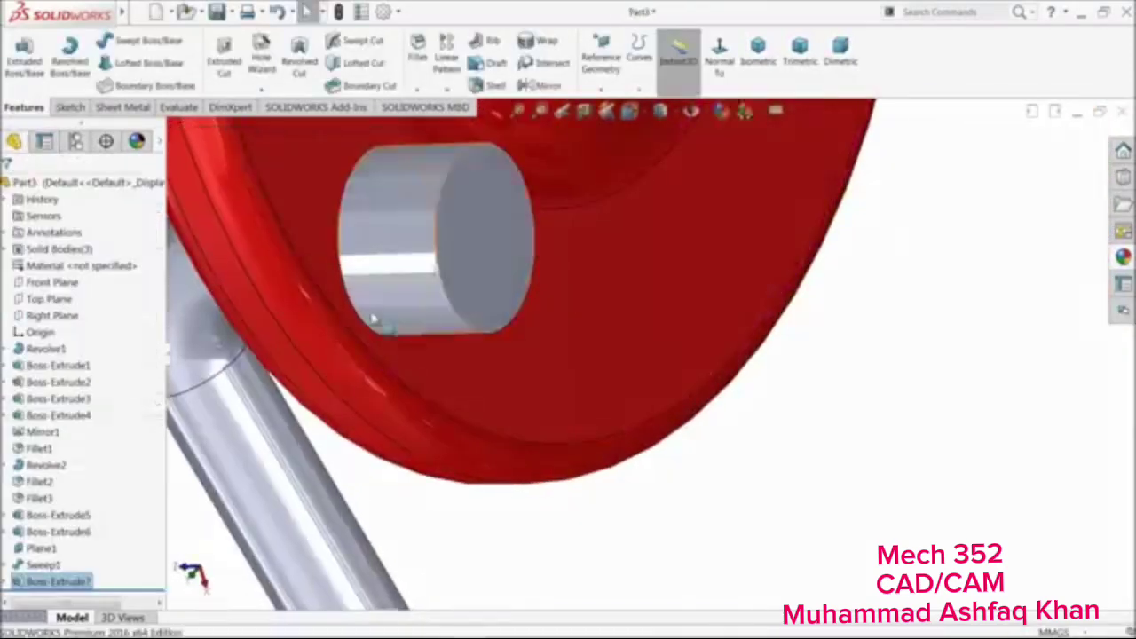
pyautogui.scroll(5, 377, 327)
pyautogui.scroll(-2, 523, 347)
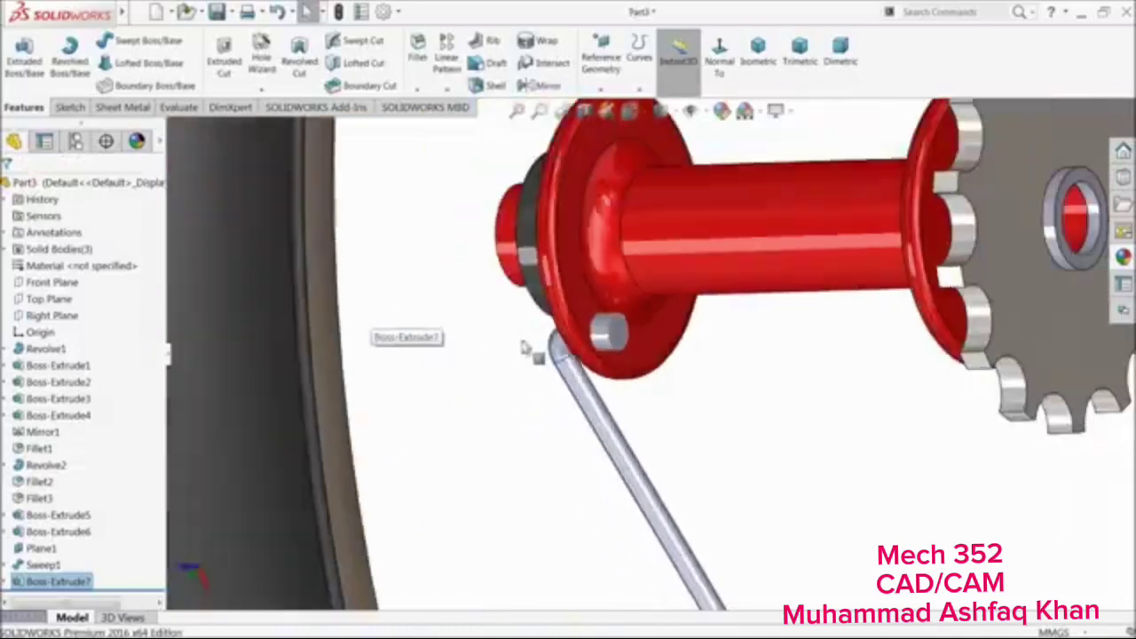
# Edit the spoke head extrusion to turn off Merge result
pyautogui.click(20, 585)
pyautogui.click(24, 549)
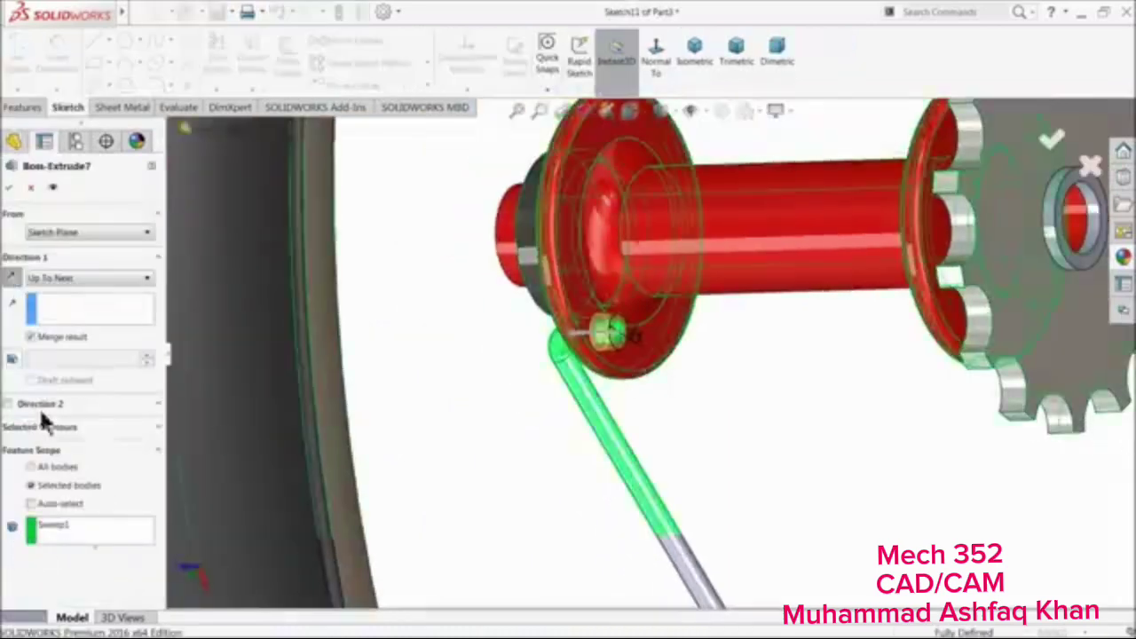
pyautogui.click(33, 338)
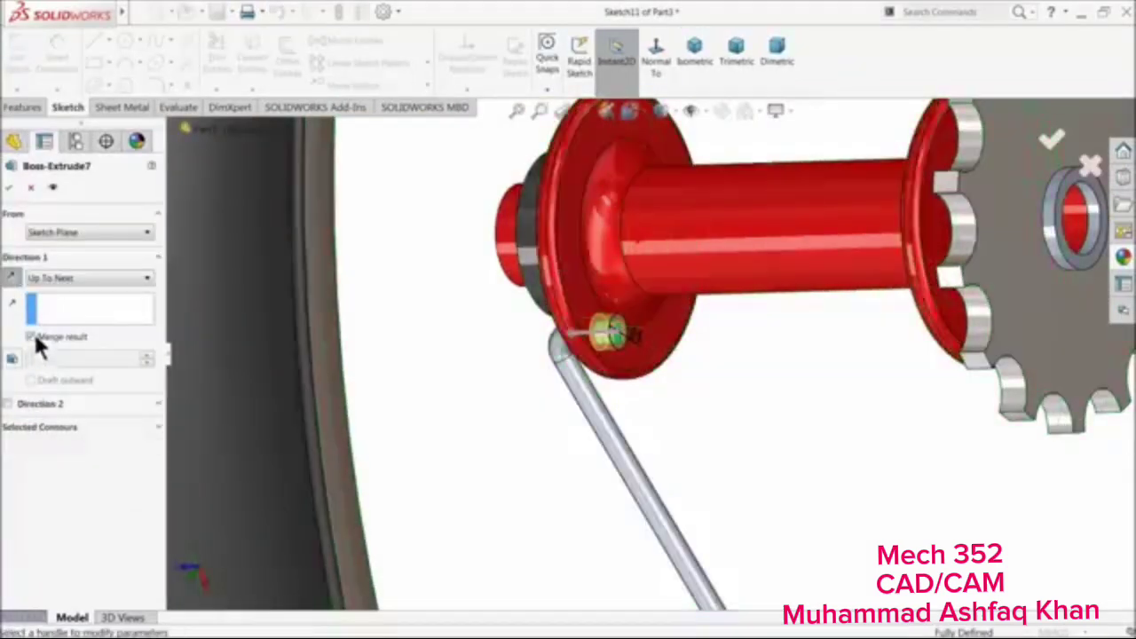
pyautogui.click(10, 190)
pyautogui.scroll(3, 621, 417)
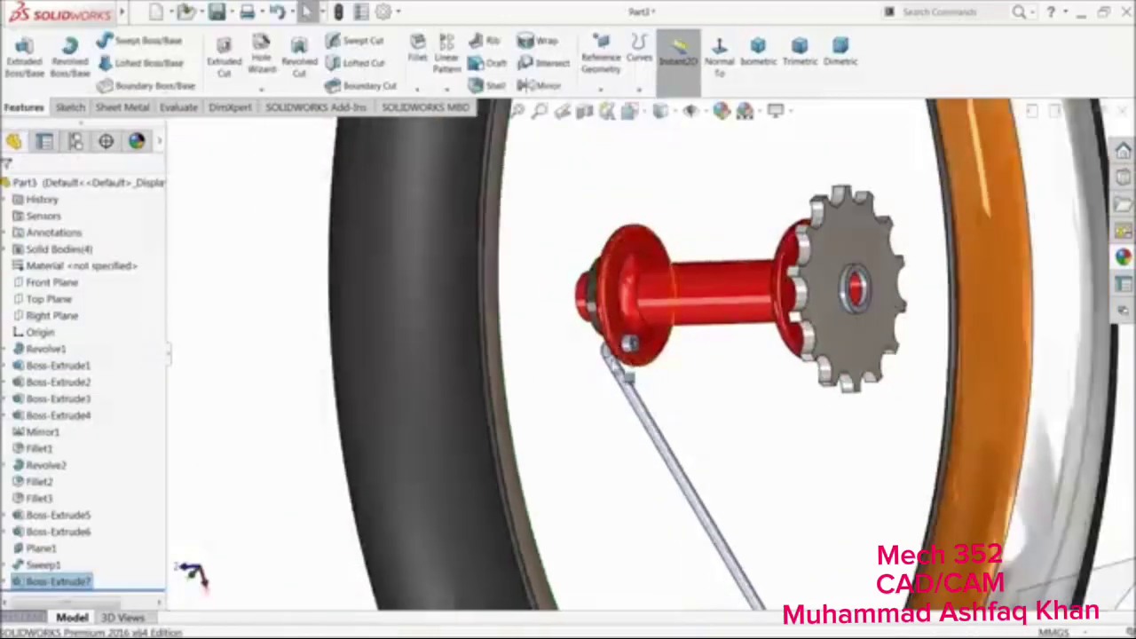
# Turn Merge result back on for the spoke head extrusion, with the affected bodies selected automatically
pyautogui.scroll(-6, 628, 347)
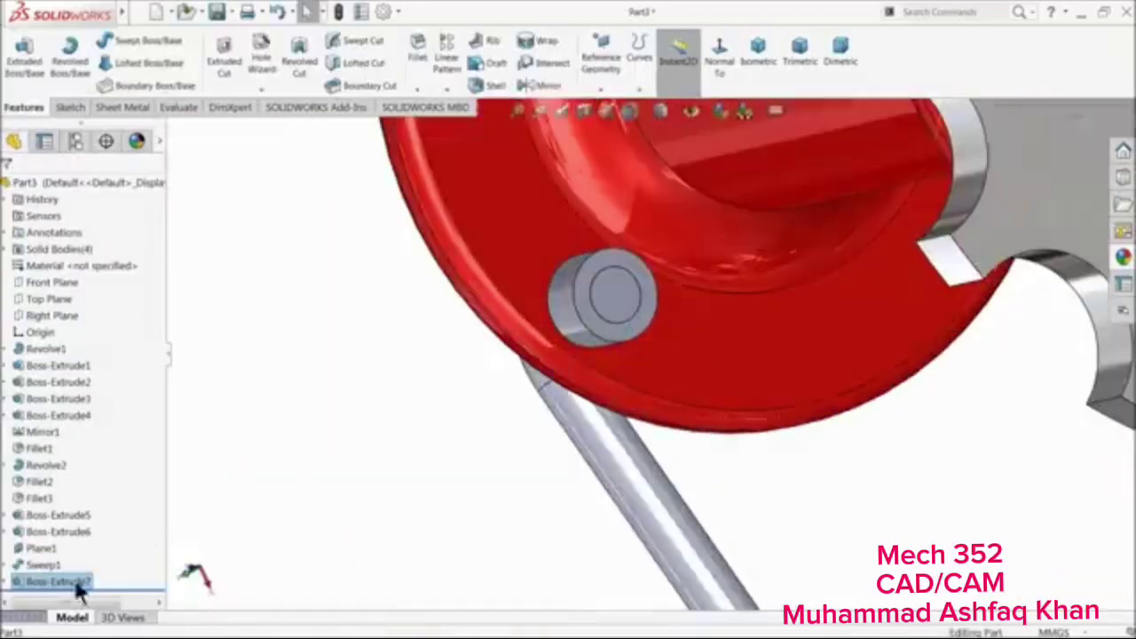
pyautogui.click(18, 585)
pyautogui.click(23, 552)
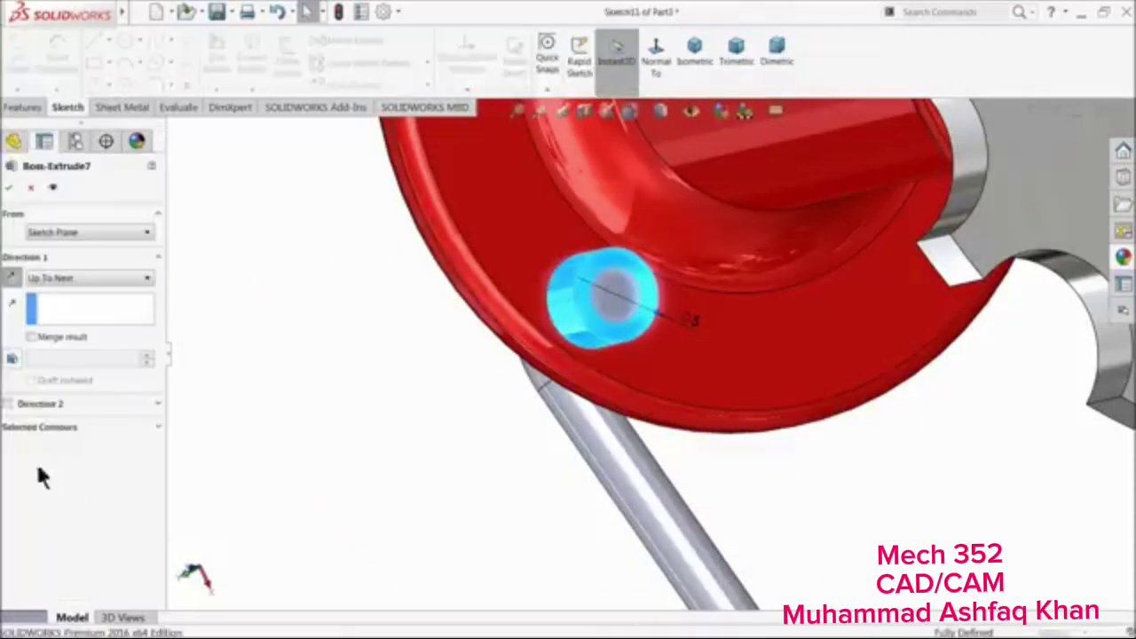
pyautogui.click(32, 337)
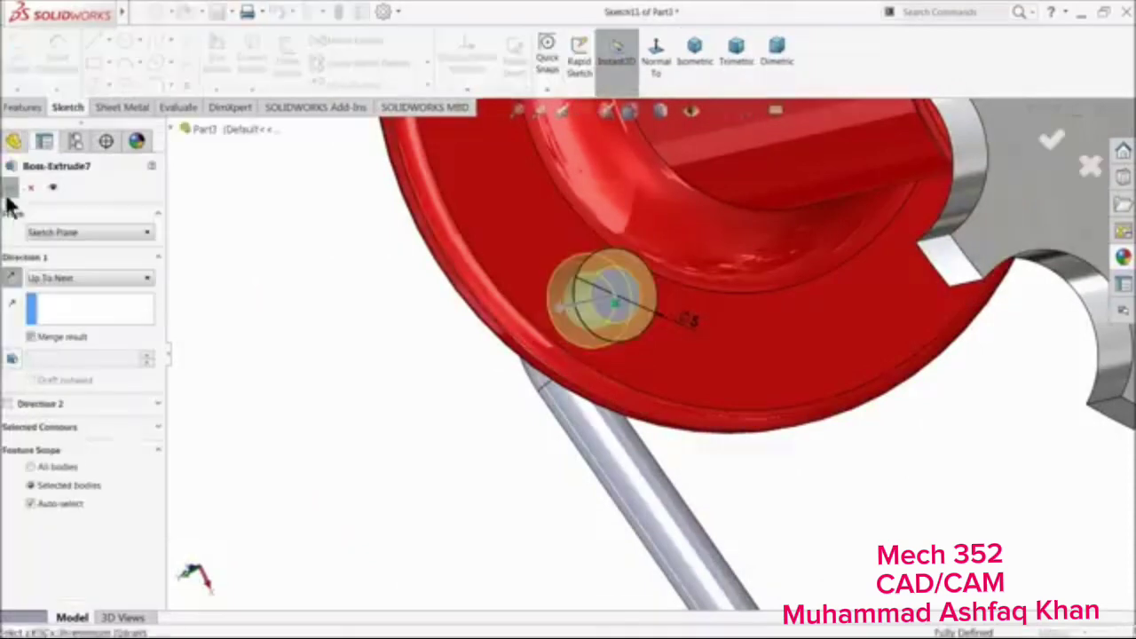
pyautogui.click(11, 188)
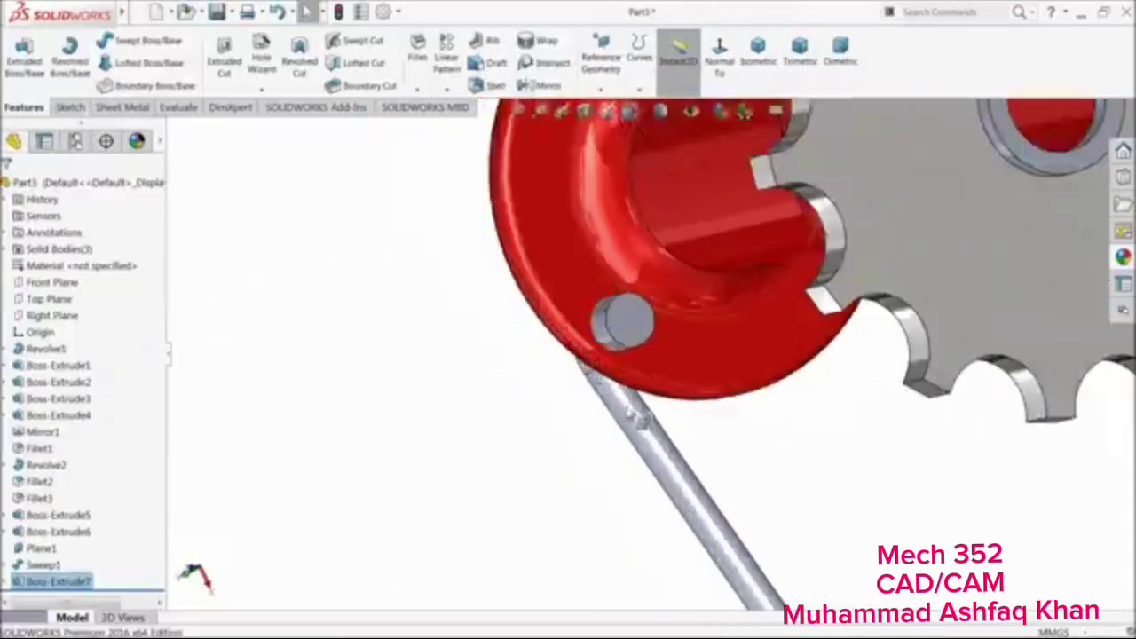
# Start a sketch on Plane1 at the spoke's rim end and draw a hexagon centred on the spoke, with sides about 2.7 mm
pyautogui.moveTo(639, 418); pyautogui.dragTo(735, 351, button='middle')
pyautogui.scroll(4, 707, 390)
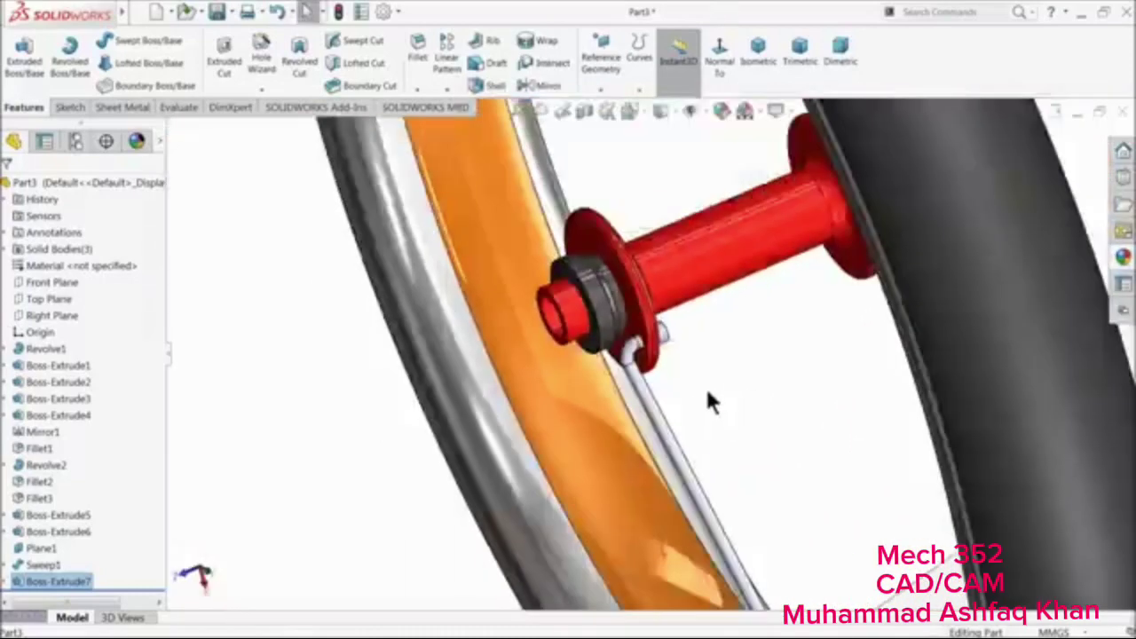
pyautogui.scroll(6, 713, 417)
pyautogui.moveTo(718, 449); pyautogui.dragTo(734, 485, button='middle')
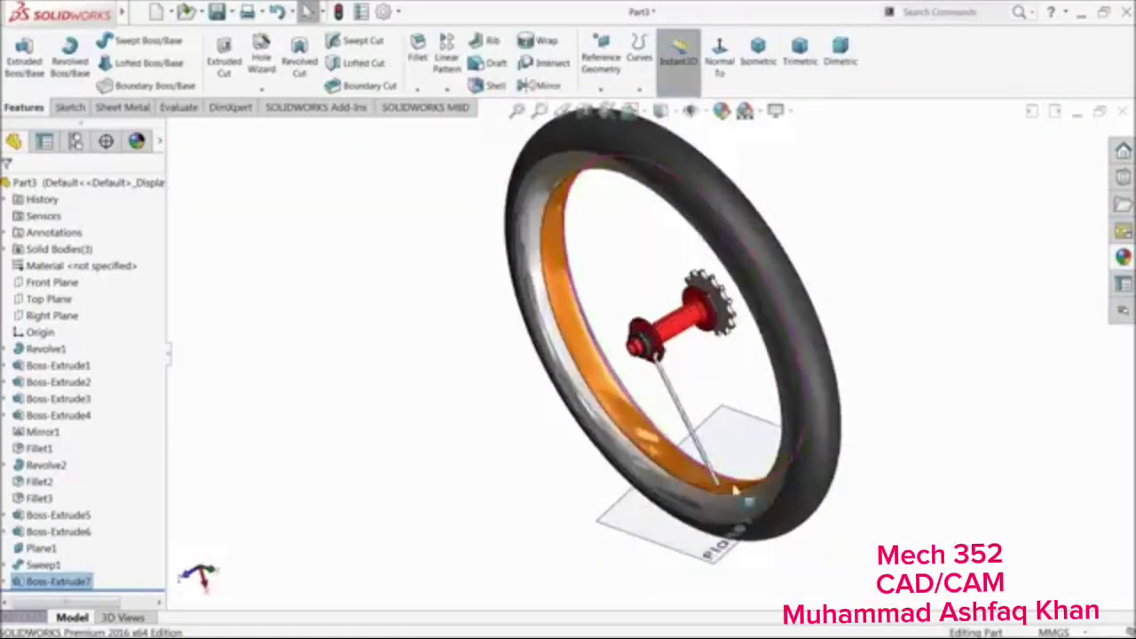
pyautogui.scroll(-8, 735, 490)
pyautogui.scroll(8, 636, 438)
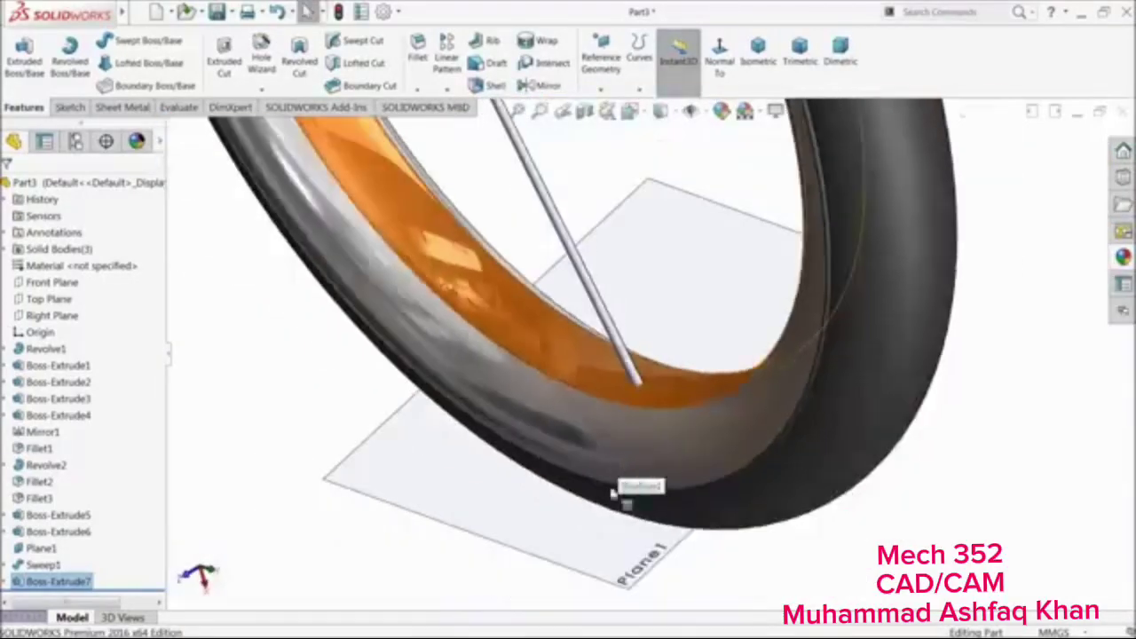
pyautogui.click(597, 538)
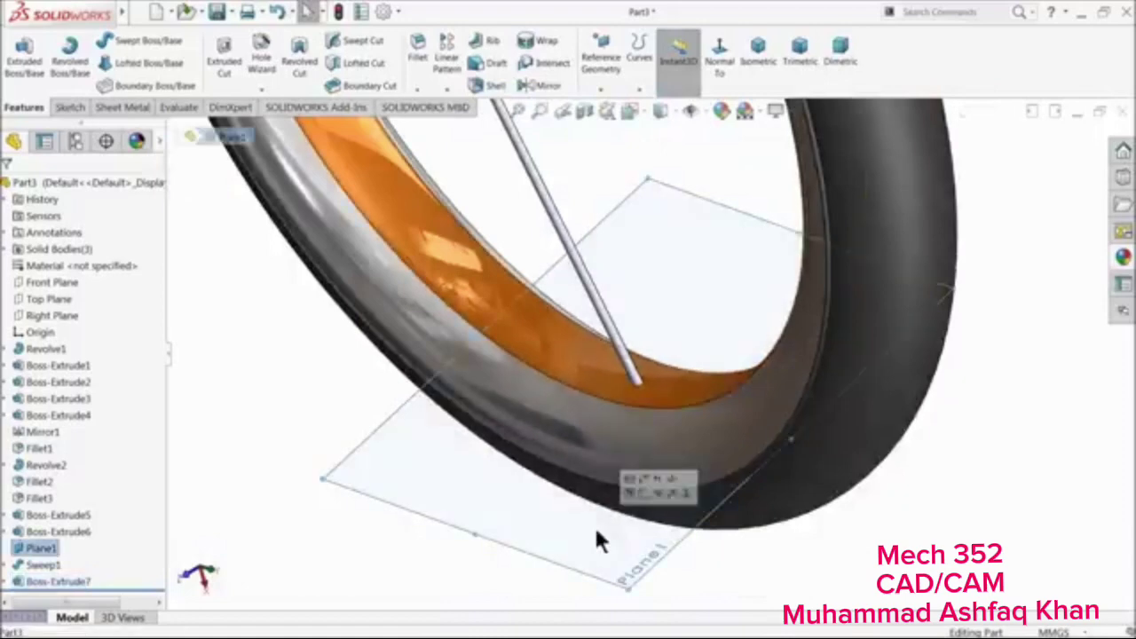
pyautogui.click(641, 497)
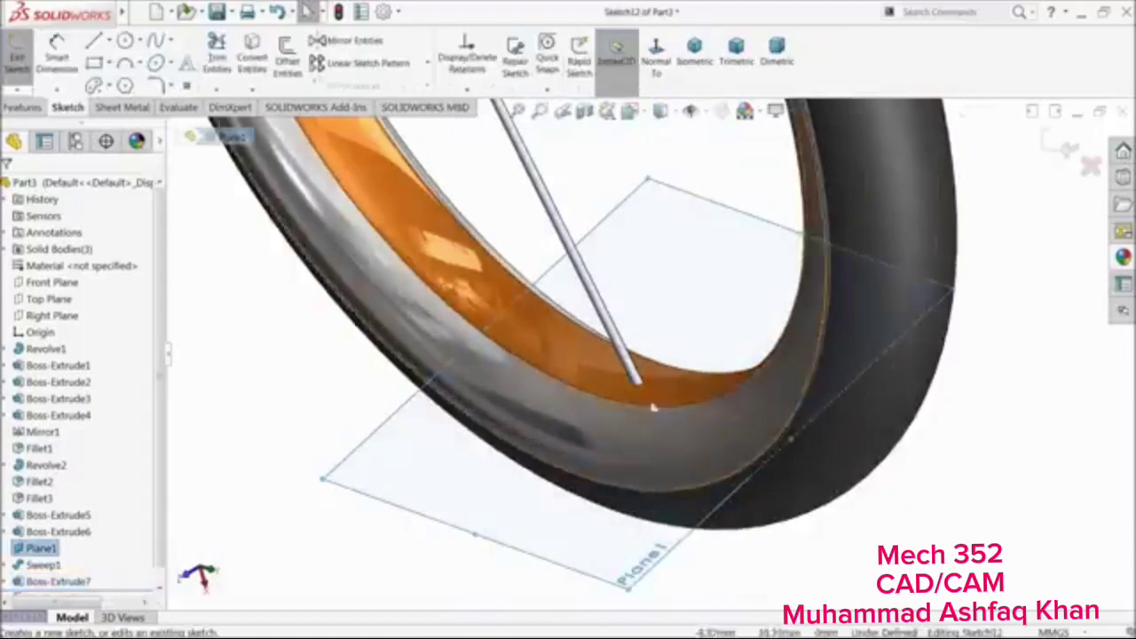
pyautogui.scroll(-6, 637, 438)
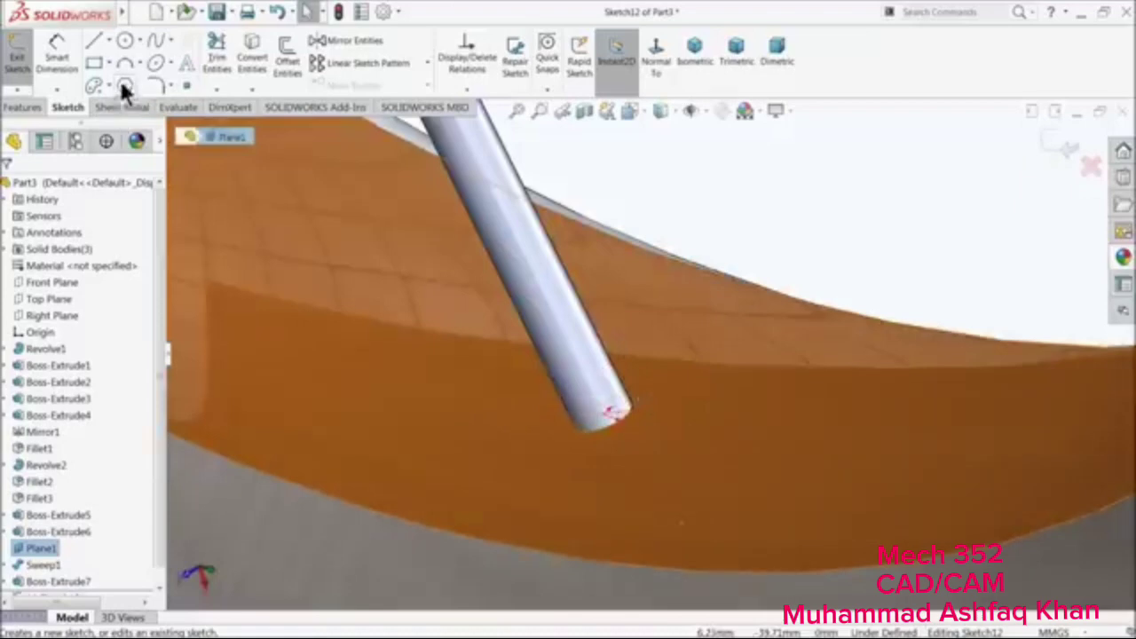
pyautogui.click(125, 86)
pyautogui.scroll(-5, 488, 342)
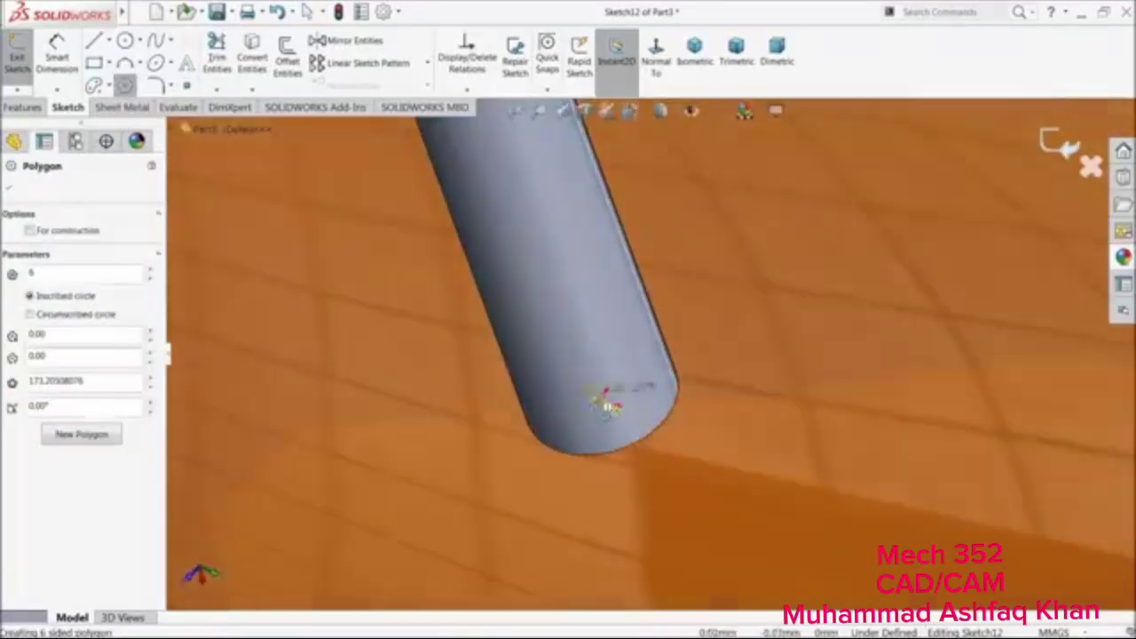
pyautogui.click(609, 400)
pyautogui.click(503, 353)
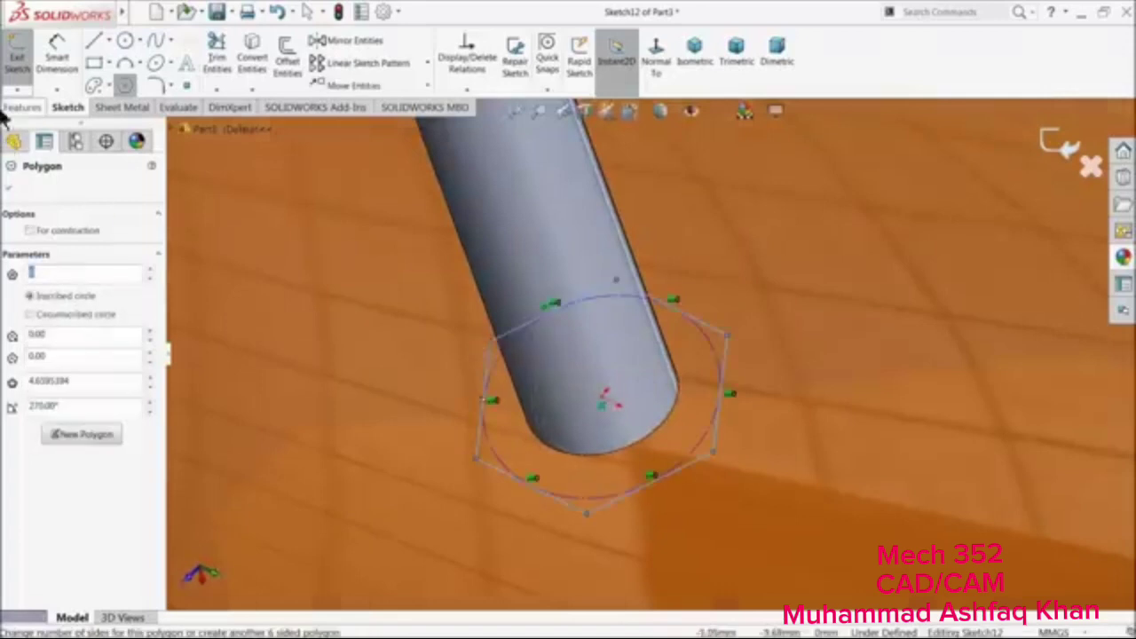
pyautogui.click(52, 64)
pyautogui.click(730, 373)
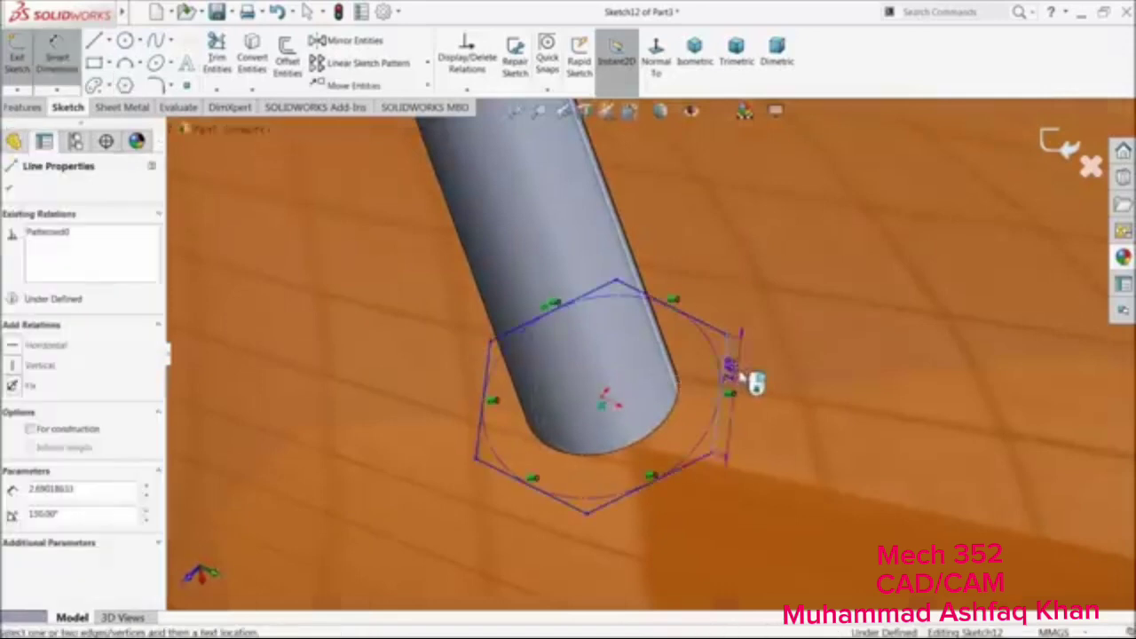
pyautogui.click(781, 409)
pyautogui.click(723, 408)
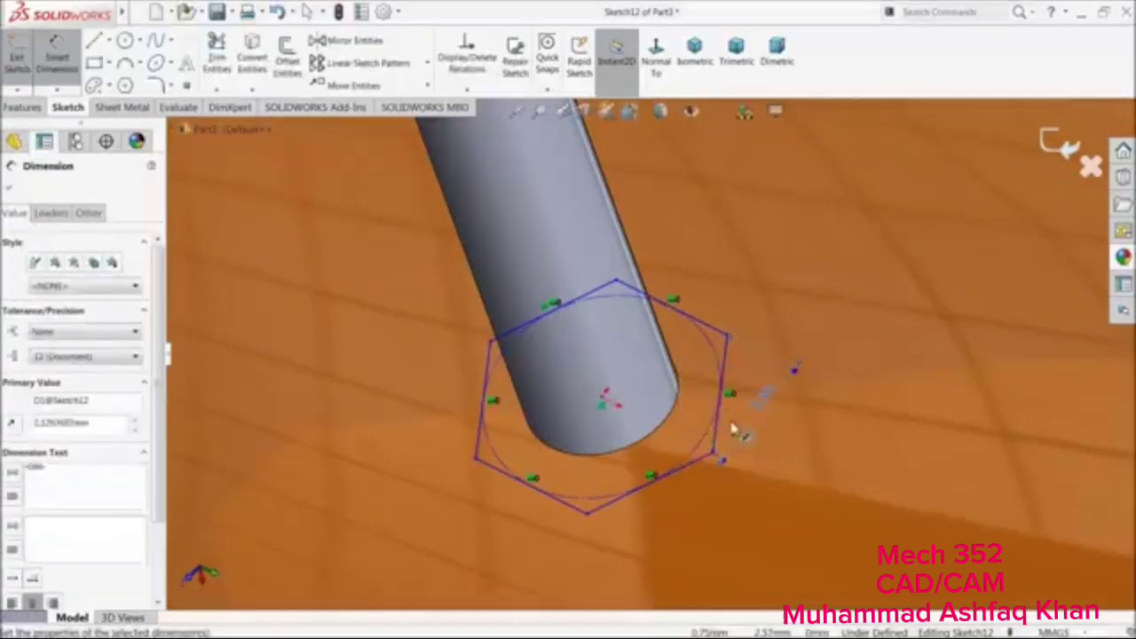
pyautogui.press('Delete')
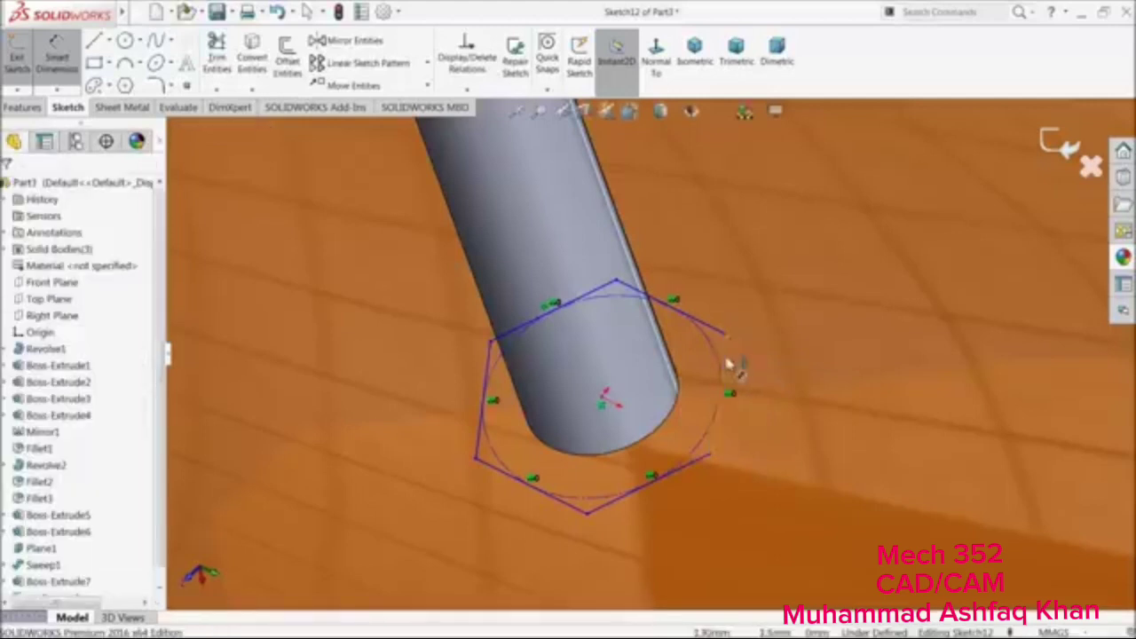
# Dimension one side of the hexagon at the spoke's rim end to 2 mm
pyautogui.click(729, 366)
pyautogui.click(748, 366)
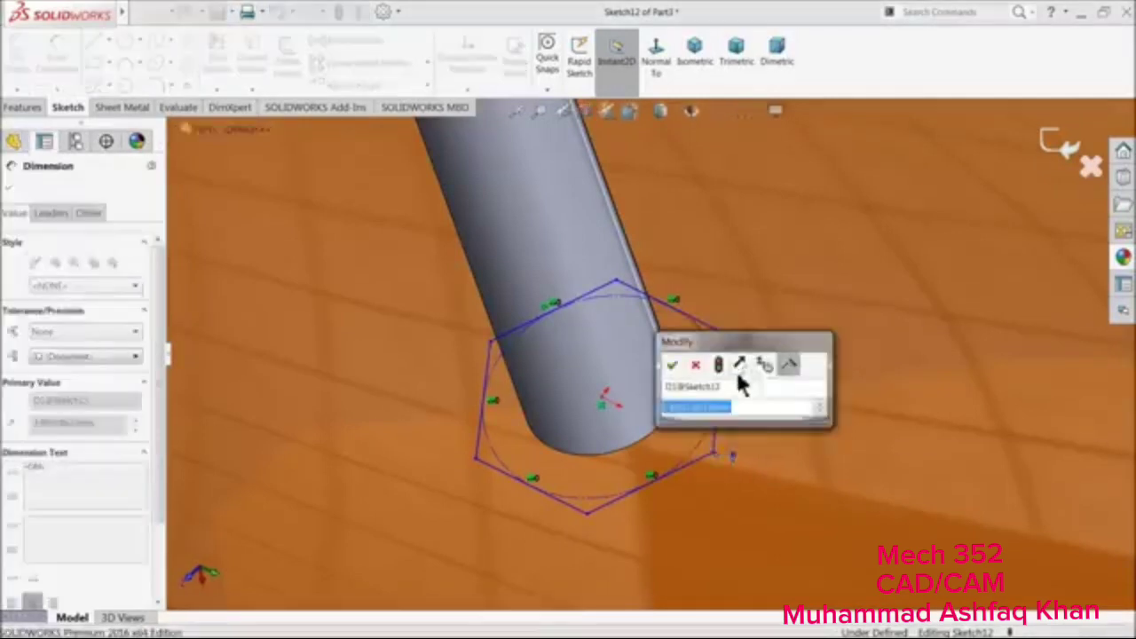
pyautogui.write('2')
pyautogui.press('Return')
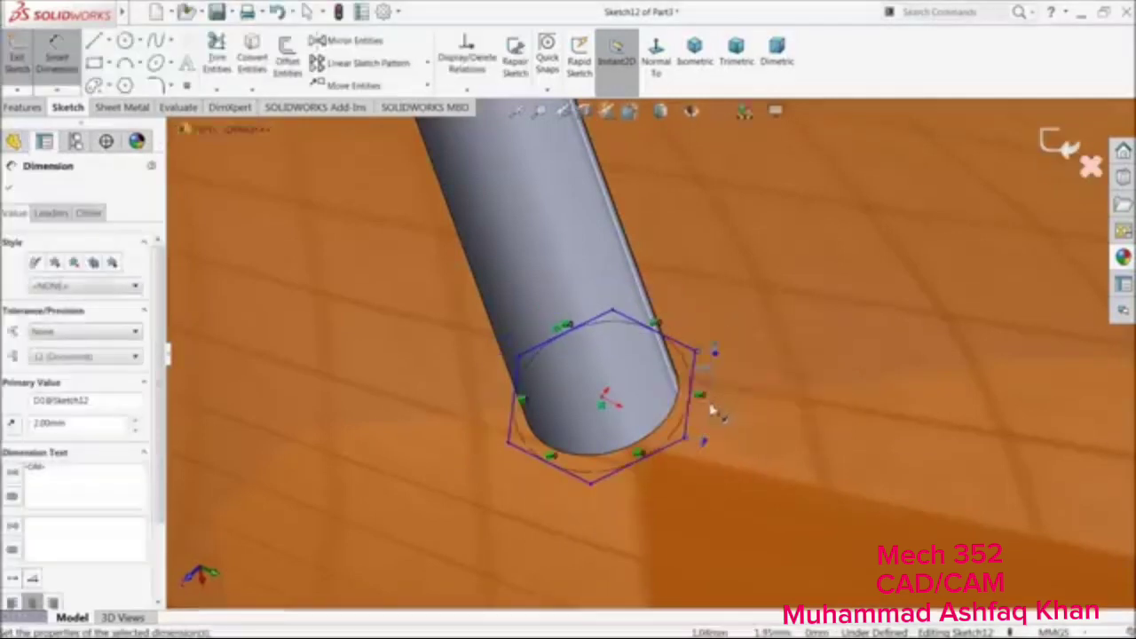
pyautogui.click(11, 189)
# Extrude the hexagon 6 mm Blind, reversed up along the spoke, with Merge result turned off to form a separate nipple body
pyautogui.click(23, 108)
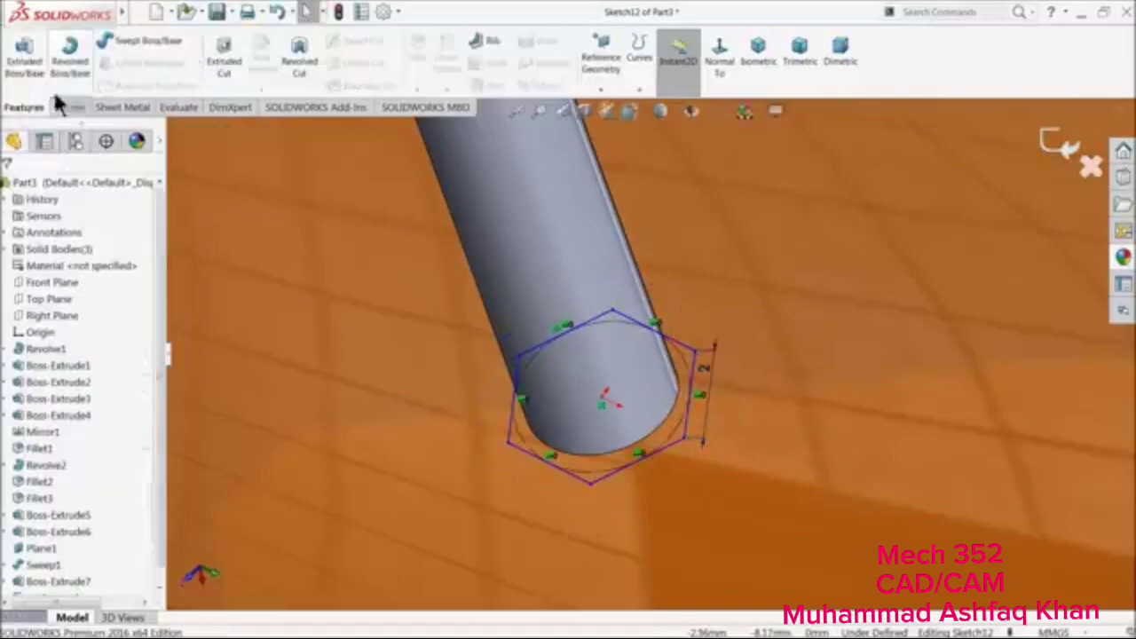
pyautogui.click(27, 64)
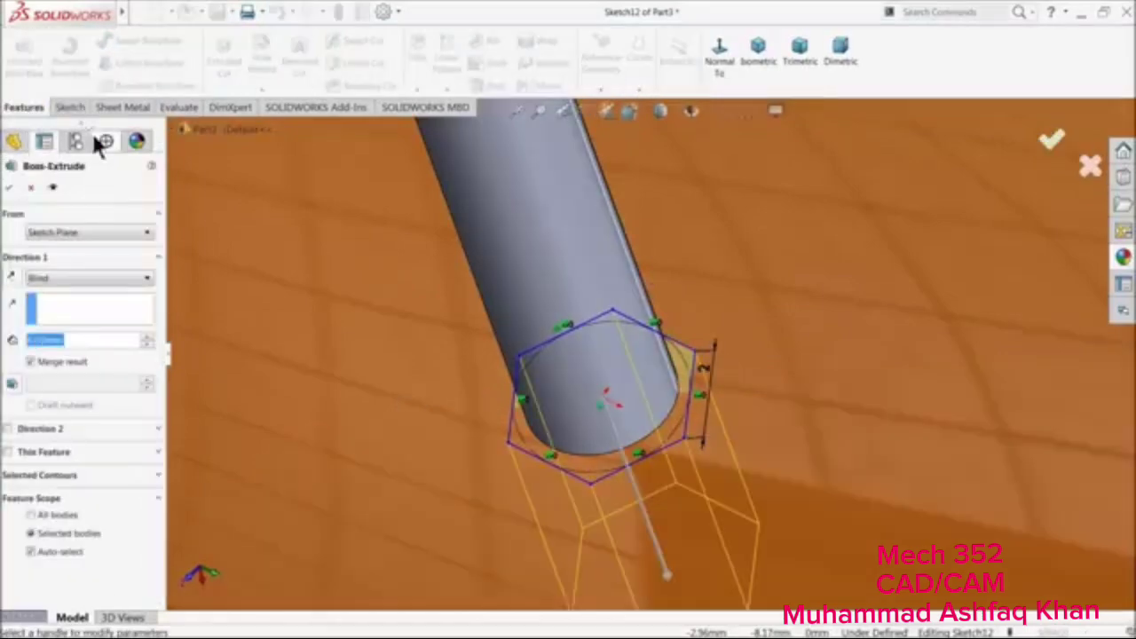
pyautogui.click(11, 279)
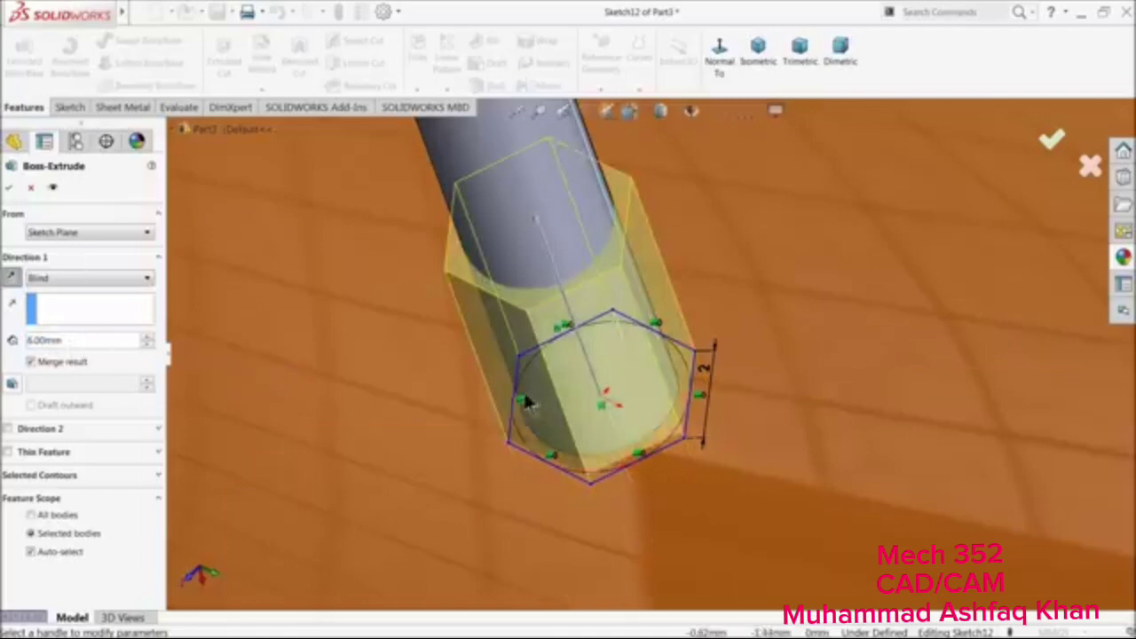
pyautogui.scroll(5, 571, 424)
pyautogui.moveTo(571, 424); pyautogui.dragTo(581, 488, button='middle')
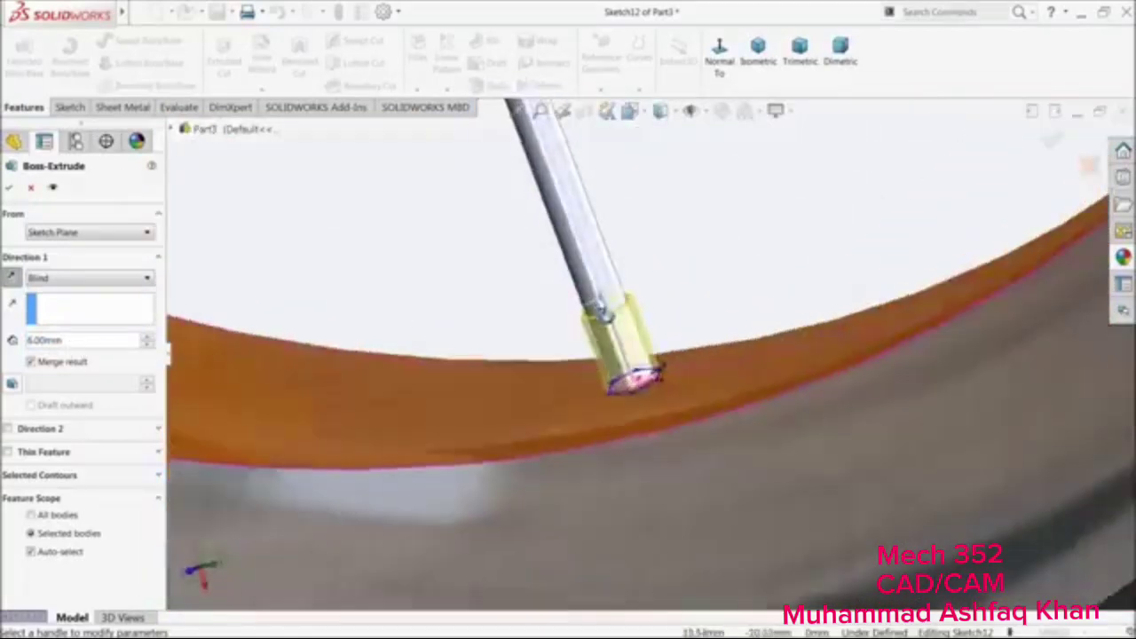
pyautogui.scroll(1, 661, 361)
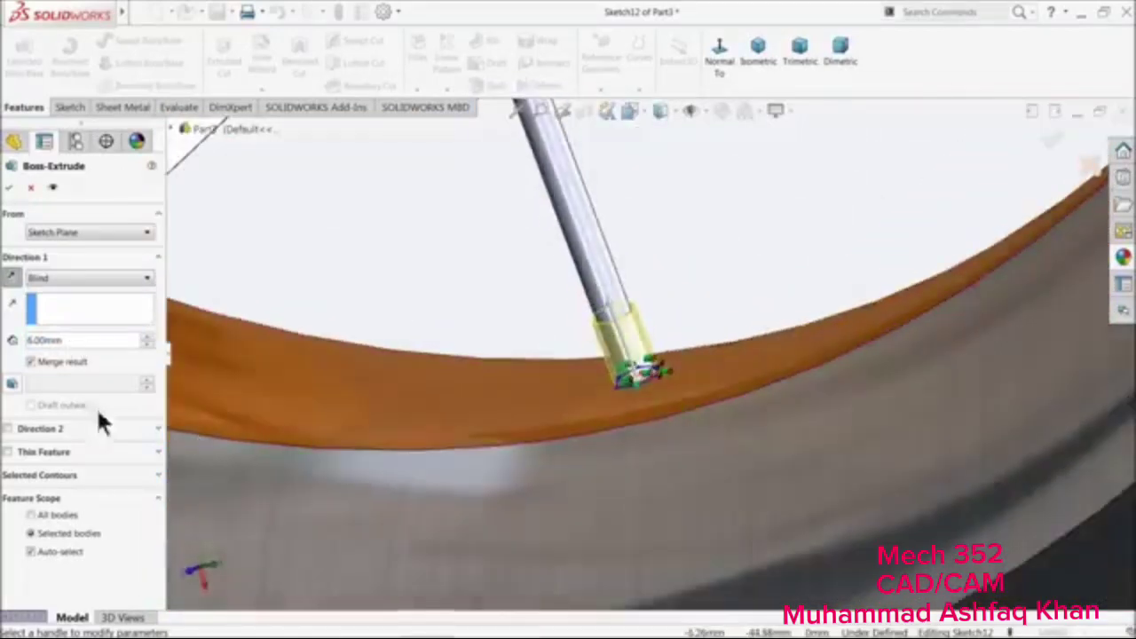
pyautogui.click(31, 363)
pyautogui.click(9, 188)
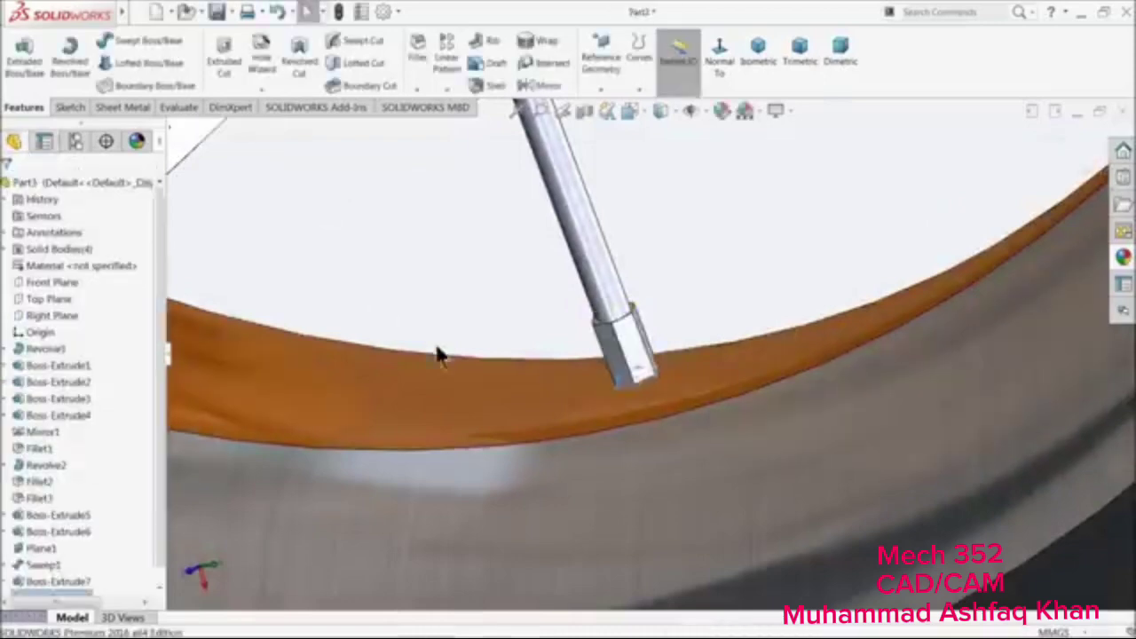
pyautogui.scroll(5, 530, 368)
pyautogui.scroll(3, 620, 303)
pyautogui.scroll(-3, 646, 258)
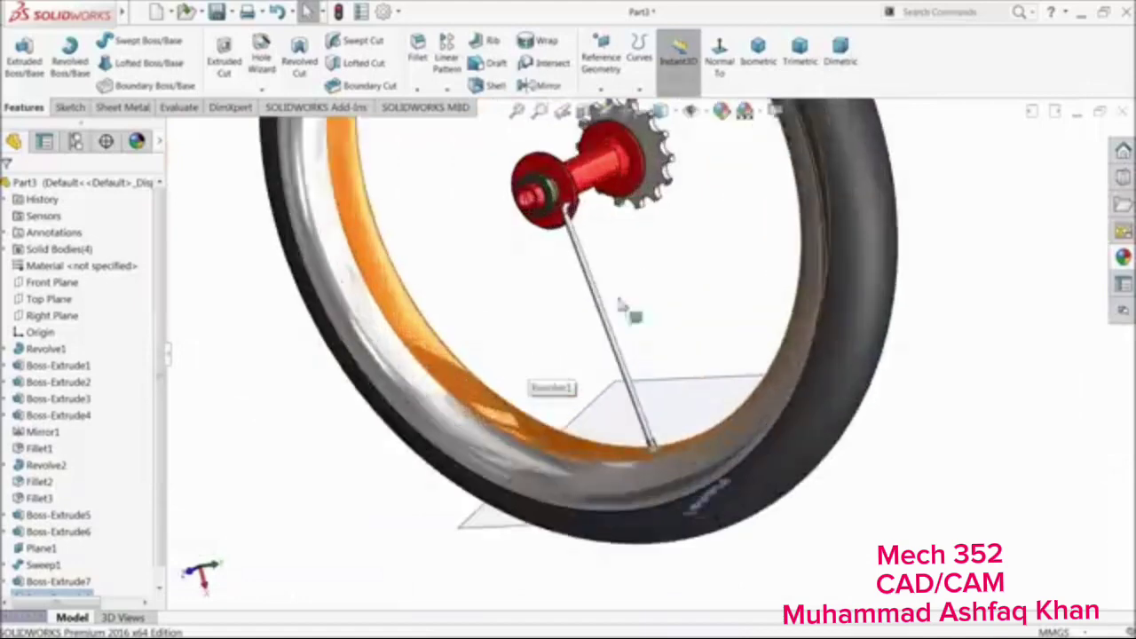
pyautogui.moveTo(515, 298); pyautogui.dragTo(505, 309, button='middle')
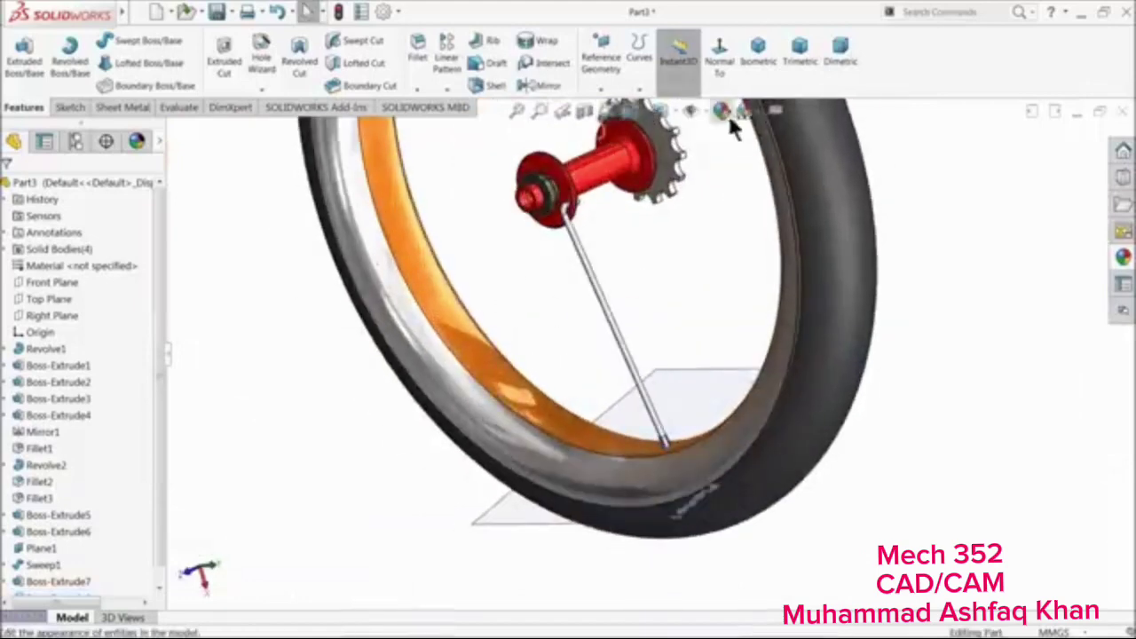
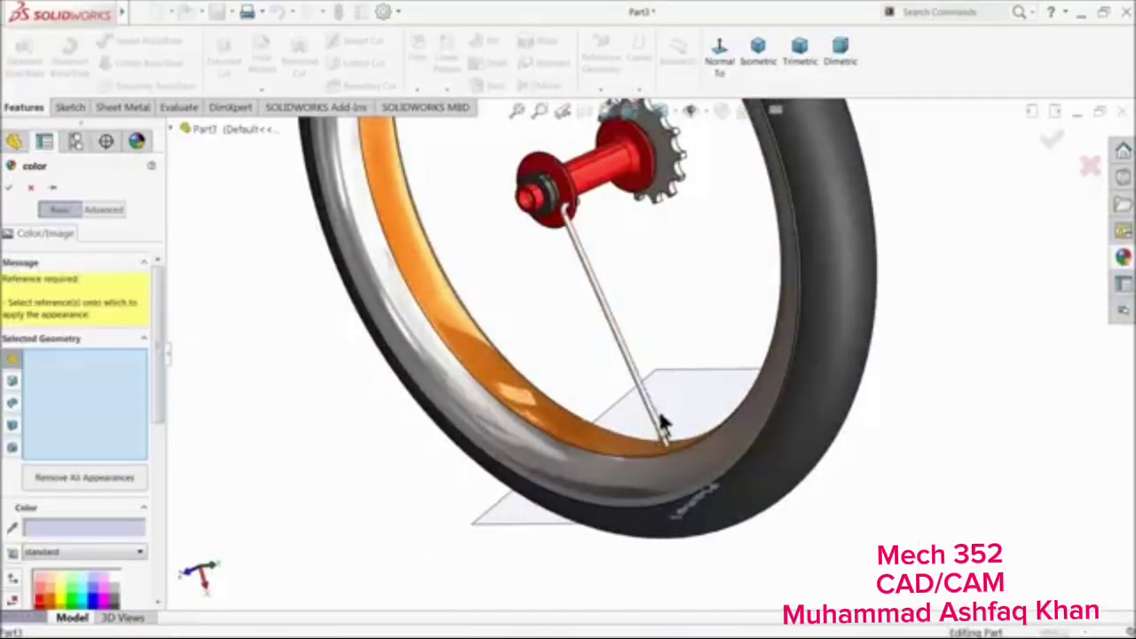
pyautogui.scroll(-3, 634, 360)
pyautogui.click(610, 324)
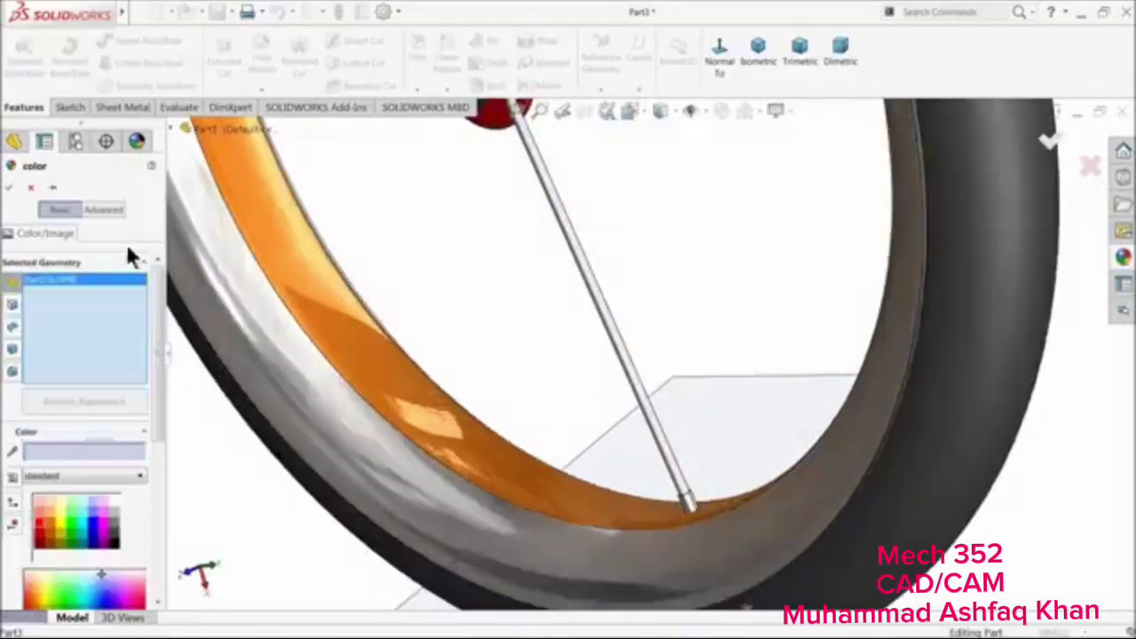
pyautogui.click(31, 189)
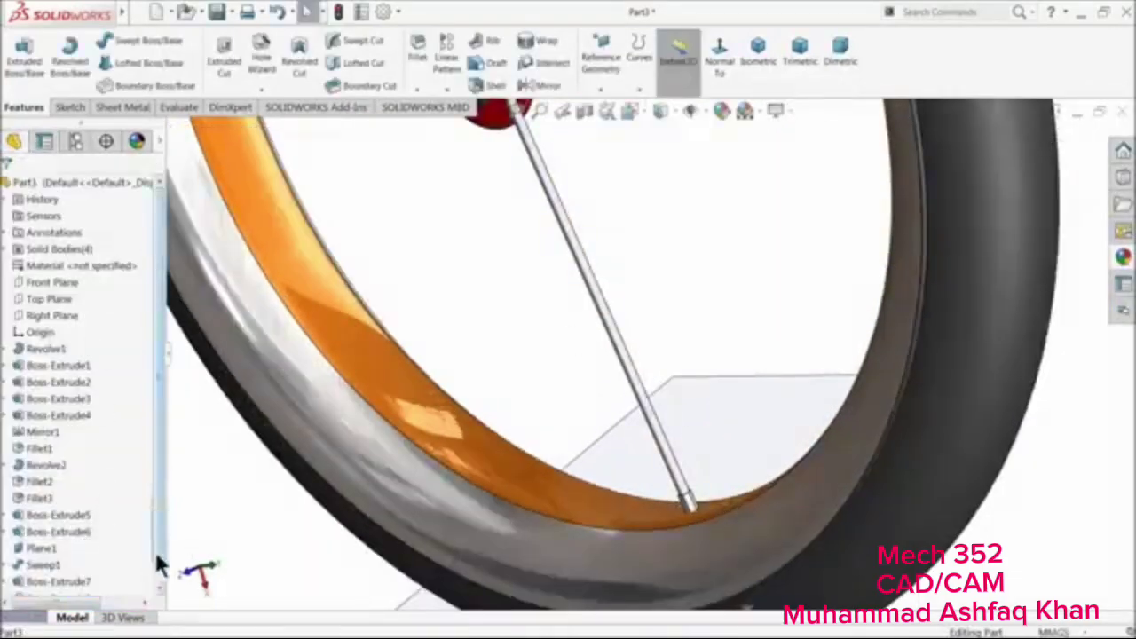
# Apply a dark grey colour to the spoke features Sweep1, Boss-Extrude7 and Boss-Extrude8
pyautogui.scroll(-1, 158, 568)
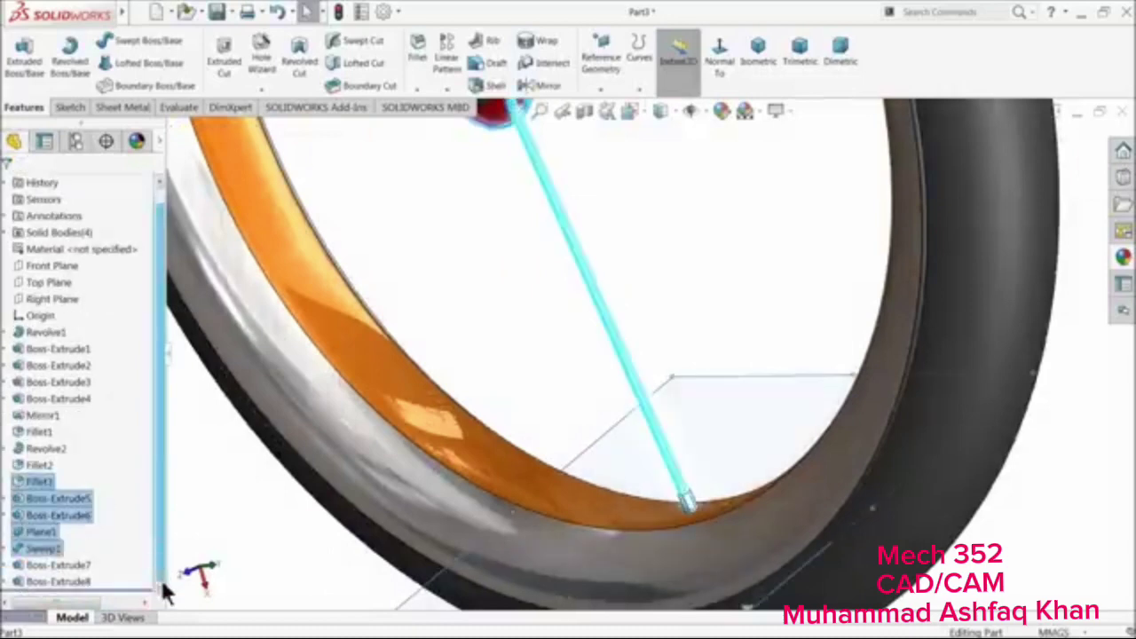
pyautogui.click(25, 545)
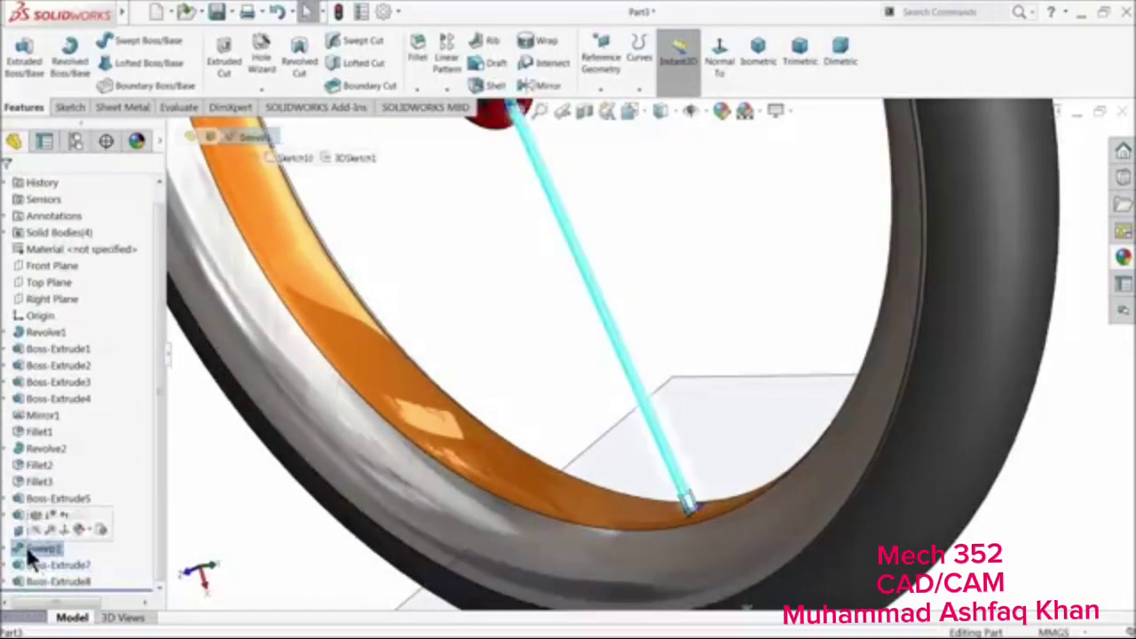
pyautogui.keyDown('ctrl'); pyautogui.click(32, 565); pyautogui.keyUp('ctrl')
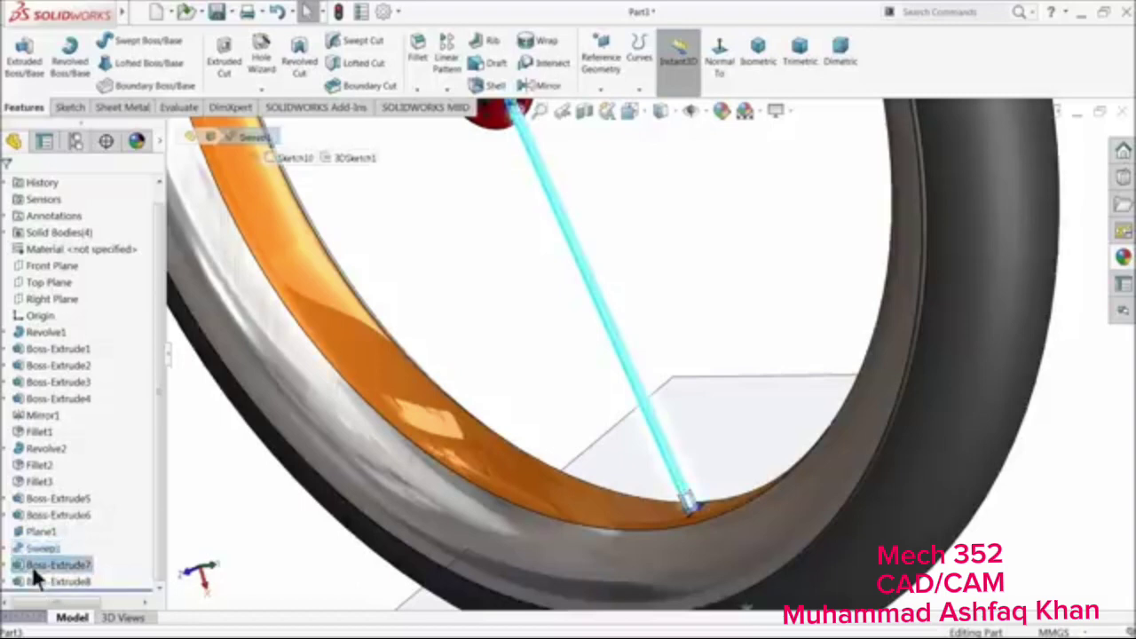
pyautogui.keyDown('ctrl'); pyautogui.click(35, 581); pyautogui.keyUp('ctrl')
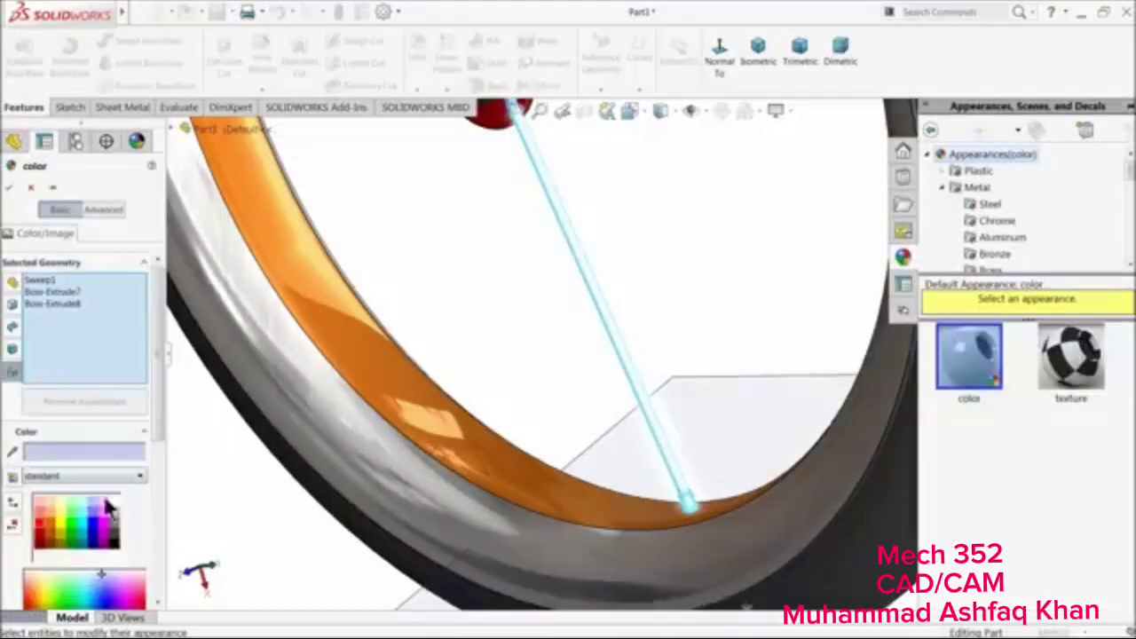
pyautogui.click(114, 539)
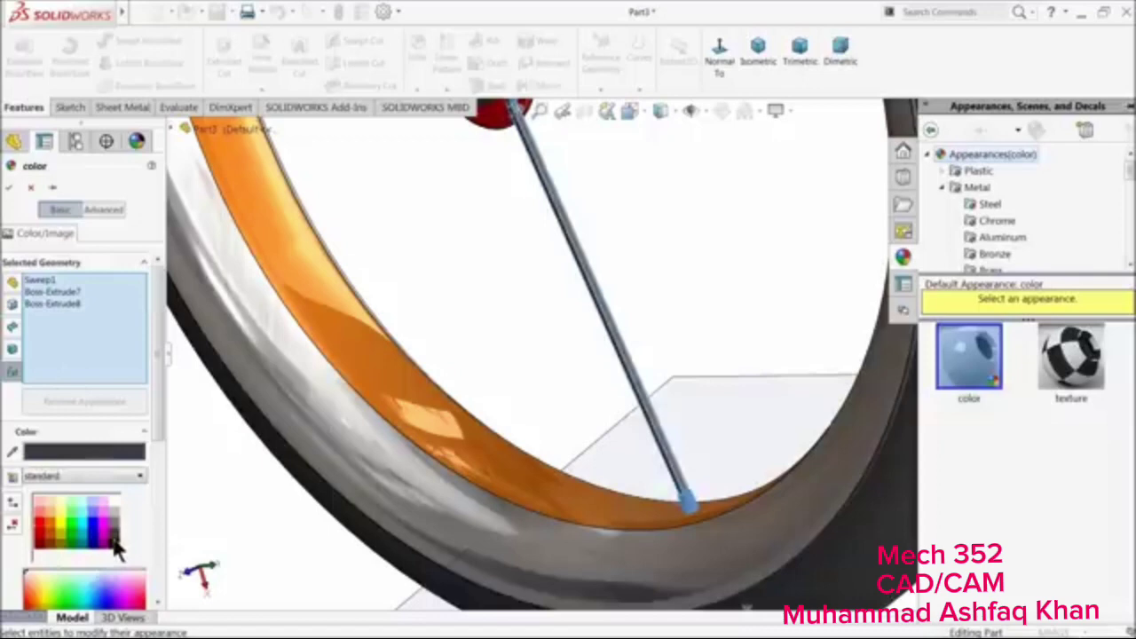
pyautogui.click(9, 187)
# Hide Plane1 at the spoke's rim end
pyautogui.scroll(-5, 681, 463)
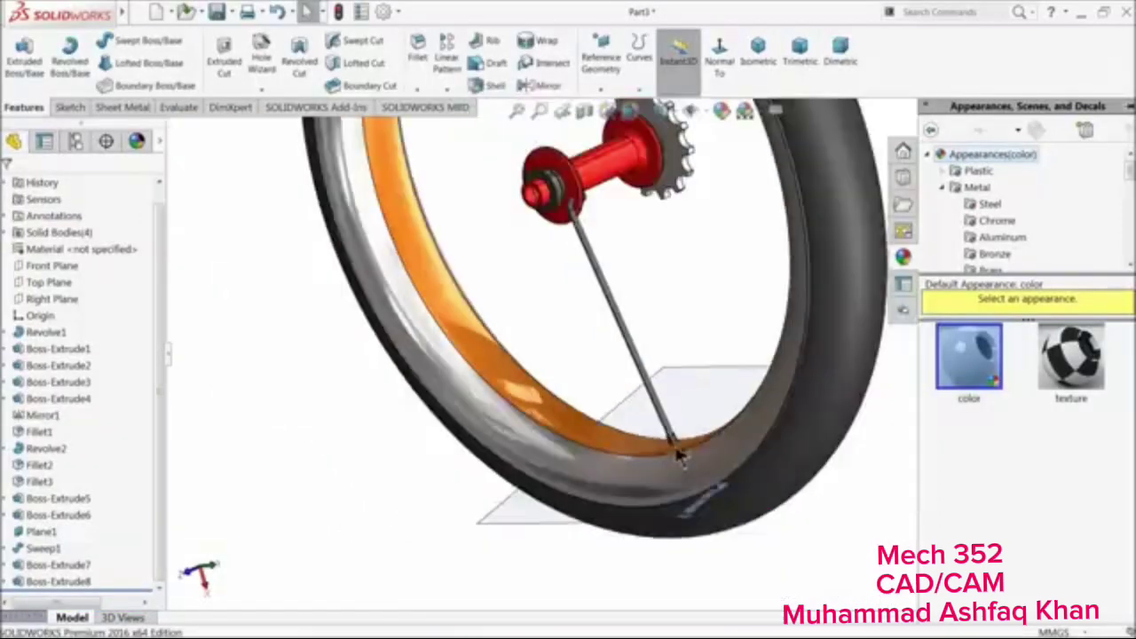
pyautogui.click(697, 367)
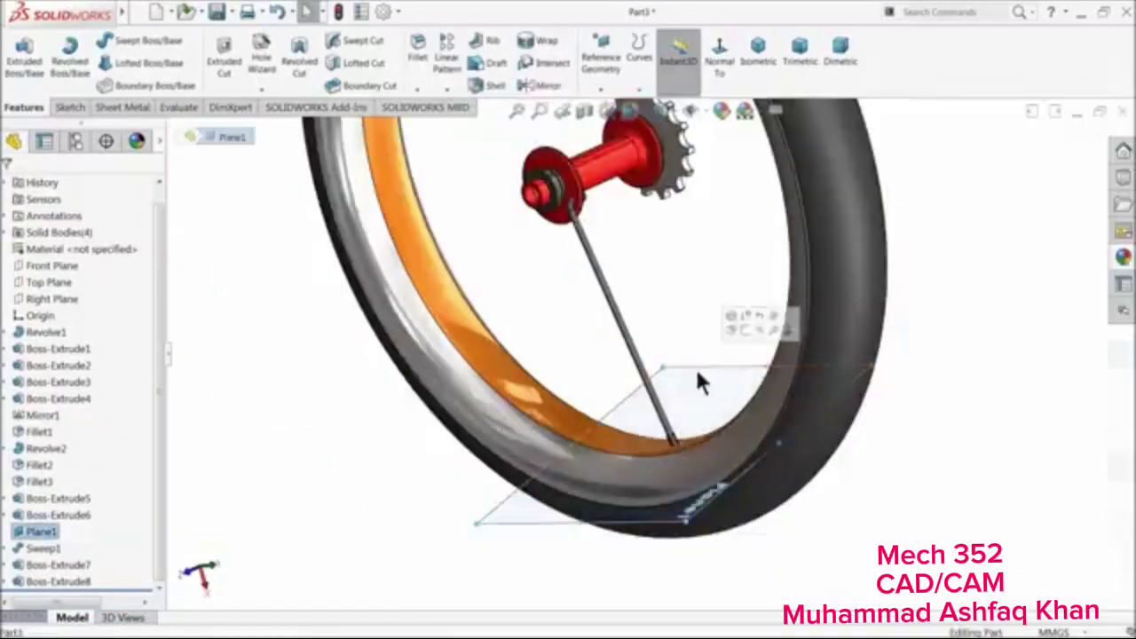
pyautogui.click(758, 334)
pyautogui.scroll(2, 674, 373)
pyautogui.moveTo(674, 376); pyautogui.dragTo(666, 355, button='middle')
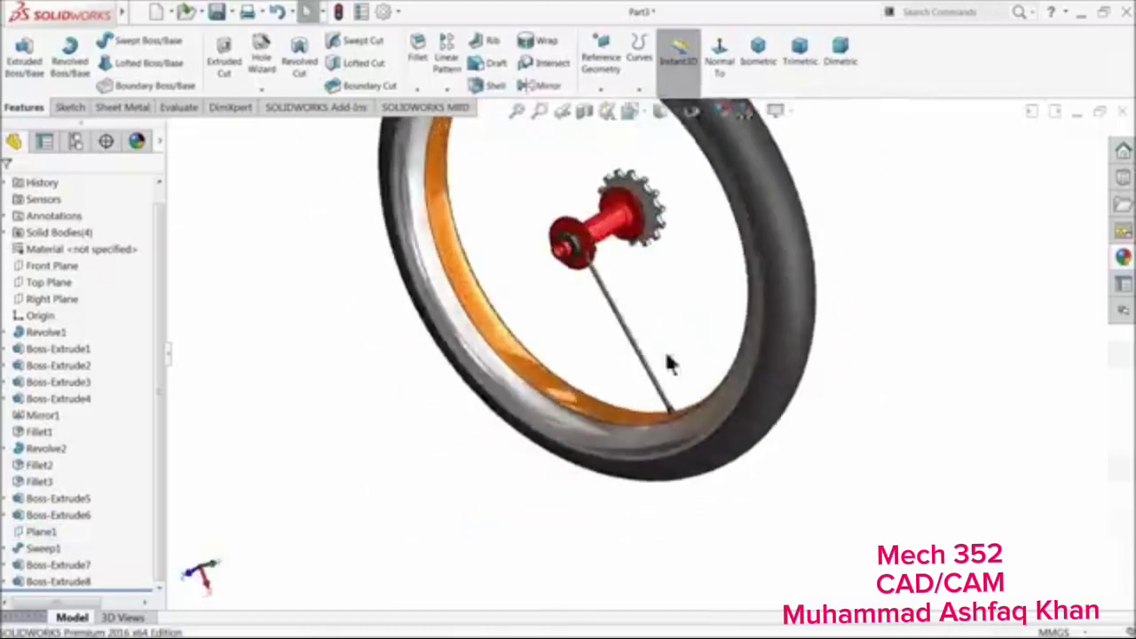
pyautogui.scroll(-3, 614, 282)
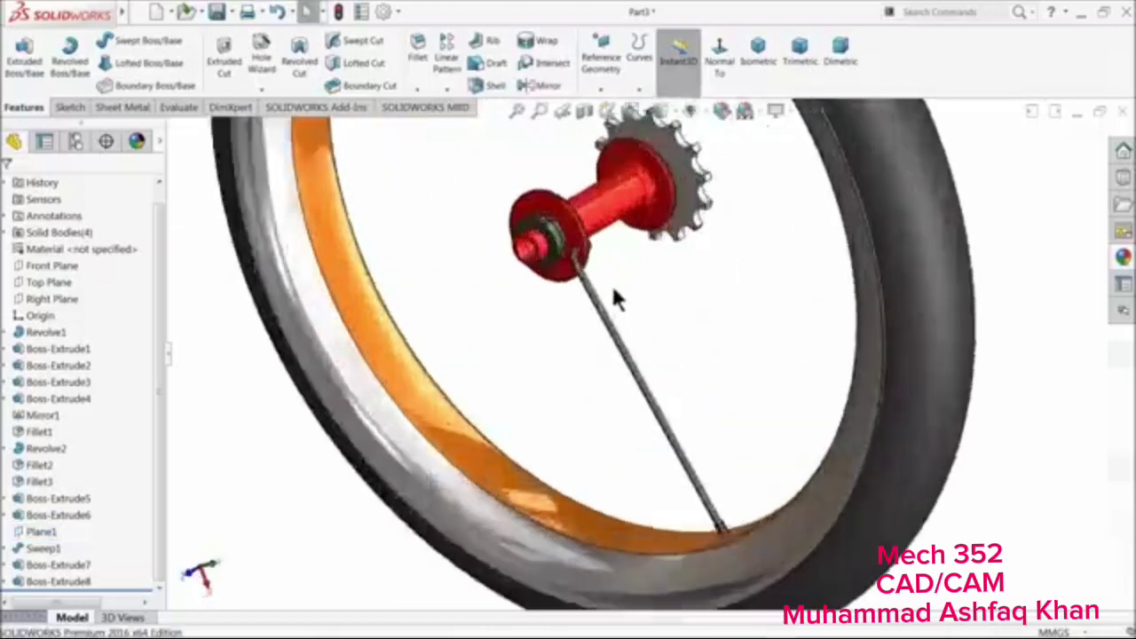
pyautogui.click(445, 90)
pyautogui.click(463, 103)
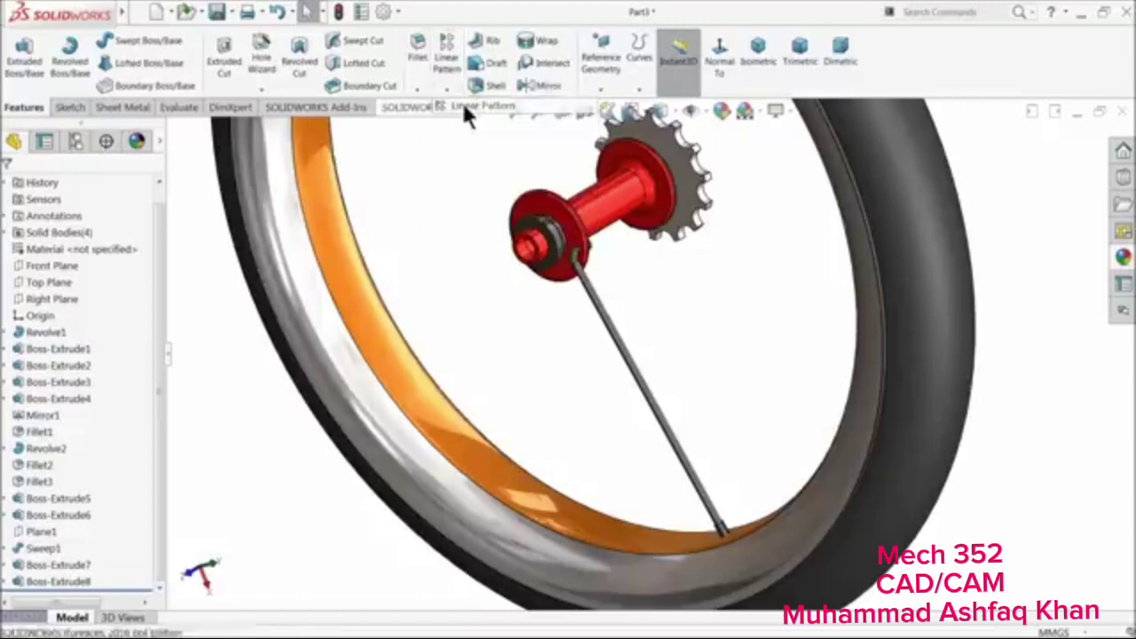
pyautogui.click(71, 404)
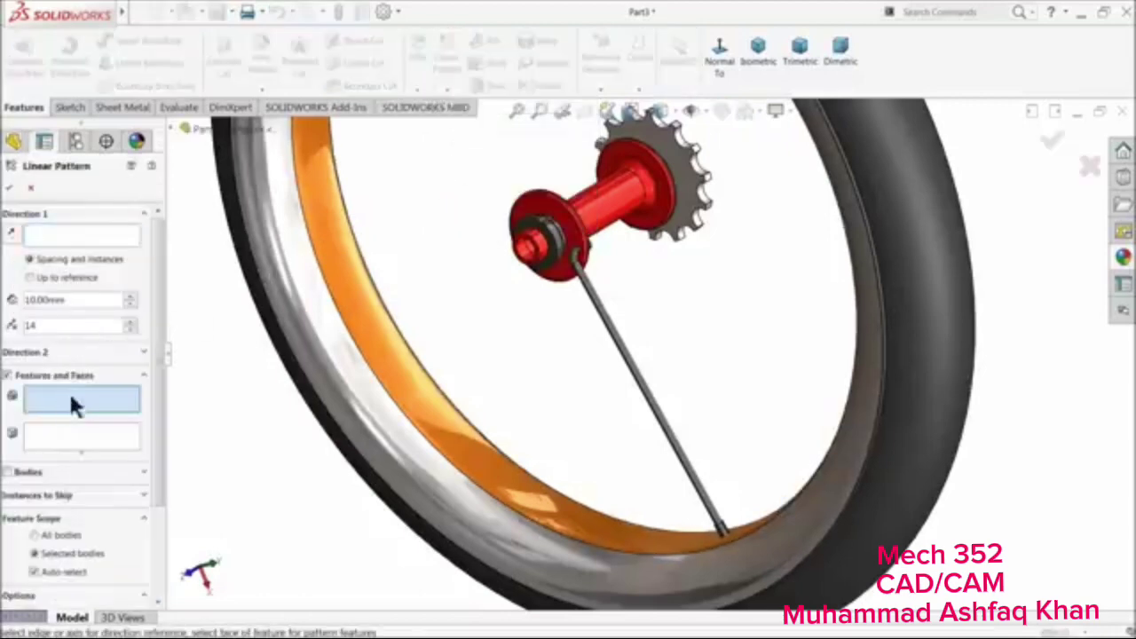
pyautogui.click(606, 319)
pyautogui.scroll(-5, 636, 257)
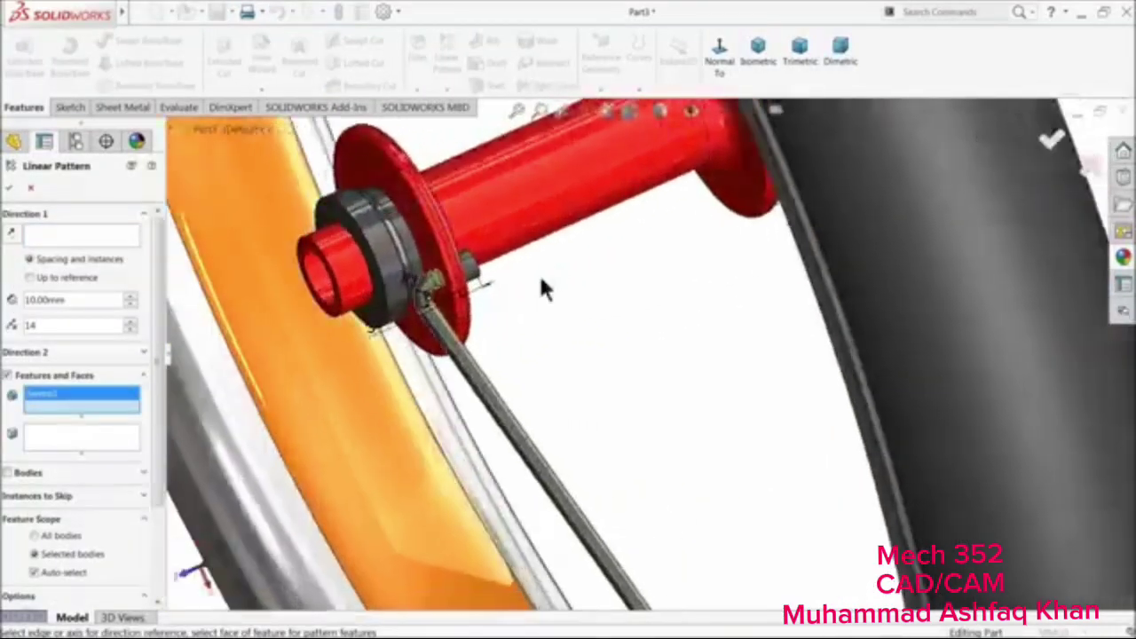
pyautogui.scroll(-3, 475, 266)
pyautogui.click(468, 262)
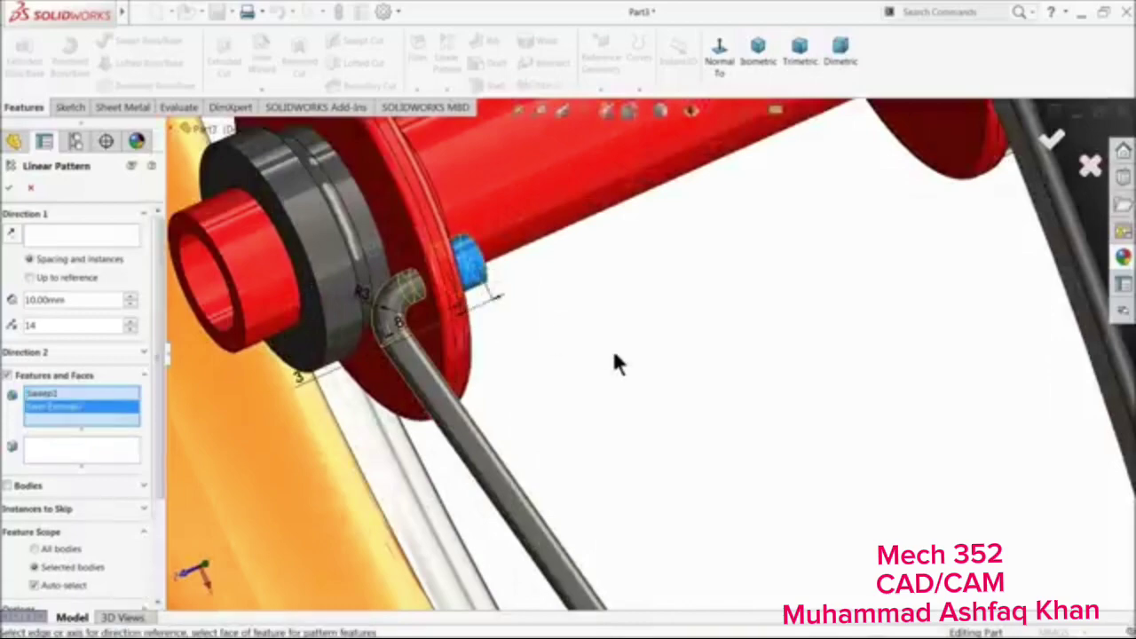
pyautogui.scroll(7, 615, 353)
pyautogui.moveTo(722, 479); pyautogui.dragTo(748, 479, button='middle')
pyautogui.scroll(-4, 680, 501)
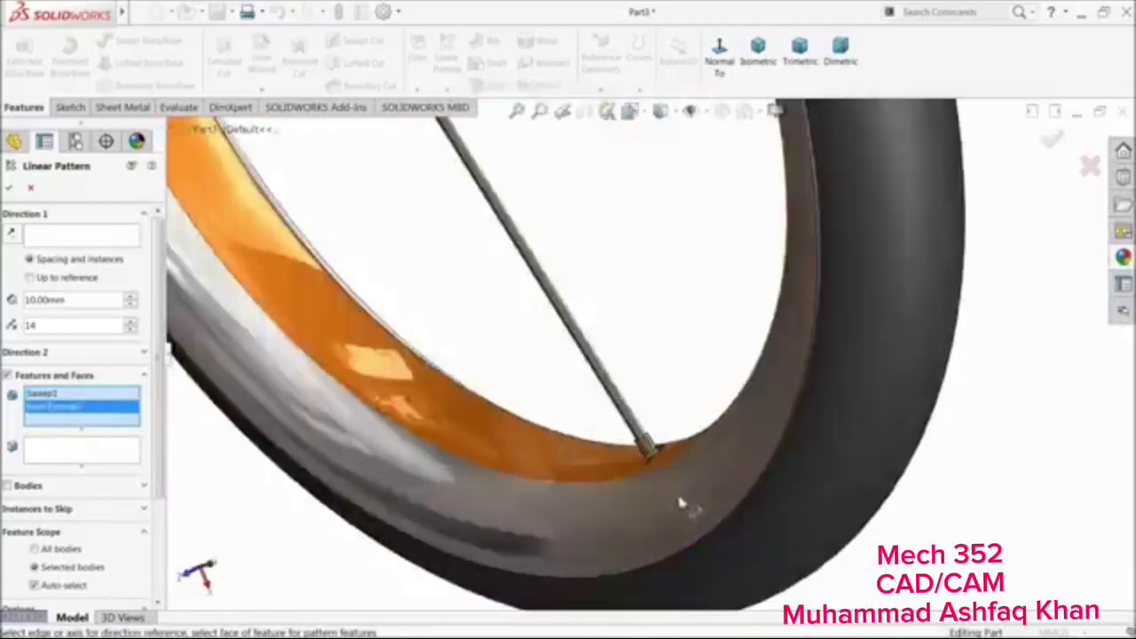
pyautogui.scroll(-5, 681, 504)
pyautogui.click(588, 296)
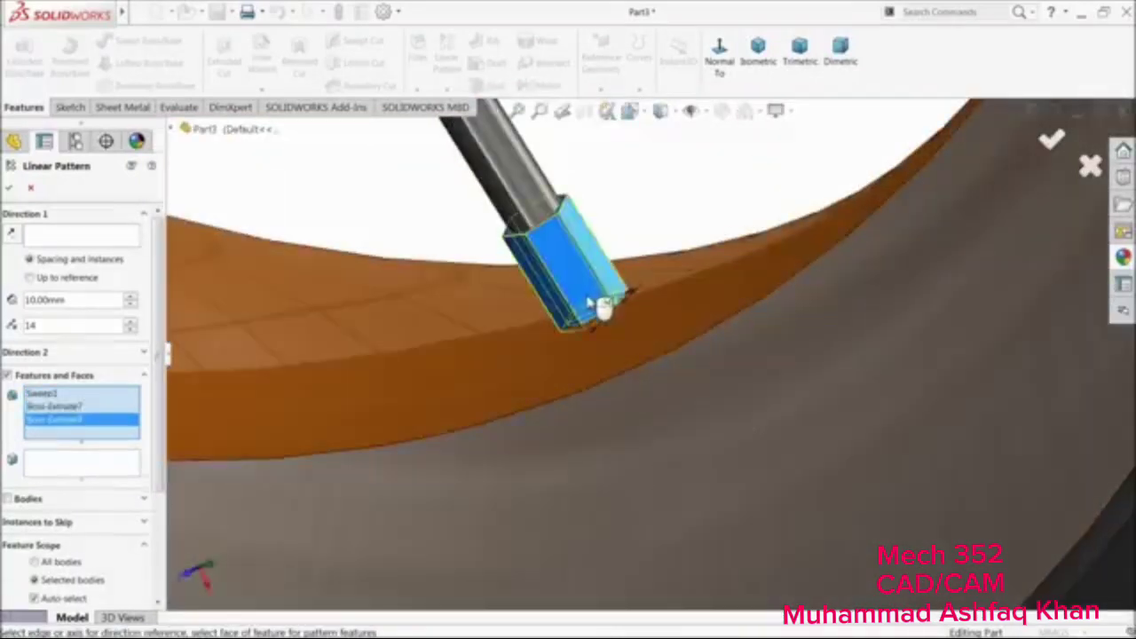
pyautogui.click(55, 236)
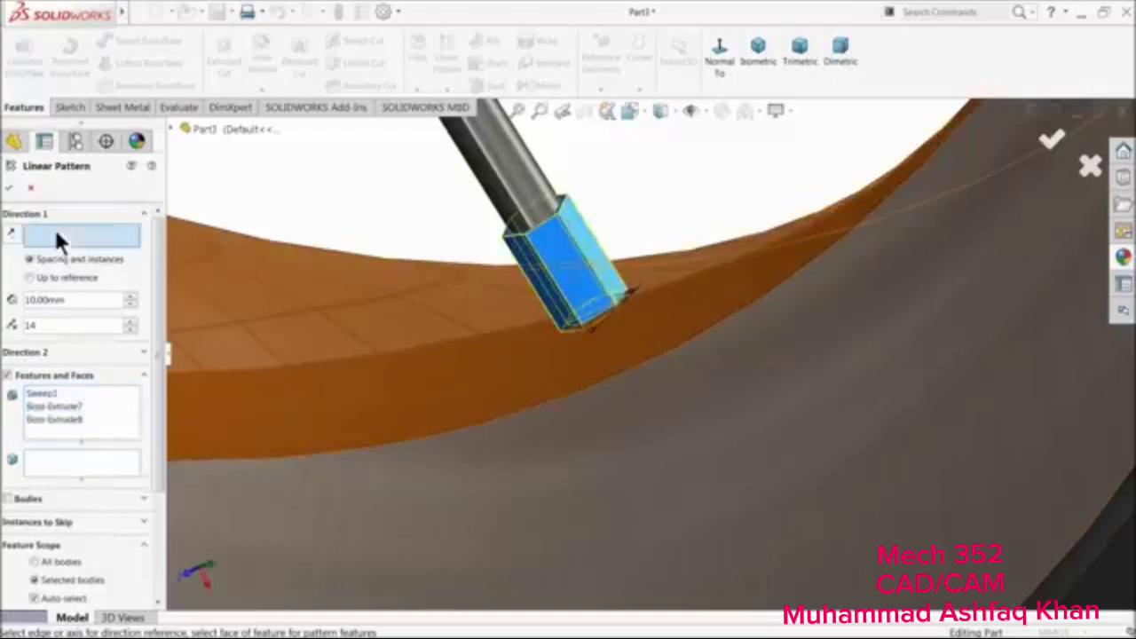
pyautogui.scroll(10, 497, 279)
pyautogui.scroll(2, 625, 351)
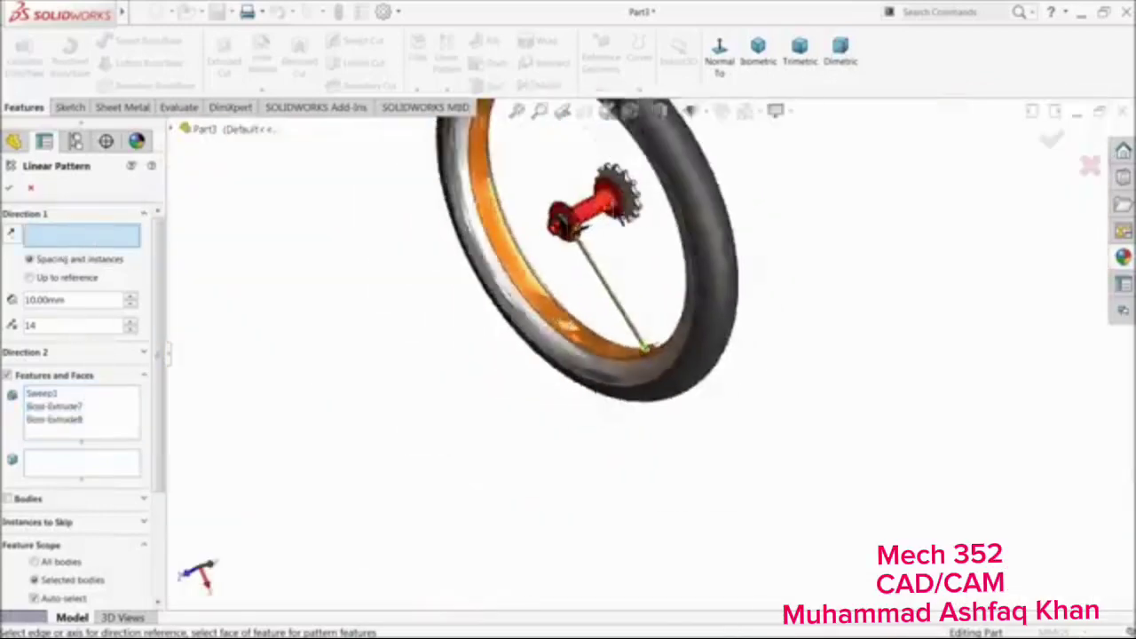
pyautogui.scroll(-5, 598, 176)
pyautogui.click(596, 277)
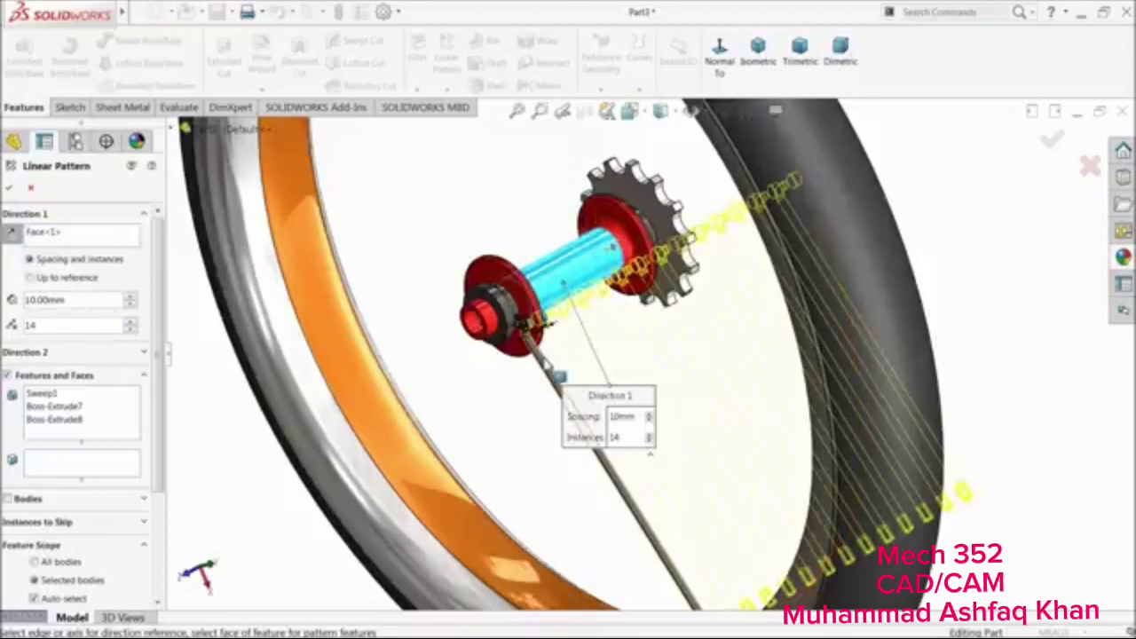
pyautogui.click(30, 188)
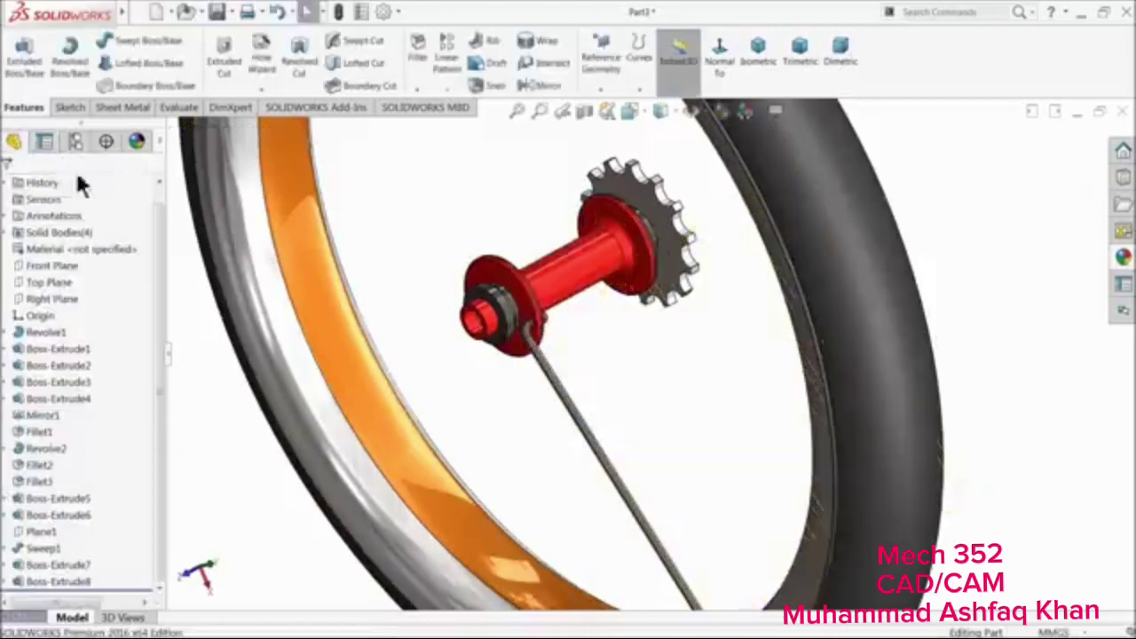
# Start a circular pattern with the spoke sweep, its hub head extrusion and its hexagonal rim nipple as the features to pattern
pyautogui.click(448, 89)
pyautogui.click(459, 123)
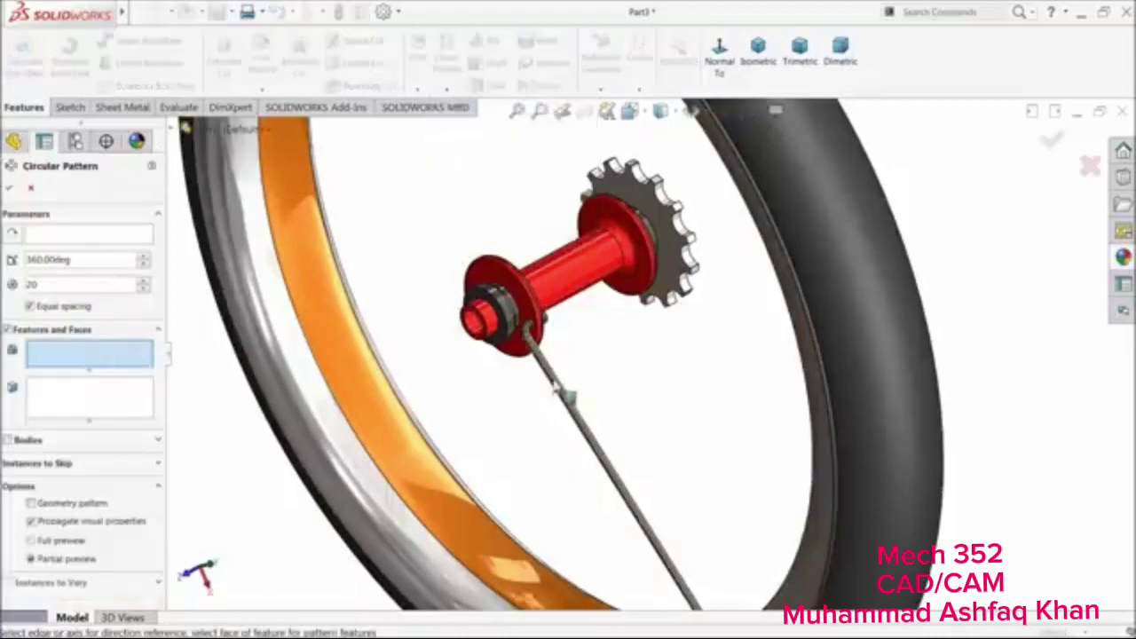
pyautogui.click(559, 387)
pyautogui.scroll(-3, 583, 325)
pyautogui.scroll(-2, 542, 375)
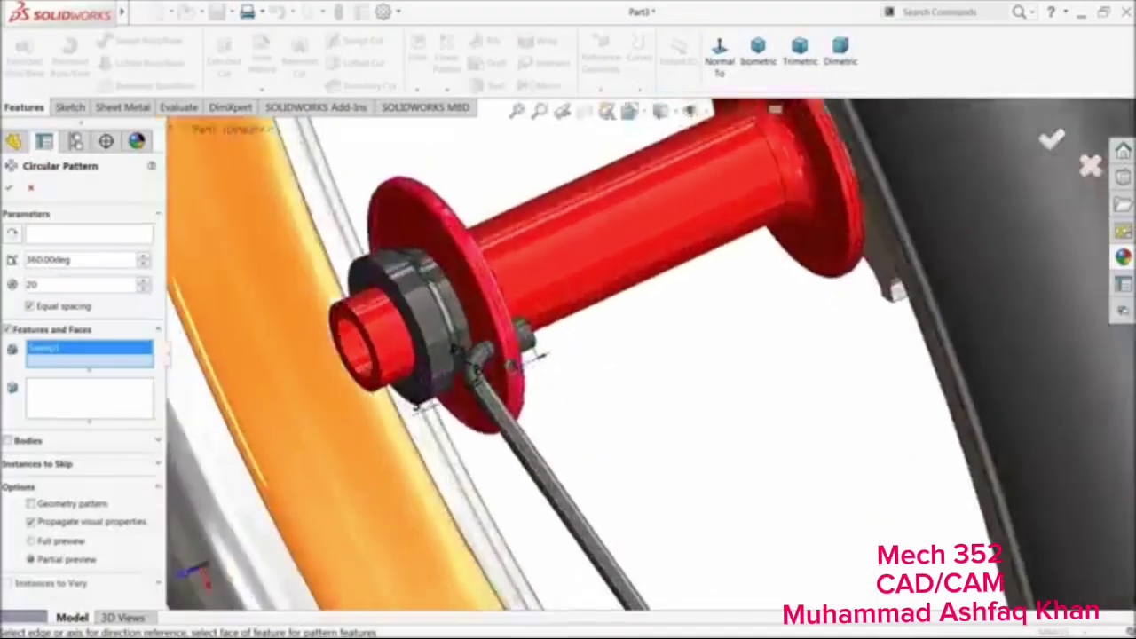
pyautogui.scroll(-3, 544, 361)
pyautogui.click(525, 324)
pyautogui.scroll(8, 532, 328)
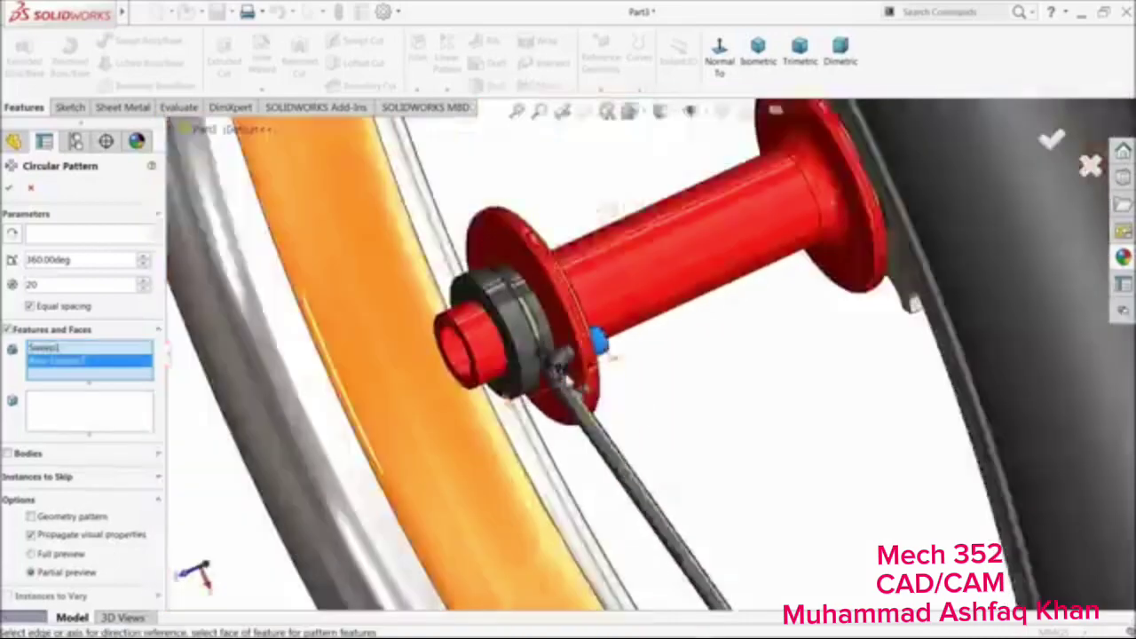
pyautogui.scroll(-10, 621, 324)
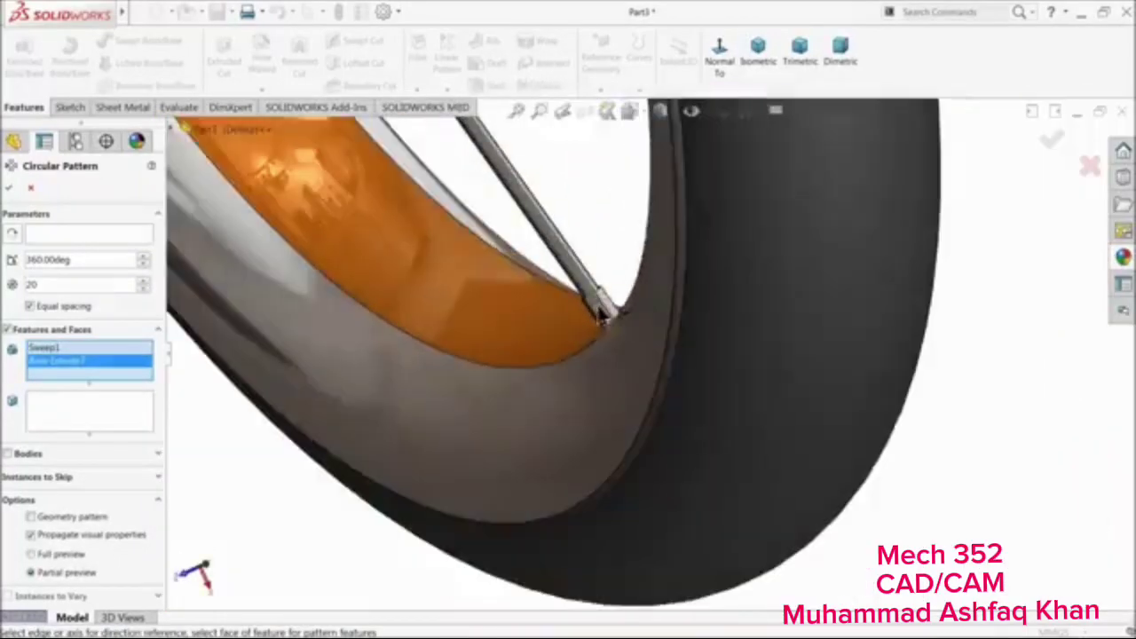
pyautogui.click(602, 306)
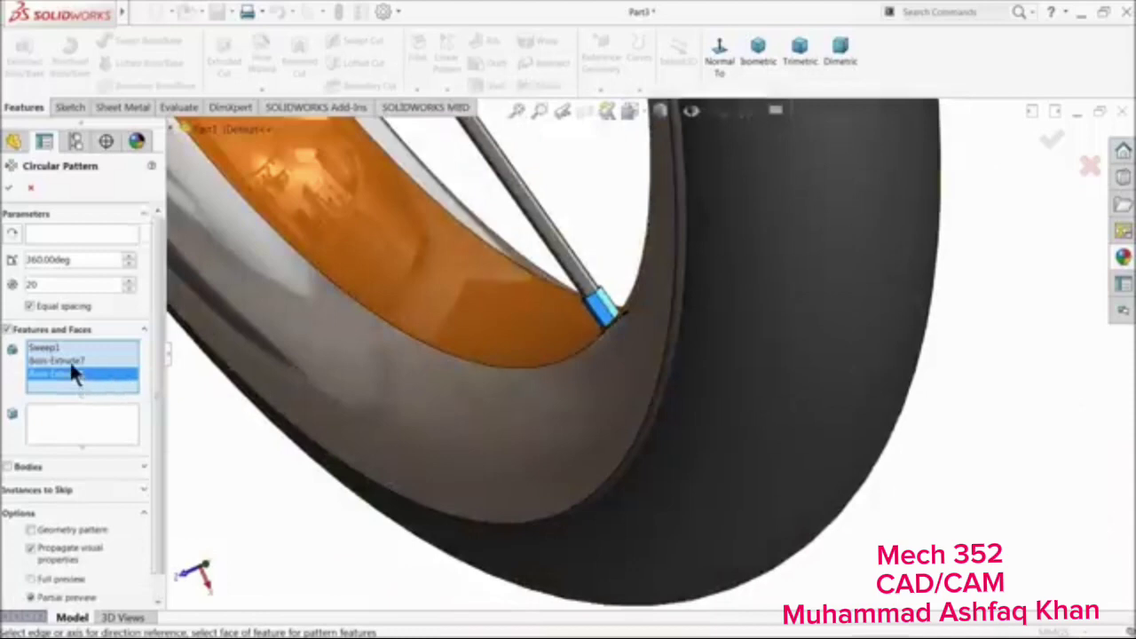
# Use the hub's central cylindrical face as the pattern axis, keeping equal spacing over 360 degrees
pyautogui.click(174, 129)
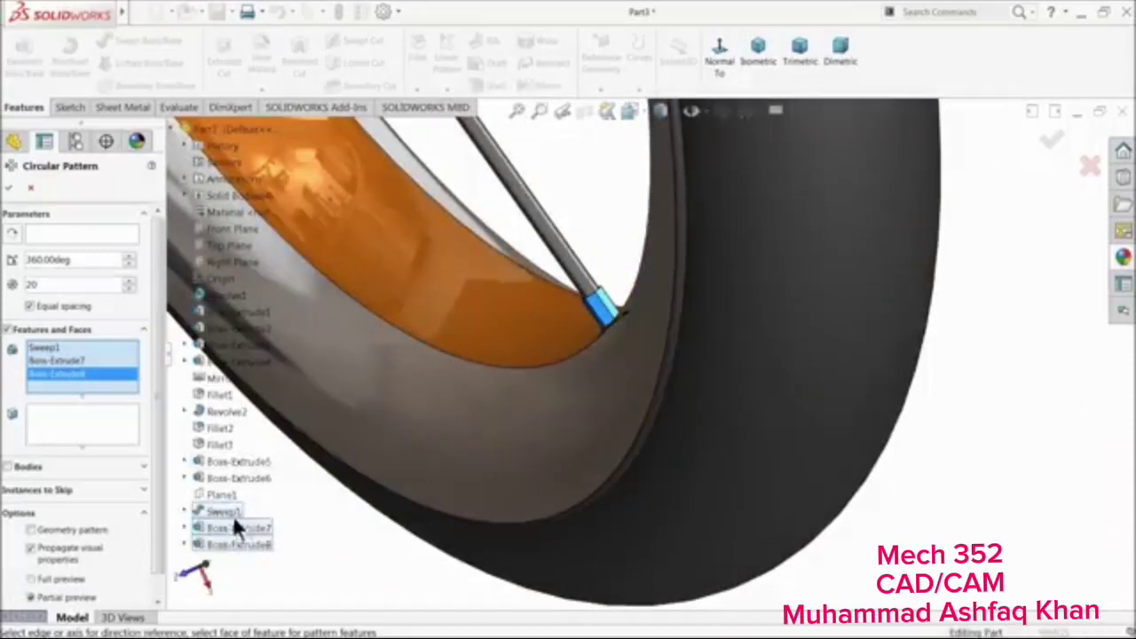
pyautogui.click(82, 233)
pyautogui.scroll(-5, 533, 253)
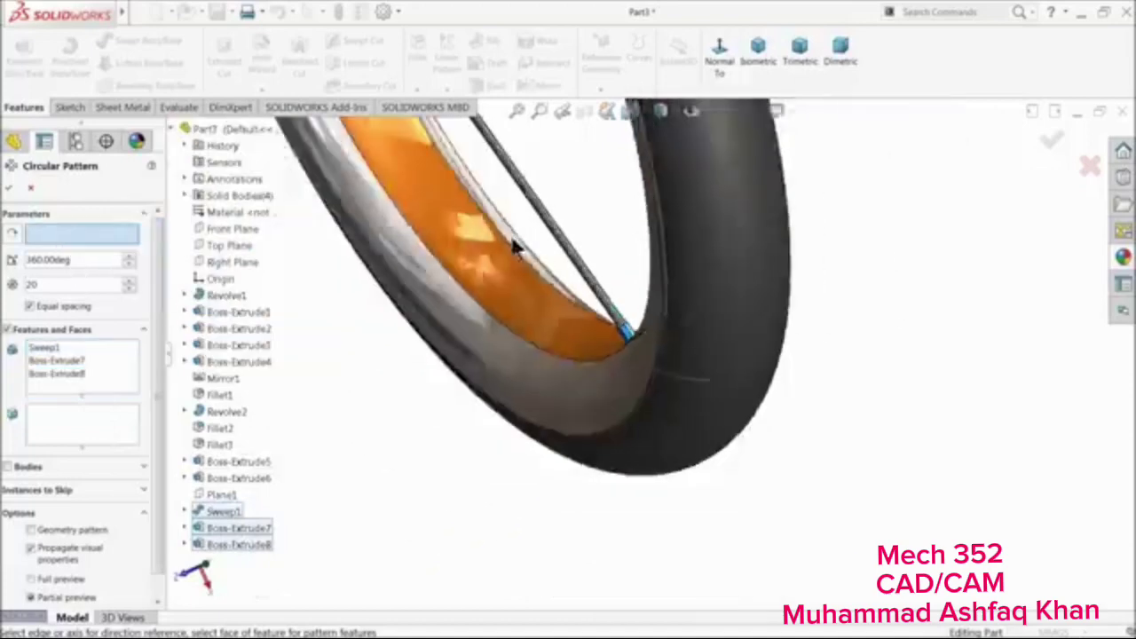
pyautogui.click(568, 166)
pyautogui.moveTo(591, 220); pyautogui.dragTo(618, 213, button='middle')
pyautogui.scroll(3, 618, 218)
pyautogui.scroll(3, 563, 248)
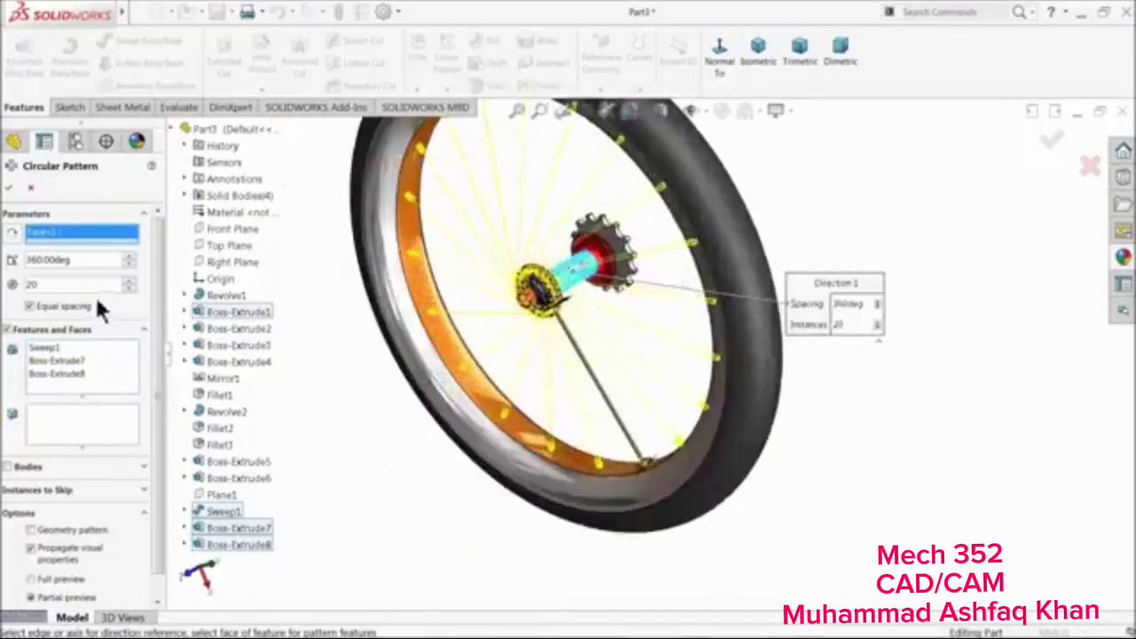
# Set the number of spoke instances in the circular pattern to 14
pyautogui.click(129, 288)
pyautogui.click(129, 288)
pyautogui.click(128, 288)
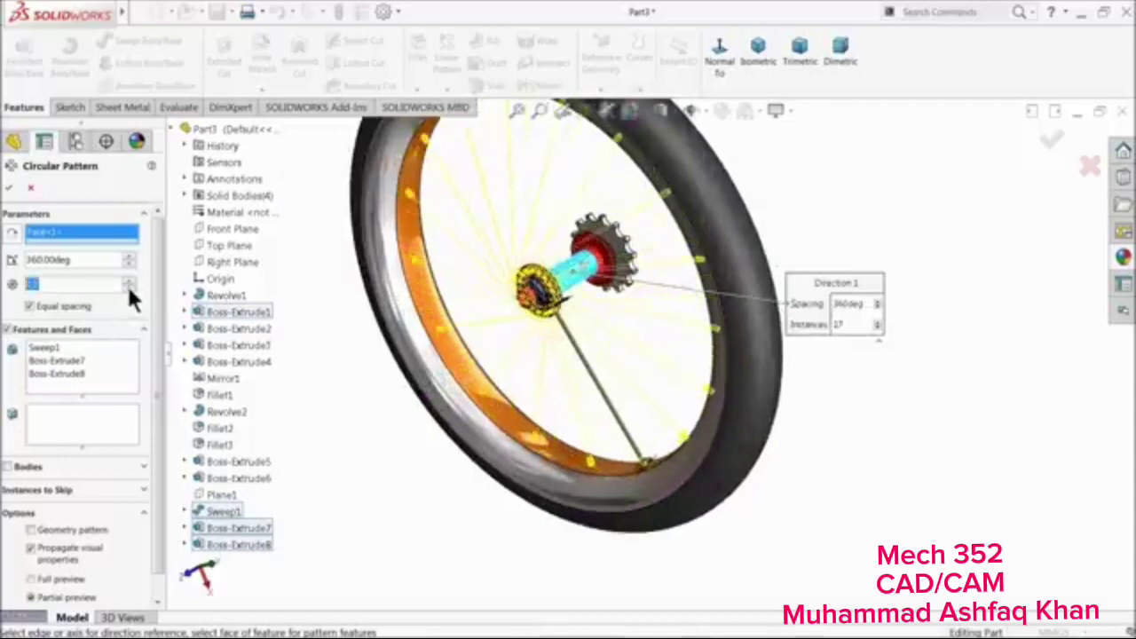
pyautogui.click(129, 288)
pyautogui.click(128, 288)
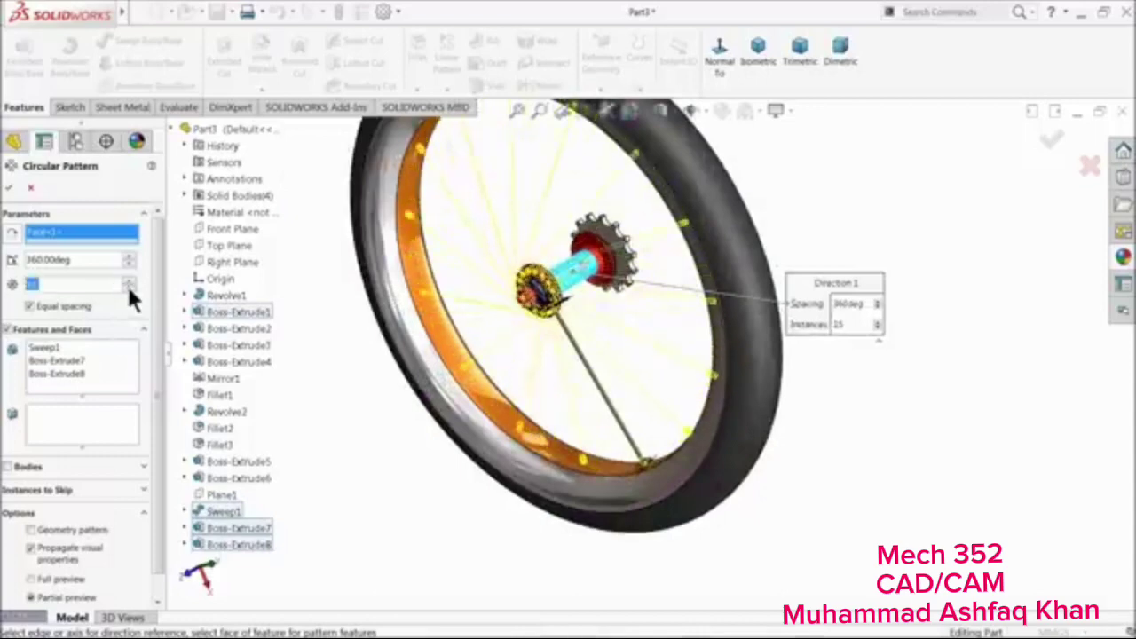
pyautogui.click(129, 288)
pyautogui.moveTo(381, 313); pyautogui.dragTo(403, 339, button='middle')
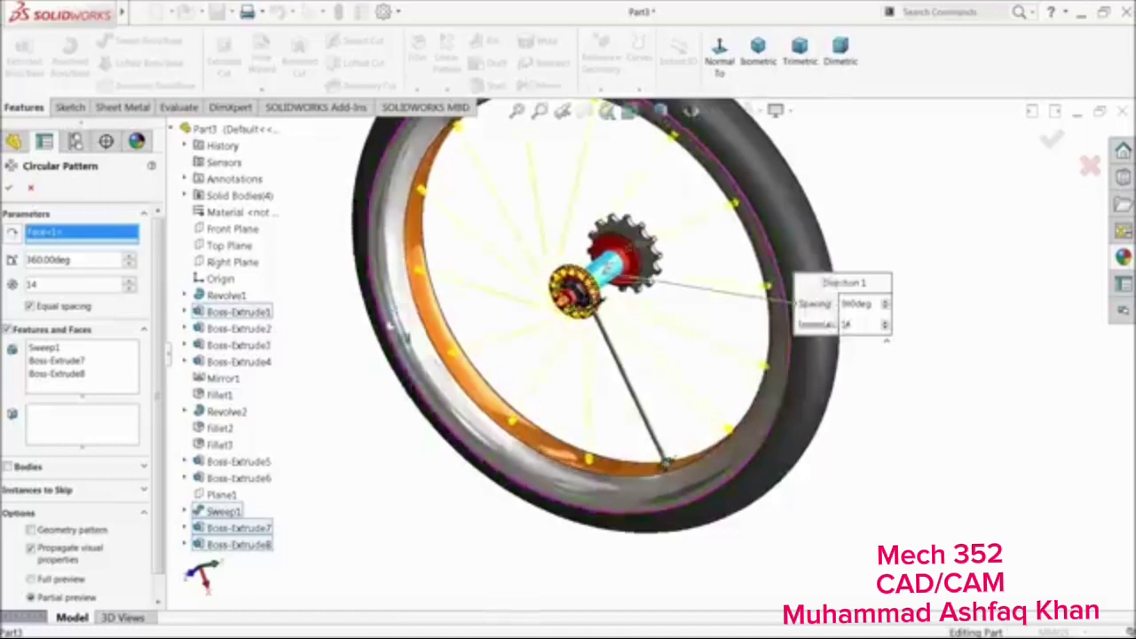
pyautogui.scroll(3, 420, 356)
pyautogui.scroll(-3, 634, 310)
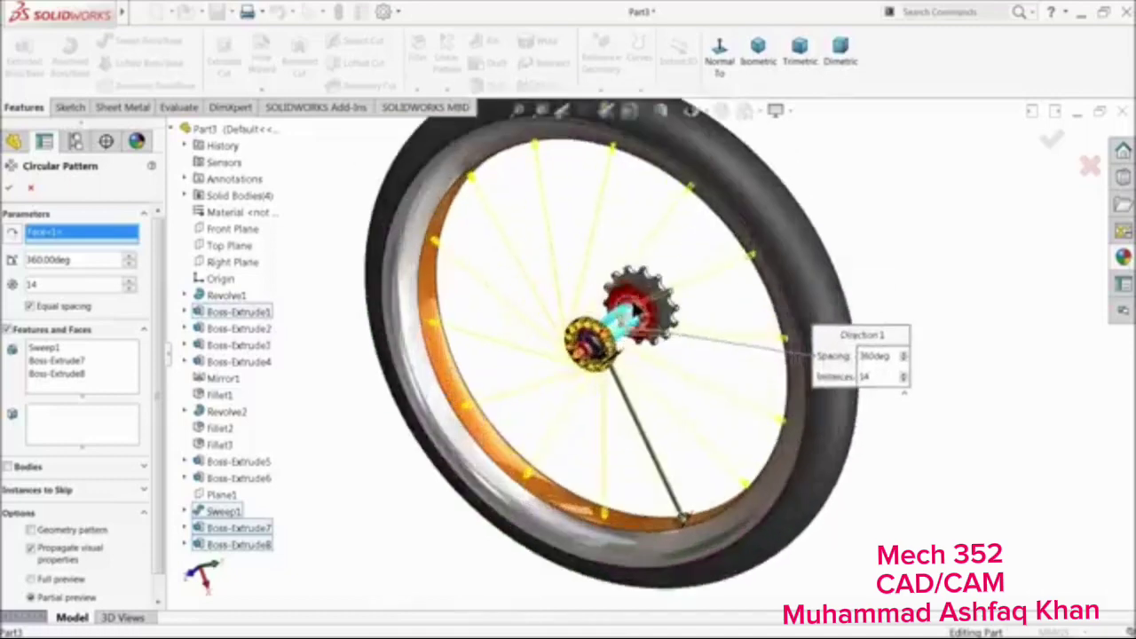
# Try 15 instances for the spoke pattern, check the fit around the hub flange and return the count to 14
pyautogui.click(127, 282)
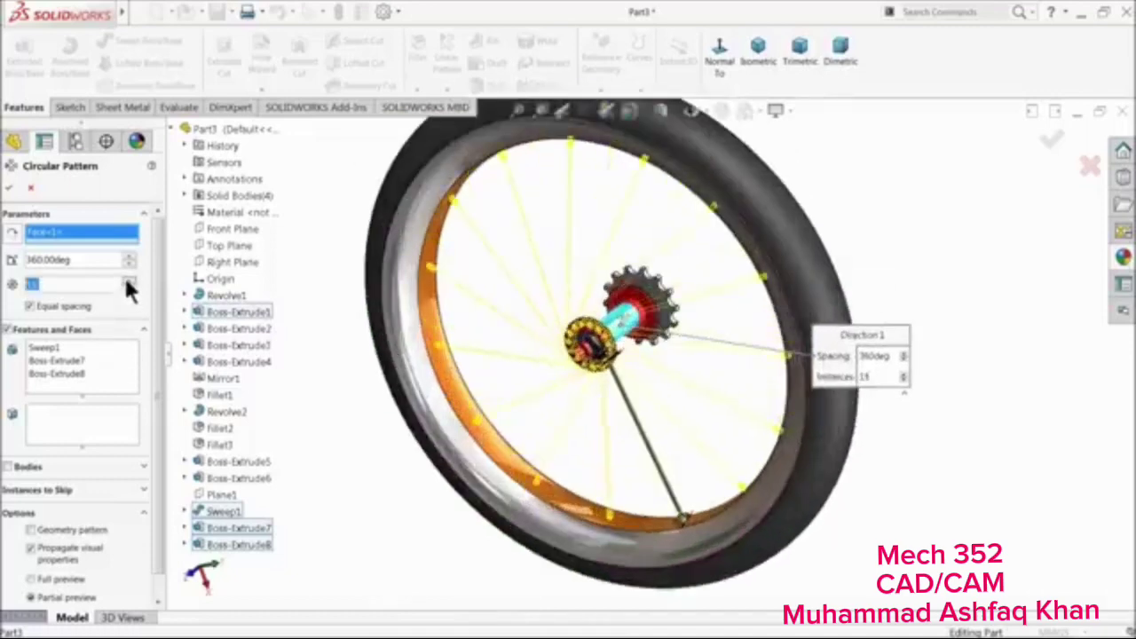
pyautogui.scroll(6, 606, 331)
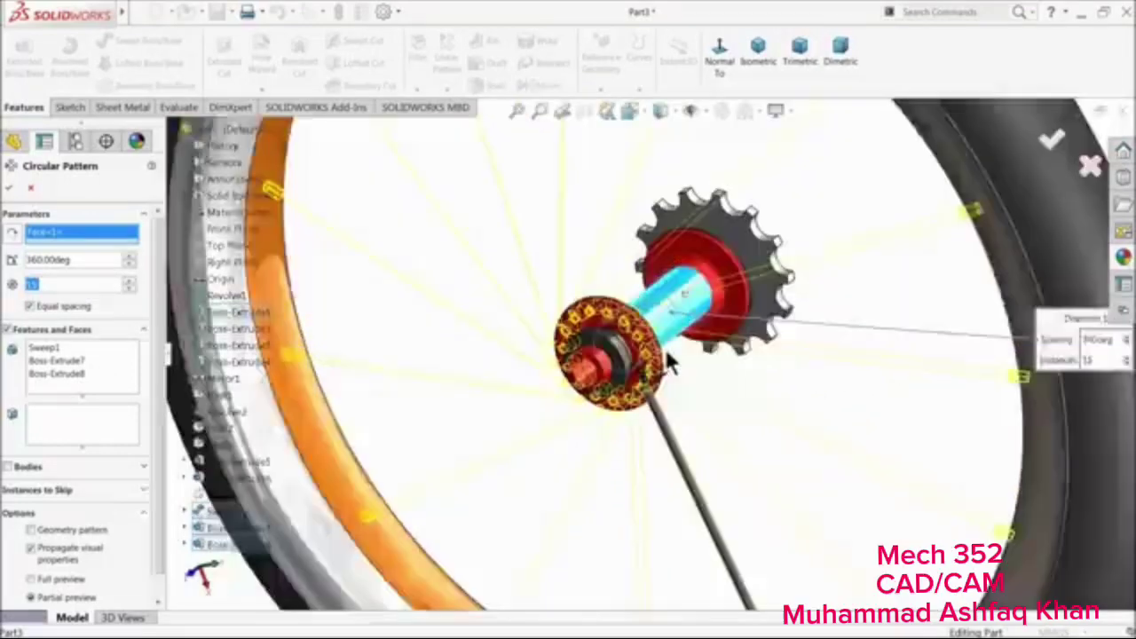
pyautogui.scroll(-2, 609, 351)
pyautogui.moveTo(598, 350); pyautogui.dragTo(560, 336, button='middle')
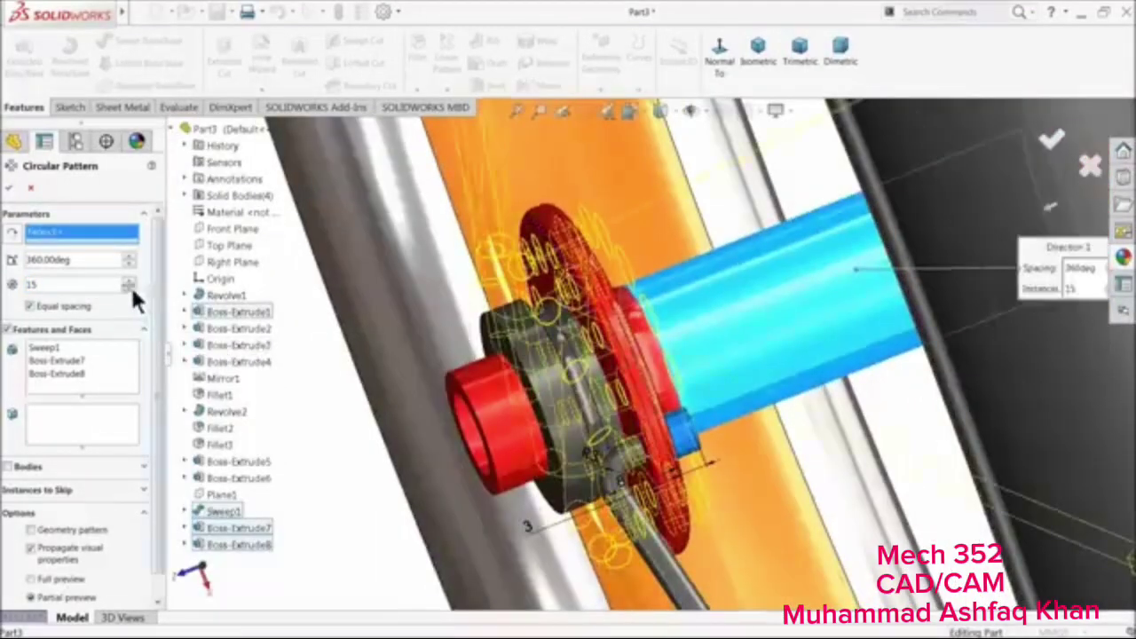
pyautogui.click(130, 287)
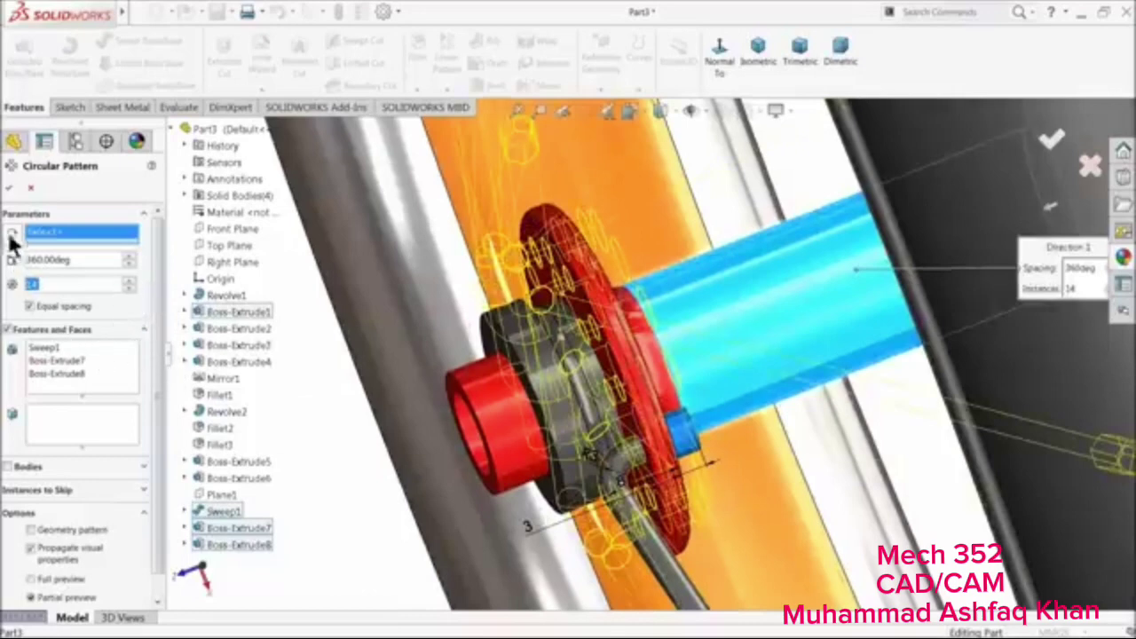
# Enable the geometry pattern option and finish the 14-instance circular pattern of the spoke, its head and its nipple
pyautogui.click(9, 188)
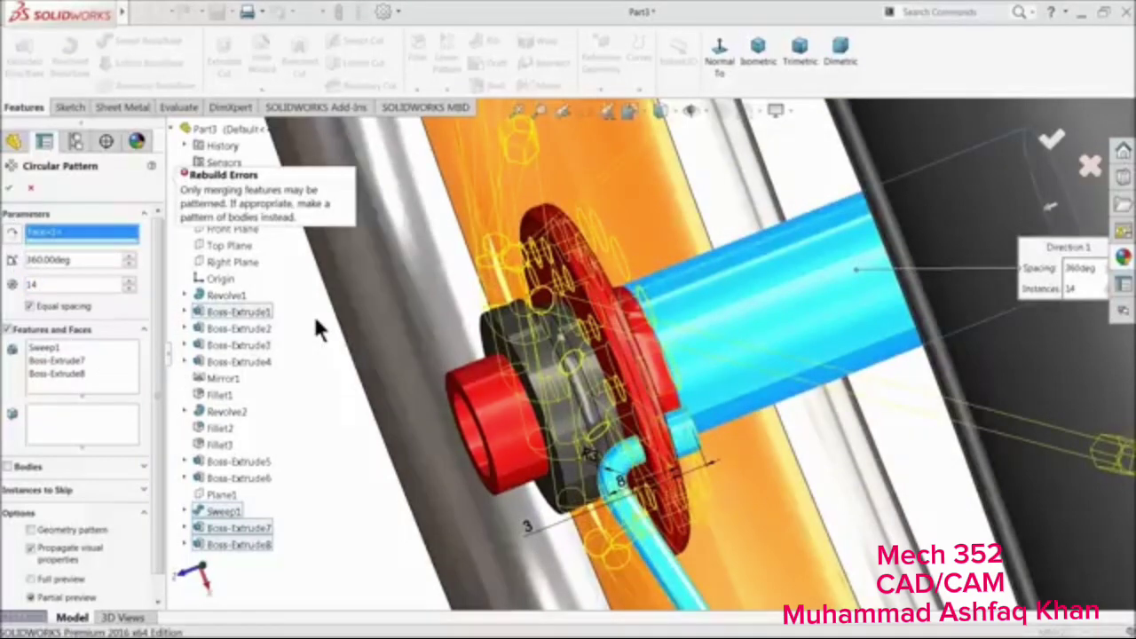
pyautogui.click(30, 528)
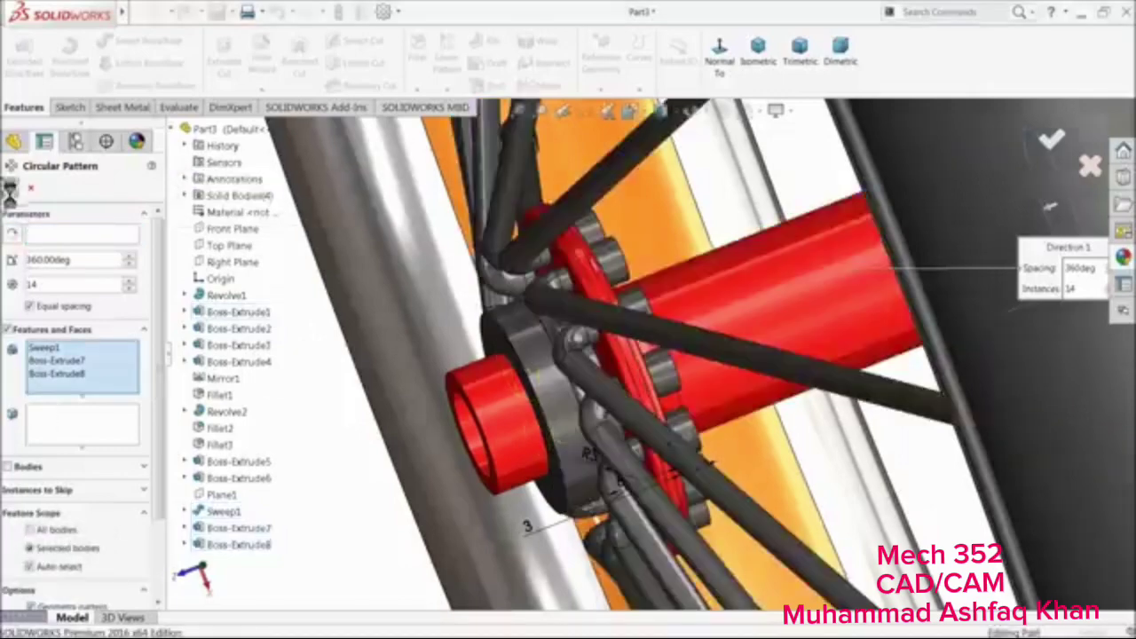
pyautogui.scroll(6, 547, 344)
pyautogui.moveTo(572, 359); pyautogui.dragTo(487, 385, button='middle')
pyautogui.moveTo(302, 402); pyautogui.dragTo(312, 467, button='middle')
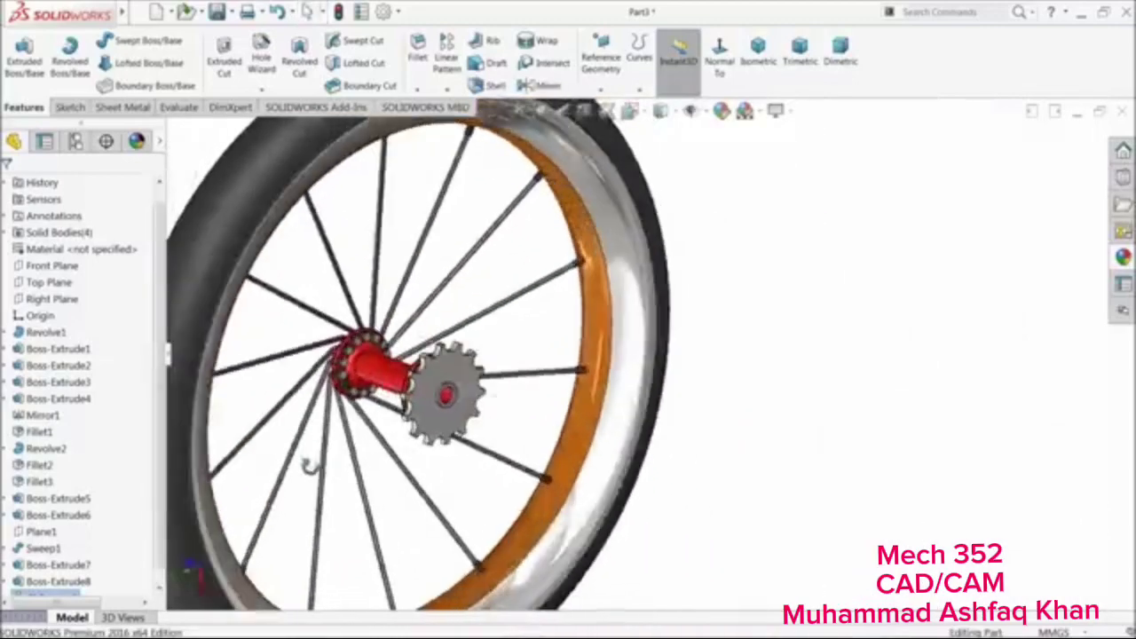
# Start a 0.5 mm fillet and select the end faces of six neighbouring spoke heads on the hub flange
pyautogui.scroll(-6, 342, 359)
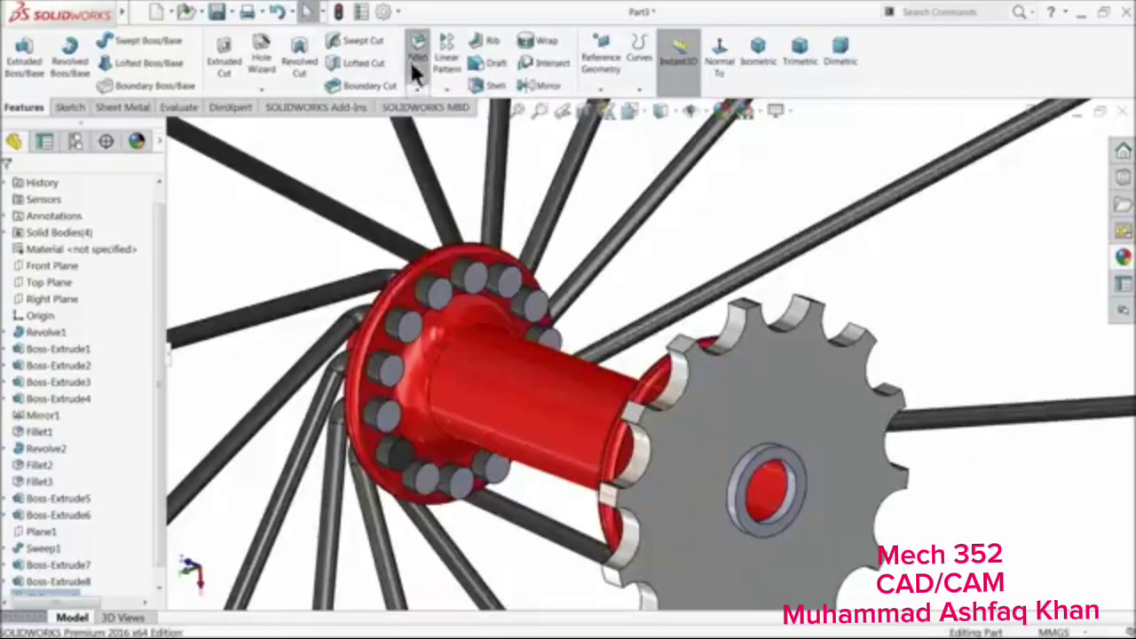
pyautogui.click(414, 60)
pyautogui.write('0.5')
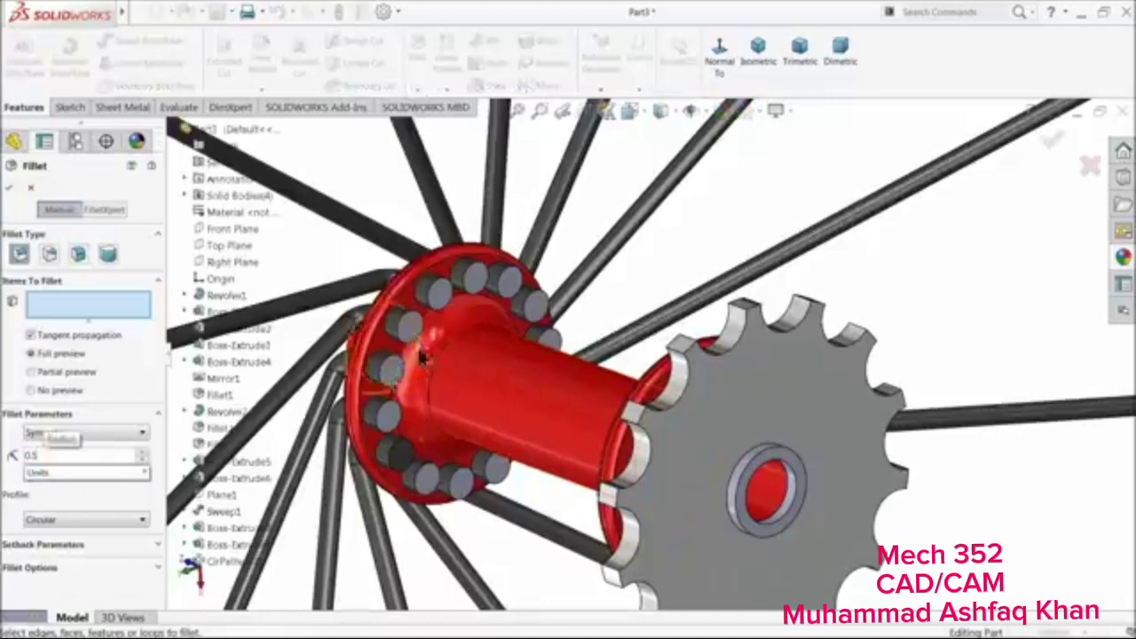
pyautogui.scroll(5, 423, 355)
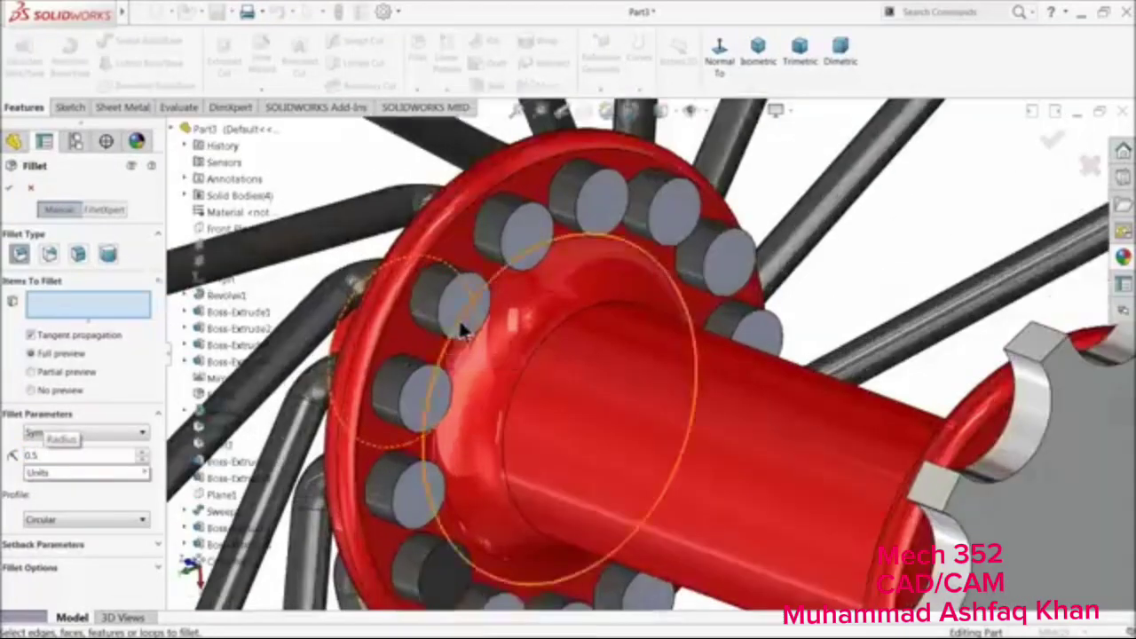
pyautogui.click(456, 306)
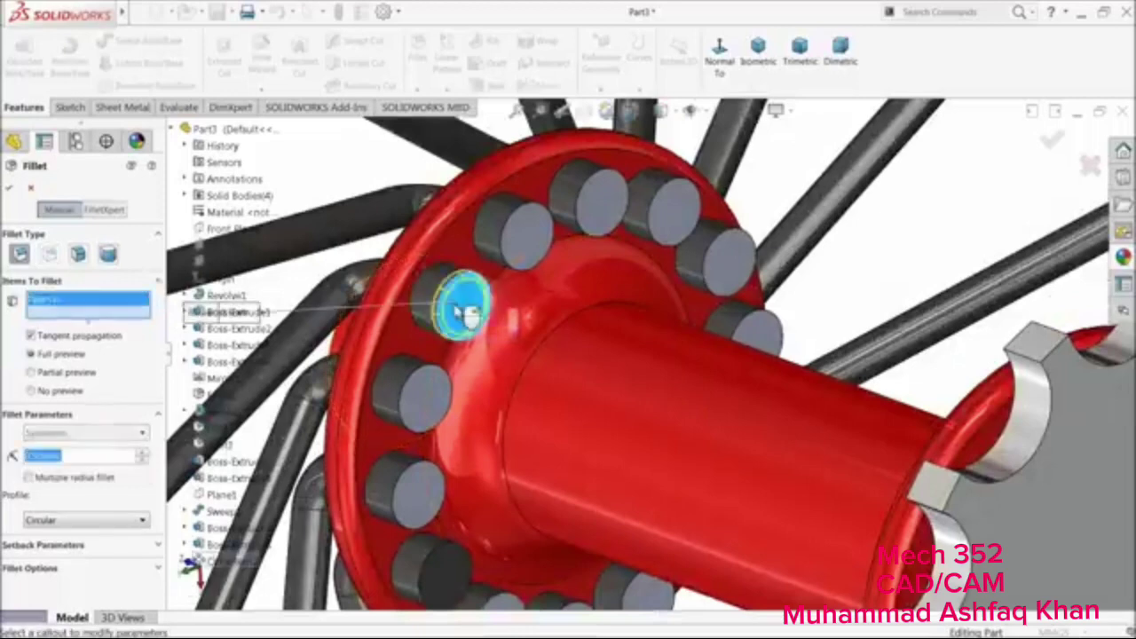
pyautogui.click(530, 251)
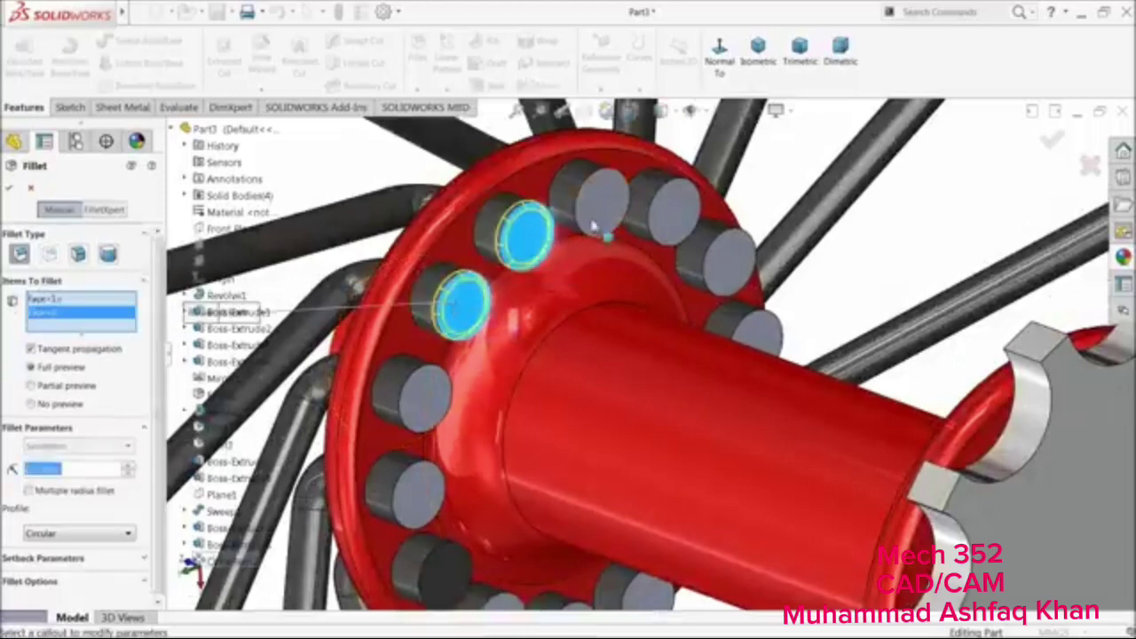
pyautogui.click(599, 200)
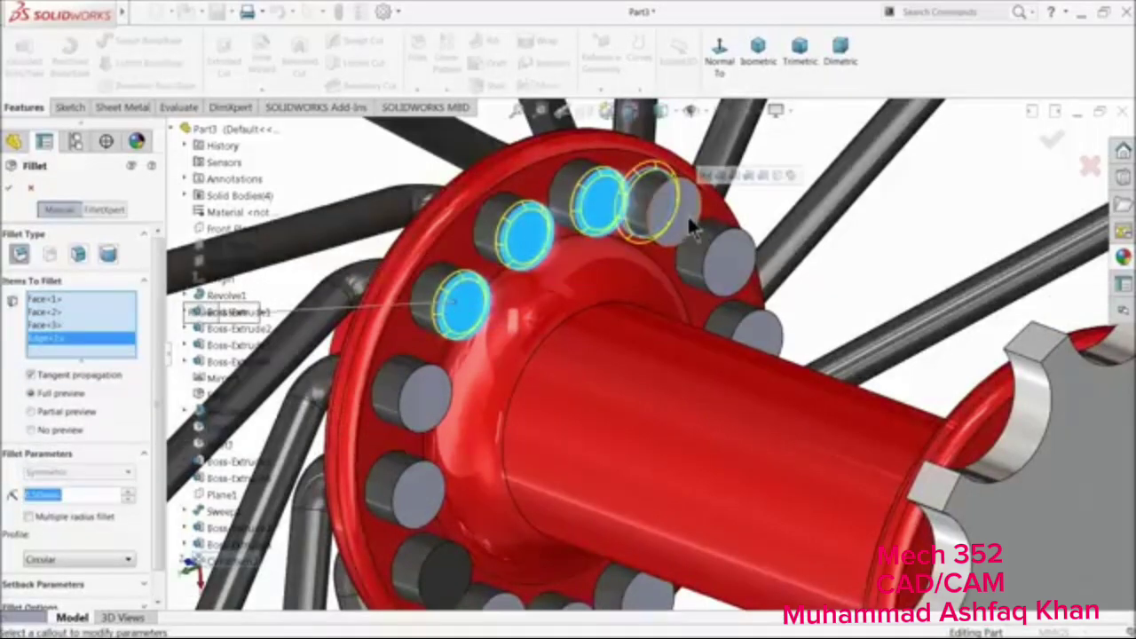
pyautogui.click(687, 219)
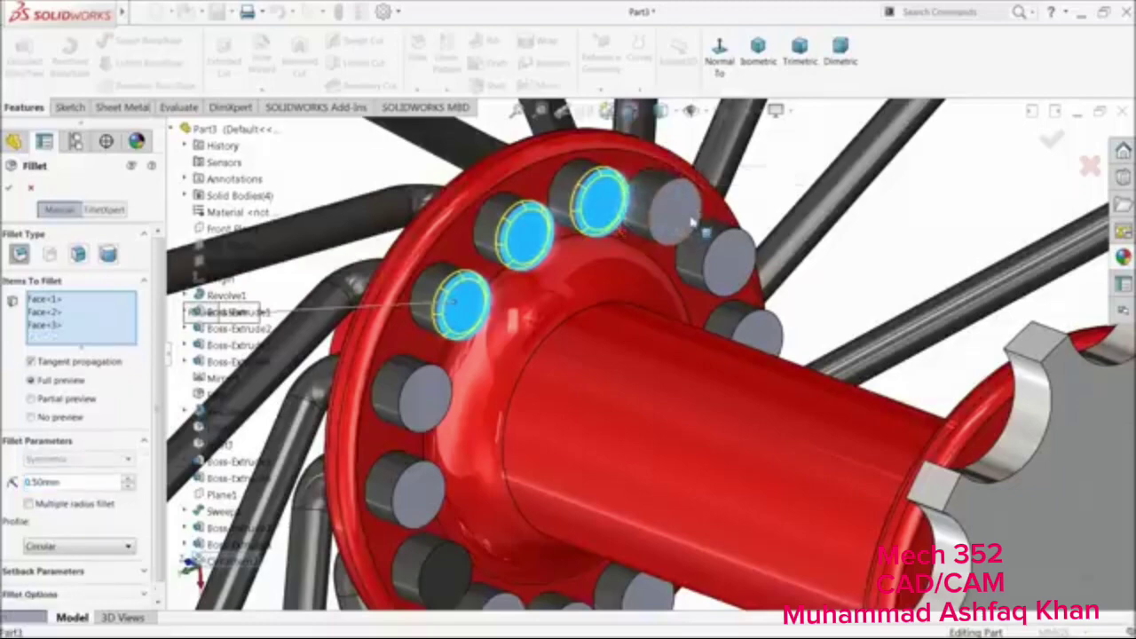
pyautogui.click(691, 222)
pyautogui.click(731, 264)
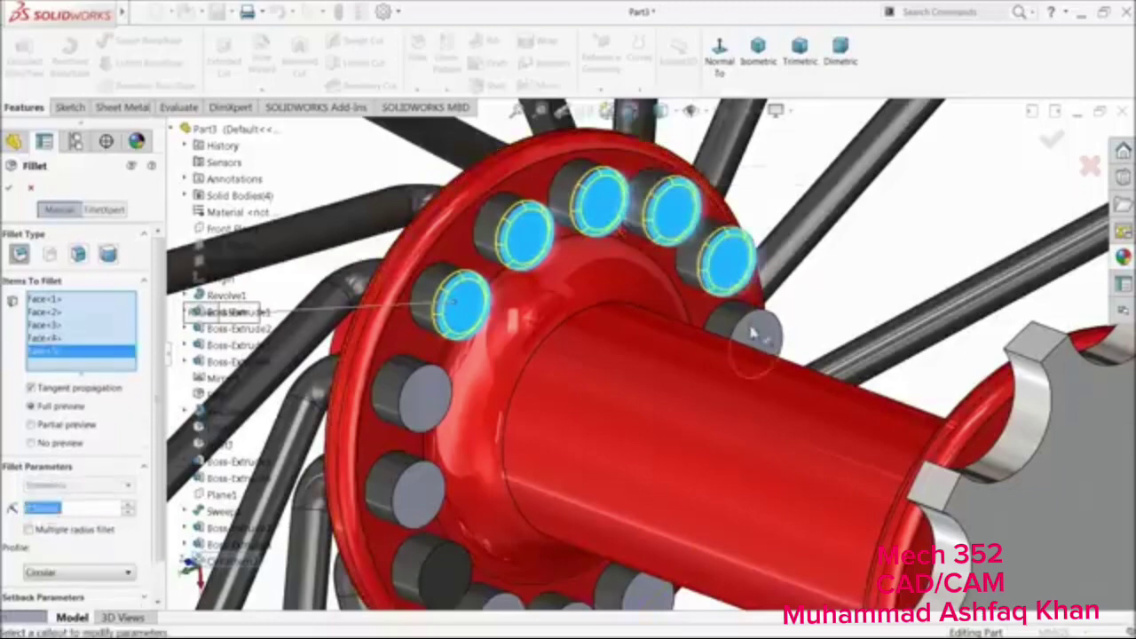
pyautogui.click(753, 332)
# Add the end faces of six more spoke heads around the hub flange to the fillet selection
pyautogui.scroll(3, 655, 363)
pyautogui.scroll(-4, 641, 503)
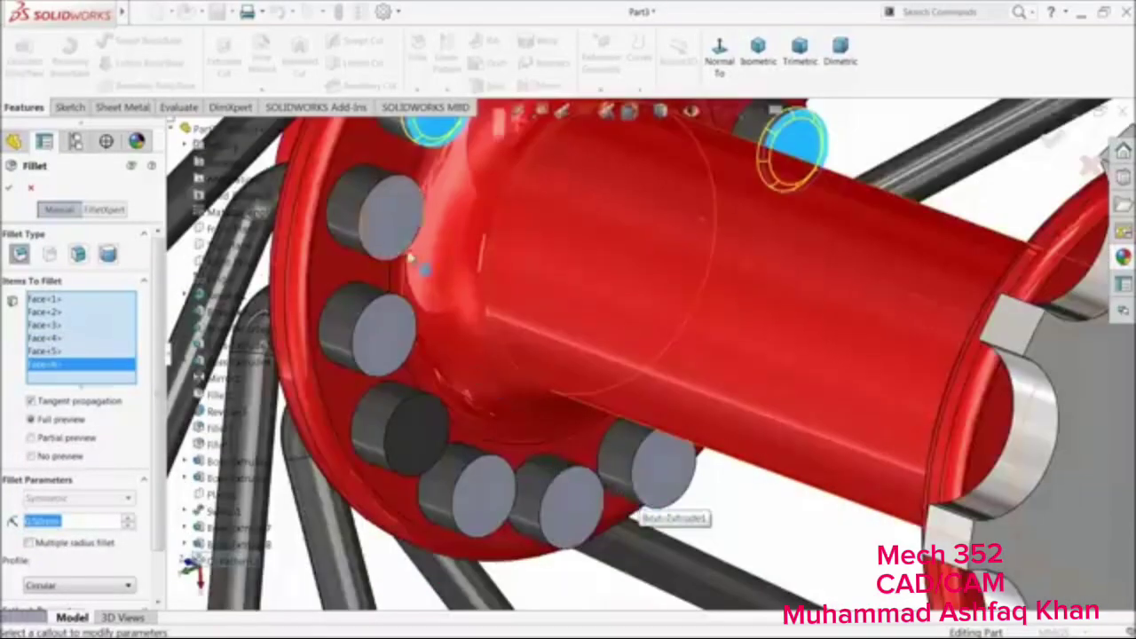
pyautogui.click(401, 233)
pyautogui.click(380, 360)
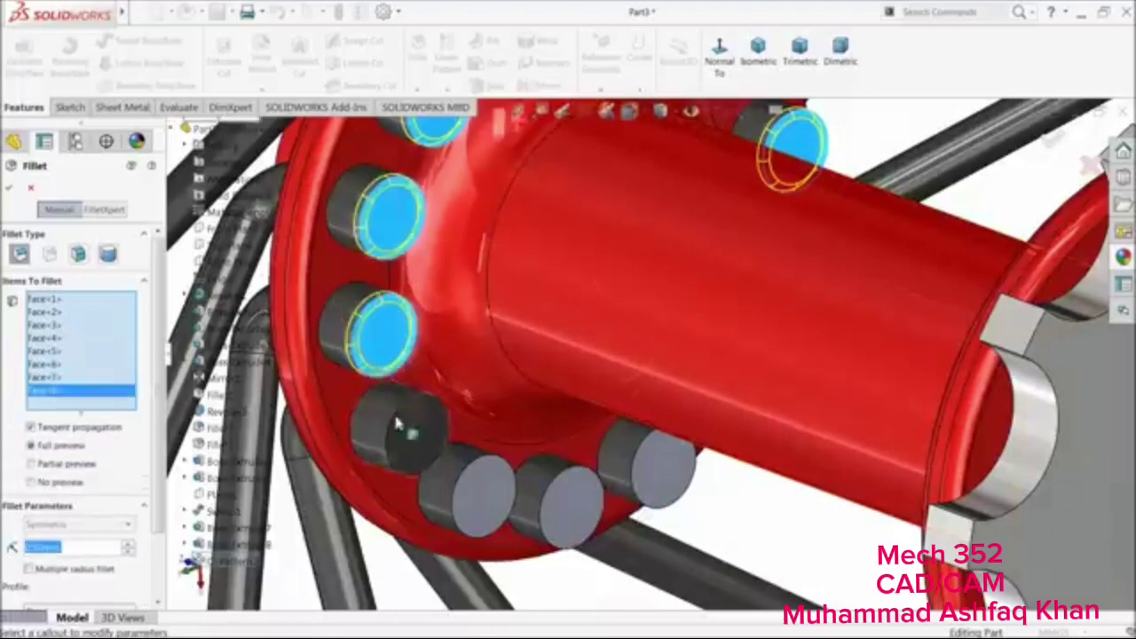
pyautogui.click(414, 428)
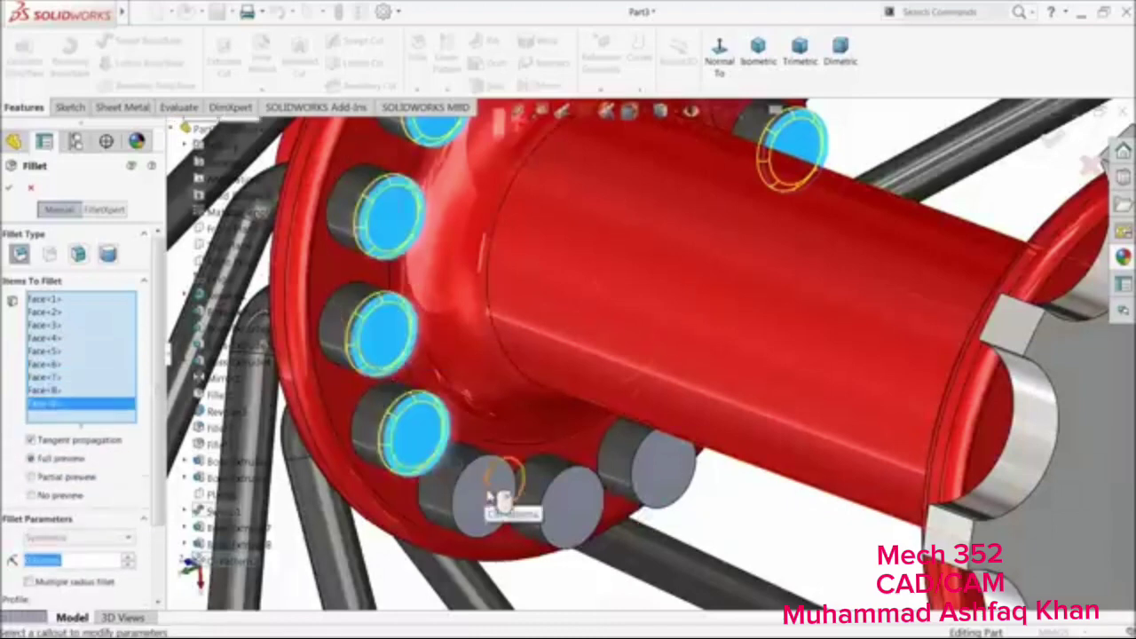
pyautogui.click(498, 490)
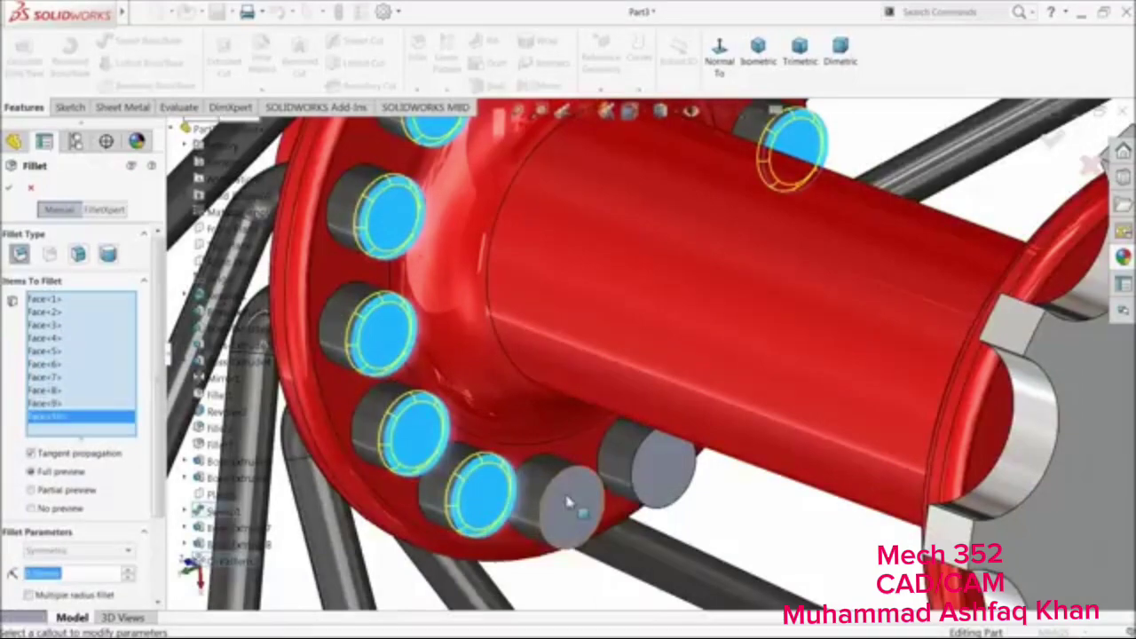
pyautogui.click(567, 500)
pyautogui.click(678, 482)
pyautogui.scroll(3, 747, 459)
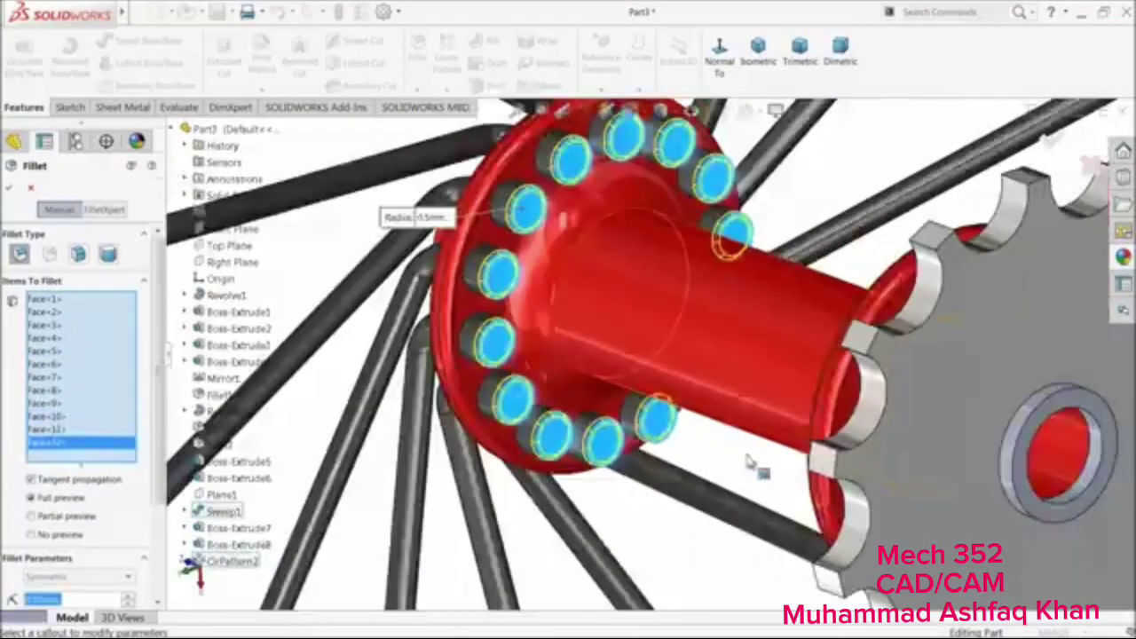
# Add the end faces of the last two spoke heads to the fillet selection
pyautogui.moveTo(749, 460); pyautogui.dragTo(1047, 388, button='middle')
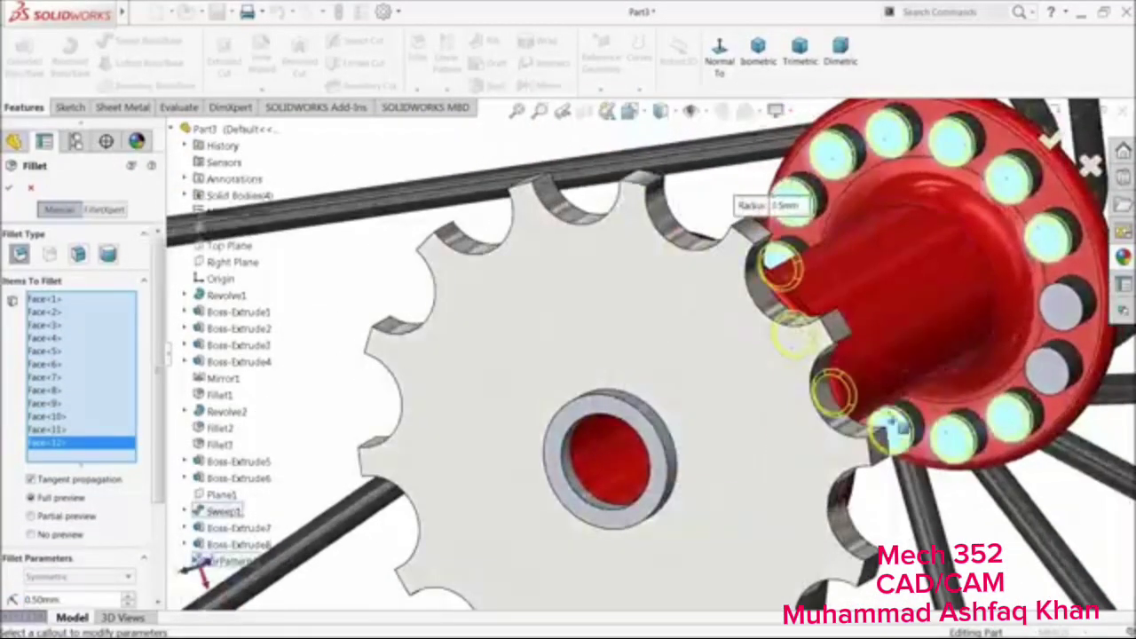
pyautogui.click(1056, 383)
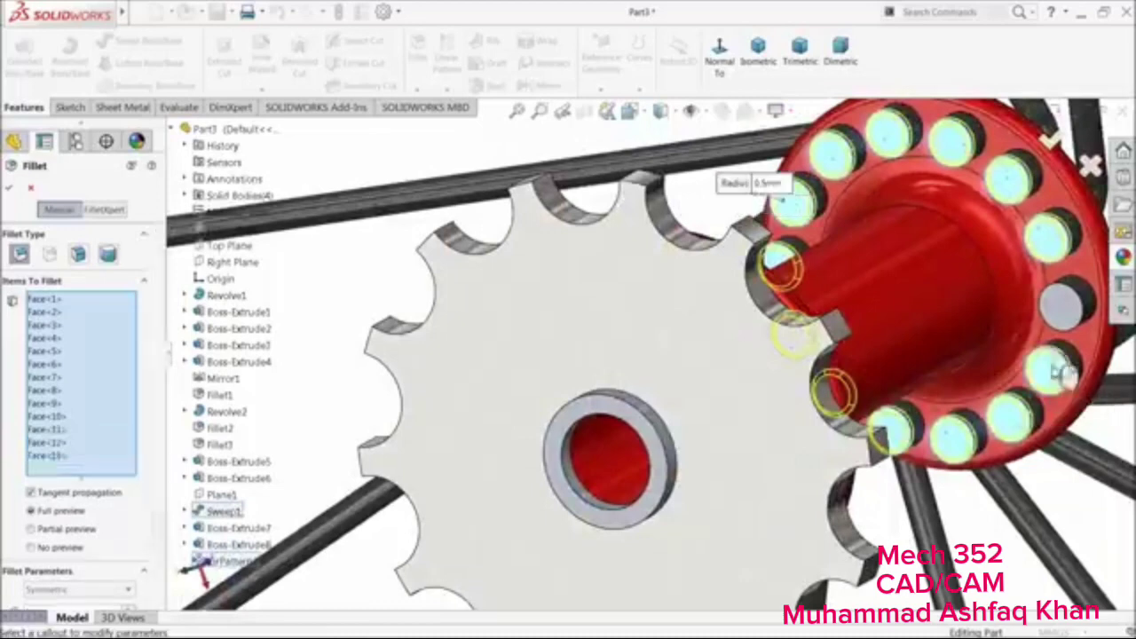
pyautogui.click(1069, 309)
# Set the fillet radius to 2 mm and apply it to all the selected spoke heads
pyautogui.scroll(-3, 160, 484)
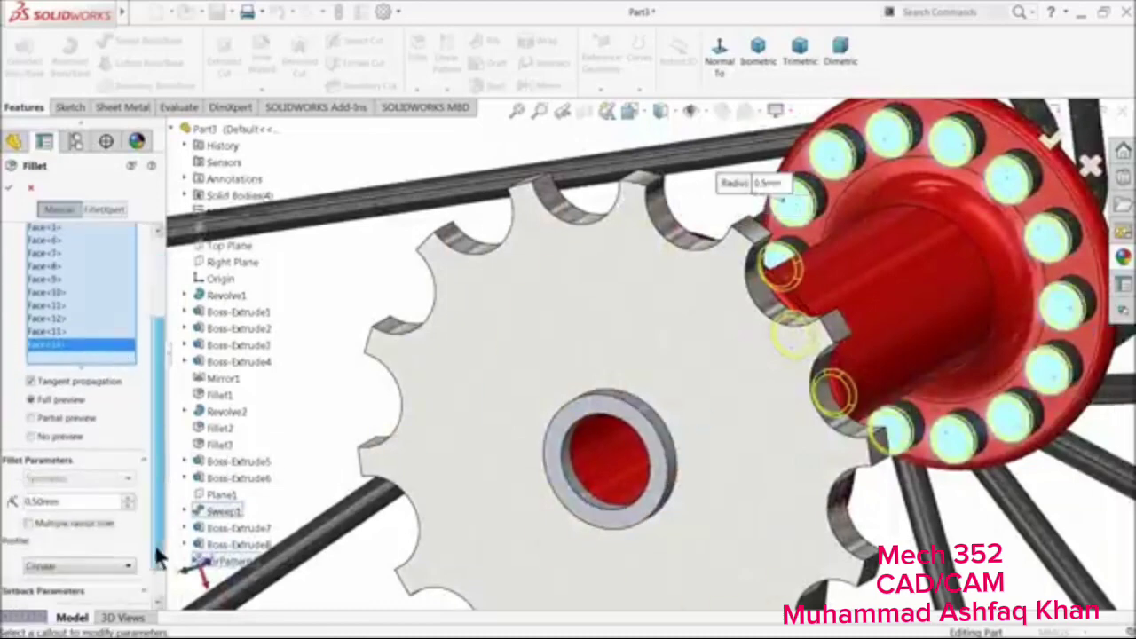
pyautogui.click(46, 490)
pyautogui.write('2')
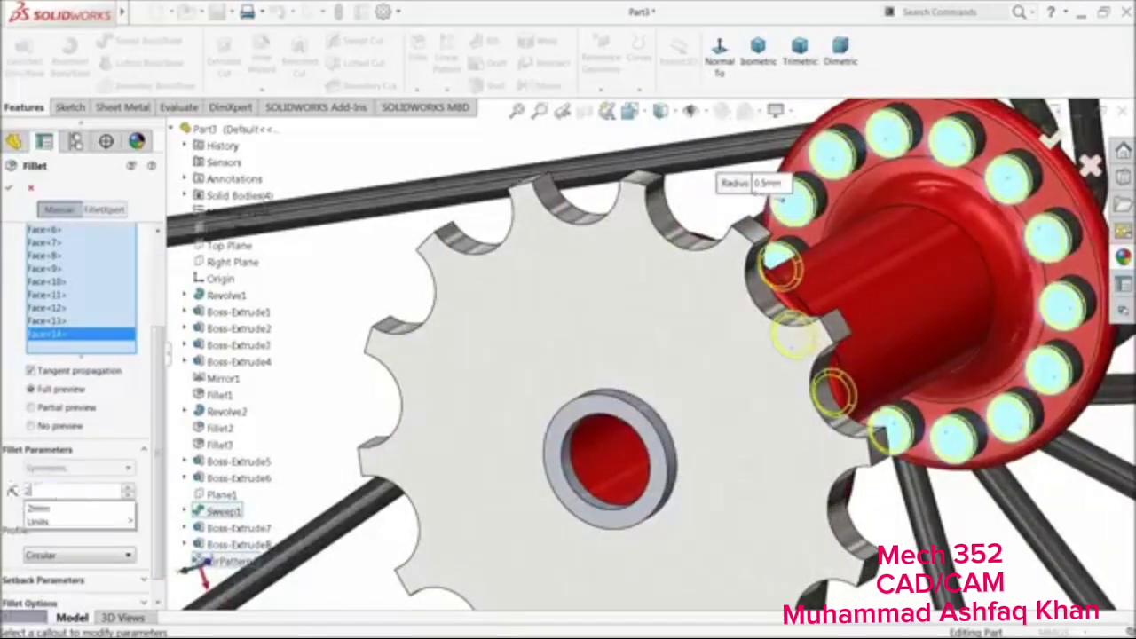
pyautogui.press('Return')
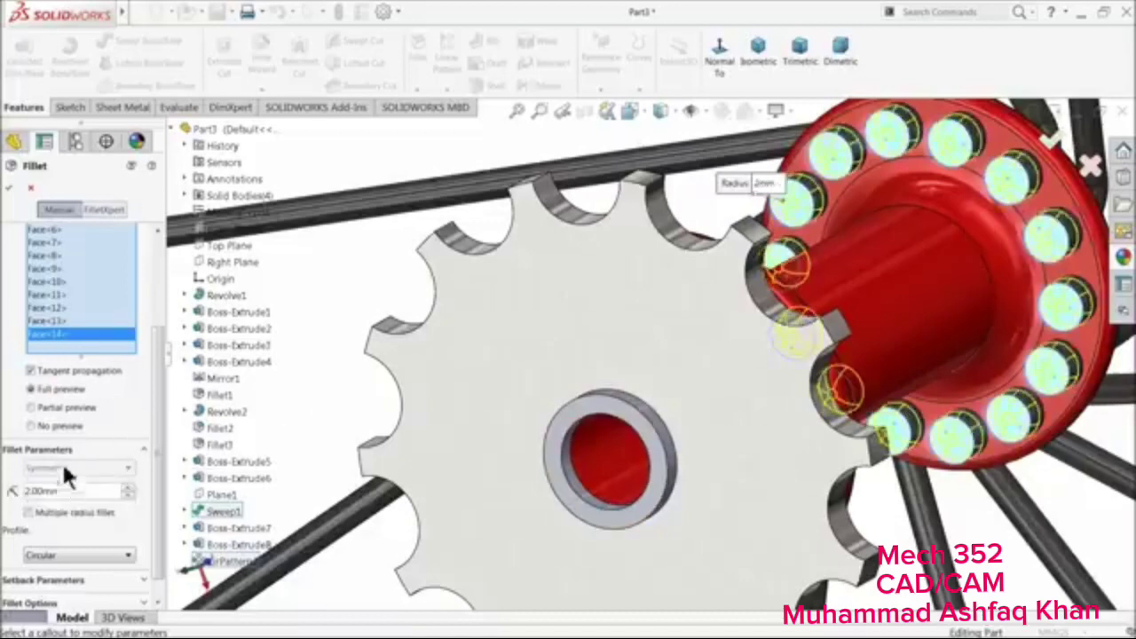
pyautogui.click(13, 189)
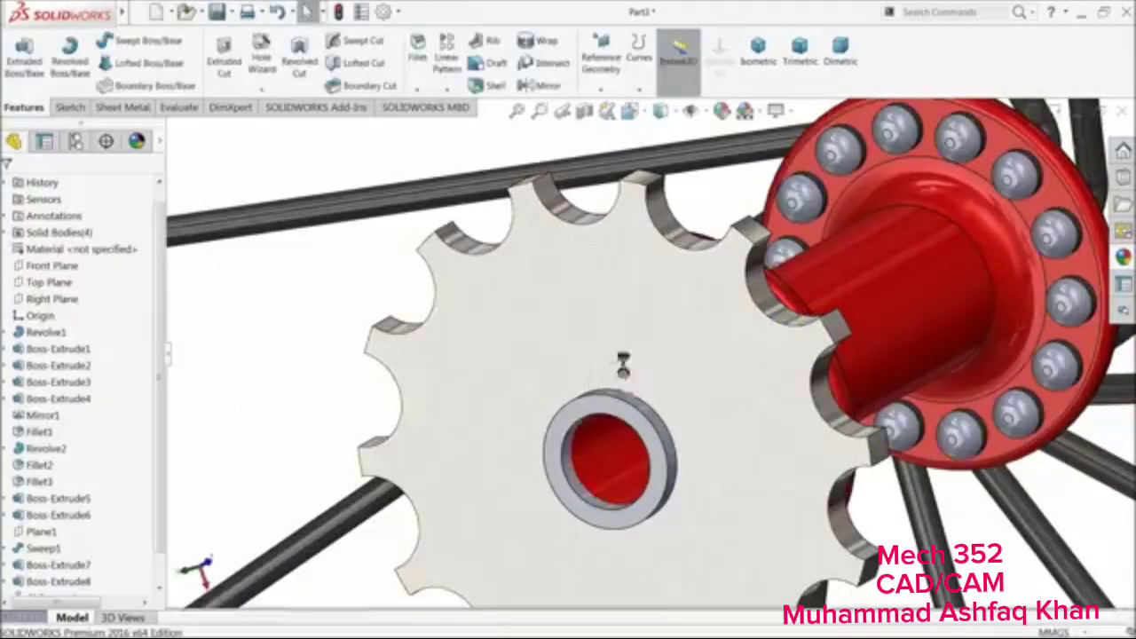
# Examine the whole wheel from both sides, checking the patterned spokes, the rounded heads on the hub flange and the sprocket
pyautogui.scroll(4, 794, 317)
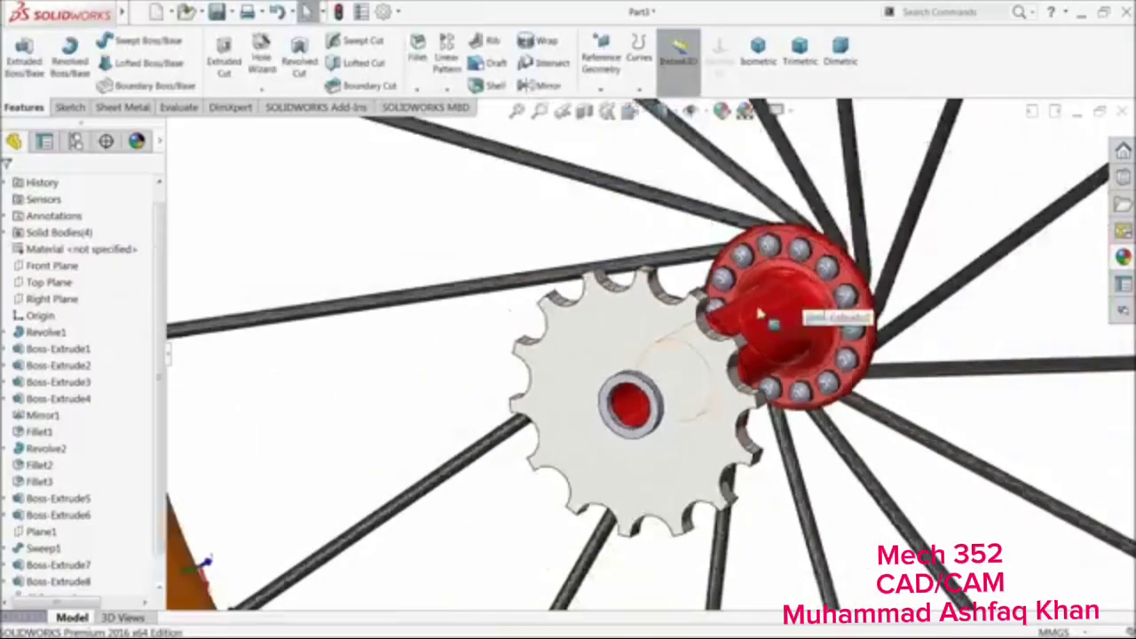
pyautogui.moveTo(773, 325); pyautogui.dragTo(983, 445, button='middle')
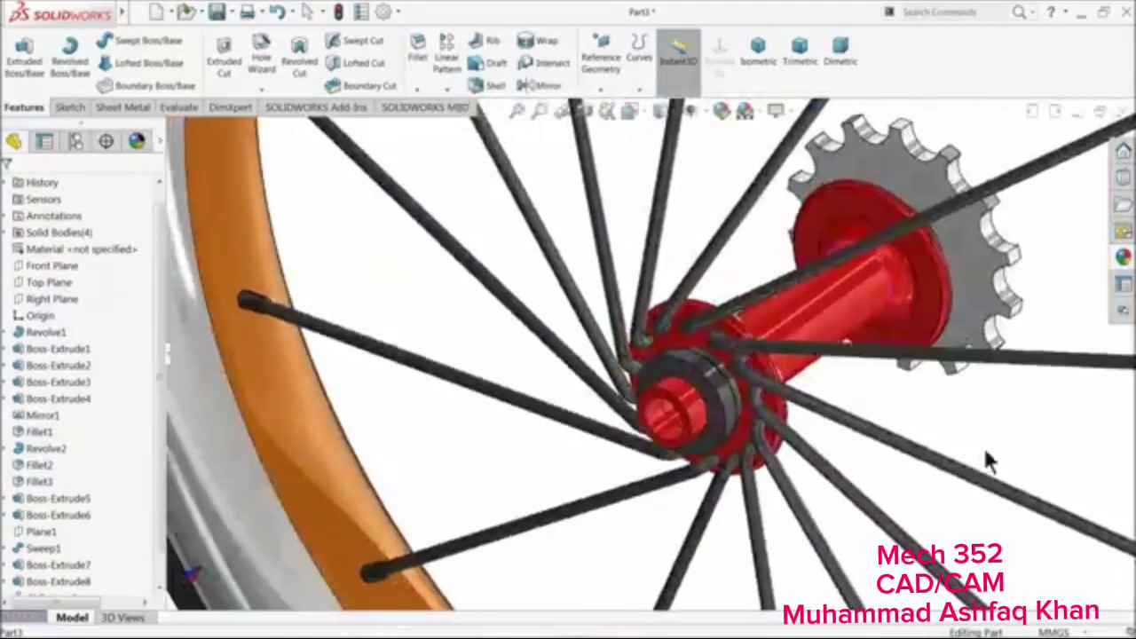
pyautogui.scroll(3, 823, 427)
pyautogui.scroll(10, 822, 424)
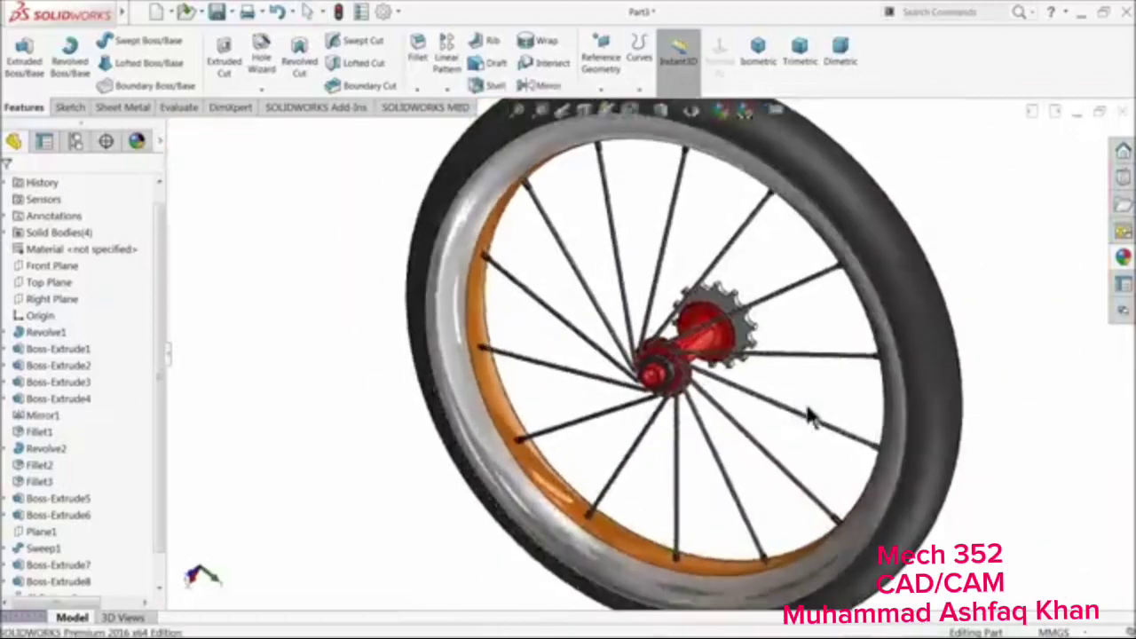
pyautogui.scroll(-2, 773, 374)
pyautogui.scroll(1, 746, 353)
pyautogui.scroll(-1, 680, 317)
pyautogui.scroll(1, 679, 317)
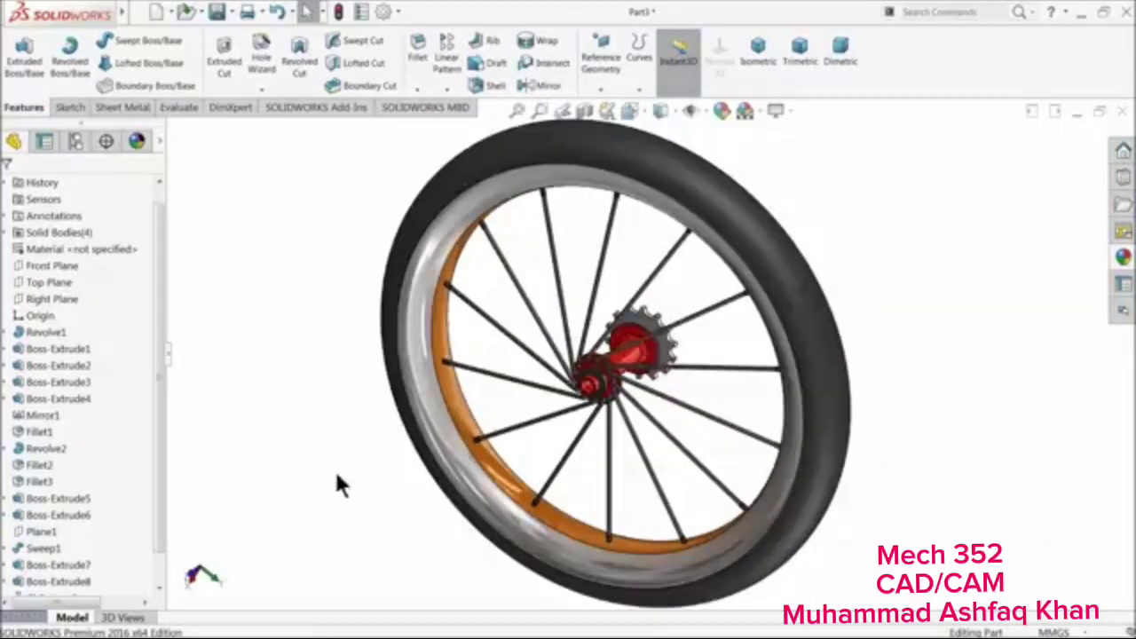
pyautogui.moveTo(335, 495); pyautogui.dragTo(733, 360, button='middle')
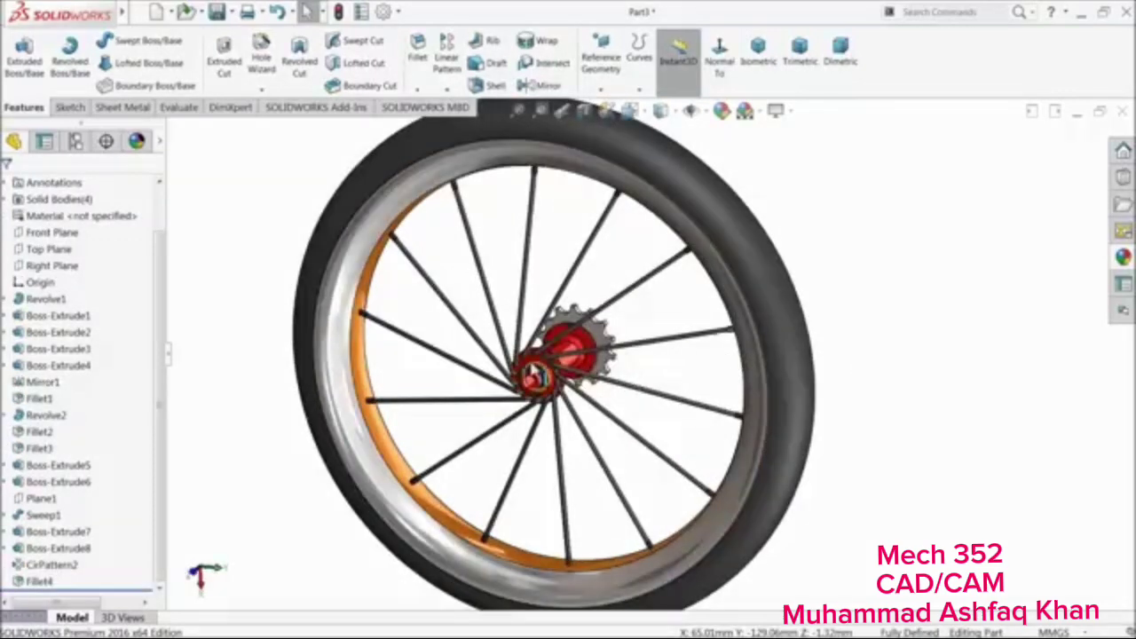
pyautogui.moveTo(600, 371); pyautogui.dragTo(405, 435, button='middle')
pyautogui.scroll(-3, 823, 411)
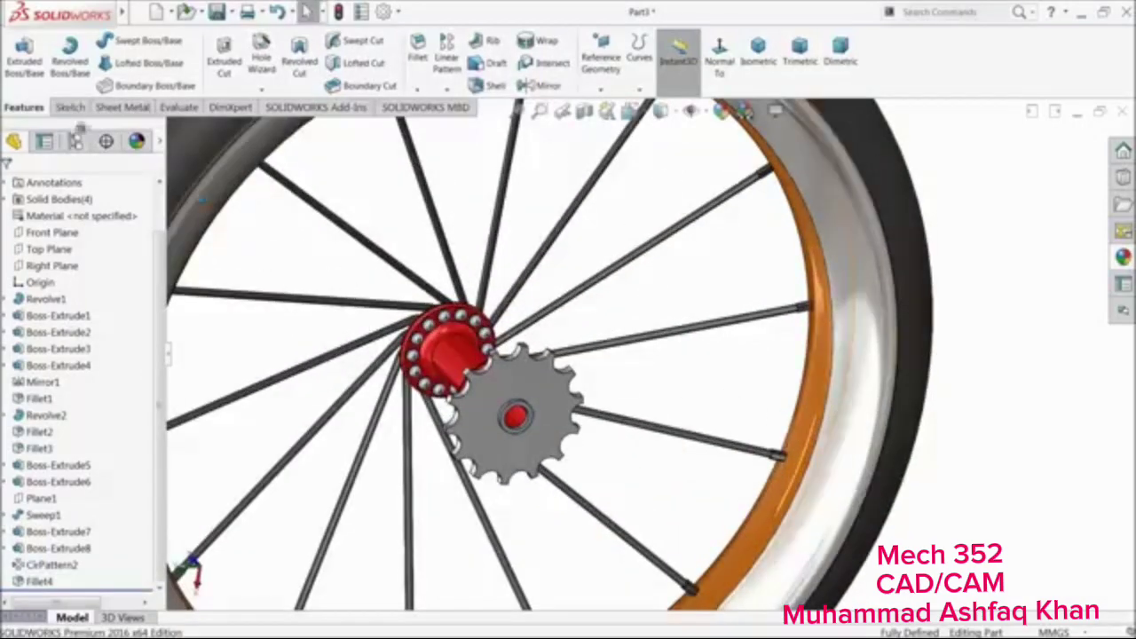
# Select the orange inner rim face and start a 3D sketch
pyautogui.click(69, 109)
pyautogui.click(30, 105)
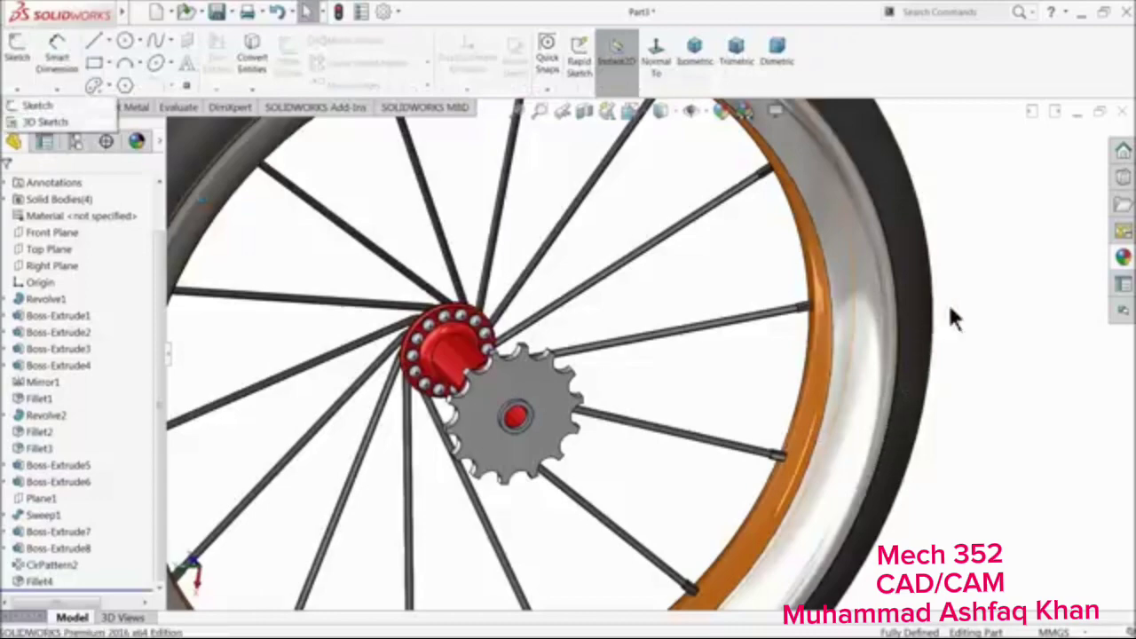
pyautogui.moveTo(1040, 325)
pyautogui.mouseDown(button='middle')
pyautogui.moveTo(971, 322)
pyautogui.moveTo(888, 355)
pyautogui.mouseUp(button='middle')
pyautogui.scroll(-3, 768, 382)
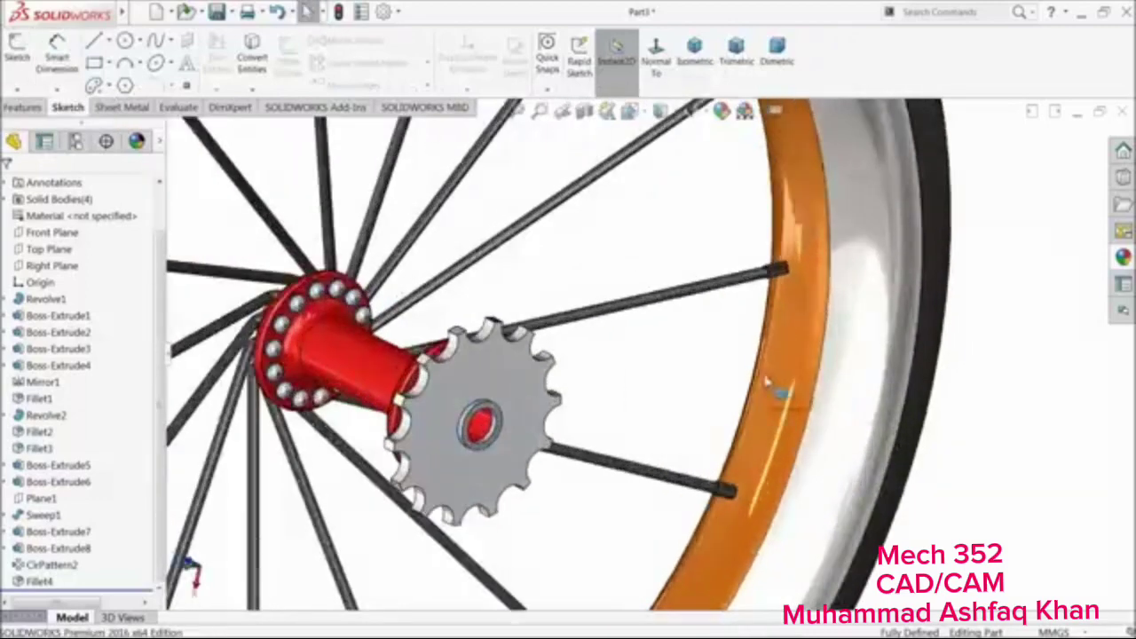
pyautogui.click(768, 382)
pyautogui.click(18, 94)
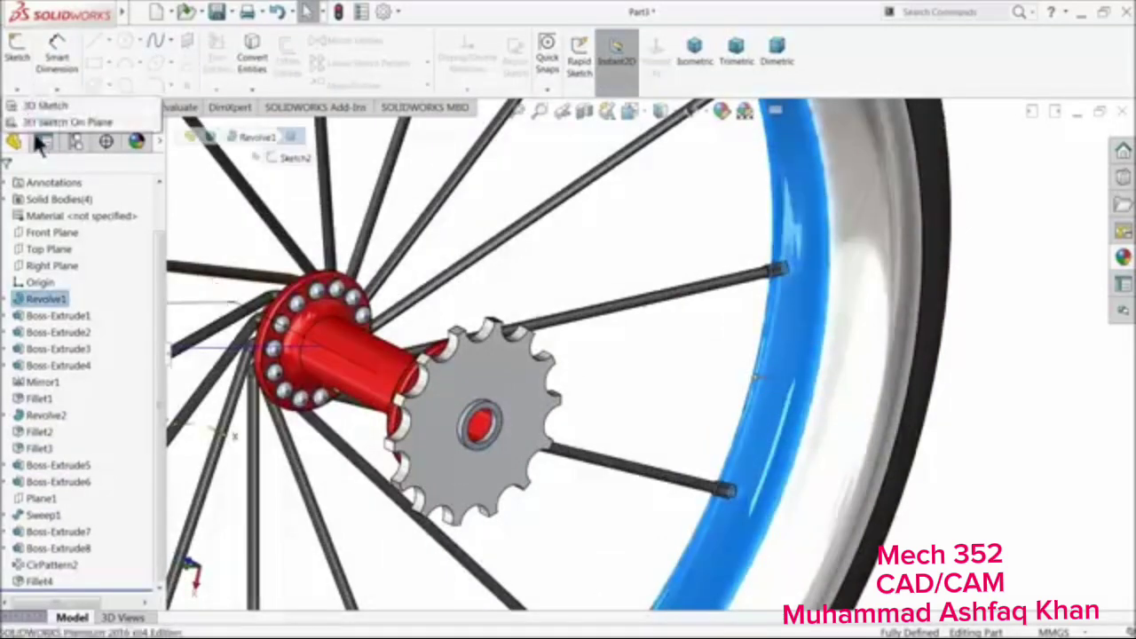
pyautogui.click(44, 107)
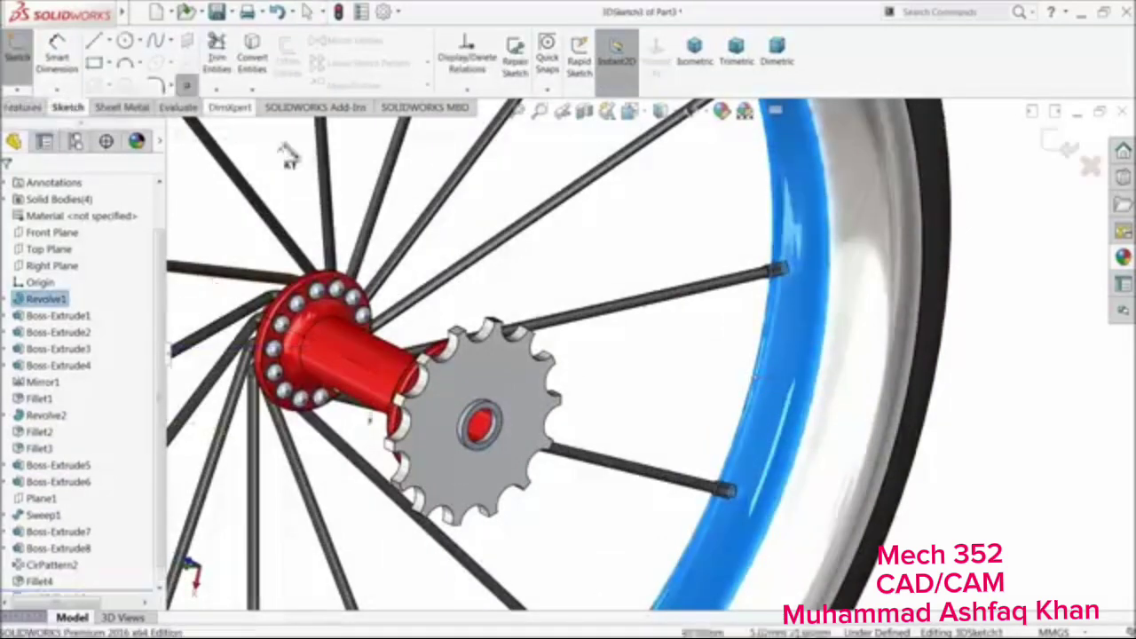
# Place a sketch point on the inner rim face between two spokes, at about X 5.75, Y -144.39, Z 0.22
pyautogui.moveTo(684, 363); pyautogui.dragTo(685, 337, button='middle')
pyautogui.scroll(-4, 773, 436)
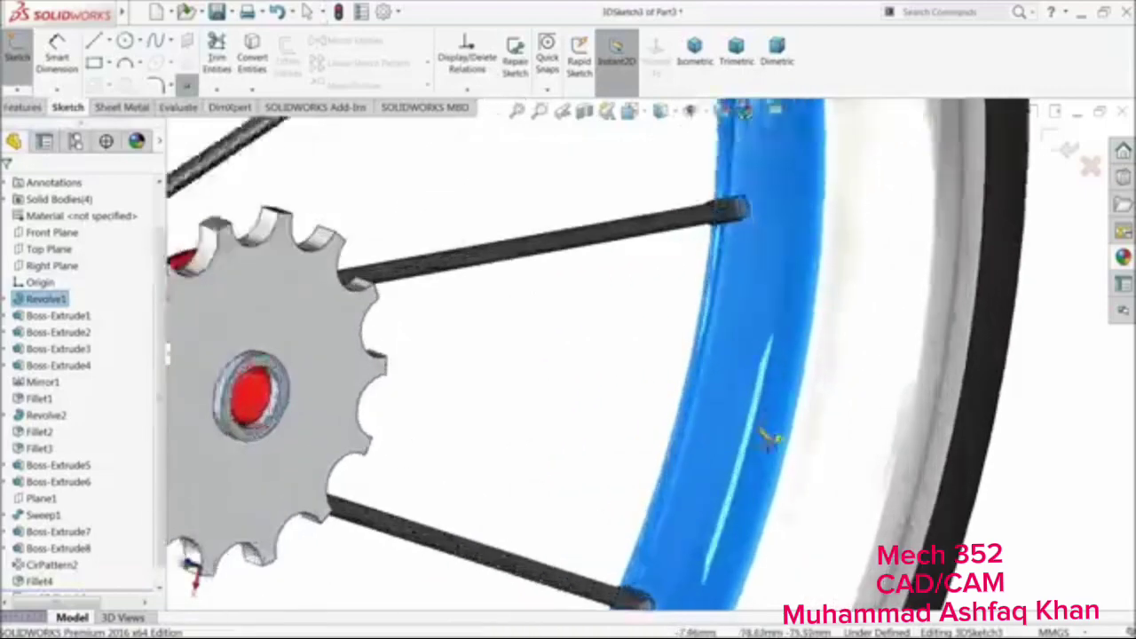
pyautogui.scroll(2, 707, 403)
pyautogui.moveTo(707, 403); pyautogui.dragTo(718, 405, button='middle')
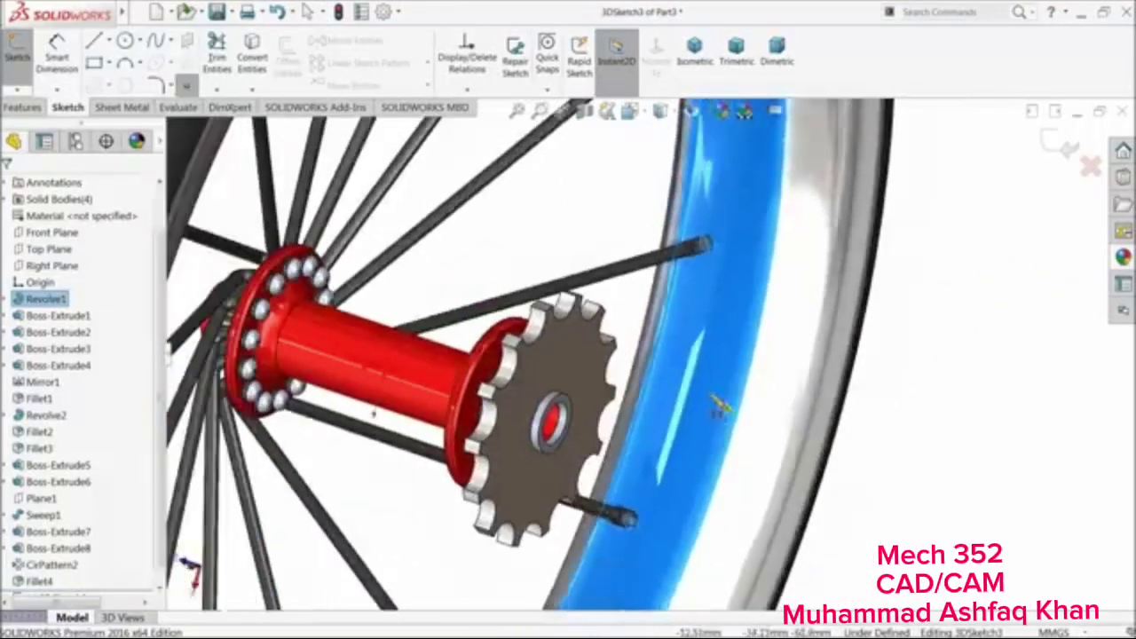
pyautogui.click(689, 393)
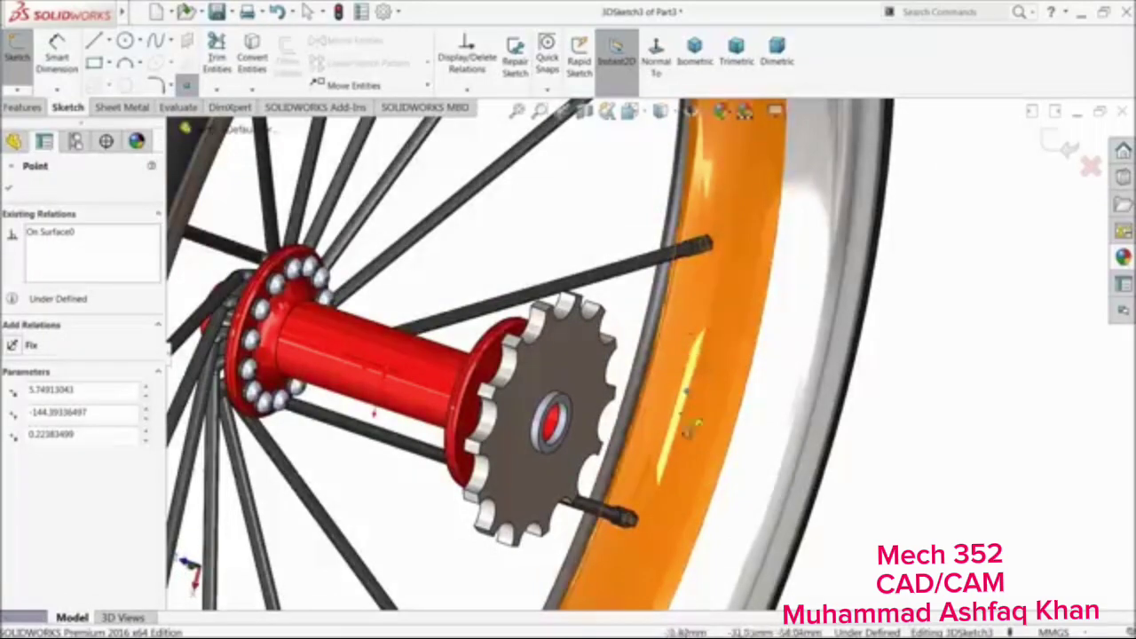
pyautogui.click(10, 189)
pyautogui.scroll(2, 792, 361)
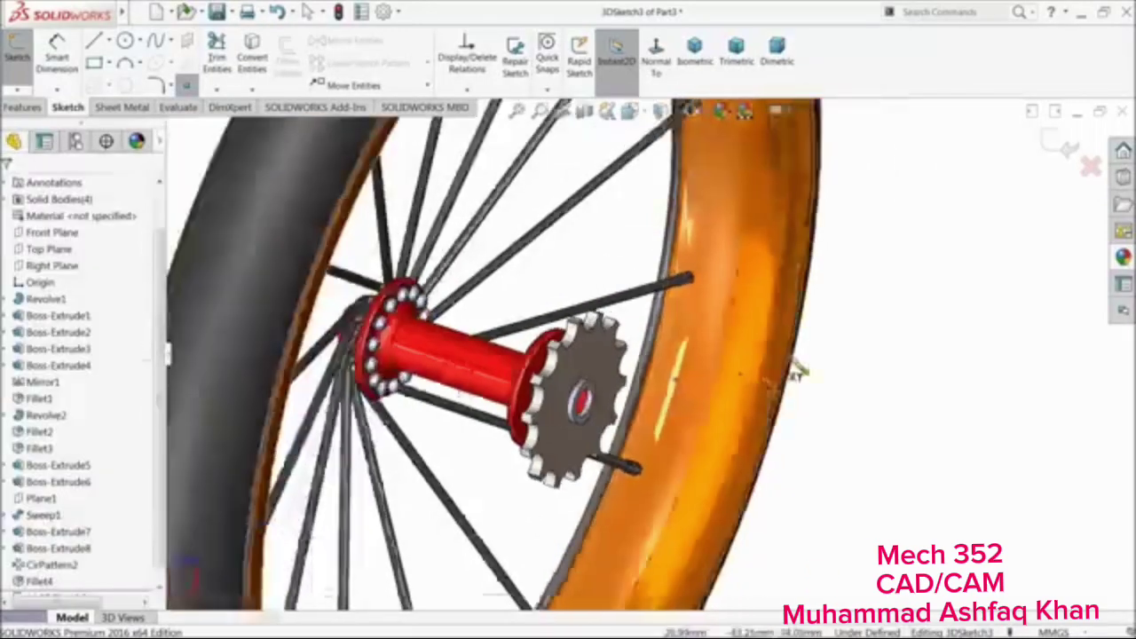
pyautogui.moveTo(796, 371)
pyautogui.mouseDown(button='middle')
pyautogui.moveTo(837, 406)
pyautogui.moveTo(707, 401)
pyautogui.moveTo(572, 431)
pyautogui.moveTo(629, 461)
pyautogui.mouseUp(button='middle')
pyautogui.click(604, 414)
pyautogui.scroll(3, 607, 410)
pyautogui.moveTo(609, 410)
pyautogui.mouseDown(button='middle')
pyautogui.moveTo(522, 400)
pyautogui.moveTo(540, 426)
pyautogui.moveTo(481, 315)
pyautogui.mouseUp(button='middle')
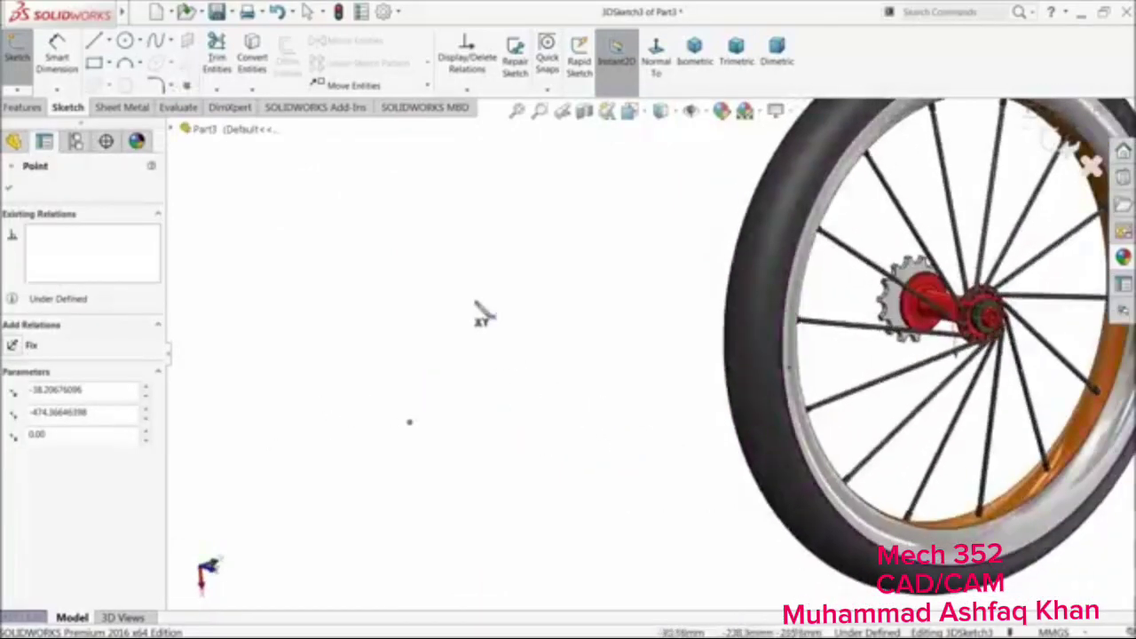
pyautogui.click(185, 86)
pyautogui.click(472, 356)
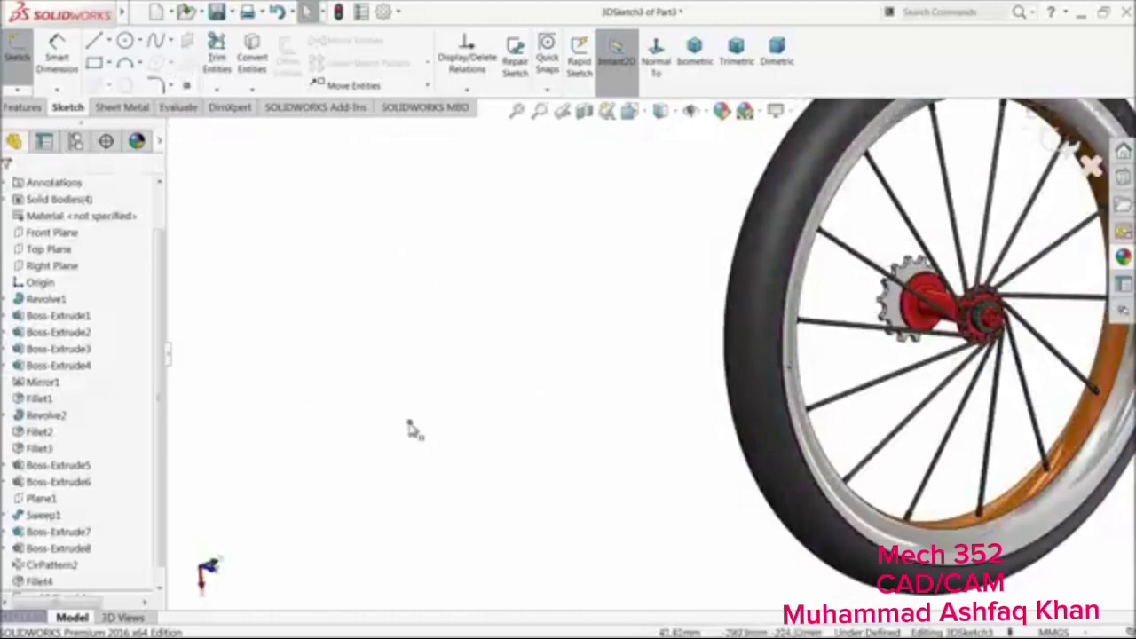
pyautogui.click(409, 423)
pyautogui.click(429, 431)
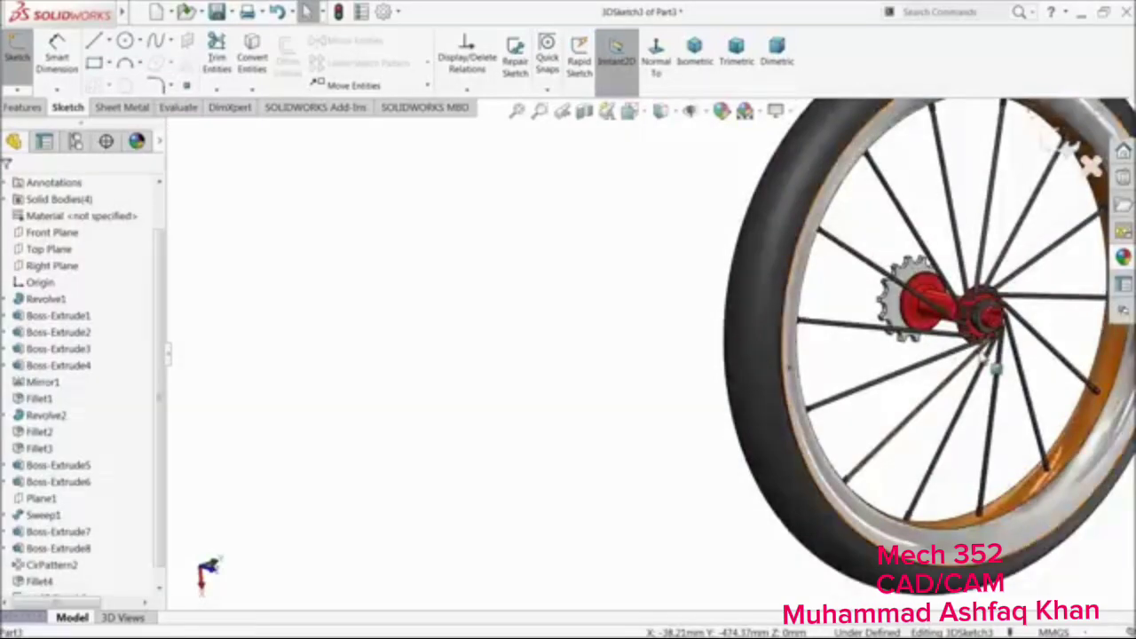
# Place a sketch point on the inner face of the sprocket-side hub flange, at about X -15.45, Y -3.70, Z -27.50
pyautogui.scroll(-3, 817, 321)
pyautogui.scroll(-6, 781, 324)
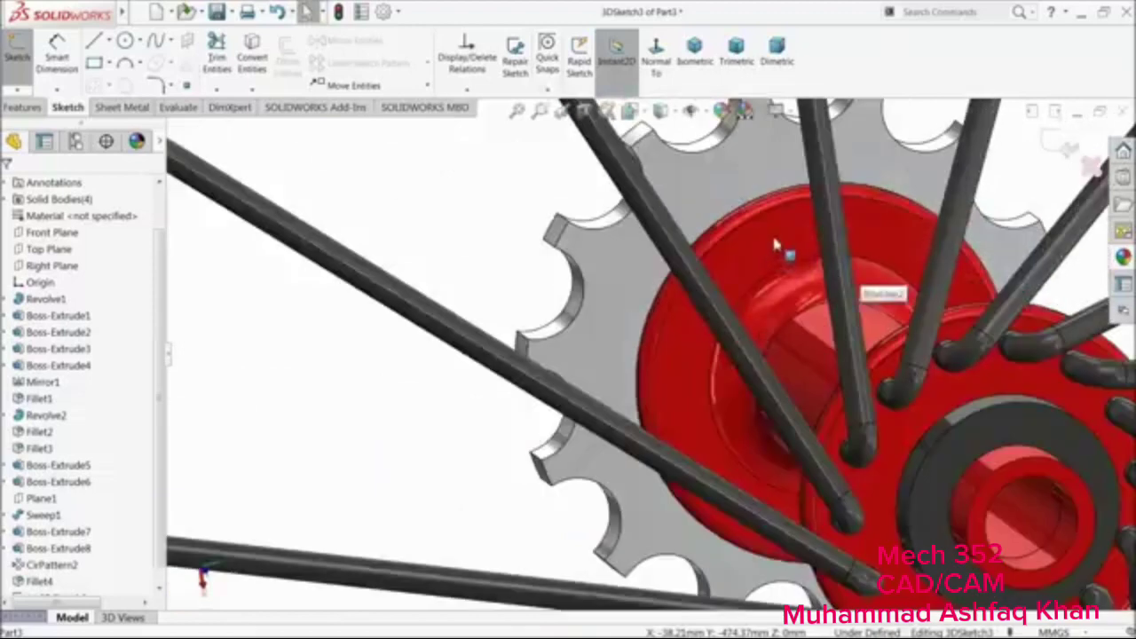
pyautogui.click(774, 241)
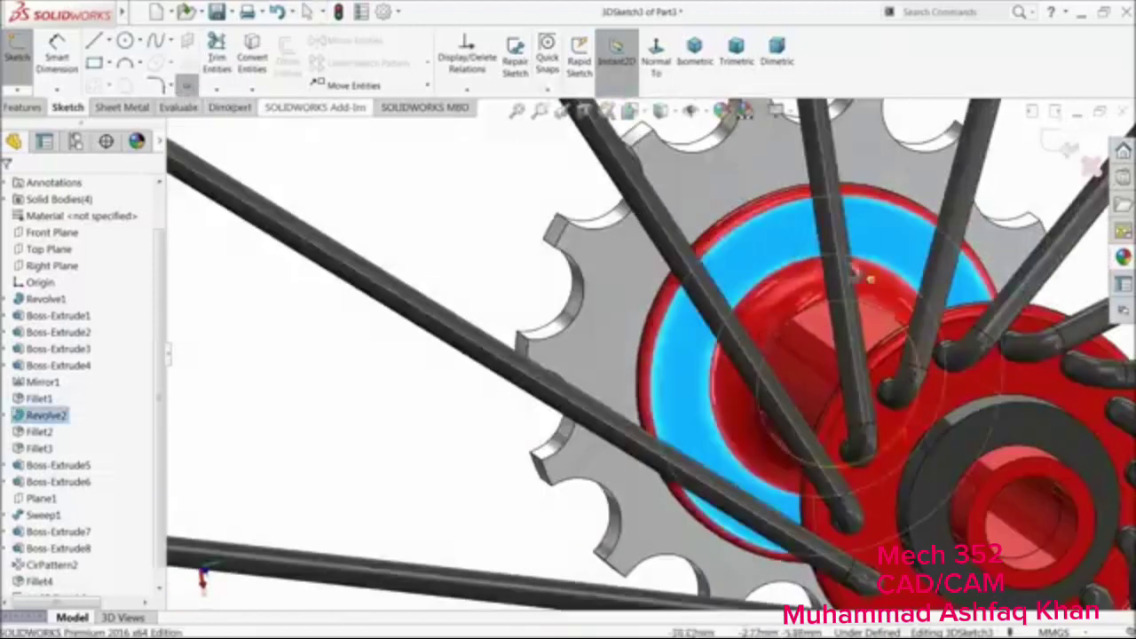
pyautogui.click(770, 243)
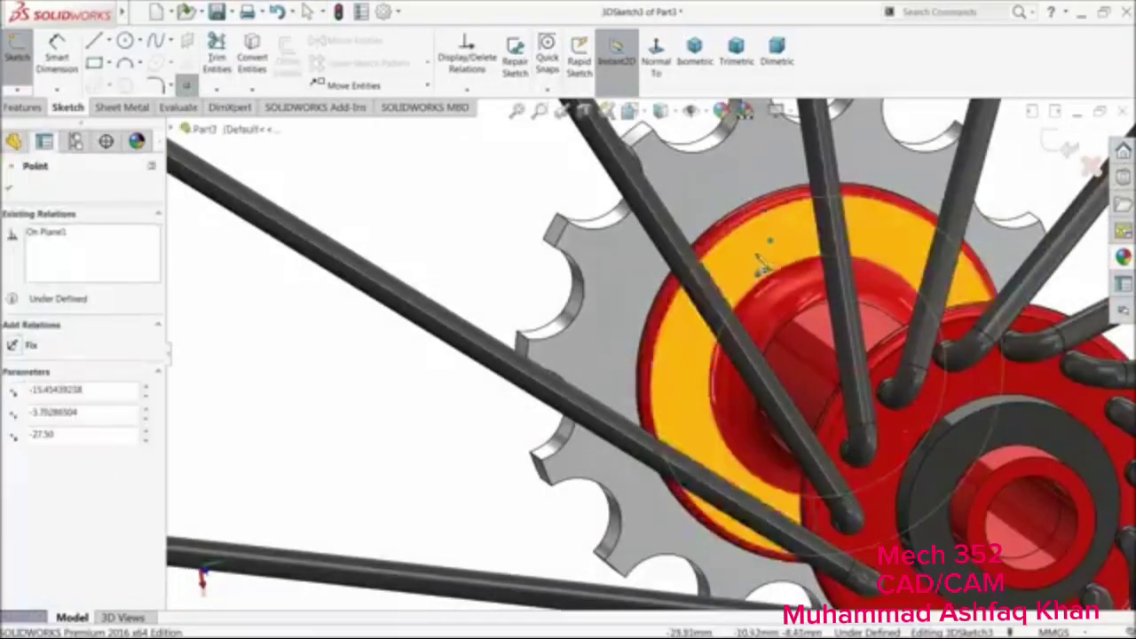
# Sketch a line about 5.94 mm long along Z from the hub flange point, through the flange towards the sprocket
pyautogui.click(96, 47)
pyautogui.scroll(3, 806, 271)
pyautogui.moveTo(631, 287); pyautogui.dragTo(699, 304, button='middle')
pyautogui.moveTo(711, 264); pyautogui.dragTo(703, 307, button='middle')
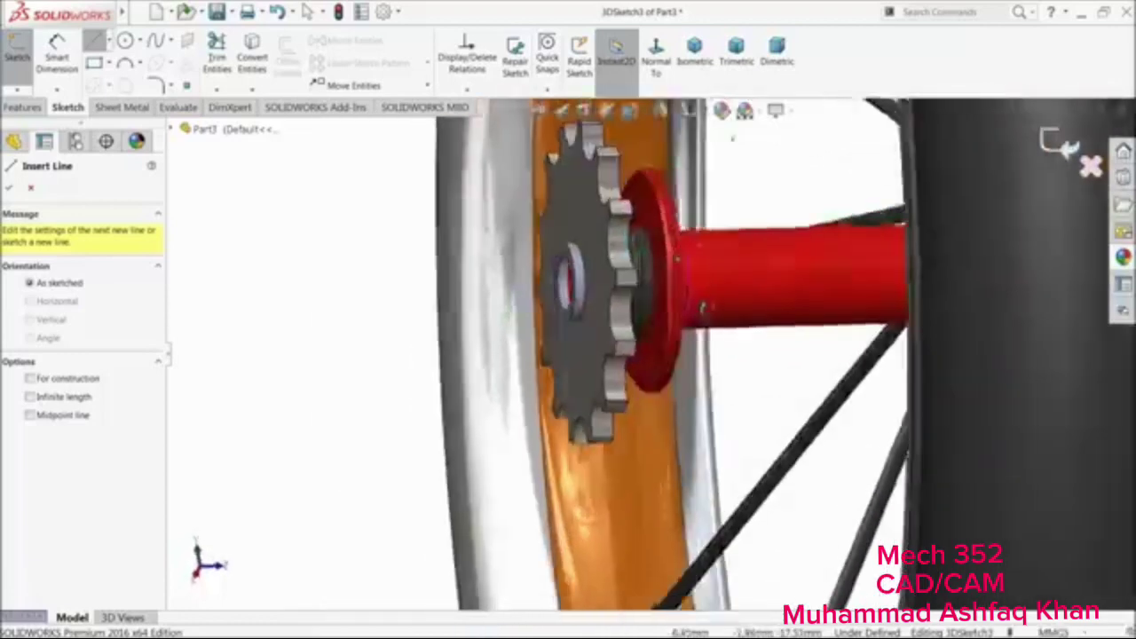
pyautogui.scroll(-3, 701, 307)
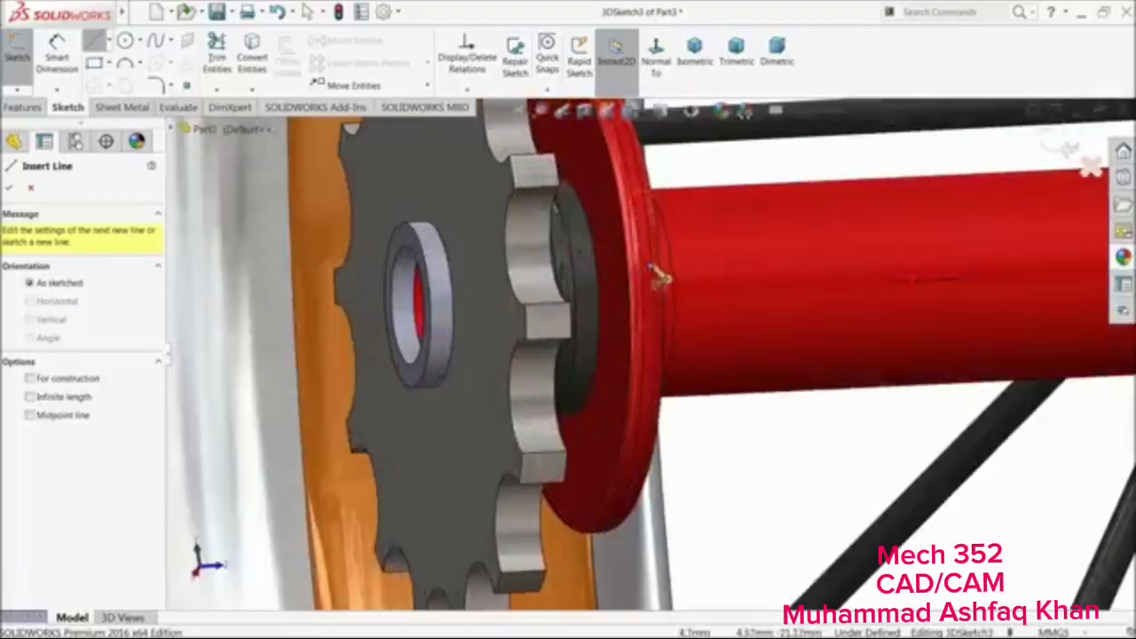
pyautogui.click(651, 268)
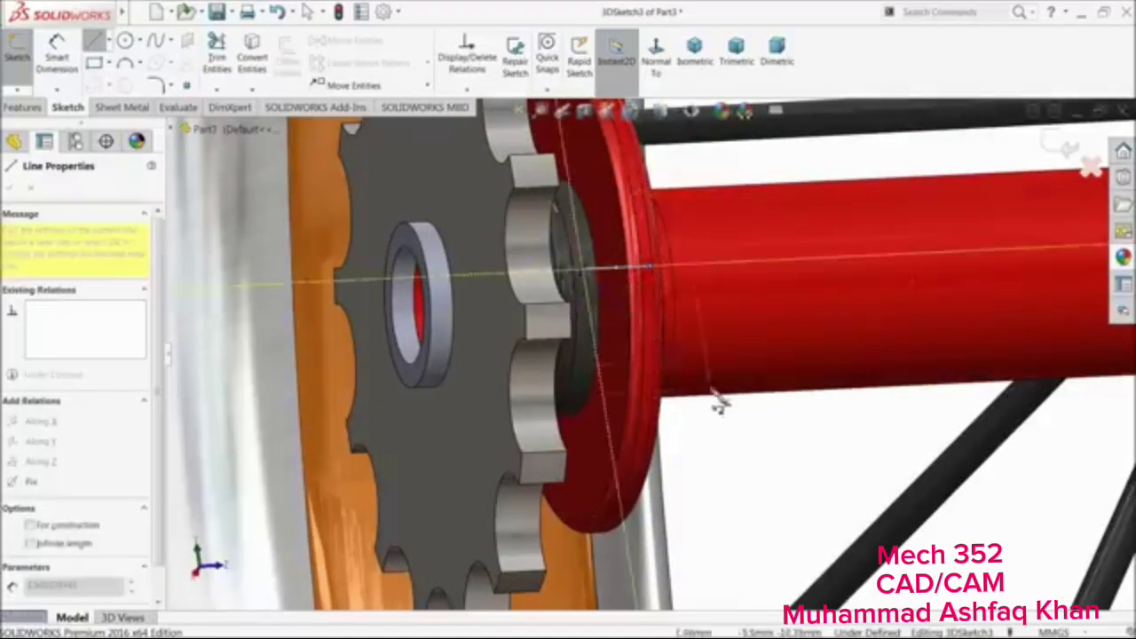
# Continue the path with a straight spoke line about 145 mm long to the sketch point on the inner rim face, and end the line
pyautogui.scroll(5, 717, 413)
pyautogui.scroll(3, 706, 433)
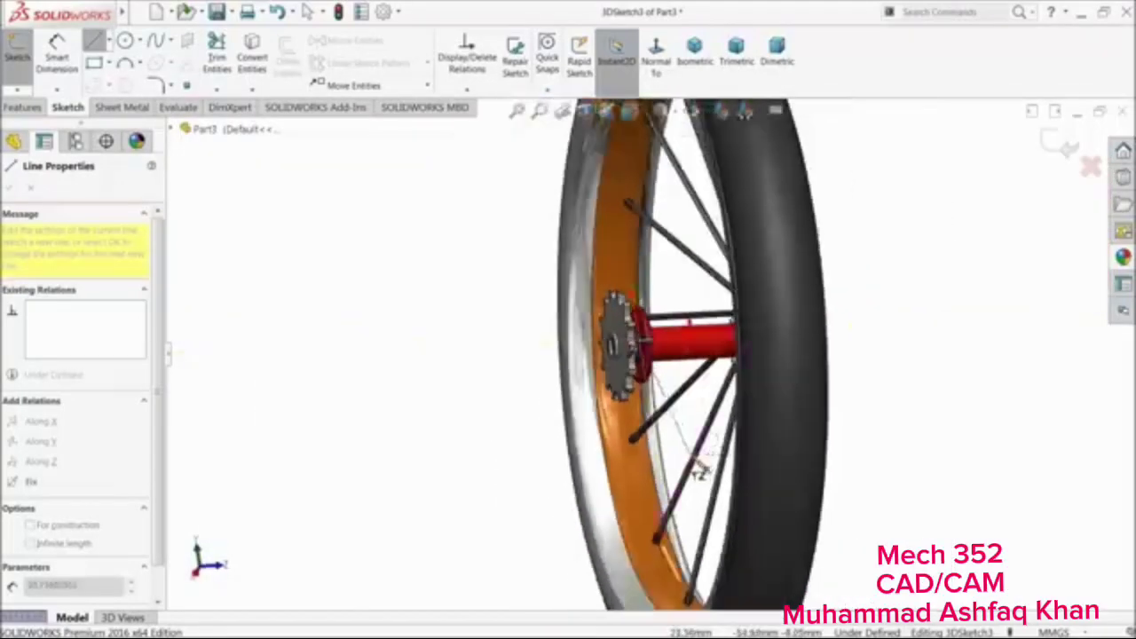
pyautogui.moveTo(700, 471); pyautogui.dragTo(763, 487, button='middle')
pyautogui.scroll(2, 764, 493)
pyautogui.scroll(-1, 824, 524)
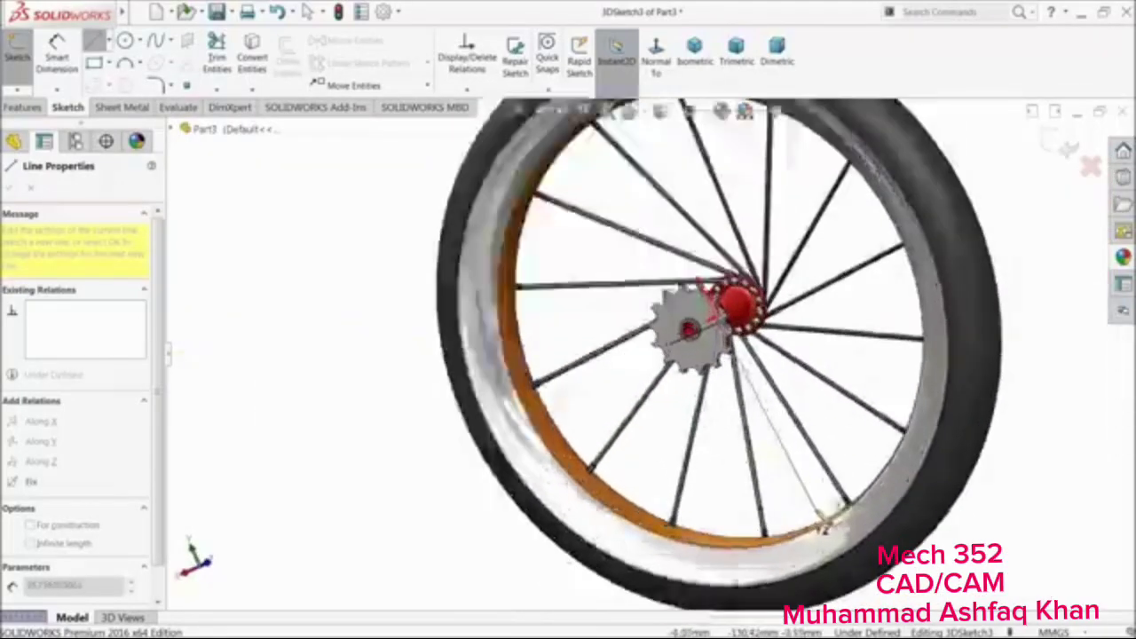
pyautogui.scroll(-4, 824, 526)
pyautogui.click(791, 521)
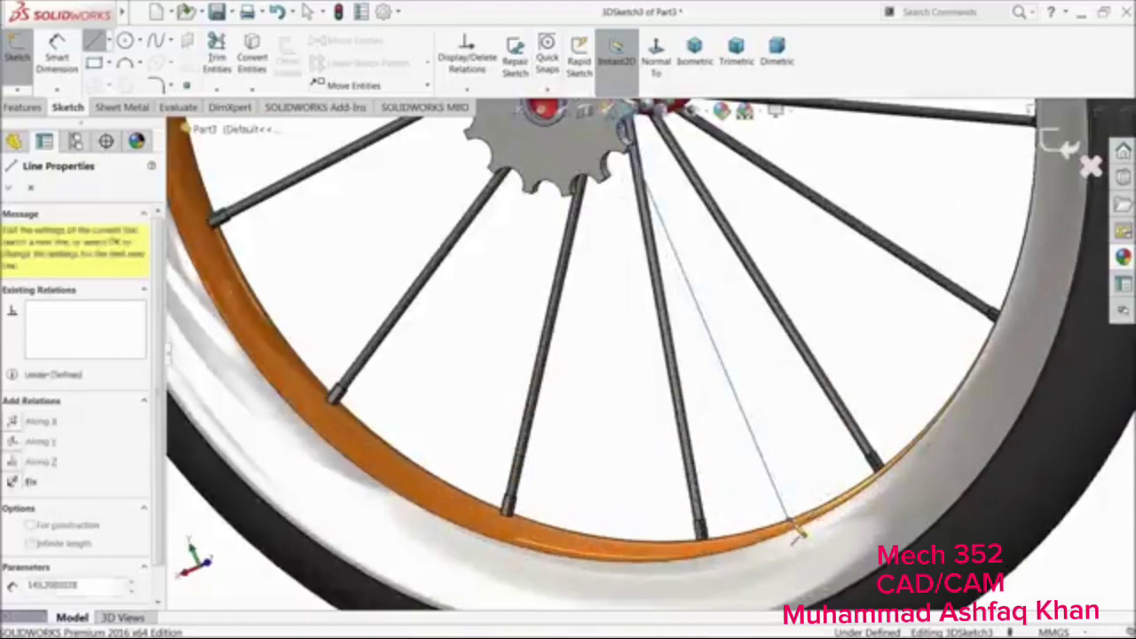
pyautogui.rightClick(785, 413)
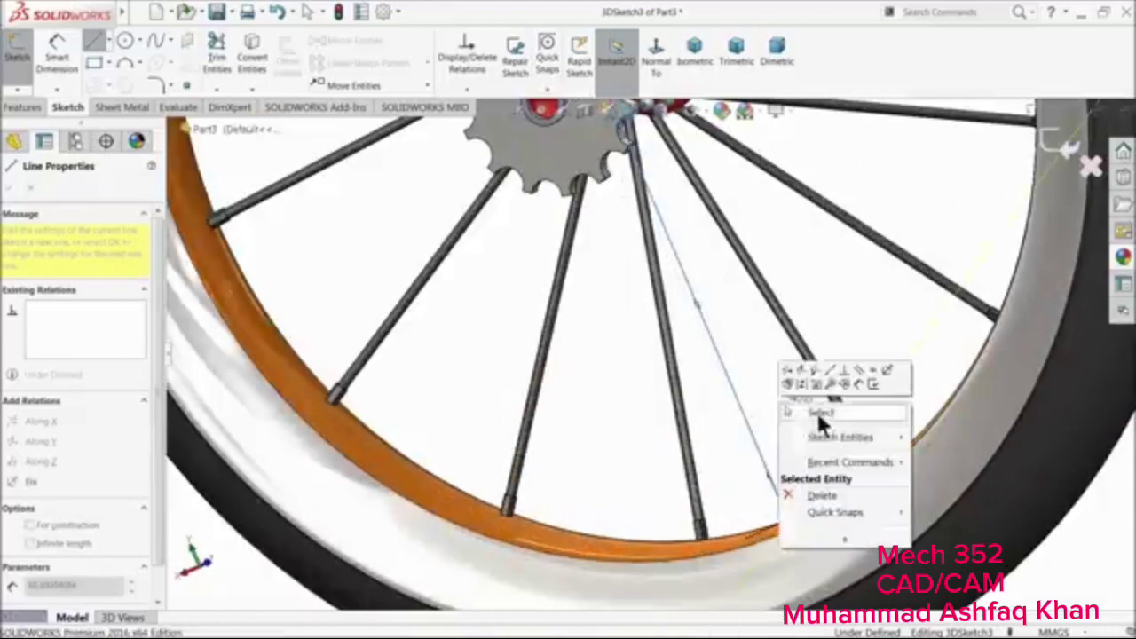
pyautogui.click(818, 414)
# Move the spoke line's rim endpoint along the orange inner rim face to about X 3.30, Y -144.47, Z -0.39
pyautogui.scroll(-4, 835, 522)
pyautogui.moveTo(797, 503)
pyautogui.mouseDown(button='middle')
pyautogui.moveTo(788, 453)
pyautogui.moveTo(813, 492)
pyautogui.mouseUp(button='middle')
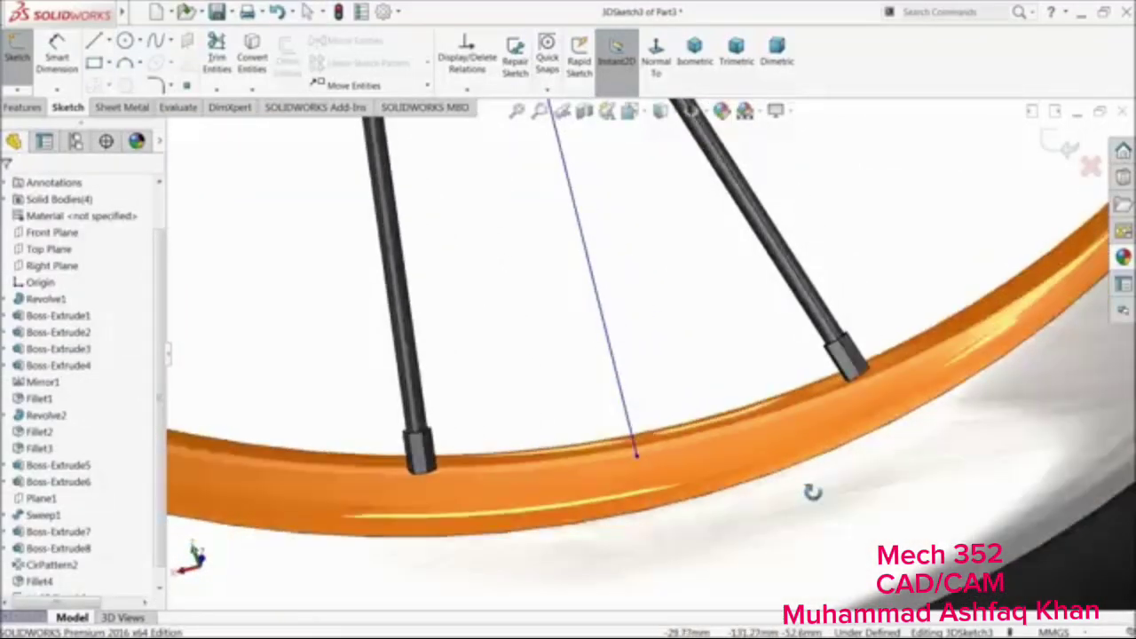
pyautogui.scroll(-3, 700, 426)
pyautogui.scroll(-2, 603, 480)
pyautogui.scroll(2, 600, 472)
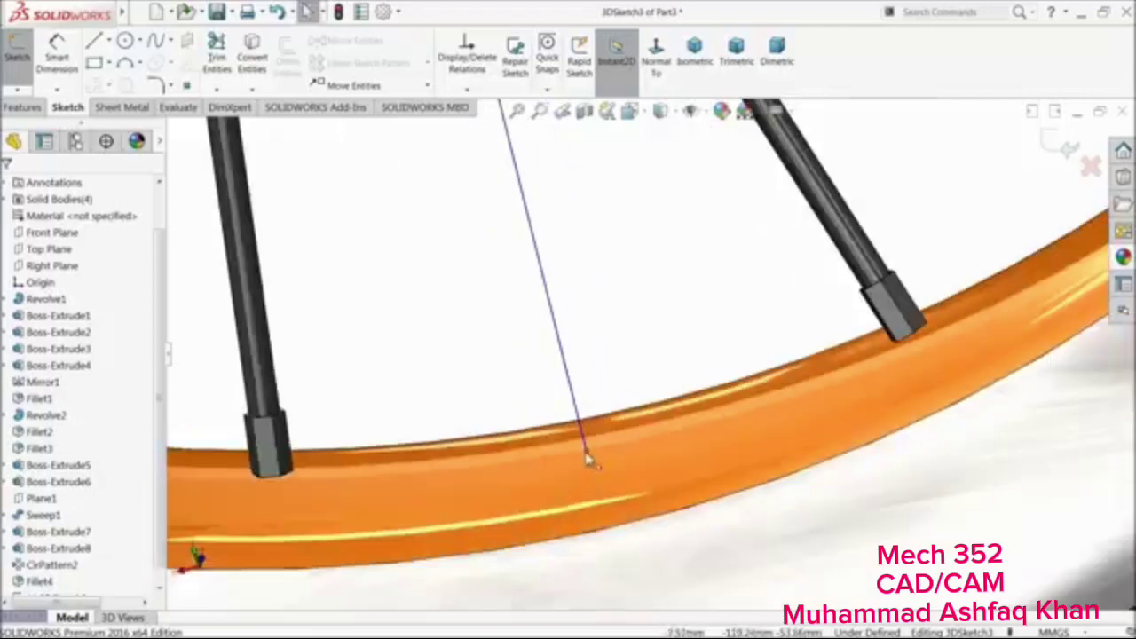
pyautogui.moveTo(586, 459); pyautogui.dragTo(611, 457)
# Dimension the short line through the sprocket-side hub flange to 8 mm
pyautogui.scroll(5, 626, 439)
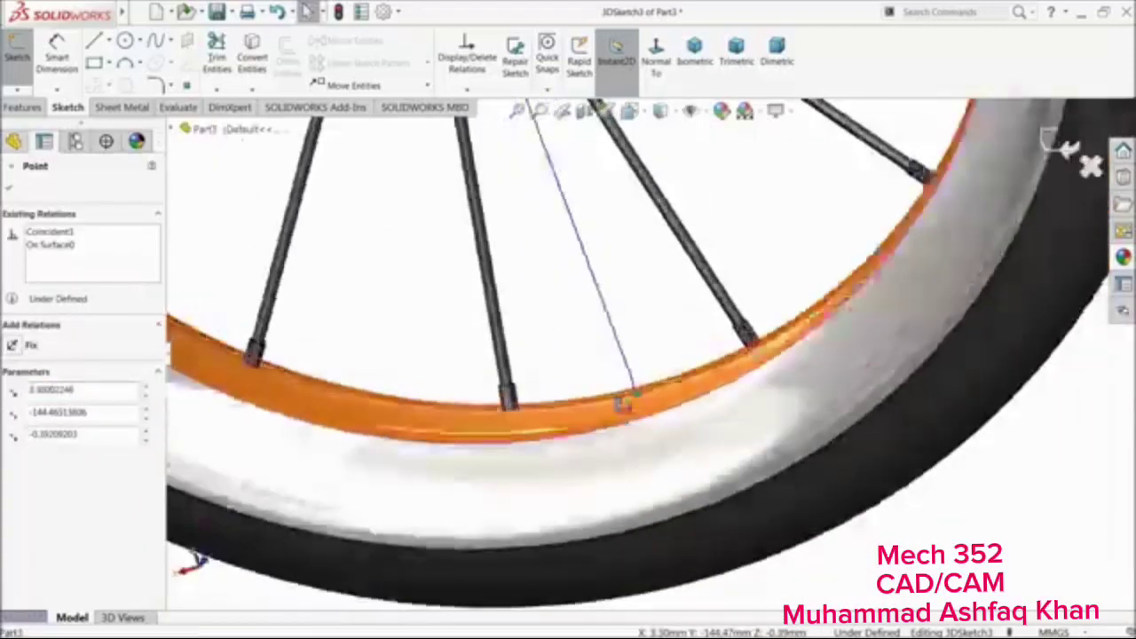
pyautogui.moveTo(629, 431); pyautogui.dragTo(553, 443, button='middle')
pyautogui.scroll(5, 553, 393)
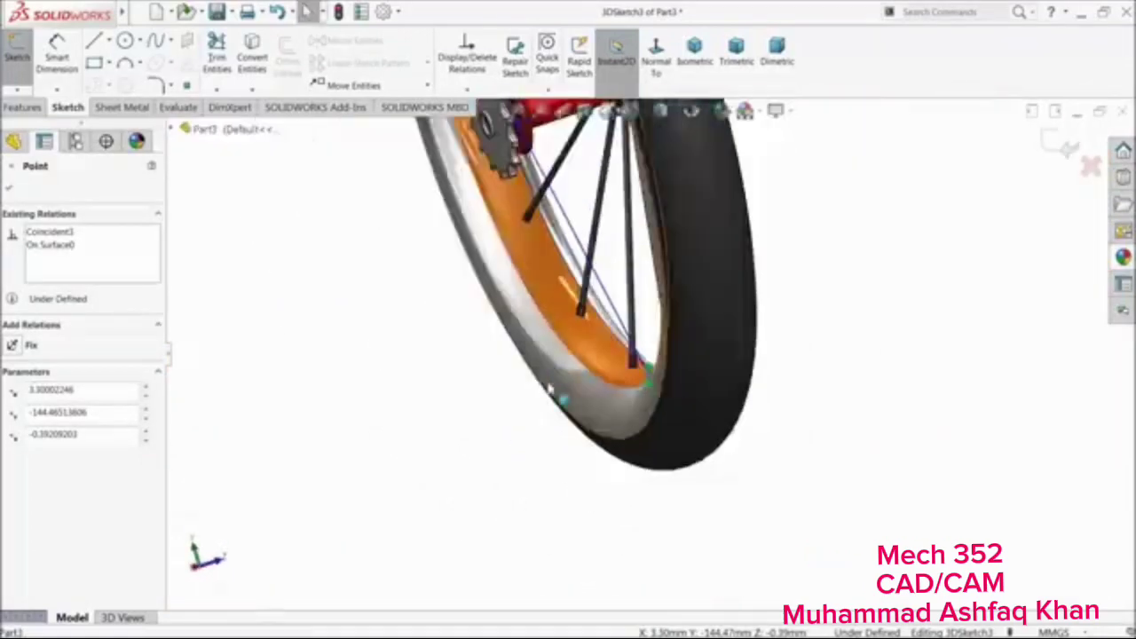
pyautogui.scroll(-8, 562, 346)
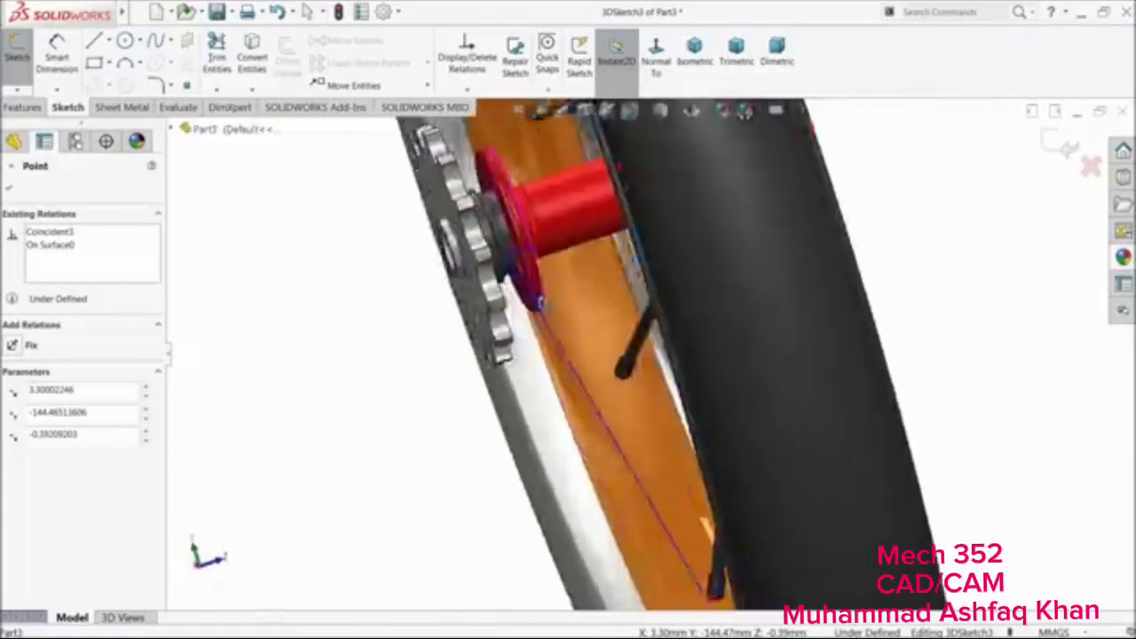
pyautogui.scroll(-5, 559, 344)
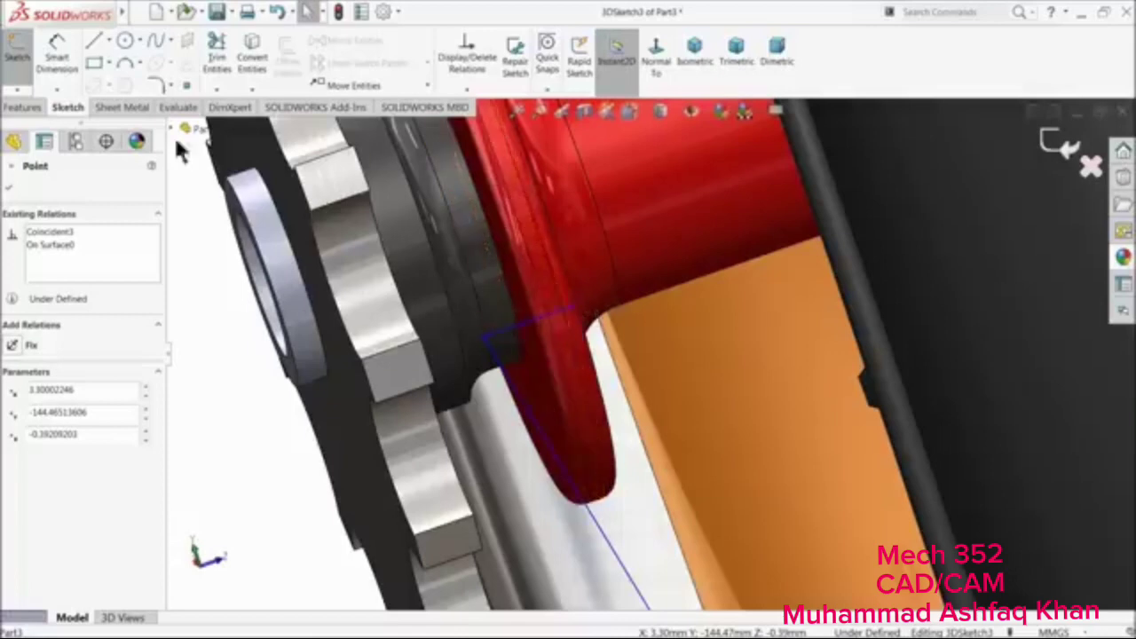
pyautogui.click(65, 61)
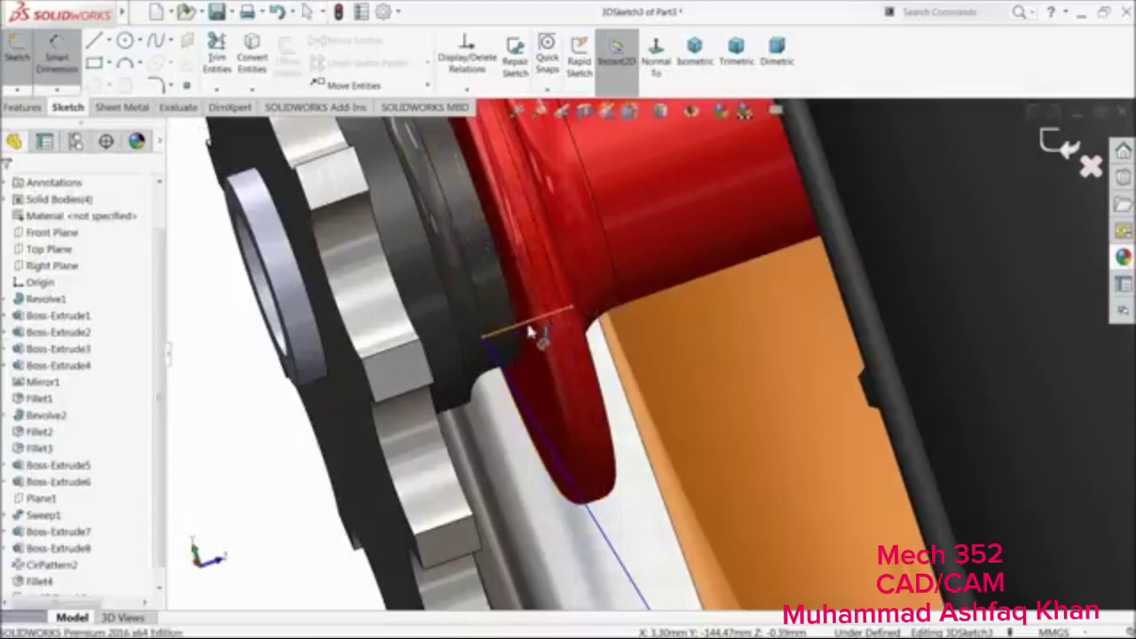
pyautogui.click(522, 323)
pyautogui.press('Escape')
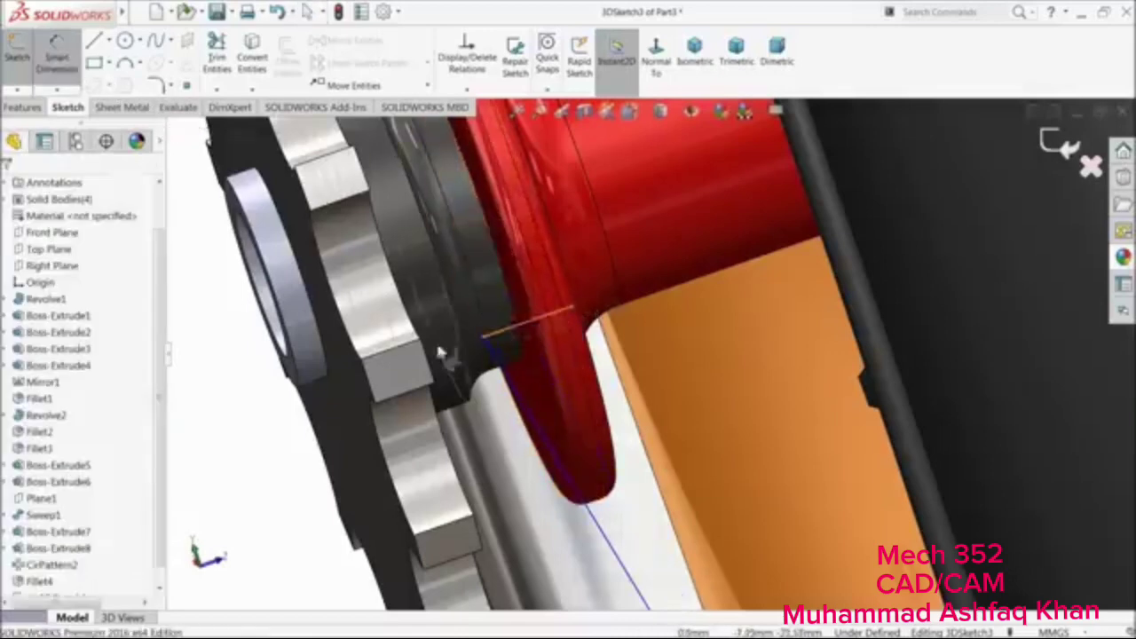
pyautogui.click(59, 65)
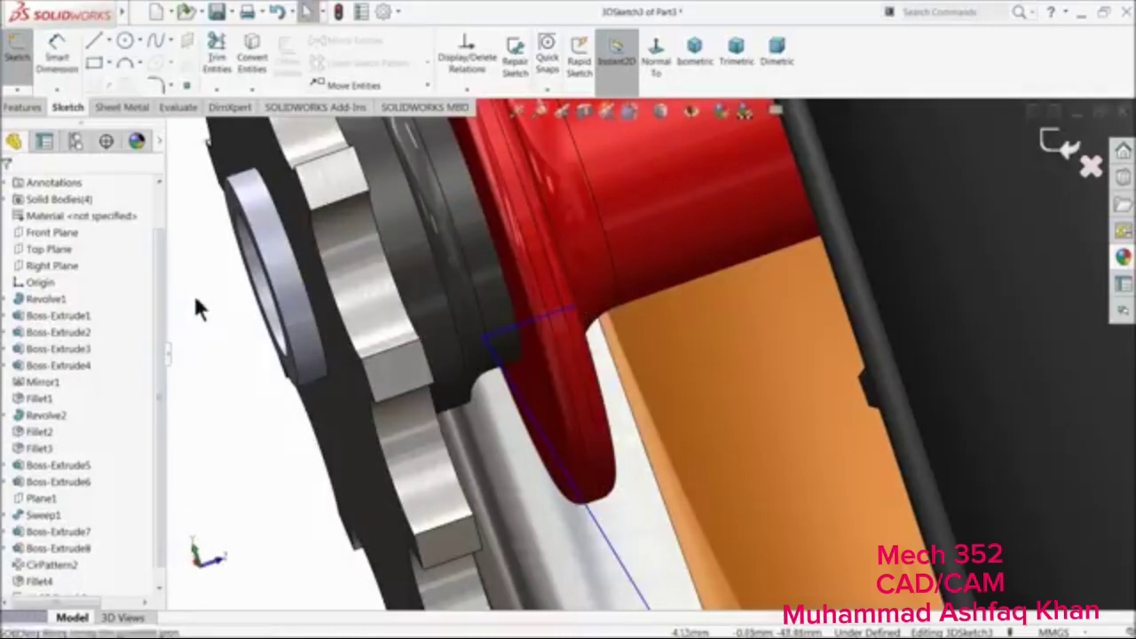
pyautogui.click(74, 68)
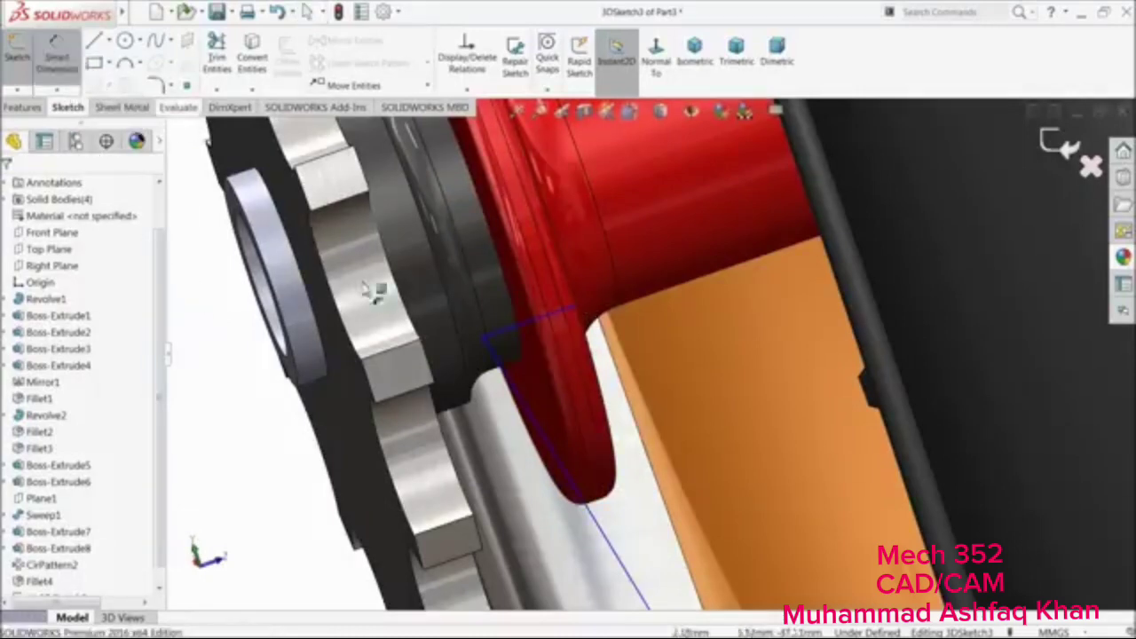
pyautogui.click(515, 330)
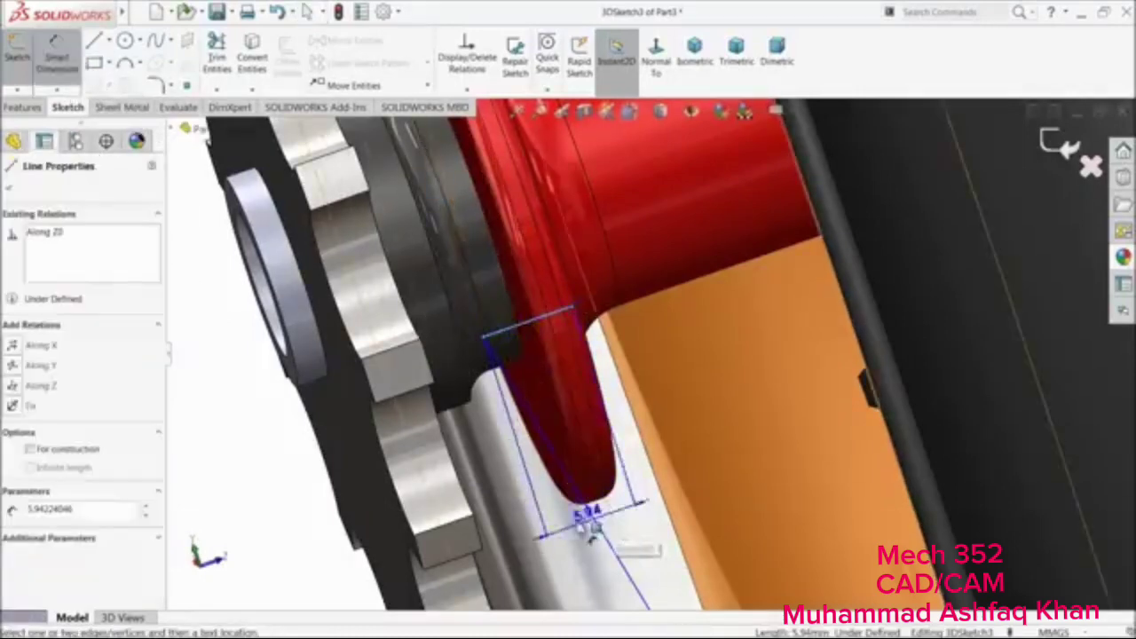
pyautogui.click(266, 473)
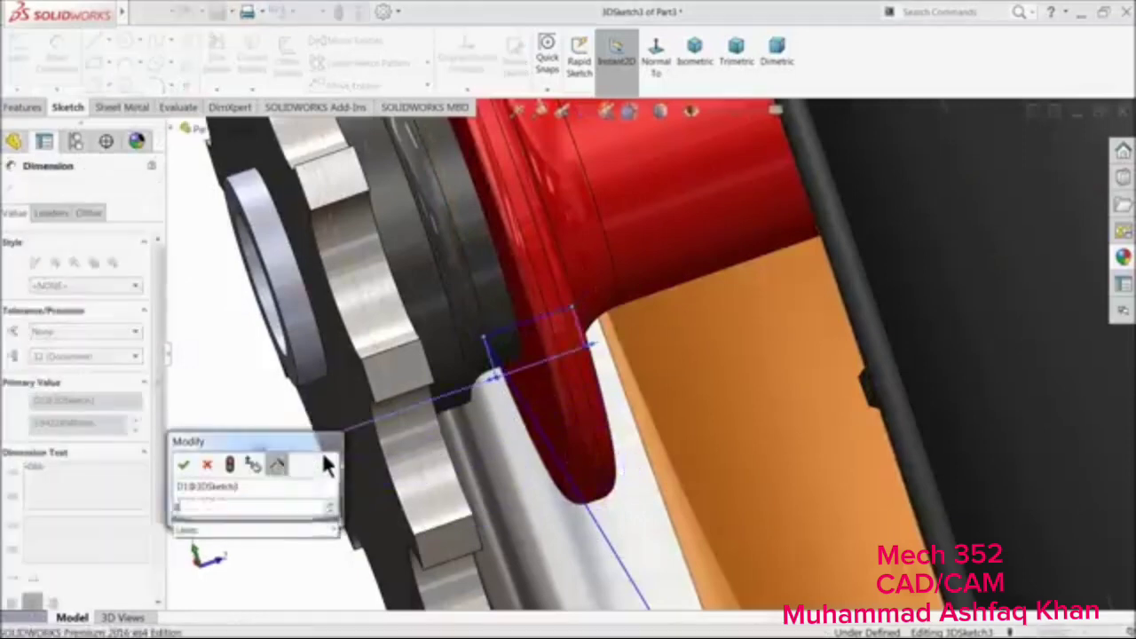
pyautogui.press('Return')
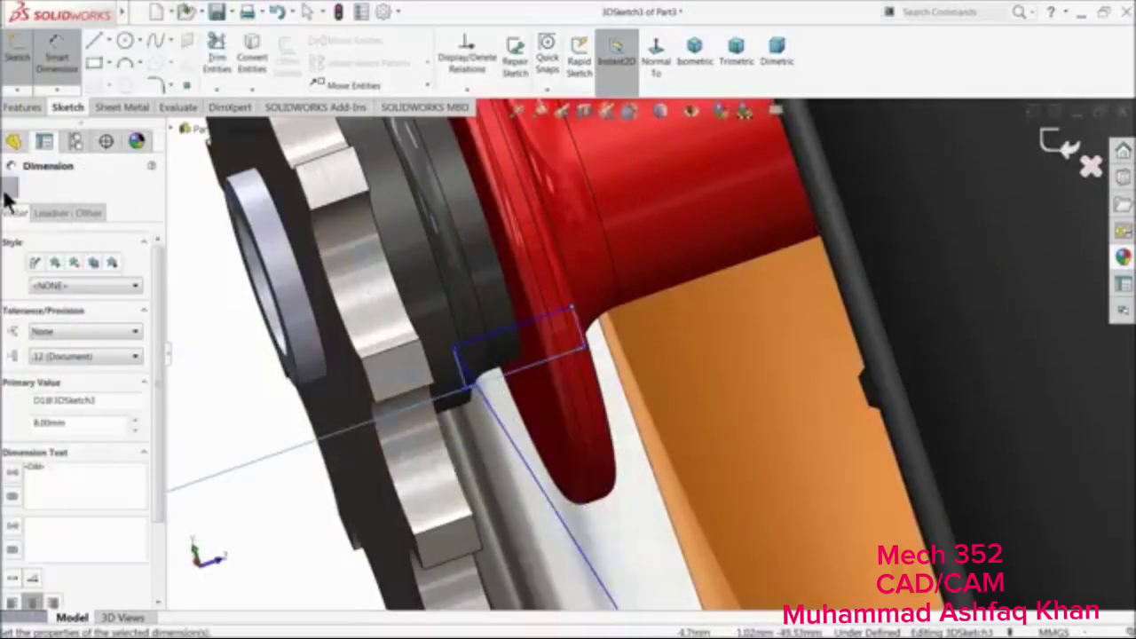
pyautogui.click(8, 188)
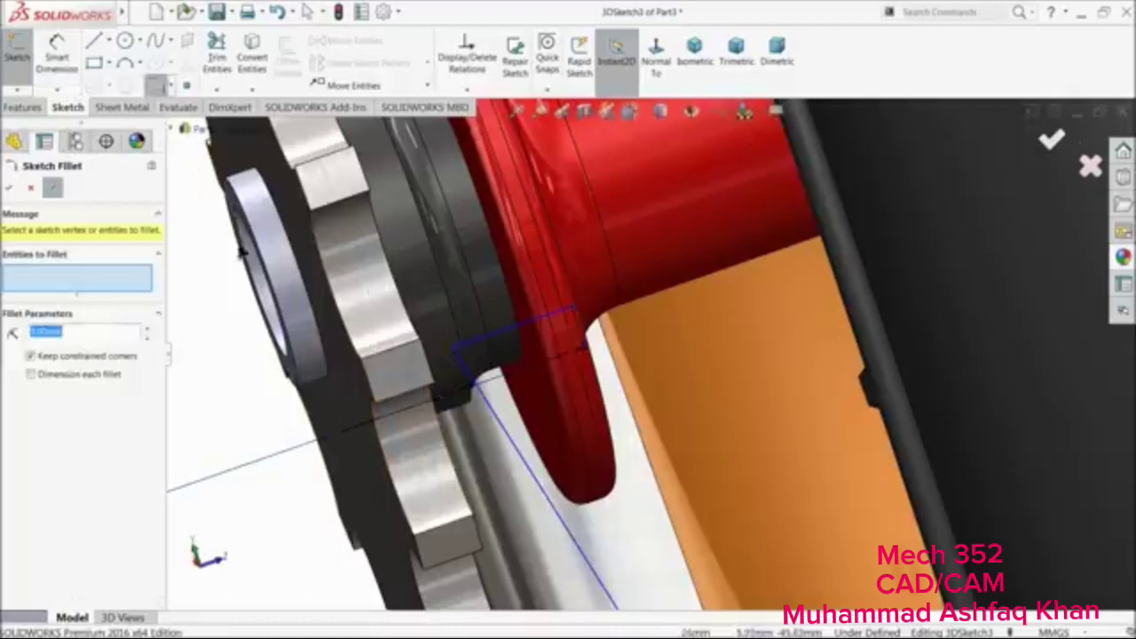
# Add a 3 mm sketch fillet at the corner between the short flange line and the long spoke line
pyautogui.click(455, 355)
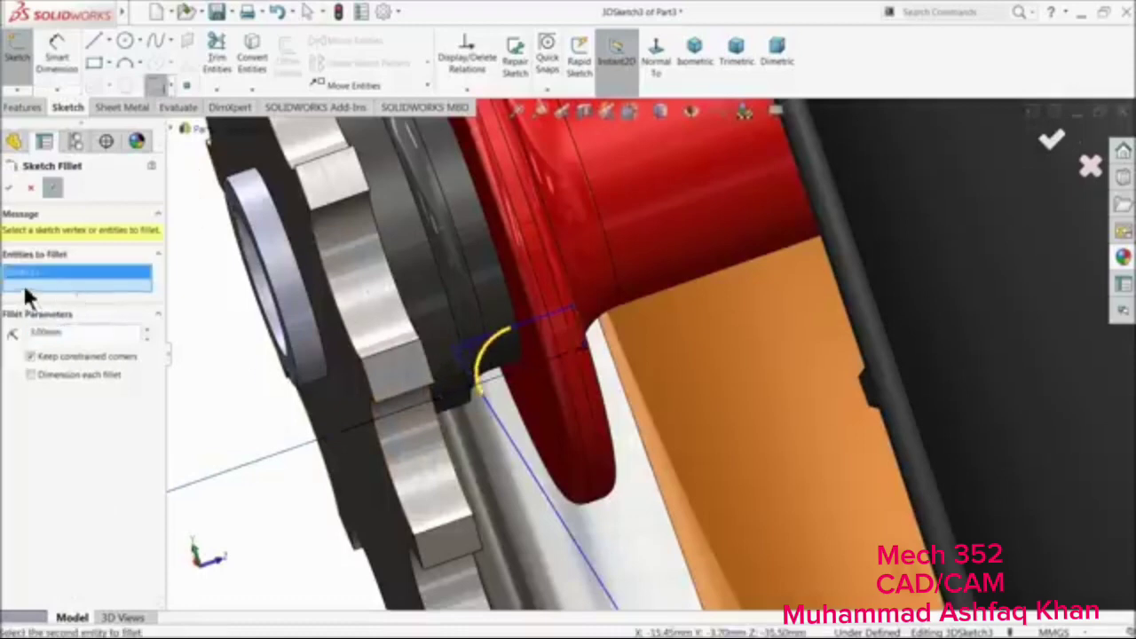
pyautogui.click(10, 189)
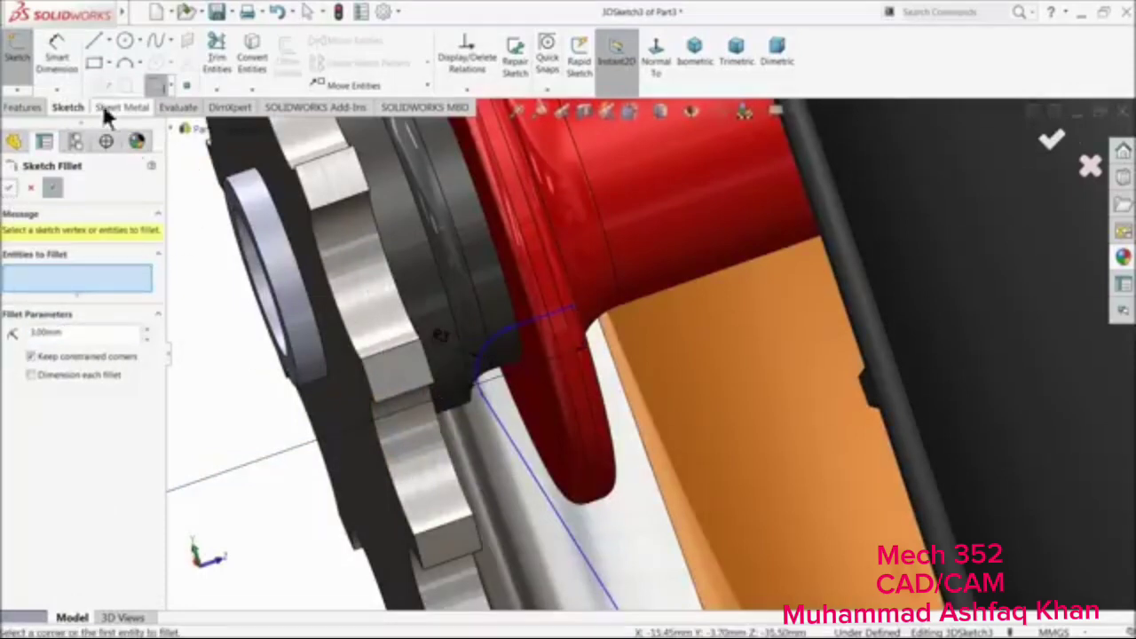
pyautogui.click(7, 188)
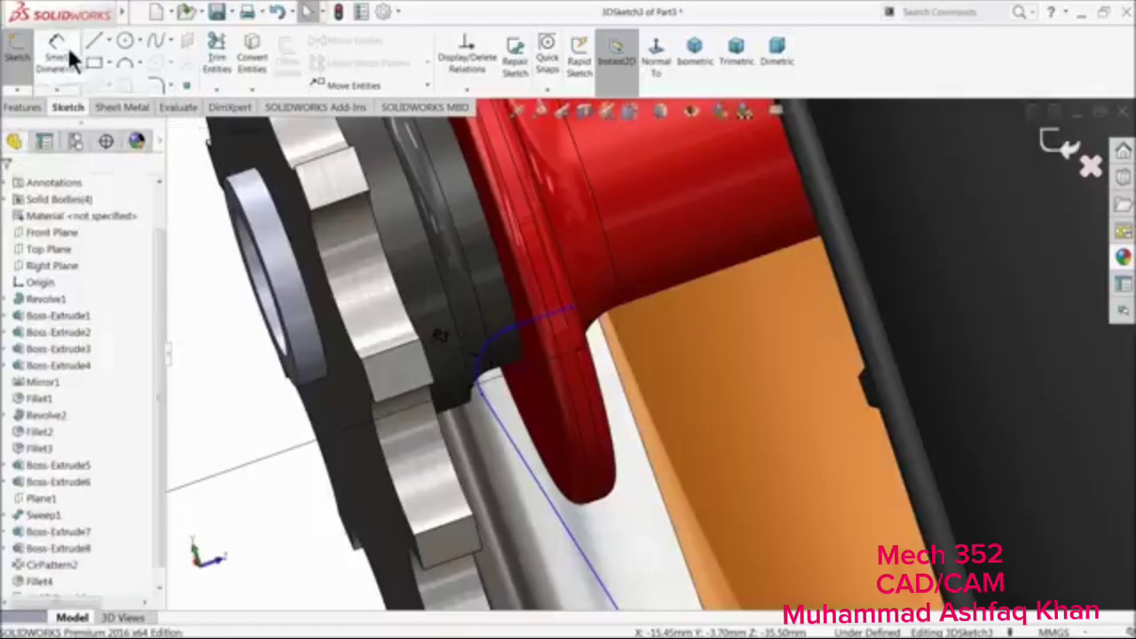
# Extend the 3D path inward from the short flange line's end with a line about 3.9 mm long along Z
pyautogui.click(96, 43)
pyautogui.scroll(-3, 561, 327)
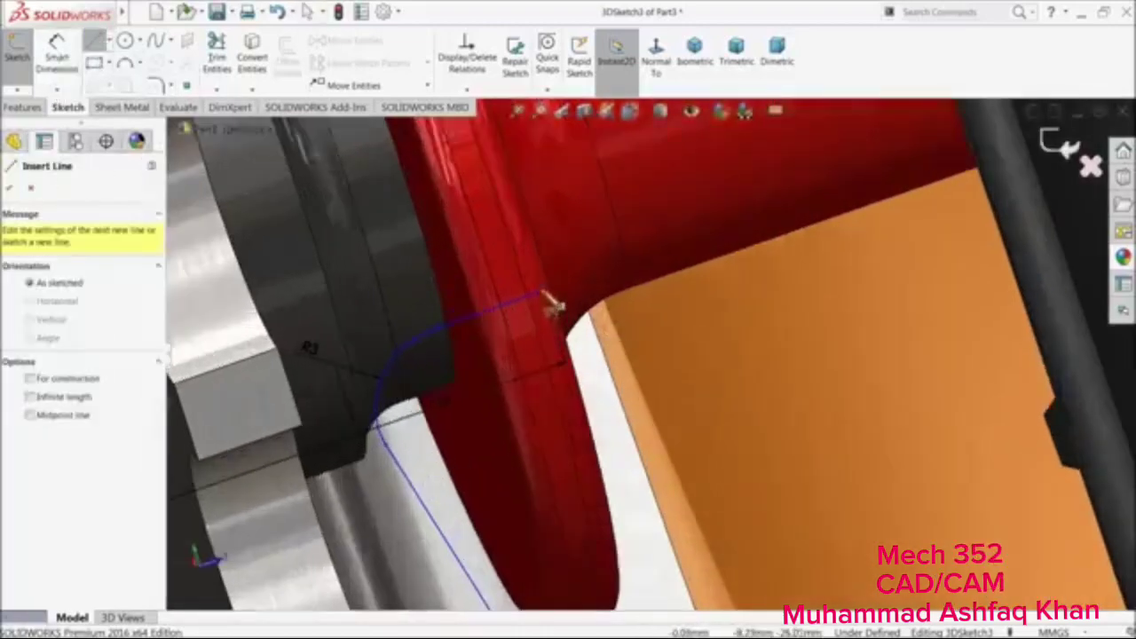
pyautogui.click(552, 300)
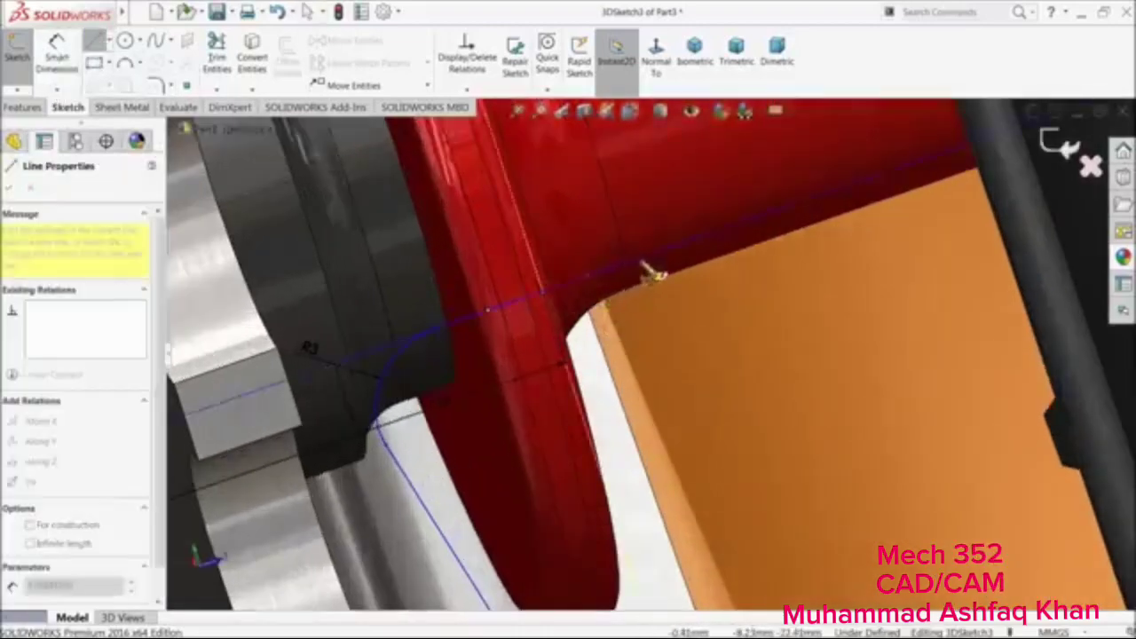
pyautogui.click(646, 264)
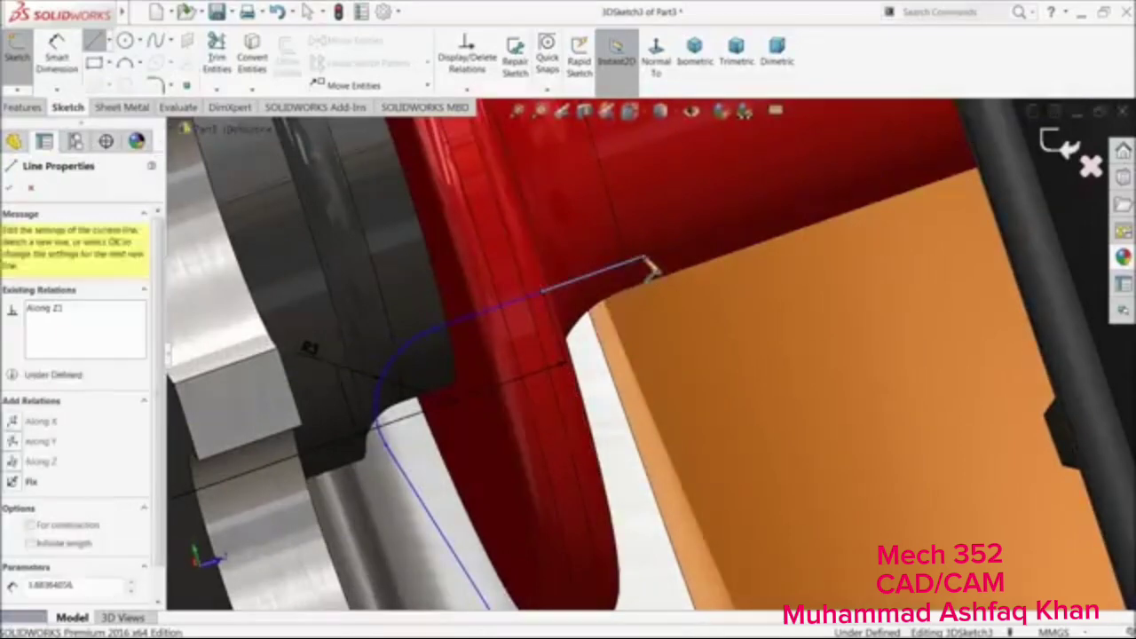
# Dimension the new inward line at the hub flange to 3 mm and finish the 3D sketch
pyautogui.click(62, 58)
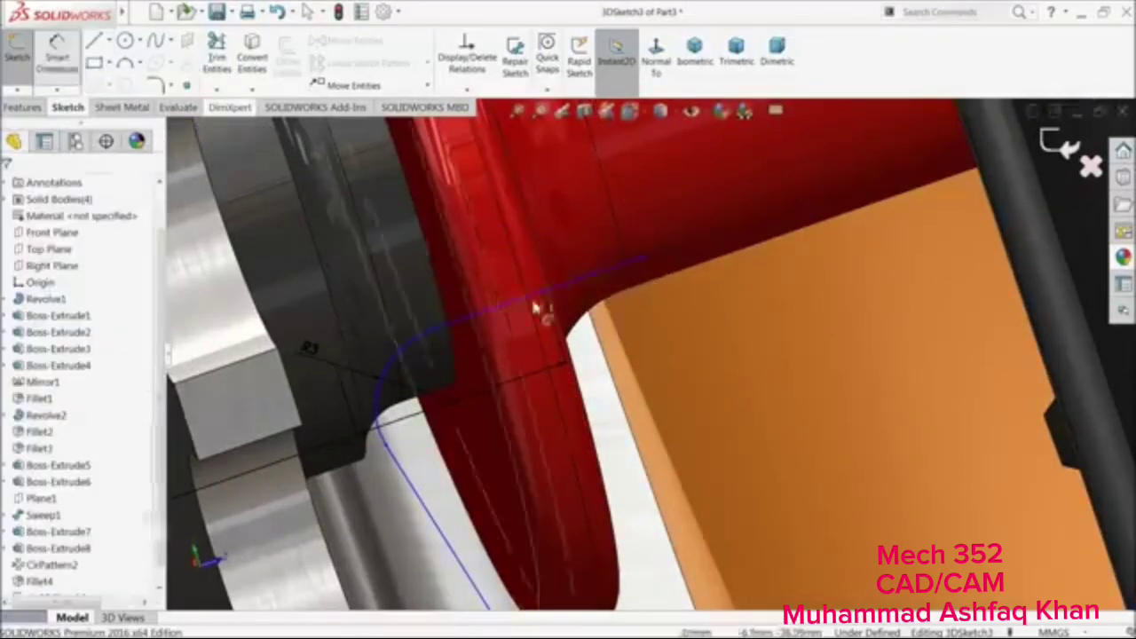
pyautogui.click(589, 284)
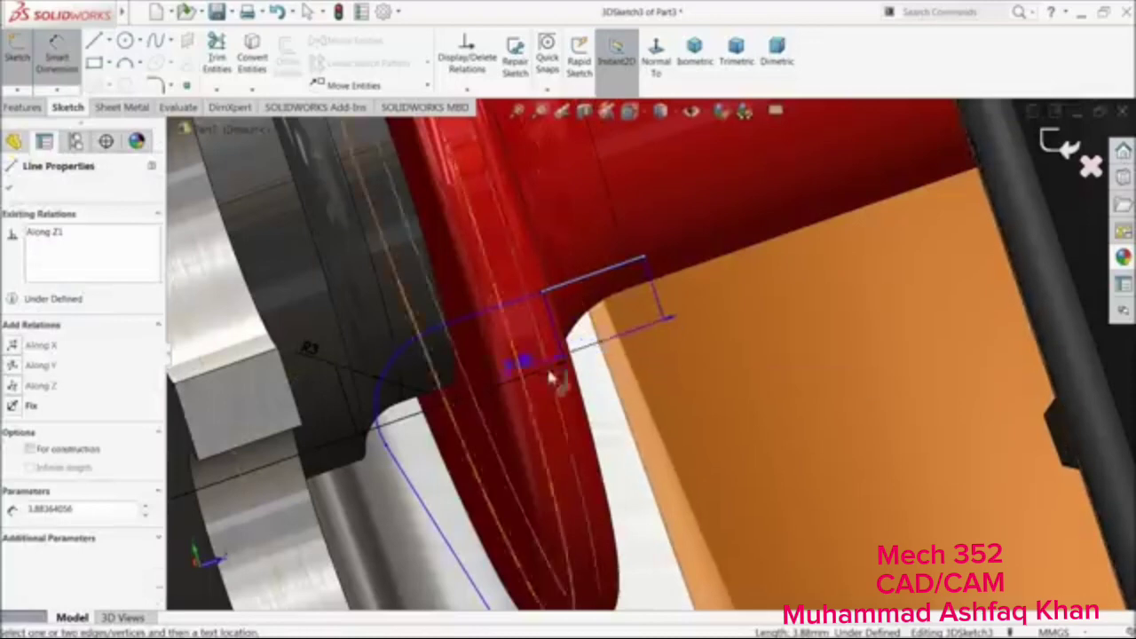
pyautogui.scroll(2, 546, 377)
pyautogui.click(213, 455)
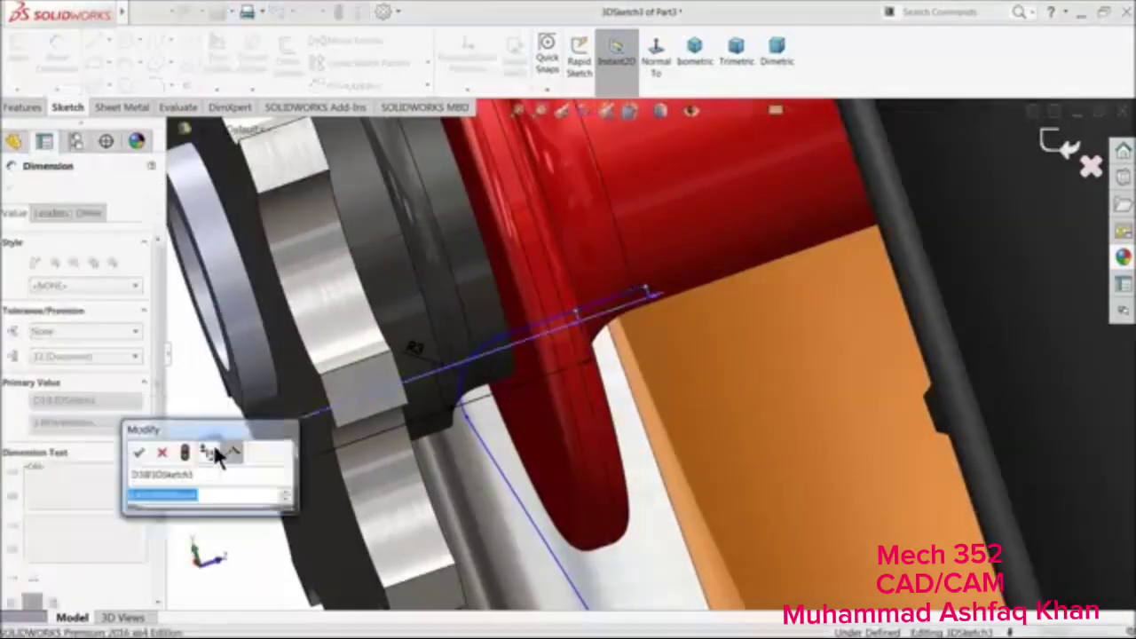
pyautogui.write('3')
pyautogui.press('Return')
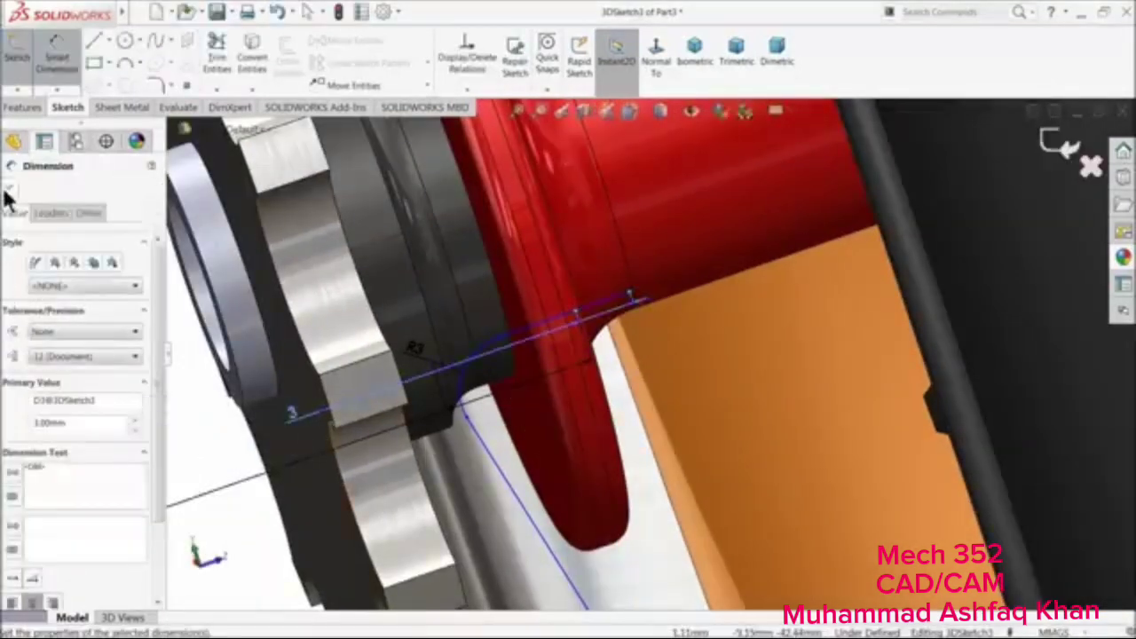
pyautogui.click(7, 190)
pyautogui.scroll(8, 442, 206)
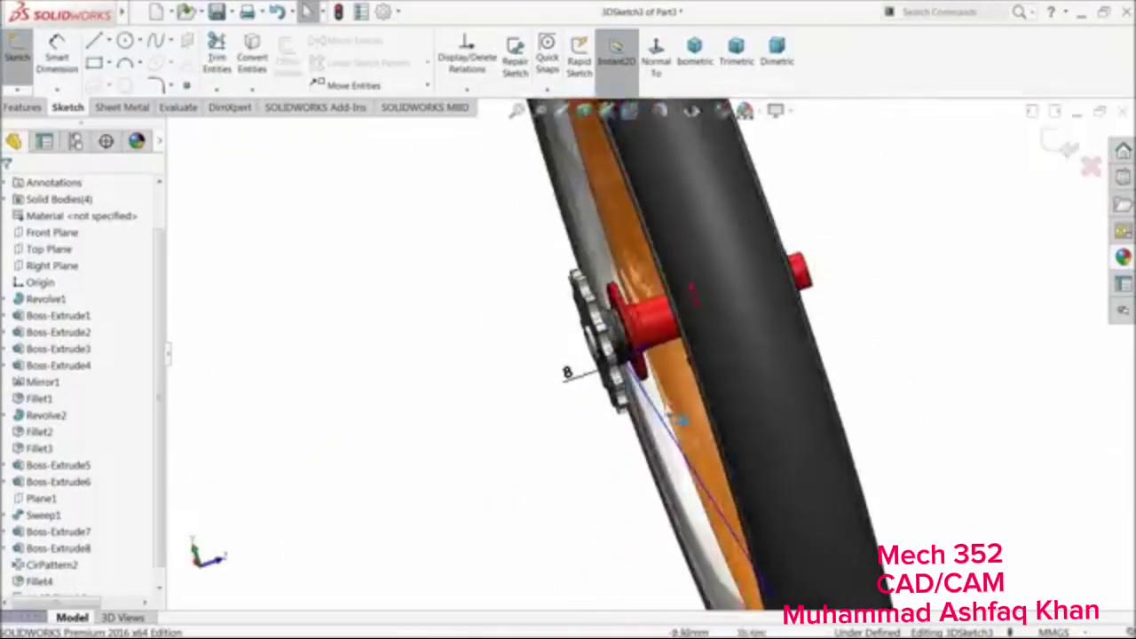
pyautogui.moveTo(672, 418); pyautogui.dragTo(650, 321, button='middle')
pyautogui.scroll(5, 729, 390)
pyautogui.scroll(-5, 701, 306)
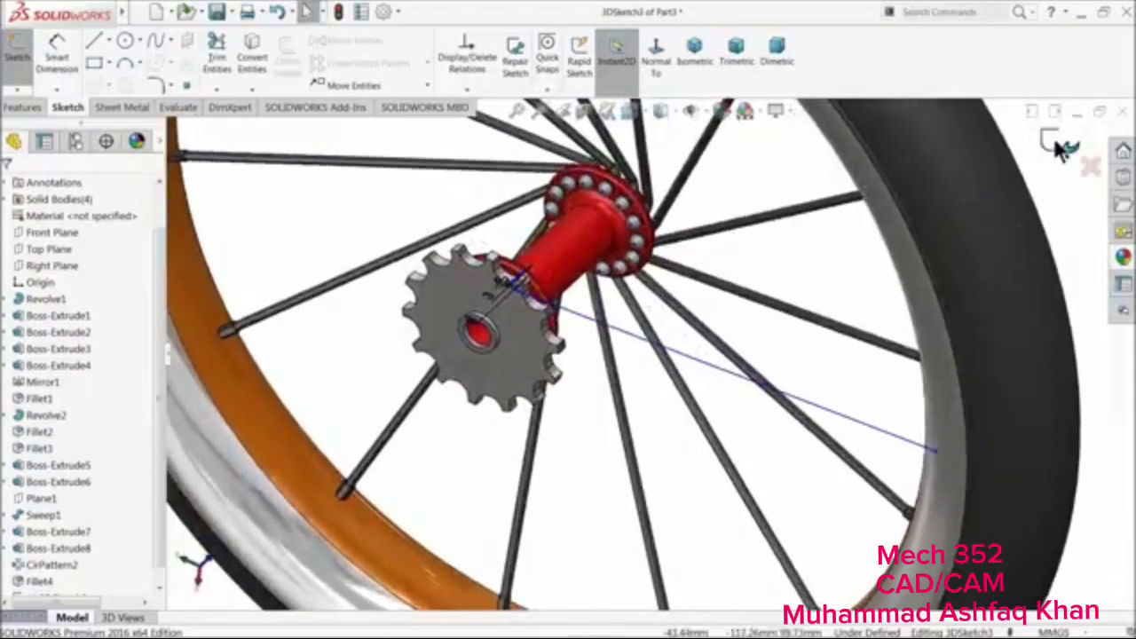
pyautogui.click(1052, 144)
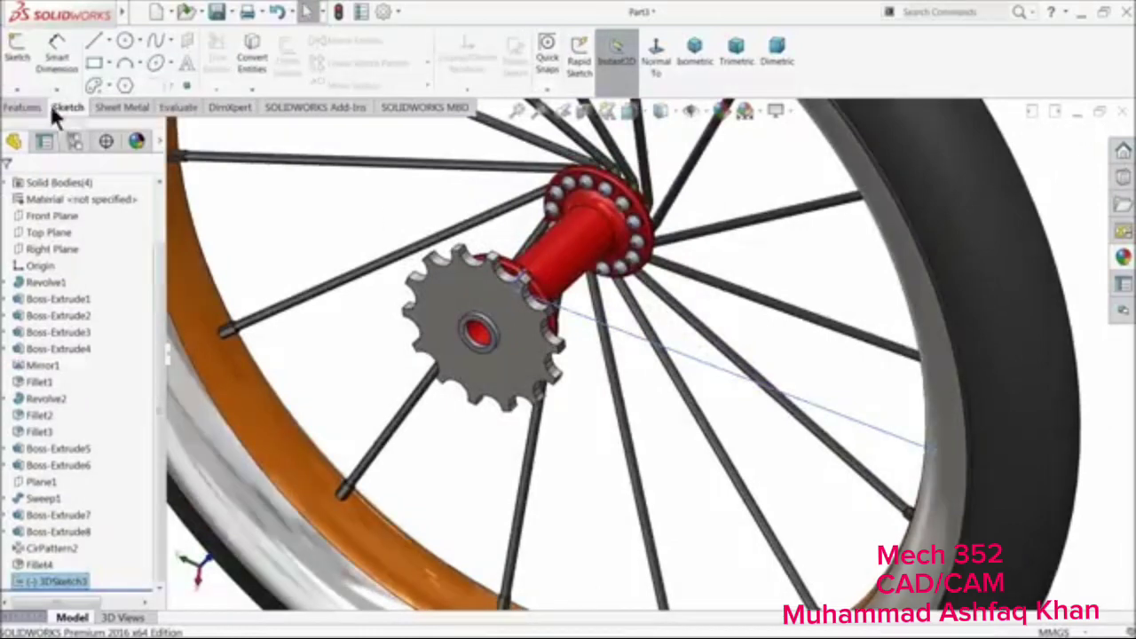
# Create a reference plane perpendicular to the long spoke line and coincident with its rim endpoint
pyautogui.click(22, 106)
pyautogui.click(603, 88)
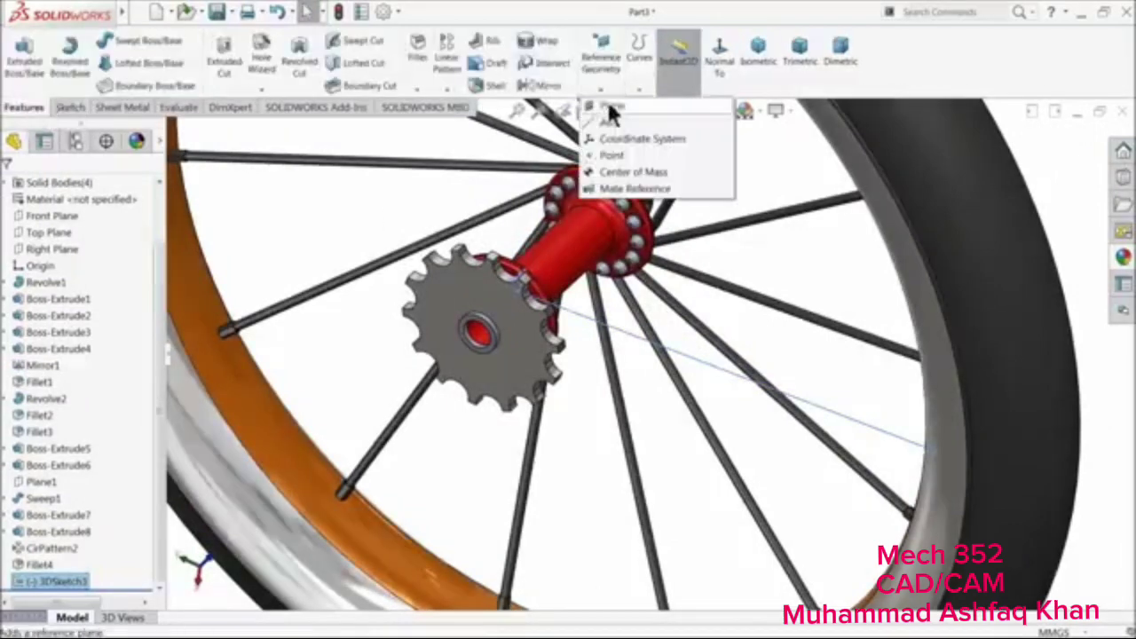
pyautogui.click(612, 106)
pyautogui.click(724, 377)
pyautogui.scroll(-3, 921, 442)
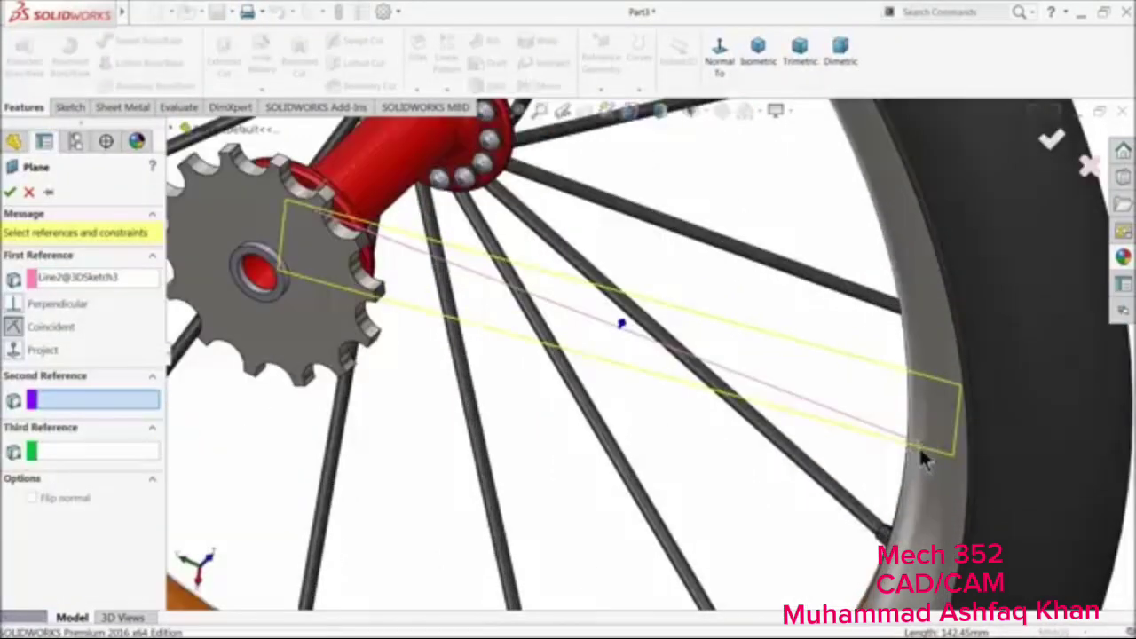
pyautogui.click(921, 442)
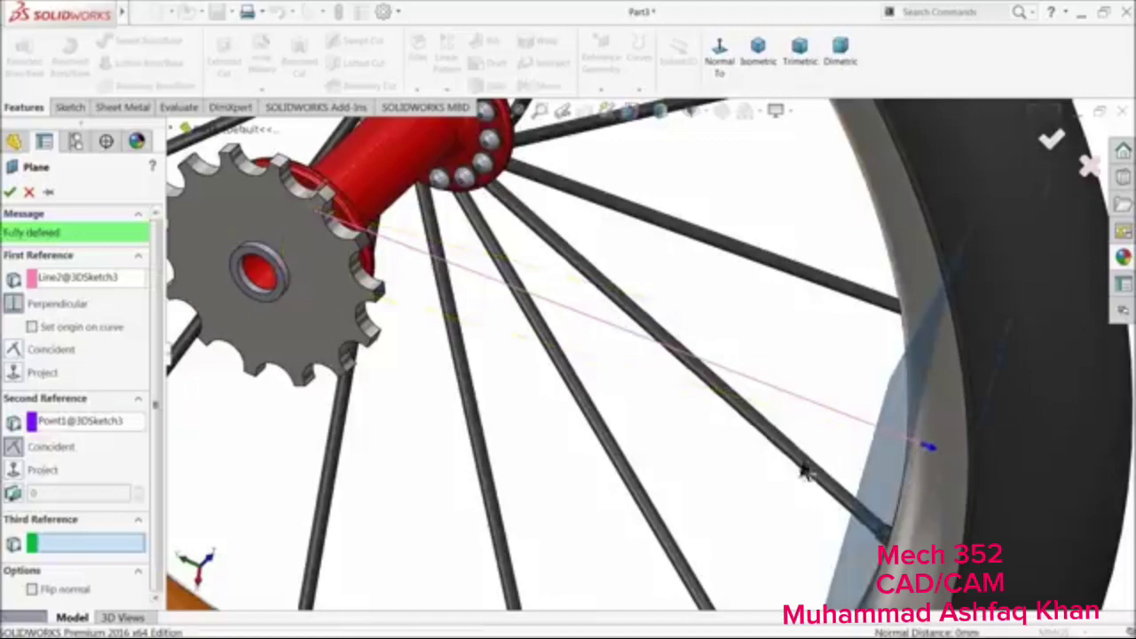
pyautogui.click(9, 192)
# Sketch a circle about 5.7 mm in diameter on the new plane, centered on the spoke line's rim endpoint
pyautogui.moveTo(778, 469); pyautogui.dragTo(891, 436, button='middle')
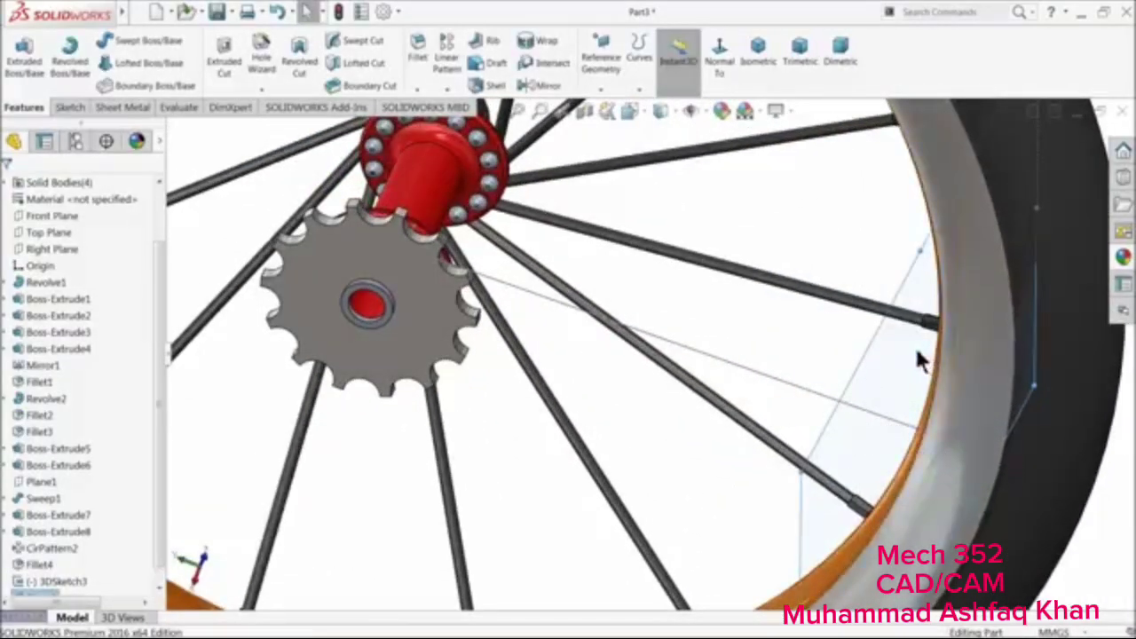
pyautogui.click(71, 108)
pyautogui.click(16, 58)
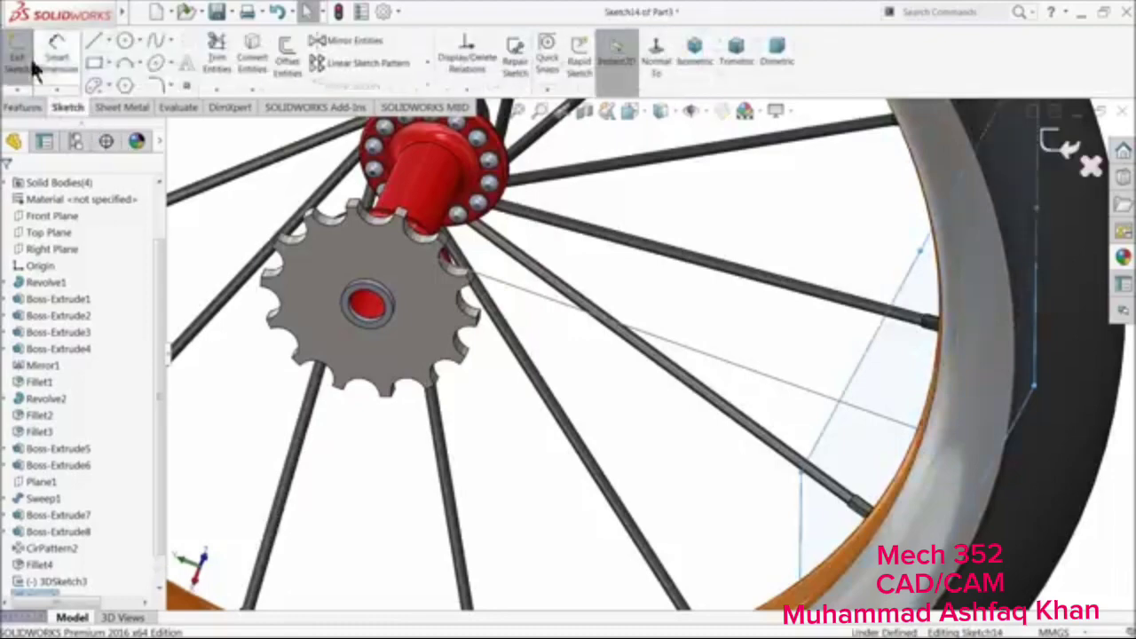
pyautogui.click(125, 42)
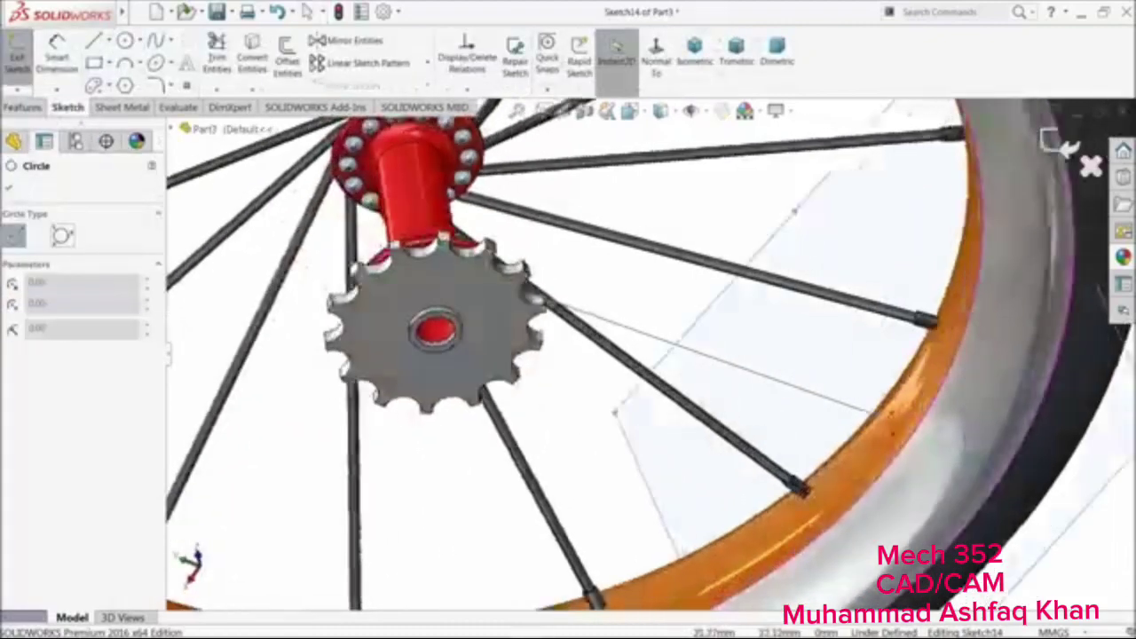
pyautogui.scroll(-8, 788, 432)
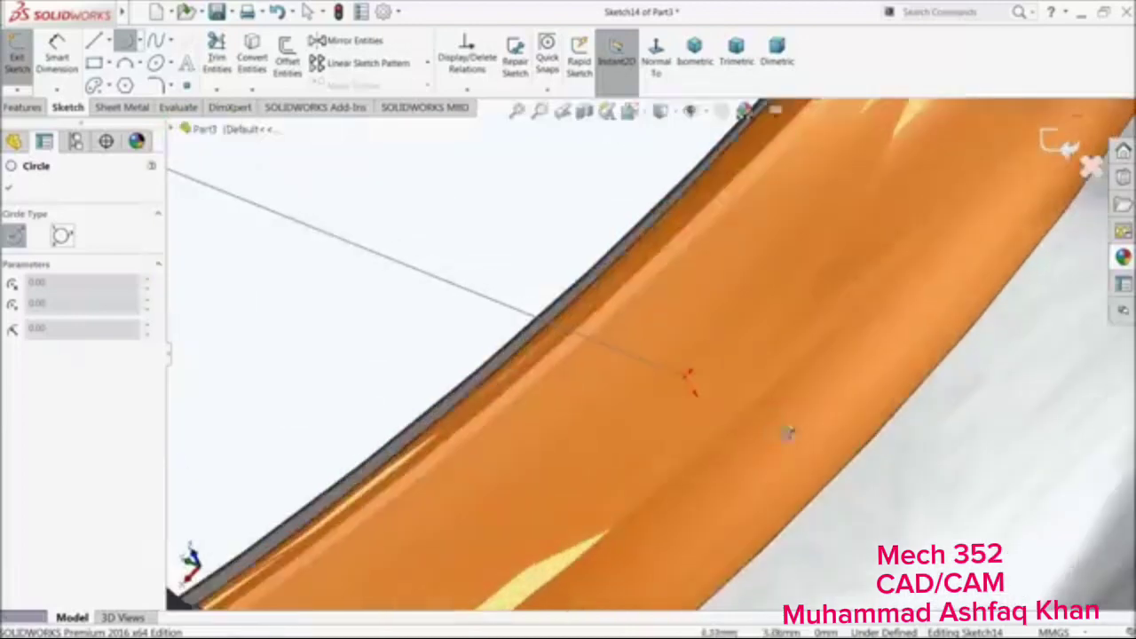
pyautogui.click(686, 375)
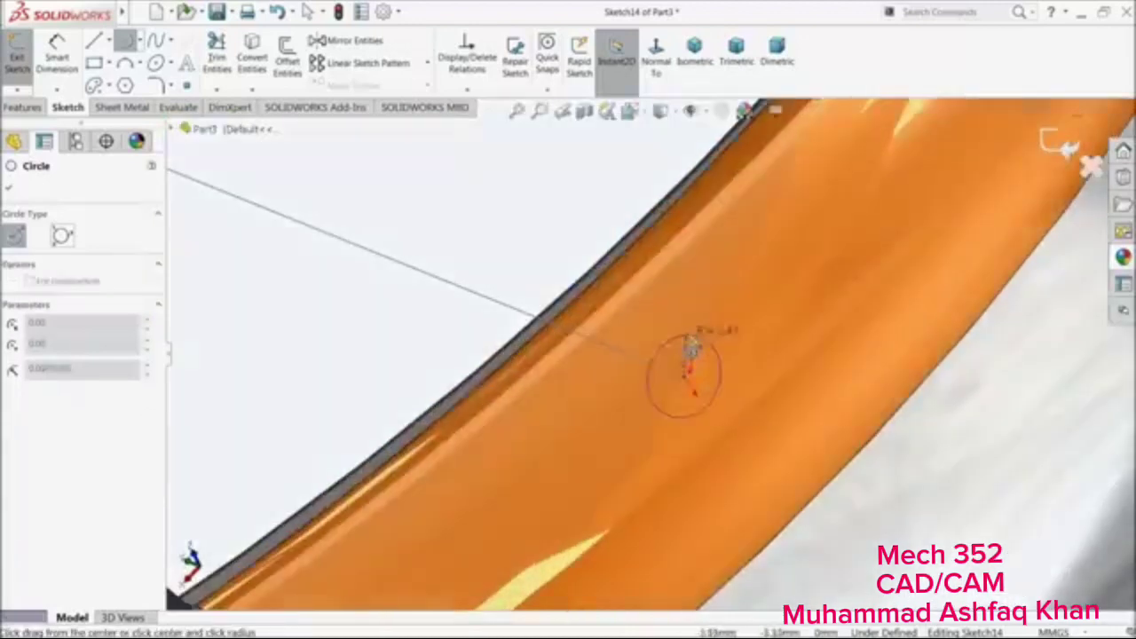
pyautogui.click(690, 346)
# Dimension the spoke profile circle to 3 mm diameter and close the sketch
pyautogui.scroll(-4, 701, 382)
pyautogui.click(56, 54)
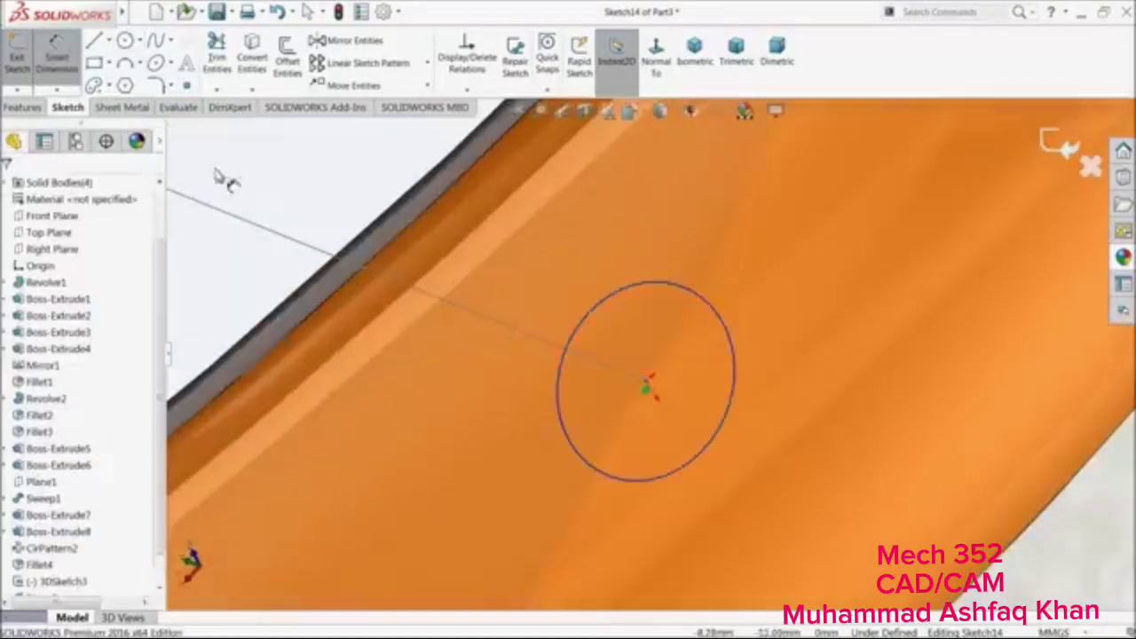
pyautogui.click(584, 312)
pyautogui.click(578, 298)
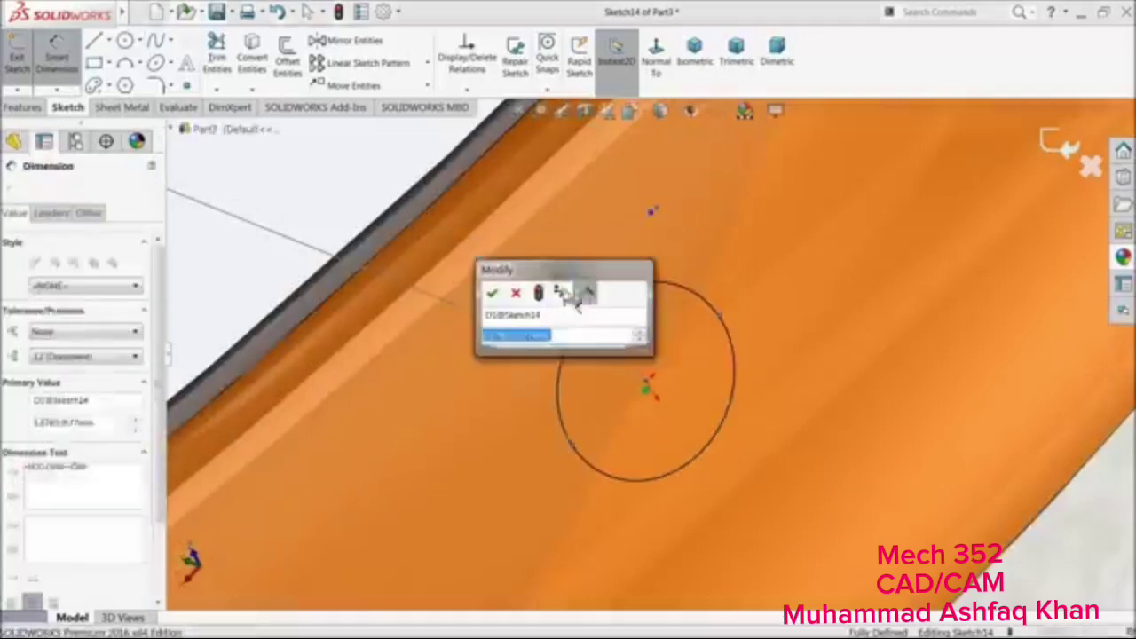
pyautogui.write('3')
pyautogui.press('Return')
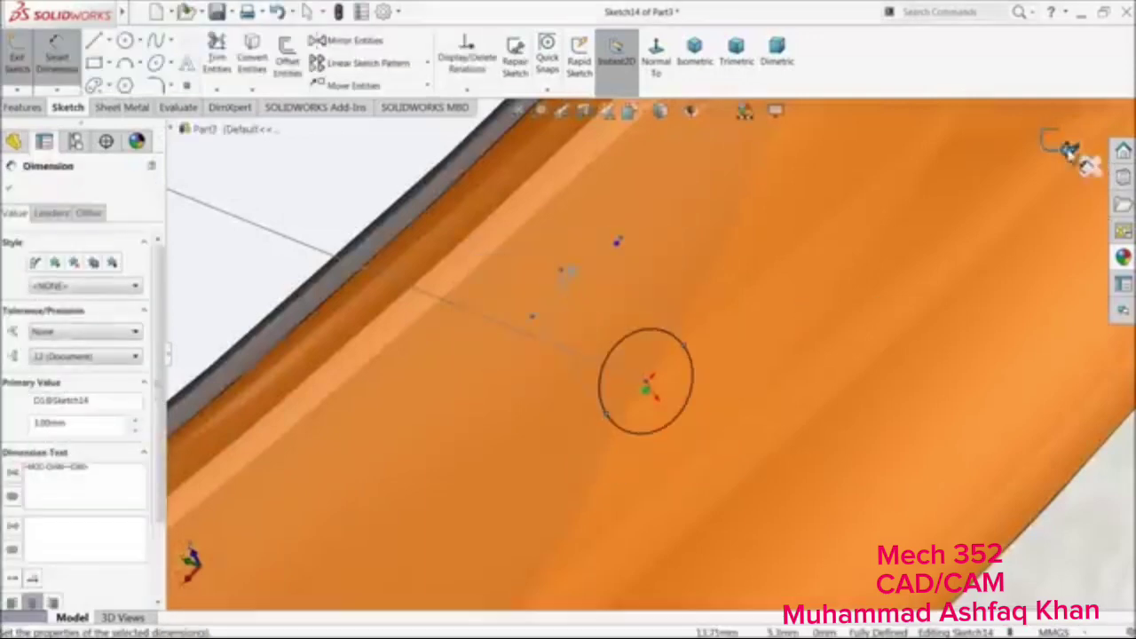
pyautogui.click(1070, 149)
# Sweep the 3 mm circle along the 3D sketch path to form the sprocket-side spoke
pyautogui.click(25, 107)
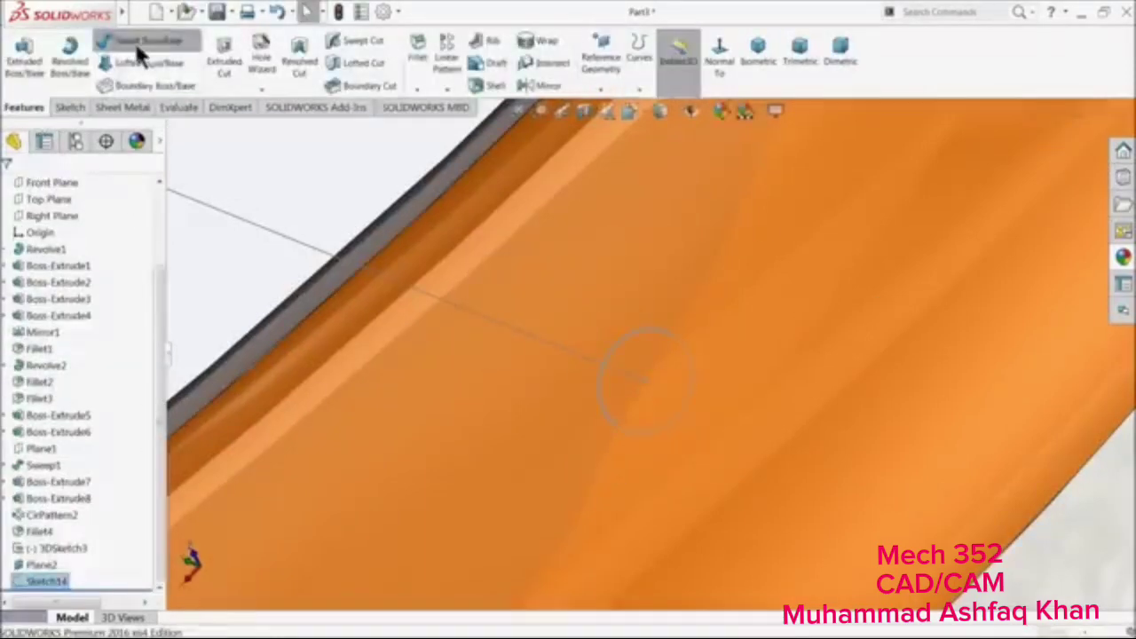
pyautogui.click(125, 41)
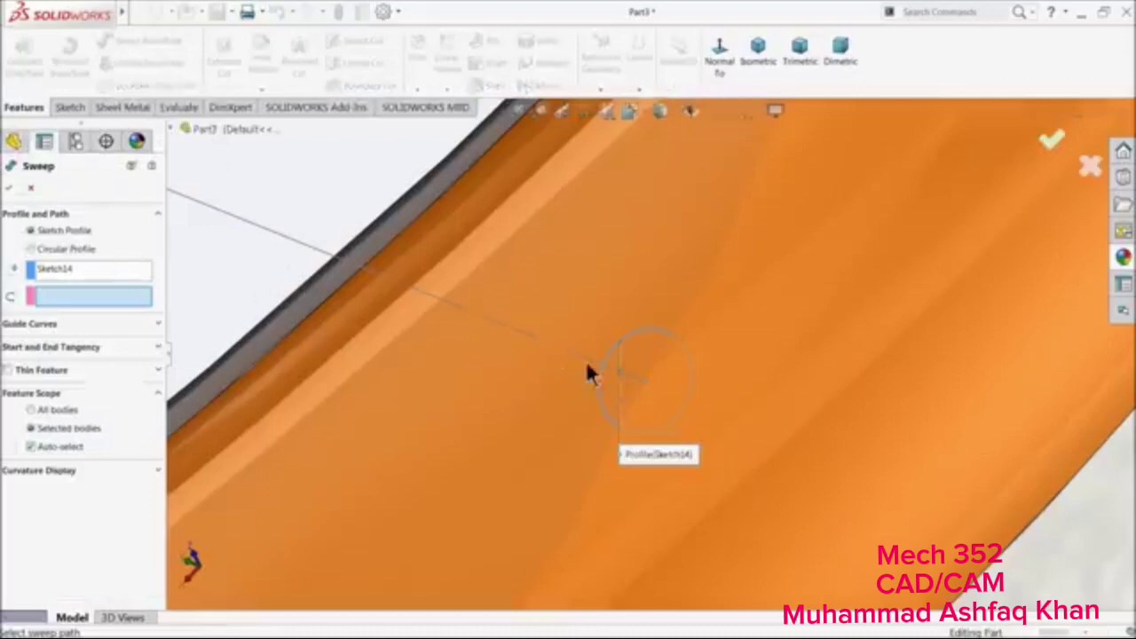
pyautogui.click(426, 292)
pyautogui.scroll(7, 408, 314)
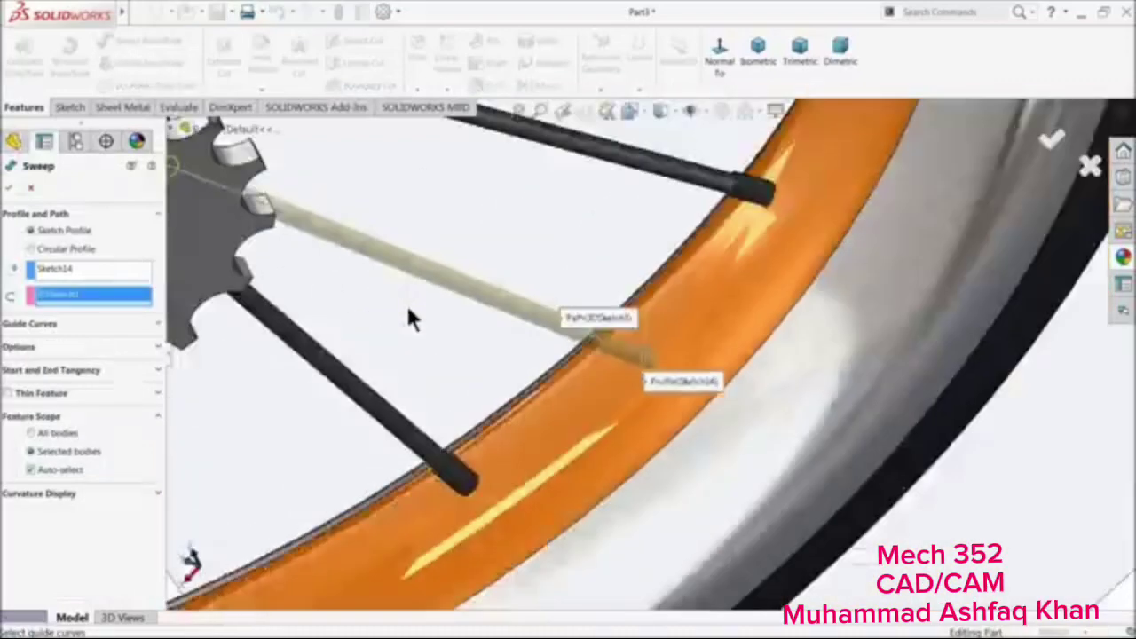
pyautogui.moveTo(378, 242); pyautogui.dragTo(362, 291, button='middle')
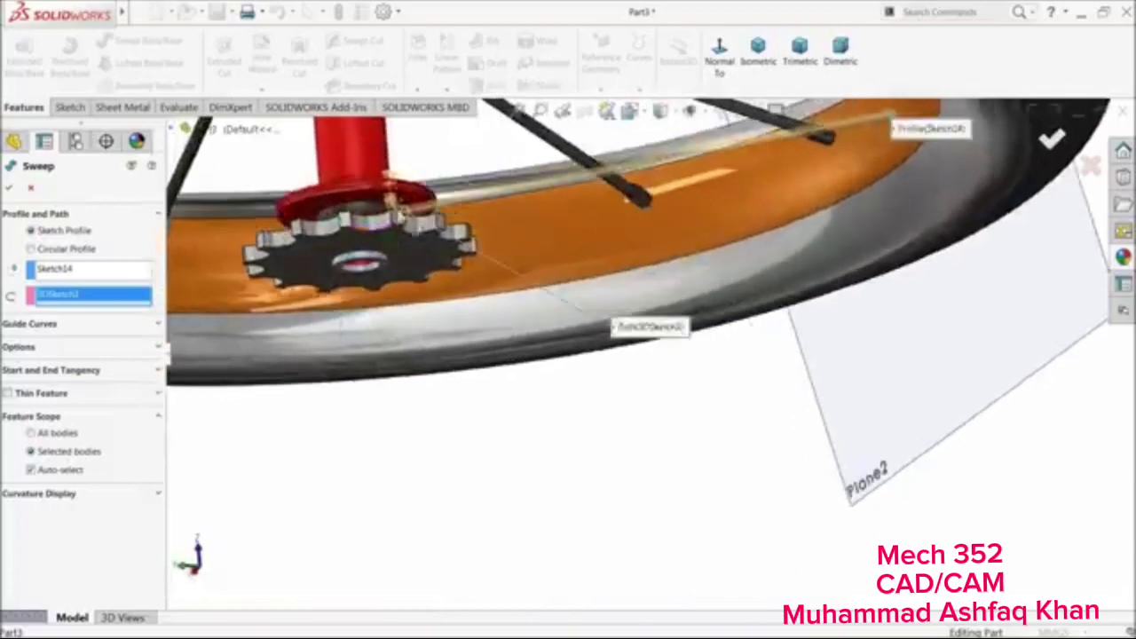
pyautogui.scroll(-4, 390, 217)
pyautogui.moveTo(413, 233); pyautogui.dragTo(349, 276, button='middle')
pyautogui.click(9, 188)
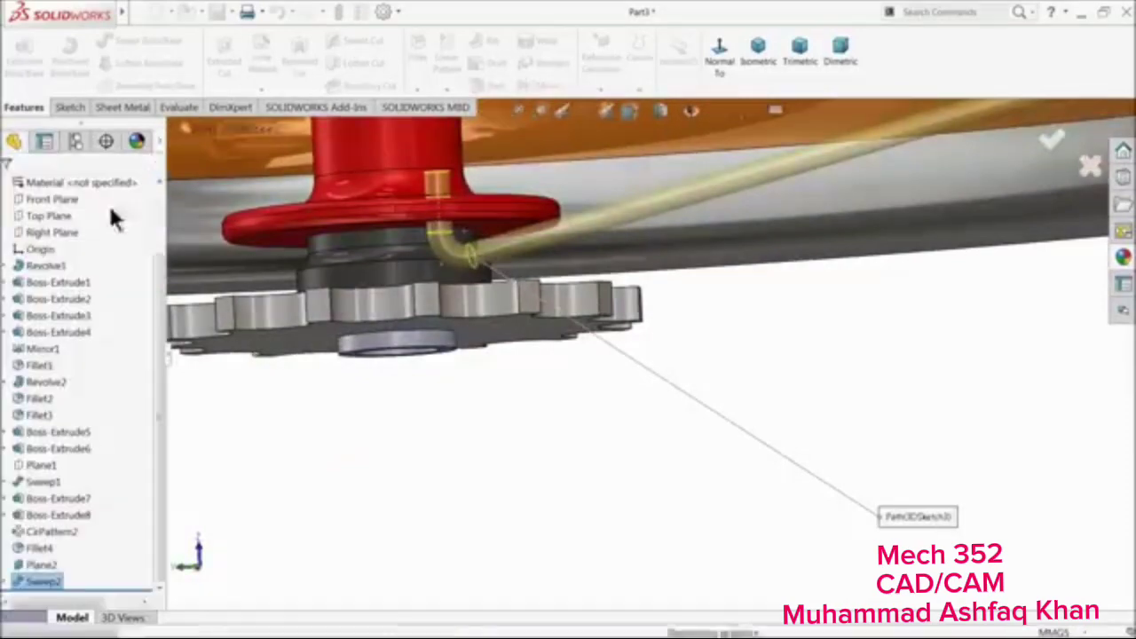
# Sketch a circle about 5.3 mm in diameter on the spoke's end face inside the hub flange, centered on that face
pyautogui.scroll(-3, 562, 312)
pyautogui.moveTo(562, 316); pyautogui.dragTo(568, 431, button='middle')
pyautogui.scroll(-4, 565, 293)
pyautogui.moveTo(575, 312); pyautogui.dragTo(604, 104, button='middle')
pyautogui.moveTo(600, 493); pyautogui.dragTo(593, 369, button='middle')
pyautogui.scroll(-5, 593, 369)
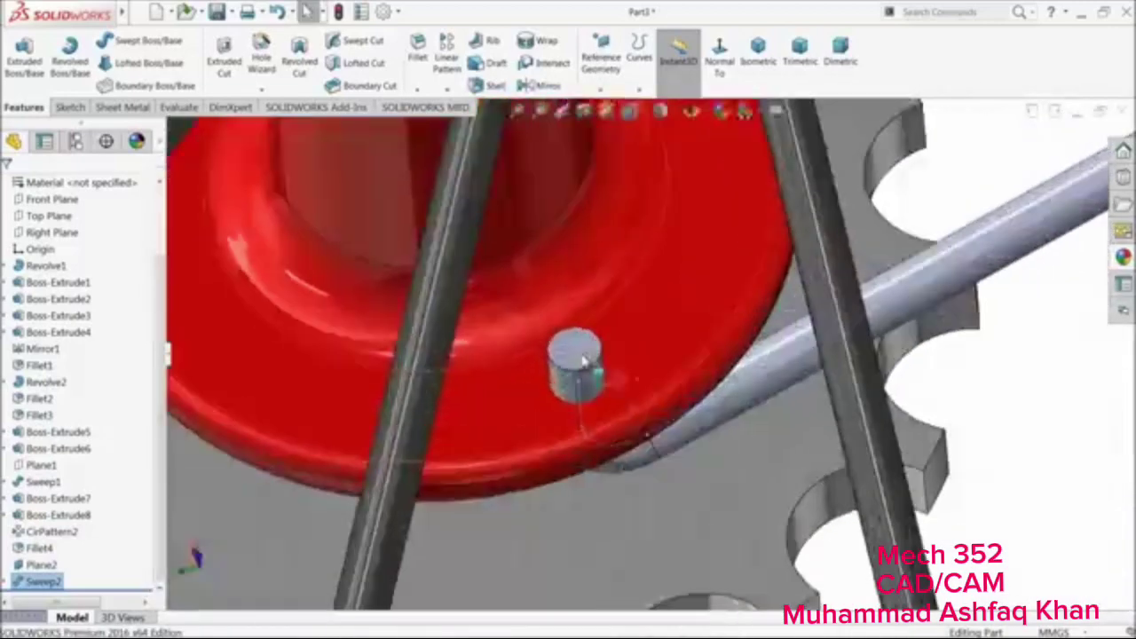
pyautogui.click(615, 344)
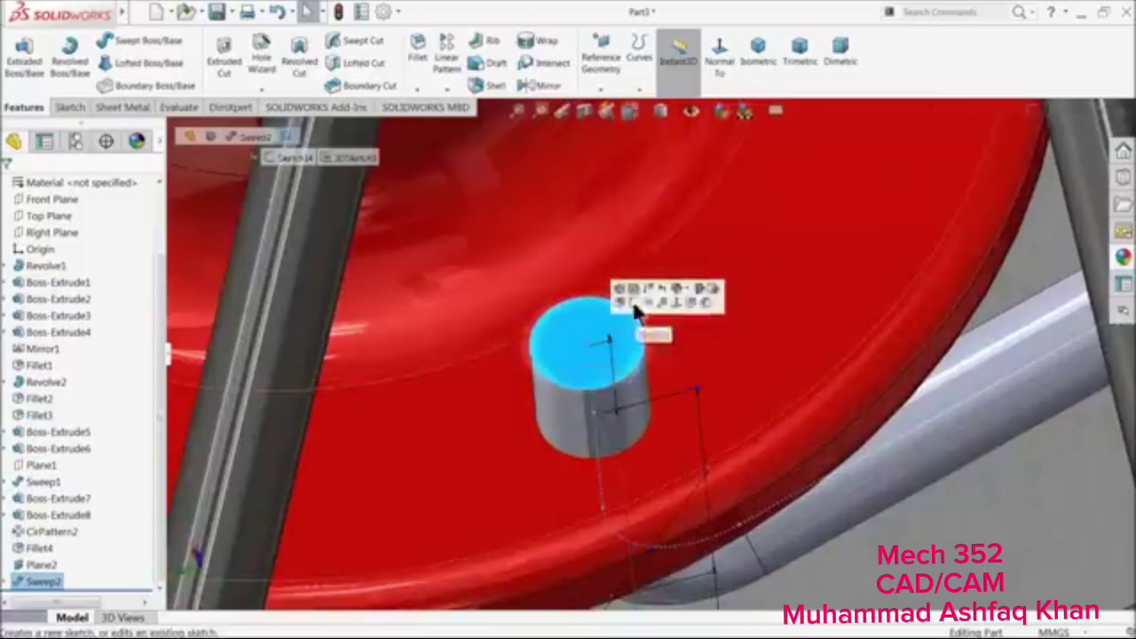
pyautogui.click(646, 303)
pyautogui.click(126, 41)
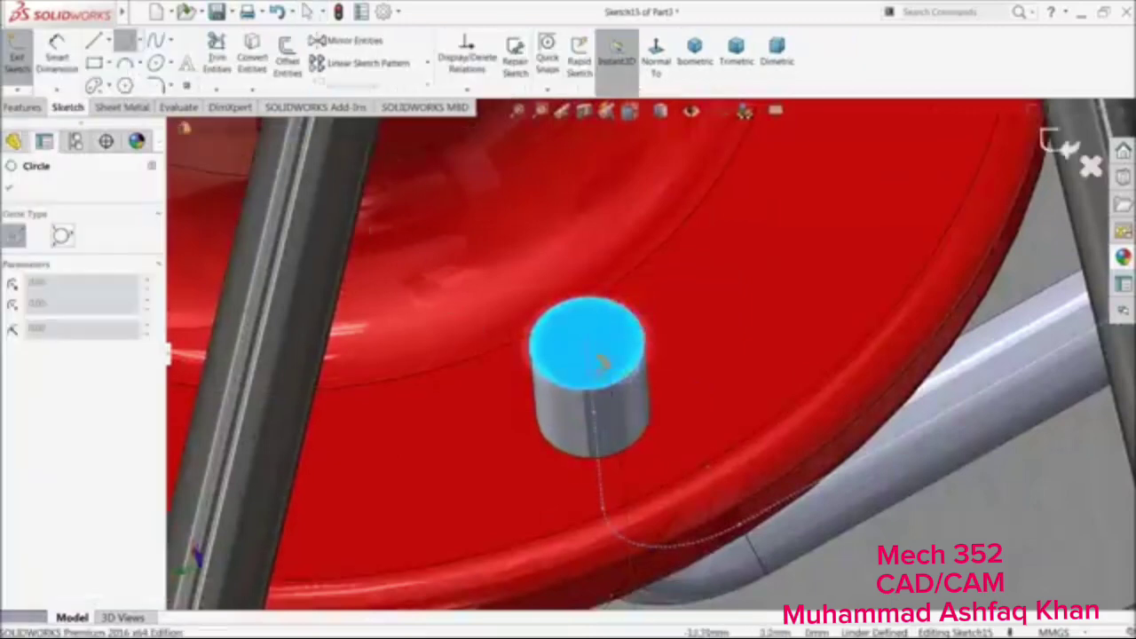
pyautogui.click(586, 344)
pyautogui.click(538, 278)
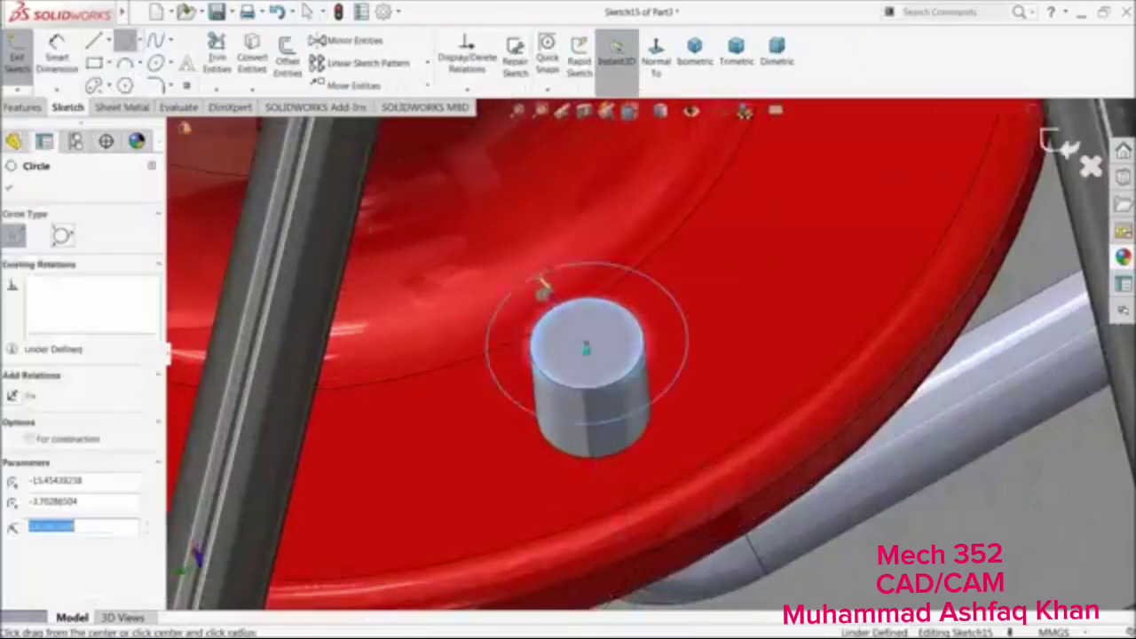
# Dimension the spoke head circle to 5 mm diameter
pyautogui.click(53, 68)
pyautogui.click(702, 322)
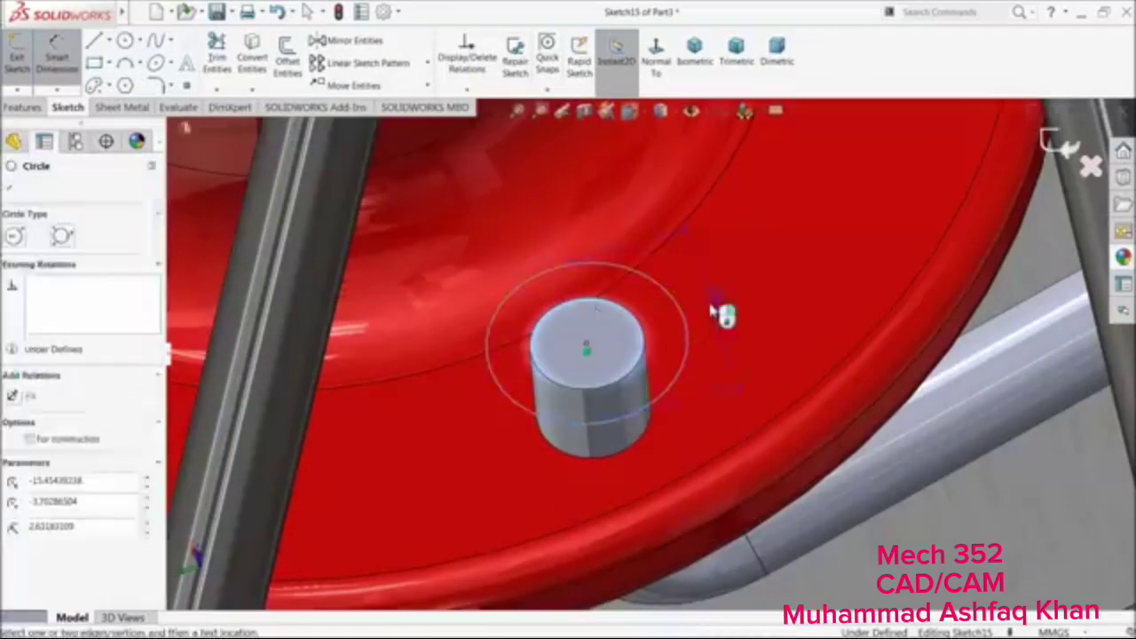
pyautogui.click(725, 311)
pyautogui.press('Return')
# Extrude the 5 mm head circle with the Up To Next end condition, reversed toward the hub flange
pyautogui.click(35, 107)
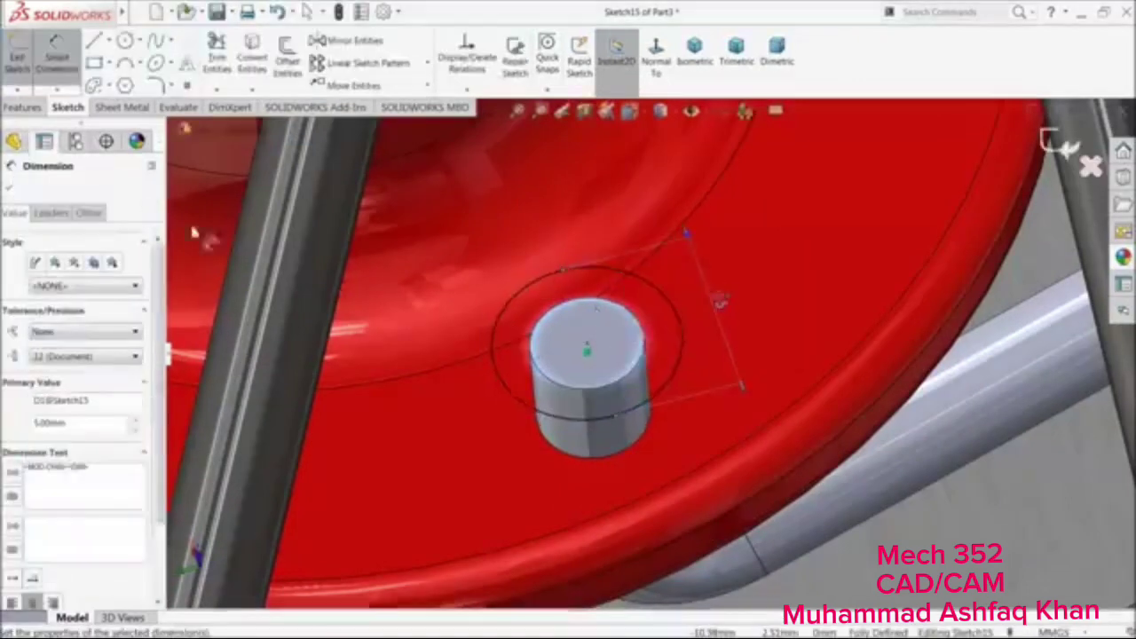
pyautogui.click(34, 66)
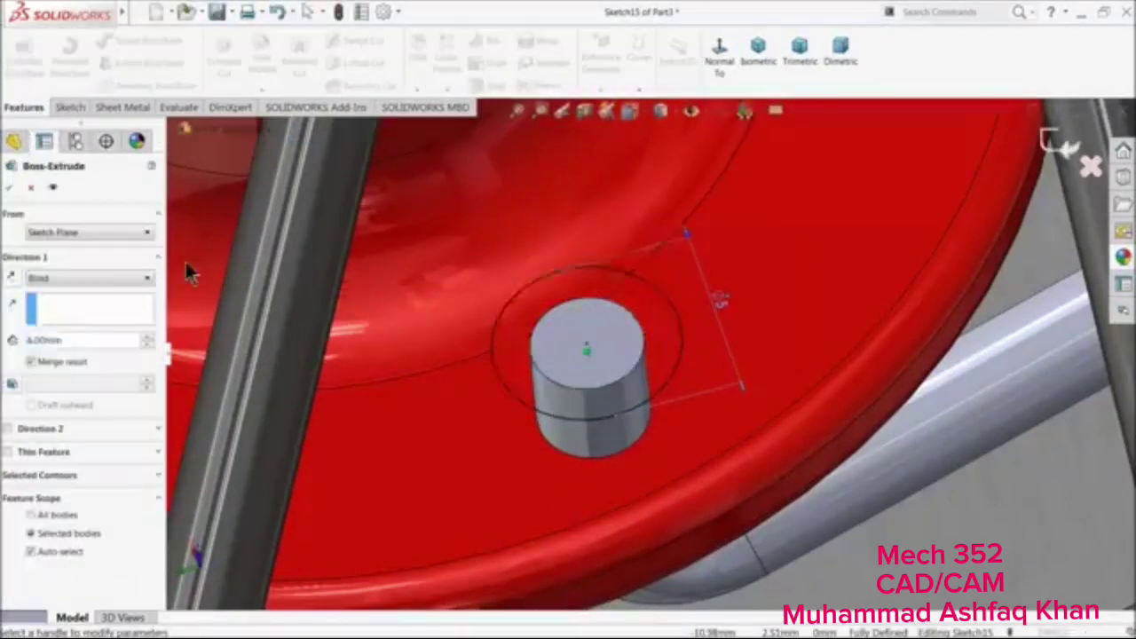
pyautogui.click(43, 282)
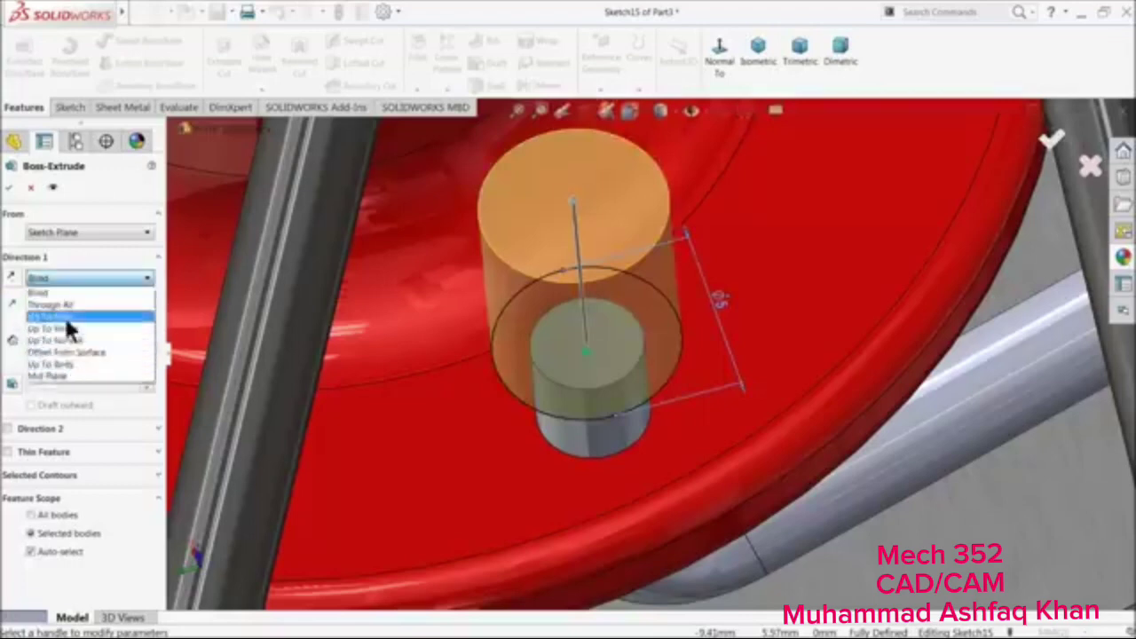
pyautogui.click(33, 302)
pyautogui.click(14, 277)
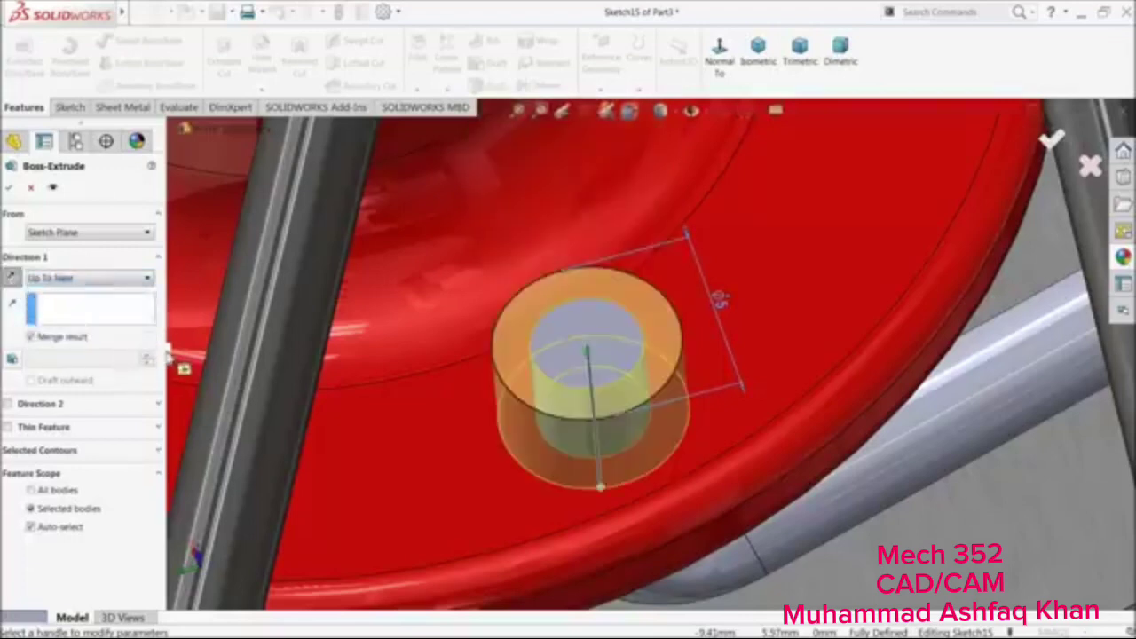
pyautogui.click(9, 187)
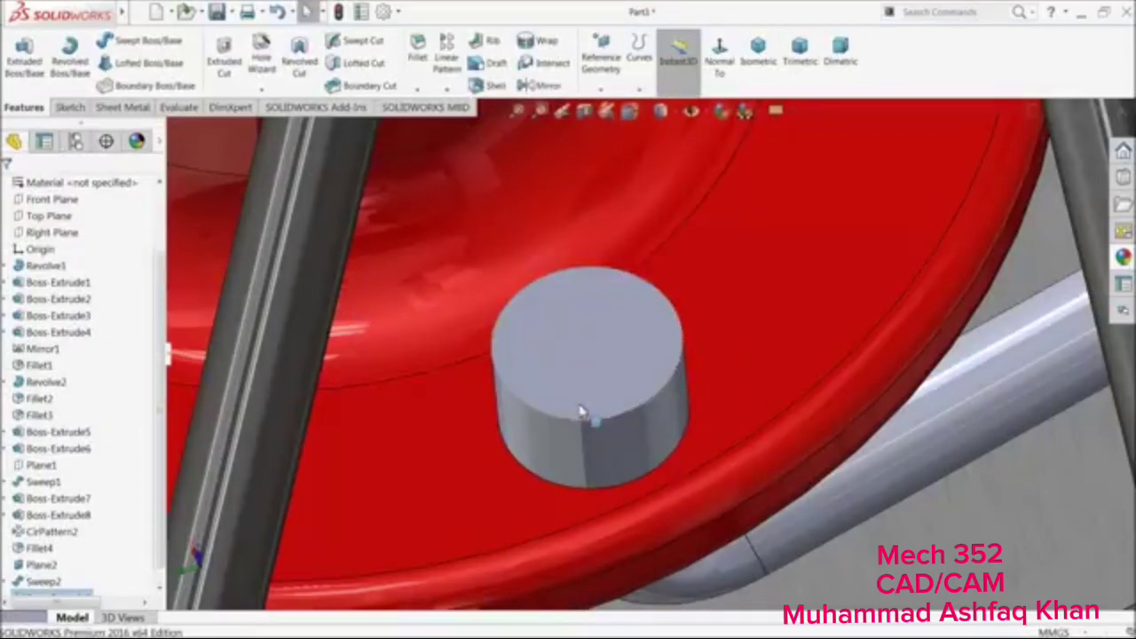
# Round the spoke head with a 2 mm symmetric fillet applied to its end face
pyautogui.click(410, 61)
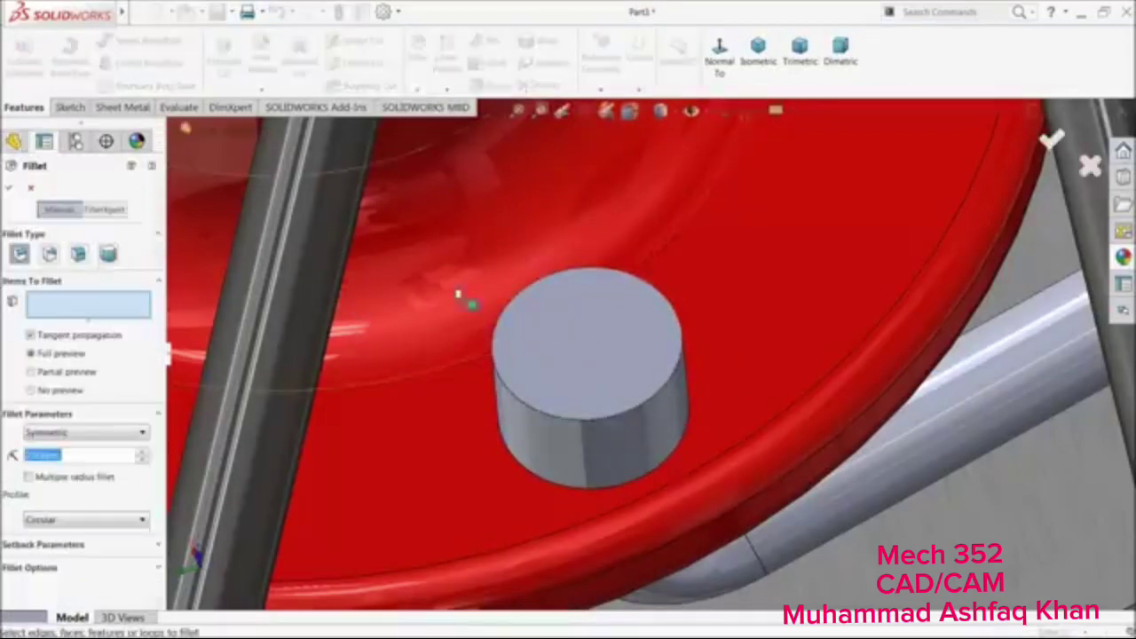
pyautogui.click(586, 395)
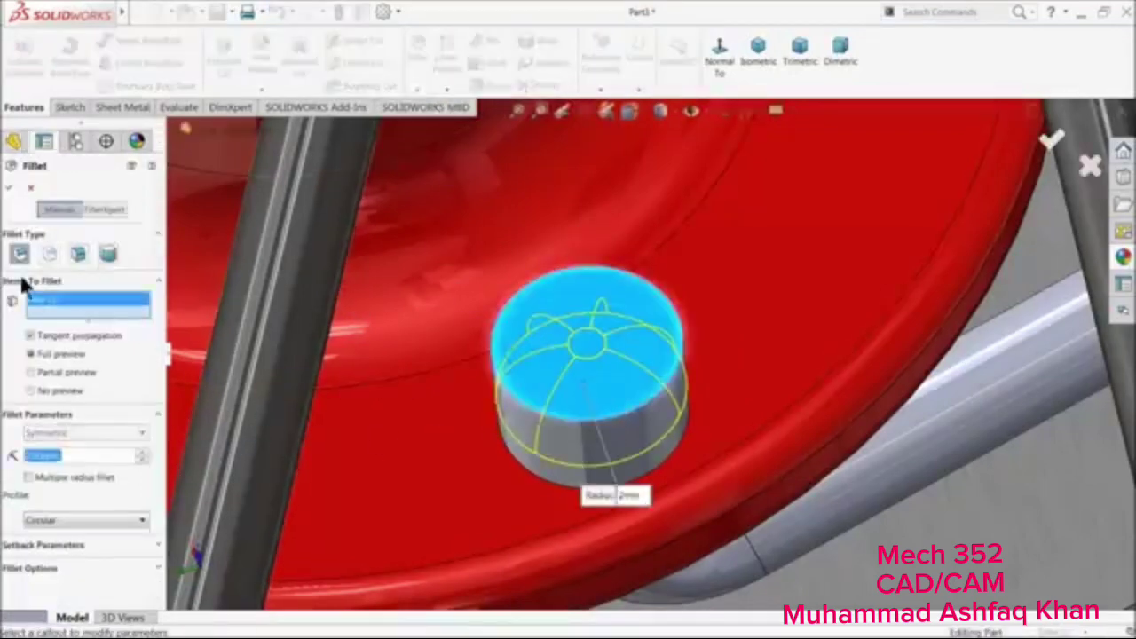
pyautogui.click(11, 188)
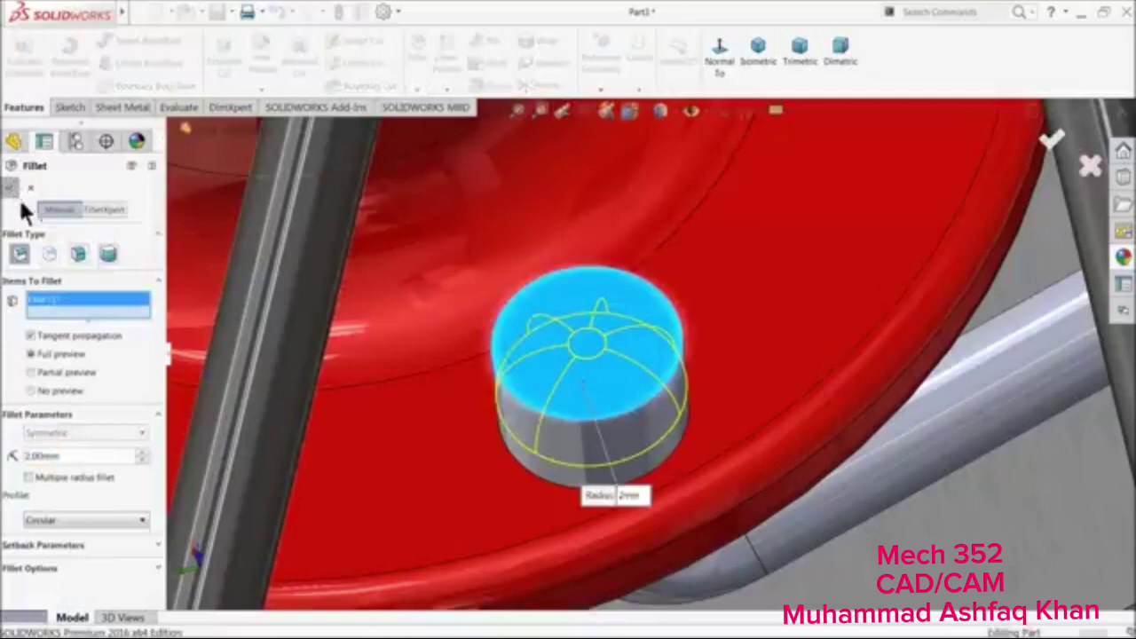
# On Plane2, sketch a six-sided inscribed-circle polygon centered on the new spoke's rim end, with sides about 2.5 mm long
pyautogui.scroll(6, 525, 406)
pyautogui.scroll(6, 593, 422)
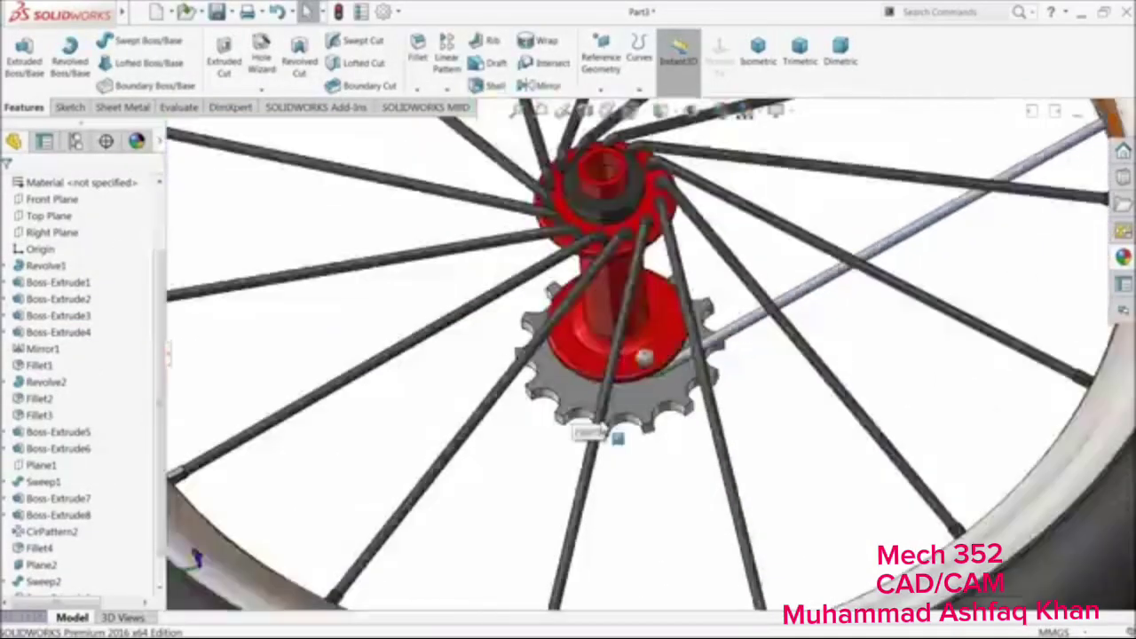
pyautogui.moveTo(593, 422); pyautogui.dragTo(677, 135, button='middle')
pyautogui.scroll(5, 761, 385)
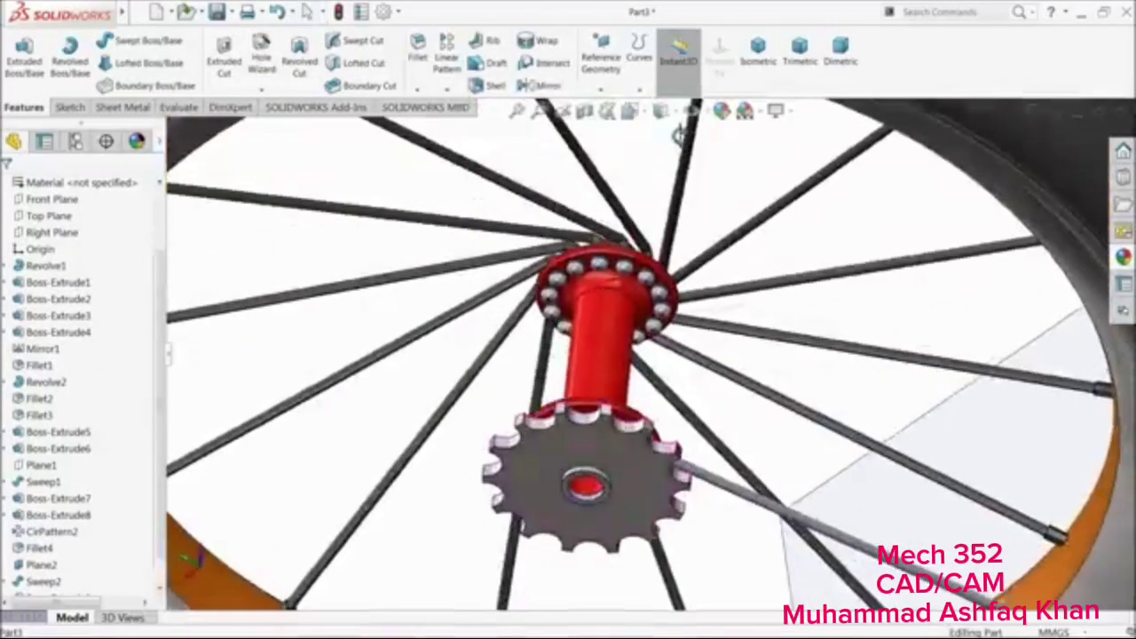
pyautogui.scroll(-6, 815, 434)
pyautogui.scroll(5, 745, 444)
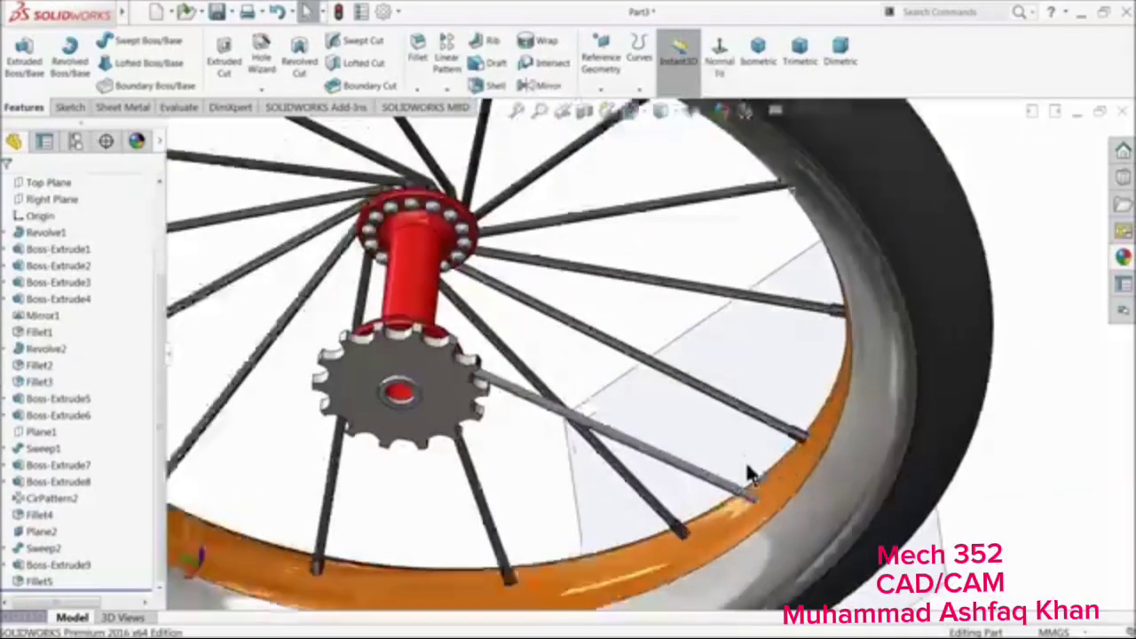
pyautogui.scroll(-3, 738, 491)
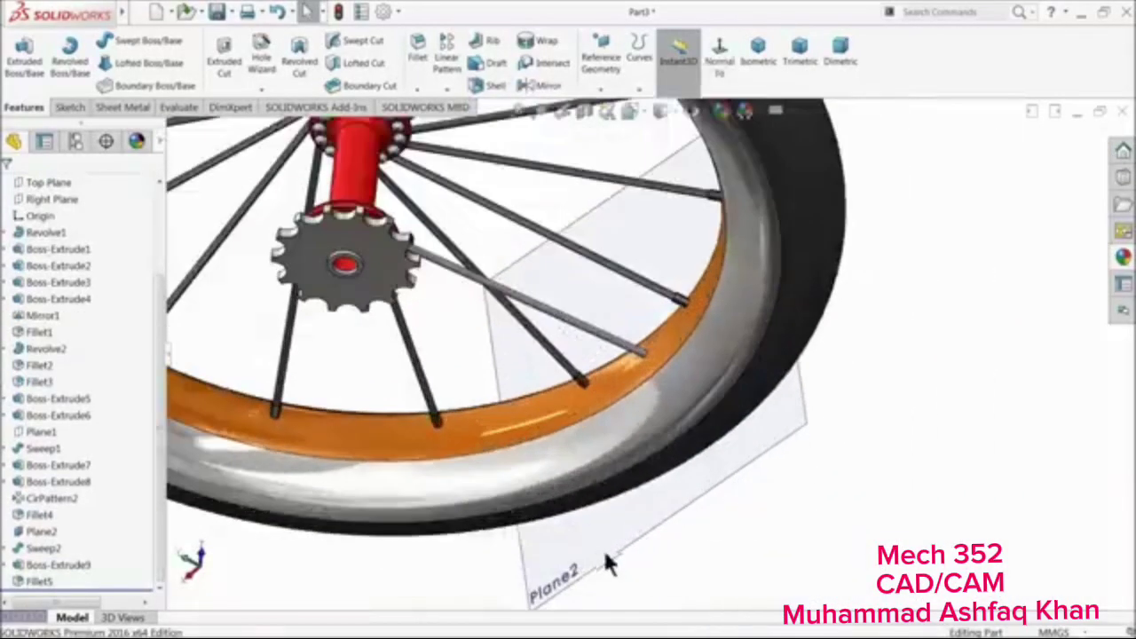
pyautogui.click(649, 537)
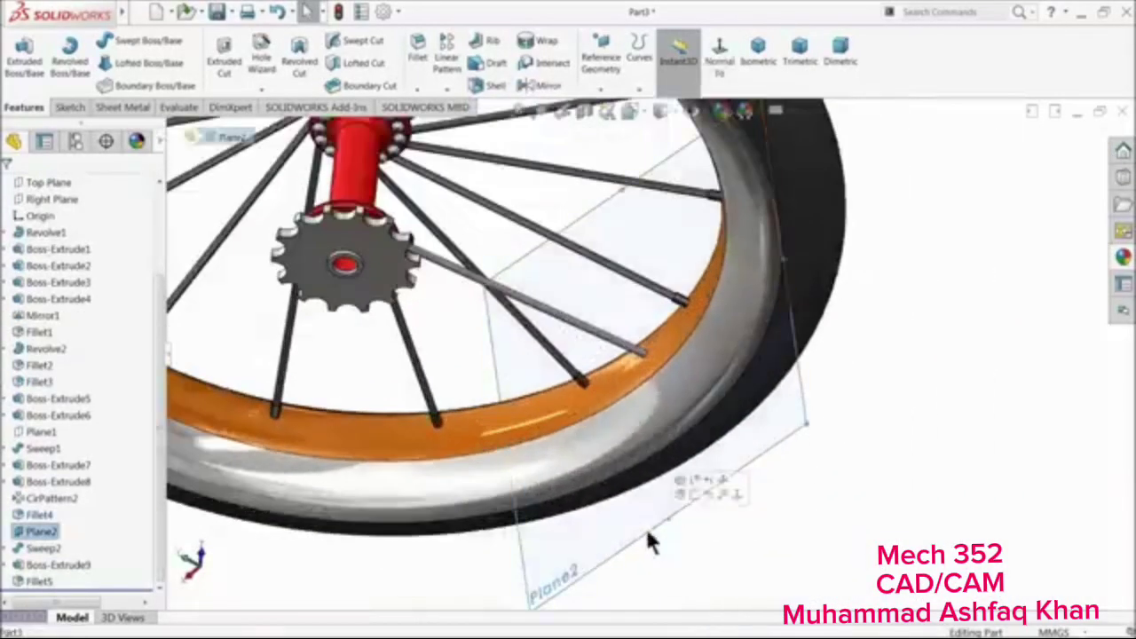
pyautogui.click(697, 493)
pyautogui.scroll(-10, 644, 377)
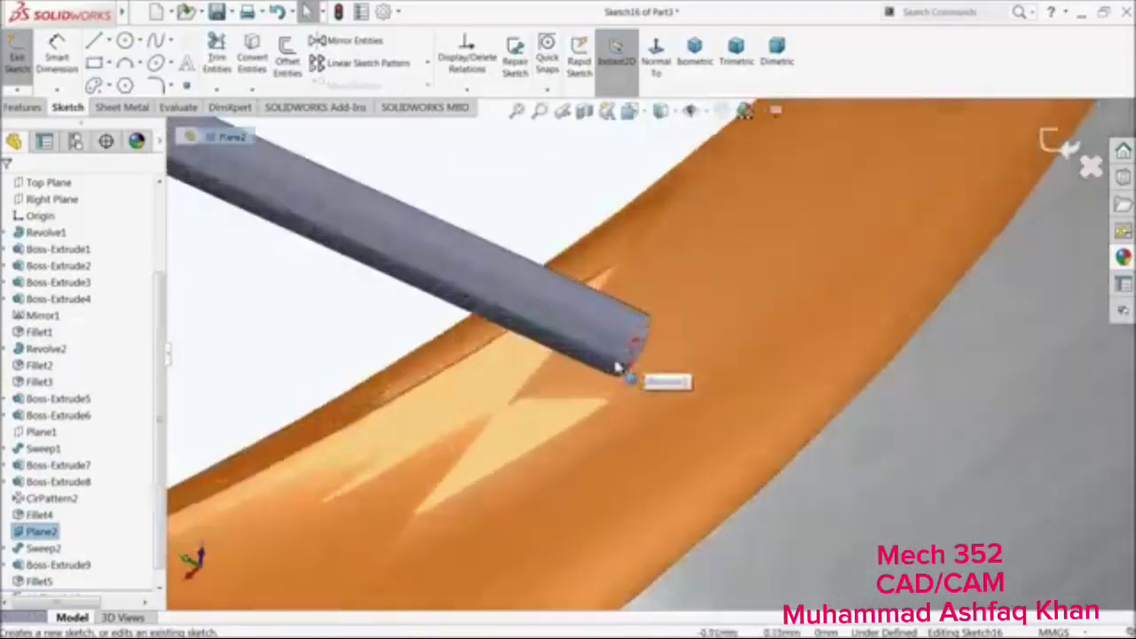
pyautogui.scroll(-3, 636, 369)
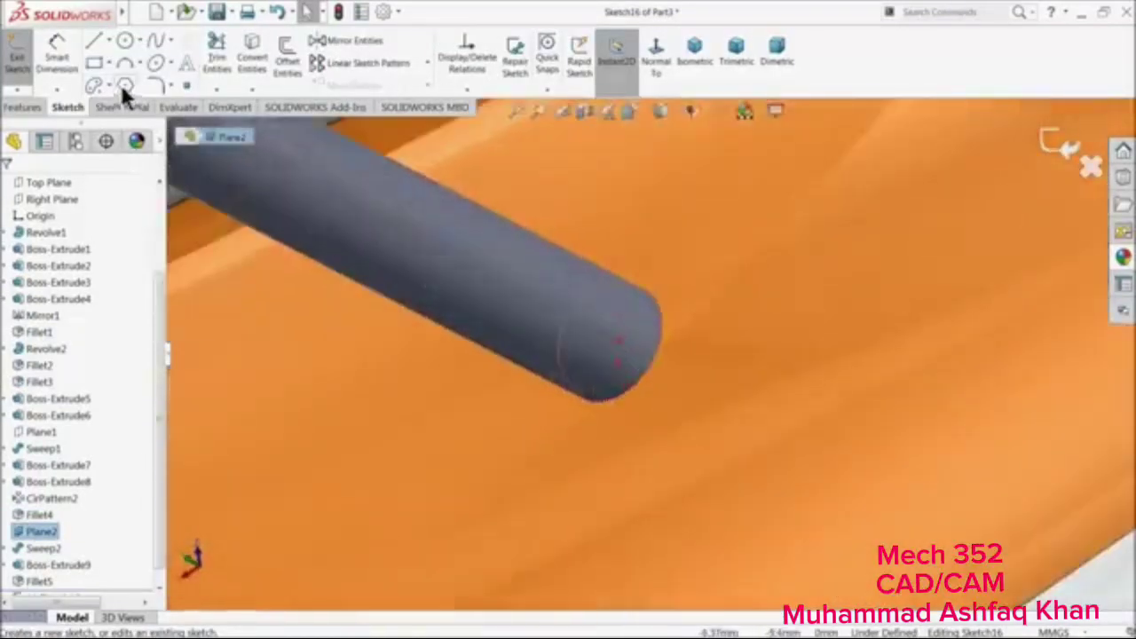
pyautogui.click(125, 87)
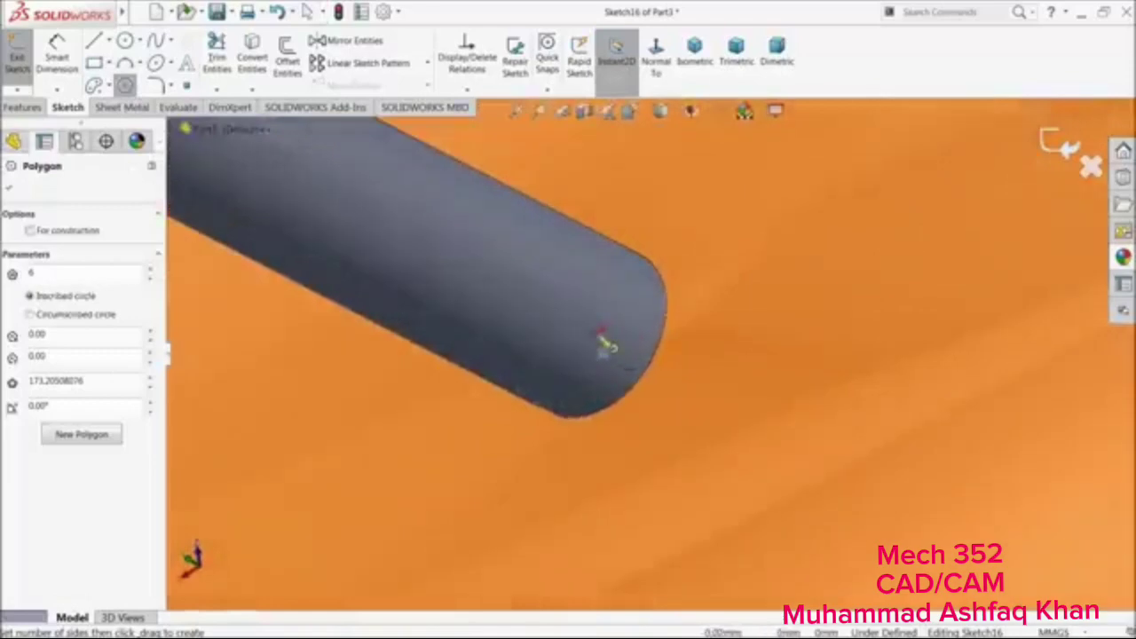
pyautogui.moveTo(600, 337); pyautogui.dragTo(677, 205)
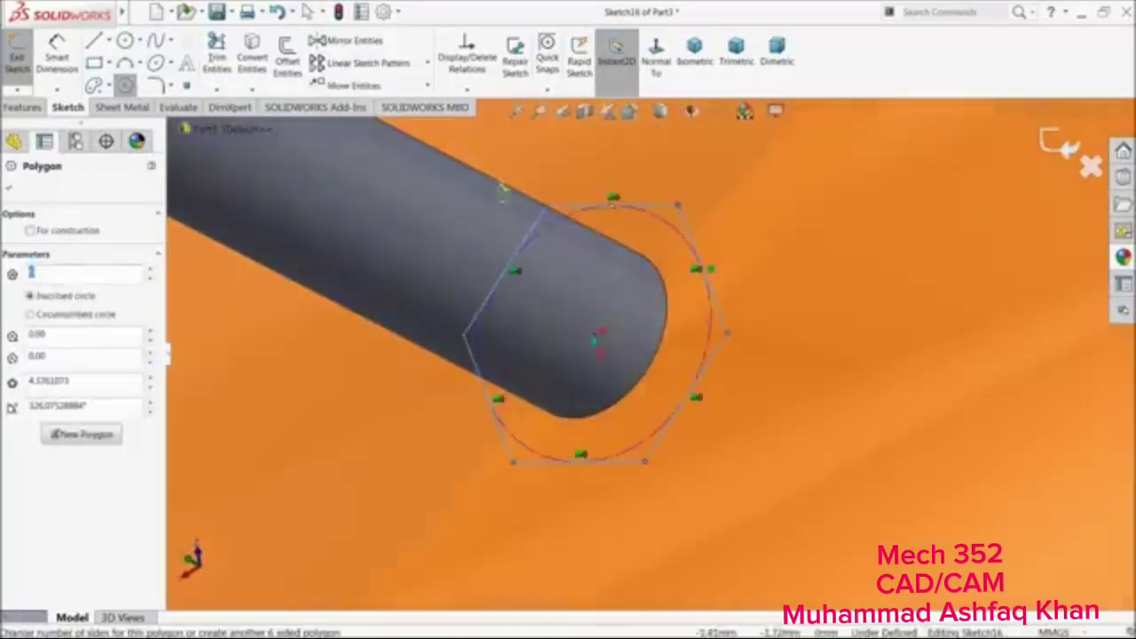
# Dimension one side of the hexagon to 2 mm
pyautogui.click(50, 60)
pyautogui.click(703, 235)
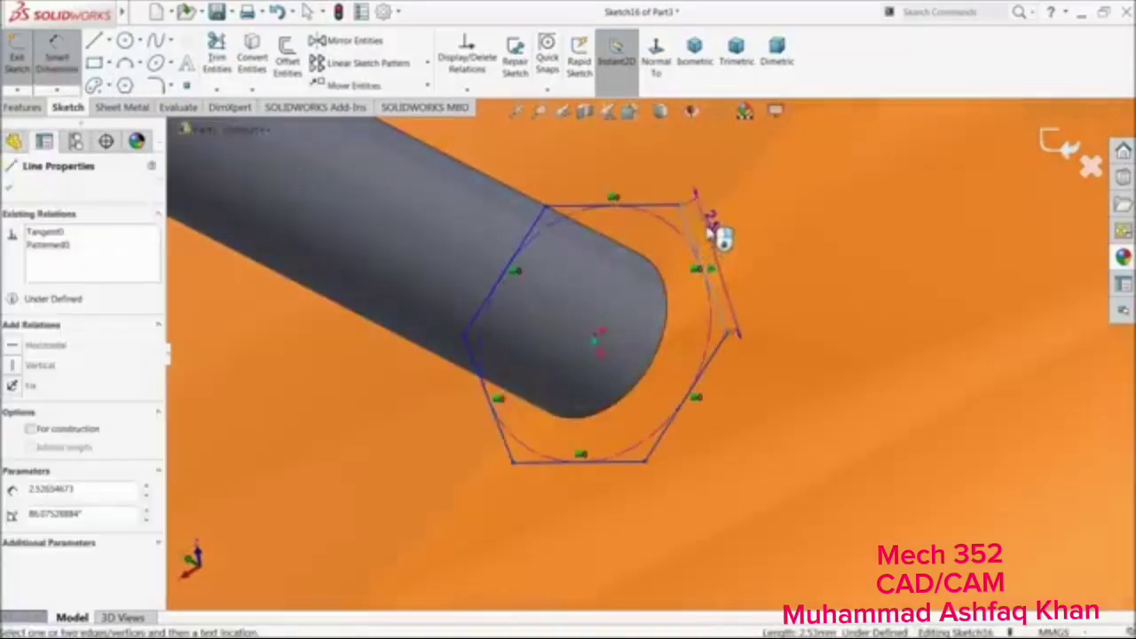
pyautogui.click(697, 189)
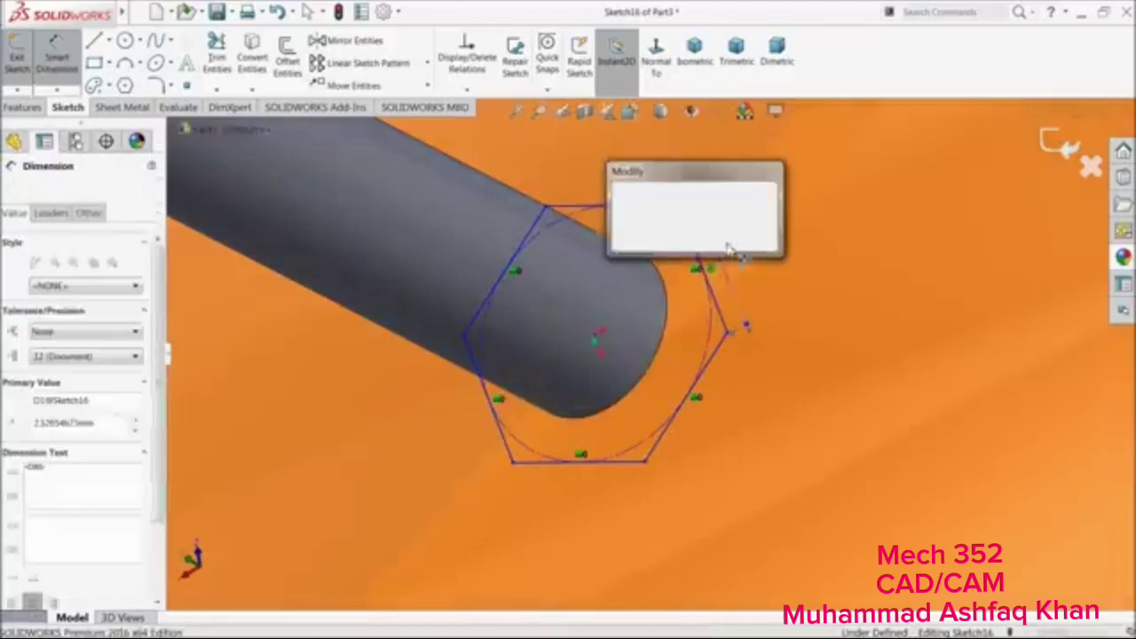
pyautogui.press('Return')
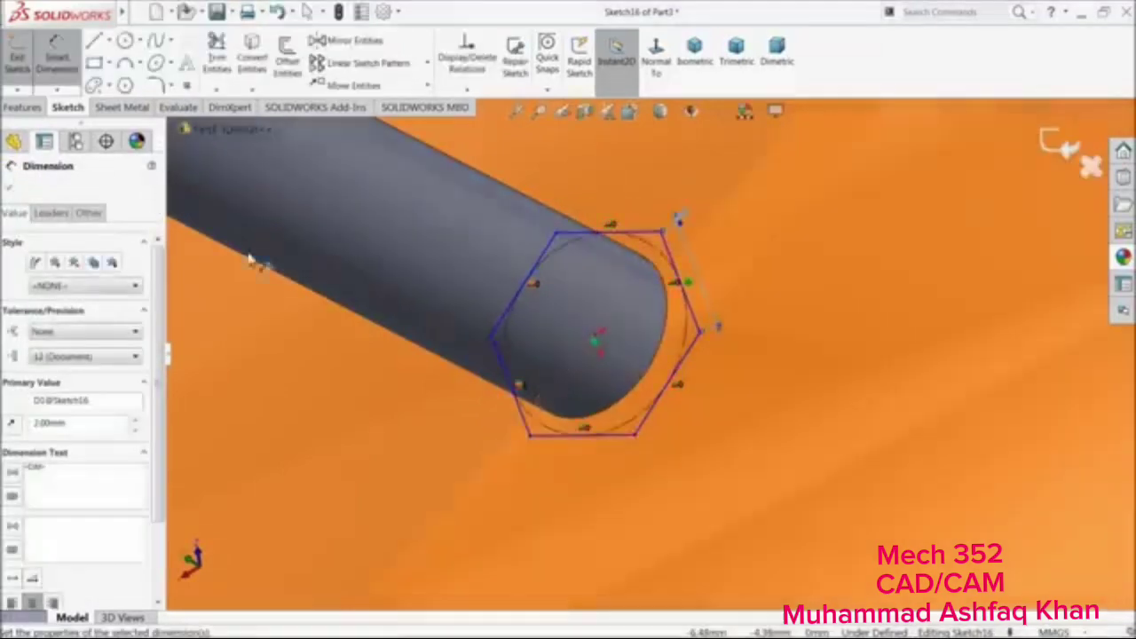
pyautogui.click(11, 188)
# Extrude the hexagon 6 mm blind in the reversed direction, back along the spoke
pyautogui.click(23, 106)
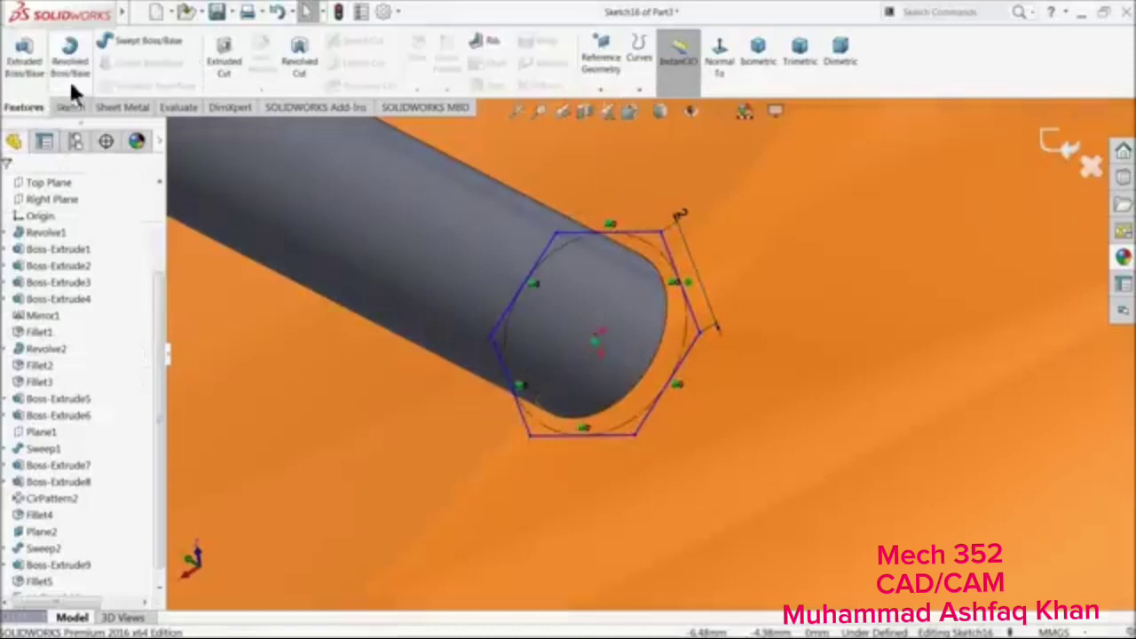
pyautogui.click(20, 69)
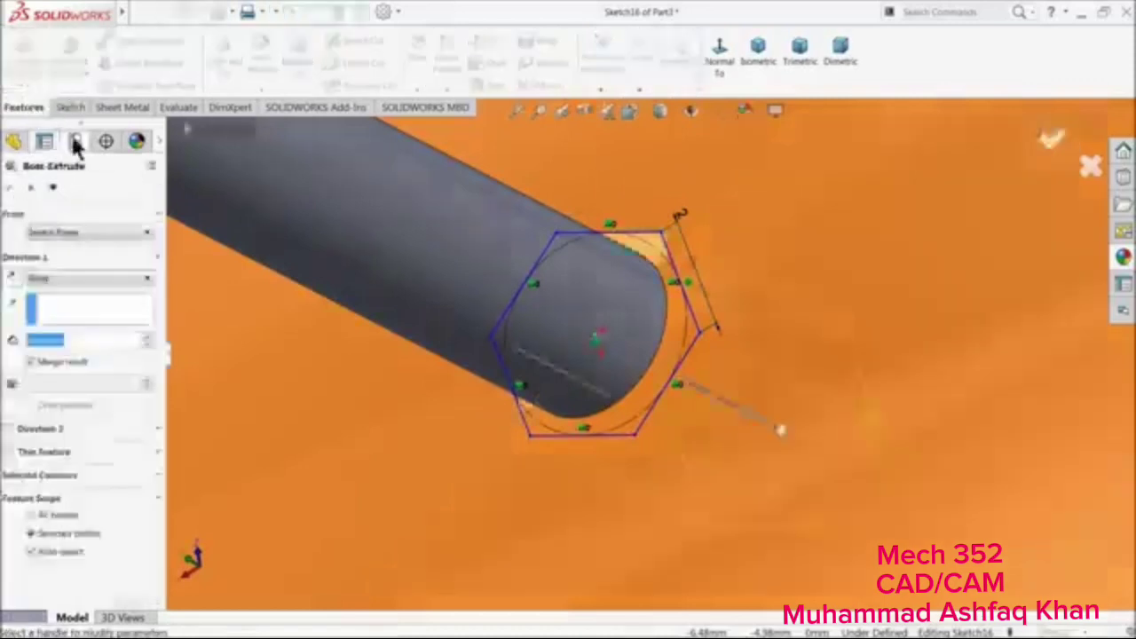
pyautogui.click(11, 278)
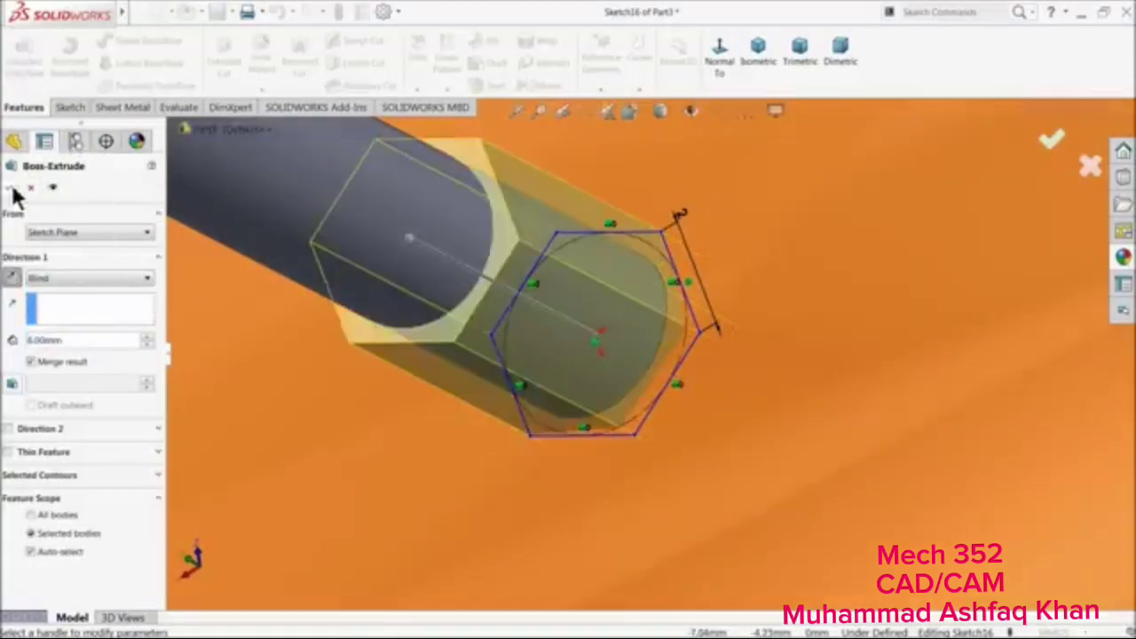
# Apply the dark grey color to the new spoke sweep, its head extrusion, the head fillet and the hexagonal rim-end extrusion
pyautogui.scroll(10, 537, 359)
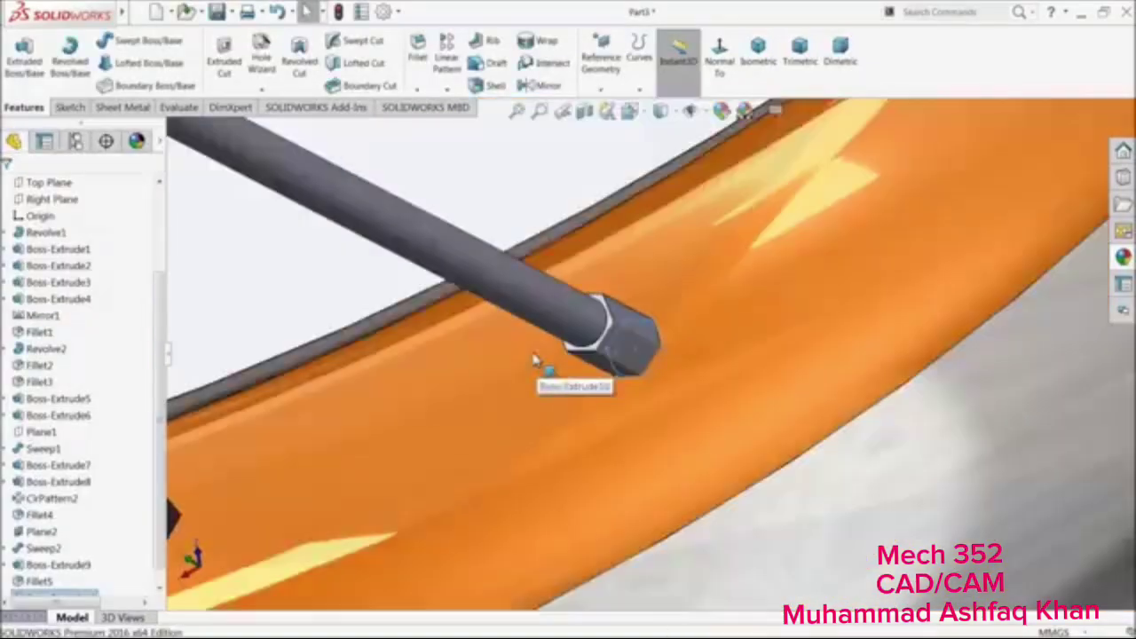
pyautogui.scroll(10, 684, 366)
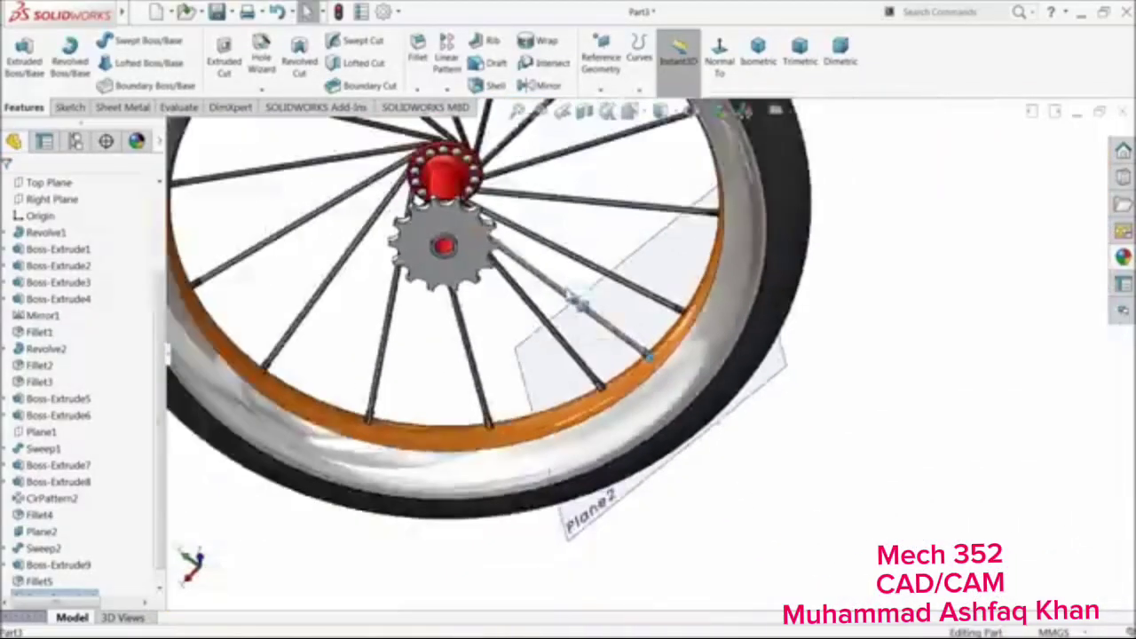
pyautogui.moveTo(572, 300); pyautogui.dragTo(541, 410, button='middle')
pyautogui.click(537, 405)
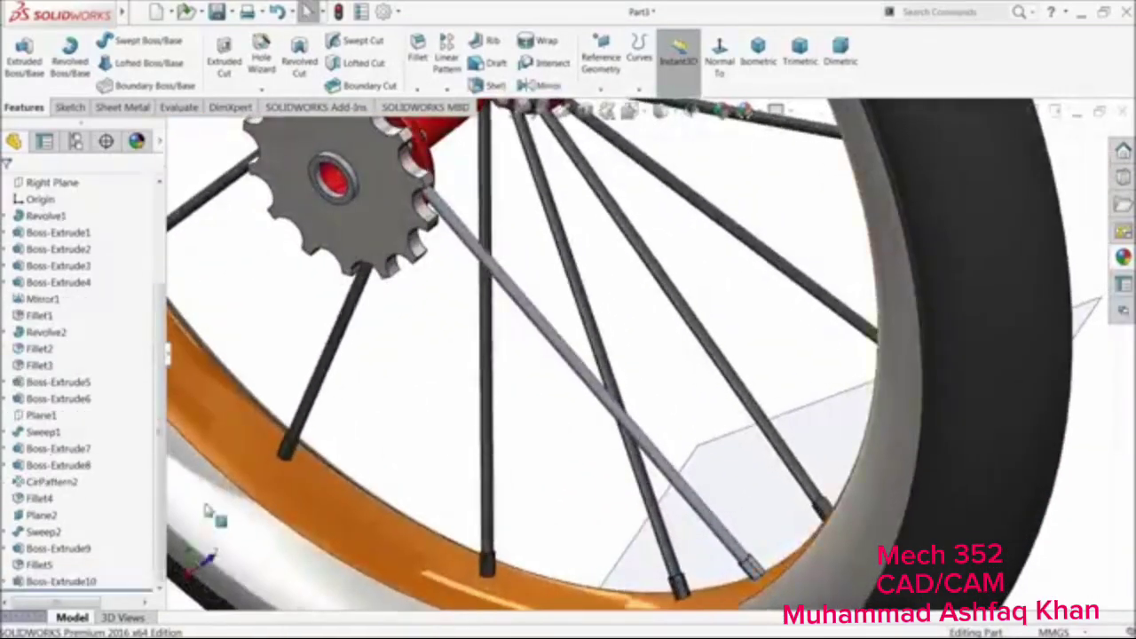
pyautogui.click(36, 548)
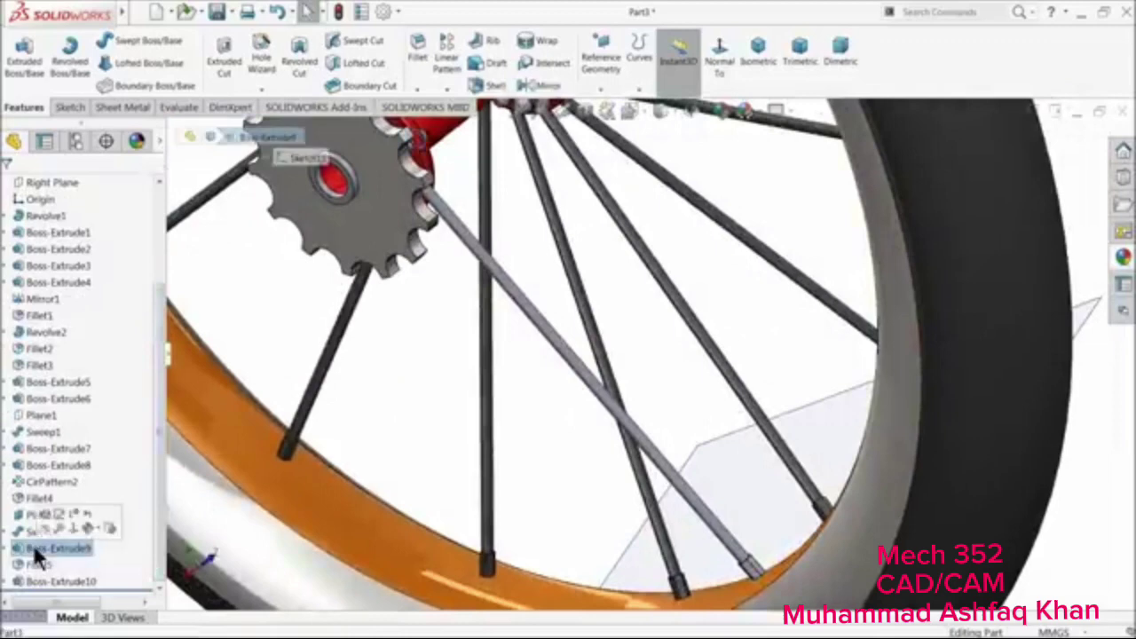
pyautogui.keyDown('shift'); pyautogui.click(31, 581); pyautogui.keyUp('shift')
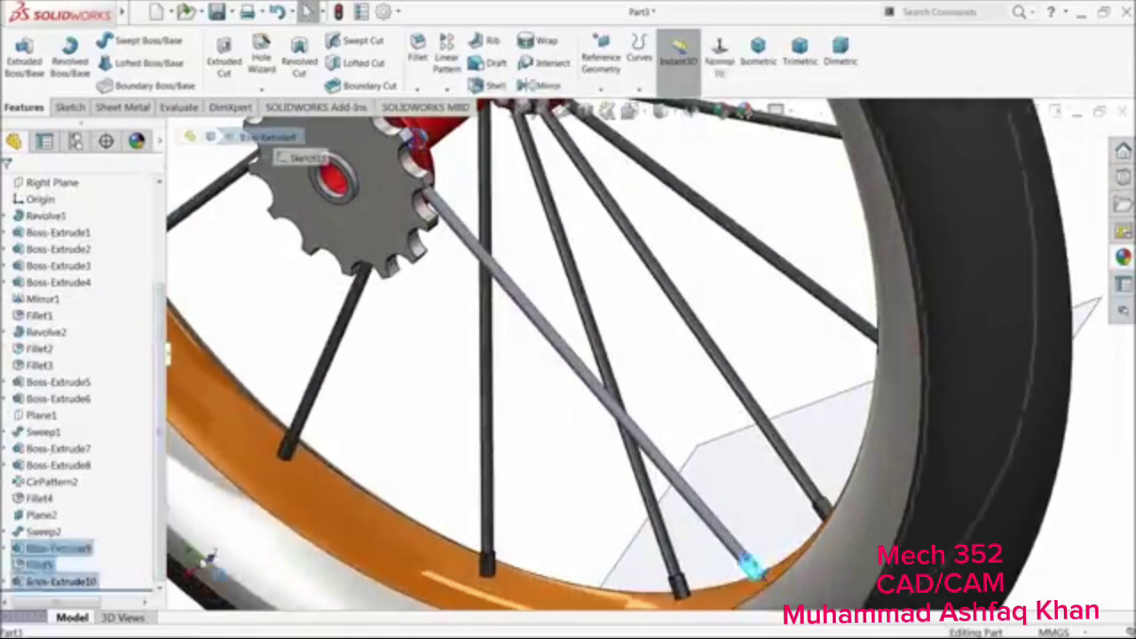
pyautogui.click(723, 114)
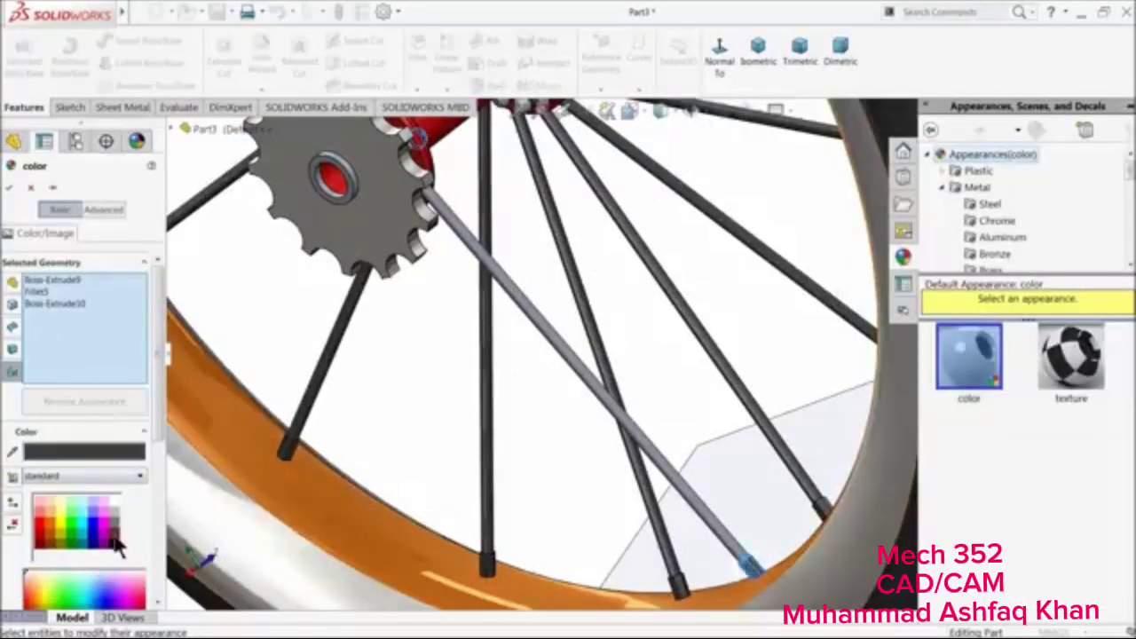
pyautogui.click(546, 346)
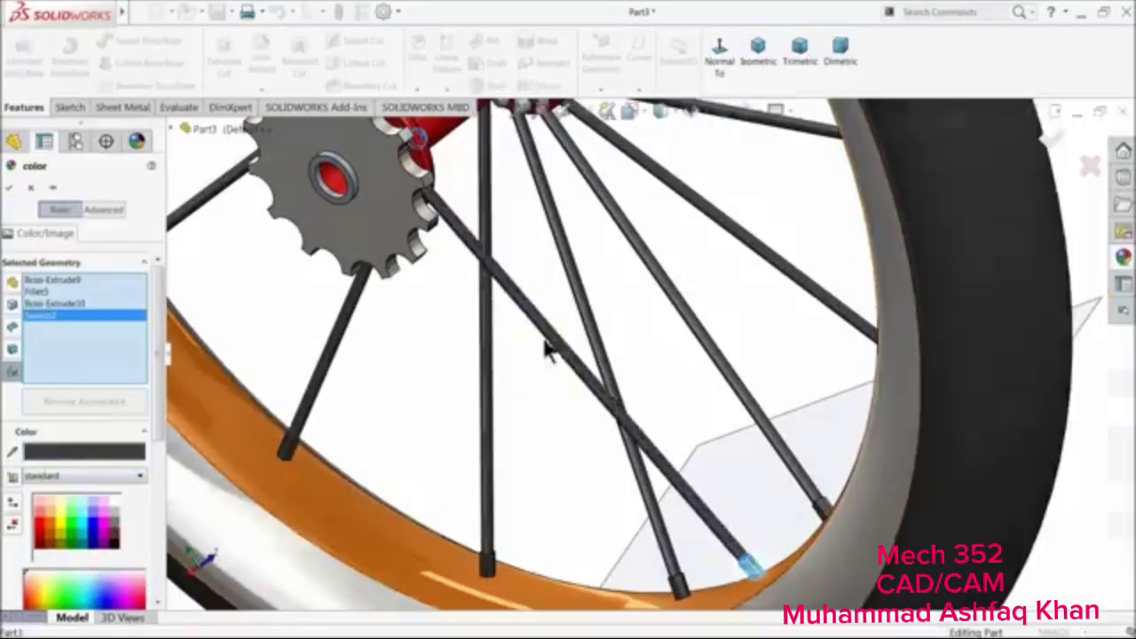
pyautogui.click(9, 187)
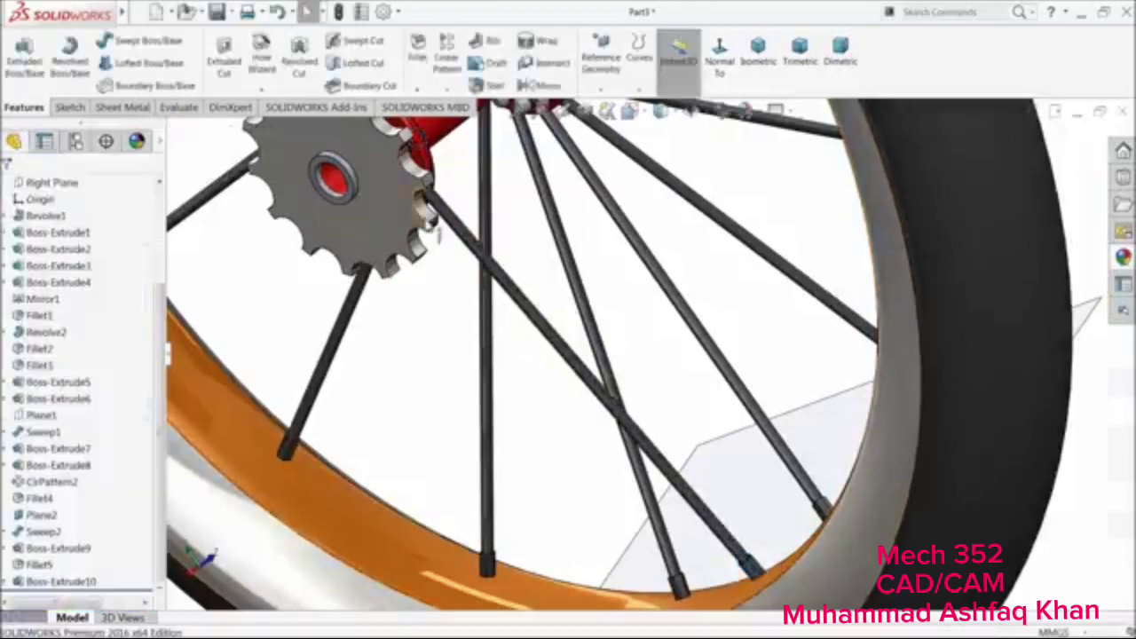
# Start a circular pattern with the sprocket-side spoke's hexagonal rim-end extrusion and its sweep as the features to repeat
pyautogui.moveTo(378, 233); pyautogui.dragTo(449, 303, button='middle')
pyautogui.scroll(3, 446, 298)
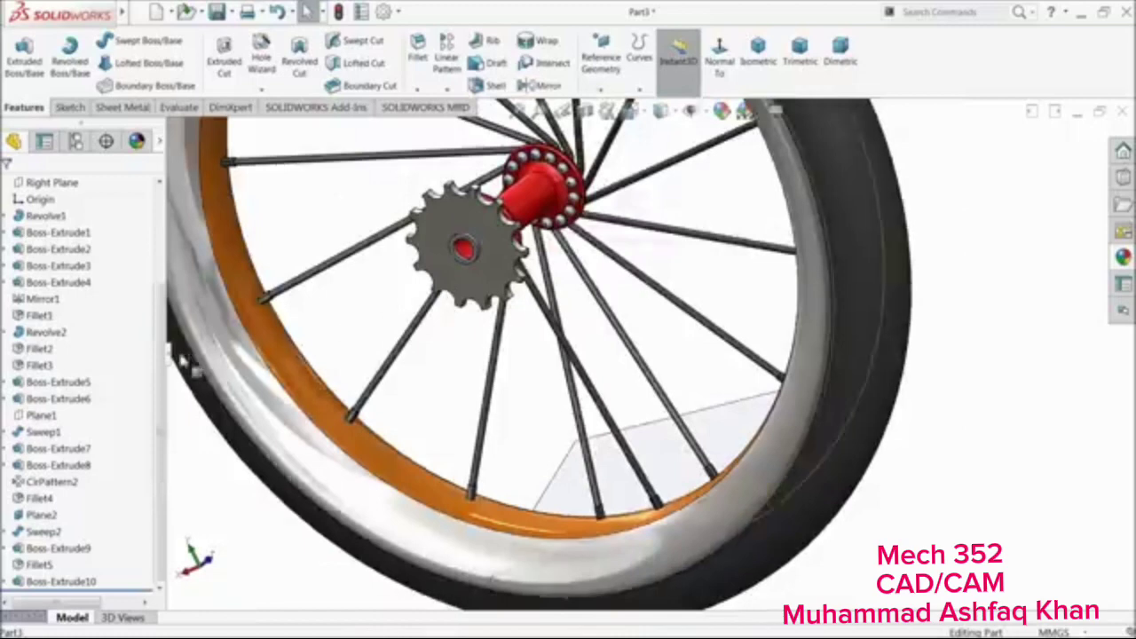
pyautogui.click(444, 89)
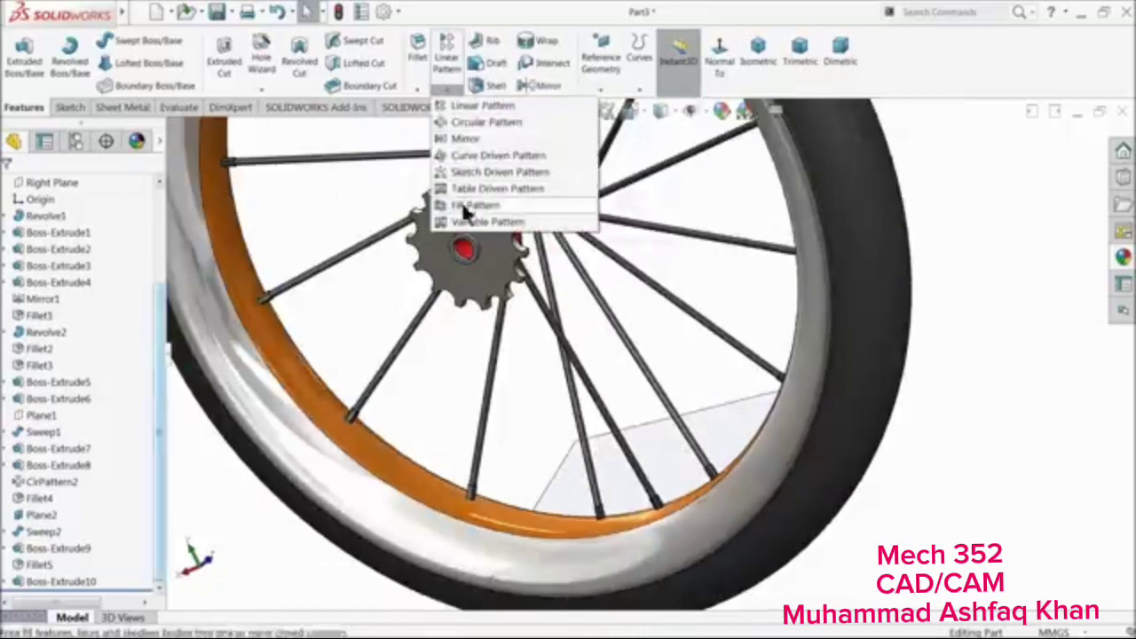
pyautogui.click(479, 122)
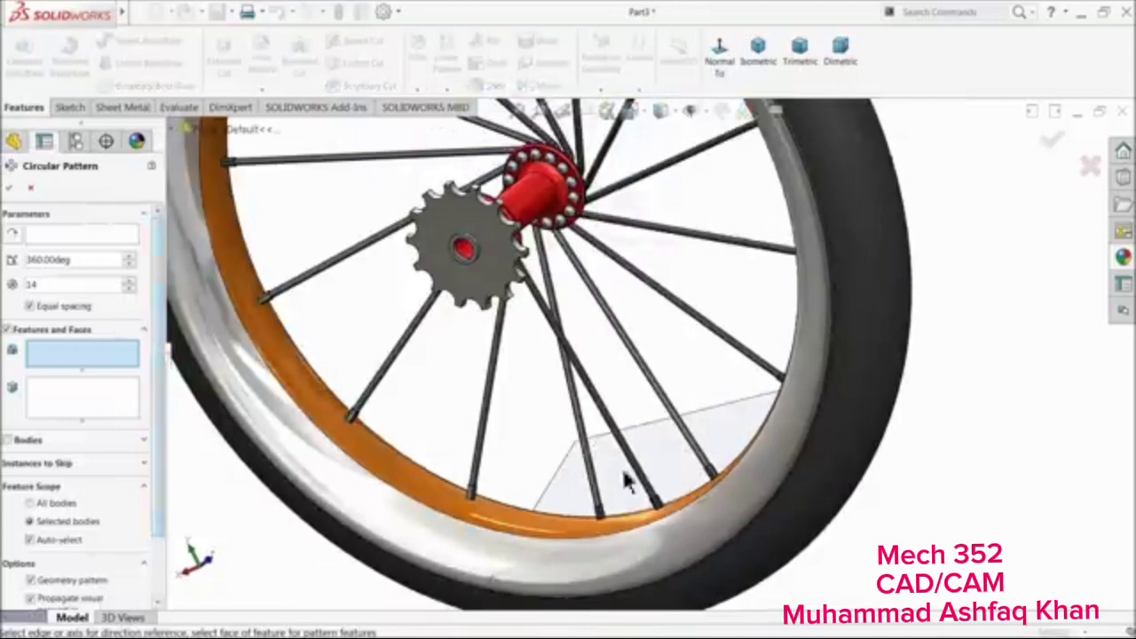
pyautogui.scroll(-3, 668, 525)
pyautogui.scroll(4, 657, 399)
pyautogui.moveTo(658, 405); pyautogui.dragTo(635, 362, button='middle')
pyautogui.scroll(-6, 666, 419)
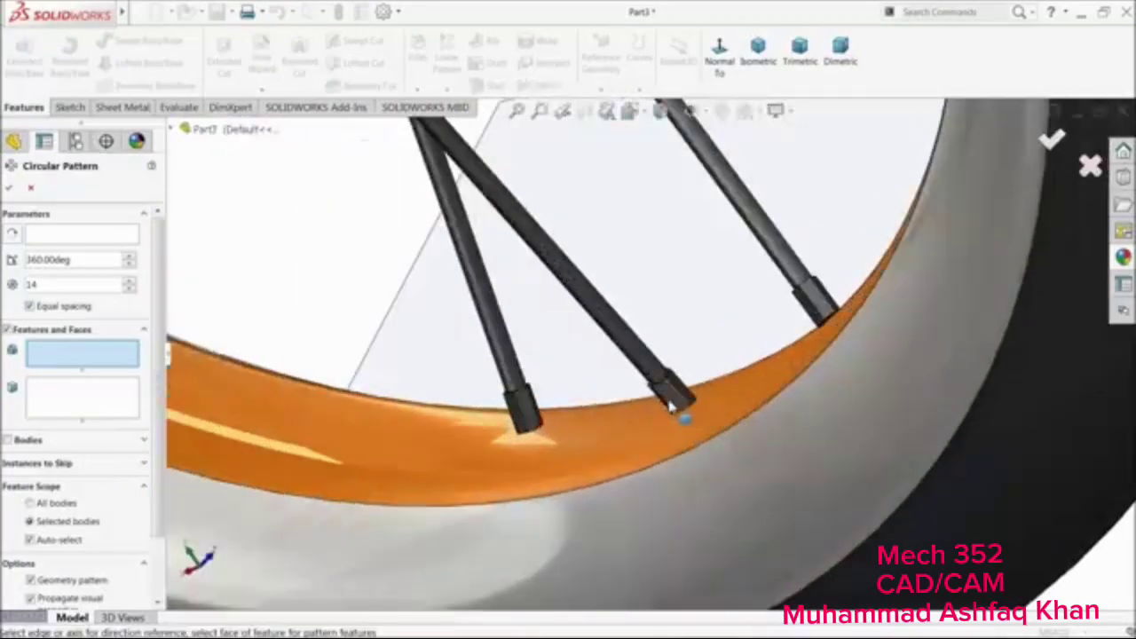
pyautogui.click(673, 405)
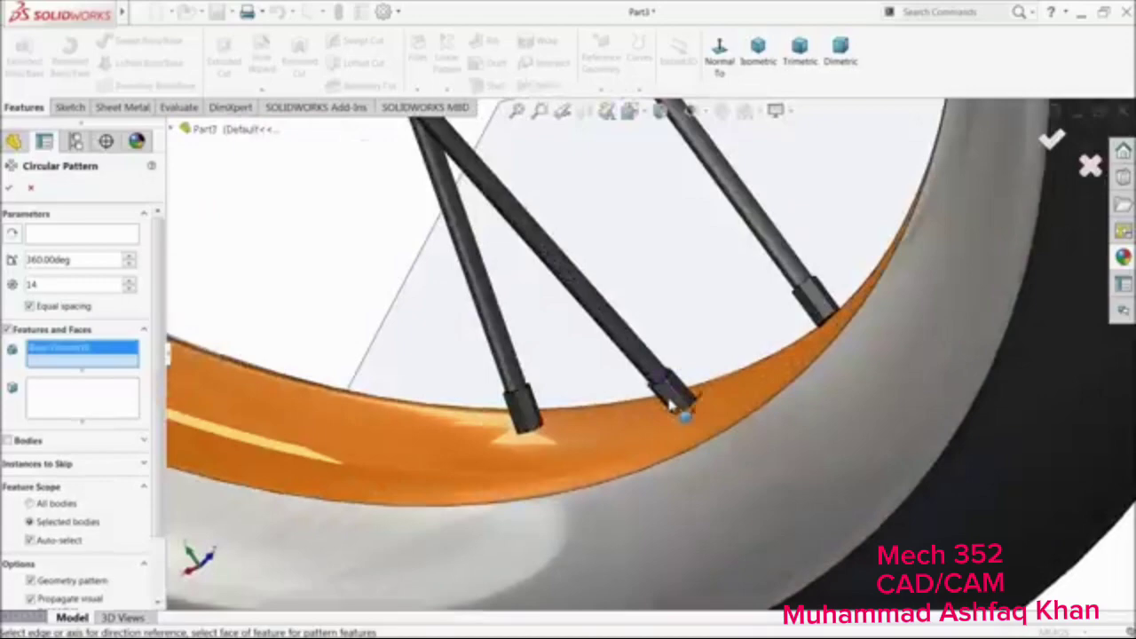
pyautogui.click(625, 341)
# Add the sprocket-side spoke's head extrusion and head fillet to the features being patterned
pyautogui.scroll(5, 517, 267)
pyautogui.scroll(-4, 507, 191)
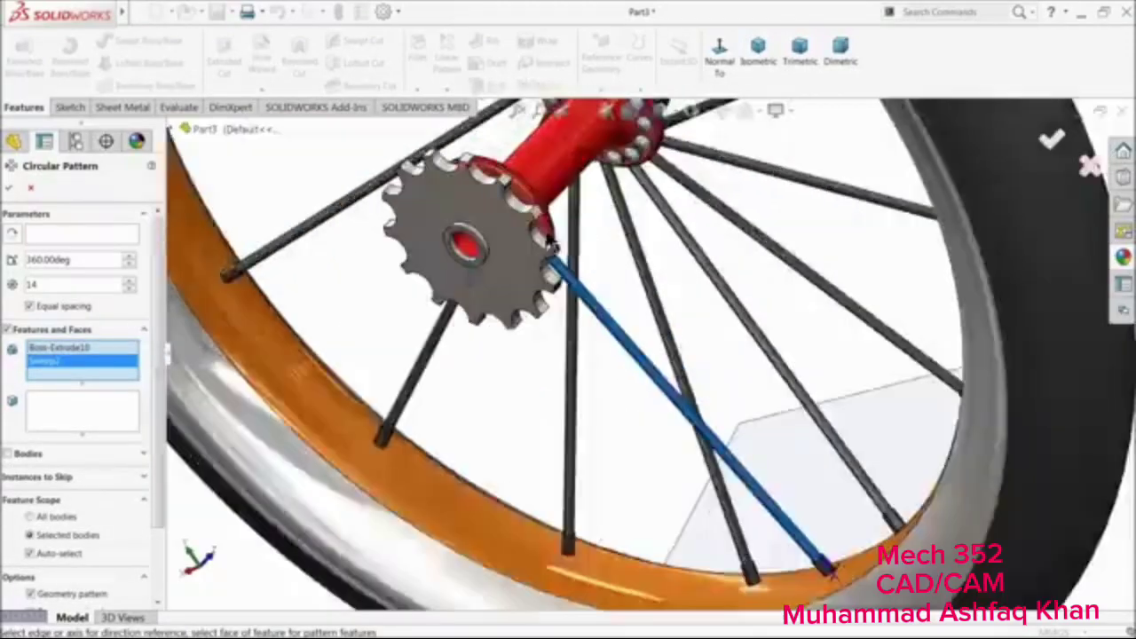
pyautogui.moveTo(550, 240); pyautogui.dragTo(482, 369, button='middle')
pyautogui.scroll(-5, 533, 249)
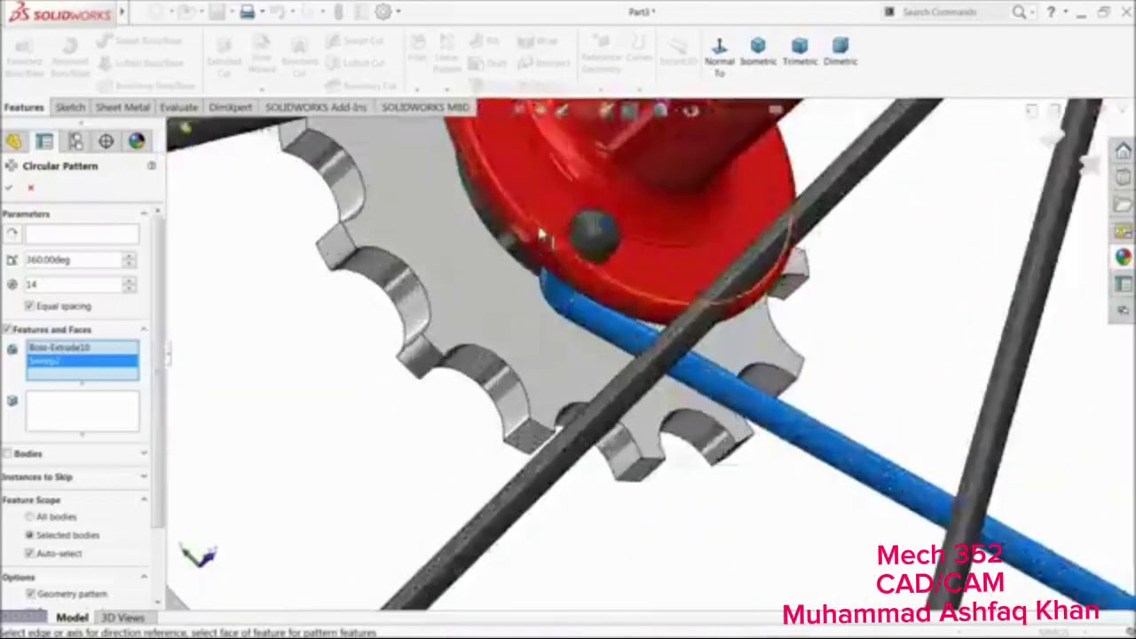
pyautogui.click(573, 274)
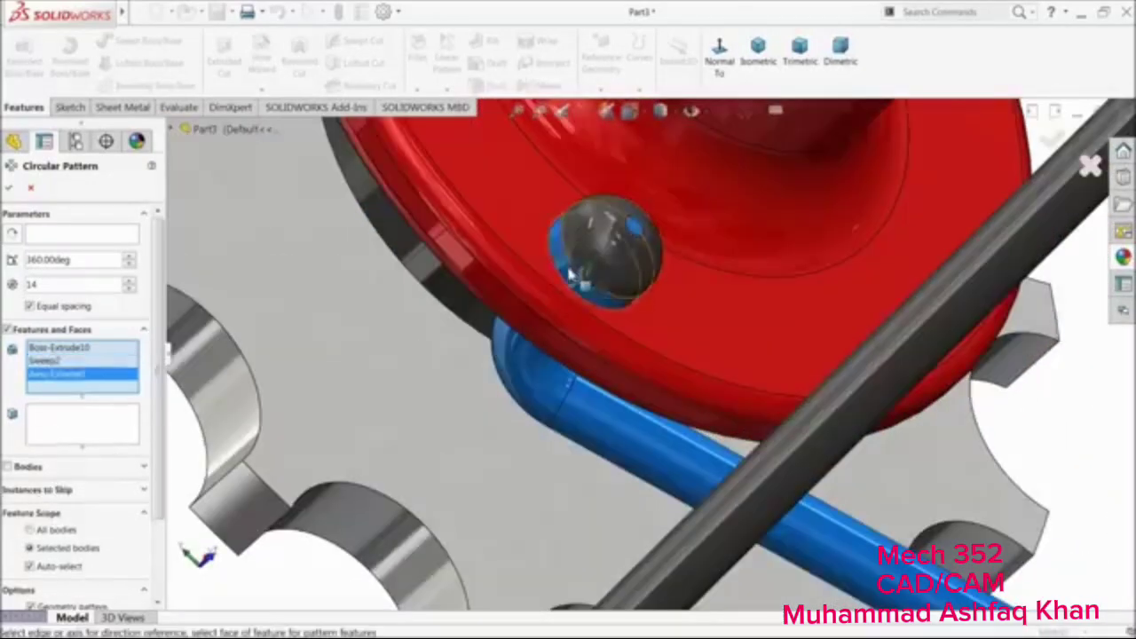
pyautogui.click(606, 266)
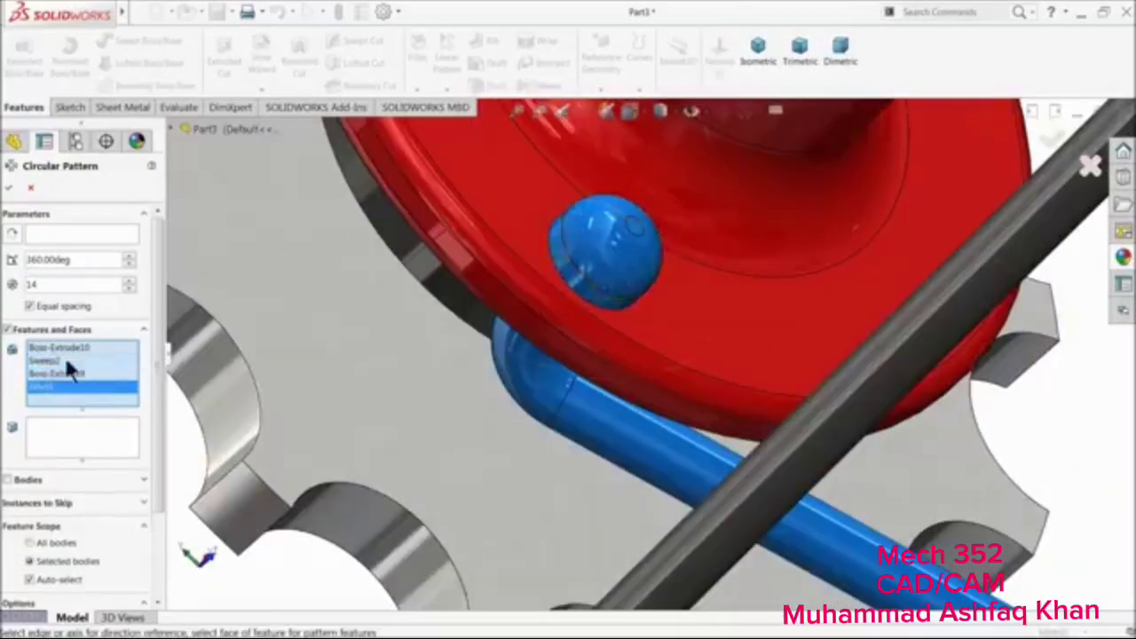
# Use the hub's cylindrical face between the flanges as the axis of the spoke pattern
pyautogui.scroll(3, 632, 325)
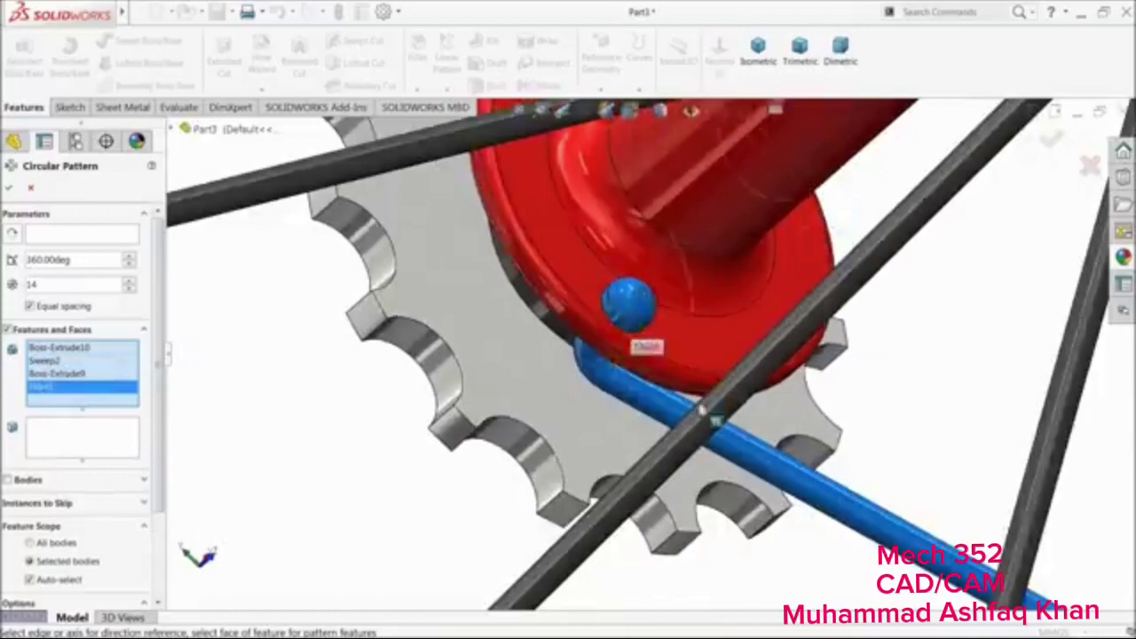
pyautogui.scroll(7, 632, 328)
pyautogui.scroll(-2, 813, 452)
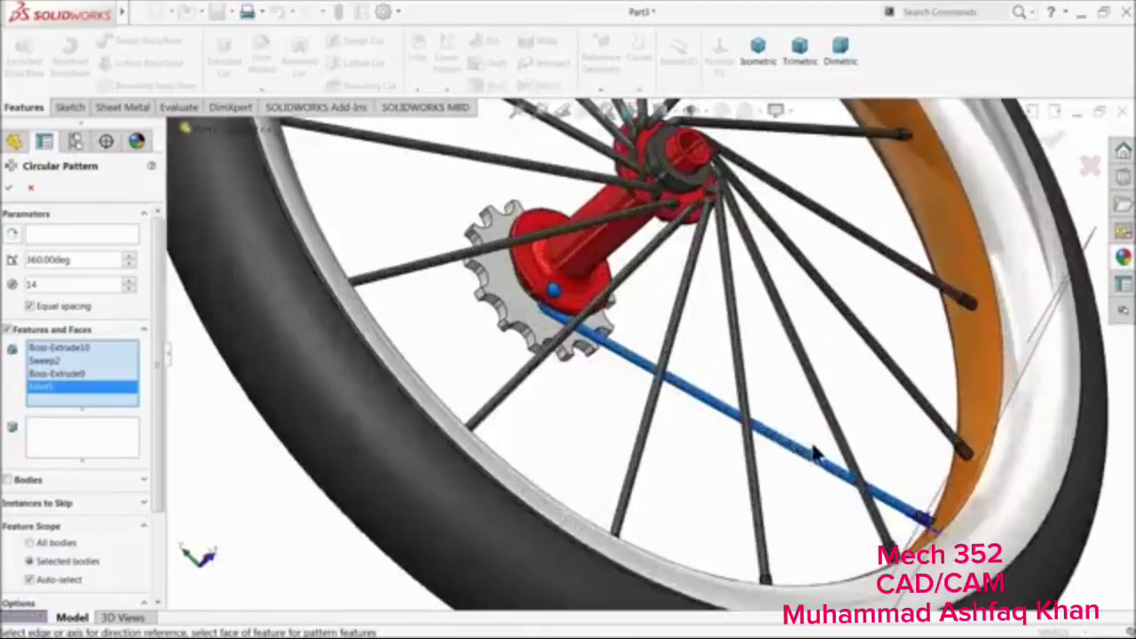
pyautogui.click(79, 233)
pyautogui.click(632, 228)
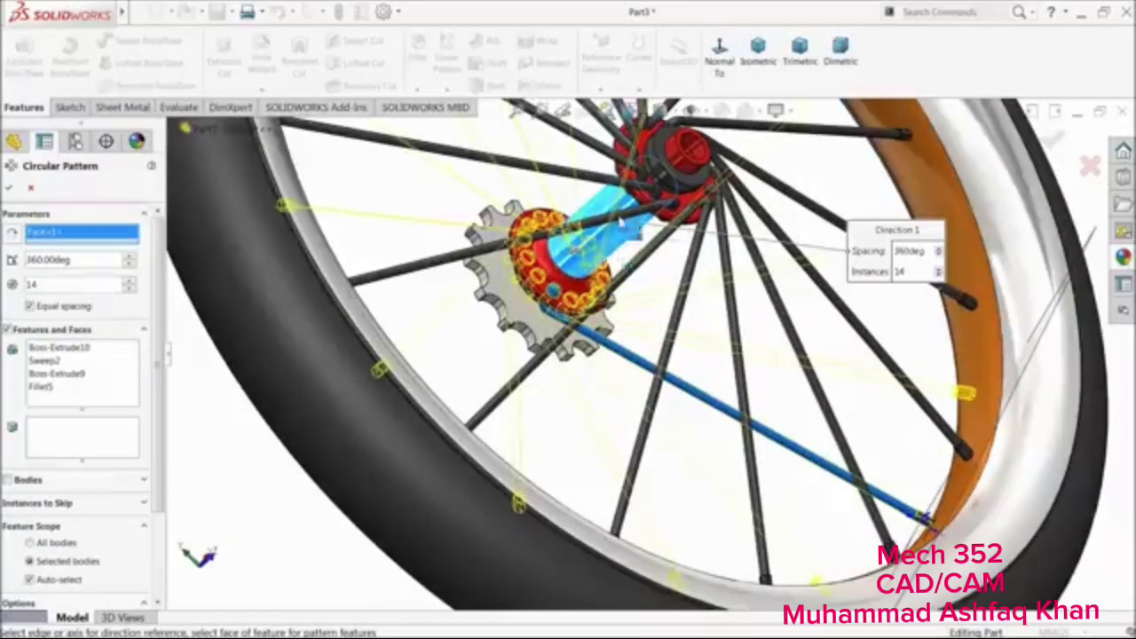
# Complete the pattern with 14 equally spaced spokes over 360 degrees and the Geometry pattern option turned off
pyautogui.scroll(3, 596, 362)
pyautogui.moveTo(597, 363); pyautogui.dragTo(746, 242, button='middle')
pyautogui.scroll(2, 673, 325)
pyautogui.scroll(-2, 673, 231)
pyautogui.moveTo(634, 297); pyautogui.dragTo(667, 264, button='middle')
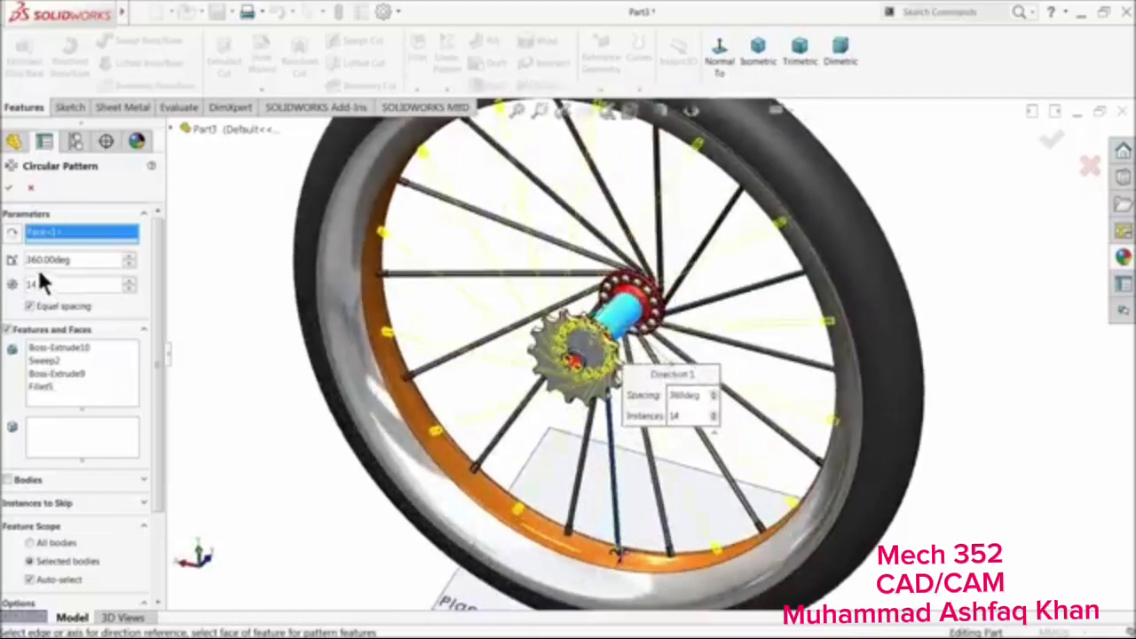
pyautogui.click(9, 190)
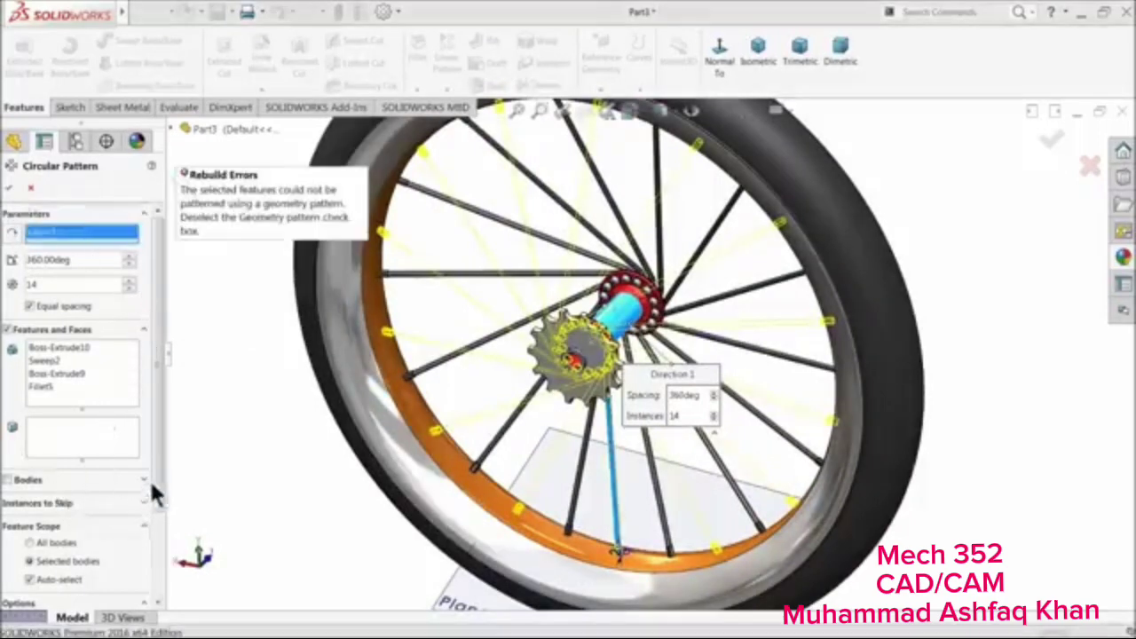
pyautogui.moveTo(153, 493); pyautogui.dragTo(156, 532)
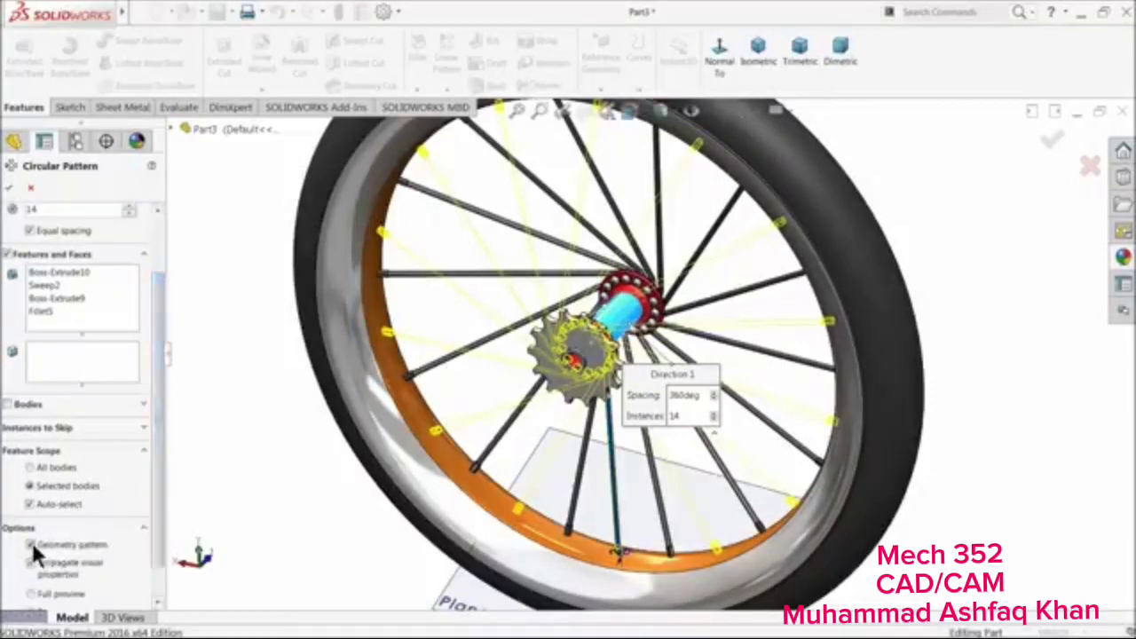
pyautogui.click(32, 544)
pyautogui.click(11, 188)
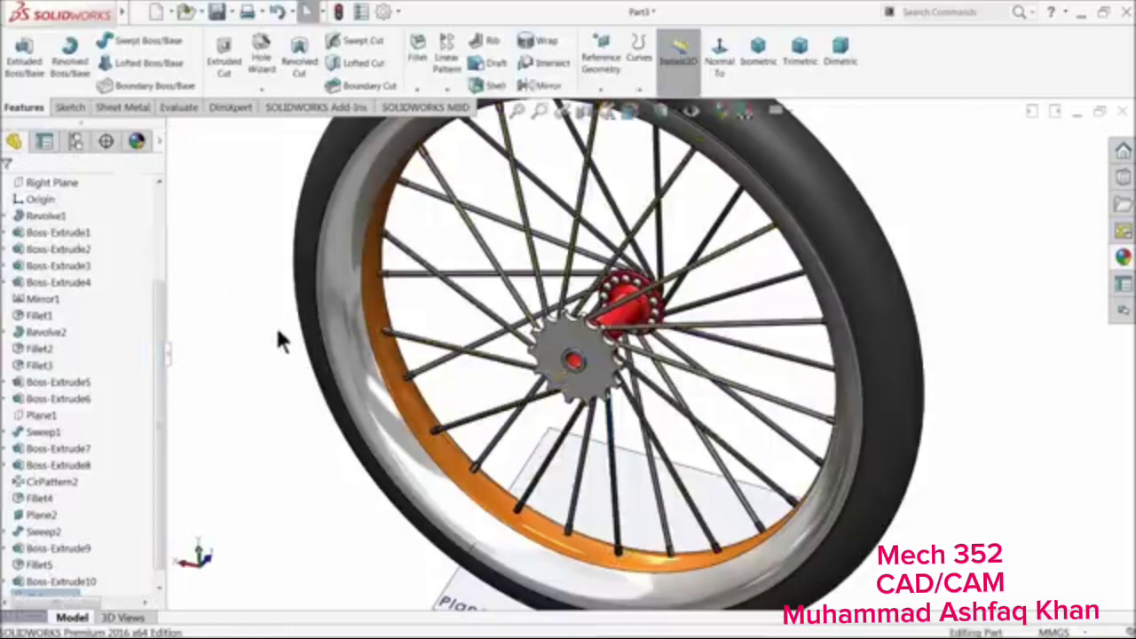
# Hide Plane2 at the spoke's rim end
pyautogui.moveTo(278, 329); pyautogui.dragTo(287, 325, button='middle')
pyautogui.scroll(3, 388, 431)
pyautogui.scroll(-3, 472, 458)
pyautogui.click(619, 510)
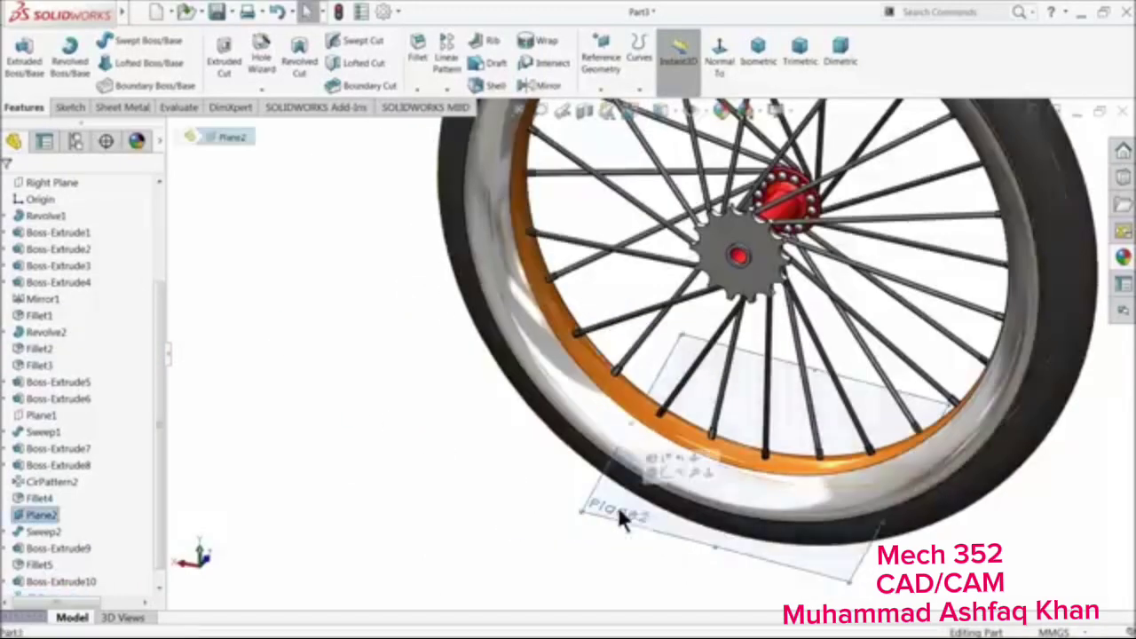
pyautogui.click(682, 475)
# Apply the dark grey color to Fillet4, the rounded spoke heads on the far hub flange
pyautogui.scroll(2, 474, 475)
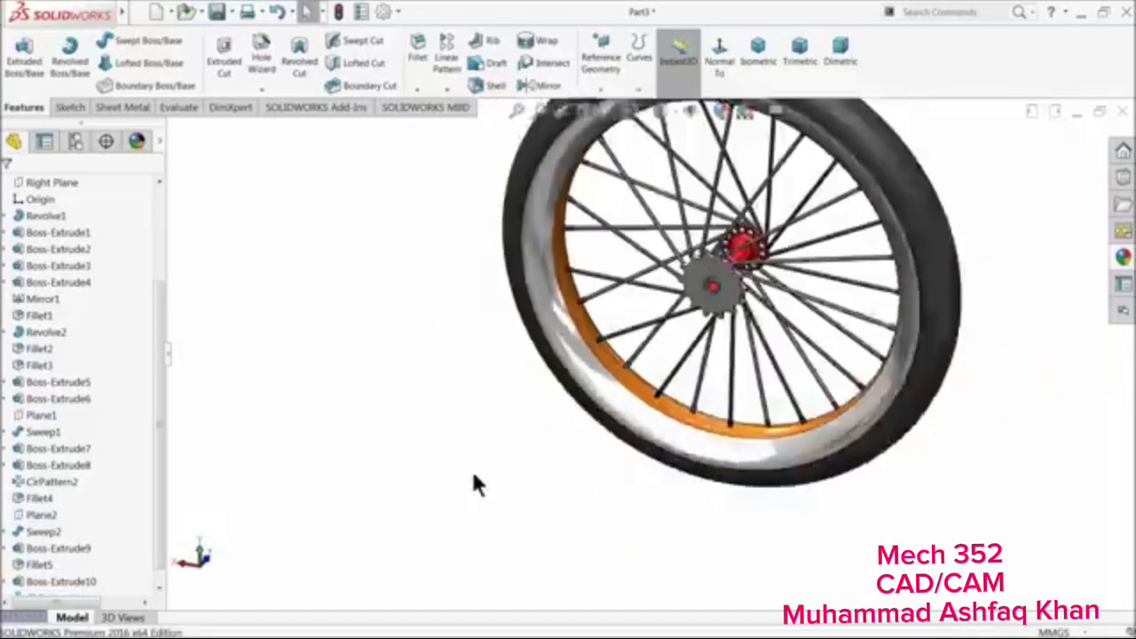
pyautogui.scroll(1, 473, 476)
pyautogui.scroll(-4, 741, 271)
pyautogui.moveTo(729, 304); pyautogui.dragTo(754, 305, button='middle')
pyautogui.scroll(-4, 753, 297)
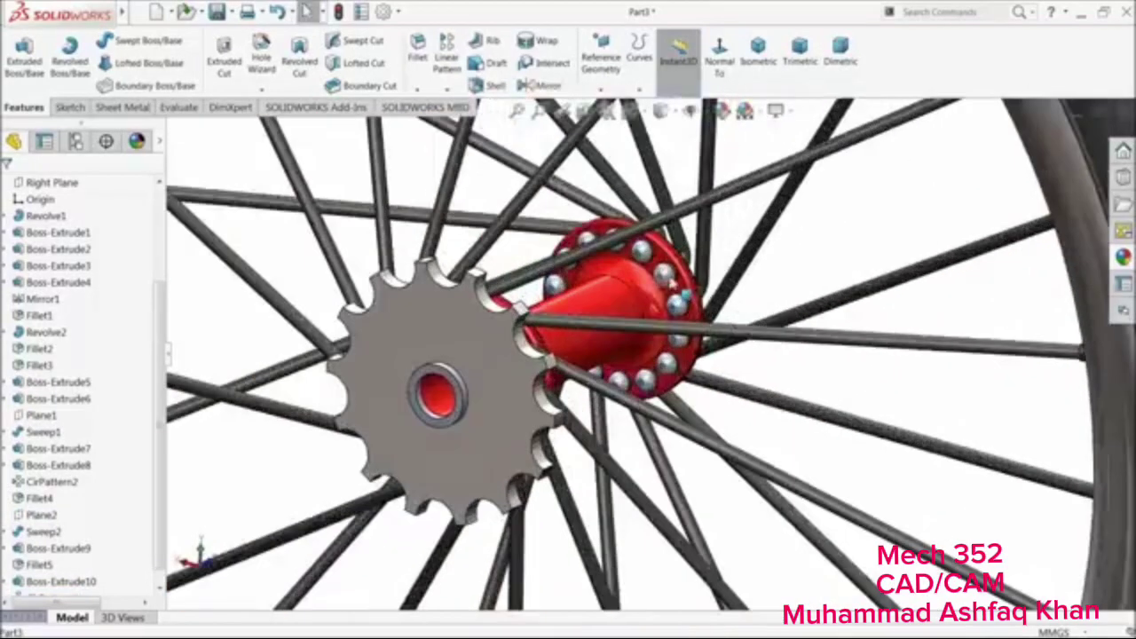
pyautogui.click(37, 498)
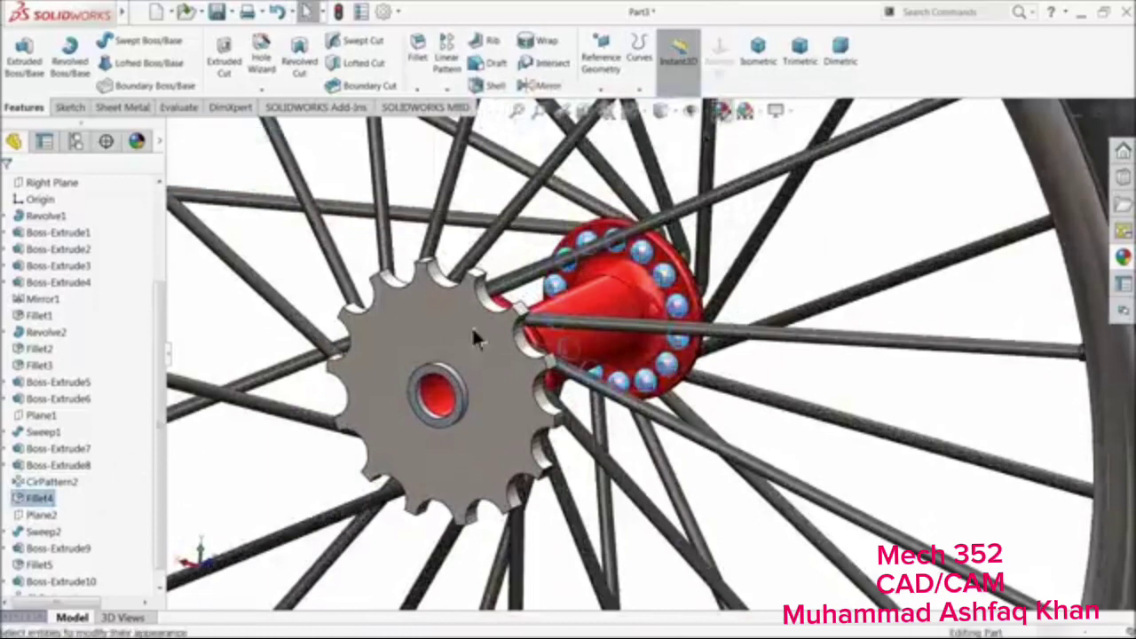
pyautogui.click(722, 110)
pyautogui.click(112, 533)
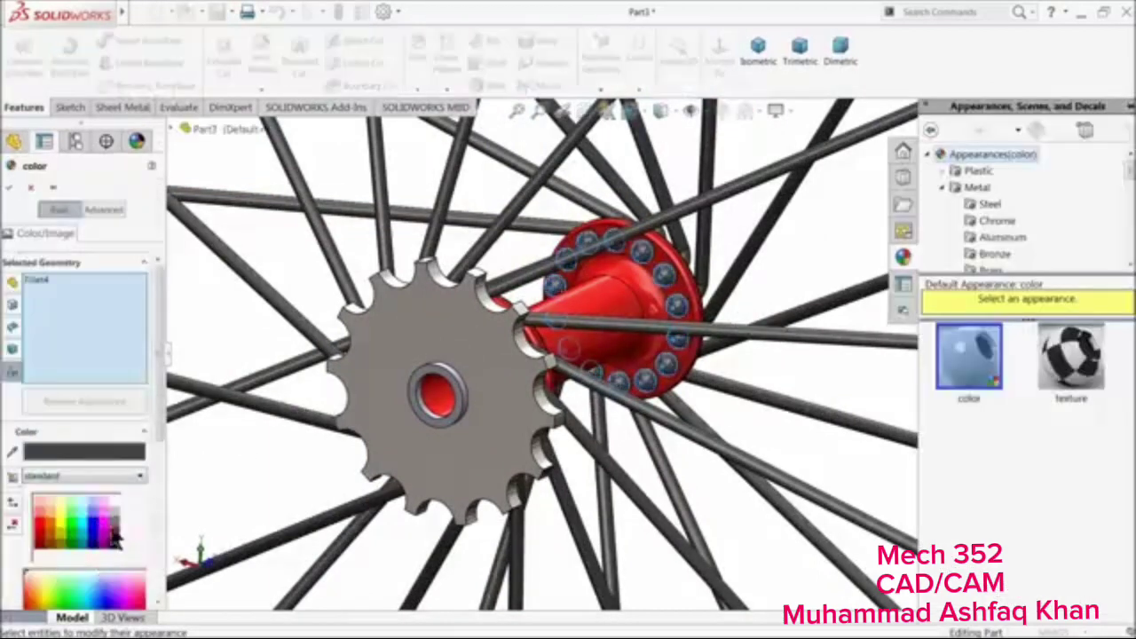
pyautogui.click(10, 189)
pyautogui.press('f')
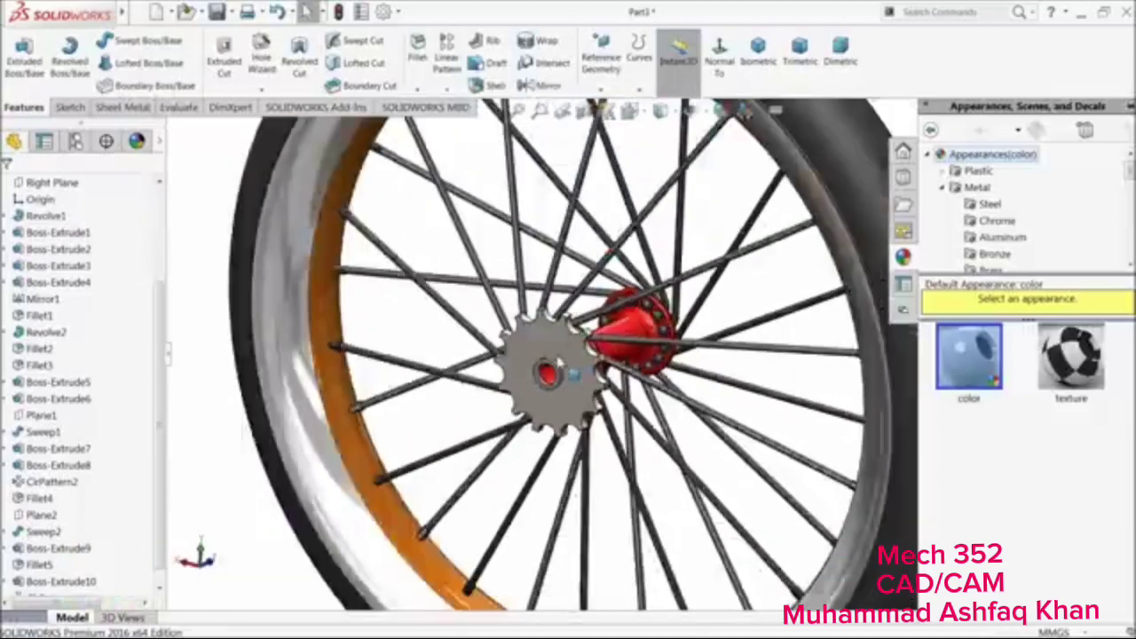
# On the sprocket's outer face, sketch a circle centered on the hub bore with a radius of about 19 mm
pyautogui.scroll(2, 666, 352)
pyautogui.scroll(-3, 690, 350)
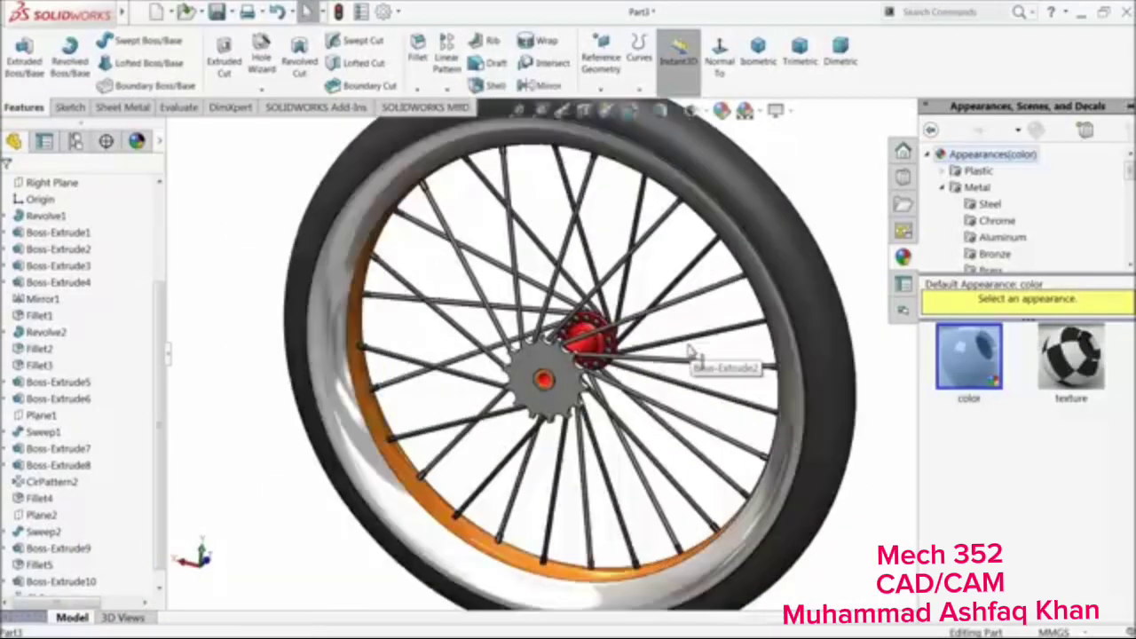
pyautogui.scroll(1, 665, 355)
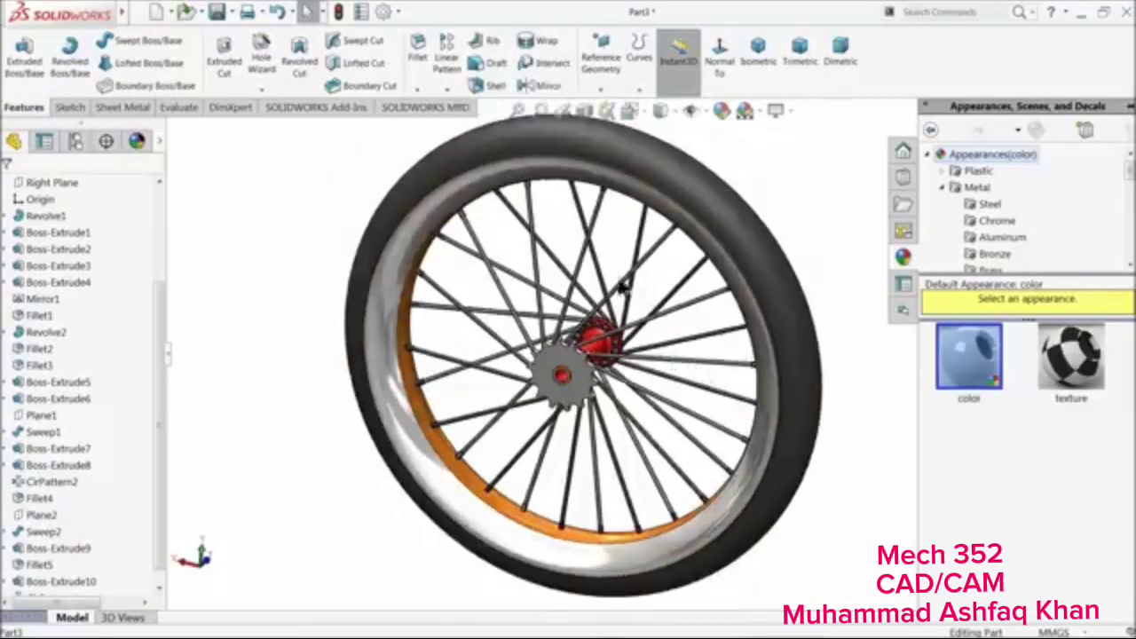
pyautogui.moveTo(627, 286); pyautogui.dragTo(626, 235, button='middle')
pyautogui.scroll(-2, 608, 200)
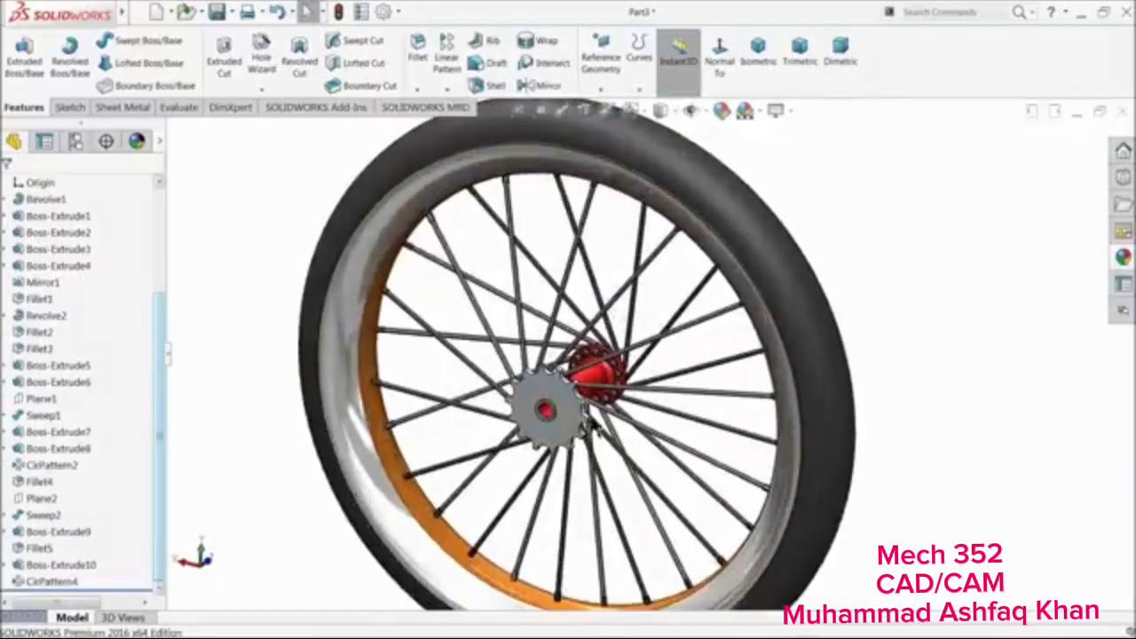
pyautogui.scroll(-8, 559, 417)
pyautogui.click(610, 359)
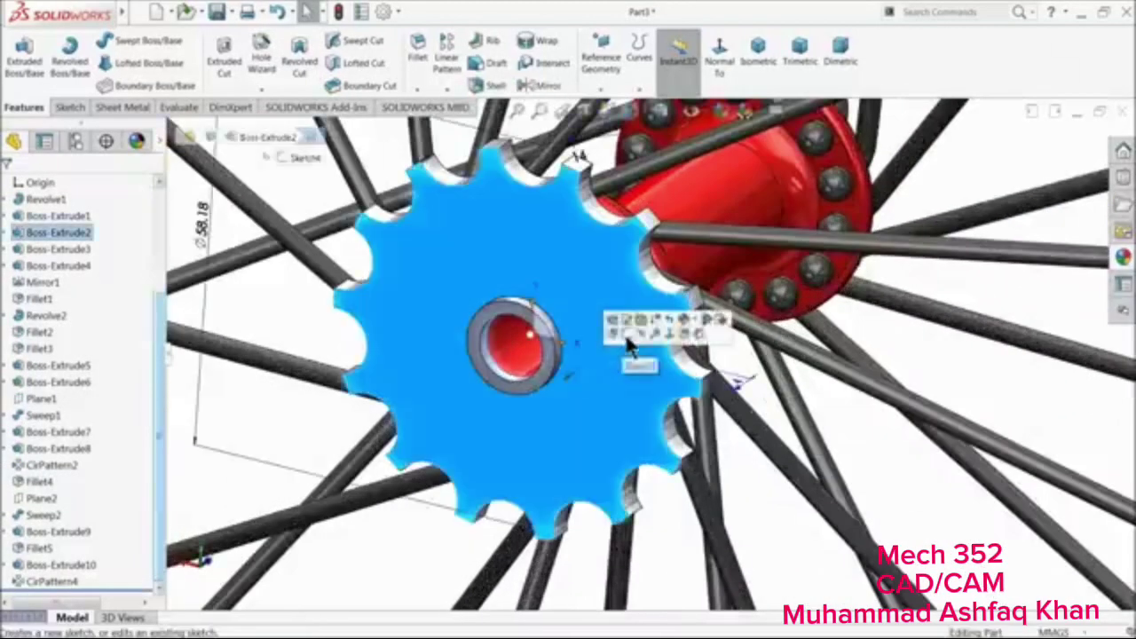
pyautogui.click(628, 322)
pyautogui.click(126, 44)
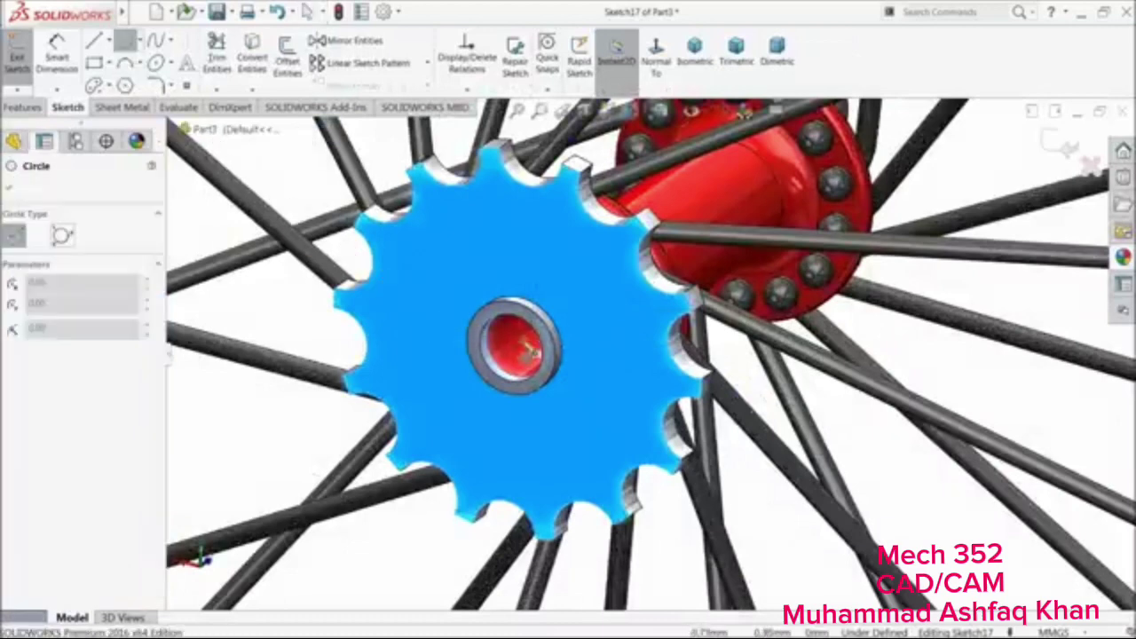
pyautogui.click(519, 345)
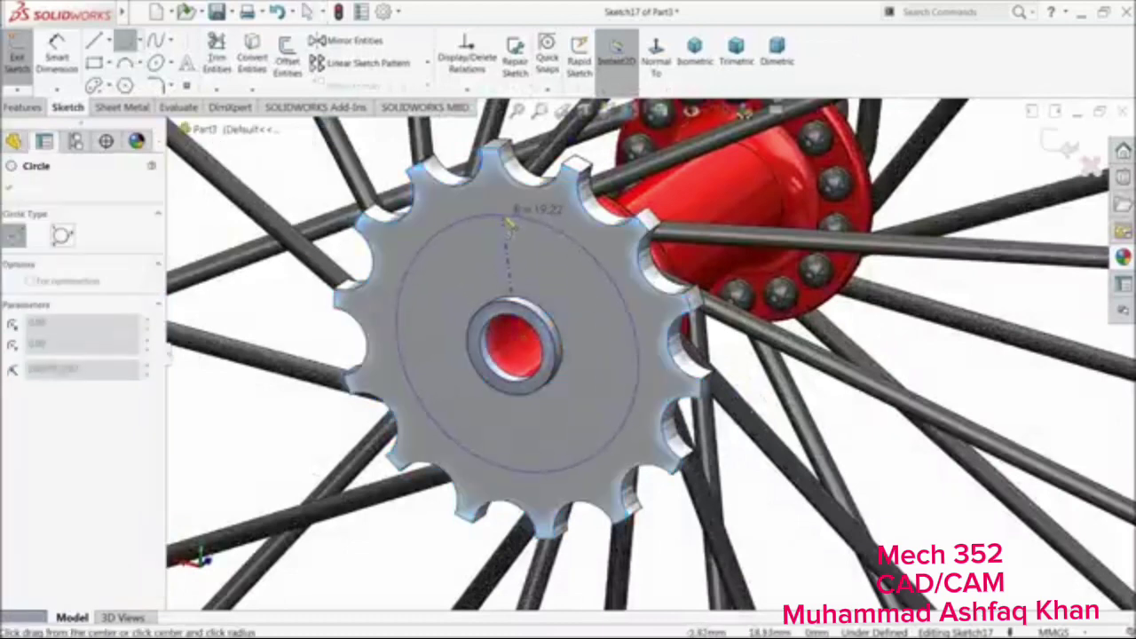
pyautogui.click(509, 225)
# Dimension the circle on the sprocket face to a 40 mm diameter
pyautogui.click(64, 58)
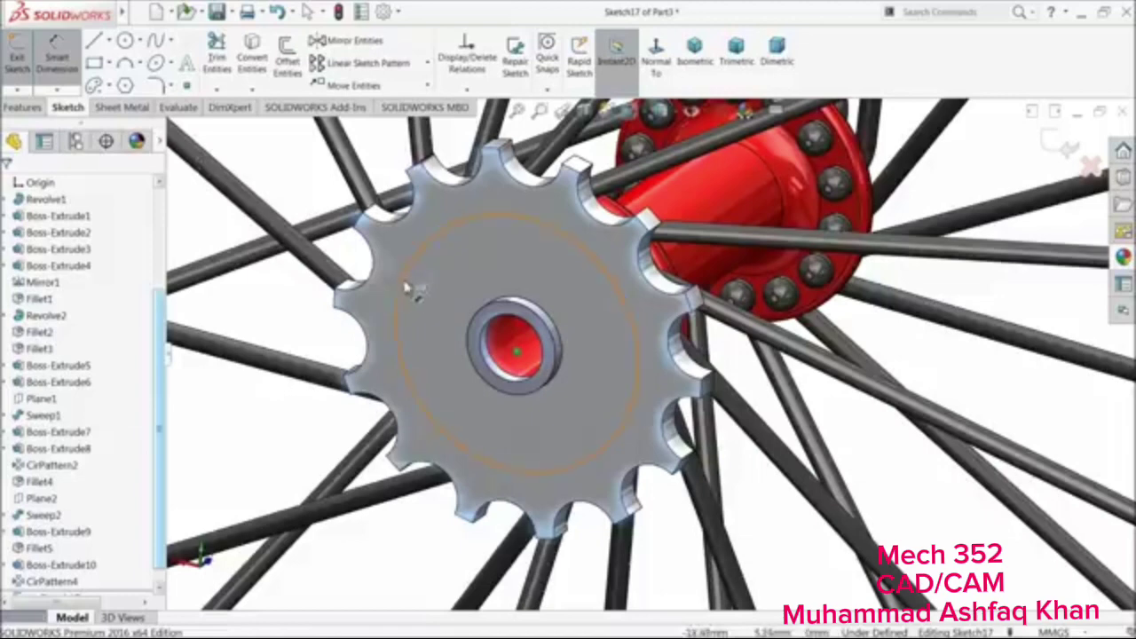
pyautogui.click(409, 289)
pyautogui.click(406, 284)
pyautogui.press('Return')
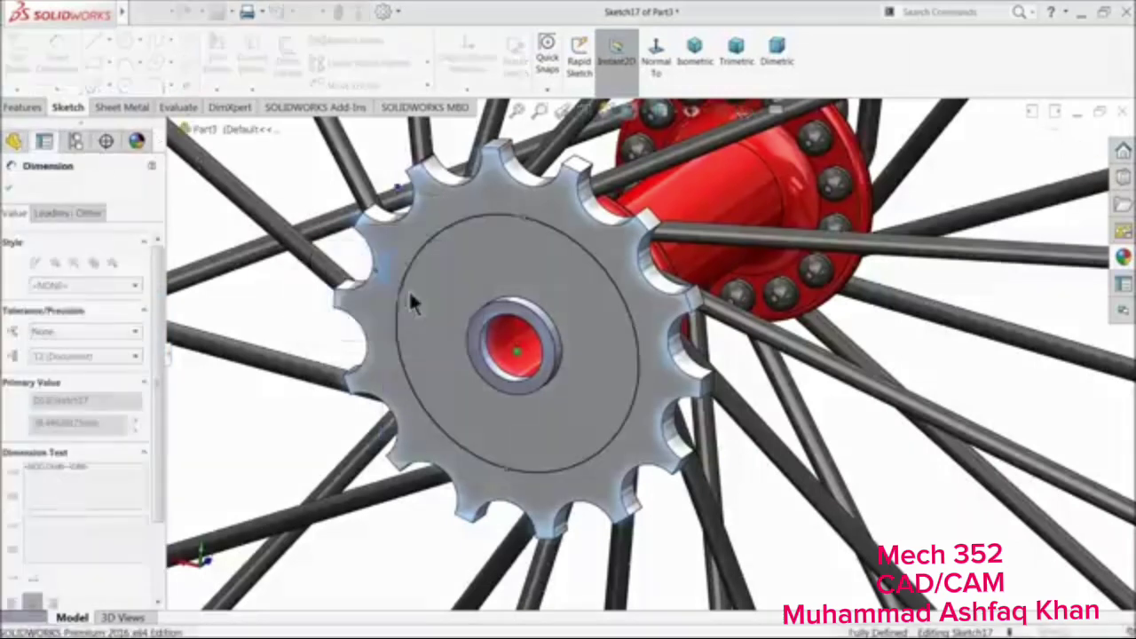
pyautogui.click(8, 190)
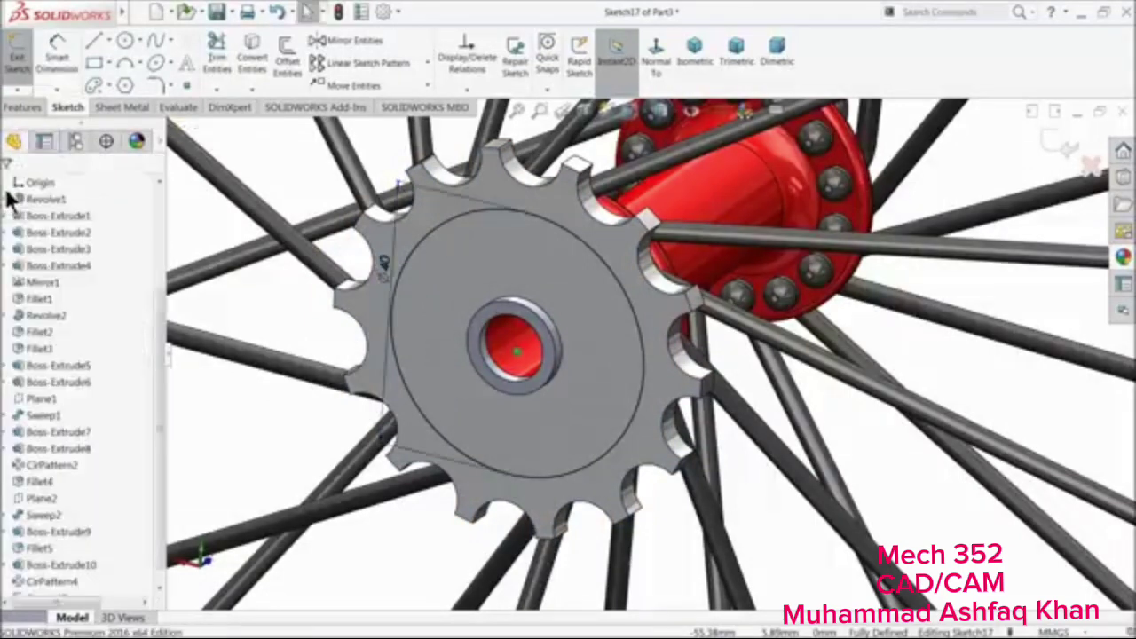
# Sketch a larger concentric circle around the hub center that encloses all the sprocket teeth
pyautogui.click(127, 44)
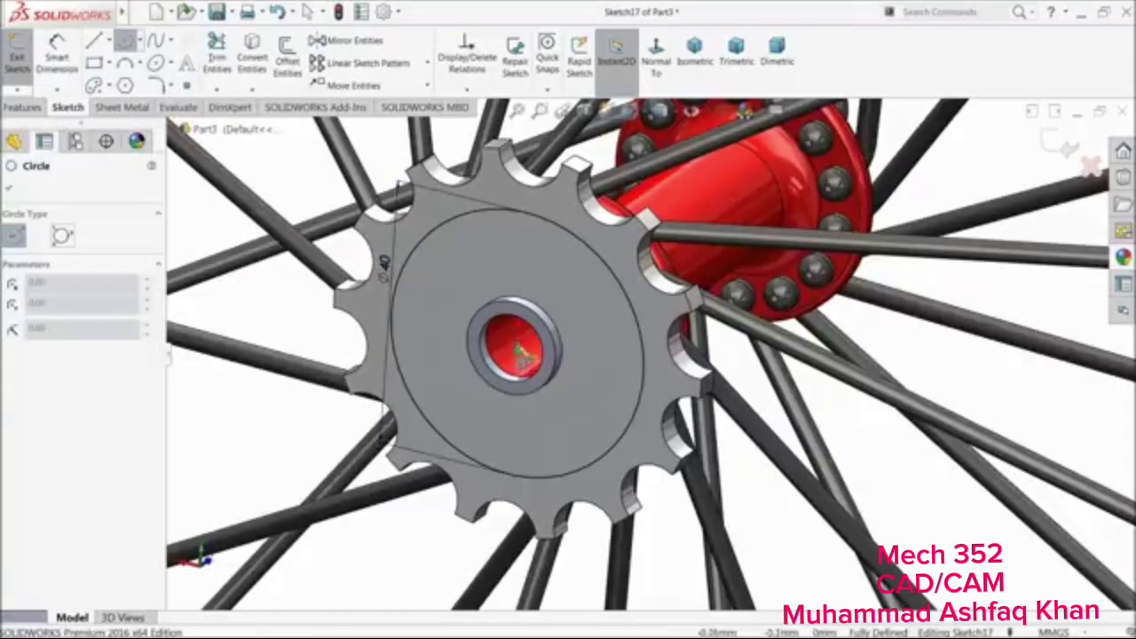
pyautogui.click(517, 350)
pyautogui.click(331, 210)
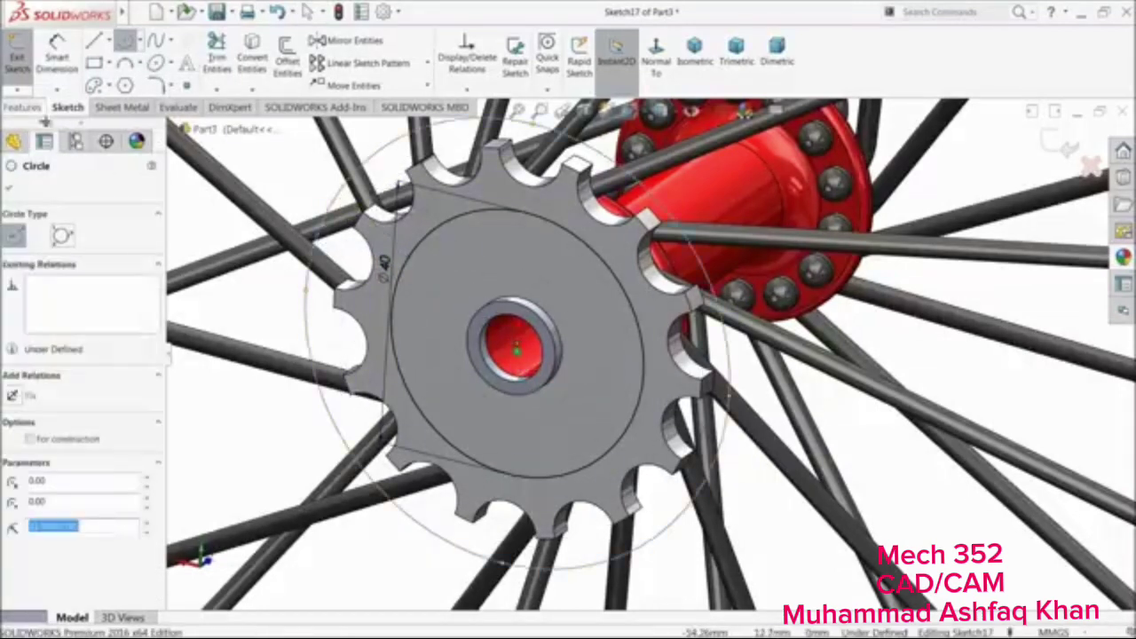
# Cut the ring between the two concentric circles 1 mm blind into the sprocket's outer face
pyautogui.click(23, 107)
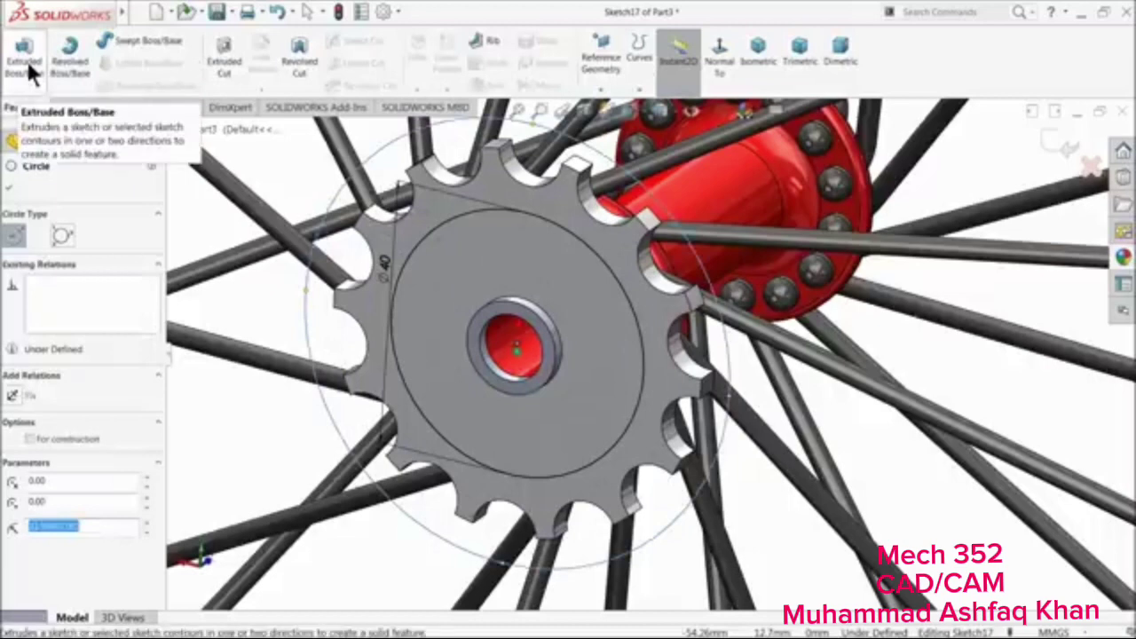
pyautogui.click(227, 66)
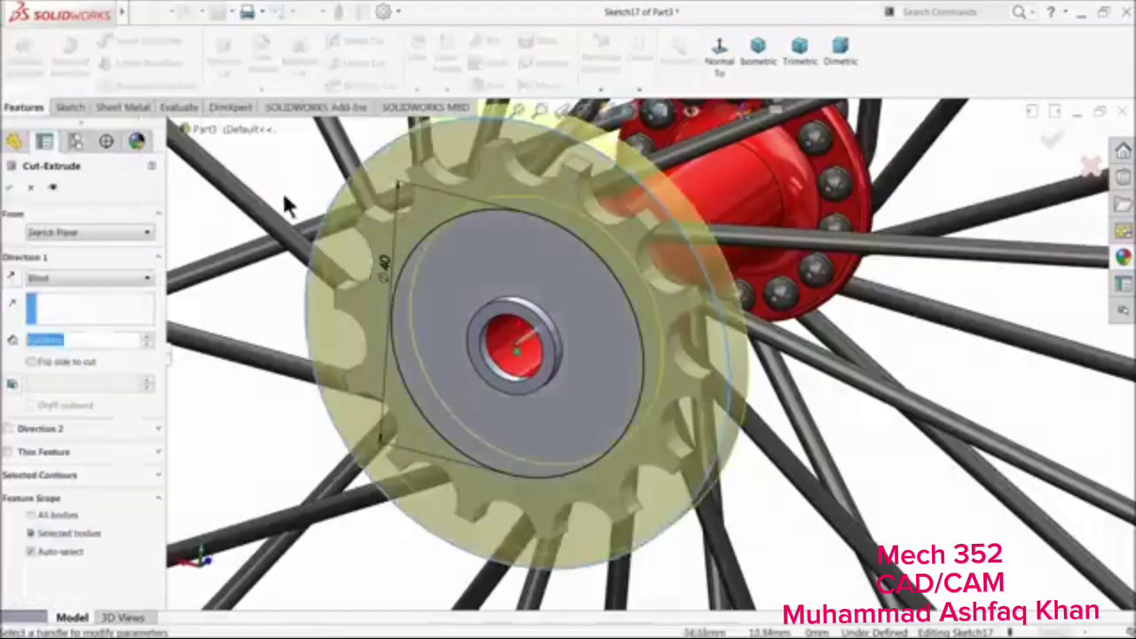
pyautogui.write('1')
pyautogui.press('Return')
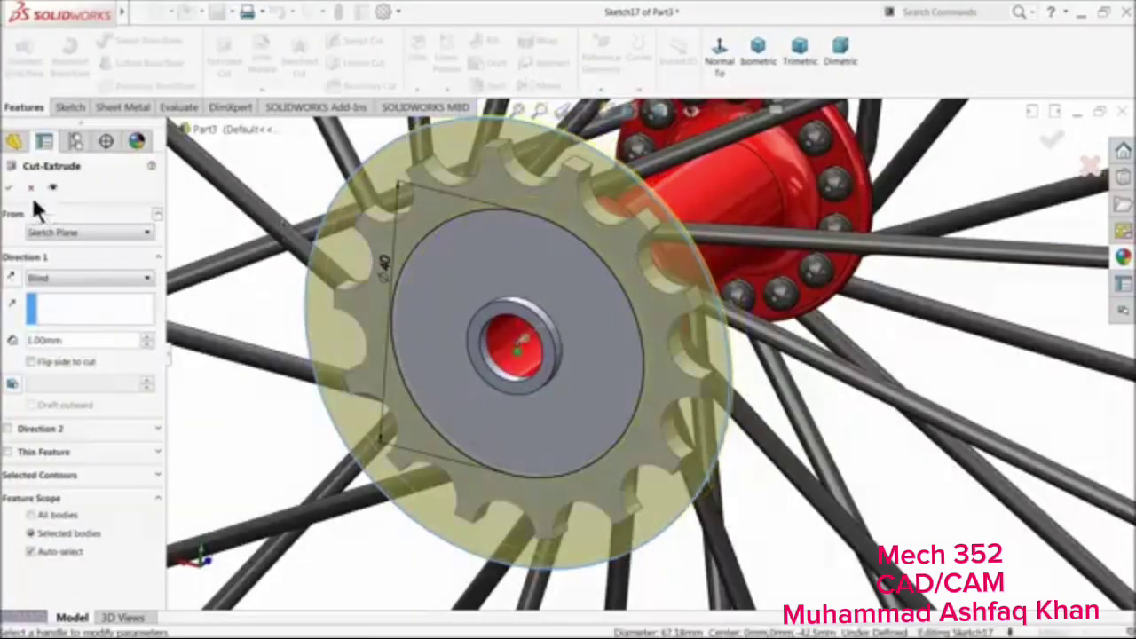
pyautogui.click(10, 187)
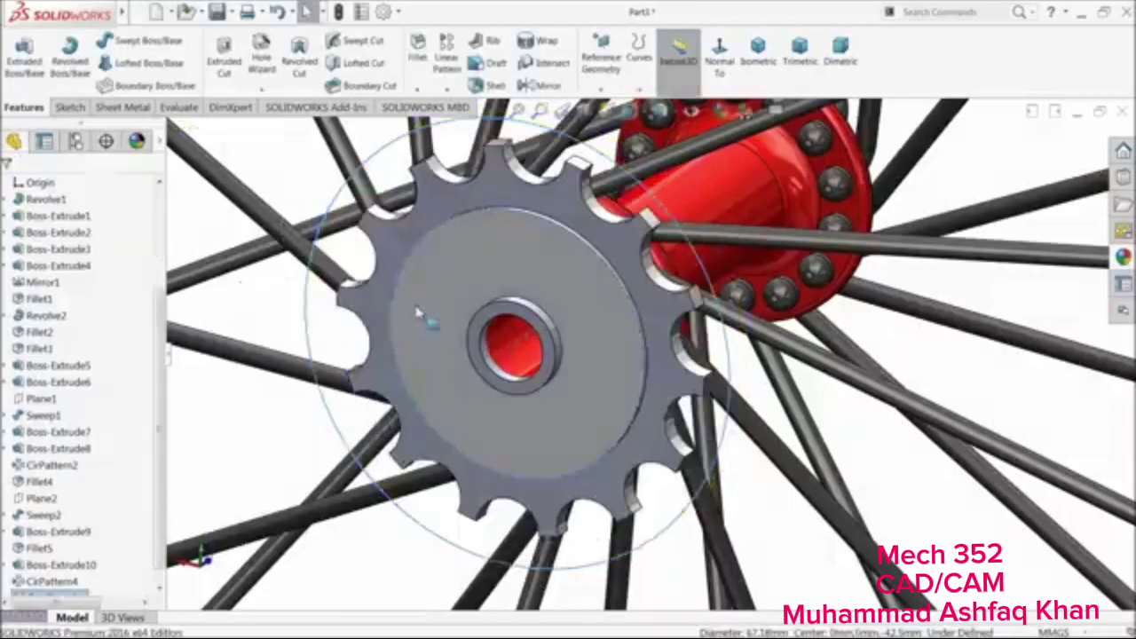
# Fillet the circular edge between the cut ring and raised central disc on the sprocket's outer face with a 2 mm radius
pyautogui.moveTo(416, 312); pyautogui.dragTo(355, 318, button='middle')
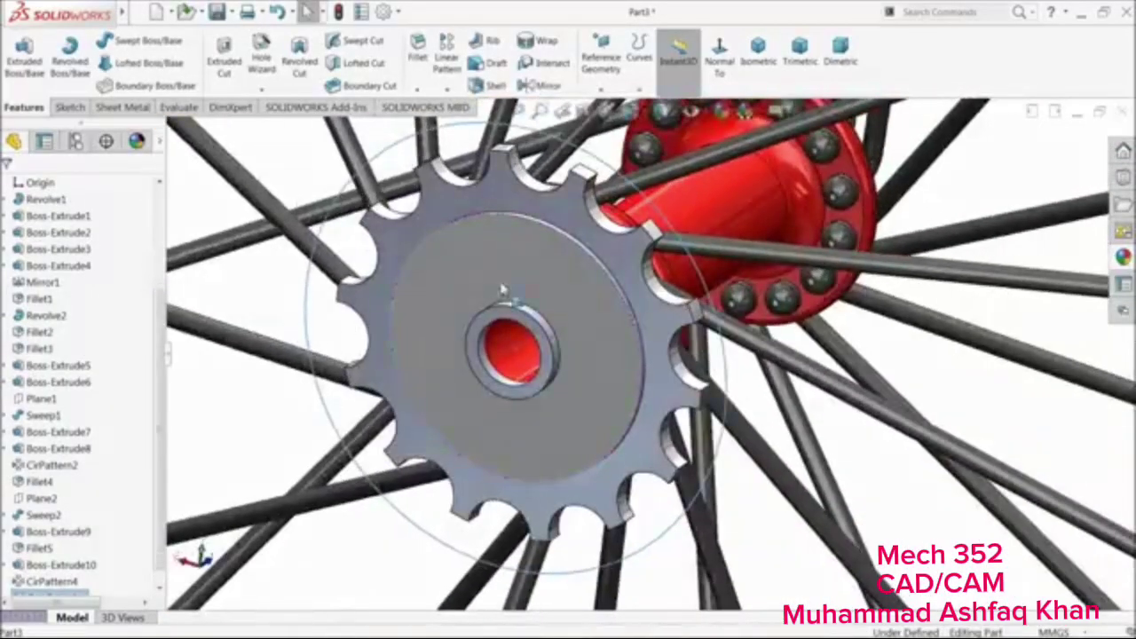
pyautogui.moveTo(503, 289); pyautogui.dragTo(375, 229, button='middle')
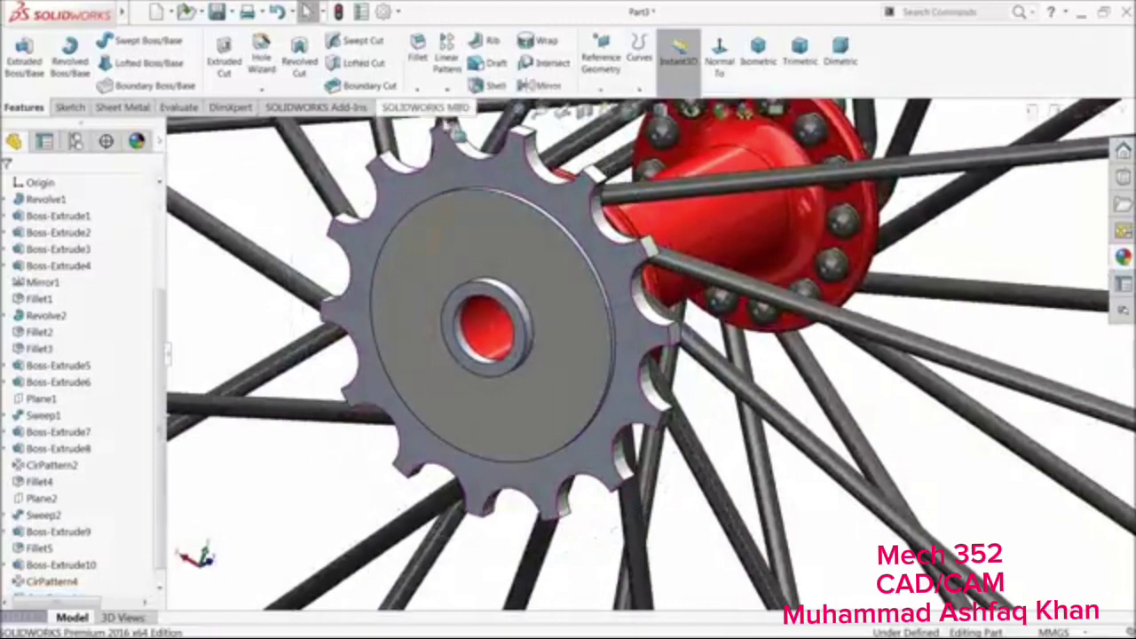
pyautogui.click(418, 51)
pyautogui.moveTo(431, 253); pyautogui.dragTo(437, 244, button='middle')
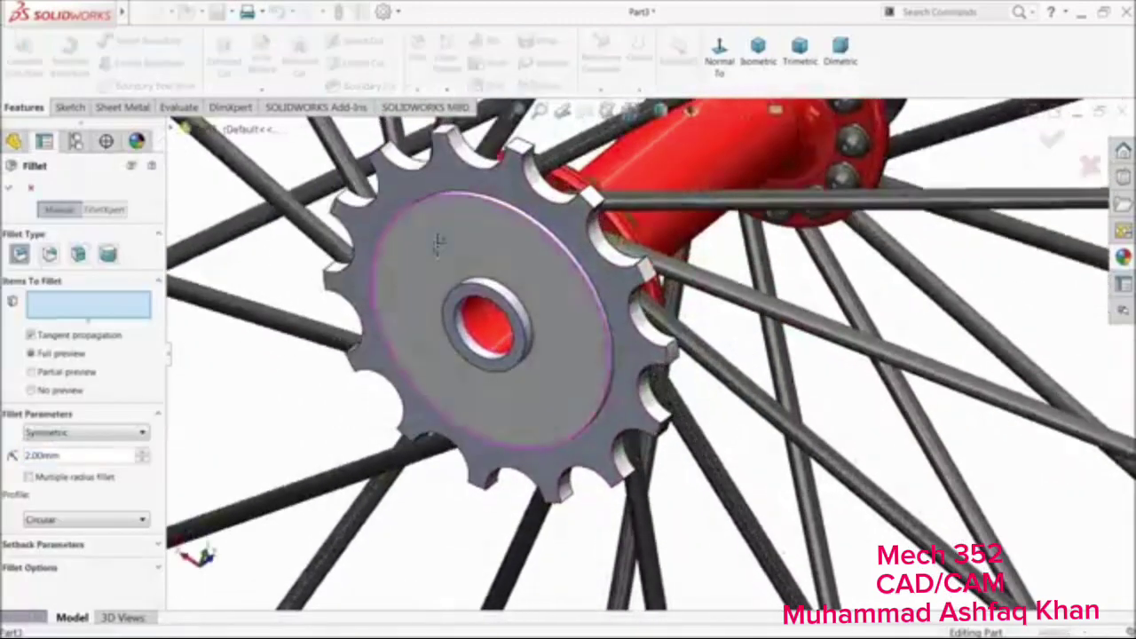
pyautogui.scroll(-3, 503, 266)
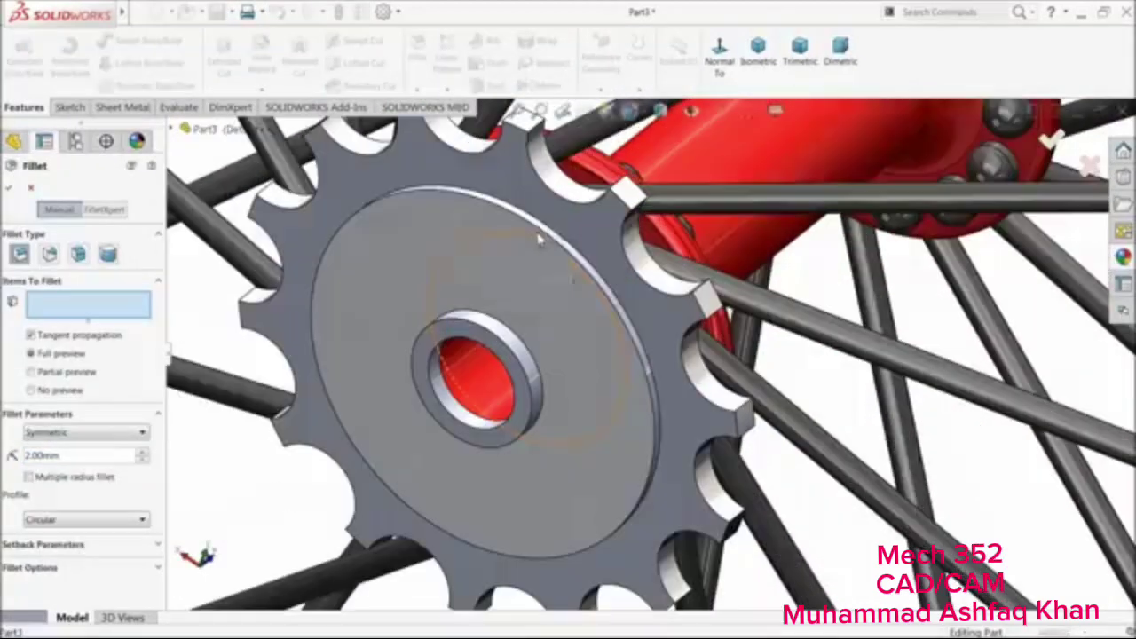
pyautogui.click(550, 242)
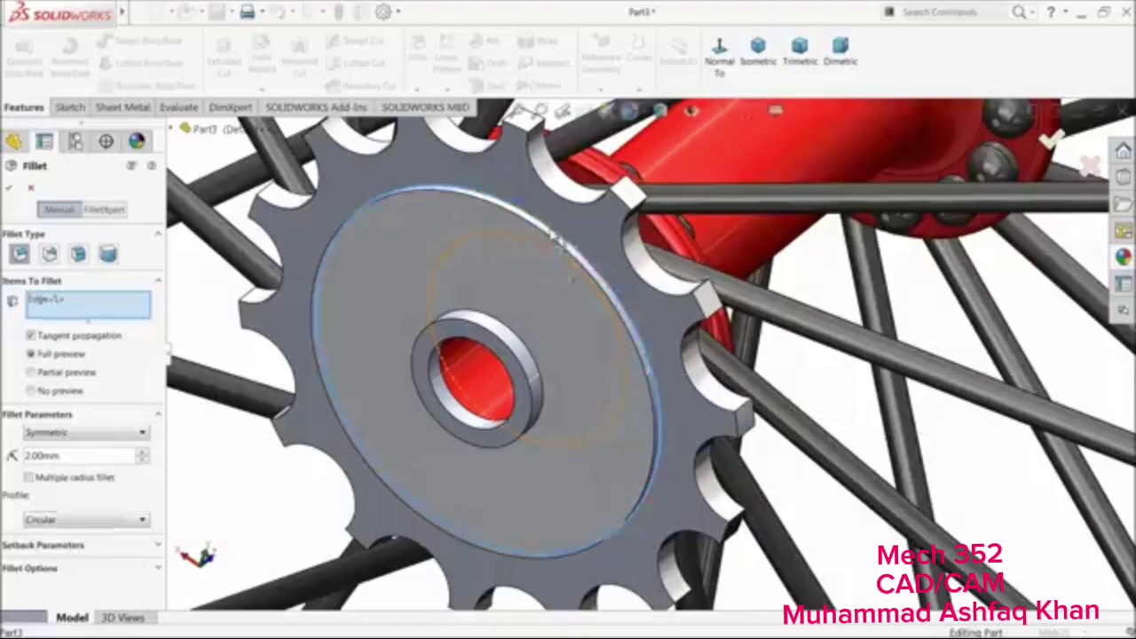
pyautogui.click(11, 189)
# Start a sketch on the sprocket's inner face and convert the two circles of Sketch17 under Cut-Extrude1 into it
pyautogui.moveTo(538, 246); pyautogui.dragTo(451, 242, button='middle')
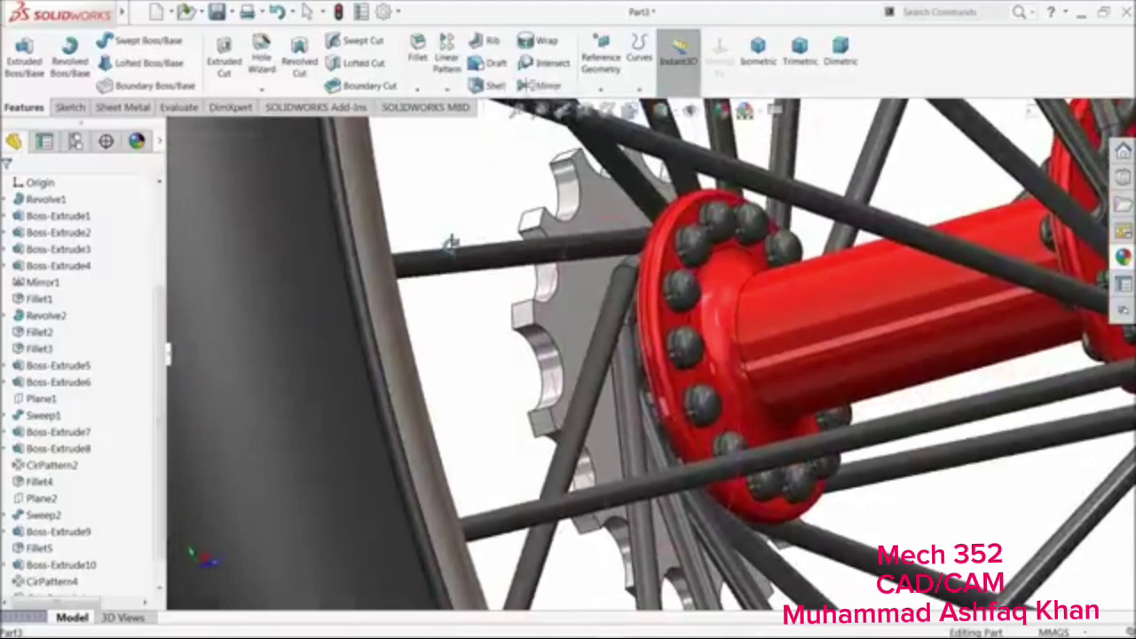
pyautogui.click(581, 309)
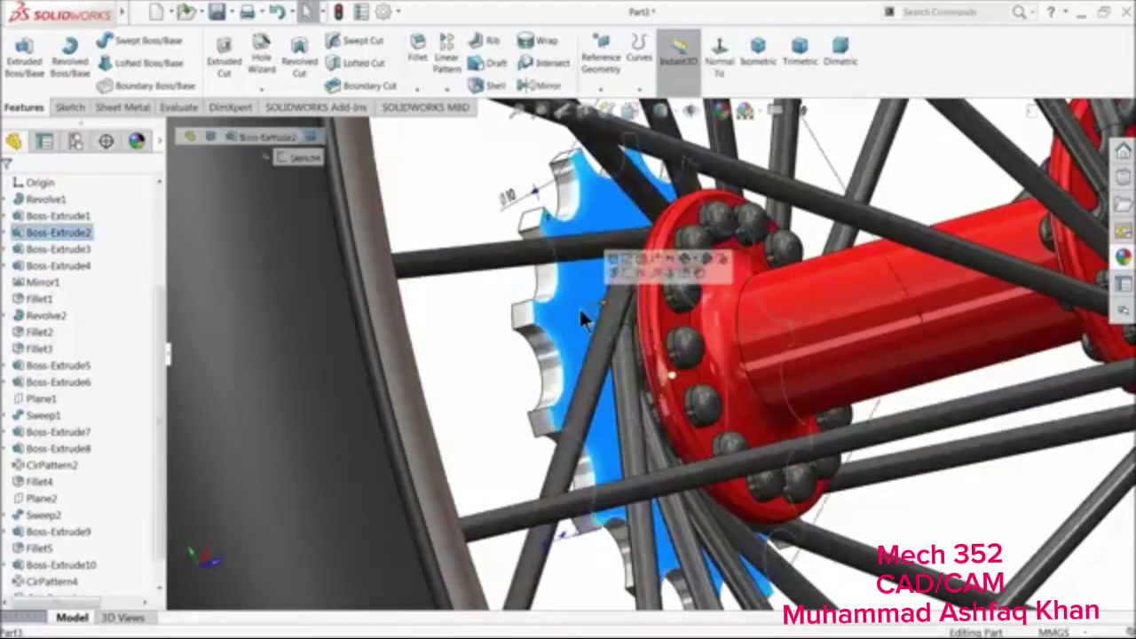
pyautogui.click(628, 281)
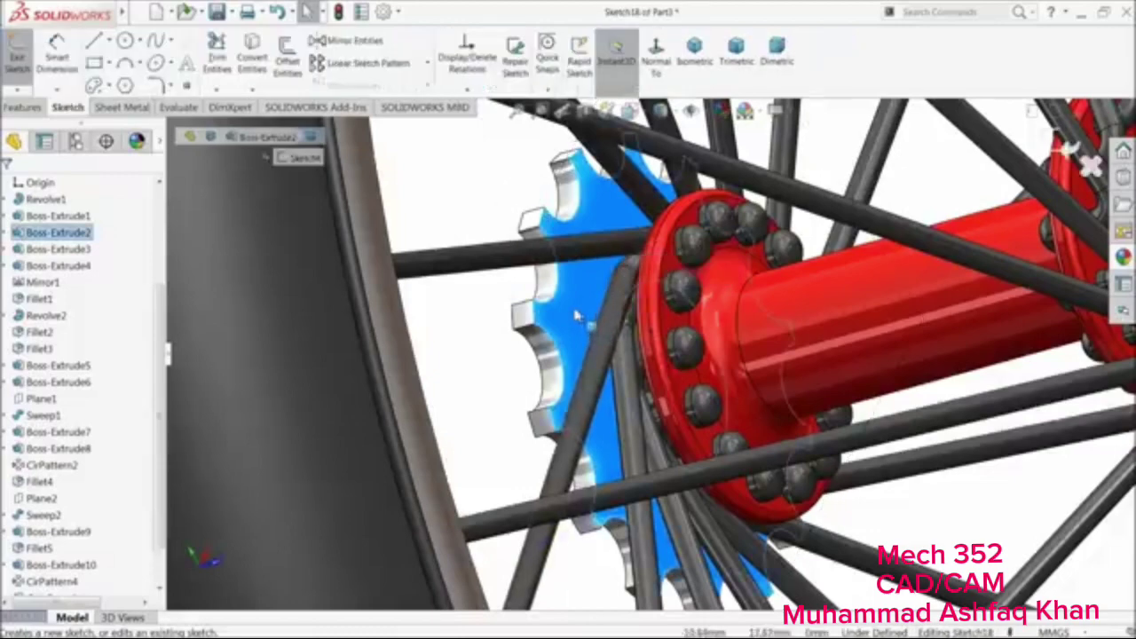
pyautogui.scroll(-1, 156, 336)
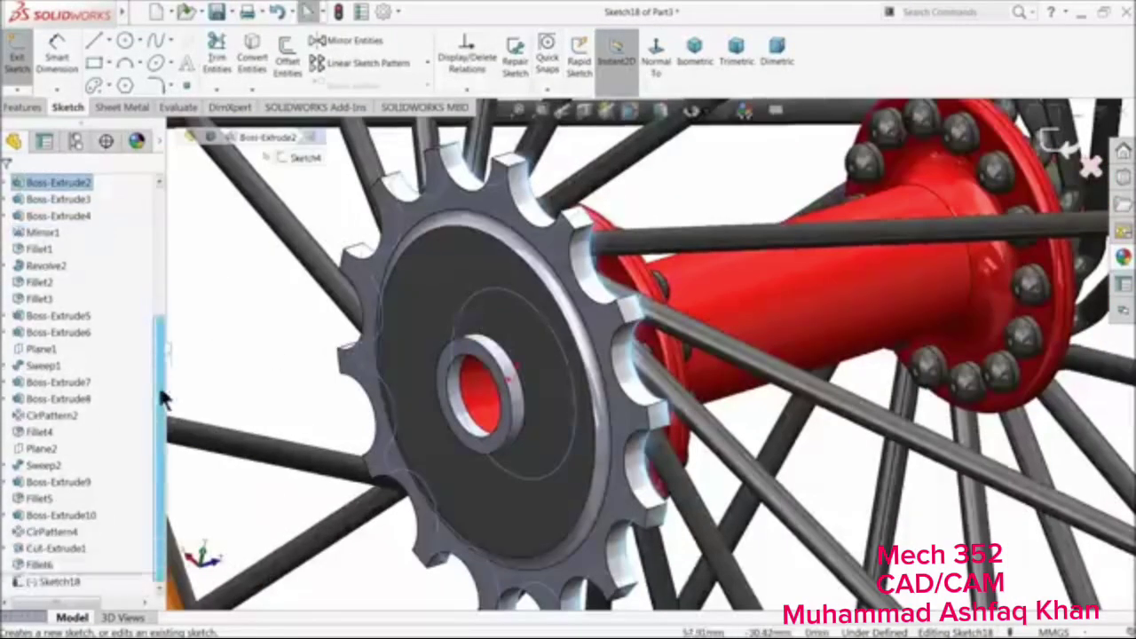
pyautogui.click(8, 549)
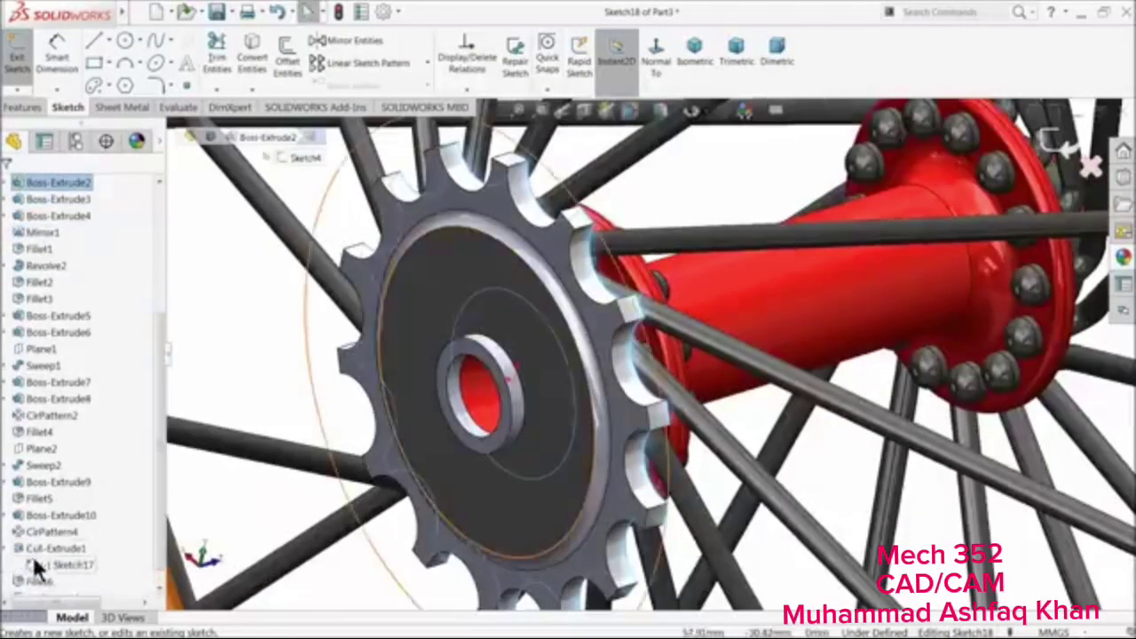
pyautogui.click(245, 57)
pyautogui.moveTo(407, 221)
pyautogui.mouseDown(button='middle')
pyautogui.moveTo(347, 222)
pyautogui.moveTo(324, 244)
pyautogui.moveTo(332, 257)
pyautogui.mouseUp(button='middle')
# Cut the converted ring profile 1 mm blind into the sprocket's inner face
pyautogui.click(24, 107)
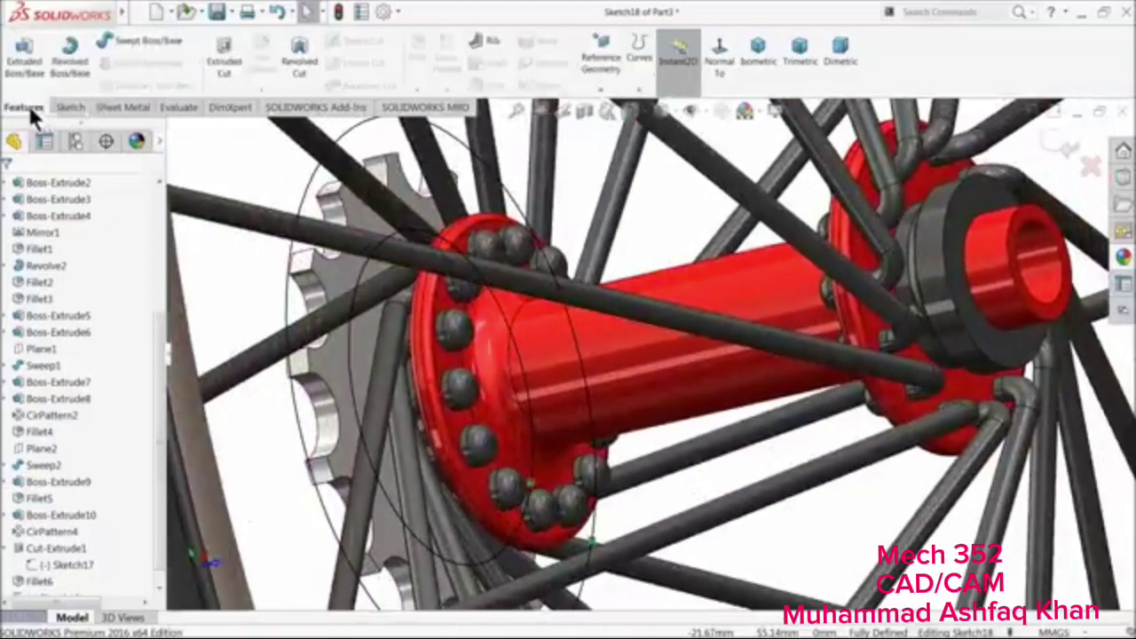
pyautogui.click(225, 61)
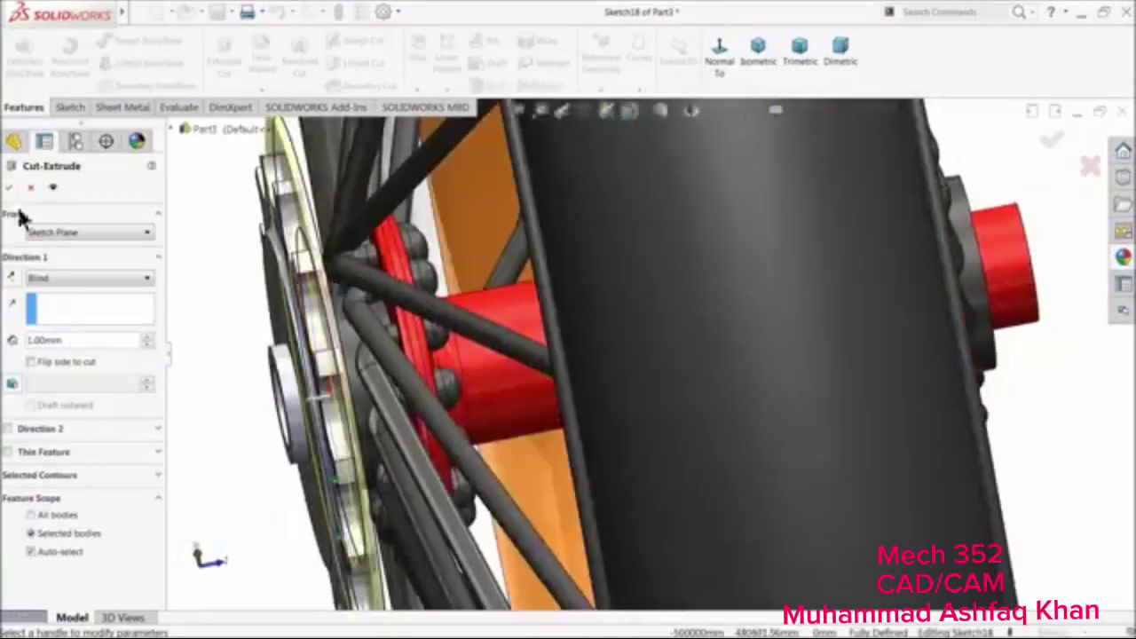
pyautogui.moveTo(398, 320)
pyautogui.mouseDown(button='middle')
pyautogui.moveTo(331, 322)
pyautogui.moveTo(306, 333)
pyautogui.moveTo(309, 355)
pyautogui.mouseUp(button='middle')
pyautogui.click(219, 216)
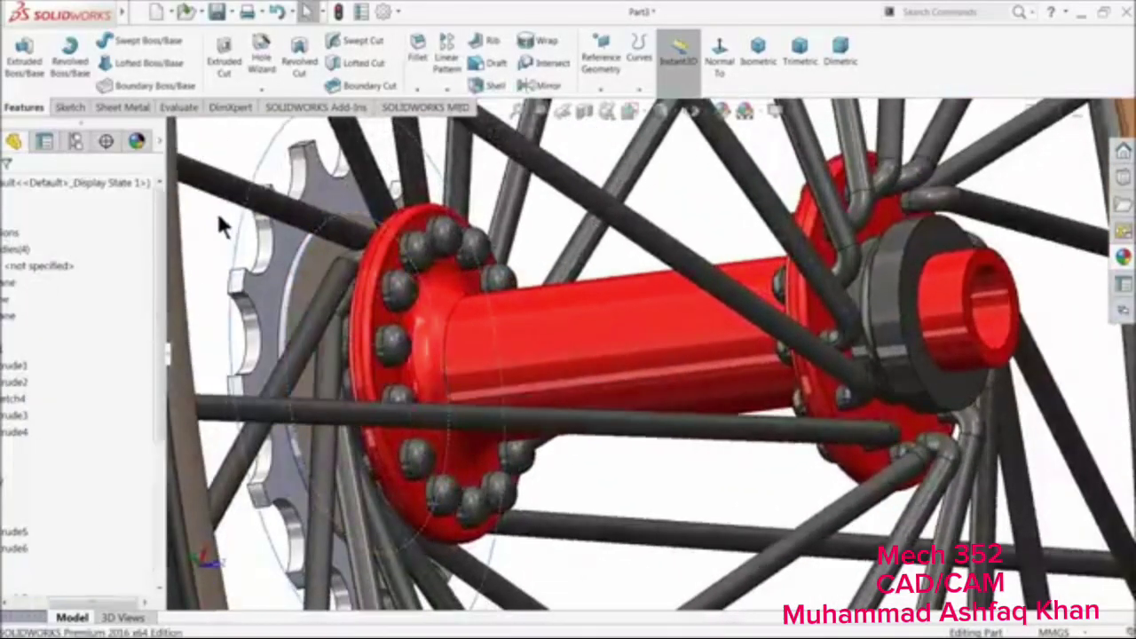
# Fillet the circular step edge on the sprocket's inner face with a 10 mm radius
pyautogui.click(420, 78)
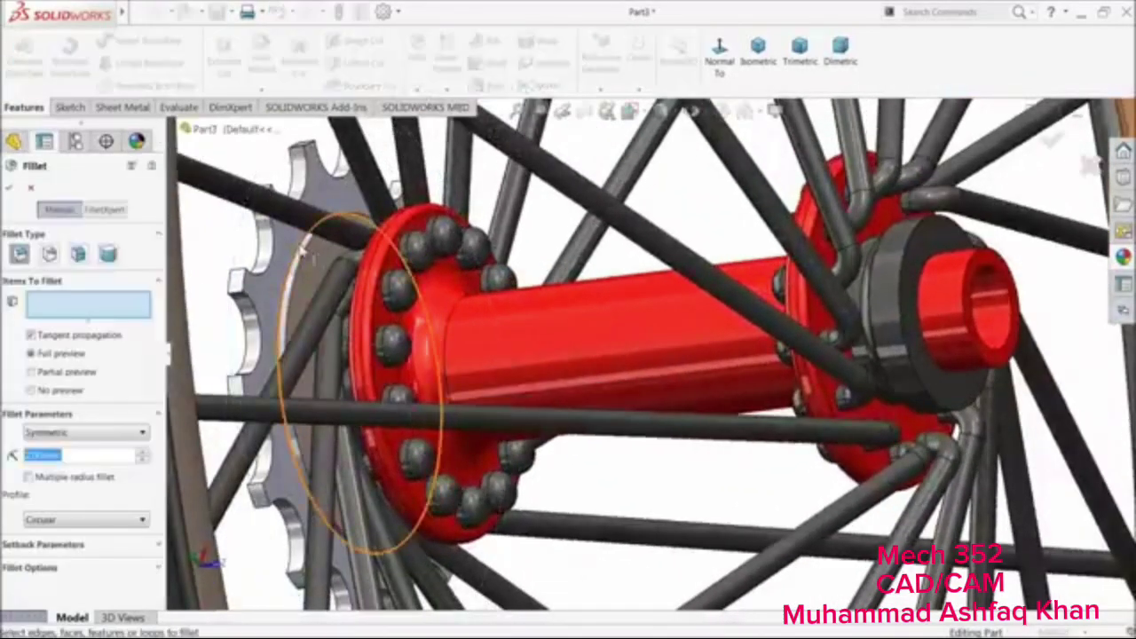
pyautogui.click(302, 254)
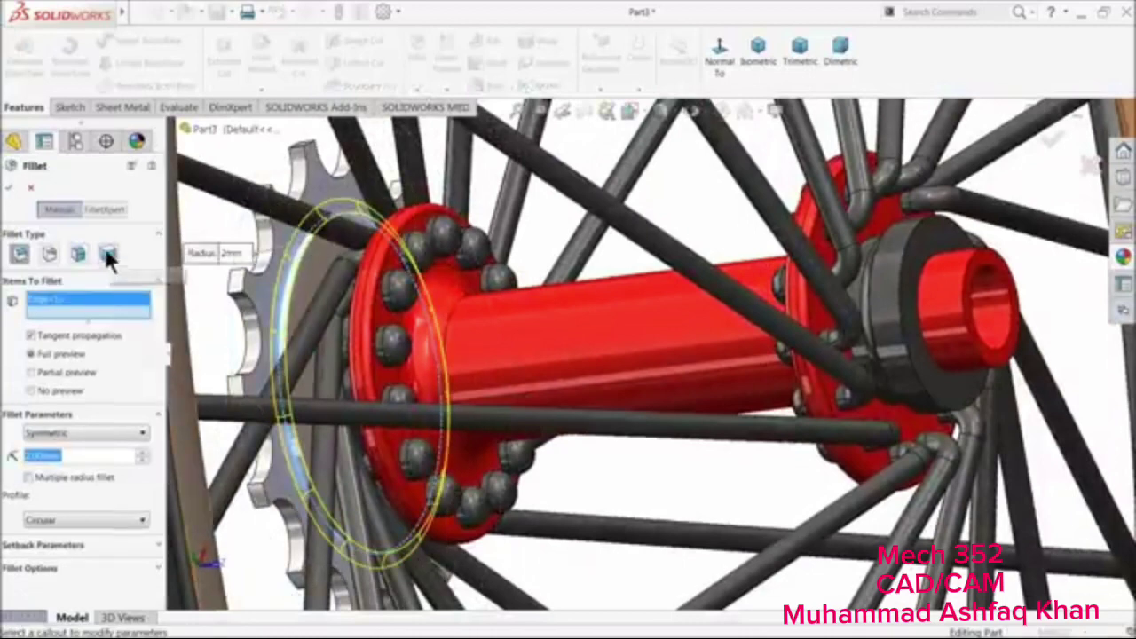
pyautogui.write('10')
pyautogui.press('Return')
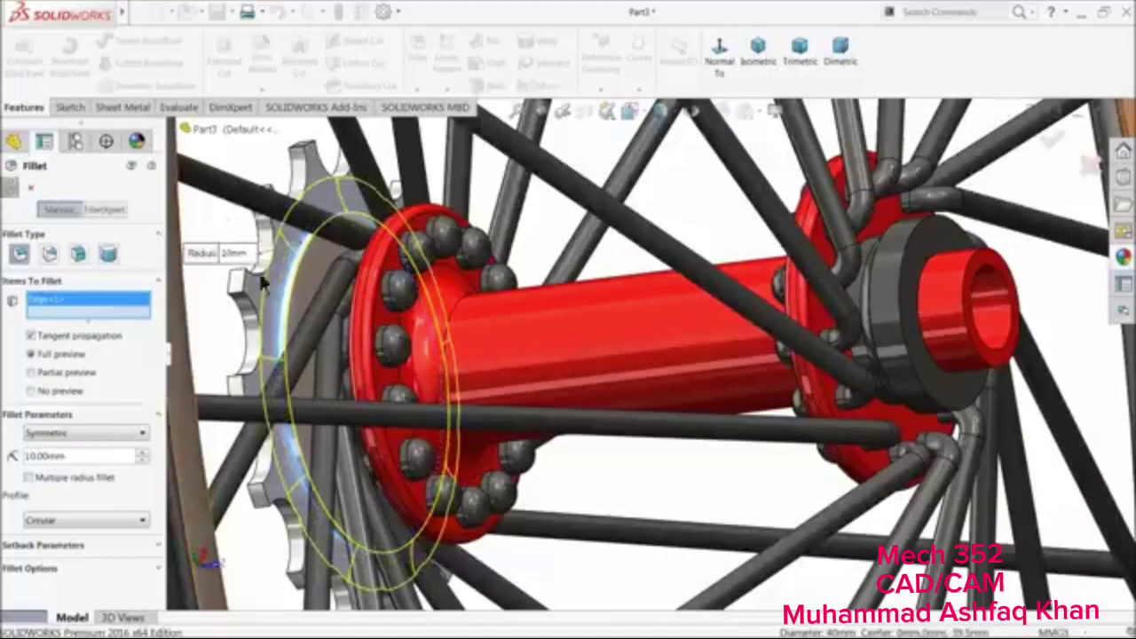
pyautogui.click(13, 191)
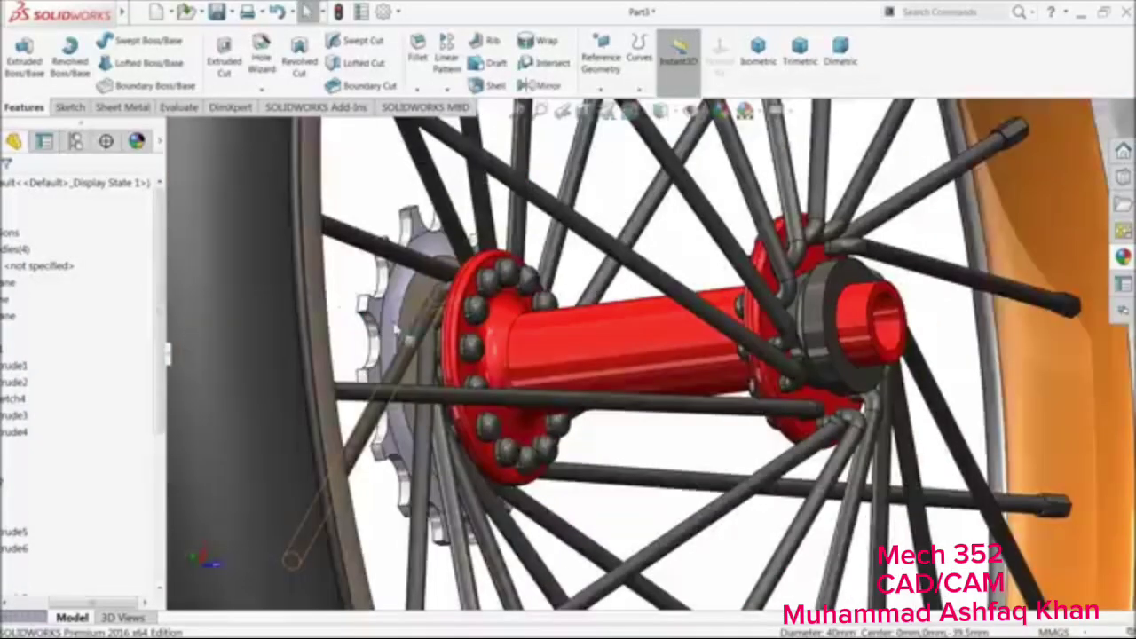
# Edit the fillet around the raised disc on the sprocket's outer face and set its radius to 10 mm
pyautogui.moveTo(396, 329); pyautogui.dragTo(501, 321, button='middle')
pyautogui.click(383, 346)
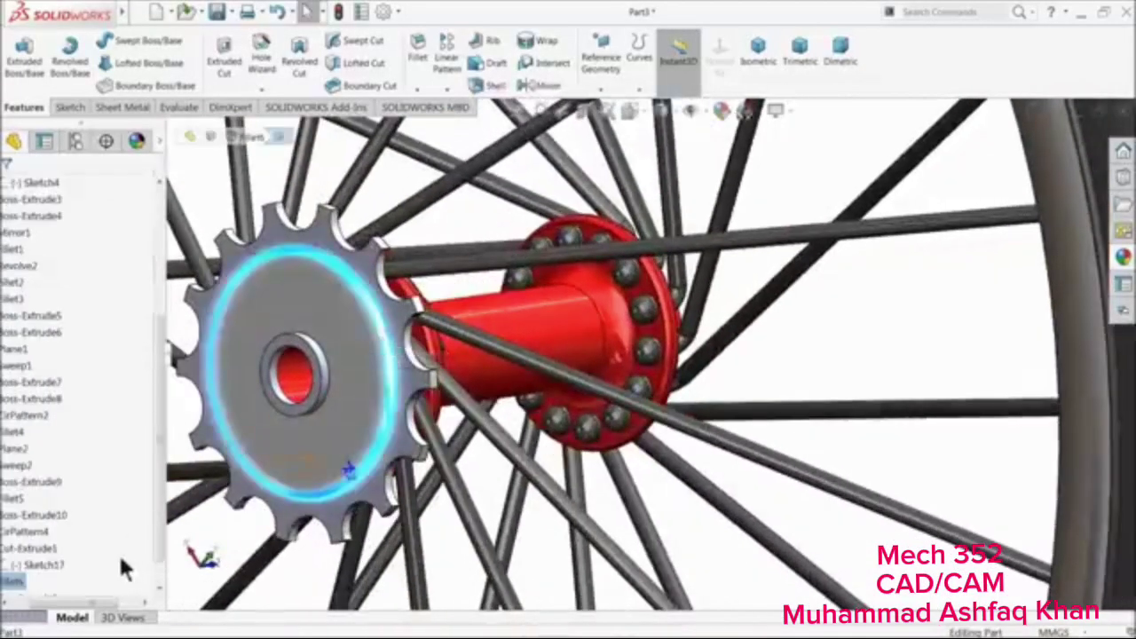
pyautogui.moveTo(74, 606); pyautogui.dragTo(40, 608)
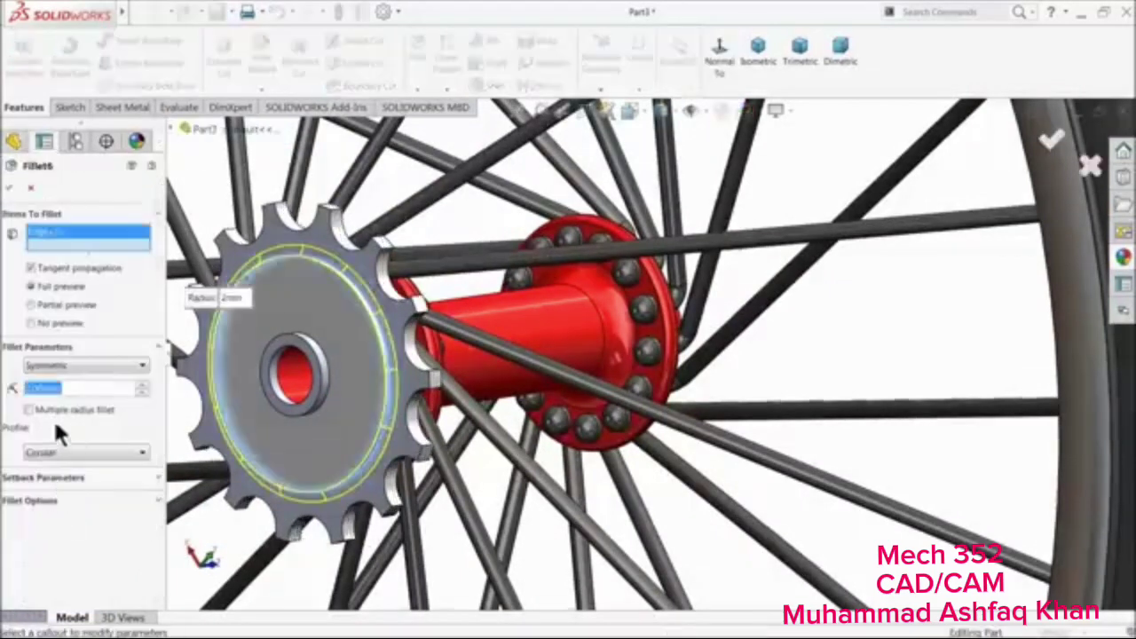
pyautogui.write('10')
pyautogui.press('Return')
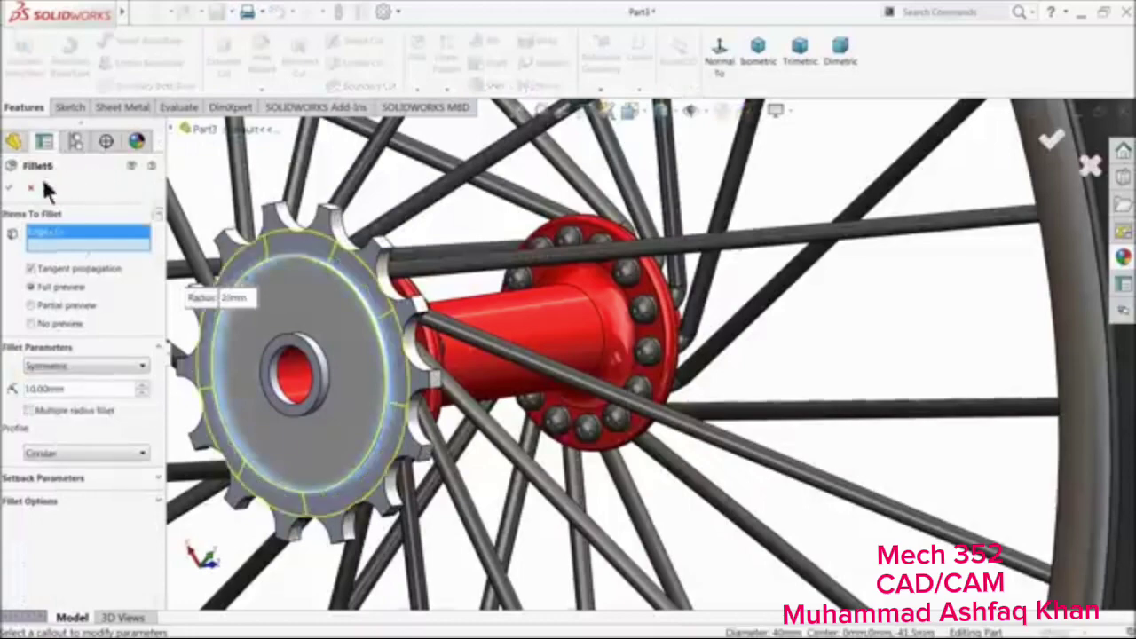
pyautogui.click(10, 188)
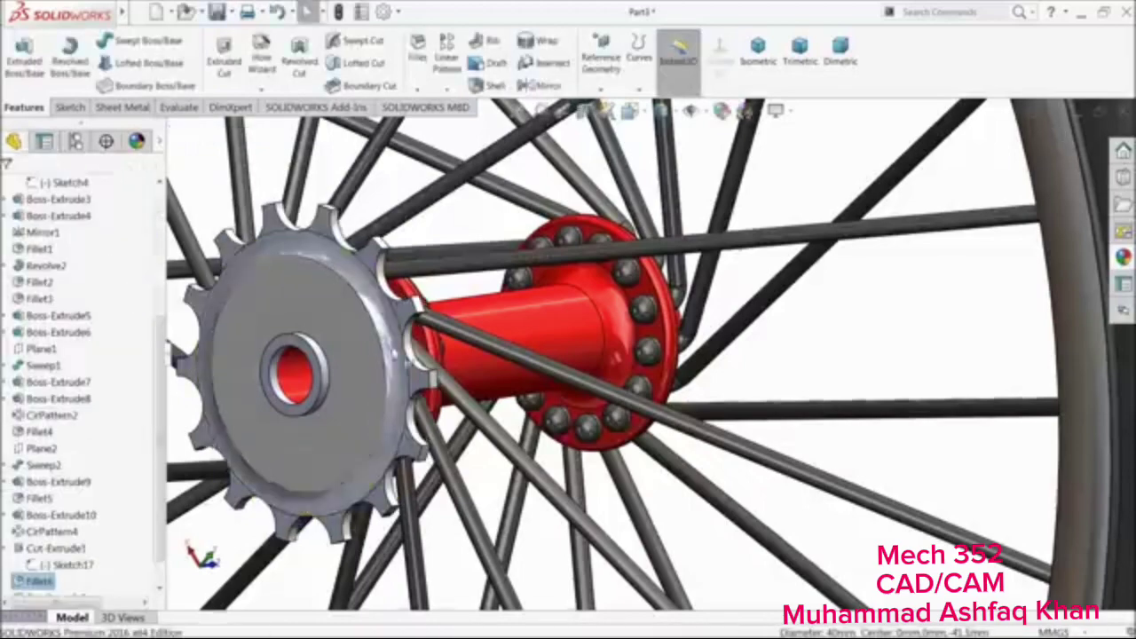
# Create a reference plane parallel to the Right Plane at an offset of 180 mm
pyautogui.scroll(2, 640, 356)
pyautogui.moveTo(417, 363)
pyautogui.mouseDown(button='middle')
pyautogui.moveTo(446, 353)
pyautogui.moveTo(424, 385)
pyautogui.mouseUp(button='middle')
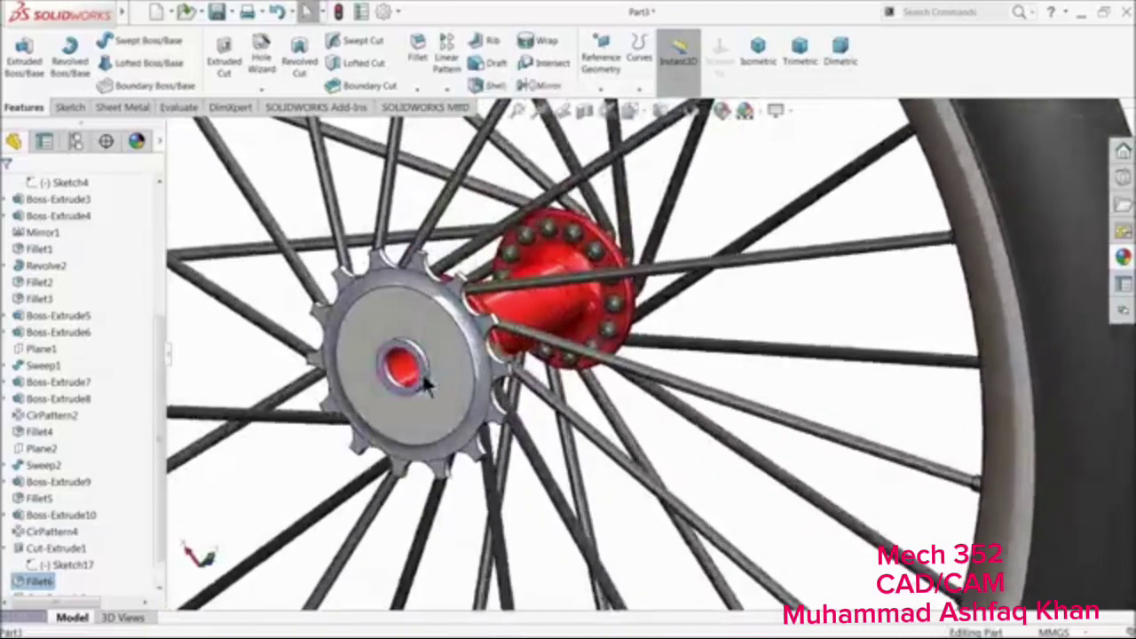
pyautogui.press('f')
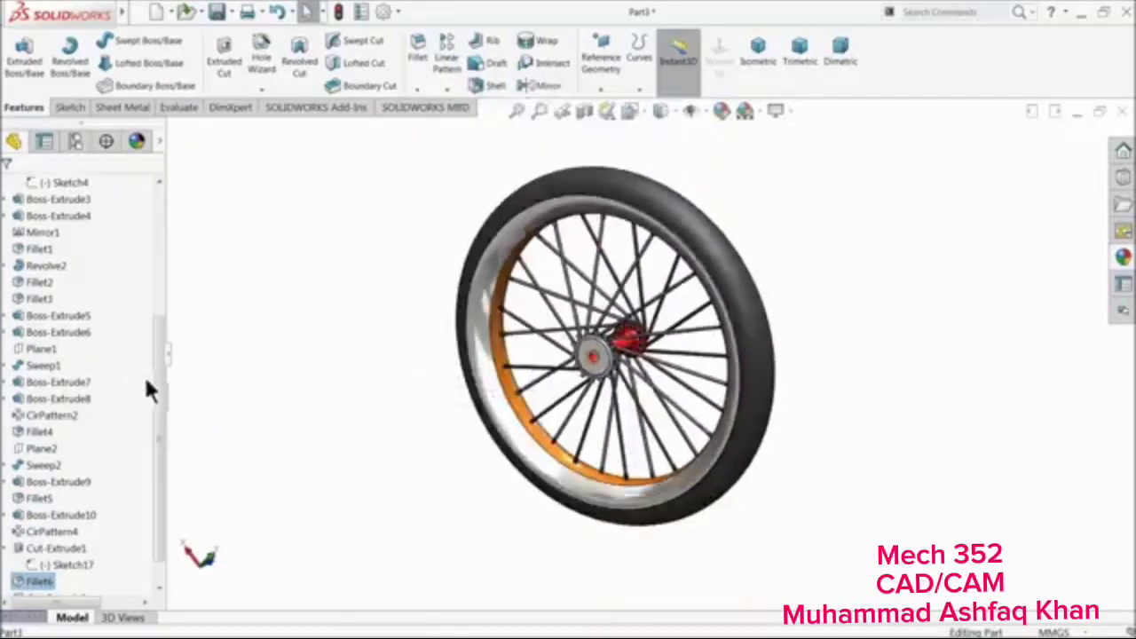
pyautogui.moveTo(160, 372); pyautogui.dragTo(178, 216)
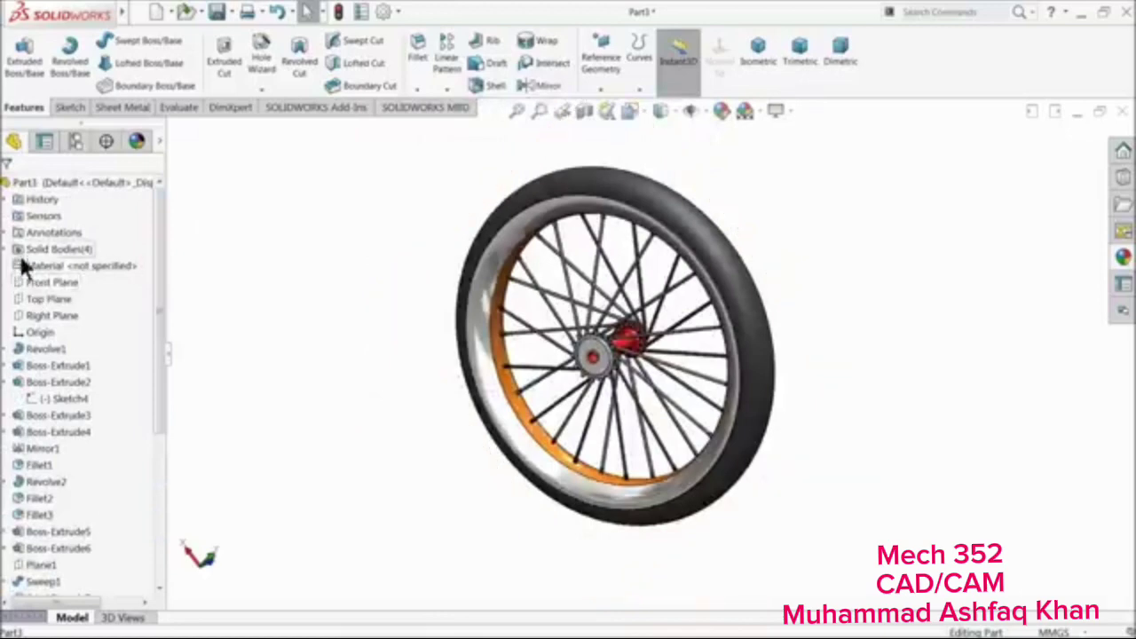
pyautogui.click(48, 316)
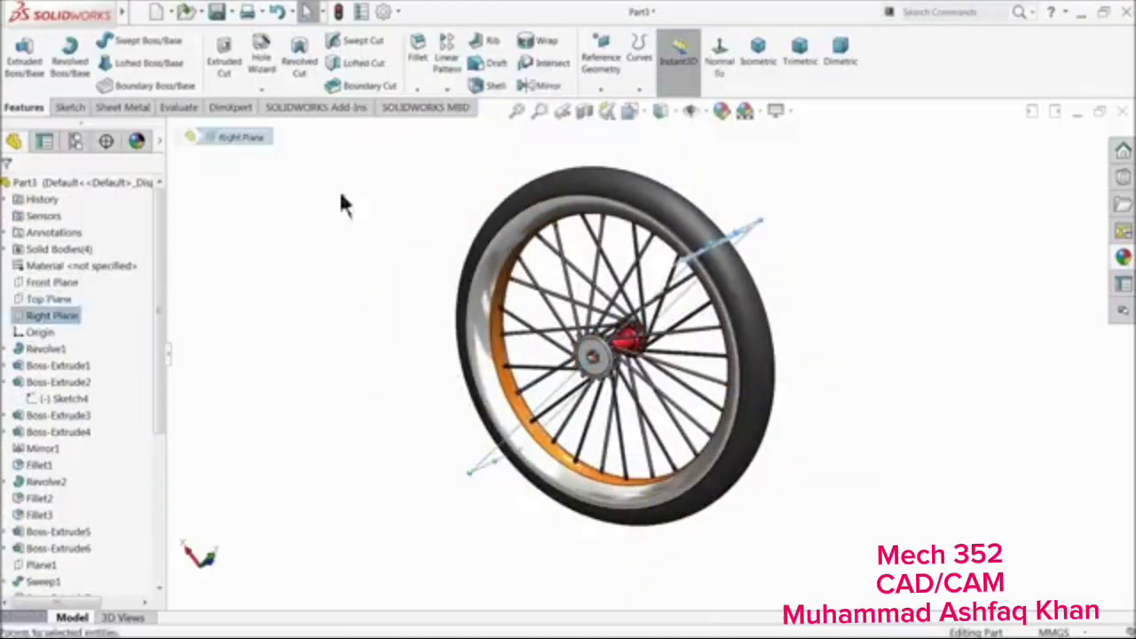
pyautogui.click(600, 89)
pyautogui.click(611, 107)
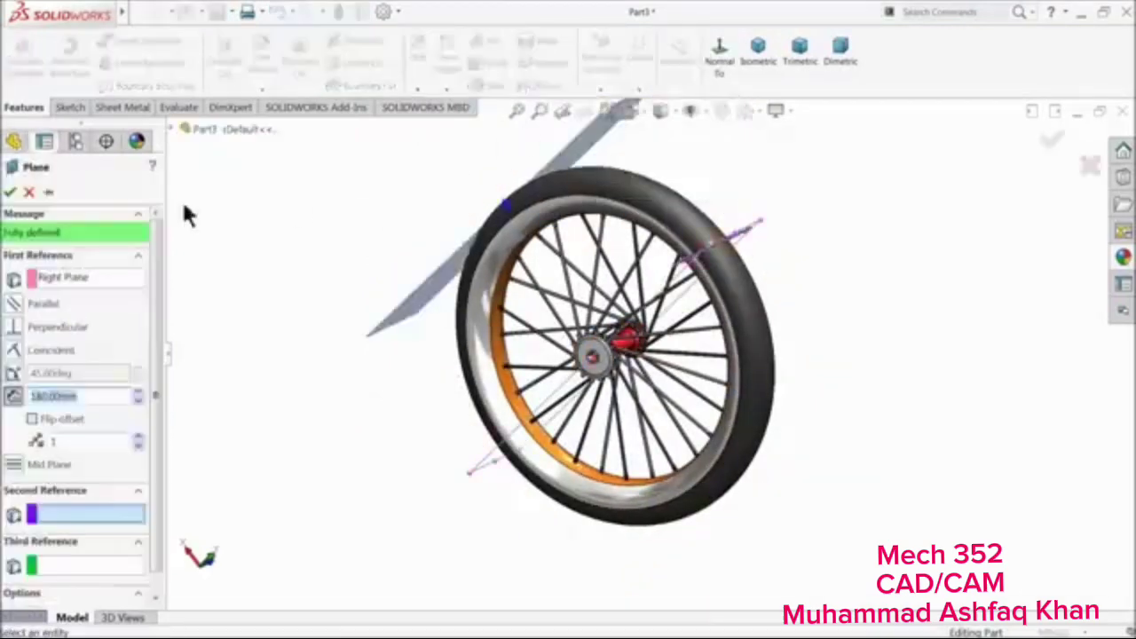
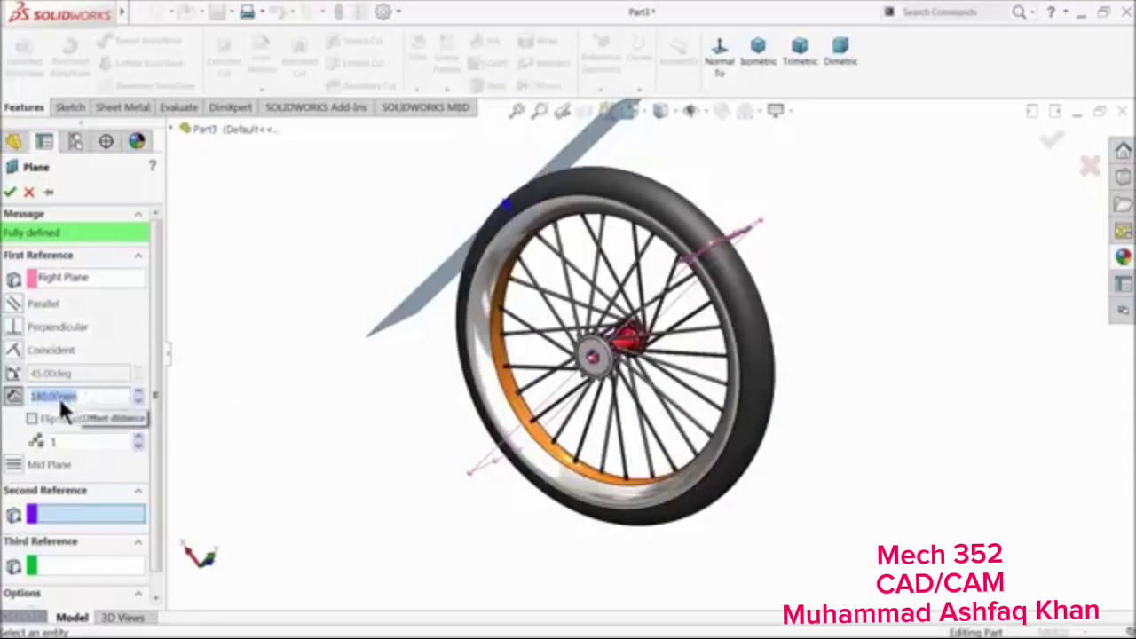
pyautogui.click(11, 193)
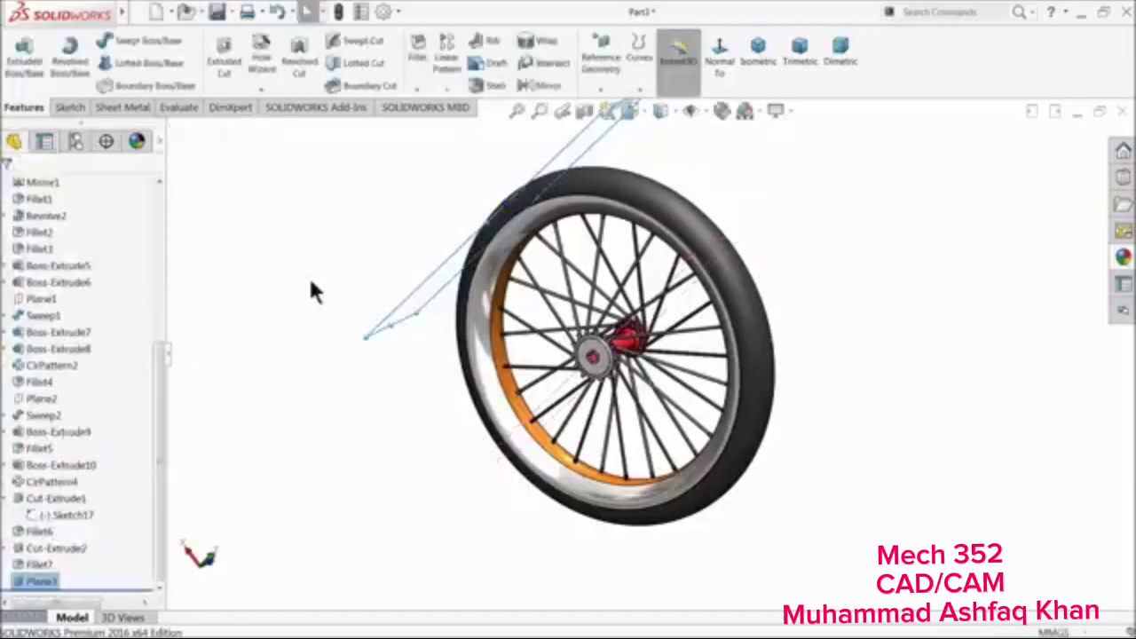
# Start a sketch on the 180 mm offset plane and view it face-on
pyautogui.moveTo(312, 291); pyautogui.dragTo(426, 331, button='middle')
pyautogui.click(72, 105)
pyautogui.click(14, 61)
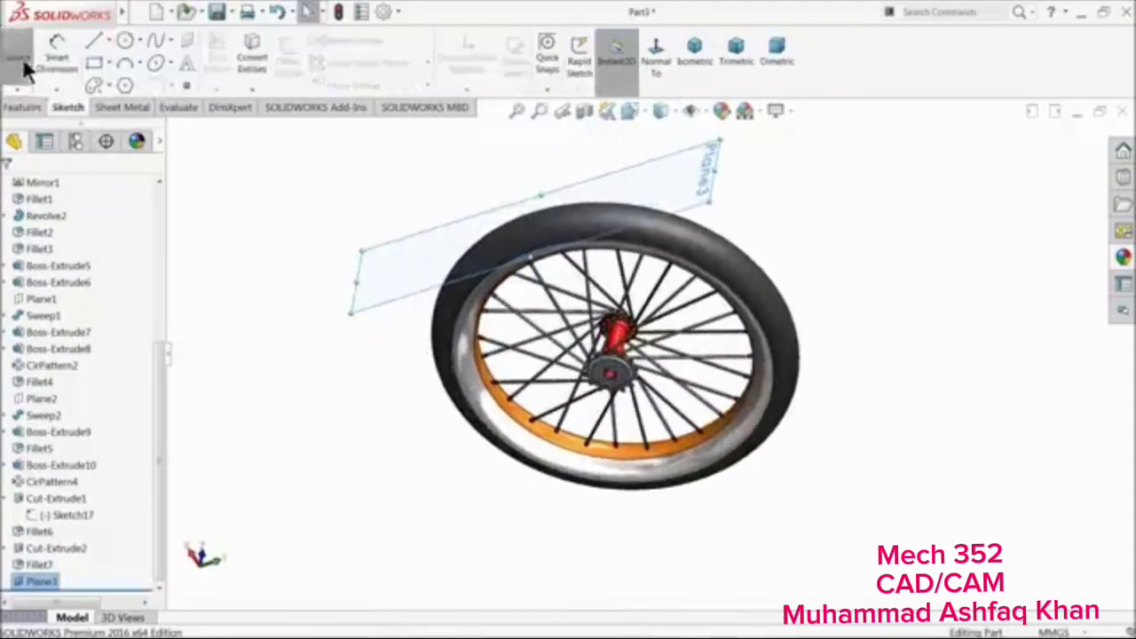
pyautogui.click(652, 63)
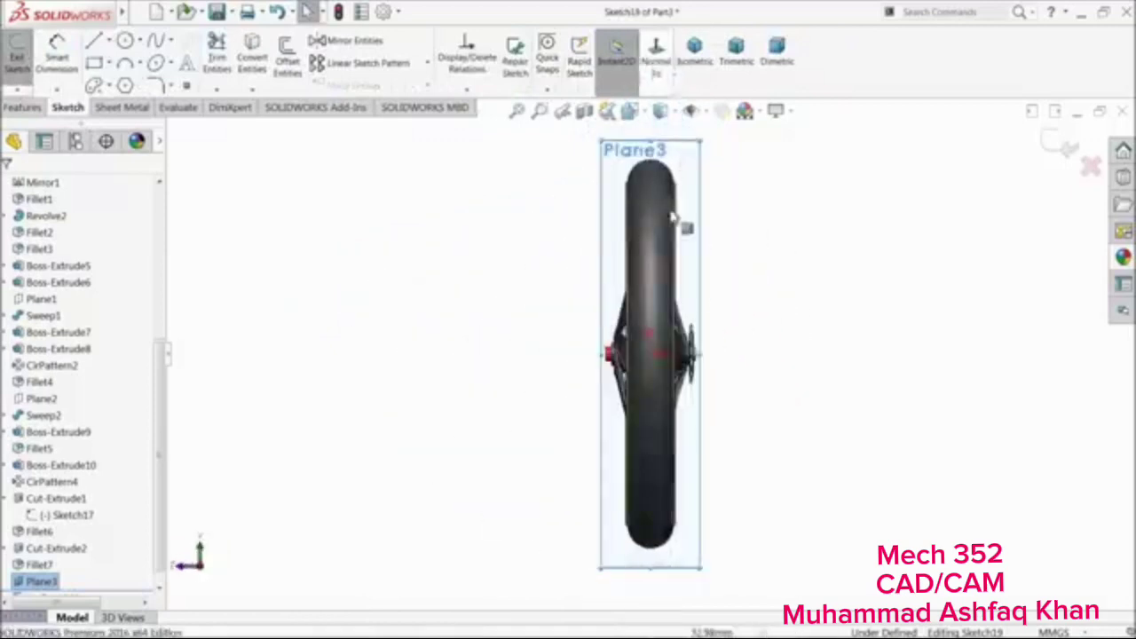
# Draw a horizontal centerline through the origin, spanning the full width of the hub and sprocket
pyautogui.click(109, 42)
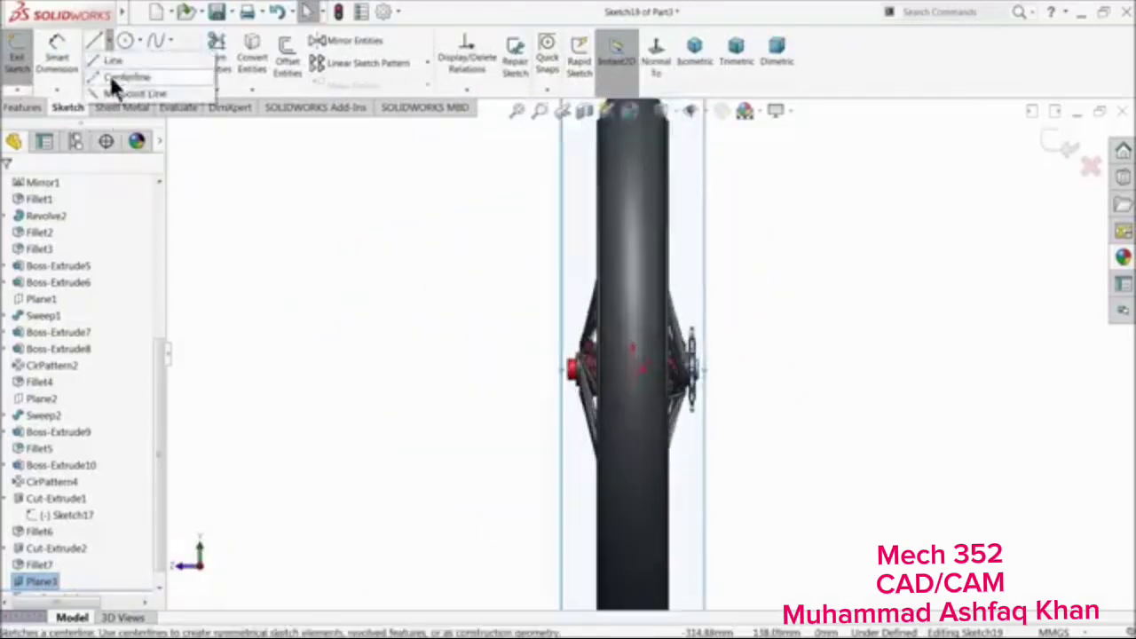
pyautogui.click(118, 78)
pyautogui.click(526, 369)
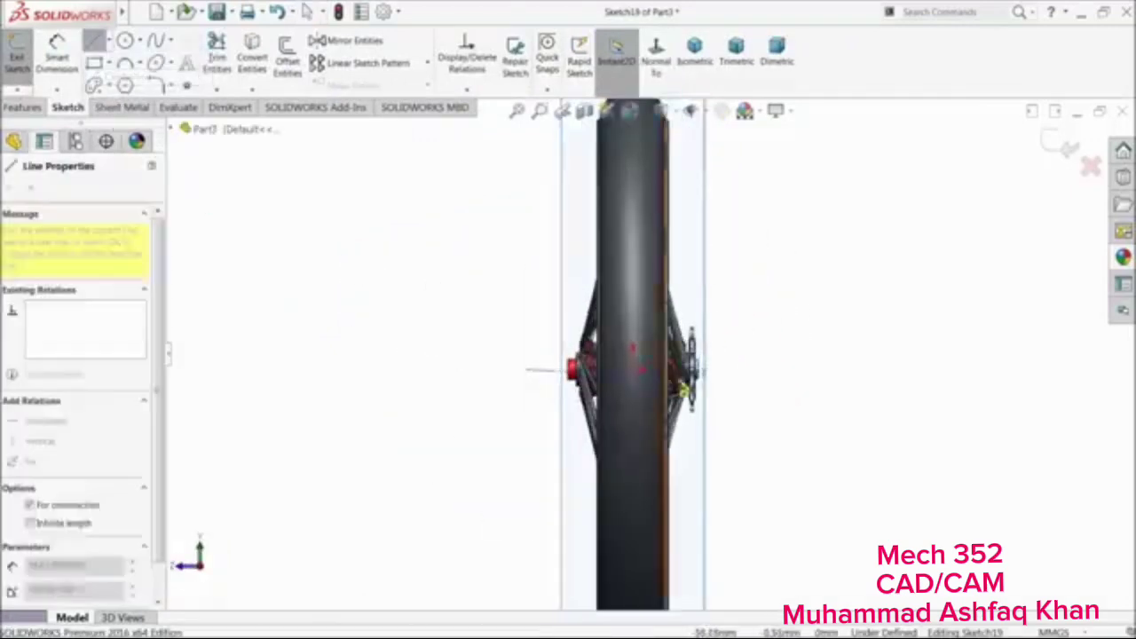
pyautogui.click(721, 368)
pyautogui.rightClick(814, 311)
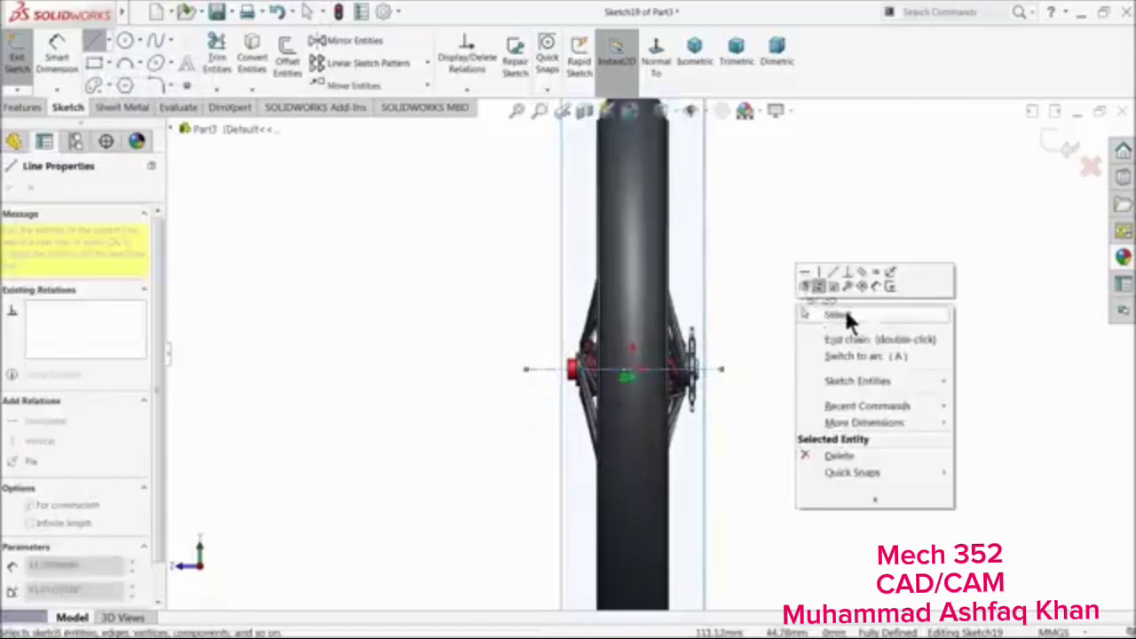
pyautogui.click(821, 314)
# Sketch a vertical line about 9 mm long directly above the origin on the tire's middle
pyautogui.click(96, 44)
pyautogui.scroll(-5, 621, 355)
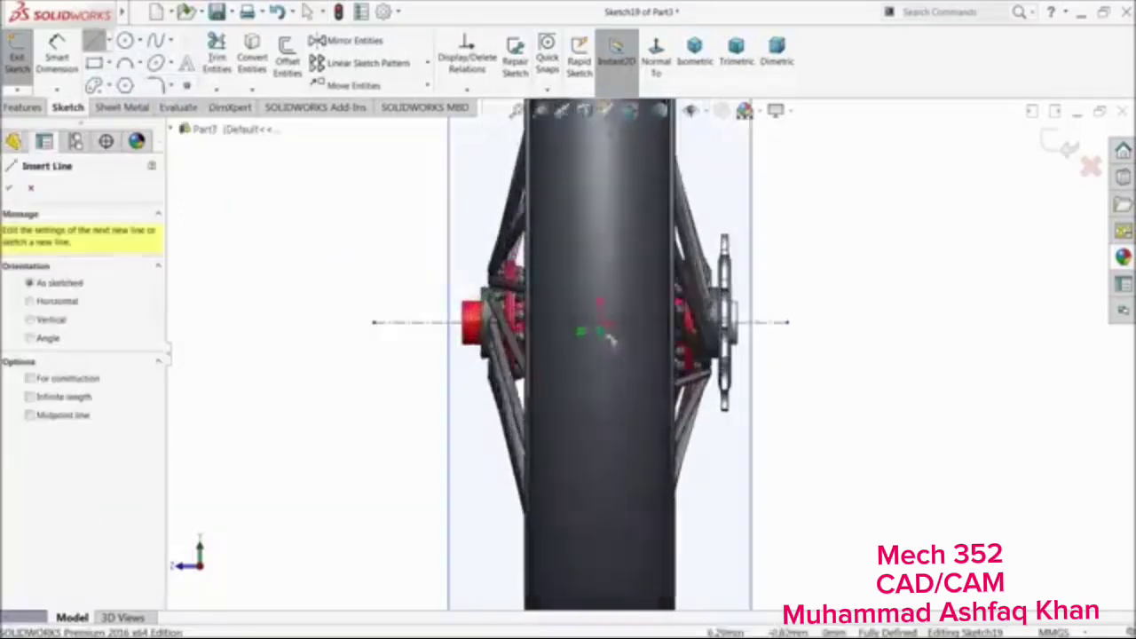
pyautogui.click(611, 264)
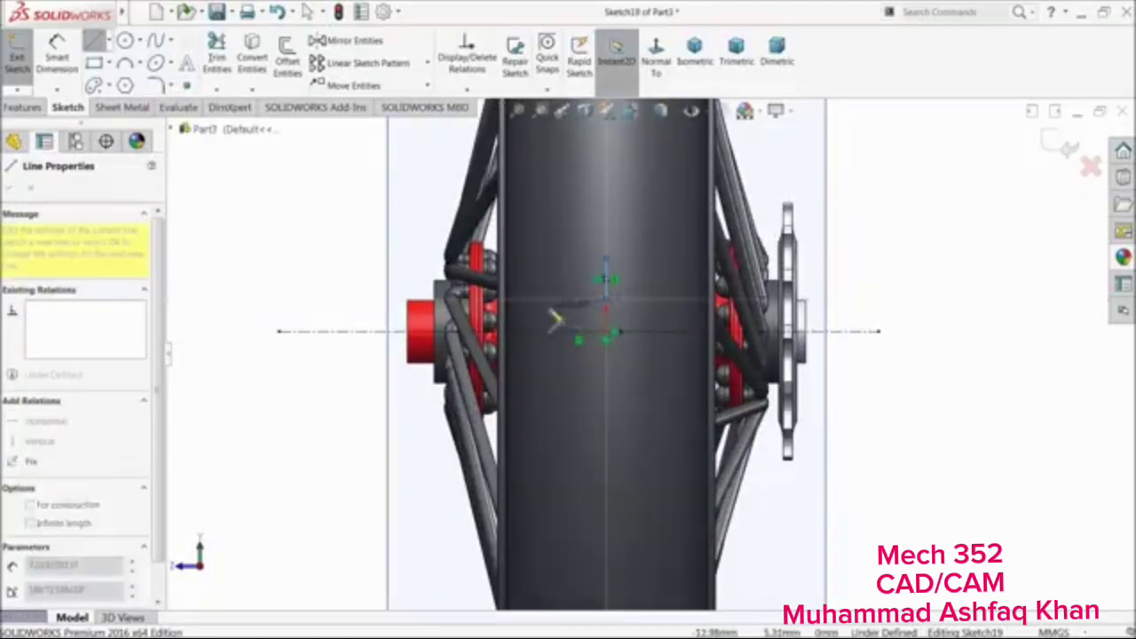
pyautogui.rightClick(558, 321)
pyautogui.click(586, 319)
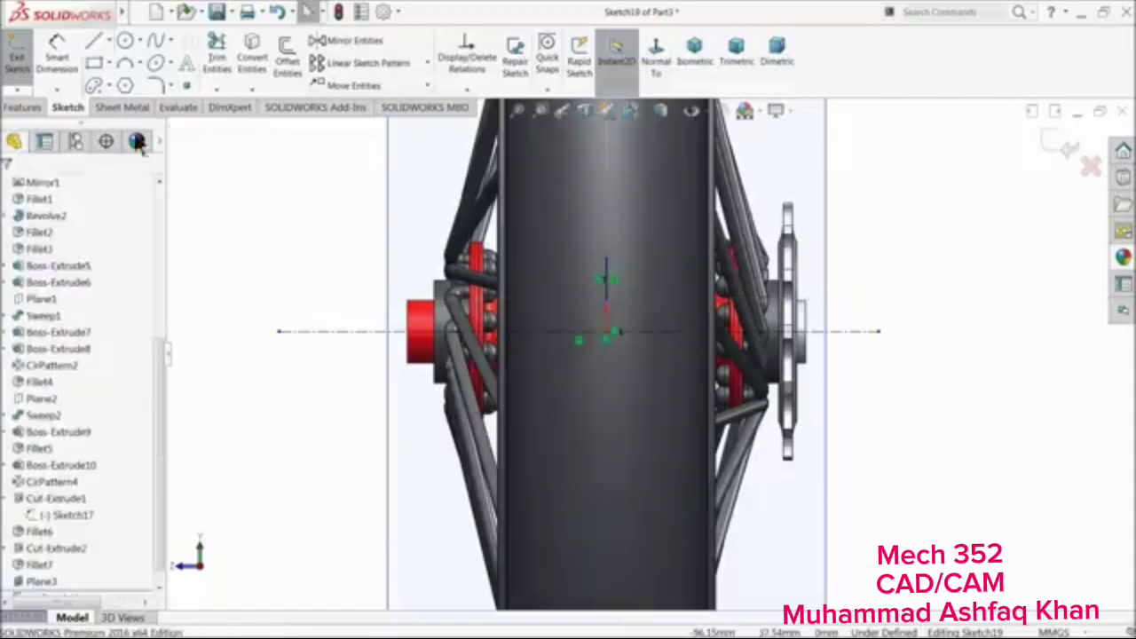
# Sketch a vertical line about 9 mm long down from the centerline, near the tire edge opposite the sprocket
pyautogui.click(93, 42)
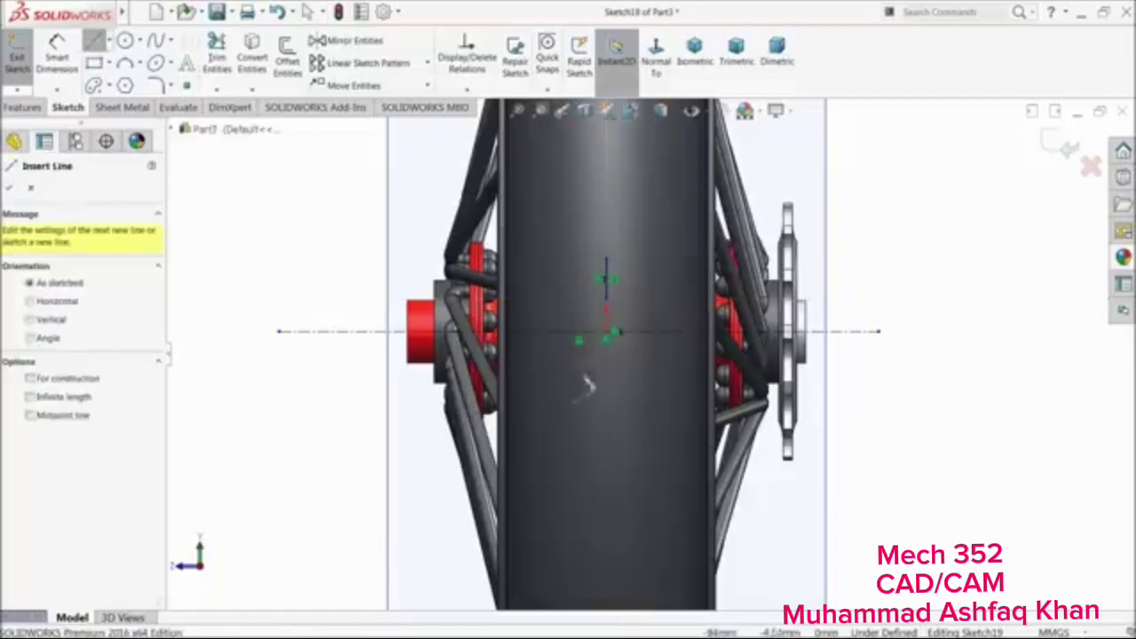
pyautogui.click(523, 342)
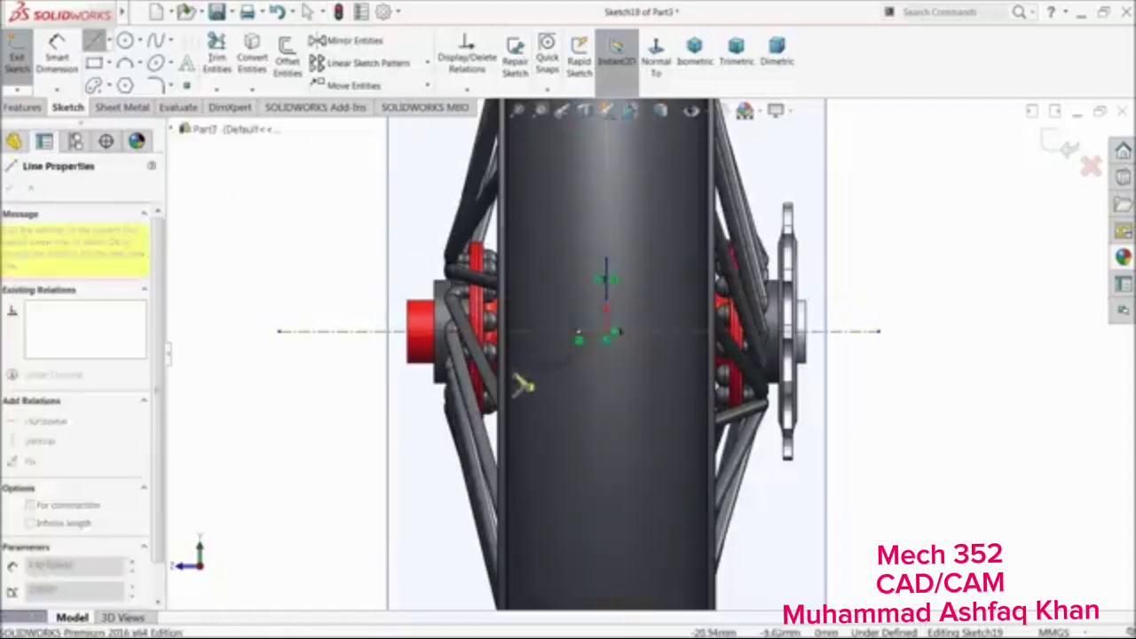
pyautogui.rightClick(347, 368)
pyautogui.click(369, 375)
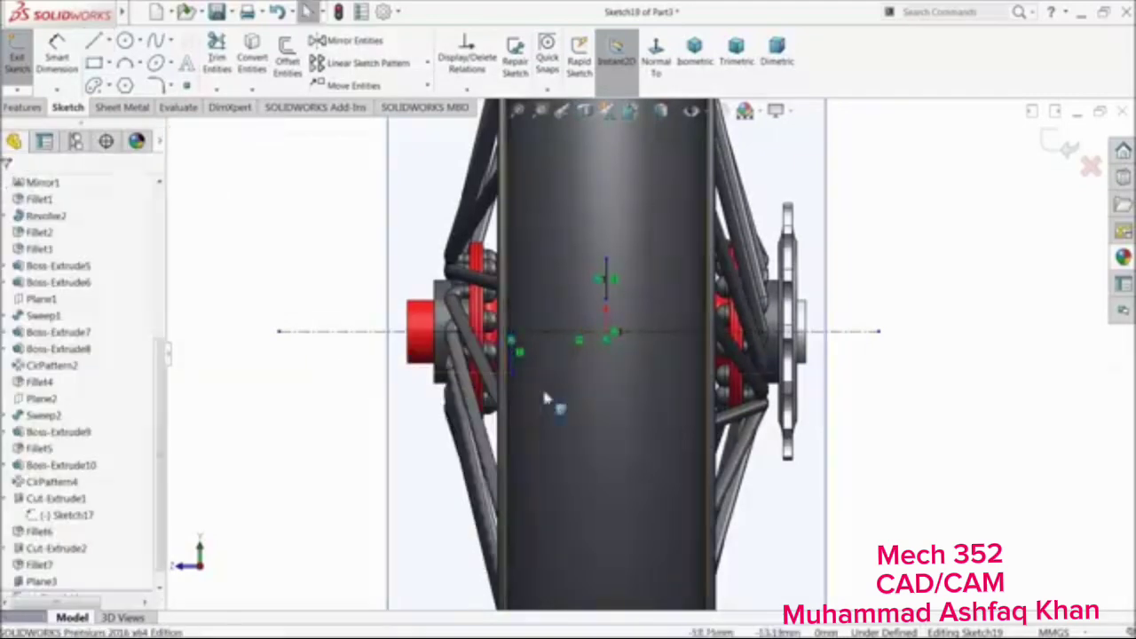
# Dimension the vertical line above the origin as 9 mm and the one near the tire edge as 4.5 mm
pyautogui.scroll(-4, 612, 340)
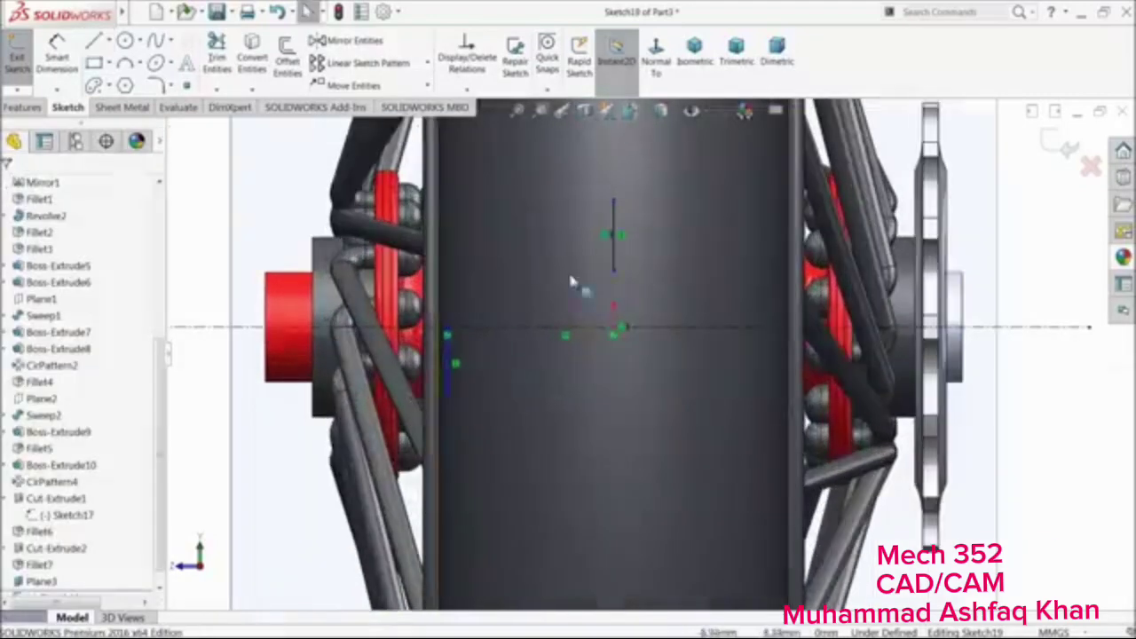
pyautogui.click(57, 49)
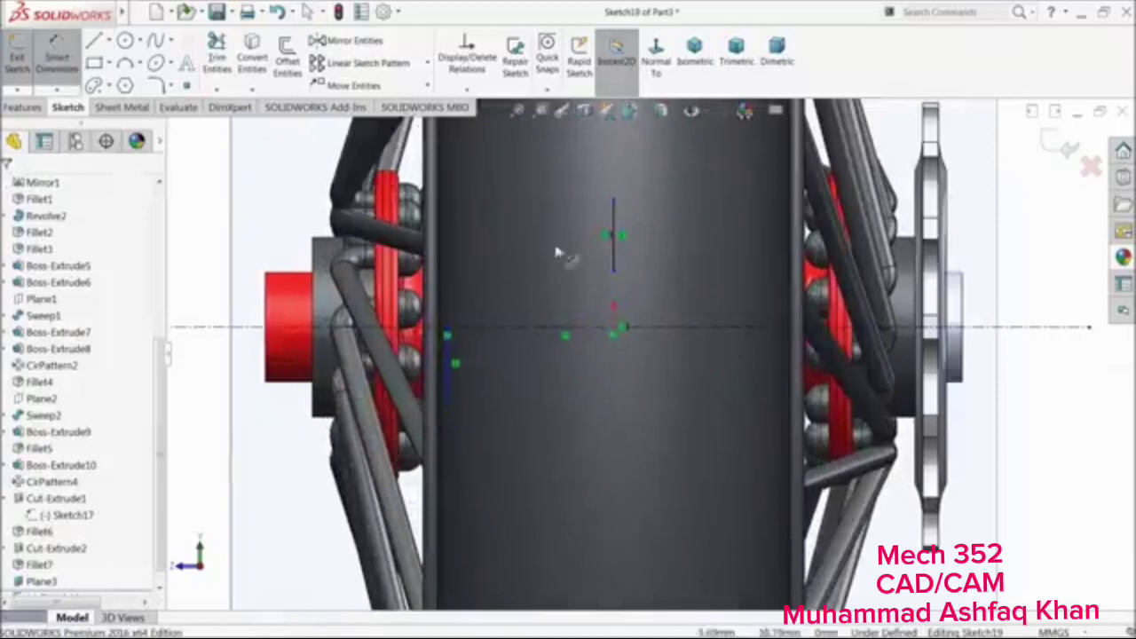
pyautogui.click(617, 249)
pyautogui.click(635, 236)
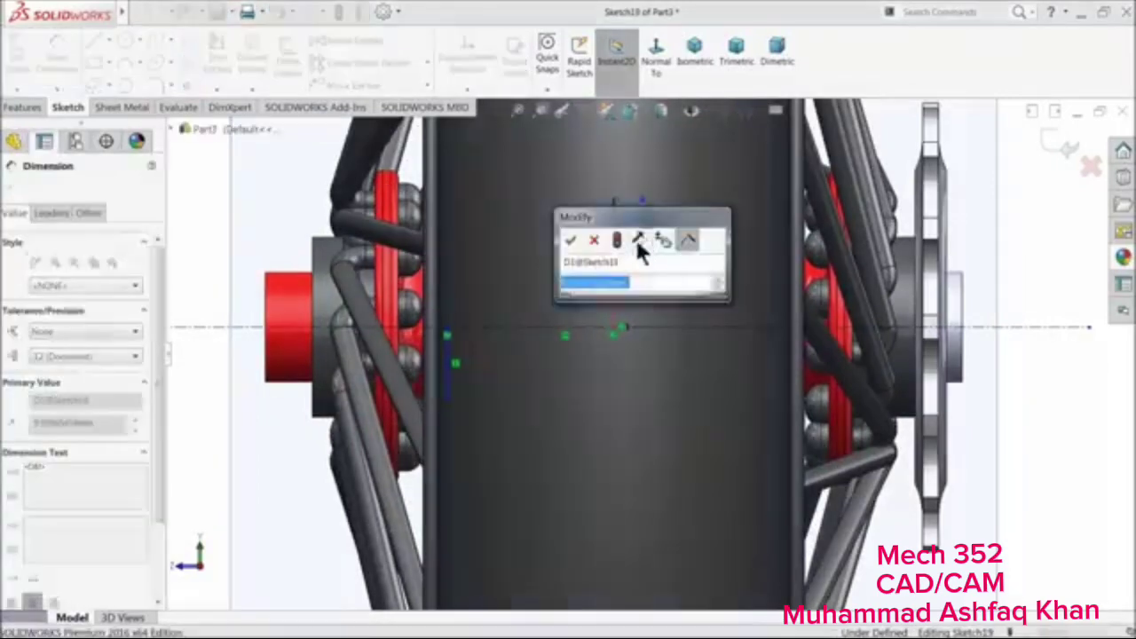
pyautogui.press('Return')
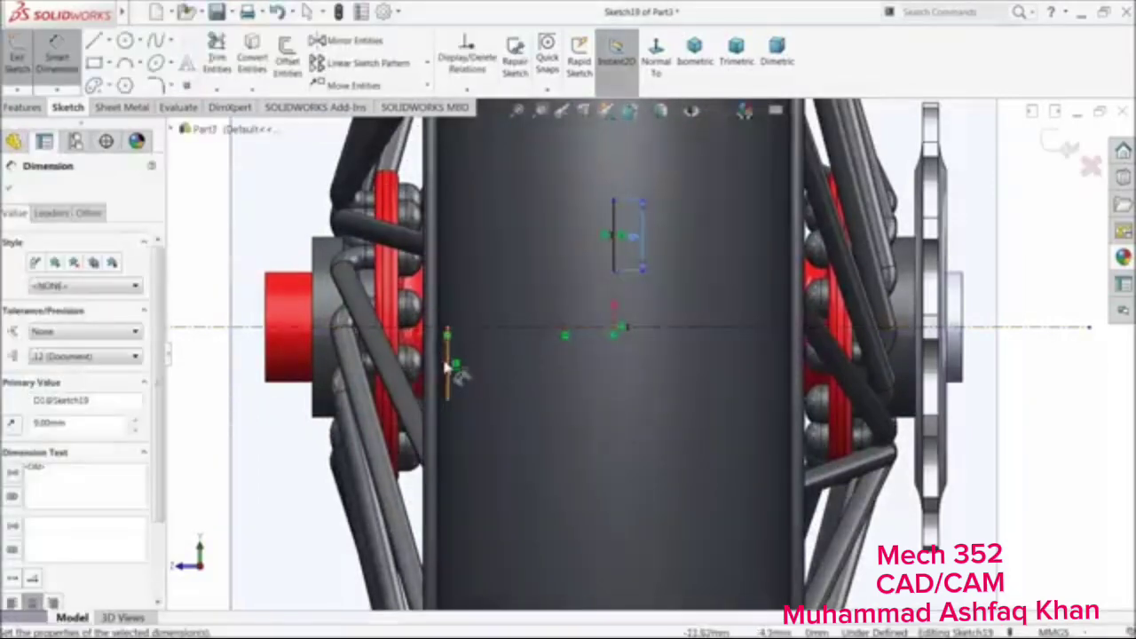
pyautogui.click(449, 366)
pyautogui.click(473, 363)
pyautogui.write('4.5')
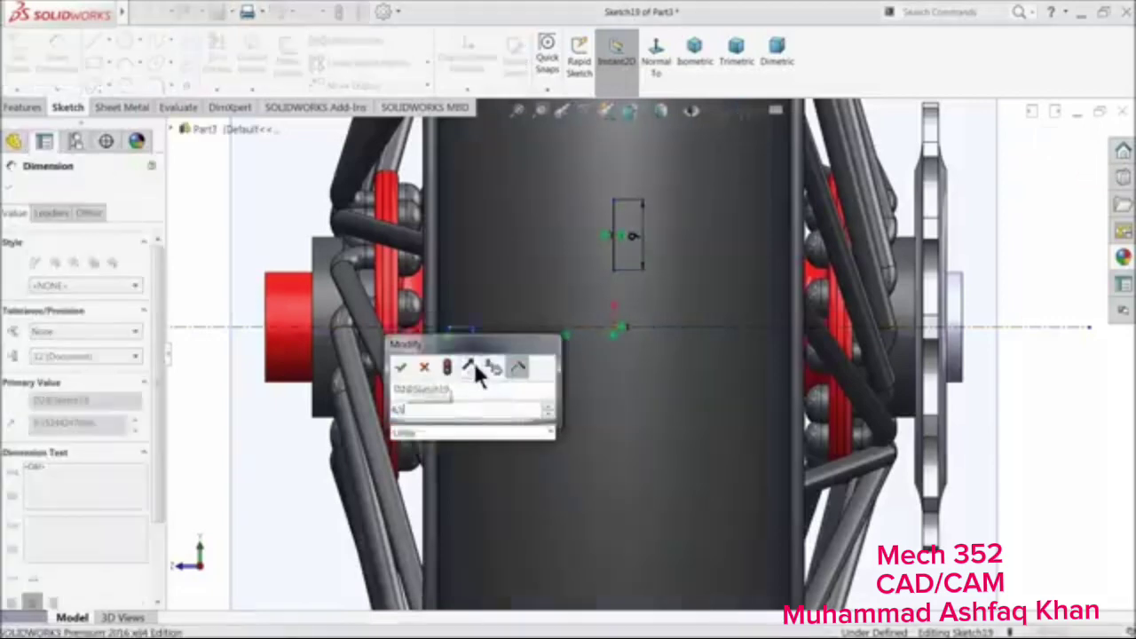
pyautogui.press('Return')
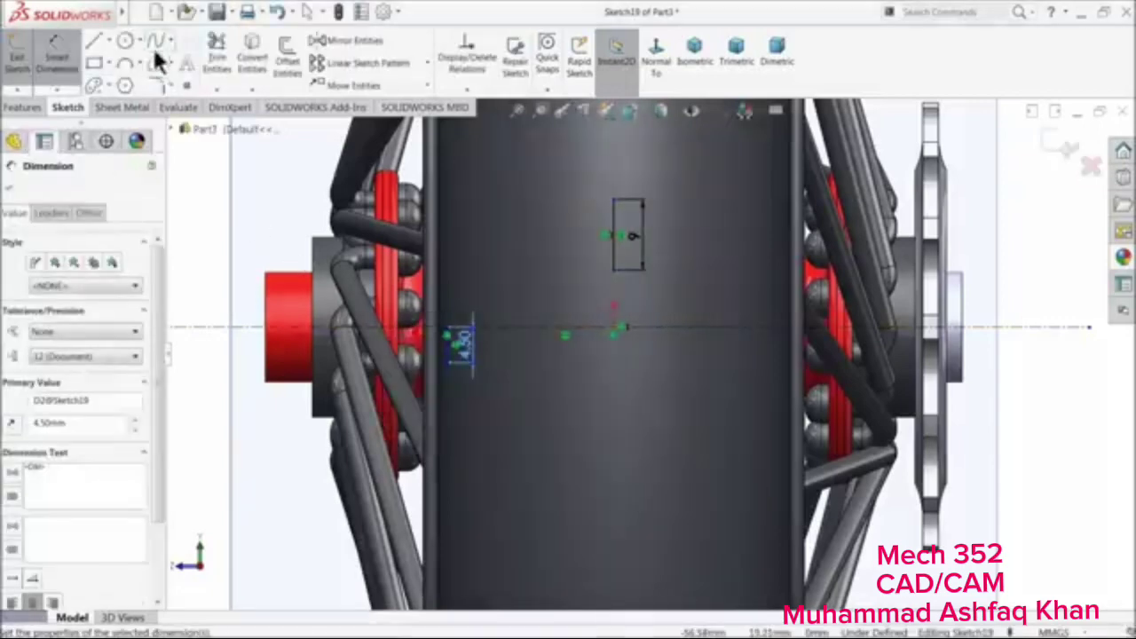
# Connect the two vertical lines with splines between their lower ends and between their upper ends
pyautogui.click(156, 42)
pyautogui.scroll(-1, 509, 256)
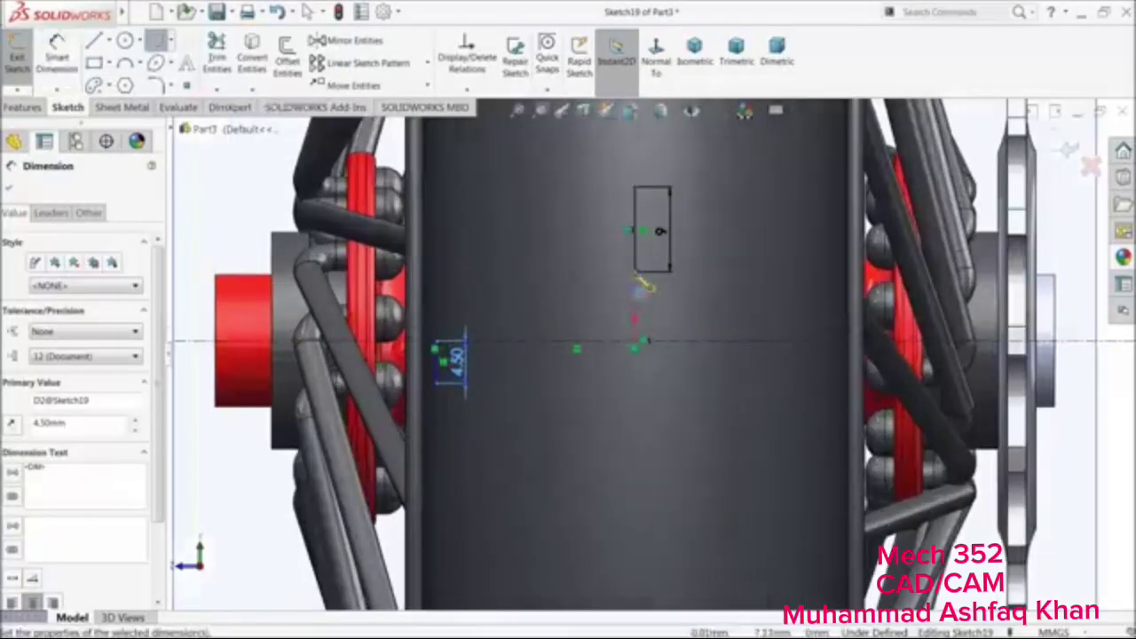
pyautogui.press('s')
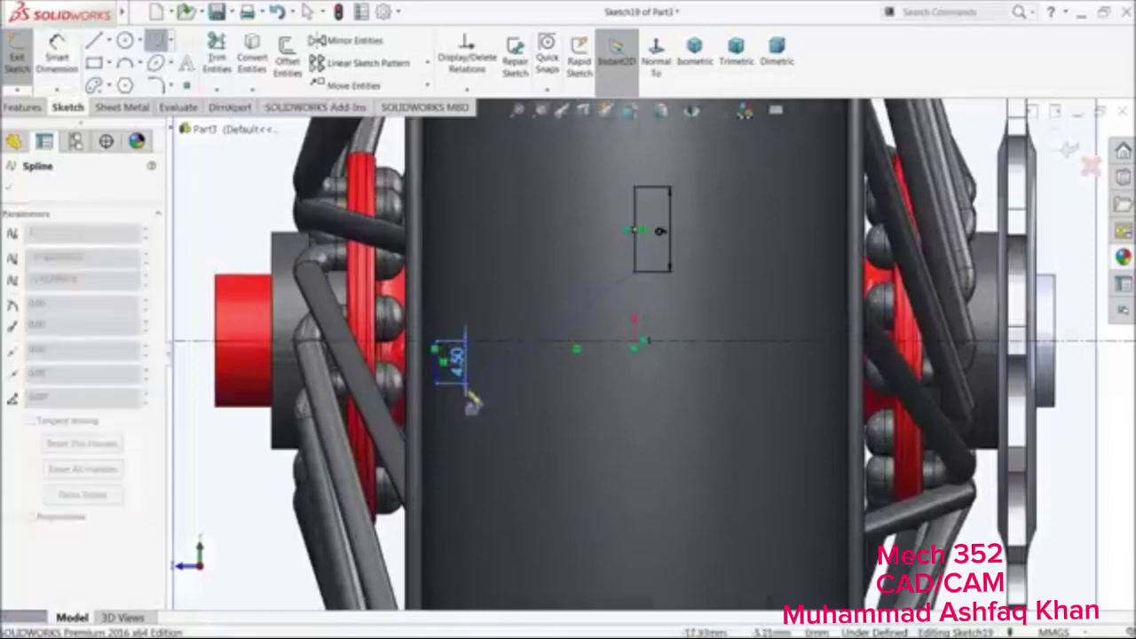
pyautogui.click(439, 390)
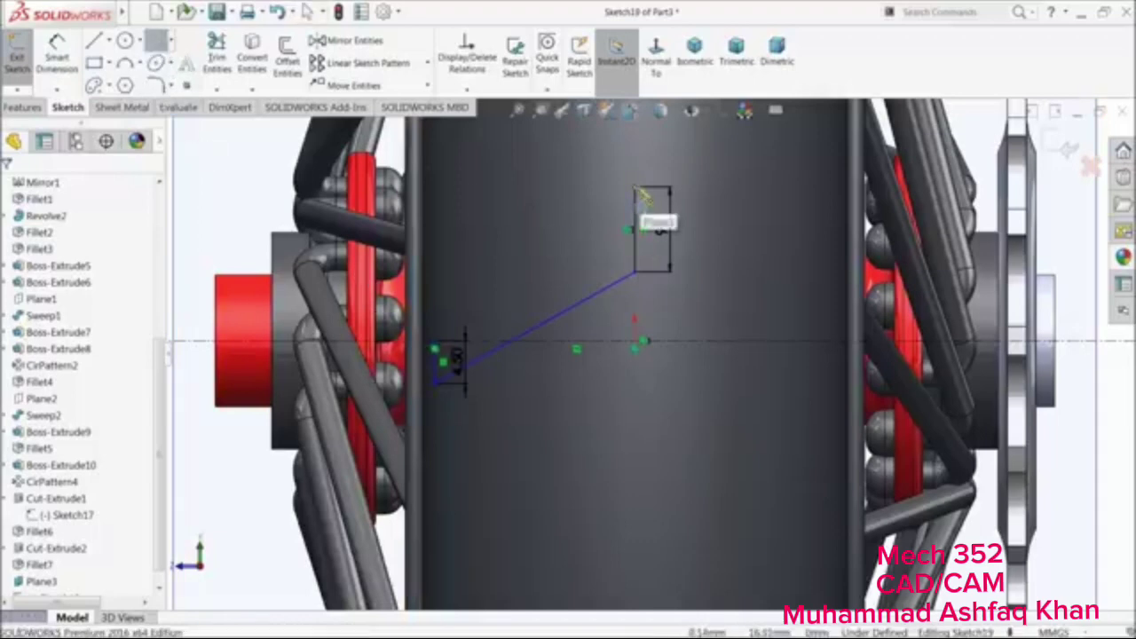
pyautogui.click(451, 348)
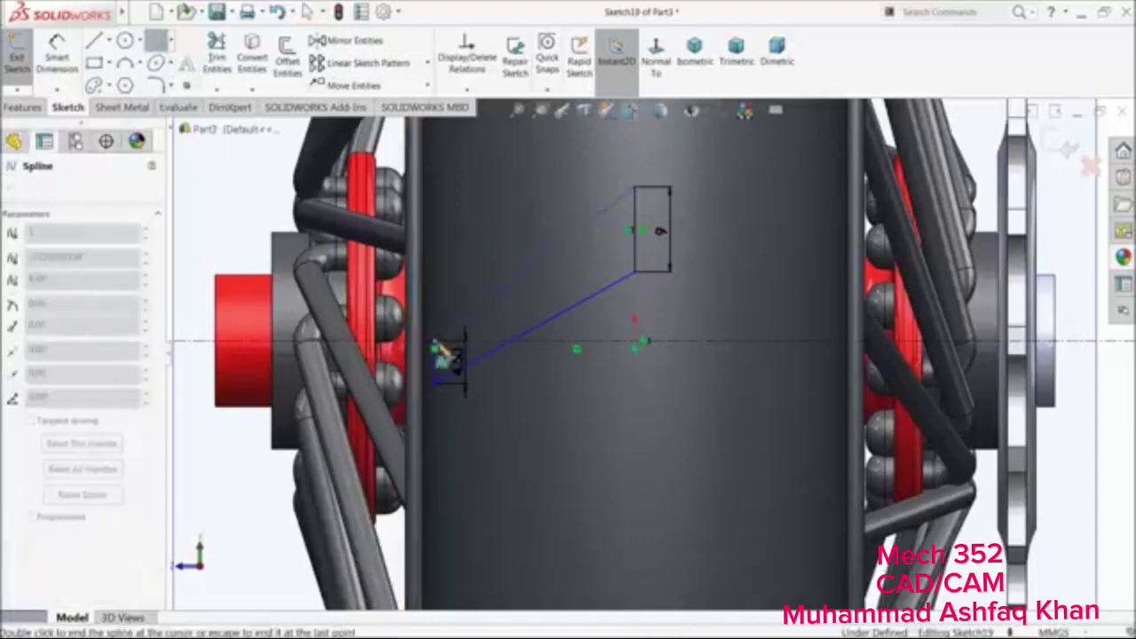
# End the spline and bend the left profile's upper and lower splines into curves bulging upward
pyautogui.rightClick(208, 188)
pyautogui.click(242, 197)
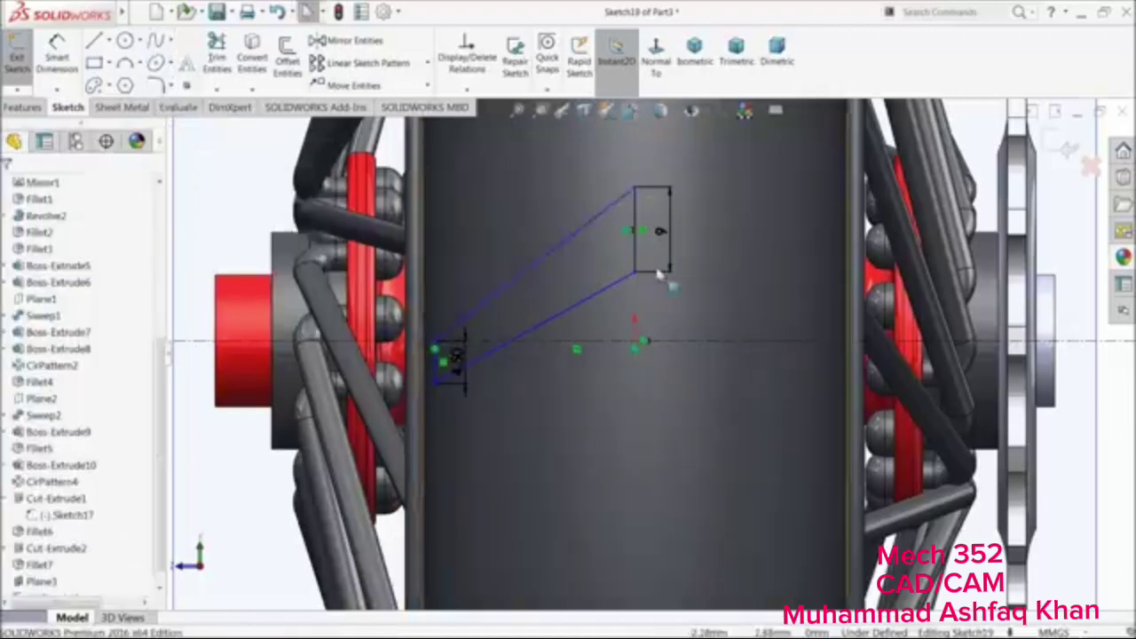
pyautogui.click(544, 266)
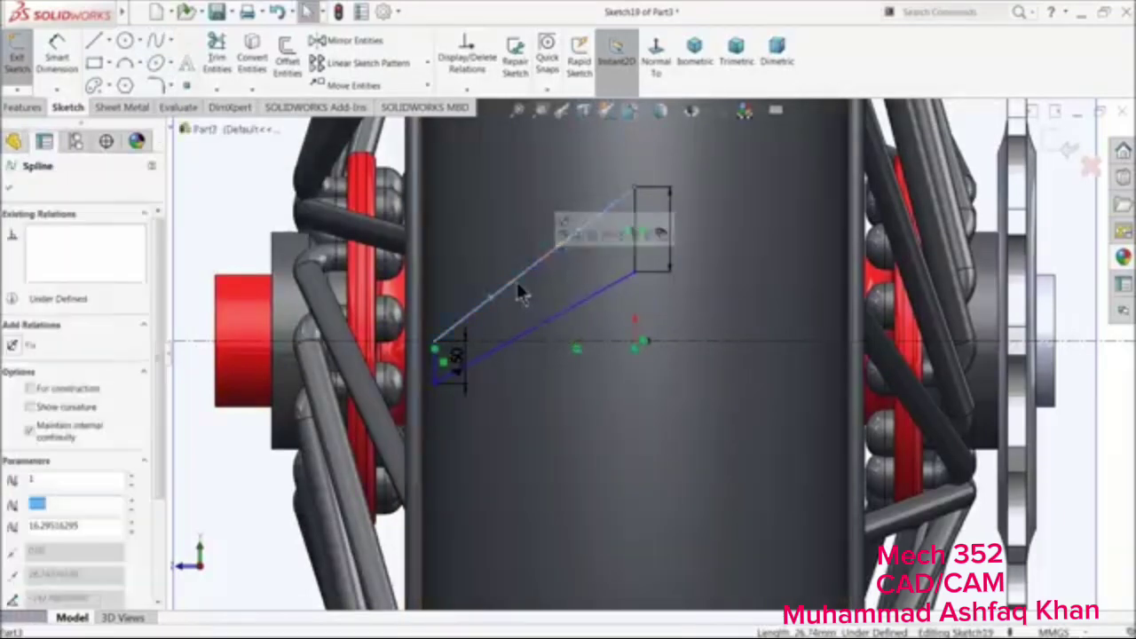
pyautogui.moveTo(515, 279); pyautogui.dragTo(507, 251)
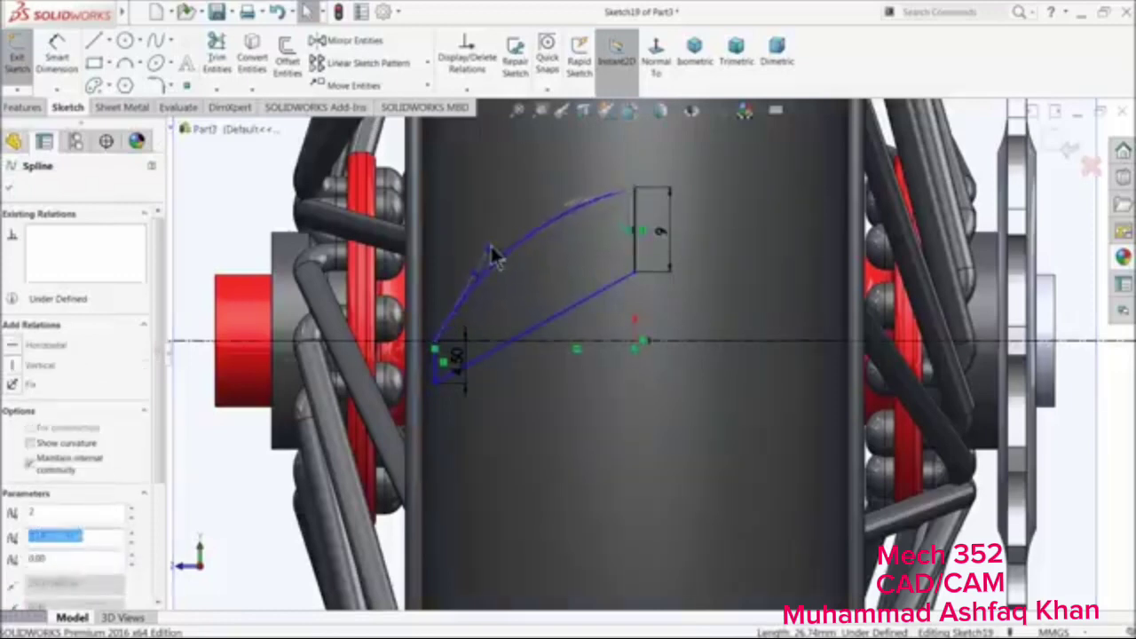
pyautogui.click(528, 323)
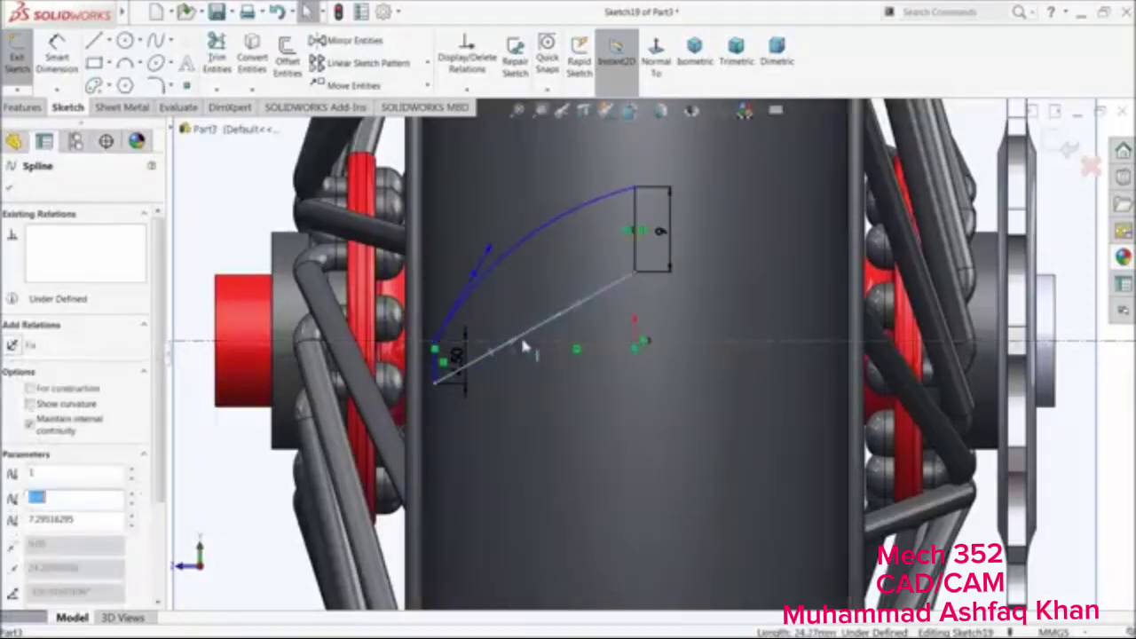
pyautogui.moveTo(518, 343); pyautogui.dragTo(502, 311)
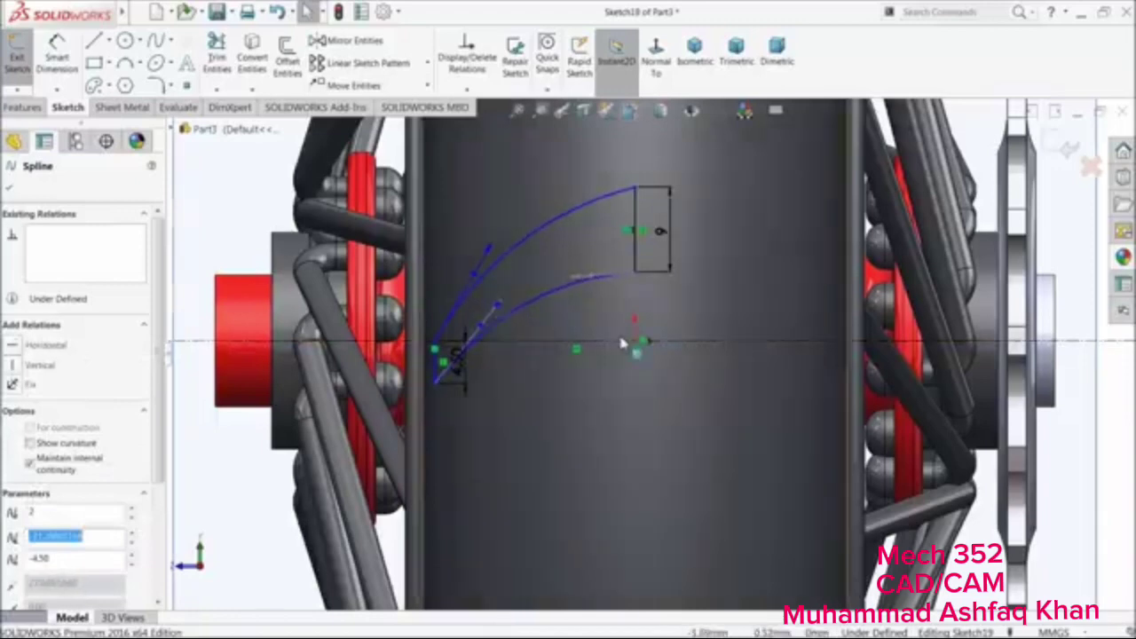
# Sketch a vertical line about 7.7 mm long across the horizontal centerline, directly below the left profile's 9 mm line
pyautogui.scroll(2, 648, 348)
pyautogui.scroll(-2, 721, 336)
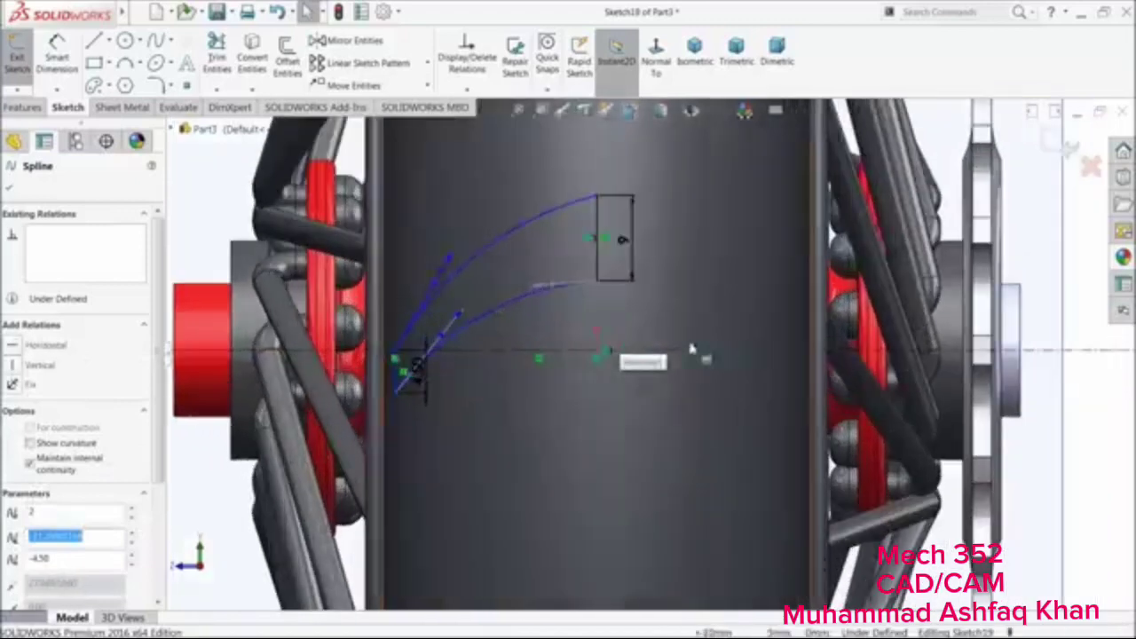
pyautogui.click(94, 43)
pyautogui.scroll(1, 650, 352)
pyautogui.scroll(-2, 593, 367)
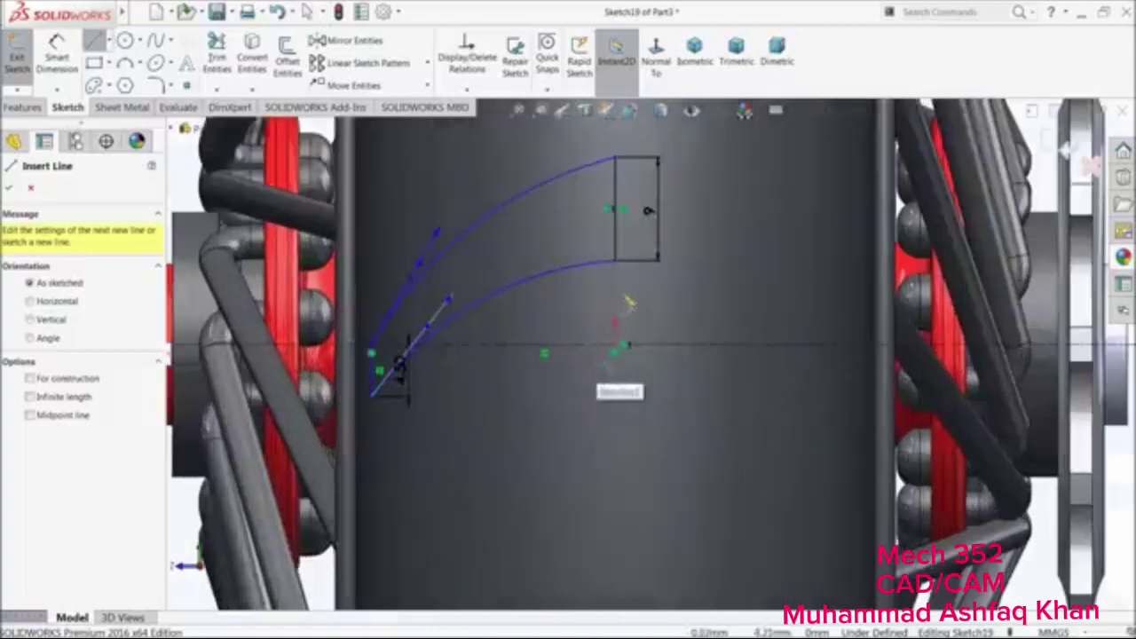
pyautogui.click(617, 292)
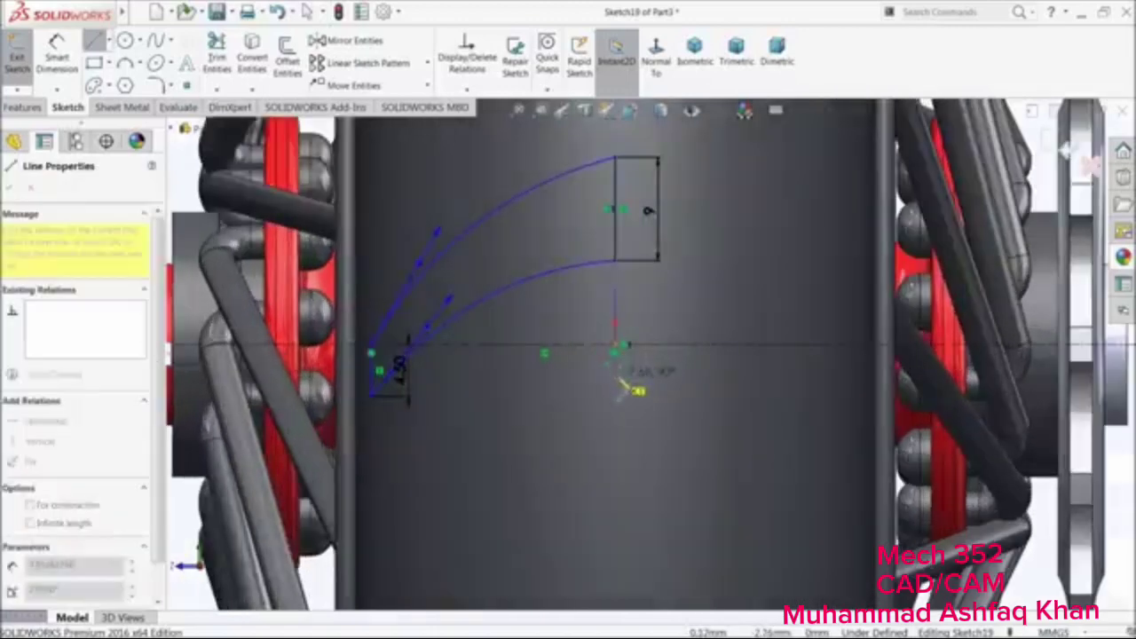
pyautogui.rightClick(680, 388)
pyautogui.click(697, 393)
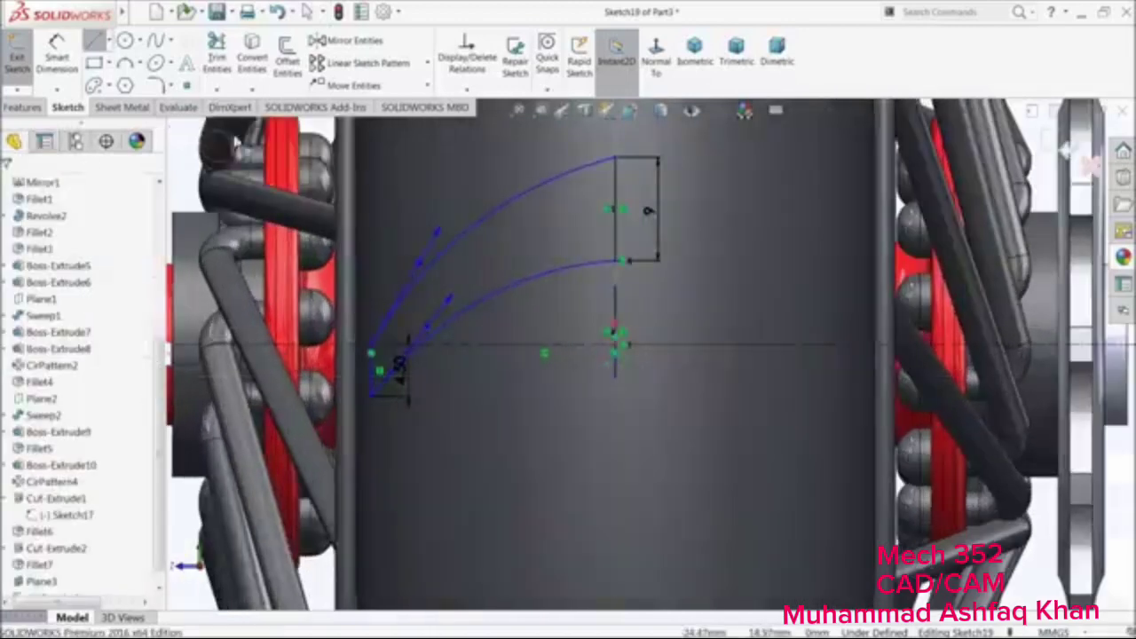
# Sketch a short vertical line below the centerline, just inside the drum's right edge
pyautogui.click(93, 41)
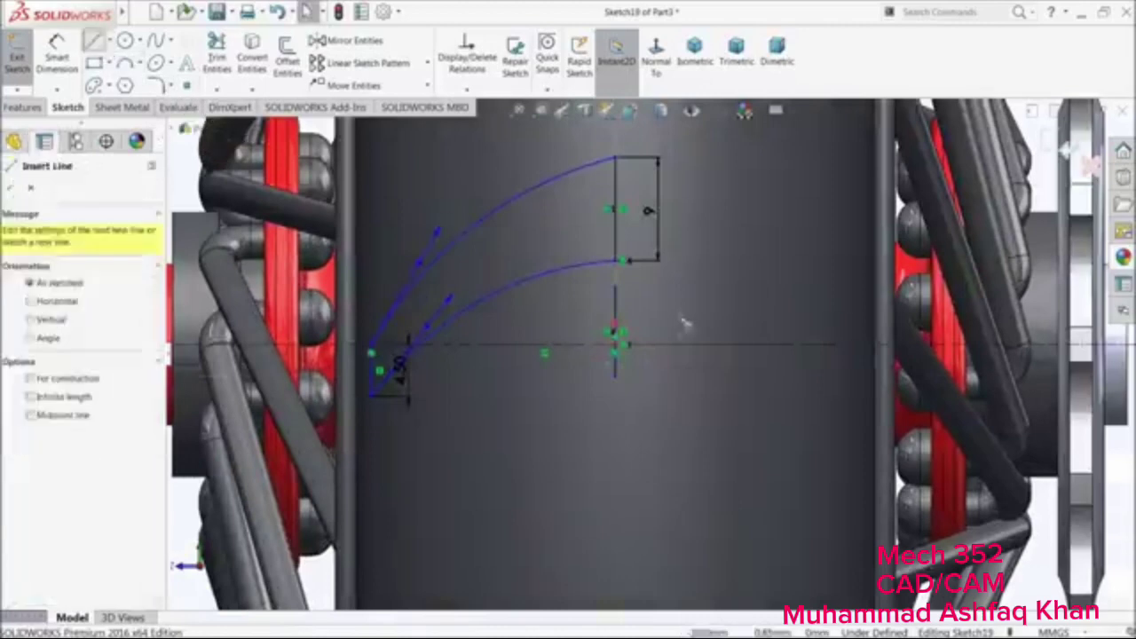
pyautogui.click(861, 438)
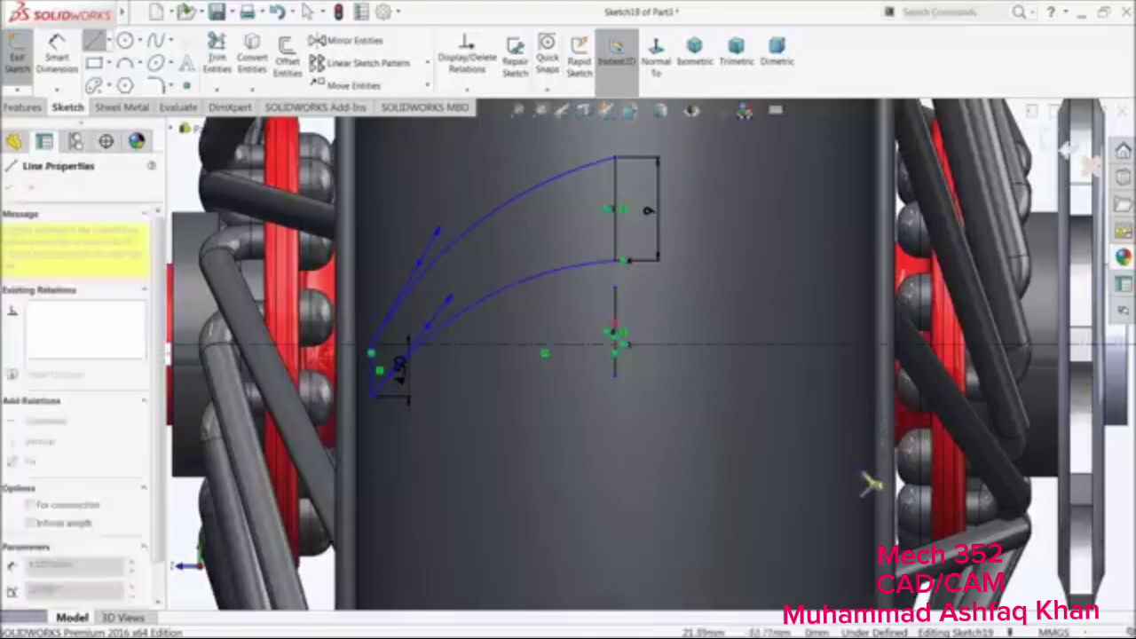
pyautogui.rightClick(824, 491)
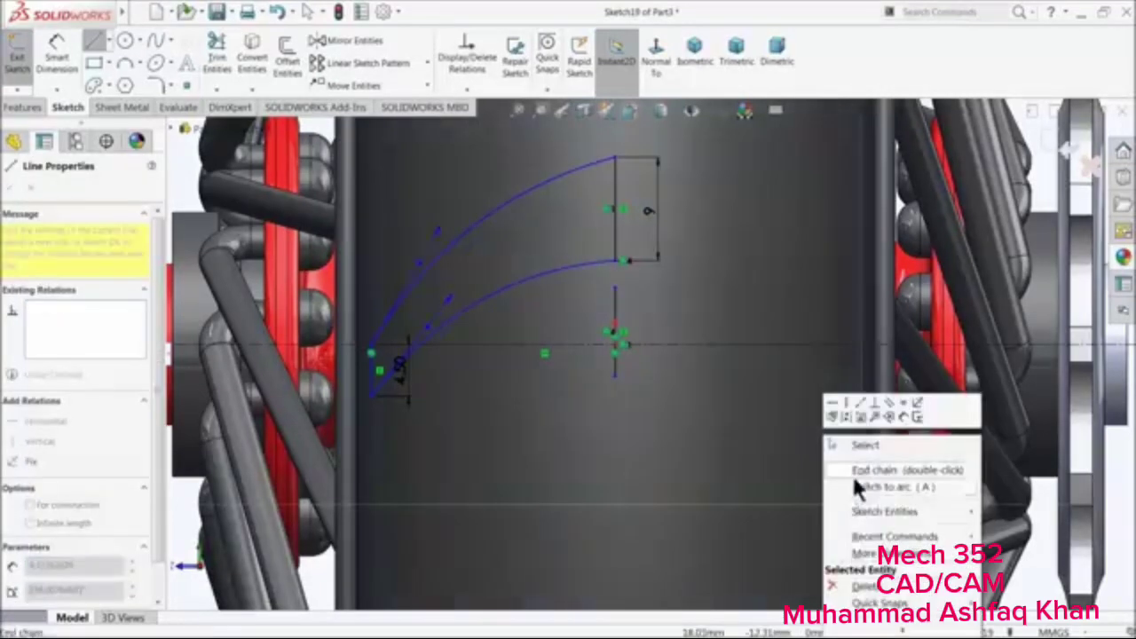
pyautogui.click(849, 445)
# Dimension the vertical line crossing the centerline at mid-drum to 9 mm
pyautogui.scroll(2, 850, 450)
pyautogui.scroll(-2, 844, 442)
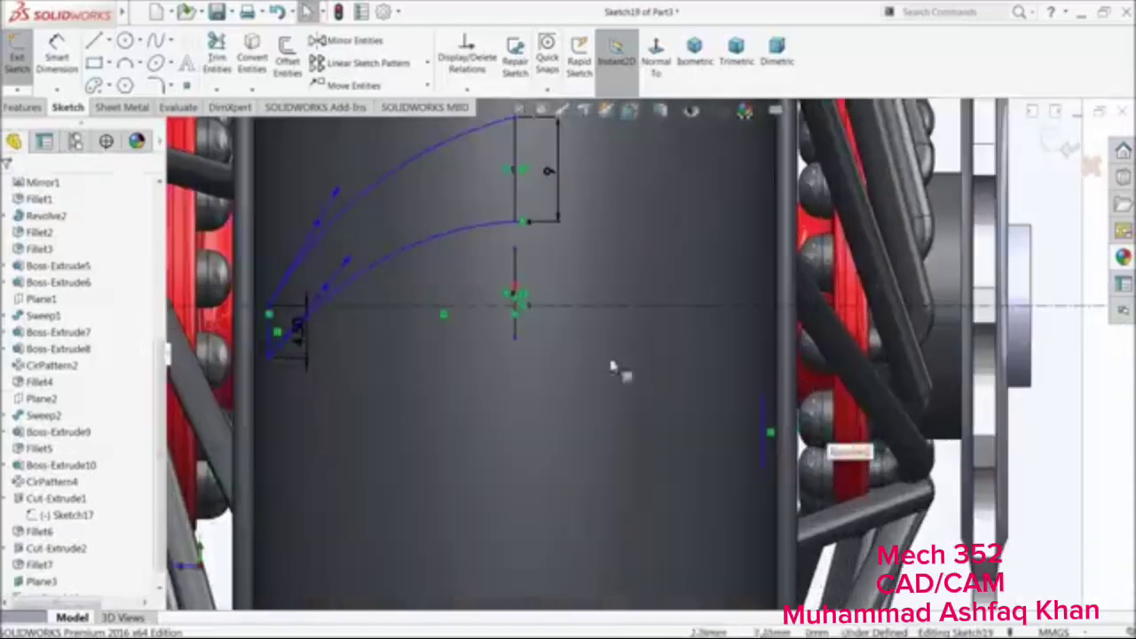
pyautogui.click(55, 53)
pyautogui.click(516, 279)
pyautogui.click(488, 282)
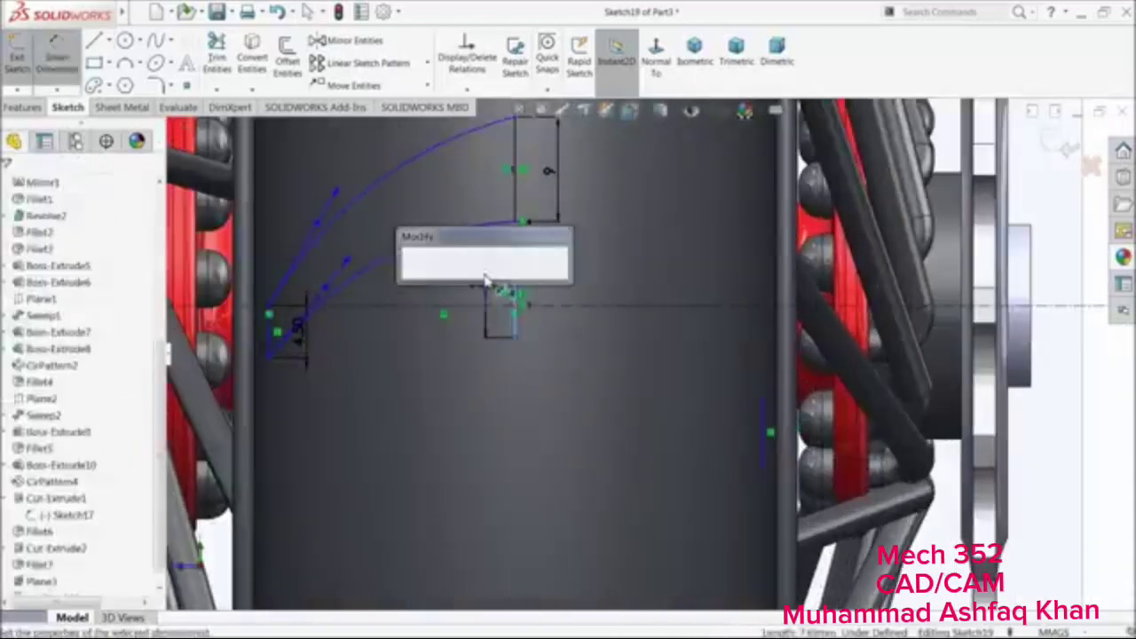
pyautogui.write('9')
pyautogui.press('Return')
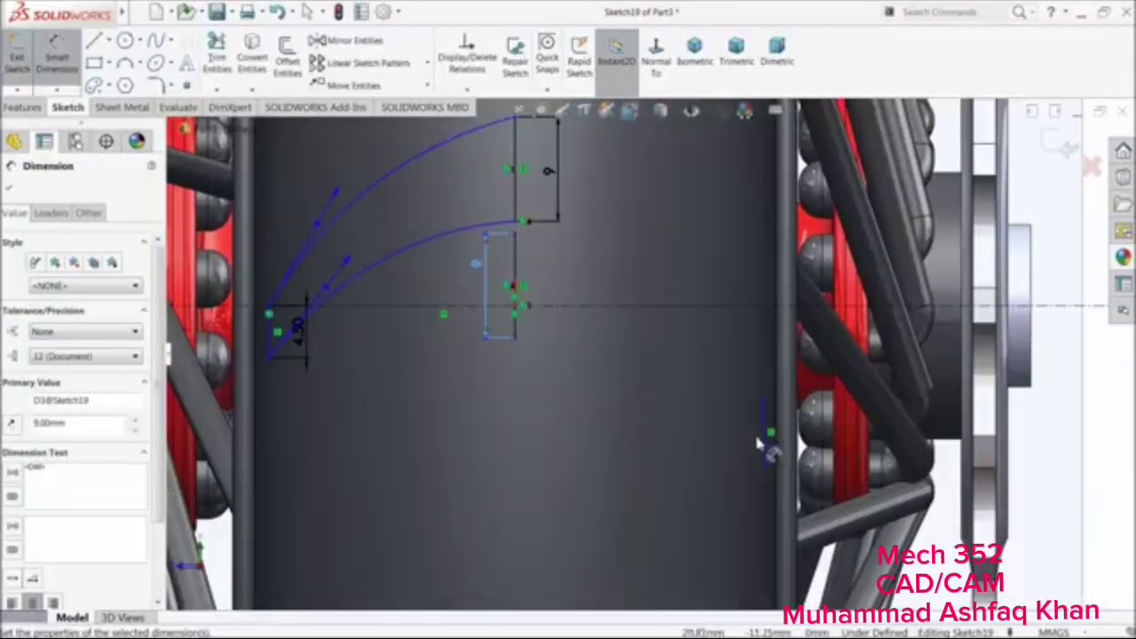
# Dimension the short vertical line near the drum's right edge to 4.50 mm
pyautogui.click(764, 444)
pyautogui.click(697, 436)
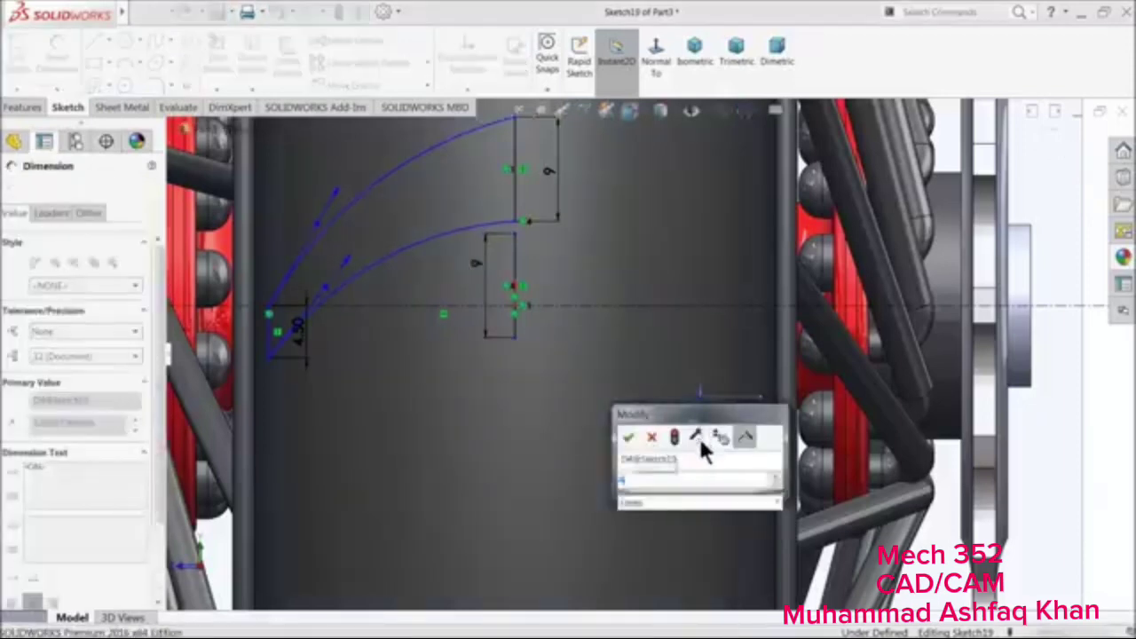
pyautogui.write('45')
pyautogui.press('Return')
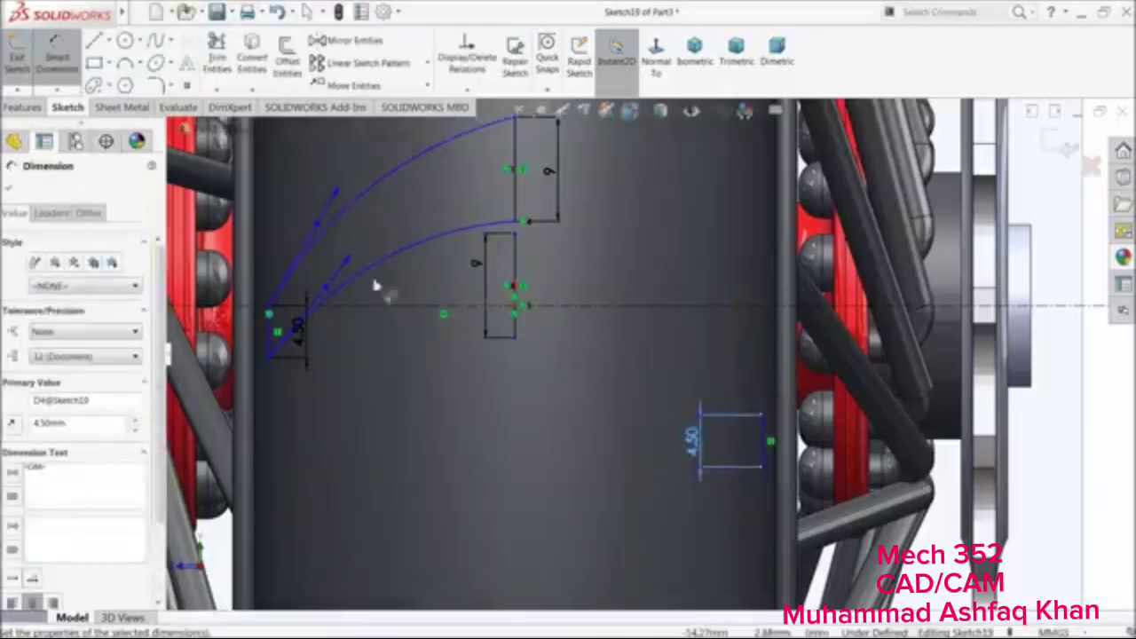
pyautogui.click(11, 187)
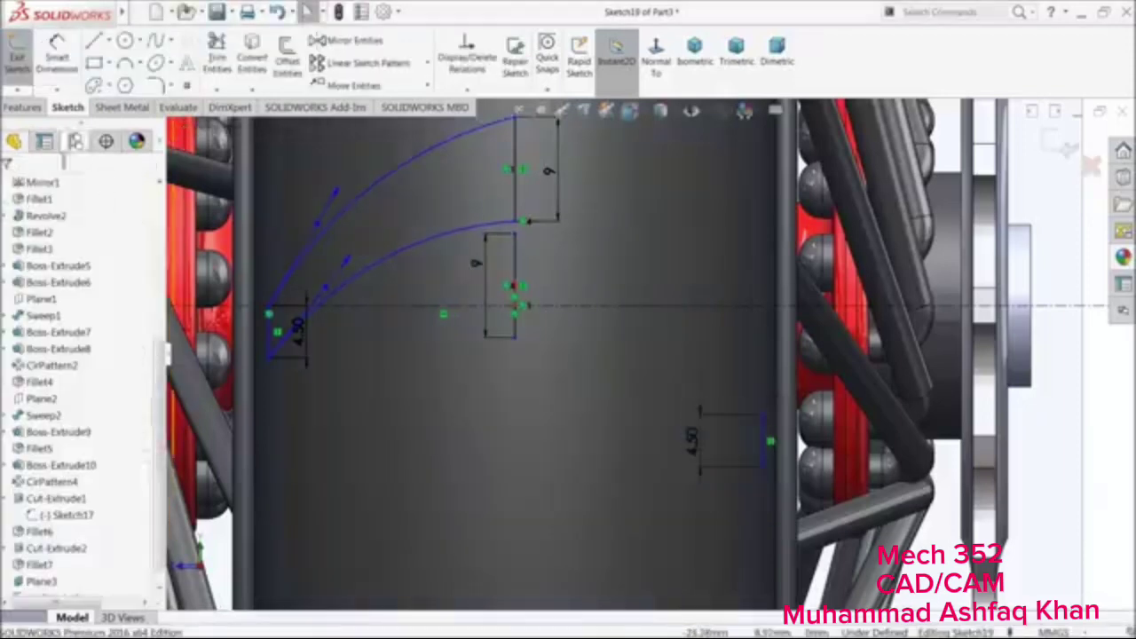
# Connect the upper and lower ends of the middle 9 mm line to the matching ends of the right 4.50 mm line with splines
pyautogui.click(156, 41)
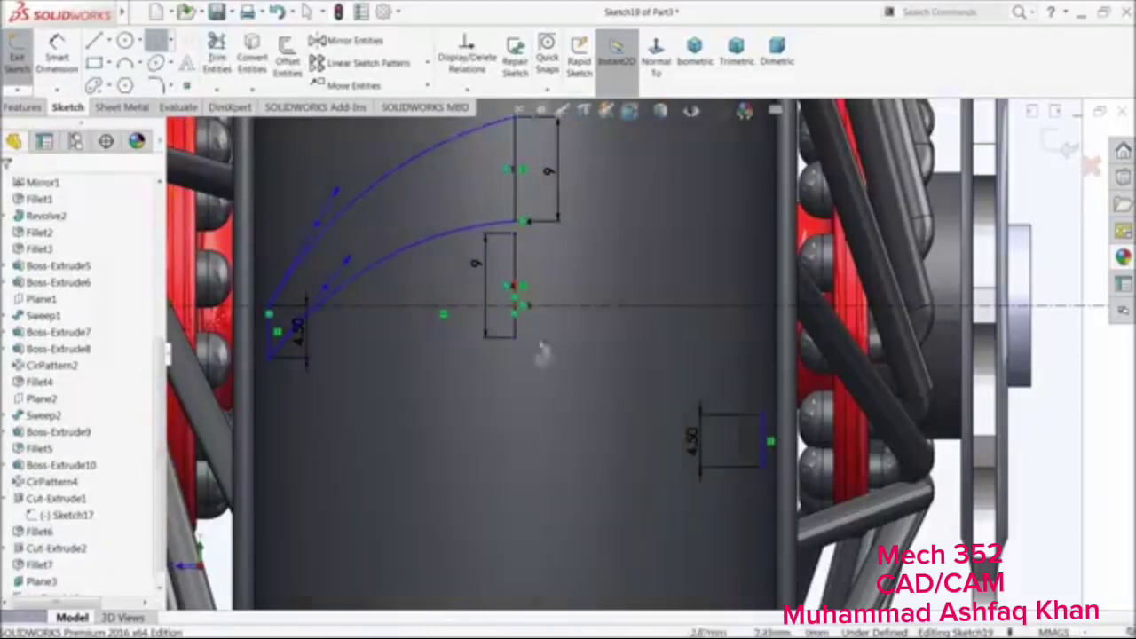
pyautogui.click(523, 223)
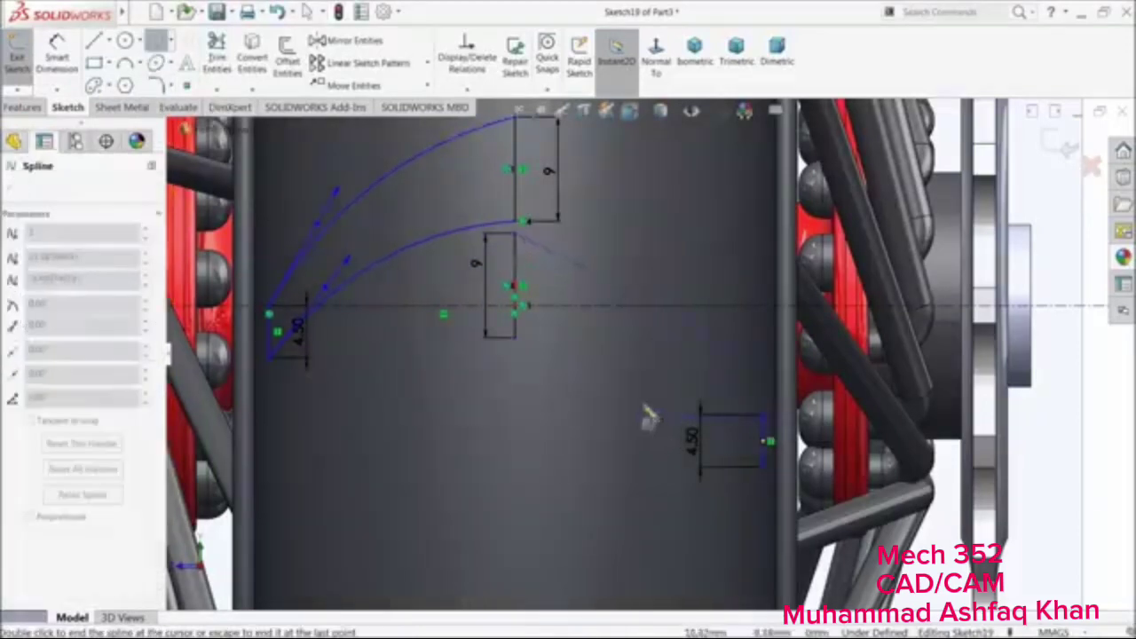
pyautogui.doubleClick(763, 413)
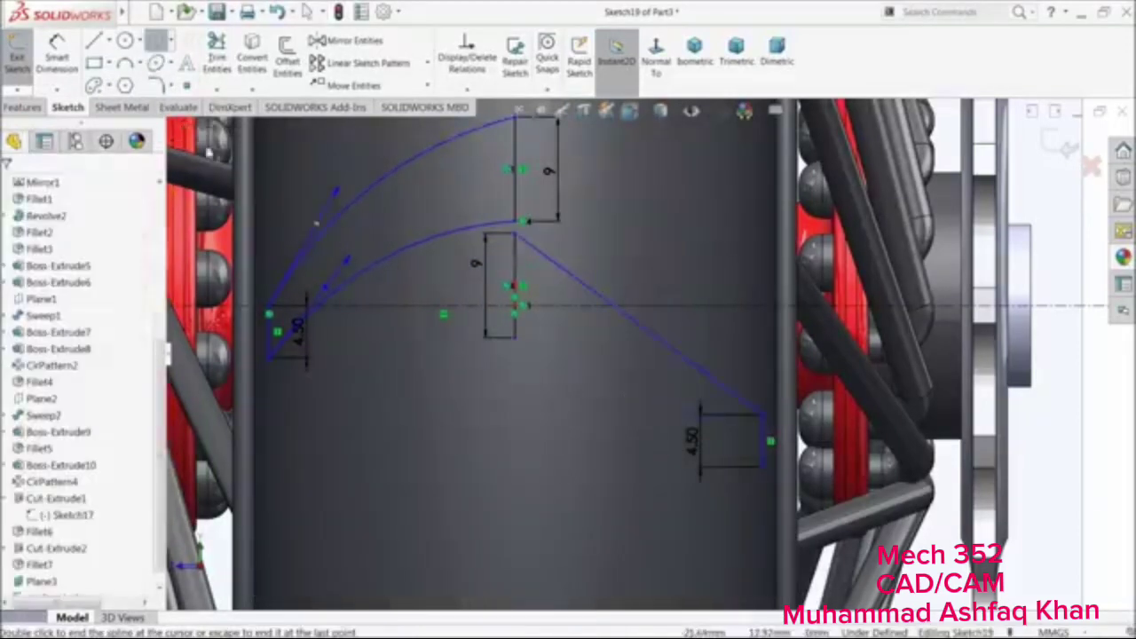
pyautogui.click(516, 339)
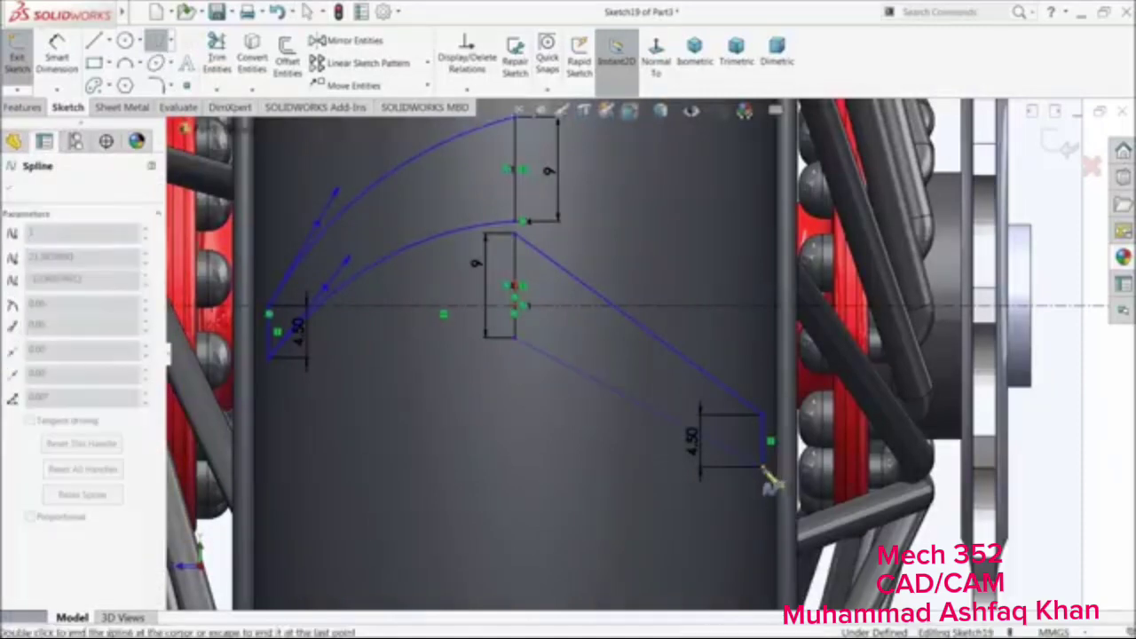
pyautogui.rightClick(522, 433)
pyautogui.click(562, 438)
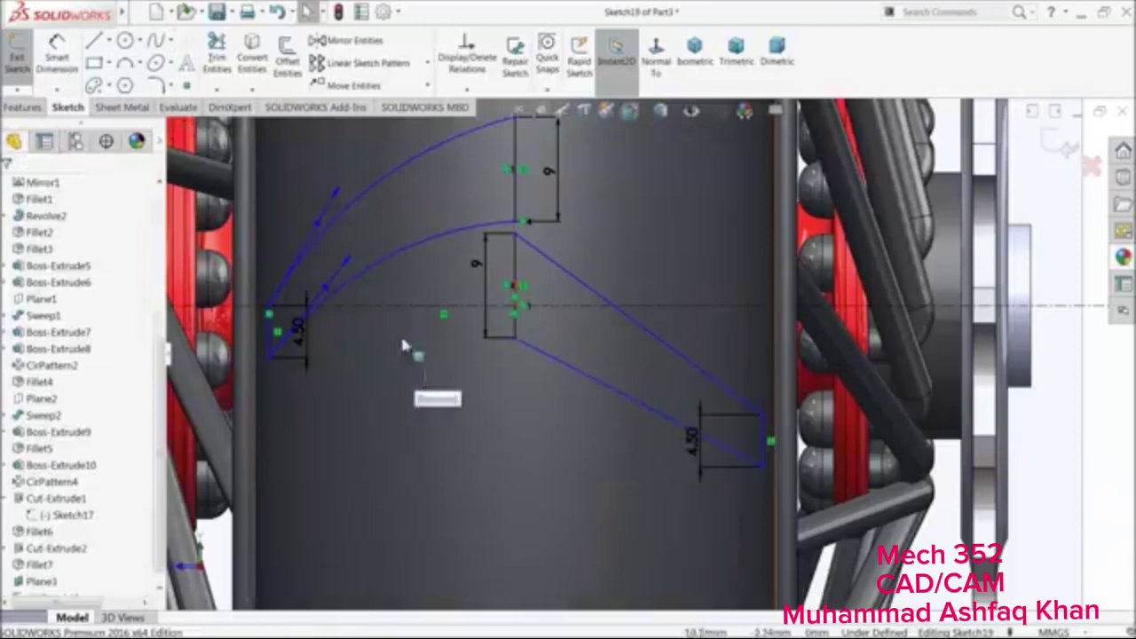
# Dimension the lower end of the left profile's 9 mm line to 7.50 mm above the horizontal centerline
pyautogui.click(56, 49)
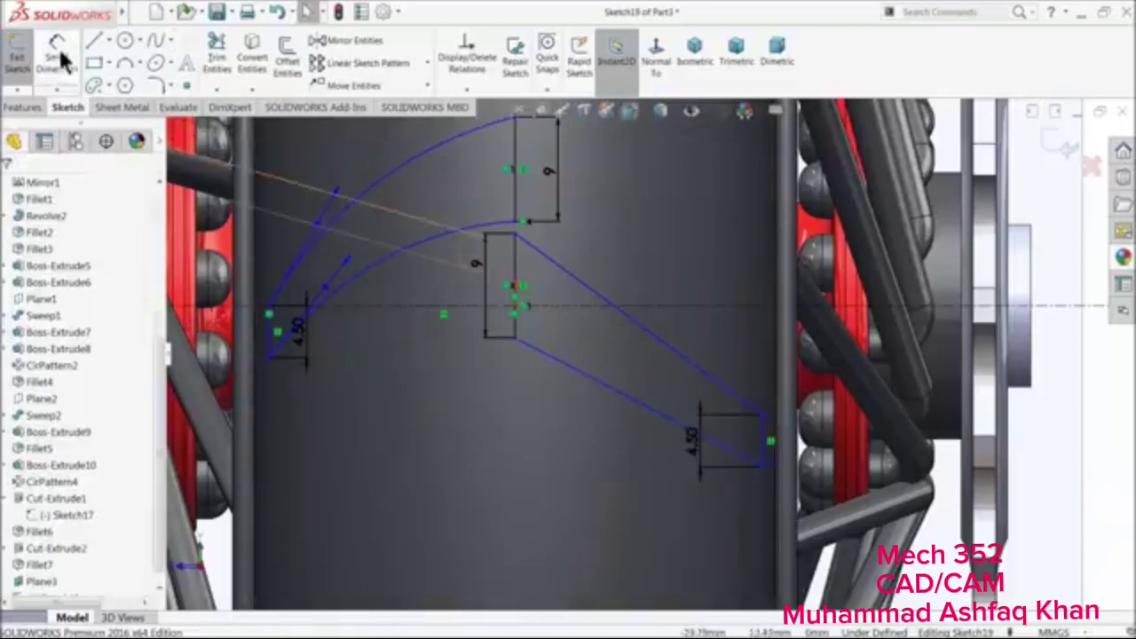
pyautogui.click(519, 229)
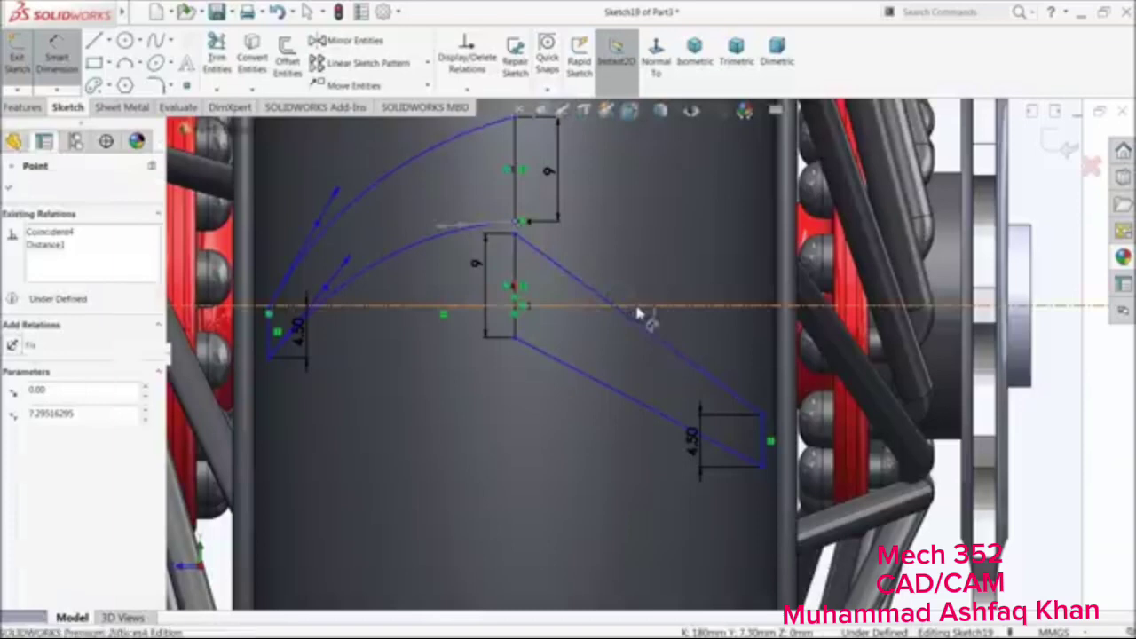
pyautogui.click(639, 306)
pyautogui.click(662, 264)
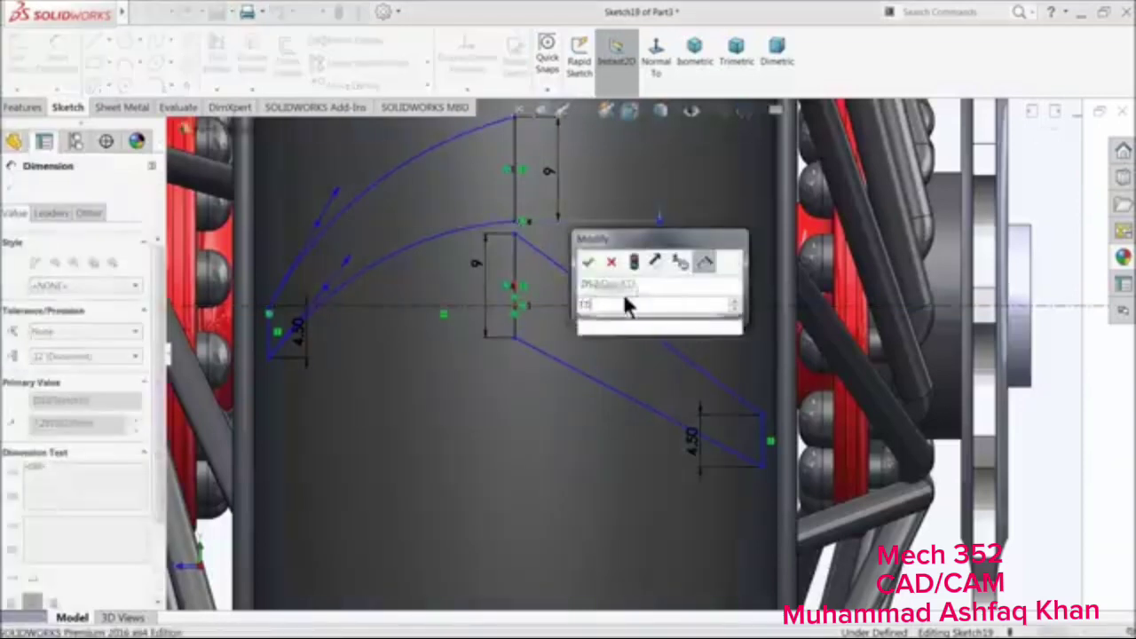
pyautogui.press('Return')
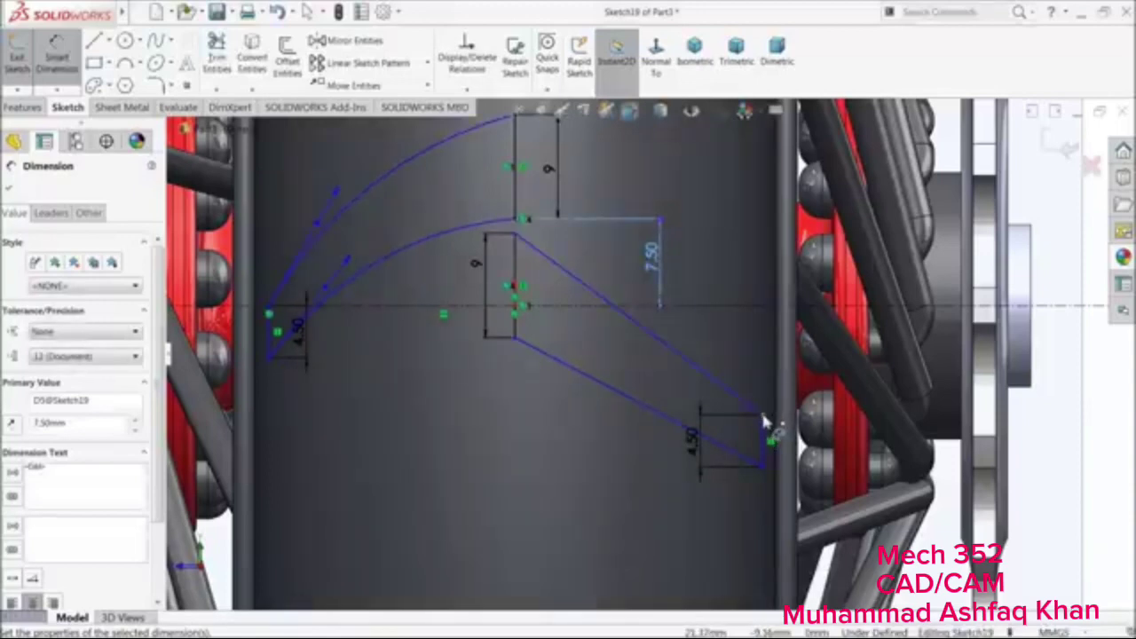
# Dimension the upper end of the right 4.50 mm line to 7.50 mm below the horizontal centerline
pyautogui.click(763, 419)
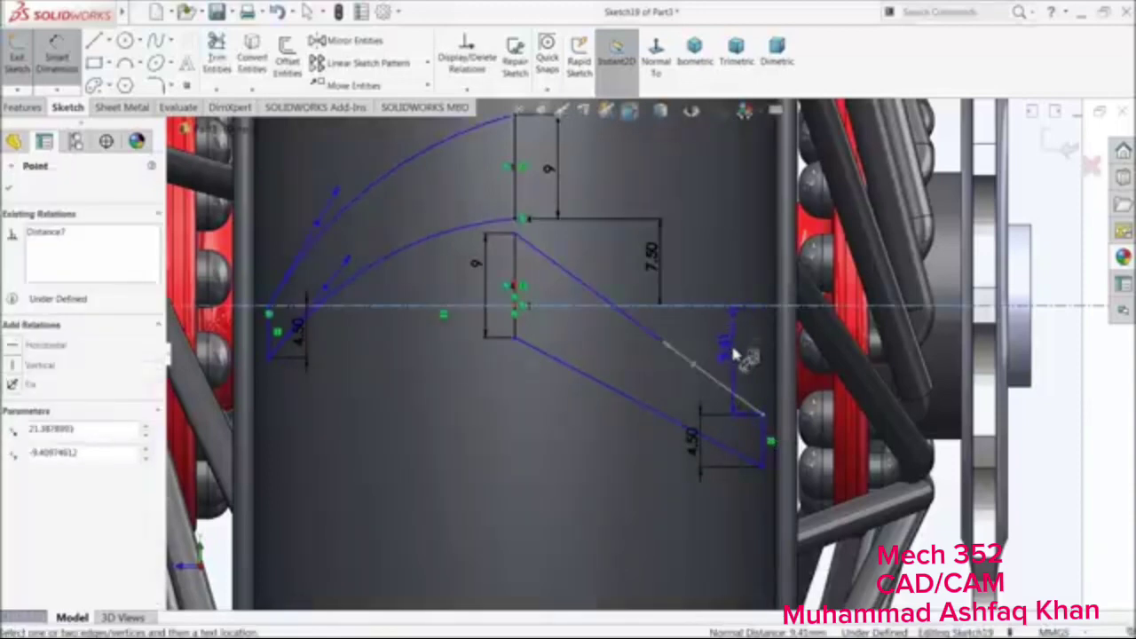
pyautogui.click(735, 355)
pyautogui.press('Return')
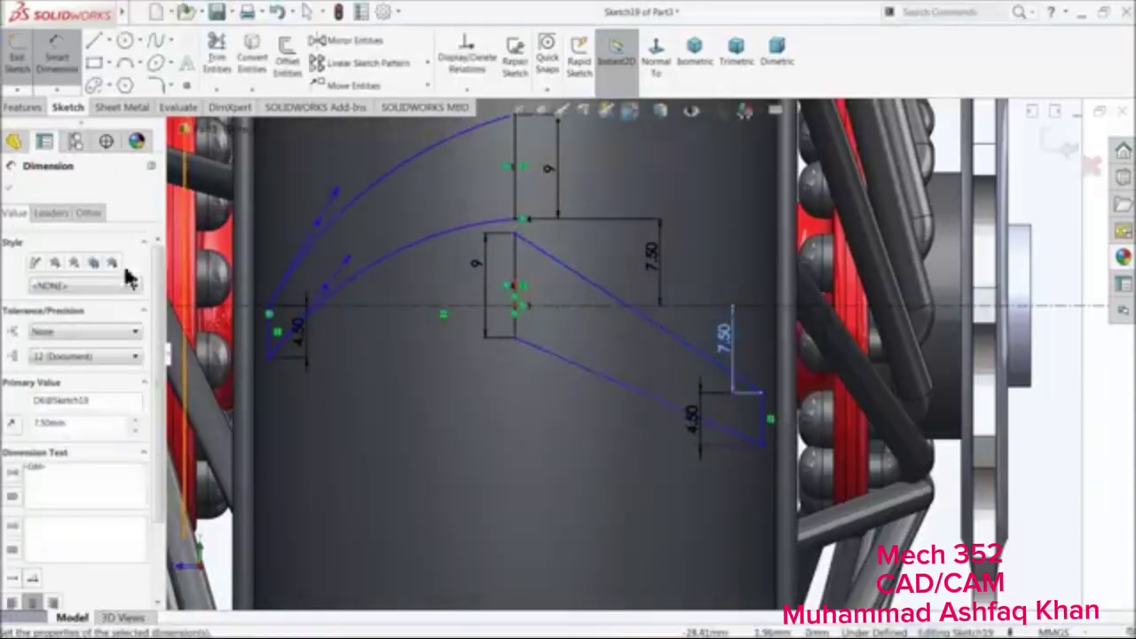
pyautogui.click(13, 197)
# Bend the right profile's upper and lower splines into curves bulging upward
pyautogui.scroll(-4, 594, 299)
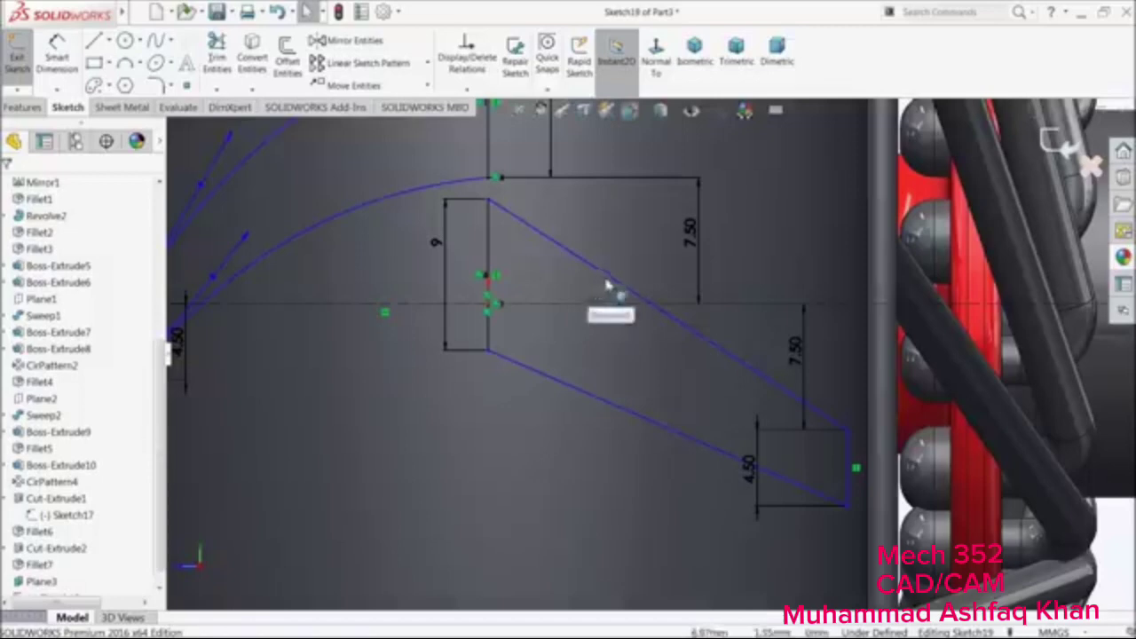
pyautogui.click(609, 286)
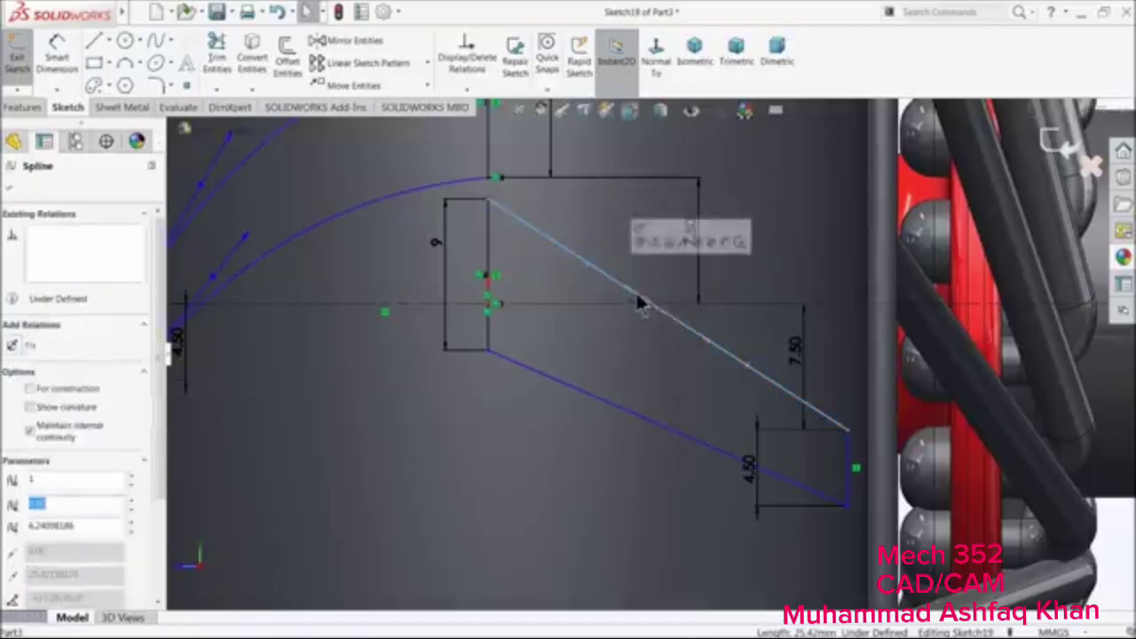
pyautogui.moveTo(637, 304); pyautogui.dragTo(682, 275)
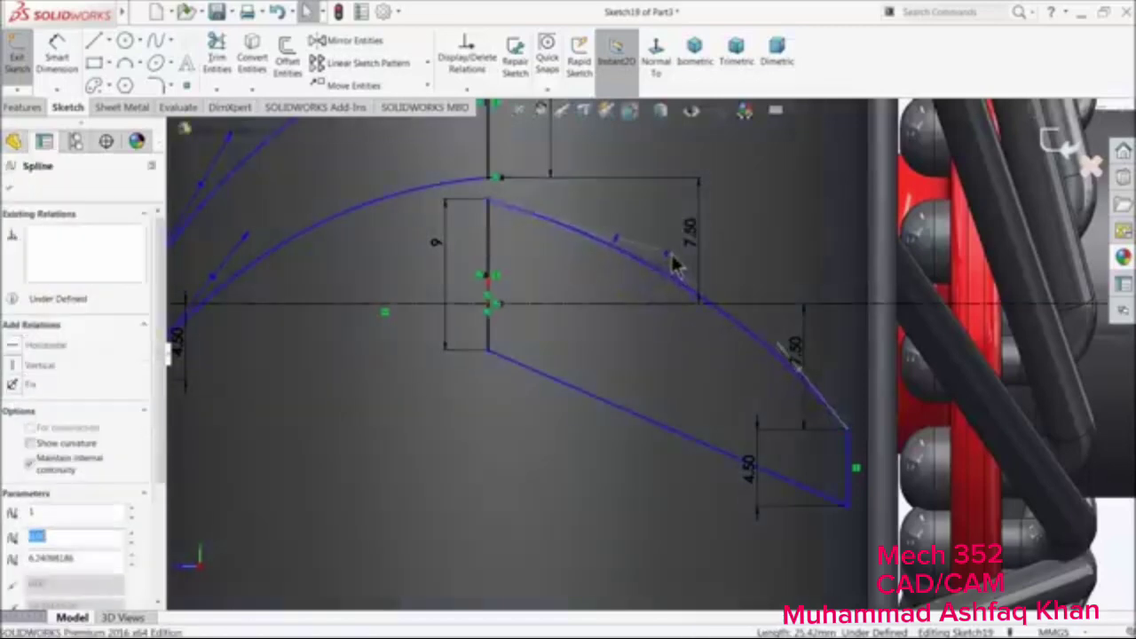
pyautogui.click(625, 419)
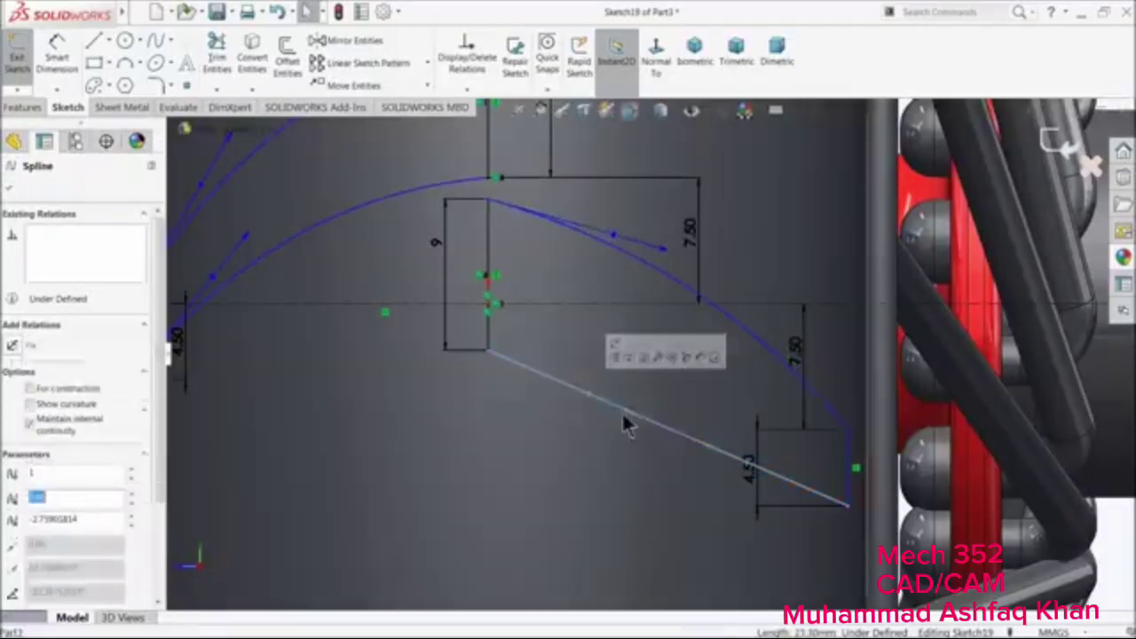
pyautogui.moveTo(636, 424); pyautogui.dragTo(649, 374)
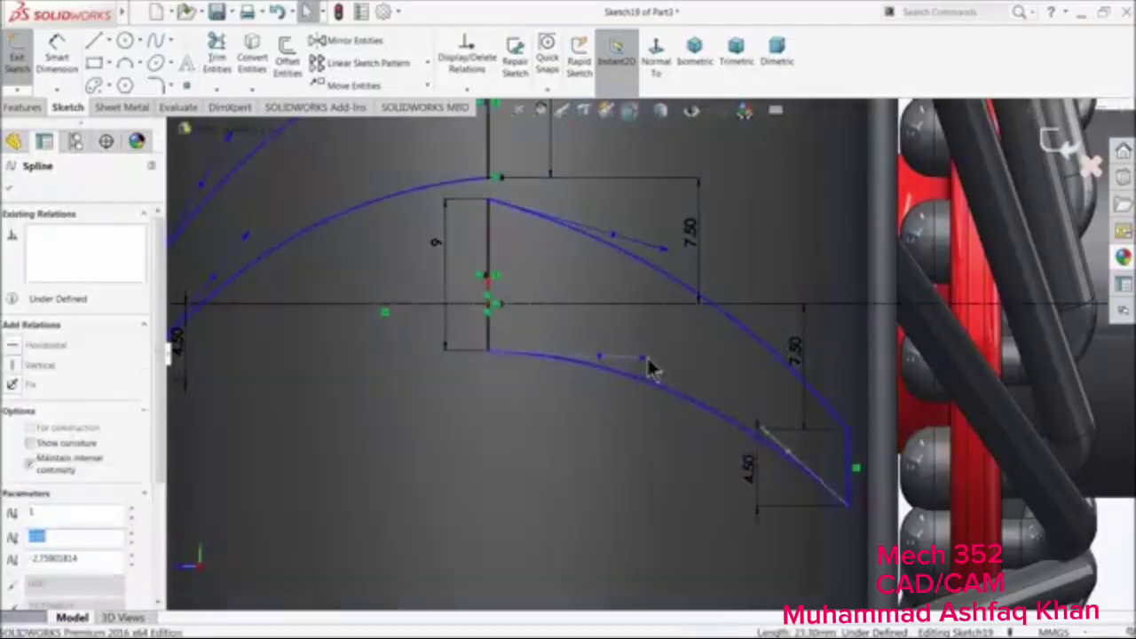
pyautogui.scroll(4, 647, 354)
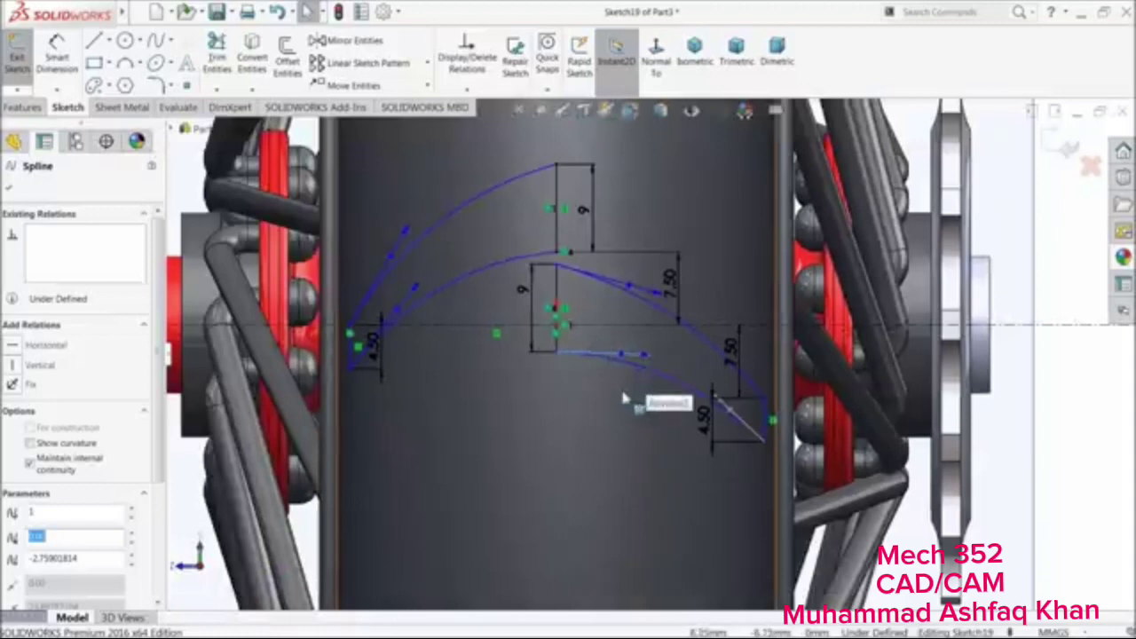
# Extrude both curved profiles 21 mm from the sketch plane with merged result, and hide the reference plane above the tire
pyautogui.click(23, 107)
pyautogui.click(23, 53)
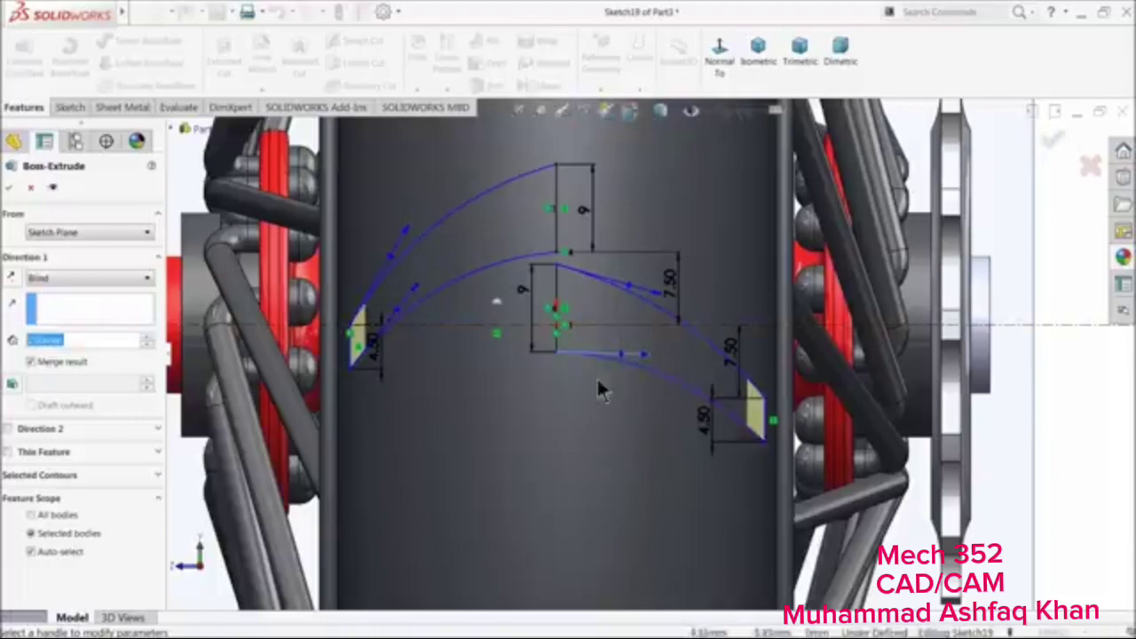
pyautogui.moveTo(601, 388); pyautogui.dragTo(563, 322, button='middle')
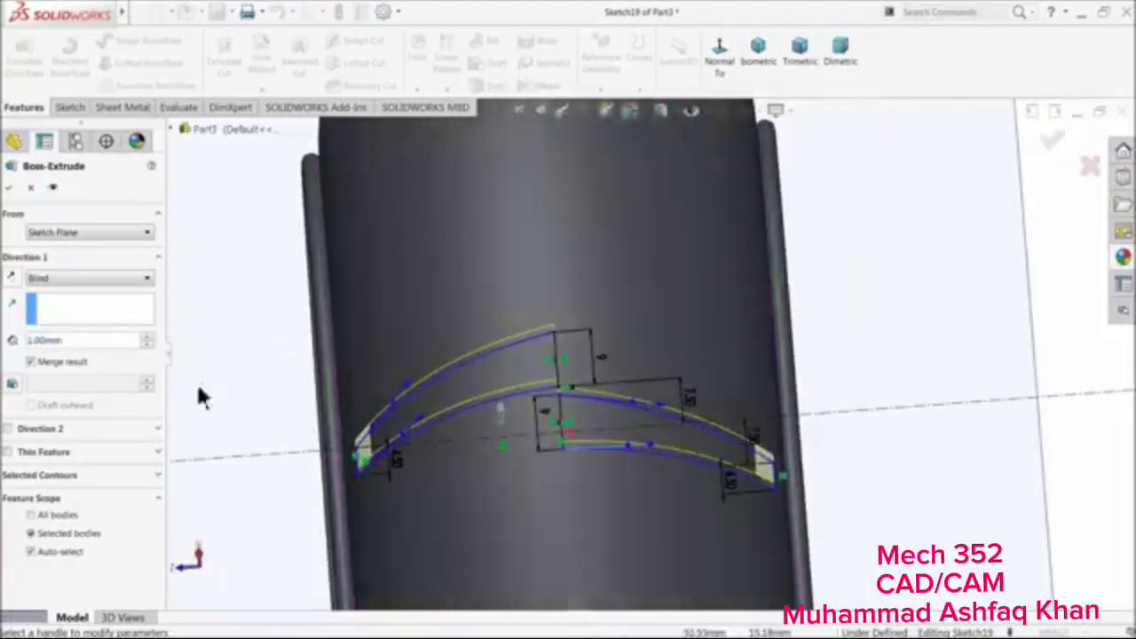
pyautogui.click(147, 336)
pyautogui.click(147, 336)
pyautogui.scroll(2, 627, 424)
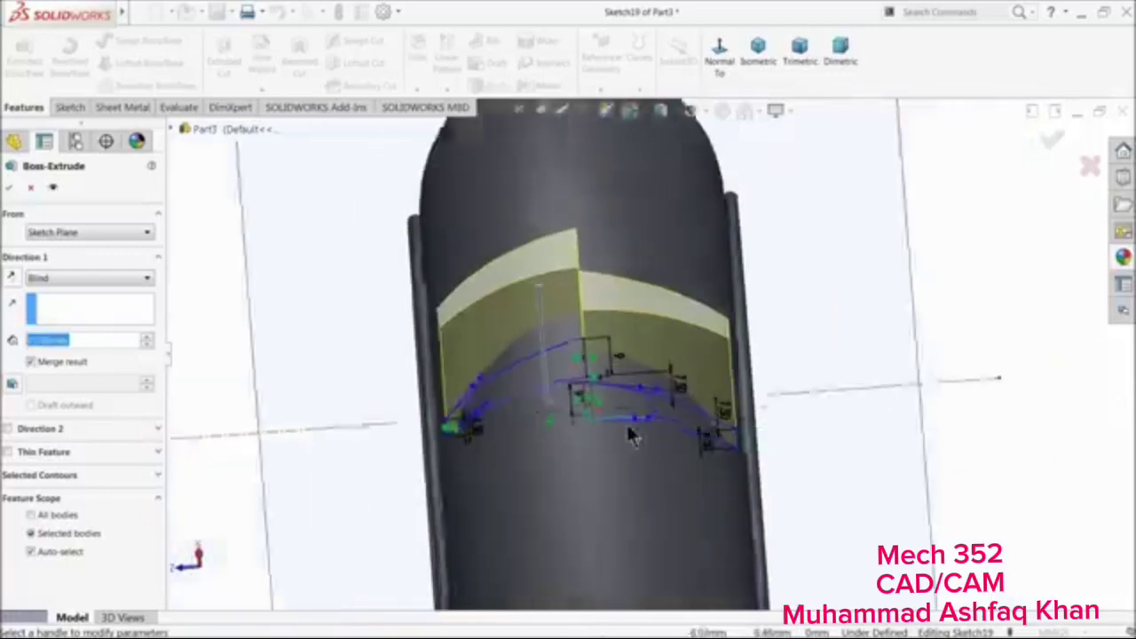
pyautogui.moveTo(646, 424); pyautogui.dragTo(670, 366, button='middle')
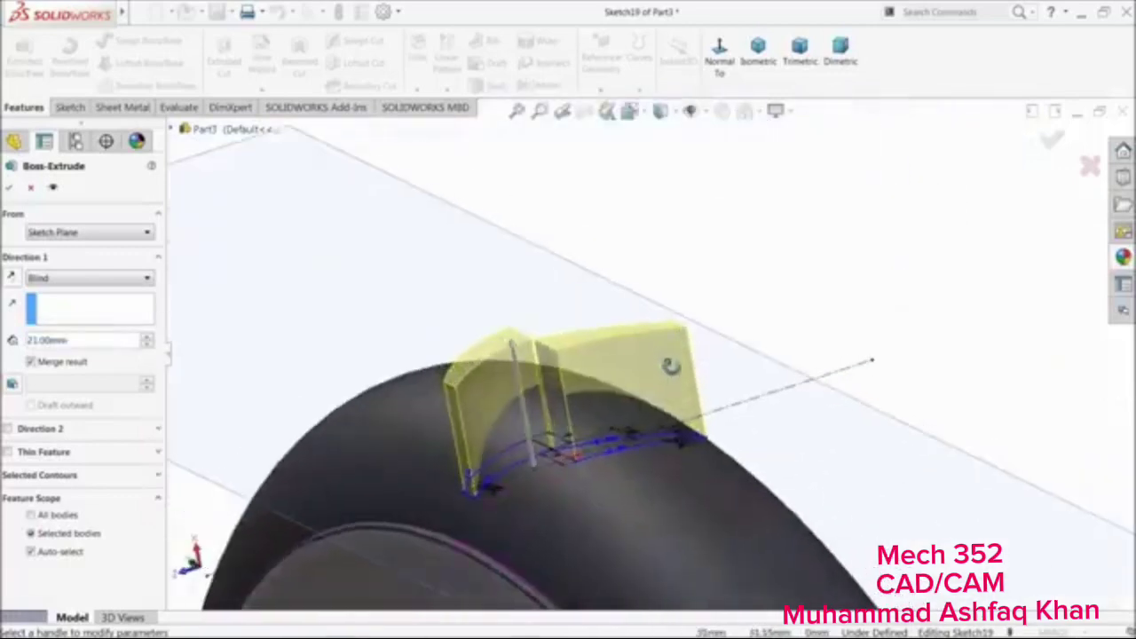
pyautogui.click(11, 189)
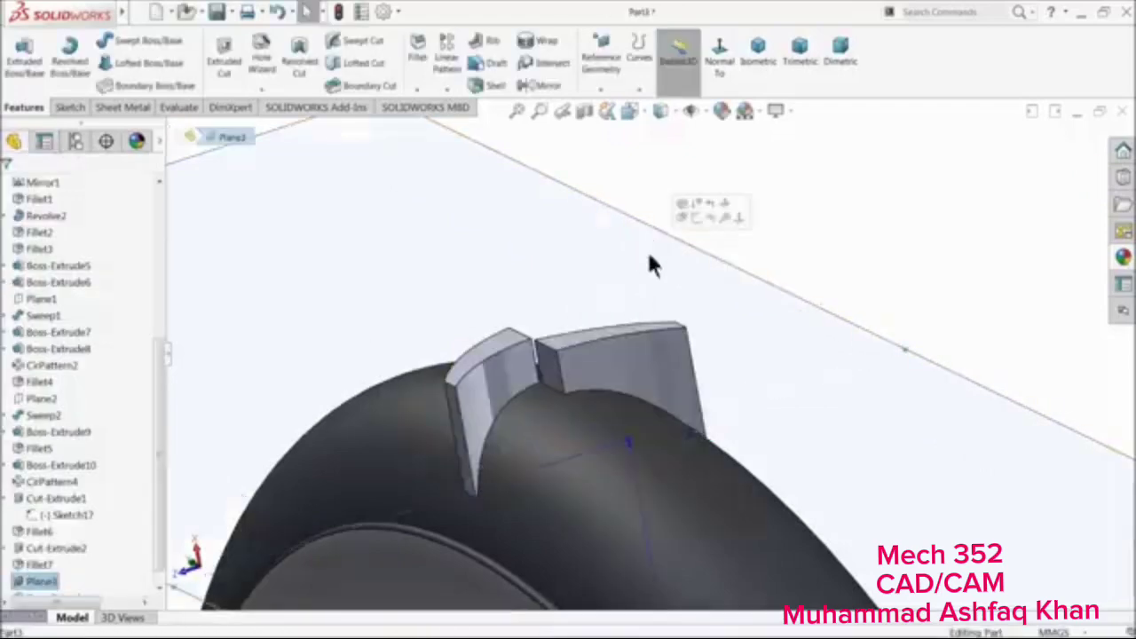
pyautogui.click(709, 215)
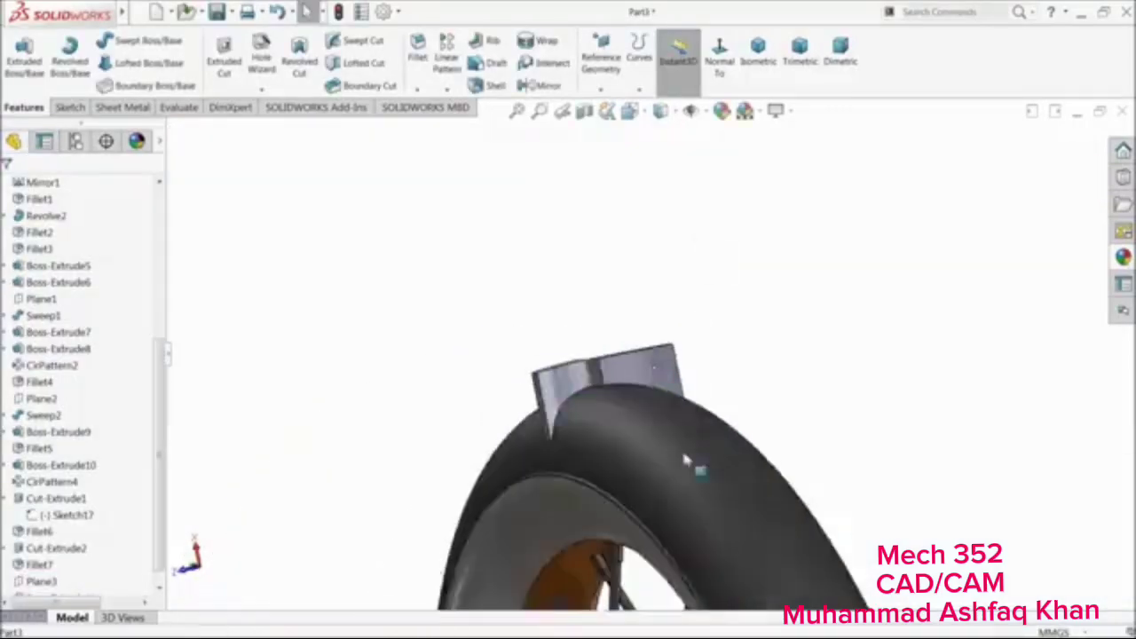
pyautogui.scroll(3, 684, 458)
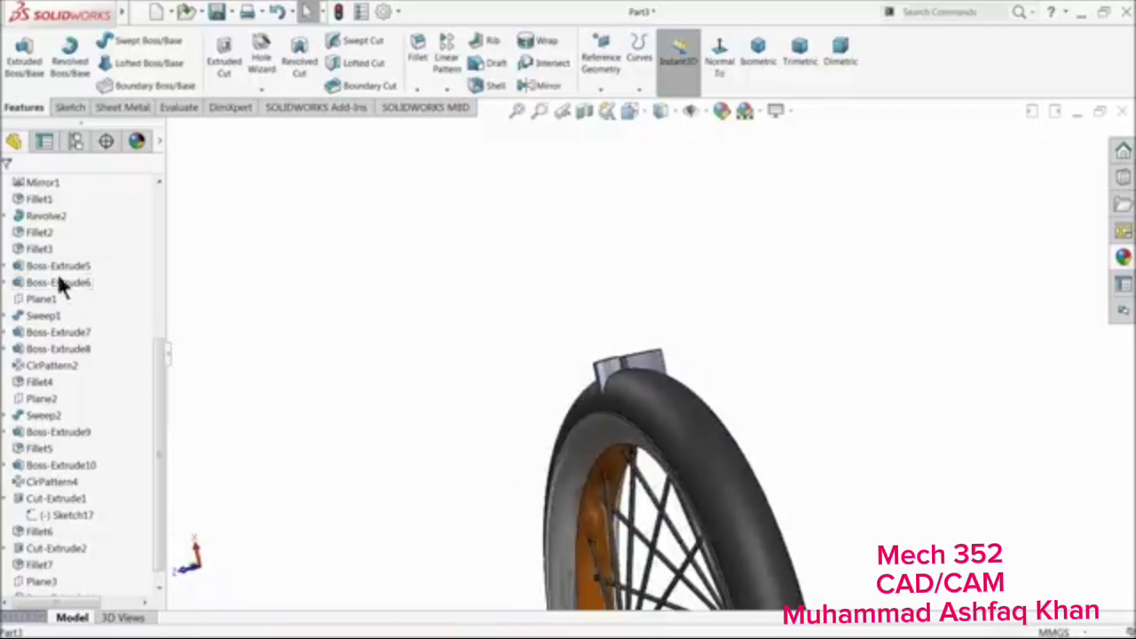
pyautogui.moveTo(159, 411); pyautogui.dragTo(167, 296)
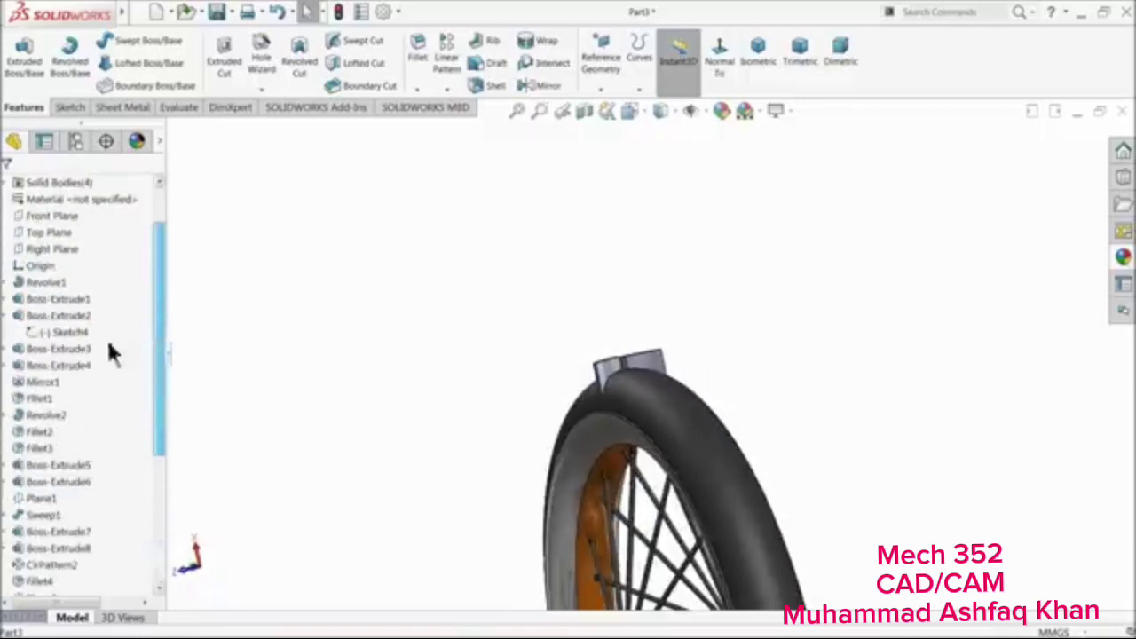
pyautogui.click(27, 252)
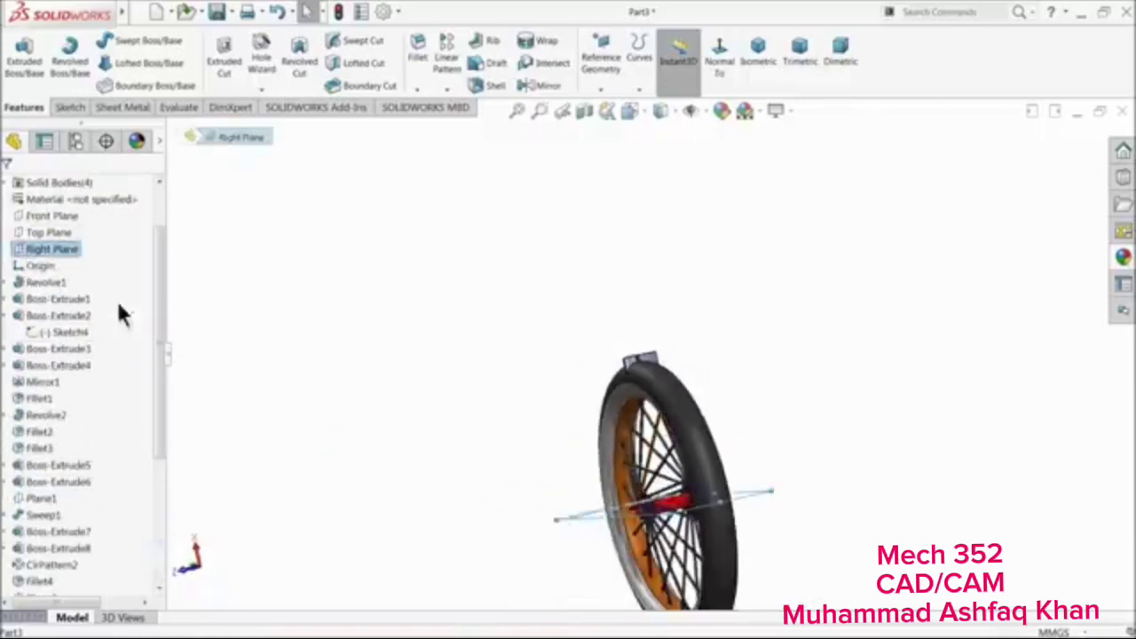
pyautogui.click(39, 215)
pyautogui.click(43, 187)
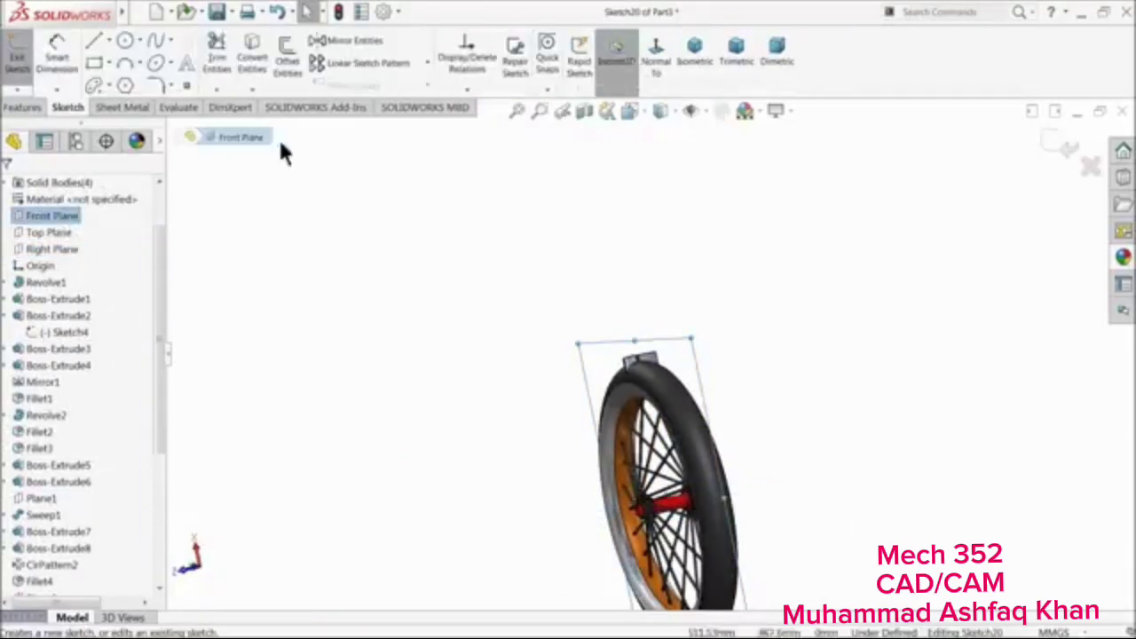
pyautogui.click(651, 69)
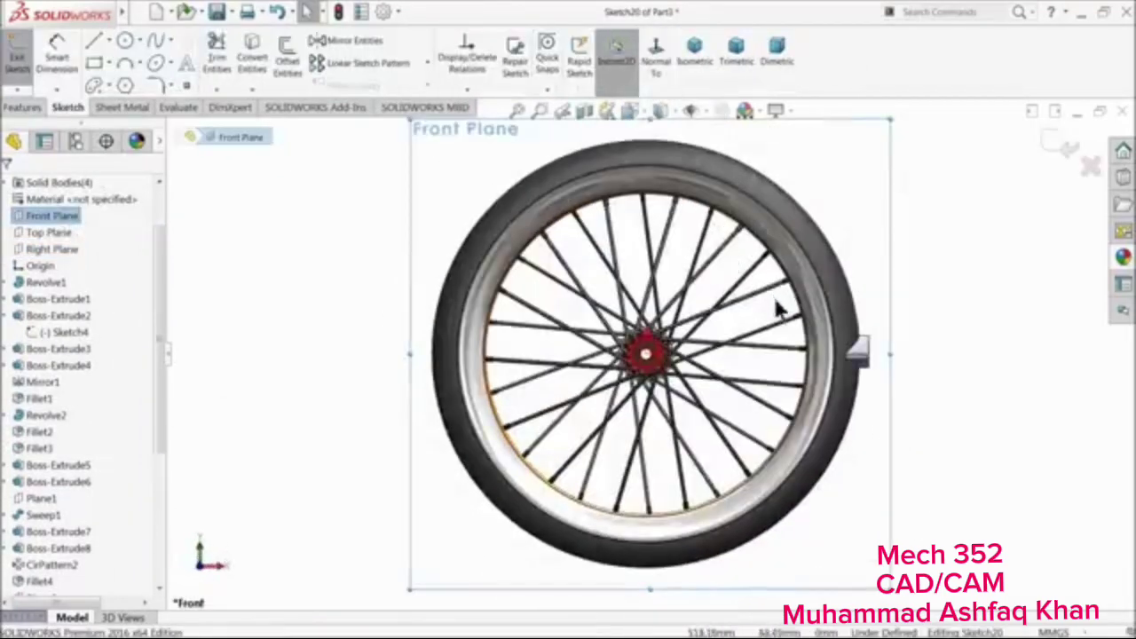
pyautogui.click(1066, 147)
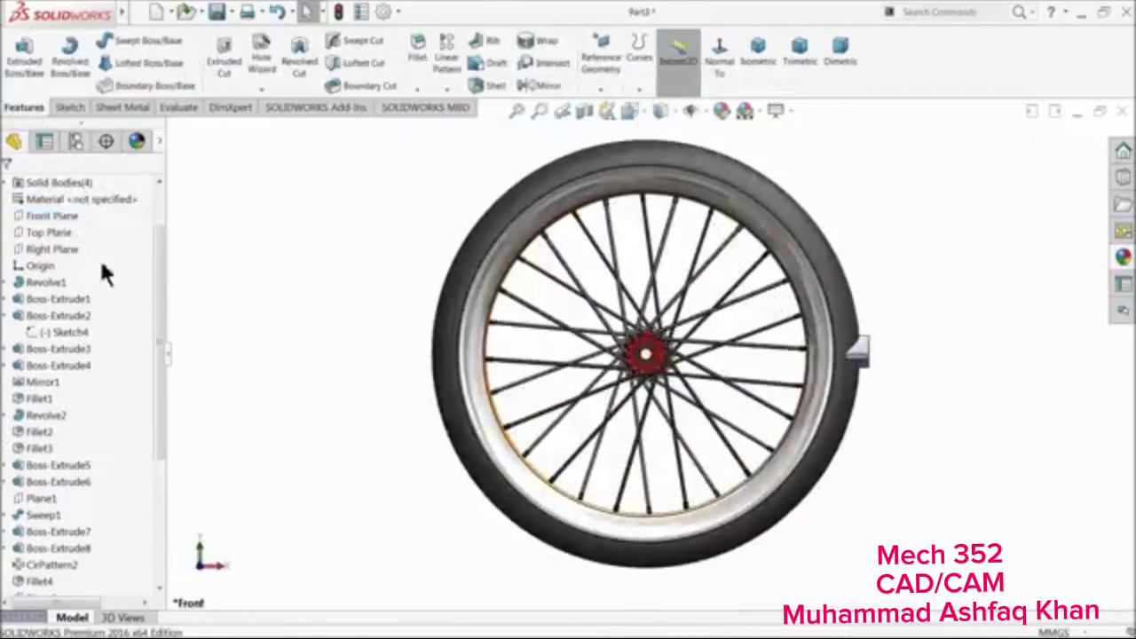
pyautogui.click(40, 230)
pyautogui.click(717, 69)
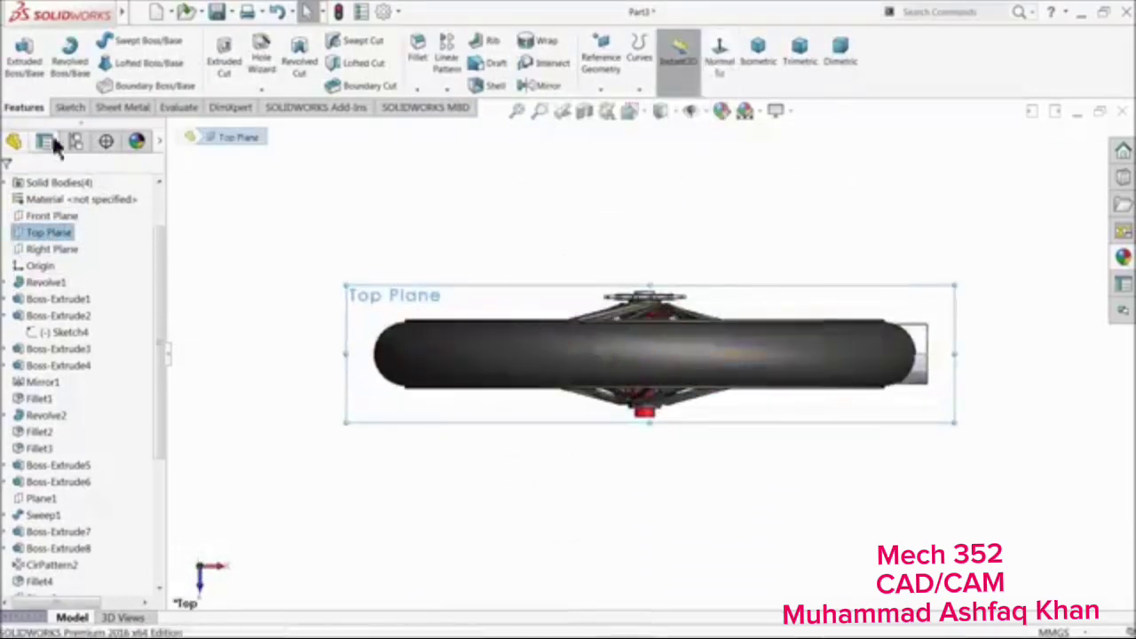
pyautogui.click(70, 108)
pyautogui.click(16, 58)
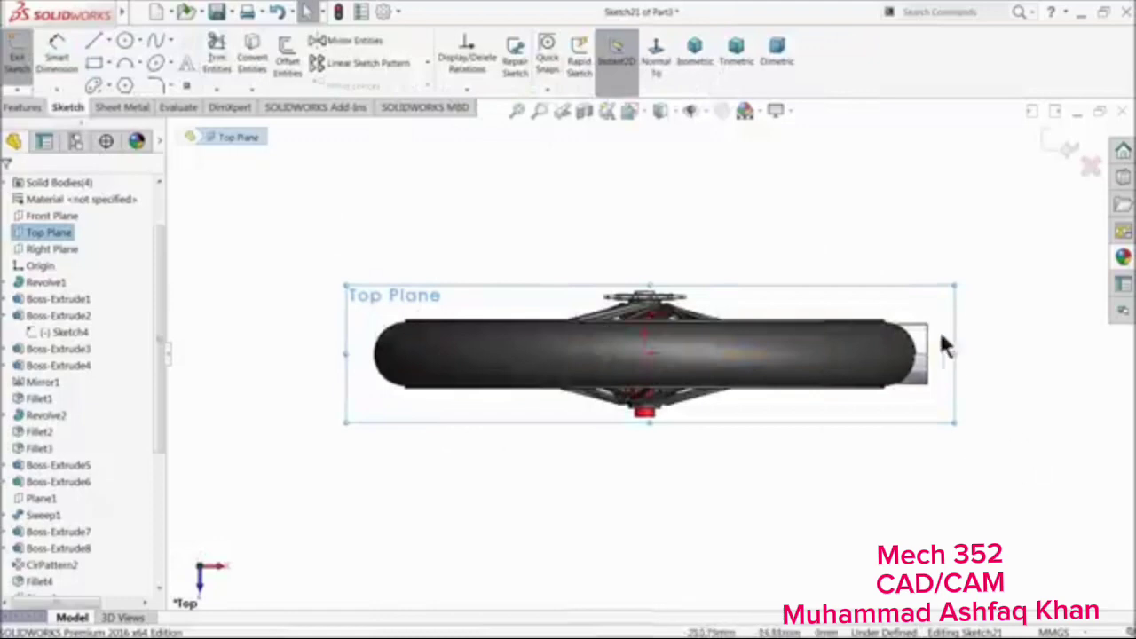
pyautogui.scroll(-5, 945, 347)
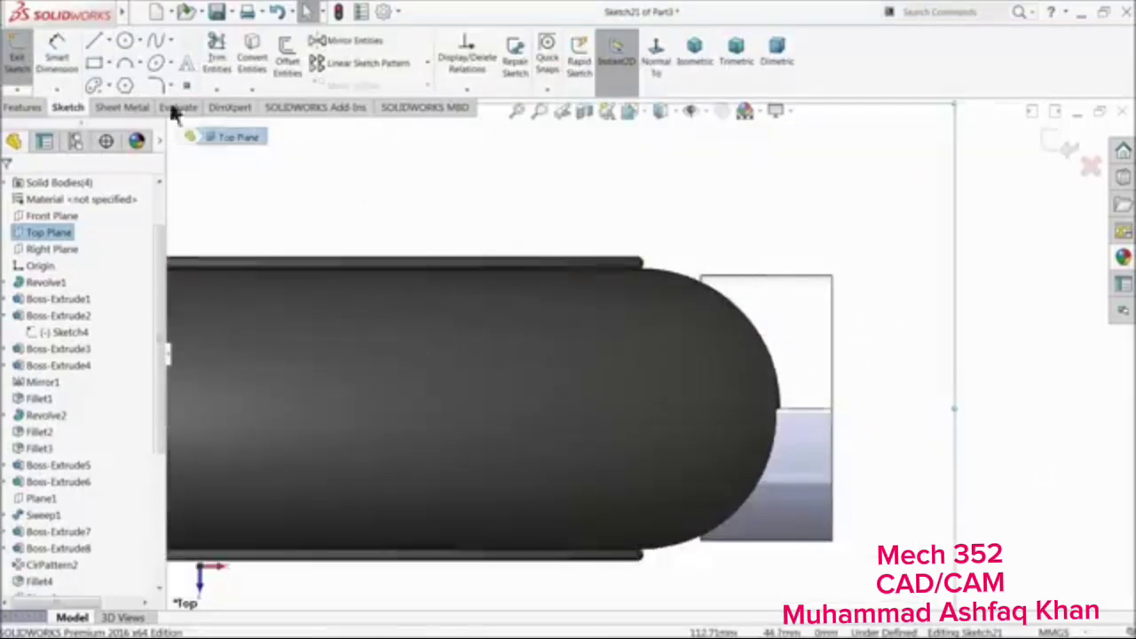
pyautogui.click(94, 45)
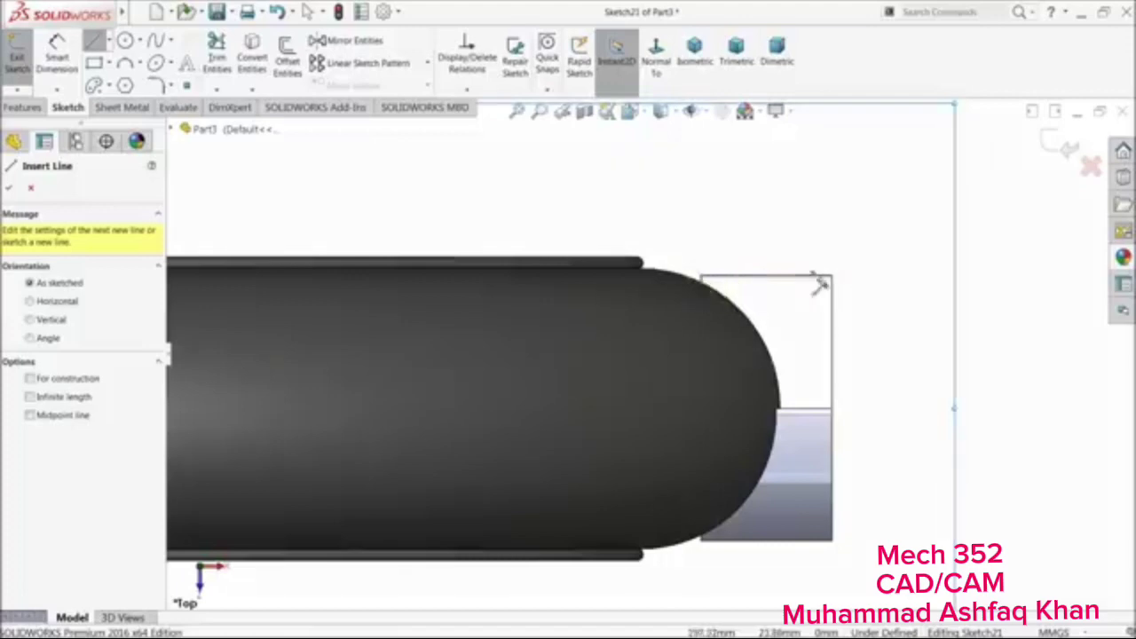
pyautogui.scroll(-2, 726, 306)
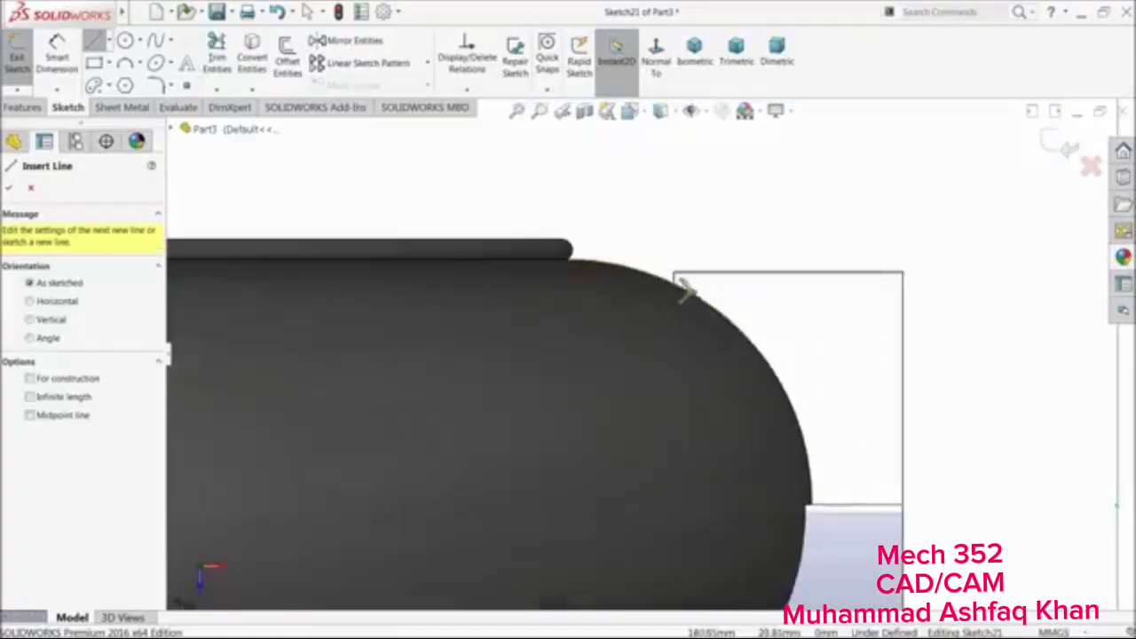
pyautogui.moveTo(654, 279)
pyautogui.mouseDown(button='middle')
pyautogui.moveTo(664, 268)
pyautogui.moveTo(654, 258)
pyautogui.moveTo(639, 282)
pyautogui.mouseUp(button='middle')
pyautogui.click(1070, 146)
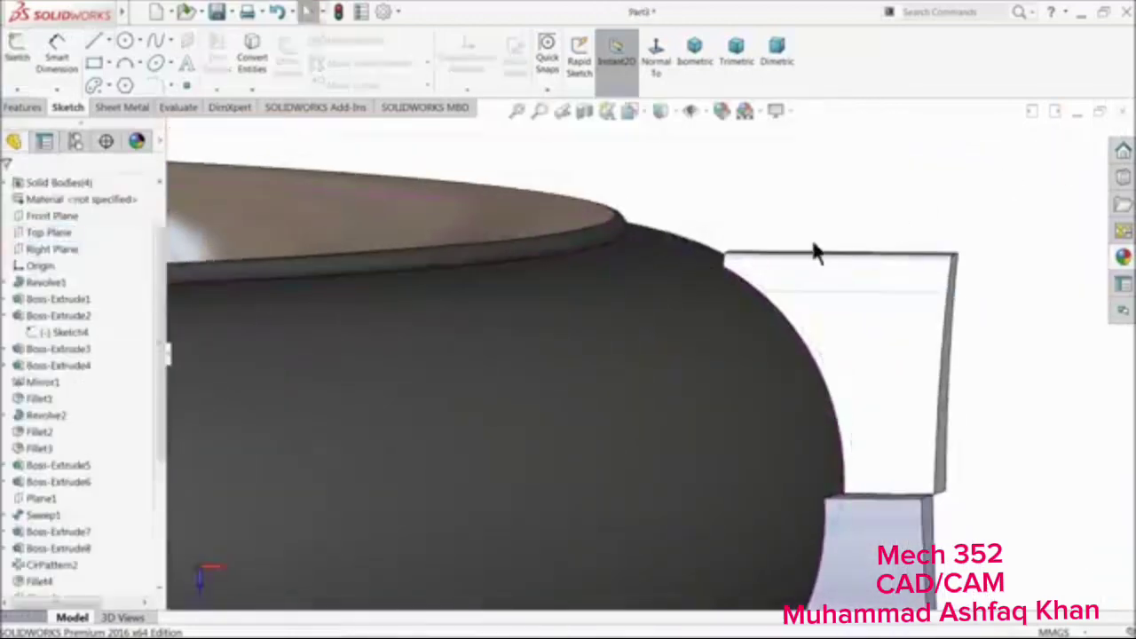
# Edit the tread block extrusion to add a second blind direction of 5 mm into the tire
pyautogui.scroll(3, 813, 242)
pyautogui.moveTo(738, 277); pyautogui.dragTo(733, 311, button='middle')
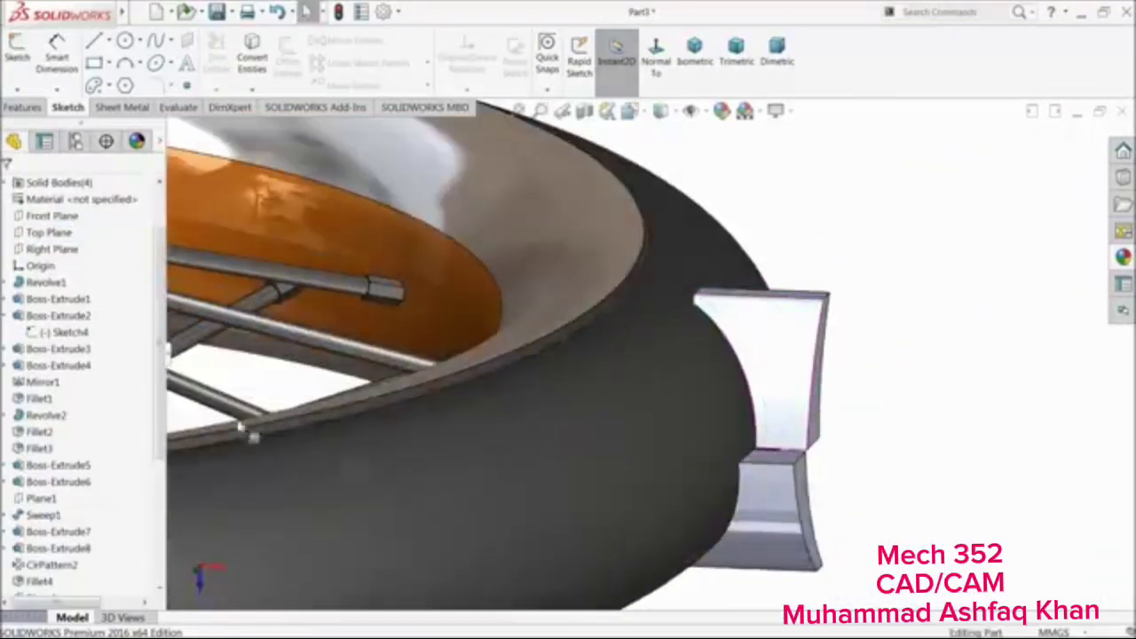
pyautogui.moveTo(160, 438); pyautogui.dragTo(159, 566)
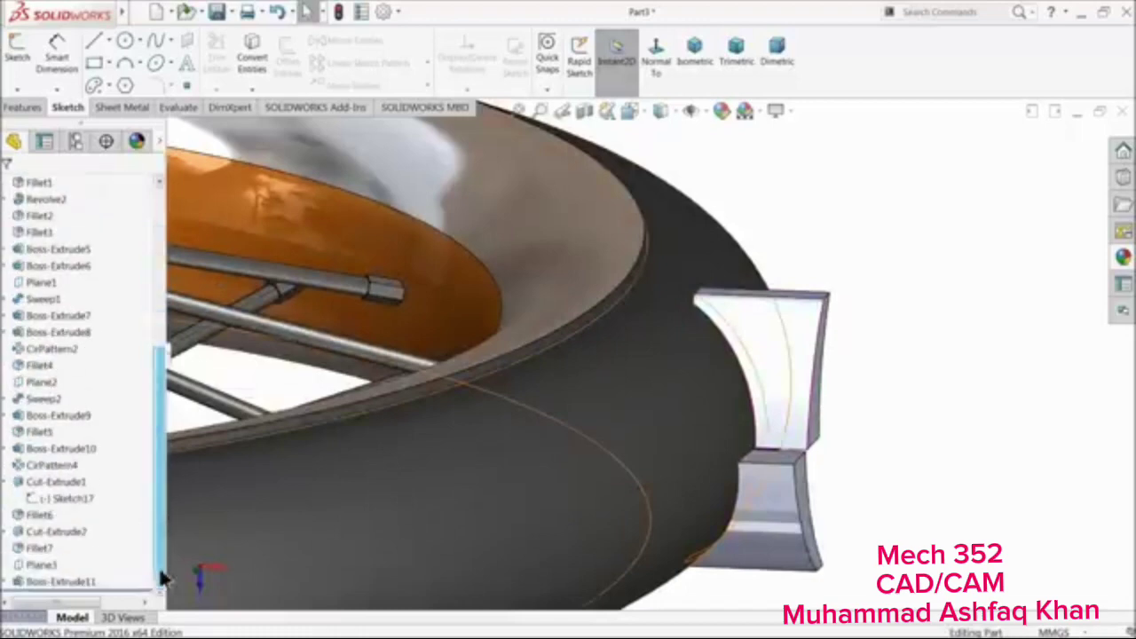
pyautogui.click(20, 580)
pyautogui.click(26, 551)
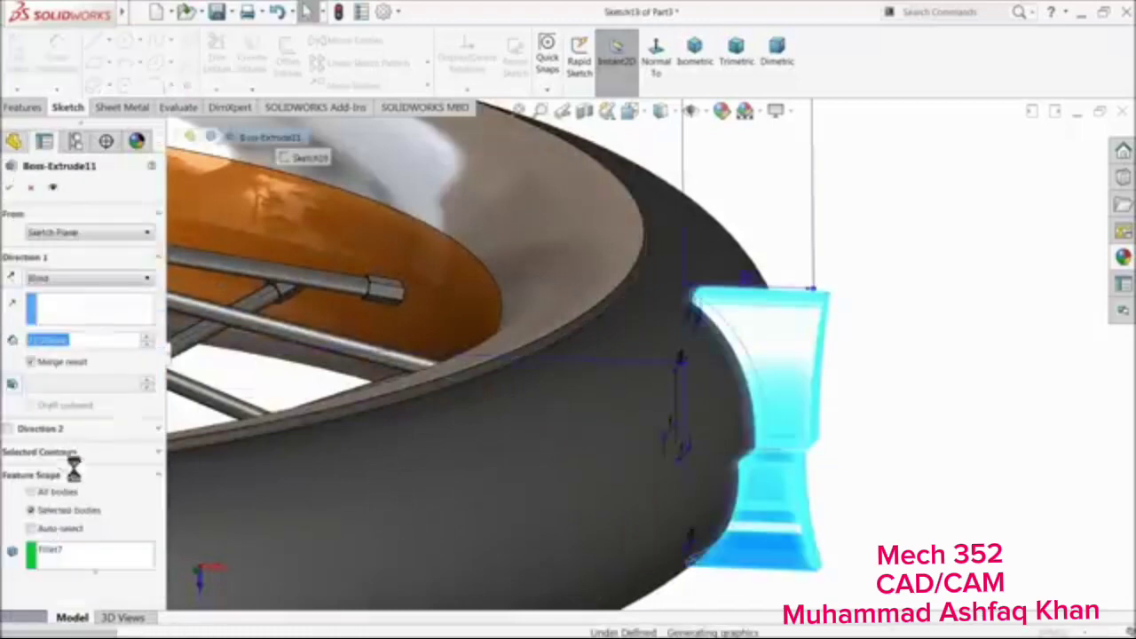
pyautogui.click(7, 429)
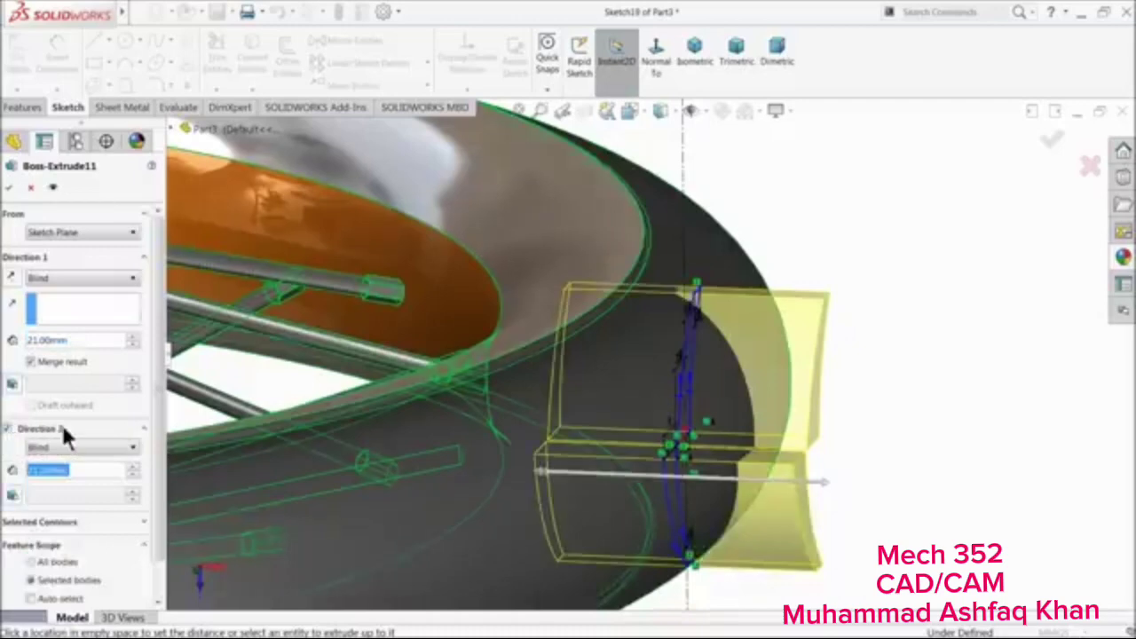
pyautogui.write('5')
pyautogui.press('Return')
pyautogui.scroll(1, 816, 260)
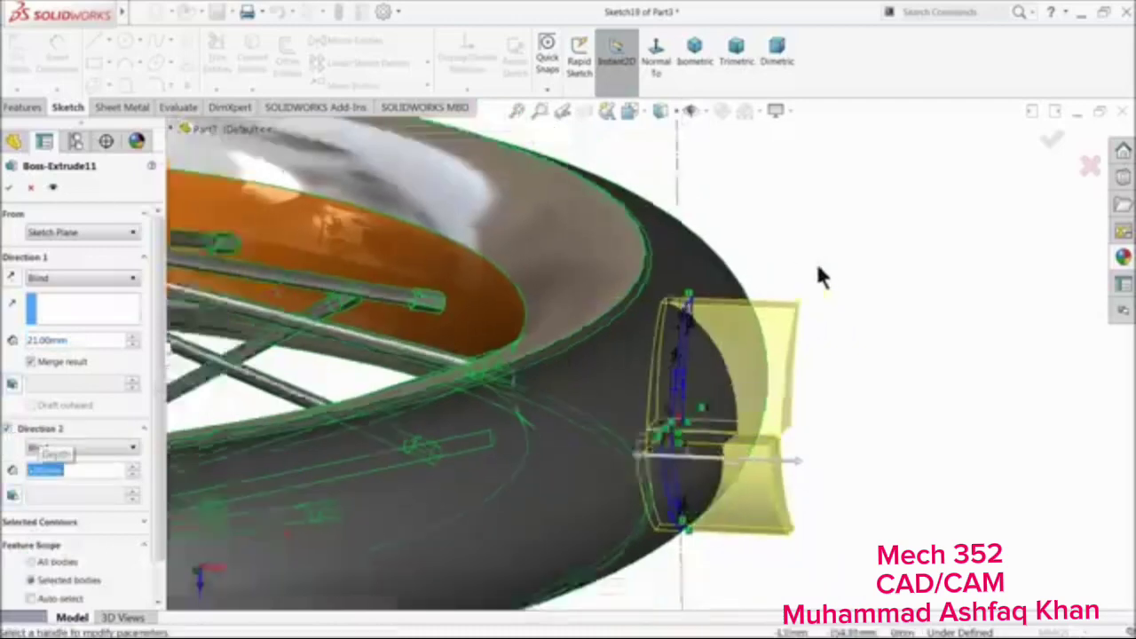
pyautogui.scroll(1, 816, 260)
pyautogui.moveTo(819, 313); pyautogui.dragTo(824, 277, button='middle')
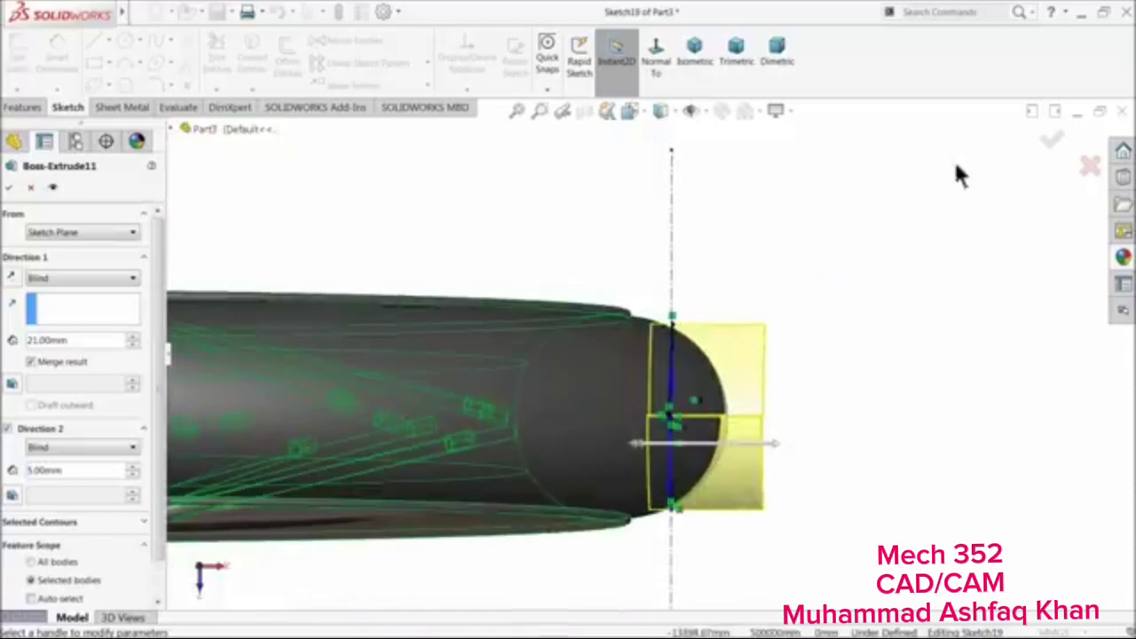
pyautogui.click(1054, 145)
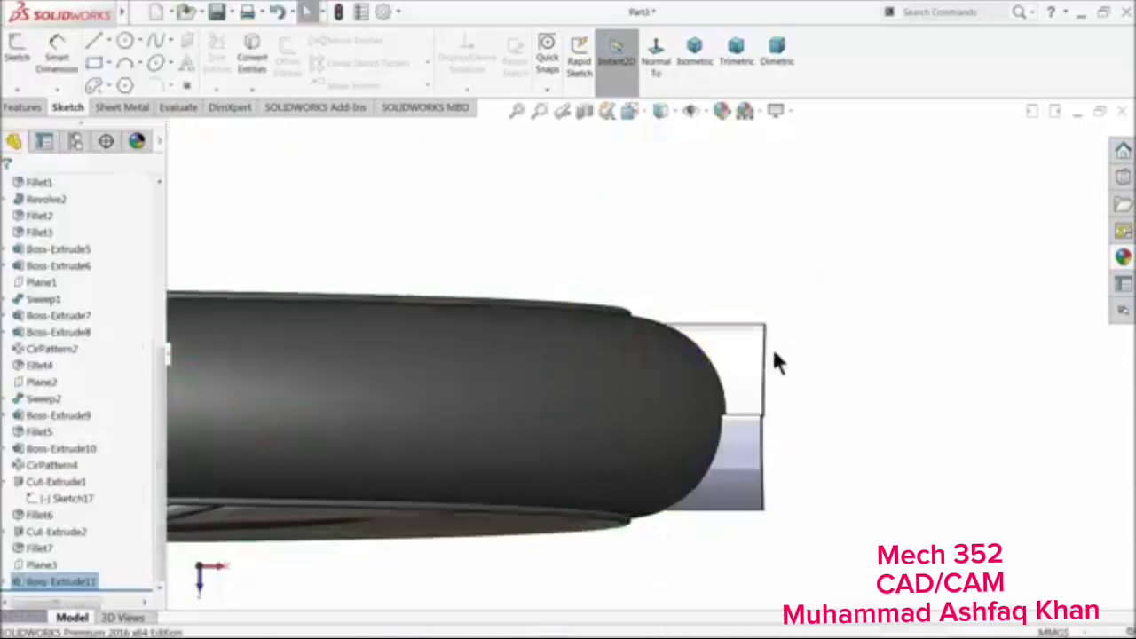
# Start a new sketch on the Top Plane and orient the view normal to it
pyautogui.moveTo(782, 364); pyautogui.dragTo(773, 375, button='middle')
pyautogui.scroll(3, 773, 376)
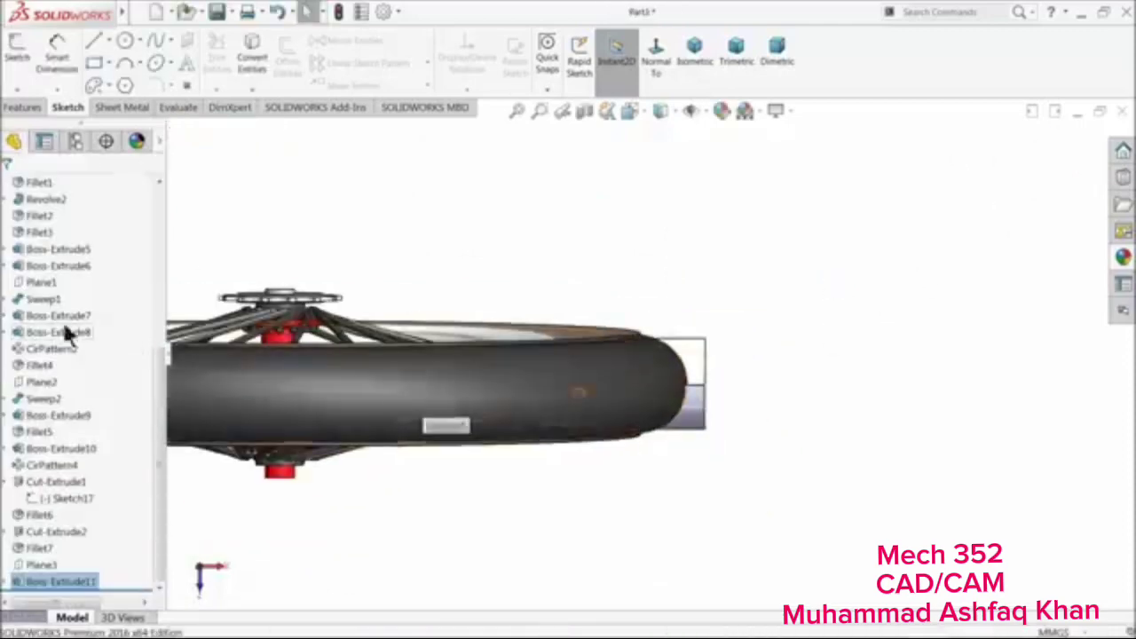
pyautogui.moveTo(158, 368); pyautogui.dragTo(153, 189)
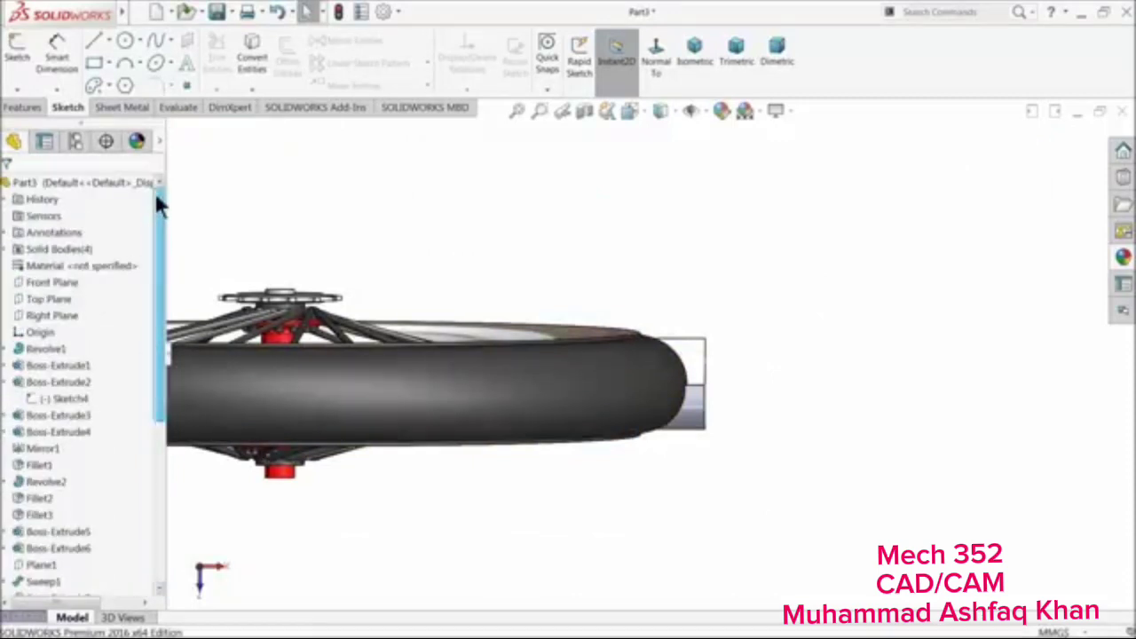
pyautogui.click(28, 297)
pyautogui.click(39, 285)
pyautogui.click(657, 53)
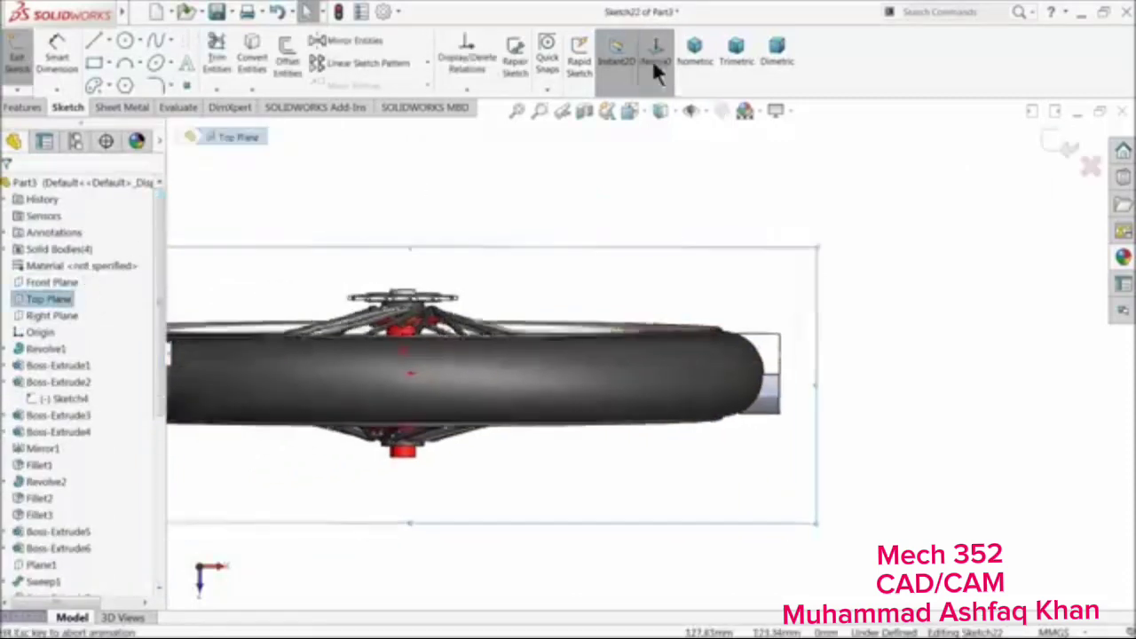
pyautogui.scroll(-2, 943, 356)
pyautogui.scroll(-3, 804, 346)
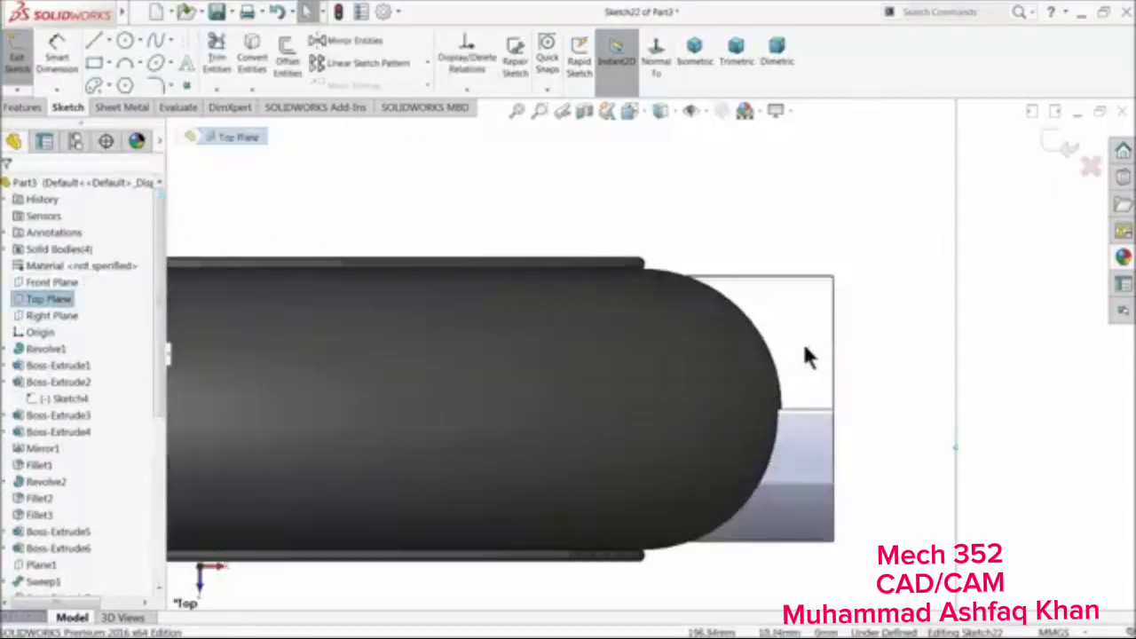
pyautogui.scroll(-2, 790, 380)
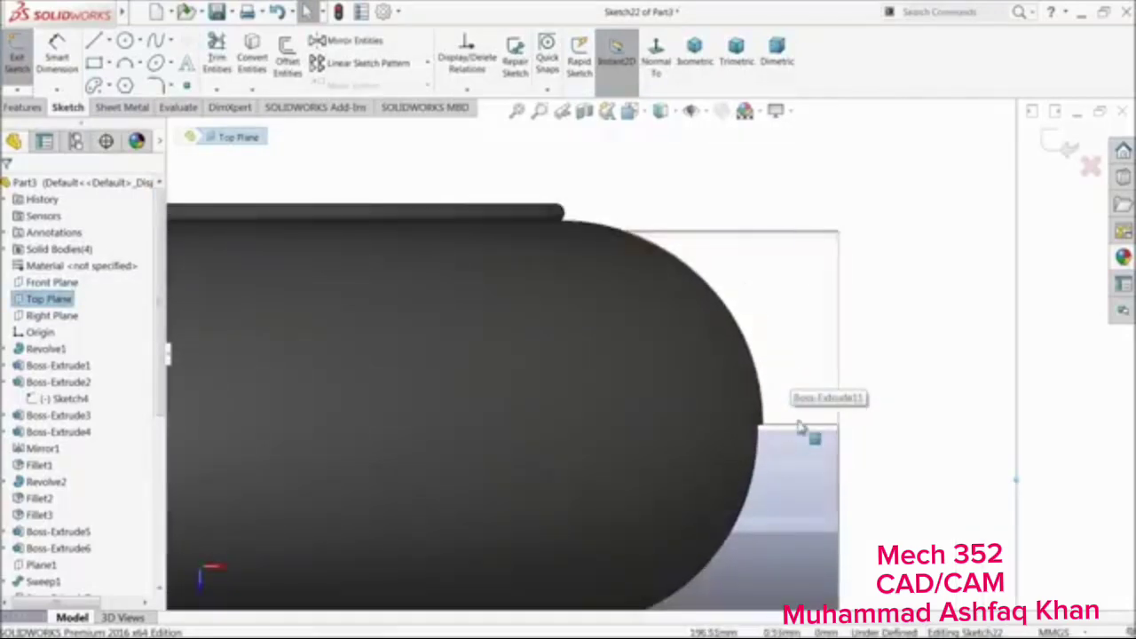
pyautogui.scroll(2, 808, 391)
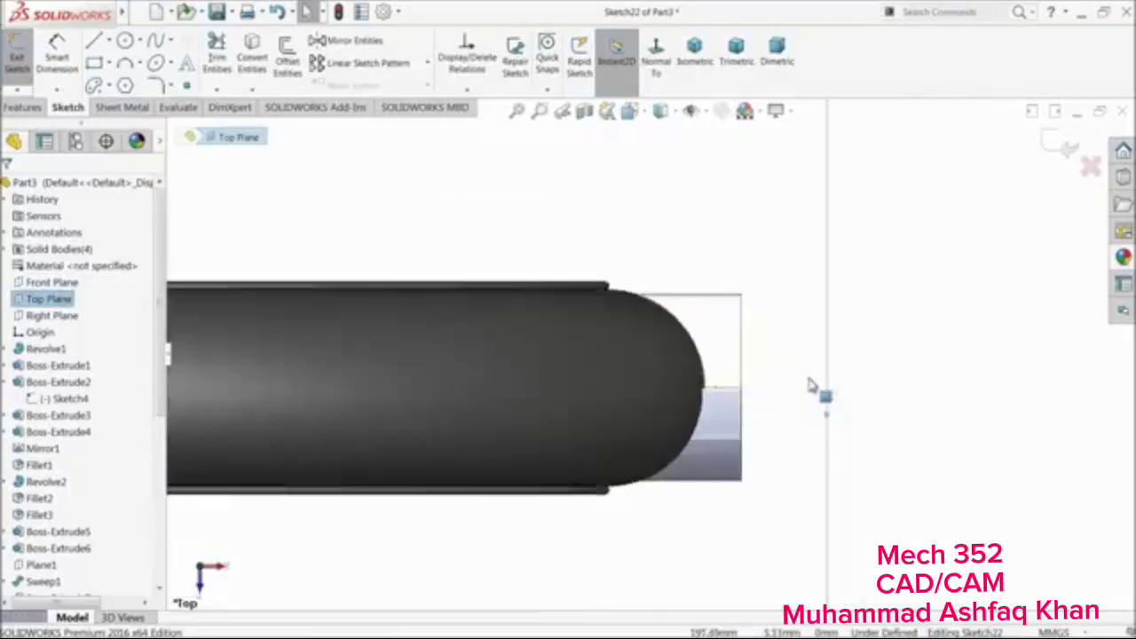
pyautogui.scroll(3, 706, 364)
pyautogui.moveTo(700, 347)
pyautogui.mouseDown(button='middle')
pyautogui.moveTo(688, 381)
pyautogui.moveTo(694, 334)
pyautogui.moveTo(693, 345)
pyautogui.mouseUp(button='middle')
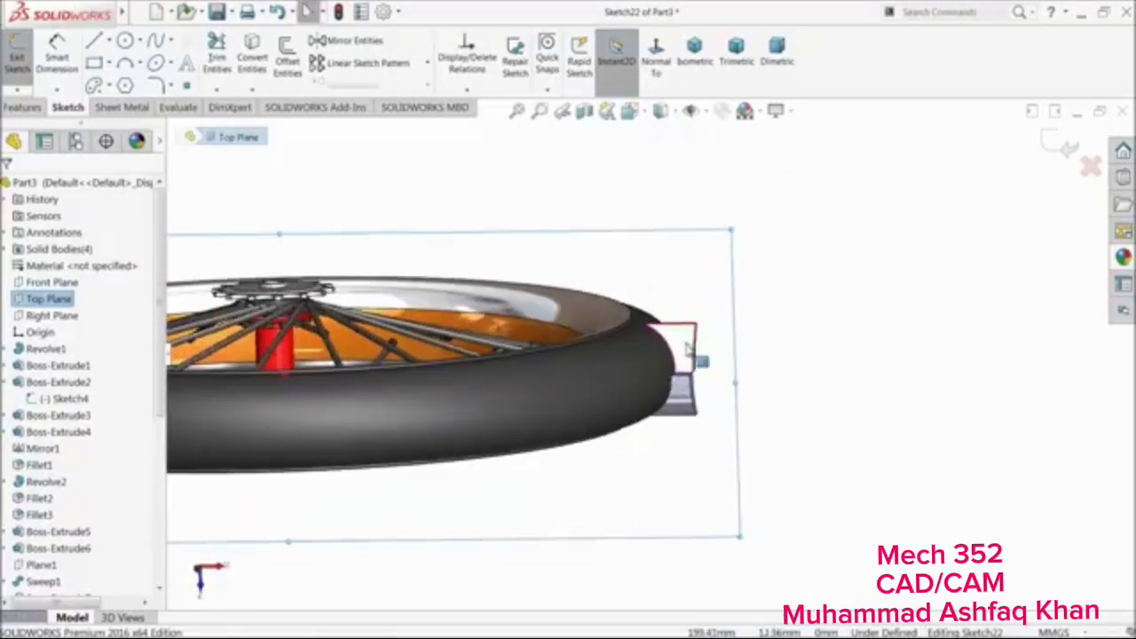
pyautogui.click(656, 55)
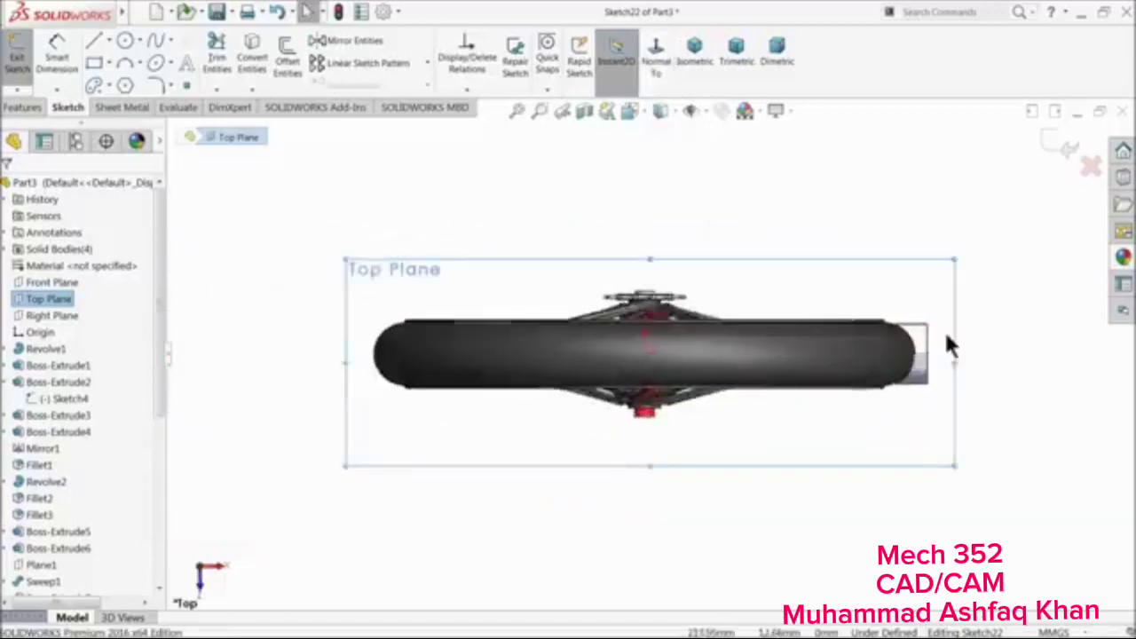
# Draw a rectangular line outline around the tread block, leaving it open toward the tire between the block's upper and lower edges
pyautogui.scroll(-5, 944, 330)
pyautogui.scroll(-1, 831, 388)
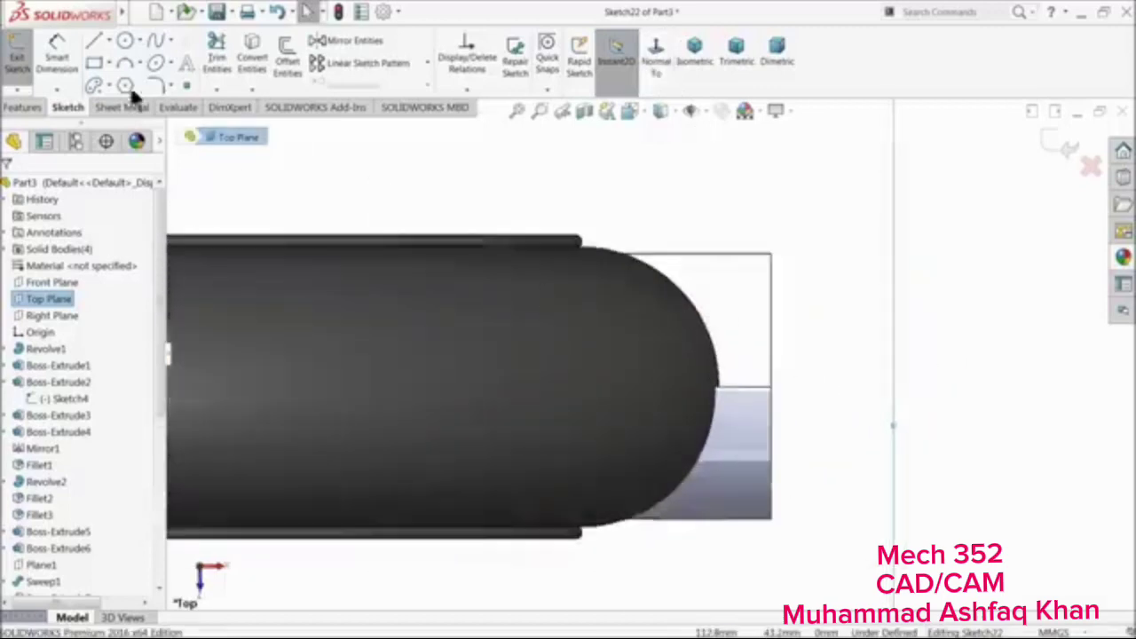
pyautogui.click(92, 41)
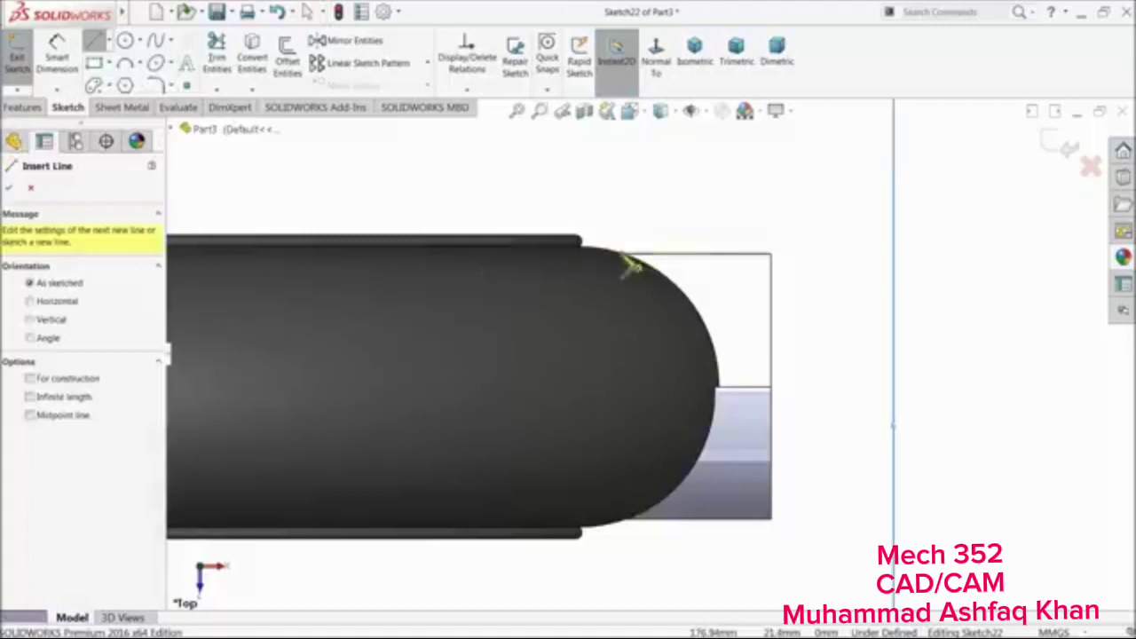
pyautogui.click(622, 260)
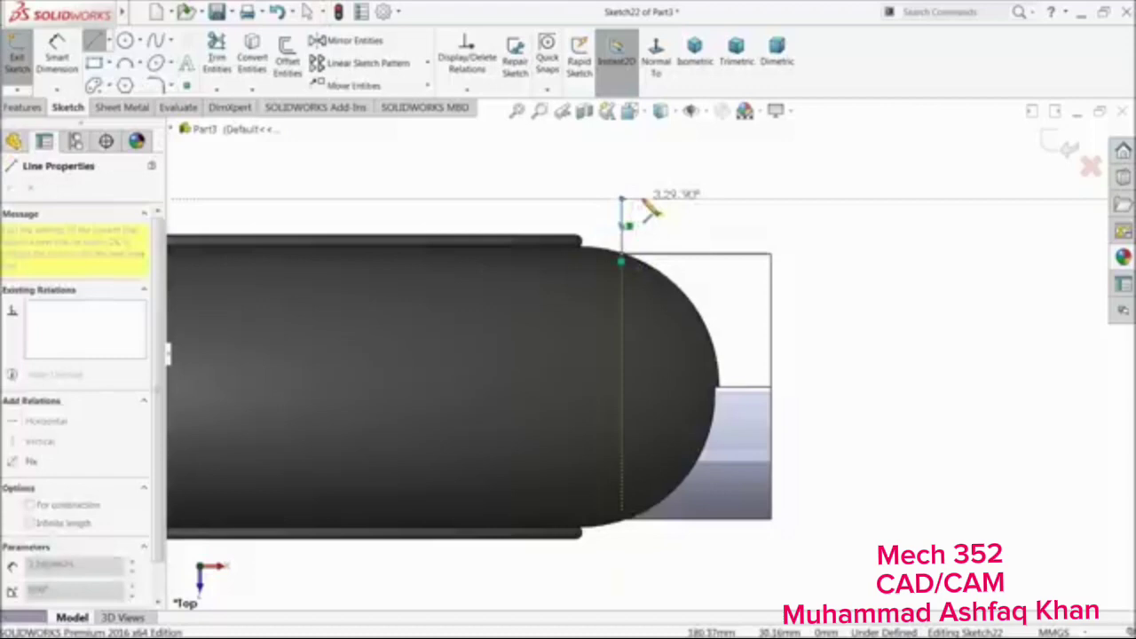
pyautogui.click(808, 199)
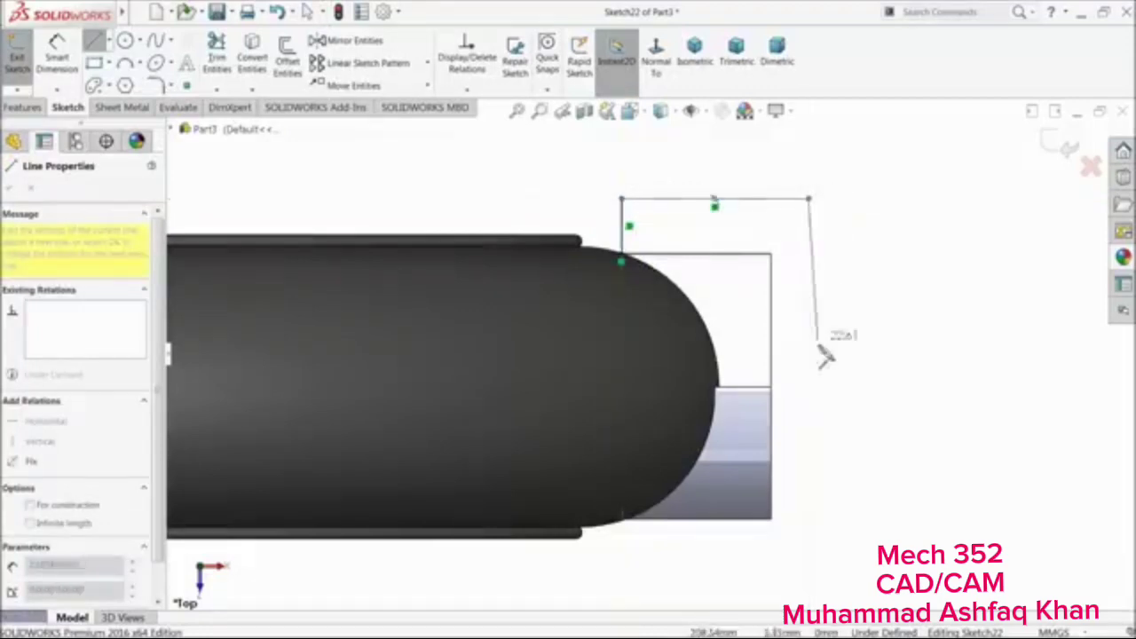
pyautogui.click(808, 565)
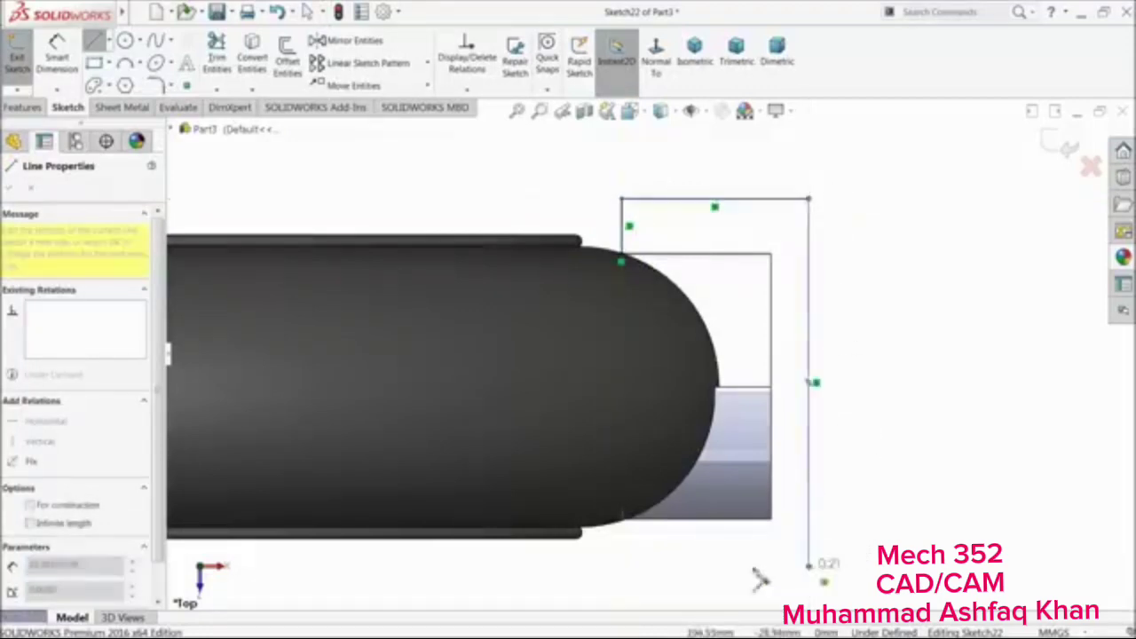
pyautogui.click(622, 566)
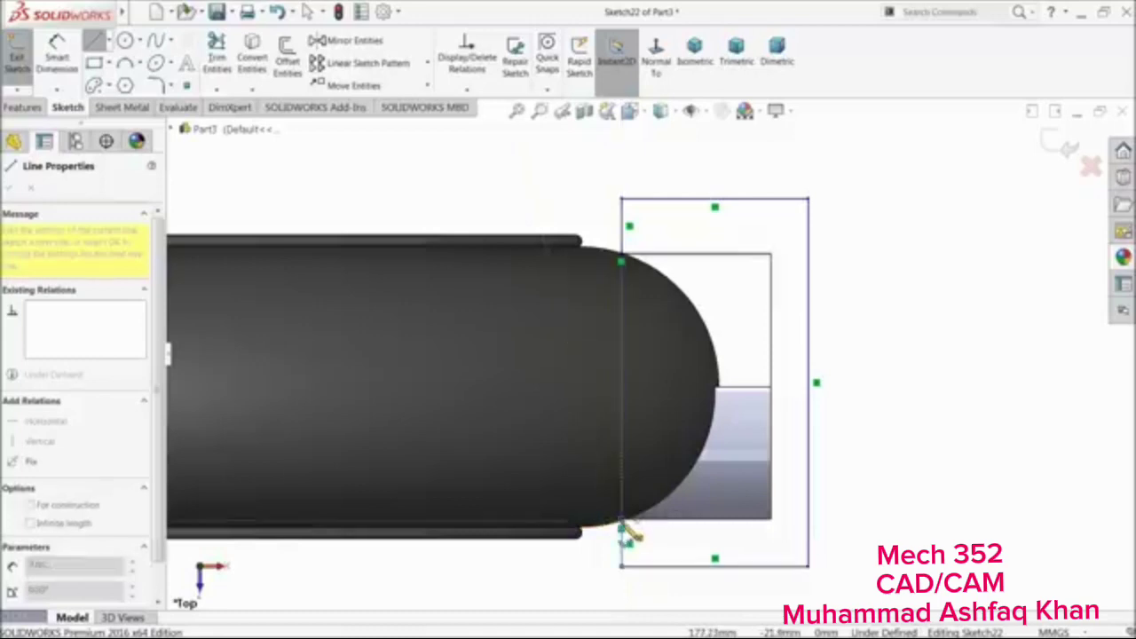
pyautogui.click(623, 527)
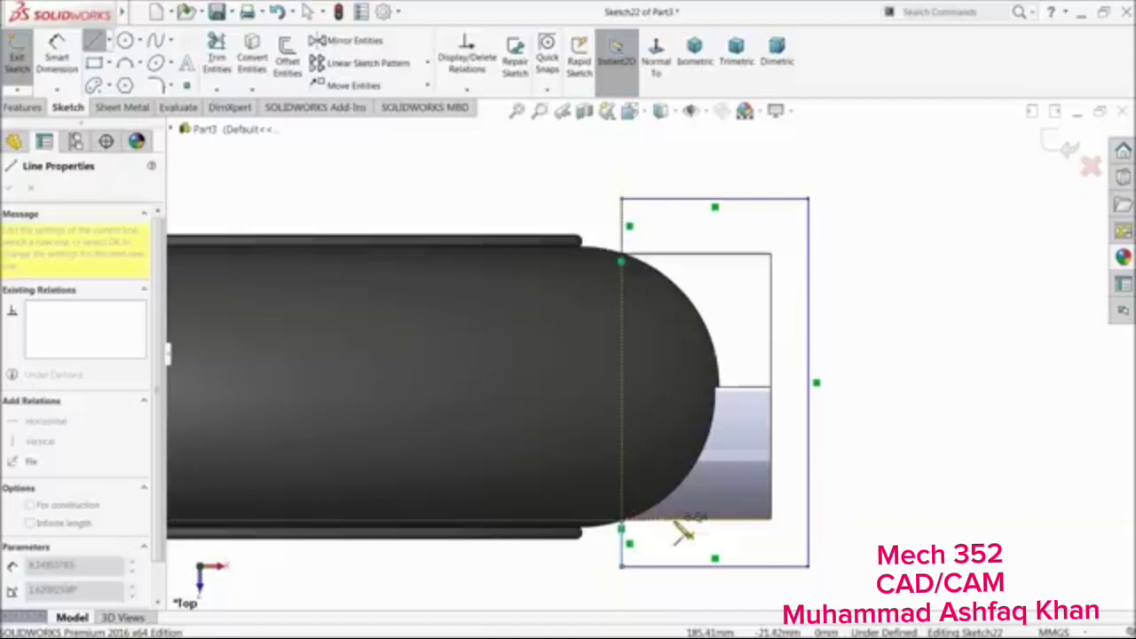
# Add horizontal lines about 8 mm long outward from the outline's two open ends along the block's lower and upper edges
pyautogui.click(674, 527)
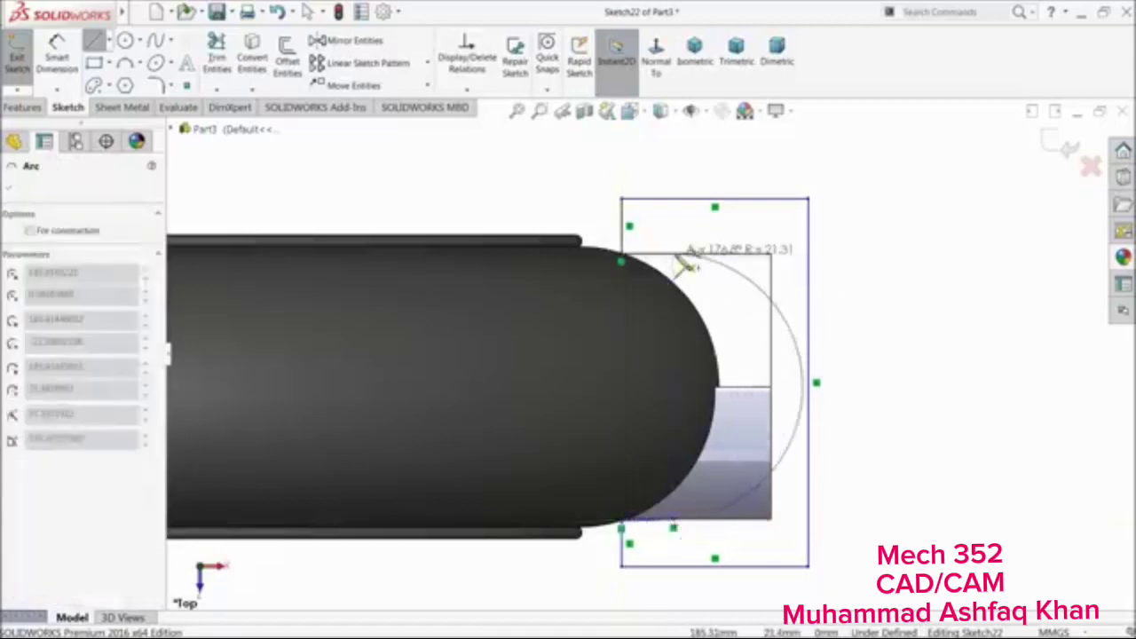
pyautogui.rightClick(849, 212)
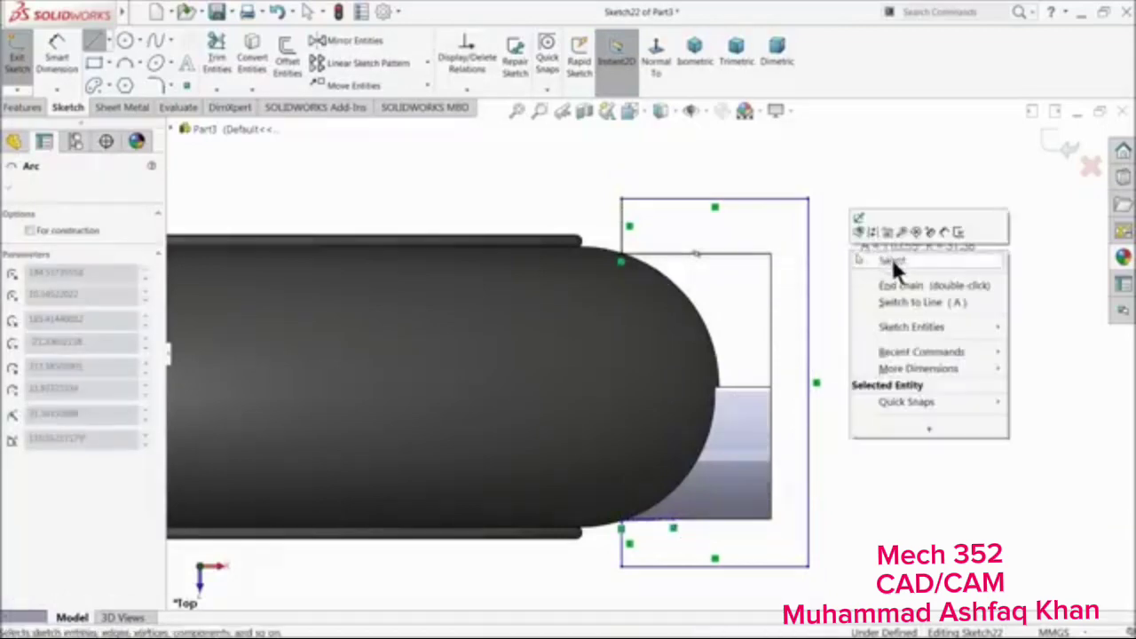
pyautogui.click(891, 256)
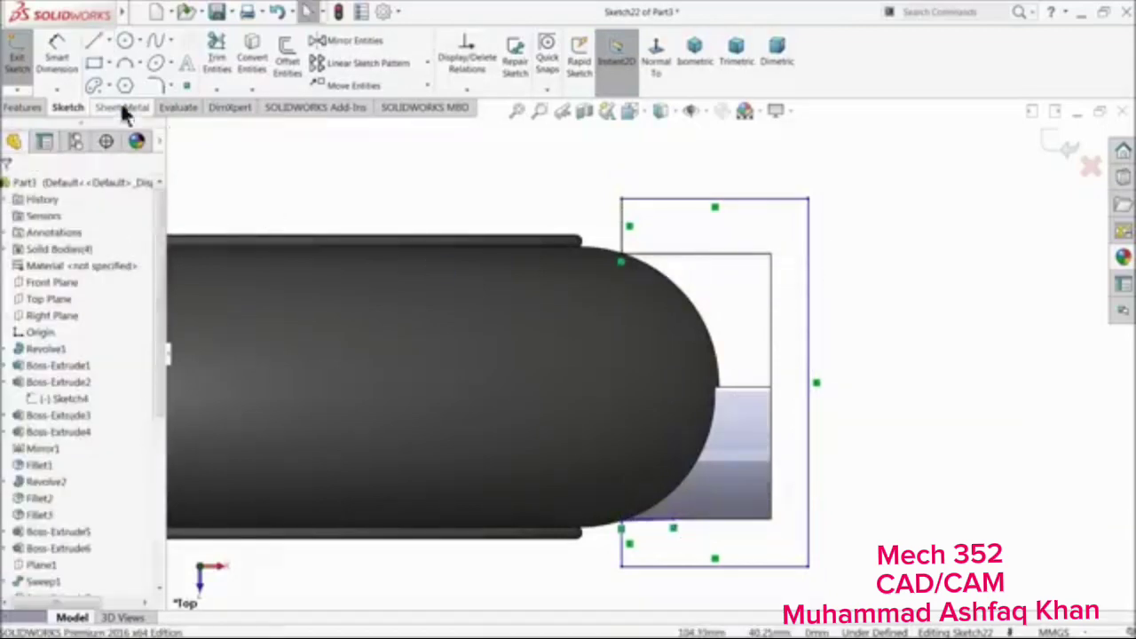
pyautogui.click(93, 41)
pyautogui.click(623, 262)
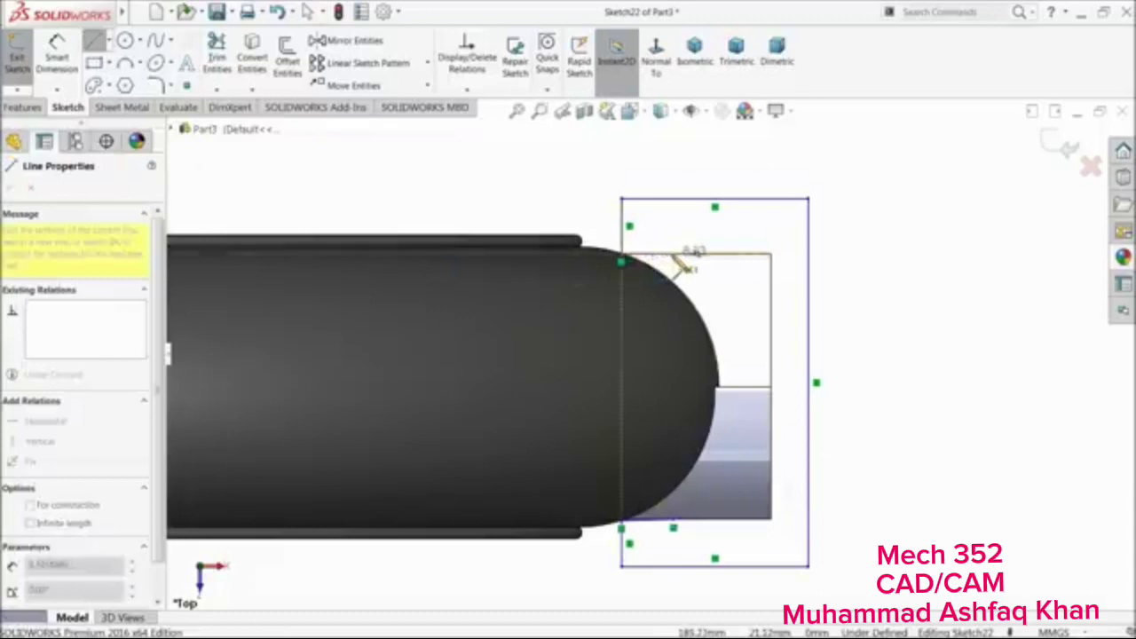
pyautogui.click(675, 261)
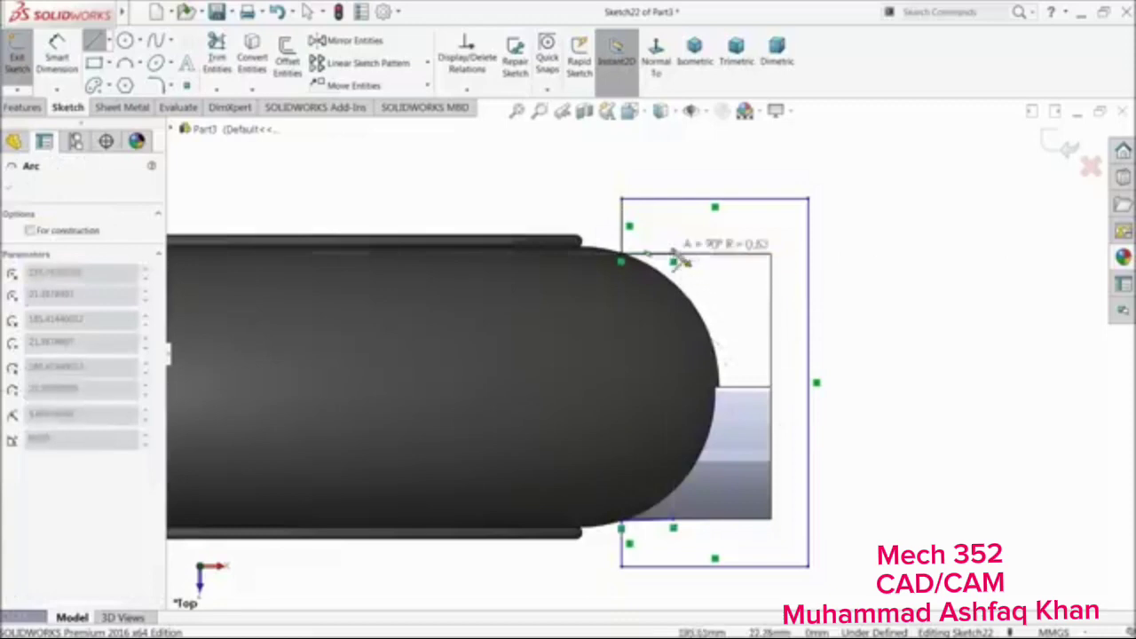
pyautogui.rightClick(842, 287)
pyautogui.click(866, 293)
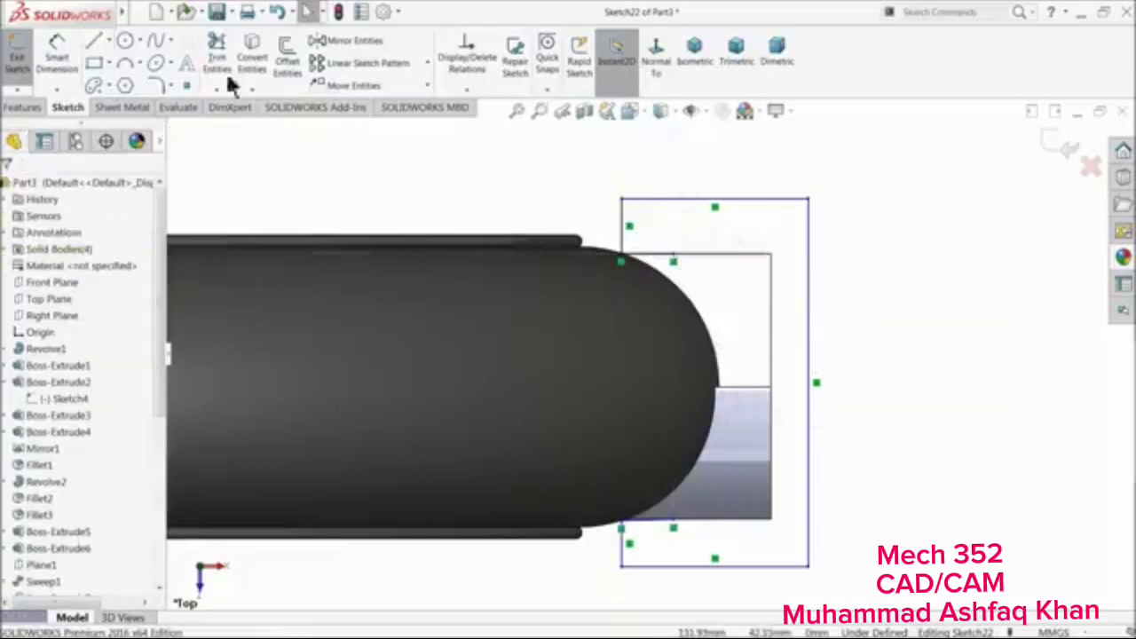
# Close the profile with a three-point arc of about 26 mm radius between the short lines' free ends, bulging outward past the tire
pyautogui.click(124, 61)
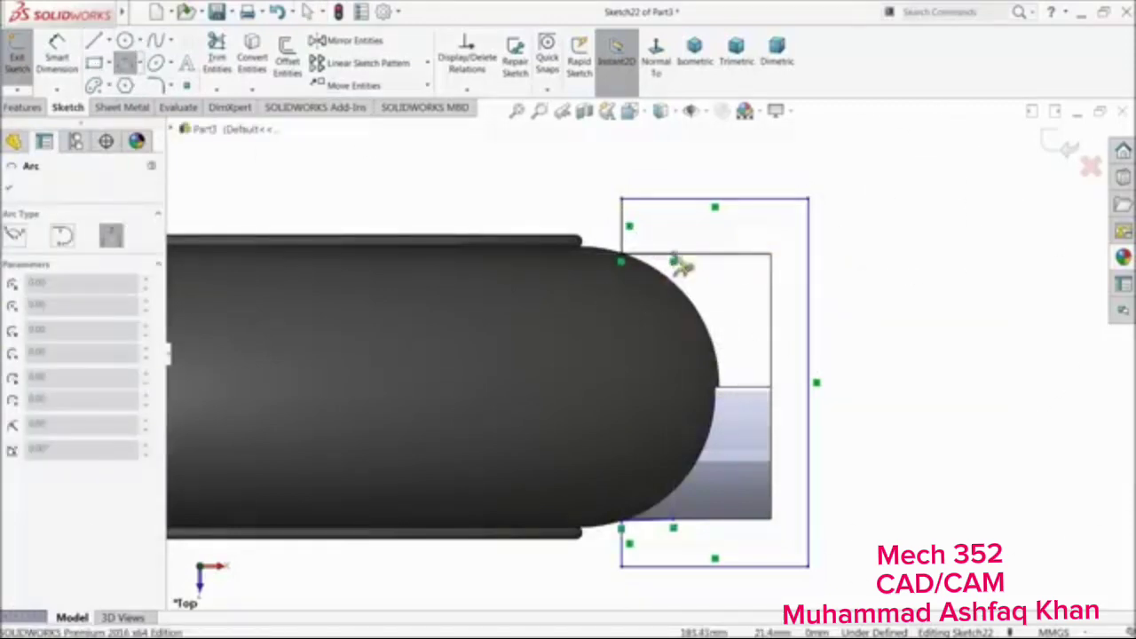
pyautogui.click(674, 261)
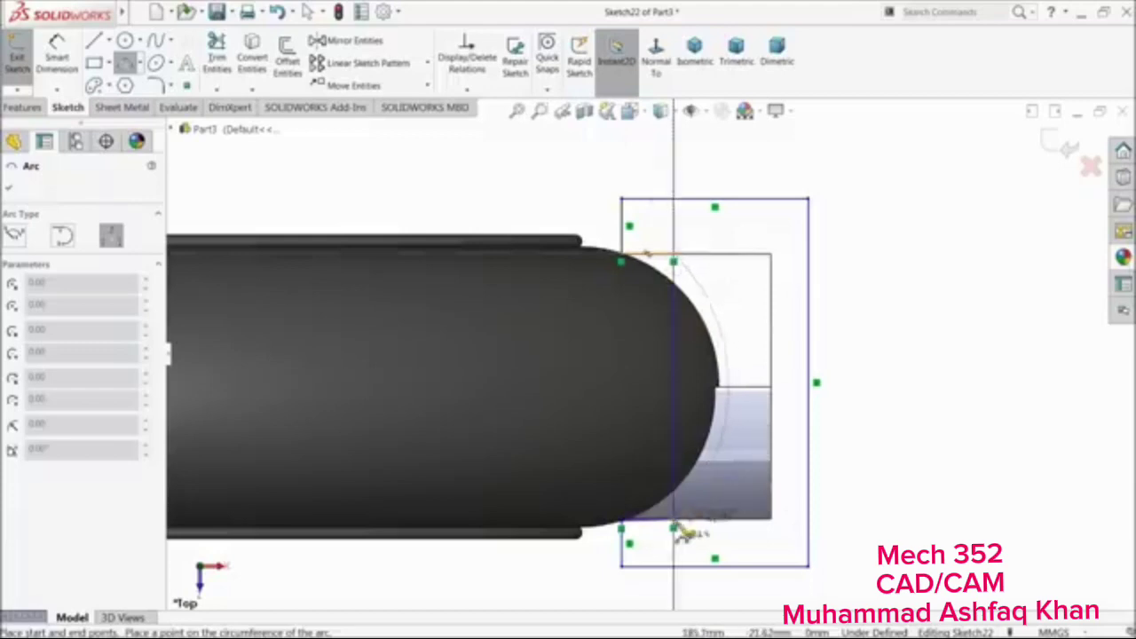
pyautogui.click(673, 529)
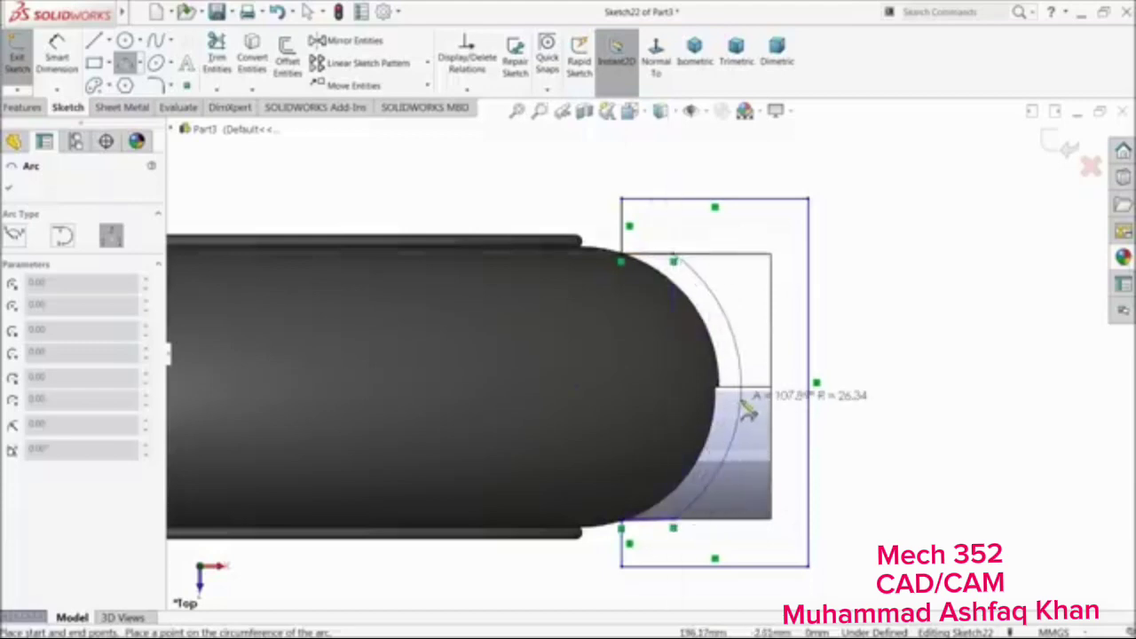
pyautogui.click(744, 401)
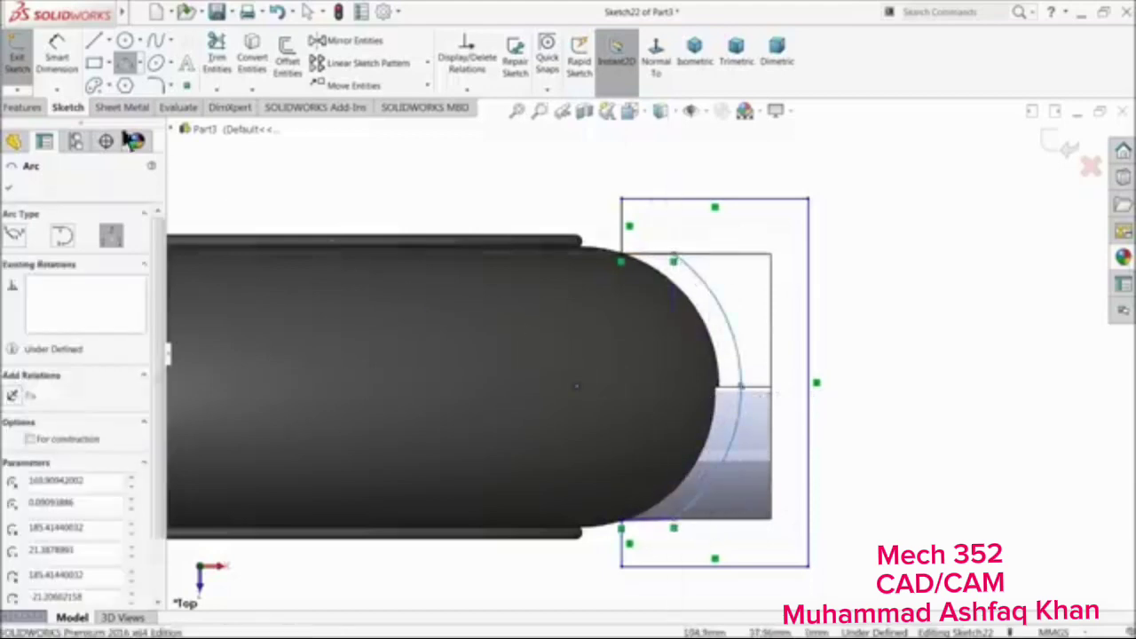
pyautogui.click(14, 186)
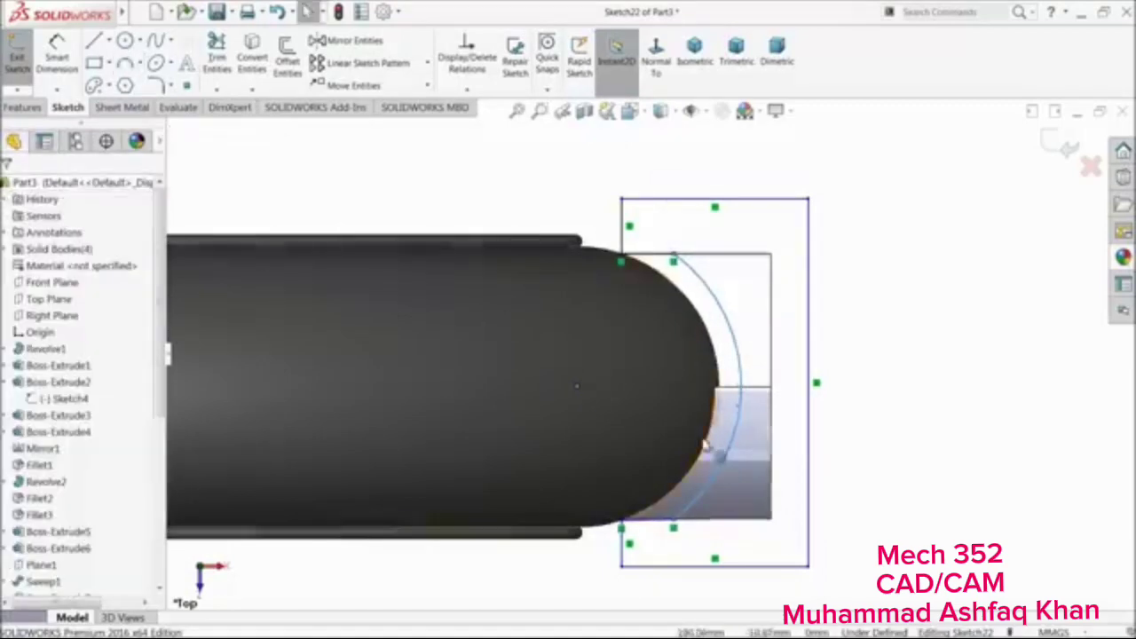
pyautogui.scroll(-3, 641, 522)
pyautogui.scroll(5, 672, 494)
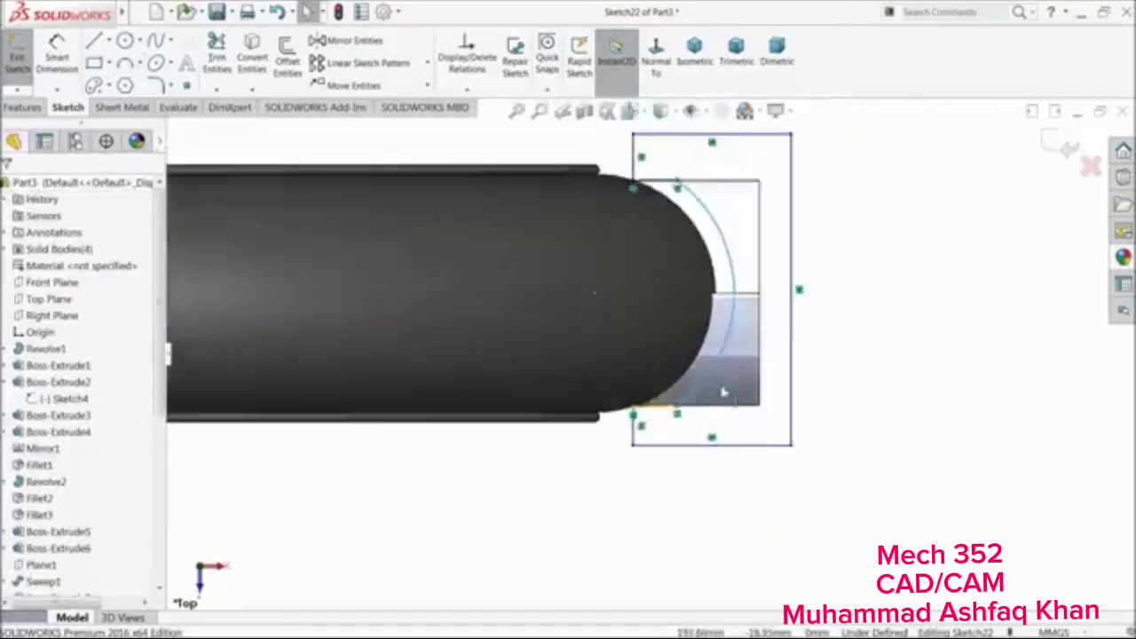
pyautogui.scroll(-2, 657, 282)
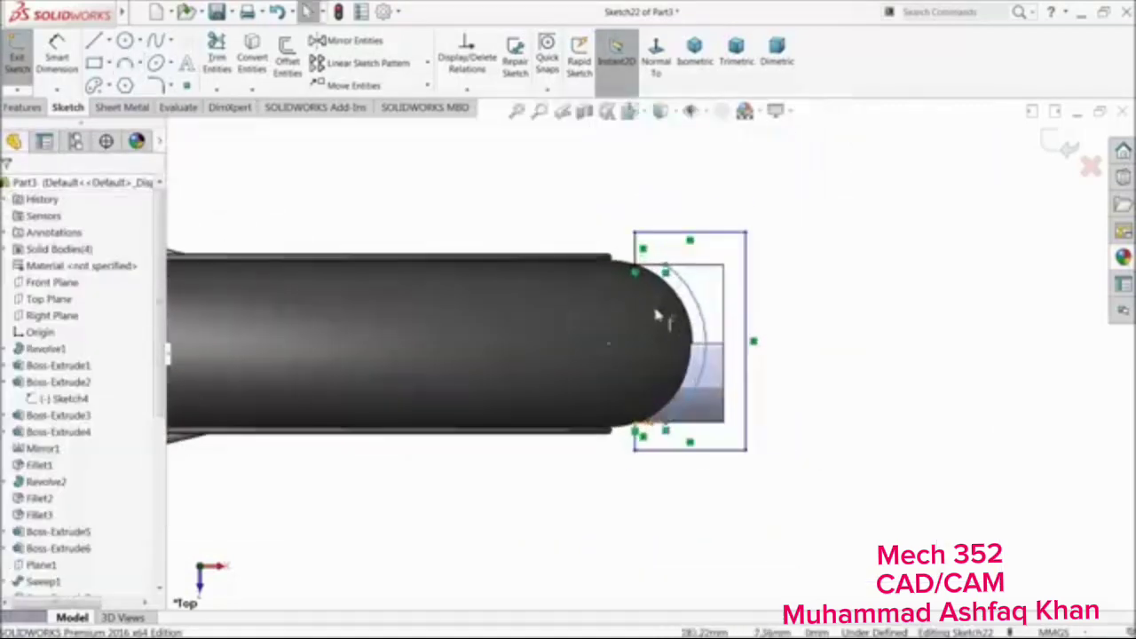
pyautogui.click(19, 107)
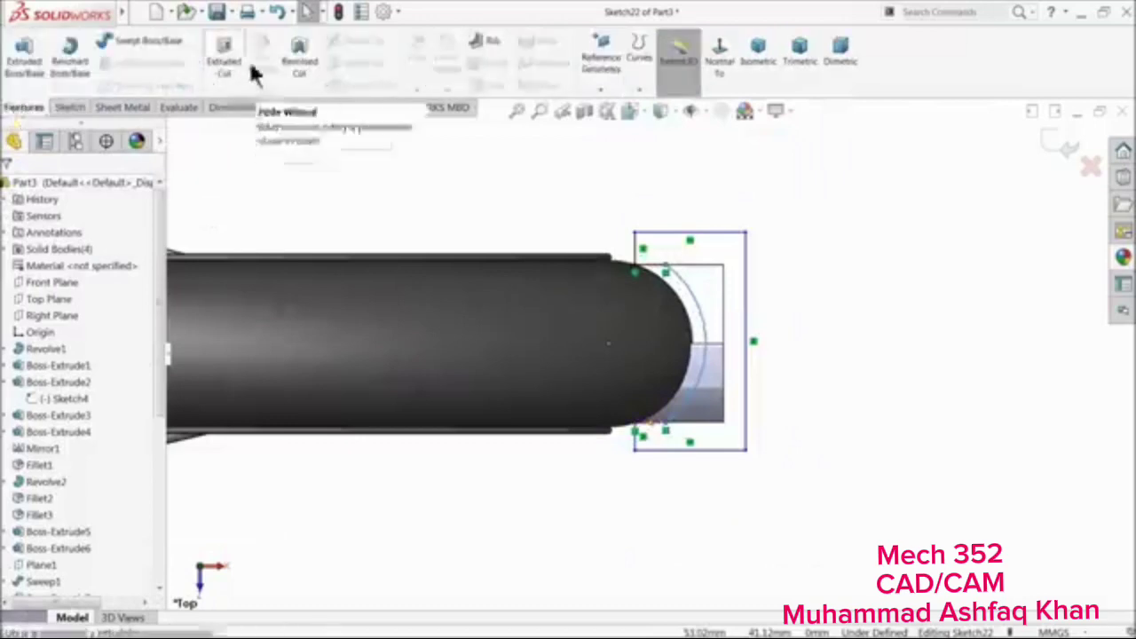
pyautogui.click(300, 67)
pyautogui.scroll(6, 586, 340)
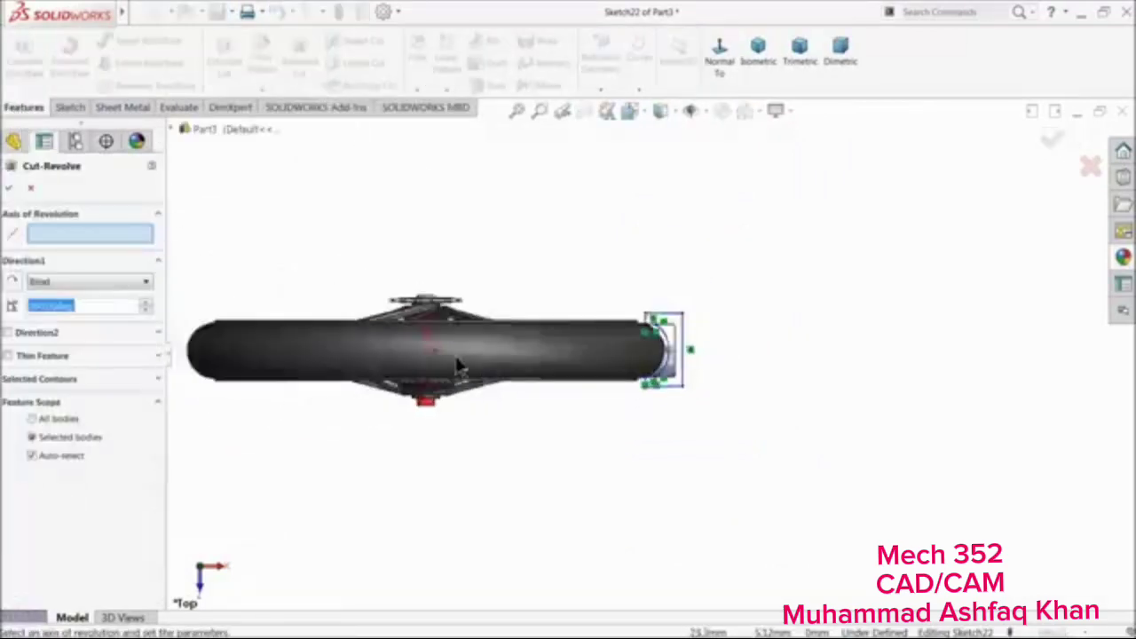
pyautogui.scroll(-2, 456, 361)
pyautogui.click(32, 188)
pyautogui.click(31, 188)
# Draw a vertical centerline about 87 mm long upward from the origin through the wheel hub
pyautogui.click(69, 108)
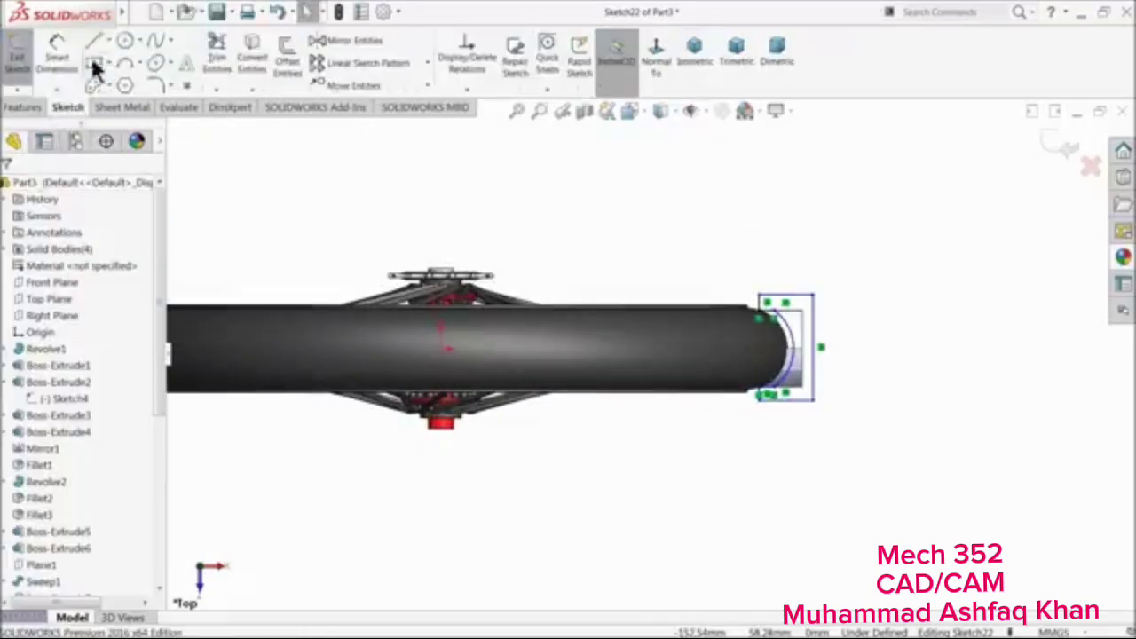
pyautogui.click(109, 40)
pyautogui.click(127, 77)
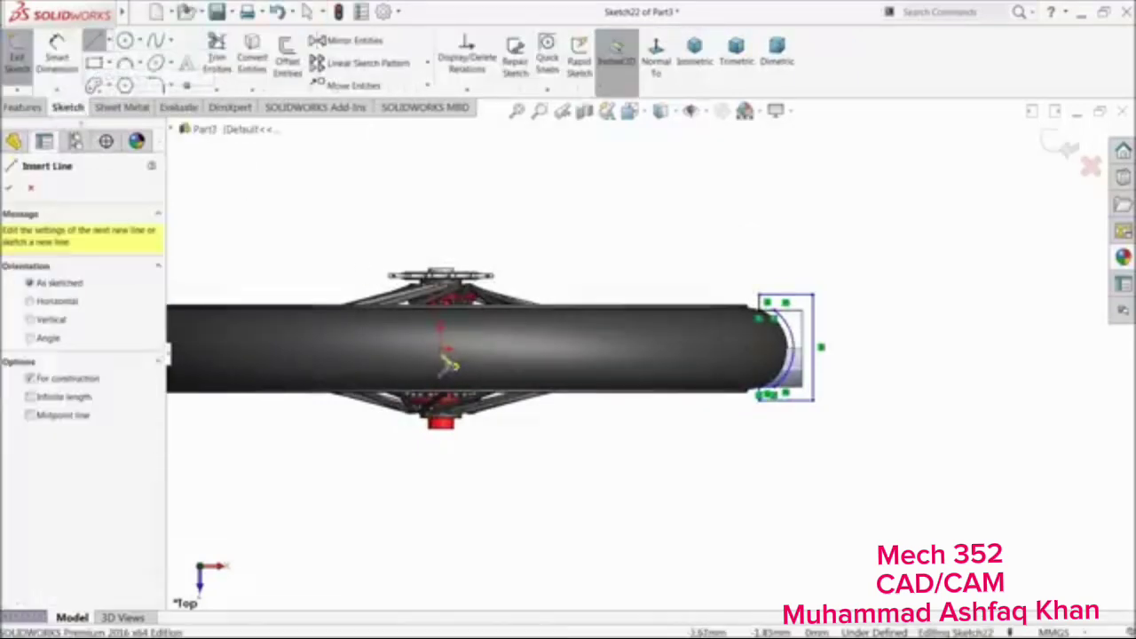
pyautogui.click(440, 355)
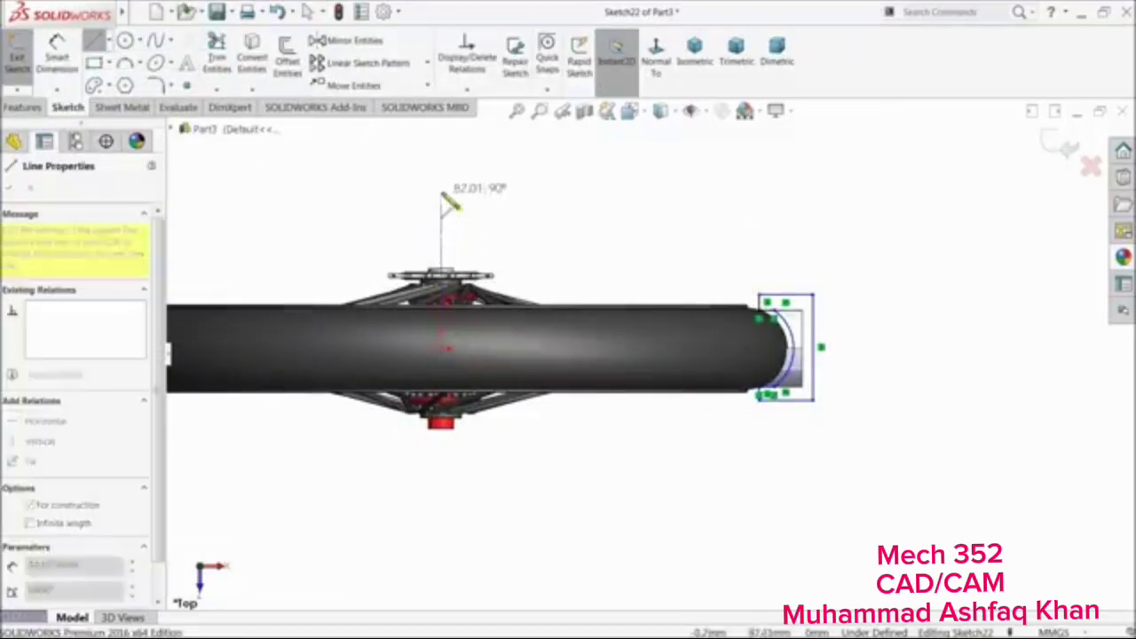
pyautogui.click(440, 192)
pyautogui.rightClick(525, 175)
pyautogui.click(533, 176)
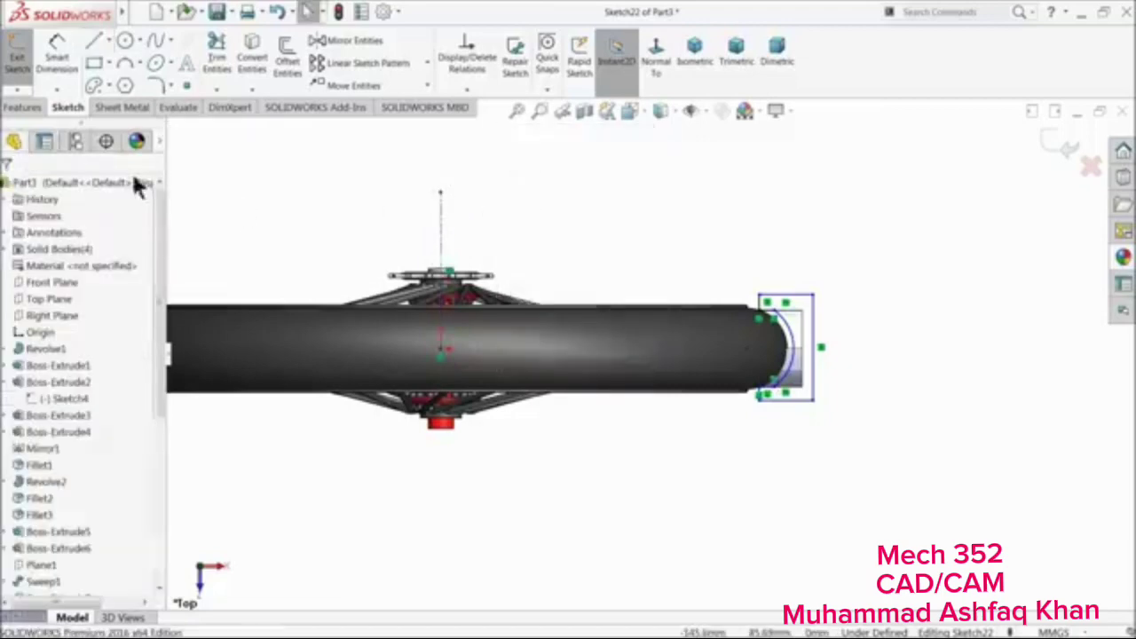
pyautogui.click(24, 108)
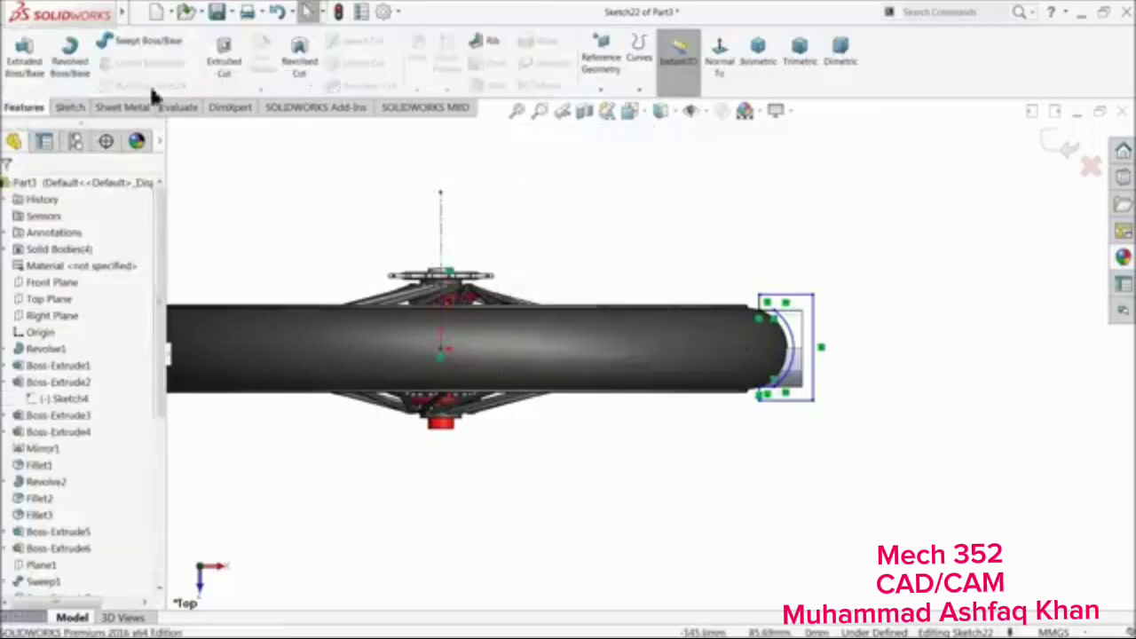
# Cut the tread blocks with a full revolve of the closed profile around the vertical hub centerline
pyautogui.click(302, 64)
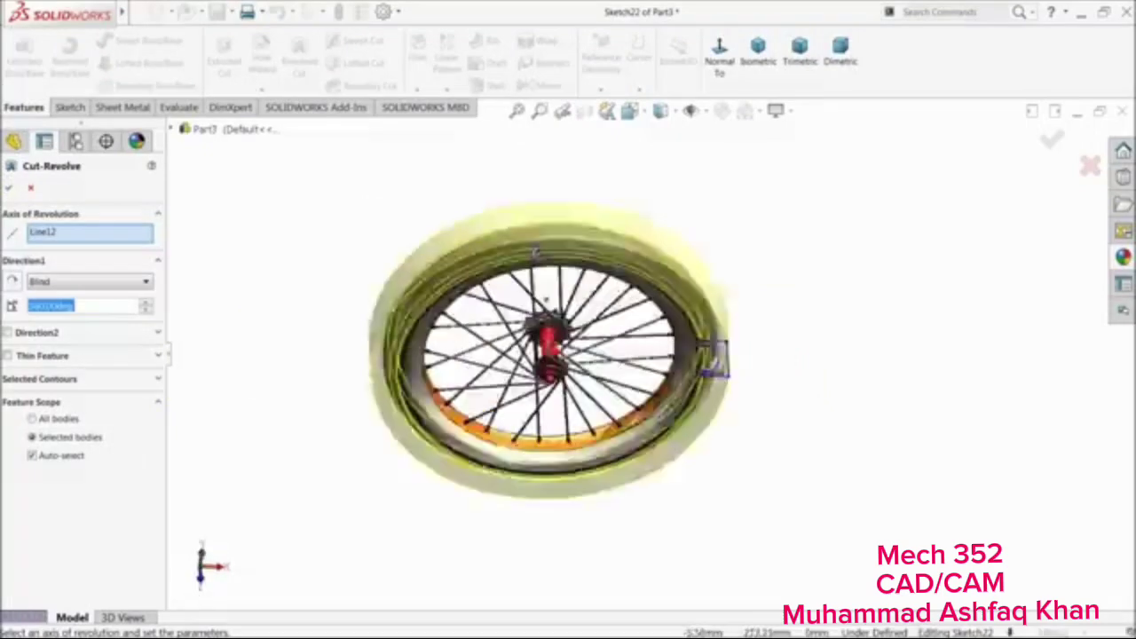
pyautogui.moveTo(535, 253); pyautogui.dragTo(507, 180, button='middle')
pyautogui.scroll(-1, 575, 286)
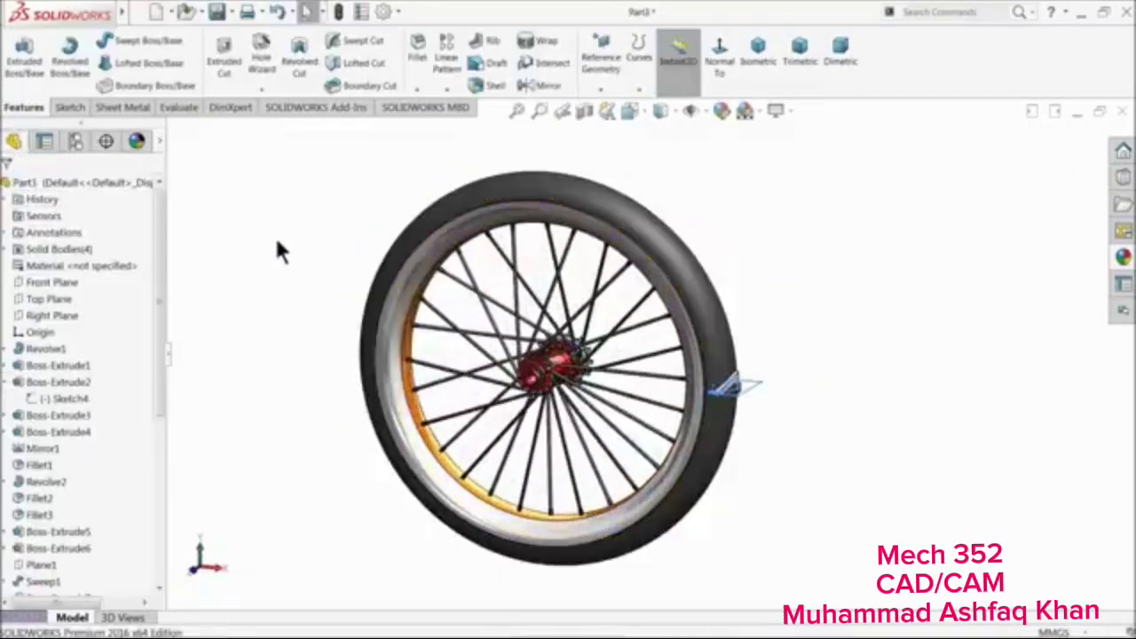
# Start a symmetric fillet on the upper corner edge of the left tread block's inner end and set its radius to 1 mm
pyautogui.scroll(-4, 759, 416)
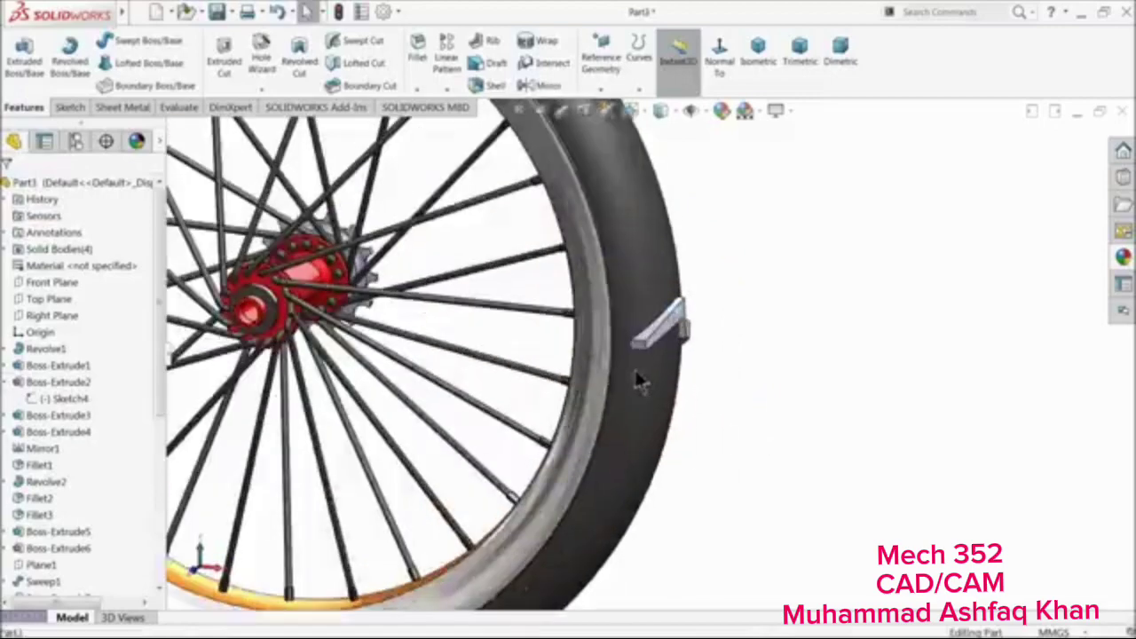
pyautogui.moveTo(634, 367)
pyautogui.mouseDown(button='middle')
pyautogui.moveTo(540, 225)
pyautogui.moveTo(567, 211)
pyautogui.moveTo(532, 310)
pyautogui.moveTo(550, 411)
pyautogui.moveTo(587, 384)
pyautogui.moveTo(533, 426)
pyautogui.moveTo(695, 382)
pyautogui.mouseUp(button='middle')
pyautogui.scroll(-8, 679, 328)
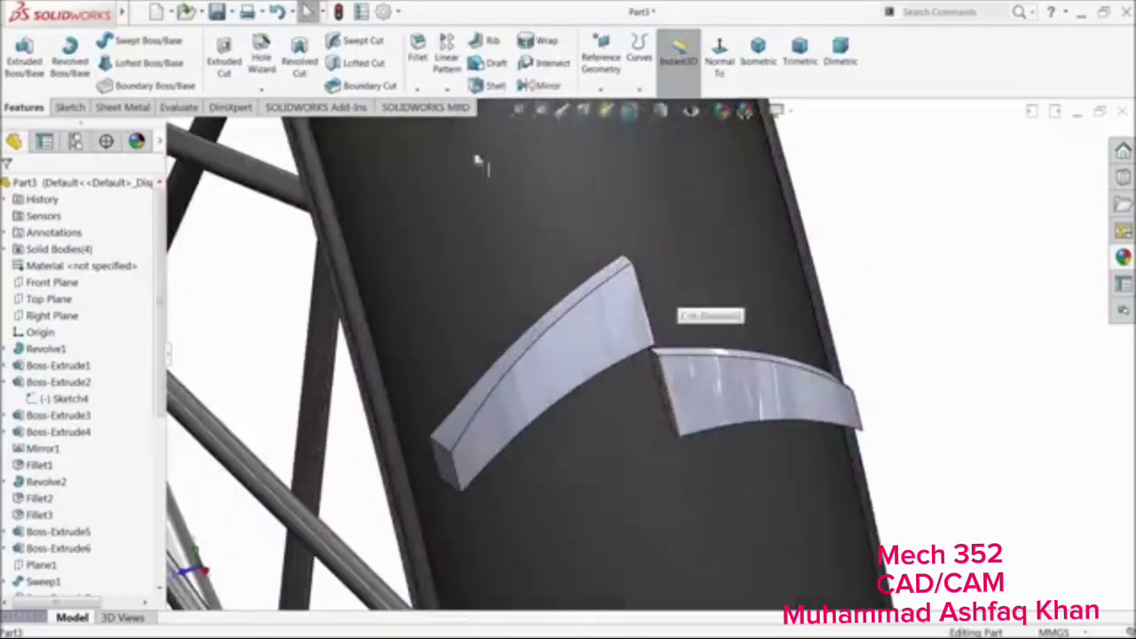
pyautogui.click(416, 56)
pyautogui.moveTo(676, 275); pyautogui.dragTo(618, 282, button='middle')
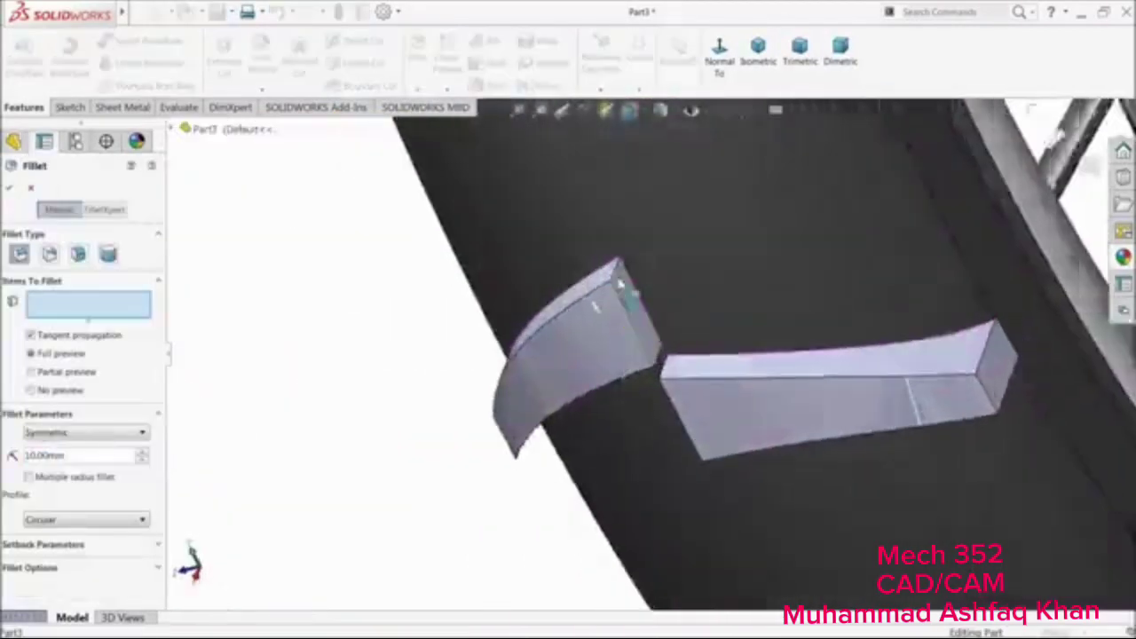
pyautogui.scroll(-4, 616, 272)
pyautogui.click(601, 311)
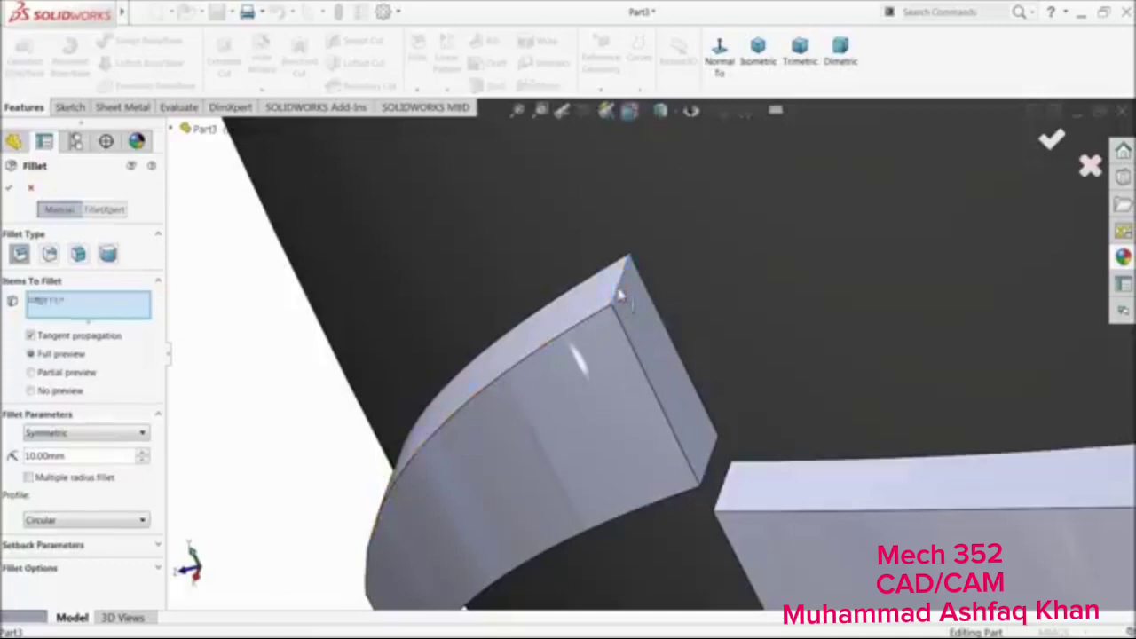
pyautogui.doubleClick(83, 458)
pyautogui.write('1')
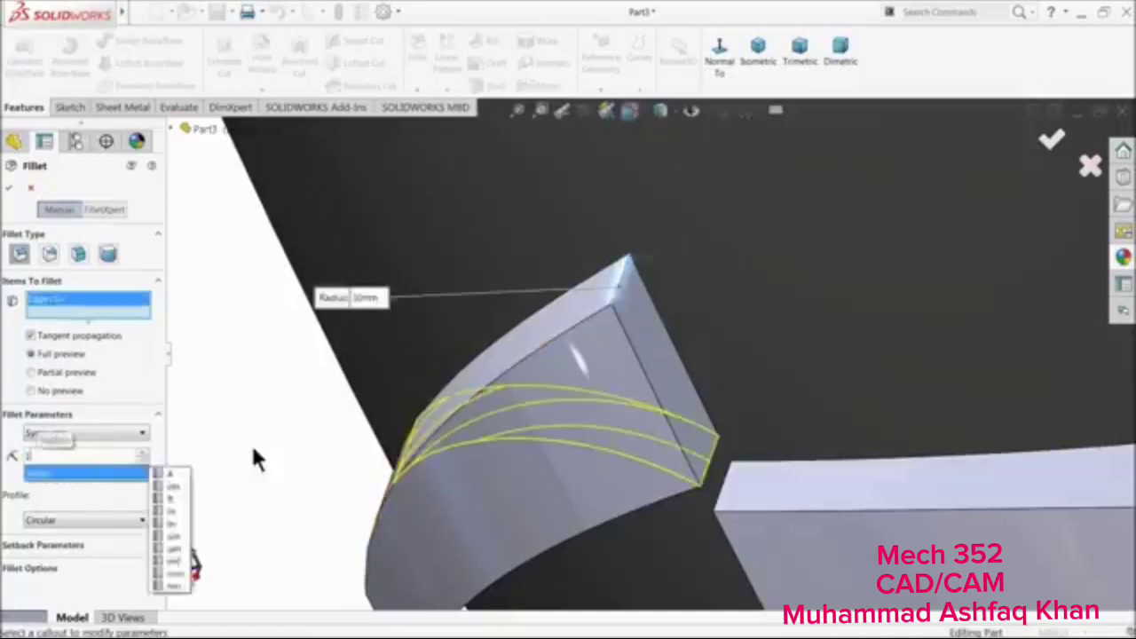
pyautogui.press('Return')
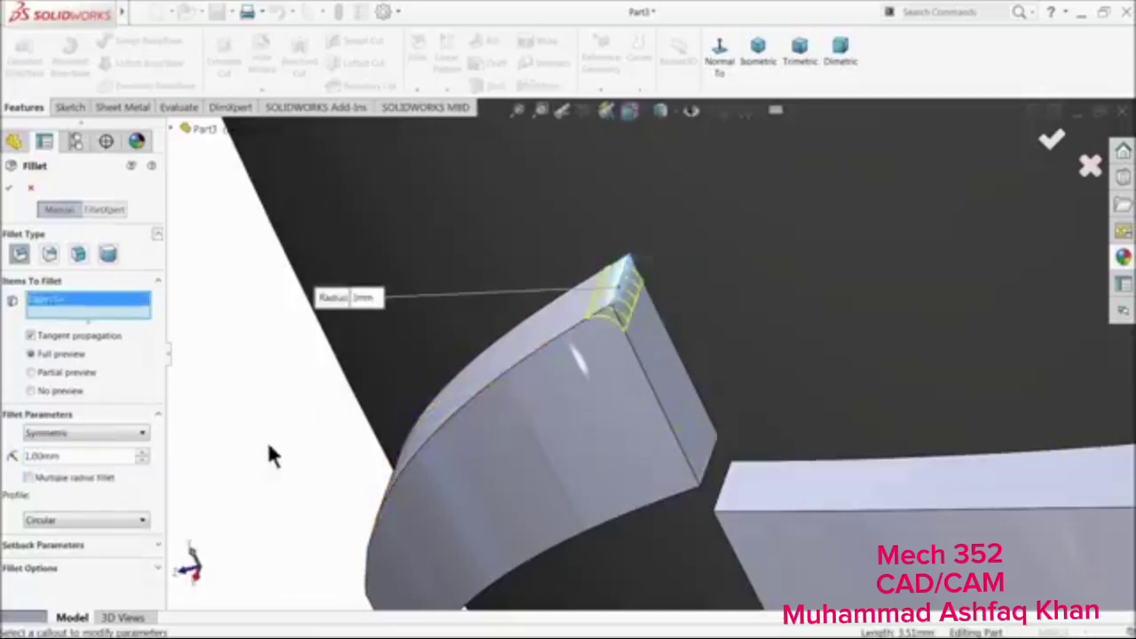
# Add the remaining corner edges at the adjoining inner ends of both tread blocks to the fillet selection
pyautogui.click(719, 482)
pyautogui.scroll(3, 750, 493)
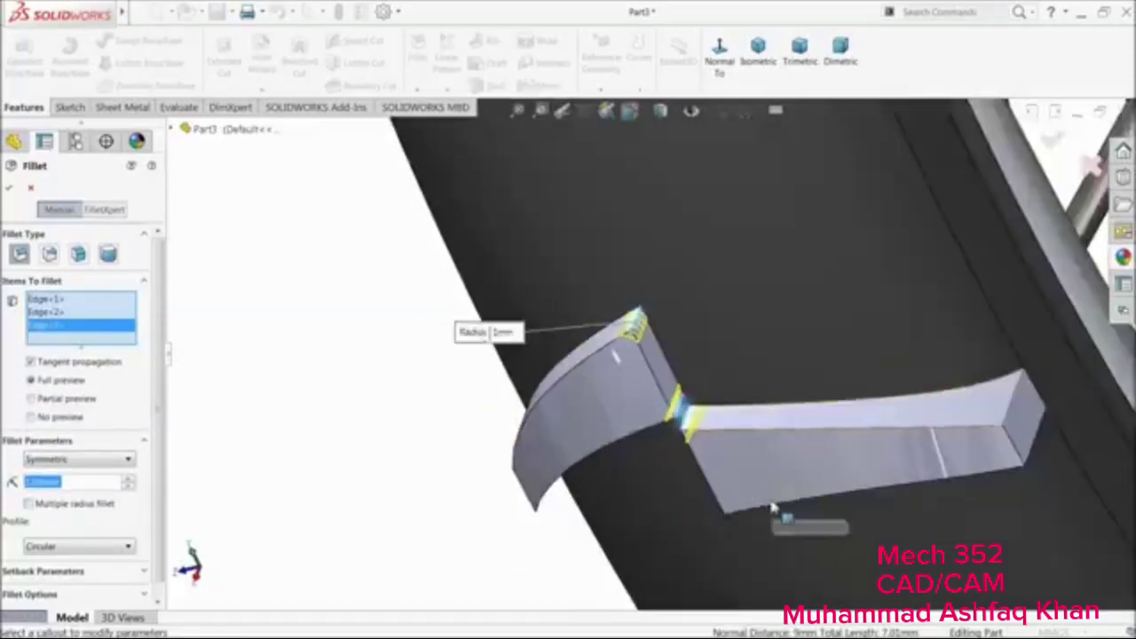
pyautogui.moveTo(771, 504); pyautogui.dragTo(797, 385, button='middle')
pyautogui.click(720, 518)
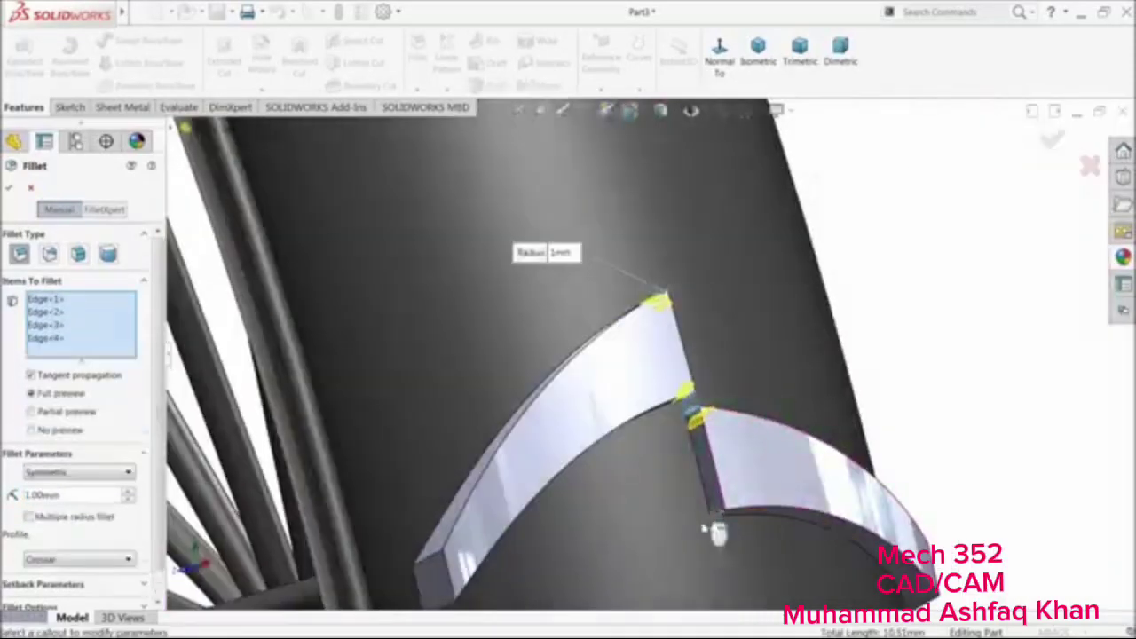
# Add the outer end face of the left tread block to the fillet selection
pyautogui.scroll(3, 619, 527)
pyautogui.scroll(-4, 550, 529)
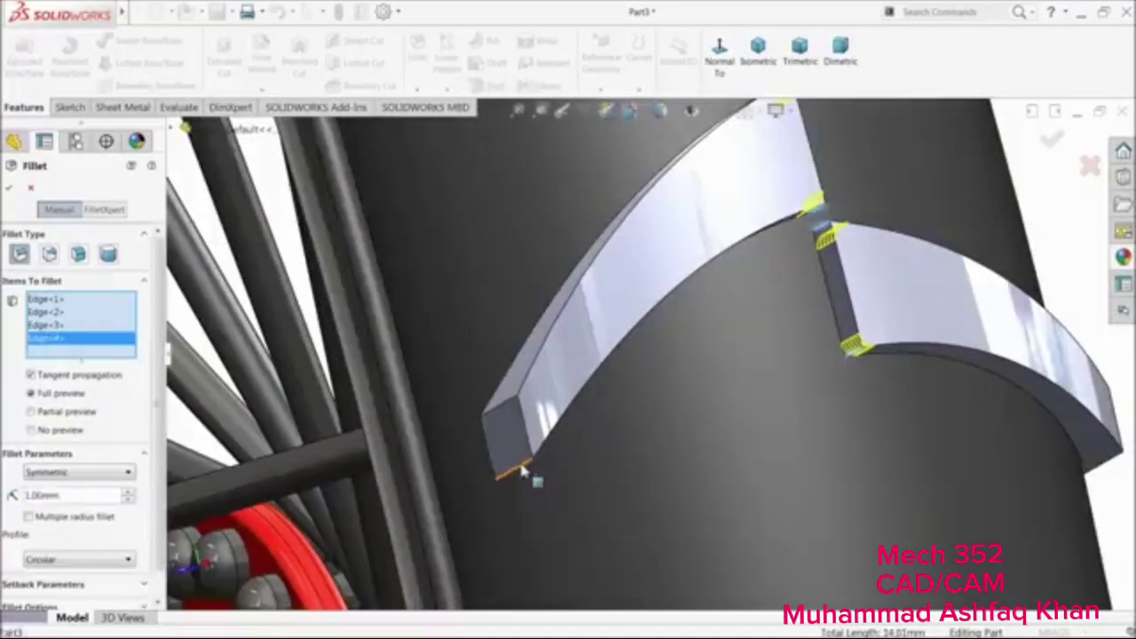
pyautogui.click(529, 473)
pyautogui.moveTo(577, 441); pyautogui.dragTo(559, 309, button='middle')
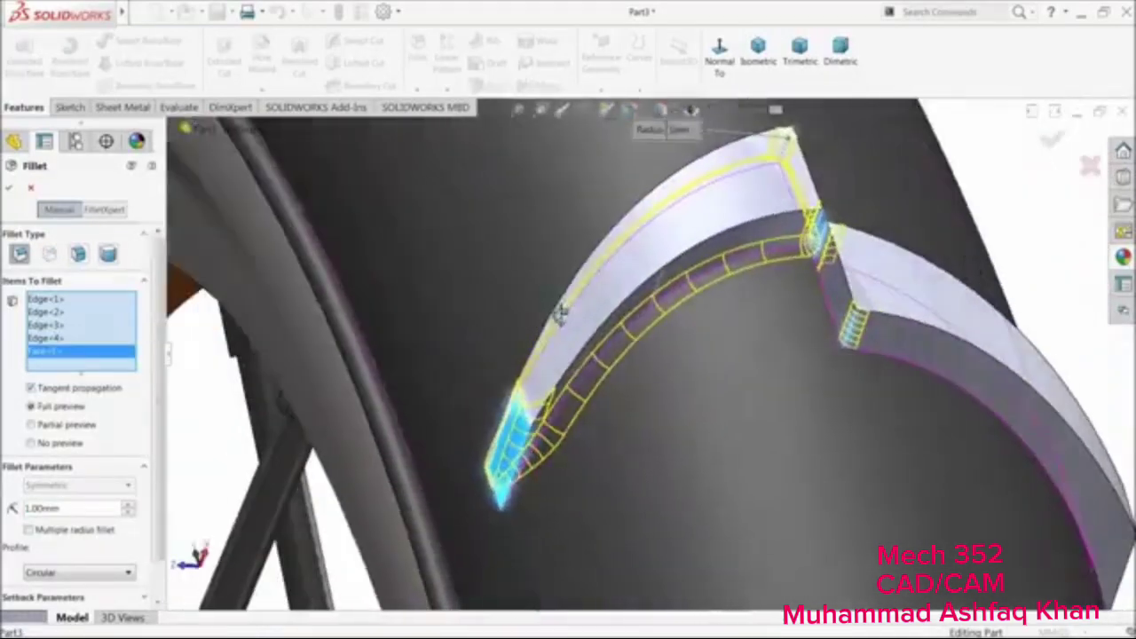
# Add both corner edges at the right tread block's outer end to the fillet selection
pyautogui.scroll(3, 976, 444)
pyautogui.scroll(-6, 938, 513)
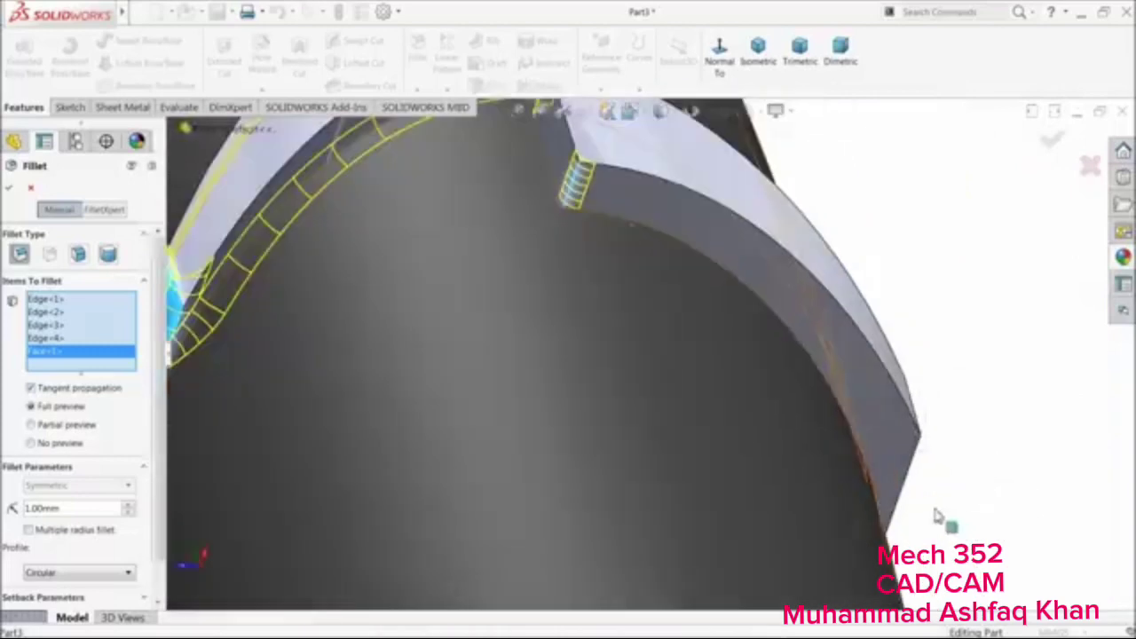
pyautogui.click(904, 499)
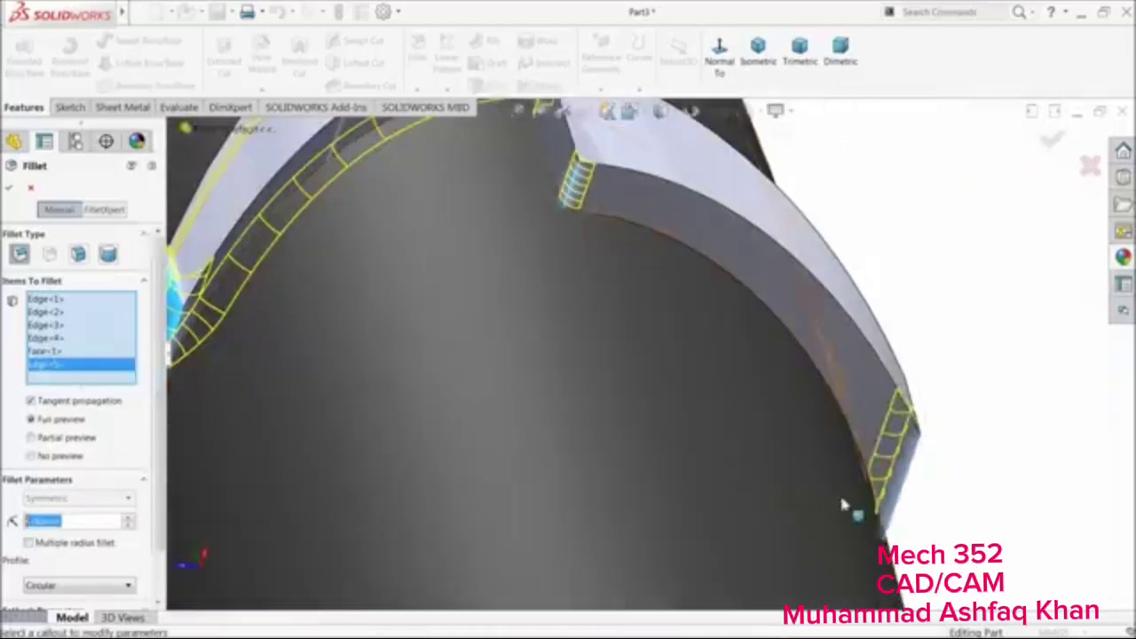
pyautogui.moveTo(839, 493); pyautogui.dragTo(753, 491, button='middle')
pyautogui.scroll(3, 752, 491)
pyautogui.scroll(-5, 861, 390)
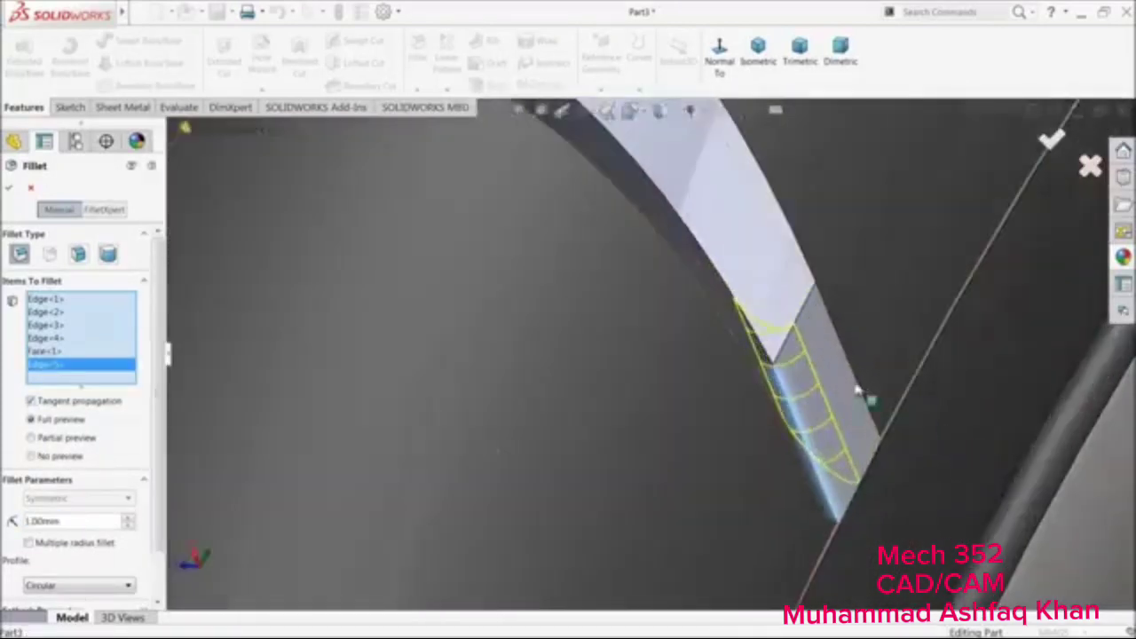
pyautogui.click(848, 362)
pyautogui.scroll(5, 856, 371)
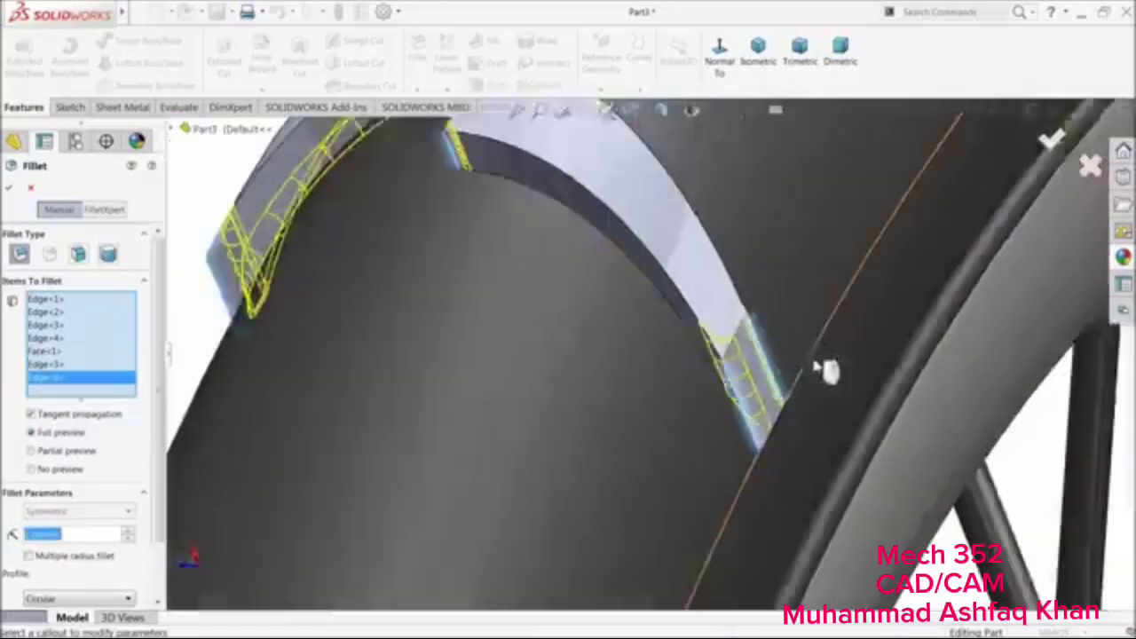
# Remove the left tread block's outer end face from the fillet selection
pyautogui.scroll(-2, 499, 306)
pyautogui.scroll(-2, 500, 301)
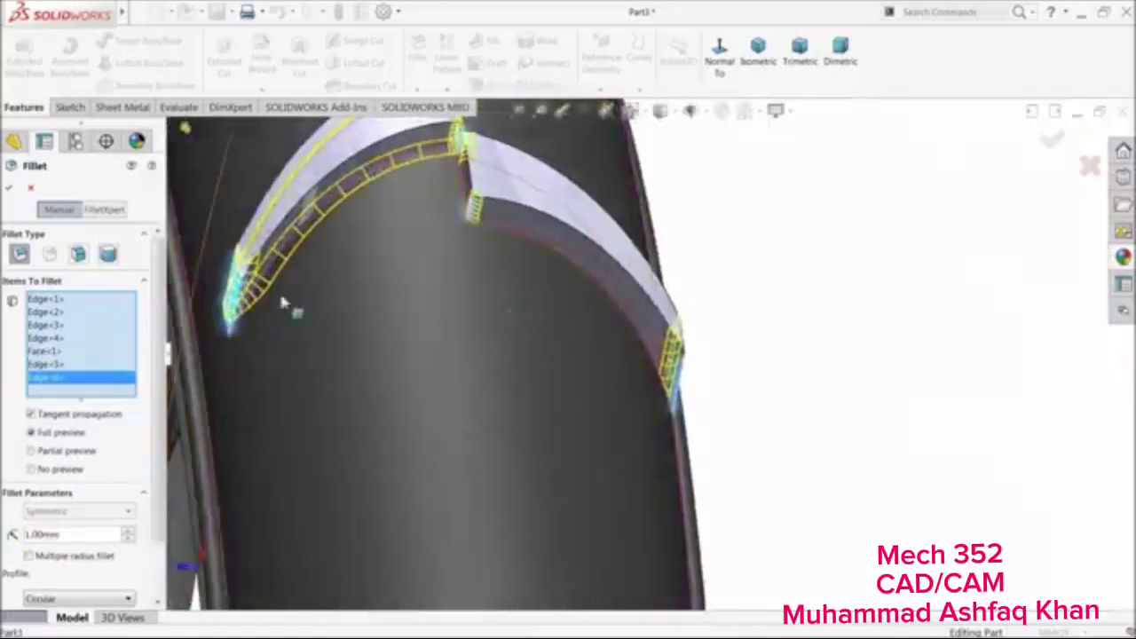
pyautogui.scroll(-4, 286, 310)
pyautogui.moveTo(329, 303); pyautogui.dragTo(313, 322, button='middle')
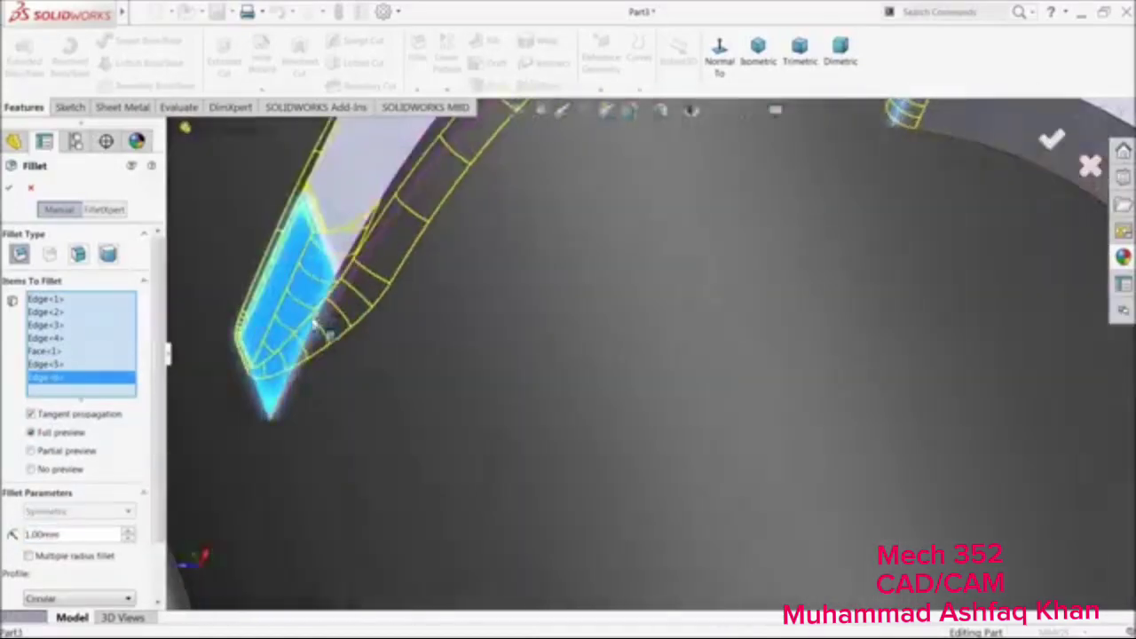
pyautogui.click(44, 352)
pyautogui.rightClick(84, 357)
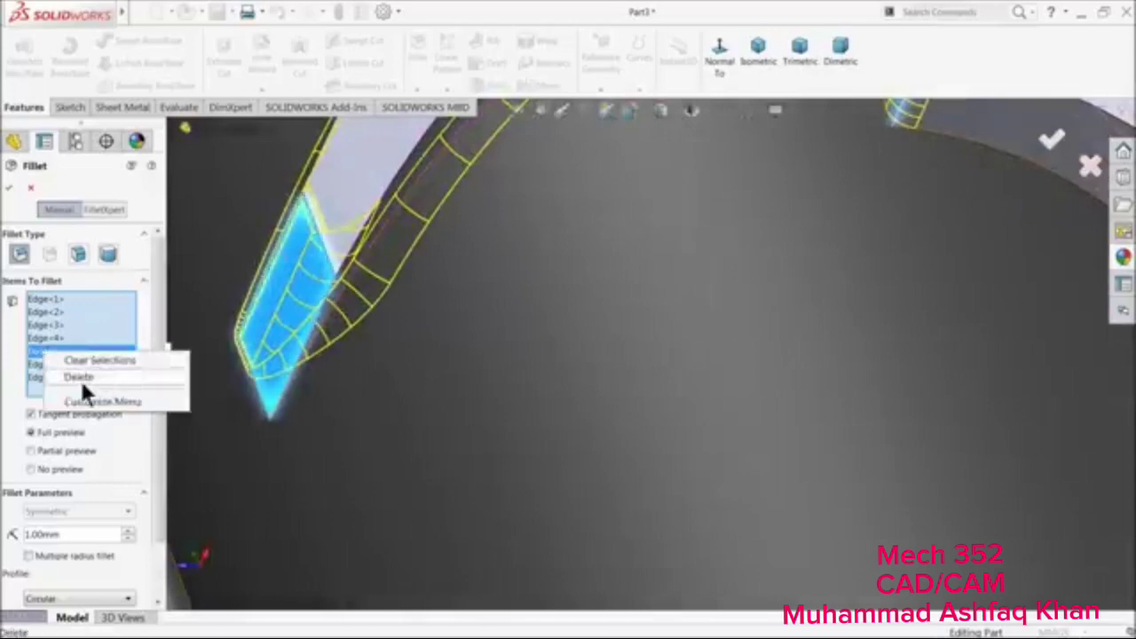
pyautogui.click(100, 375)
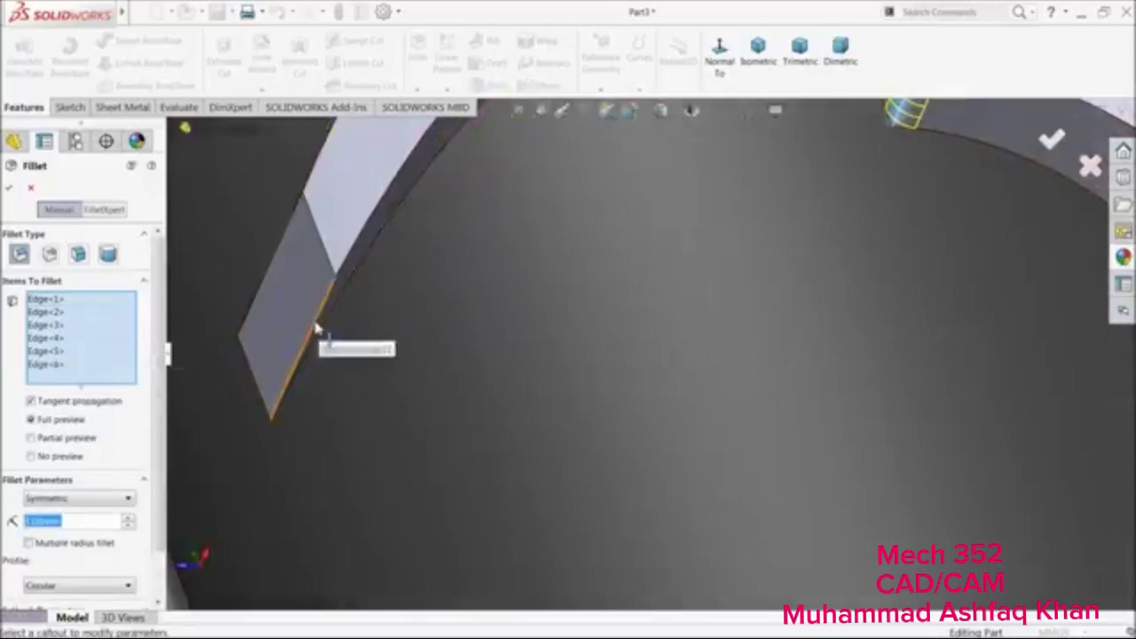
# Add the two corner edges of the left tread block's outer end and apply the 1 mm fillet to all eight edges
pyautogui.click(317, 328)
pyautogui.moveTo(329, 337); pyautogui.dragTo(488, 330, button='middle')
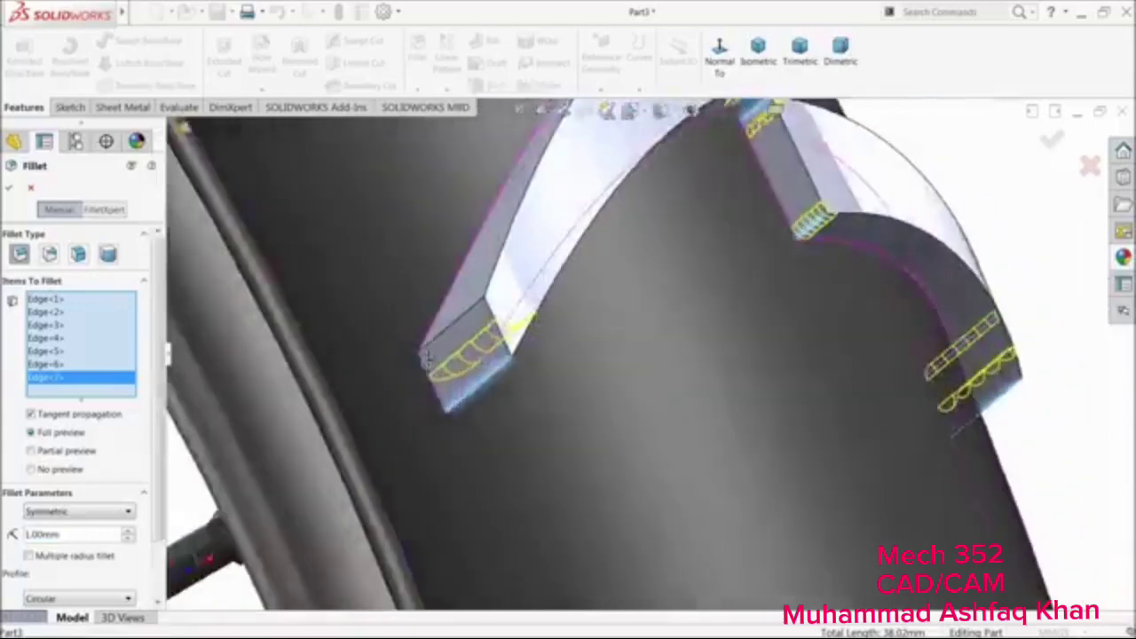
pyautogui.scroll(-3, 488, 330)
pyautogui.click(462, 307)
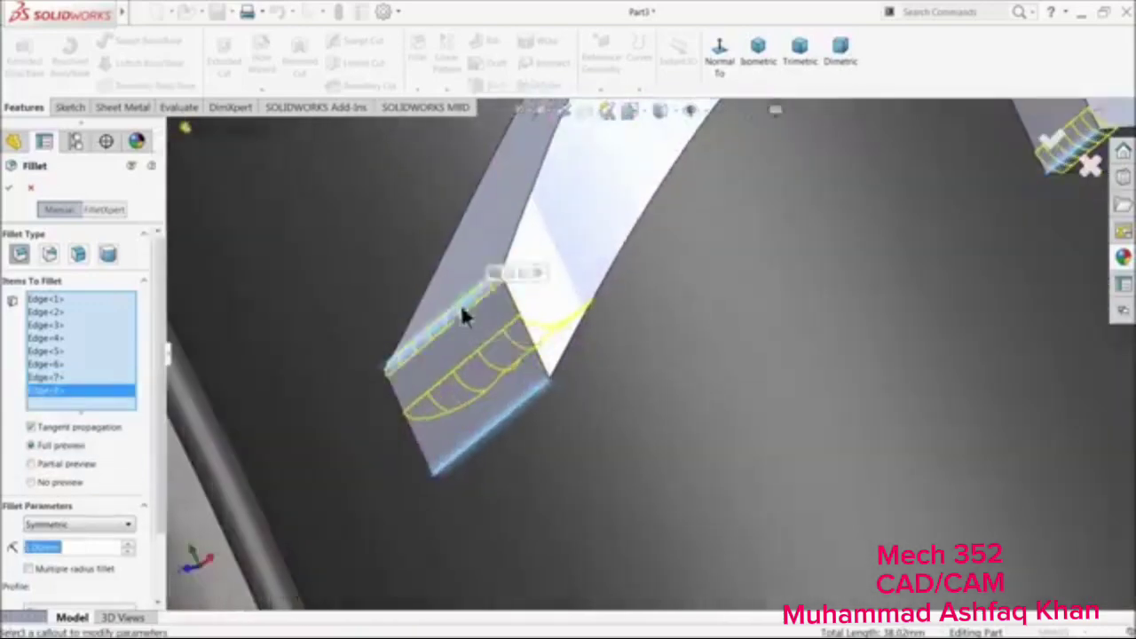
pyautogui.scroll(6, 462, 371)
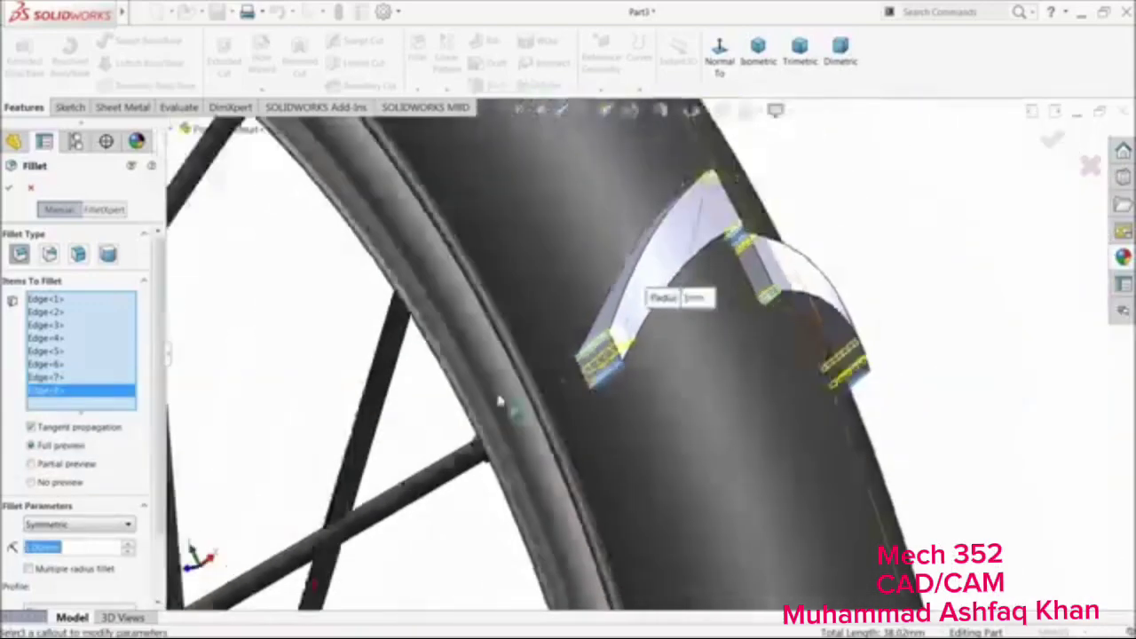
pyautogui.moveTo(500, 400); pyautogui.dragTo(558, 389, button='middle')
pyautogui.scroll(3, 596, 399)
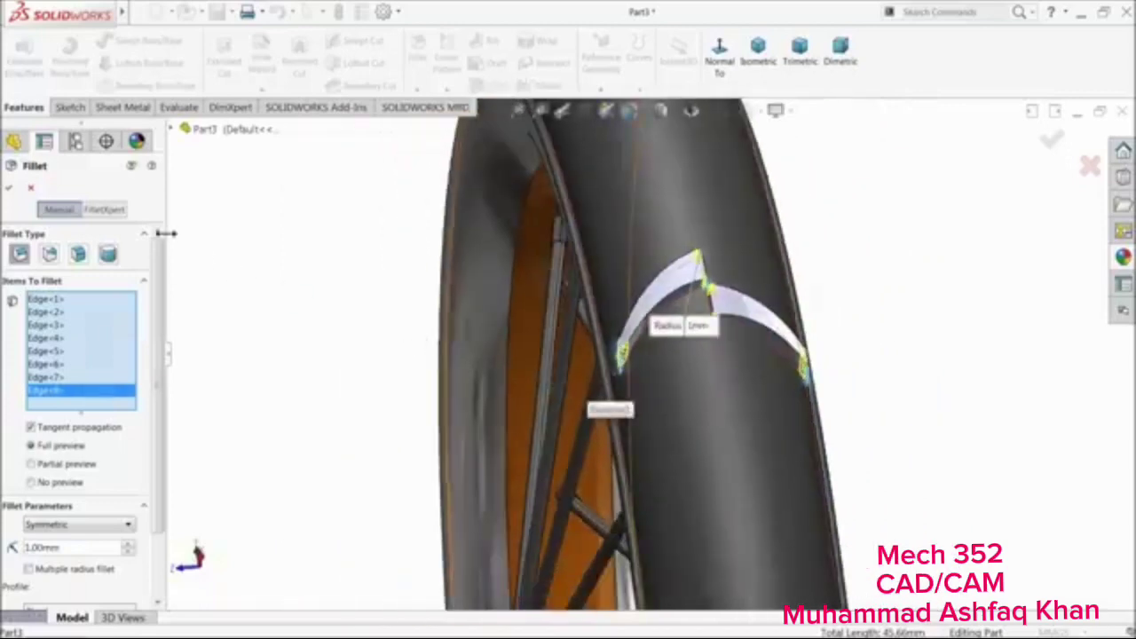
pyautogui.click(10, 190)
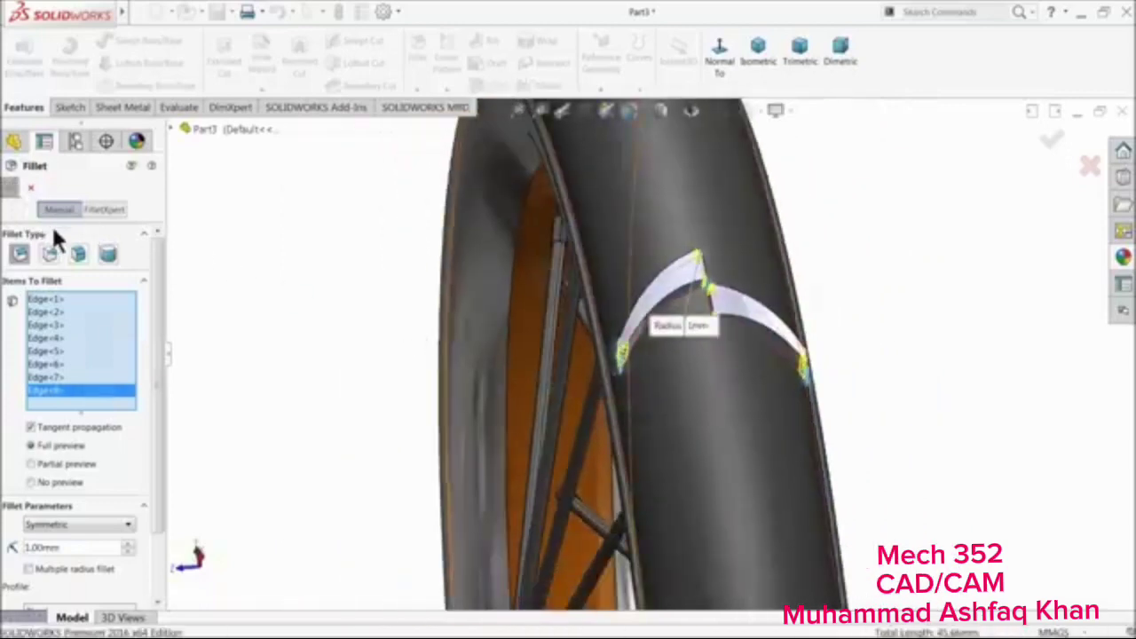
# Start a circular pattern of the tread blocks' features: Fillet8, Cut-Revolve2 and Boss-Extrude11
pyautogui.scroll(5, 544, 380)
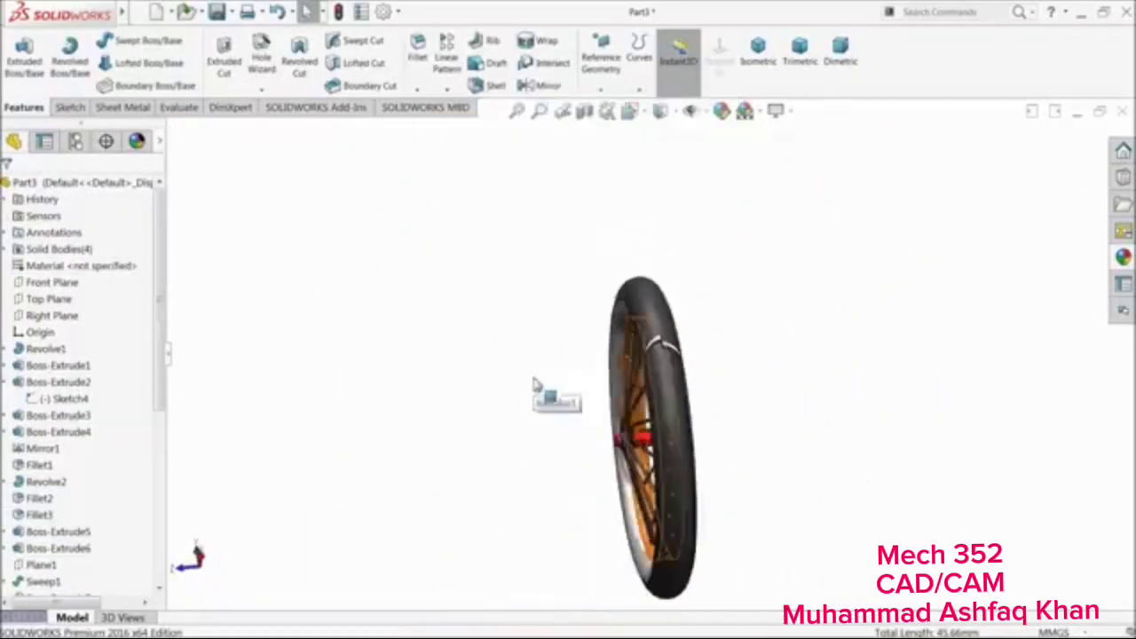
pyautogui.moveTo(545, 390); pyautogui.dragTo(600, 460, button='middle')
pyautogui.scroll(-3, 843, 391)
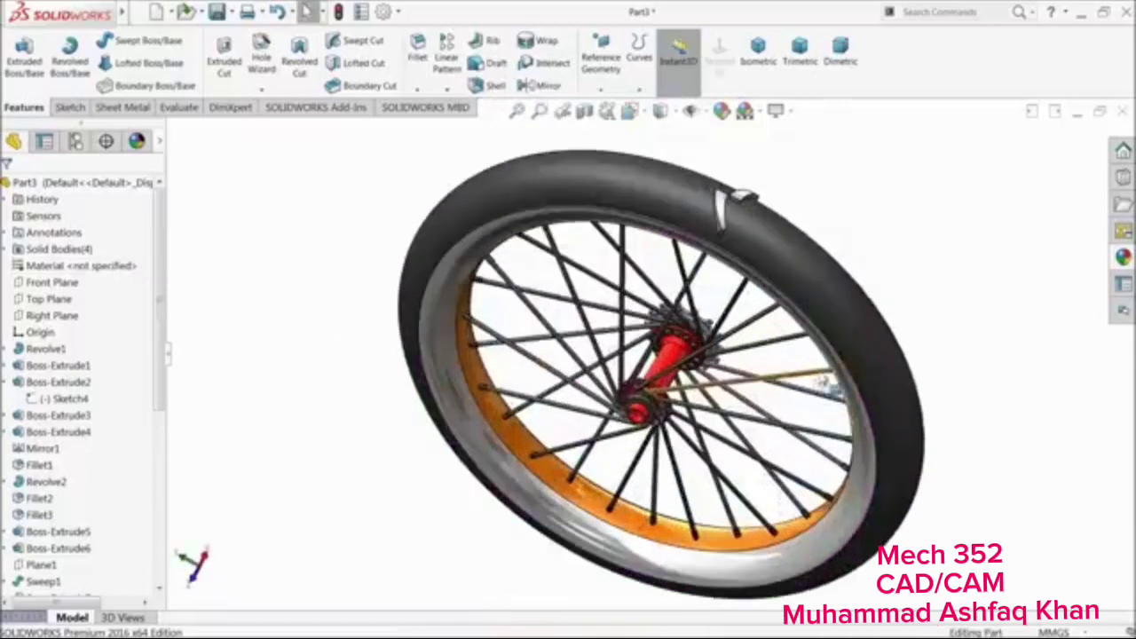
pyautogui.click(446, 87)
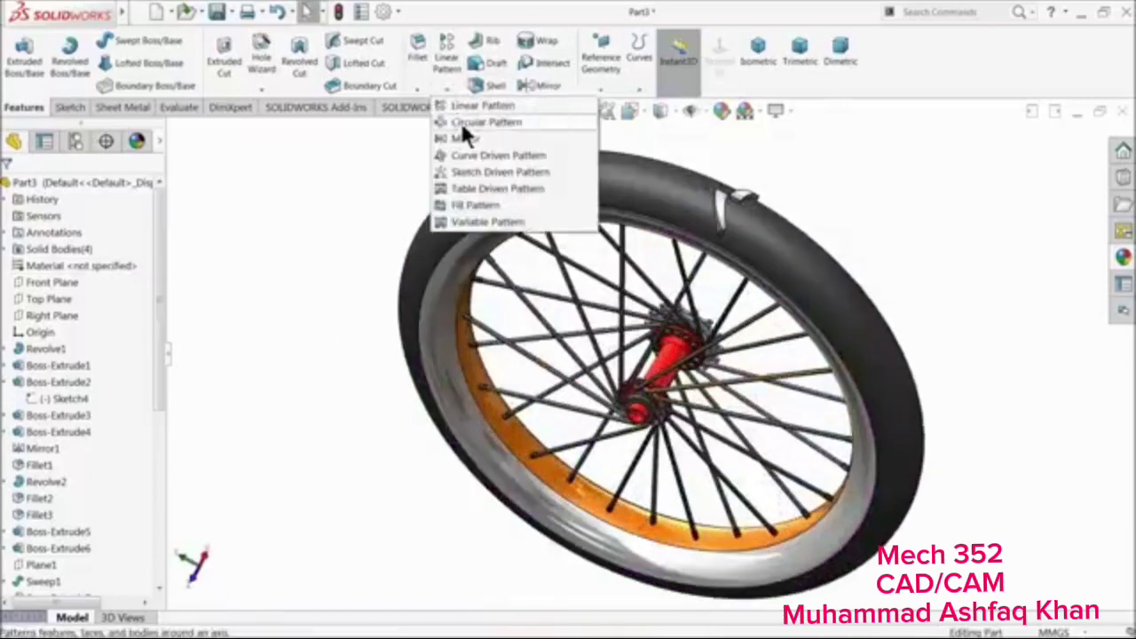
pyautogui.click(460, 120)
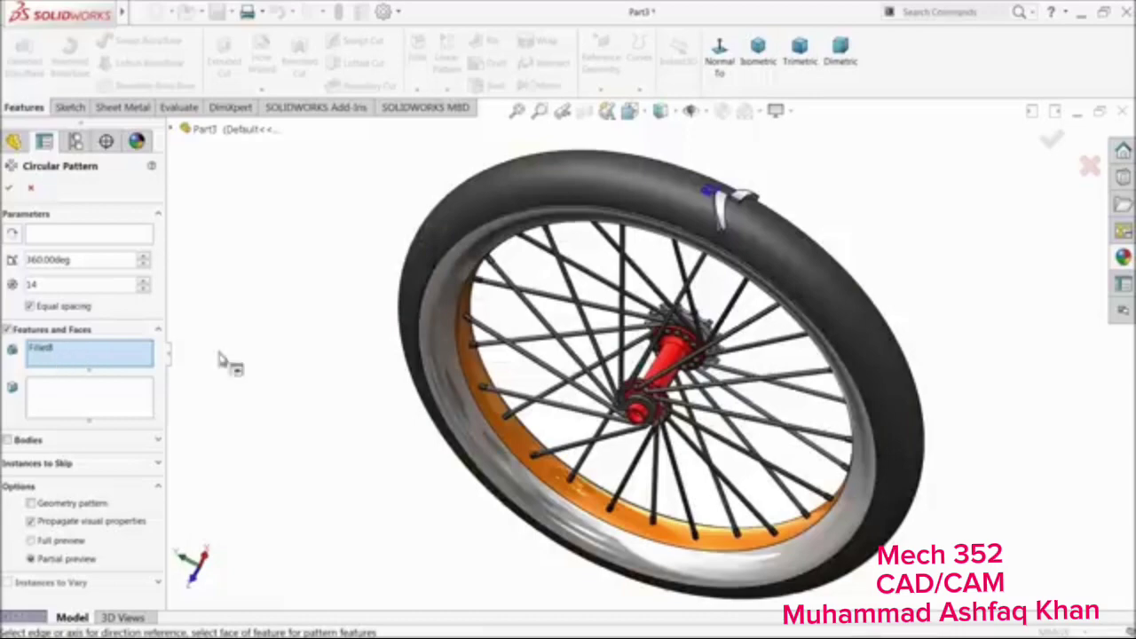
pyautogui.scroll(-5, 710, 202)
pyautogui.click(671, 231)
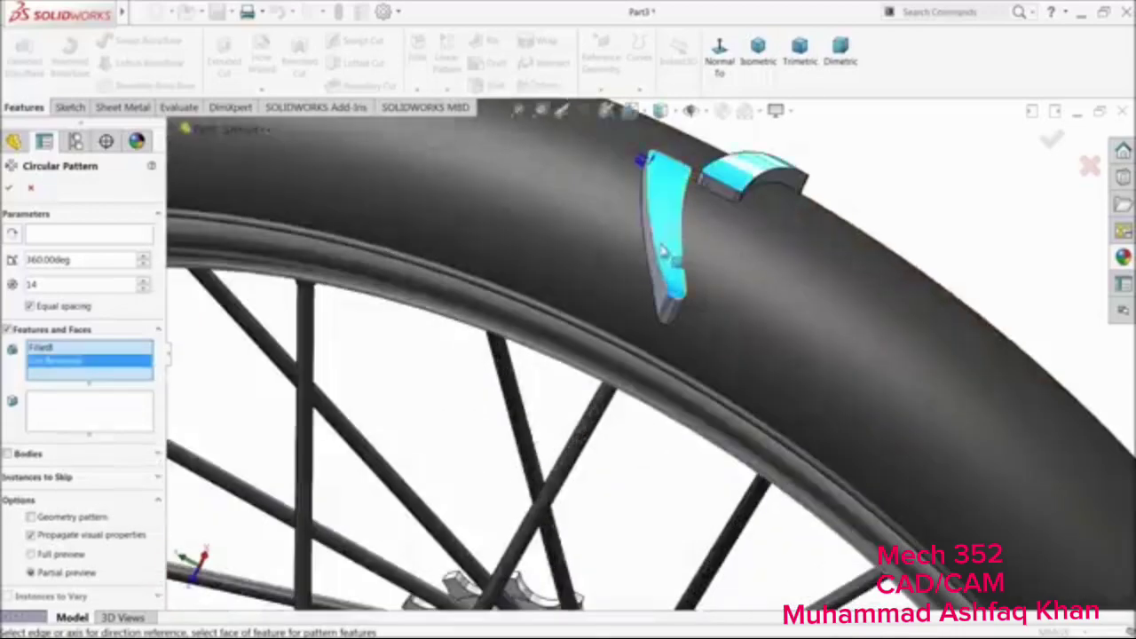
pyautogui.click(185, 131)
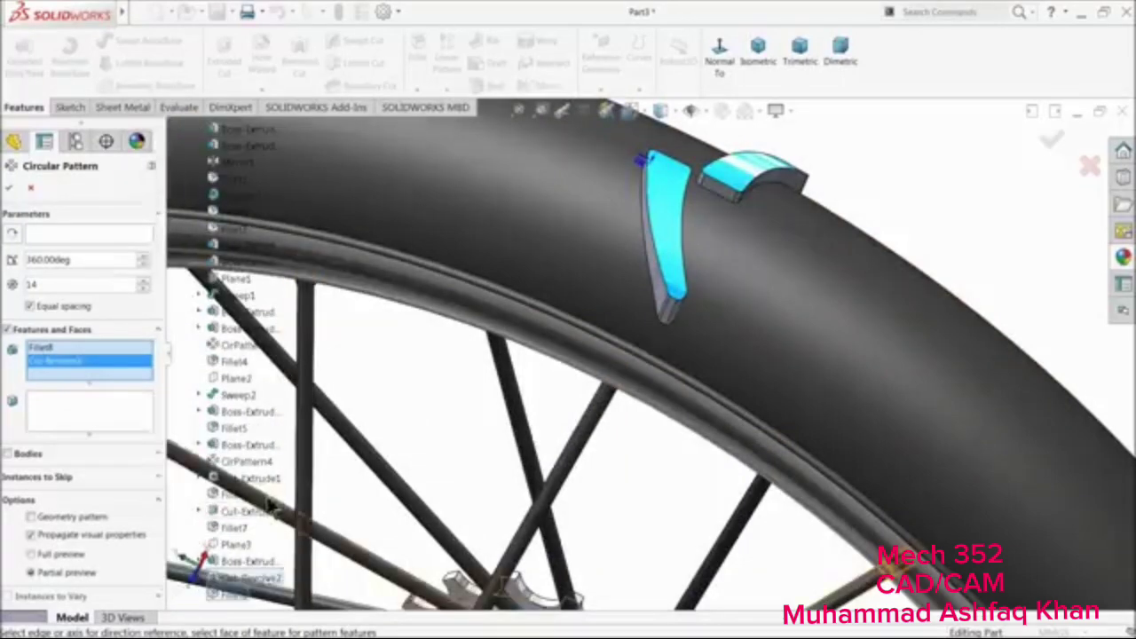
pyautogui.click(240, 564)
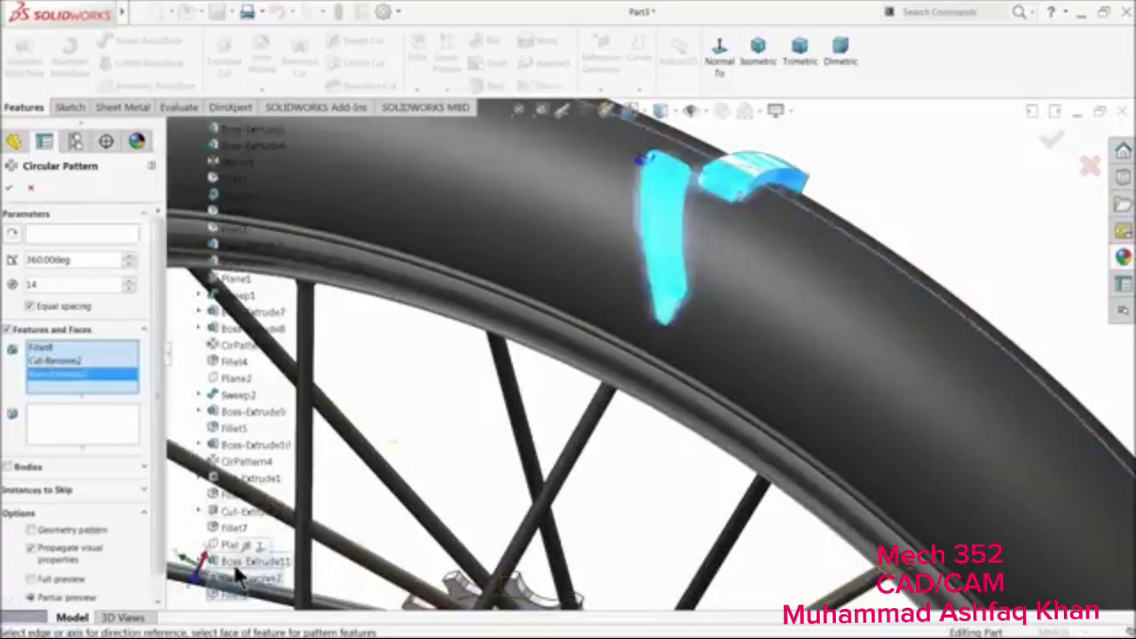
# Use the hub's cylindrical face as the circular pattern axis and set the number of instances to 30
pyautogui.click(76, 234)
pyautogui.scroll(5, 688, 448)
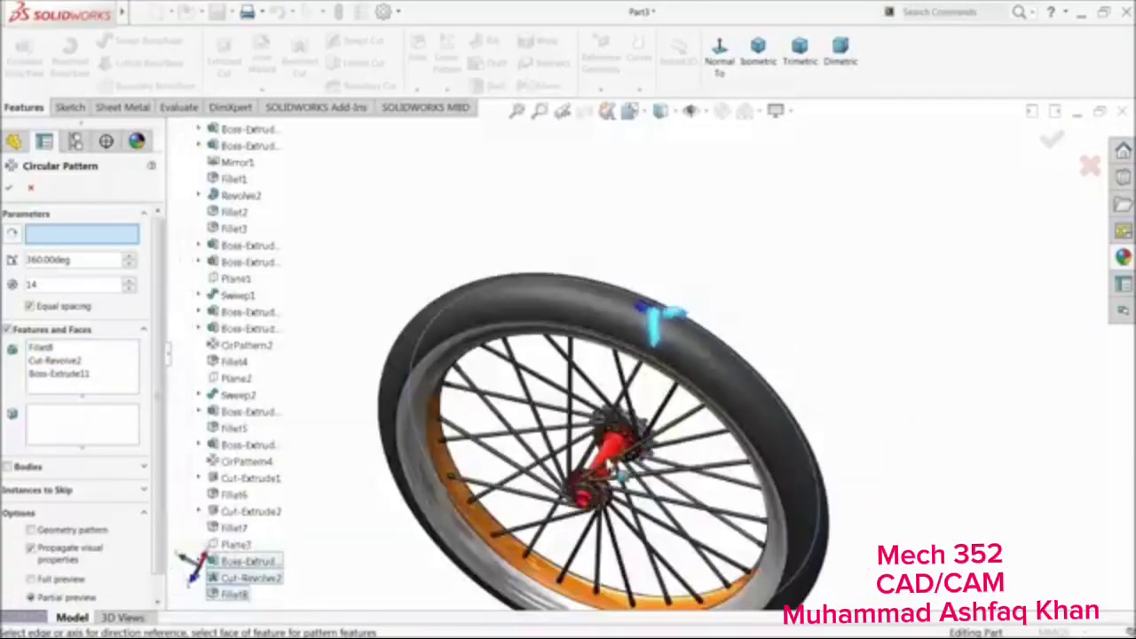
pyautogui.click(612, 462)
pyautogui.moveTo(610, 457); pyautogui.dragTo(644, 443, button='middle')
pyautogui.scroll(4, 675, 390)
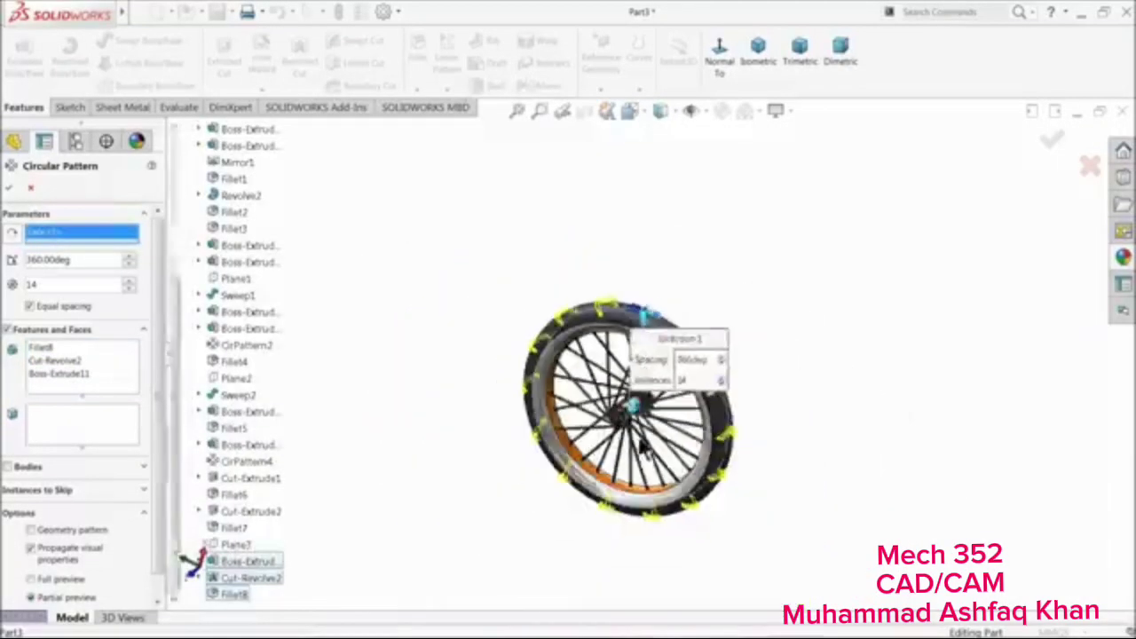
pyautogui.scroll(-3, 674, 427)
pyautogui.doubleClick(53, 283)
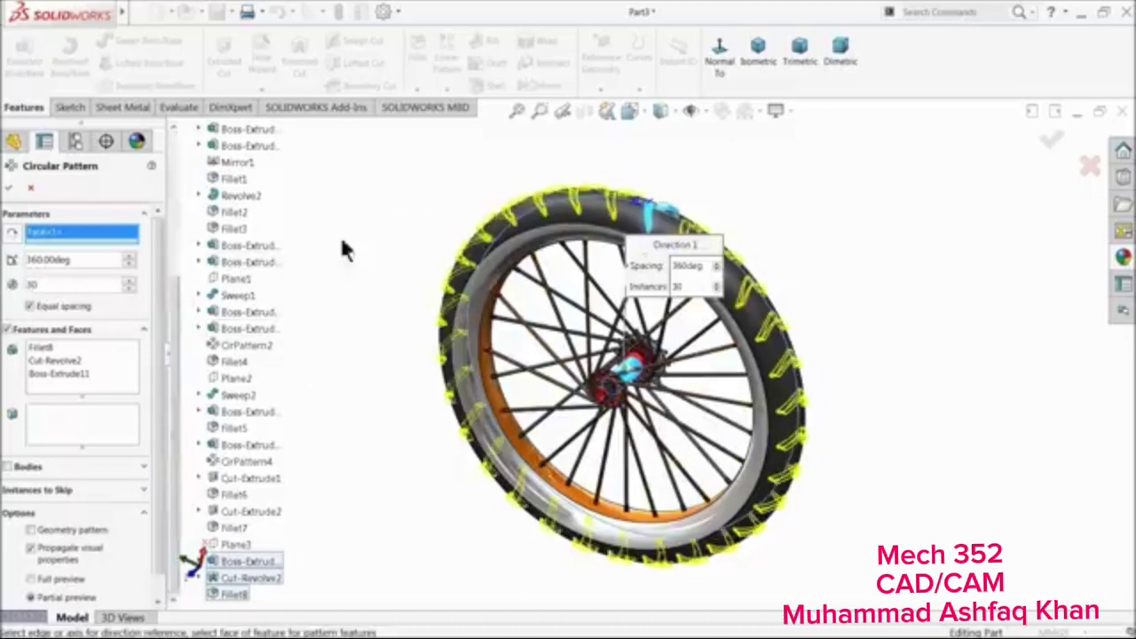
# Set the circular pattern of the tread blocks to 40 instances and apply it
pyautogui.moveTo(343, 239); pyautogui.dragTo(398, 287, button='middle')
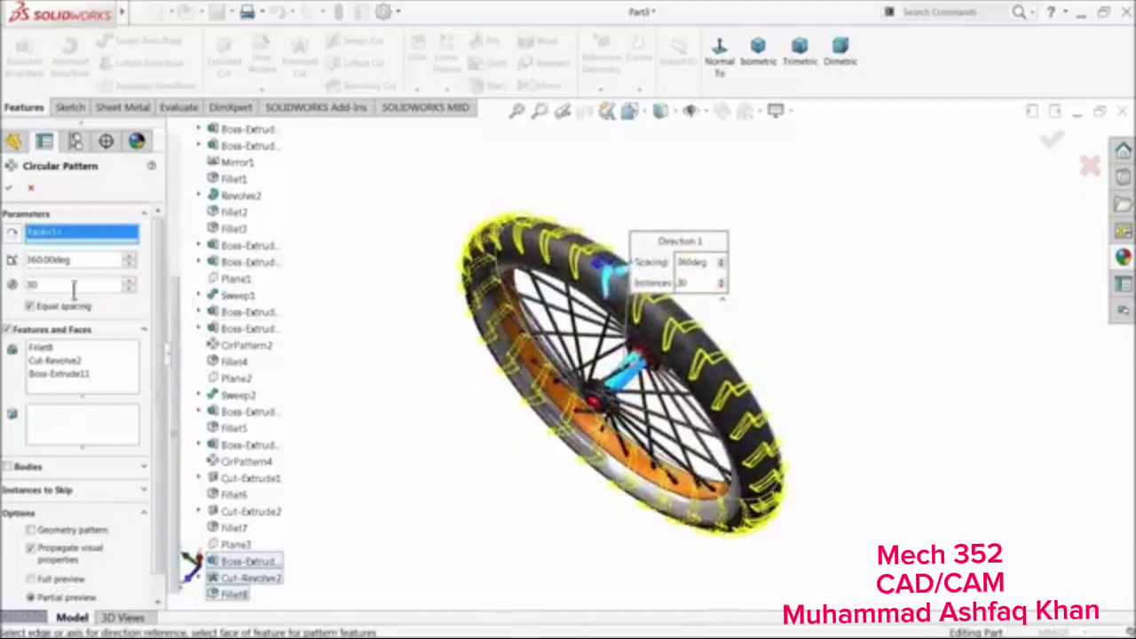
pyautogui.write('40')
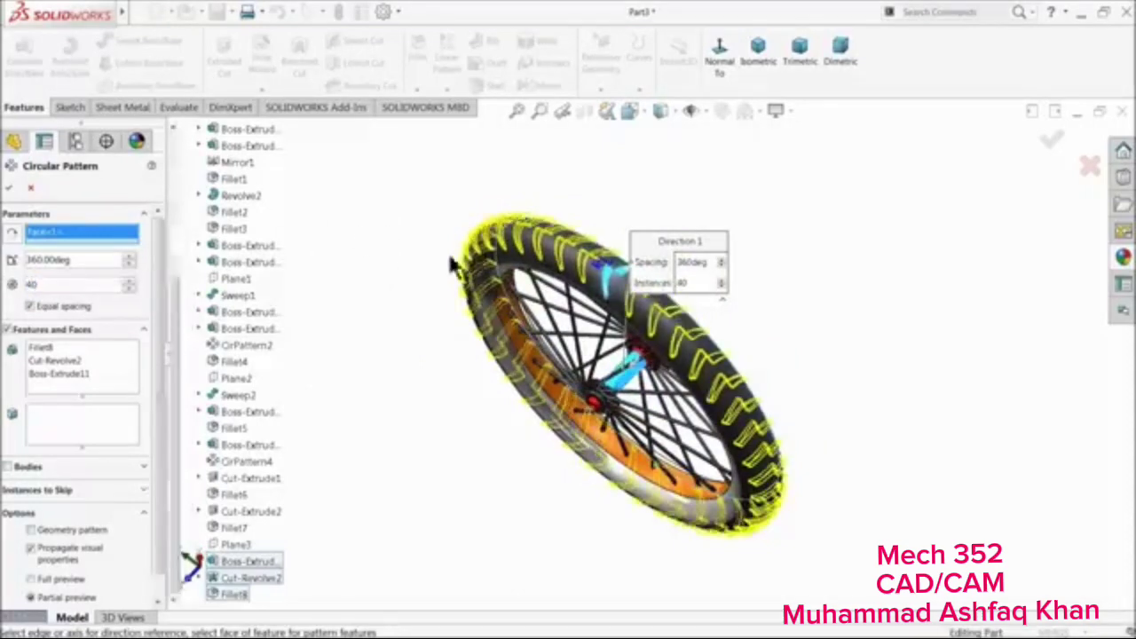
pyautogui.click(10, 192)
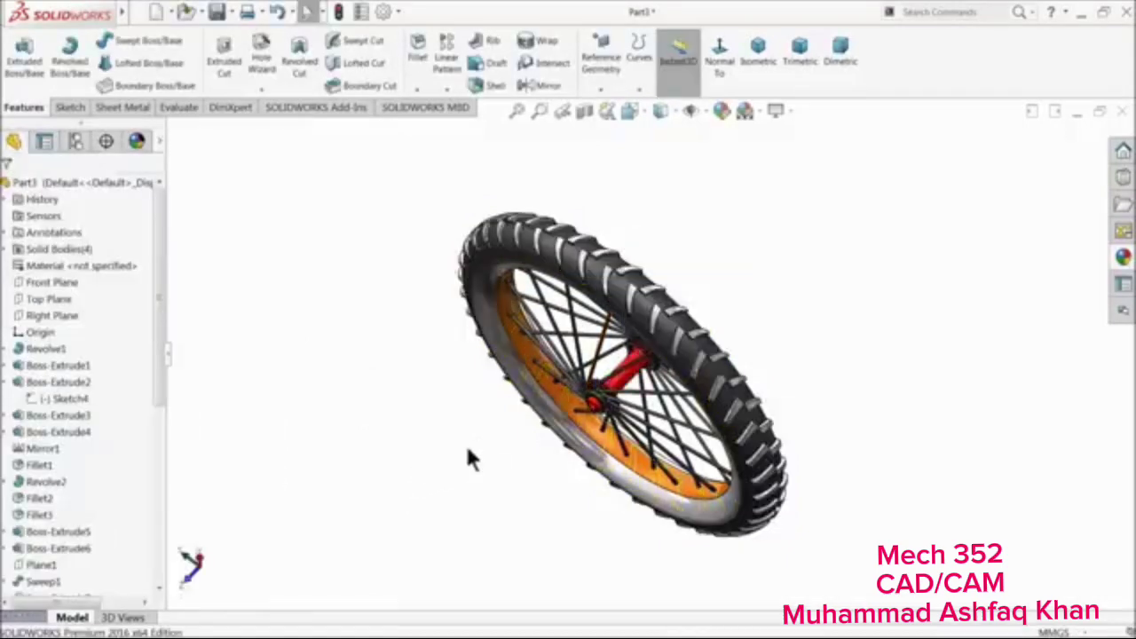
# Select the tread features Boss-Extrude11 through CirPattern5 and start editing their appearance
pyautogui.moveTo(466, 442); pyautogui.dragTo(517, 382, button='middle')
pyautogui.scroll(3, 655, 355)
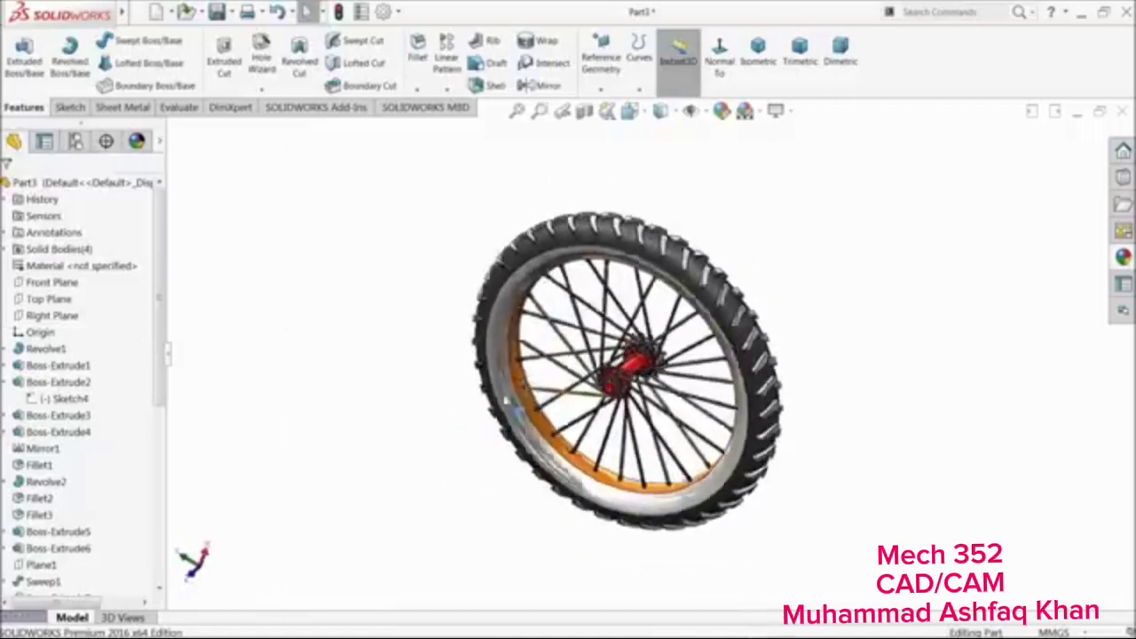
pyautogui.scroll(-4, 715, 356)
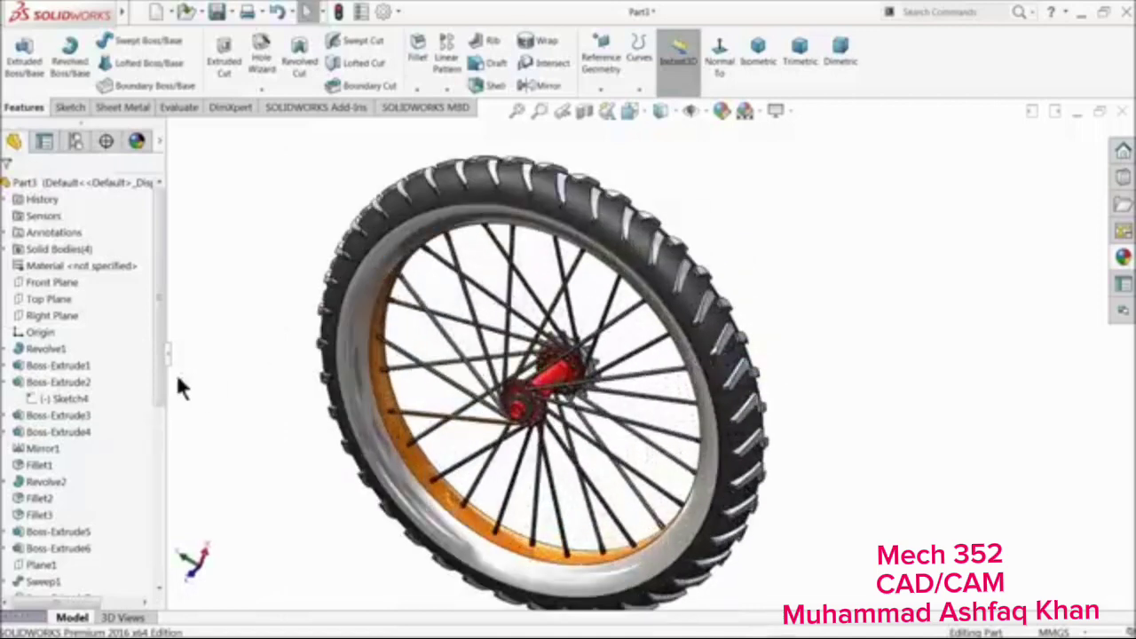
pyautogui.moveTo(158, 349); pyautogui.dragTo(149, 579)
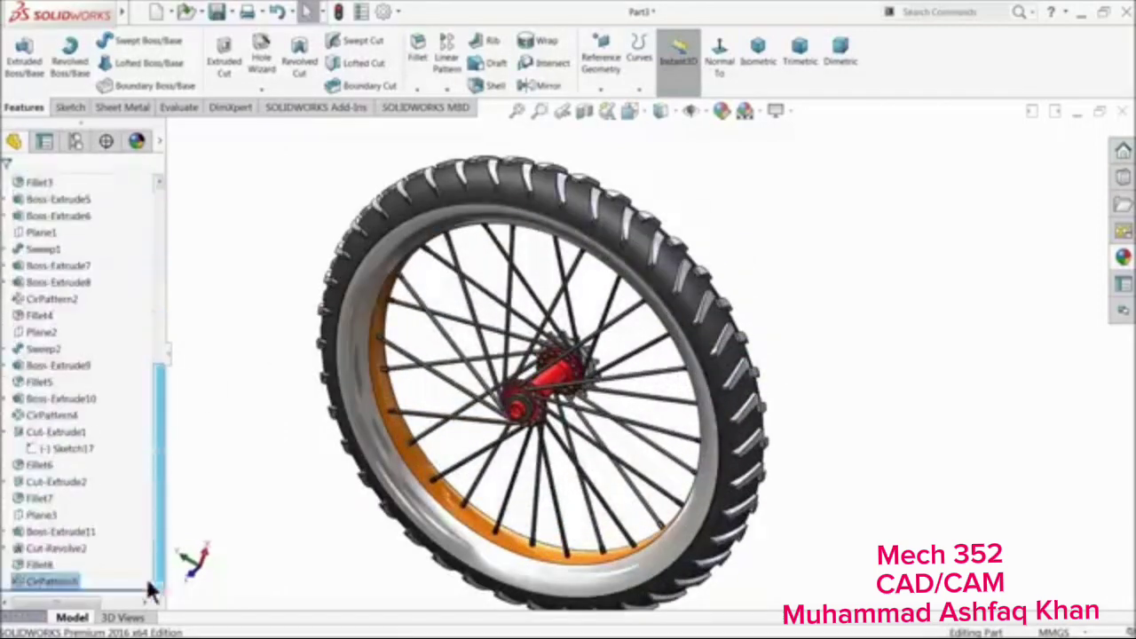
pyautogui.click(34, 531)
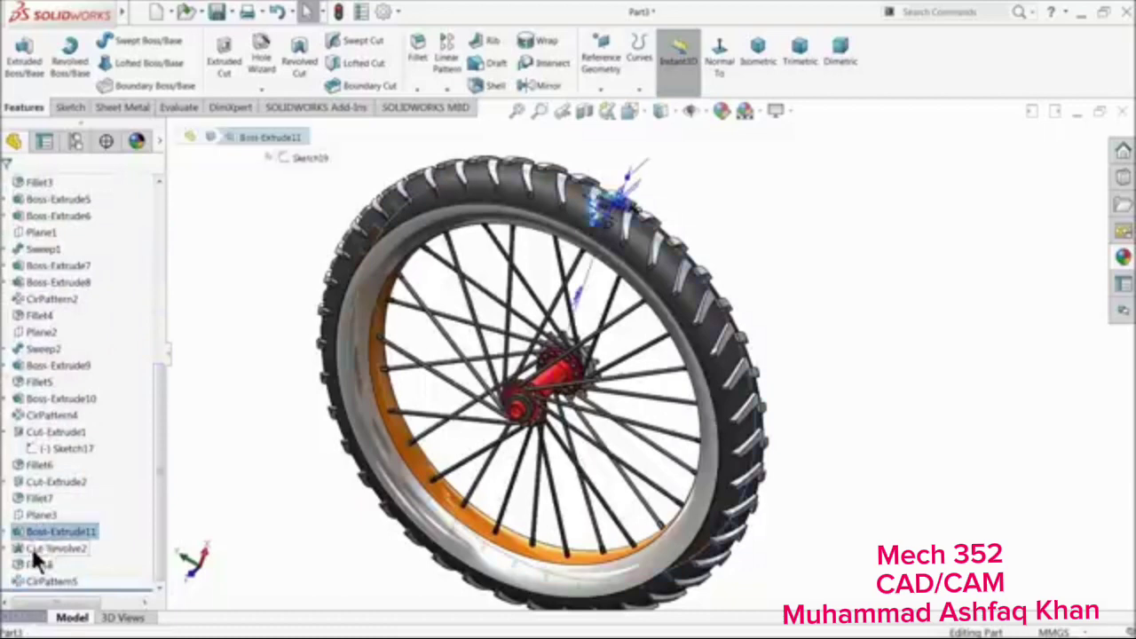
pyautogui.keyDown('shift'); pyautogui.click(41, 576); pyautogui.keyUp('shift')
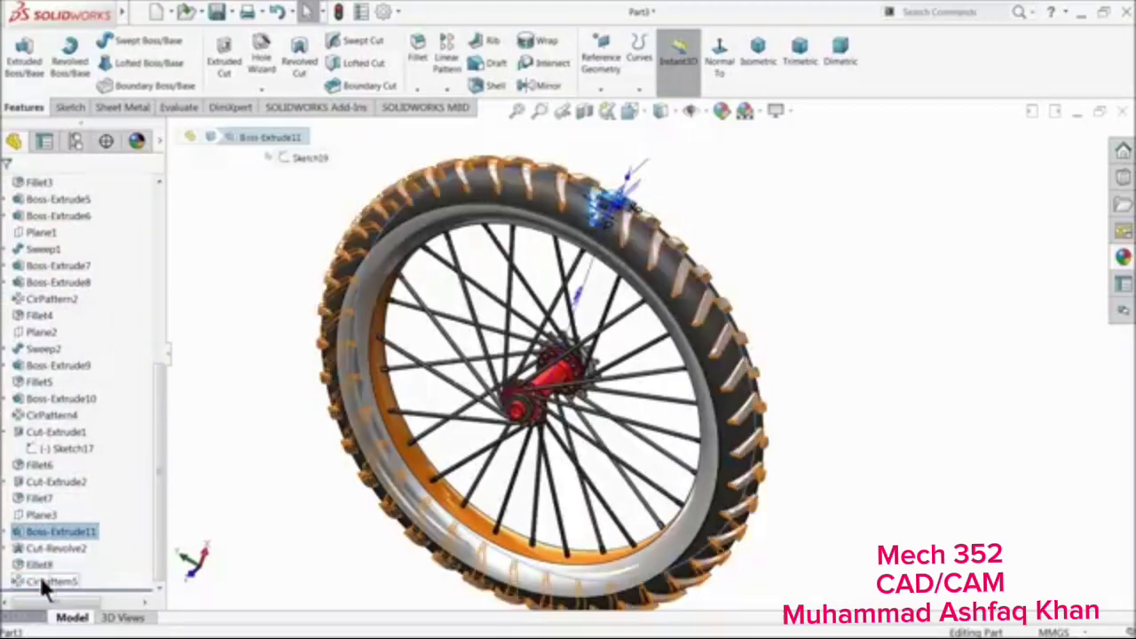
pyautogui.click(721, 112)
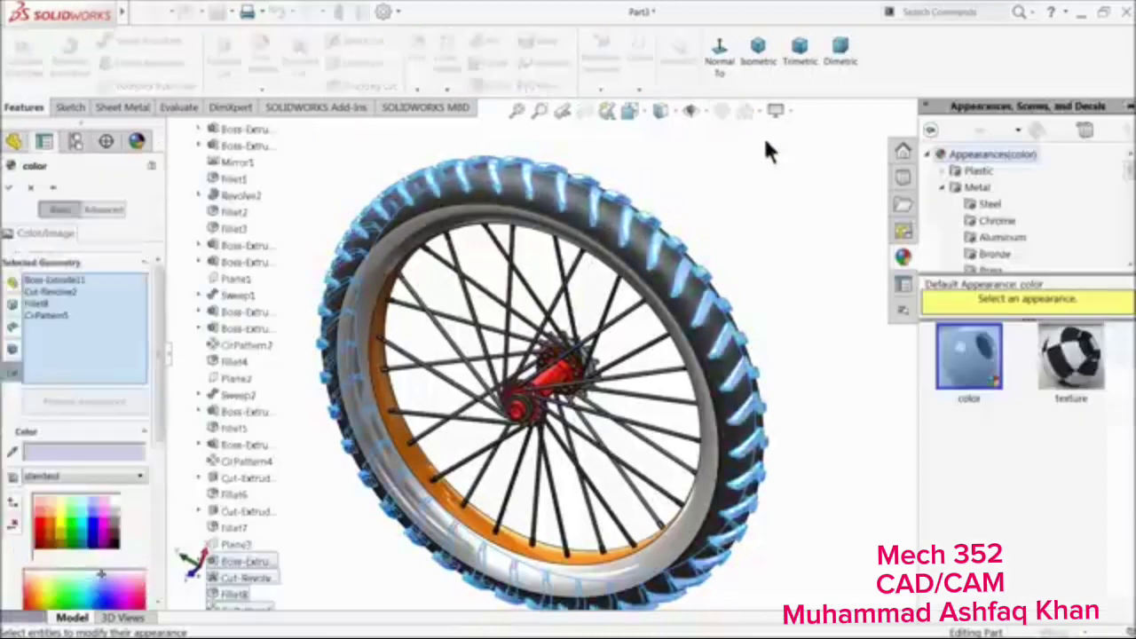
# Apply the matte rubber appearance to the selected tread features
pyautogui.scroll(-5, 999, 231)
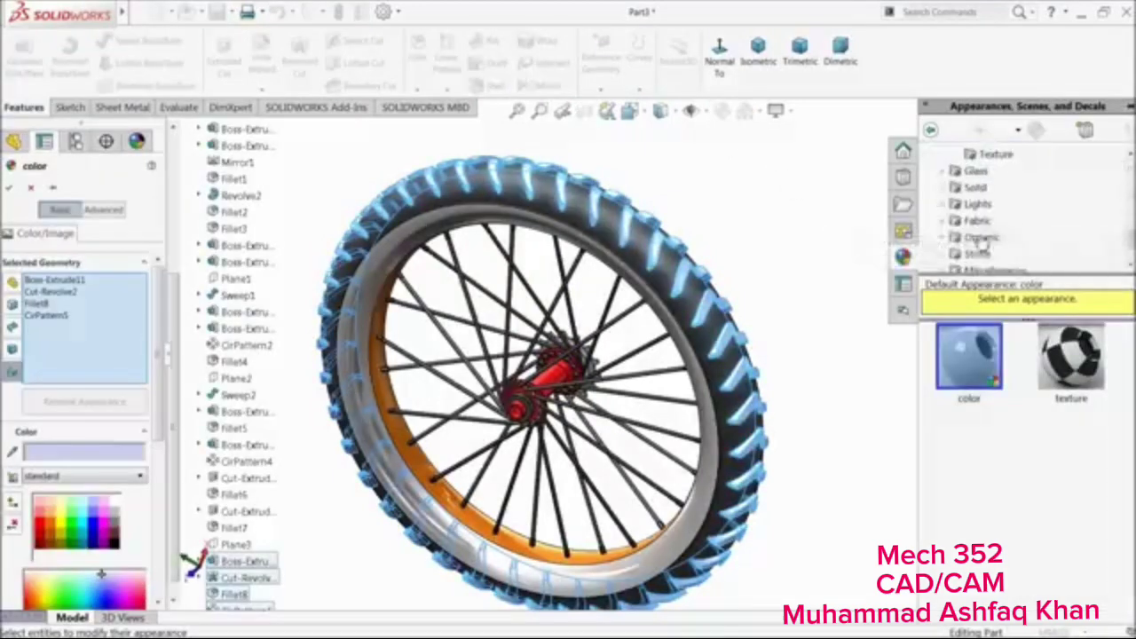
pyautogui.scroll(-2, 985, 242)
pyautogui.scroll(3, 983, 244)
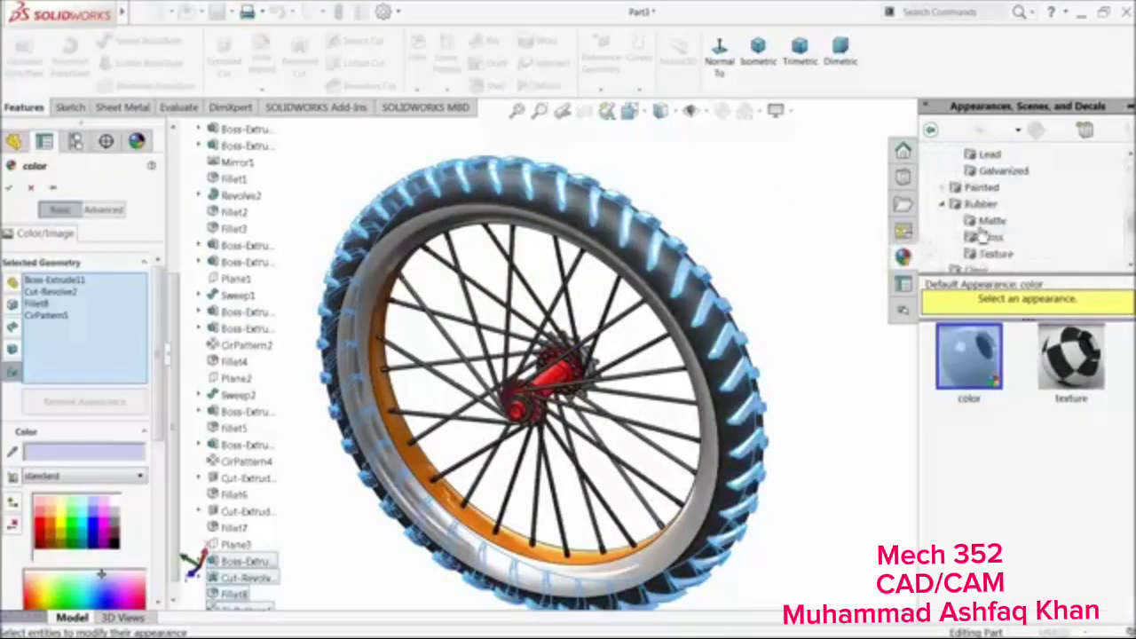
pyautogui.click(989, 221)
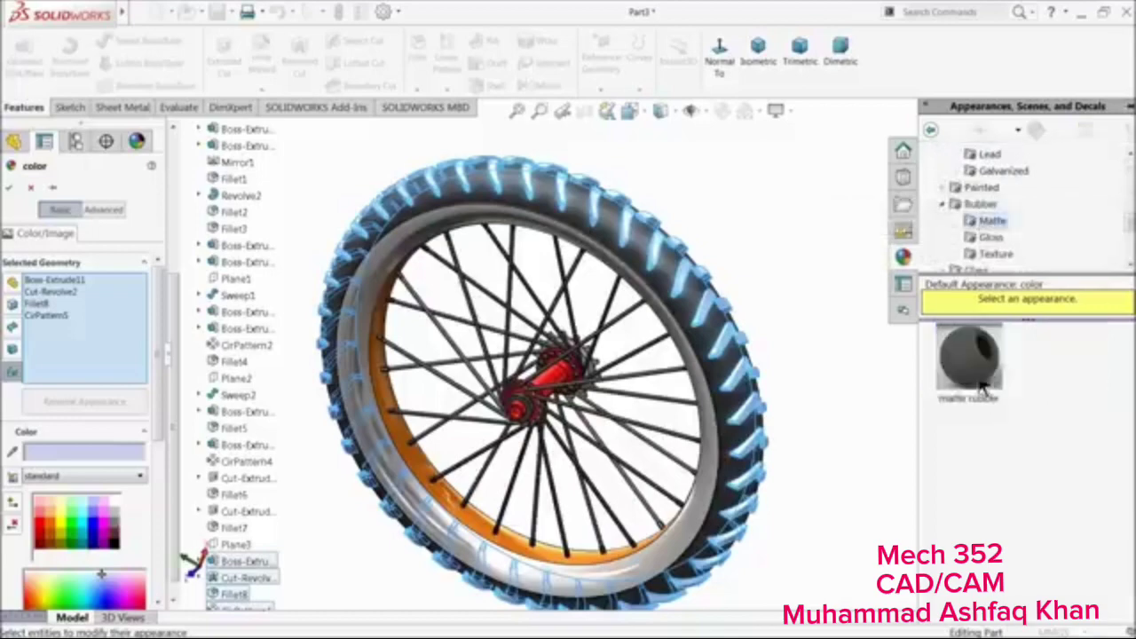
pyautogui.click(968, 355)
pyautogui.moveTo(792, 375); pyautogui.dragTo(737, 366, button='middle')
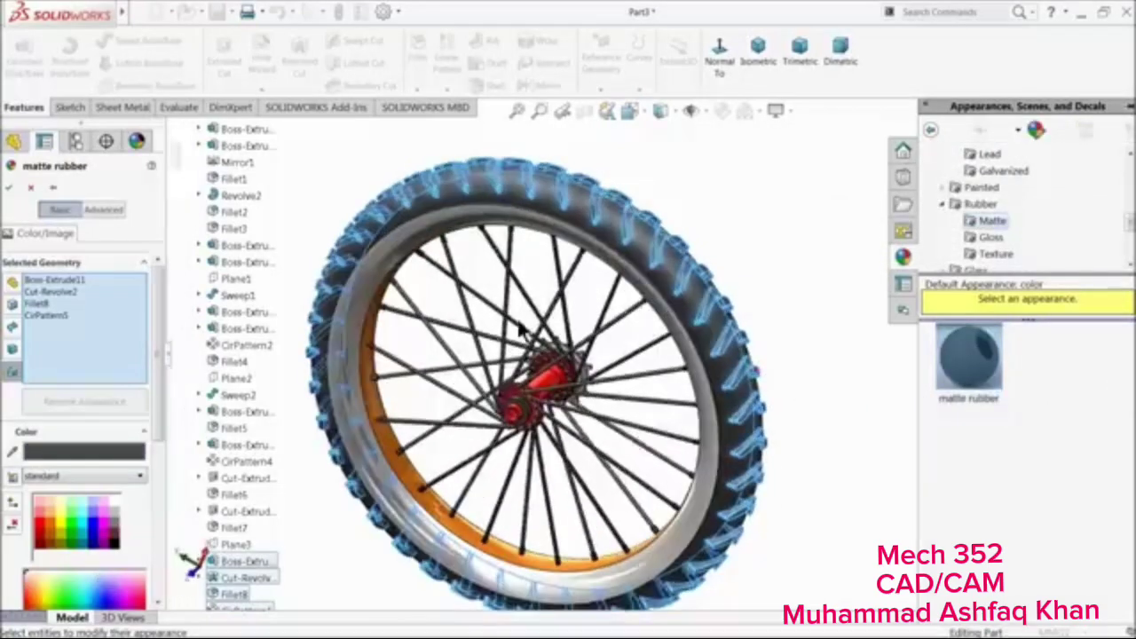
pyautogui.click(12, 189)
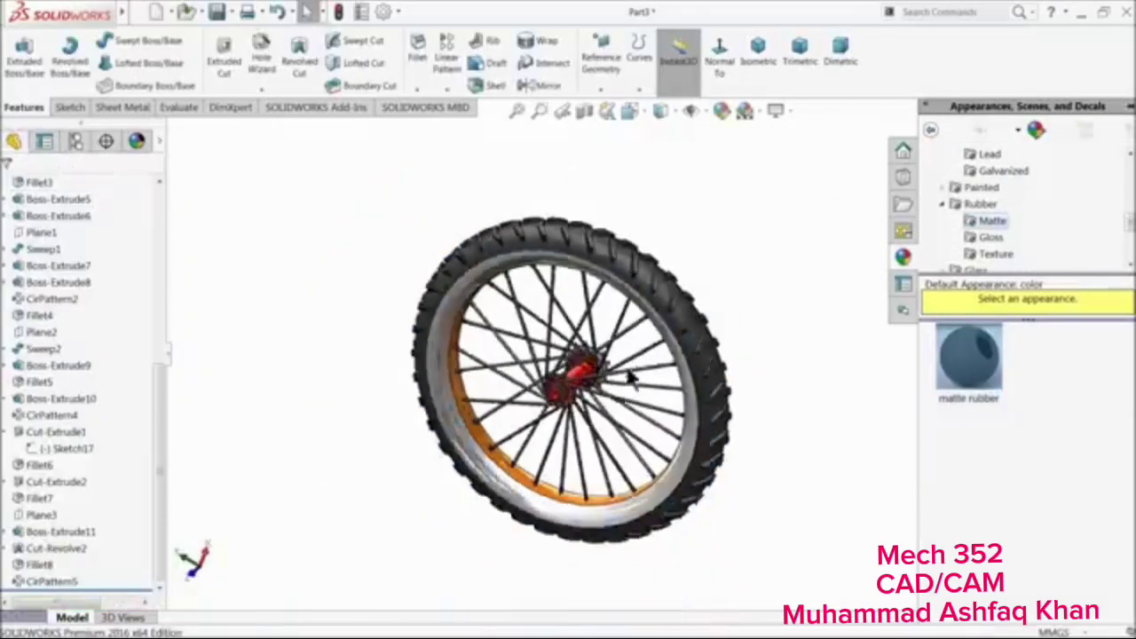
# Save the part as 3.Tyre in the Bicycle folder on the desktop
pyautogui.moveTo(583, 383); pyautogui.dragTo(457, 393, button='middle')
pyautogui.moveTo(538, 392); pyautogui.dragTo(603, 400, button='middle')
pyautogui.scroll(2, 636, 414)
pyautogui.scroll(-2, 629, 381)
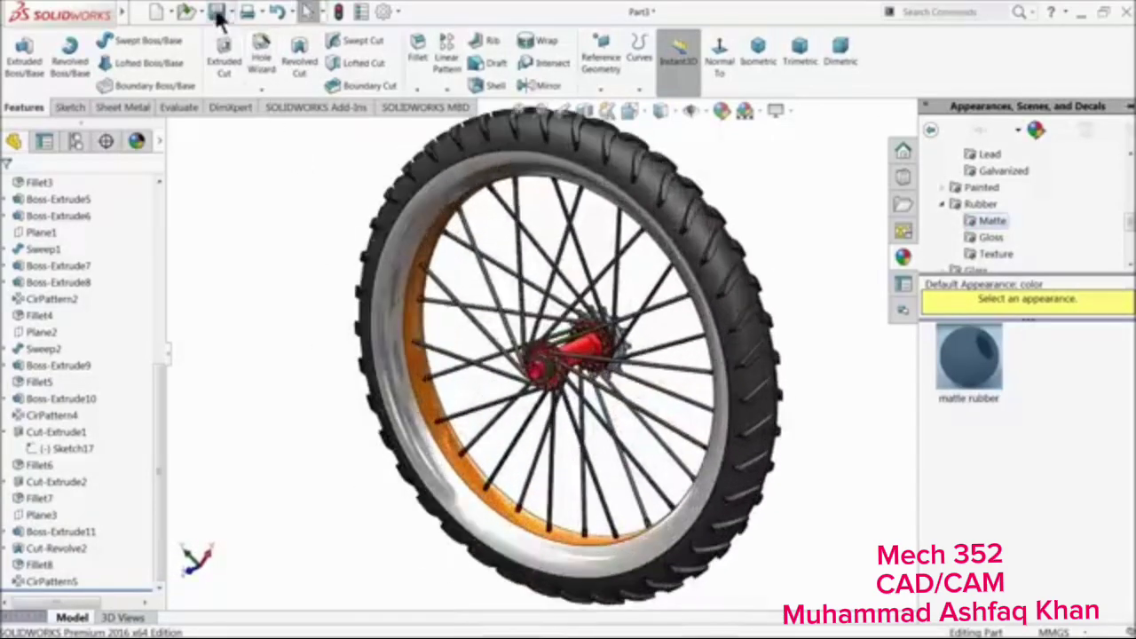
pyautogui.click(216, 12)
pyautogui.click(408, 177)
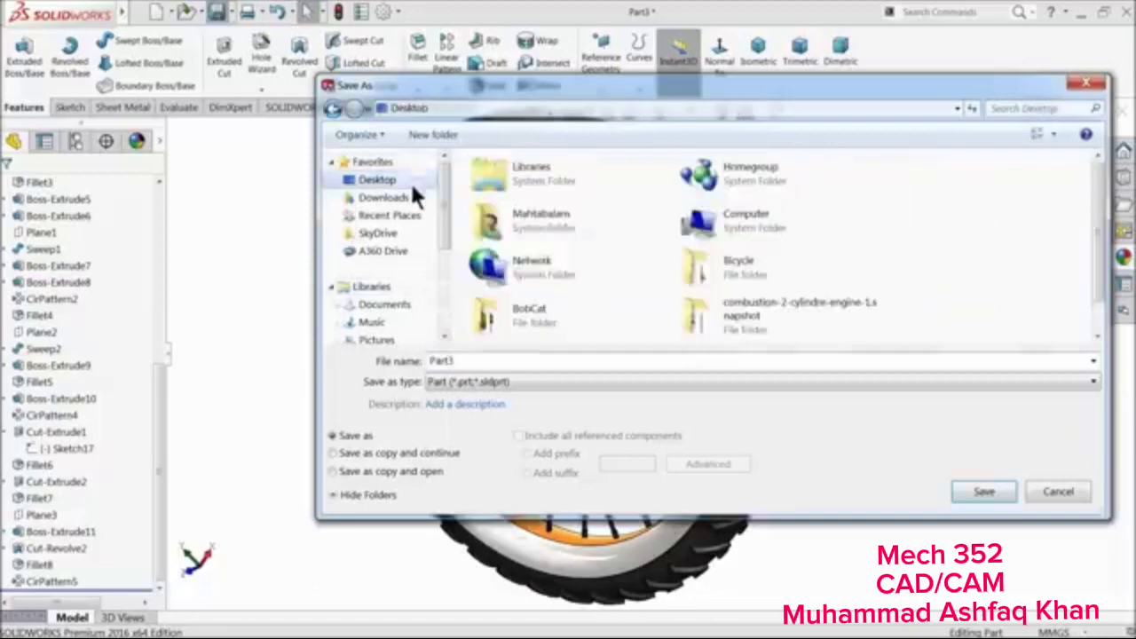
pyautogui.click(729, 275)
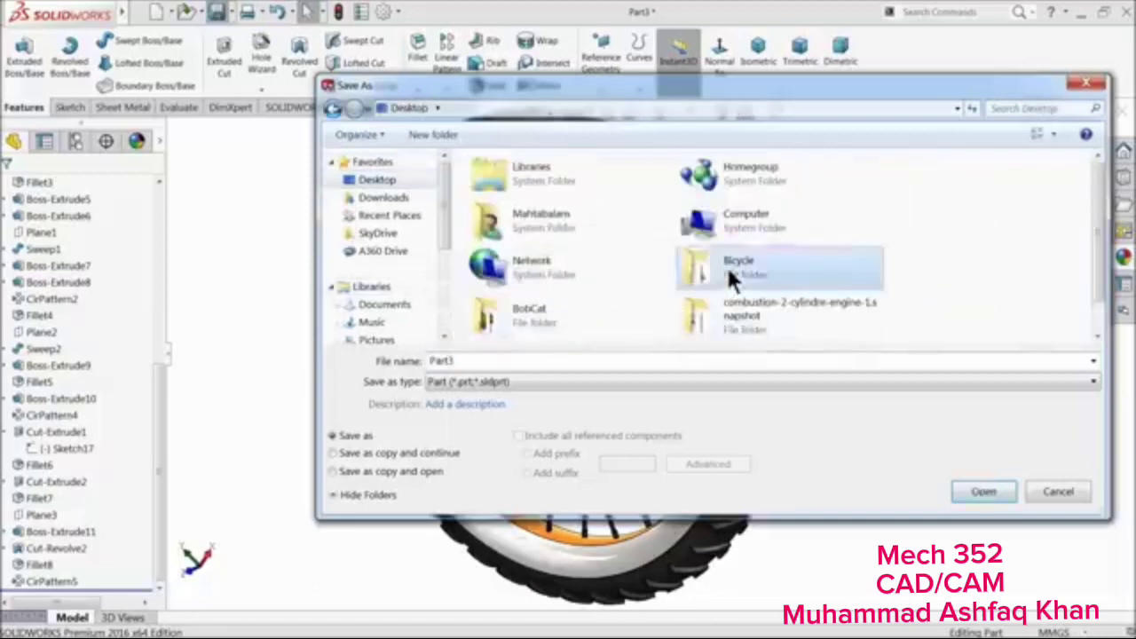
pyautogui.doubleClick(729, 277)
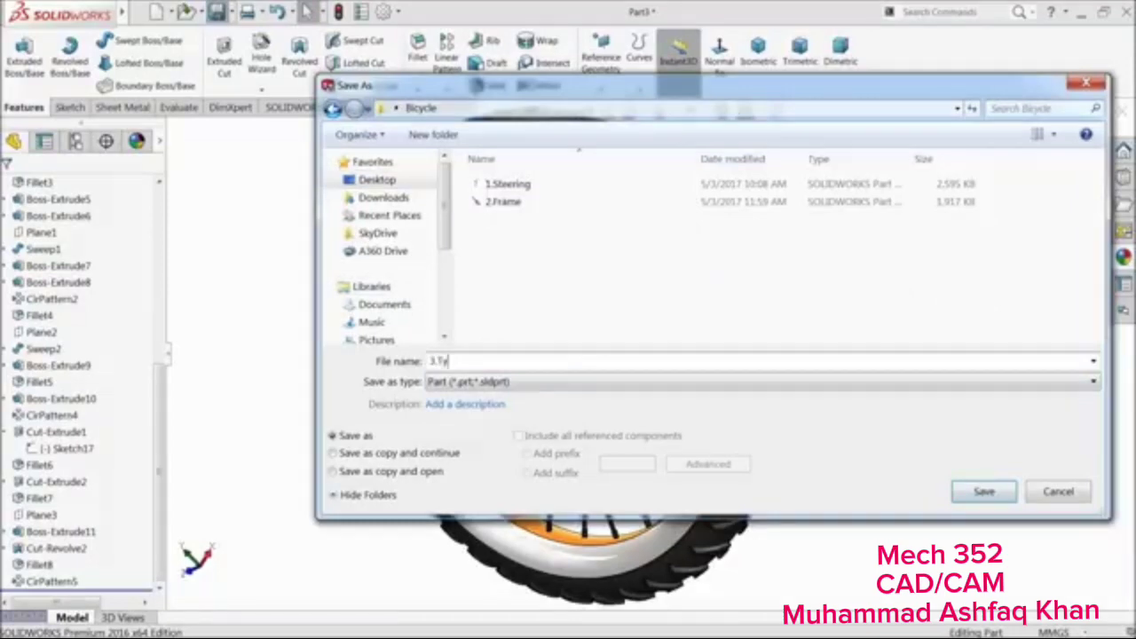
pyautogui.click(976, 492)
# Start a sketch on the flat outer face of the sprocket at the hub's end
pyautogui.moveTo(822, 356); pyautogui.dragTo(692, 355, button='middle')
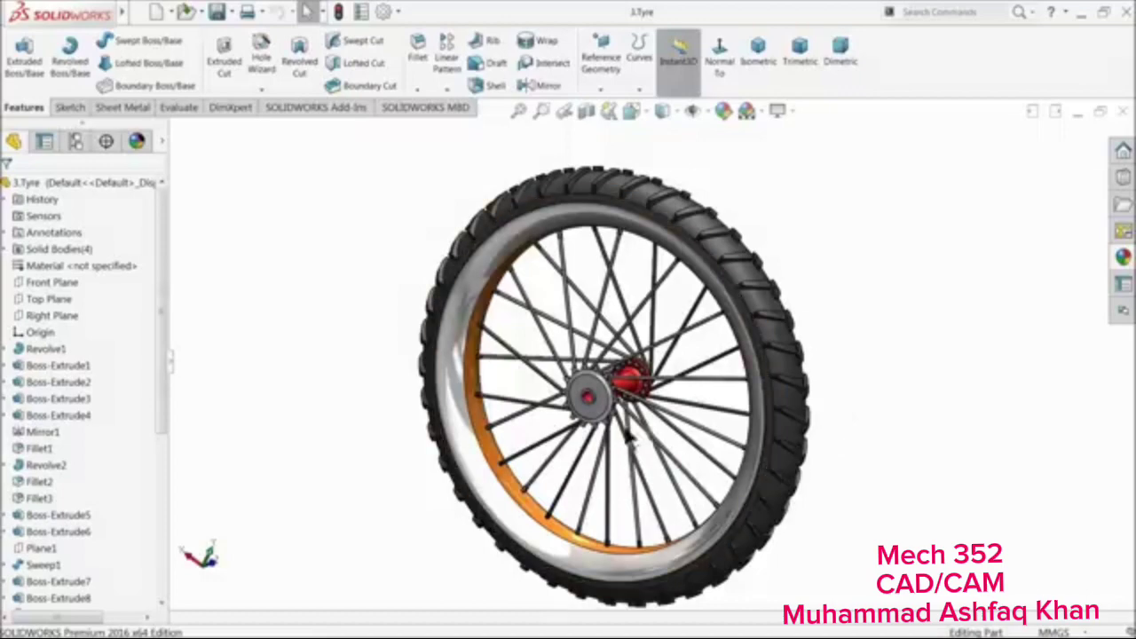
pyautogui.moveTo(634, 437); pyautogui.dragTo(600, 368, button='middle')
pyautogui.scroll(-3, 627, 421)
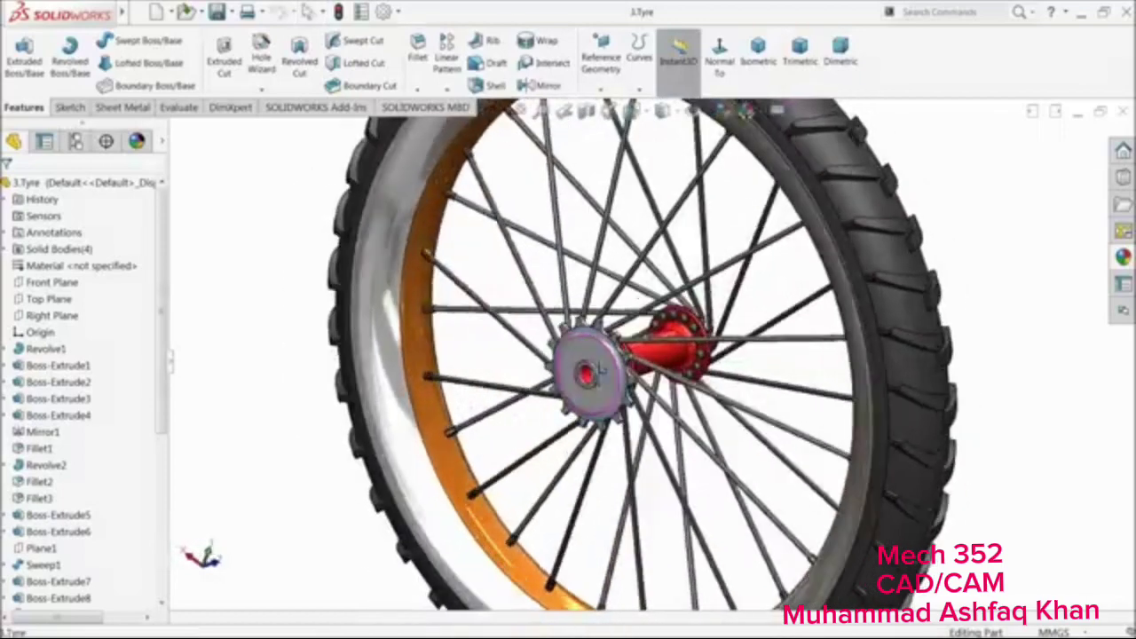
pyautogui.scroll(-2, 593, 377)
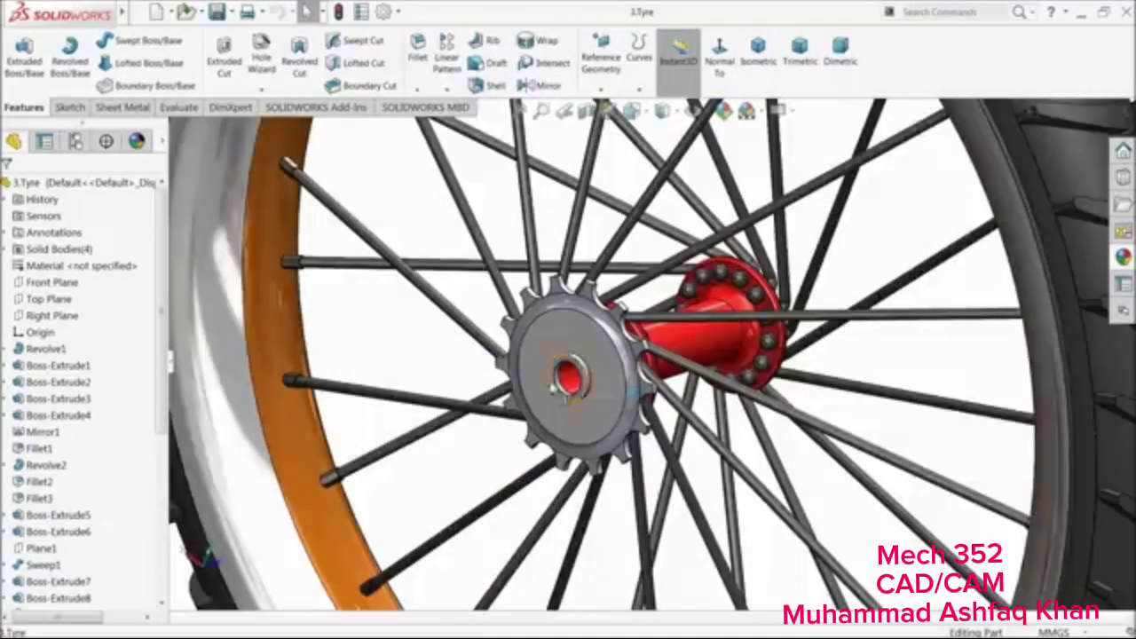
pyautogui.scroll(-5, 603, 381)
pyautogui.moveTo(658, 377); pyautogui.dragTo(664, 324, button='middle')
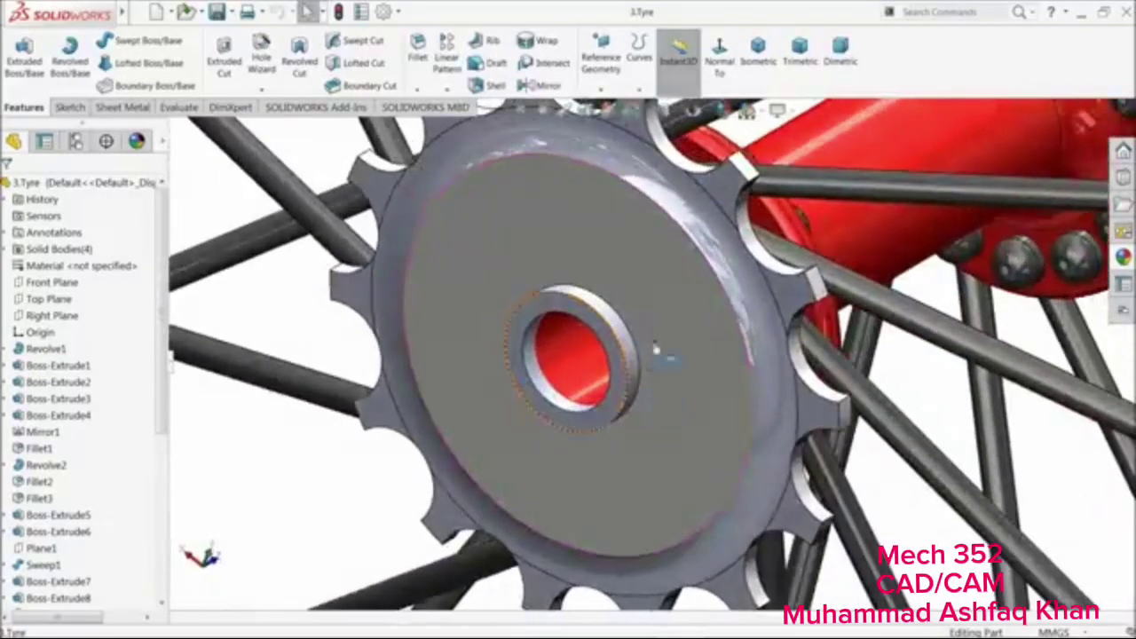
pyautogui.click(664, 322)
pyautogui.click(709, 295)
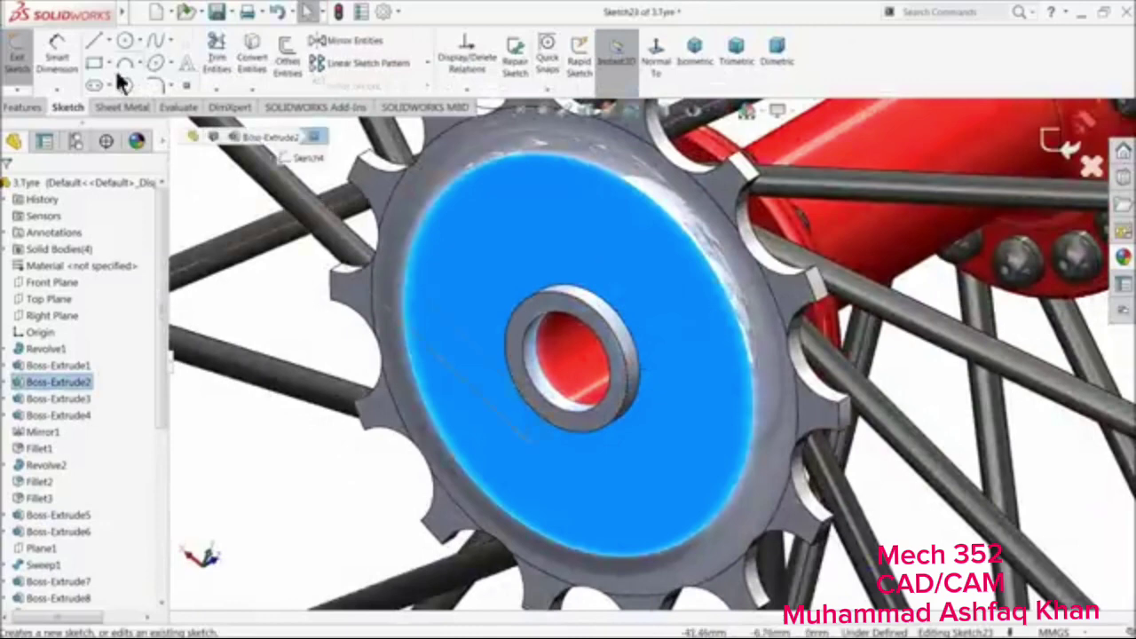
# Sketch two concentric circles about the hub's centre, one matching the boss's outer edge and one about 69 mm in diameter enclosing the sprocket teeth
pyautogui.click(125, 41)
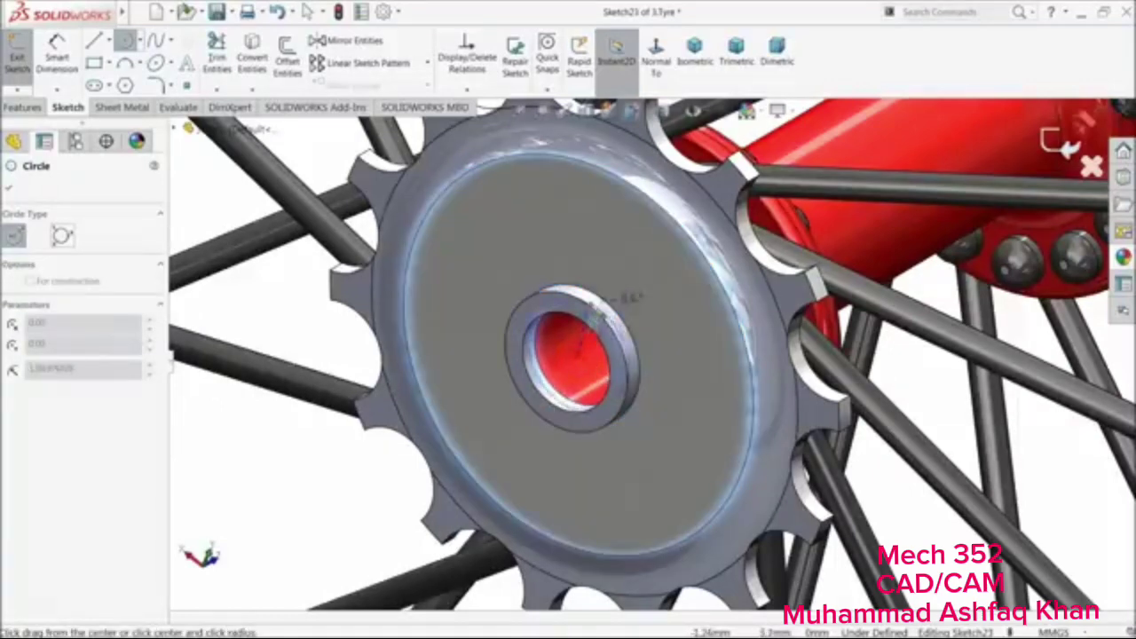
pyautogui.click(600, 302)
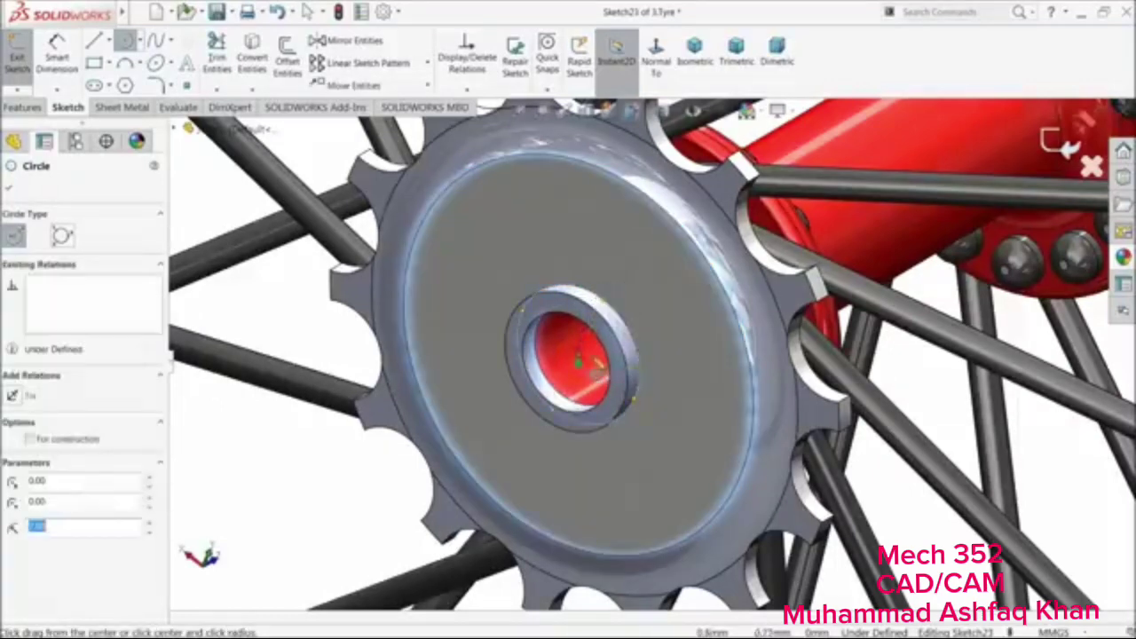
pyautogui.click(579, 362)
pyautogui.scroll(3, 578, 359)
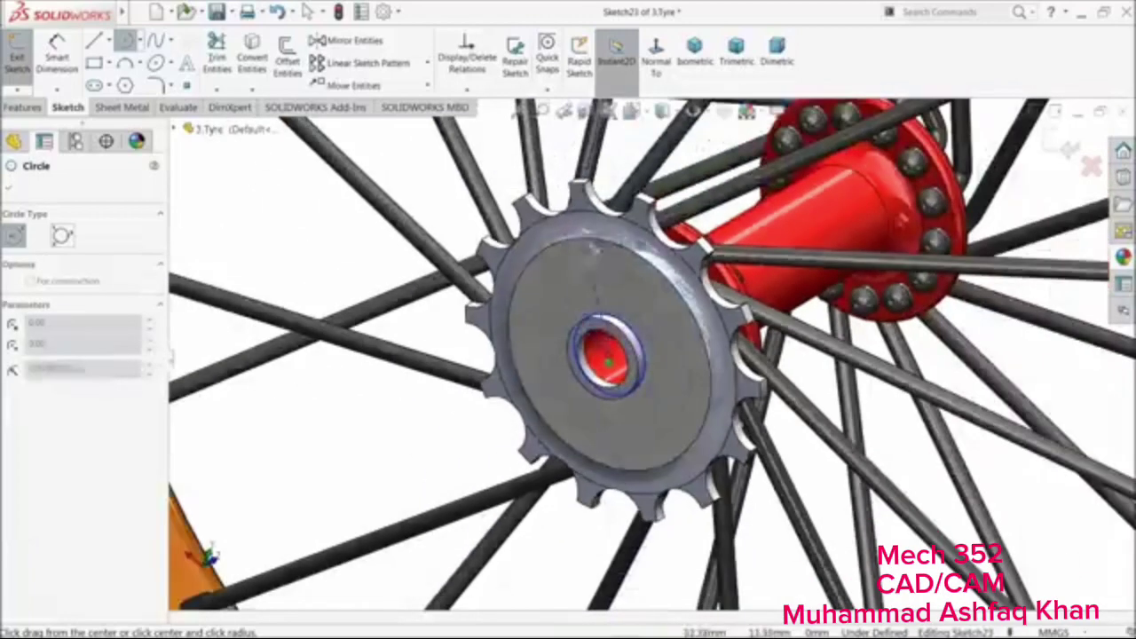
pyautogui.click(581, 162)
pyautogui.click(8, 191)
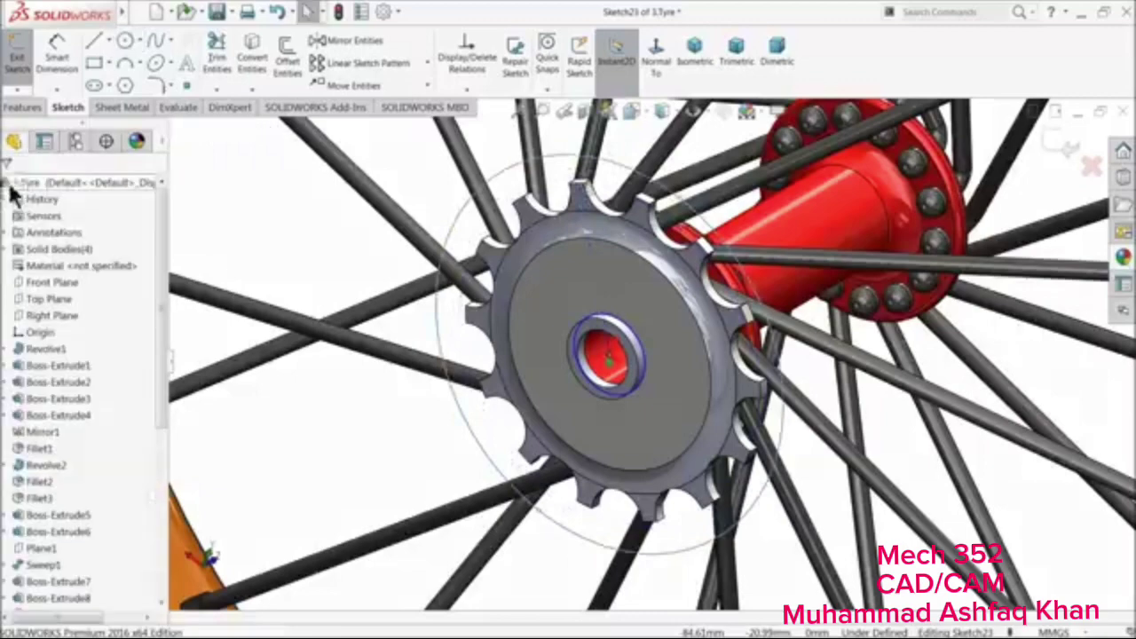
# Cut-extrude the ring between the two circles 4 mm blind to remove the sprocket from the hub
pyautogui.click(27, 105)
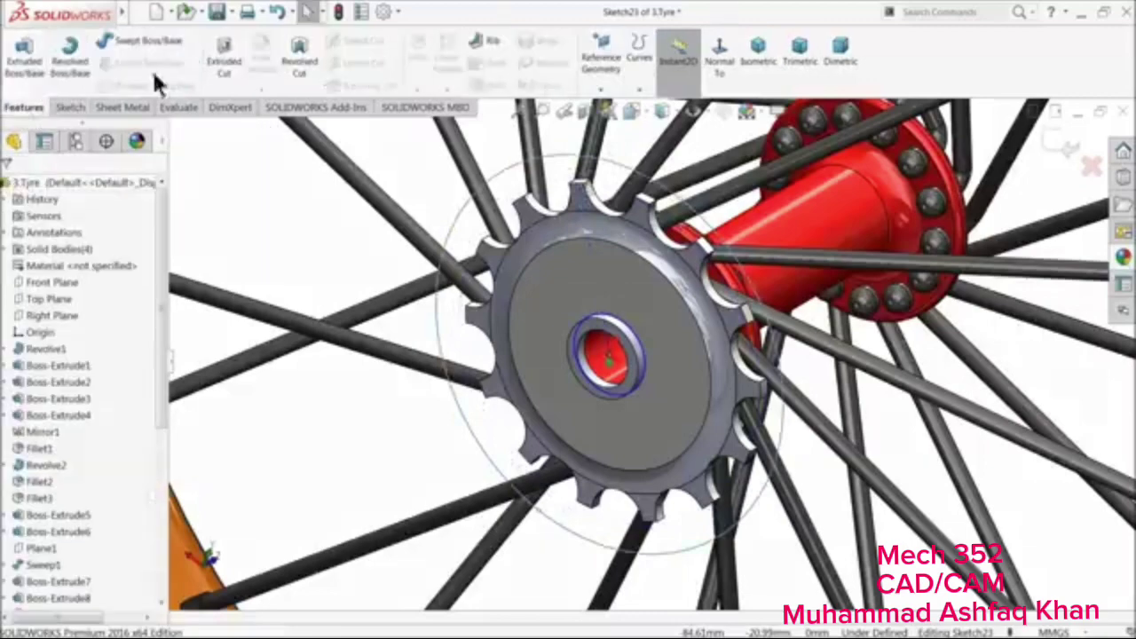
pyautogui.click(218, 65)
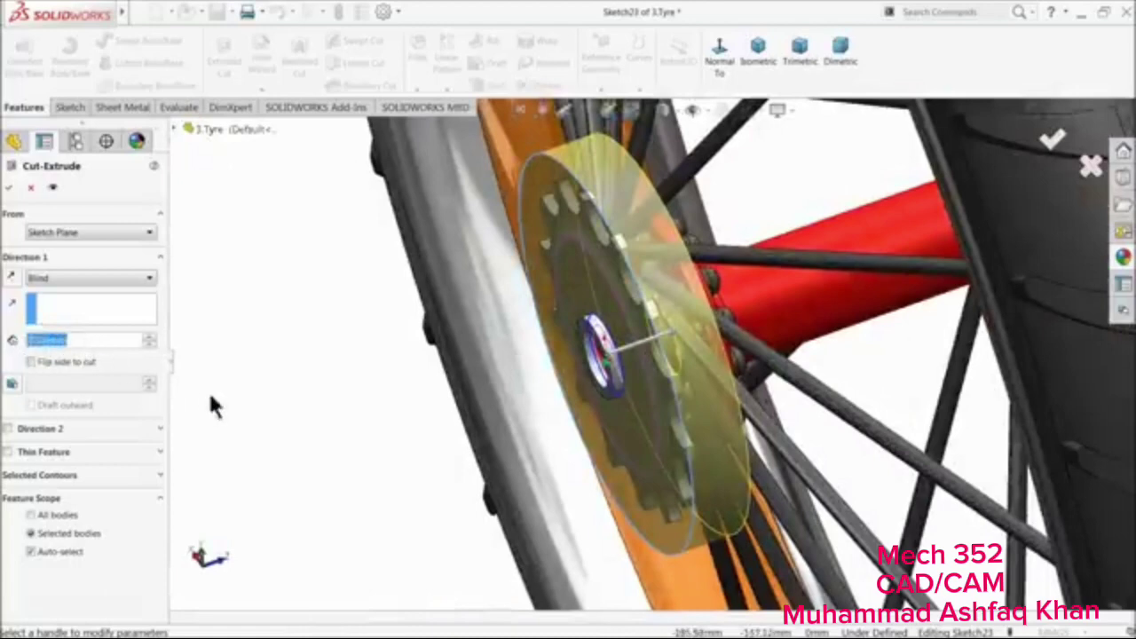
pyautogui.moveTo(342, 398); pyautogui.dragTo(311, 375, button='middle')
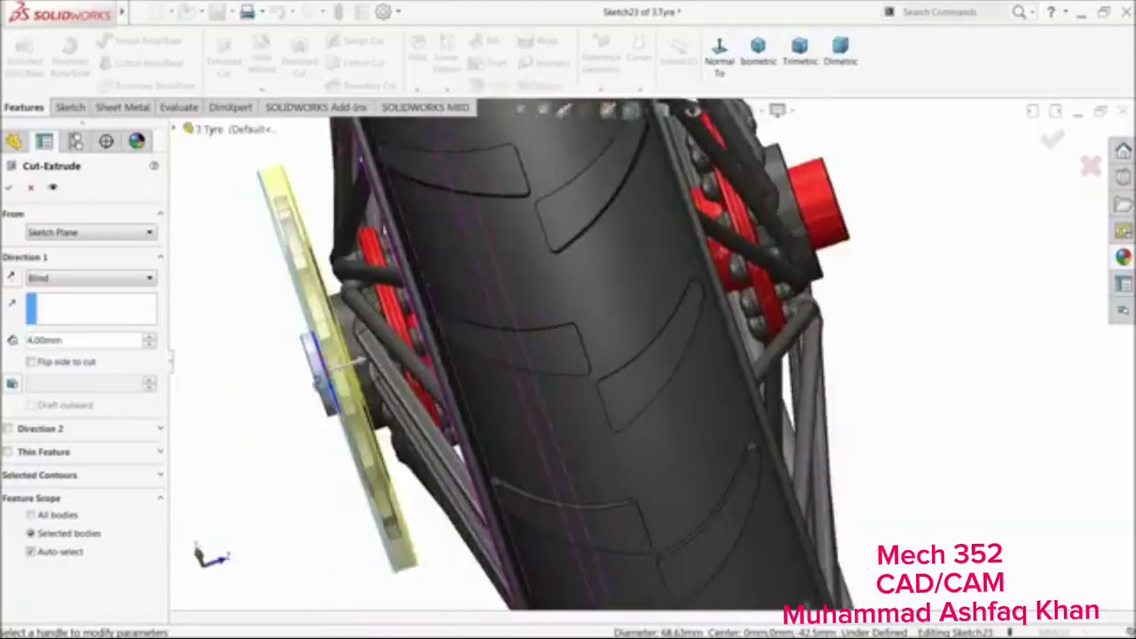
pyautogui.click(9, 189)
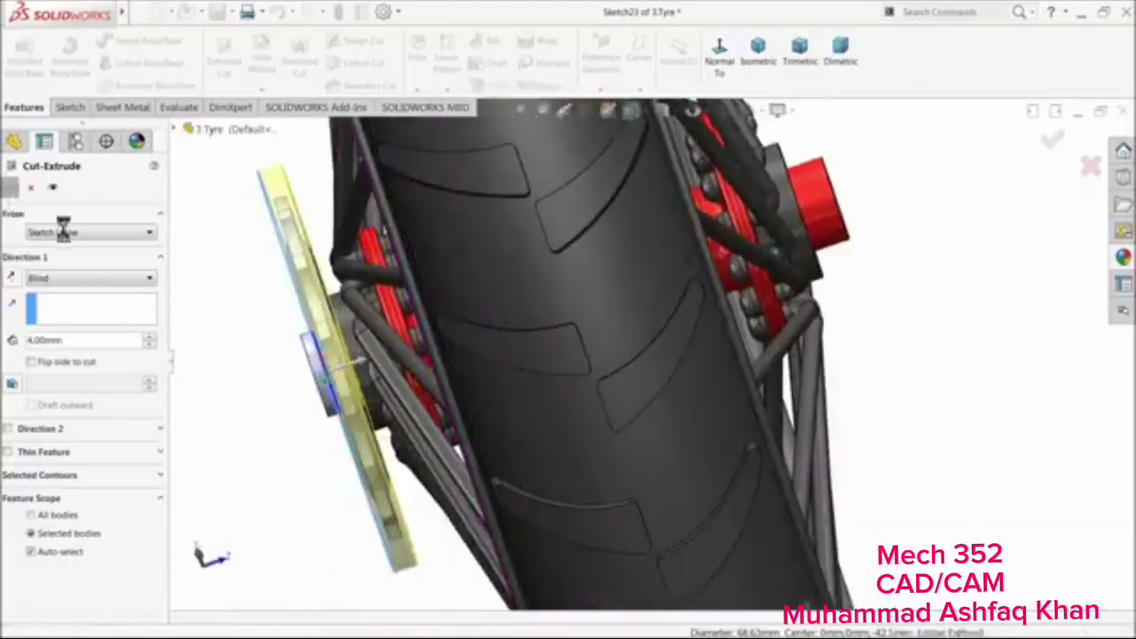
# Save the wheel without its sprocket as a new part named 9.front tyre in the Bicycle folder
pyautogui.moveTo(274, 346); pyautogui.dragTo(286, 357, button='middle')
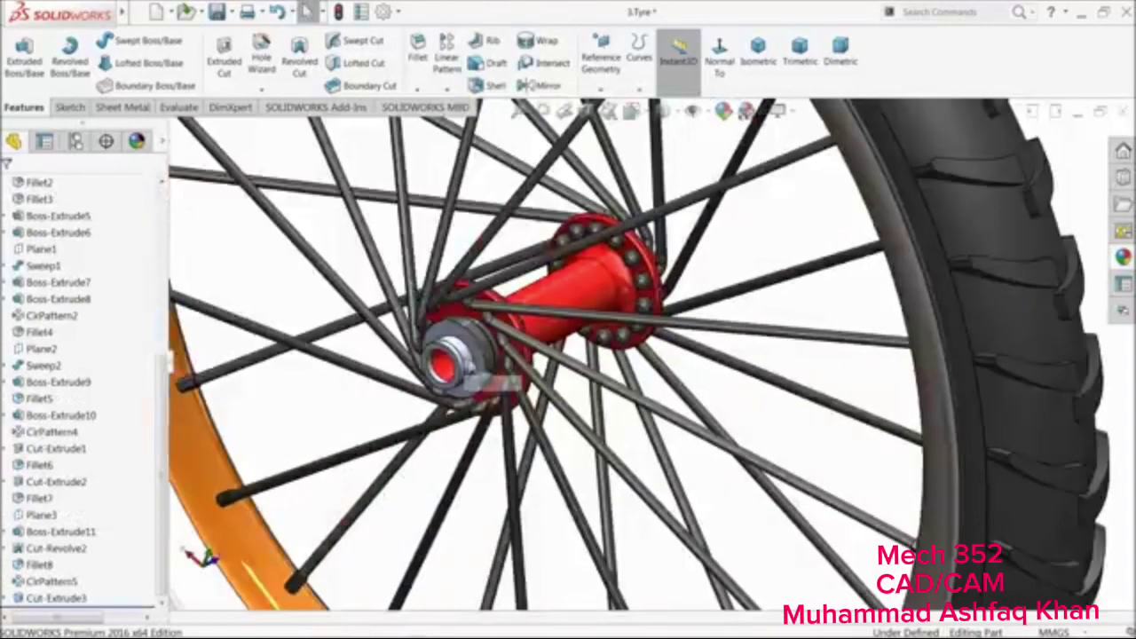
pyautogui.moveTo(440, 335); pyautogui.dragTo(561, 360, button='middle')
pyautogui.scroll(2, 499, 377)
pyautogui.scroll(2, 668, 284)
pyautogui.scroll(-1, 667, 284)
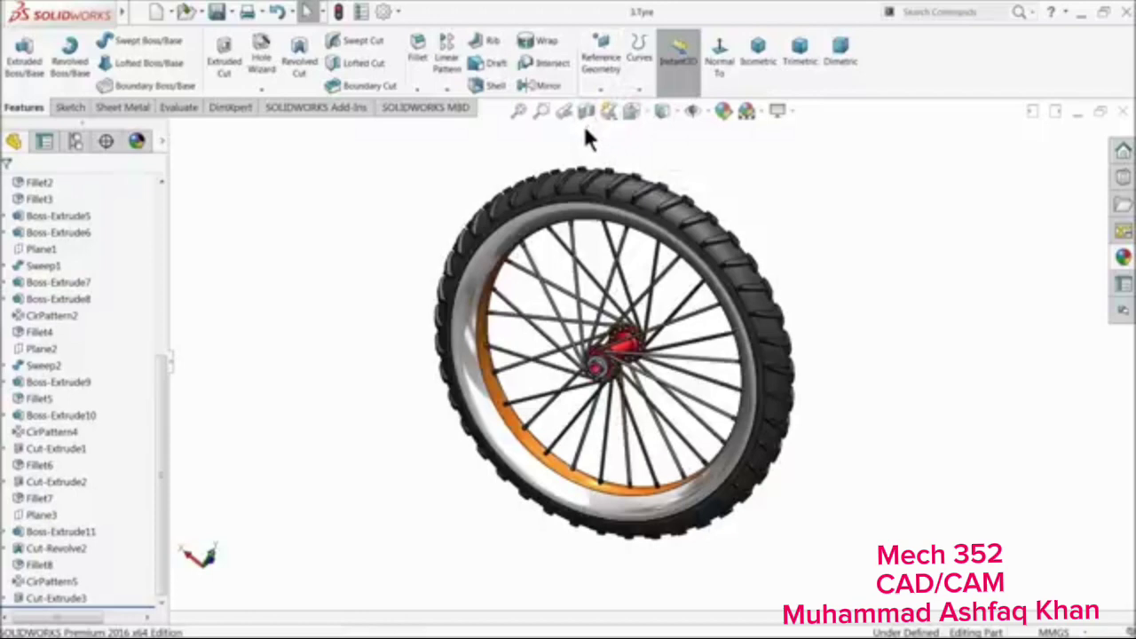
pyautogui.click(231, 13)
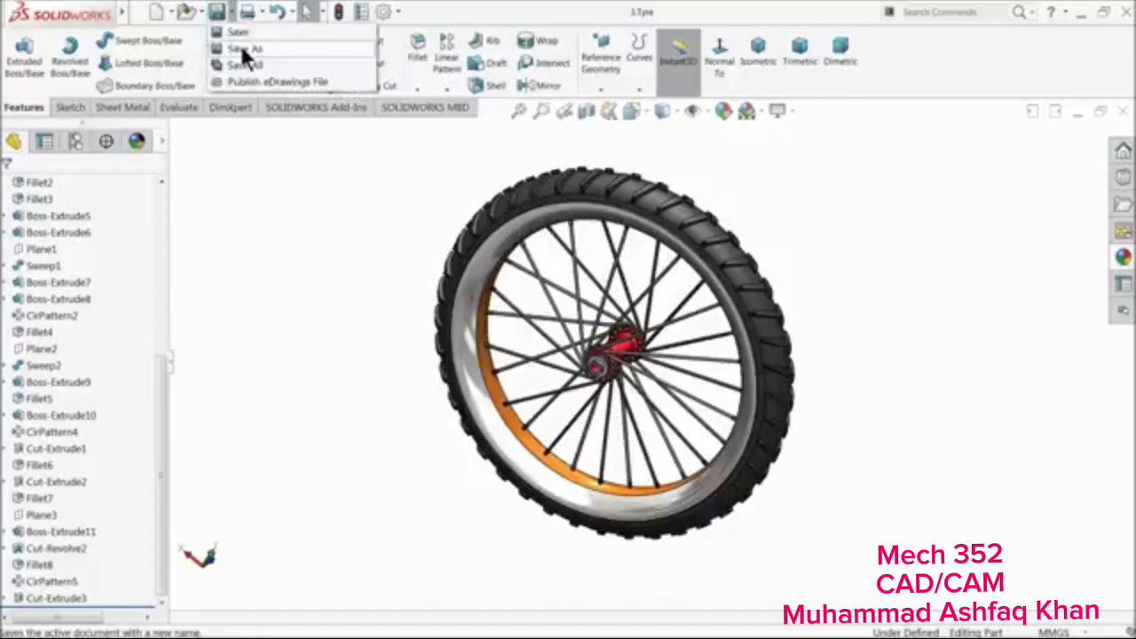
pyautogui.click(242, 50)
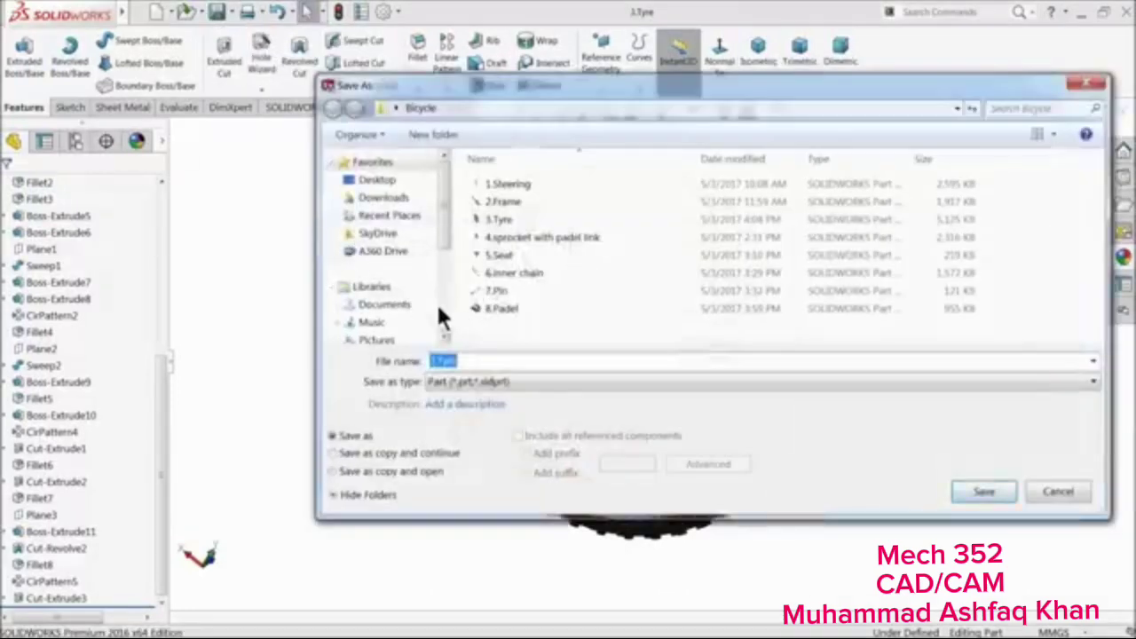
pyautogui.write('9.')
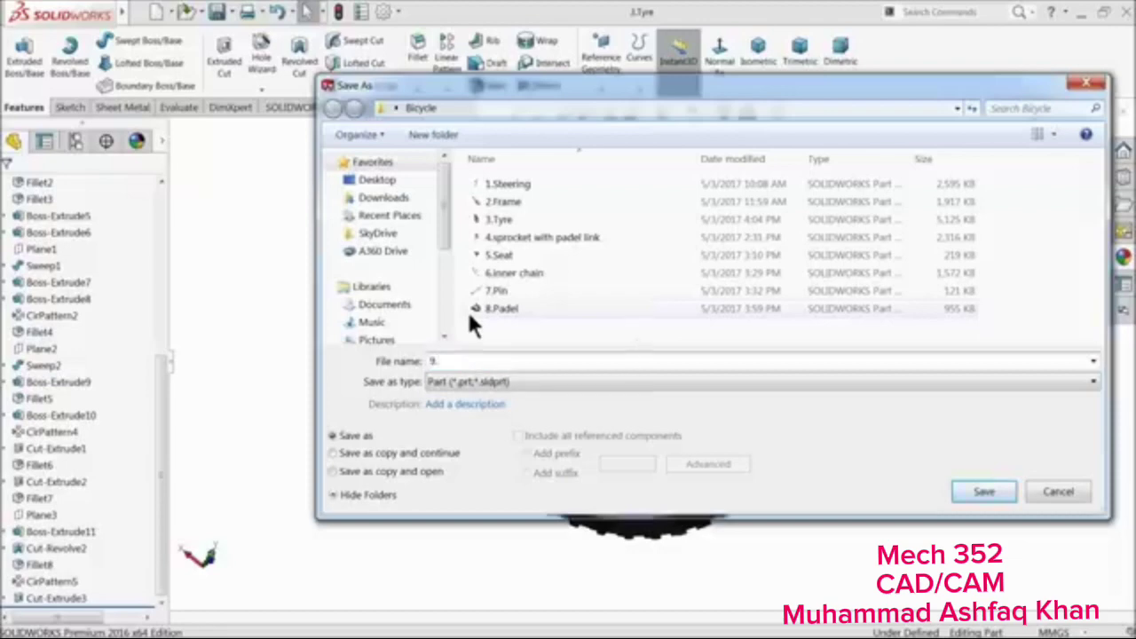
pyautogui.press('BackSpace')
pyautogui.write('.front tyre')
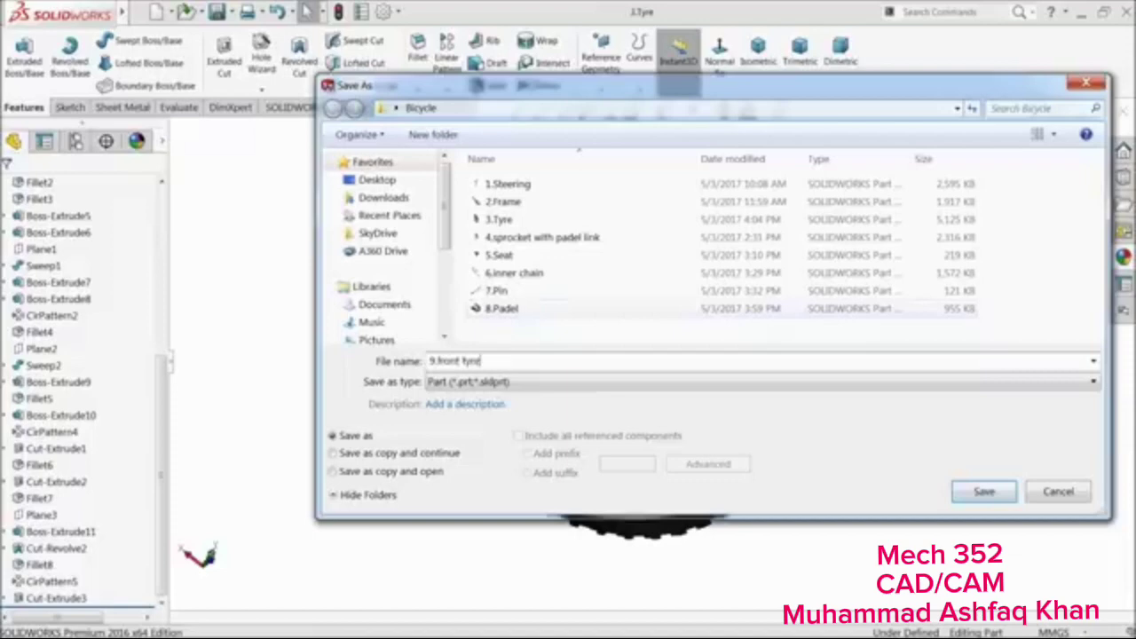
pyautogui.click(978, 493)
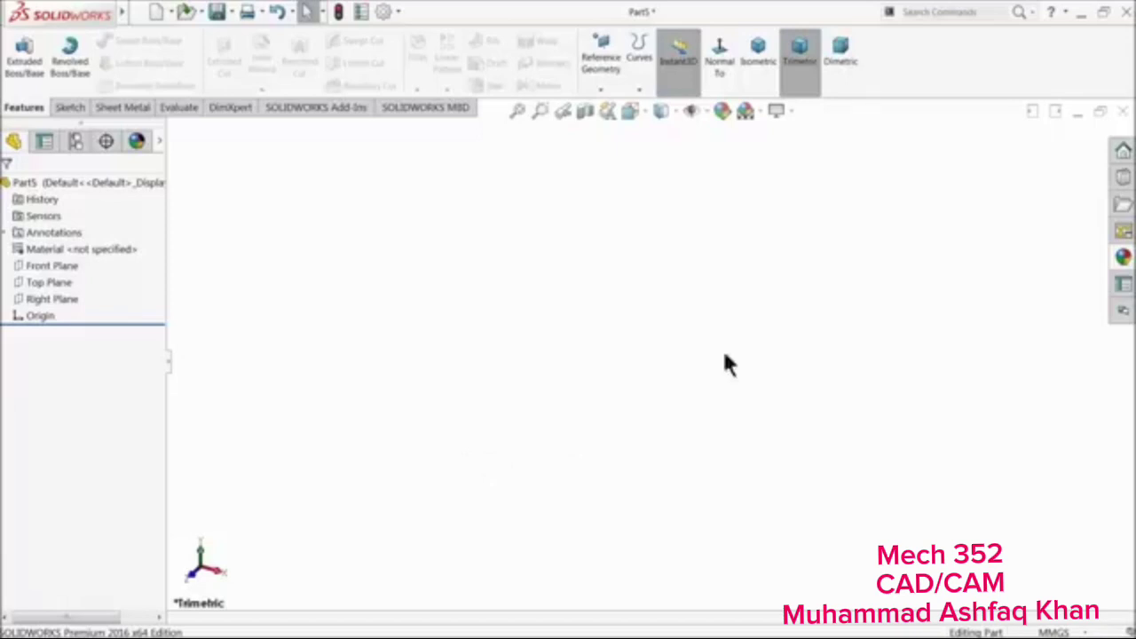
# Sketch a circle centred on the origin on the new part's Front Plane and dimension its diameter to 25 mm
pyautogui.click(22, 265)
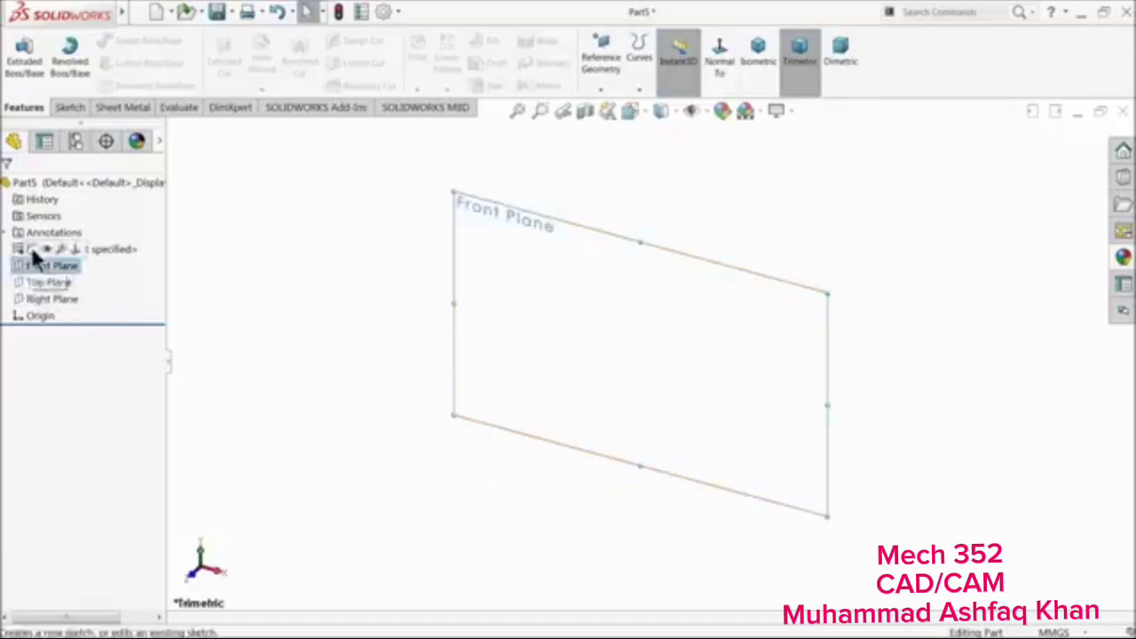
pyautogui.click(52, 198)
pyautogui.click(125, 41)
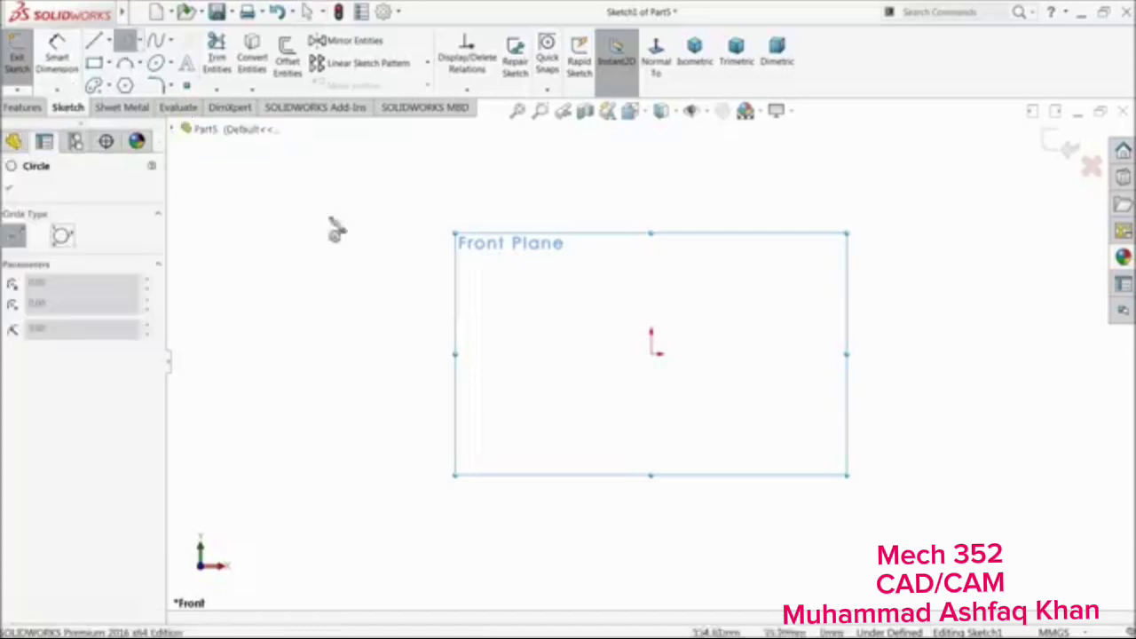
pyautogui.click(652, 355)
pyautogui.click(456, 307)
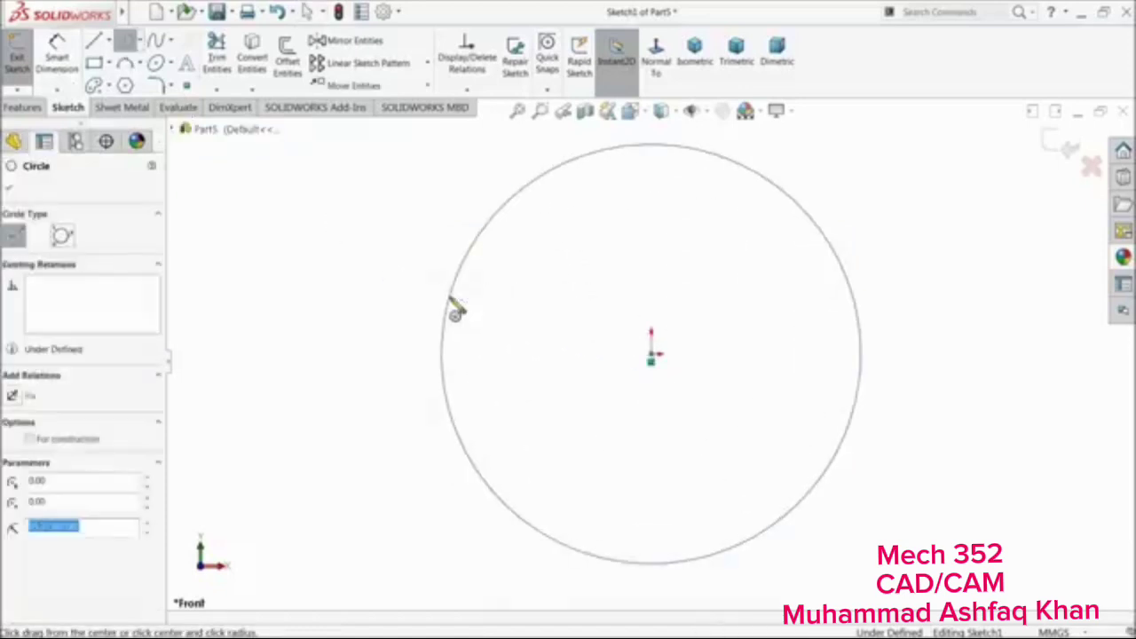
pyautogui.click(58, 59)
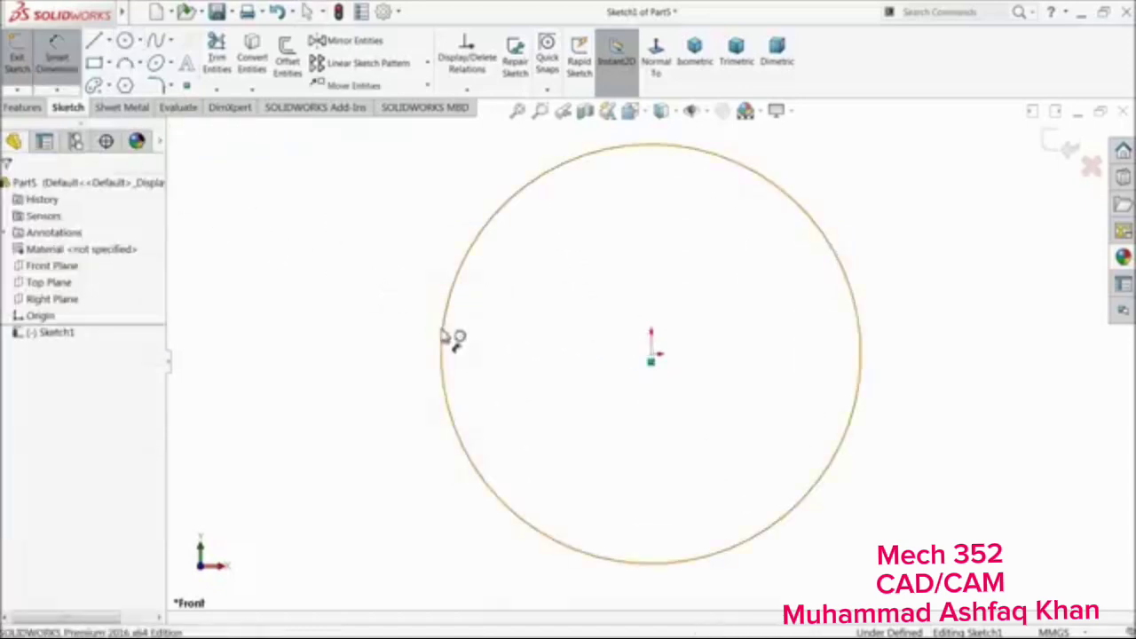
pyautogui.click(452, 338)
pyautogui.click(353, 336)
pyautogui.write('25')
pyautogui.press('Return')
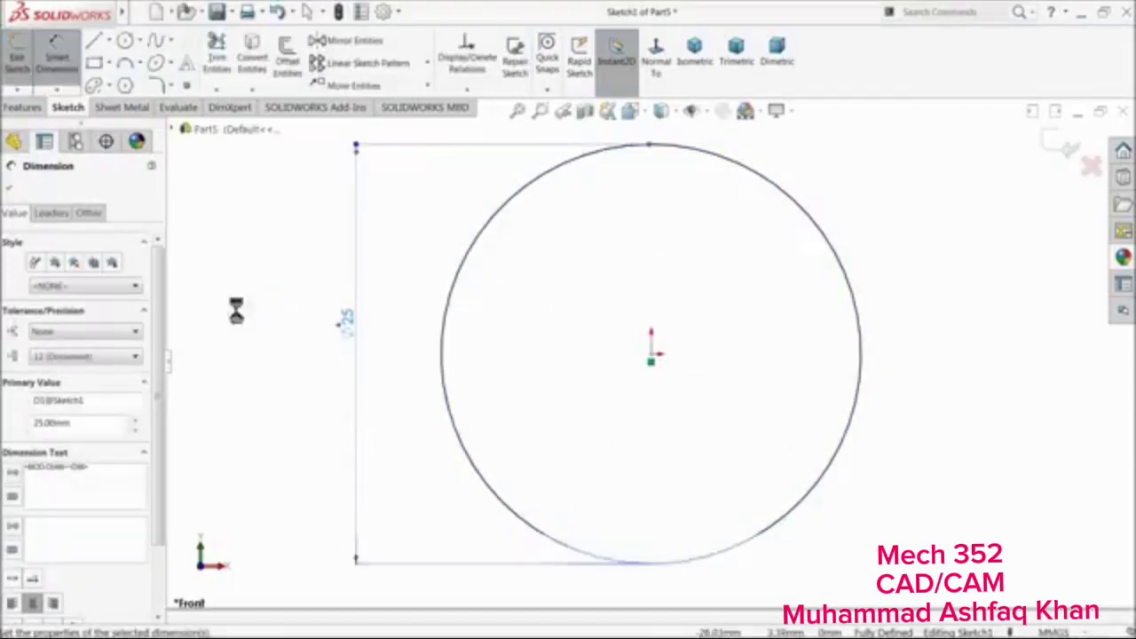
# Extrude the circle 85 mm with the Mid Plane end condition to form a solid cylinder
pyautogui.click(24, 52)
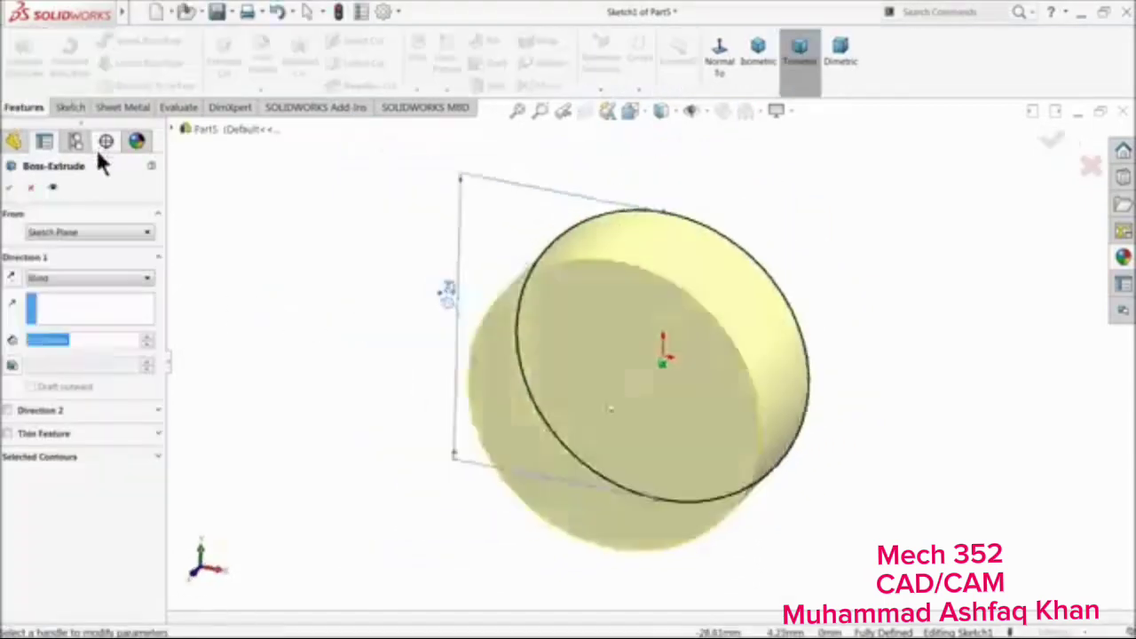
pyautogui.write('85')
pyautogui.click(89, 278)
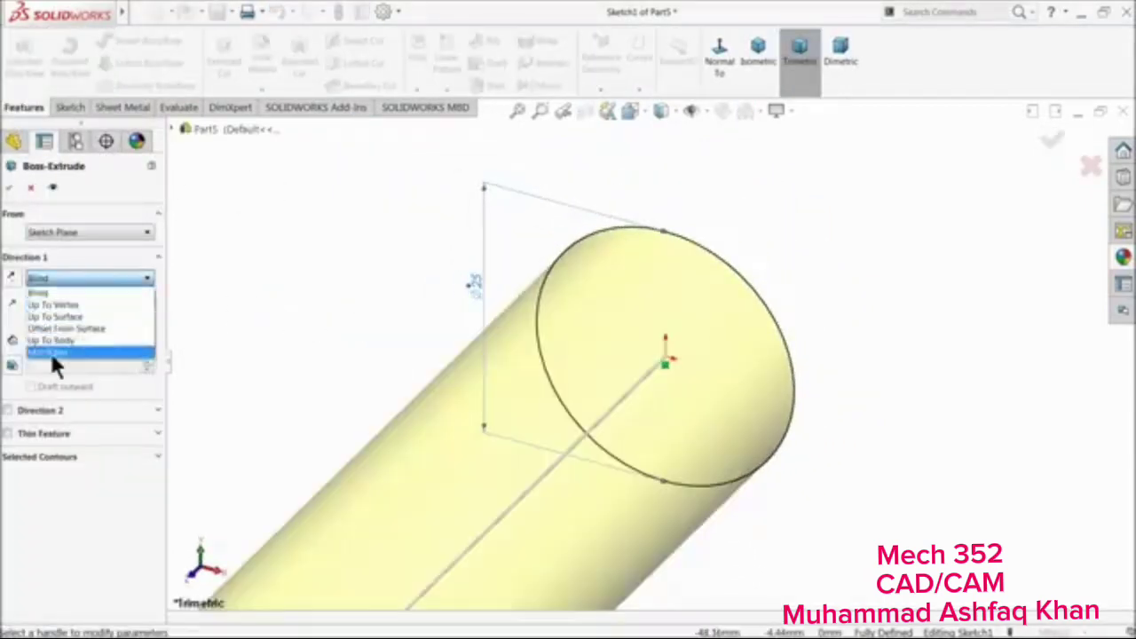
pyautogui.click(48, 356)
pyautogui.click(8, 187)
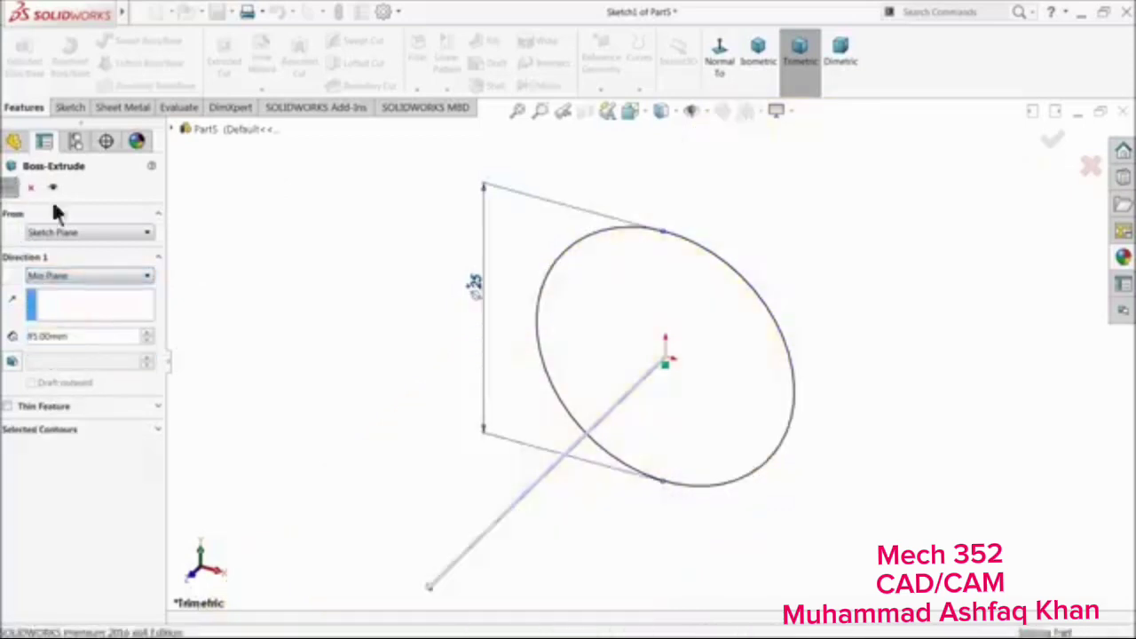
pyautogui.press('f')
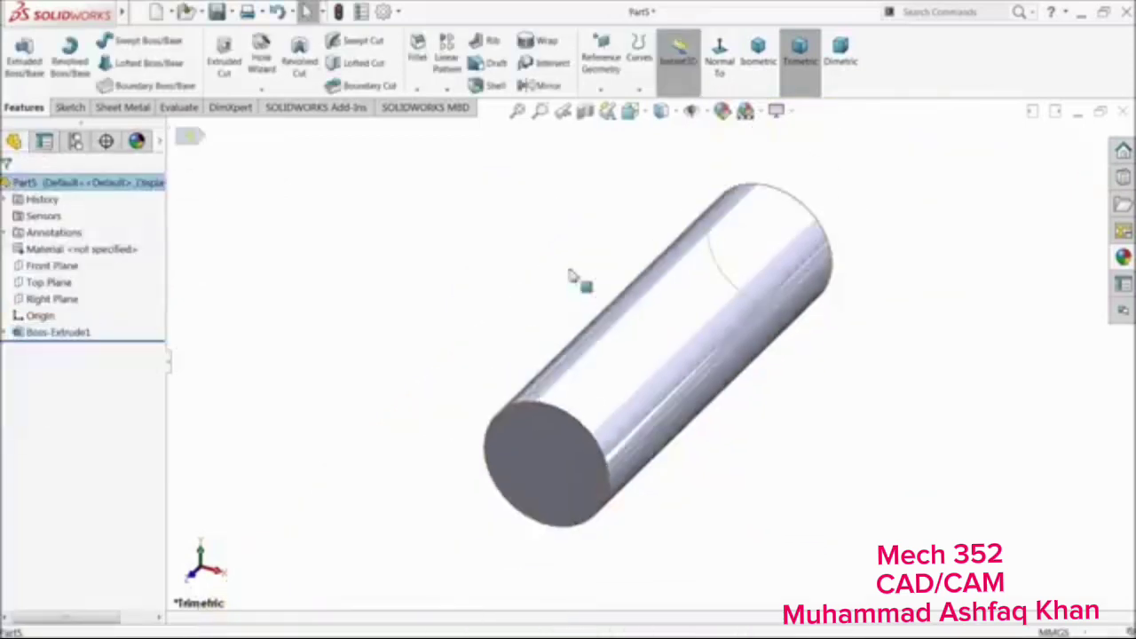
# Apply the satin finish chrome appearance from the chrome metals to the cylinder, after trying brushed chromium
pyautogui.click(1122, 256)
pyautogui.moveTo(976, 382)
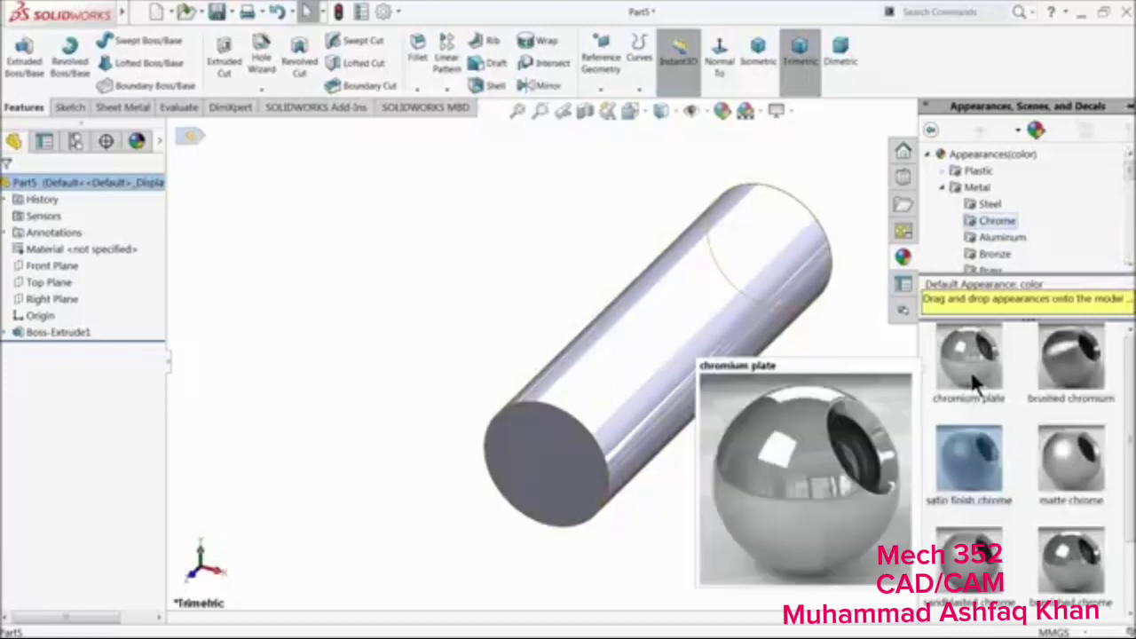
pyautogui.doubleClick(1071, 375)
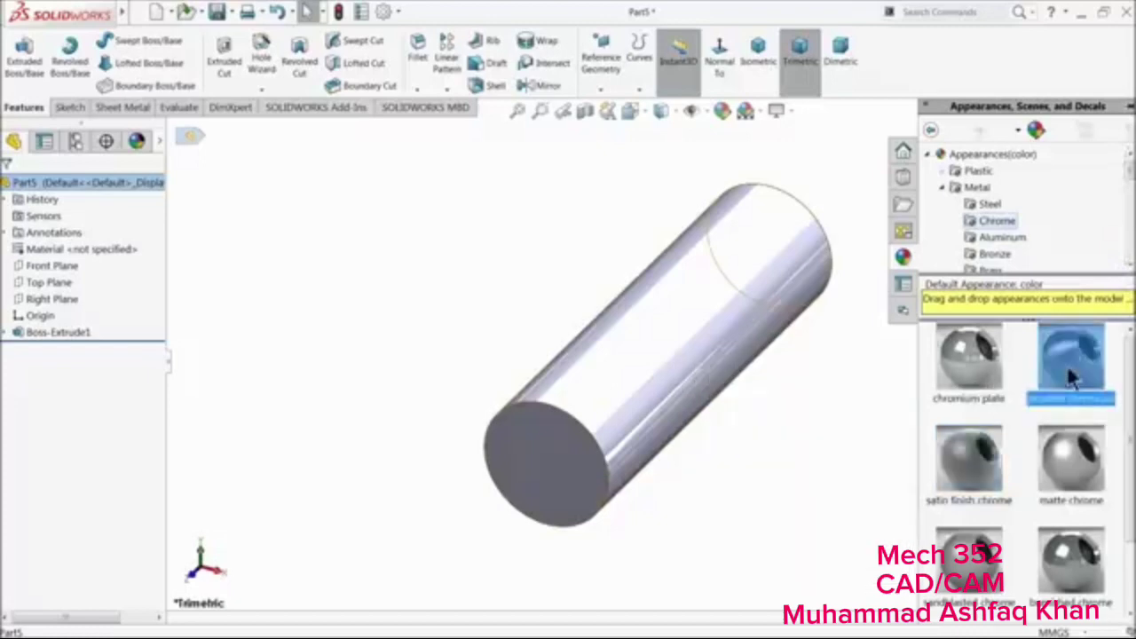
pyautogui.moveTo(850, 418)
pyautogui.mouseDown(button='middle')
pyautogui.moveTo(763, 404)
pyautogui.moveTo(832, 406)
pyautogui.mouseUp(button='middle')
pyautogui.doubleClick(979, 472)
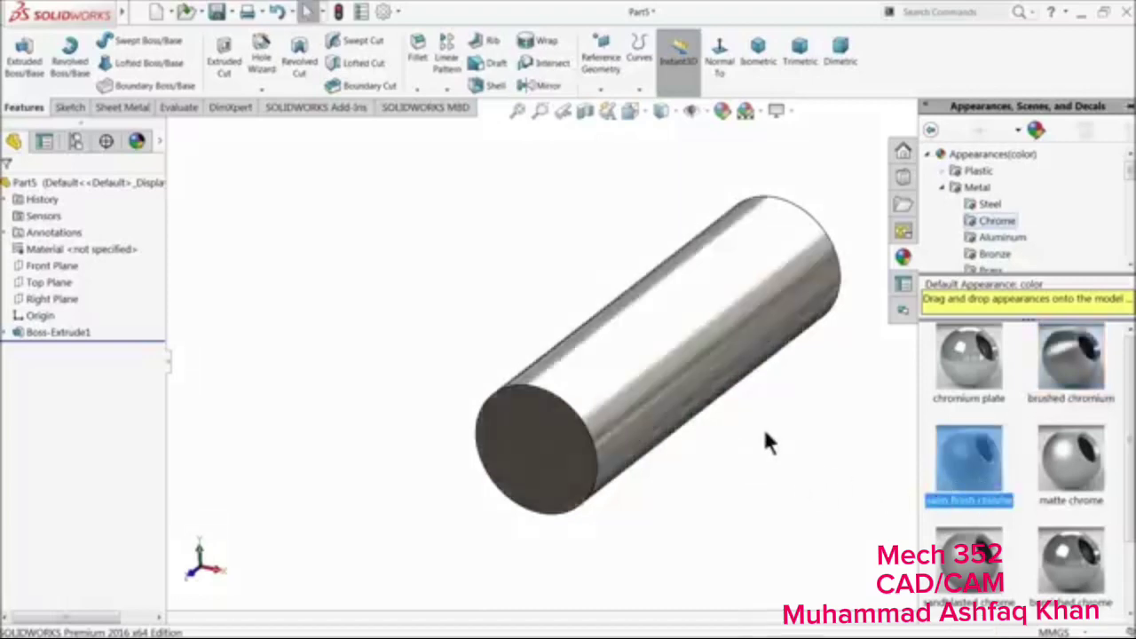
pyautogui.moveTo(705, 417); pyautogui.dragTo(703, 416, button='middle')
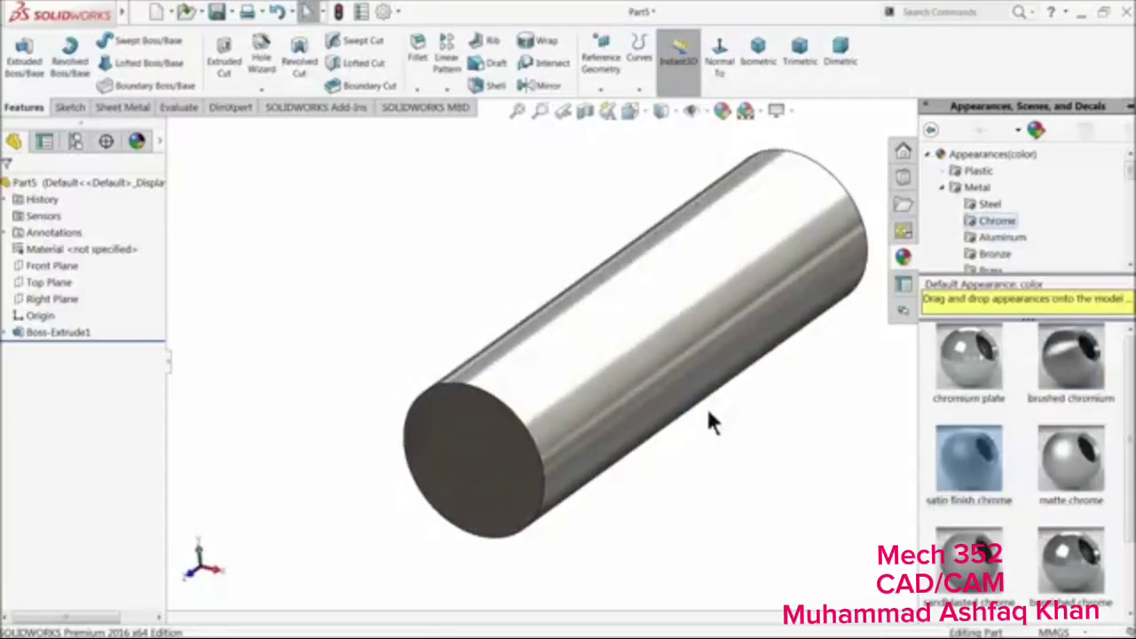
pyautogui.click(749, 450)
pyautogui.scroll(3, 750, 450)
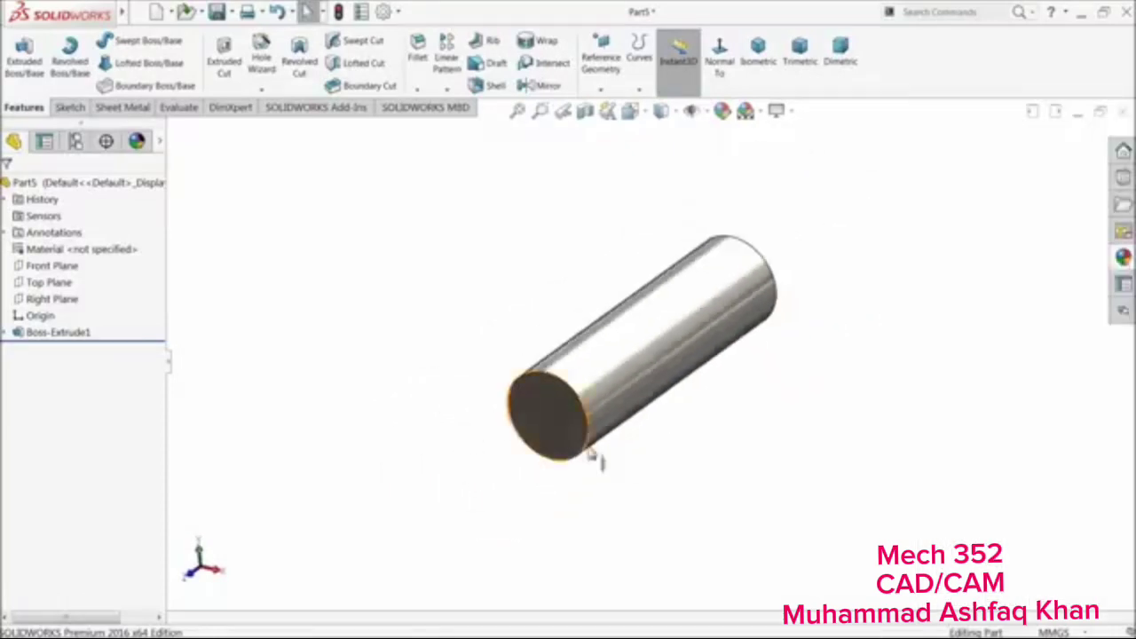
# Sketch a Z-shaped chain of three lines on the Top Plane, with the vertical line through the origin and horizontal lines beyond the cylinder's ends
pyautogui.click(25, 278)
pyautogui.click(30, 264)
pyautogui.click(661, 69)
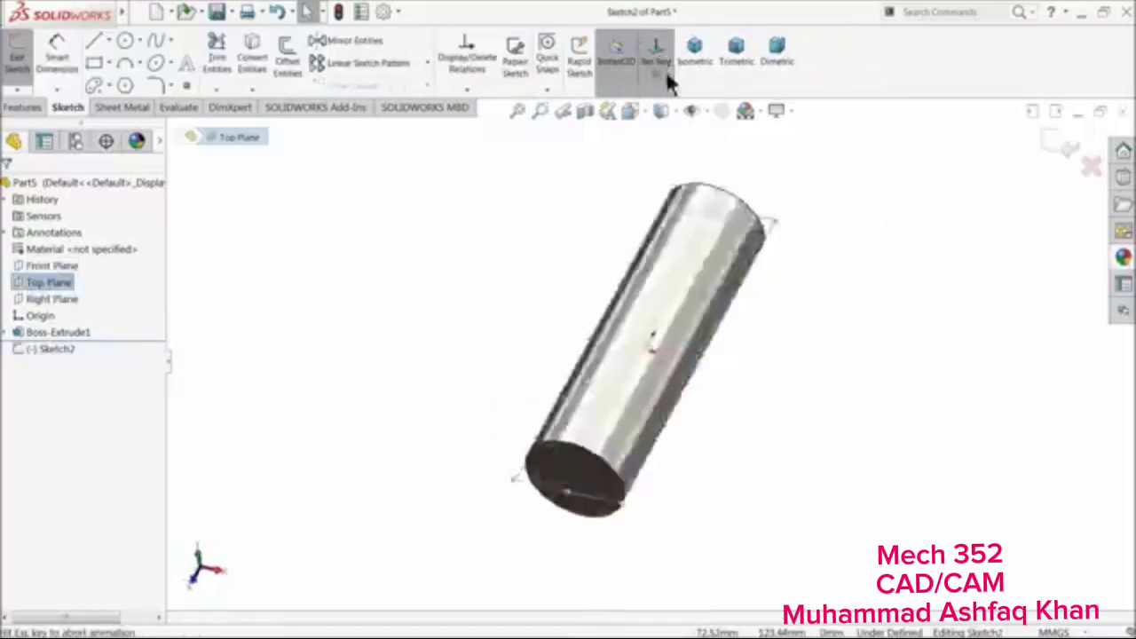
pyautogui.click(94, 41)
pyautogui.click(466, 175)
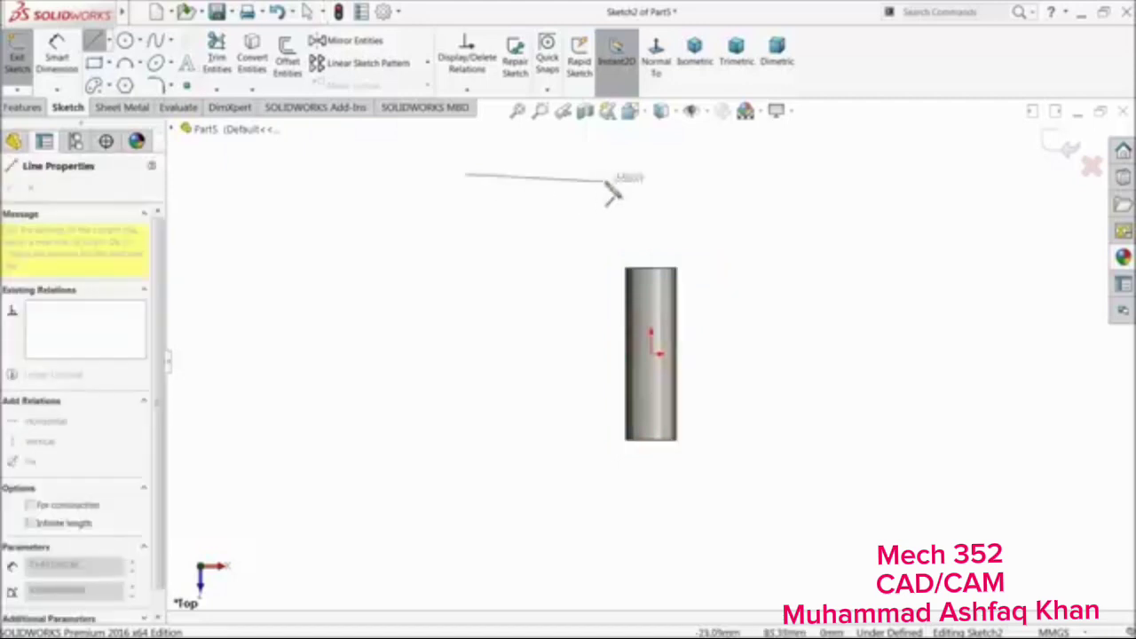
pyautogui.click(652, 175)
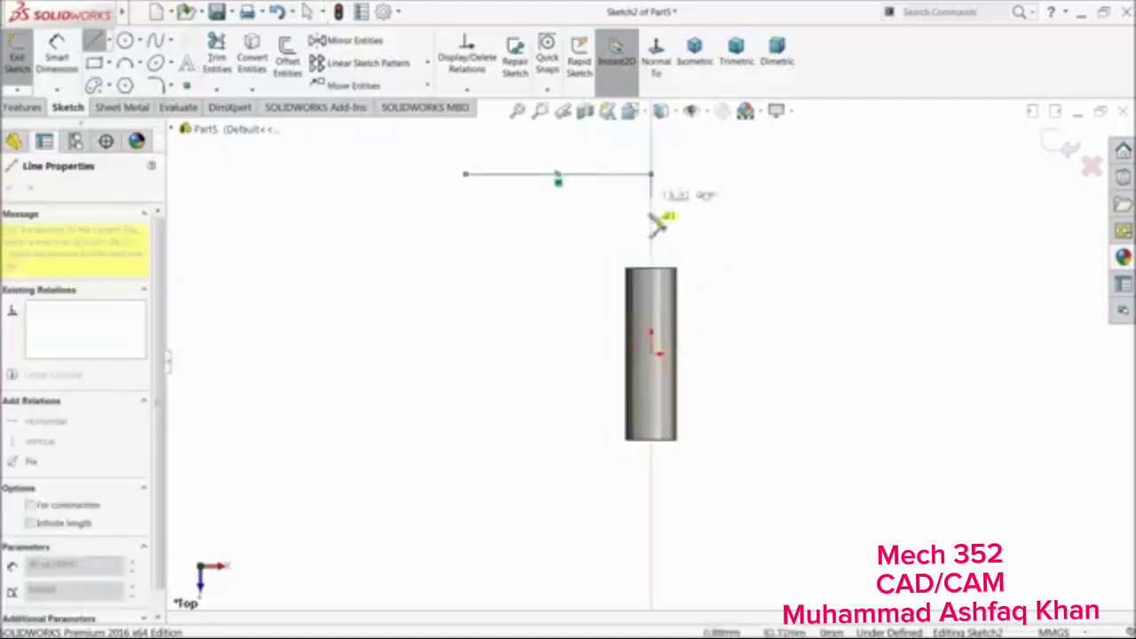
pyautogui.click(651, 493)
pyautogui.click(797, 494)
pyautogui.rightClick(811, 418)
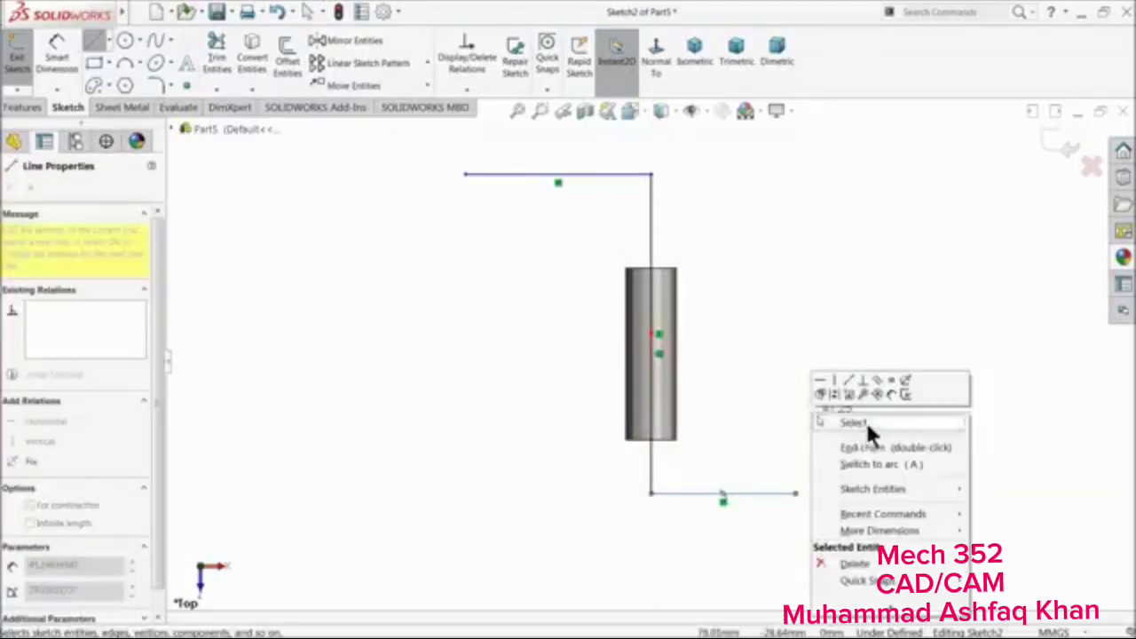
pyautogui.click(866, 421)
# Add a midpoint relation between the origin and the vertical line of the Z-shaped sketch
pyautogui.click(651, 355)
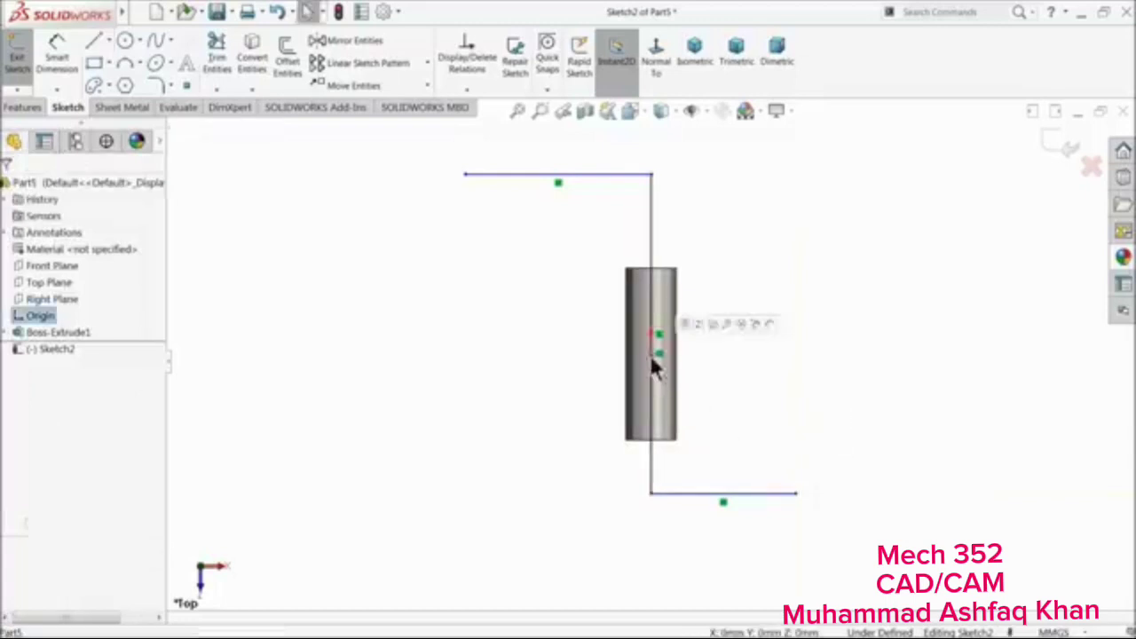
pyautogui.keyDown('ctrl'); pyautogui.click(653, 259); pyautogui.keyUp('ctrl')
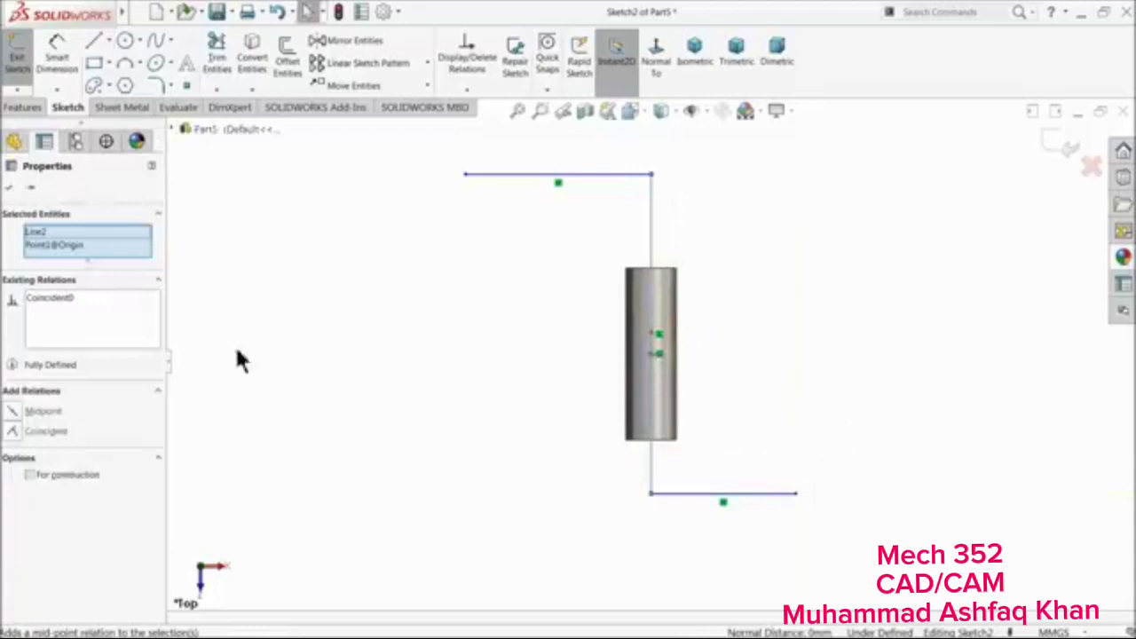
pyautogui.click(45, 412)
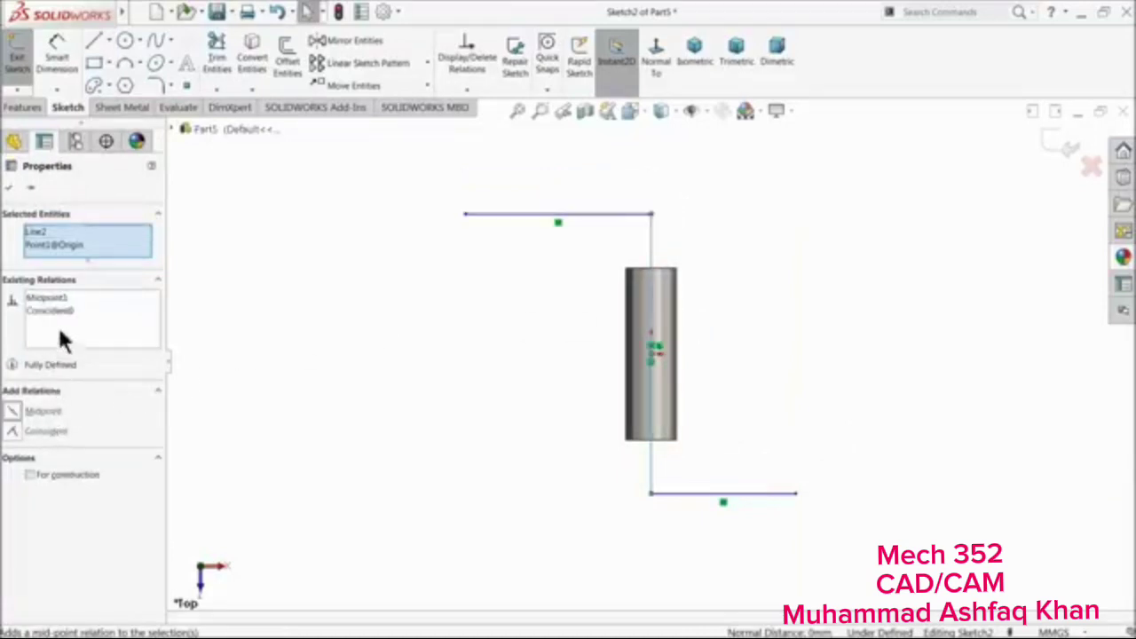
pyautogui.click(9, 186)
# Dimension both horizontal lines of the Z-shaped sketch to 135 mm each
pyautogui.click(57, 55)
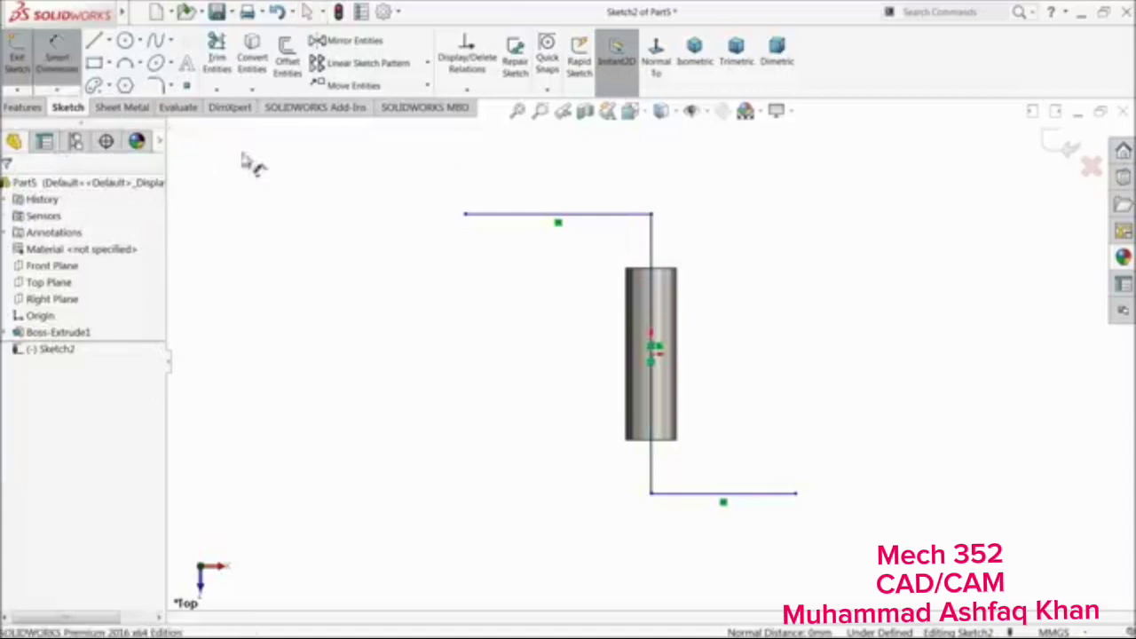
pyautogui.click(524, 215)
pyautogui.click(532, 184)
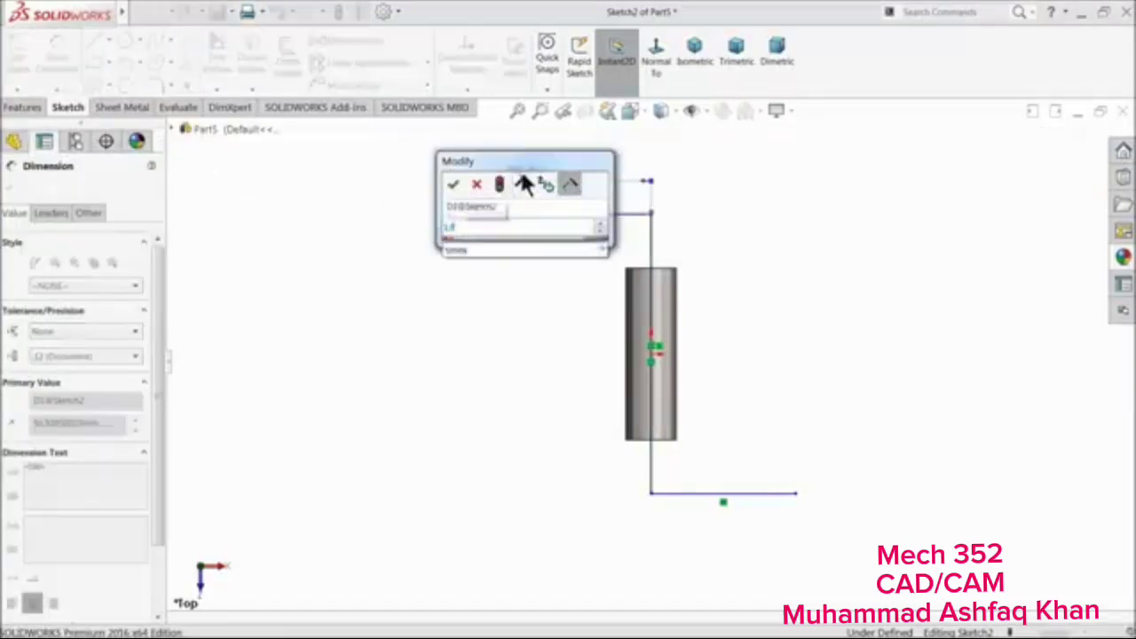
pyautogui.press('Return')
pyautogui.click(719, 495)
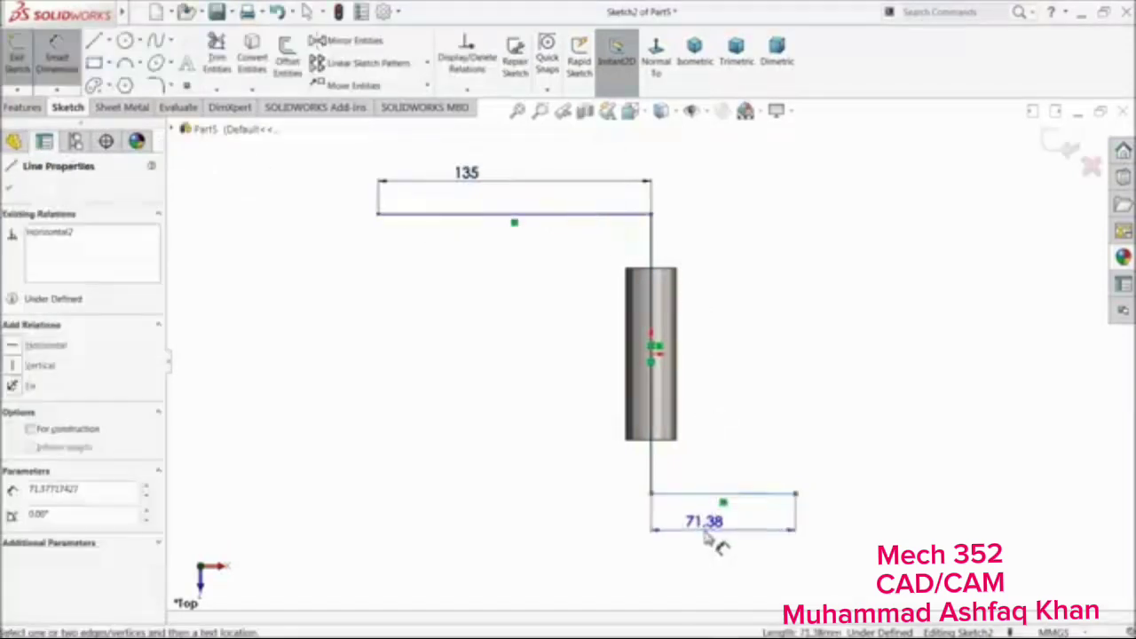
pyautogui.click(712, 537)
pyautogui.write('135')
pyautogui.press('Return')
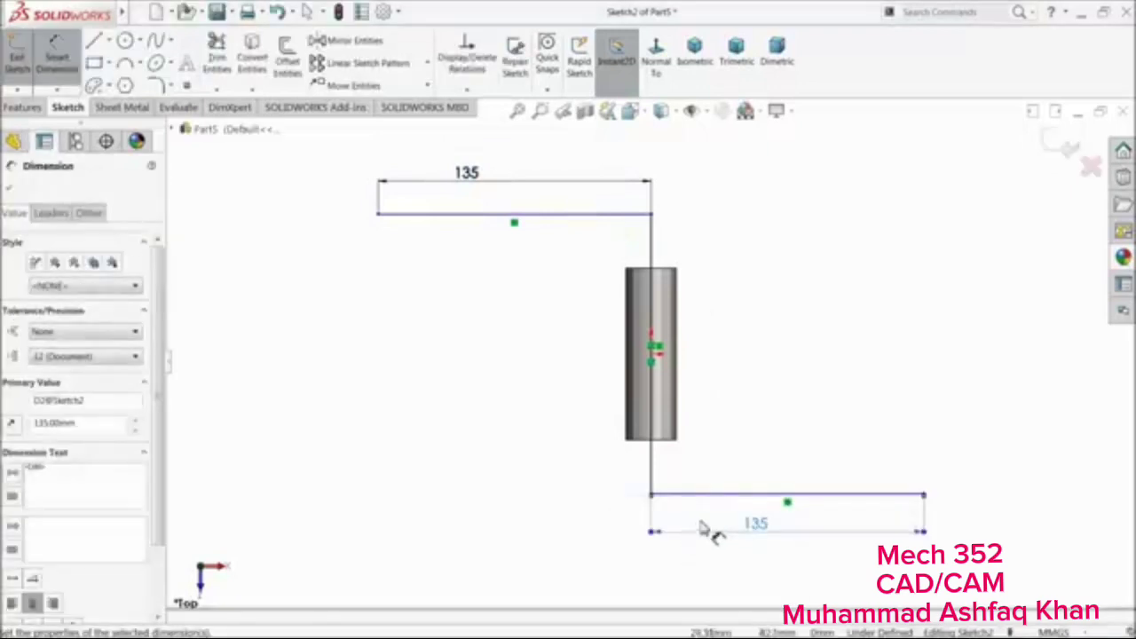
pyautogui.click(8, 186)
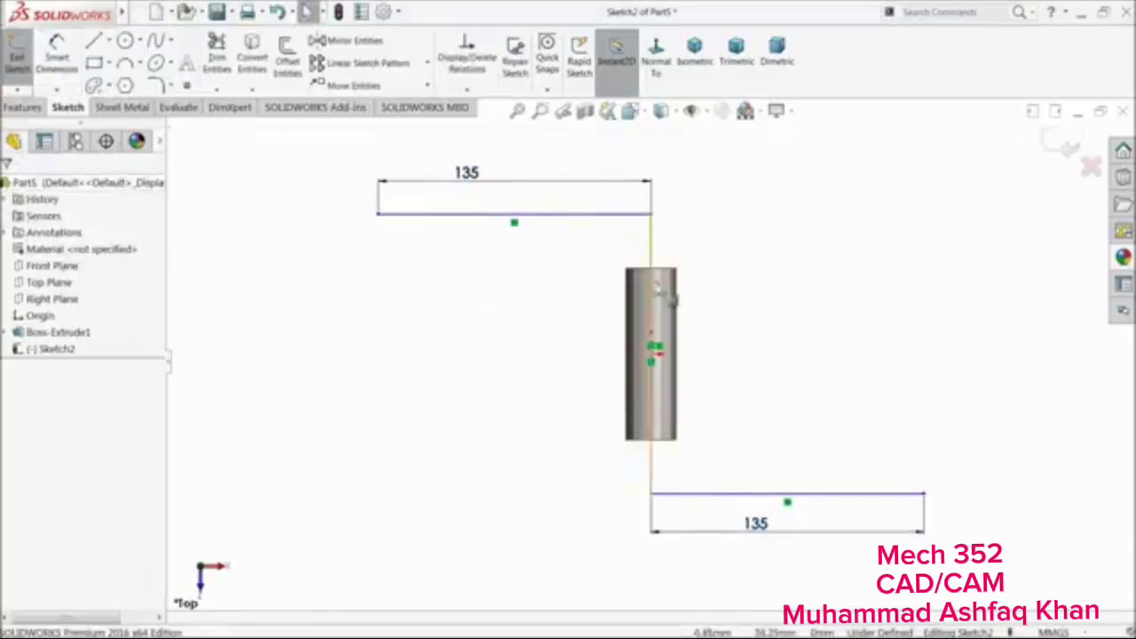
# Dimension the vertical line of the Z-shaped sketch to 150 mm
pyautogui.click(56, 53)
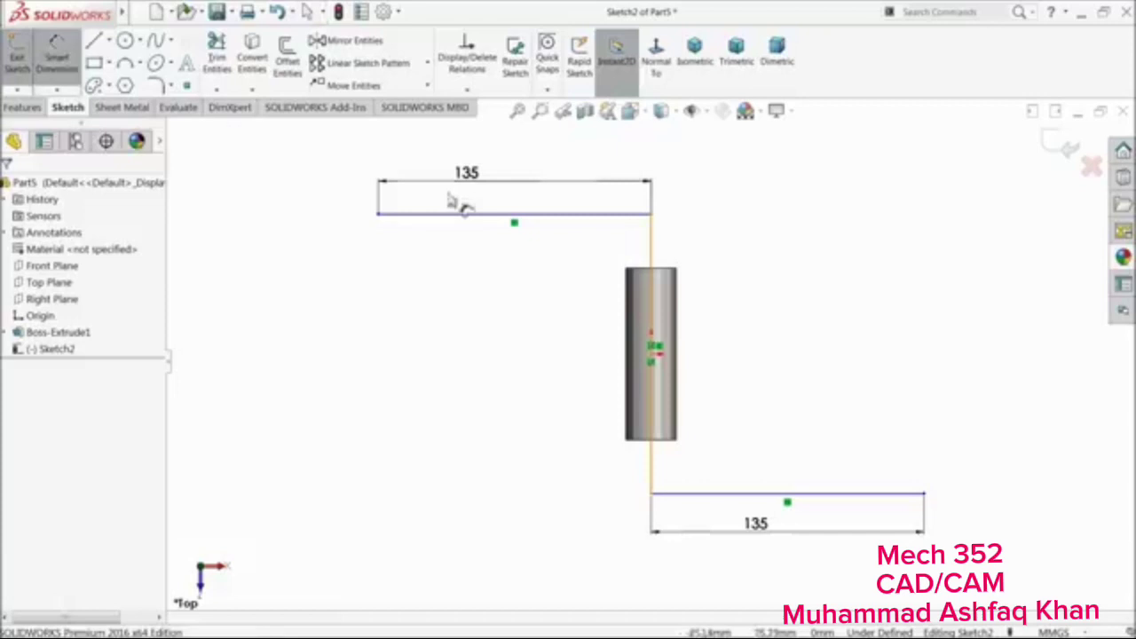
pyautogui.click(653, 260)
pyautogui.click(339, 317)
pyautogui.write('150')
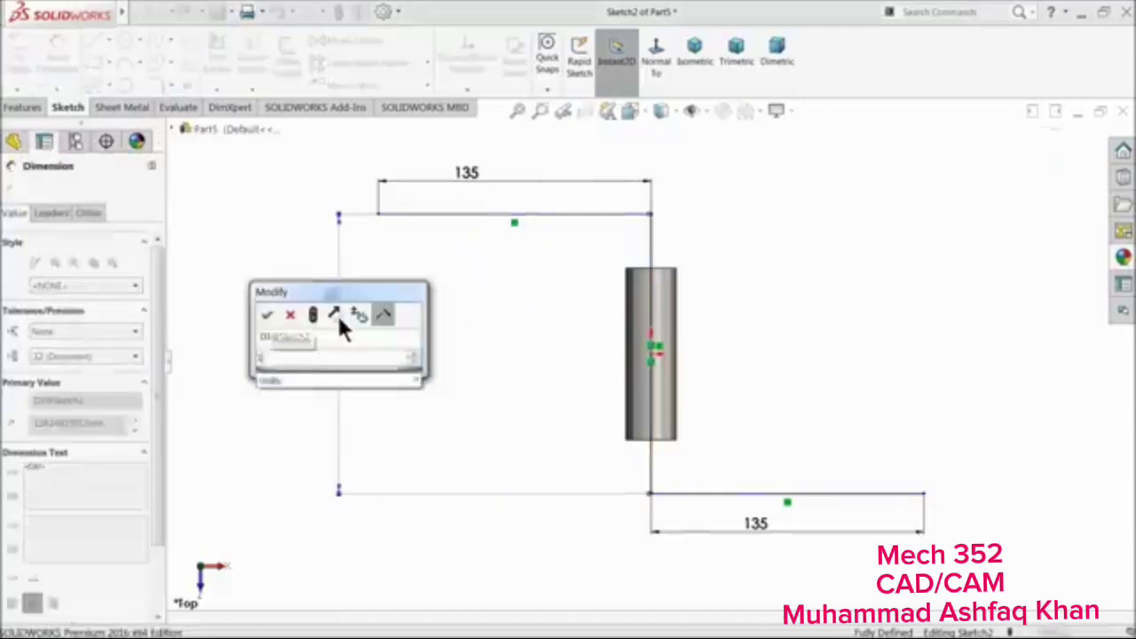
pyautogui.press('Return')
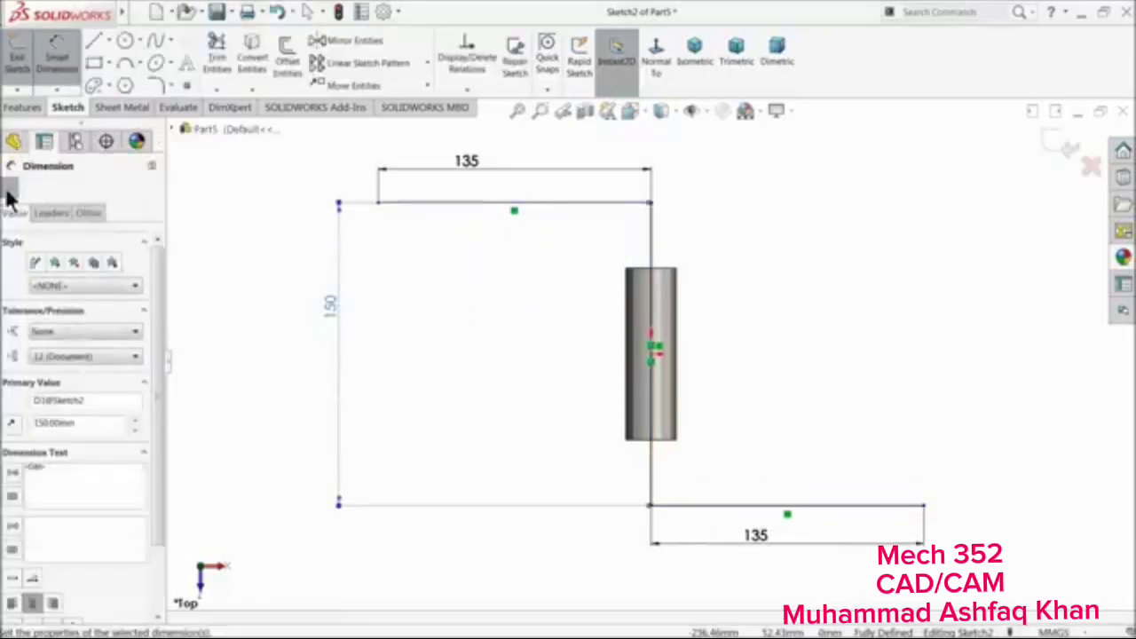
pyautogui.click(8, 191)
# Round both corners of the Z-shaped sketch with 15 mm sketch fillets, accepting the loss of the midpoint relation, and exit the sketch
pyautogui.click(155, 85)
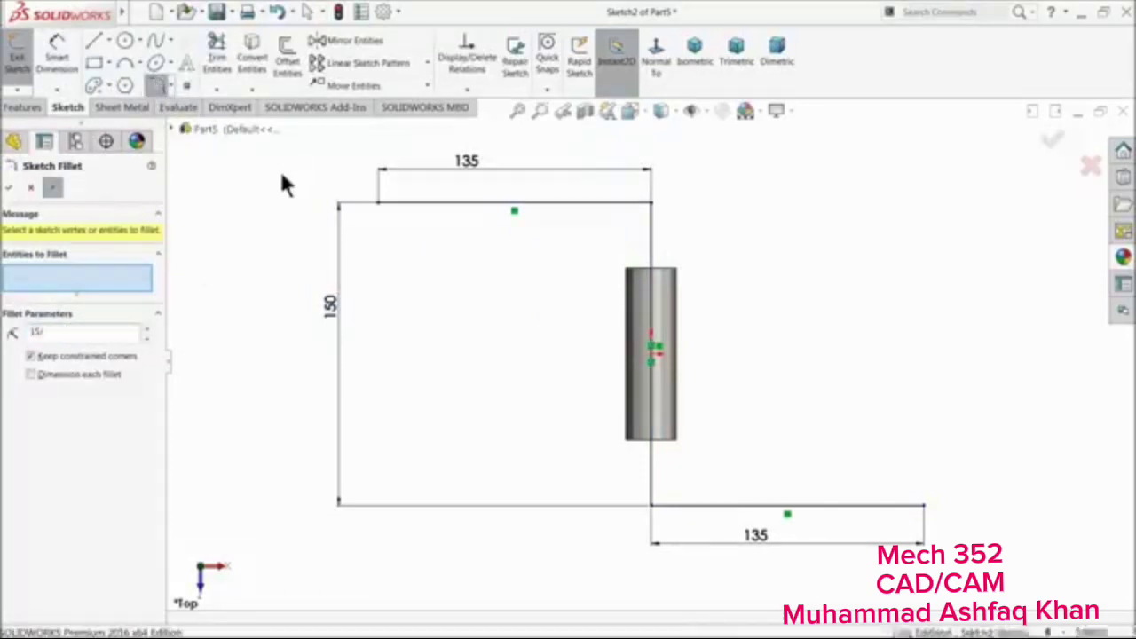
pyautogui.click(650, 203)
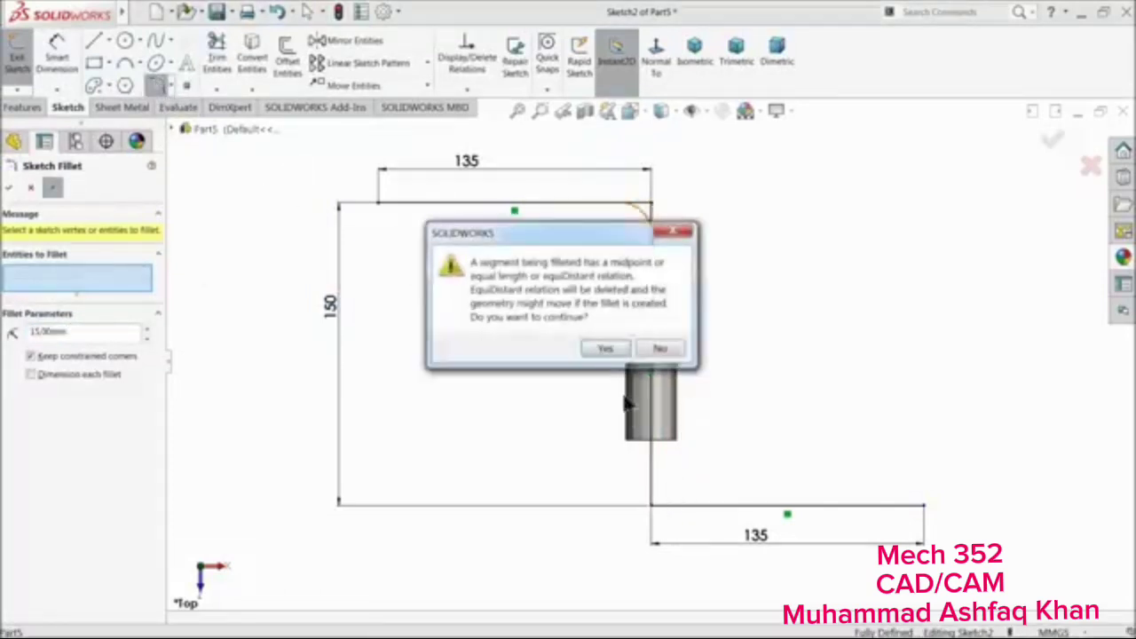
pyautogui.click(606, 349)
pyautogui.click(651, 505)
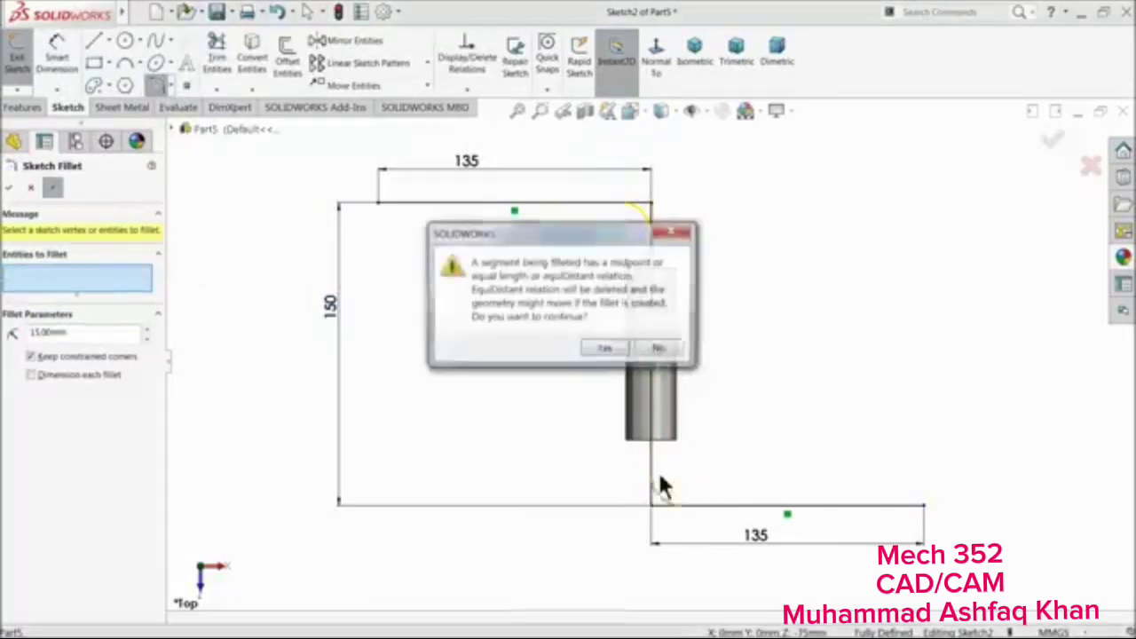
pyautogui.click(607, 349)
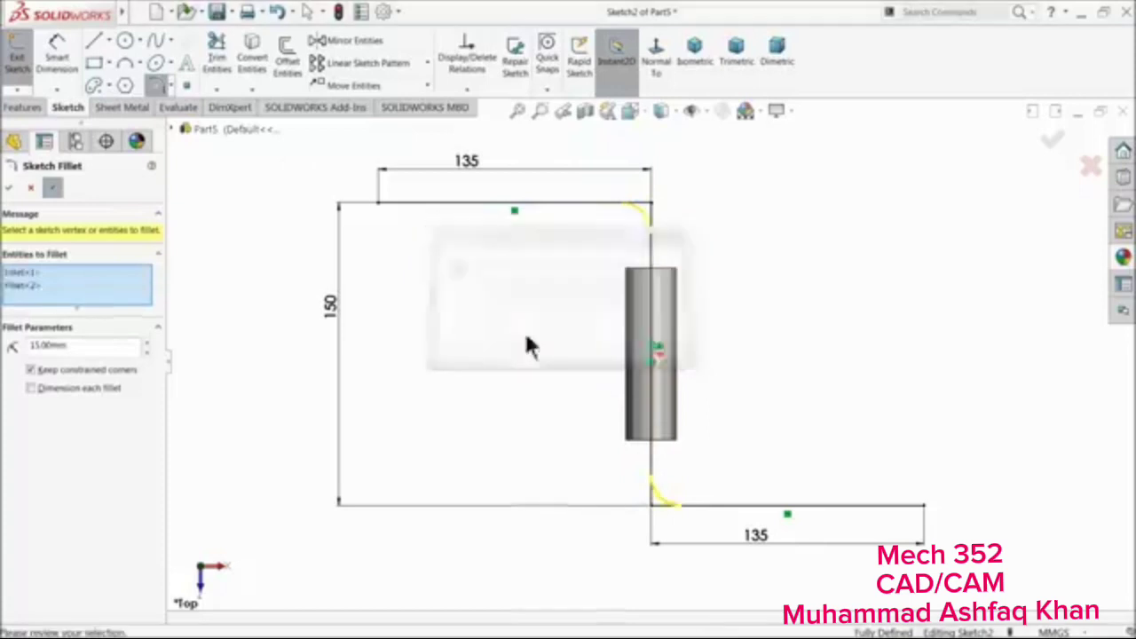
pyautogui.click(29, 189)
pyautogui.scroll(-3, 492, 408)
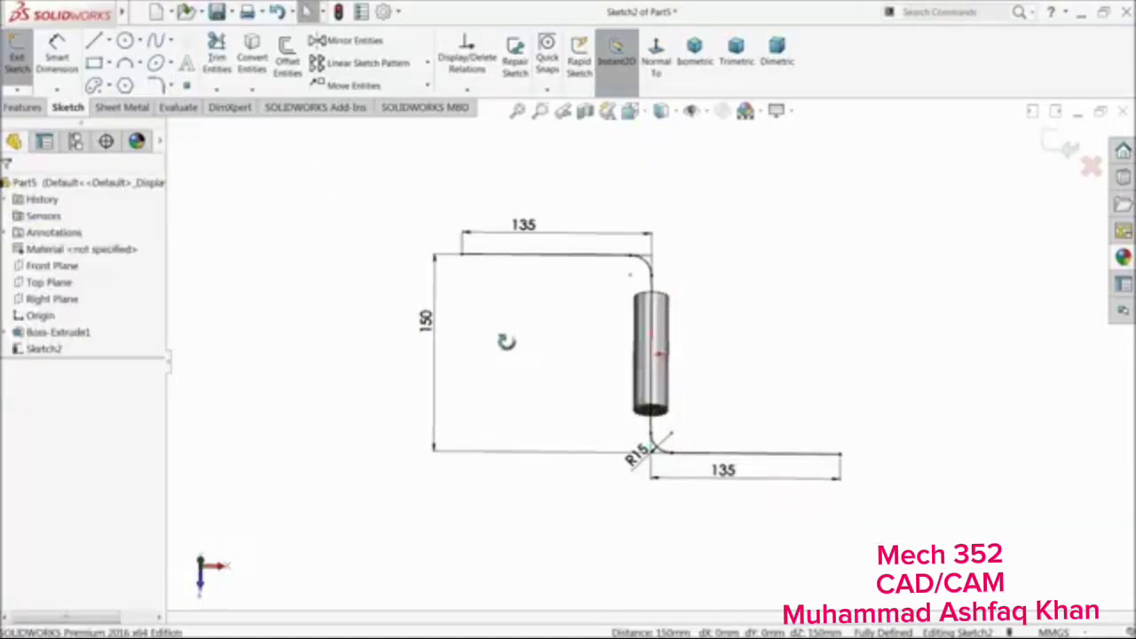
pyautogui.click(1069, 145)
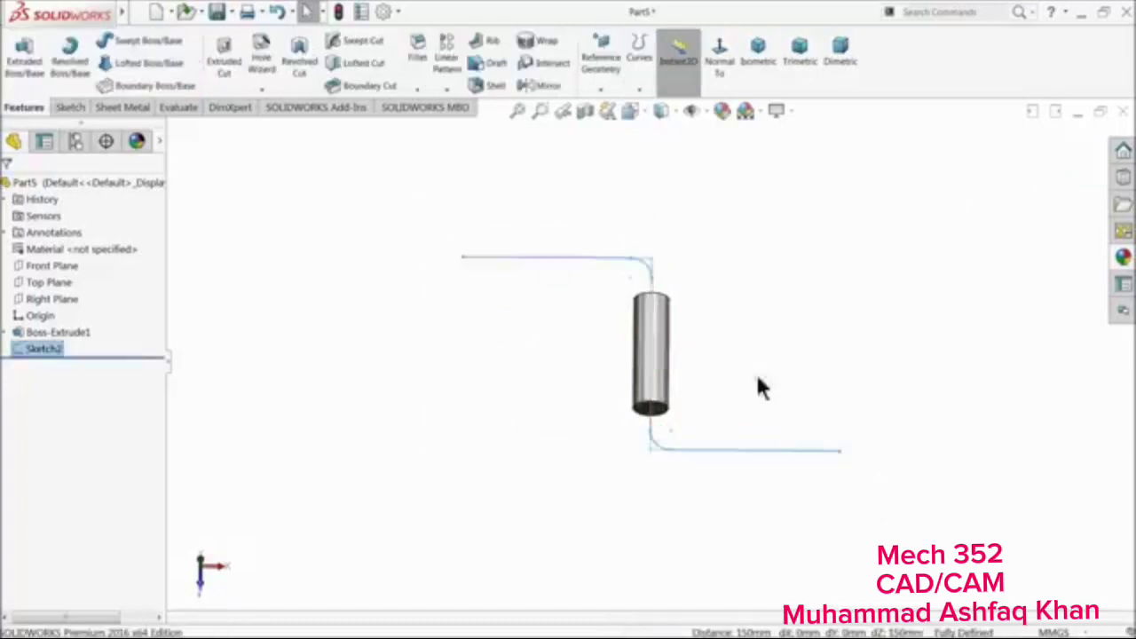
# Create a sketch on the cylinder's near end face that takes over its circular edge, and exit the sketch
pyautogui.scroll(-2, 724, 378)
pyautogui.press('Escape')
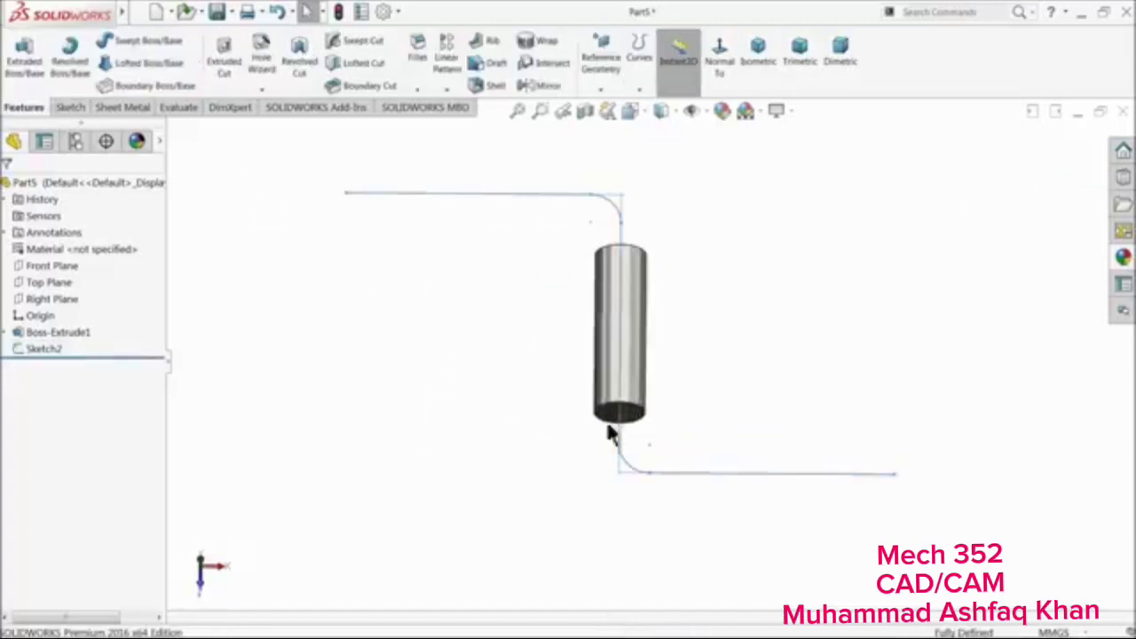
pyautogui.moveTo(609, 433)
pyautogui.mouseDown(button='middle')
pyautogui.moveTo(560, 287)
pyautogui.moveTo(629, 393)
pyautogui.moveTo(654, 381)
pyautogui.moveTo(577, 401)
pyautogui.mouseUp(button='middle')
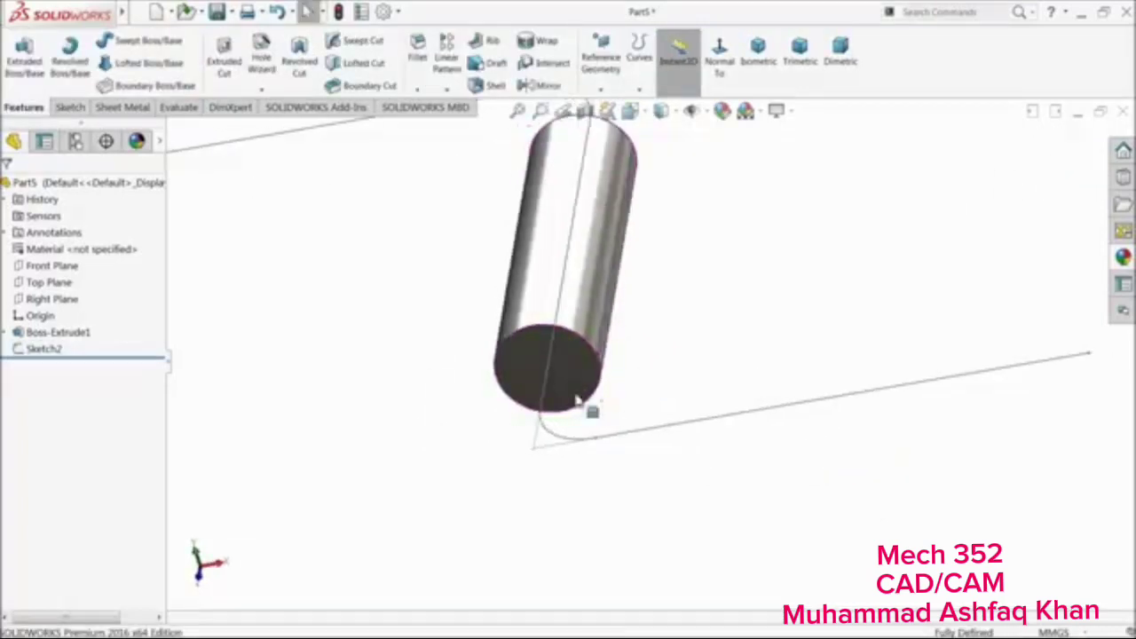
pyautogui.click(577, 402)
pyautogui.click(627, 336)
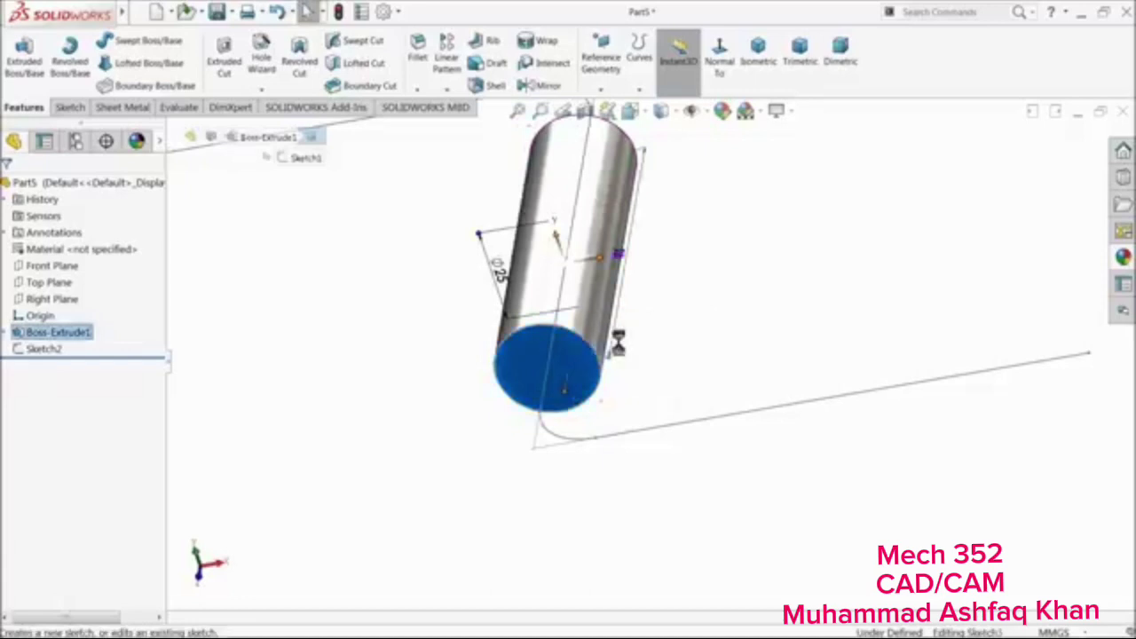
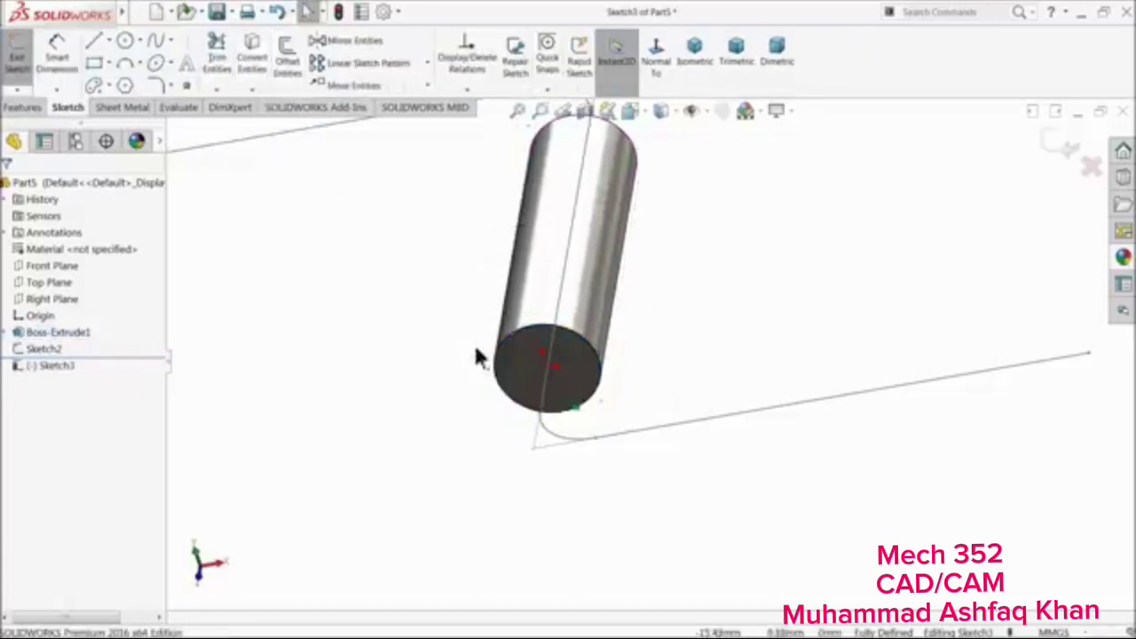
pyautogui.click(1063, 151)
# Create a reference plane perpendicular to the path's near straight arm and coincident with the arm's free endpoint
pyautogui.scroll(3, 809, 367)
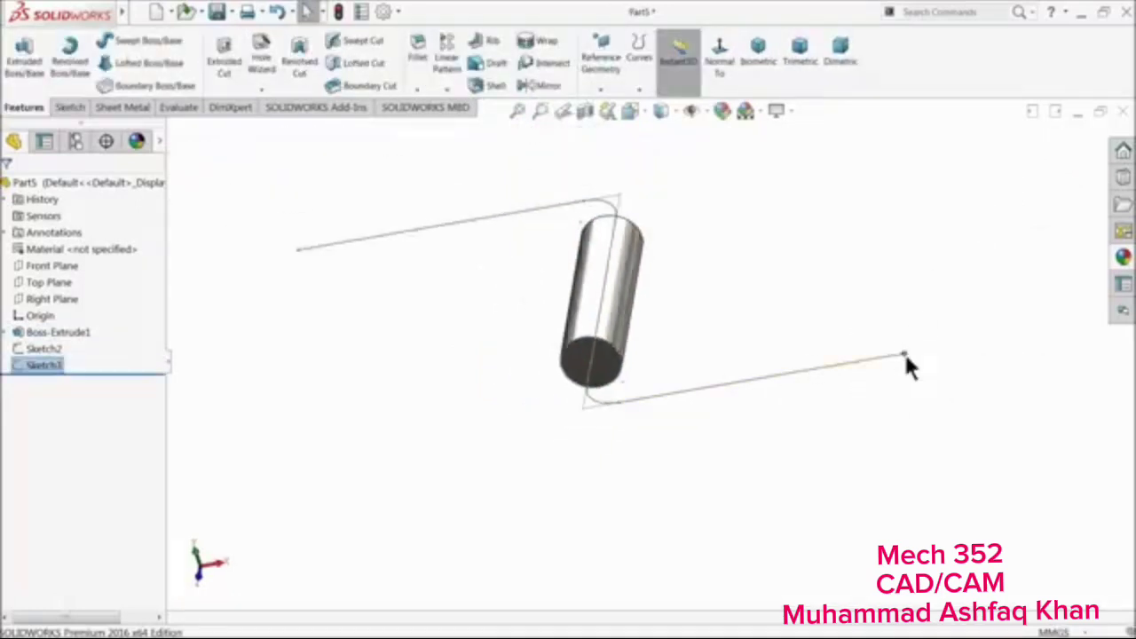
pyautogui.moveTo(905, 355)
pyautogui.mouseDown(button='middle')
pyautogui.moveTo(917, 373)
pyautogui.moveTo(811, 343)
pyautogui.moveTo(837, 330)
pyautogui.moveTo(928, 417)
pyautogui.mouseUp(button='middle')
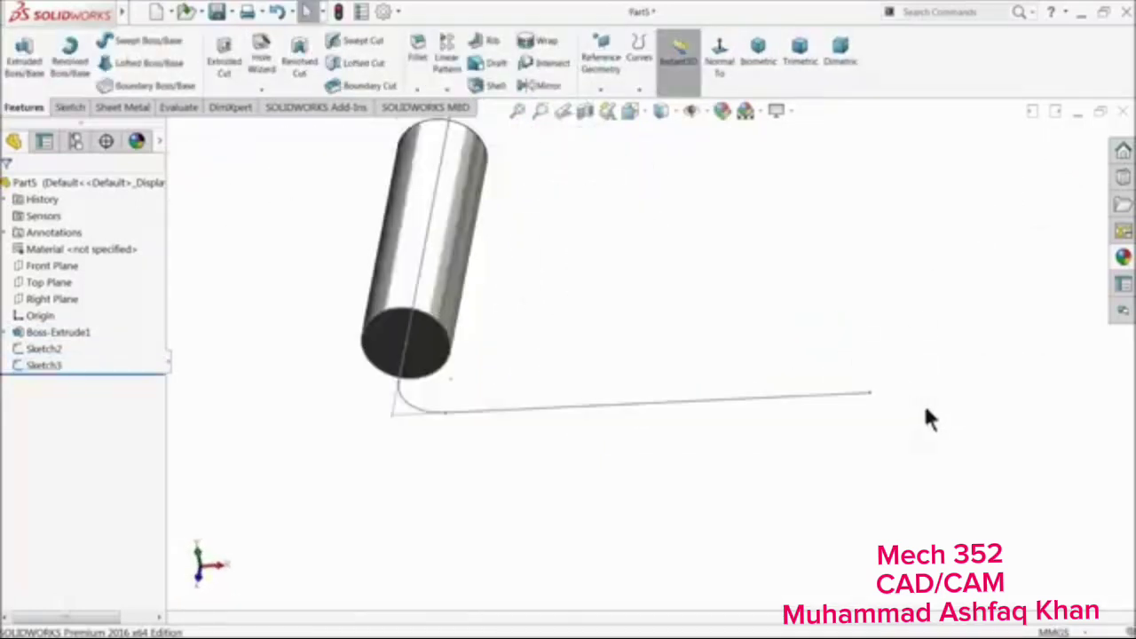
pyautogui.click(600, 89)
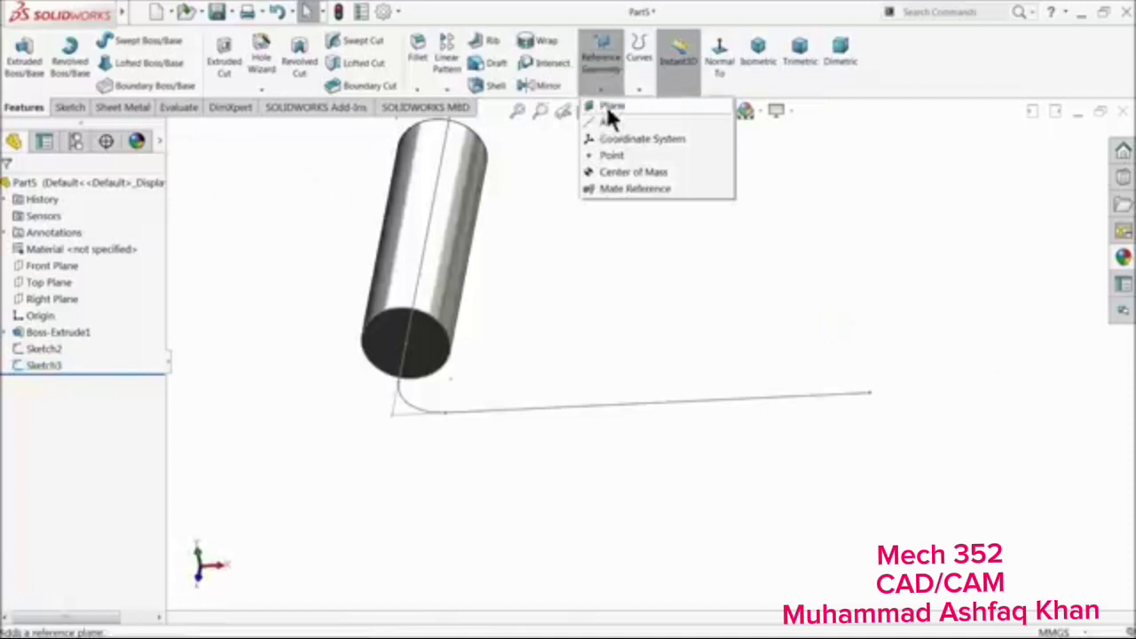
pyautogui.click(605, 103)
pyautogui.click(661, 409)
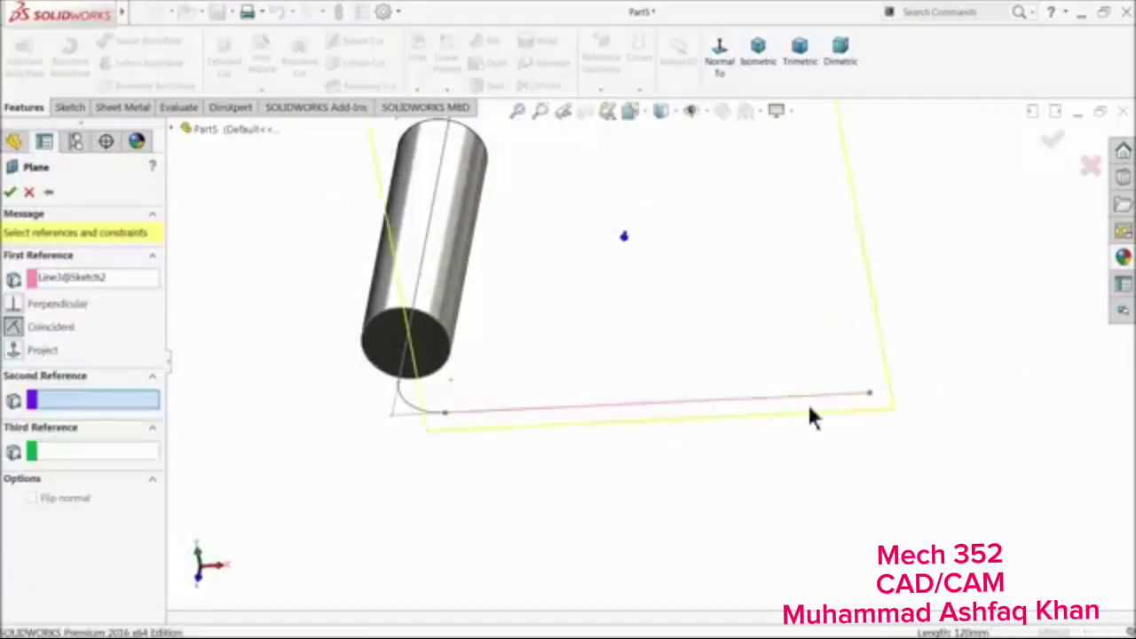
pyautogui.click(871, 396)
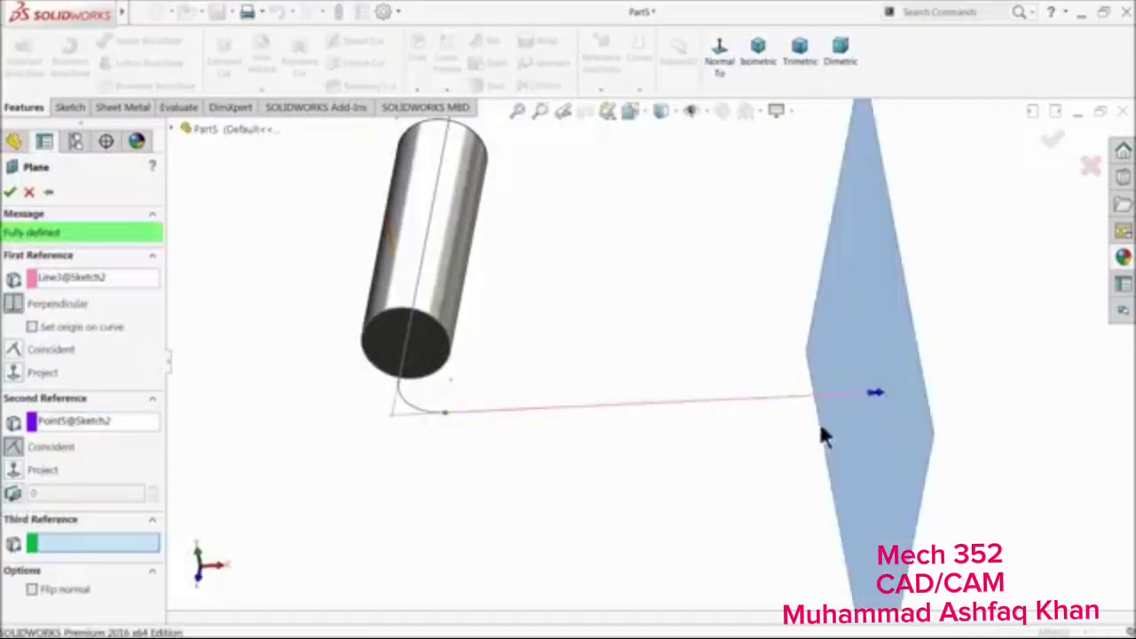
pyautogui.moveTo(819, 420)
pyautogui.mouseDown(button='middle')
pyautogui.moveTo(837, 421)
pyautogui.moveTo(801, 431)
pyautogui.mouseUp(button='middle')
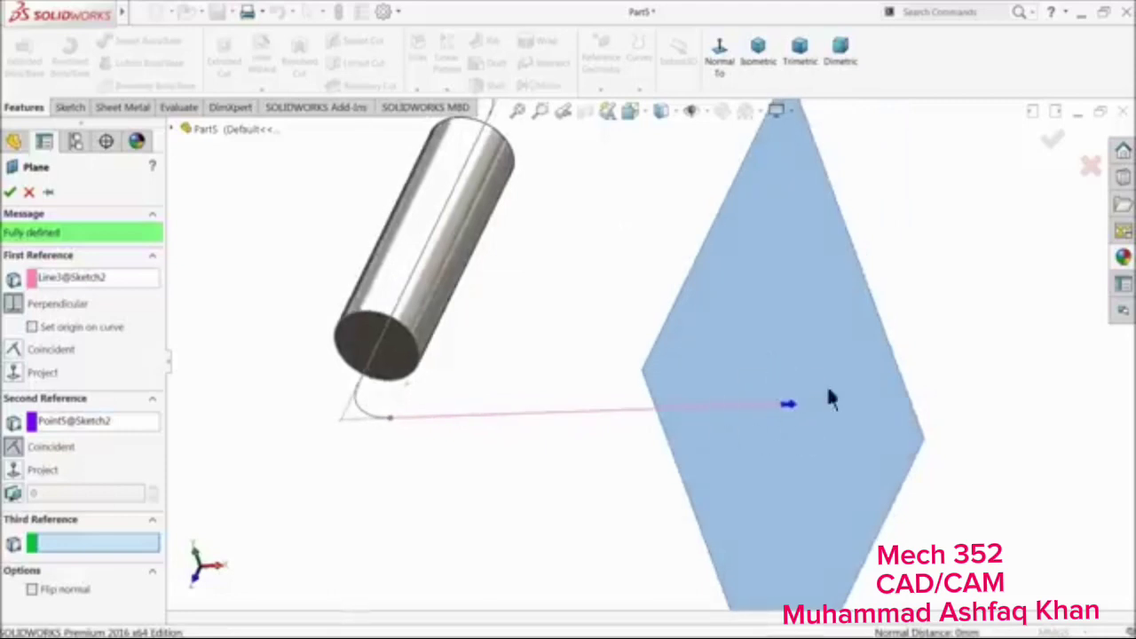
pyautogui.moveTo(828, 392); pyautogui.dragTo(719, 411, button='middle')
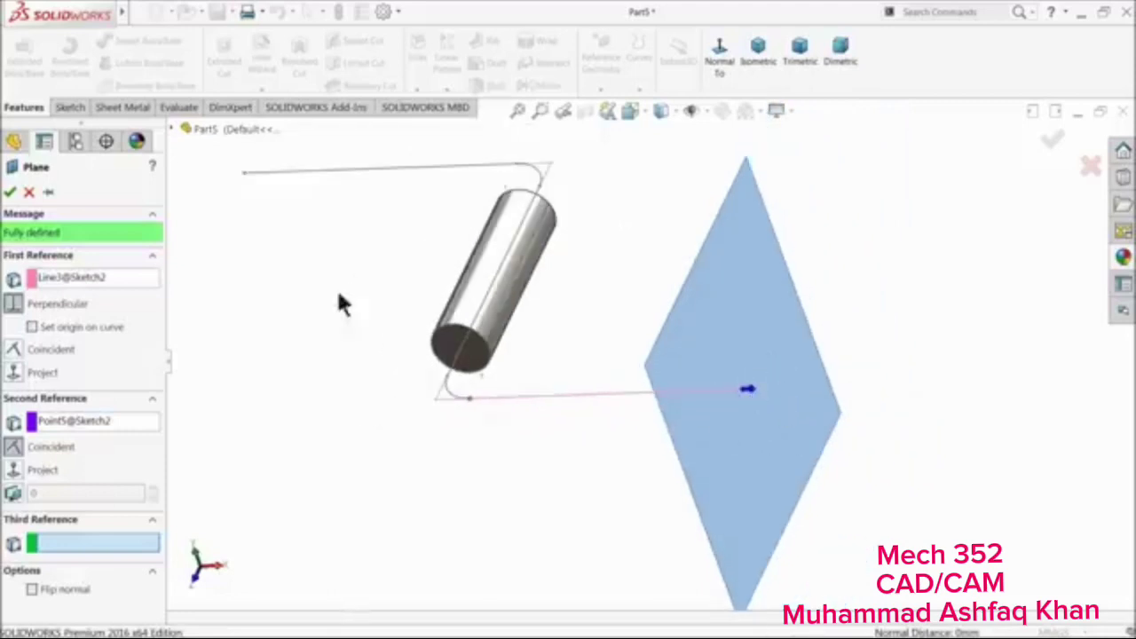
pyautogui.click(9, 192)
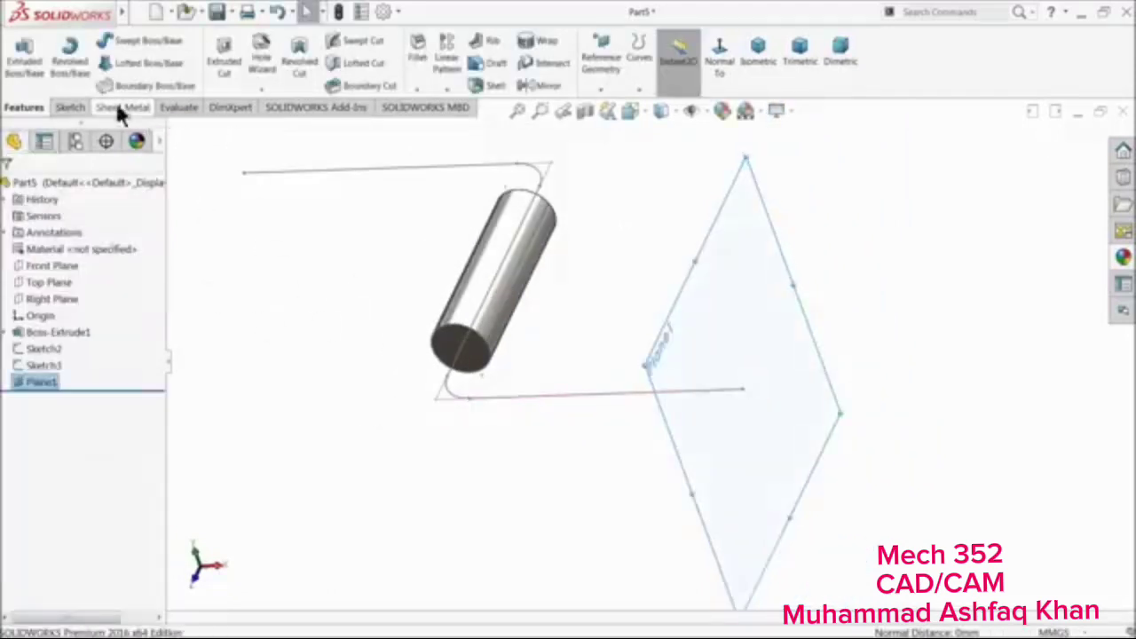
# Sketch a circle about 23 mm in diameter on the new plane, centred on the path's endpoint
pyautogui.click(71, 108)
pyautogui.click(126, 46)
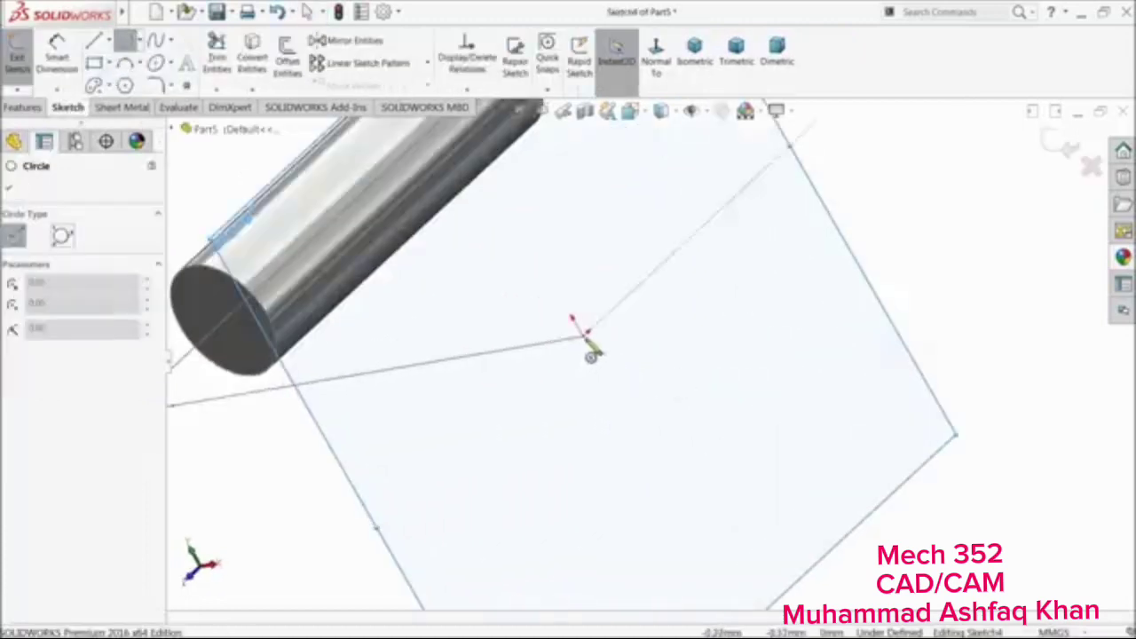
pyautogui.click(583, 336)
pyautogui.click(610, 297)
pyautogui.scroll(-4, 593, 303)
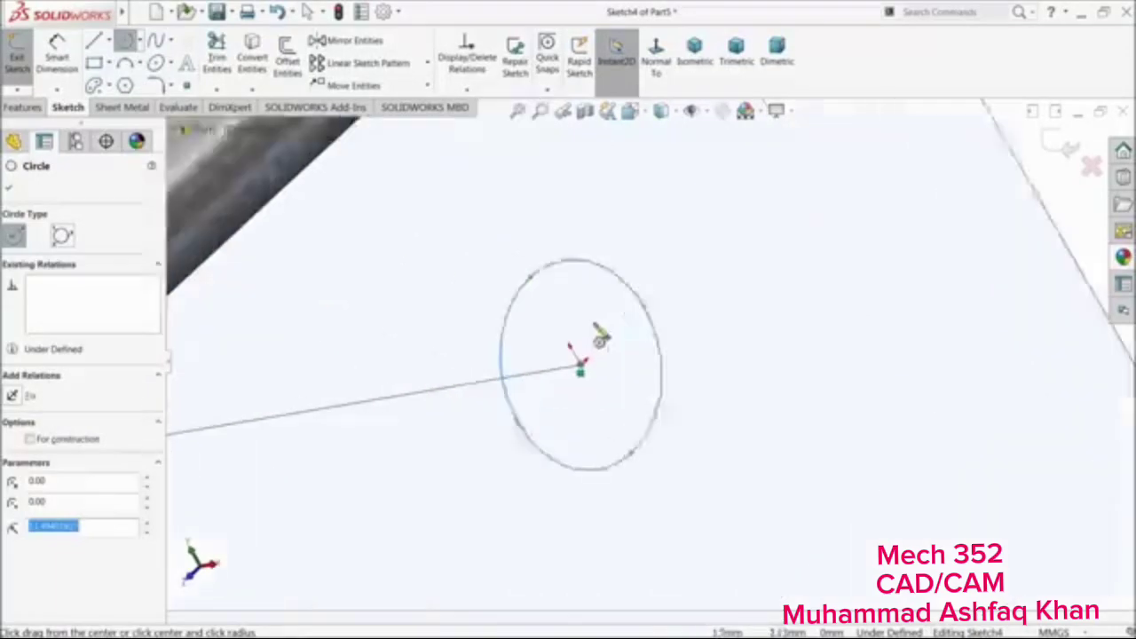
# Dimension the circle's diameter to 18 mm and exit the sketch
pyautogui.click(73, 46)
pyautogui.click(553, 259)
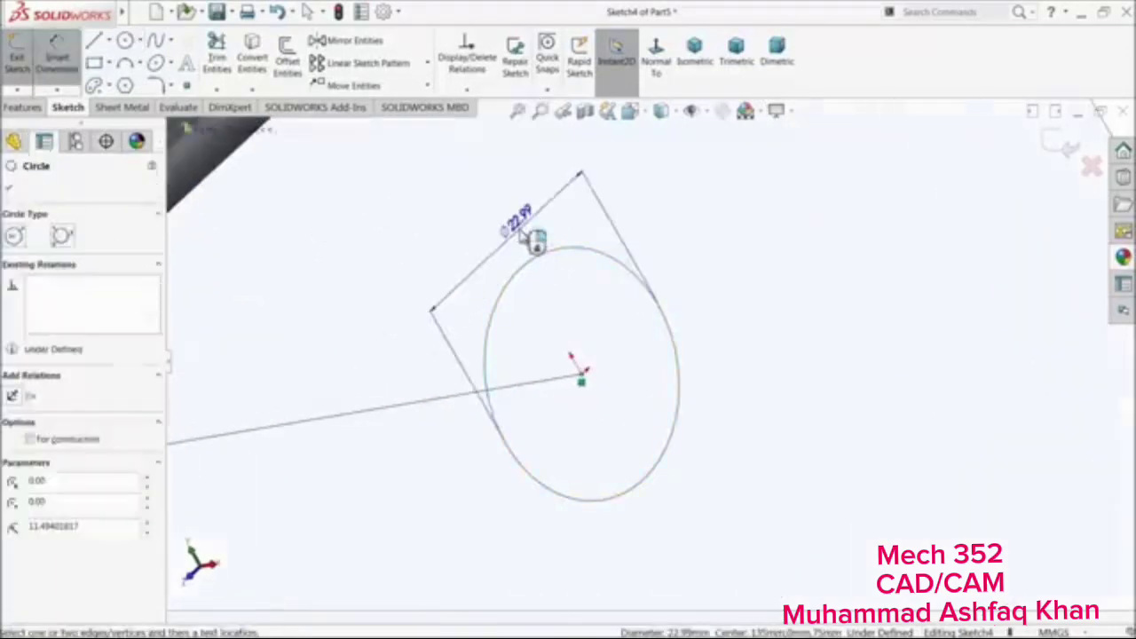
pyautogui.click(524, 235)
pyautogui.write('18')
pyautogui.press('Return')
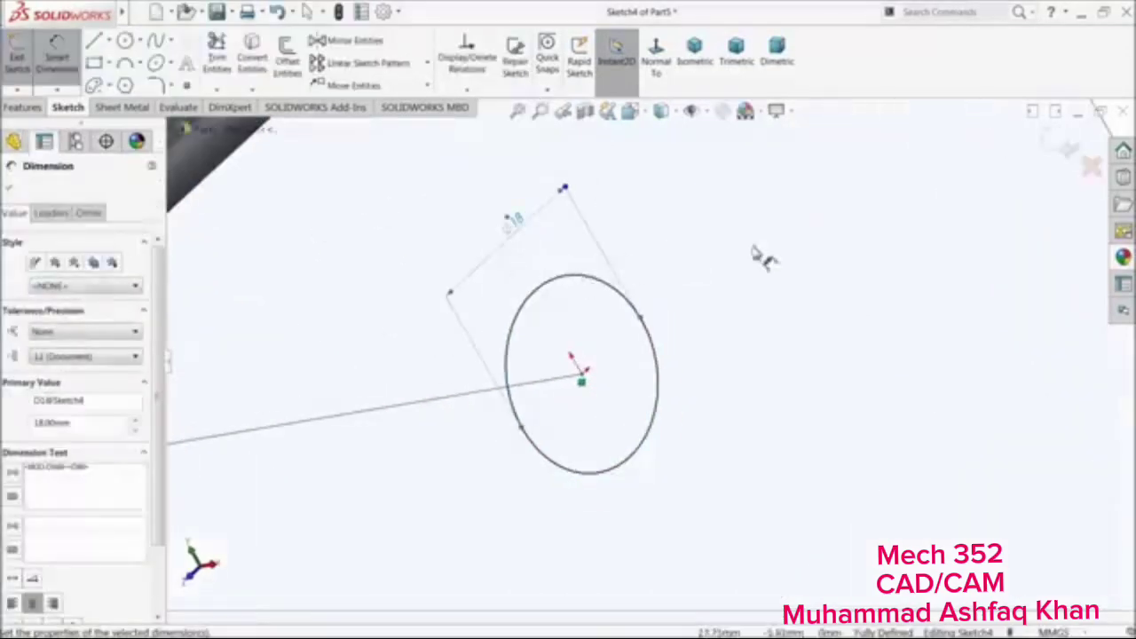
pyautogui.click(1055, 153)
# Start a Lofted Boss/Base with the cylinder's end-face circle and the 18 mm circle on the plane as profiles
pyautogui.scroll(8, 457, 378)
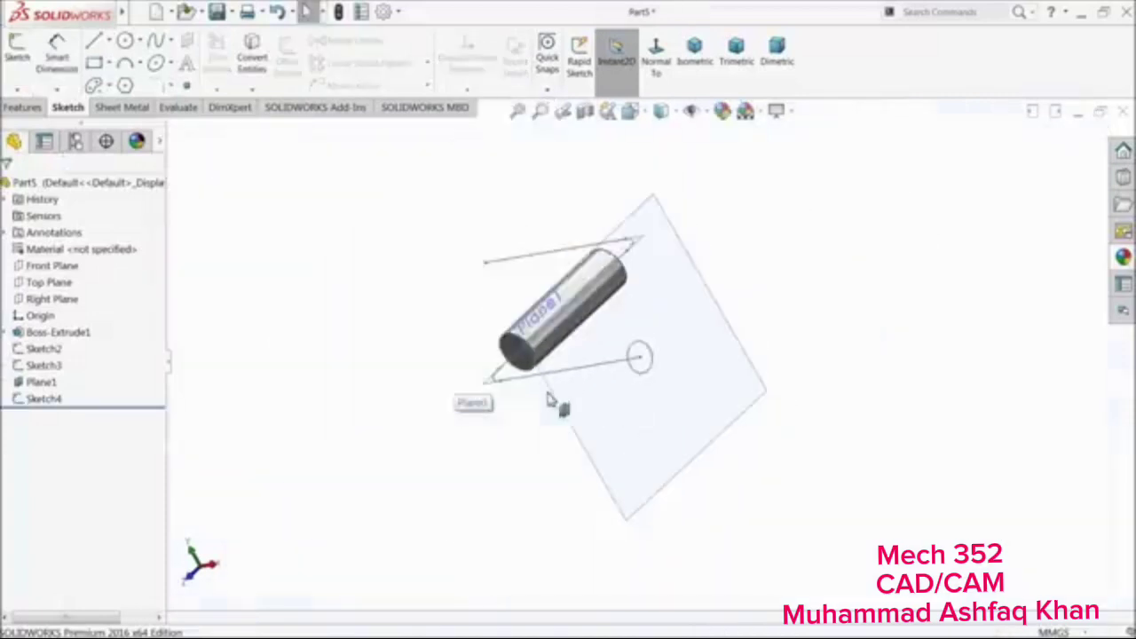
pyautogui.moveTo(629, 386)
pyautogui.mouseDown(button='middle')
pyautogui.moveTo(687, 426)
pyautogui.moveTo(654, 394)
pyautogui.moveTo(687, 439)
pyautogui.moveTo(667, 419)
pyautogui.mouseUp(button='middle')
pyautogui.scroll(-5, 629, 454)
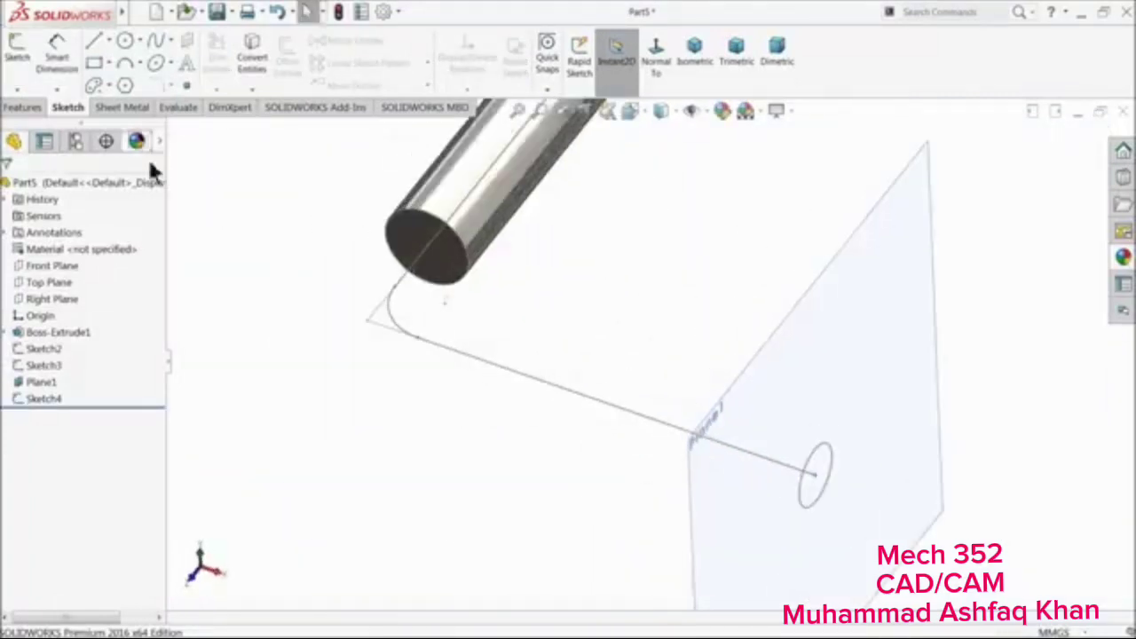
pyautogui.click(35, 107)
pyautogui.click(123, 55)
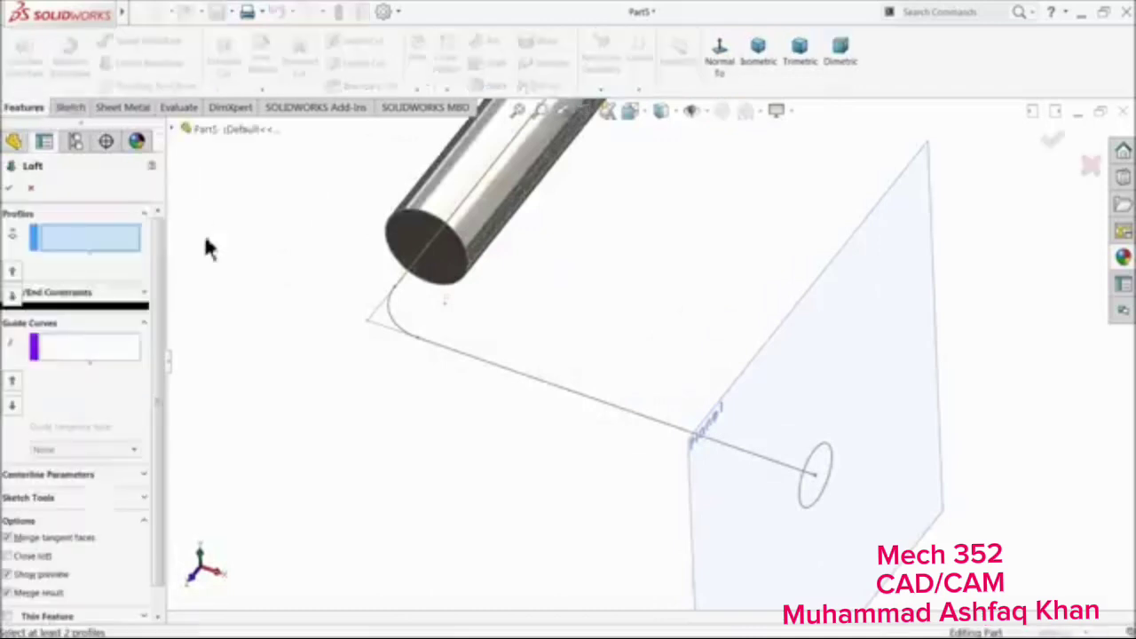
pyautogui.click(404, 219)
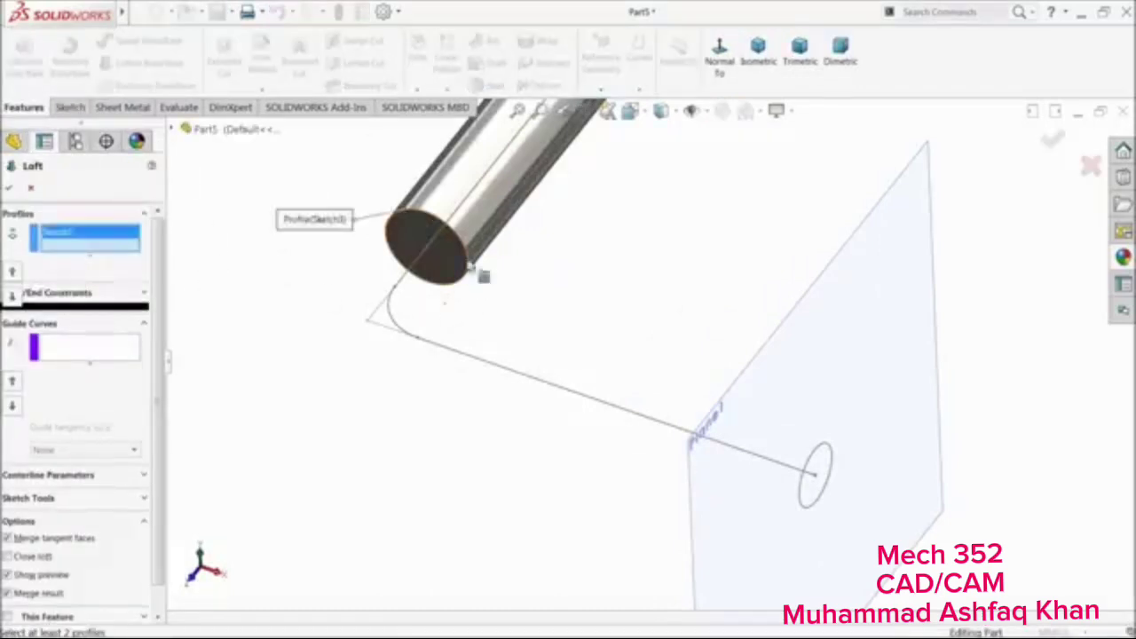
pyautogui.click(811, 463)
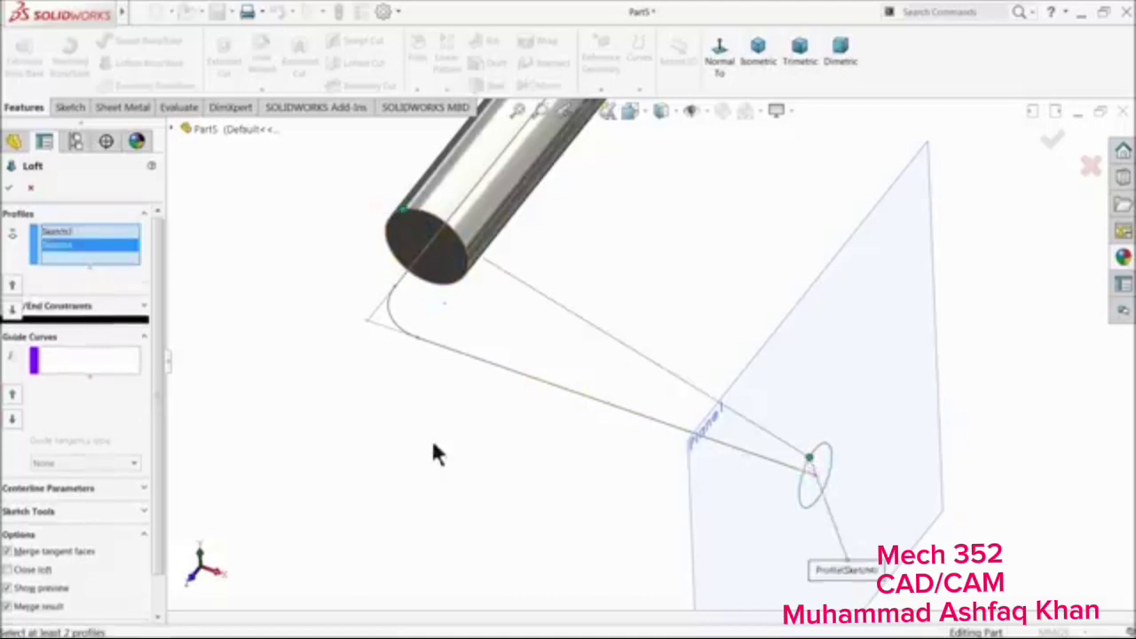
# Set the open bent path from the cylinder to the 18 mm circle as the loft's centerline and complete the loft
pyautogui.click(59, 484)
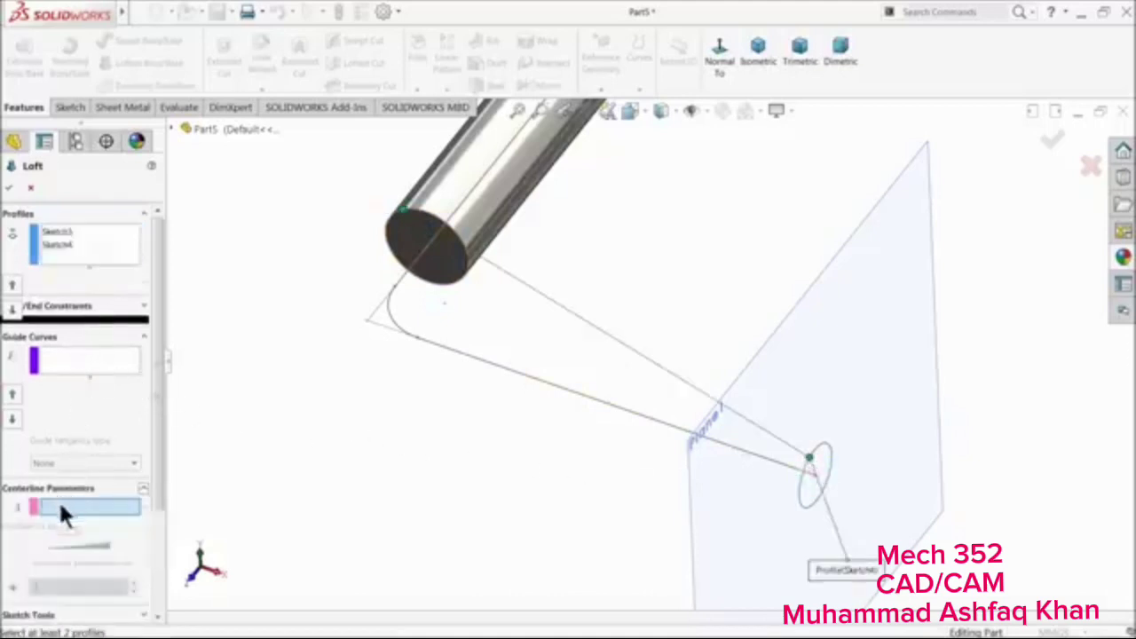
pyautogui.rightClick(61, 506)
pyautogui.click(99, 536)
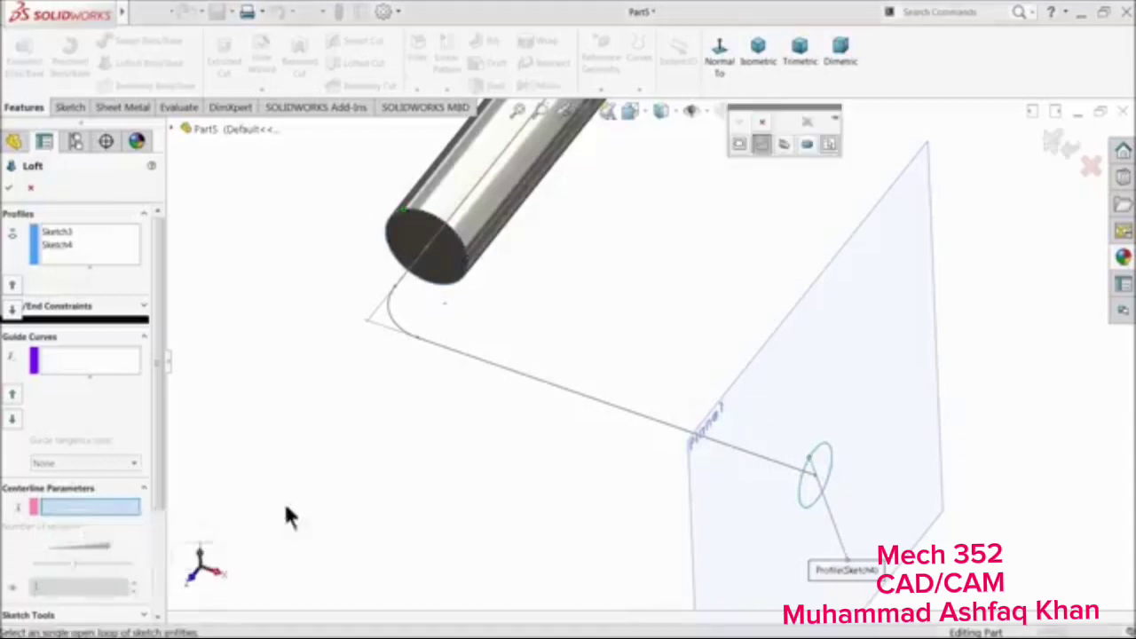
pyautogui.click(600, 410)
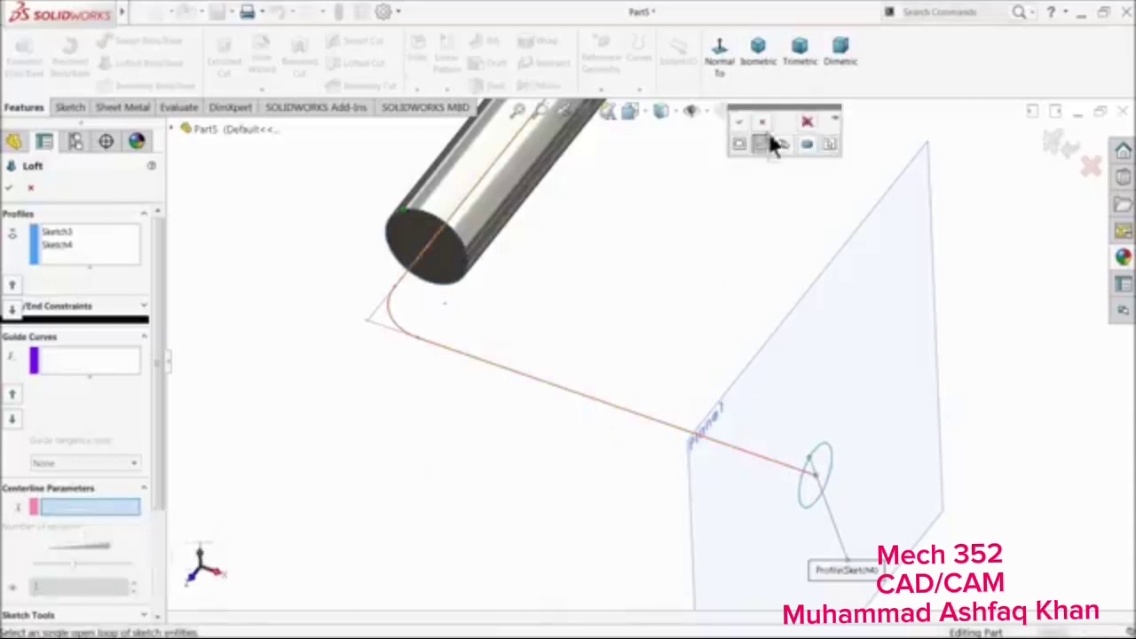
pyautogui.click(740, 122)
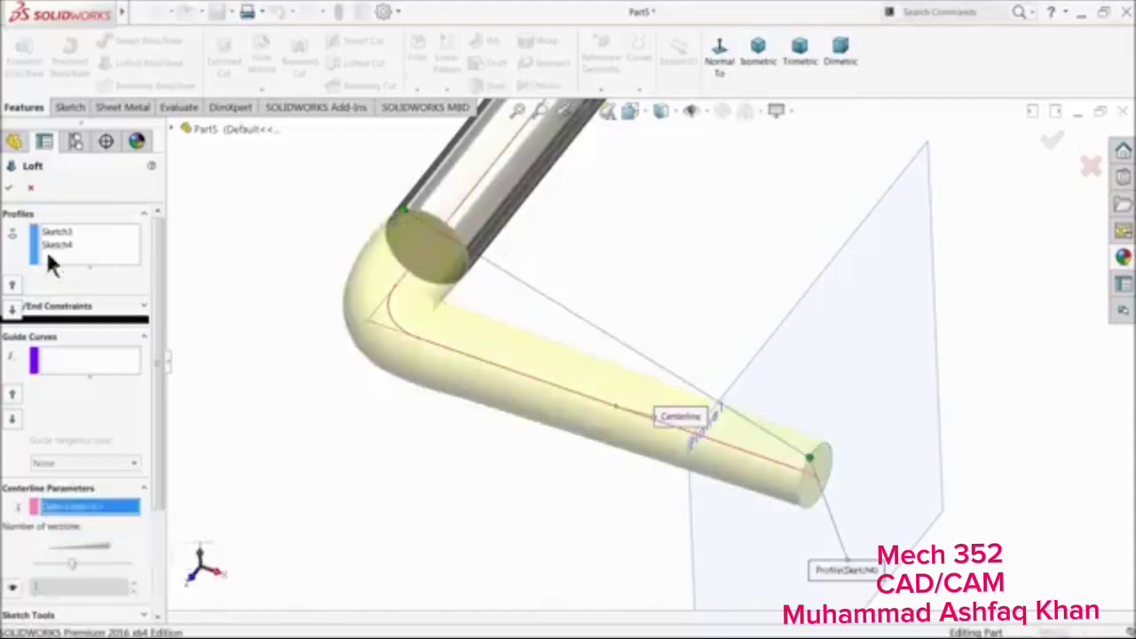
pyautogui.click(9, 190)
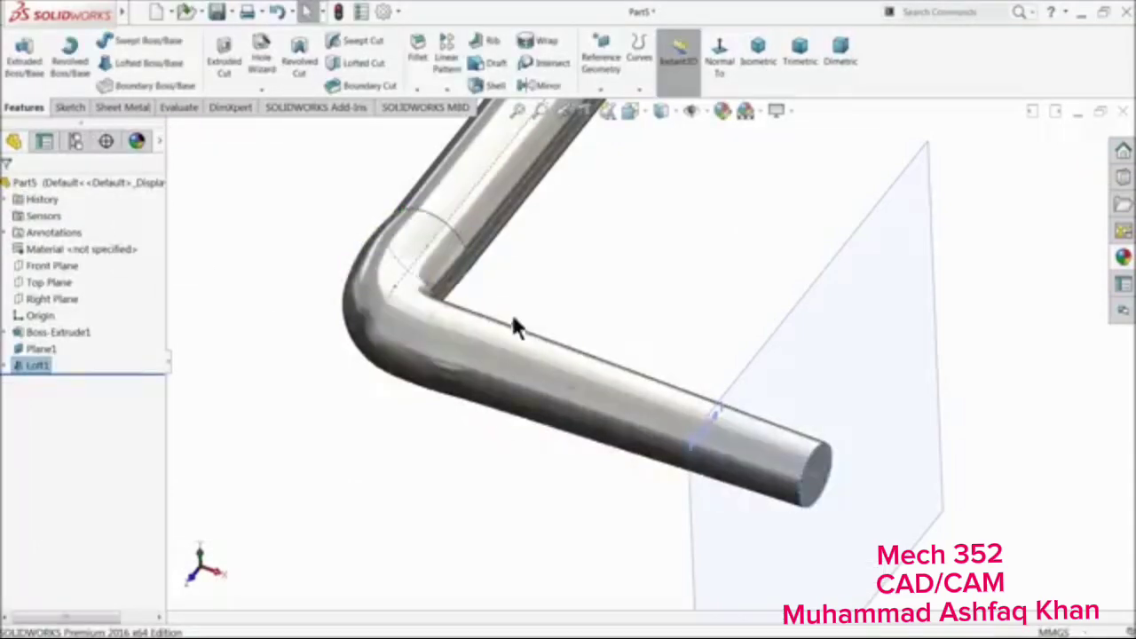
# Show the Z-shaped path sketch used by the first loft and hide the plane at the lofted arm's free end
pyautogui.click(274, 314)
pyautogui.scroll(4, 489, 394)
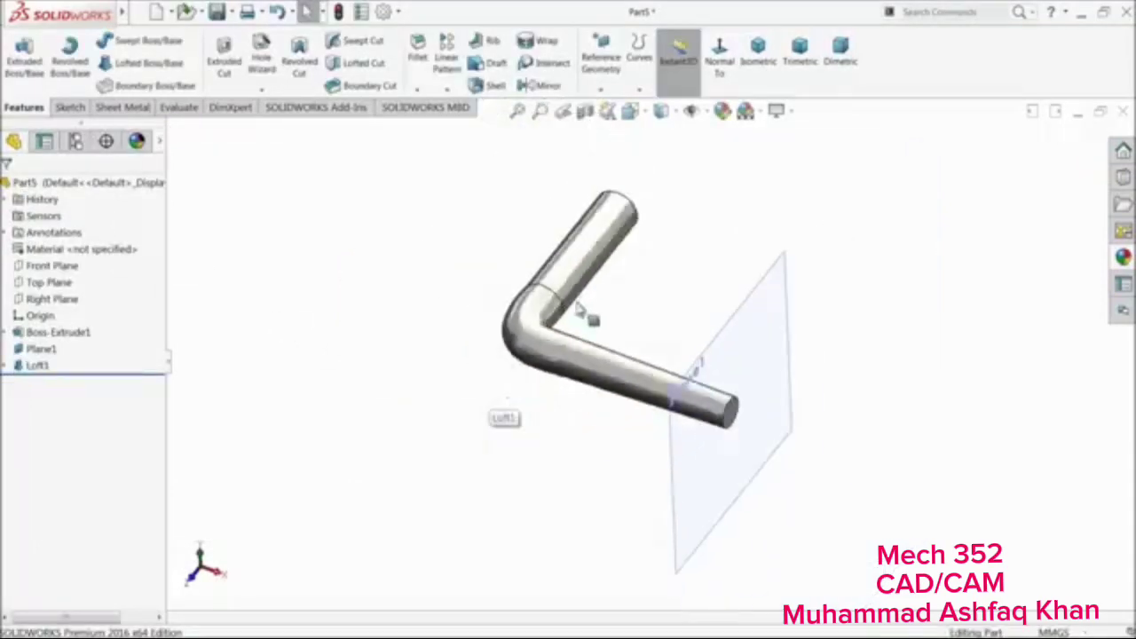
pyautogui.click(5, 365)
pyautogui.click(49, 415)
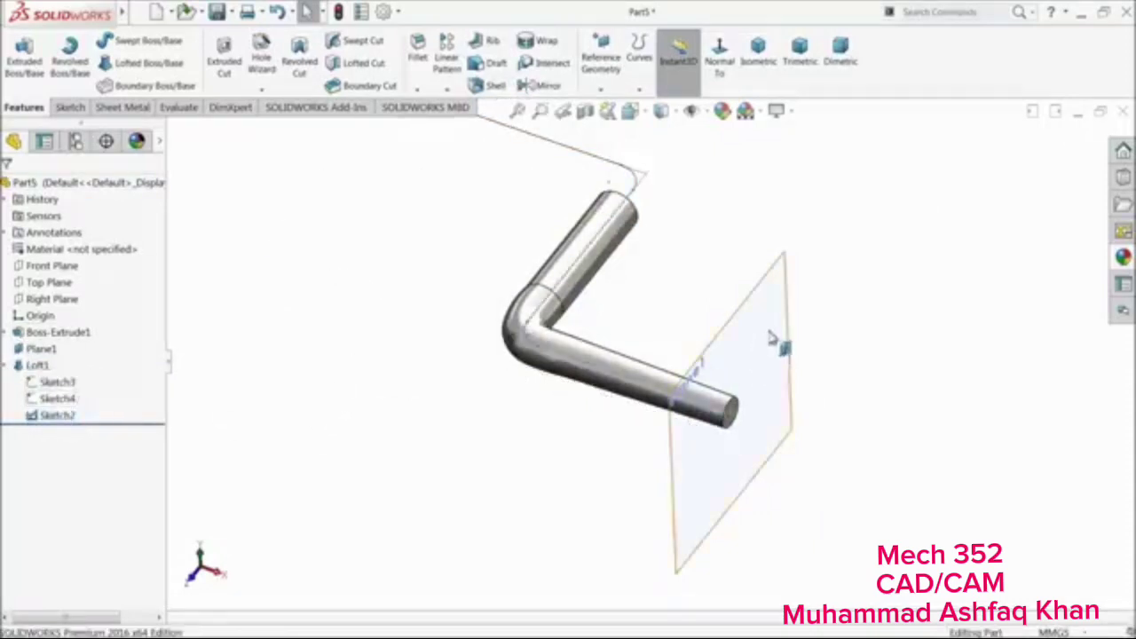
pyautogui.click(770, 336)
pyautogui.click(827, 290)
pyautogui.scroll(2, 697, 353)
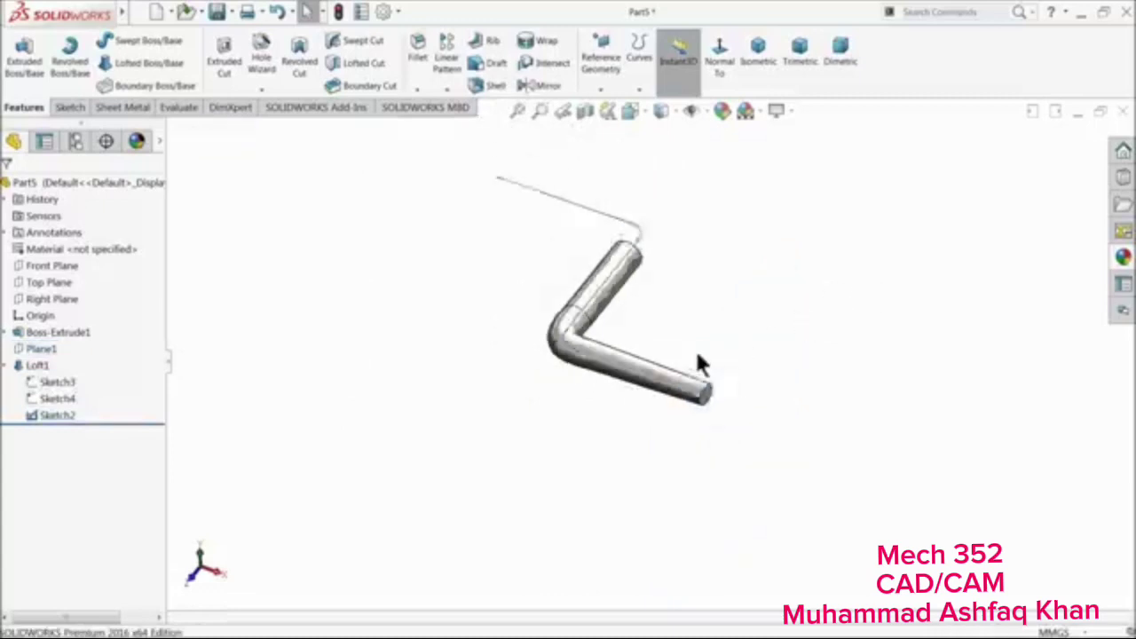
# Create a reference plane perpendicular to the straight line at the path's open end and coincident with its endpoint
pyautogui.scroll(-2, 609, 287)
pyautogui.click(601, 55)
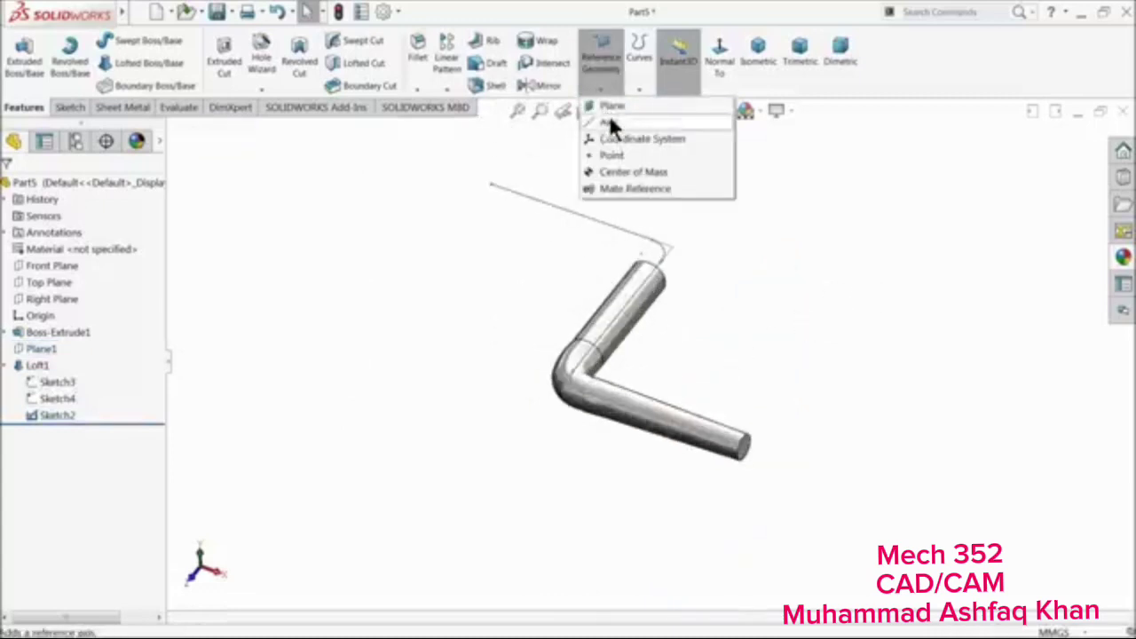
pyautogui.click(610, 105)
pyautogui.click(549, 207)
pyautogui.scroll(-2, 510, 229)
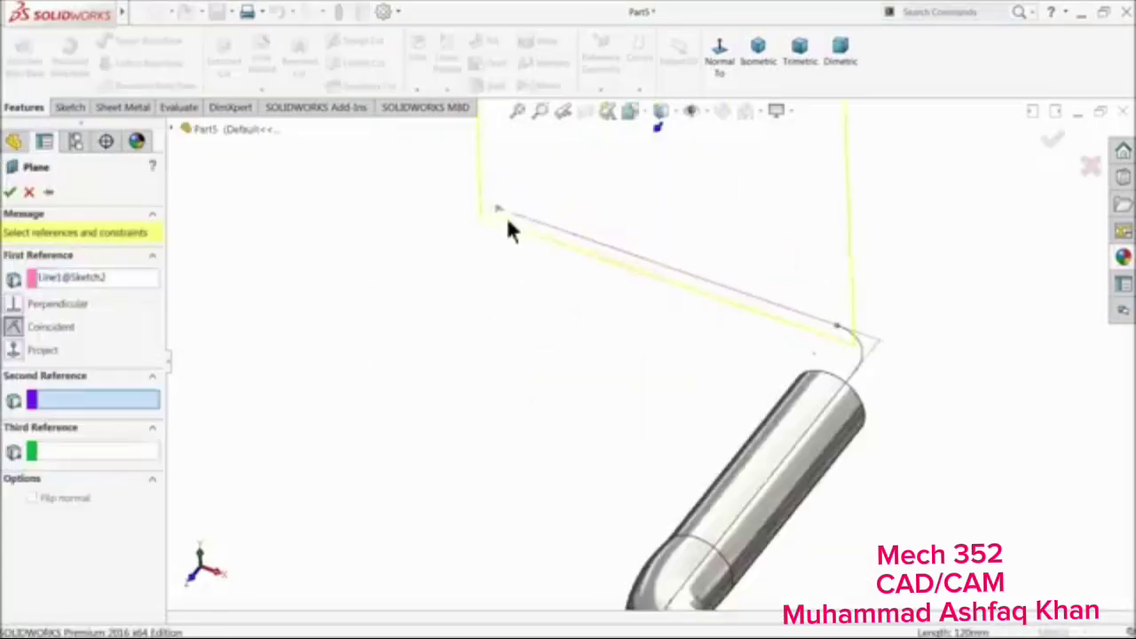
pyautogui.click(498, 210)
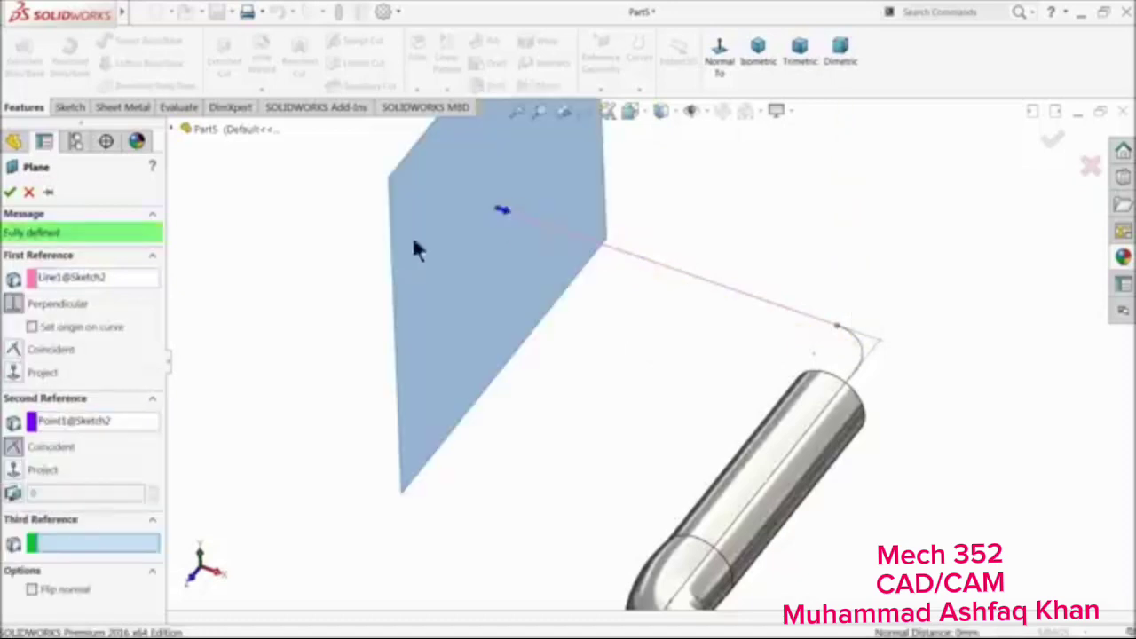
pyautogui.click(10, 193)
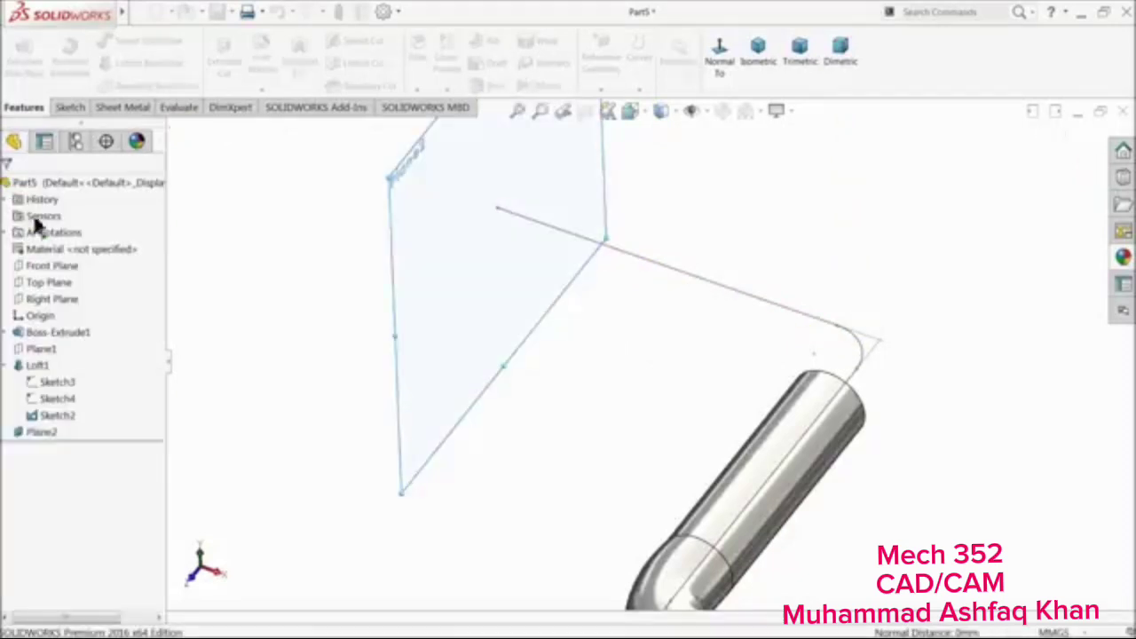
# Sketch a circle about 17 mm in diameter on the new plane, centred on the path's free endpoint
pyautogui.click(68, 105)
pyautogui.click(17, 55)
pyautogui.click(124, 42)
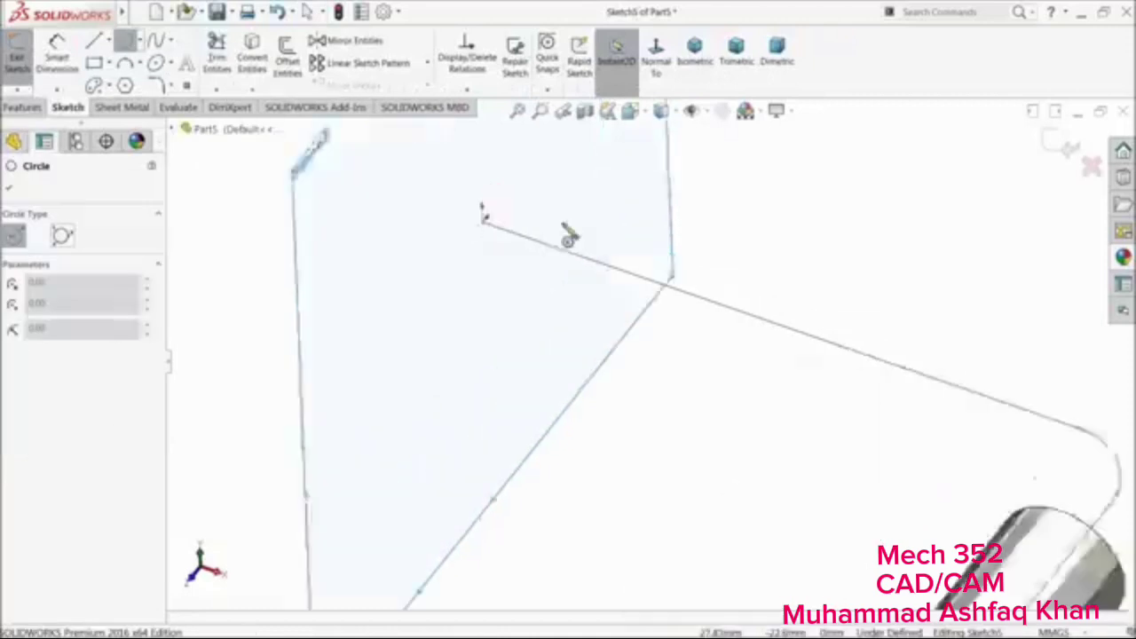
pyautogui.click(433, 263)
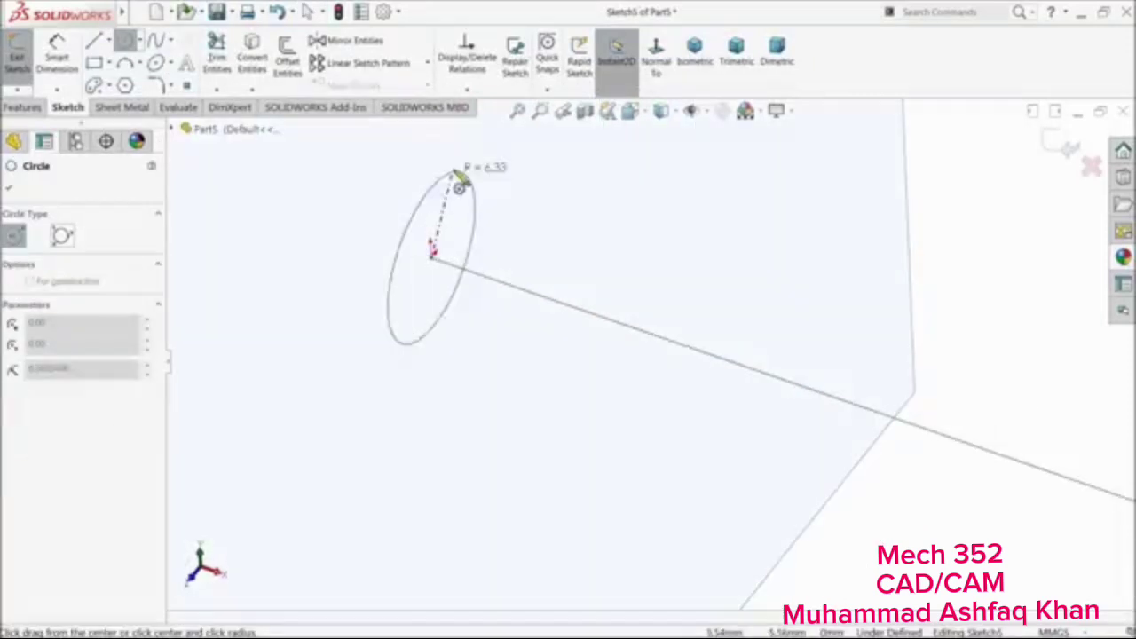
pyautogui.click(466, 160)
pyautogui.moveTo(537, 395)
pyautogui.mouseDown(button='middle')
pyautogui.moveTo(497, 361)
pyautogui.moveTo(565, 432)
pyautogui.moveTo(854, 436)
pyautogui.moveTo(514, 302)
pyautogui.mouseUp(button='middle')
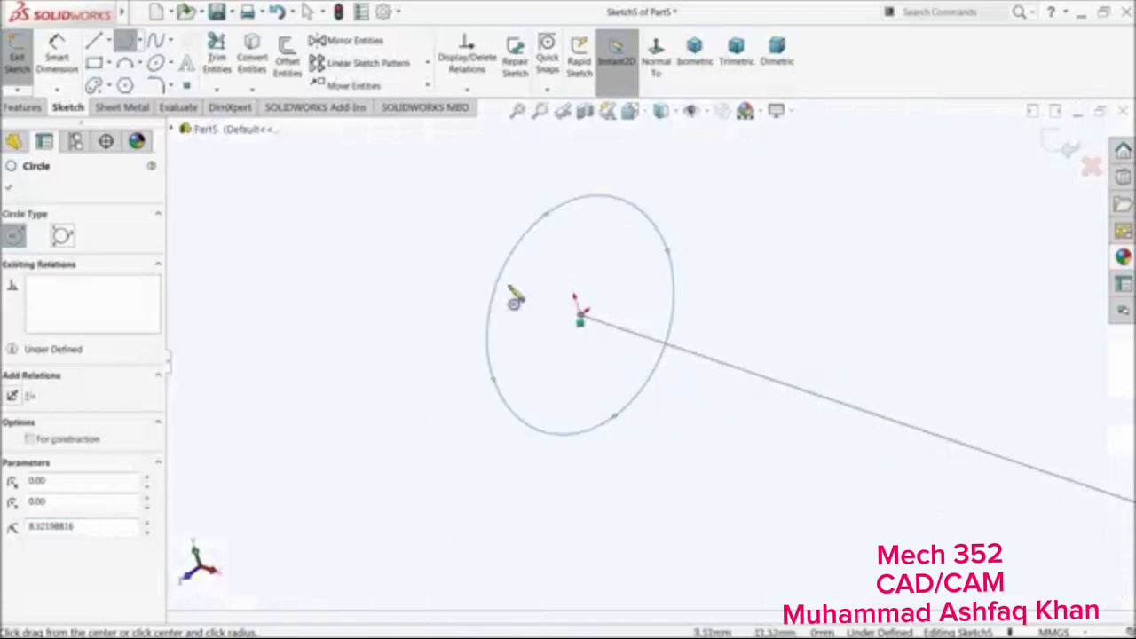
# Dimension the new circle's diameter to 18 mm and exit the sketch
pyautogui.click(71, 60)
pyautogui.click(494, 306)
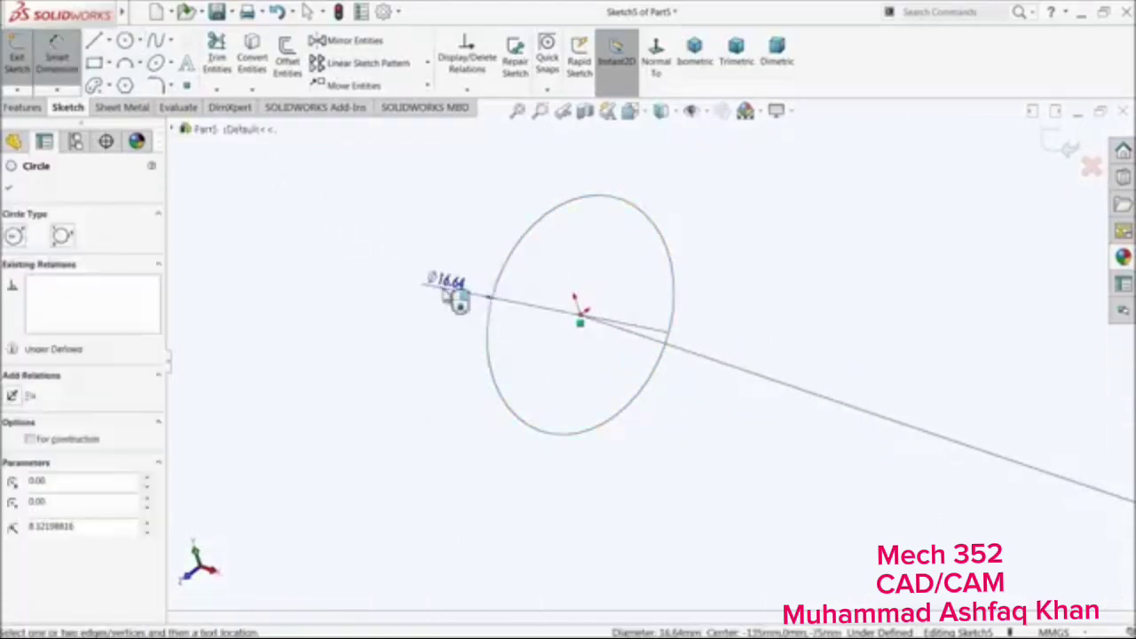
pyautogui.click(444, 293)
pyautogui.write('18')
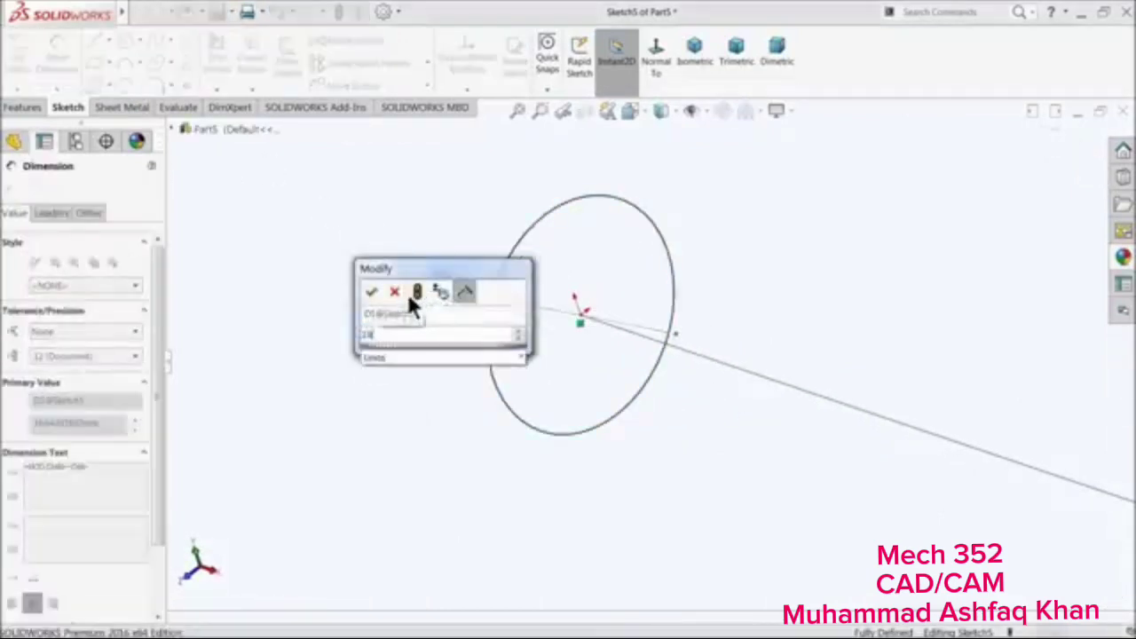
pyautogui.press('Return')
pyautogui.moveTo(494, 380); pyautogui.dragTo(979, 234, button='middle')
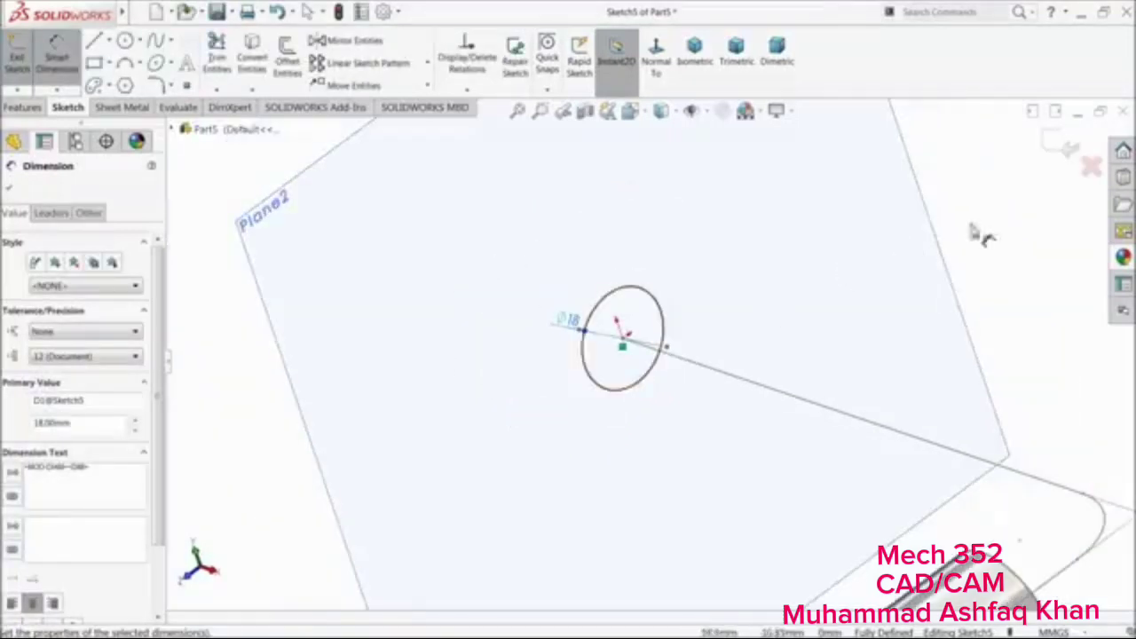
pyautogui.click(1050, 145)
# Start a sketch on the cylinder's exposed end face, convert its circular edge into sketch geometry, and exit the sketch
pyautogui.scroll(5, 947, 292)
pyautogui.moveTo(875, 379)
pyautogui.mouseDown(button='middle')
pyautogui.moveTo(802, 414)
pyautogui.moveTo(825, 484)
pyautogui.moveTo(842, 474)
pyautogui.mouseUp(button='middle')
pyautogui.scroll(-5, 766, 446)
pyautogui.click(806, 404)
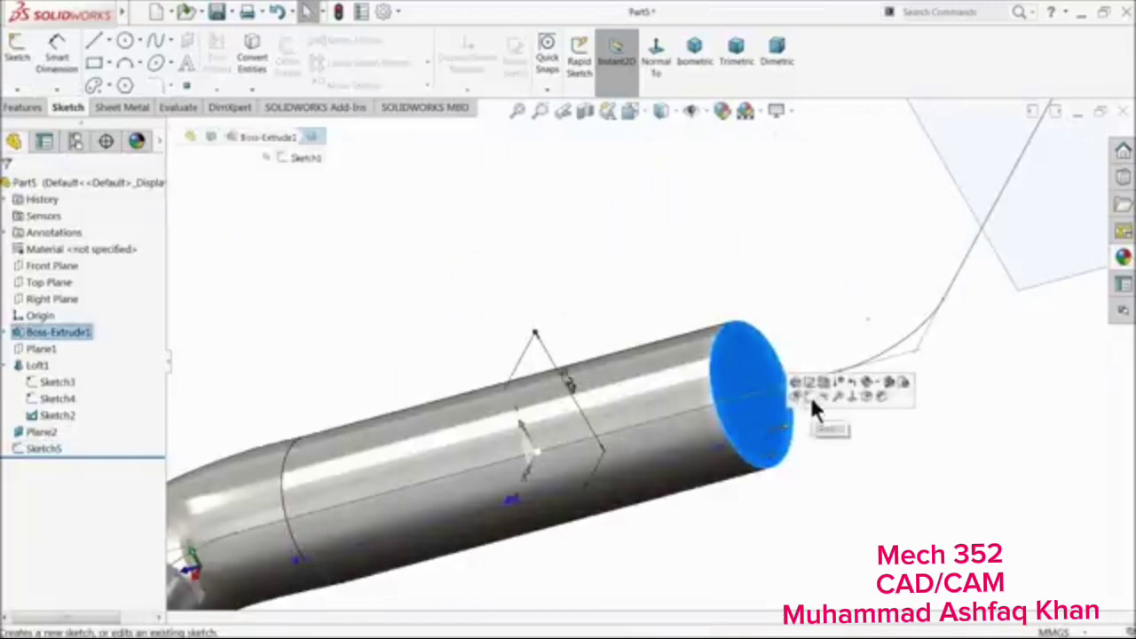
pyautogui.click(809, 396)
pyautogui.click(250, 55)
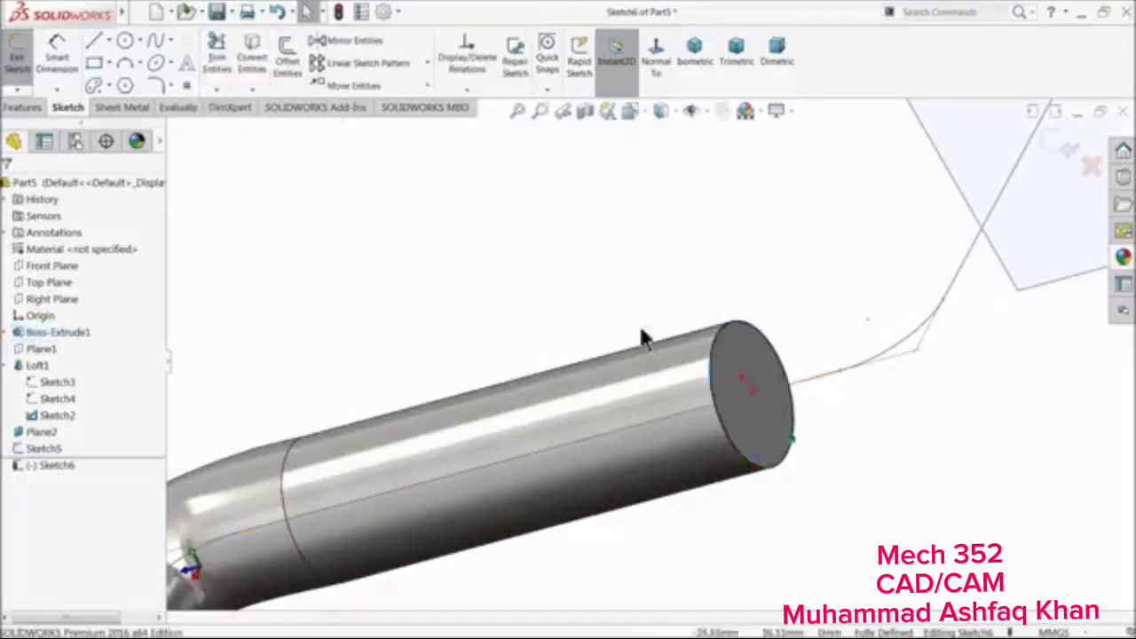
pyautogui.click(1056, 153)
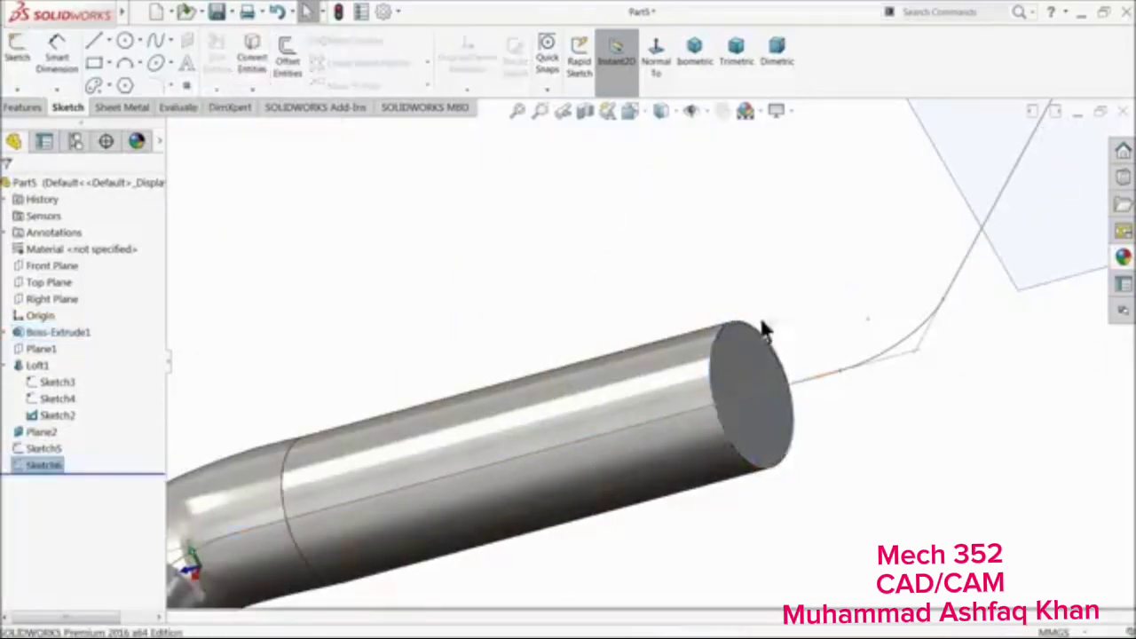
# Start a Lofted Boss/Base with the converted end-face circle and the 18 mm circle on the second plane as profiles
pyautogui.scroll(5, 759, 327)
pyautogui.moveTo(748, 329)
pyautogui.mouseDown(button='middle')
pyautogui.moveTo(718, 465)
pyautogui.moveTo(736, 406)
pyautogui.mouseUp(button='middle')
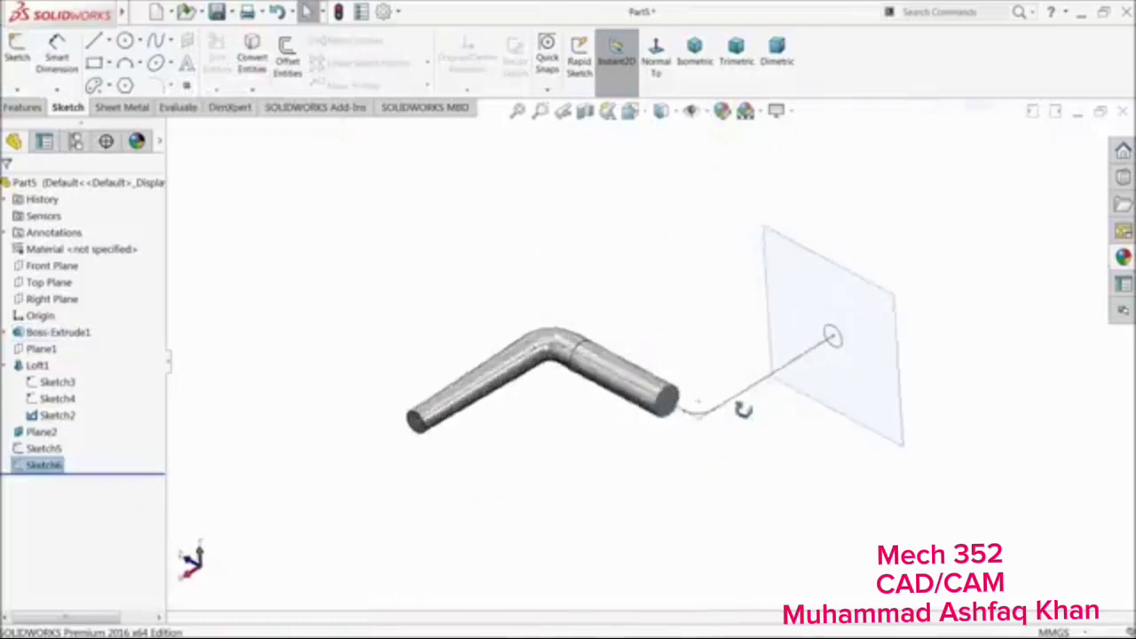
pyautogui.scroll(-4, 744, 388)
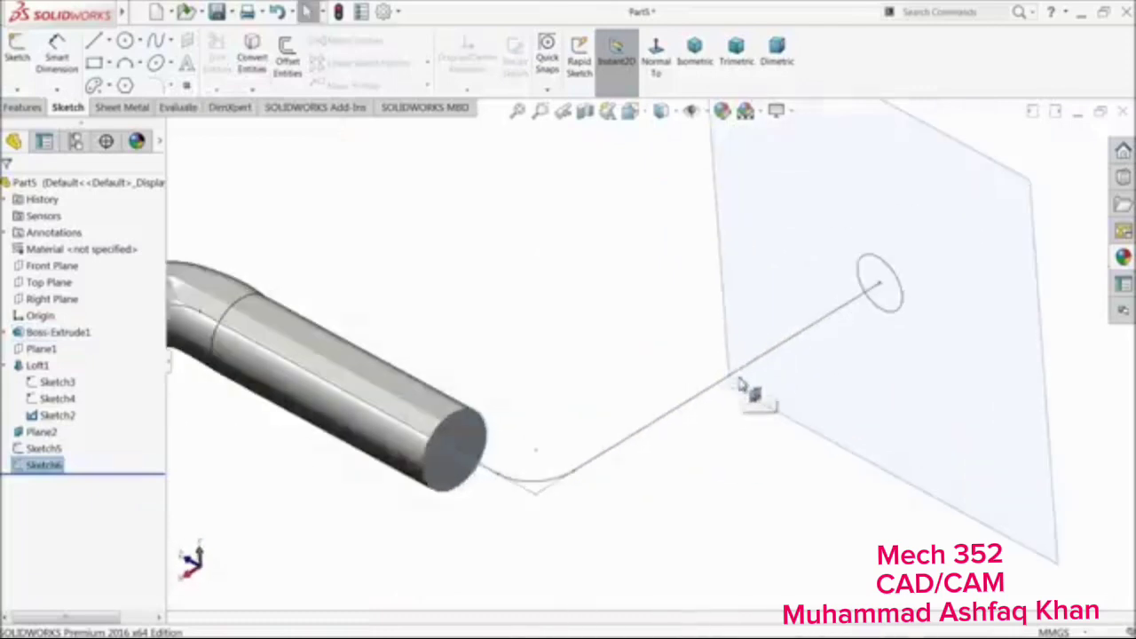
pyautogui.click(23, 108)
pyautogui.click(147, 63)
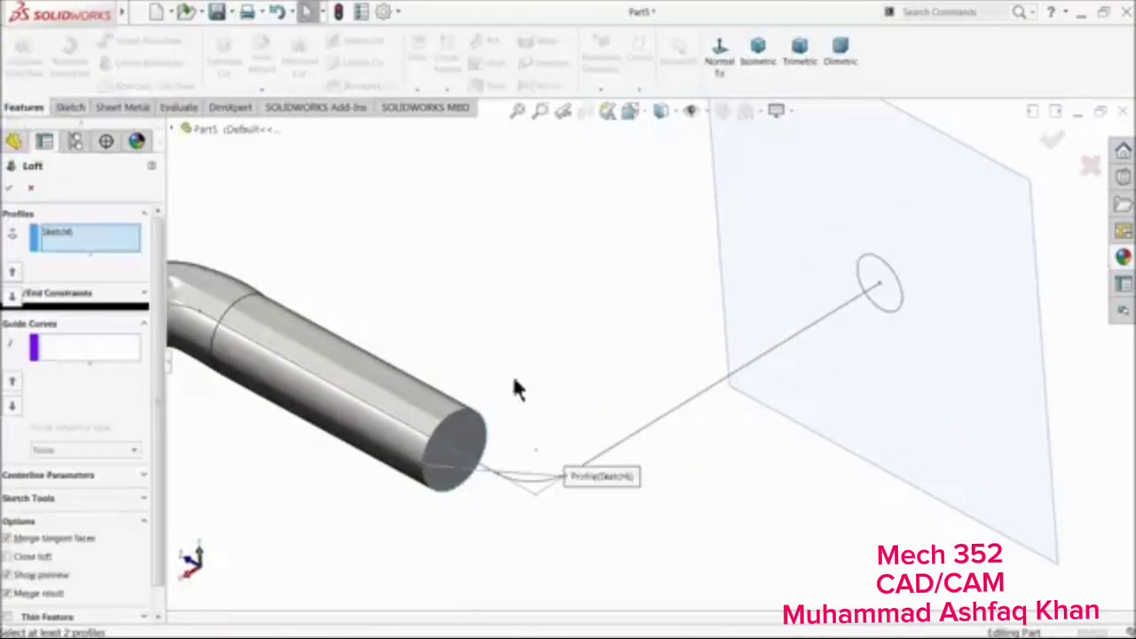
pyautogui.click(437, 436)
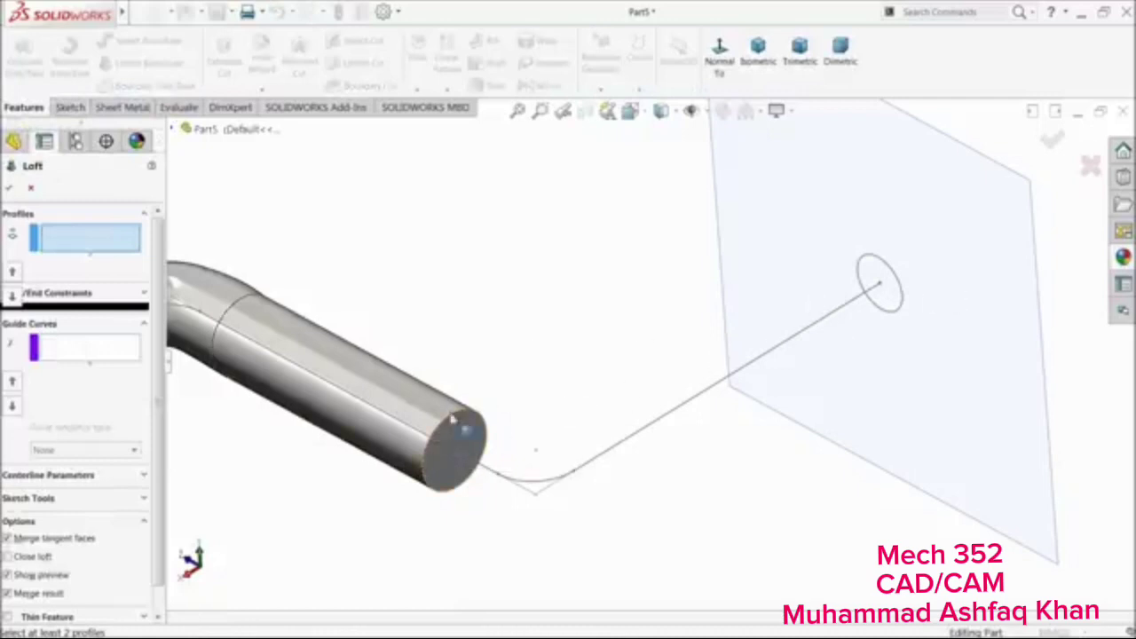
pyautogui.click(440, 433)
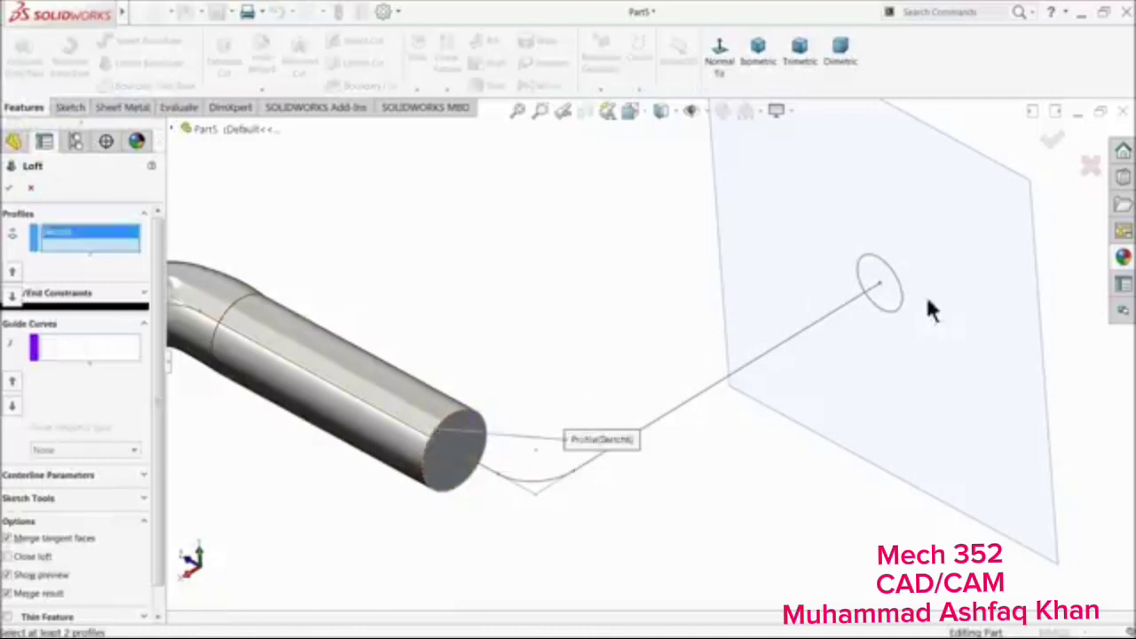
pyautogui.click(898, 289)
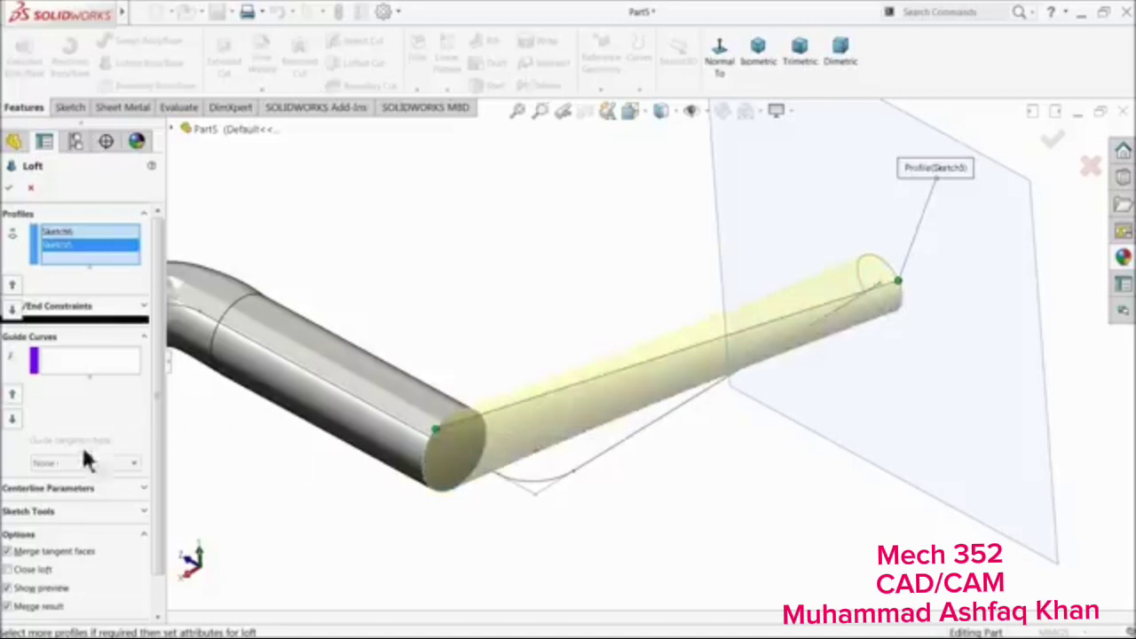
# Set the open path from the cylinder to the second 18 mm circle as the loft's centerline and complete the loft
pyautogui.click(51, 495)
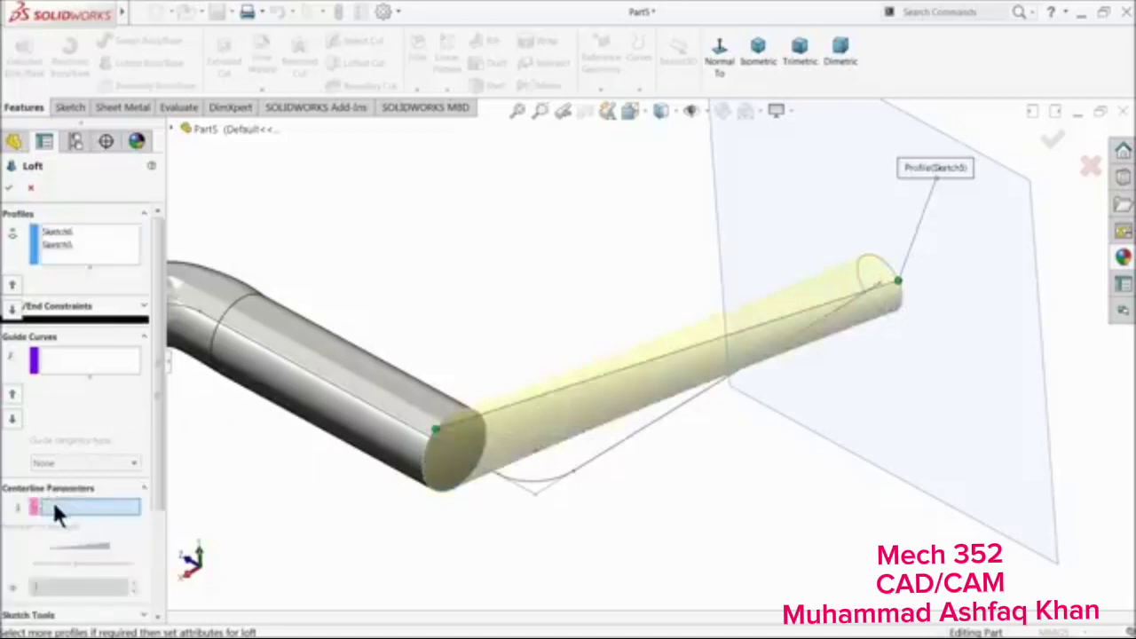
pyautogui.rightClick(51, 500)
pyautogui.click(98, 530)
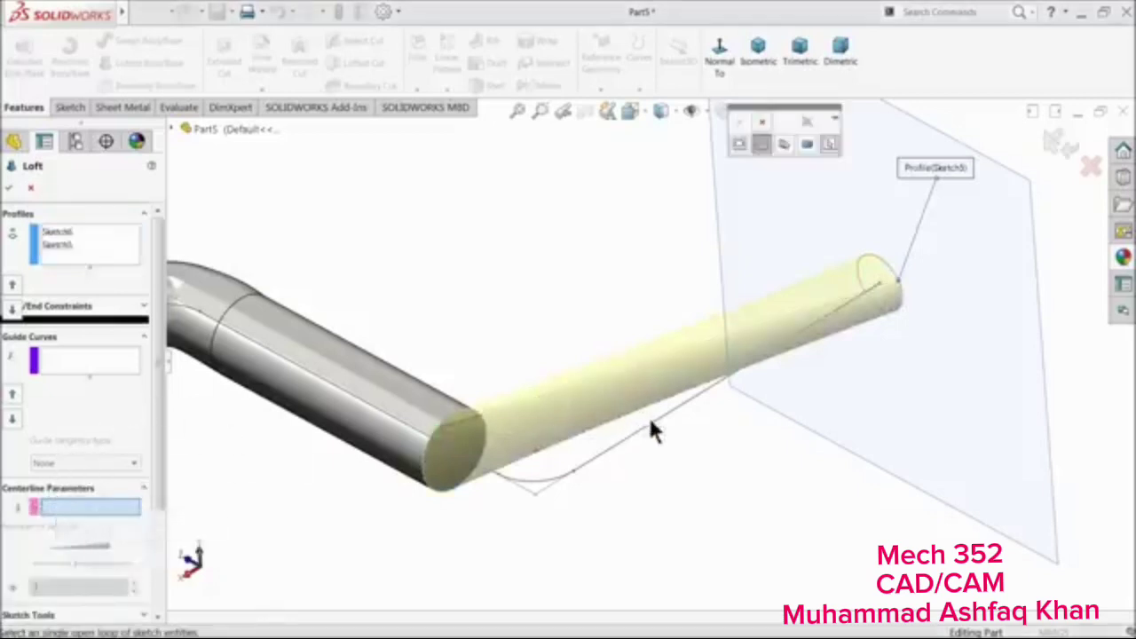
pyautogui.click(761, 144)
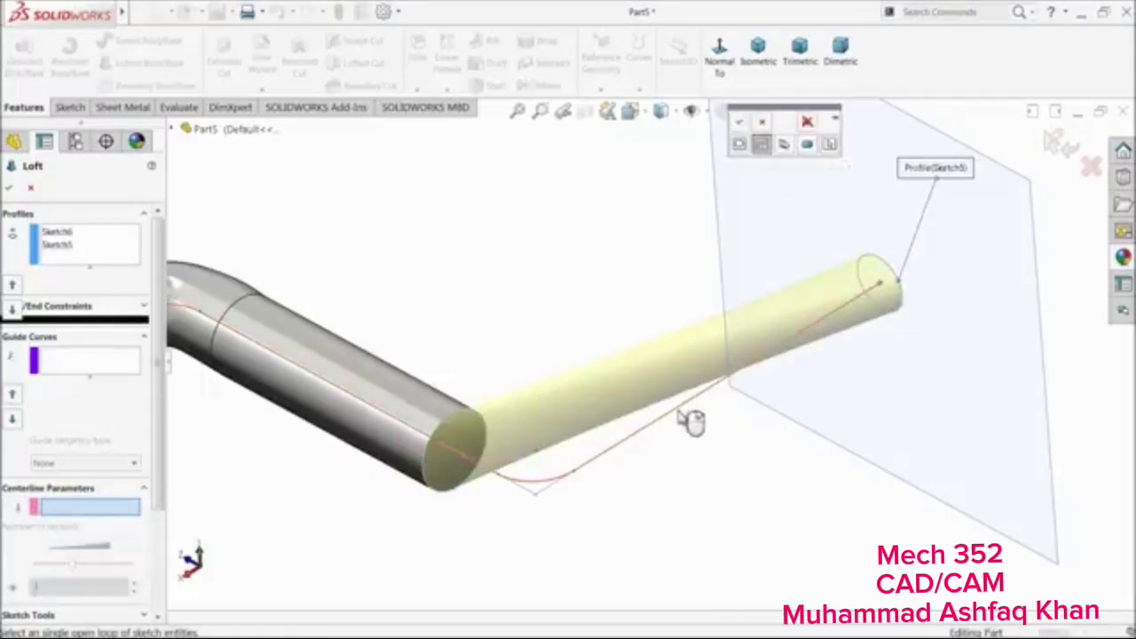
pyautogui.click(737, 121)
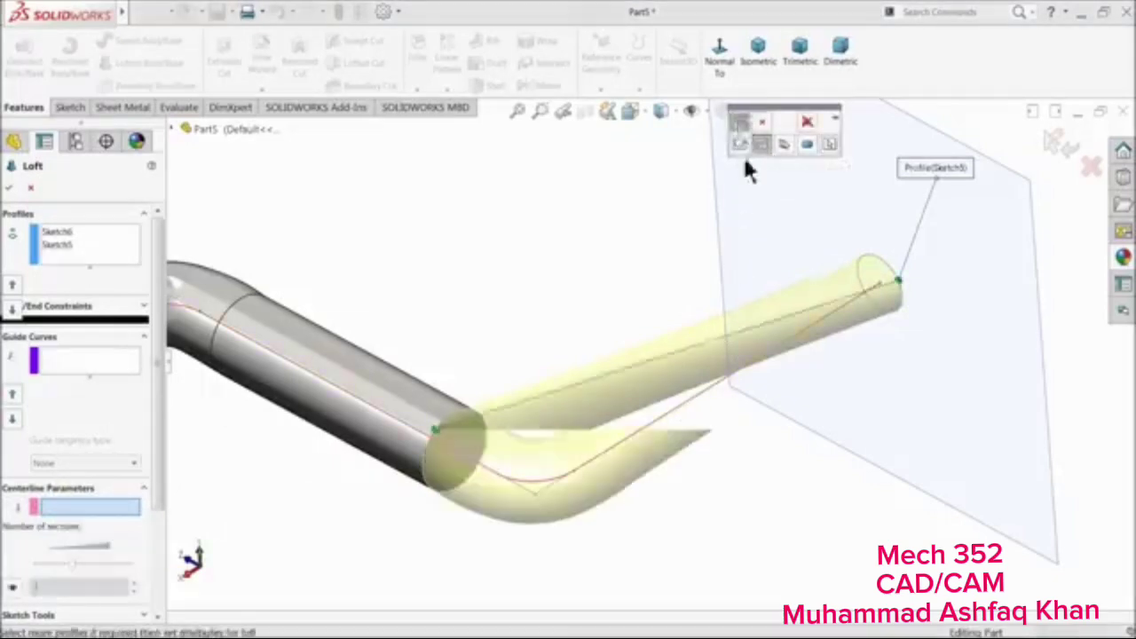
pyautogui.click(13, 190)
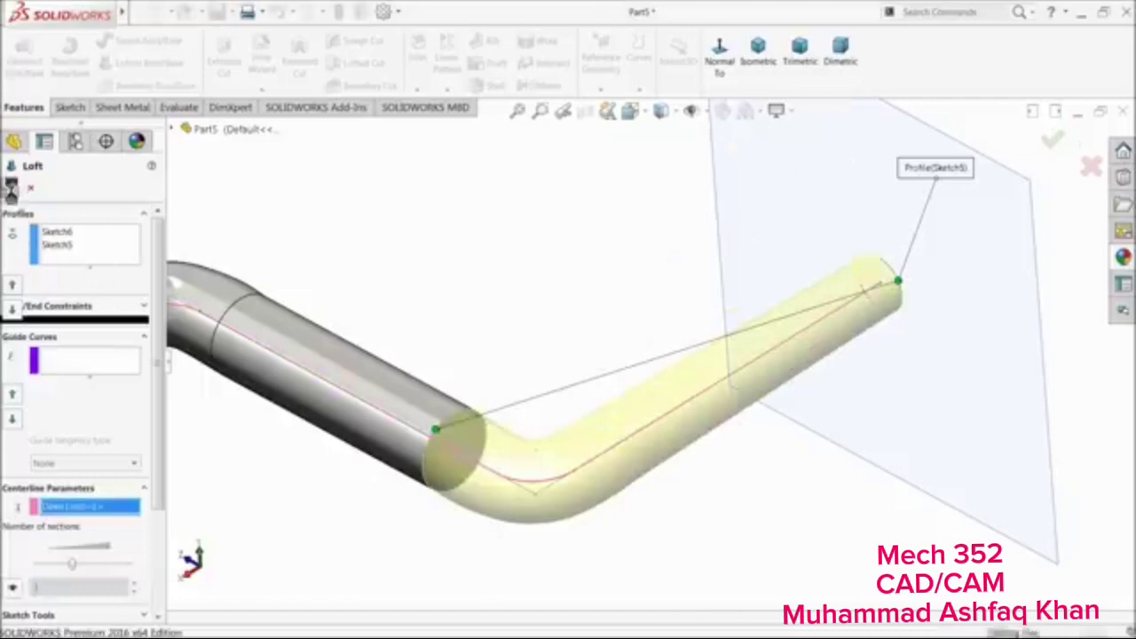
# Hide the second reference plane and the Z-shaped path sketch so only the solid body is displayed
pyautogui.moveTo(561, 312); pyautogui.dragTo(621, 293, button='middle')
pyautogui.click(770, 197)
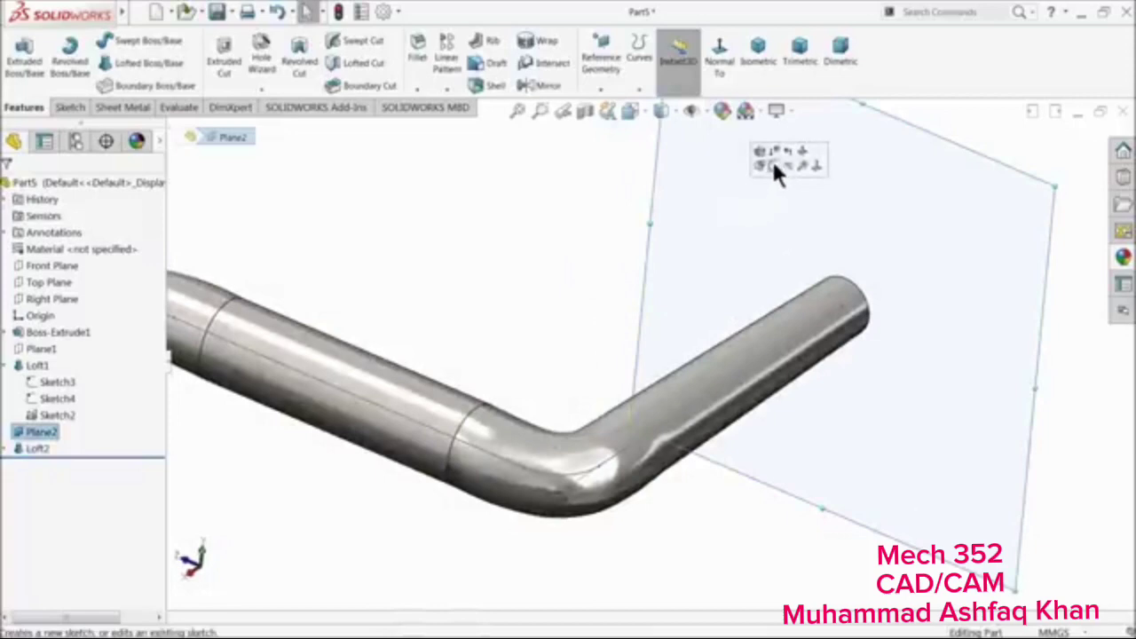
pyautogui.click(788, 160)
pyautogui.scroll(3, 646, 271)
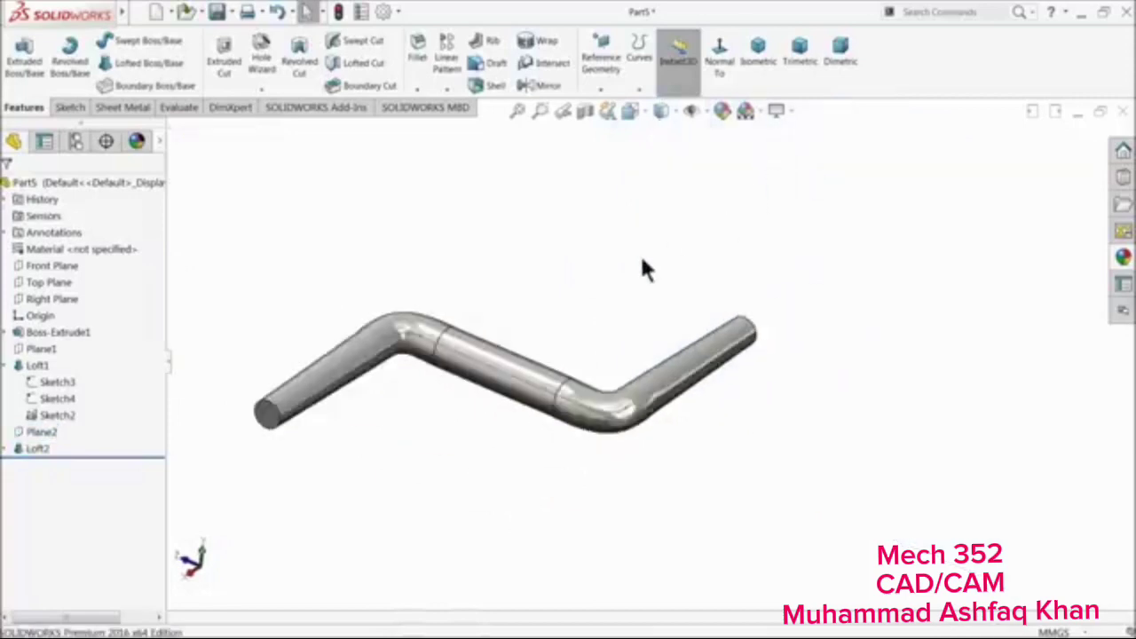
pyautogui.scroll(-3, 390, 359)
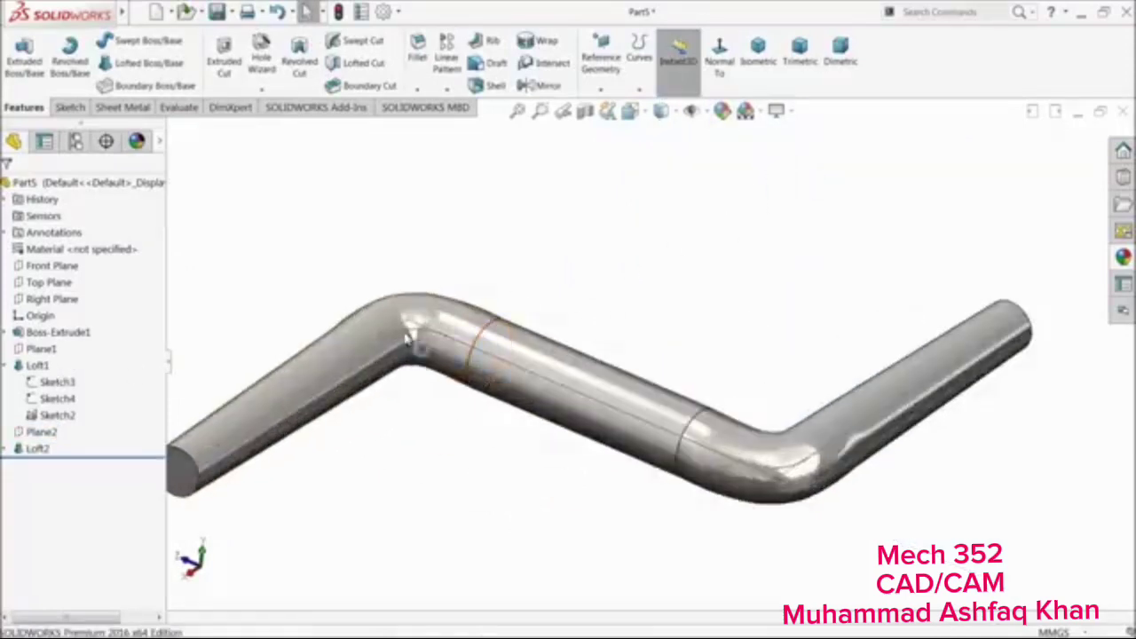
pyautogui.click(411, 336)
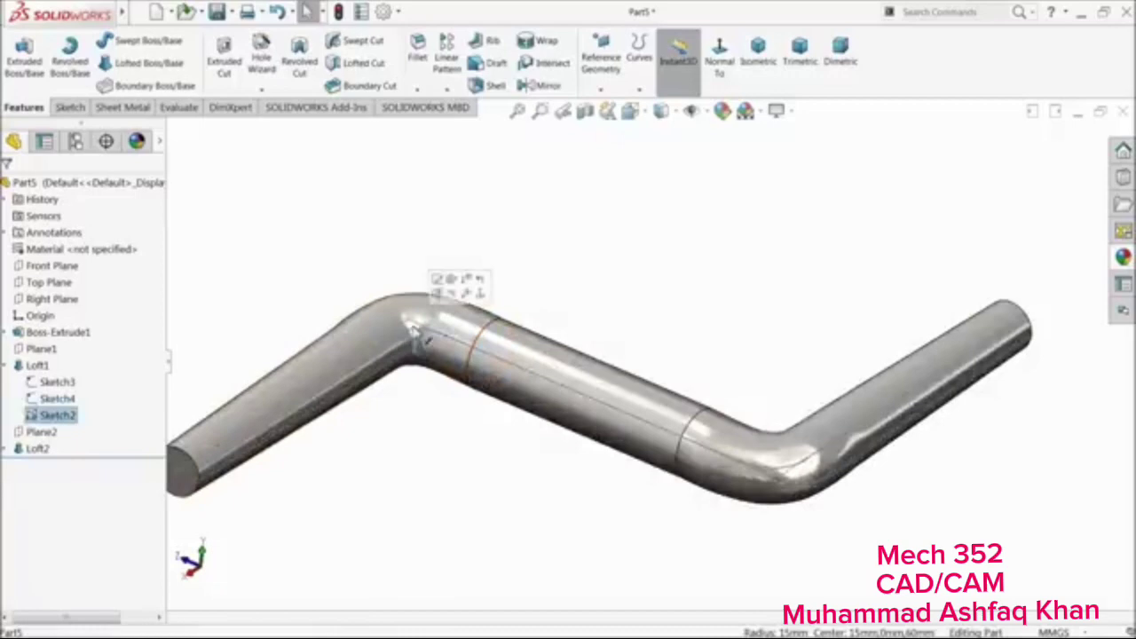
pyautogui.click(451, 295)
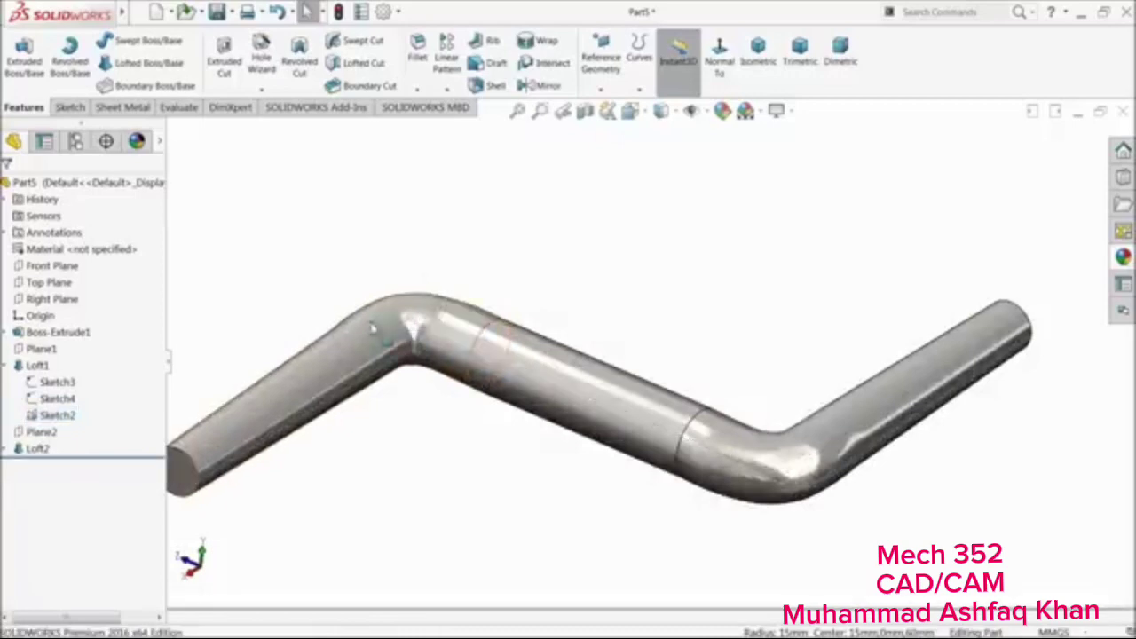
# Start a sketch on the Top Plane and draw a corner rectangle about 73 by 13 mm across the cylinder near its upper bend
pyautogui.click(41, 281)
pyautogui.click(20, 265)
pyautogui.click(655, 55)
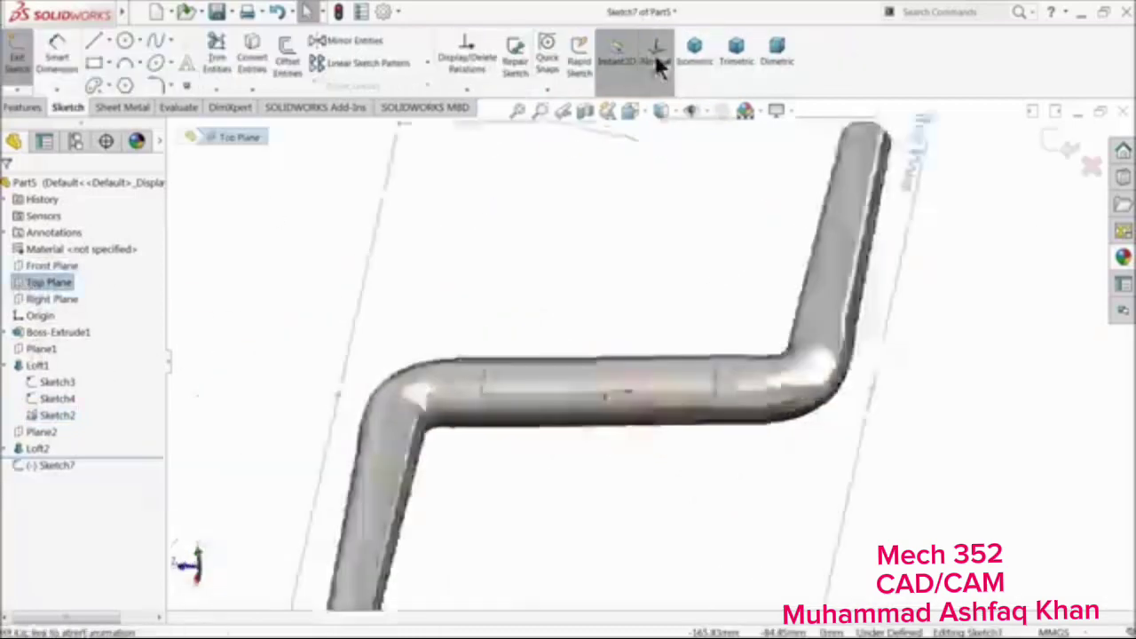
pyautogui.scroll(-3, 675, 284)
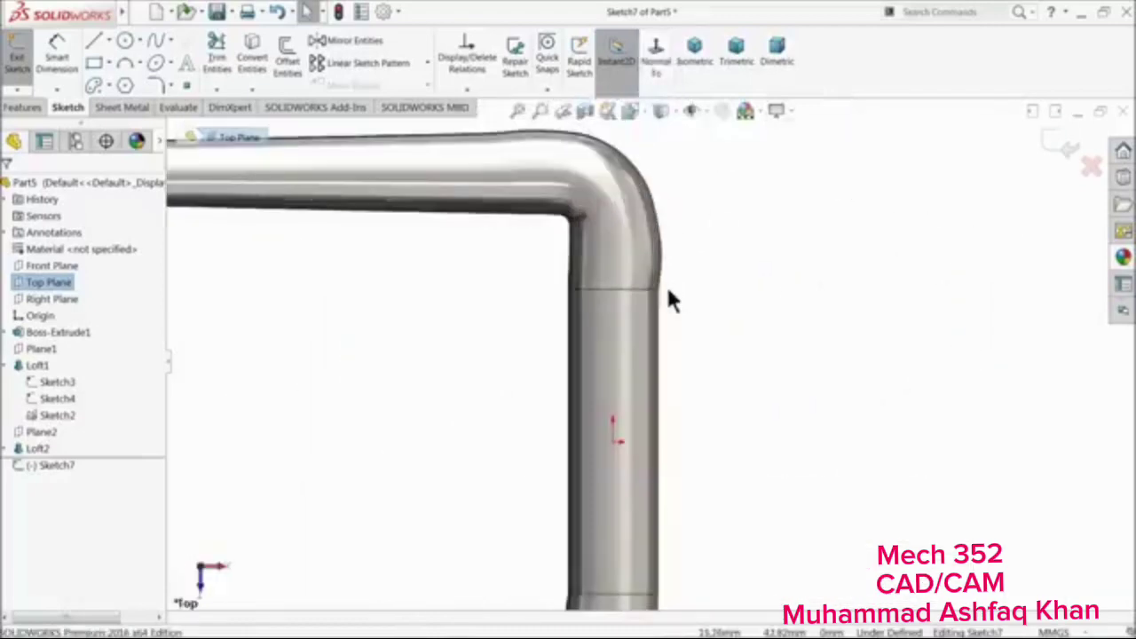
pyautogui.scroll(3, 654, 323)
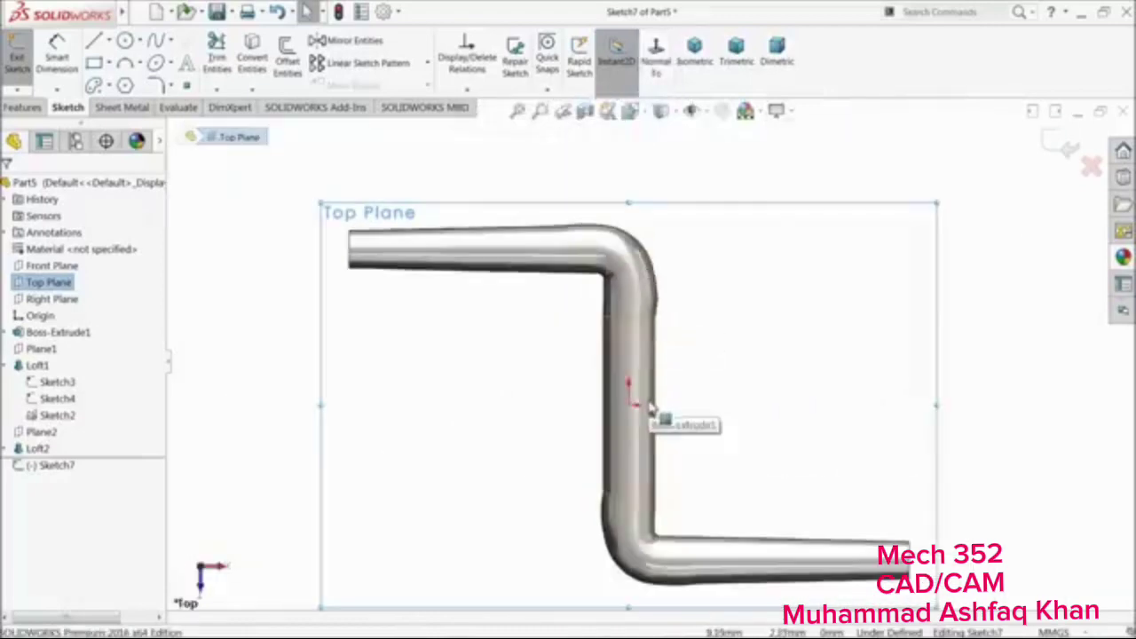
pyautogui.click(93, 65)
pyautogui.scroll(-2, 675, 328)
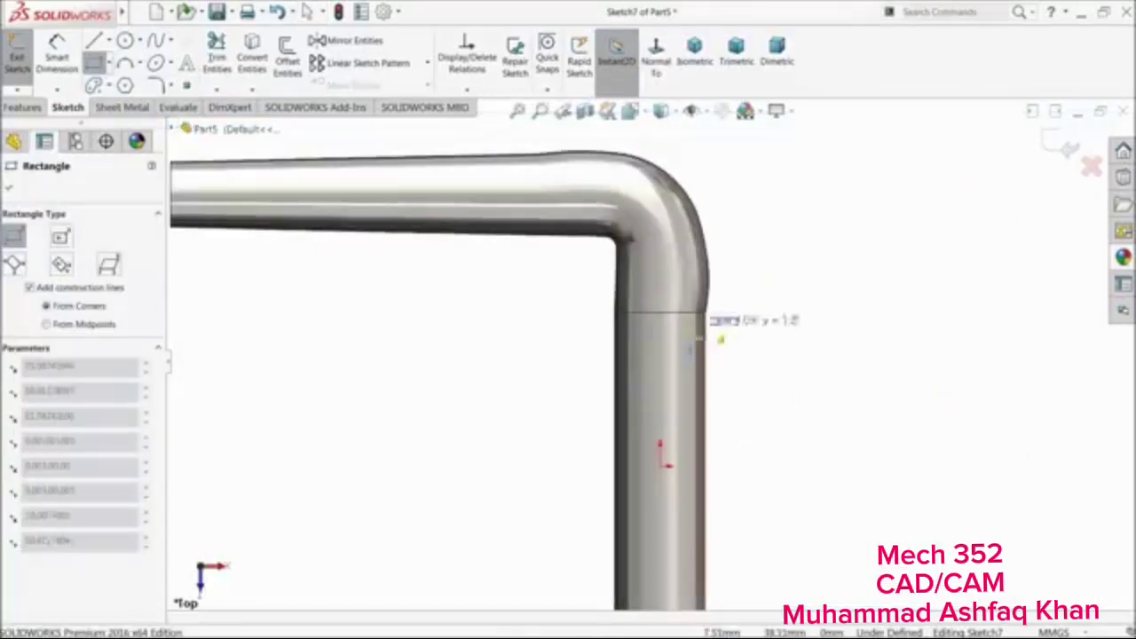
pyautogui.click(739, 317)
pyautogui.click(474, 365)
# Dimension the short side of the rectangle as 4 mm
pyautogui.click(56, 52)
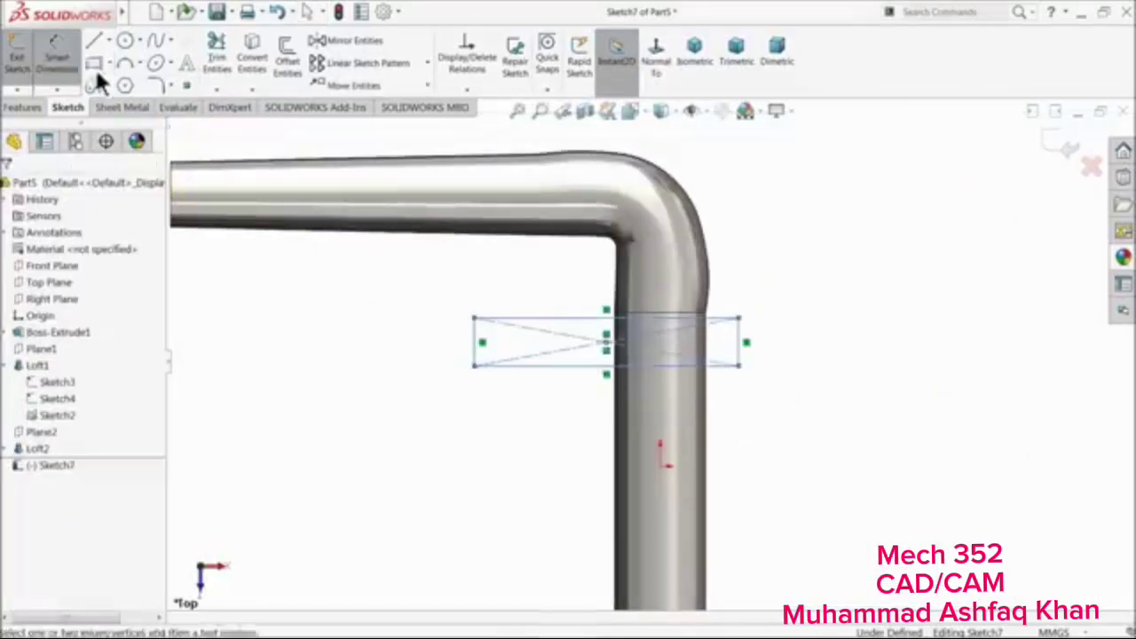
pyautogui.scroll(-2, 382, 324)
pyautogui.click(522, 355)
pyautogui.click(466, 351)
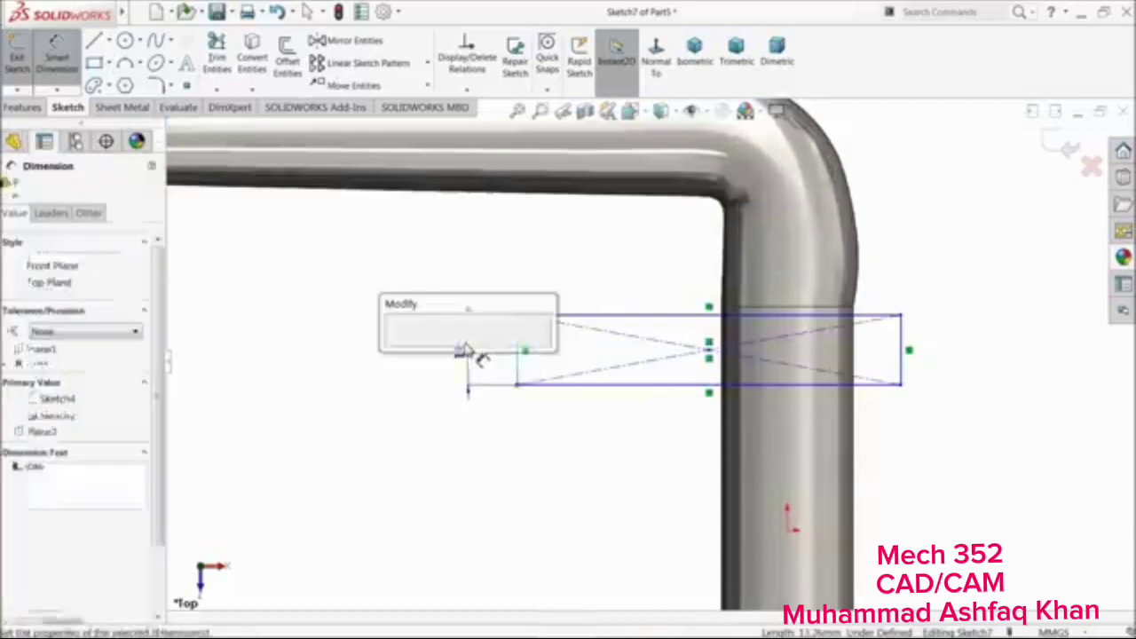
pyautogui.write('4')
pyautogui.press('Return')
# Dimension the distance from the rectangle's lower long edge to the origin as 38.5 mm
pyautogui.scroll(2, 634, 432)
pyautogui.scroll(-3, 740, 464)
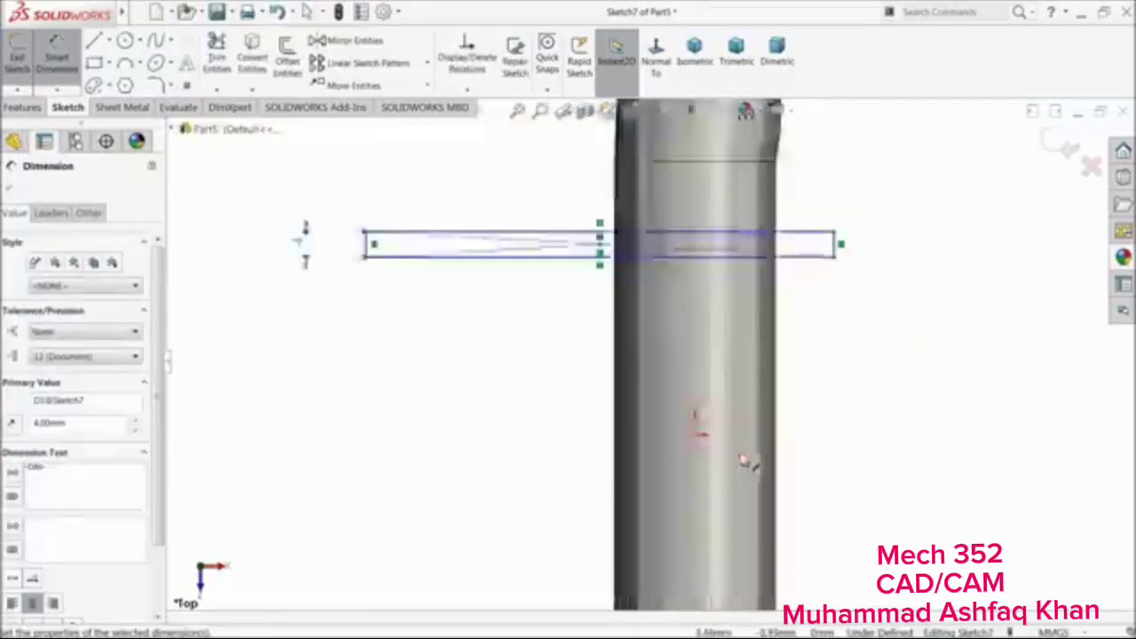
pyautogui.click(702, 258)
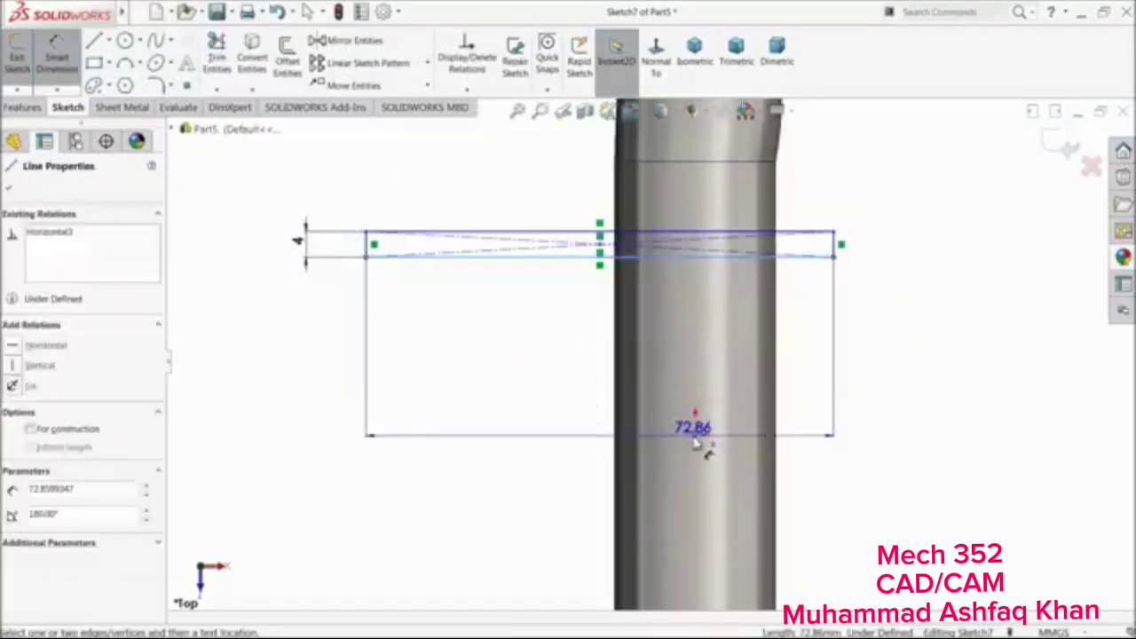
pyautogui.click(695, 433)
pyautogui.click(910, 380)
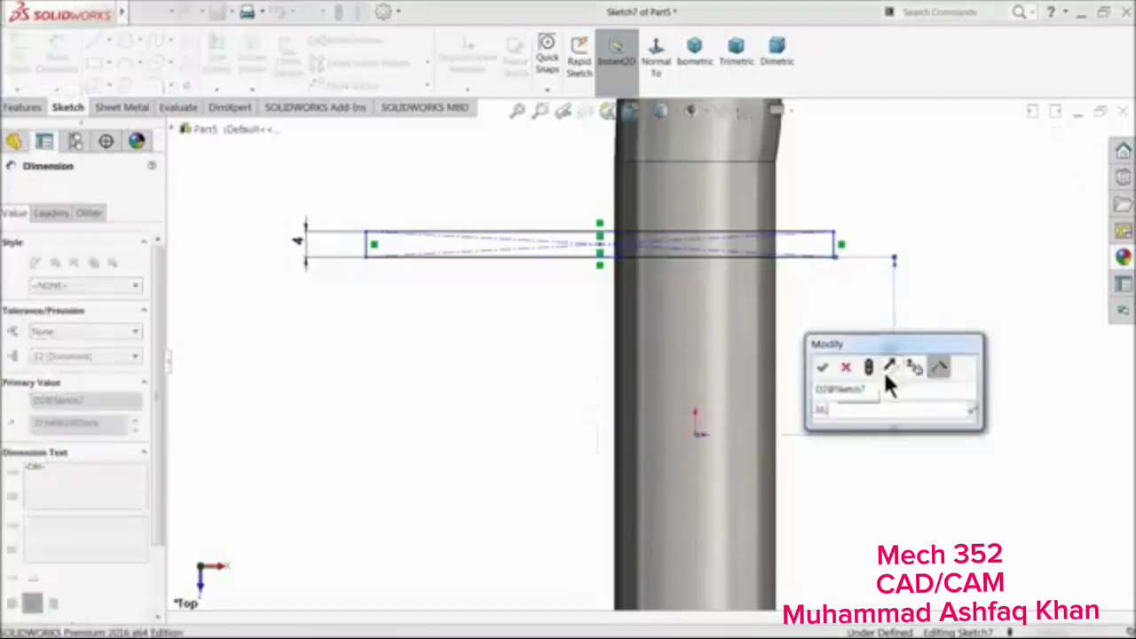
pyautogui.write('10.5')
pyautogui.press('BackSpace')
pyautogui.press('BackSpace')
pyautogui.press('BackSpace')
pyautogui.press('BackSpace')
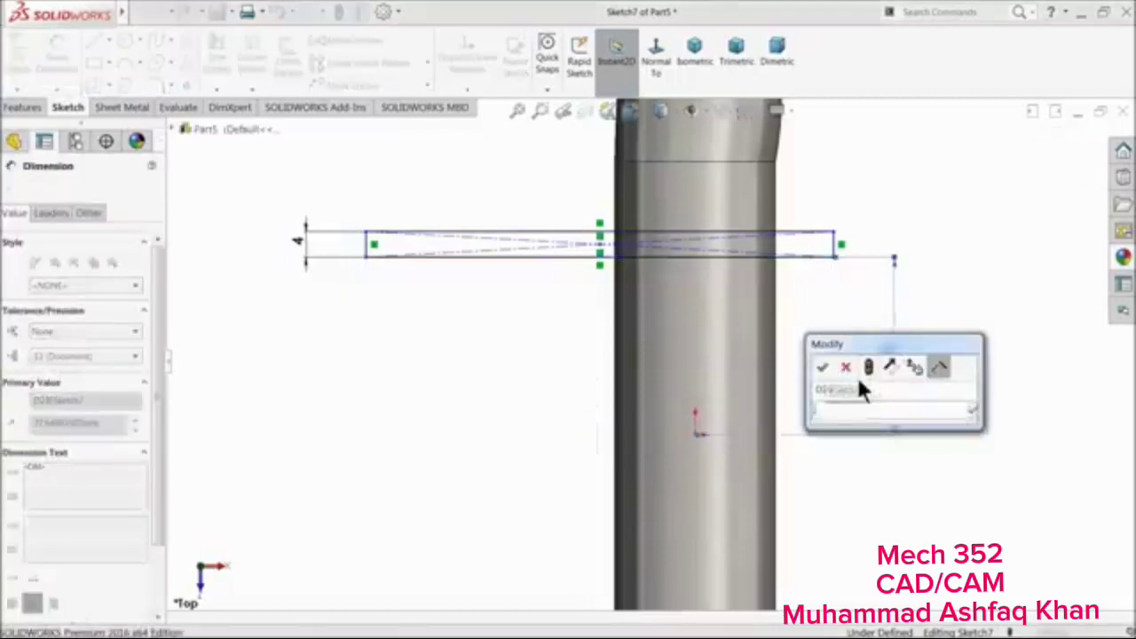
pyautogui.write('38.5')
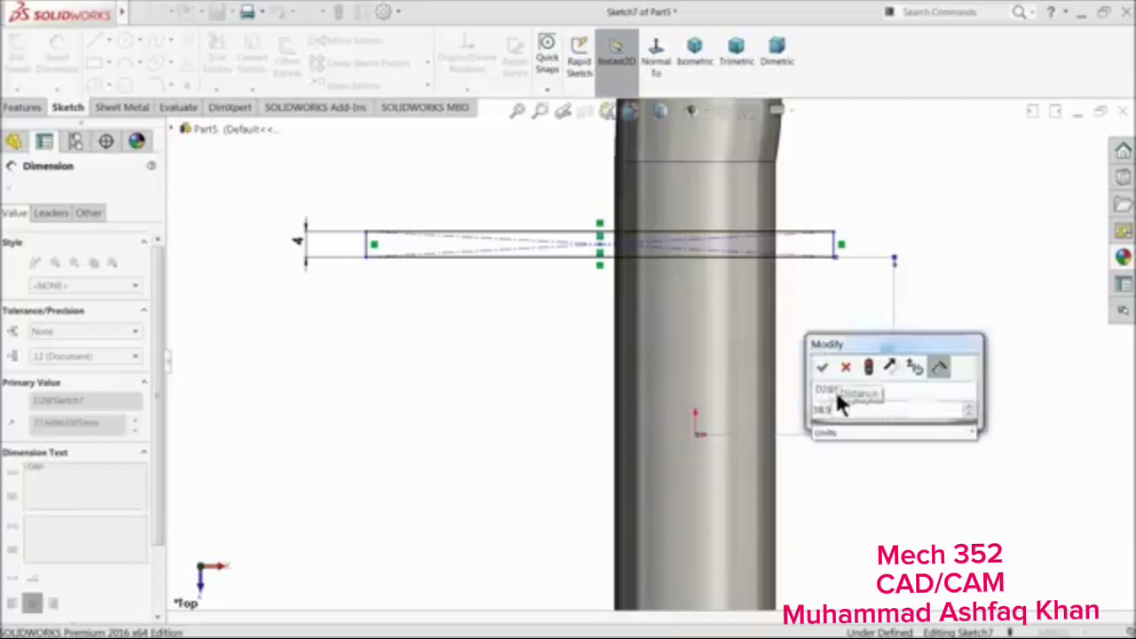
pyautogui.click(821, 369)
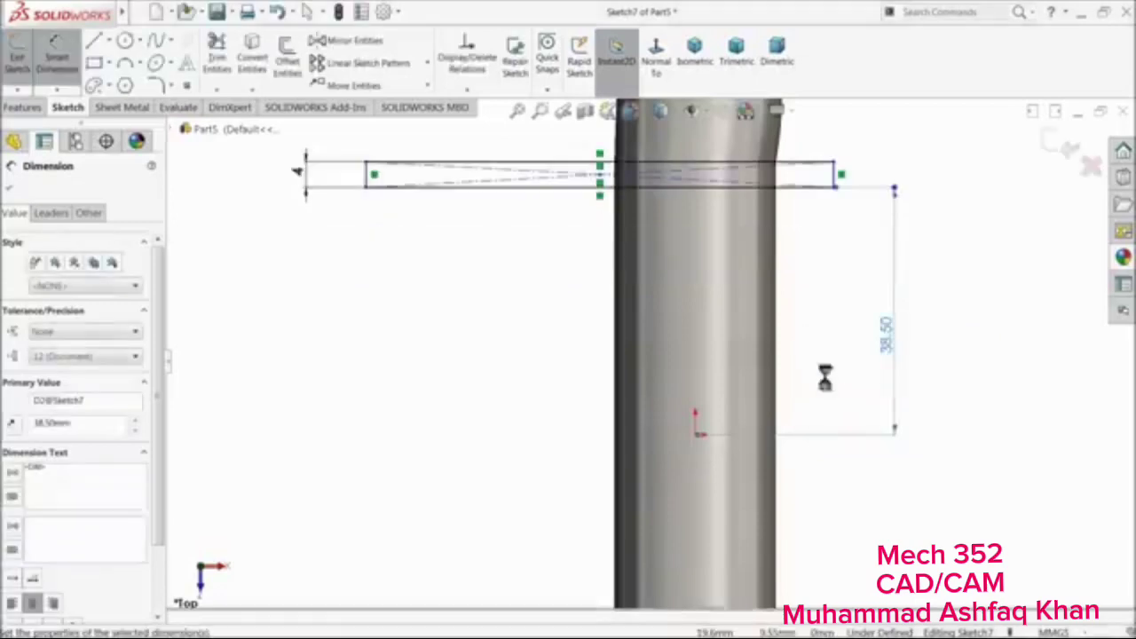
# Cut through the cylinder with the rectangle using a Mid Plane Extruded Cut 85 mm deep, keeping all resulting bodies
pyautogui.click(25, 108)
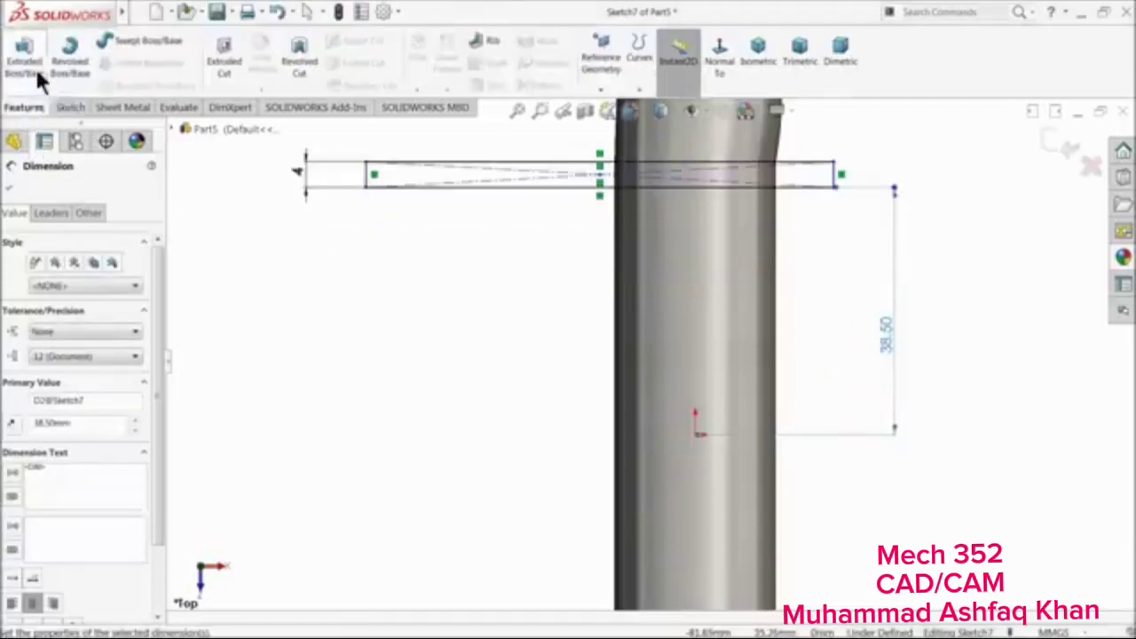
pyautogui.click(224, 71)
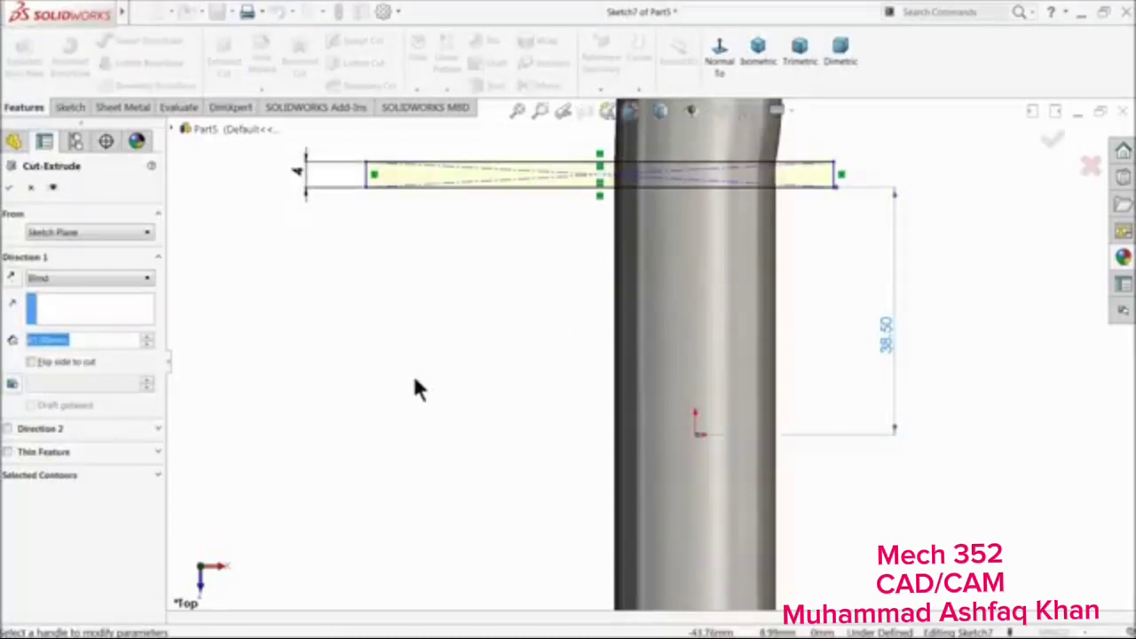
pyautogui.press('f')
pyautogui.click(73, 279)
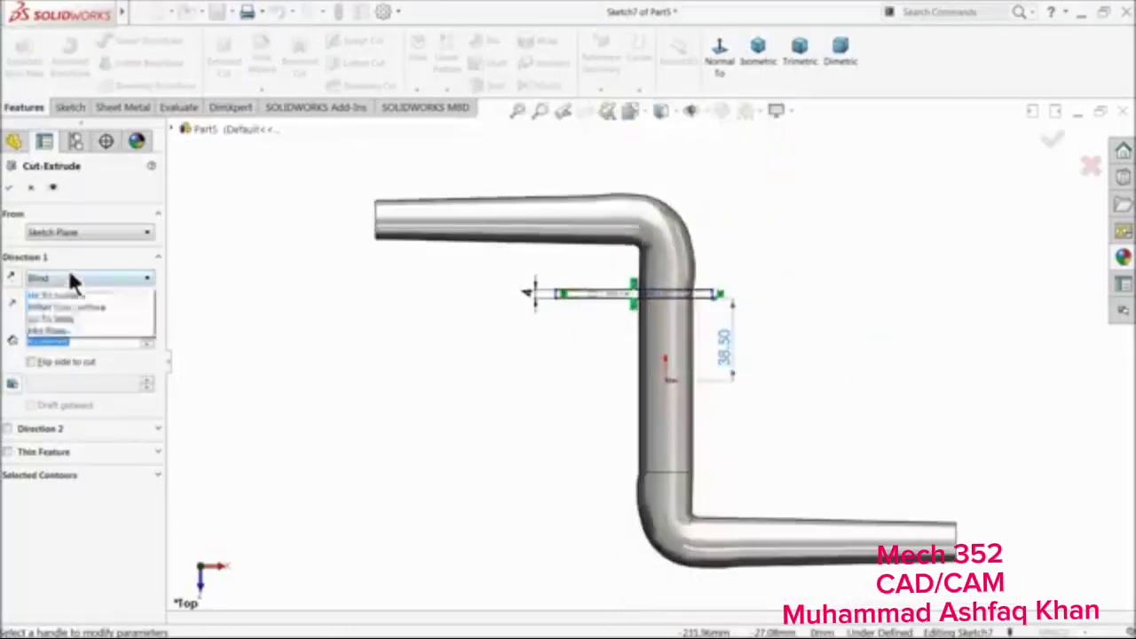
pyautogui.click(46, 382)
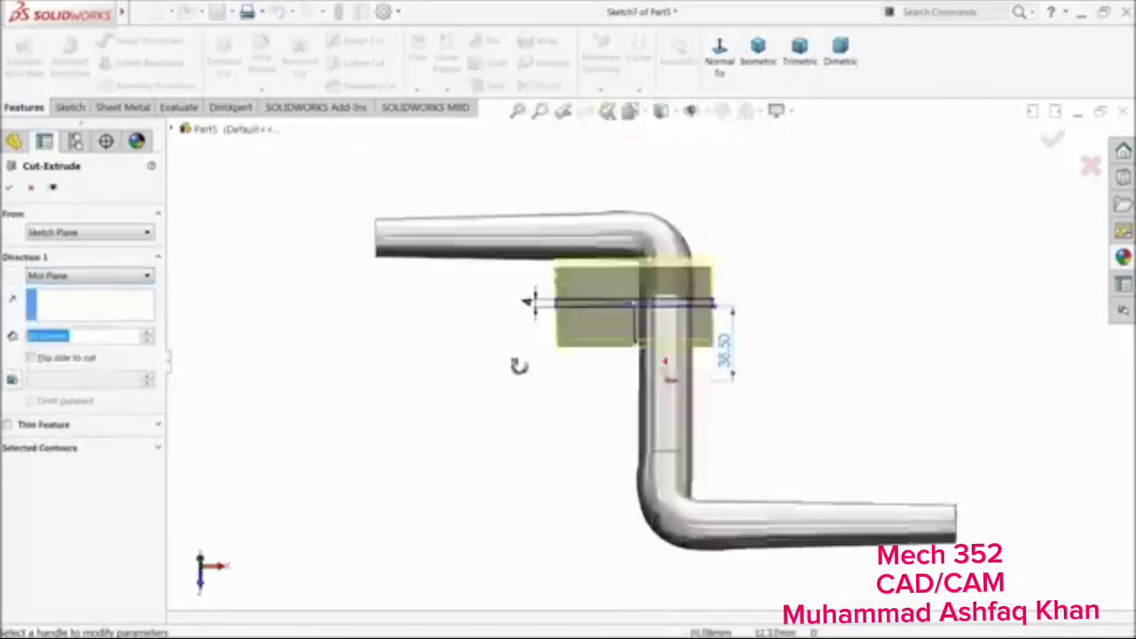
pyautogui.moveTo(519, 365); pyautogui.dragTo(512, 309, button='middle')
pyautogui.scroll(5, 694, 356)
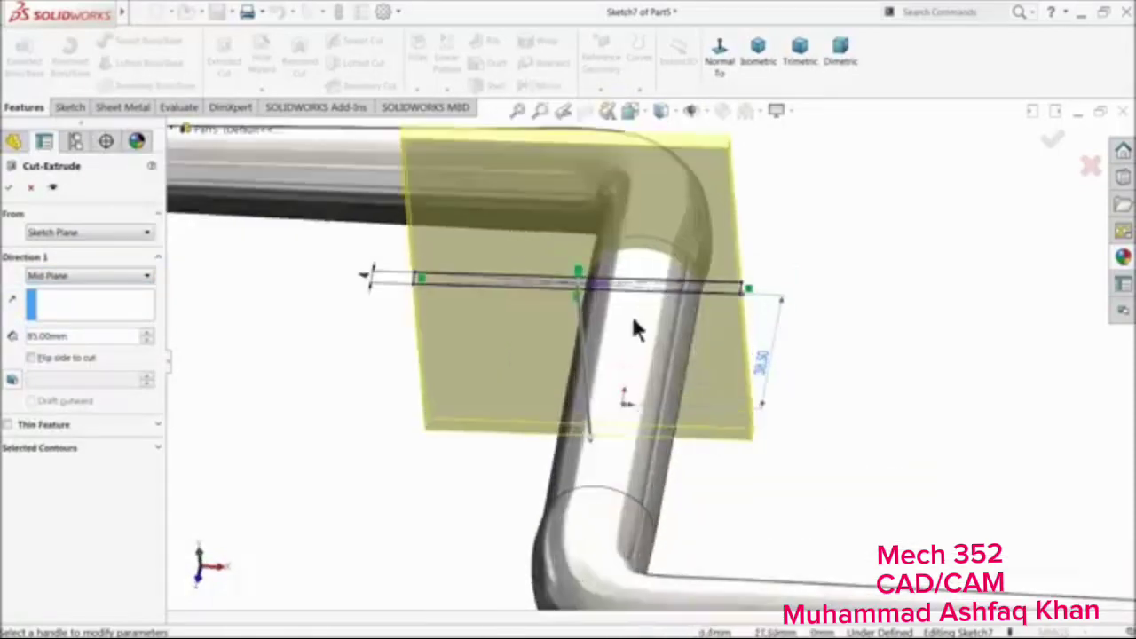
pyautogui.click(9, 187)
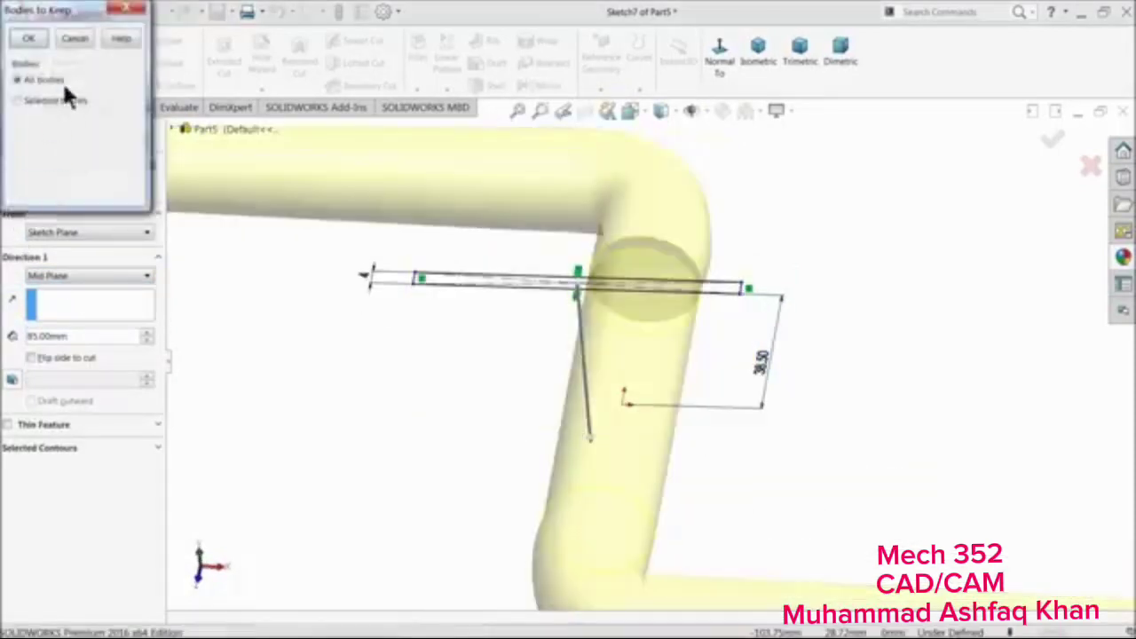
pyautogui.click(32, 40)
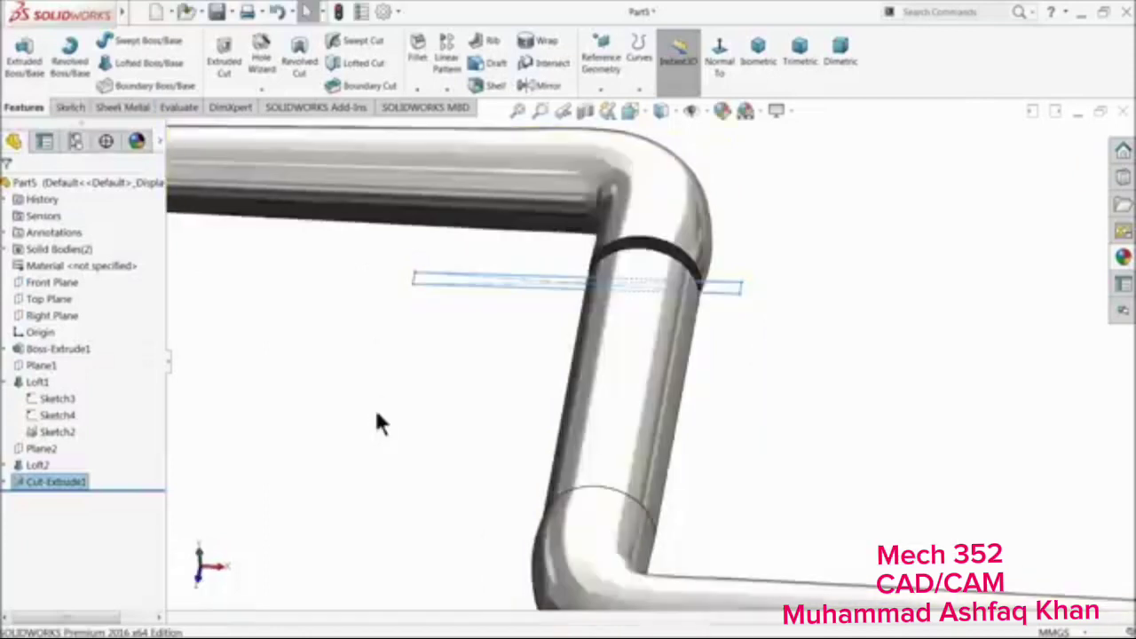
# Start a sketch on the Front Plane and draw a circle about 10.1 mm in diameter near the left arm's free end
pyautogui.moveTo(445, 349); pyautogui.dragTo(497, 355, button='middle')
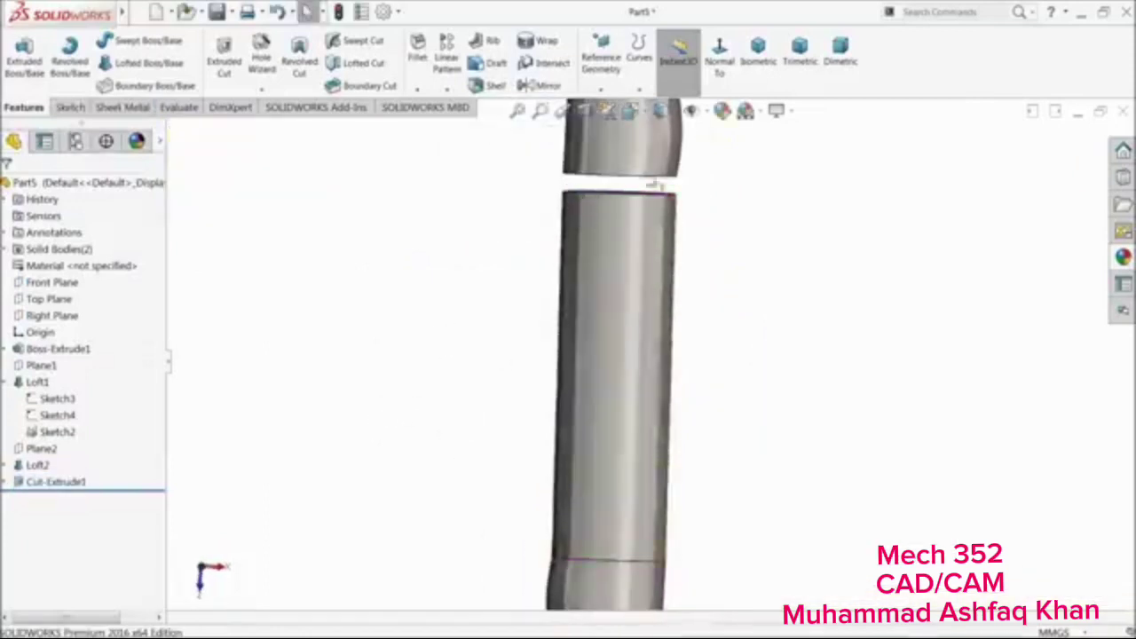
pyautogui.press('f')
pyautogui.moveTo(459, 405); pyautogui.dragTo(458, 244, button='middle')
pyautogui.click(26, 282)
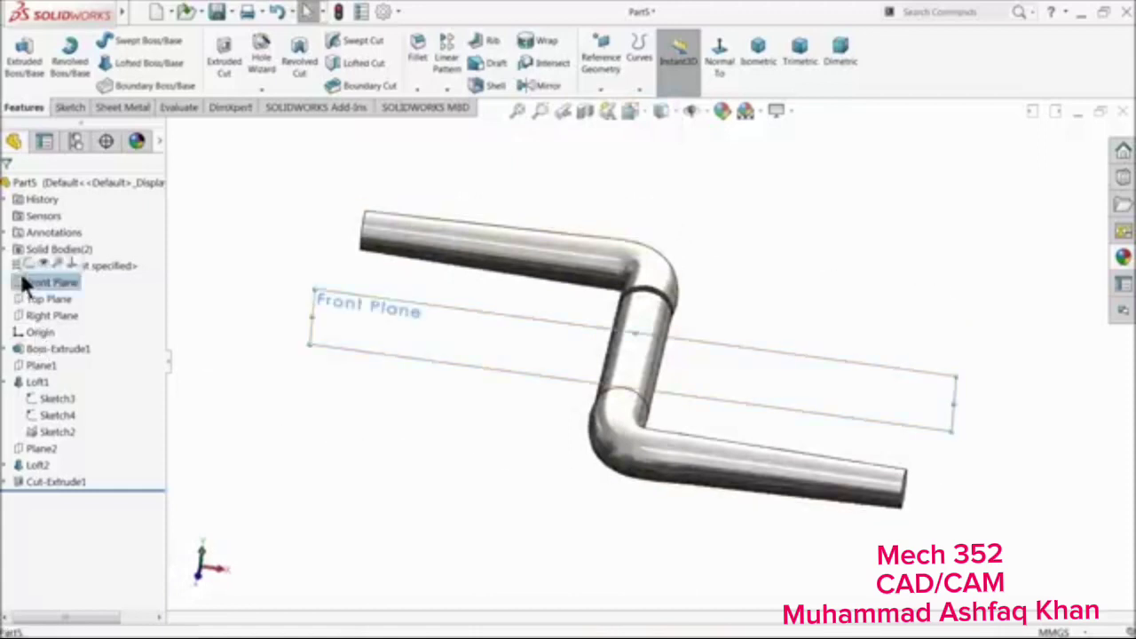
pyautogui.click(24, 260)
pyautogui.click(656, 70)
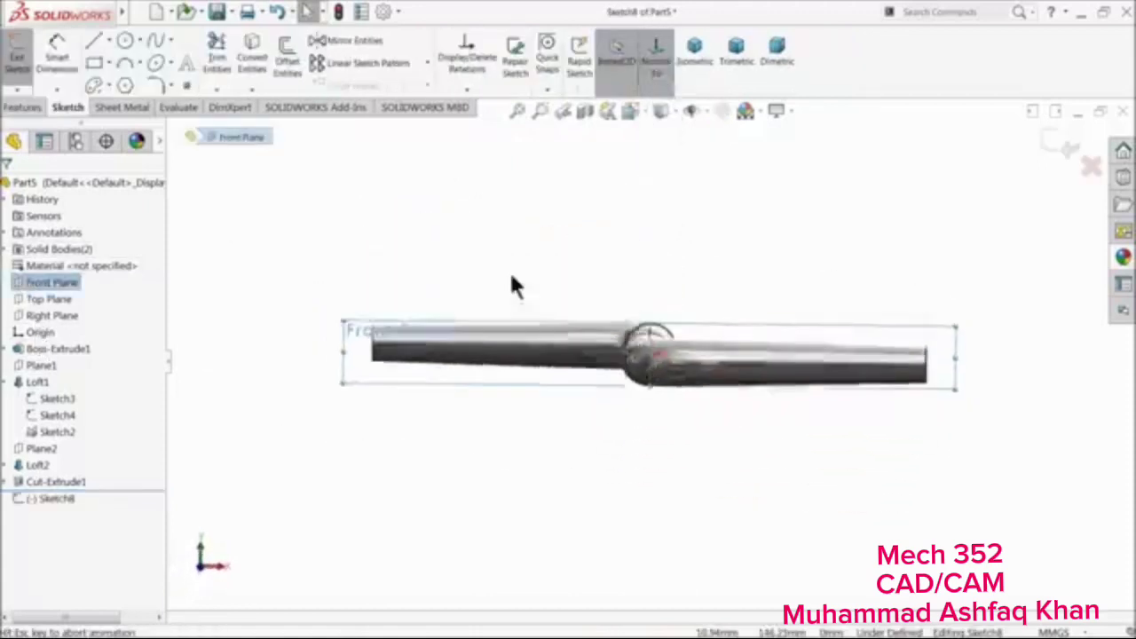
pyautogui.click(125, 41)
pyautogui.scroll(-10, 408, 364)
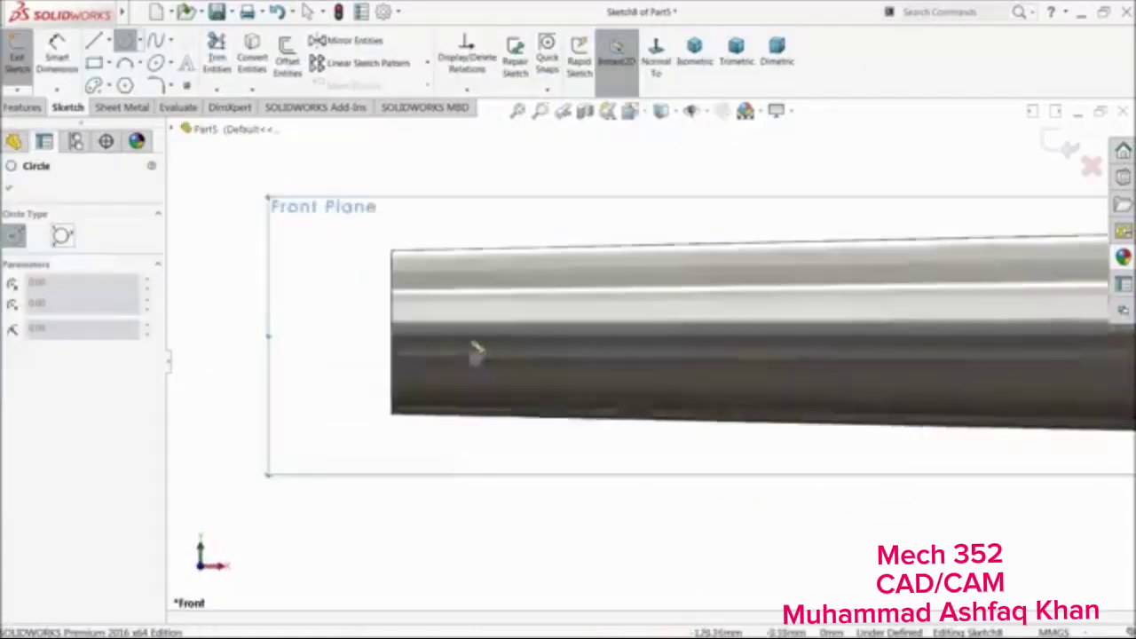
pyautogui.click(542, 338)
pyautogui.click(542, 258)
pyautogui.press('Escape')
# Set the diameter of the circle near the left arm's end to 10 mm
pyautogui.click(78, 72)
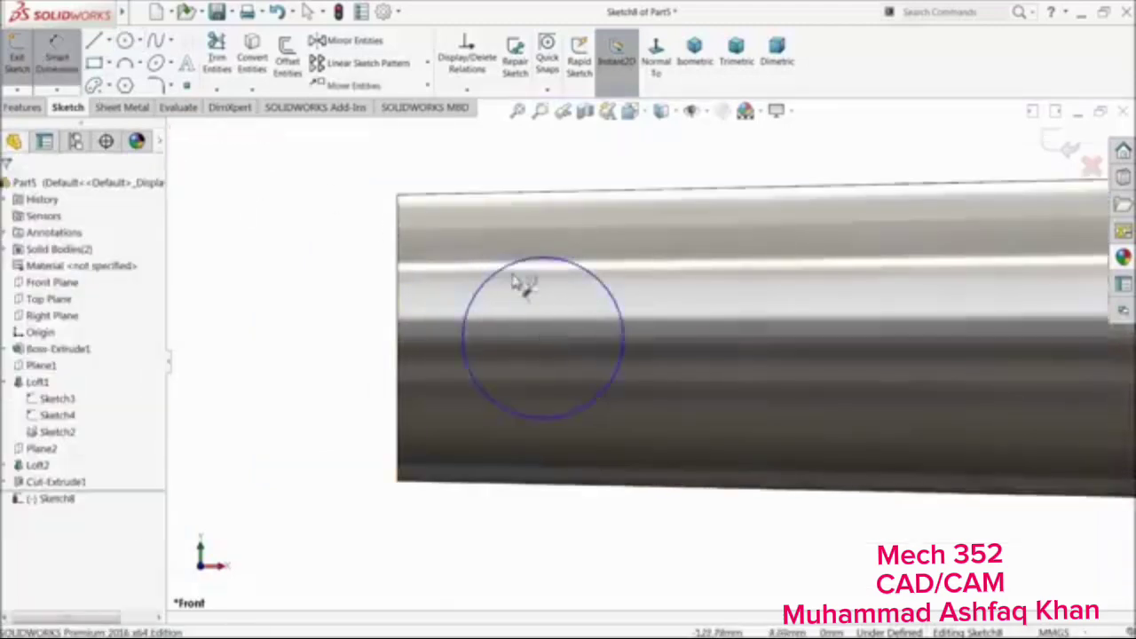
pyautogui.click(518, 268)
pyautogui.click(523, 191)
pyautogui.write('10')
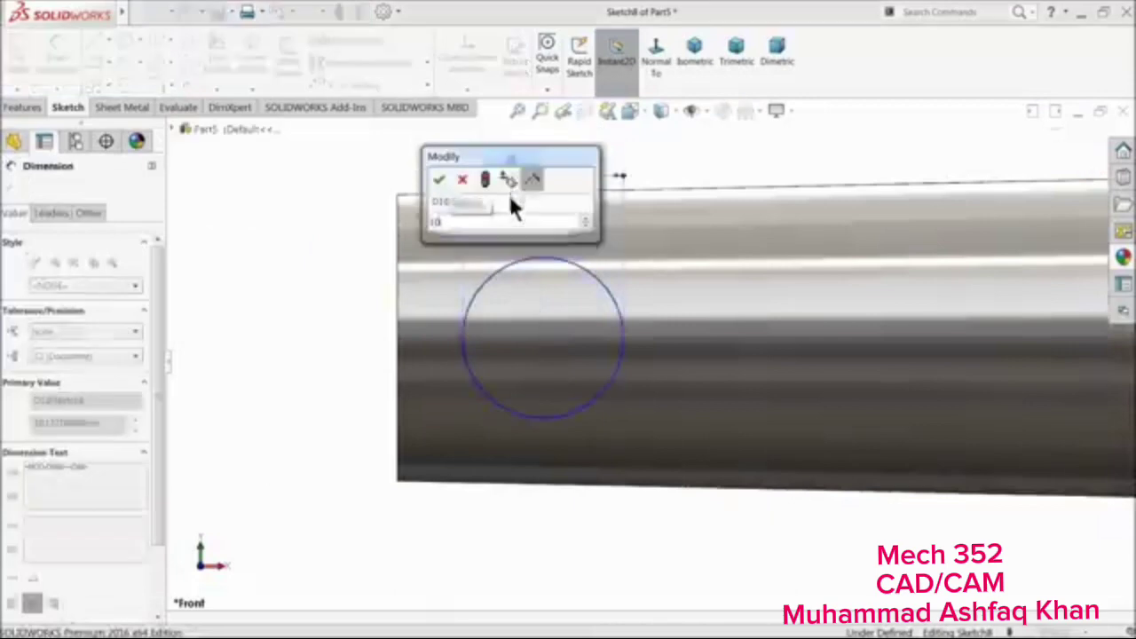
pyautogui.press('Return')
pyautogui.press('Escape')
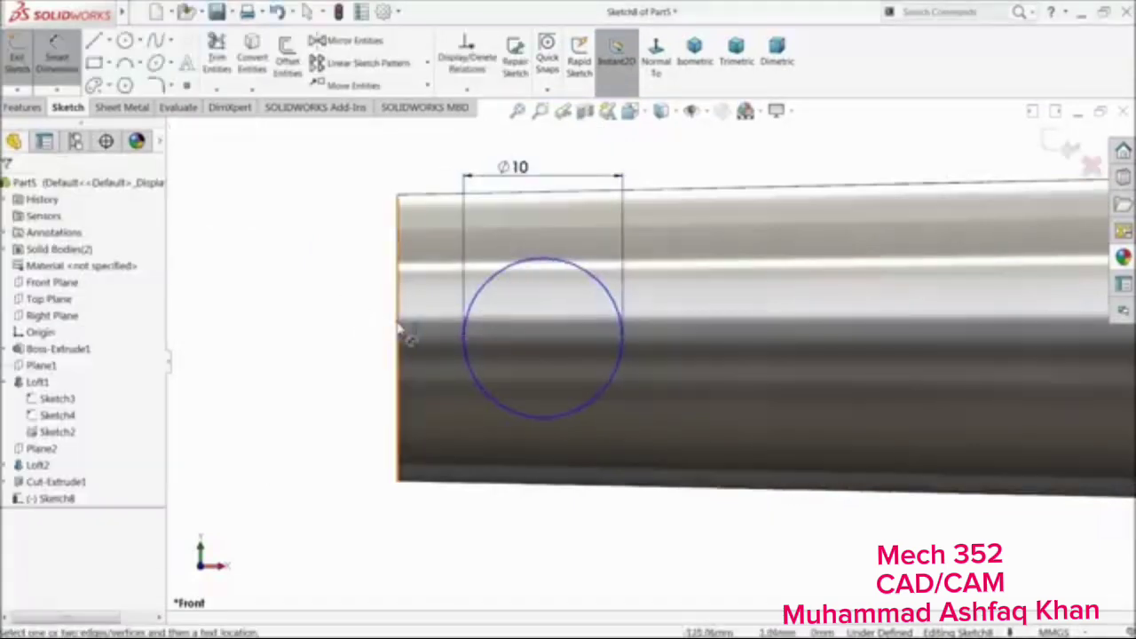
# Set the distance between the left arm's end edge and the circle's centre to 10 mm
pyautogui.click(474, 297)
pyautogui.click(456, 539)
pyautogui.write('10')
pyautogui.press('Return')
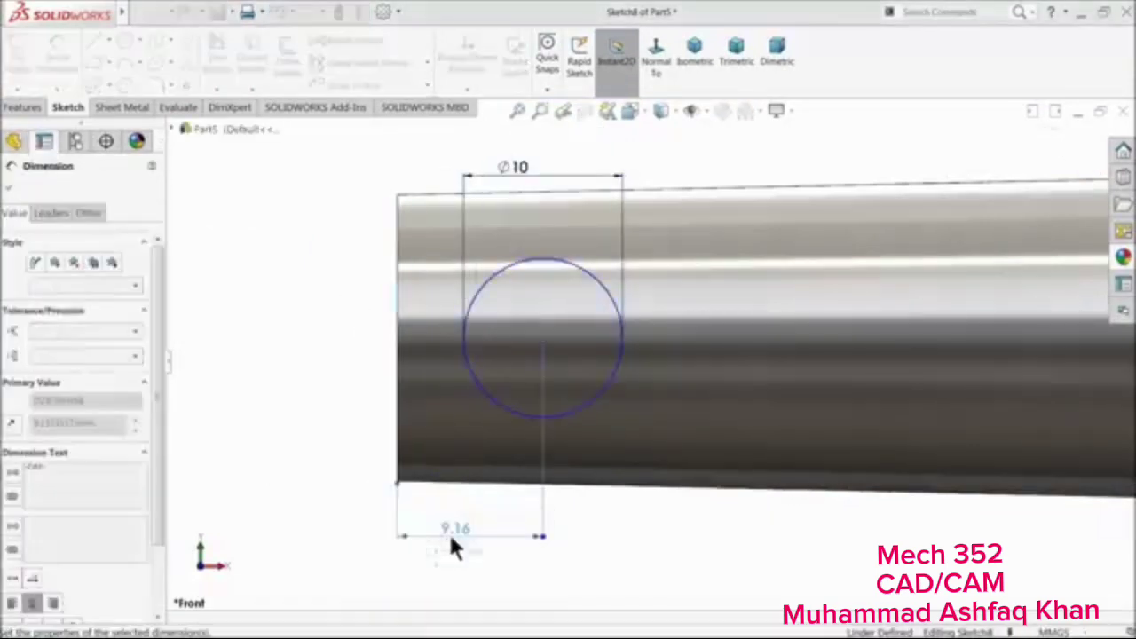
# Draw a second circle about 12.3 mm in diameter near the right arm's free end, with its centre level with the origin
pyautogui.scroll(3, 368, 436)
pyautogui.scroll(5, 367, 432)
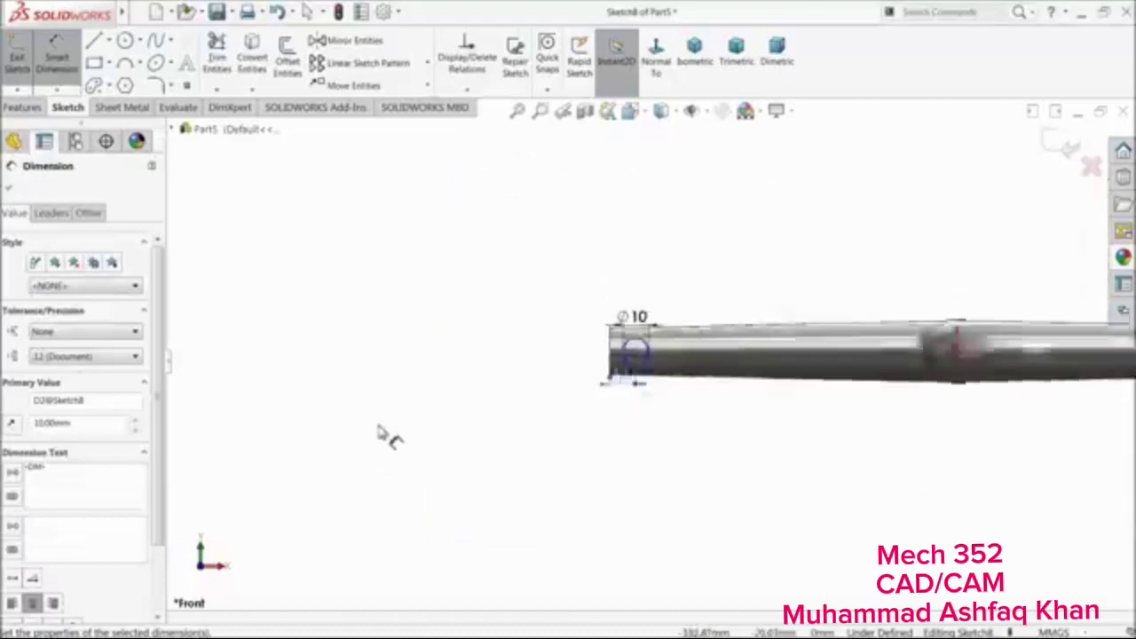
pyautogui.scroll(-2, 1039, 363)
pyautogui.scroll(-4, 862, 385)
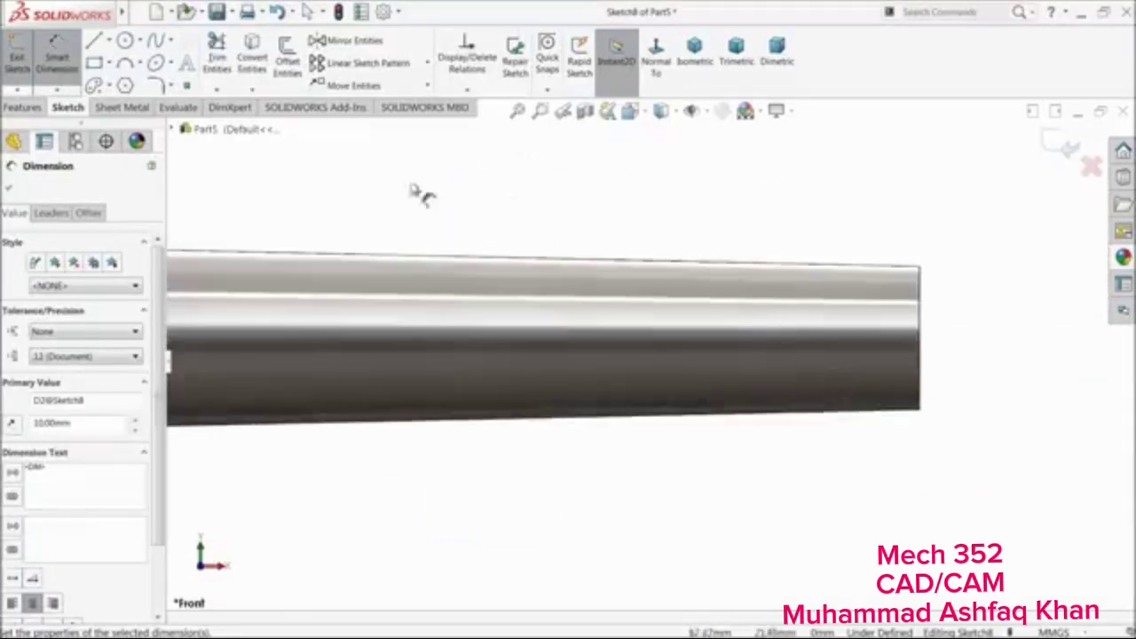
pyautogui.click(127, 42)
pyautogui.scroll(-2, 839, 355)
pyautogui.click(771, 338)
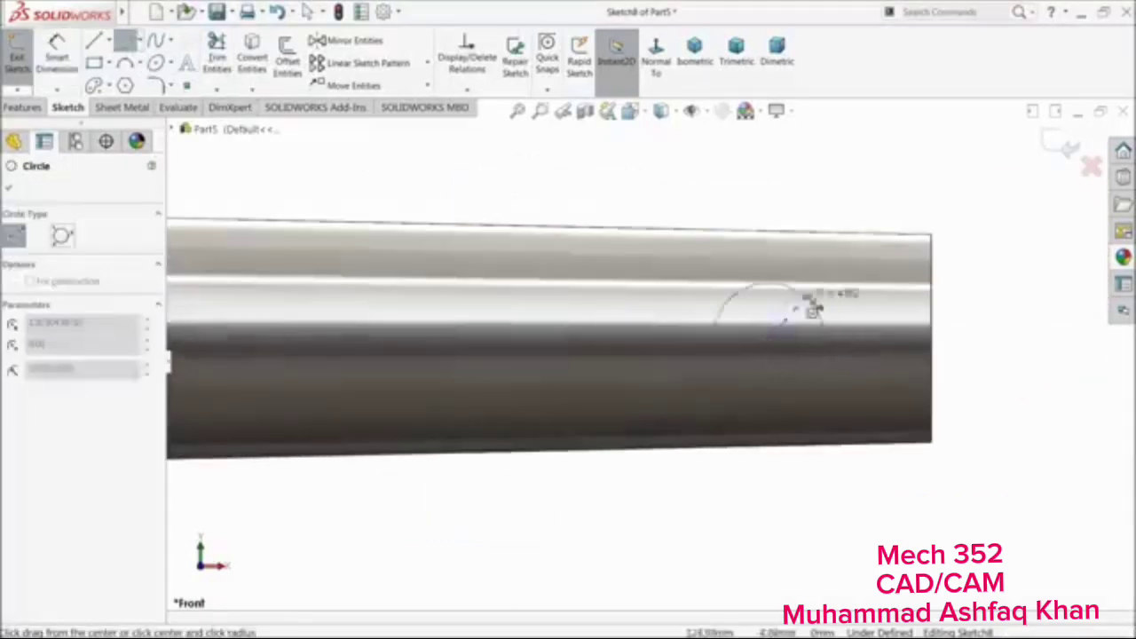
pyautogui.click(819, 293)
# Dimension the second circle's centre 10 mm from the right arm's end edge
pyautogui.click(57, 55)
pyautogui.scroll(-2, 788, 345)
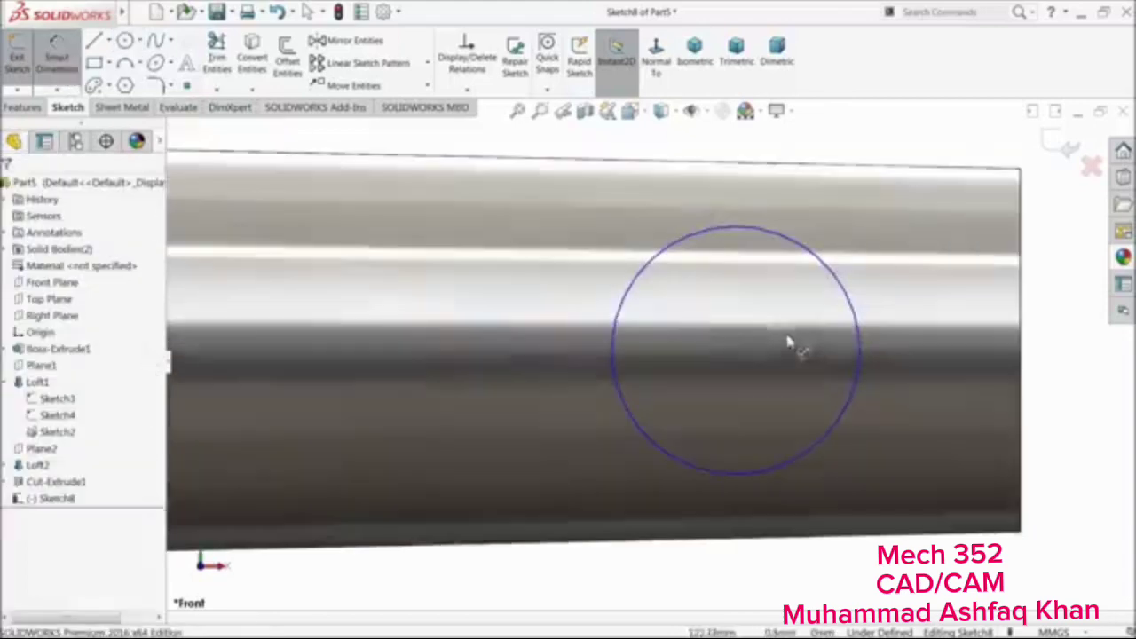
pyautogui.click(736, 351)
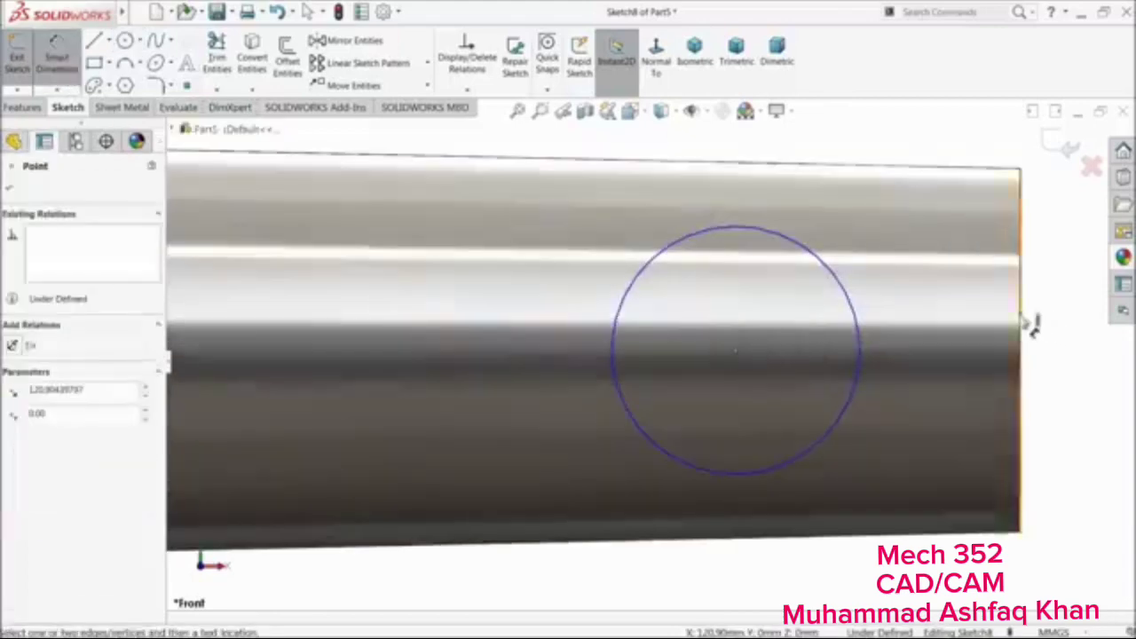
pyautogui.click(1019, 320)
pyautogui.write('10')
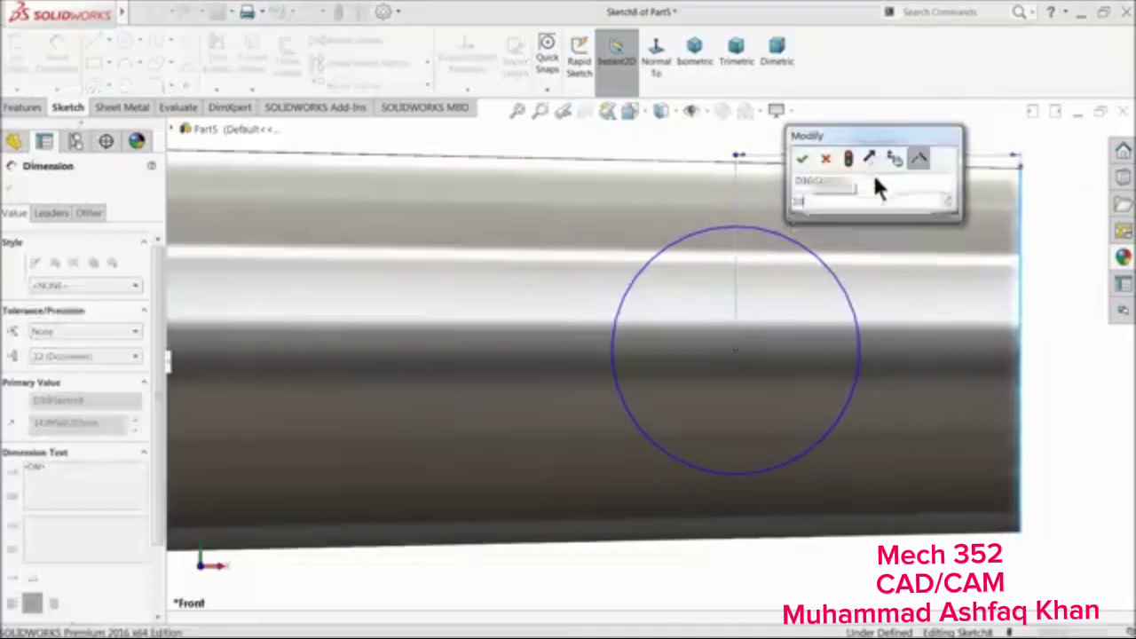
pyautogui.press('Return')
# Set the second circle's diameter to 10 mm
pyautogui.click(760, 243)
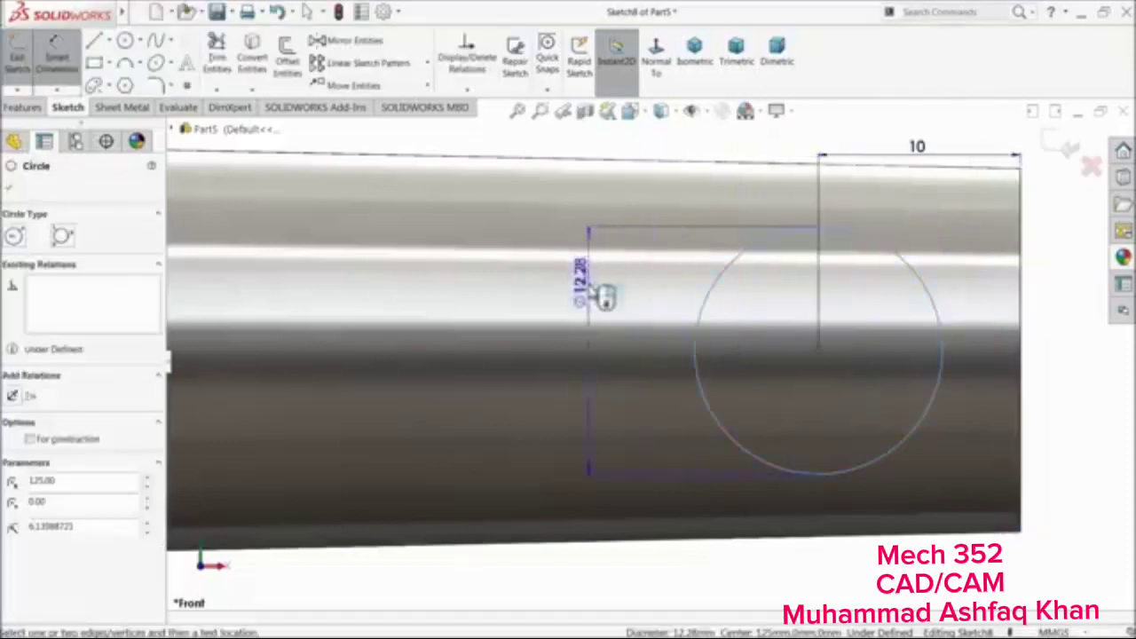
pyautogui.click(598, 320)
pyautogui.write('10')
pyautogui.press('Return')
pyautogui.scroll(3, 612, 329)
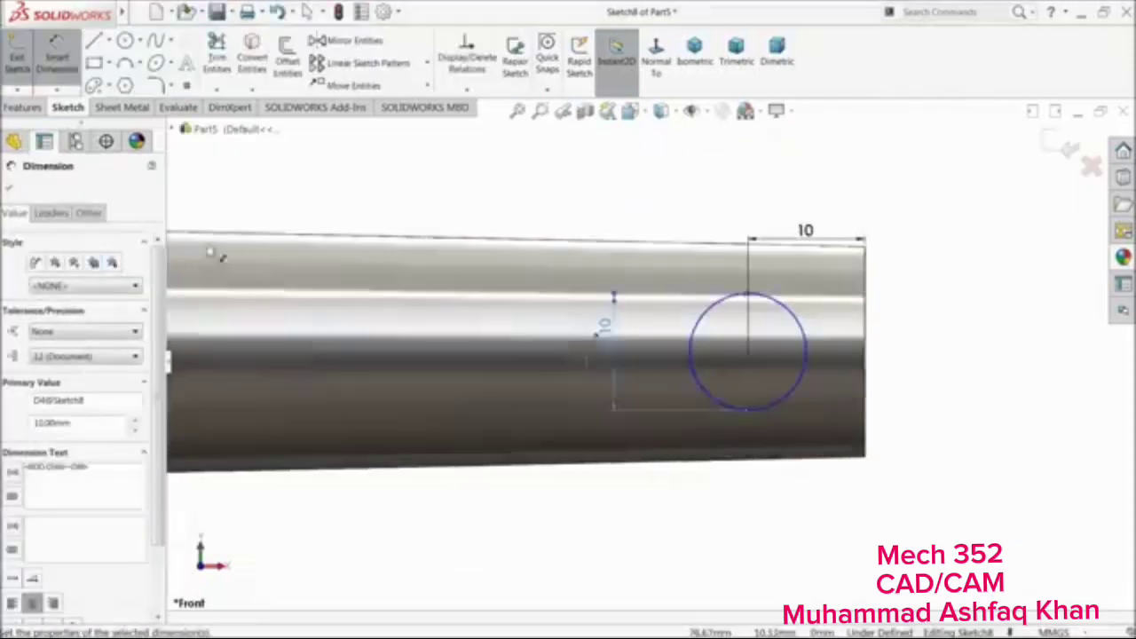
# Add a horizontal relation between the origin and the centre of the circle at the right arm's end
pyautogui.click(8, 189)
pyautogui.scroll(7, 477, 368)
pyautogui.scroll(-3, 452, 370)
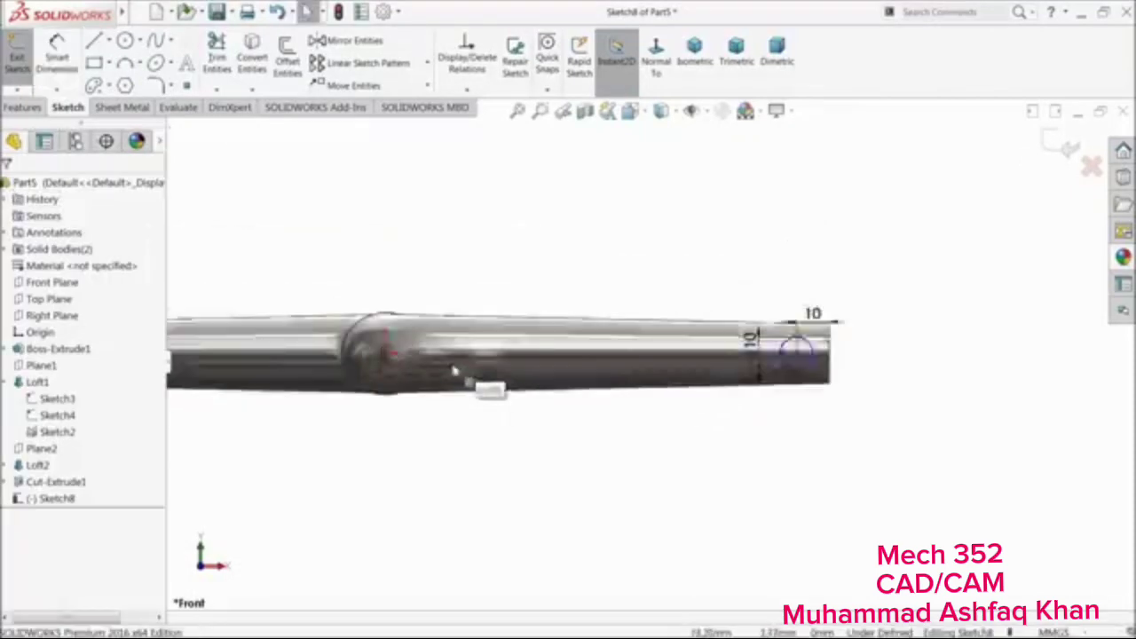
pyautogui.click(382, 354)
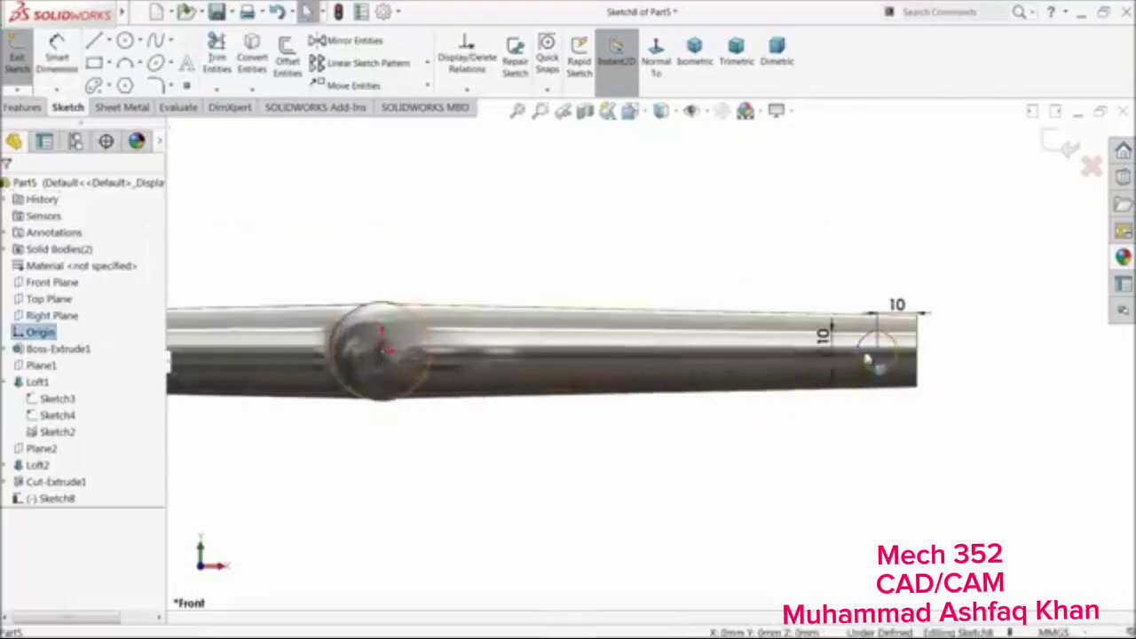
pyautogui.keyDown('ctrl'); pyautogui.click(877, 348); pyautogui.keyUp('ctrl')
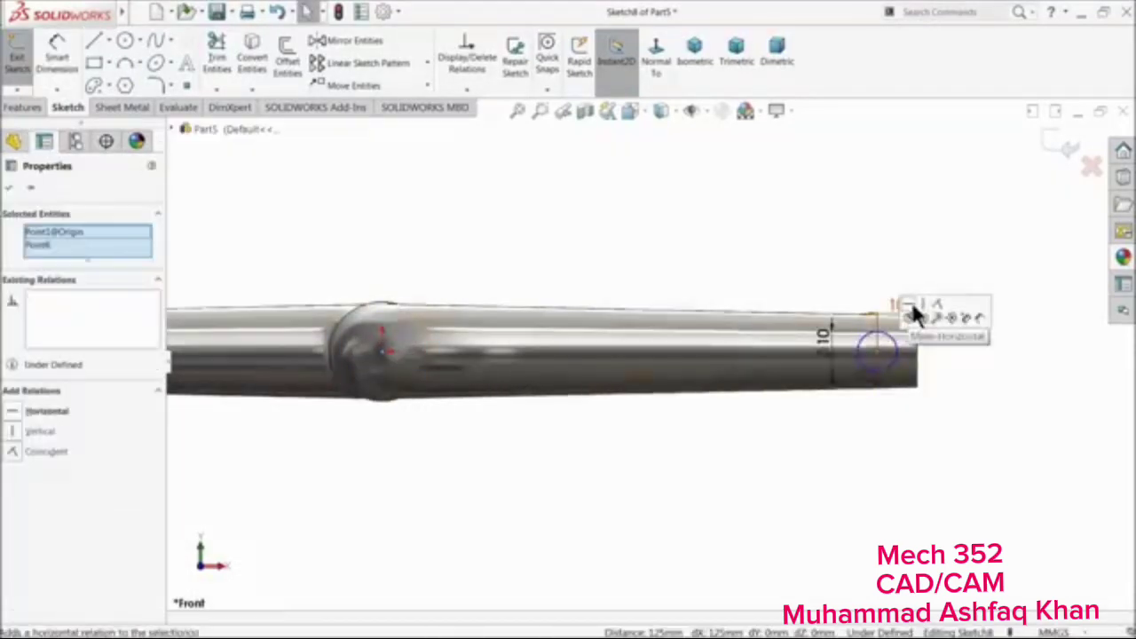
pyautogui.click(910, 303)
pyautogui.press('Escape')
# Make the centre of the circle at the left arm's end horizontal with the origin
pyautogui.scroll(4, 413, 357)
pyautogui.scroll(-4, 293, 355)
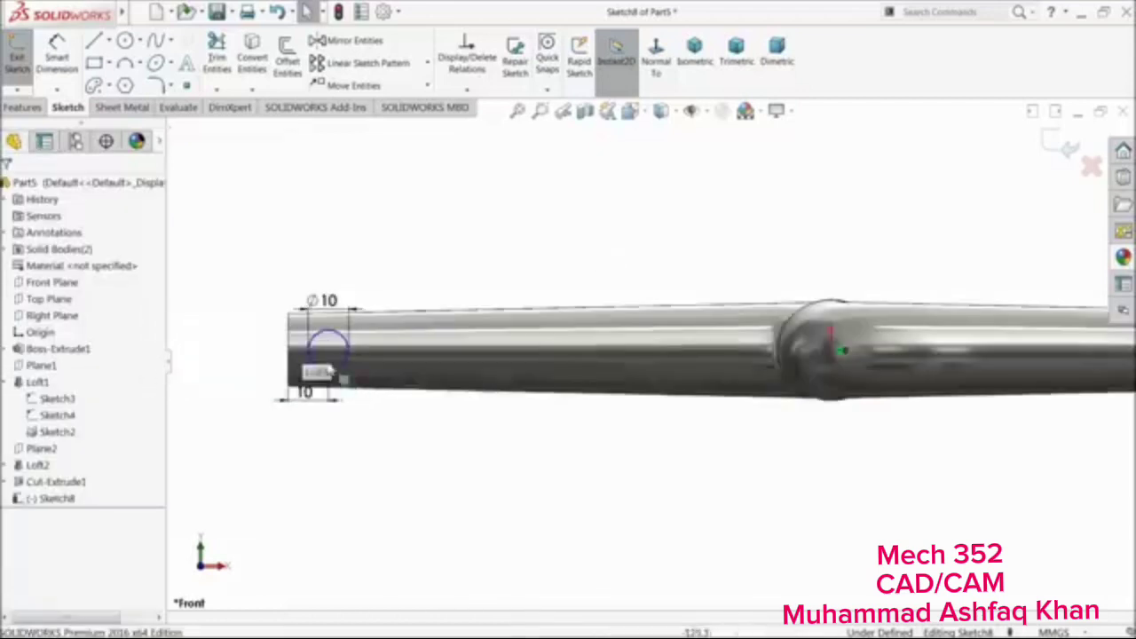
pyautogui.click(329, 352)
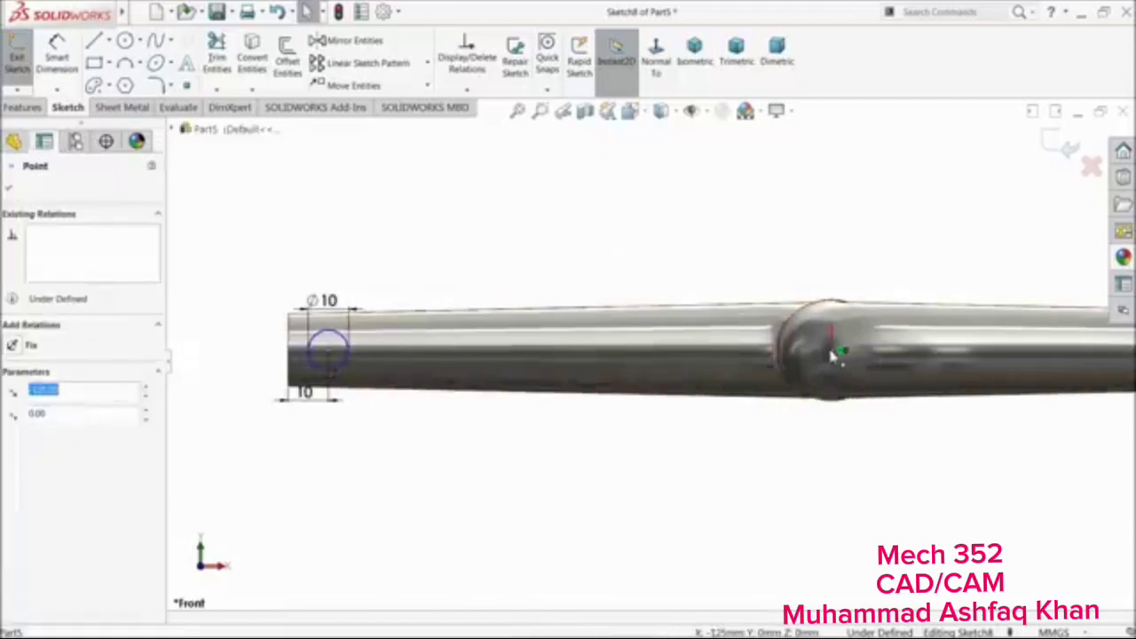
pyautogui.keyDown('ctrl'); pyautogui.click(830, 350); pyautogui.keyUp('ctrl')
pyautogui.click(859, 306)
pyautogui.press('Escape')
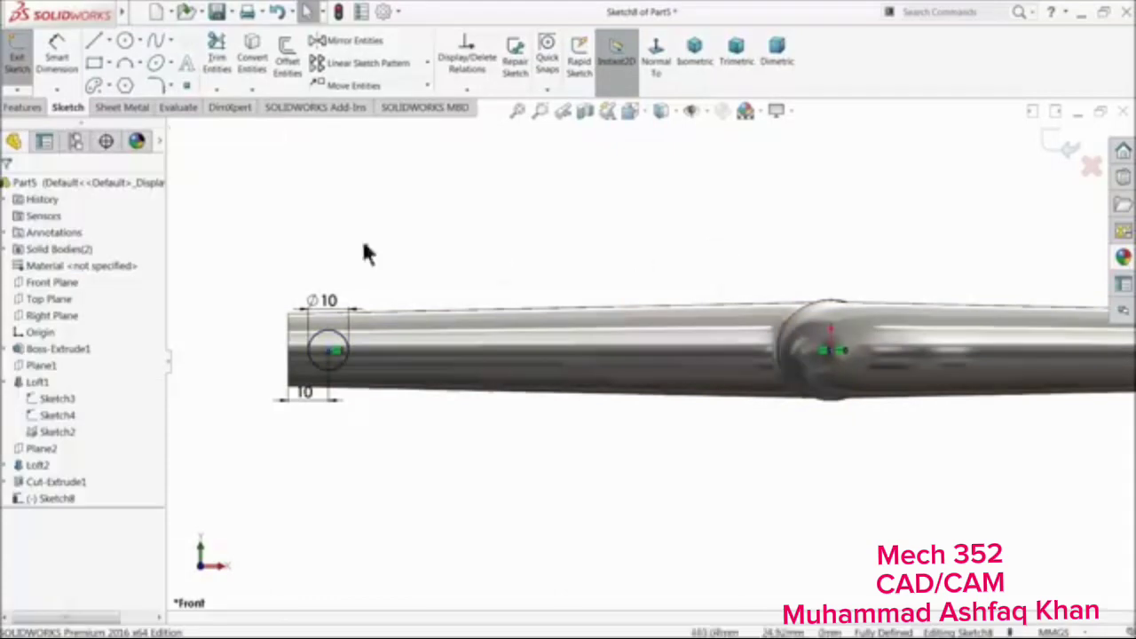
# Cut both circles through the arm ends with a Mid Plane extruded cut 300 mm deep
pyautogui.click(27, 107)
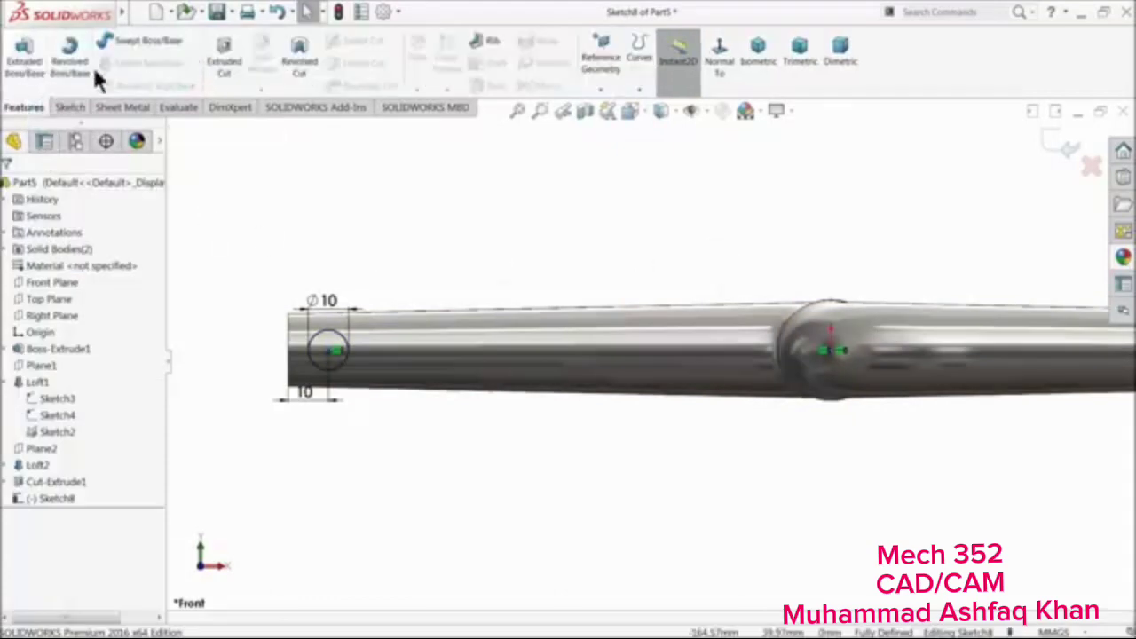
pyautogui.click(232, 74)
pyautogui.scroll(6, 542, 312)
pyautogui.moveTo(543, 315); pyautogui.dragTo(617, 419, button='middle')
pyautogui.scroll(4, 728, 391)
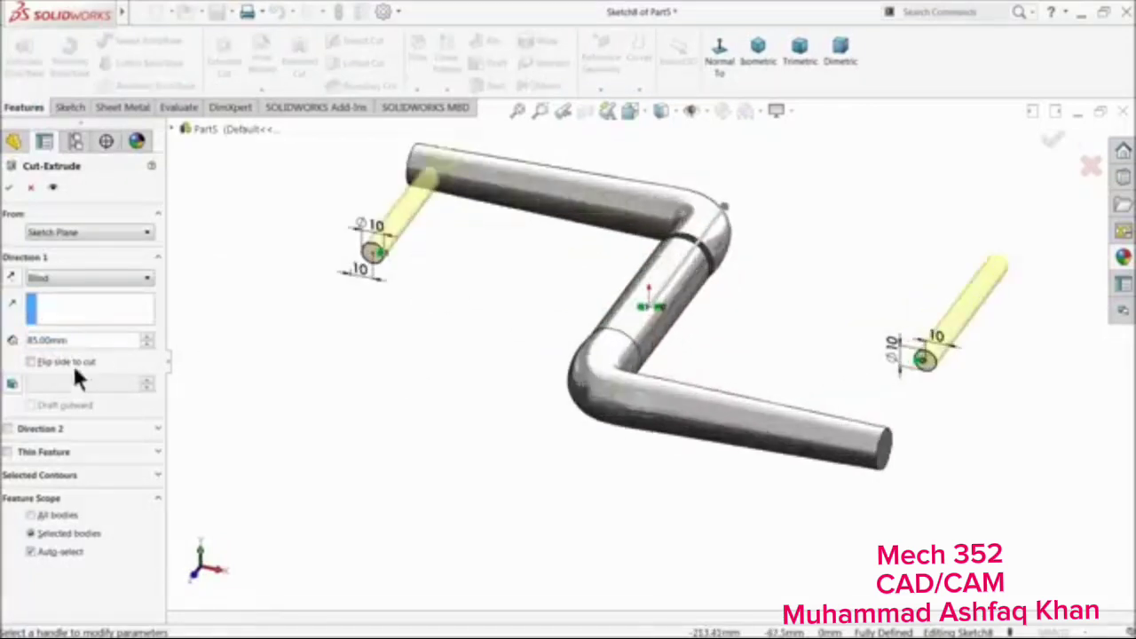
pyautogui.click(83, 276)
pyautogui.click(103, 383)
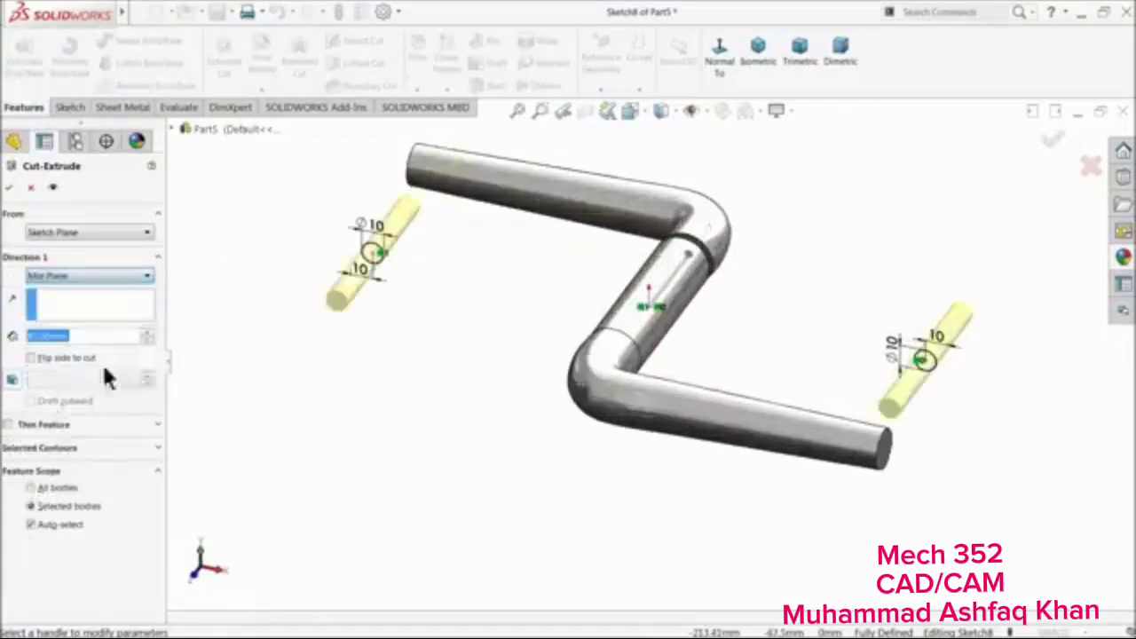
pyautogui.write('300')
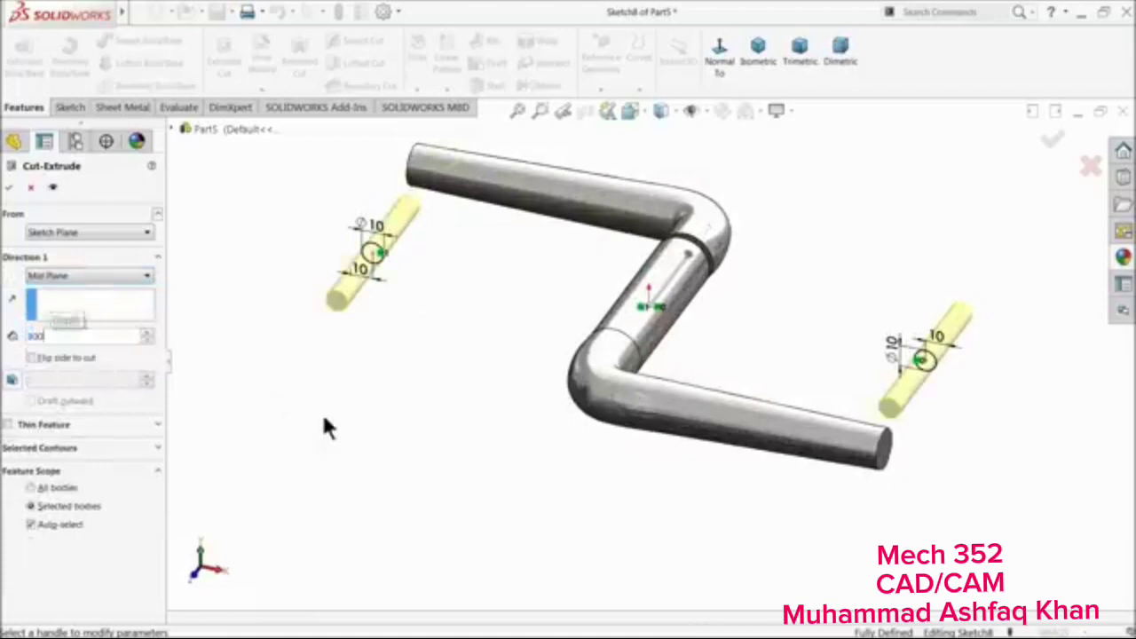
pyautogui.press('Return')
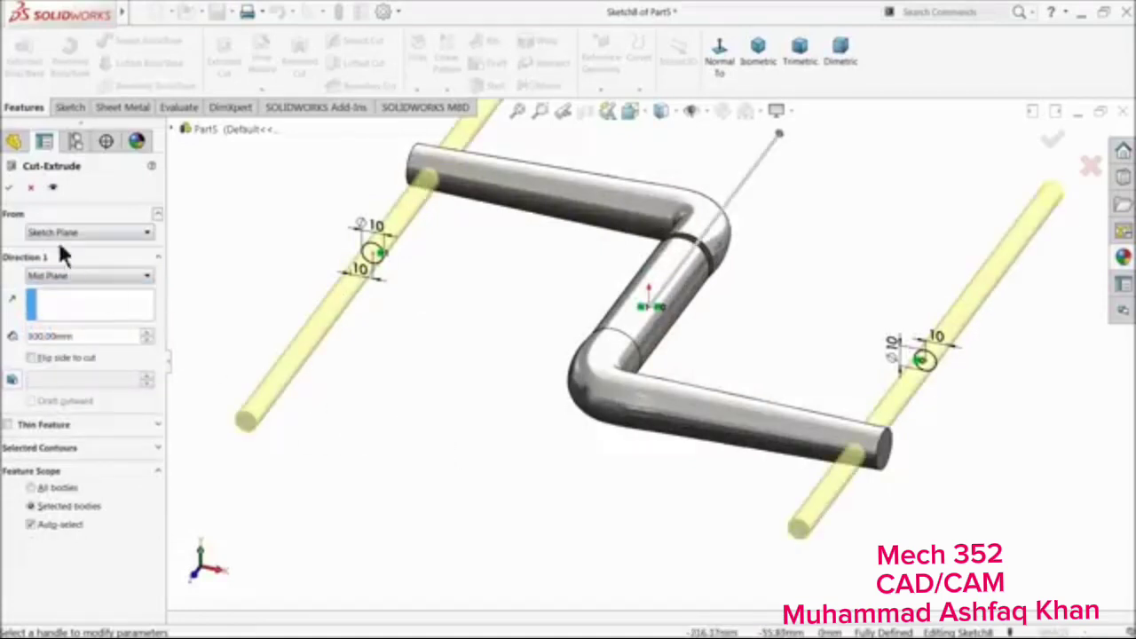
pyautogui.click(9, 188)
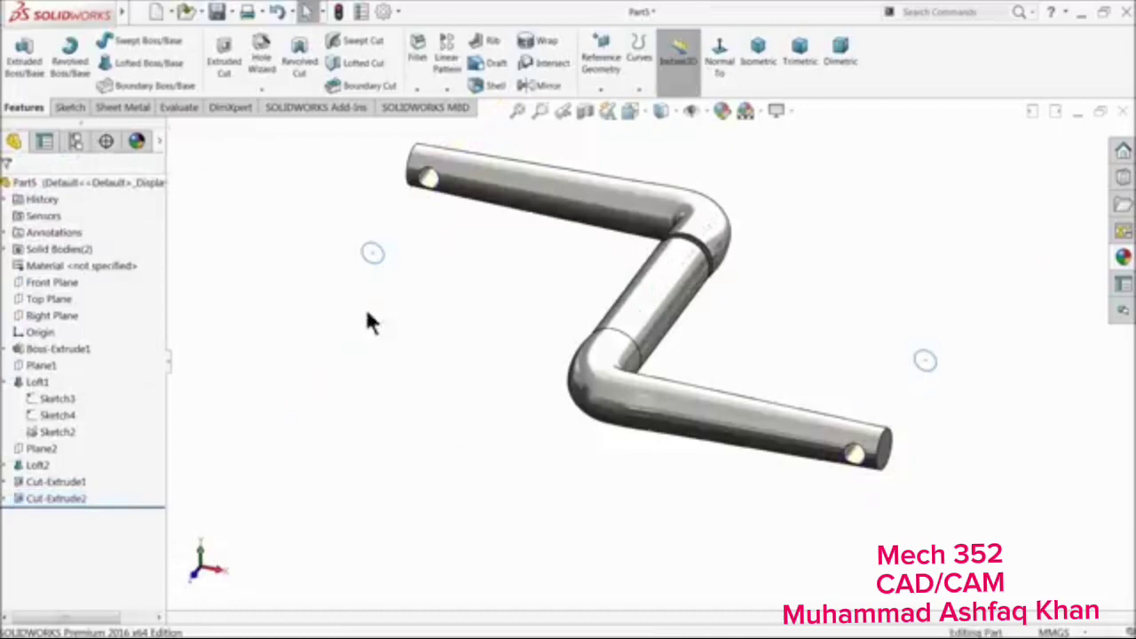
# Start a sketch on the Top Plane and draw a corner rectangle about 21 mm long over the left arm end's upper side, starting on its end edge
pyautogui.moveTo(373, 322); pyautogui.dragTo(877, 338, button='middle')
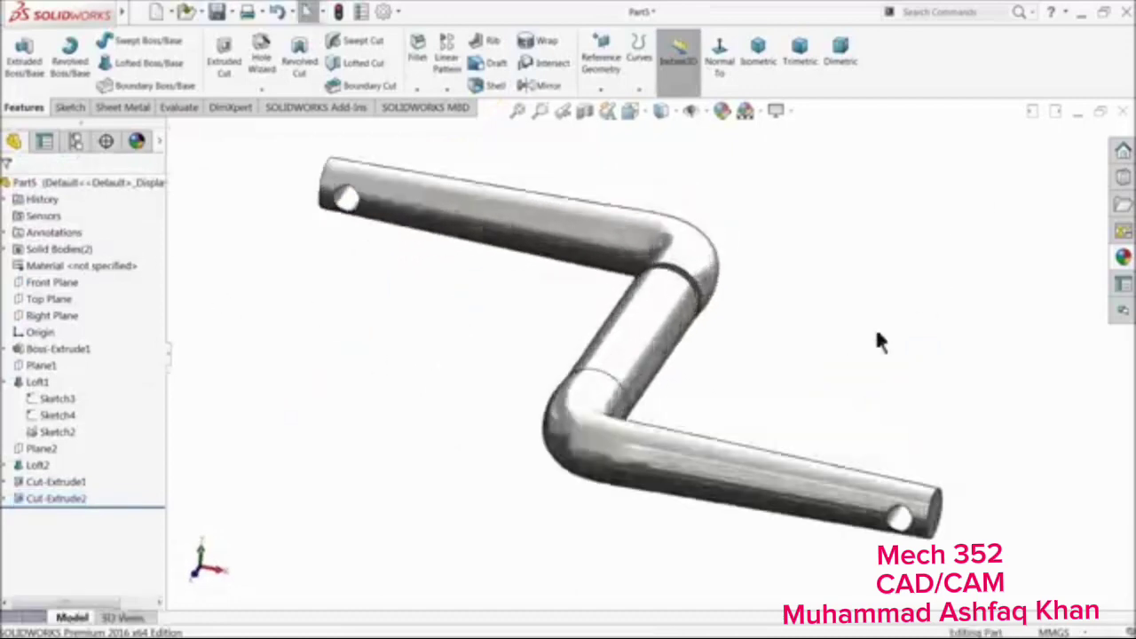
pyautogui.click(44, 298)
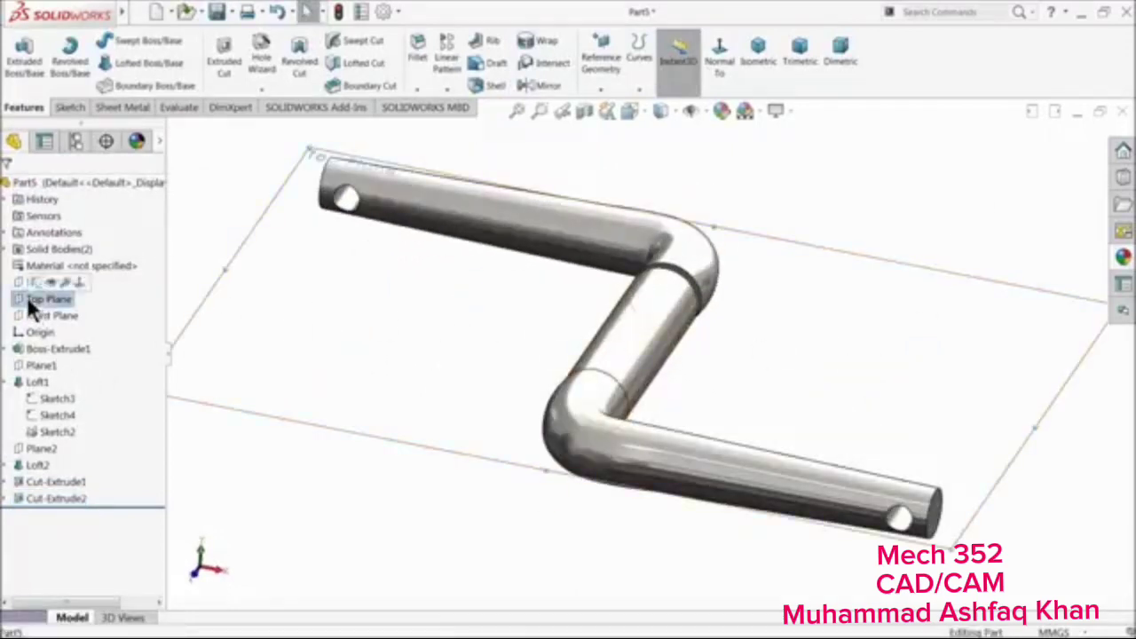
pyautogui.click(39, 282)
pyautogui.click(655, 53)
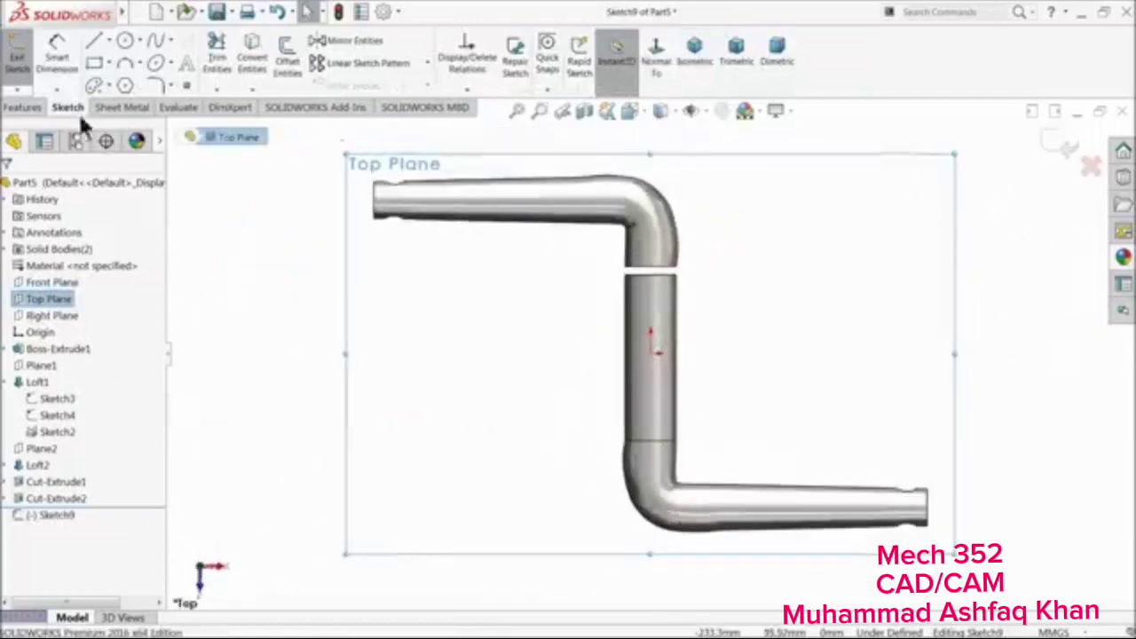
pyautogui.click(92, 63)
pyautogui.scroll(-6, 438, 233)
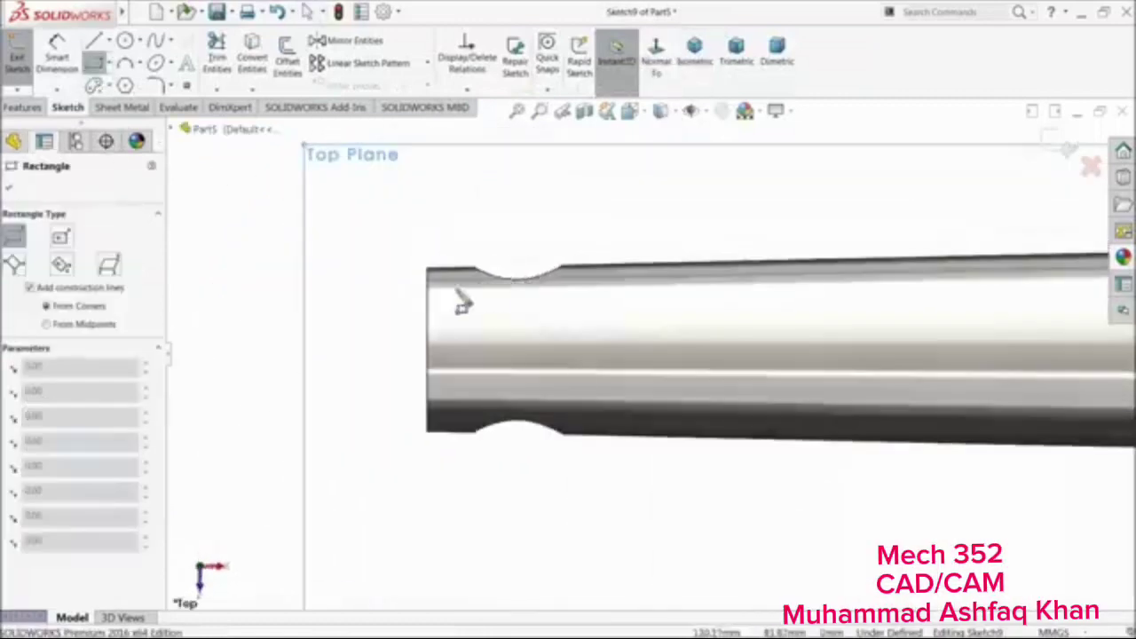
pyautogui.click(426, 293)
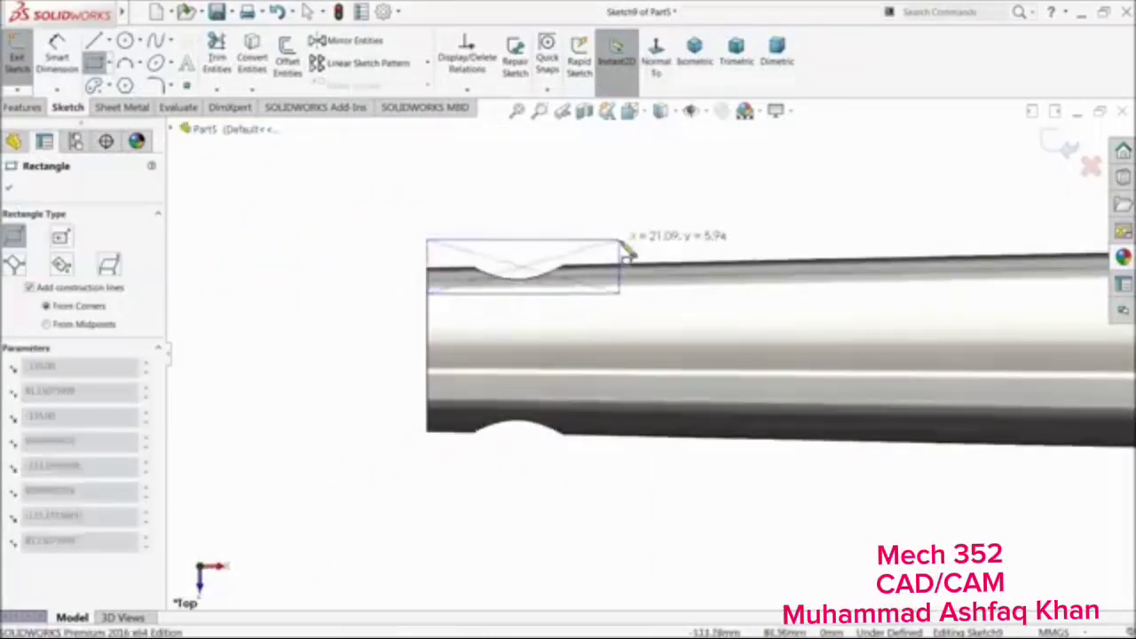
pyautogui.click(624, 245)
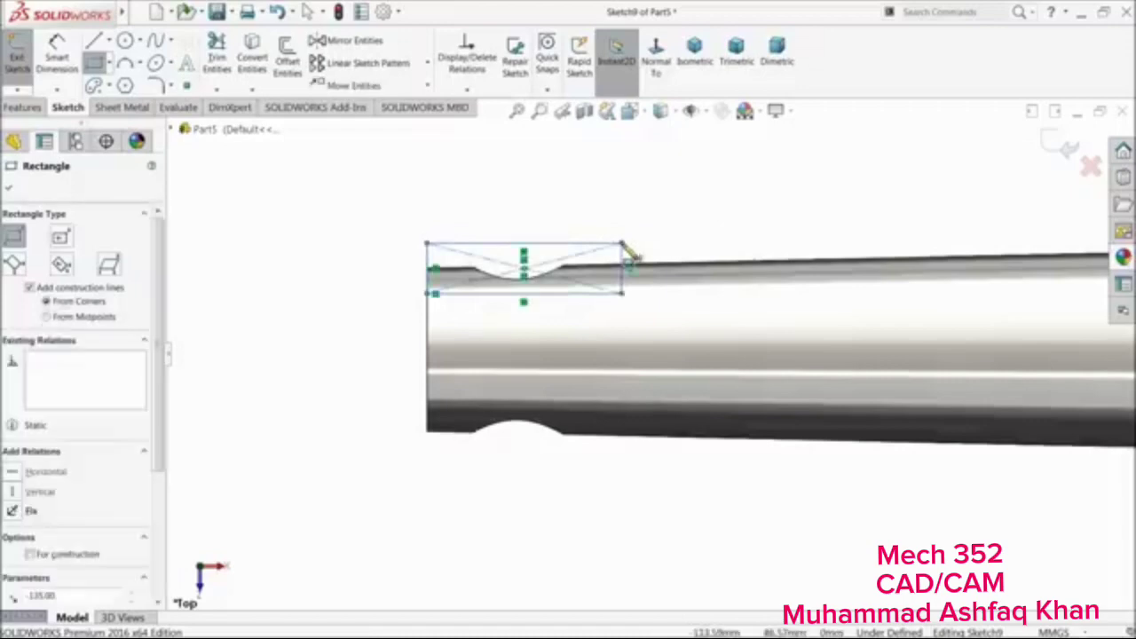
# Dimension the length of the rectangle at the left arm's end as 20 mm
pyautogui.click(57, 58)
pyautogui.click(524, 244)
pyautogui.click(502, 213)
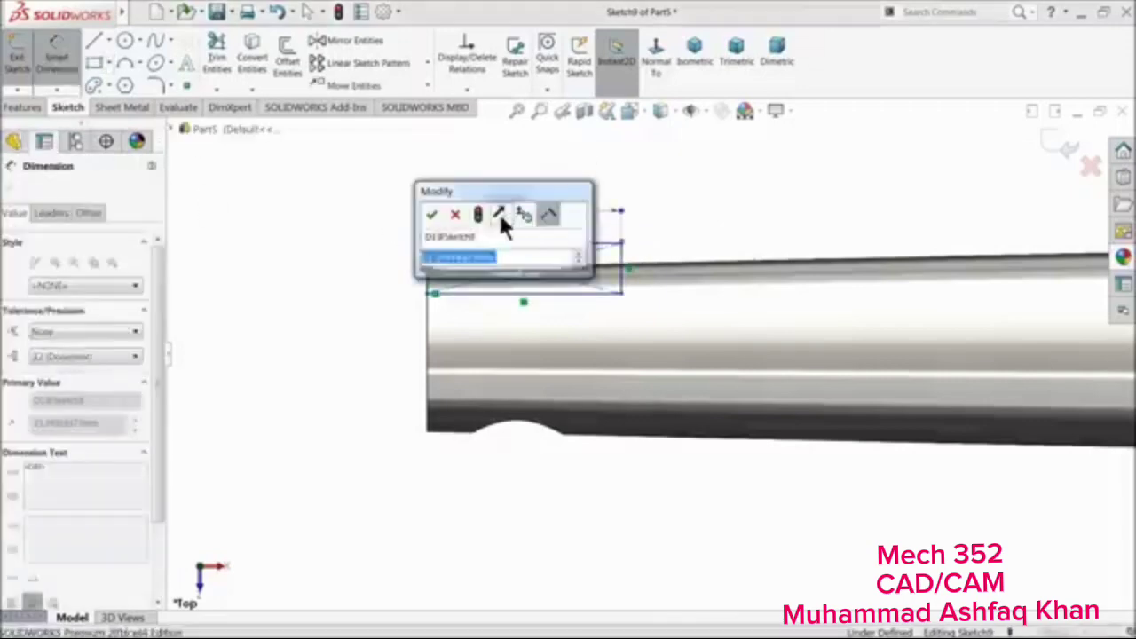
pyautogui.write('20')
pyautogui.press('Return')
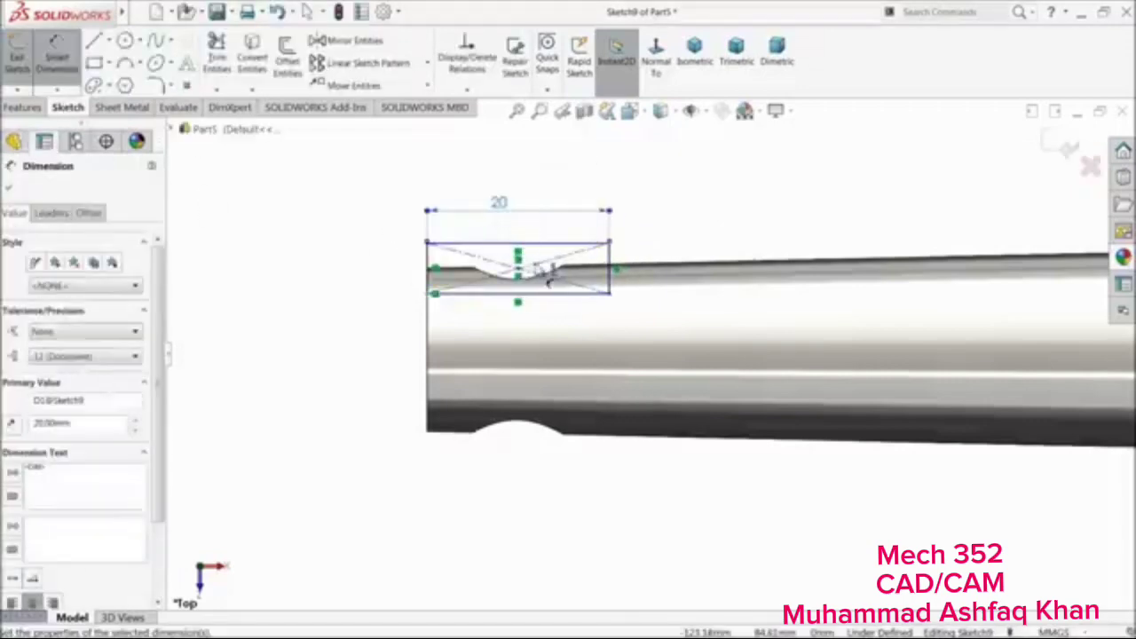
# Draw a horizontal centerline about 11.7 mm long inward from the midpoint of the left arm's end edge
pyautogui.click(110, 40)
pyautogui.click(111, 72)
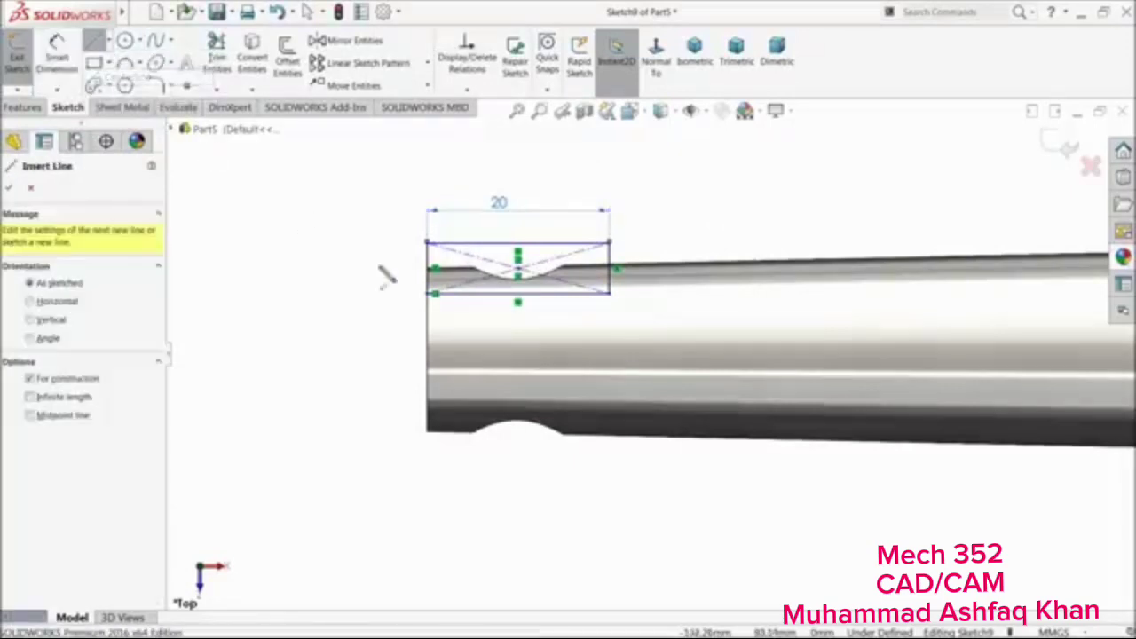
pyautogui.click(426, 350)
pyautogui.click(533, 349)
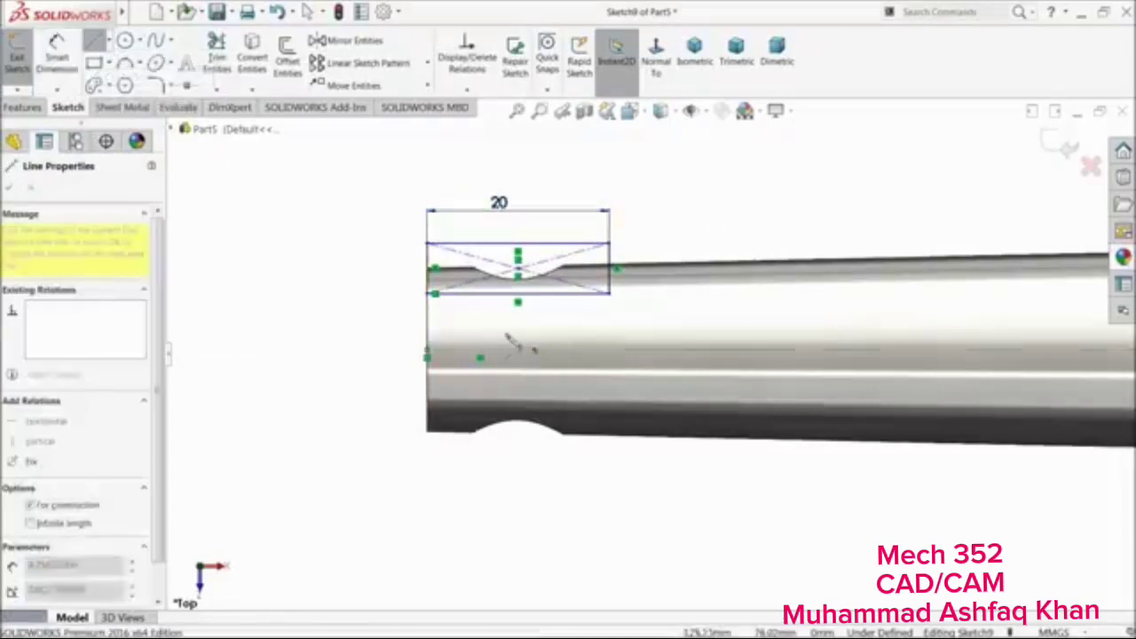
pyautogui.rightClick(317, 214)
pyautogui.click(352, 219)
# Set the distance between the left rectangle's lower side and the centerline to 7 mm
pyautogui.click(45, 53)
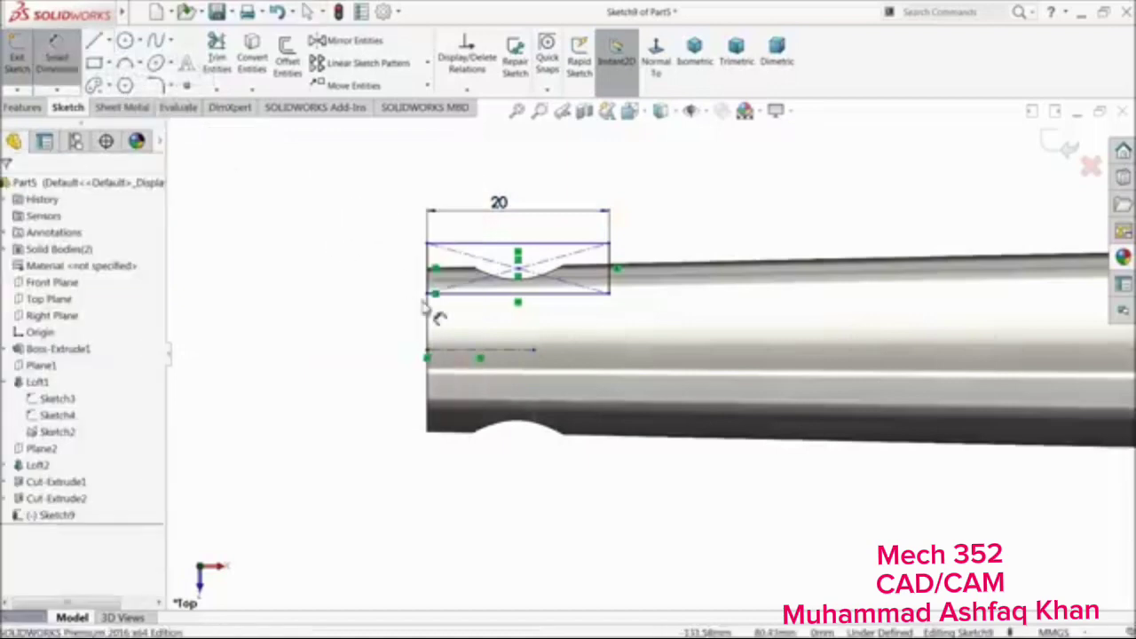
pyautogui.click(450, 294)
pyautogui.click(457, 353)
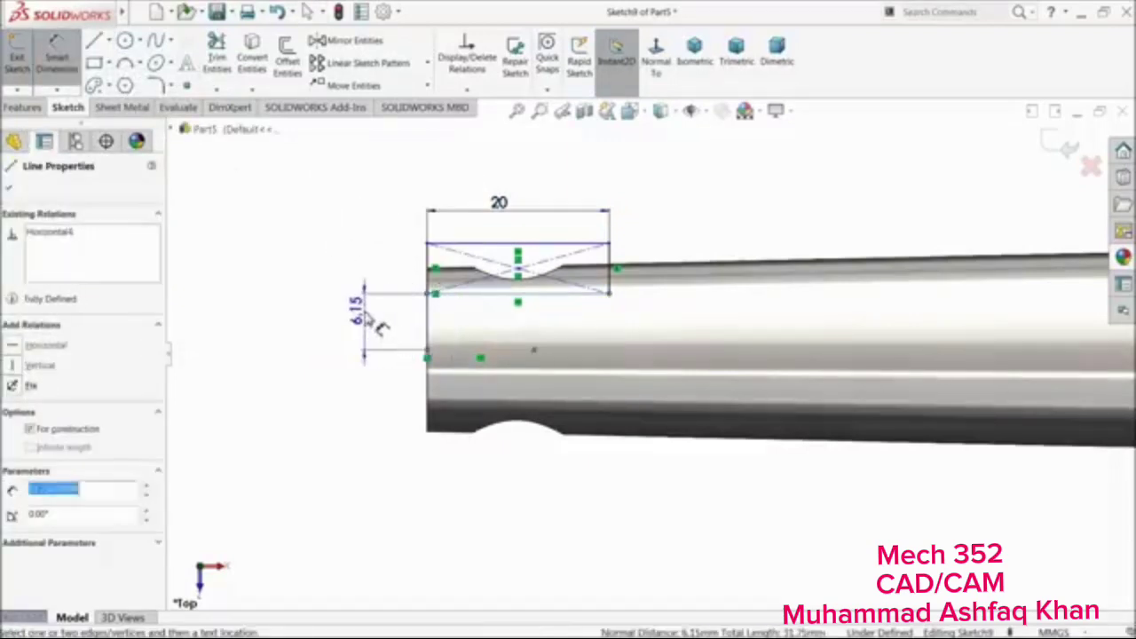
pyautogui.click(371, 321)
pyautogui.write('7')
pyautogui.press('Return')
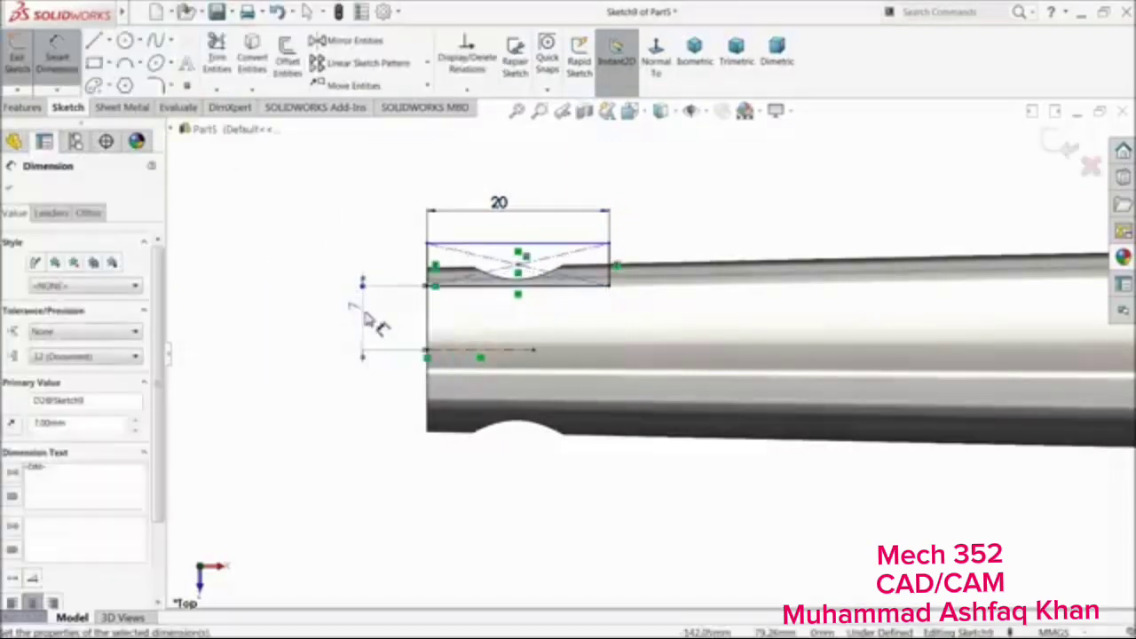
# Draw a second corner rectangle about 23.8 mm long over the right arm end's lower side, starting on its end edge
pyautogui.click(94, 66)
pyautogui.scroll(-5, 687, 396)
pyautogui.scroll(2, 898, 511)
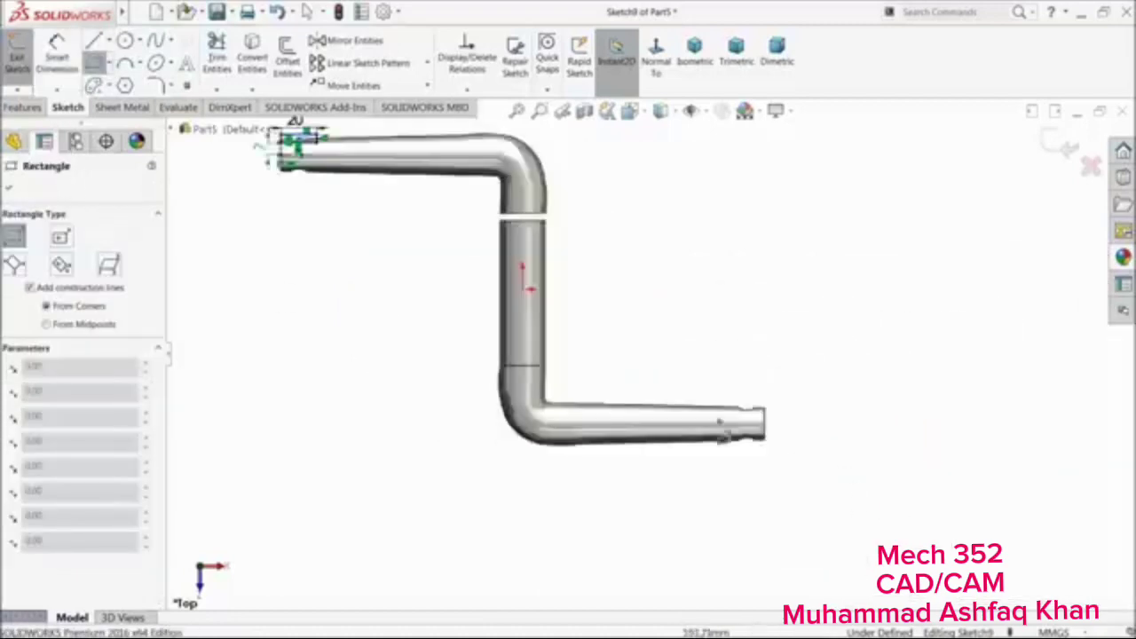
pyautogui.scroll(5, 722, 430)
pyautogui.click(970, 429)
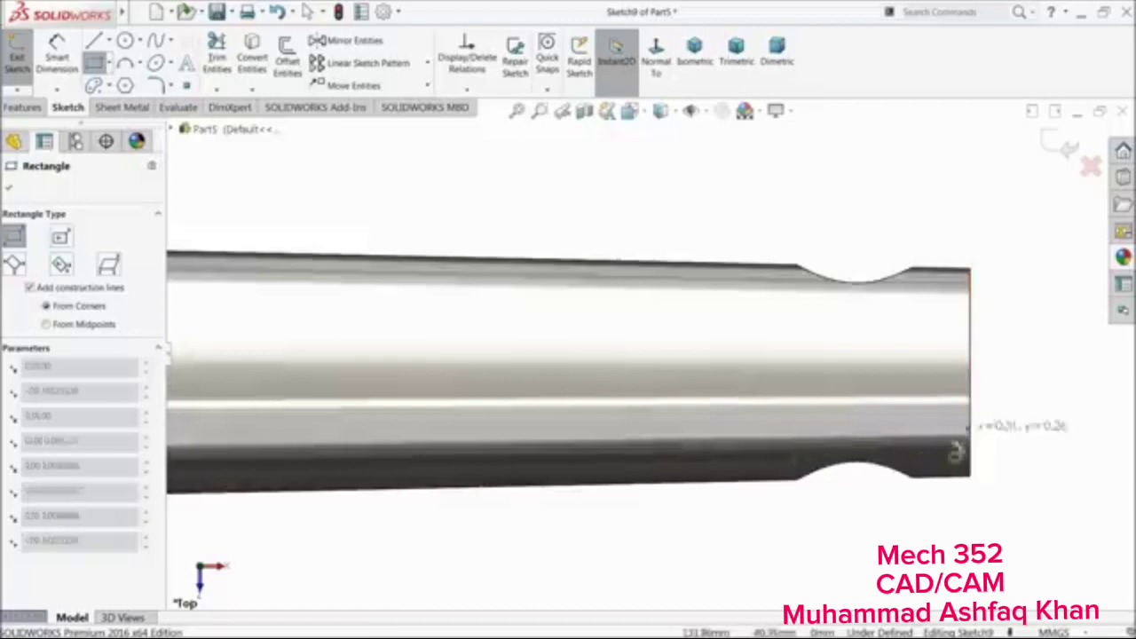
pyautogui.click(696, 511)
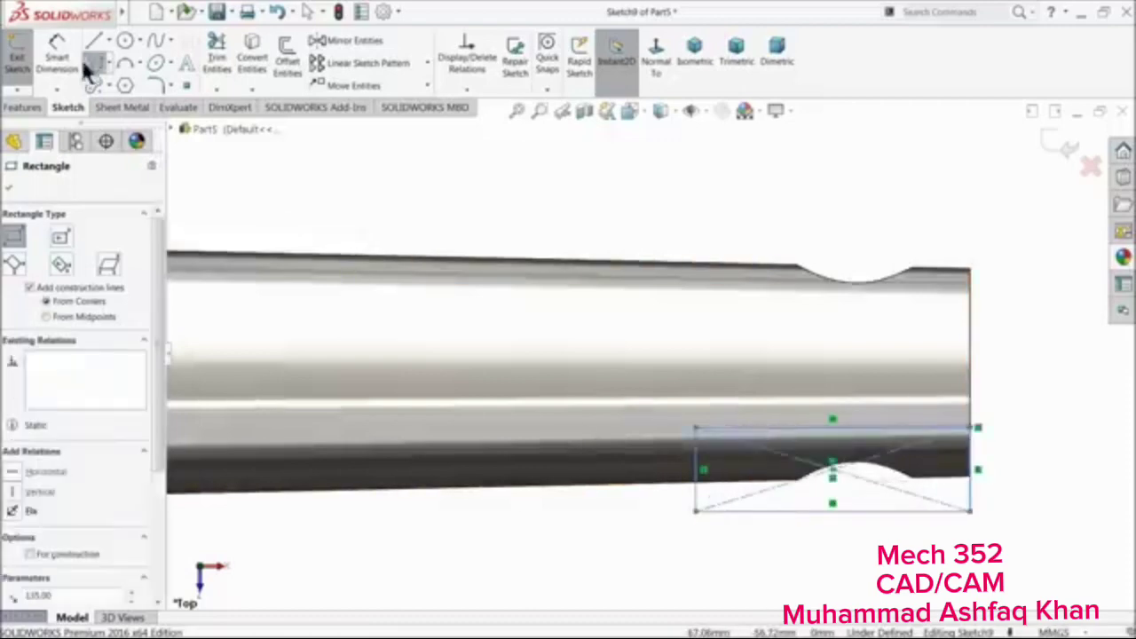
# Draw a horizontal centerline about 23.8 mm long inward from the midpoint of the right arm's end edge
pyautogui.click(108, 39)
pyautogui.click(119, 69)
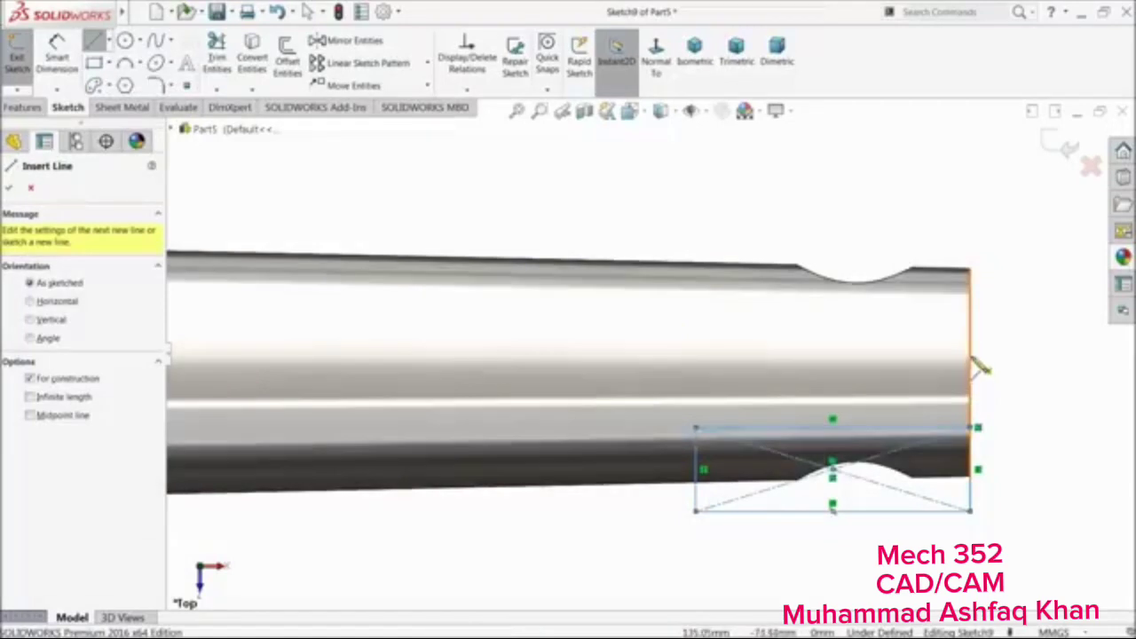
pyautogui.click(970, 379)
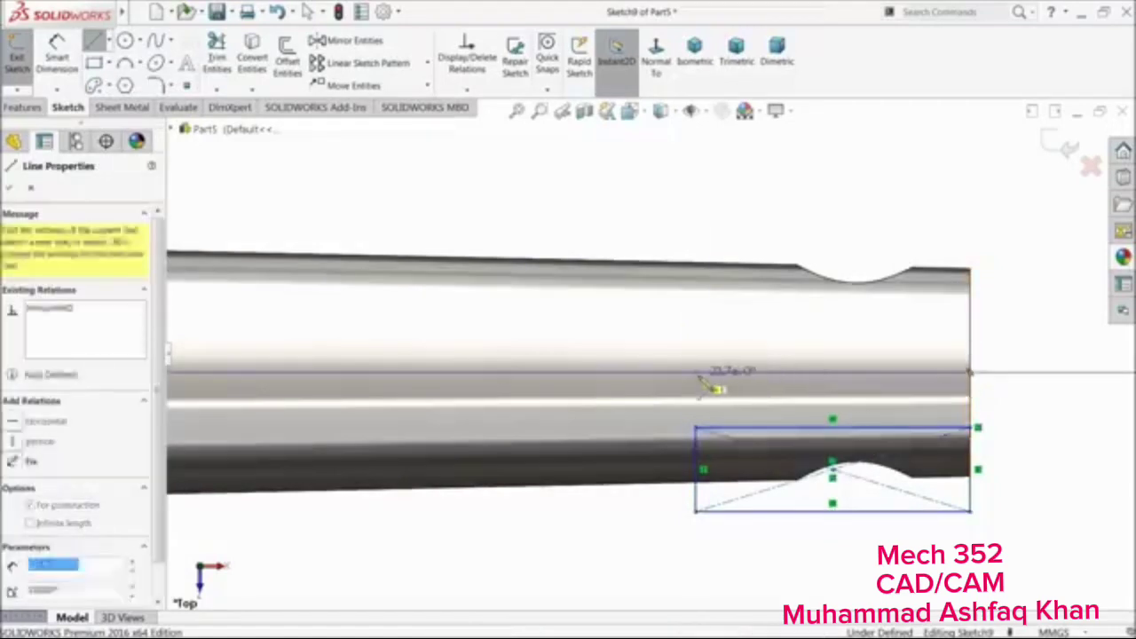
pyautogui.click(696, 372)
# Dimension the right rectangle's upper side 7 mm from the right arm's centerline
pyautogui.click(59, 55)
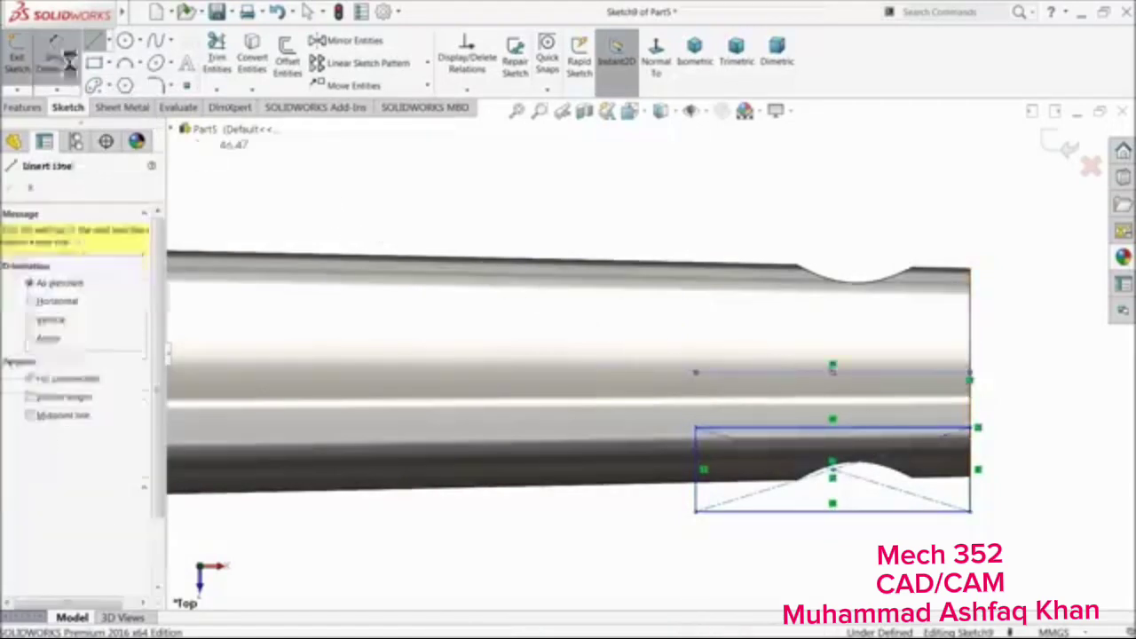
pyautogui.click(932, 377)
pyautogui.click(928, 432)
pyautogui.click(1021, 418)
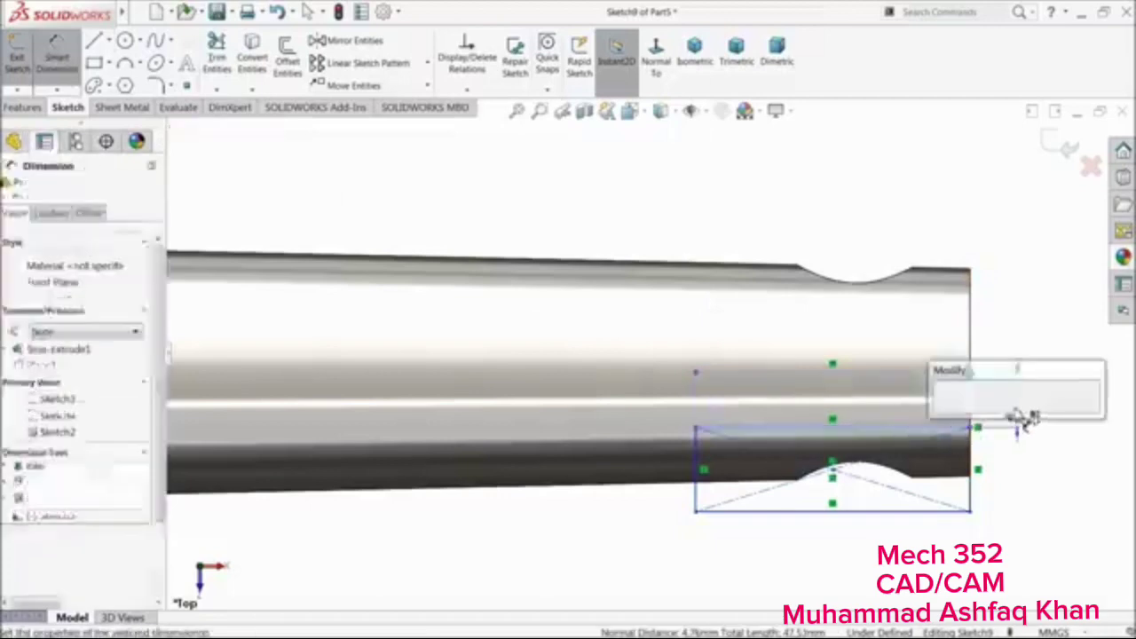
pyautogui.write('7')
pyautogui.press('Return')
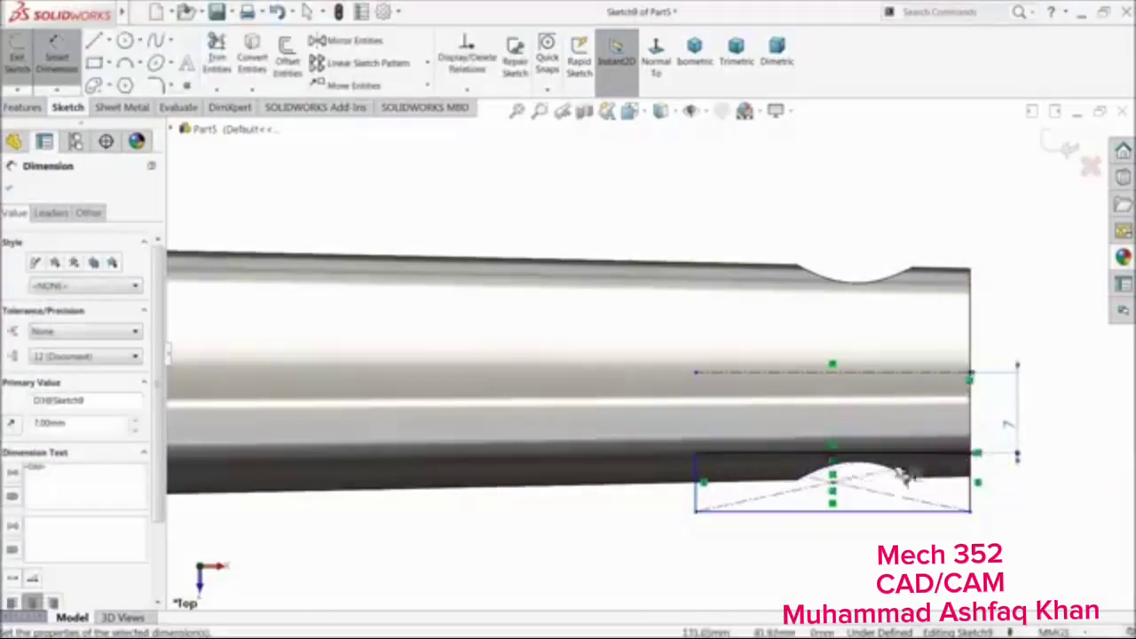
# Dimension the lower side of the right arm end's rectangle to 20 mm
pyautogui.click(772, 512)
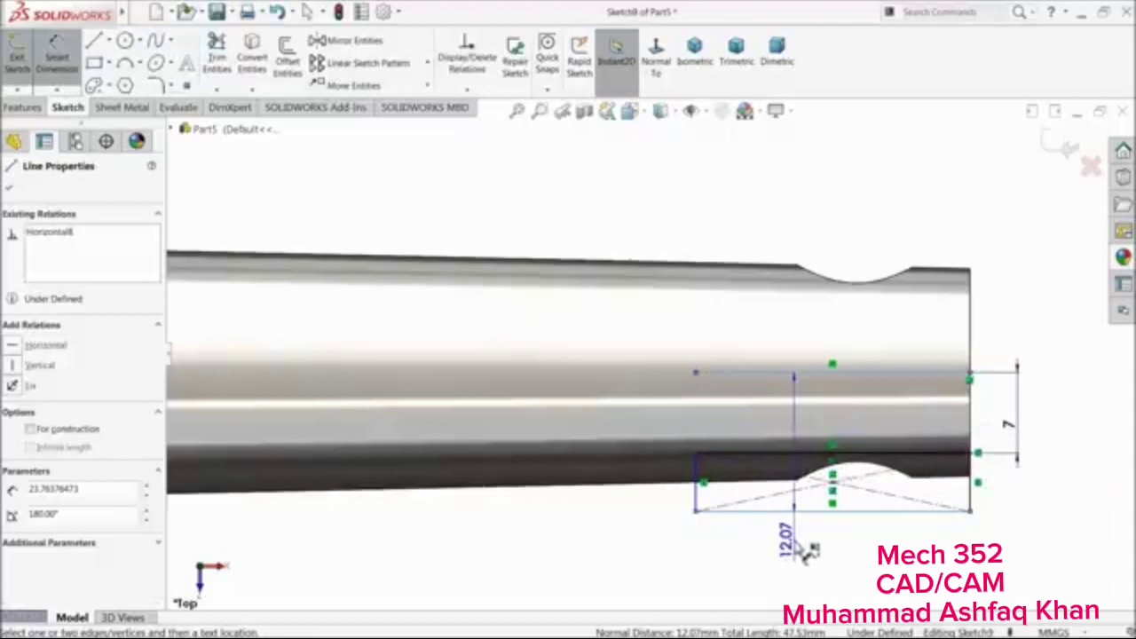
pyautogui.click(741, 538)
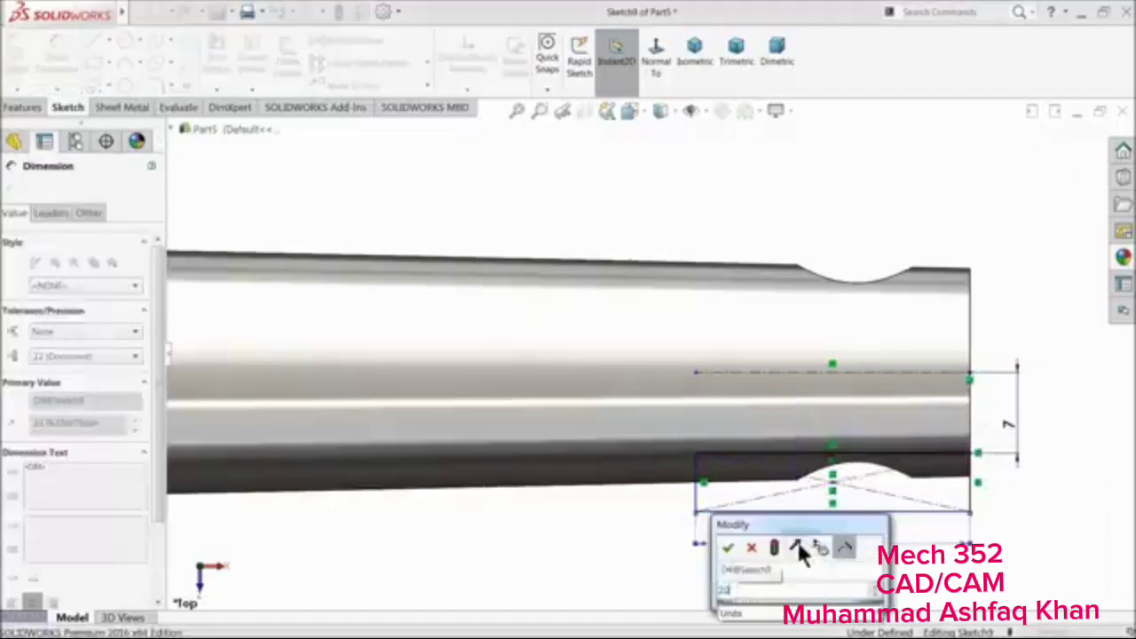
pyautogui.write('20')
pyautogui.press('Return')
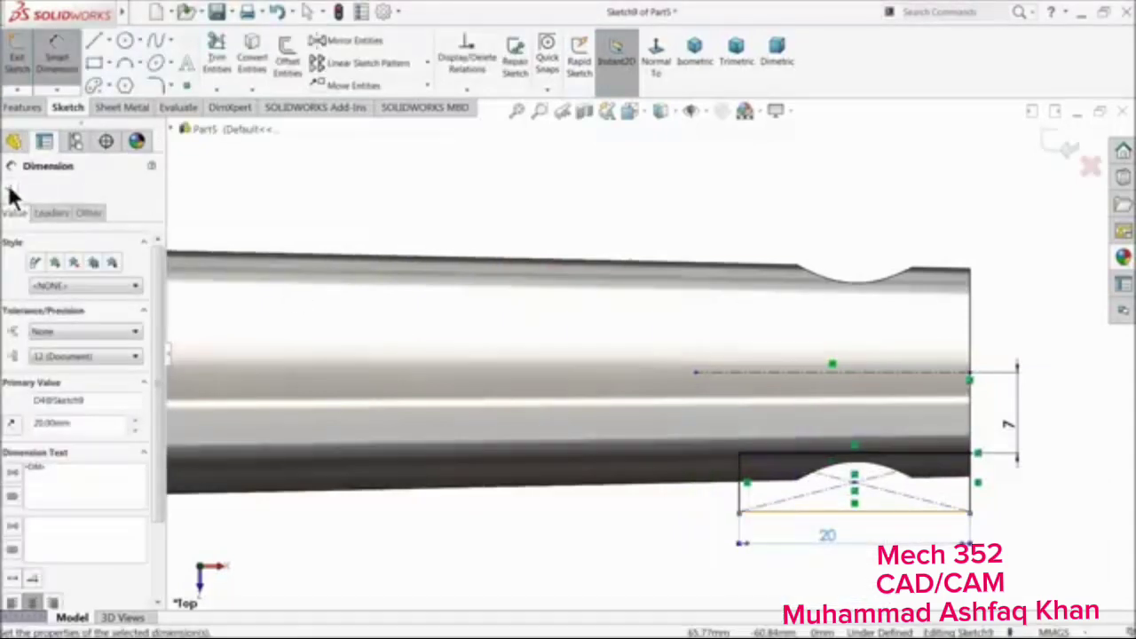
pyautogui.click(11, 189)
# Try extruding both end rectangles as a mid-plane boss and delete the resulting feature while keeping its sketch
pyautogui.click(23, 107)
pyautogui.click(21, 58)
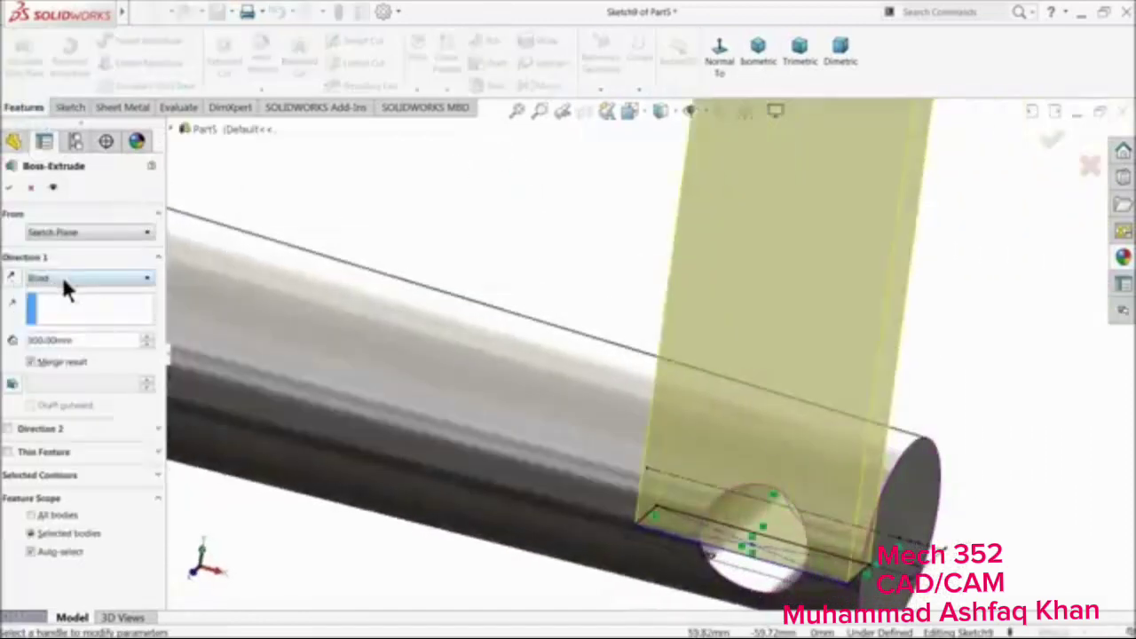
pyautogui.click(63, 279)
pyautogui.click(55, 363)
pyautogui.scroll(6, 475, 358)
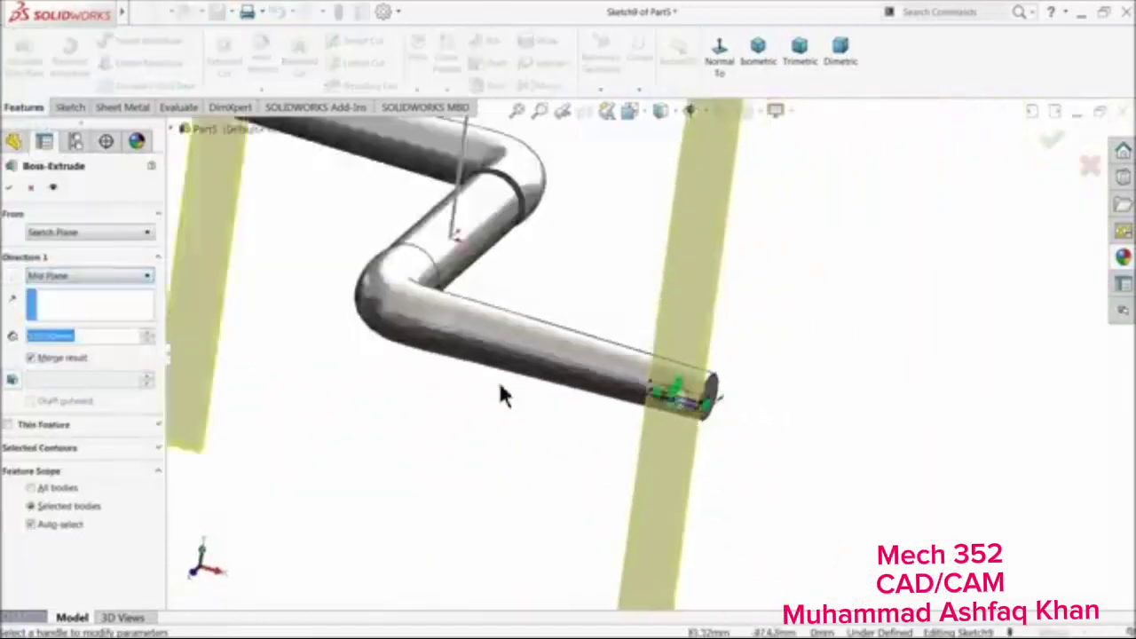
pyautogui.scroll(2, 500, 395)
pyautogui.click(9, 188)
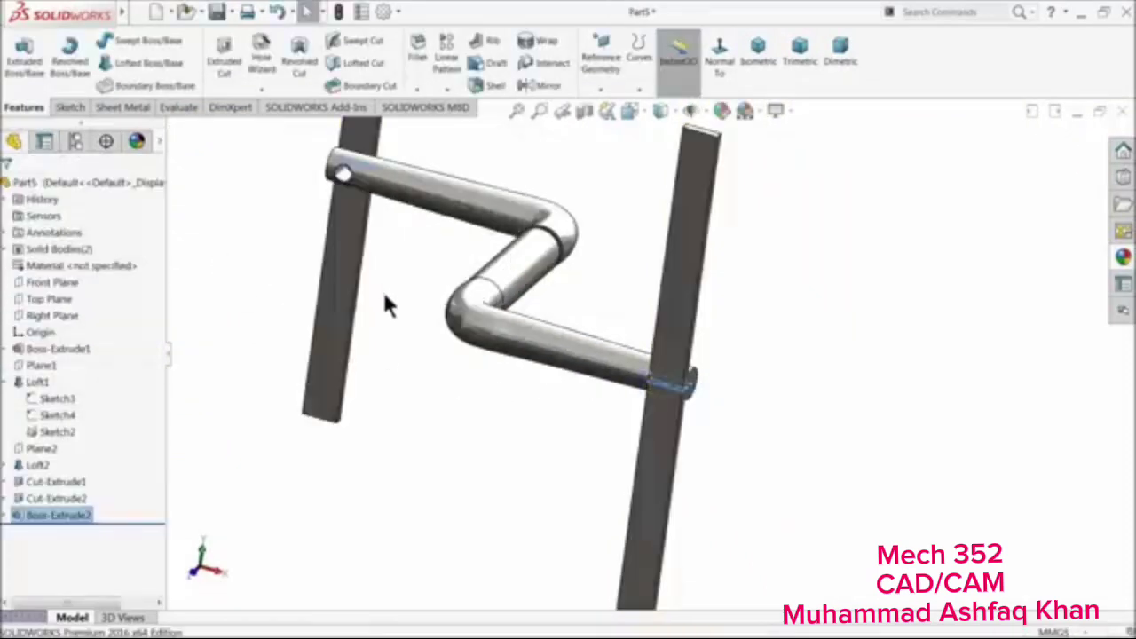
pyautogui.rightClick(24, 524)
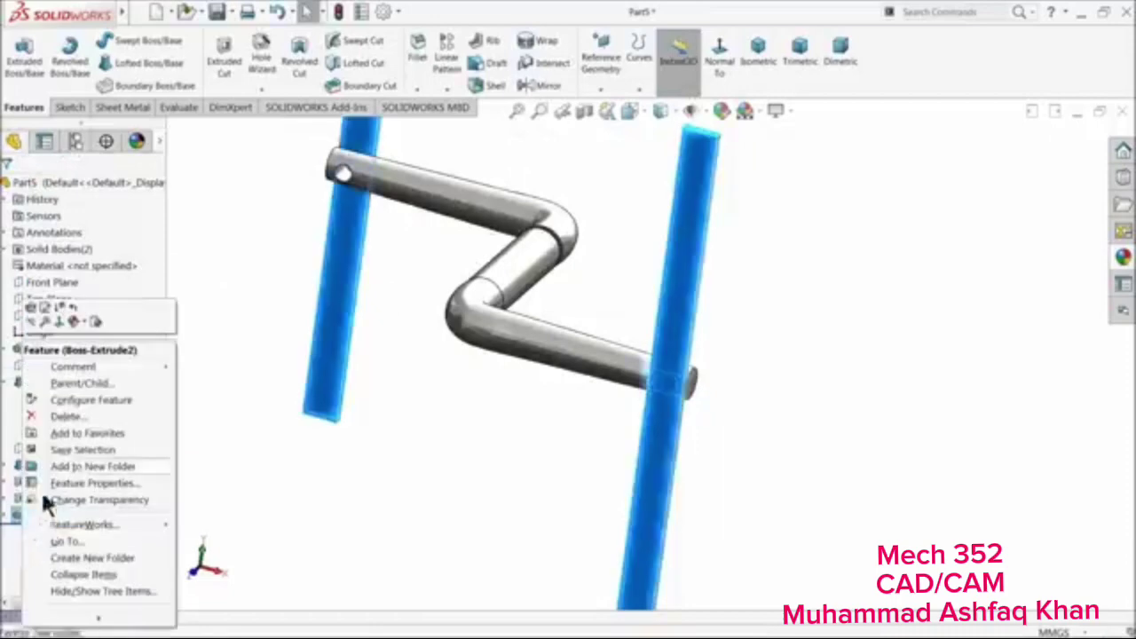
pyautogui.click(55, 413)
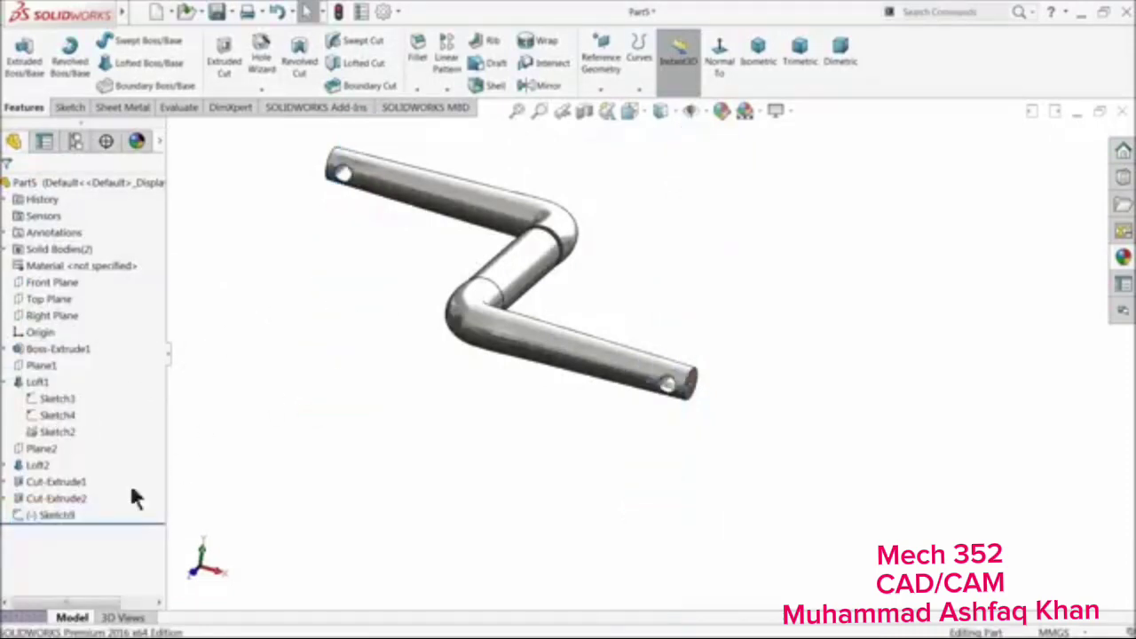
# Cut-extrude the two arm-end rectangles with a Mid Plane end condition and a 30 mm depth
pyautogui.click(35, 513)
pyautogui.click(64, 107)
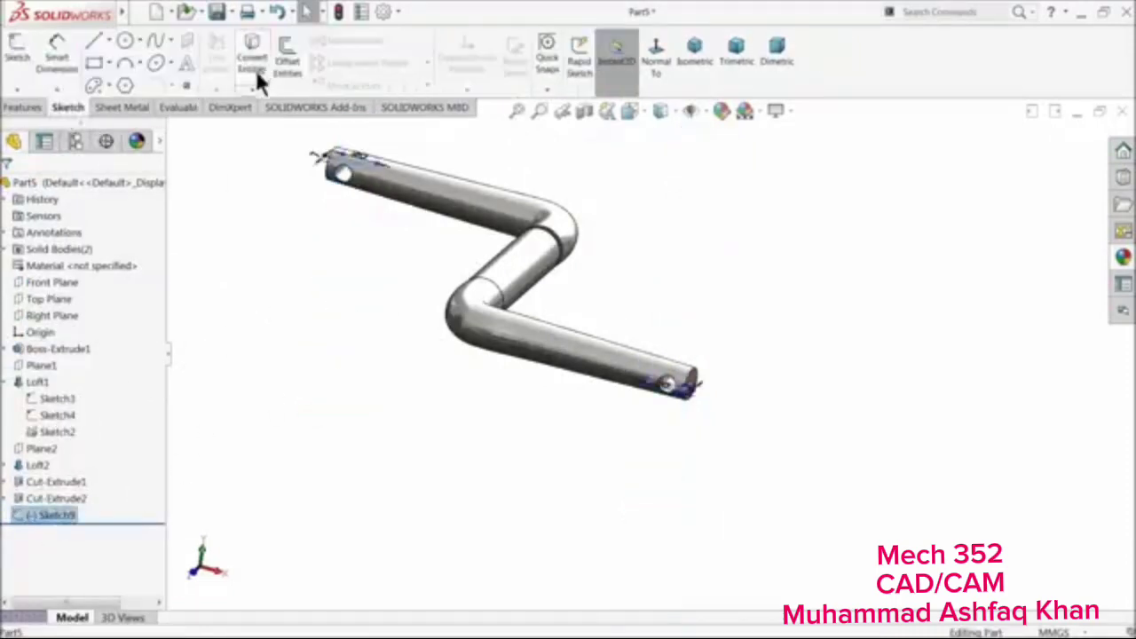
pyautogui.click(25, 107)
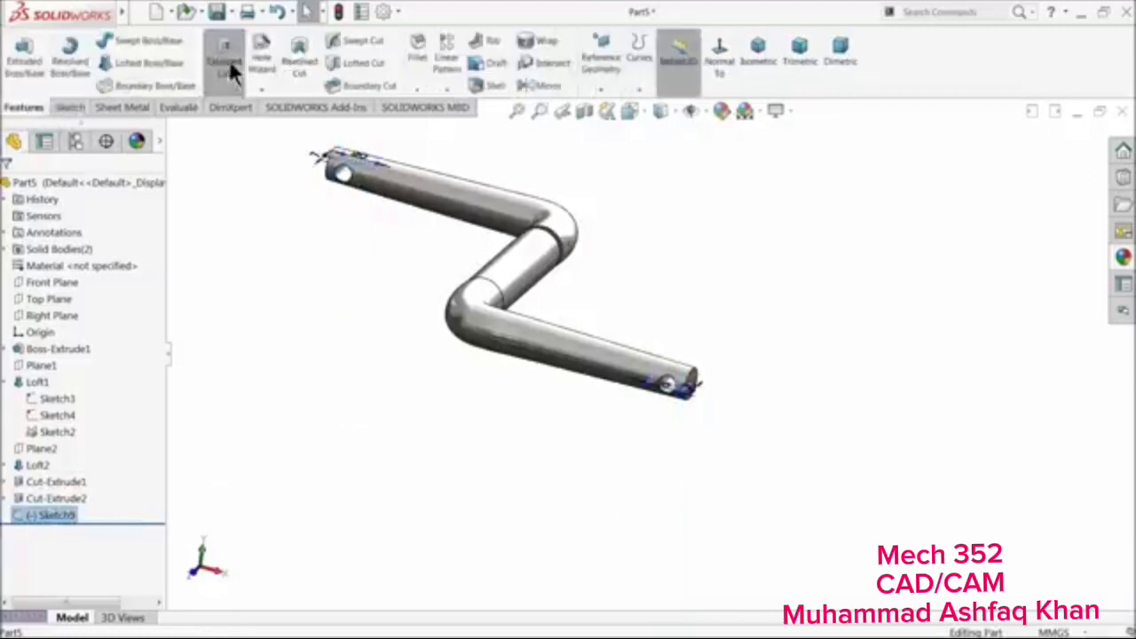
pyautogui.click(228, 62)
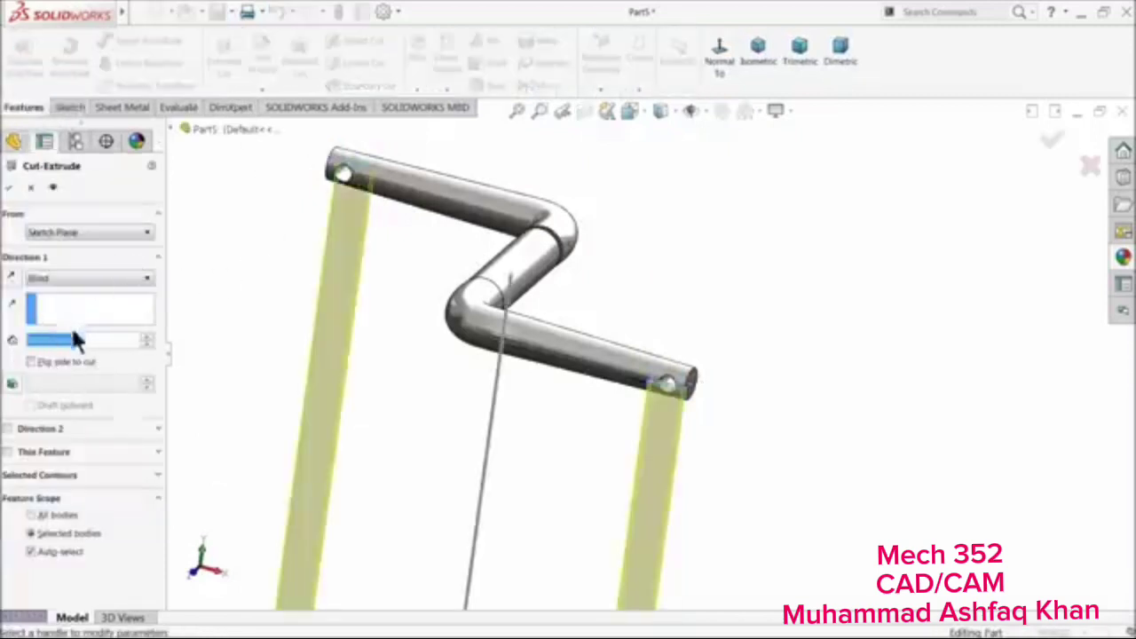
pyautogui.write('30')
pyautogui.press('Return')
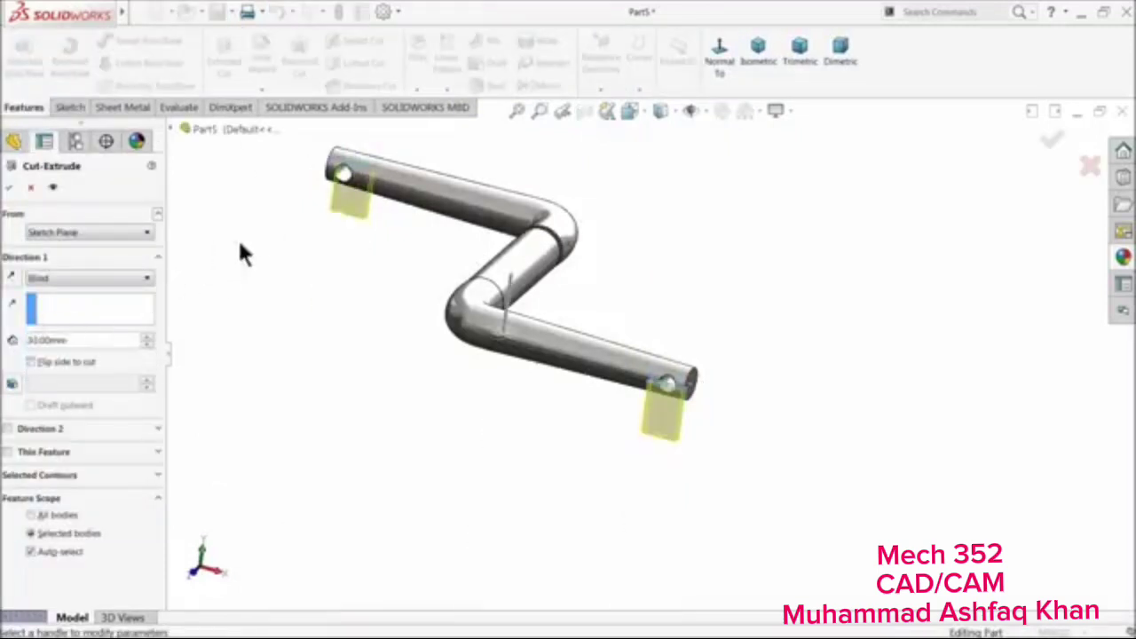
pyautogui.click(97, 280)
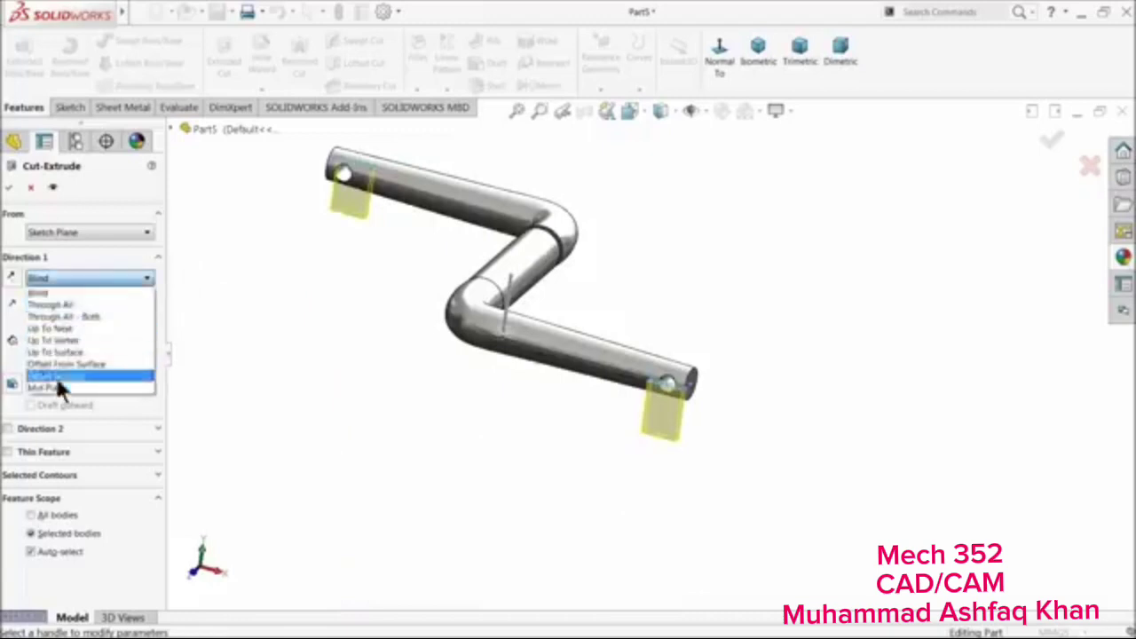
pyautogui.click(55, 380)
pyautogui.moveTo(271, 372)
pyautogui.mouseDown(button='middle')
pyautogui.moveTo(311, 327)
pyautogui.moveTo(296, 378)
pyautogui.moveTo(281, 378)
pyautogui.mouseUp(button='middle')
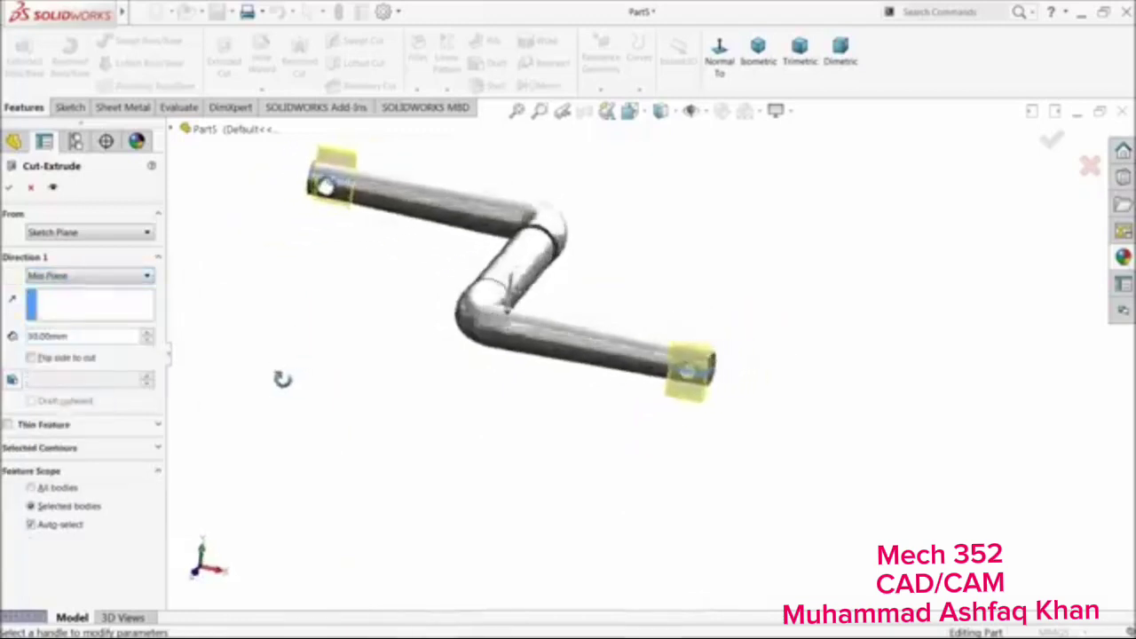
pyautogui.click(11, 188)
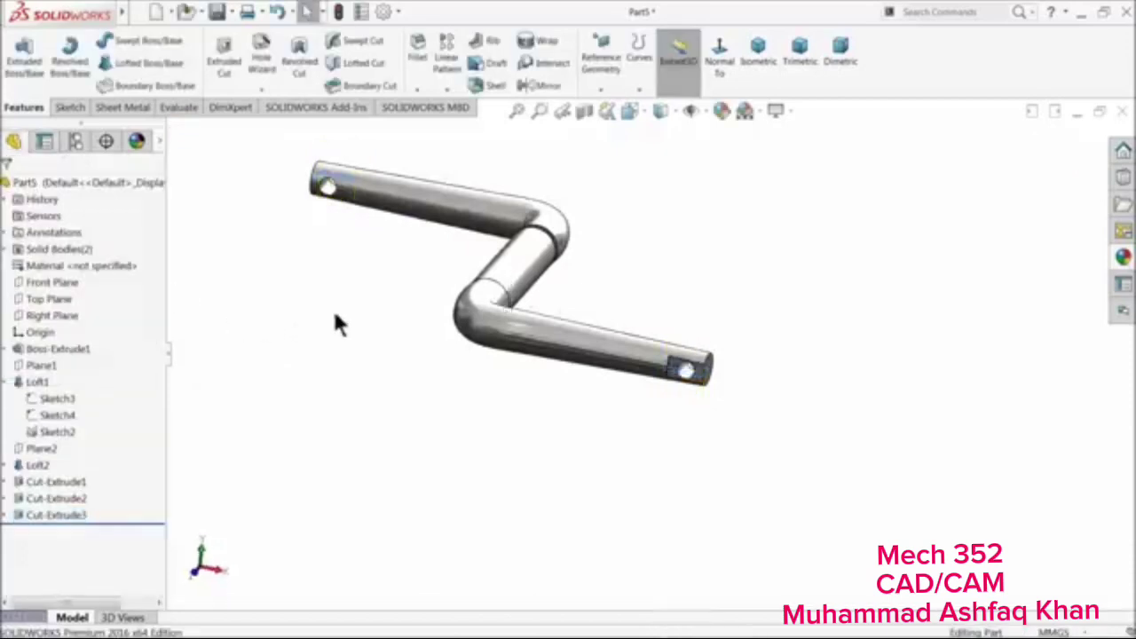
# Start a sketch on the ring-shaped step face of the middle shaft and draw a circle about 239 mm in diameter centred on the shaft axis
pyautogui.moveTo(333, 315); pyautogui.dragTo(257, 391, button='middle')
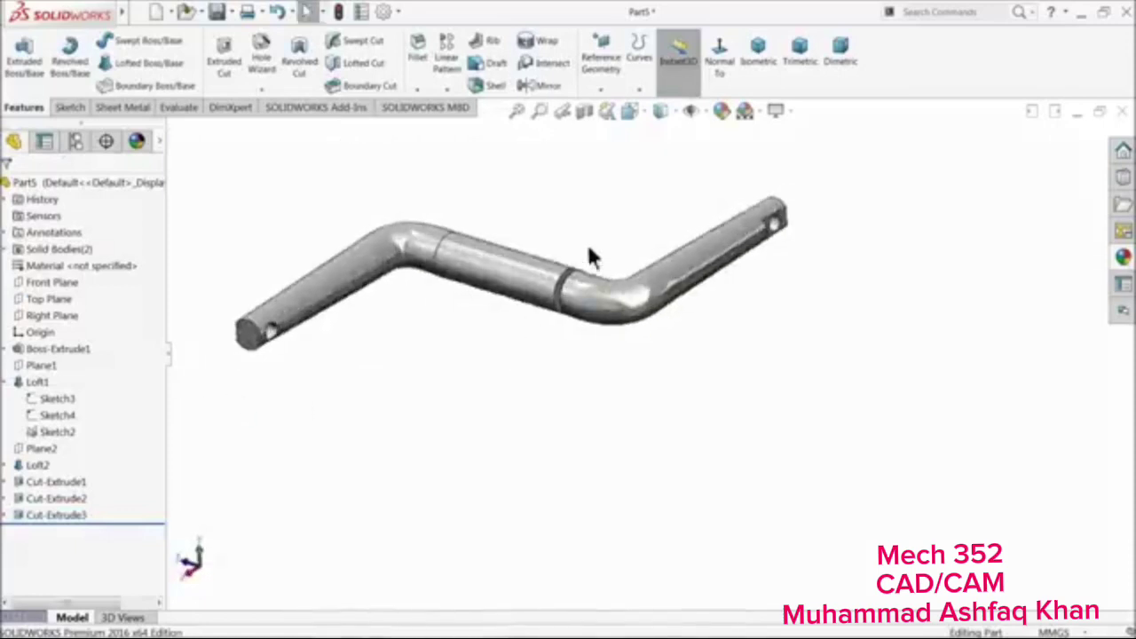
pyautogui.scroll(-5, 577, 302)
pyautogui.click(572, 371)
pyautogui.click(612, 331)
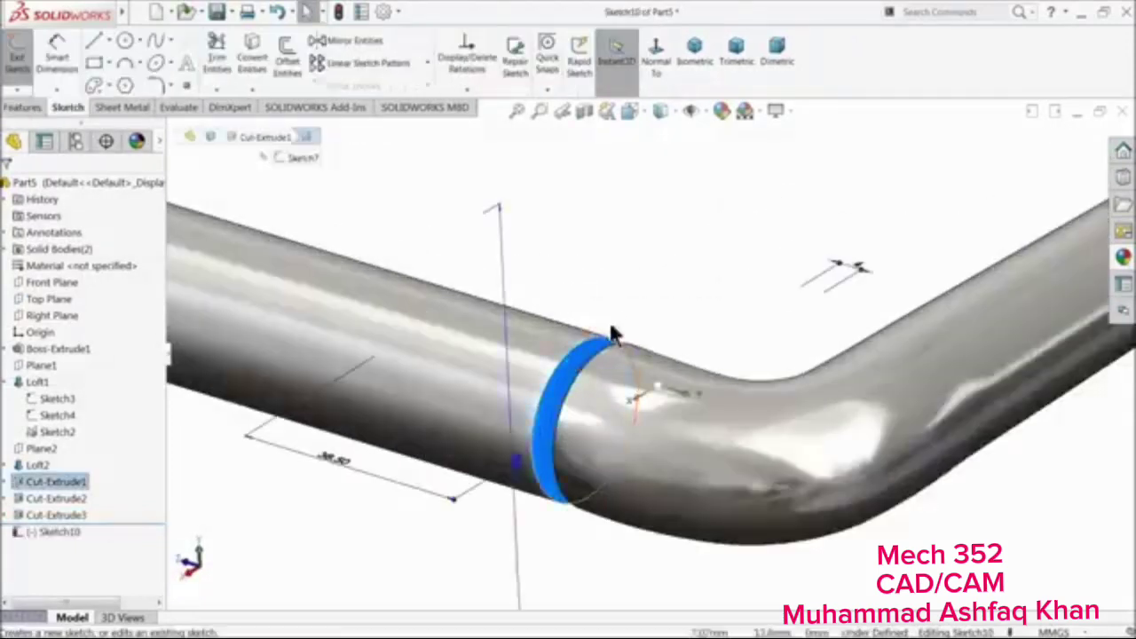
pyautogui.click(653, 64)
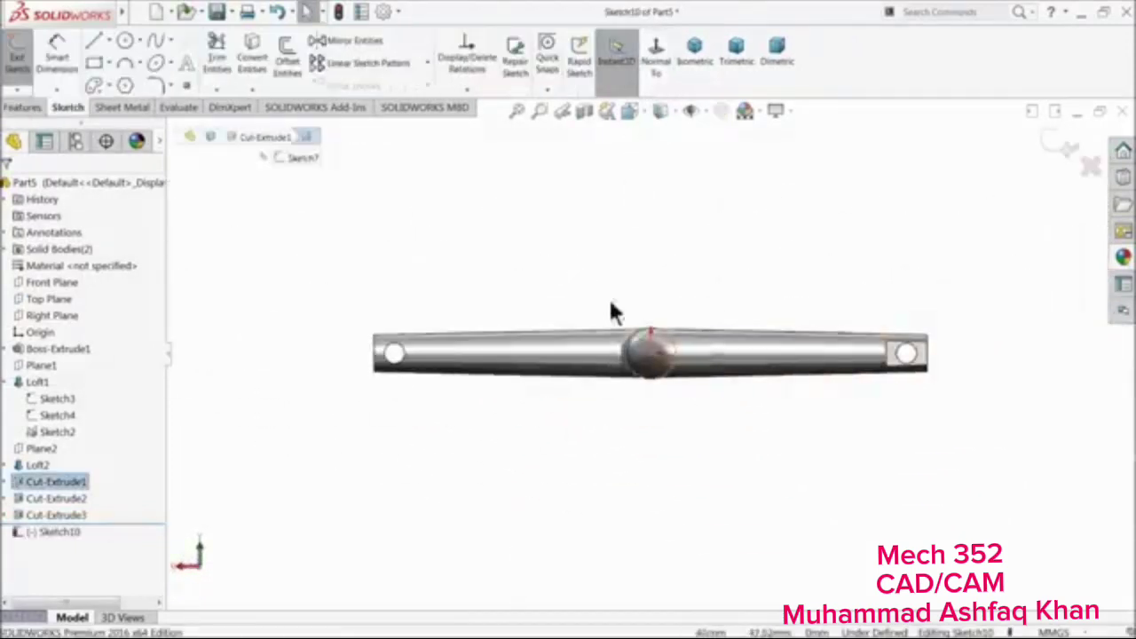
pyautogui.click(124, 40)
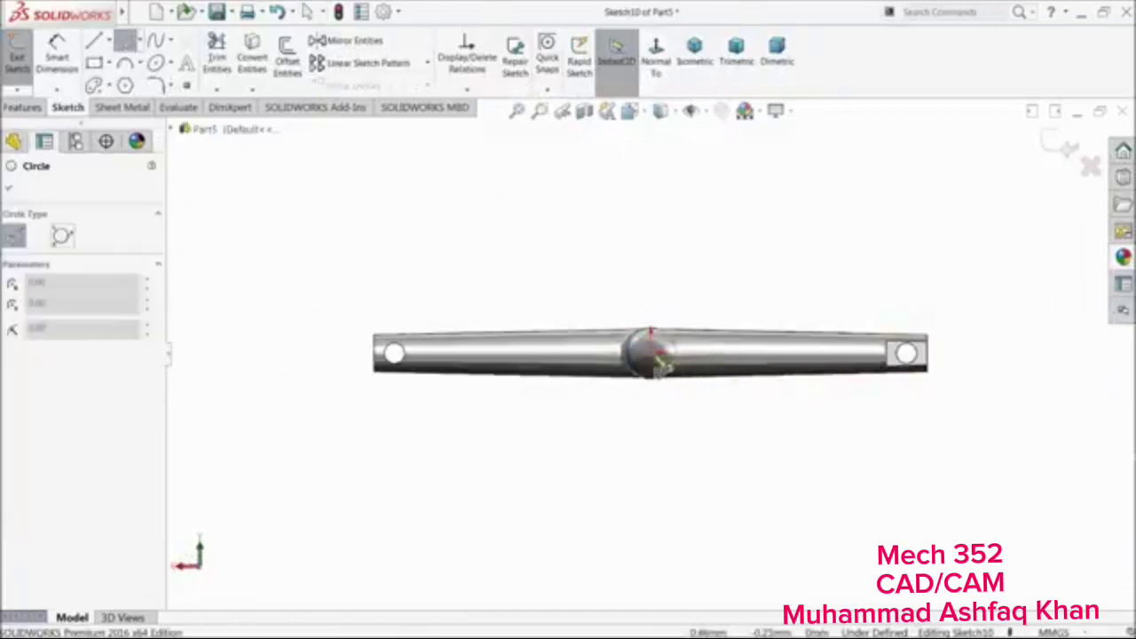
pyautogui.click(650, 353)
pyautogui.click(520, 157)
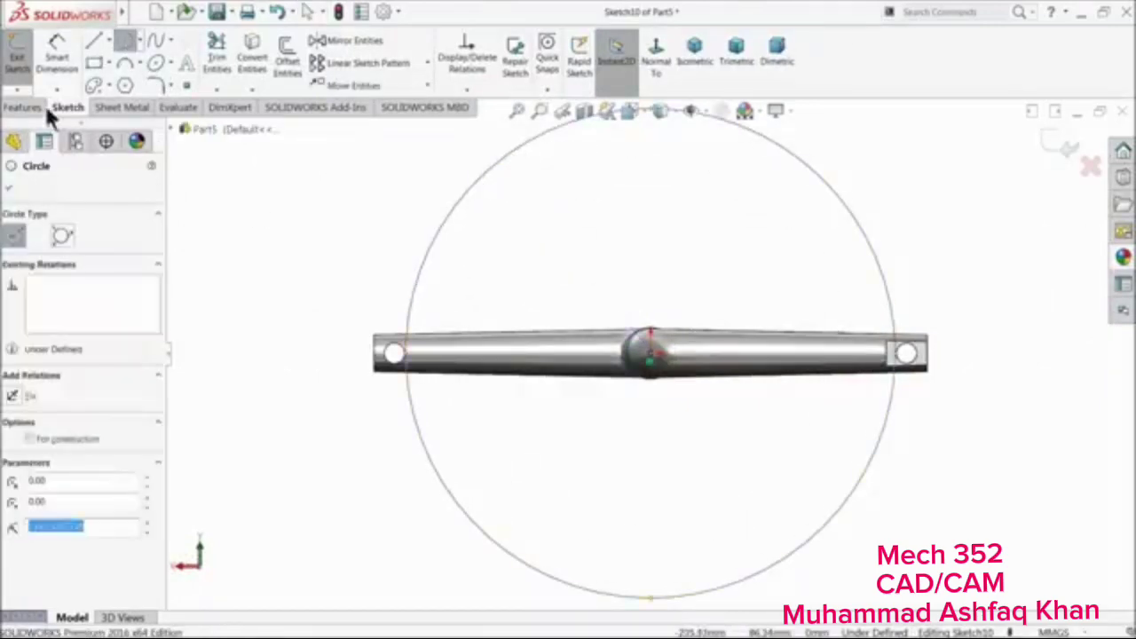
# Set the large circle's diameter to 151 mm
pyautogui.click(56, 51)
pyautogui.click(422, 277)
pyautogui.click(320, 286)
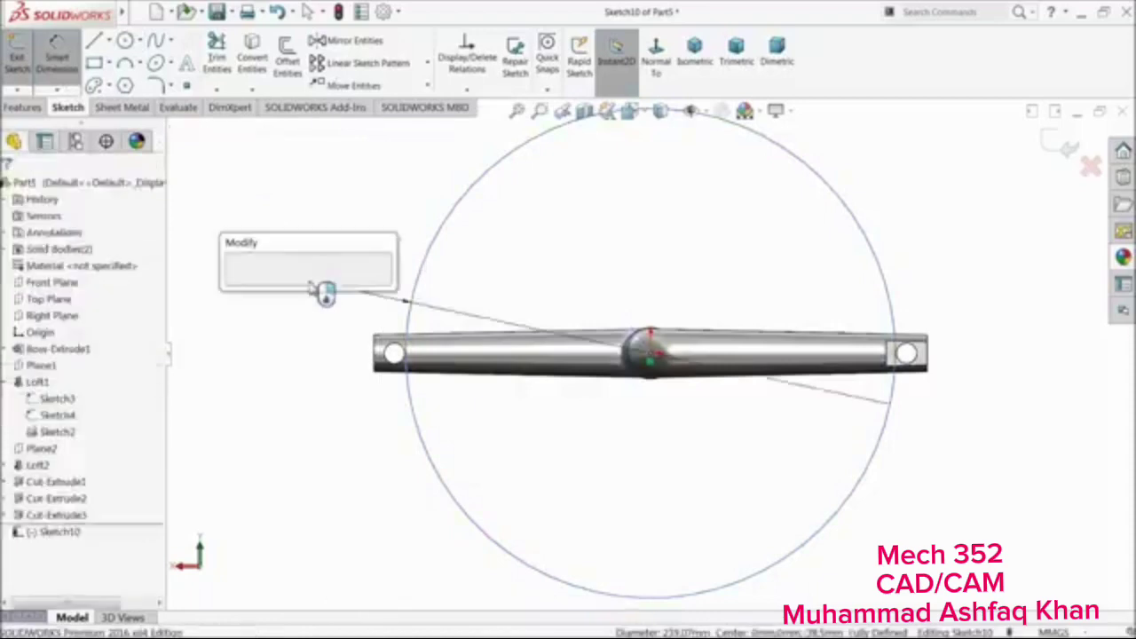
pyautogui.write('151')
pyautogui.press('Return')
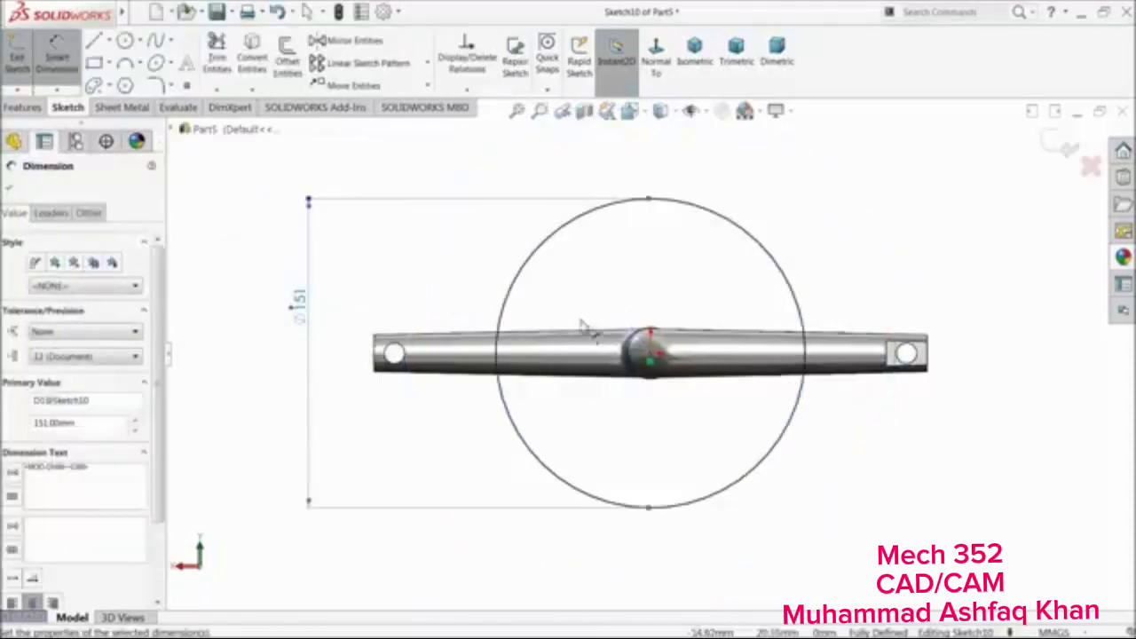
# Draw a small circle centred on the large circle's top quadrant and dimension its diameter to 10 mm
pyautogui.click(125, 42)
pyautogui.scroll(-4, 609, 240)
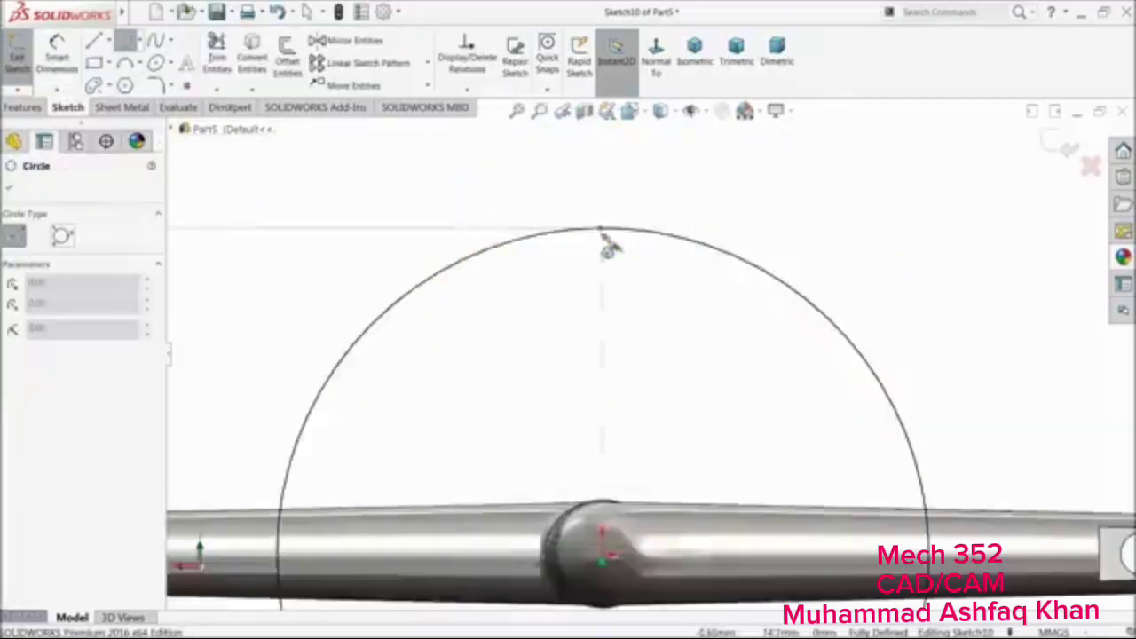
pyautogui.click(618, 199)
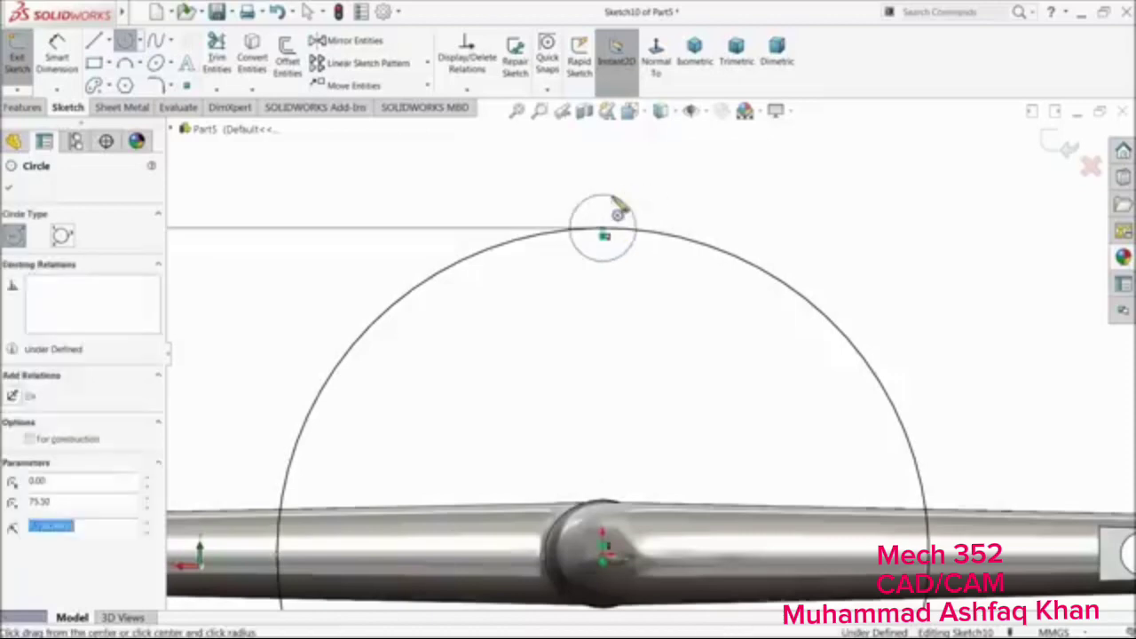
pyautogui.click(64, 62)
pyautogui.click(618, 205)
pyautogui.click(632, 182)
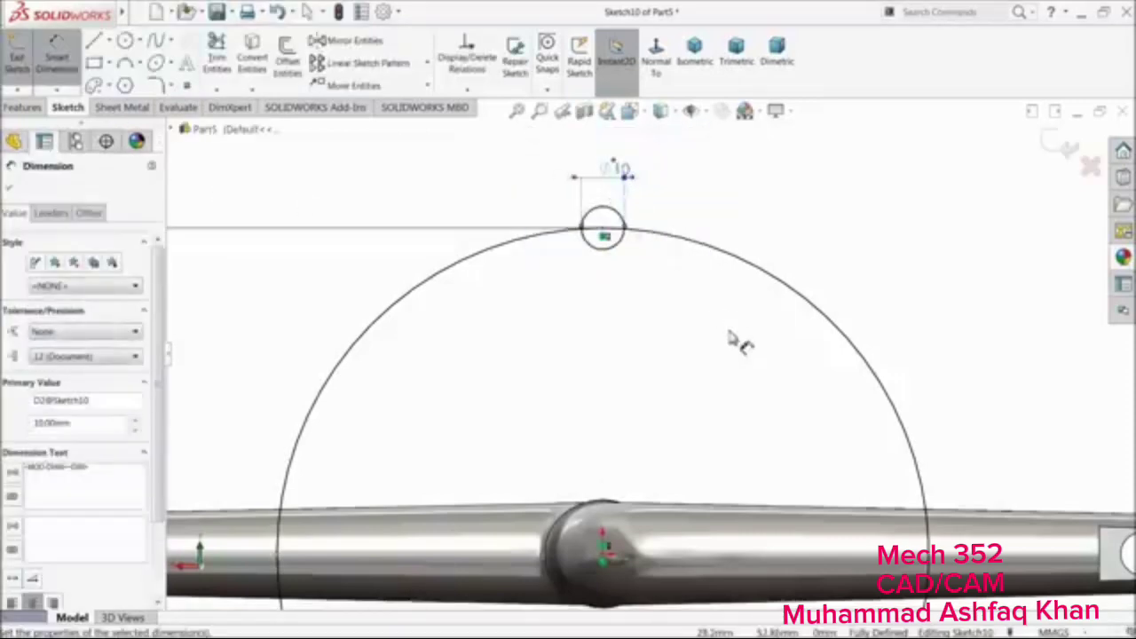
# Try trimming away the inner half of the 10 mm circle and undo the trim
pyautogui.click(216, 53)
pyautogui.scroll(-3, 586, 255)
pyautogui.scroll(-2, 584, 246)
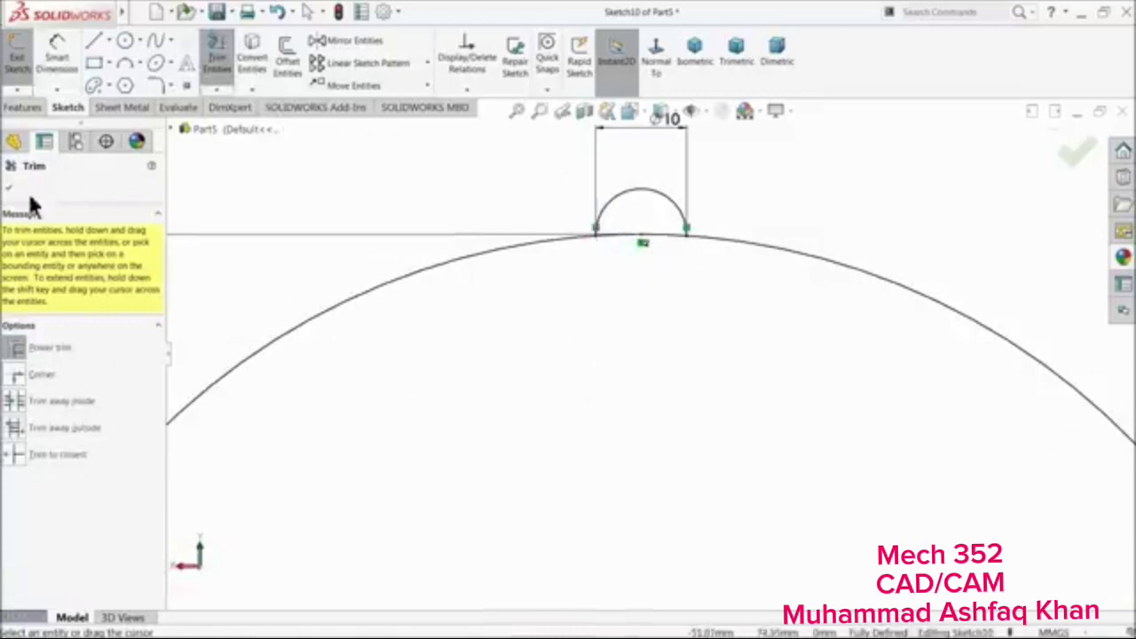
pyautogui.click(277, 13)
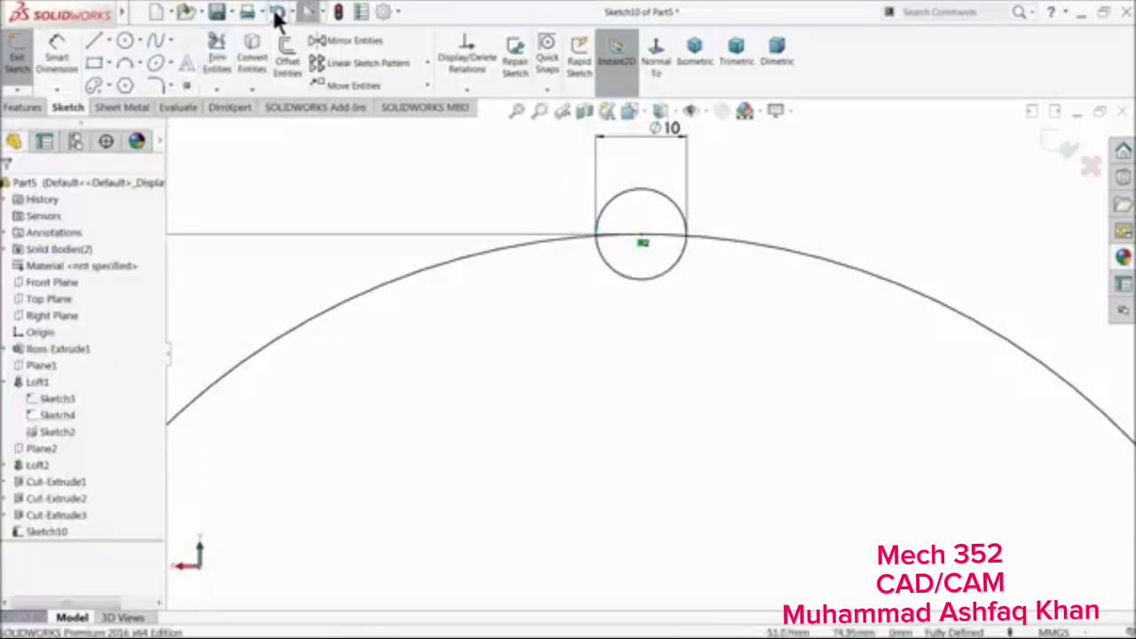
# Trim away the half of the 10 mm circle that lies outside the large circle
pyautogui.click(217, 55)
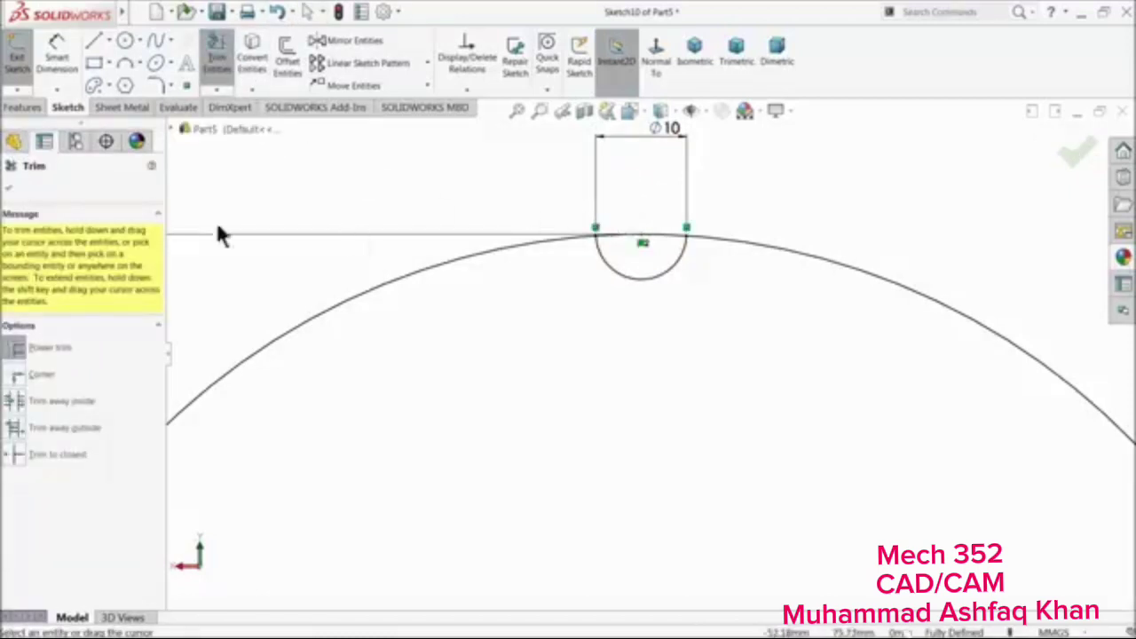
pyautogui.click(6, 190)
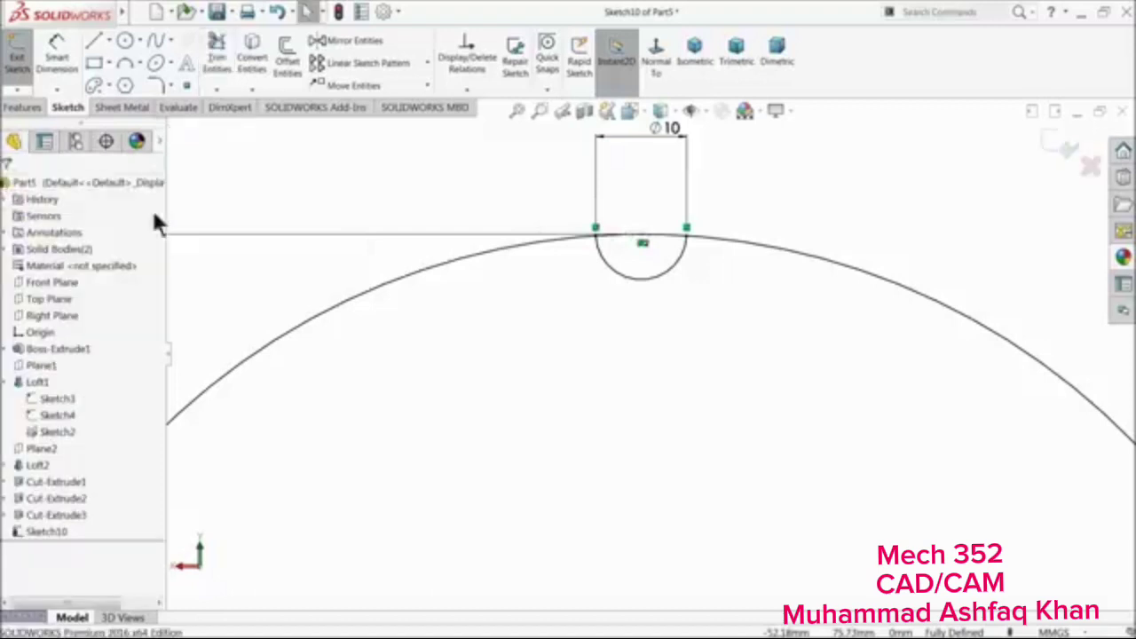
# Create a circular sketch pattern of the 10 mm arc about the large circle's centre with 38 equally spaced instances over 360 degrees
pyautogui.click(428, 68)
pyautogui.click(393, 103)
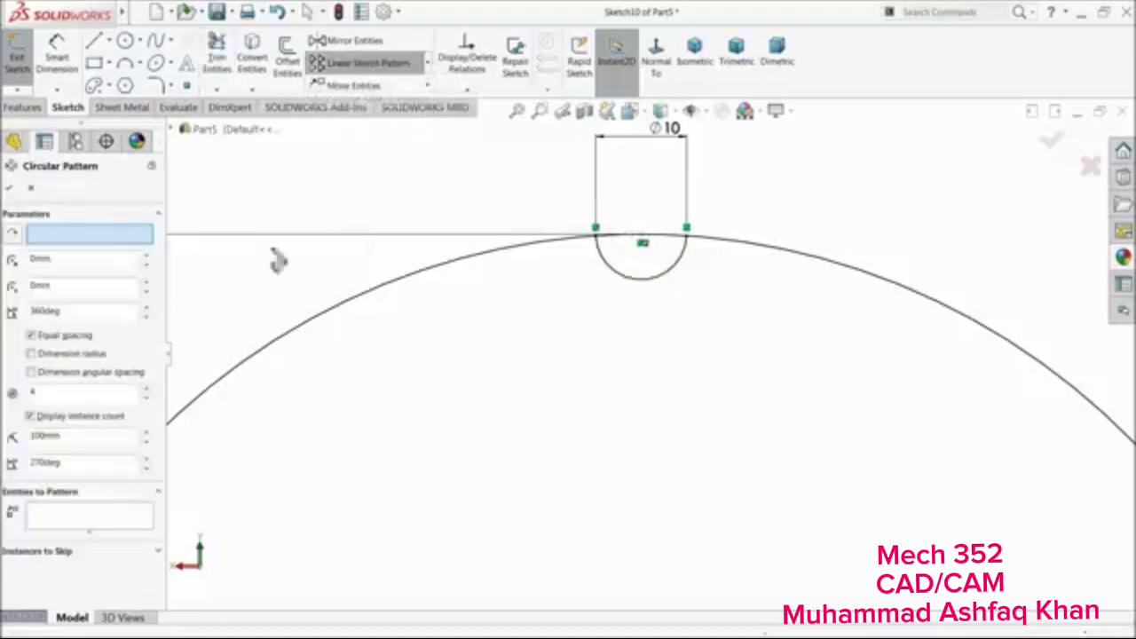
pyautogui.click(118, 518)
pyautogui.click(656, 277)
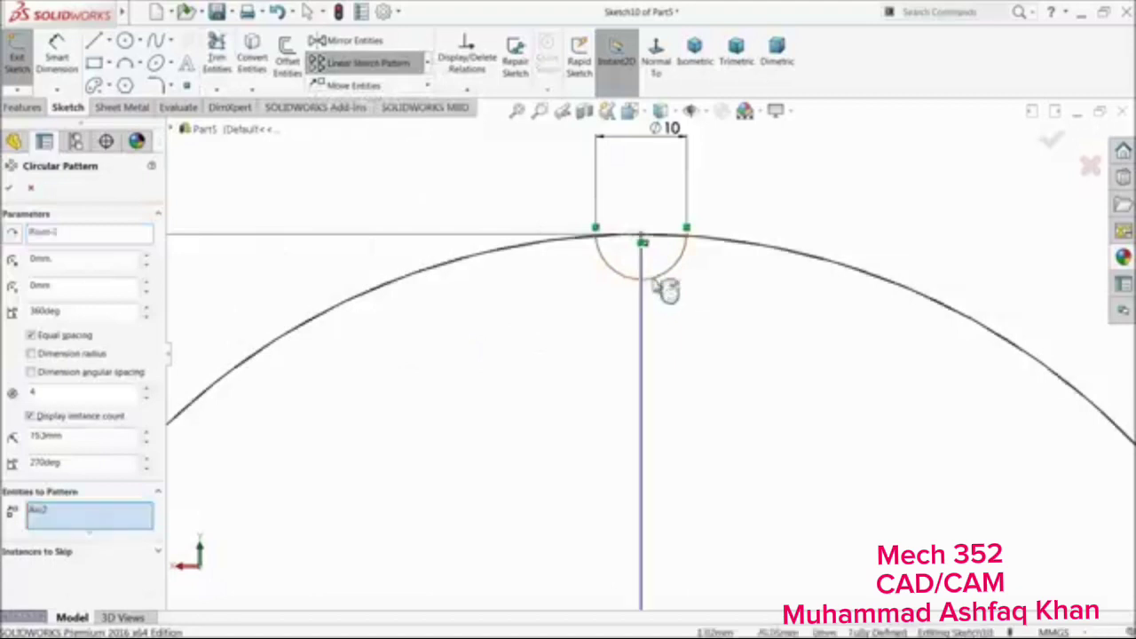
pyautogui.scroll(8, 641, 311)
pyautogui.scroll(-3, 677, 479)
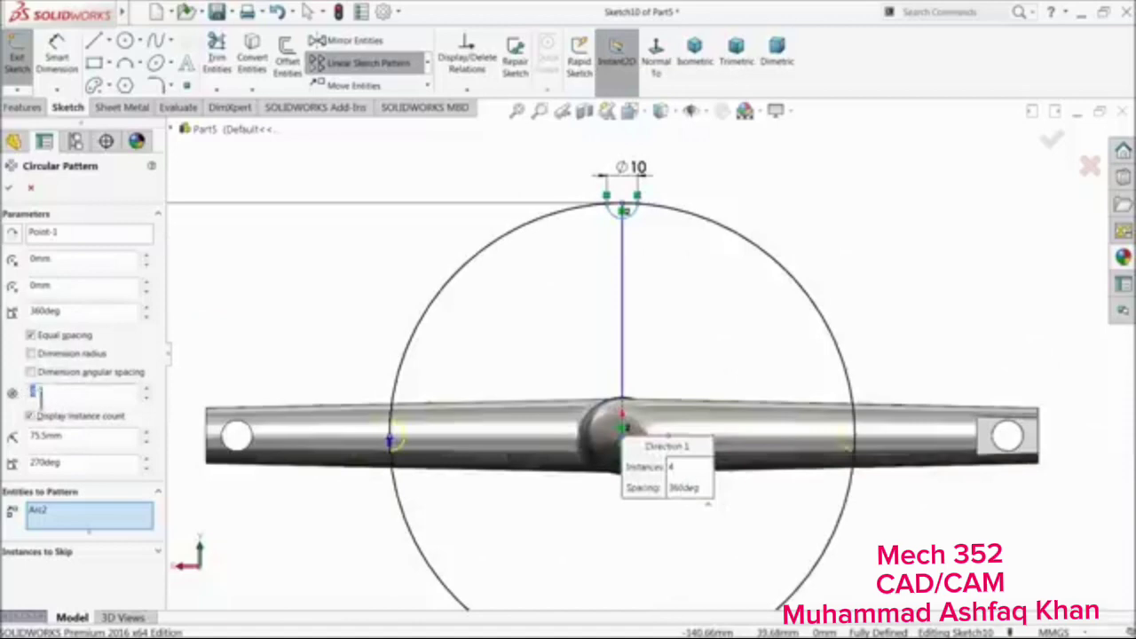
pyautogui.write('38')
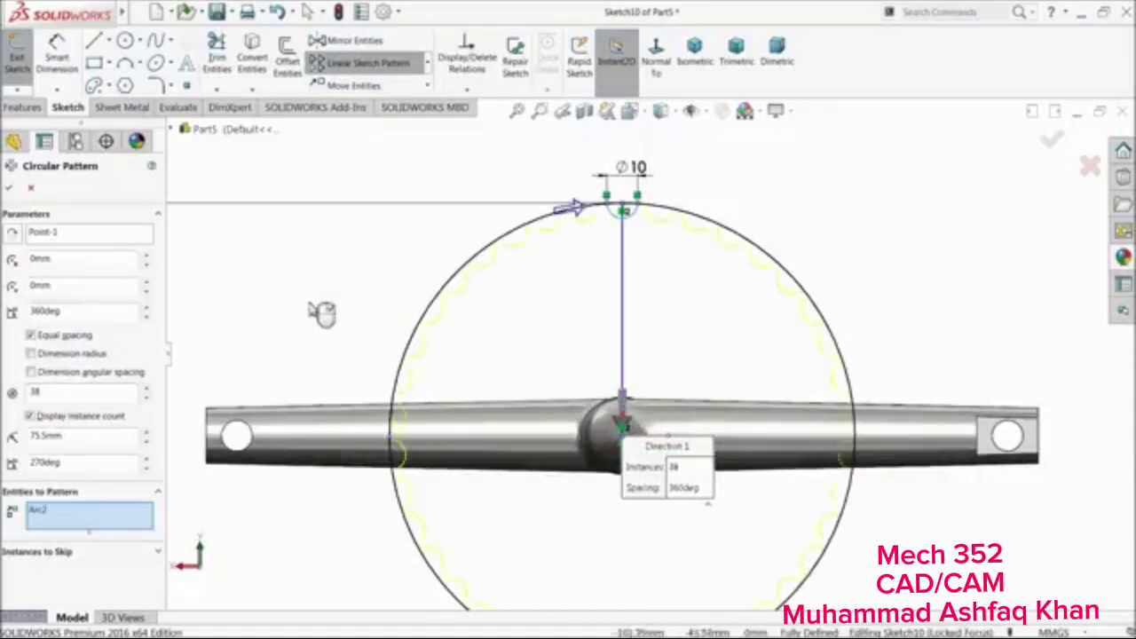
pyautogui.click(10, 189)
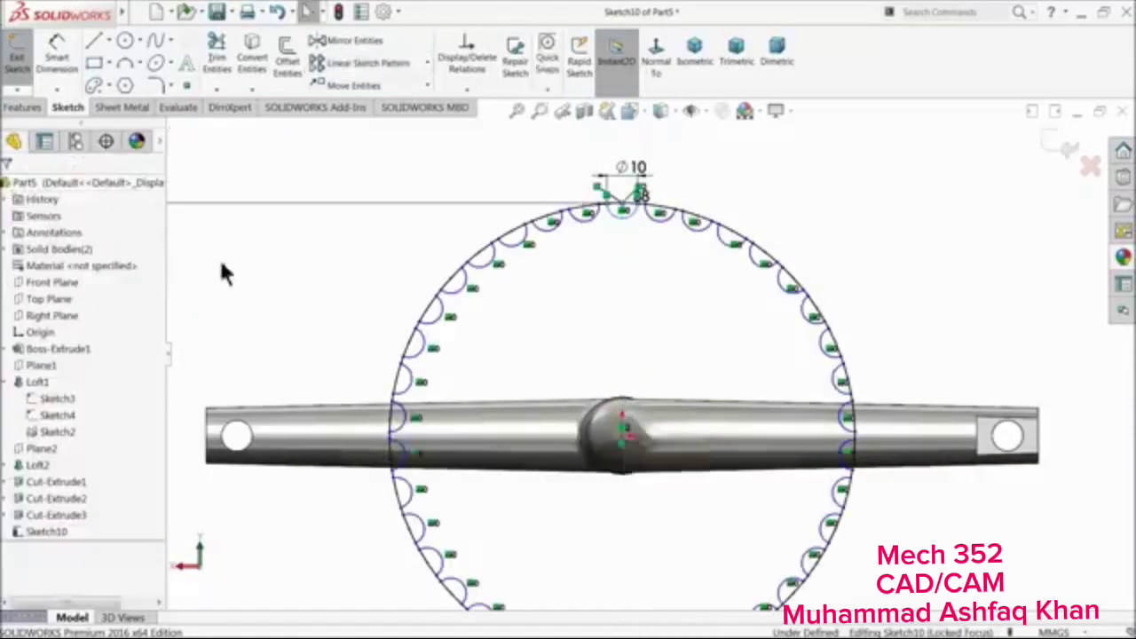
# Trim away the 151 mm circle's segments that close the notches along its top and upper-left quarter, down to the crank arm
pyautogui.click(216, 63)
pyautogui.scroll(-5, 595, 209)
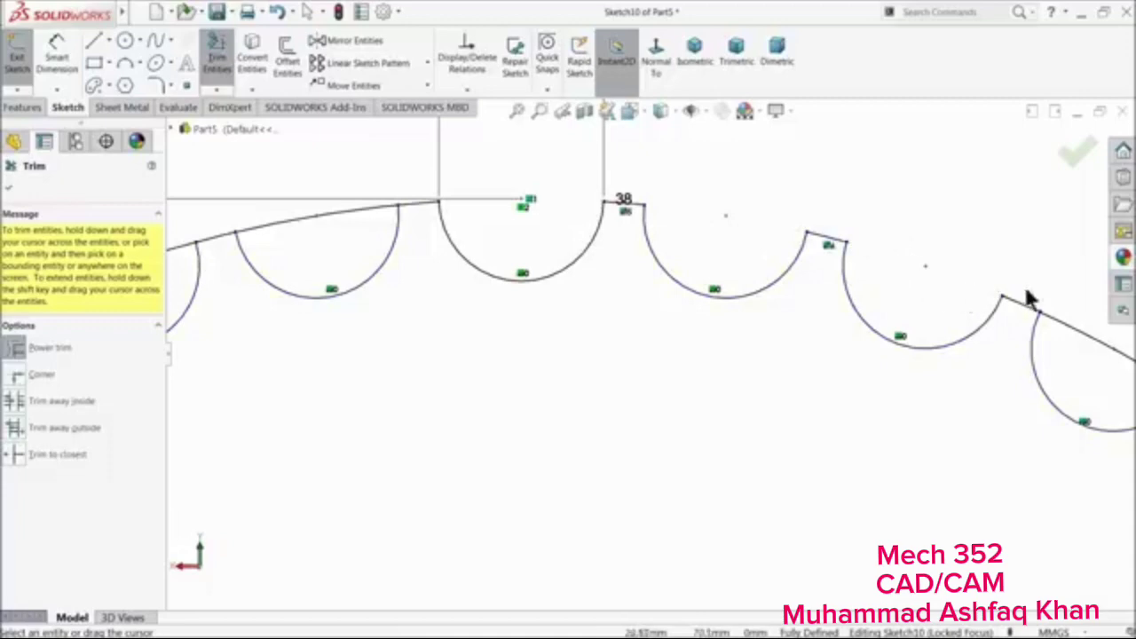
pyautogui.moveTo(278, 219); pyautogui.dragTo(204, 256)
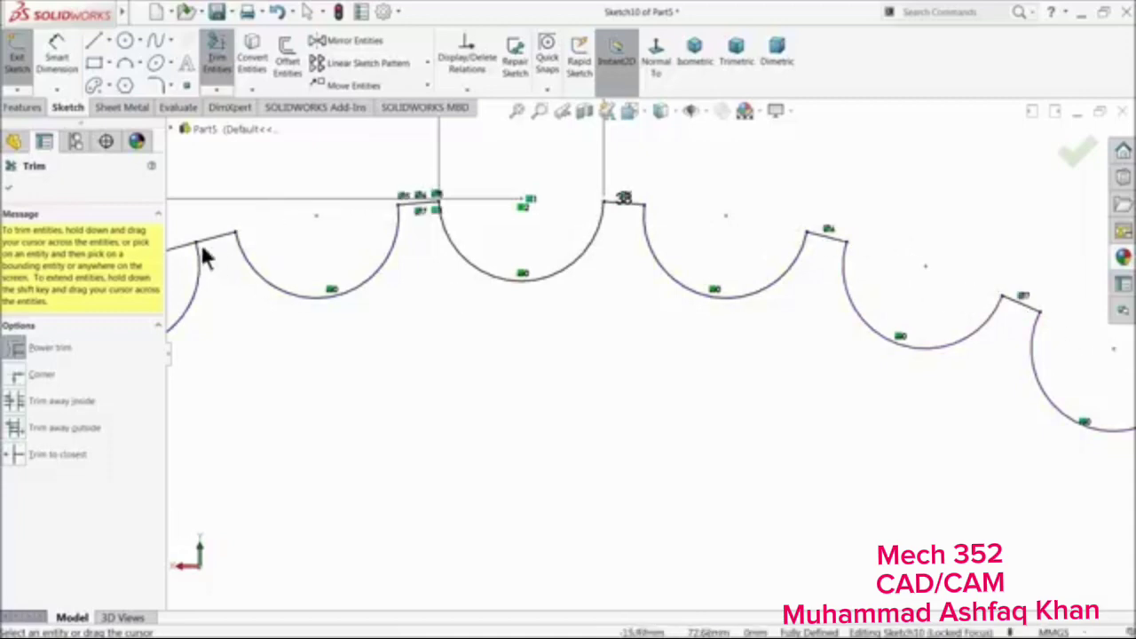
pyautogui.scroll(10, 413, 390)
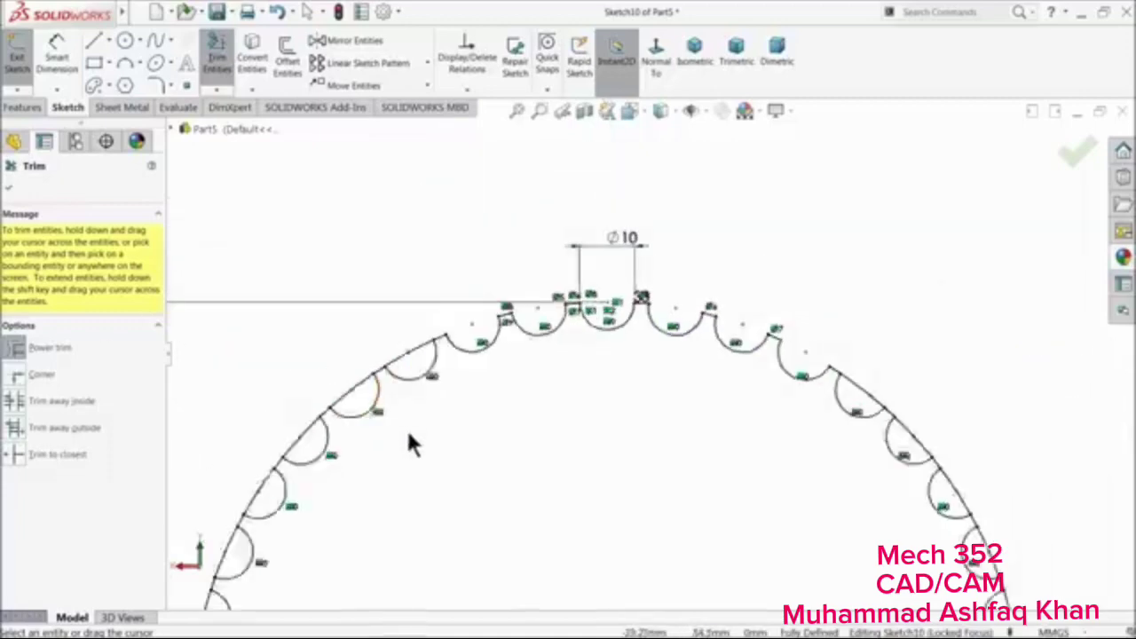
pyautogui.scroll(-6, 542, 398)
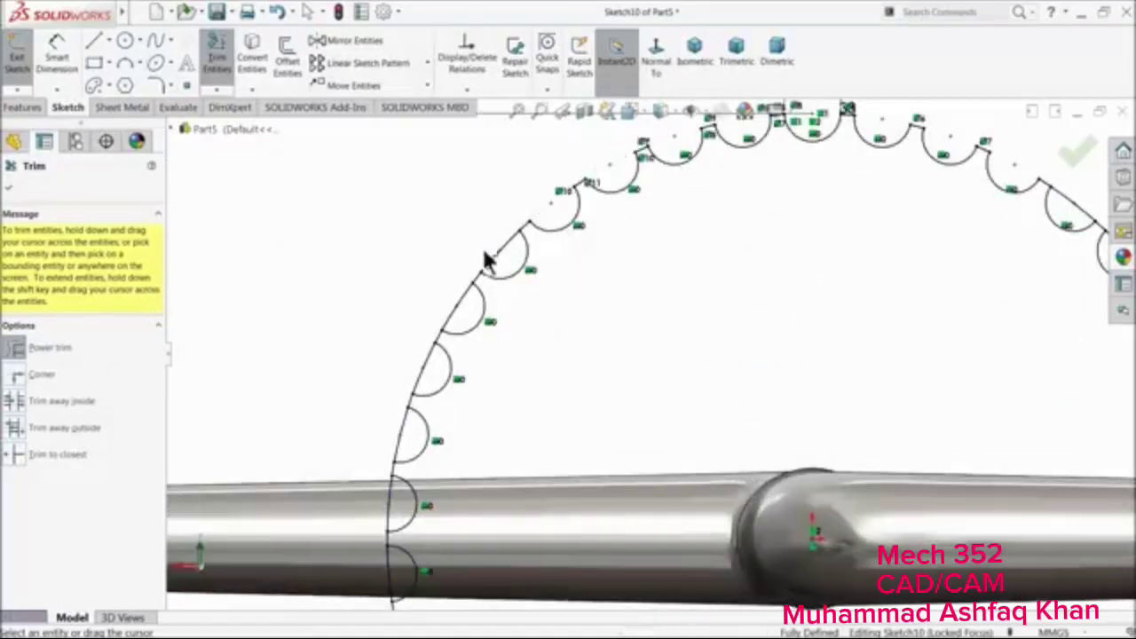
pyautogui.moveTo(486, 260); pyautogui.dragTo(393, 504)
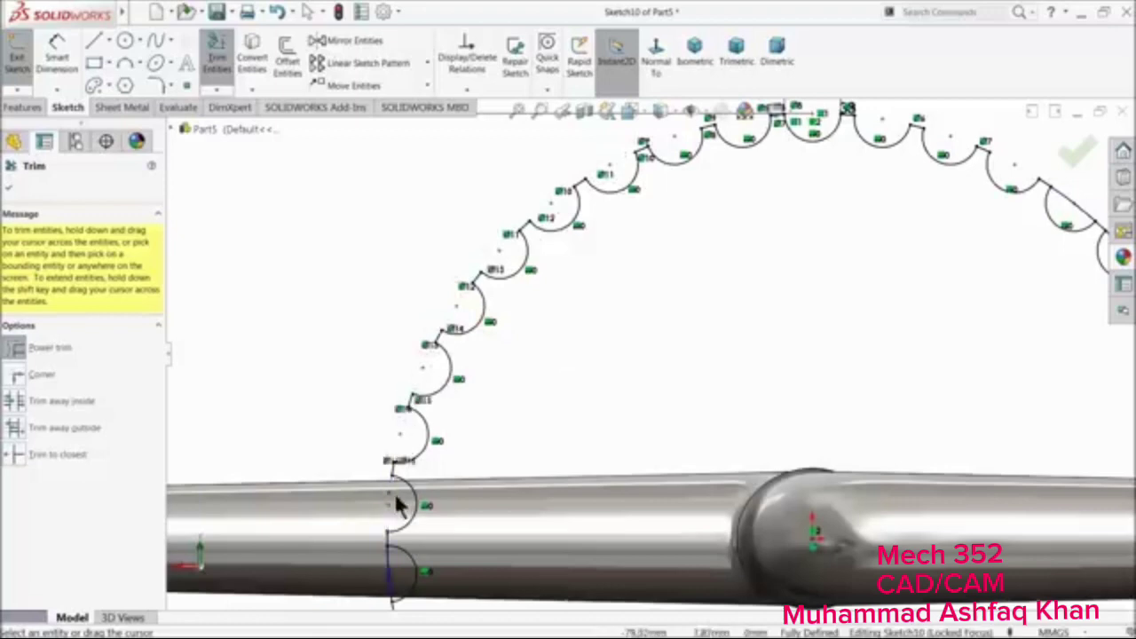
# Trim the large circle's segments across the notch openings over the left crank arm and along the lower-left quarter
pyautogui.scroll(5, 452, 468)
pyautogui.scroll(-8, 541, 495)
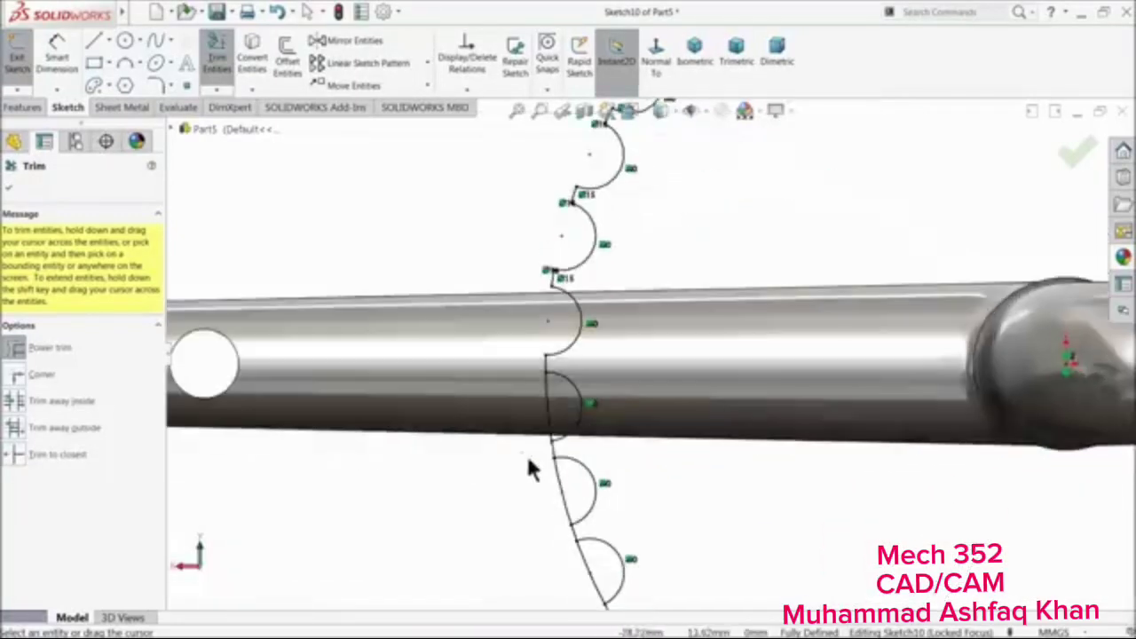
pyautogui.moveTo(552, 435); pyautogui.dragTo(554, 448)
pyautogui.moveTo(566, 489); pyautogui.dragTo(565, 558)
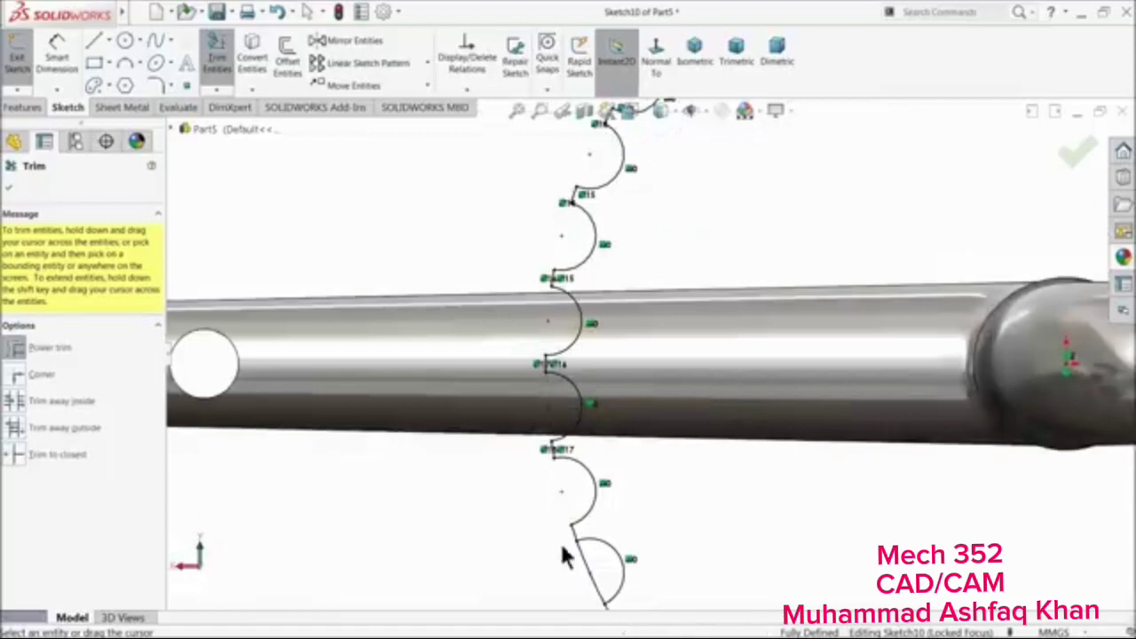
pyautogui.scroll(5, 568, 557)
pyautogui.scroll(-6, 689, 548)
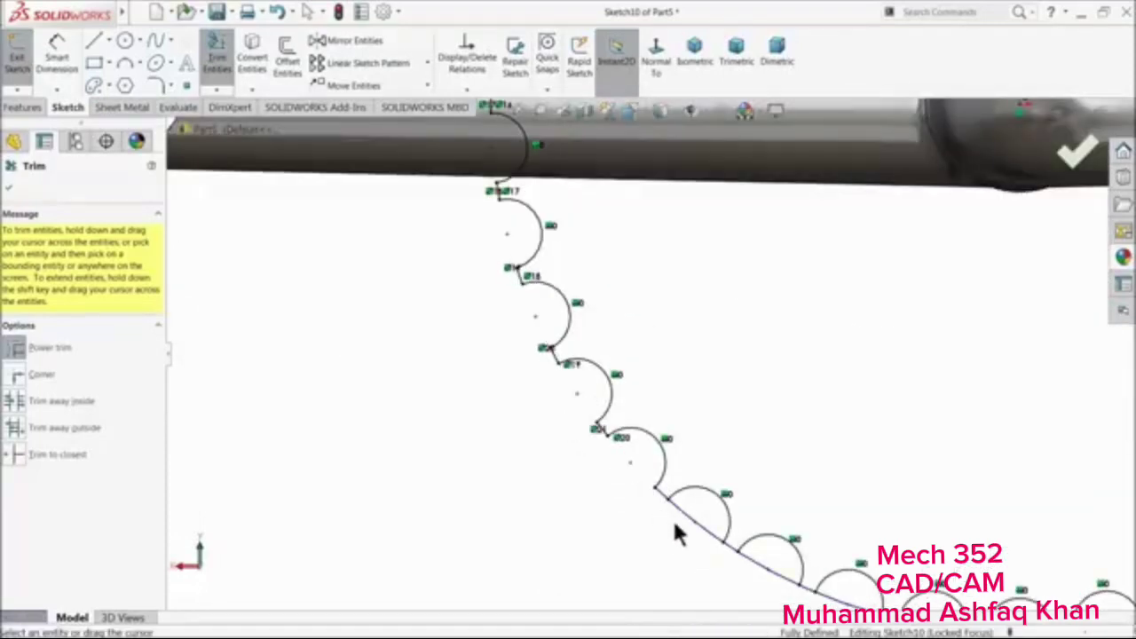
# Trim the large circle's segments across the notch openings along its bottom and lower-right quarter
pyautogui.scroll(5, 798, 541)
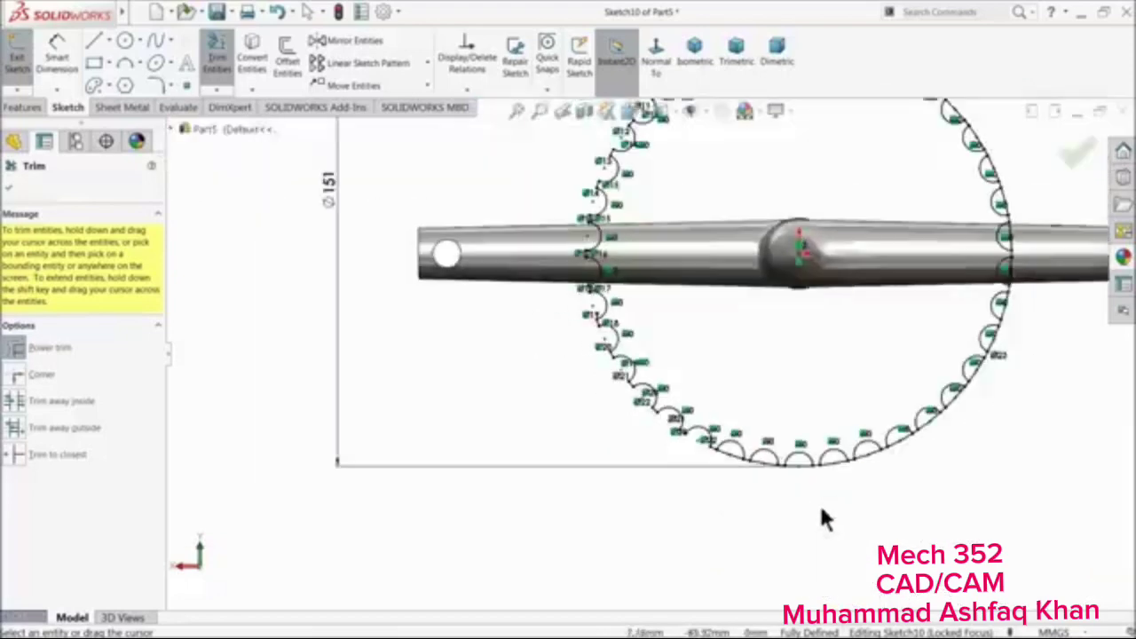
pyautogui.scroll(-5, 888, 464)
pyautogui.moveTo(386, 438); pyautogui.dragTo(431, 448)
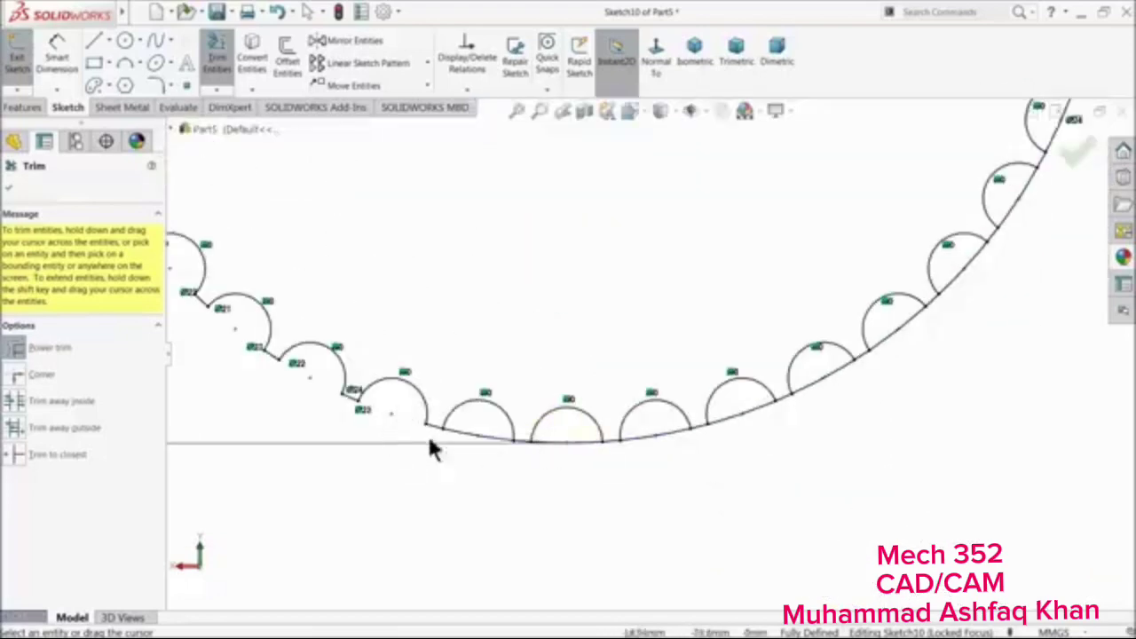
pyautogui.moveTo(539, 475); pyautogui.dragTo(562, 450)
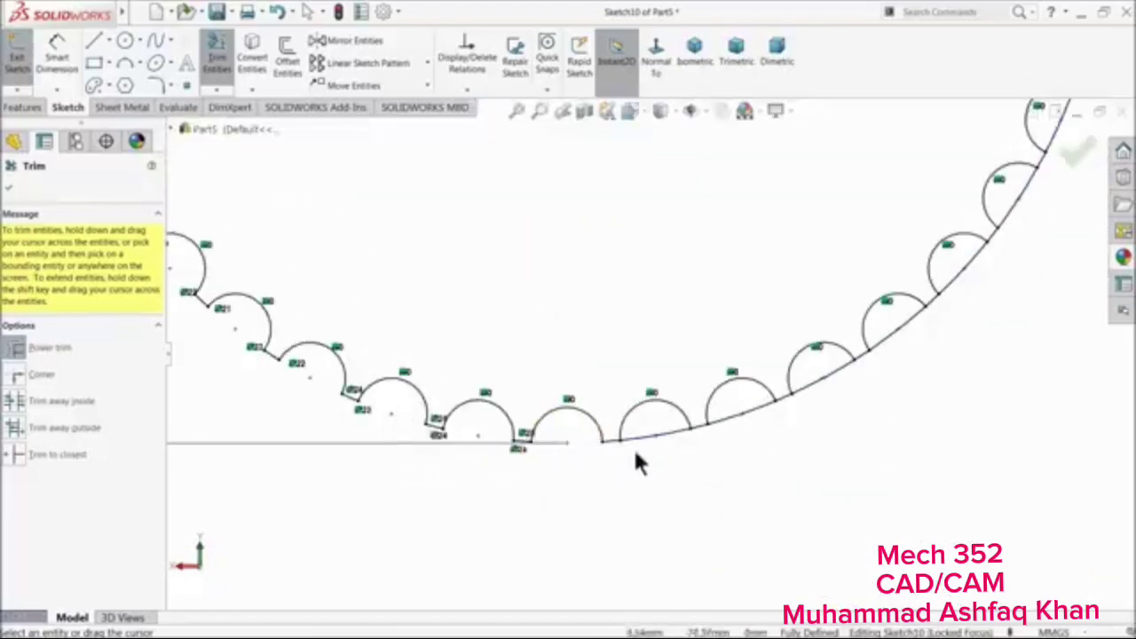
pyautogui.moveTo(639, 433)
pyautogui.mouseDown()
pyautogui.moveTo(730, 435)
pyautogui.moveTo(790, 417)
pyautogui.mouseUp()
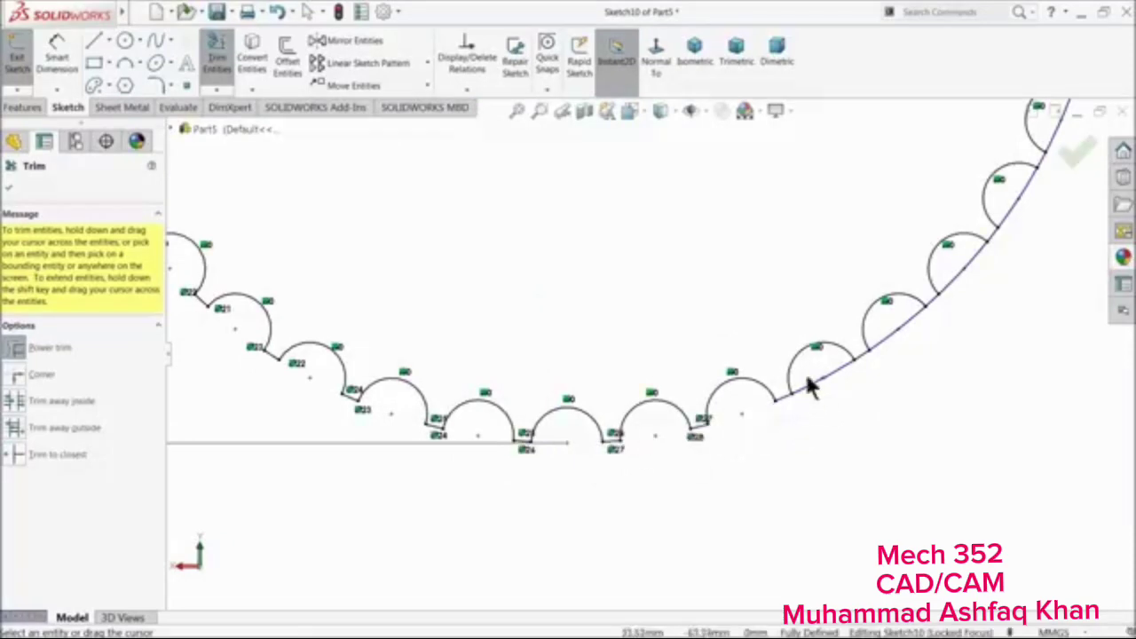
pyautogui.moveTo(907, 348)
pyautogui.mouseDown()
pyautogui.moveTo(890, 318)
pyautogui.moveTo(965, 282)
pyautogui.moveTo(1015, 229)
pyautogui.moveTo(1007, 206)
pyautogui.mouseUp()
# Trim the large circle's segments across the notch openings over the right crank arm and up the upper-right quarter
pyautogui.scroll(4, 959, 254)
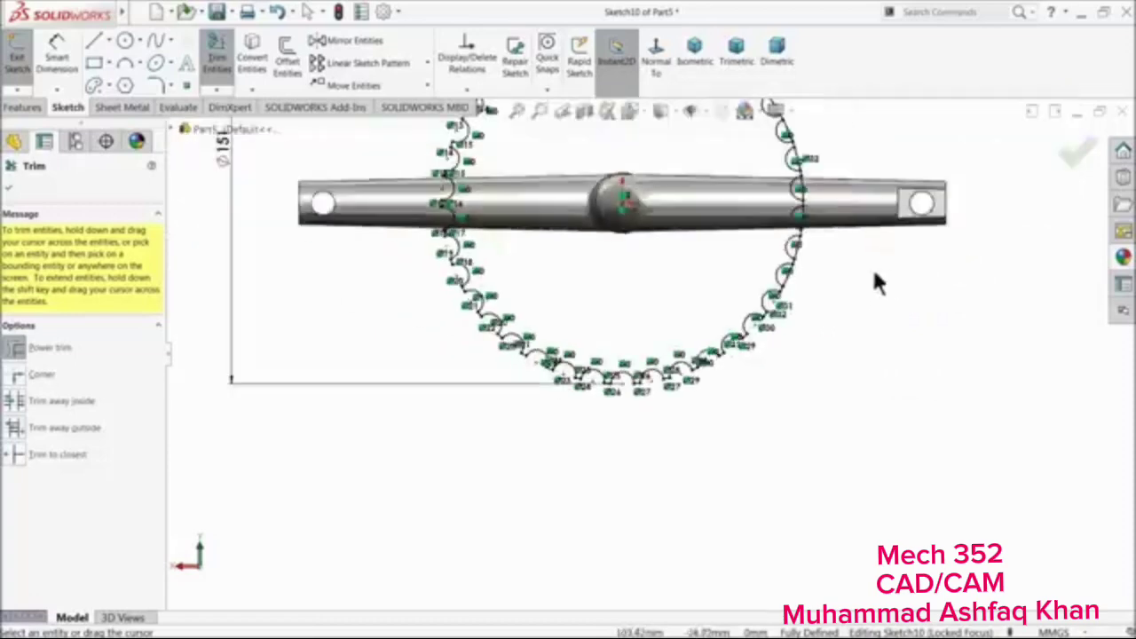
pyautogui.scroll(-2, 803, 273)
pyautogui.scroll(-1, 803, 273)
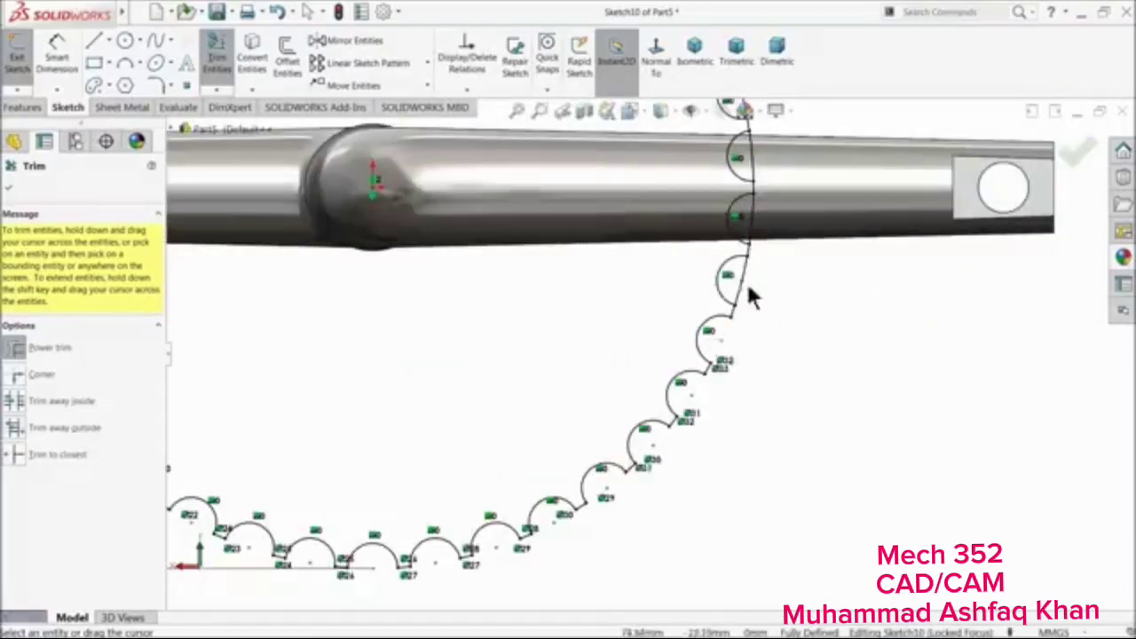
pyautogui.moveTo(778, 230); pyautogui.dragTo(750, 228)
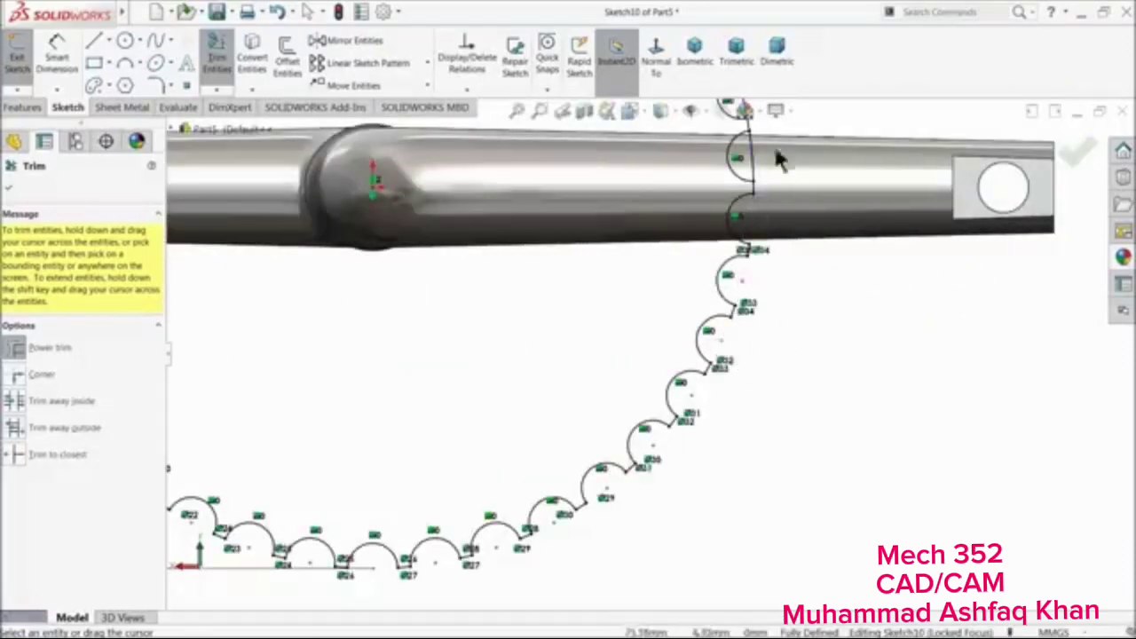
pyautogui.scroll(4, 695, 196)
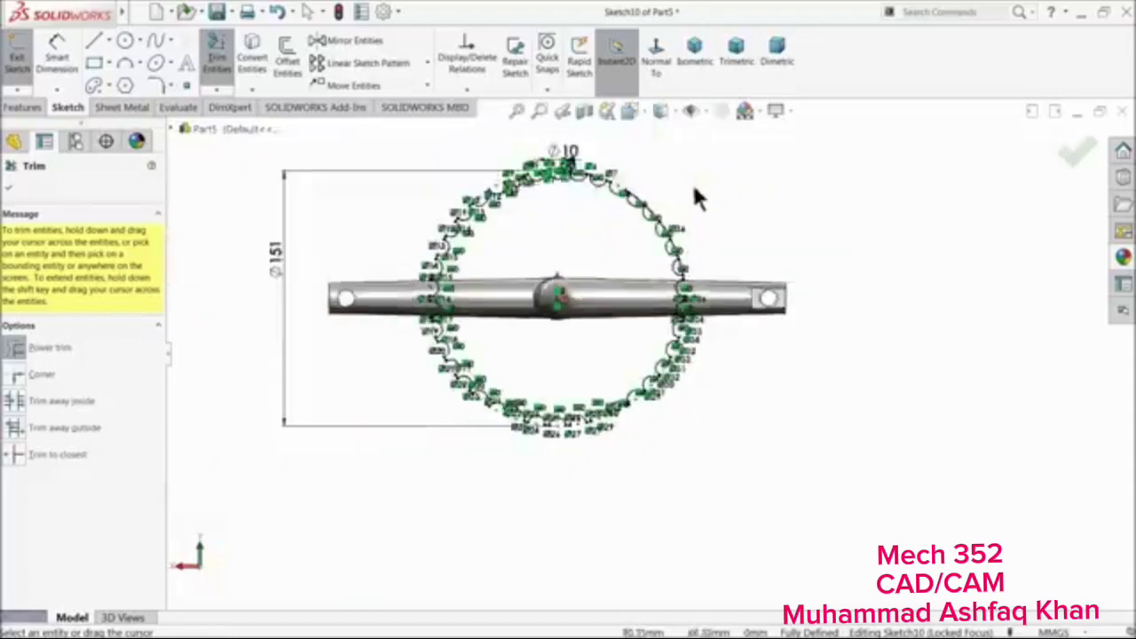
pyautogui.scroll(-5, 698, 329)
pyautogui.moveTo(645, 359); pyautogui.dragTo(634, 357)
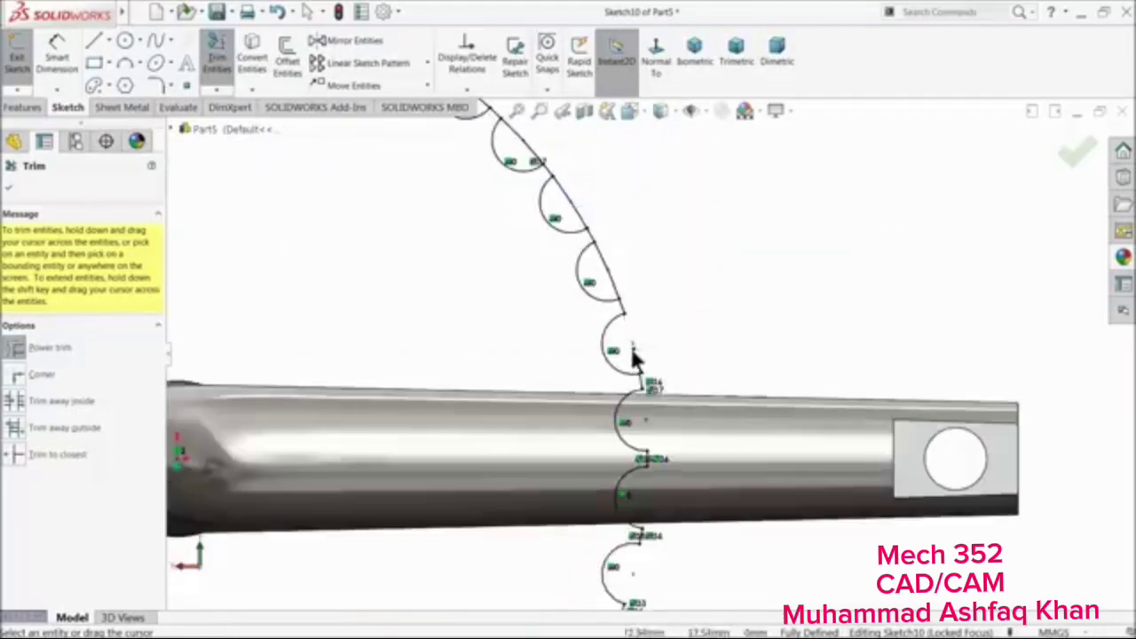
pyautogui.moveTo(619, 270)
pyautogui.mouseDown()
pyautogui.moveTo(601, 274)
pyautogui.moveTo(583, 208)
pyautogui.moveTo(548, 178)
pyautogui.mouseUp()
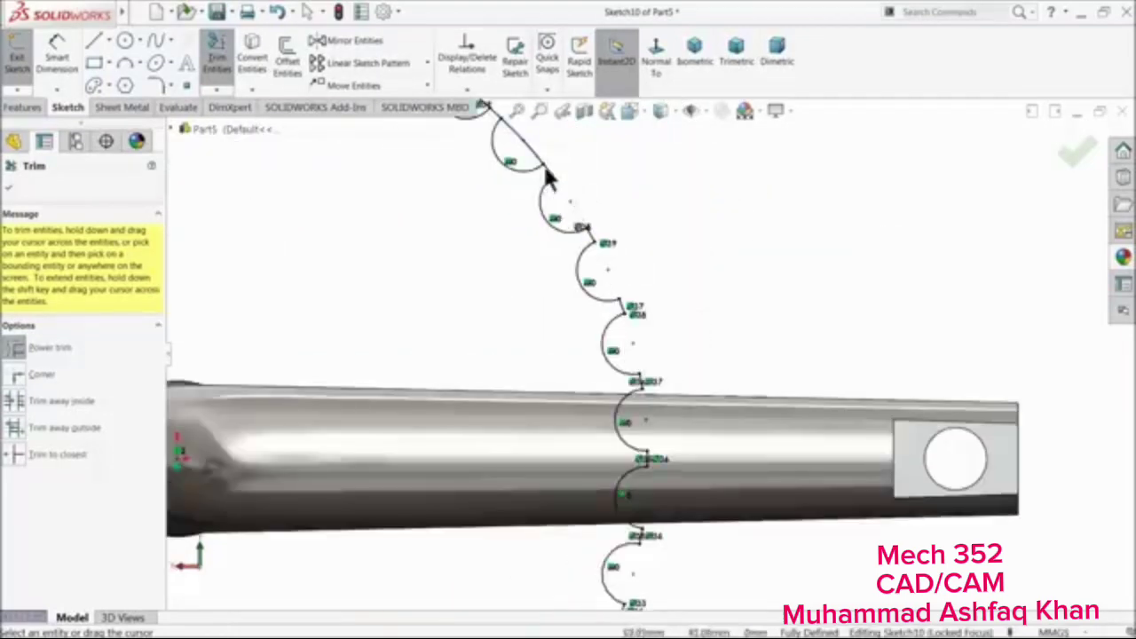
# Finish trimming and extrude the toothed sprocket profile 4 mm blind with Merge result enabled
pyautogui.scroll(4, 500, 223)
pyautogui.scroll(-6, 608, 238)
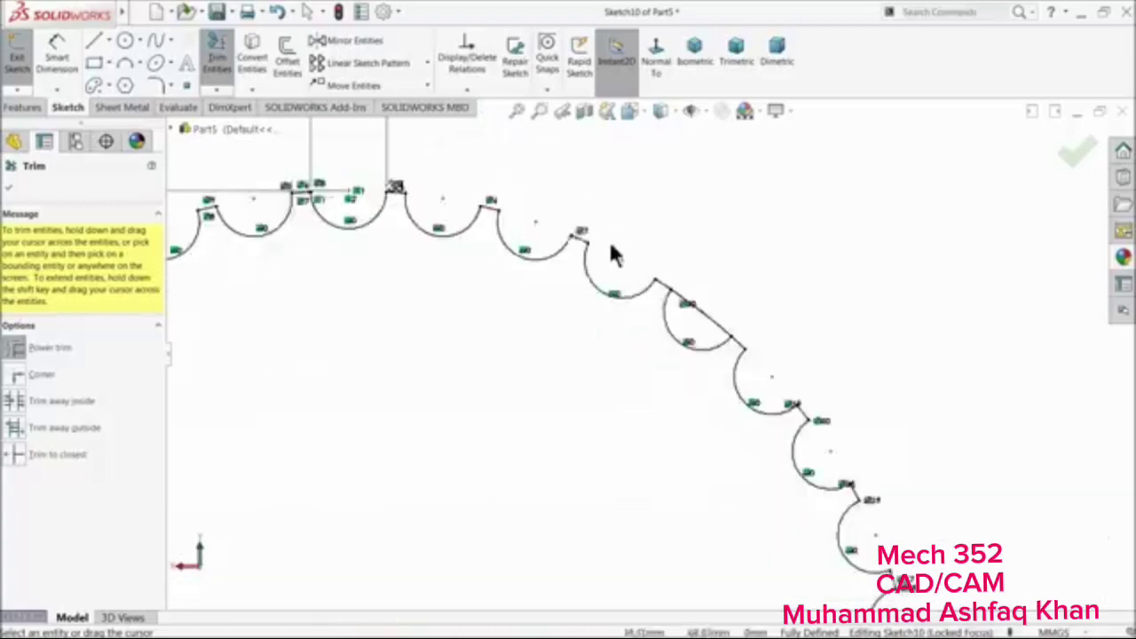
pyautogui.scroll(10, 675, 368)
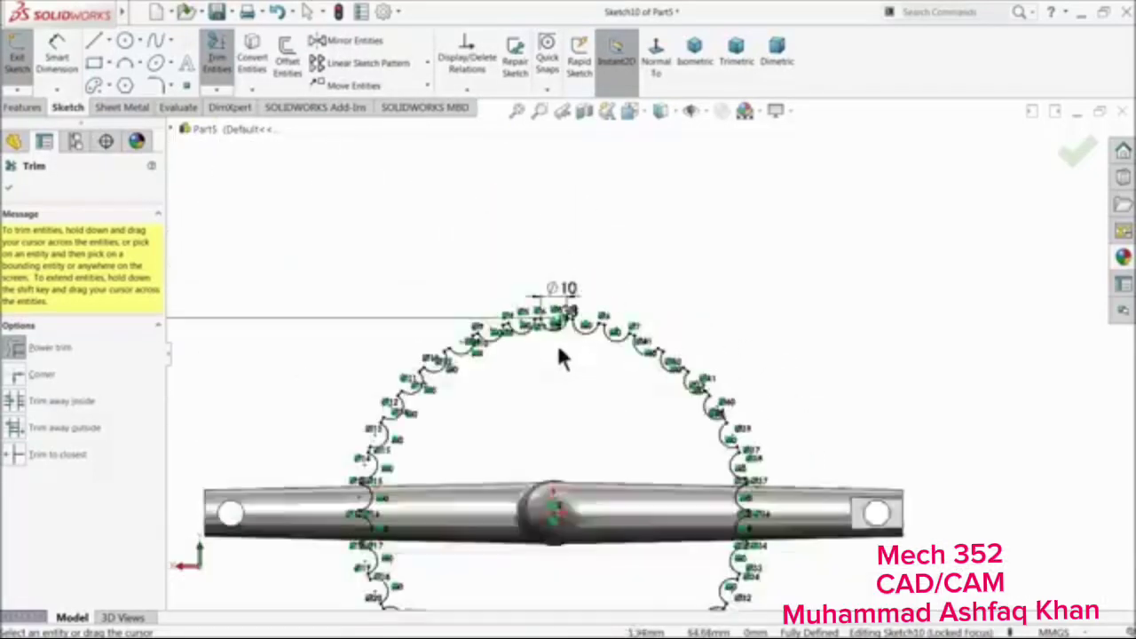
pyautogui.scroll(-4, 601, 459)
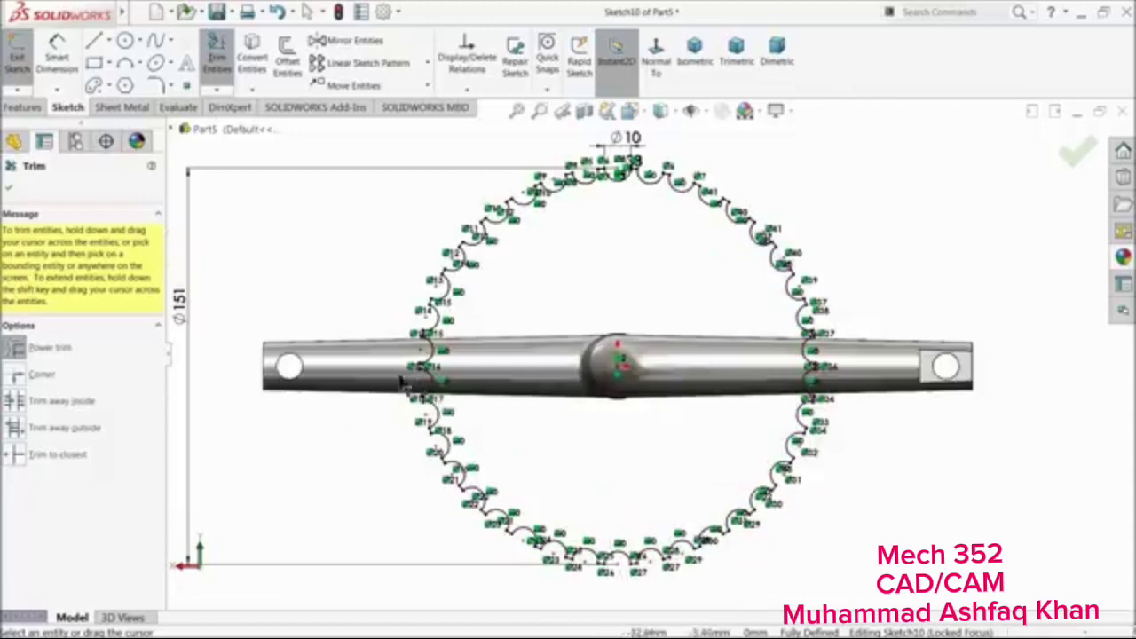
pyautogui.click(9, 188)
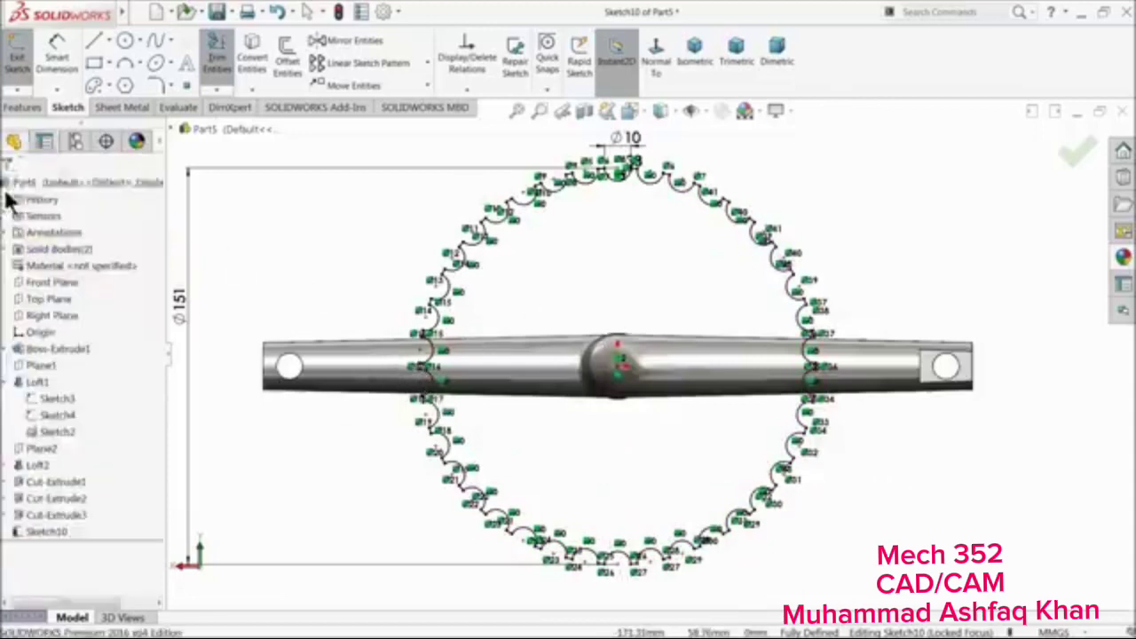
pyautogui.click(33, 106)
pyautogui.click(23, 64)
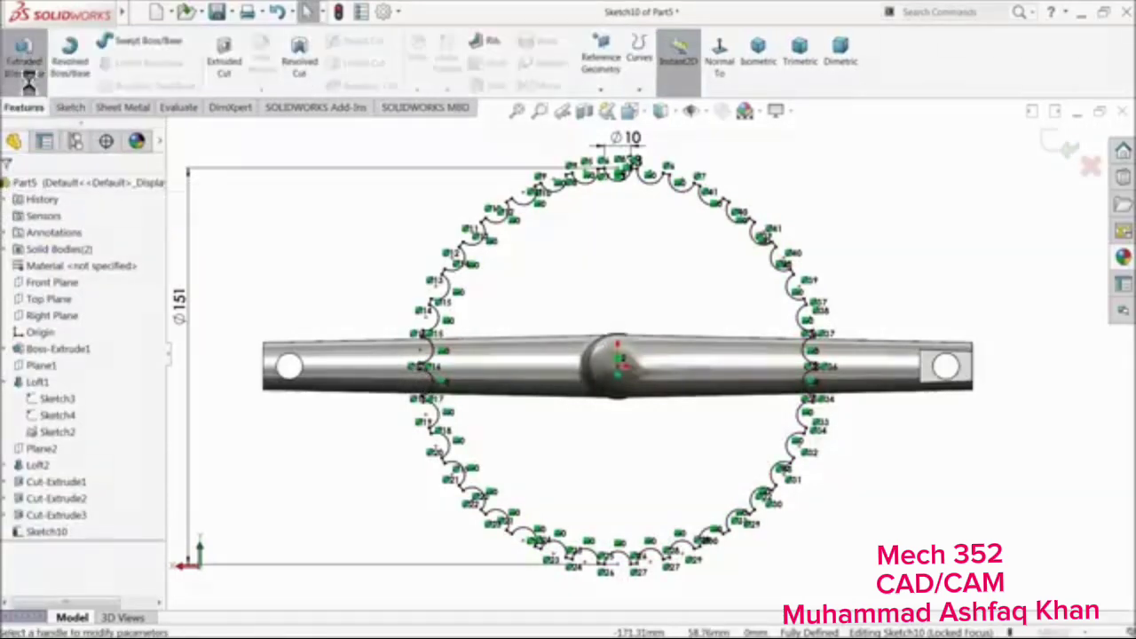
pyautogui.write('4')
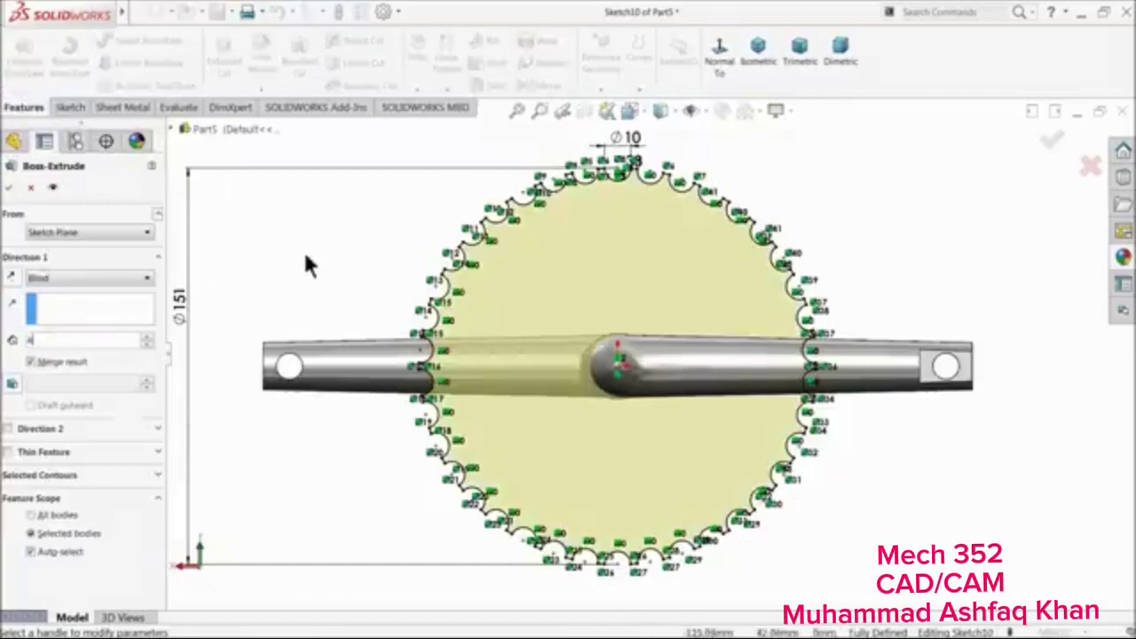
pyautogui.moveTo(310, 258); pyautogui.dragTo(281, 352, button='middle')
pyautogui.scroll(-10, 566, 397)
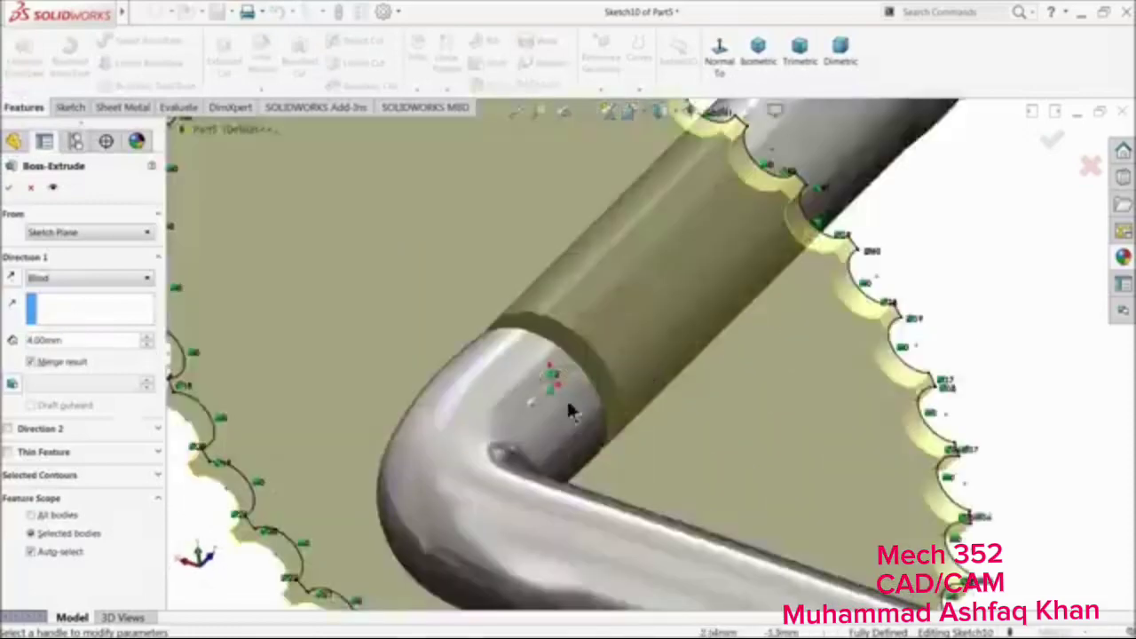
pyautogui.moveTo(510, 426); pyautogui.dragTo(355, 373, button='middle')
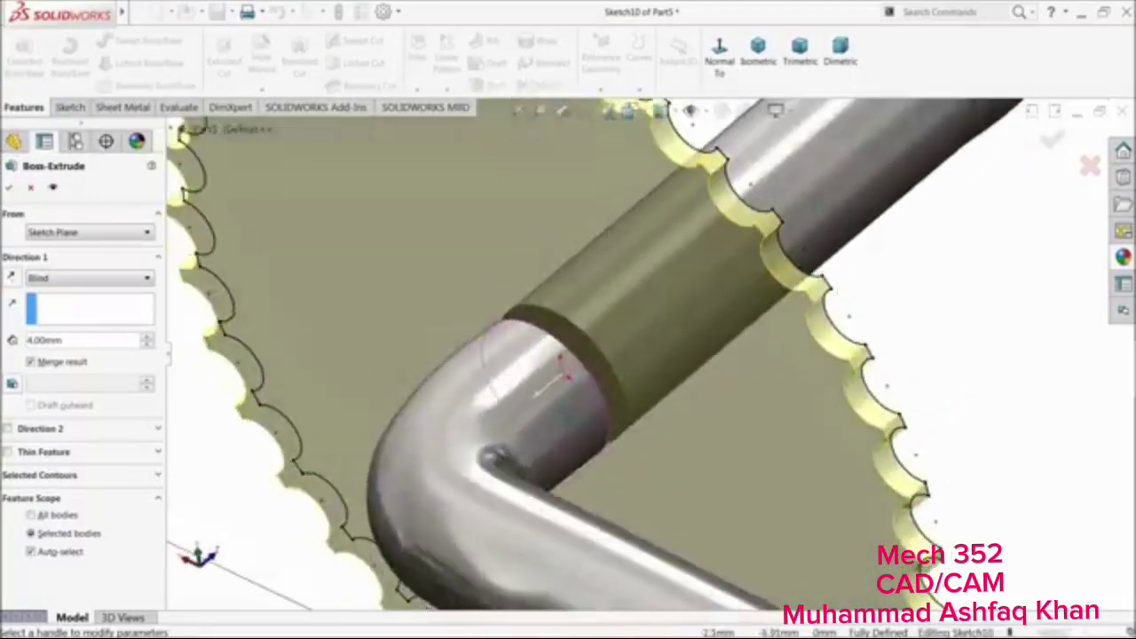
pyautogui.click(9, 189)
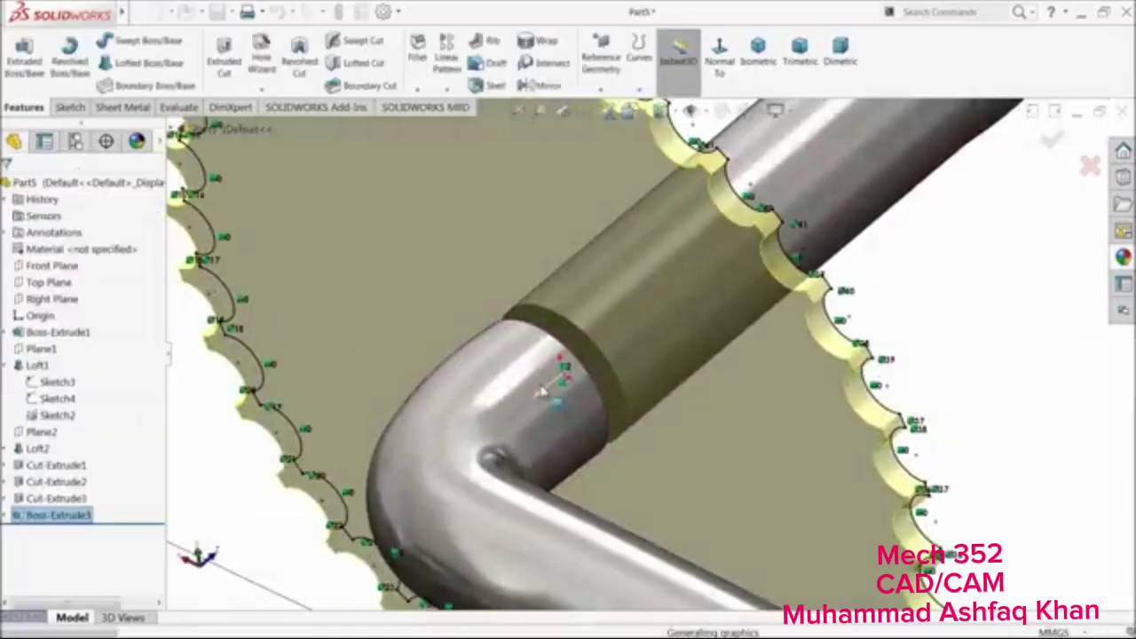
# Start a new sketch on the sprocket's flat outer face and view it normal to the sketch plane
pyautogui.scroll(5, 583, 398)
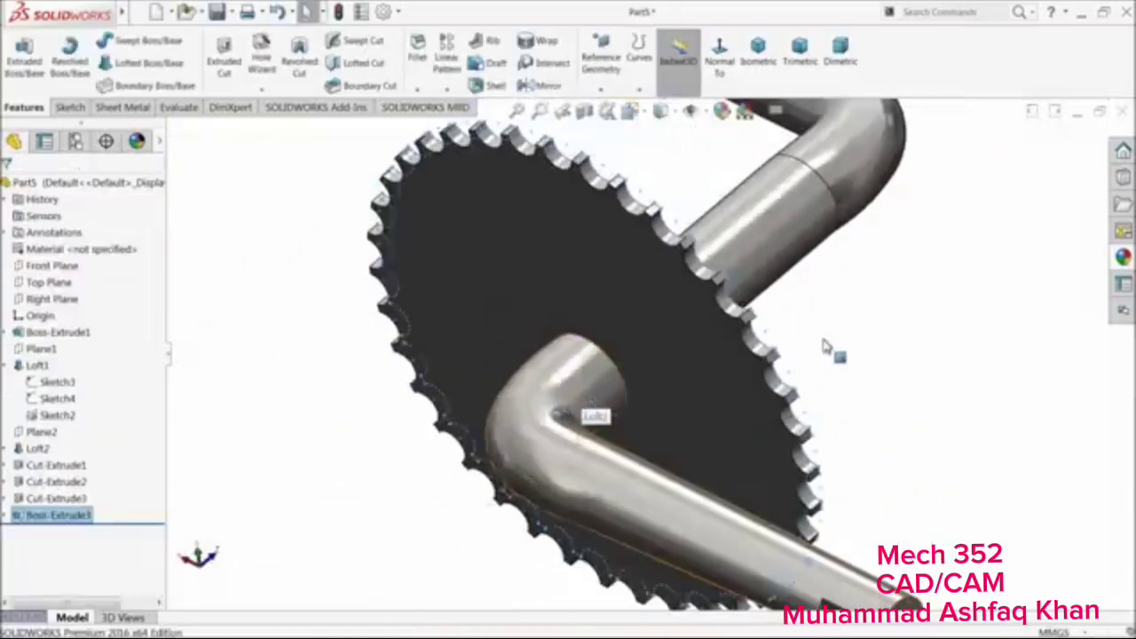
pyautogui.click(823, 340)
pyautogui.scroll(3, 833, 340)
pyautogui.moveTo(834, 340); pyautogui.dragTo(847, 304, button='middle')
pyautogui.scroll(-2, 733, 292)
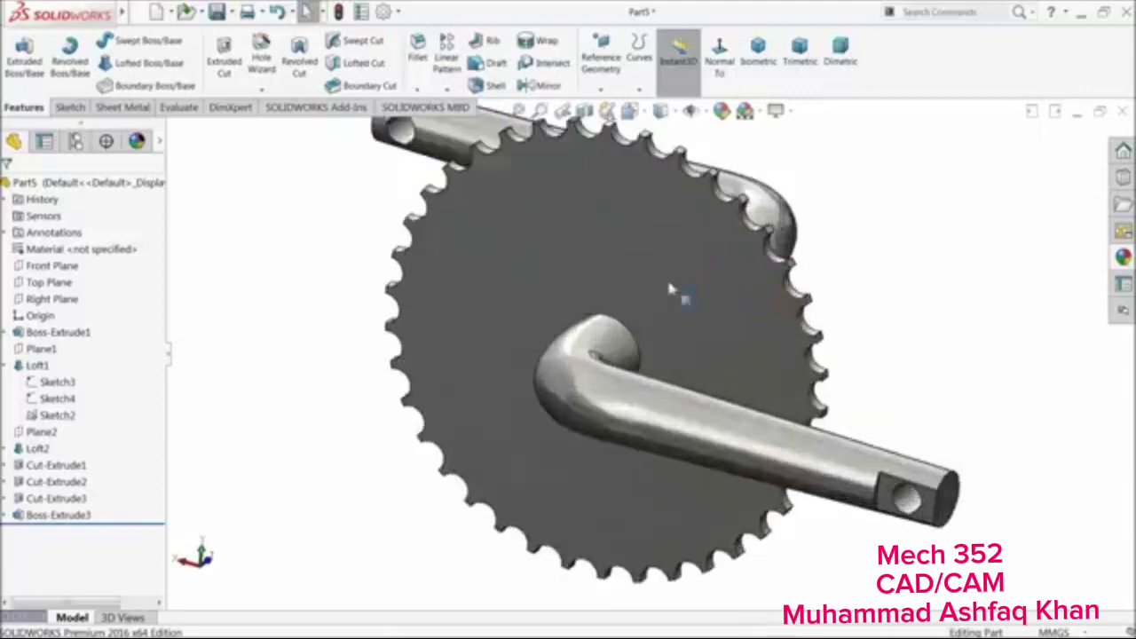
pyautogui.click(670, 289)
pyautogui.click(712, 241)
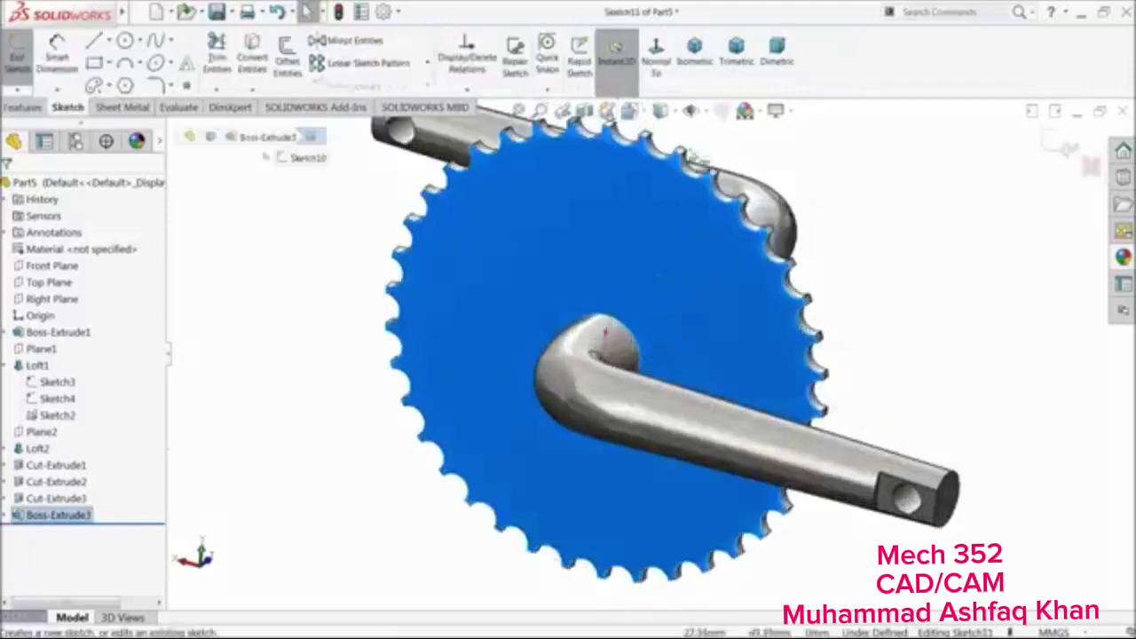
pyautogui.click(657, 71)
# Sketch two concentric circles about 126 mm and 83 mm in diameter, centred on the sprocket's origin
pyautogui.click(126, 45)
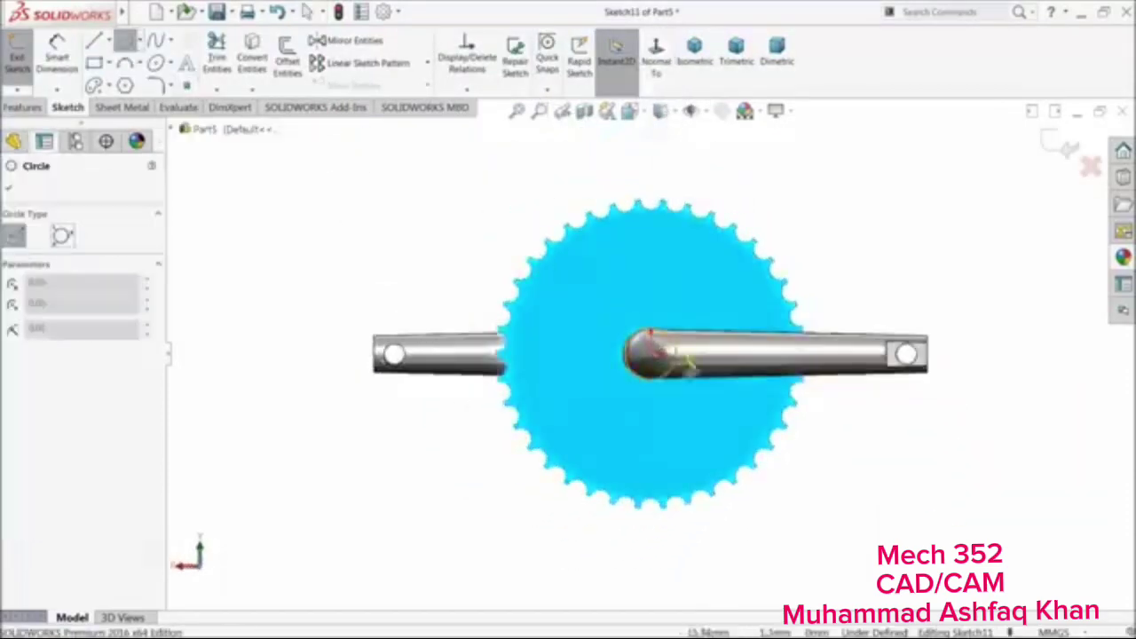
pyautogui.click(652, 351)
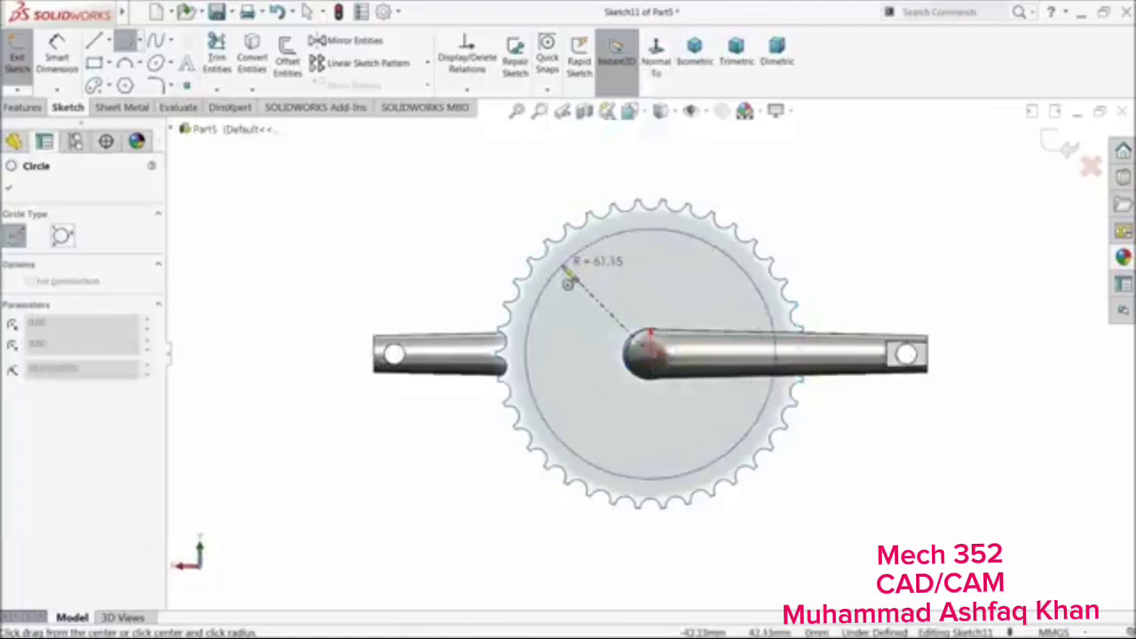
pyautogui.click(565, 280)
pyautogui.click(651, 355)
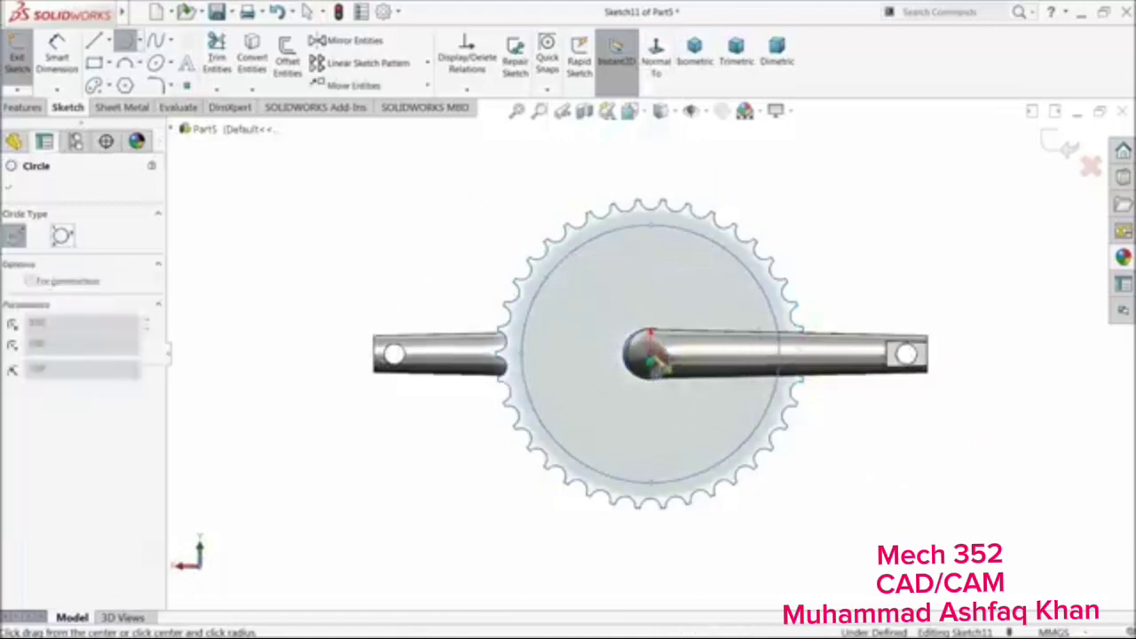
pyautogui.click(578, 311)
# Dimension the outer circle's diameter as 126 mm and the inner circle's diameter as 83 mm
pyautogui.click(62, 64)
pyautogui.scroll(-3, 533, 321)
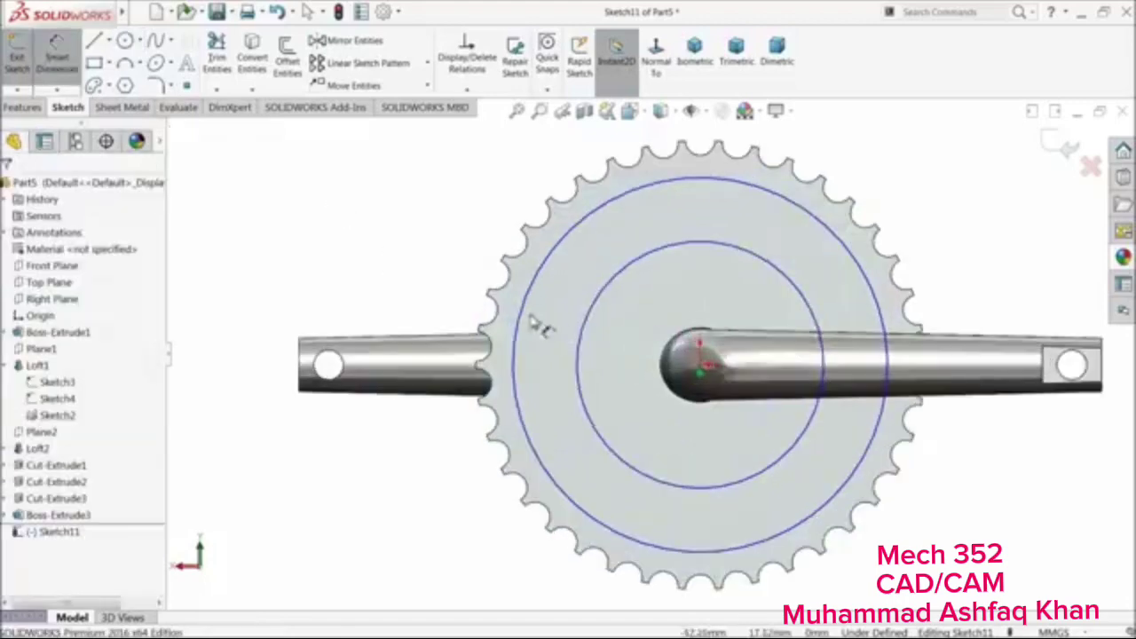
pyautogui.click(518, 320)
pyautogui.click(439, 298)
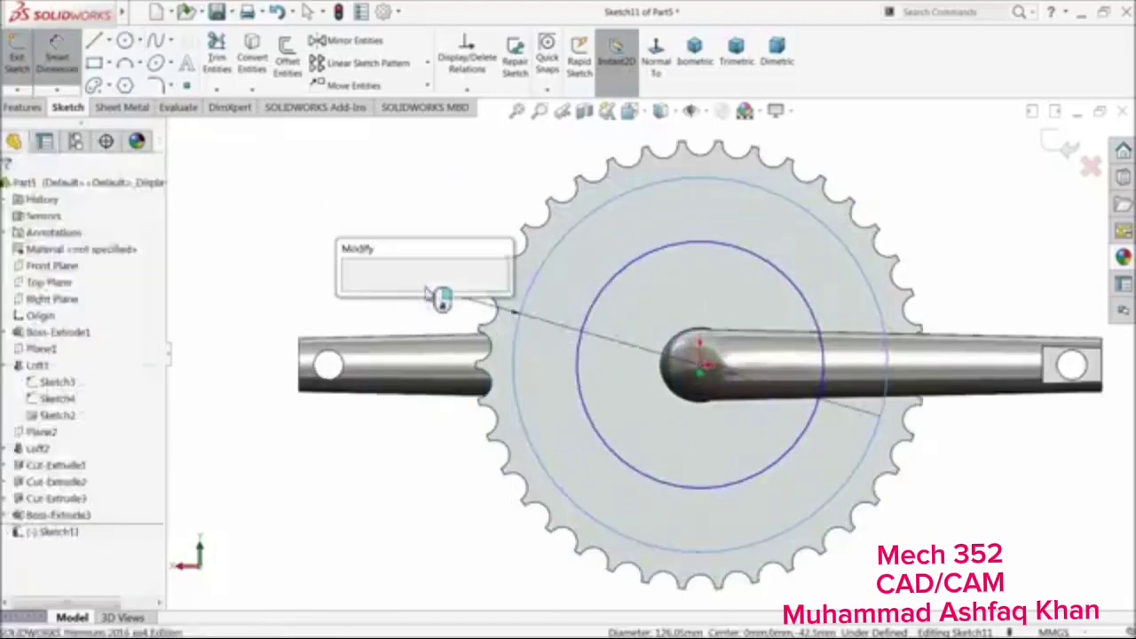
pyautogui.write('126')
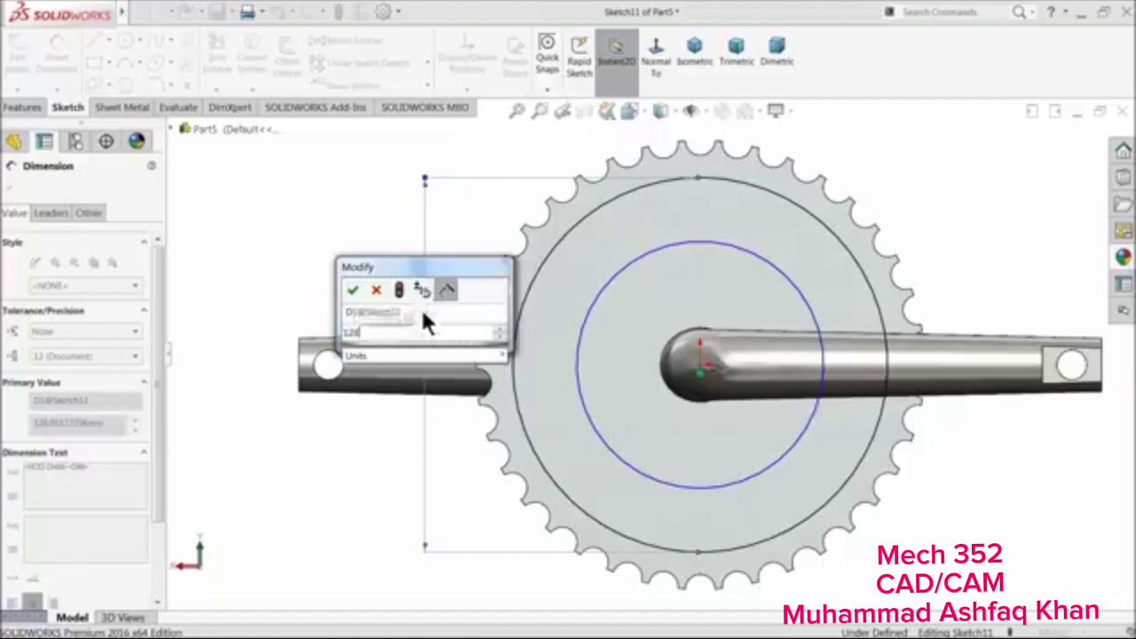
pyautogui.press('Return')
pyautogui.click(578, 364)
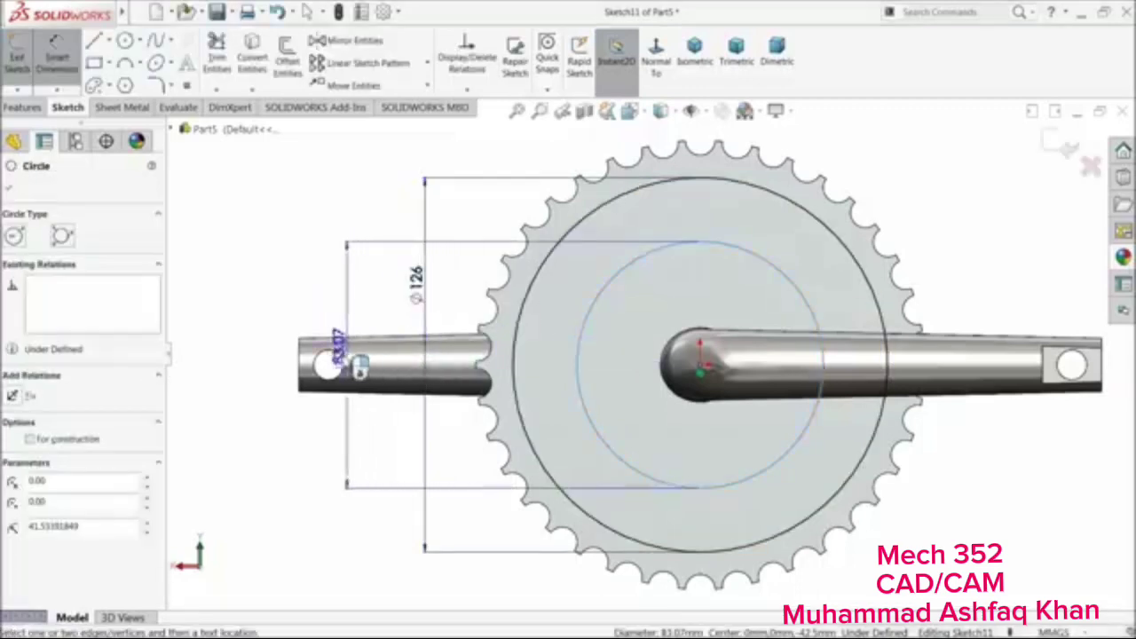
pyautogui.click(279, 362)
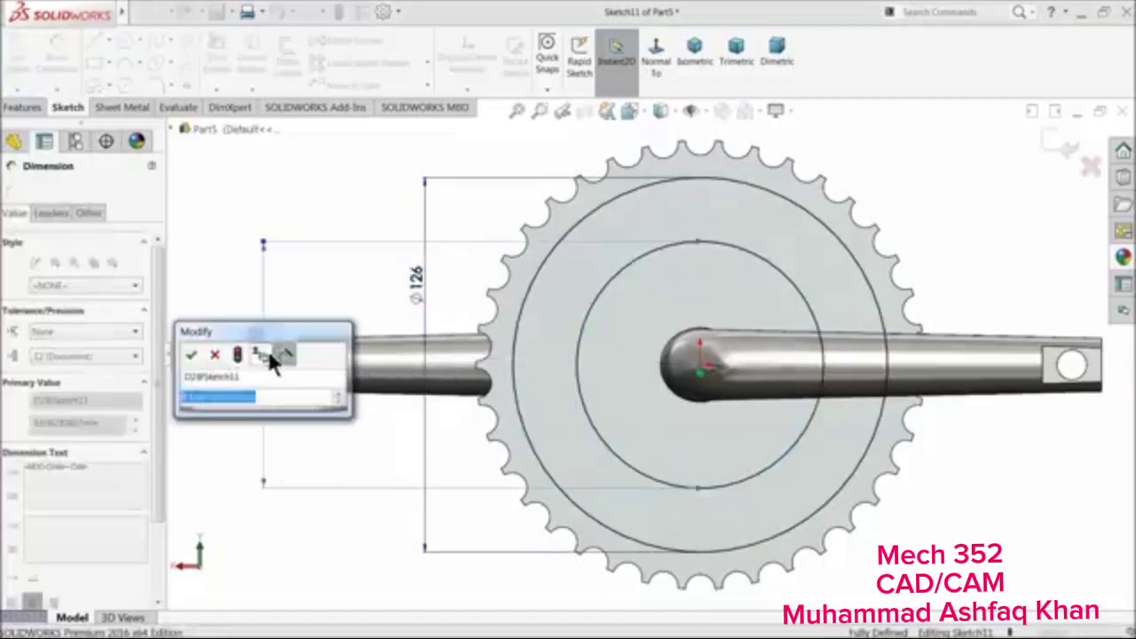
pyautogui.press('Return')
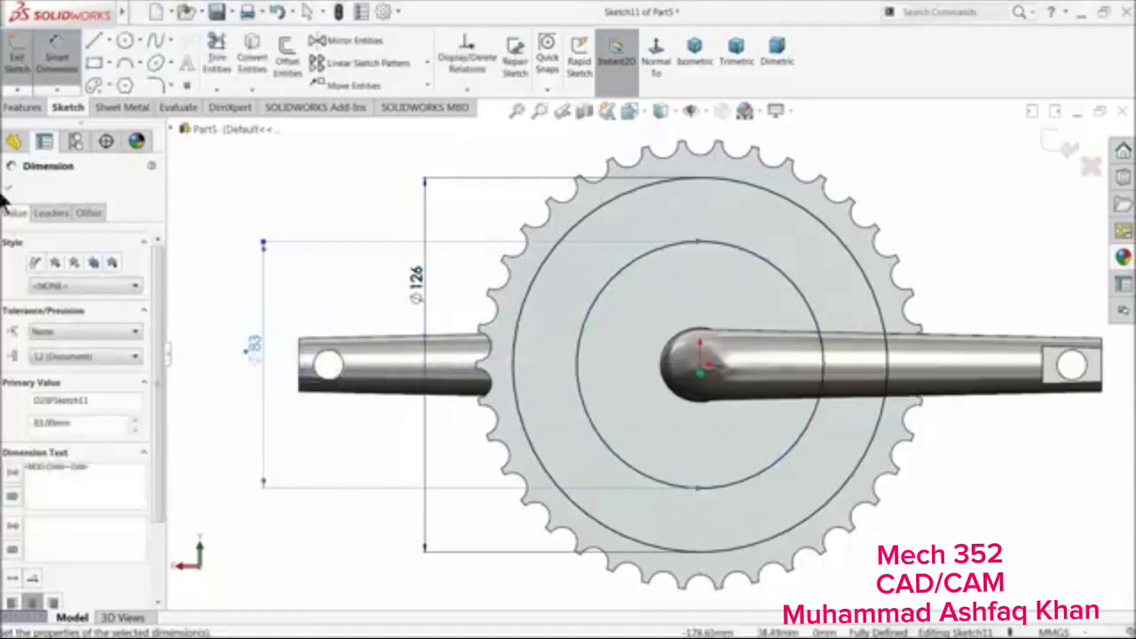
pyautogui.click(7, 187)
# Draw a vertical centerline from the top of the 126 mm circle down to the origin
pyautogui.click(109, 41)
pyautogui.click(120, 76)
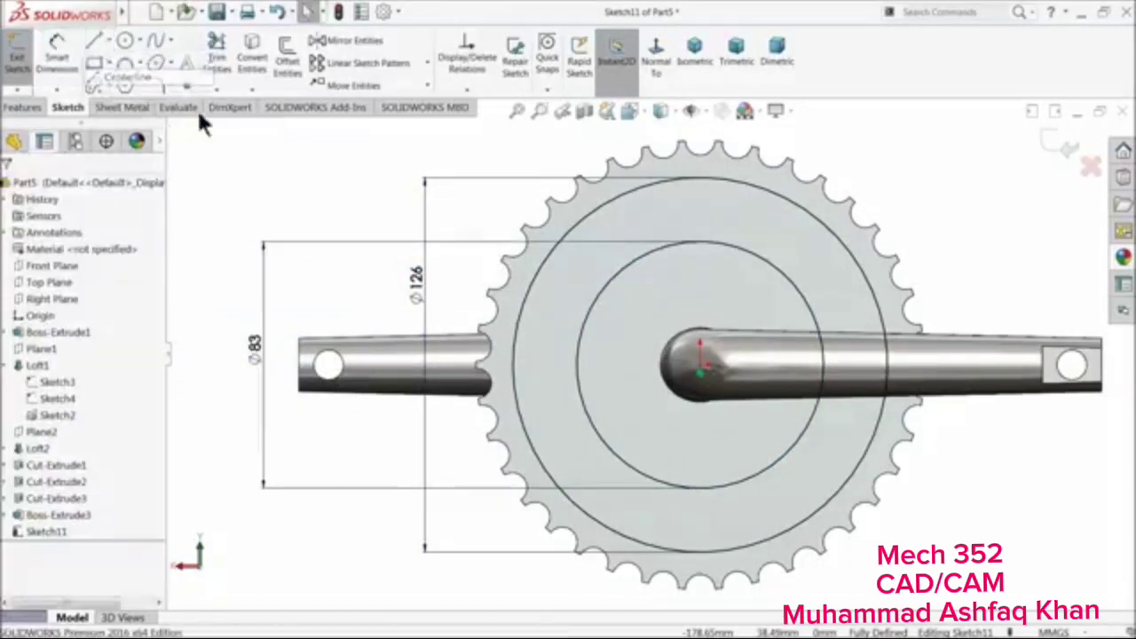
pyautogui.click(700, 179)
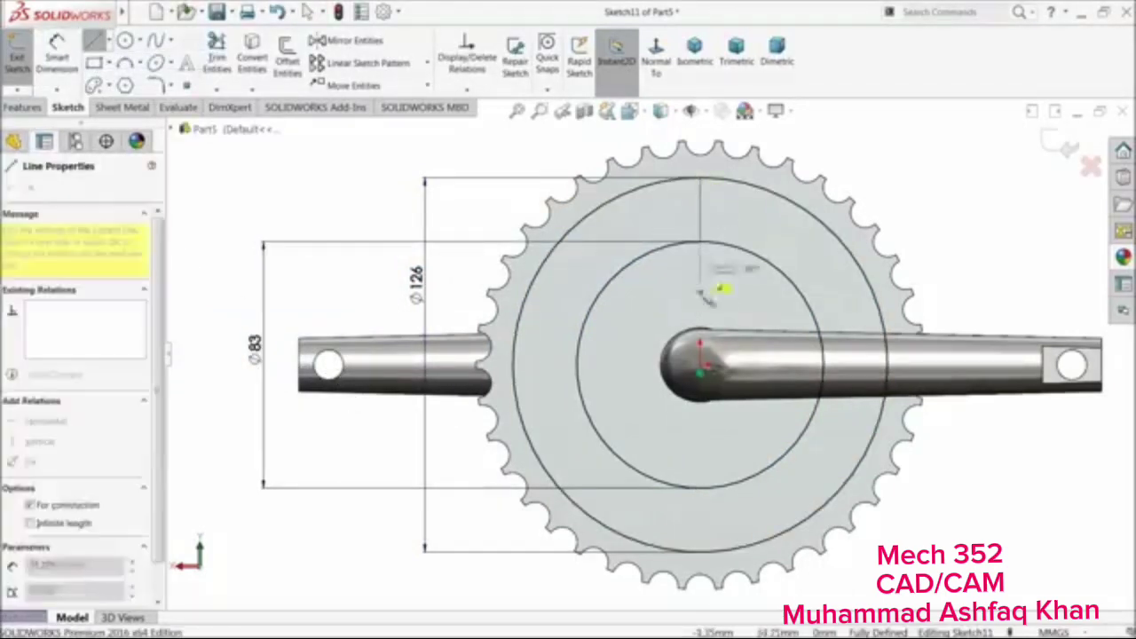
pyautogui.click(701, 364)
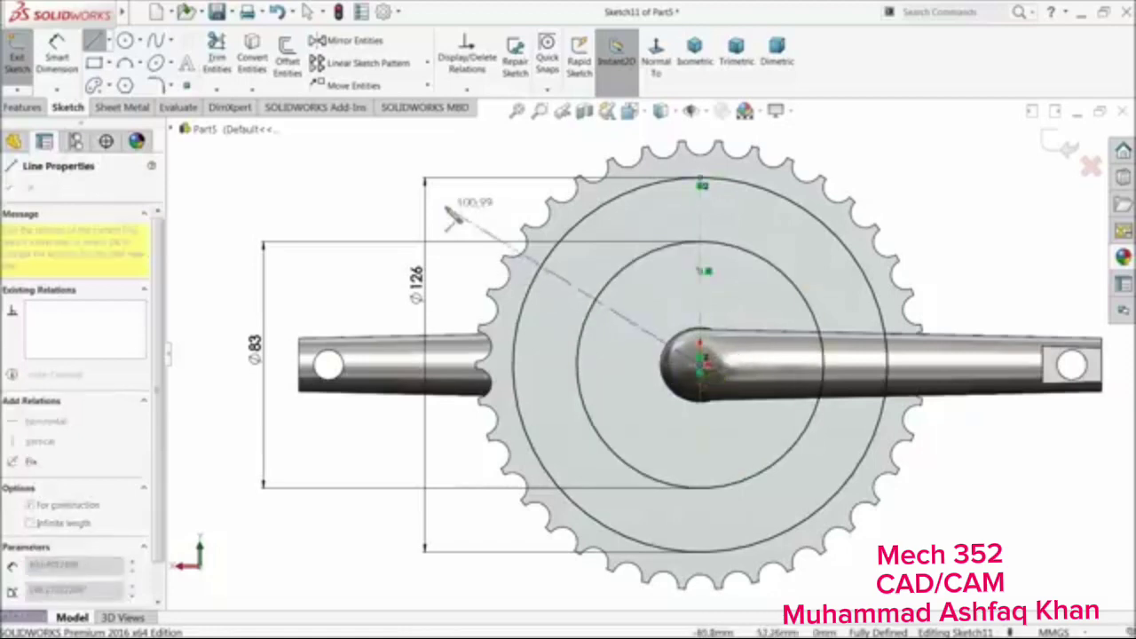
pyautogui.rightClick(464, 208)
pyautogui.click(471, 210)
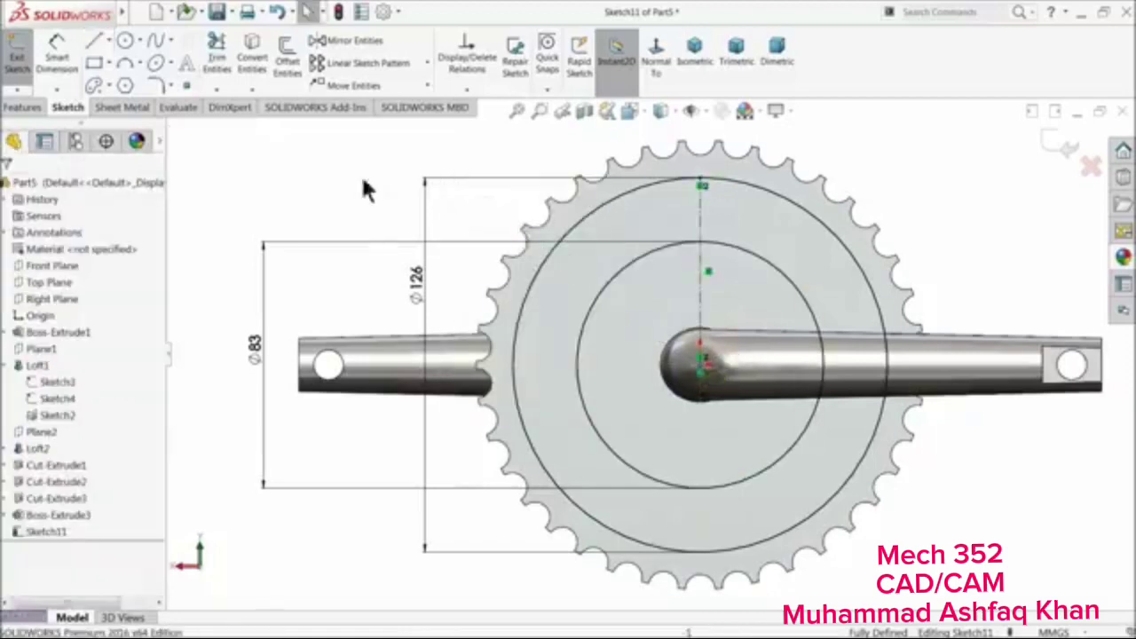
# Sketch a vertical line about 27 mm long just right of the centerline, crossing both circles
pyautogui.click(94, 41)
pyautogui.scroll(4, 680, 177)
pyautogui.click(645, 164)
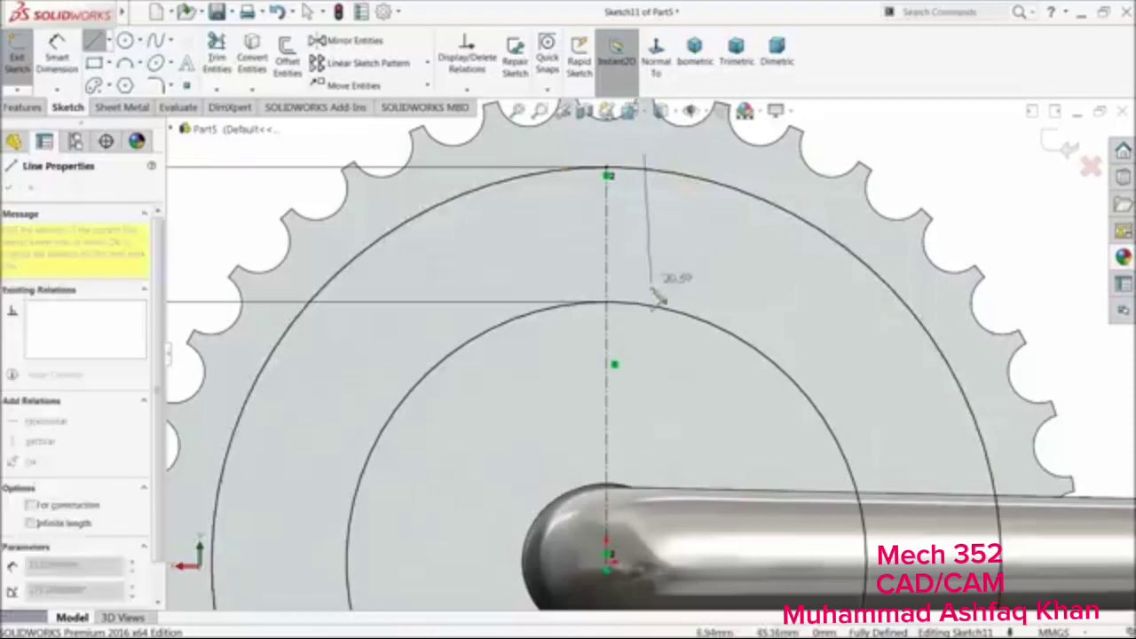
pyautogui.click(648, 325)
pyautogui.rightClick(671, 347)
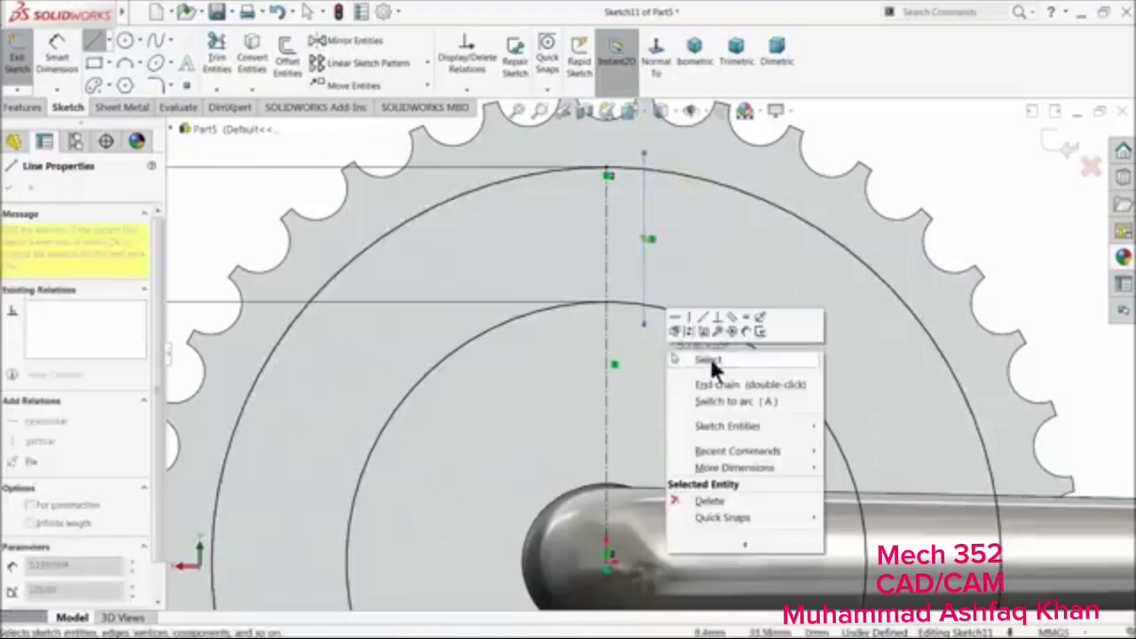
pyautogui.click(710, 359)
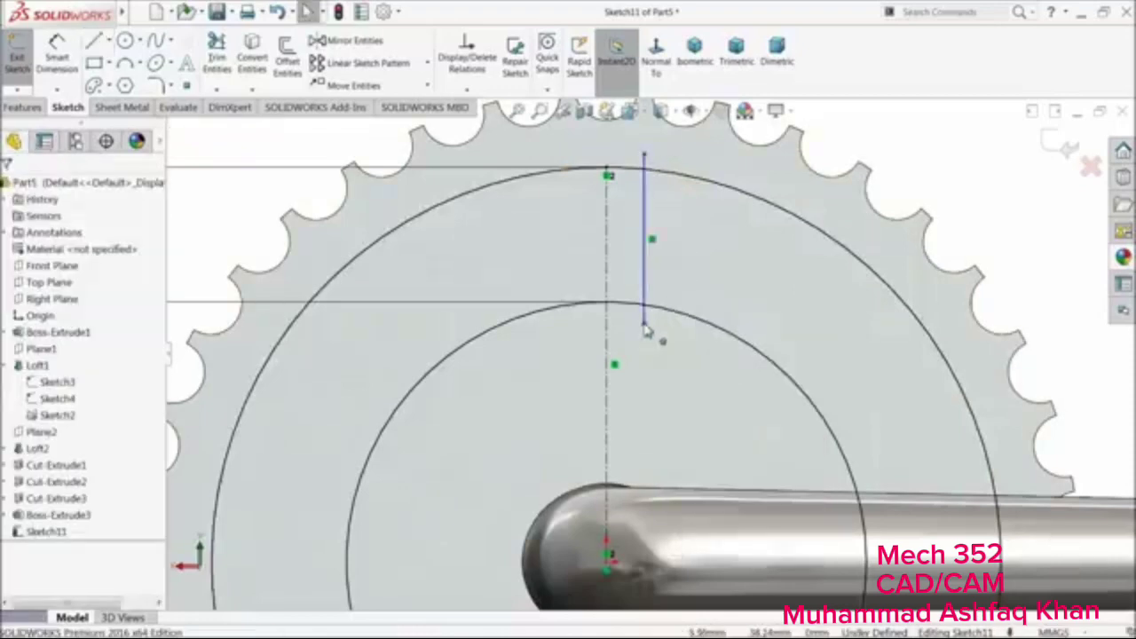
# Sketch a slanted line across both circles on the sprocket's upper right side, pointing roughly toward the center
pyautogui.click(93, 42)
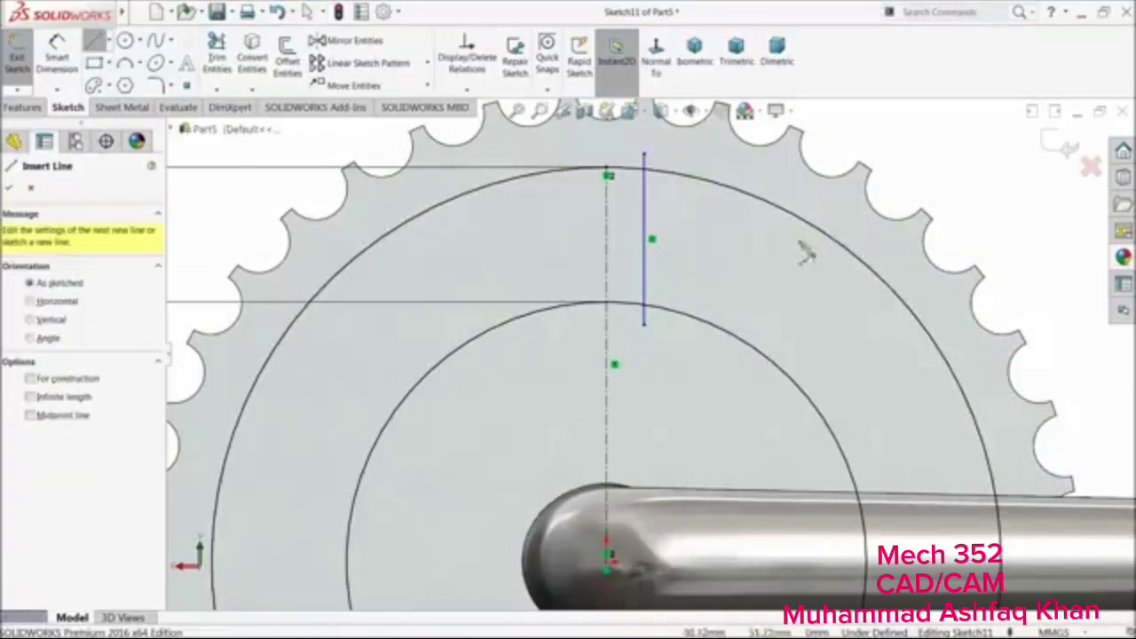
pyautogui.click(912, 277)
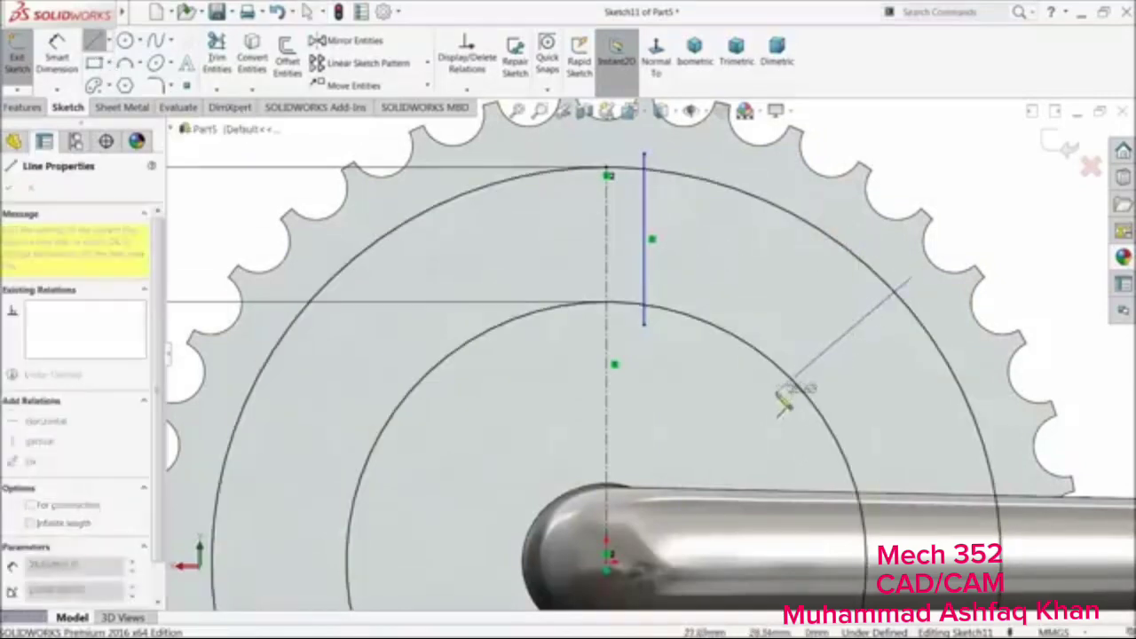
pyautogui.click(776, 393)
pyautogui.rightClick(702, 393)
pyautogui.click(733, 404)
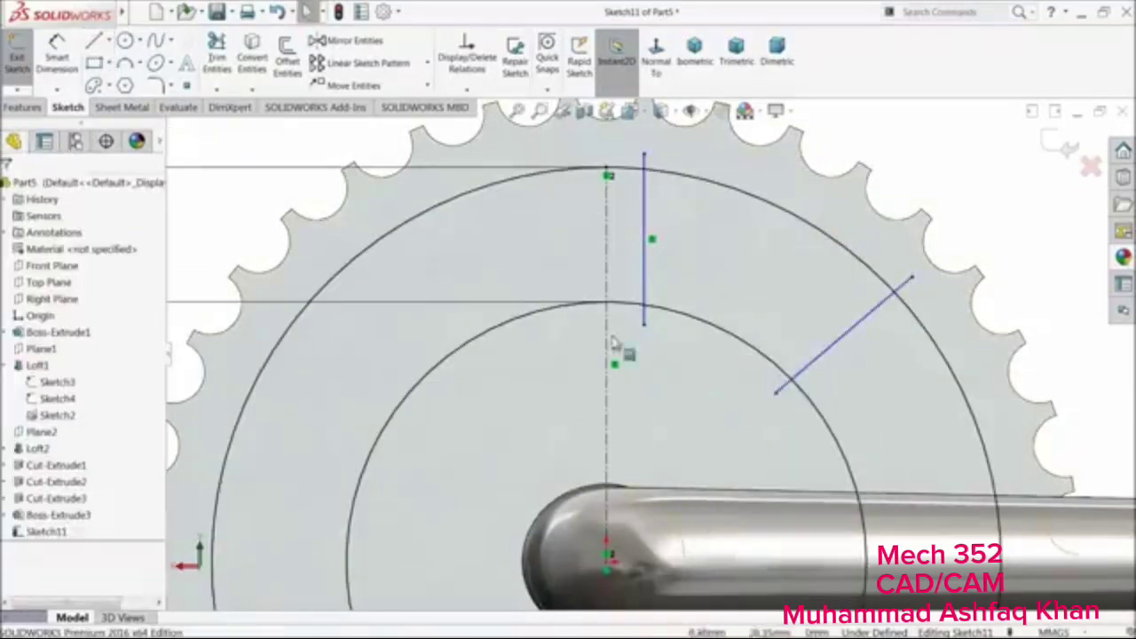
# Dimension the distance between the centerline and the adjacent vertical line as 5 mm
pyautogui.scroll(3, 639, 364)
pyautogui.scroll(-3, 672, 380)
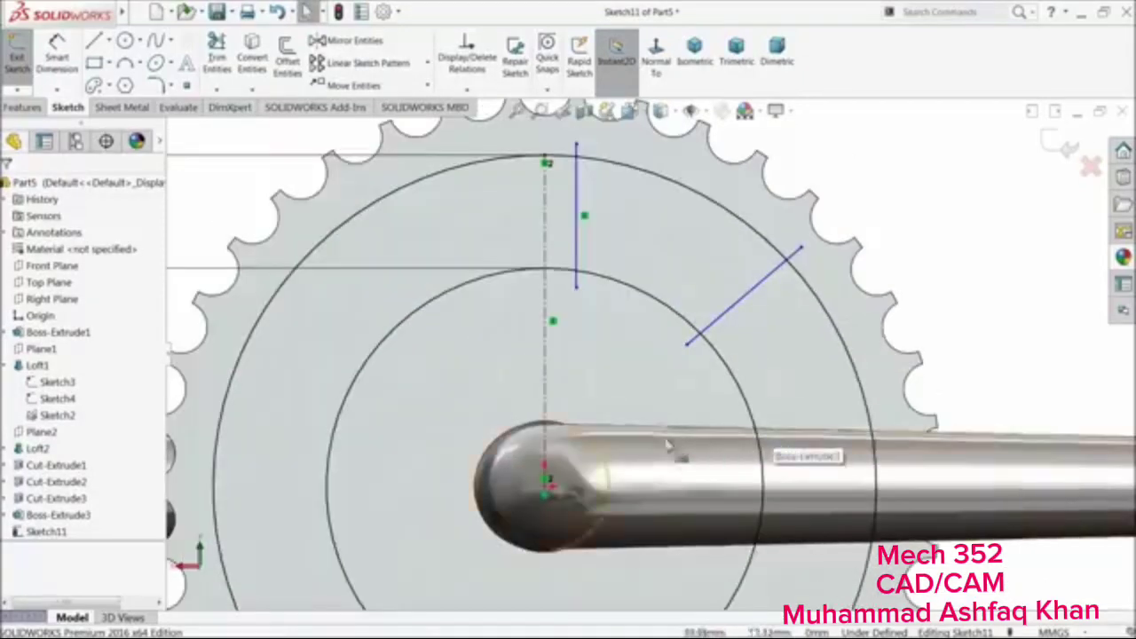
pyautogui.click(577, 217)
pyautogui.click(561, 220)
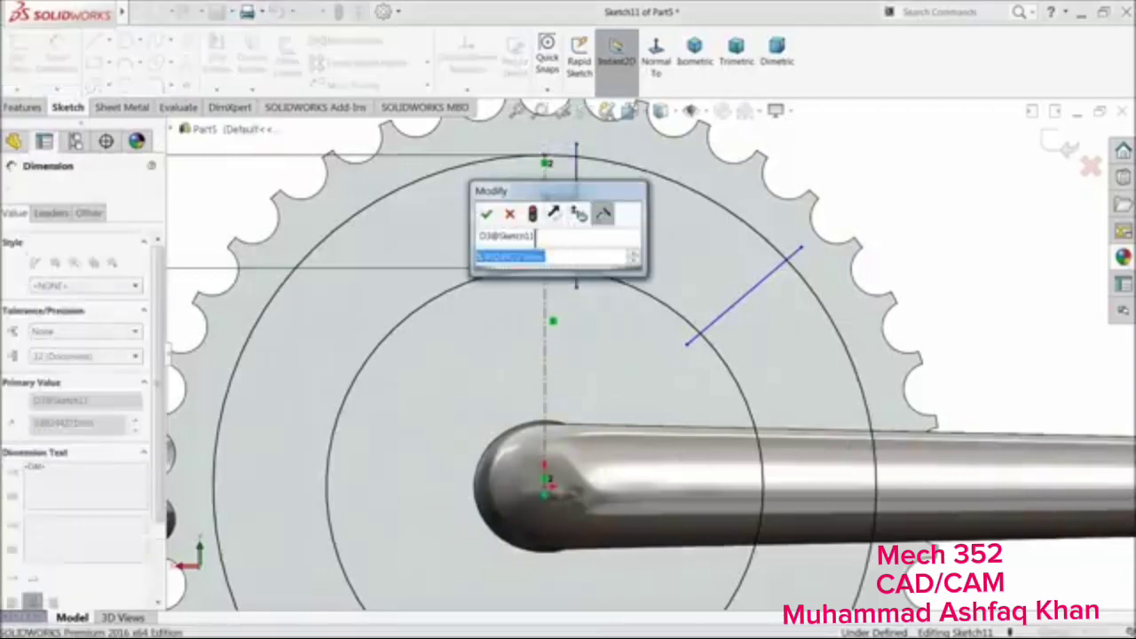
pyautogui.write('5')
pyautogui.press('Return')
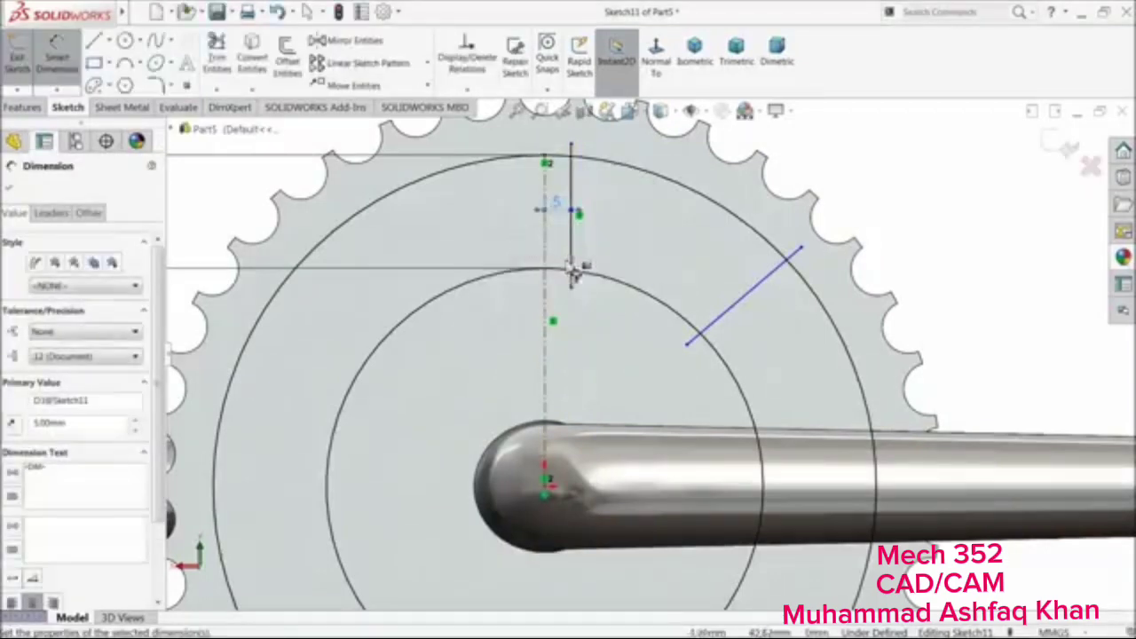
# Dimension the angle between the solid vertical line and the slanted line as 60 degrees
pyautogui.click(575, 252)
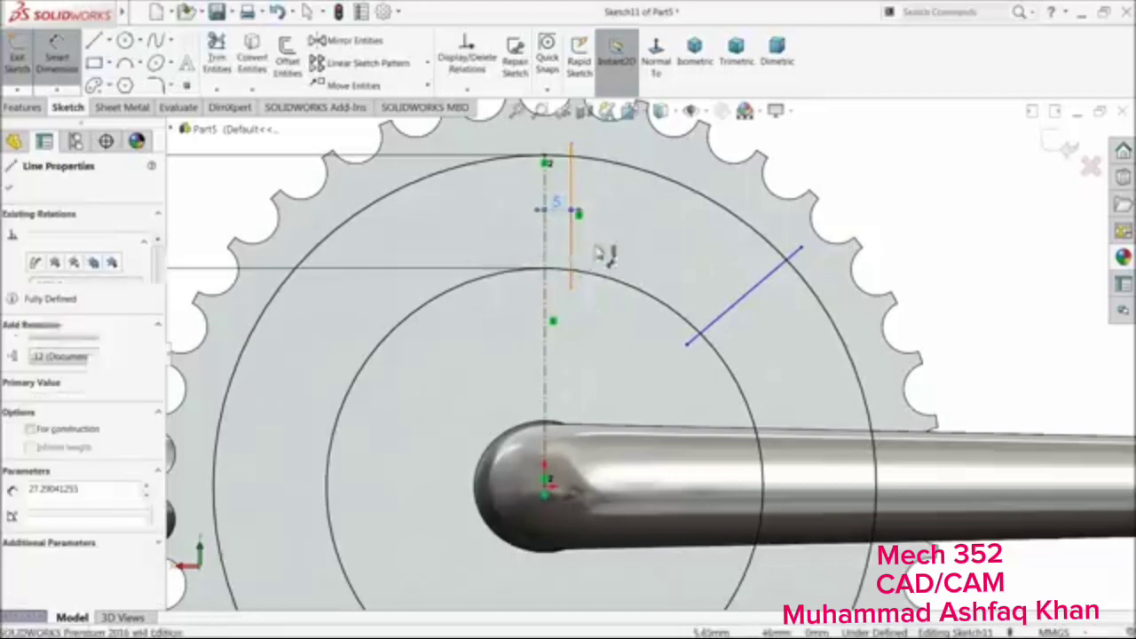
pyautogui.click(728, 308)
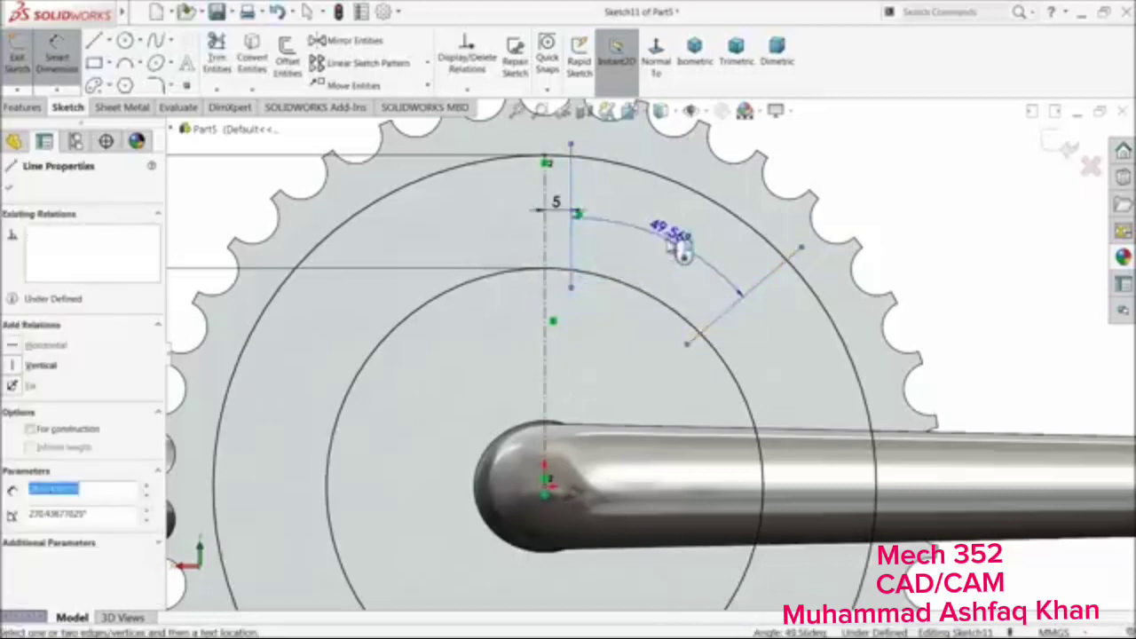
pyautogui.click(667, 242)
pyautogui.write('60')
pyautogui.press('Return')
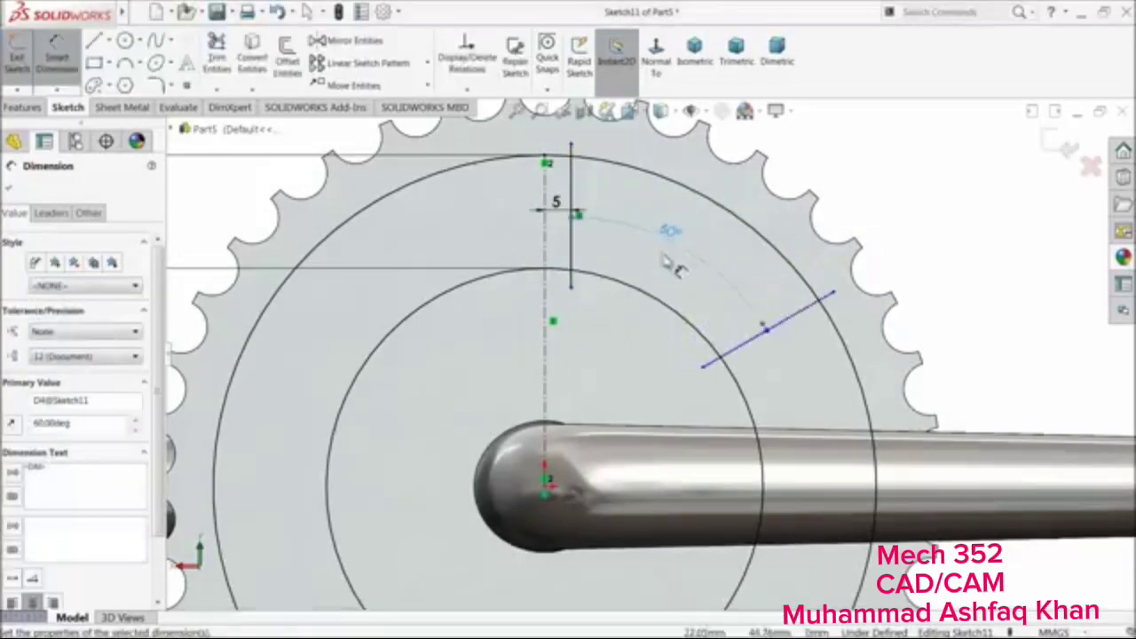
pyautogui.scroll(5, 702, 338)
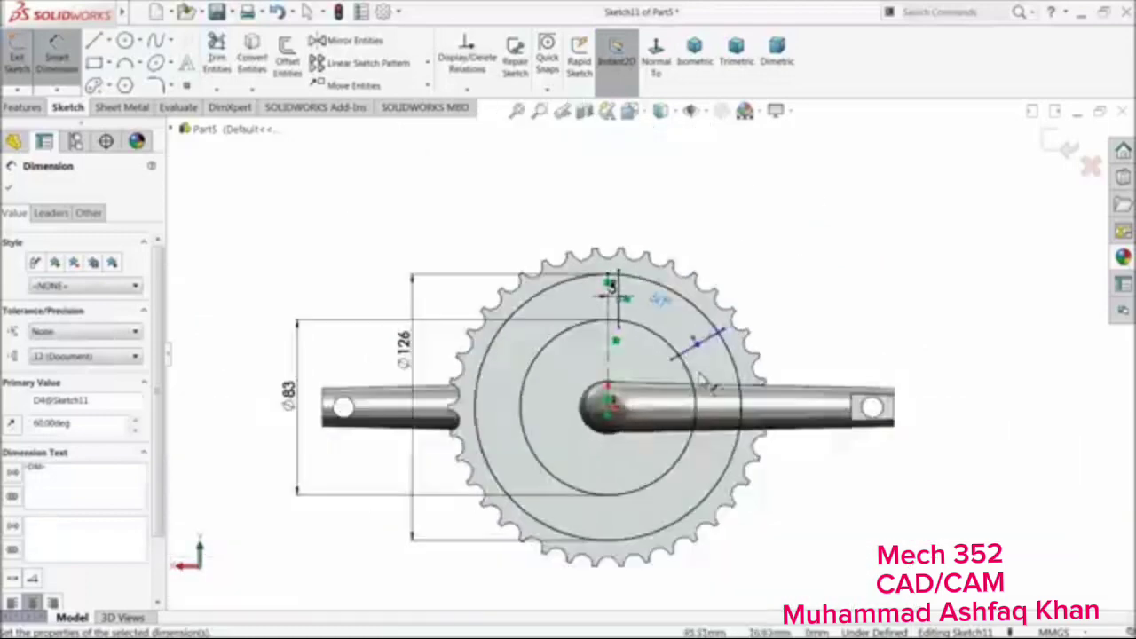
pyautogui.scroll(-3, 701, 373)
pyautogui.click(9, 188)
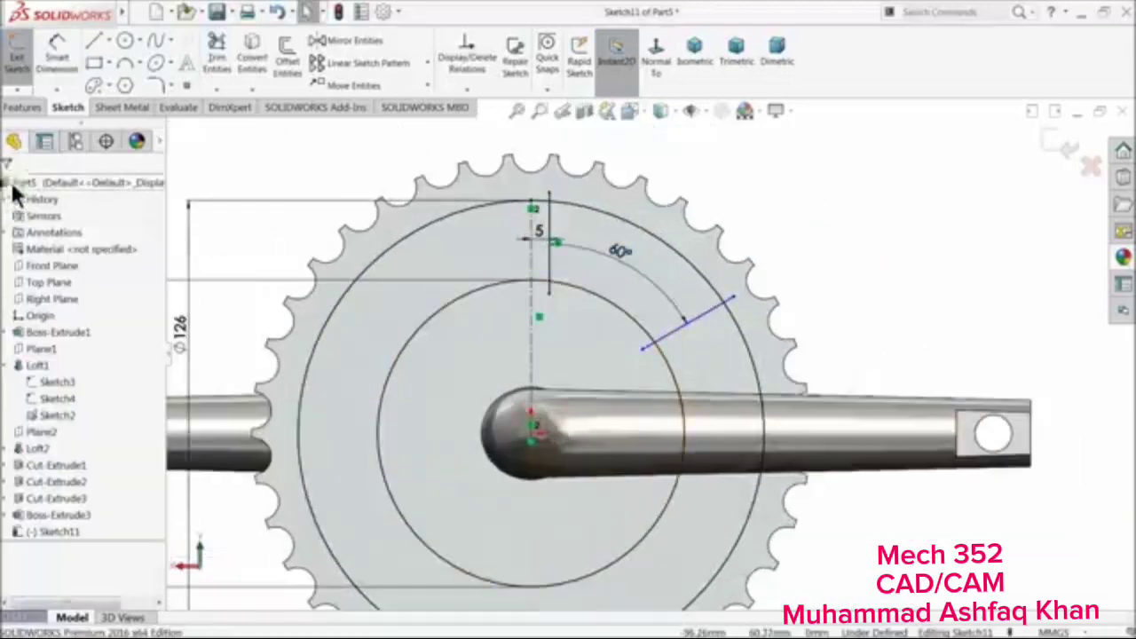
# Trim both circles and the overhanging line ends, leaving a closed arc-shaped window between the vertical and slanted lines
pyautogui.click(213, 58)
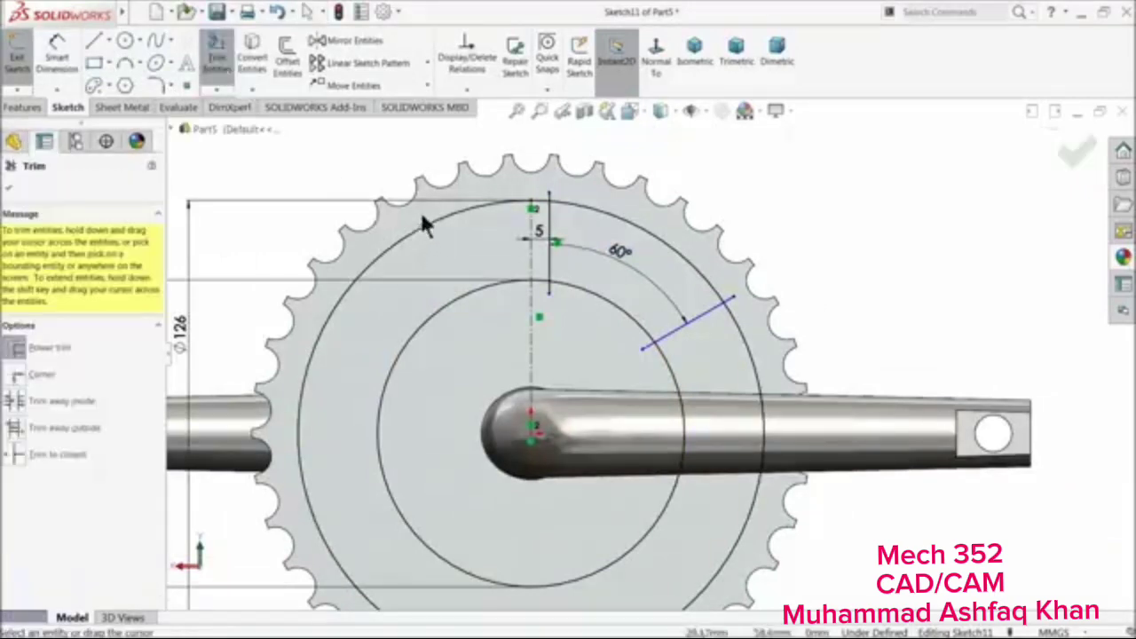
pyautogui.moveTo(425, 224); pyautogui.dragTo(473, 304)
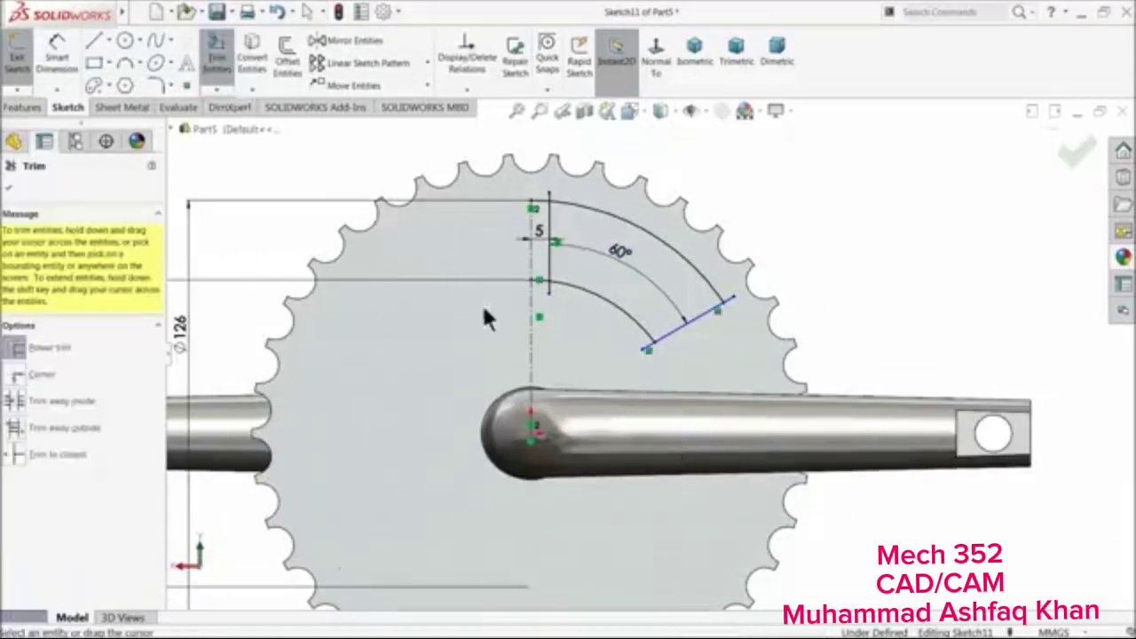
pyautogui.click(541, 282)
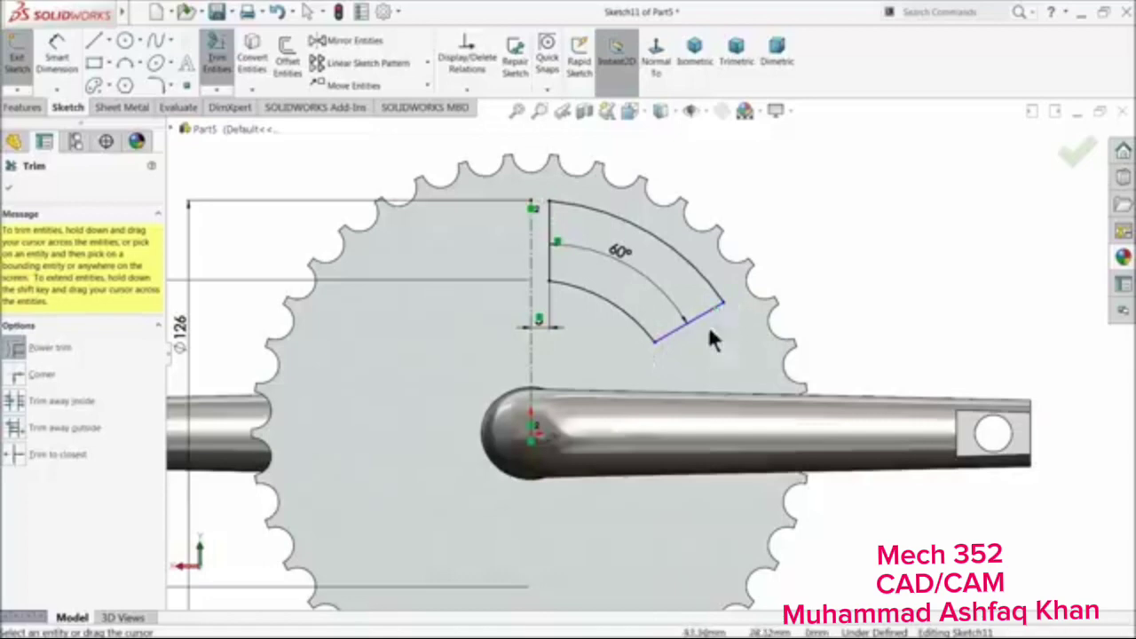
# Draw a slanted centerline from the origin to the upper right, running just below the window's slanted edge
pyautogui.scroll(-2, 674, 326)
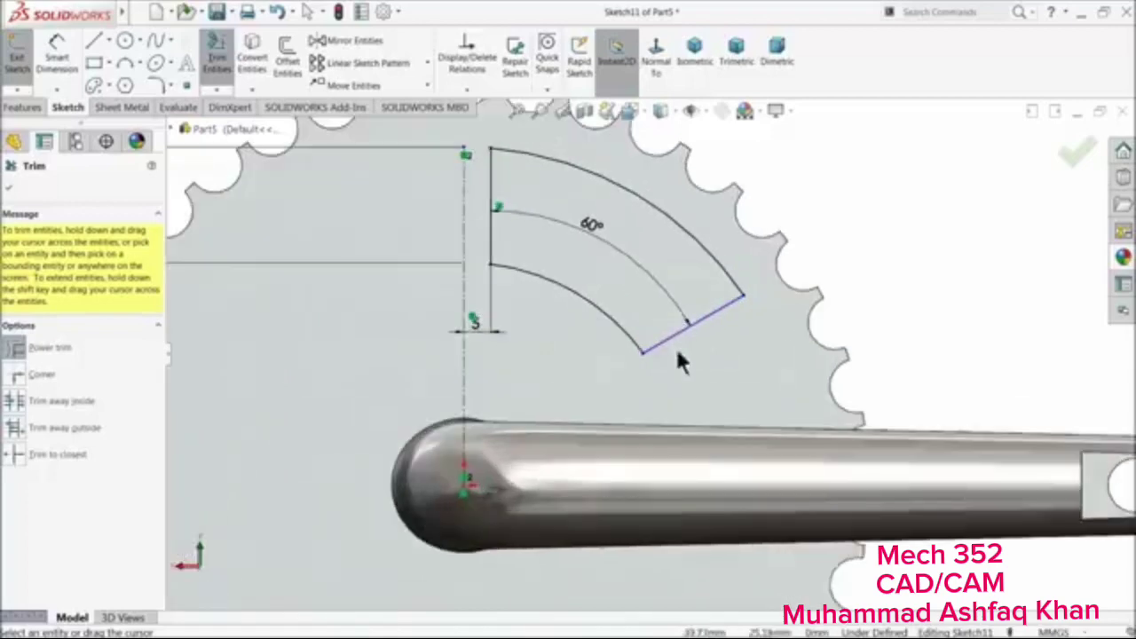
pyautogui.click(110, 46)
pyautogui.click(112, 74)
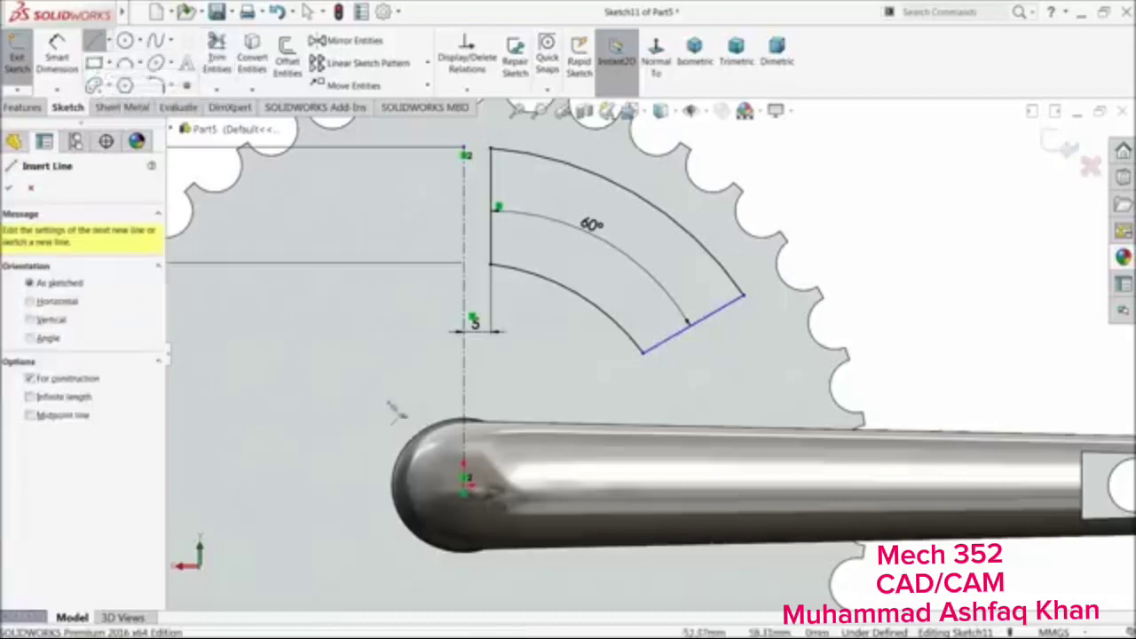
pyautogui.click(466, 479)
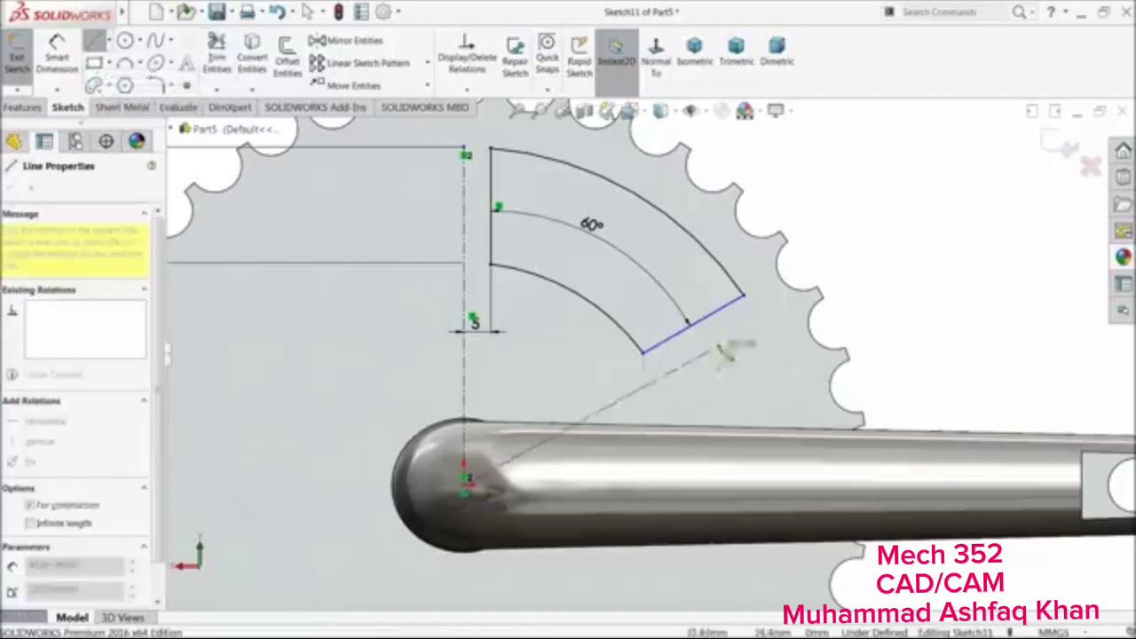
pyautogui.rightClick(839, 241)
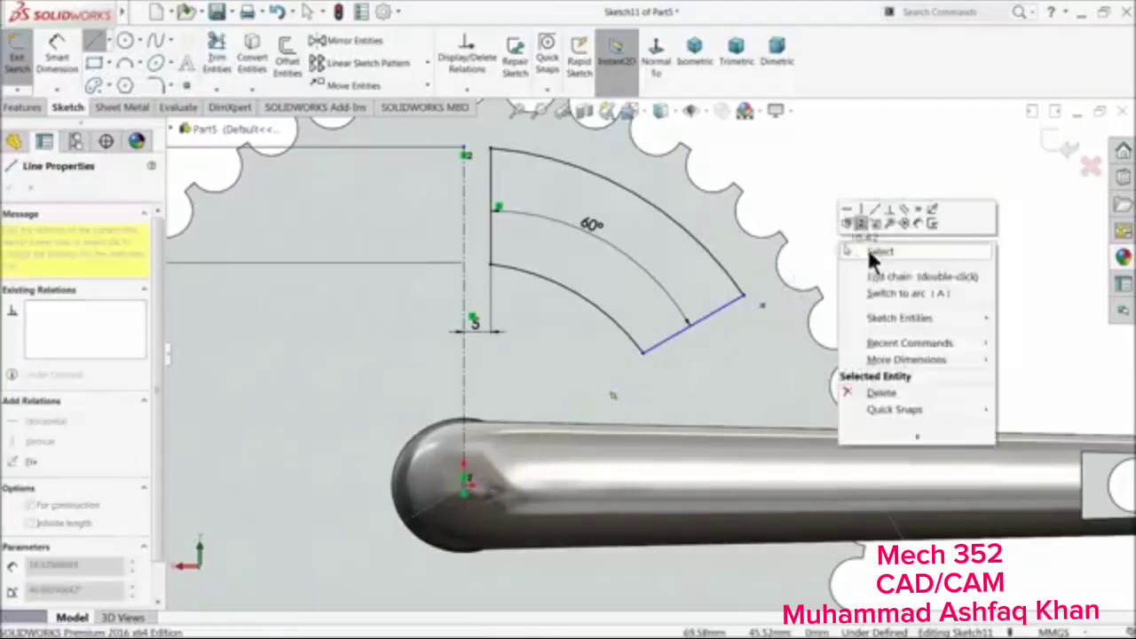
pyautogui.click(878, 253)
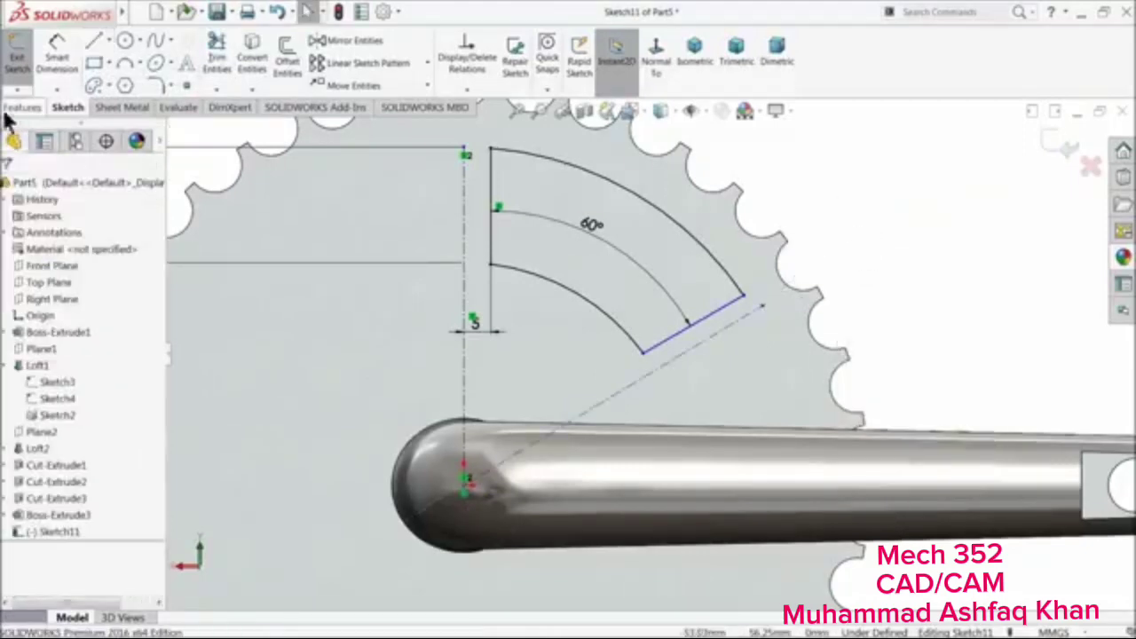
# Dimension the angle between the vertical centerline and the slanted centerline as 60 degrees
pyautogui.click(575, 429)
pyautogui.click(463, 383)
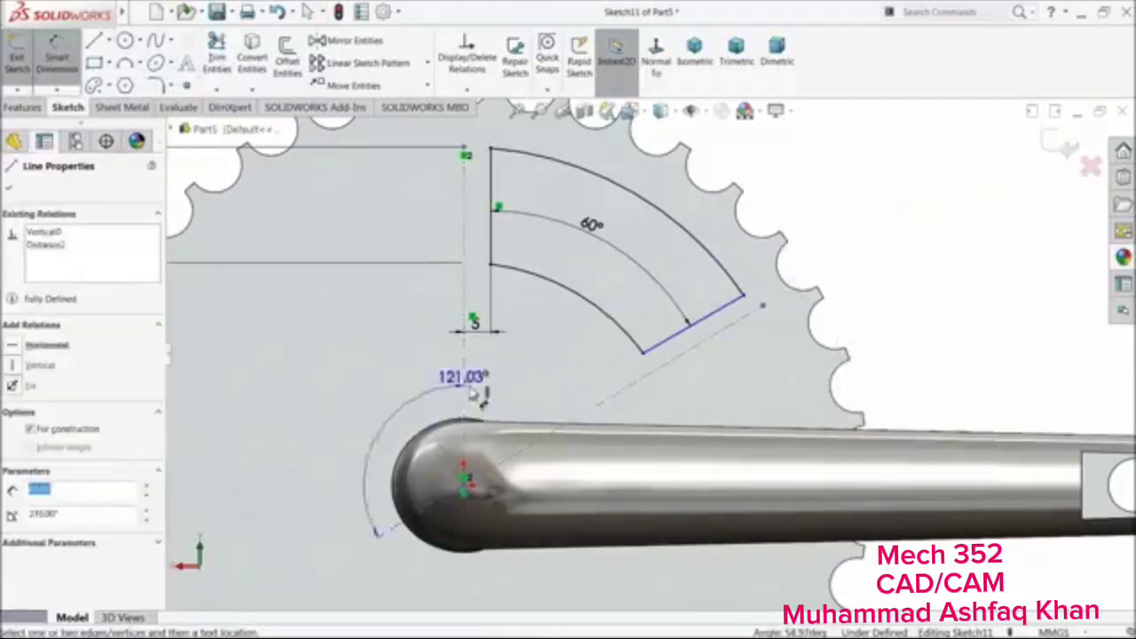
pyautogui.click(533, 399)
pyautogui.write('60')
pyautogui.press('Return')
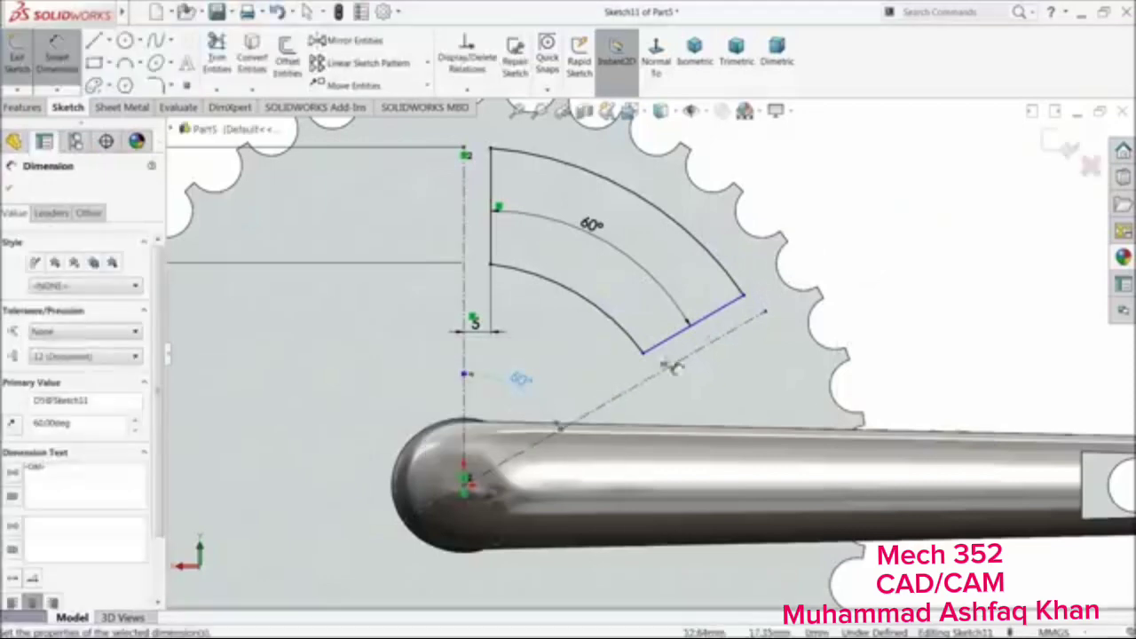
pyautogui.rightClick(874, 218)
pyautogui.click(902, 248)
# Try to make the window's slanted edge parallel to the slanted centerline, and delete the added parallel relation
pyautogui.scroll(-2, 770, 333)
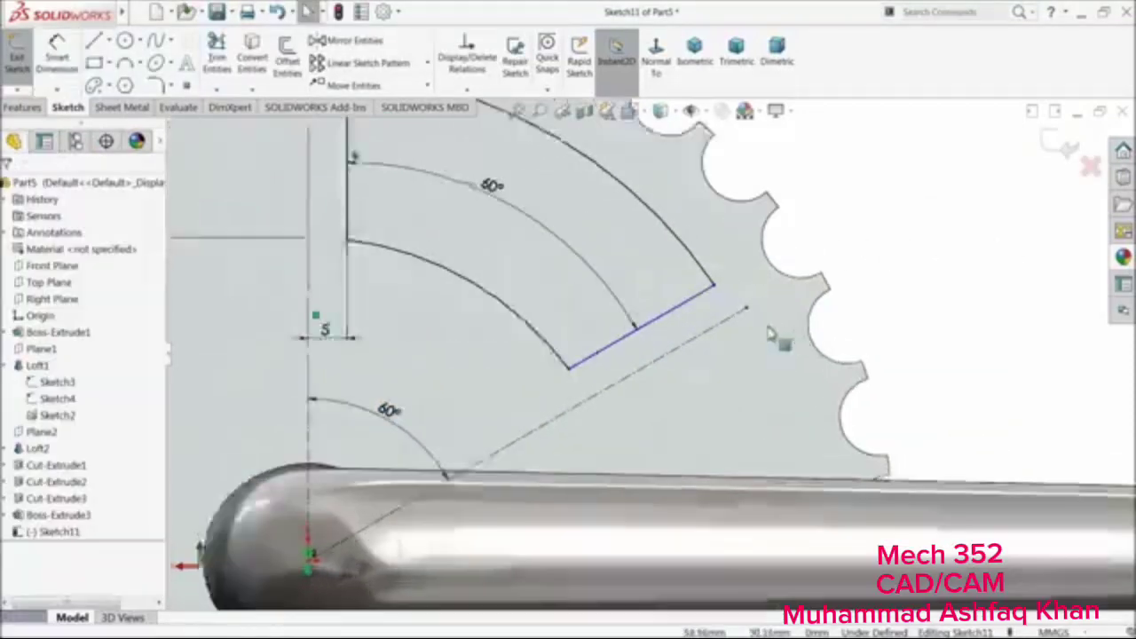
pyautogui.scroll(-1, 770, 333)
pyautogui.click(651, 308)
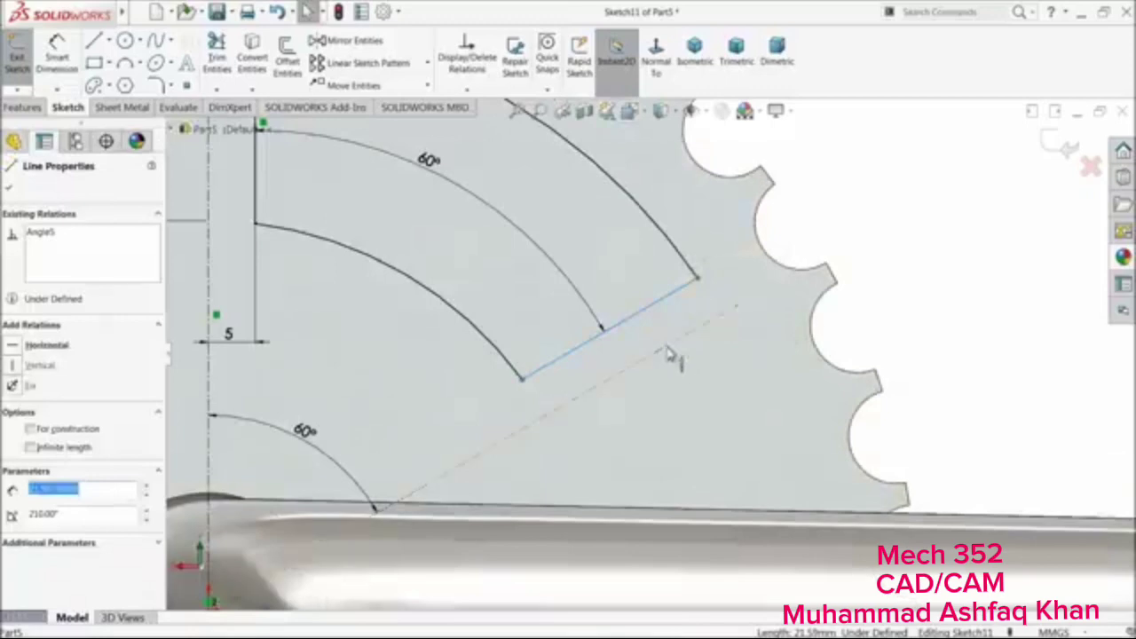
pyautogui.keyDown('ctrl'); pyautogui.click(678, 339); pyautogui.keyUp('ctrl')
pyautogui.click(753, 293)
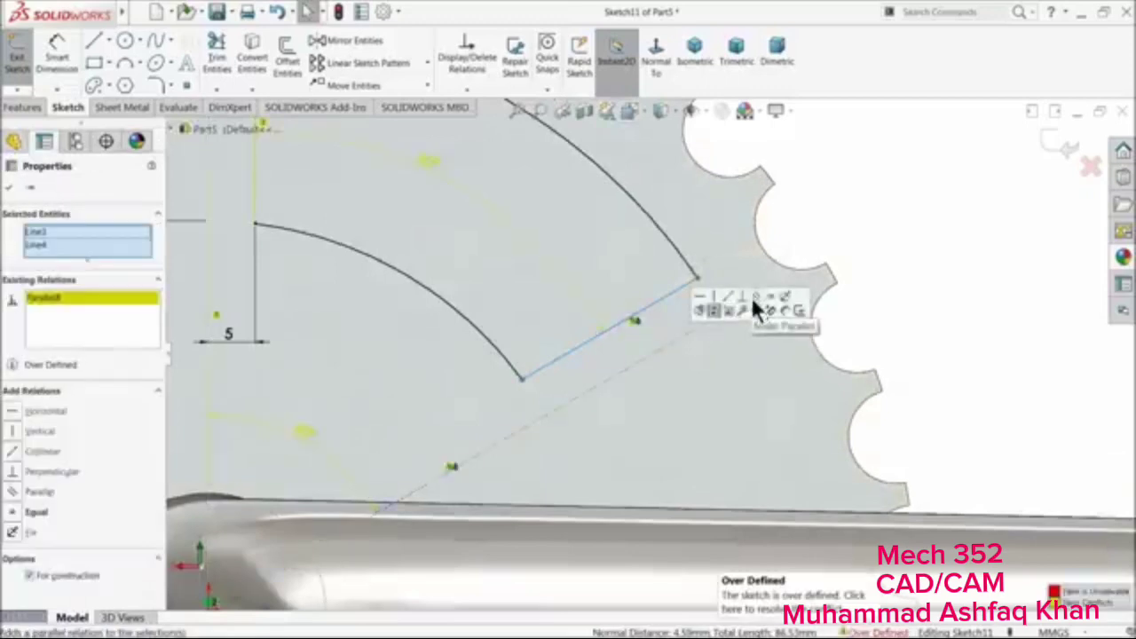
pyautogui.rightClick(55, 299)
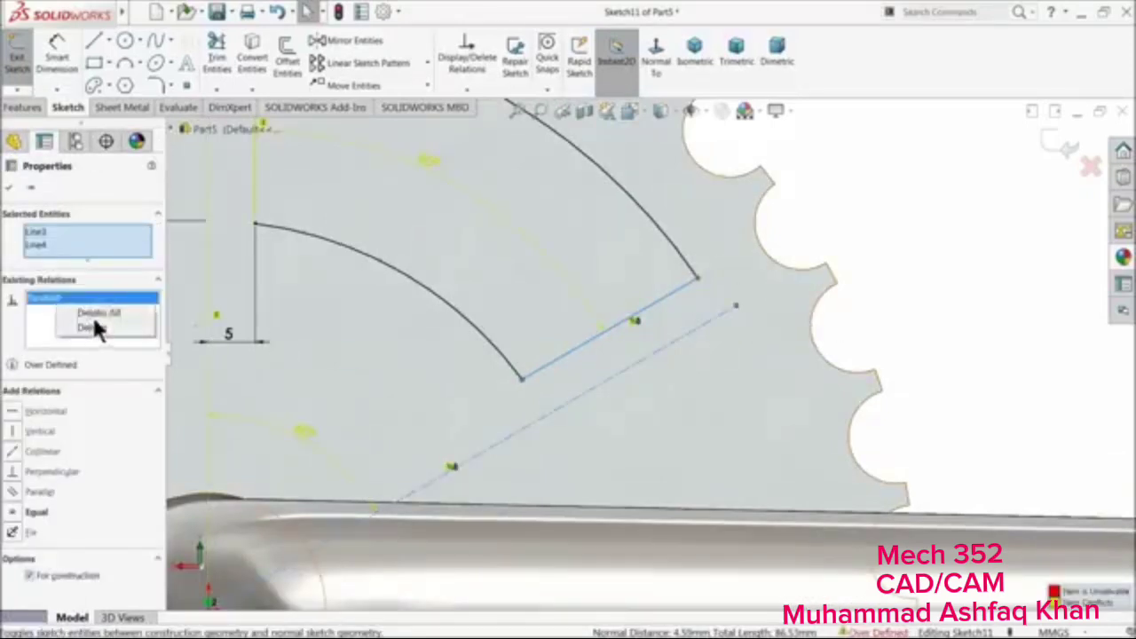
pyautogui.click(94, 324)
pyautogui.click(8, 189)
# Add a driven dimension for the distance between the window's slanted edge and the slanted centerline
pyautogui.scroll(3, 797, 327)
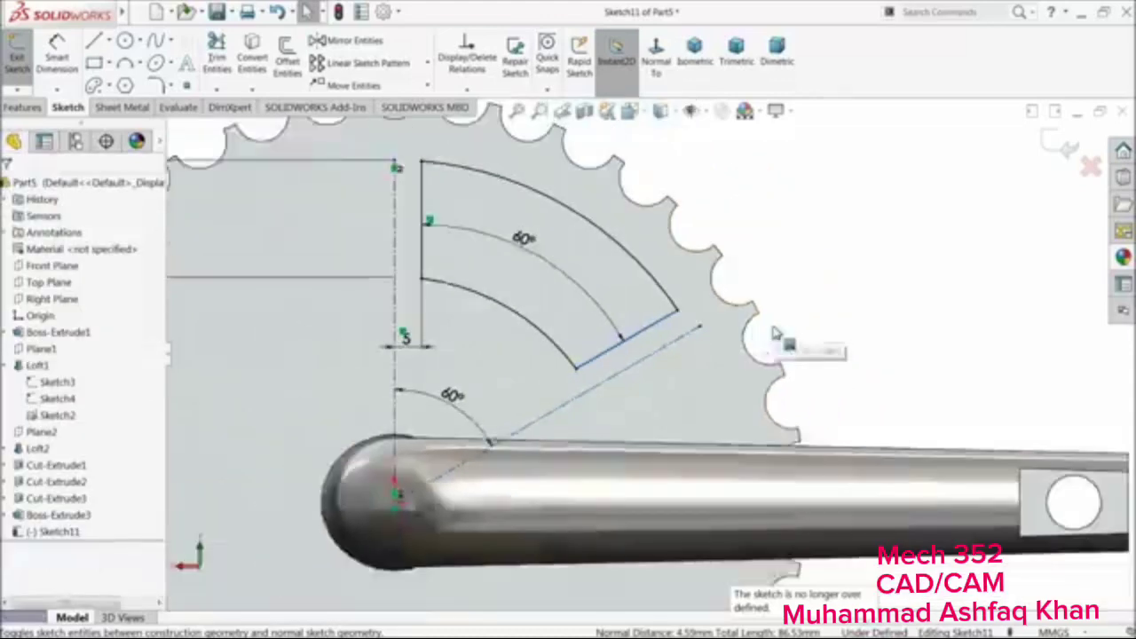
pyautogui.scroll(1, 774, 332)
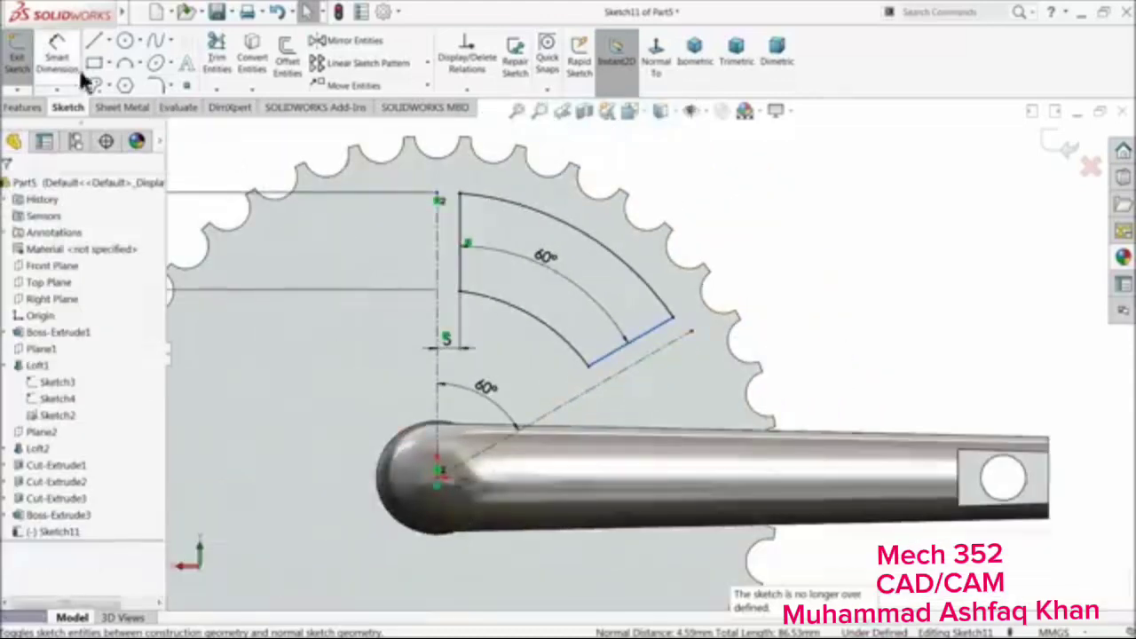
pyautogui.click(57, 55)
pyautogui.scroll(-1, 688, 364)
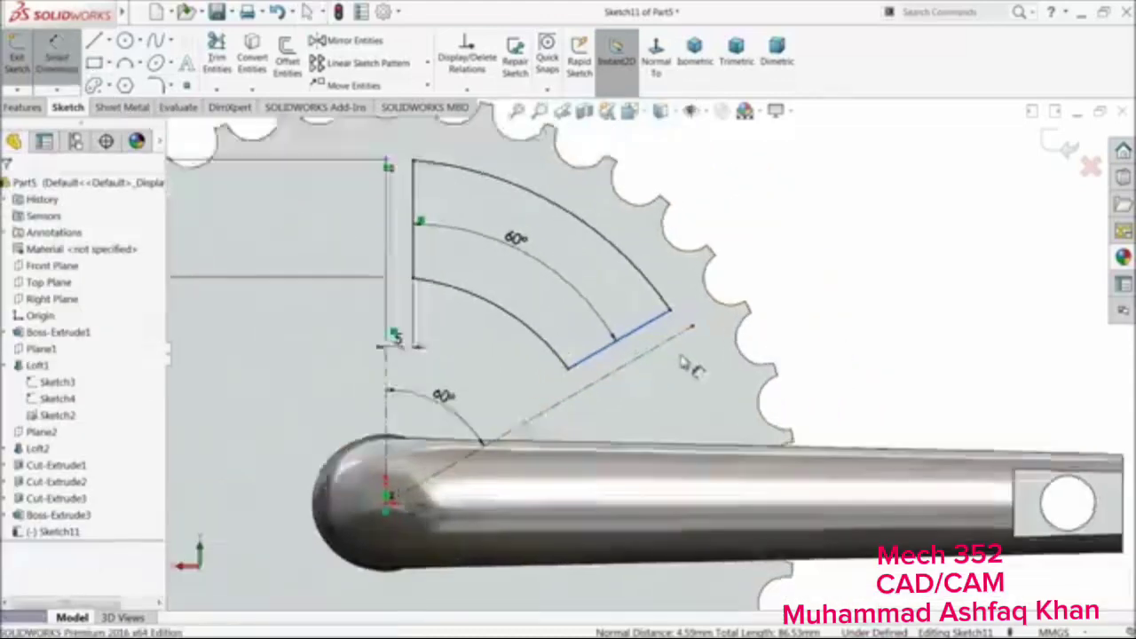
pyautogui.scroll(-2, 683, 364)
pyautogui.click(611, 321)
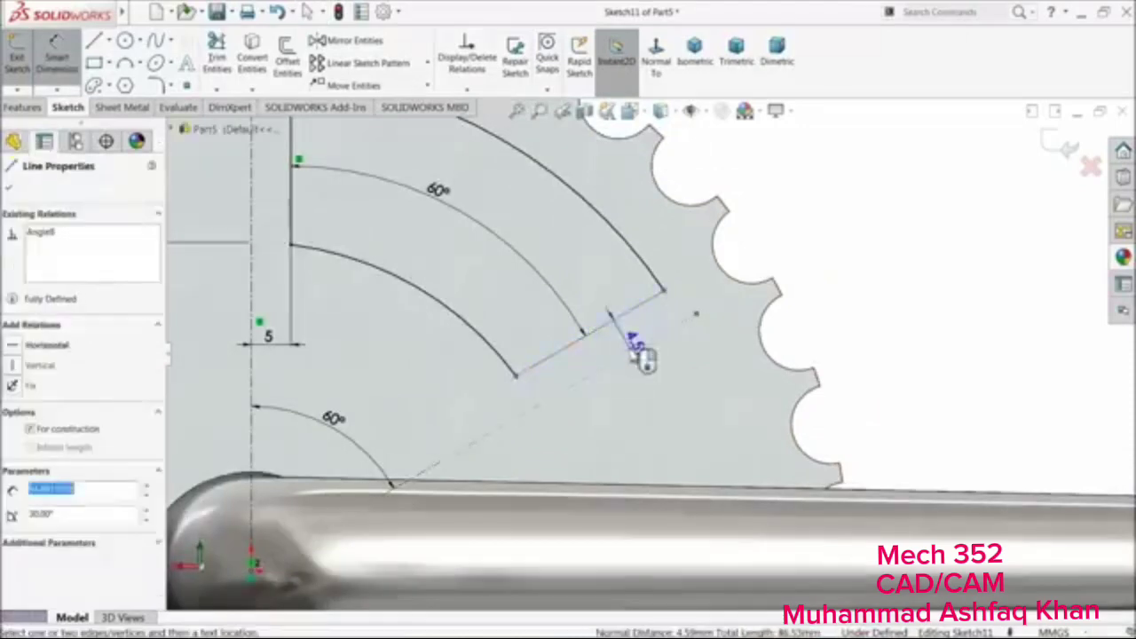
pyautogui.click(630, 327)
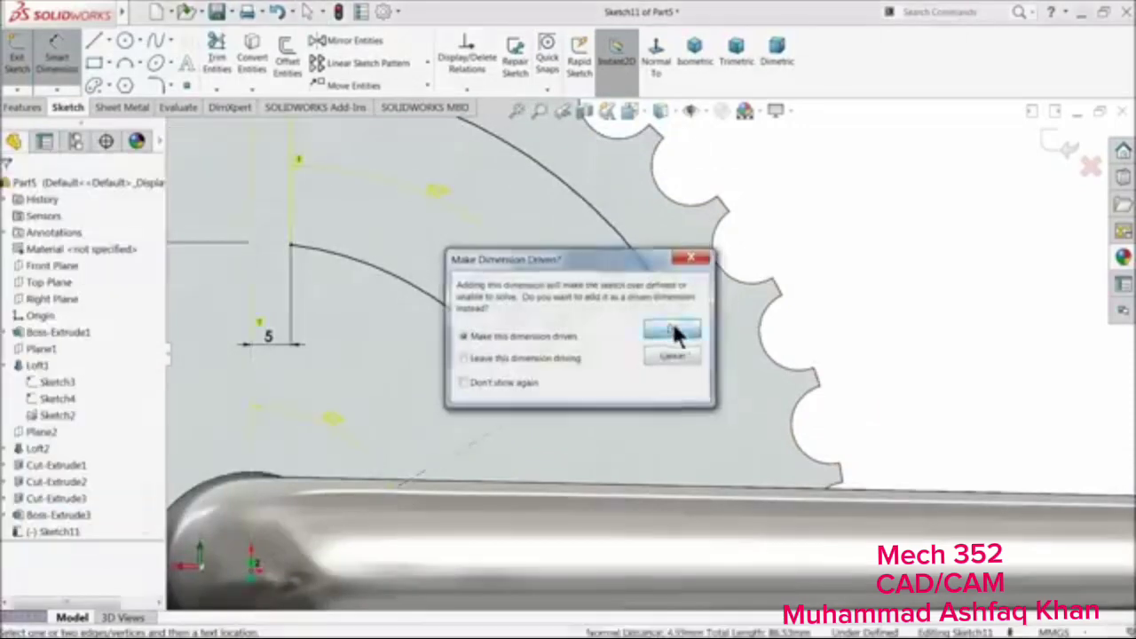
pyautogui.click(672, 354)
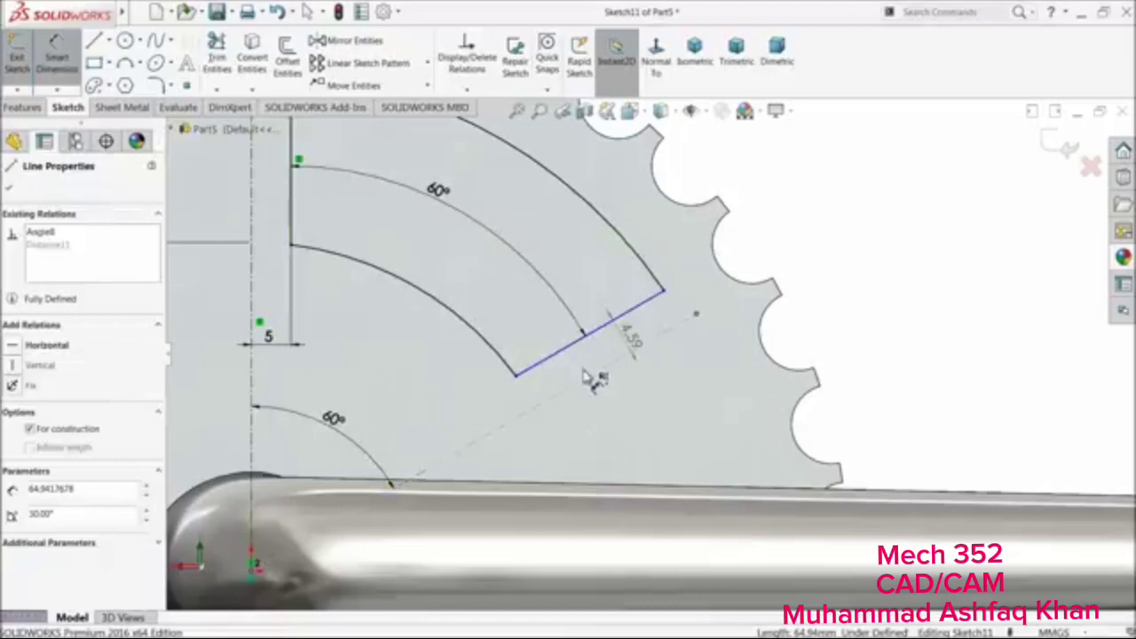
# Delete the slanted centerline together with its angle and distance dimensions
pyautogui.scroll(1, 587, 380)
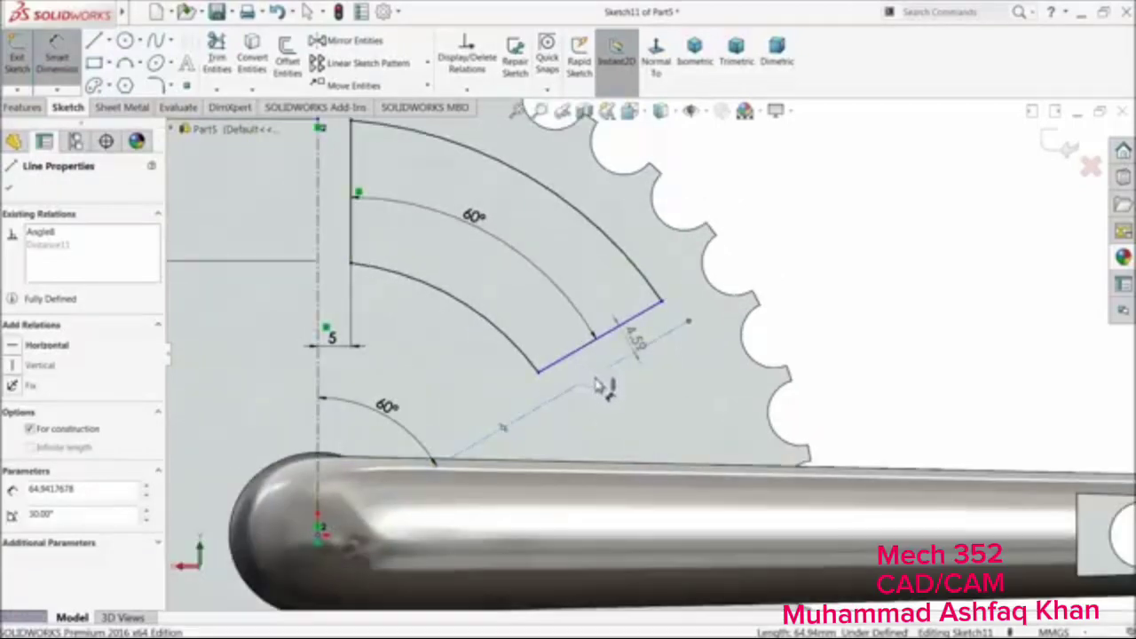
pyautogui.press('Delete')
pyautogui.click(479, 308)
pyautogui.scroll(2, 622, 355)
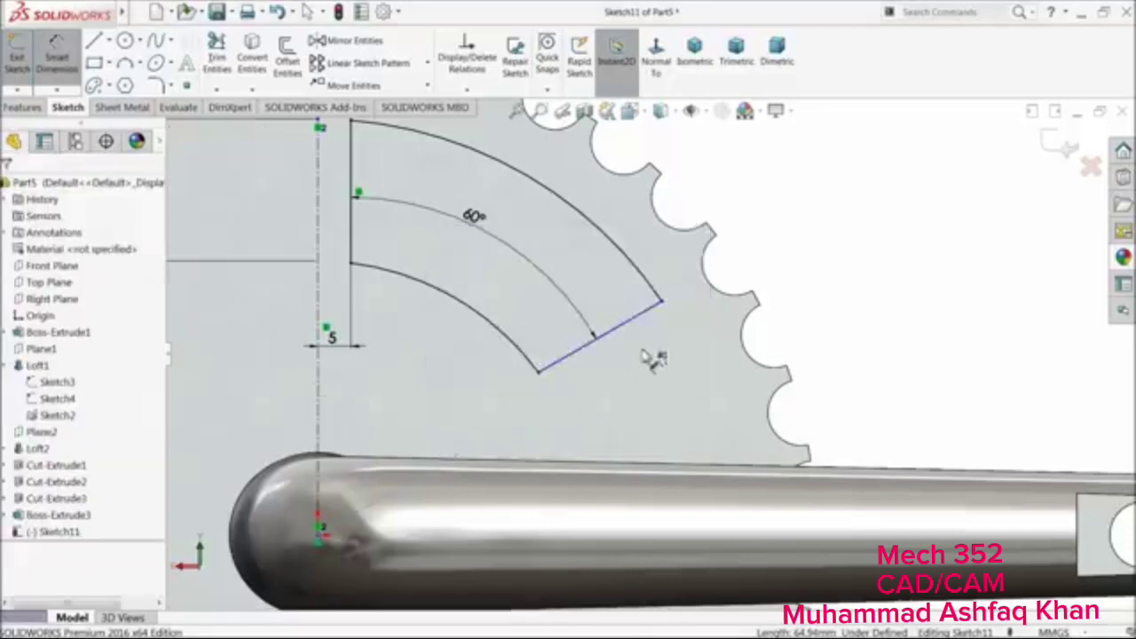
# Apply Fully Define Sketch to all entities in the sketch, with relations and dimensions calculated automatically
pyautogui.scroll(-1, 580, 374)
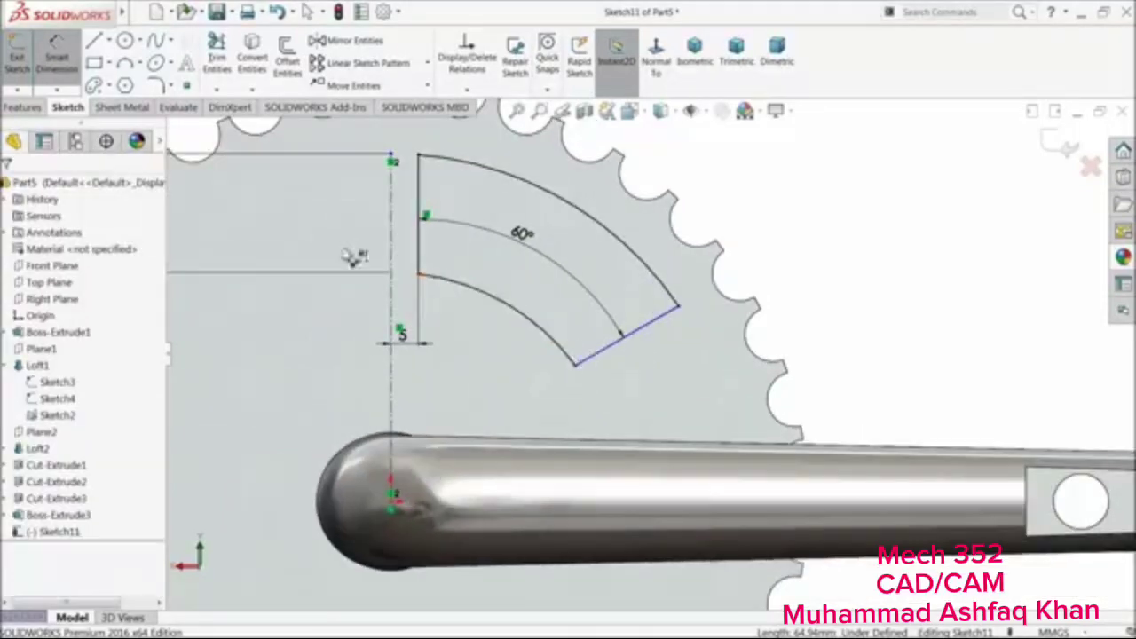
pyautogui.click(56, 55)
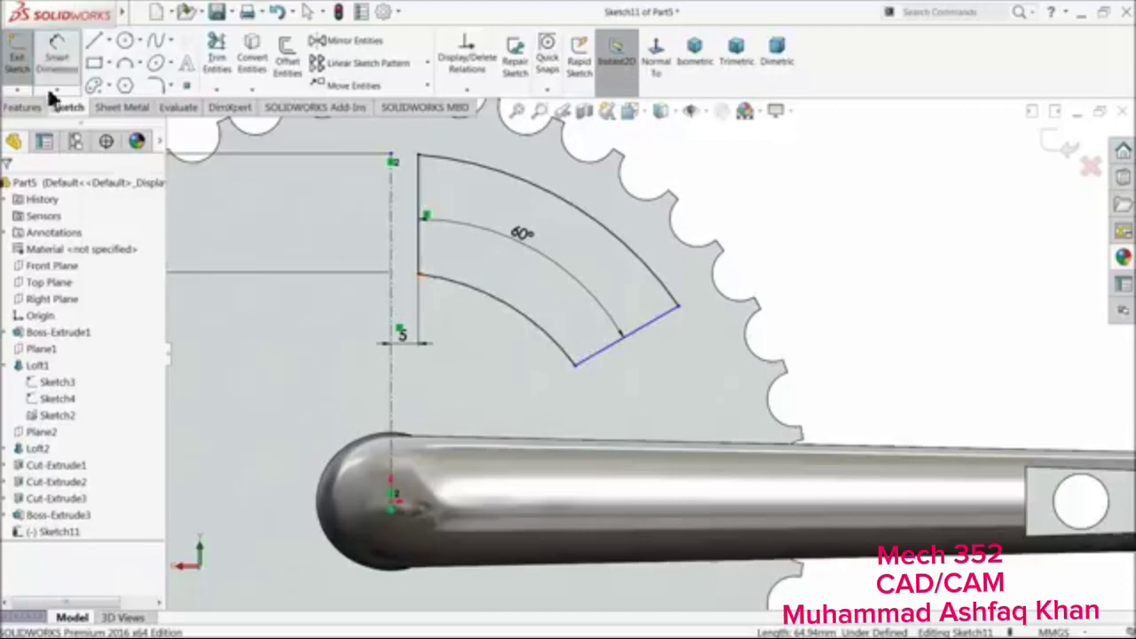
pyautogui.click(466, 89)
pyautogui.click(478, 139)
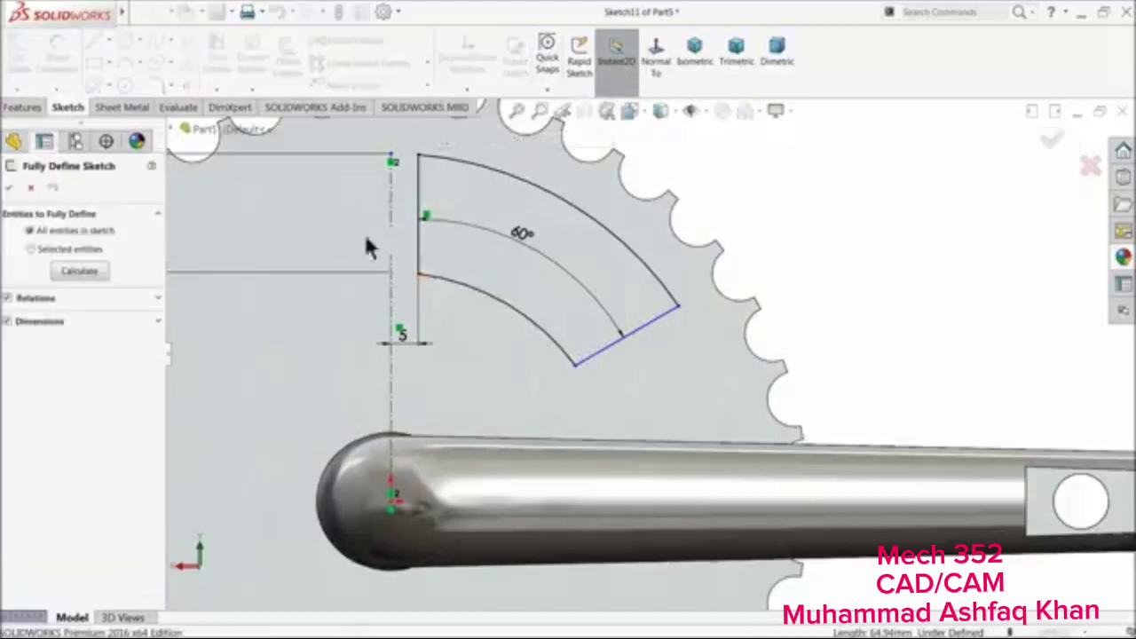
pyautogui.click(75, 272)
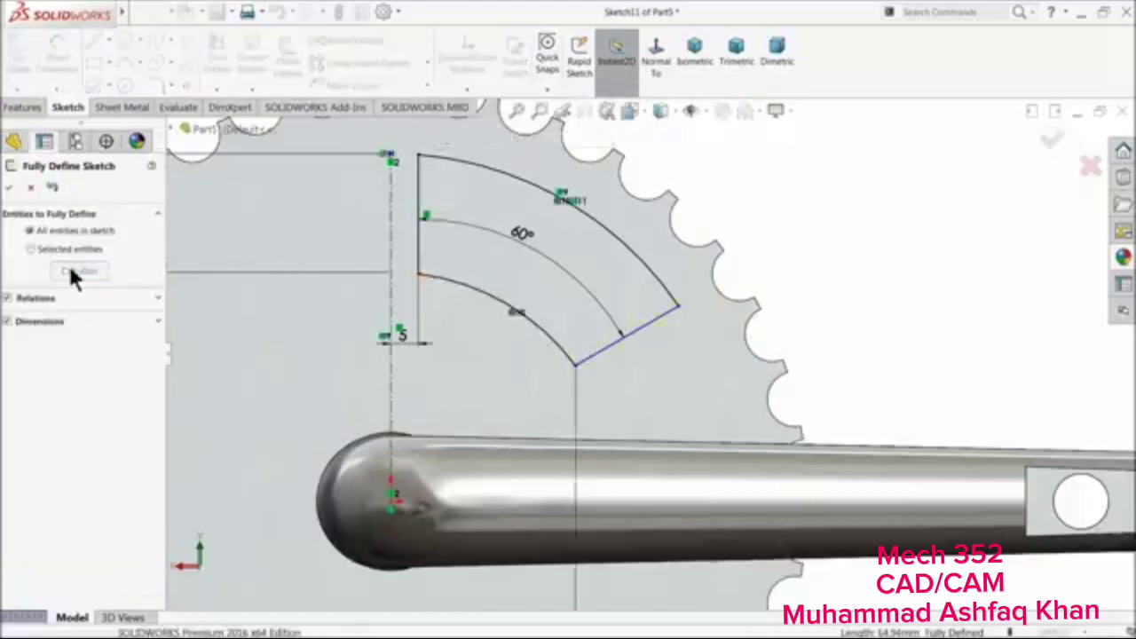
pyautogui.click(9, 187)
pyautogui.scroll(6, 497, 383)
pyautogui.scroll(-3, 640, 386)
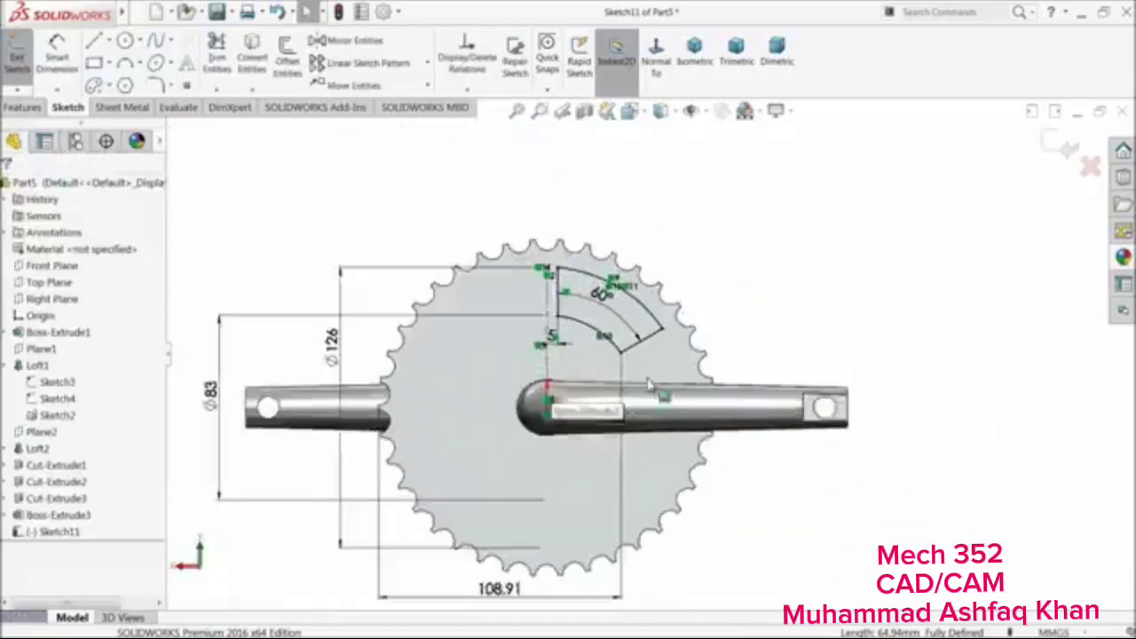
# Fillet all four corners of the arc-shaped window profile with a 5 mm radius, accepting deletion of the affected equal-distance relations
pyautogui.scroll(-2, 656, 297)
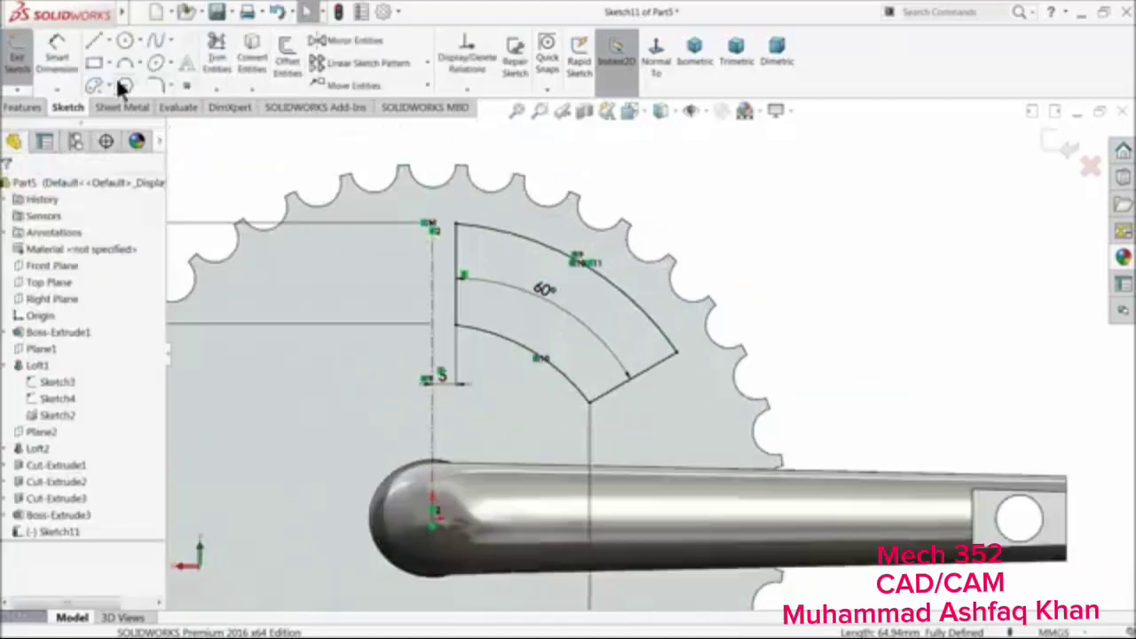
pyautogui.click(153, 84)
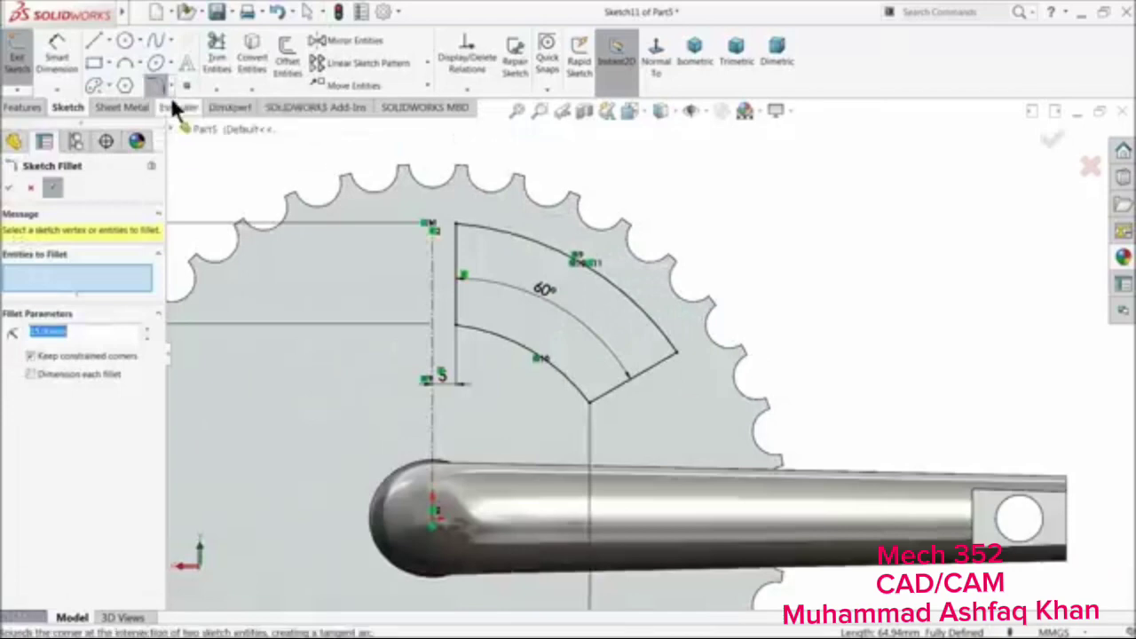
pyautogui.write('5')
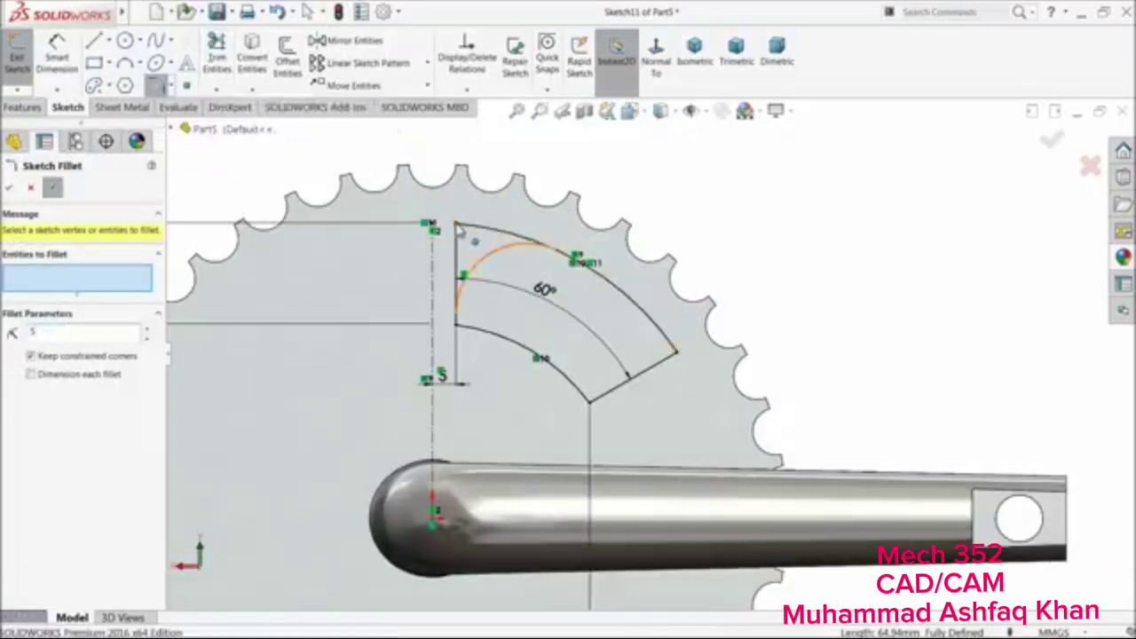
pyautogui.click(457, 226)
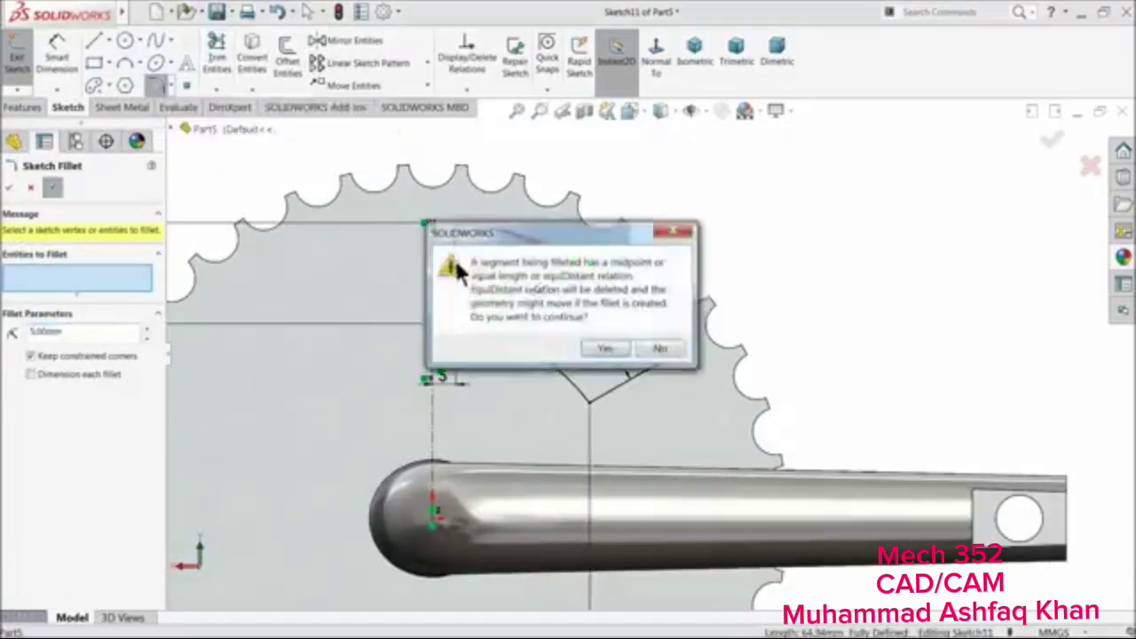
pyautogui.click(603, 349)
pyautogui.click(460, 328)
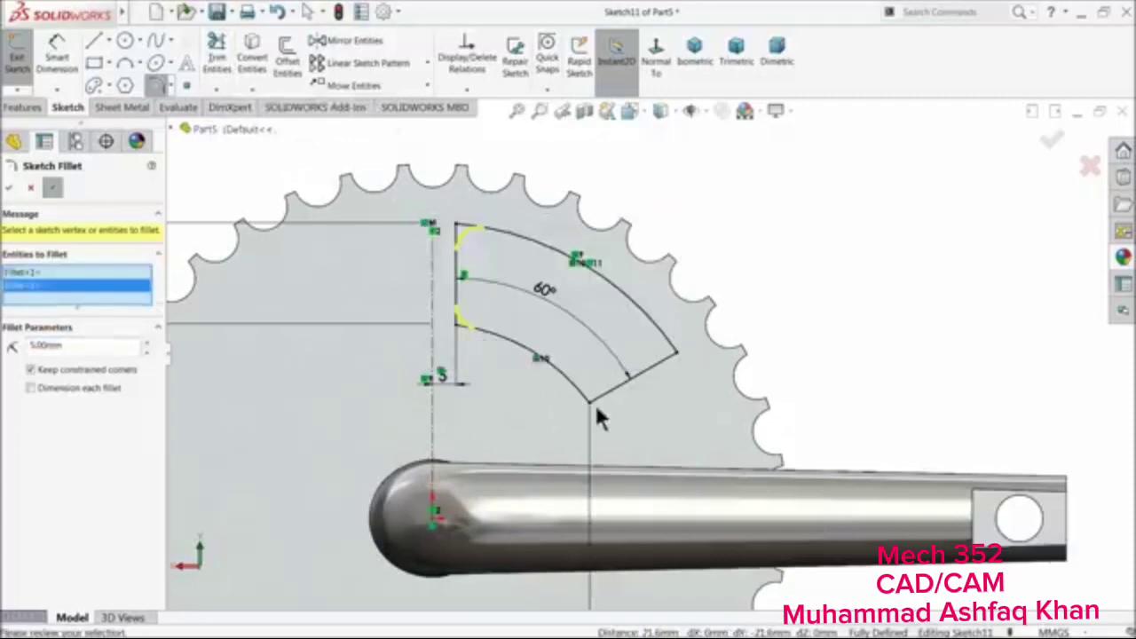
pyautogui.click(591, 401)
pyautogui.click(676, 358)
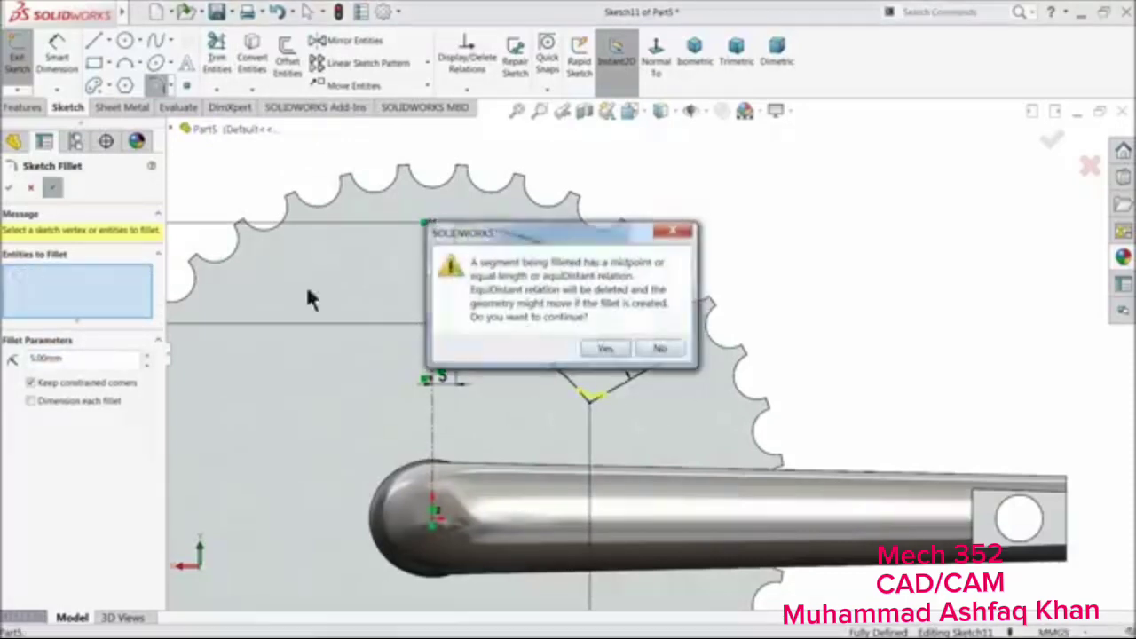
pyautogui.click(606, 349)
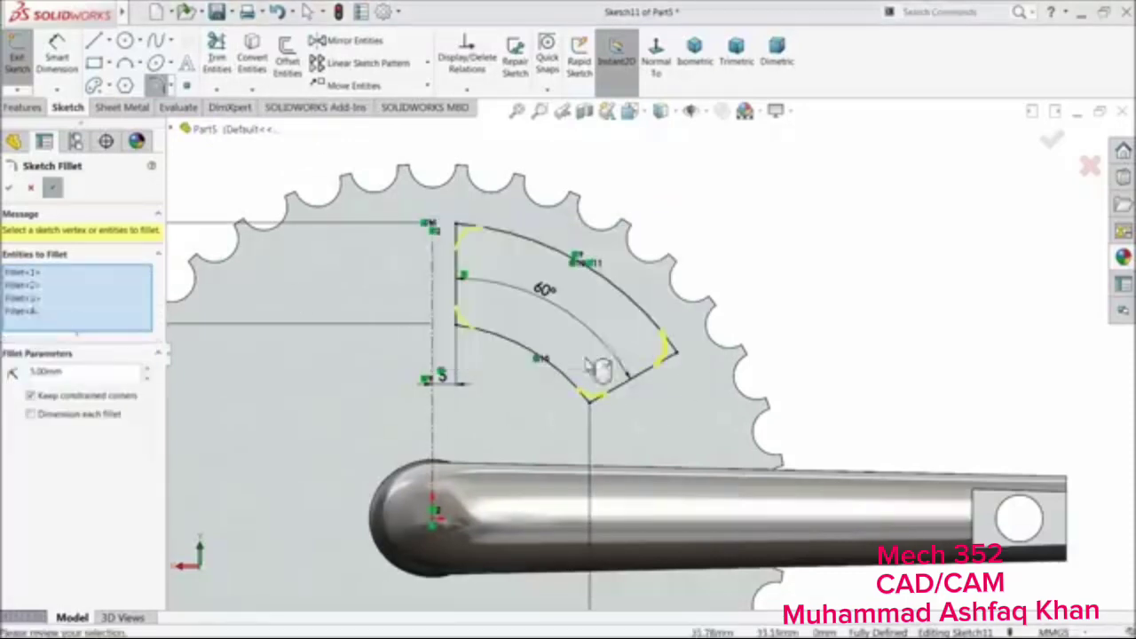
pyautogui.click(10, 190)
pyautogui.click(10, 190)
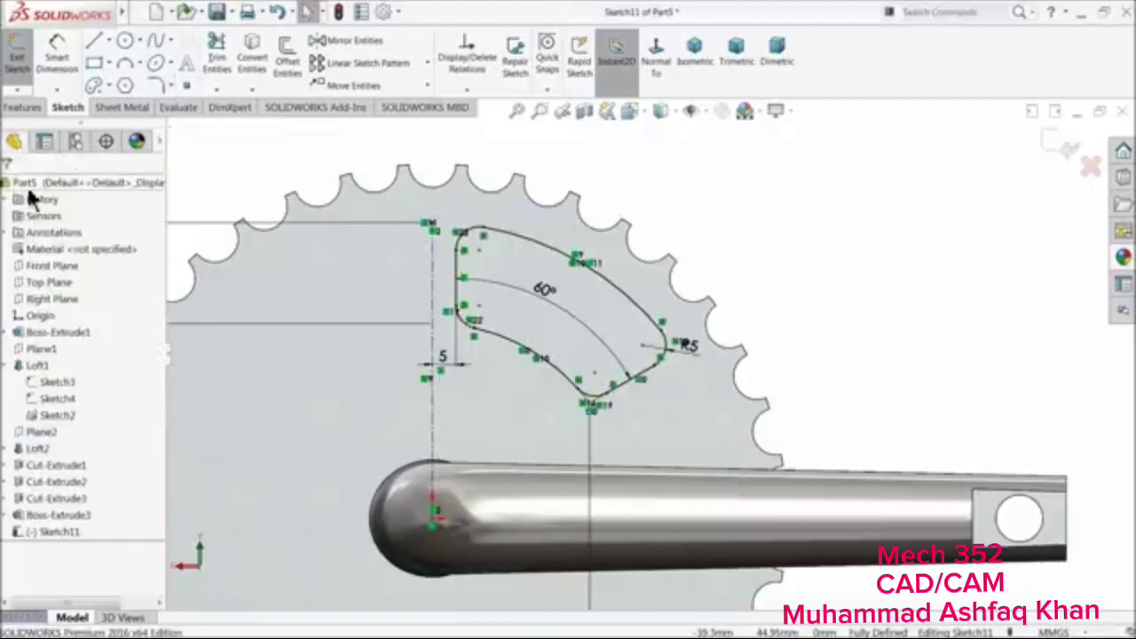
# Start a circular sketch pattern about the origin, selecting the window profile's arcs, straight edges and corner fillets as the entities to pattern
pyautogui.click(427, 64)
pyautogui.click(414, 102)
pyautogui.press('f')
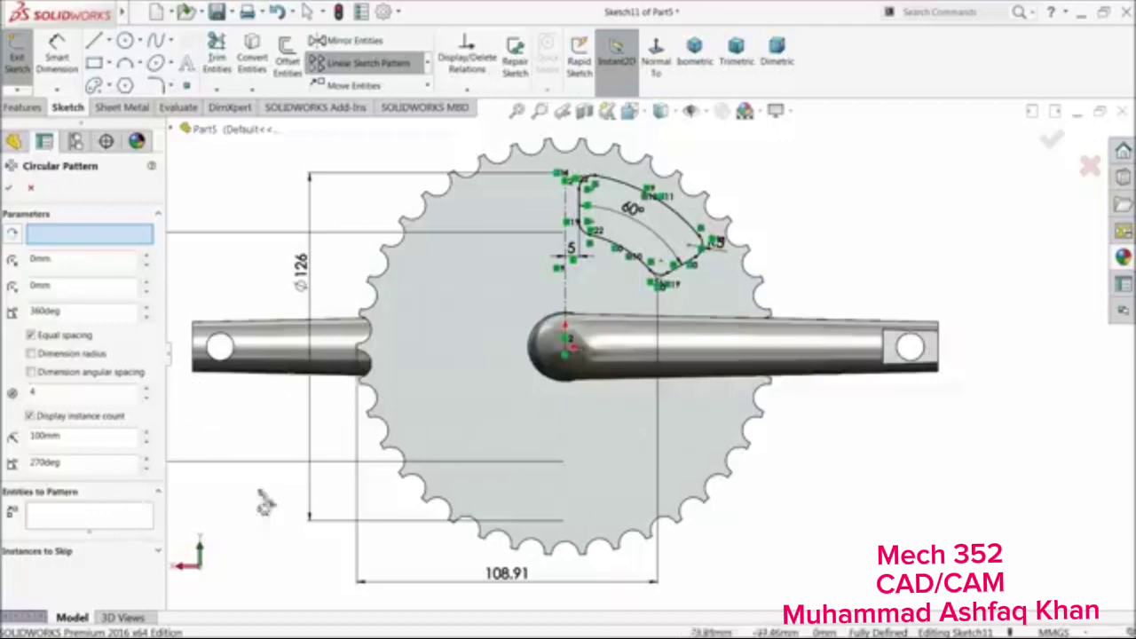
pyautogui.click(118, 520)
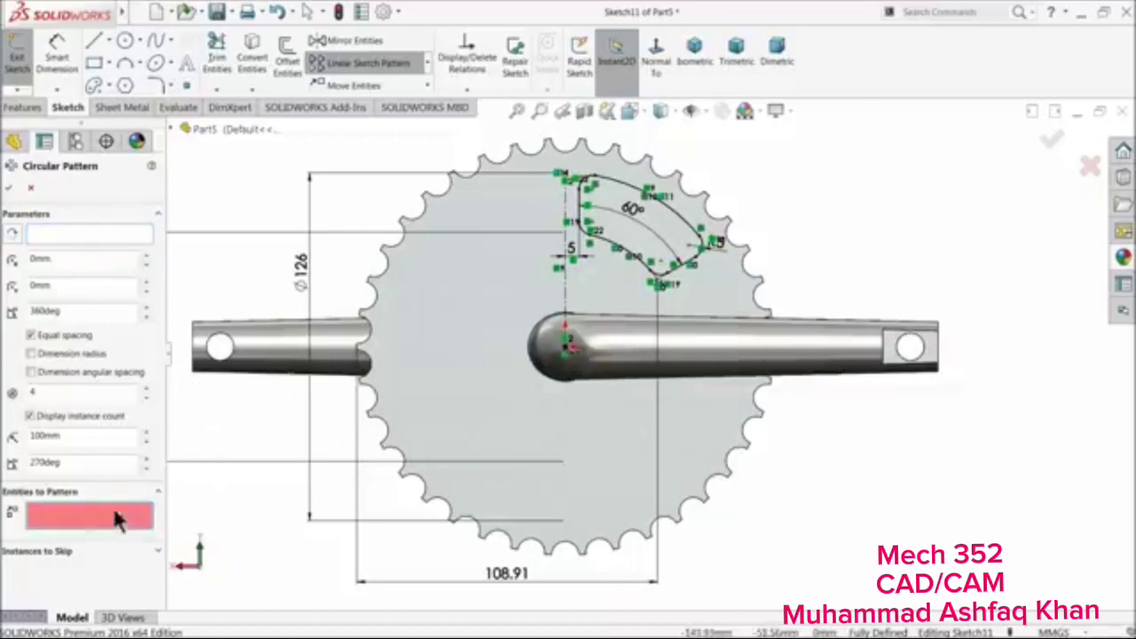
pyautogui.scroll(-2, 666, 249)
pyautogui.click(708, 262)
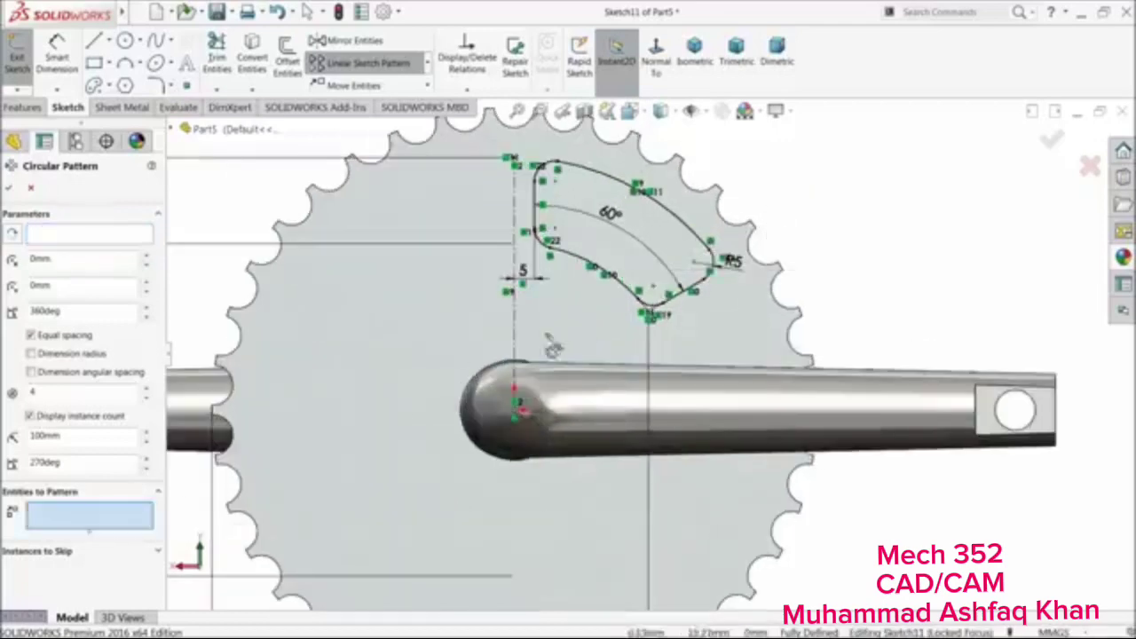
pyautogui.click(593, 268)
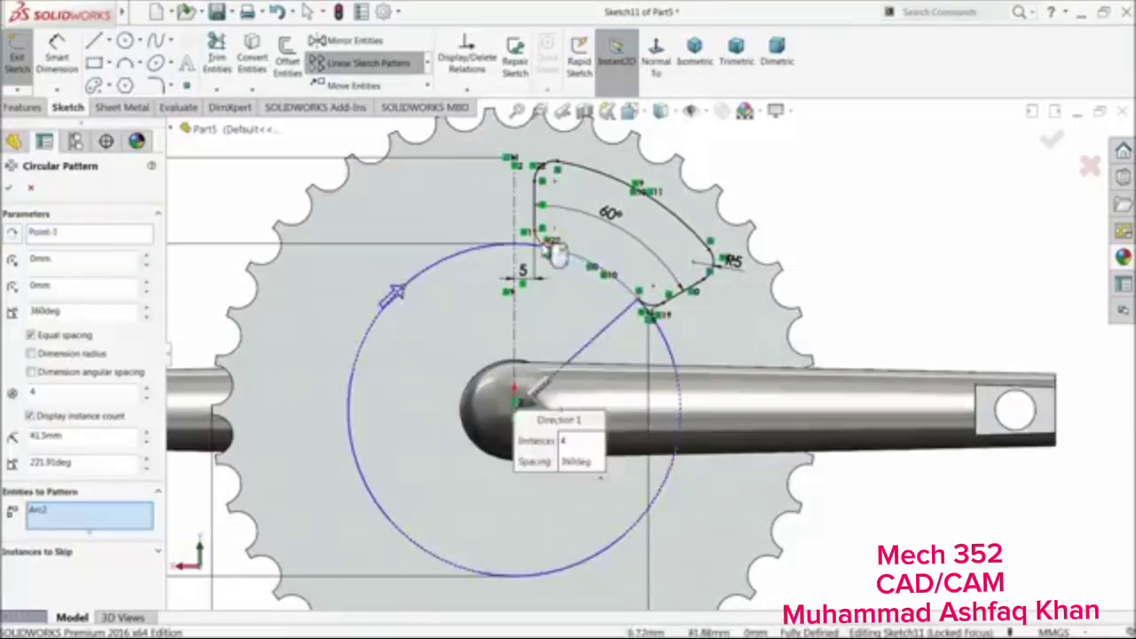
pyautogui.click(550, 235)
pyautogui.click(538, 202)
pyautogui.click(543, 170)
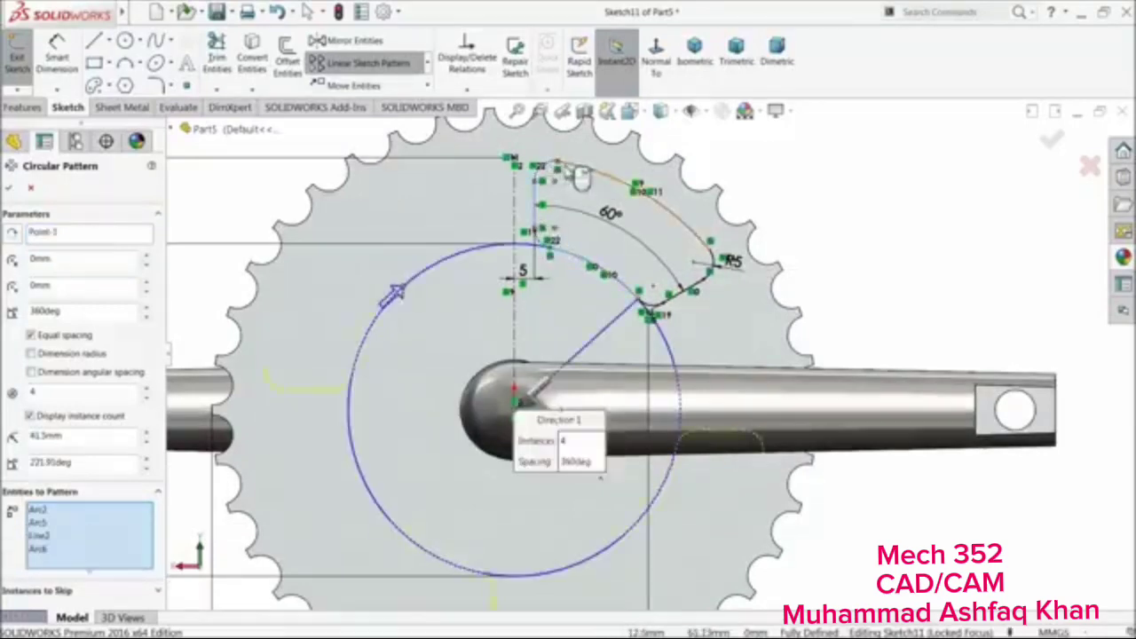
pyautogui.click(588, 177)
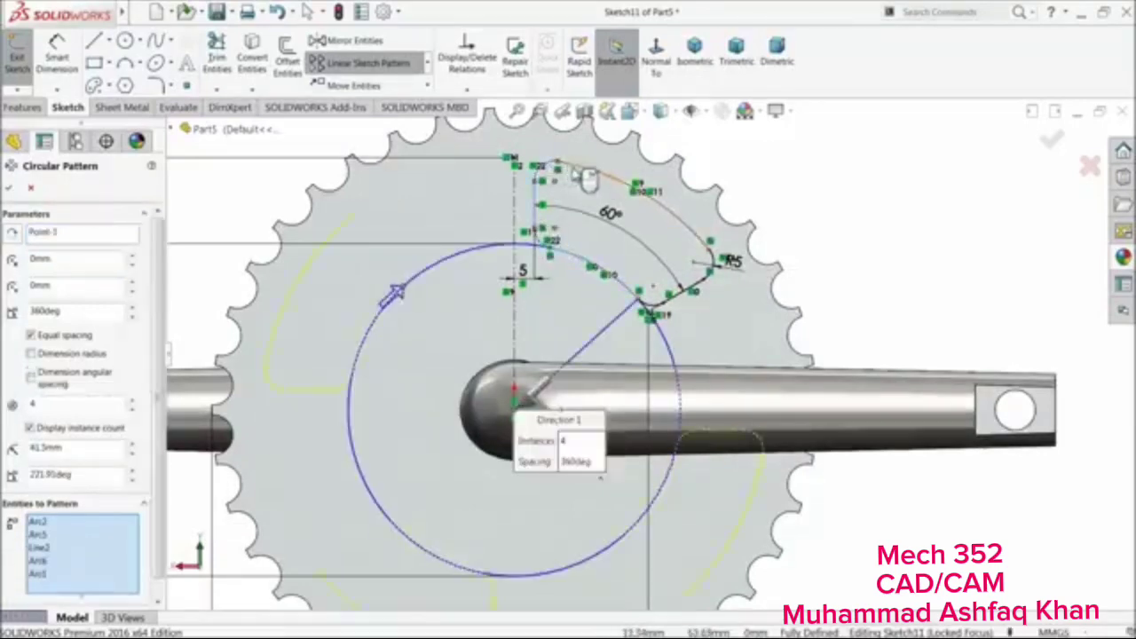
pyautogui.click(695, 280)
pyautogui.click(648, 308)
pyautogui.click(658, 318)
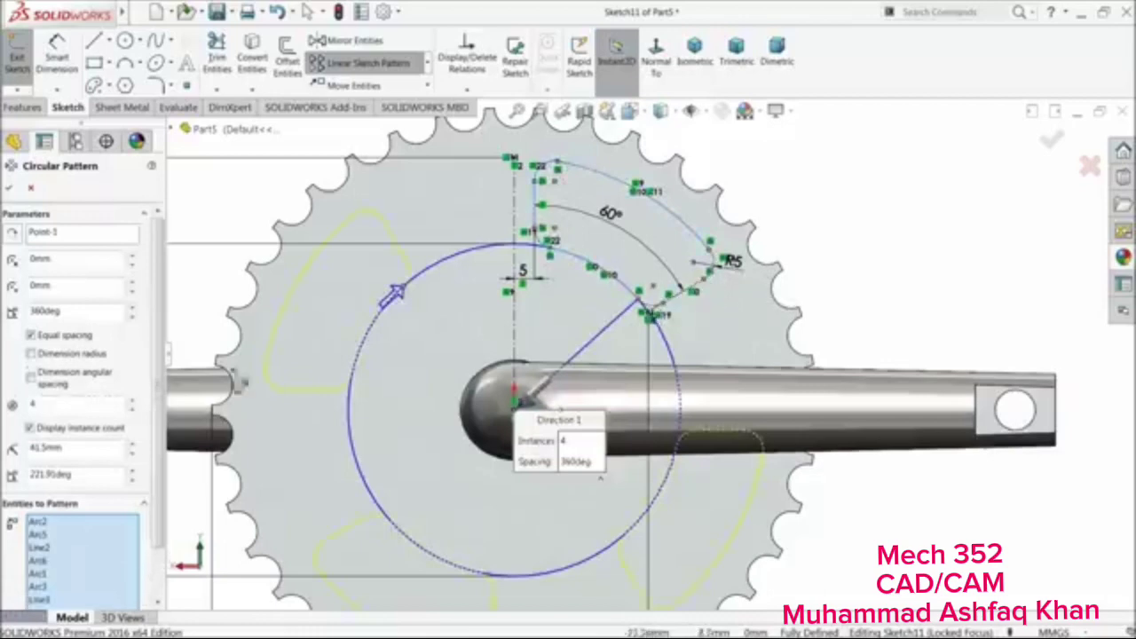
# Set the circular pattern to 6 equally spaced instances over 360° and create it
pyautogui.click(134, 402)
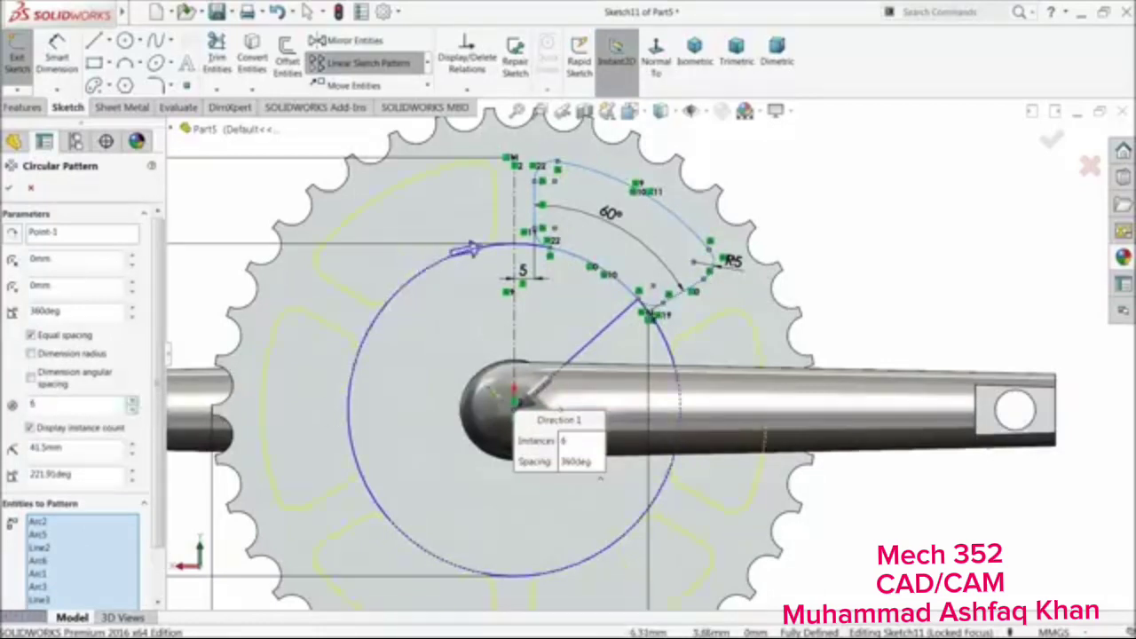
pyautogui.scroll(2, 651, 378)
pyautogui.scroll(-1, 671, 452)
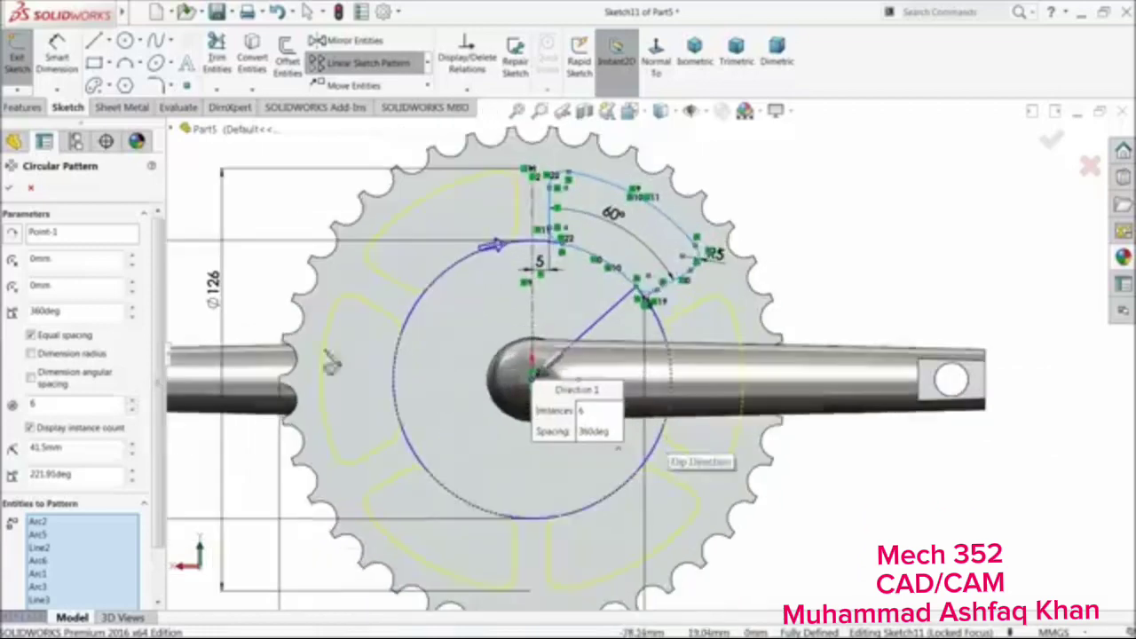
pyautogui.click(8, 187)
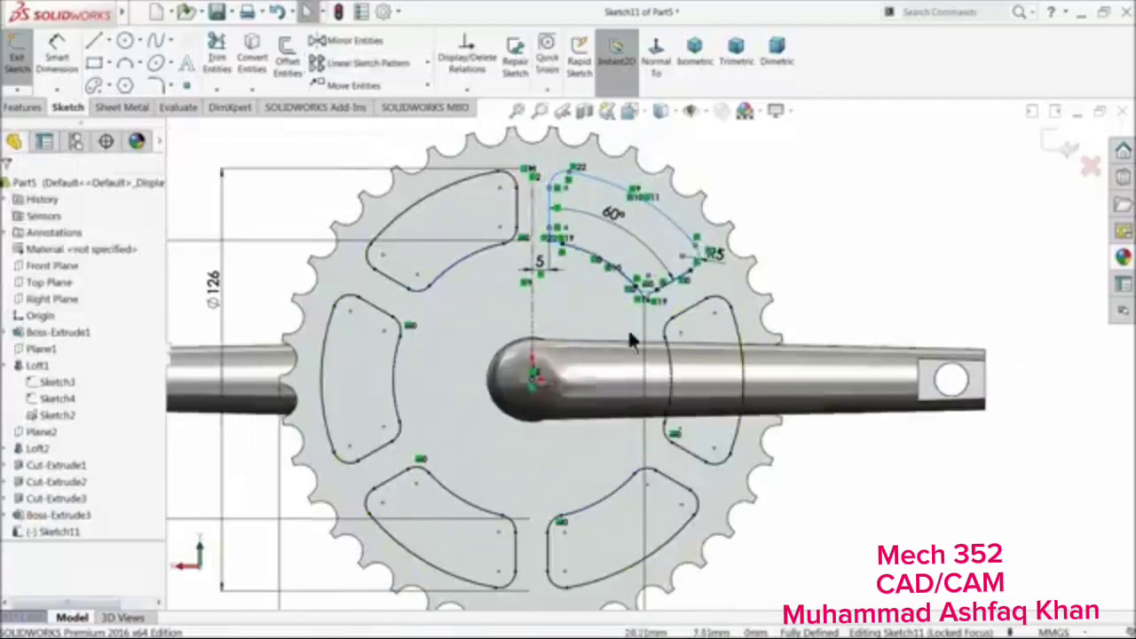
# Cut the six window profiles through the sprocket with an Extruded Cut using the Up To Next end condition
pyautogui.click(26, 108)
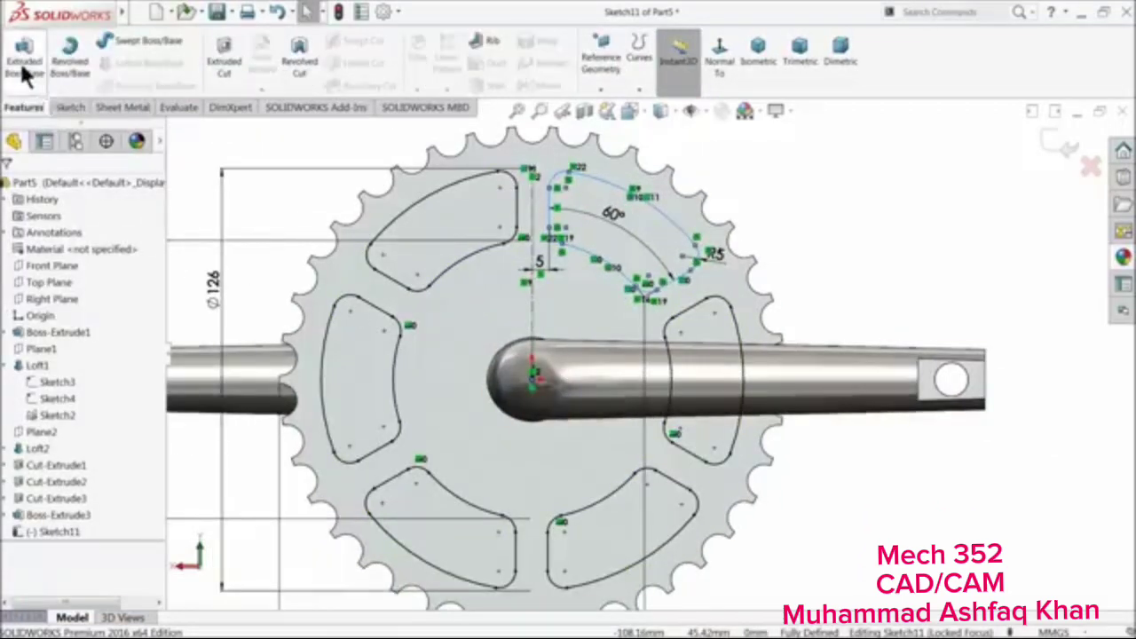
pyautogui.click(223, 55)
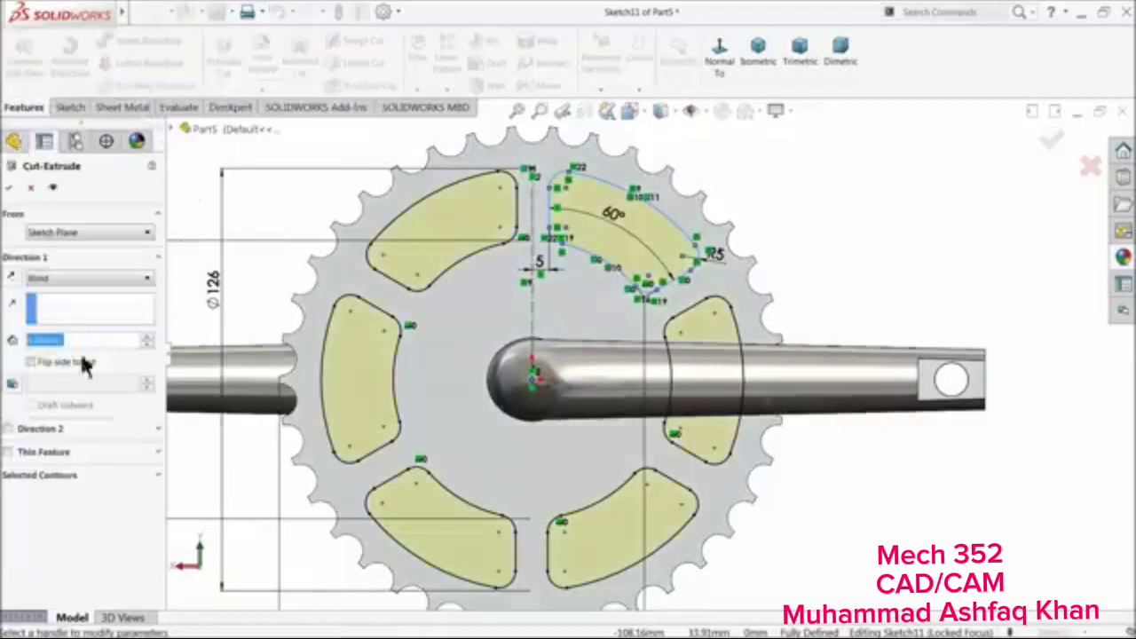
pyautogui.click(53, 280)
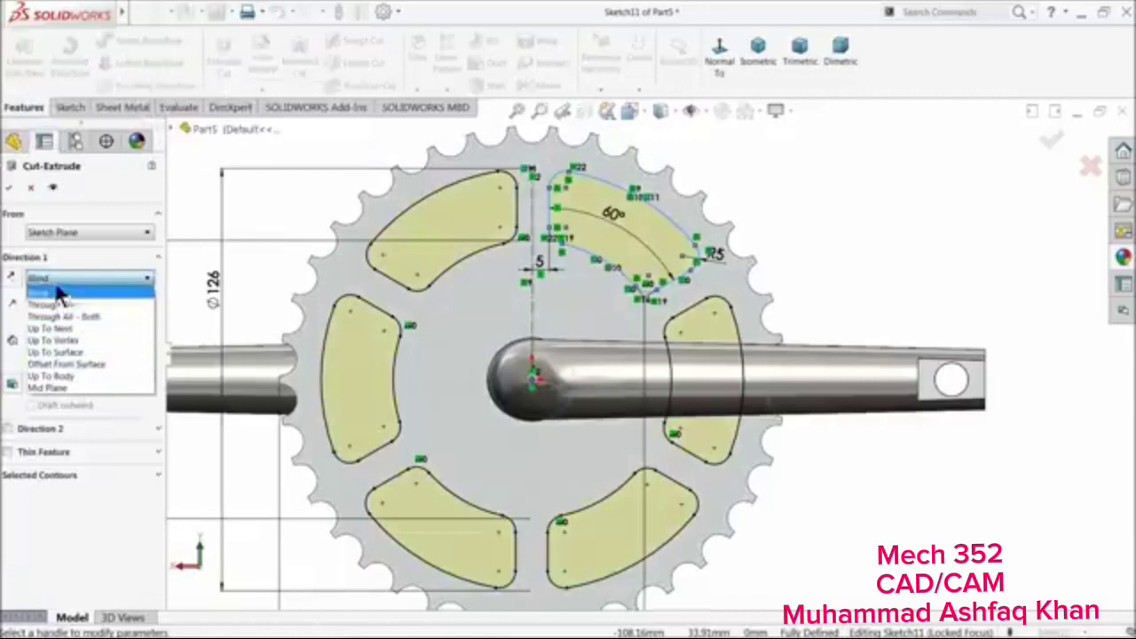
pyautogui.click(57, 328)
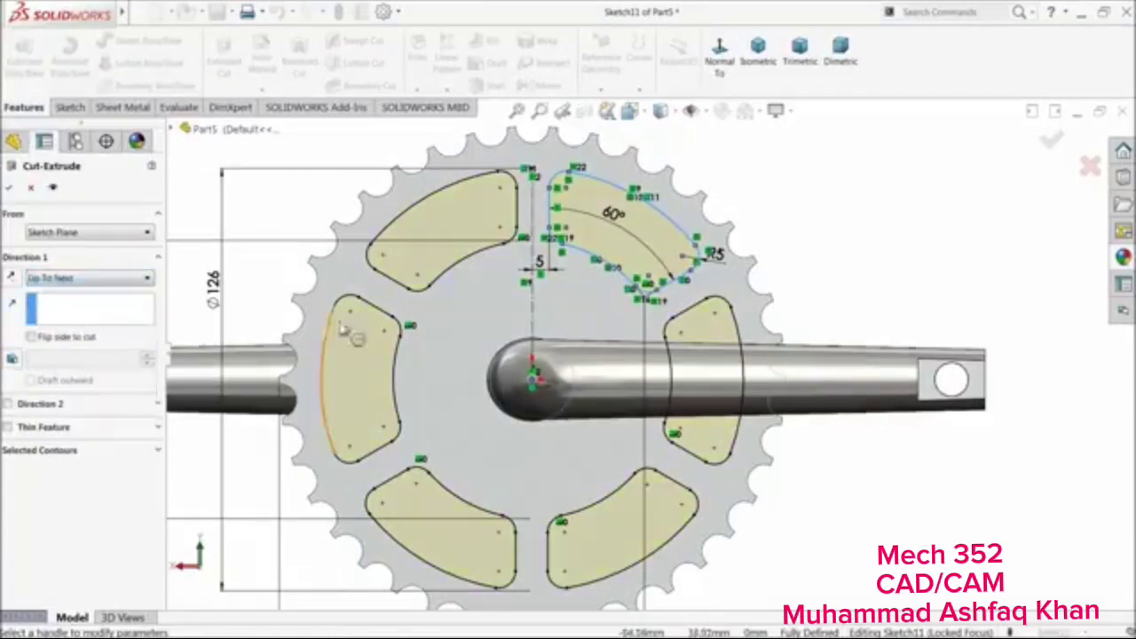
pyautogui.moveTo(390, 346); pyautogui.dragTo(405, 388, button='middle')
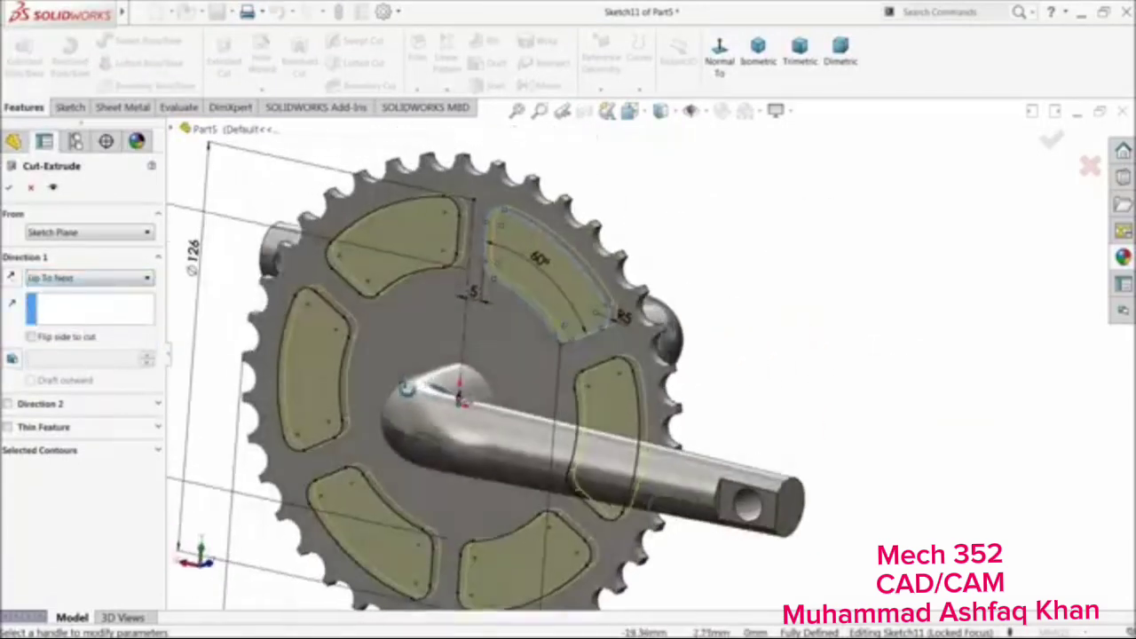
pyautogui.click(10, 189)
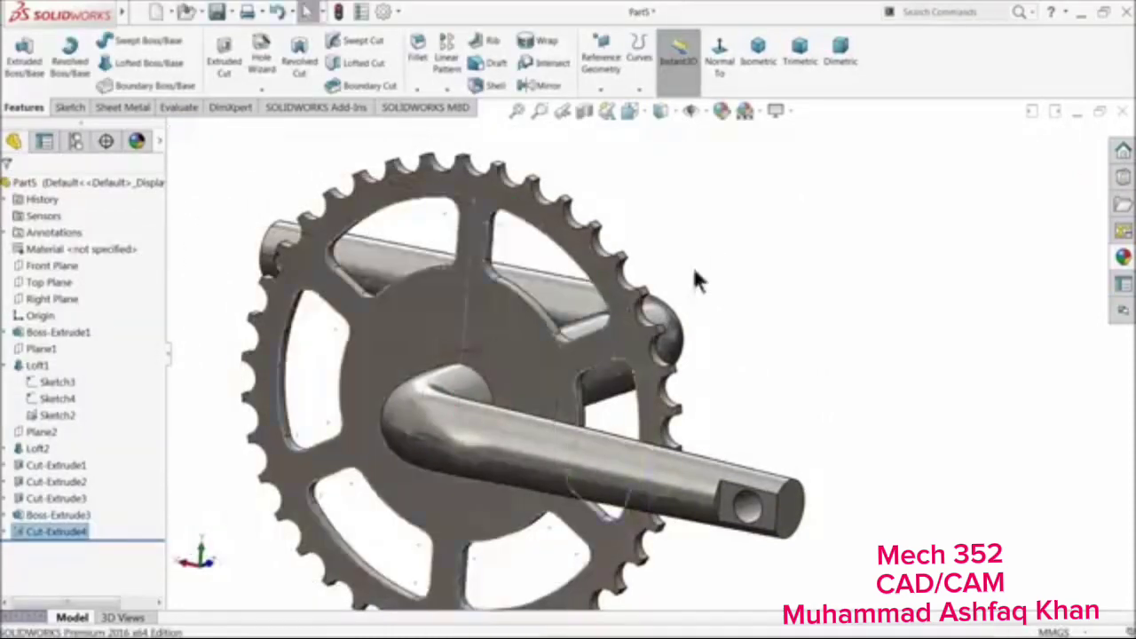
# Open a new sketch on the sprocket's front face and view it normal to the sketch plane
pyautogui.moveTo(672, 311); pyautogui.dragTo(593, 405, button='middle')
pyautogui.scroll(-2, 593, 405)
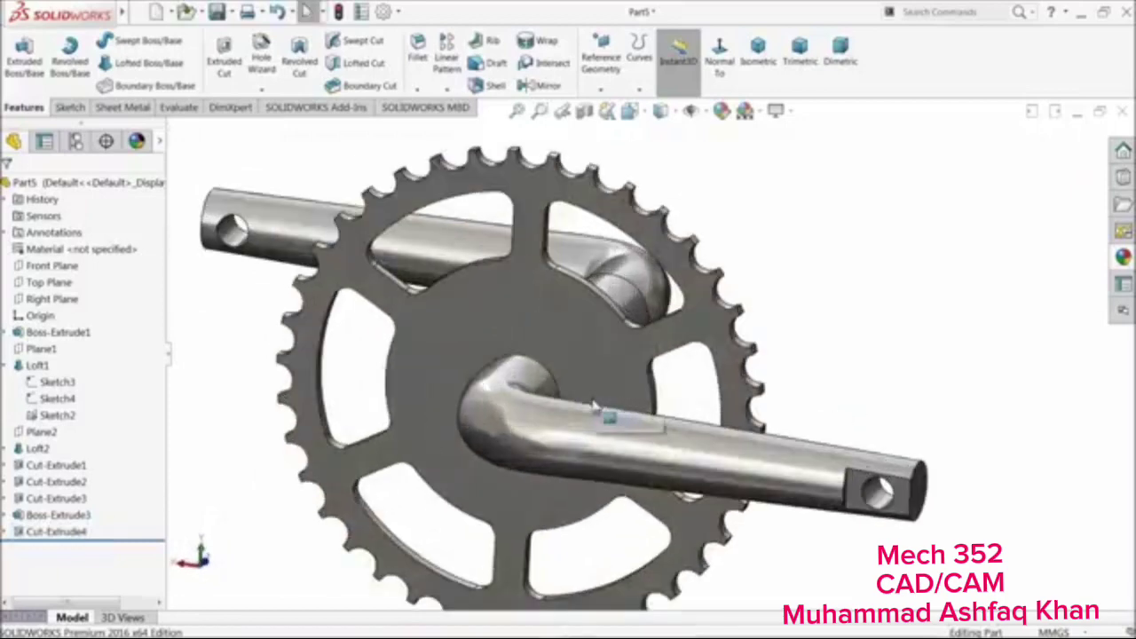
pyautogui.click(489, 316)
pyautogui.click(500, 302)
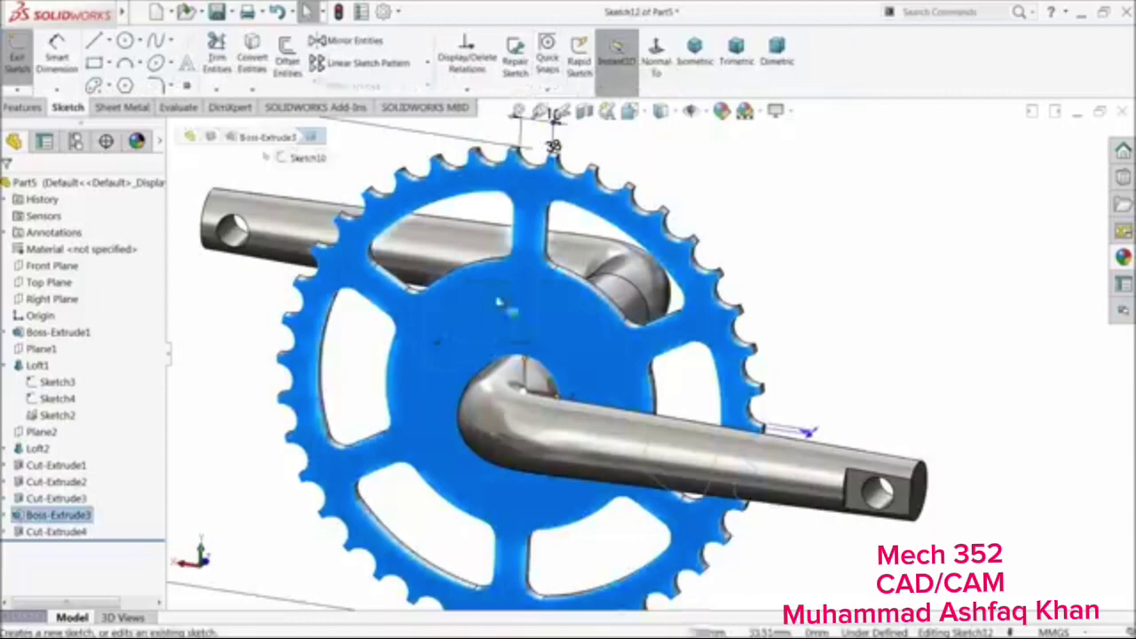
pyautogui.click(658, 67)
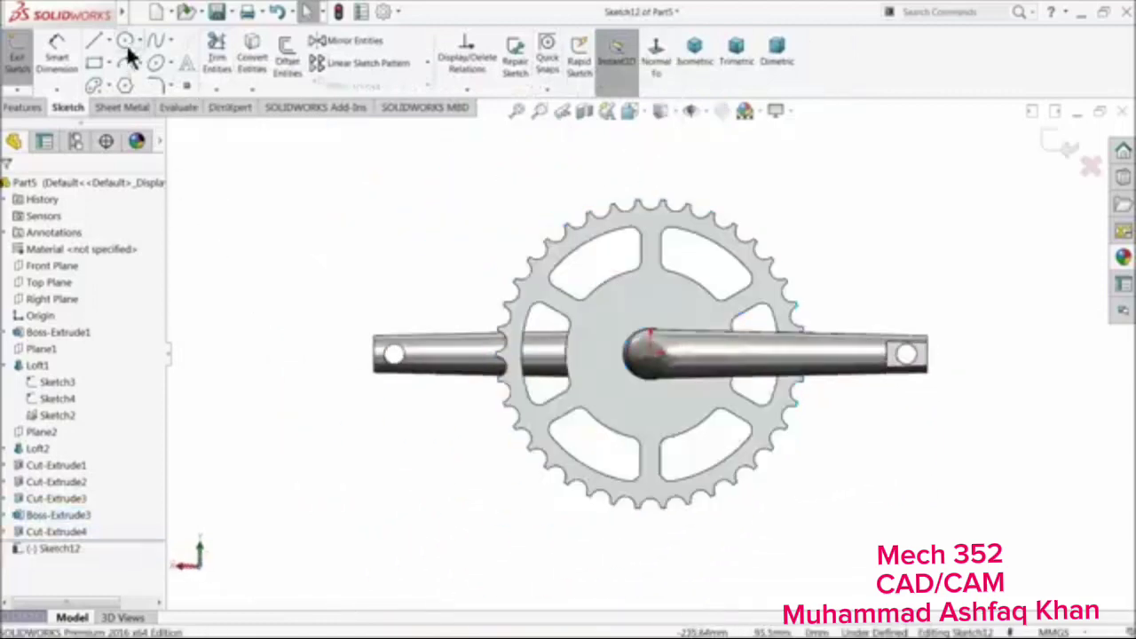
# Sketch a circle centred on the origin just outside the windows and dimension its diameter to 130 mm
pyautogui.click(126, 42)
pyautogui.scroll(-3, 829, 302)
pyautogui.click(571, 378)
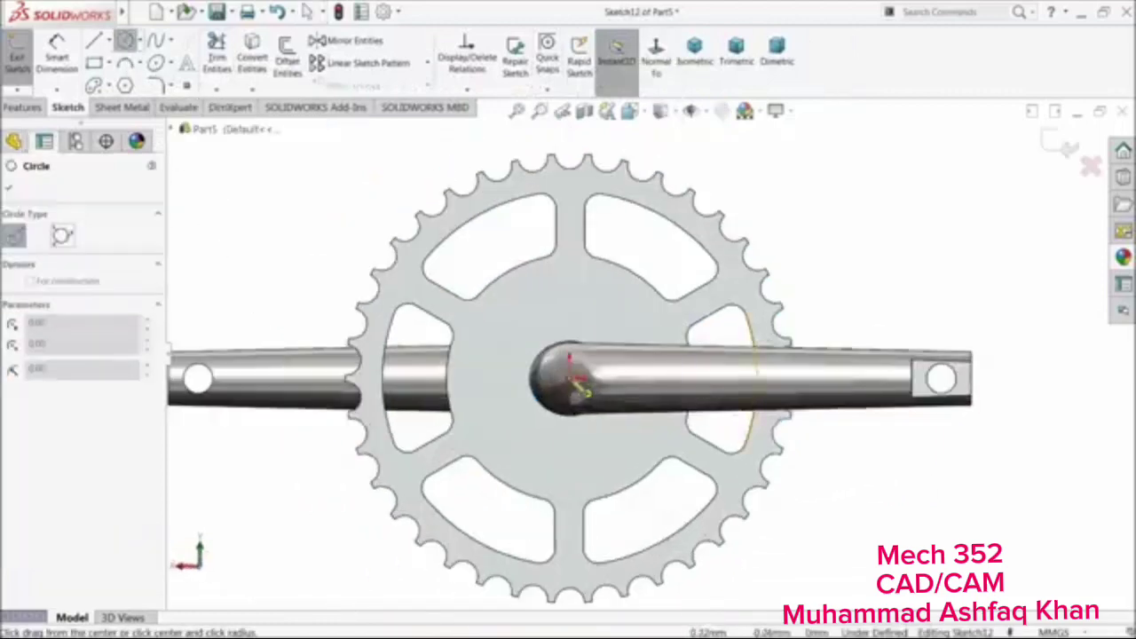
pyautogui.click(431, 245)
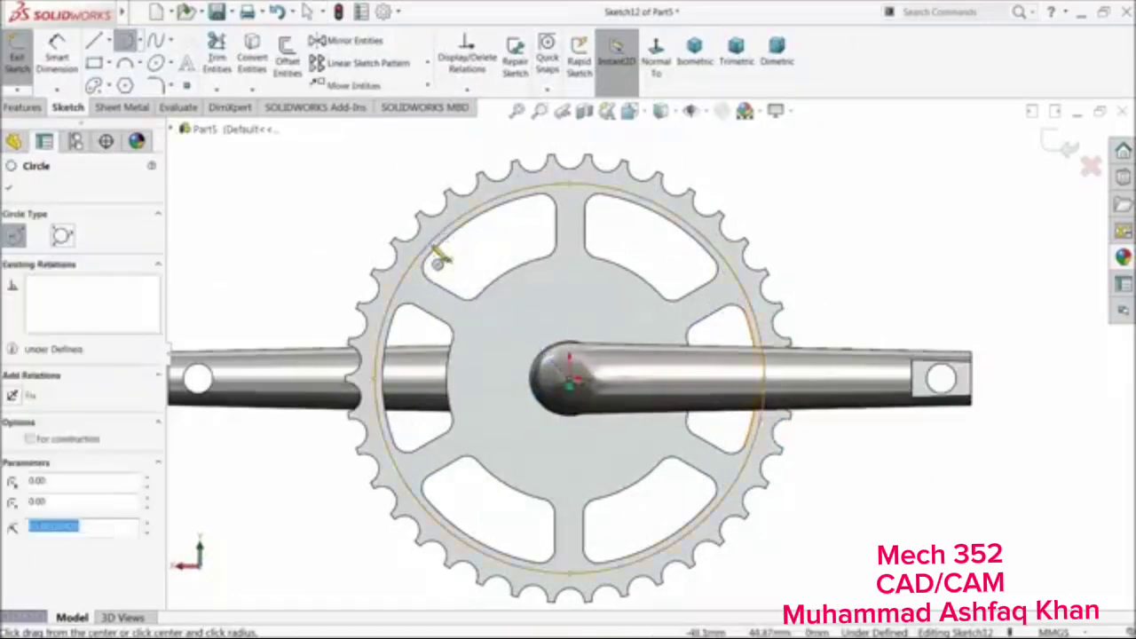
pyautogui.click(67, 64)
pyautogui.click(400, 296)
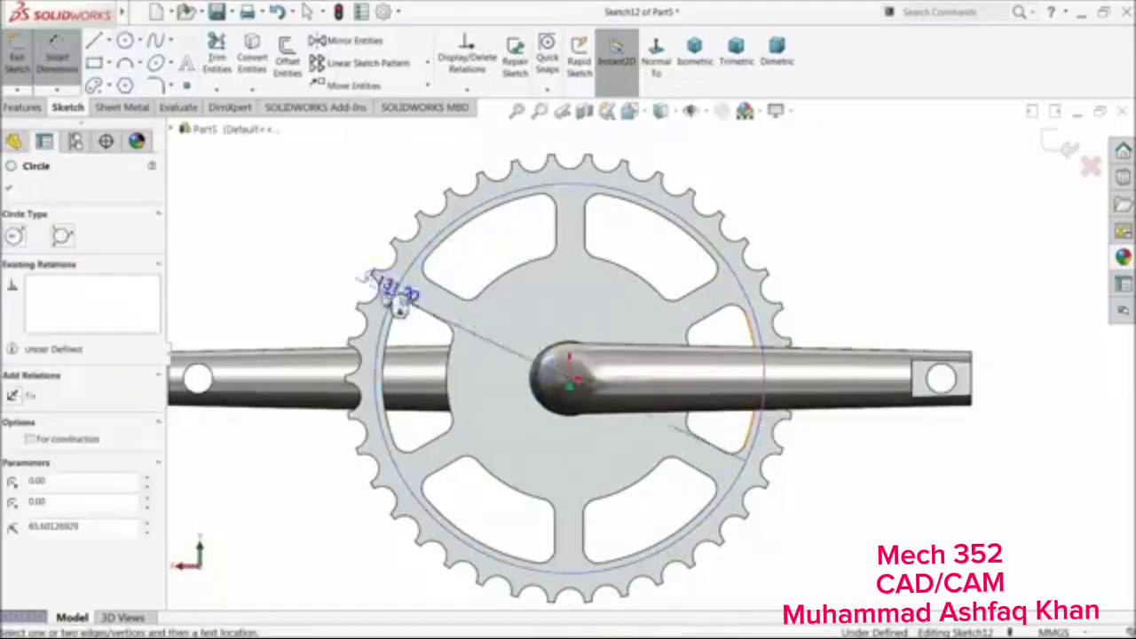
pyautogui.click(315, 319)
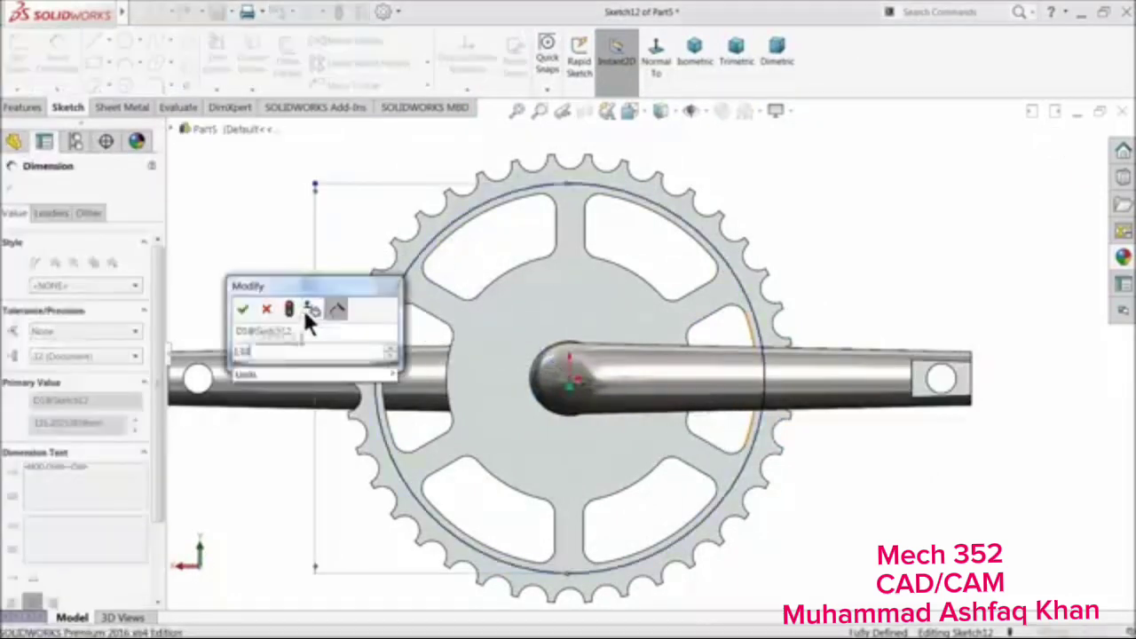
pyautogui.press('Return')
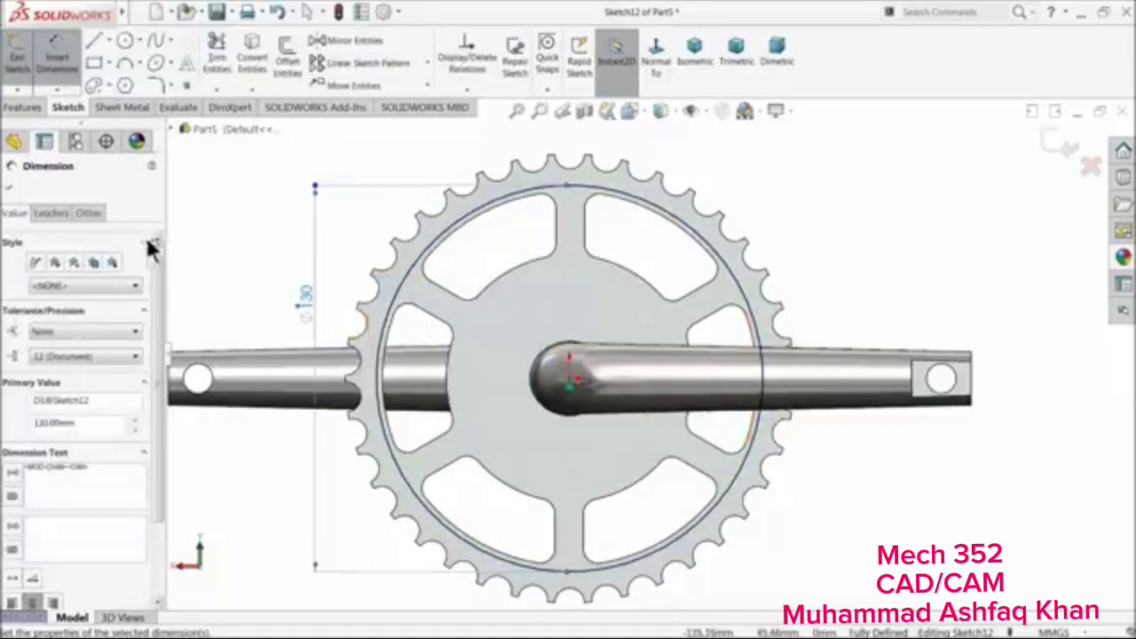
# Sketch a second, larger circle centred on the origin that encloses all the sprocket teeth
pyautogui.click(126, 41)
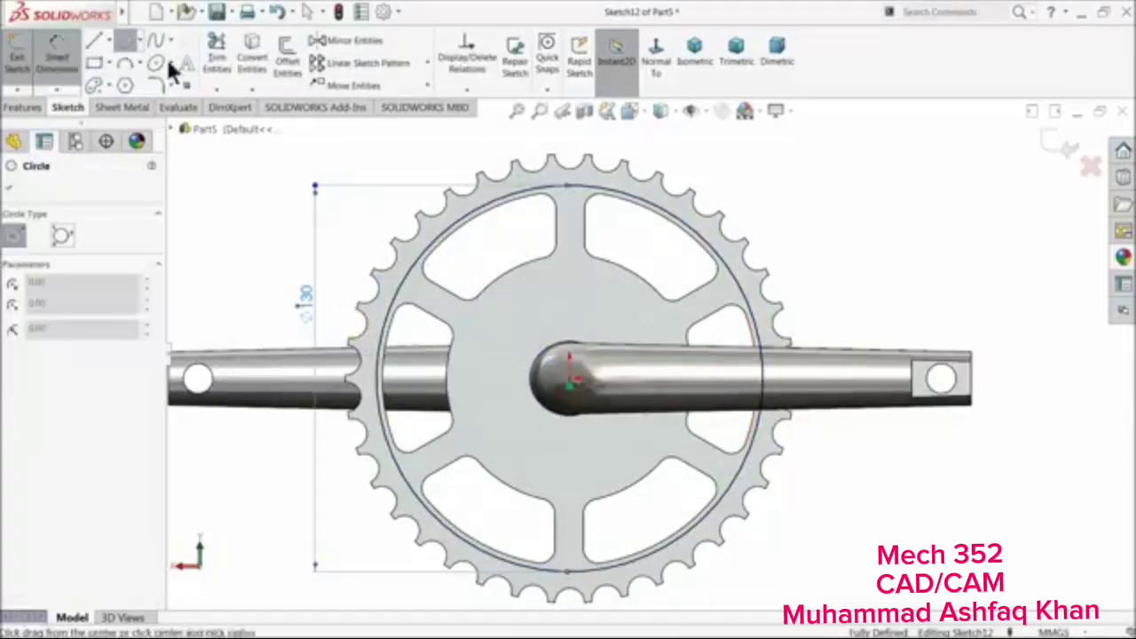
pyautogui.click(569, 381)
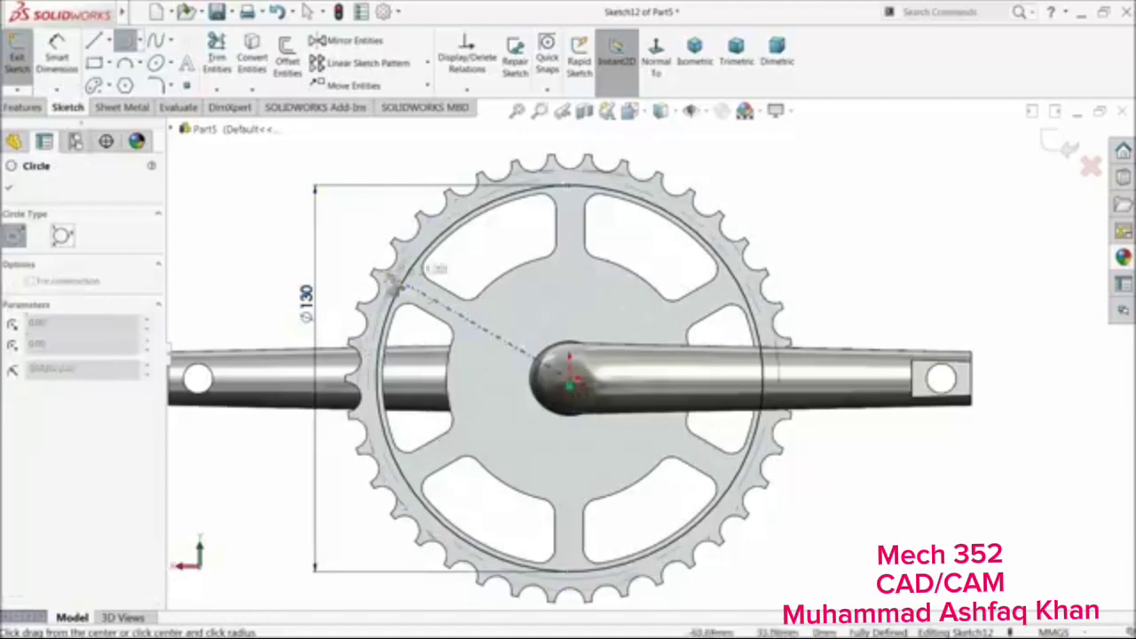
pyautogui.click(373, 251)
pyautogui.click(25, 109)
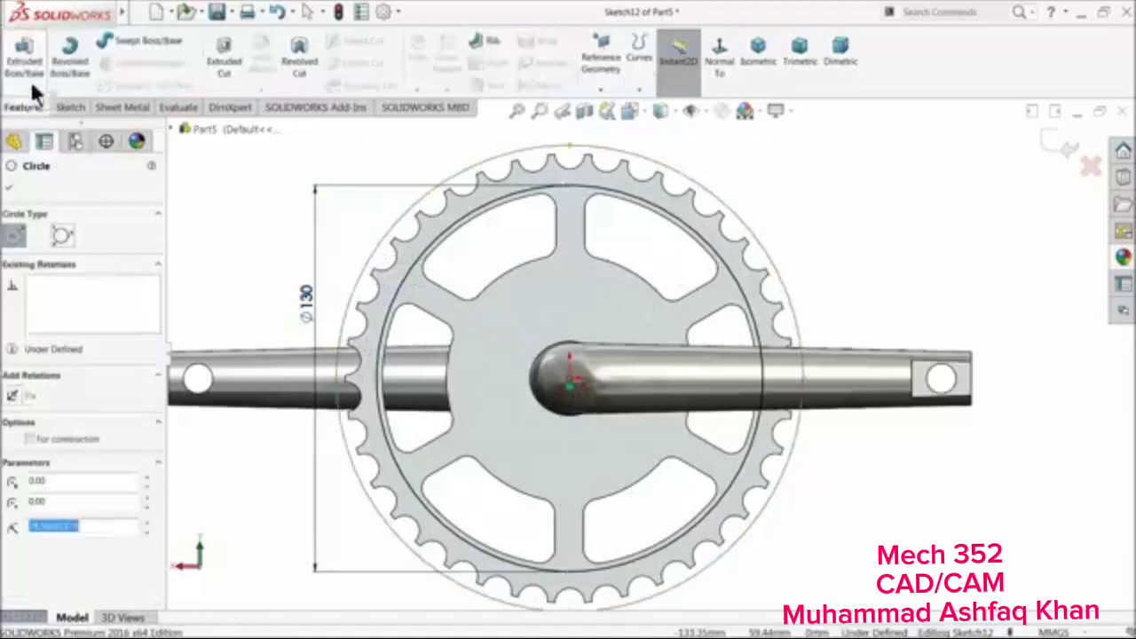
# Cut the ring between the two concentric circles 1 mm deep into the sprocket face with a Blind Extruded Cut
pyautogui.click(225, 53)
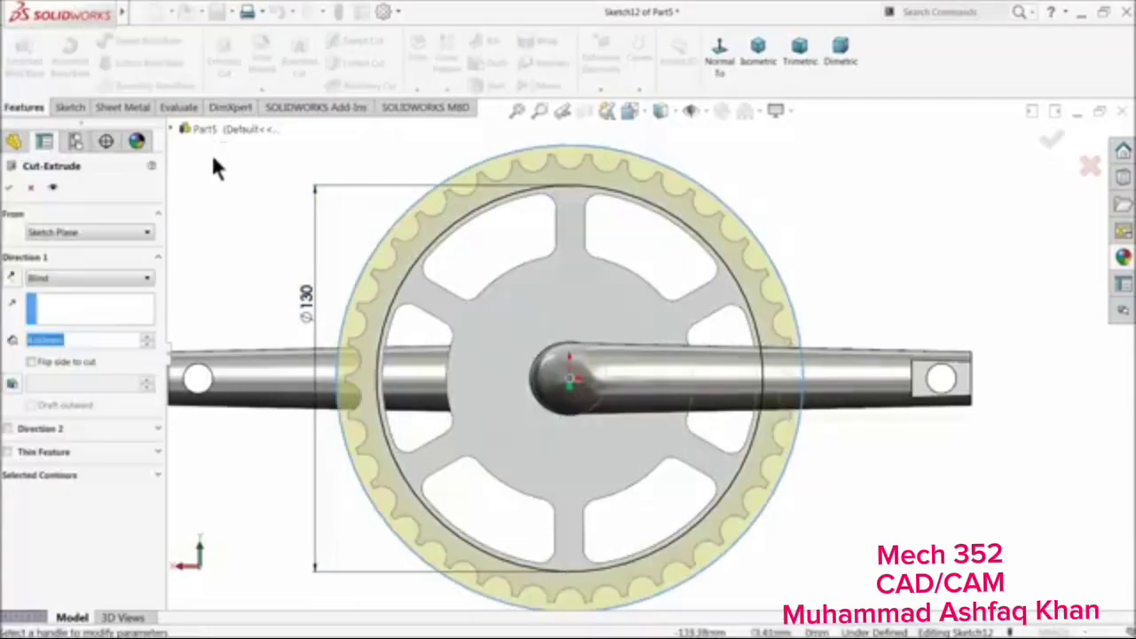
pyautogui.write('1')
pyautogui.press('Return')
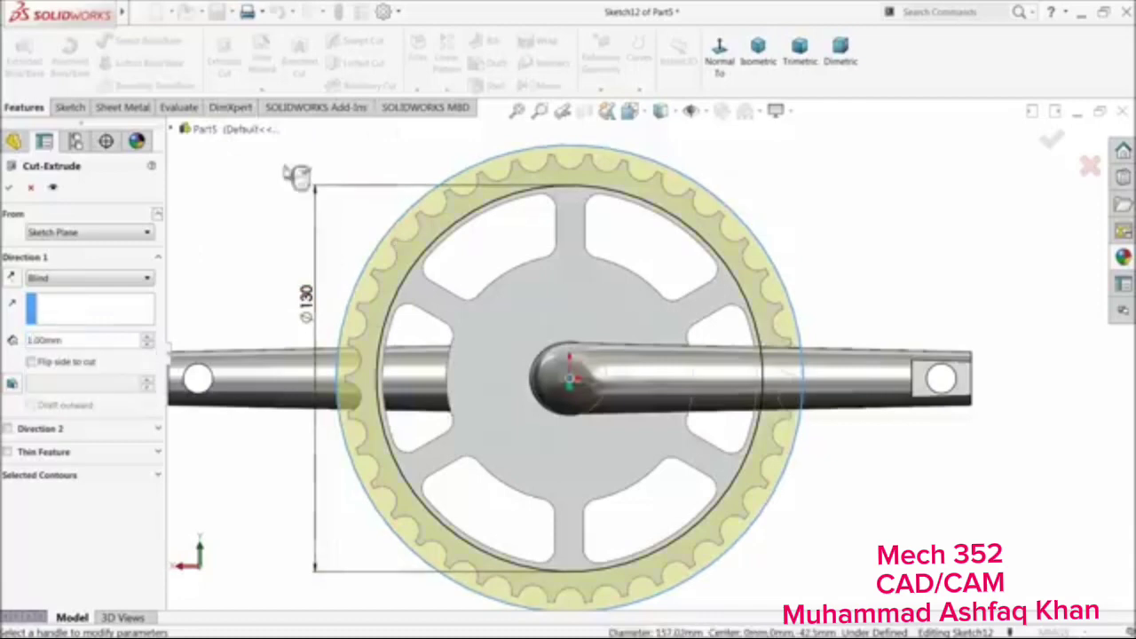
pyautogui.click(8, 187)
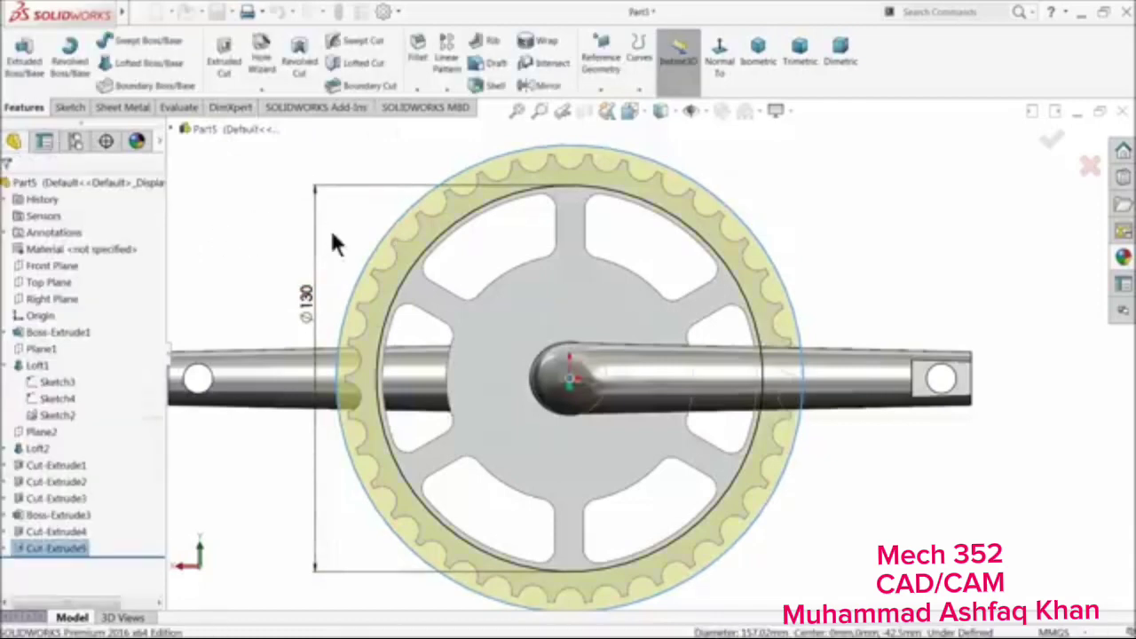
# Open a new sketch on the sprocket's opposite face and sketch two circles centred on the origin, one just outside the windows and one enclosing the teeth
pyautogui.moveTo(347, 233); pyautogui.dragTo(127, 320, button='middle')
pyautogui.scroll(-2, 341, 390)
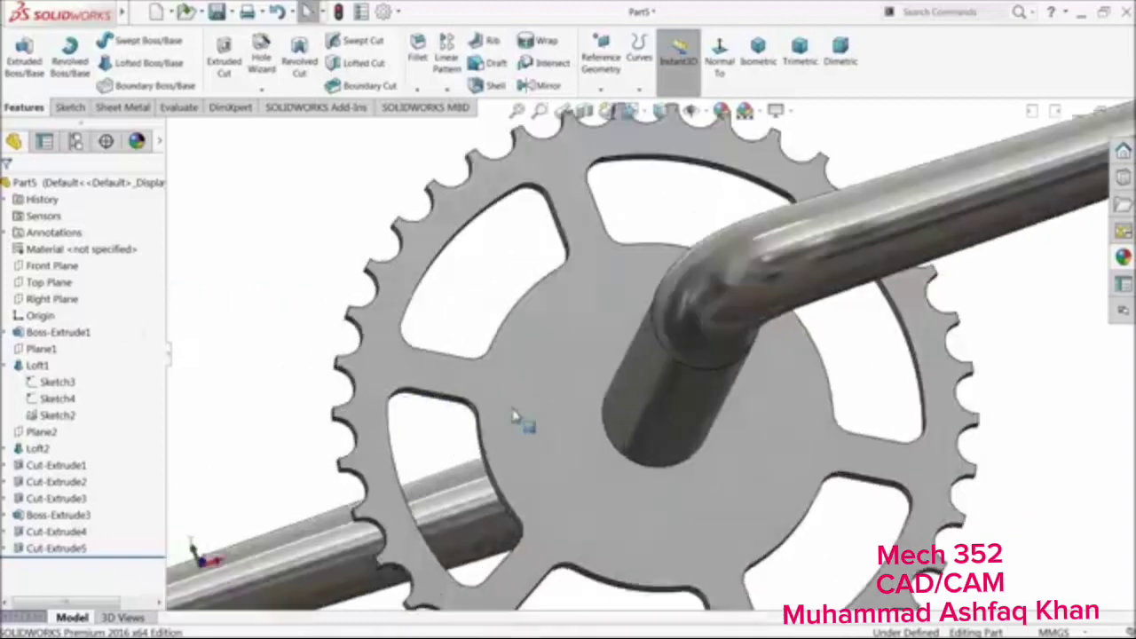
pyautogui.click(567, 388)
pyautogui.click(553, 375)
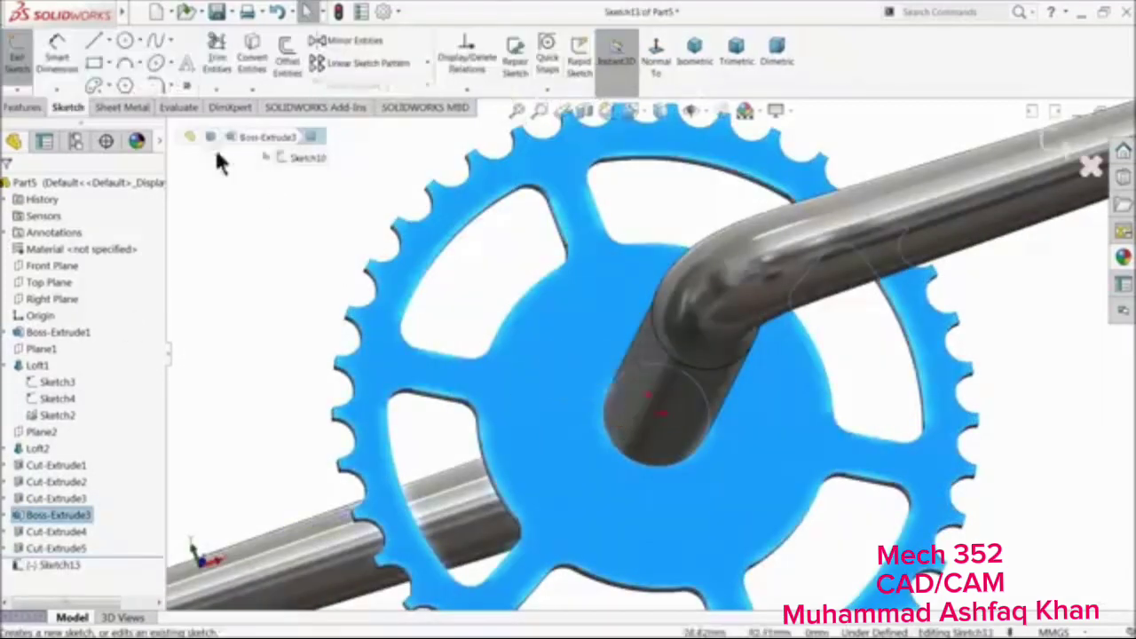
pyautogui.click(126, 46)
pyautogui.click(655, 415)
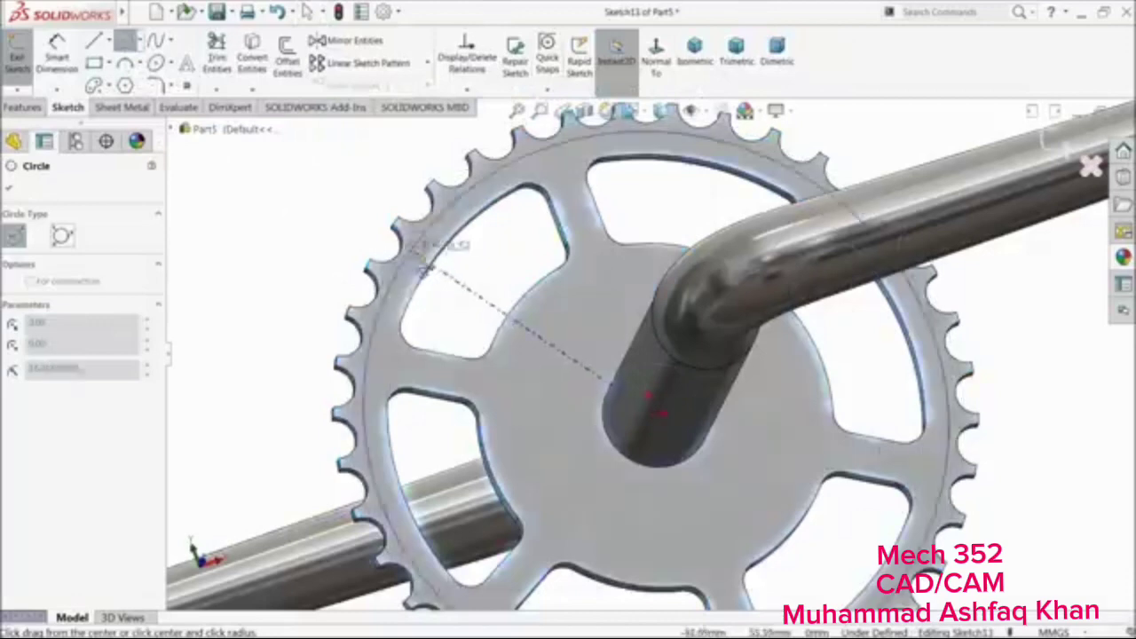
pyautogui.click(433, 265)
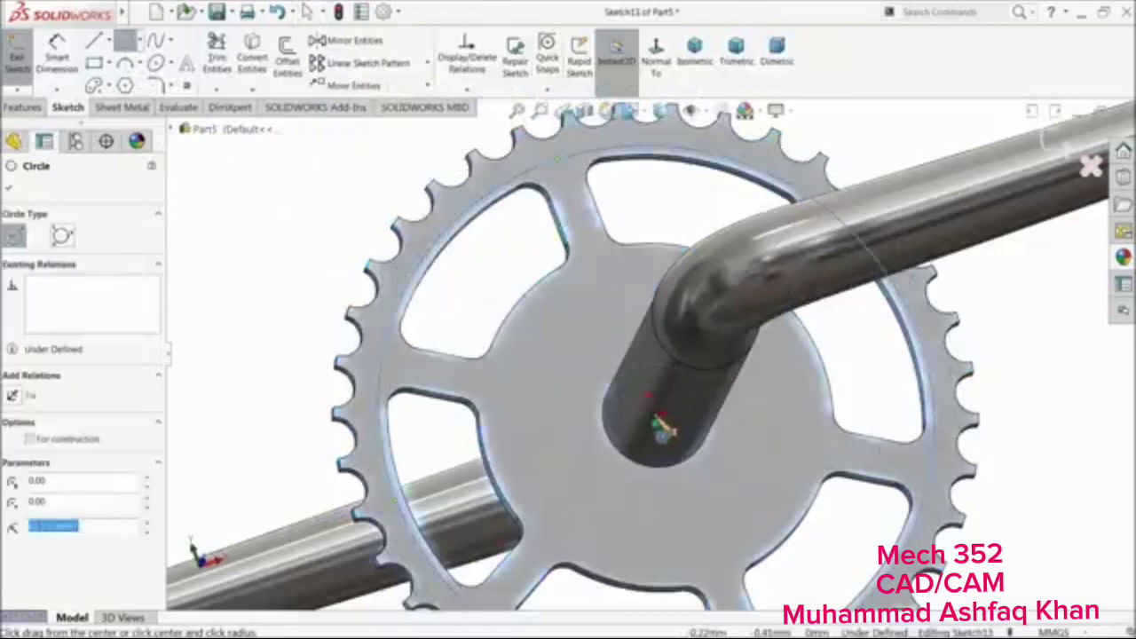
pyautogui.click(655, 416)
pyautogui.click(324, 245)
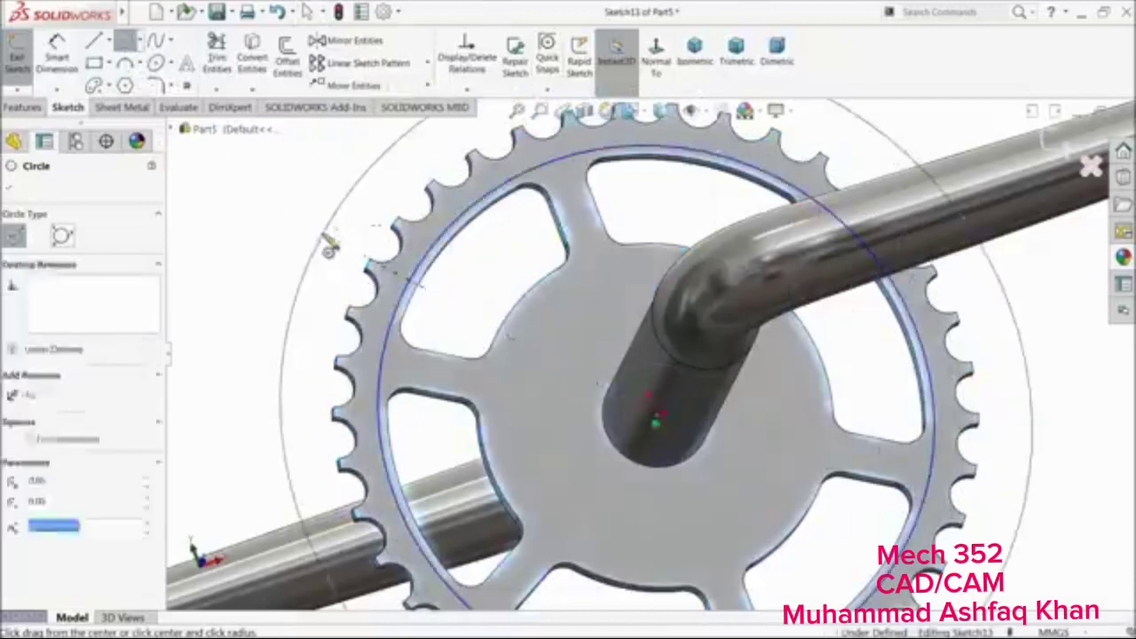
# Dimension the inner circle's diameter to 130 mm and the outer circle's diameter to 180 mm
pyautogui.click(55, 49)
pyautogui.click(430, 268)
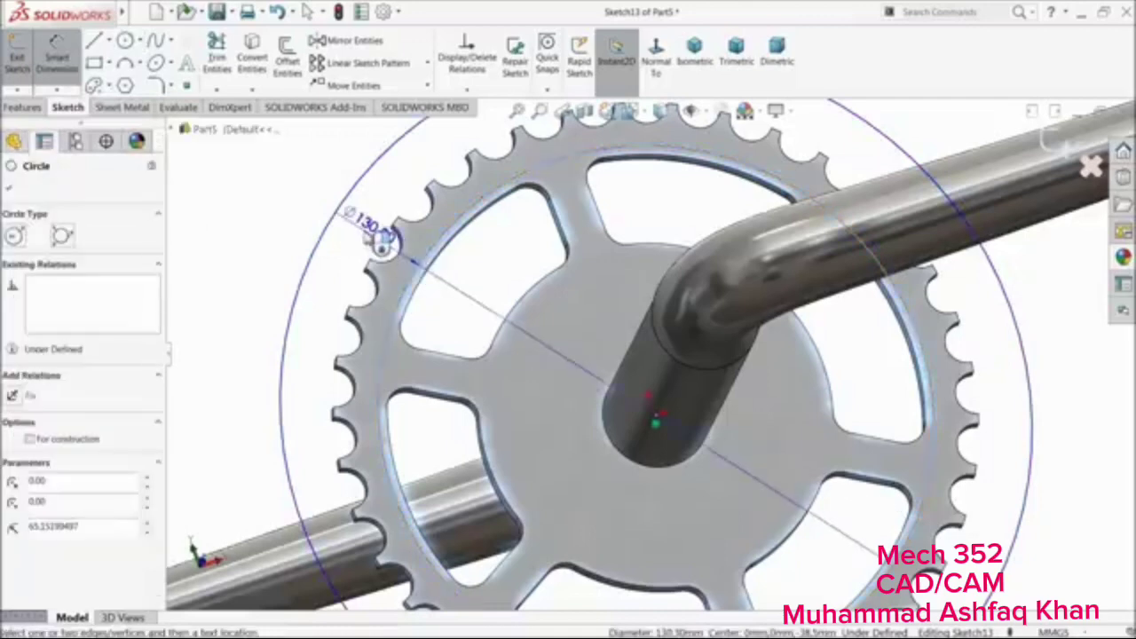
pyautogui.click(382, 240)
pyautogui.press('Return')
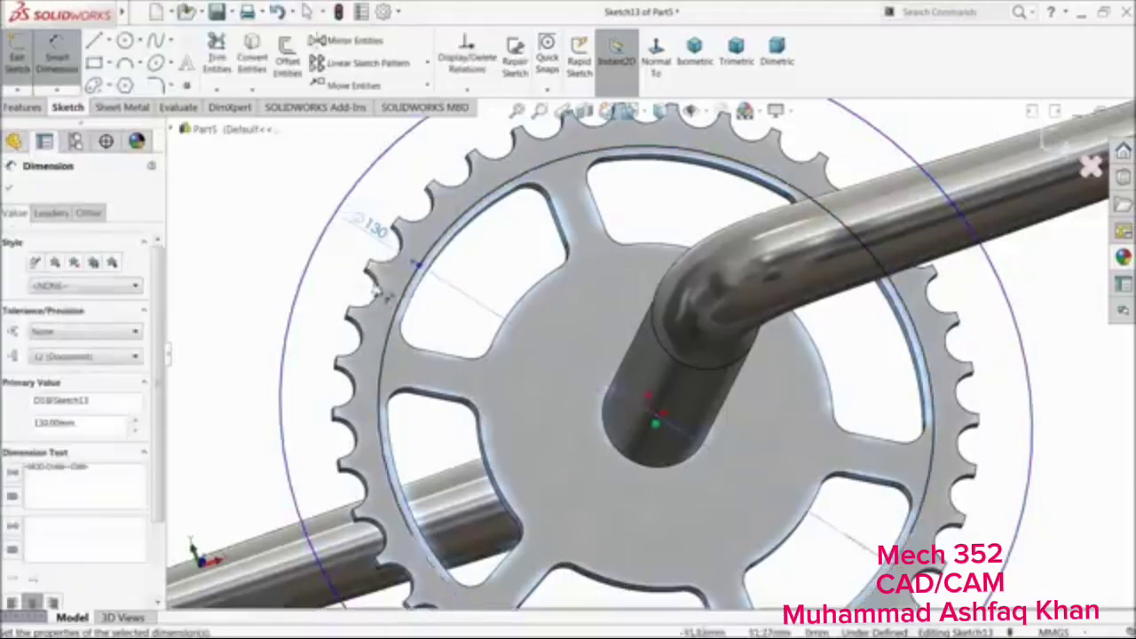
pyautogui.click(321, 266)
pyautogui.click(293, 246)
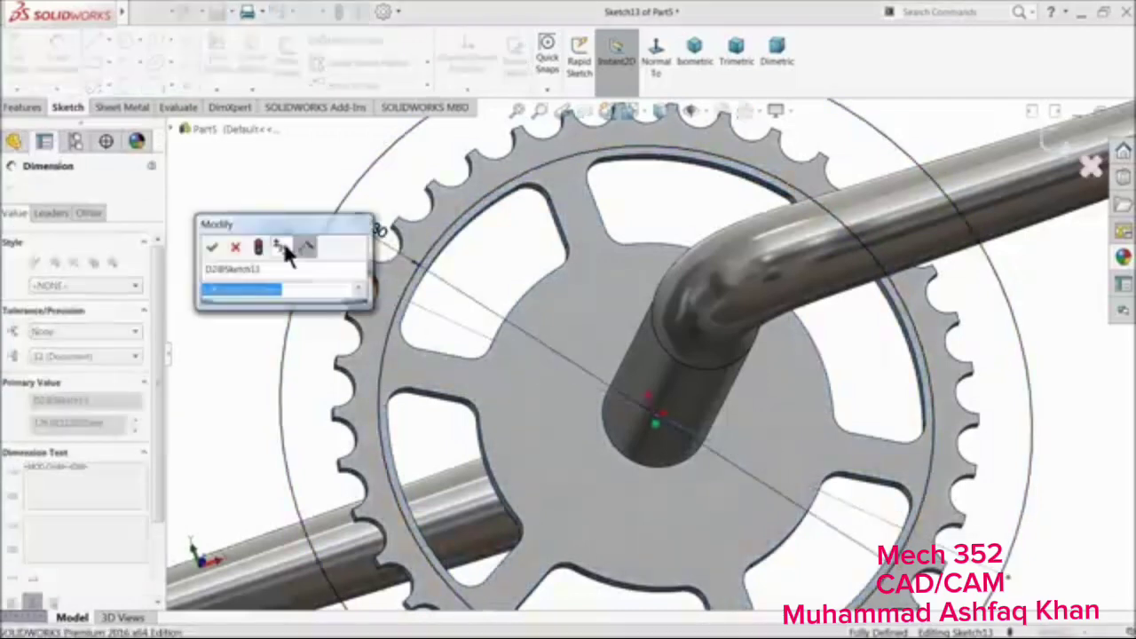
pyautogui.write('188')
pyautogui.press('Return')
# Cut the ring between the 130 mm and 180 mm circles into this sprocket face with a Blind Extruded Cut
pyautogui.click(24, 108)
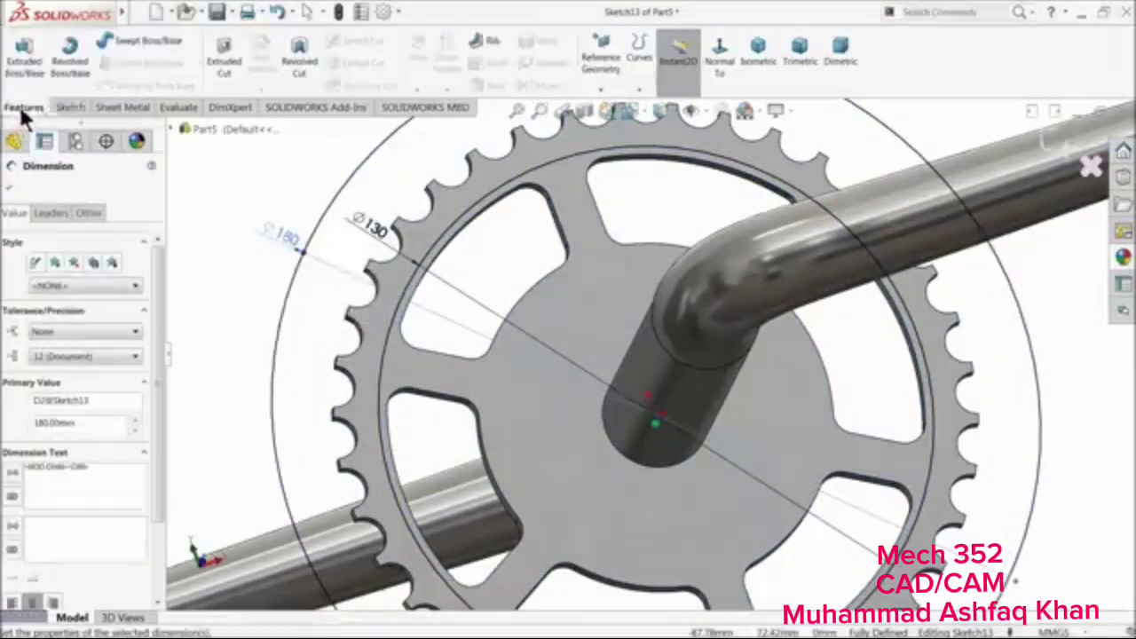
pyautogui.click(218, 62)
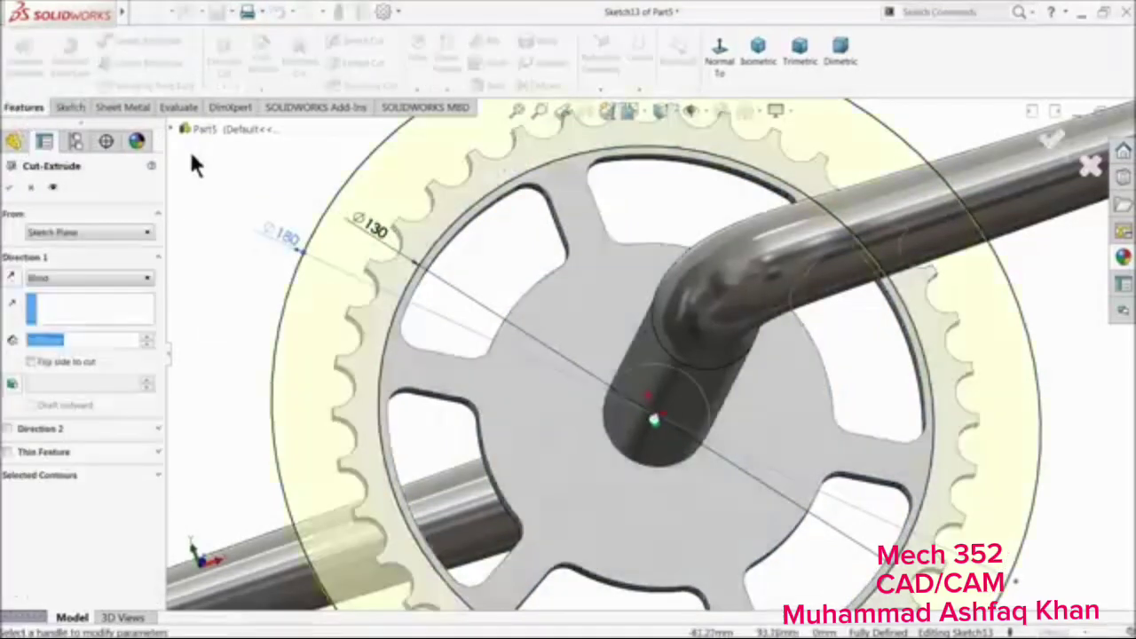
pyautogui.click(10, 188)
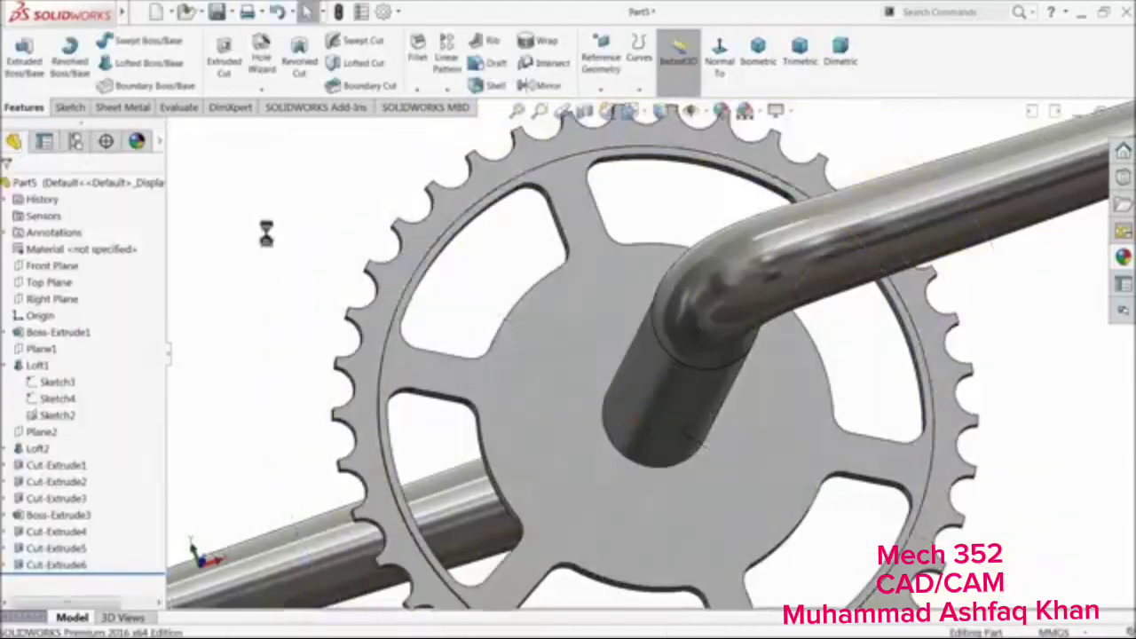
# Fillet the circular step edges on both sides of the sprocket rim with a symmetric 10 mm radius
pyautogui.moveTo(266, 234); pyautogui.dragTo(342, 272, button='middle')
pyautogui.scroll(-5, 379, 284)
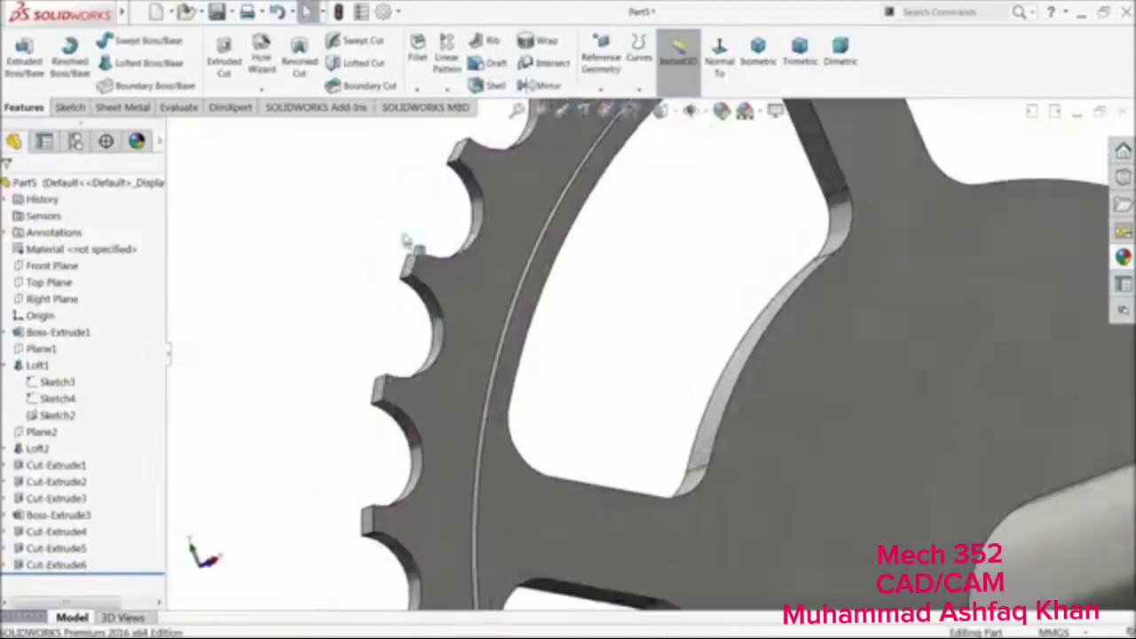
pyautogui.click(417, 51)
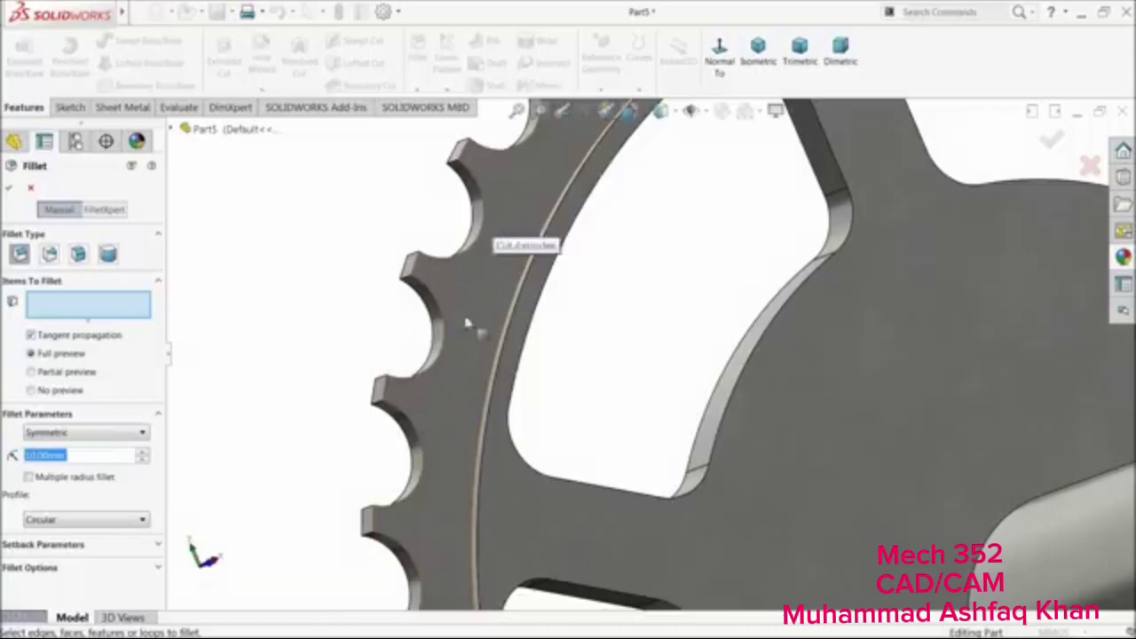
pyautogui.scroll(-2, 468, 324)
pyautogui.click(483, 328)
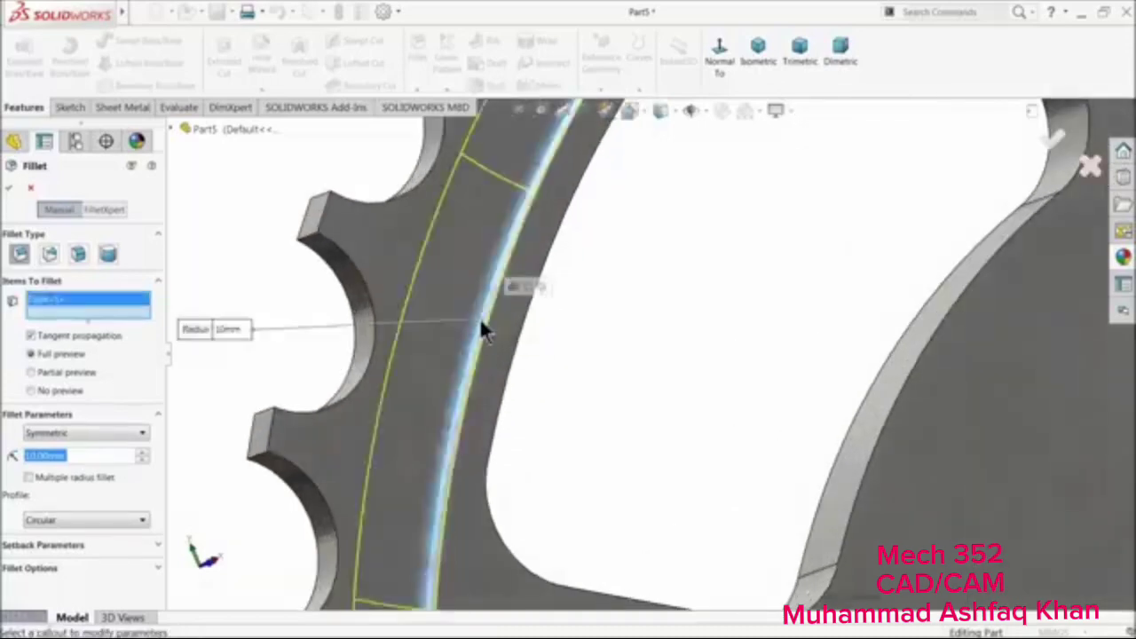
pyautogui.scroll(6, 477, 323)
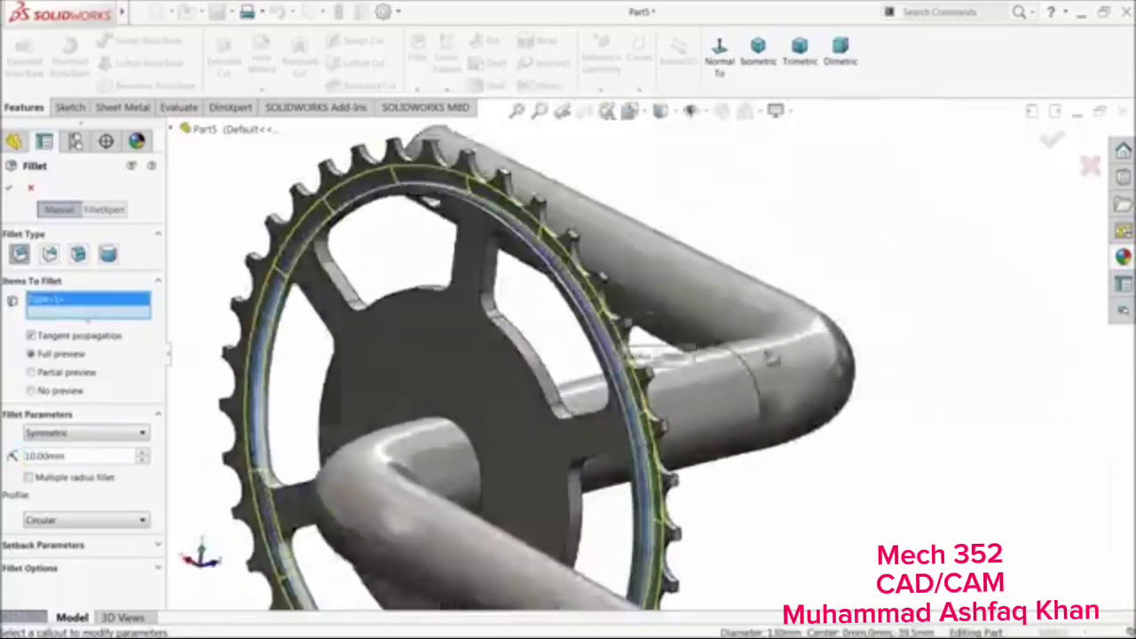
pyautogui.scroll(-5, 647, 346)
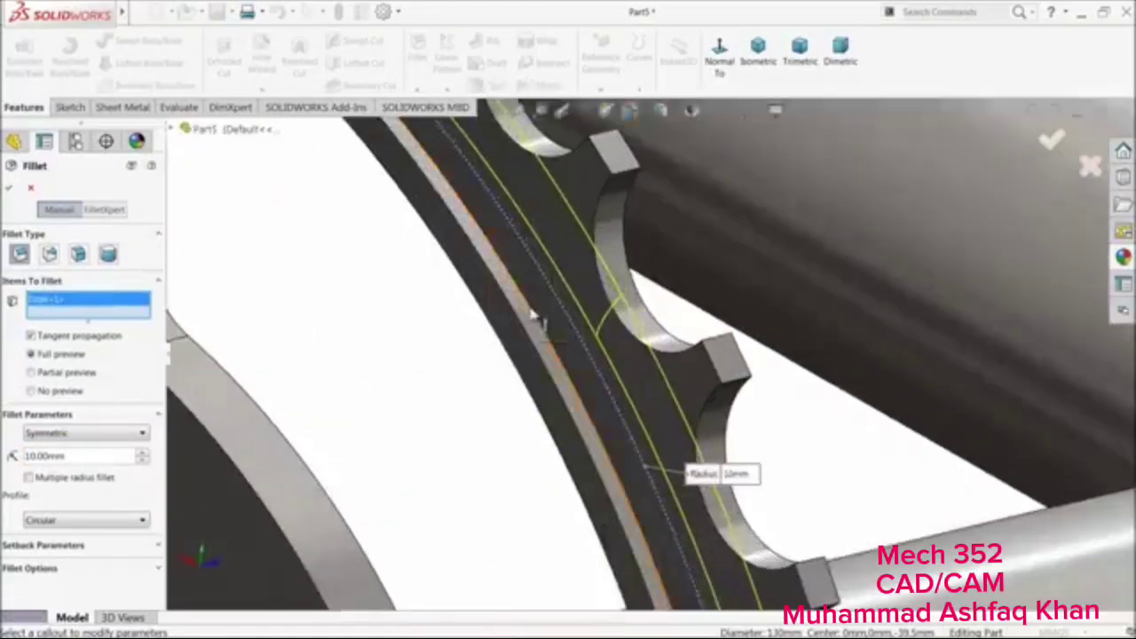
pyautogui.click(532, 314)
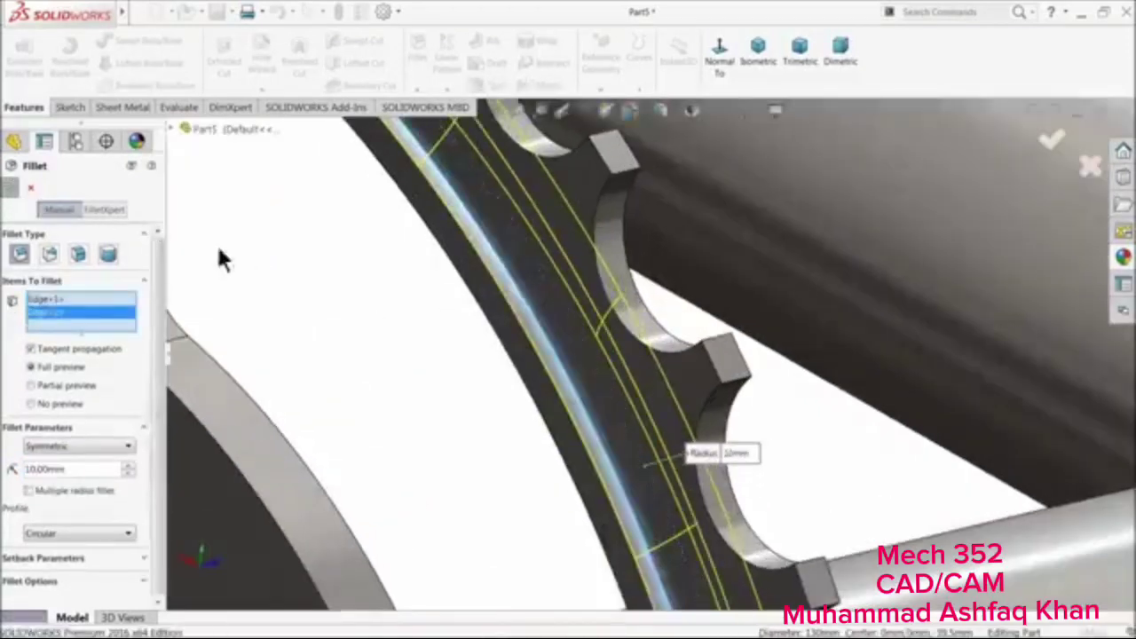
pyautogui.press('Return')
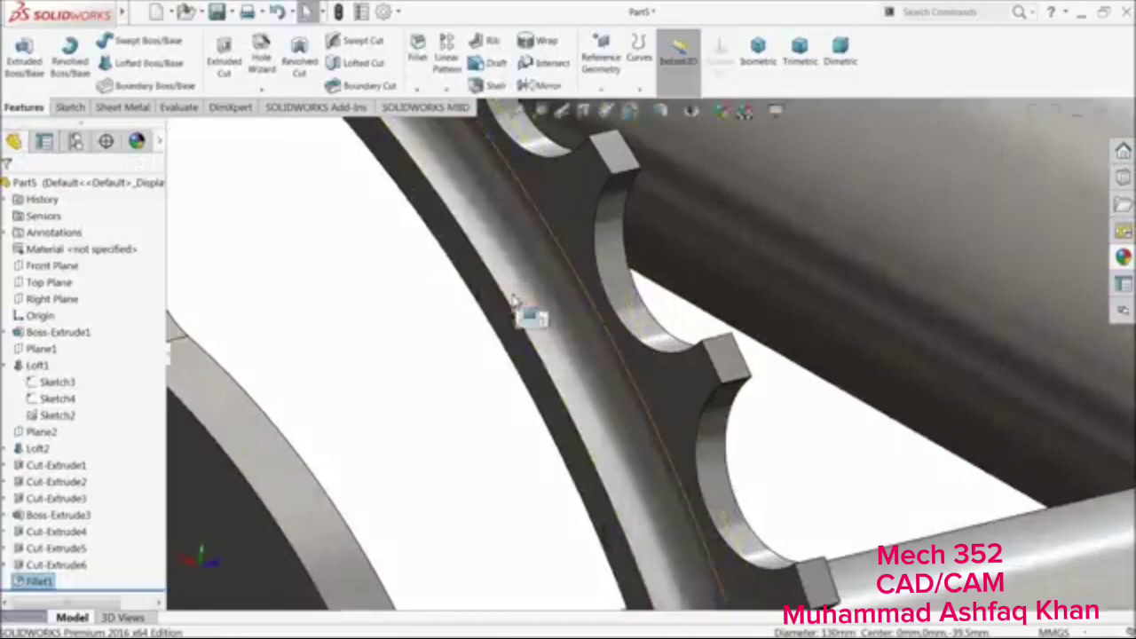
# Inspect the complete crankset from several angles, including the isometric view, and dismiss the unsaved document notification
pyautogui.scroll(10, 513, 300)
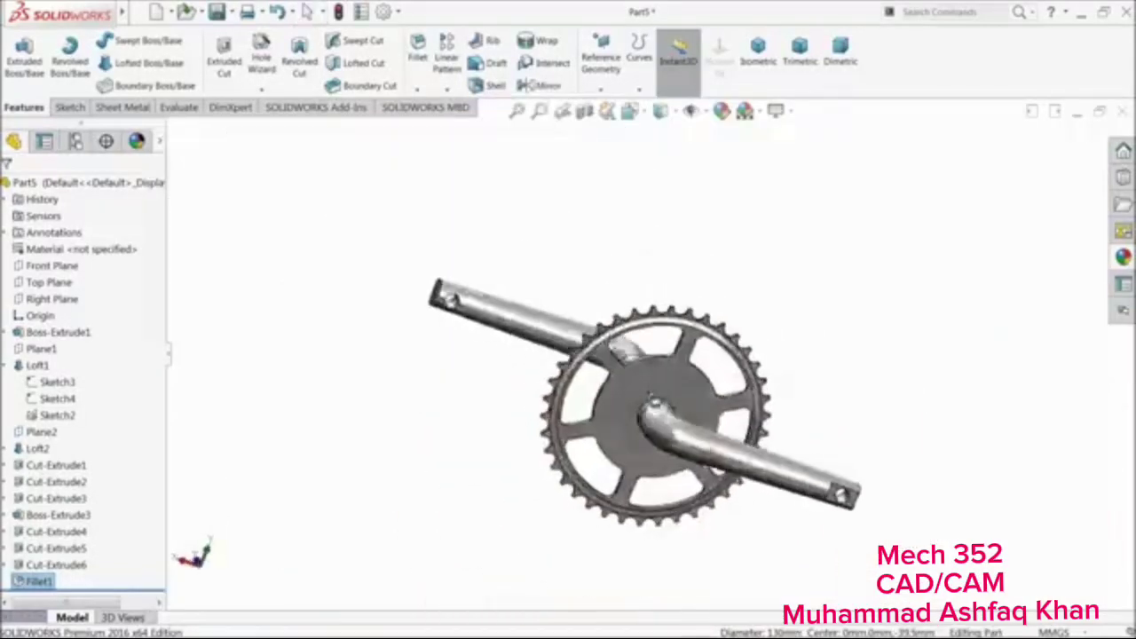
pyautogui.moveTo(650, 397); pyautogui.dragTo(616, 415, button='middle')
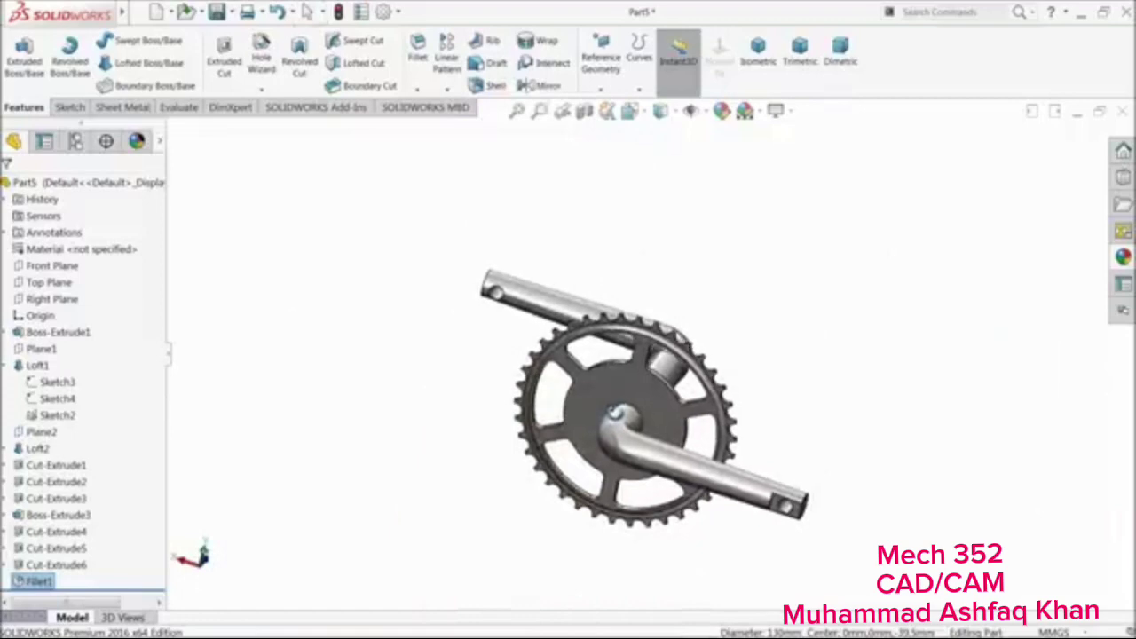
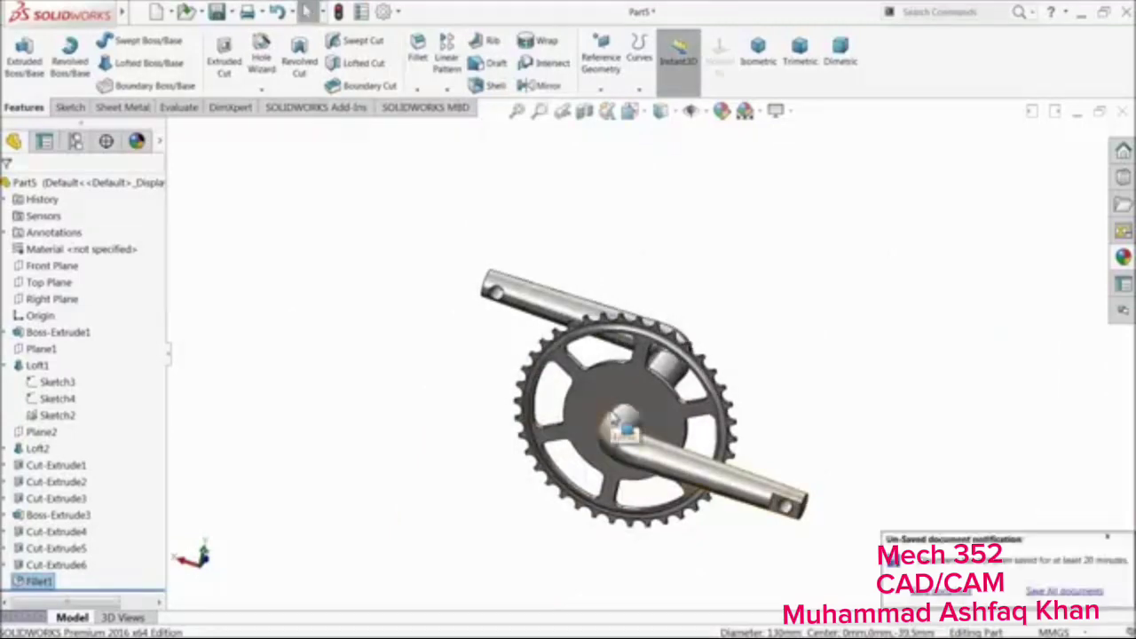
pyautogui.click(1106, 539)
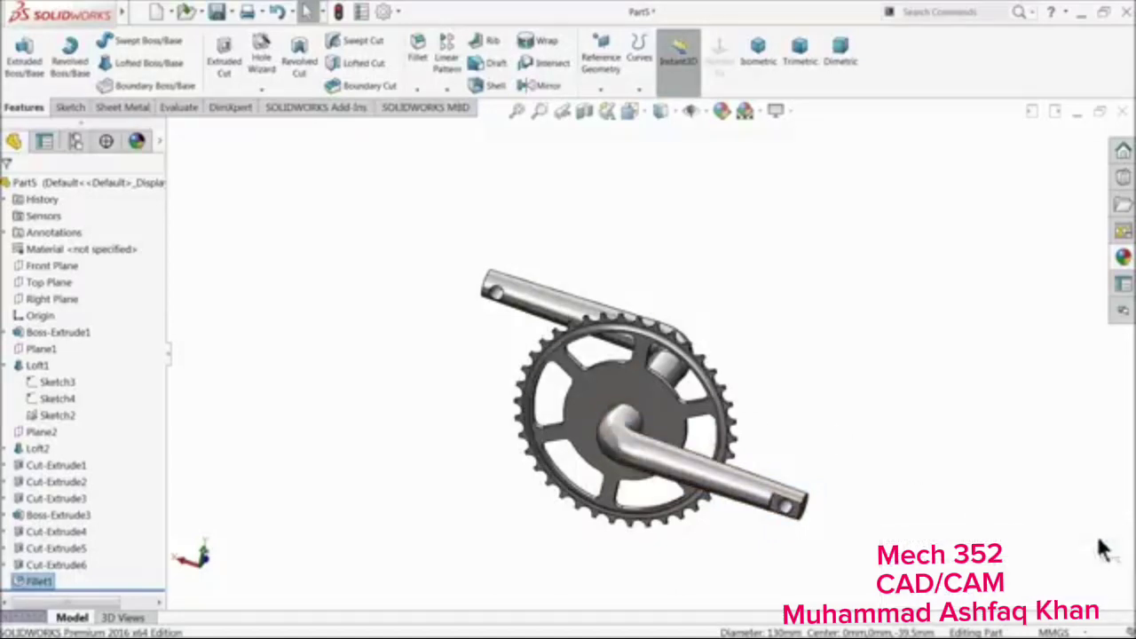
pyautogui.moveTo(823, 464); pyautogui.dragTo(793, 449, button='middle')
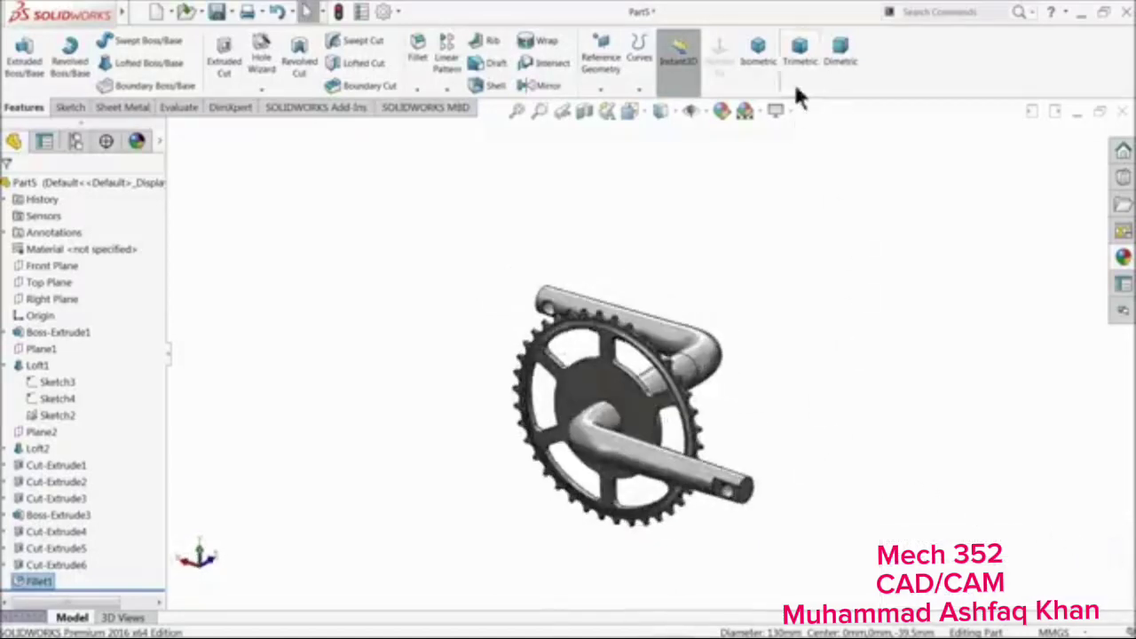
pyautogui.click(753, 67)
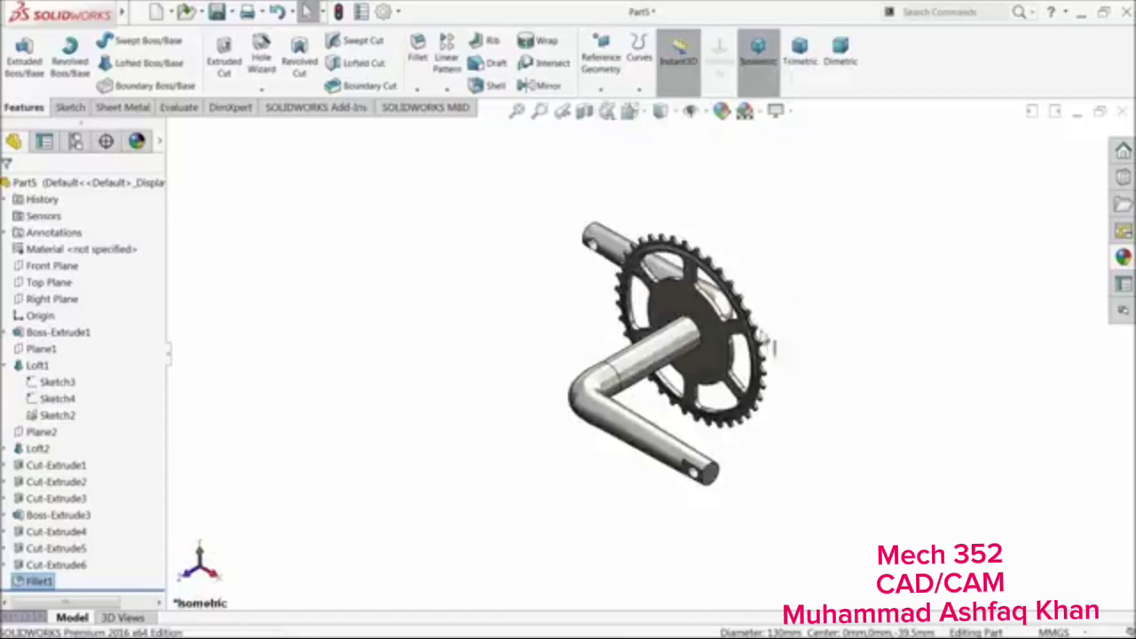
pyautogui.moveTo(769, 350); pyautogui.dragTo(510, 461, button='middle')
pyautogui.scroll(-2, 734, 340)
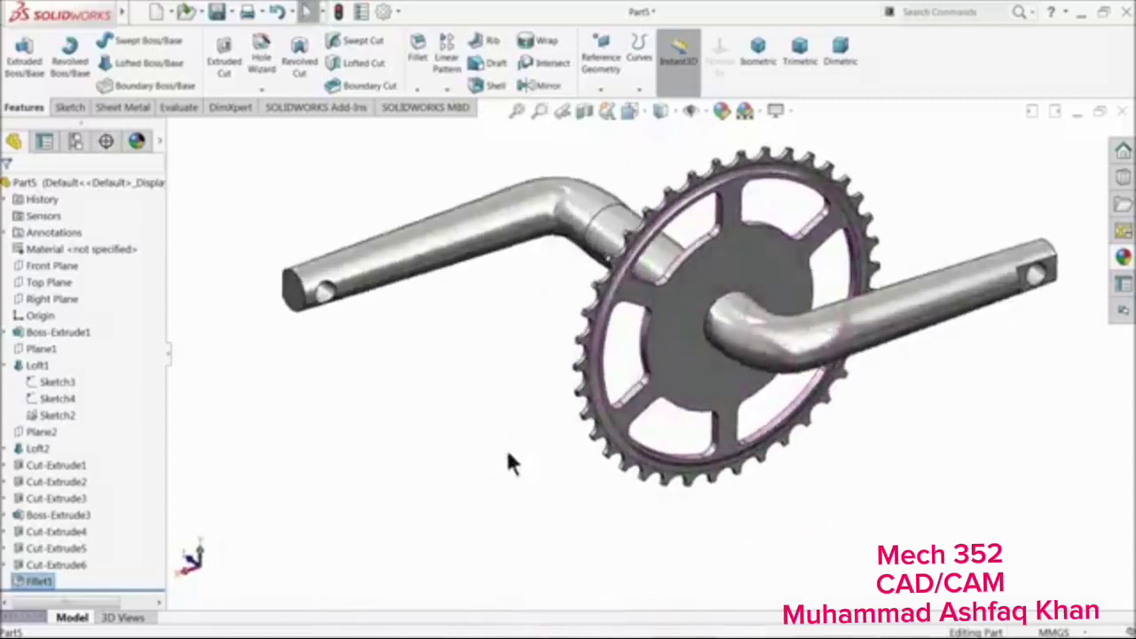
pyautogui.scroll(-2, 719, 310)
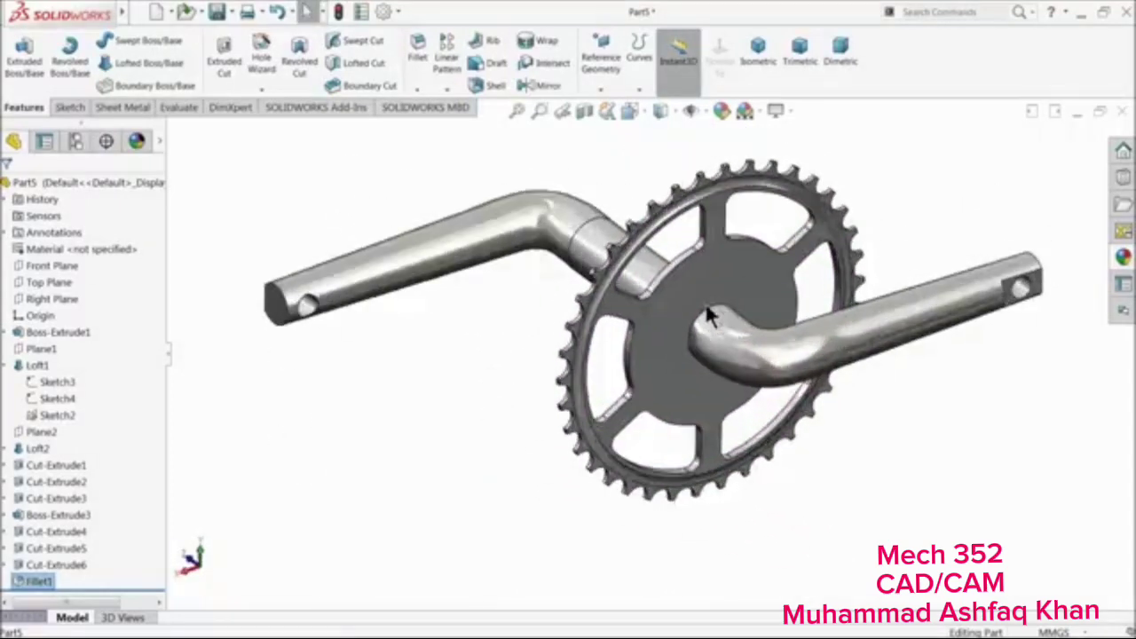
# Save the part in the Bicycle folder as "4.sprocket with padel link"
pyautogui.click(218, 15)
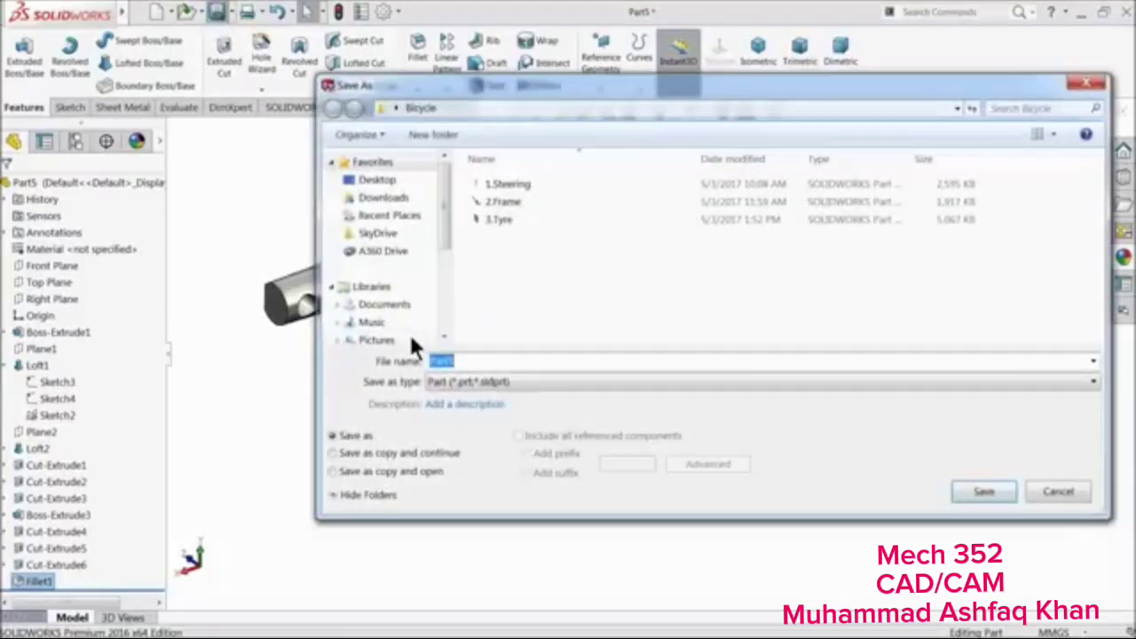
pyautogui.write('4.sprocket with padel link')
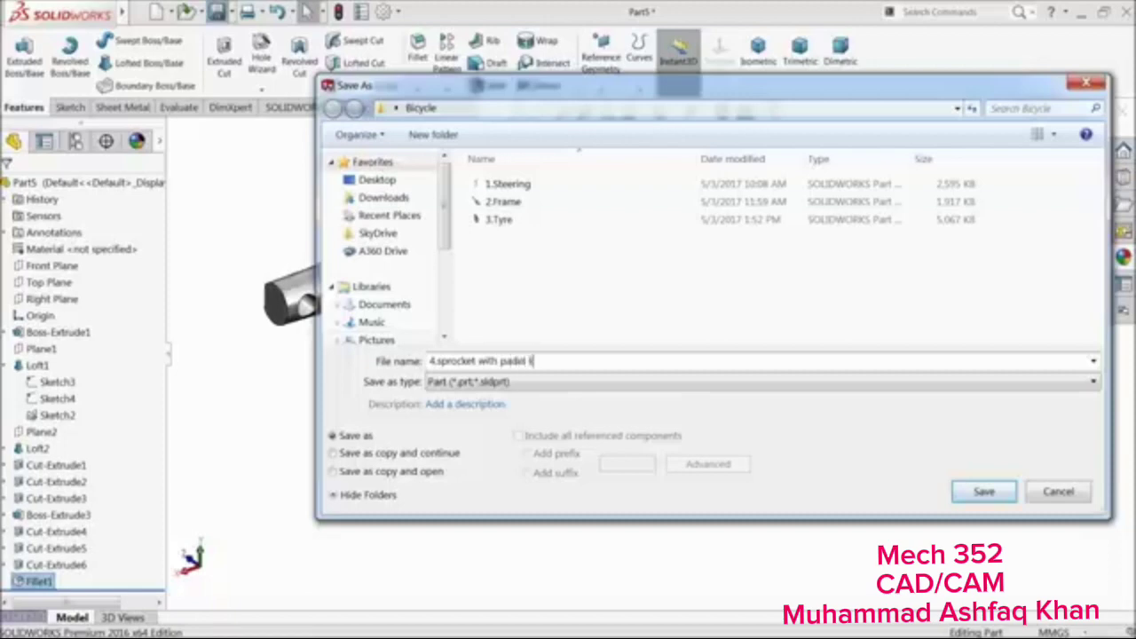
pyautogui.click(984, 492)
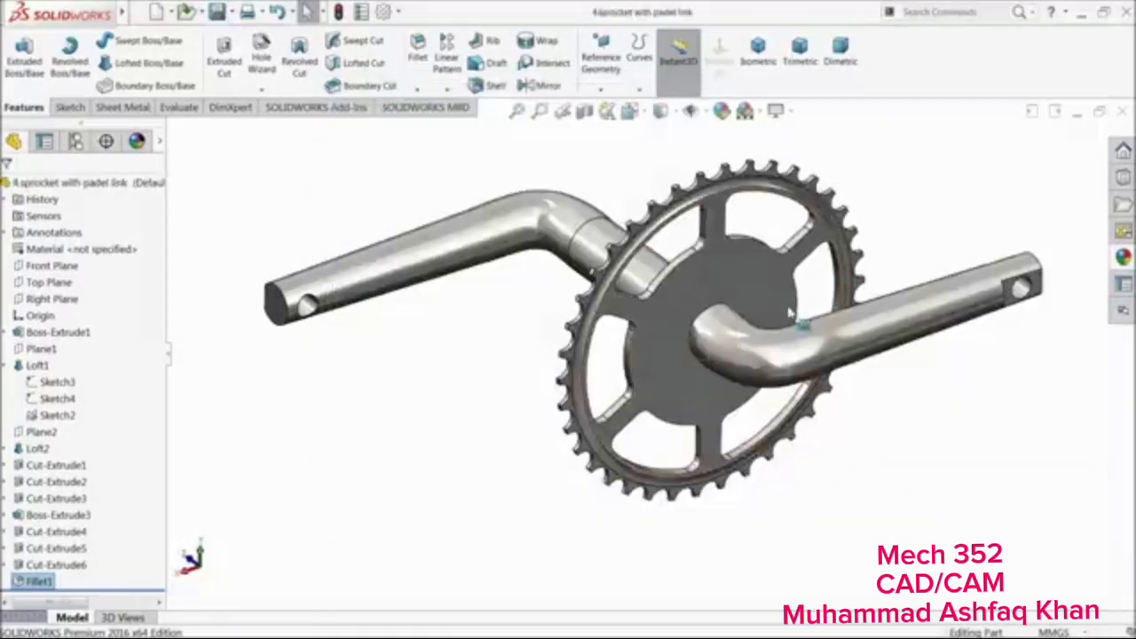
pyautogui.scroll(1, 788, 304)
pyautogui.scroll(-2, 785, 277)
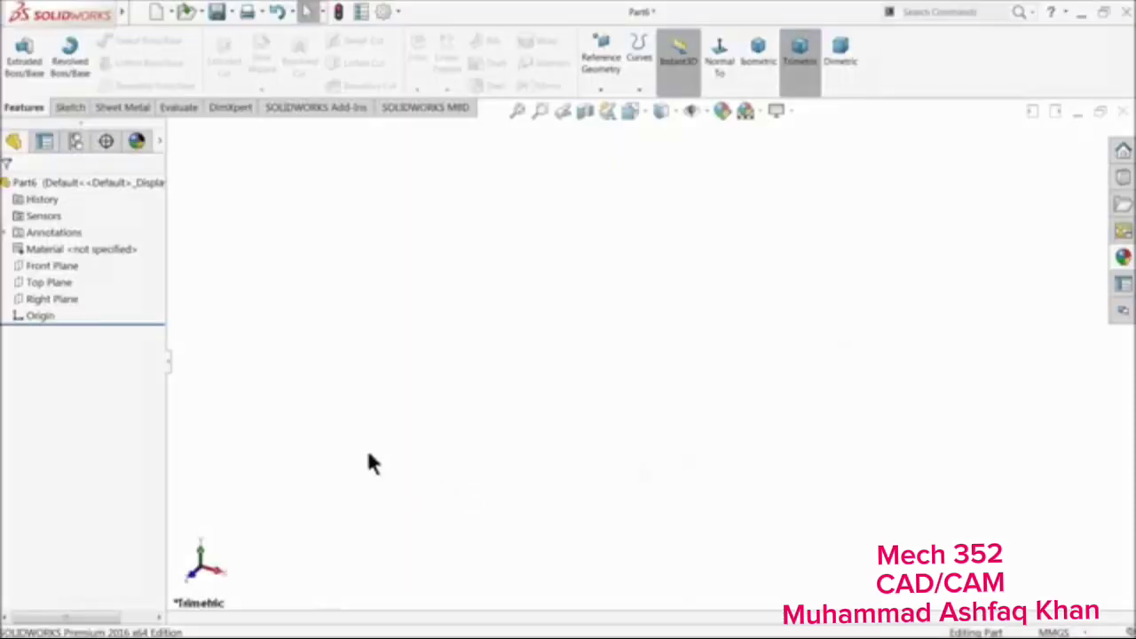
# Sketch a construction center rectangle about 262 by 154 mm on the Top Plane, centered on the origin
pyautogui.click(22, 280)
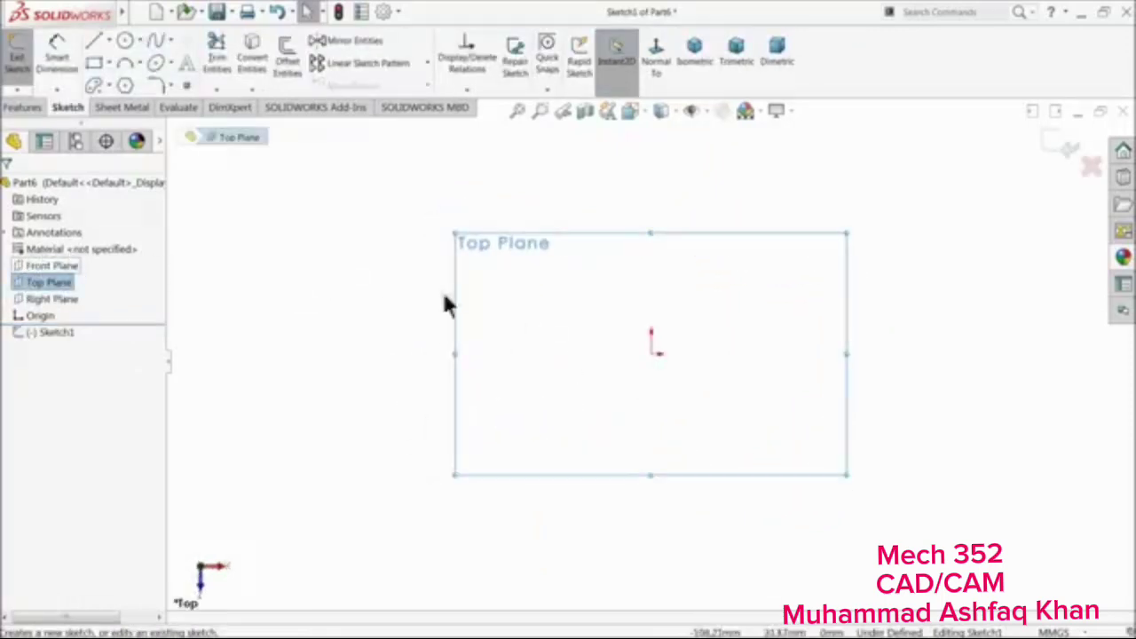
pyautogui.click(107, 62)
pyautogui.click(100, 96)
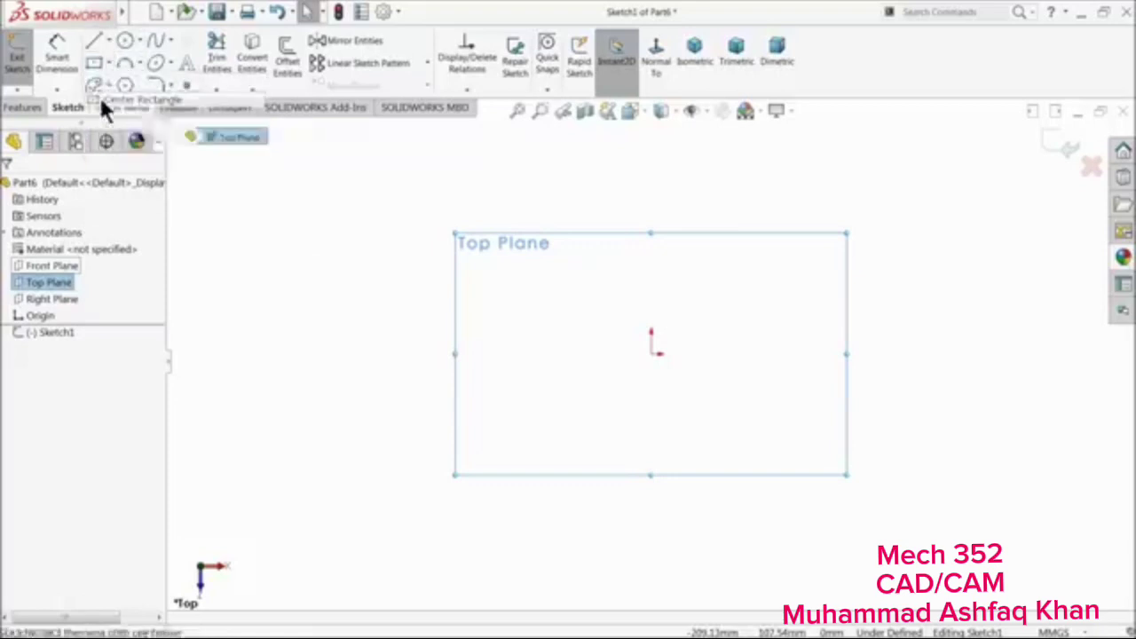
pyautogui.click(651, 353)
pyautogui.click(362, 185)
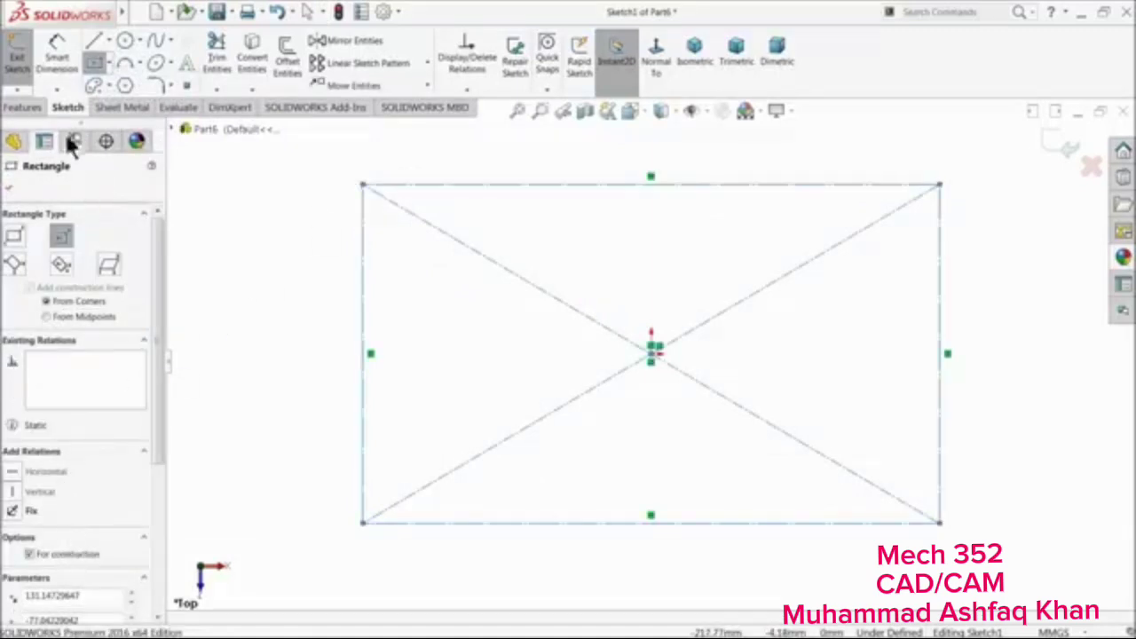
# Dimension the construction rectangle to 230 mm wide and 170 mm high
pyautogui.click(59, 67)
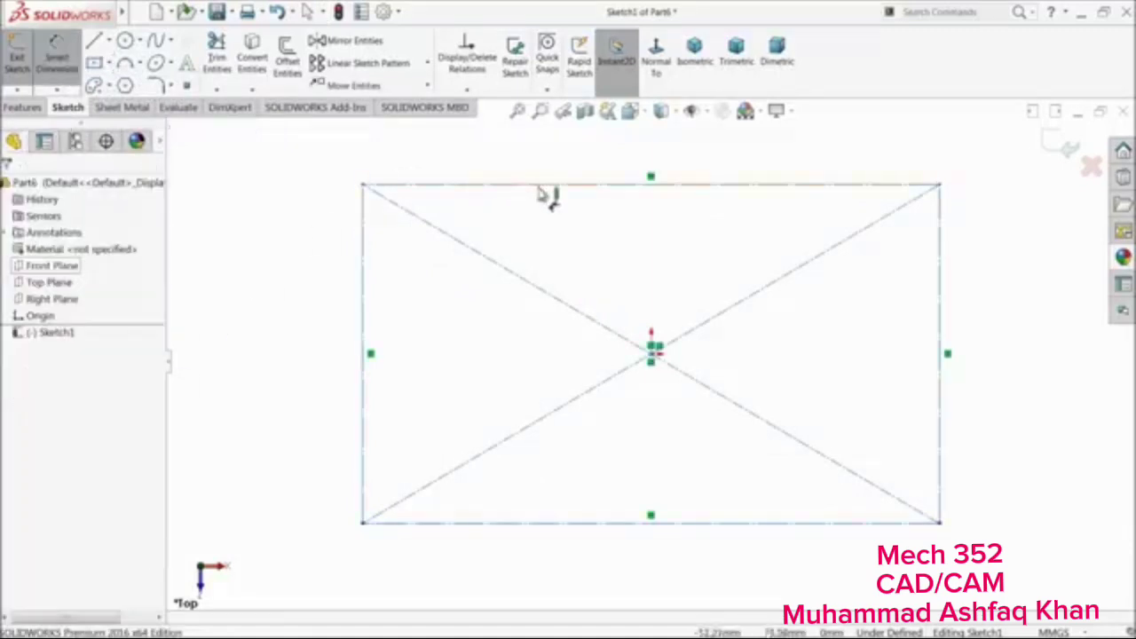
pyautogui.click(541, 185)
pyautogui.click(602, 155)
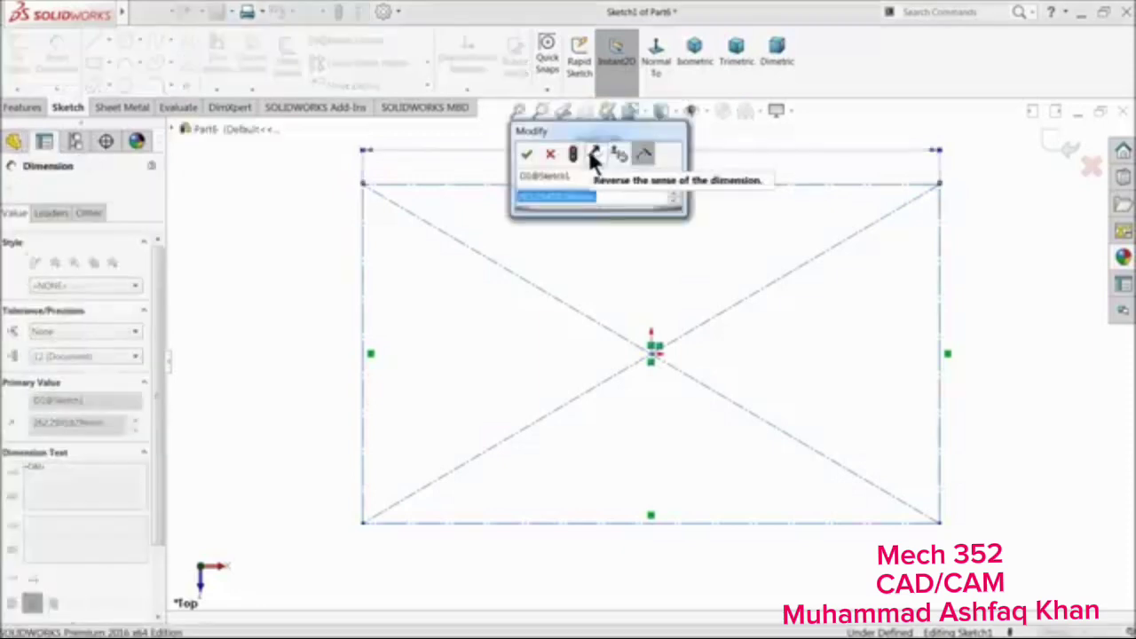
pyautogui.write('230')
pyautogui.press('Return')
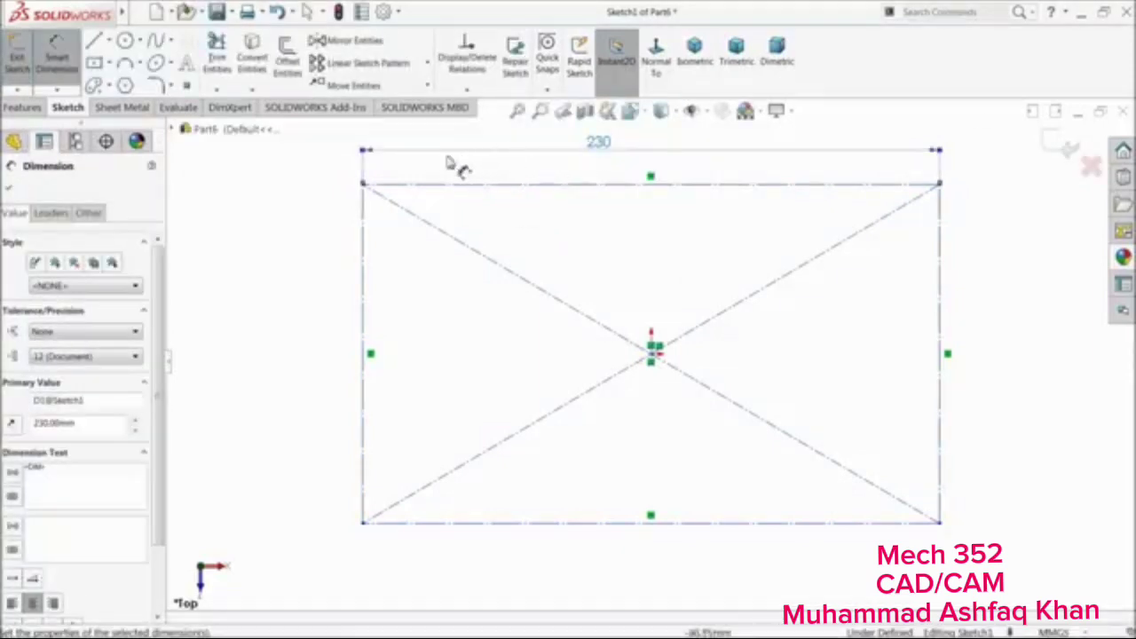
pyautogui.click(363, 285)
pyautogui.click(283, 306)
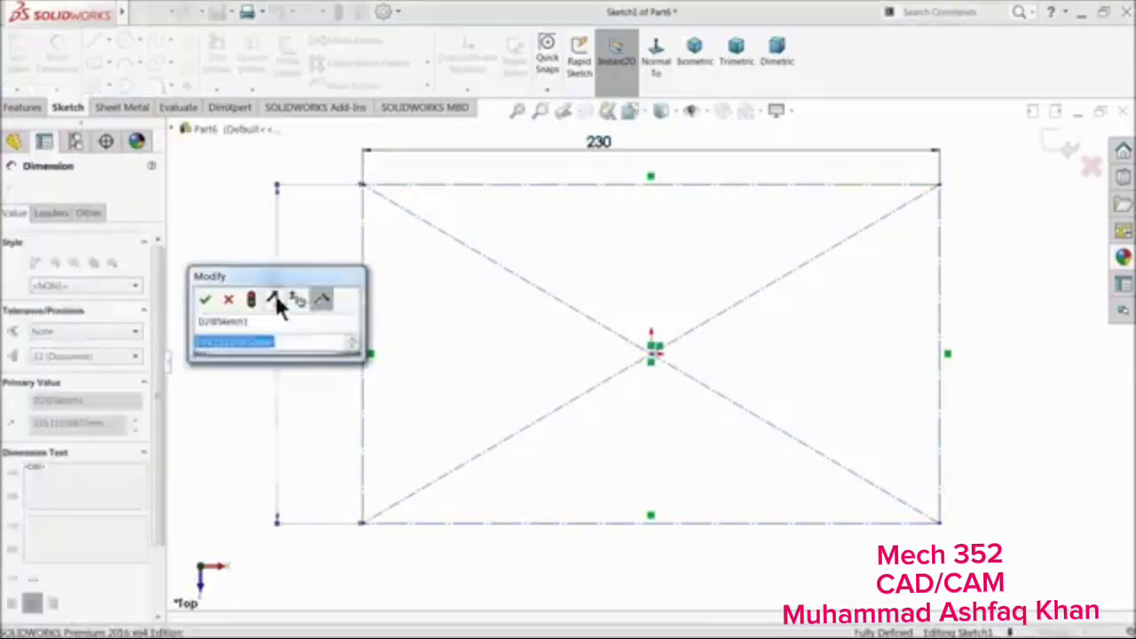
pyautogui.write('170')
pyautogui.press('Return')
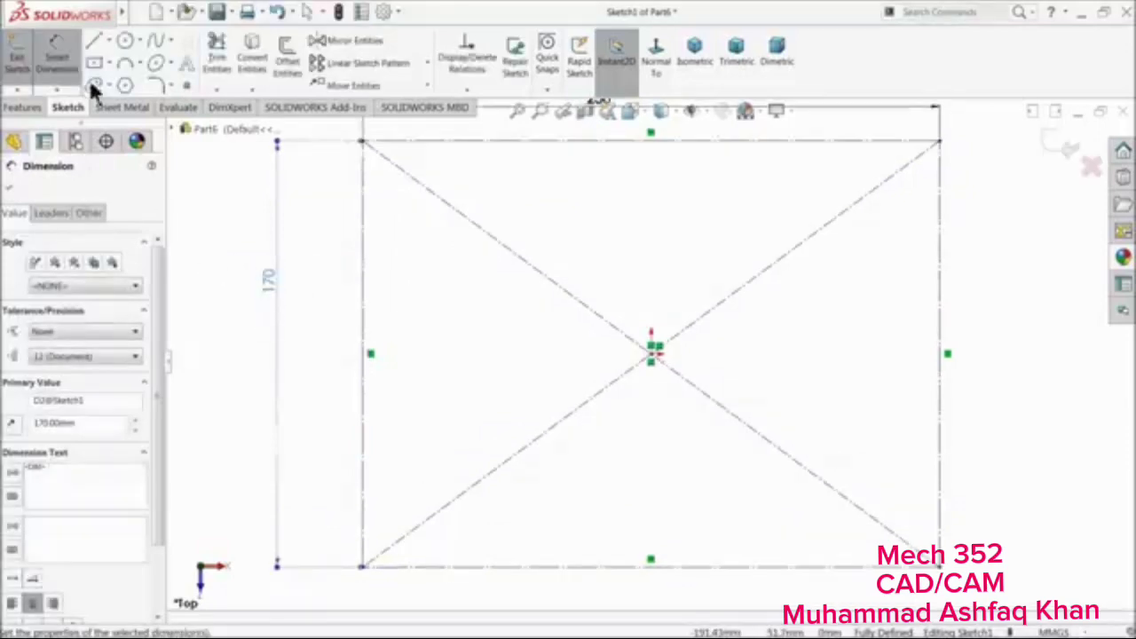
# Draw a horizontal centerline through the origin between the midpoints of the rectangle's two vertical sides
pyautogui.click(107, 42)
pyautogui.click(113, 77)
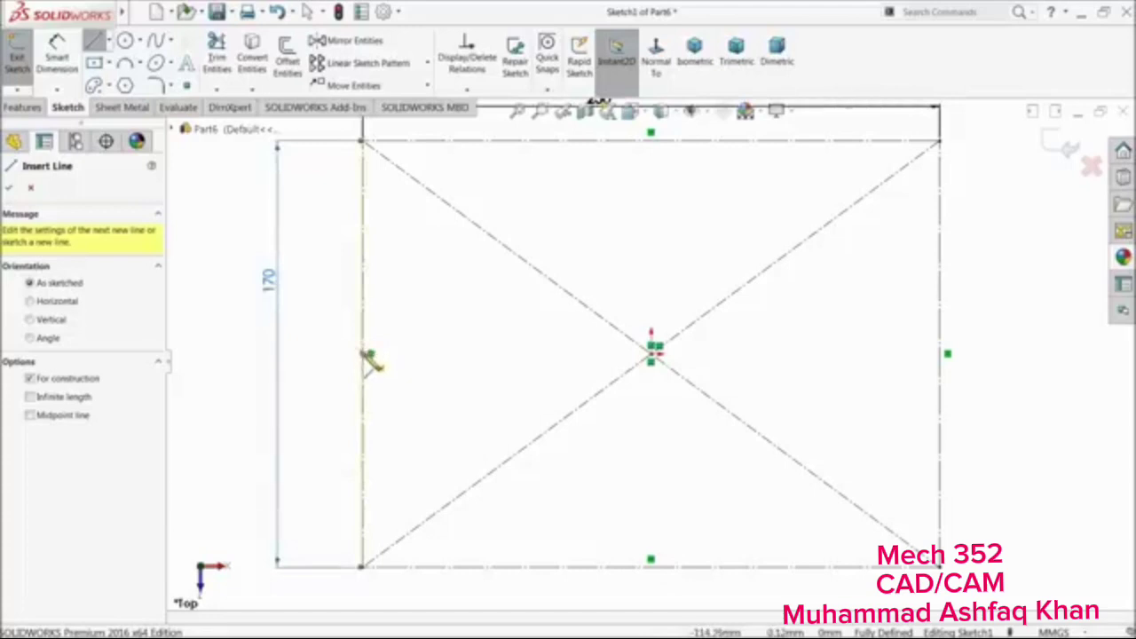
pyautogui.click(370, 354)
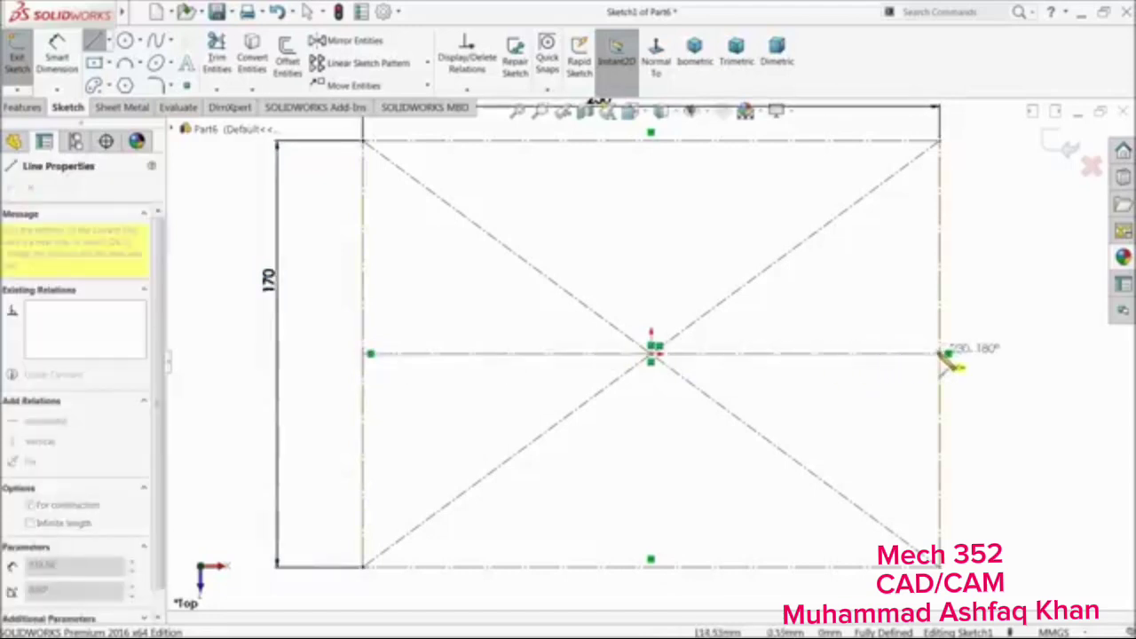
pyautogui.click(946, 355)
pyautogui.rightClick(737, 223)
pyautogui.click(750, 250)
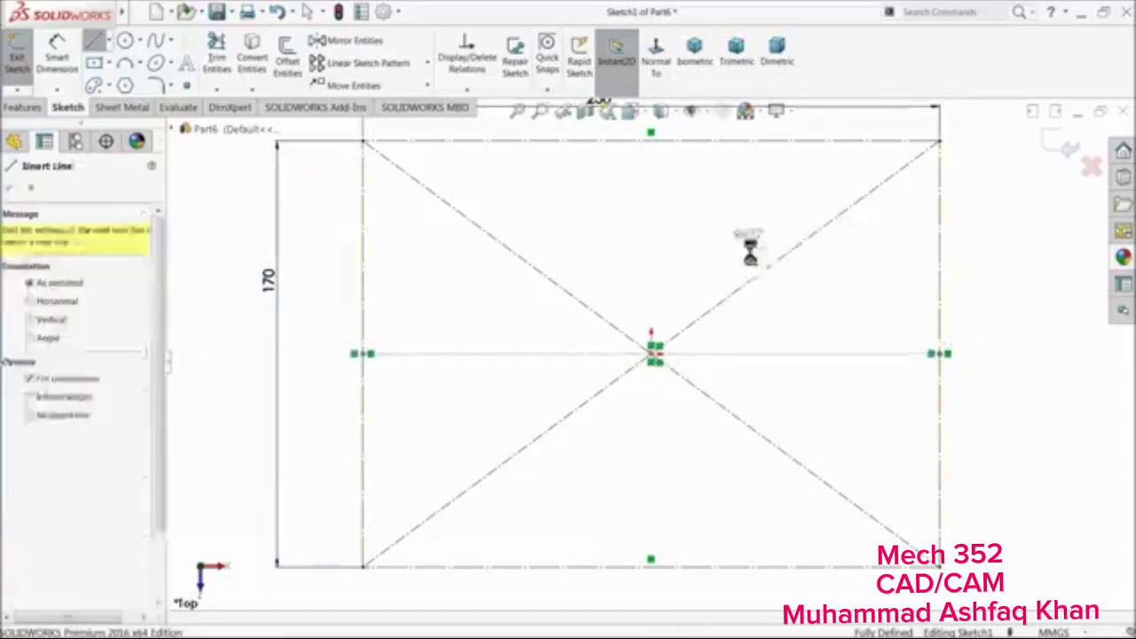
# Draw a saddle-shaped half-outline spline below the centerline, from its left end, touching the rectangle's lower edge, to its right end
pyautogui.scroll(3, 743, 320)
pyautogui.scroll(-2, 743, 378)
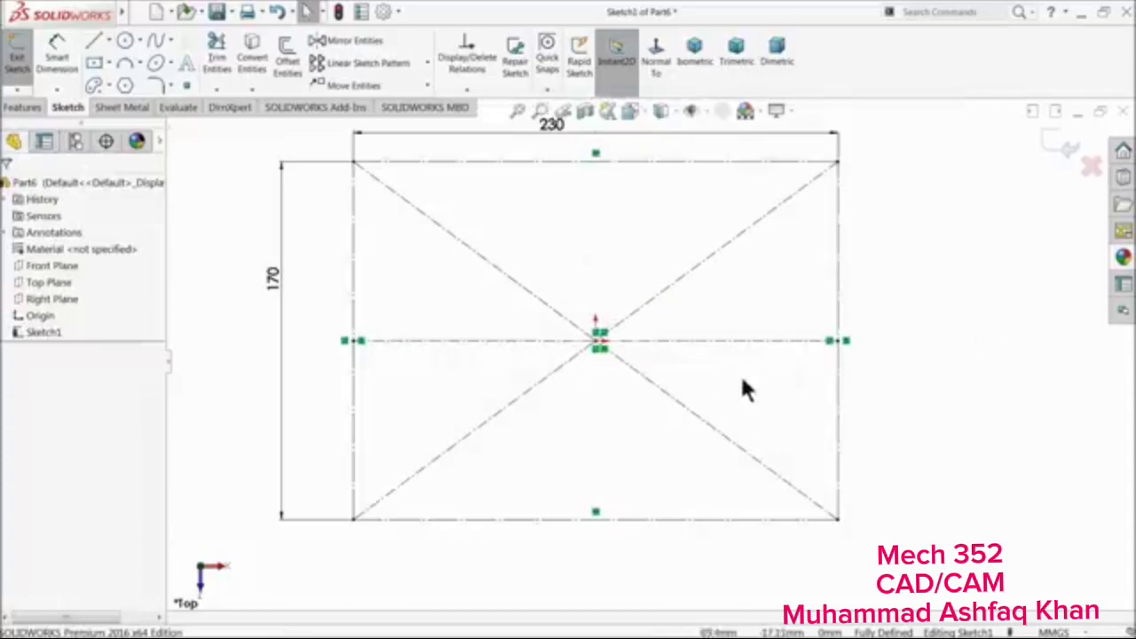
pyautogui.click(157, 40)
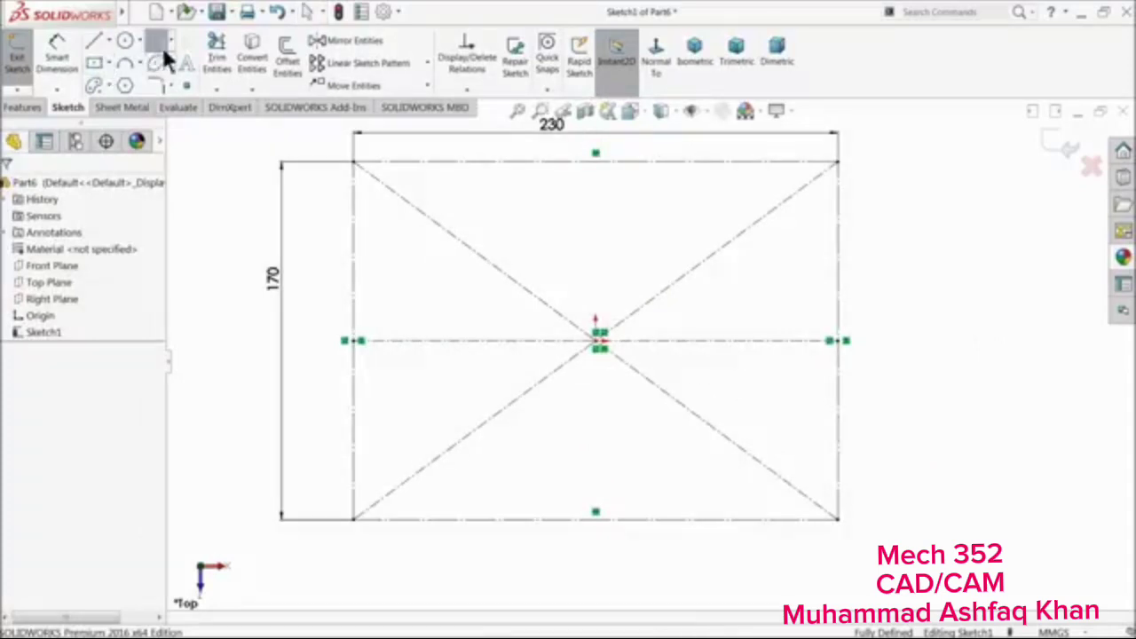
pyautogui.click(356, 340)
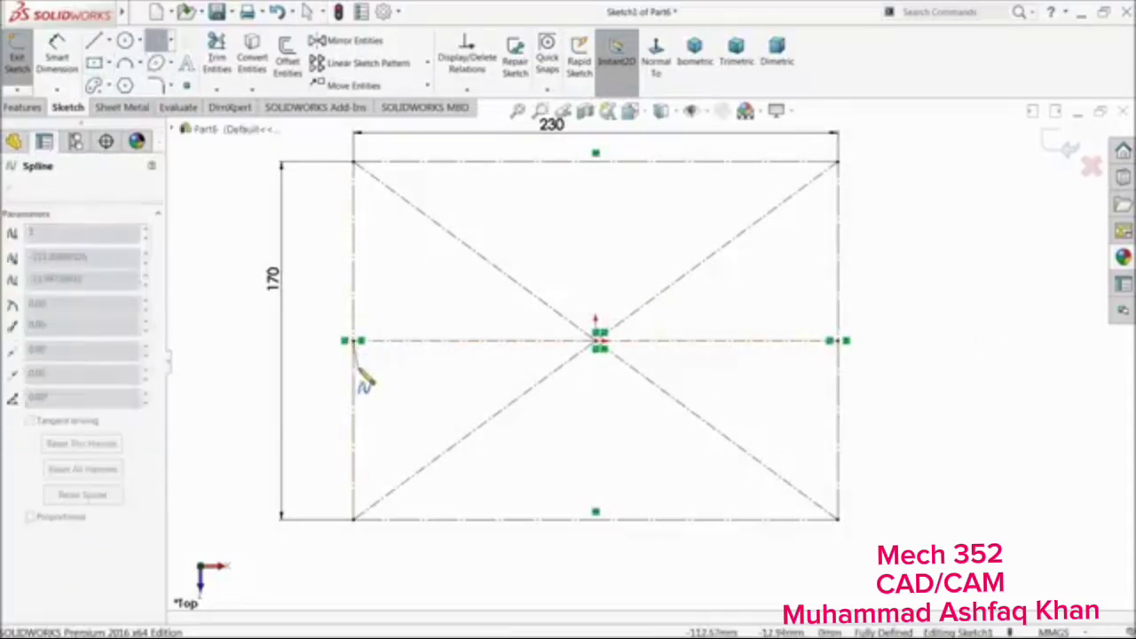
pyautogui.click(358, 369)
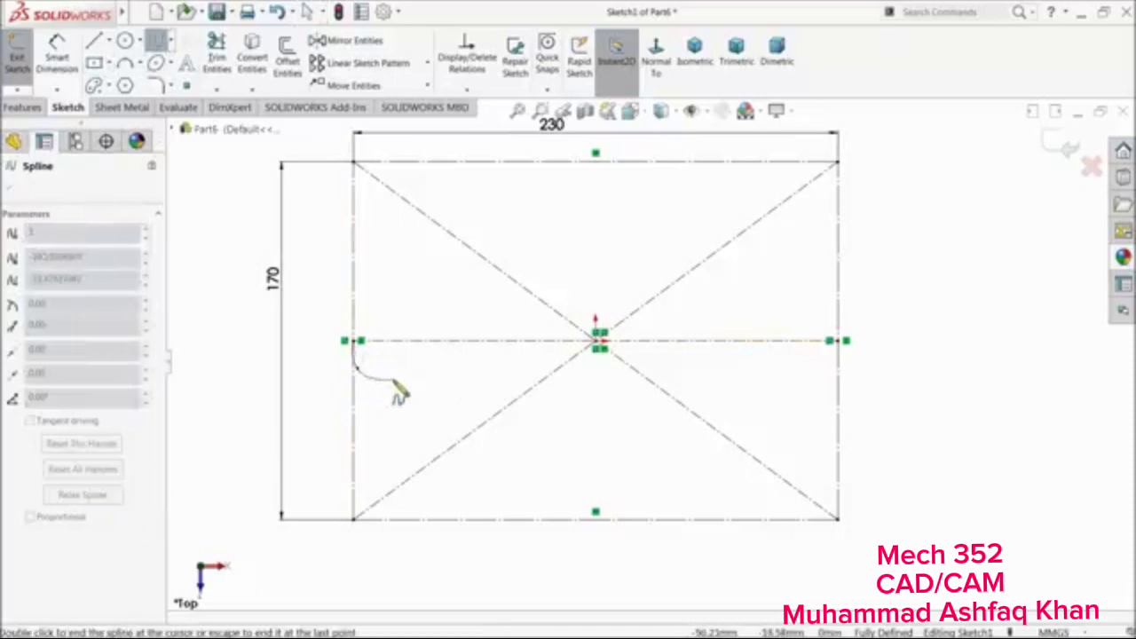
pyautogui.click(392, 380)
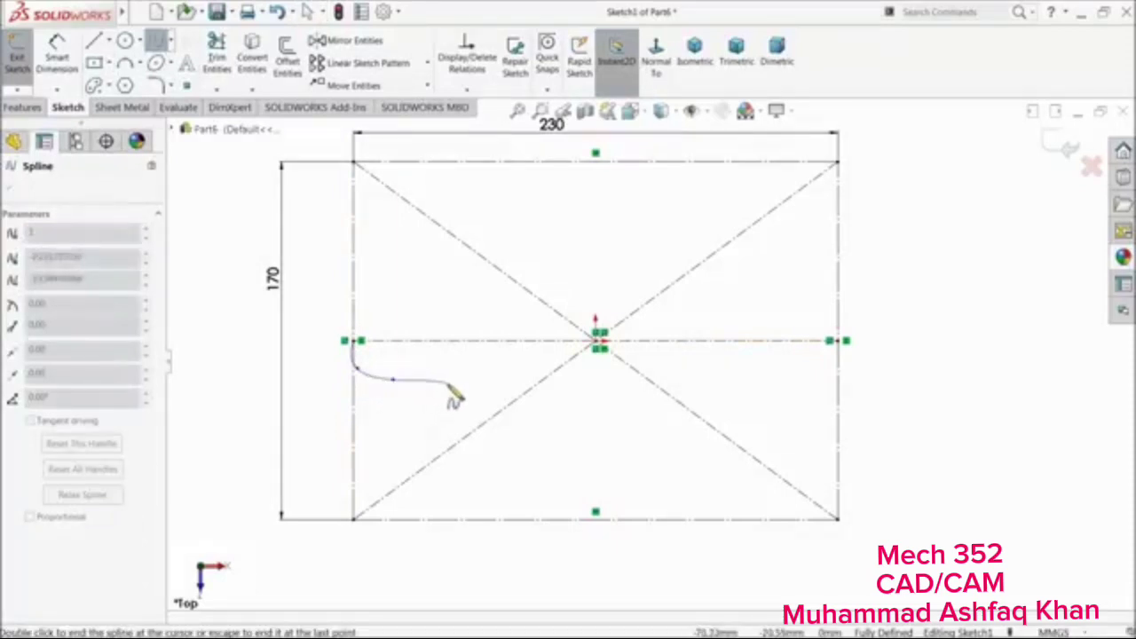
pyautogui.click(458, 383)
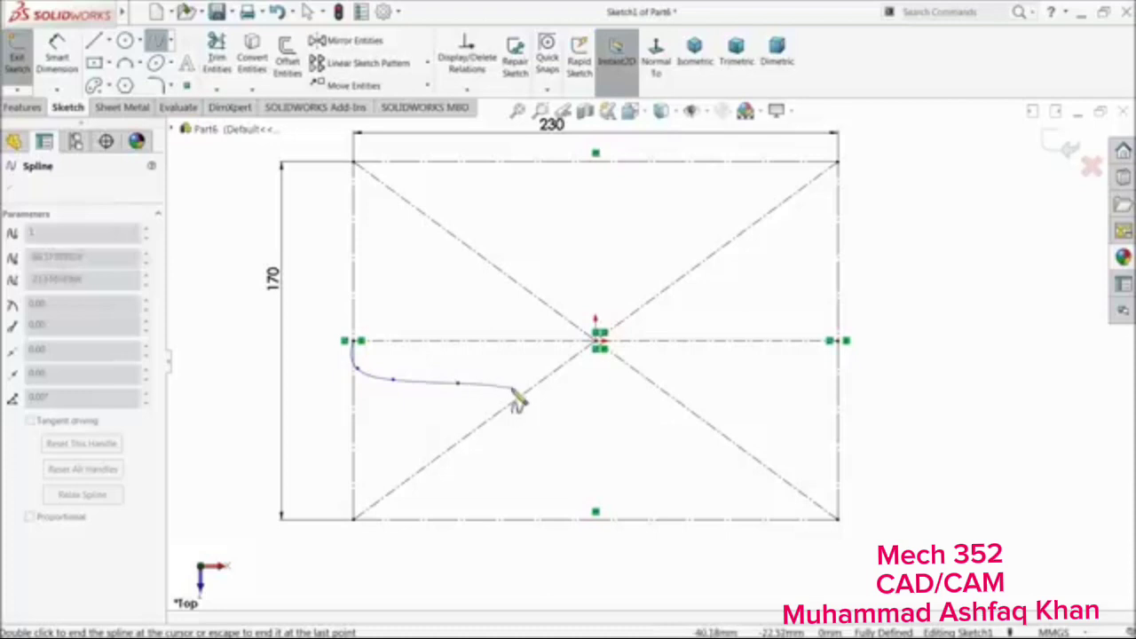
pyautogui.click(561, 421)
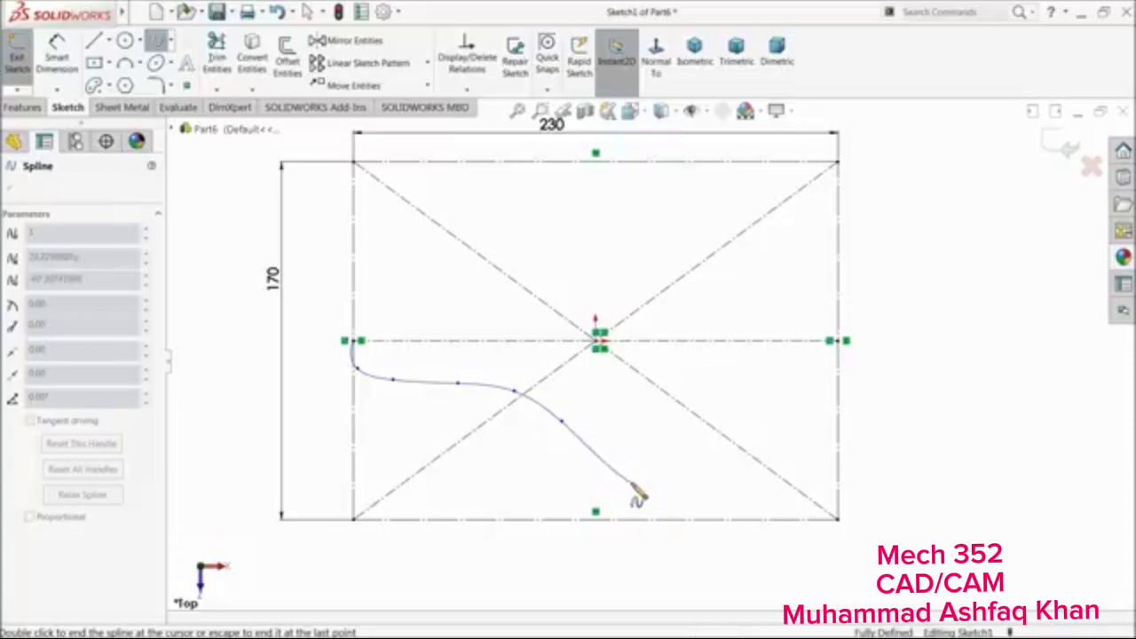
pyautogui.click(632, 483)
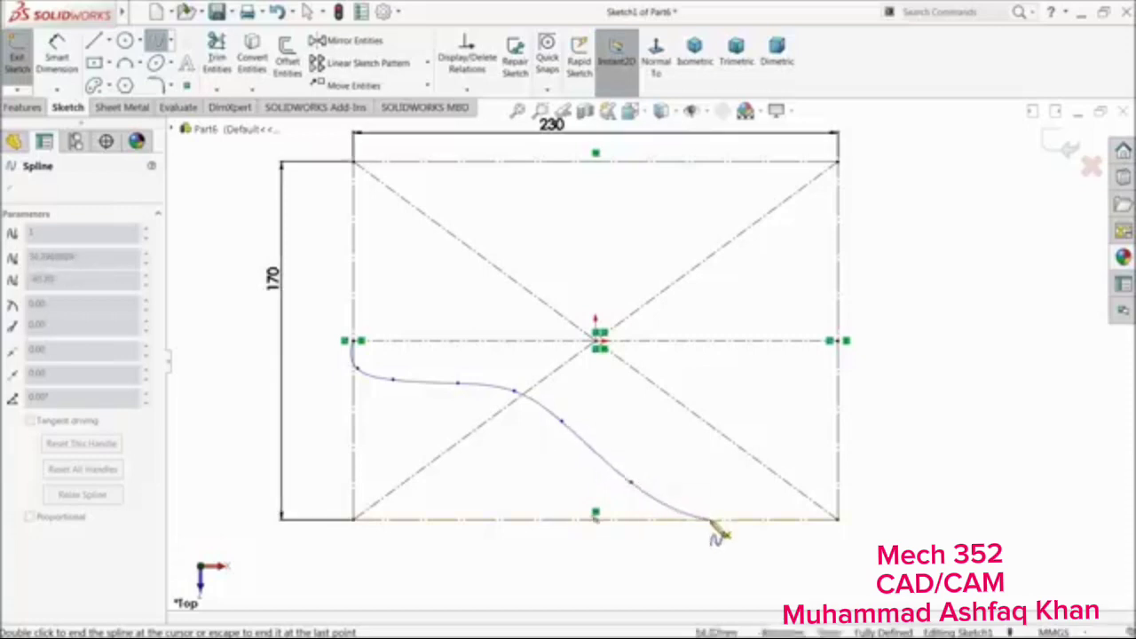
pyautogui.click(711, 521)
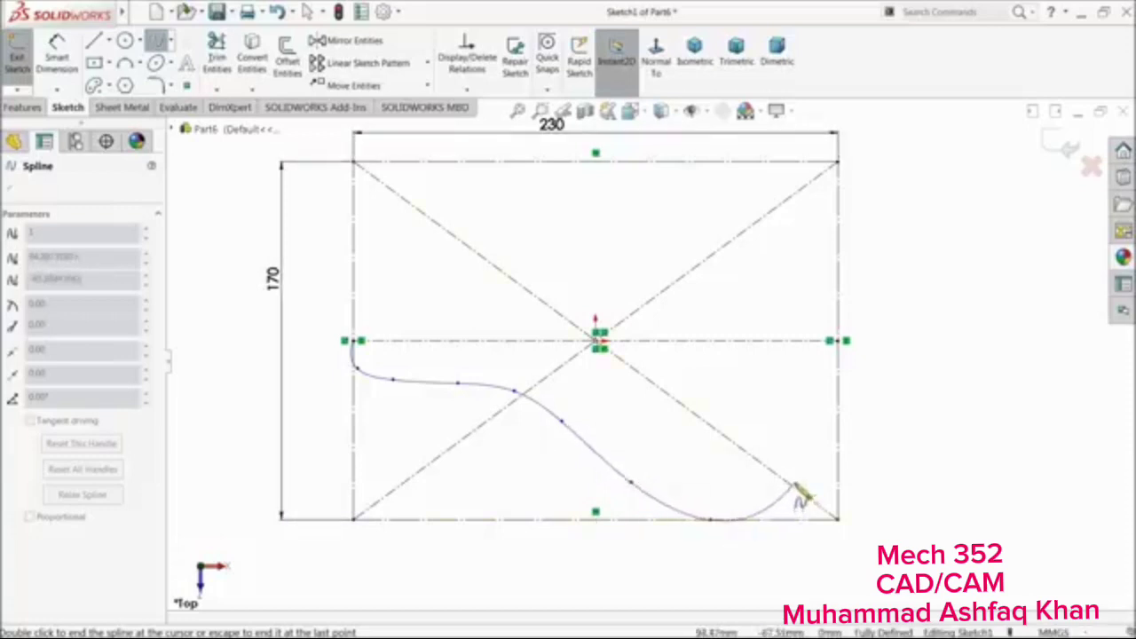
pyautogui.click(791, 486)
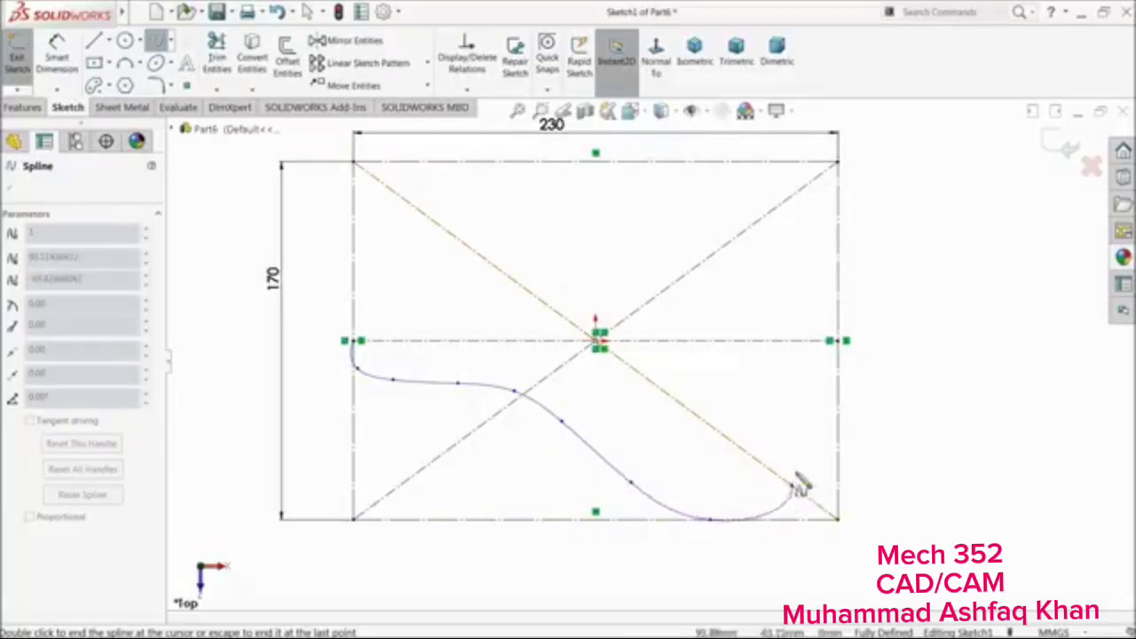
pyautogui.click(828, 414)
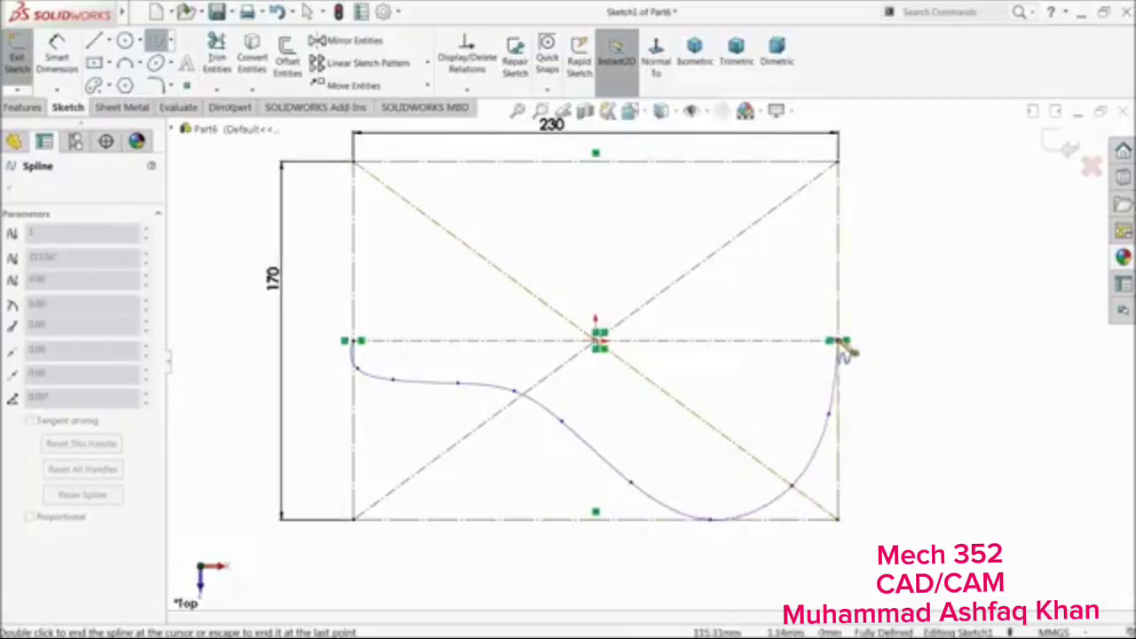
pyautogui.doubleClick(839, 341)
pyautogui.rightClick(887, 258)
pyautogui.click(919, 290)
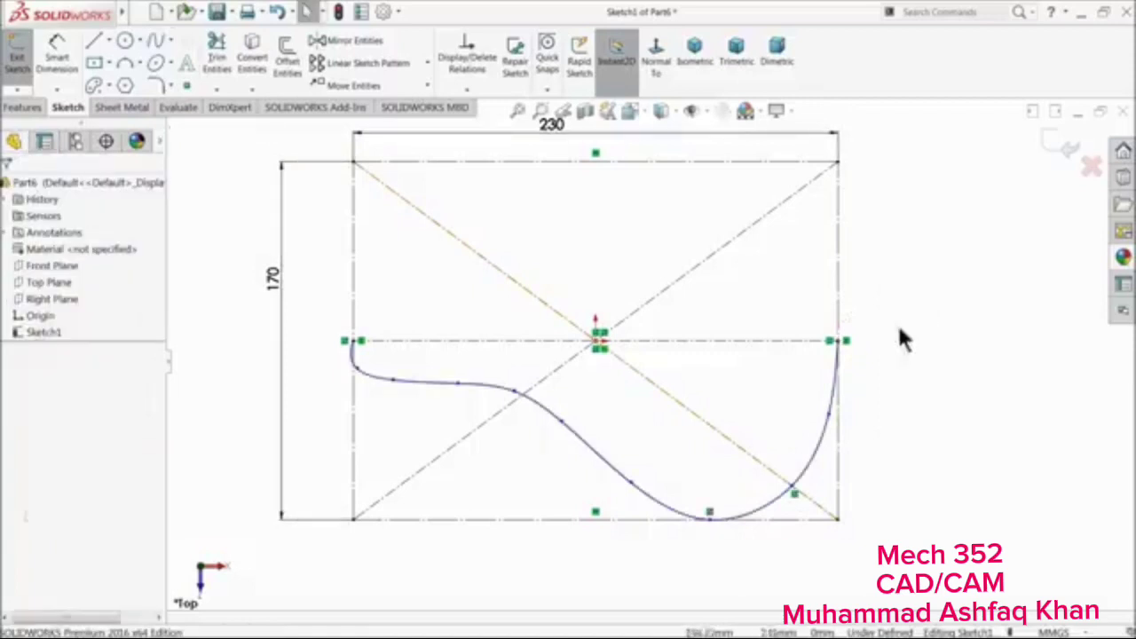
# Reshape the spline's narrow end by aligning its start tangent with the rectangle's vertical side and shifting the adjacent spline points inward
pyautogui.scroll(-6, 390, 395)
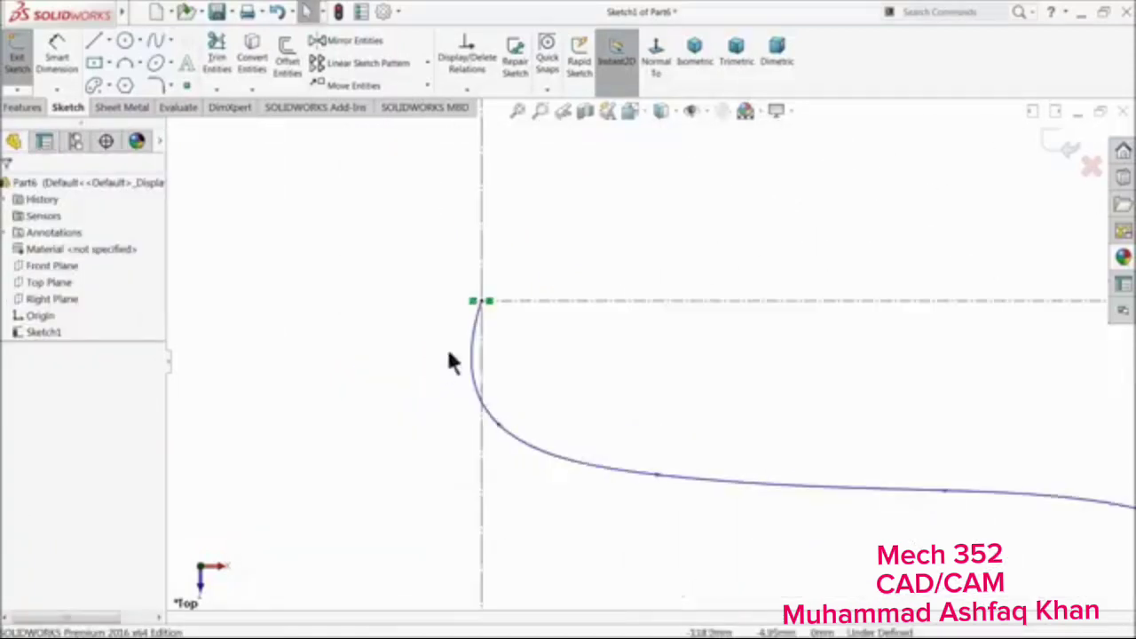
pyautogui.click(477, 342)
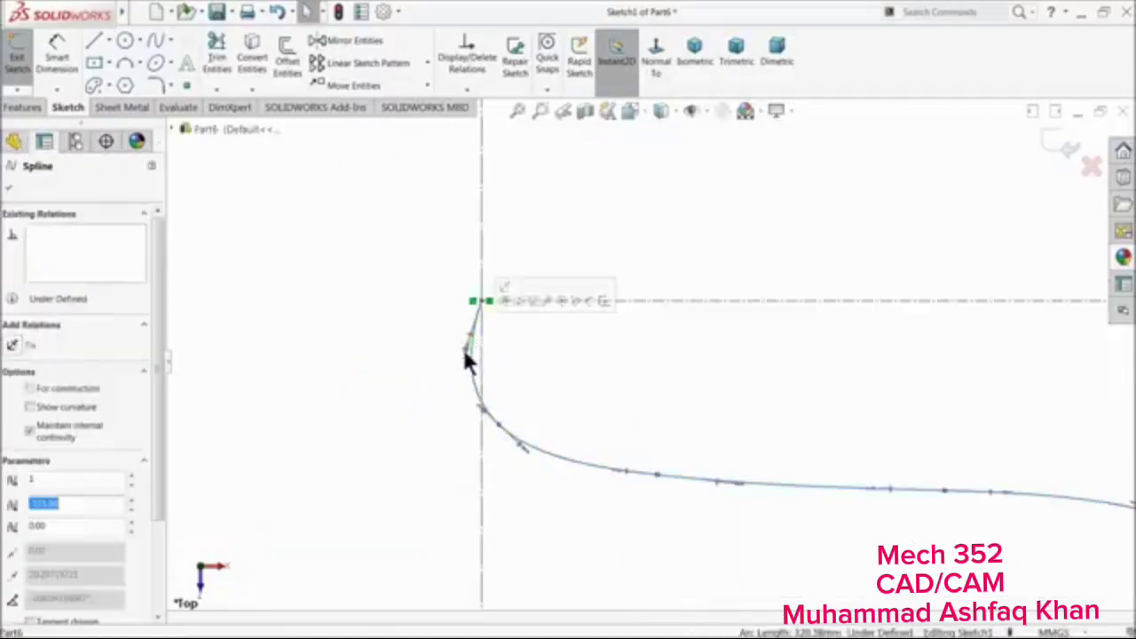
pyautogui.moveTo(468, 360); pyautogui.dragTo(477, 346)
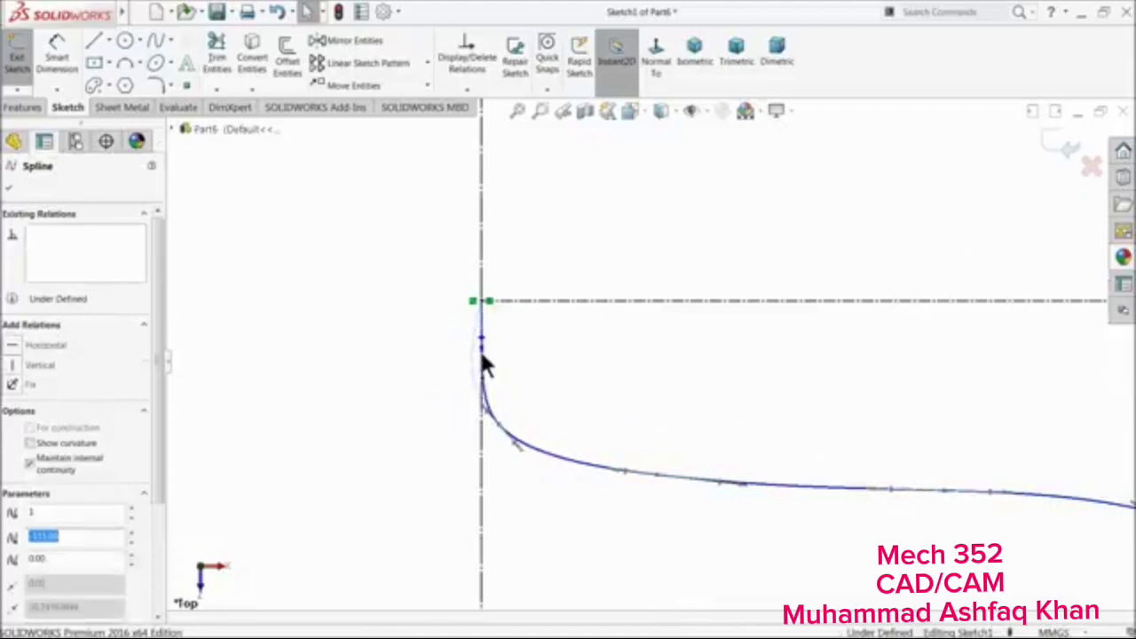
pyautogui.moveTo(499, 424); pyautogui.dragTo(556, 434)
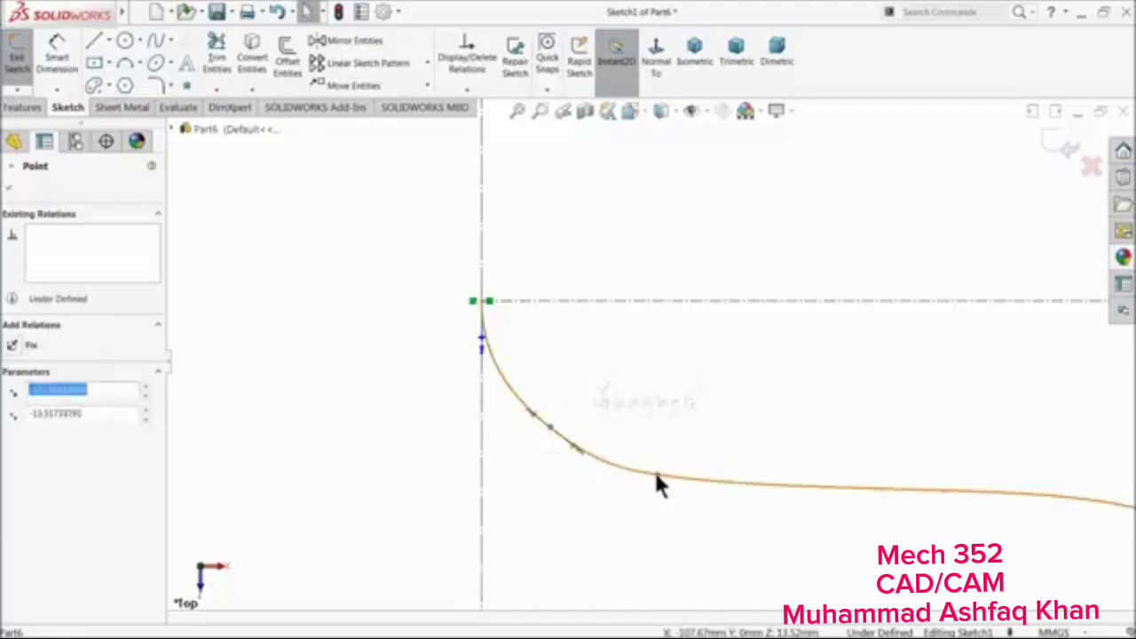
pyautogui.click(672, 480)
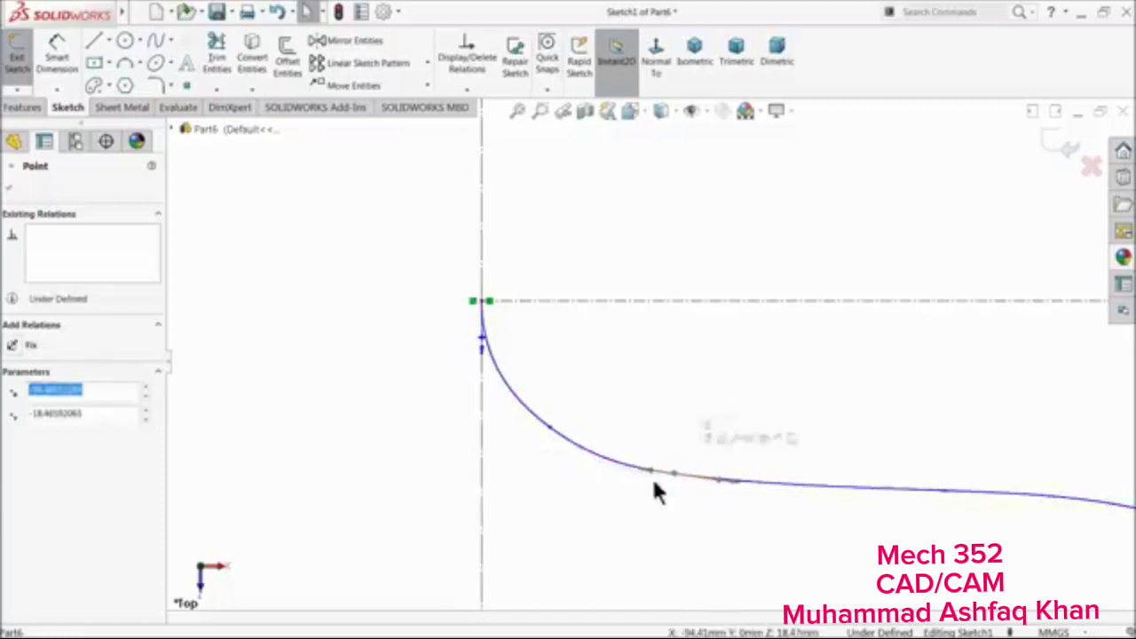
# Mirror the spline about the horizontal centerline to close the saddle outline
pyautogui.scroll(5, 522, 399)
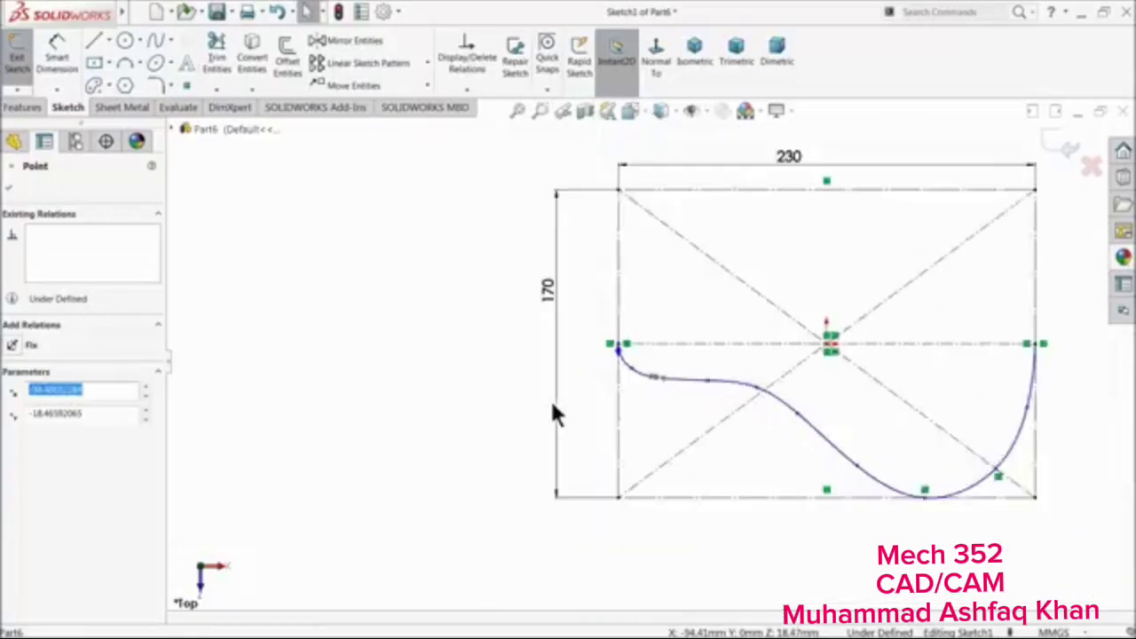
pyautogui.scroll(1, 651, 345)
pyautogui.scroll(-2, 1007, 382)
pyautogui.click(347, 293)
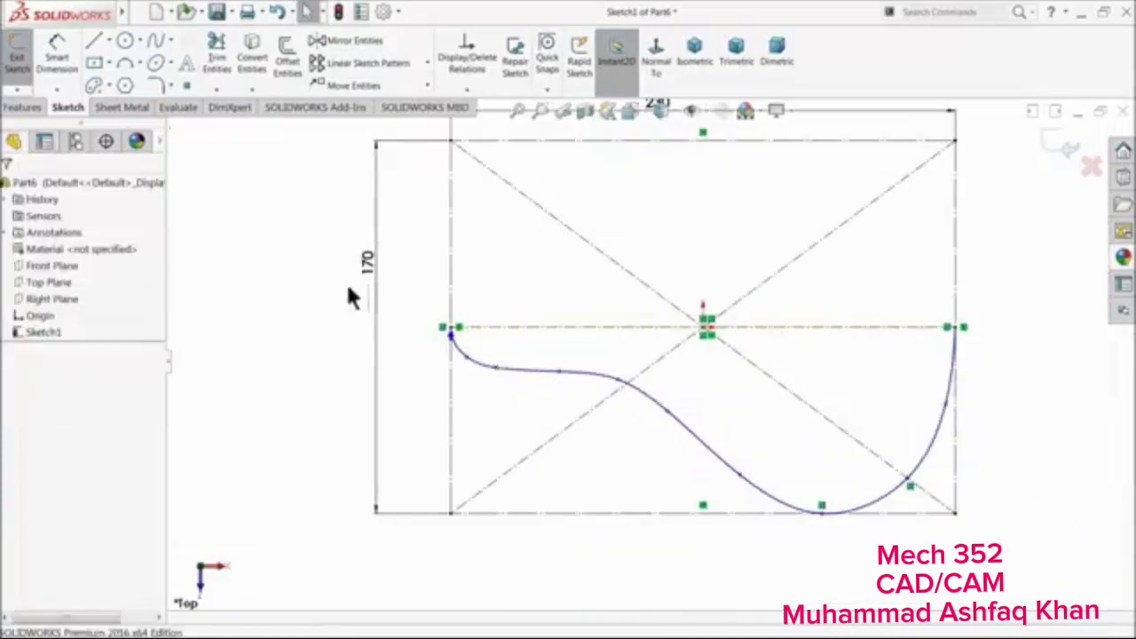
pyautogui.click(355, 40)
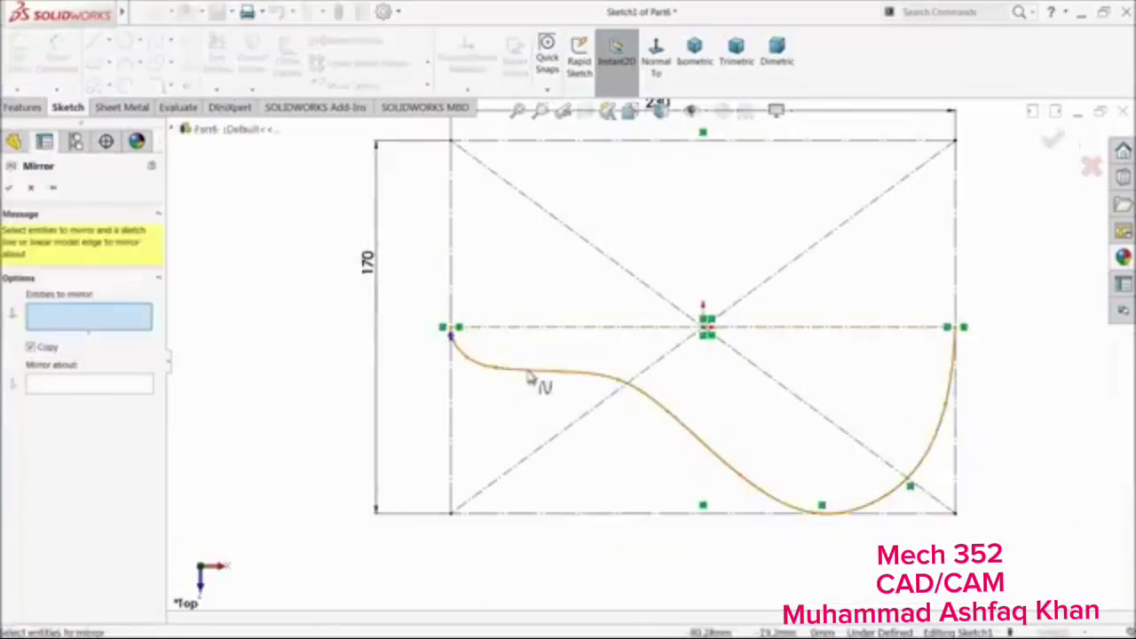
pyautogui.click(524, 384)
pyautogui.click(111, 387)
pyautogui.click(502, 330)
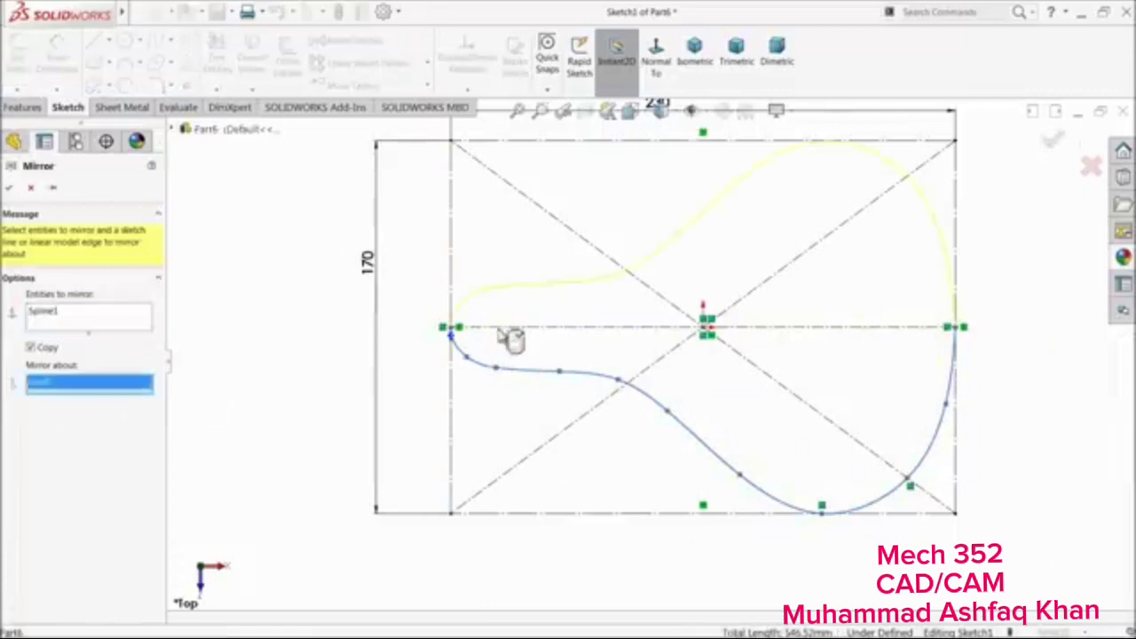
pyautogui.click(8, 187)
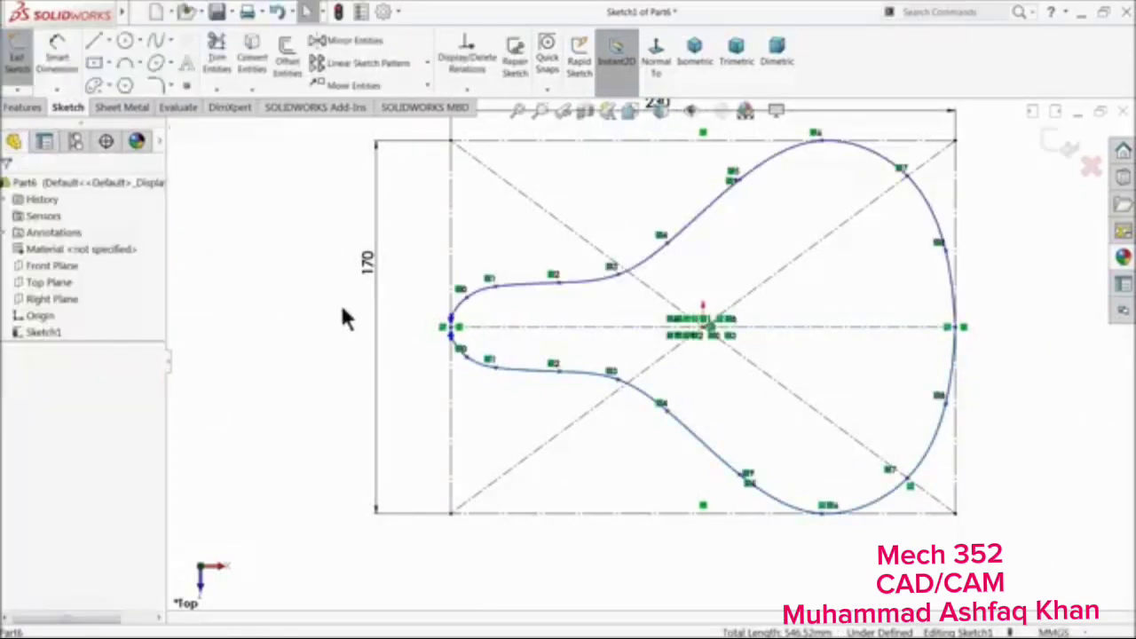
# Place eight sketch points along the horizontal centerline, aligned vertically with the saddle spline's points, and exit the sketch
pyautogui.scroll(2, 826, 325)
pyautogui.scroll(-2, 810, 335)
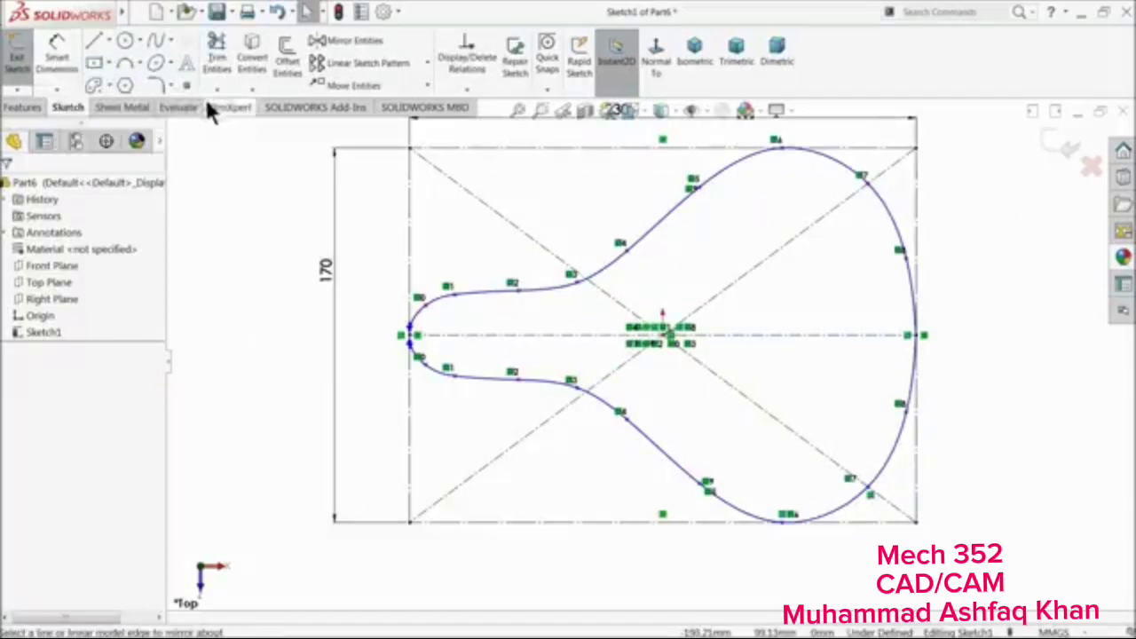
pyautogui.scroll(-2, 841, 346)
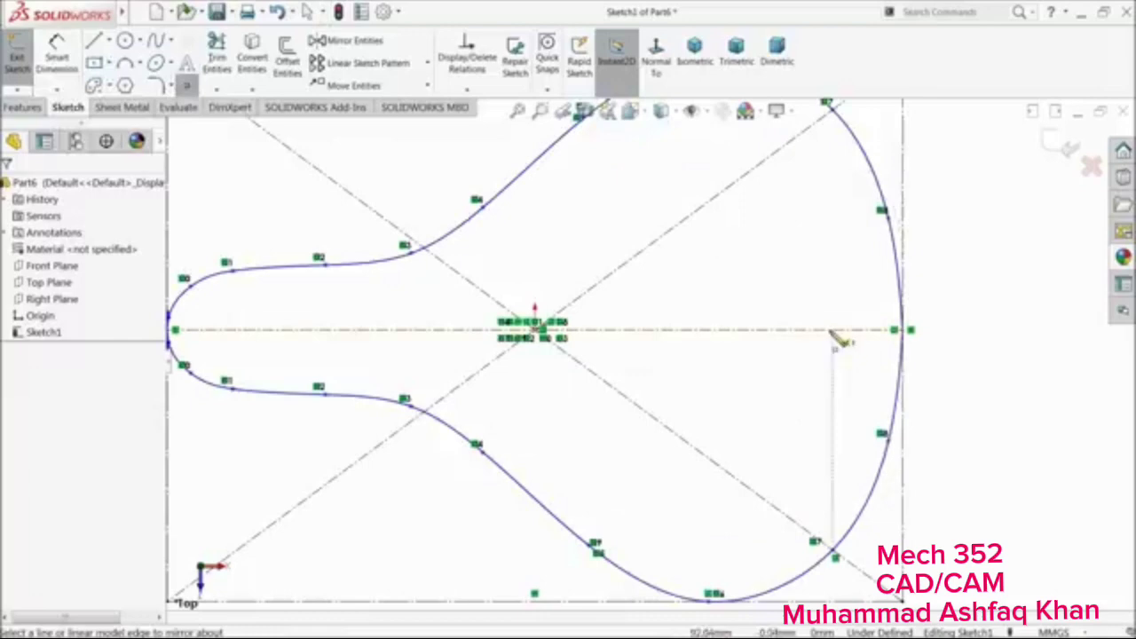
pyautogui.click(834, 335)
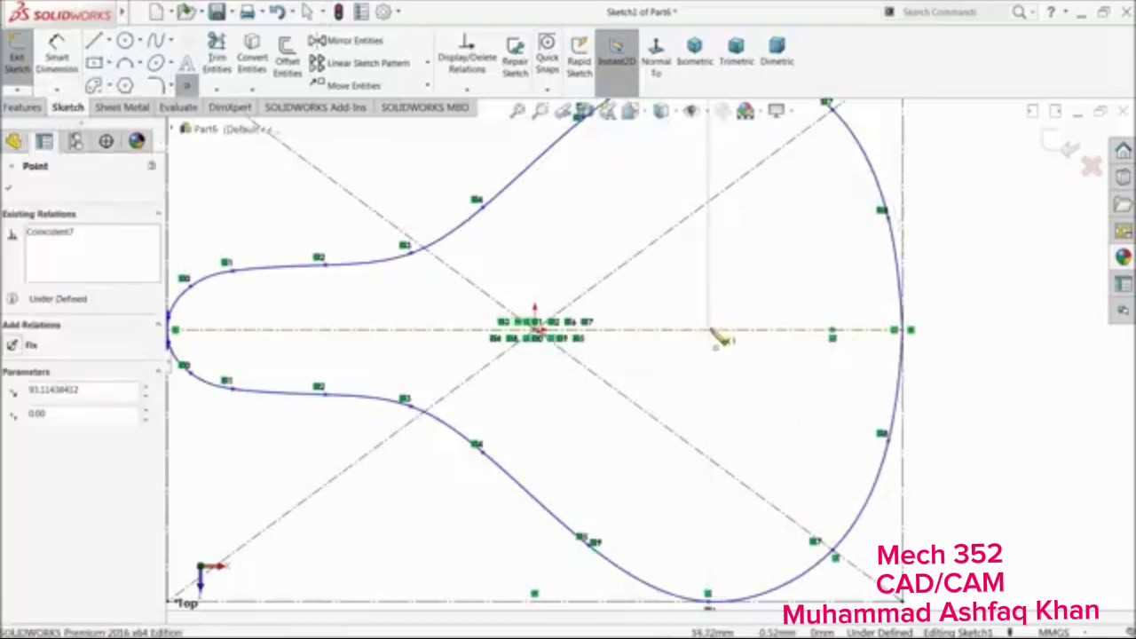
pyautogui.click(708, 331)
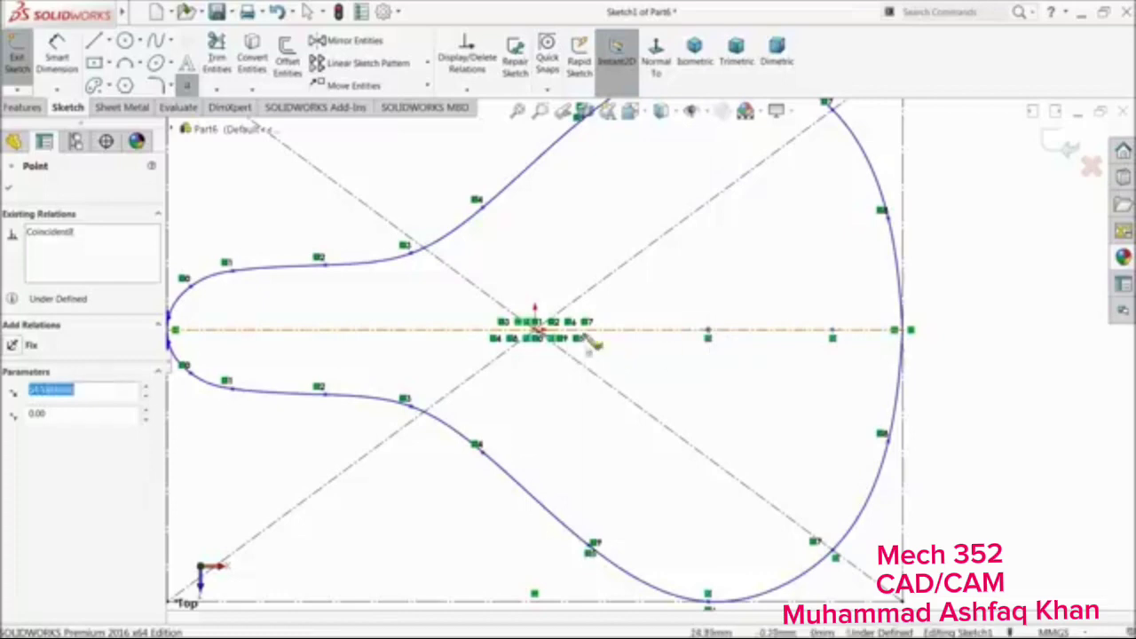
pyautogui.click(588, 330)
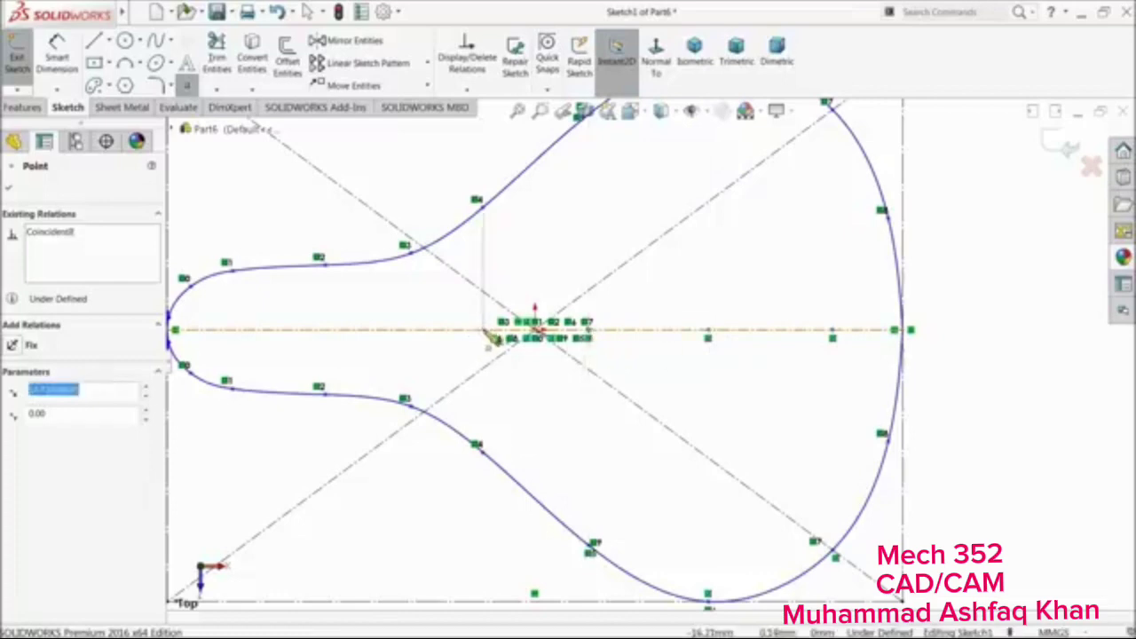
pyautogui.click(482, 330)
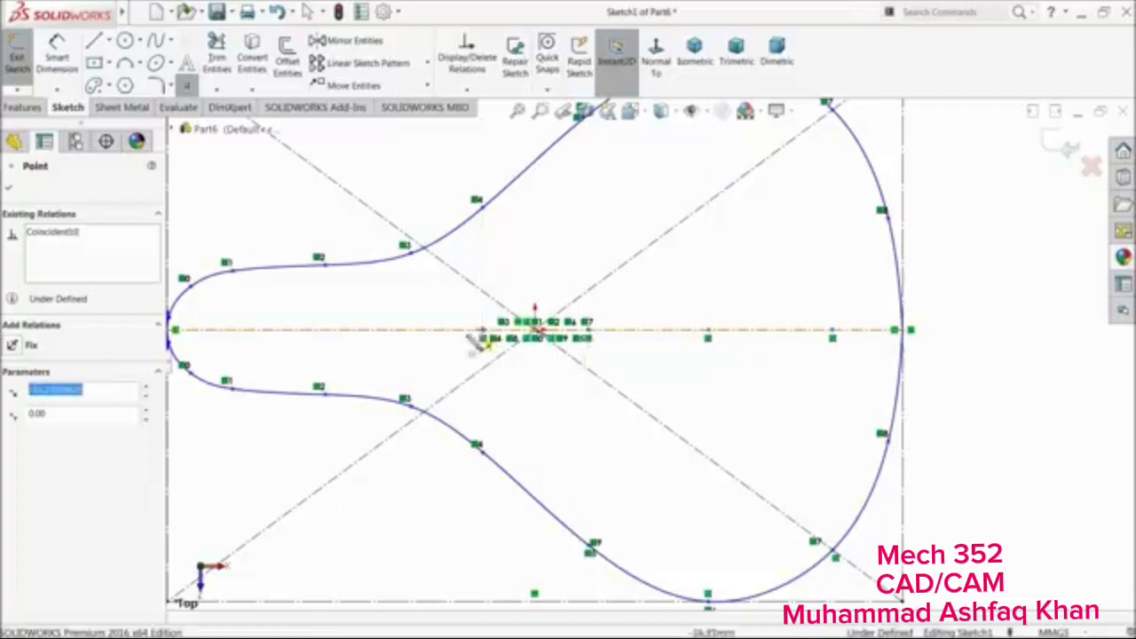
pyautogui.click(411, 330)
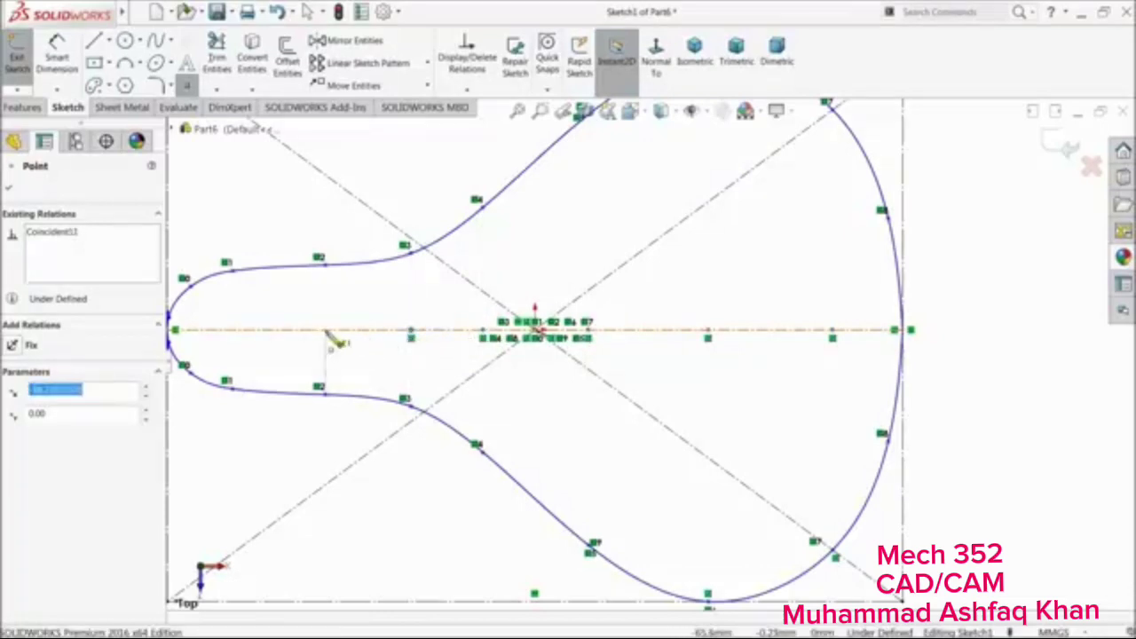
pyautogui.click(325, 330)
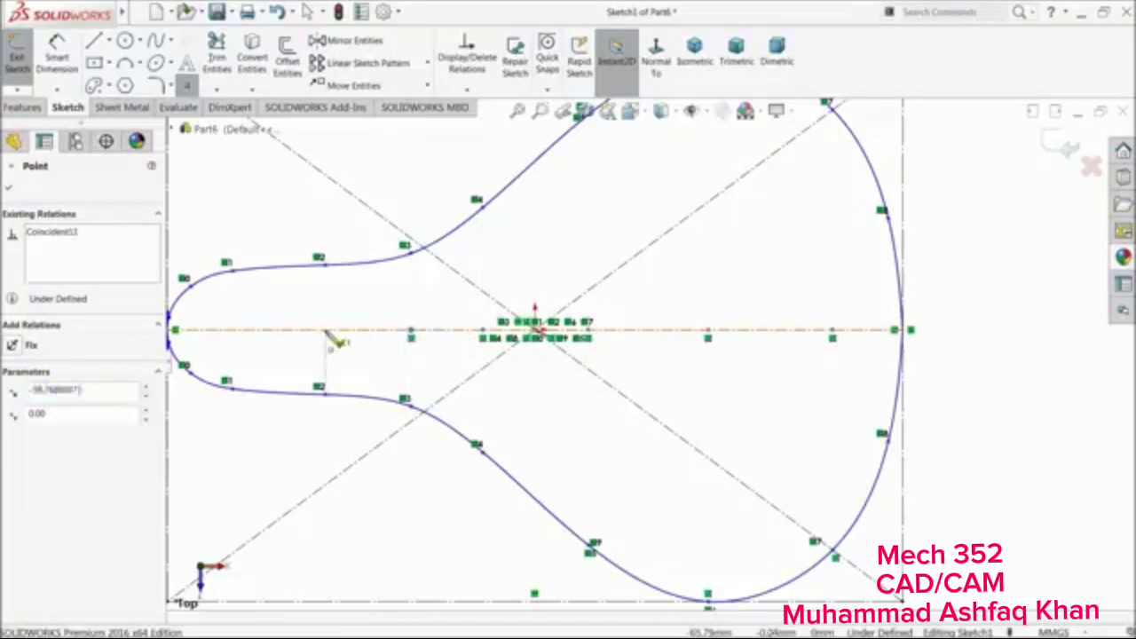
pyautogui.click(232, 330)
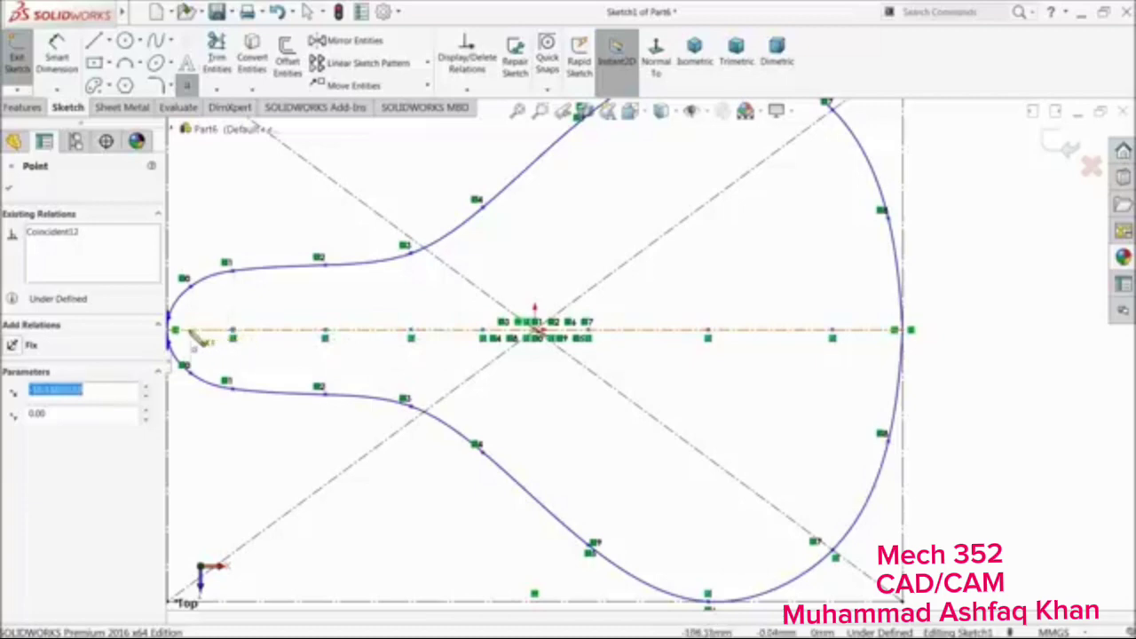
pyautogui.click(189, 330)
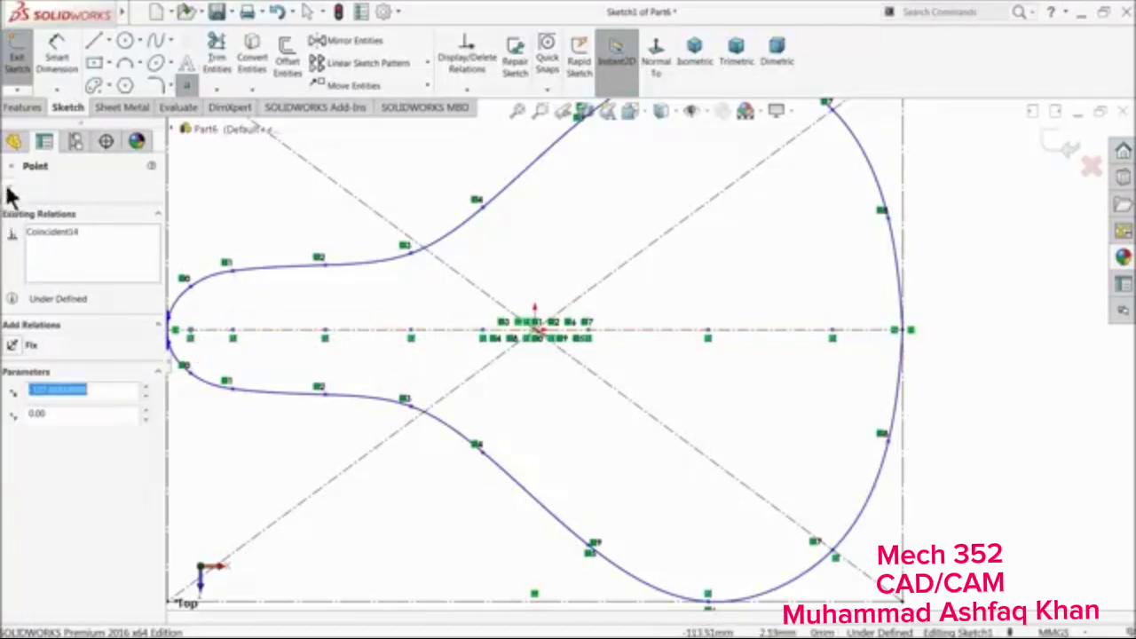
pyautogui.click(9, 189)
pyautogui.scroll(3, 901, 401)
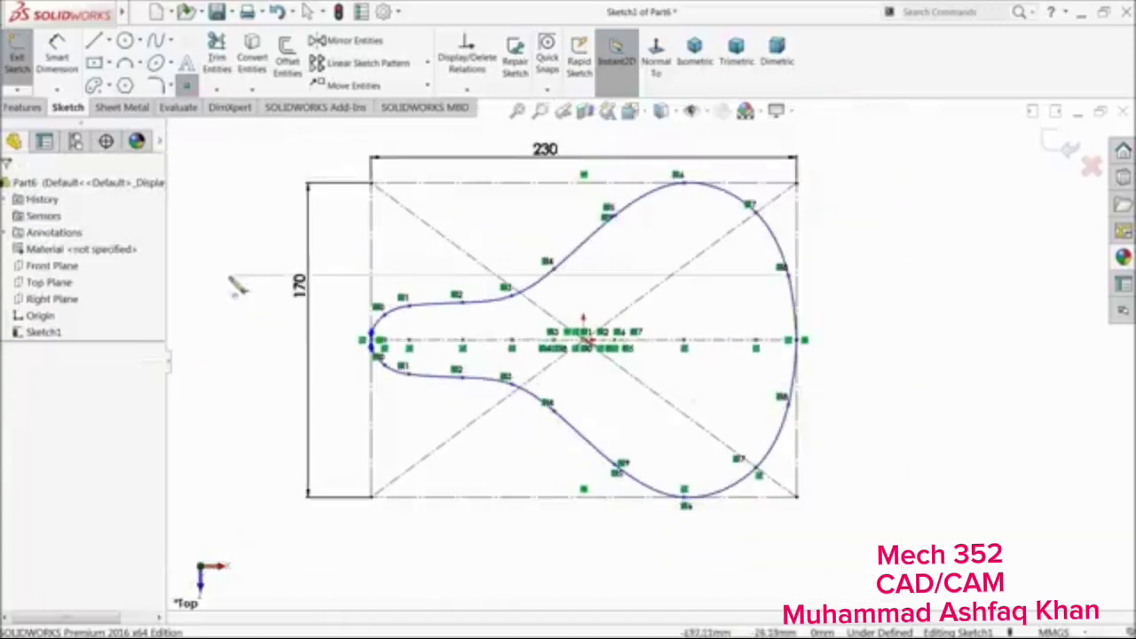
pyautogui.click(1064, 145)
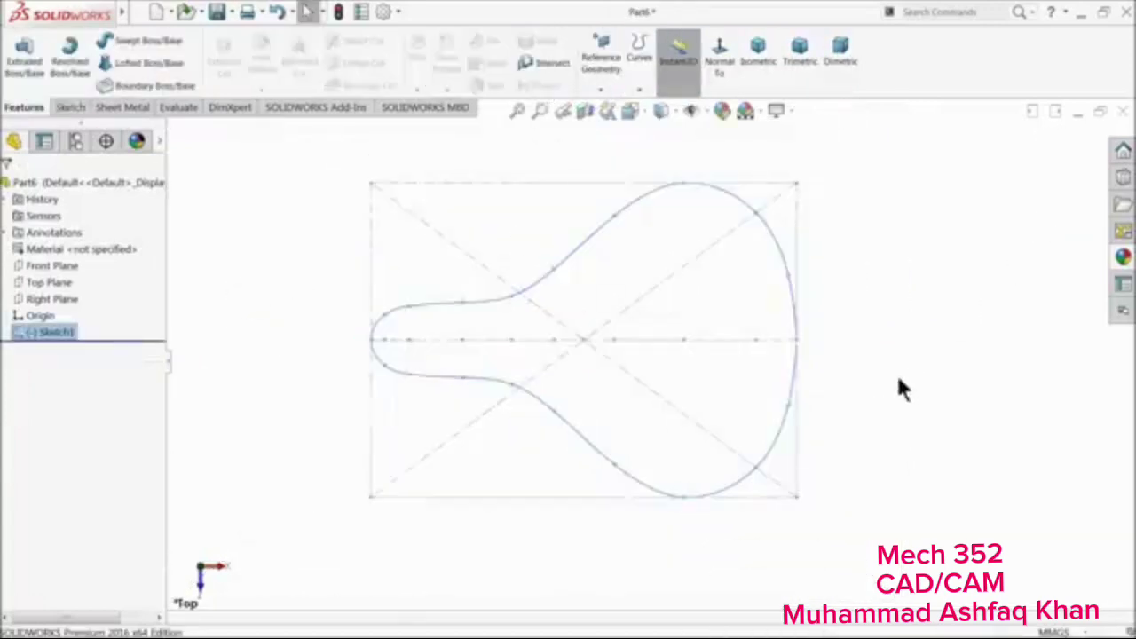
# Start a new sketch on the Front Plane and view it face-on
pyautogui.moveTo(900, 390)
pyautogui.mouseDown(button='middle')
pyautogui.moveTo(855, 300)
pyautogui.moveTo(888, 240)
pyautogui.mouseUp(button='middle')
pyautogui.click(888, 240)
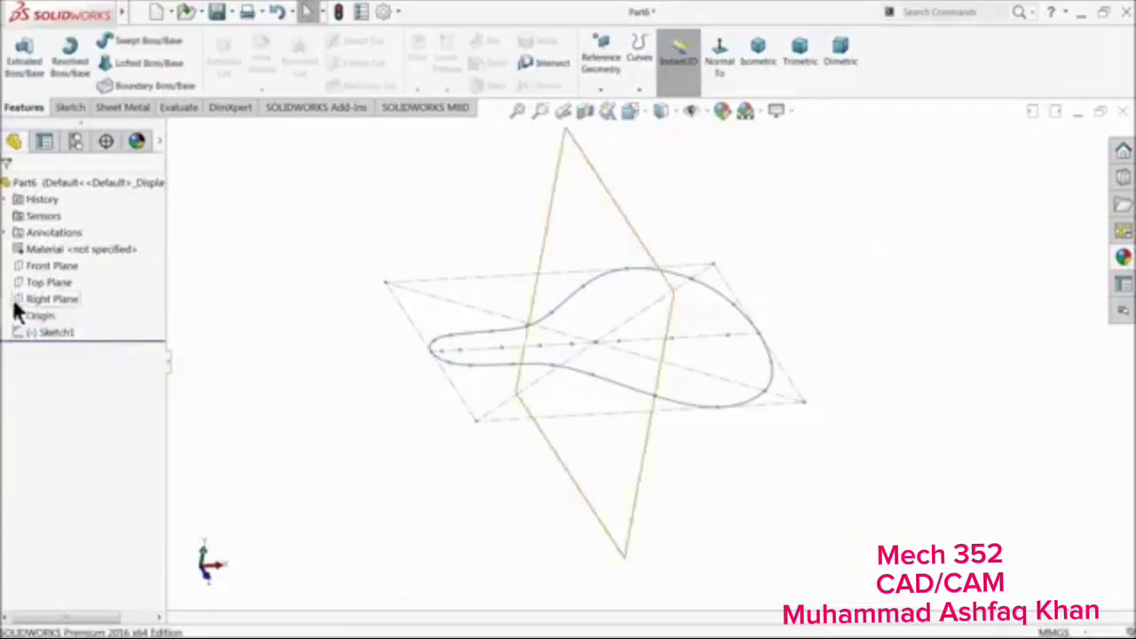
pyautogui.click(29, 267)
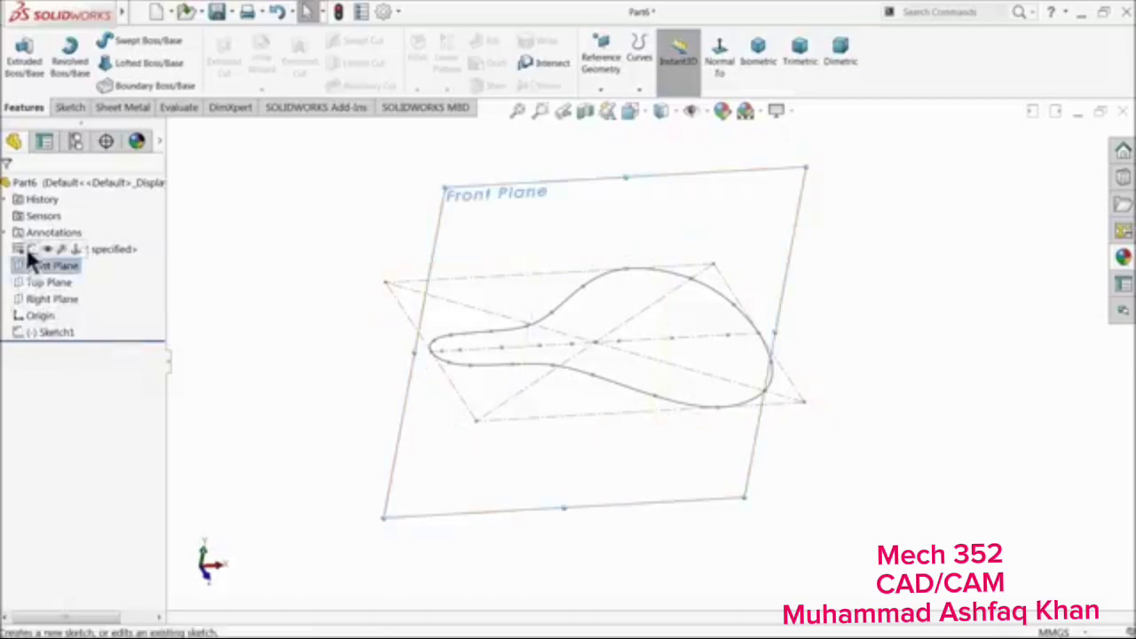
pyautogui.click(31, 251)
pyautogui.click(661, 63)
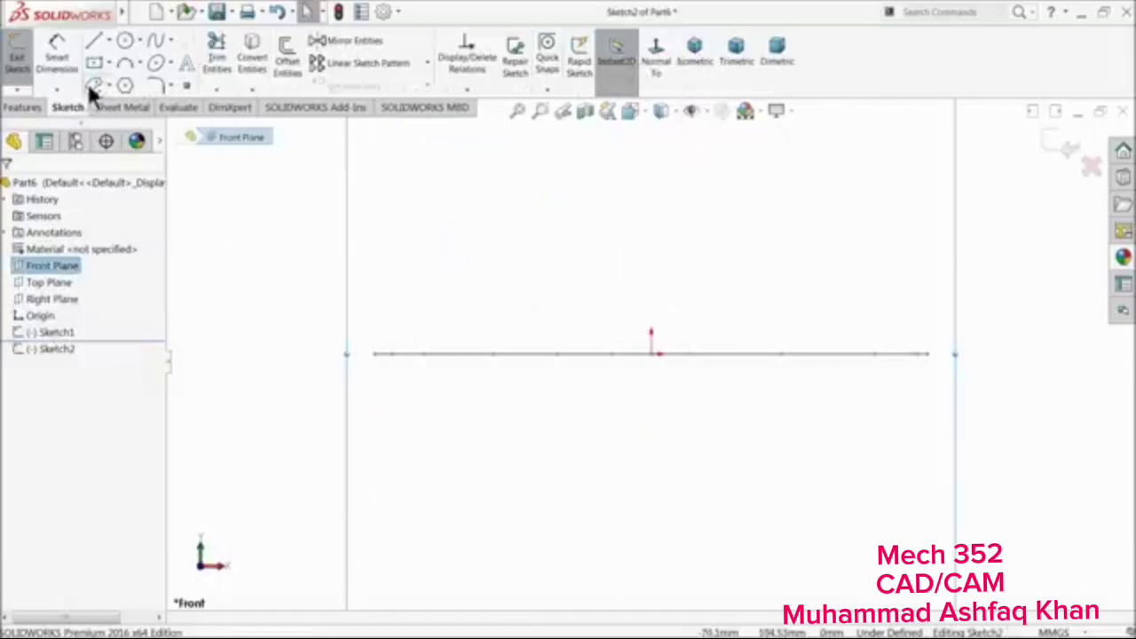
# Draw a saddle side-profile spline from the outline's left end to its right end, peaking about 52 mm above the outline near its wide end
pyautogui.click(156, 42)
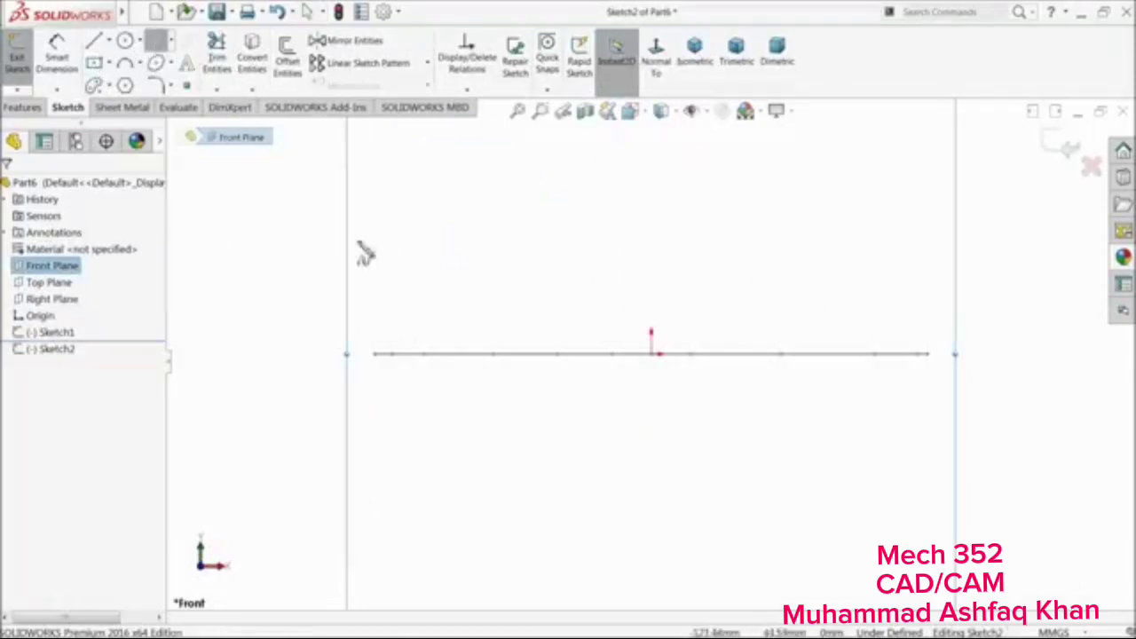
pyautogui.click(375, 355)
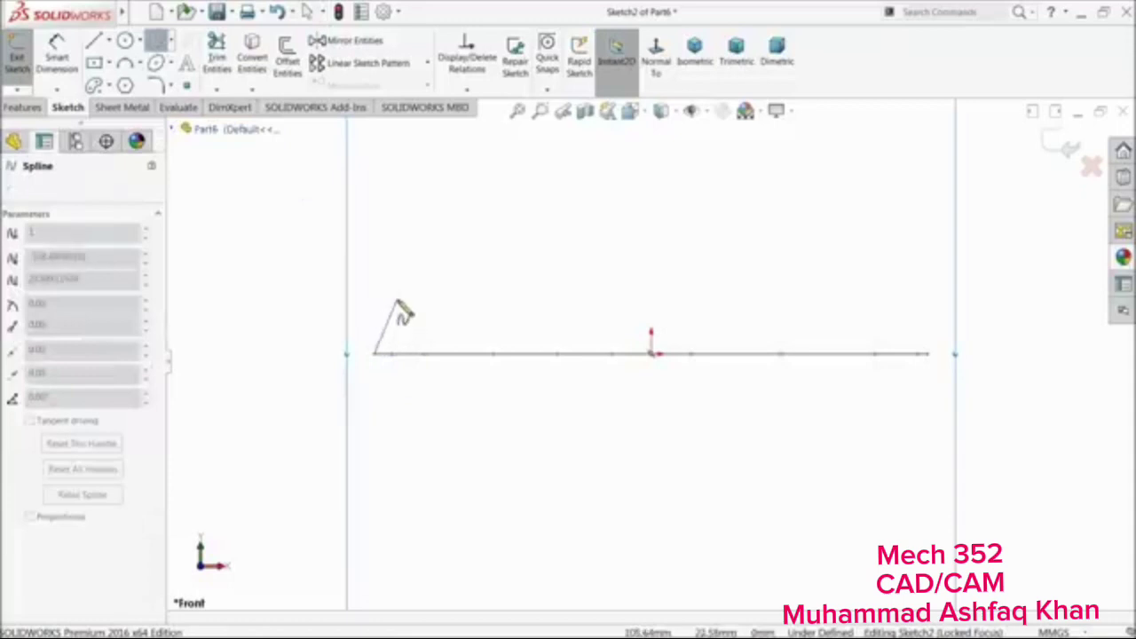
pyautogui.click(397, 301)
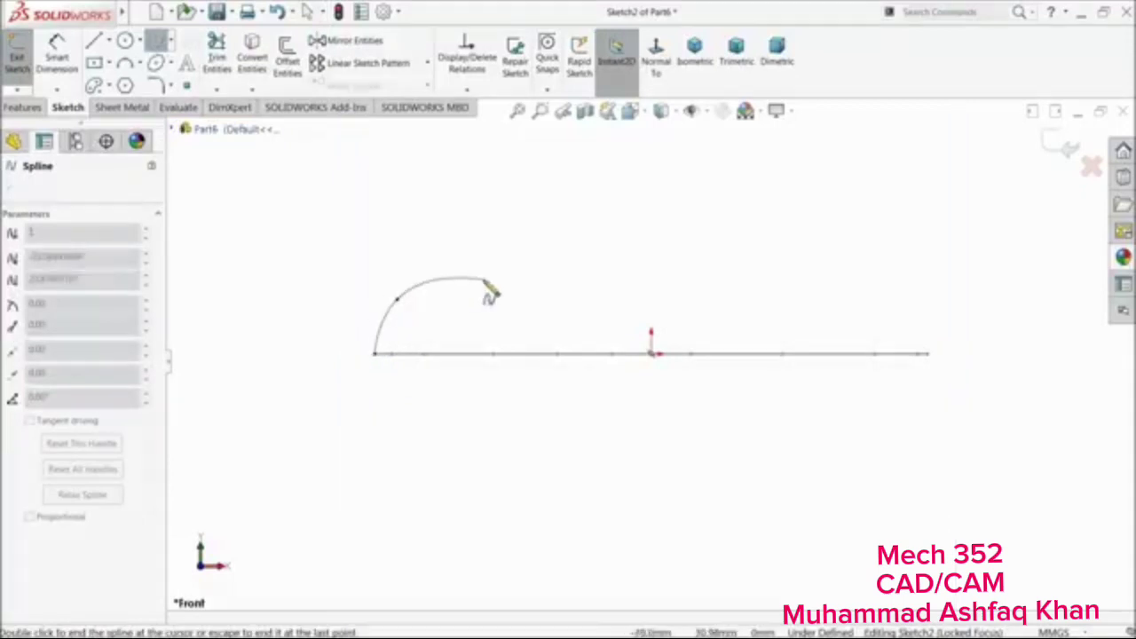
pyautogui.click(501, 276)
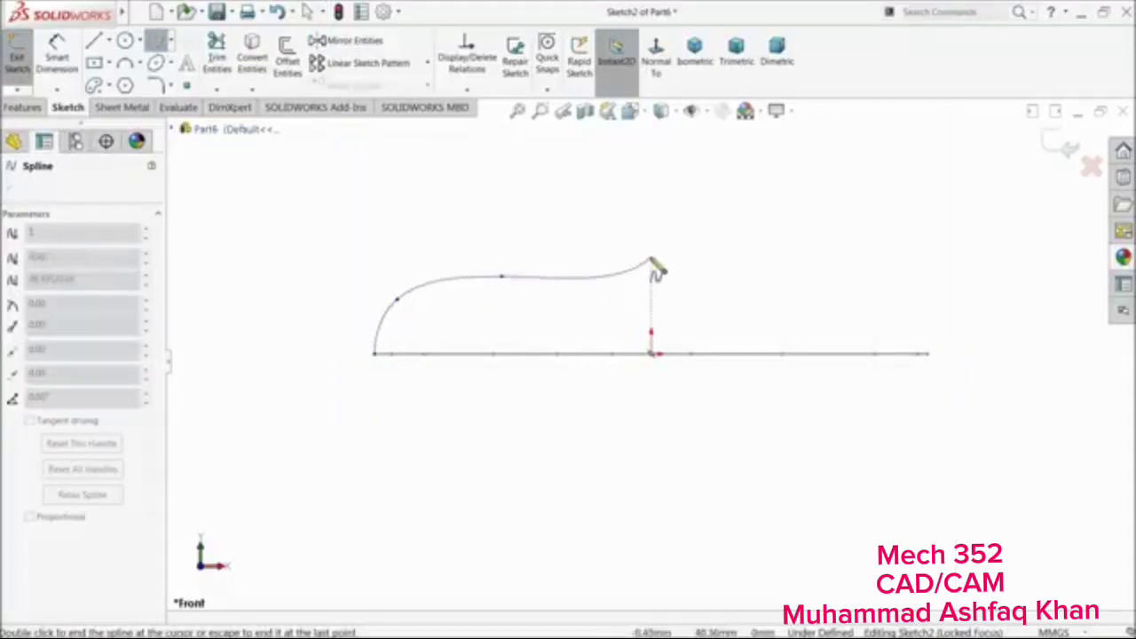
pyautogui.click(701, 250)
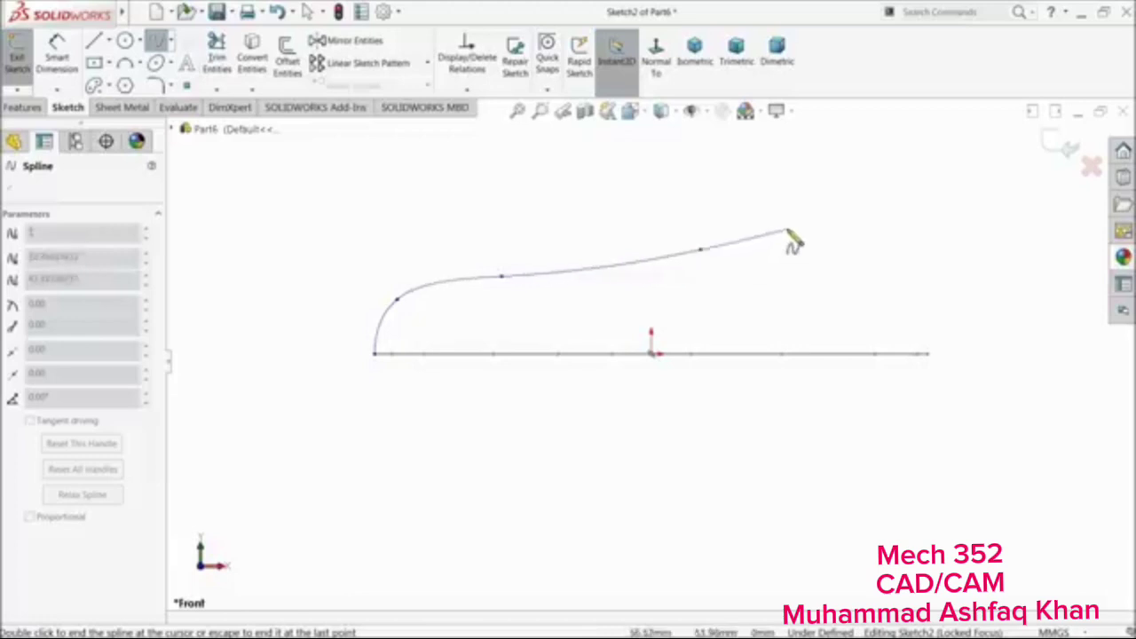
pyautogui.click(788, 229)
pyautogui.click(848, 246)
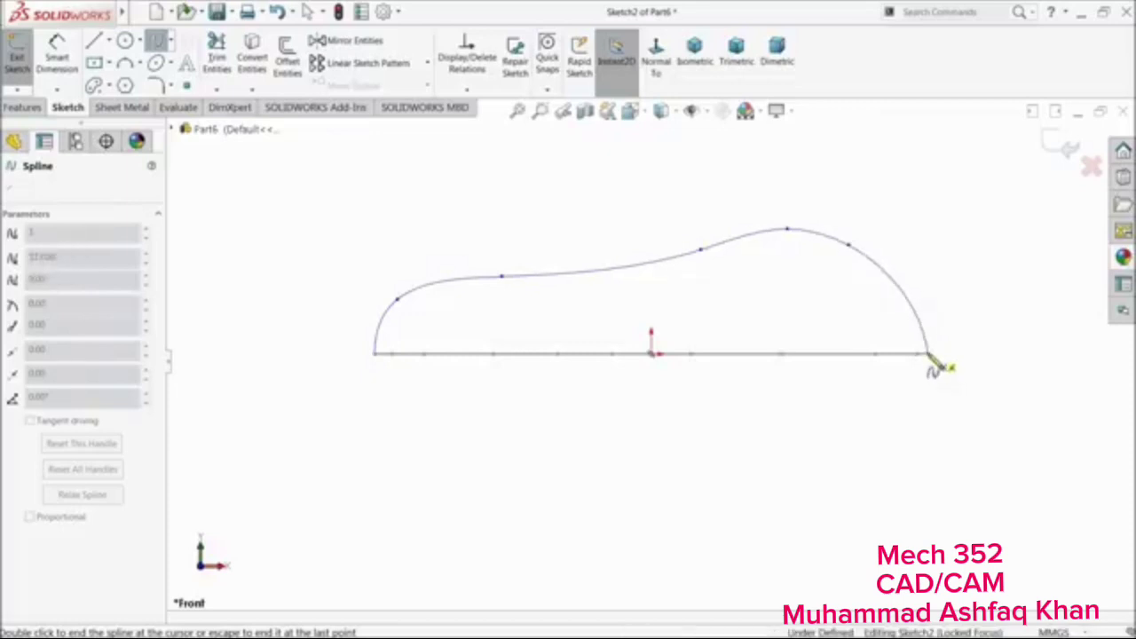
pyautogui.doubleClick(928, 357)
pyautogui.rightClick(944, 384)
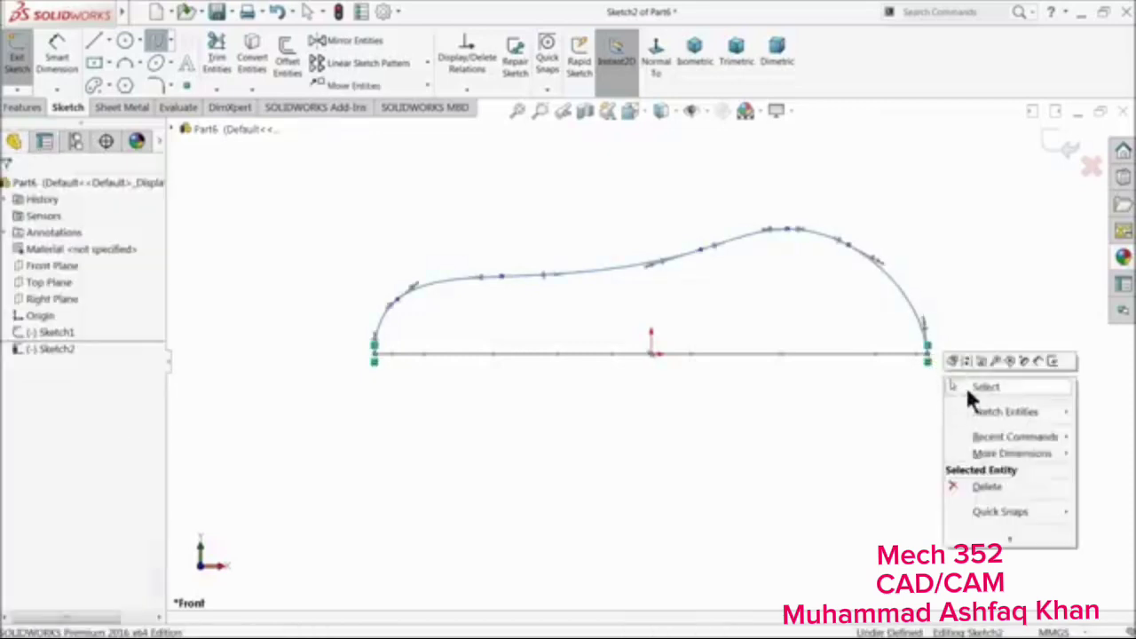
pyautogui.click(972, 388)
# Reshape the upper spline's narrow end by shifting its second point inward and lowering its third point to about 24 mm above the base line
pyautogui.scroll(-1, 404, 309)
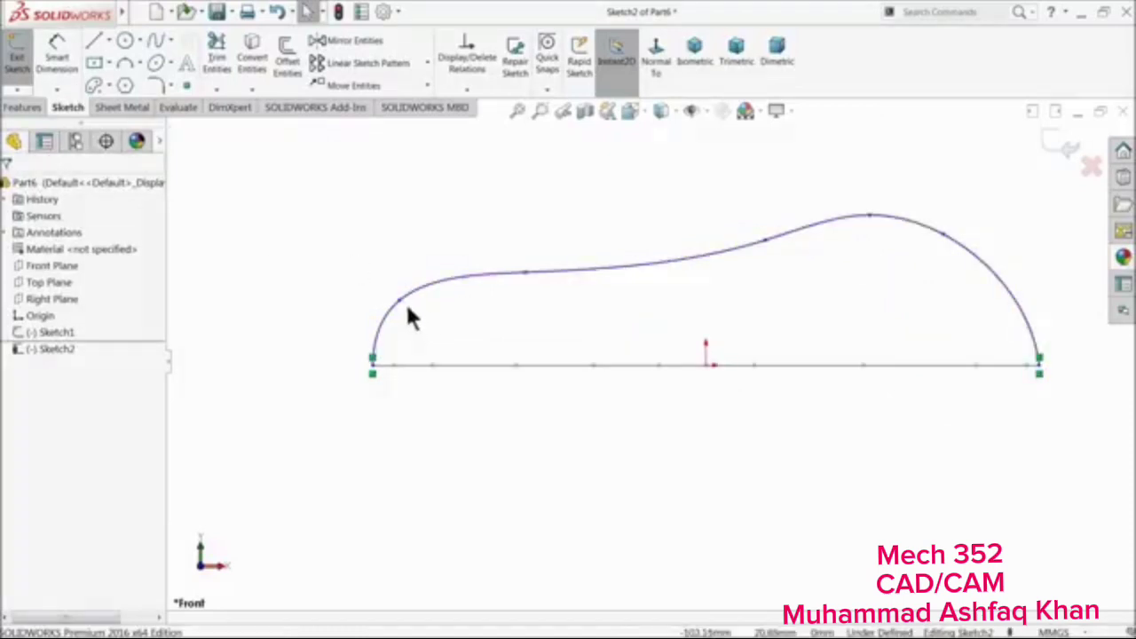
pyautogui.click(404, 303)
pyautogui.moveTo(406, 305); pyautogui.dragTo(419, 310)
pyautogui.click(588, 233)
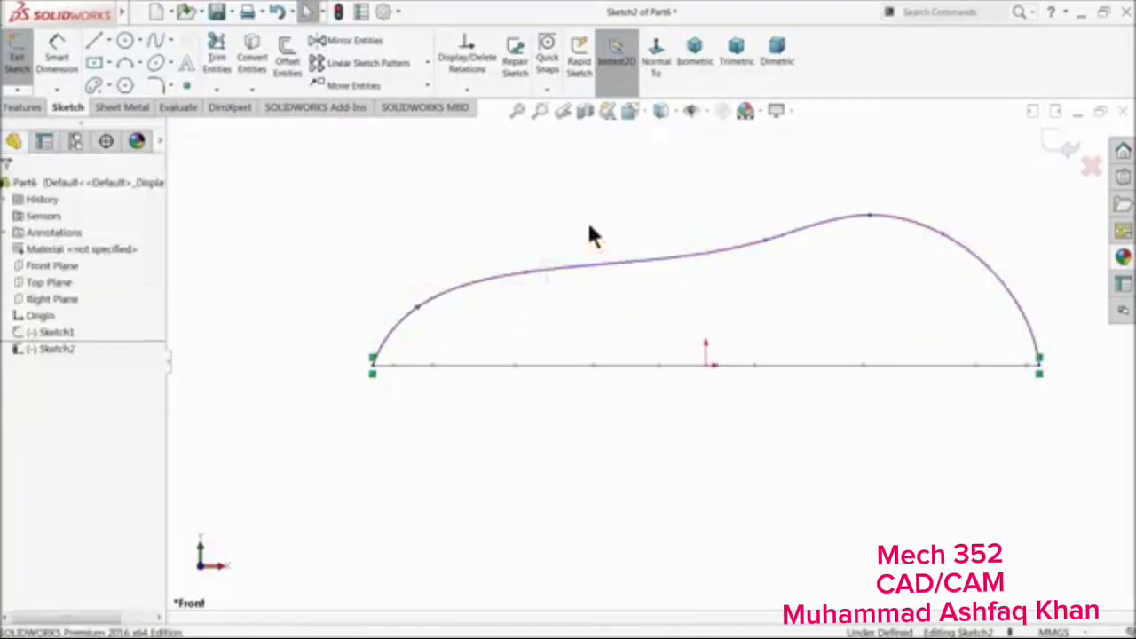
pyautogui.click(525, 275)
pyautogui.moveTo(526, 276); pyautogui.dragTo(538, 302)
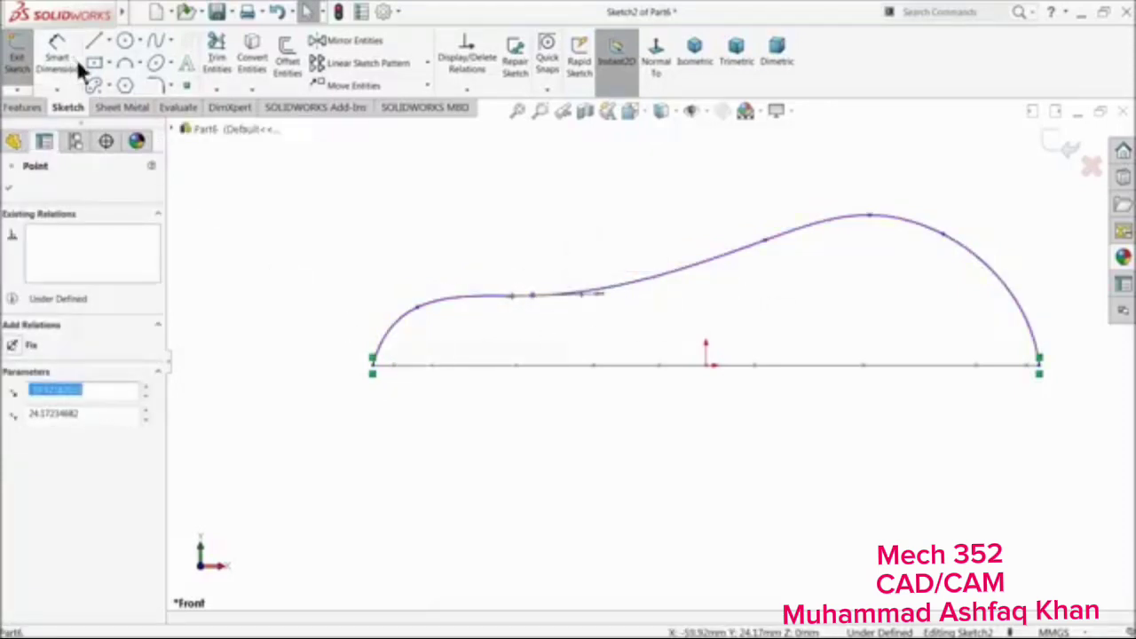
# Draw a lower S-shaped spline from the profile's right end, dipping below the base line and rising above it before the left end
pyautogui.click(156, 40)
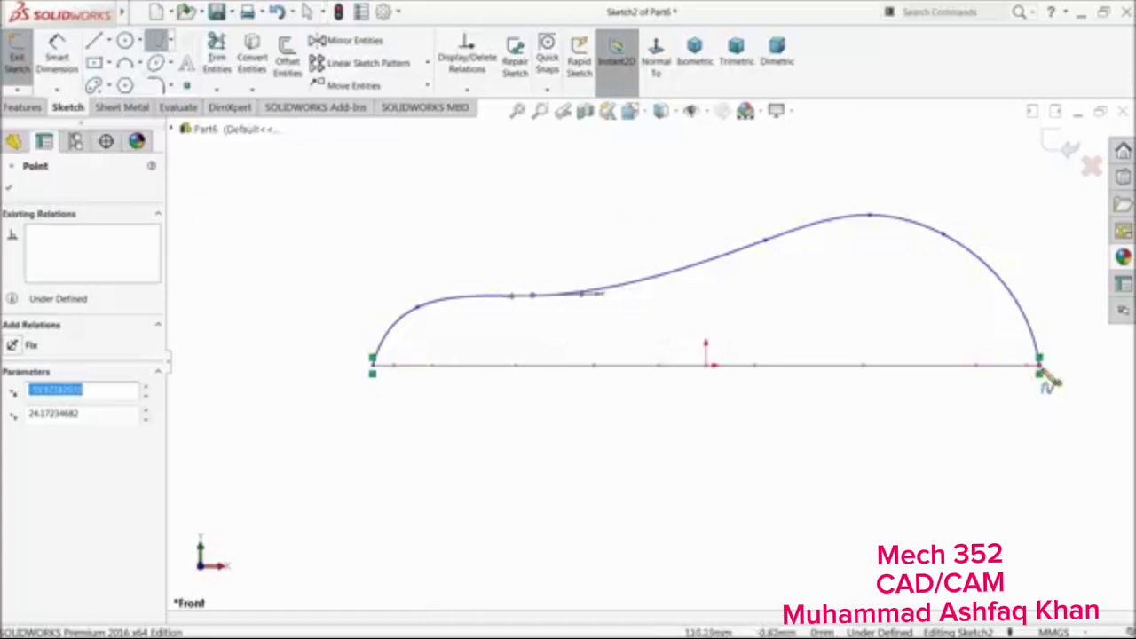
pyautogui.click(1040, 368)
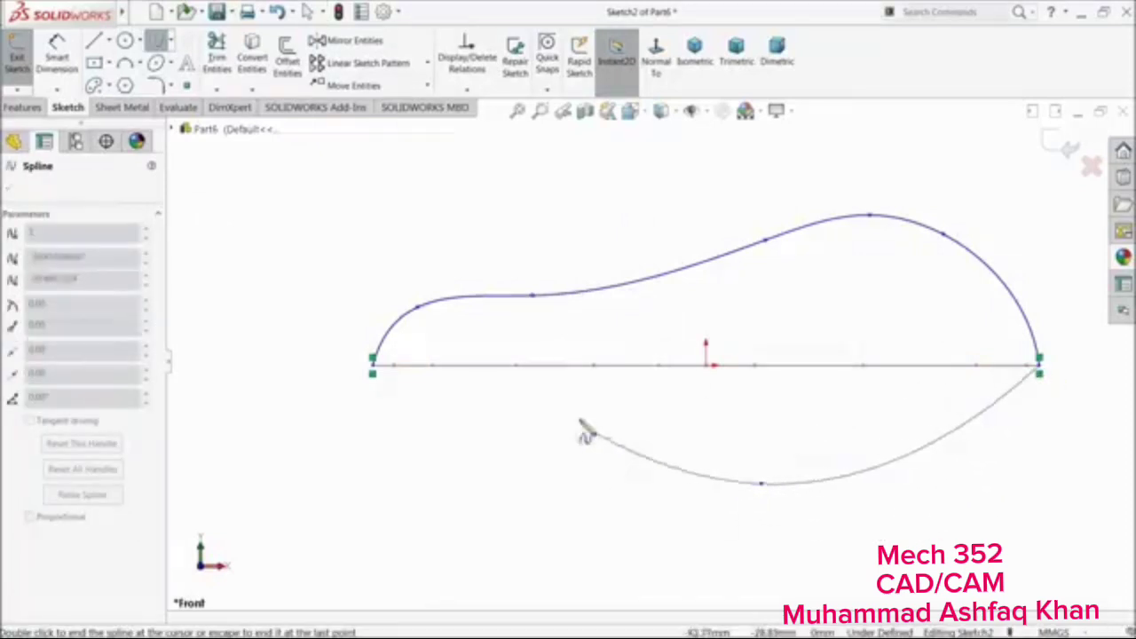
pyautogui.click(456, 351)
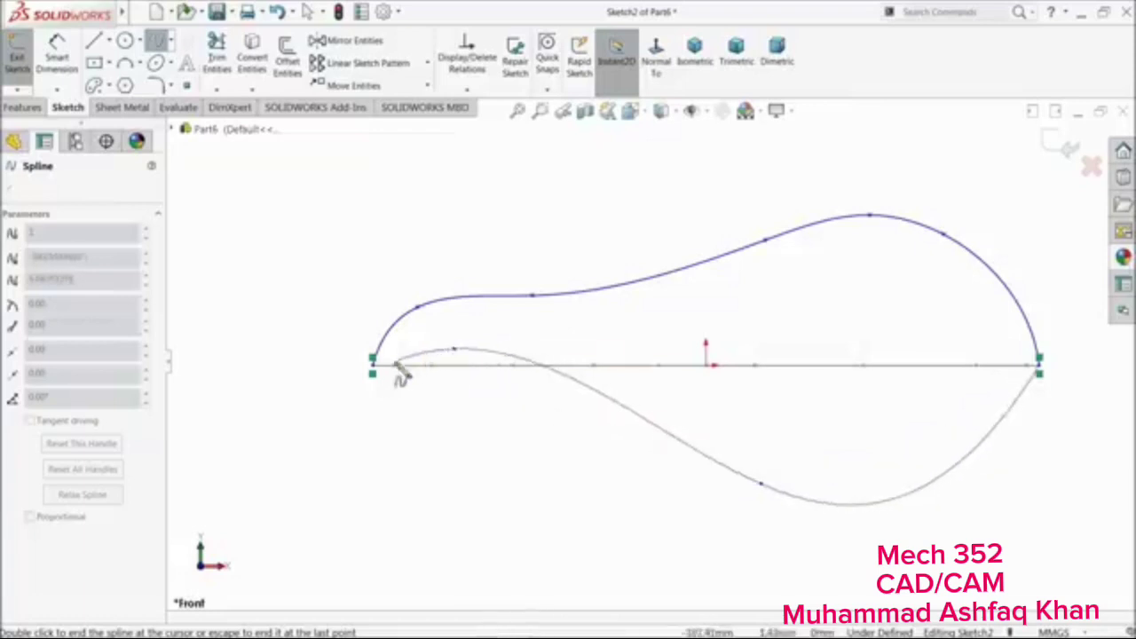
pyautogui.rightClick(299, 375)
pyautogui.click(306, 373)
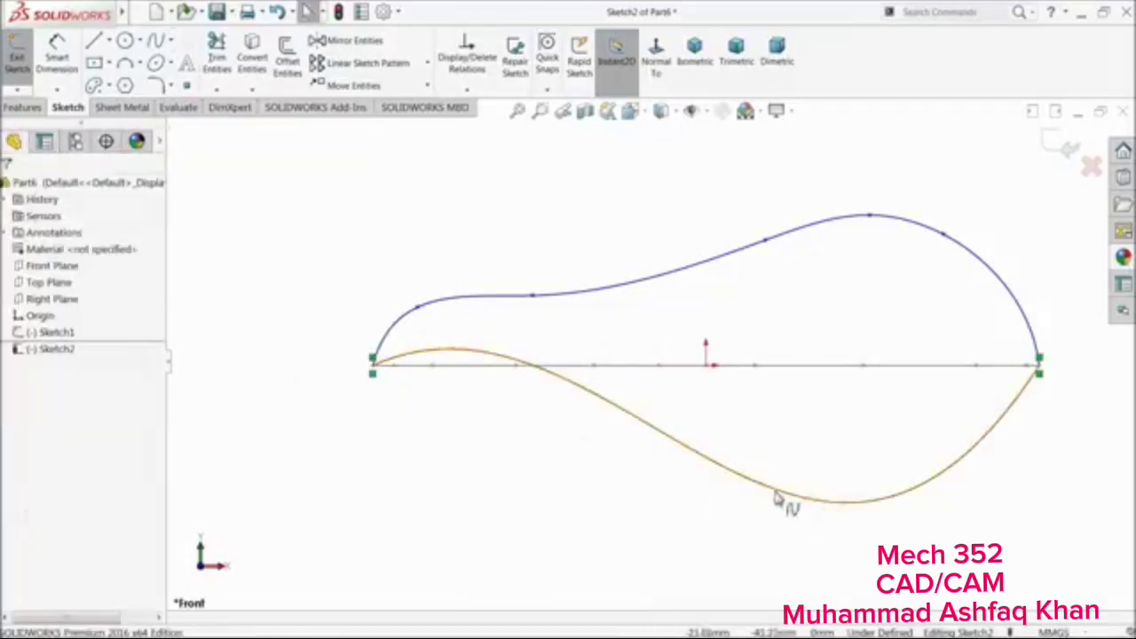
# Flatten the lower spline by raising its lower point to about 18 mm below the base line, and exit the sketch
pyautogui.moveTo(762, 486); pyautogui.dragTo(796, 426)
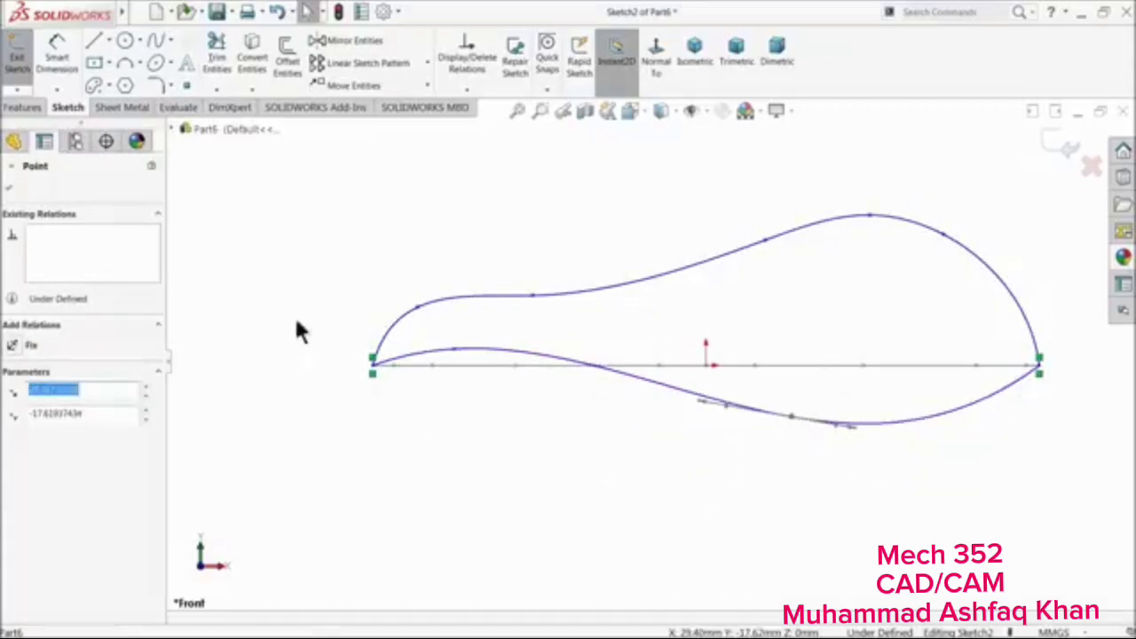
pyautogui.click(380, 317)
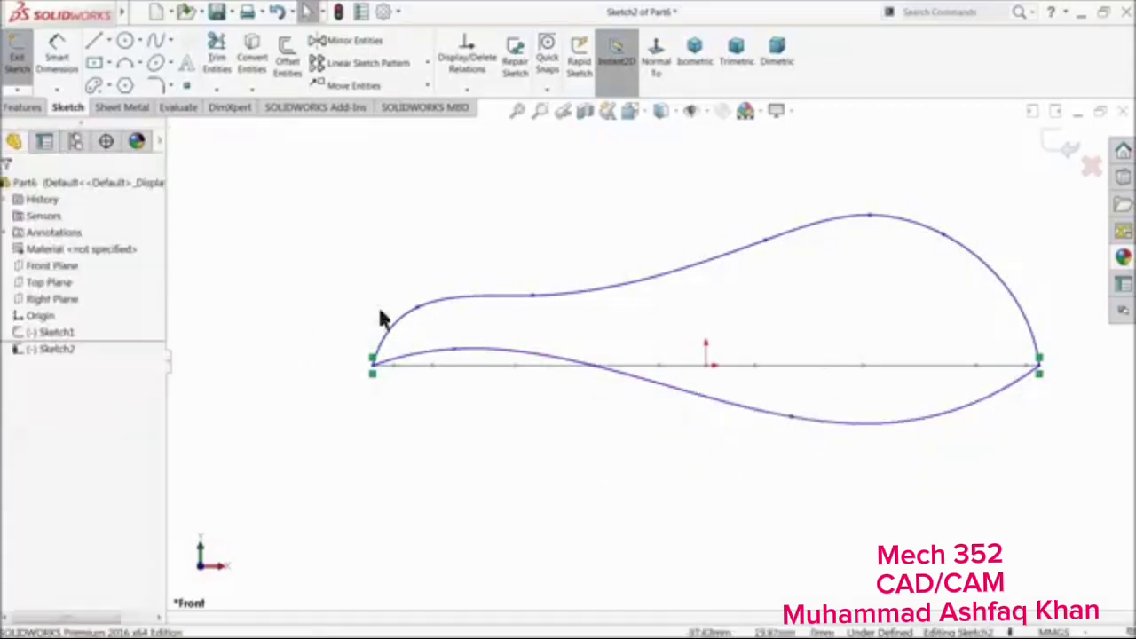
pyautogui.click(1065, 147)
pyautogui.moveTo(521, 402)
pyautogui.mouseDown(button='middle')
pyautogui.moveTo(520, 376)
pyautogui.moveTo(559, 408)
pyautogui.moveTo(539, 446)
pyautogui.moveTo(576, 461)
pyautogui.moveTo(573, 474)
pyautogui.moveTo(563, 469)
pyautogui.moveTo(573, 399)
pyautogui.moveTo(558, 408)
pyautogui.moveTo(555, 374)
pyautogui.moveTo(538, 391)
pyautogui.moveTo(517, 378)
pyautogui.moveTo(531, 384)
pyautogui.moveTo(538, 424)
pyautogui.moveTo(541, 410)
pyautogui.mouseUp(button='middle')
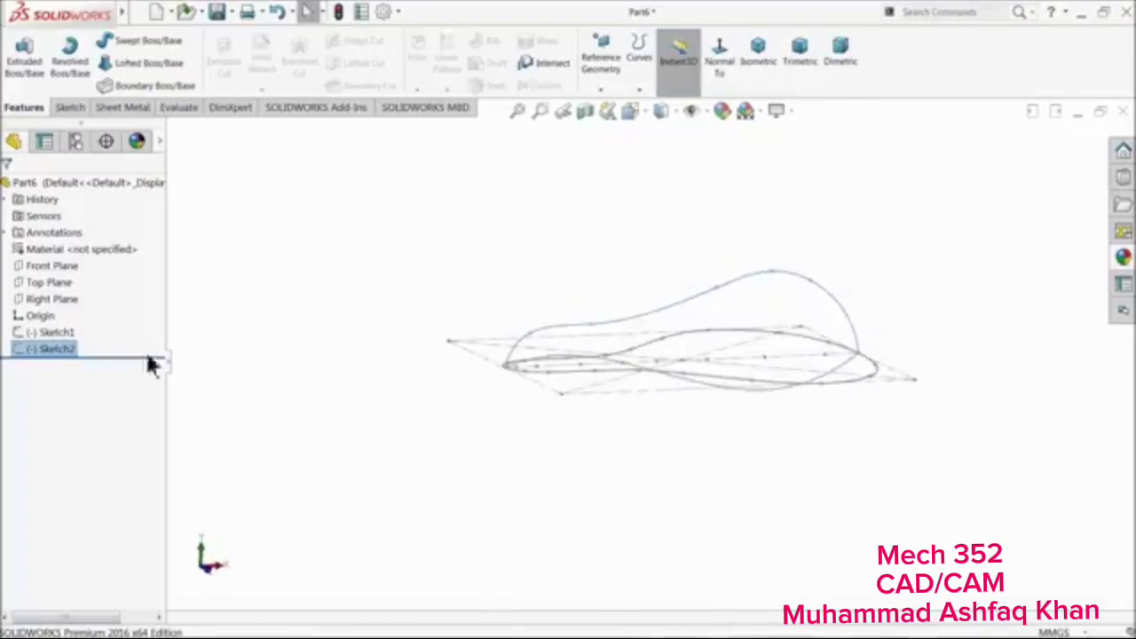
# Start a reference plane at an angle to the Top Plane, with the angle set to 90 degrees
pyautogui.click(26, 277)
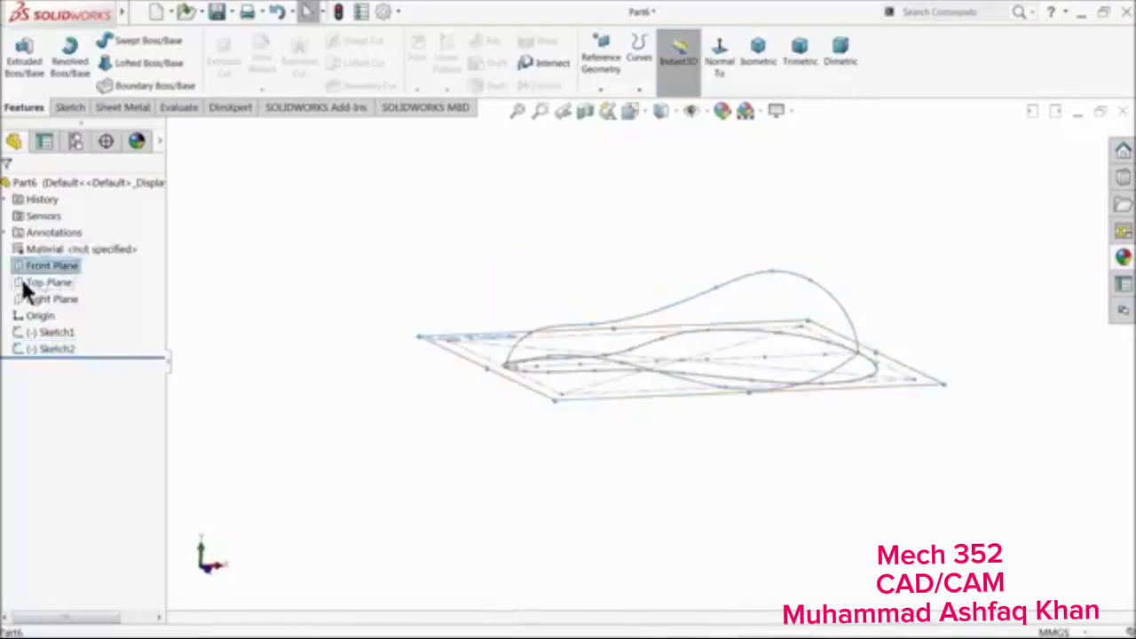
pyautogui.click(600, 88)
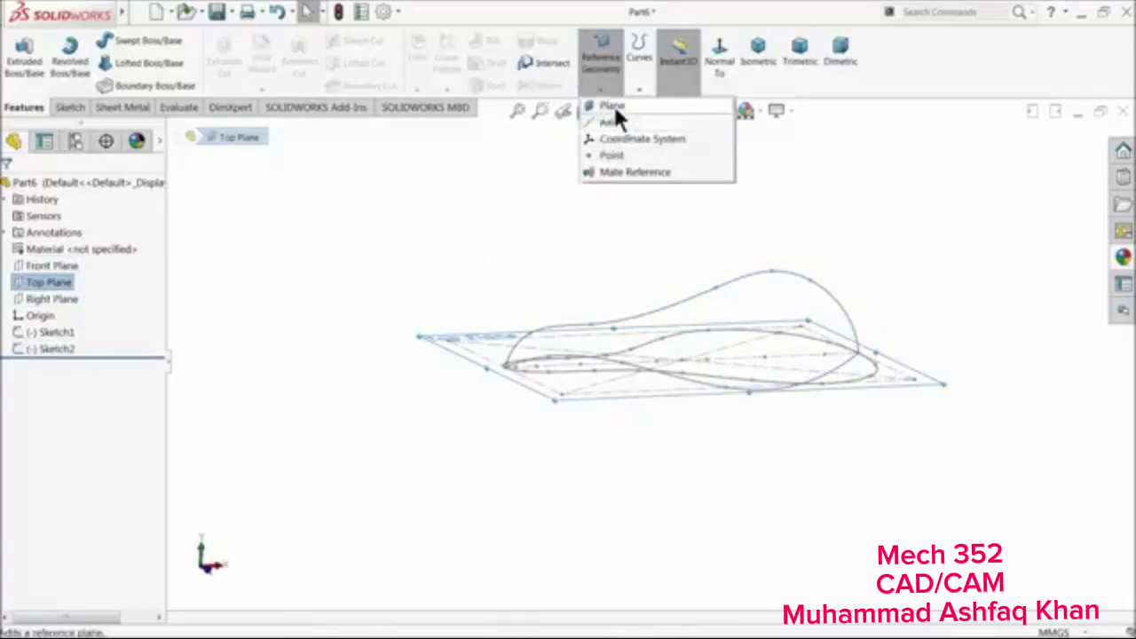
pyautogui.click(614, 110)
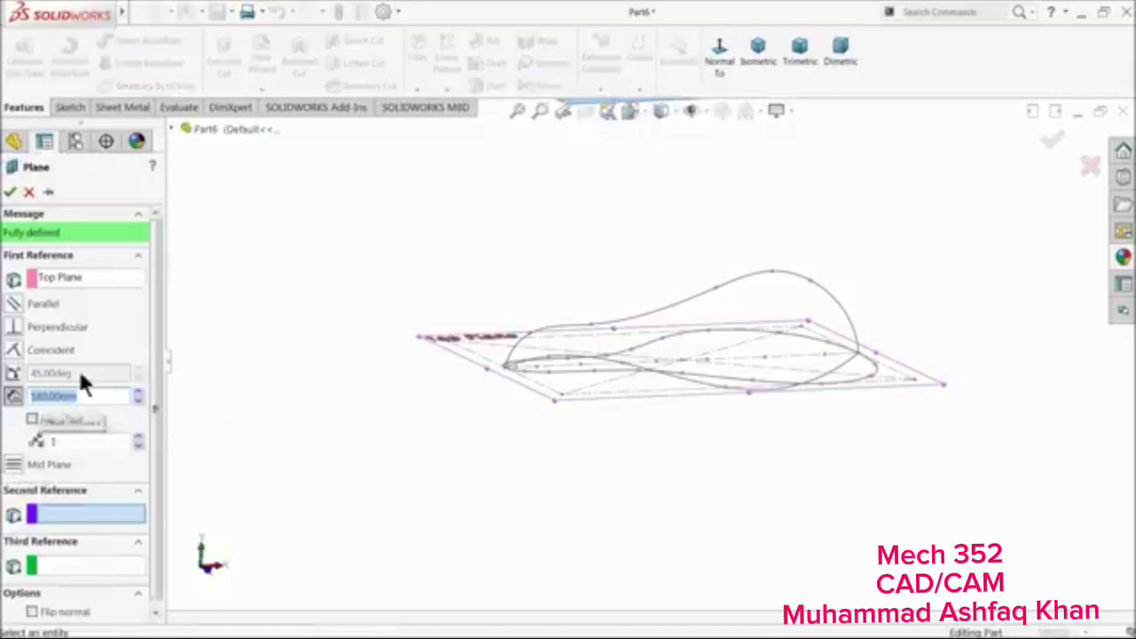
pyautogui.click(12, 376)
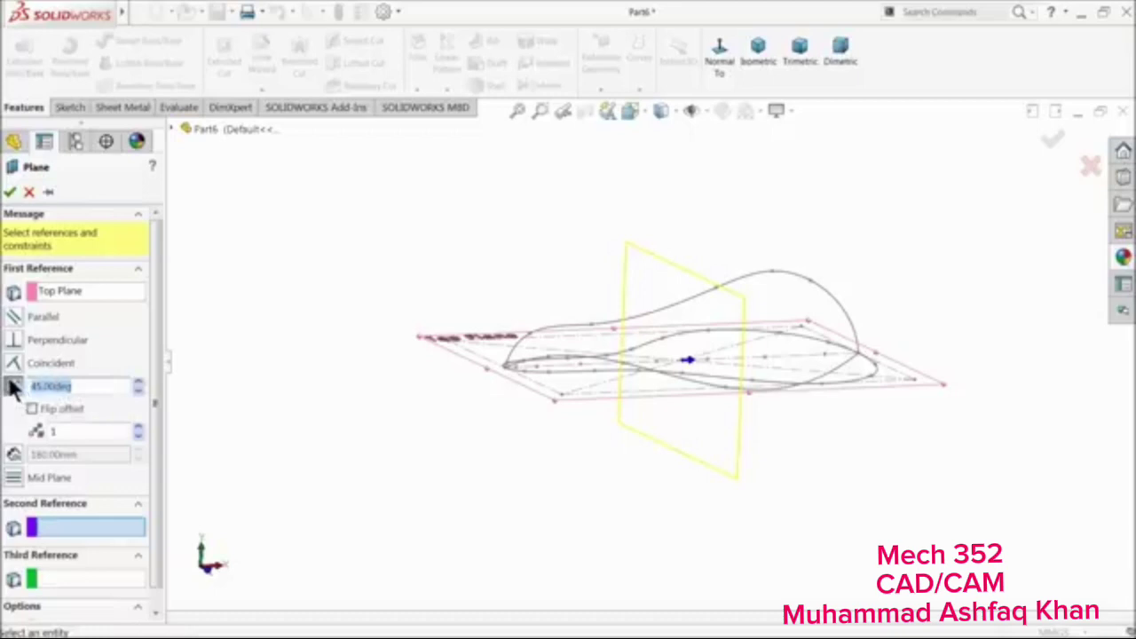
pyautogui.write('90')
pyautogui.press('Return')
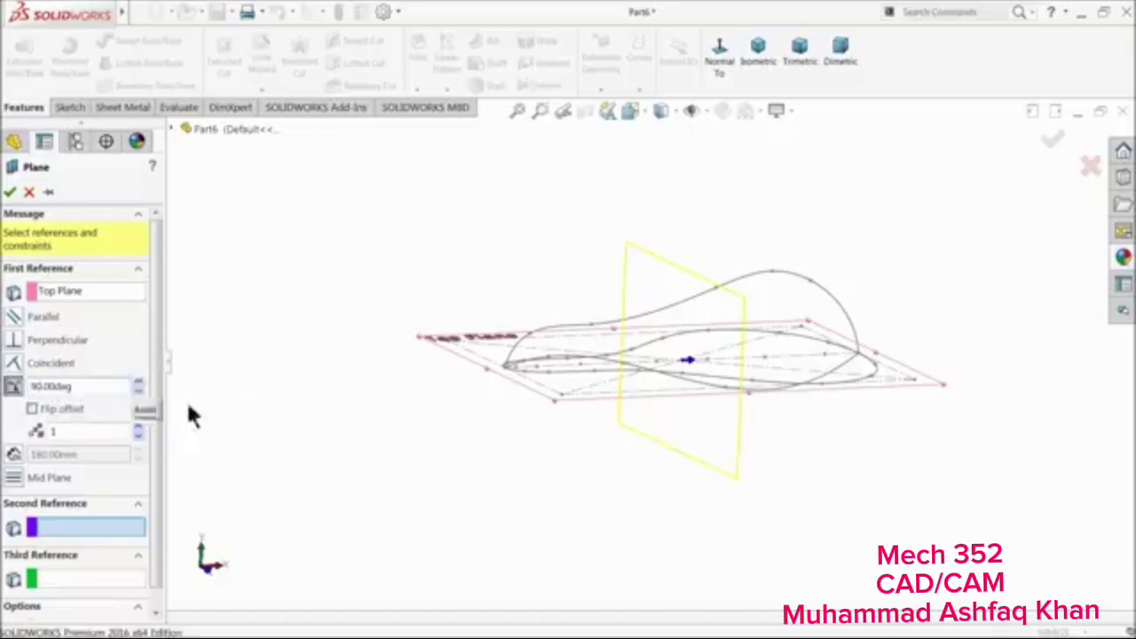
pyautogui.moveTo(284, 410)
pyautogui.mouseDown(button='middle')
pyautogui.moveTo(286, 401)
pyautogui.moveTo(288, 433)
pyautogui.mouseUp(button='middle')
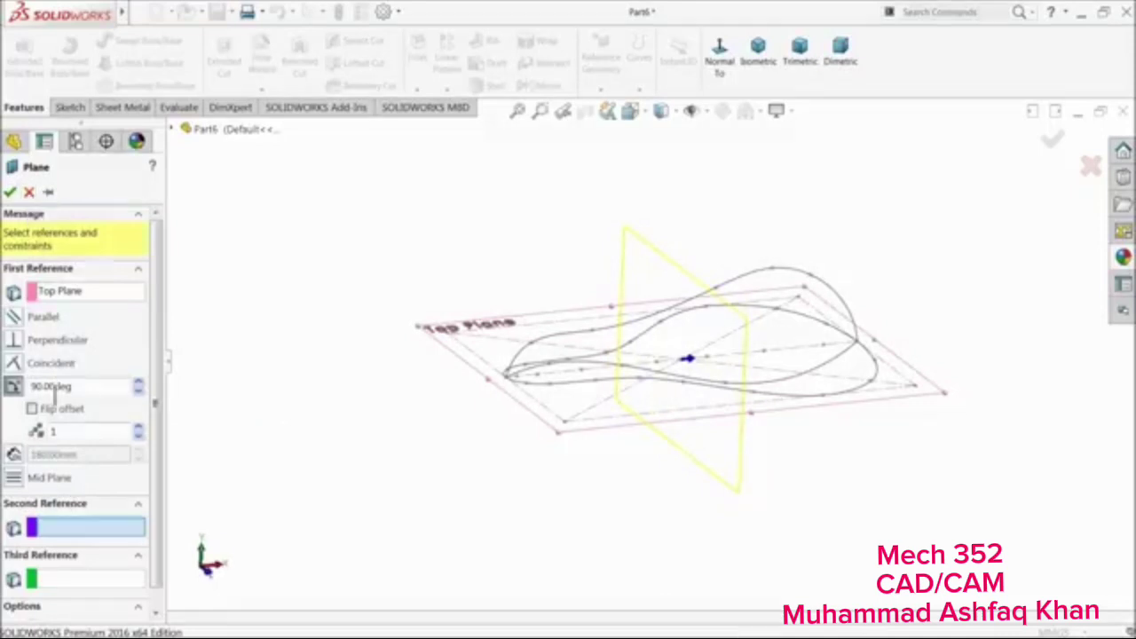
pyautogui.moveTo(257, 510)
pyautogui.mouseDown(button='middle')
pyautogui.moveTo(375, 373)
pyautogui.moveTo(355, 435)
pyautogui.mouseUp(button='middle')
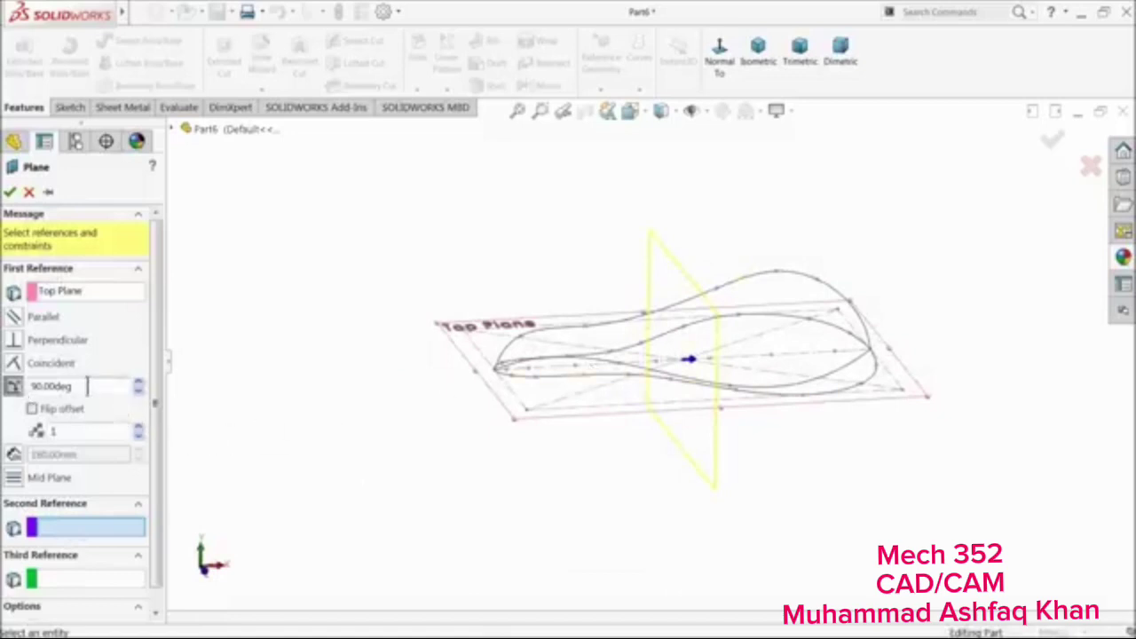
# Set the plane's angle to 45 degrees and use the saddle outline's lengthwise centreline as its second reference
pyautogui.click(14, 386)
pyautogui.write('45')
pyautogui.press('Return')
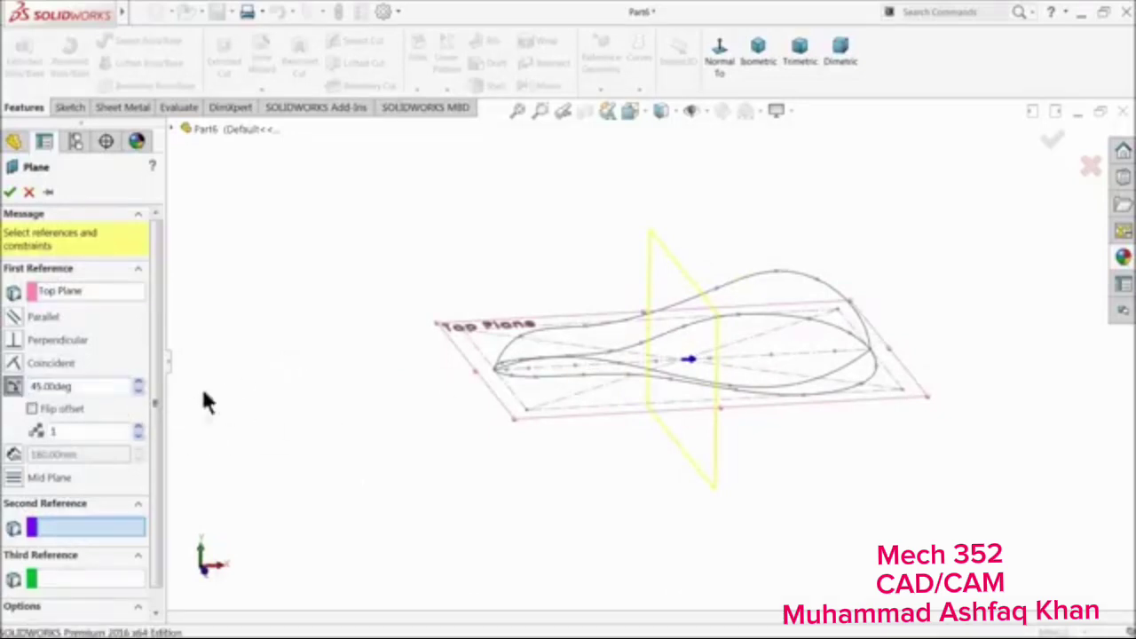
pyautogui.scroll(-4, 596, 385)
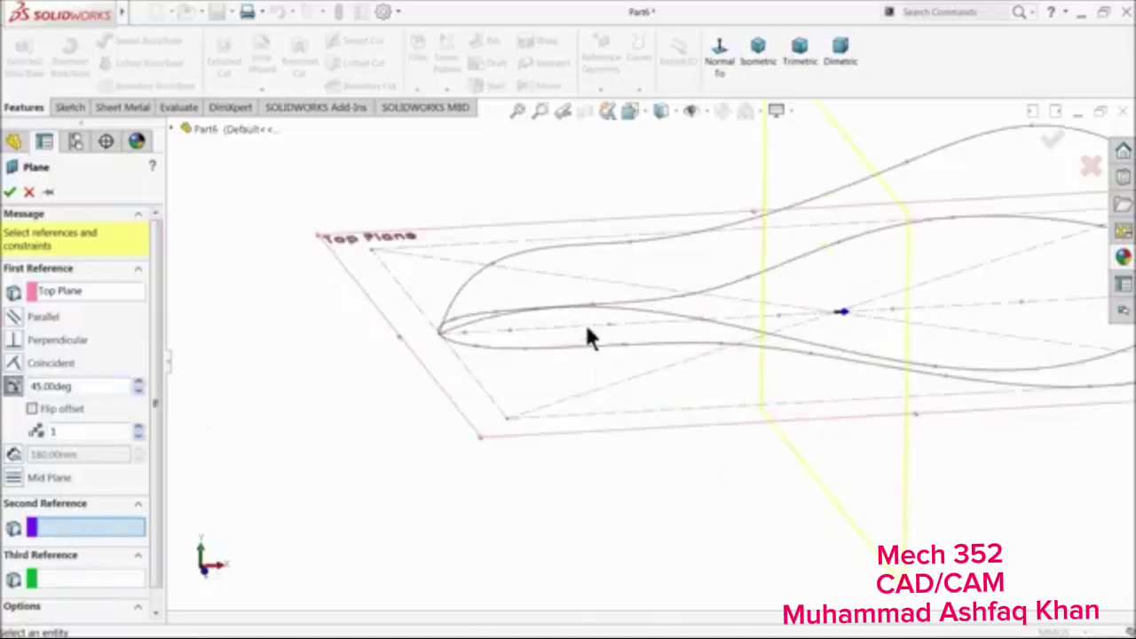
pyautogui.click(591, 330)
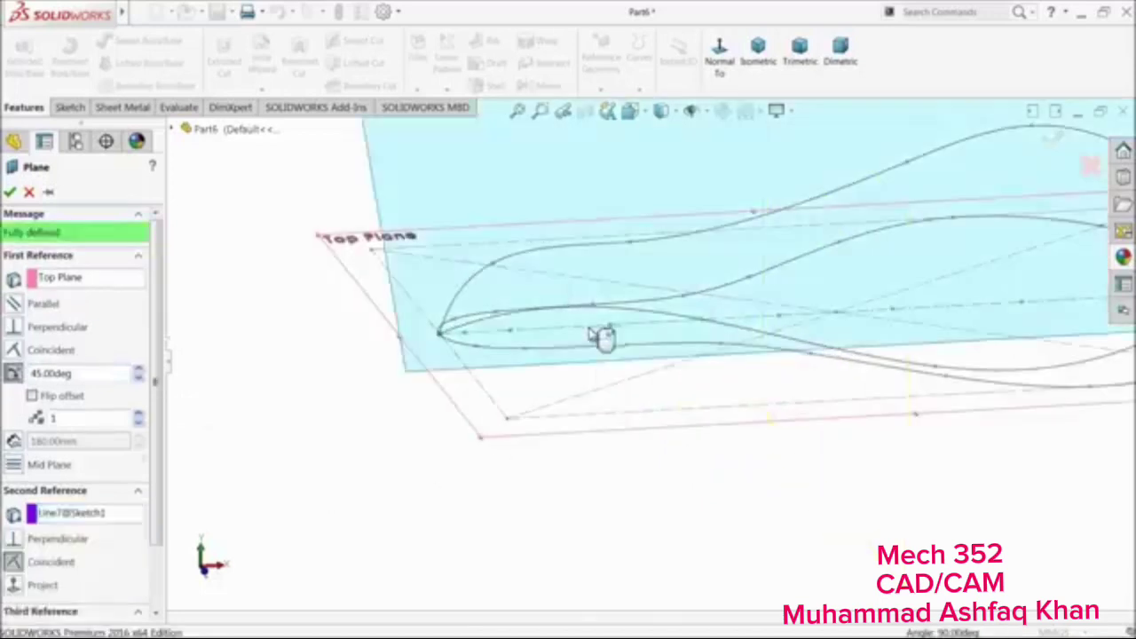
pyautogui.scroll(3, 607, 377)
pyautogui.moveTo(608, 380)
pyautogui.mouseDown(button='middle')
pyautogui.moveTo(672, 357)
pyautogui.moveTo(654, 367)
pyautogui.moveTo(561, 345)
pyautogui.mouseUp(button='middle')
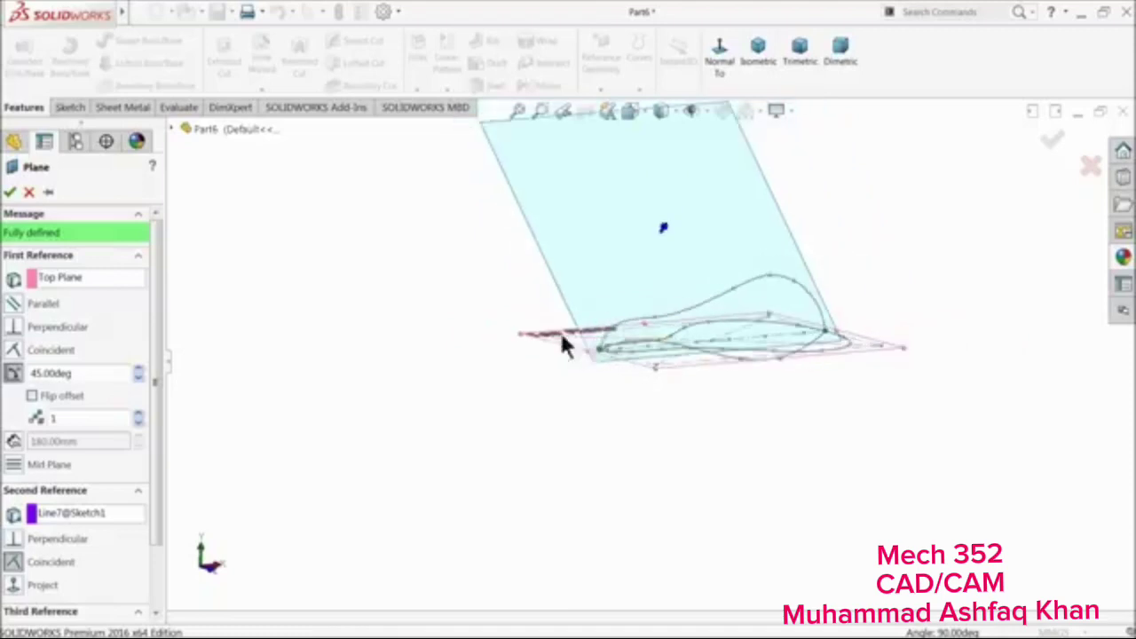
# Try angles of 90 and 180 degrees for the reference plane about the centreline
pyautogui.click(87, 374)
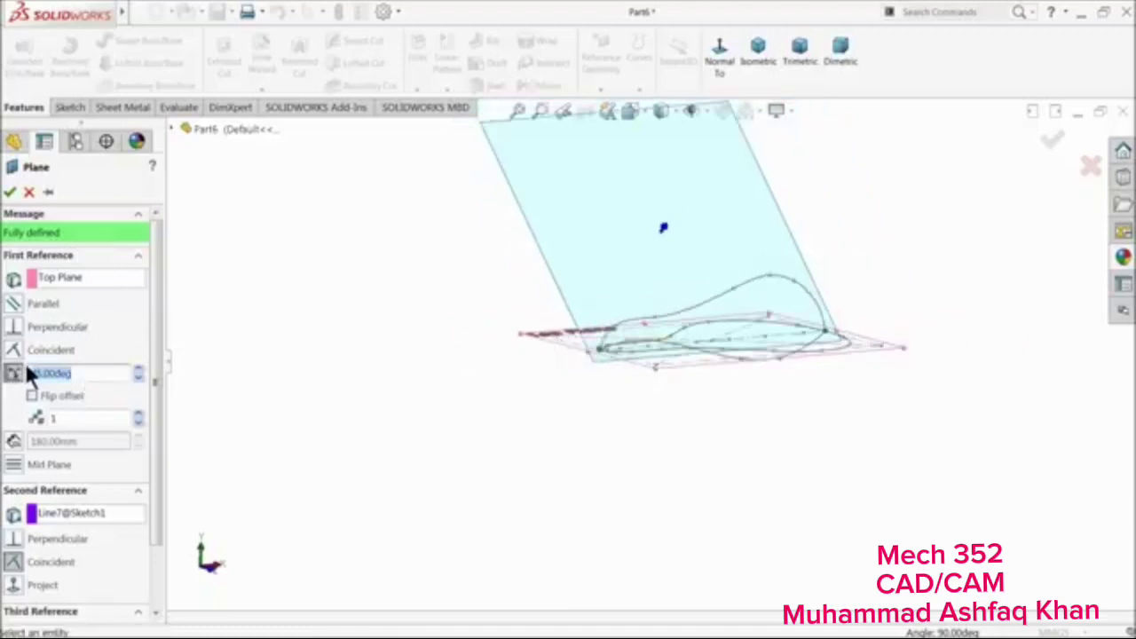
pyautogui.write('90')
pyautogui.press('Return')
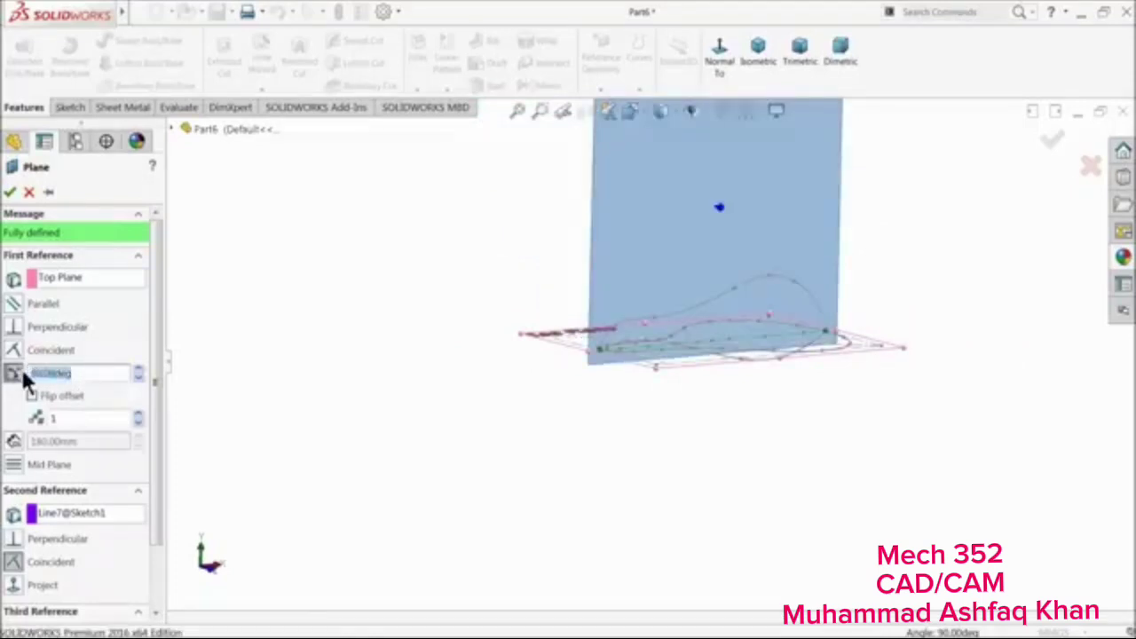
pyautogui.write('180')
pyautogui.press('Return')
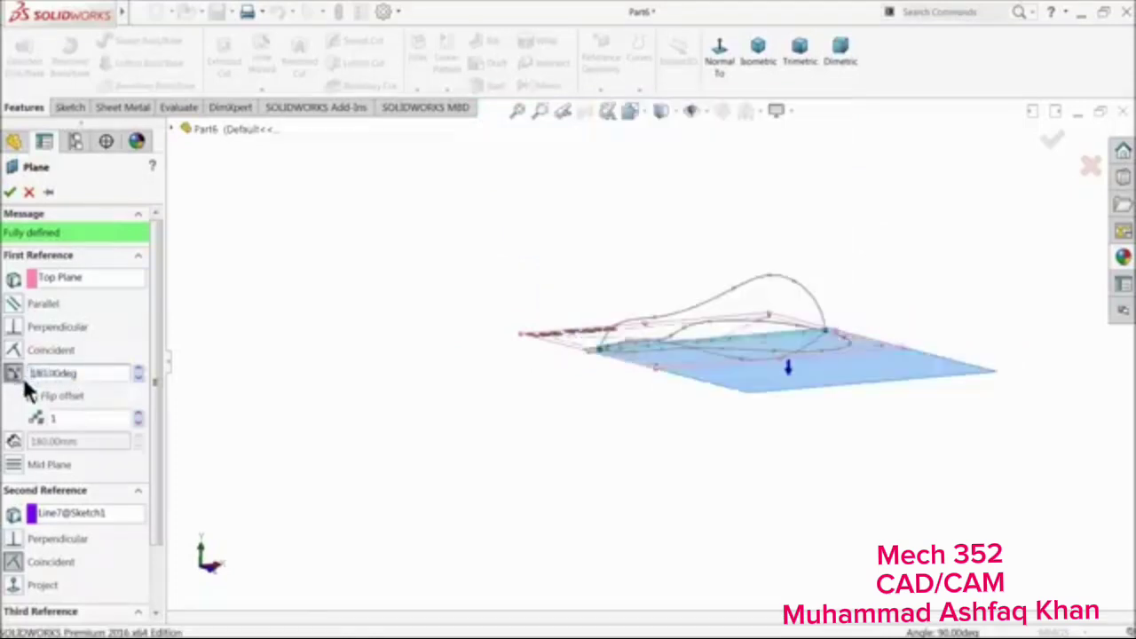
# Try steeper downward tilts of 225 and 200 degrees for the reference plane
pyautogui.click(92, 377)
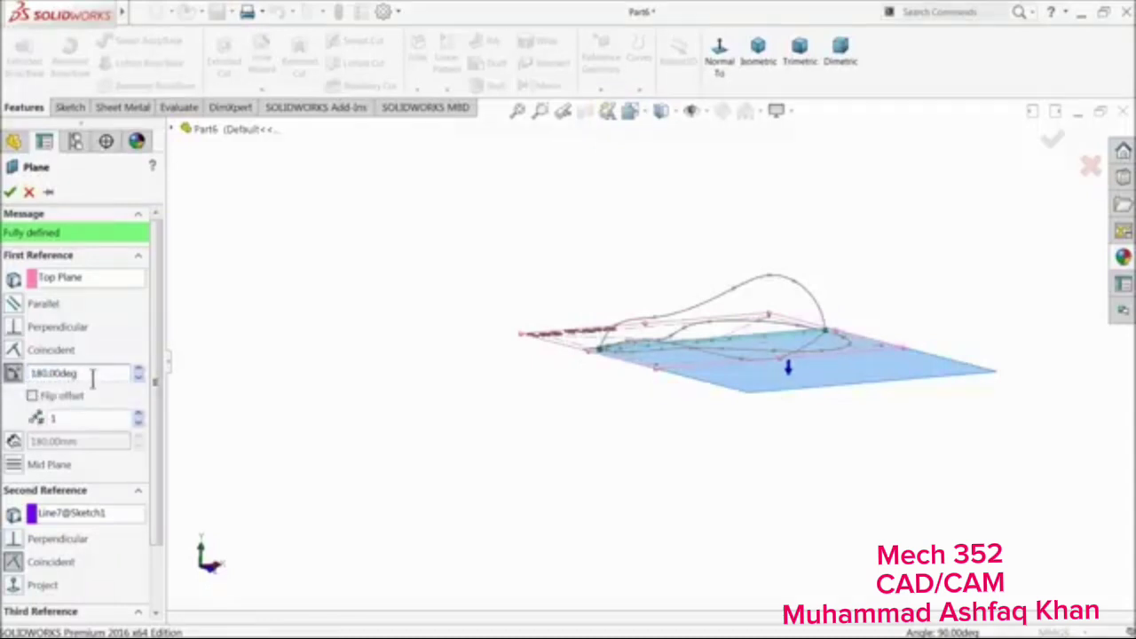
pyautogui.moveTo(92, 376); pyautogui.dragTo(40, 373)
pyautogui.write('2')
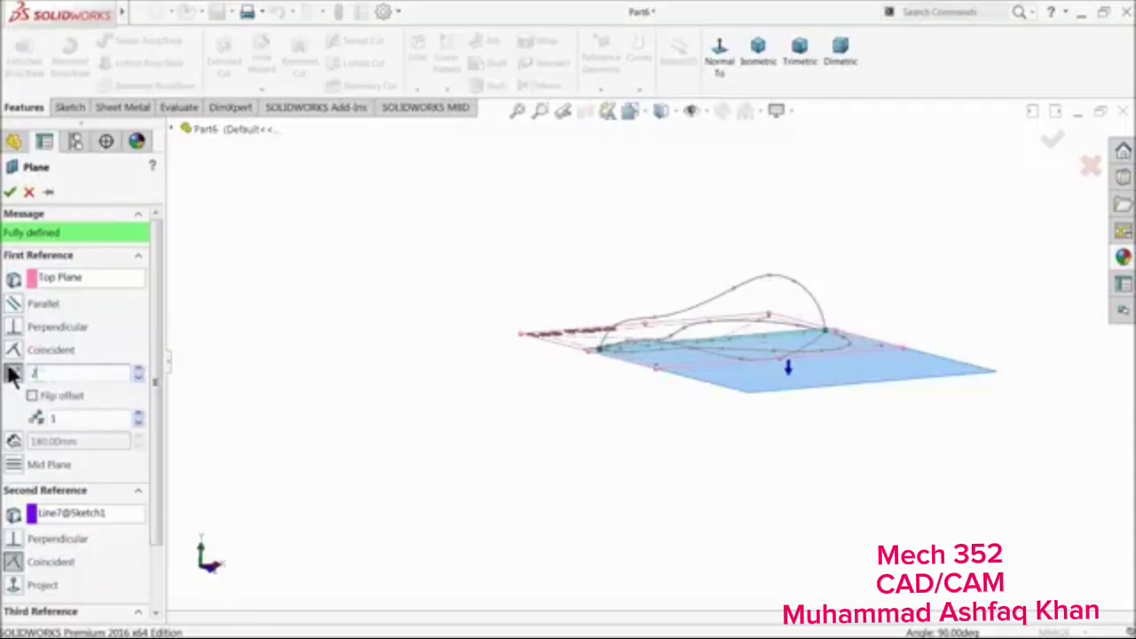
pyautogui.write('25')
pyautogui.press('Return')
pyautogui.moveTo(455, 398)
pyautogui.mouseDown(button='middle')
pyautogui.moveTo(485, 345)
pyautogui.moveTo(505, 358)
pyautogui.moveTo(472, 399)
pyautogui.mouseUp(button='middle')
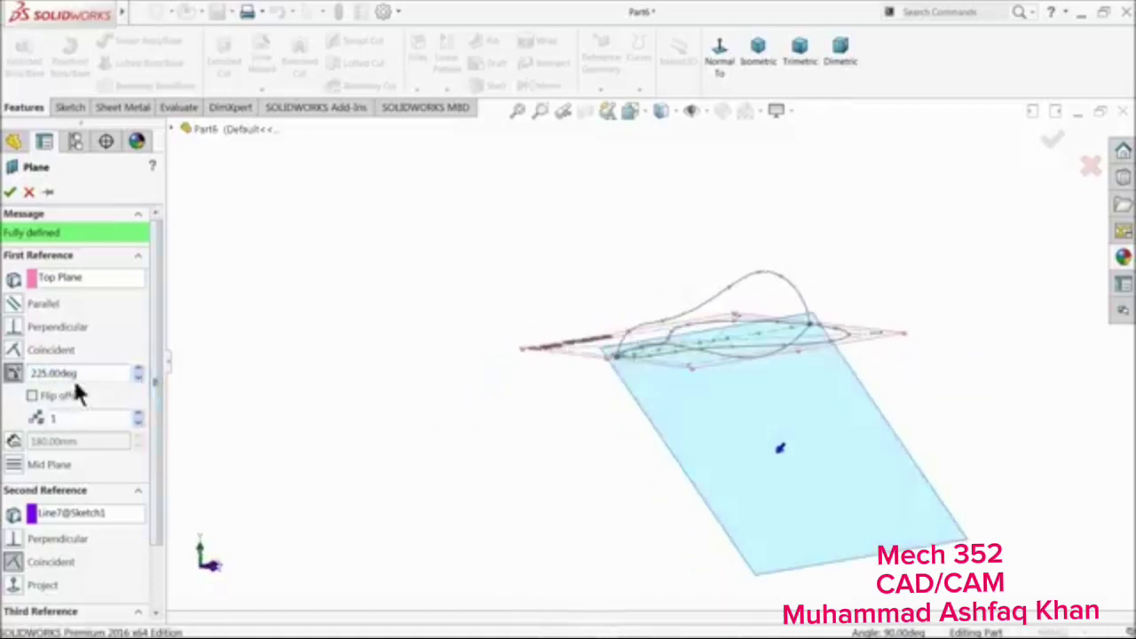
pyautogui.moveTo(89, 373); pyautogui.dragTo(55, 375)
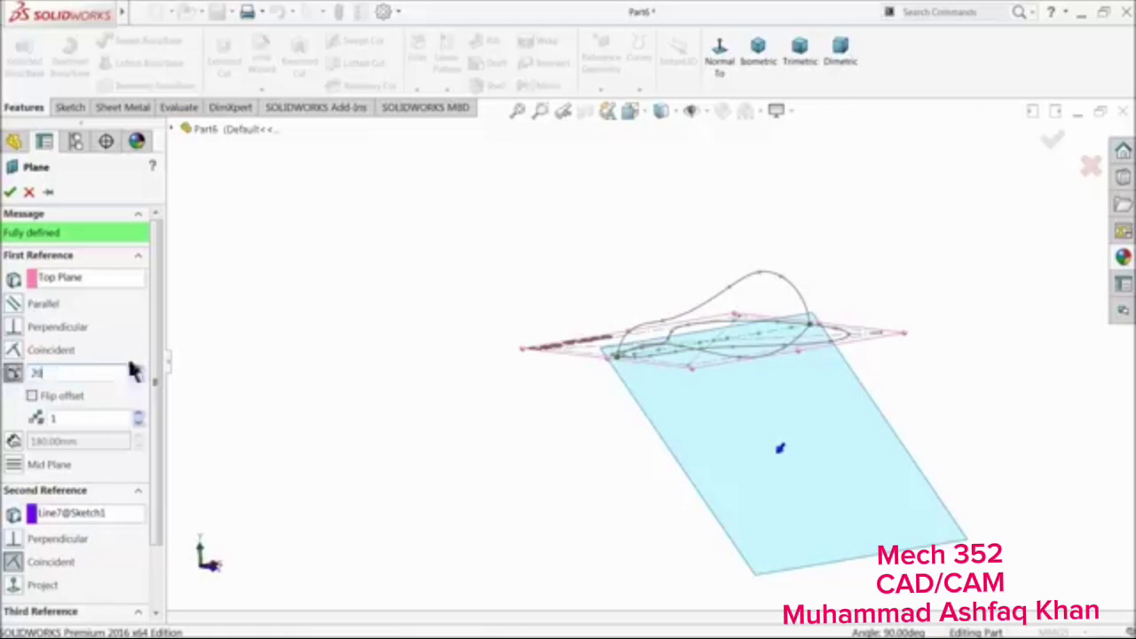
pyautogui.press('Return')
pyautogui.moveTo(325, 355)
pyautogui.mouseDown(button='middle')
pyautogui.moveTo(396, 299)
pyautogui.moveTo(369, 328)
pyautogui.mouseUp(button='middle')
# Set the reference plane's angle to 190 degrees and create the plane
pyautogui.moveTo(81, 373); pyautogui.dragTo(19, 377)
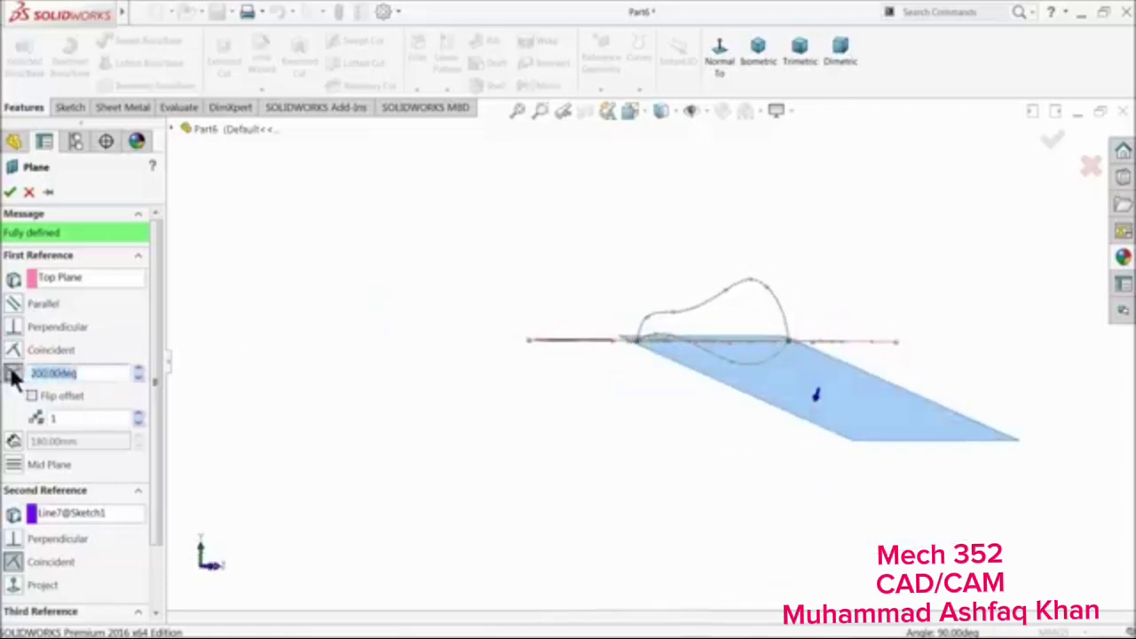
pyautogui.write('190')
pyautogui.press('Return')
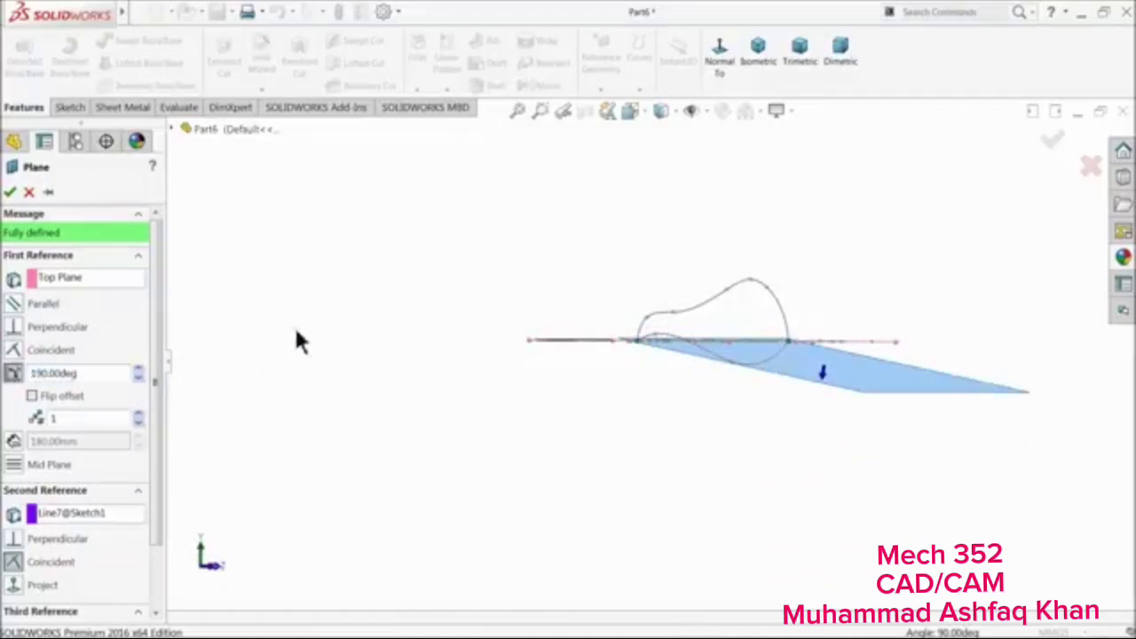
pyautogui.moveTo(414, 342)
pyautogui.mouseDown(button='middle')
pyautogui.moveTo(461, 310)
pyautogui.moveTo(424, 363)
pyautogui.mouseUp(button='middle')
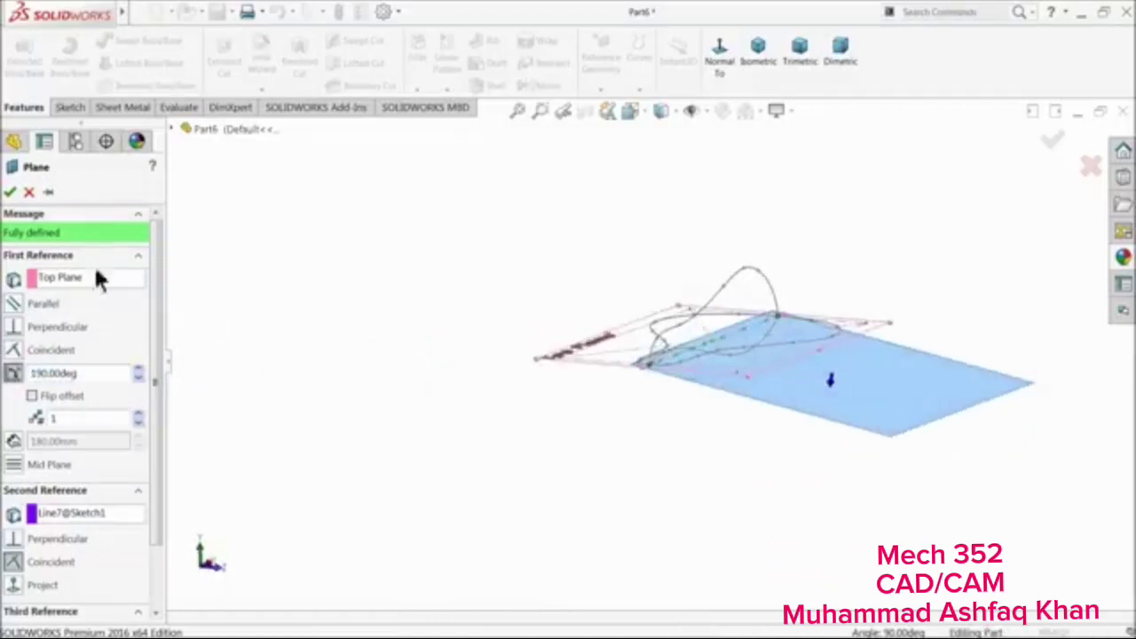
pyautogui.click(9, 192)
pyautogui.moveTo(420, 319)
pyautogui.mouseDown(button='middle')
pyautogui.moveTo(436, 346)
pyautogui.moveTo(403, 392)
pyautogui.mouseUp(button='middle')
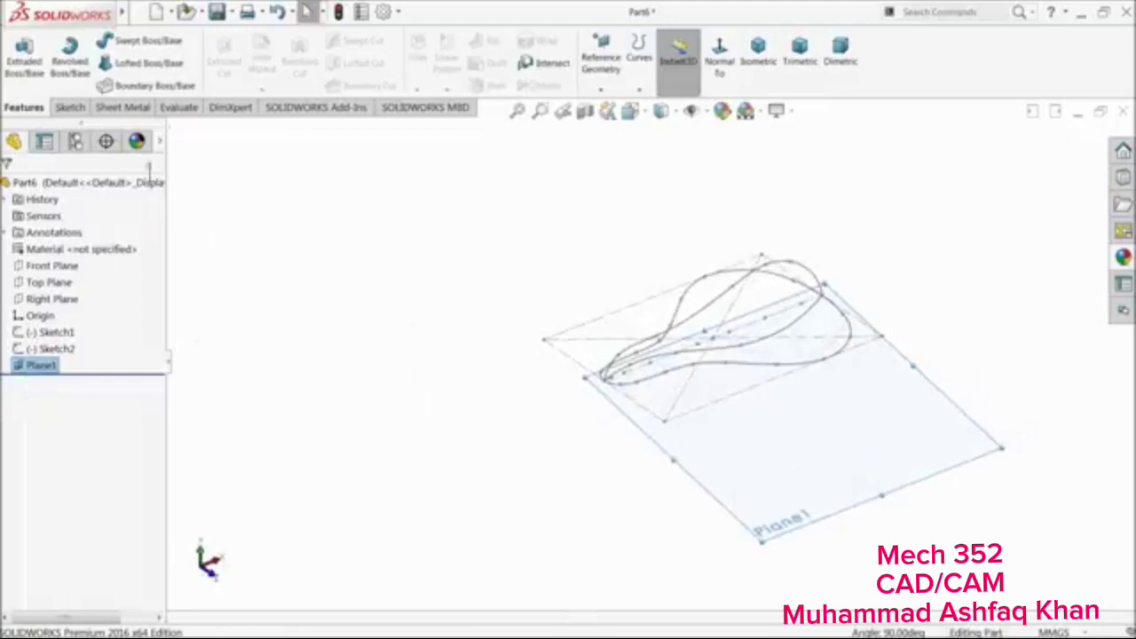
# In a new 3D sketch, draw a five-point spline on the tilted plane, bulging outside the outline from the saddle's narrow end to its wide end
pyautogui.click(84, 108)
pyautogui.click(17, 90)
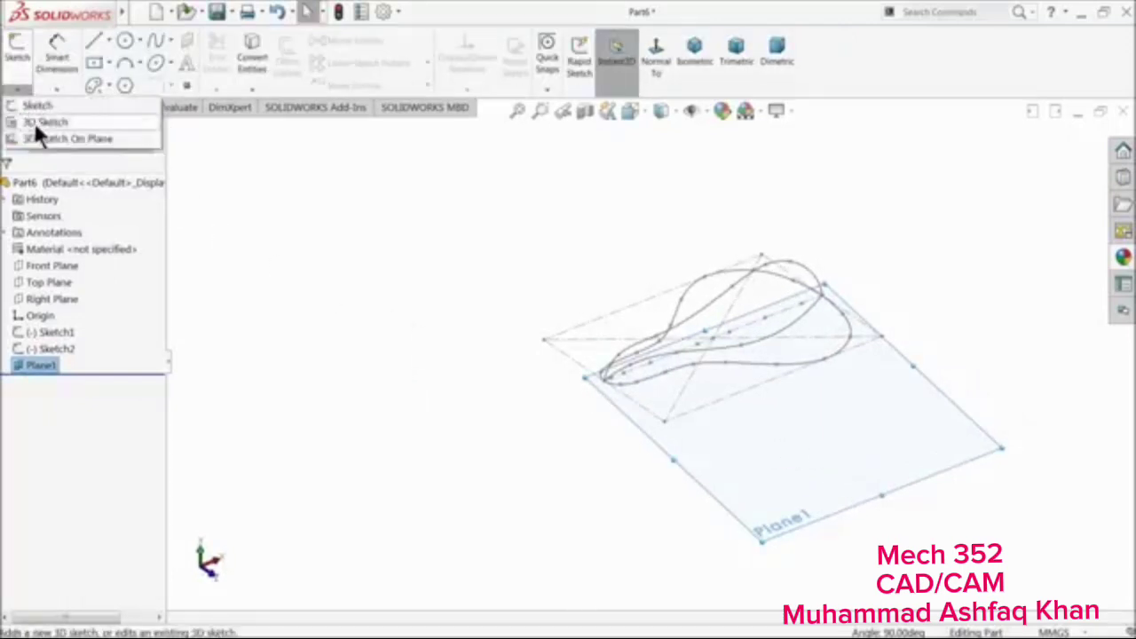
pyautogui.click(35, 122)
pyautogui.moveTo(801, 436)
pyautogui.mouseDown(button='middle')
pyautogui.moveTo(751, 472)
pyautogui.moveTo(709, 373)
pyautogui.moveTo(751, 381)
pyautogui.moveTo(748, 325)
pyautogui.moveTo(754, 395)
pyautogui.mouseUp(button='middle')
pyautogui.scroll(-3, 762, 391)
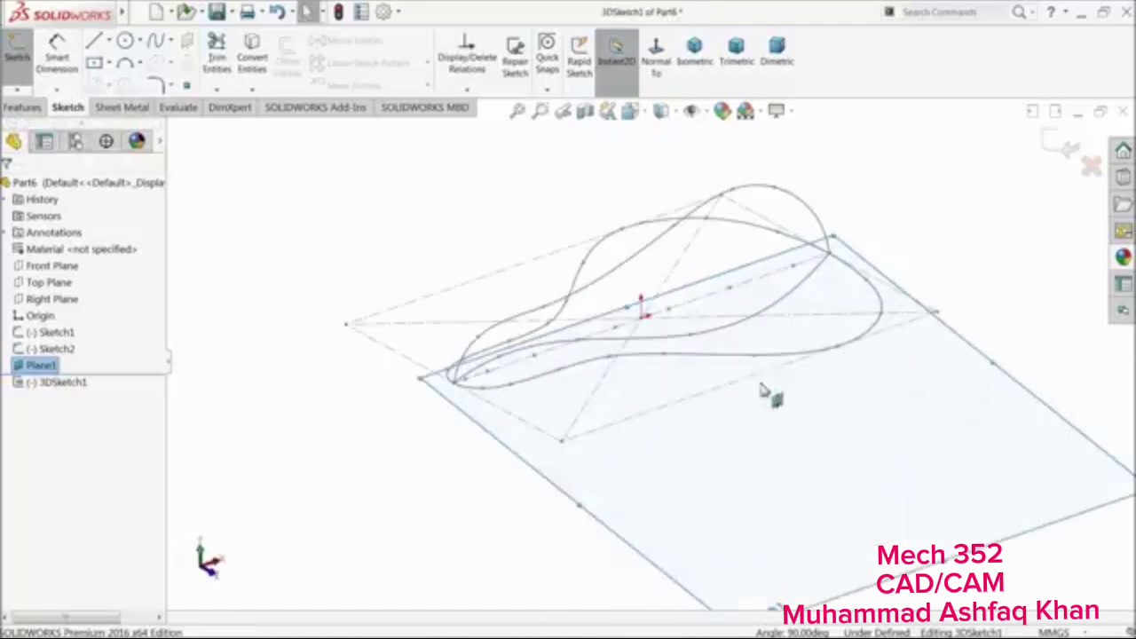
pyautogui.click(154, 44)
pyautogui.scroll(-2, 621, 368)
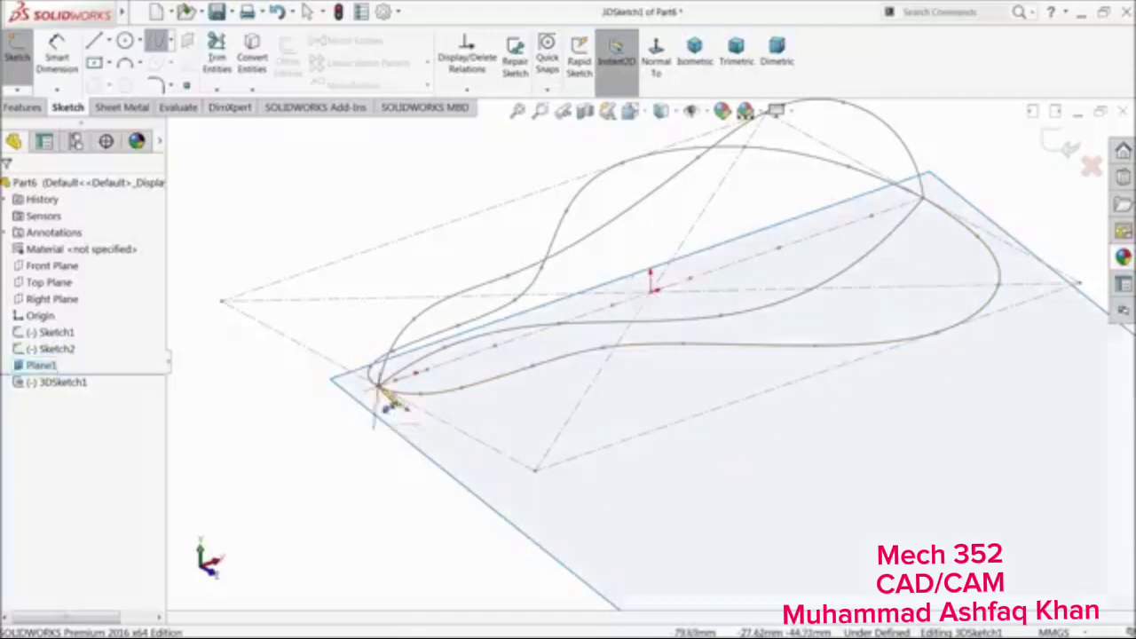
pyautogui.click(379, 389)
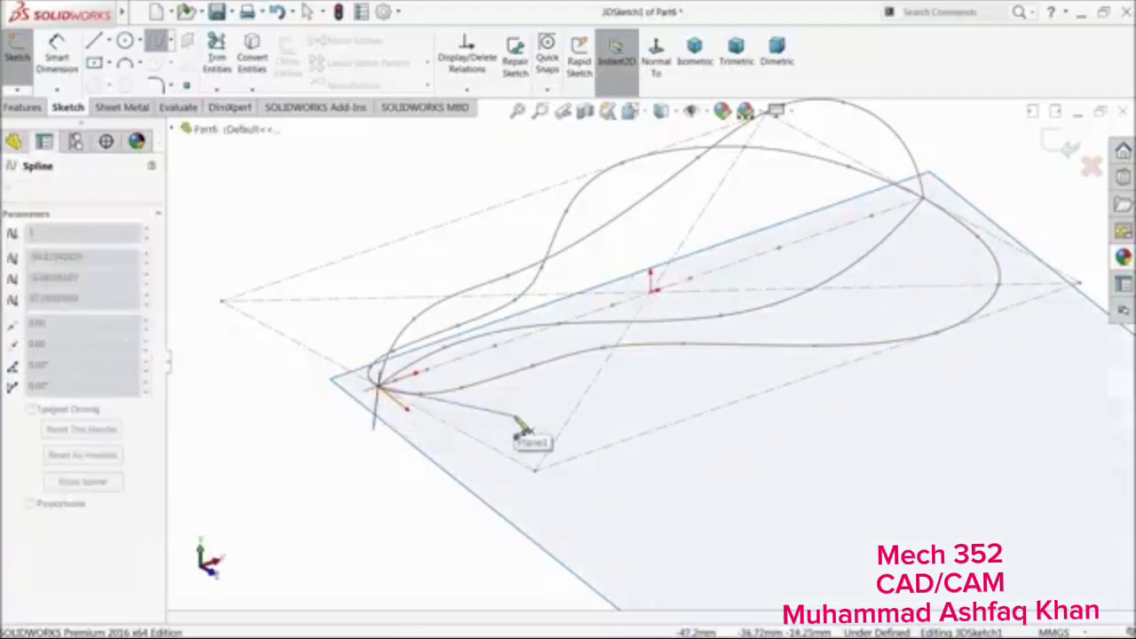
pyautogui.click(514, 414)
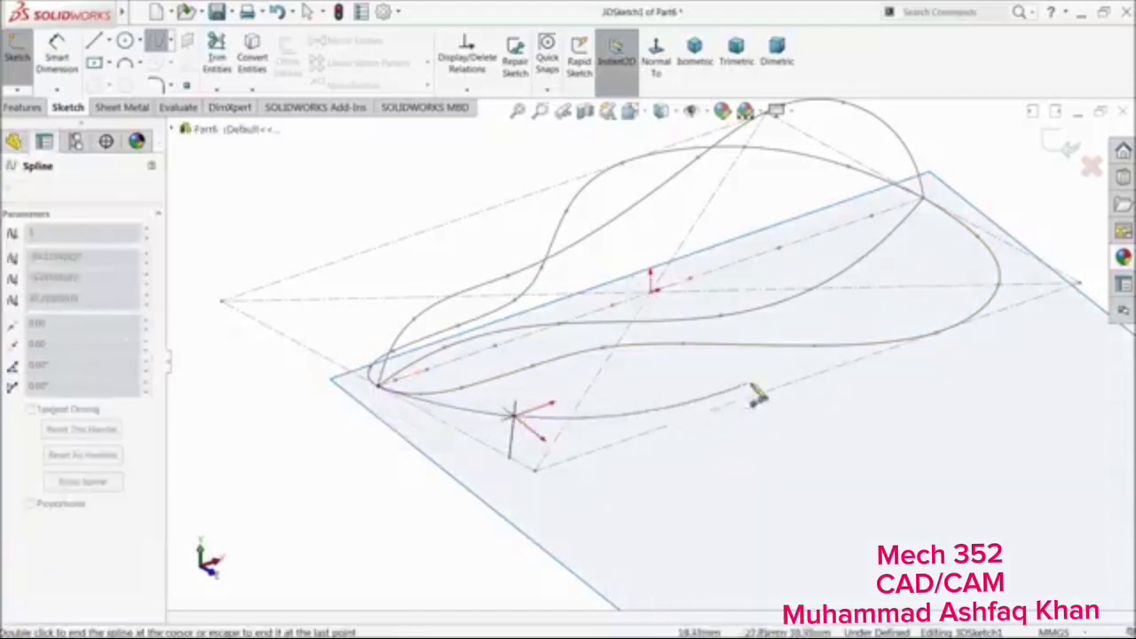
pyautogui.click(771, 380)
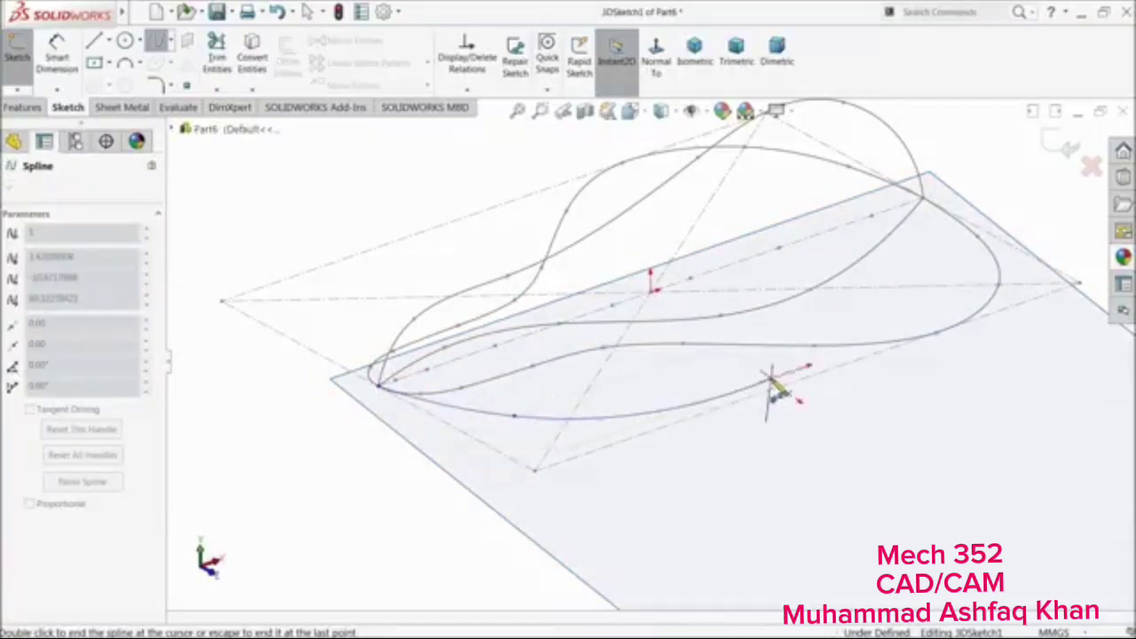
pyautogui.click(967, 363)
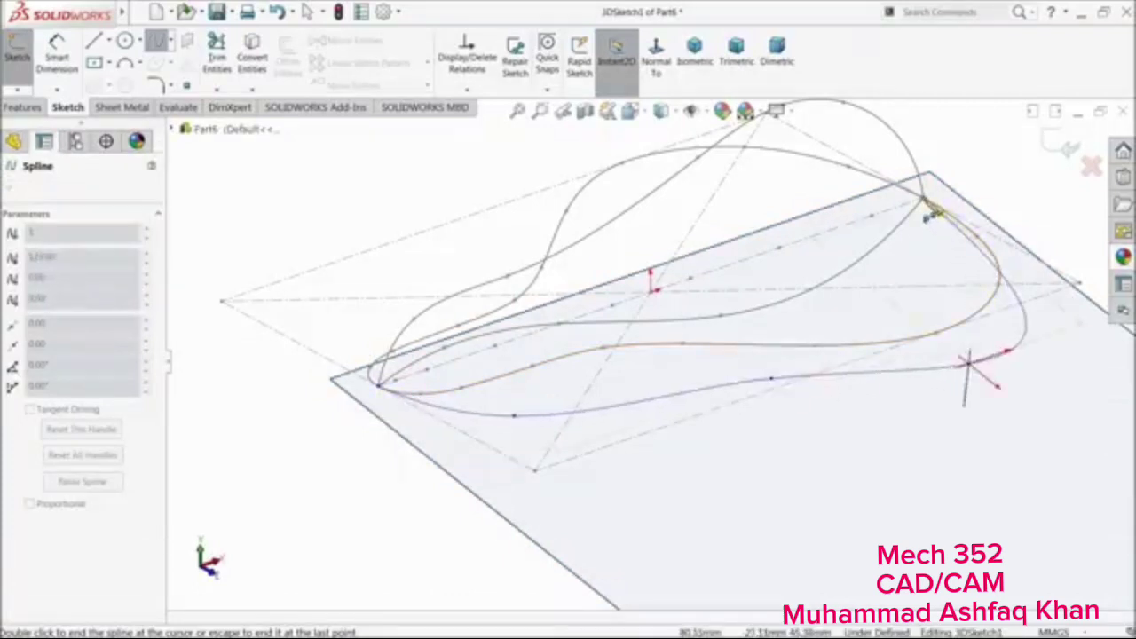
pyautogui.click(923, 196)
pyautogui.rightClick(375, 219)
pyautogui.click(392, 211)
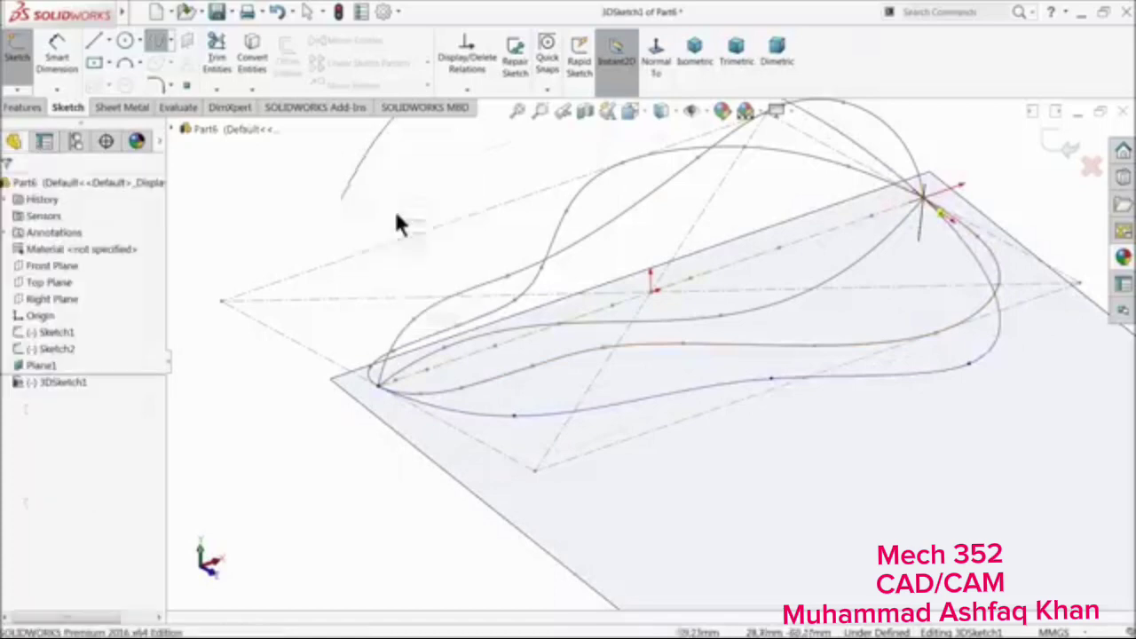
# Shift the 3D spline's second point along the curve closer to the saddle's narrow end
pyautogui.scroll(2, 884, 368)
pyautogui.moveTo(816, 401)
pyautogui.mouseDown(button='middle')
pyautogui.moveTo(794, 310)
pyautogui.moveTo(807, 541)
pyautogui.mouseUp(button='middle')
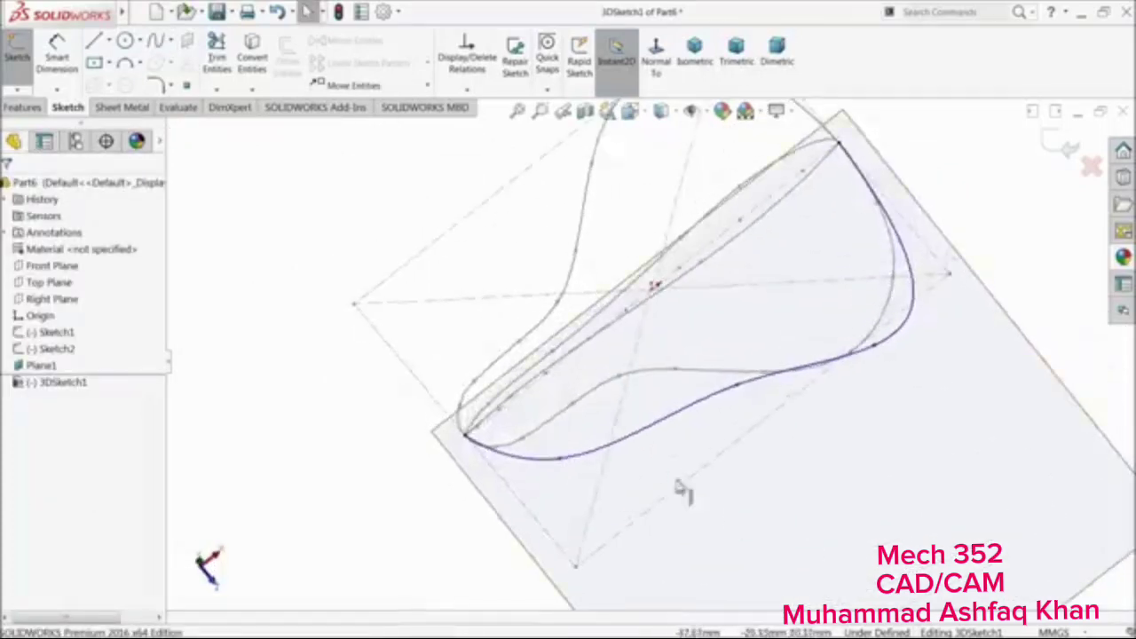
pyautogui.scroll(-3, 532, 474)
pyautogui.moveTo(501, 452); pyautogui.dragTo(396, 442)
# Insert two extra points in the 3D spline, on the long span between its second point near the narrow end and the middle
pyautogui.click(505, 441)
pyautogui.rightClick(505, 441)
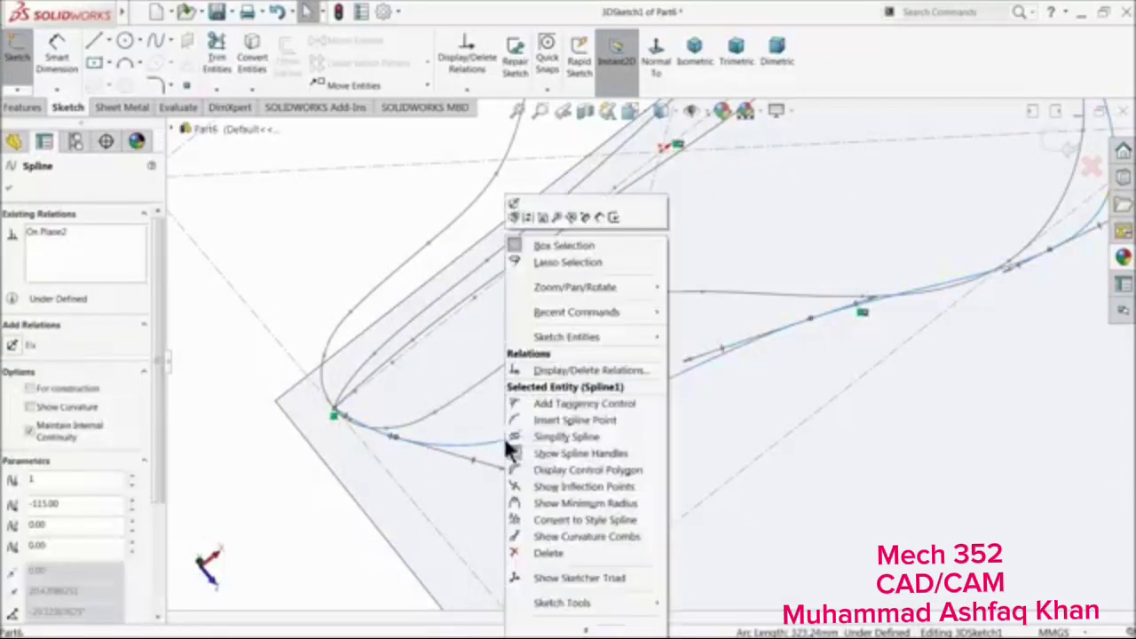
pyautogui.click(552, 419)
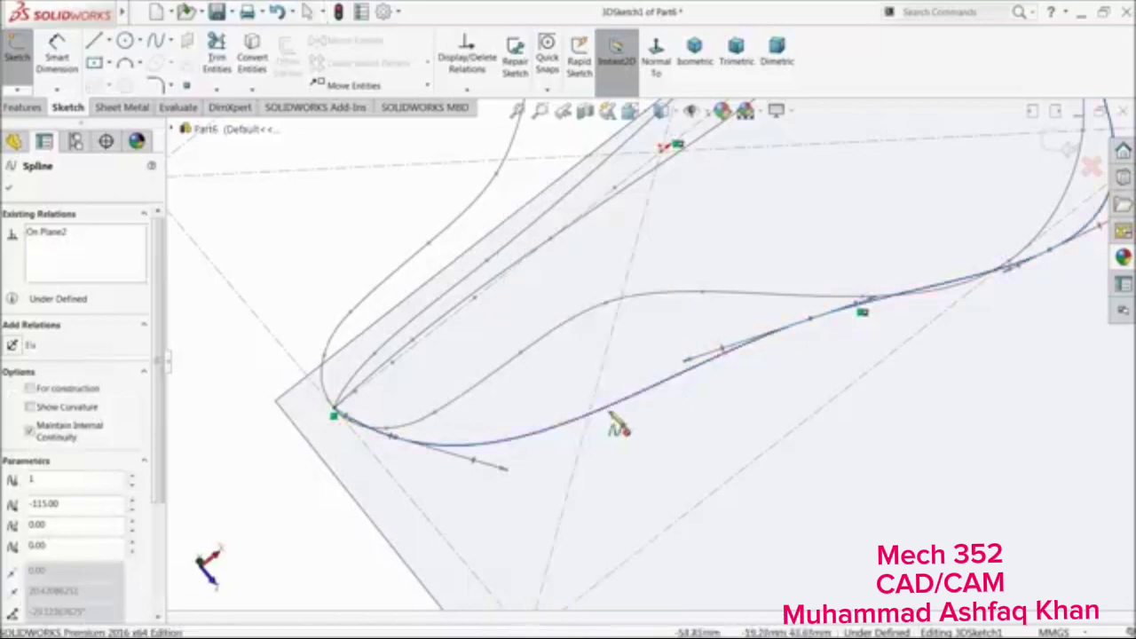
pyautogui.click(562, 425)
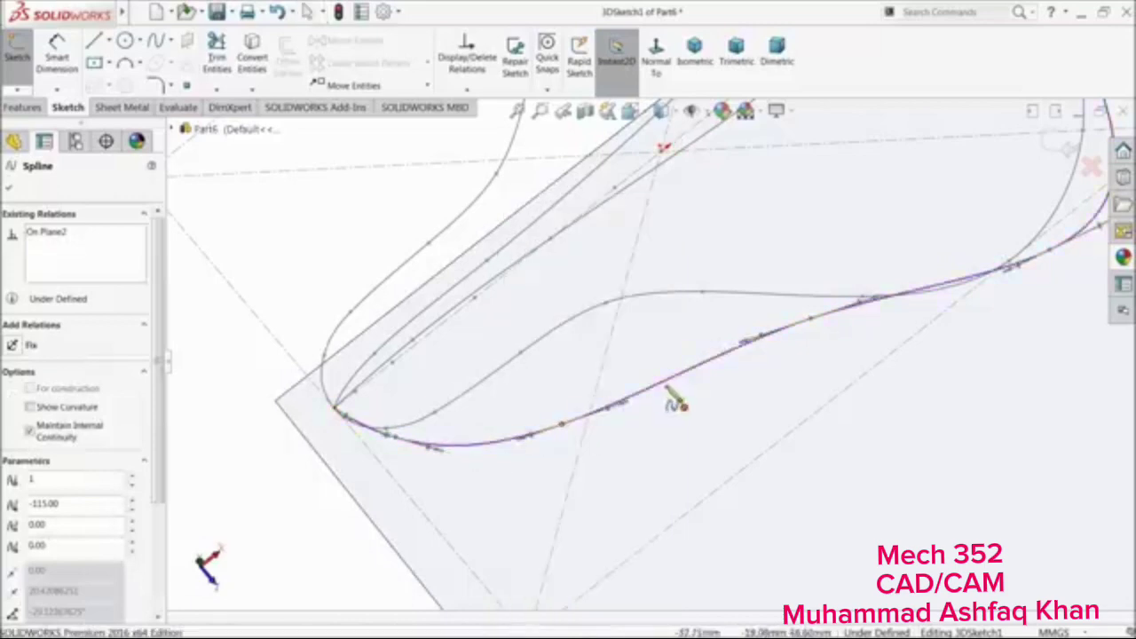
pyautogui.click(683, 376)
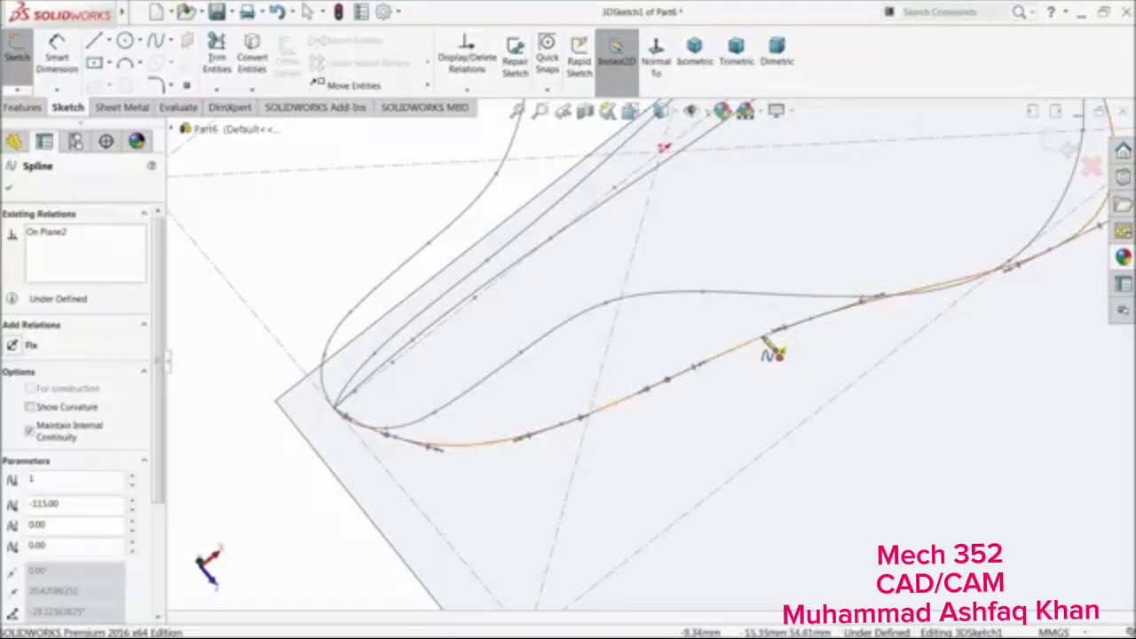
pyautogui.click(231, 382)
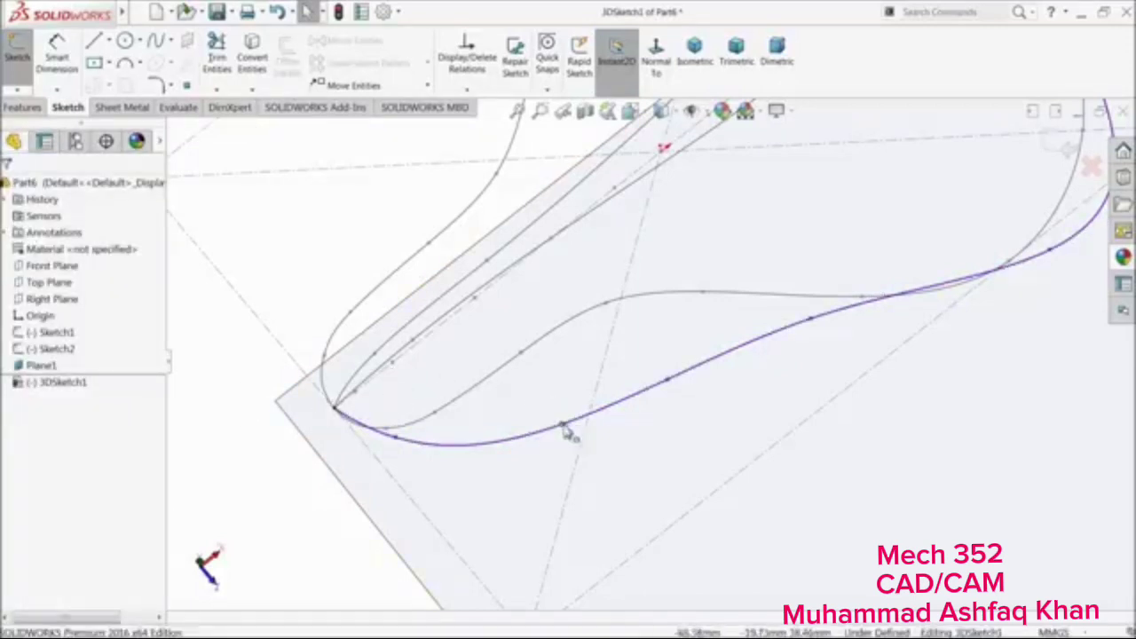
# Move the two new spline points and the next one inward so the 3D spline runs just outside the saddle outline
pyautogui.moveTo(565, 432); pyautogui.dragTo(528, 362)
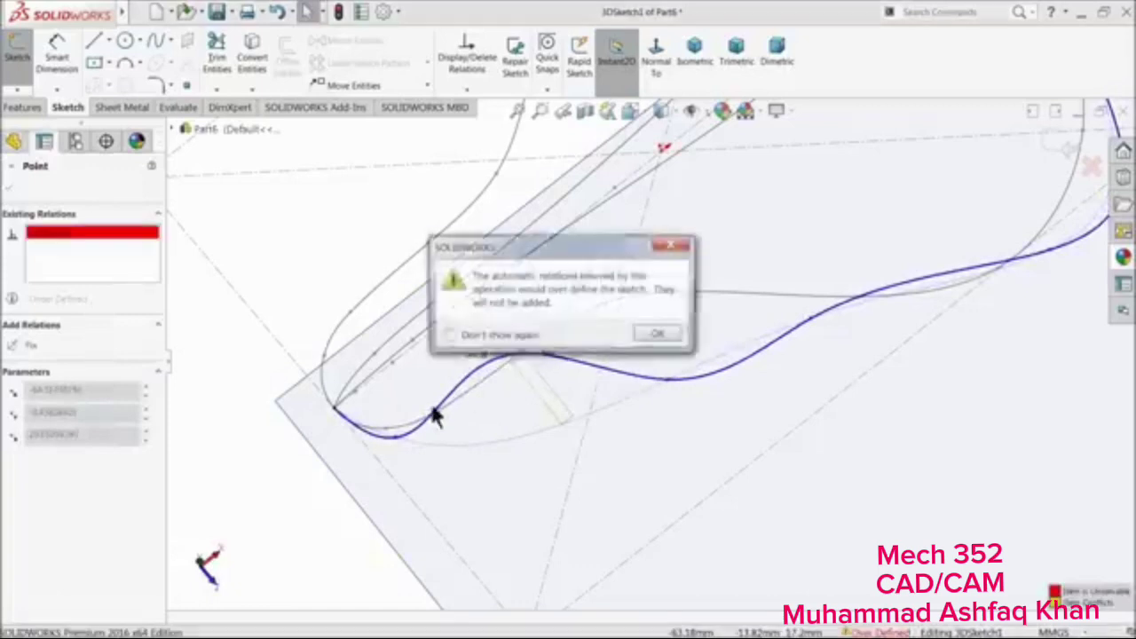
pyautogui.click(659, 336)
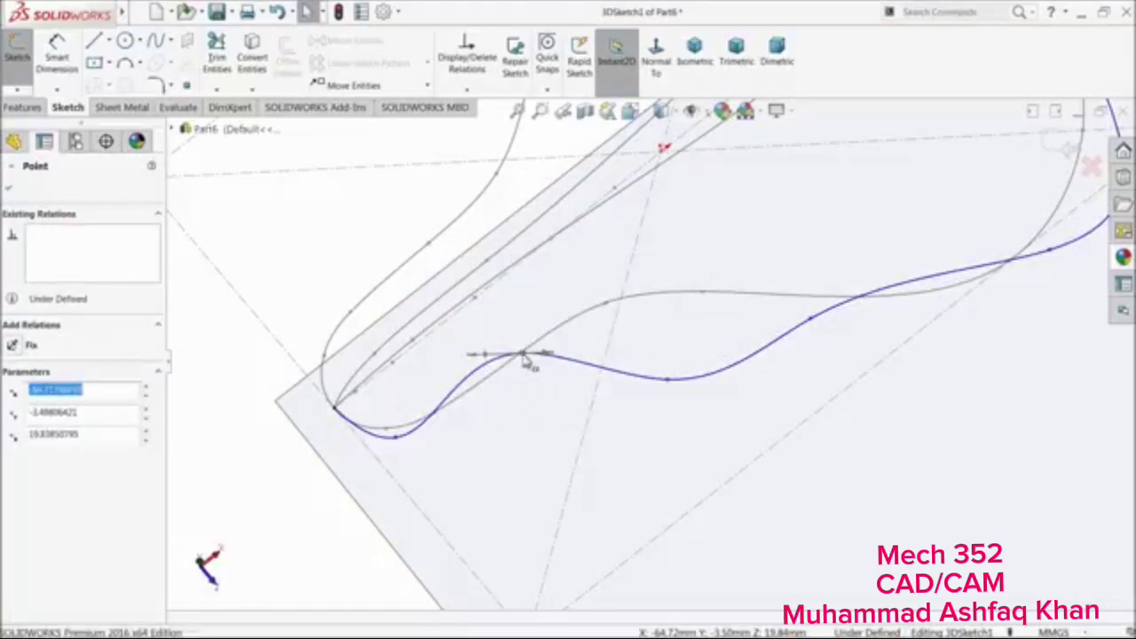
pyautogui.moveTo(540, 359); pyautogui.dragTo(564, 349)
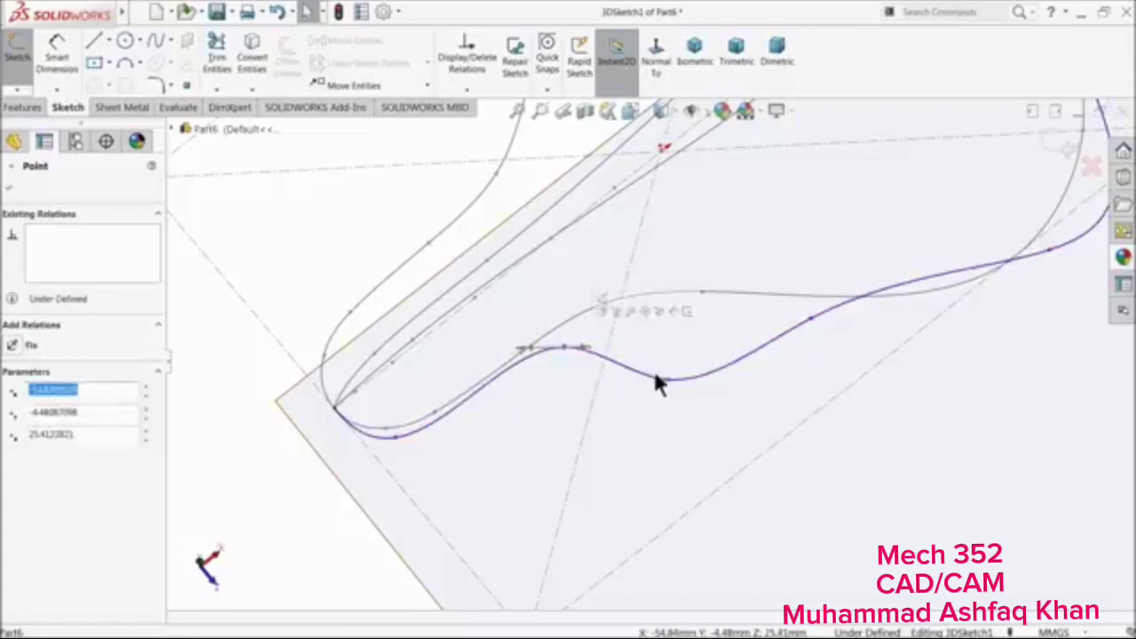
pyautogui.moveTo(668, 380); pyautogui.dragTo(666, 306)
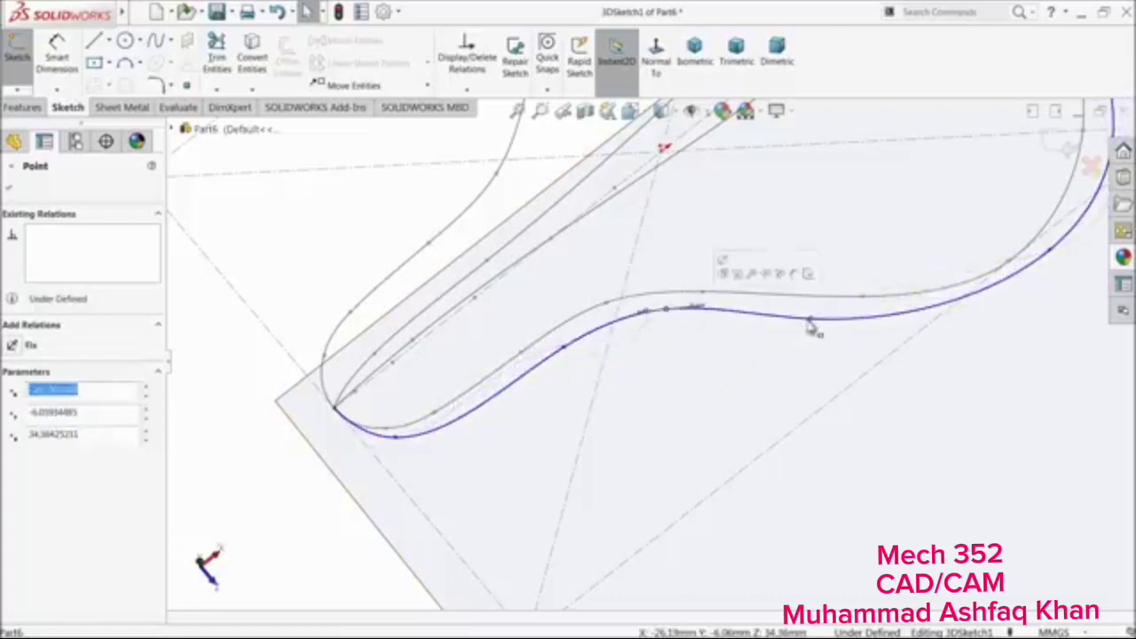
pyautogui.moveTo(810, 316)
pyautogui.mouseDown()
pyautogui.moveTo(811, 304)
pyautogui.moveTo(816, 312)
pyautogui.mouseUp()
# Pull the 3D spline's point at the wide end's rounded corner inward toward the outline and finish the 3D sketch
pyautogui.scroll(2, 926, 320)
pyautogui.moveTo(927, 324); pyautogui.dragTo(885, 281, button='middle')
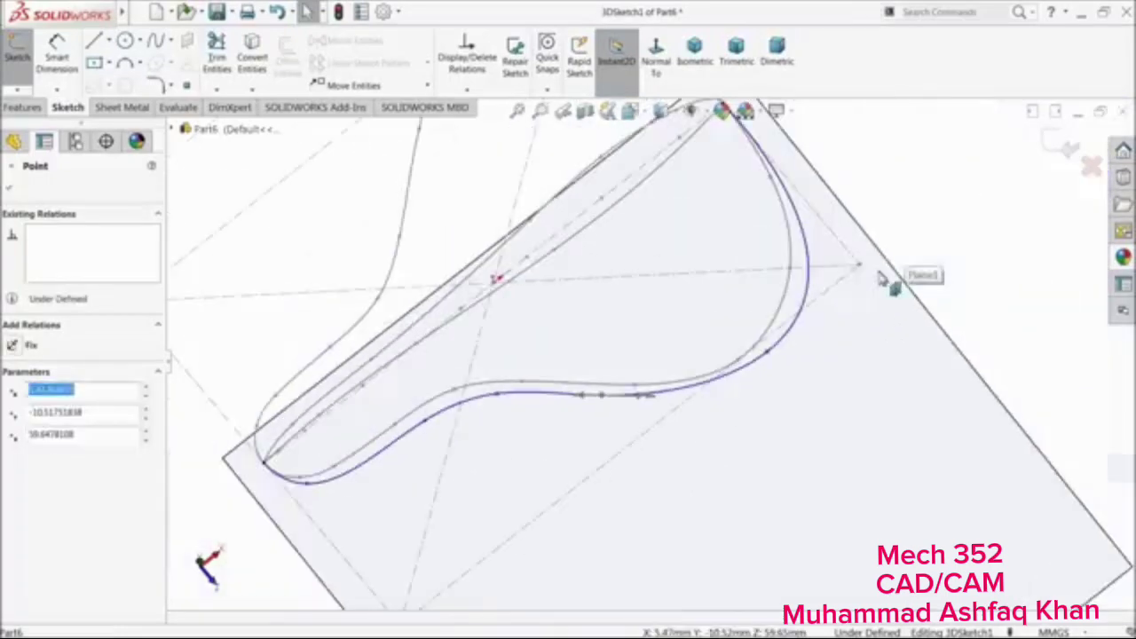
pyautogui.moveTo(771, 362); pyautogui.dragTo(759, 355)
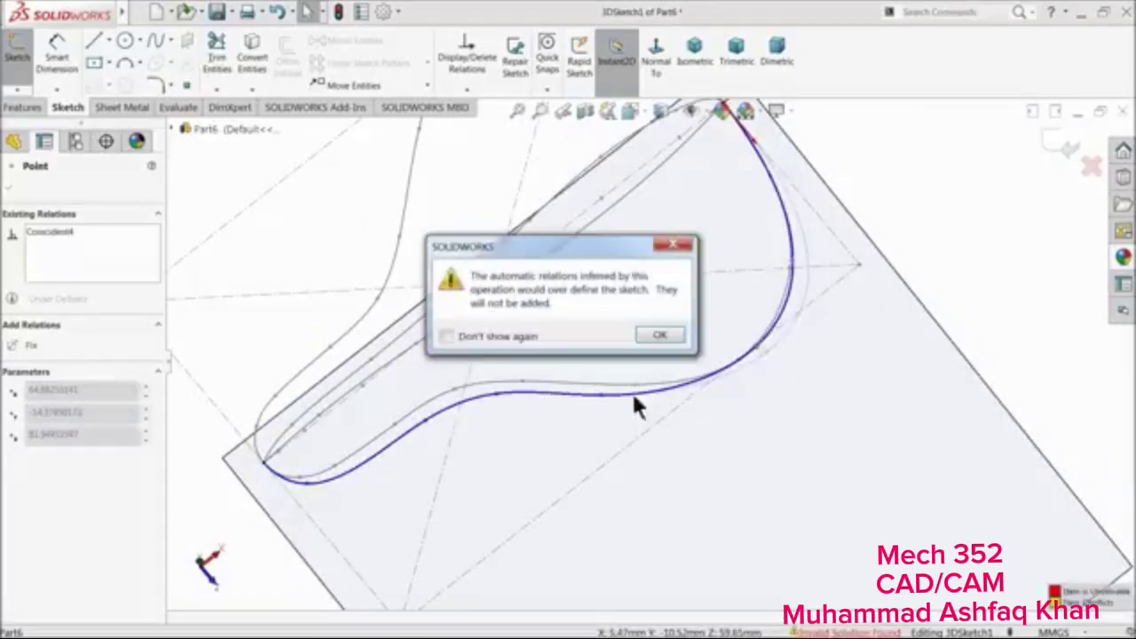
pyautogui.click(659, 335)
pyautogui.moveTo(683, 375); pyautogui.dragTo(593, 343, button='middle')
pyautogui.click(1064, 148)
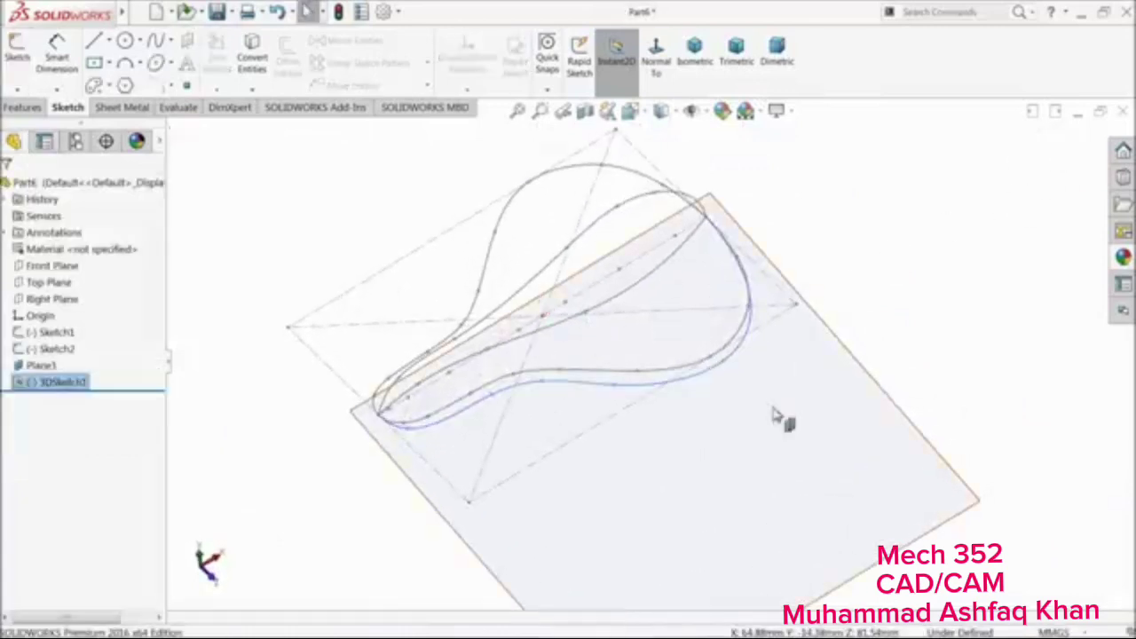
# Hide the tilted reference plane, leaving the saddle curves in view
pyautogui.click(807, 404)
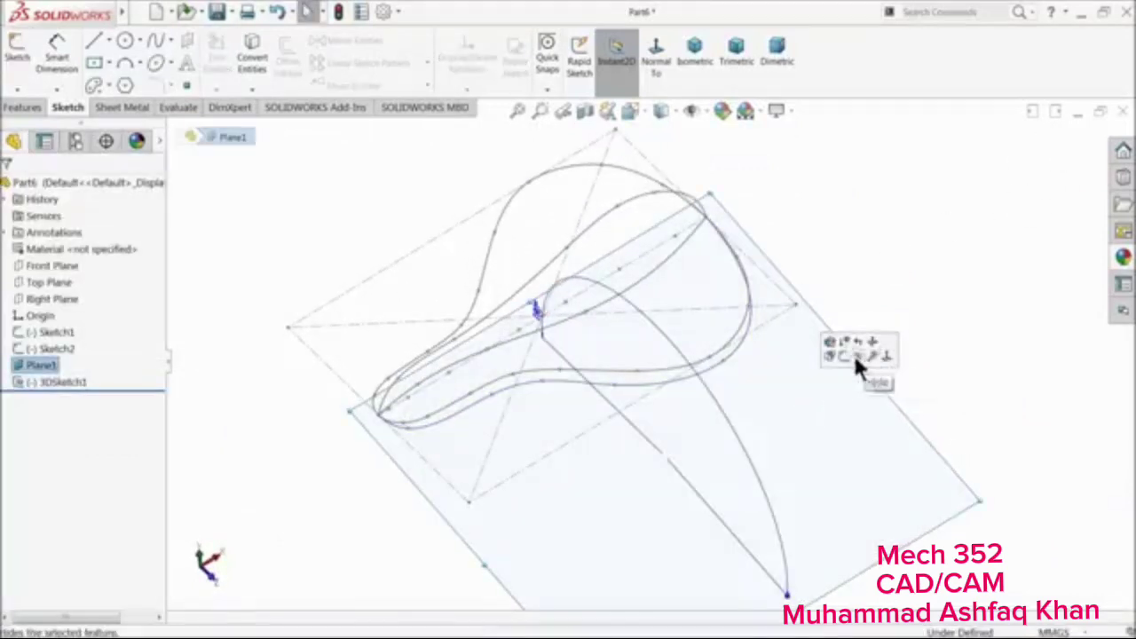
pyautogui.click(856, 357)
pyautogui.moveTo(831, 408); pyautogui.dragTo(835, 350, button='middle')
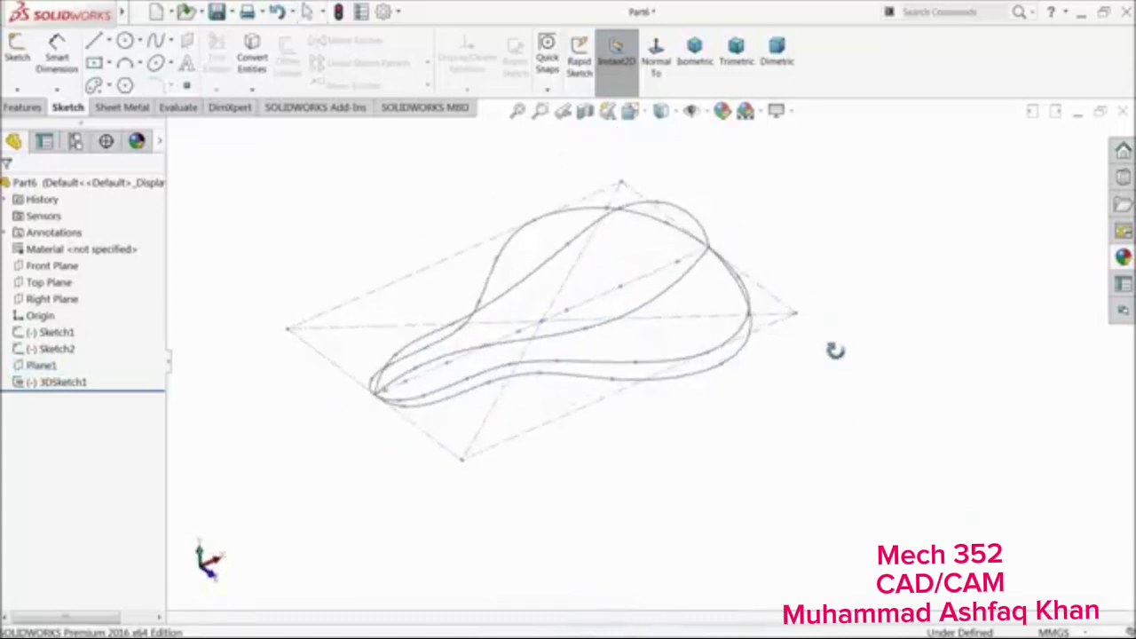
pyautogui.scroll(-2, 623, 350)
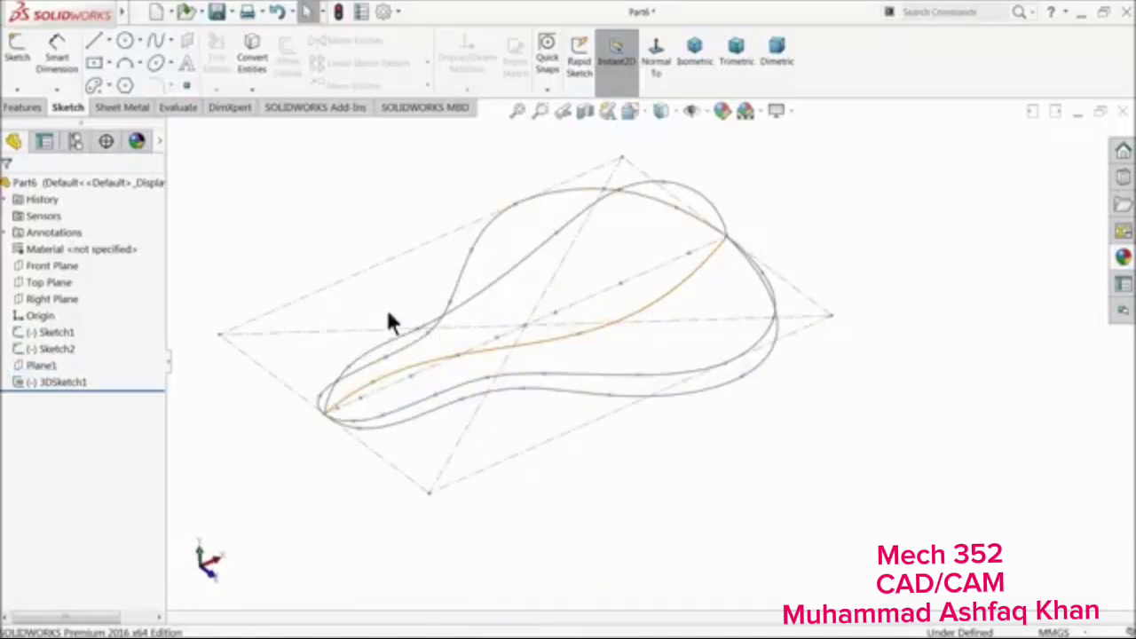
# Create a reference plane parallel to the Right Plane through the saddle centerline point closest to the wide end
pyautogui.click(29, 298)
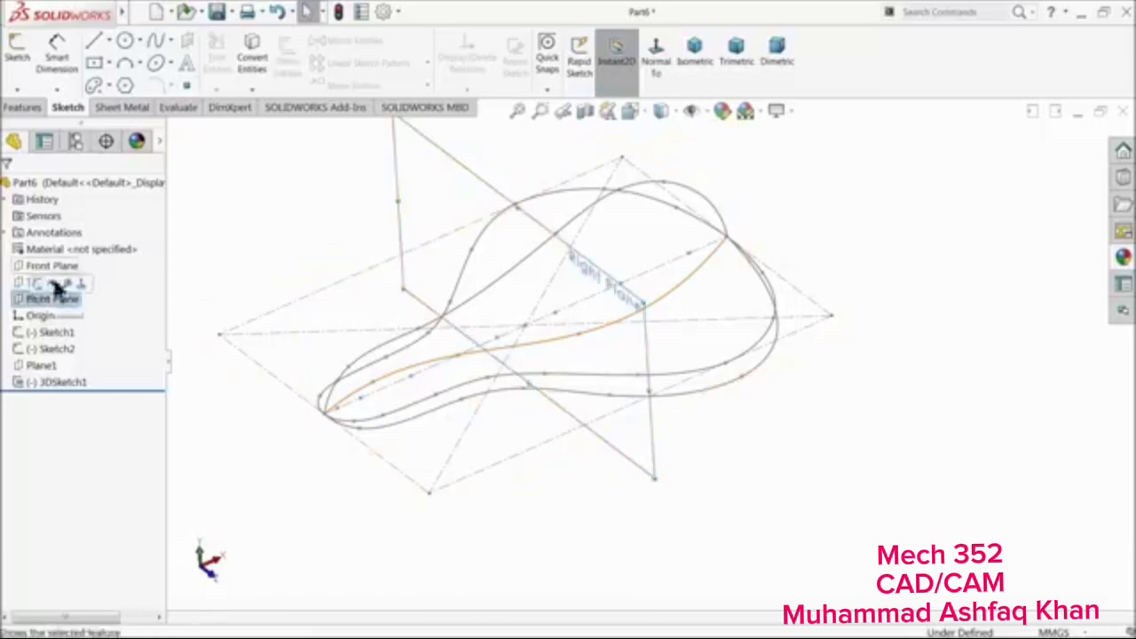
pyautogui.click(25, 107)
pyautogui.click(602, 89)
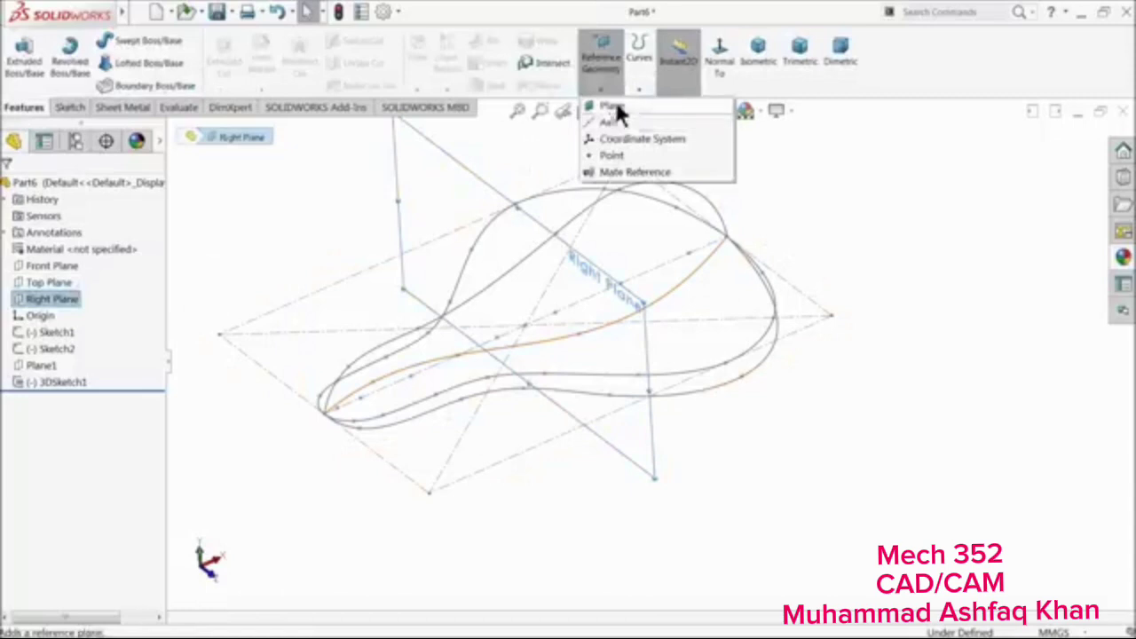
pyautogui.click(616, 109)
pyautogui.scroll(-4, 727, 253)
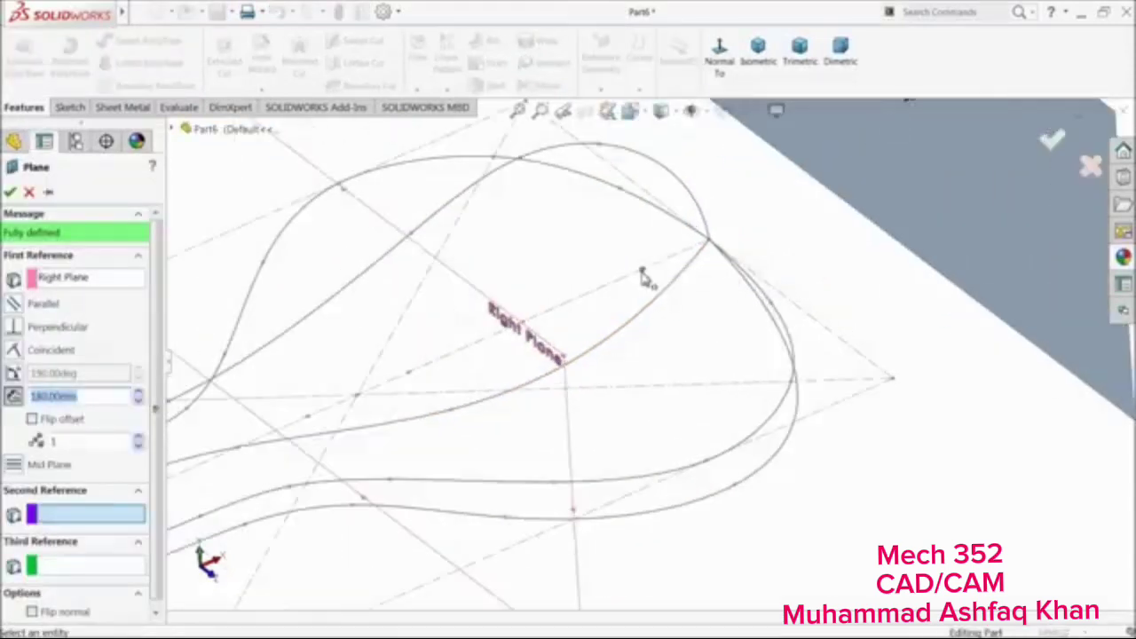
pyautogui.click(643, 273)
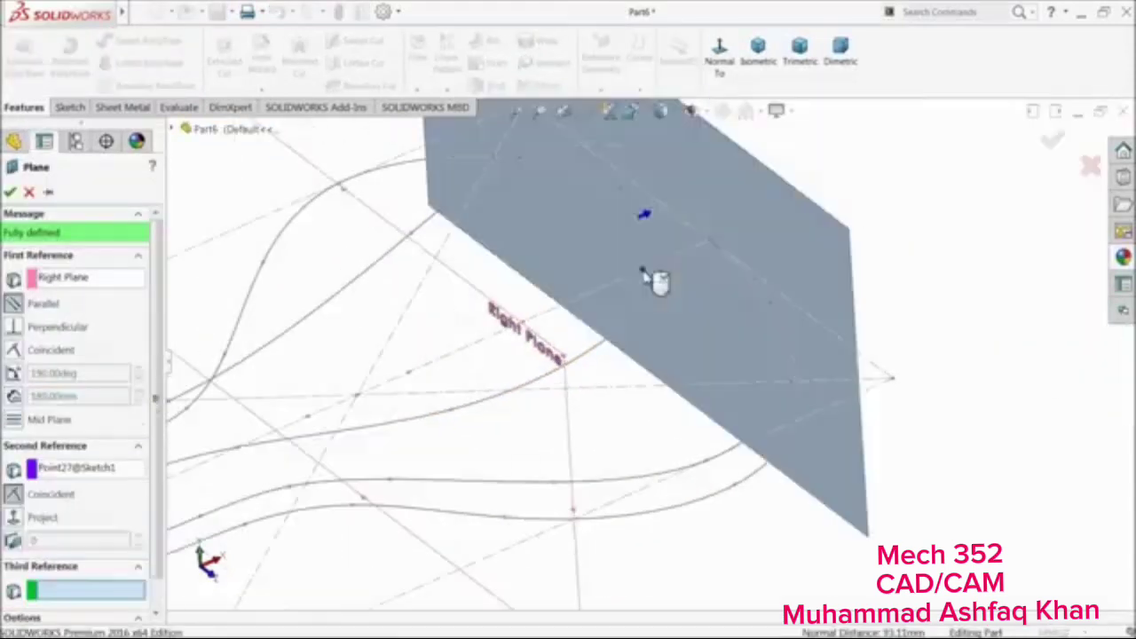
pyautogui.click(10, 194)
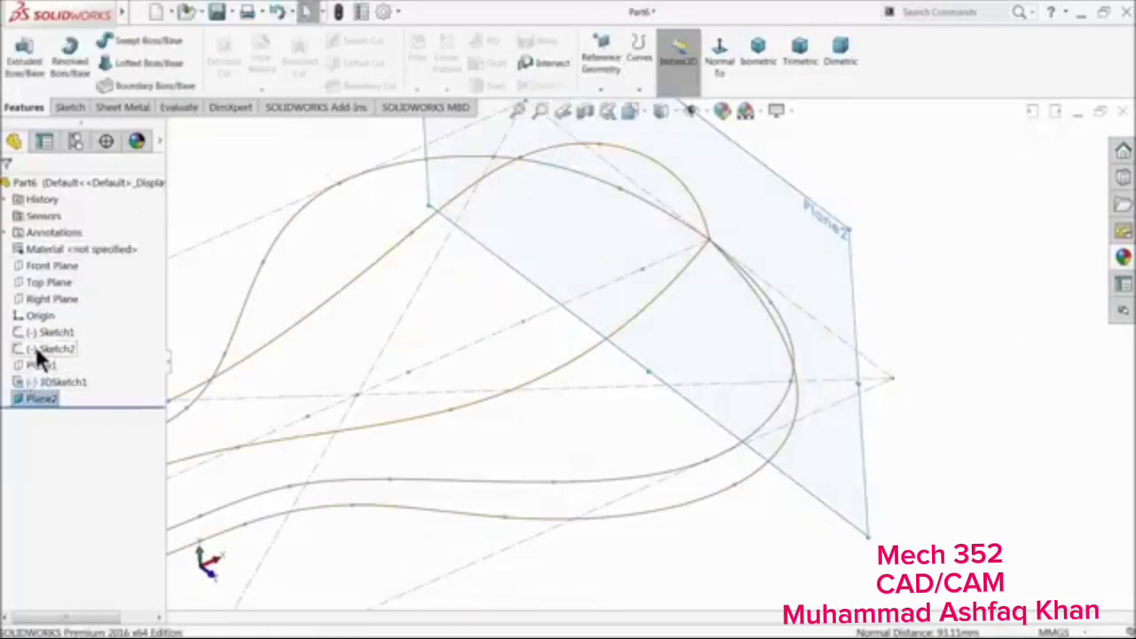
# Create a second plane parallel to the Right Plane through the second centerline point from the wide end
pyautogui.click(45, 299)
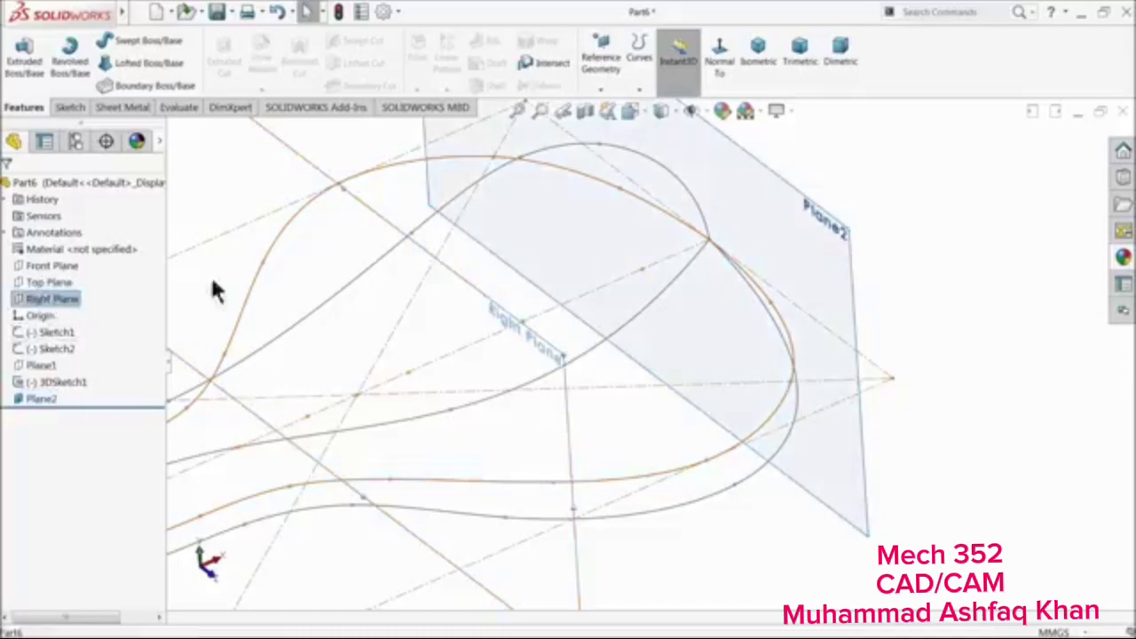
pyautogui.click(601, 88)
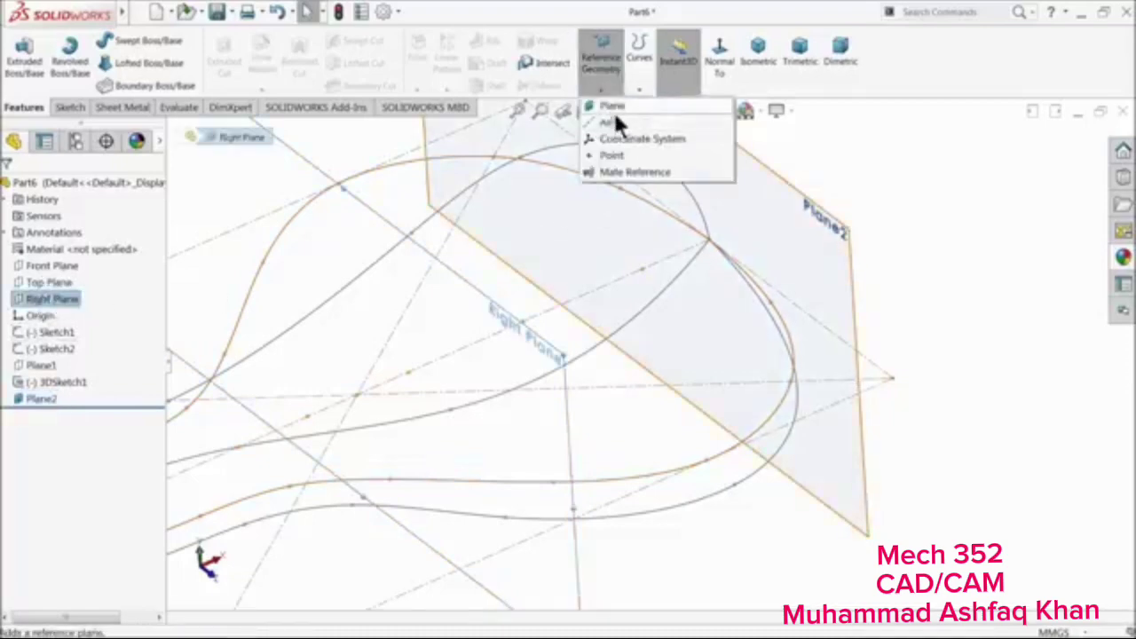
pyautogui.click(614, 107)
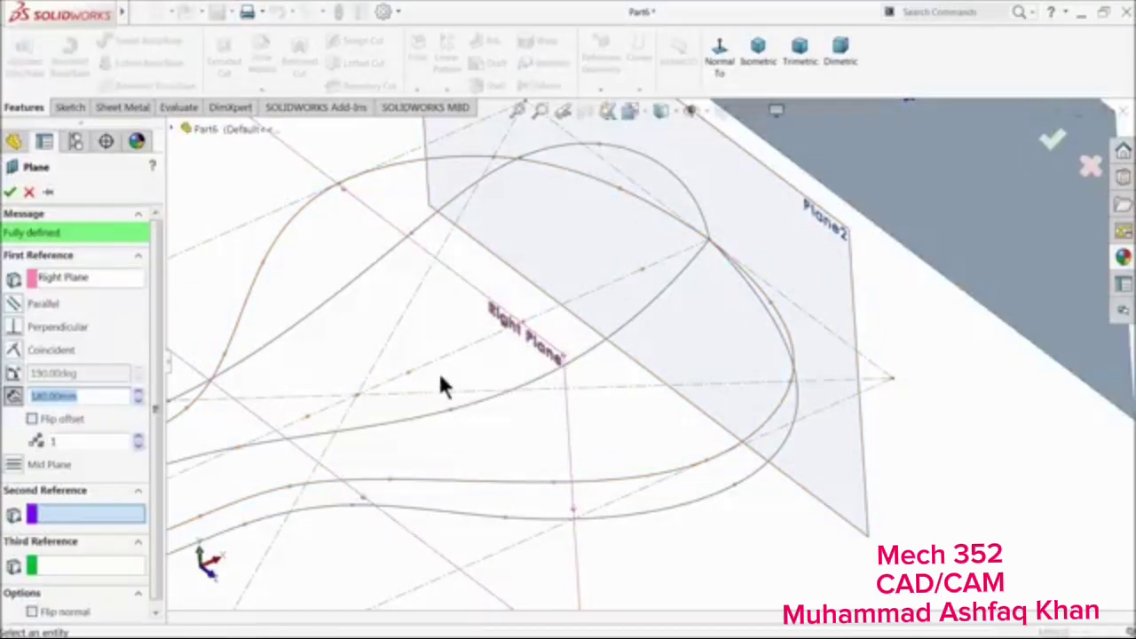
pyautogui.scroll(1, 568, 352)
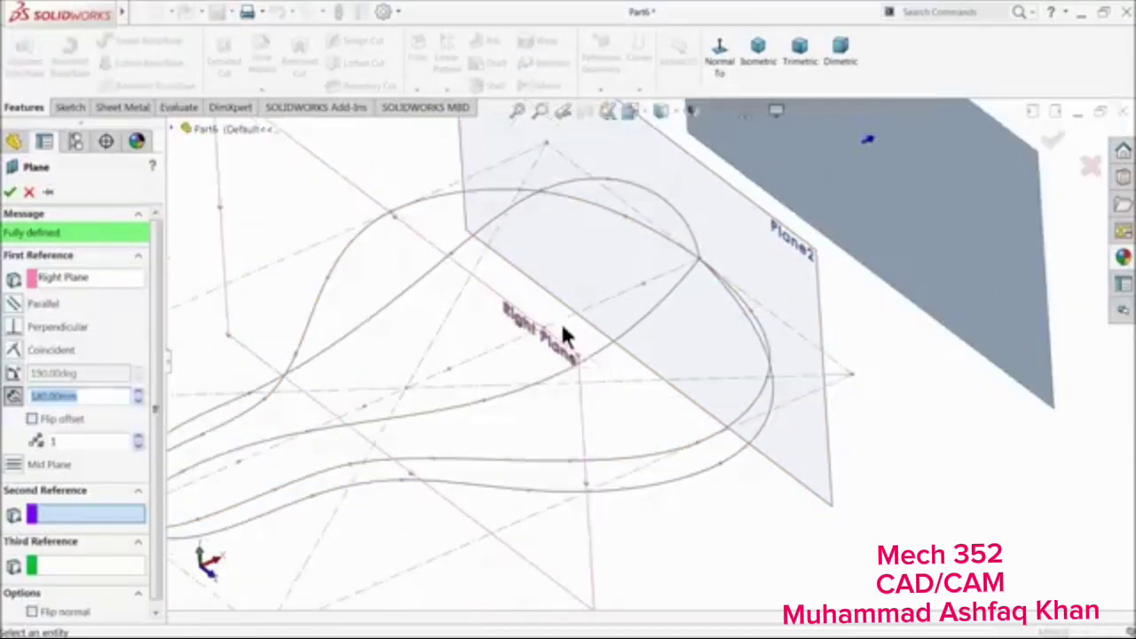
pyautogui.moveTo(563, 327); pyautogui.dragTo(554, 333, button='middle')
pyautogui.click(548, 325)
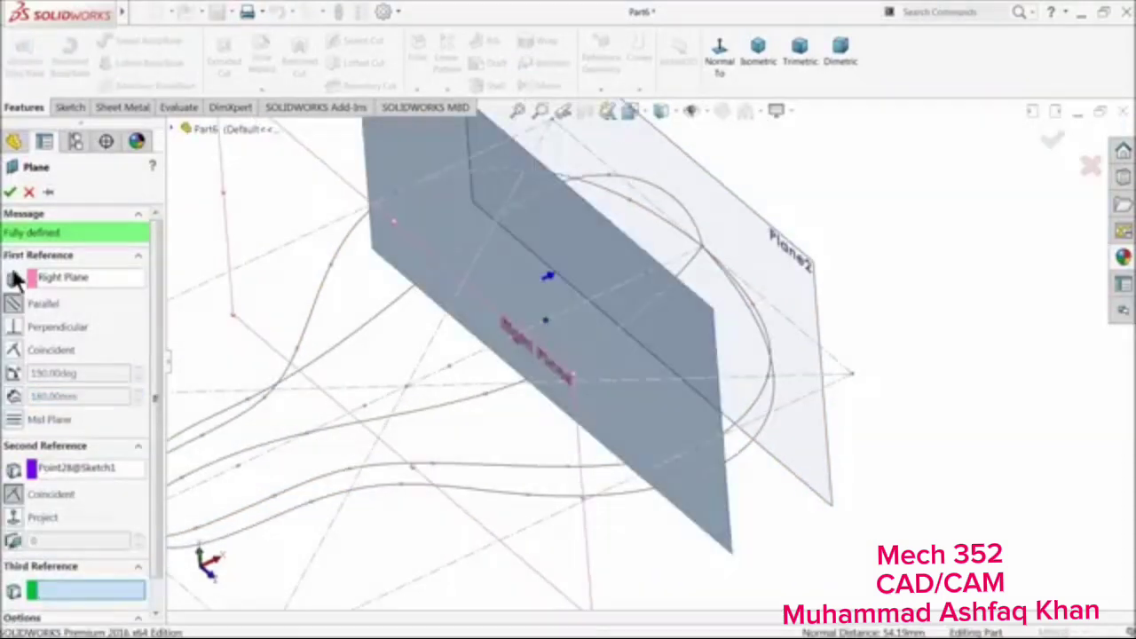
pyautogui.click(10, 194)
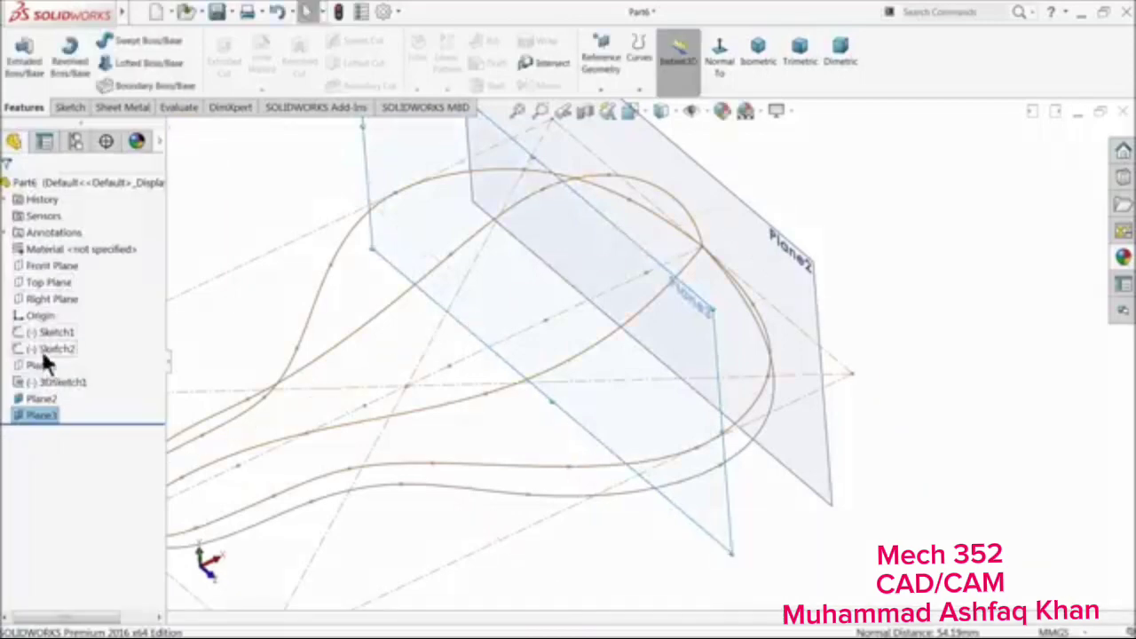
# Create a third plane parallel to the Right Plane through the third centerline point from the wide end
pyautogui.click(40, 299)
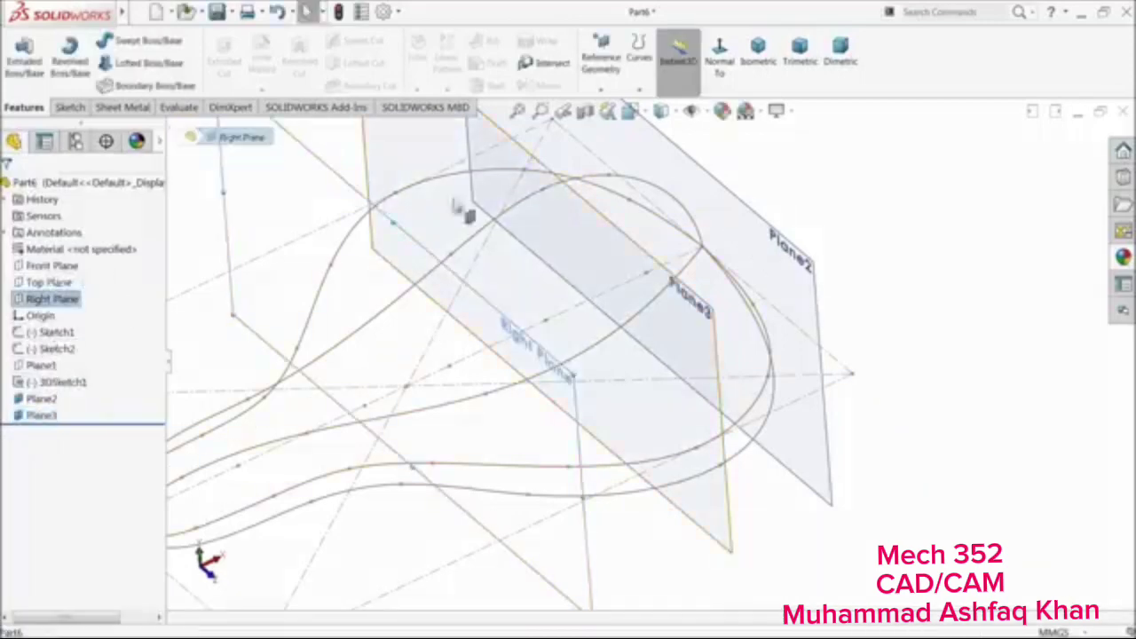
pyautogui.click(601, 89)
pyautogui.click(609, 106)
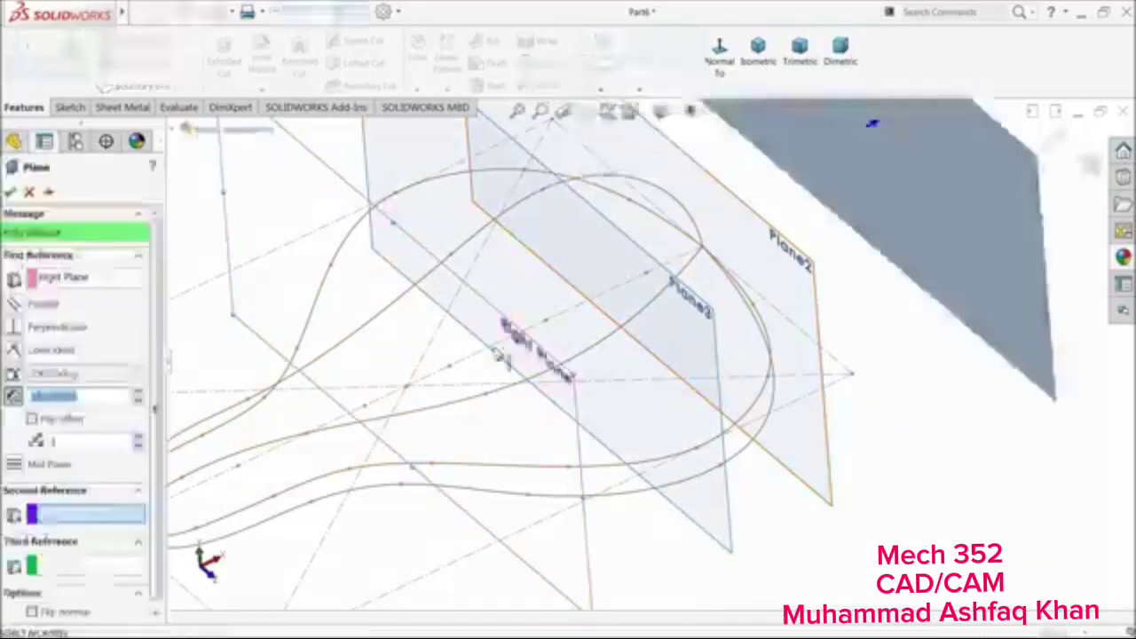
pyautogui.click(451, 373)
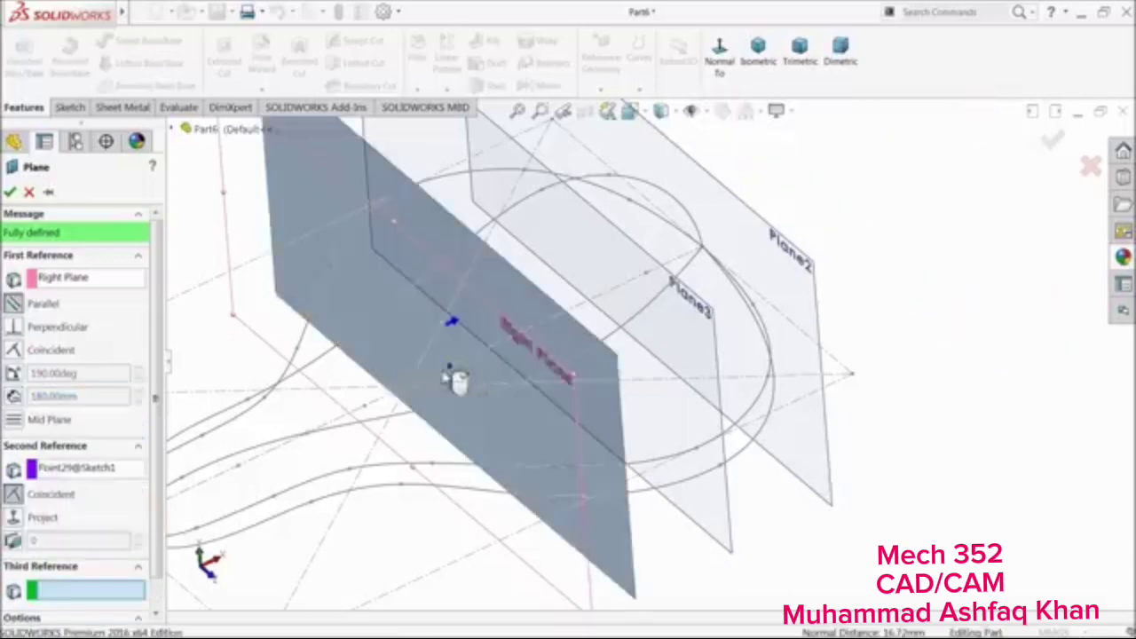
pyautogui.click(10, 192)
# Create a fourth plane parallel to the Right Plane through the first centerline point past the origin toward the narrow end
pyautogui.moveTo(379, 329); pyautogui.dragTo(514, 378, button='middle')
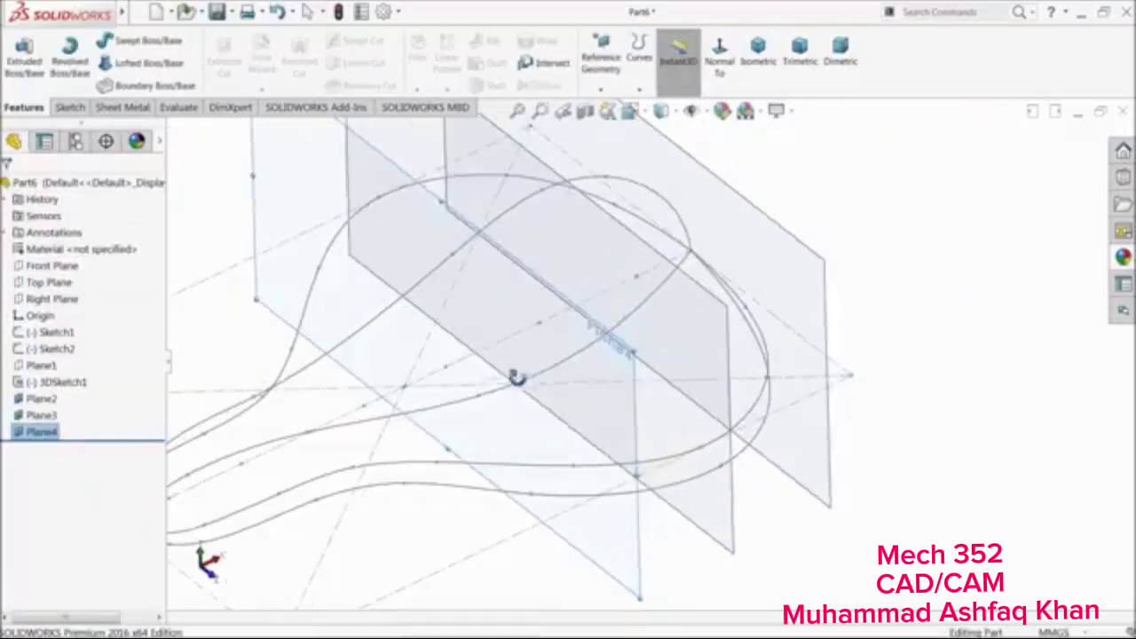
pyautogui.click(52, 300)
pyautogui.click(601, 55)
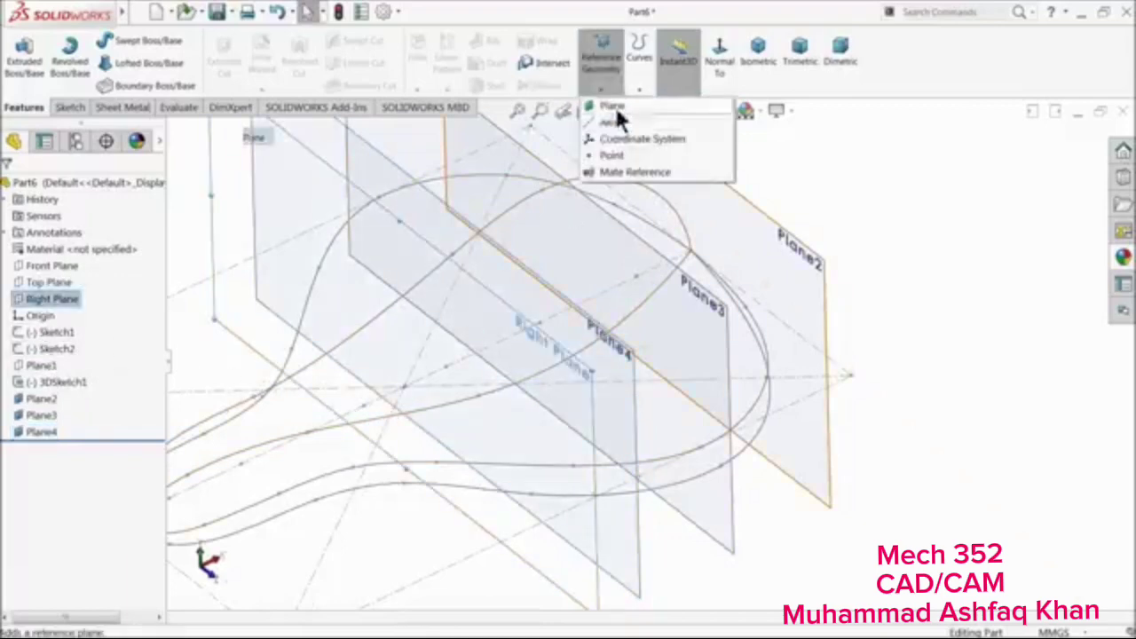
pyautogui.click(609, 109)
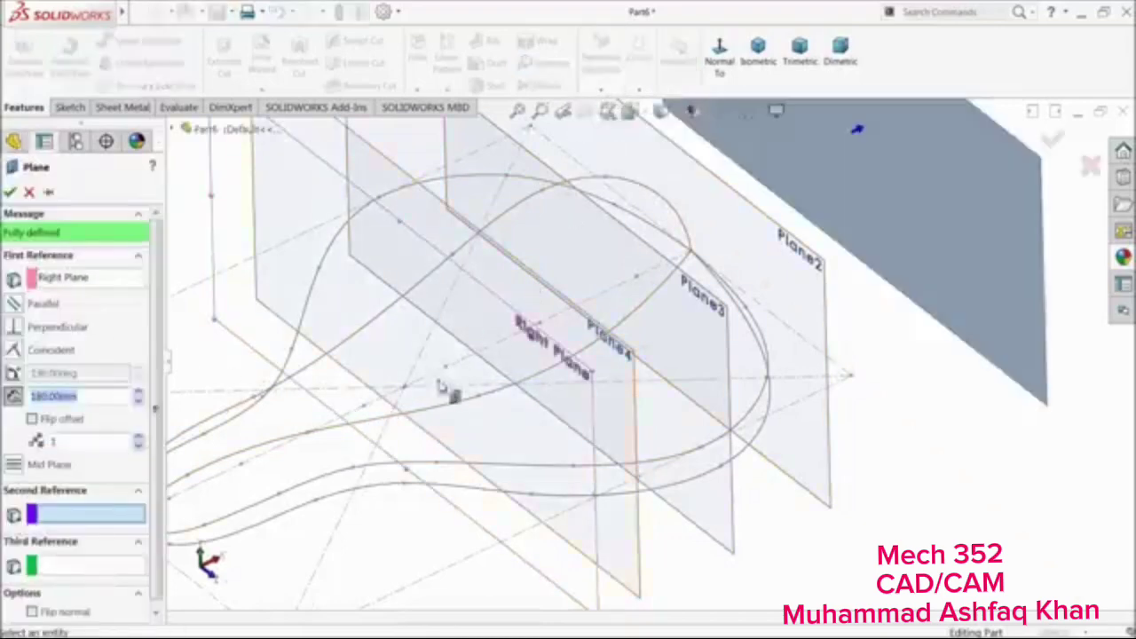
pyautogui.click(363, 408)
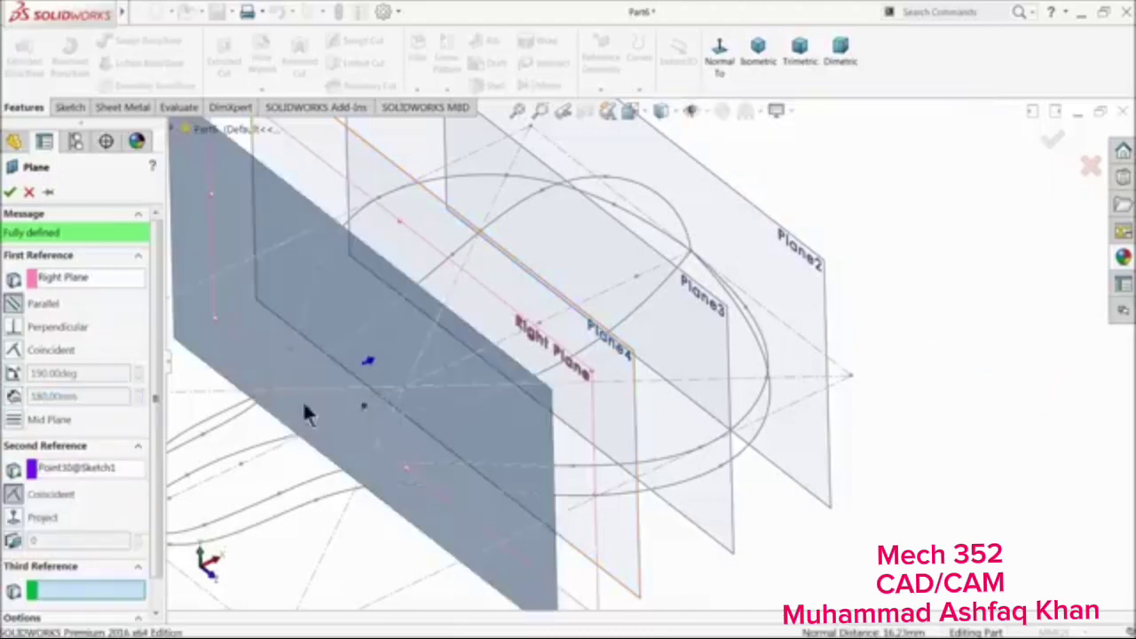
pyautogui.click(10, 192)
pyautogui.moveTo(371, 440); pyautogui.dragTo(324, 455, button='middle')
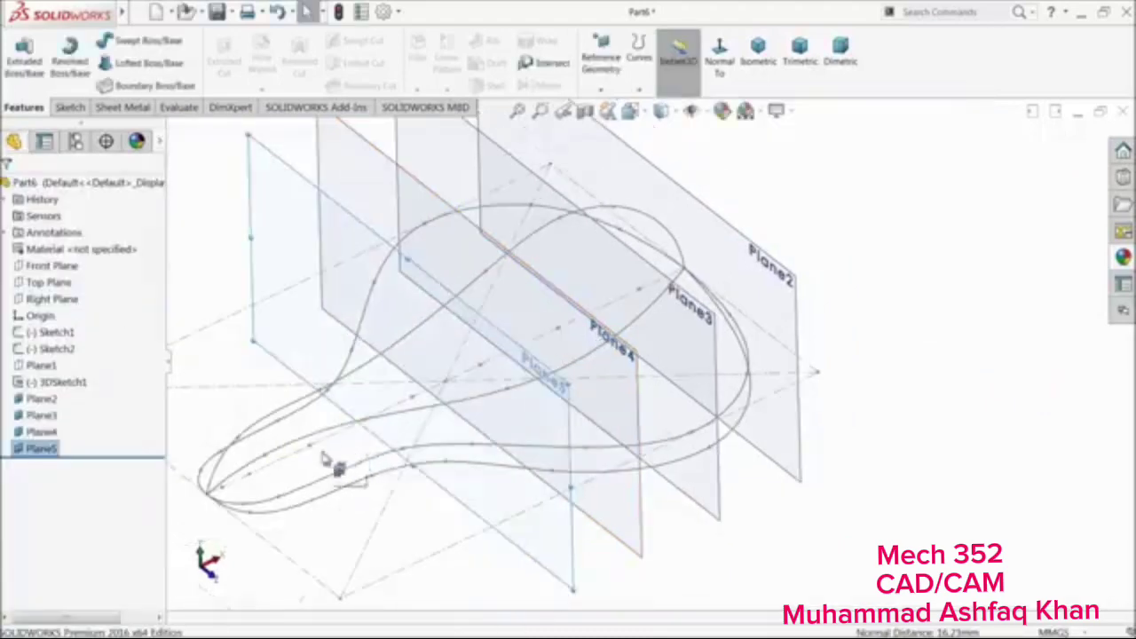
pyautogui.scroll(-3, 381, 435)
pyautogui.scroll(-4, 444, 408)
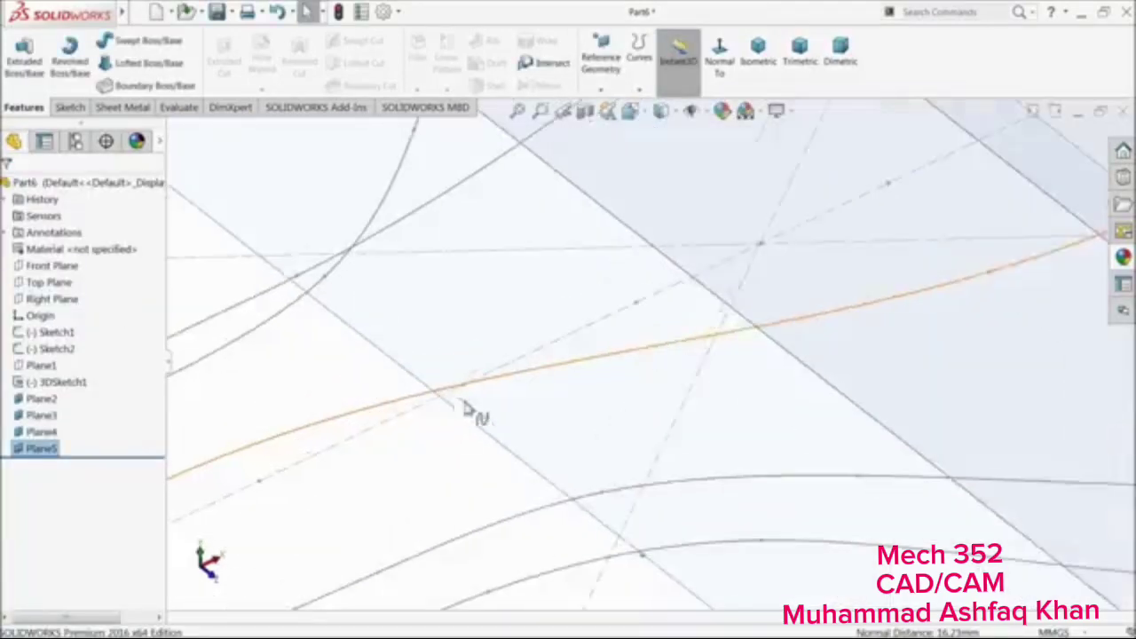
# Create a reference plane parallel to the Right Plane through the second centerline point past the origin toward the narrow end
pyautogui.moveTo(498, 387)
pyautogui.mouseDown(button='middle')
pyautogui.moveTo(505, 400)
pyautogui.moveTo(497, 383)
pyautogui.mouseUp(button='middle')
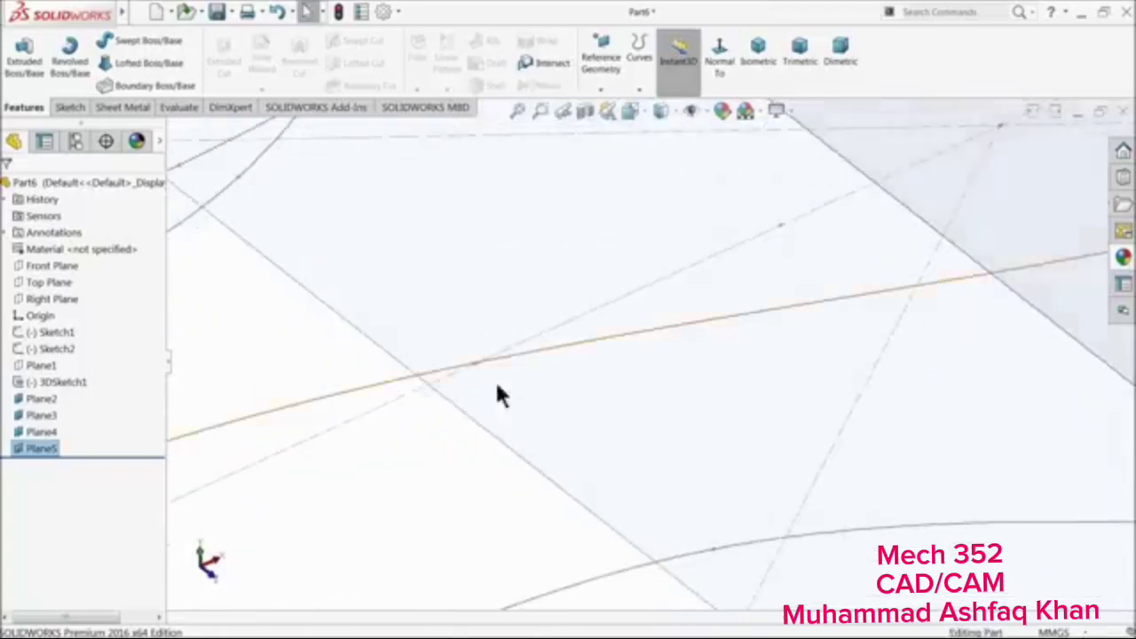
pyautogui.scroll(4, 468, 400)
pyautogui.scroll(2, 471, 410)
pyautogui.moveTo(556, 413)
pyautogui.mouseDown(button='middle')
pyautogui.moveTo(542, 391)
pyautogui.moveTo(540, 325)
pyautogui.moveTo(518, 353)
pyautogui.moveTo(545, 399)
pyautogui.moveTo(545, 434)
pyautogui.moveTo(568, 422)
pyautogui.mouseUp(button='middle')
pyautogui.click(620, 372)
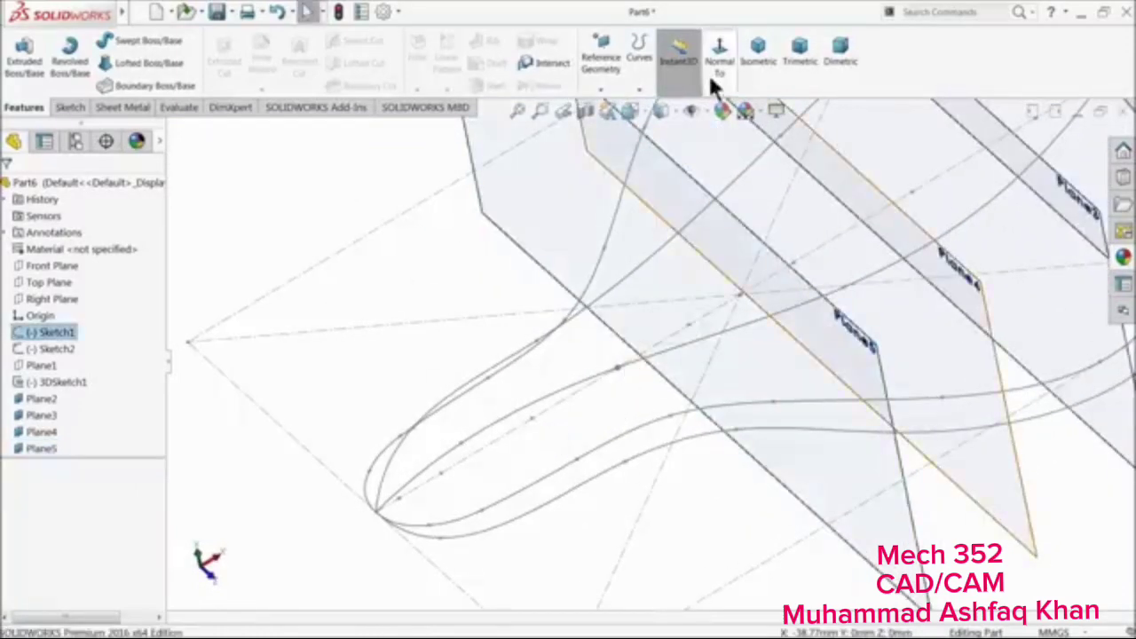
pyautogui.click(602, 89)
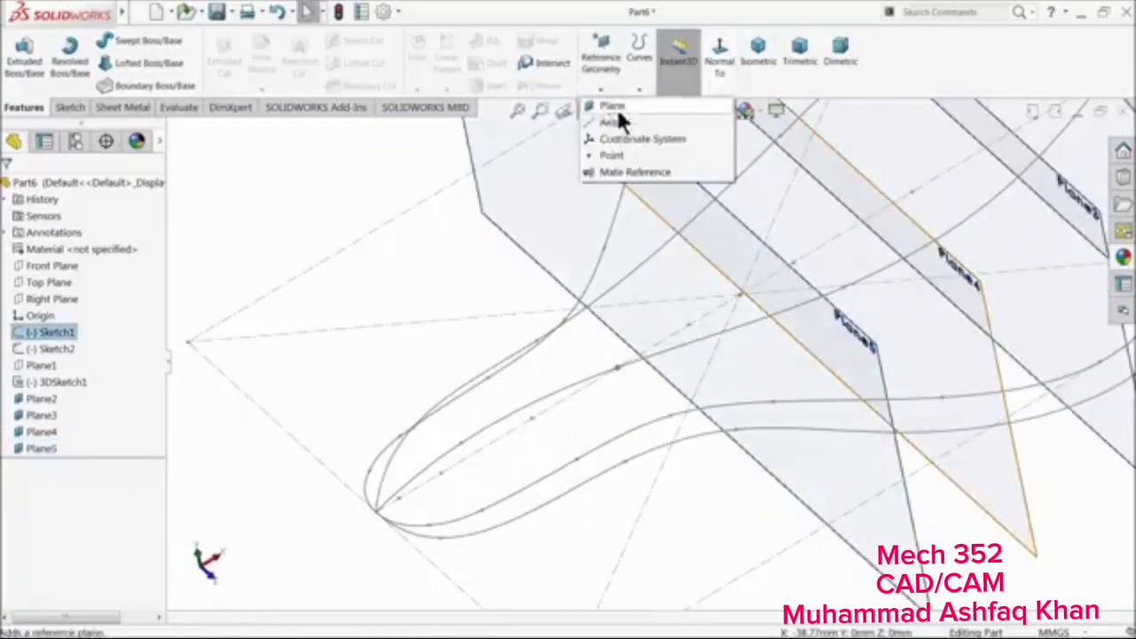
pyautogui.click(603, 105)
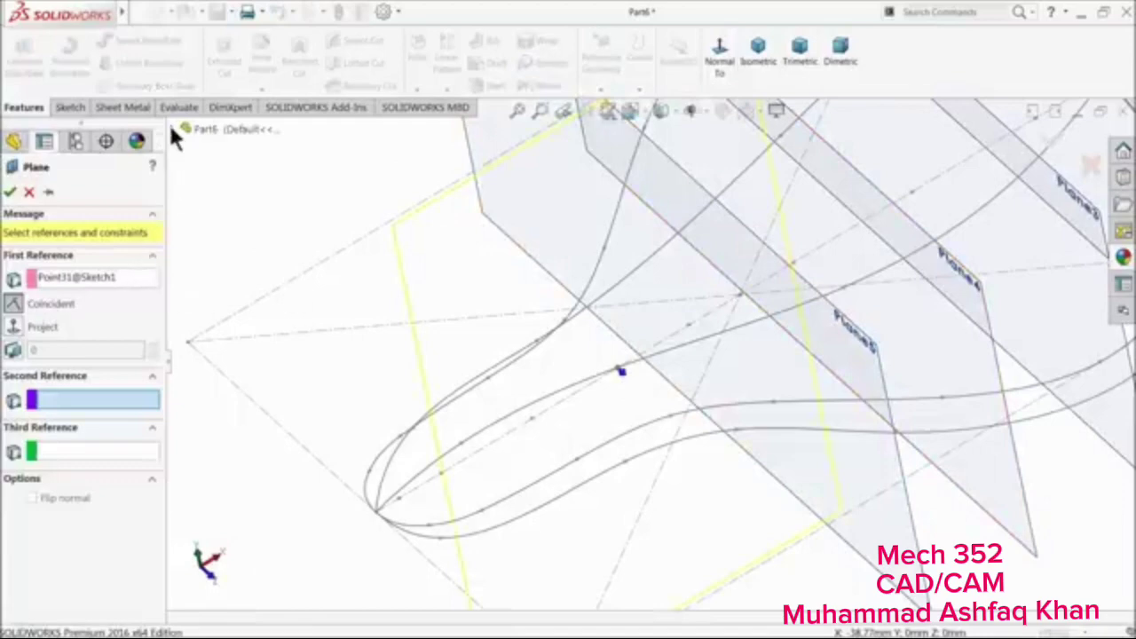
pyautogui.click(174, 130)
pyautogui.click(220, 245)
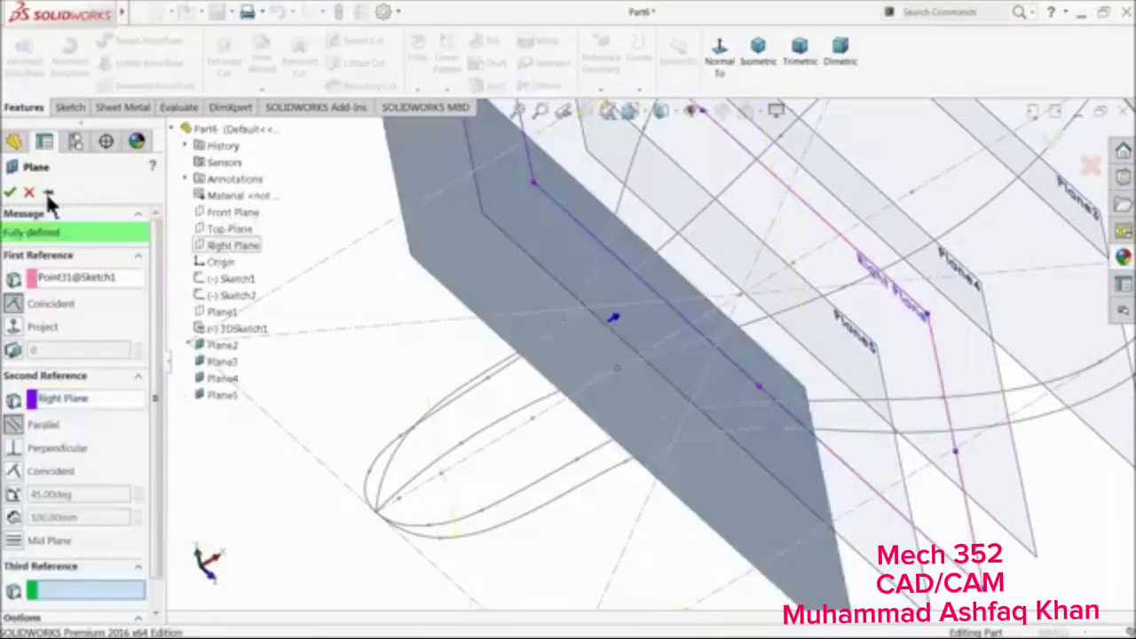
pyautogui.click(10, 191)
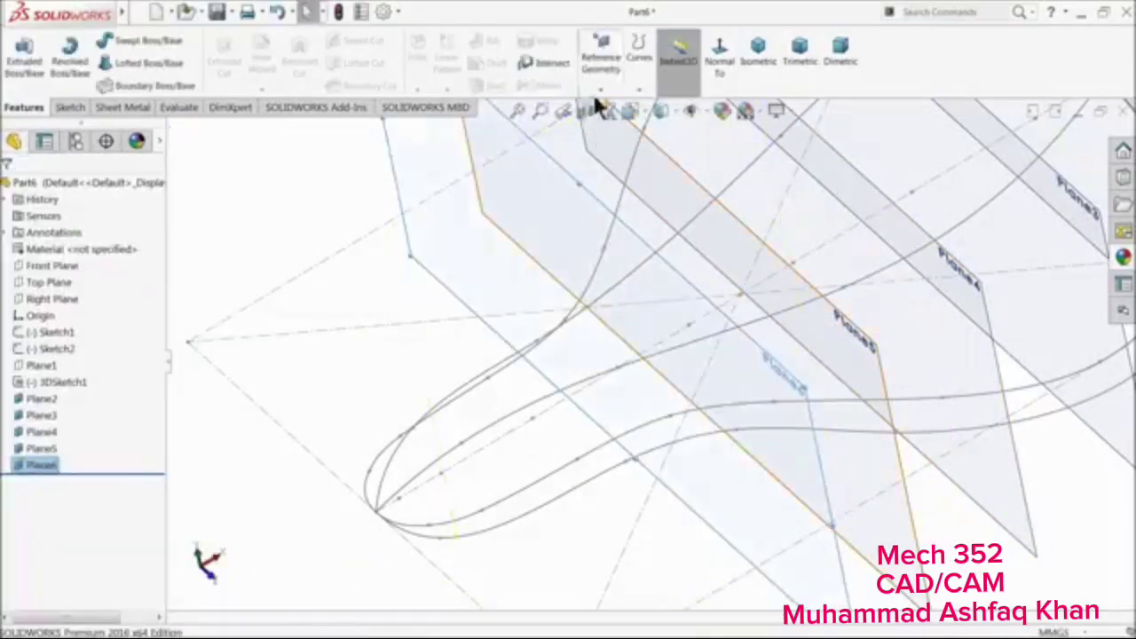
# Create a reference plane parallel to the Right Plane through the third centerline point past the origin toward the narrow end
pyautogui.click(601, 92)
pyautogui.click(49, 299)
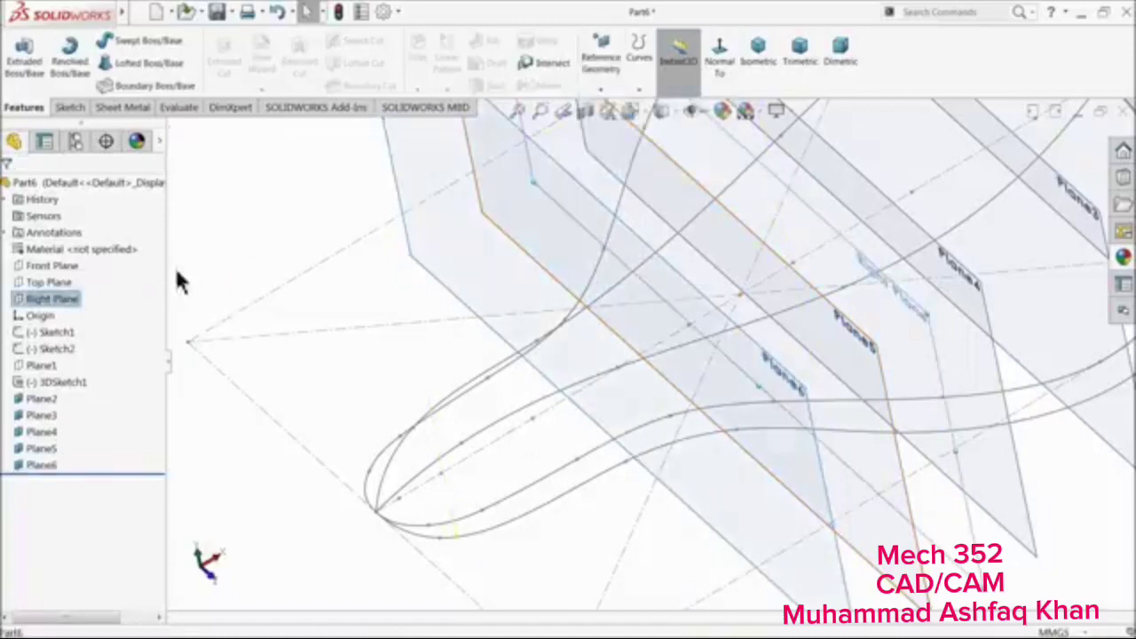
pyautogui.click(601, 62)
pyautogui.click(611, 108)
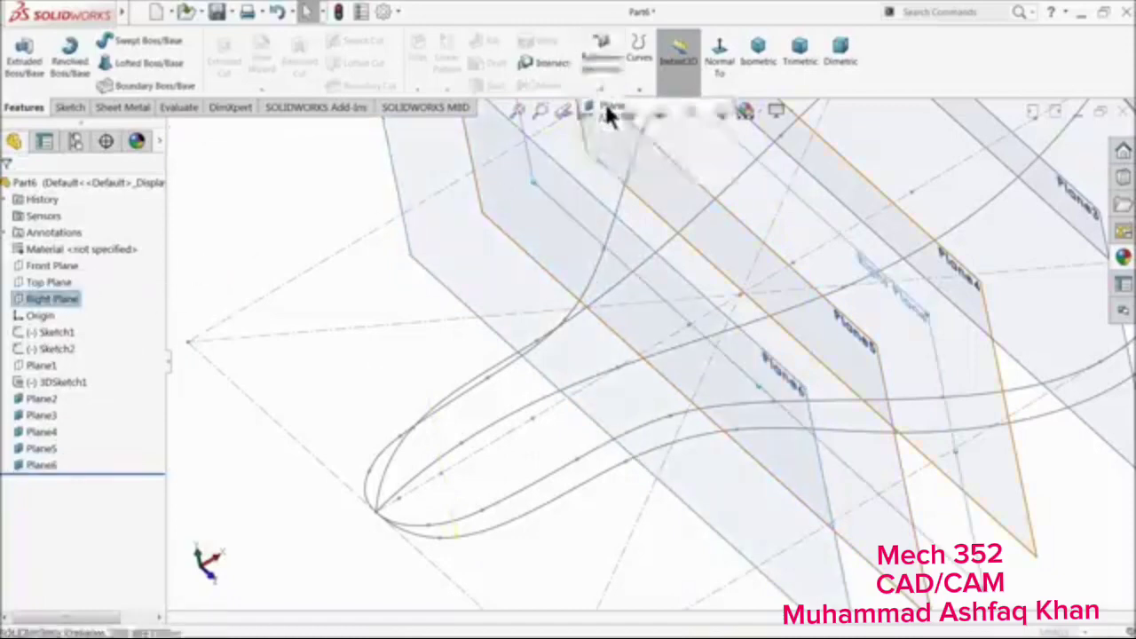
pyautogui.click(532, 419)
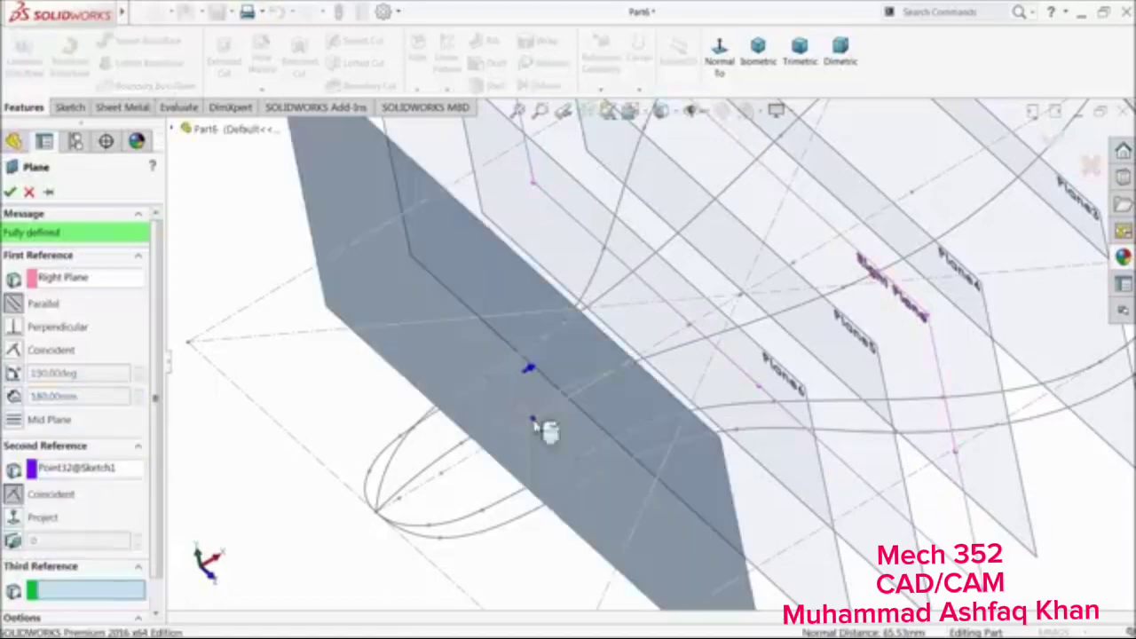
pyautogui.click(10, 192)
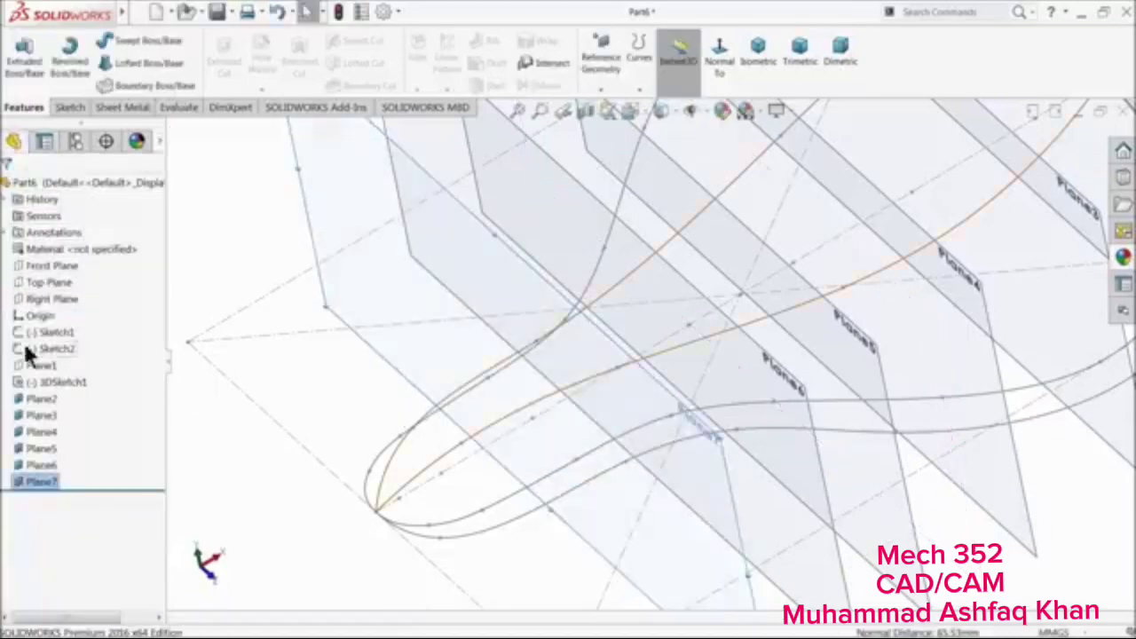
# Create a reference plane parallel to the Right Plane through the fourth centerline point past the origin toward the narrow end
pyautogui.click(41, 297)
pyautogui.click(601, 89)
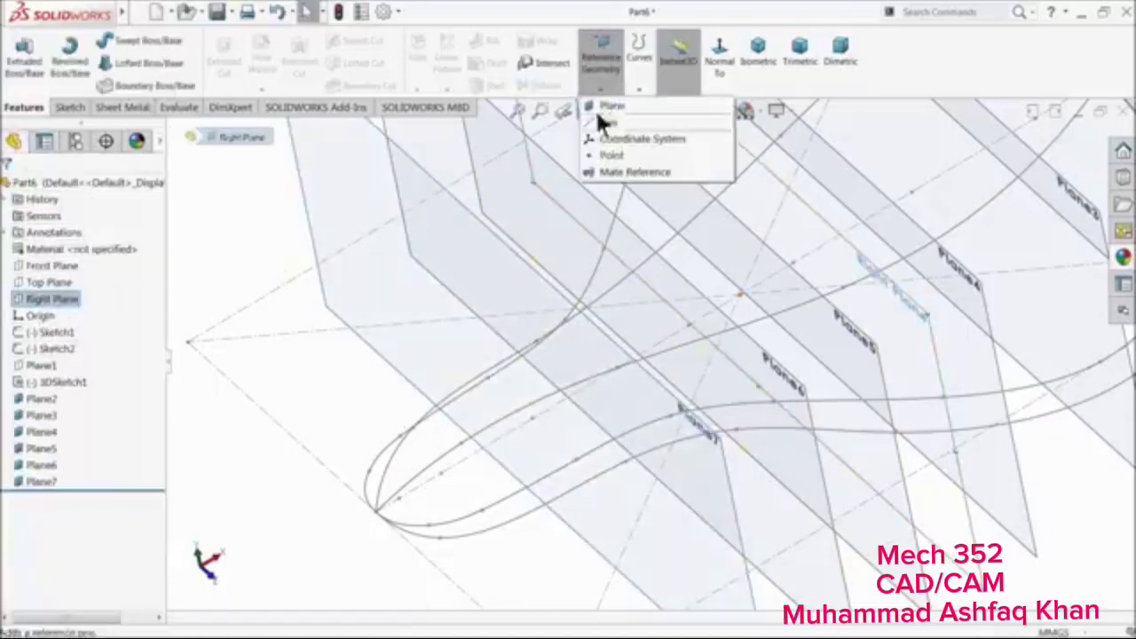
pyautogui.click(612, 106)
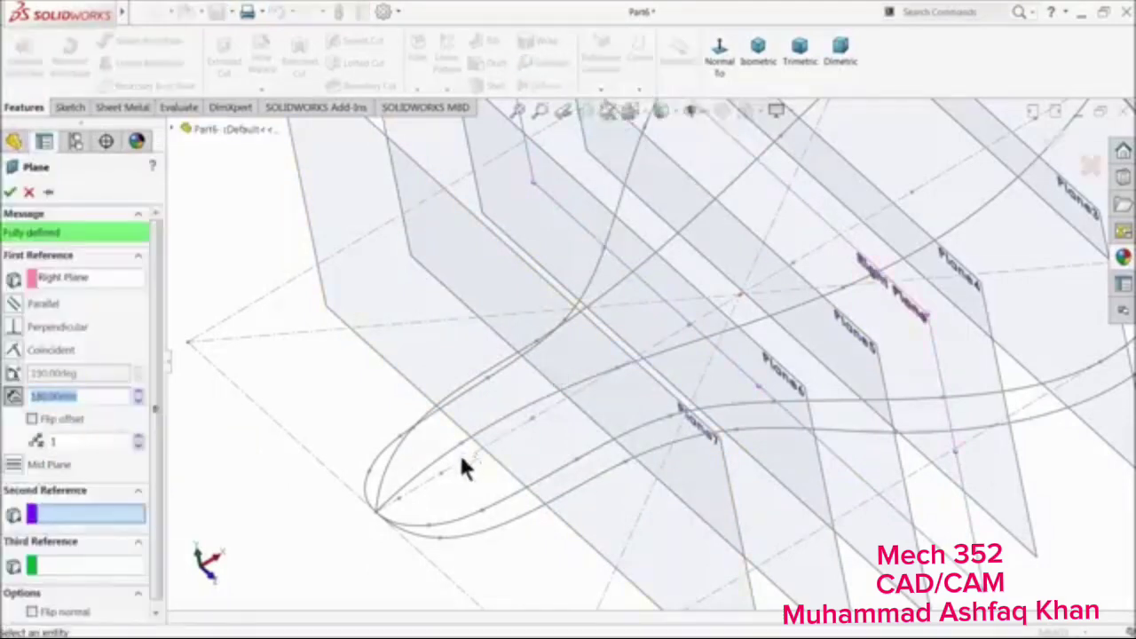
pyautogui.click(442, 475)
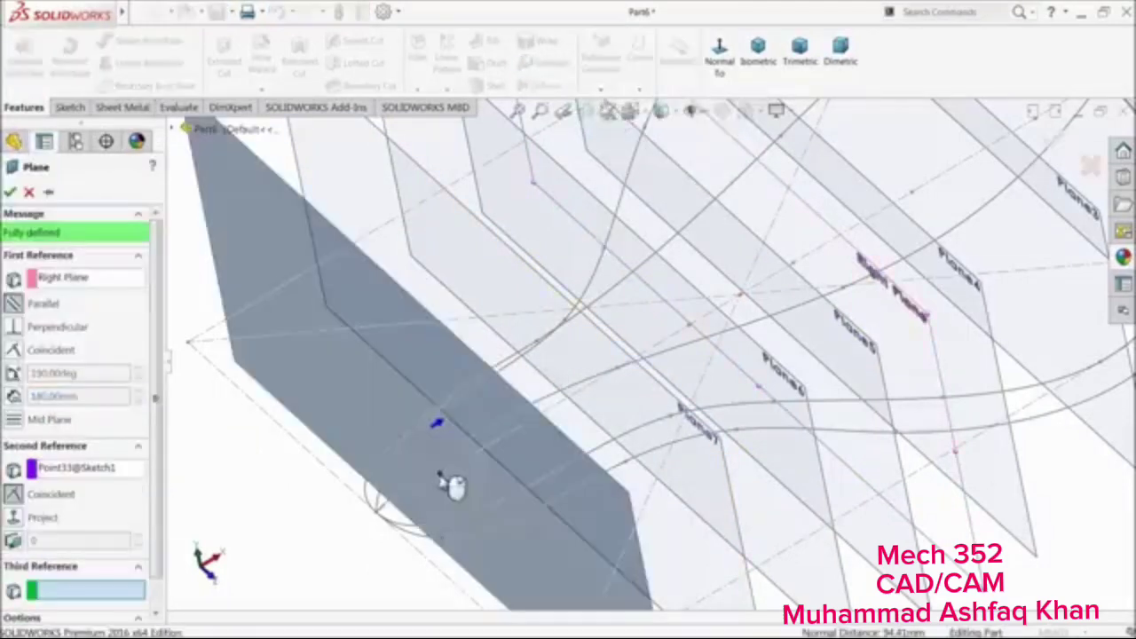
pyautogui.click(10, 193)
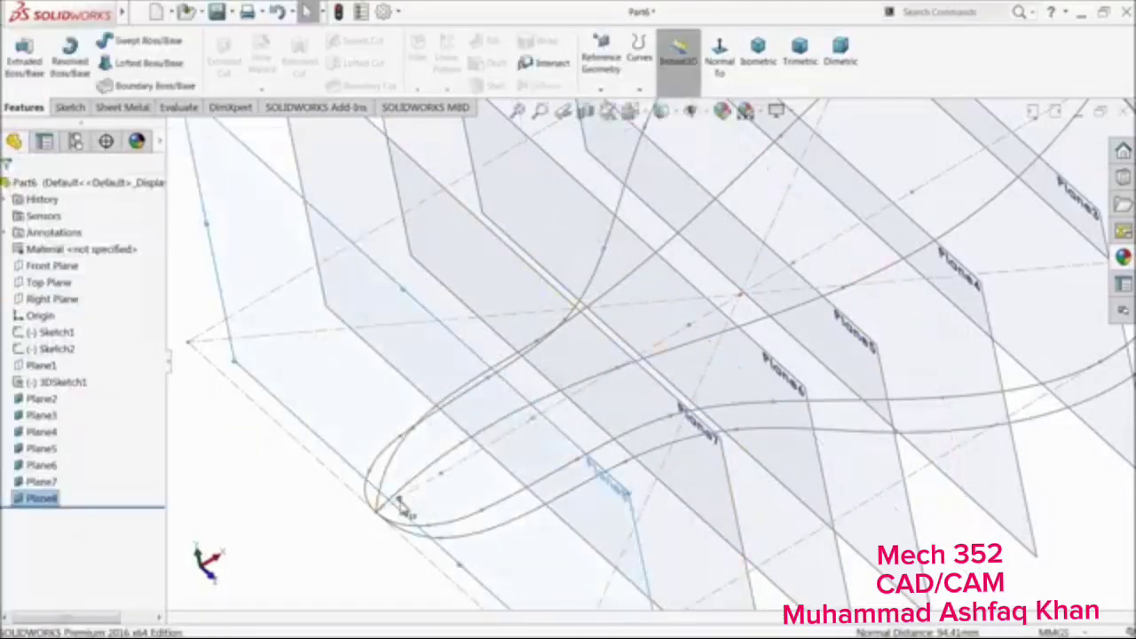
# Create a reference plane parallel to the Right Plane through the last centerline point, just inside the saddle's narrow tip
pyautogui.click(40, 298)
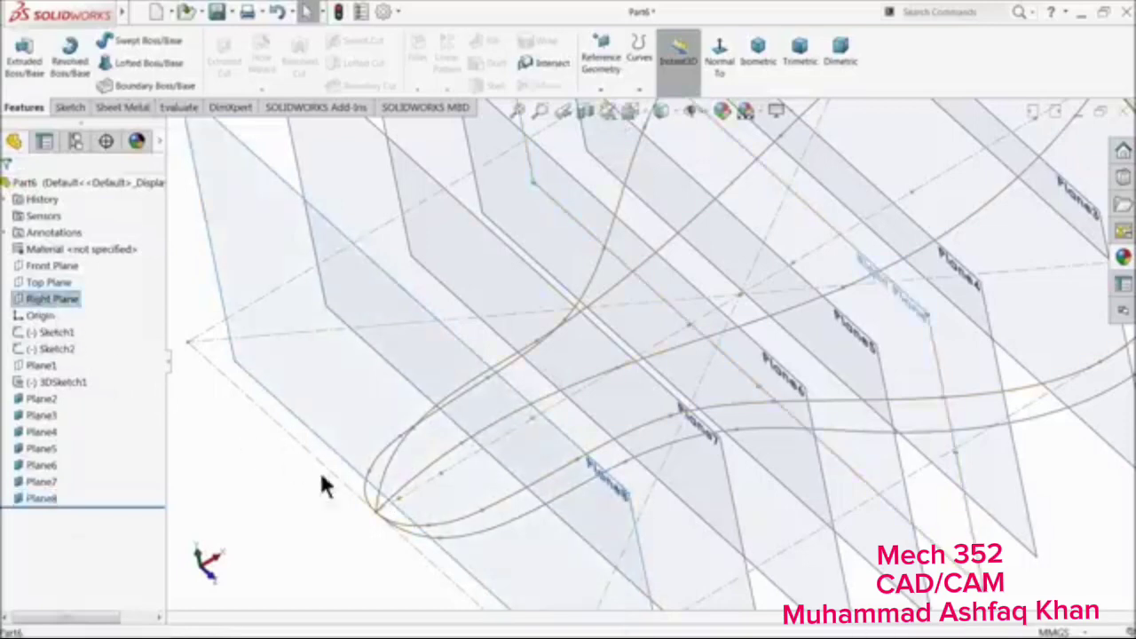
pyautogui.click(398, 498)
pyautogui.click(599, 85)
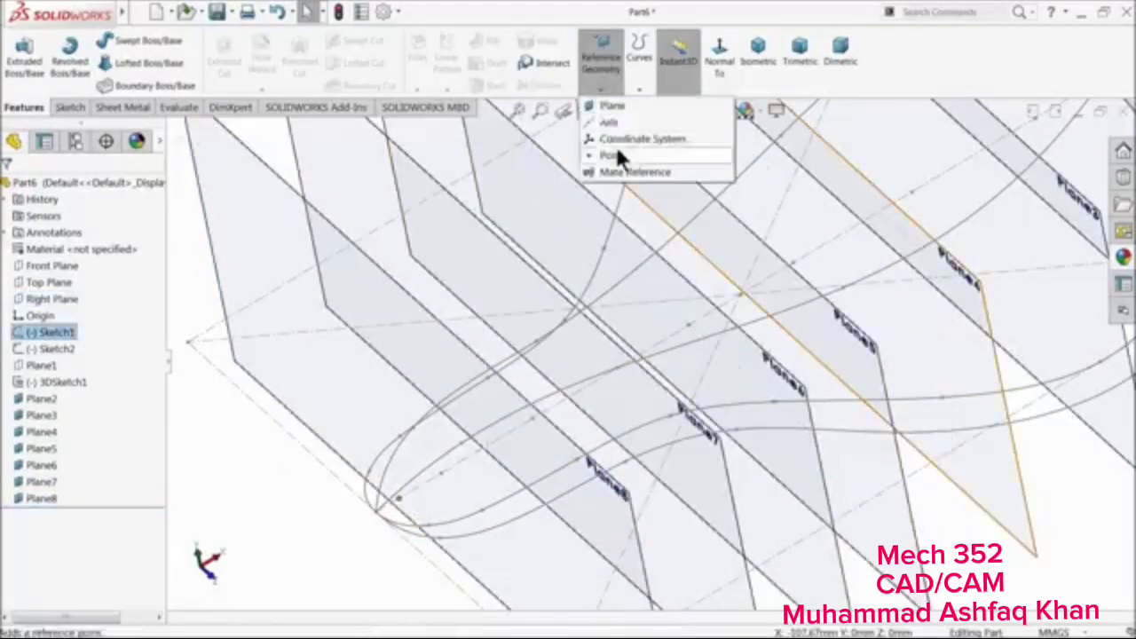
pyautogui.click(612, 106)
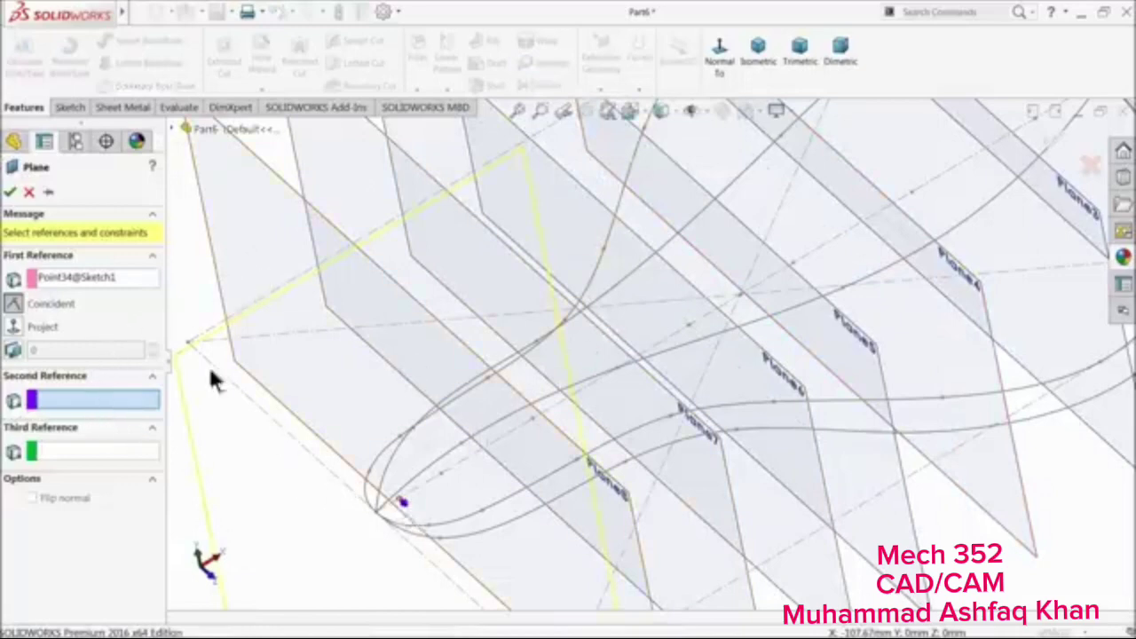
pyautogui.click(99, 276)
pyautogui.click(86, 402)
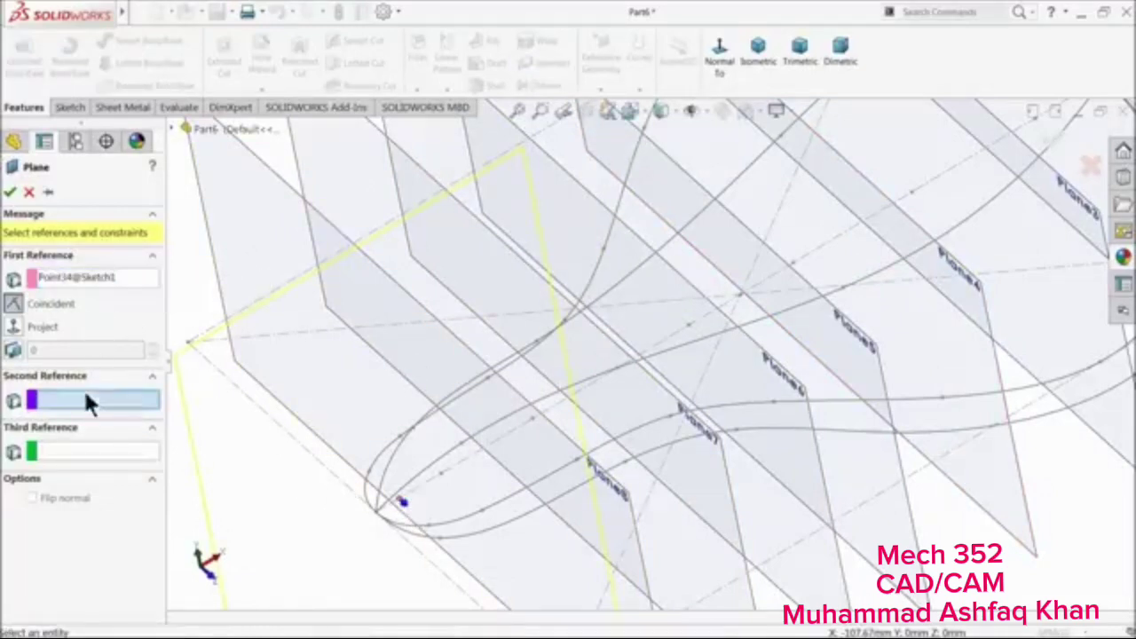
pyautogui.click(174, 128)
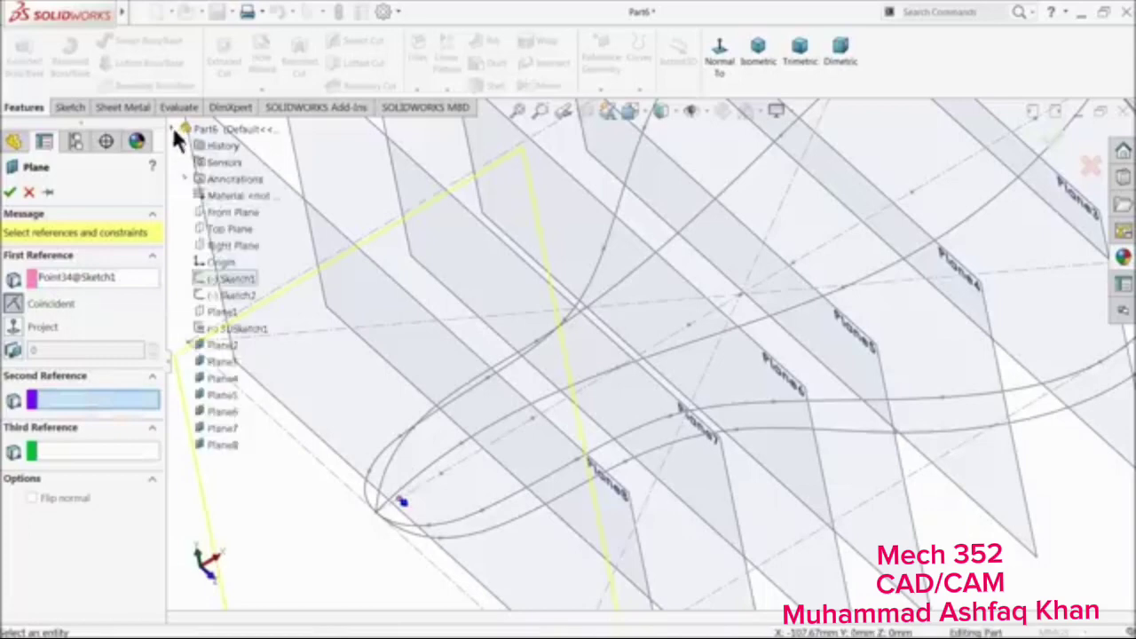
pyautogui.click(213, 243)
pyautogui.click(11, 193)
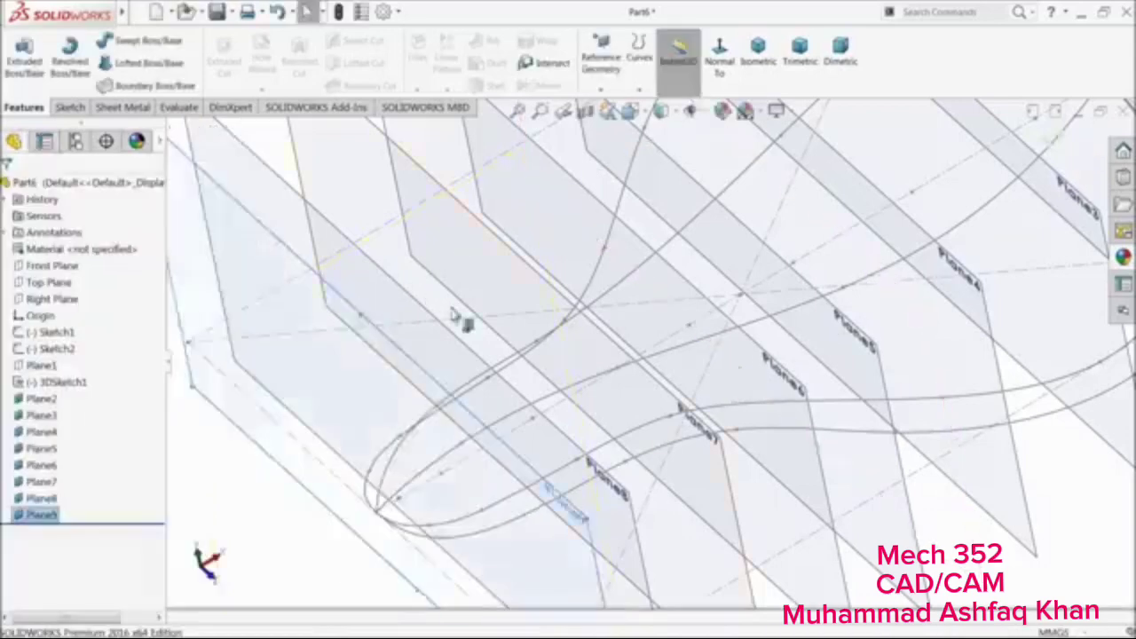
# Edit Sketch1 to add a point on the centerline just inside the wide end, about 111 mm from the origin, and exit the sketch
pyautogui.press('f')
pyautogui.click(345, 386)
pyautogui.moveTo(345, 385); pyautogui.dragTo(367, 376, button='middle')
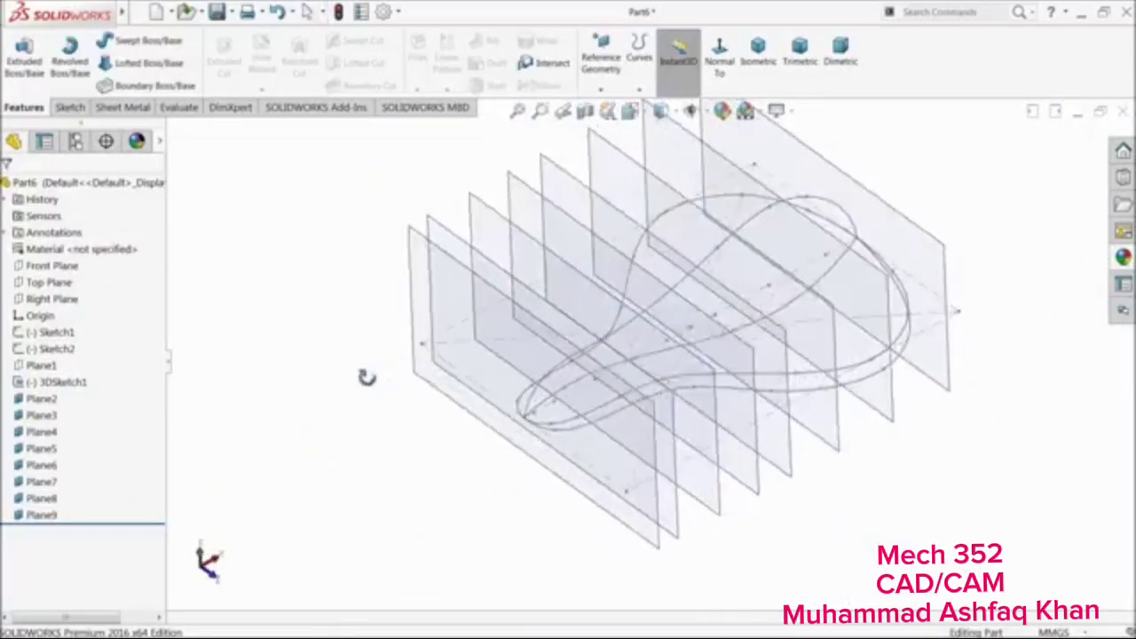
pyautogui.scroll(-4, 958, 350)
pyautogui.moveTo(936, 284)
pyautogui.mouseDown(button='middle')
pyautogui.moveTo(867, 274)
pyautogui.moveTo(849, 332)
pyautogui.mouseUp(button='middle')
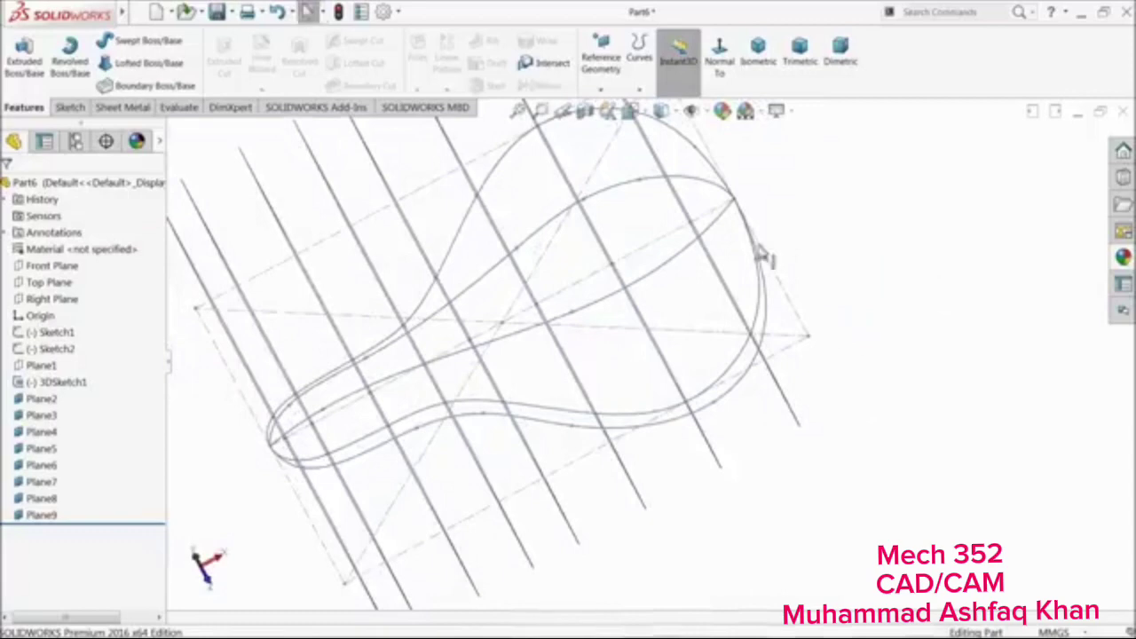
pyautogui.scroll(-3, 762, 257)
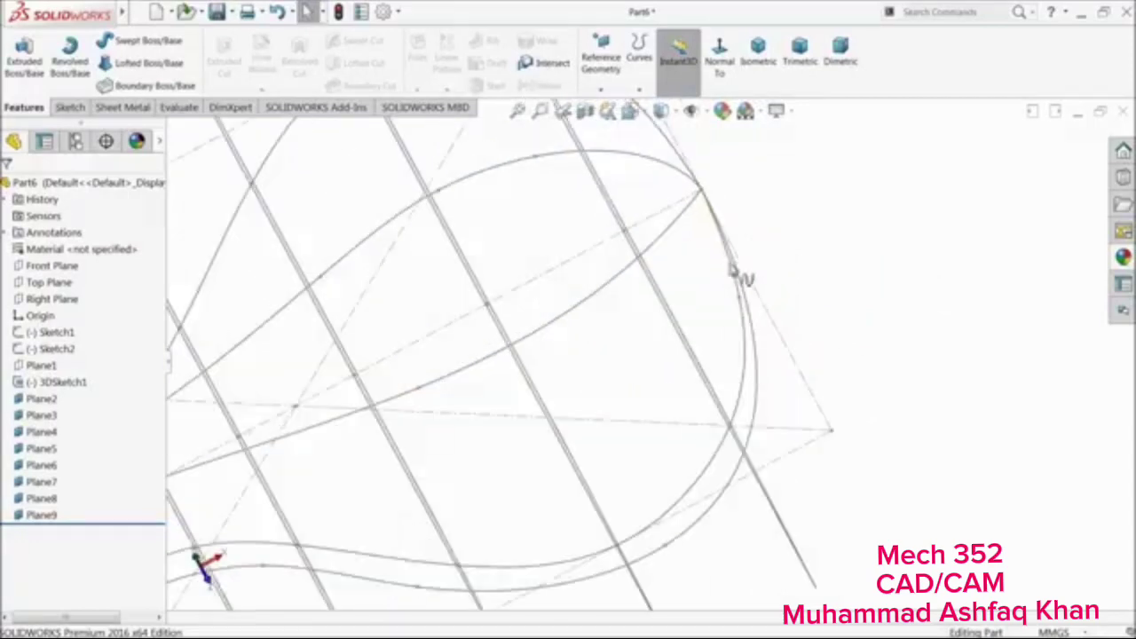
pyautogui.click(26, 335)
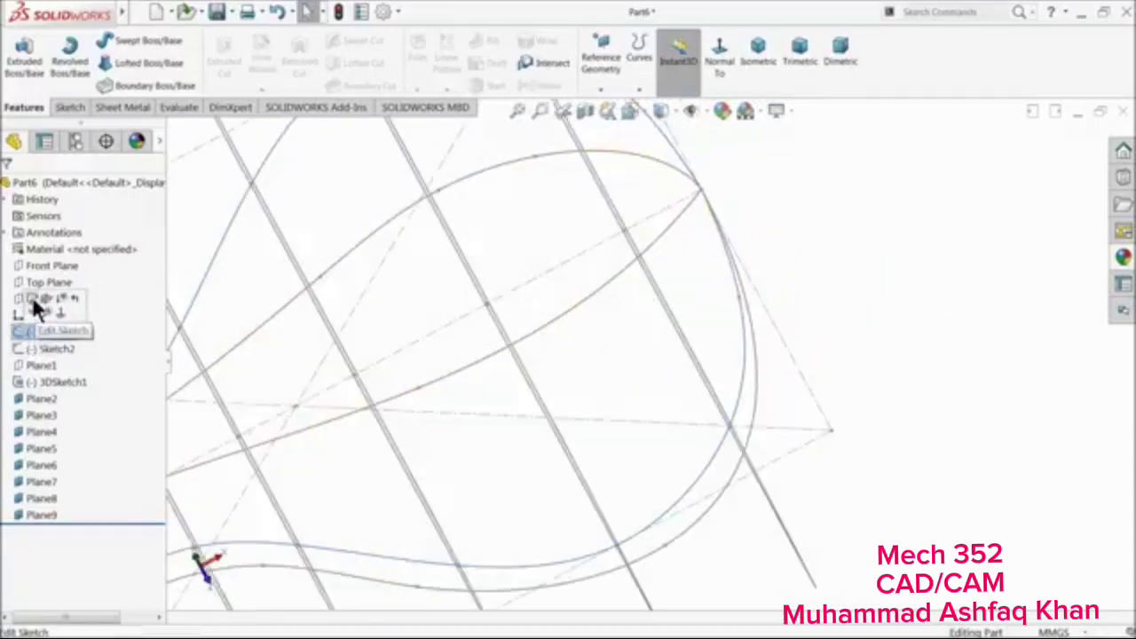
pyautogui.click(30, 300)
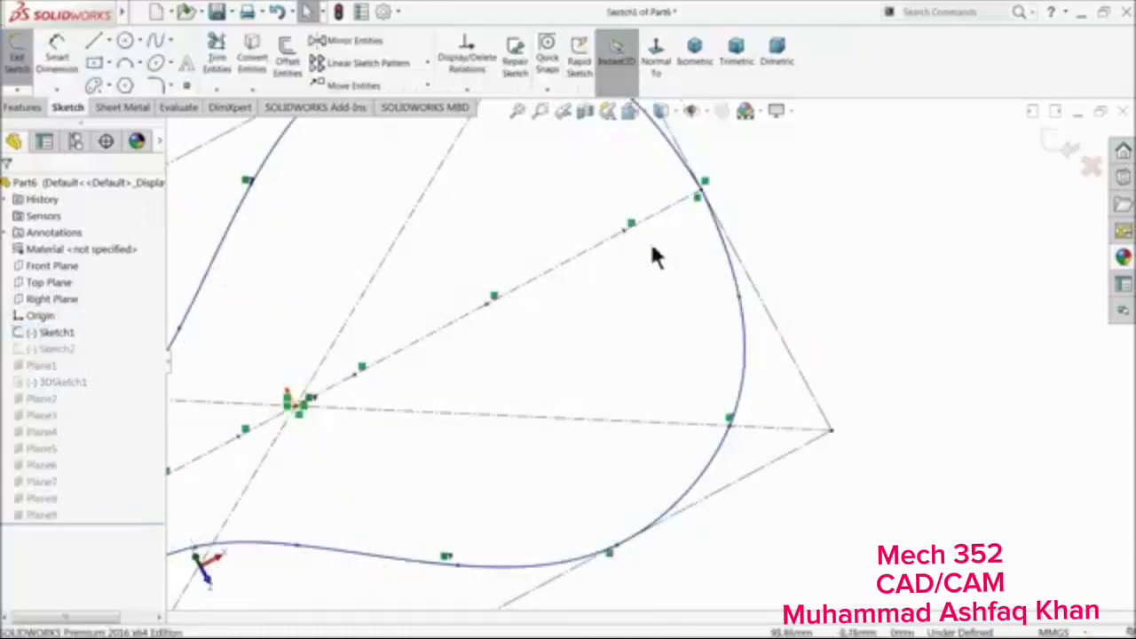
pyautogui.scroll(-5, 805, 226)
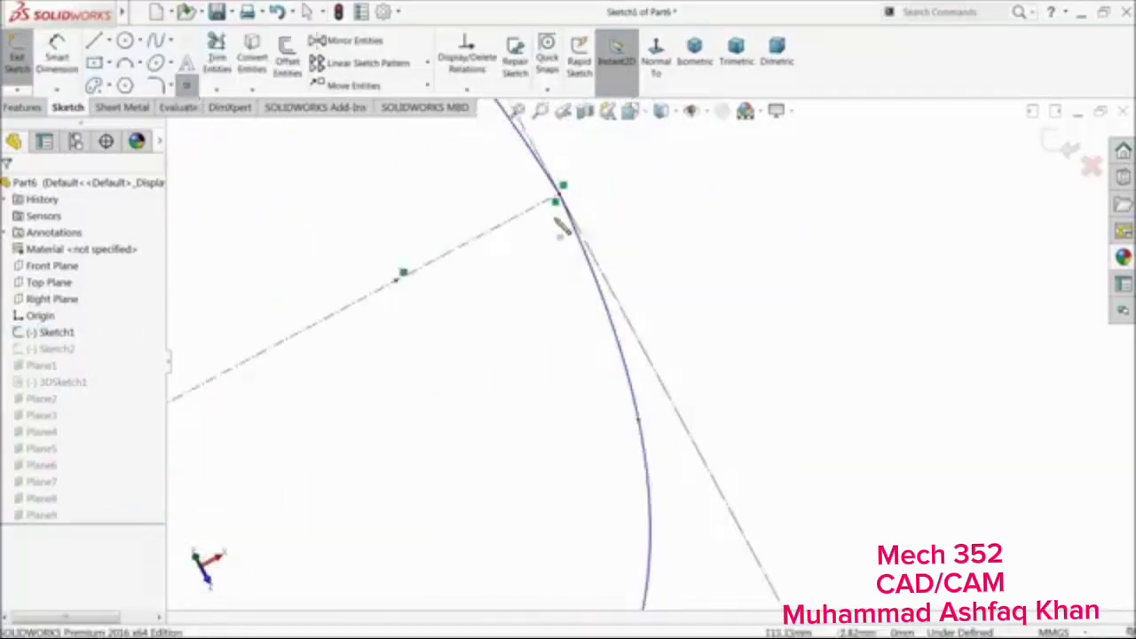
pyautogui.click(533, 218)
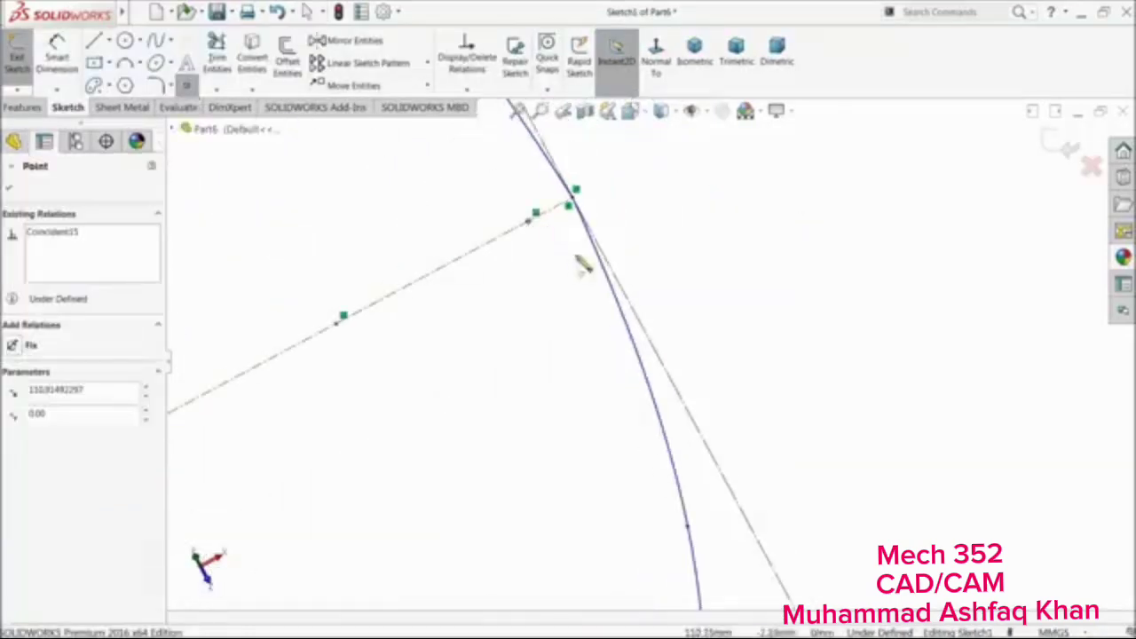
pyautogui.click(1060, 146)
pyautogui.scroll(3, 652, 282)
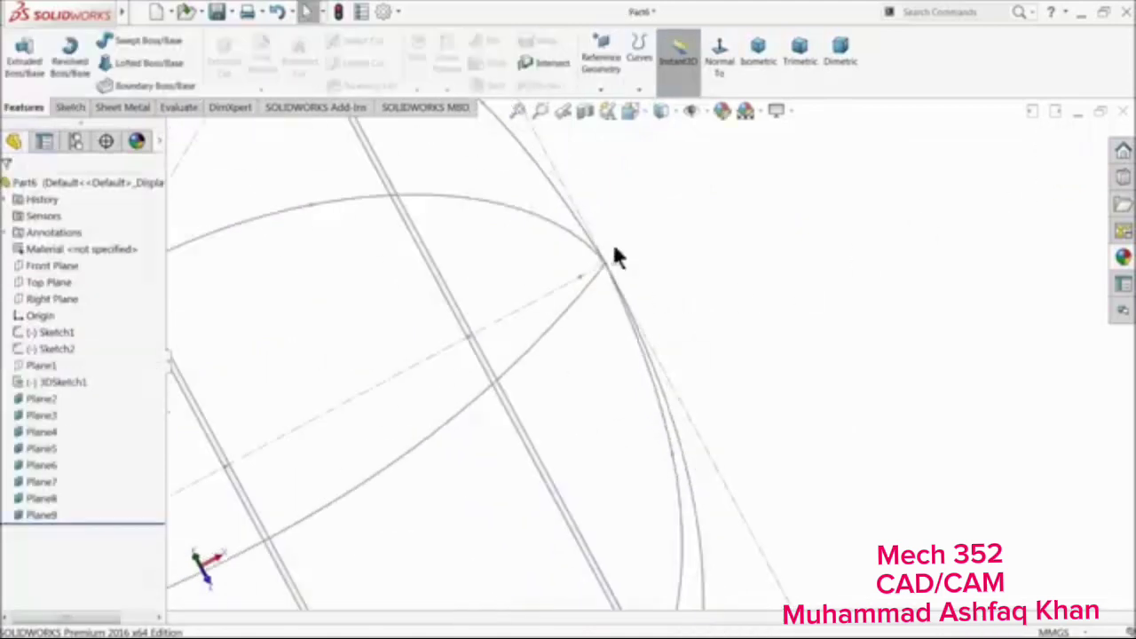
# Create a reference plane parallel to the Right Plane through the new centerline point just inside the saddle's wide end
pyautogui.click(40, 300)
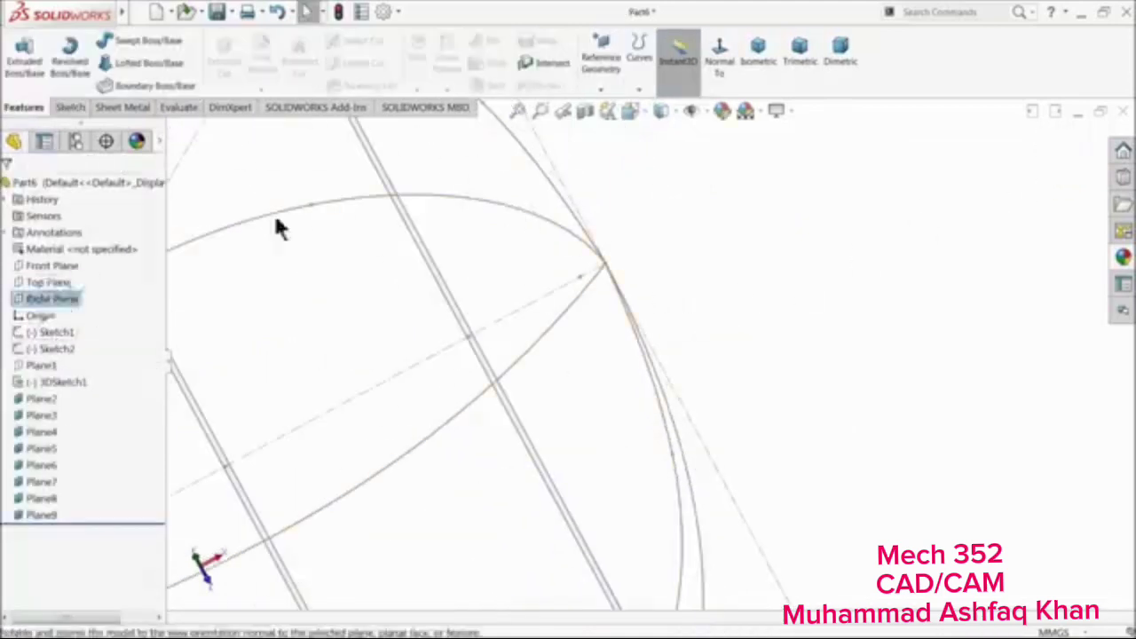
pyautogui.click(601, 90)
pyautogui.click(611, 107)
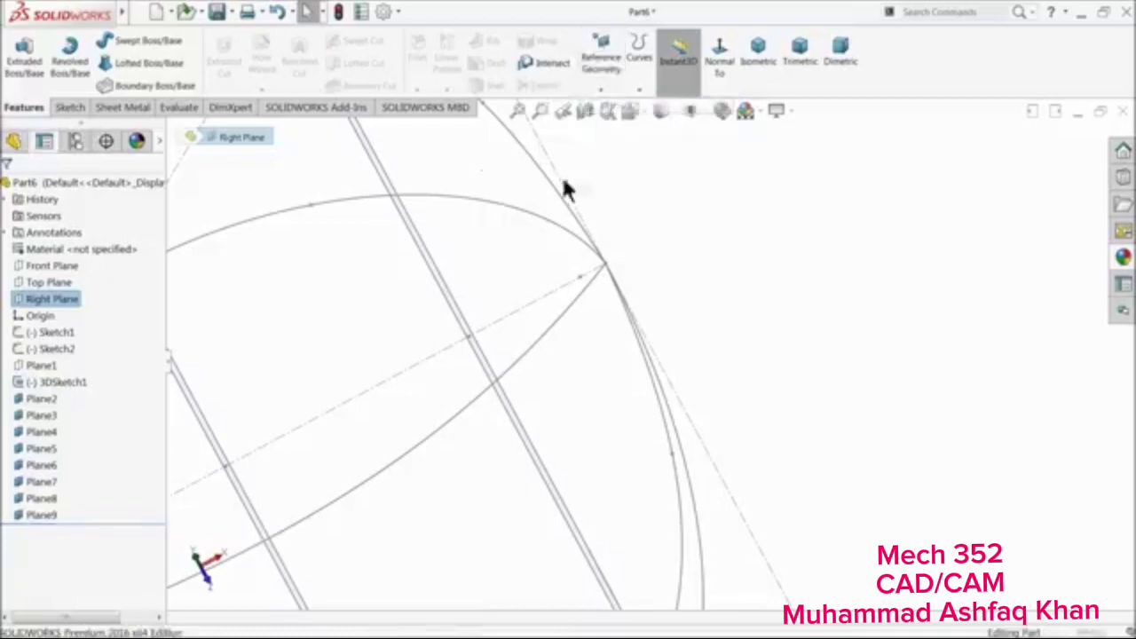
pyautogui.click(583, 282)
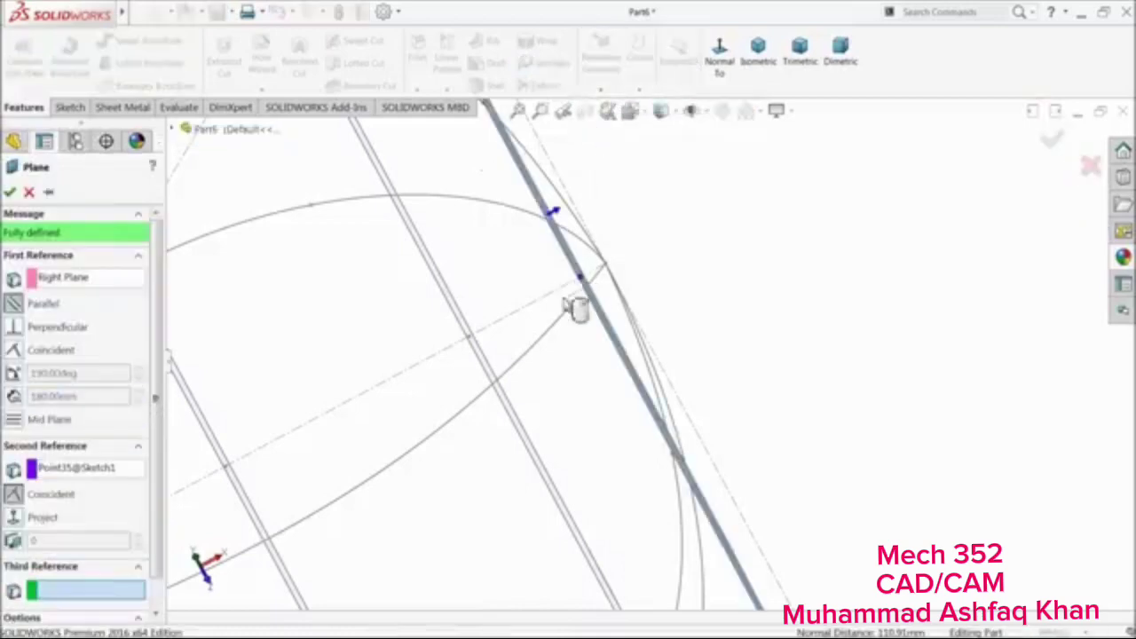
pyautogui.click(1052, 141)
pyautogui.scroll(5, 649, 326)
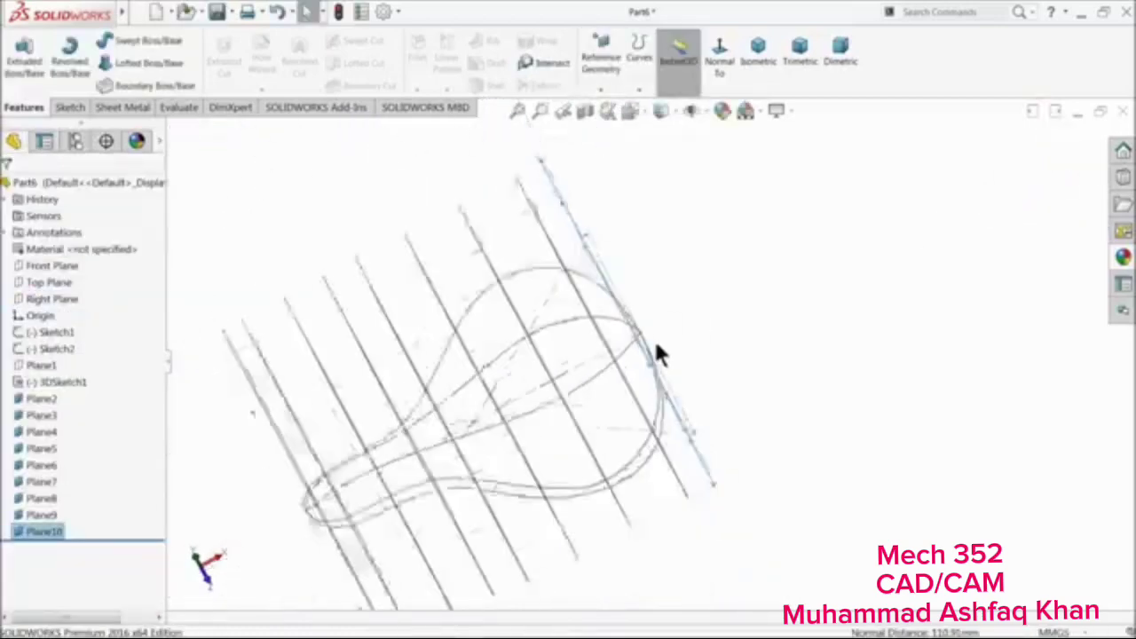
# Hide all nine parallel cross-section planes, Plane2 through Plane10
pyautogui.moveTo(704, 389); pyautogui.dragTo(731, 329, button='middle')
pyautogui.scroll(-5, 568, 404)
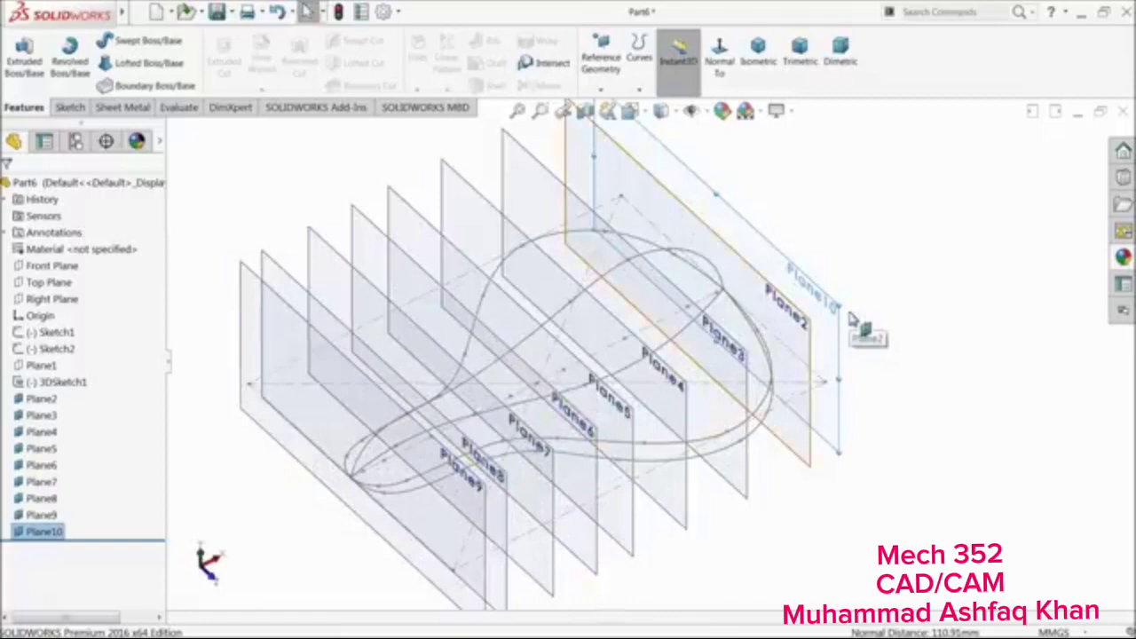
pyautogui.moveTo(895, 297)
pyautogui.mouseDown(button='middle')
pyautogui.moveTo(908, 236)
pyautogui.moveTo(899, 257)
pyautogui.mouseUp(button='middle')
pyautogui.press('Escape')
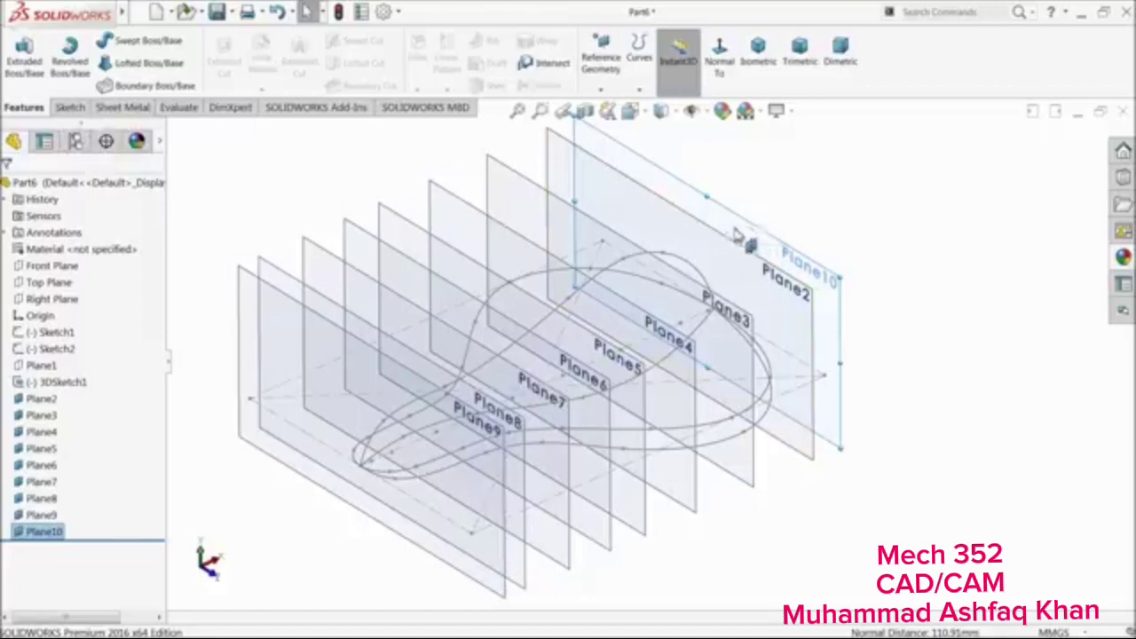
pyautogui.keyDown('ctrl'); pyautogui.click(251, 298); pyautogui.keyUp('ctrl')
pyautogui.keyDown('ctrl'); pyautogui.click(283, 282); pyautogui.keyUp('ctrl')
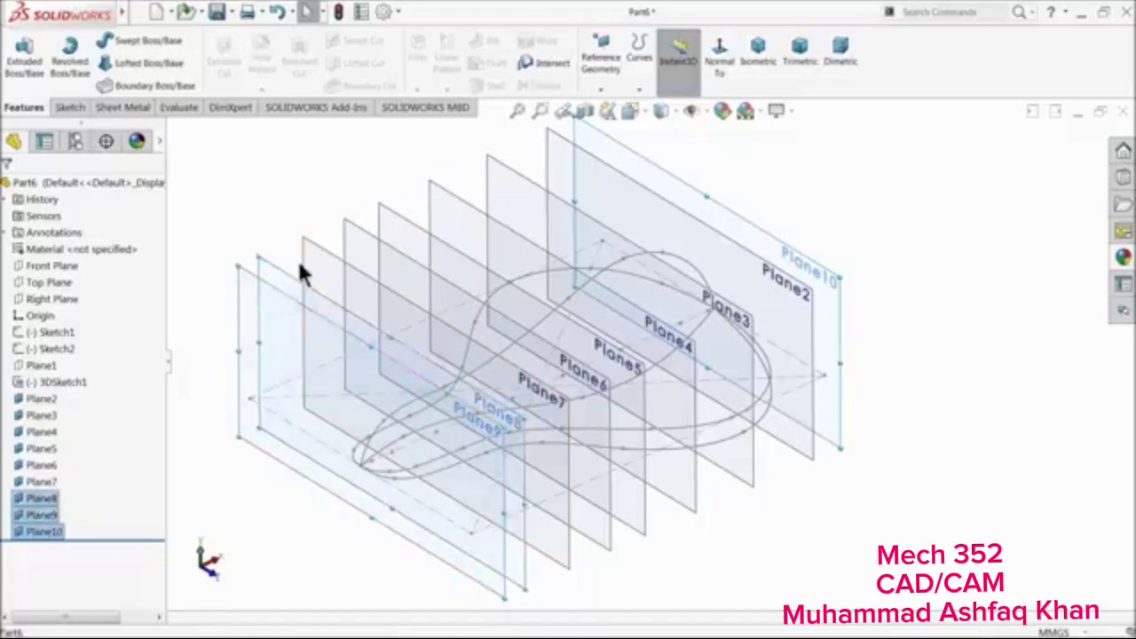
pyautogui.keyDown('ctrl'); pyautogui.click(315, 263); pyautogui.keyUp('ctrl')
pyautogui.keyDown('ctrl'); pyautogui.click(364, 241); pyautogui.keyUp('ctrl')
pyautogui.keyDown('ctrl'); pyautogui.click(430, 217); pyautogui.keyUp('ctrl')
pyautogui.keyDown('ctrl'); pyautogui.click(488, 191); pyautogui.keyUp('ctrl')
pyautogui.keyDown('ctrl'); pyautogui.click(501, 182); pyautogui.keyUp('ctrl')
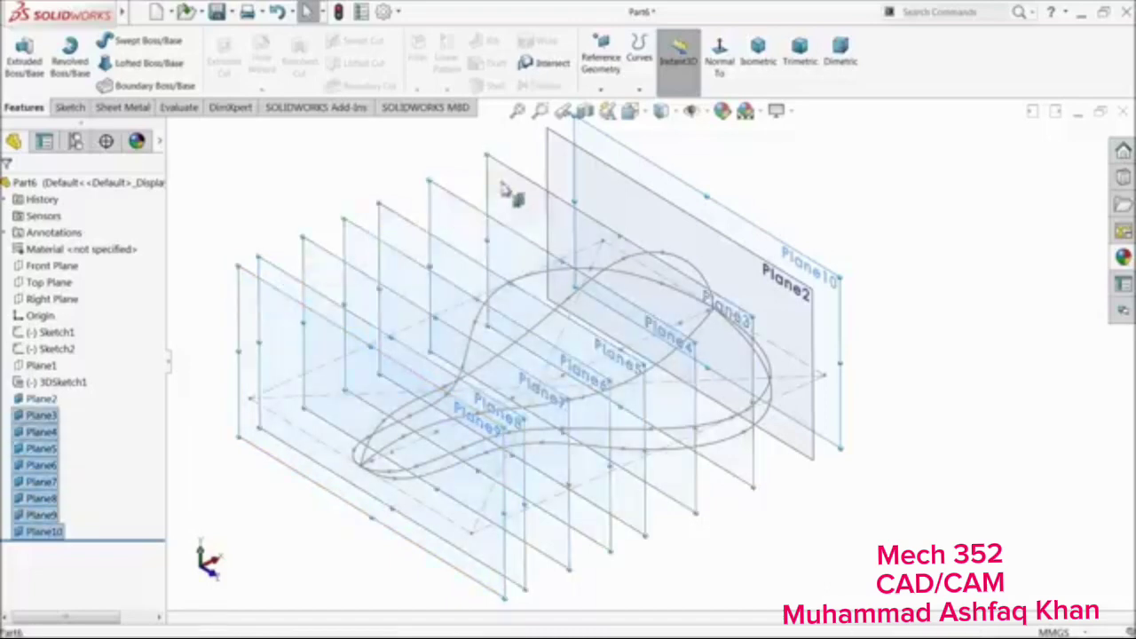
pyautogui.keyDown('ctrl'); pyautogui.click(555, 150); pyautogui.keyUp('ctrl')
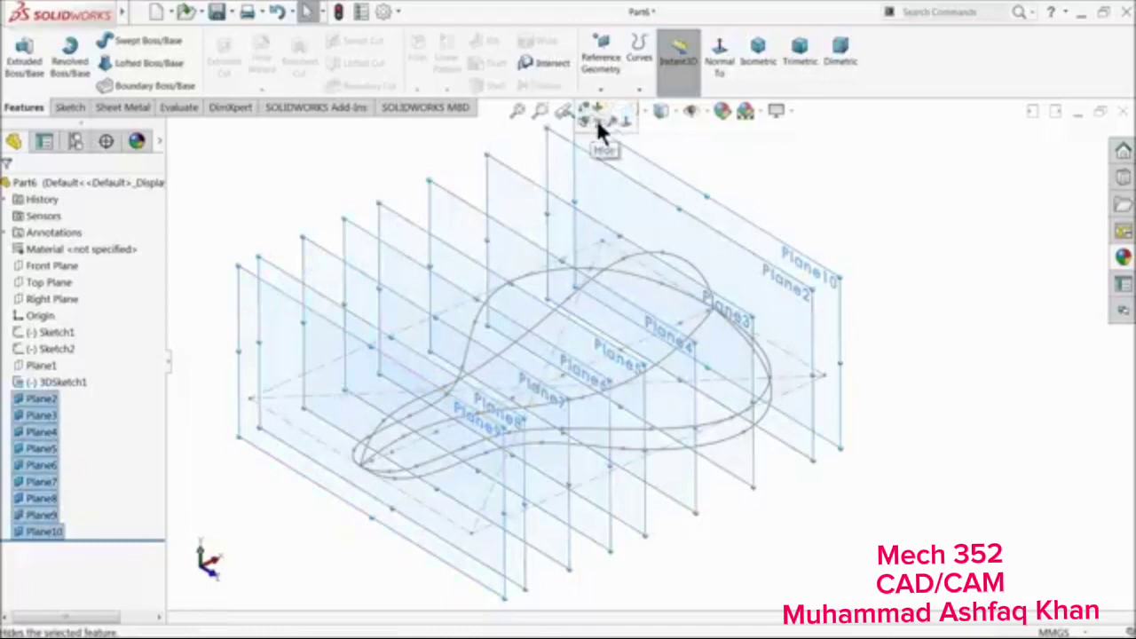
pyautogui.click(596, 122)
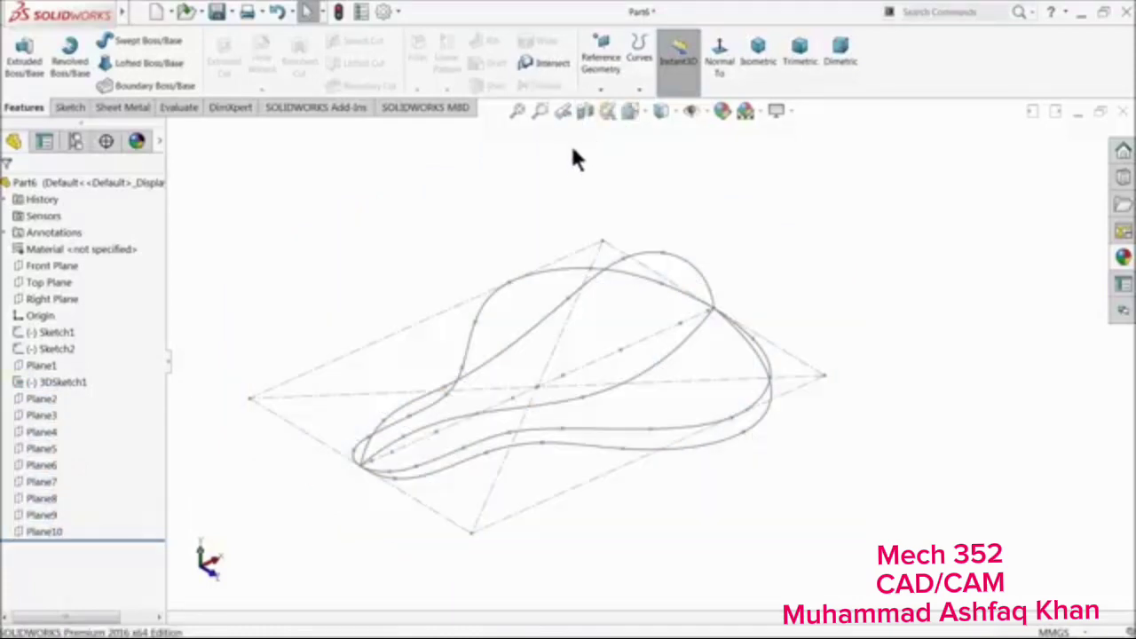
# Show only Plane10, the cross-section plane just inside the saddle's wide end
pyautogui.click(32, 401)
pyautogui.click(28, 535)
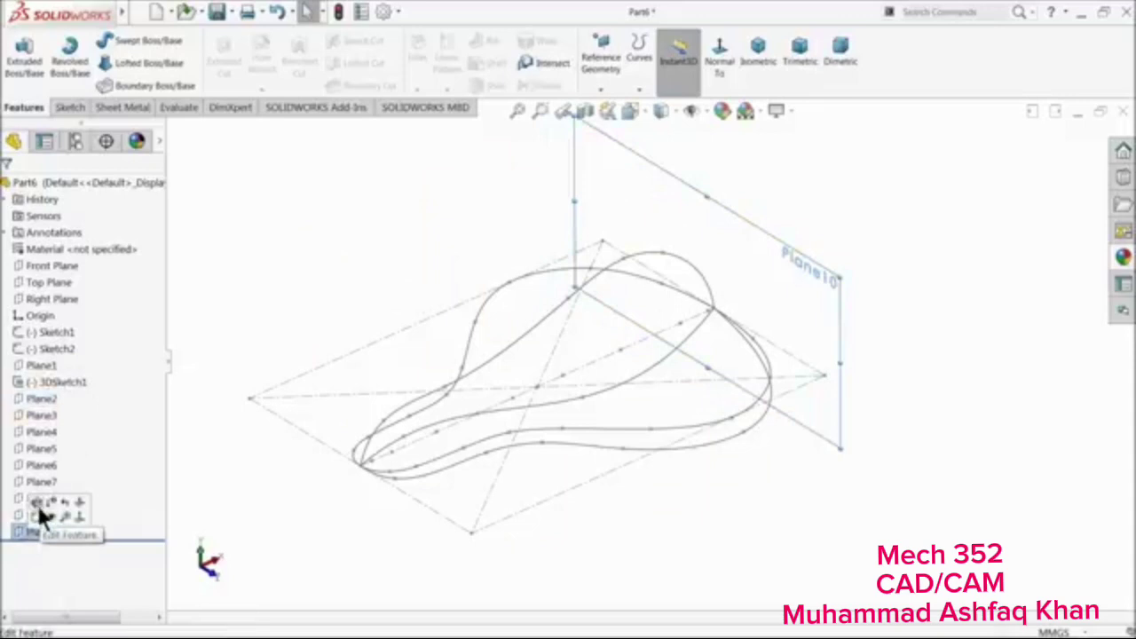
pyautogui.click(49, 515)
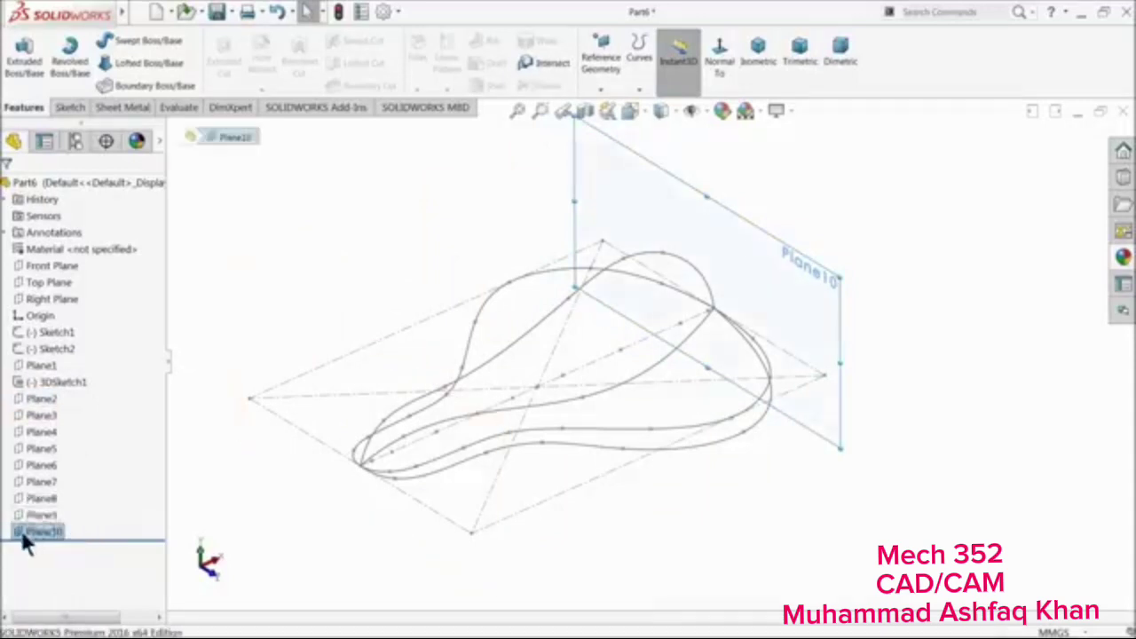
pyautogui.click(29, 530)
pyautogui.click(31, 501)
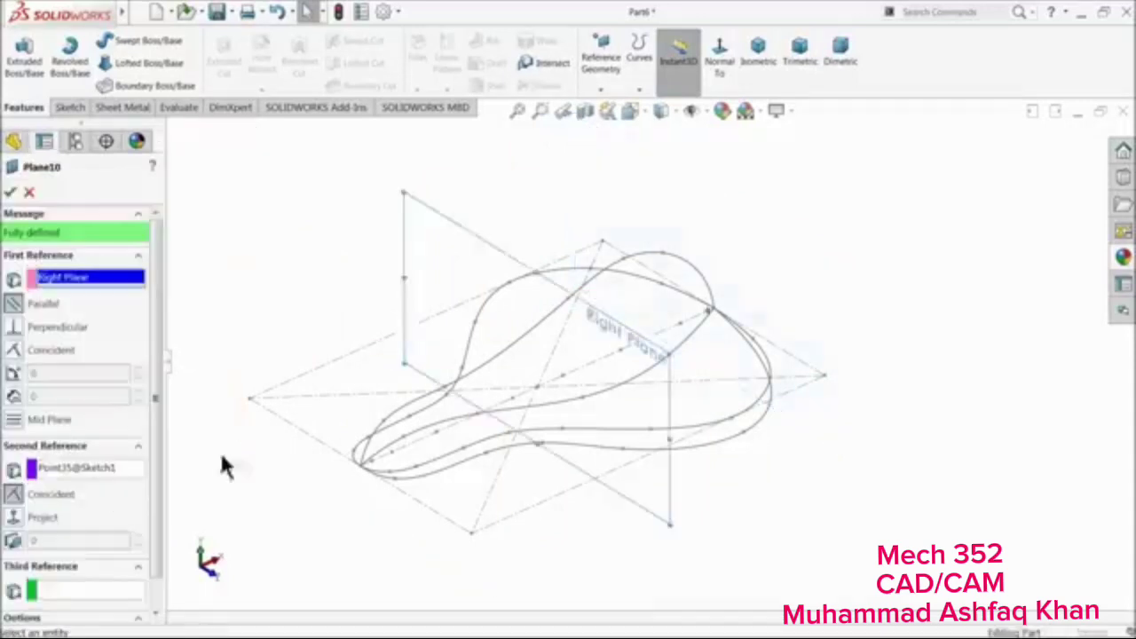
pyautogui.click(30, 191)
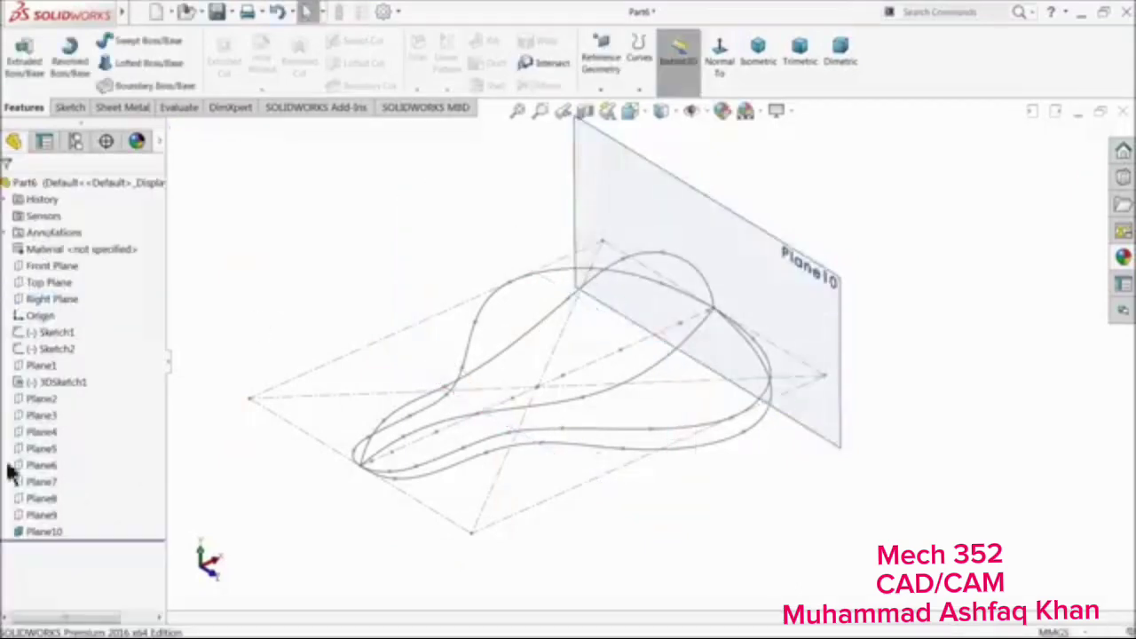
# Start a sketch on Plane10 and draw a horizontal line from the sketch origin toward one side of the saddle
pyautogui.click(31, 529)
pyautogui.click(33, 511)
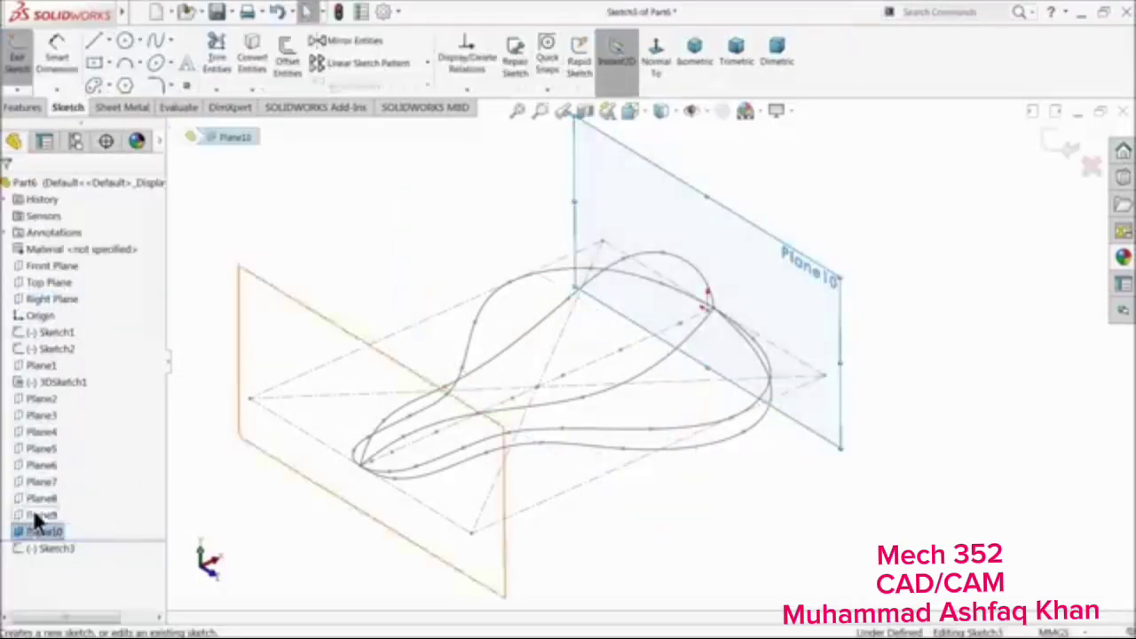
pyautogui.click(653, 59)
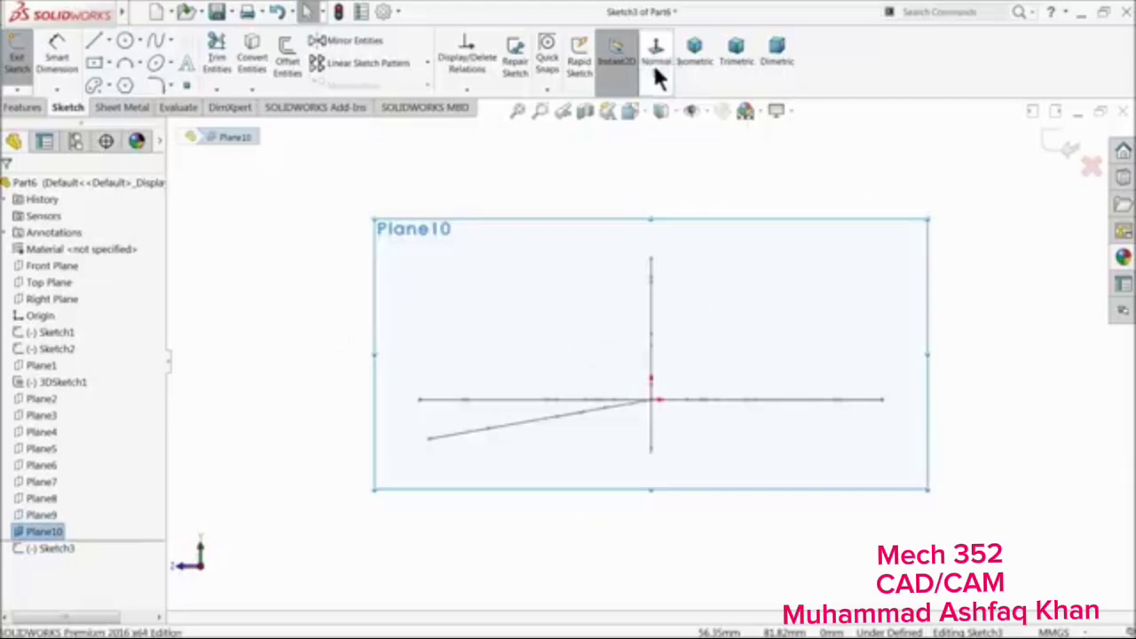
pyautogui.click(94, 42)
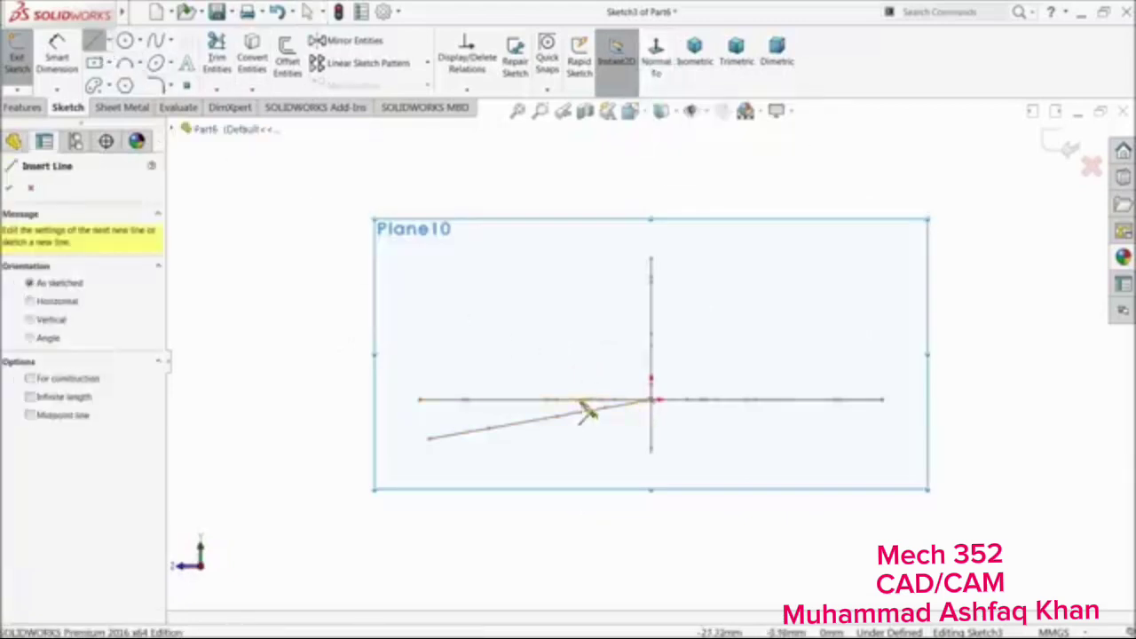
pyautogui.moveTo(601, 376)
pyautogui.mouseDown(button='middle')
pyautogui.moveTo(593, 385)
pyautogui.moveTo(609, 400)
pyautogui.moveTo(715, 421)
pyautogui.moveTo(700, 462)
pyautogui.moveTo(613, 426)
pyautogui.moveTo(654, 435)
pyautogui.moveTo(644, 456)
pyautogui.moveTo(616, 435)
pyautogui.moveTo(599, 472)
pyautogui.moveTo(611, 485)
pyautogui.mouseUp(button='middle')
pyautogui.scroll(-3, 644, 551)
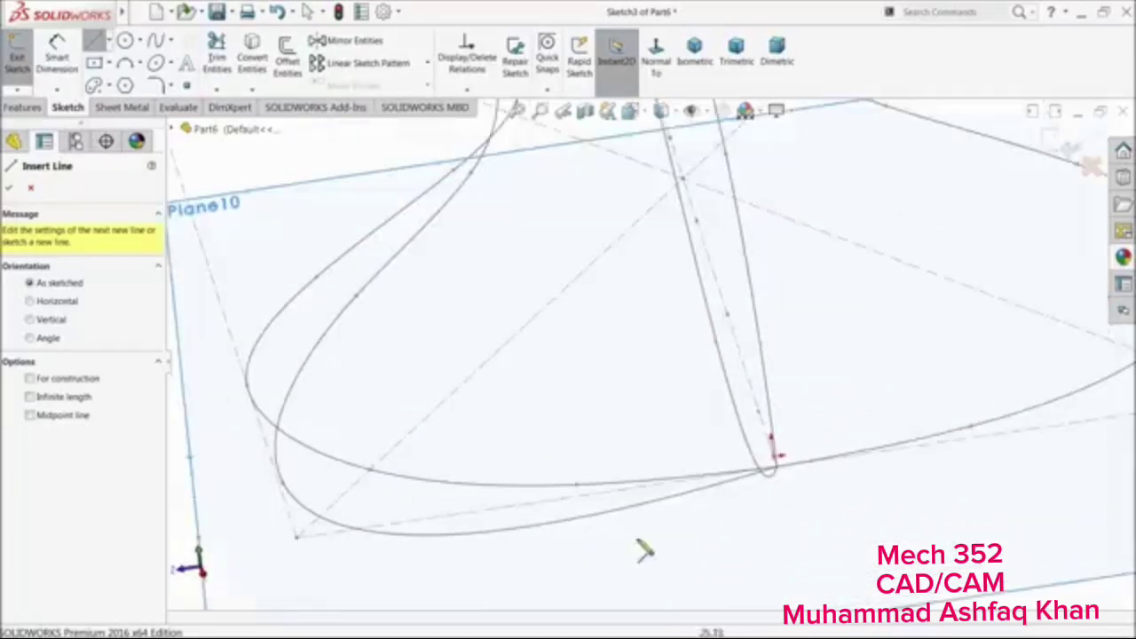
pyautogui.moveTo(769, 482)
pyautogui.mouseDown(button='middle')
pyautogui.moveTo(755, 456)
pyautogui.moveTo(775, 489)
pyautogui.moveTo(742, 457)
pyautogui.moveTo(773, 489)
pyautogui.moveTo(781, 533)
pyautogui.moveTo(723, 370)
pyautogui.moveTo(721, 391)
pyautogui.mouseUp(button='middle')
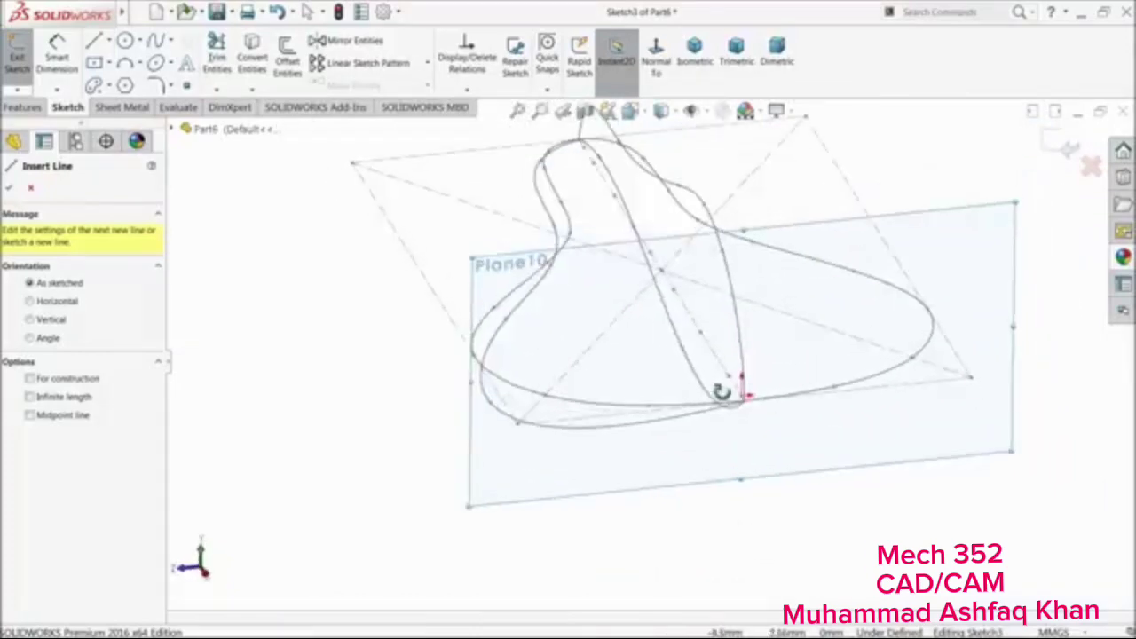
pyautogui.scroll(-4, 724, 394)
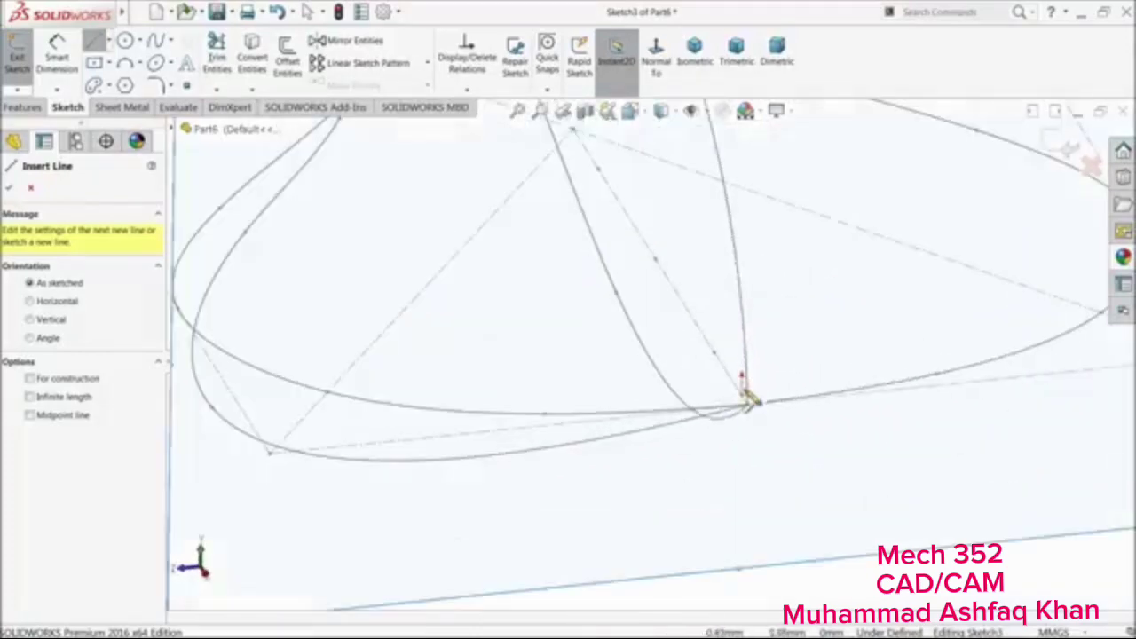
pyautogui.click(746, 399)
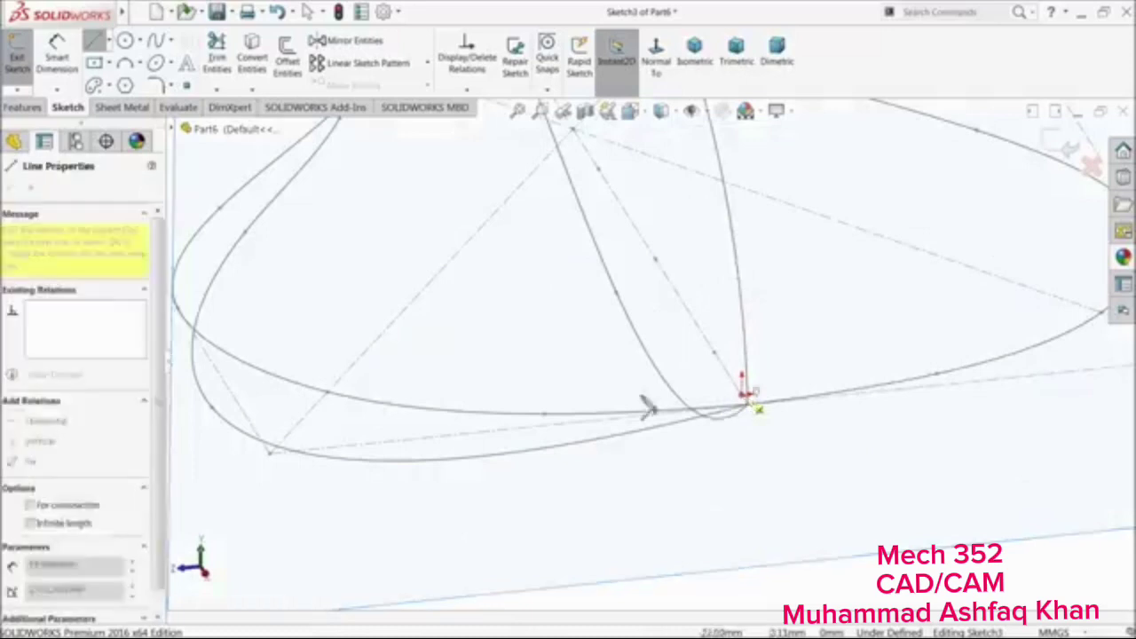
pyautogui.click(543, 414)
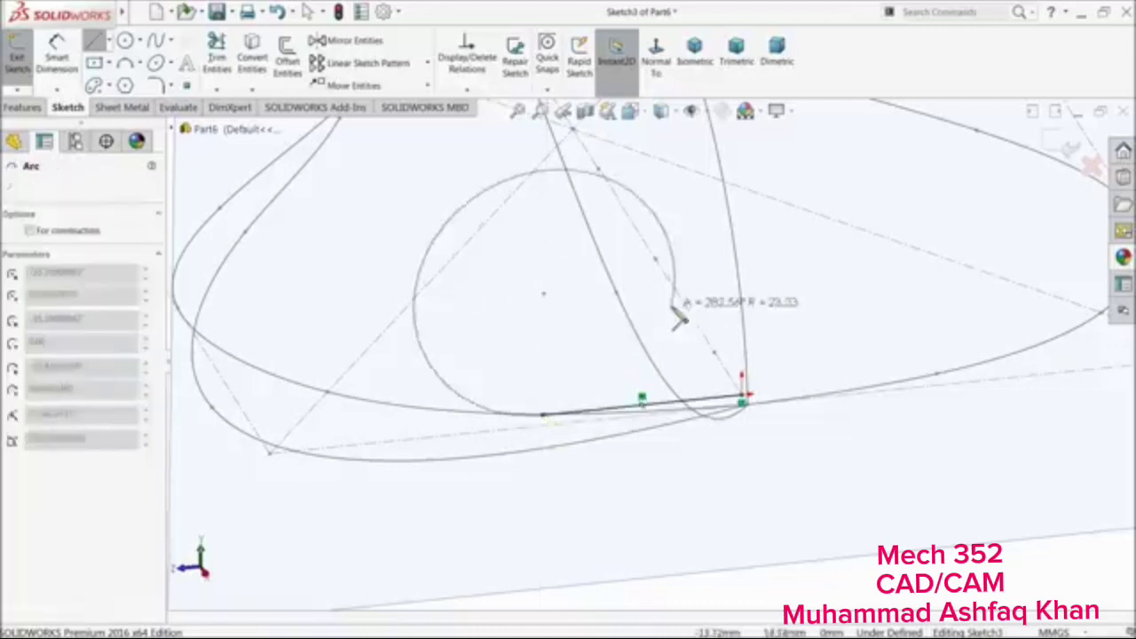
pyautogui.press('Escape')
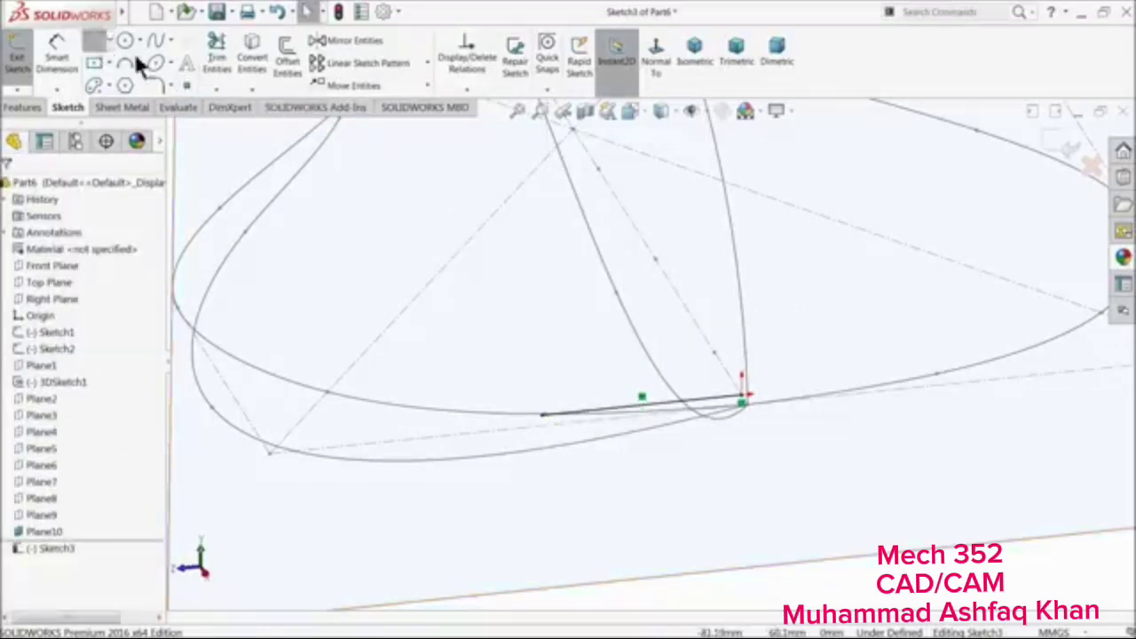
# Draw a vertical line about 34 mm up from the origin and join the free ends of both lines with an arc
pyautogui.click(744, 402)
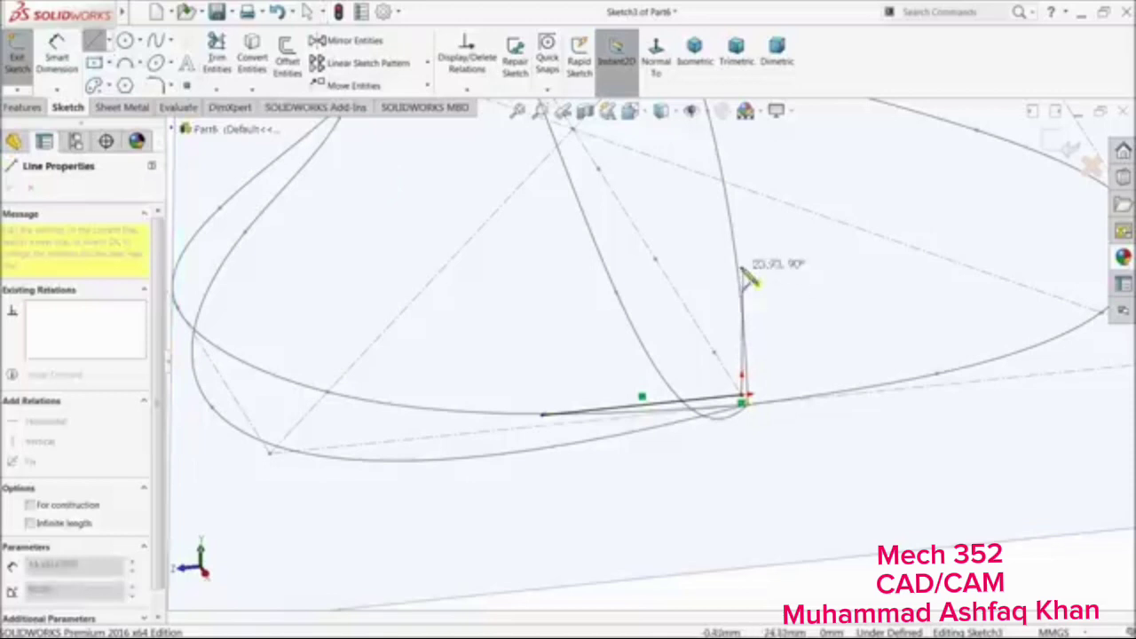
pyautogui.click(745, 215)
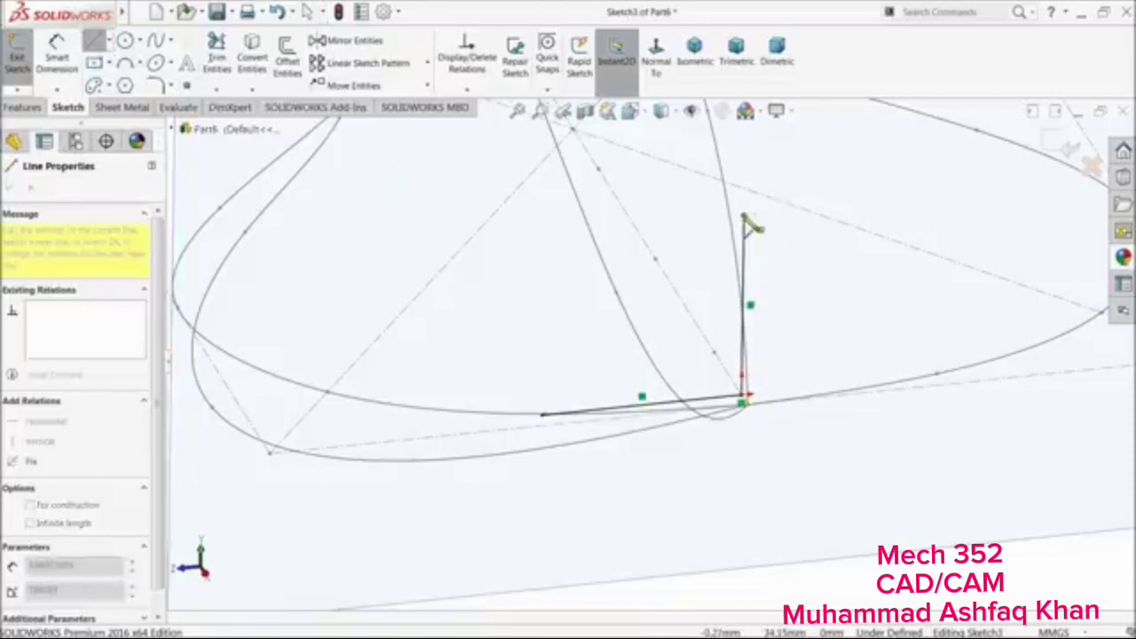
pyautogui.click(543, 414)
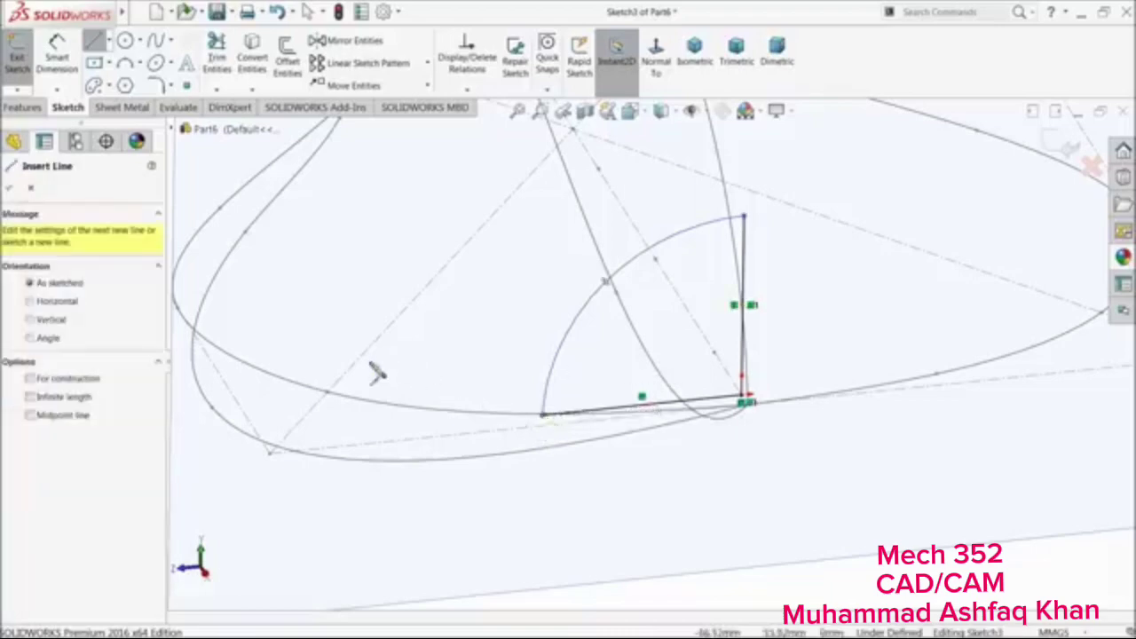
# Shrink the arc profile by moving the vertical line's upper endpoint to about 10 mm above the sketch origin
pyautogui.scroll(5, 489, 368)
pyautogui.moveTo(603, 391)
pyautogui.mouseDown(button='middle')
pyautogui.moveTo(655, 314)
pyautogui.moveTo(680, 330)
pyautogui.moveTo(665, 350)
pyautogui.moveTo(715, 359)
pyautogui.moveTo(683, 373)
pyautogui.mouseUp(button='middle')
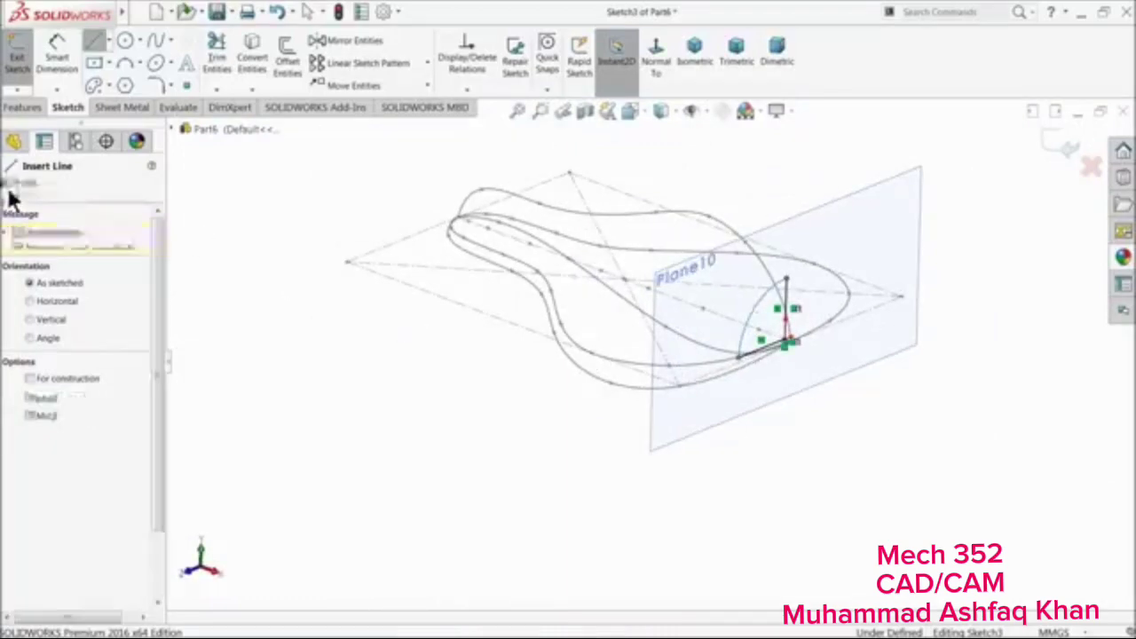
pyautogui.scroll(5, 777, 302)
pyautogui.moveTo(758, 219); pyautogui.dragTo(756, 364)
pyautogui.scroll(3, 756, 365)
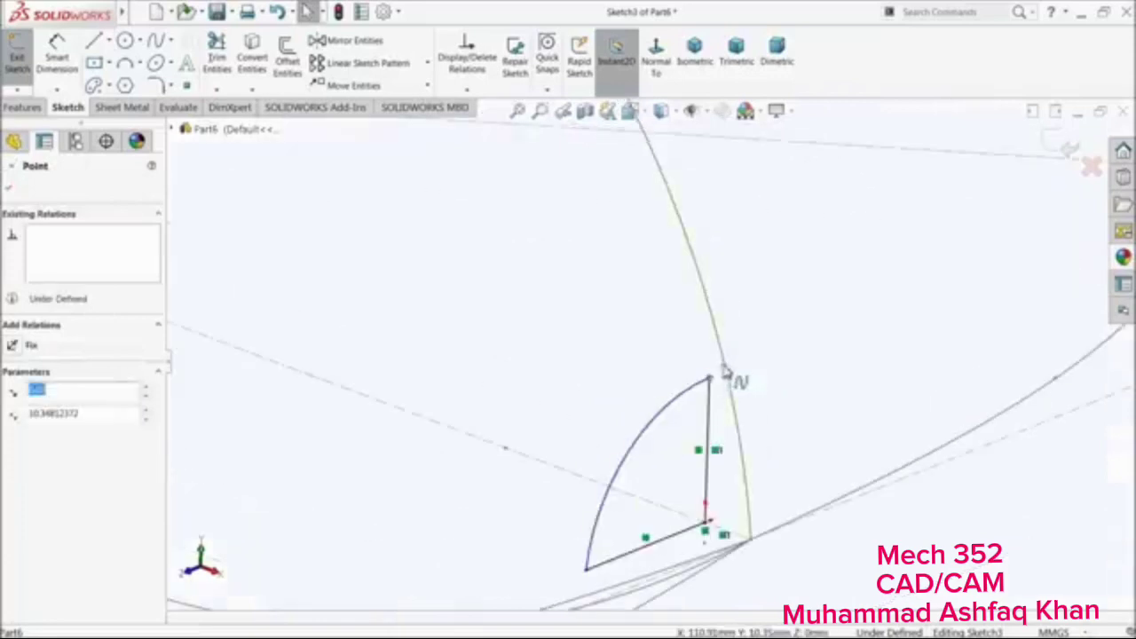
# Add coincident and pierce relations between the arc's upper endpoint and the upper side-profile spline of Sketch2
pyautogui.click(725, 365)
pyautogui.click(710, 381)
pyautogui.keyDown('ctrl'); pyautogui.click(706, 387); pyautogui.keyUp('ctrl')
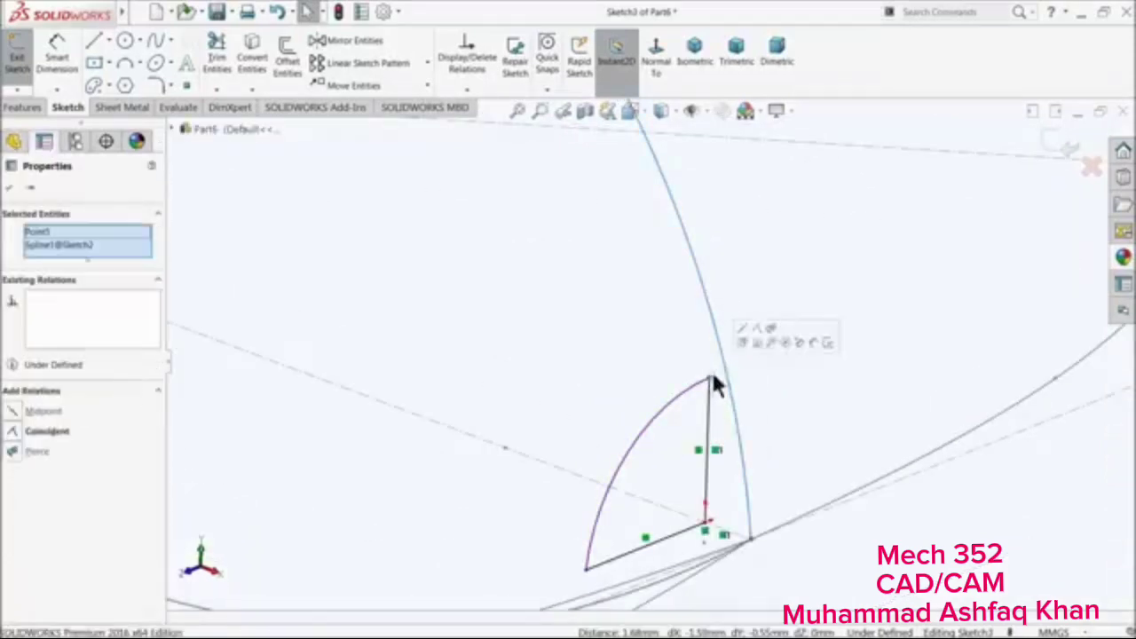
pyautogui.click(755, 322)
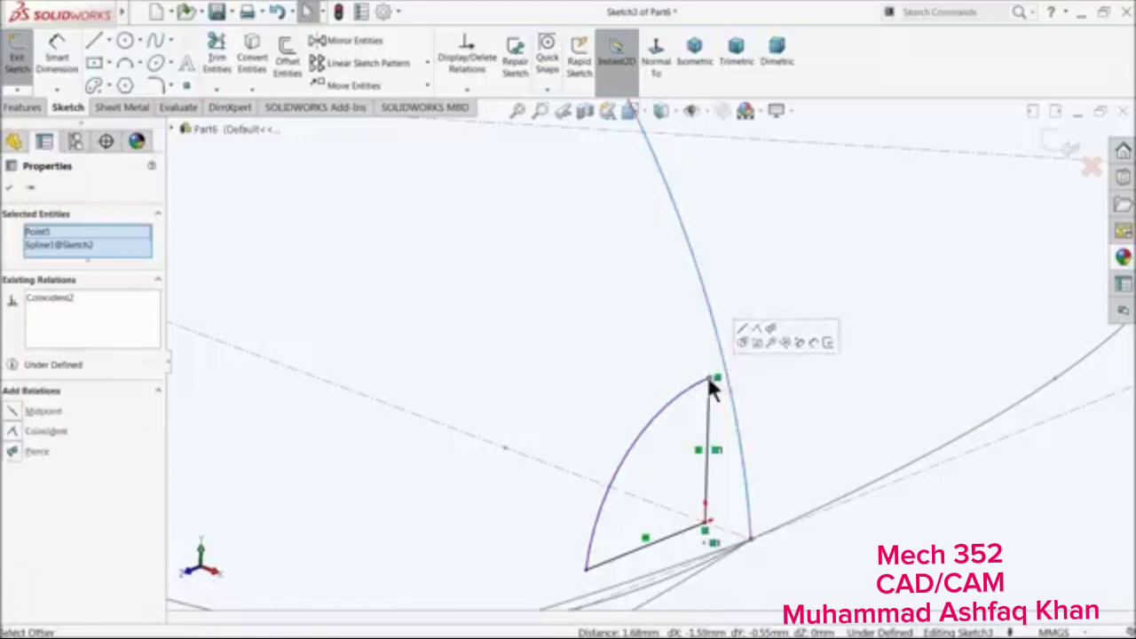
pyautogui.click(770, 329)
# Try to pierce the horizontal line's free endpoint with the lower side-profile spline, and delete that relation
pyautogui.scroll(5, 705, 381)
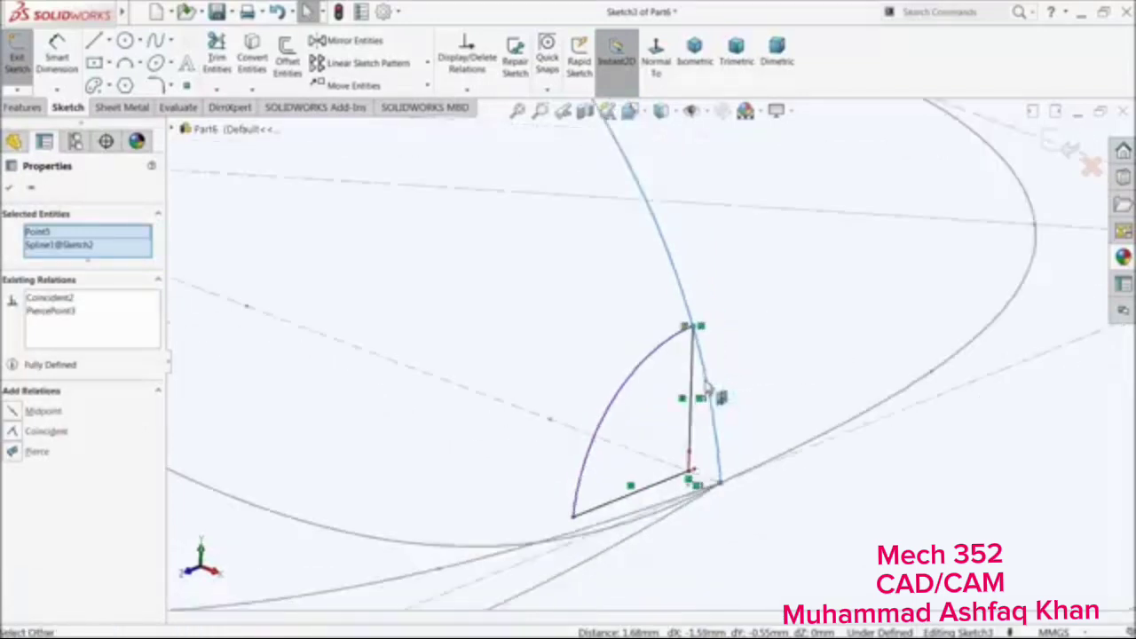
pyautogui.scroll(-3, 543, 451)
pyautogui.scroll(2, 701, 480)
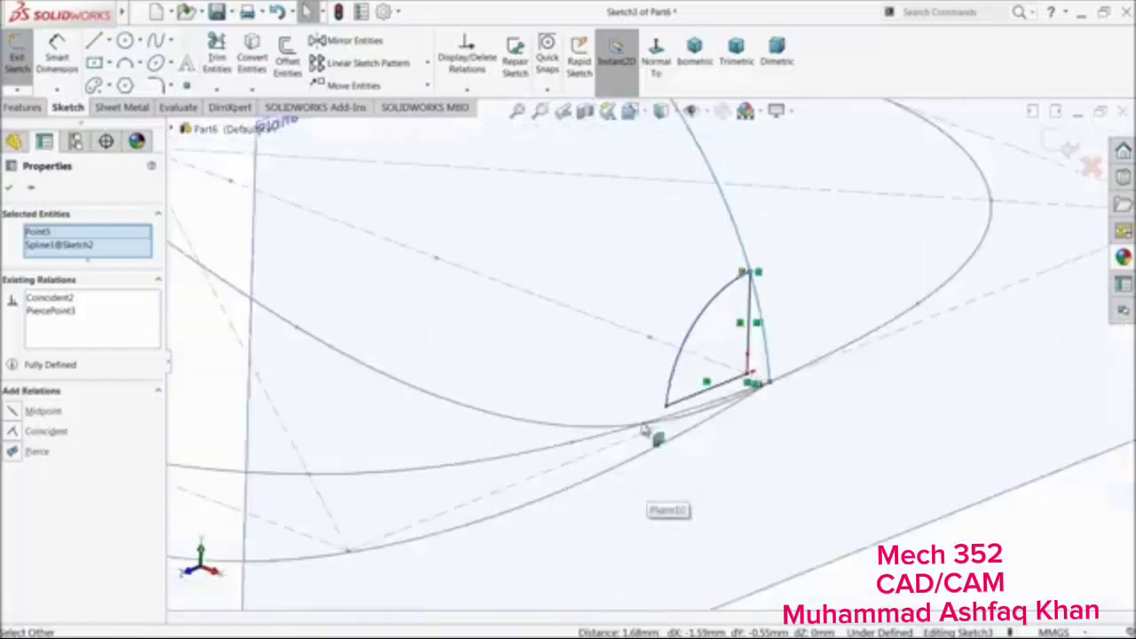
pyautogui.moveTo(642, 423); pyautogui.dragTo(641, 456, button='middle')
pyautogui.click(663, 495)
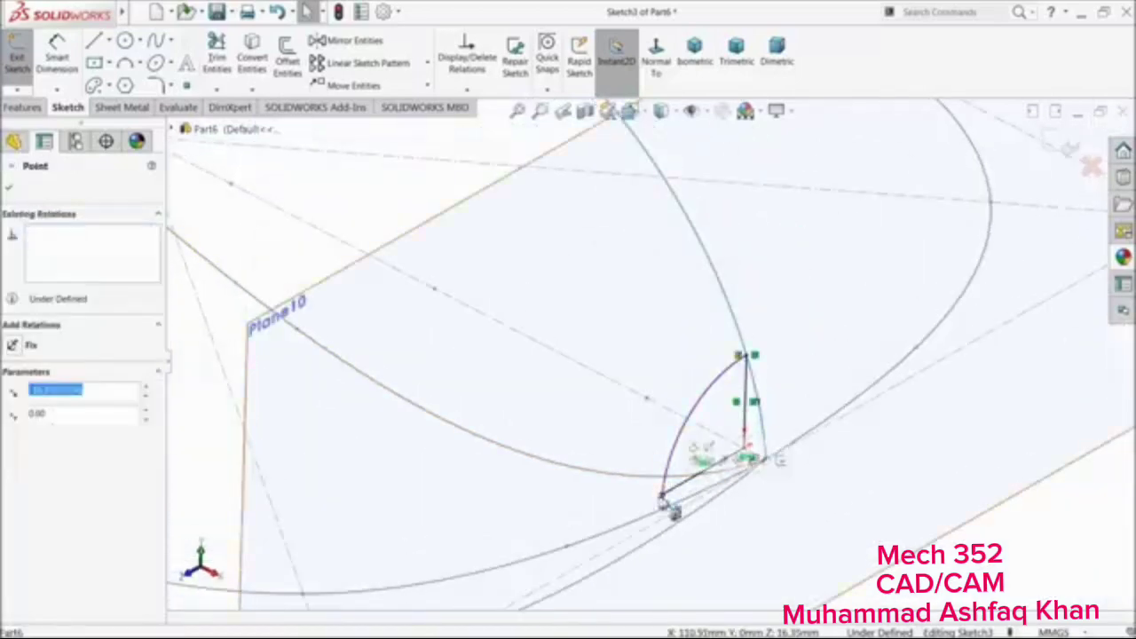
pyautogui.keyDown('ctrl'); pyautogui.click(650, 476); pyautogui.keyUp('ctrl')
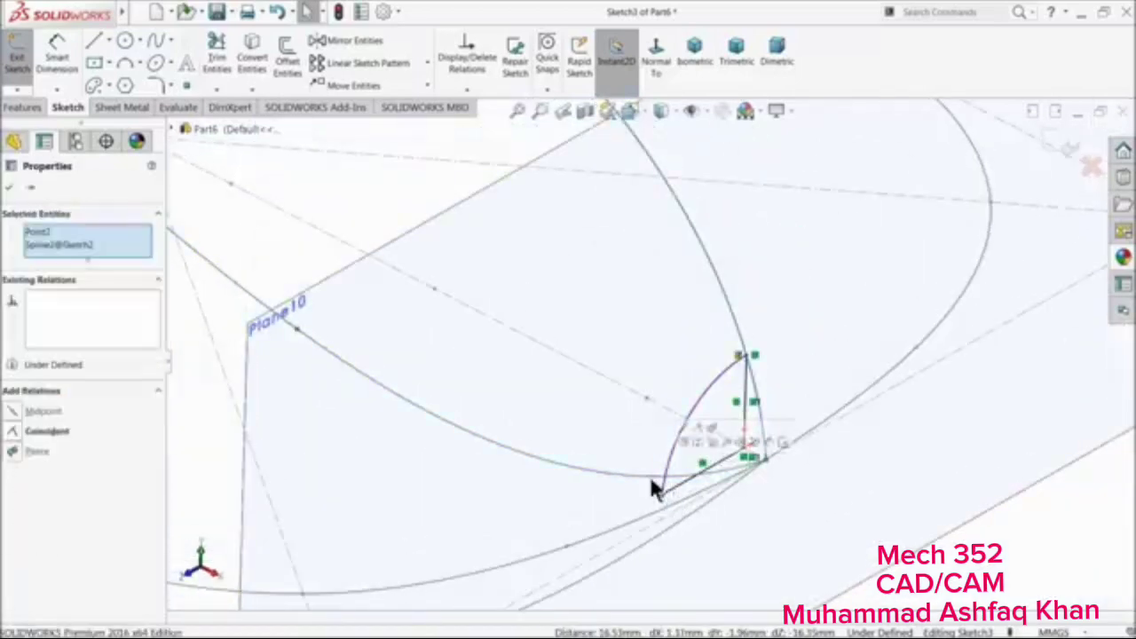
pyautogui.click(710, 441)
pyautogui.rightClick(102, 310)
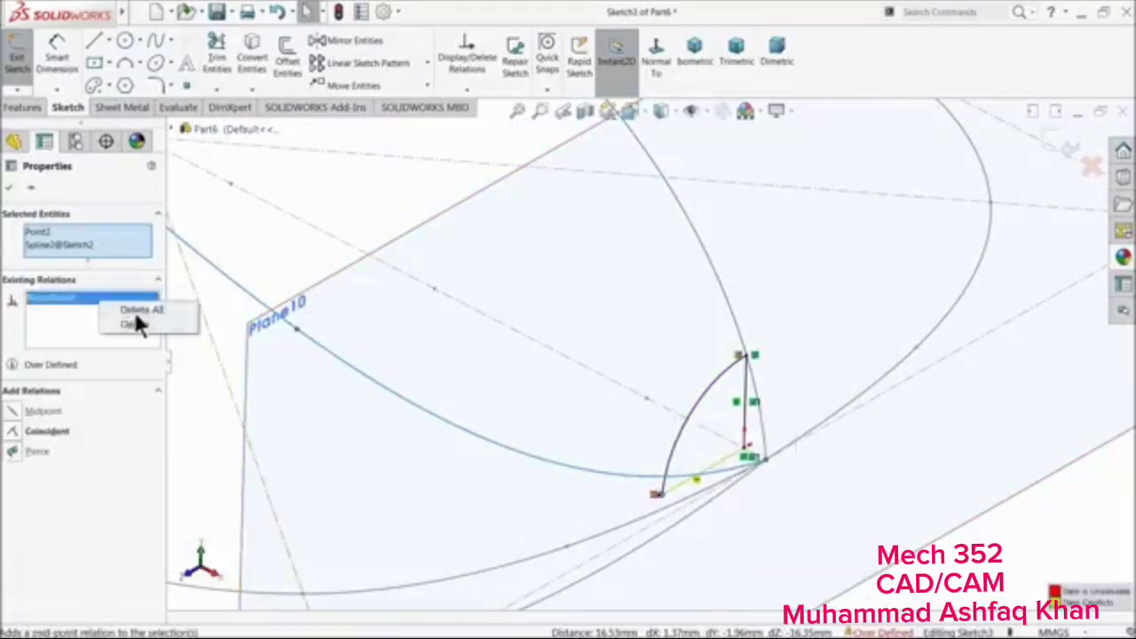
pyautogui.click(133, 313)
pyautogui.moveTo(489, 449)
pyautogui.mouseDown(button='middle')
pyautogui.moveTo(650, 461)
pyautogui.moveTo(672, 521)
pyautogui.moveTo(682, 482)
pyautogui.moveTo(680, 432)
pyautogui.moveTo(626, 381)
pyautogui.moveTo(591, 417)
pyautogui.moveTo(425, 463)
pyautogui.mouseUp(button='middle')
pyautogui.scroll(-6, 431, 476)
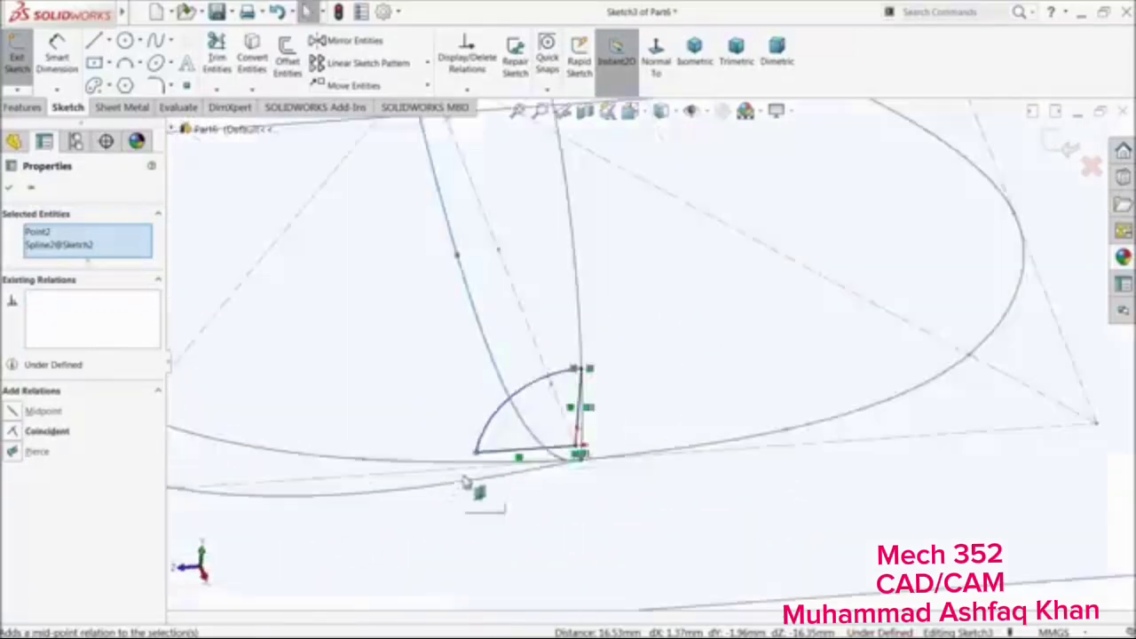
pyautogui.scroll(3, 465, 430)
pyautogui.scroll(3, 389, 422)
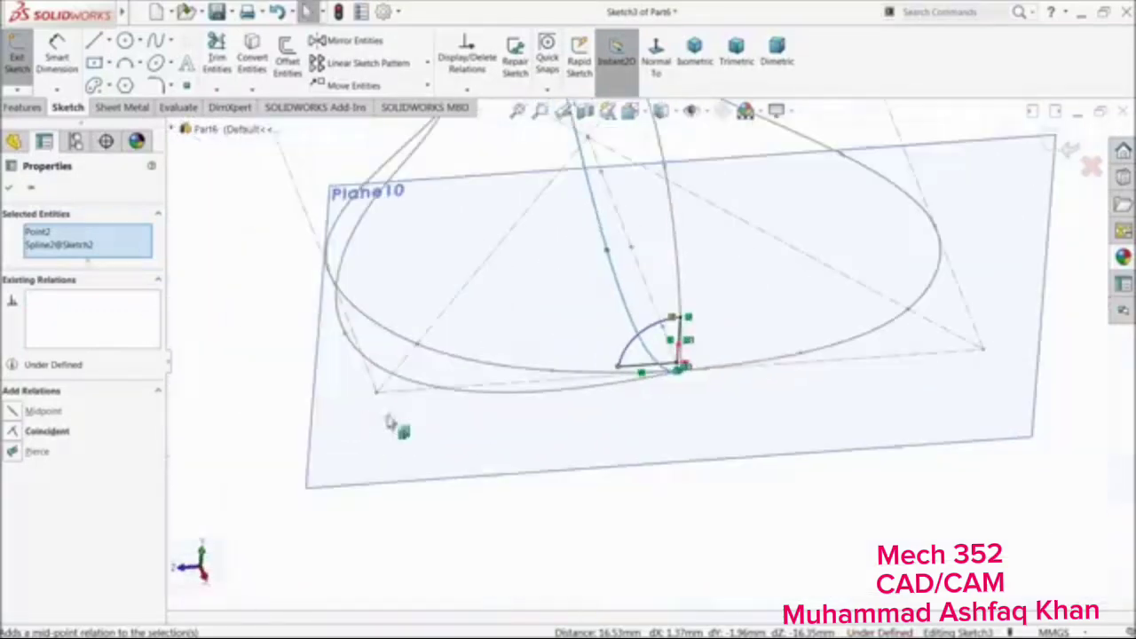
pyautogui.click(526, 462)
pyautogui.rightClick(604, 462)
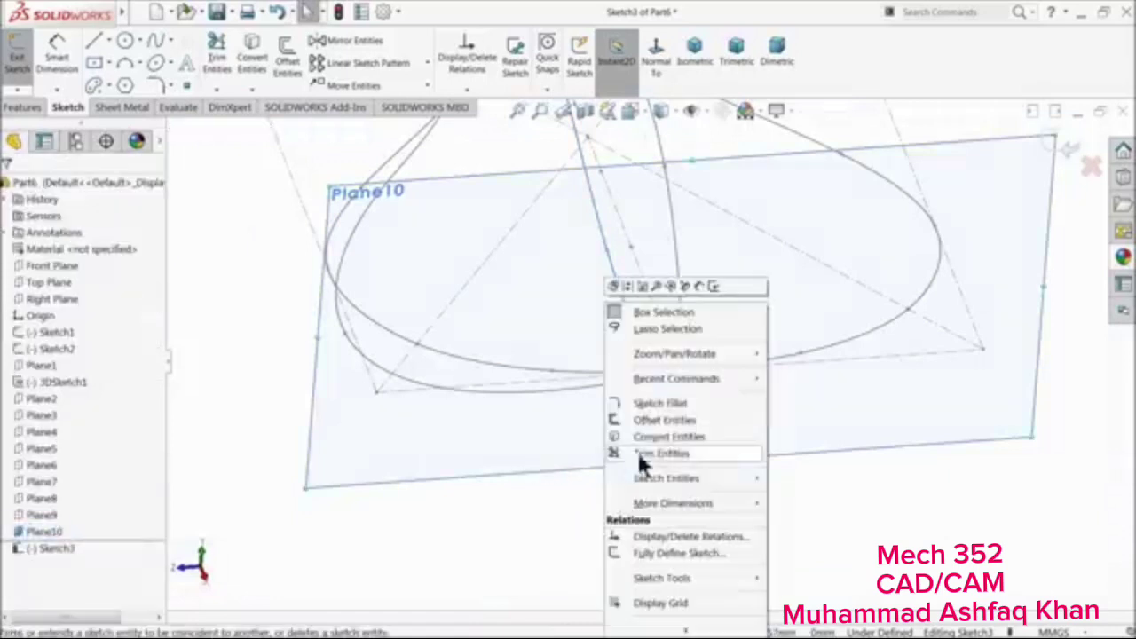
pyautogui.click(524, 521)
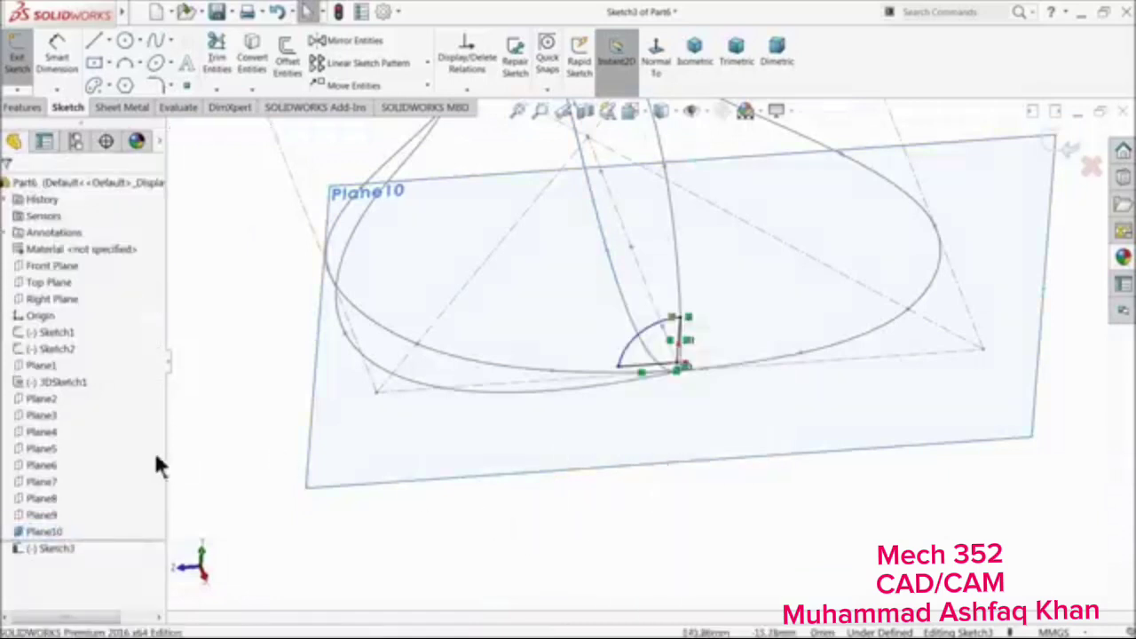
# Hide Plane10, then stretch the horizontal line's free endpoint to the Sketch1 outline spline and pierce it with that spline
pyautogui.click(27, 532)
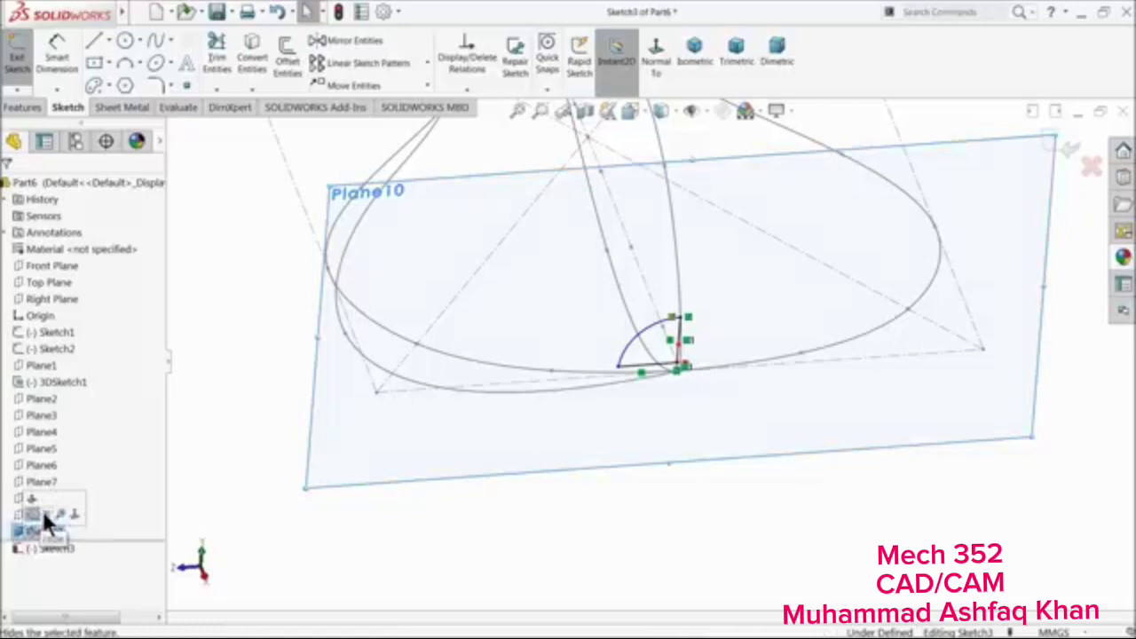
pyautogui.click(41, 507)
pyautogui.scroll(-5, 601, 421)
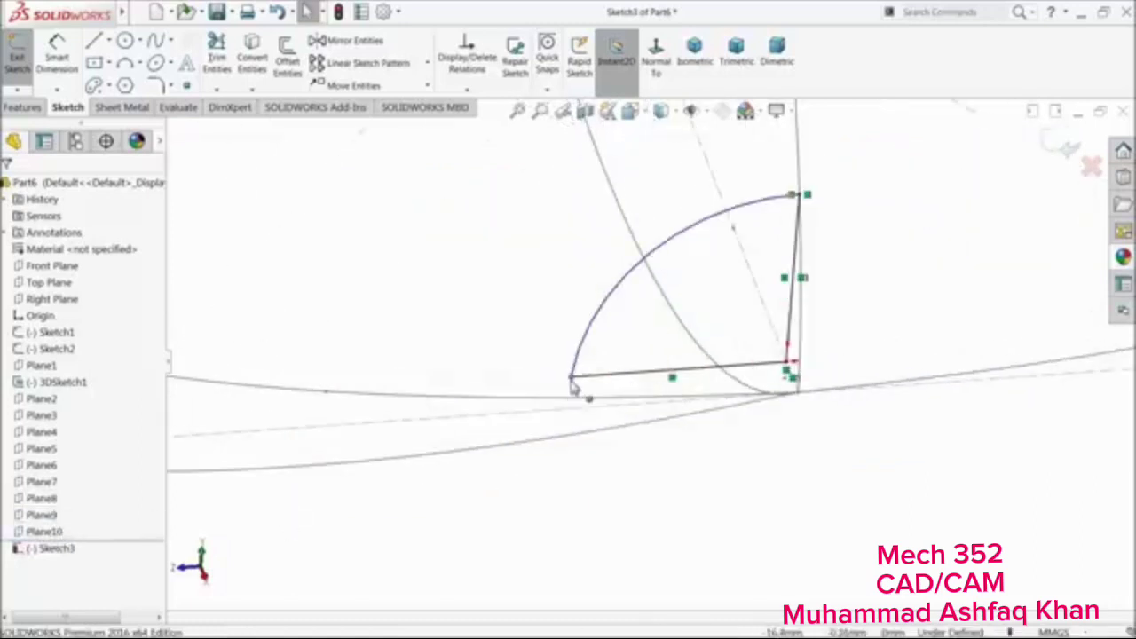
pyautogui.moveTo(573, 386); pyautogui.dragTo(315, 417)
pyautogui.keyDown('ctrl'); pyautogui.click(311, 398); pyautogui.keyUp('ctrl')
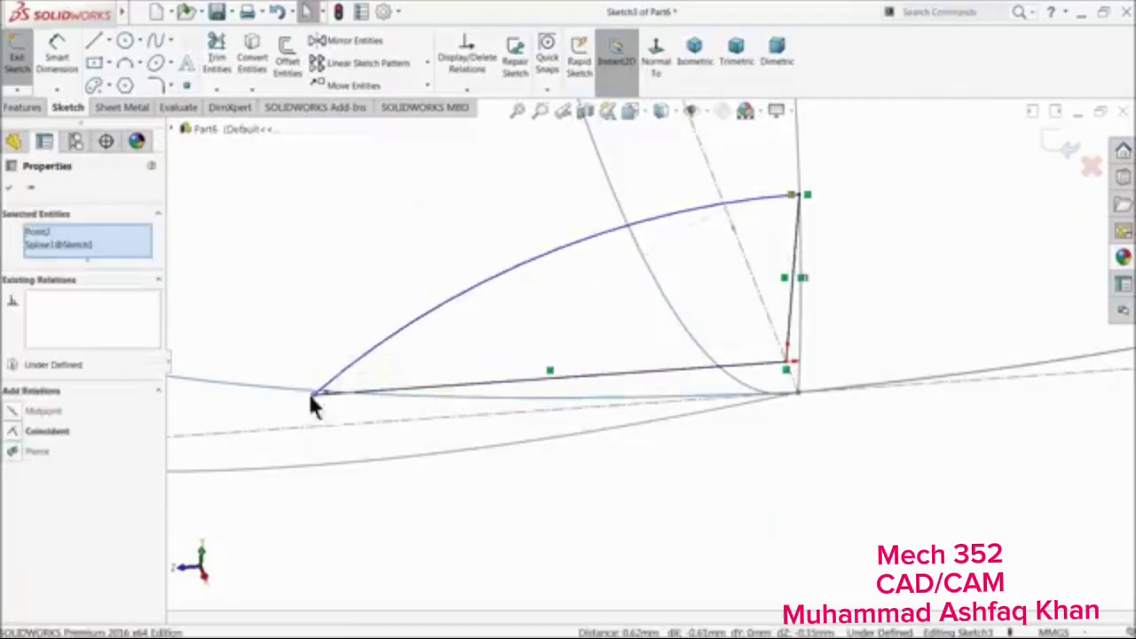
pyautogui.click(39, 452)
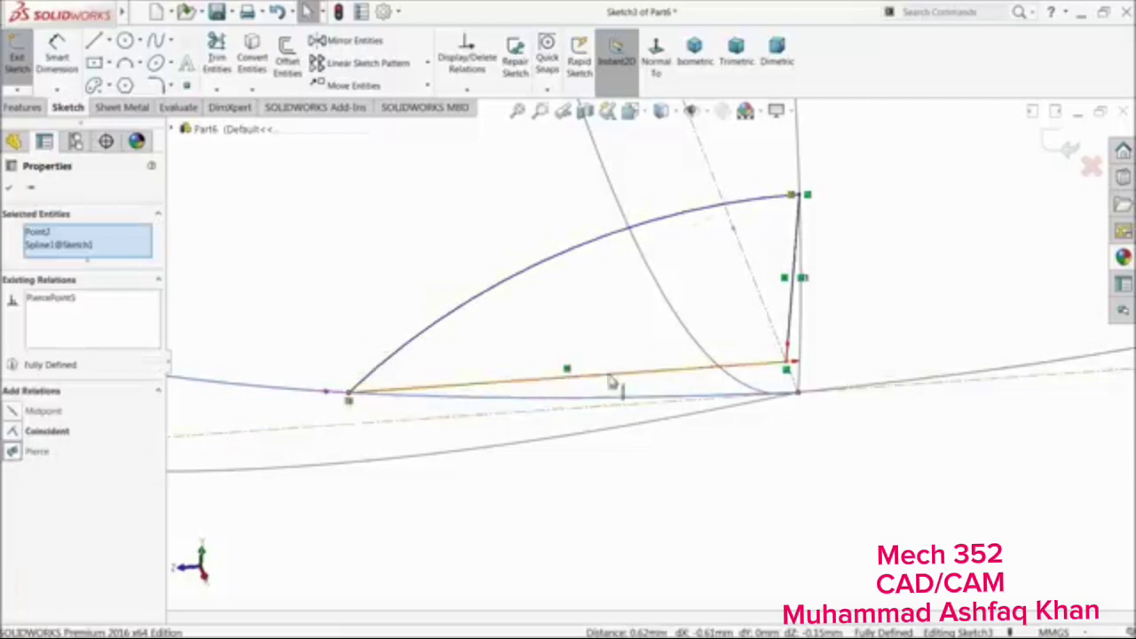
pyautogui.scroll(5, 613, 382)
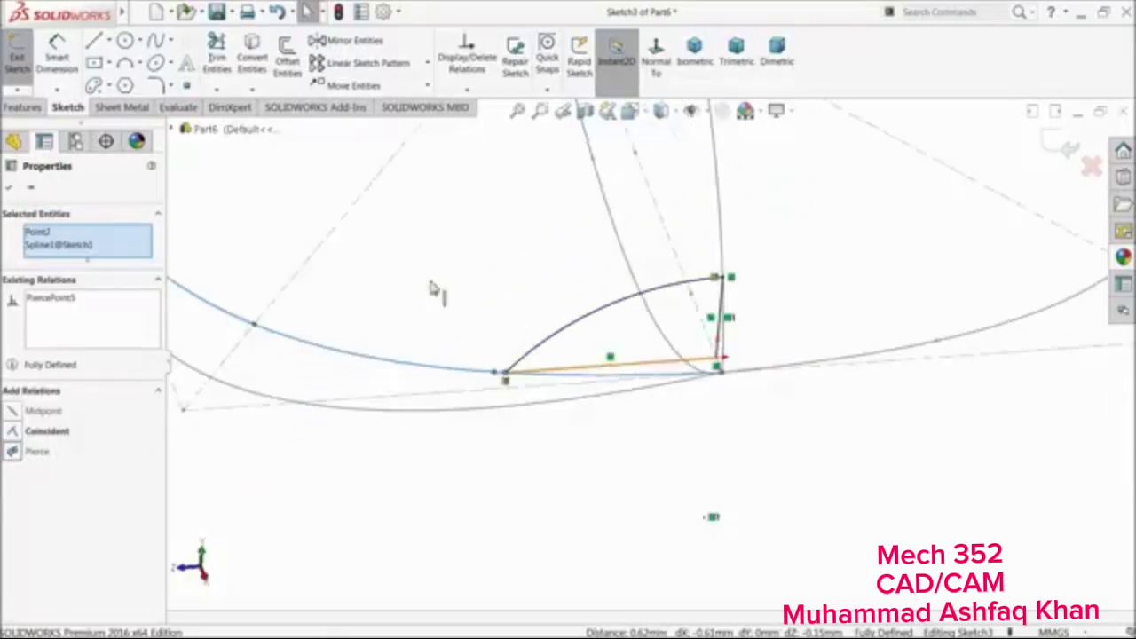
pyautogui.click(9, 189)
# Close the finished profile sketch and start a new sketch on Plane2
pyautogui.scroll(5, 500, 350)
pyautogui.moveTo(591, 367)
pyautogui.mouseDown(button='middle')
pyautogui.moveTo(690, 376)
pyautogui.moveTo(773, 441)
pyautogui.moveTo(751, 443)
pyautogui.moveTo(734, 467)
pyautogui.moveTo(731, 455)
pyautogui.mouseUp(button='middle')
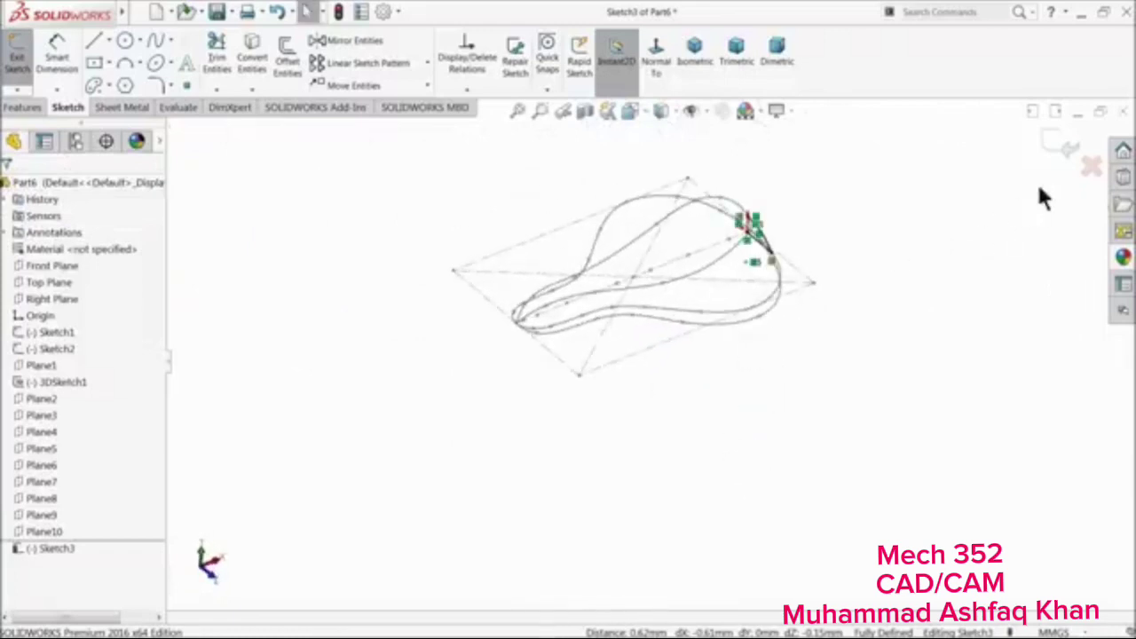
pyautogui.click(1058, 144)
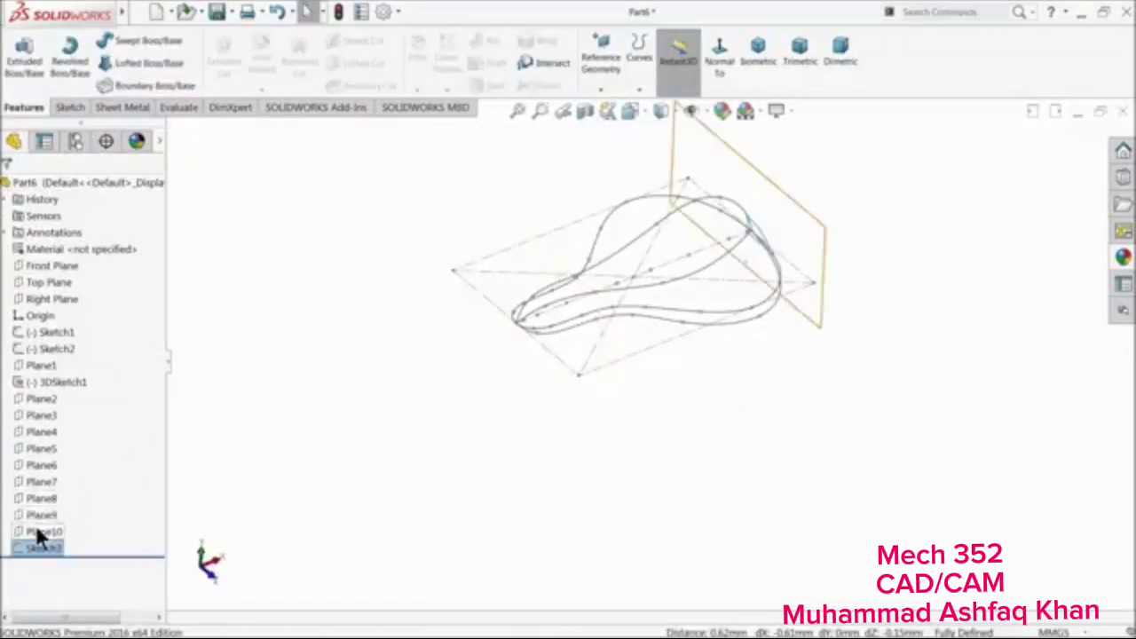
pyautogui.click(36, 529)
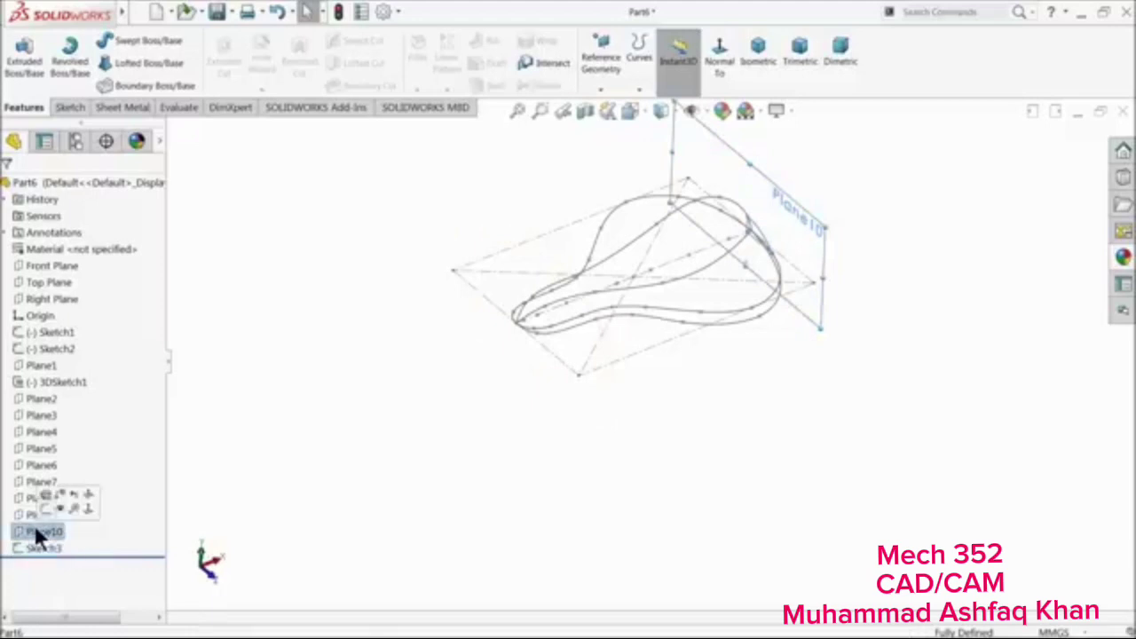
pyautogui.moveTo(195, 507)
pyautogui.mouseDown(button='middle')
pyautogui.moveTo(240, 451)
pyautogui.moveTo(272, 448)
pyautogui.mouseUp(button='middle')
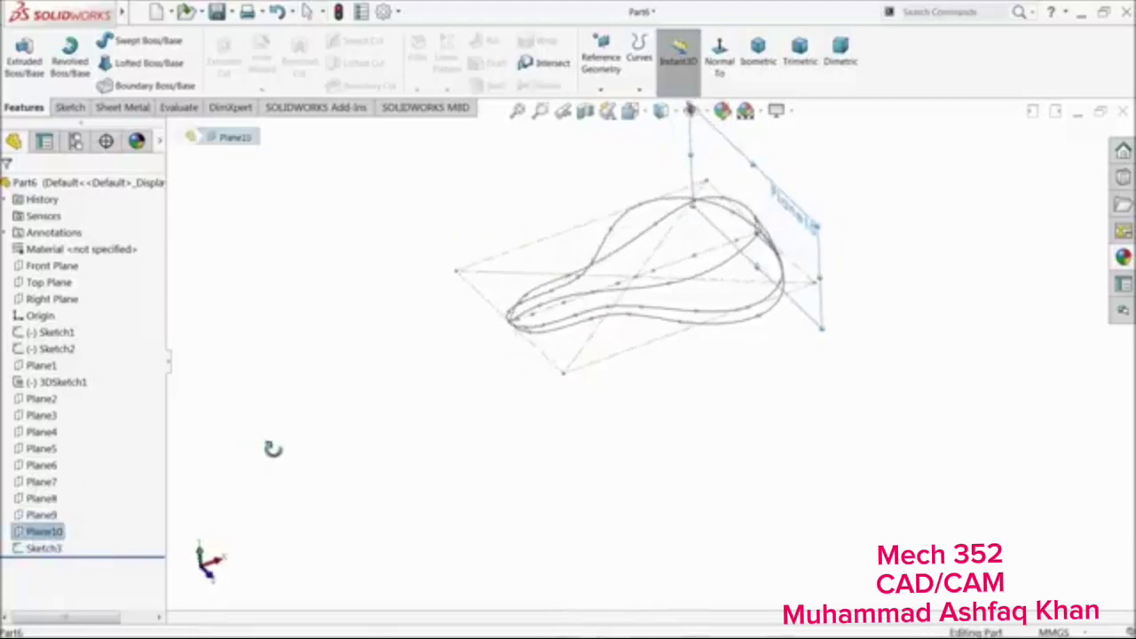
pyautogui.click(35, 399)
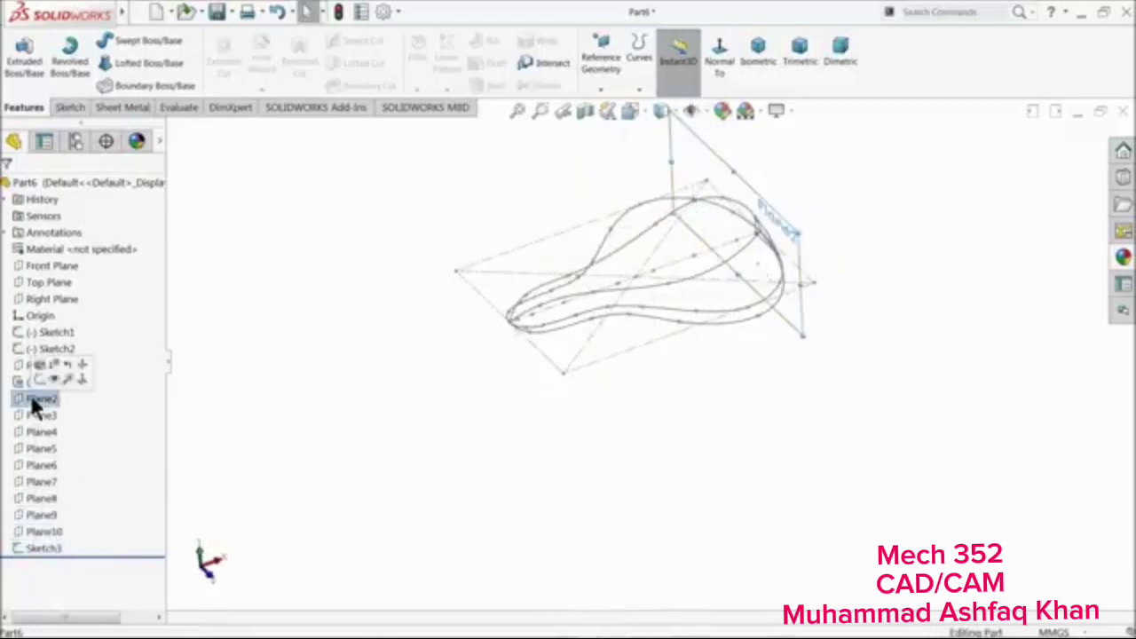
pyautogui.click(41, 380)
pyautogui.scroll(-5, 711, 277)
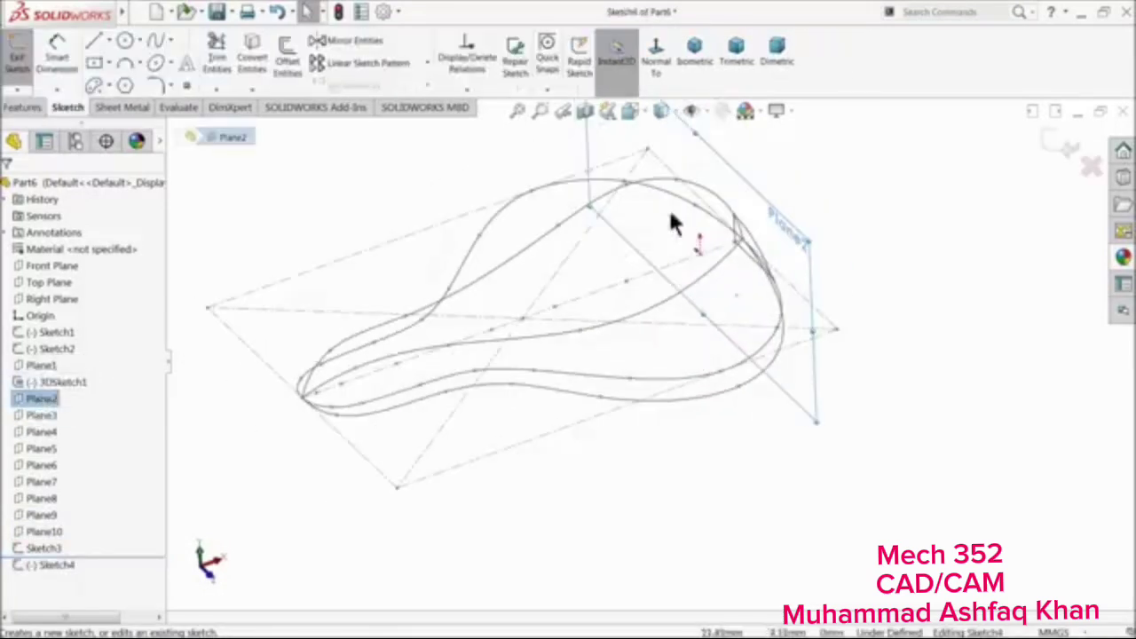
# Draw a vertical line about 33 mm up from the sketch origin
pyautogui.scroll(-3, 688, 244)
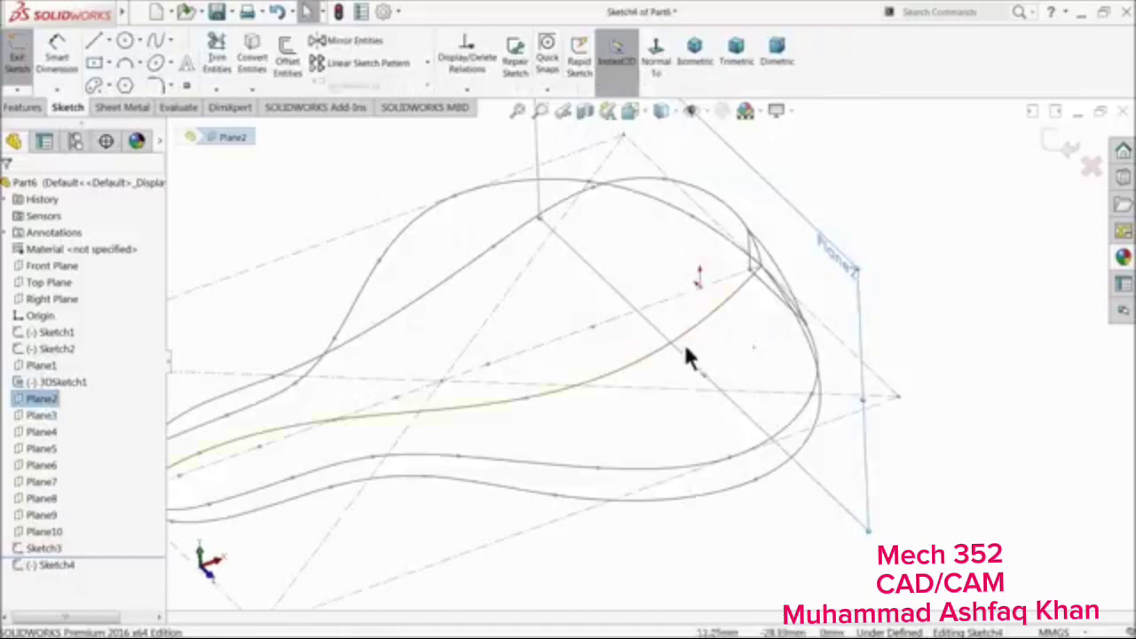
pyautogui.moveTo(686, 350)
pyautogui.mouseDown(button='middle')
pyautogui.moveTo(702, 310)
pyautogui.moveTo(717, 330)
pyautogui.moveTo(657, 335)
pyautogui.moveTo(689, 343)
pyautogui.moveTo(583, 322)
pyautogui.mouseUp(button='middle')
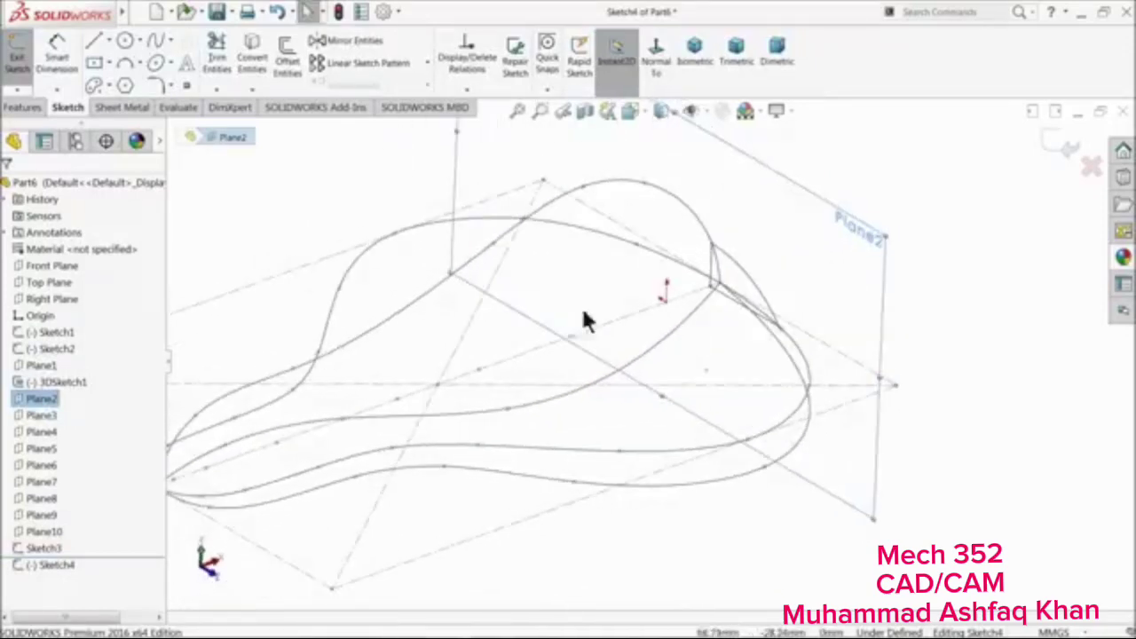
pyautogui.click(92, 45)
pyautogui.scroll(2, 684, 311)
pyautogui.scroll(-4, 685, 307)
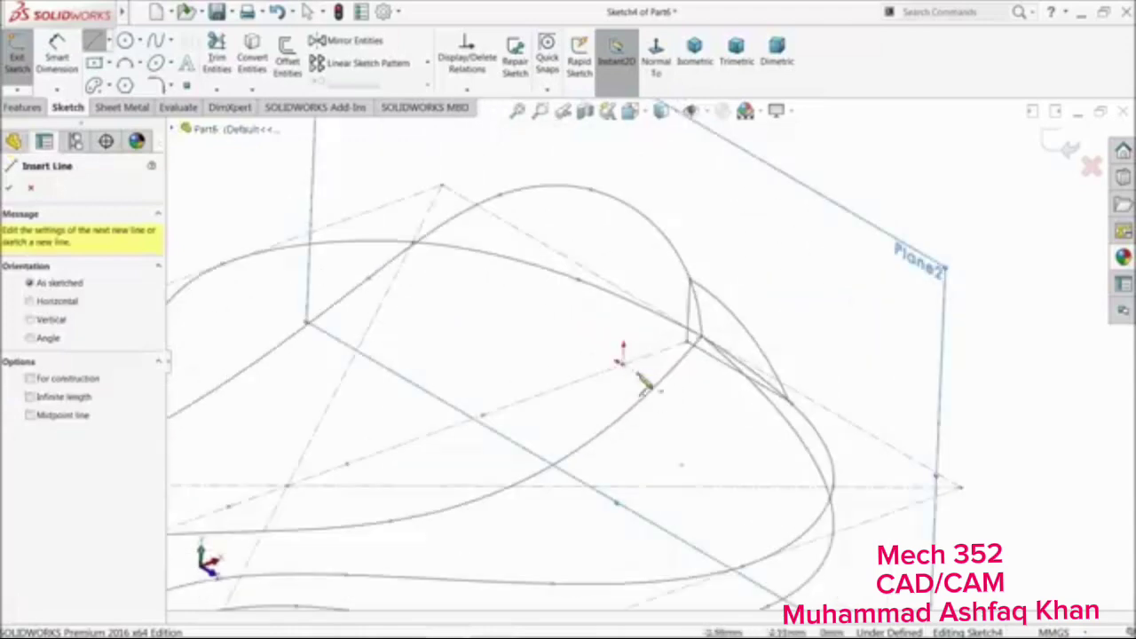
pyautogui.click(620, 362)
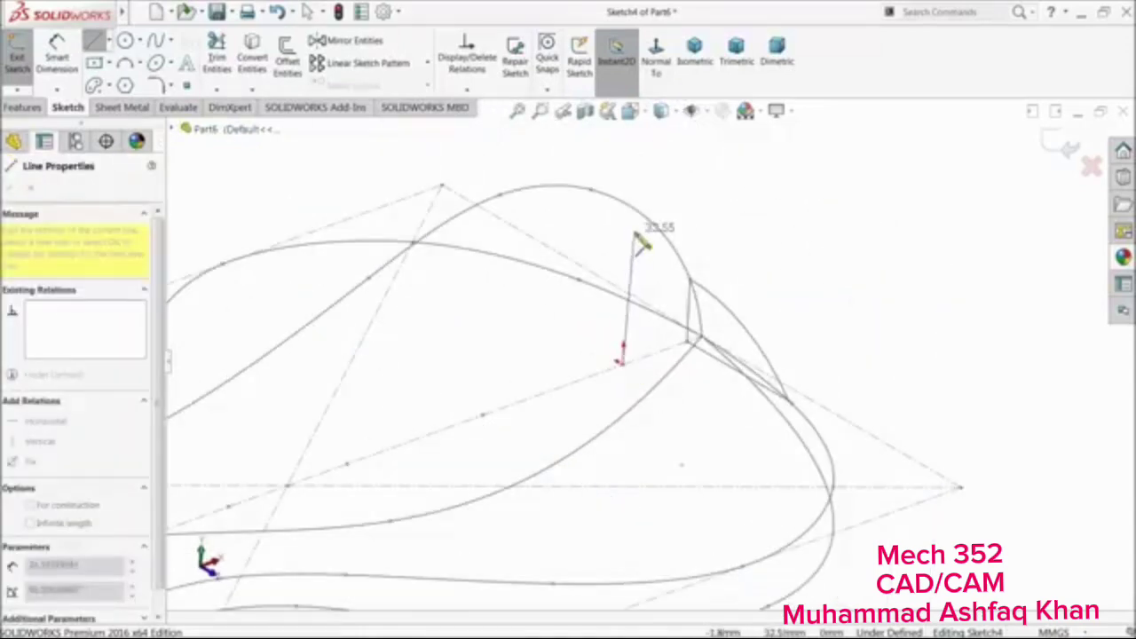
pyautogui.click(628, 231)
pyautogui.rightClick(664, 245)
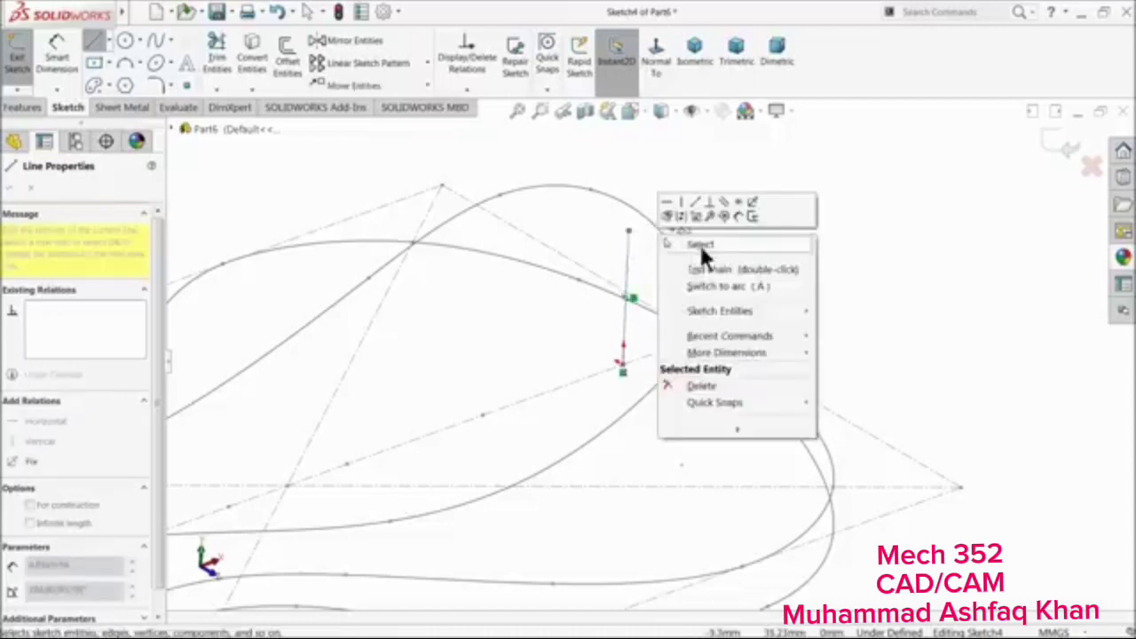
pyautogui.click(700, 245)
# Draw a horizontal line about 69 mm long from the sketch origin to the saddle's side outline
pyautogui.click(98, 44)
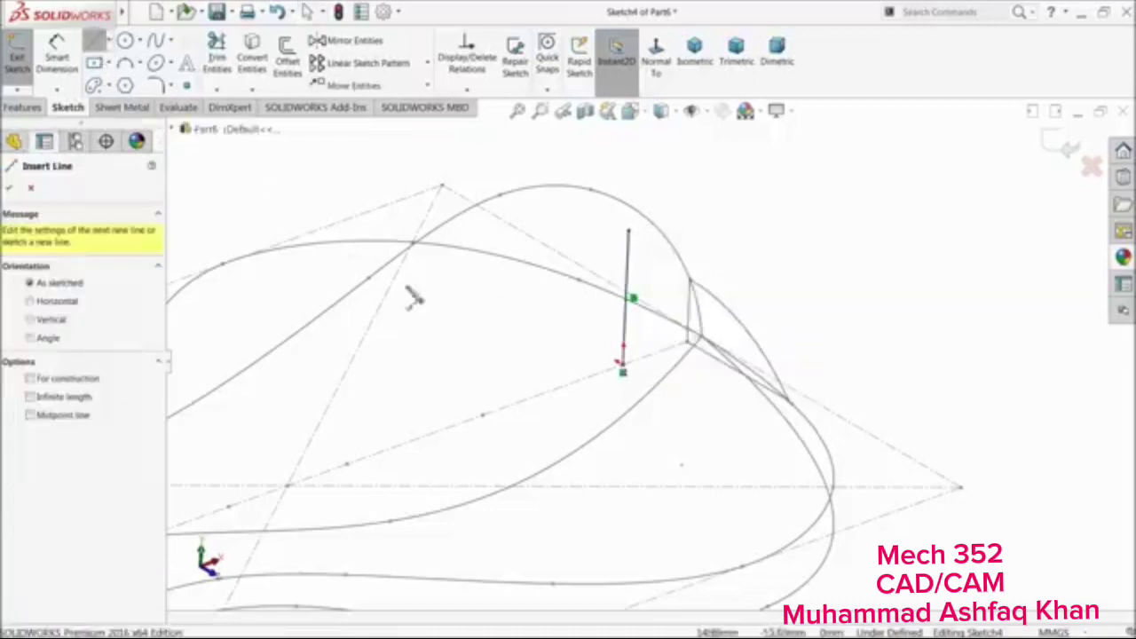
pyautogui.click(623, 370)
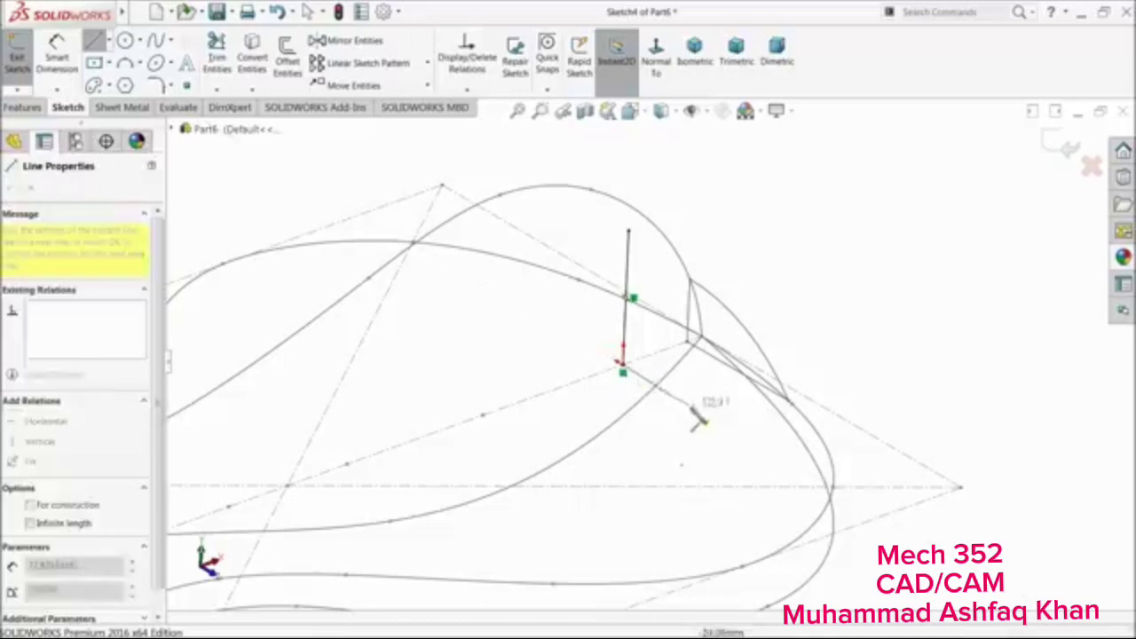
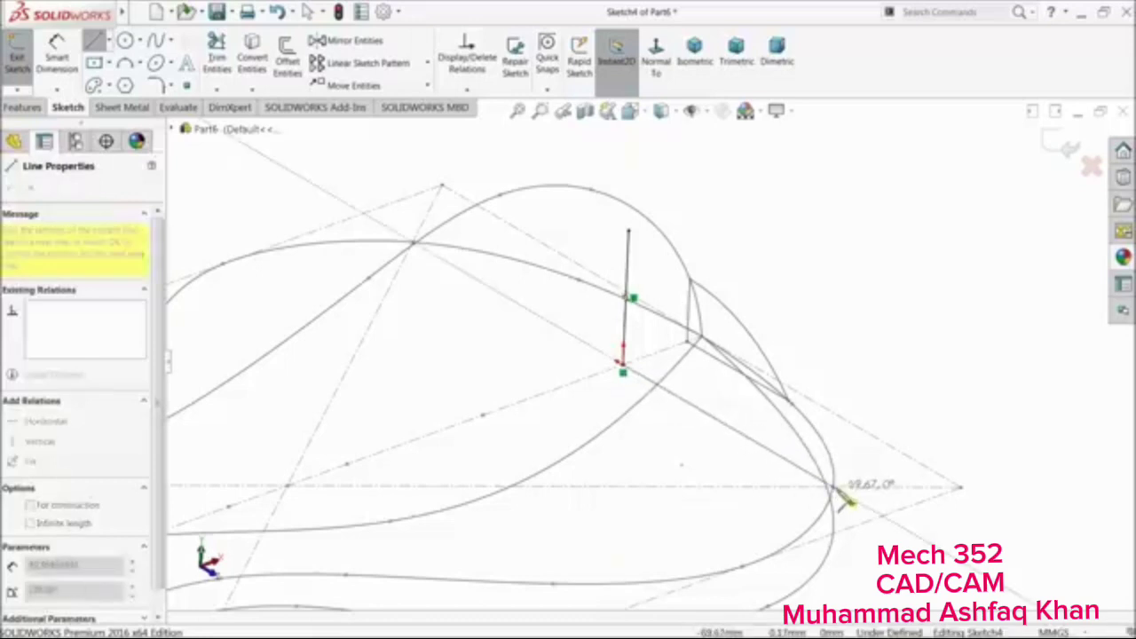
pyautogui.click(832, 490)
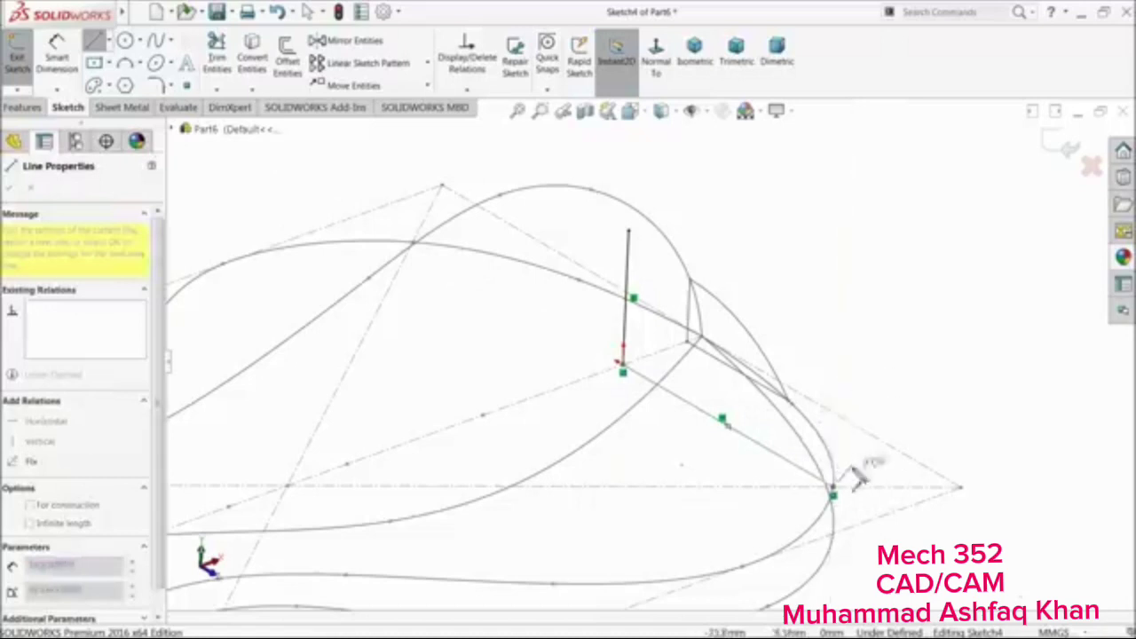
# Join the free ends of both lines with an arc tangent to the horizontal line
pyautogui.moveTo(832, 489)
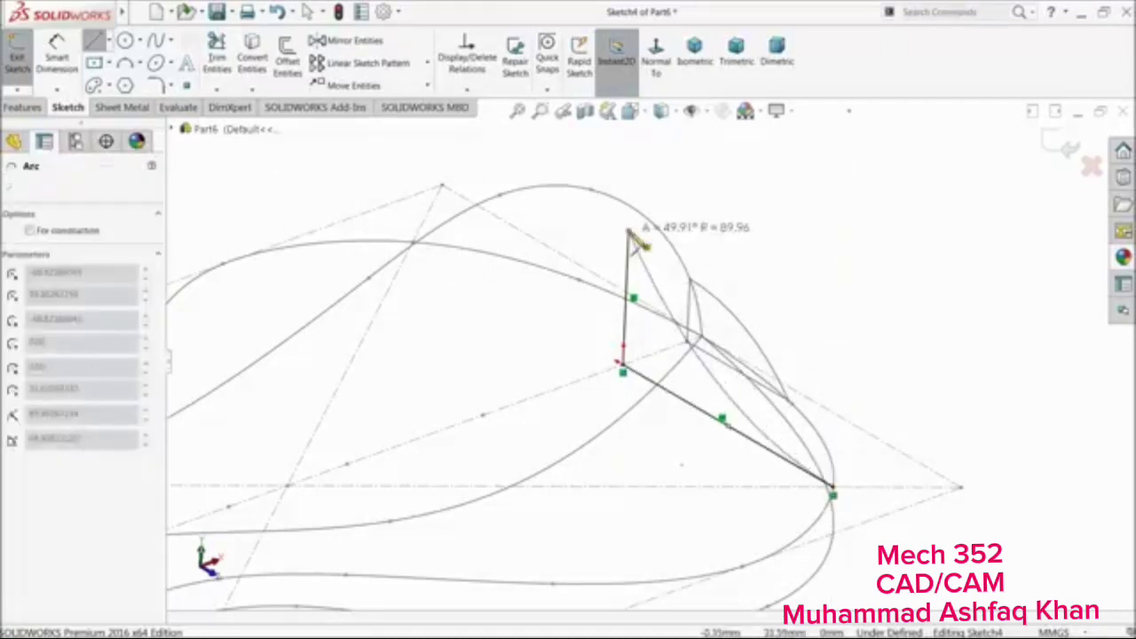
pyautogui.click(629, 233)
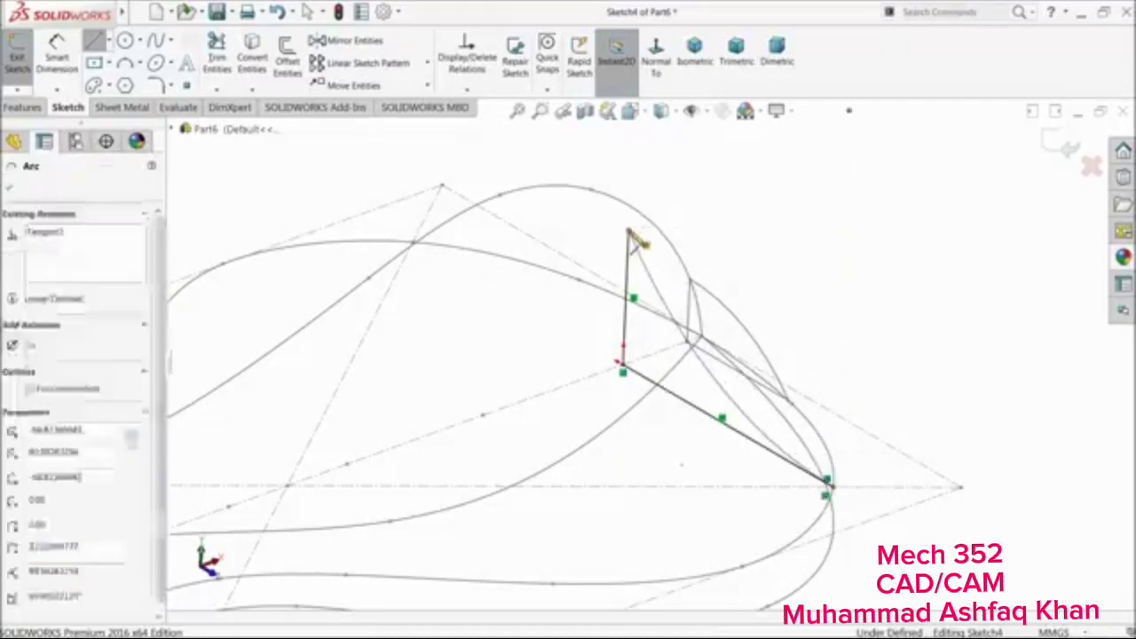
pyautogui.rightClick(715, 233)
pyautogui.click(747, 236)
# Move the vertical line's upper endpoint to about 44 mm above the origin and pierce it with the upper spline of Sketch2
pyautogui.moveTo(721, 369); pyautogui.dragTo(726, 333)
pyautogui.moveTo(624, 359); pyautogui.dragTo(645, 204)
pyautogui.click(731, 273)
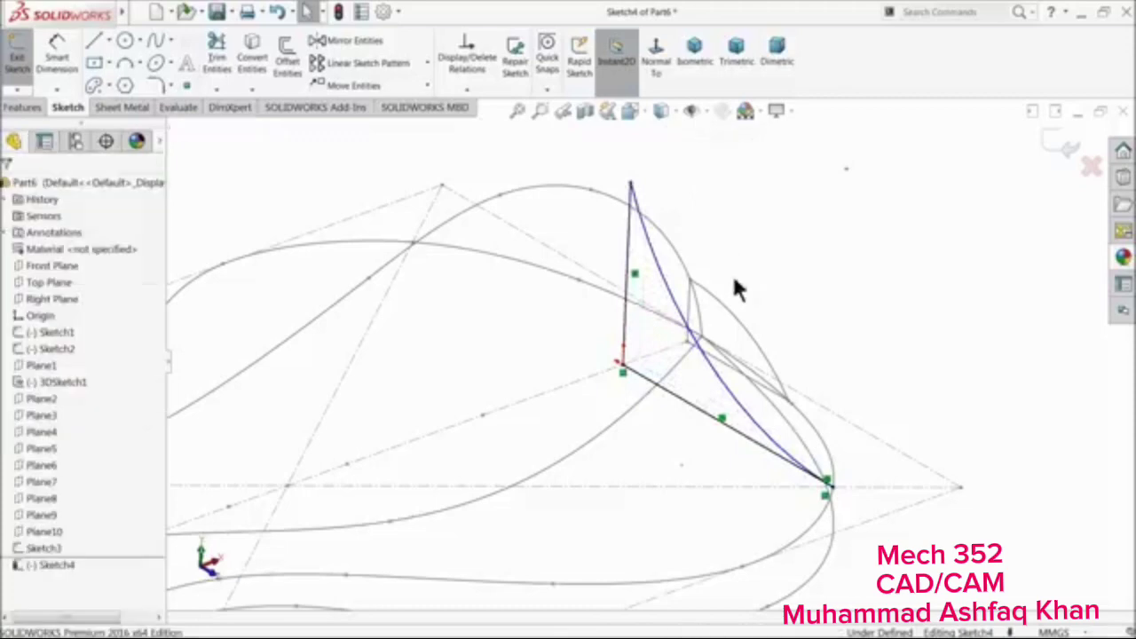
pyautogui.moveTo(738, 287)
pyautogui.mouseDown(button='middle')
pyautogui.moveTo(641, 305)
pyautogui.moveTo(670, 323)
pyautogui.moveTo(705, 310)
pyautogui.moveTo(679, 292)
pyautogui.mouseUp(button='middle')
pyautogui.scroll(-5, 680, 301)
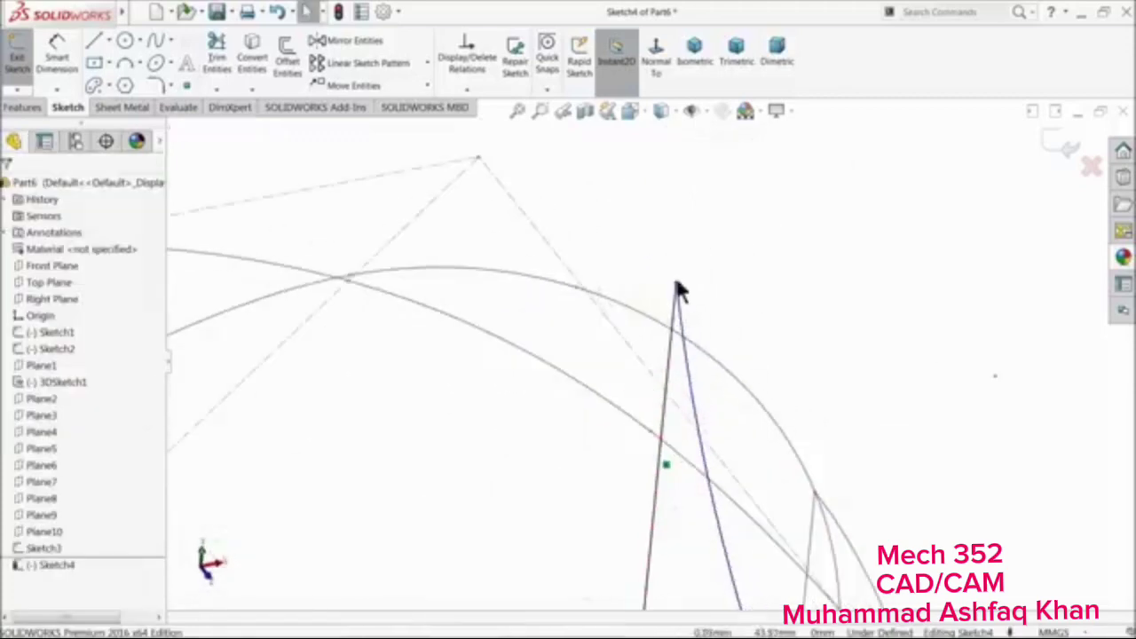
pyautogui.click(676, 287)
pyautogui.keyDown('ctrl'); pyautogui.click(641, 309); pyautogui.keyUp('ctrl')
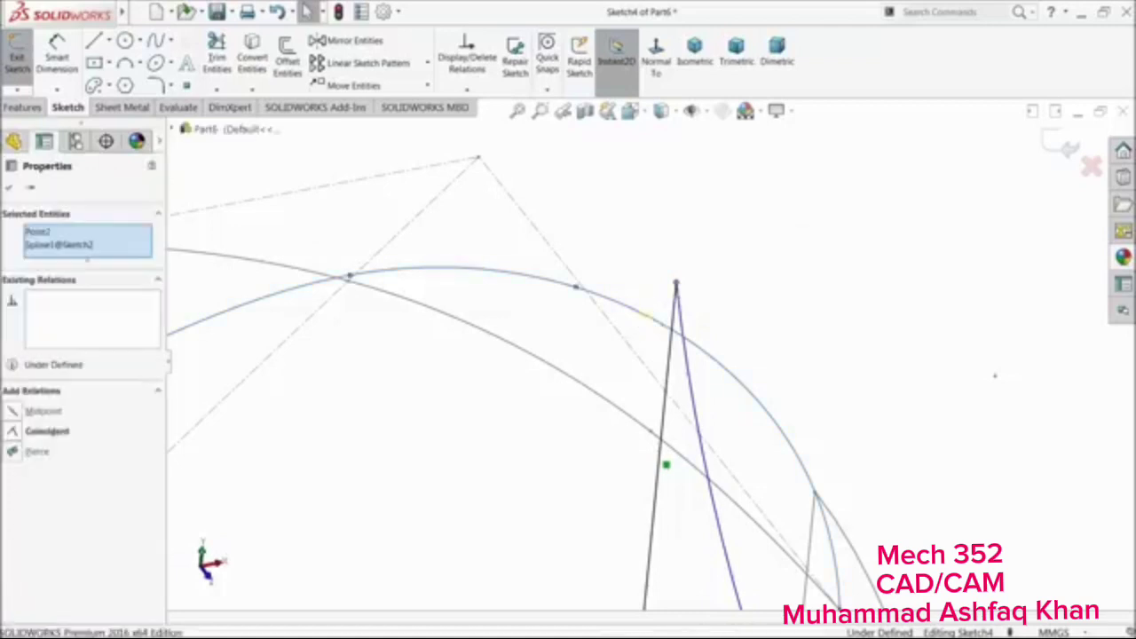
pyautogui.click(700, 266)
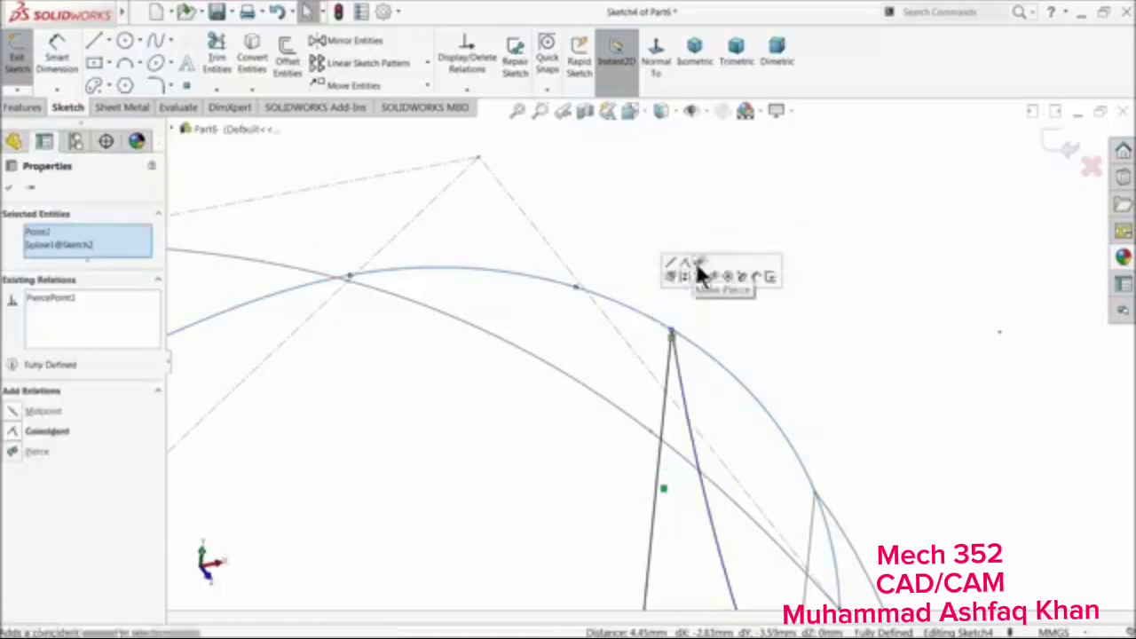
pyautogui.click(604, 253)
# Check where the arc meets the side outline and delete the tangent arc
pyautogui.scroll(7, 744, 355)
pyautogui.moveTo(726, 523)
pyautogui.mouseDown(button='middle')
pyautogui.moveTo(591, 436)
pyautogui.moveTo(621, 507)
pyautogui.moveTo(572, 543)
pyautogui.mouseUp(button='middle')
pyautogui.scroll(3, 568, 542)
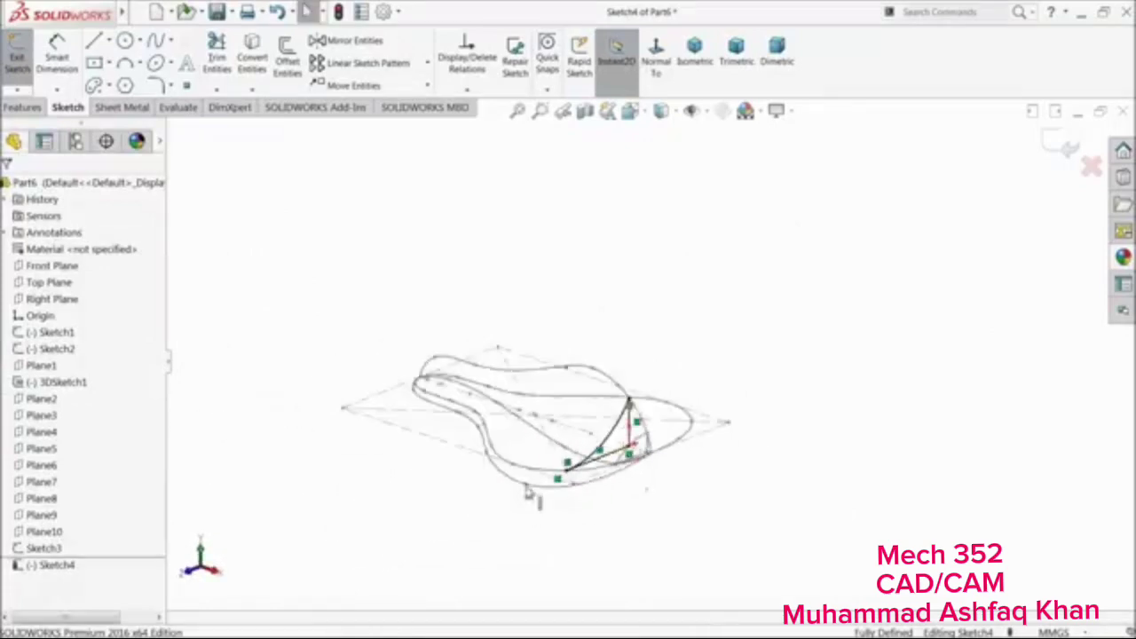
pyautogui.scroll(-7, 529, 488)
pyautogui.moveTo(613, 431); pyautogui.dragTo(619, 445, button='middle')
pyautogui.scroll(-3, 626, 448)
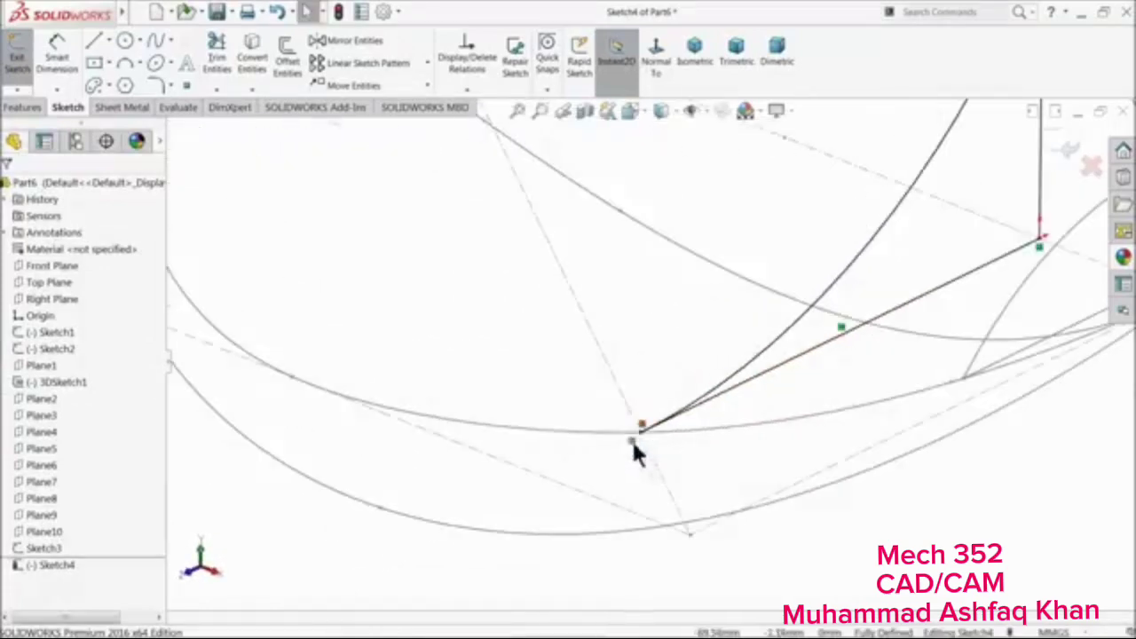
pyautogui.scroll(6, 736, 342)
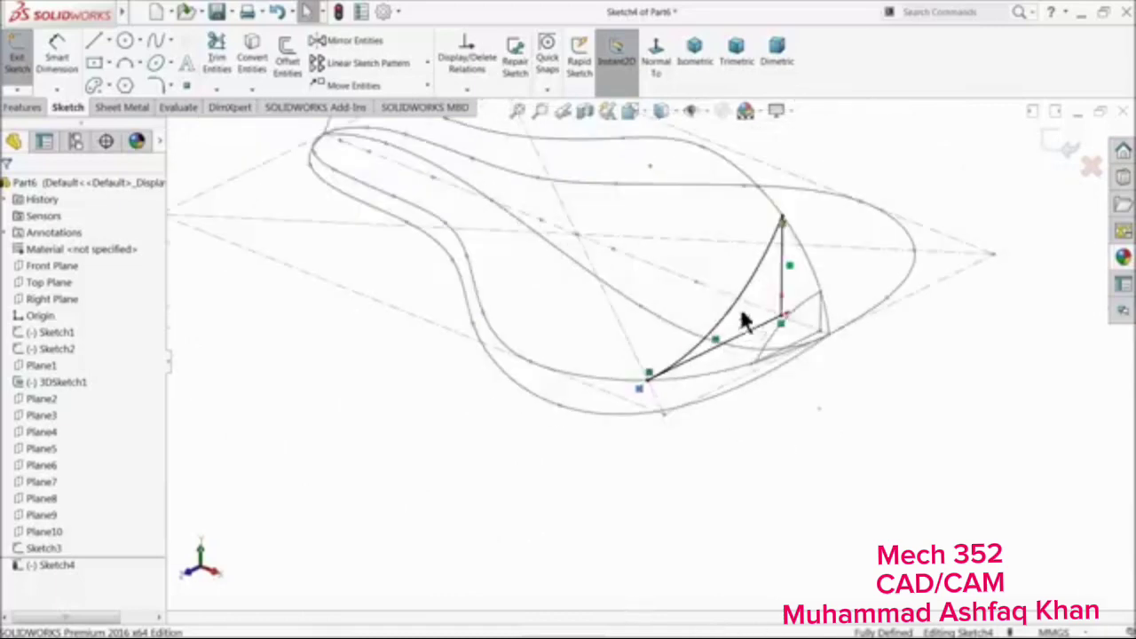
pyautogui.click(734, 309)
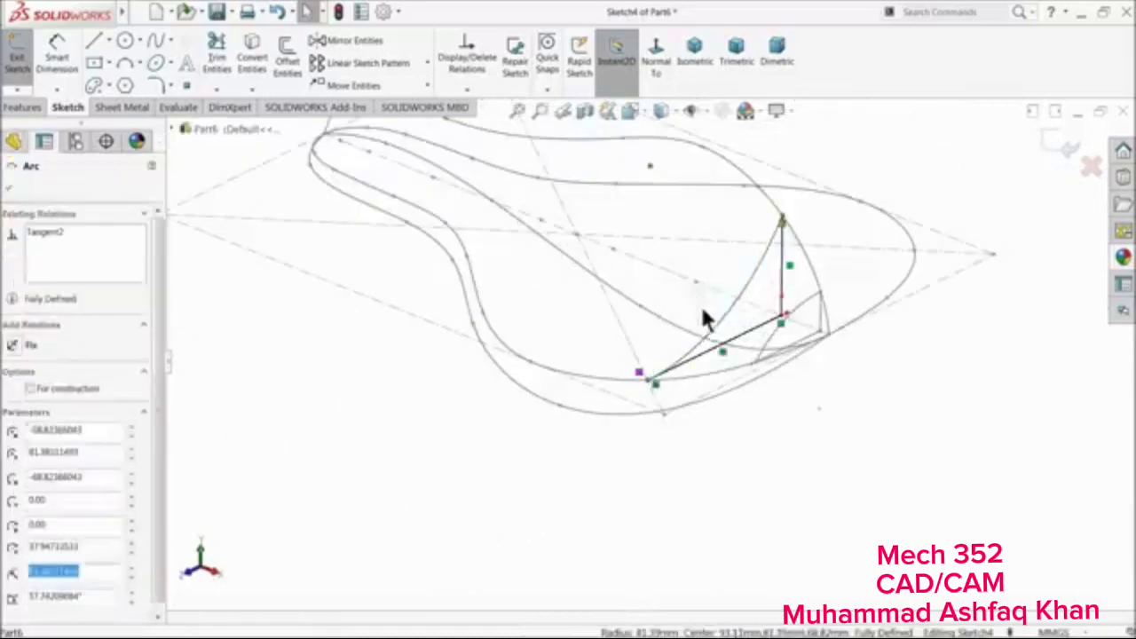
pyautogui.press('Escape')
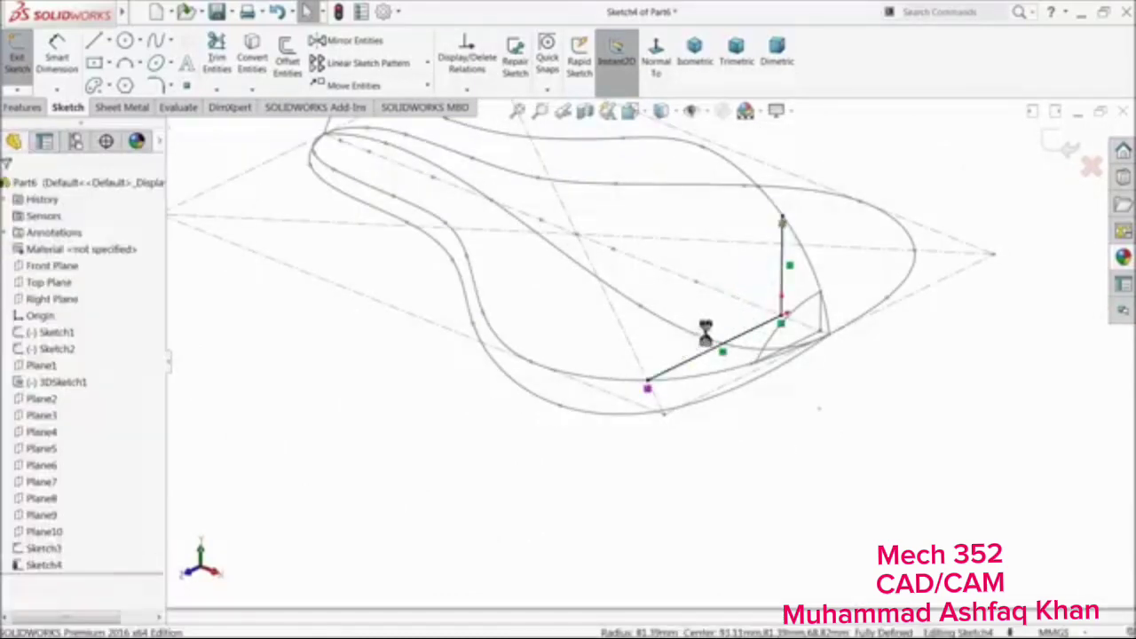
# Draw an outward-bulging three-point arc of about 75 mm radius between the free ends of the vertical and horizontal lines
pyautogui.click(125, 63)
pyautogui.click(783, 219)
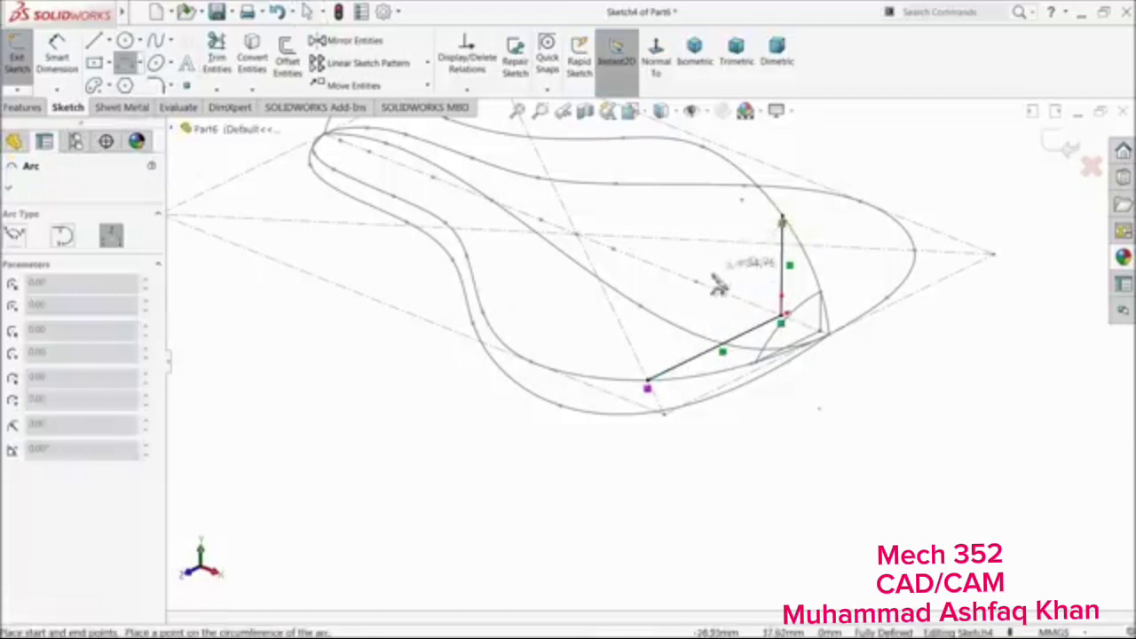
pyautogui.click(649, 385)
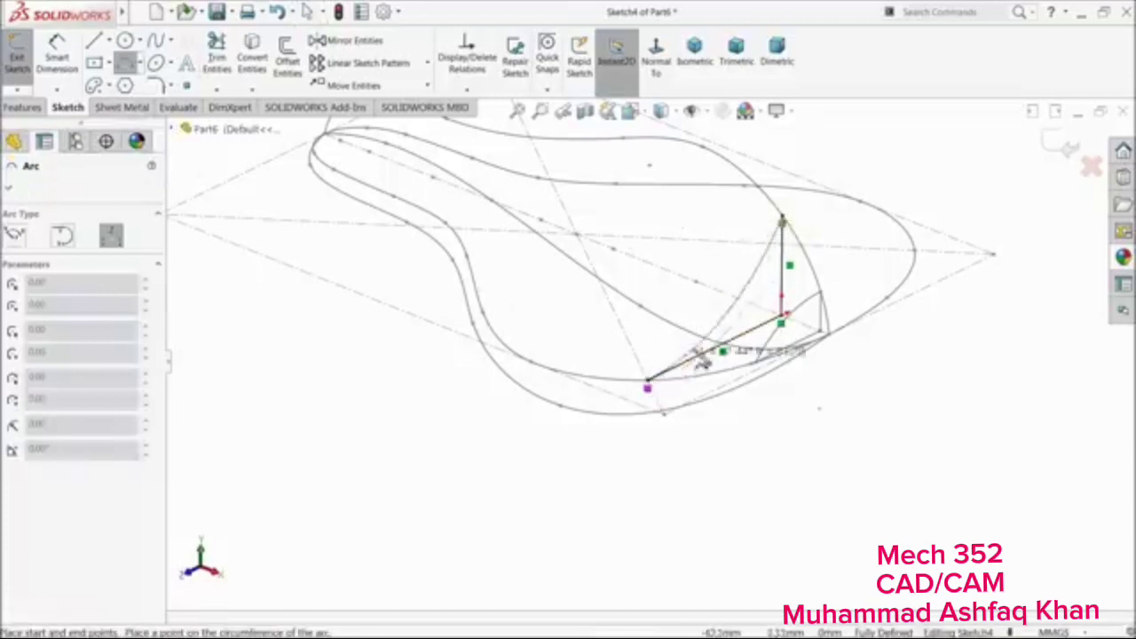
pyautogui.click(703, 281)
pyautogui.rightClick(839, 414)
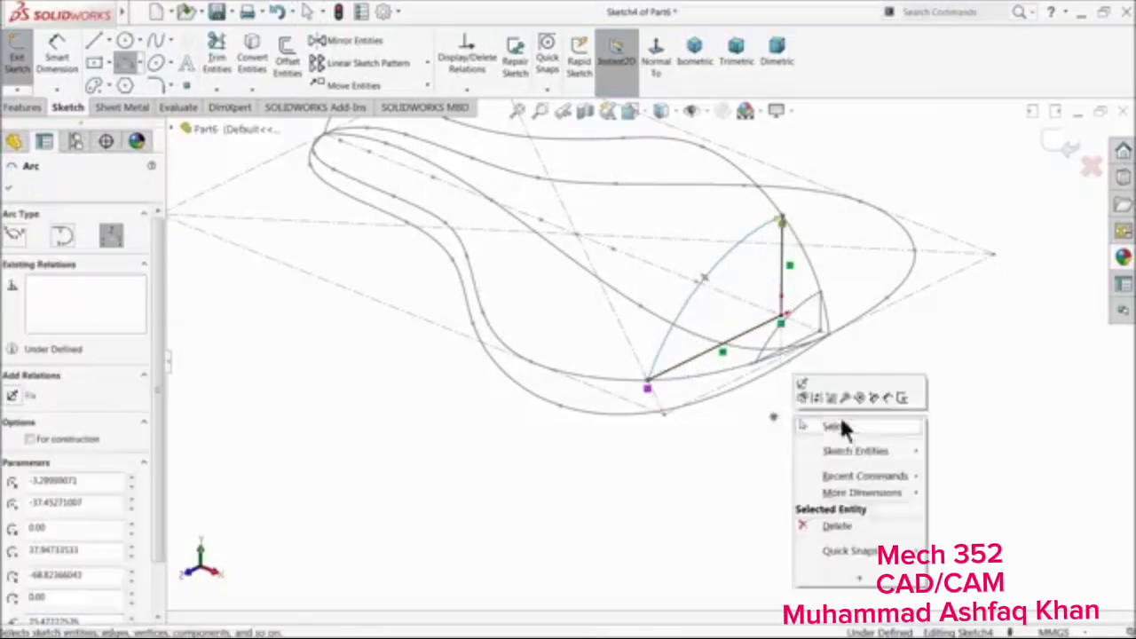
pyautogui.click(840, 423)
pyautogui.moveTo(841, 423)
pyautogui.mouseDown(button='middle')
pyautogui.moveTo(723, 409)
pyautogui.moveTo(690, 335)
pyautogui.moveTo(669, 330)
pyautogui.moveTo(672, 347)
pyautogui.moveTo(702, 363)
pyautogui.moveTo(709, 417)
pyautogui.moveTo(627, 393)
pyautogui.mouseUp(button='middle')
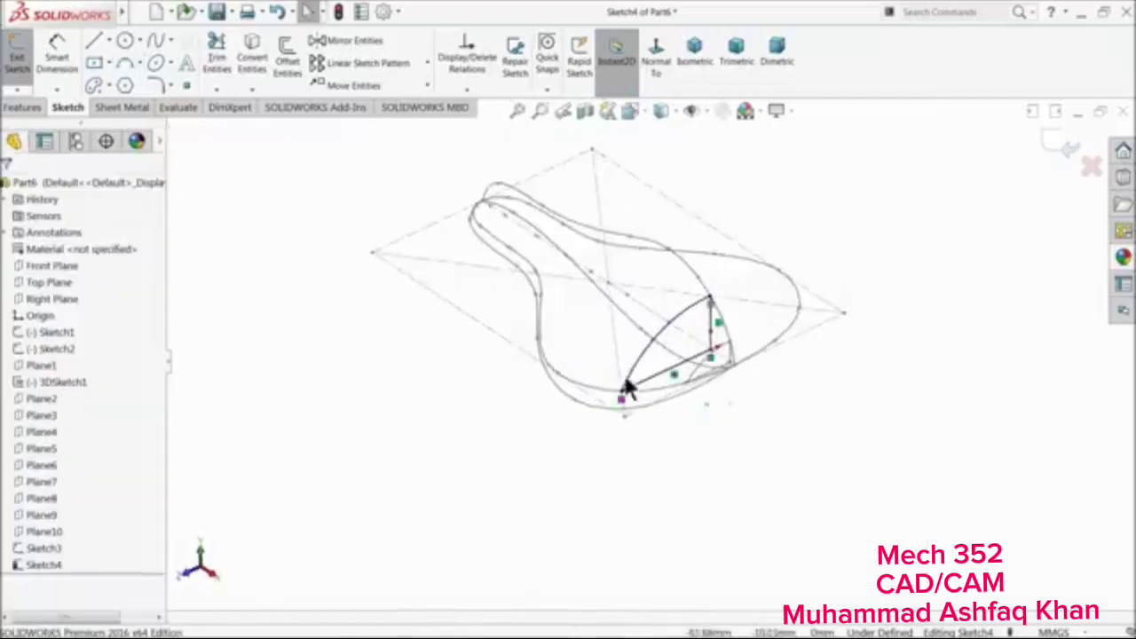
# Close the finished arc profile sketch and start a new sketch on Plane3
pyautogui.scroll(-6, 628, 395)
pyautogui.scroll(6, 622, 384)
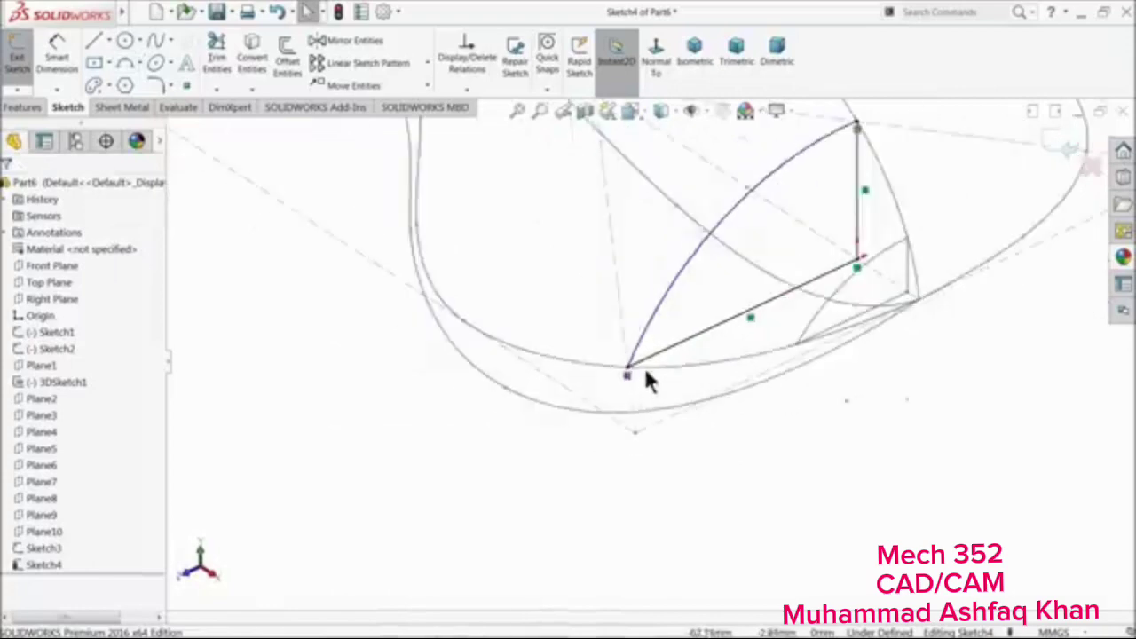
pyautogui.click(1060, 151)
pyautogui.moveTo(673, 330); pyautogui.dragTo(701, 368, button='middle')
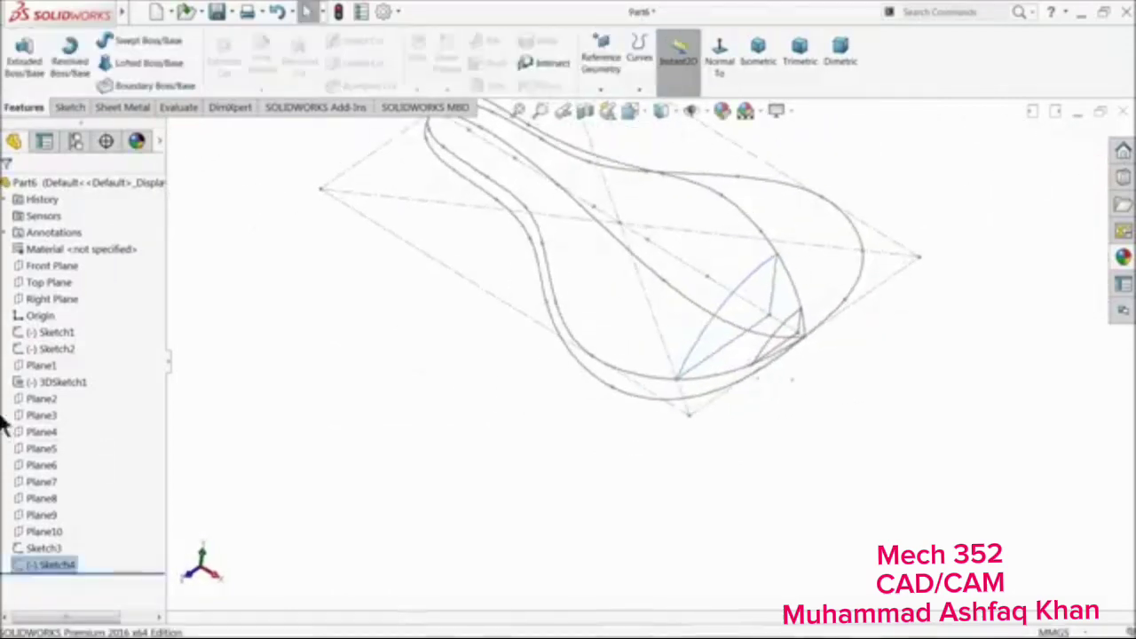
pyautogui.click(45, 412)
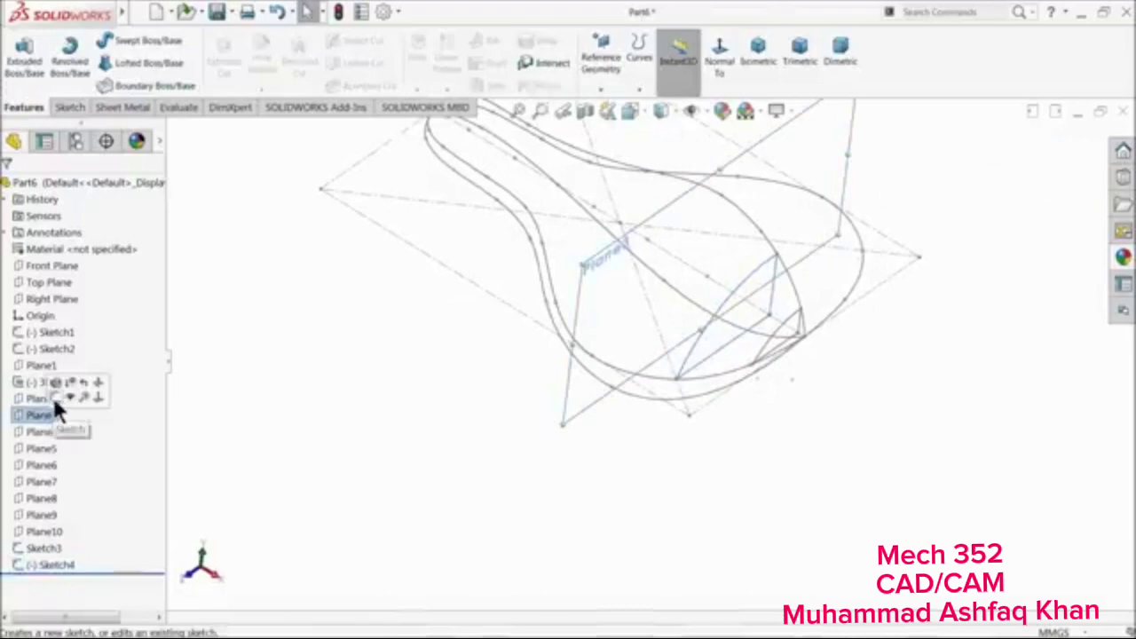
pyautogui.click(54, 396)
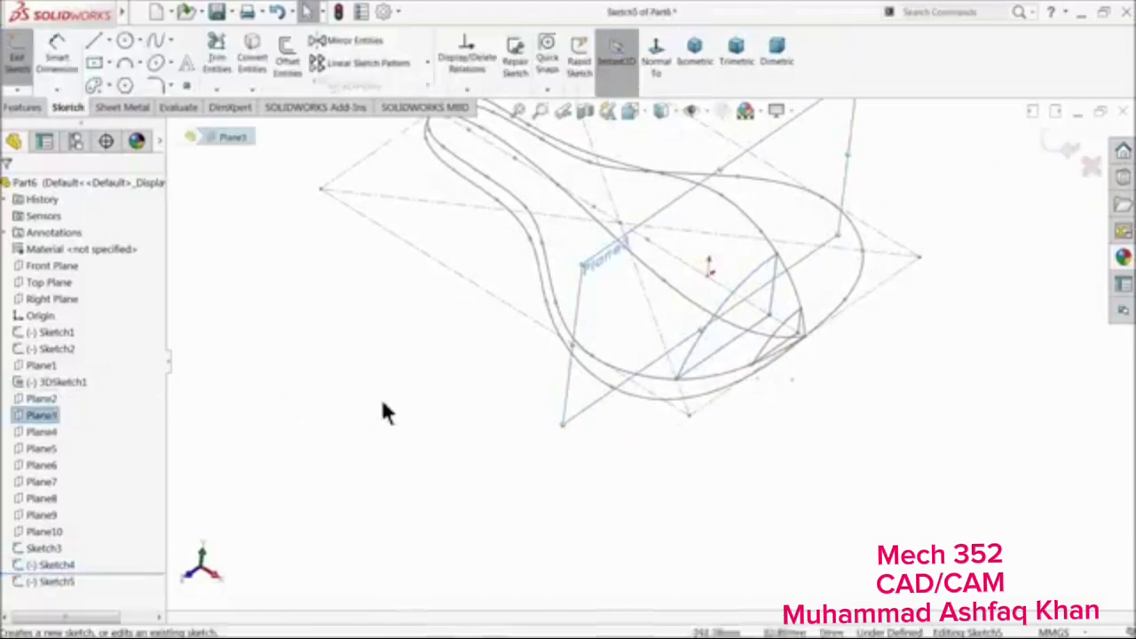
# Draw a vertical line about 44 mm long upward from the origin
pyautogui.click(94, 40)
pyautogui.scroll(-2, 621, 337)
pyautogui.scroll(5, 702, 346)
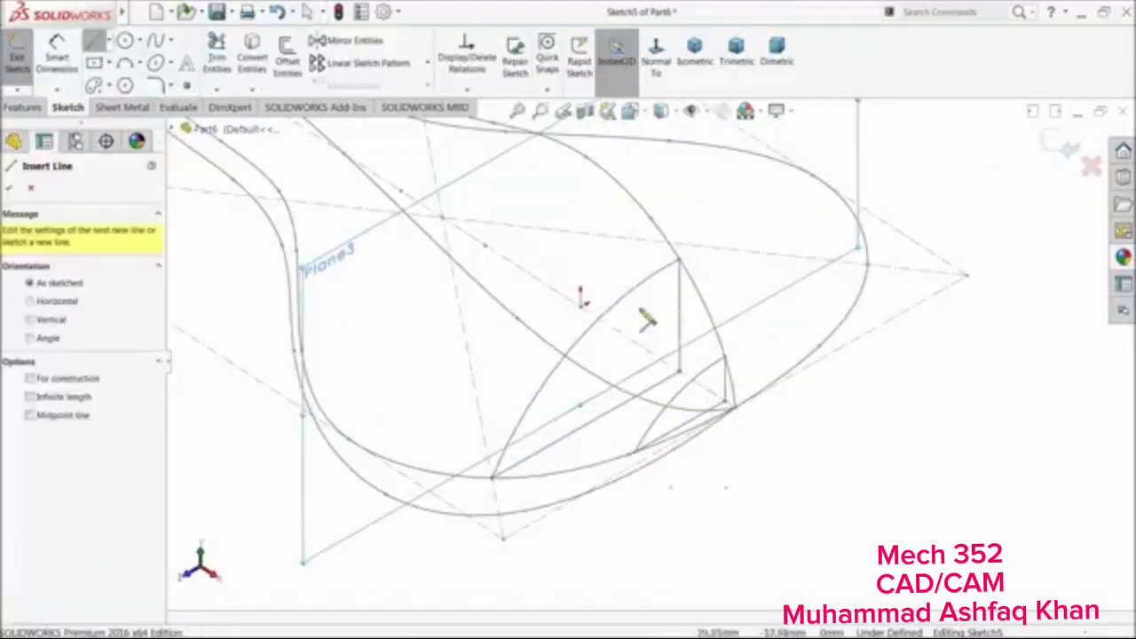
pyautogui.click(582, 309)
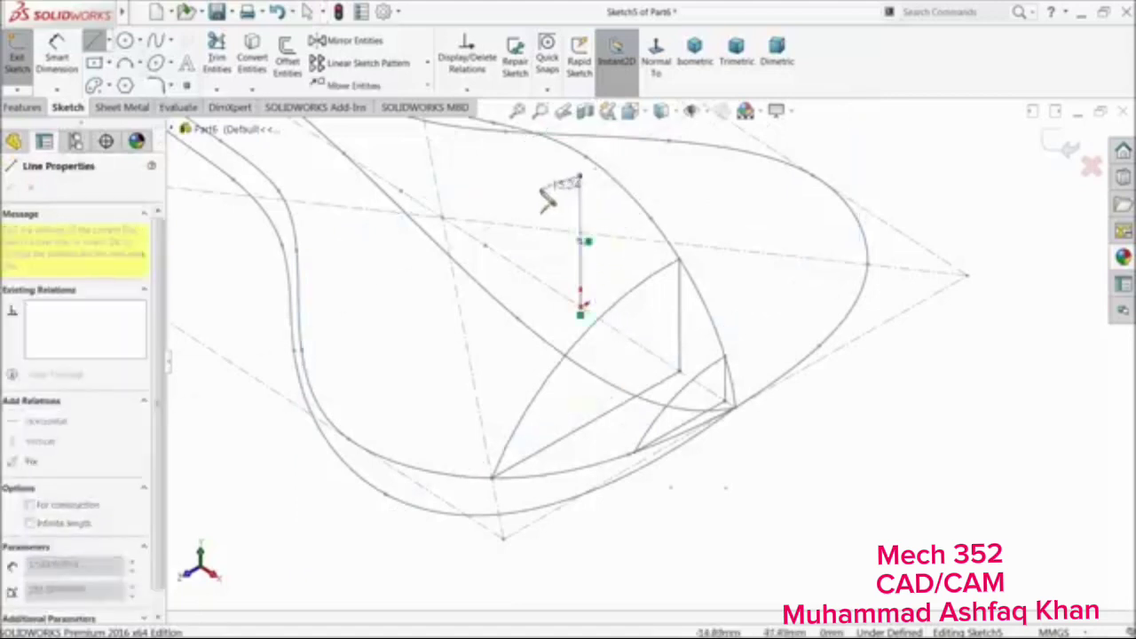
pyautogui.rightClick(578, 207)
pyautogui.click(578, 207)
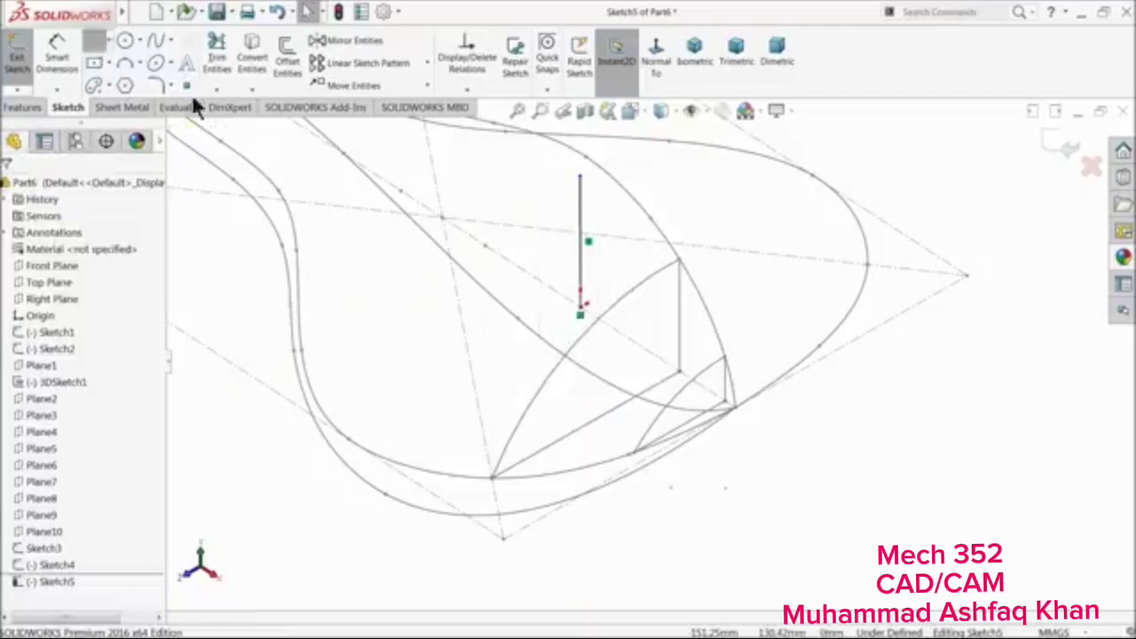
# Draw a horizontal line 85 mm long from the origin to the saddle's side outline
pyautogui.click(581, 312)
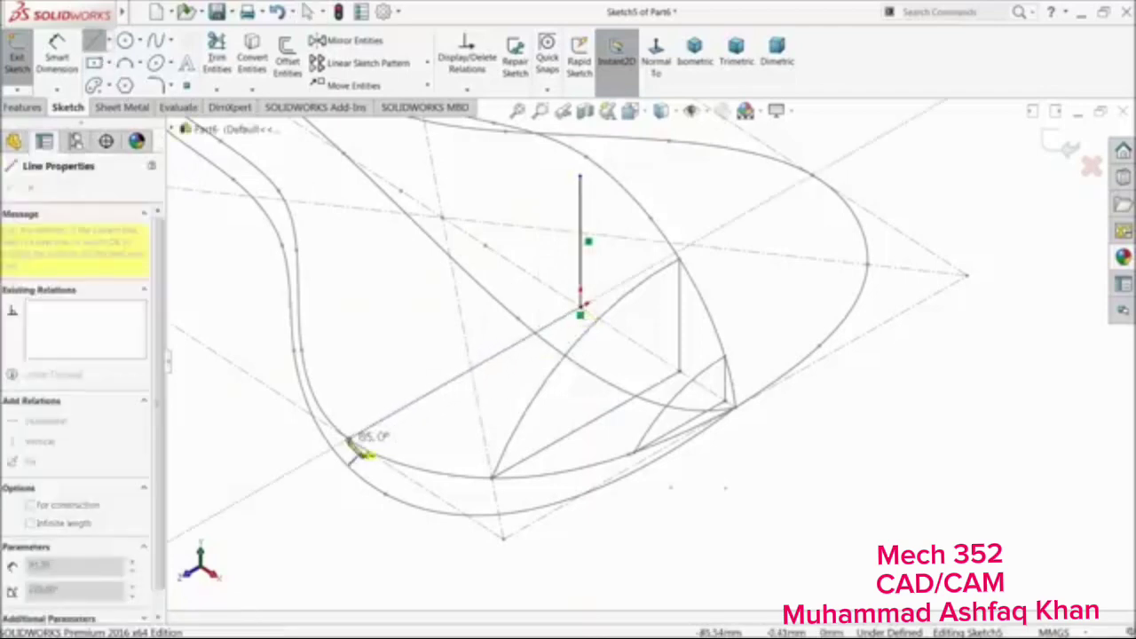
pyautogui.click(349, 444)
pyautogui.rightClick(380, 364)
pyautogui.click(401, 368)
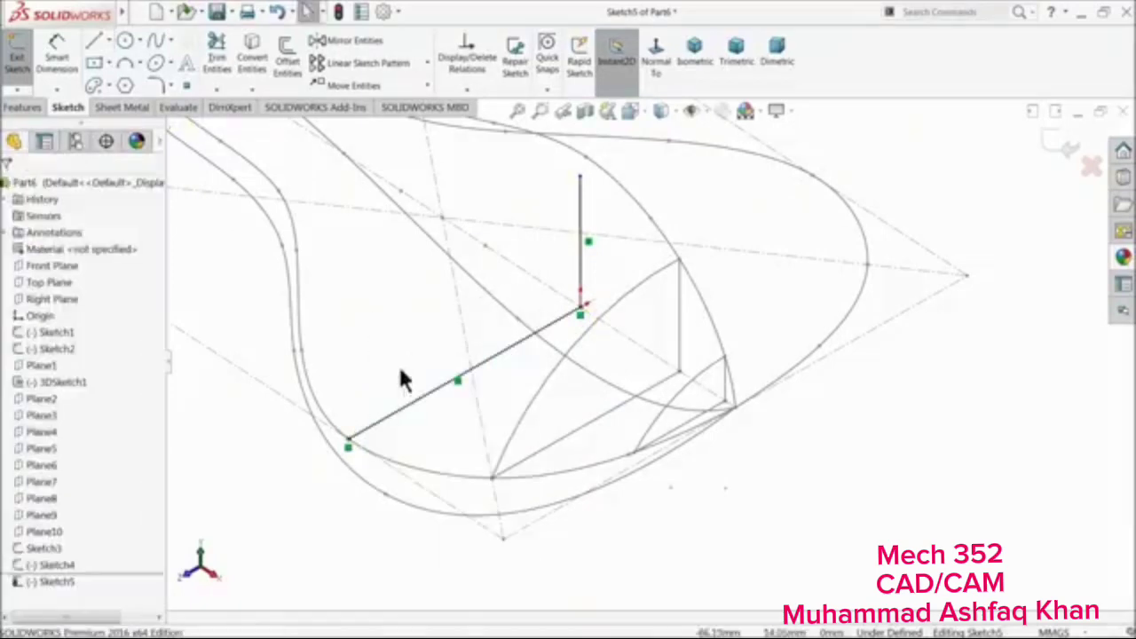
# Draw an outward-bulging three-point arc from the horizontal line's outer end to the vertical line's upper end
pyautogui.click(126, 60)
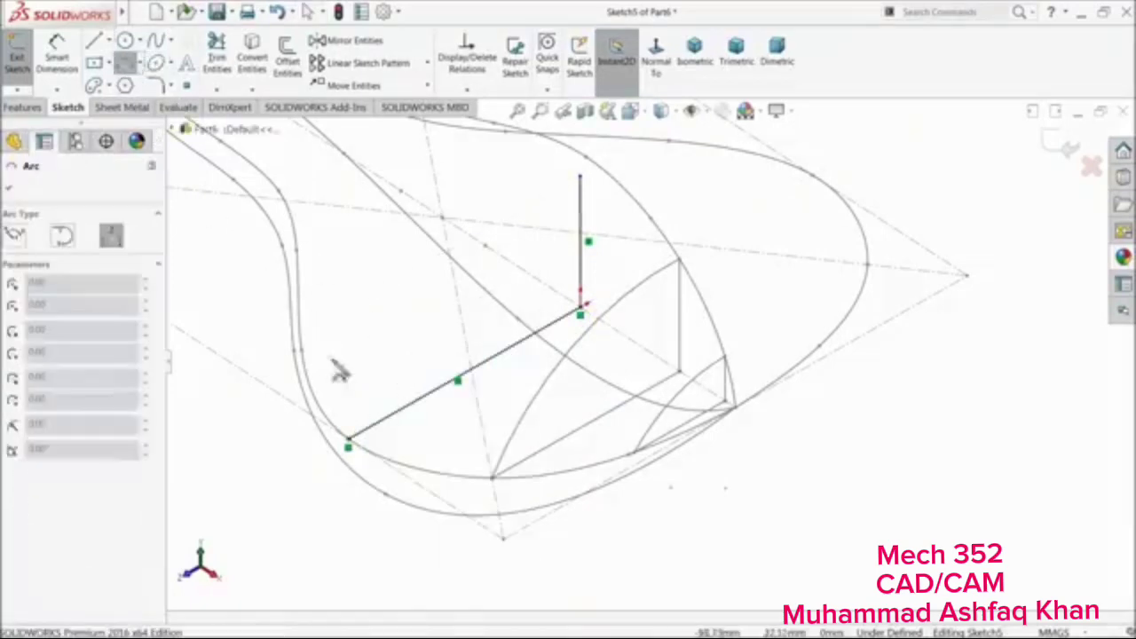
pyautogui.click(348, 444)
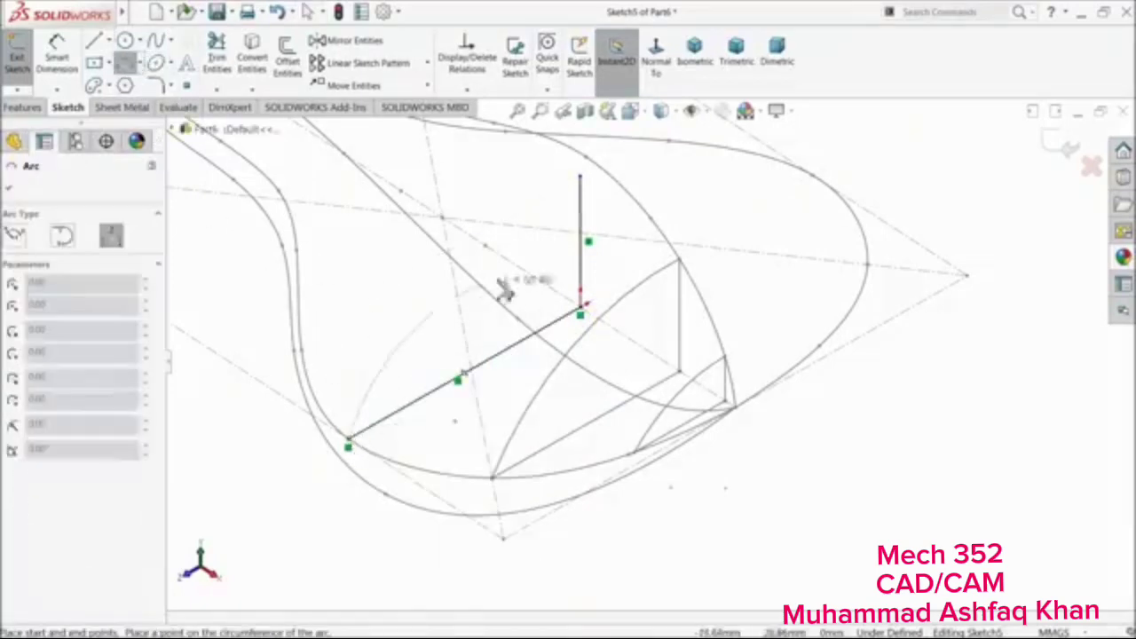
pyautogui.click(581, 178)
pyautogui.click(413, 311)
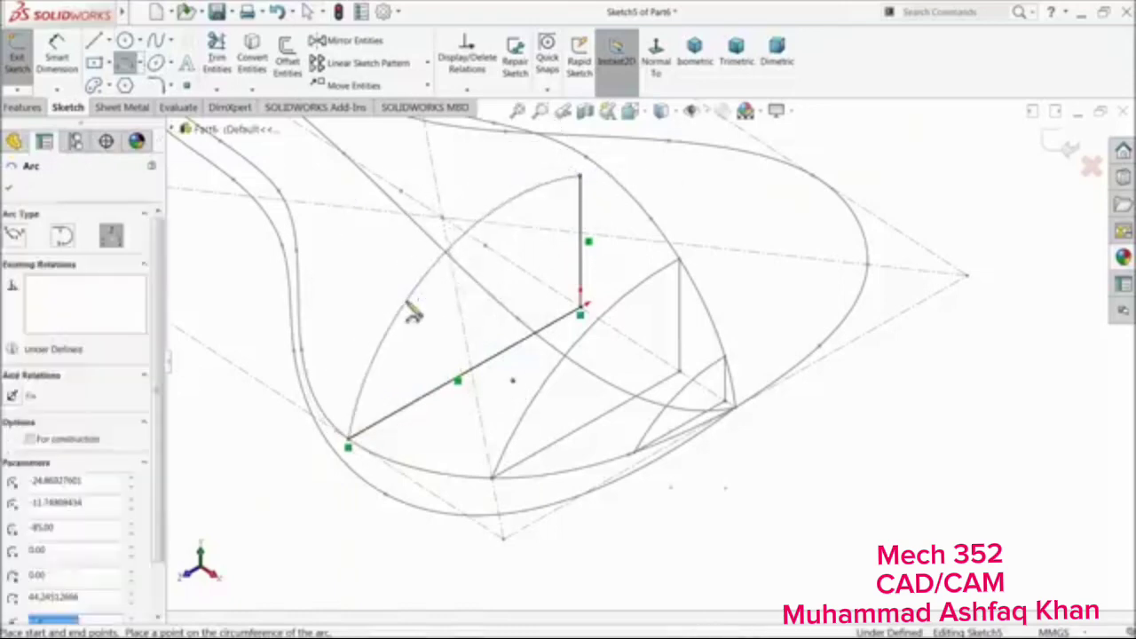
pyautogui.rightClick(416, 307)
pyautogui.click(427, 308)
# Select the vertical line's upper endpoint together with the upper spline of Sketch2 for a sketch relation
pyautogui.scroll(1, 579, 233)
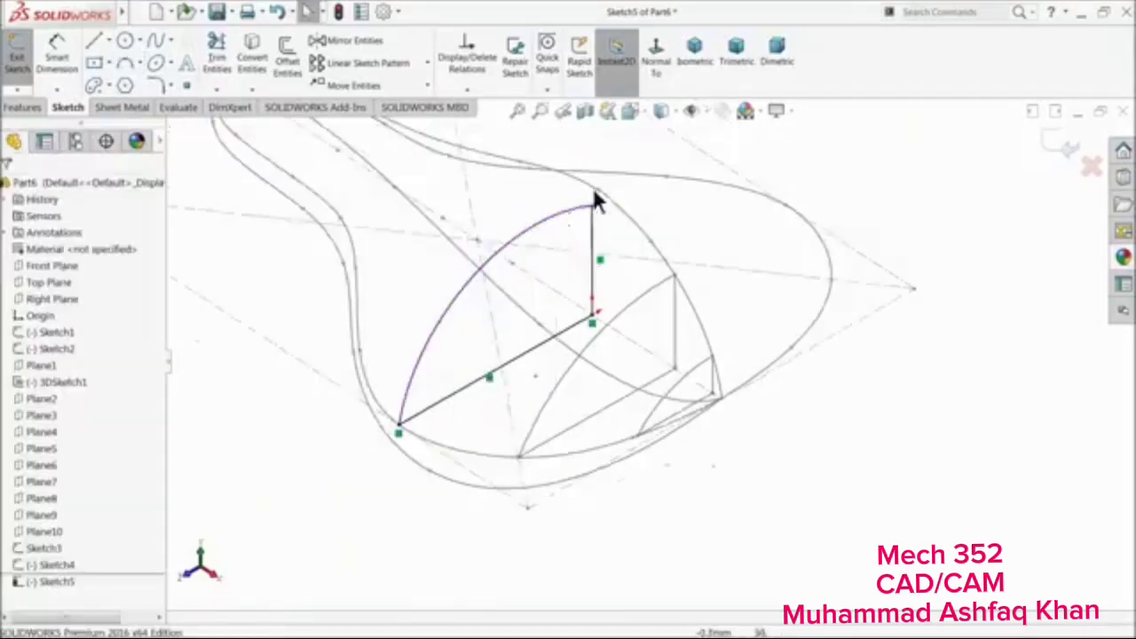
pyautogui.scroll(-3, 597, 200)
pyautogui.click(593, 238)
pyautogui.keyDown('ctrl'); pyautogui.click(620, 226); pyautogui.keyUp('ctrl')
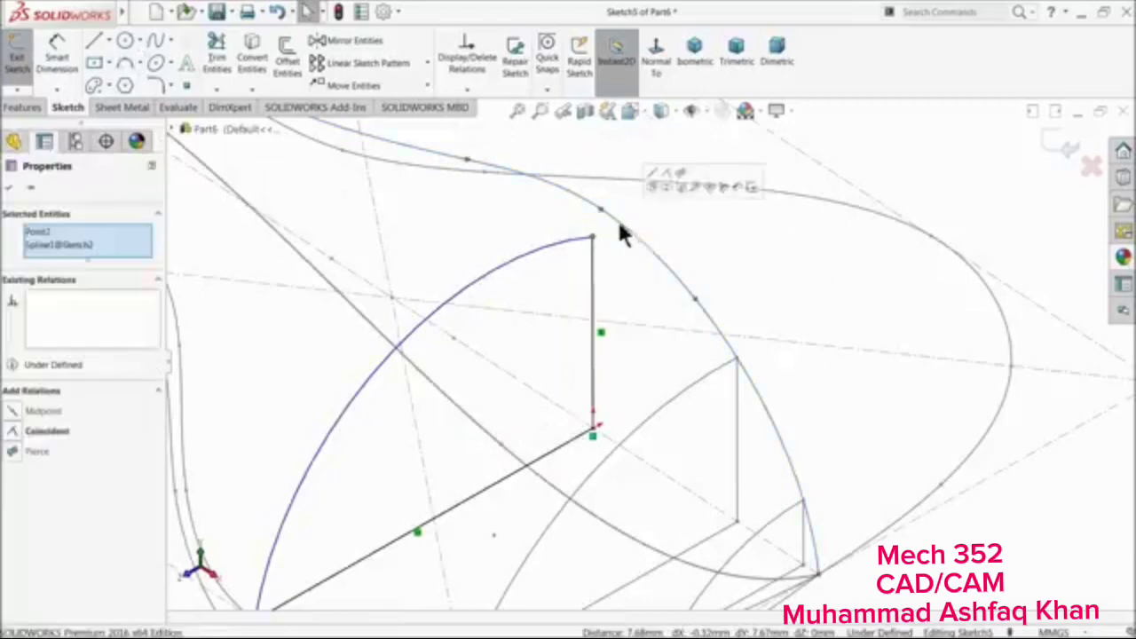
# Add a Pierce relation between the arc's upper endpoint and the upper spline of Sketch2
pyautogui.click(679, 169)
pyautogui.press('f')
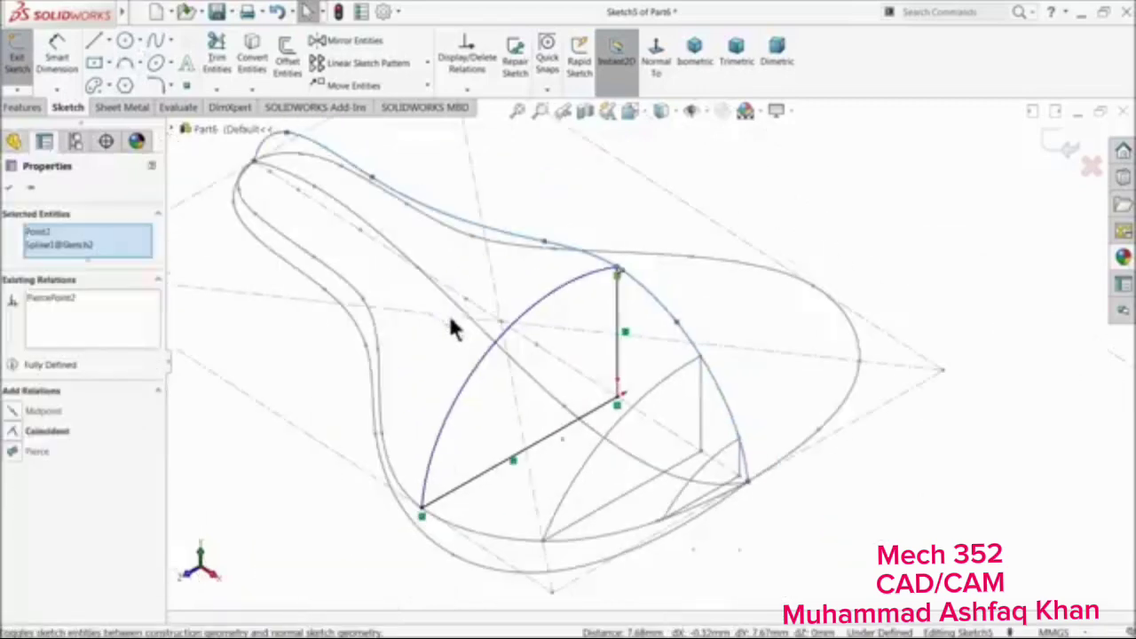
pyautogui.click(279, 485)
# Reshape the section arc in Sketch5 to a radius of about 105.8 mm
pyautogui.moveTo(544, 437); pyautogui.dragTo(426, 302, button='middle')
pyautogui.moveTo(360, 247); pyautogui.dragTo(401, 282)
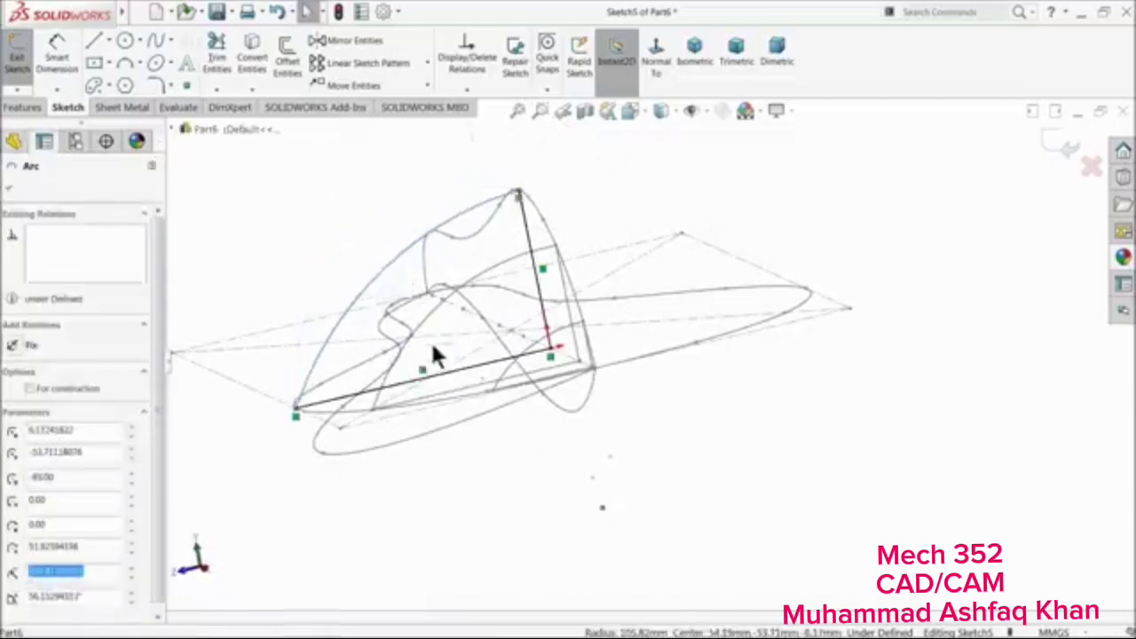
pyautogui.moveTo(435, 355)
pyautogui.mouseDown(button='middle')
pyautogui.moveTo(432, 337)
pyautogui.moveTo(506, 363)
pyautogui.moveTo(508, 409)
pyautogui.mouseUp(button='middle')
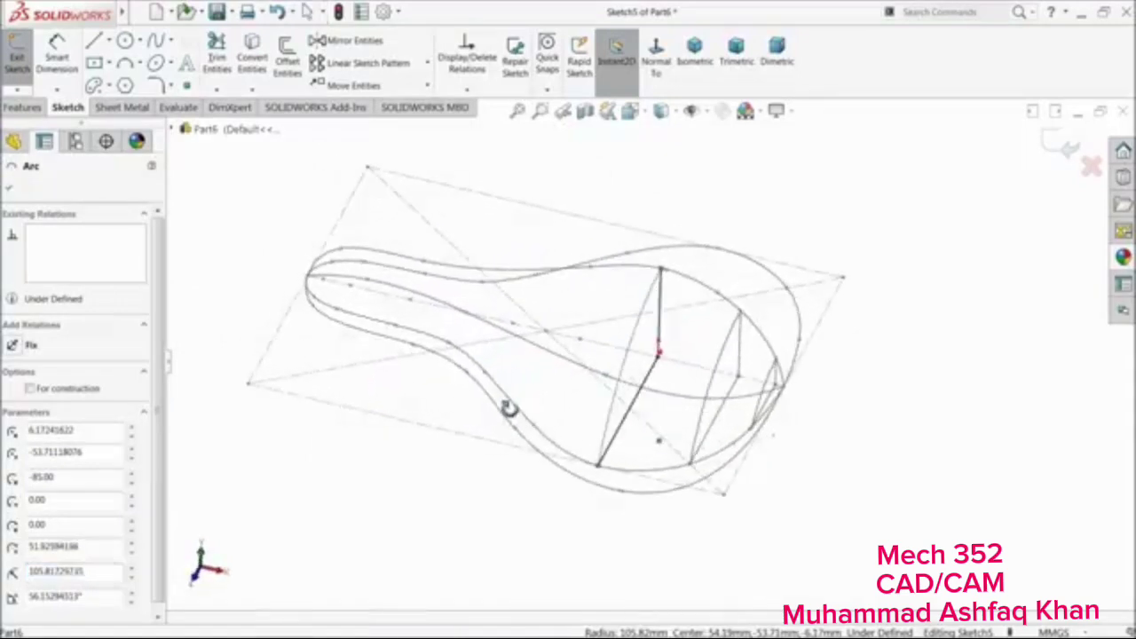
pyautogui.click(714, 188)
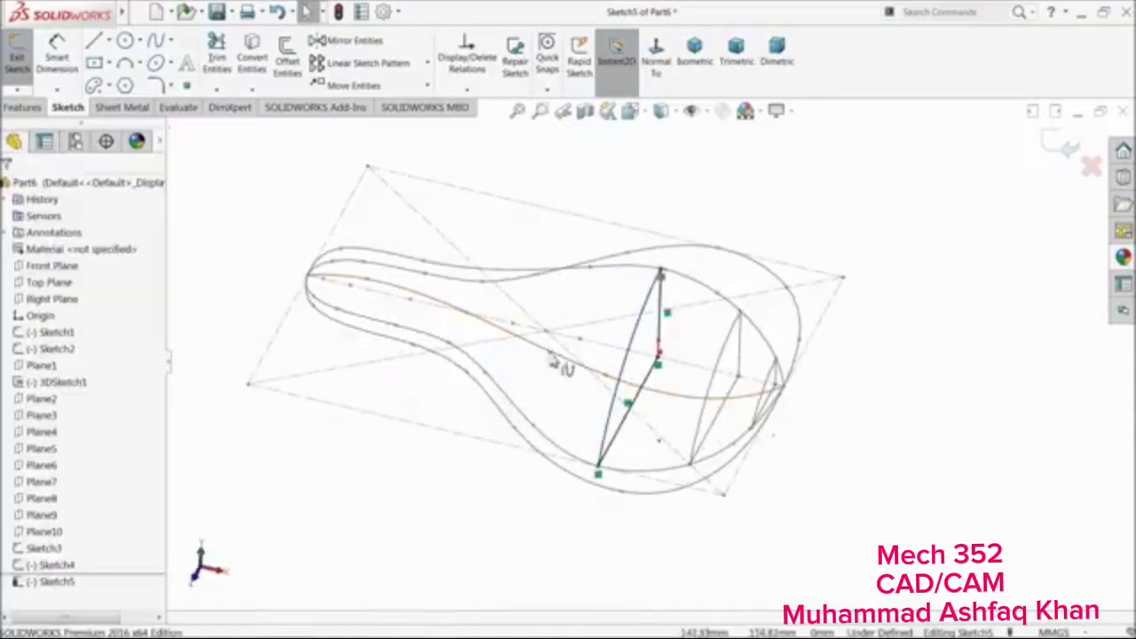
# Finish Sketch5 and start a new sketch on Plane4
pyautogui.click(36, 430)
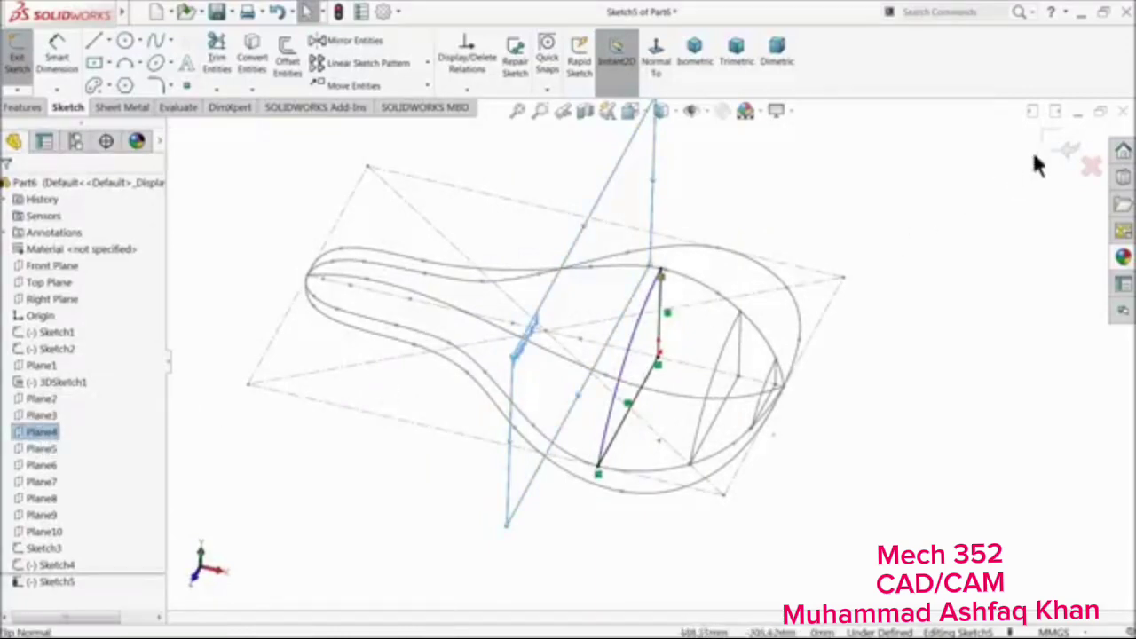
pyautogui.click(1068, 149)
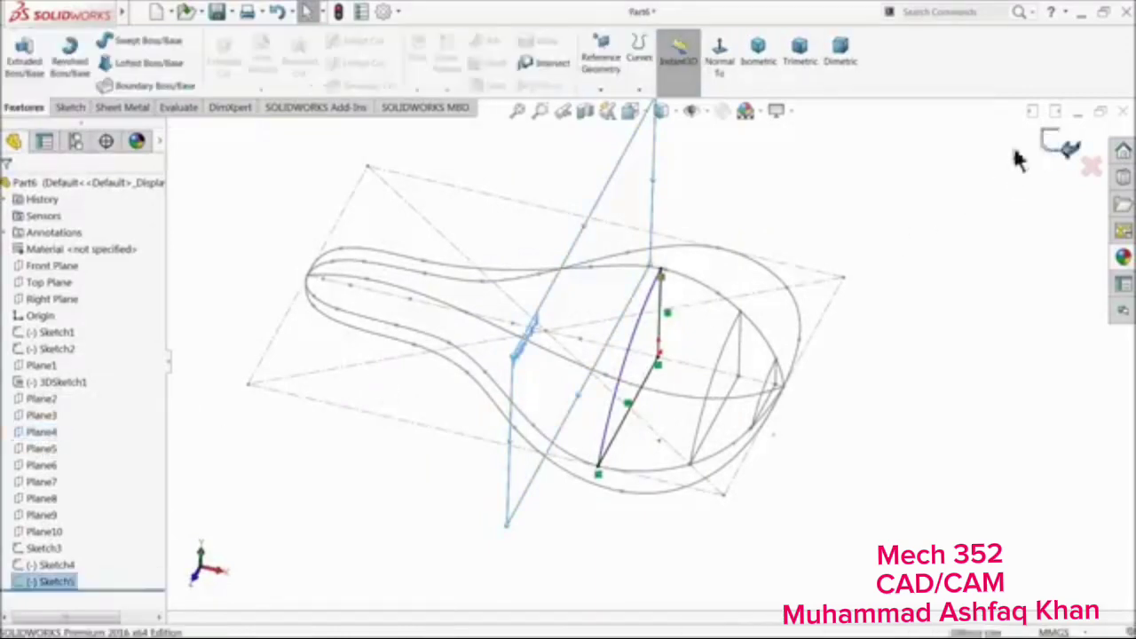
pyautogui.click(39, 432)
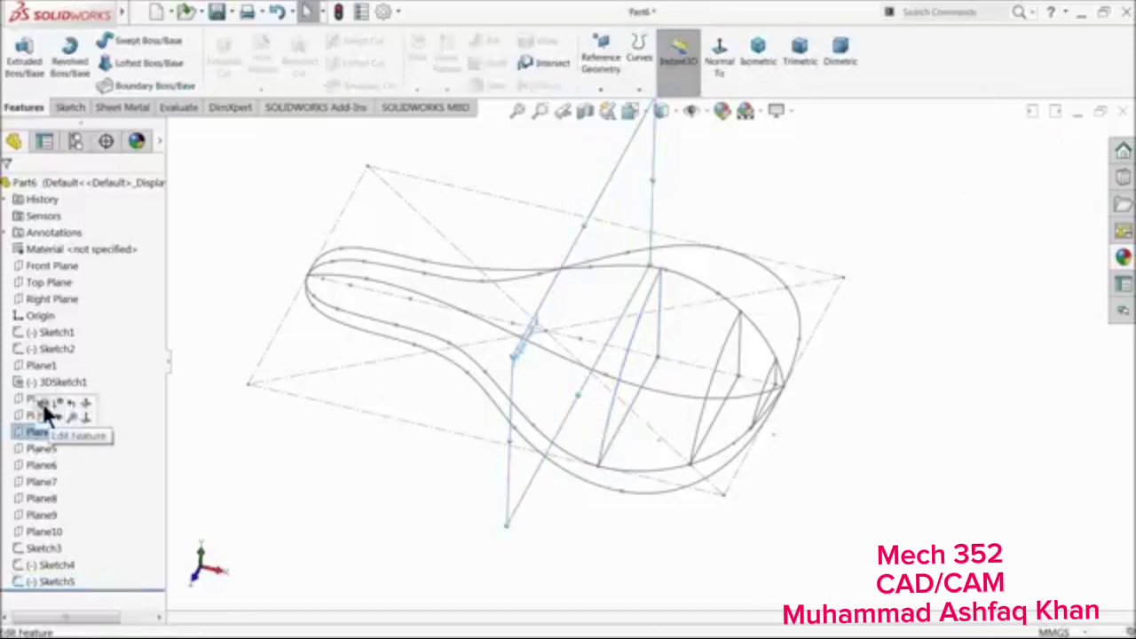
pyautogui.click(46, 413)
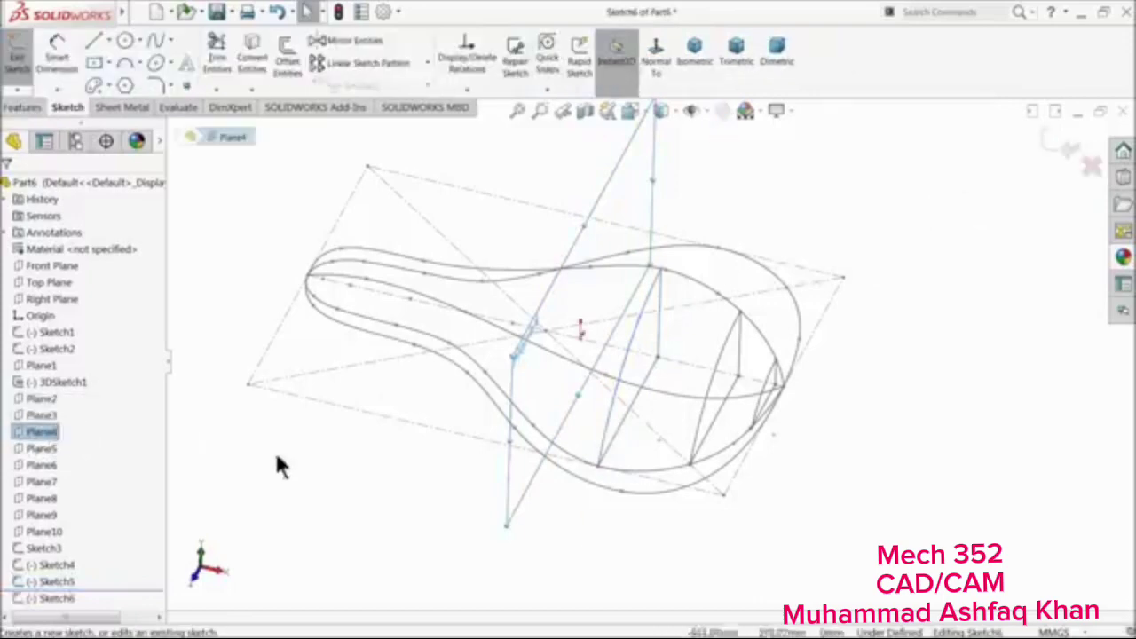
# Sketch a vertical line about 25 mm long upward from the origin of the Plane4 sketch
pyautogui.moveTo(275, 450)
pyautogui.mouseDown(button='middle')
pyautogui.moveTo(286, 432)
pyautogui.moveTo(277, 418)
pyautogui.mouseUp(button='middle')
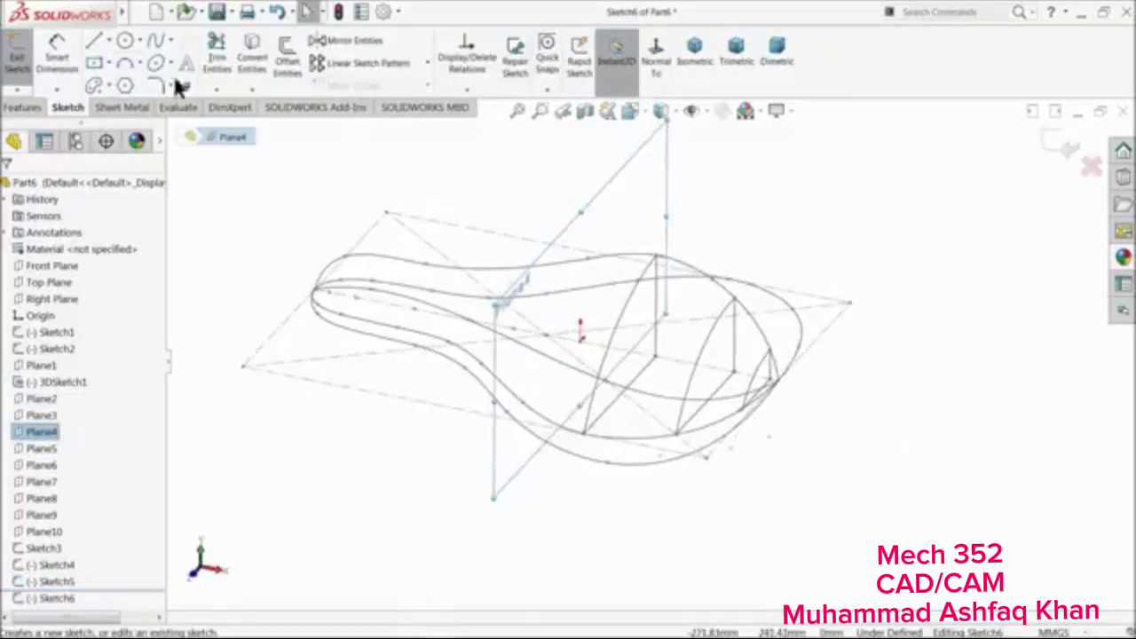
pyautogui.click(96, 43)
pyautogui.scroll(-3, 634, 418)
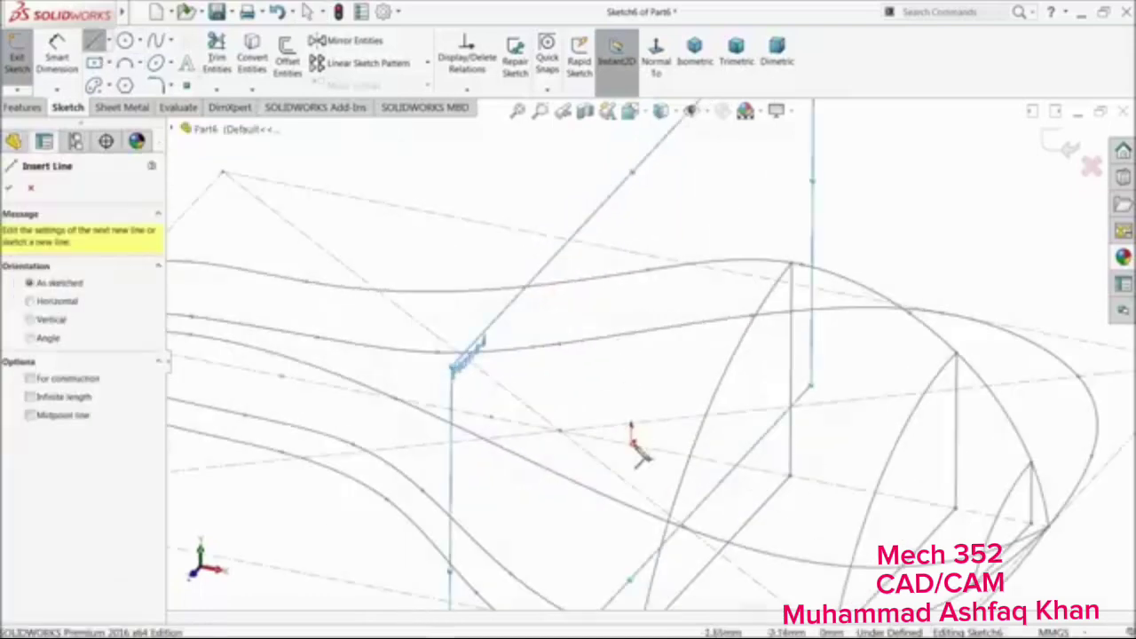
pyautogui.click(632, 439)
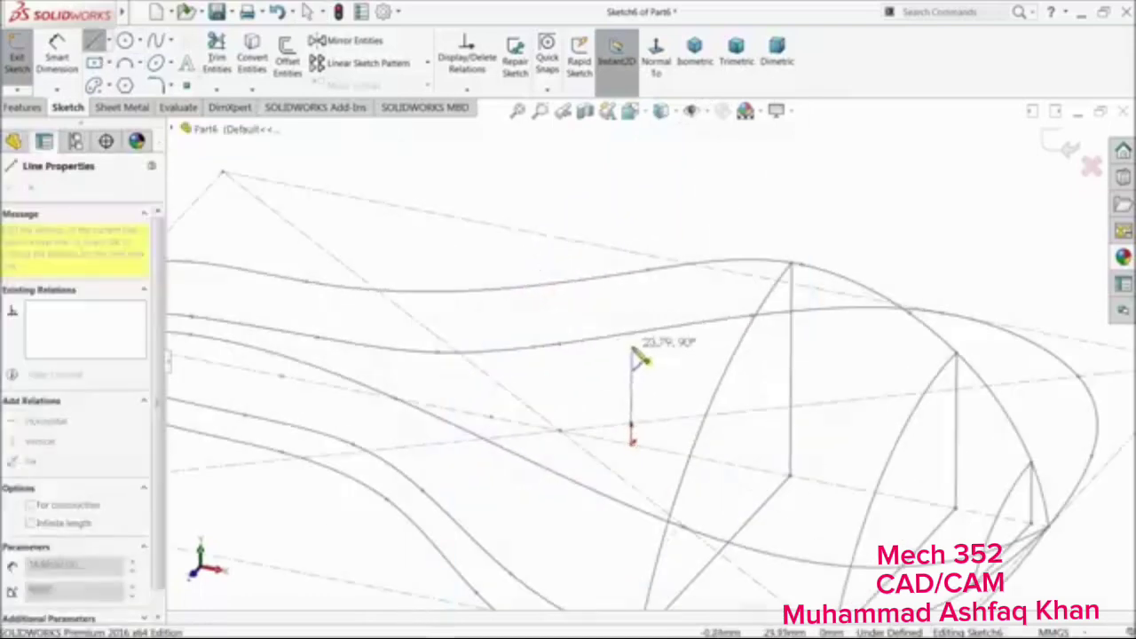
pyautogui.click(633, 343)
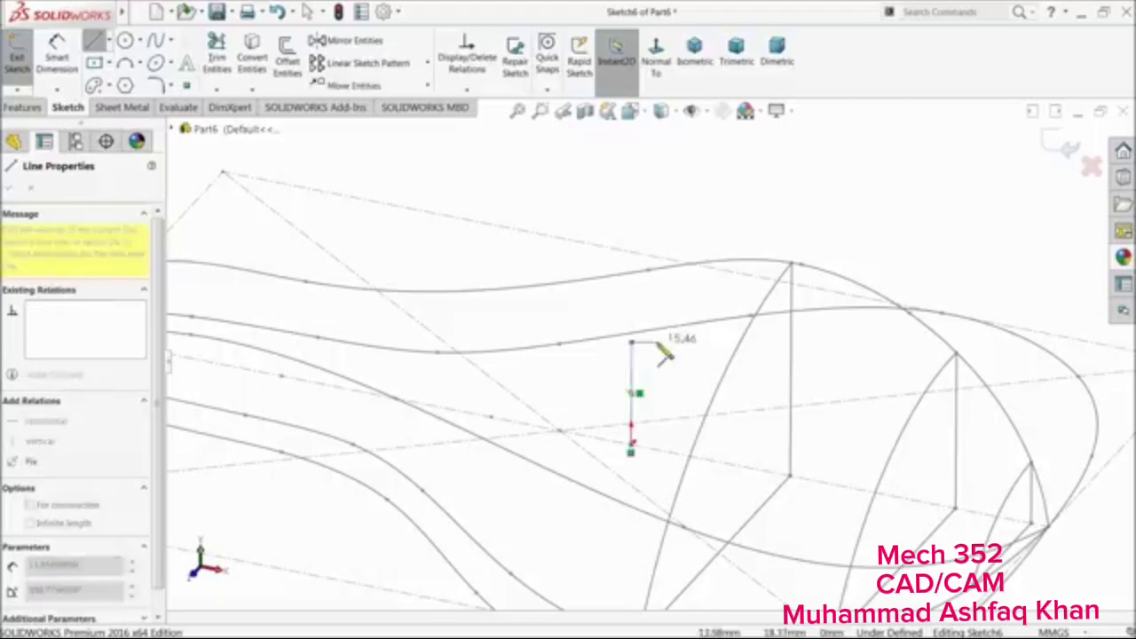
pyautogui.rightClick(674, 345)
pyautogui.click(671, 352)
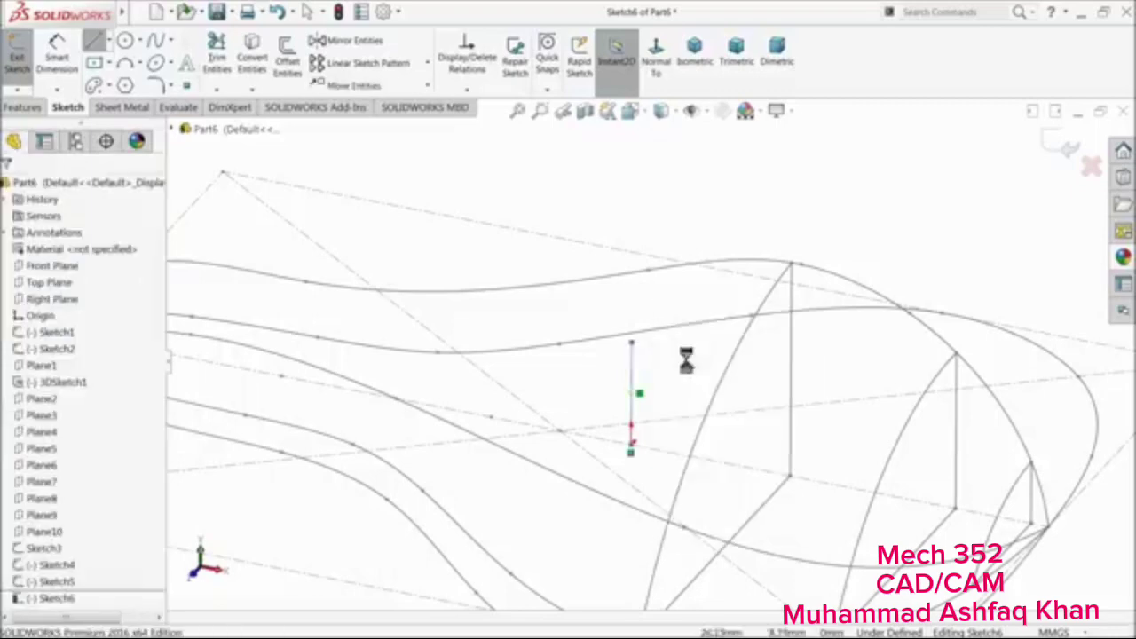
# Sketch a horizontal line about 67 mm long from the origin to the inner side spline of the body outline
pyautogui.click(94, 42)
pyautogui.scroll(3, 654, 359)
pyautogui.moveTo(675, 433)
pyautogui.mouseDown(button='middle')
pyautogui.moveTo(631, 378)
pyautogui.moveTo(631, 454)
pyautogui.moveTo(628, 444)
pyautogui.mouseUp(button='middle')
pyautogui.scroll(-5, 628, 449)
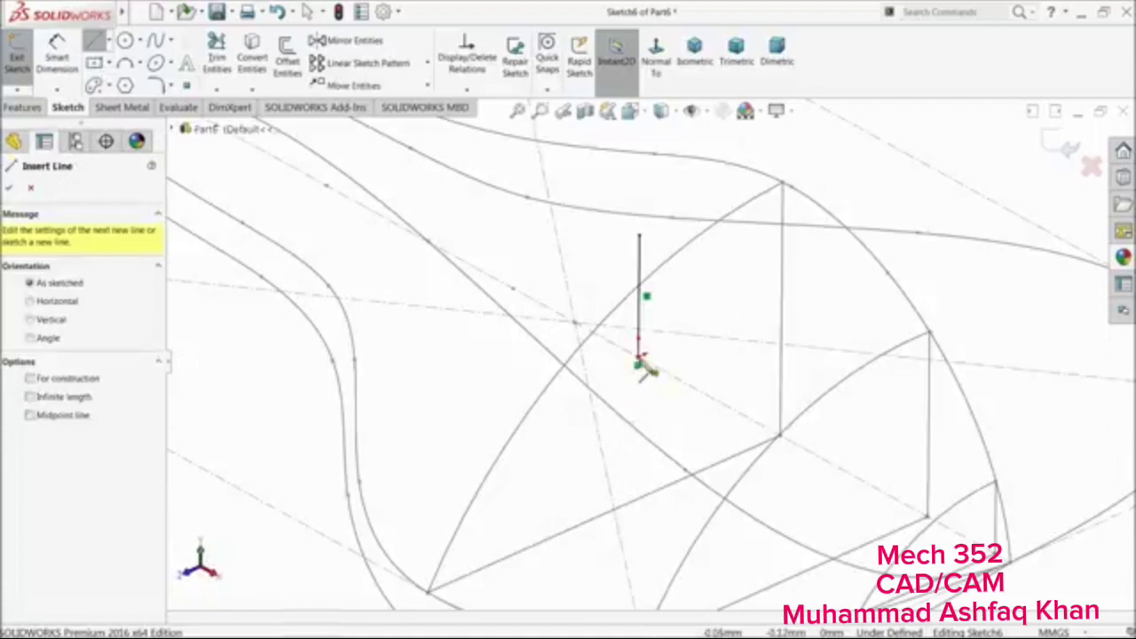
pyautogui.click(638, 358)
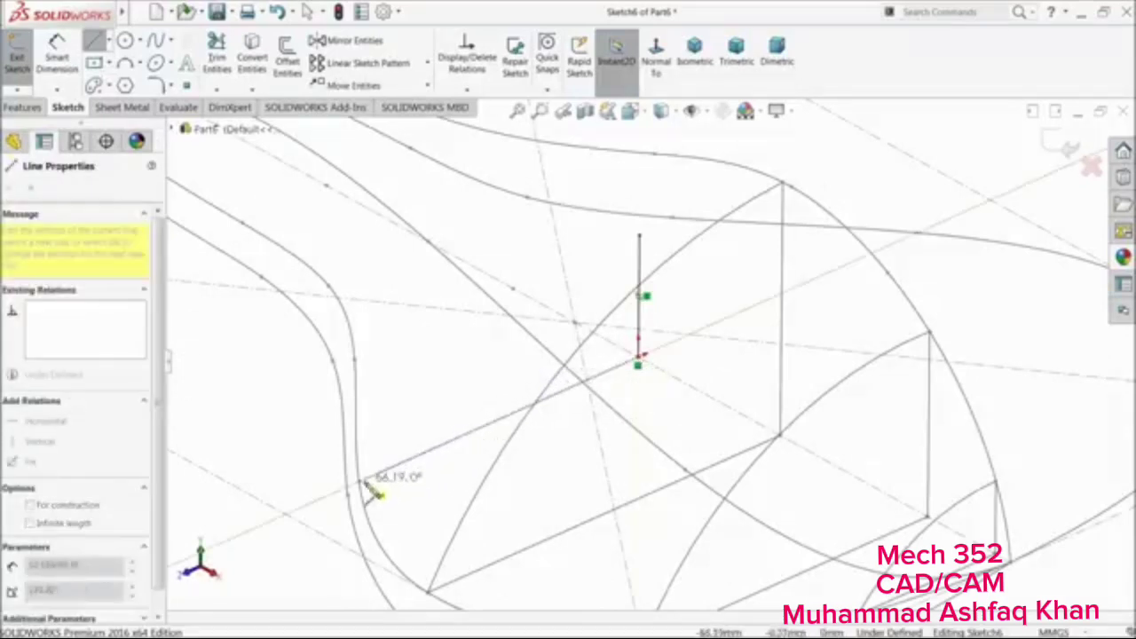
pyautogui.click(361, 490)
pyautogui.rightClick(417, 424)
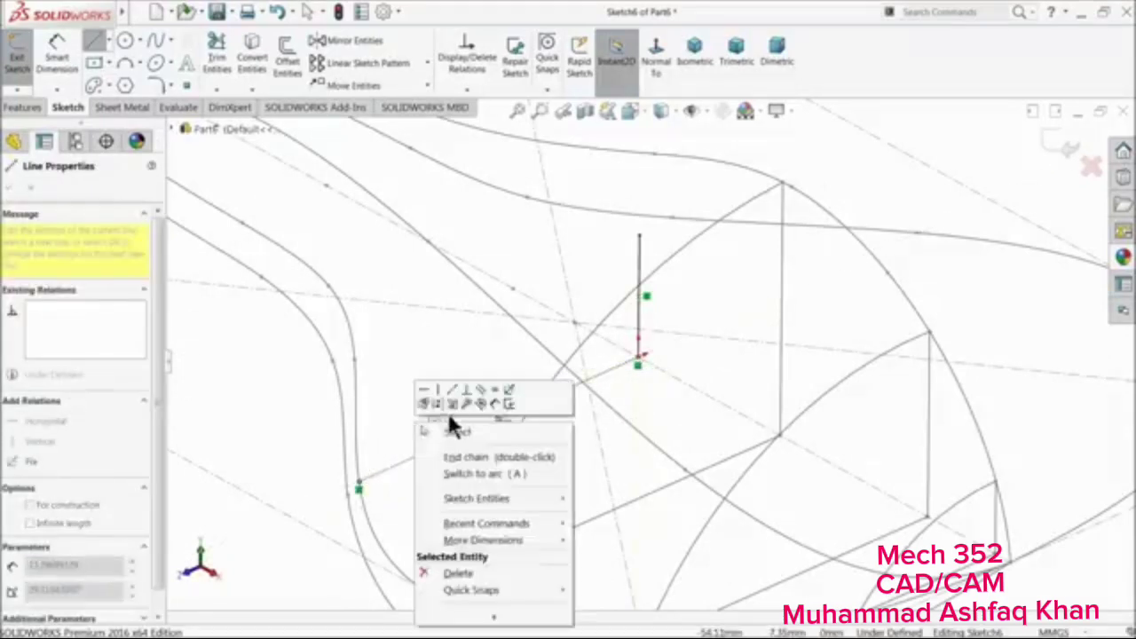
pyautogui.click(455, 432)
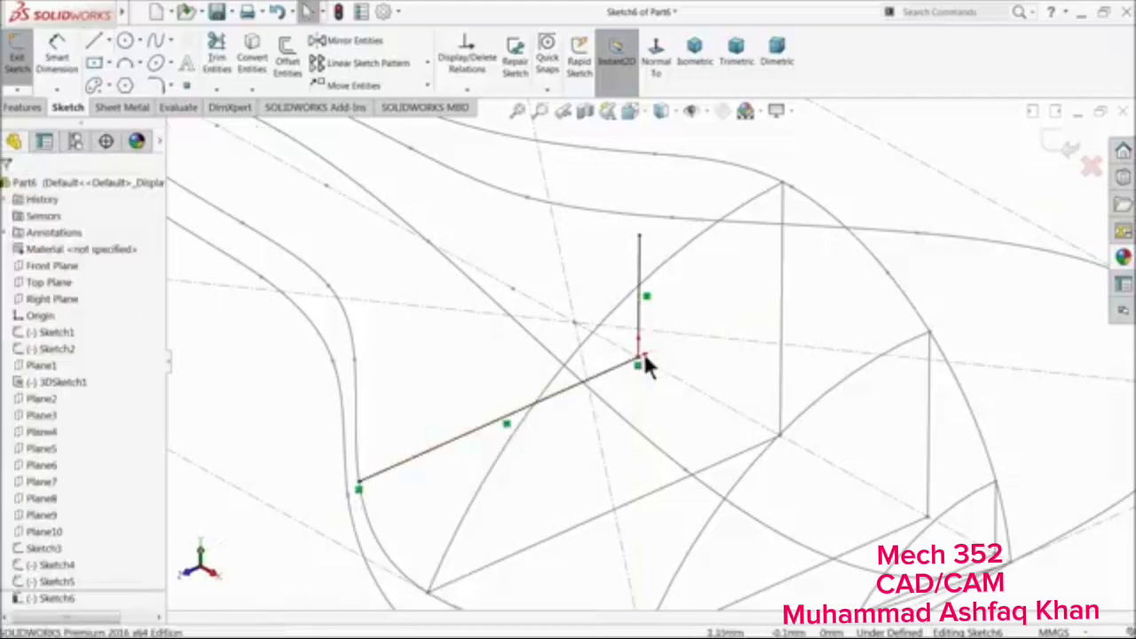
# Draw a three-point arc joining the vertical line's upper end and the horizontal line's outer end
pyautogui.scroll(-2, 612, 378)
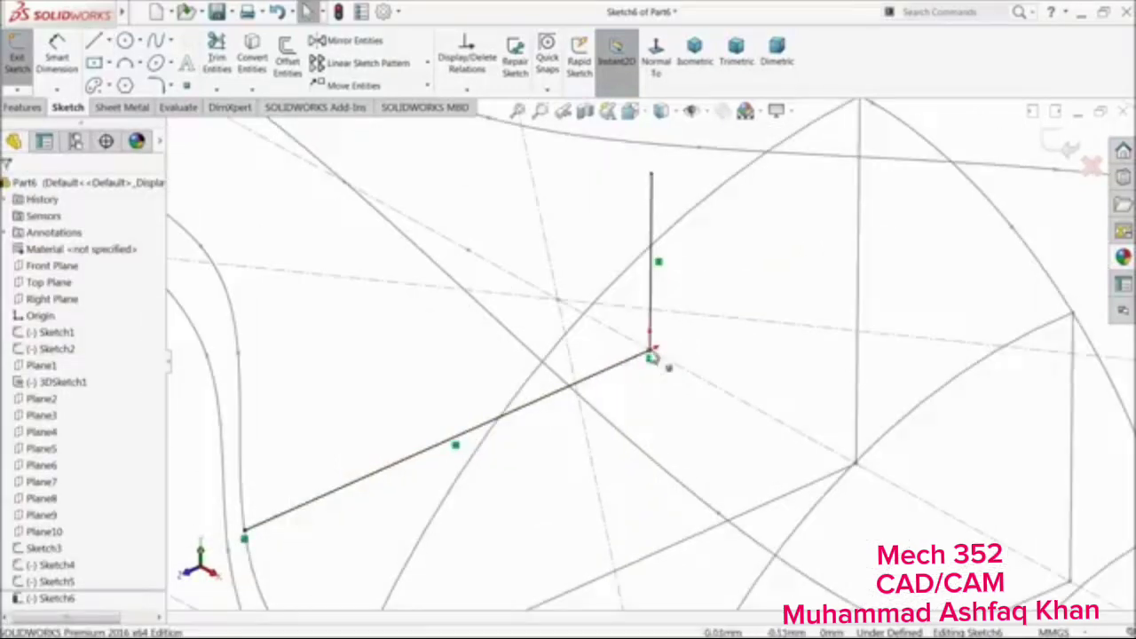
pyautogui.scroll(2, 655, 357)
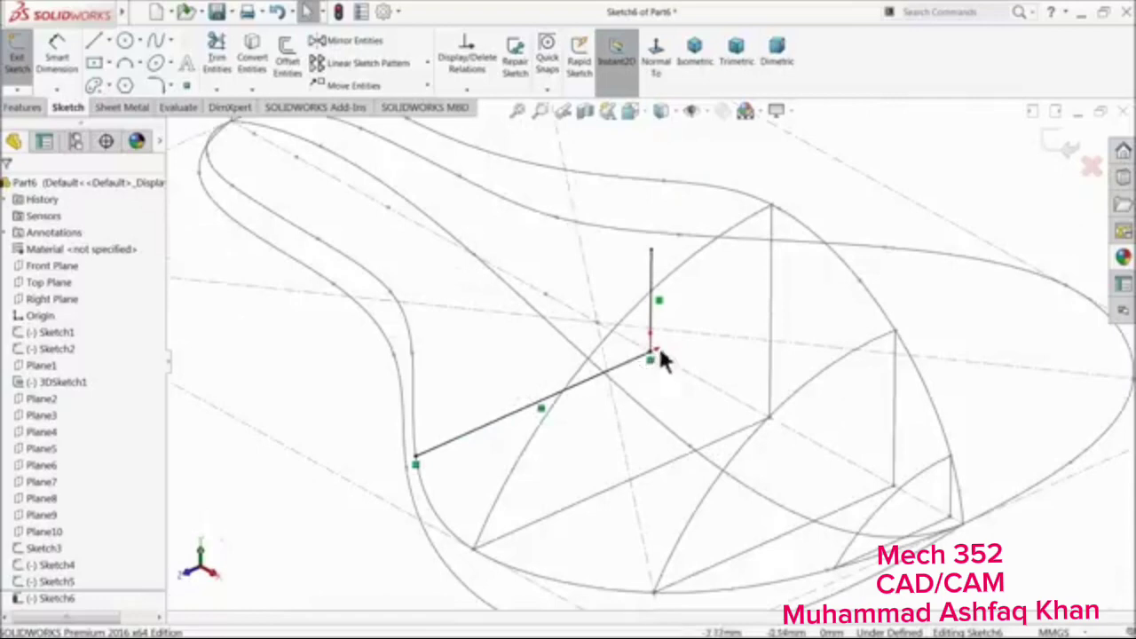
pyautogui.click(140, 62)
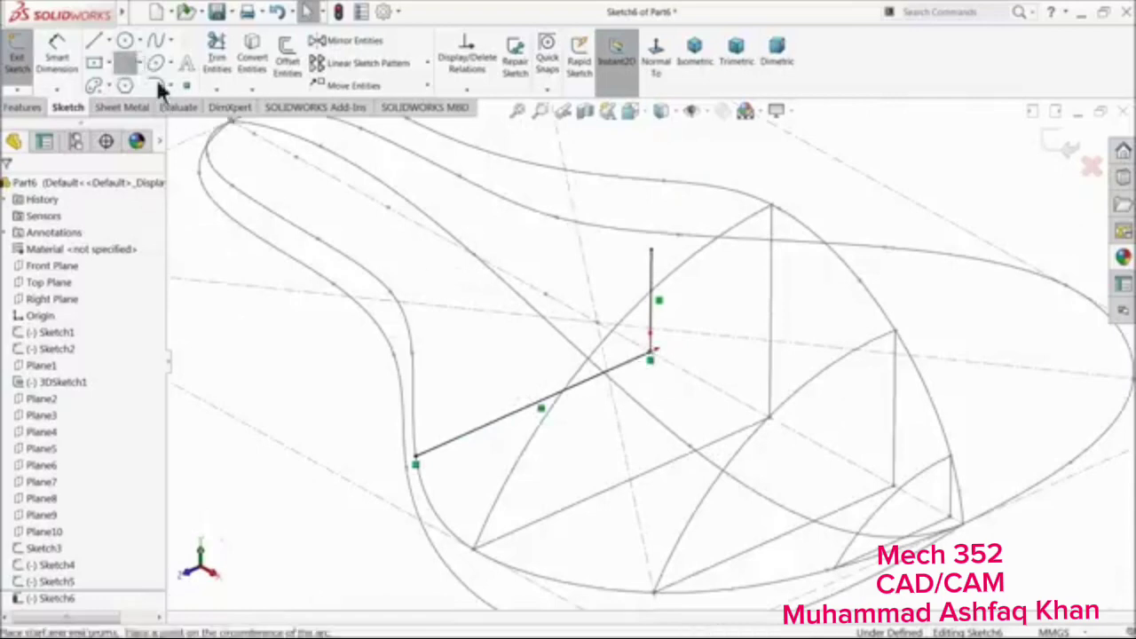
pyautogui.click(156, 79)
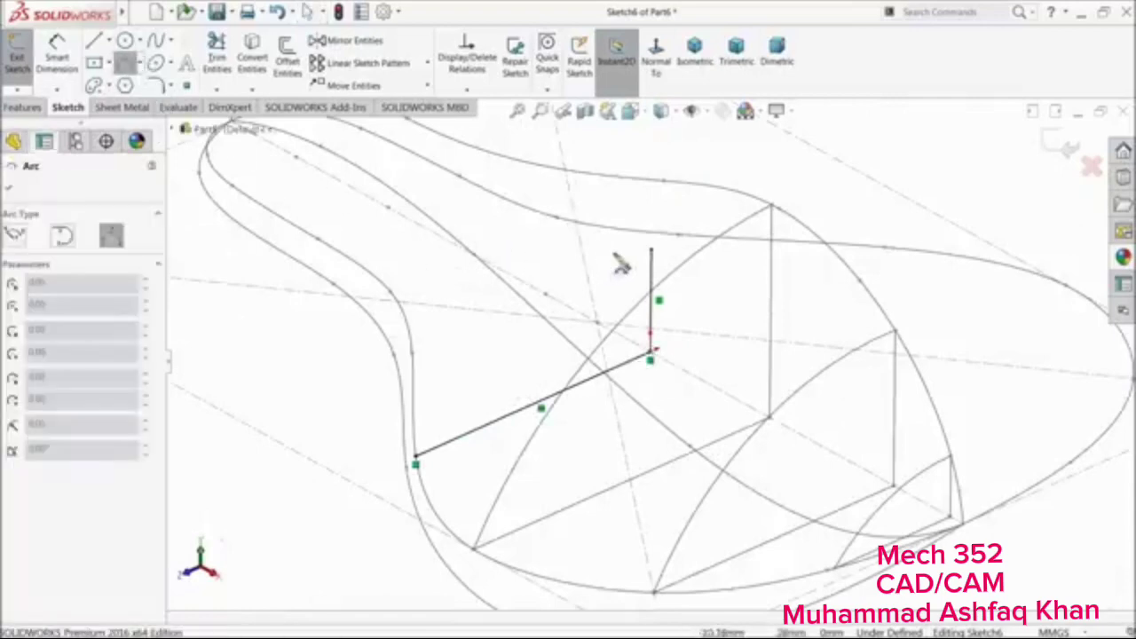
pyautogui.click(417, 461)
pyautogui.click(528, 337)
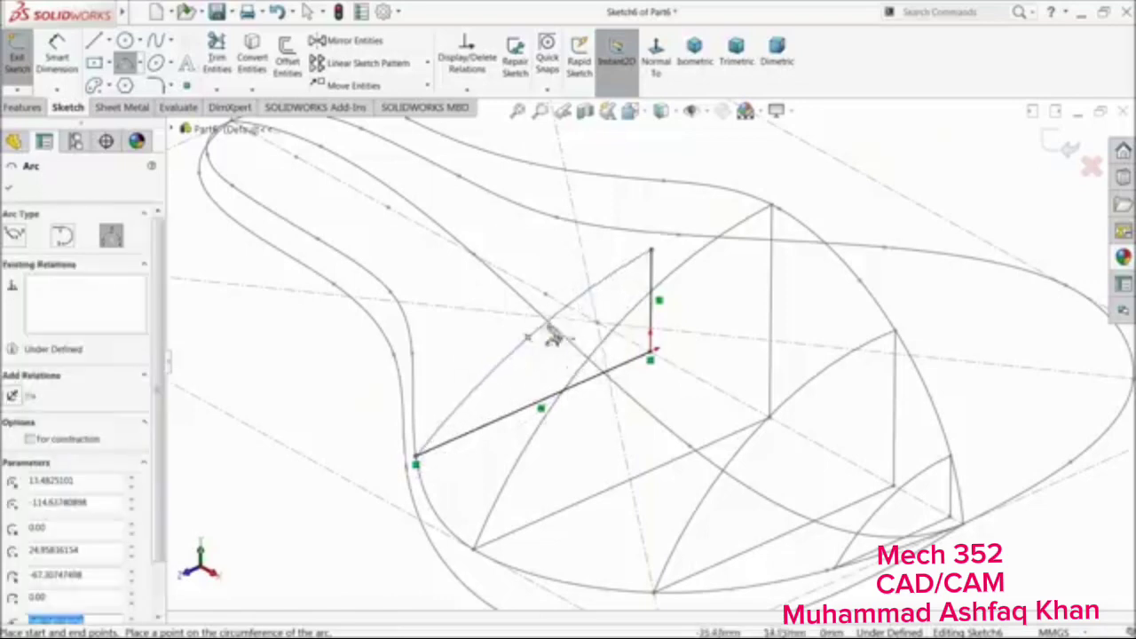
pyautogui.click(11, 193)
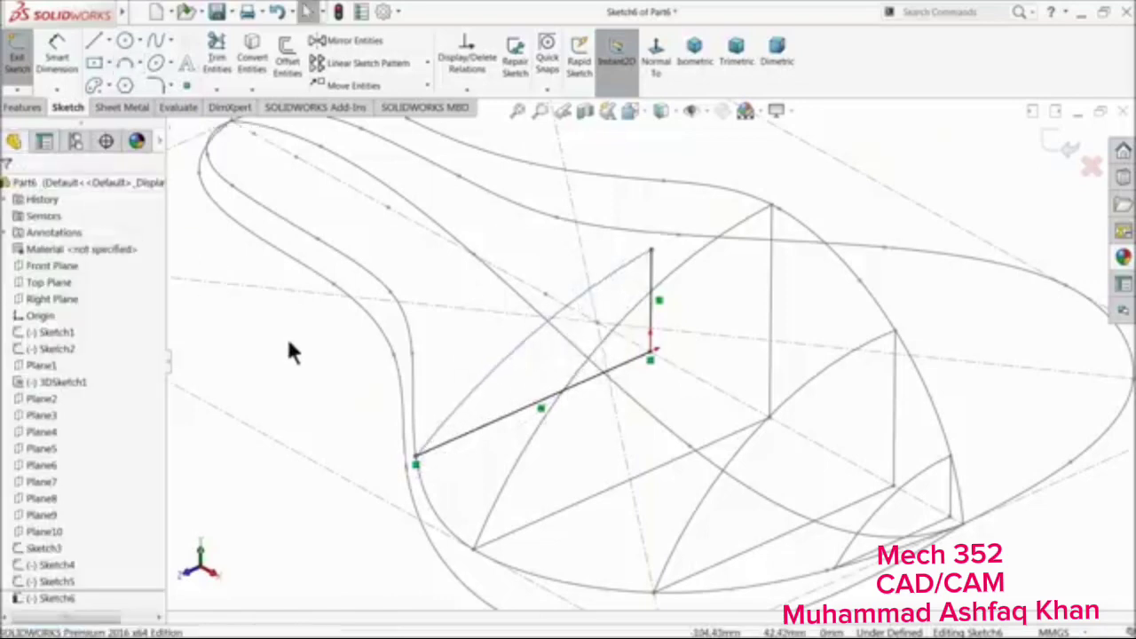
# Try to pierce the arc's upper endpoint to the Sketch1 outline spline, then delete that relation
pyautogui.click(655, 248)
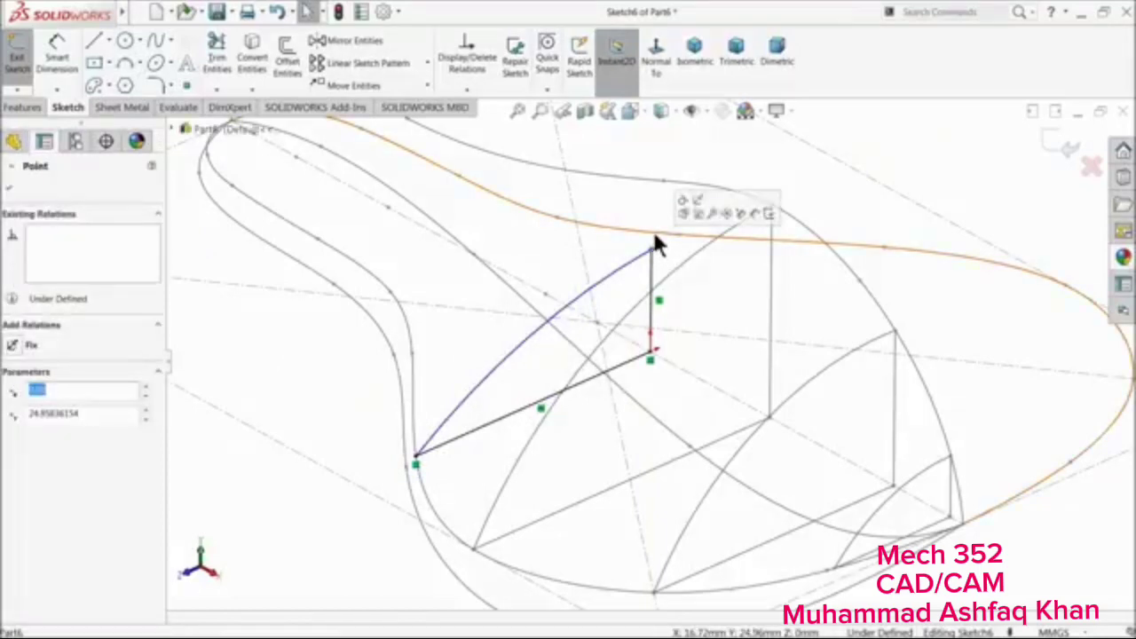
pyautogui.keyDown('ctrl'); pyautogui.click(658, 235); pyautogui.keyUp('ctrl')
pyautogui.click(719, 195)
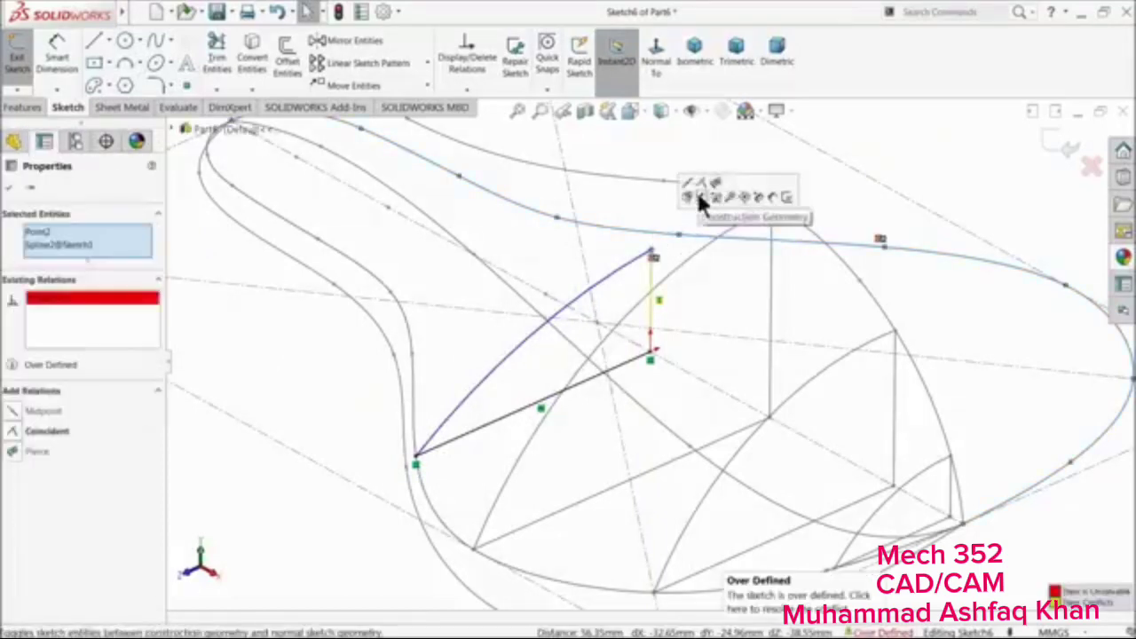
pyautogui.rightClick(49, 300)
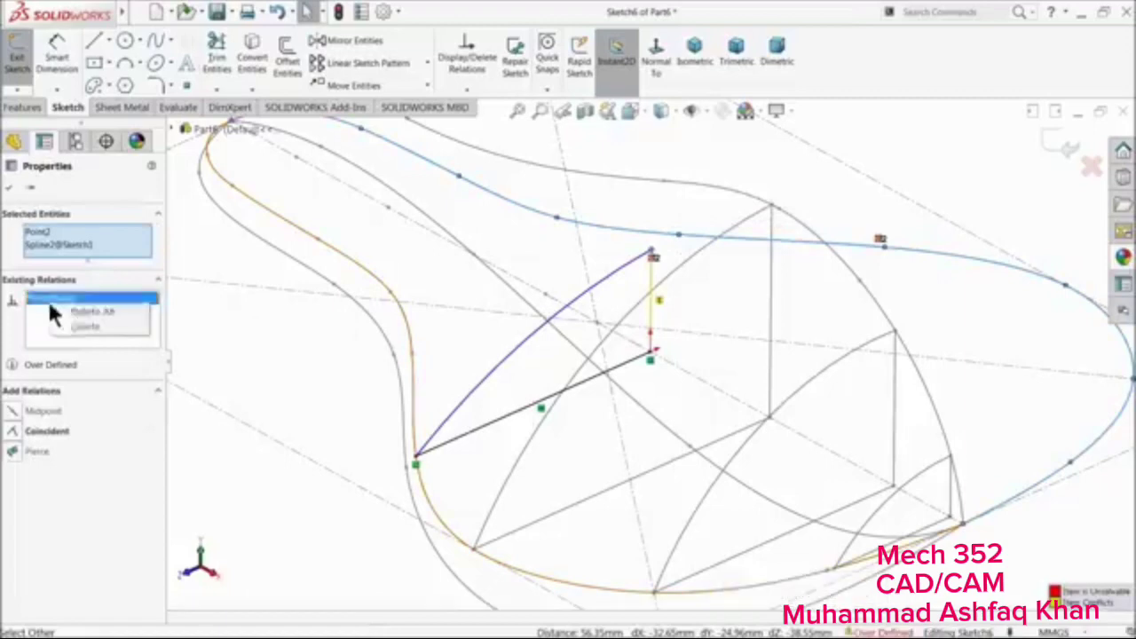
pyautogui.click(74, 310)
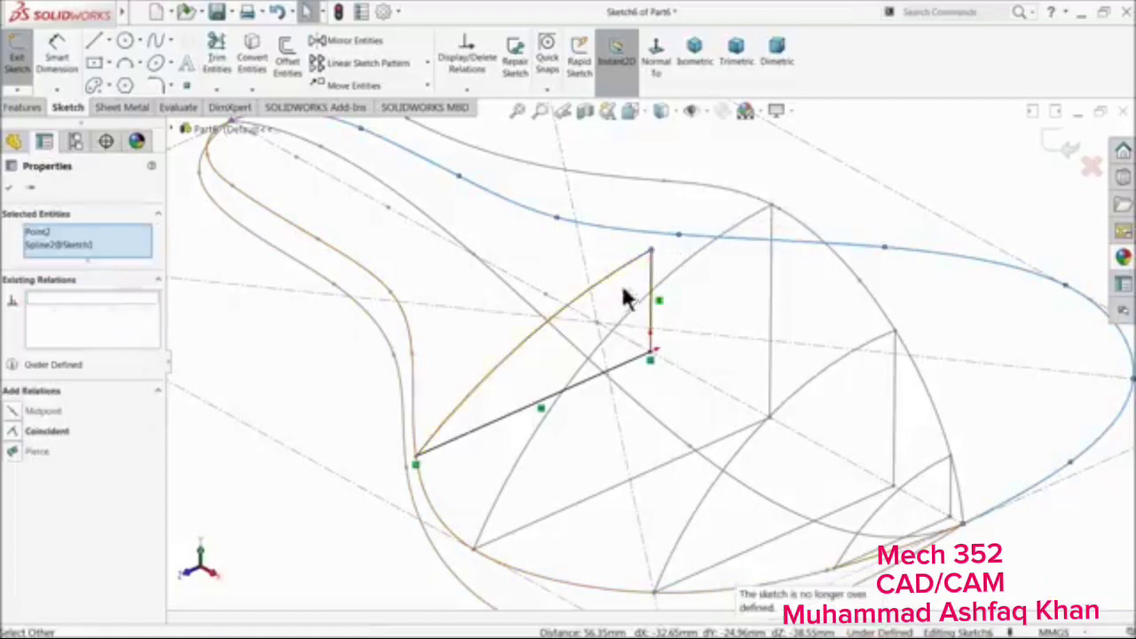
# Raise the arc's upper endpoint to about 33.6 mm, try piercing it to the Sketch1 spline again, and delete the relation
pyautogui.click(717, 166)
pyautogui.moveTo(654, 253); pyautogui.dragTo(672, 228)
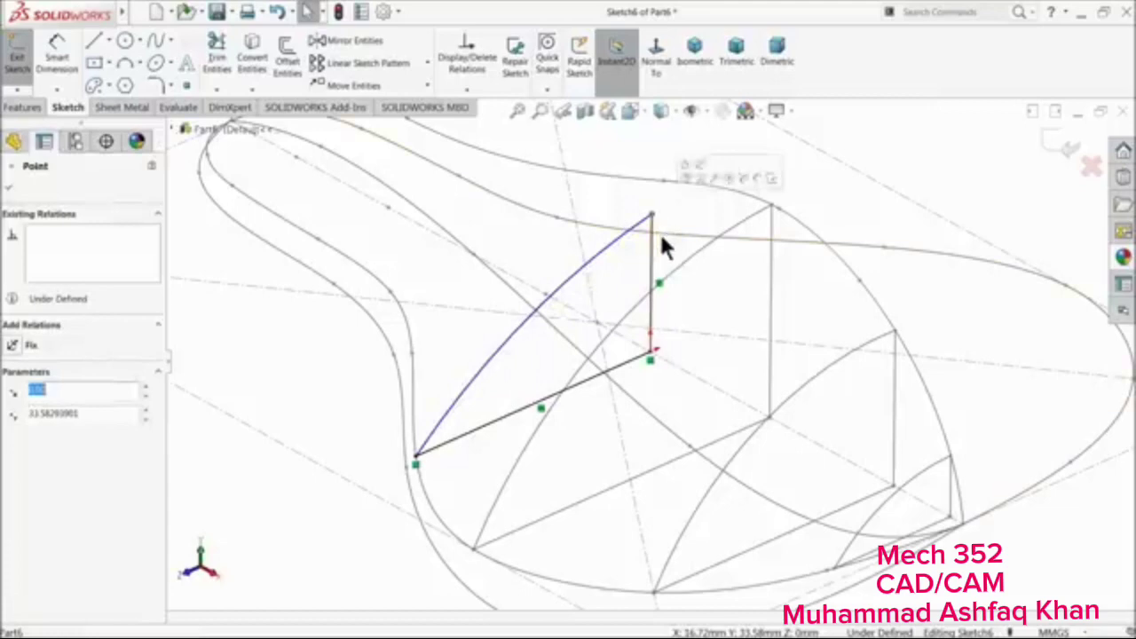
pyautogui.keyDown('ctrl'); pyautogui.click(669, 236); pyautogui.keyUp('ctrl')
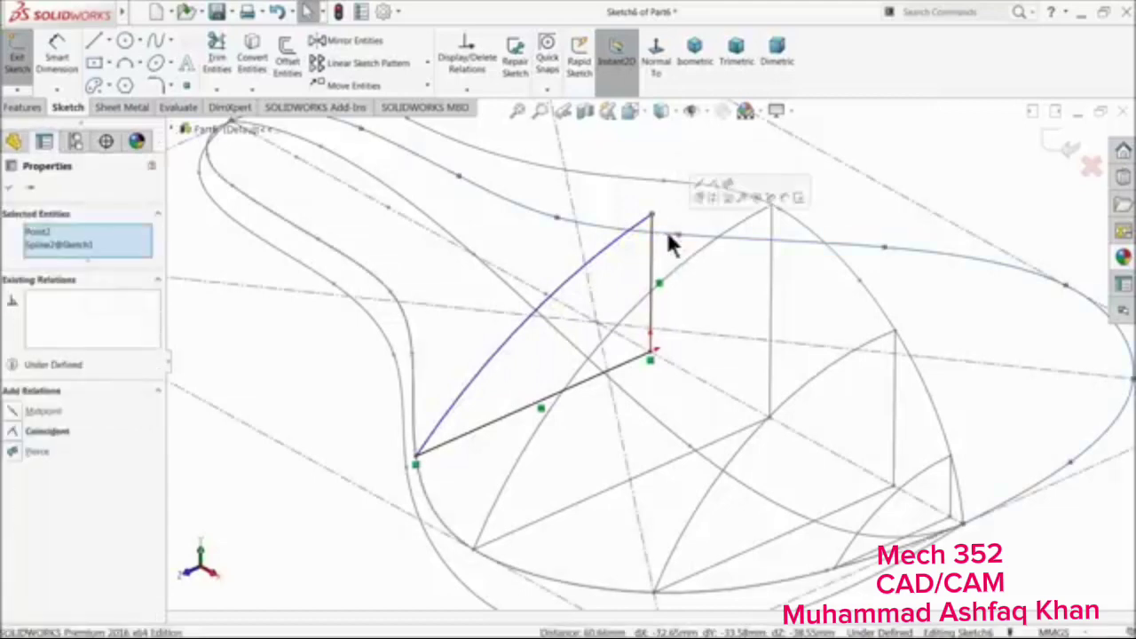
pyautogui.click(727, 191)
pyautogui.rightClick(97, 309)
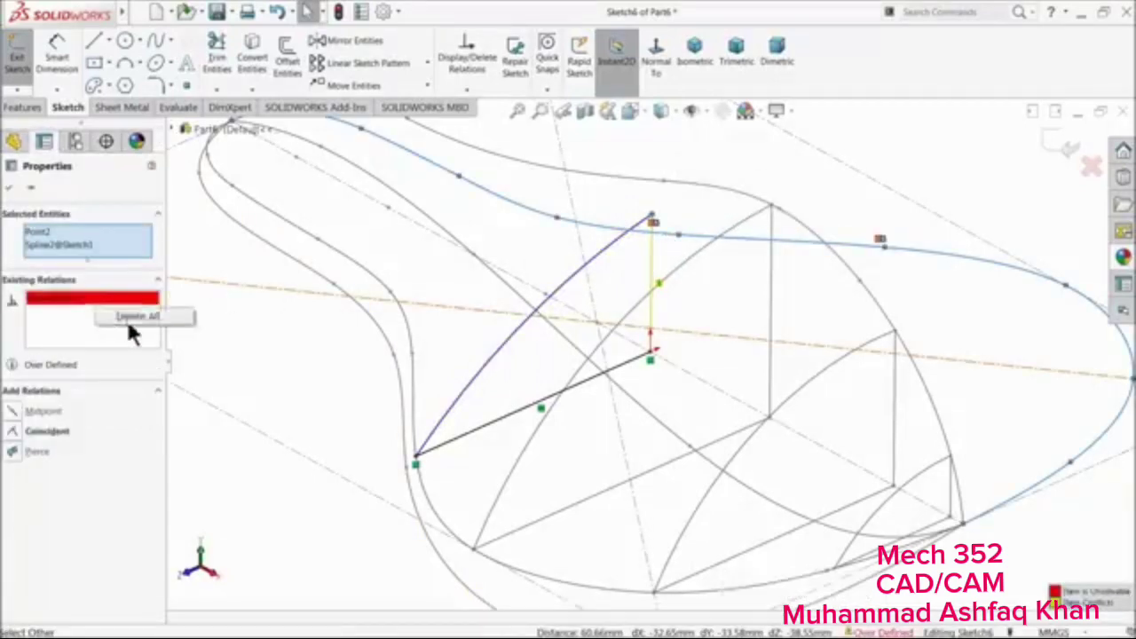
pyautogui.click(133, 315)
# Add a Pierce relation between the Plane4 arc's upper endpoint and the upper spline of Sketch2
pyautogui.moveTo(418, 368)
pyautogui.mouseDown(button='middle')
pyautogui.moveTo(665, 305)
pyautogui.moveTo(603, 284)
pyautogui.moveTo(609, 320)
pyautogui.moveTo(639, 322)
pyautogui.moveTo(621, 276)
pyautogui.moveTo(663, 279)
pyautogui.mouseUp(button='middle')
pyautogui.click(730, 240)
pyautogui.scroll(-2, 644, 282)
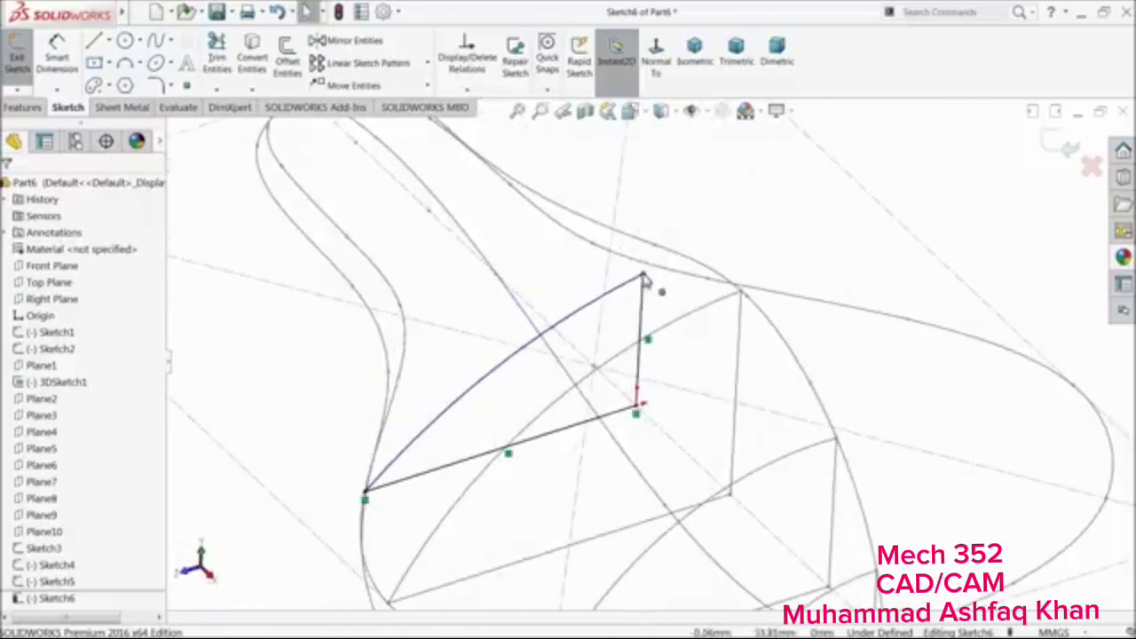
pyautogui.click(646, 280)
pyautogui.keyDown('ctrl'); pyautogui.click(666, 246); pyautogui.keyUp('ctrl')
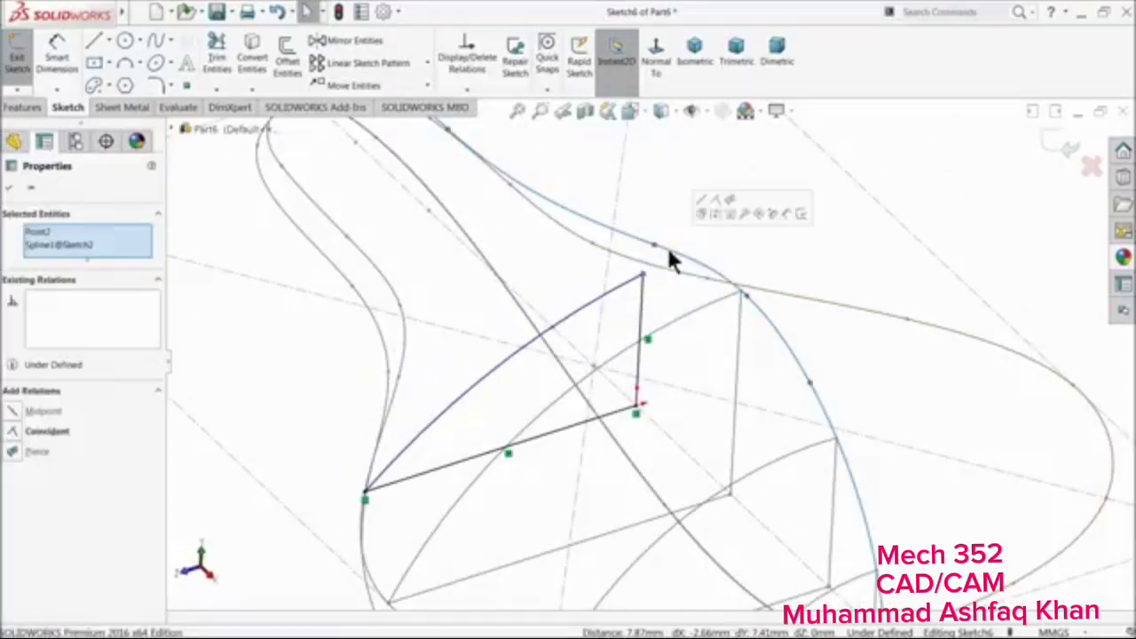
pyautogui.click(730, 202)
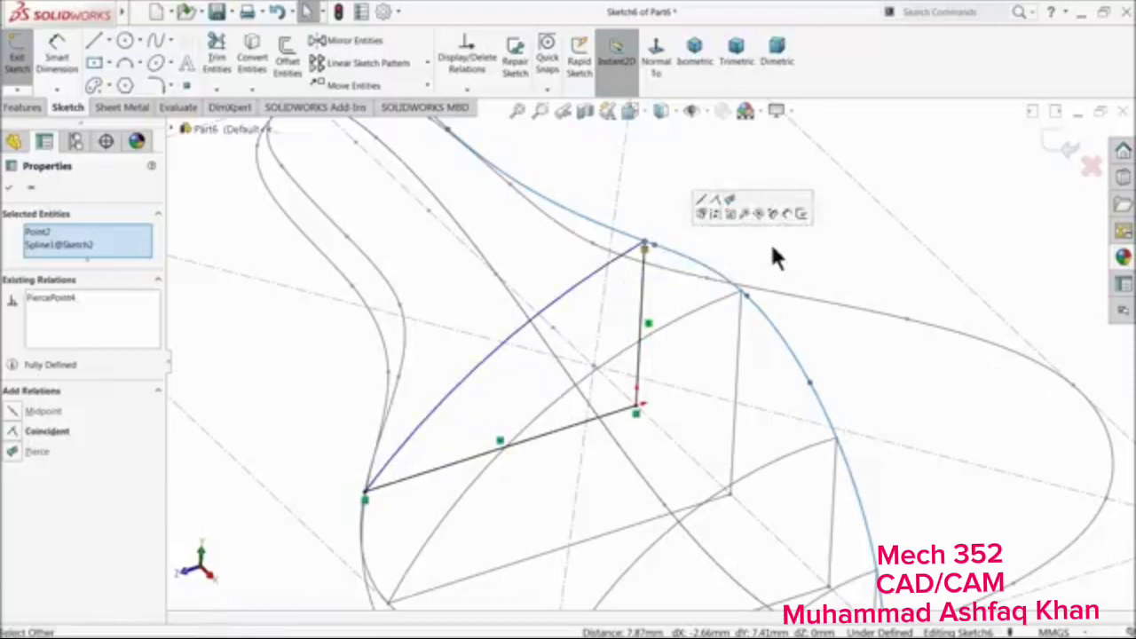
pyautogui.click(10, 187)
pyautogui.scroll(3, 497, 373)
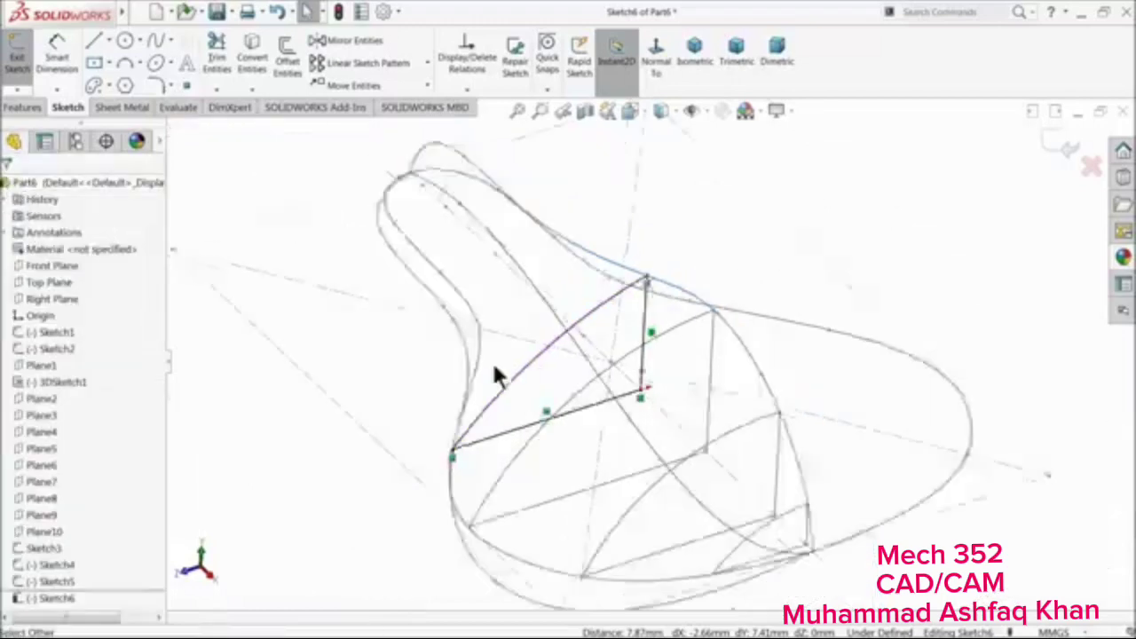
pyautogui.moveTo(497, 374)
pyautogui.mouseDown(button='middle')
pyautogui.moveTo(501, 316)
pyautogui.moveTo(474, 297)
pyautogui.moveTo(470, 307)
pyautogui.moveTo(641, 399)
pyautogui.moveTo(648, 415)
pyautogui.moveTo(629, 435)
pyautogui.moveTo(612, 422)
pyautogui.mouseUp(button='middle')
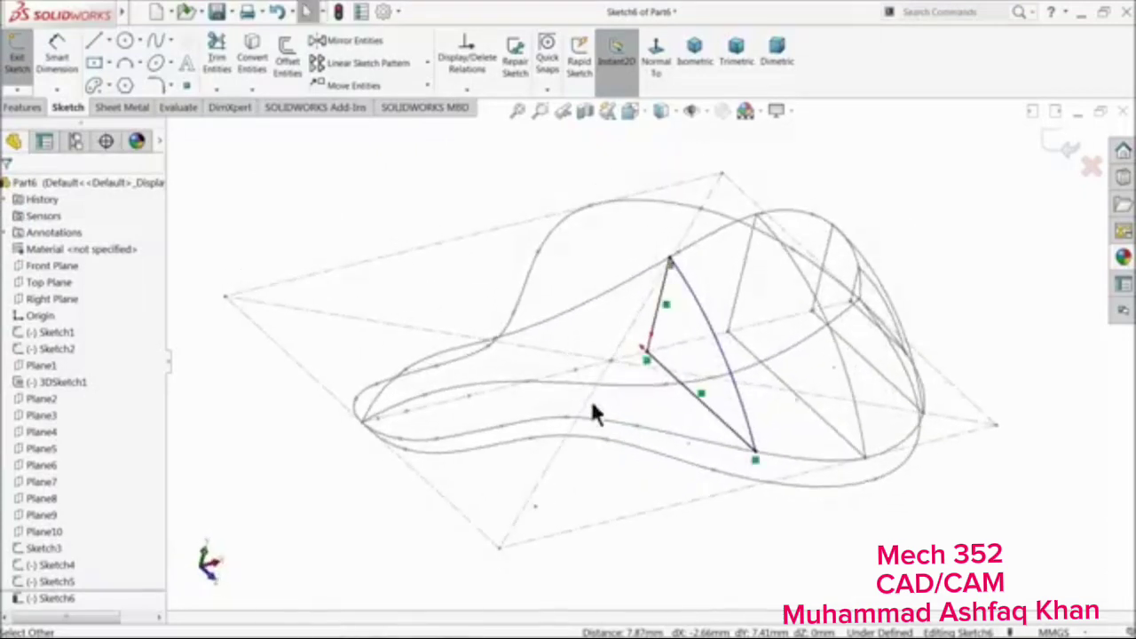
# Exit the Plane4 section sketch and start a new sketch on Plane5
pyautogui.click(45, 432)
pyautogui.moveTo(274, 485); pyautogui.dragTo(235, 471, button='middle')
pyautogui.click(37, 449)
pyautogui.click(26, 449)
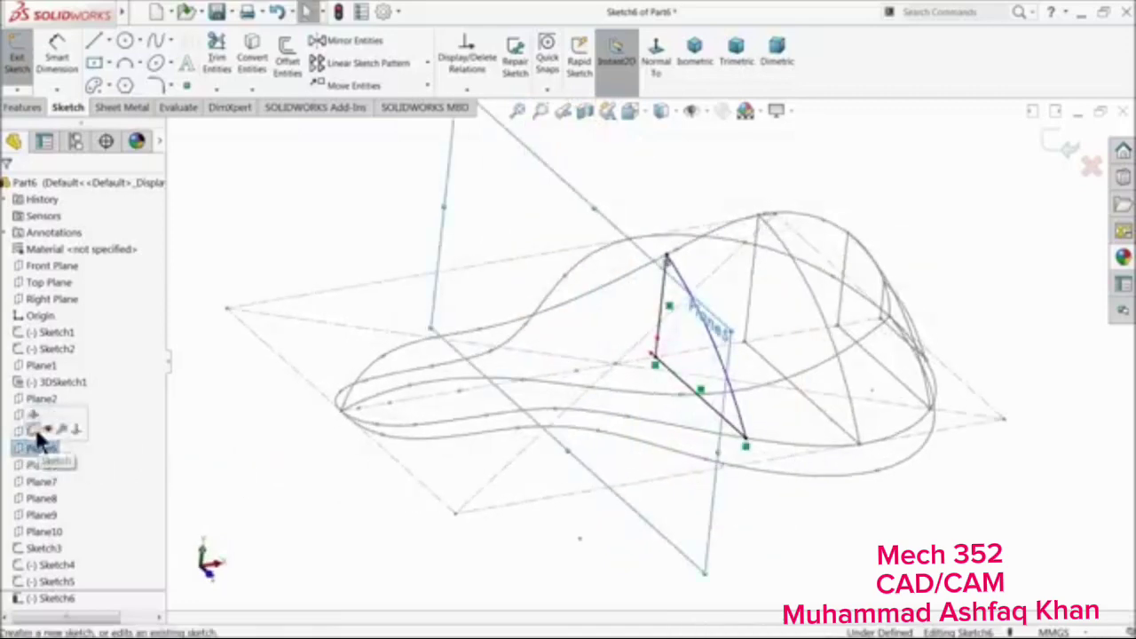
pyautogui.click(1063, 147)
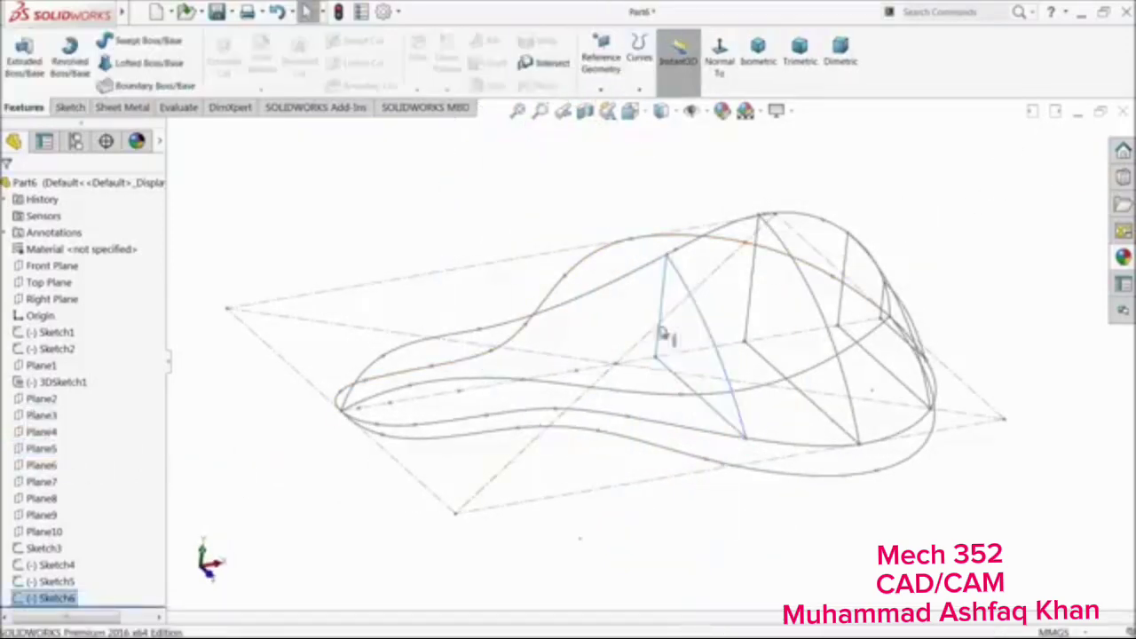
pyautogui.click(25, 451)
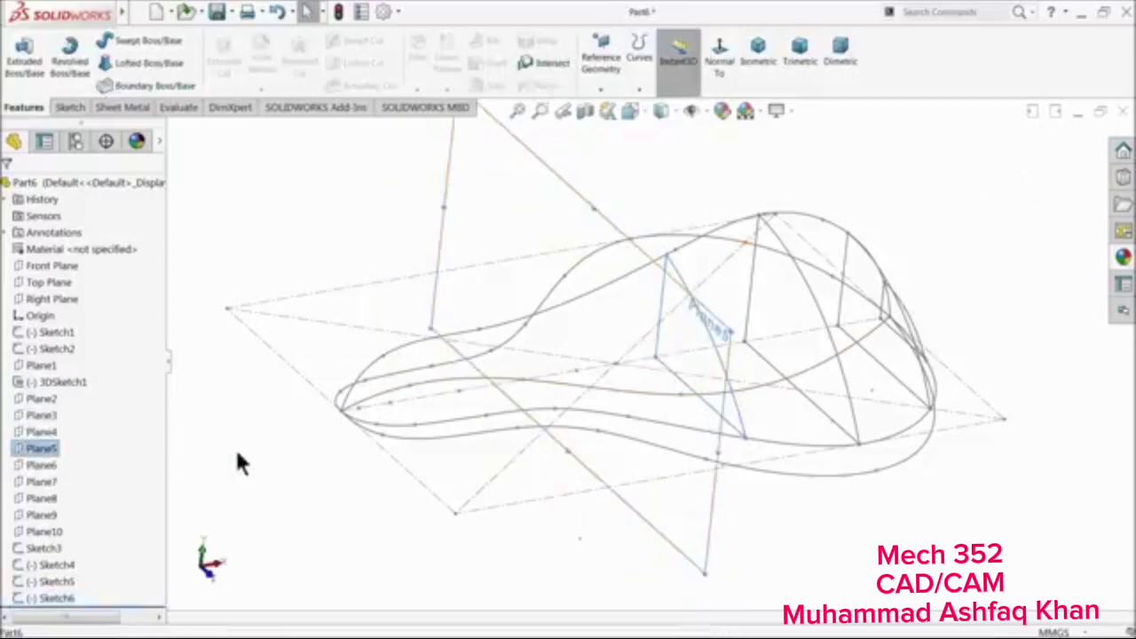
pyautogui.moveTo(240, 462)
pyautogui.mouseDown(button='middle')
pyautogui.moveTo(198, 436)
pyautogui.moveTo(250, 447)
pyautogui.mouseUp(button='middle')
pyautogui.click(27, 451)
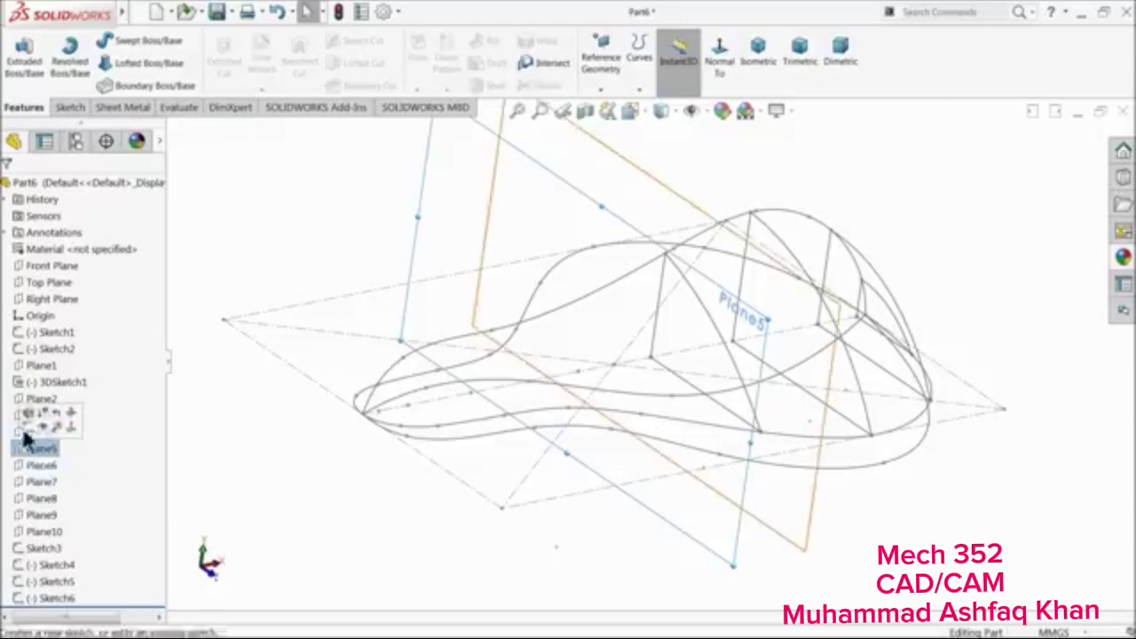
pyautogui.click(22, 418)
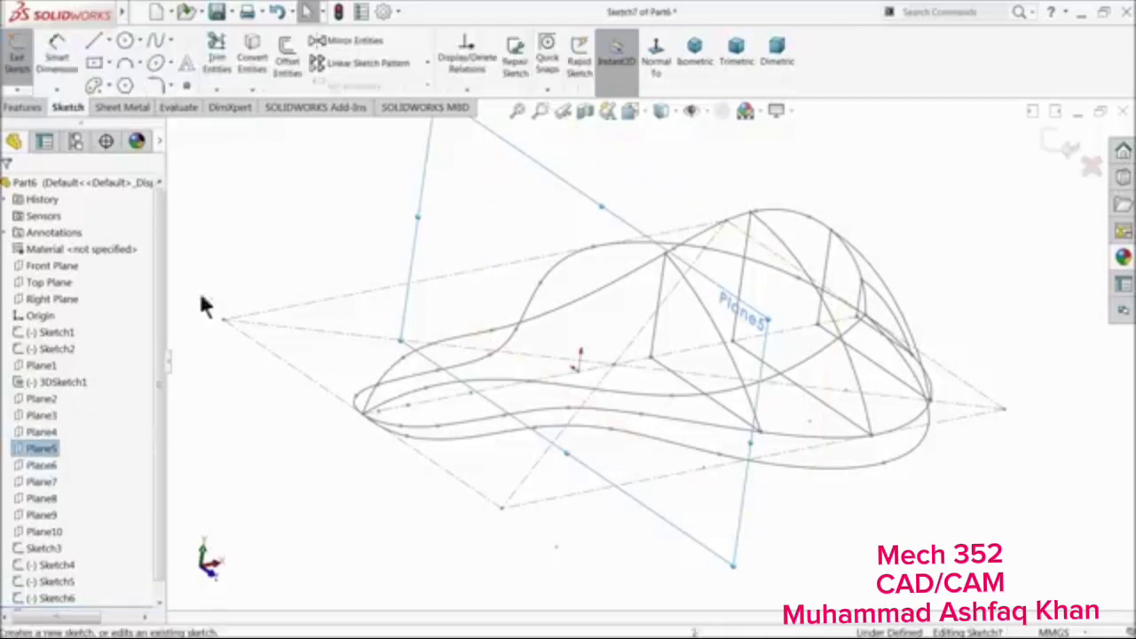
# Draw a vertical line about 26.3 mm long upward from the sketch origin on Plane5
pyautogui.click(98, 45)
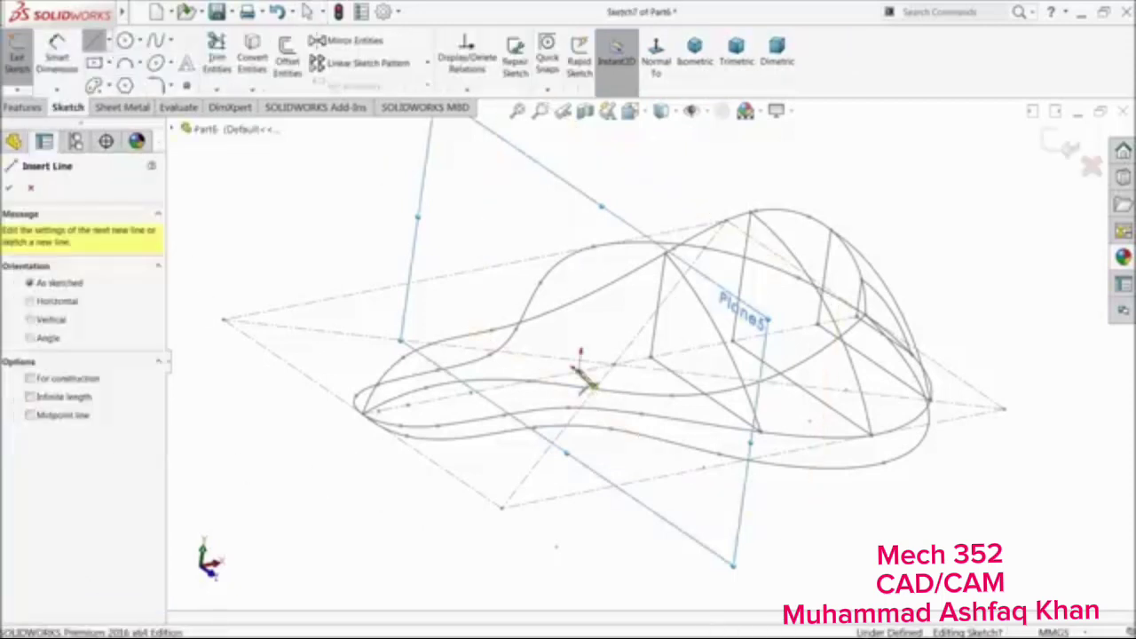
pyautogui.click(578, 379)
pyautogui.click(587, 306)
pyautogui.rightClick(633, 311)
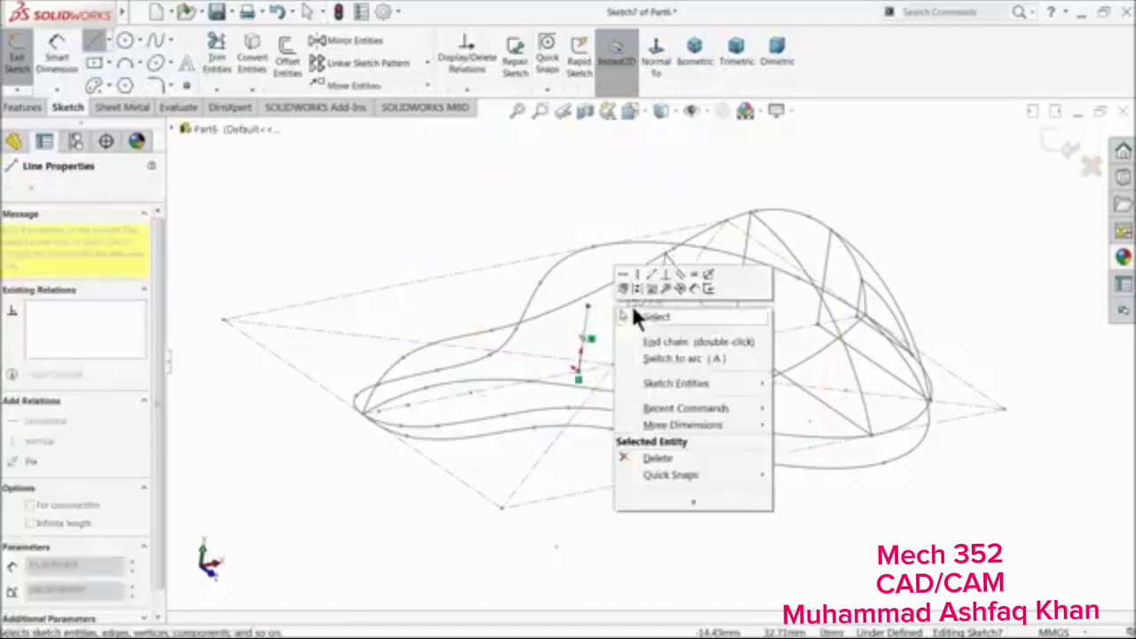
pyautogui.click(636, 317)
# Draw a horizontal line about 38.3 mm long from the vertical line's lower end to the side guide spline
pyautogui.click(96, 41)
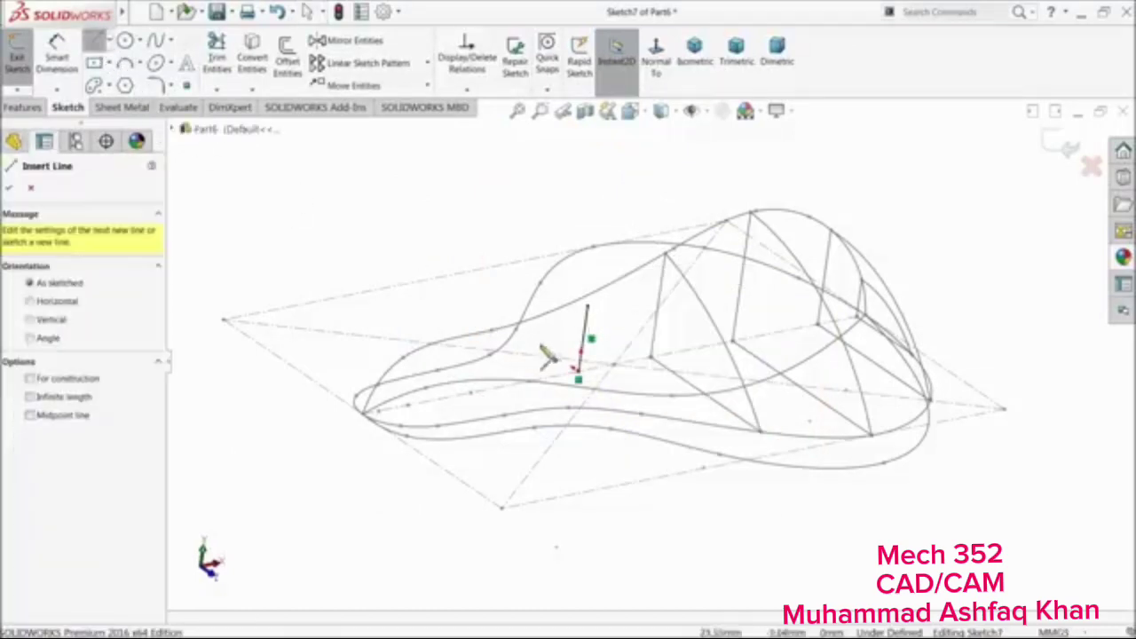
pyautogui.moveTo(542, 355)
pyautogui.mouseDown(button='middle')
pyautogui.moveTo(532, 376)
pyautogui.moveTo(619, 417)
pyautogui.mouseUp(button='middle')
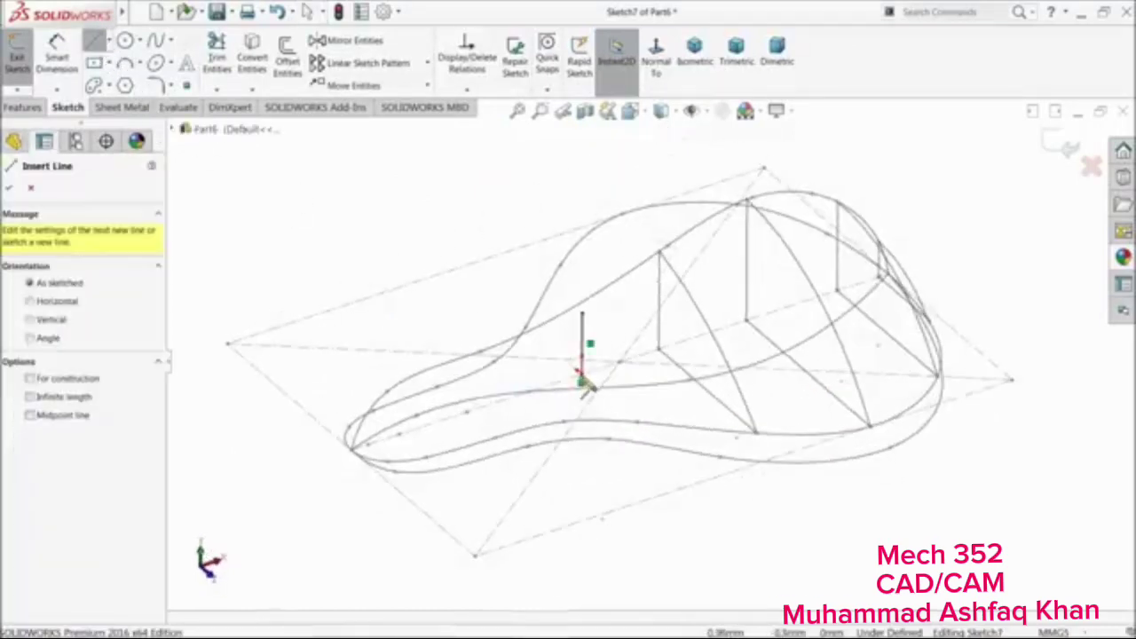
pyautogui.click(582, 383)
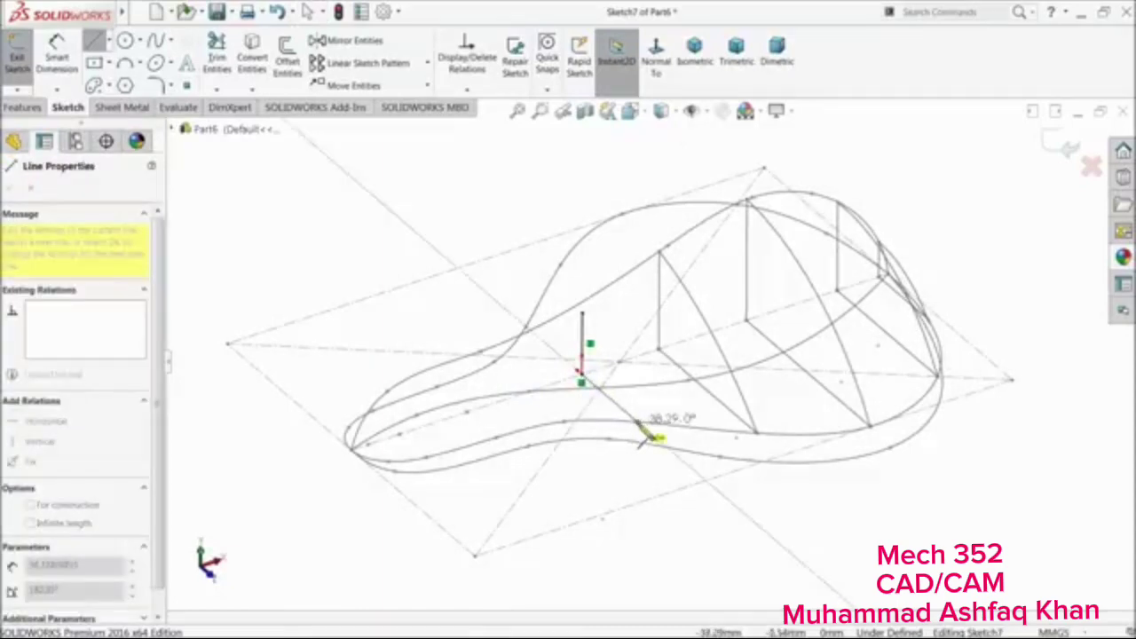
pyautogui.click(637, 429)
pyautogui.rightClick(668, 412)
pyautogui.click(703, 422)
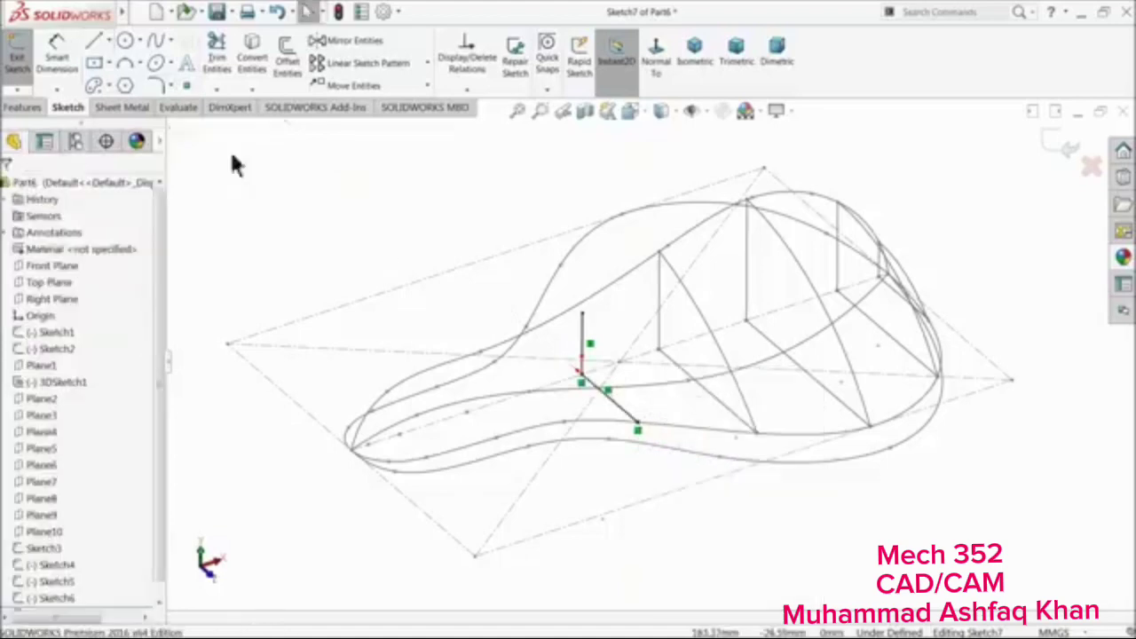
# Draw a three-point arc on Plane5 joining the vertical line's upper end and the horizontal line's outer end
pyautogui.click(127, 67)
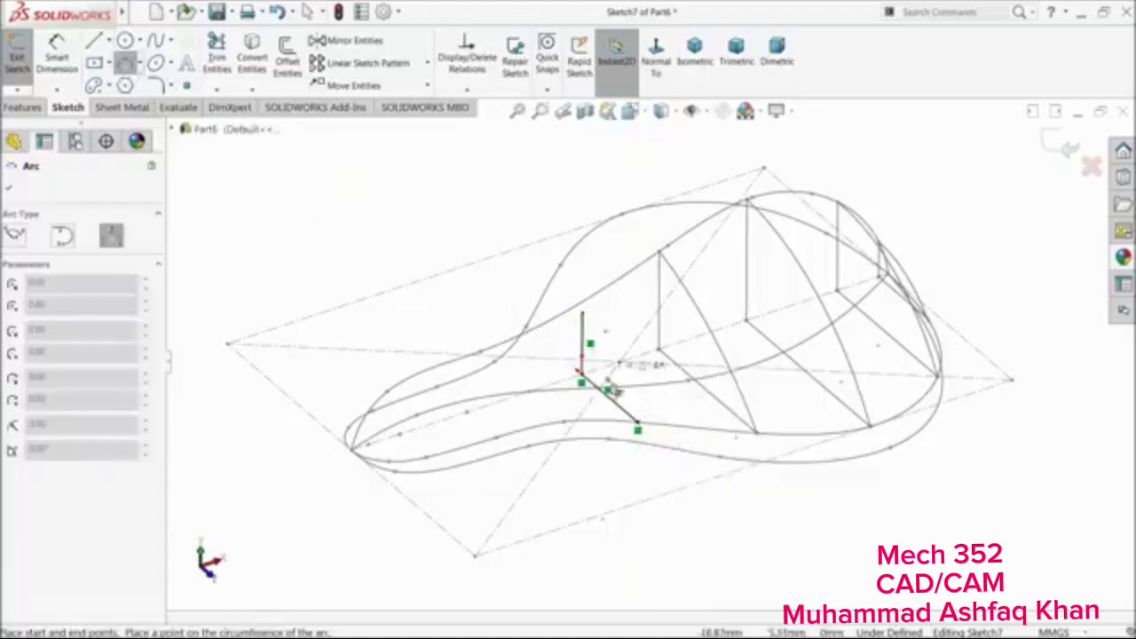
pyautogui.click(581, 381)
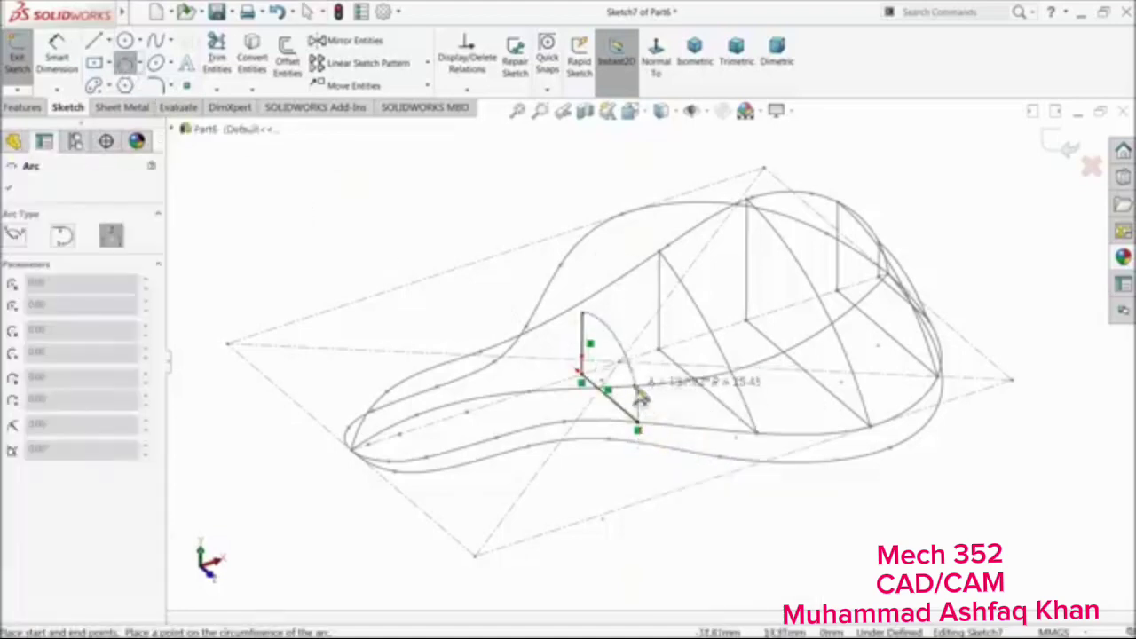
pyautogui.click(638, 431)
pyautogui.rightClick(338, 221)
pyautogui.click(342, 229)
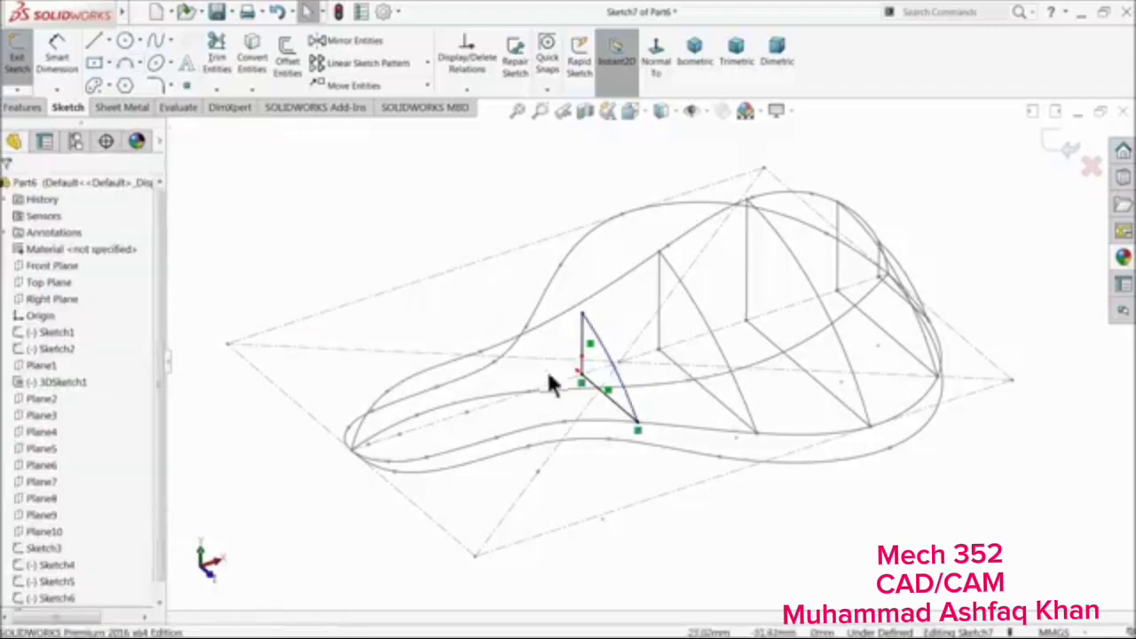
# Add a Pierce relation between the Plane5 arc's upper endpoint and the upper spline of Sketch2
pyautogui.moveTo(551, 384)
pyautogui.mouseDown(button='middle')
pyautogui.moveTo(596, 355)
pyautogui.moveTo(583, 372)
pyautogui.mouseUp(button='middle')
pyautogui.scroll(-3, 638, 335)
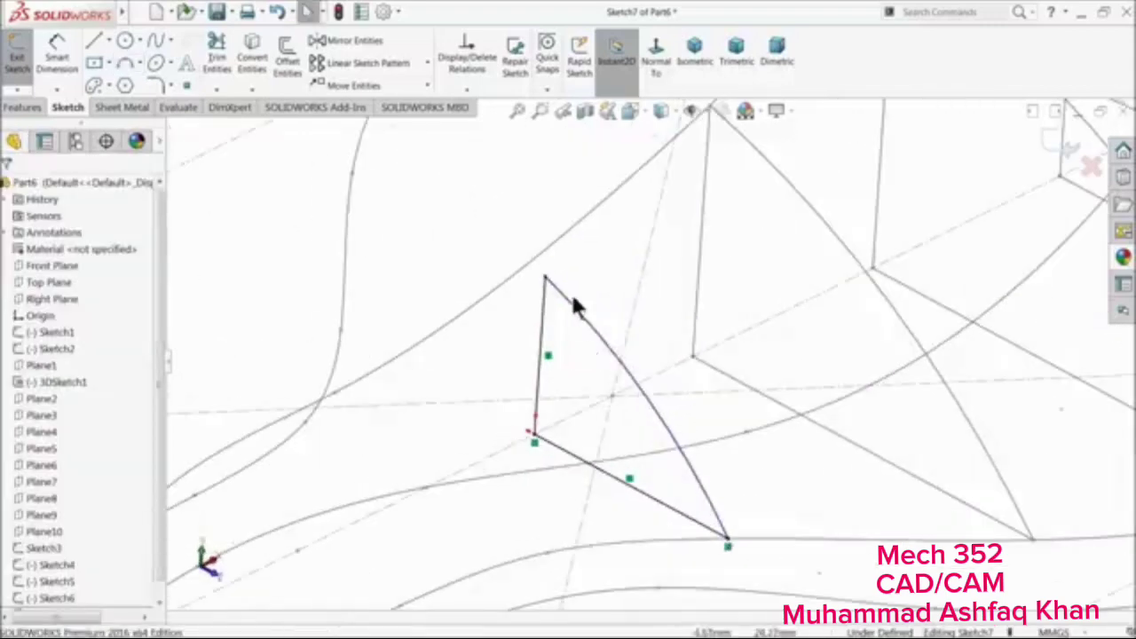
pyautogui.click(544, 277)
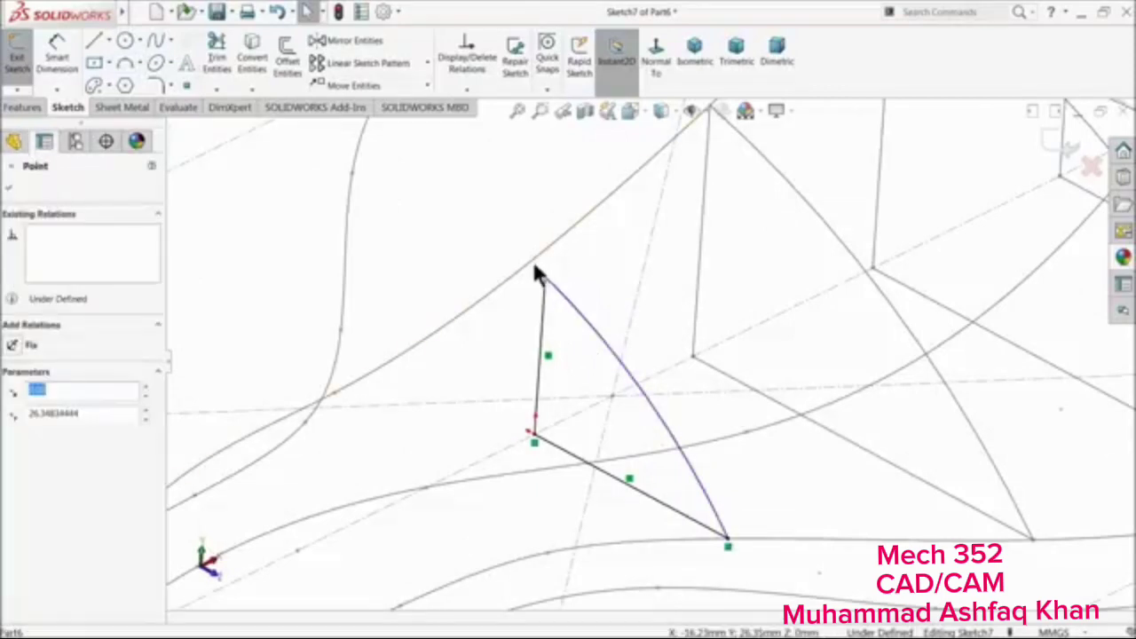
pyautogui.keyDown('ctrl'); pyautogui.click(534, 266); pyautogui.keyUp('ctrl')
pyautogui.click(594, 215)
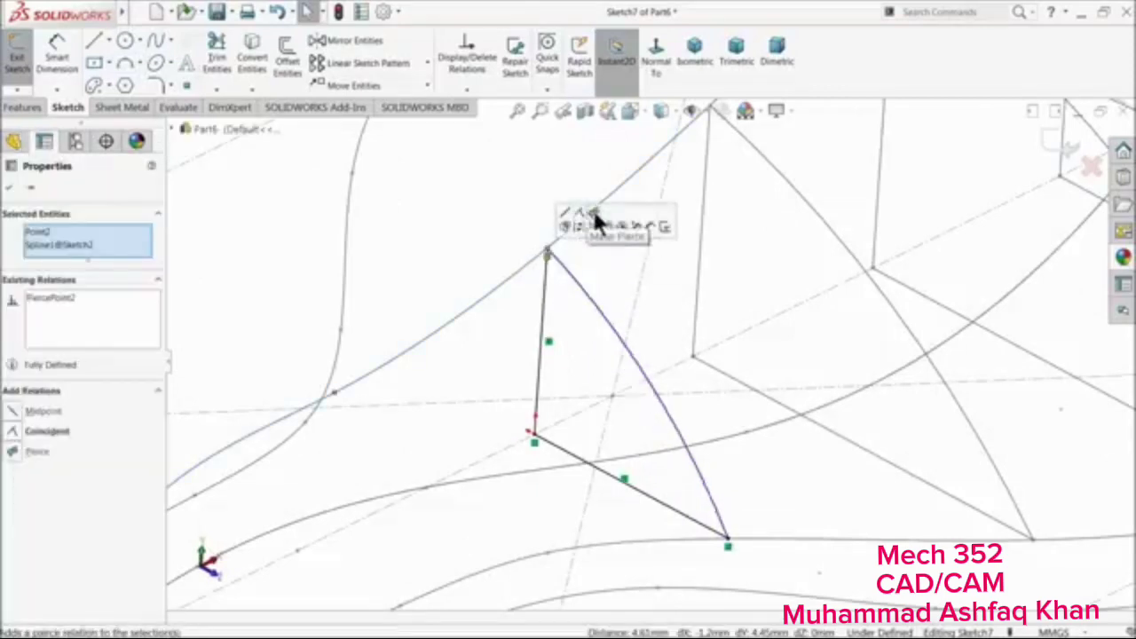
pyautogui.scroll(3, 609, 405)
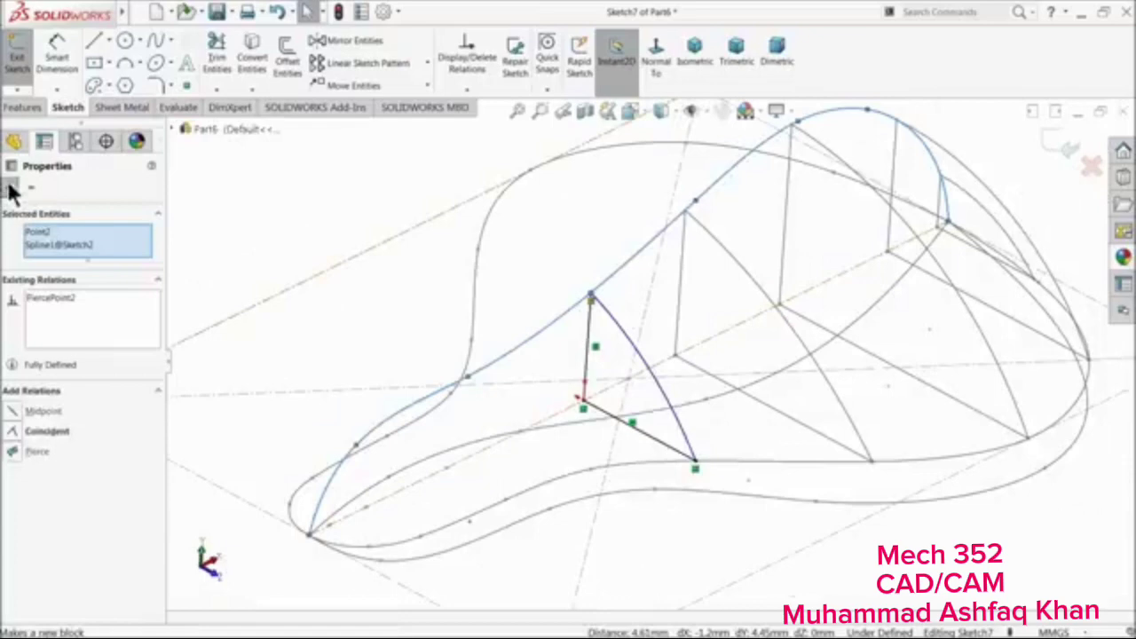
pyautogui.press('Escape')
# Exit the Plane5 section sketch and start a new sketch on Plane6
pyautogui.moveTo(773, 310); pyautogui.dragTo(925, 226, button='middle')
pyautogui.click(1065, 147)
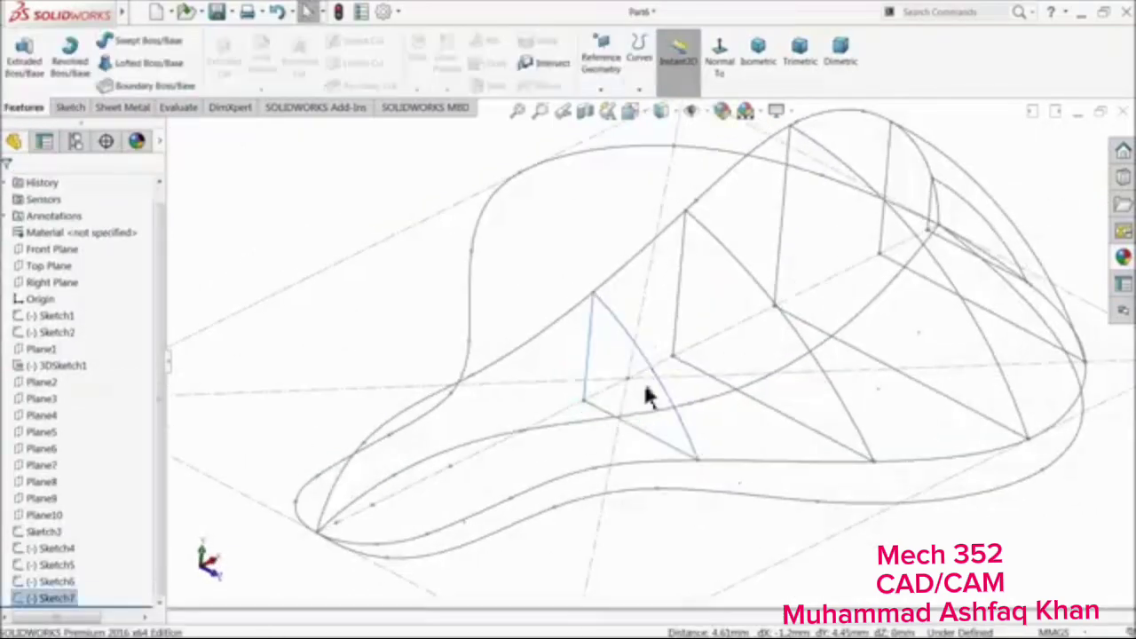
pyautogui.click(42, 448)
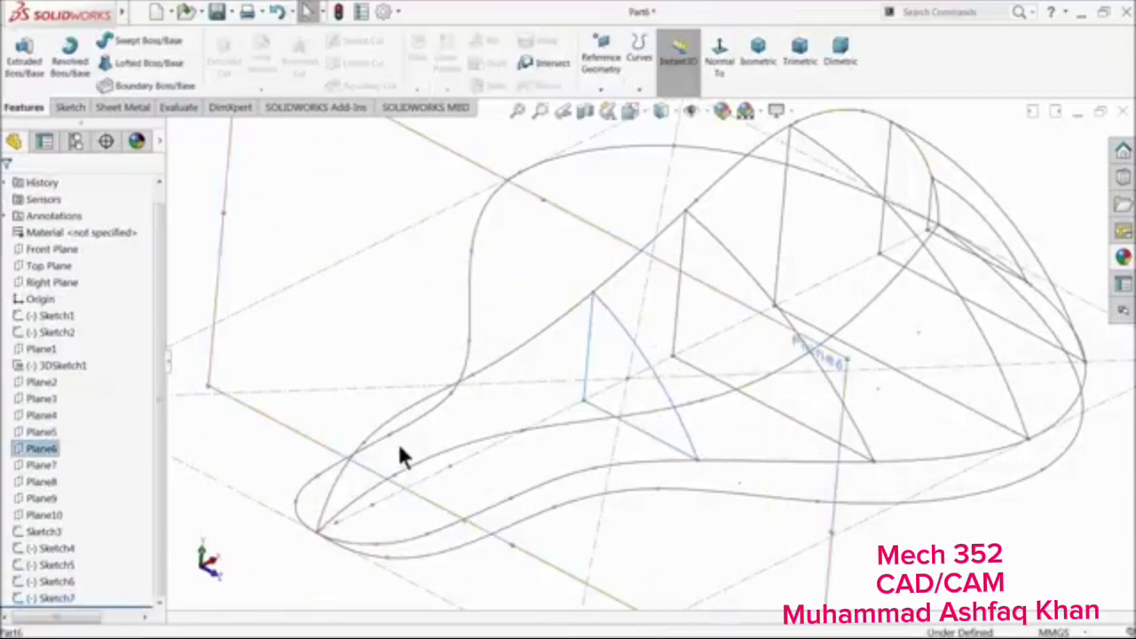
pyautogui.moveTo(399, 456)
pyautogui.mouseDown(button='middle')
pyautogui.moveTo(386, 414)
pyautogui.moveTo(363, 409)
pyautogui.moveTo(404, 426)
pyautogui.mouseUp(button='middle')
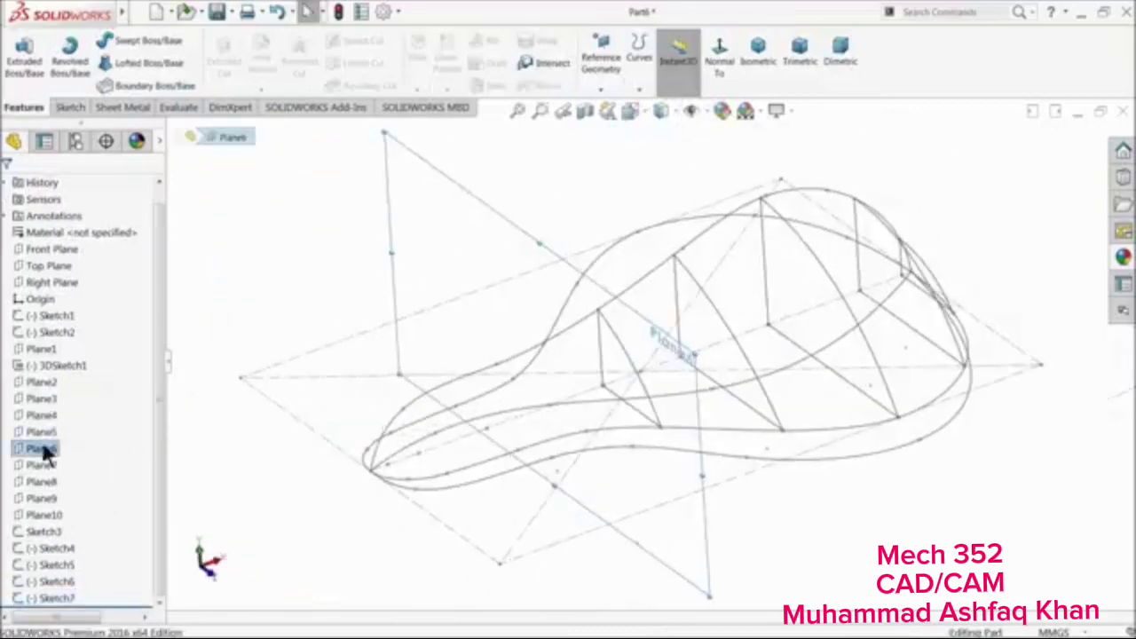
pyautogui.click(42, 448)
pyautogui.click(27, 419)
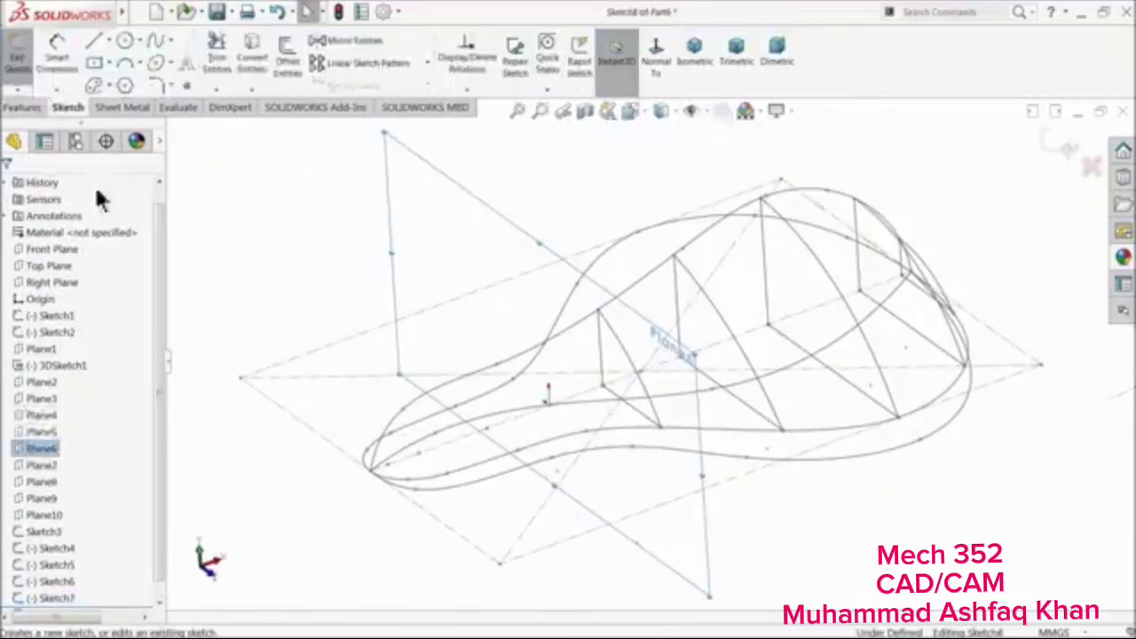
# Draw a vertical line about 20 mm long upward from the sketch origin on Plane6
pyautogui.click(98, 44)
pyautogui.scroll(-3, 550, 404)
pyautogui.click(548, 405)
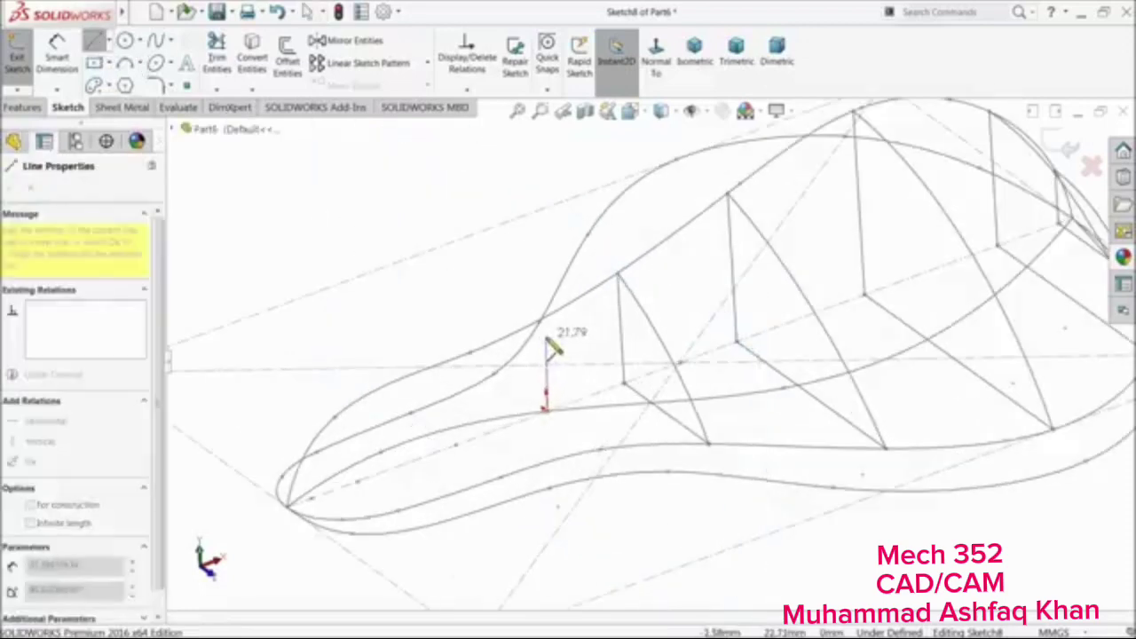
pyautogui.click(545, 343)
pyautogui.rightClick(580, 331)
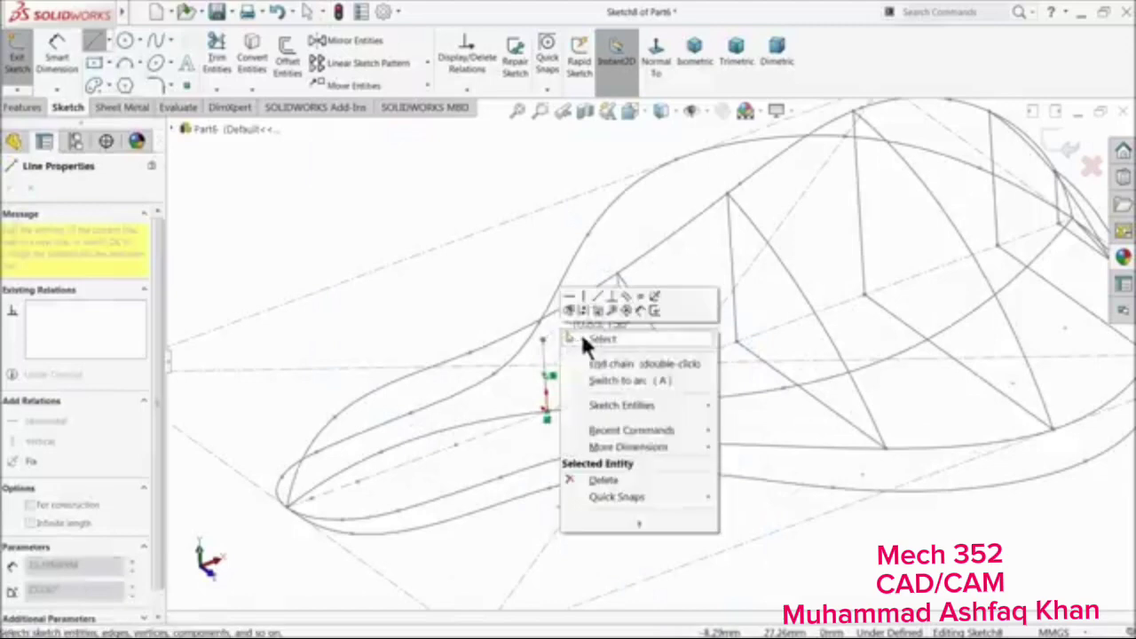
pyautogui.click(591, 337)
# Draw a horizontal line about 23.9 mm long from the Plane6 vertical line's lower end to the side guide spline
pyautogui.click(92, 41)
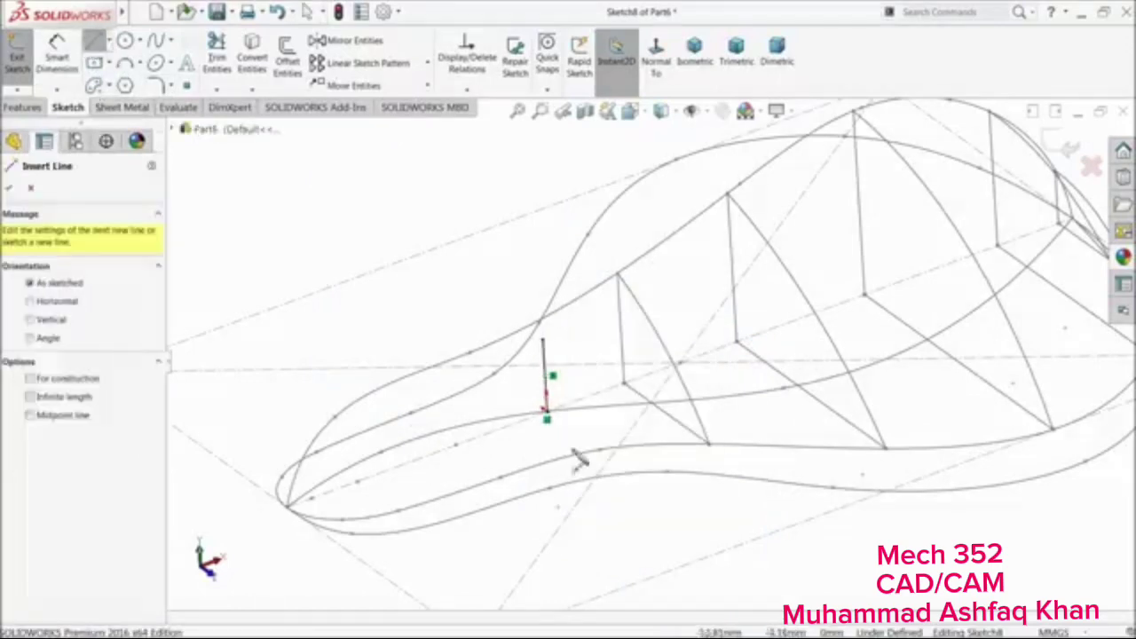
pyautogui.click(547, 410)
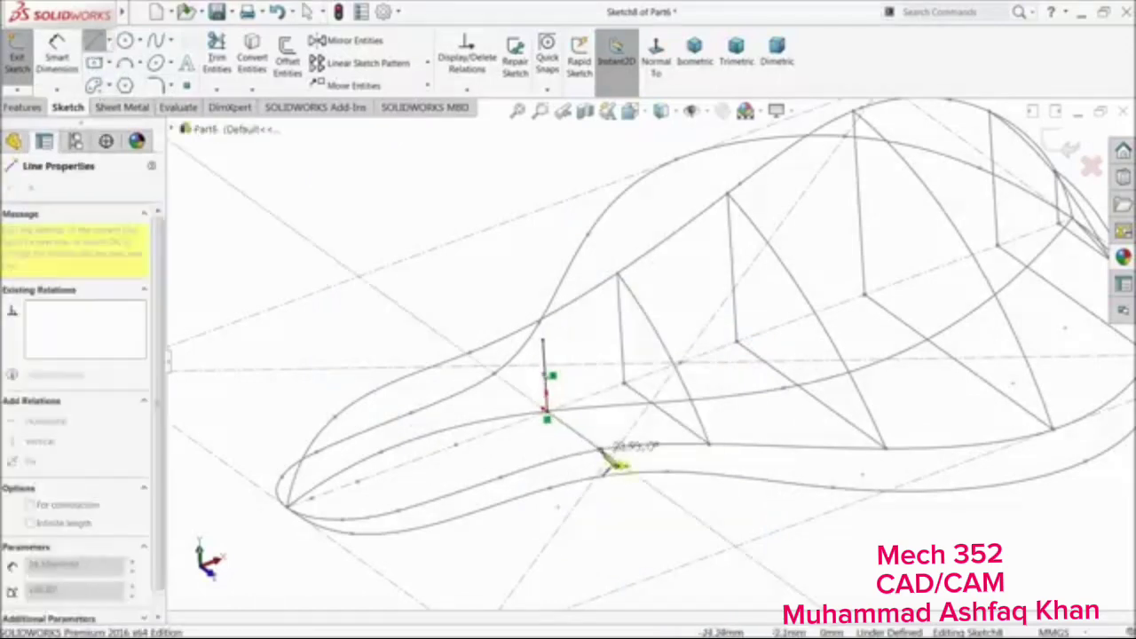
pyautogui.click(600, 449)
pyautogui.rightClick(601, 422)
pyautogui.click(640, 434)
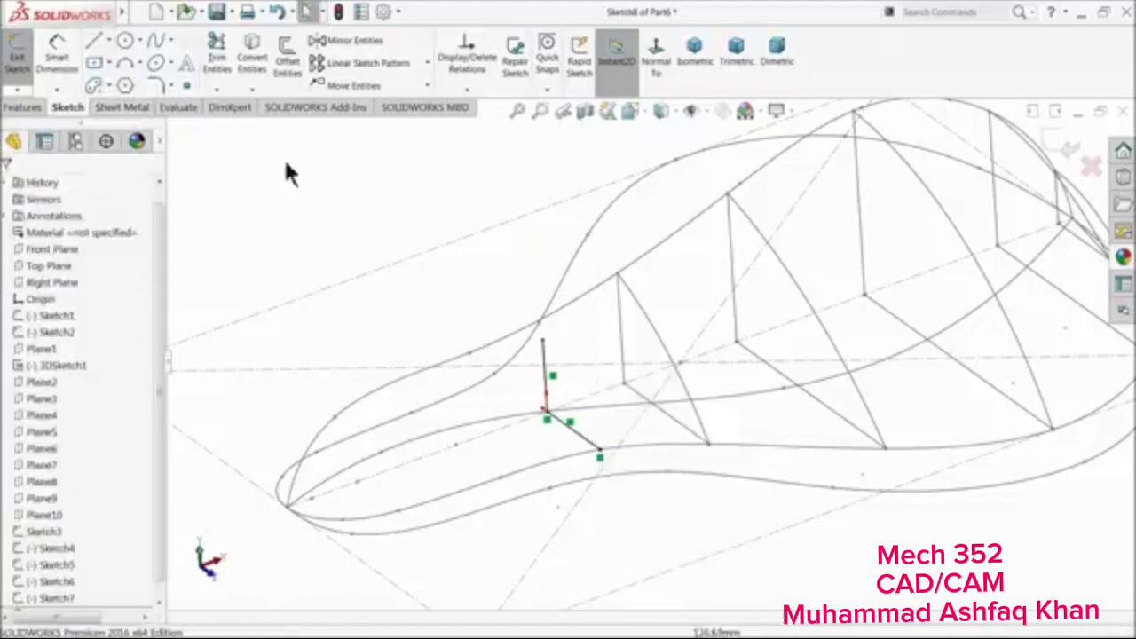
# Draw a three-point arc on Plane6 between the vertical line's upper end and the horizontal line's outer end
pyautogui.click(124, 62)
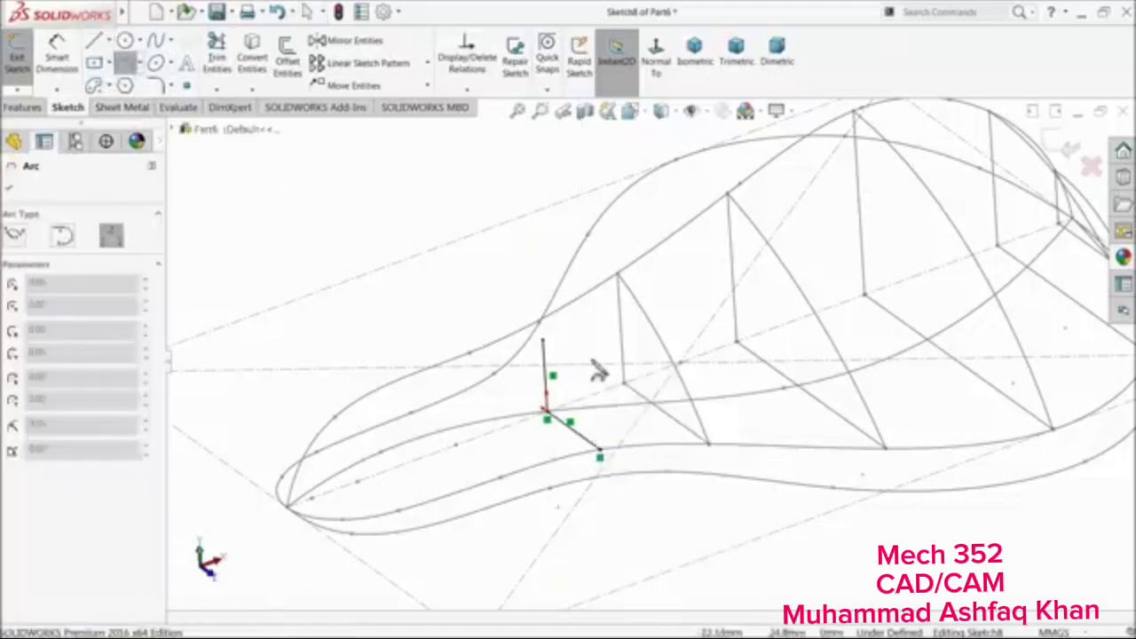
pyautogui.click(543, 340)
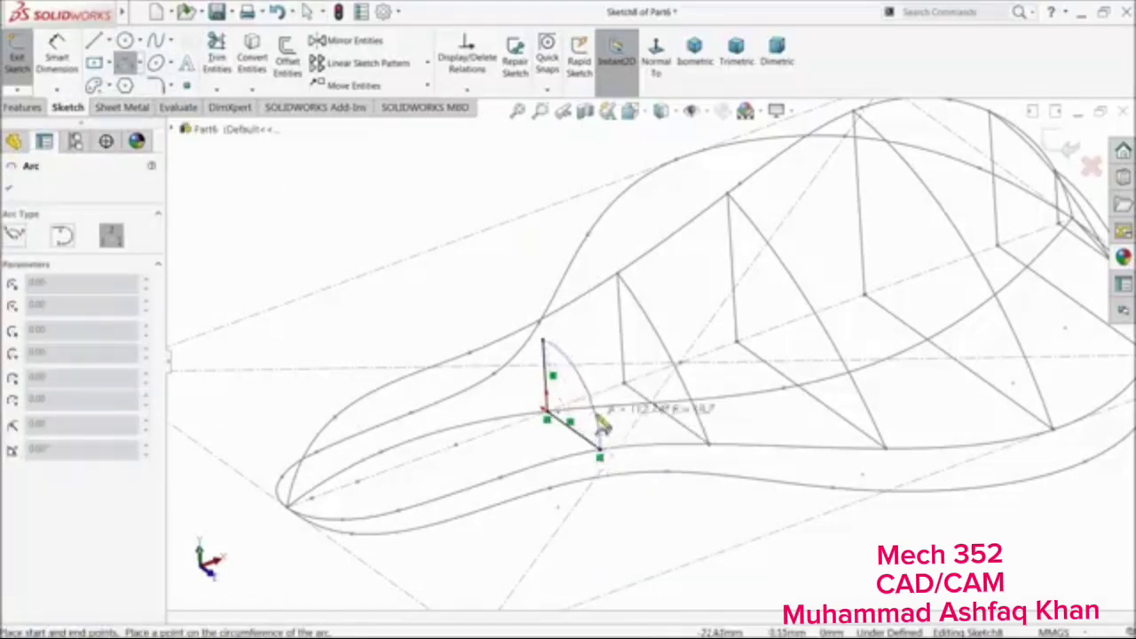
pyautogui.click(600, 456)
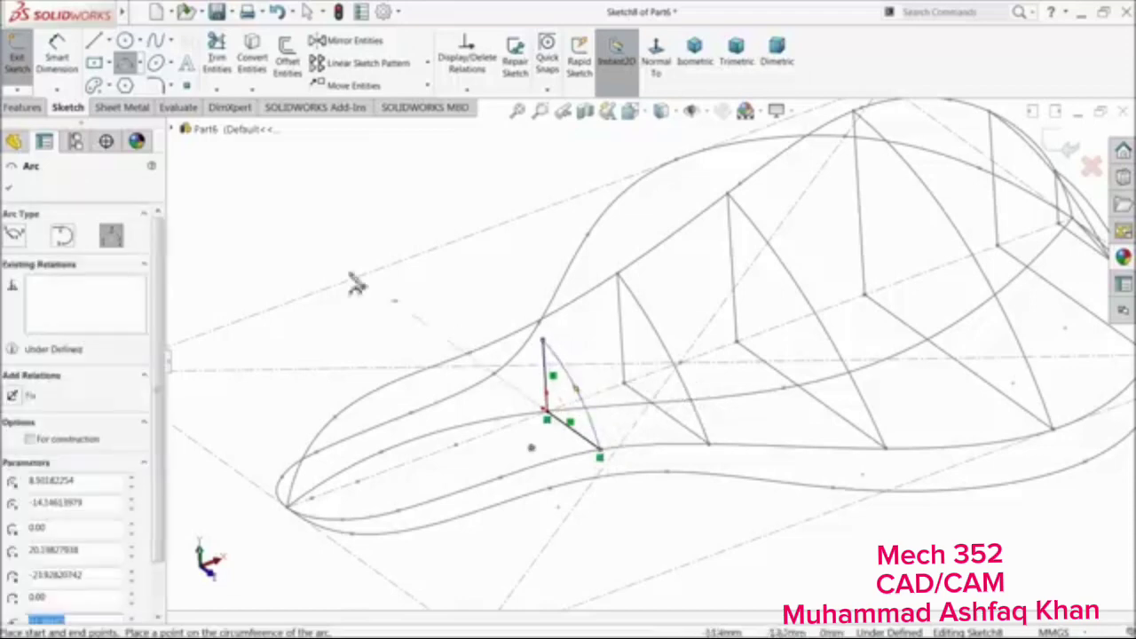
pyautogui.rightClick(199, 186)
pyautogui.click(240, 190)
# Pierce the Plane6 arc's upper endpoint to the upper spline of Sketch2 and exit the sketch
pyautogui.moveTo(435, 296); pyautogui.dragTo(461, 311, button='middle')
pyautogui.scroll(-1, 586, 367)
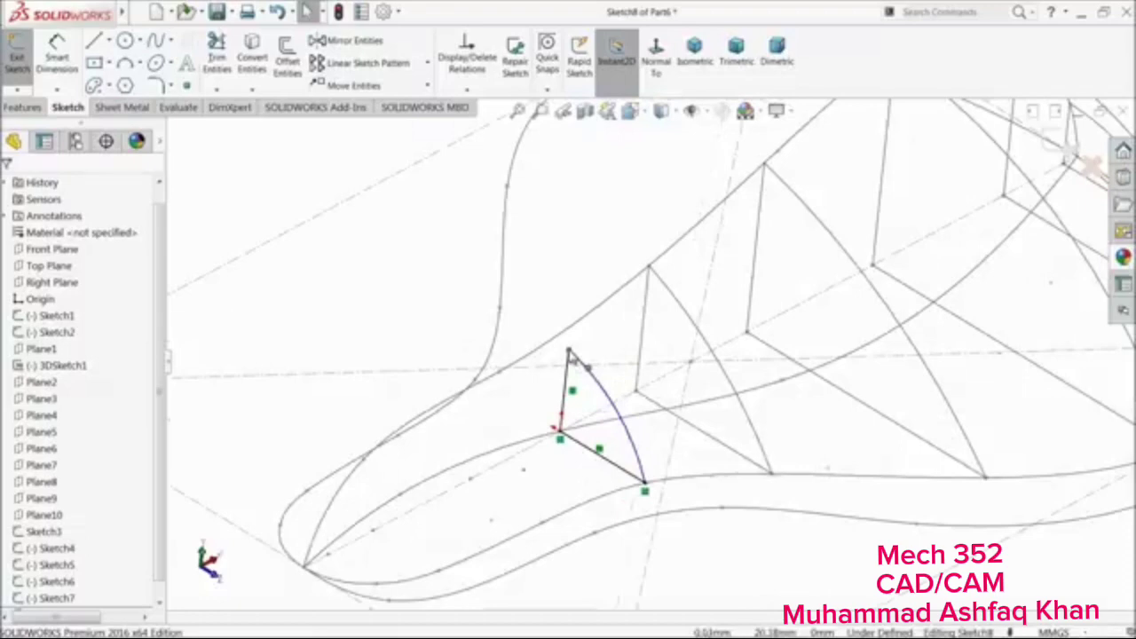
pyautogui.click(569, 352)
pyautogui.keyDown('ctrl'); pyautogui.click(556, 334); pyautogui.keyUp('ctrl')
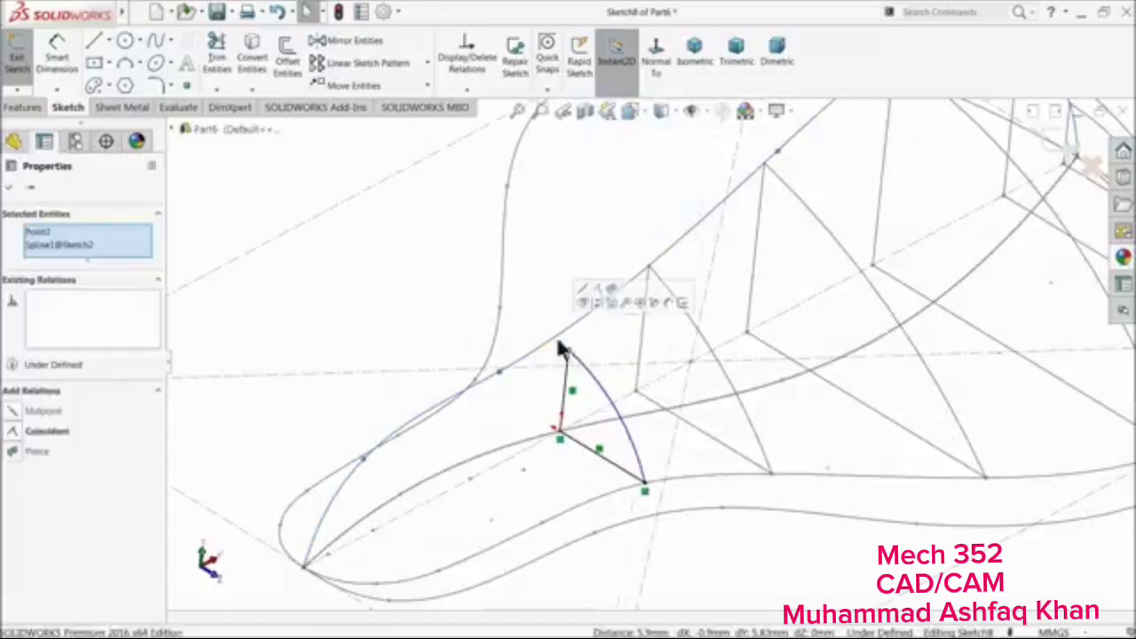
pyautogui.click(612, 295)
pyautogui.click(420, 276)
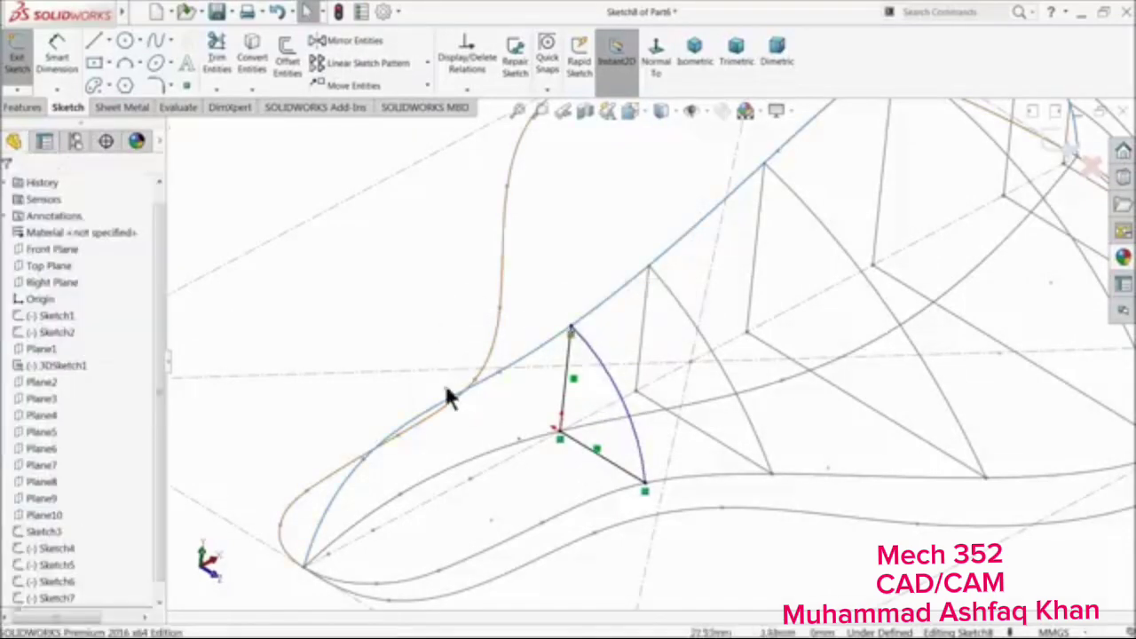
pyautogui.moveTo(742, 333)
pyautogui.mouseDown(button='middle')
pyautogui.moveTo(798, 267)
pyautogui.moveTo(736, 333)
pyautogui.moveTo(888, 266)
pyautogui.mouseUp(button='middle')
pyautogui.click(1068, 149)
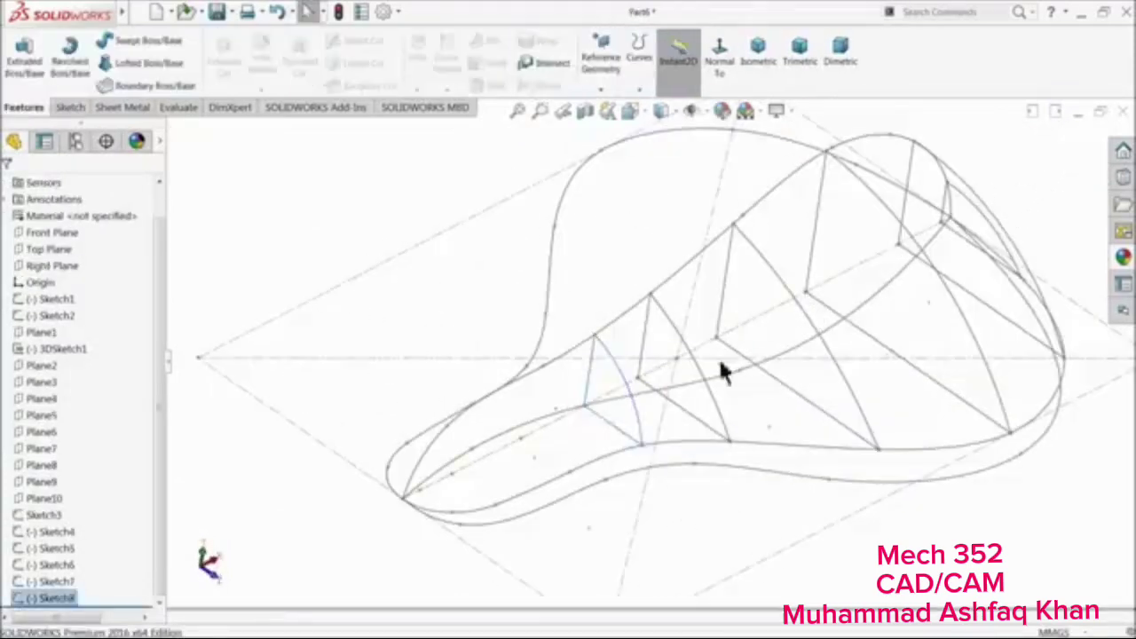
pyautogui.press('z')
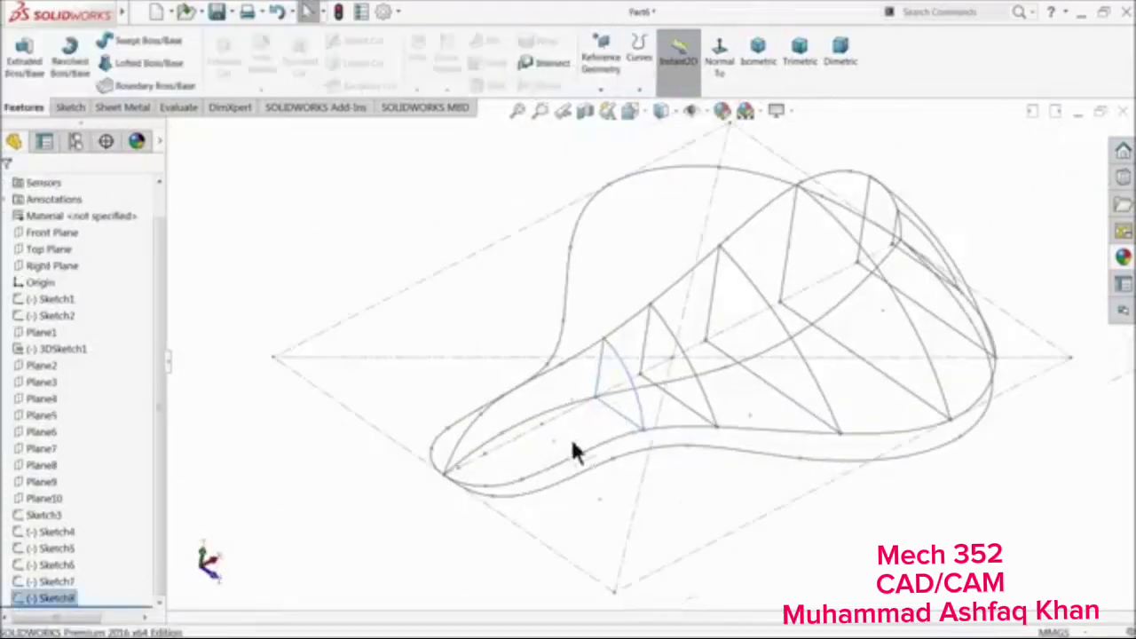
# Start a sketch on Plane7 and draw a vertical line about 21.4 mm long upward from the sketch origin
pyautogui.click(36, 448)
pyautogui.moveTo(287, 515)
pyautogui.mouseDown(button='middle')
pyautogui.moveTo(277, 487)
pyautogui.moveTo(253, 481)
pyautogui.moveTo(294, 488)
pyautogui.mouseUp(button='middle')
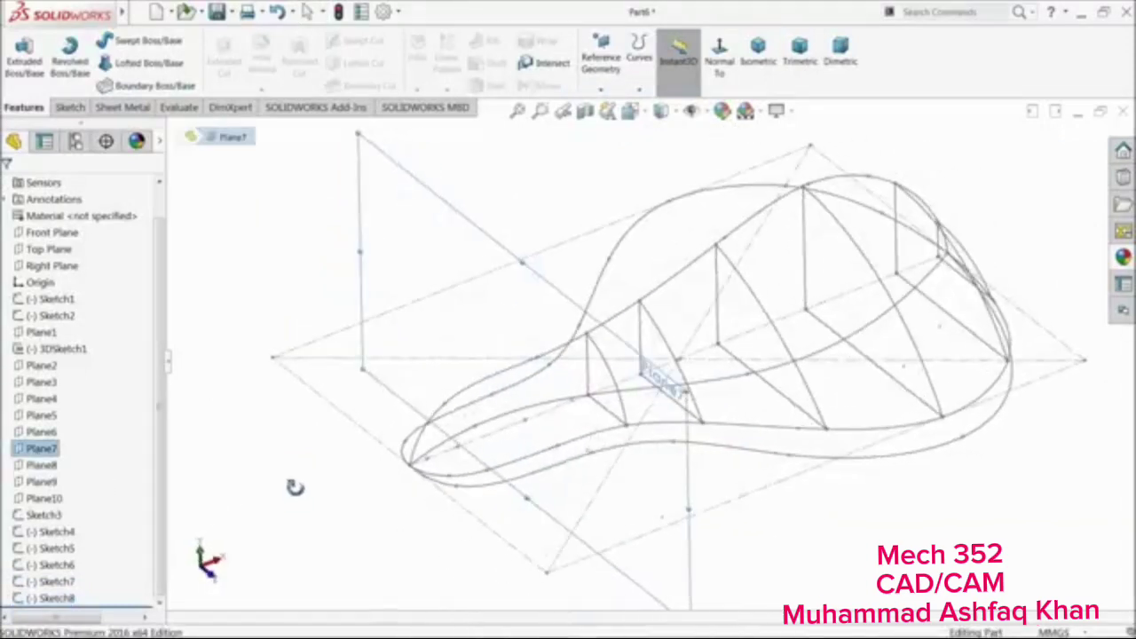
pyautogui.click(70, 108)
pyautogui.click(27, 62)
pyautogui.click(95, 43)
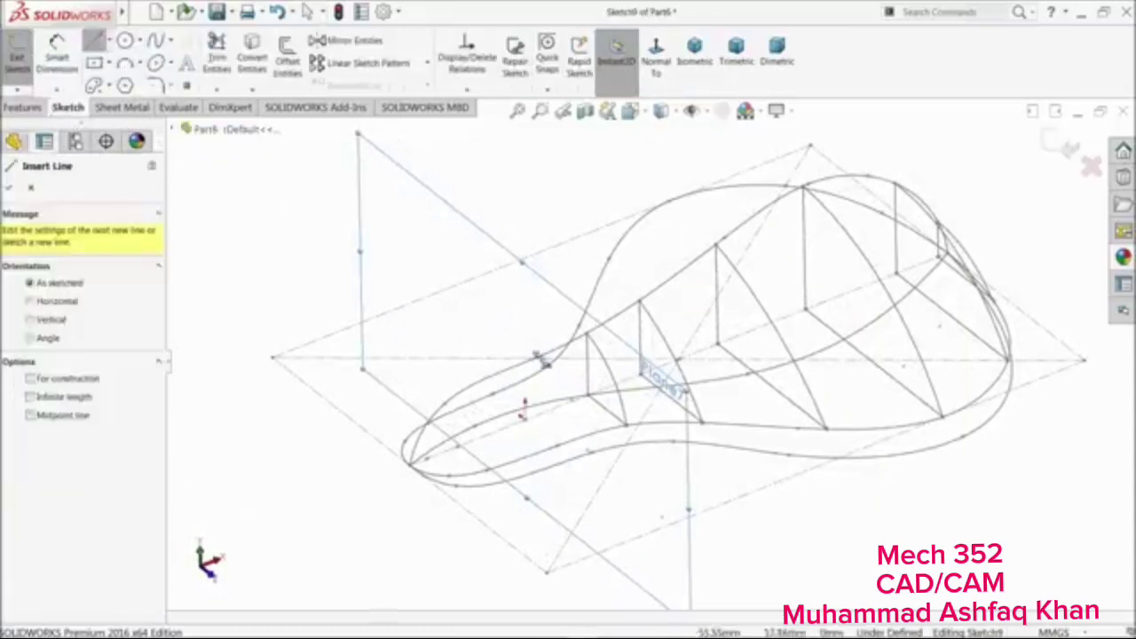
pyautogui.scroll(-5, 526, 406)
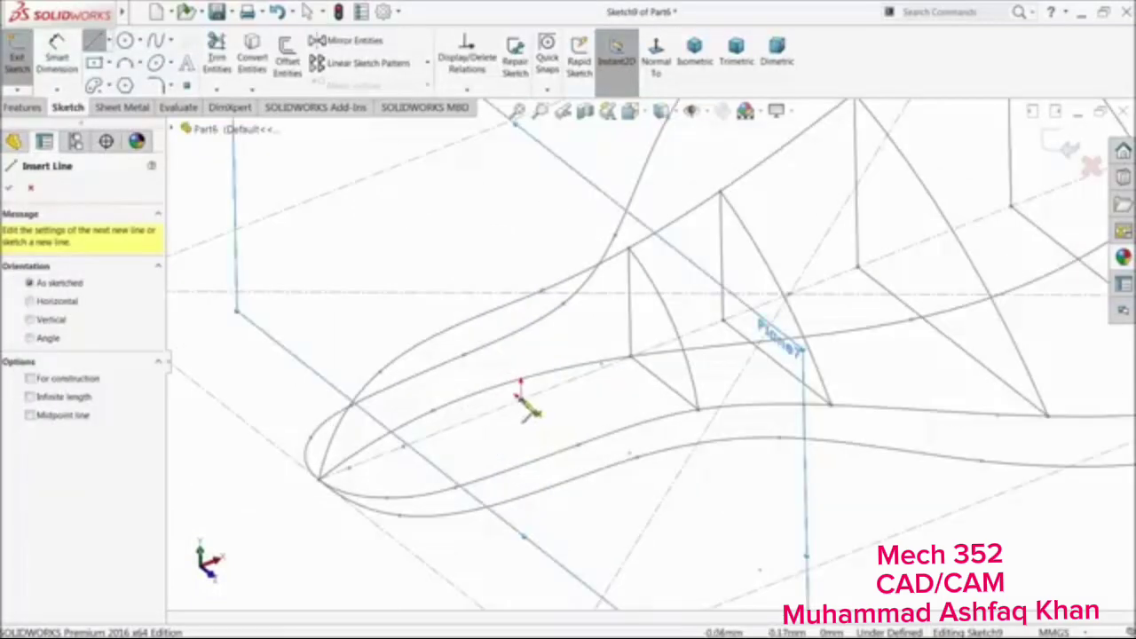
pyautogui.moveTo(520, 393); pyautogui.dragTo(520, 330)
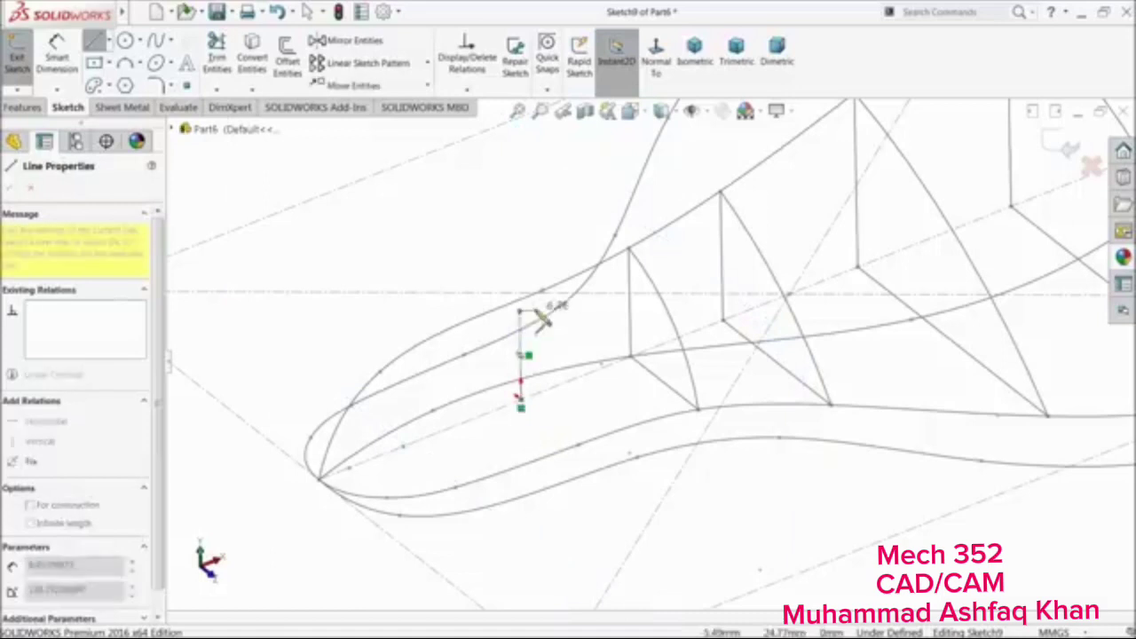
pyautogui.rightClick(533, 317)
pyautogui.click(573, 322)
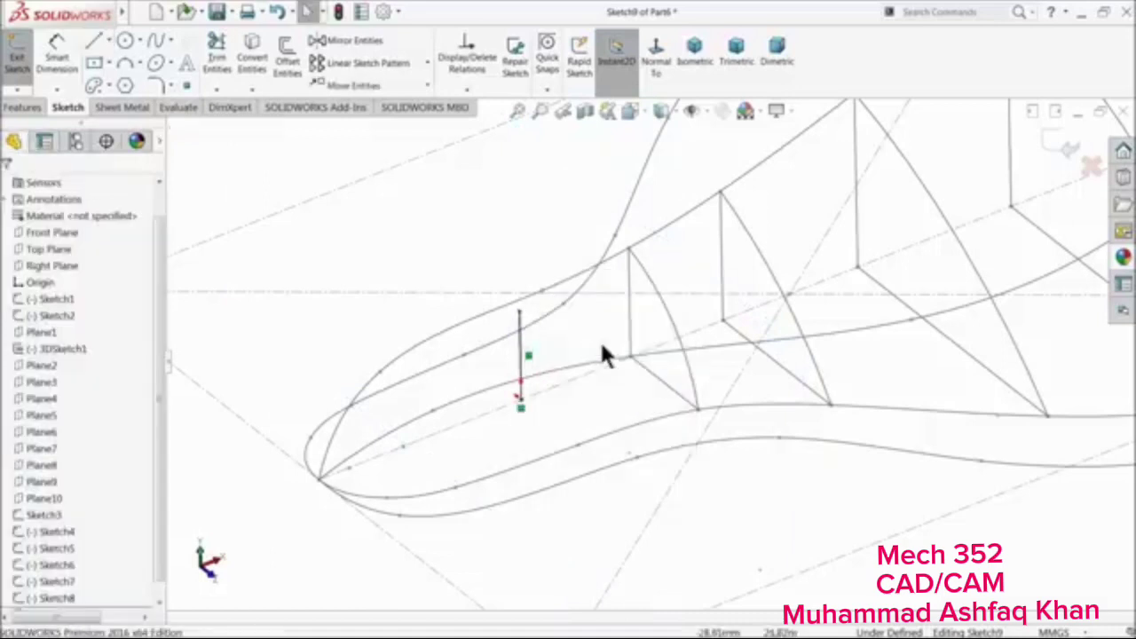
# Draw a horizontal line from the Plane7 vertical line's lower end to the side guide spline
pyautogui.click(96, 41)
pyautogui.click(520, 393)
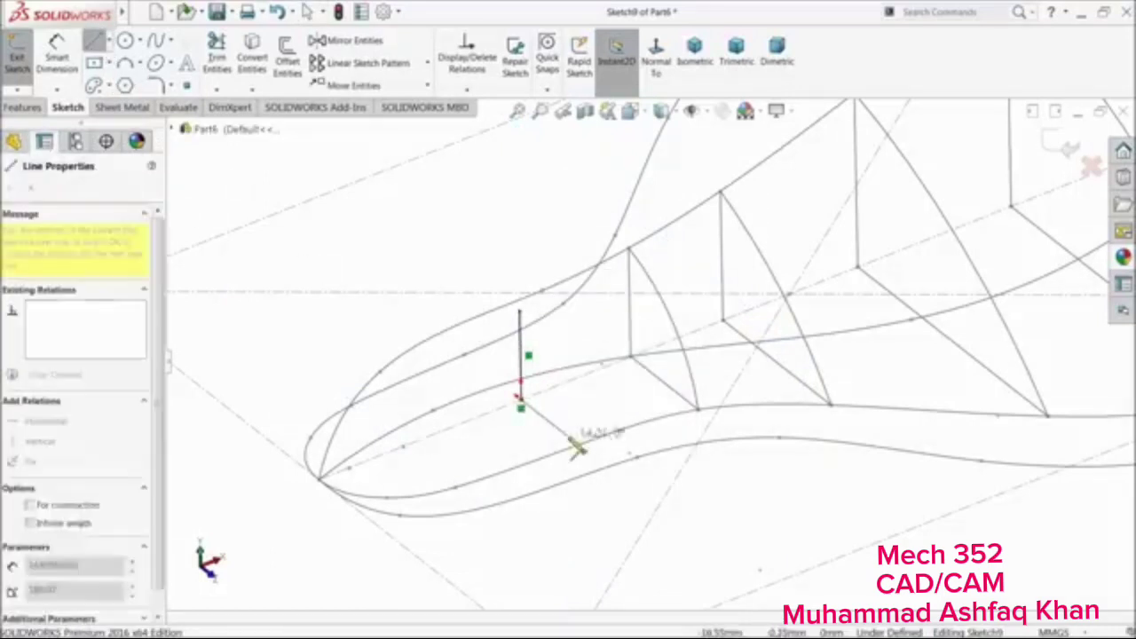
pyautogui.click(577, 451)
pyautogui.rightClick(621, 417)
pyautogui.click(638, 421)
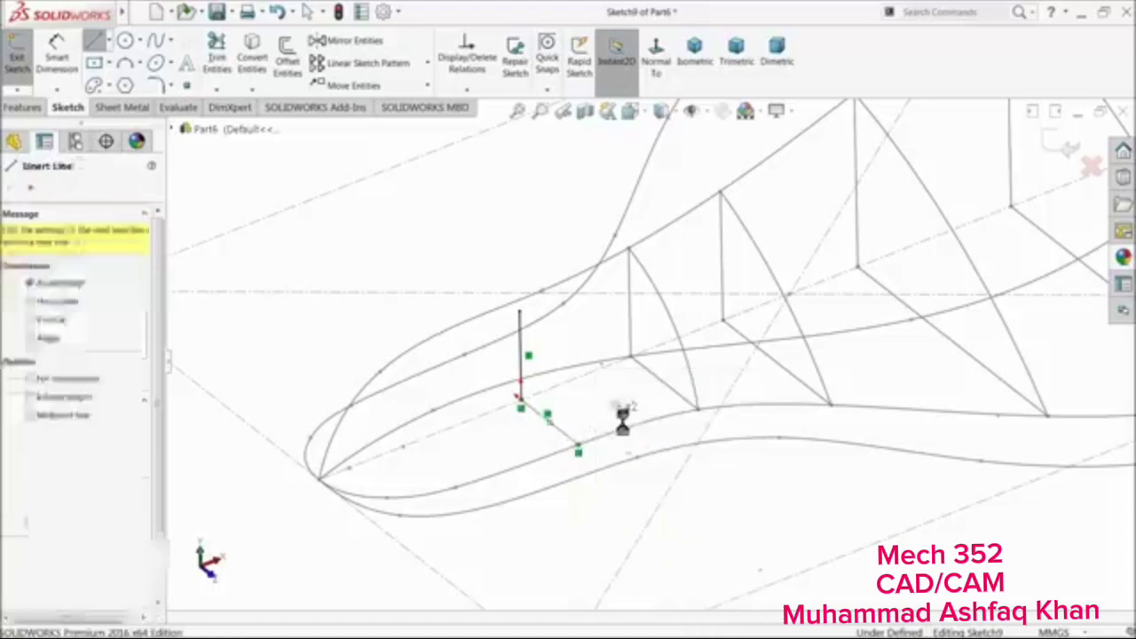
# Draw a three-point arc on Plane7 between the vertical line's upper end and the horizontal line's outer end
pyautogui.click(124, 63)
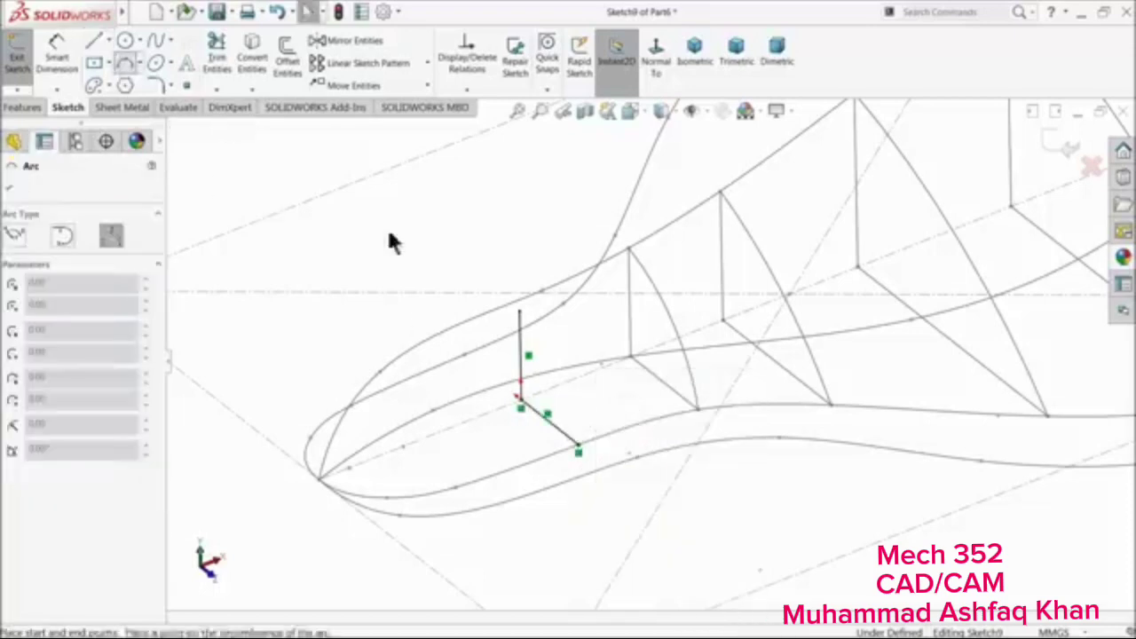
pyautogui.click(518, 312)
pyautogui.click(578, 450)
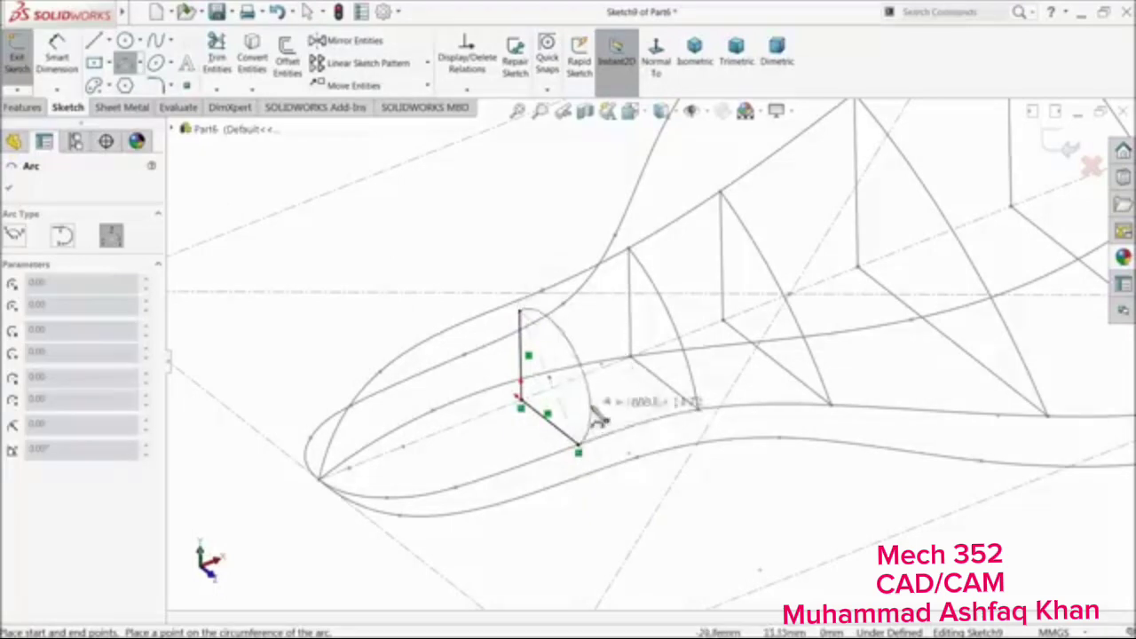
pyautogui.click(566, 395)
pyautogui.rightClick(581, 404)
pyautogui.click(604, 401)
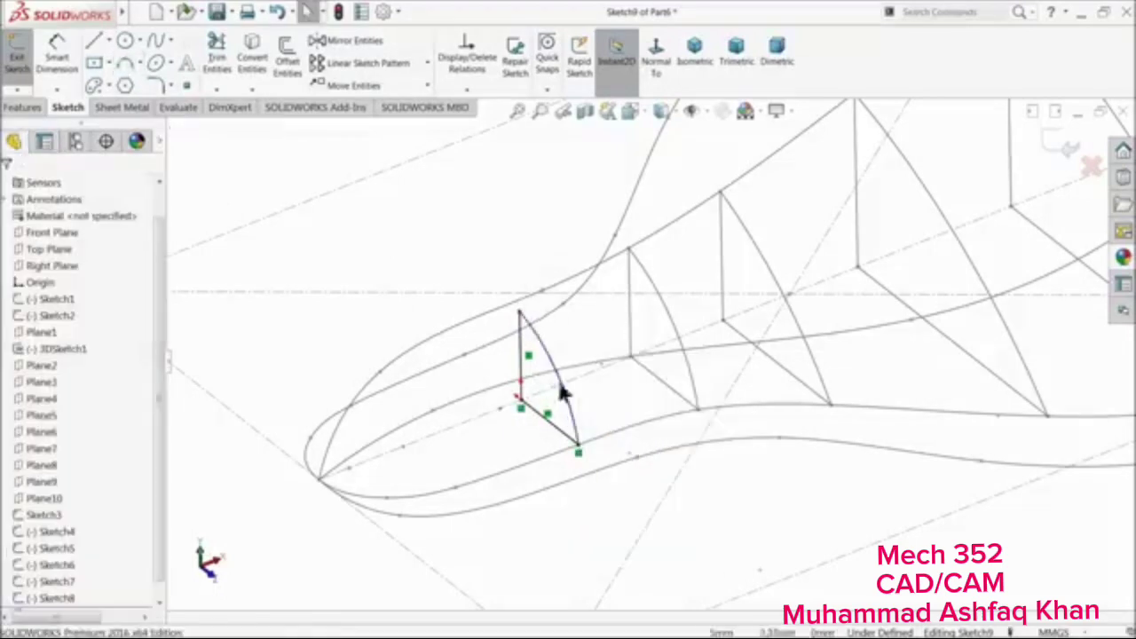
# Pierce the Plane7 arc's upper endpoint to the upper spline of Sketch2 and exit the sketch
pyautogui.click(519, 313)
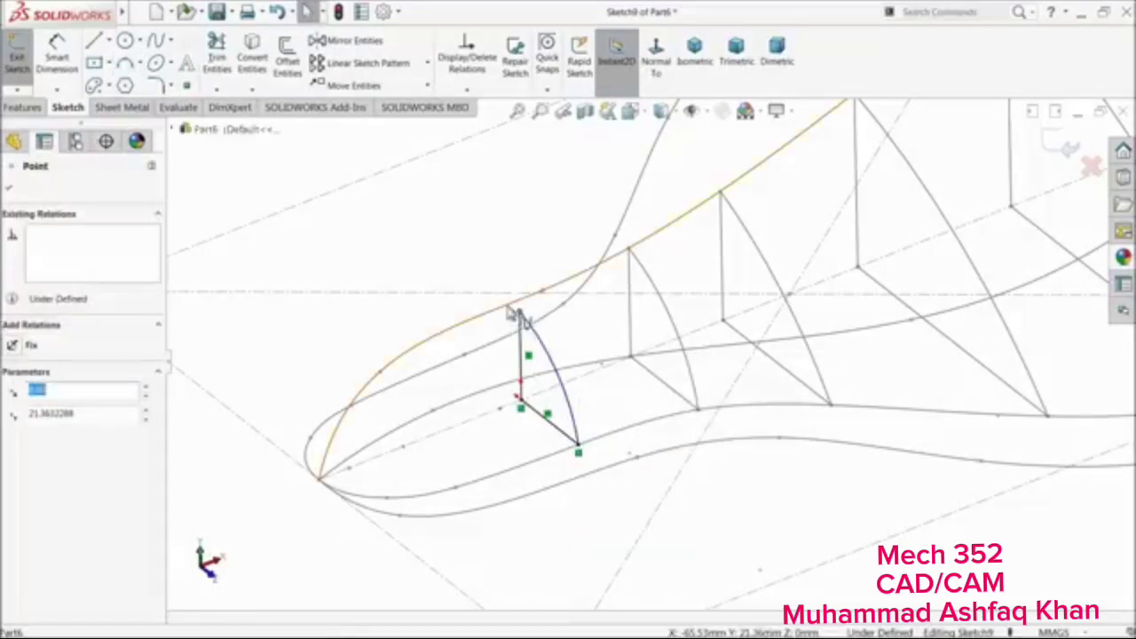
pyautogui.keyDown('ctrl'); pyautogui.click(529, 306); pyautogui.keyUp('ctrl')
pyautogui.click(570, 255)
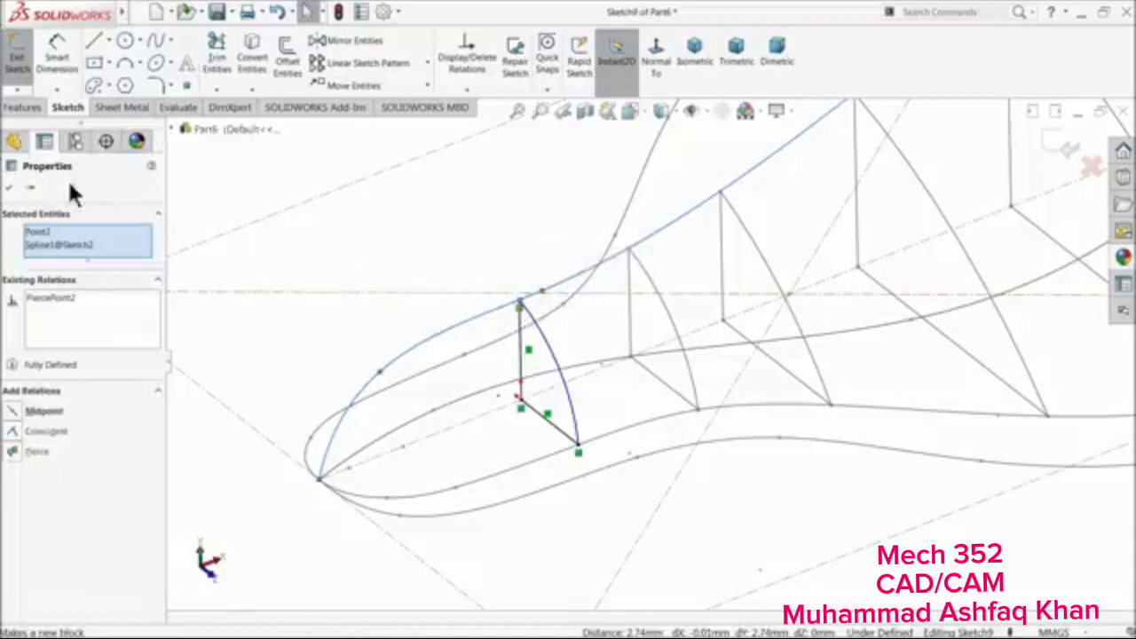
pyautogui.click(9, 192)
pyautogui.moveTo(424, 325); pyautogui.dragTo(448, 348, button='middle')
pyautogui.click(1068, 152)
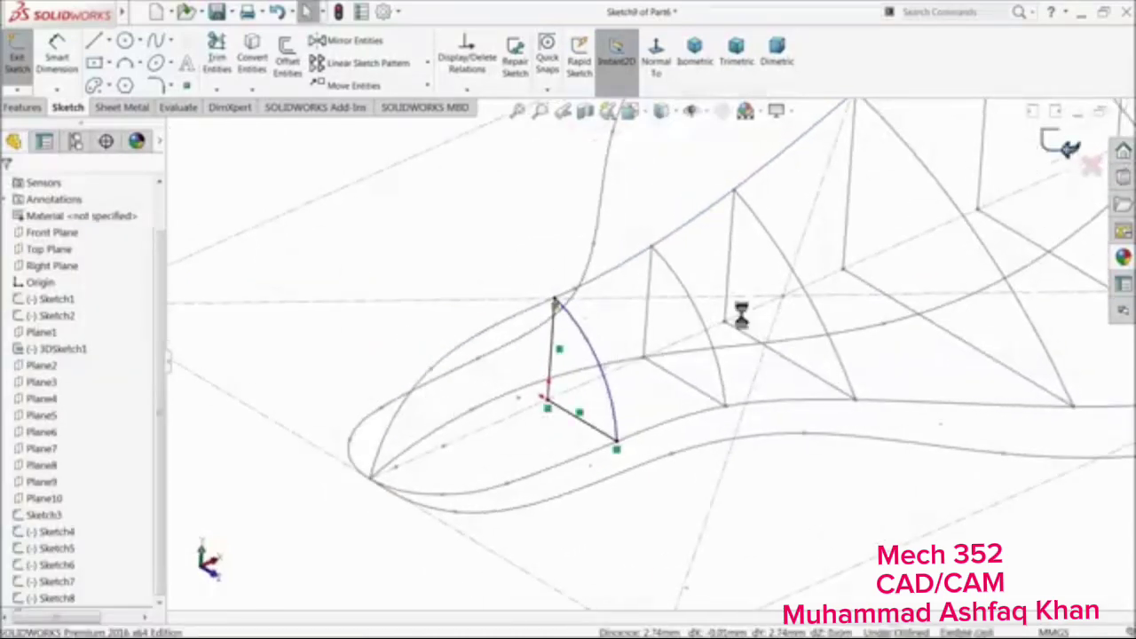
# Start a sketch on Plane8 and draw a vertical line about 13.9 mm long upward from the sketch origin
pyautogui.click(39, 450)
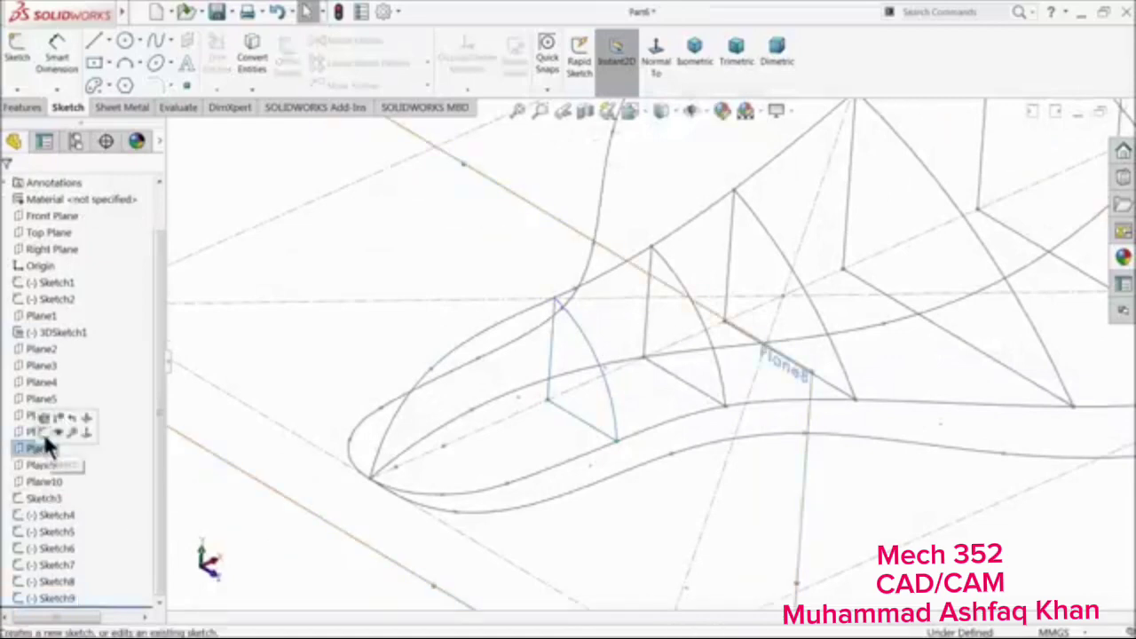
pyautogui.click(42, 432)
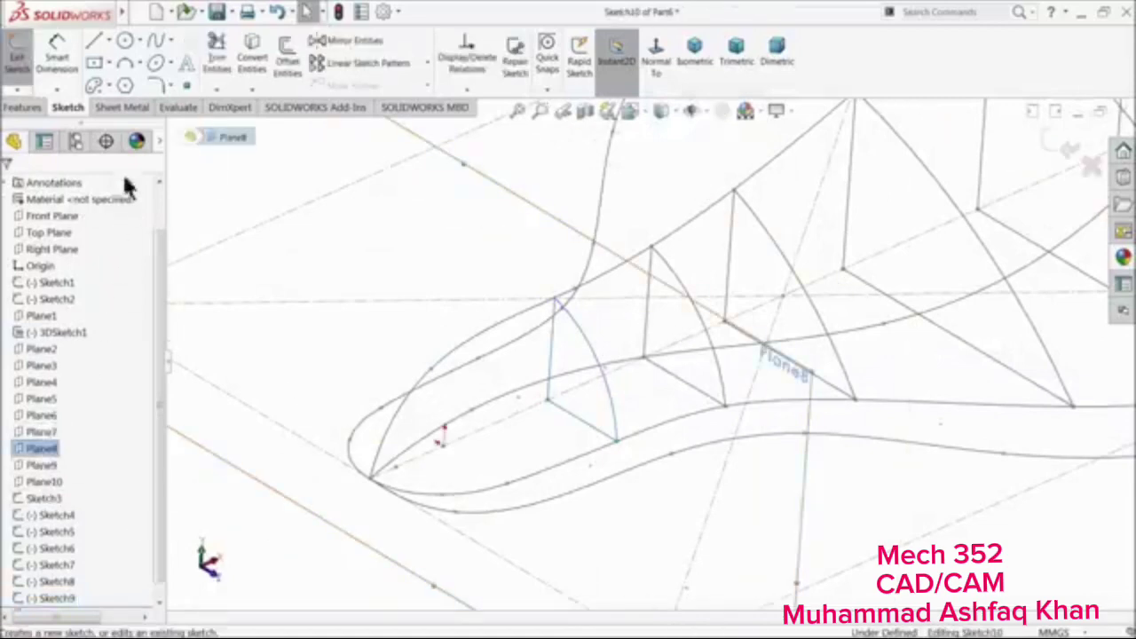
pyautogui.click(95, 44)
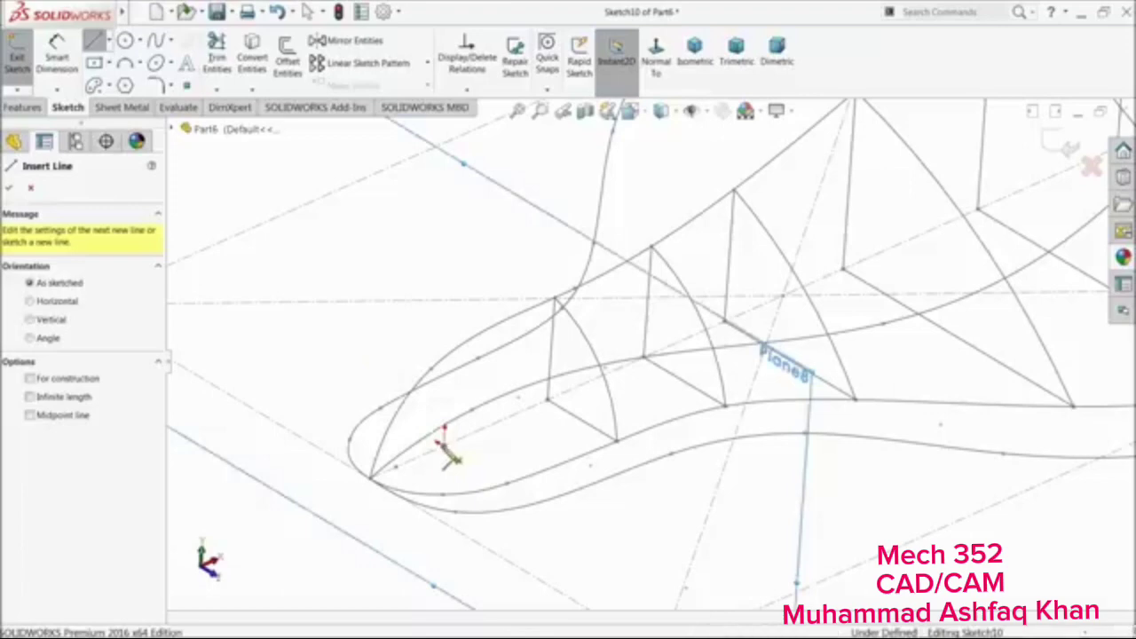
pyautogui.click(443, 445)
pyautogui.press('Escape')
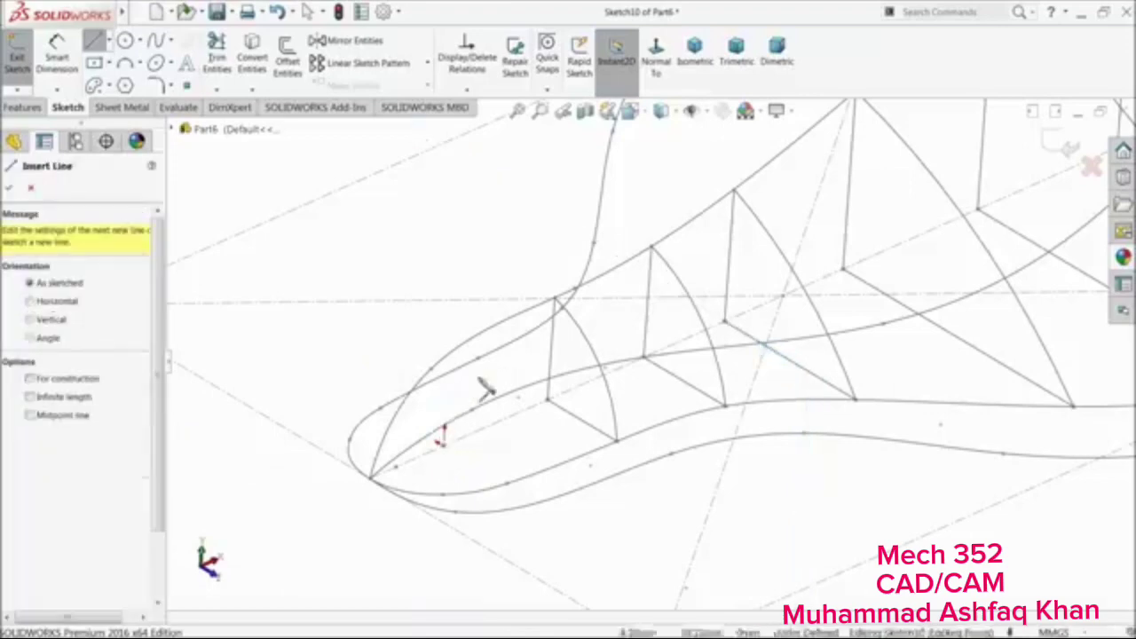
pyautogui.rightClick(480, 382)
pyautogui.moveTo(444, 452); pyautogui.dragTo(452, 395)
pyautogui.rightClick(480, 382)
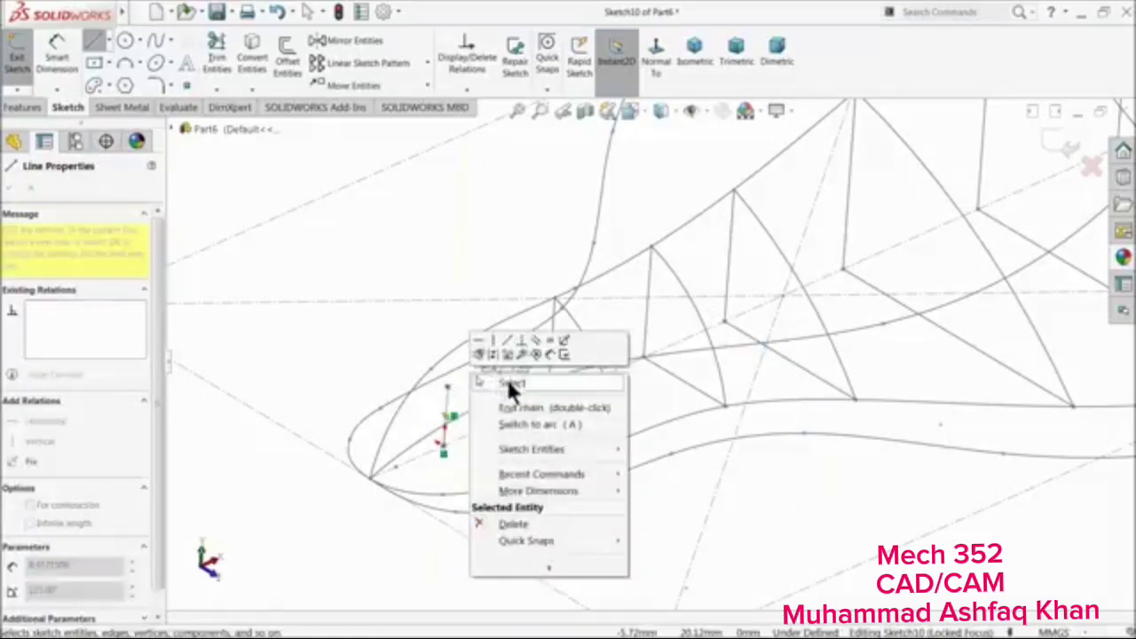
pyautogui.click(506, 376)
# Draw a horizontal line about 18.5 mm long from the Plane8 vertical line's lower end to the side guide spline
pyautogui.click(96, 45)
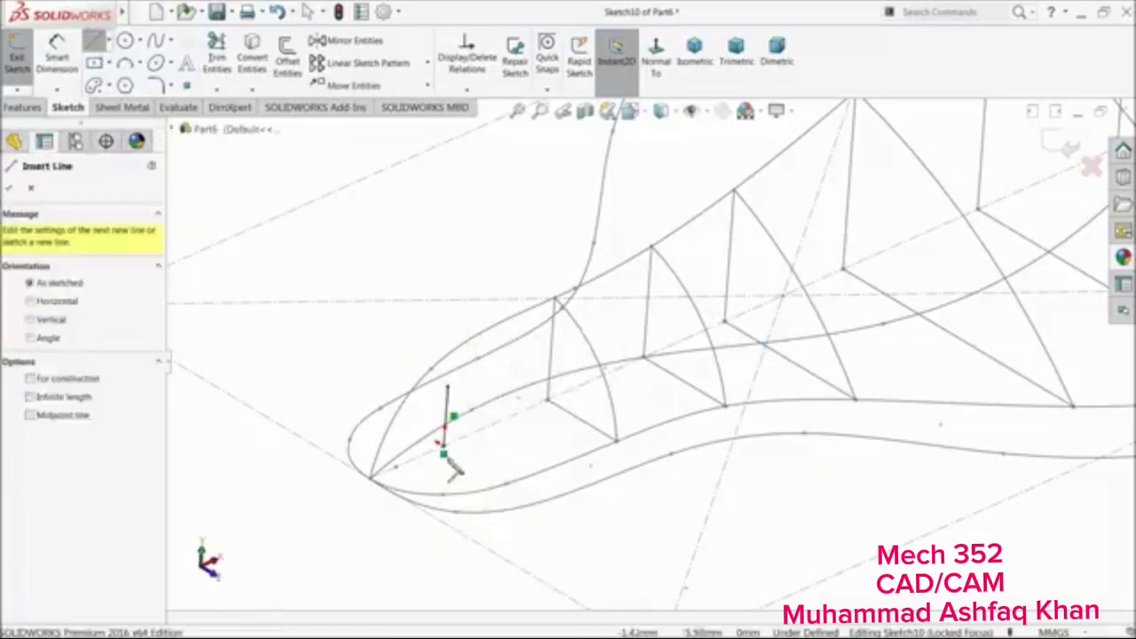
pyautogui.moveTo(444, 452); pyautogui.dragTo(508, 488)
pyautogui.press('Escape')
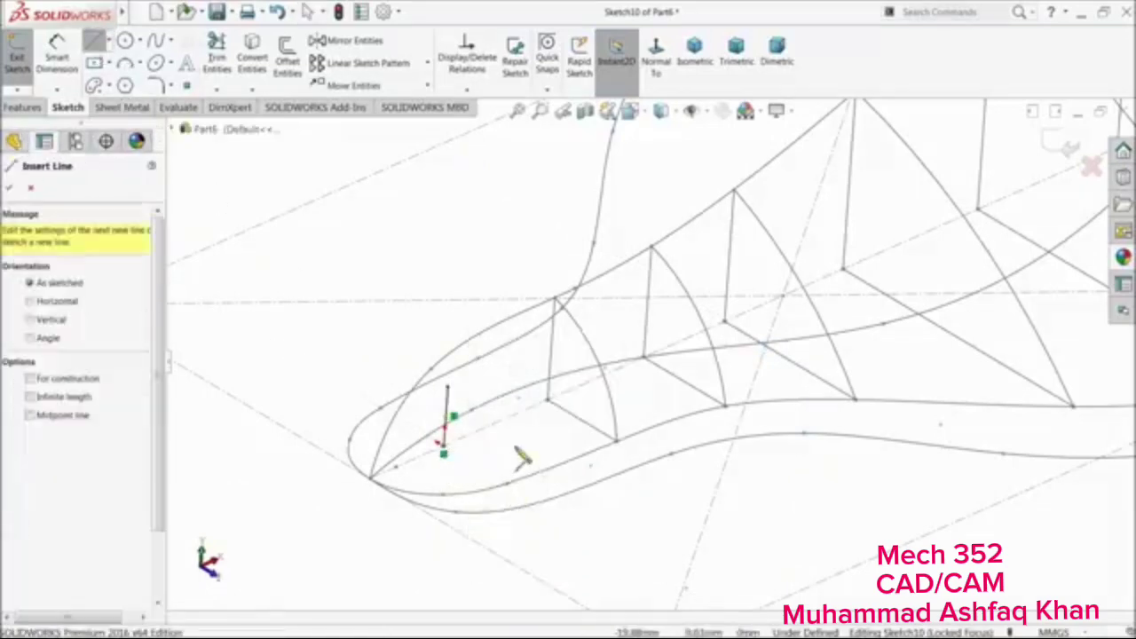
pyautogui.rightClick(513, 445)
pyautogui.click(449, 453)
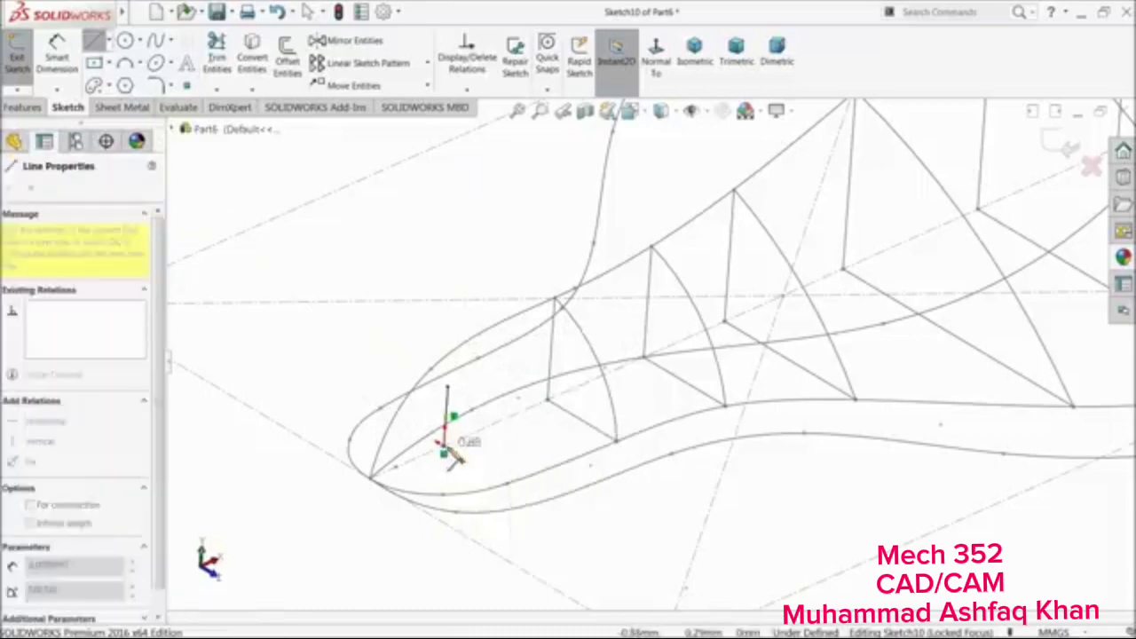
pyautogui.click(506, 490)
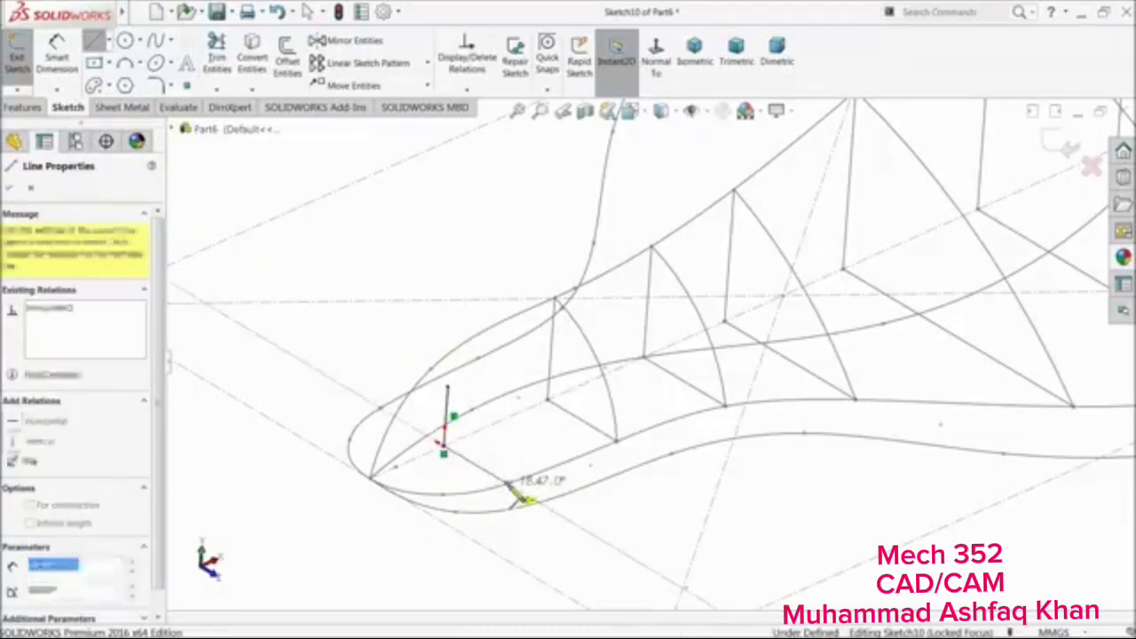
pyautogui.rightClick(522, 457)
pyautogui.click(550, 444)
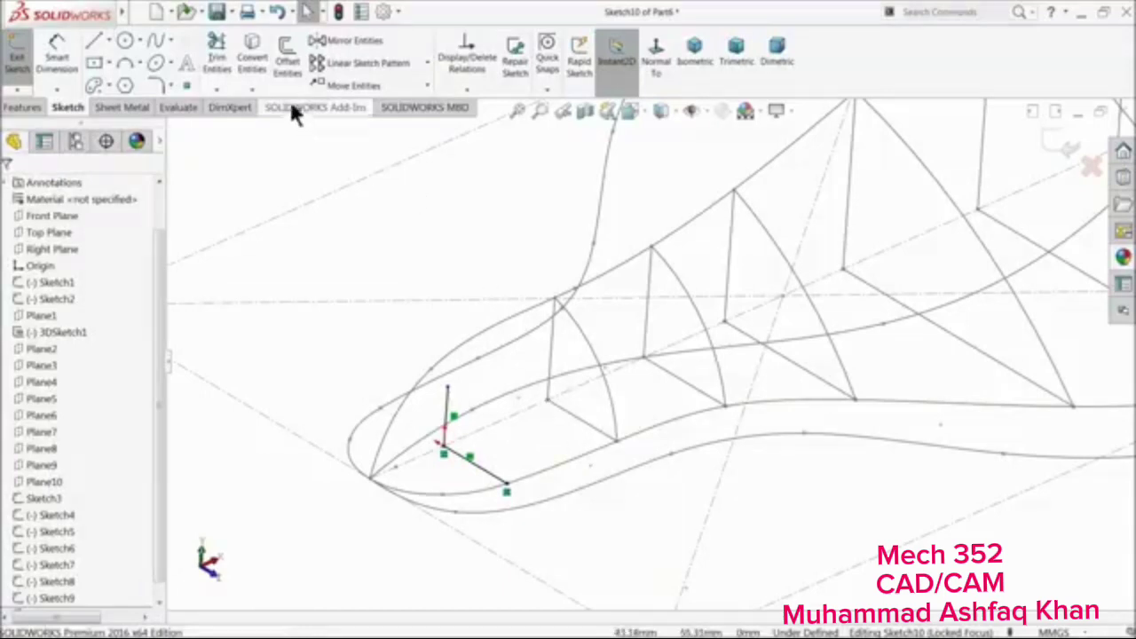
# Draw a three-point arc on Plane8 between the vertical line's upper end and the horizontal line's outer end
pyautogui.click(123, 60)
pyautogui.scroll(-3, 477, 376)
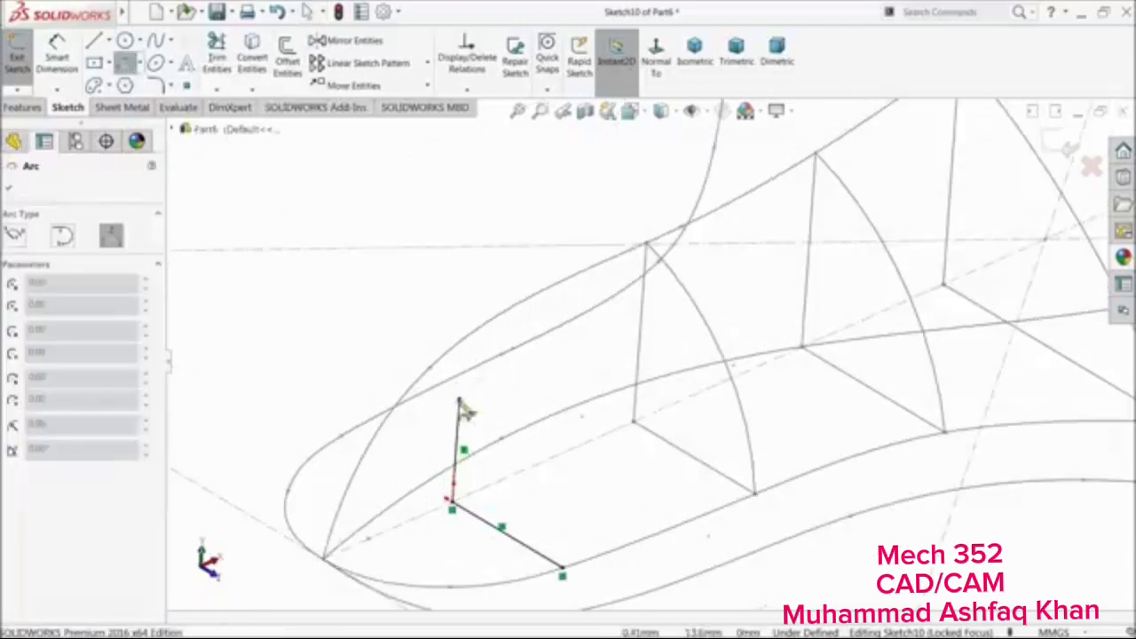
pyautogui.click(459, 400)
pyautogui.click(562, 568)
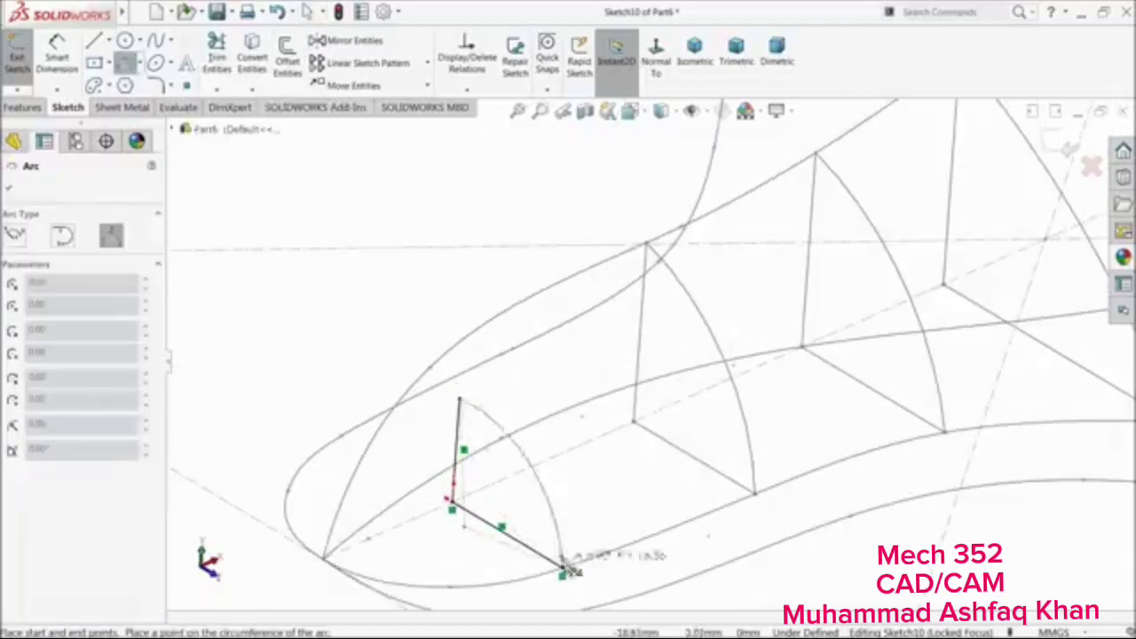
pyautogui.click(533, 503)
pyautogui.rightClick(247, 175)
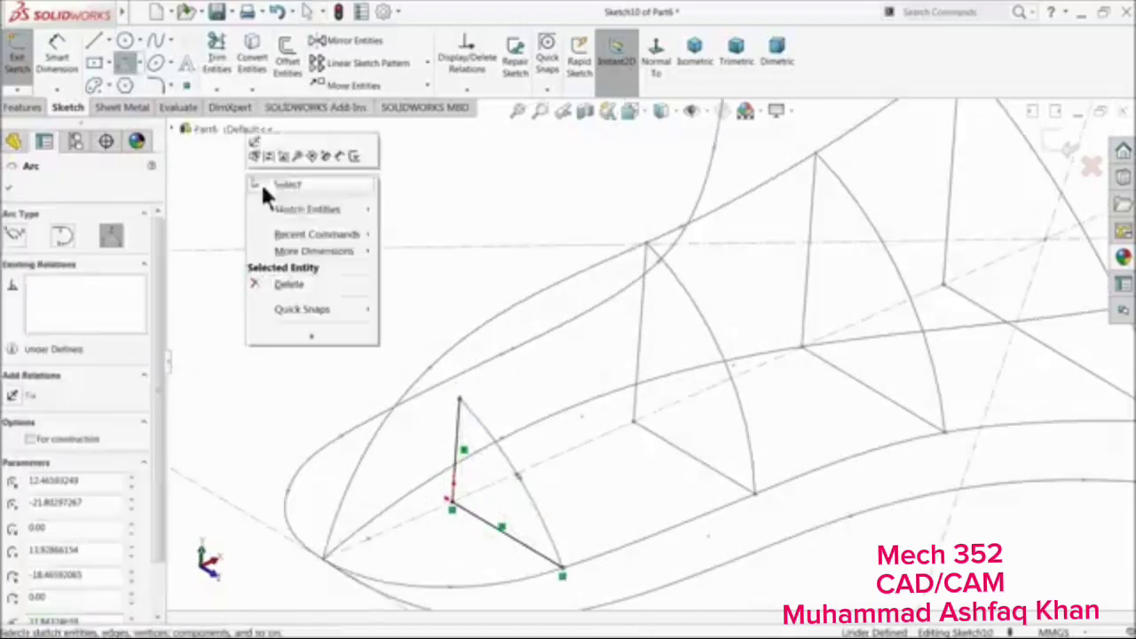
pyautogui.click(290, 183)
# Try to pierce the Plane8 arc's upper endpoint to the outline spline of Sketch1, and delete that relation
pyautogui.click(461, 401)
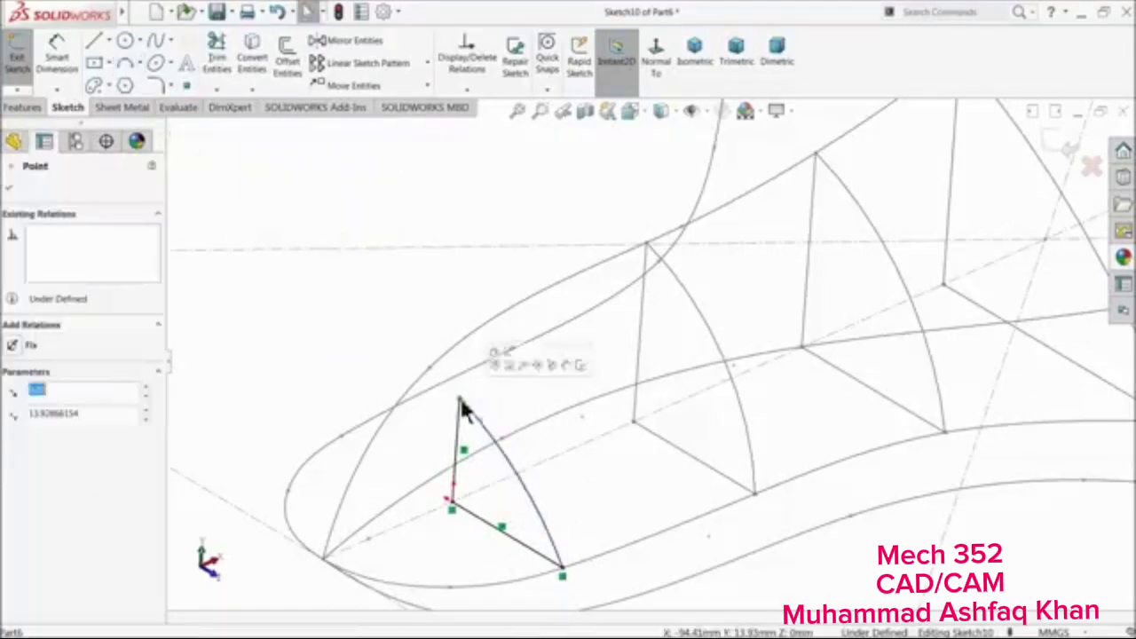
pyautogui.keyDown('ctrl'); pyautogui.click(522, 345); pyautogui.keyUp('ctrl')
pyautogui.click(527, 333)
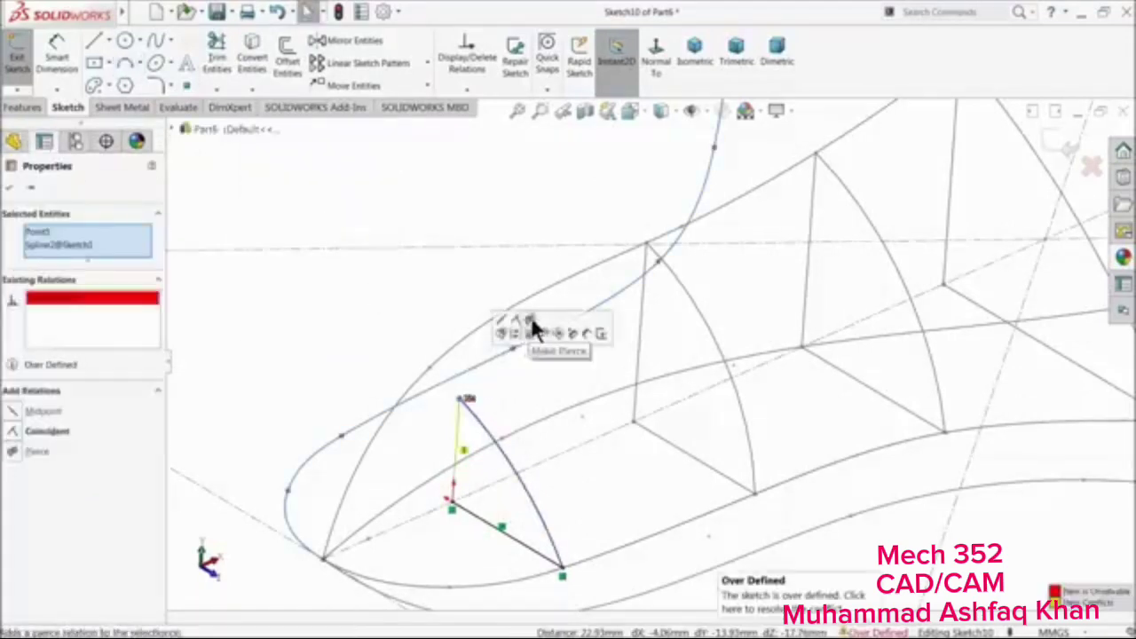
pyautogui.rightClick(96, 299)
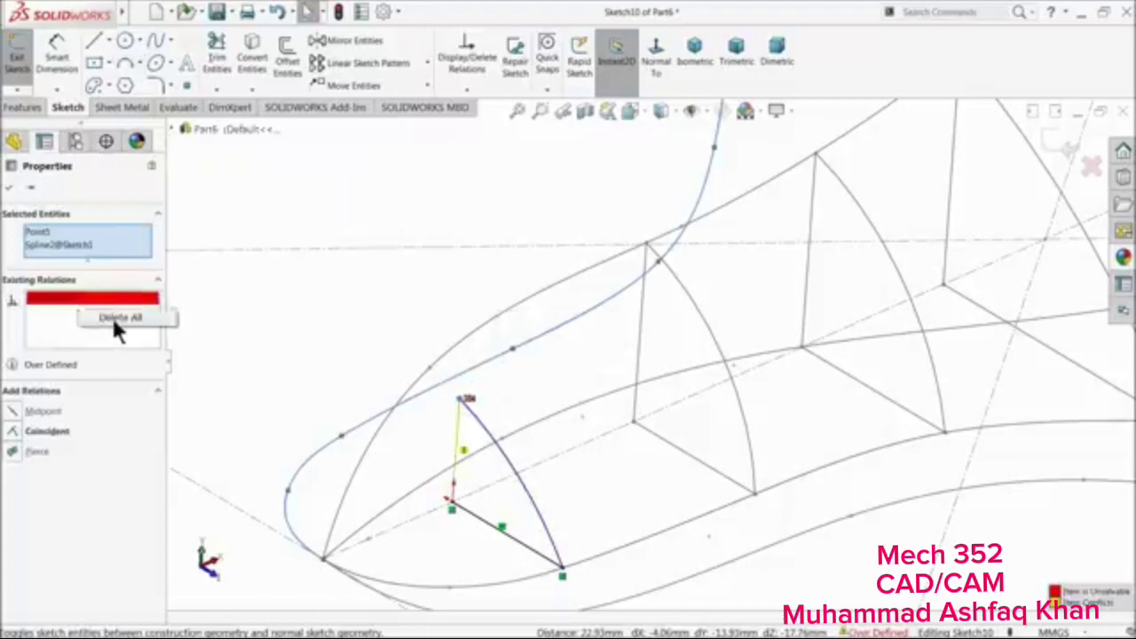
pyautogui.click(115, 320)
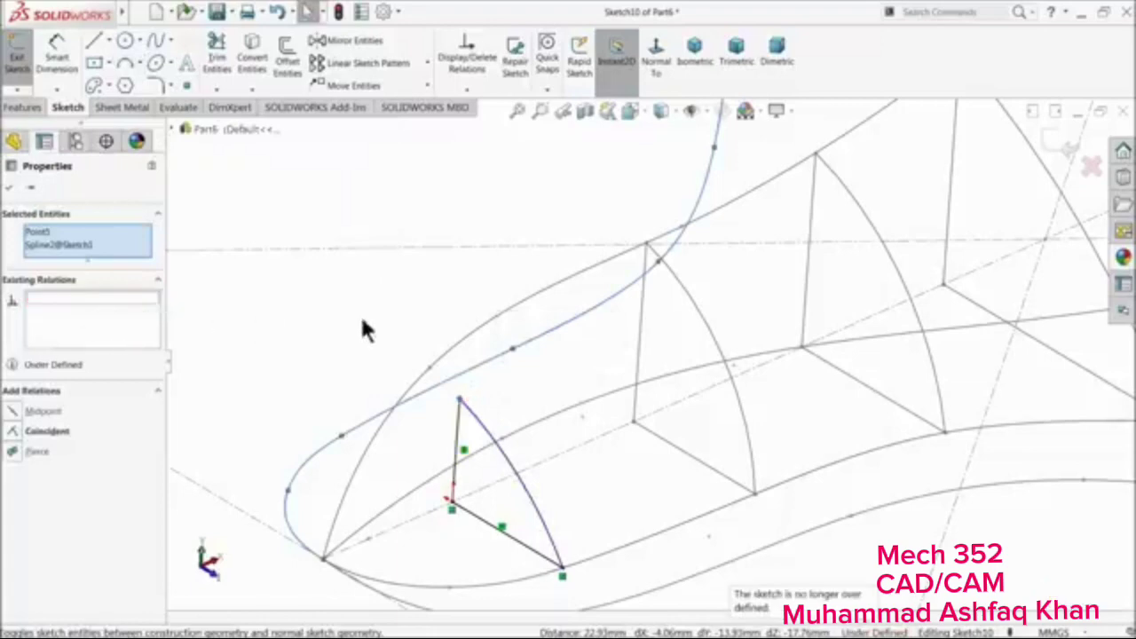
# Pierce the Plane8 arc's upper endpoint to the upper spline of Sketch2
pyautogui.click(441, 359)
pyautogui.keyDown('ctrl'); pyautogui.click(461, 399); pyautogui.keyUp('ctrl')
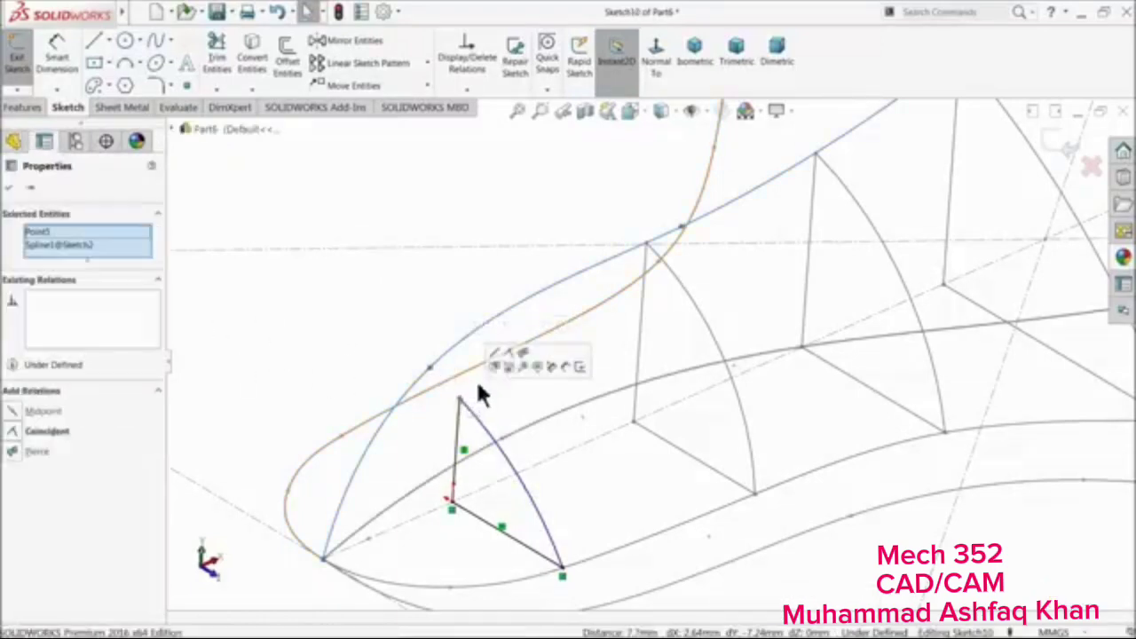
pyautogui.click(525, 351)
pyautogui.click(353, 340)
pyautogui.scroll(2, 360, 380)
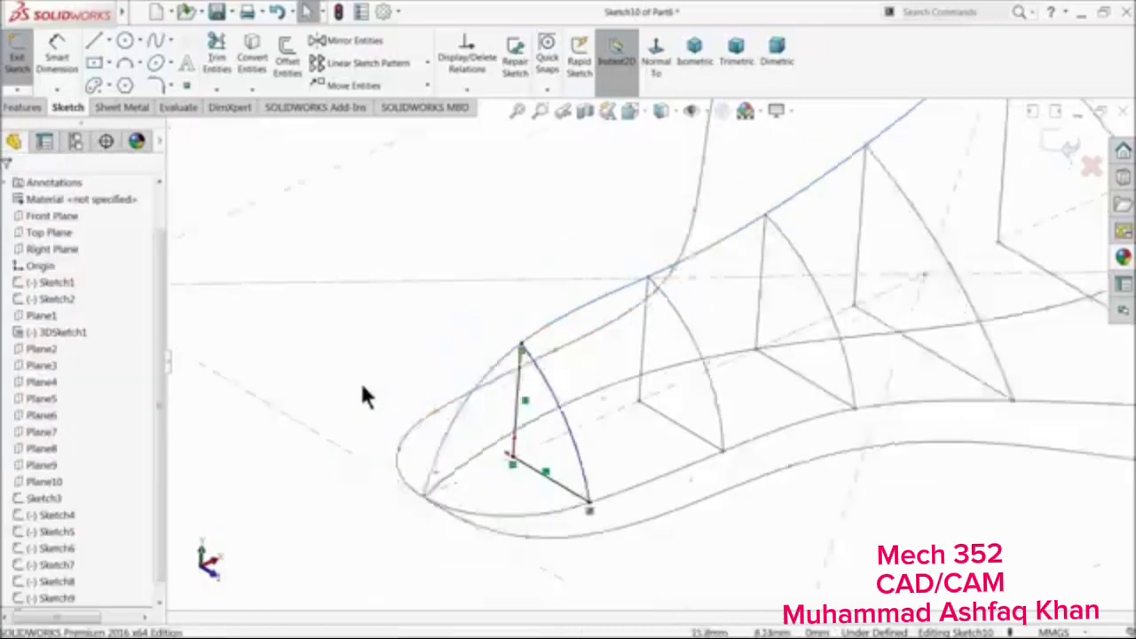
pyautogui.moveTo(362, 388); pyautogui.dragTo(398, 406, button='middle')
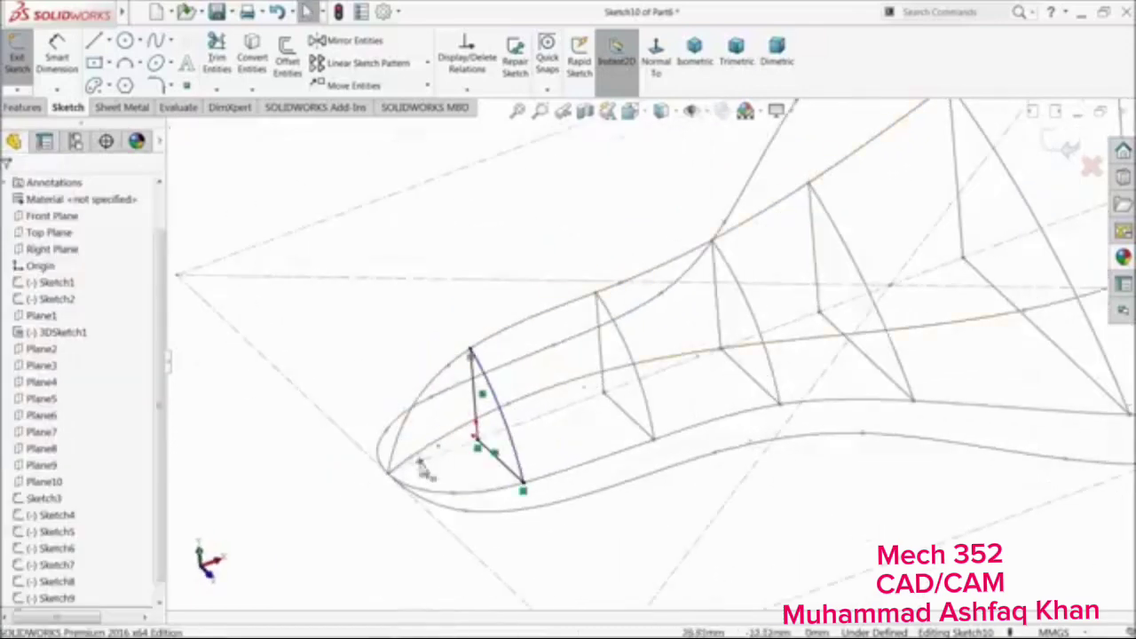
# Finish and close the Plane8 cross-section sketch
pyautogui.click(41, 465)
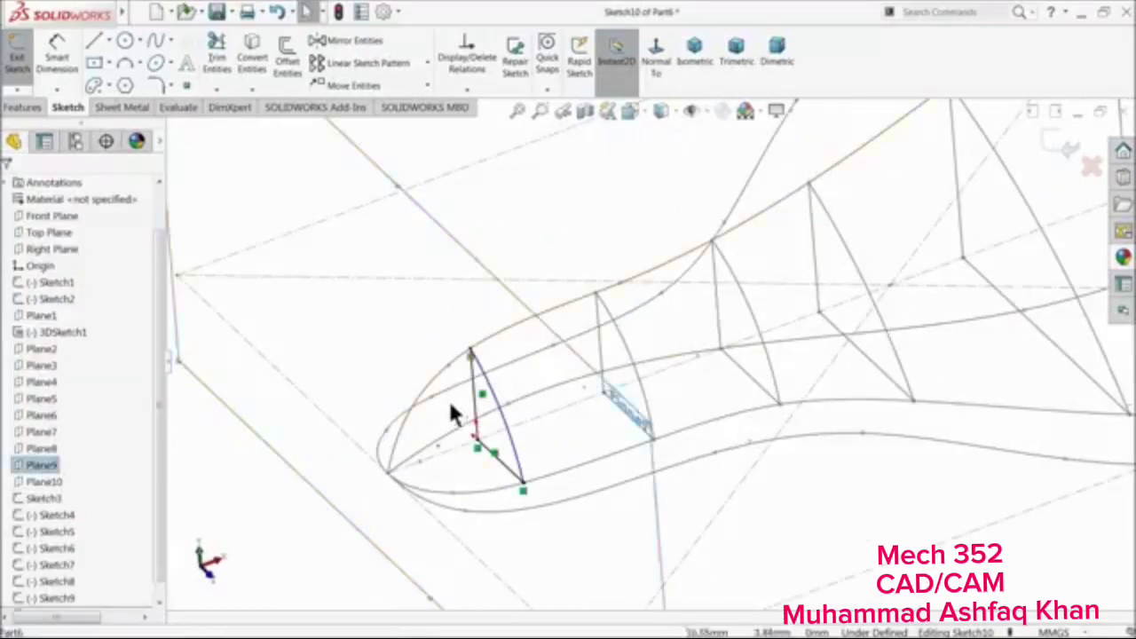
pyautogui.moveTo(450, 401)
pyautogui.mouseDown(button='middle')
pyautogui.moveTo(413, 400)
pyautogui.moveTo(446, 418)
pyautogui.mouseUp(button='middle')
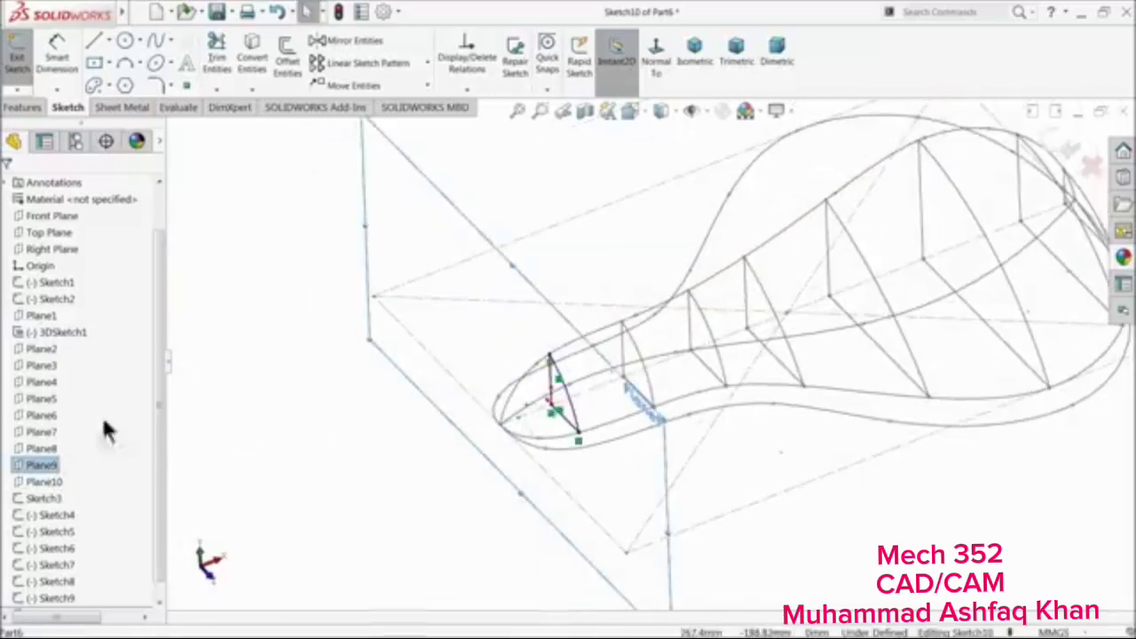
pyautogui.click(1065, 153)
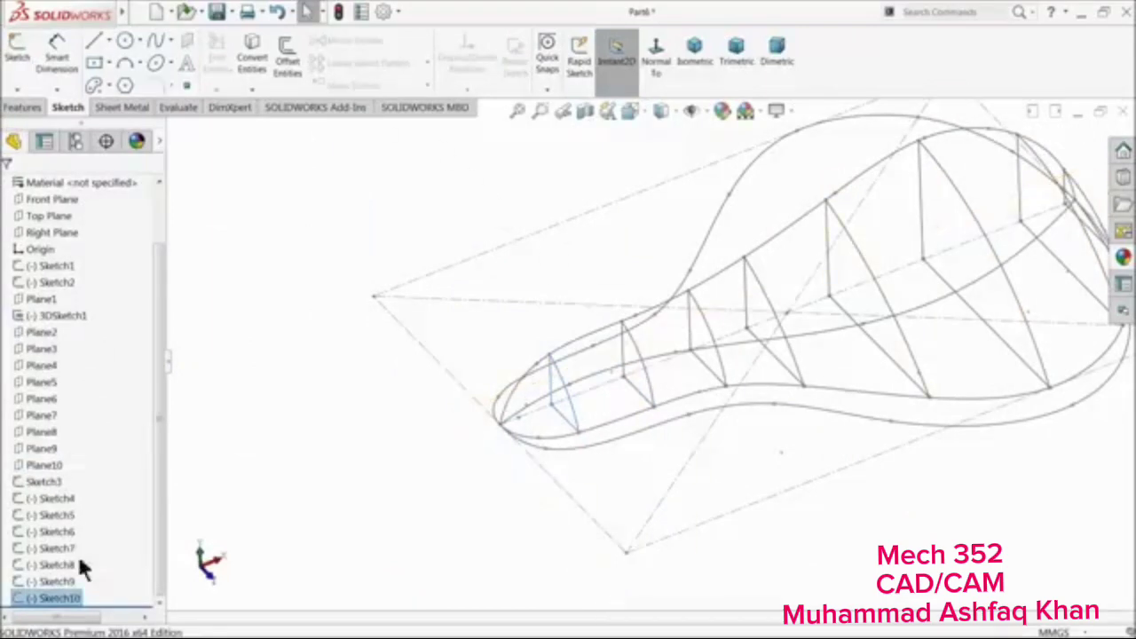
pyautogui.click(59, 599)
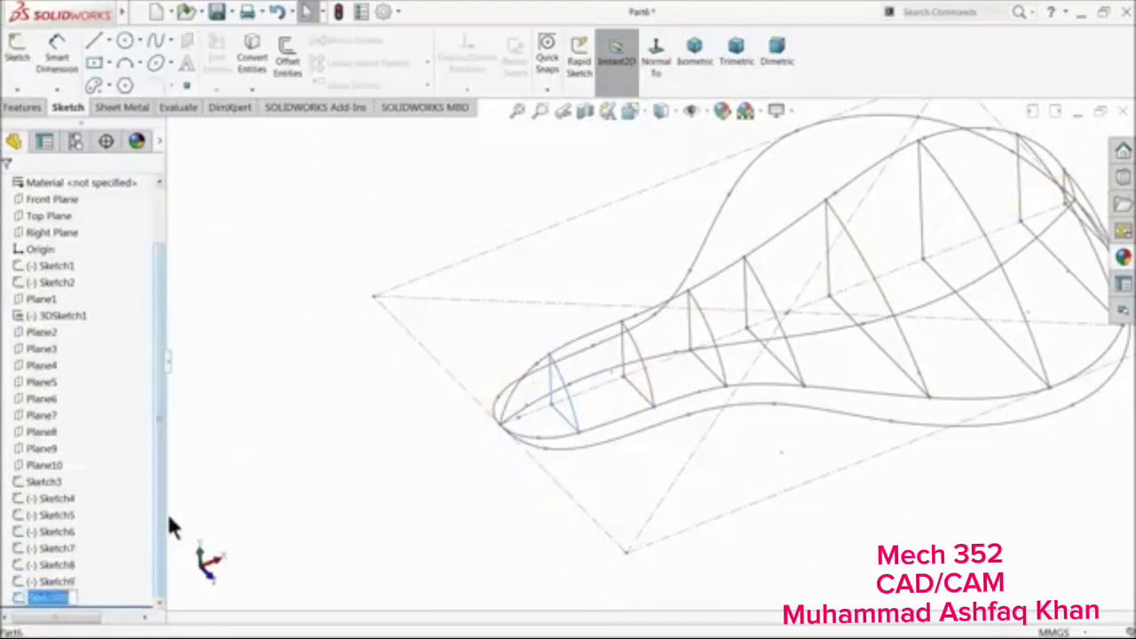
pyautogui.click(263, 452)
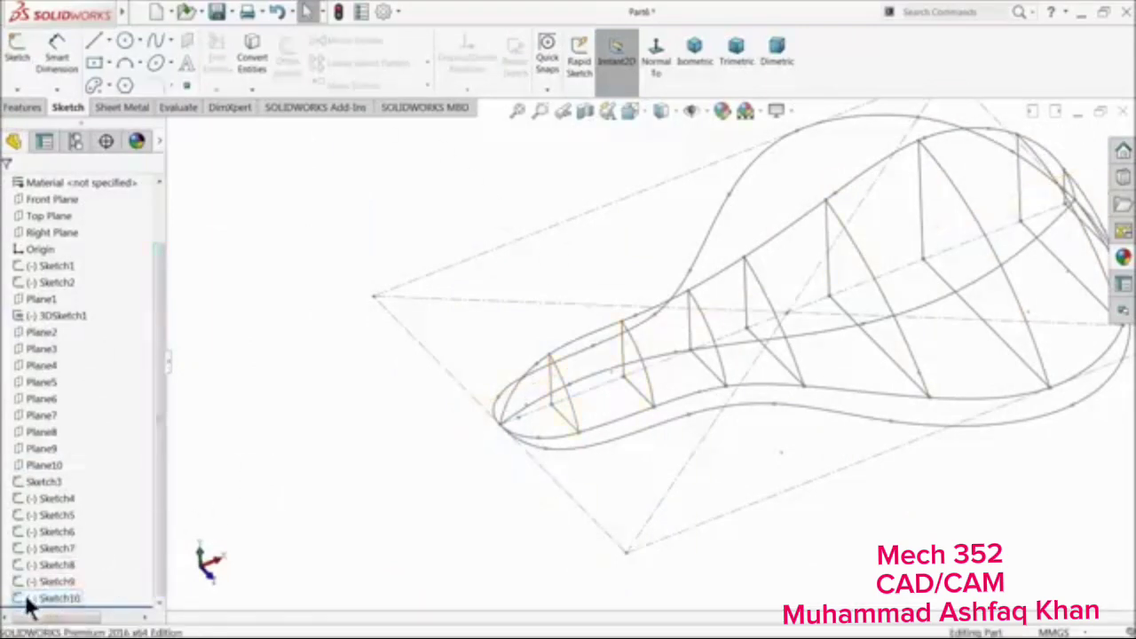
pyautogui.click(27, 463)
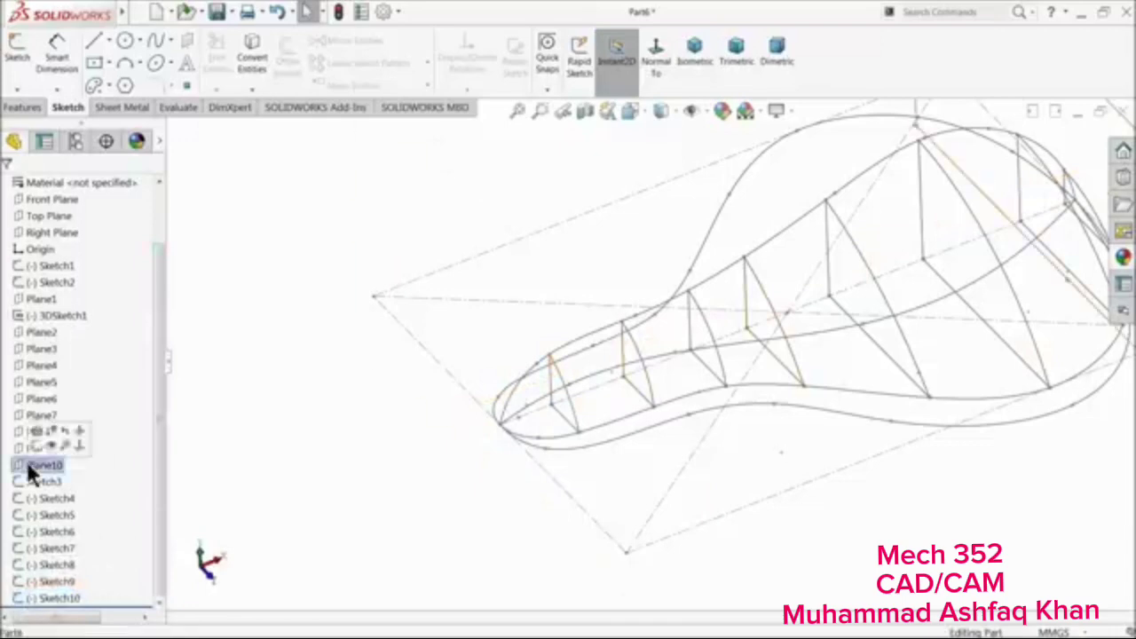
pyautogui.click(38, 435)
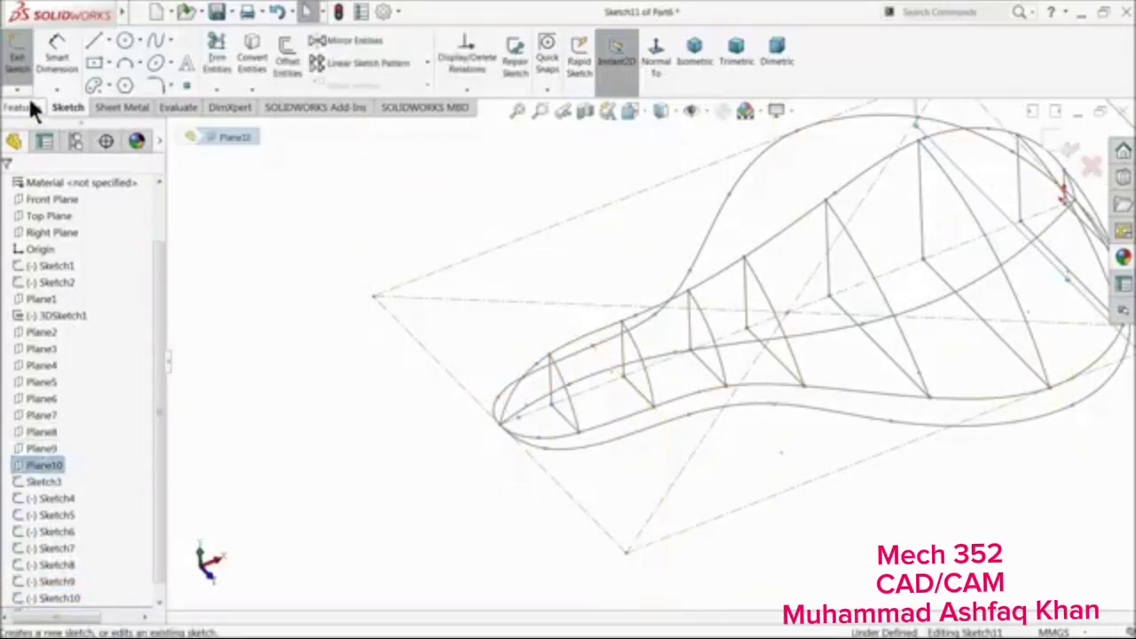
pyautogui.click(27, 446)
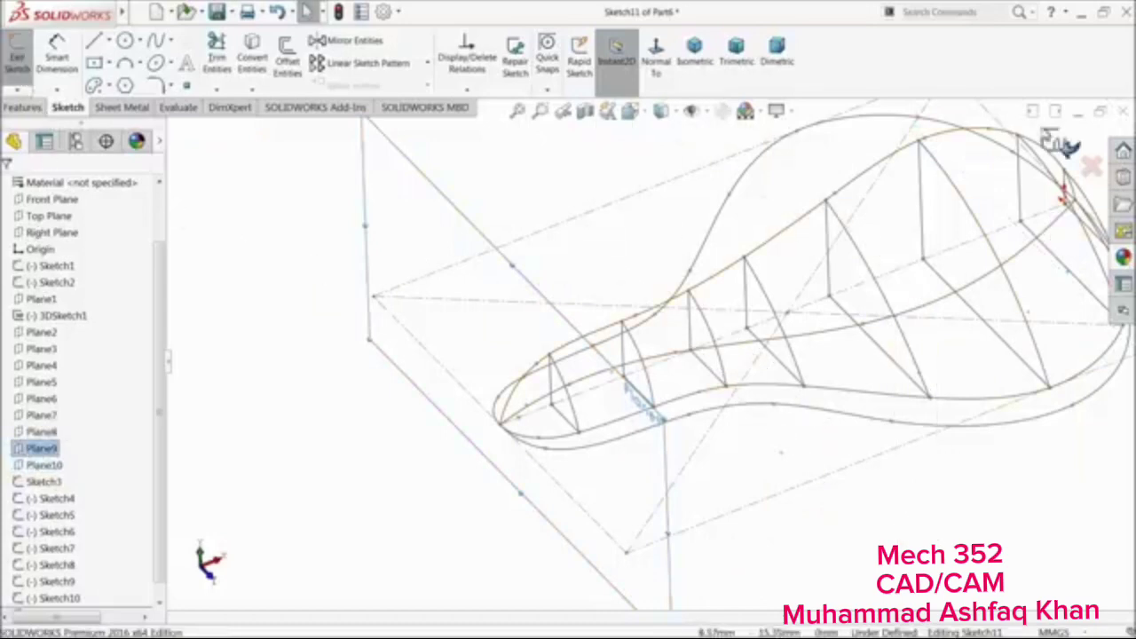
pyautogui.click(1063, 148)
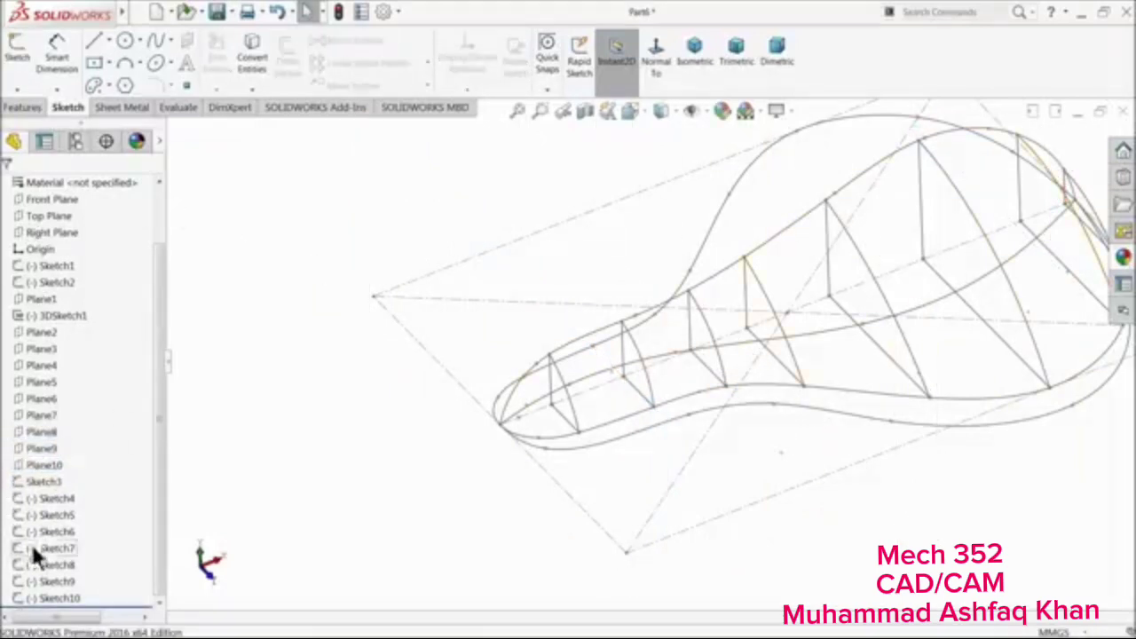
# Start a sketch on Plane9 and draw a vertical line about 8.2 mm long upward from the sketch origin
pyautogui.click(33, 446)
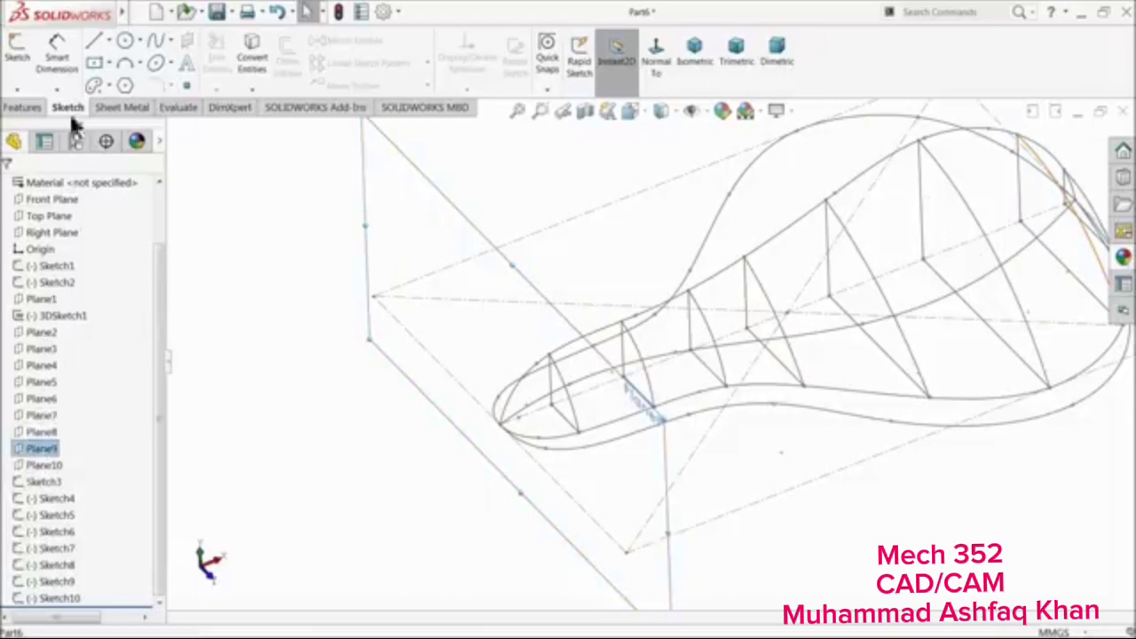
pyautogui.click(16, 49)
pyautogui.click(93, 40)
pyautogui.scroll(-3, 586, 418)
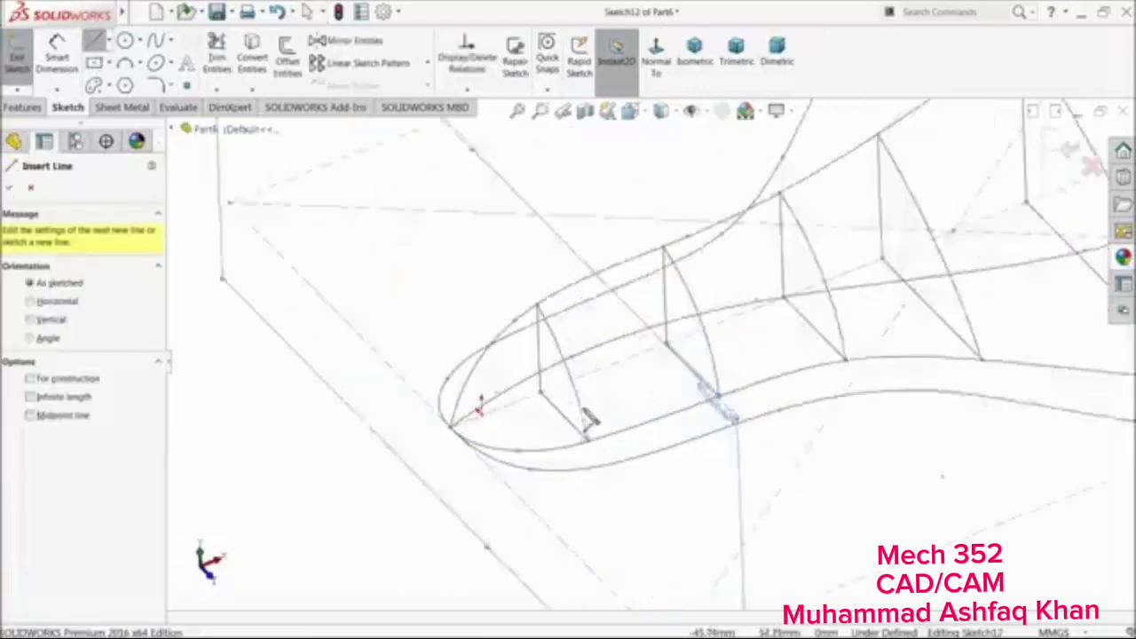
pyautogui.scroll(-3, 494, 400)
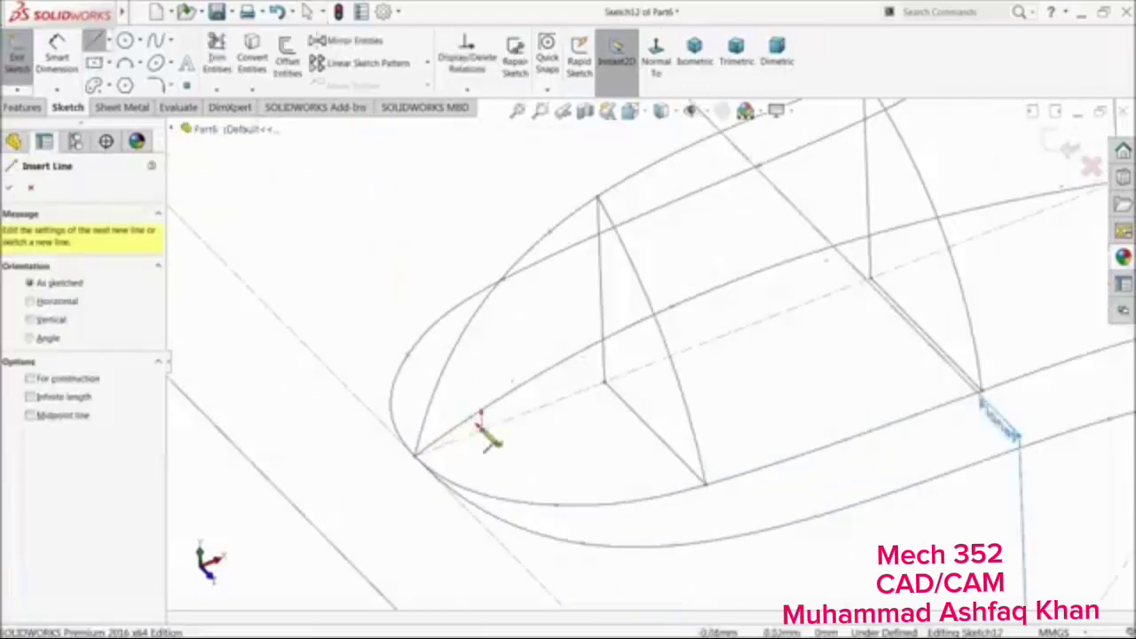
pyautogui.click(480, 422)
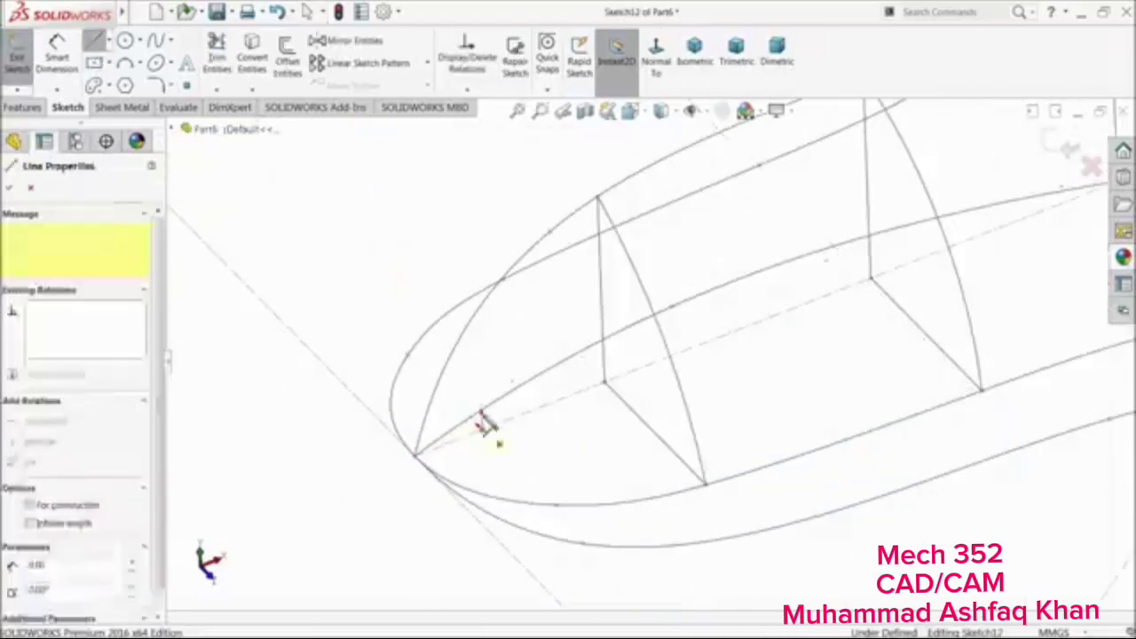
pyautogui.click(481, 362)
pyautogui.rightClick(506, 345)
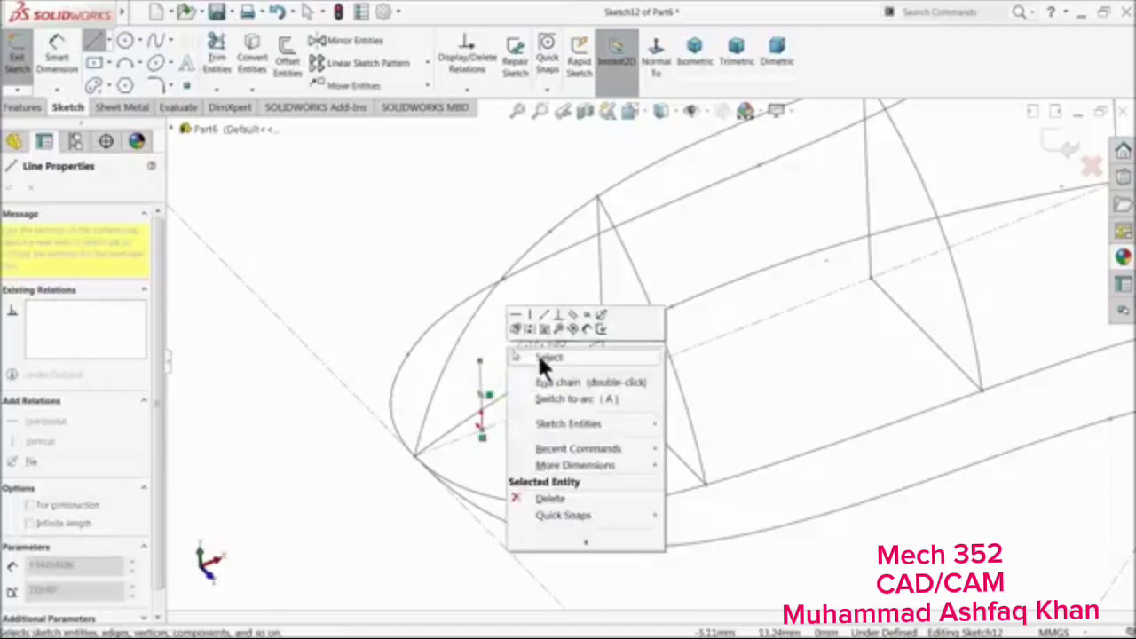
pyautogui.click(537, 353)
# Draw a horizontal line about 14 mm long from the Plane9 vertical line's lower end to the side guide spline
pyautogui.click(92, 45)
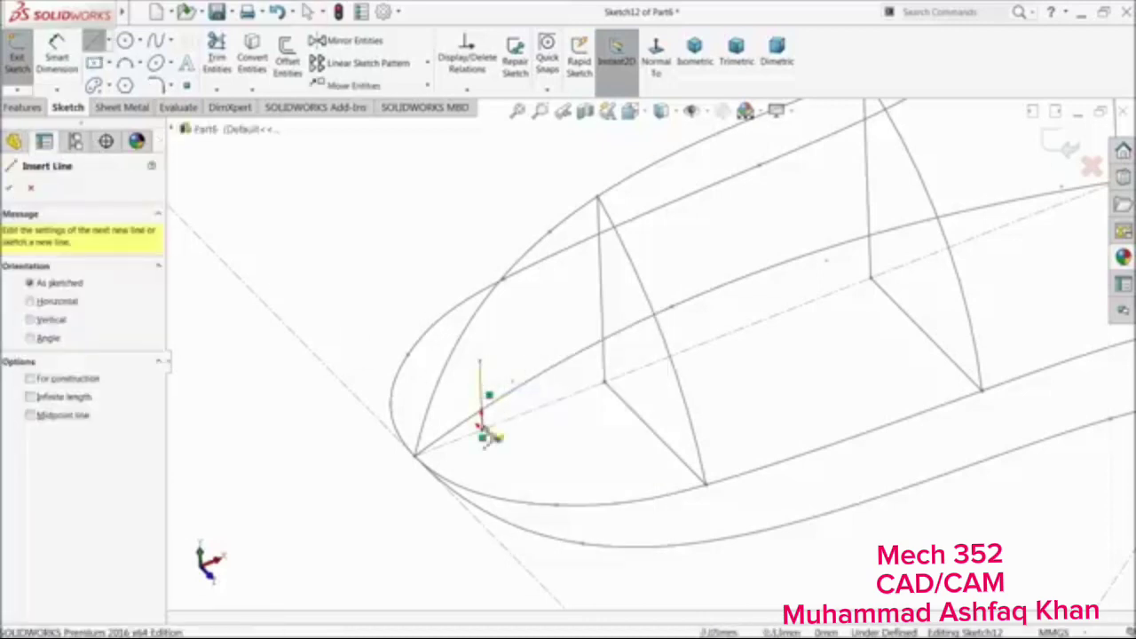
pyautogui.click(481, 435)
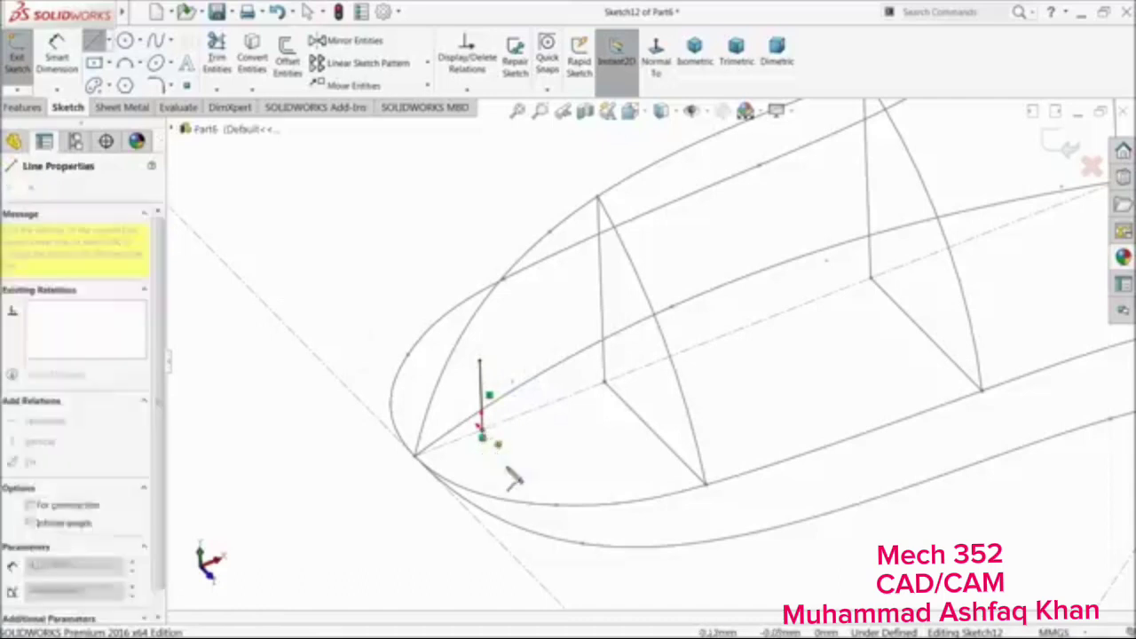
pyautogui.click(557, 508)
pyautogui.rightClick(559, 484)
pyautogui.click(591, 444)
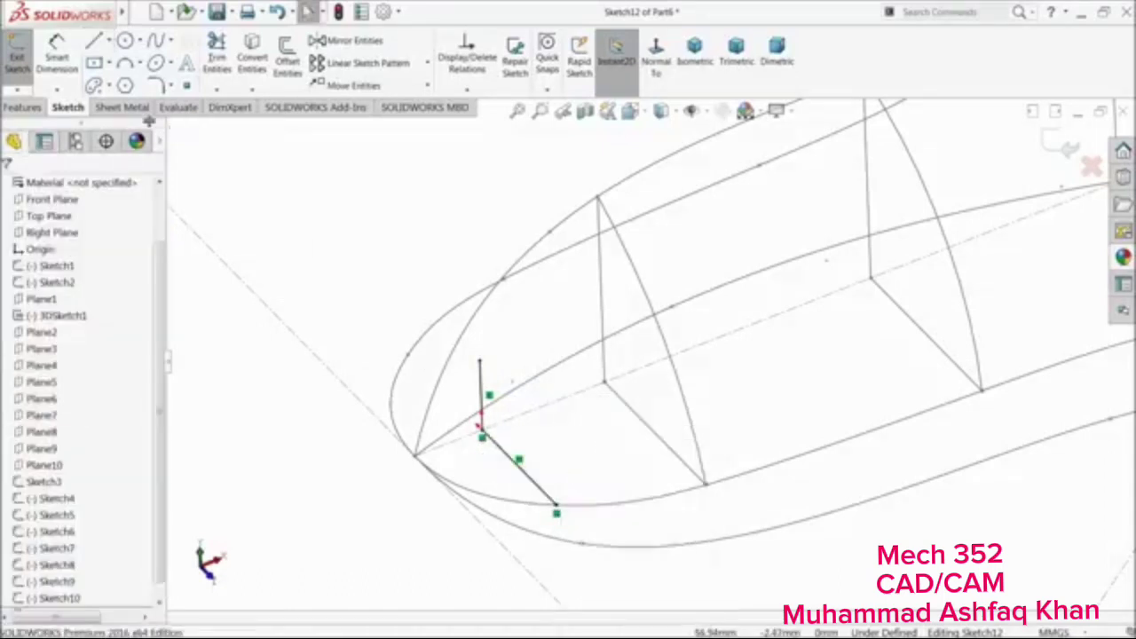
pyautogui.click(56, 55)
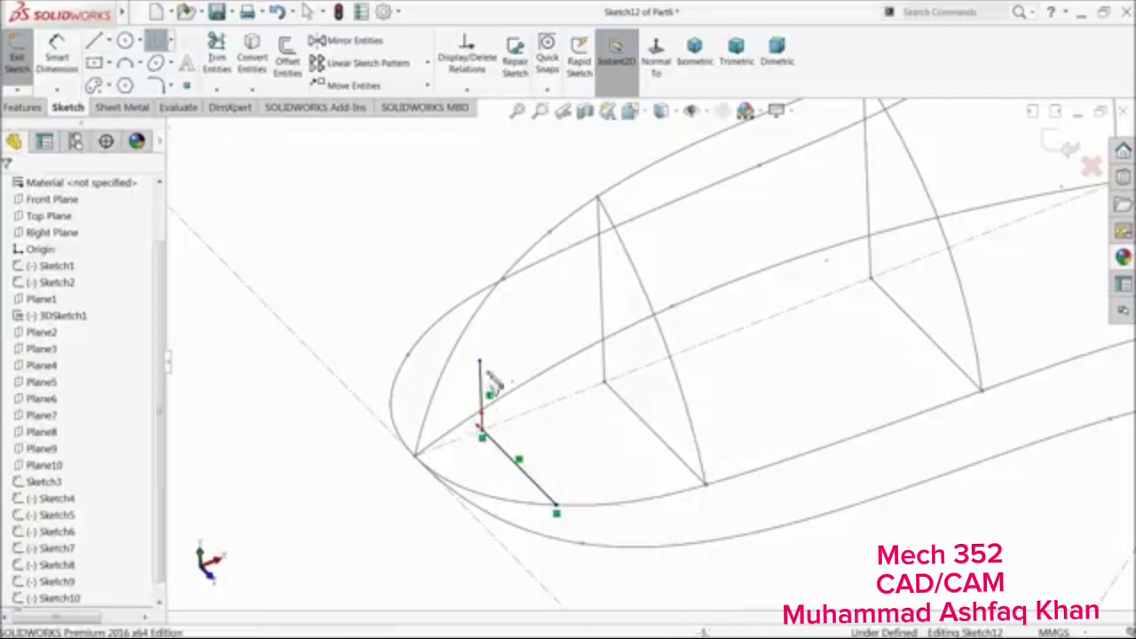
pyautogui.click(125, 71)
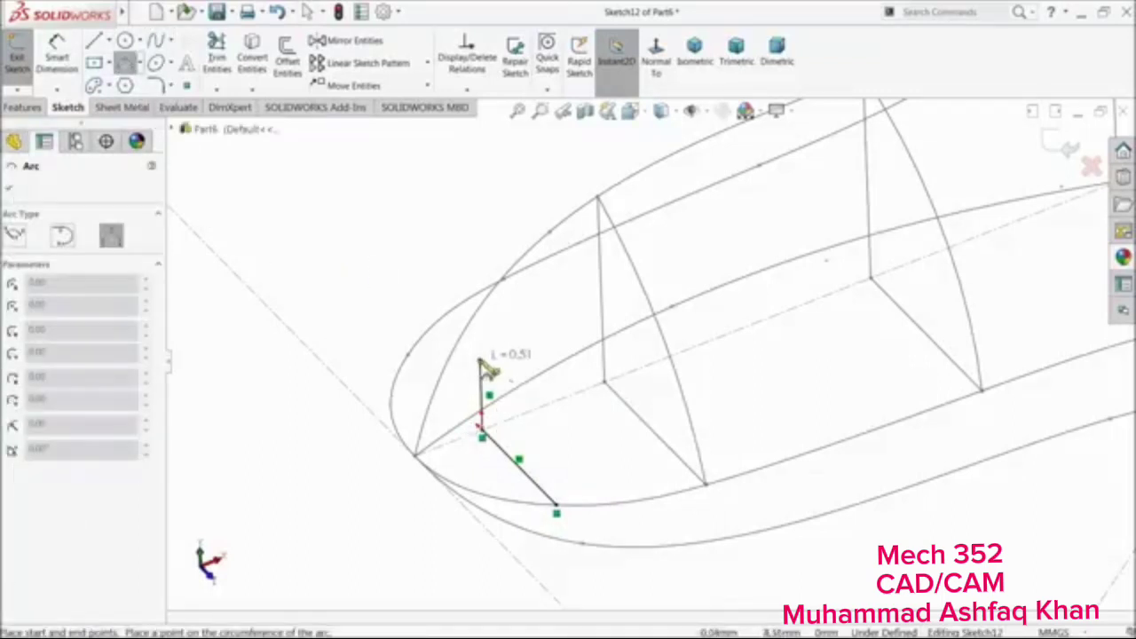
pyautogui.press('Escape')
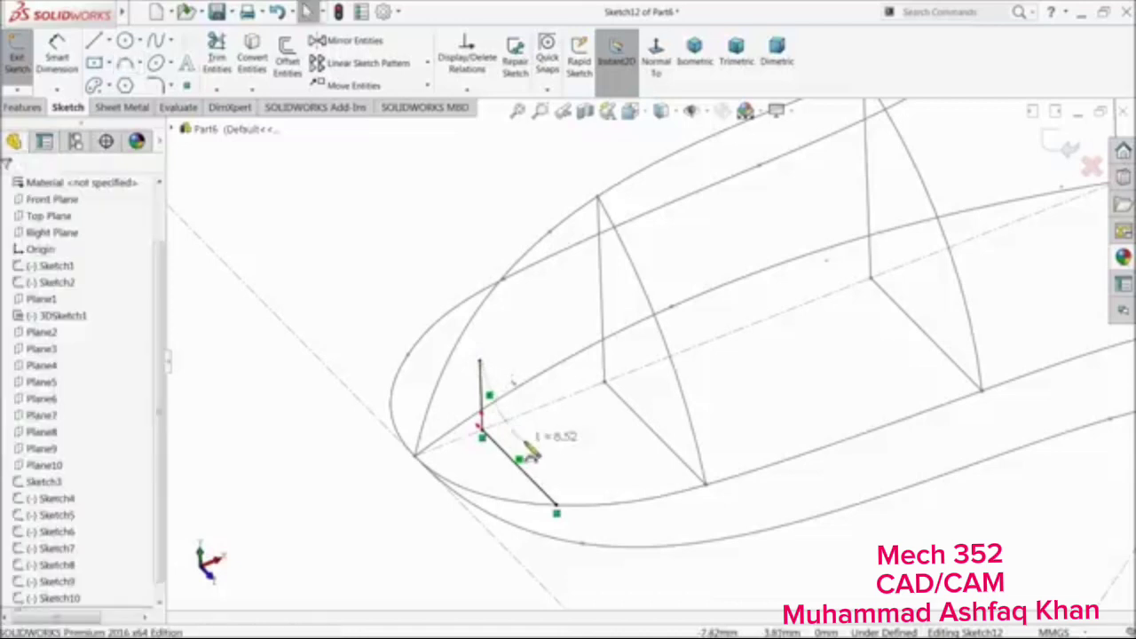
# Draw a three-point arc on Plane9 between the vertical line's upper end and the horizontal line's outer end
pyautogui.click(127, 70)
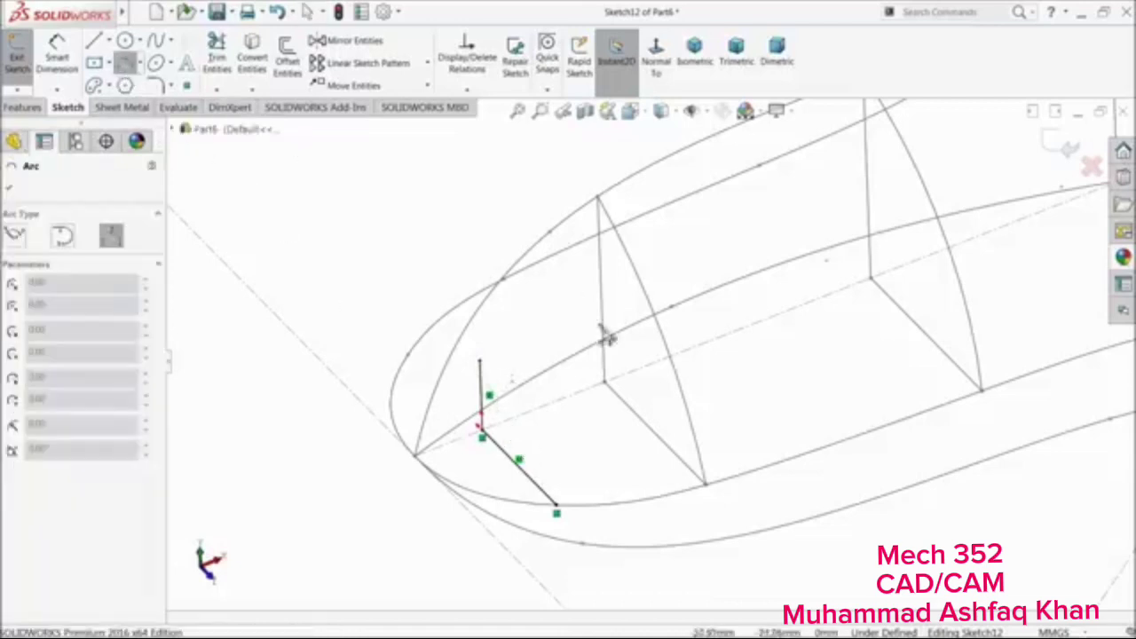
pyautogui.click(479, 361)
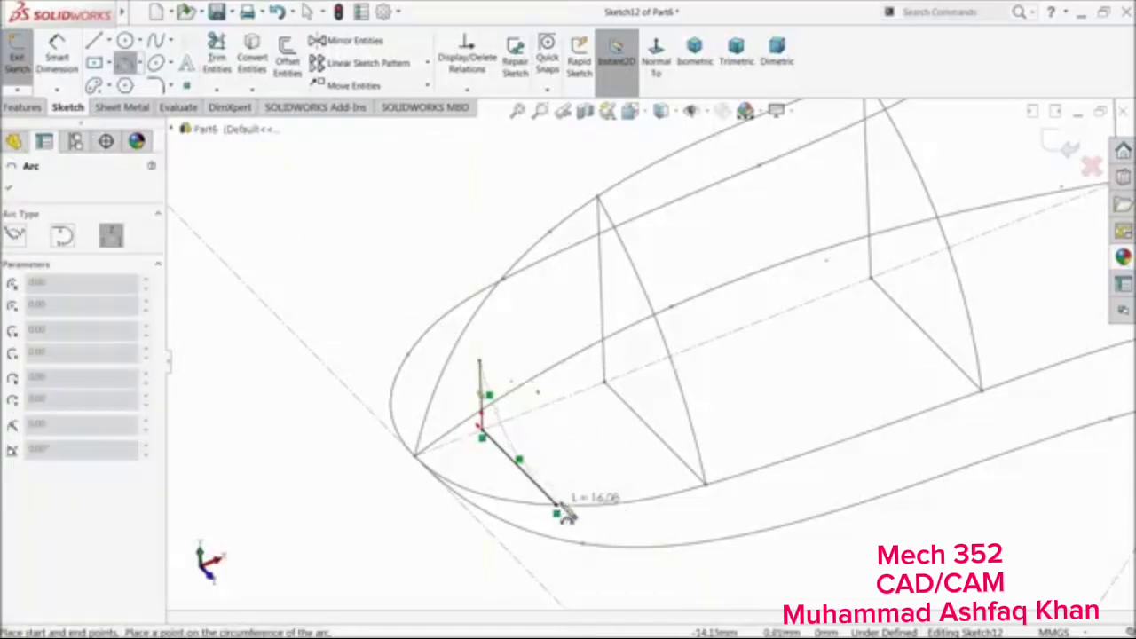
pyautogui.click(557, 512)
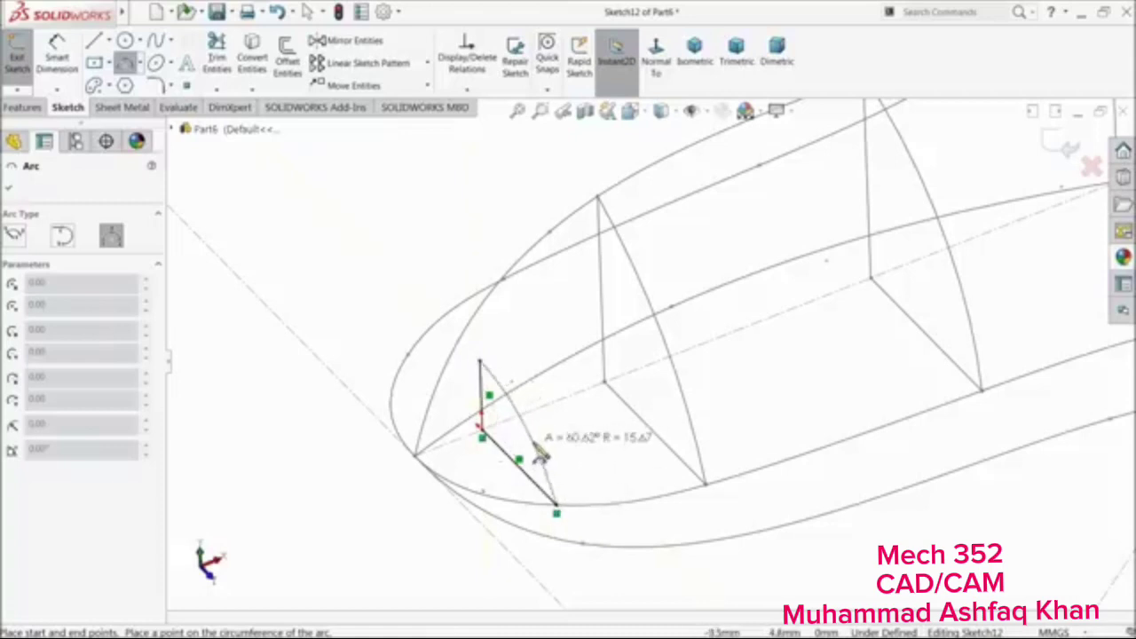
pyautogui.click(551, 446)
pyautogui.scroll(3, 587, 496)
pyautogui.moveTo(654, 432)
pyautogui.mouseDown(button='middle')
pyautogui.moveTo(687, 363)
pyautogui.moveTo(667, 447)
pyautogui.mouseUp(button='middle')
pyautogui.click(274, 319)
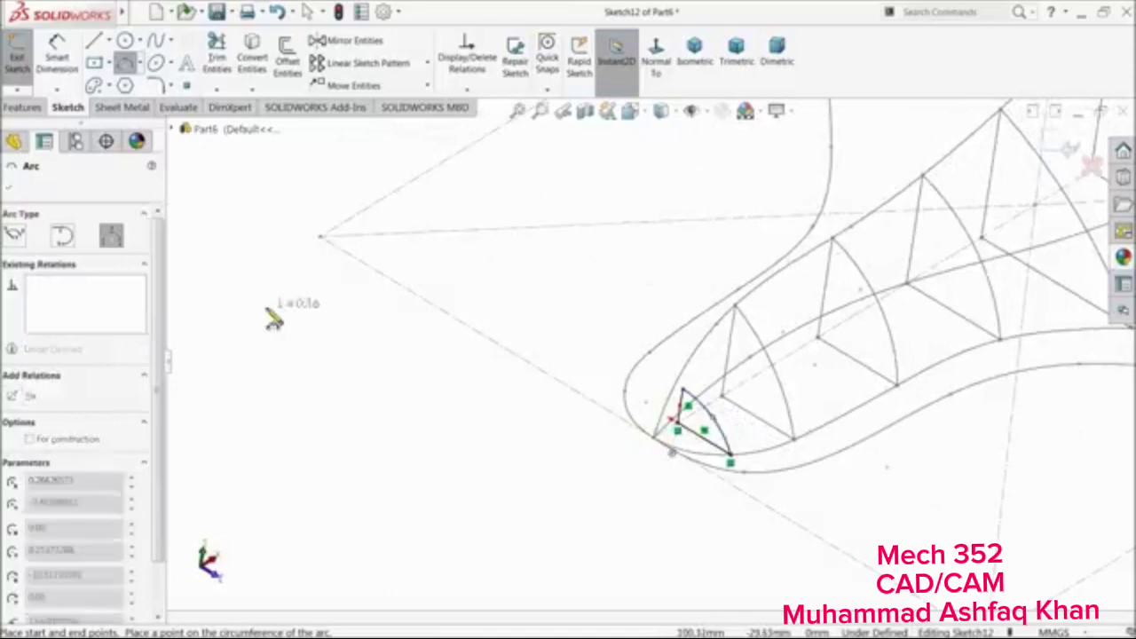
pyautogui.rightClick(274, 319)
pyautogui.click(302, 321)
# Pierce the Plane9 arc's upper endpoint to the upper spline of Sketch2
pyautogui.scroll(-1, 781, 391)
pyautogui.scroll(-2, 779, 399)
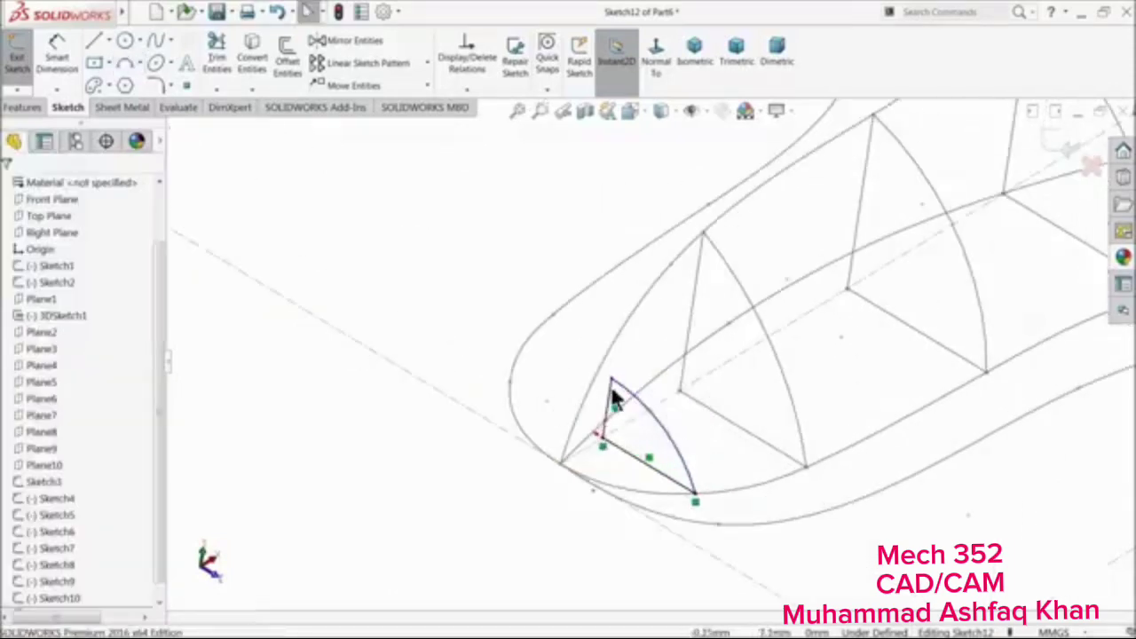
pyautogui.click(612, 382)
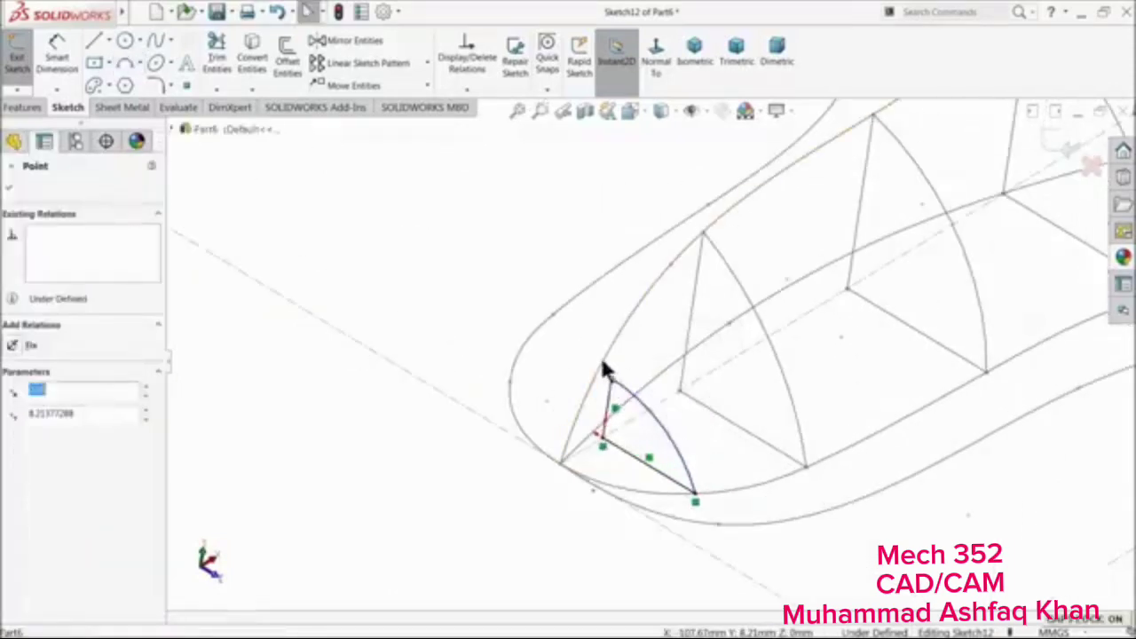
pyautogui.click(628, 341)
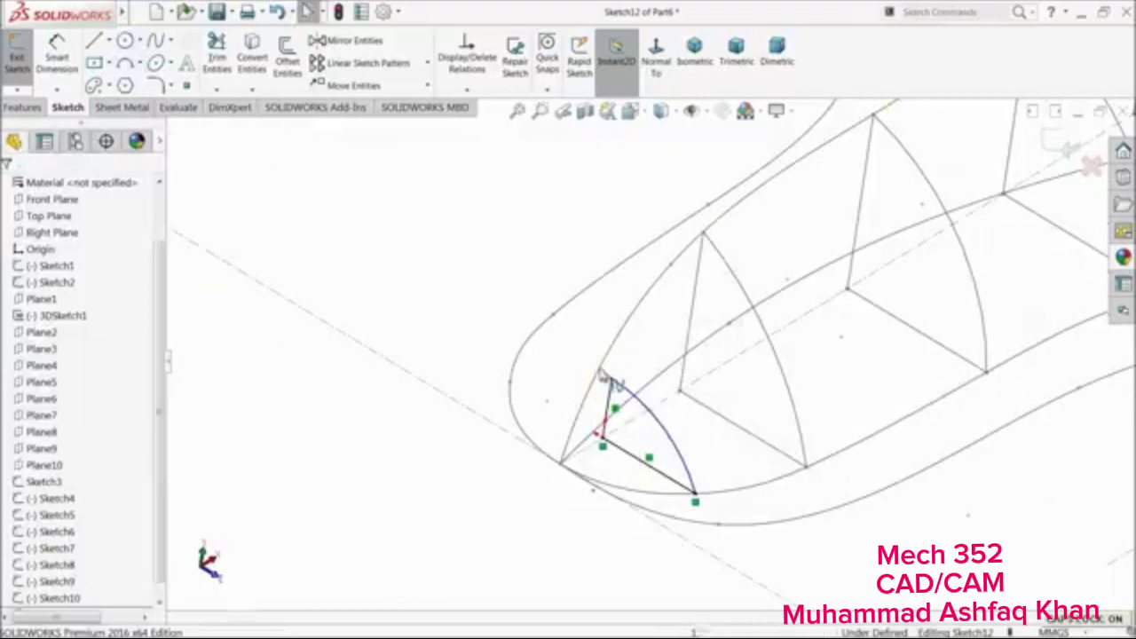
pyautogui.click(600, 370)
pyautogui.keyDown('ctrl'); pyautogui.click(612, 380); pyautogui.keyUp('ctrl')
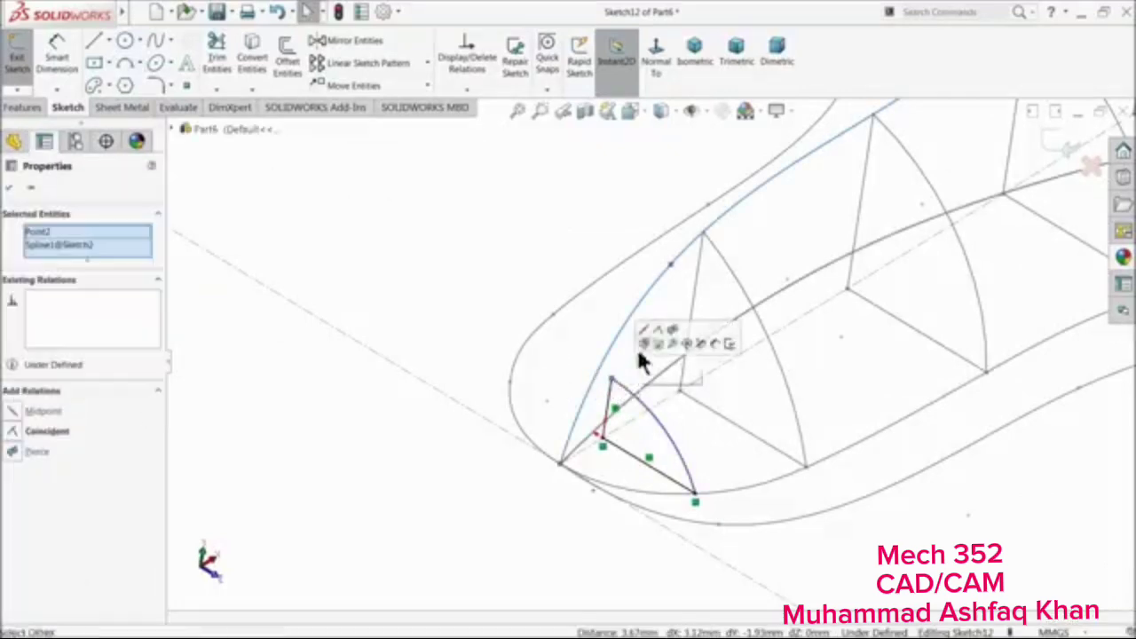
pyautogui.click(657, 343)
pyautogui.moveTo(656, 340); pyautogui.dragTo(566, 339, button='middle')
pyautogui.click(472, 296)
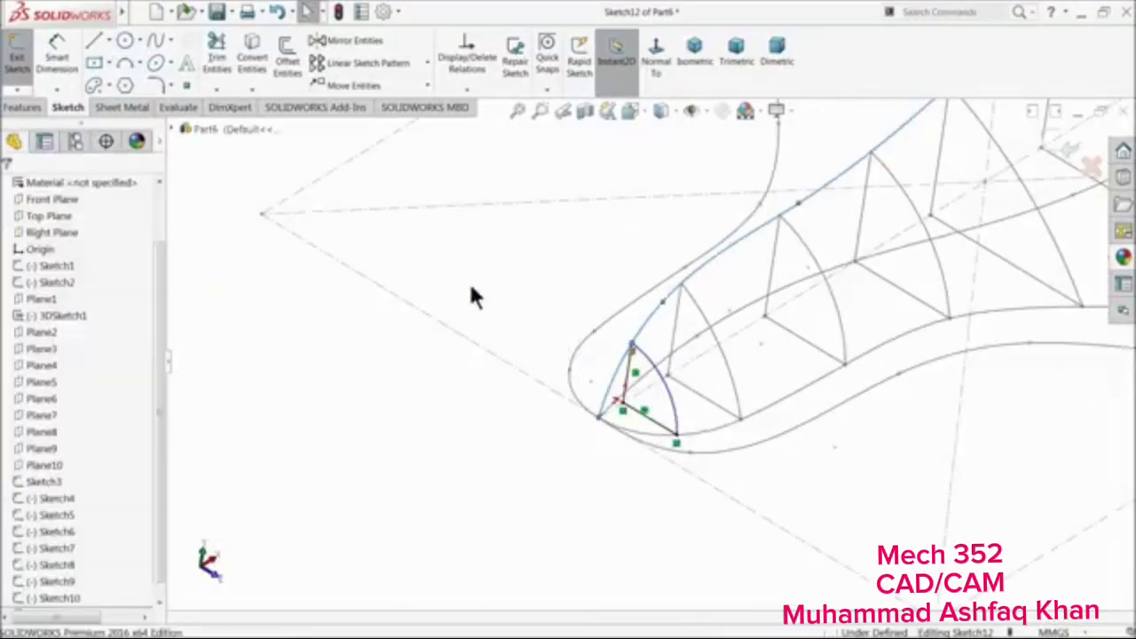
# Finish and close the Plane9 cross-section sketch
pyautogui.moveTo(402, 446); pyautogui.dragTo(388, 461, button='middle')
pyautogui.scroll(6, 385, 458)
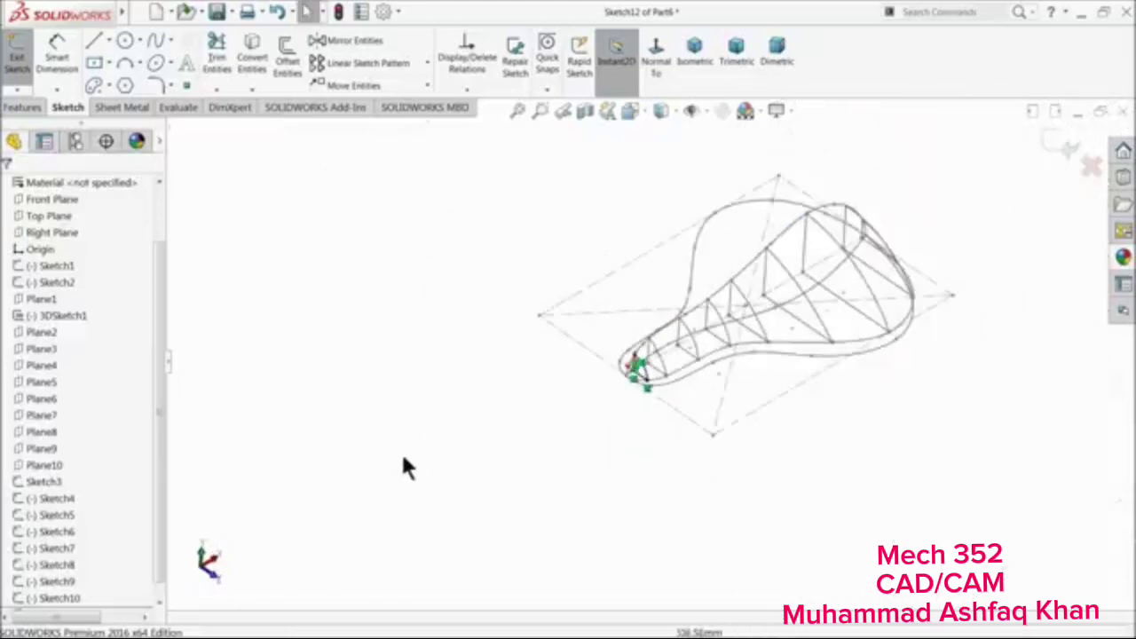
pyautogui.scroll(-3, 973, 228)
pyautogui.moveTo(751, 329)
pyautogui.mouseDown(button='middle')
pyautogui.moveTo(720, 349)
pyautogui.moveTo(723, 375)
pyautogui.moveTo(755, 329)
pyautogui.moveTo(774, 332)
pyautogui.mouseUp(button='middle')
pyautogui.moveTo(768, 335)
pyautogui.mouseDown(button='middle')
pyautogui.moveTo(753, 329)
pyautogui.moveTo(769, 327)
pyautogui.mouseUp(button='middle')
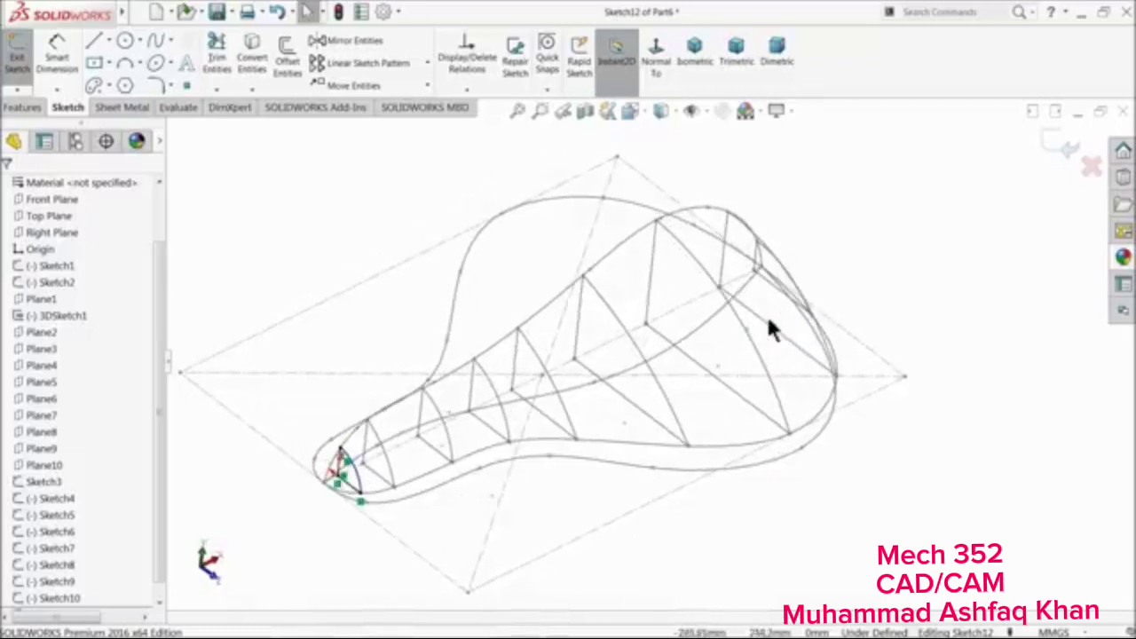
pyautogui.click(1058, 147)
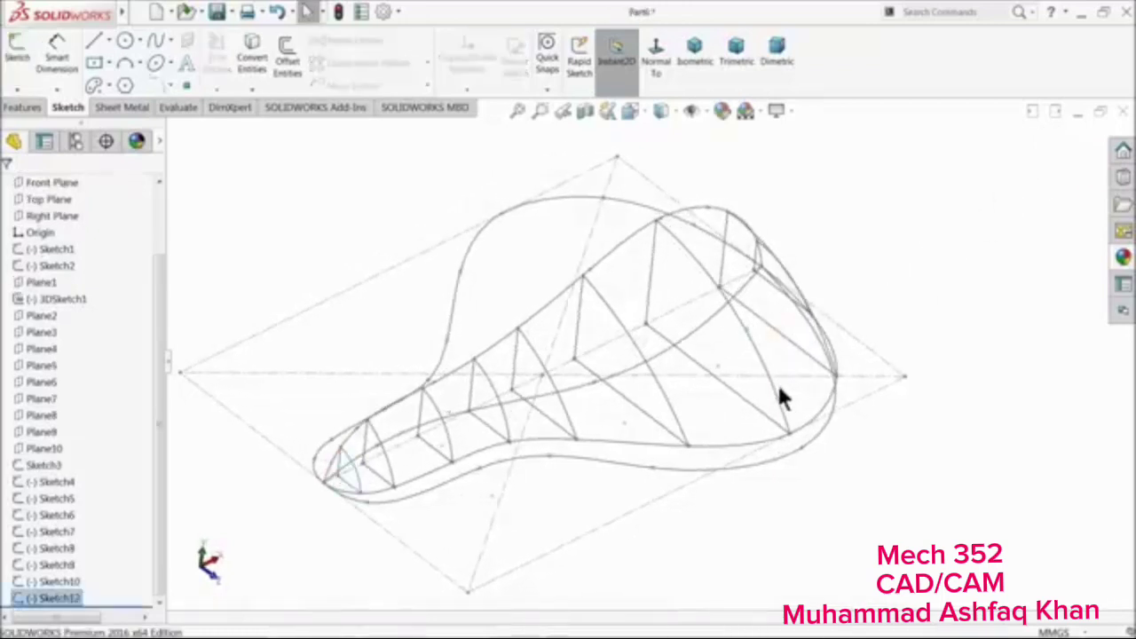
# Start a Lofted Boss/Base feature for the seat-shaped body
pyautogui.click(22, 108)
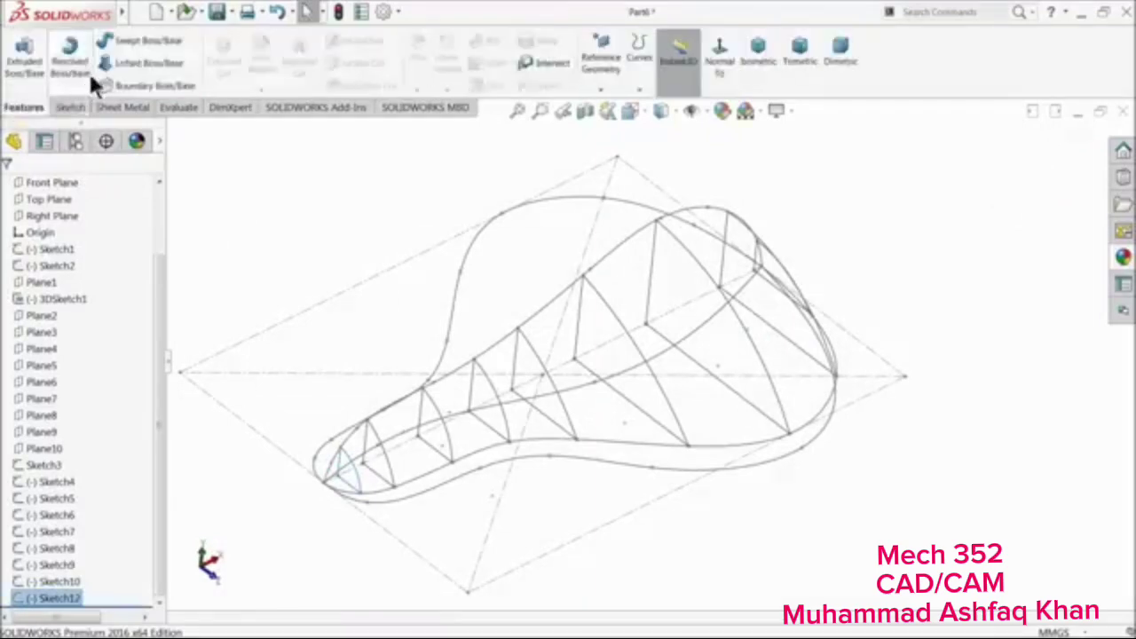
pyautogui.click(124, 63)
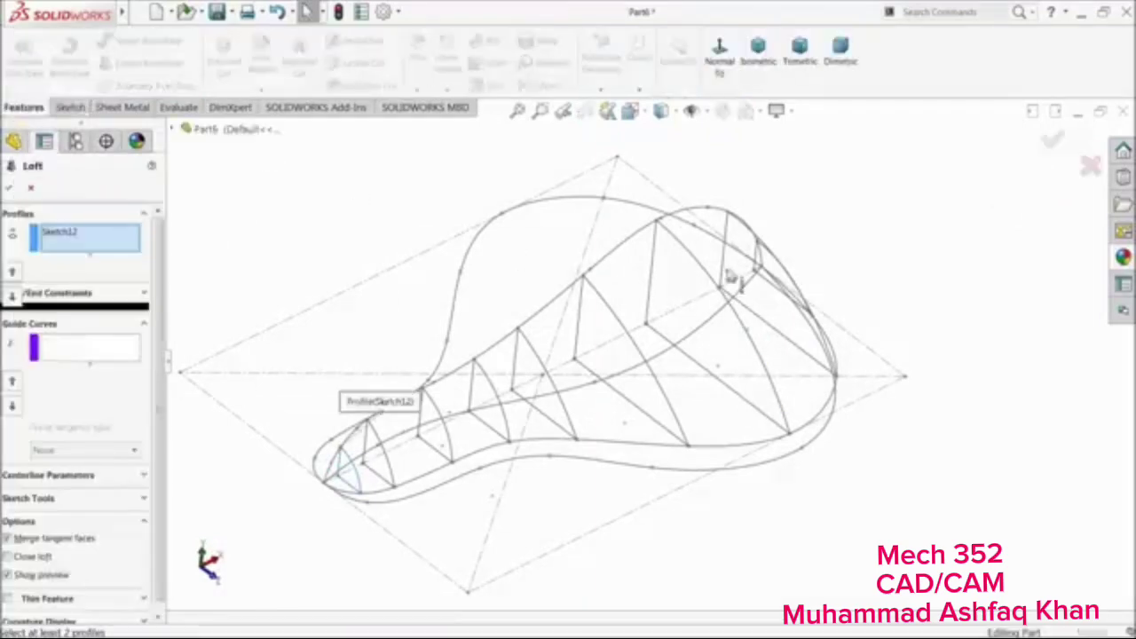
pyautogui.click(728, 216)
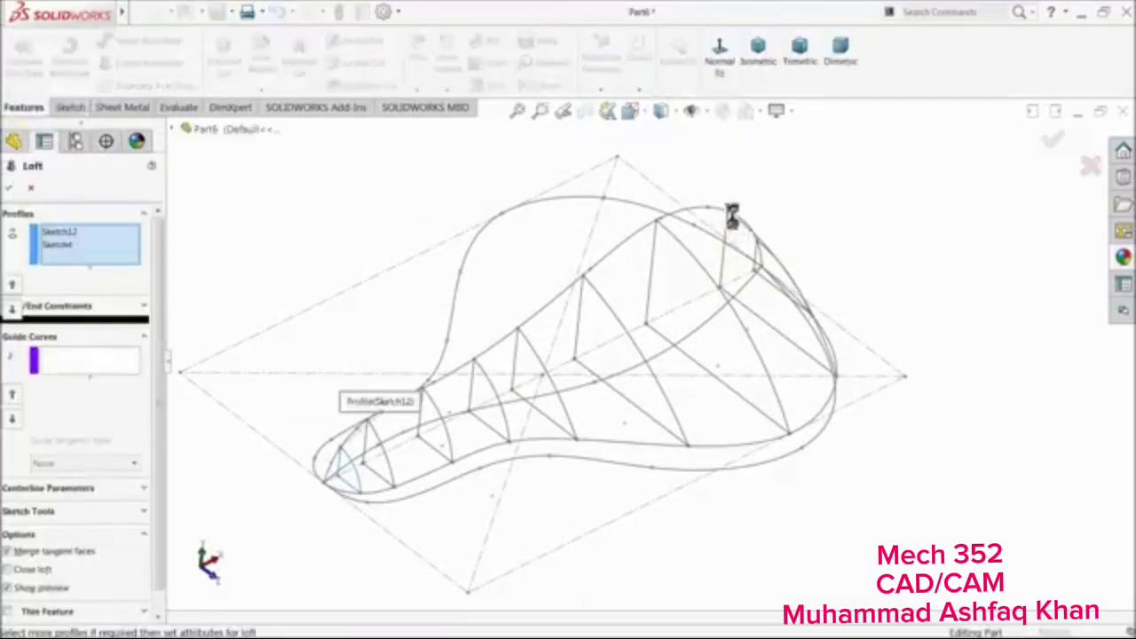
pyautogui.click(658, 227)
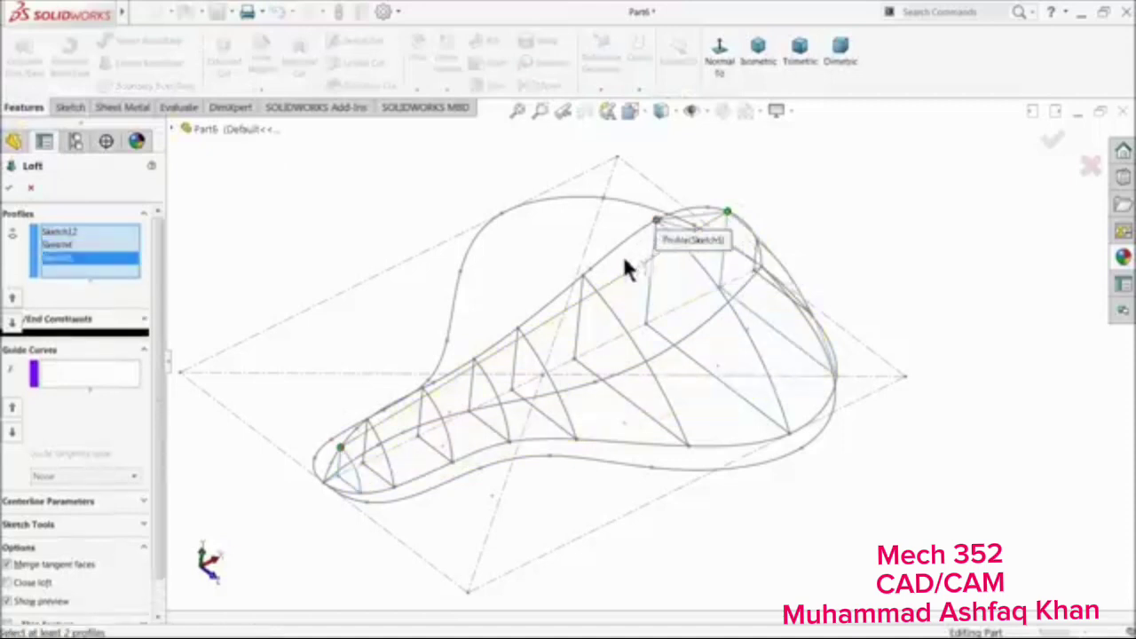
pyautogui.click(584, 279)
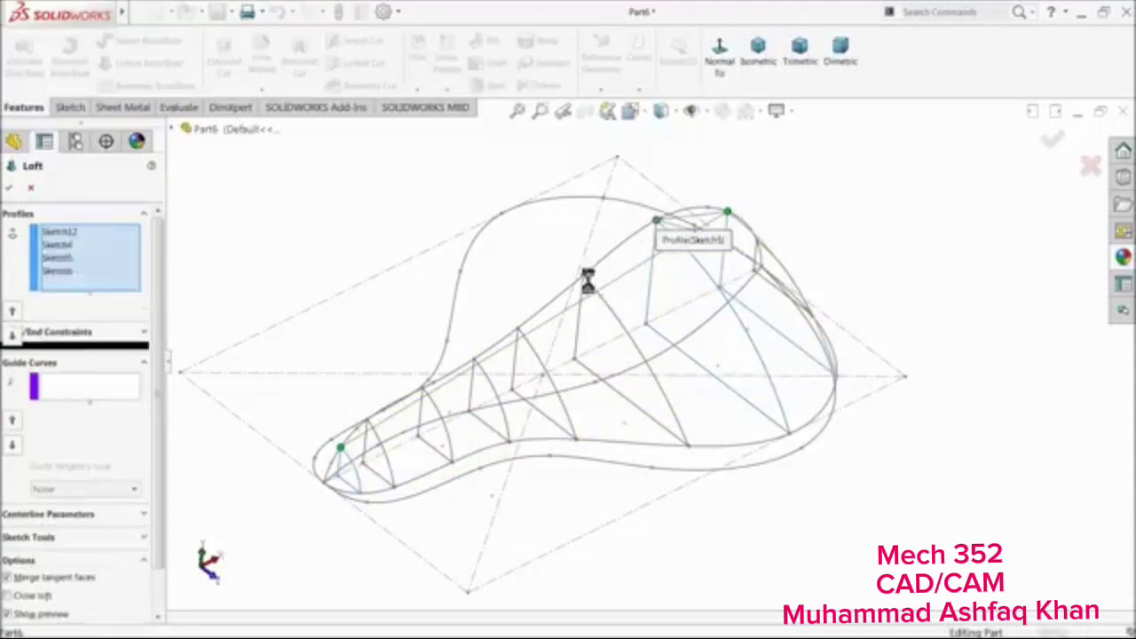
pyautogui.click(519, 332)
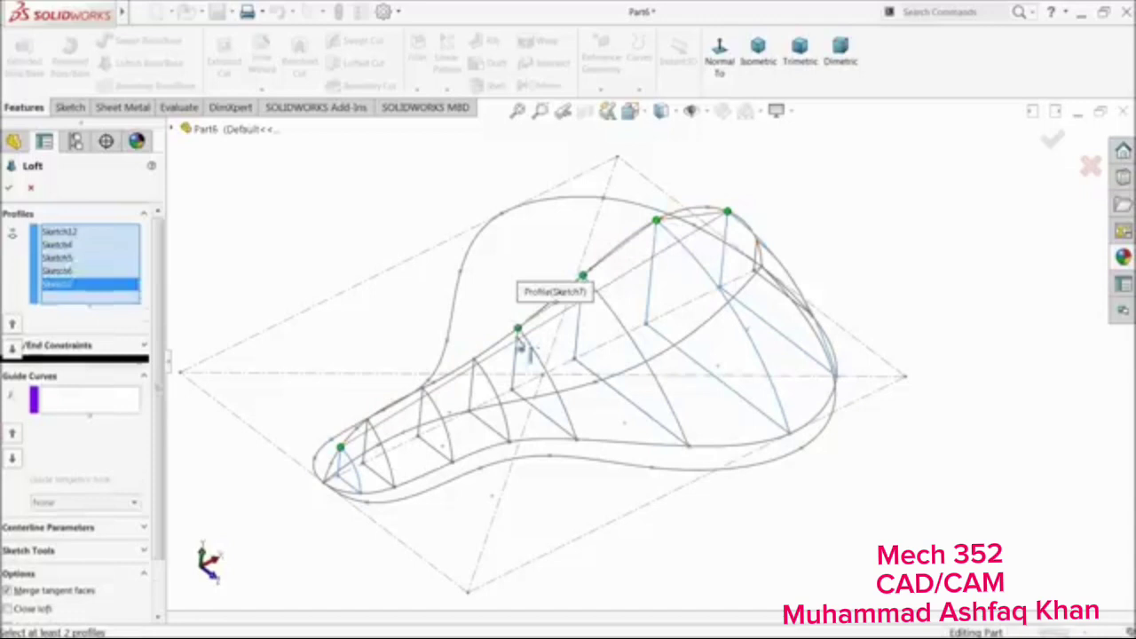
pyautogui.click(477, 366)
pyautogui.moveTo(424, 391); pyautogui.dragTo(436, 395, button='middle')
pyautogui.rightClick(75, 257)
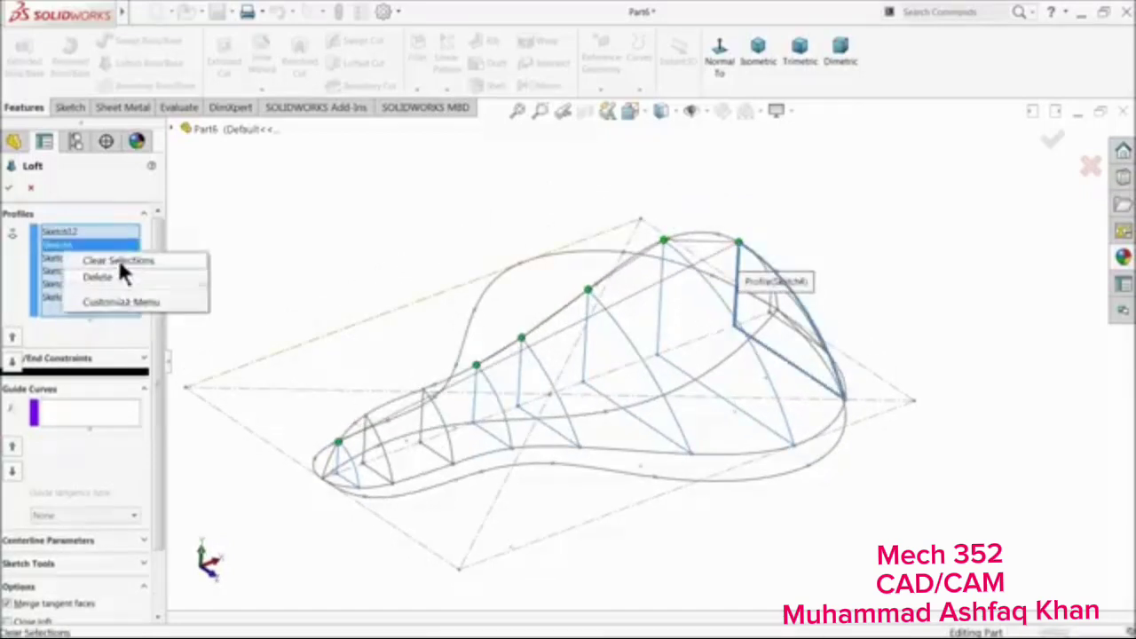
pyautogui.click(117, 259)
# Add Sketch3, Sketch4, Sketch5 and Sketch6 as loft profiles, working from the wide end toward the narrow end
pyautogui.scroll(-5, 698, 323)
pyautogui.moveTo(776, 281); pyautogui.dragTo(763, 295, button='middle')
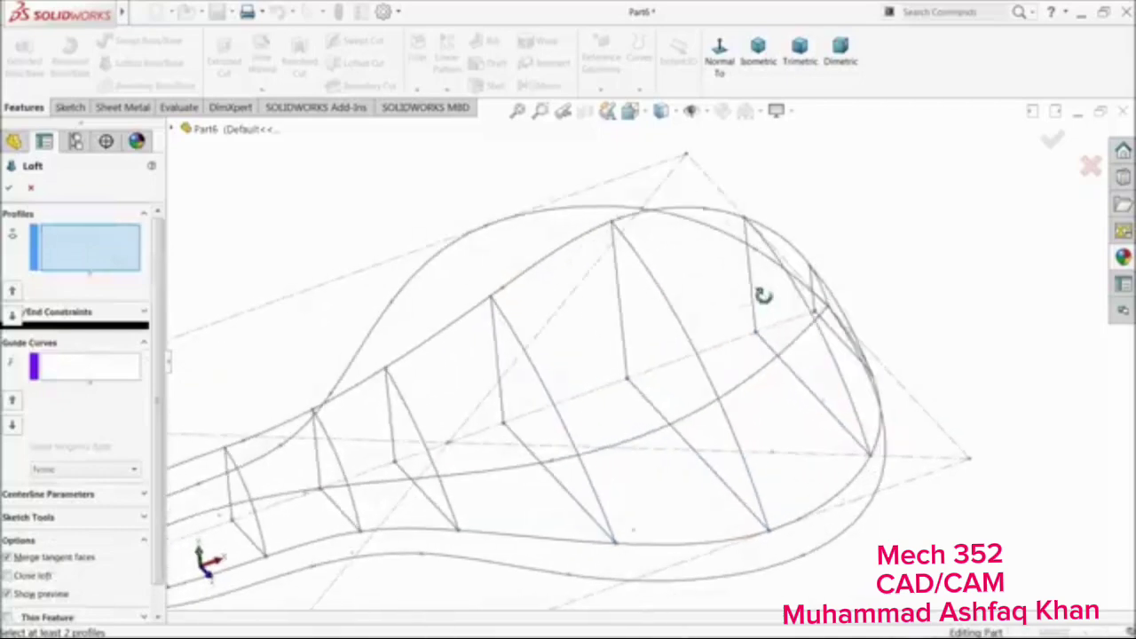
pyautogui.click(817, 315)
pyautogui.click(806, 328)
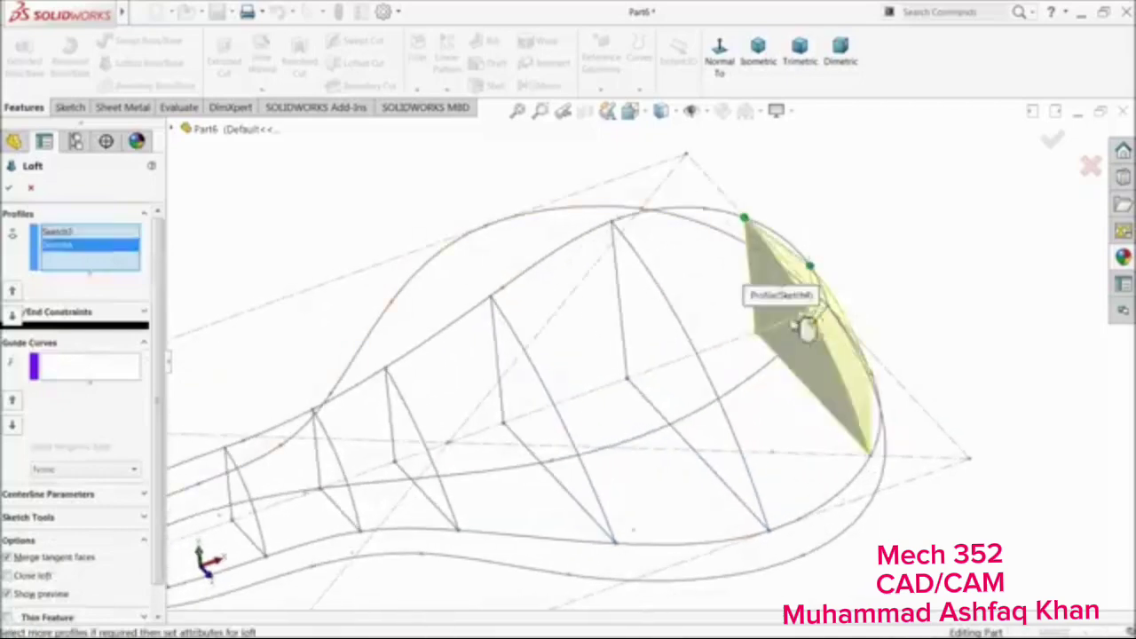
pyautogui.click(685, 356)
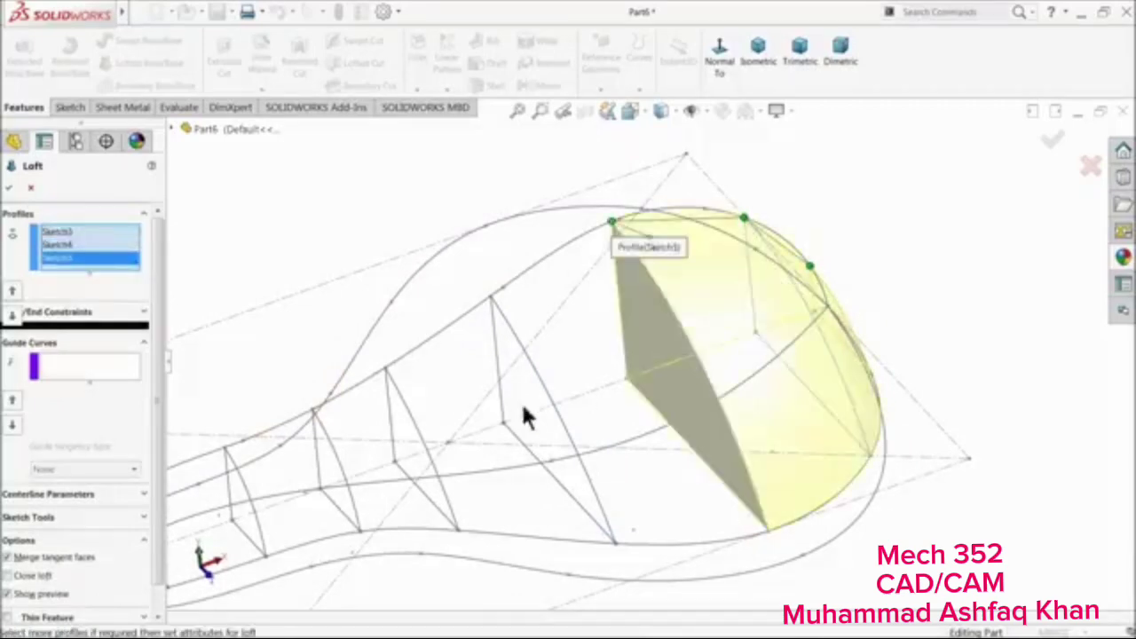
pyautogui.click(551, 410)
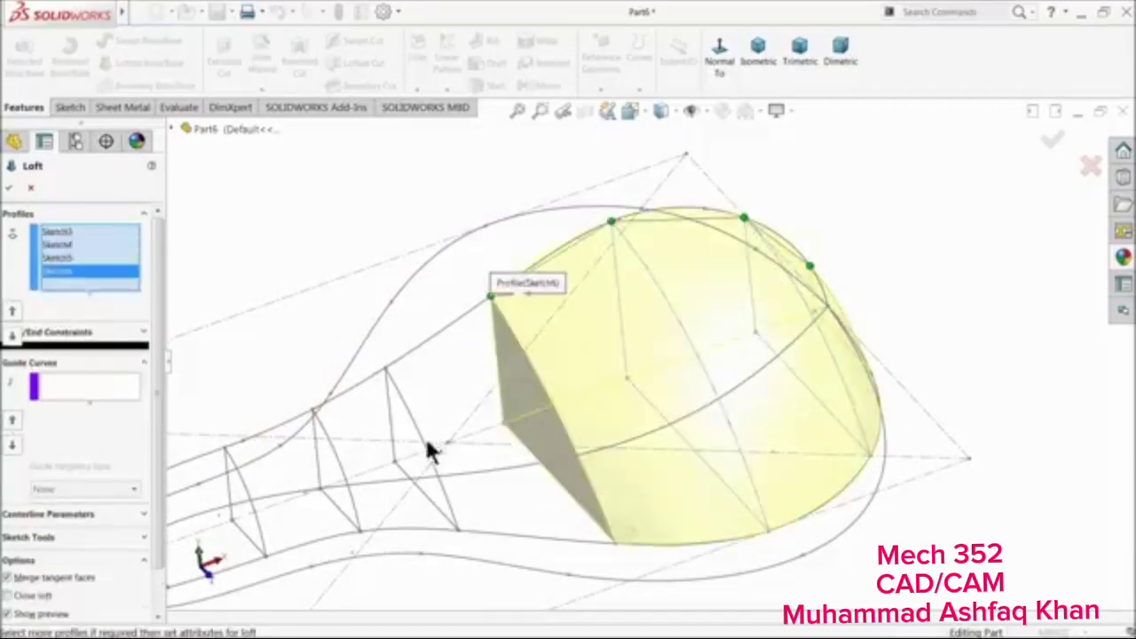
pyautogui.click(397, 461)
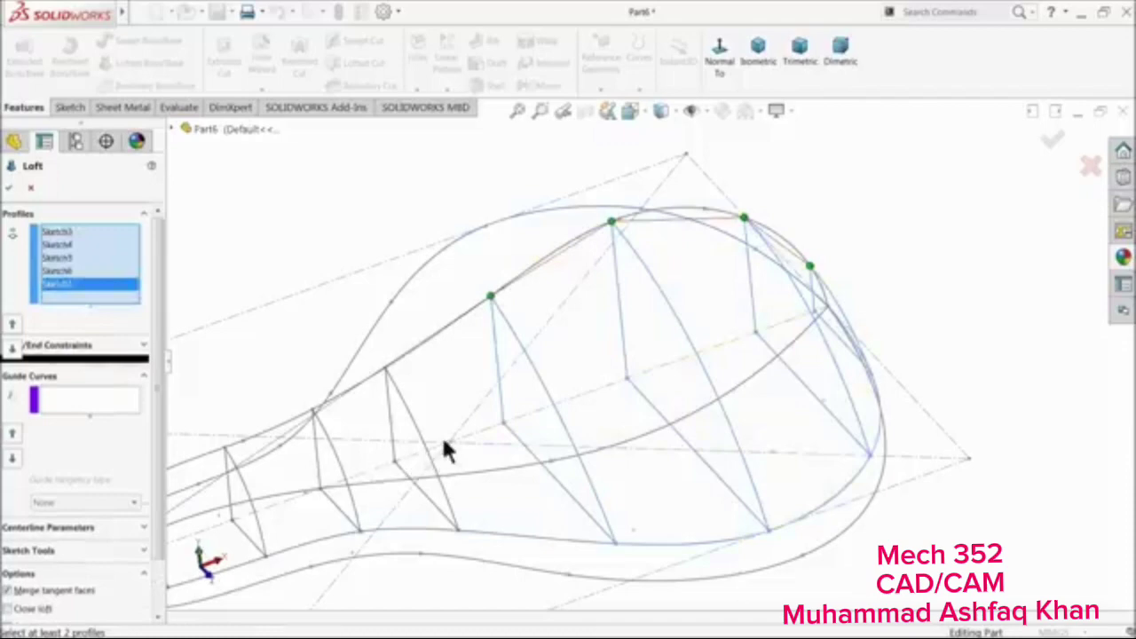
pyautogui.rightClick(63, 286)
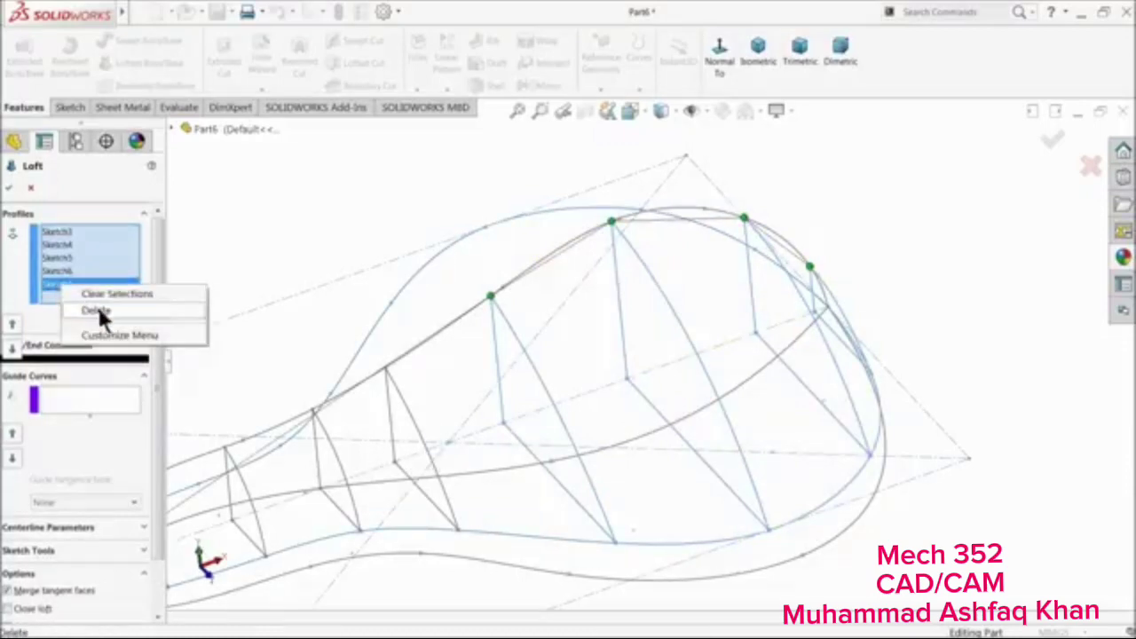
pyautogui.click(97, 311)
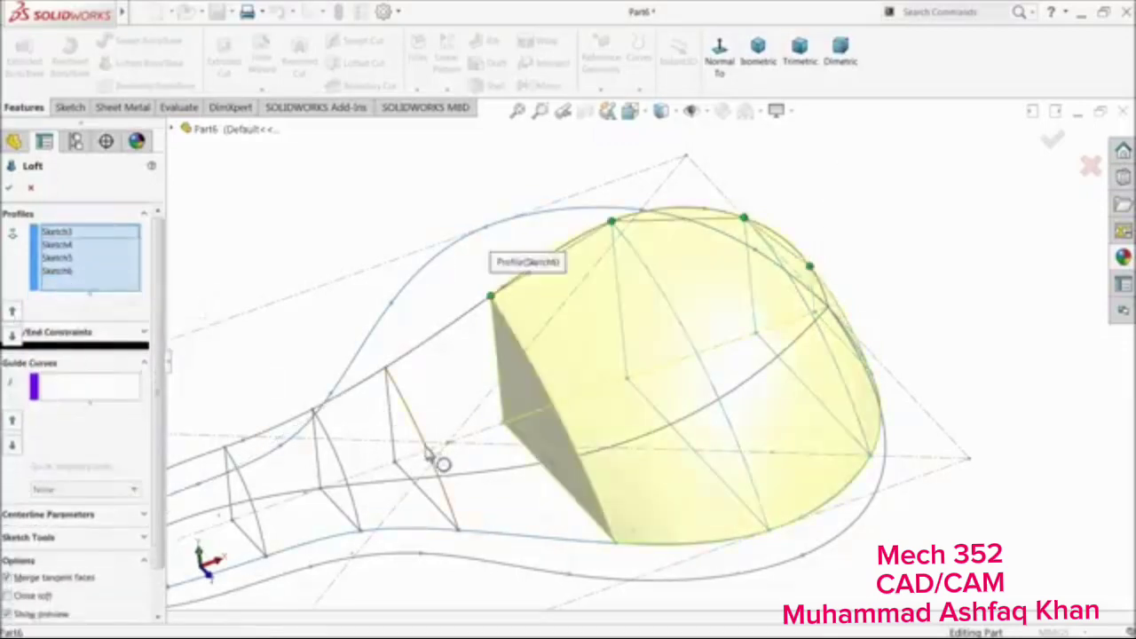
# Add Sketch7 as the fifth loft profile and move its connector point to the profile's upper vertex to remove the twist
pyautogui.click(434, 460)
pyautogui.moveTo(443, 459)
pyautogui.mouseDown(button='middle')
pyautogui.moveTo(468, 432)
pyautogui.moveTo(465, 442)
pyautogui.mouseUp(button='middle')
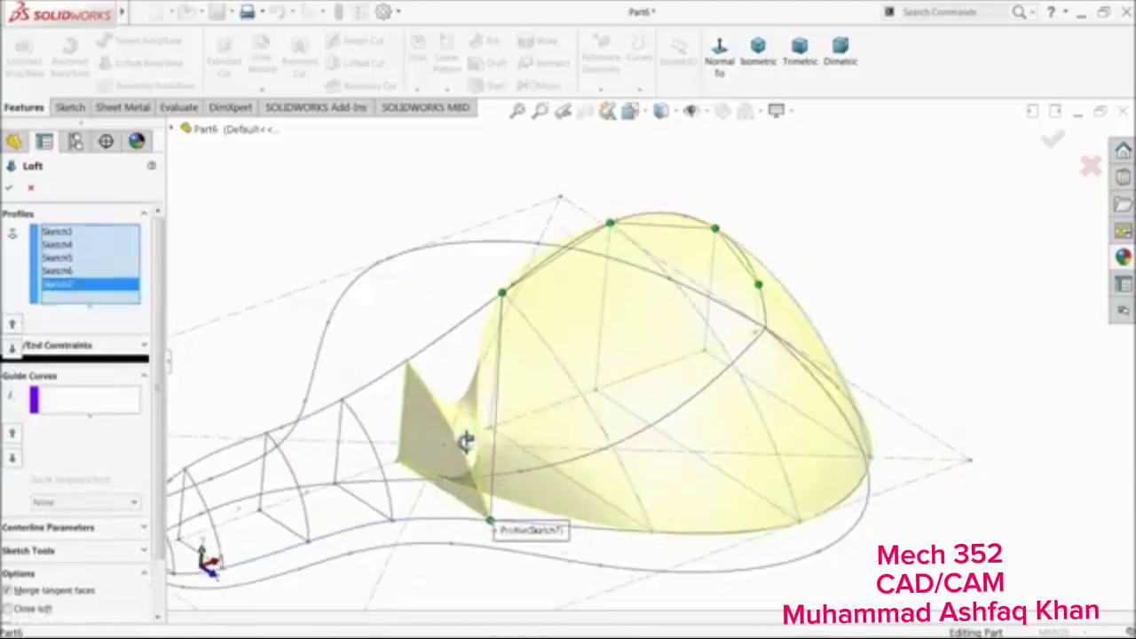
pyautogui.moveTo(497, 531); pyautogui.dragTo(481, 477)
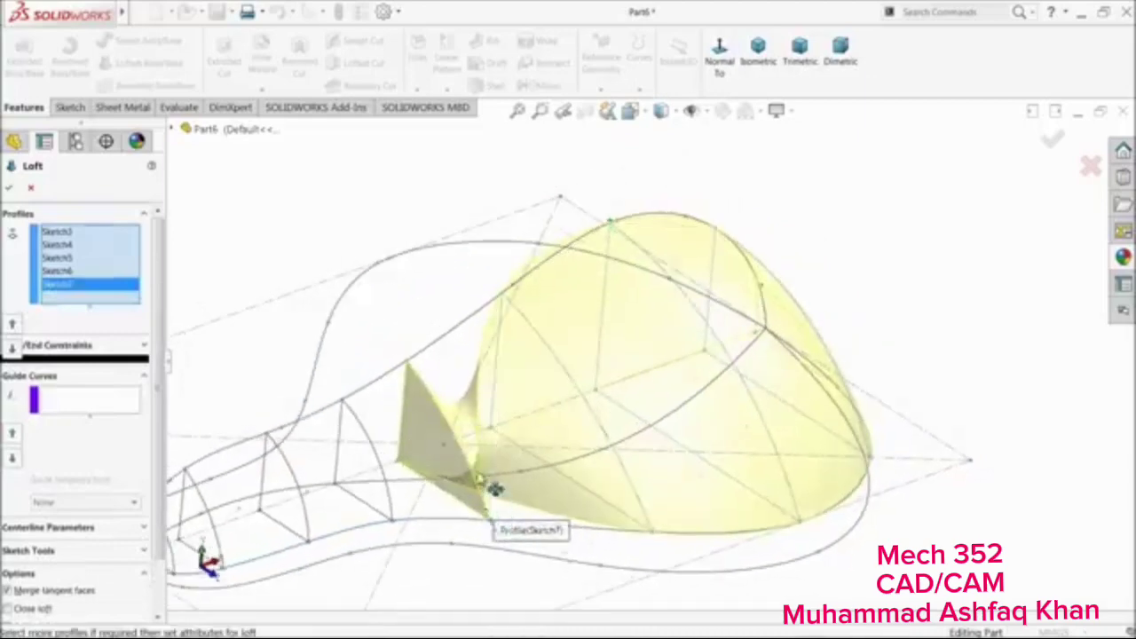
pyautogui.moveTo(446, 420); pyautogui.dragTo(450, 451)
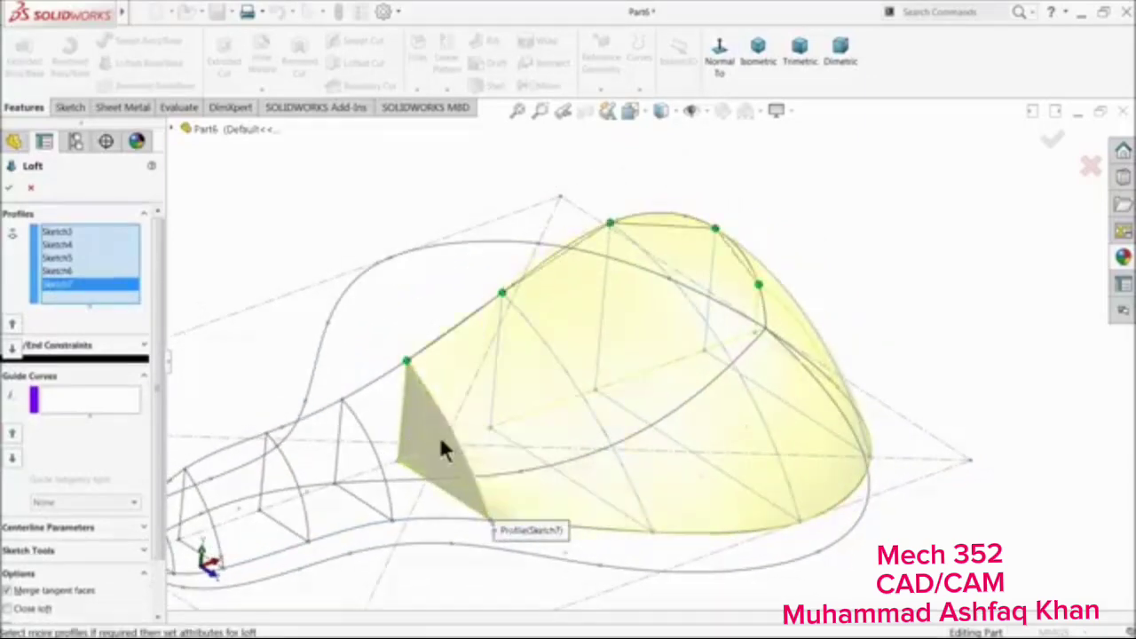
# Add Sketch8, Sketch9, Sketch10 and Sketch12 as the remaining loft profiles and create the loft
pyautogui.scroll(2, 445, 445)
pyautogui.scroll(-2, 435, 456)
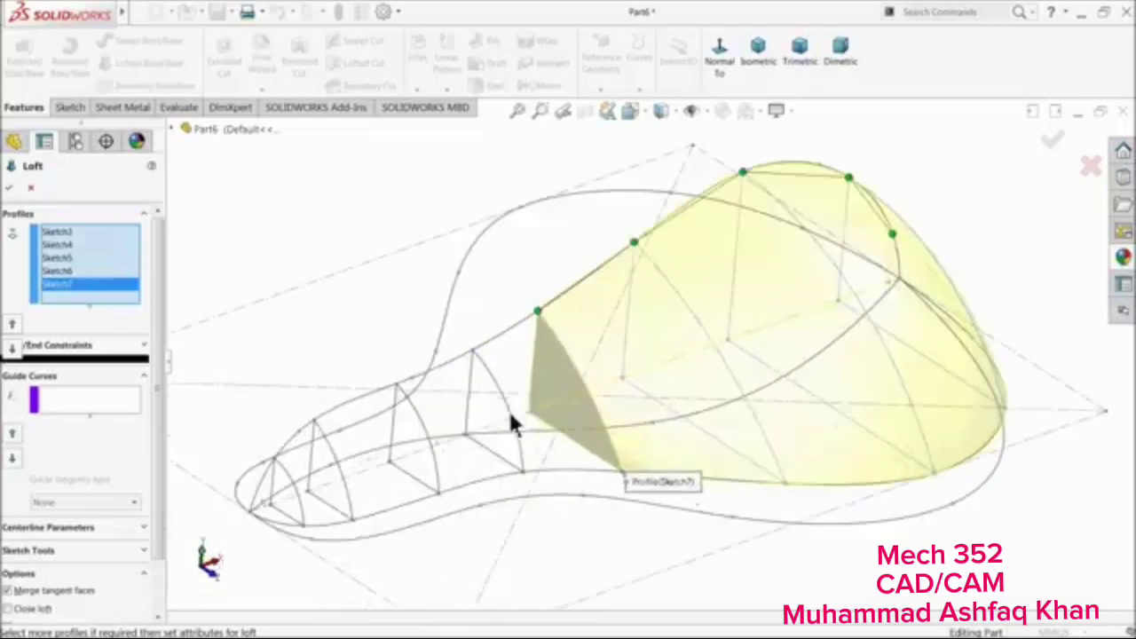
pyautogui.click(476, 380)
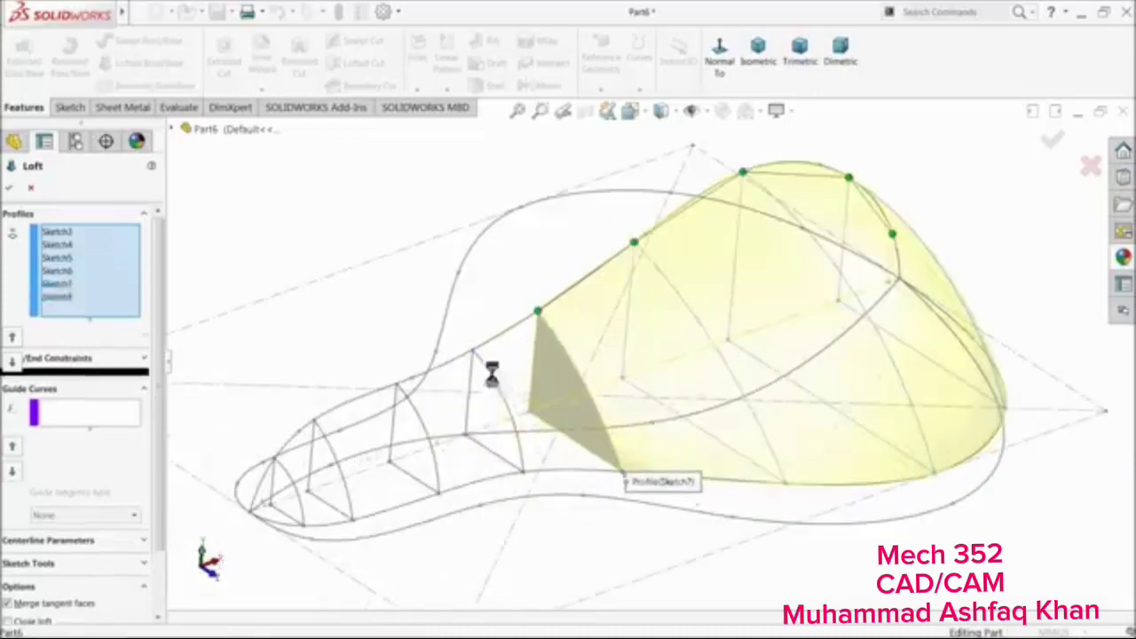
pyautogui.click(415, 409)
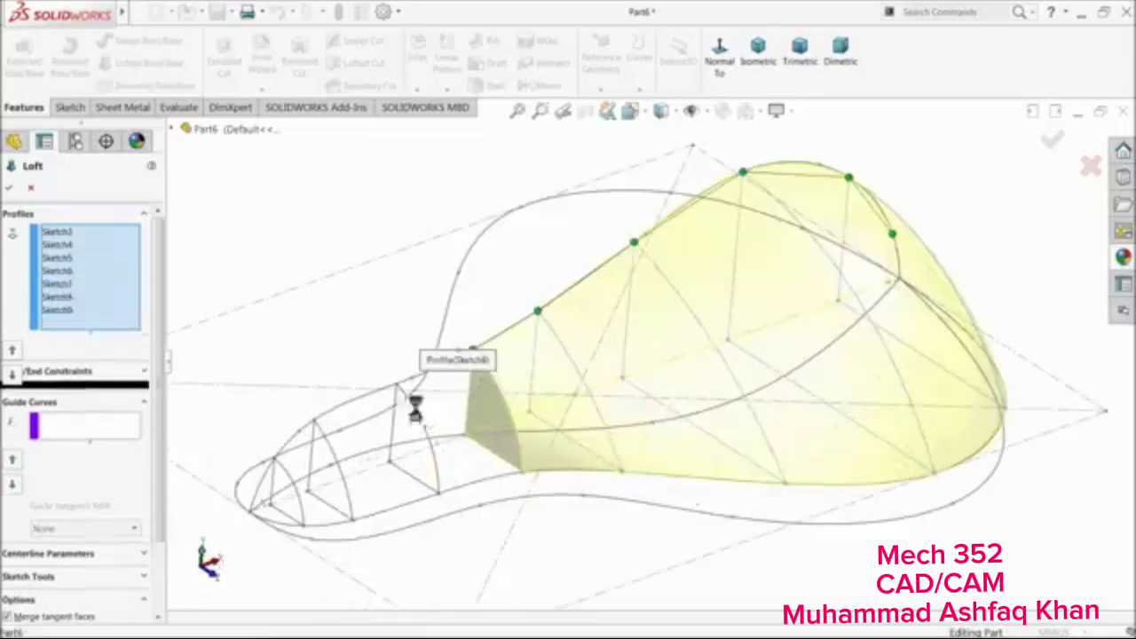
pyautogui.click(330, 457)
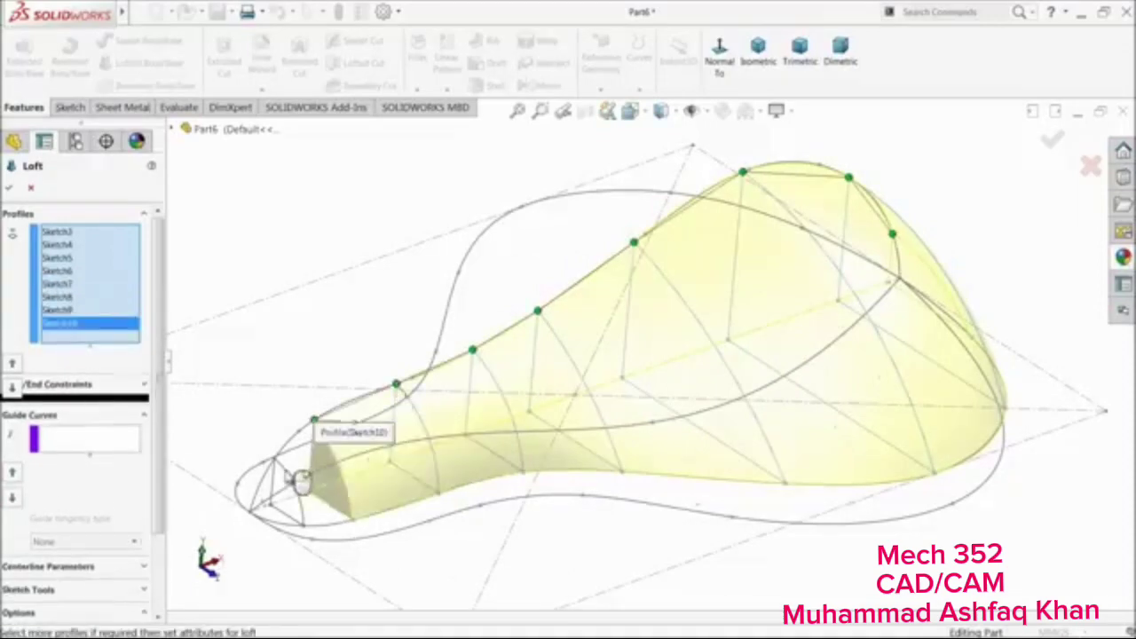
pyautogui.click(300, 487)
pyautogui.moveTo(355, 482)
pyautogui.mouseDown(button='middle')
pyautogui.moveTo(385, 474)
pyautogui.moveTo(367, 480)
pyautogui.moveTo(373, 500)
pyautogui.moveTo(381, 493)
pyautogui.mouseUp(button='middle')
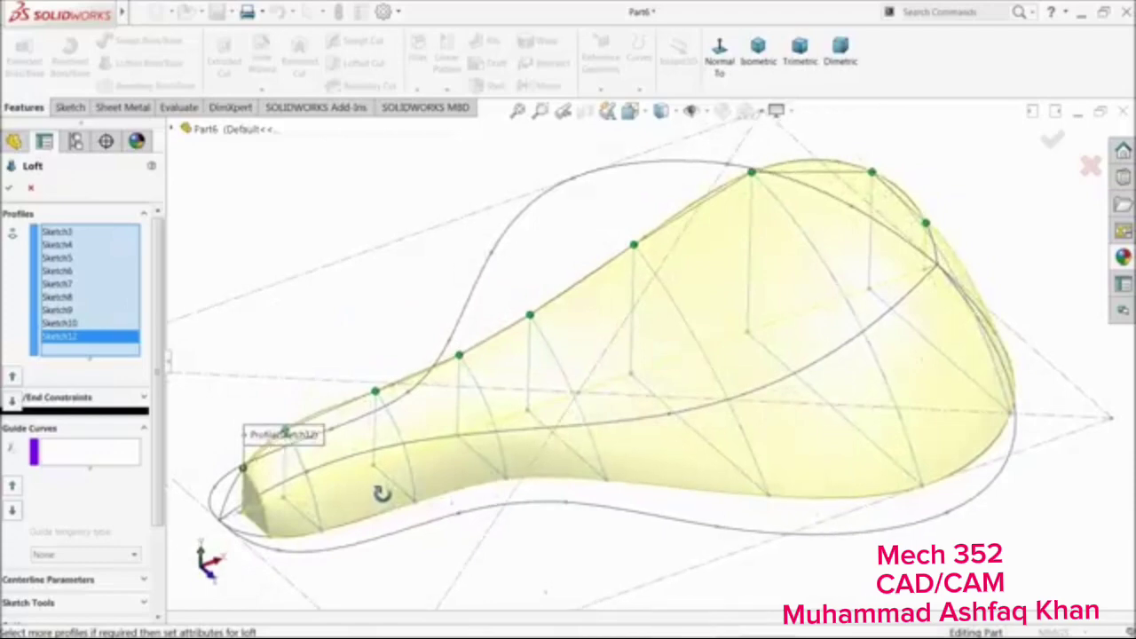
pyautogui.click(9, 187)
# Hide 3DSketch1, Sketch1 and Sketch2 around the lofted body
pyautogui.click(367, 233)
pyautogui.moveTo(367, 233); pyautogui.dragTo(456, 392, button='middle')
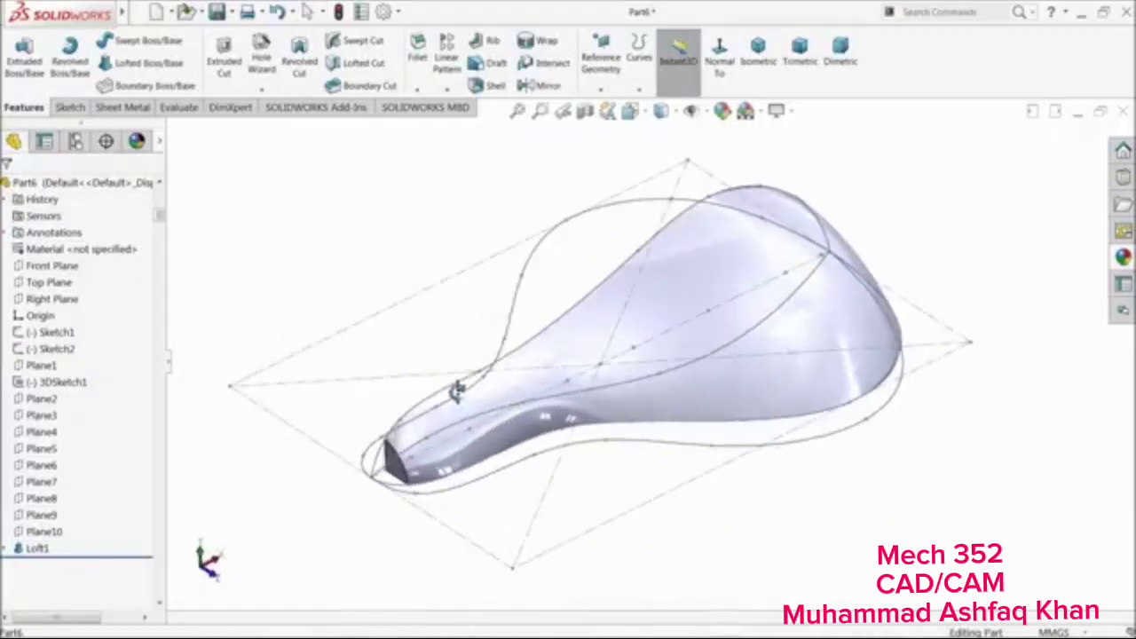
pyautogui.moveTo(763, 452); pyautogui.dragTo(653, 478, button='middle')
pyautogui.doubleClick(660, 450)
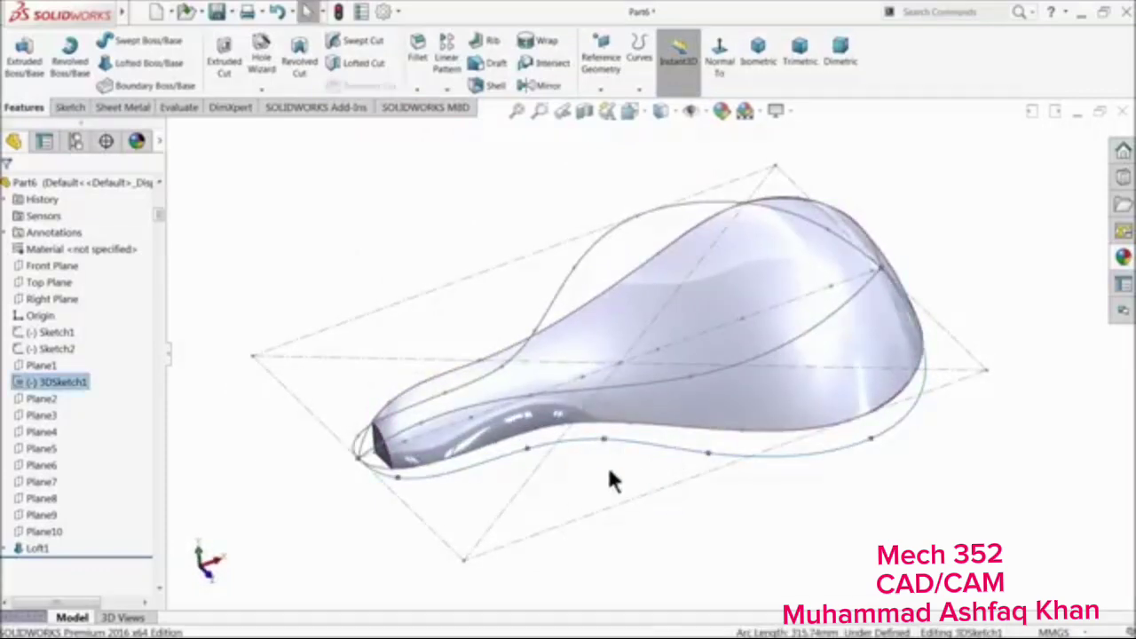
pyautogui.click(17, 381)
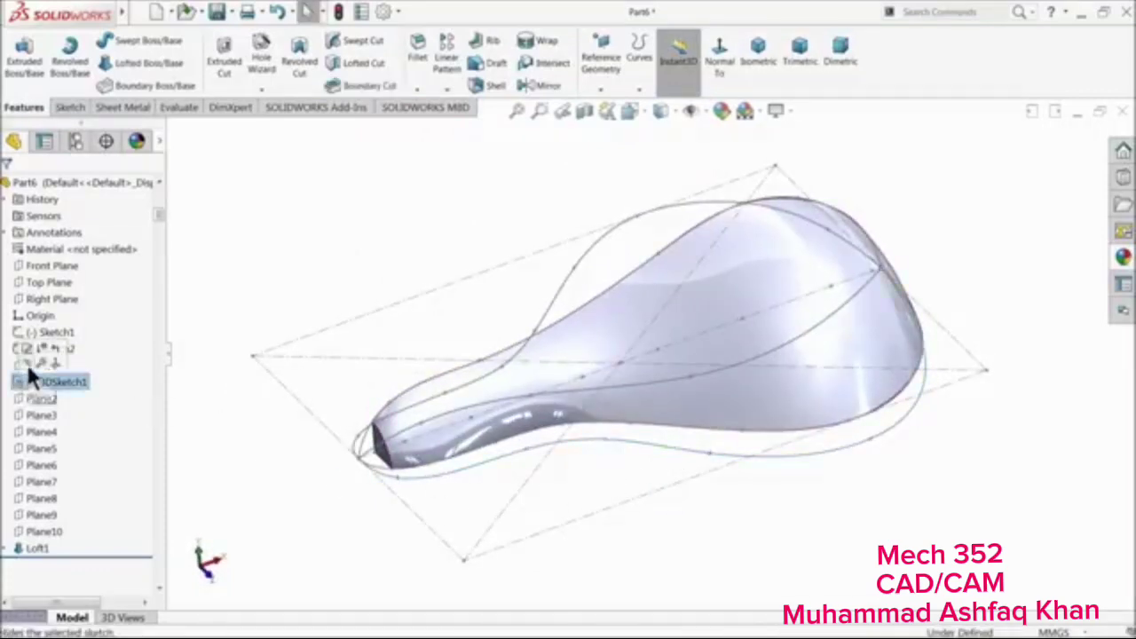
pyautogui.click(28, 363)
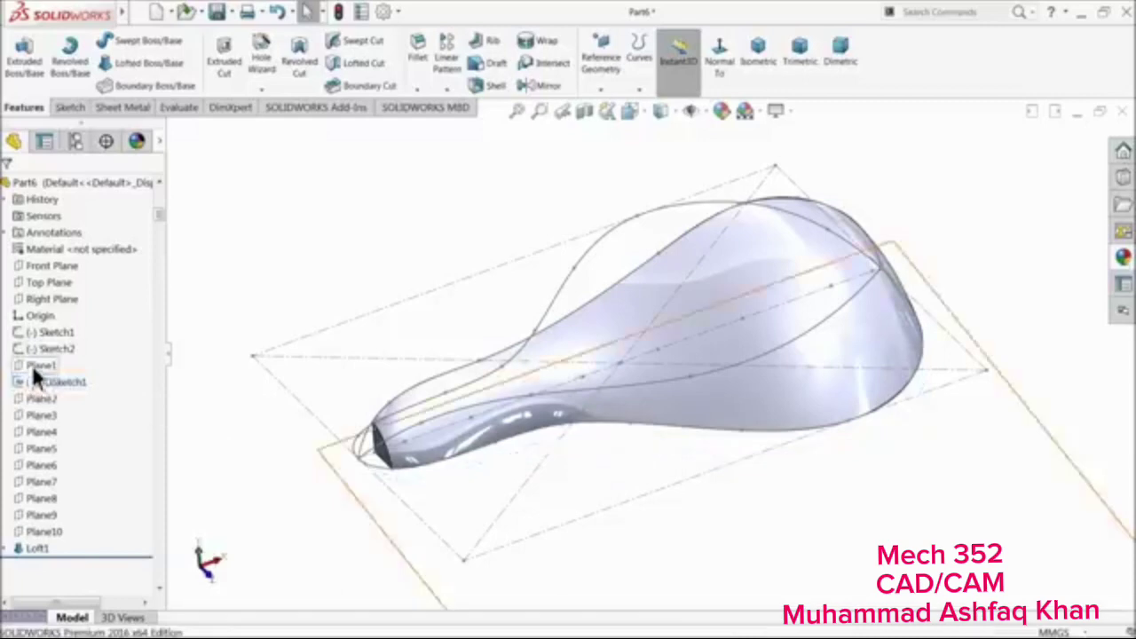
pyautogui.click(394, 499)
pyautogui.click(440, 459)
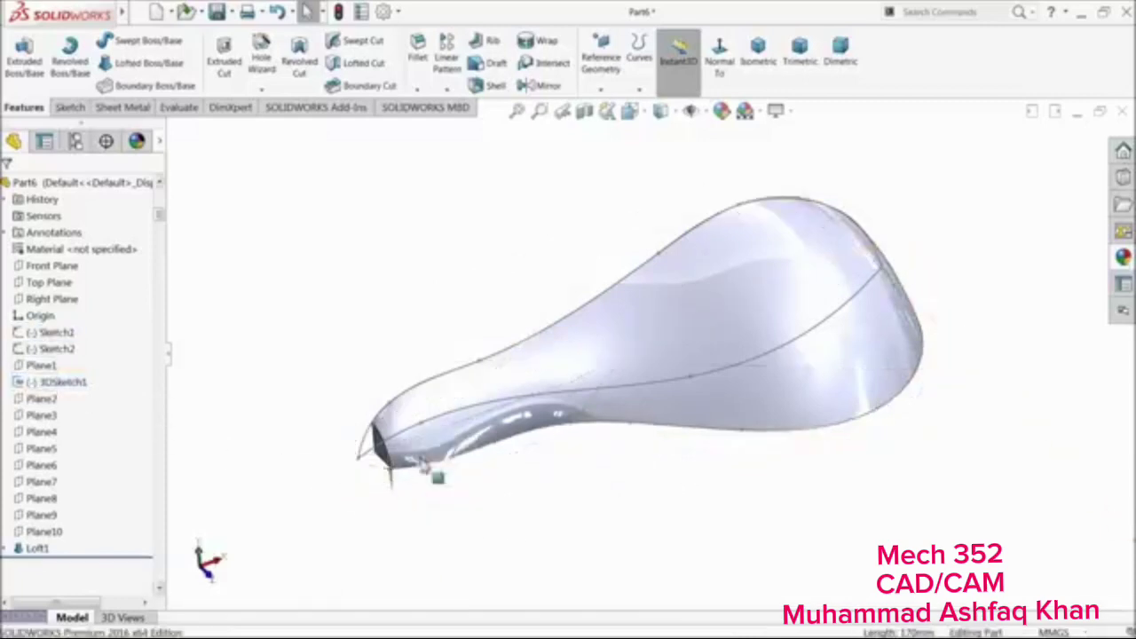
pyautogui.click(411, 437)
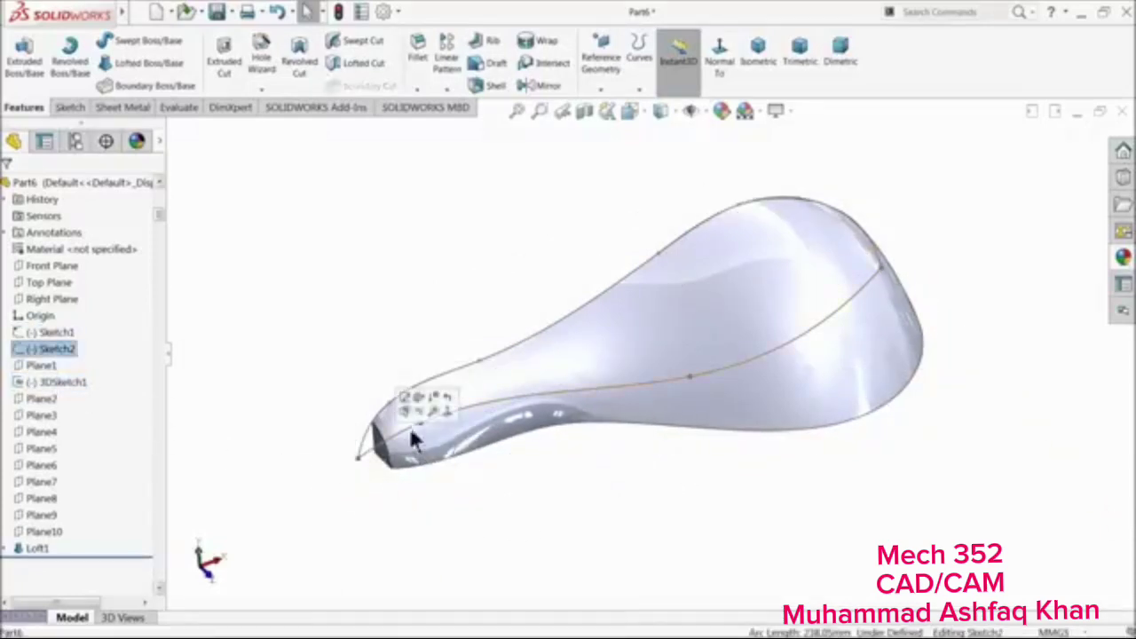
pyautogui.click(421, 422)
pyautogui.moveTo(448, 483)
pyautogui.mouseDown(button='middle')
pyautogui.moveTo(464, 497)
pyautogui.moveTo(385, 449)
pyautogui.moveTo(417, 444)
pyautogui.moveTo(482, 498)
pyautogui.mouseUp(button='middle')
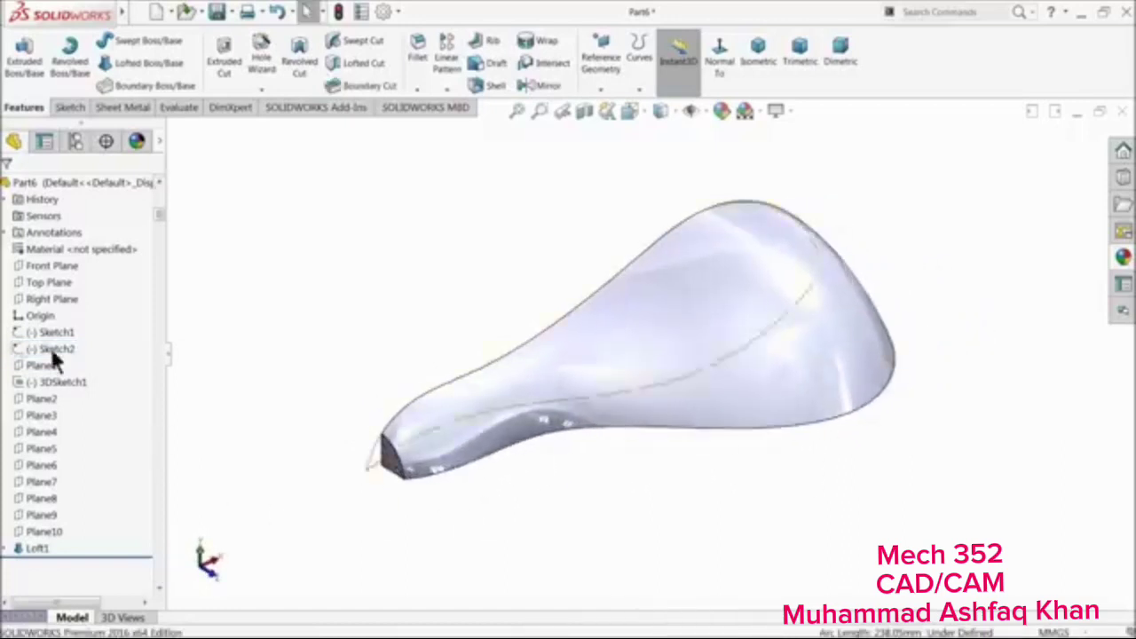
# Mirror the Loft1 feature about the Front Plane
pyautogui.click(36, 263)
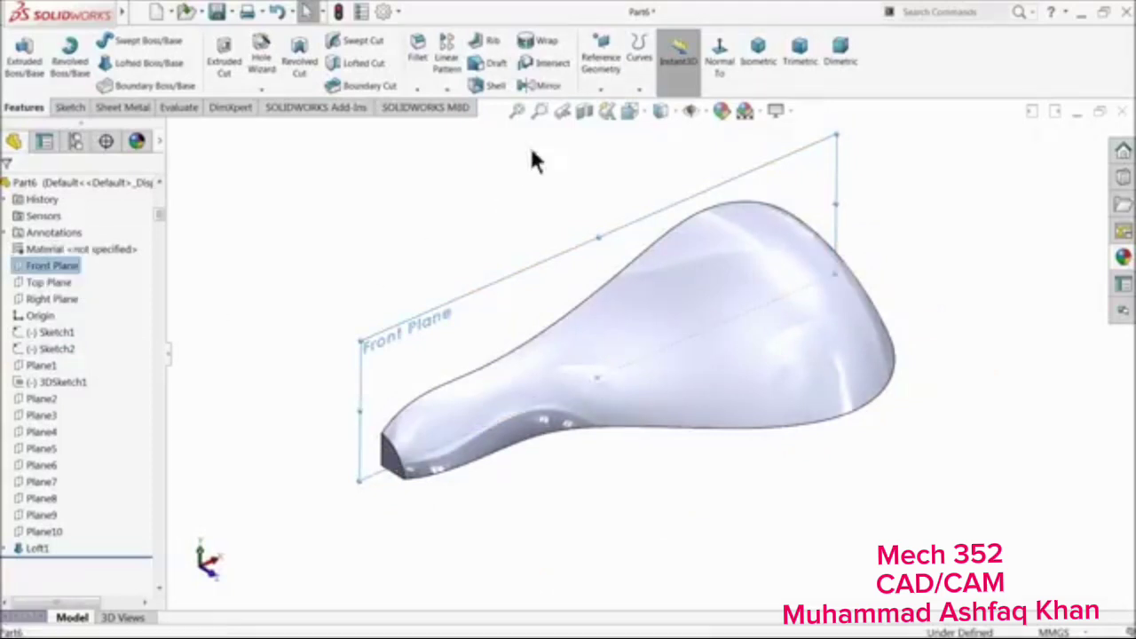
pyautogui.click(534, 86)
pyautogui.click(534, 397)
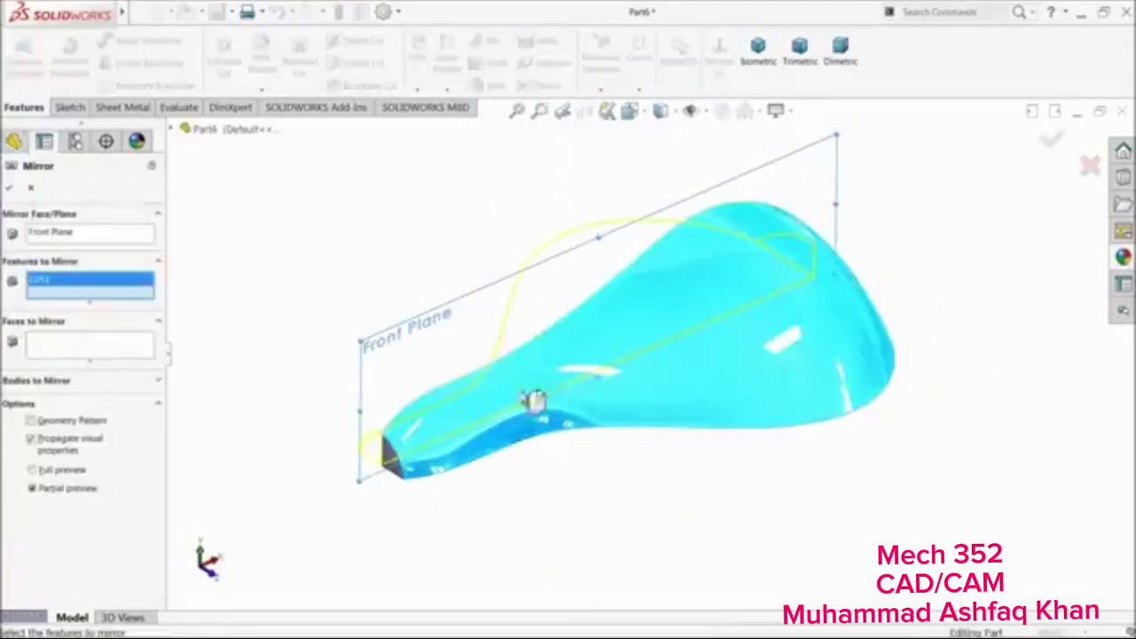
pyautogui.click(11, 190)
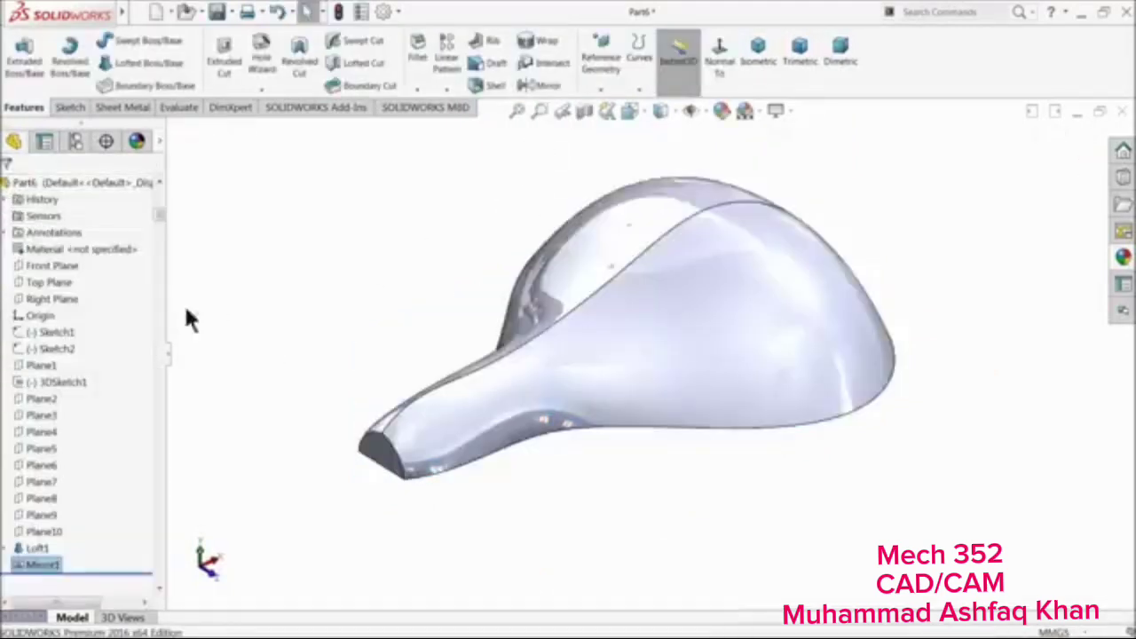
# Fillet the two curved edges of the flat face at the body's narrow nose end with a 10 mm radius
pyautogui.moveTo(324, 391); pyautogui.dragTo(346, 368, button='middle')
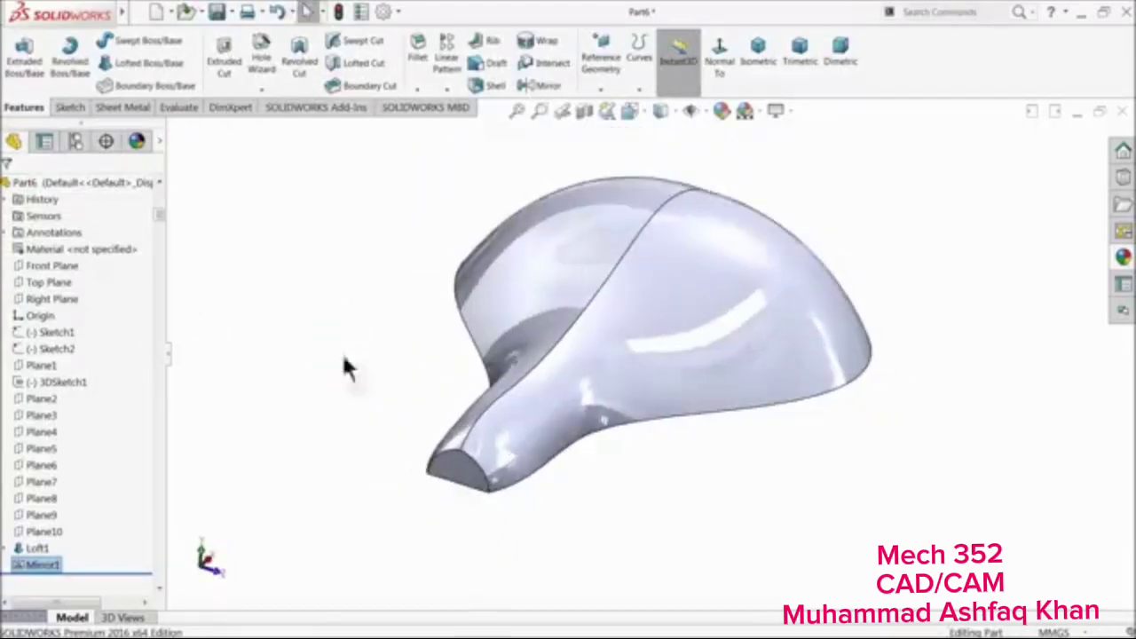
pyautogui.click(418, 67)
pyautogui.write('10.00mm')
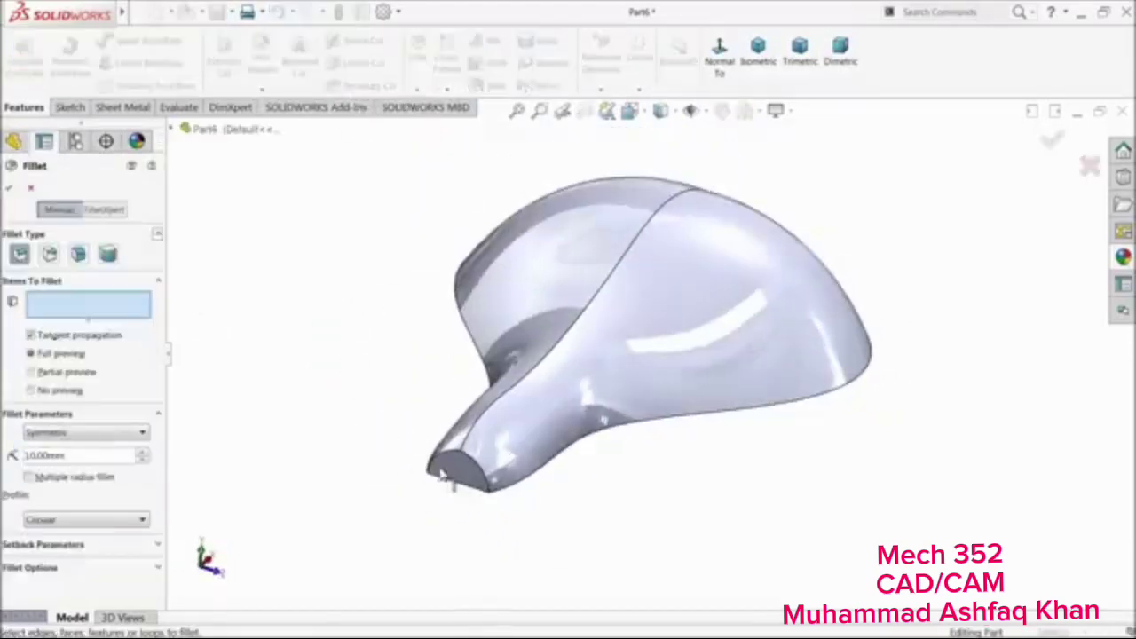
pyautogui.scroll(-3, 453, 466)
pyautogui.click(443, 421)
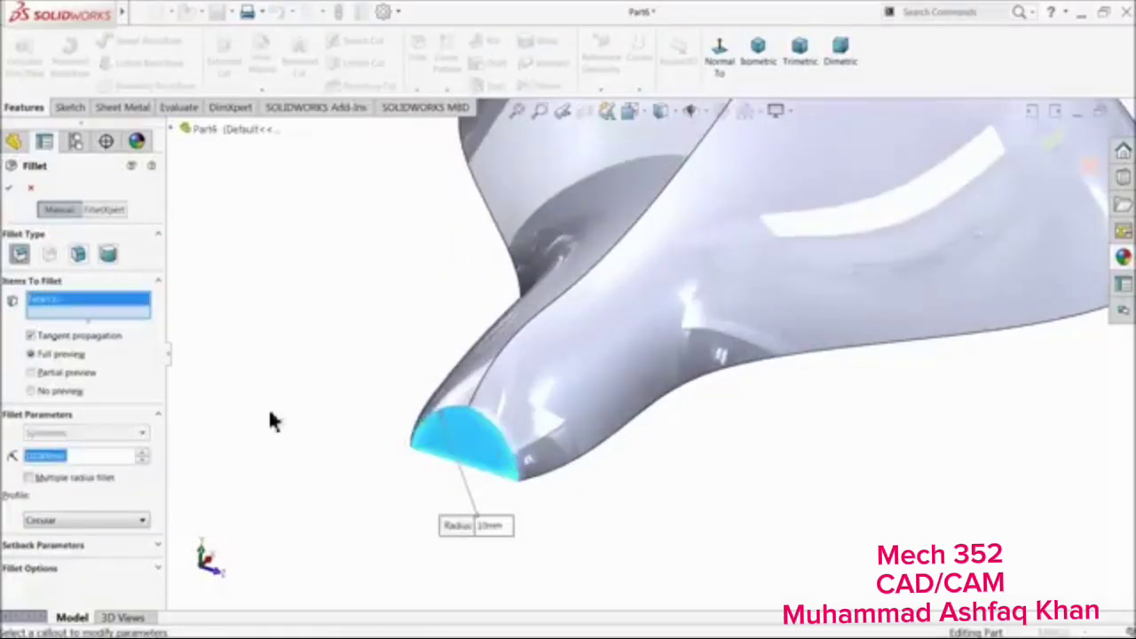
pyautogui.rightClick(74, 310)
pyautogui.click(111, 309)
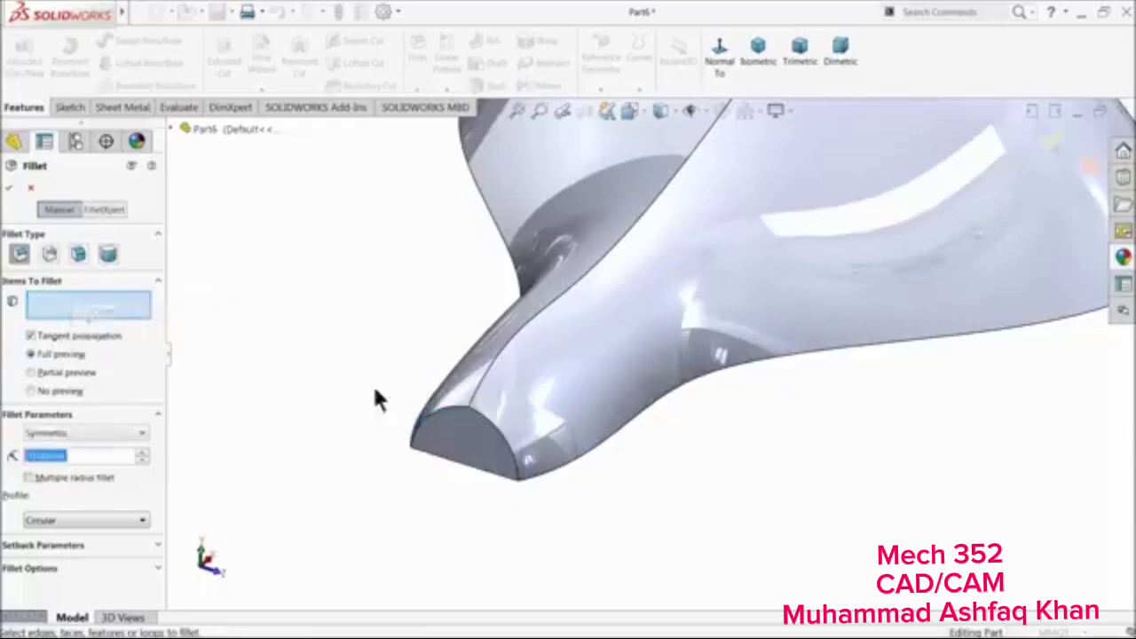
pyautogui.click(450, 413)
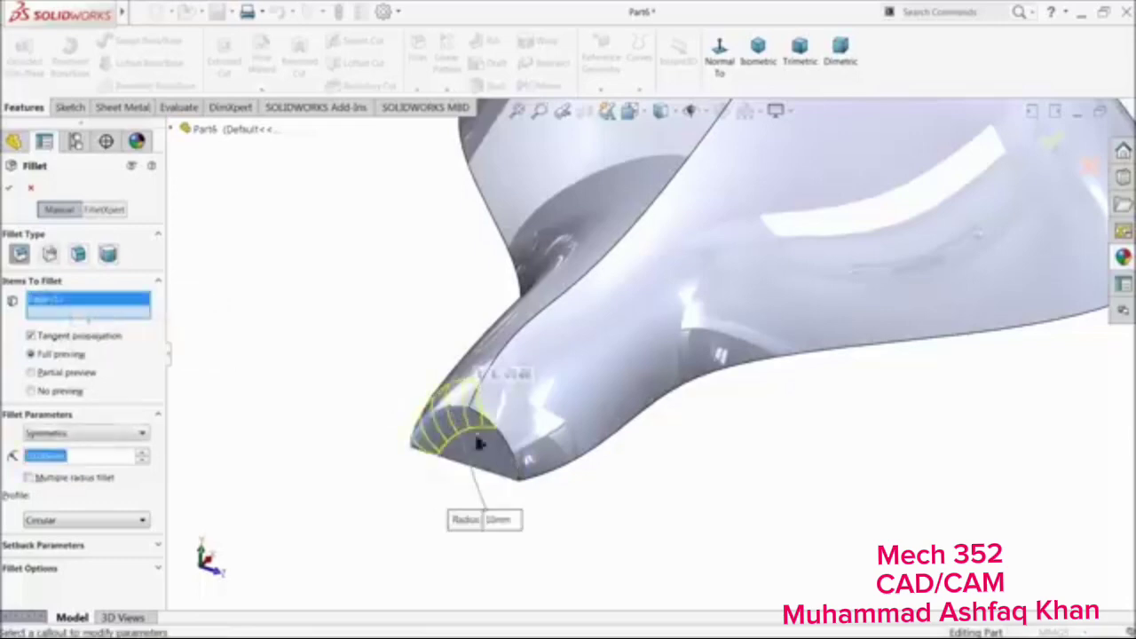
pyautogui.click(510, 453)
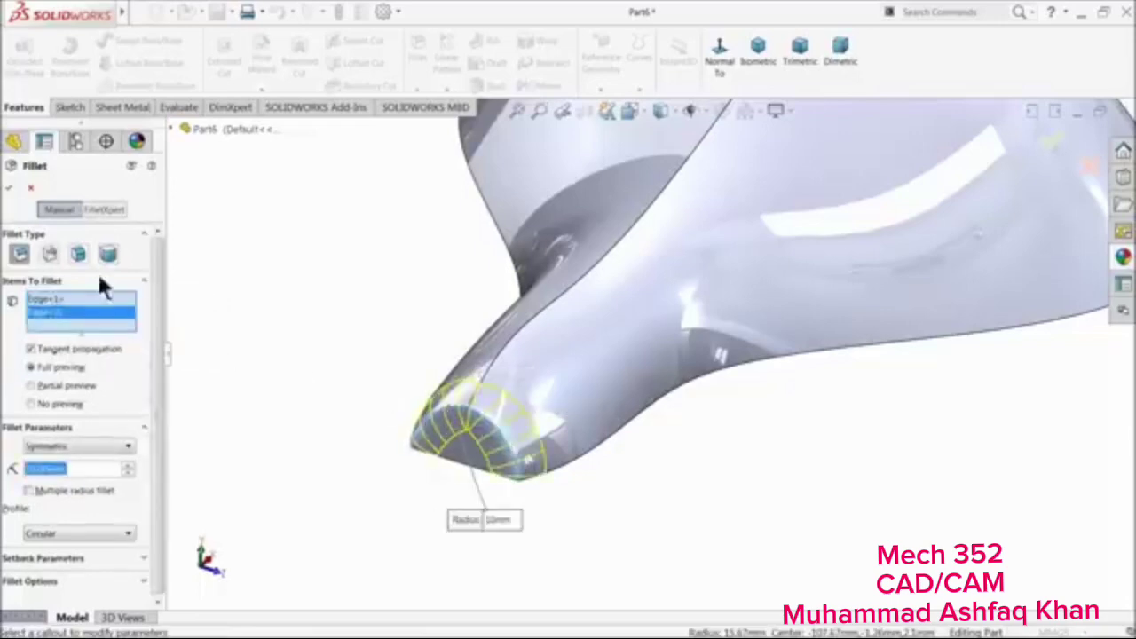
pyautogui.click(9, 187)
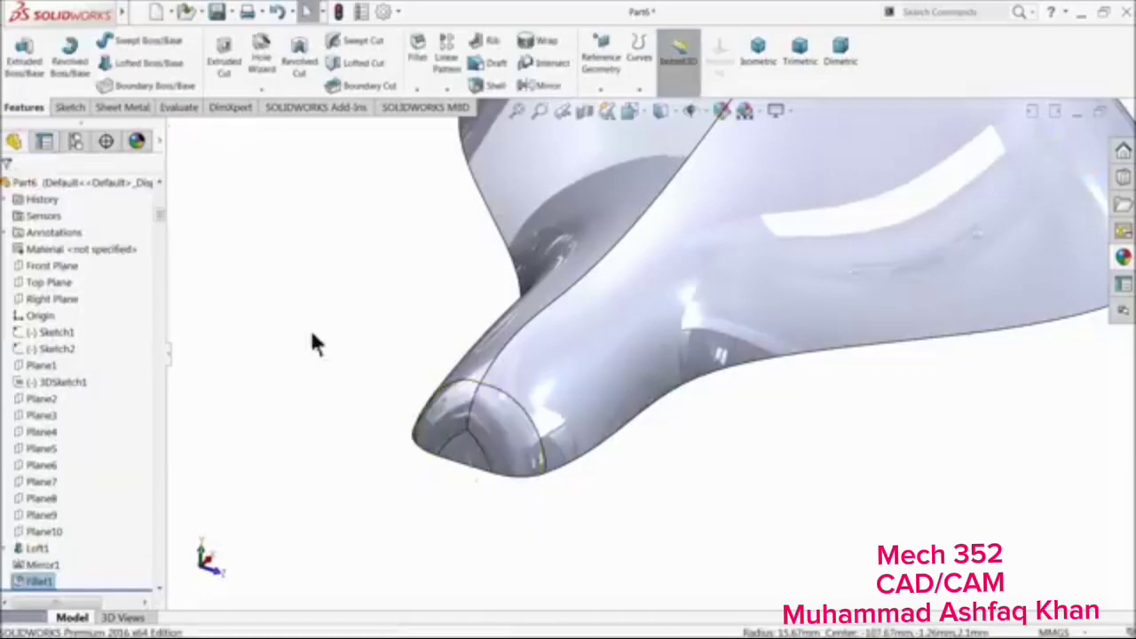
# Fillet the curved edge of the flat face at the body's wide rear end
pyautogui.scroll(3, 355, 342)
pyautogui.moveTo(373, 350); pyautogui.dragTo(540, 411, button='middle')
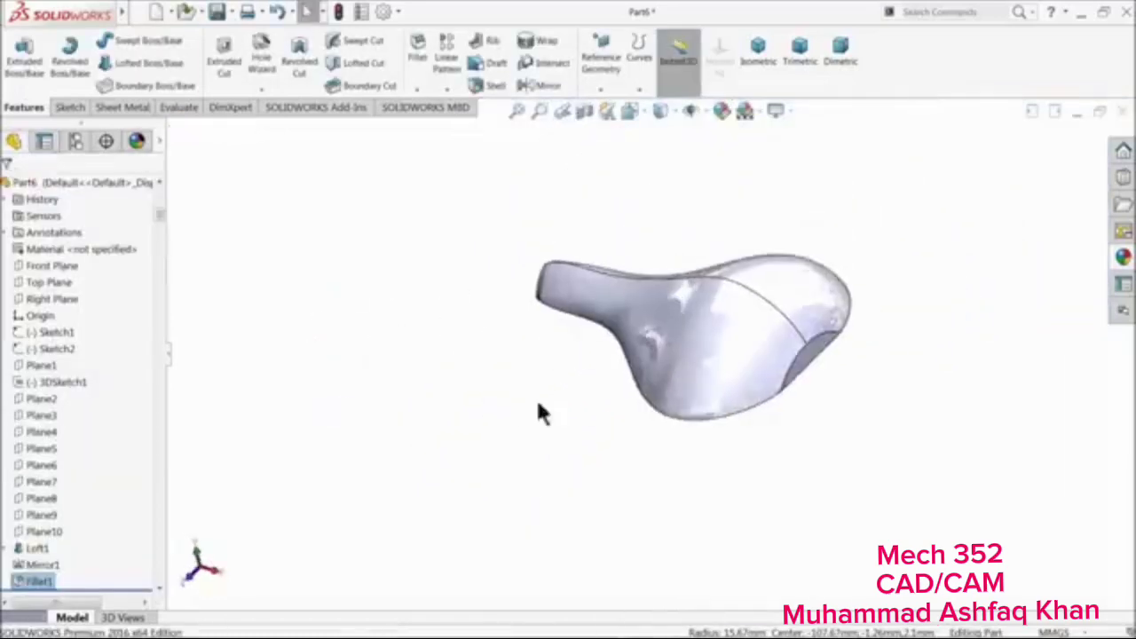
pyautogui.scroll(-3, 698, 324)
pyautogui.click(419, 55)
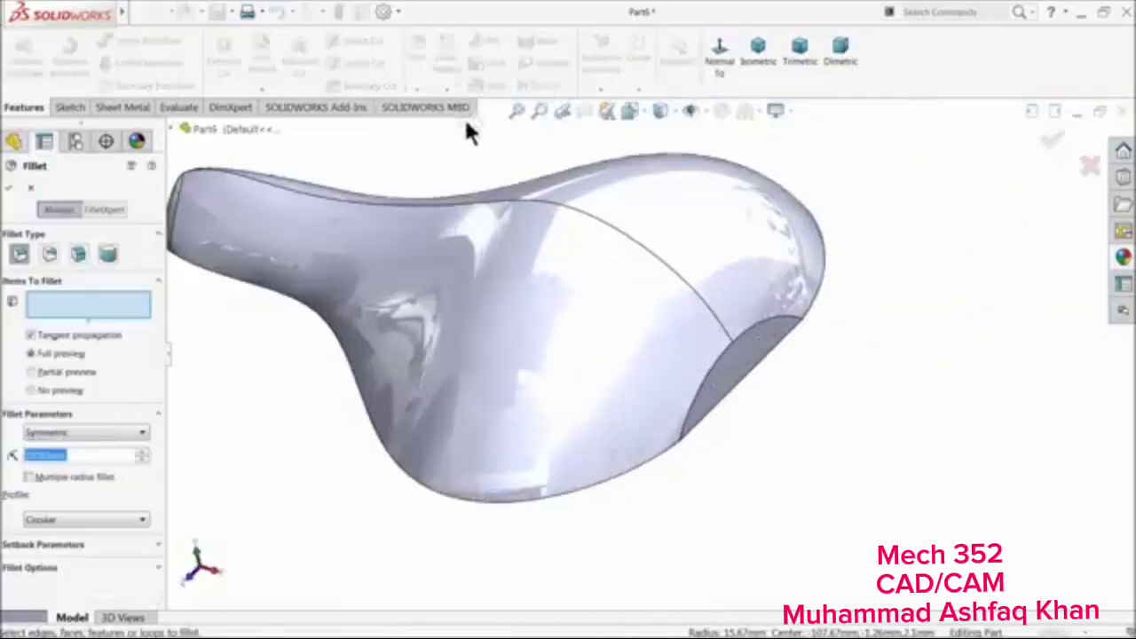
pyautogui.click(761, 322)
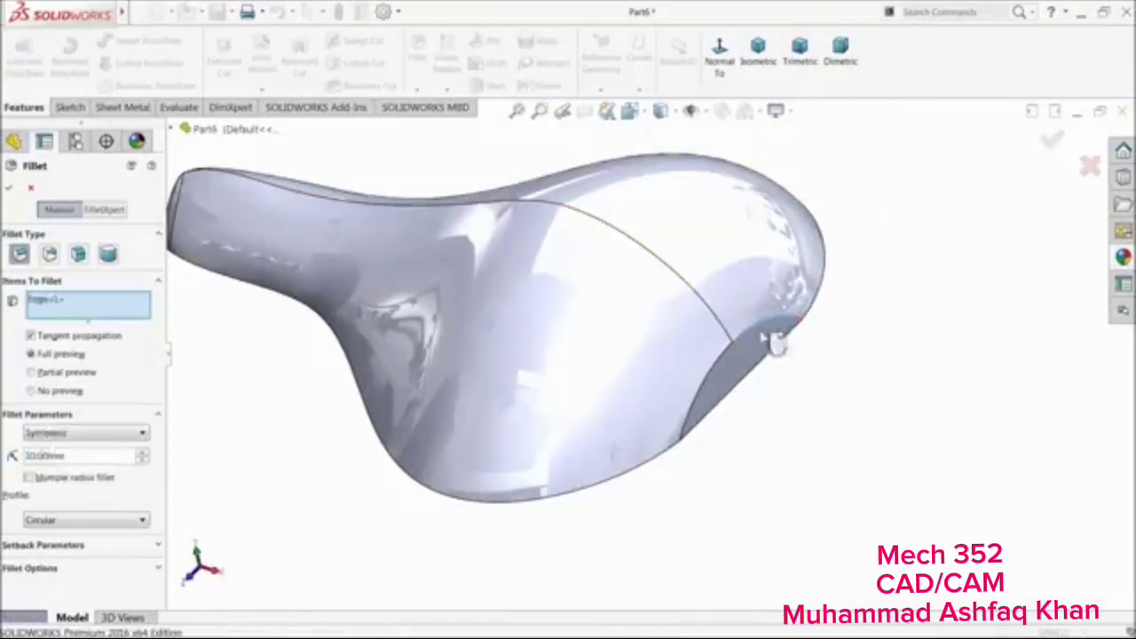
pyautogui.click(10, 188)
# Start a new sketch on the Front Plane, viewed normal to the plane
pyautogui.scroll(5, 571, 329)
pyautogui.moveTo(578, 342); pyautogui.dragTo(661, 382, button='middle')
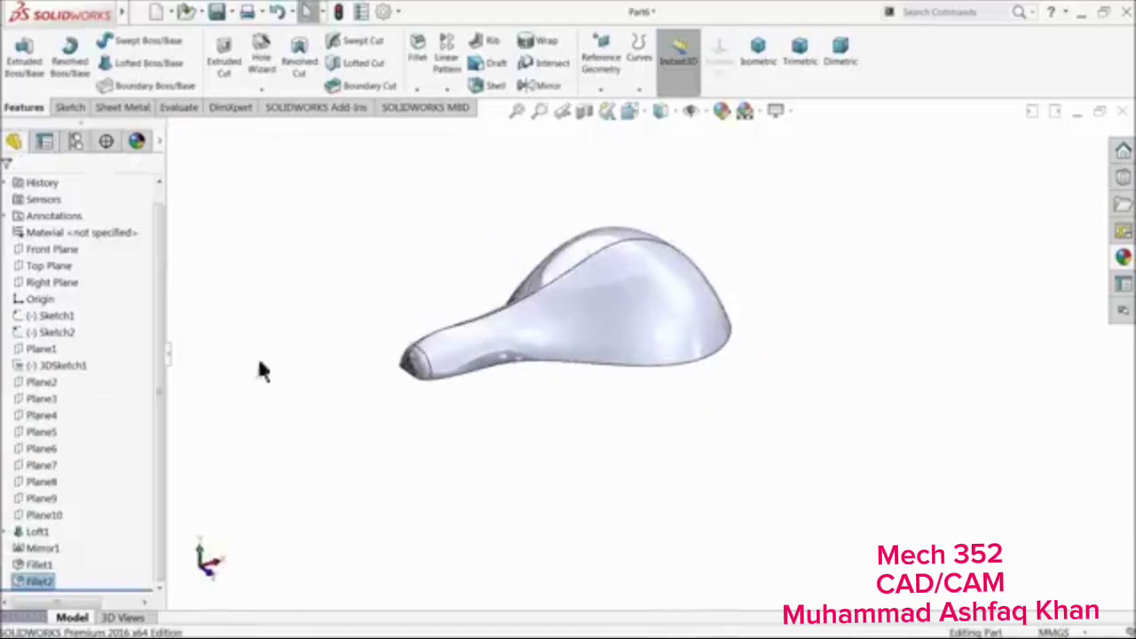
pyautogui.click(22, 248)
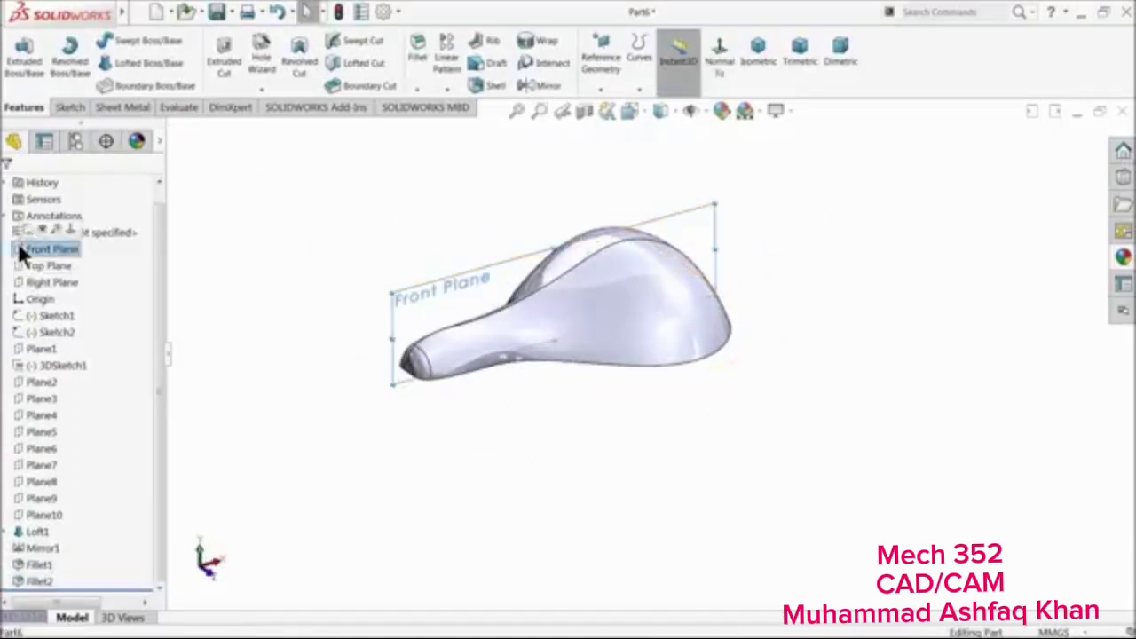
pyautogui.click(27, 235)
pyautogui.click(648, 75)
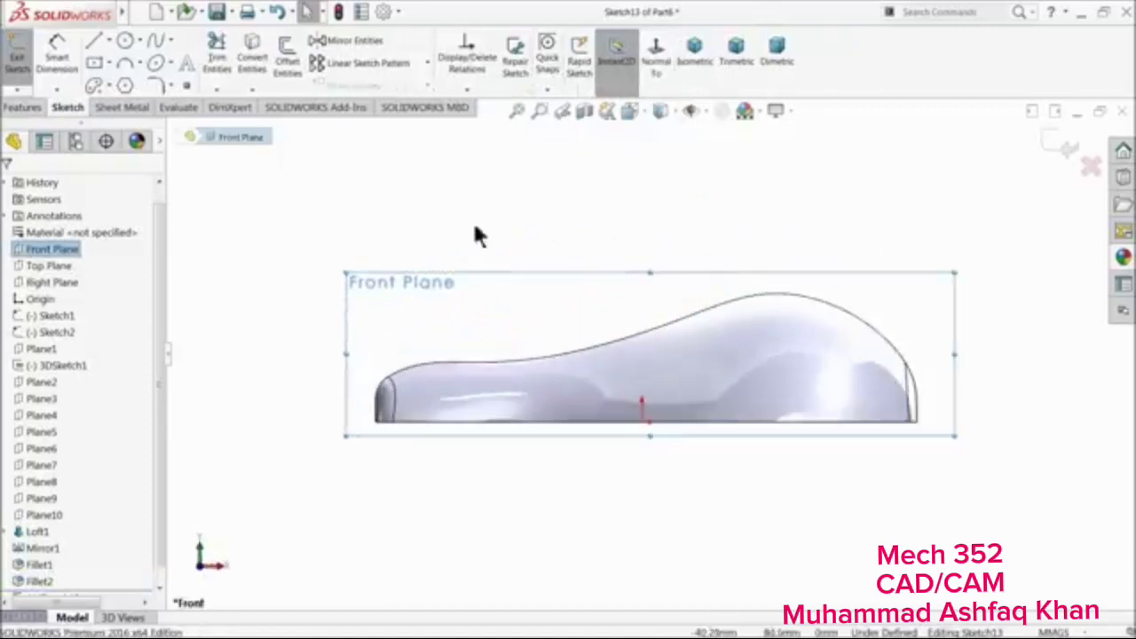
# Sketch a closed, tilted four-sided line profile crossing the body's flat underside, with its upper edge about 58 mm long
pyautogui.click(94, 44)
pyautogui.scroll(-3, 748, 458)
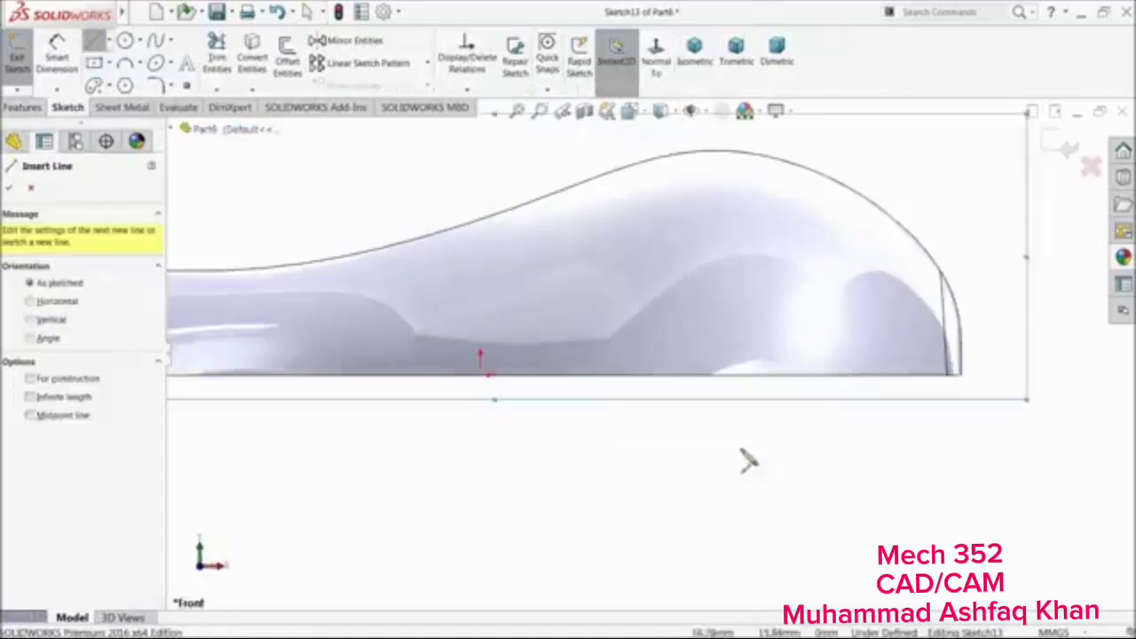
pyautogui.click(552, 327)
pyautogui.click(787, 415)
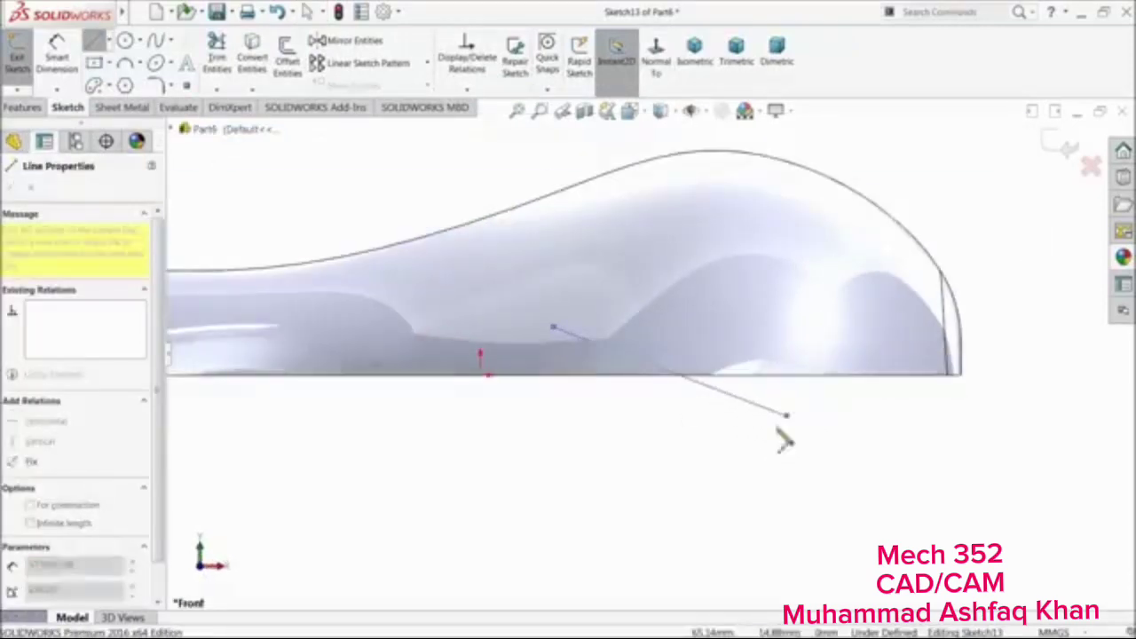
pyautogui.click(733, 552)
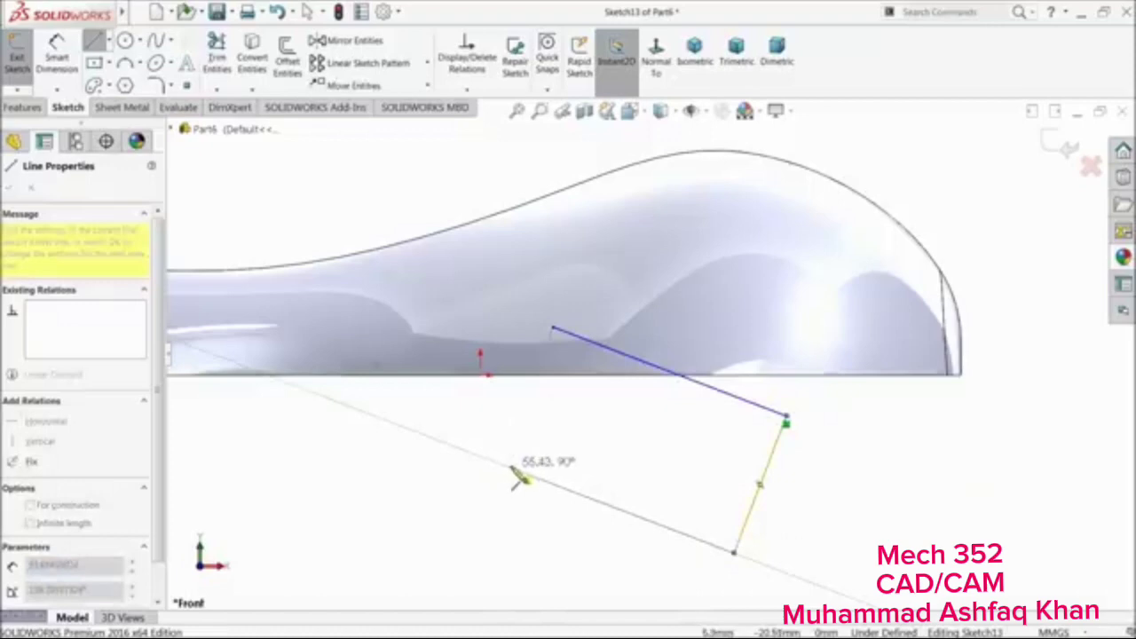
pyautogui.click(510, 468)
pyautogui.click(553, 329)
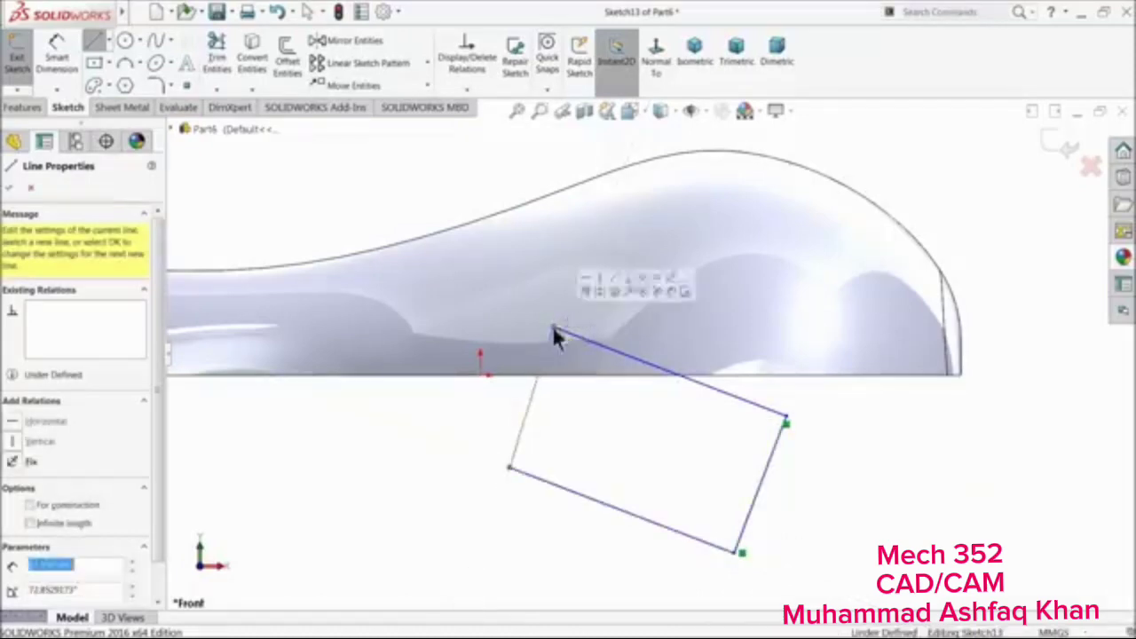
pyautogui.rightClick(436, 455)
pyautogui.click(453, 458)
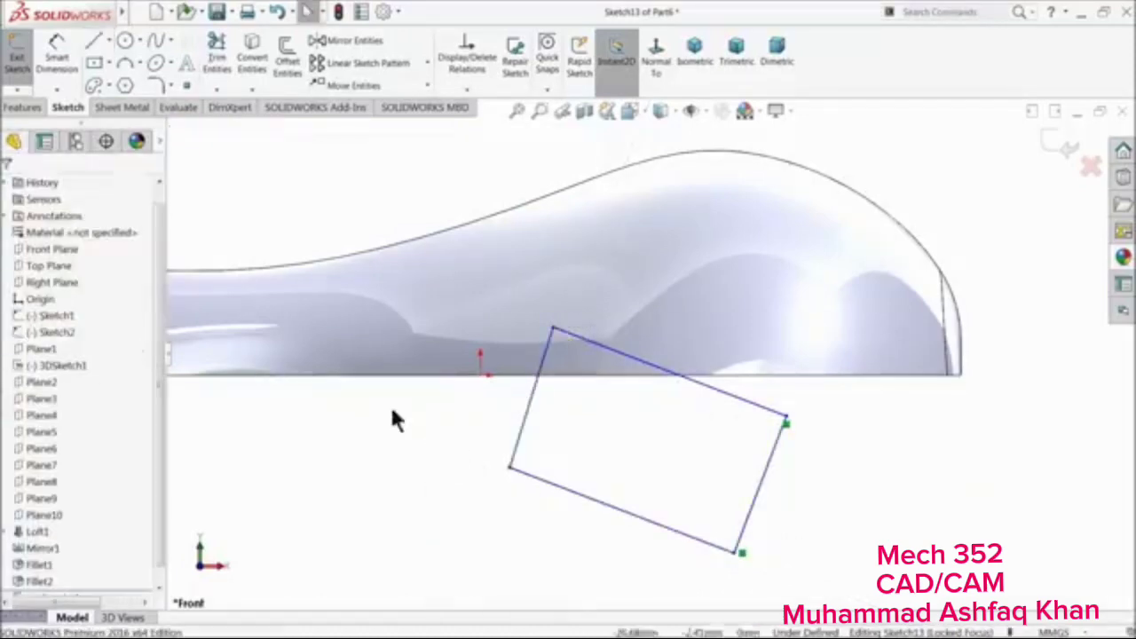
# Set the angle between the profile's upper line and the body's horizontal base edge to 20°
pyautogui.click(51, 50)
pyautogui.scroll(-5, 564, 335)
pyautogui.click(663, 371)
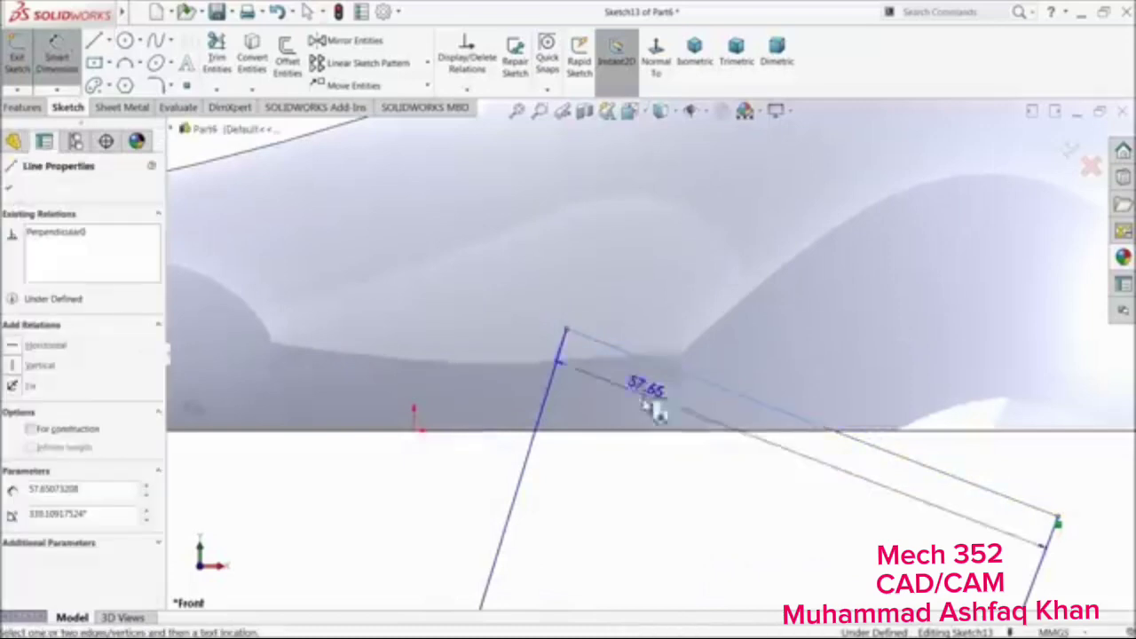
pyautogui.click(633, 430)
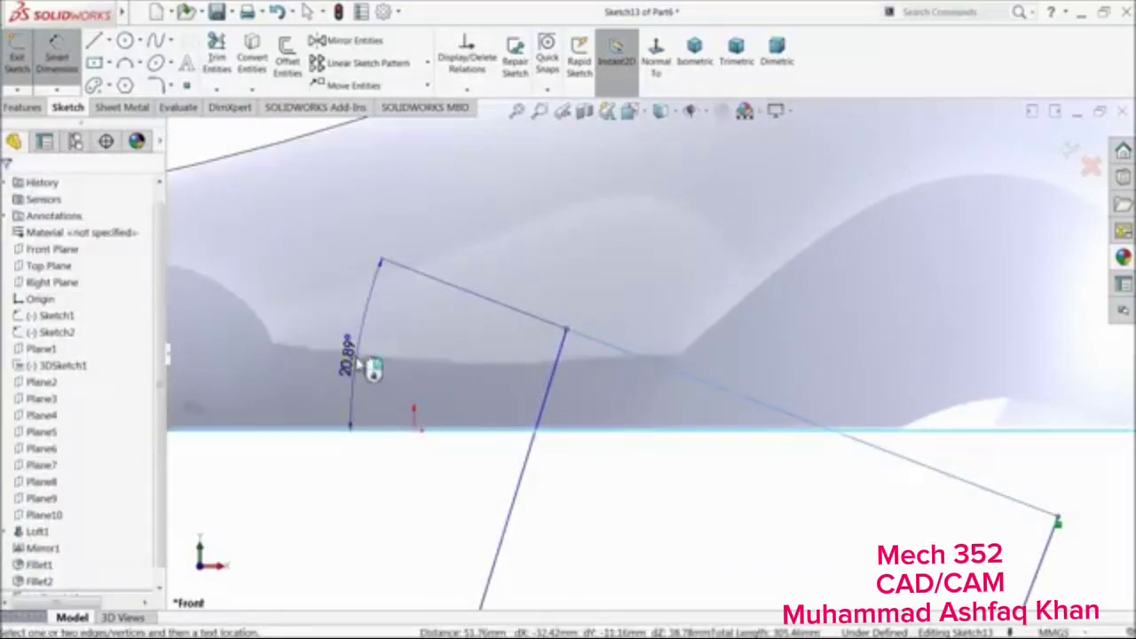
pyautogui.click(360, 364)
pyautogui.write('20')
pyautogui.press('Return')
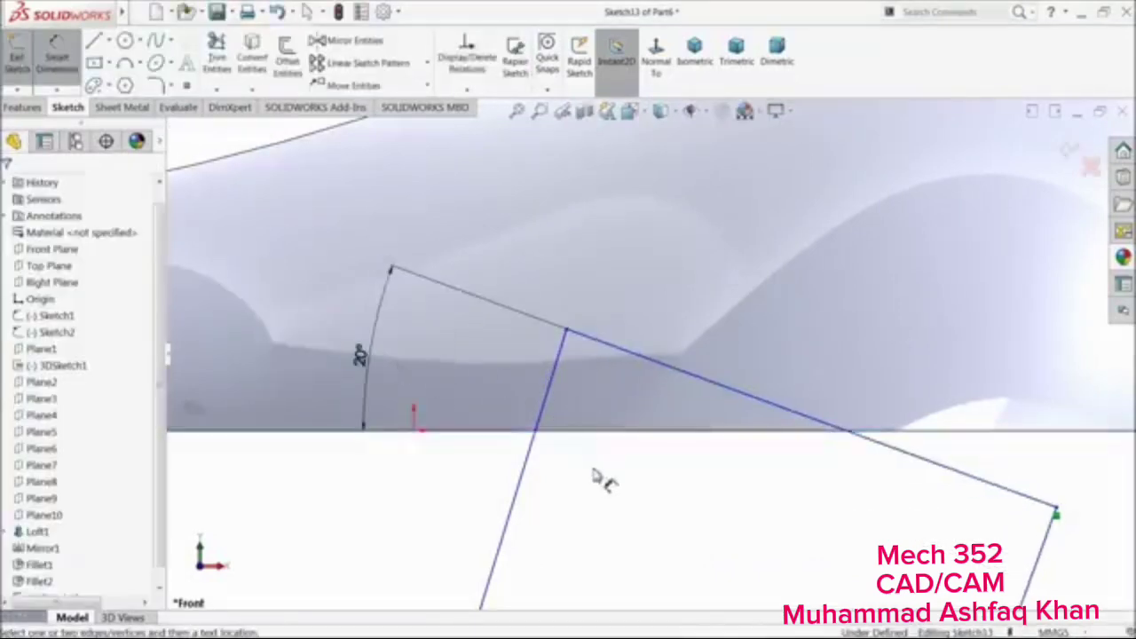
# Set the angle between the profile's upper line and its side line nearest the origin to 82°
pyautogui.click(557, 370)
pyautogui.click(627, 354)
pyautogui.click(636, 404)
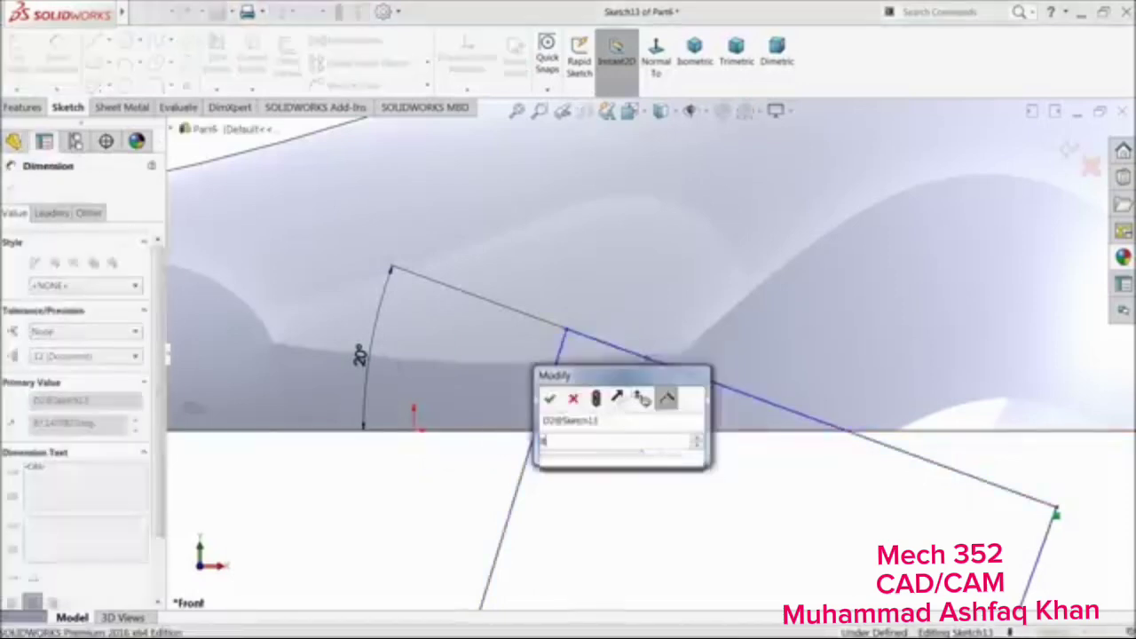
pyautogui.write('82')
pyautogui.press('Return')
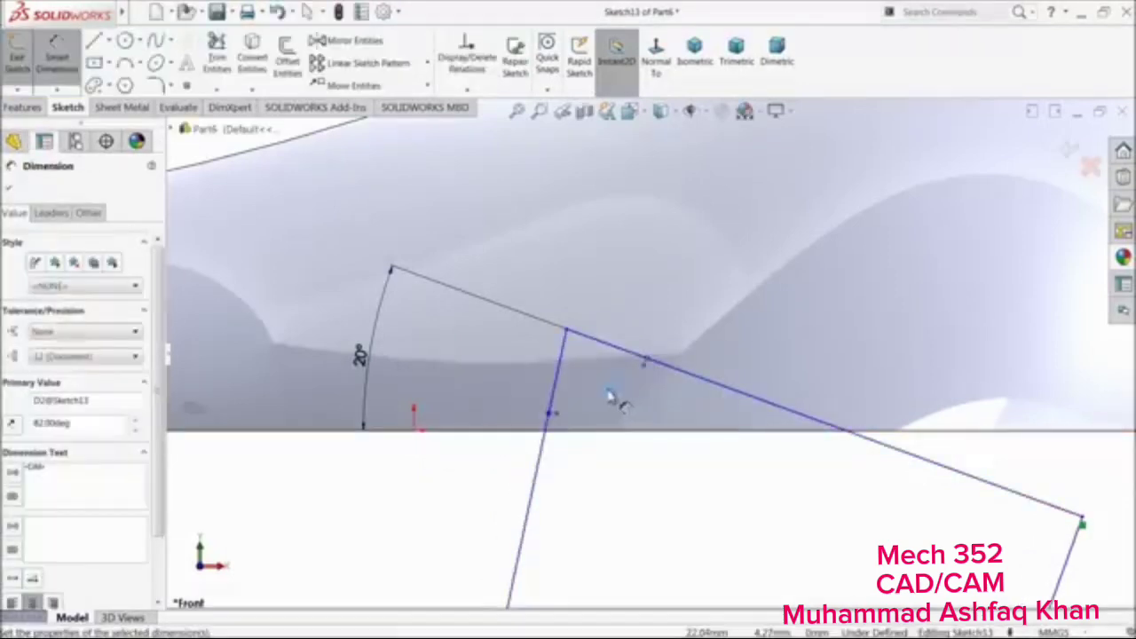
# Set the profile's top vertex 19 mm horizontally from the origin and move the upper line's far end to about X 81.5, Y -4 mm
pyautogui.click(414, 432)
pyautogui.click(566, 333)
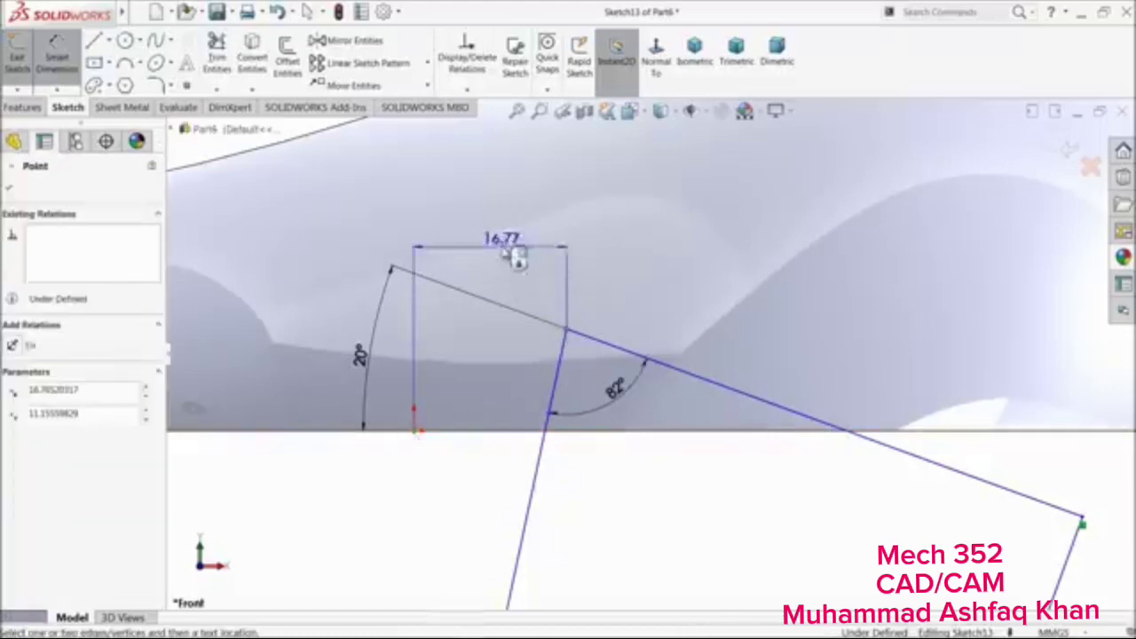
pyautogui.click(497, 229)
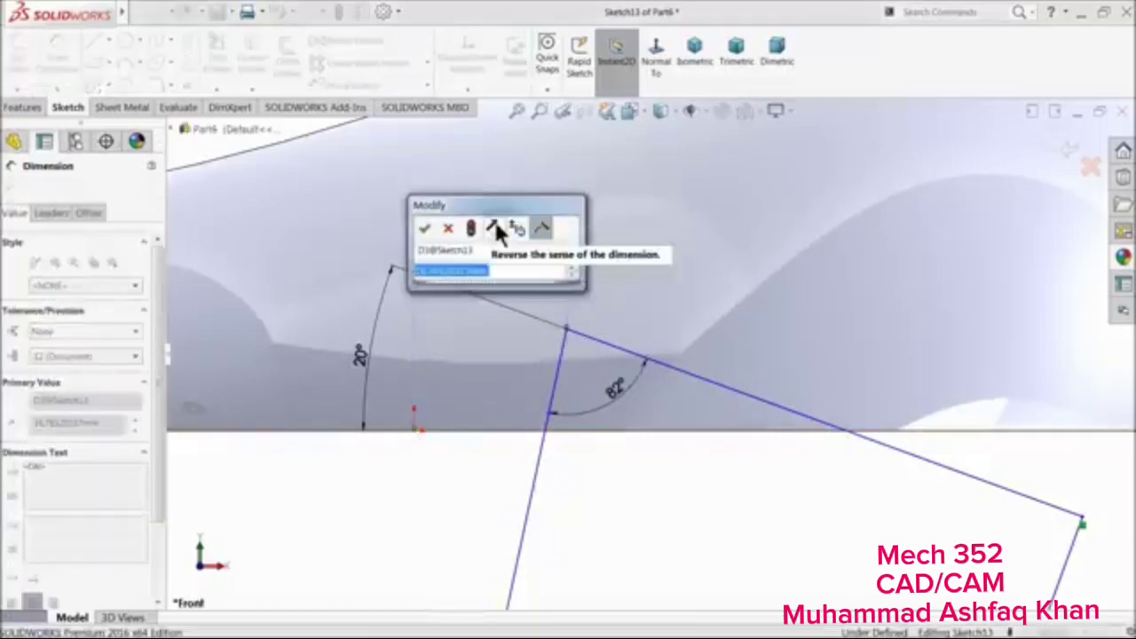
pyautogui.write('19')
pyautogui.press('Return')
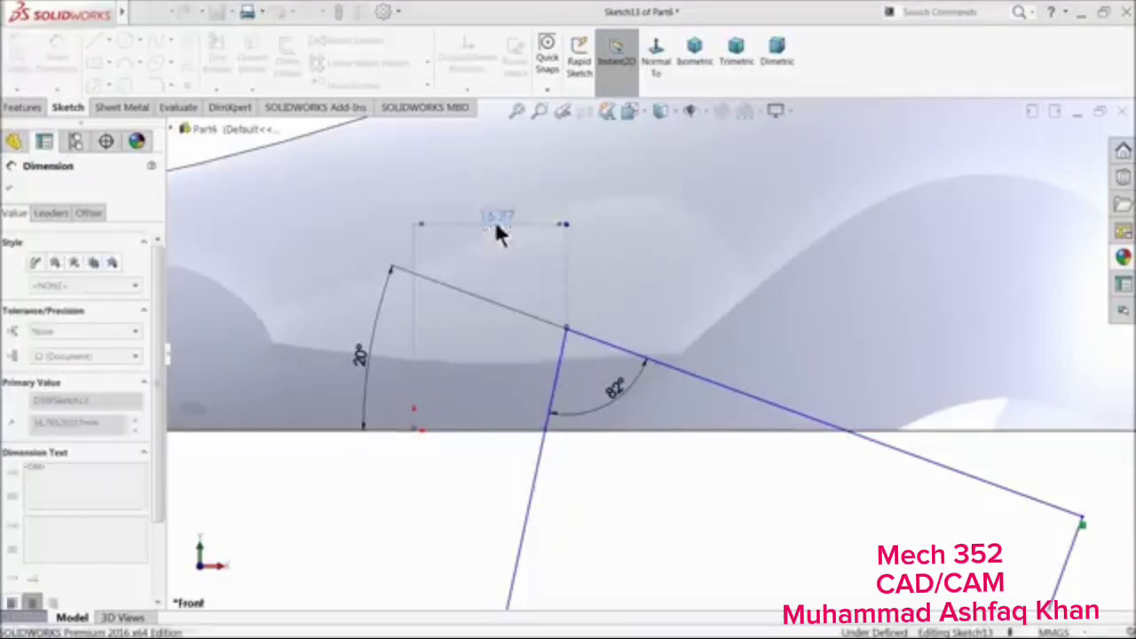
pyautogui.scroll(3, 790, 443)
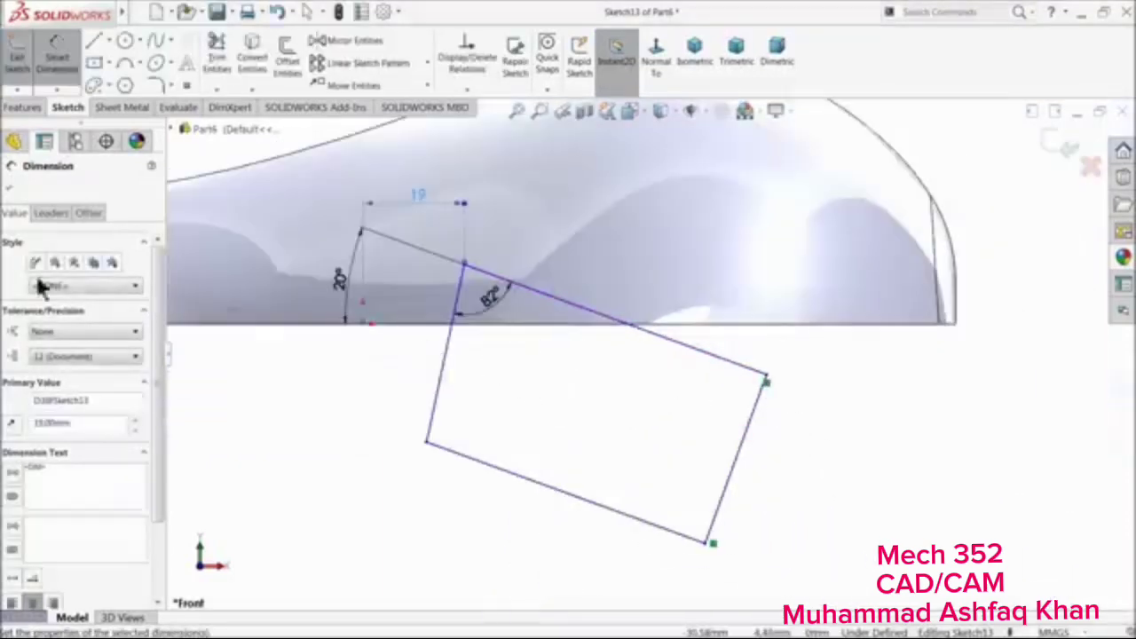
pyautogui.click(8, 189)
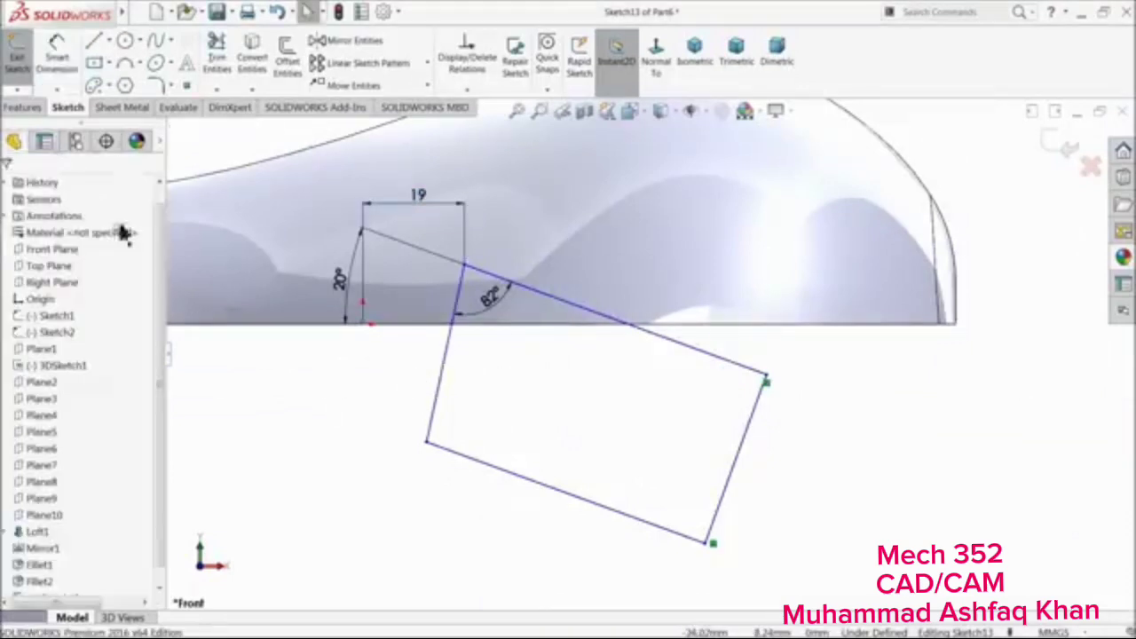
pyautogui.moveTo(768, 380)
pyautogui.mouseDown()
pyautogui.moveTo(781, 353)
pyautogui.moveTo(777, 384)
pyautogui.moveTo(801, 363)
pyautogui.moveTo(798, 350)
pyautogui.mouseUp()
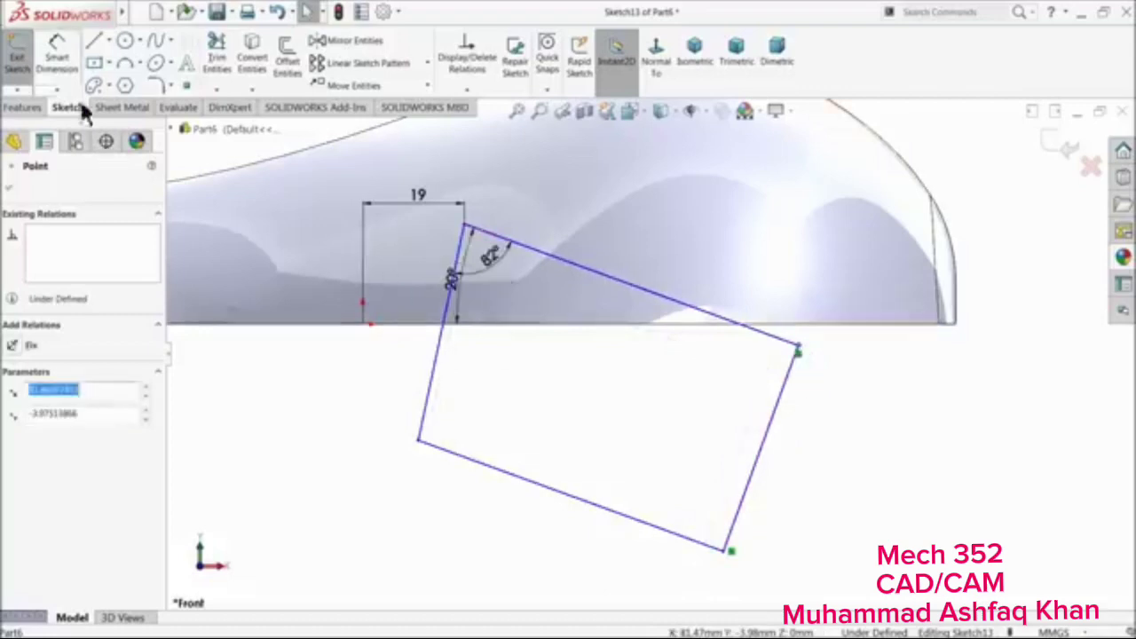
pyautogui.click(56, 54)
pyautogui.click(464, 225)
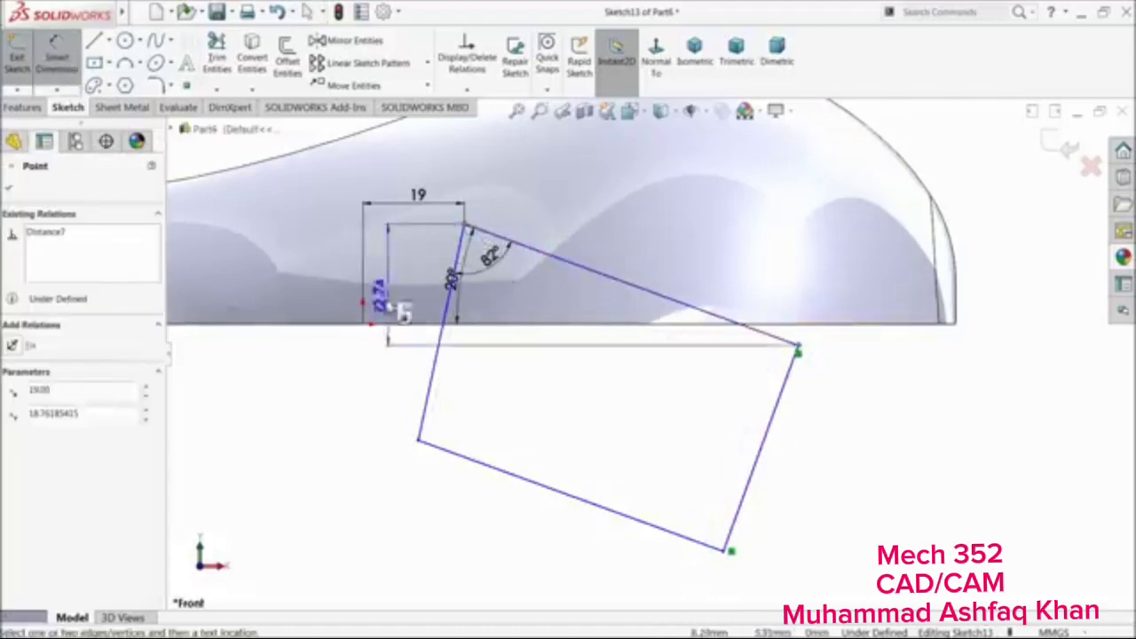
pyautogui.click(363, 324)
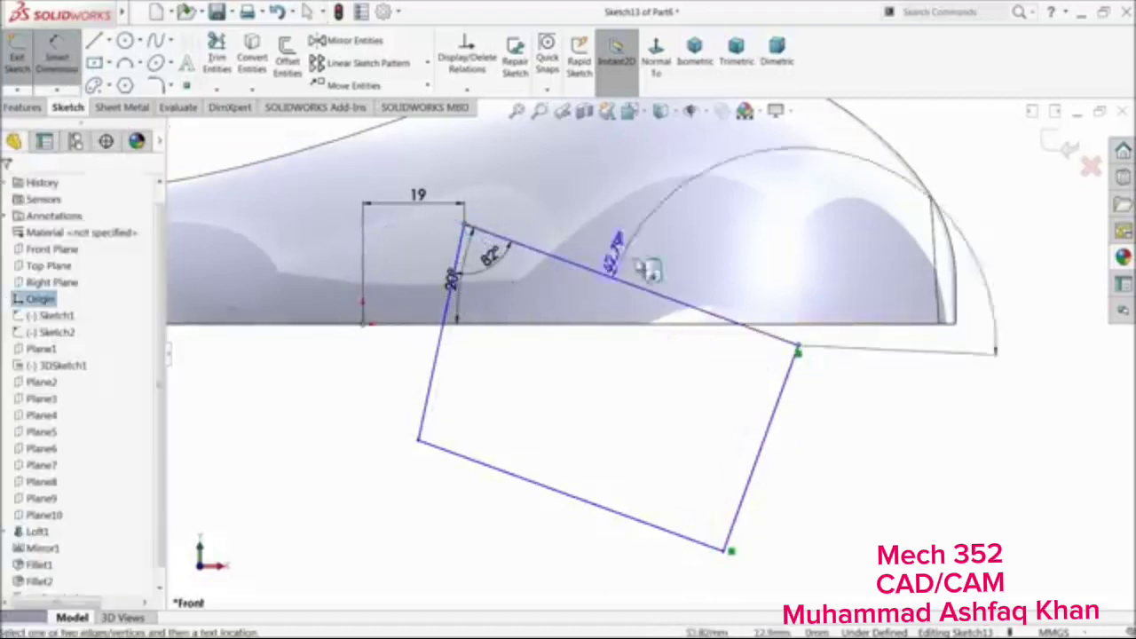
pyautogui.press('Escape')
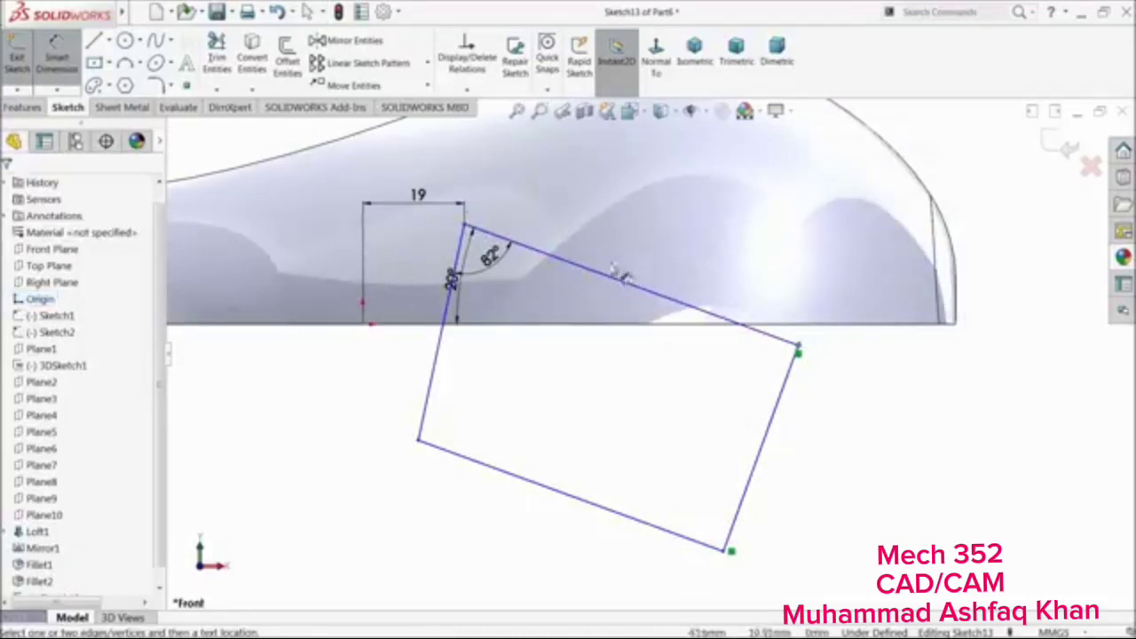
pyautogui.click(363, 324)
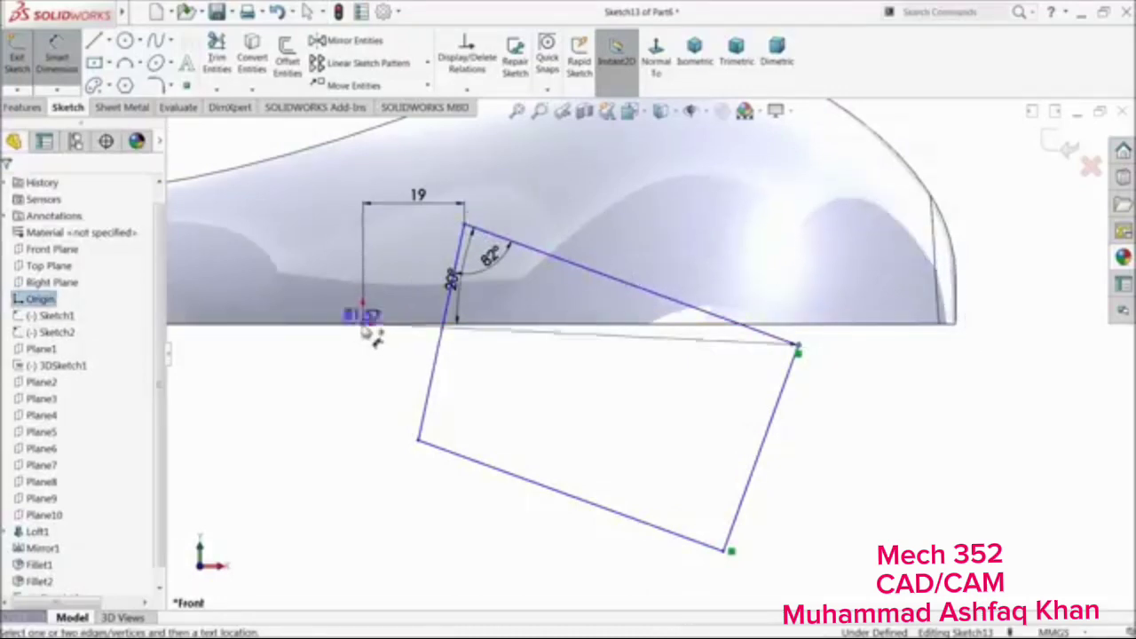
pyautogui.click(464, 224)
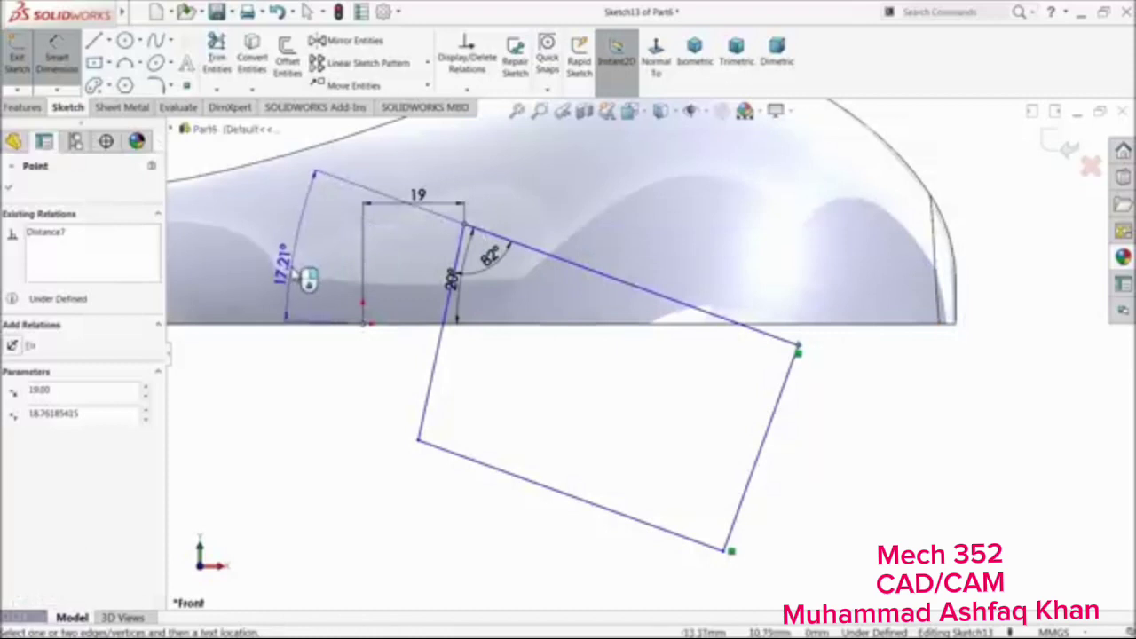
pyautogui.press('Escape')
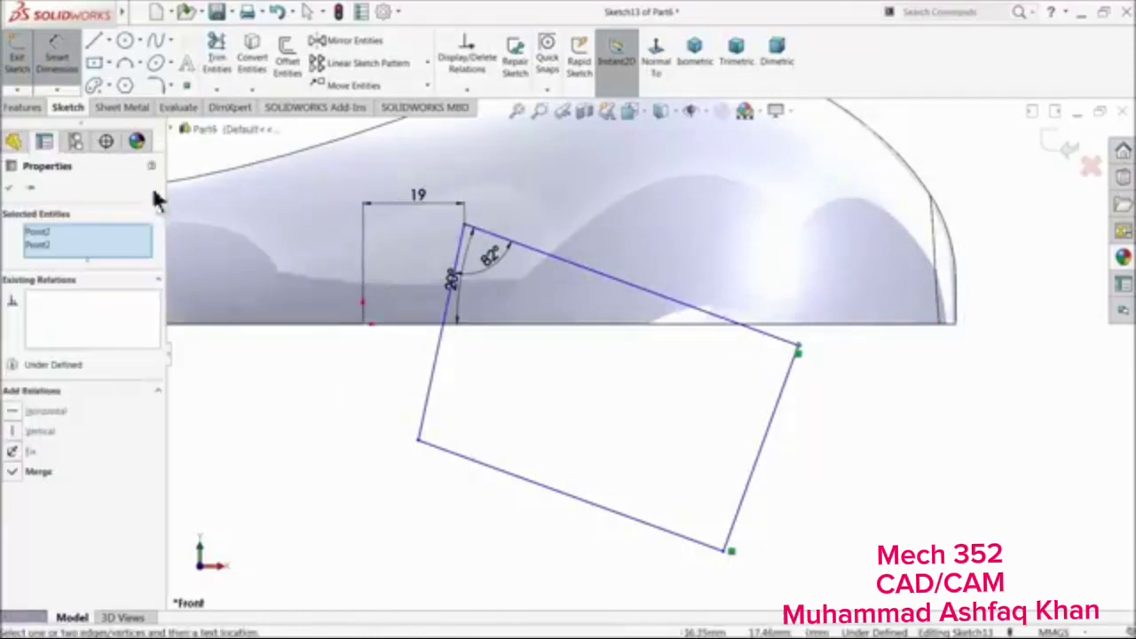
# Set the profile's top vertex 20 mm vertically above the origin
pyautogui.click(59, 55)
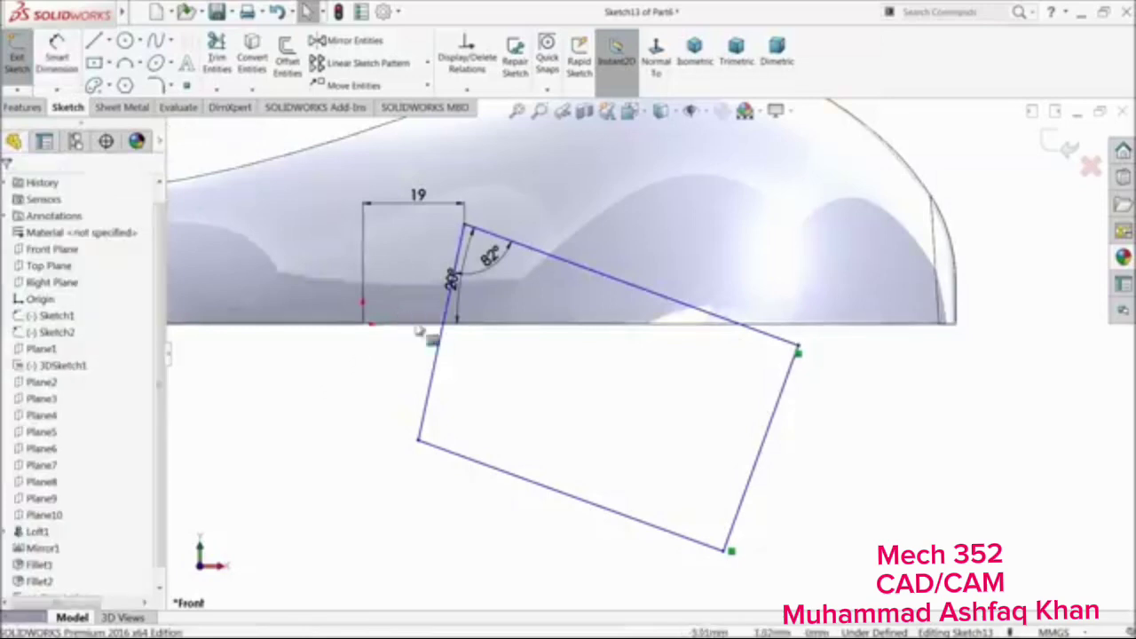
pyautogui.click(56, 71)
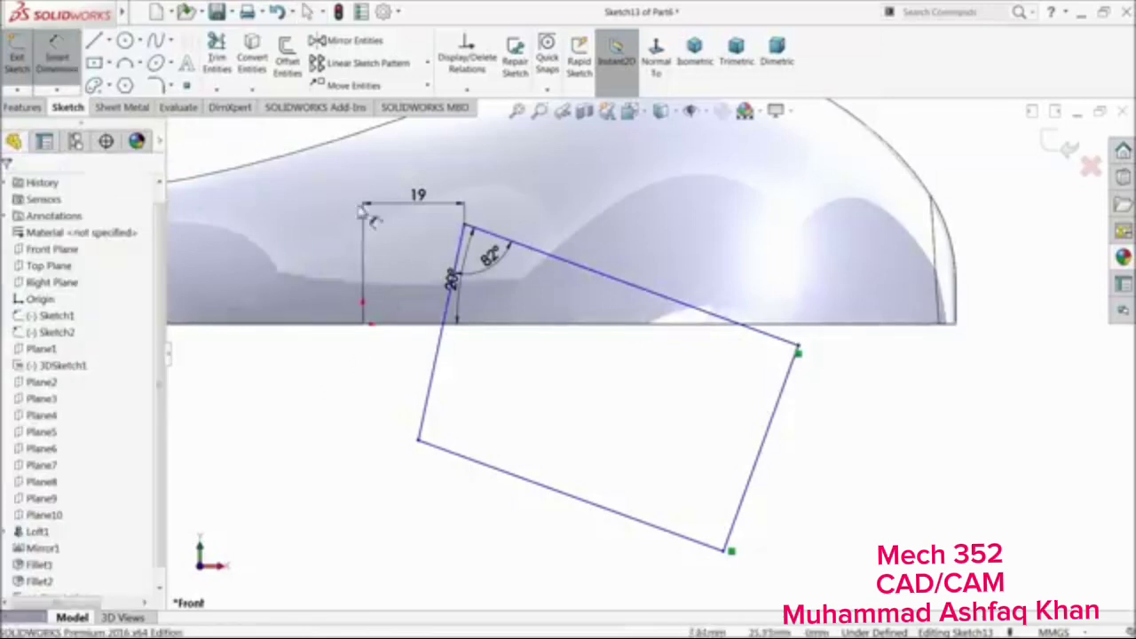
pyautogui.click(465, 229)
pyautogui.click(366, 327)
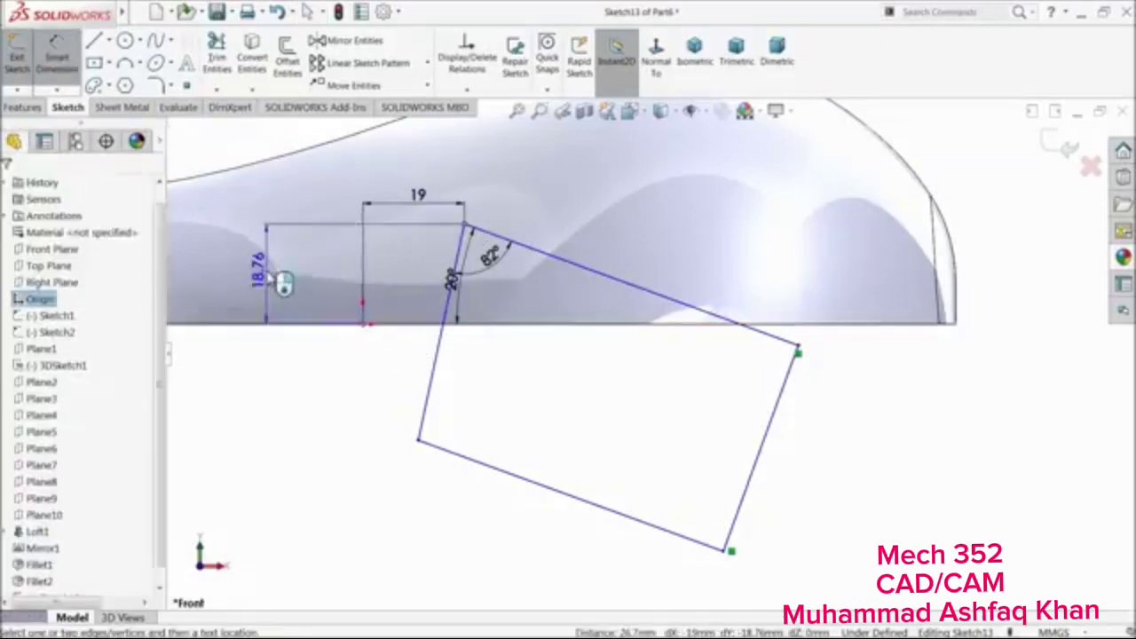
pyautogui.click(284, 284)
pyautogui.write('20')
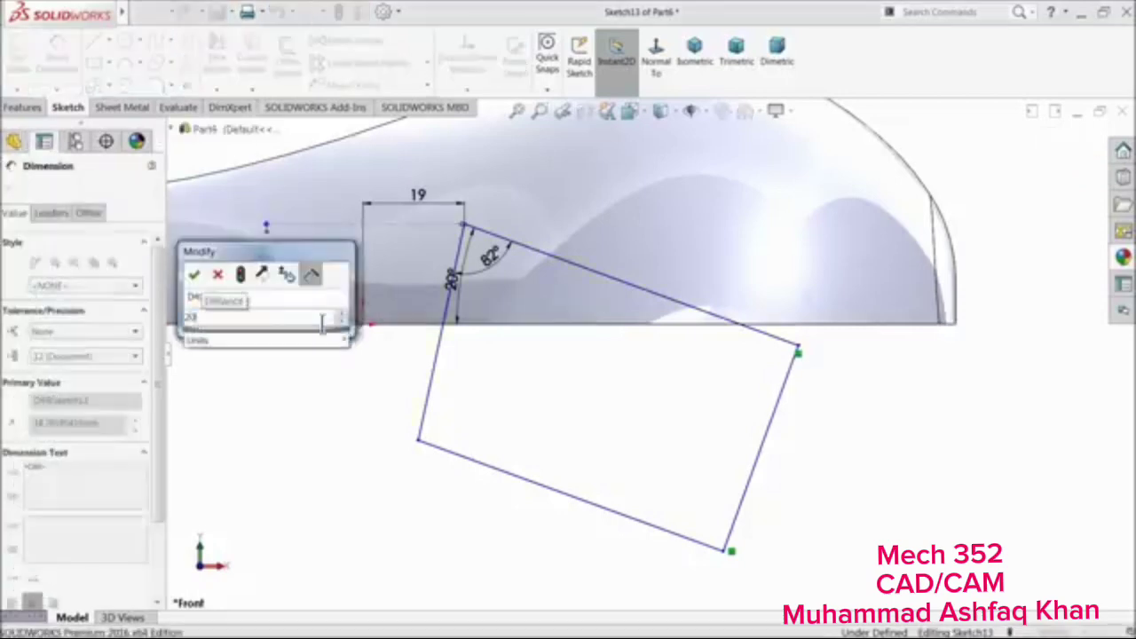
pyautogui.press('Return')
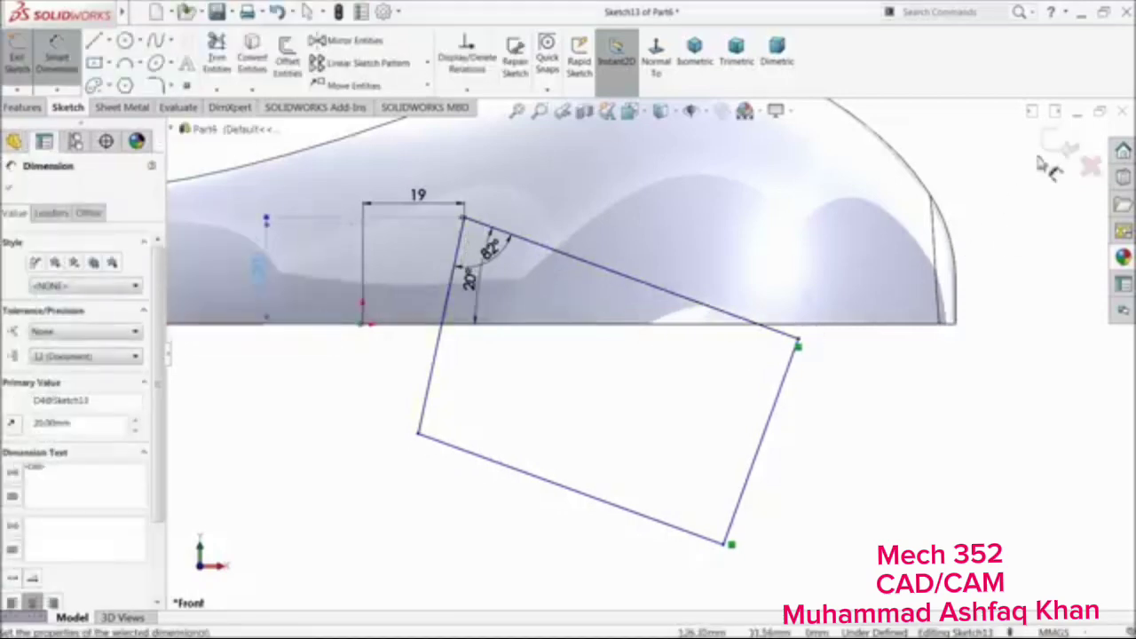
# Cut-extrude the tilted four-sided profile into the body's underside with a Mid Plane depth of 70 mm
pyautogui.click(21, 107)
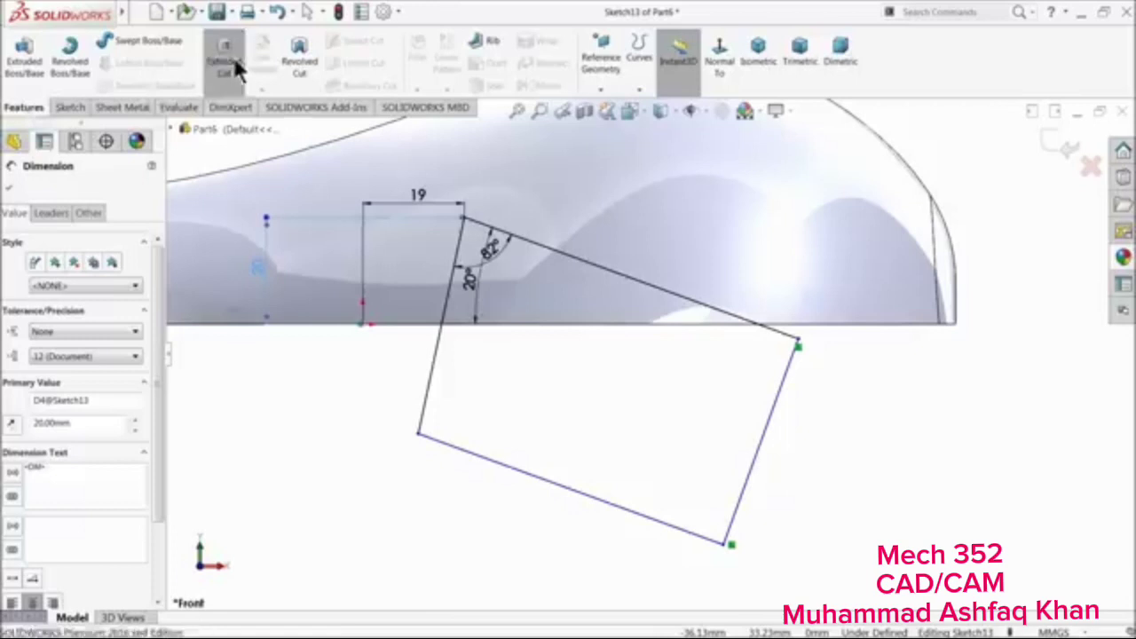
pyautogui.click(226, 54)
pyautogui.click(49, 279)
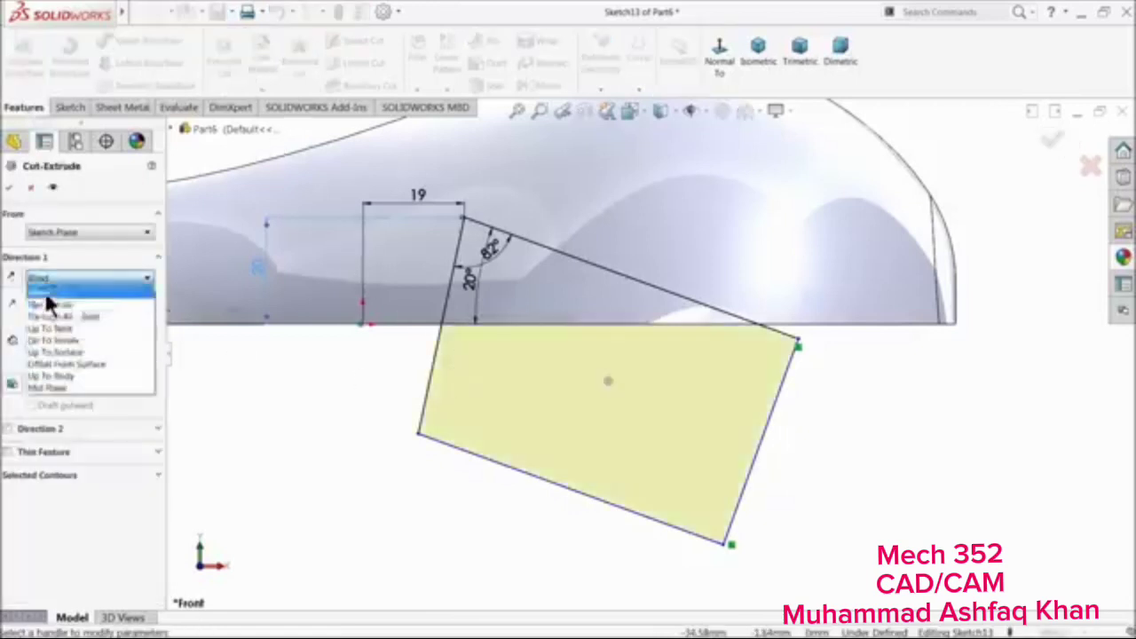
pyautogui.click(51, 380)
pyautogui.write('70')
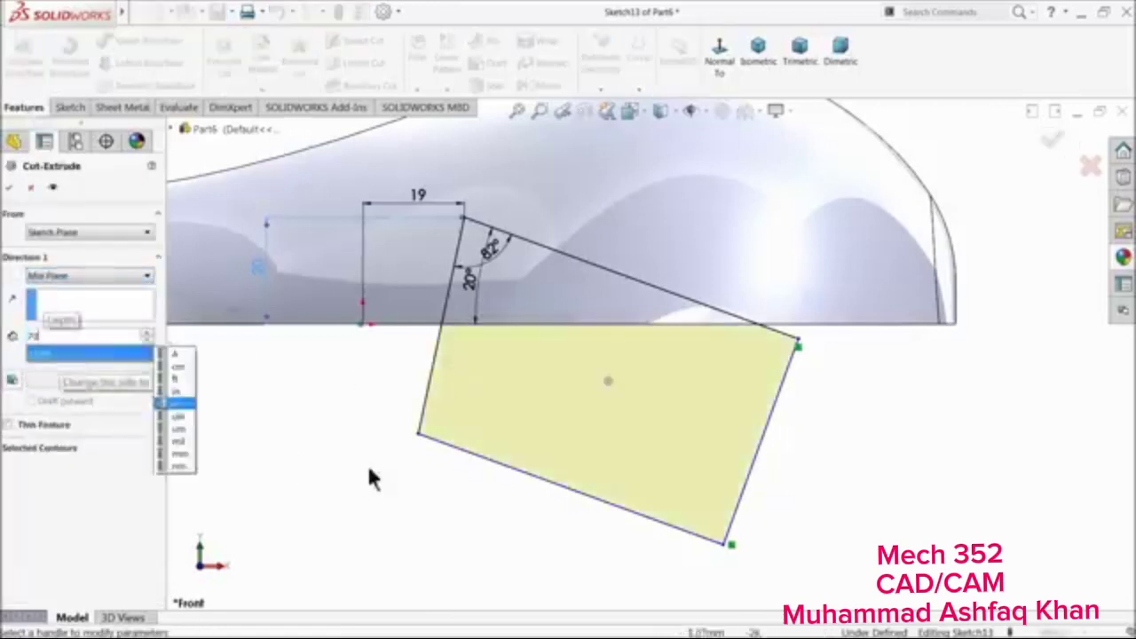
pyautogui.press('Return')
pyautogui.scroll(3, 358, 435)
pyautogui.moveTo(377, 410); pyautogui.dragTo(426, 497, button='middle')
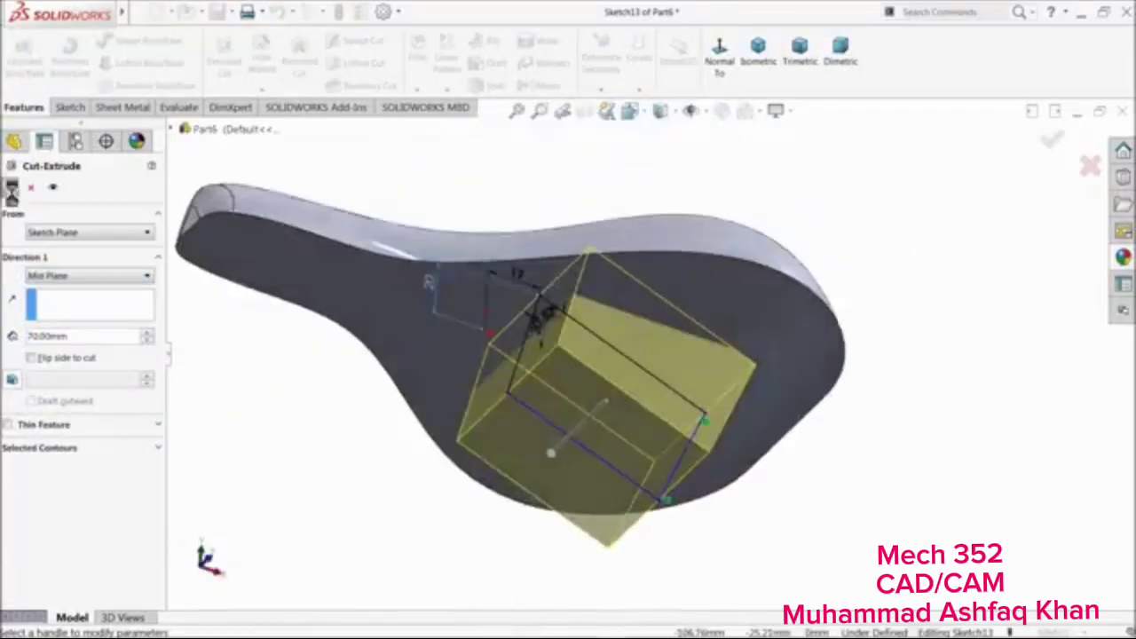
pyautogui.moveTo(329, 363); pyautogui.dragTo(371, 399, button='middle')
pyautogui.click(345, 218)
# Start a sketch on the sloped face of the underside pocket and draw a horizontal centerline from the origin to the far edge's midpoint
pyautogui.moveTo(426, 329); pyautogui.dragTo(479, 259, button='middle')
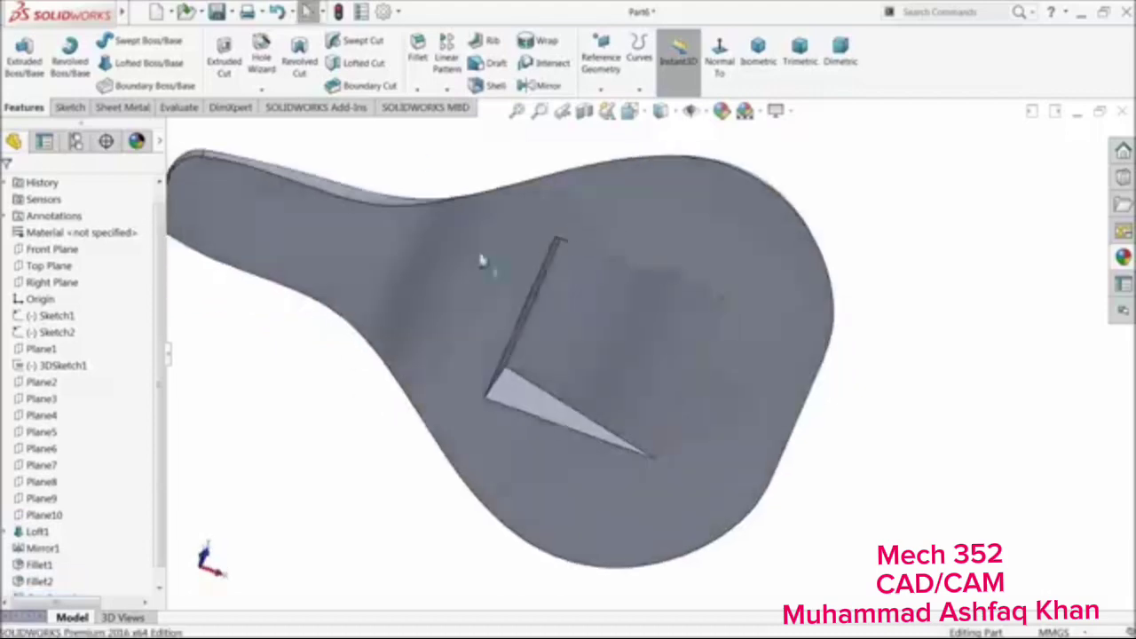
pyautogui.click(624, 361)
pyautogui.click(660, 322)
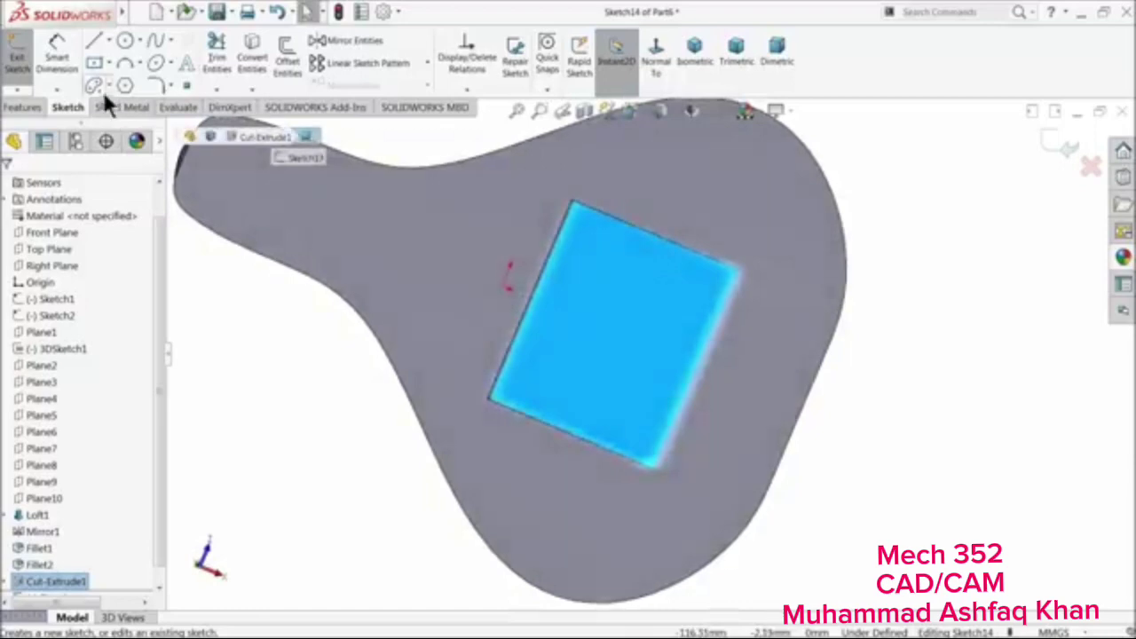
pyautogui.click(661, 52)
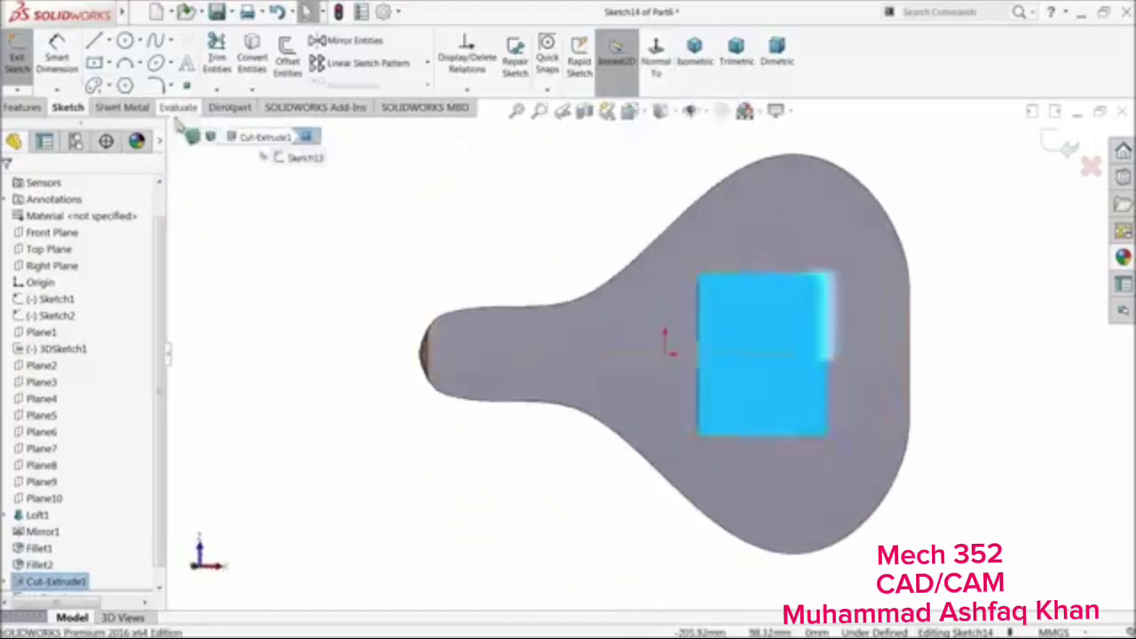
pyautogui.click(109, 37)
pyautogui.click(120, 77)
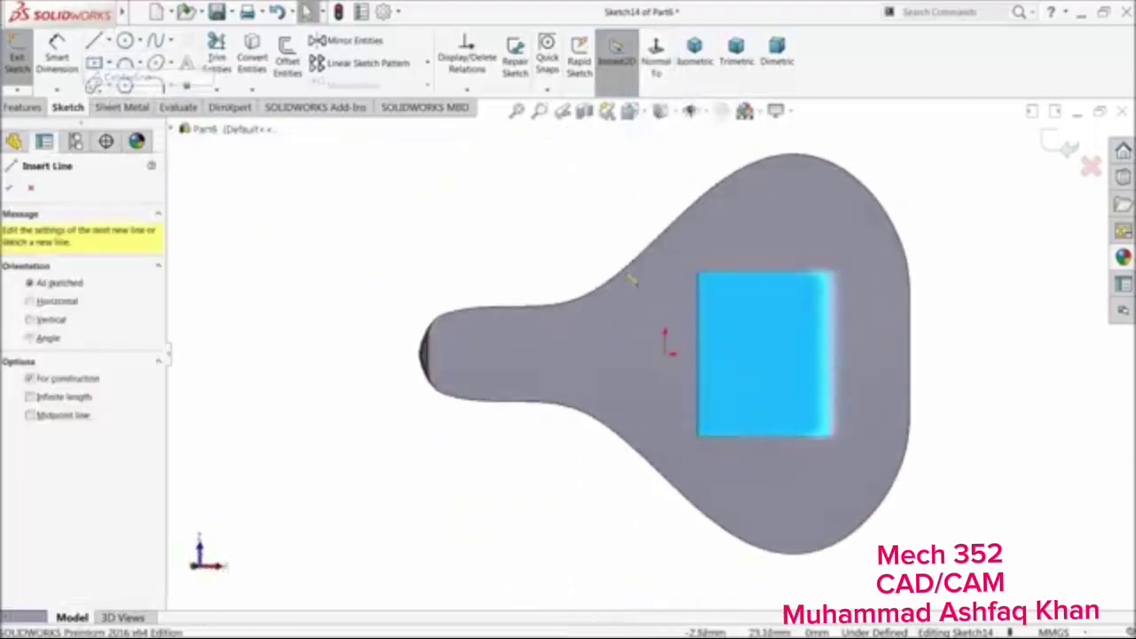
pyautogui.scroll(-3, 629, 280)
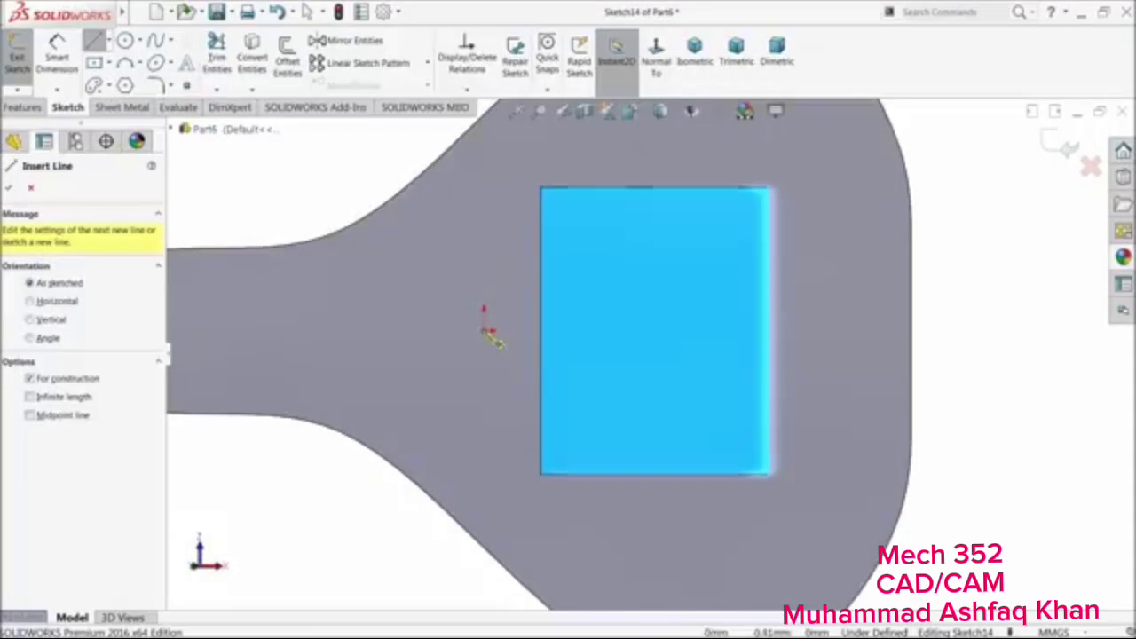
pyautogui.click(488, 331)
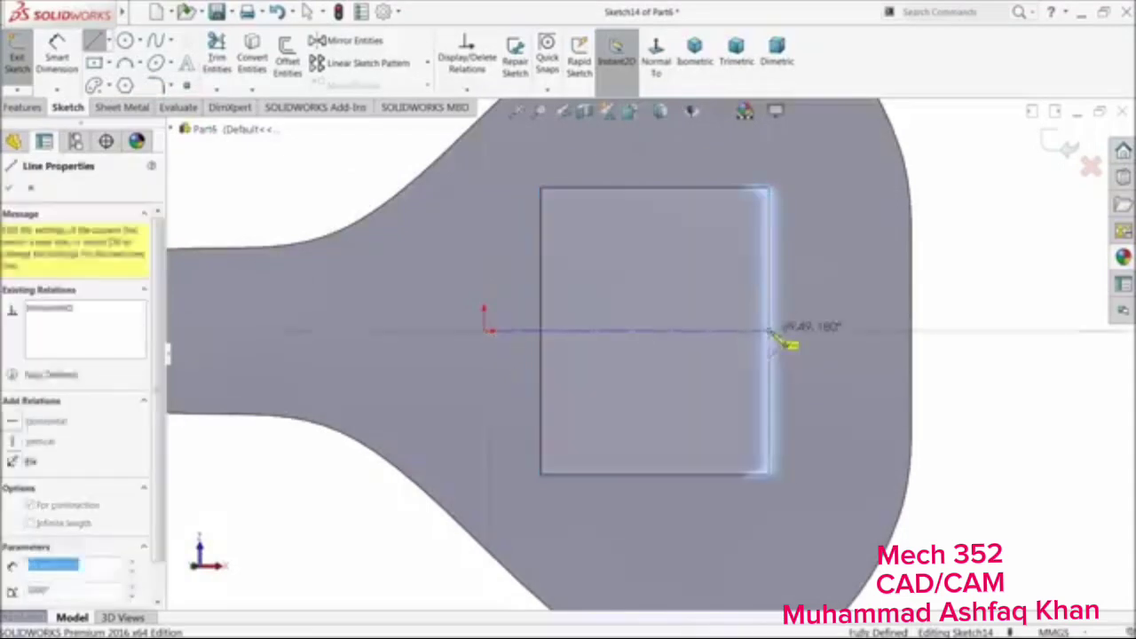
pyautogui.click(770, 332)
pyautogui.rightClick(804, 300)
pyautogui.click(852, 318)
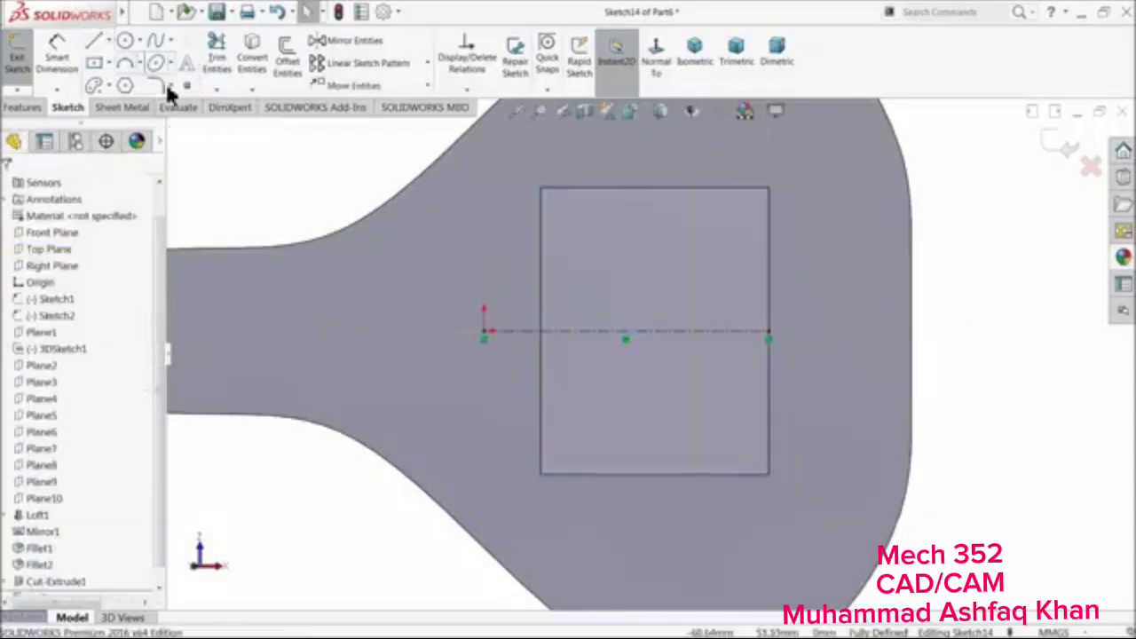
# Sketch a circle centred on the centerline inside the pocket face and set its diameter to 28 mm
pyautogui.click(127, 42)
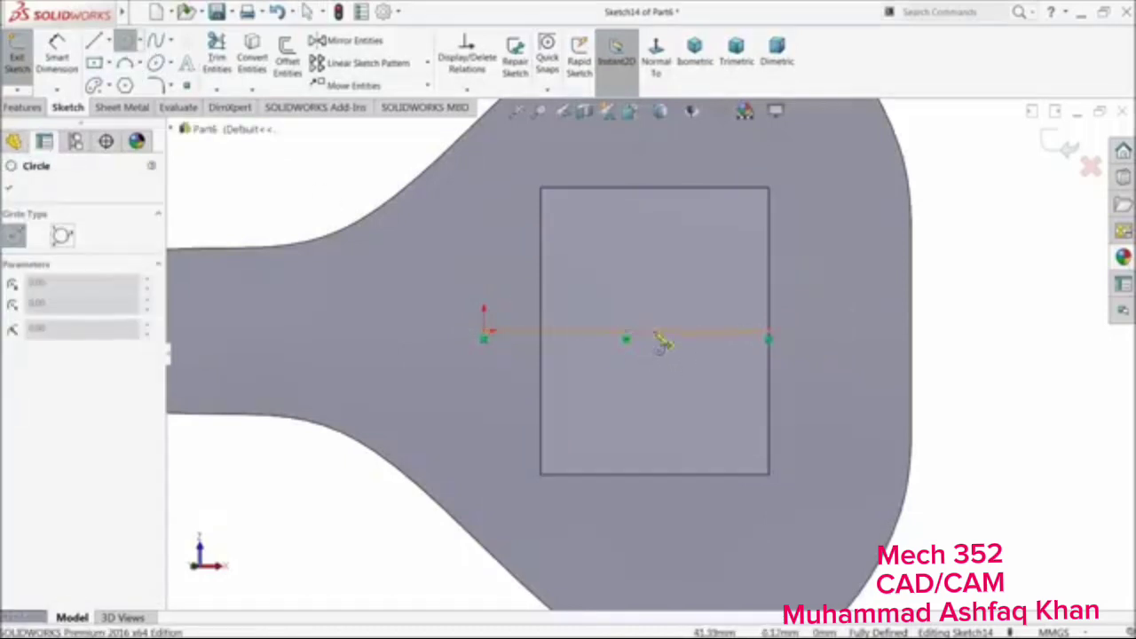
pyautogui.click(653, 331)
pyautogui.click(654, 271)
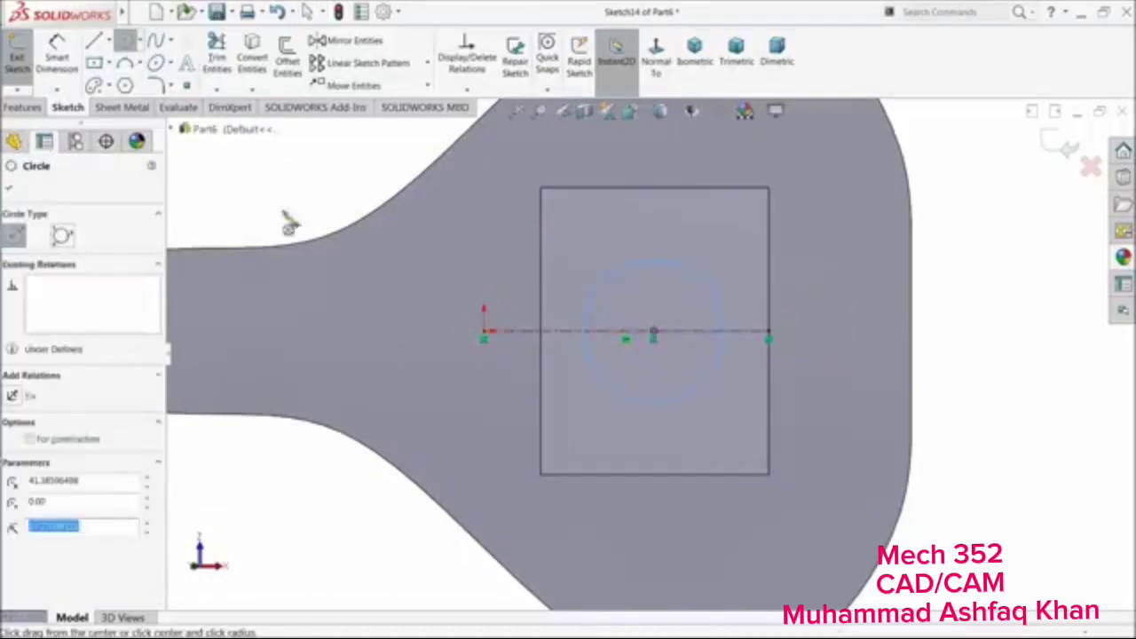
pyautogui.click(58, 53)
pyautogui.click(642, 270)
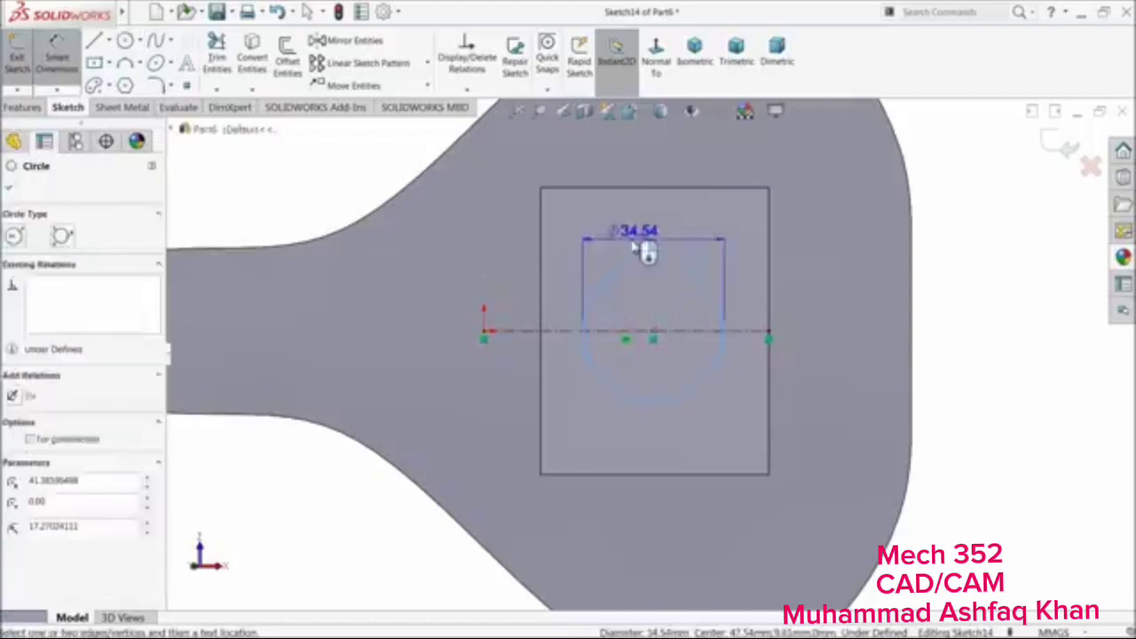
pyautogui.click(646, 244)
pyautogui.press('Return')
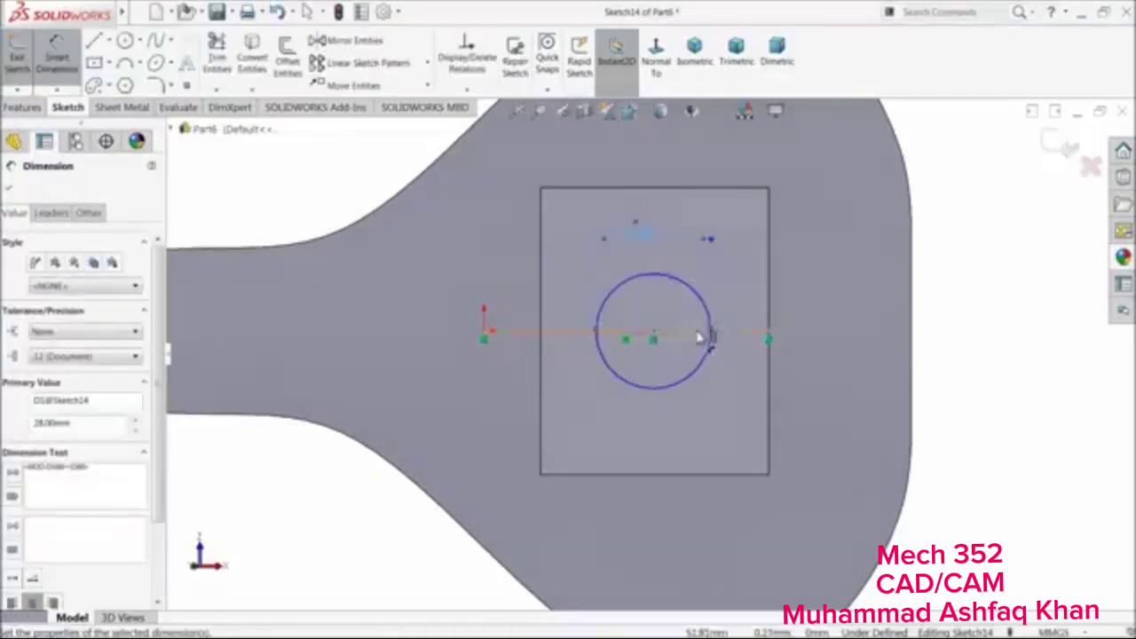
# Set the circle's centre 28 mm from the centerline's endpoint on the far pocket edge
pyautogui.click(655, 337)
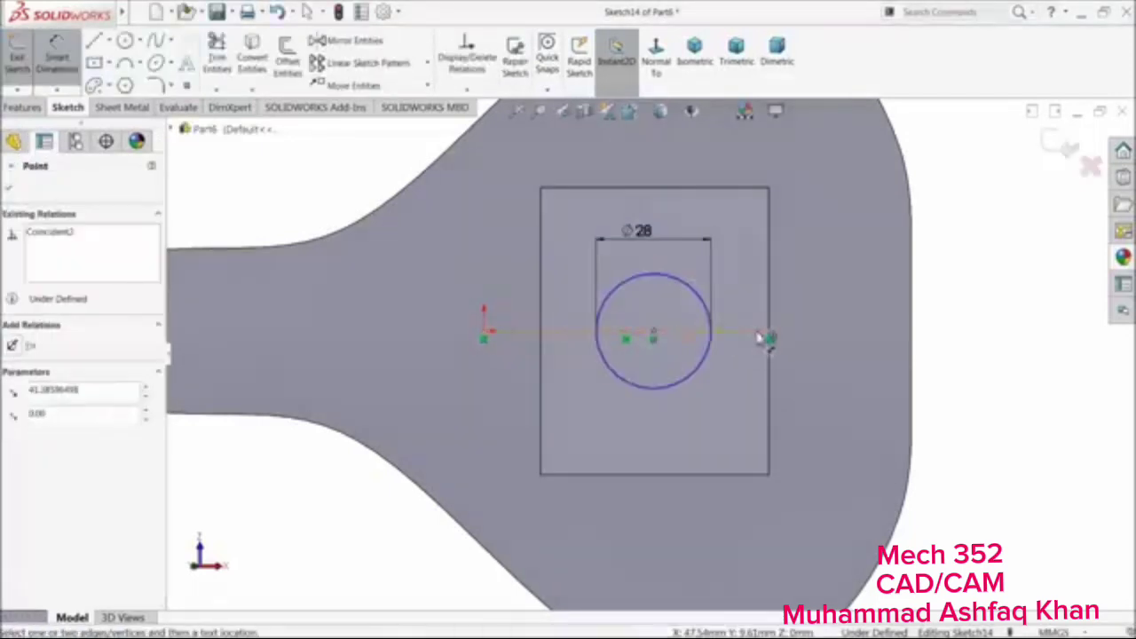
pyautogui.click(770, 337)
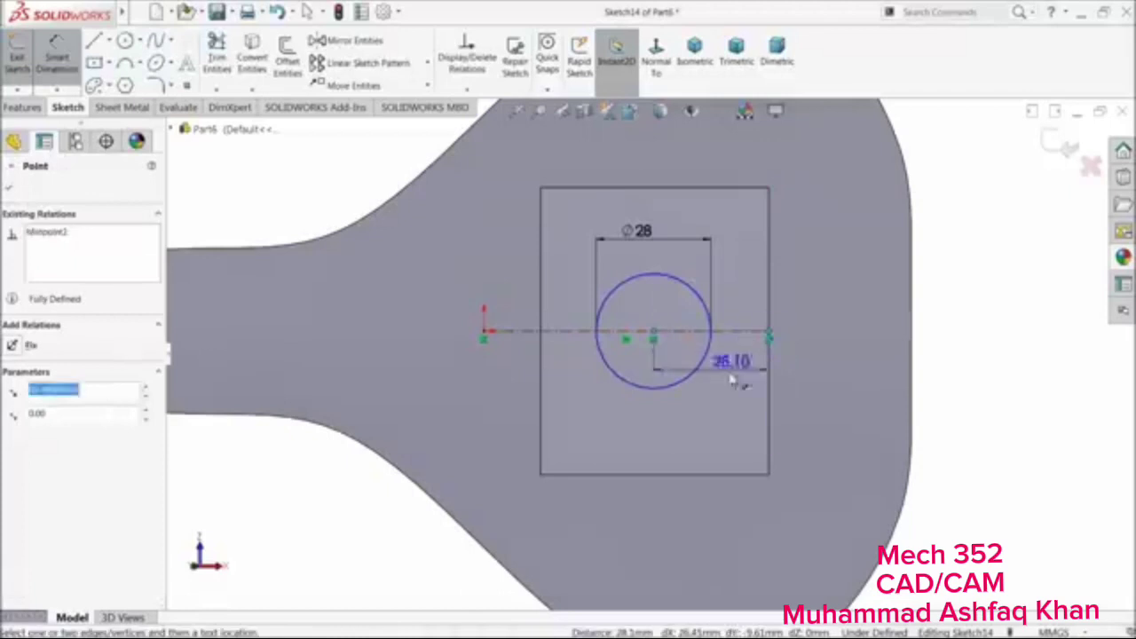
pyautogui.click(722, 424)
pyautogui.write('28')
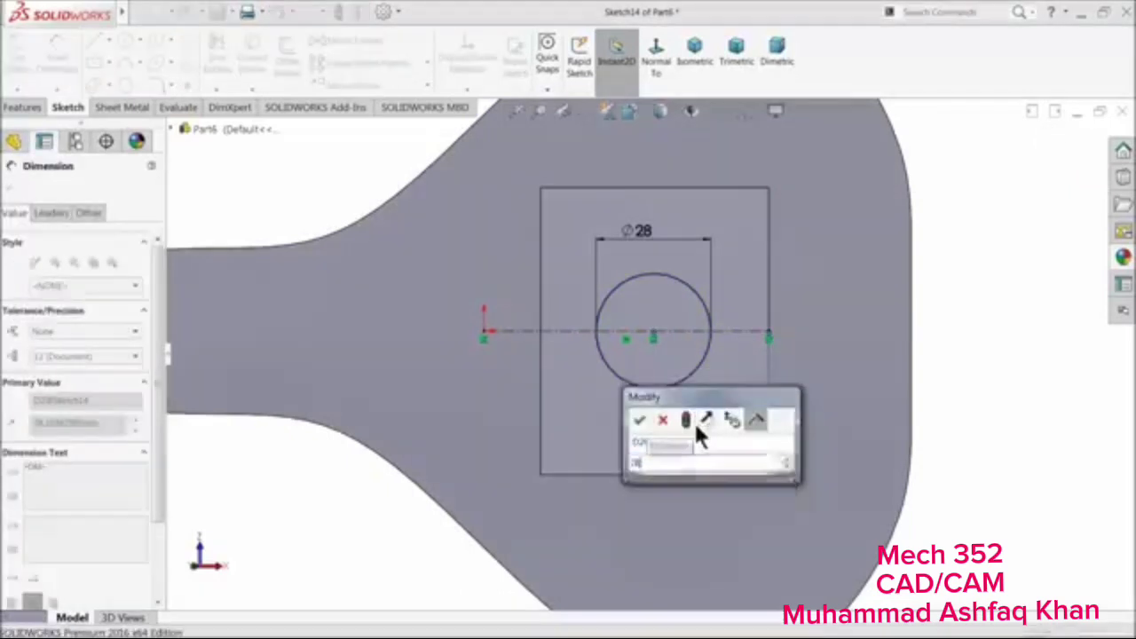
pyautogui.press('Return')
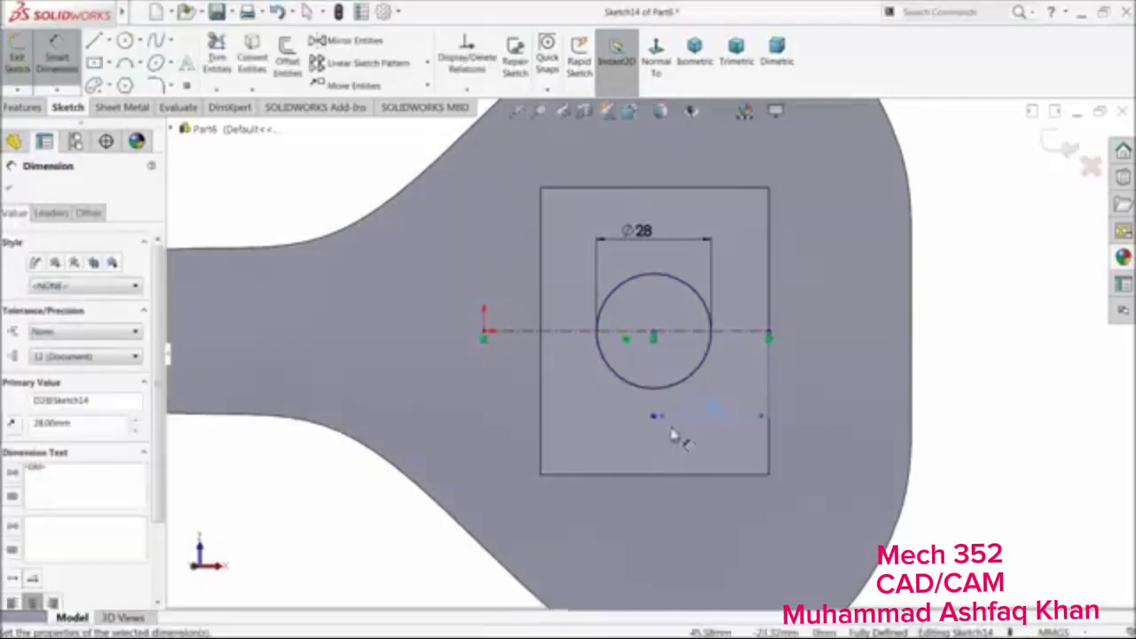
# Extrude the 28 mm circle outward from the pocket face as a blind boss 160 mm long to form the seat post
pyautogui.click(21, 106)
pyautogui.click(21, 53)
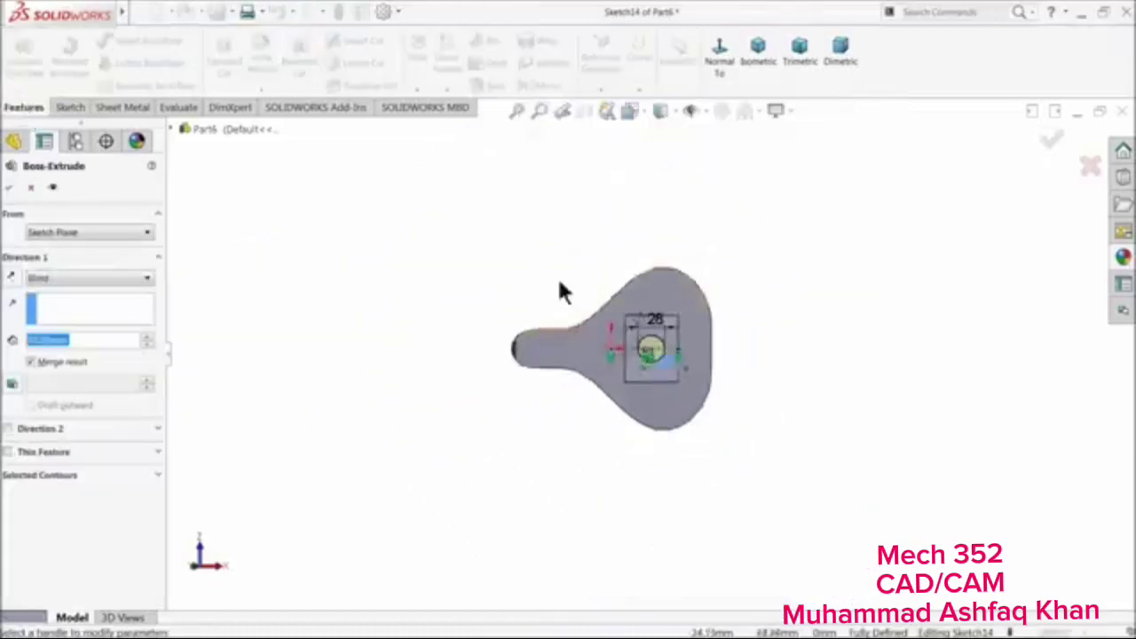
pyautogui.scroll(-3, 619, 384)
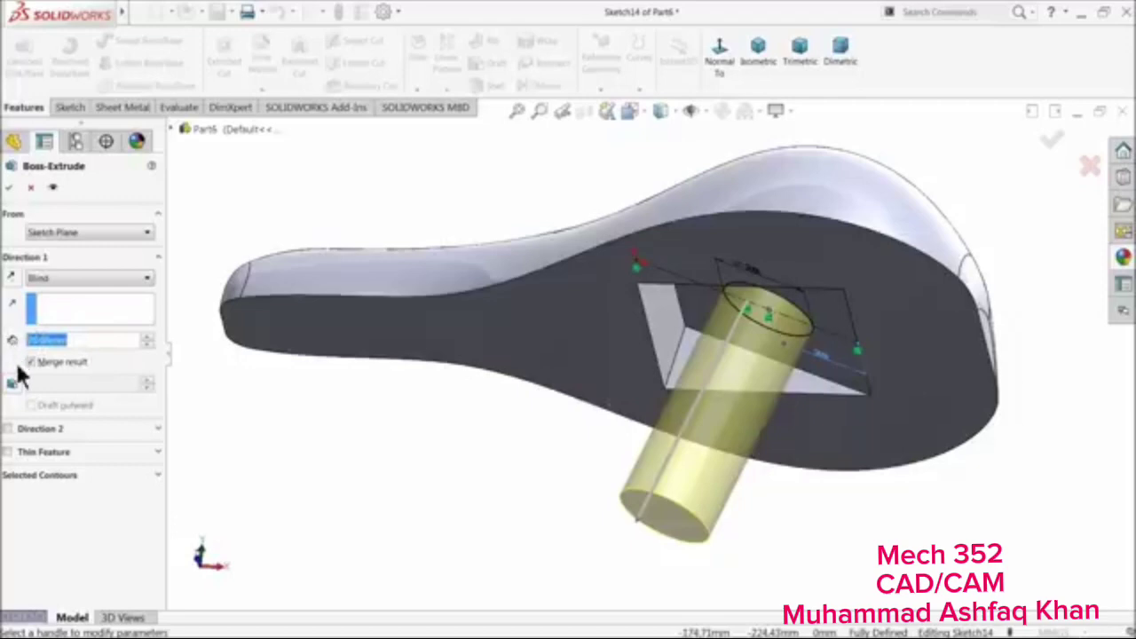
pyautogui.write('150')
pyautogui.press('Return')
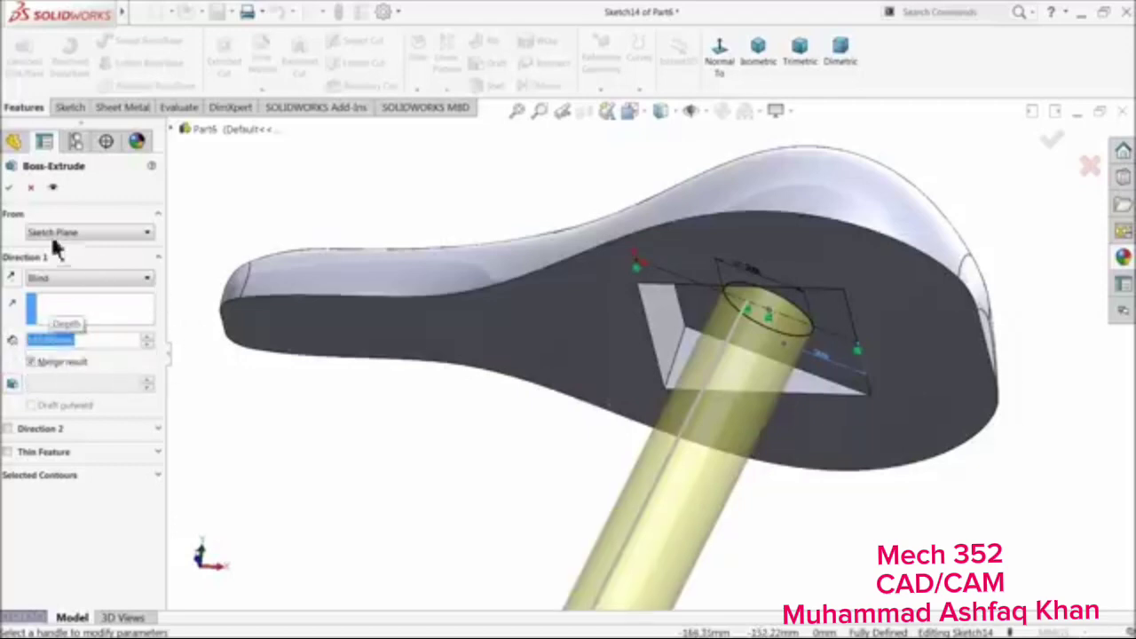
pyautogui.write('160')
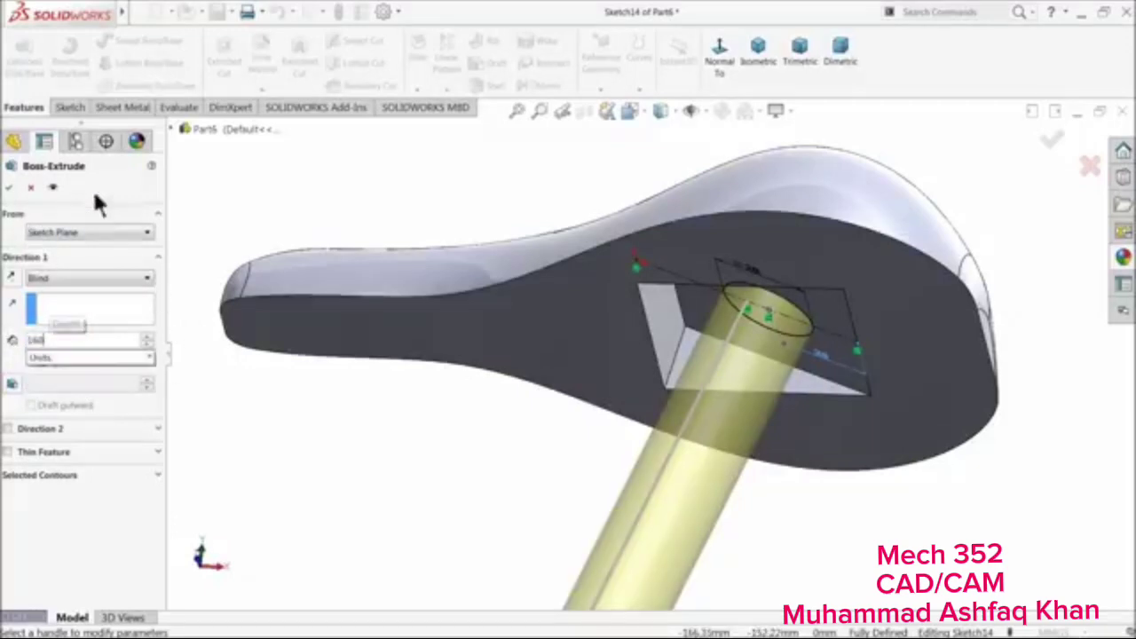
pyautogui.press('Return')
pyautogui.click(11, 188)
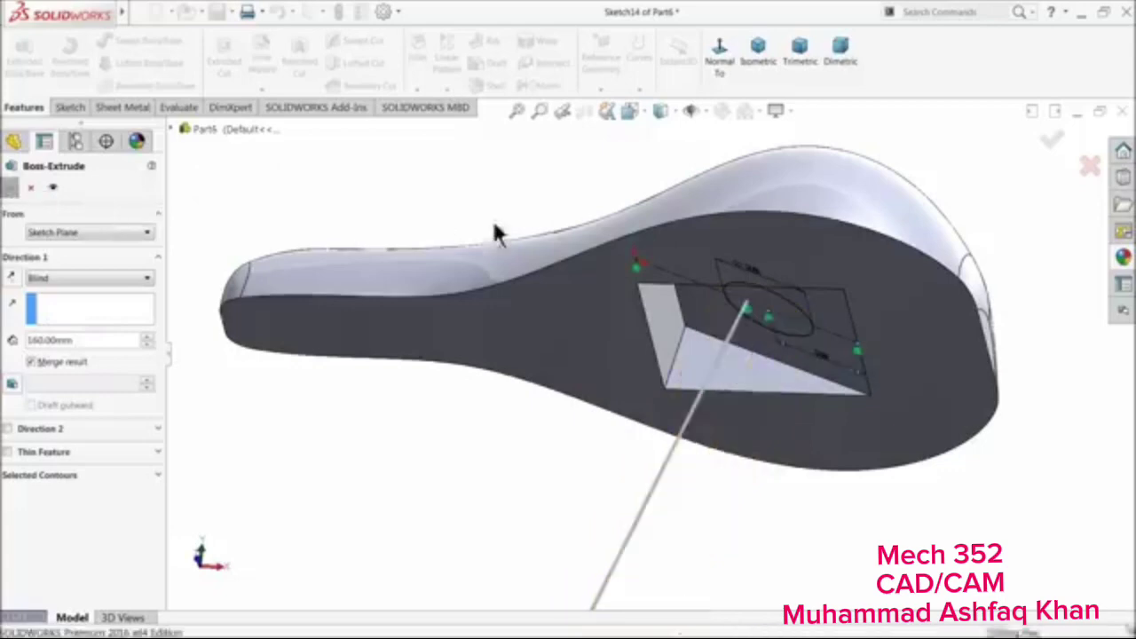
pyautogui.scroll(6, 516, 257)
pyautogui.moveTo(517, 256); pyautogui.dragTo(509, 344, button='middle')
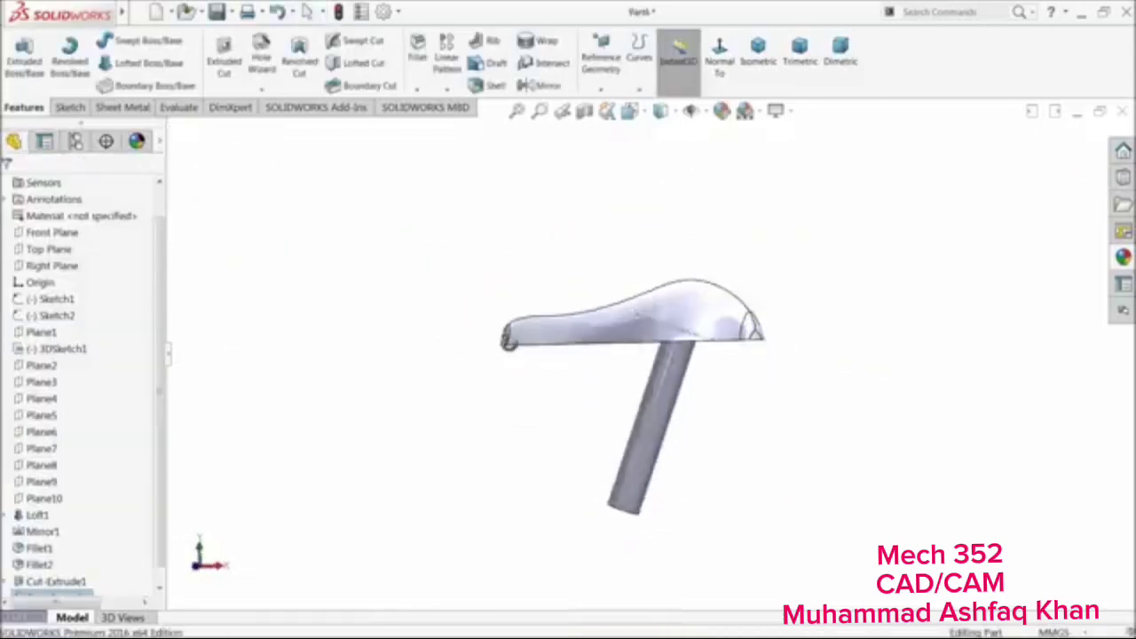
# Apply the chromium plate appearance from the Metal > Chrome category to the extruded seat post
pyautogui.scroll(-1, 160, 431)
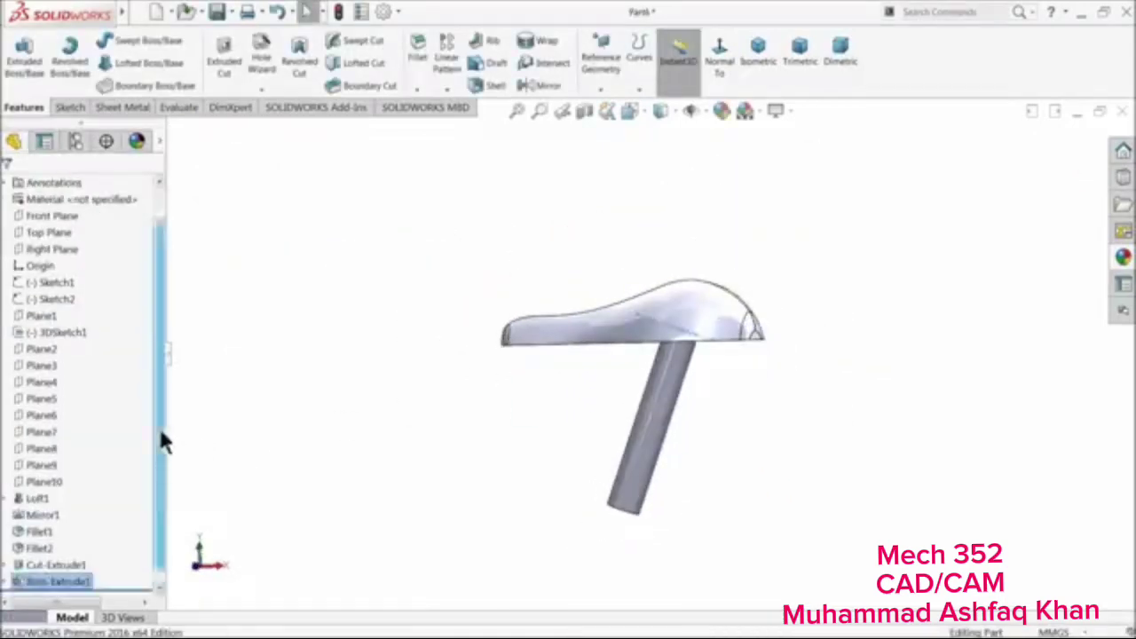
pyautogui.click(23, 584)
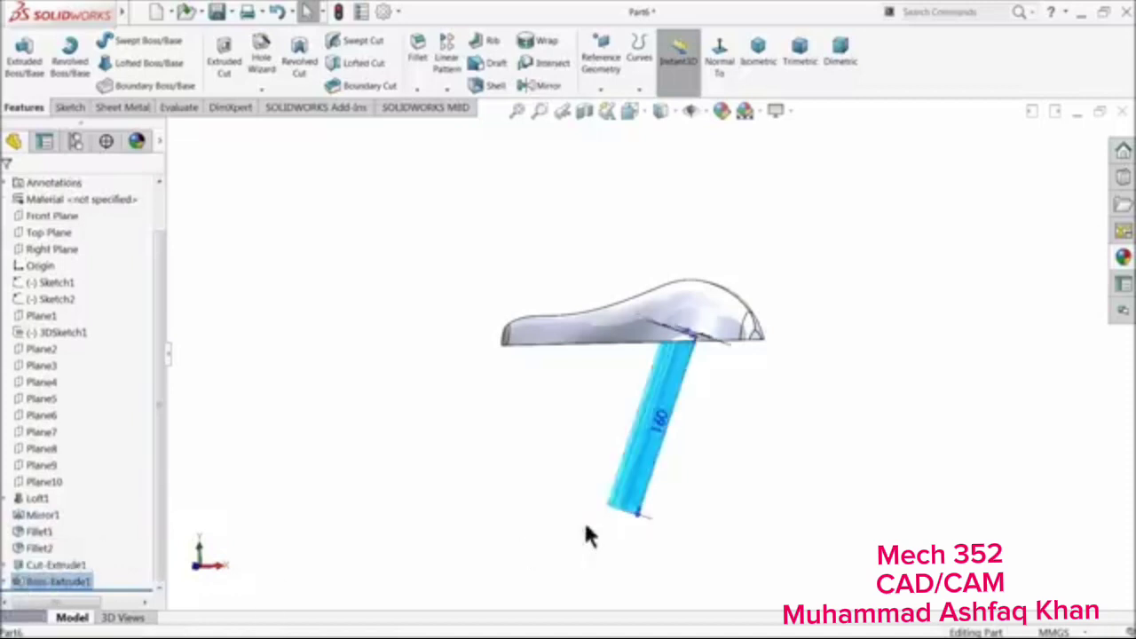
pyautogui.click(1123, 256)
pyautogui.click(995, 222)
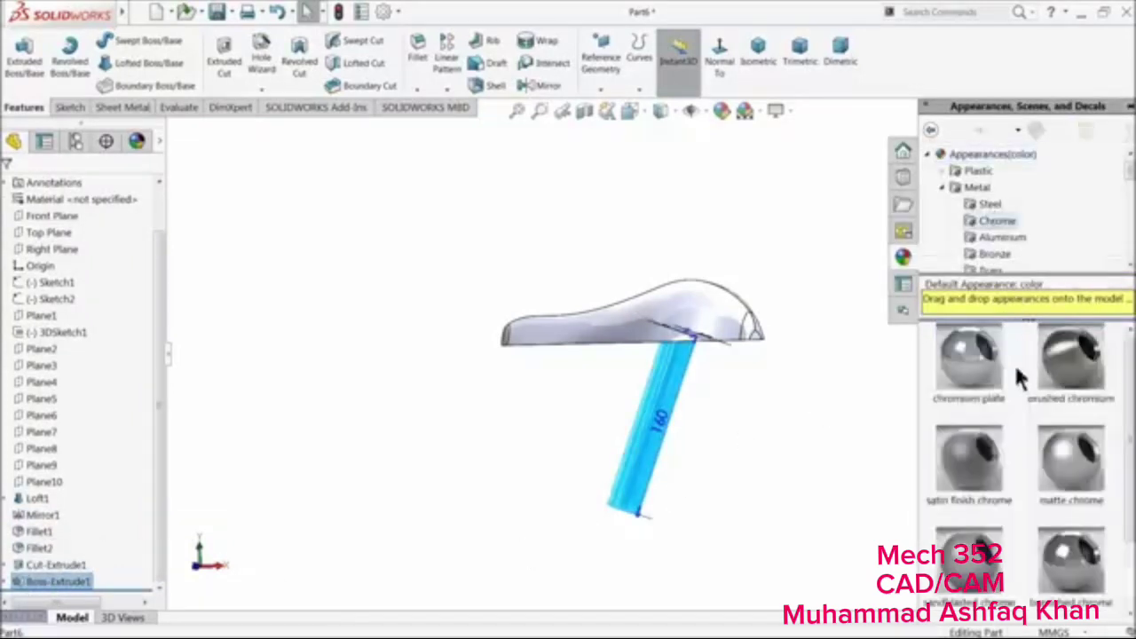
pyautogui.click(962, 376)
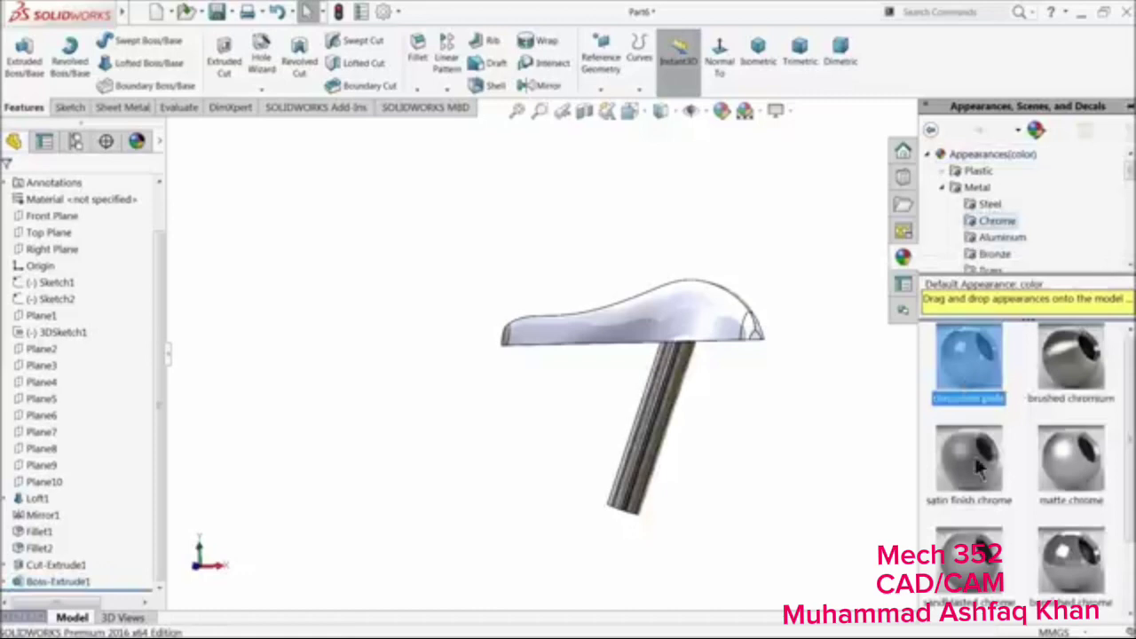
pyautogui.click(86, 582)
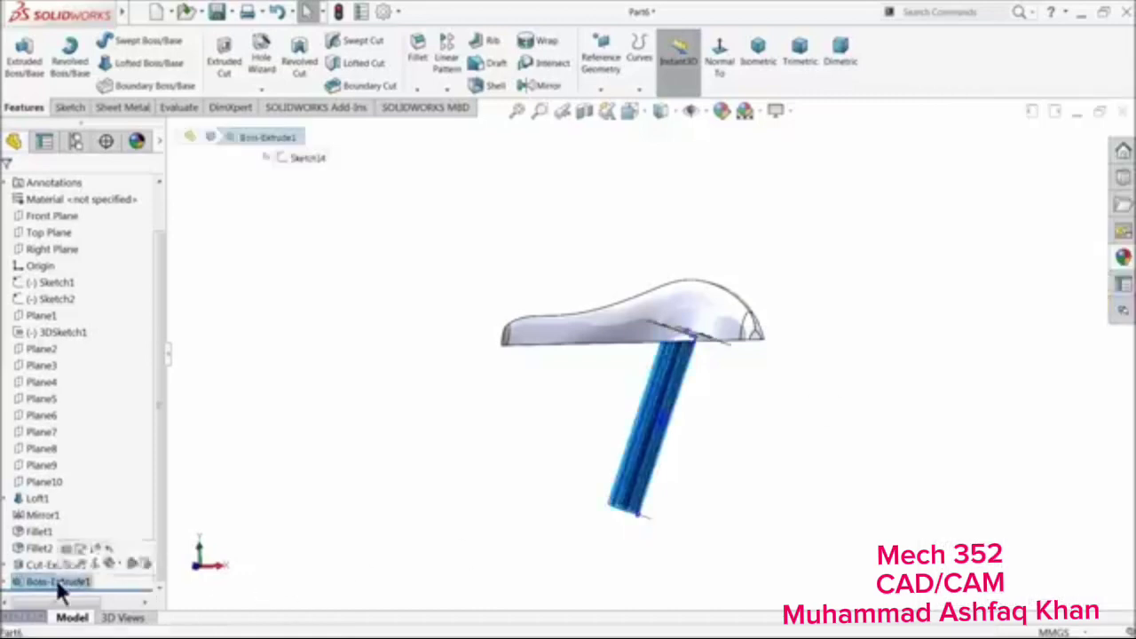
# Apply the satin finish chrome appearance from Metal > Chrome to the extruded seat post
pyautogui.click(1125, 258)
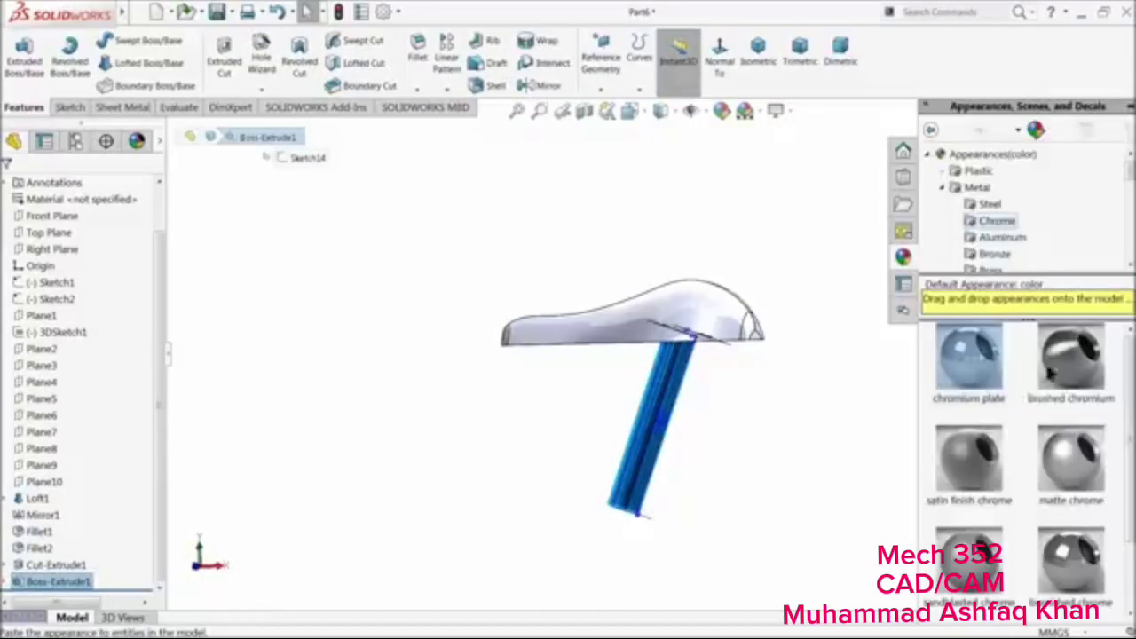
pyautogui.click(977, 453)
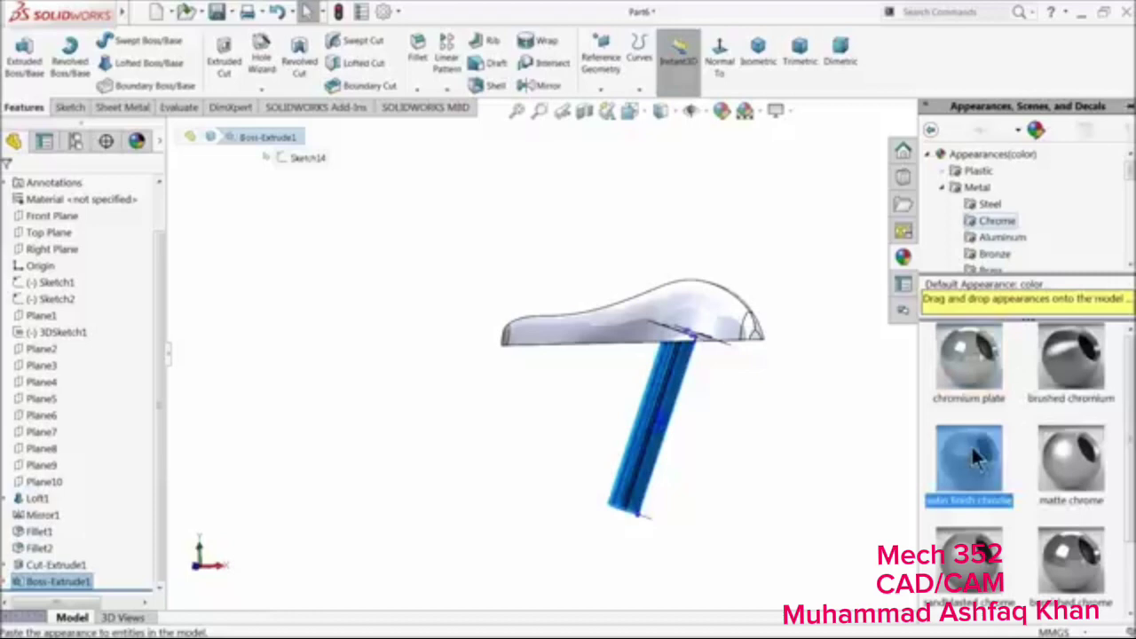
pyautogui.doubleClick(971, 449)
pyautogui.moveTo(801, 440); pyautogui.dragTo(802, 415, button='middle')
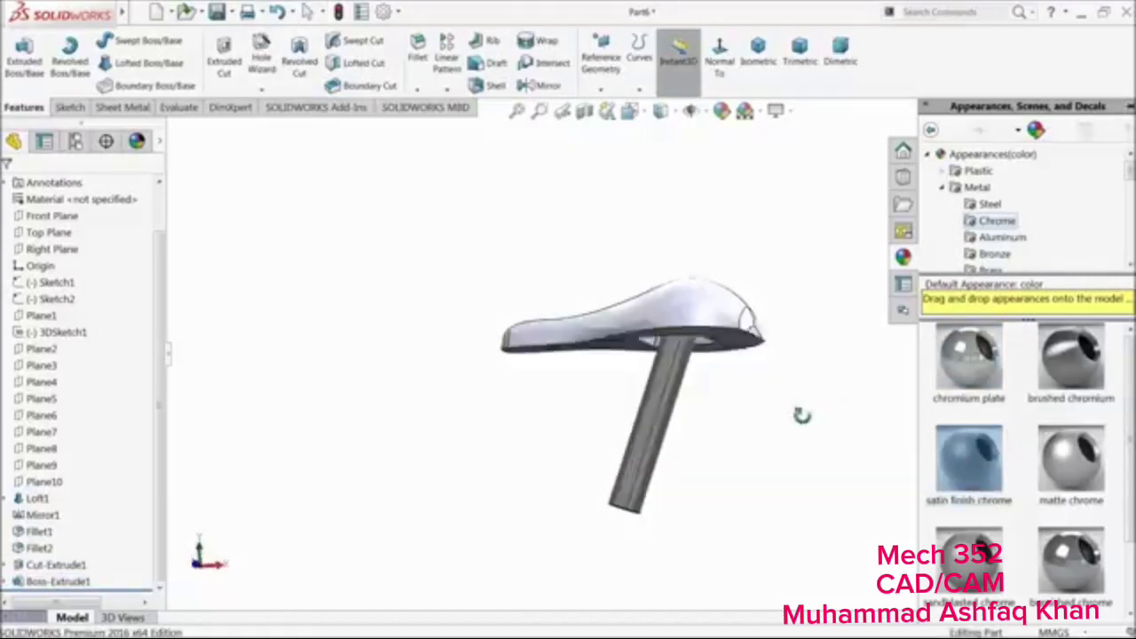
# Apply the polished nickel appearance from the Metal > Nickel category to the seat post extrusion
pyautogui.click(28, 582)
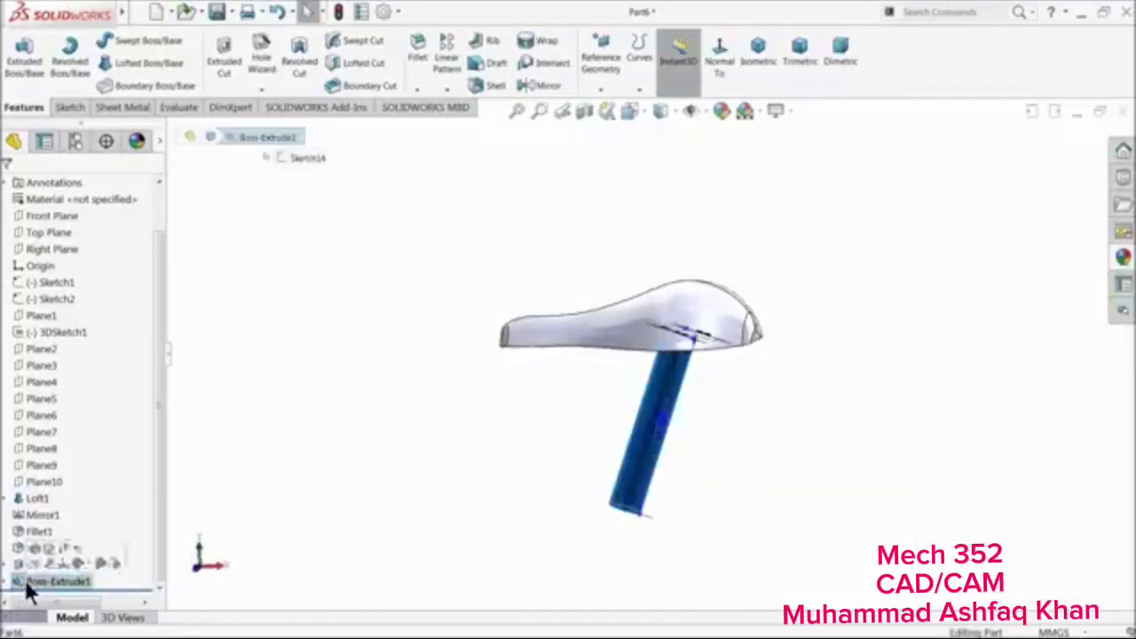
pyautogui.click(1111, 255)
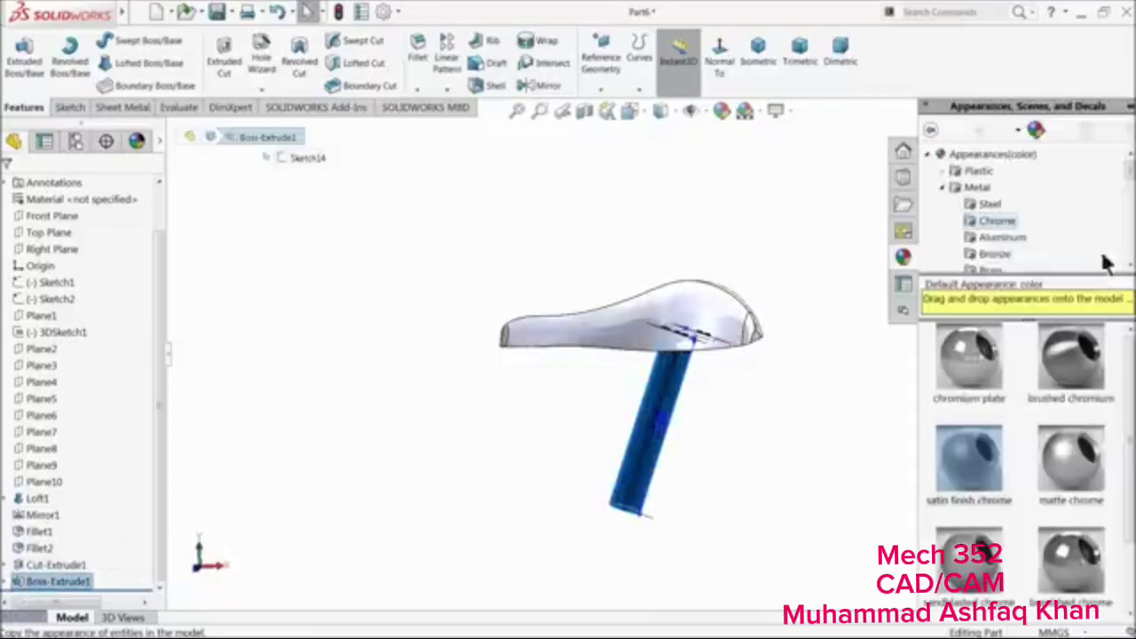
pyautogui.scroll(-1, 1011, 255)
pyautogui.click(993, 254)
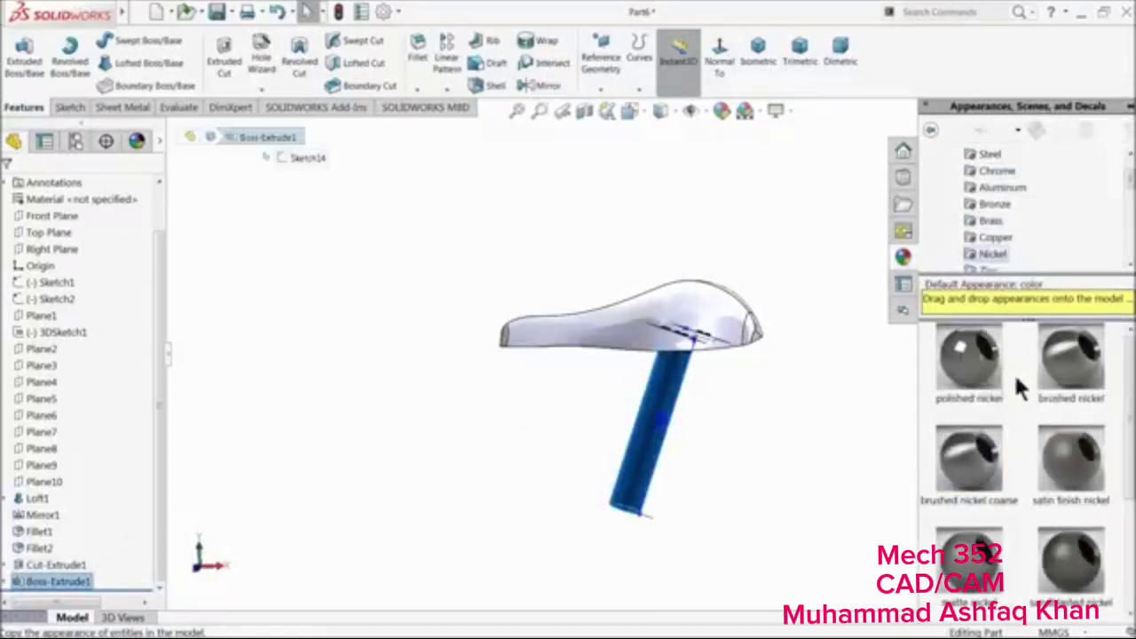
pyautogui.doubleClick(967, 361)
pyautogui.moveTo(768, 396)
pyautogui.mouseDown(button='middle')
pyautogui.moveTo(726, 366)
pyautogui.moveTo(773, 385)
pyautogui.moveTo(776, 399)
pyautogui.mouseUp(button='middle')
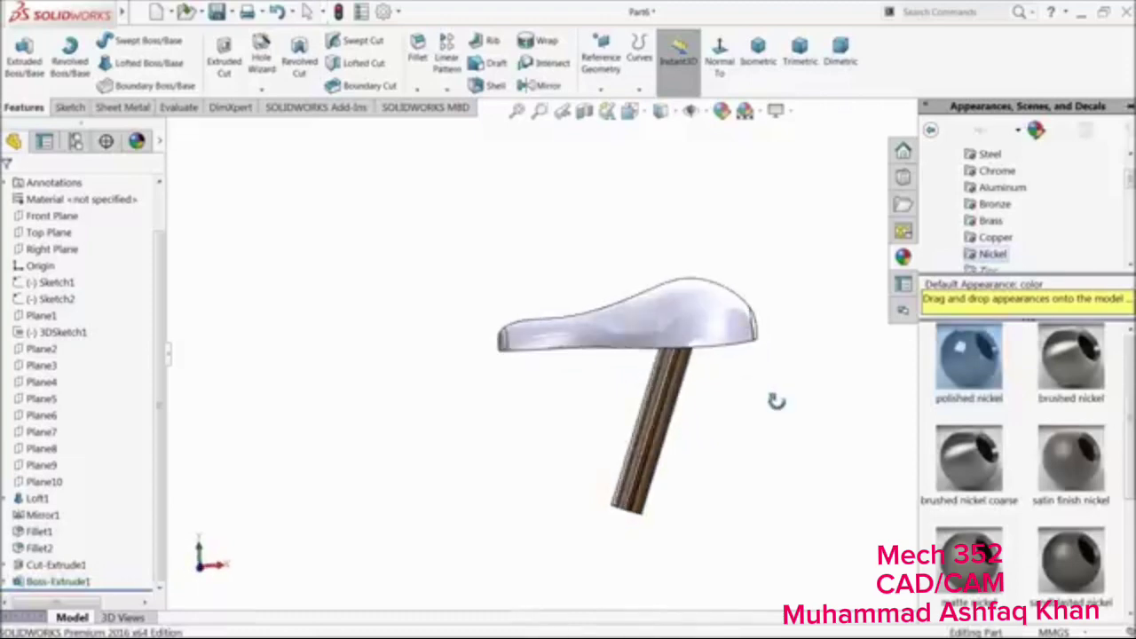
# Apply the satin finish stainless steel appearance from the Metal > Steel category to the seat post extrusion
pyautogui.click(48, 582)
pyautogui.click(1123, 244)
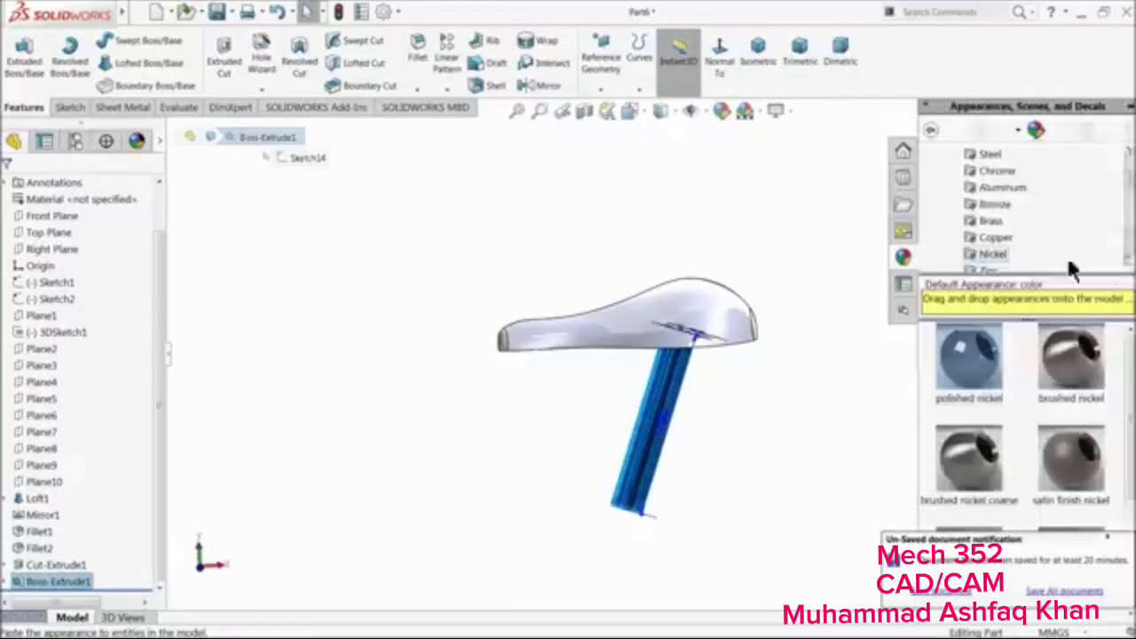
pyautogui.click(990, 154)
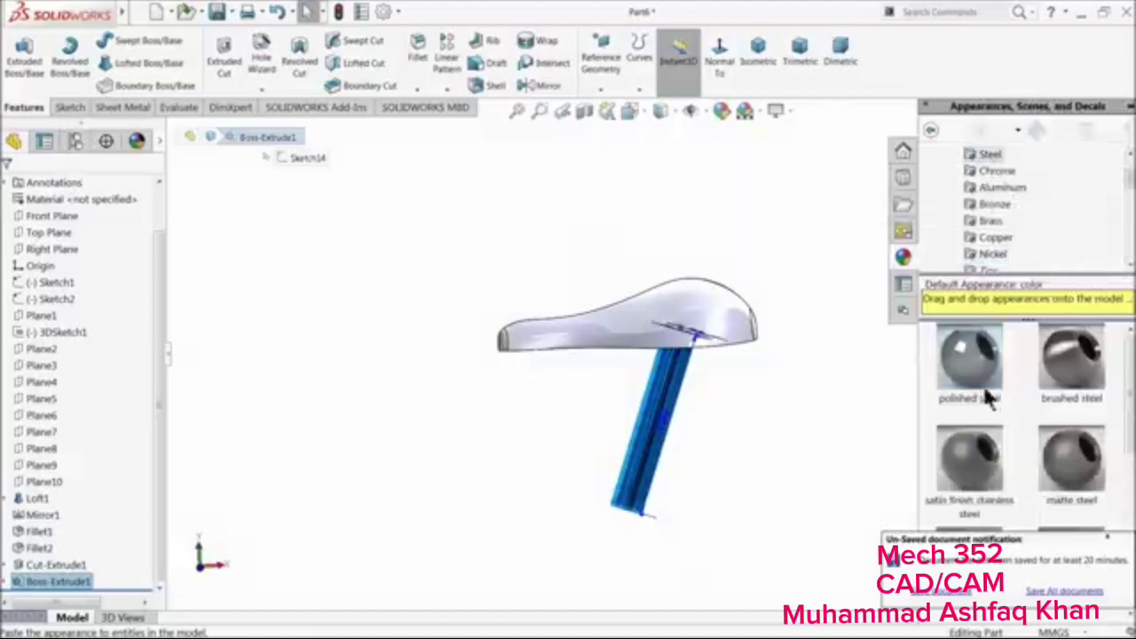
pyautogui.click(969, 459)
pyautogui.moveTo(811, 434); pyautogui.dragTo(812, 476, button='middle')
pyautogui.moveTo(734, 439); pyautogui.dragTo(685, 424, button='middle')
# Apply the matte rubber appearance from Rubber > Matte to the seat body features Loft1, Mirror1, Fillet1 and Fillet2
pyautogui.click(611, 321)
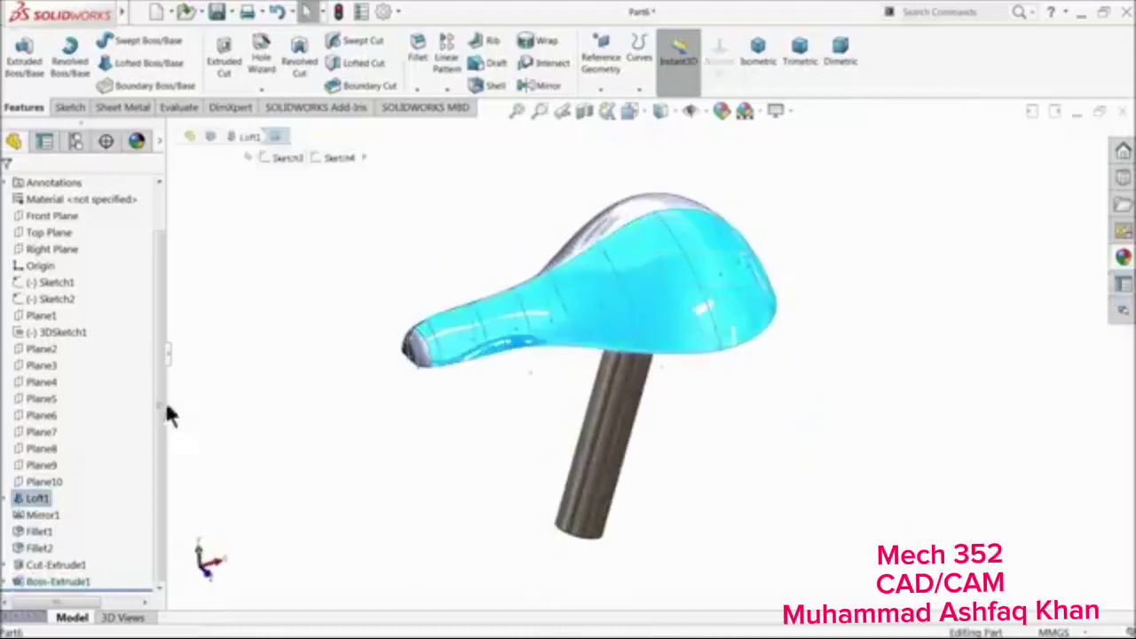
pyautogui.click(32, 498)
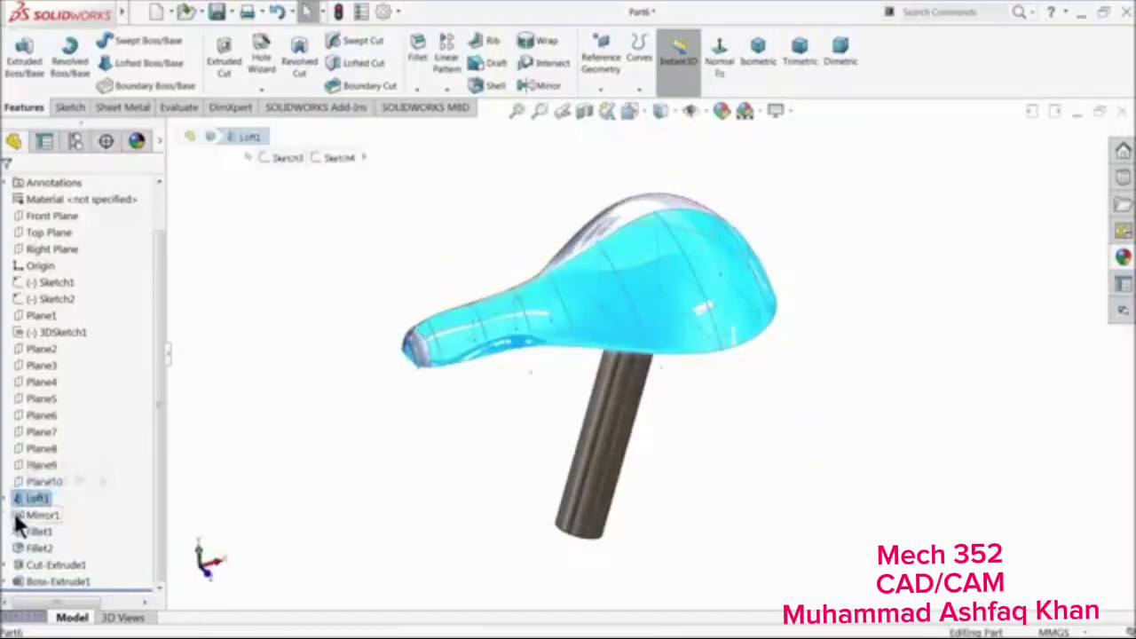
pyautogui.keyDown('ctrl'); pyautogui.click(20, 516); pyautogui.keyUp('ctrl')
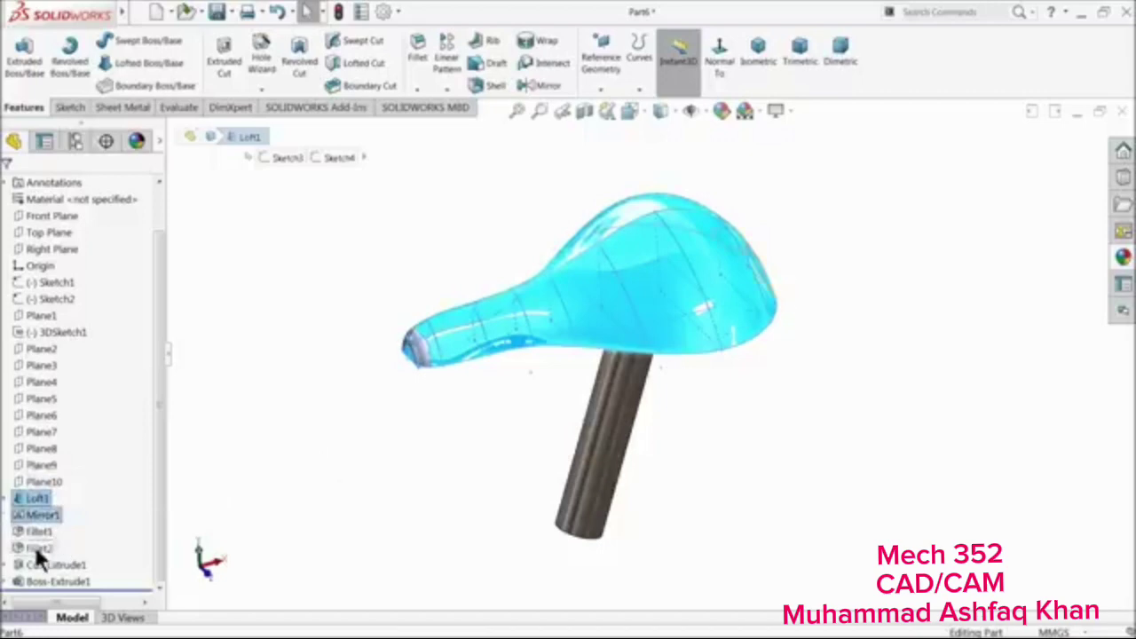
pyautogui.keyDown('ctrl'); pyautogui.click(34, 545); pyautogui.keyUp('ctrl')
pyautogui.keyDown('ctrl'); pyautogui.click(27, 532); pyautogui.keyUp('ctrl')
pyautogui.scroll(3, 441, 447)
pyautogui.moveTo(443, 448); pyautogui.dragTo(438, 480, button='middle')
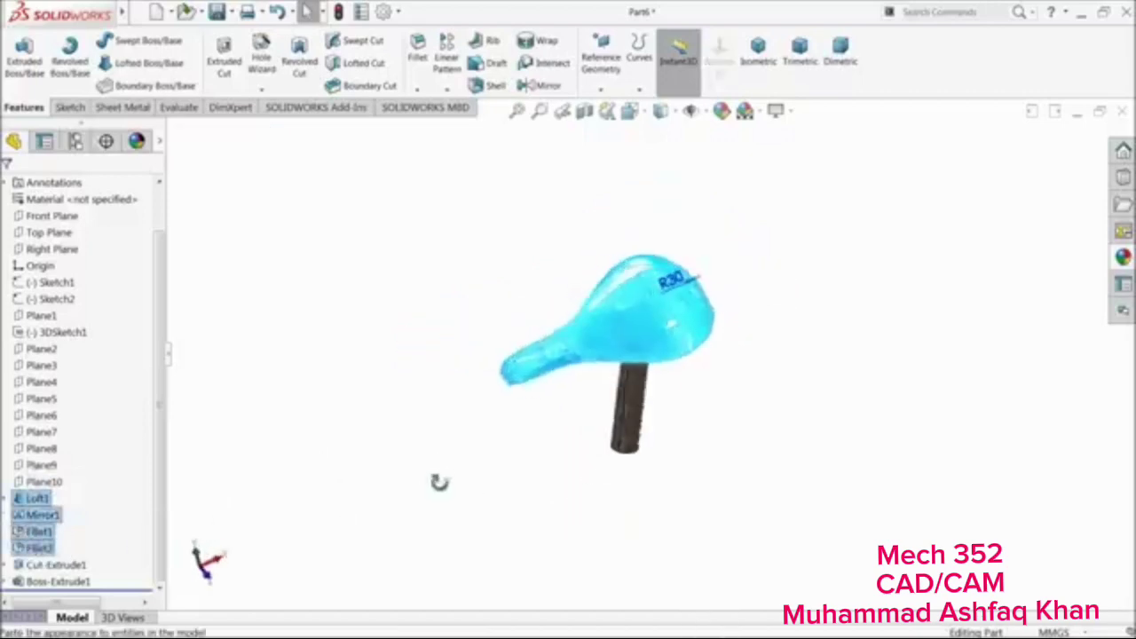
pyautogui.scroll(-3, 636, 298)
pyautogui.click(1124, 258)
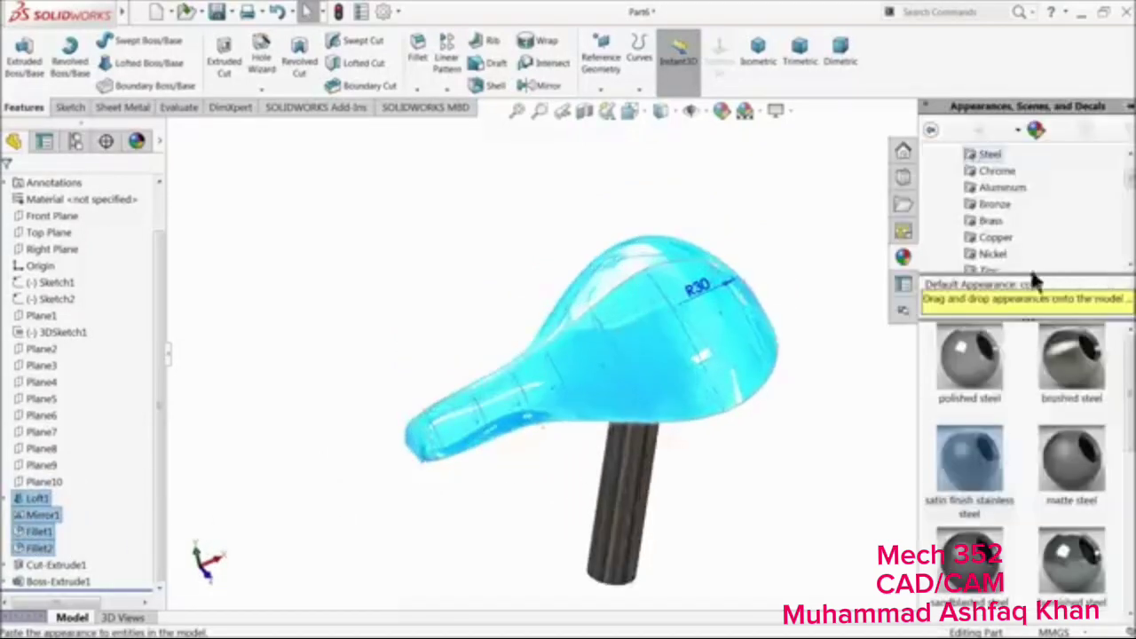
pyautogui.scroll(-5, 1021, 222)
pyautogui.click(989, 221)
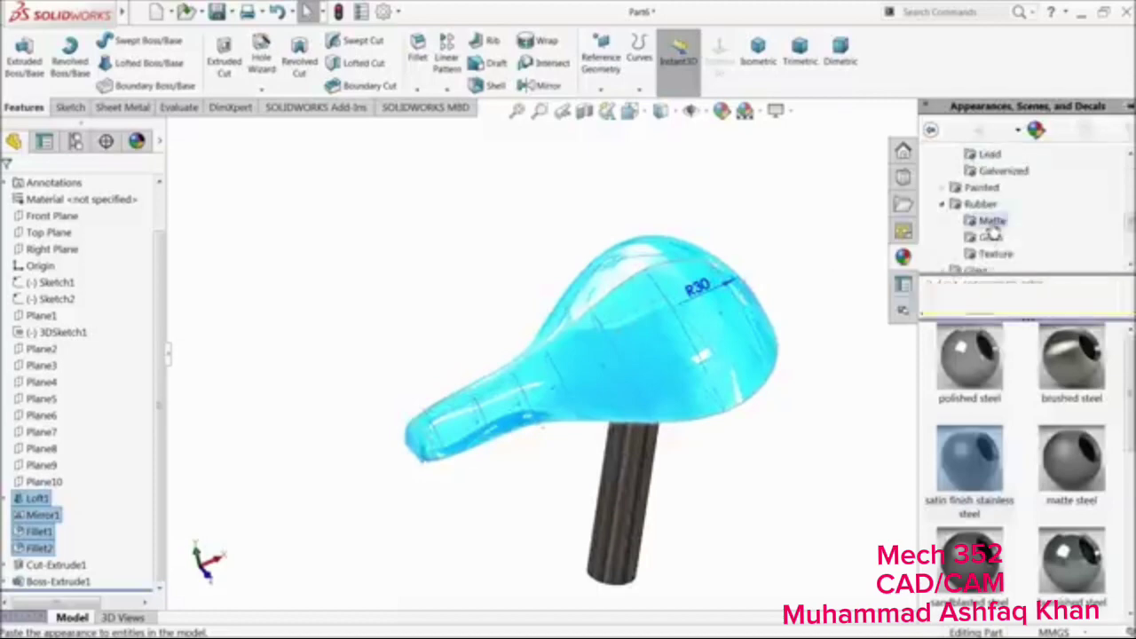
pyautogui.doubleClick(965, 359)
pyautogui.moveTo(933, 390); pyautogui.dragTo(858, 471, button='middle')
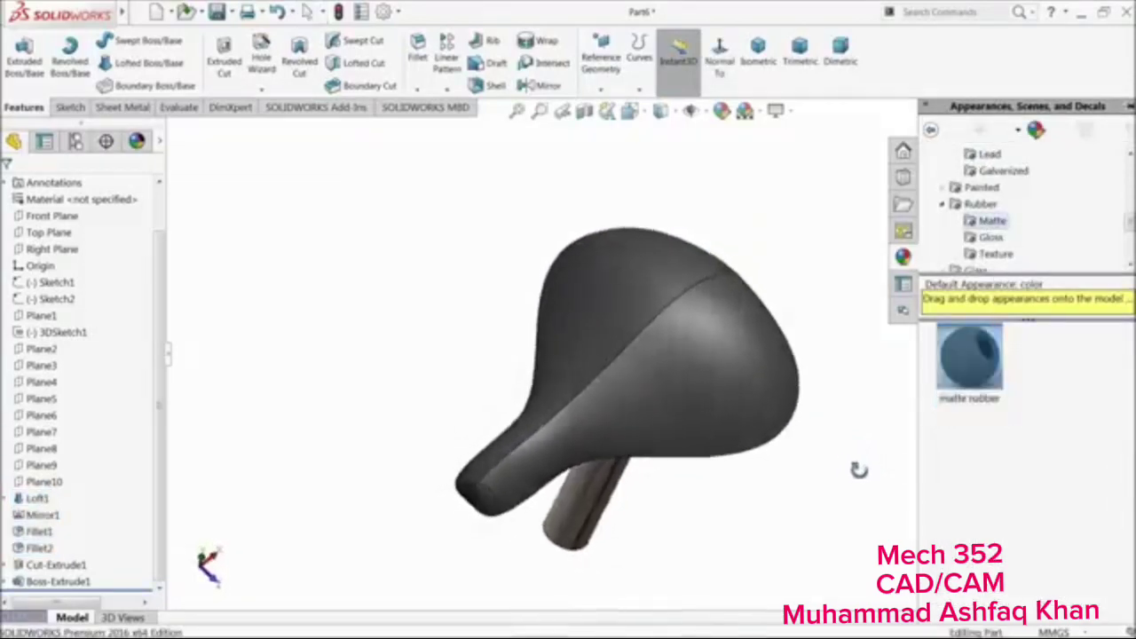
# Fillet the seam edge running lengthwise along the top of the seat with a 30 mm radius
pyautogui.click(834, 356)
pyautogui.click(417, 78)
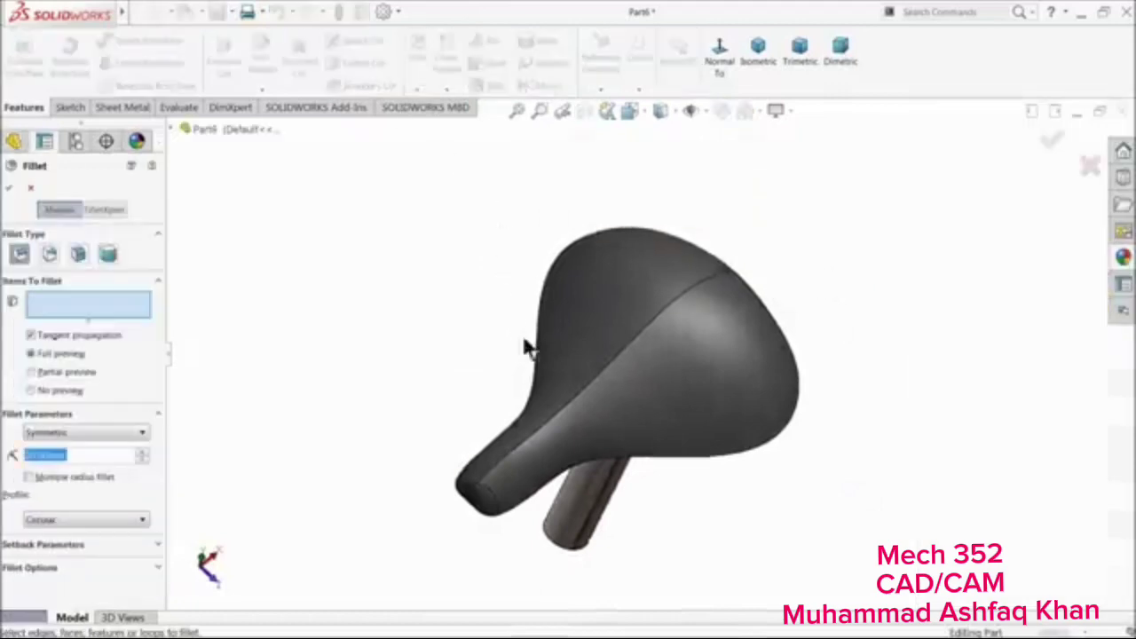
pyautogui.click(590, 390)
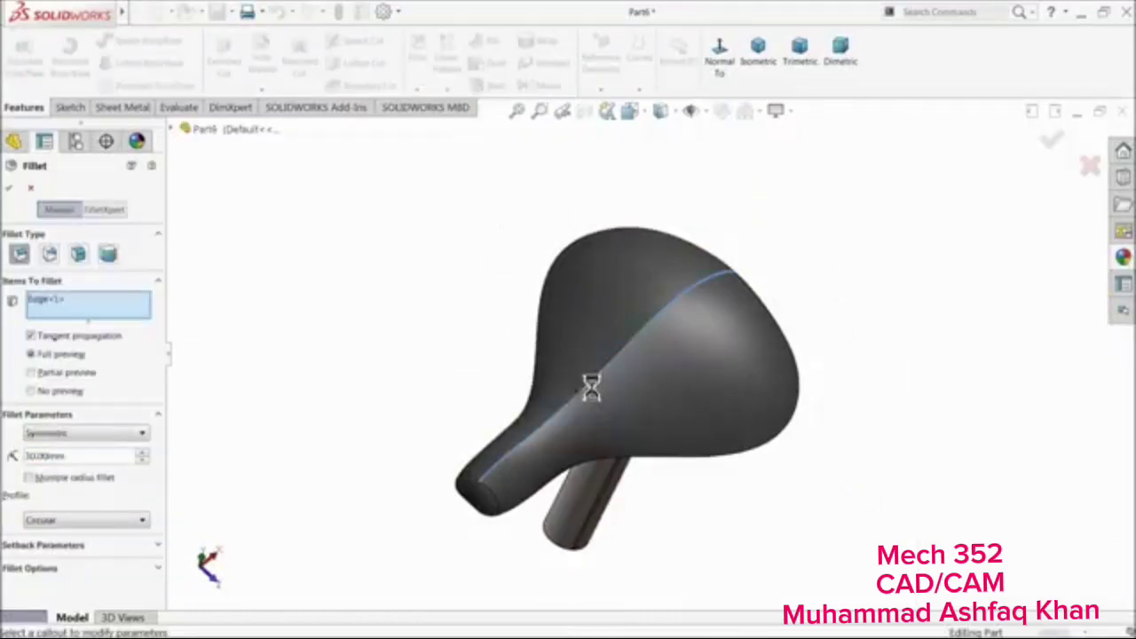
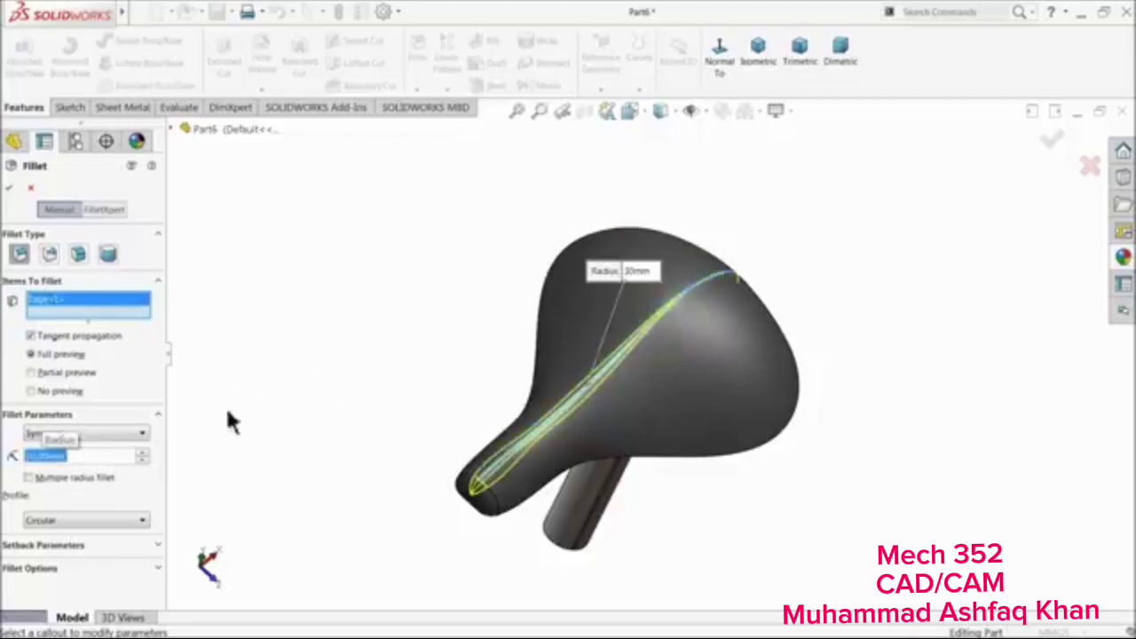
pyautogui.click(8, 189)
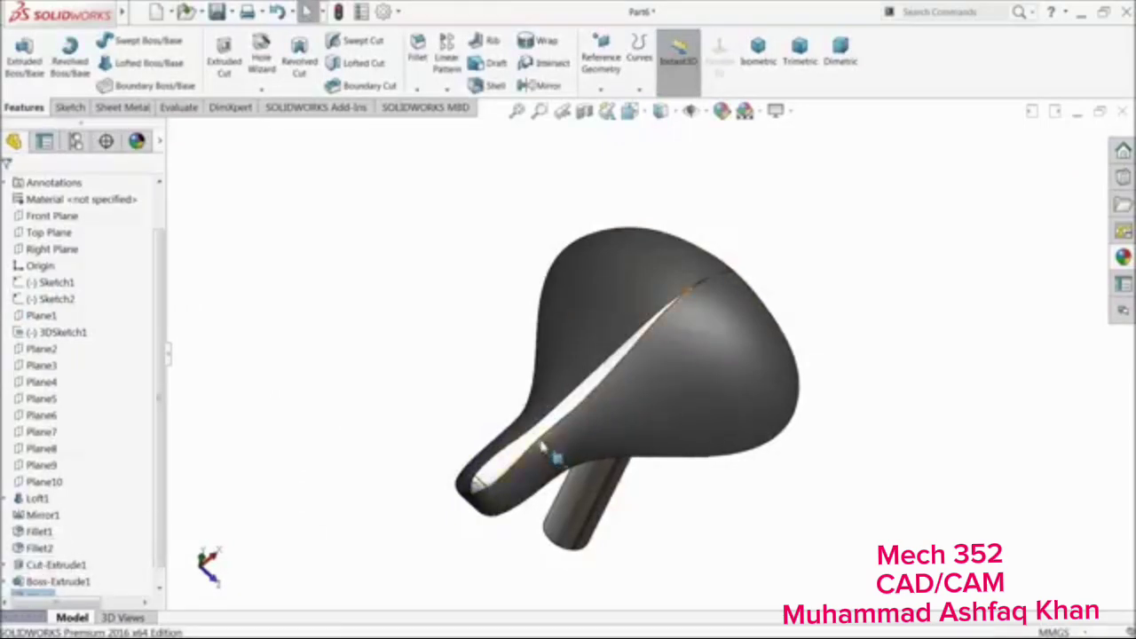
# Apply the matte rubber appearance to the fillet along the seat's top seam
pyautogui.click(492, 435)
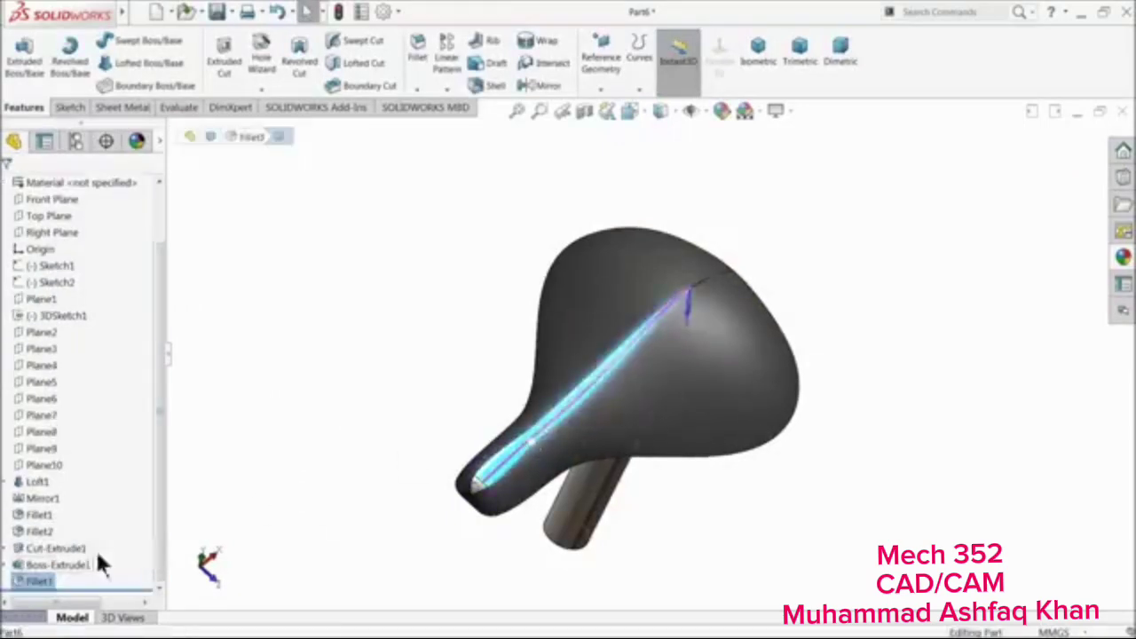
pyautogui.click(1122, 261)
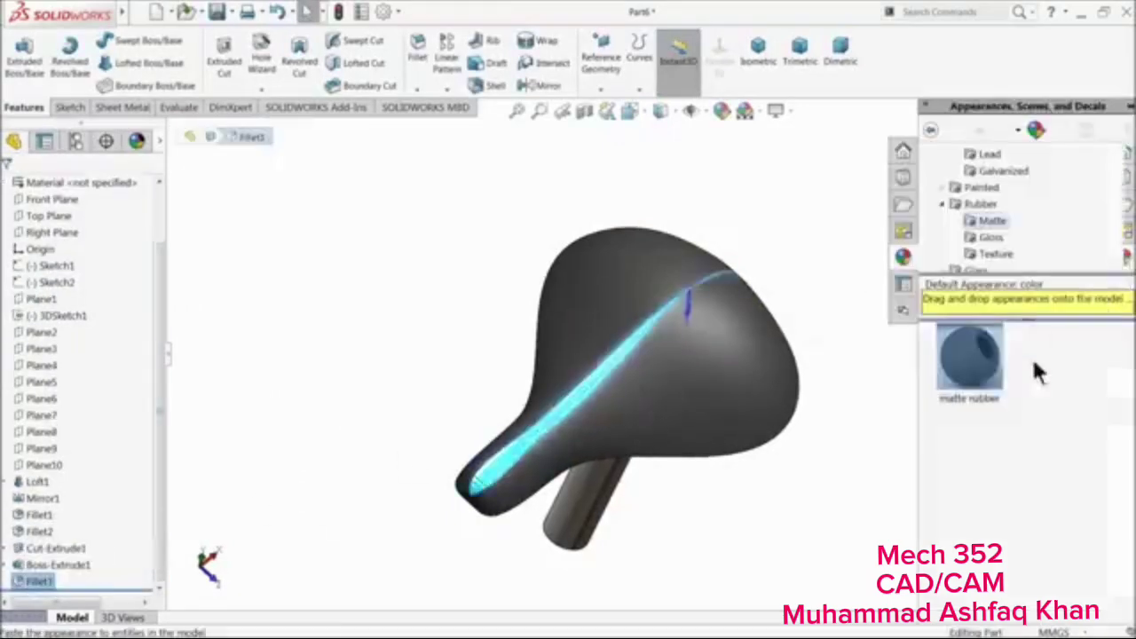
pyautogui.doubleClick(966, 373)
pyautogui.moveTo(799, 362); pyautogui.dragTo(725, 255, button='middle')
pyautogui.click(825, 247)
pyautogui.scroll(4, 809, 319)
pyautogui.moveTo(815, 330); pyautogui.dragTo(799, 365, button='middle')
pyautogui.scroll(-5, 719, 393)
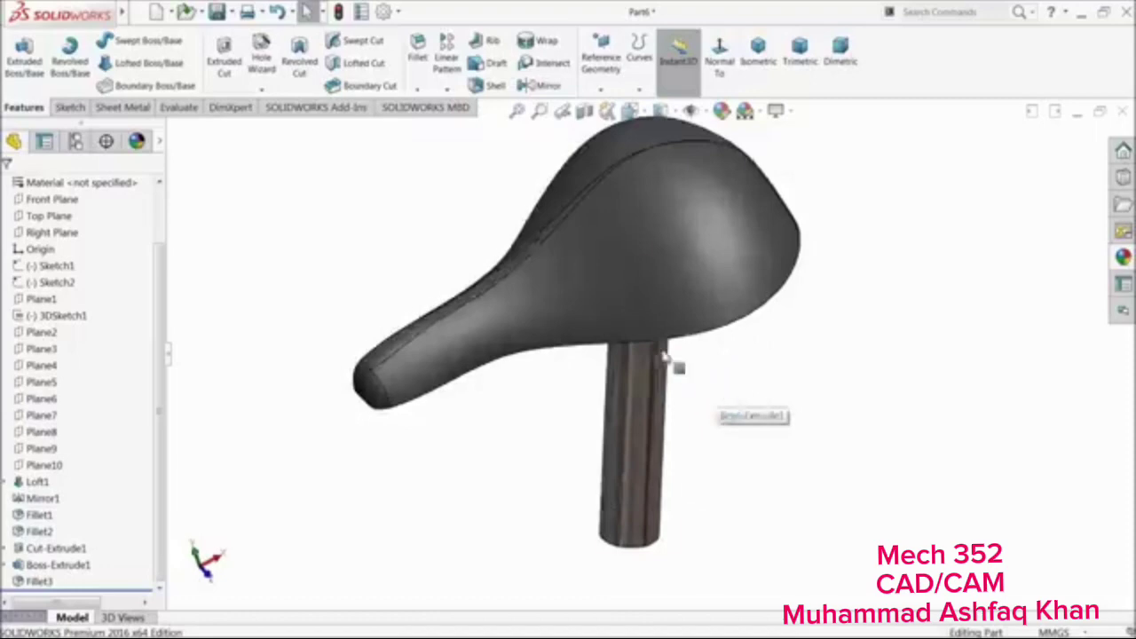
pyautogui.moveTo(664, 356); pyautogui.dragTo(647, 339, button='middle')
# Save the seat part in the Bicycle folder as 5.Seat
pyautogui.click(215, 12)
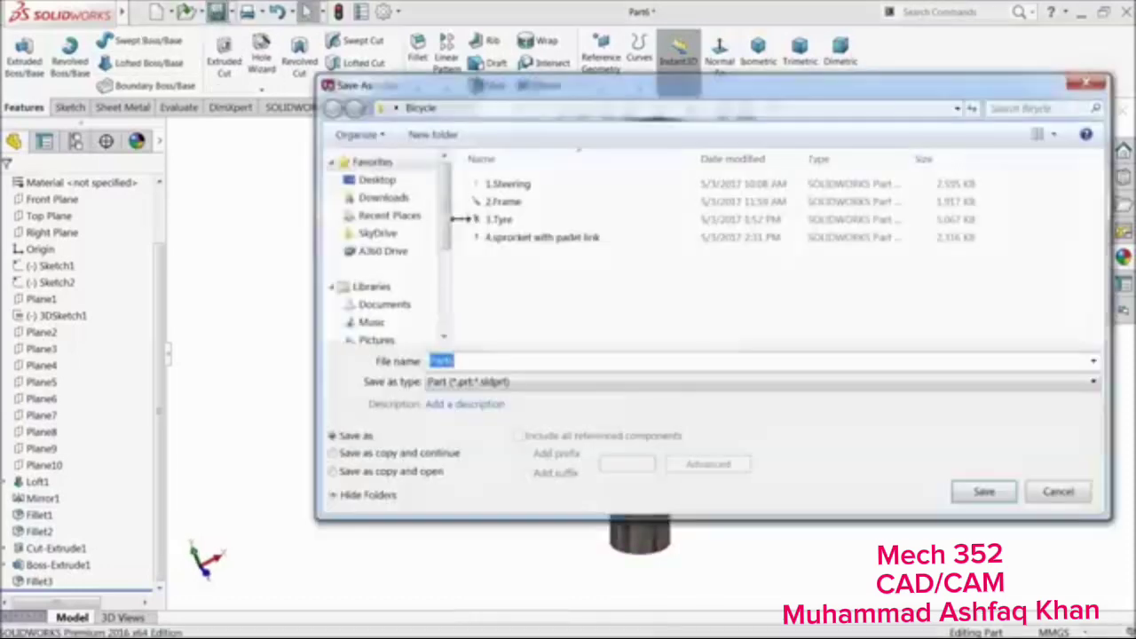
pyautogui.write('5.')
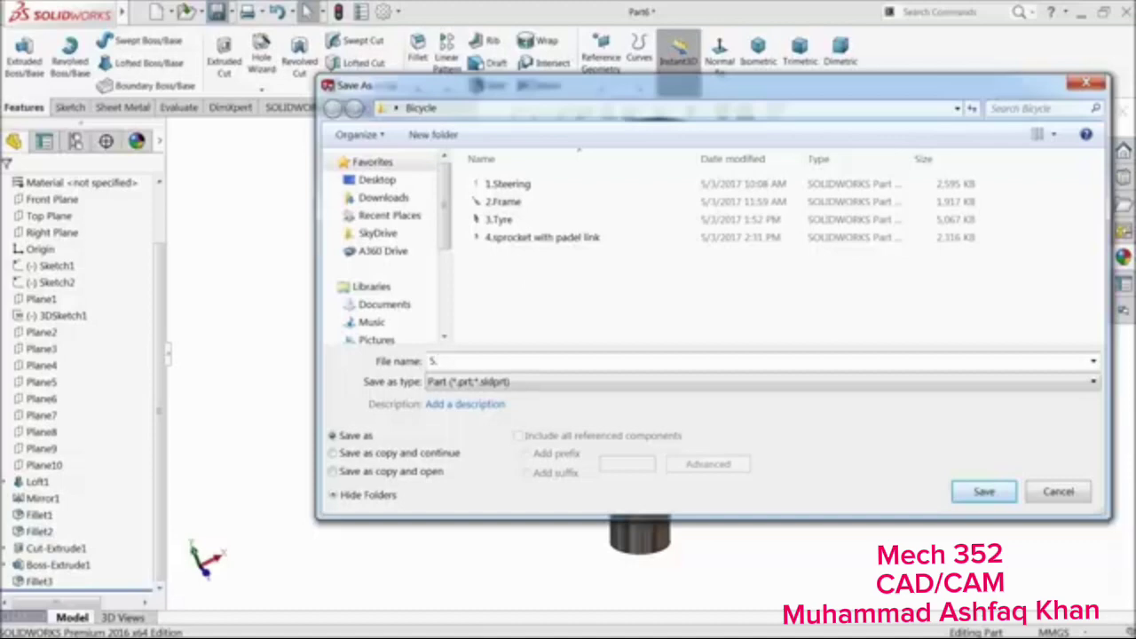
pyautogui.write('Seat')
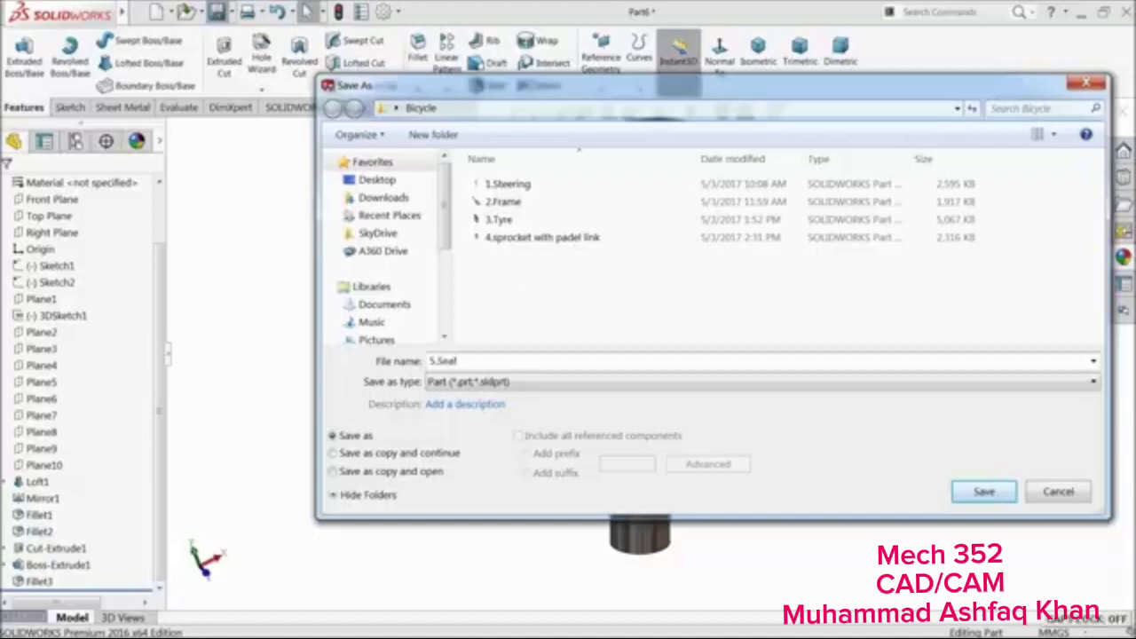
pyautogui.click(981, 493)
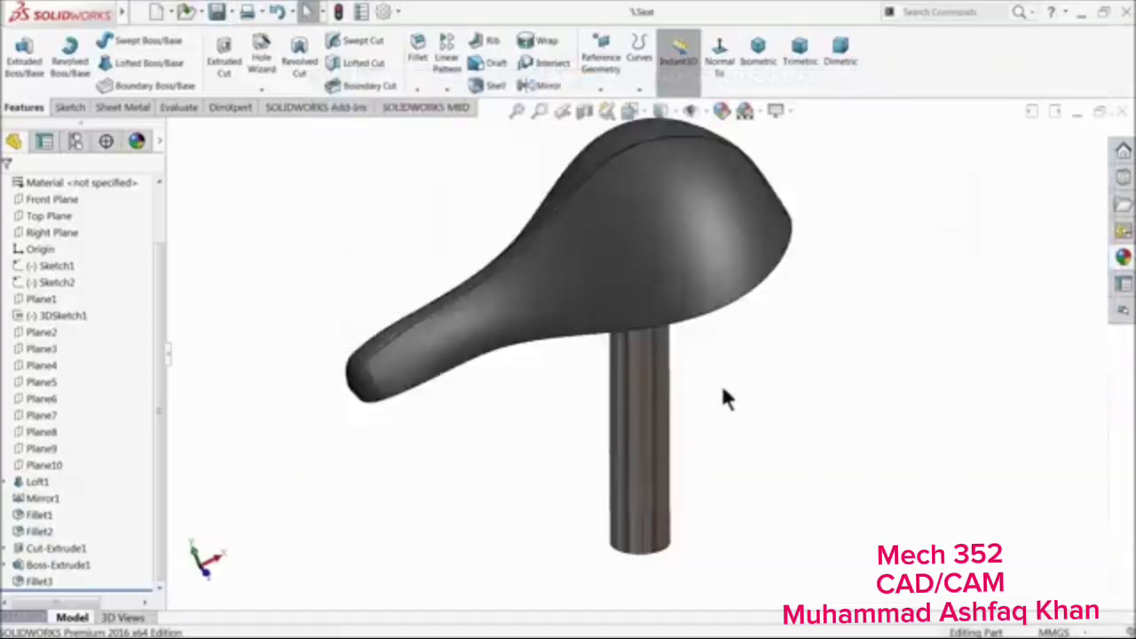
pyautogui.moveTo(720, 382); pyautogui.dragTo(750, 406, button='middle')
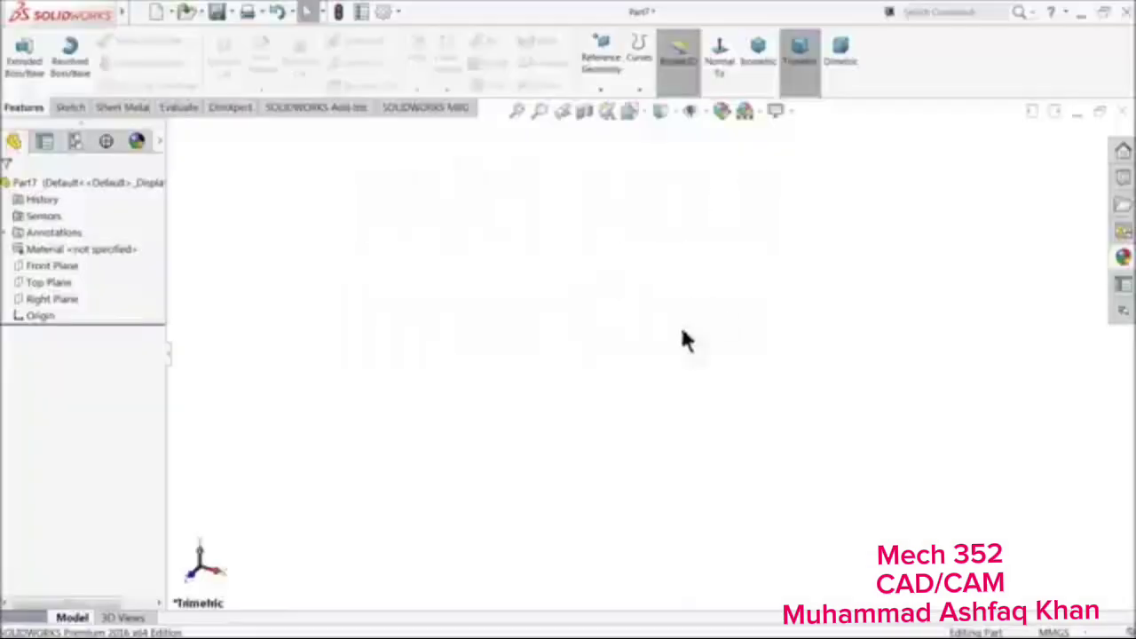
# On the Front Plane, sketch a vertical centerline about 52 mm long down to the origin and a horizontal one about 84 mm leftward from it
pyautogui.click(36, 266)
pyautogui.click(28, 249)
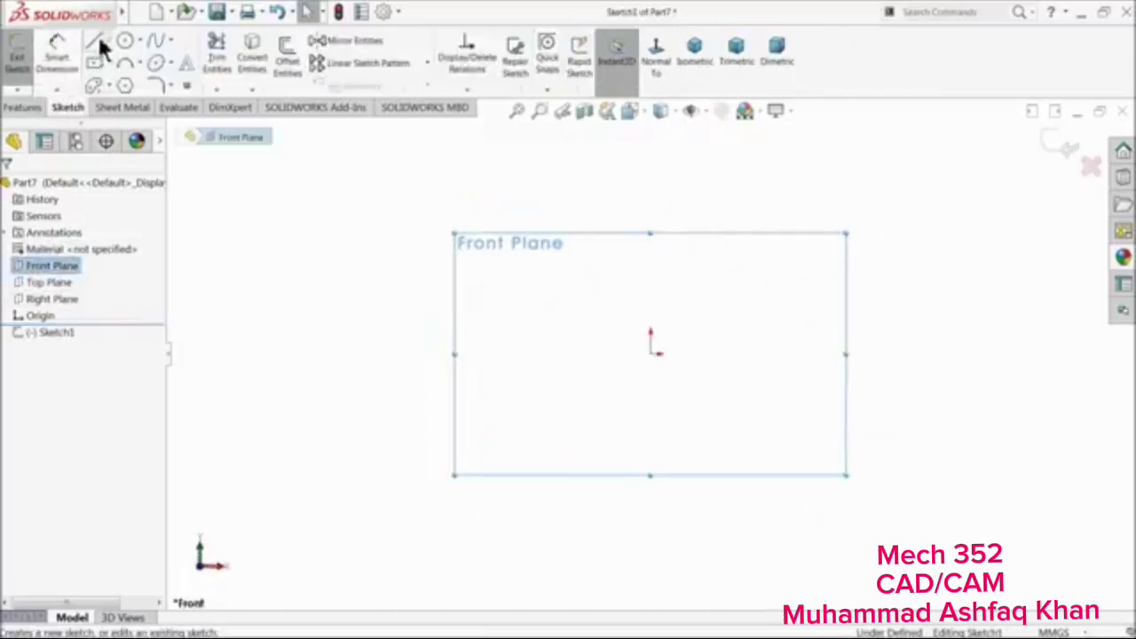
pyautogui.click(106, 41)
pyautogui.click(111, 74)
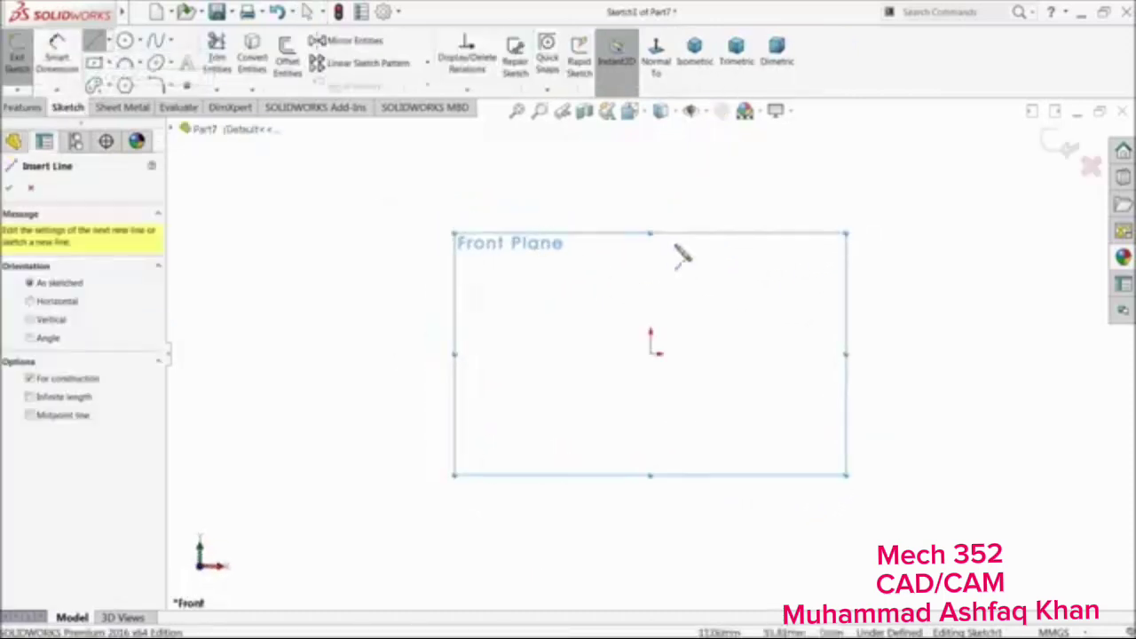
pyautogui.click(650, 237)
pyautogui.click(651, 355)
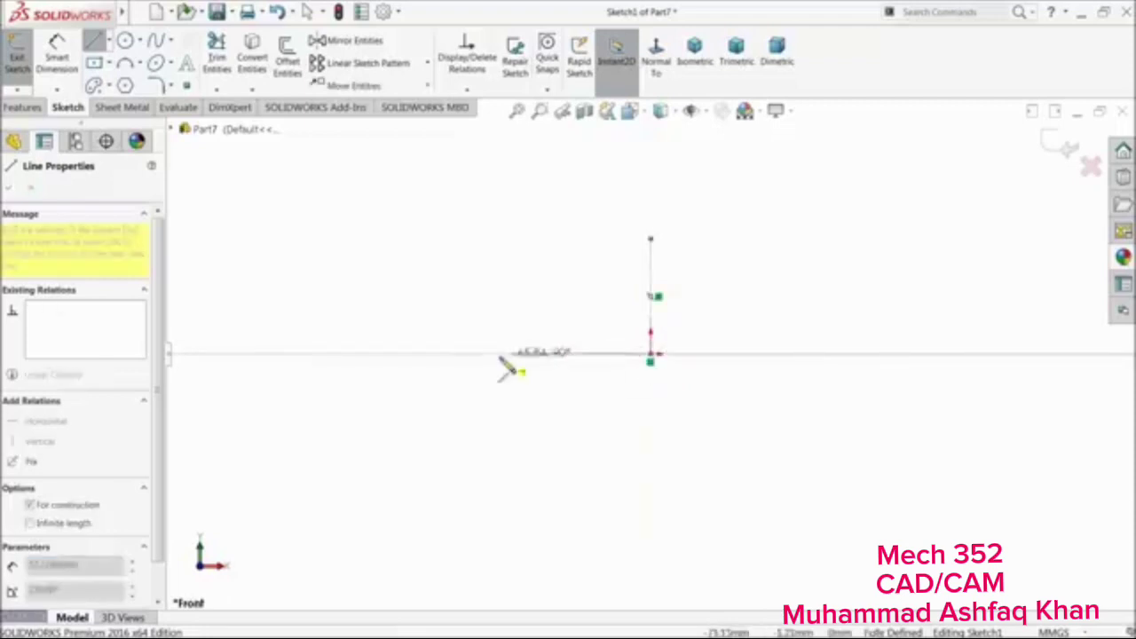
pyautogui.click(466, 353)
pyautogui.rightClick(458, 233)
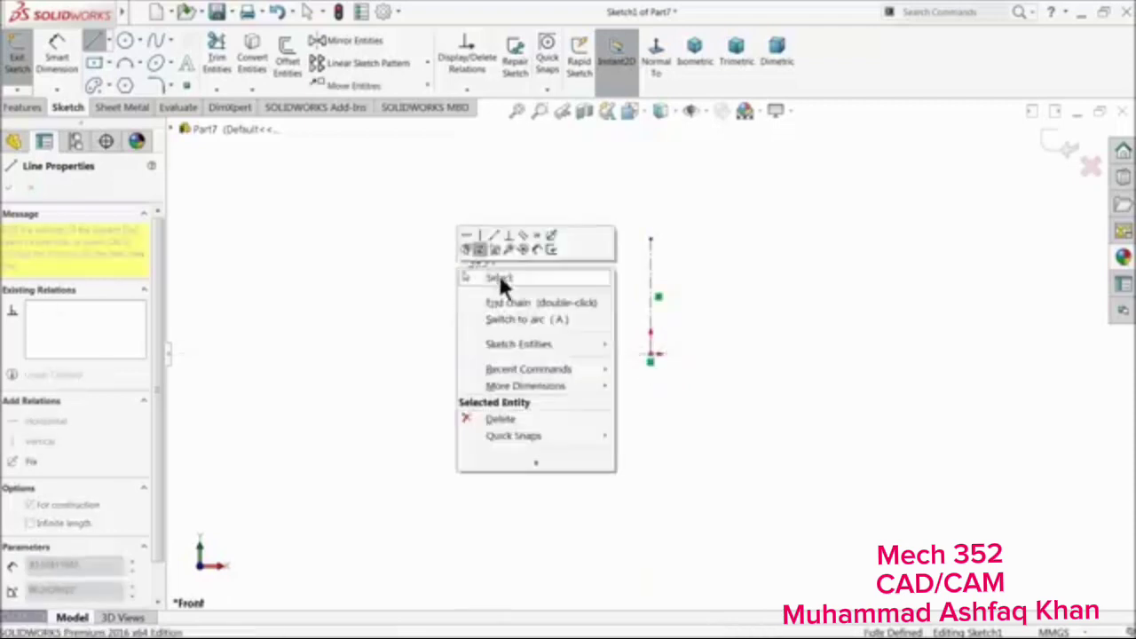
pyautogui.click(498, 271)
# Sketch a circle centred on the horizontal centerline, left of the origin, and set its diameter to 9.50 mm
pyautogui.click(125, 41)
pyautogui.scroll(-2, 745, 366)
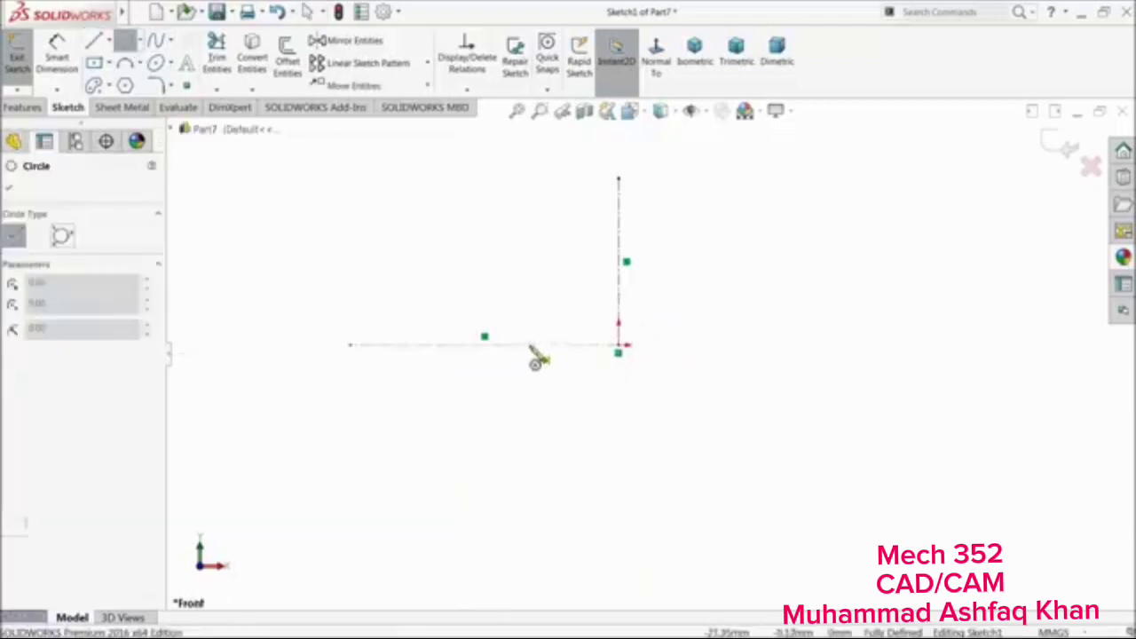
pyautogui.click(529, 344)
pyautogui.click(536, 292)
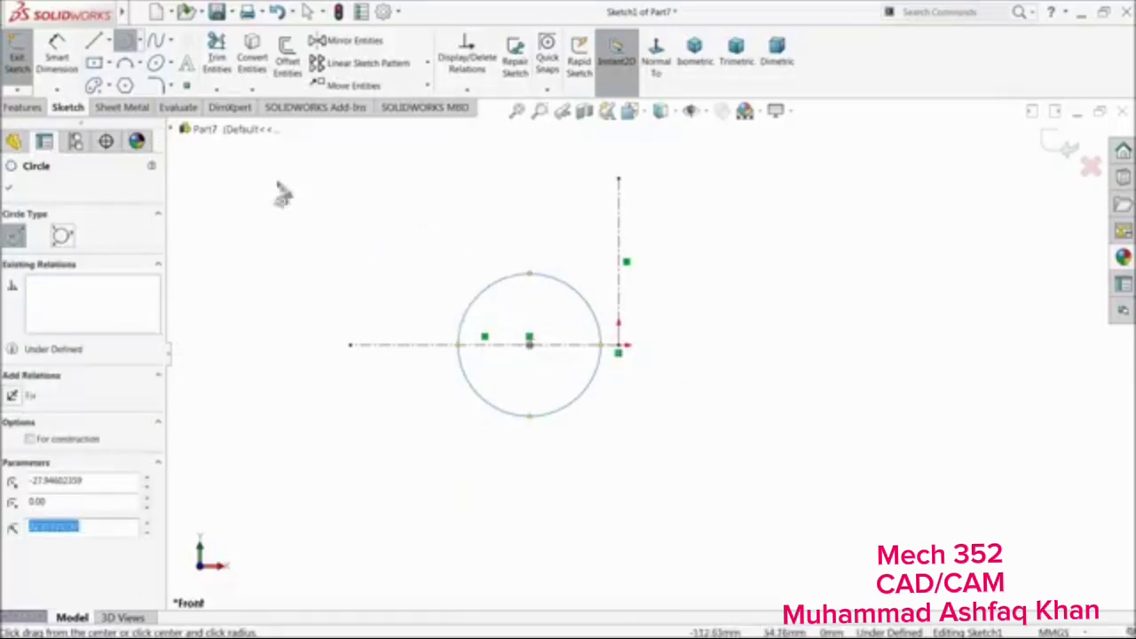
pyautogui.click(56, 46)
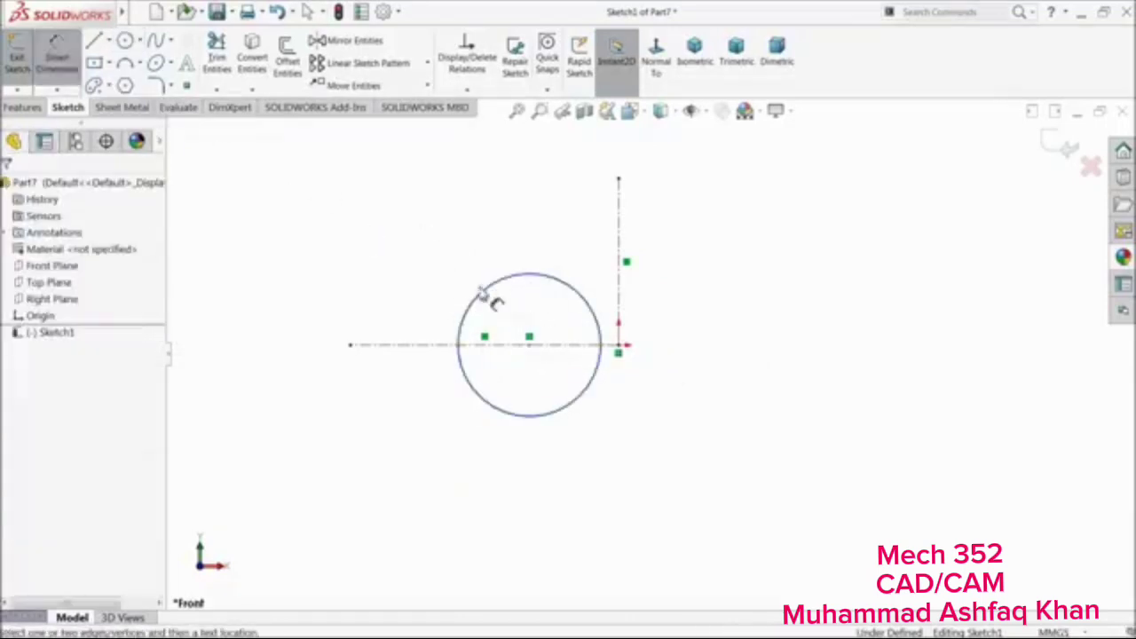
pyautogui.click(488, 292)
pyautogui.click(380, 291)
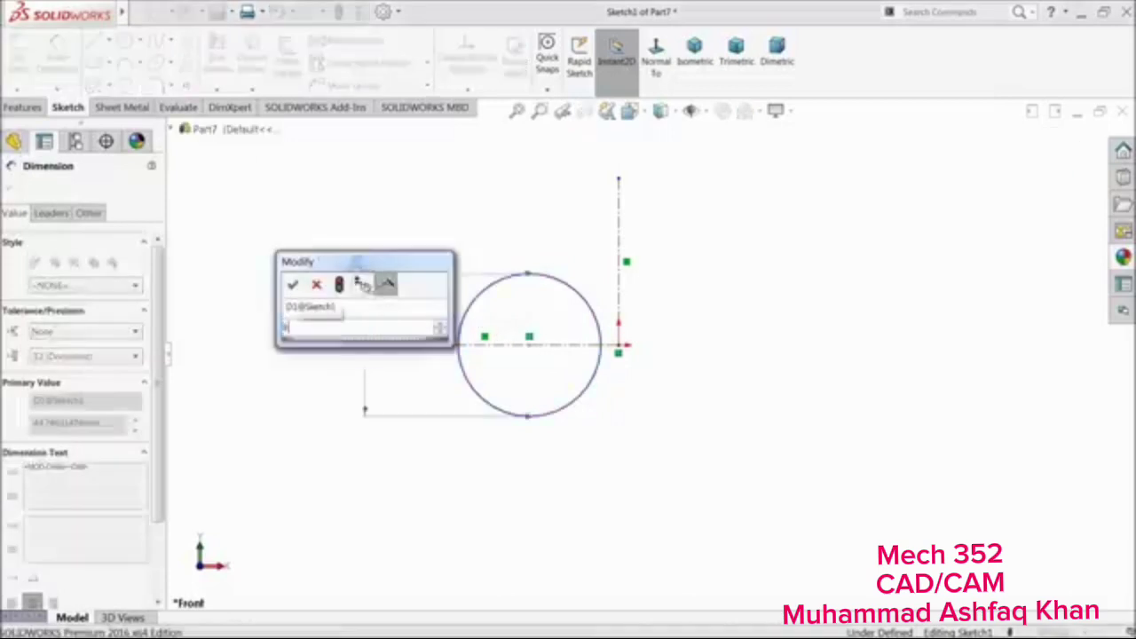
pyautogui.press('Return')
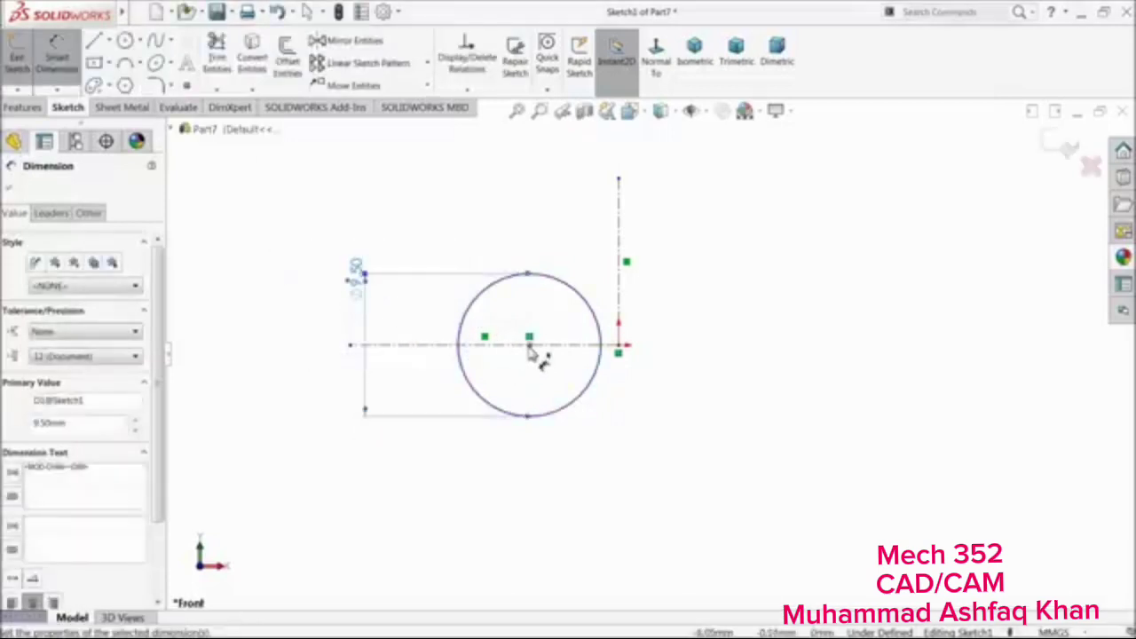
# Mirror the 9.50 mm circle about the vertical centerline, keeping the original
pyautogui.click(368, 41)
pyautogui.click(491, 293)
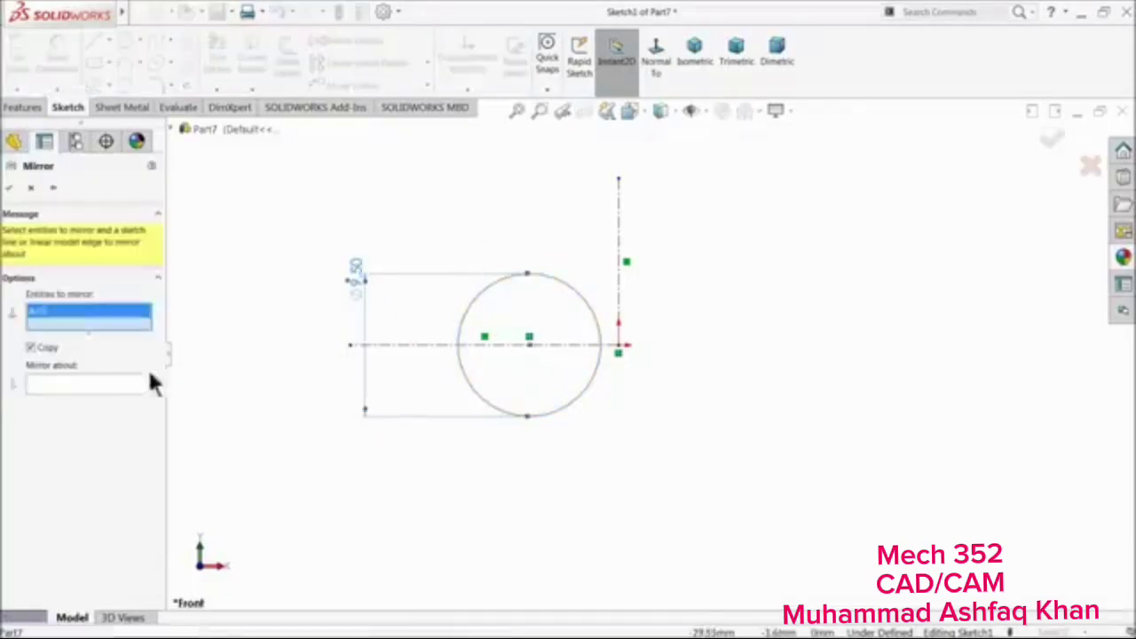
pyautogui.click(116, 387)
pyautogui.click(621, 298)
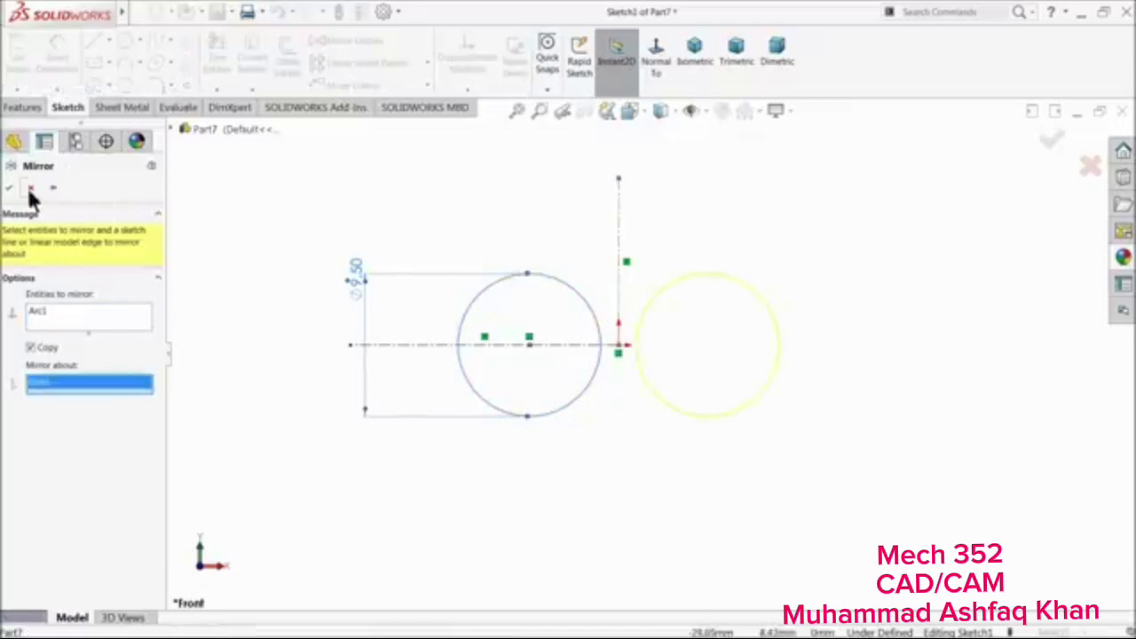
pyautogui.click(9, 188)
# Dimension the distance between the centres of the two circles and set it to 2.39 mm
pyautogui.click(531, 347)
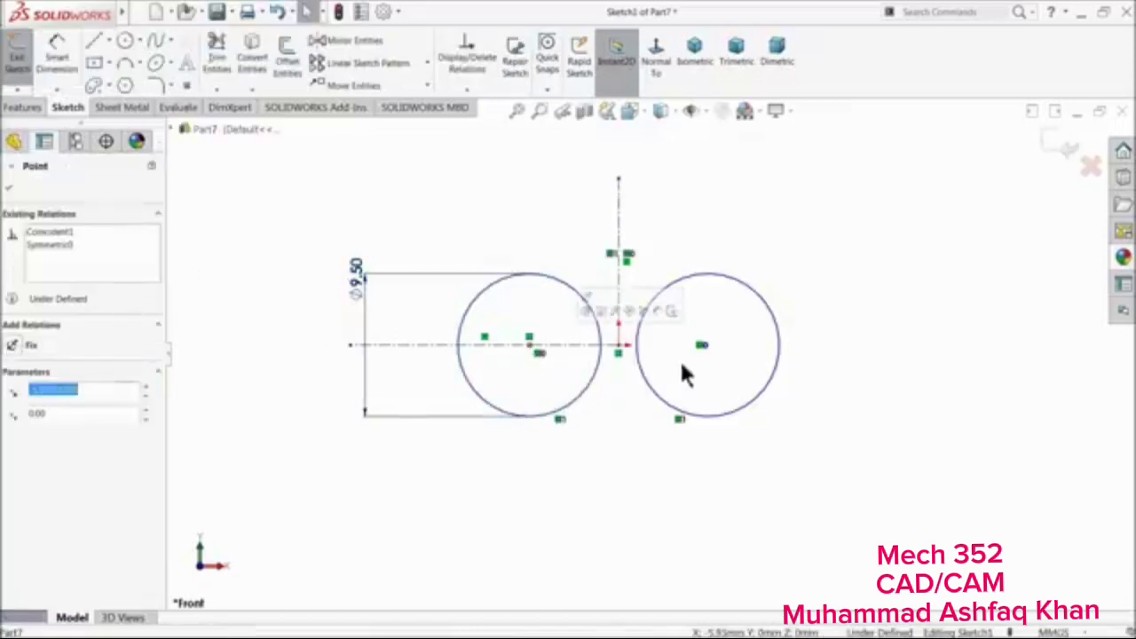
pyautogui.click(706, 352)
pyautogui.click(703, 345)
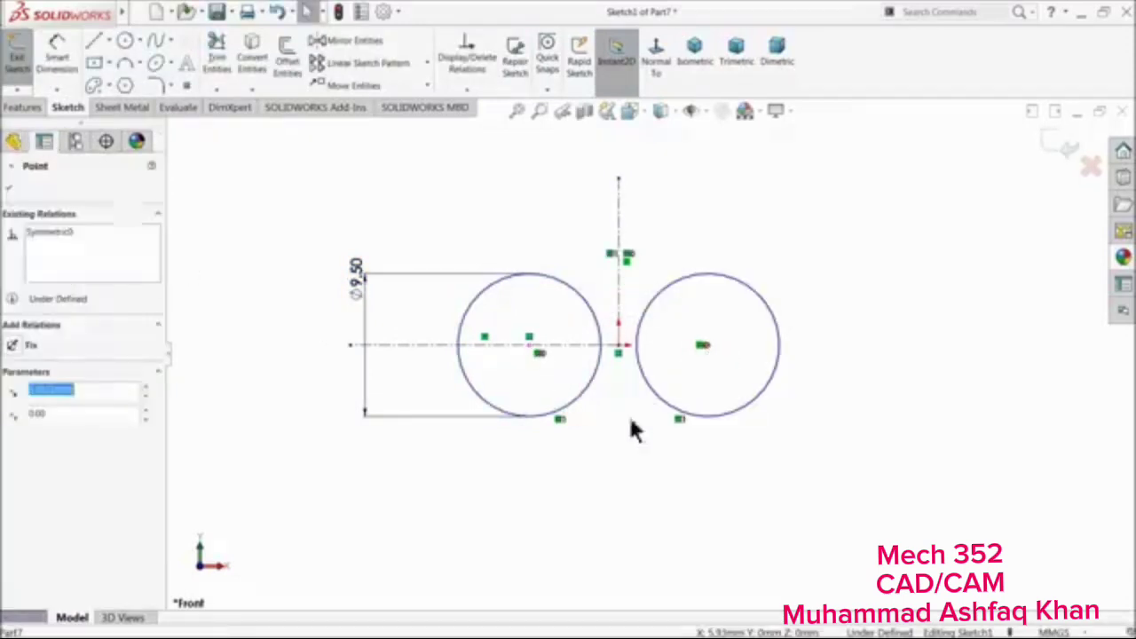
pyautogui.click(532, 348)
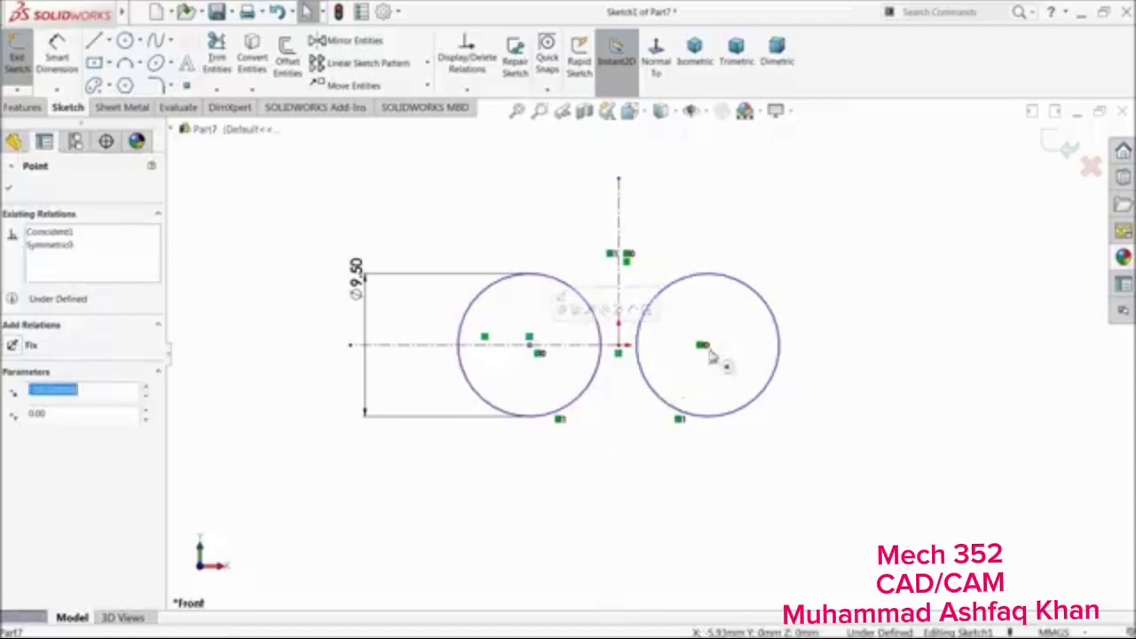
pyautogui.click(57, 57)
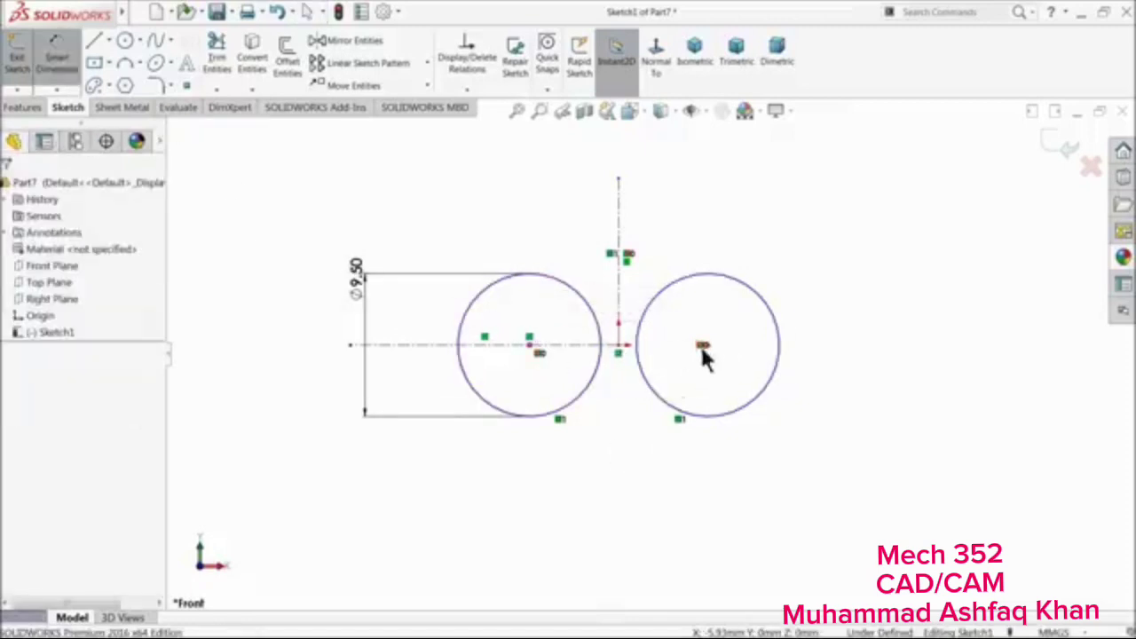
pyautogui.click(703, 346)
pyautogui.click(603, 446)
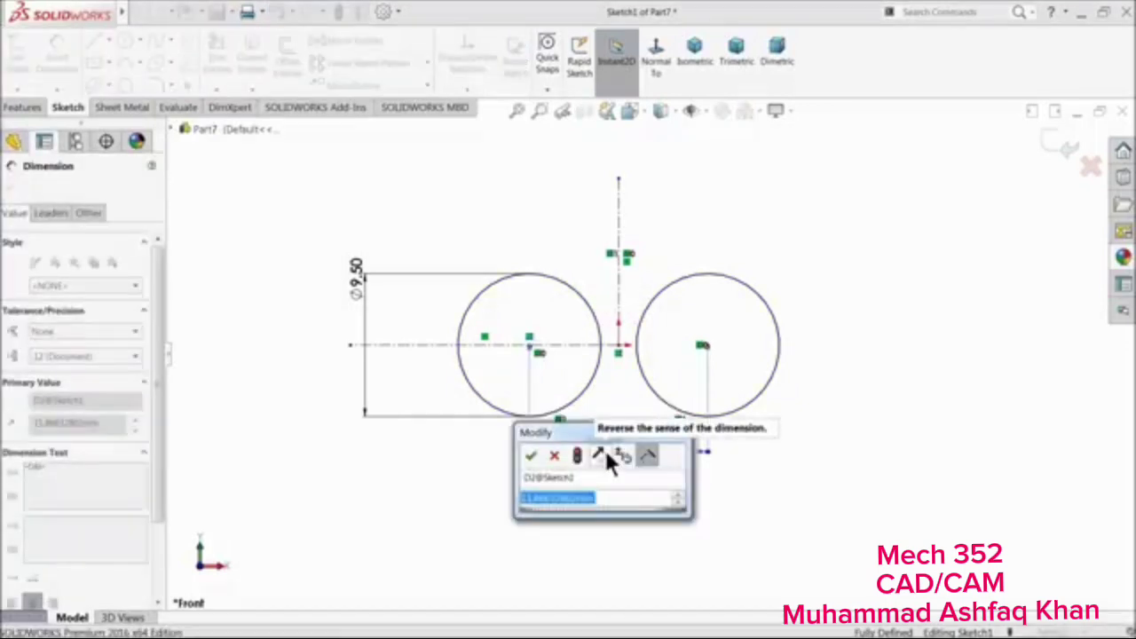
pyautogui.write('2.3')
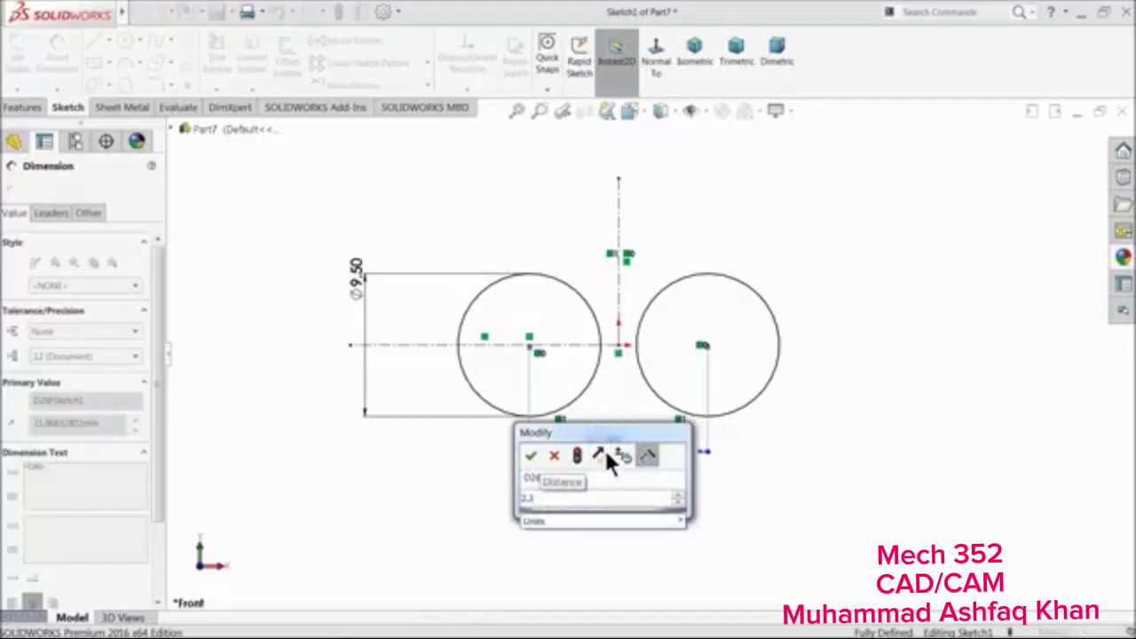
pyautogui.write('9')
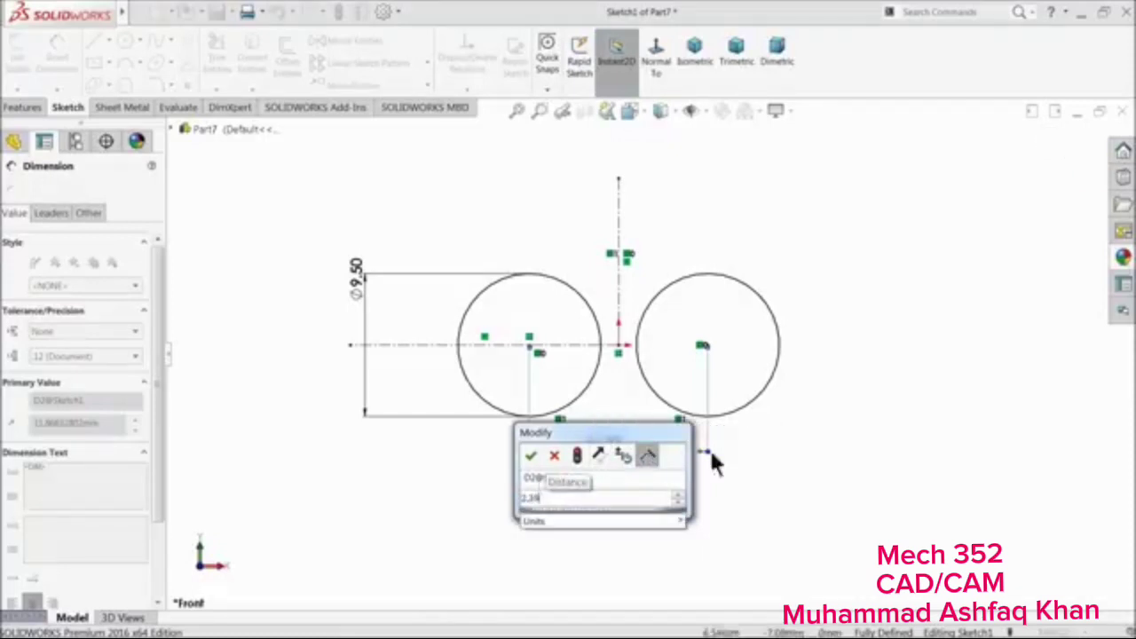
pyautogui.click(531, 456)
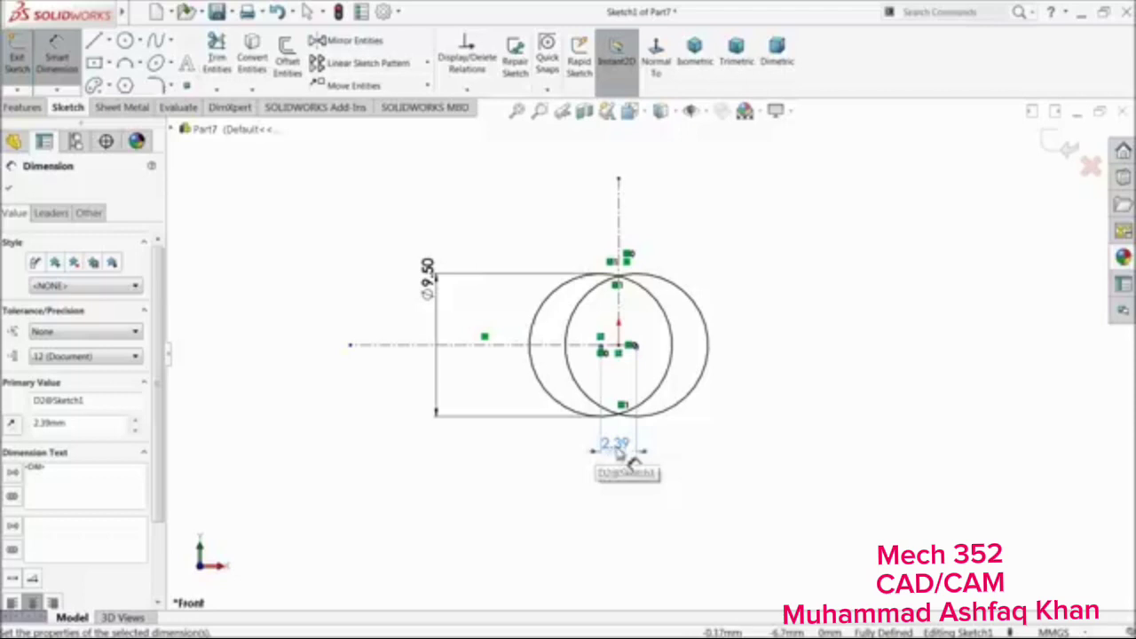
# Change the centre-to-centre distance between the two circles to 12.30 mm
pyautogui.press('Escape')
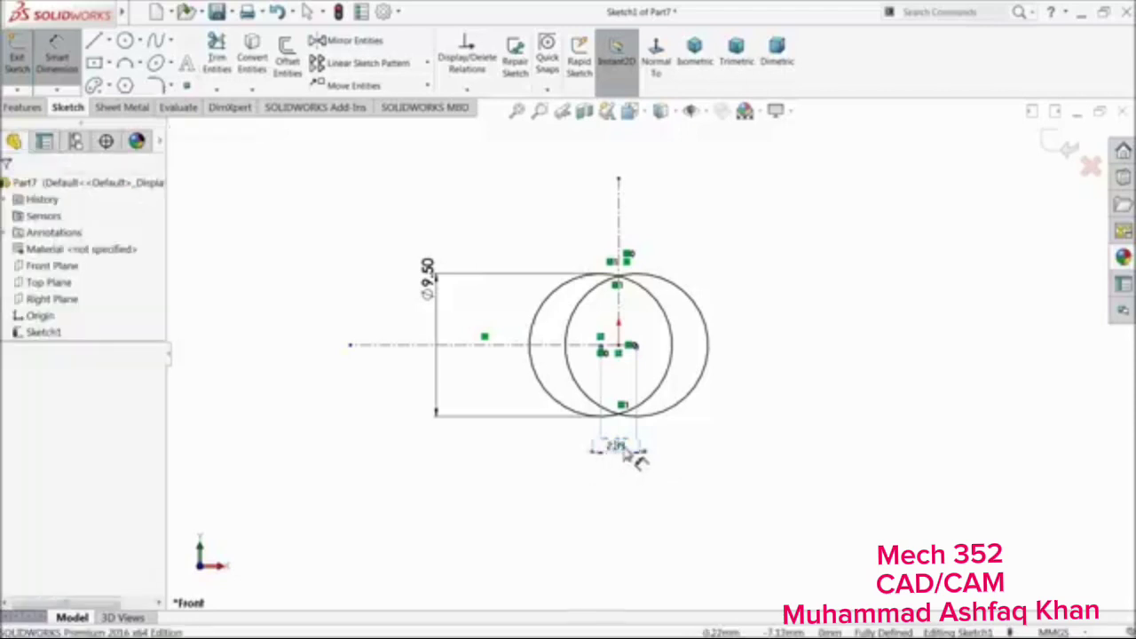
pyautogui.hotkey('ctrl', 'z')
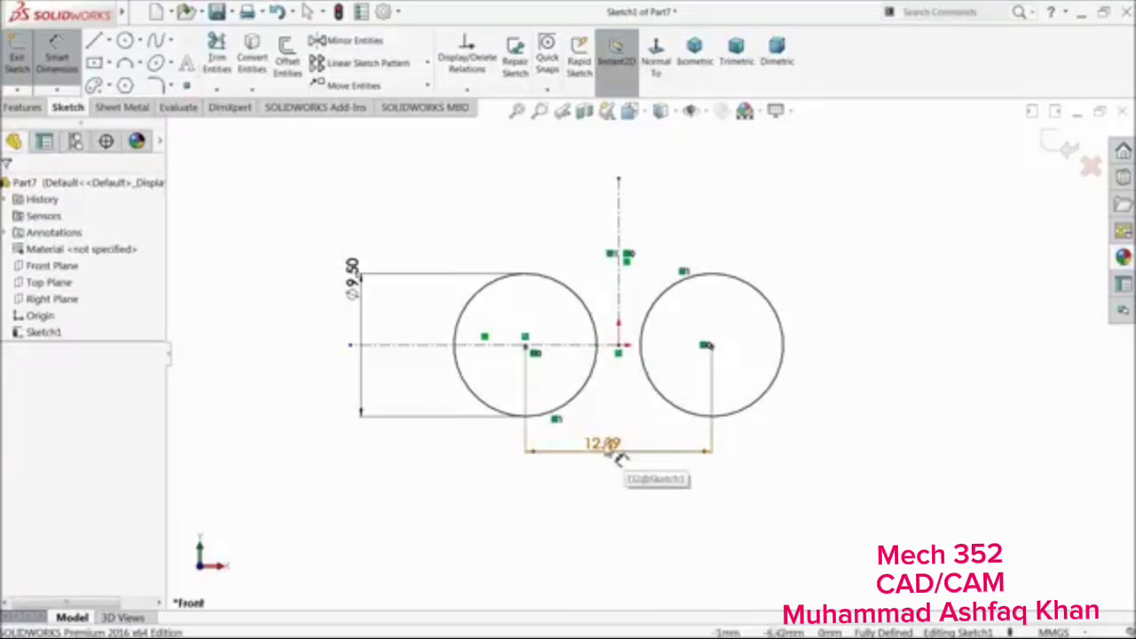
pyautogui.doubleClick(608, 448)
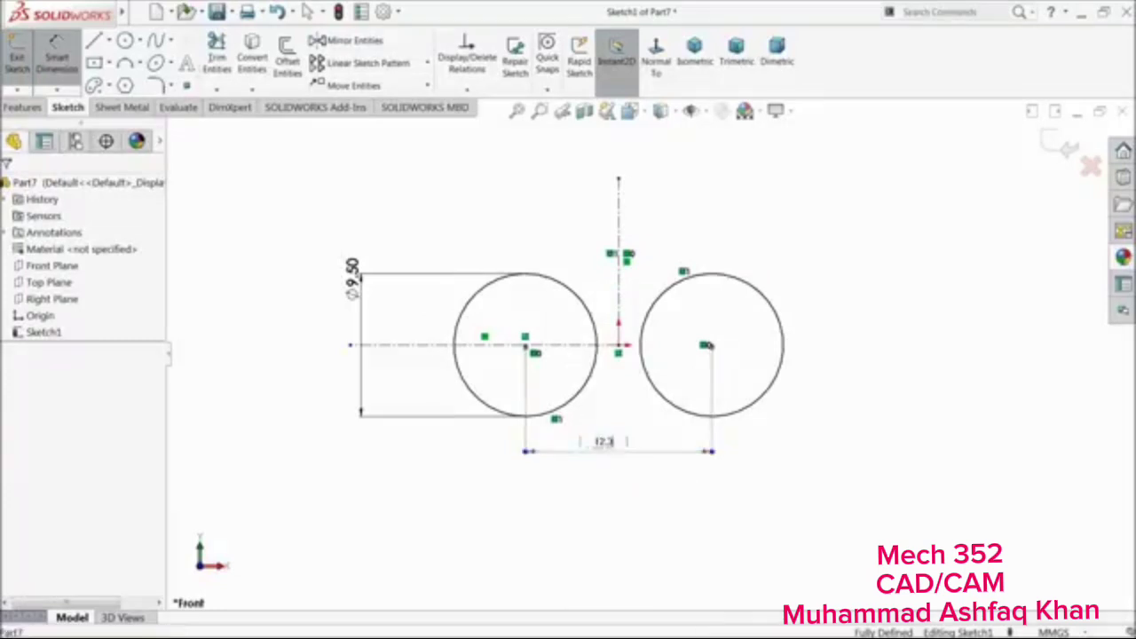
pyautogui.press('Return')
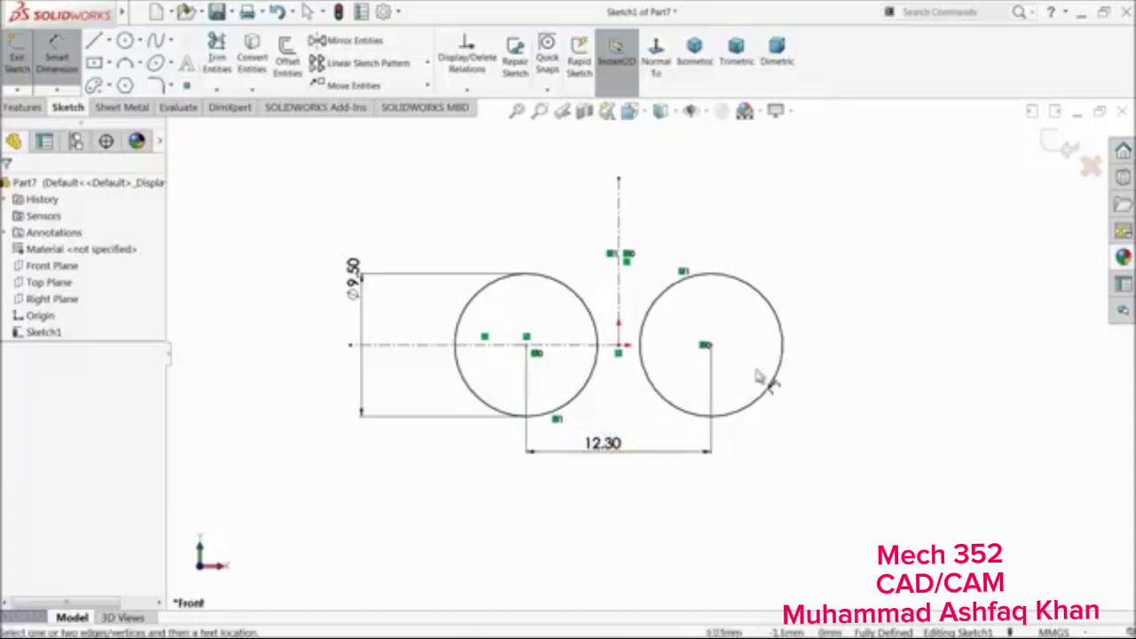
# Extrude both circles 2 mm with the Mid Plane end condition
pyautogui.click(18, 108)
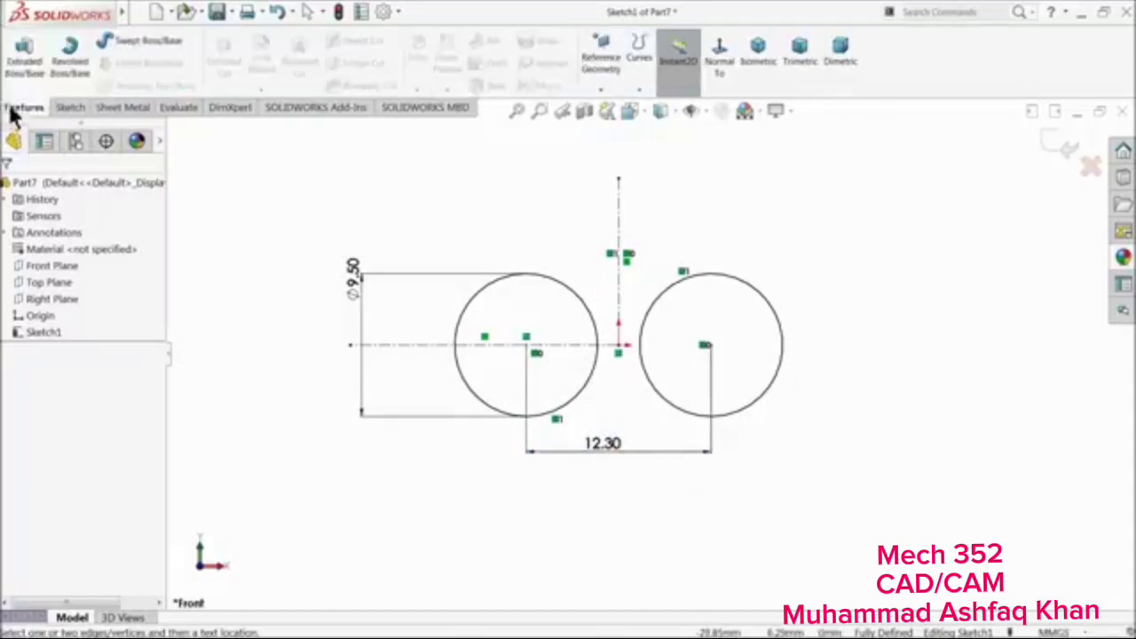
pyautogui.click(24, 52)
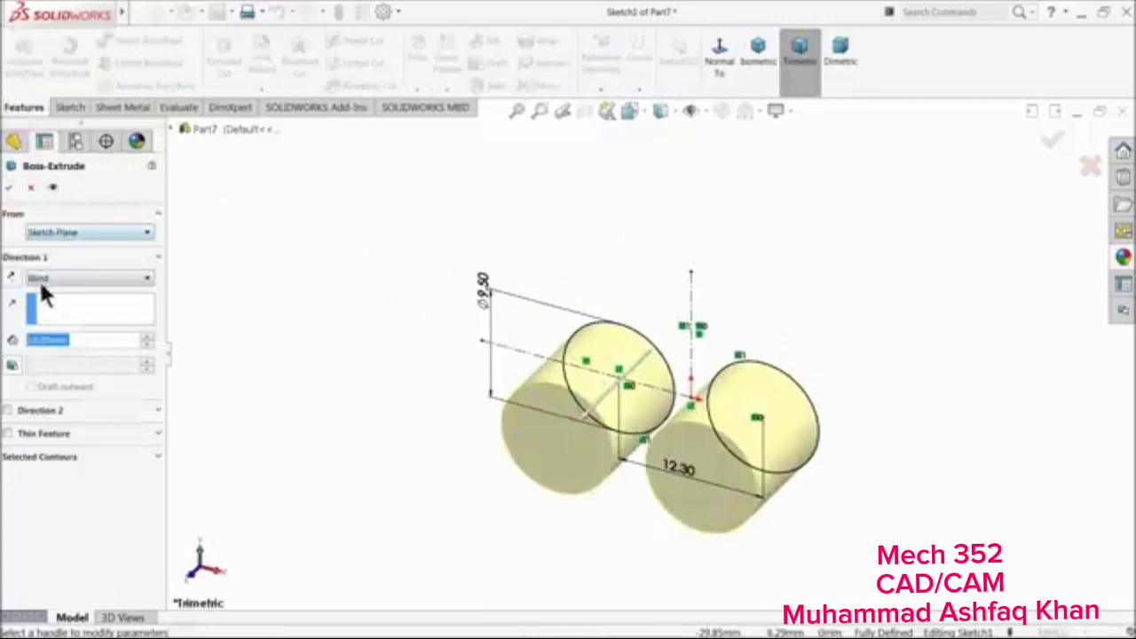
pyautogui.click(39, 279)
pyautogui.click(41, 346)
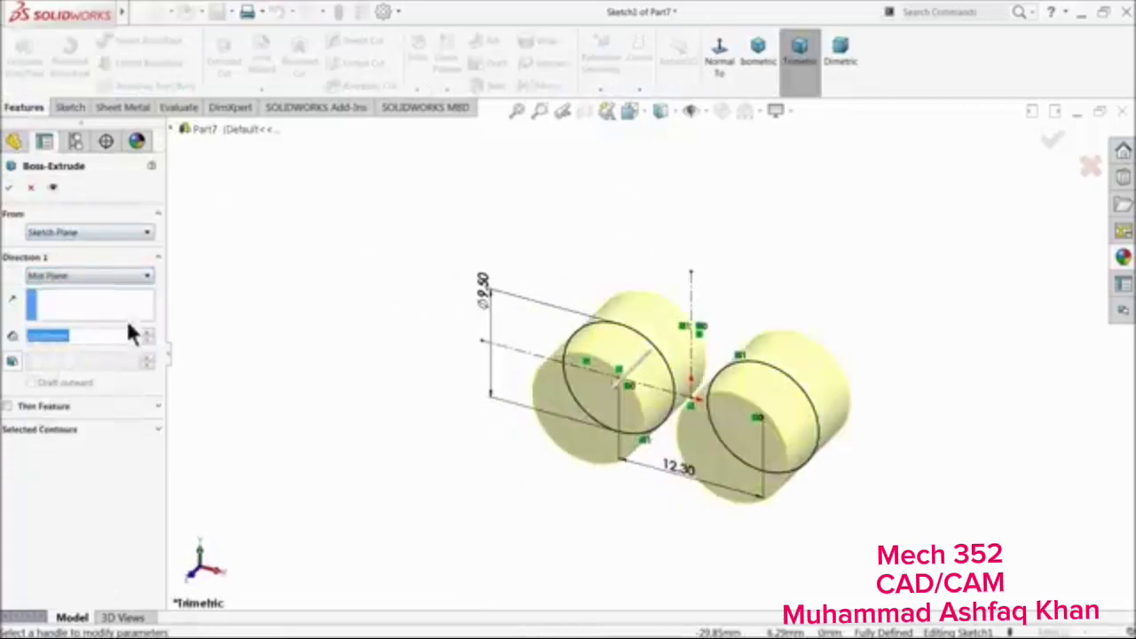
pyautogui.write('2')
pyautogui.press('Return')
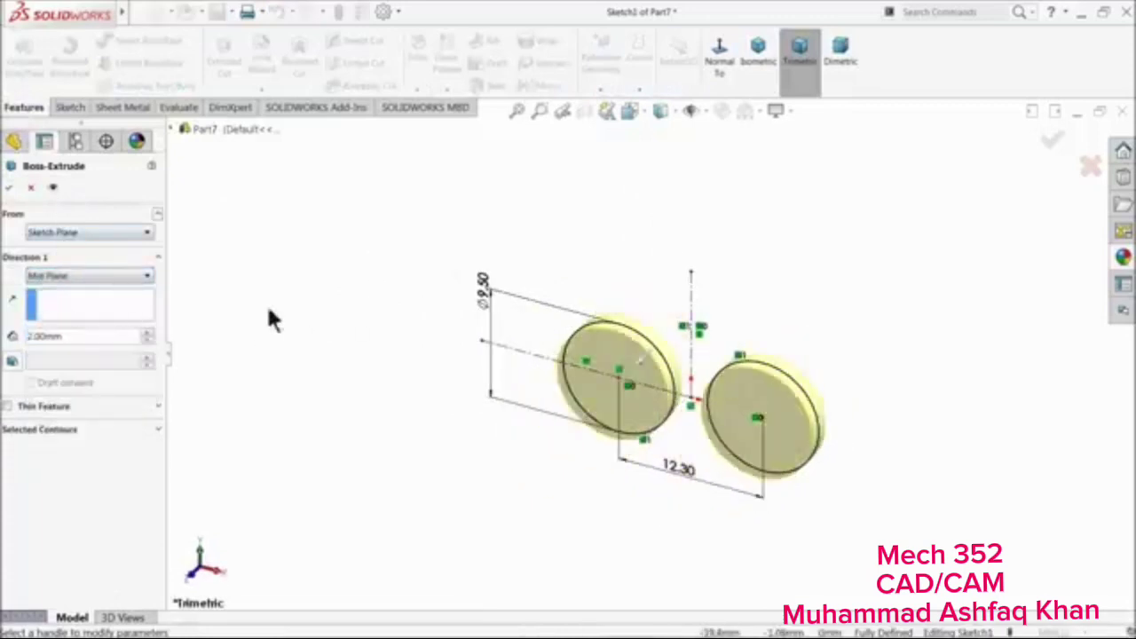
pyautogui.click(11, 188)
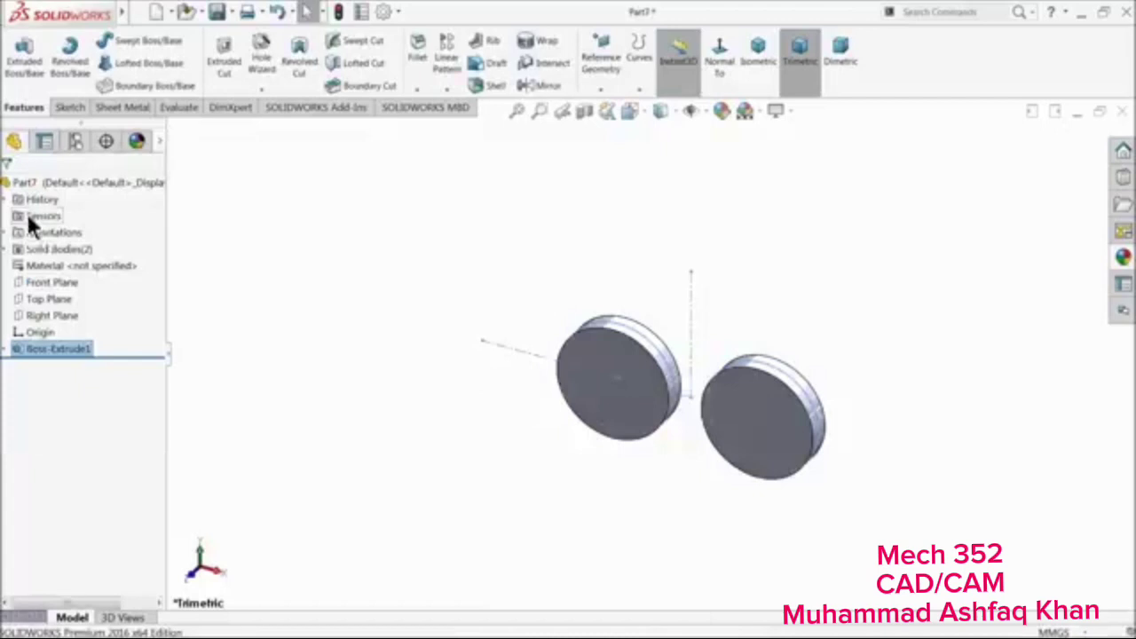
# Reopen the extrusion's sketch in a normal view and draw a concentric circle about 5 mm in diameter inside each outer circle
pyautogui.click(5, 350)
pyautogui.click(35, 368)
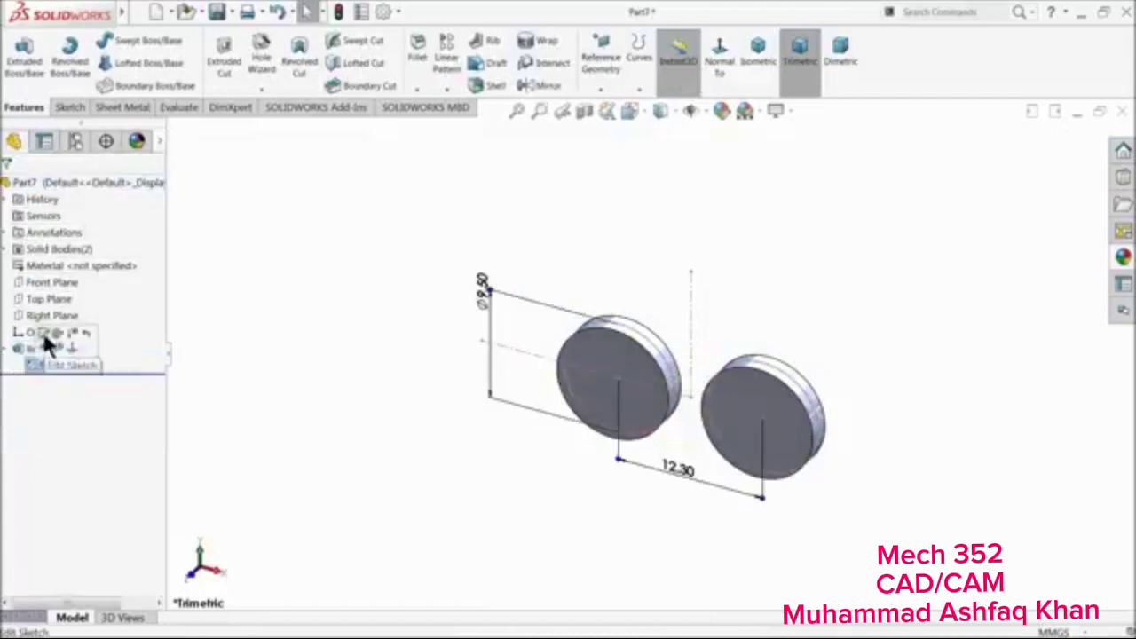
pyautogui.click(42, 329)
pyautogui.click(652, 64)
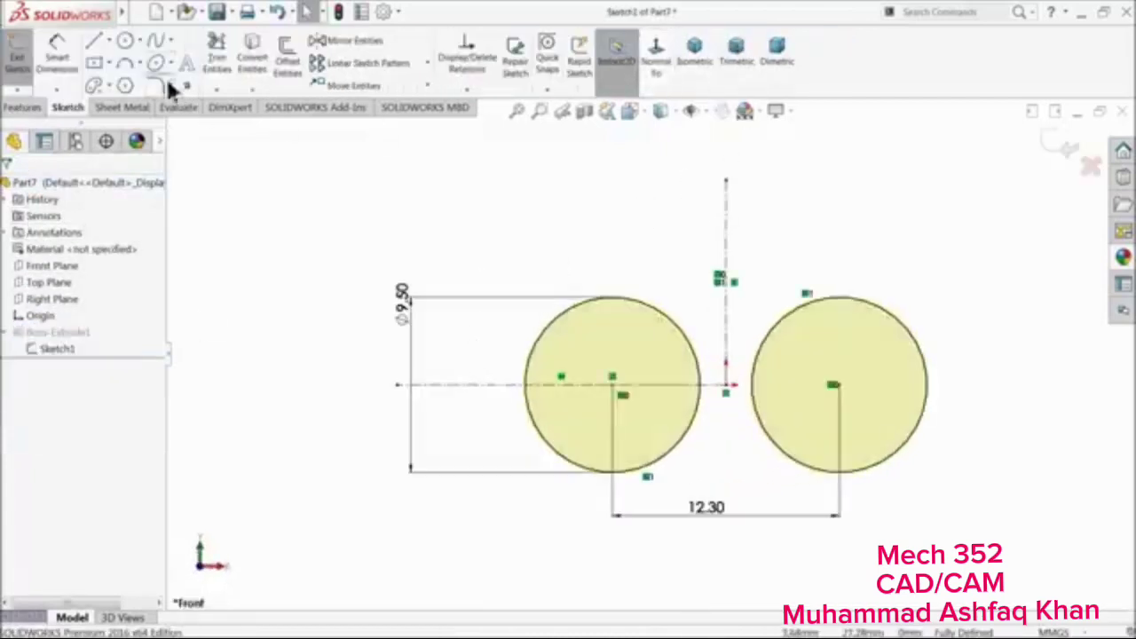
pyautogui.click(126, 43)
pyautogui.scroll(-3, 844, 417)
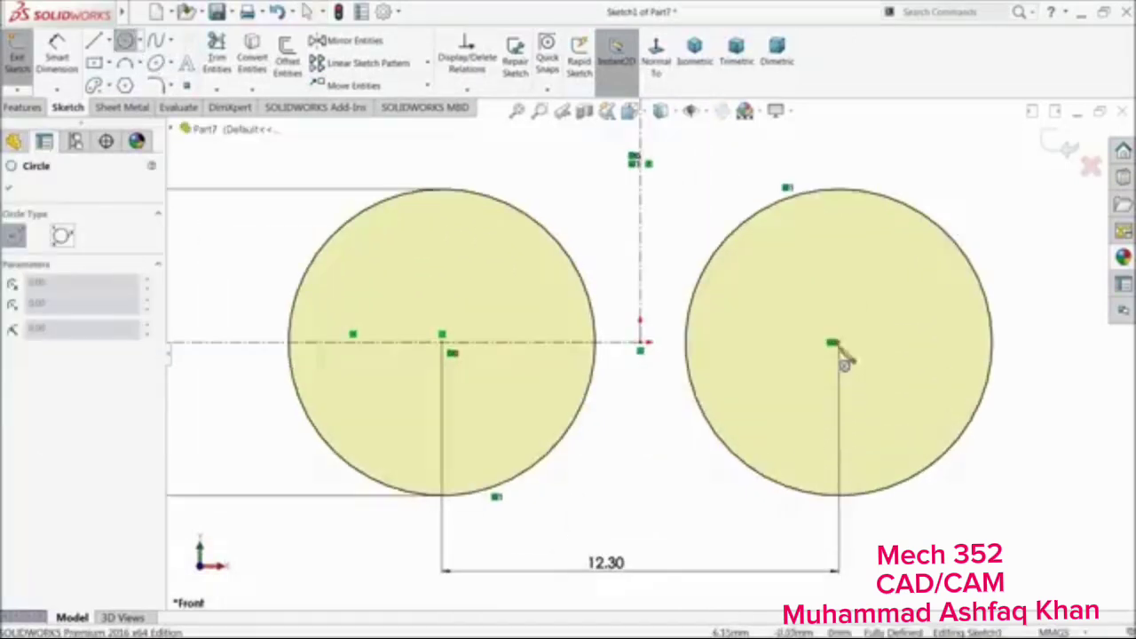
pyautogui.click(837, 342)
pyautogui.click(844, 256)
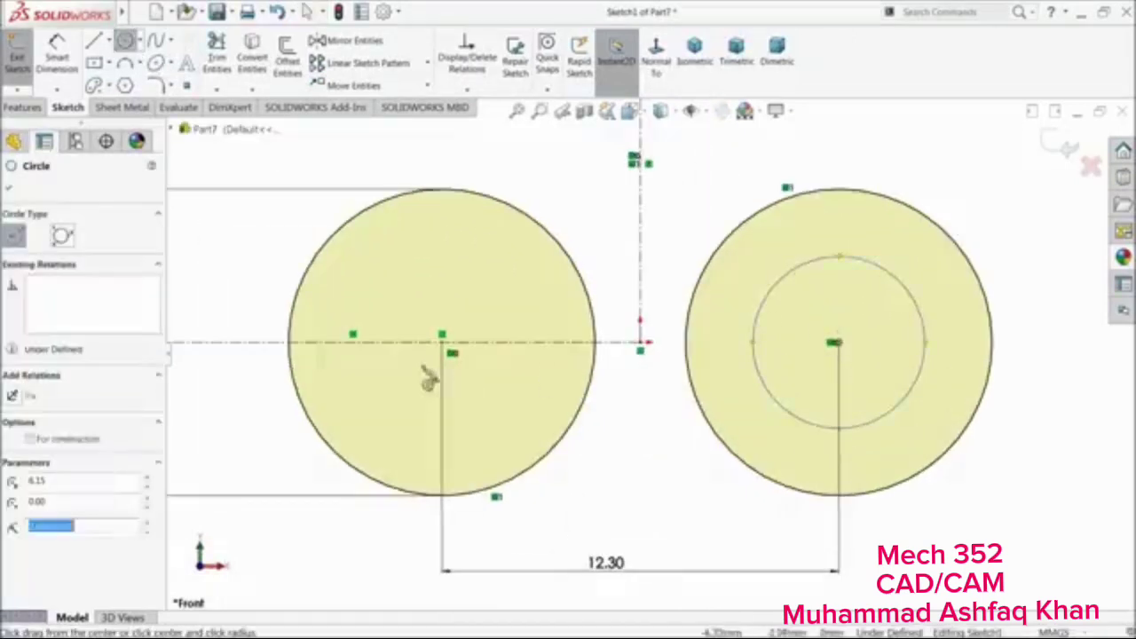
pyautogui.click(444, 342)
pyautogui.click(457, 268)
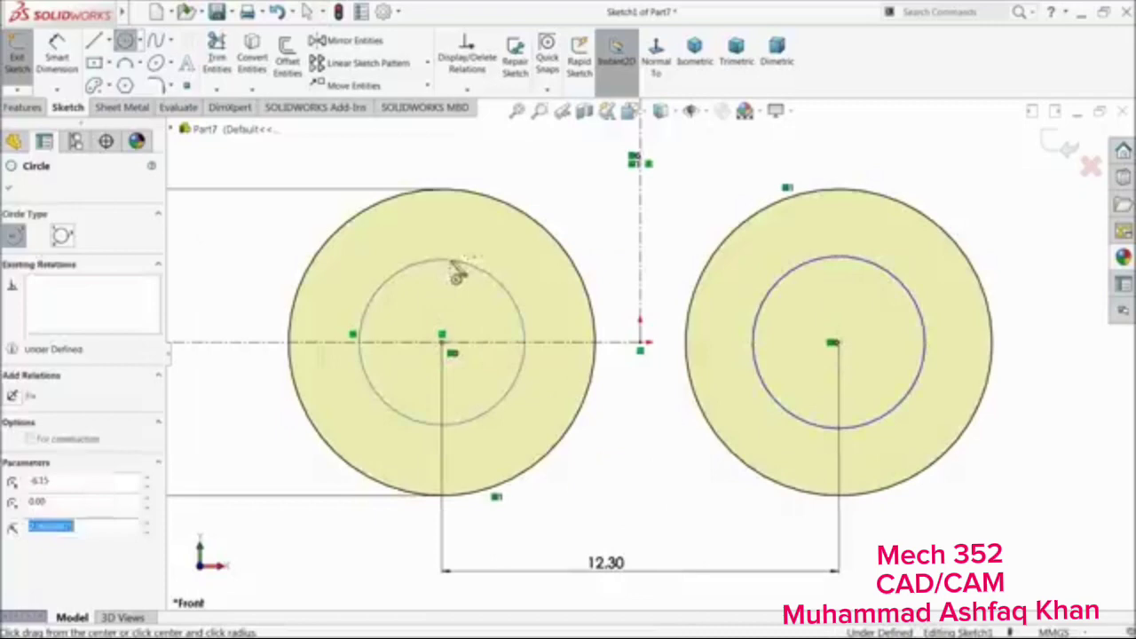
# Set the diameter of the left inner circle to 4.50 mm
pyautogui.click(55, 55)
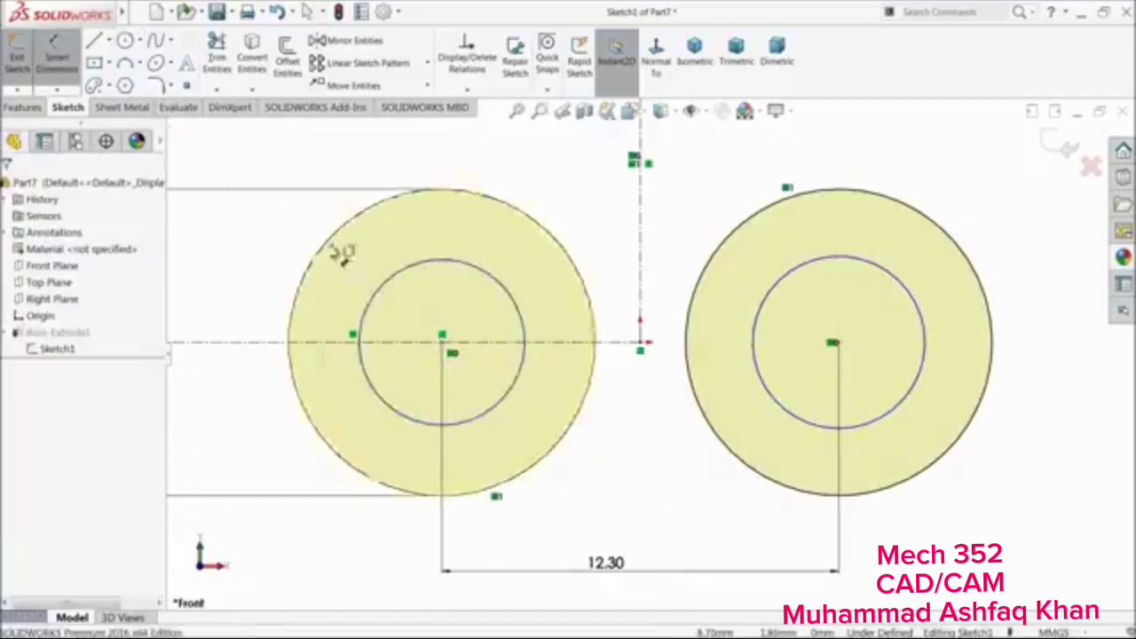
pyautogui.click(362, 317)
pyautogui.click(264, 311)
pyautogui.write('4.5')
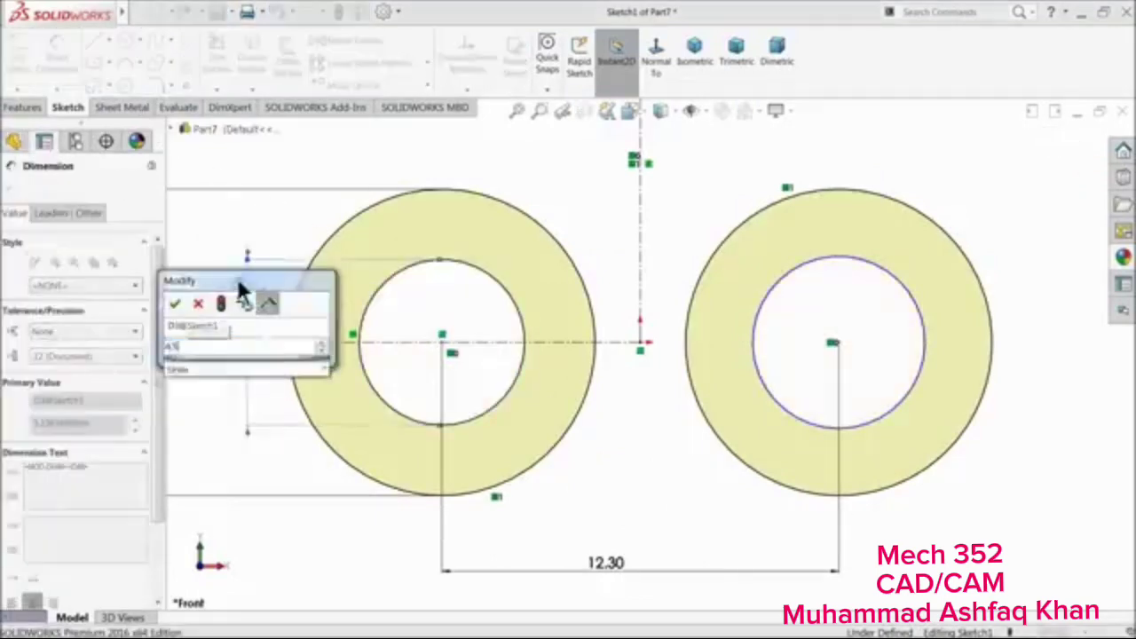
pyautogui.press('Return')
pyautogui.click(8, 193)
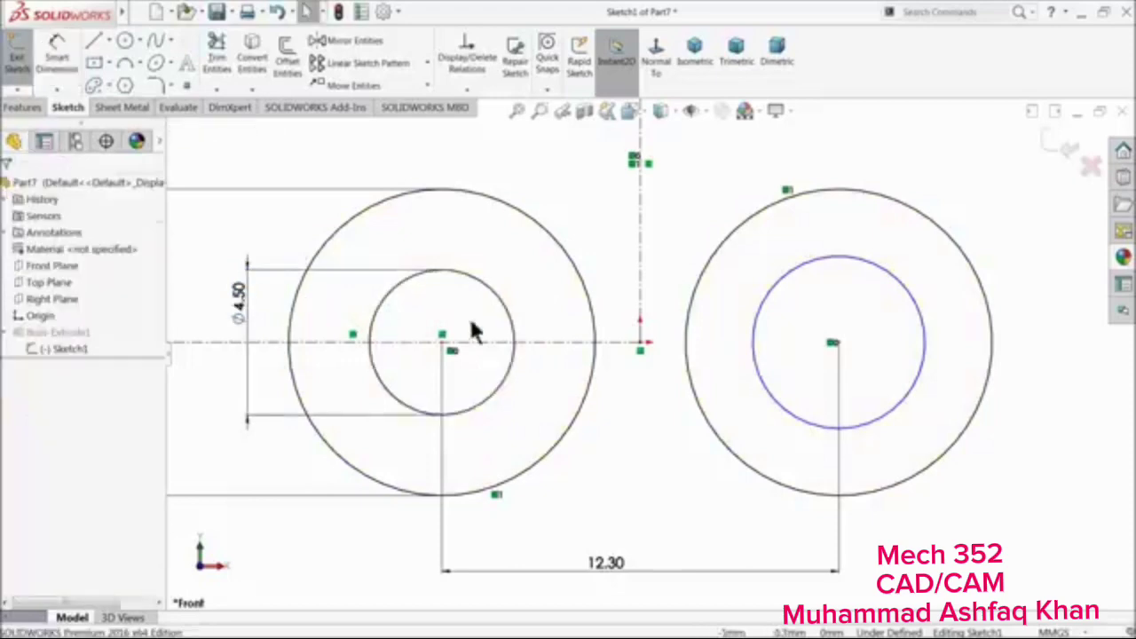
# Add an Equal relation between the two inner circles
pyautogui.click(512, 326)
pyautogui.keyDown('ctrl'); pyautogui.click(771, 320); pyautogui.keyUp('ctrl')
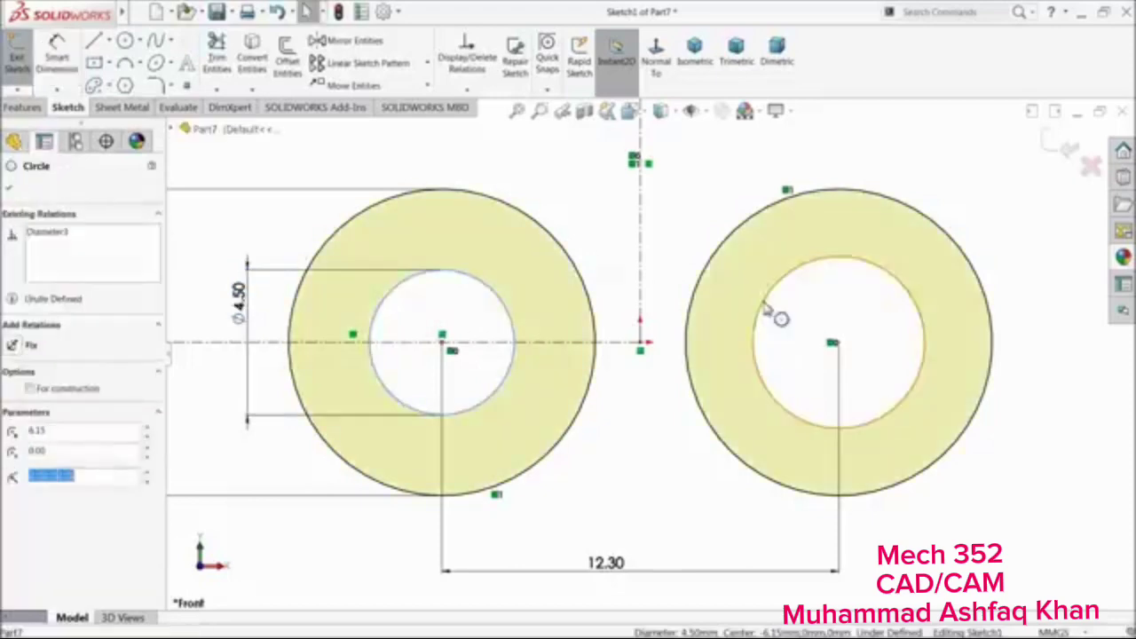
pyautogui.click(838, 253)
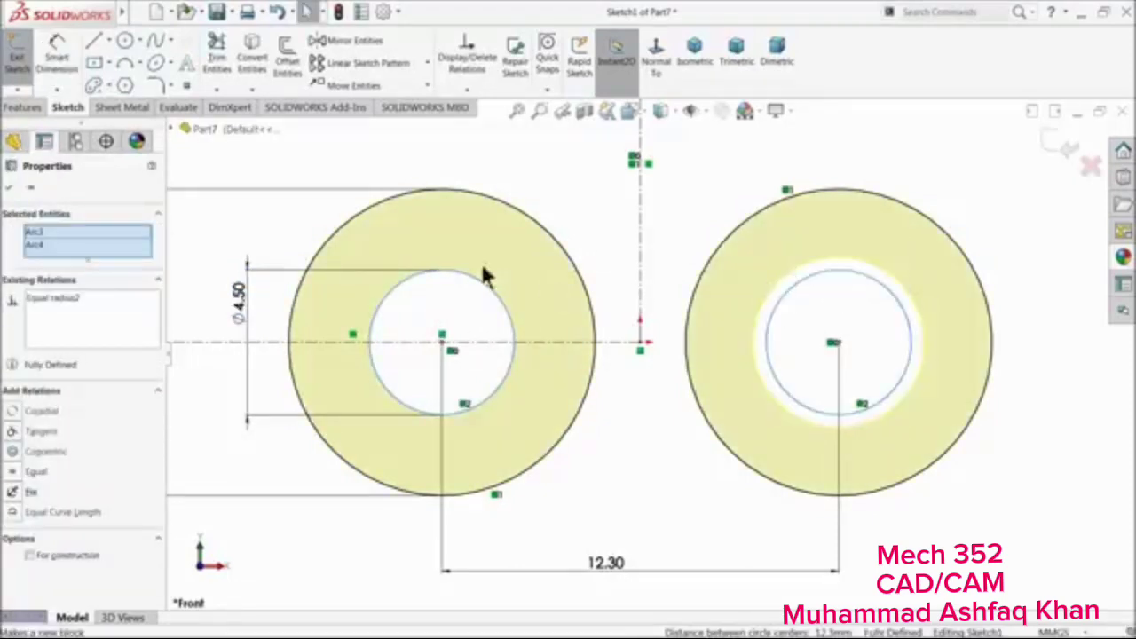
pyautogui.click(290, 176)
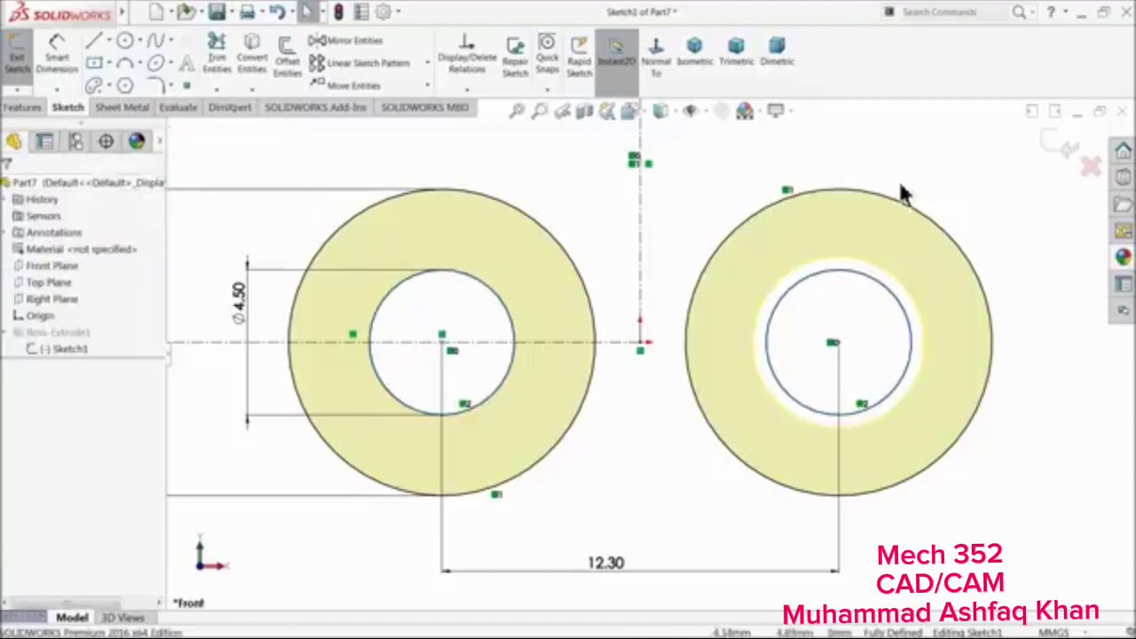
# Exit the edited disc sketch and start a new sketch on the left disc's front face in a normal view
pyautogui.click(1052, 152)
pyautogui.moveTo(773, 299)
pyautogui.mouseDown(button='middle')
pyautogui.moveTo(695, 376)
pyautogui.moveTo(698, 405)
pyautogui.moveTo(633, 426)
pyautogui.moveTo(610, 449)
pyautogui.moveTo(649, 408)
pyautogui.moveTo(665, 420)
pyautogui.mouseUp(button='middle')
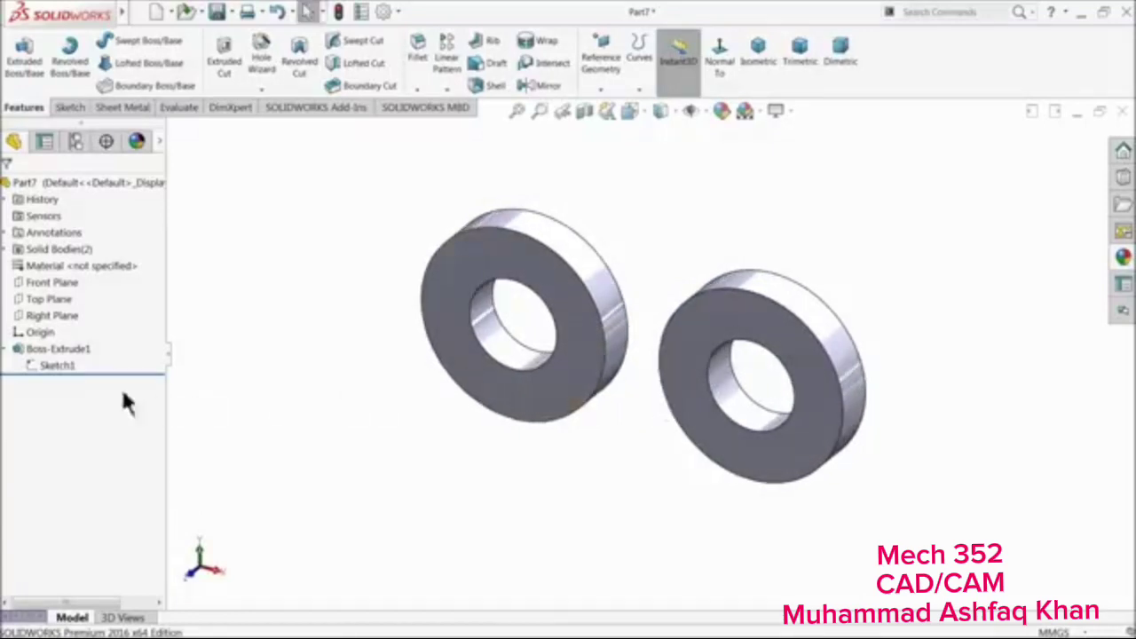
pyautogui.click(53, 349)
pyautogui.moveTo(328, 380); pyautogui.dragTo(422, 384, button='middle')
pyautogui.click(572, 319)
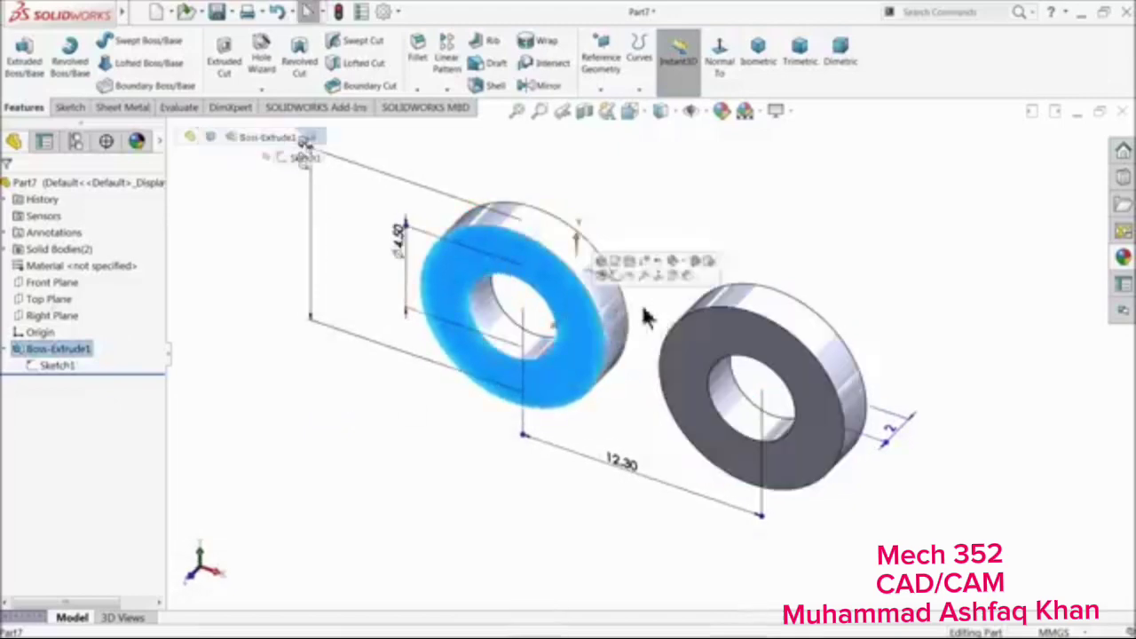
pyautogui.click(626, 276)
pyautogui.click(654, 57)
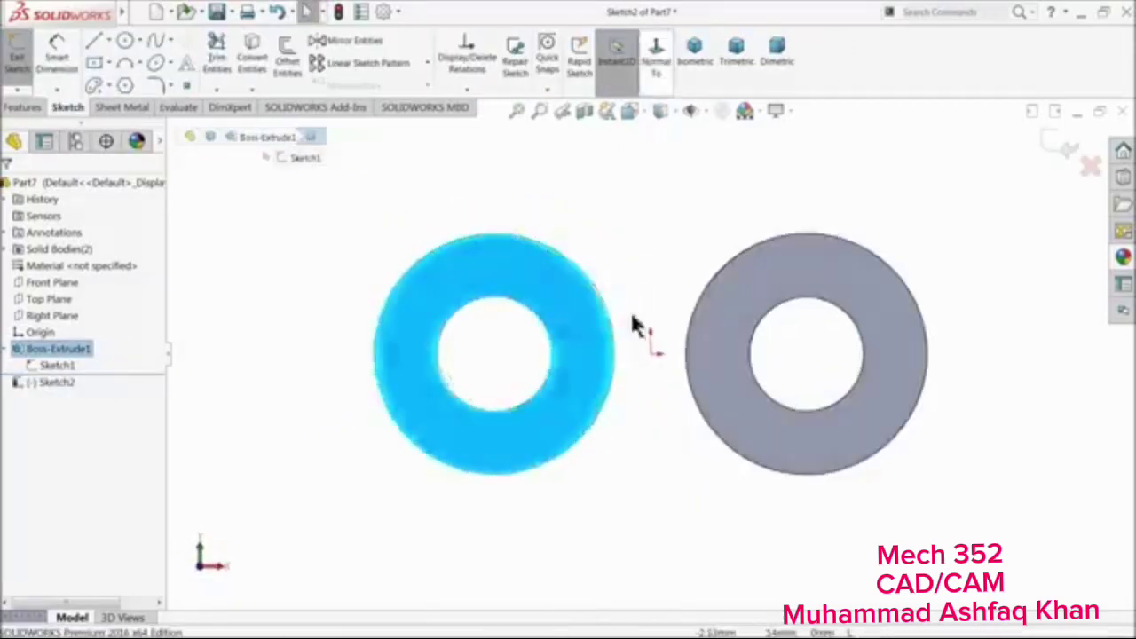
# Draw a concentric circle about 13 mm in diameter around each of the two discs
pyautogui.click(125, 40)
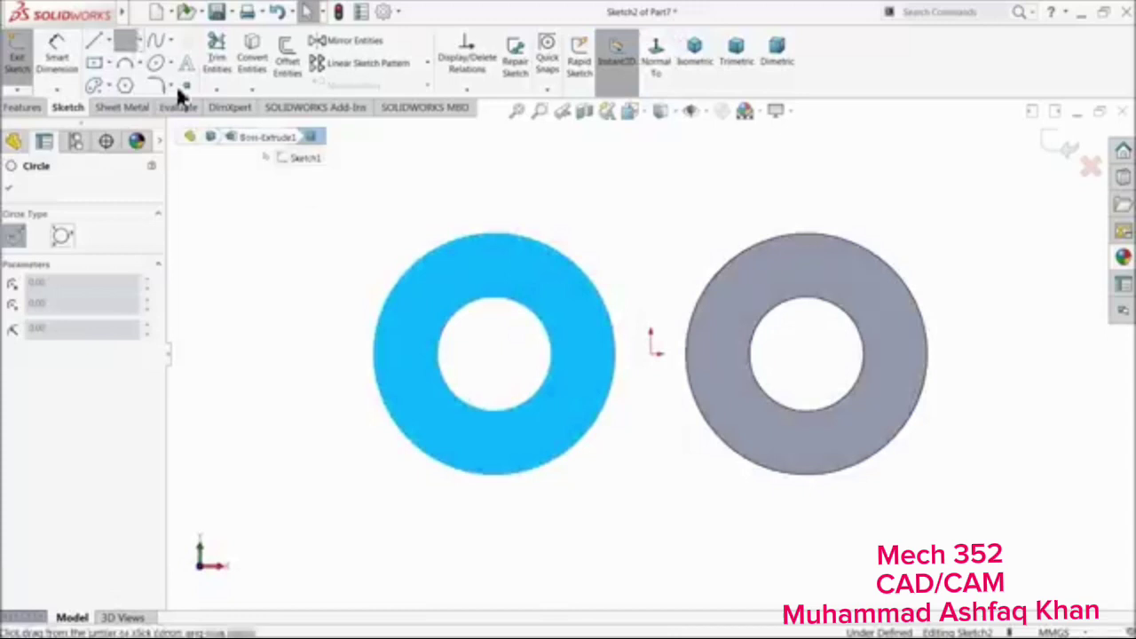
pyautogui.click(494, 355)
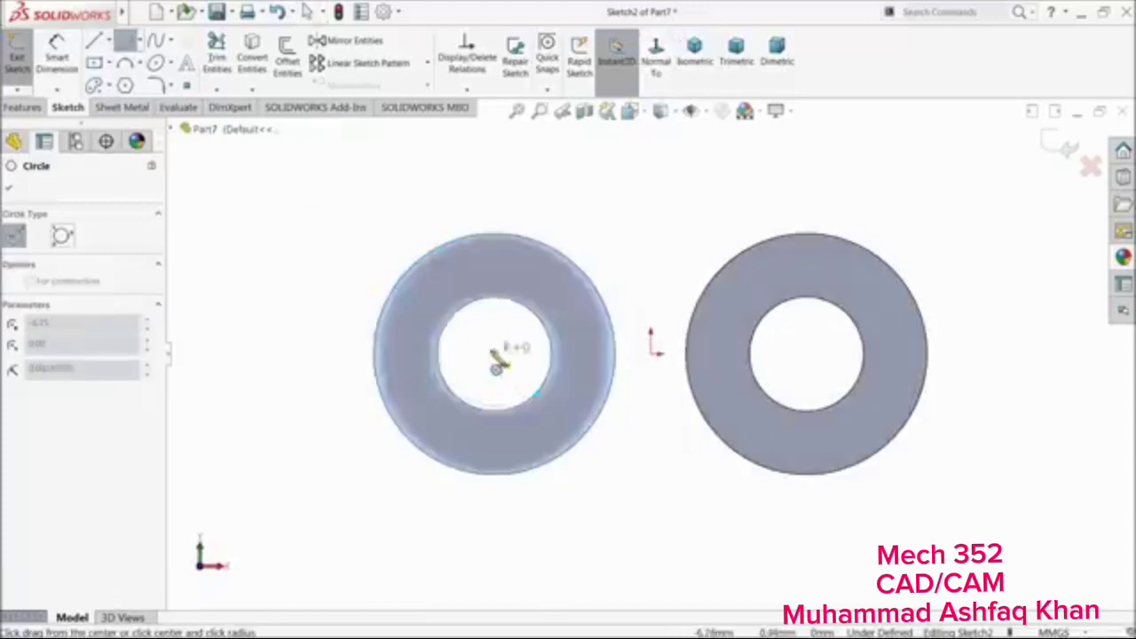
pyautogui.click(368, 254)
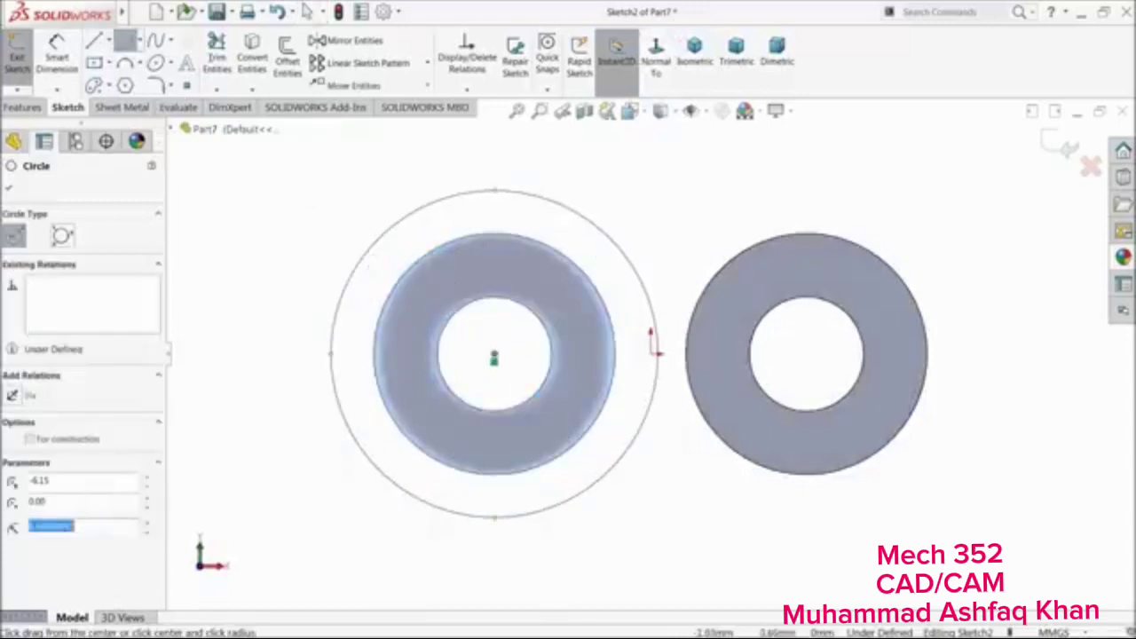
pyautogui.click(808, 359)
pyautogui.click(751, 223)
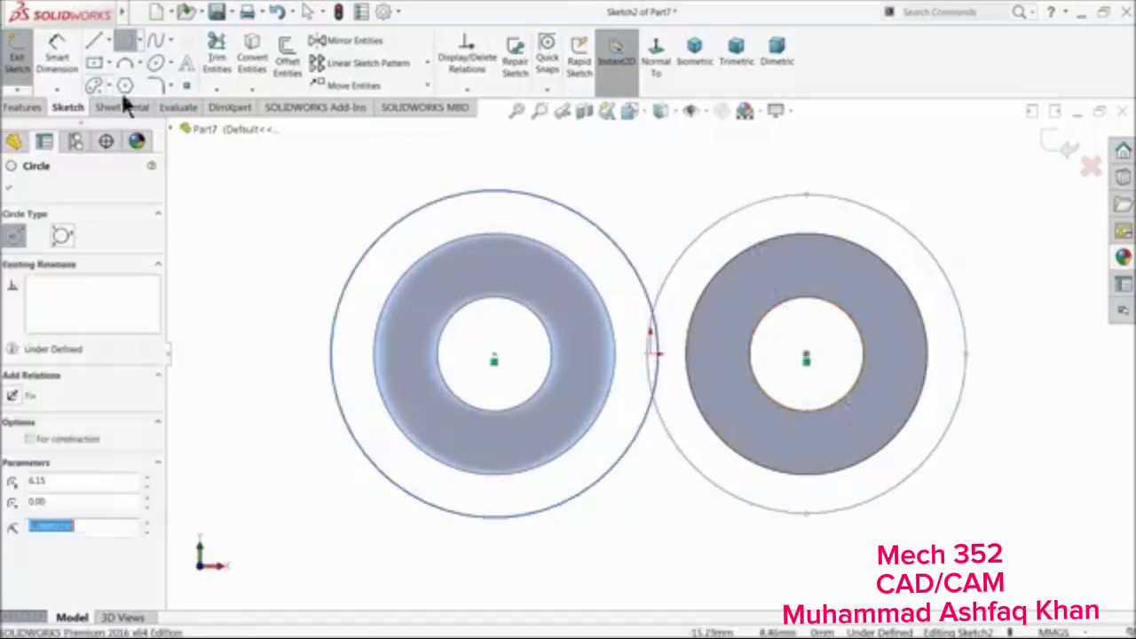
# Dimension the two new outer circles with a diameter of 10 mm each
pyautogui.click(56, 49)
pyautogui.click(358, 287)
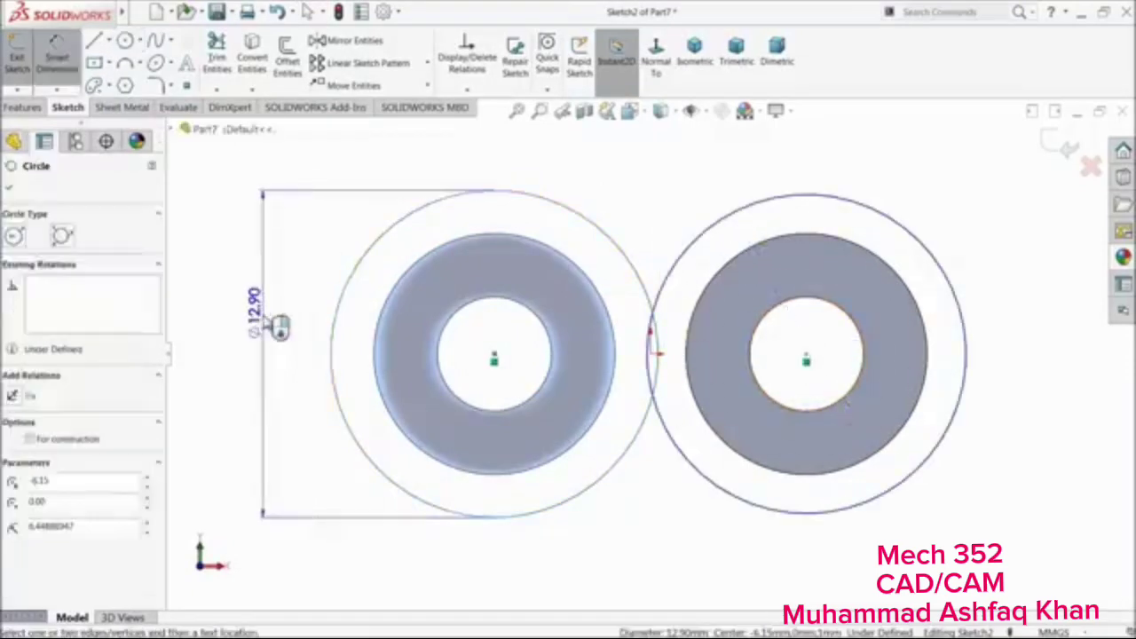
pyautogui.click(279, 326)
pyautogui.write('10')
pyautogui.press('Return')
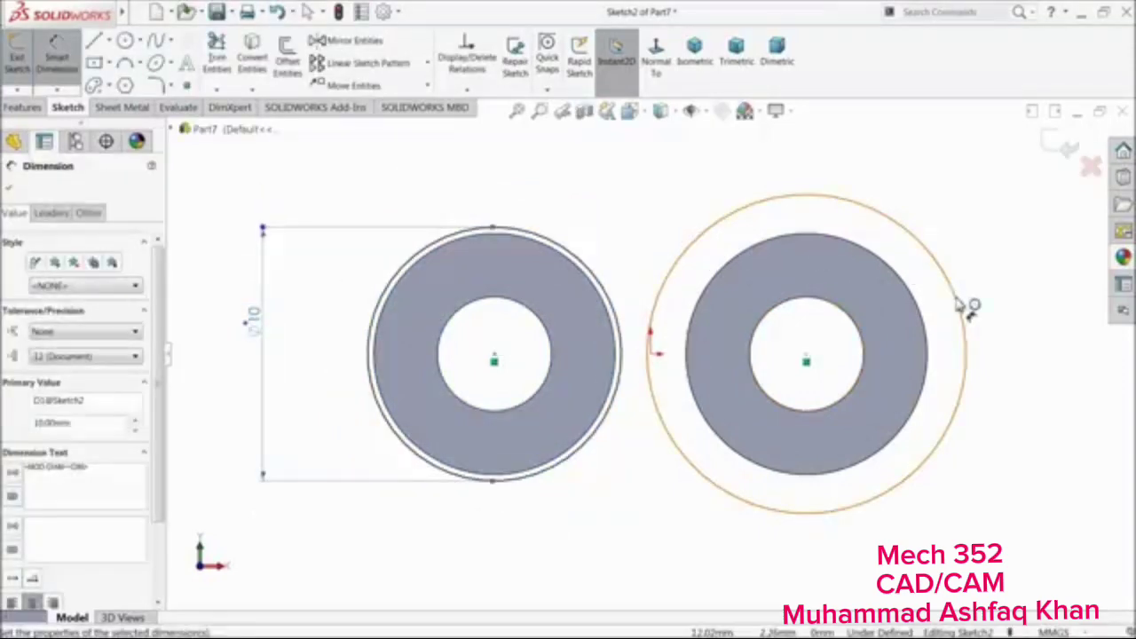
pyautogui.click(958, 305)
pyautogui.click(1008, 353)
pyautogui.write('10')
pyautogui.press('Return')
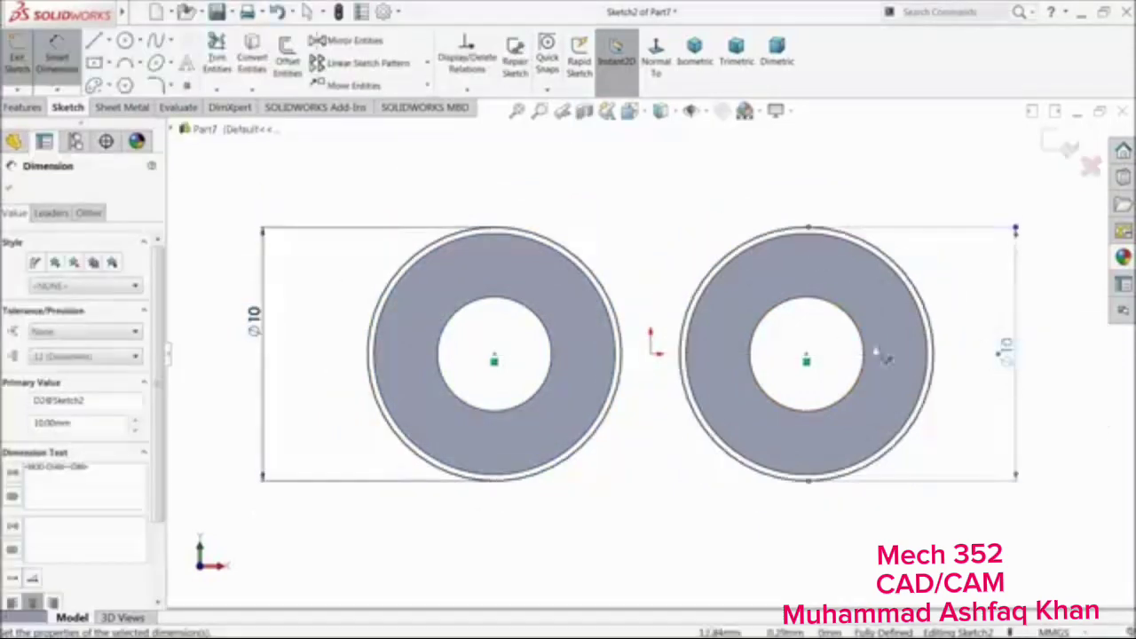
# Sketch two three-point arcs joining the 10 mm circles, one above and one below the origin, both curving inward
pyautogui.click(125, 62)
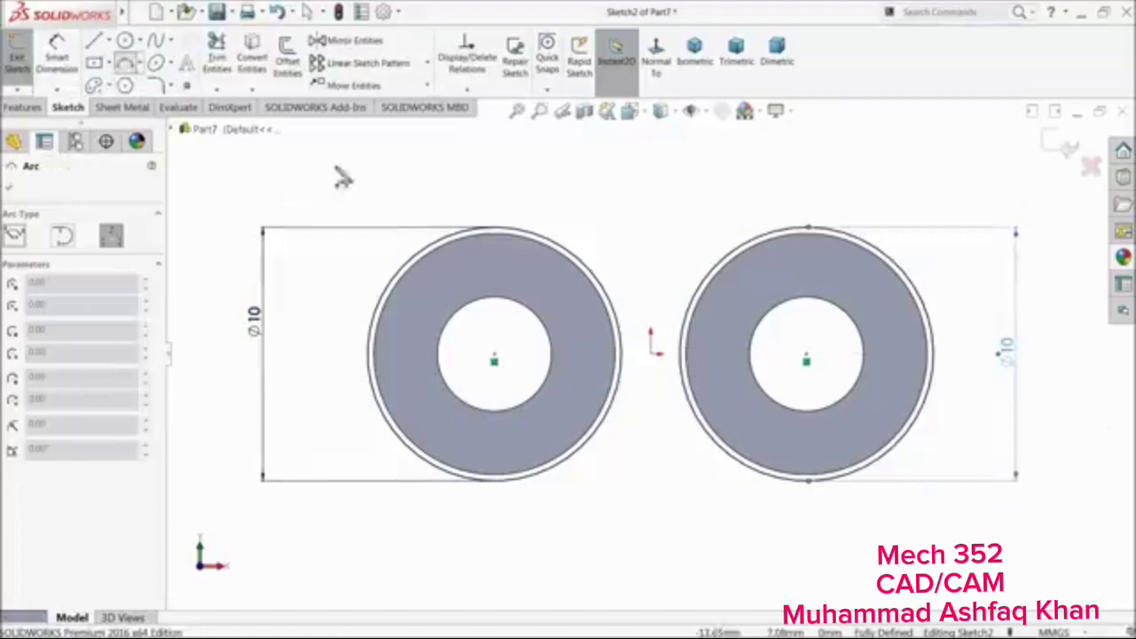
pyautogui.click(559, 247)
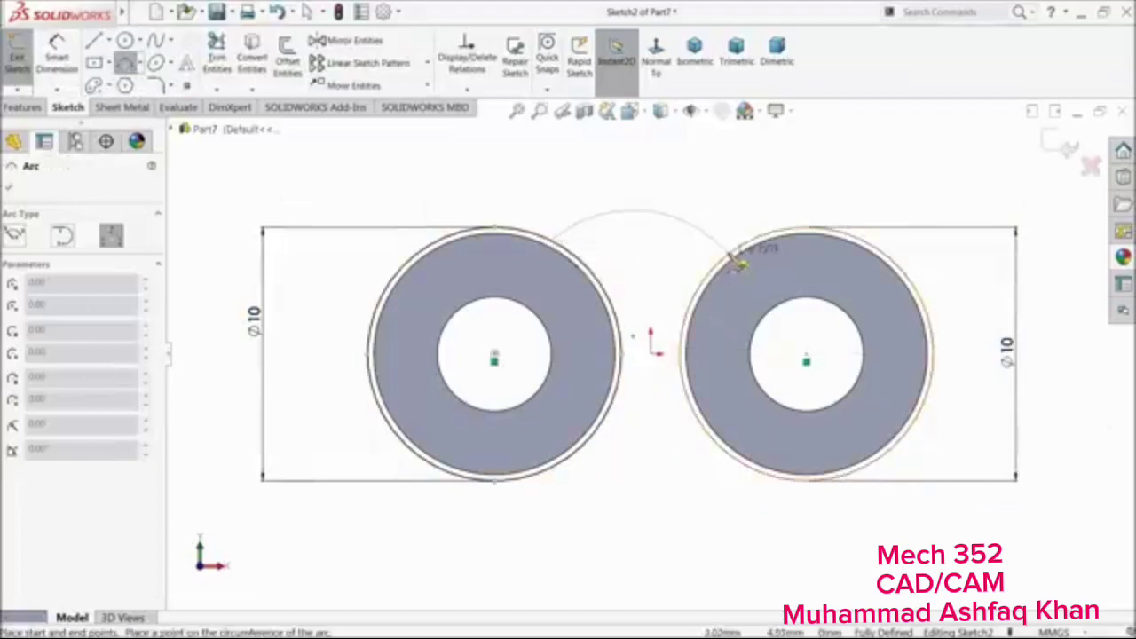
pyautogui.click(727, 259)
pyautogui.click(647, 269)
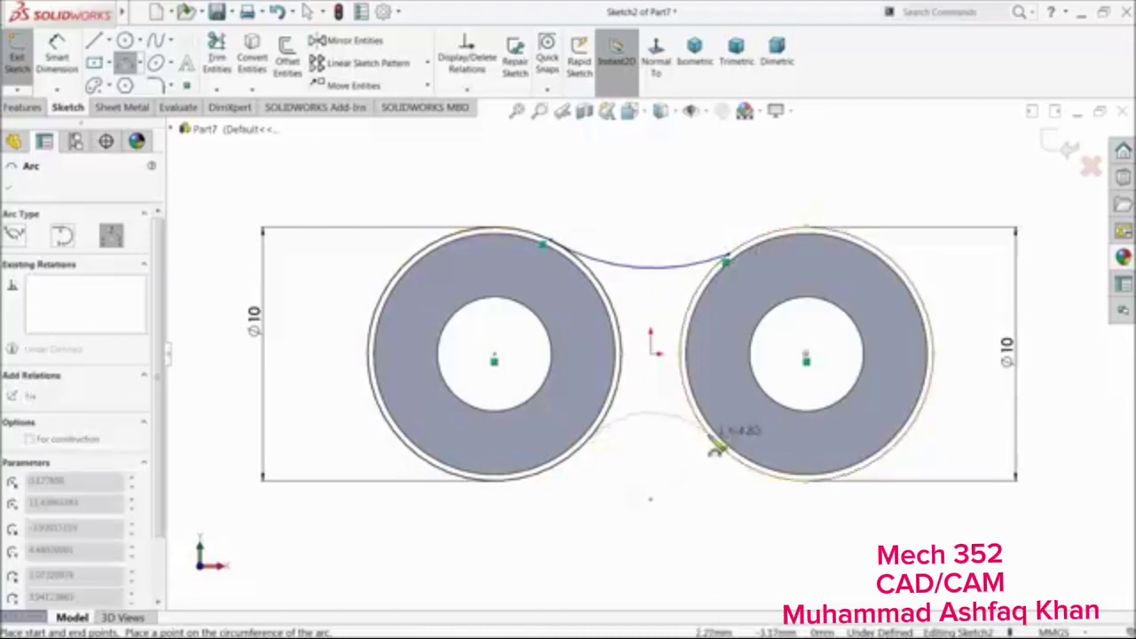
pyautogui.click(709, 430)
pyautogui.click(660, 418)
pyautogui.rightClick(590, 204)
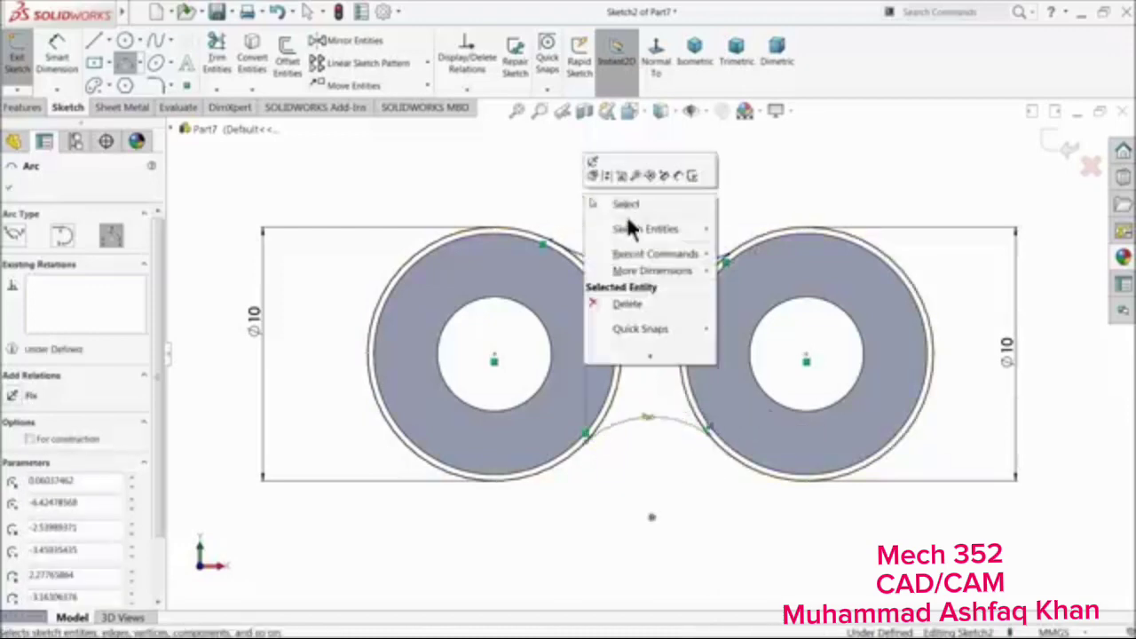
pyautogui.click(628, 206)
# Add Tangent relations between both connecting arcs and the two 10 mm circles at all four junctions
pyautogui.scroll(-2, 775, 291)
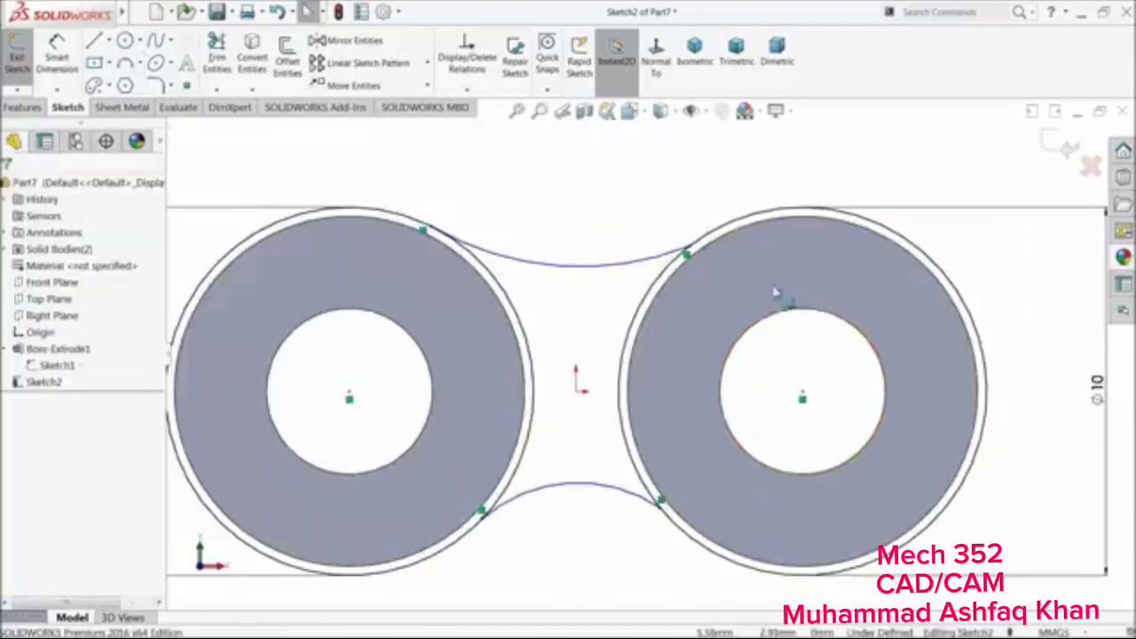
pyautogui.click(435, 228)
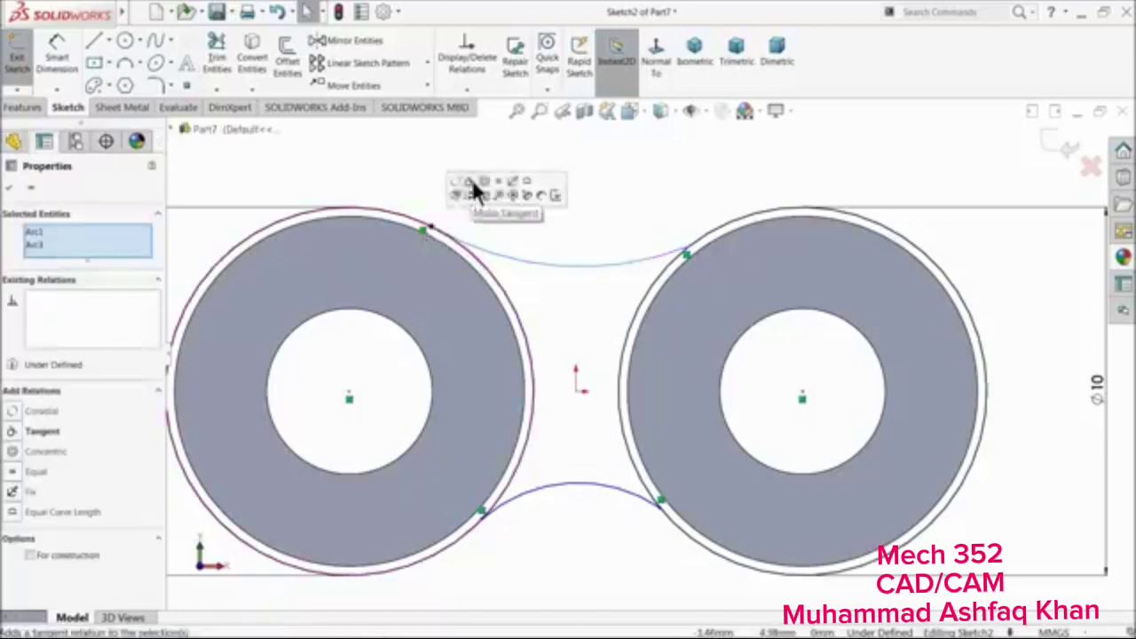
pyautogui.keyDown('ctrl'); pyautogui.click(672, 253); pyautogui.keyUp('ctrl')
pyautogui.moveTo(715, 215); pyautogui.dragTo(672, 260)
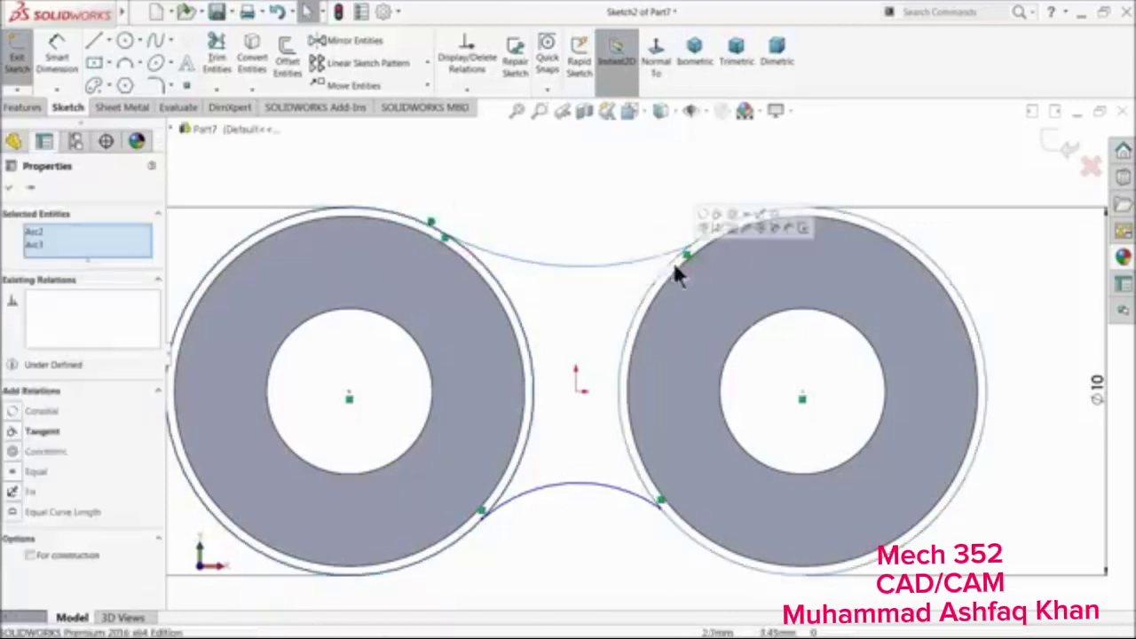
pyautogui.click(717, 213)
pyautogui.moveTo(678, 492); pyautogui.dragTo(637, 512)
pyautogui.click(677, 478)
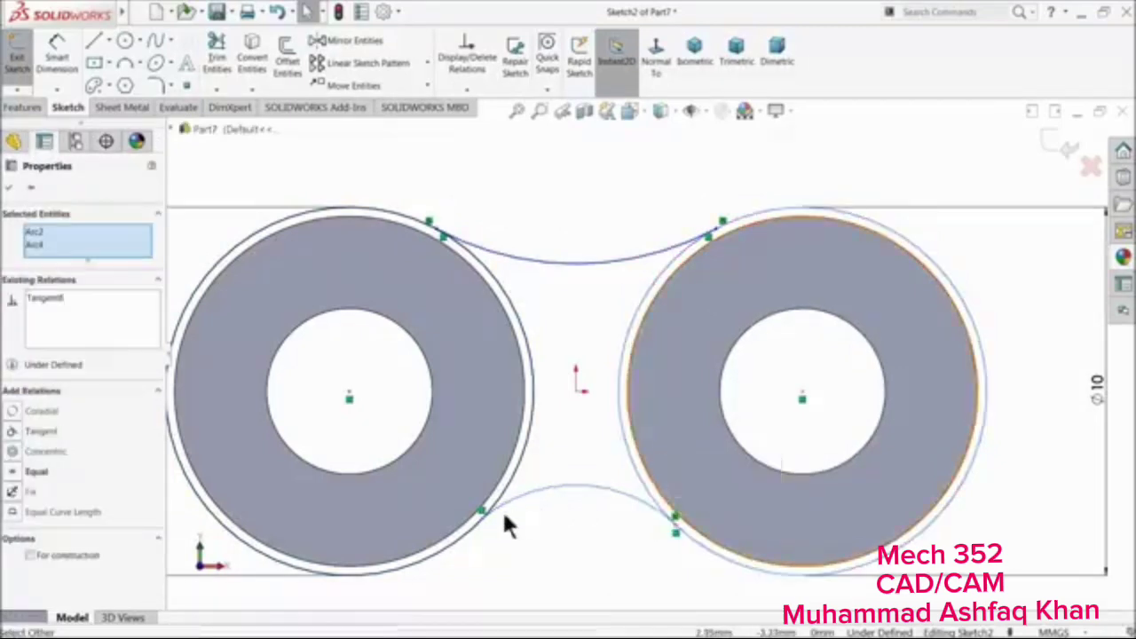
pyautogui.moveTo(506, 507); pyautogui.dragTo(469, 528)
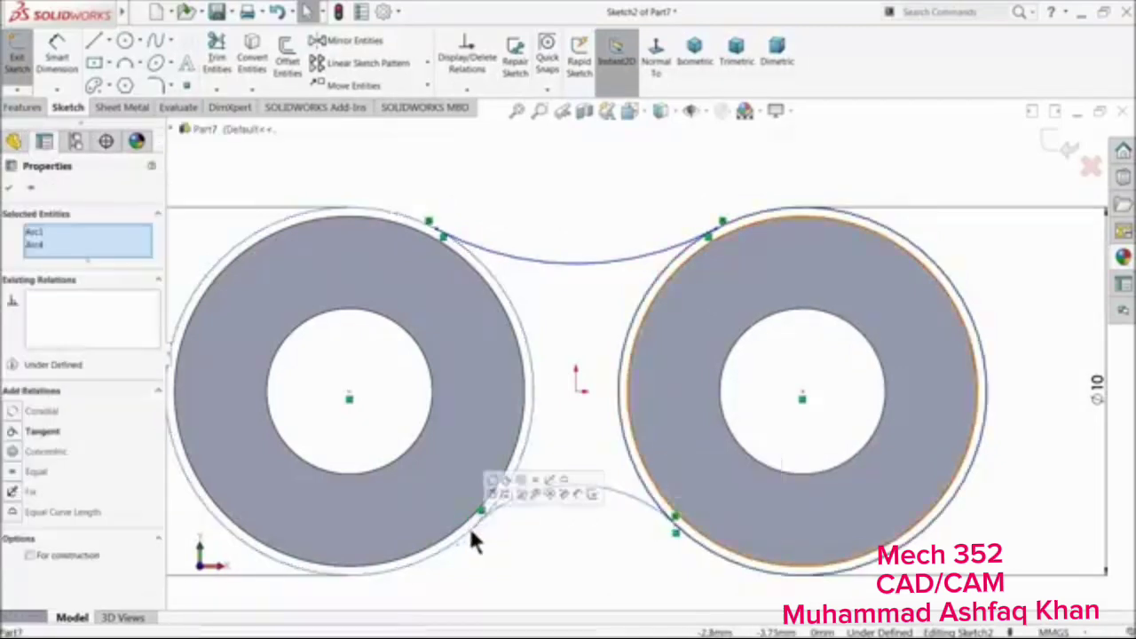
pyautogui.click(505, 479)
pyautogui.click(506, 480)
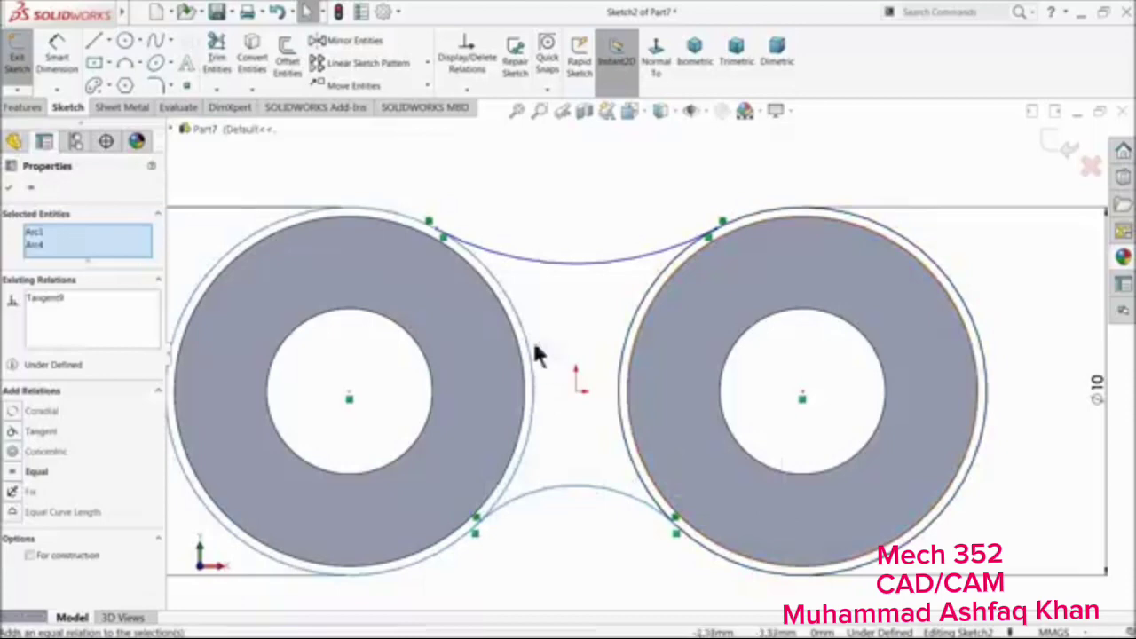
pyautogui.click(6, 189)
# Trim the inner portions of both 10 mm circles between the connecting arcs to leave one closed link outline
pyautogui.click(217, 53)
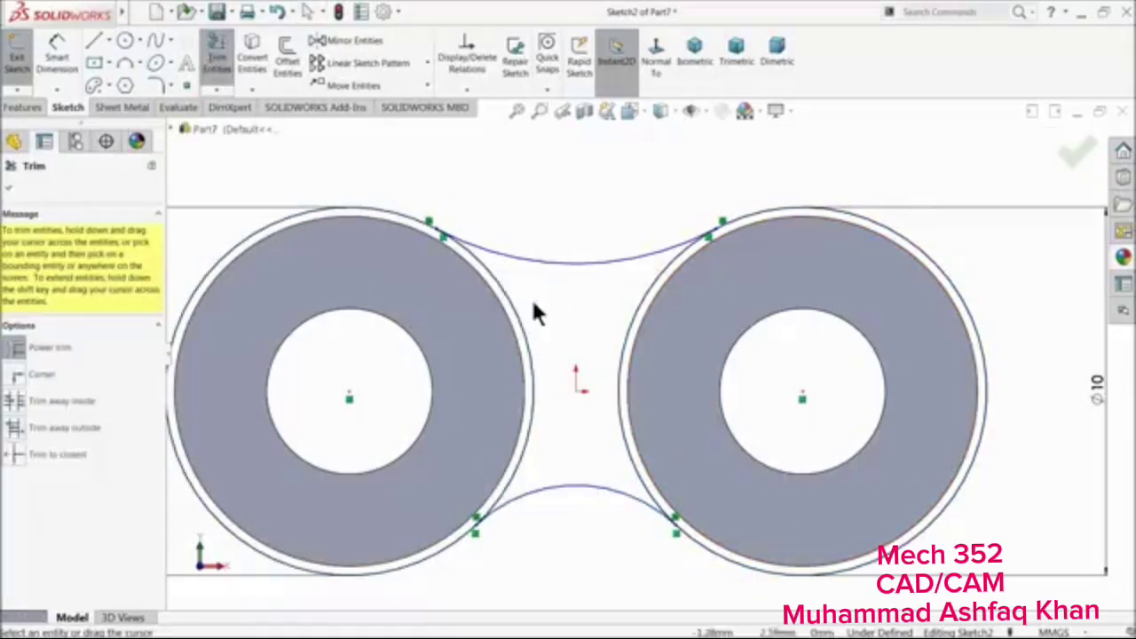
pyautogui.moveTo(533, 302)
pyautogui.mouseDown()
pyautogui.moveTo(509, 310)
pyautogui.moveTo(683, 326)
pyautogui.mouseUp()
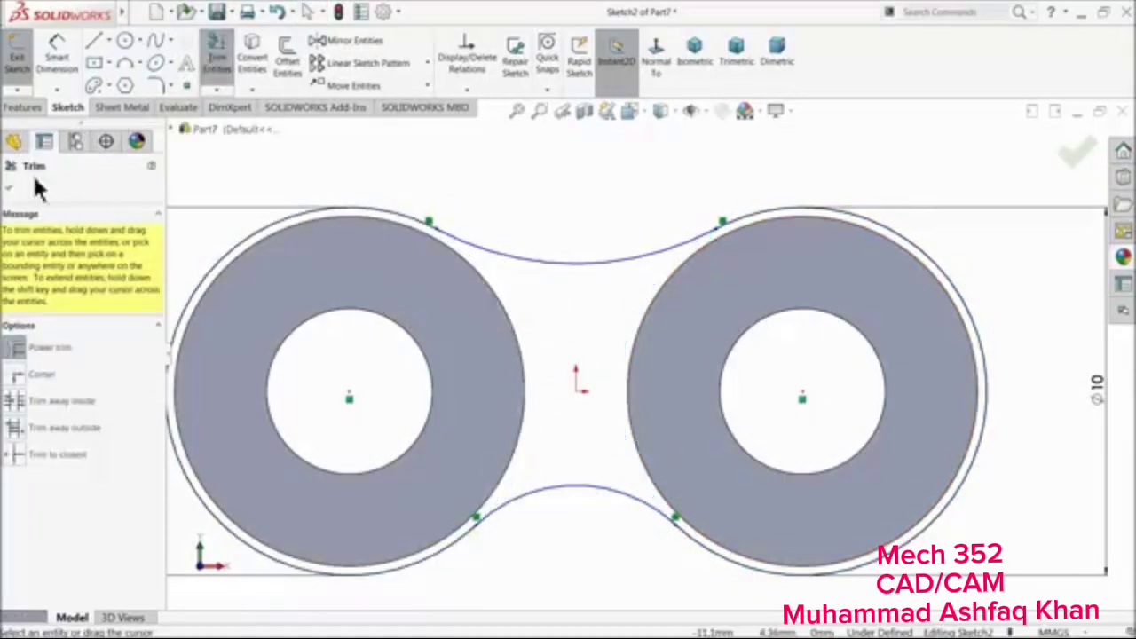
pyautogui.click(11, 189)
# Extrude the link outline 1 mm as a Blind boss merged with the discs
pyautogui.click(22, 107)
pyautogui.click(20, 55)
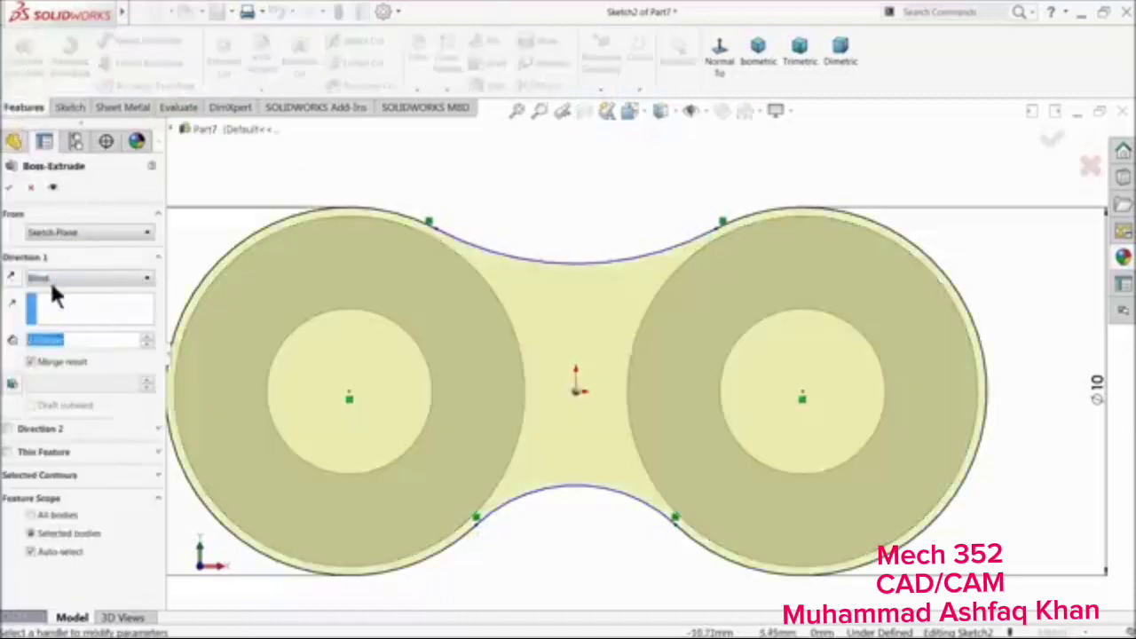
pyautogui.write('1')
pyautogui.click(502, 190)
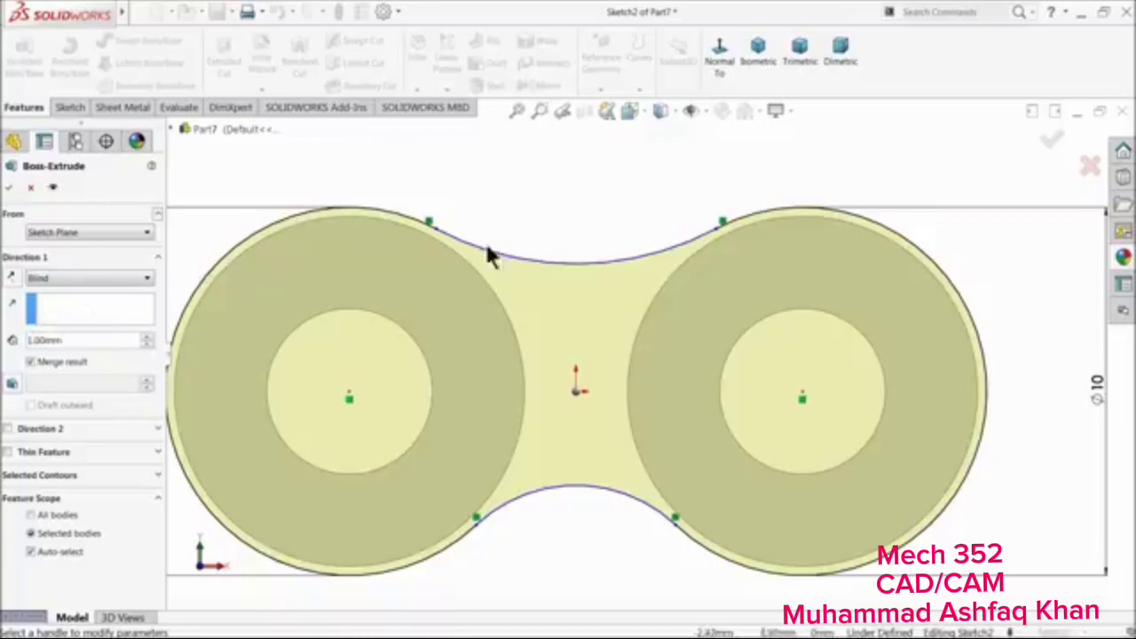
pyautogui.moveTo(486, 241); pyautogui.dragTo(477, 331, button='middle')
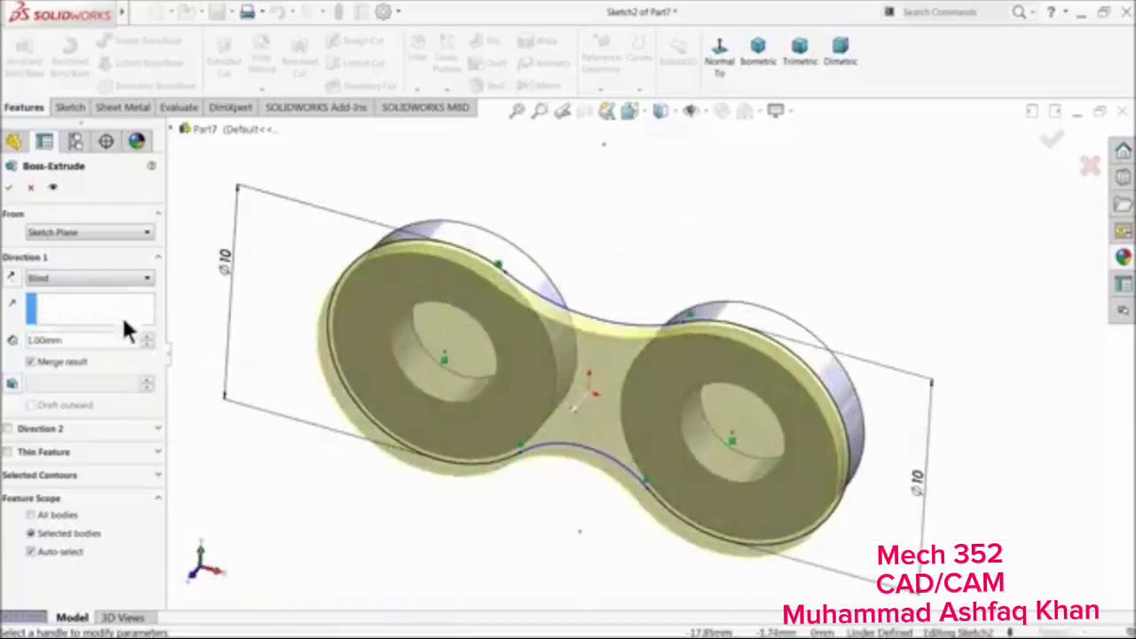
pyautogui.click(9, 187)
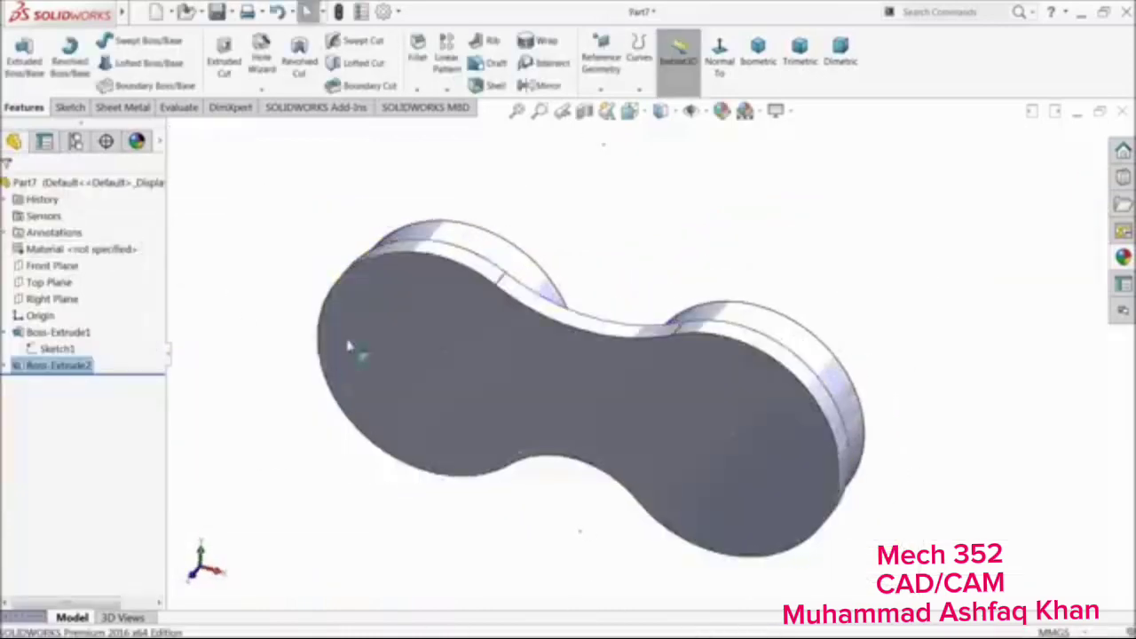
# Mirror the whole solid body about the Front Plane with Merge solids enabled
pyautogui.moveTo(338, 319); pyautogui.dragTo(332, 360, button='middle')
pyautogui.click(307, 288)
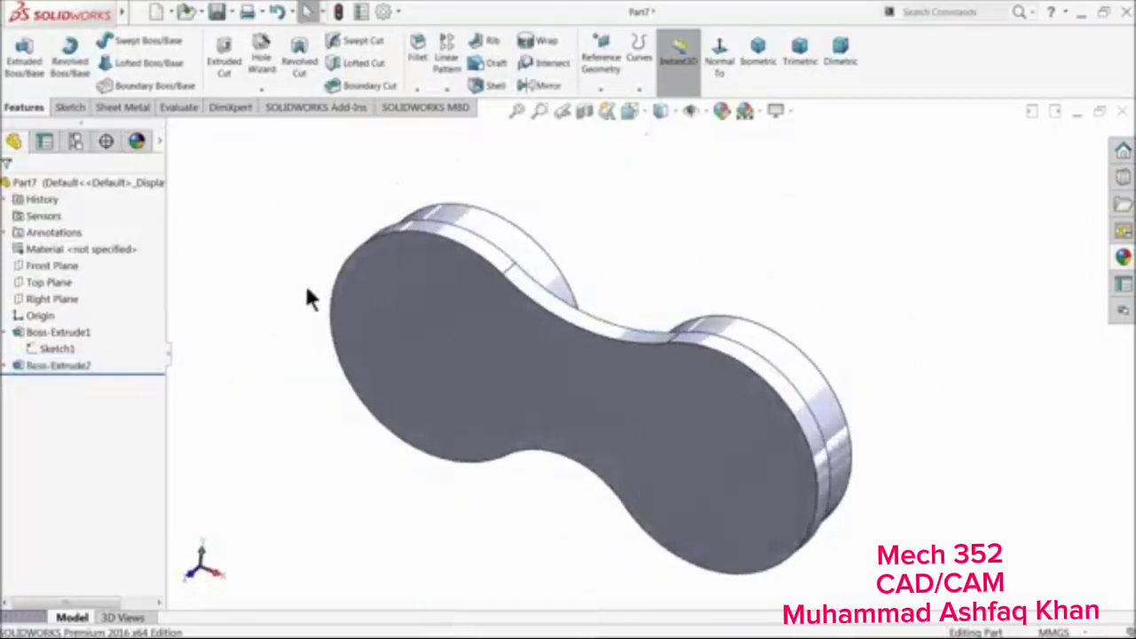
pyautogui.click(53, 266)
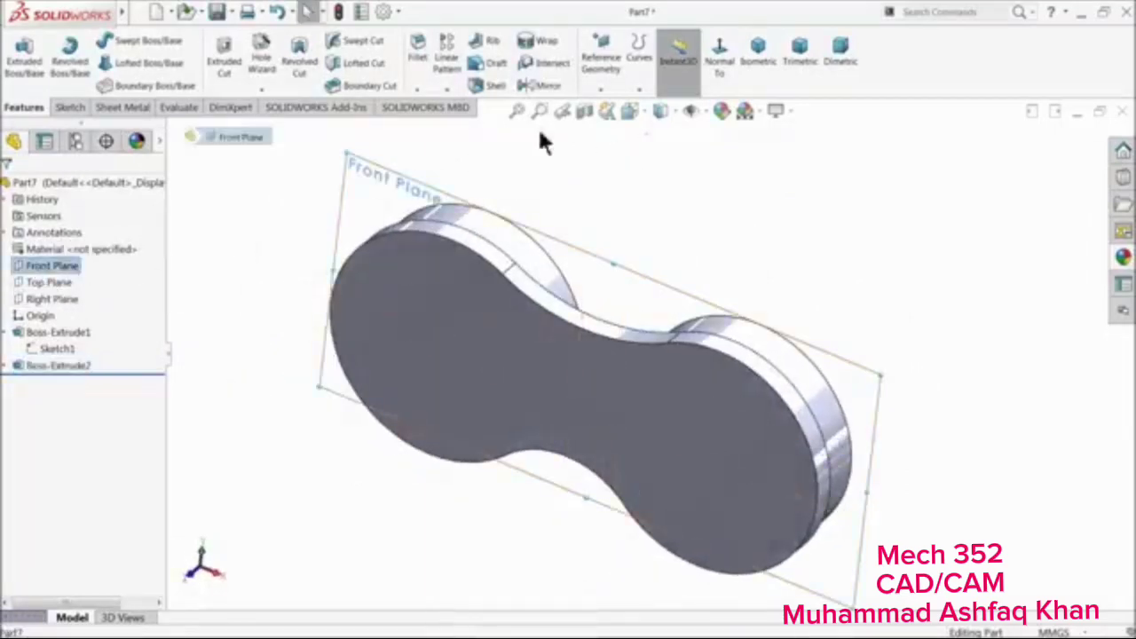
pyautogui.click(543, 86)
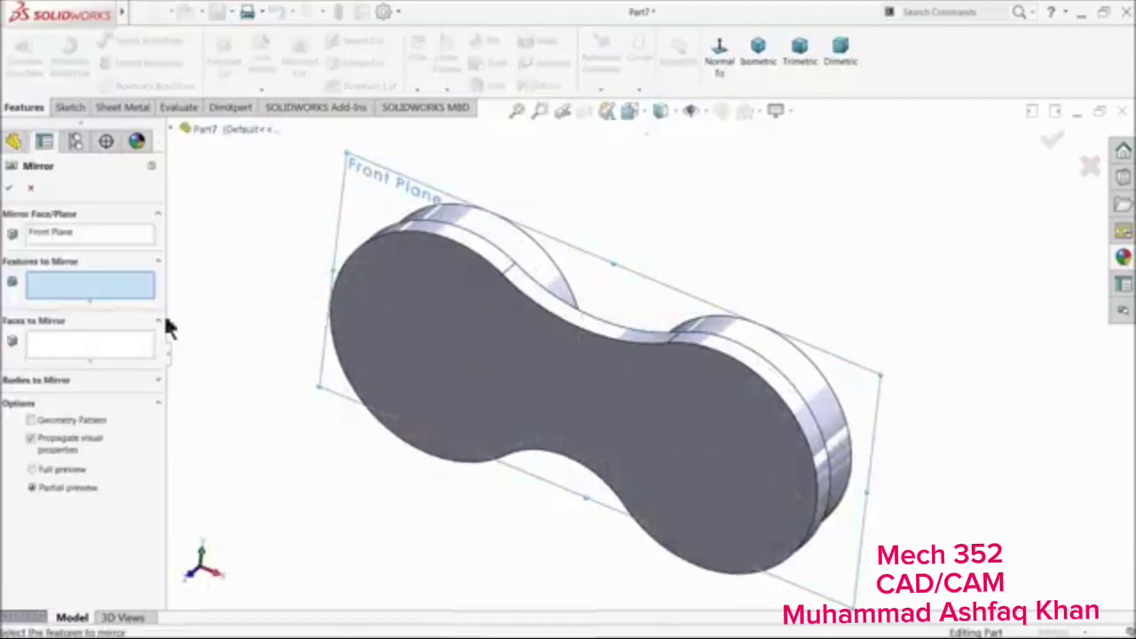
pyautogui.click(44, 379)
pyautogui.click(537, 386)
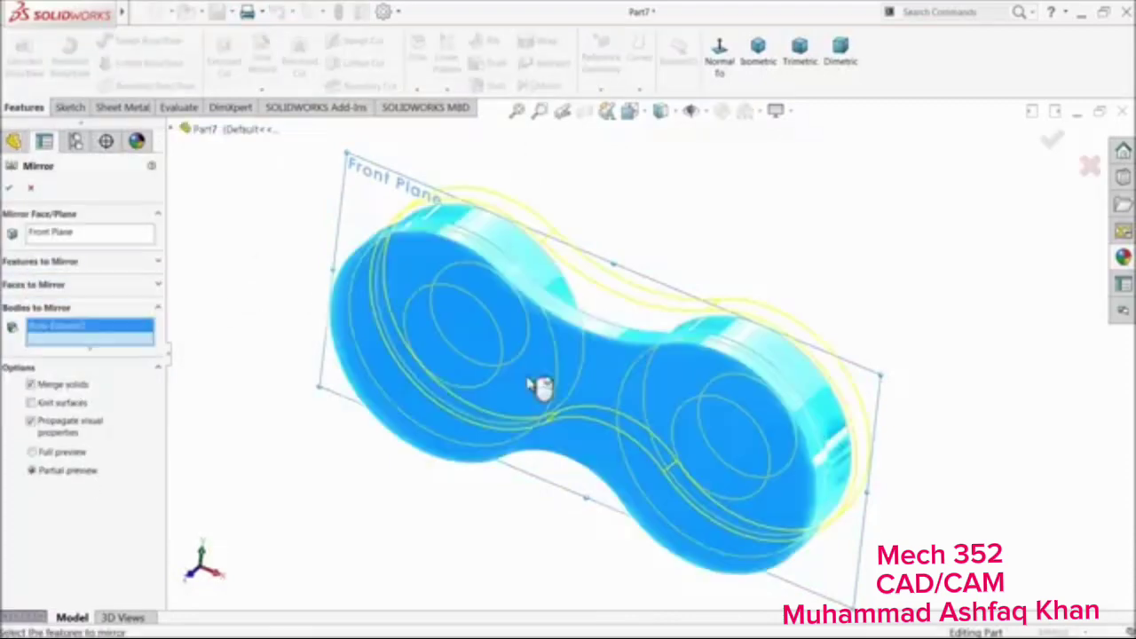
pyautogui.click(9, 189)
pyautogui.moveTo(310, 334)
pyautogui.mouseDown(button='middle')
pyautogui.moveTo(228, 345)
pyautogui.moveTo(246, 358)
pyautogui.moveTo(306, 355)
pyautogui.moveTo(325, 386)
pyautogui.moveTo(297, 311)
pyautogui.moveTo(319, 337)
pyautogui.mouseUp(button='middle')
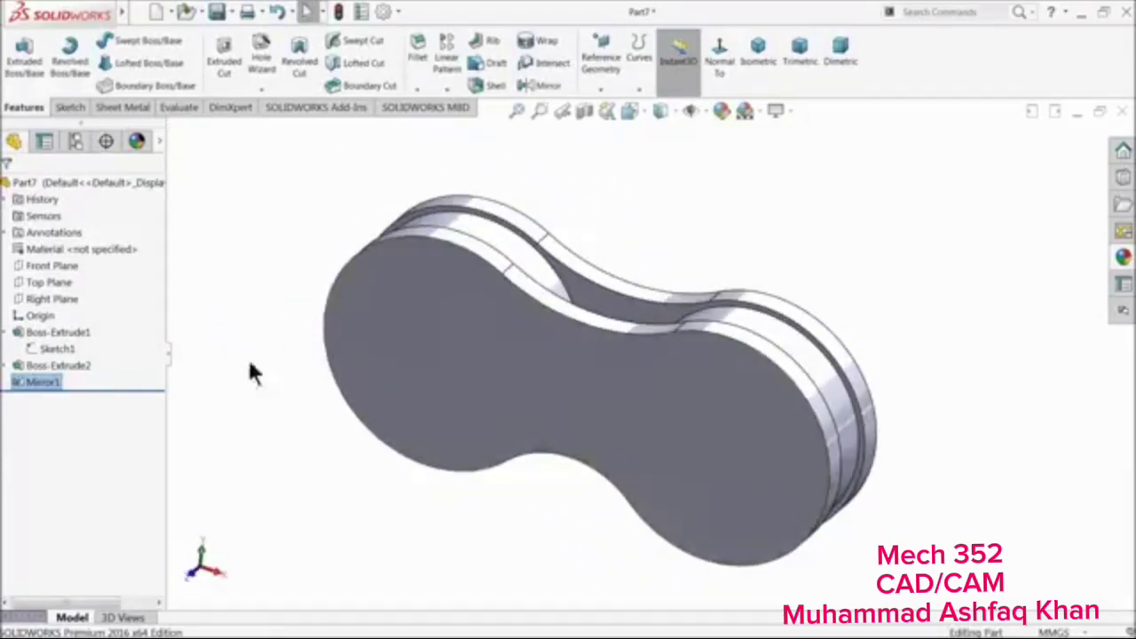
# Reopen the side-plate outline sketch for editing and convert the hole edges of both discs into sketch circles
pyautogui.click(32, 365)
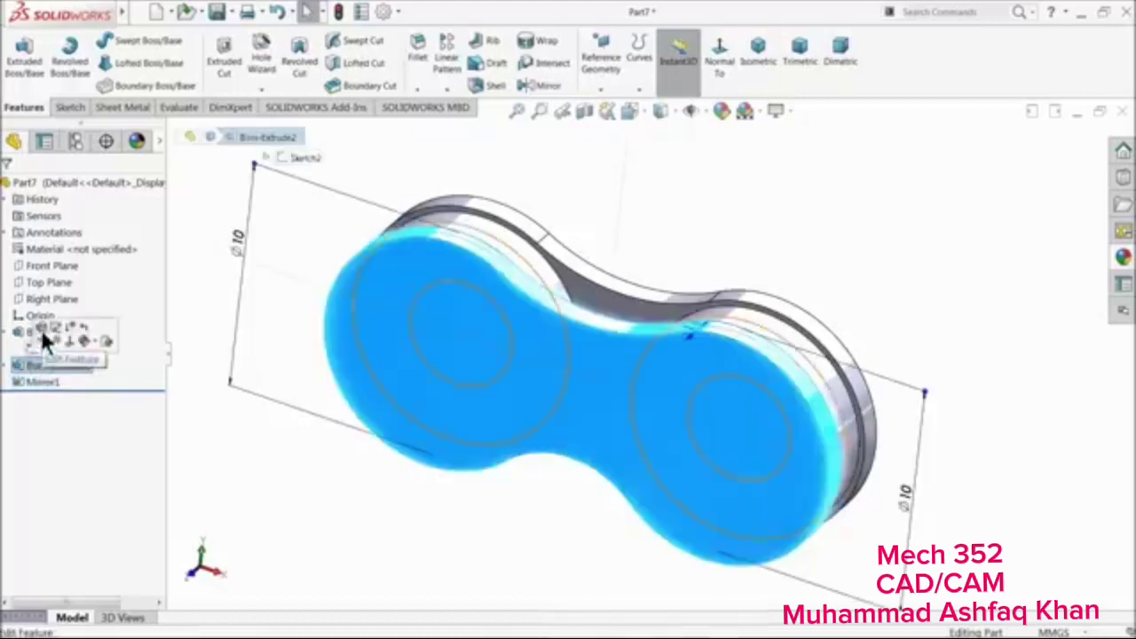
pyautogui.click(7, 331)
pyautogui.click(7, 368)
pyautogui.click(31, 382)
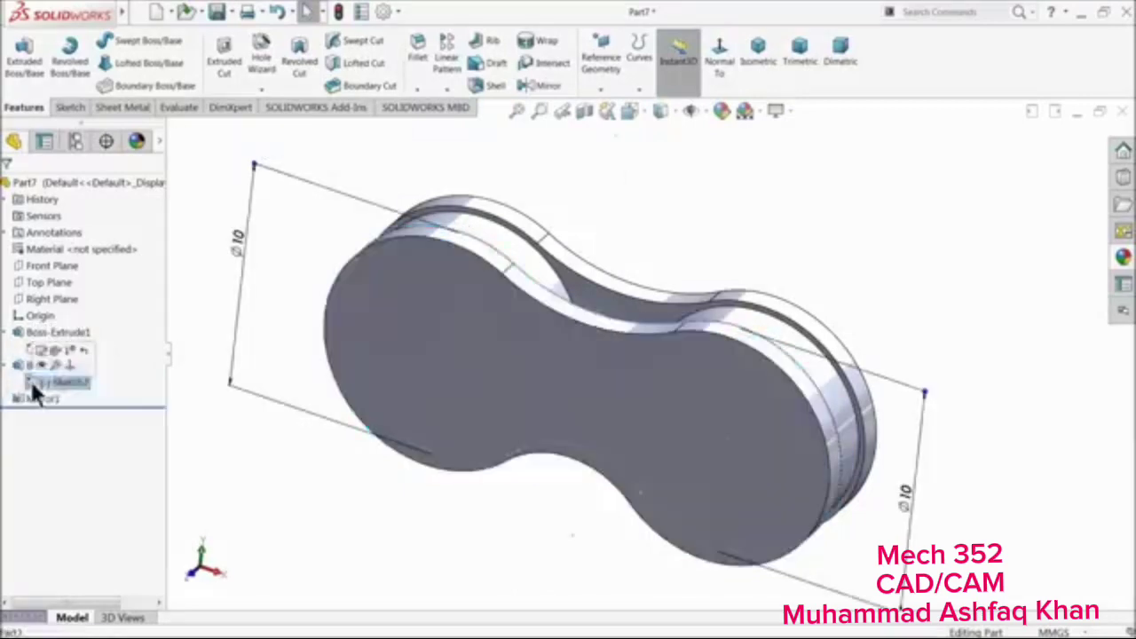
pyautogui.click(37, 348)
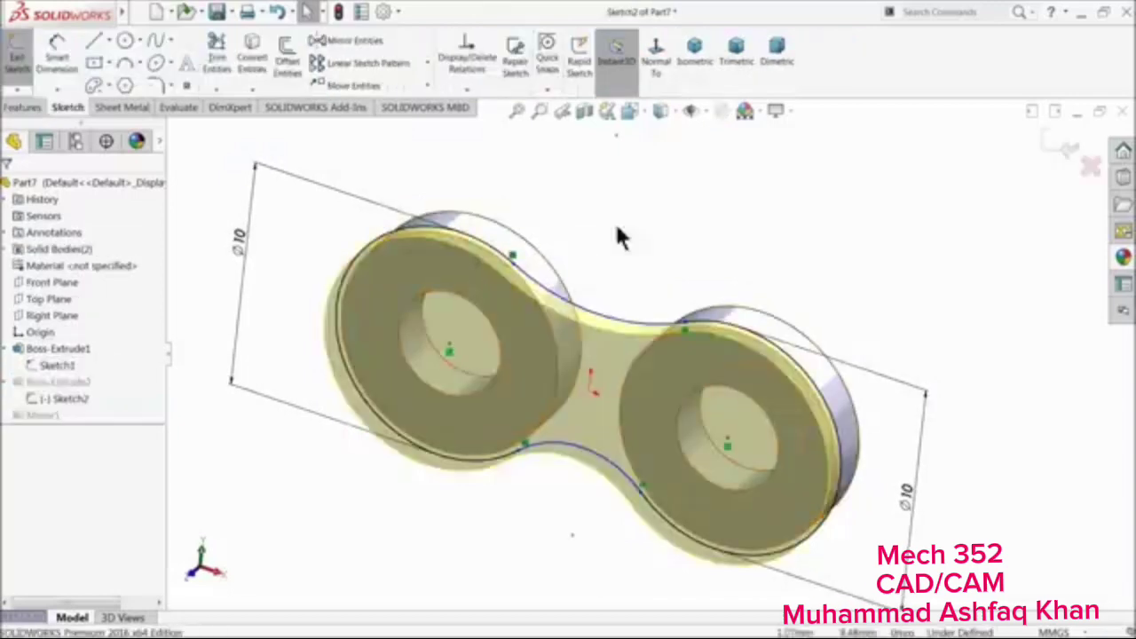
pyautogui.click(658, 76)
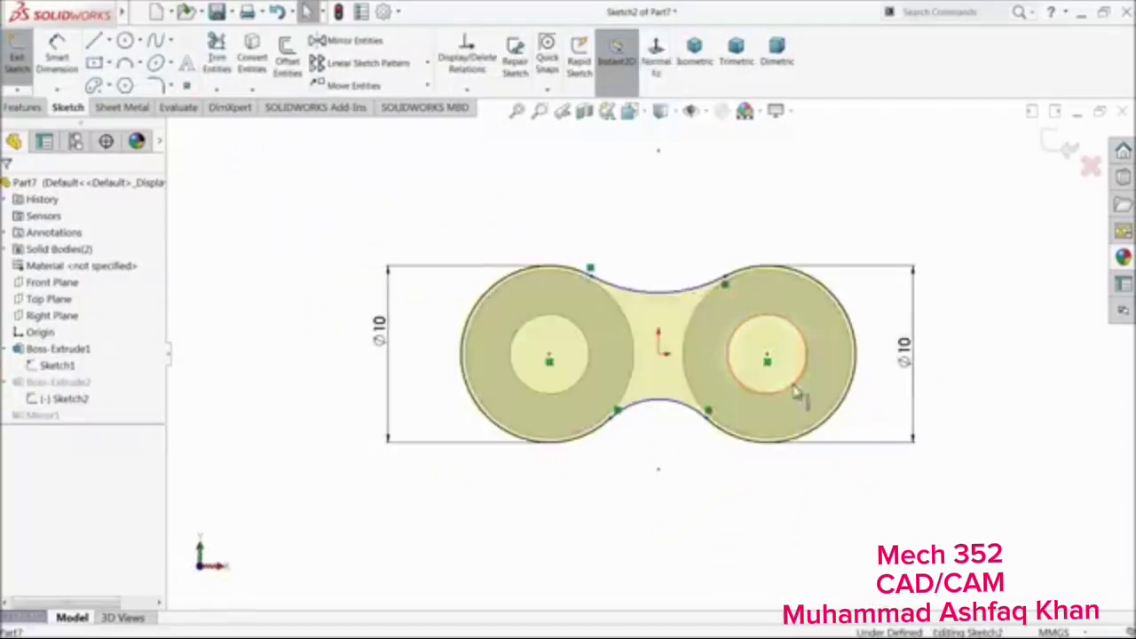
pyautogui.click(795, 390)
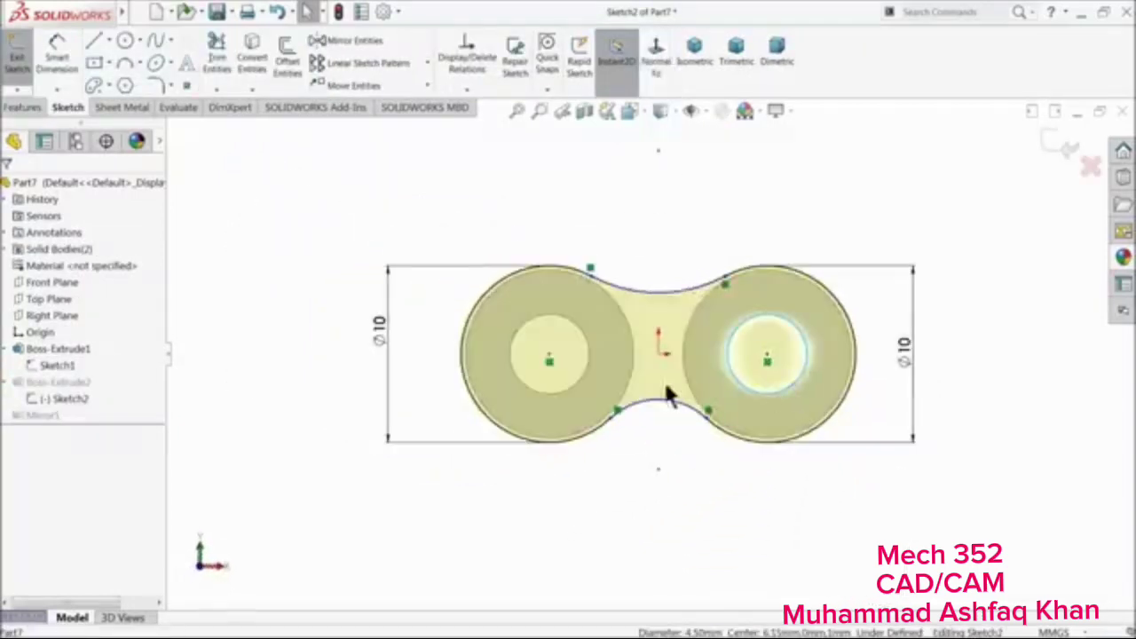
pyautogui.keyDown('ctrl'); pyautogui.click(546, 396); pyautogui.keyUp('ctrl')
pyautogui.click(253, 55)
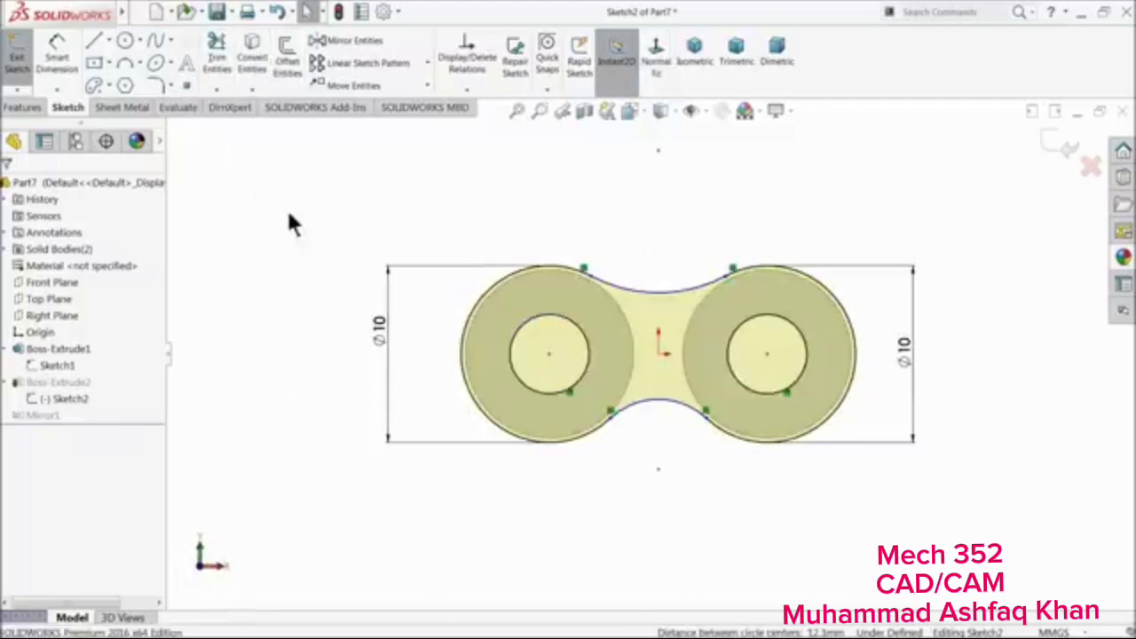
# Exit the outline sketch to rebuild the link with open holes, and inspect the rebuilt part
pyautogui.moveTo(313, 249)
pyautogui.mouseDown(button='middle')
pyautogui.moveTo(294, 287)
pyautogui.moveTo(441, 324)
pyautogui.mouseUp(button='middle')
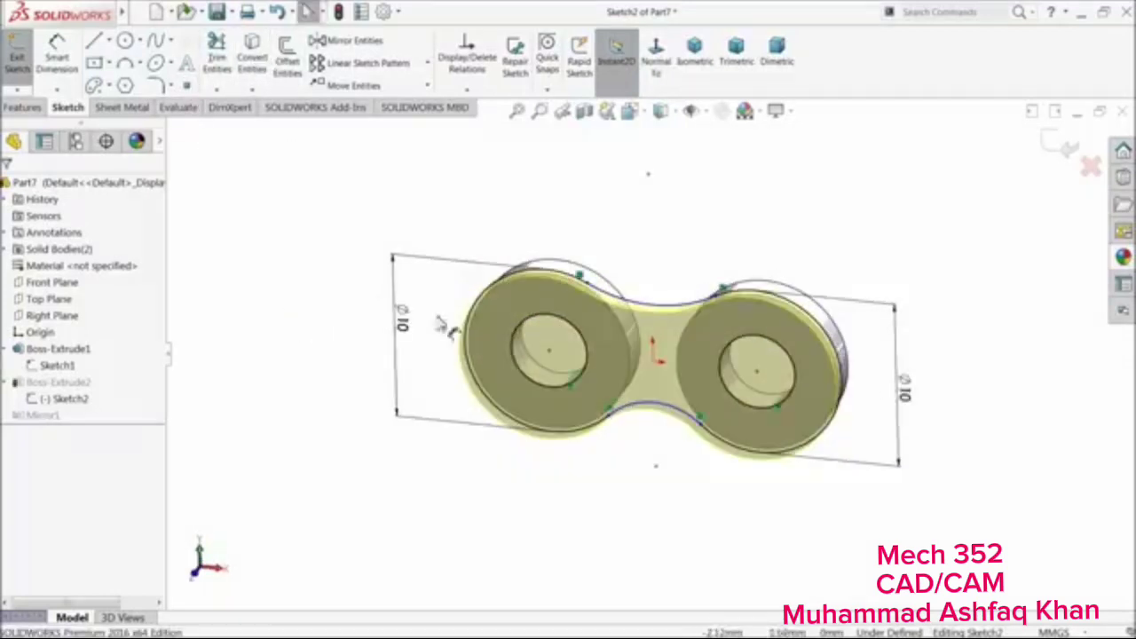
pyautogui.click(1065, 164)
pyautogui.moveTo(814, 292)
pyautogui.mouseDown(button='middle')
pyautogui.moveTo(705, 243)
pyautogui.moveTo(746, 266)
pyautogui.moveTo(709, 330)
pyautogui.mouseUp(button='middle')
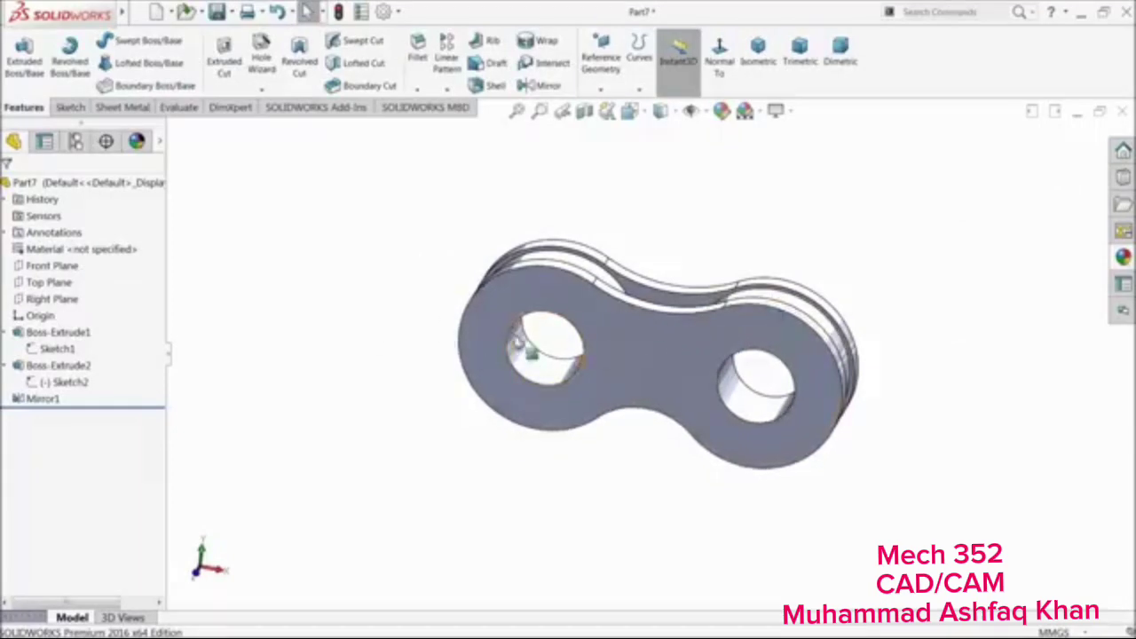
pyautogui.scroll(-3, 619, 348)
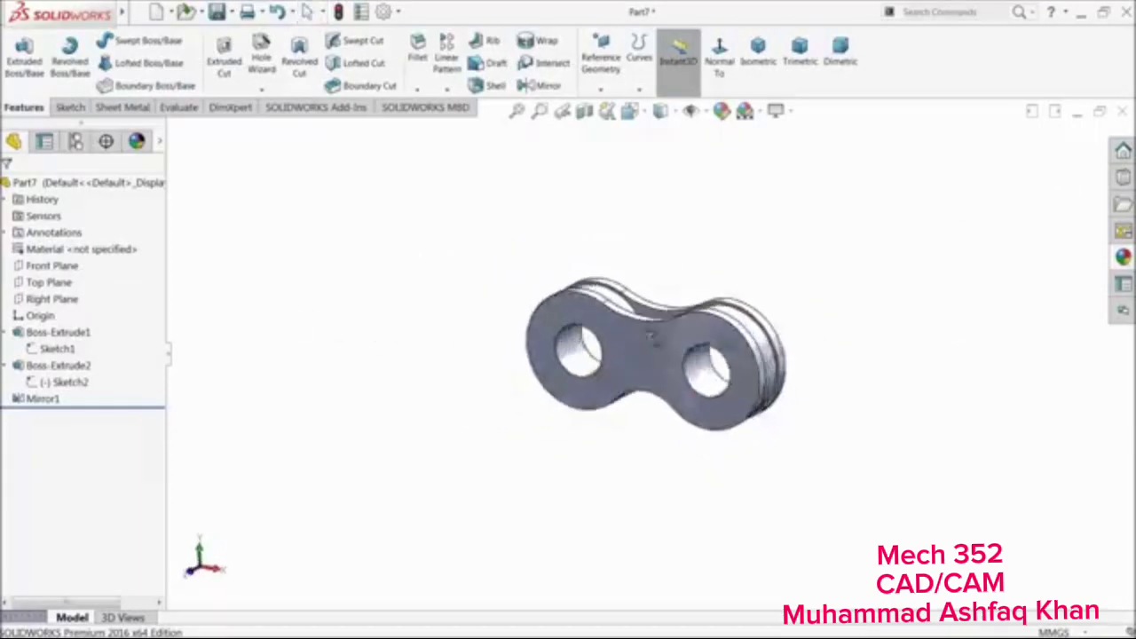
# Collapse the two extrude features in the feature tree and start a new sketch on the Front Plane
pyautogui.click(8, 334)
pyautogui.click(7, 350)
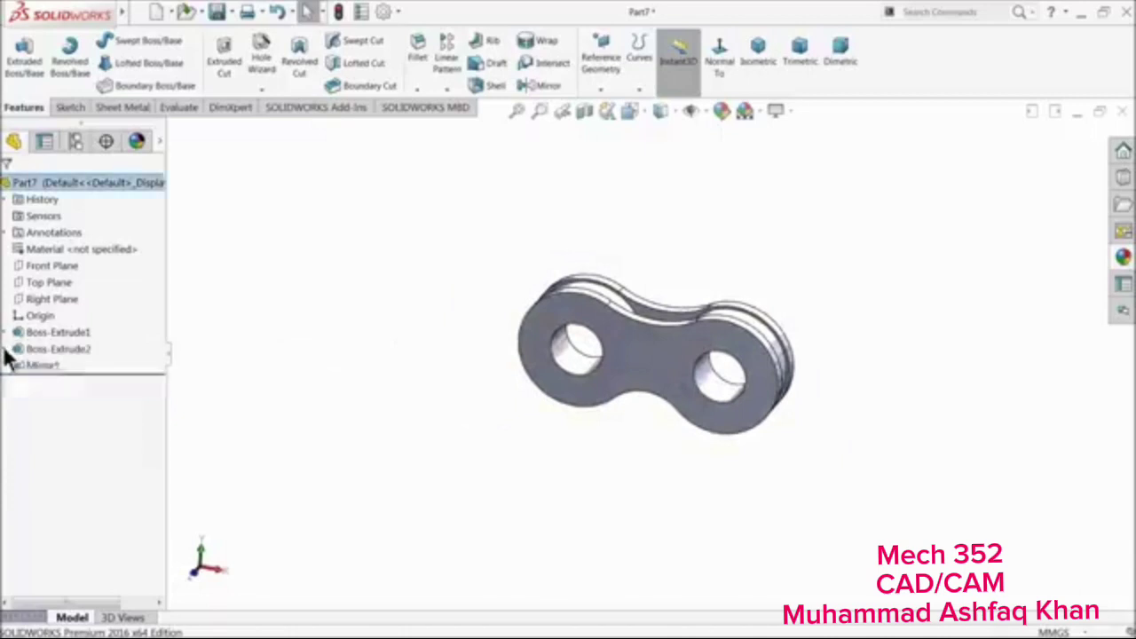
pyautogui.click(42, 265)
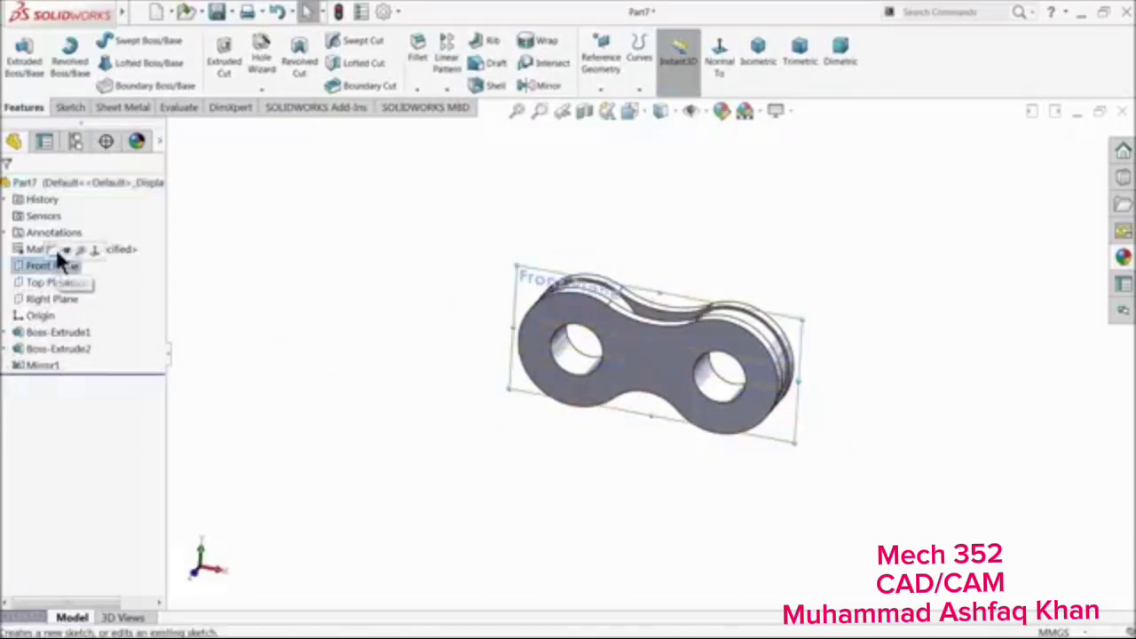
pyautogui.click(59, 251)
pyautogui.click(655, 75)
pyautogui.scroll(8, 649, 404)
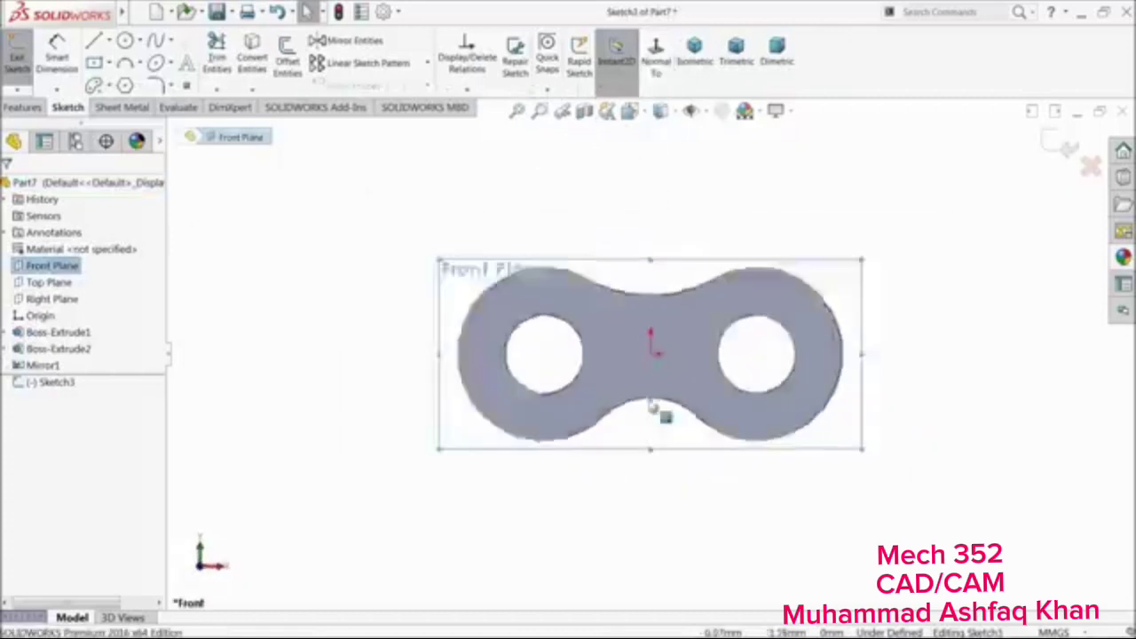
pyautogui.scroll(-3, 669, 422)
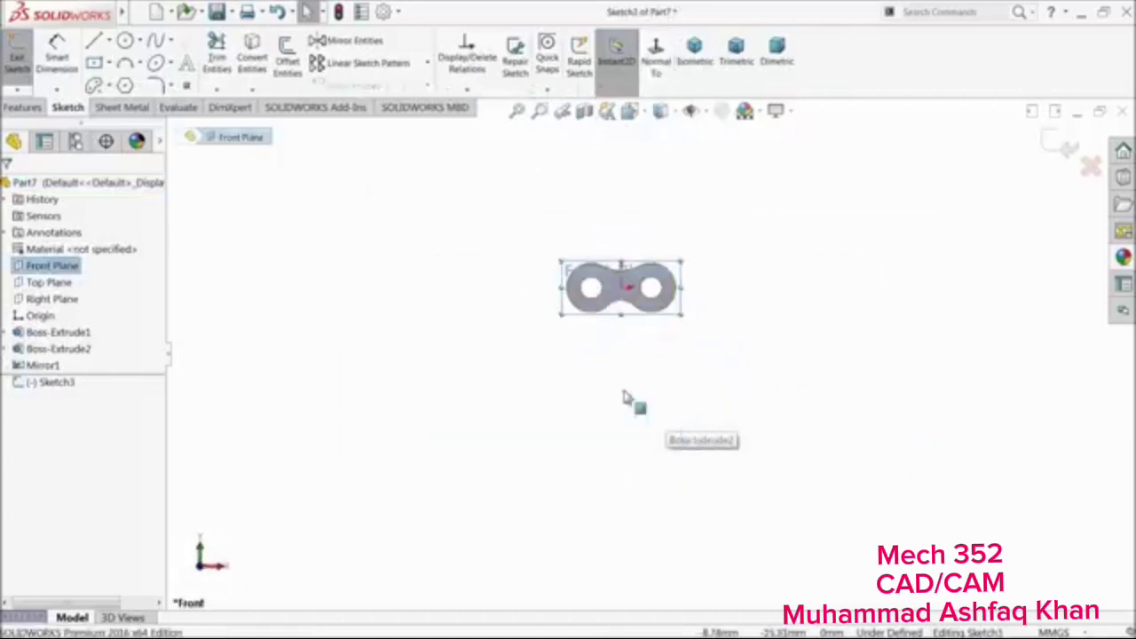
# Sketch a long horizontal line through the origin and a vertical construction line about 62 mm down from its left end
pyautogui.click(98, 46)
pyautogui.scroll(3, 641, 350)
pyautogui.click(850, 329)
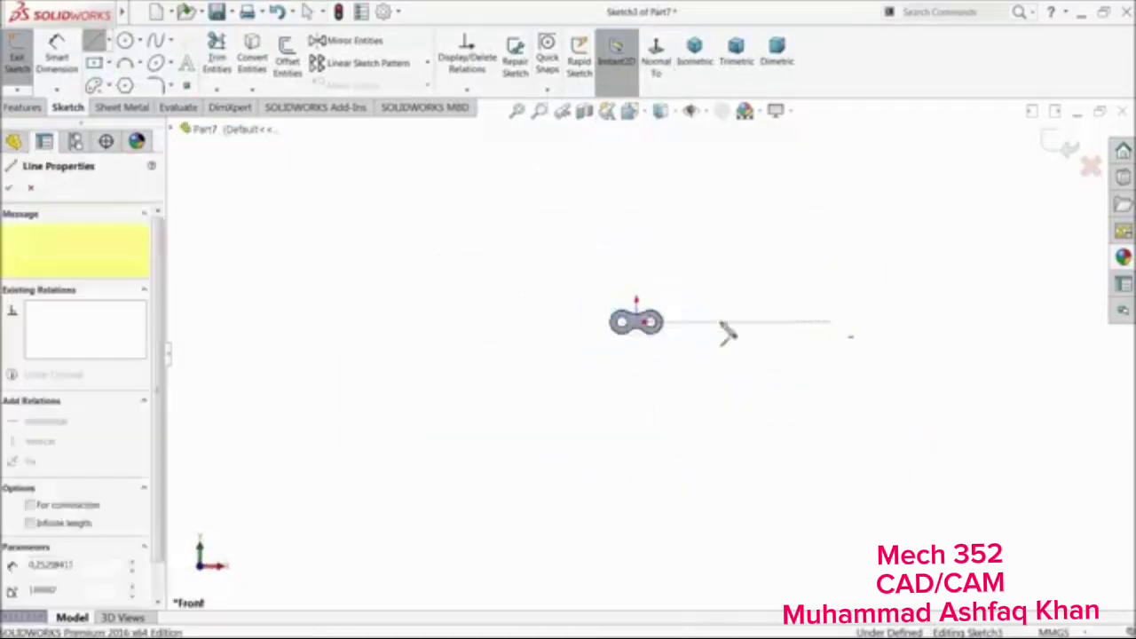
pyautogui.click(373, 321)
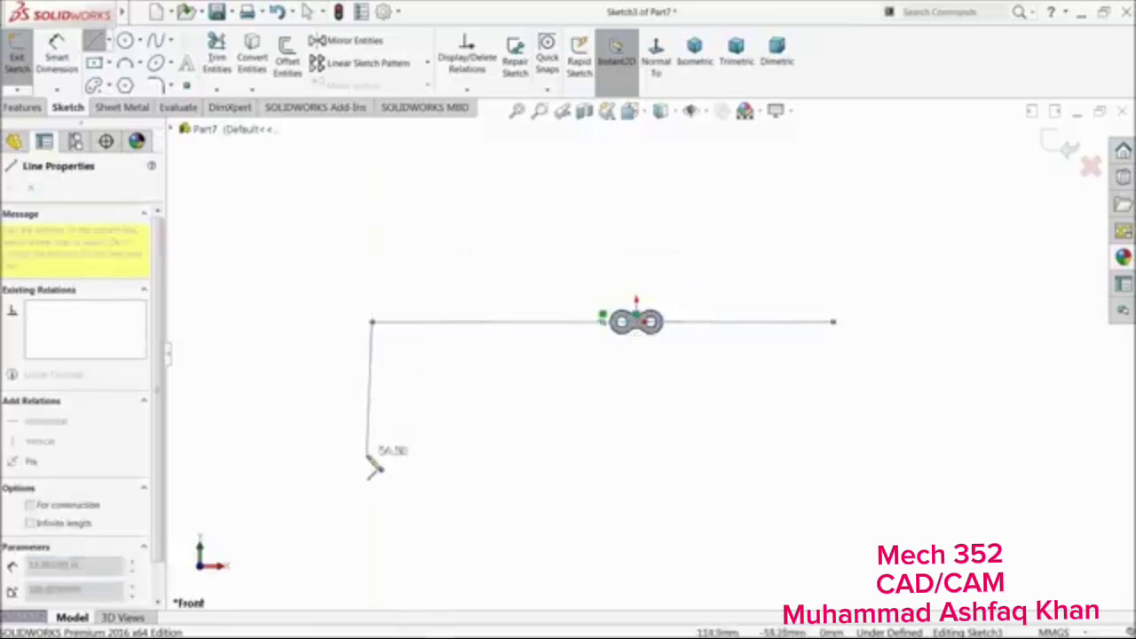
pyautogui.click(373, 468)
pyautogui.rightClick(433, 425)
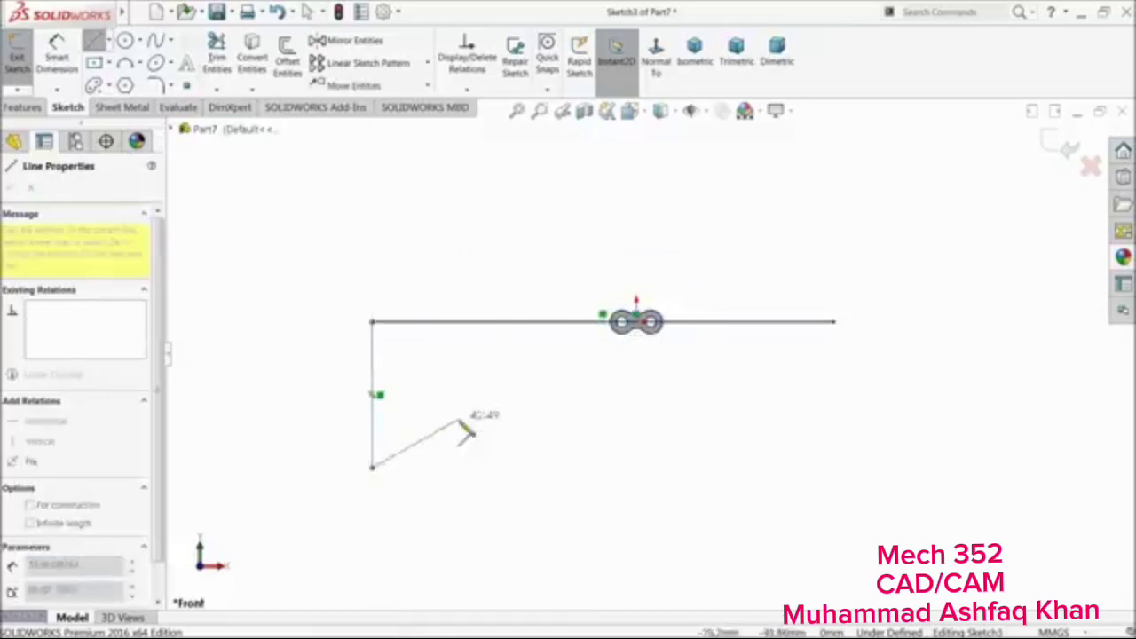
pyautogui.rightClick(421, 417)
pyautogui.click(446, 421)
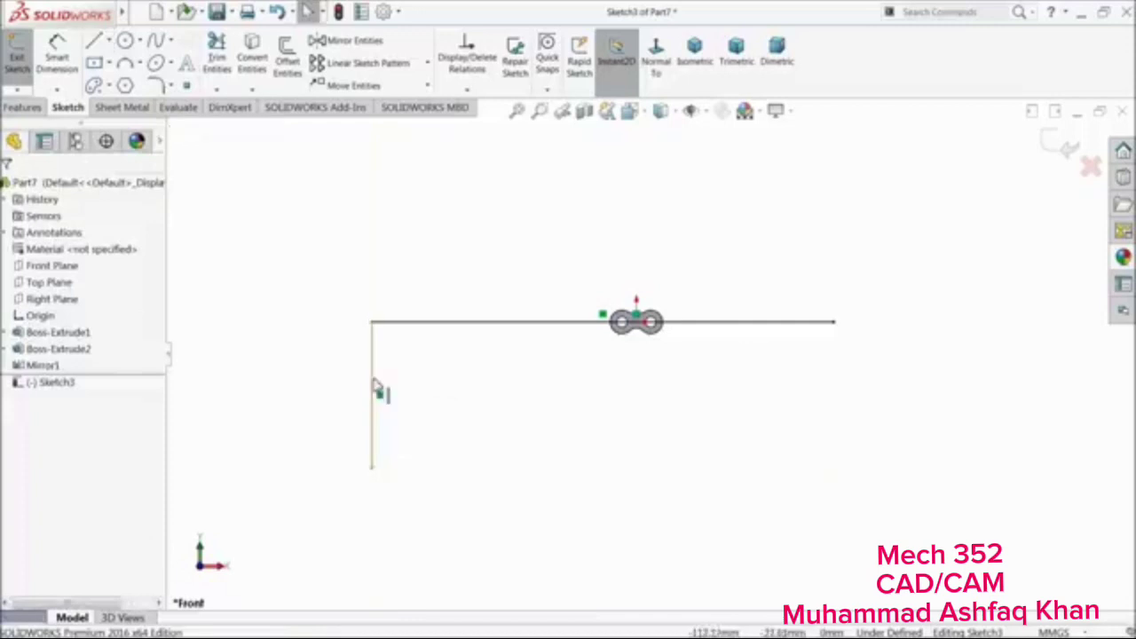
pyautogui.click(375, 390)
pyautogui.click(247, 225)
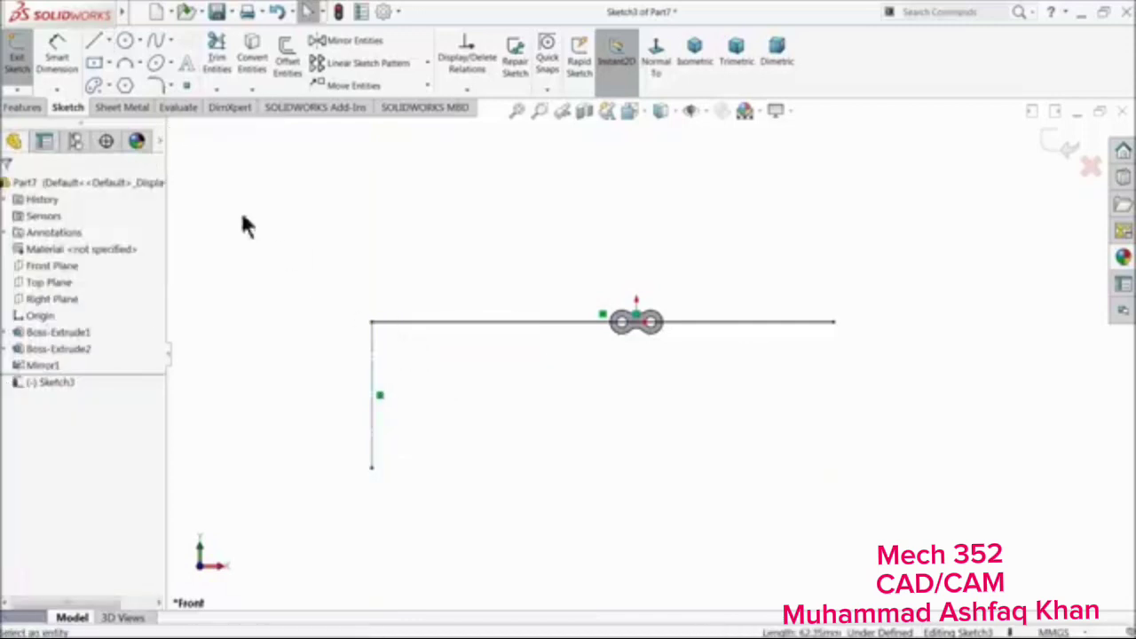
# Sketch a line about 87 mm down from the horizontal line's right end, constrain it Vertical and make it construction geometry
pyautogui.click(96, 45)
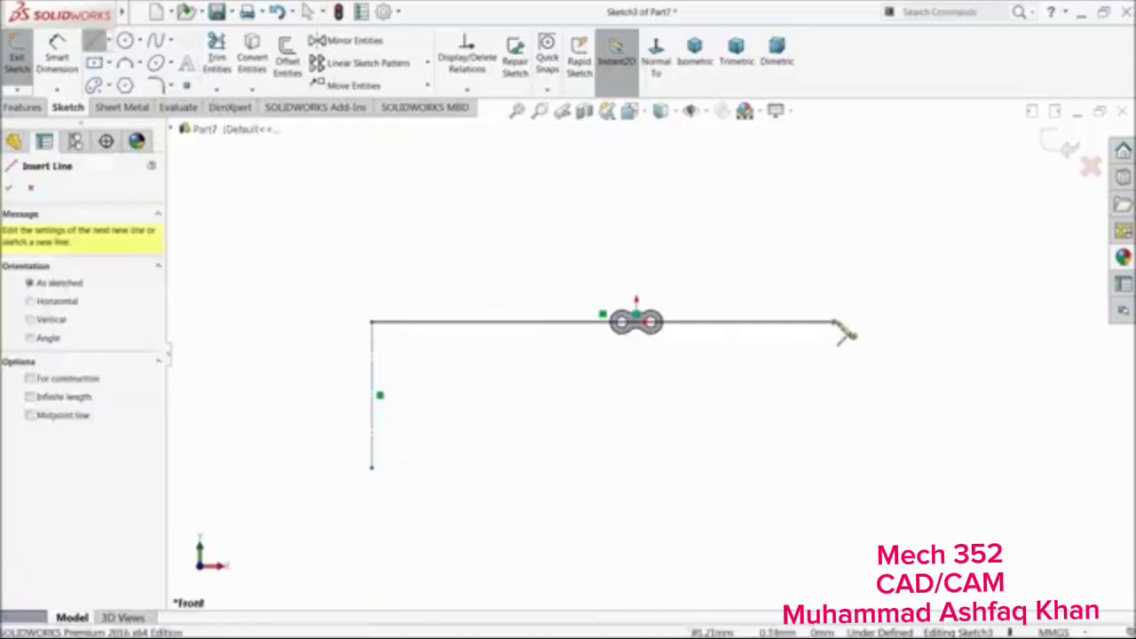
pyautogui.click(835, 323)
pyautogui.click(839, 524)
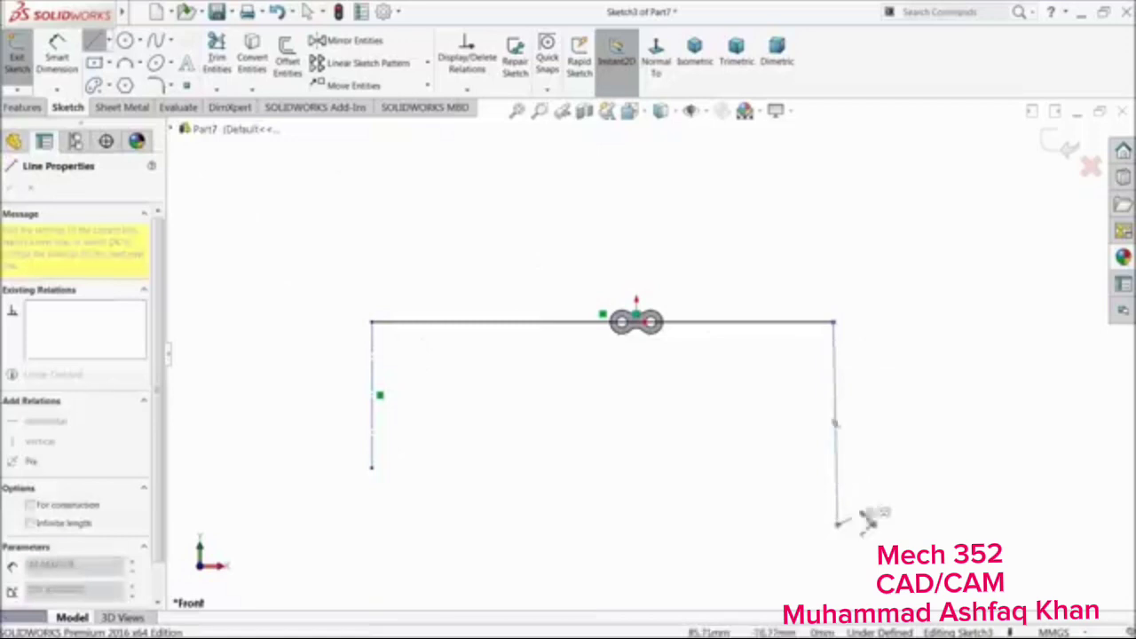
pyautogui.rightClick(895, 424)
pyautogui.click(929, 444)
pyautogui.click(834, 454)
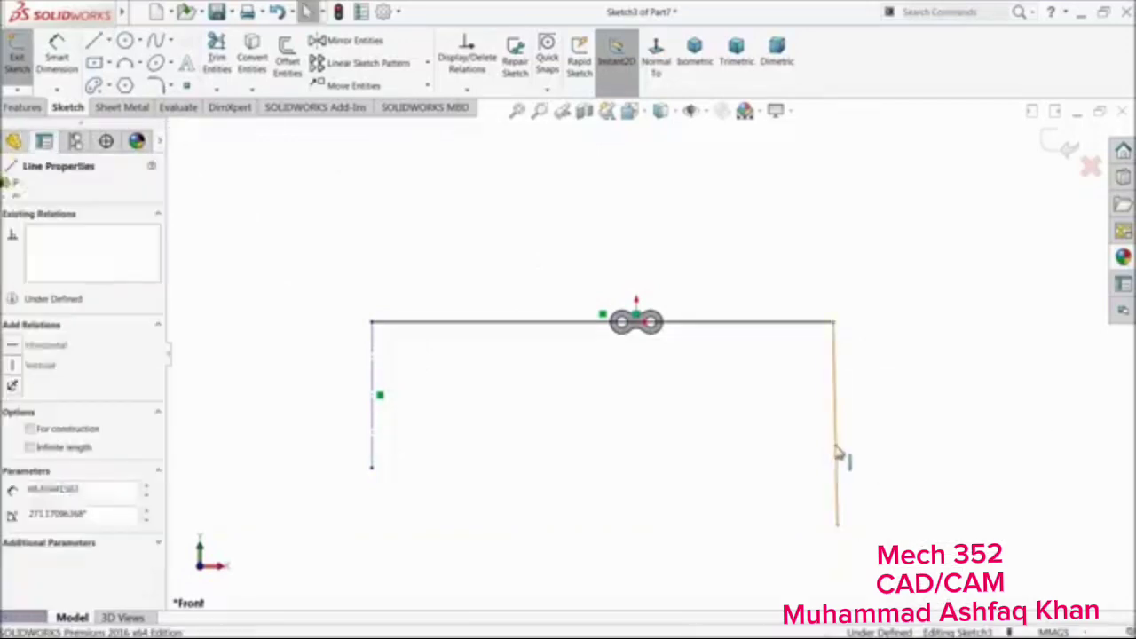
pyautogui.click(877, 398)
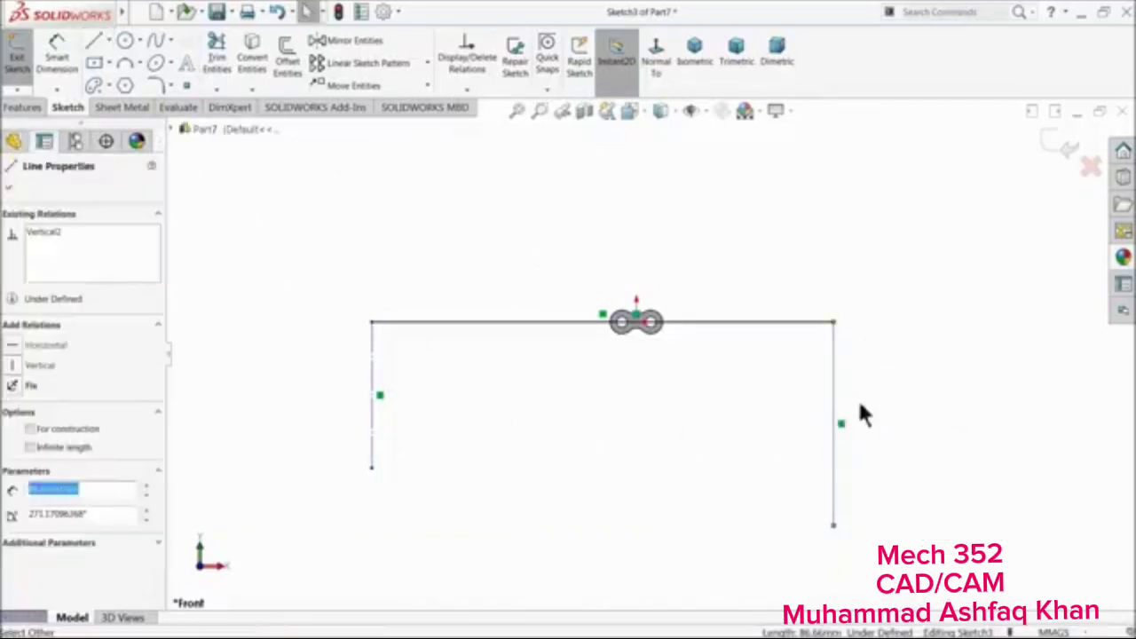
pyautogui.click(67, 431)
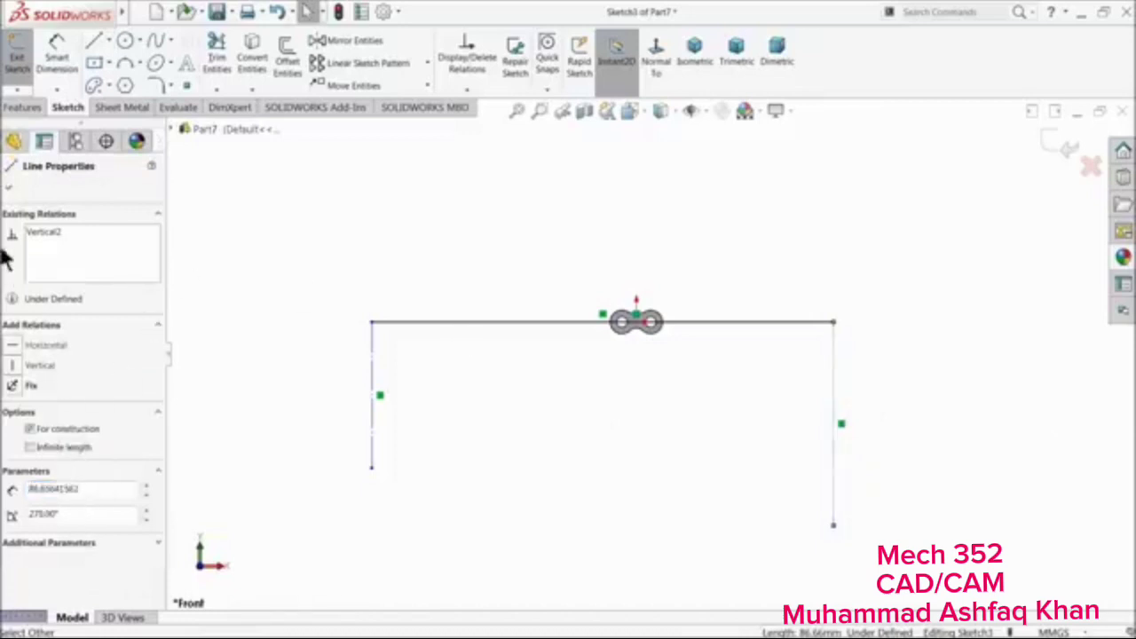
pyautogui.click(9, 188)
# Dimension the horizontal distance from the origin to the right construction line as 120 mm
pyautogui.click(56, 53)
pyautogui.click(636, 322)
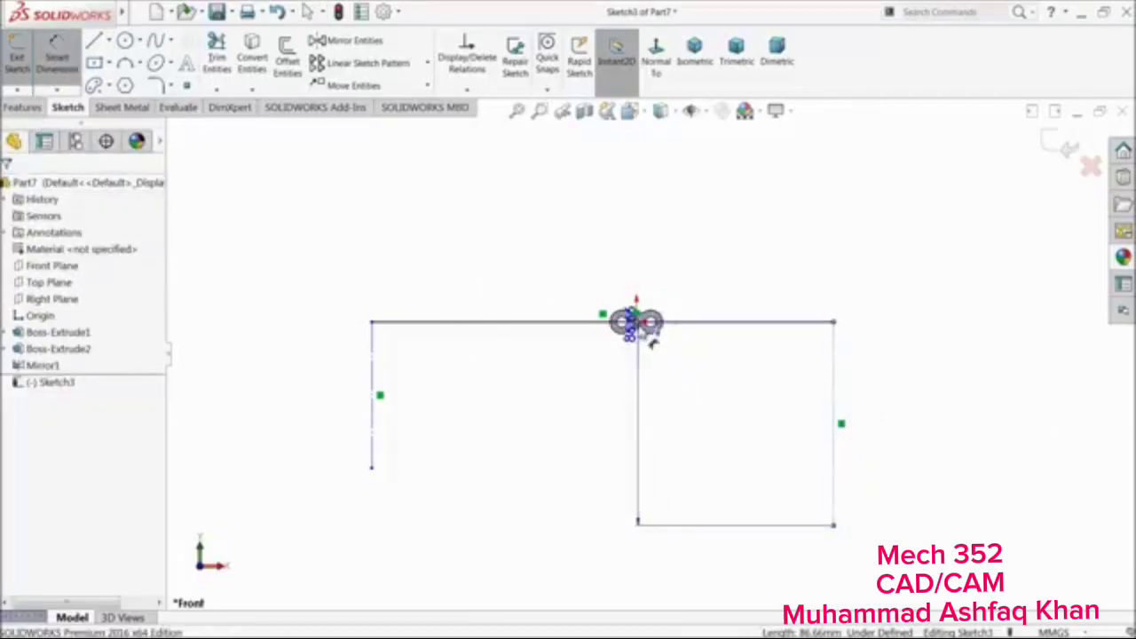
pyautogui.click(736, 271)
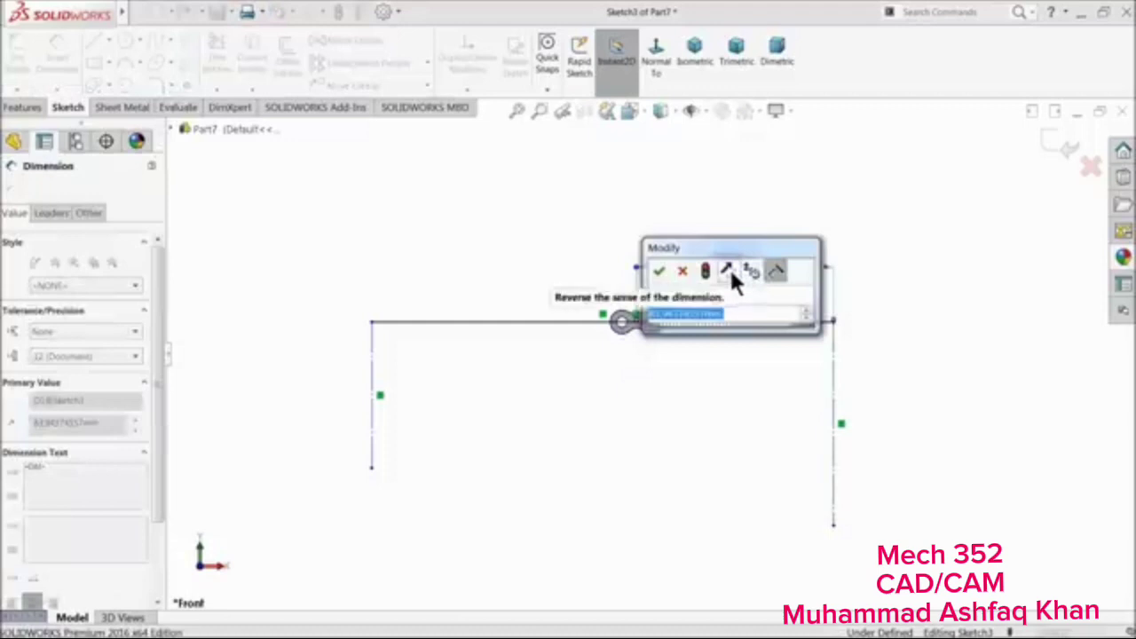
pyautogui.press('Return')
pyautogui.scroll(5, 645, 457)
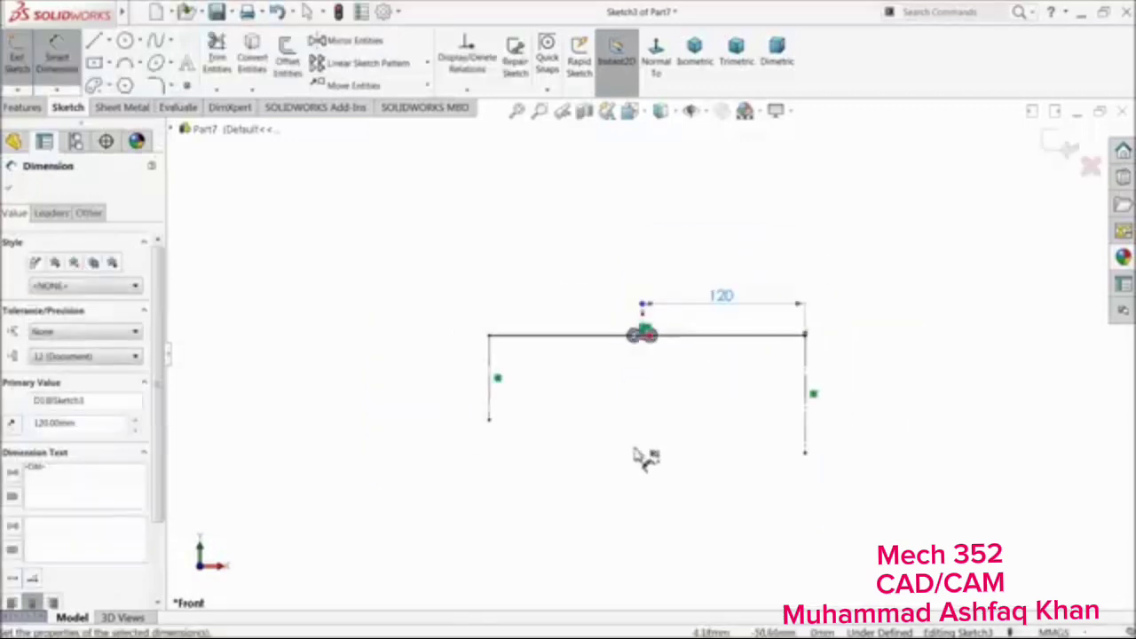
pyautogui.scroll(-3, 723, 457)
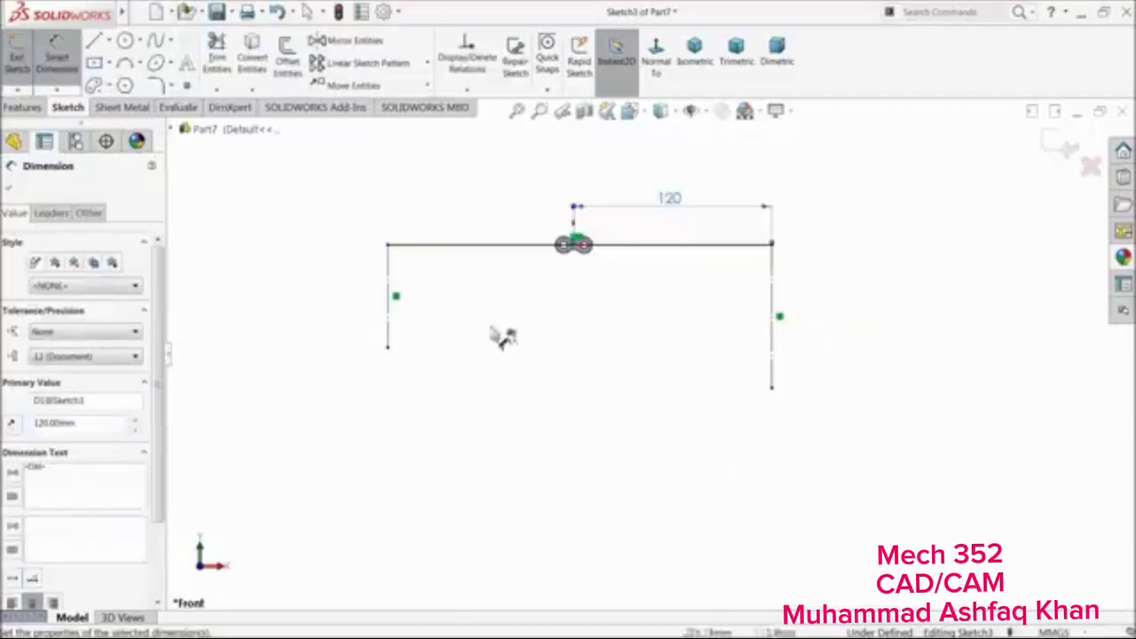
pyautogui.click(9, 188)
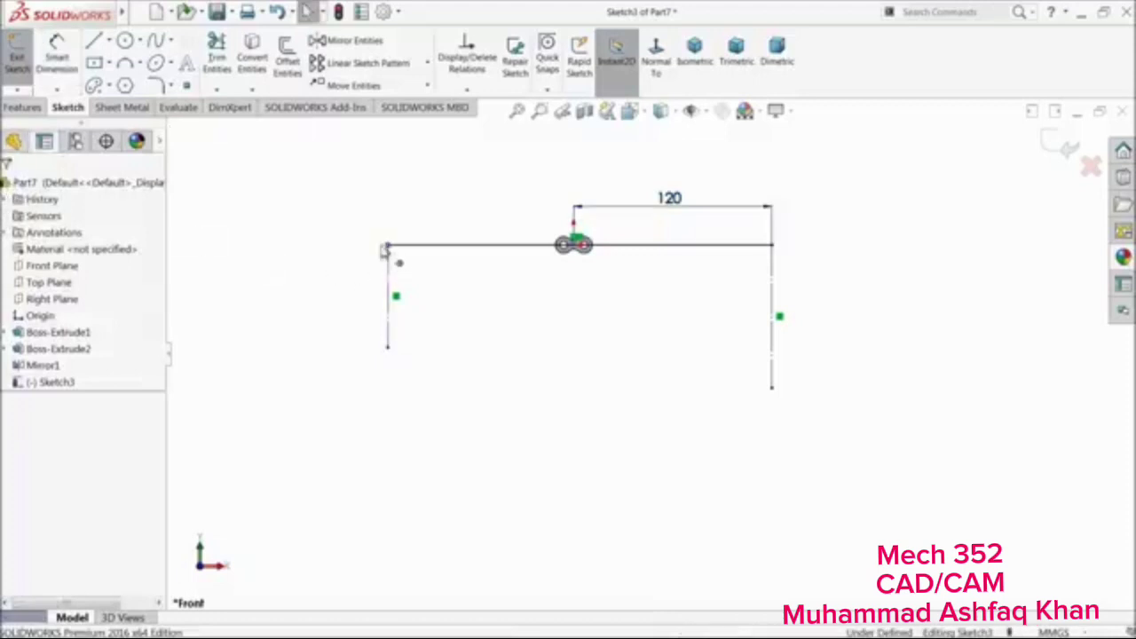
# Stretch the horizontal line's left end outward to about 233 mm left of the origin
pyautogui.moveTo(387, 246); pyautogui.dragTo(190, 245)
pyautogui.scroll(3, 603, 327)
pyautogui.click(524, 275)
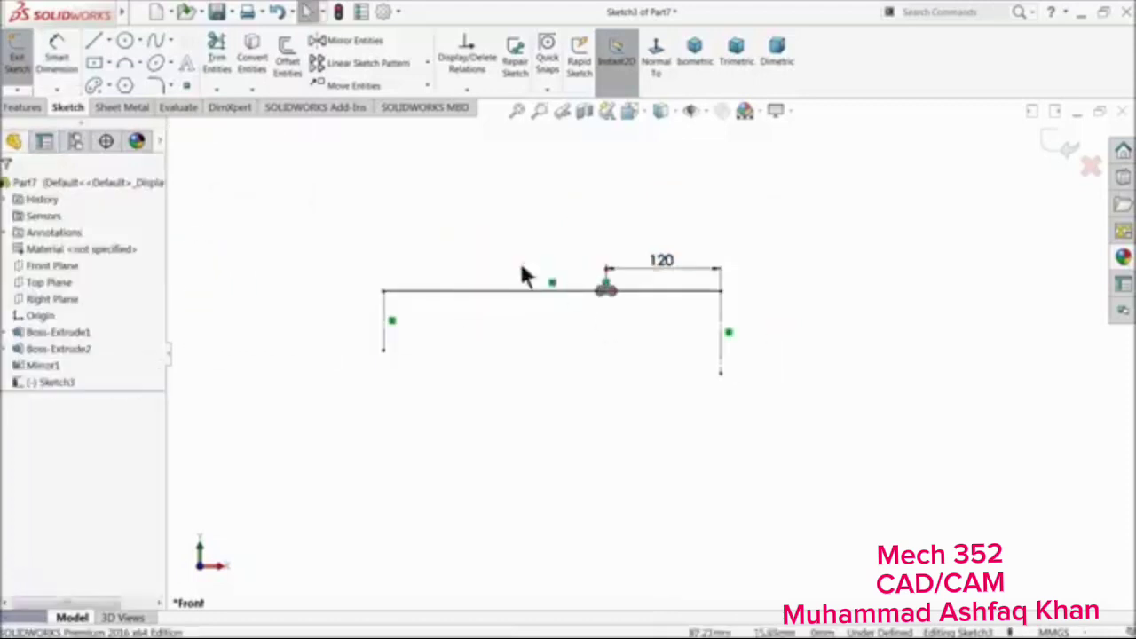
# Sketch a Centerpoint Arc of about 36 mm radius centred on the left construction line, starting at the horizontal line's left end and bulging outward
pyautogui.click(140, 62)
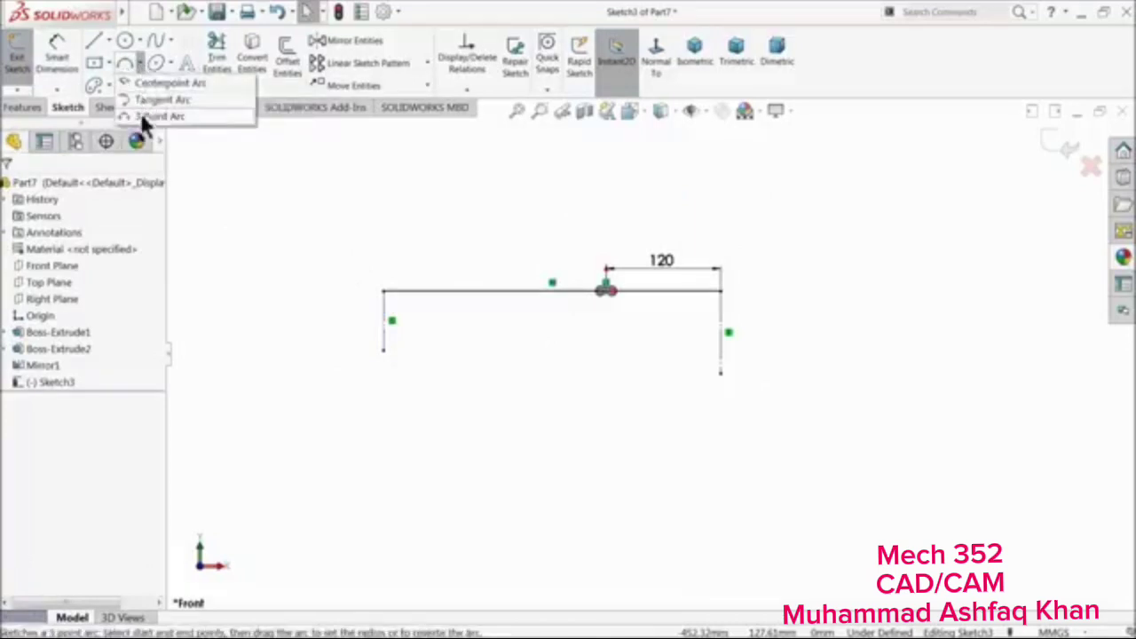
pyautogui.click(152, 85)
pyautogui.scroll(-3, 399, 337)
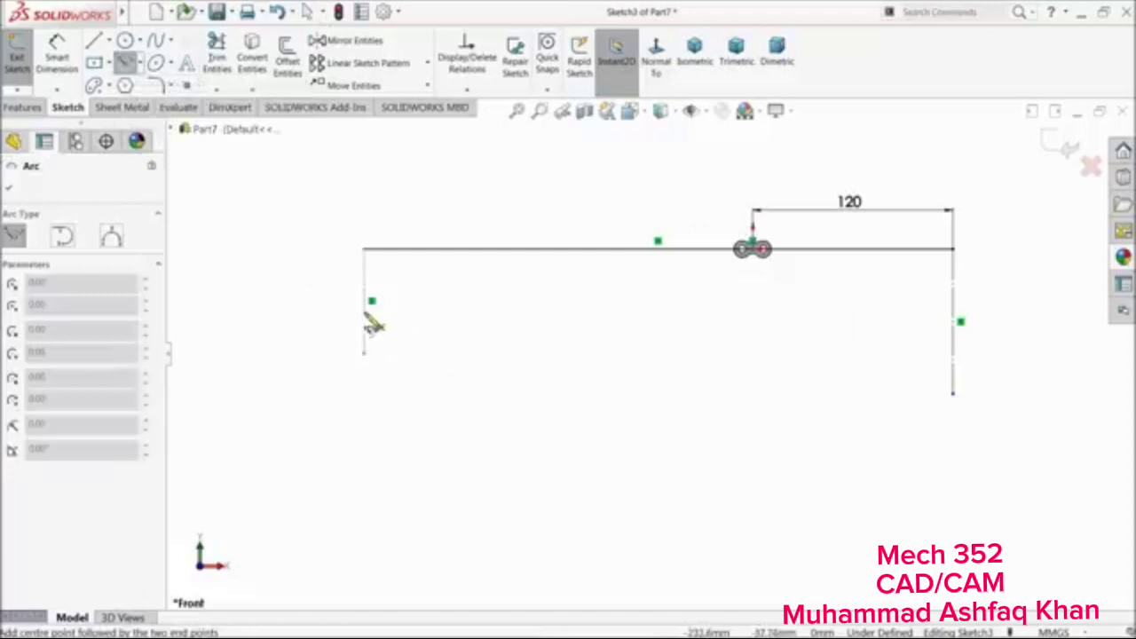
pyautogui.click(365, 302)
pyautogui.click(364, 250)
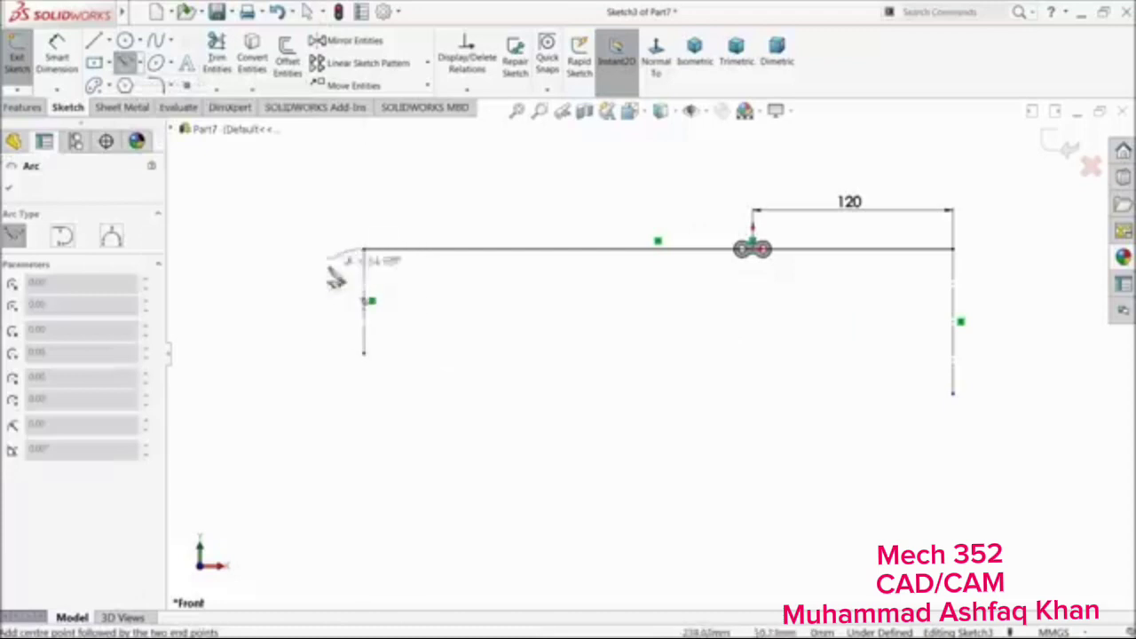
pyautogui.click(355, 371)
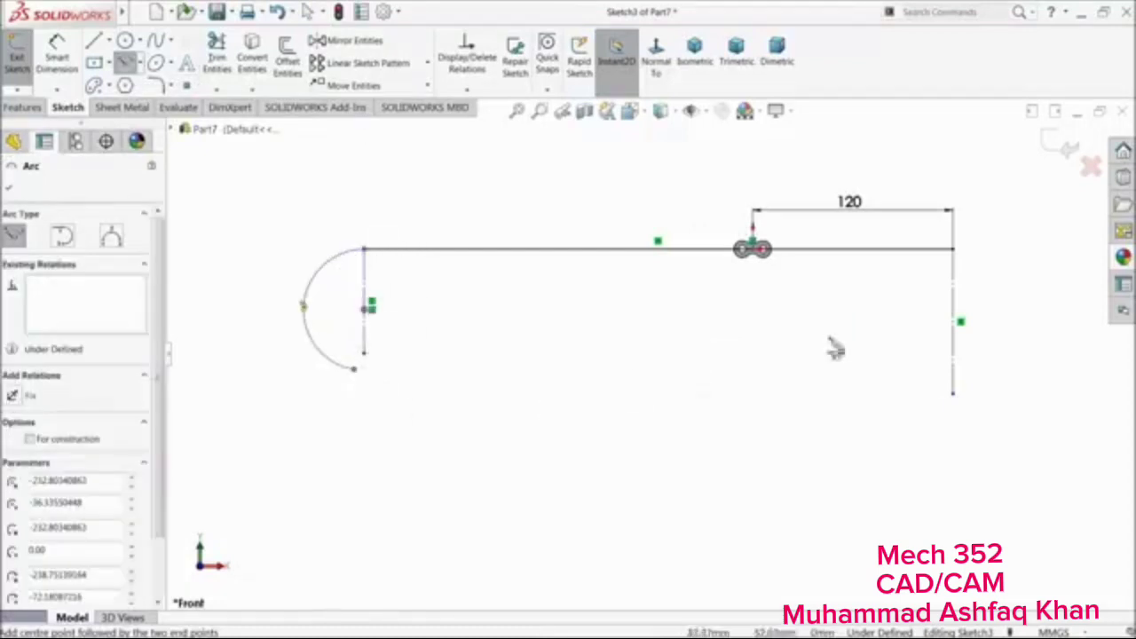
# Sketch a Centerpoint Arc of about 68 mm radius centred on the right construction line, curving outward and down from the horizontal line's right end
pyautogui.click(953, 361)
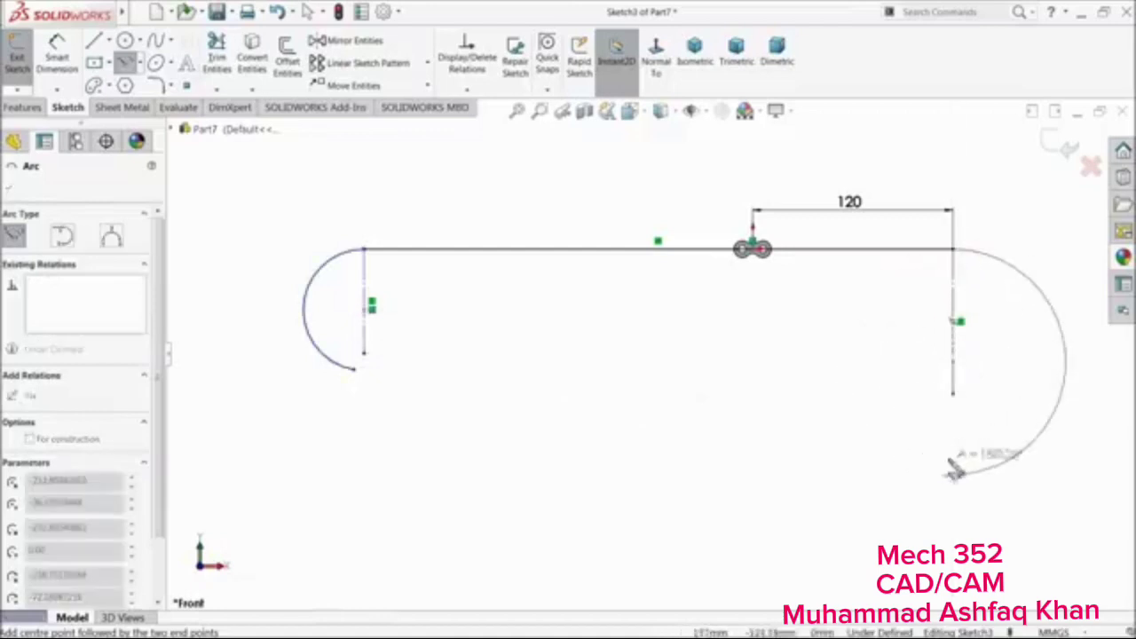
pyautogui.click(1006, 461)
pyautogui.rightClick(861, 406)
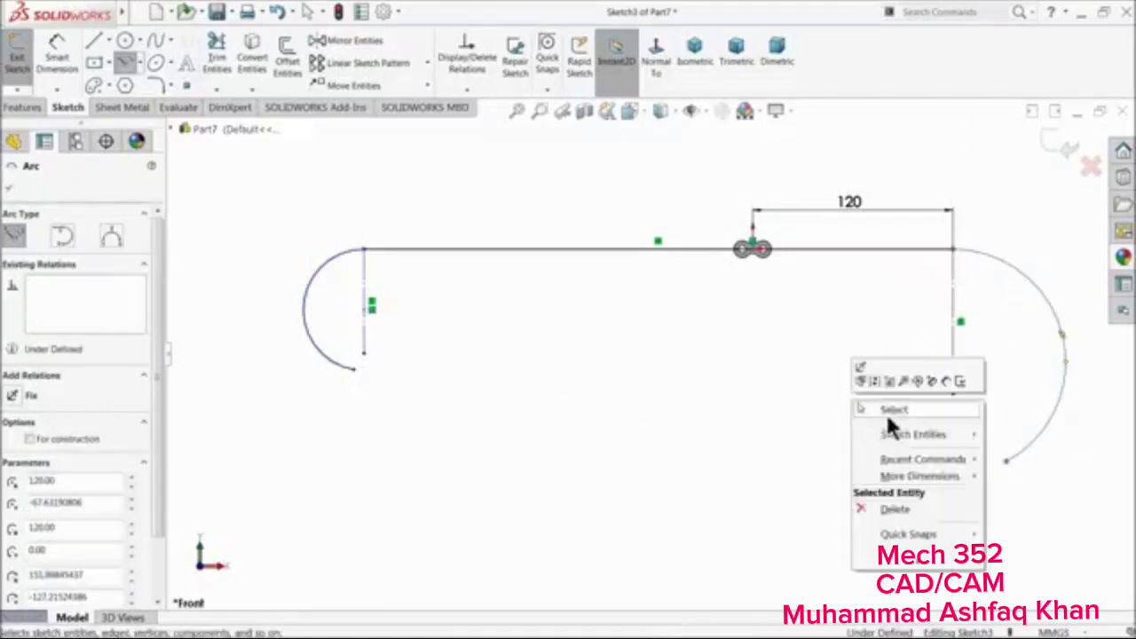
# Sketch a 3 Point Arc joining the lower ends of the left and right arcs, bulging slightly downward
pyautogui.click(885, 409)
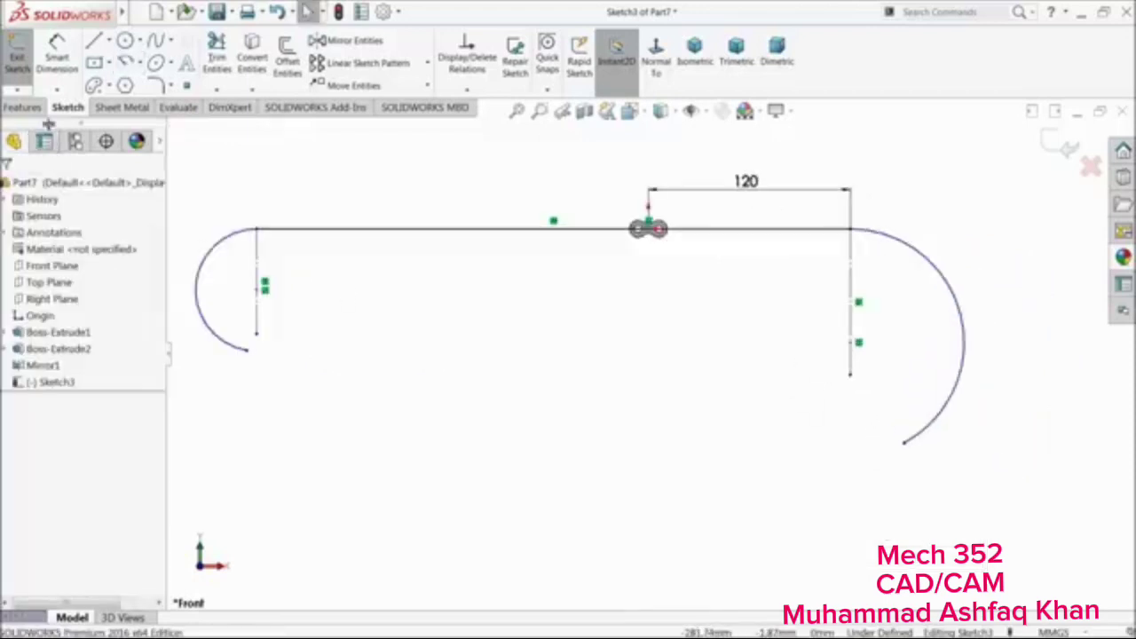
pyautogui.click(138, 62)
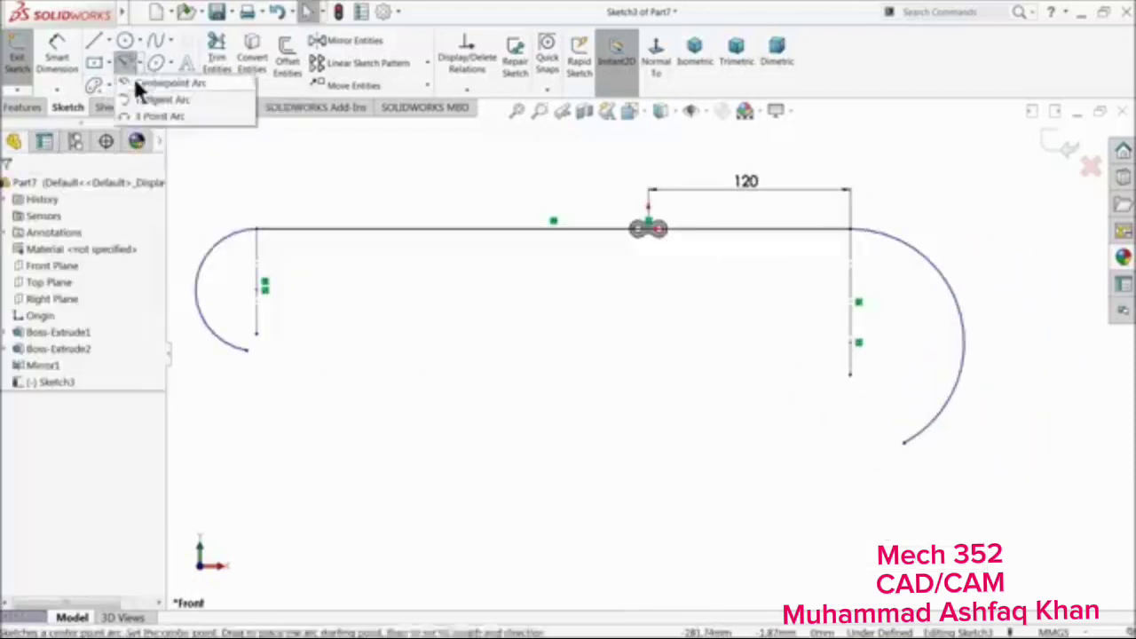
pyautogui.click(146, 115)
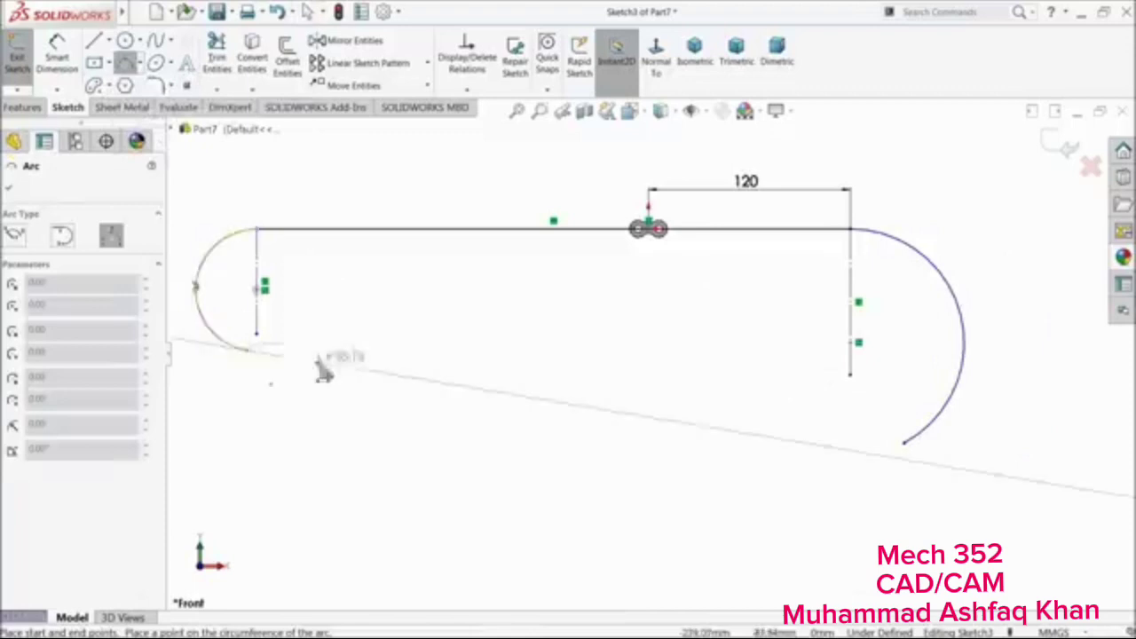
pyautogui.click(906, 443)
pyautogui.click(677, 435)
pyautogui.rightClick(591, 360)
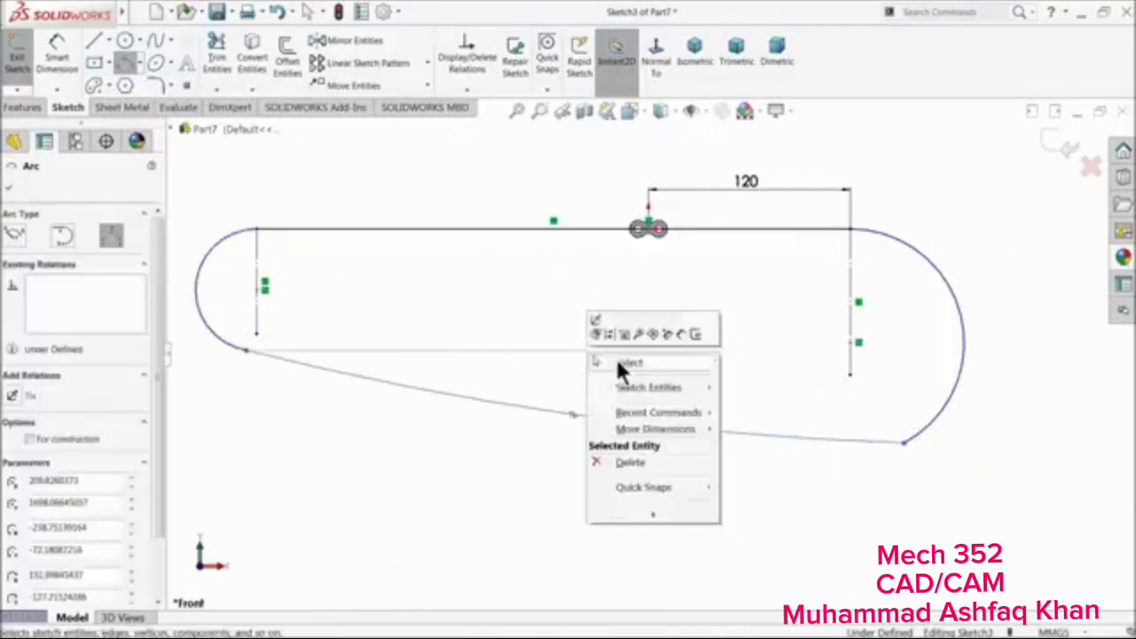
pyautogui.click(621, 364)
# Add a Tangent relation between the left arc and the long lower arc
pyautogui.scroll(-5, 293, 359)
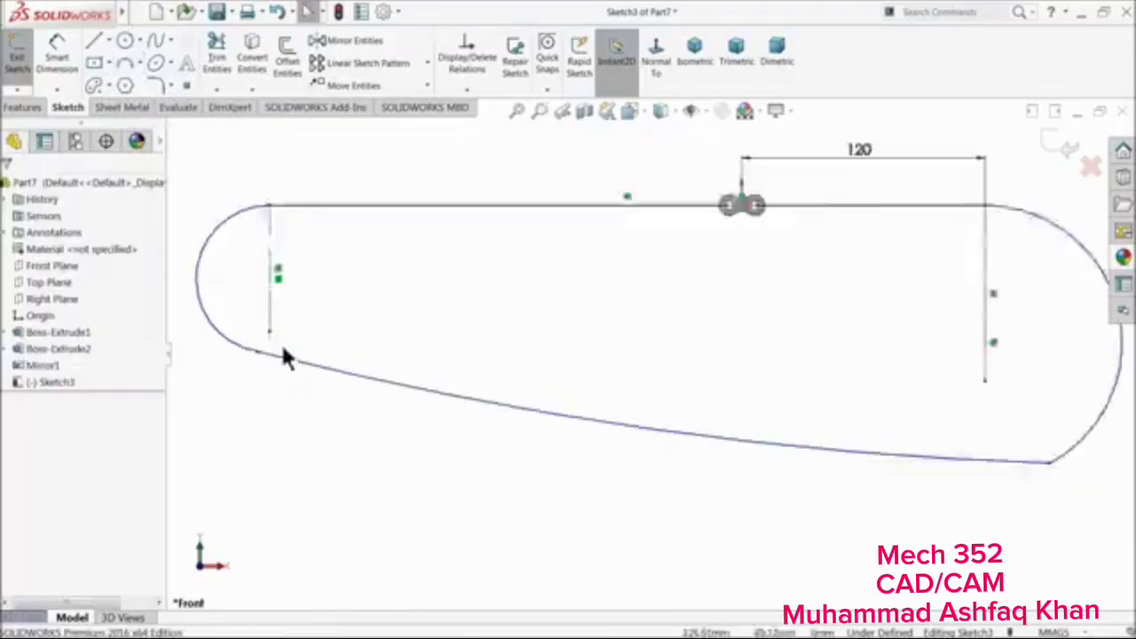
pyautogui.keyDown('ctrl'); pyautogui.click(321, 388); pyautogui.keyUp('ctrl')
pyautogui.click(373, 337)
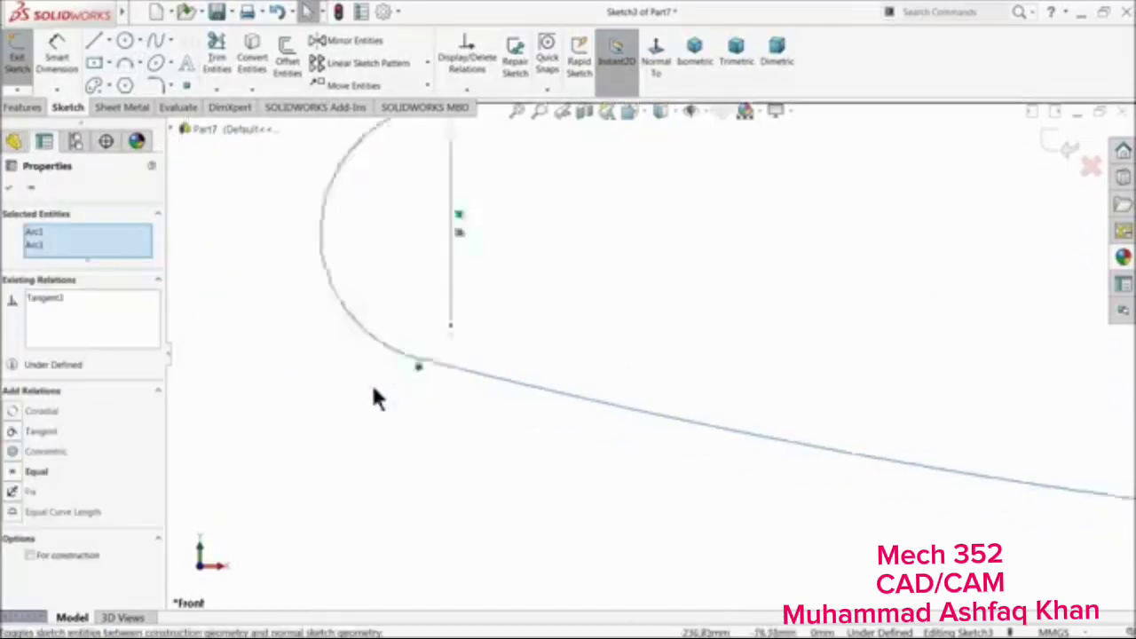
# Make the right arc and the long lower arc tangent where they meet
pyautogui.scroll(5, 444, 398)
pyautogui.scroll(-5, 941, 410)
pyautogui.click(932, 410)
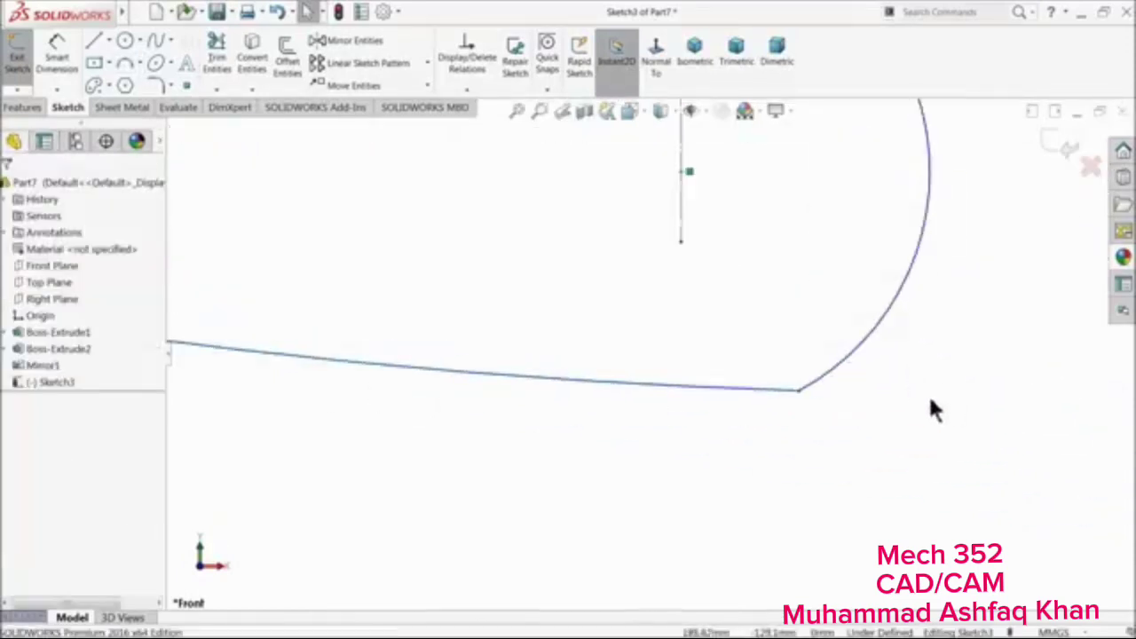
pyautogui.scroll(-2, 852, 395)
pyautogui.moveTo(781, 357); pyautogui.dragTo(723, 425)
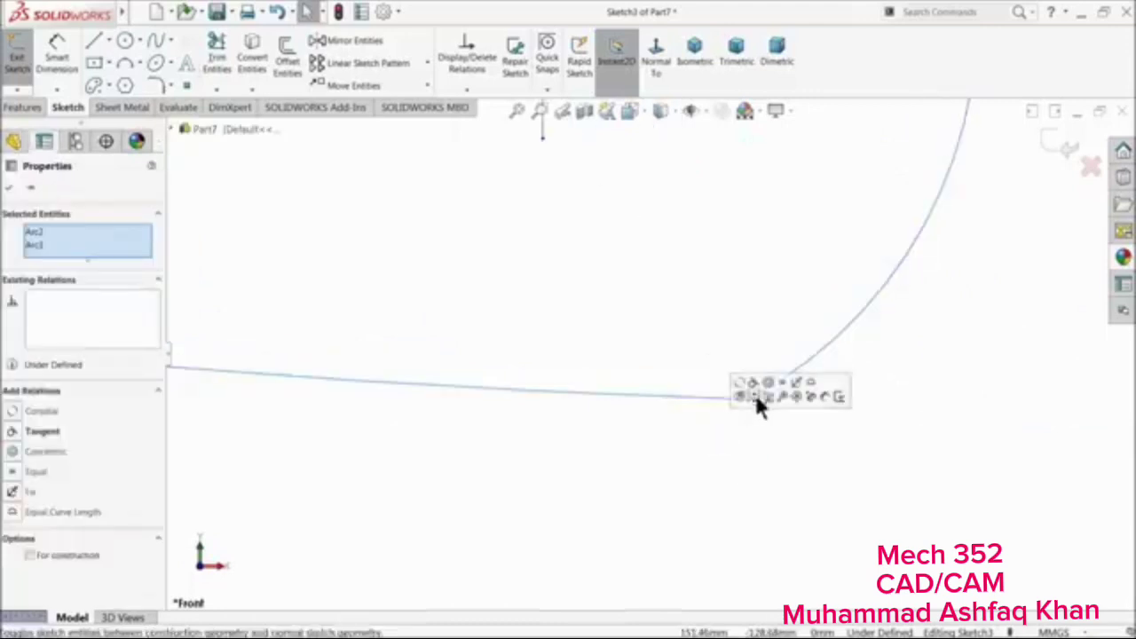
pyautogui.click(753, 396)
pyautogui.scroll(5, 490, 390)
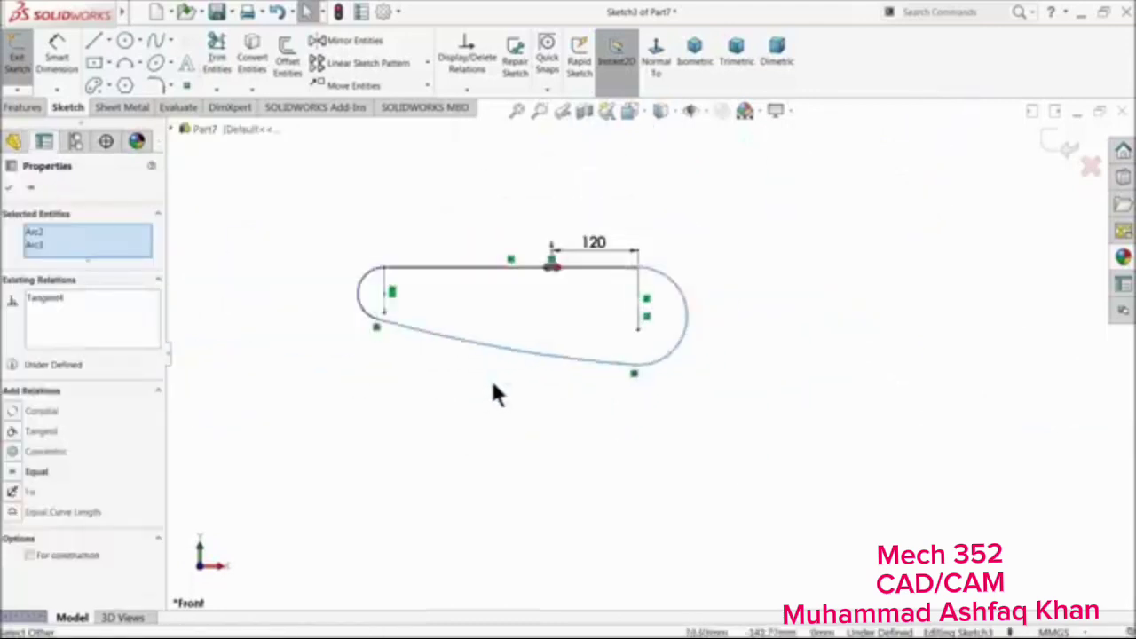
pyautogui.click(715, 247)
pyautogui.scroll(-5, 655, 267)
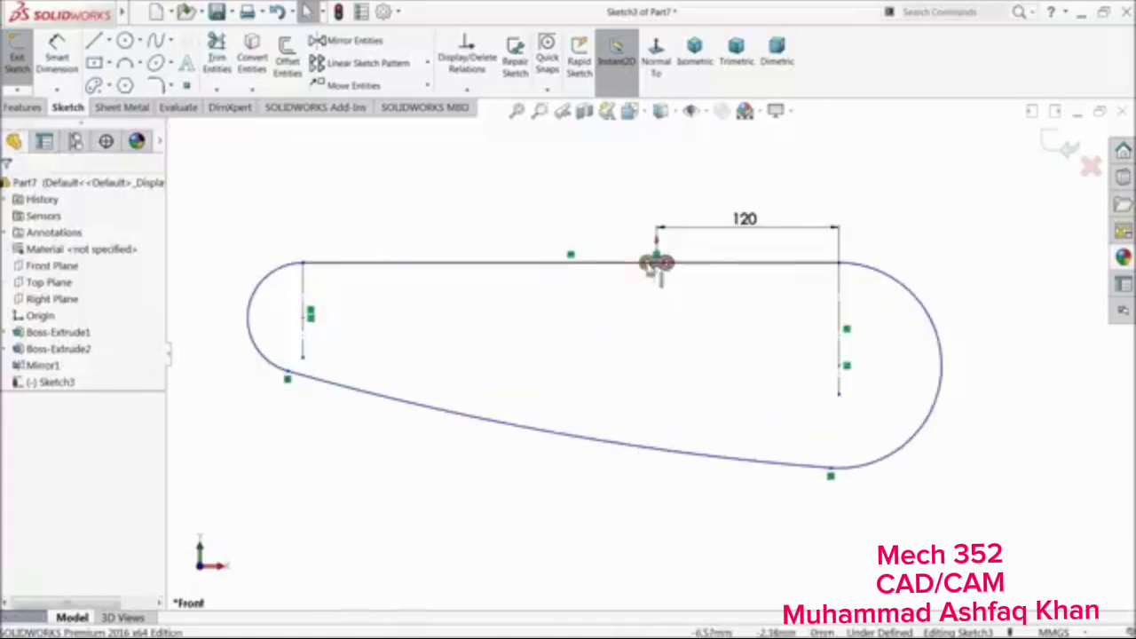
# Dimension the small end arc of the chain path with a radius of 29.10 mm
pyautogui.click(56, 55)
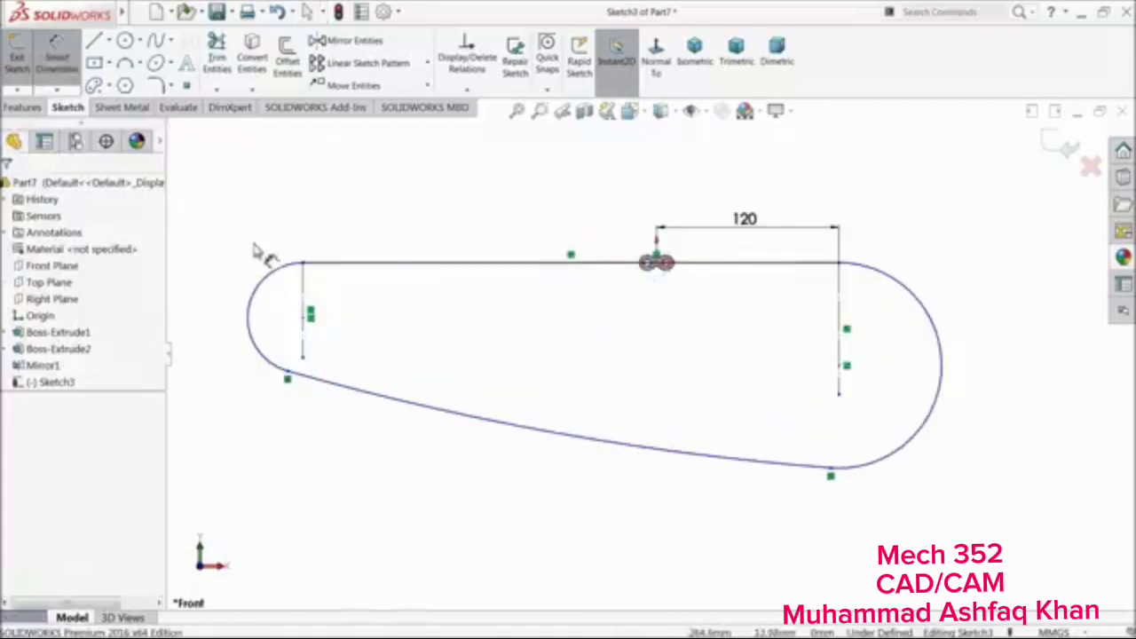
pyautogui.click(258, 293)
pyautogui.click(240, 267)
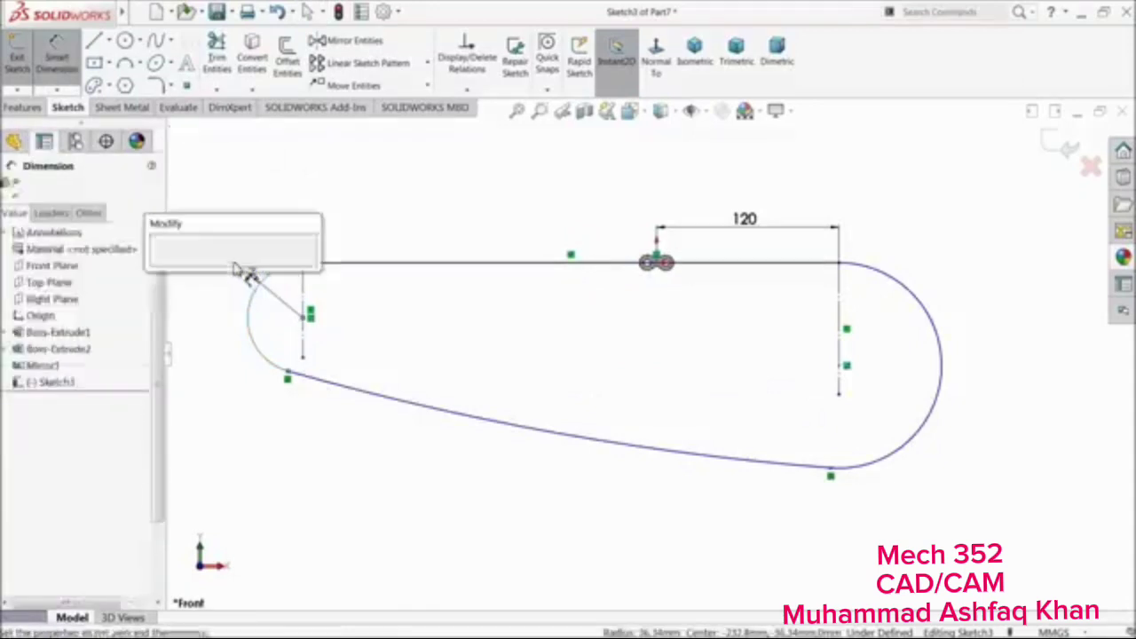
pyautogui.write('29.10')
pyautogui.press('Return')
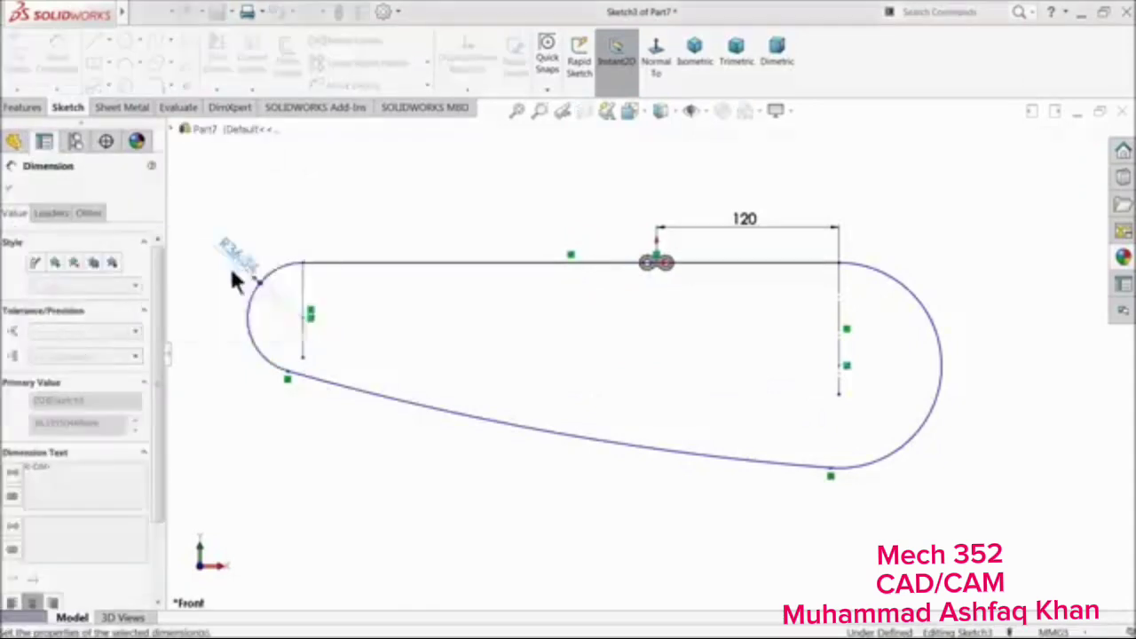
# Dimension the large end arc of the chain path with a radius of 75 mm
pyautogui.click(916, 300)
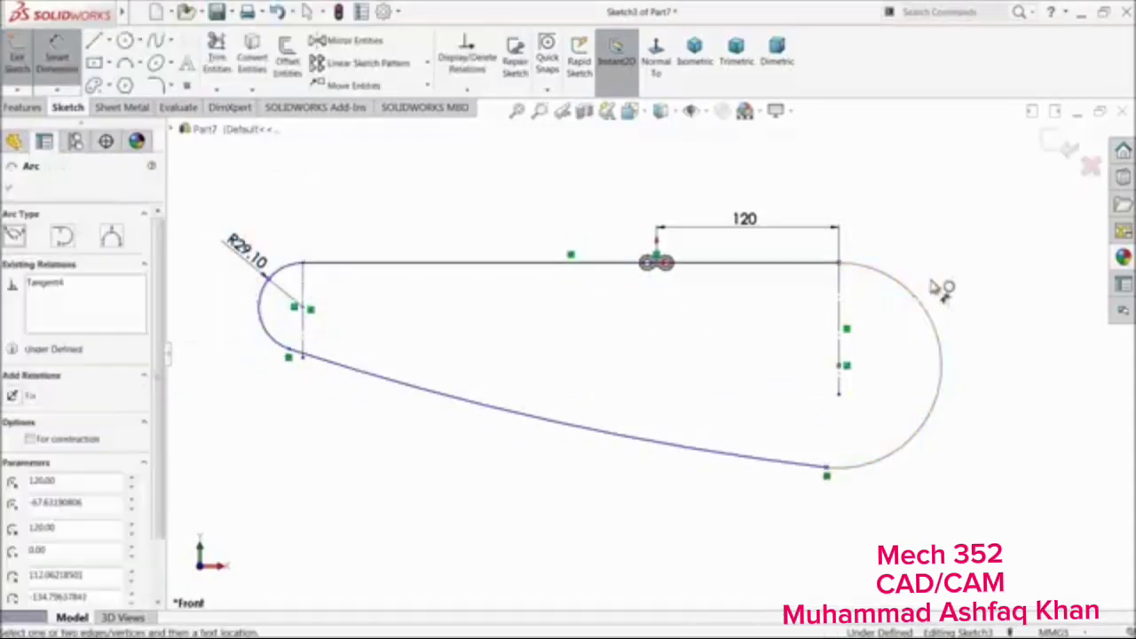
pyautogui.click(944, 278)
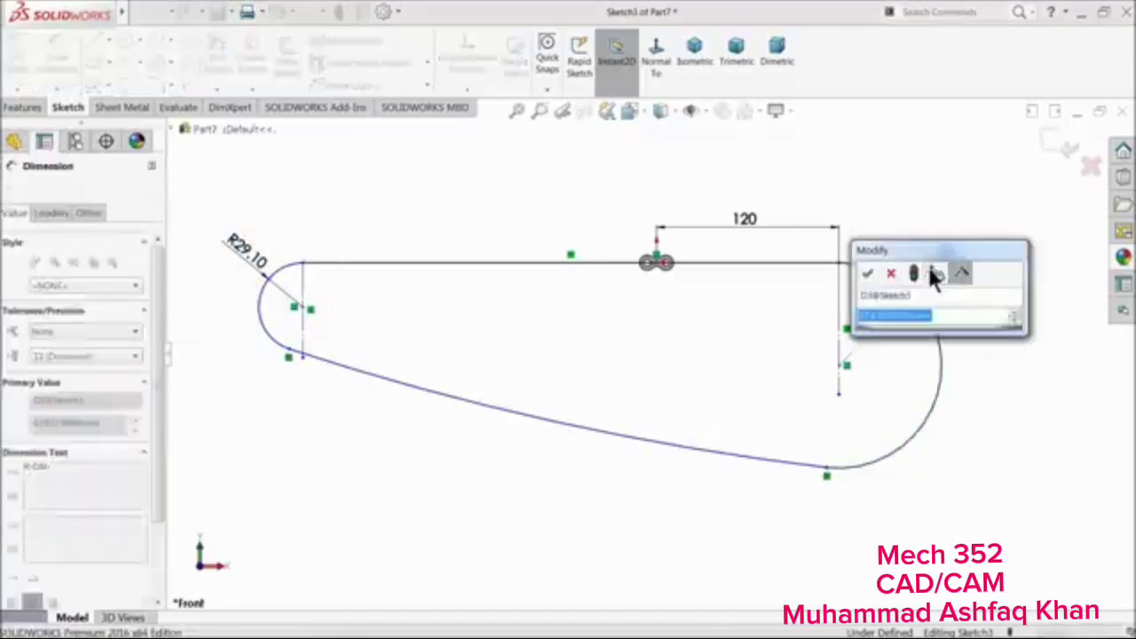
pyautogui.write('75')
pyautogui.press('Return')
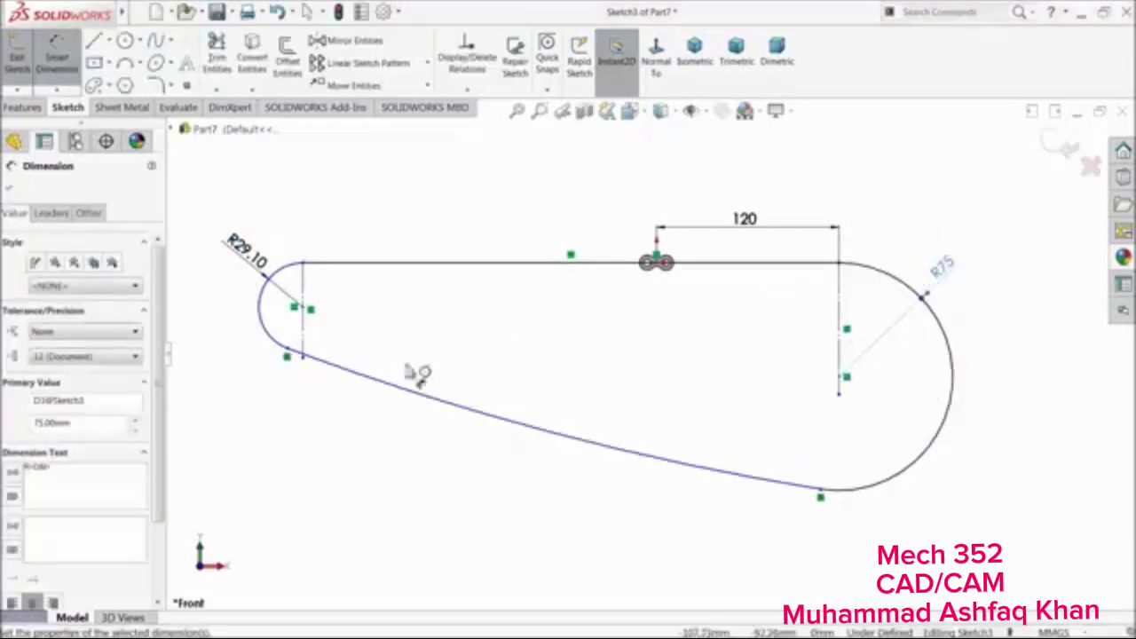
pyautogui.press('Escape')
# Dimension the aligned distance between the centres of the two end arcs as 333.06 mm
pyautogui.click(71, 78)
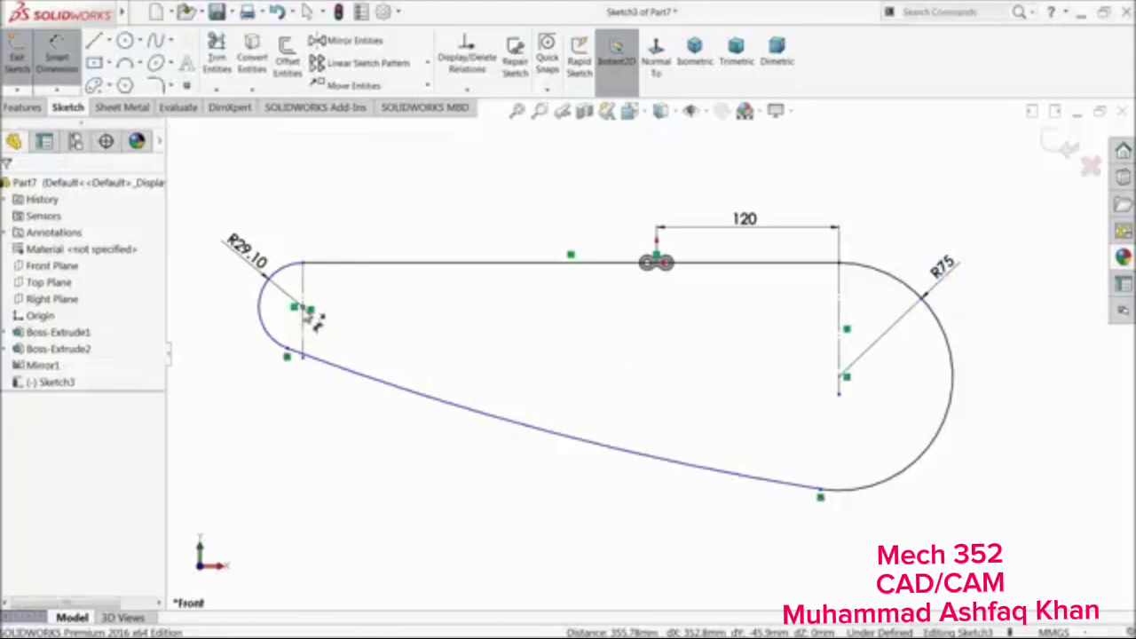
pyautogui.click(843, 378)
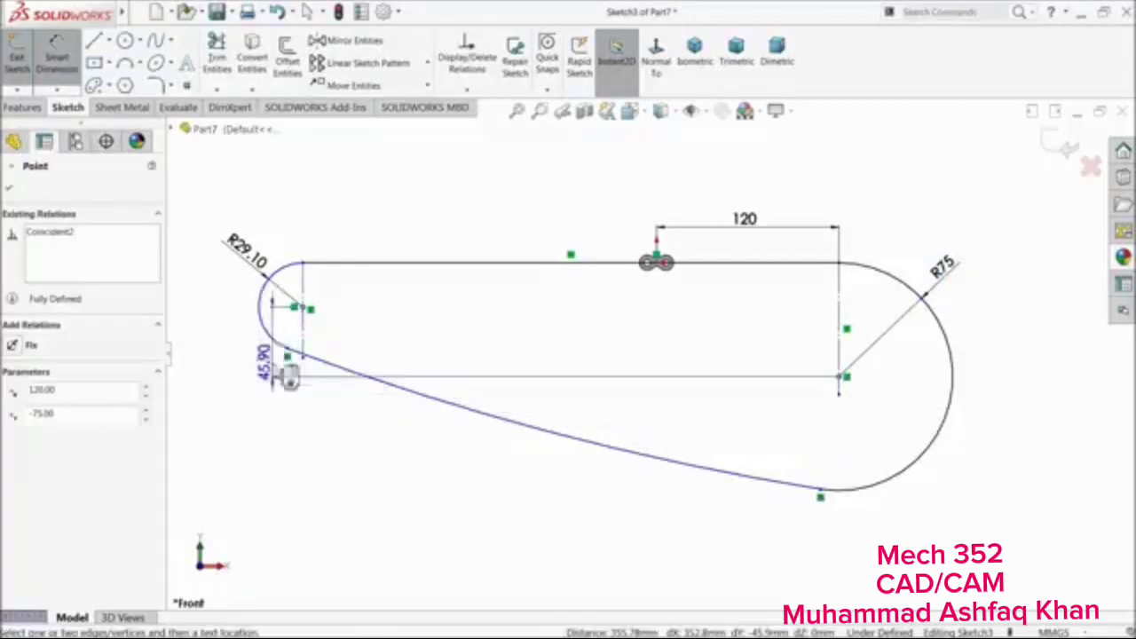
pyautogui.click(409, 352)
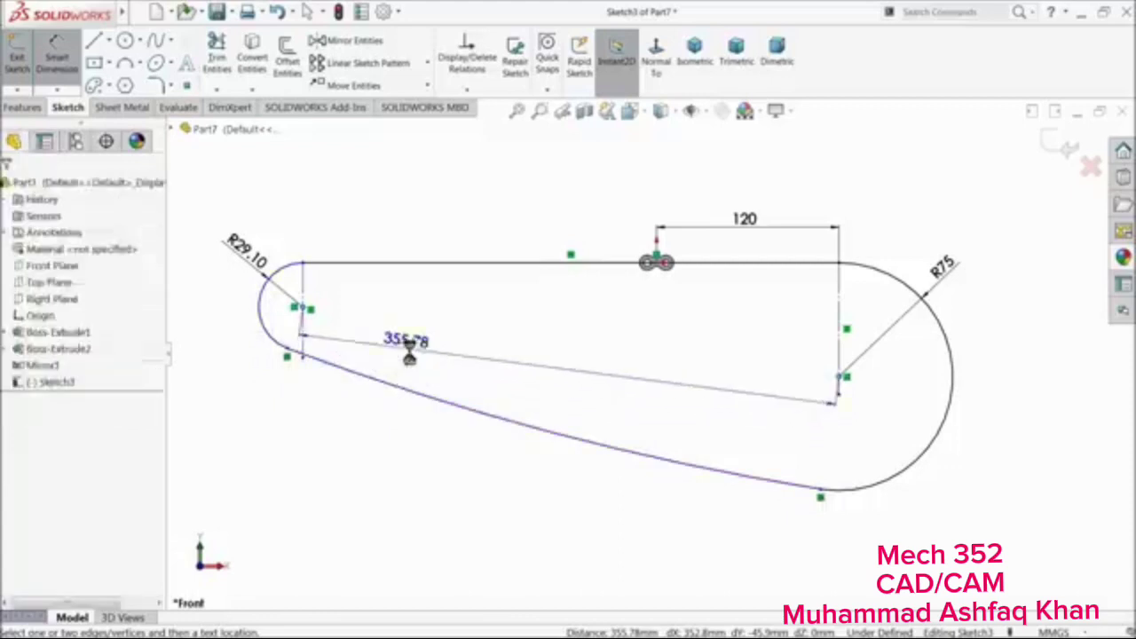
pyautogui.click(409, 355)
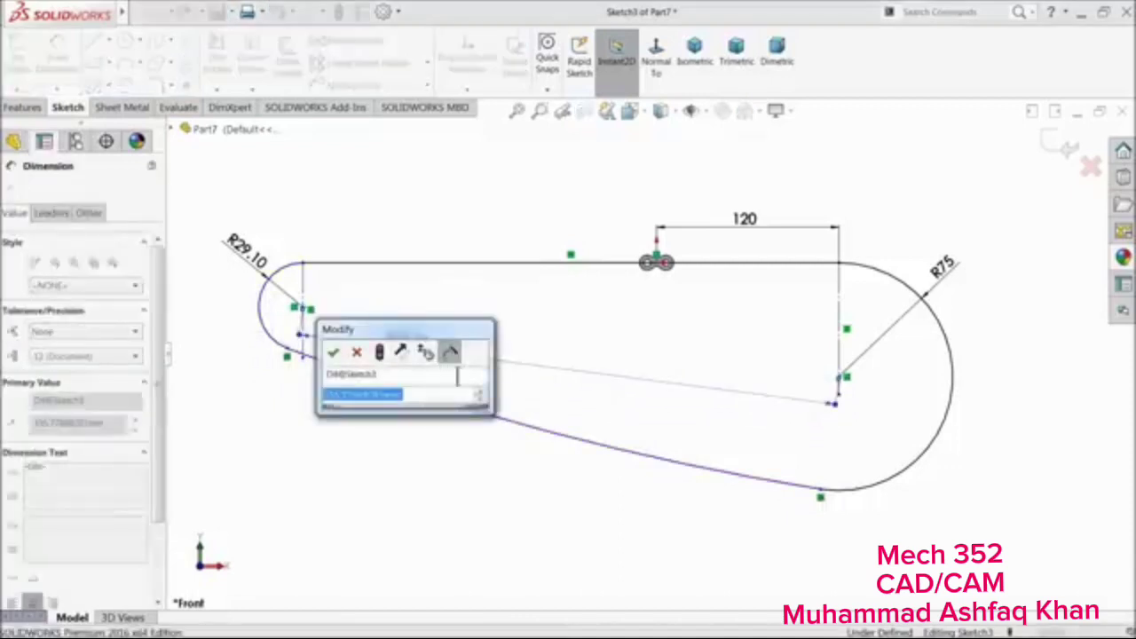
pyautogui.write('333')
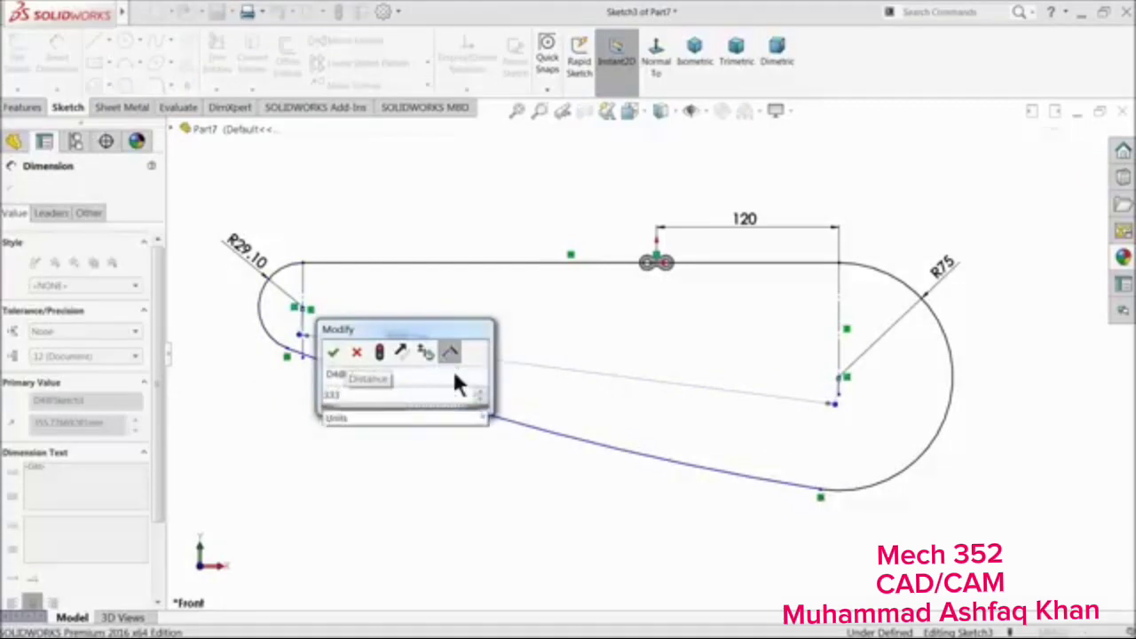
pyautogui.write('.00')
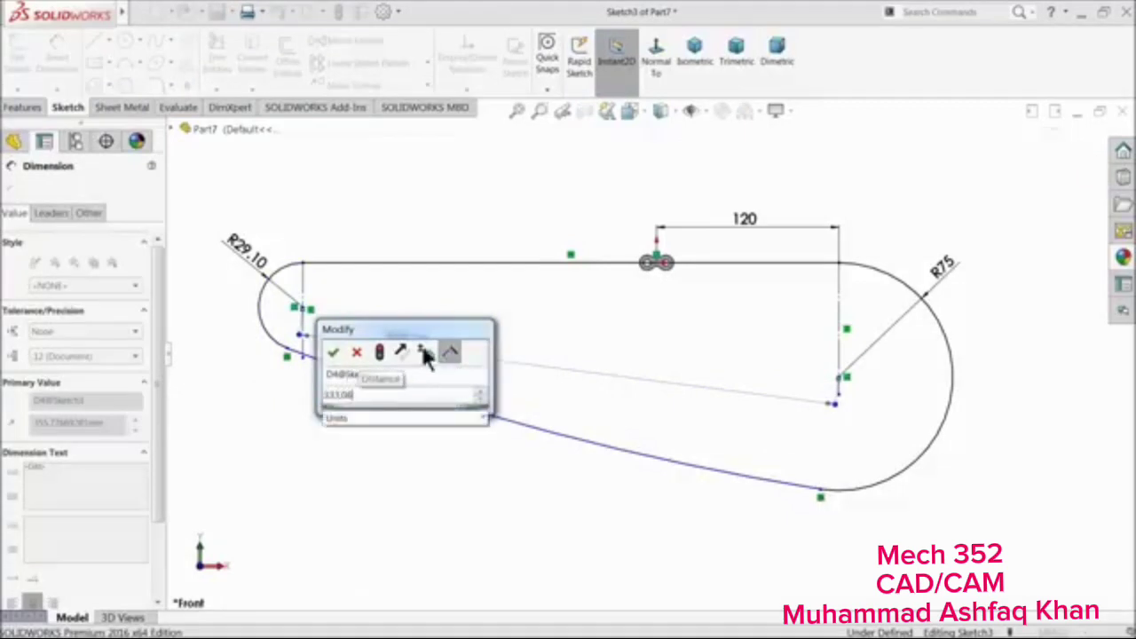
pyautogui.click(334, 353)
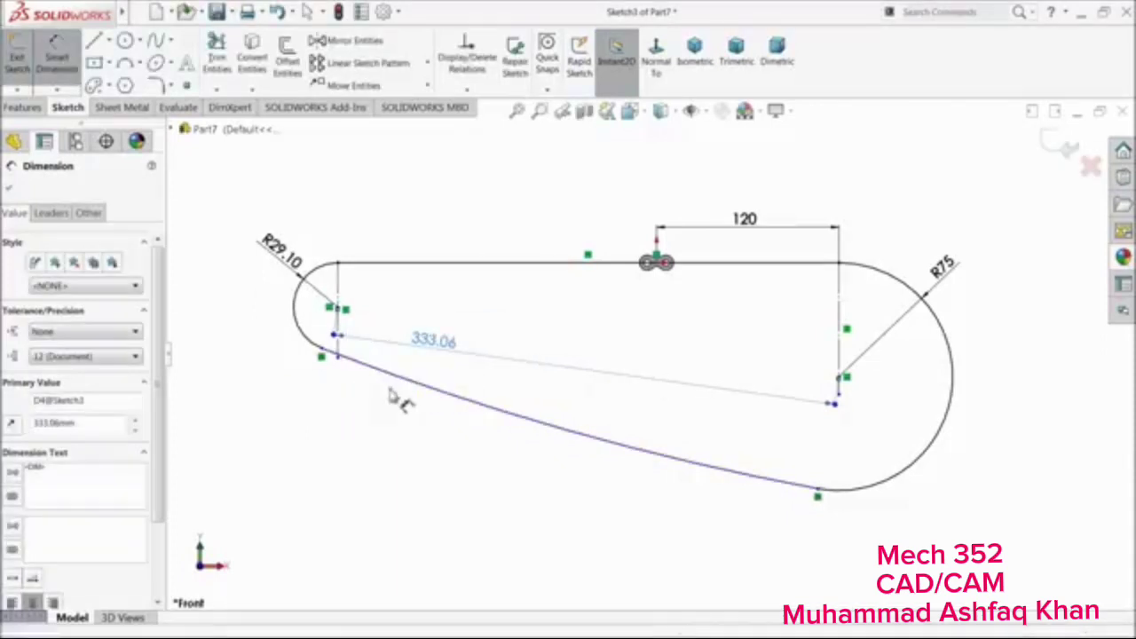
# Dimension the long lower arc with a radius of 1155.42 mm and exit the sketch
pyautogui.click(474, 403)
pyautogui.click(454, 442)
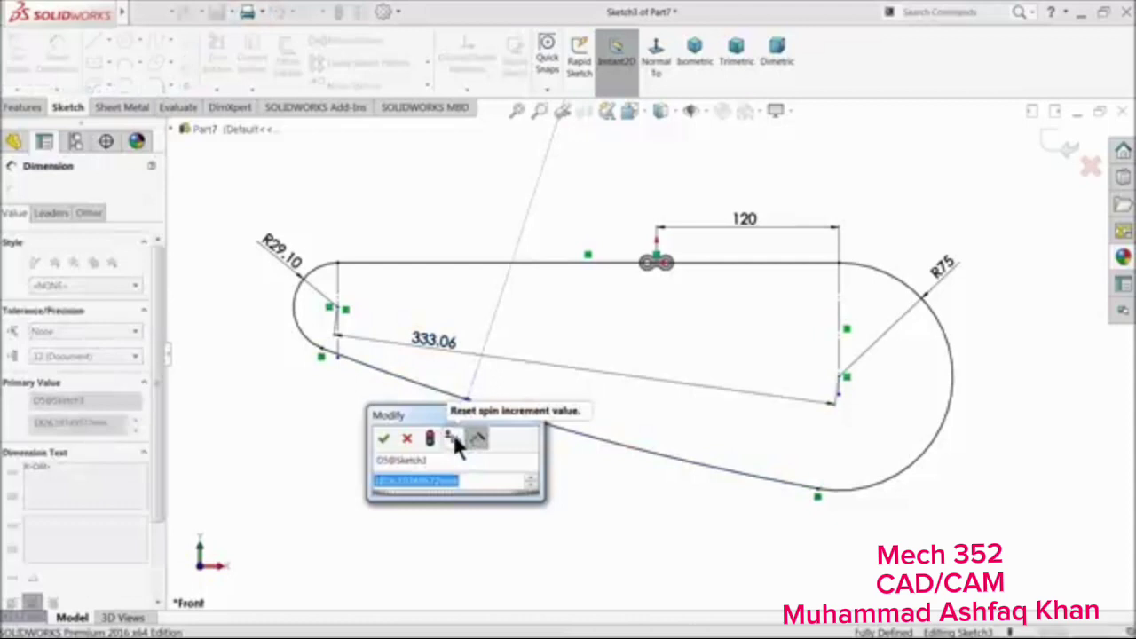
pyautogui.write('1155')
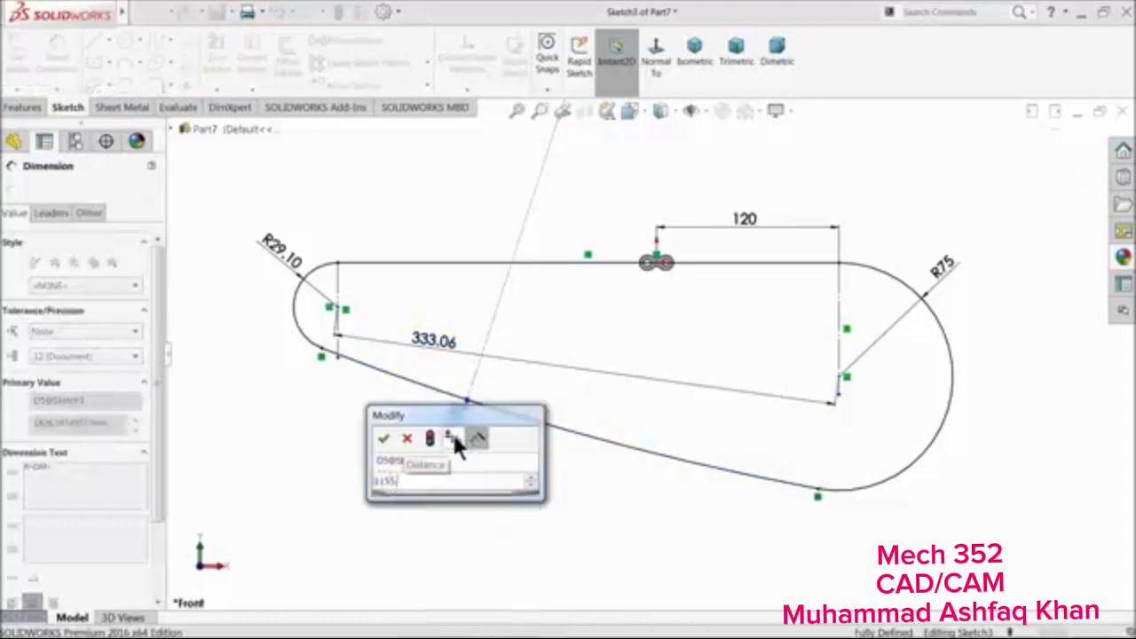
pyautogui.write('.42')
pyautogui.press('Return')
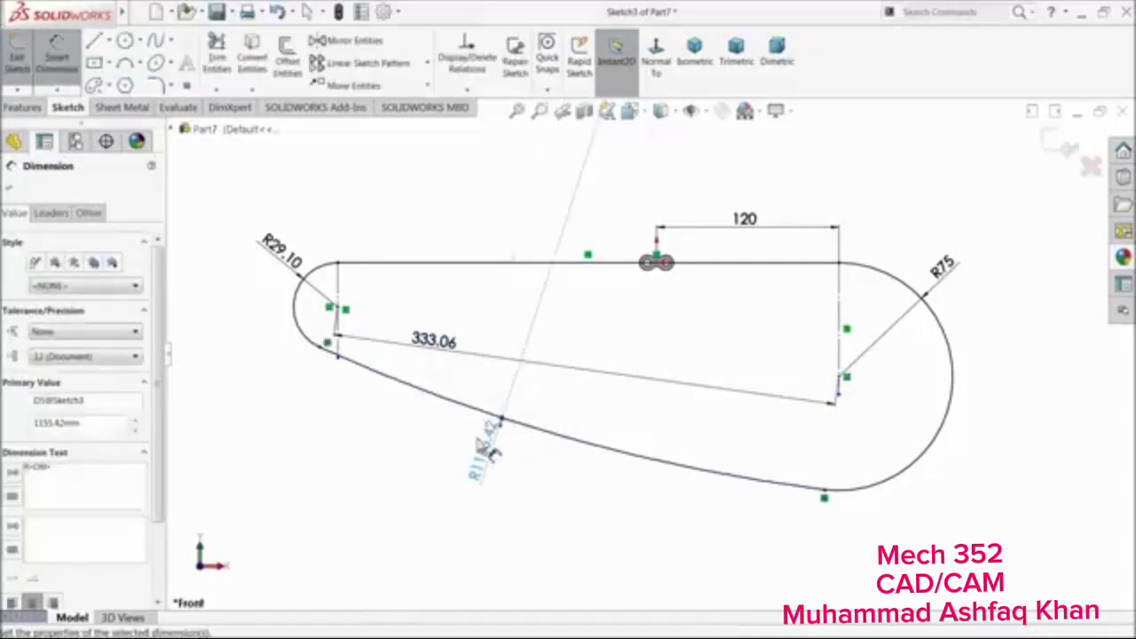
pyautogui.click(375, 459)
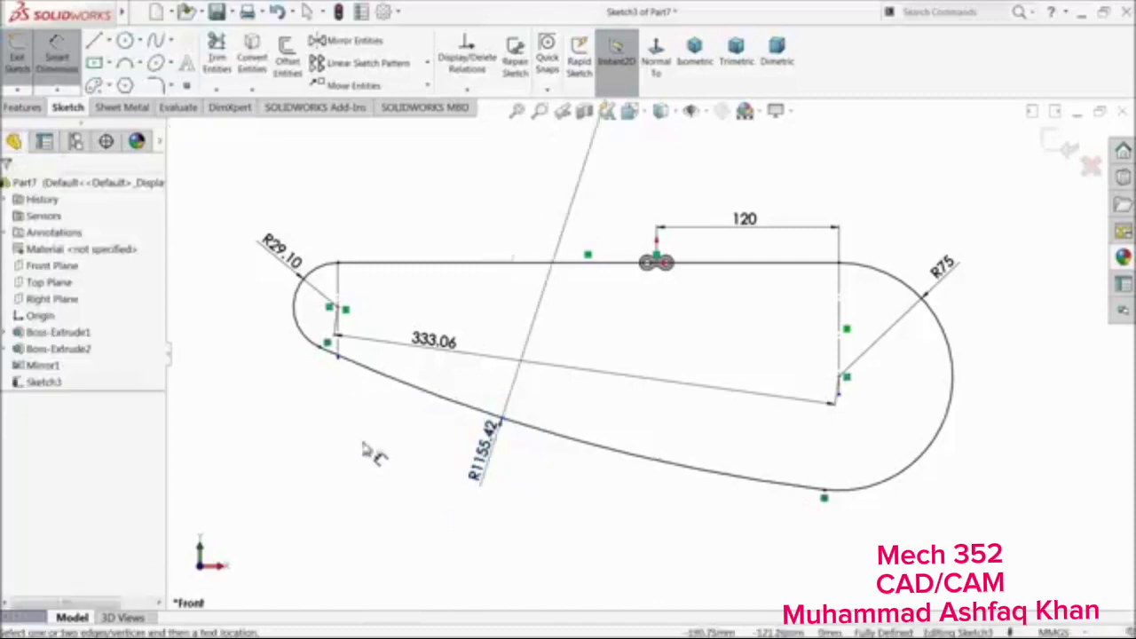
pyautogui.click(1056, 151)
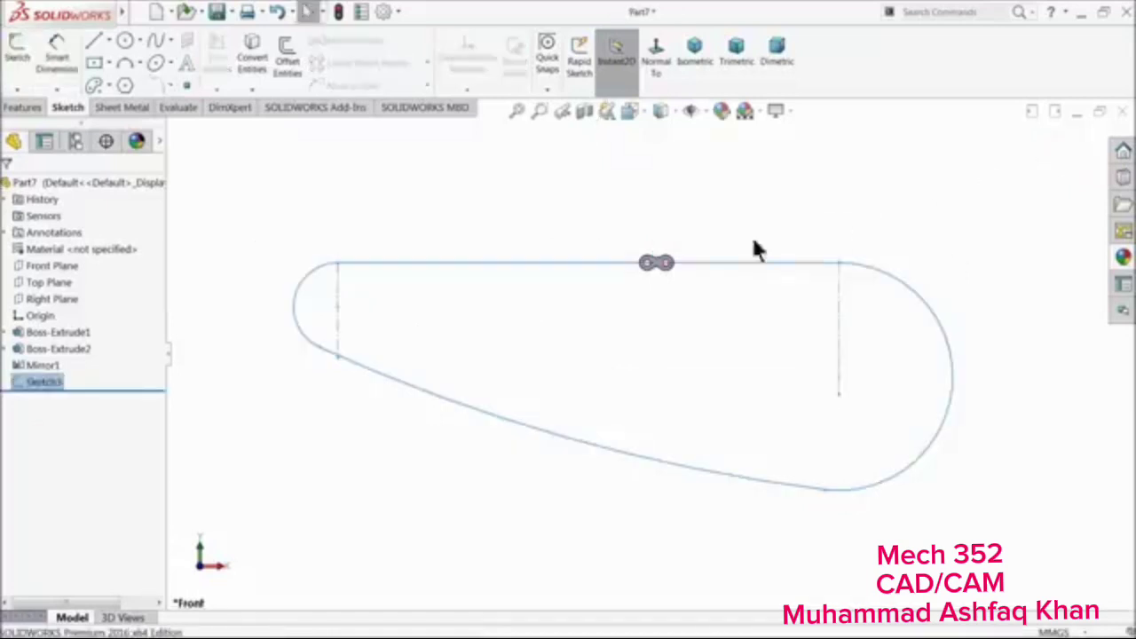
# Start a Curve Driven Pattern along the chain path sketch and choose the link's Boss-Extrude2 as the feature to pattern
pyautogui.click(36, 106)
pyautogui.click(437, 92)
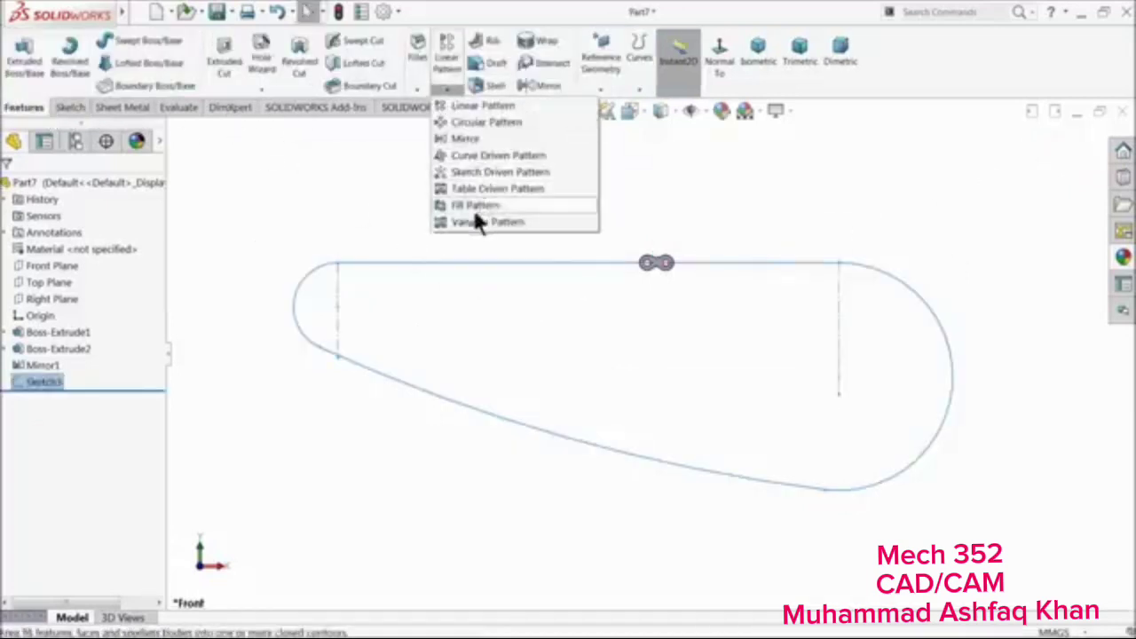
pyautogui.click(480, 155)
pyautogui.moveTo(494, 203)
pyautogui.mouseDown(button='middle')
pyautogui.moveTo(533, 287)
pyautogui.moveTo(544, 365)
pyautogui.mouseUp(button='middle')
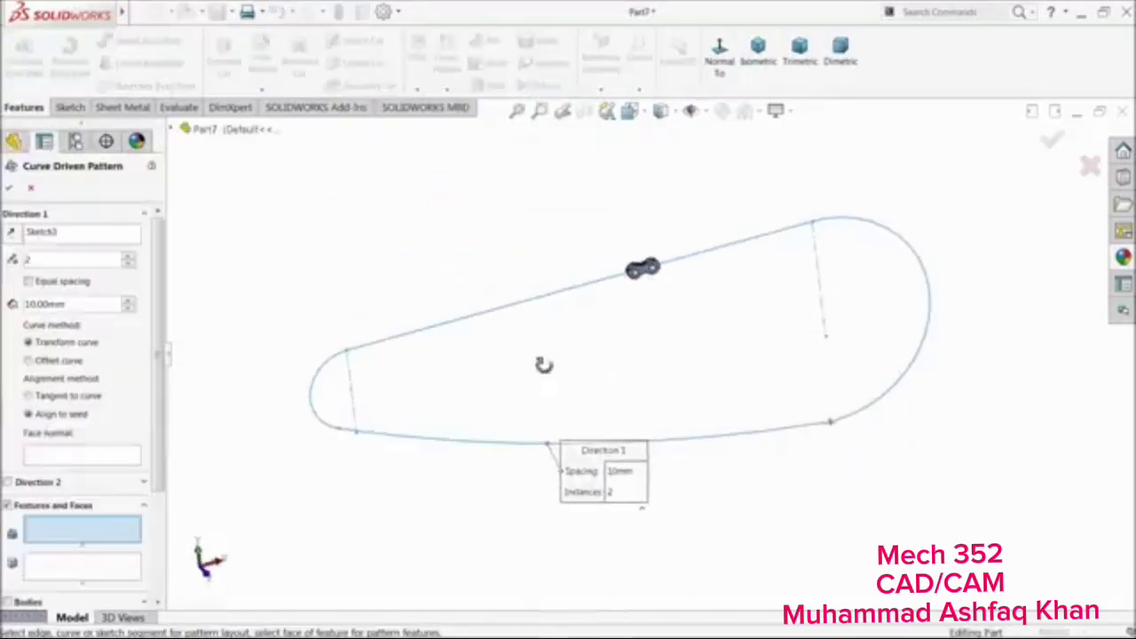
pyautogui.scroll(-5, 646, 289)
pyautogui.click(647, 286)
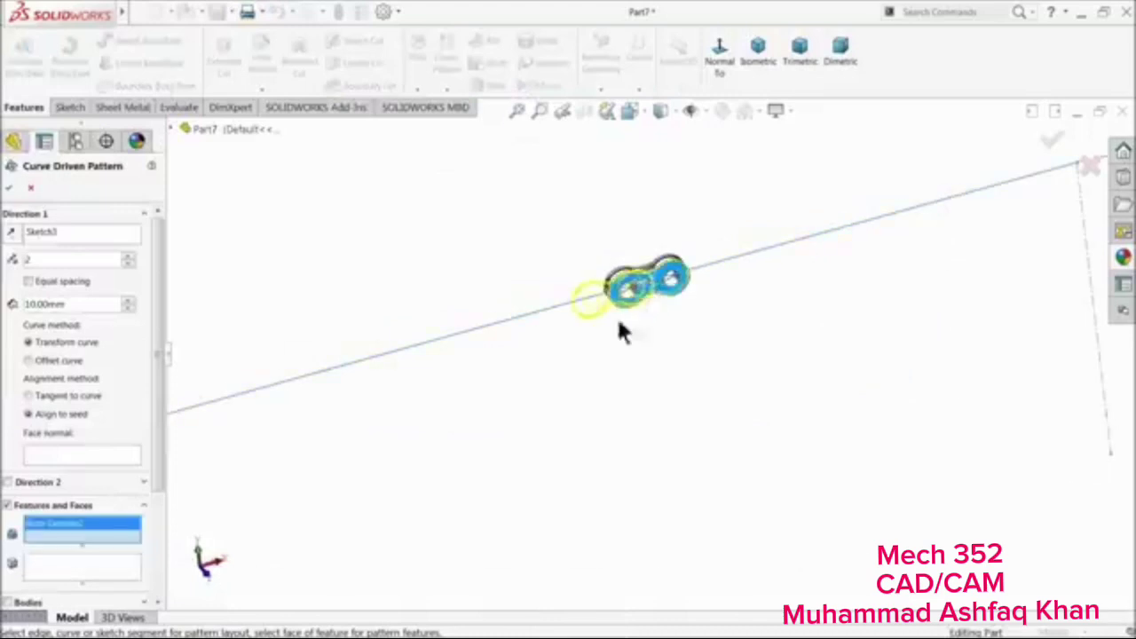
# Set the curve pattern's spacing to 25 mm and its number of instances to 40
pyautogui.scroll(4, 621, 331)
pyautogui.doubleClick(71, 304)
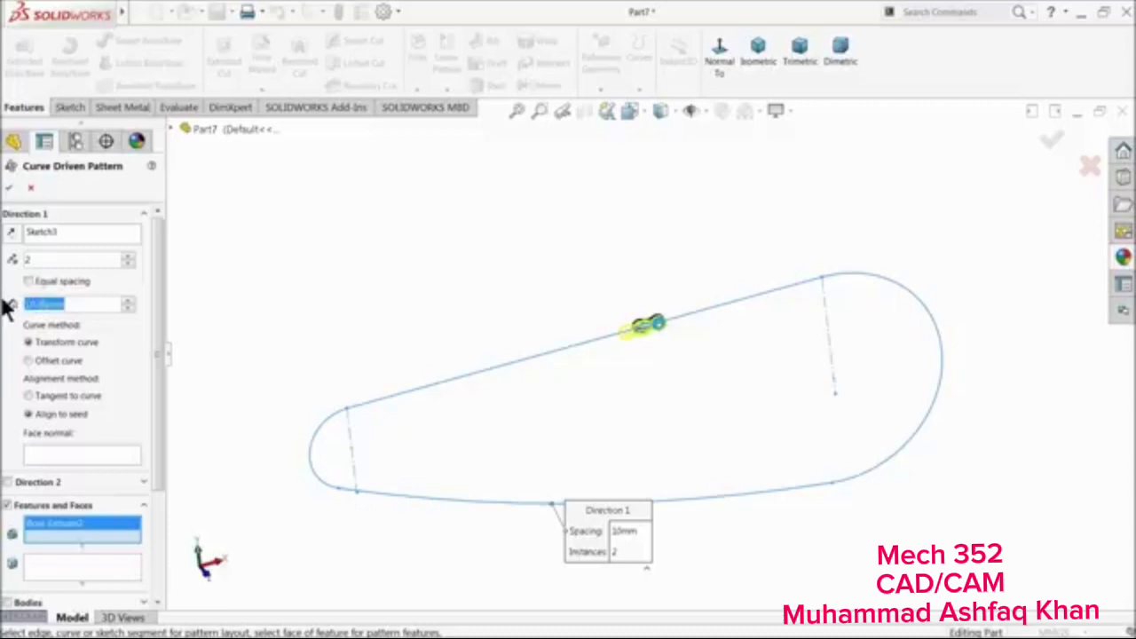
pyautogui.write('20')
pyautogui.press('Return')
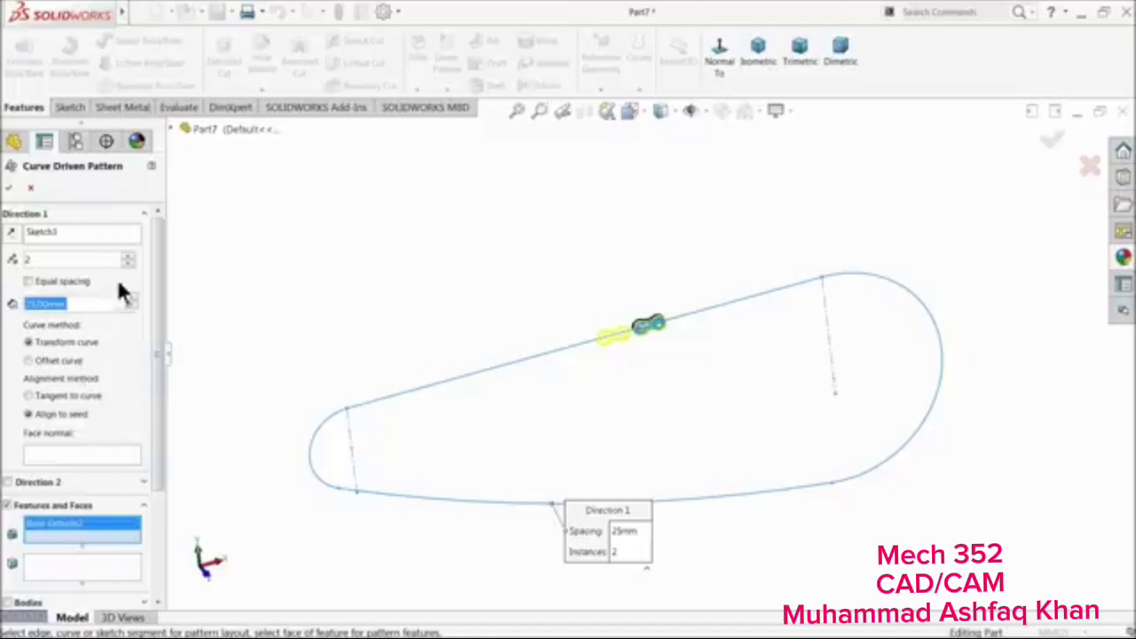
pyautogui.click(31, 259)
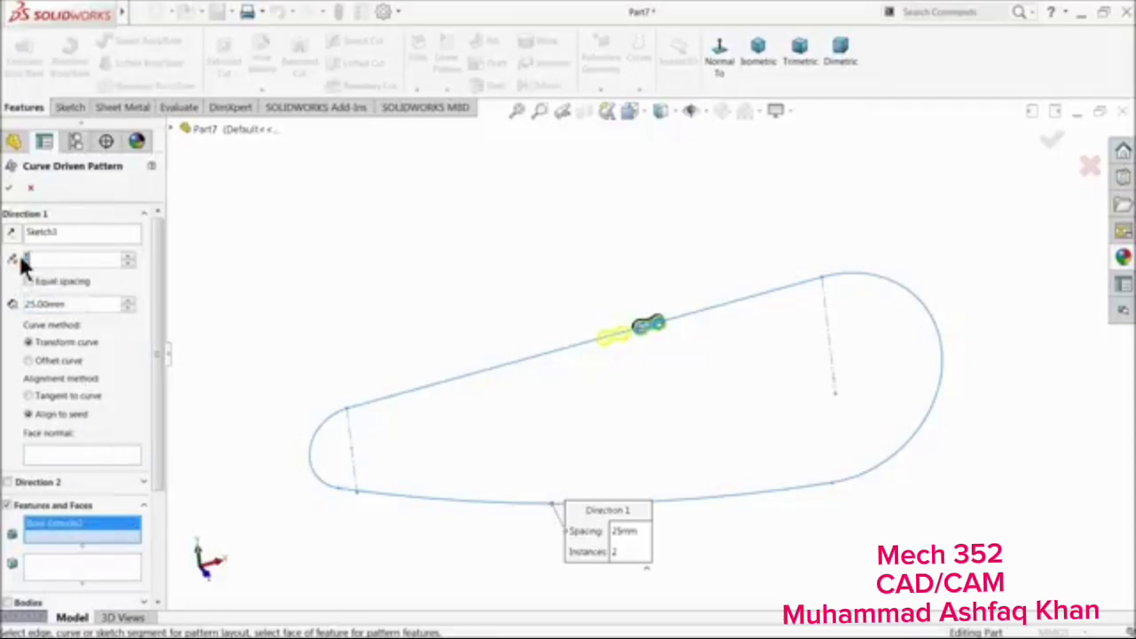
pyautogui.write('40')
pyautogui.press('Return')
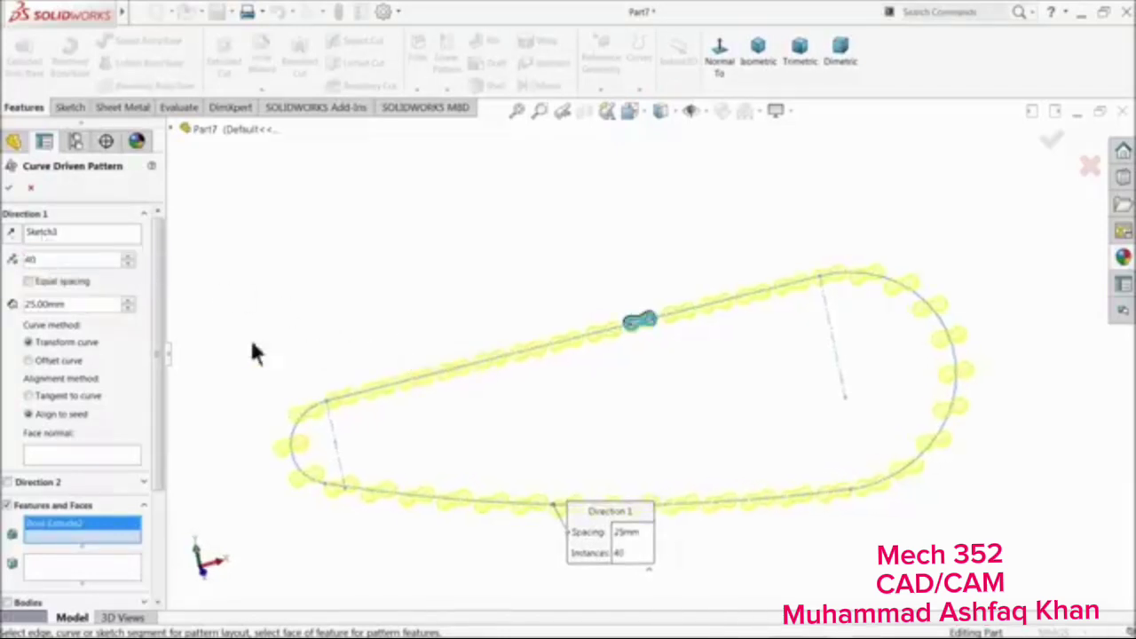
# Align the pattern tangent to the curve with equal spacing, pattern the Mirror1 body instead of the feature, and accept it
pyautogui.click(30, 396)
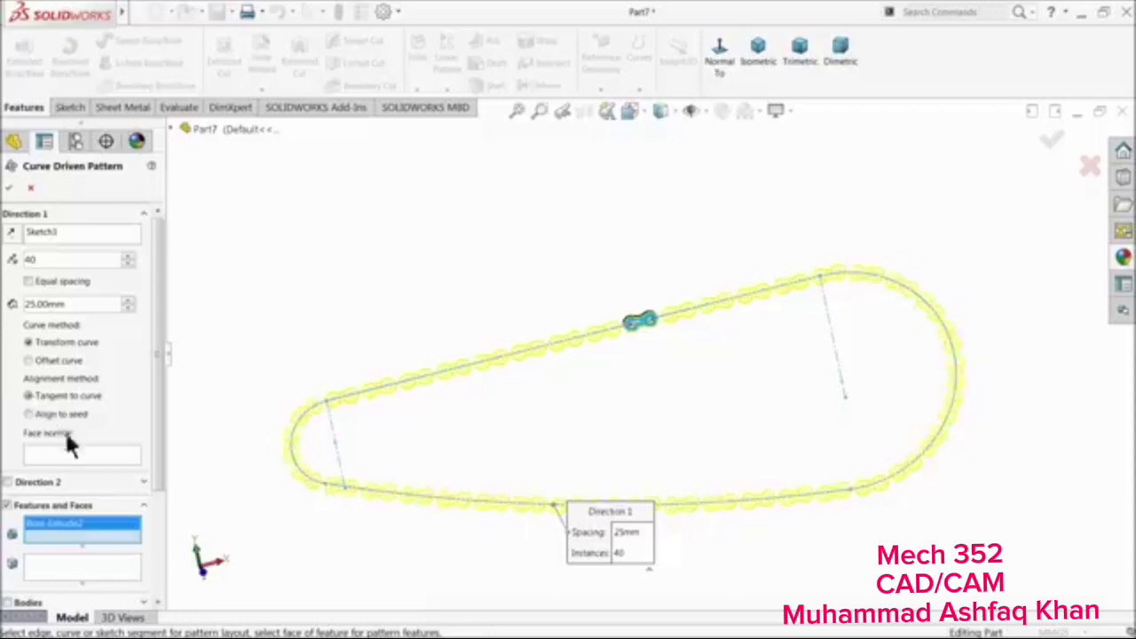
pyautogui.scroll(-2, 565, 378)
pyautogui.scroll(-2, 564, 379)
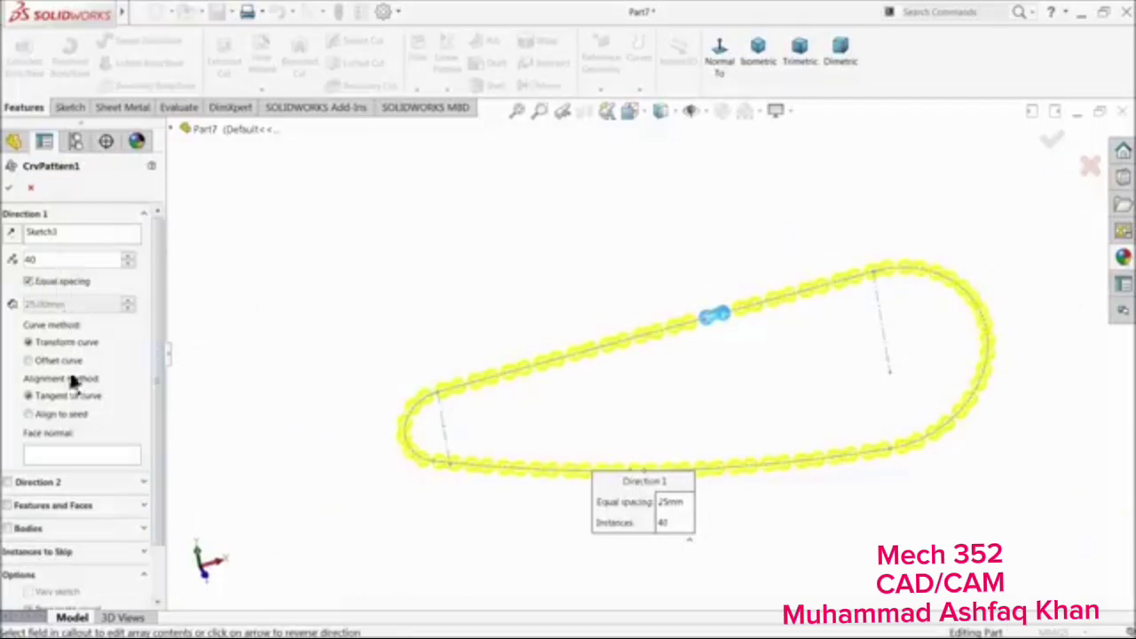
pyautogui.click(8, 529)
pyautogui.scroll(-3, 722, 413)
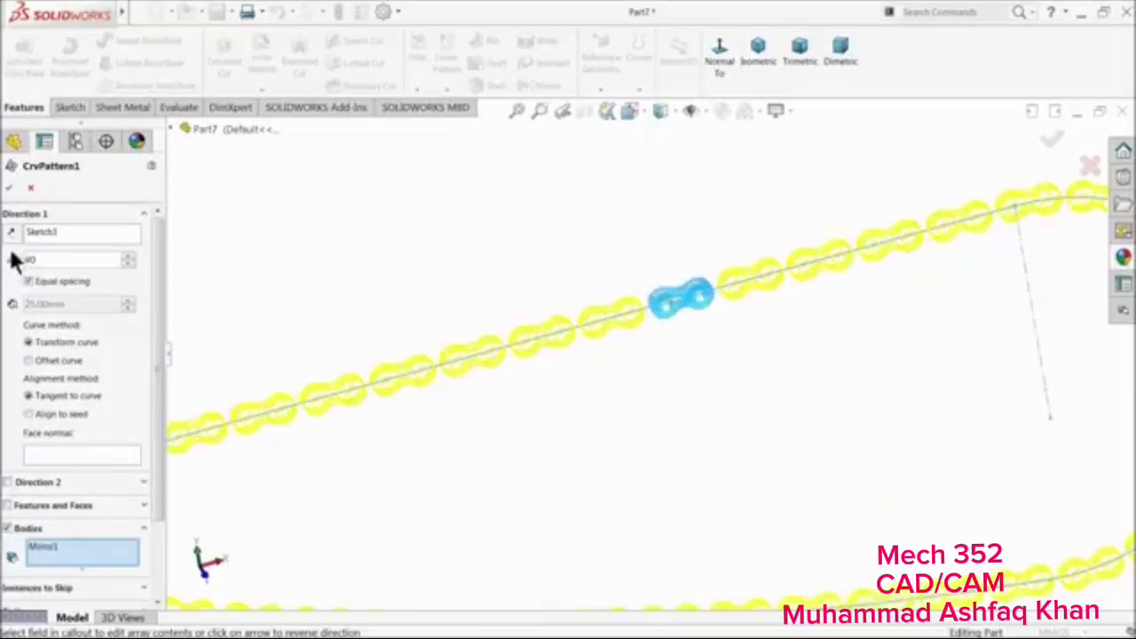
pyautogui.click(11, 190)
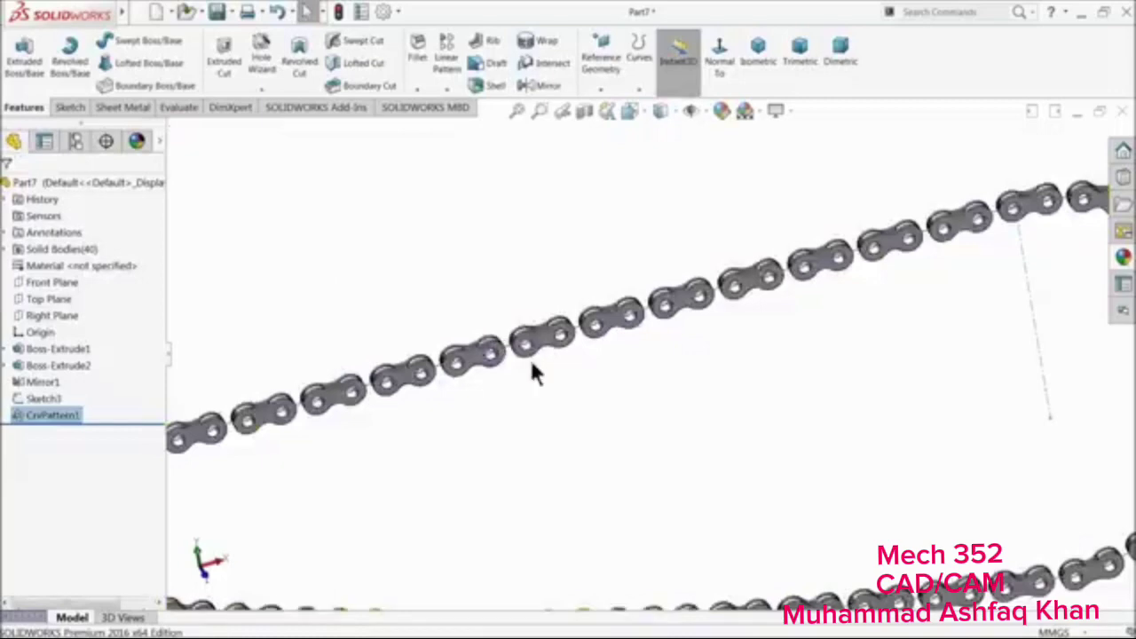
# Hide the path sketch Sketch3 and fit the whole chain in view
pyautogui.scroll(3, 524, 373)
pyautogui.scroll(-5, 520, 401)
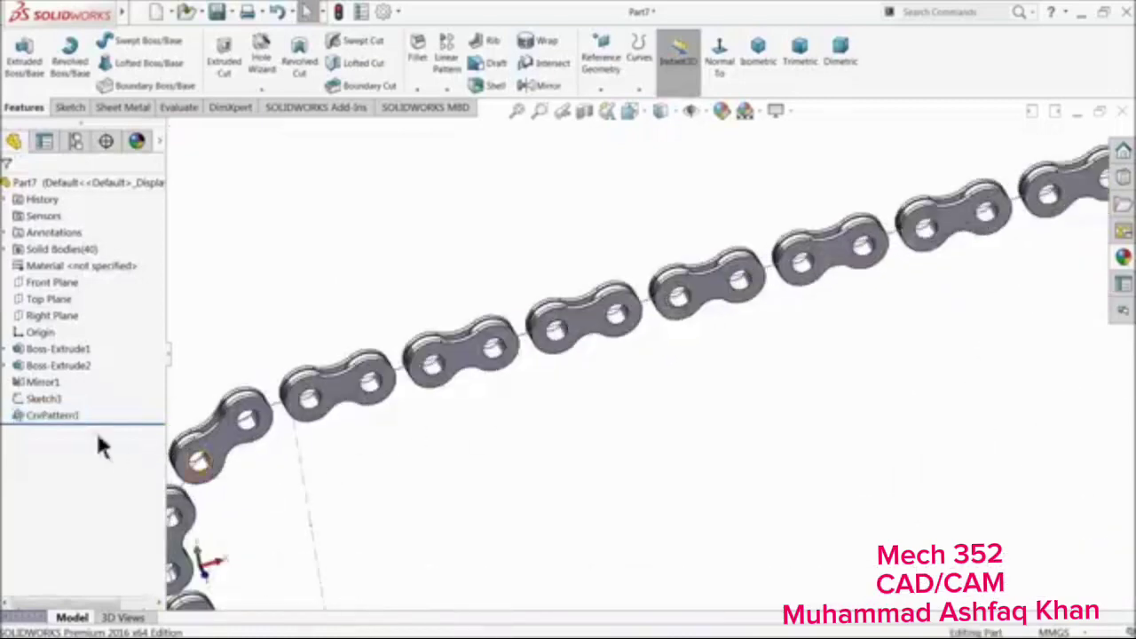
pyautogui.click(20, 398)
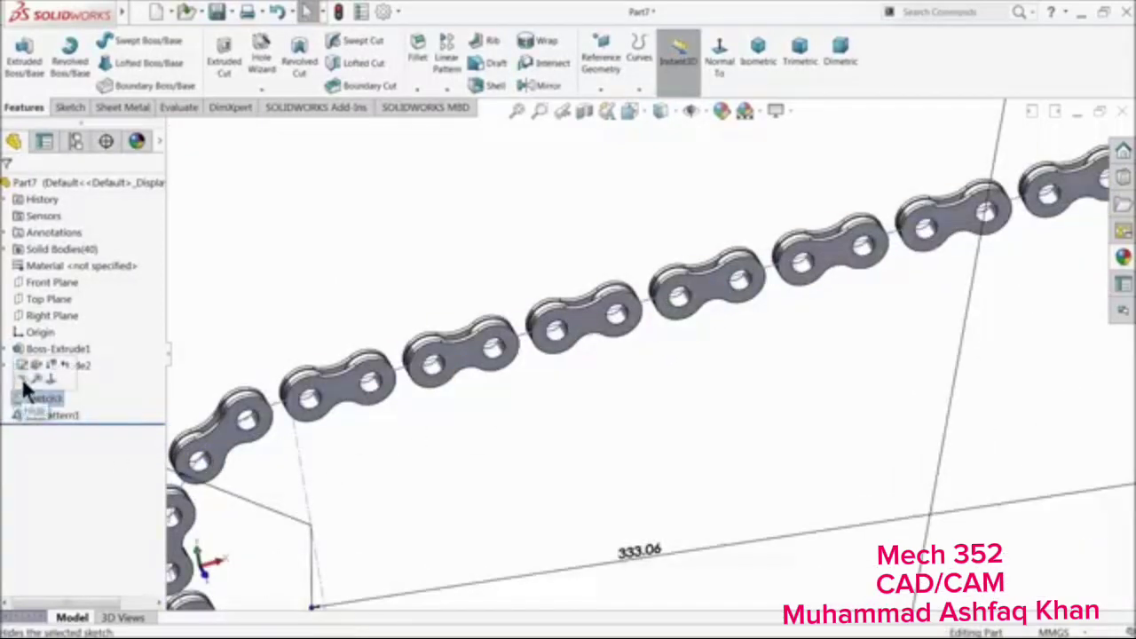
pyautogui.click(21, 377)
pyautogui.scroll(6, 342, 340)
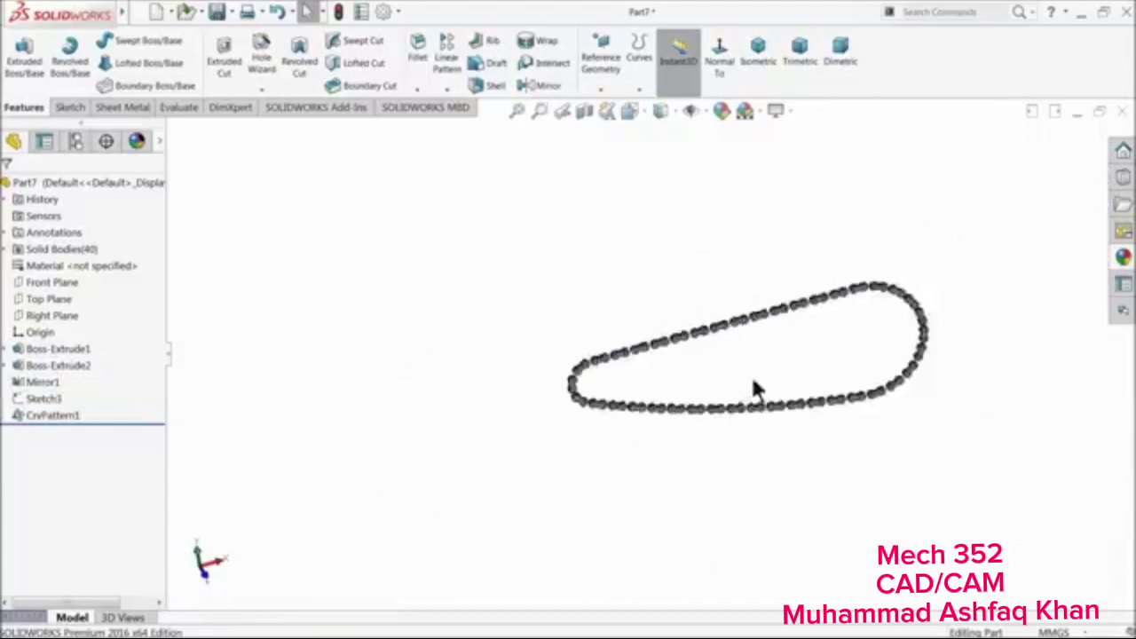
pyautogui.press('f')
# Apply the brushed steel appearance to the whole chain part
pyautogui.click(110, 182)
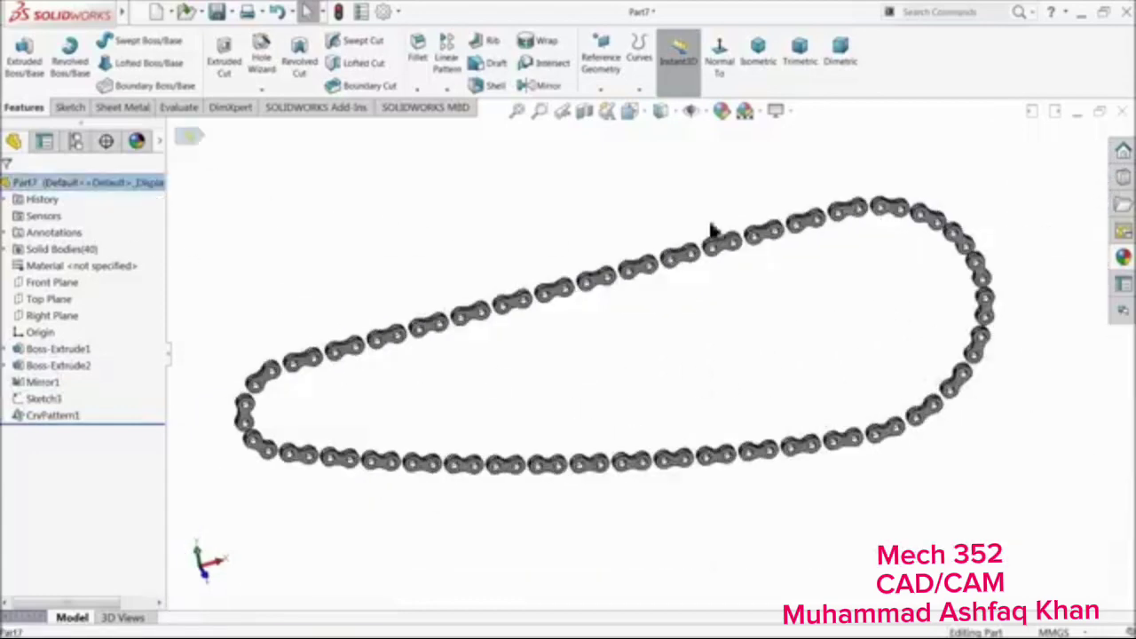
pyautogui.click(1122, 258)
pyautogui.scroll(3, 1003, 217)
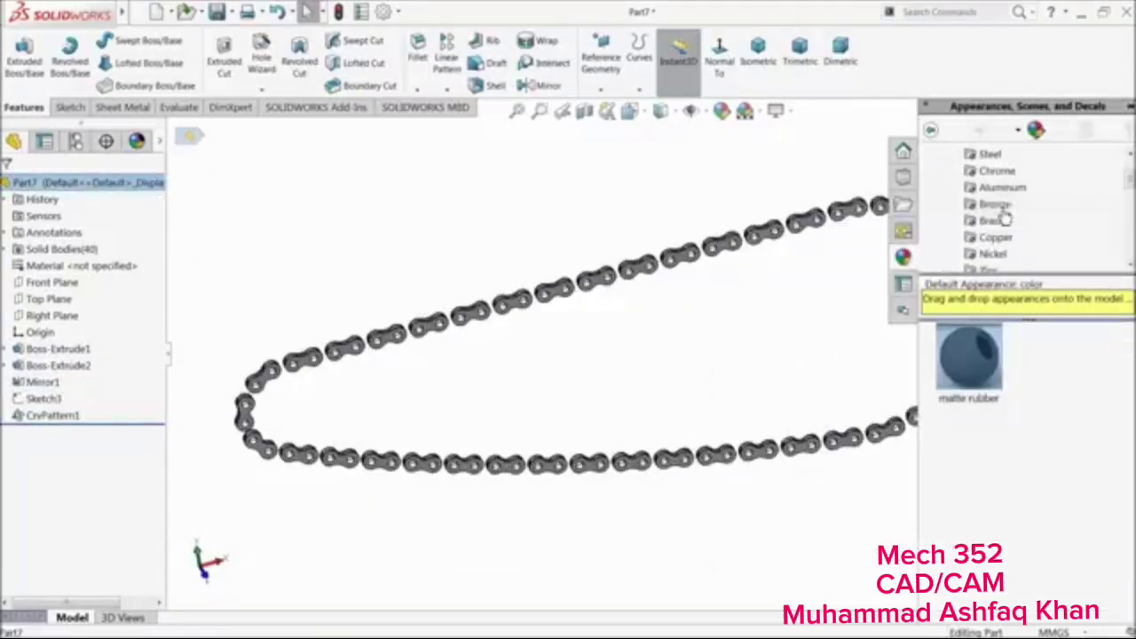
pyautogui.scroll(2, 998, 189)
pyautogui.click(990, 206)
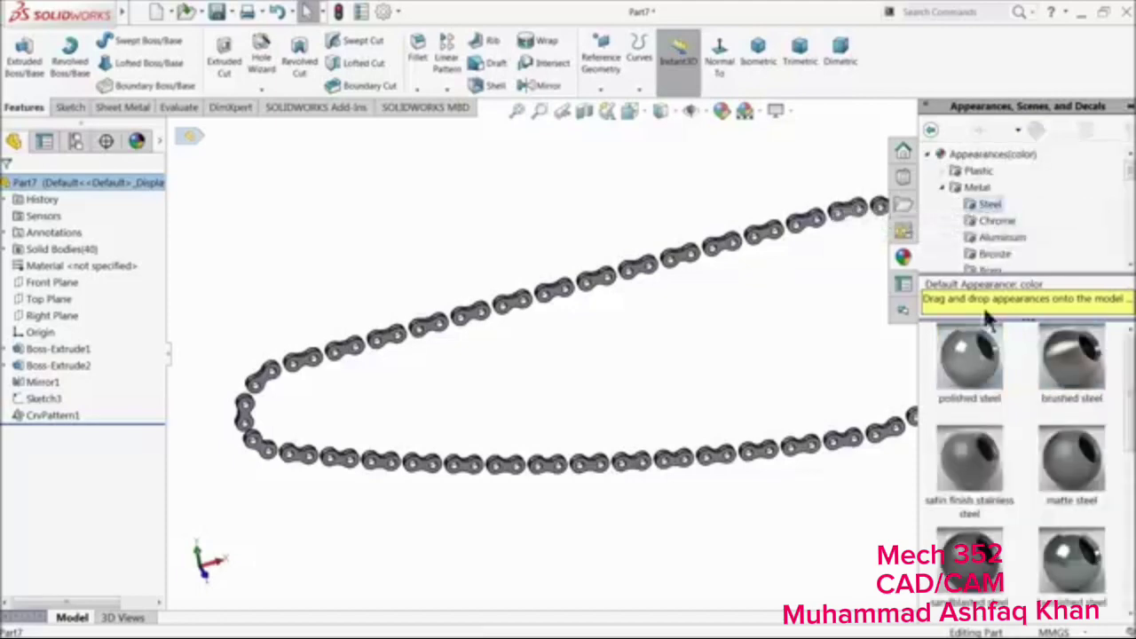
pyautogui.click(1065, 367)
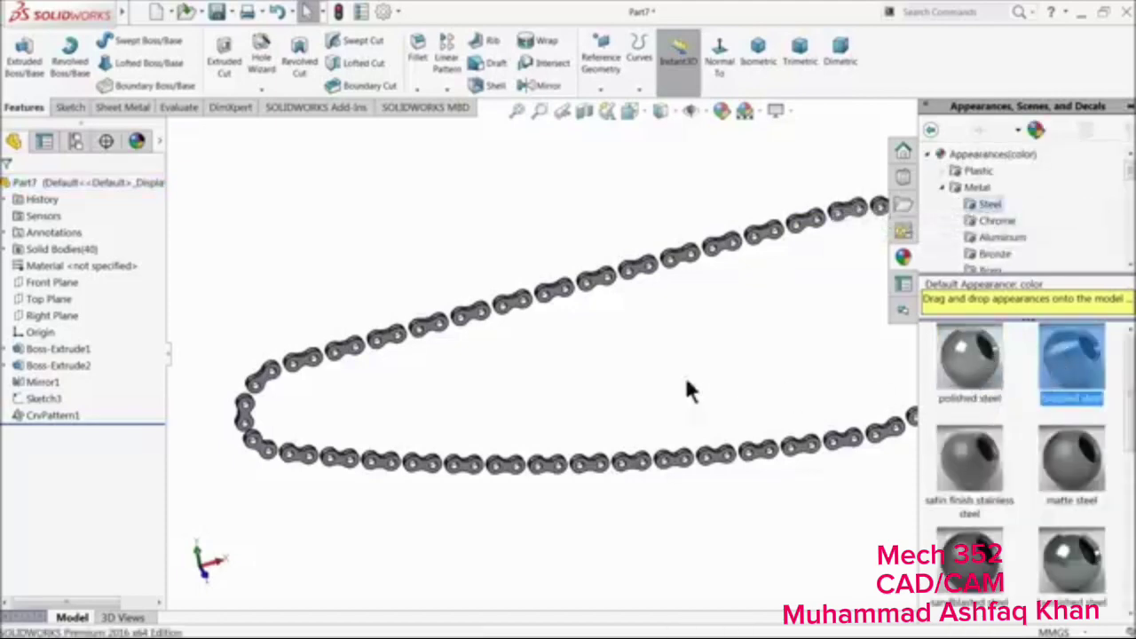
pyautogui.moveTo(671, 370)
pyautogui.mouseDown(button='middle')
pyautogui.moveTo(631, 261)
pyautogui.moveTo(693, 355)
pyautogui.moveTo(681, 331)
pyautogui.mouseUp(button='middle')
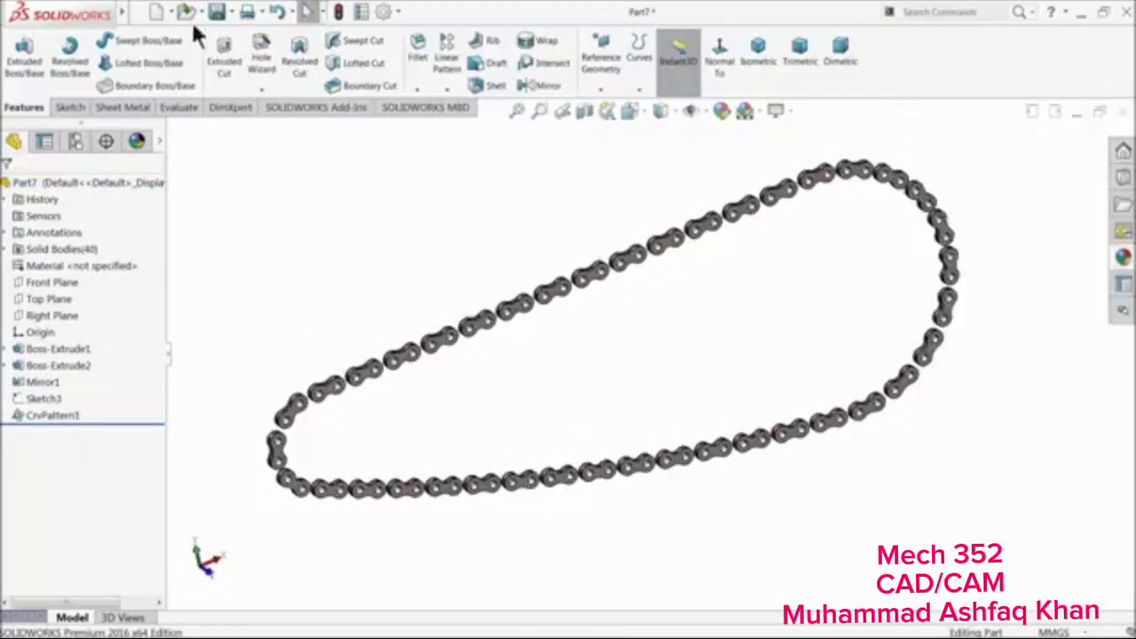
# Save the chain part as "6.inner chain" in the Bicycle folder on the desktop
pyautogui.click(217, 12)
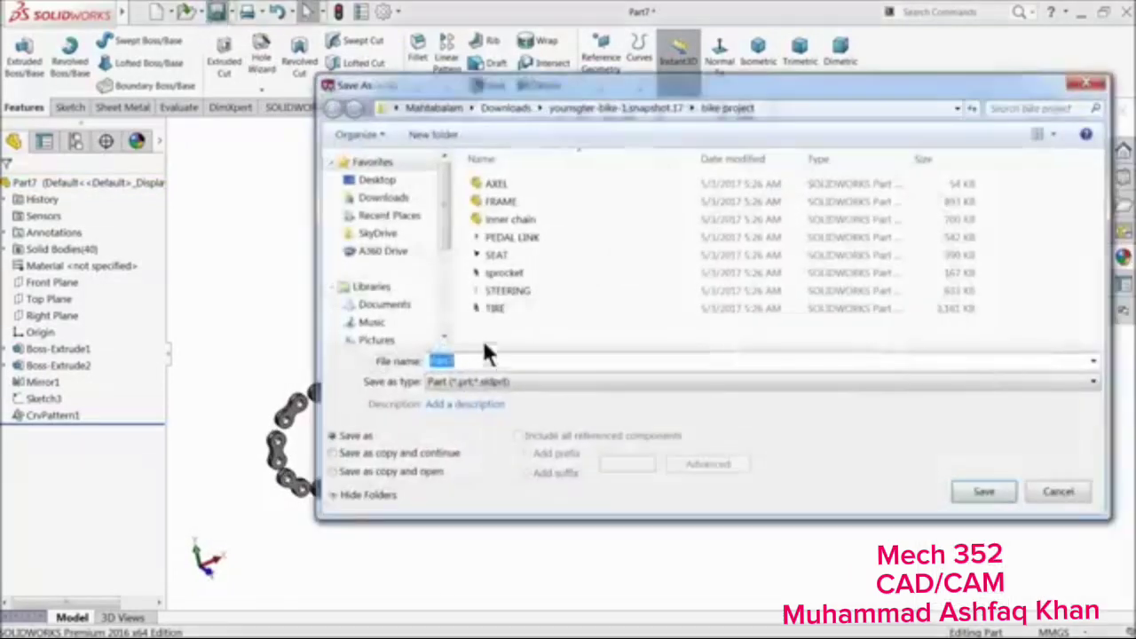
pyautogui.click(409, 181)
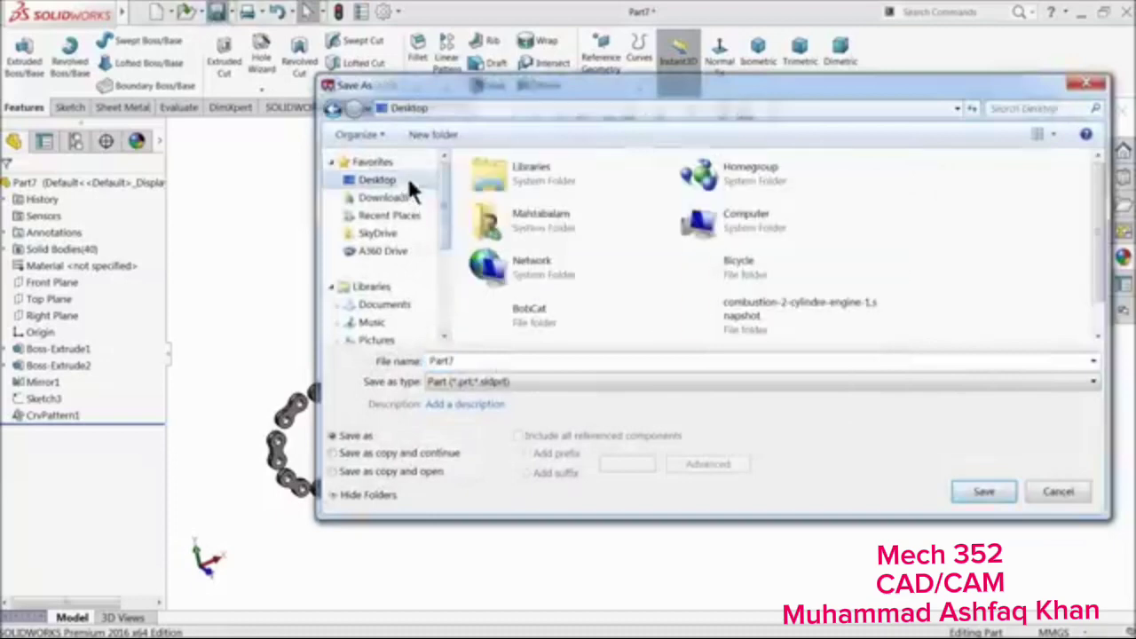
pyautogui.doubleClick(732, 266)
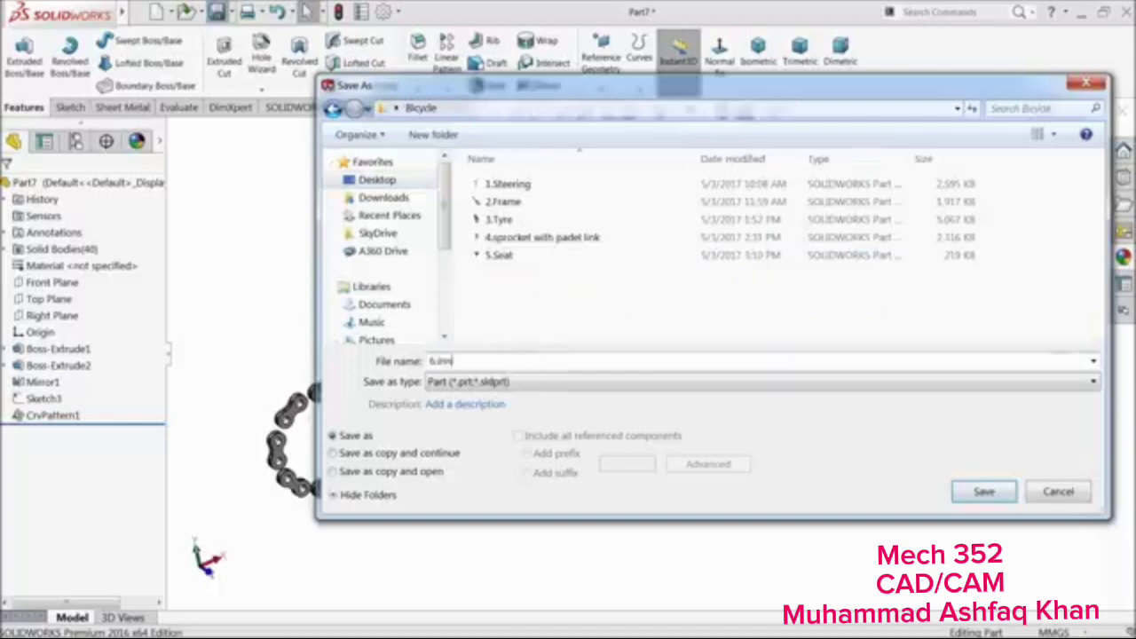
pyautogui.write('6.inner chain')
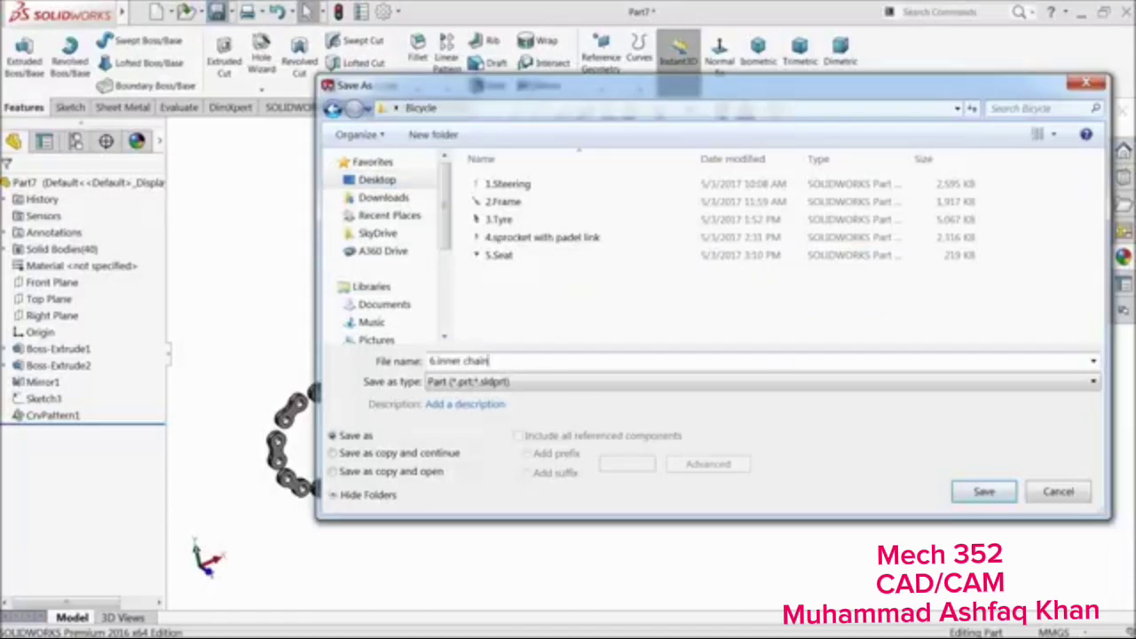
pyautogui.click(948, 495)
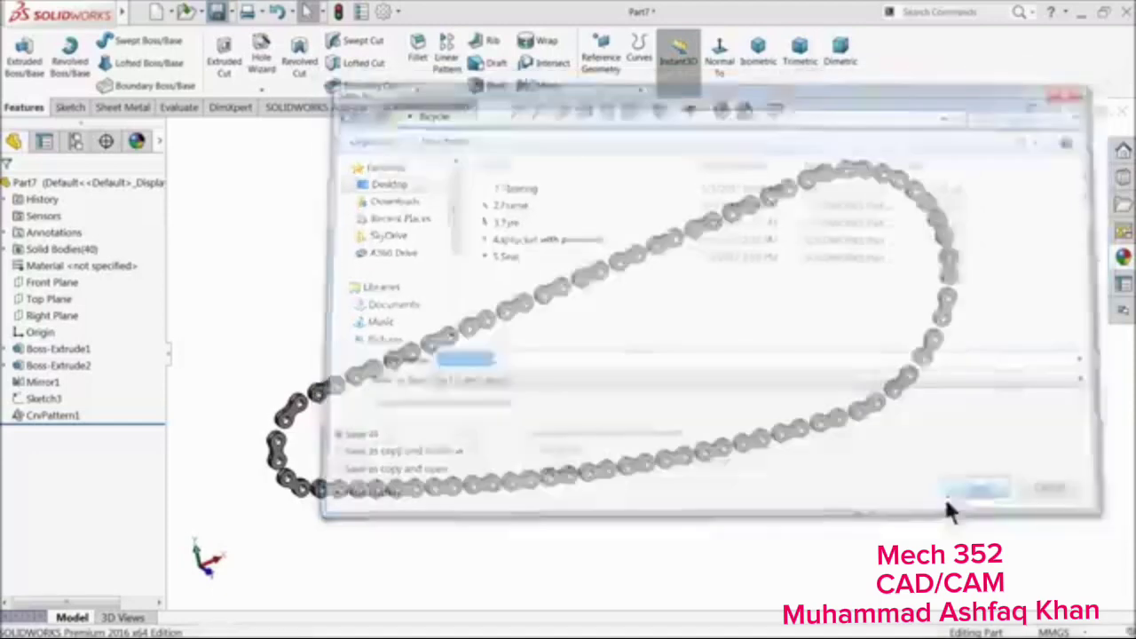
pyautogui.moveTo(765, 413); pyautogui.dragTo(728, 383, button='middle')
pyautogui.scroll(-1, 680, 353)
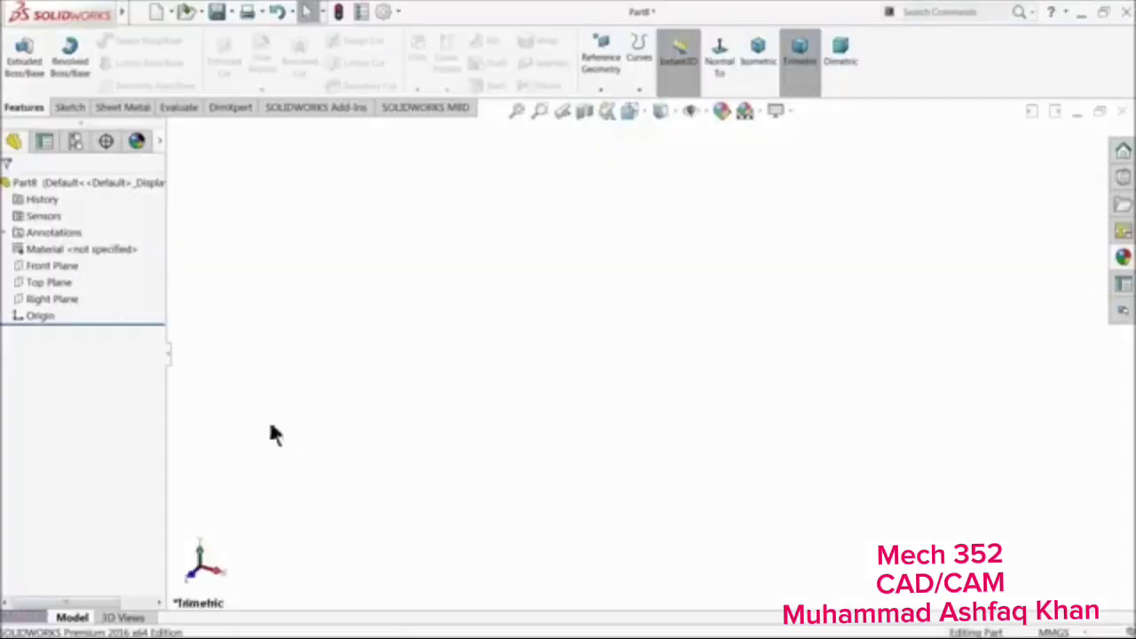
# Sketch a circle centred on the origin on the Front Plane of the new part
pyautogui.click(20, 265)
pyautogui.click(26, 250)
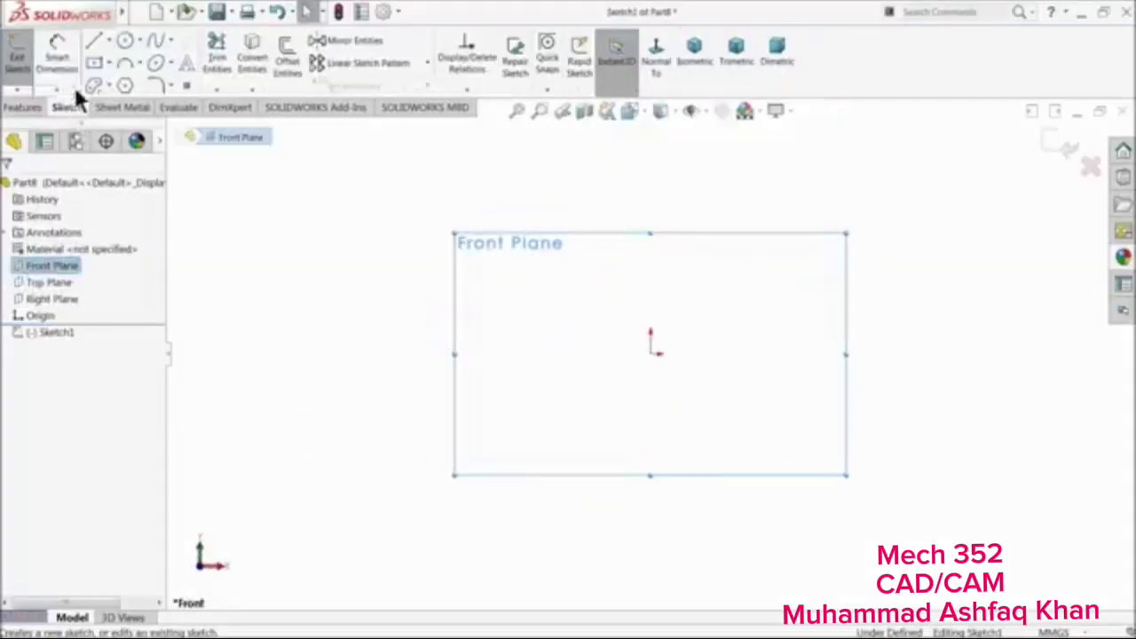
pyautogui.click(124, 41)
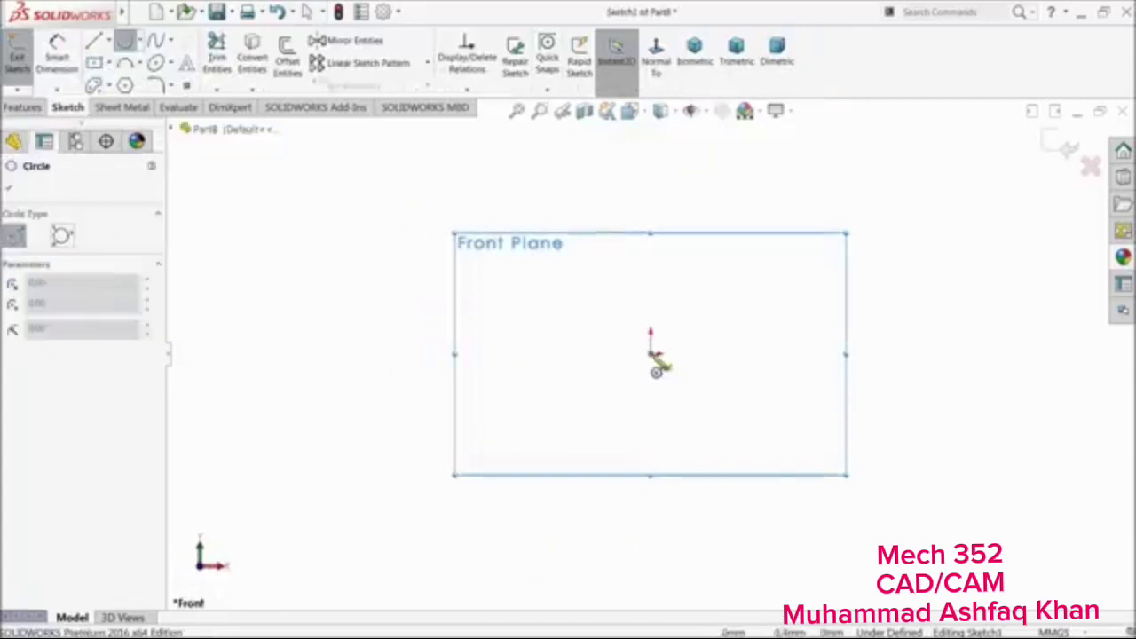
pyautogui.click(650, 355)
pyautogui.click(491, 294)
# Dimension the circle's diameter to 10 mm
pyautogui.click(56, 55)
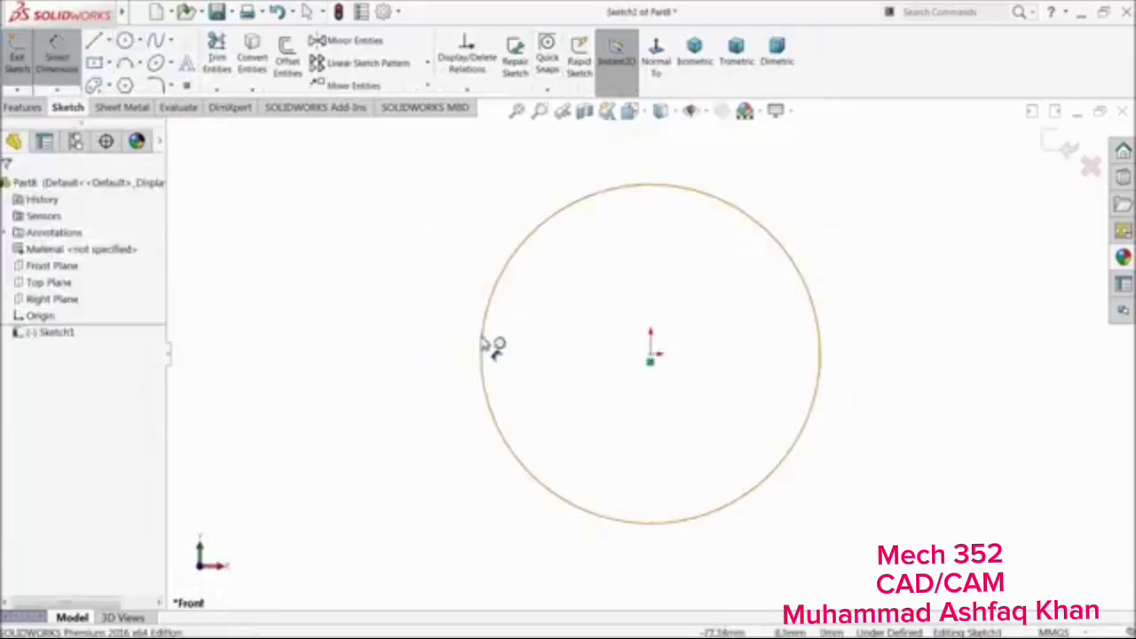
pyautogui.click(488, 346)
pyautogui.click(416, 335)
pyautogui.write('10')
pyautogui.press('Return')
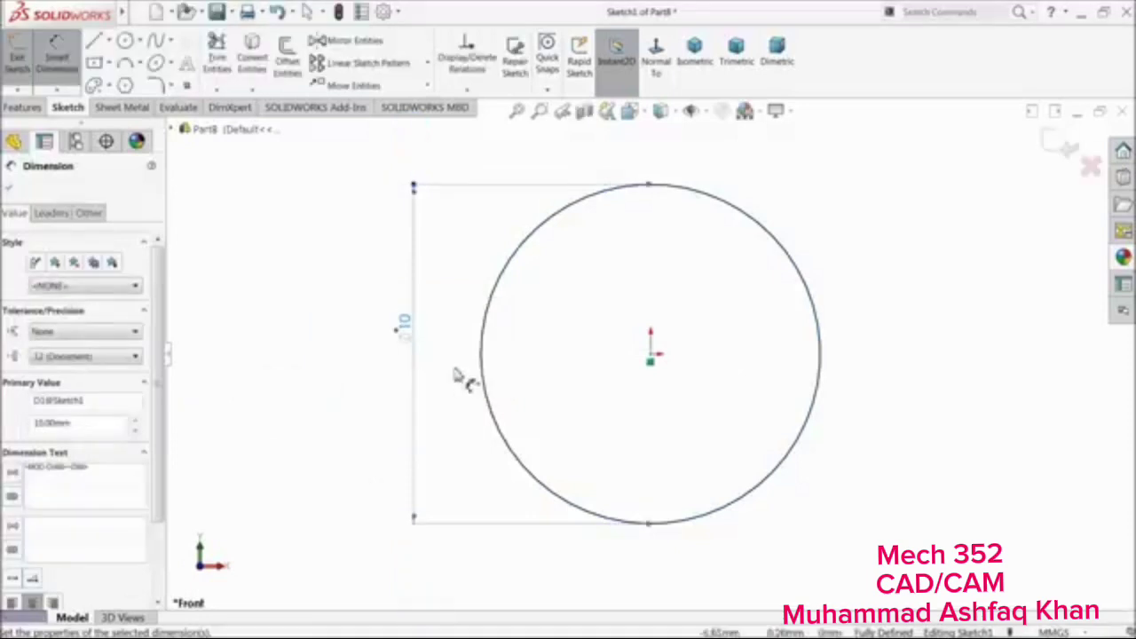
# Extrude the circle 100 mm with the Mid Plane end condition to form the pin
pyautogui.click(28, 104)
pyautogui.click(36, 67)
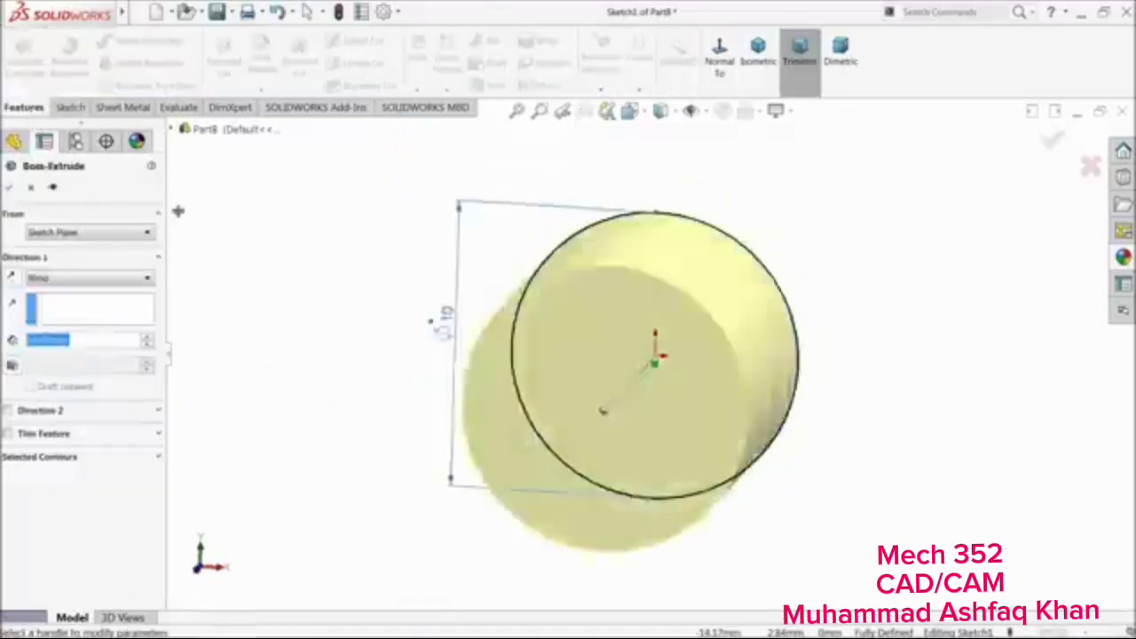
pyautogui.write('100')
pyautogui.click(147, 279)
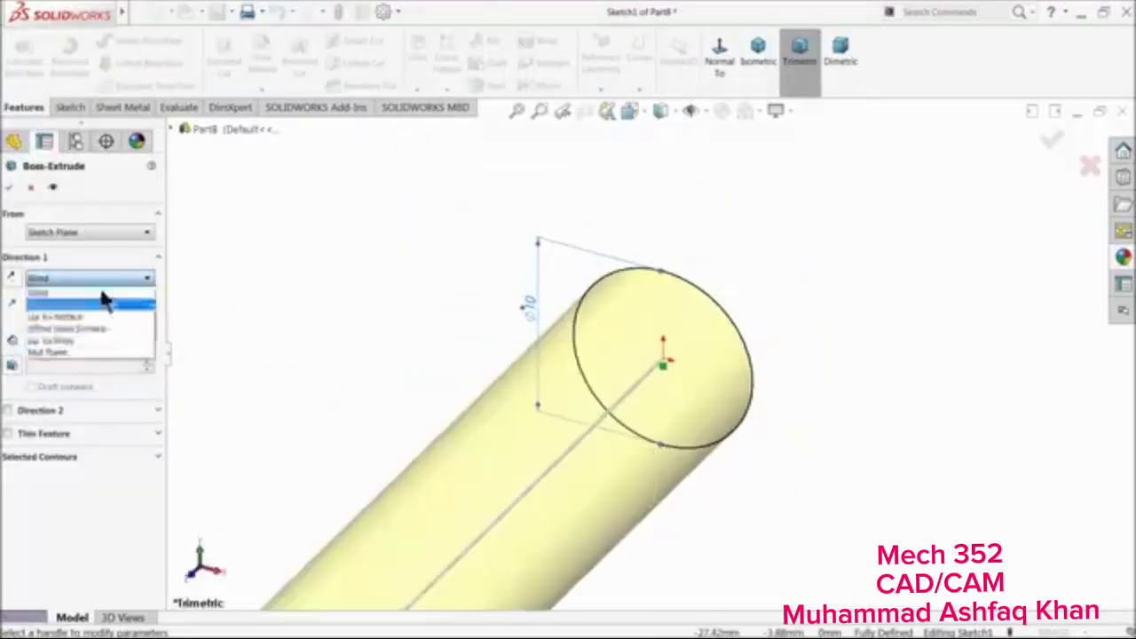
pyautogui.click(62, 353)
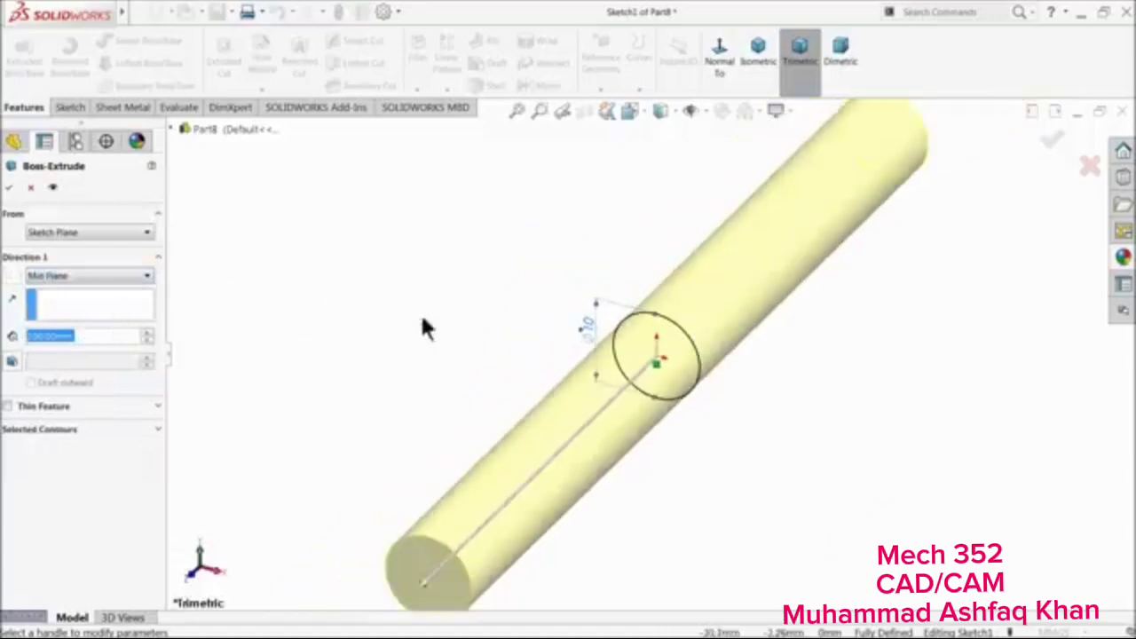
pyautogui.click(9, 187)
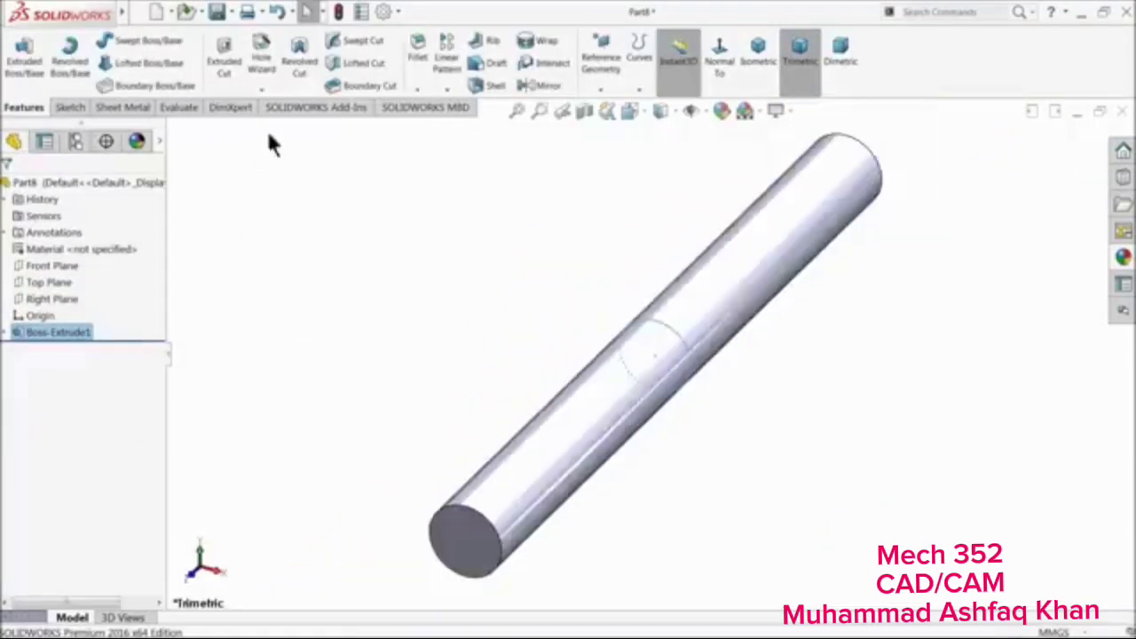
# Chamfer both ends of the pin with a 0.3 mm distance at 45 degrees
pyautogui.click(414, 89)
pyautogui.click(428, 124)
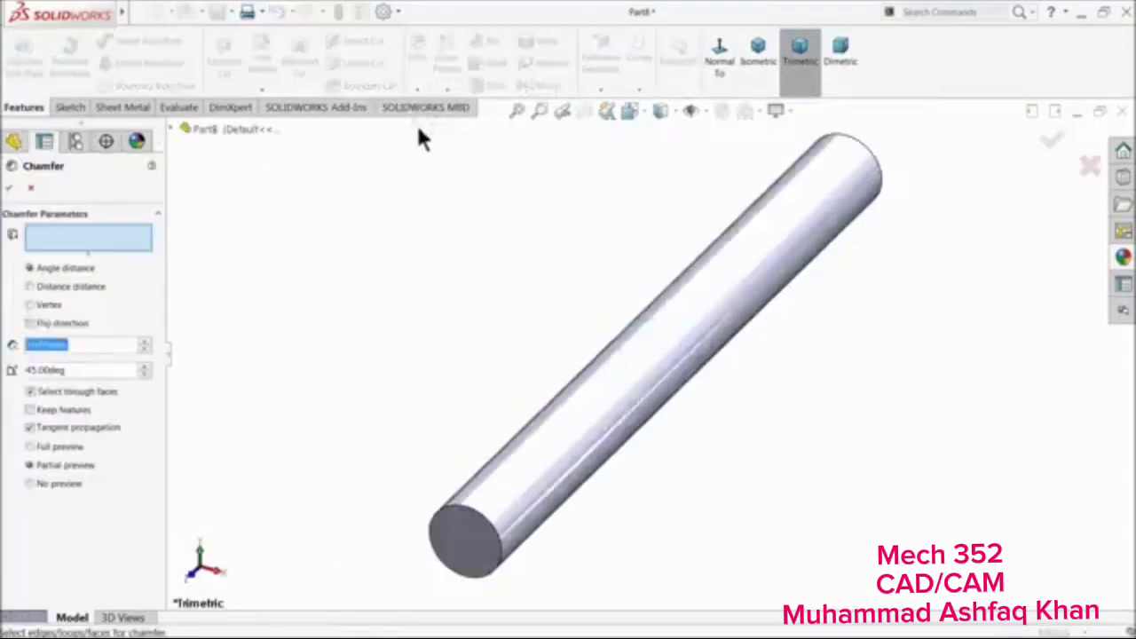
pyautogui.click(435, 529)
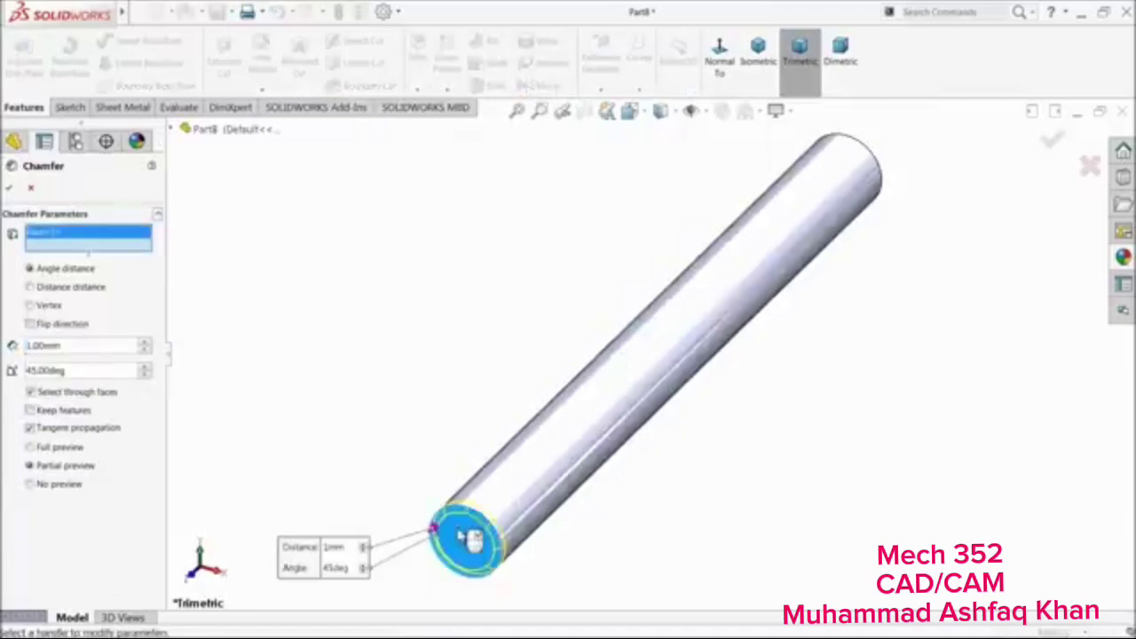
pyautogui.click(873, 169)
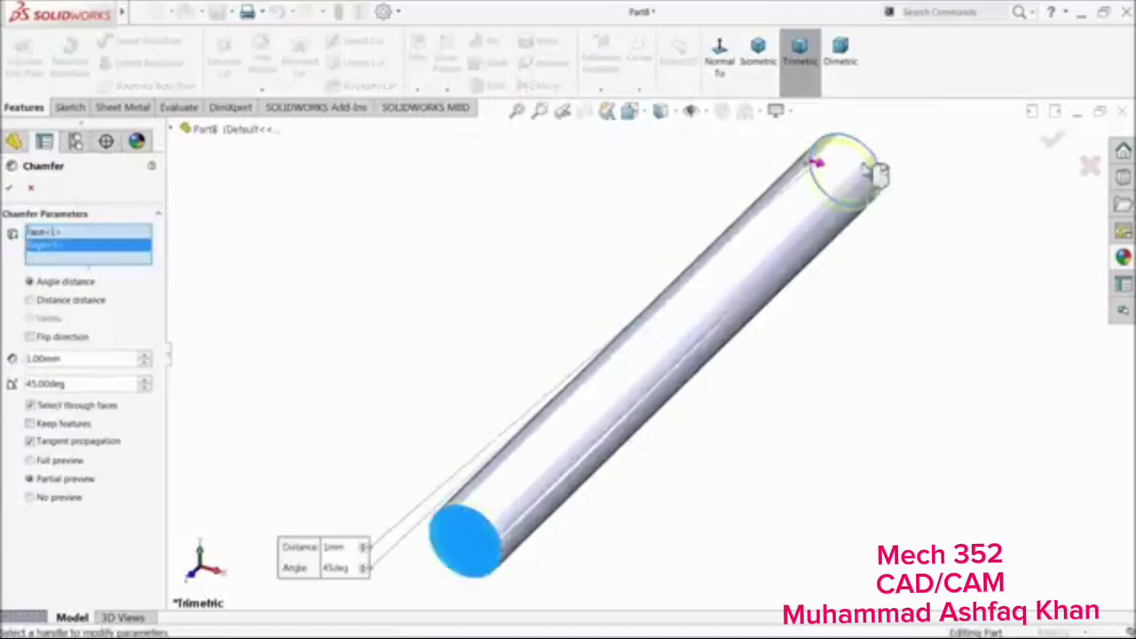
pyautogui.doubleClick(71, 358)
pyautogui.write('0.3')
pyautogui.press('Return')
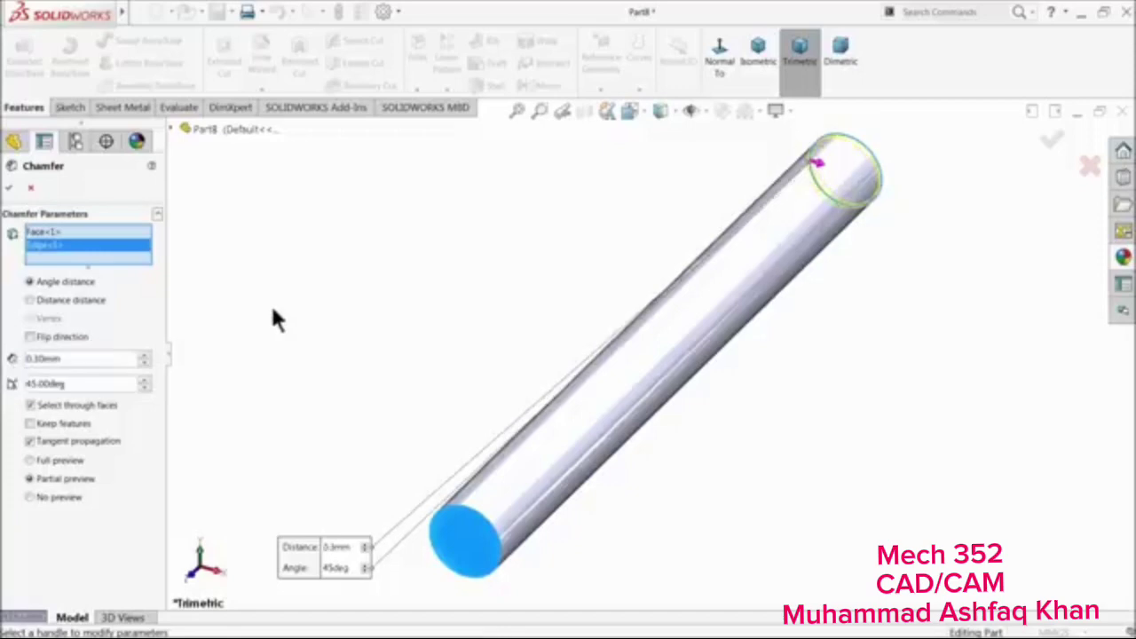
pyautogui.click(8, 189)
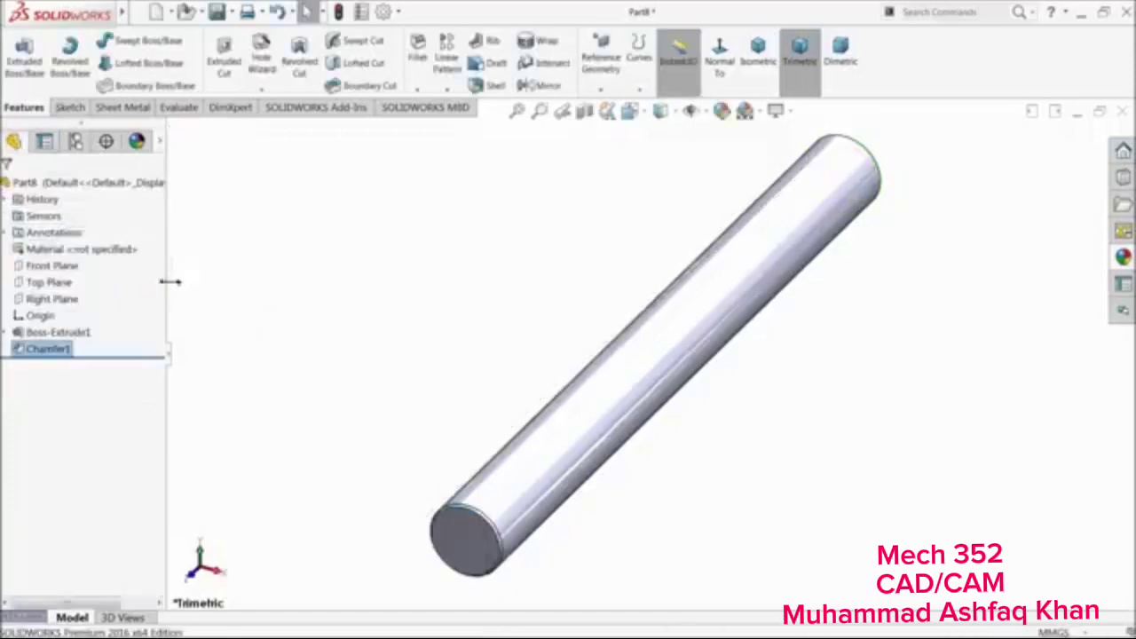
# Apply the satin finish stainless steel appearance to the whole pin part
pyautogui.click(57, 181)
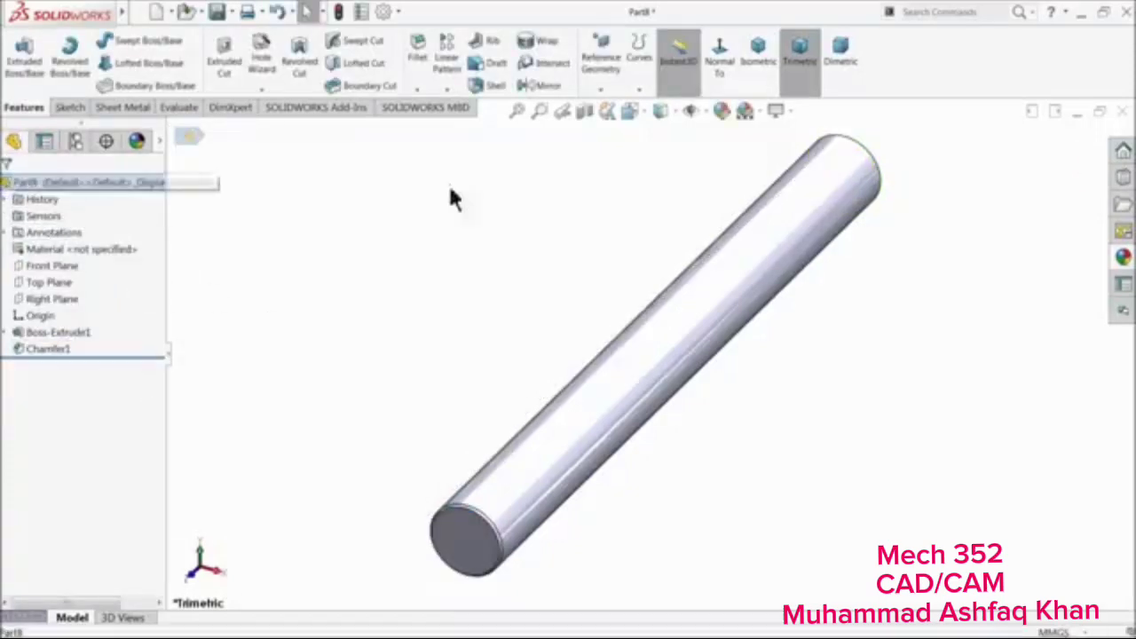
pyautogui.click(1123, 258)
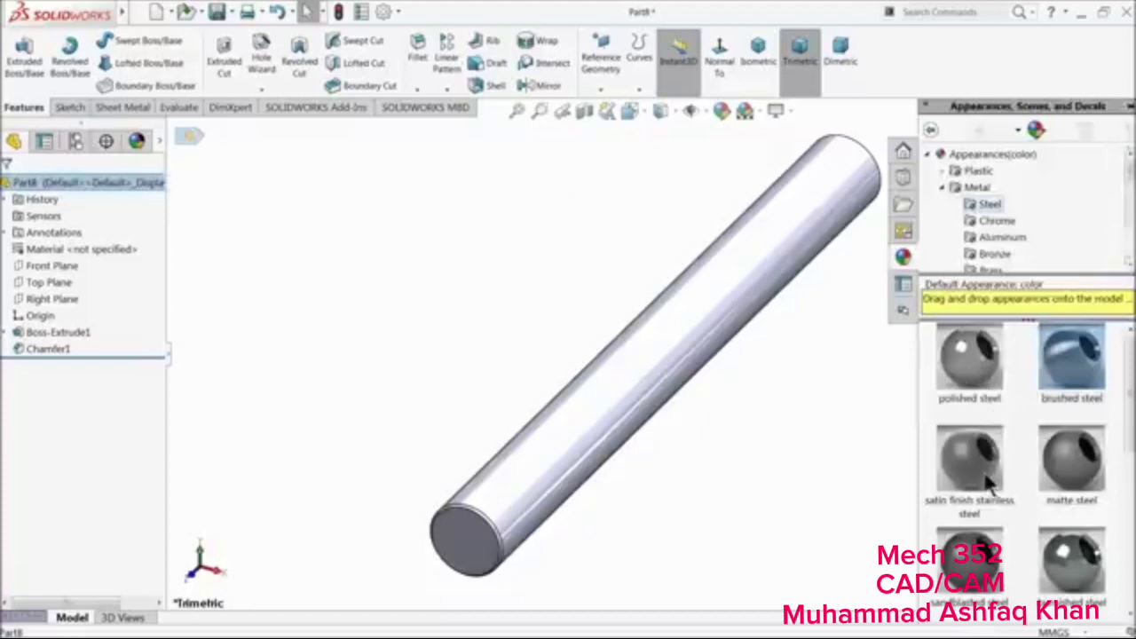
pyautogui.moveTo(973, 384); pyautogui.dragTo(981, 450)
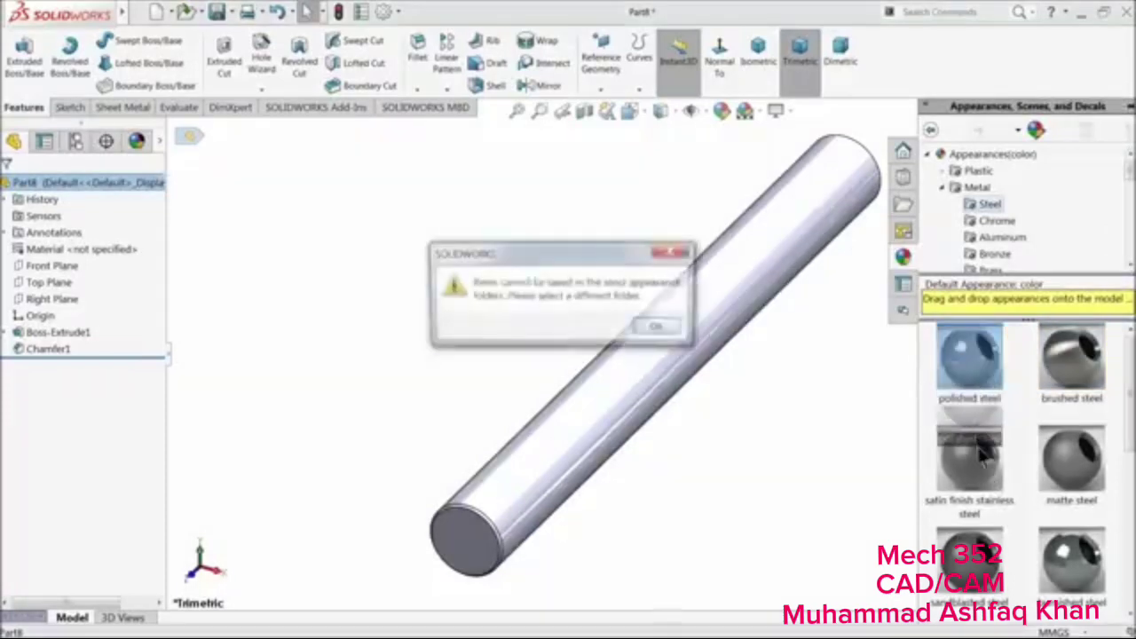
pyautogui.click(656, 327)
pyautogui.click(976, 460)
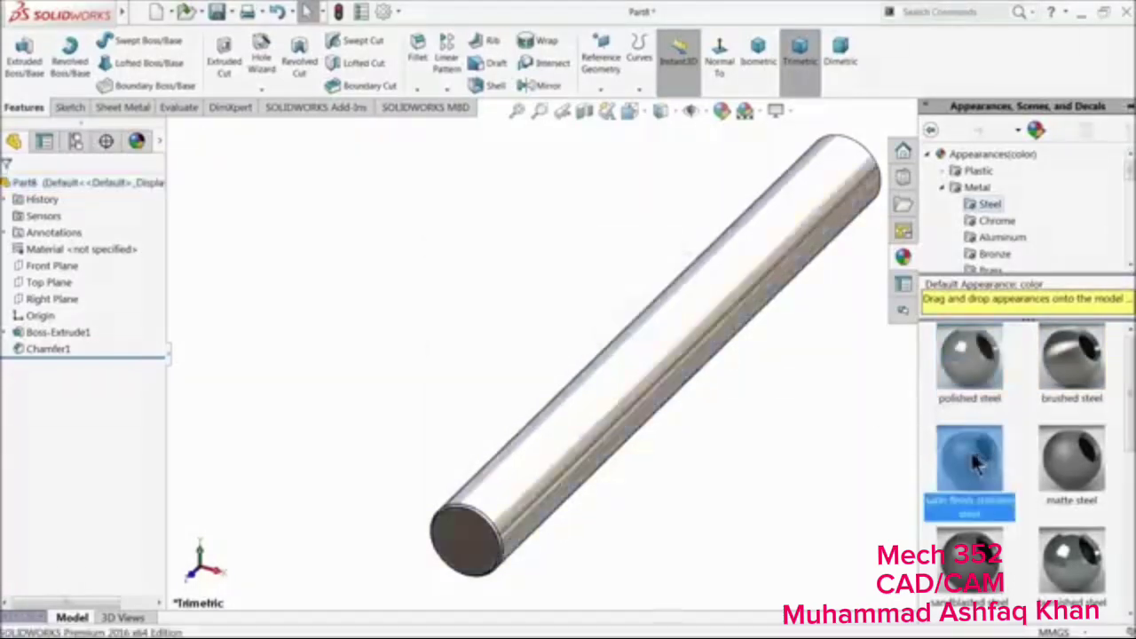
pyautogui.moveTo(814, 442); pyautogui.dragTo(782, 408, button='middle')
pyautogui.click(781, 408)
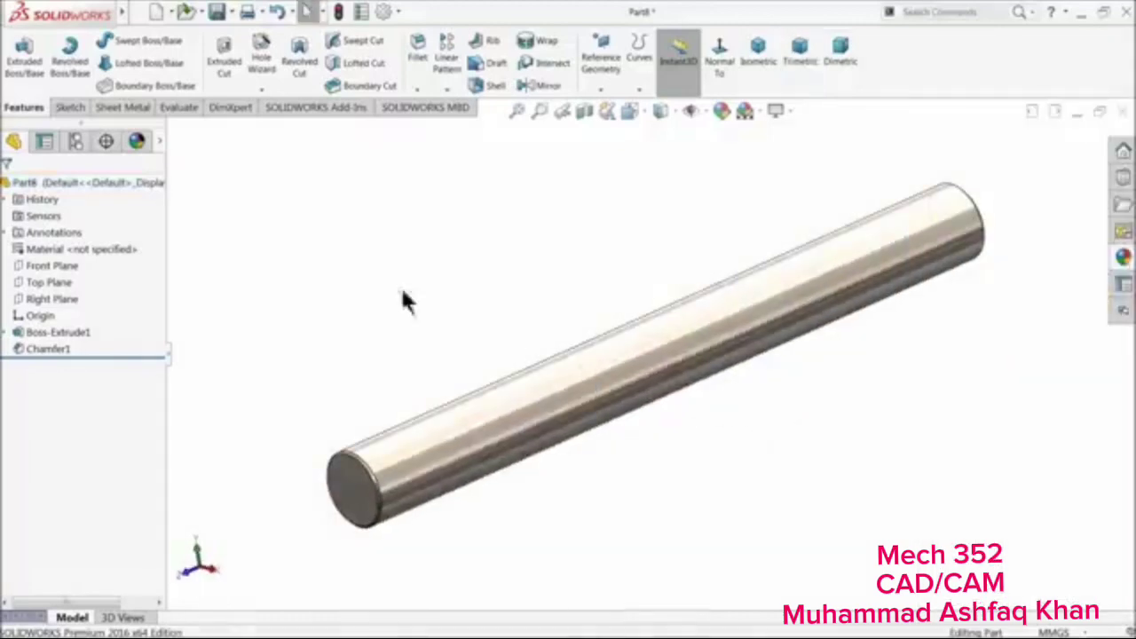
# Save the pin part as "7.Pin" in the Bicycle folder
pyautogui.click(217, 12)
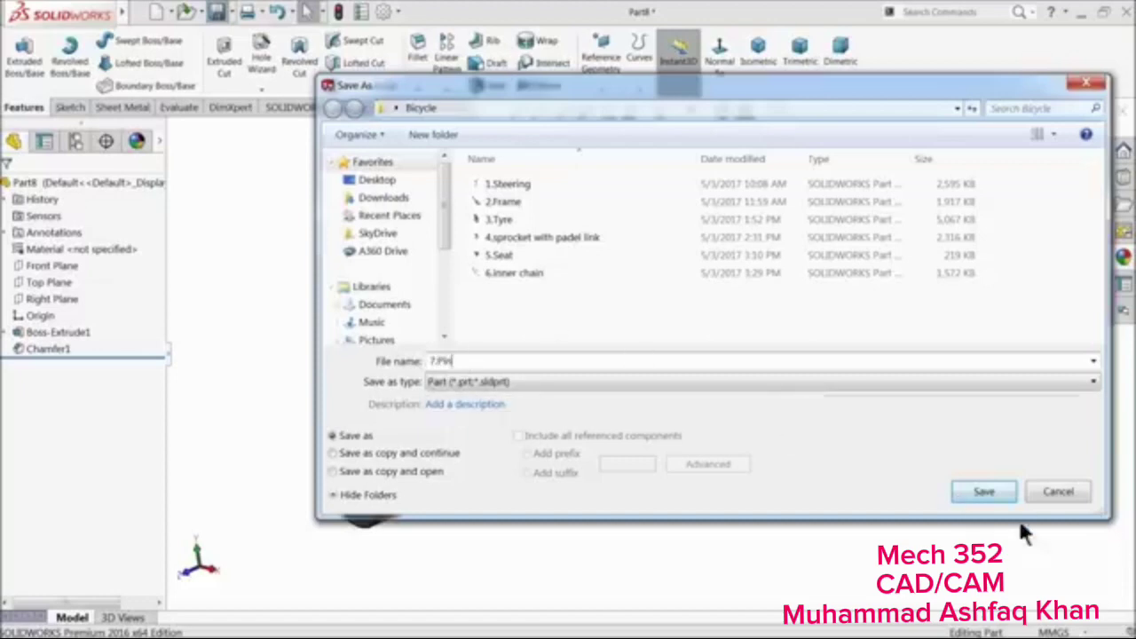
pyautogui.click(981, 491)
pyautogui.moveTo(828, 398); pyautogui.dragTo(705, 398, button='middle')
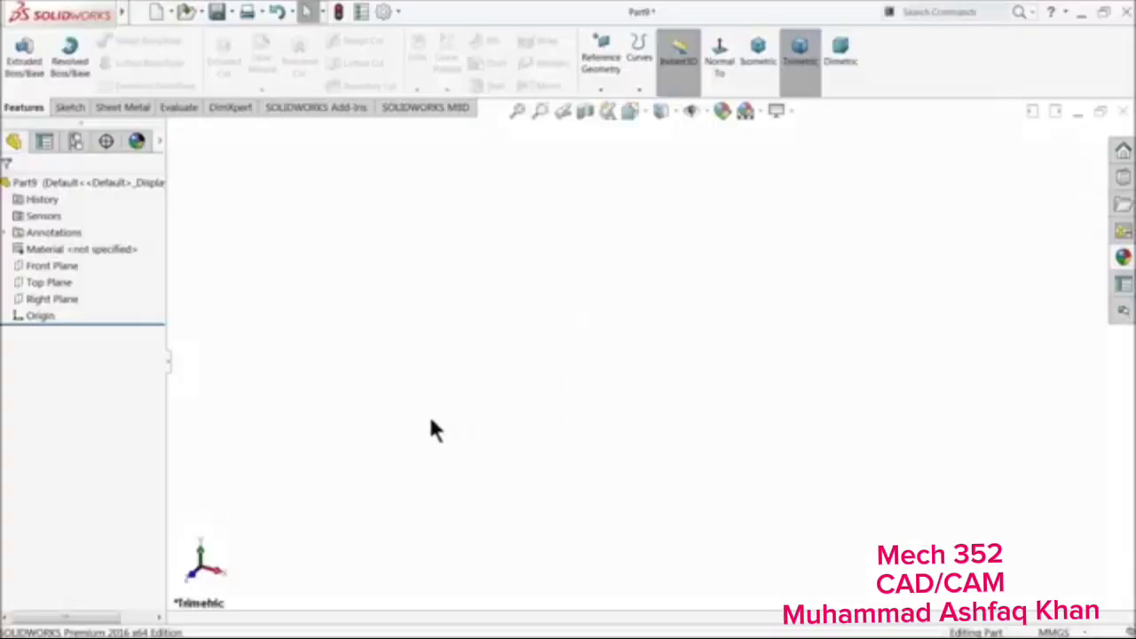
# Sketch a center rectangle about 253 mm wide and 137 mm high around the origin on the Top Plane of the new part
pyautogui.click(22, 283)
pyautogui.click(27, 261)
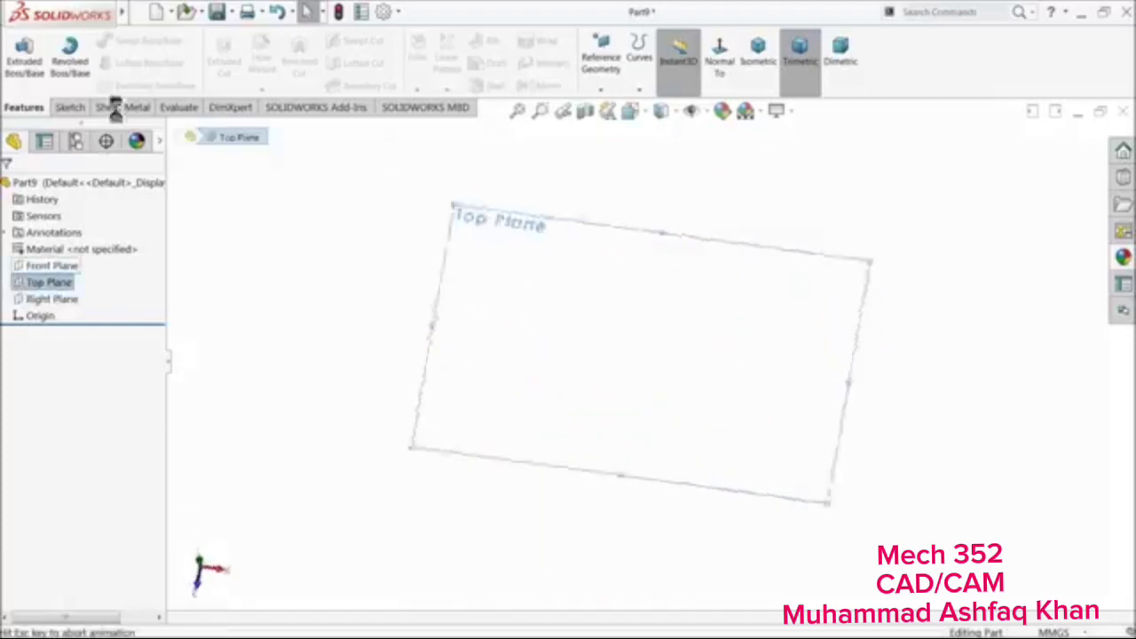
pyautogui.click(105, 70)
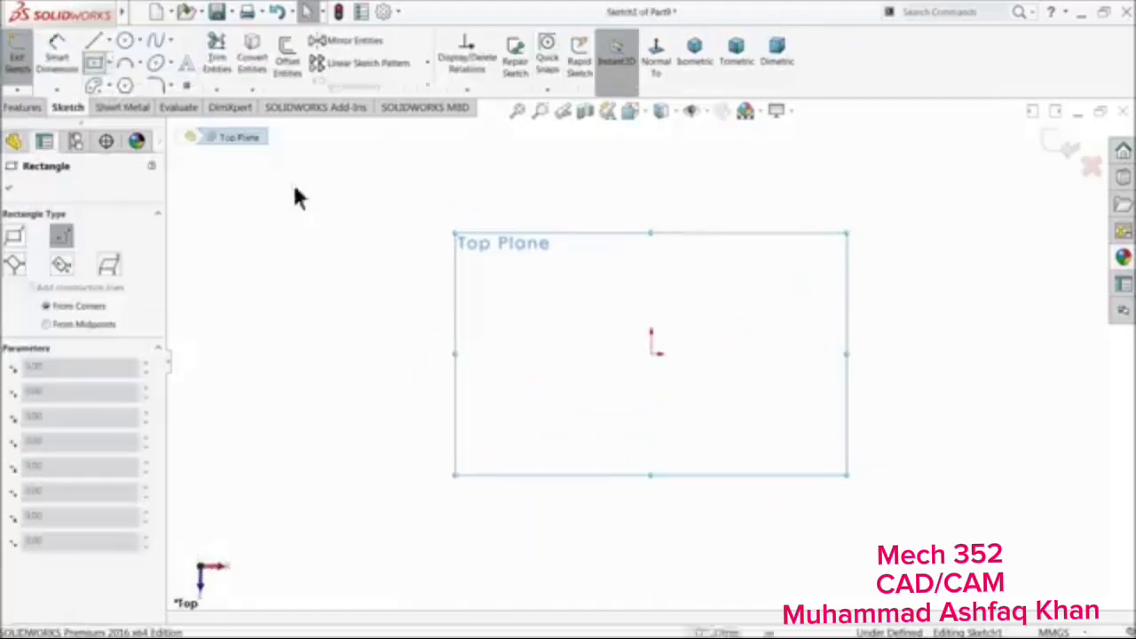
pyautogui.click(654, 353)
pyautogui.click(373, 204)
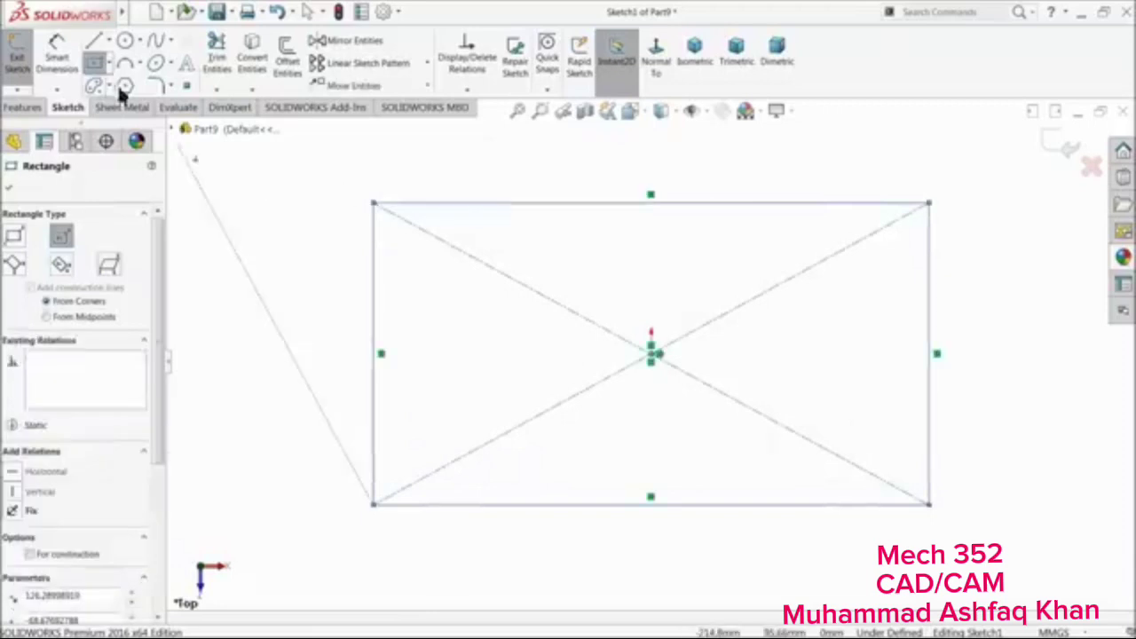
# Dimension the center rectangle 100 mm wide and 80 mm high
pyautogui.click(56, 49)
pyautogui.click(517, 203)
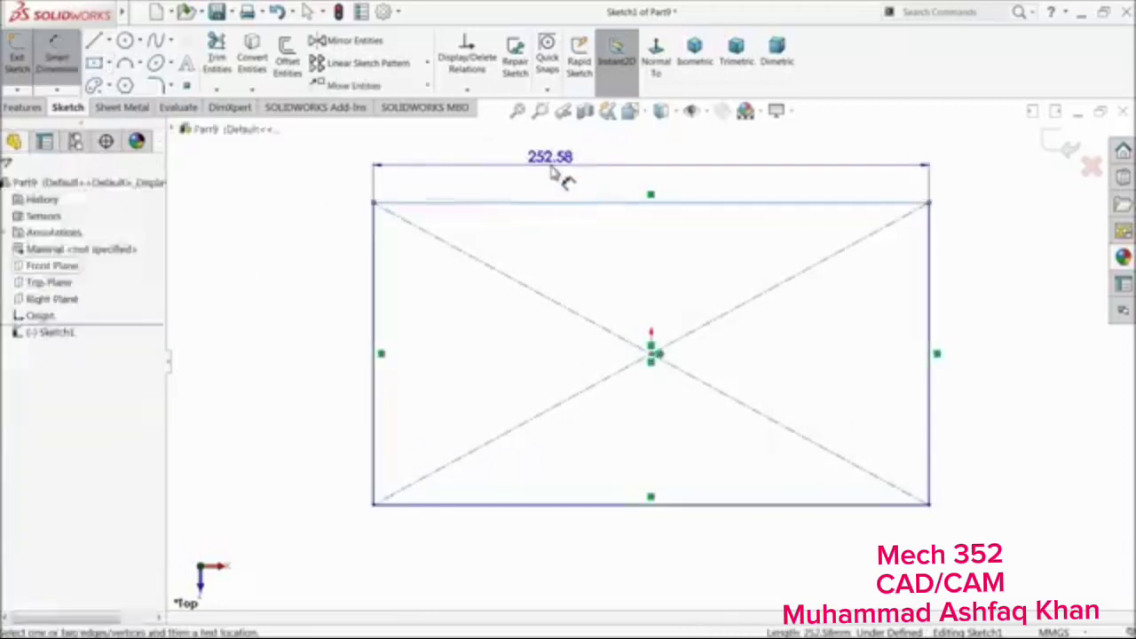
pyautogui.click(548, 165)
pyautogui.write('100')
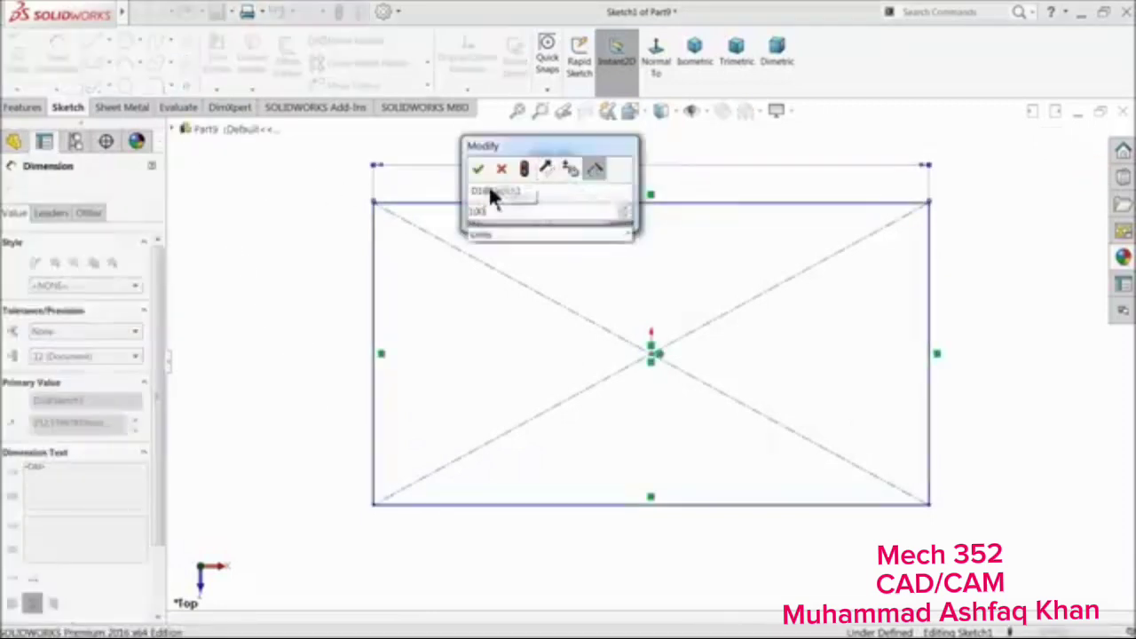
pyautogui.click(478, 169)
pyautogui.click(374, 284)
pyautogui.click(297, 313)
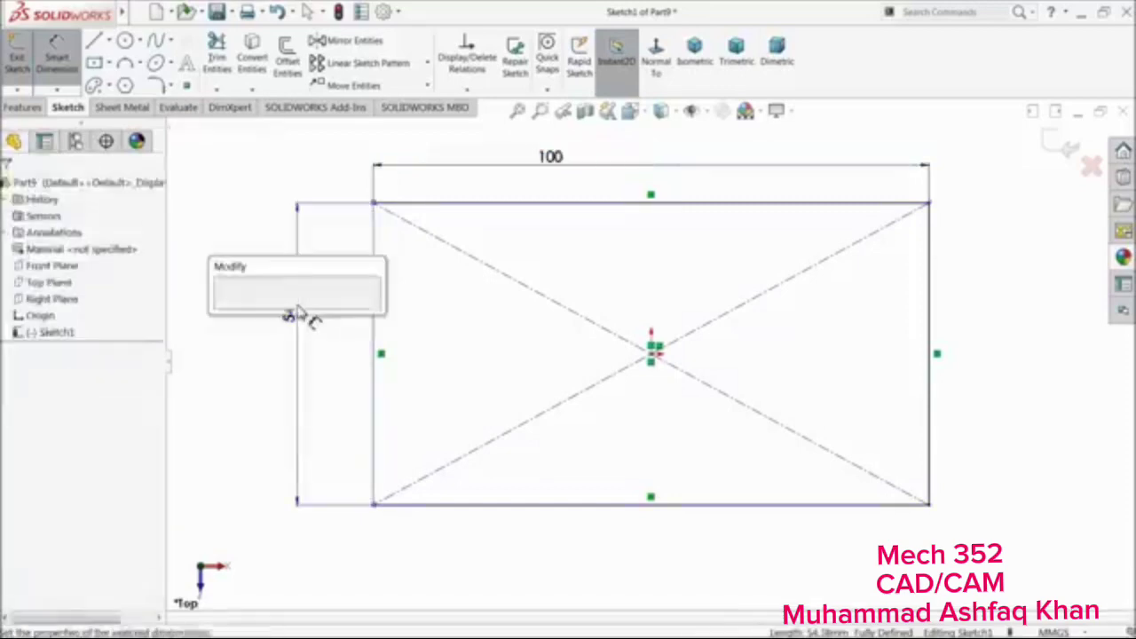
pyautogui.write('60')
pyautogui.click(226, 308)
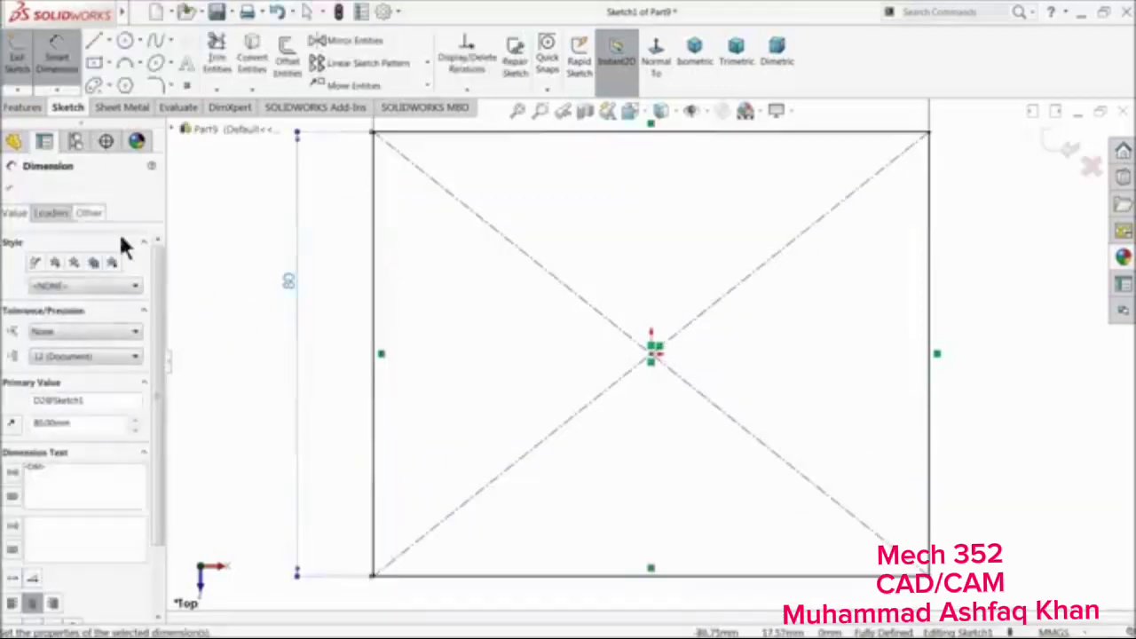
# Extrude the rectangle 30 mm into a block with the Mid Plane end condition
pyautogui.click(24, 107)
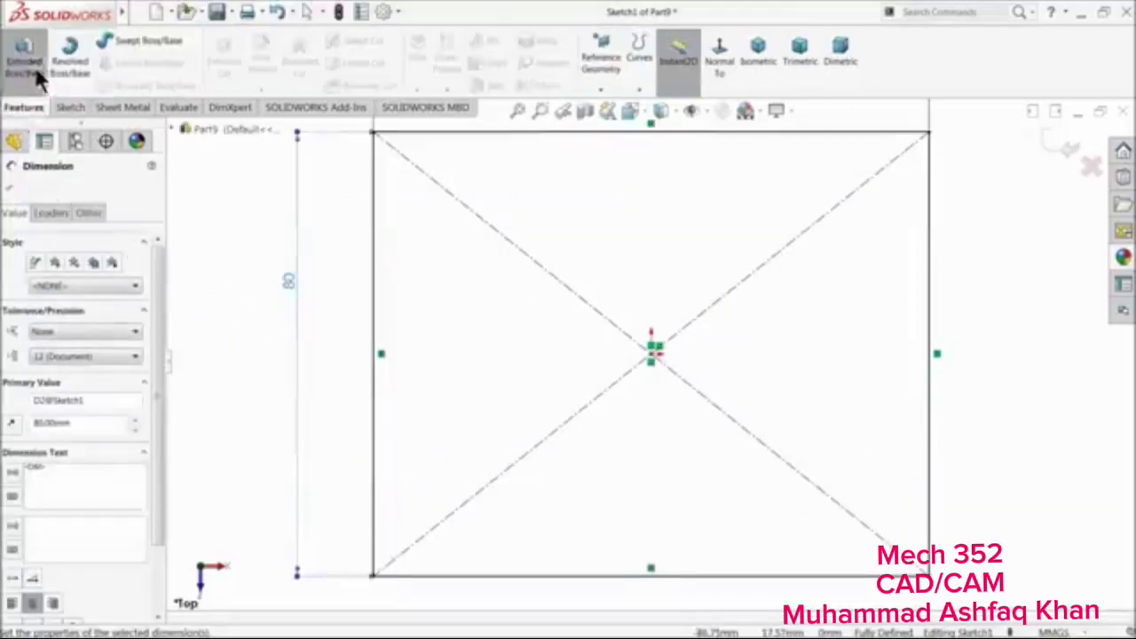
pyautogui.click(33, 64)
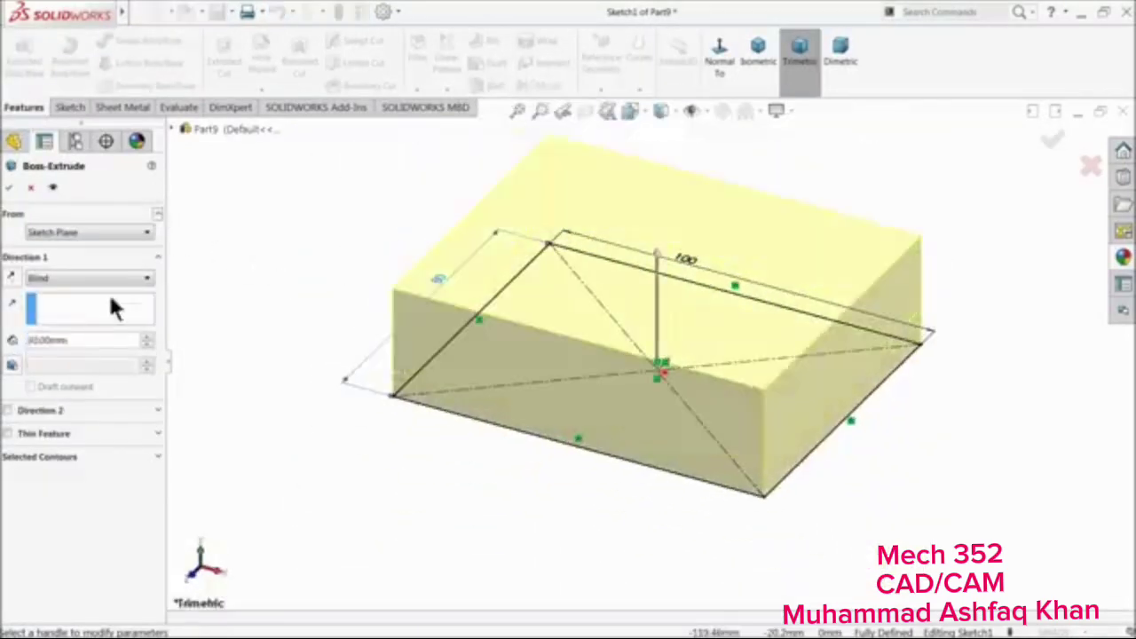
pyautogui.click(88, 277)
pyautogui.click(55, 360)
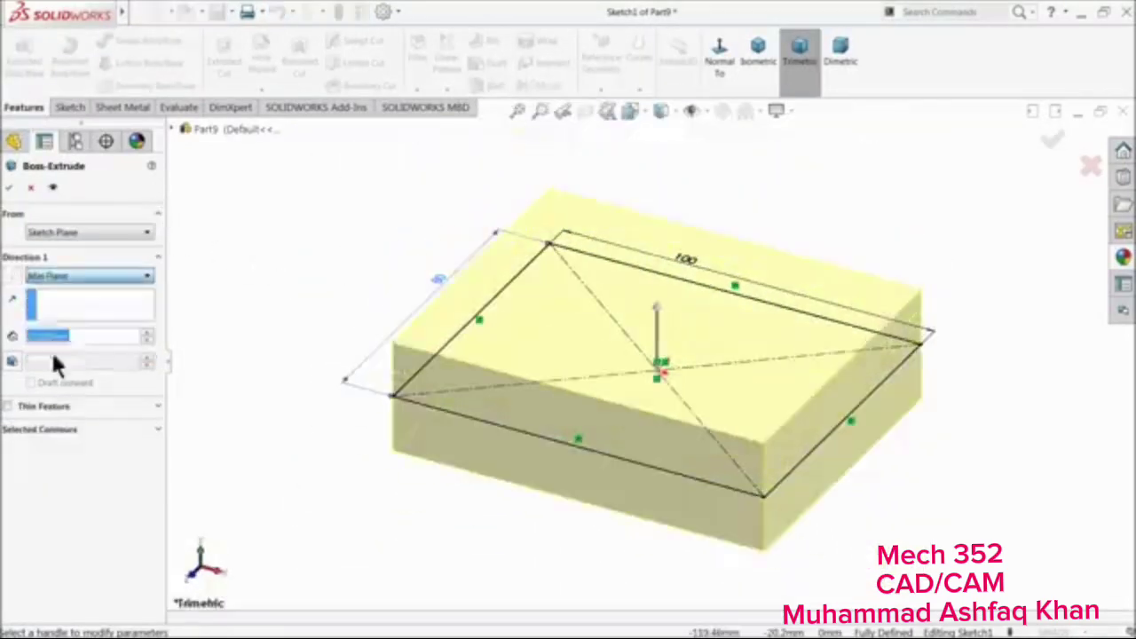
pyautogui.click(9, 188)
pyautogui.click(280, 336)
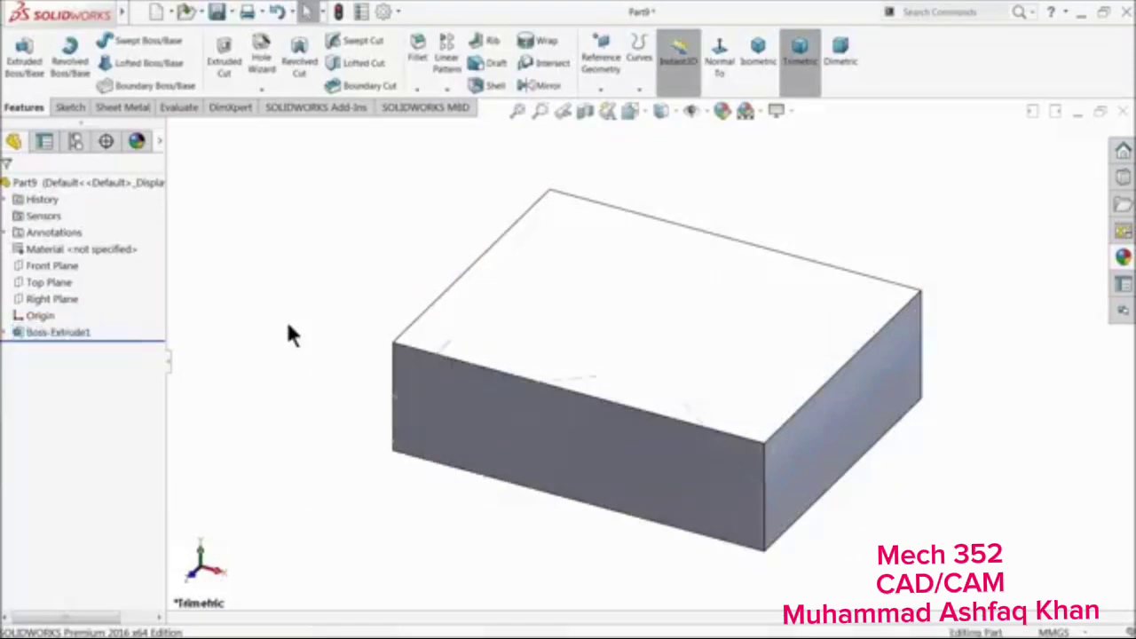
# Sketch a circle about 32 mm in diameter centered on the origin on the block's 80 mm wide side face
pyautogui.moveTo(292, 329); pyautogui.dragTo(807, 406, button='middle')
pyautogui.click(766, 381)
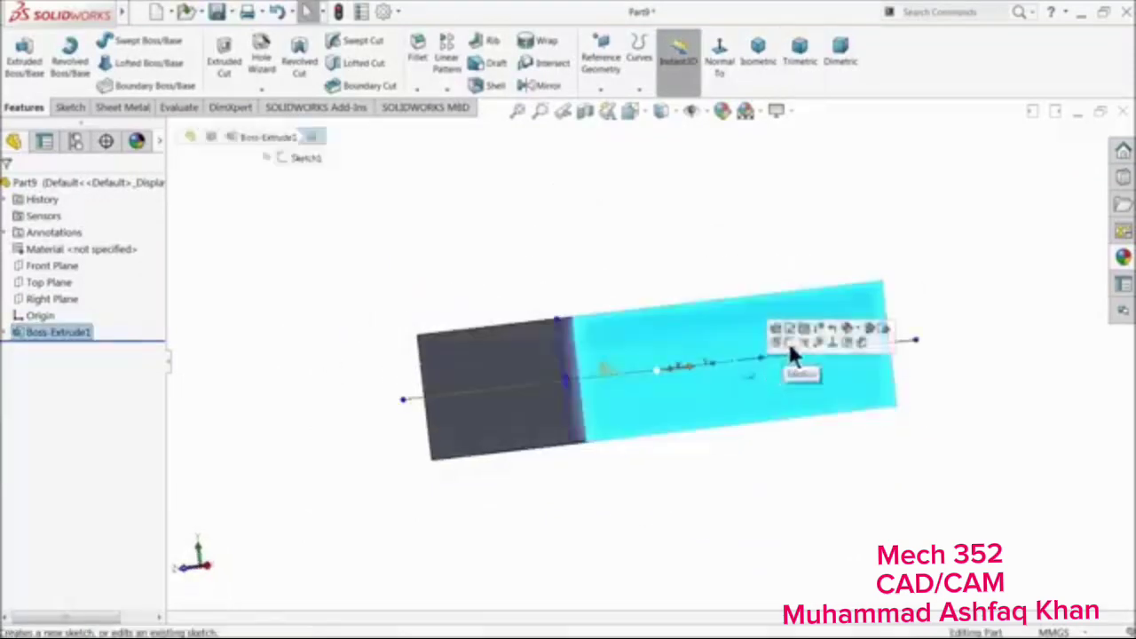
pyautogui.click(790, 346)
pyautogui.click(657, 55)
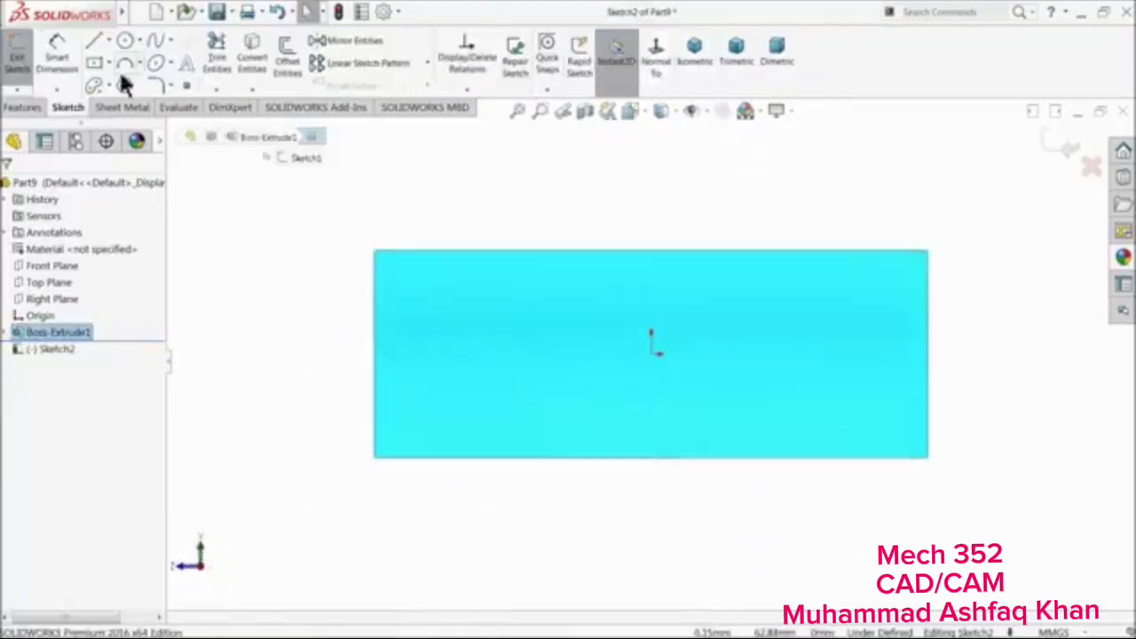
pyautogui.click(125, 42)
pyautogui.click(655, 356)
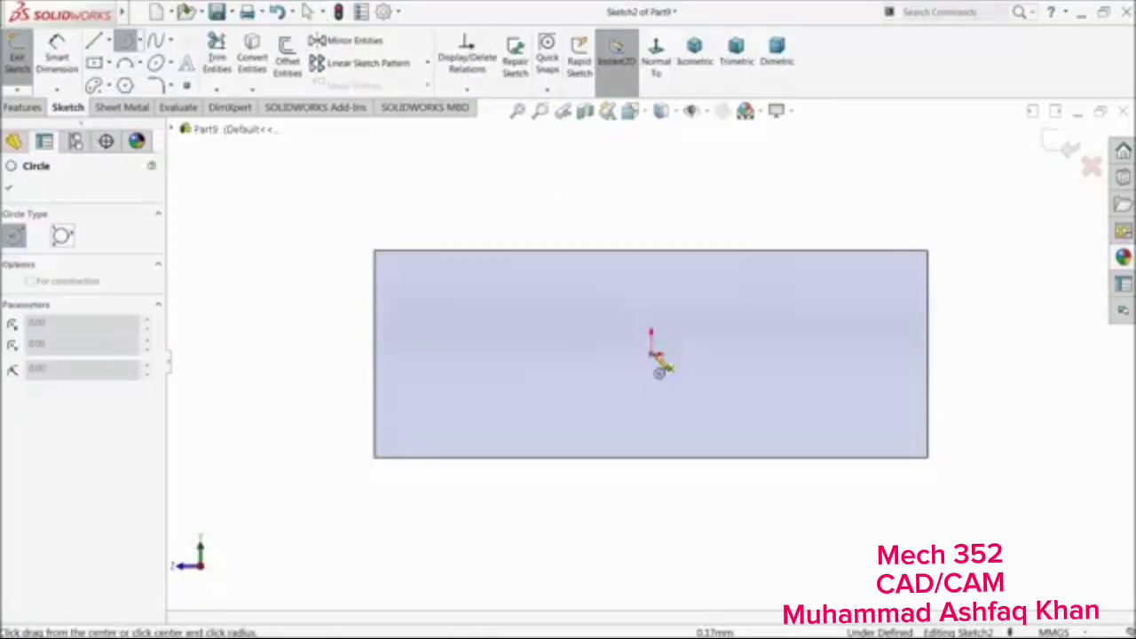
pyautogui.click(561, 294)
# Set the circle's diameter to 15 mm
pyautogui.click(50, 66)
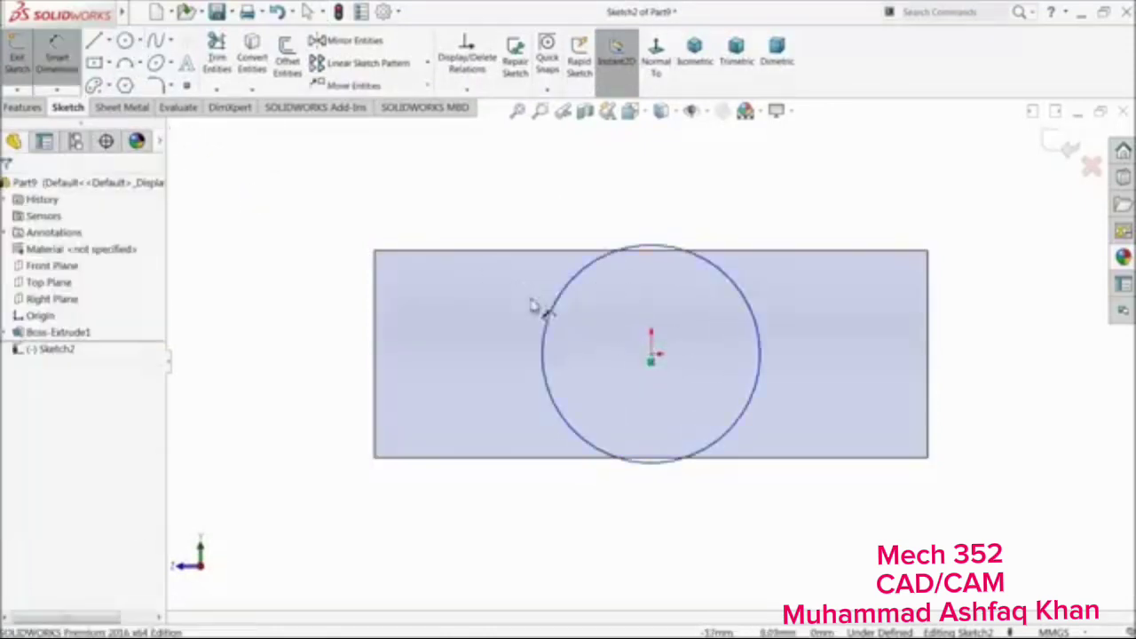
pyautogui.click(552, 319)
pyautogui.click(494, 334)
pyautogui.write('15')
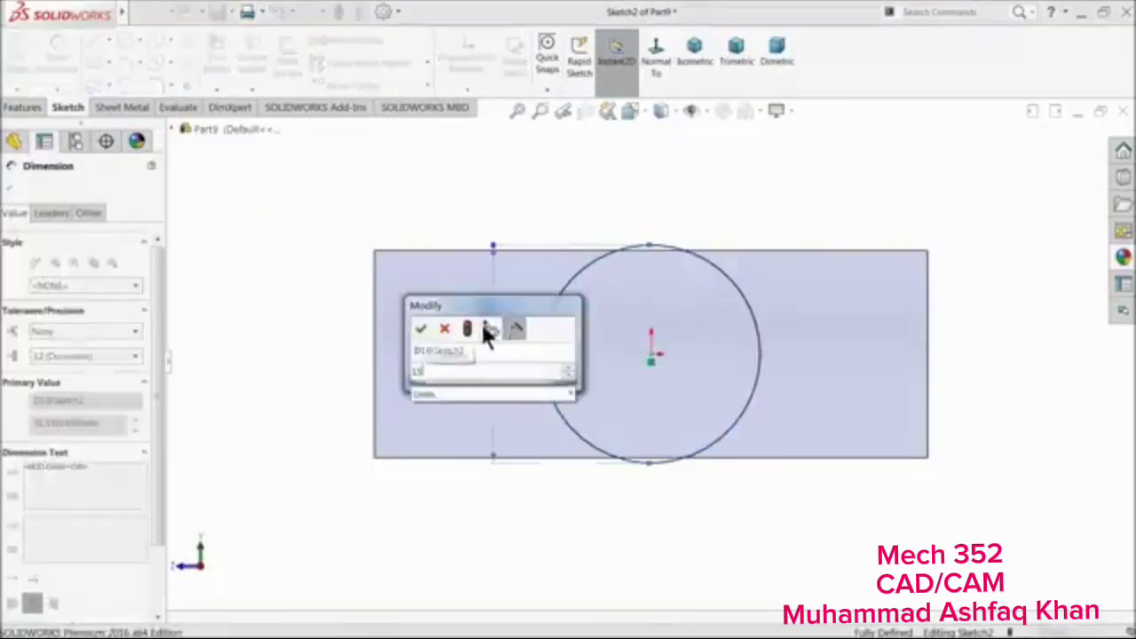
pyautogui.press('Return')
# Cut the circle through the whole block with the Through All end condition
pyautogui.click(24, 108)
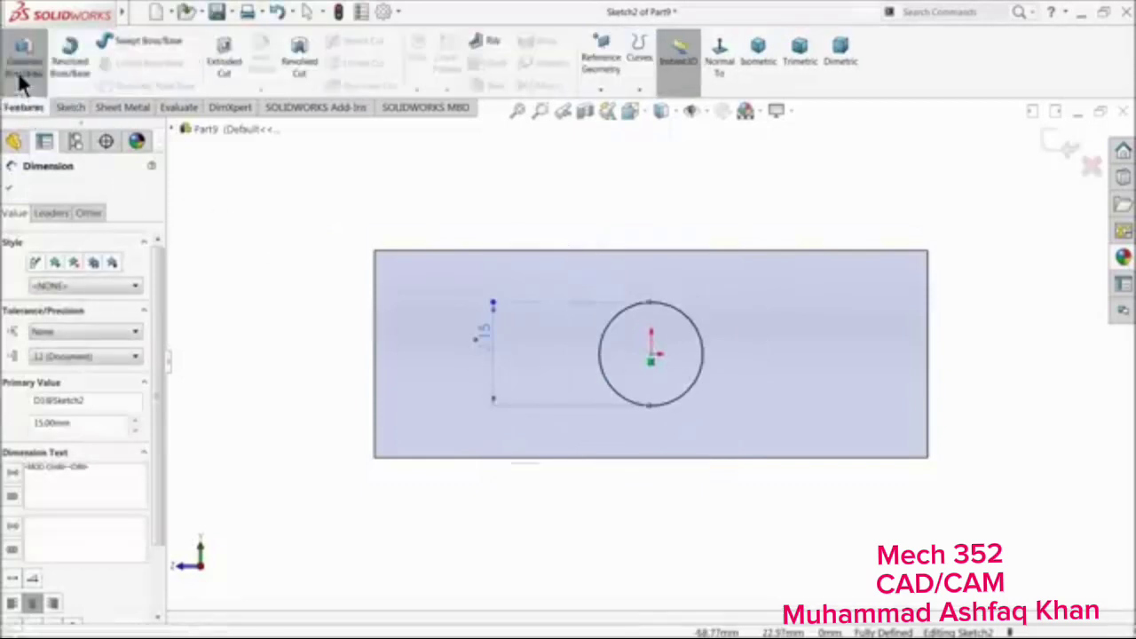
pyautogui.click(24, 55)
pyautogui.click(30, 190)
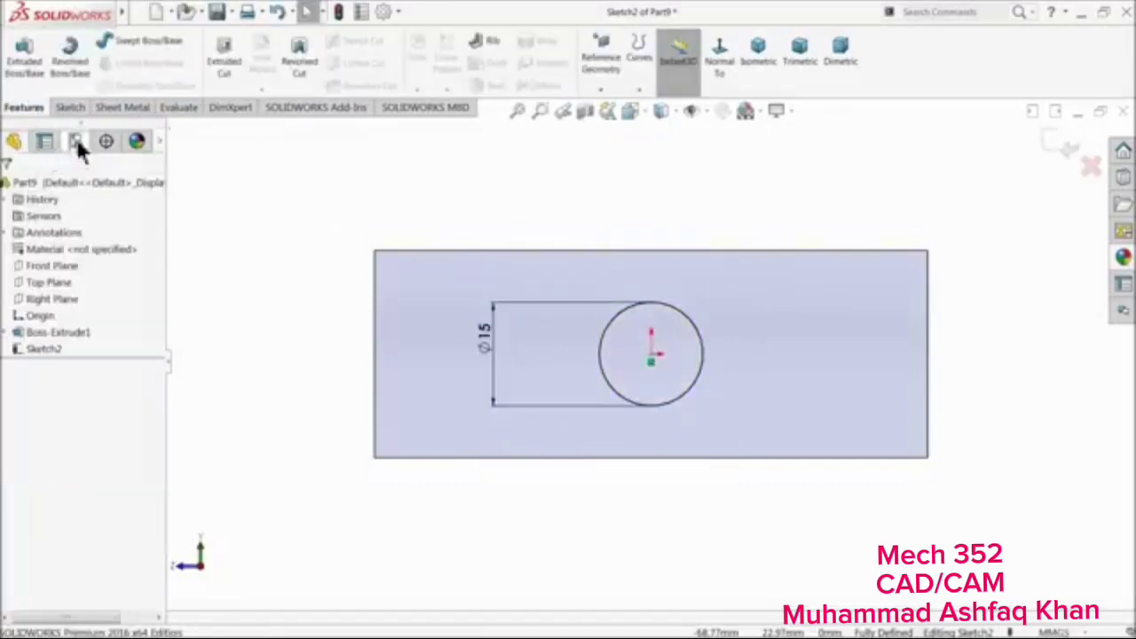
pyautogui.click(226, 62)
pyautogui.click(43, 278)
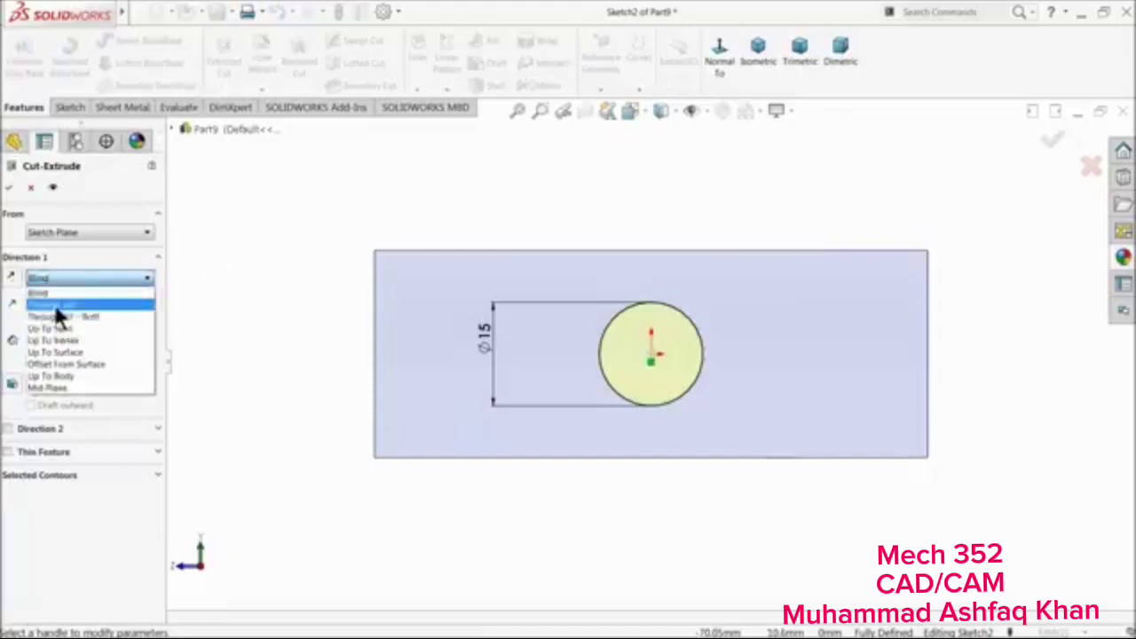
pyautogui.click(55, 306)
pyautogui.click(9, 187)
# Sketch two corner rectangles side by side near the upper edge of the block's top face, about 49 by 16 mm and 30 by 16 mm
pyautogui.moveTo(279, 357); pyautogui.dragTo(304, 446, button='middle')
pyautogui.scroll(4, 302, 443)
pyautogui.click(620, 353)
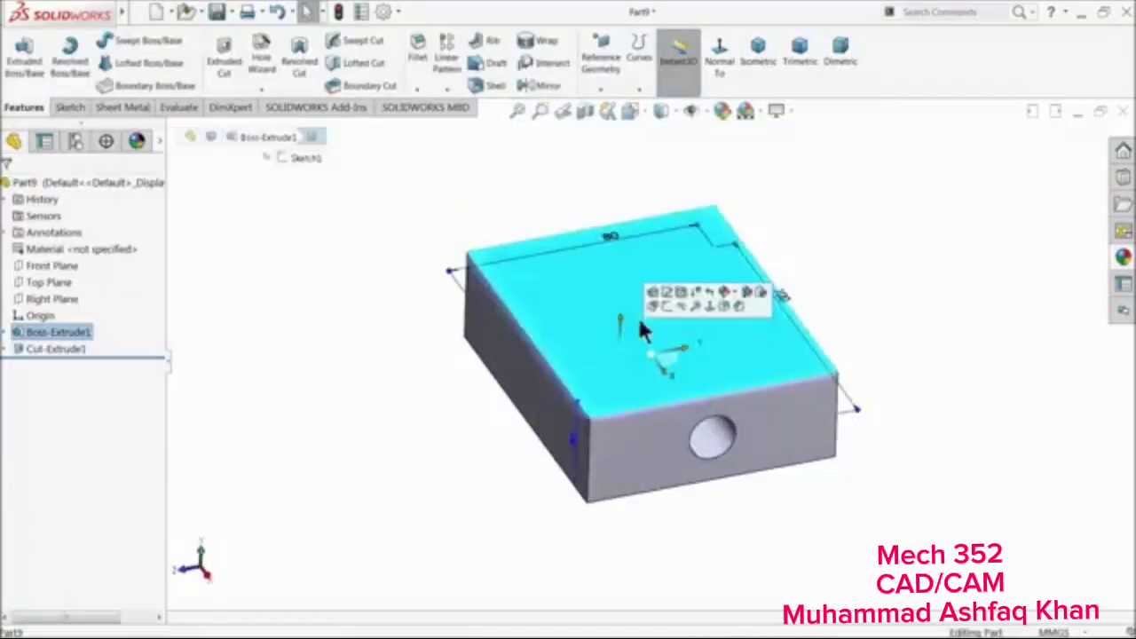
pyautogui.click(657, 311)
pyautogui.click(657, 55)
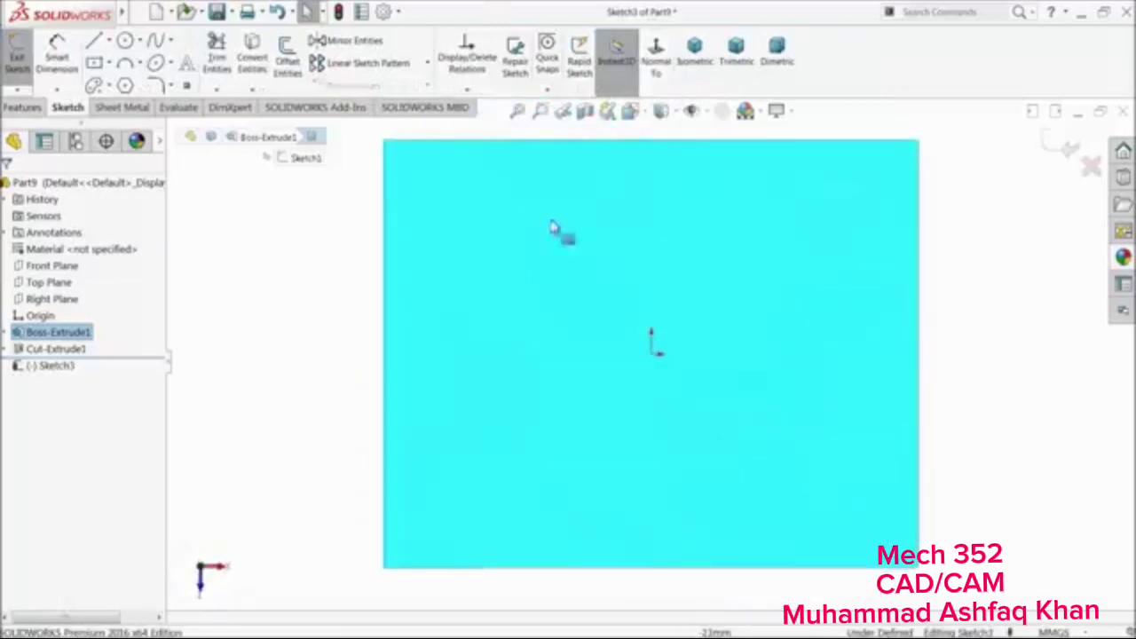
pyautogui.click(108, 64)
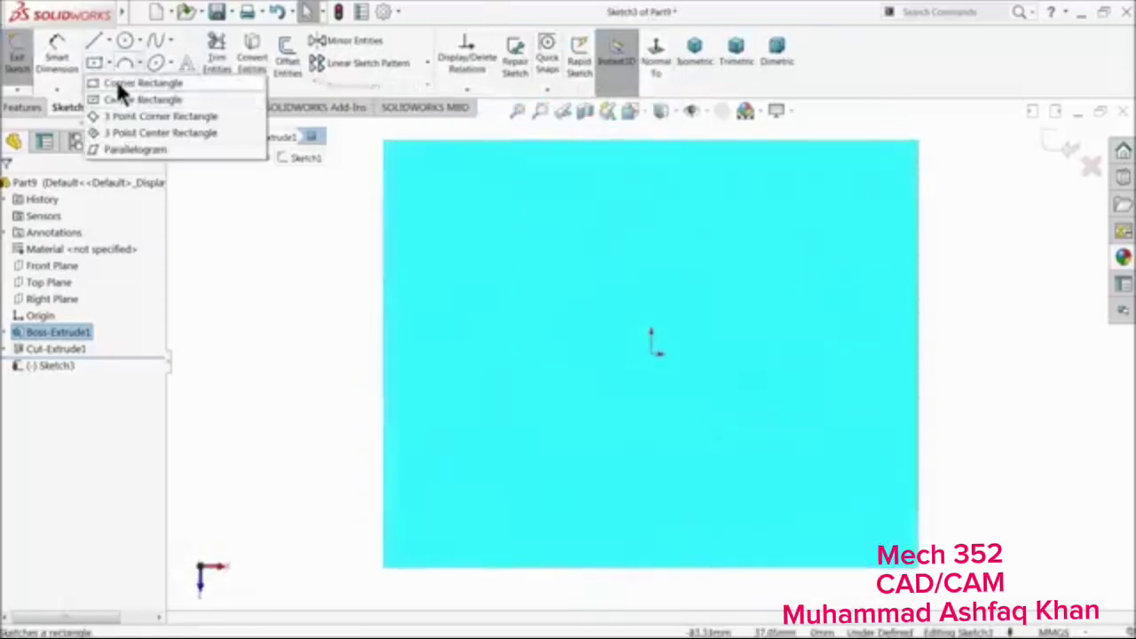
pyautogui.click(142, 83)
pyautogui.click(409, 166)
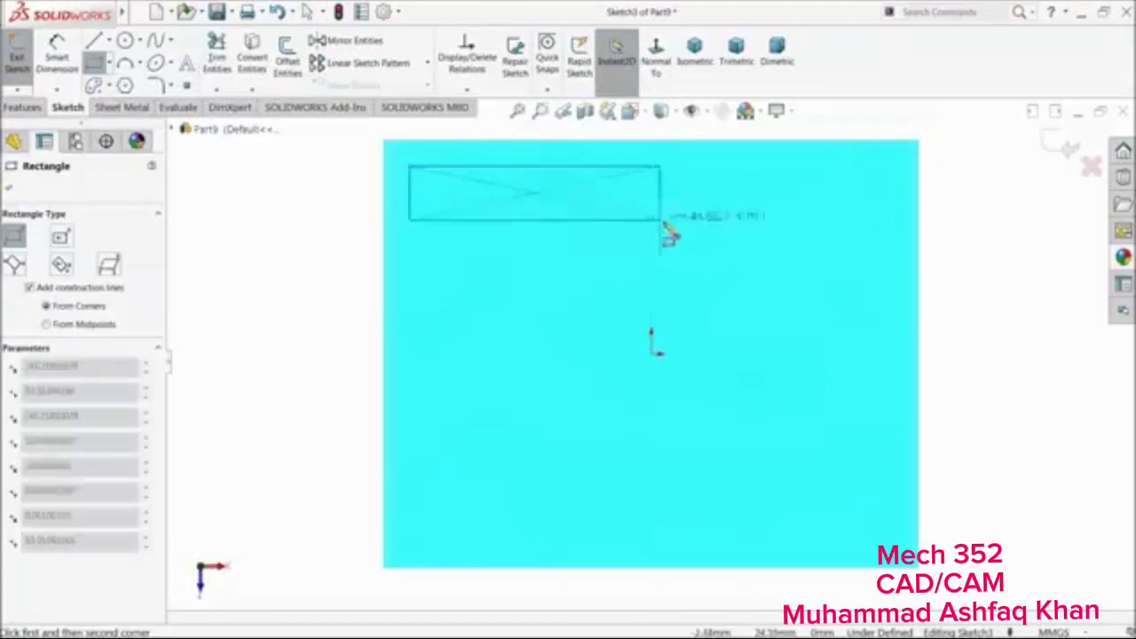
pyautogui.click(670, 252)
pyautogui.click(705, 166)
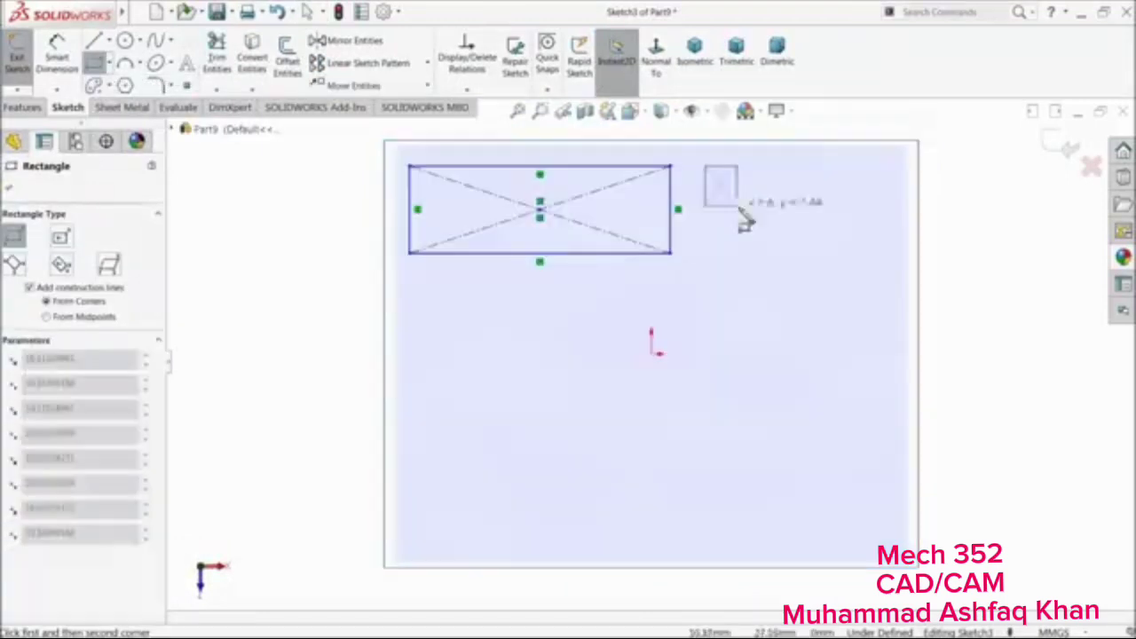
pyautogui.click(864, 252)
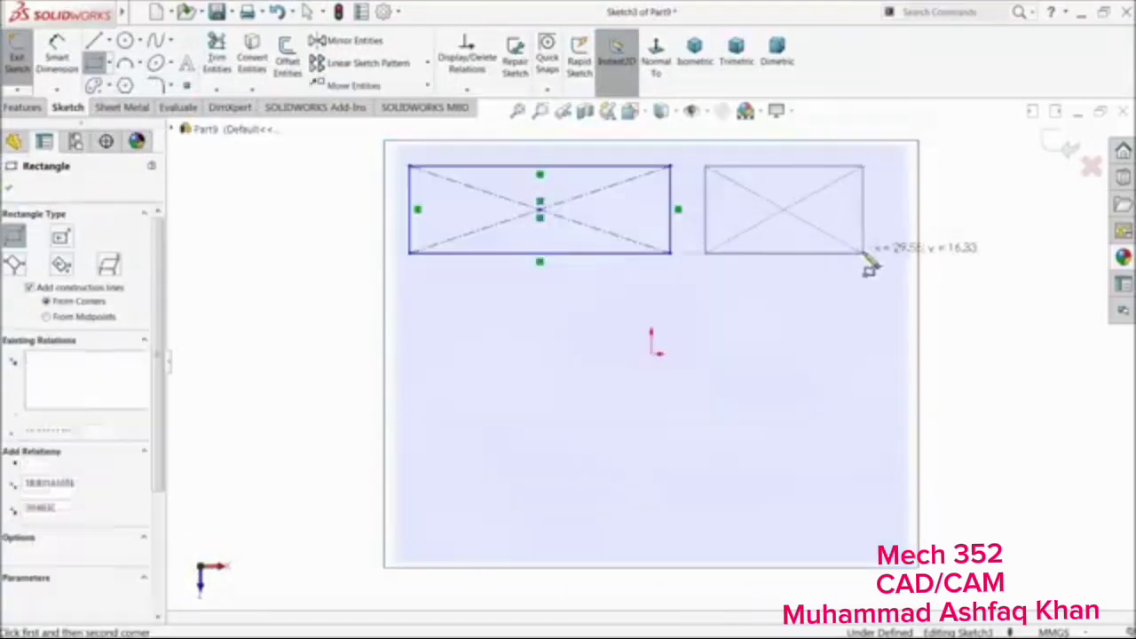
# Draw a horizontal centerline through the origin, spanning the top face from edge to edge
pyautogui.click(110, 41)
pyautogui.click(110, 72)
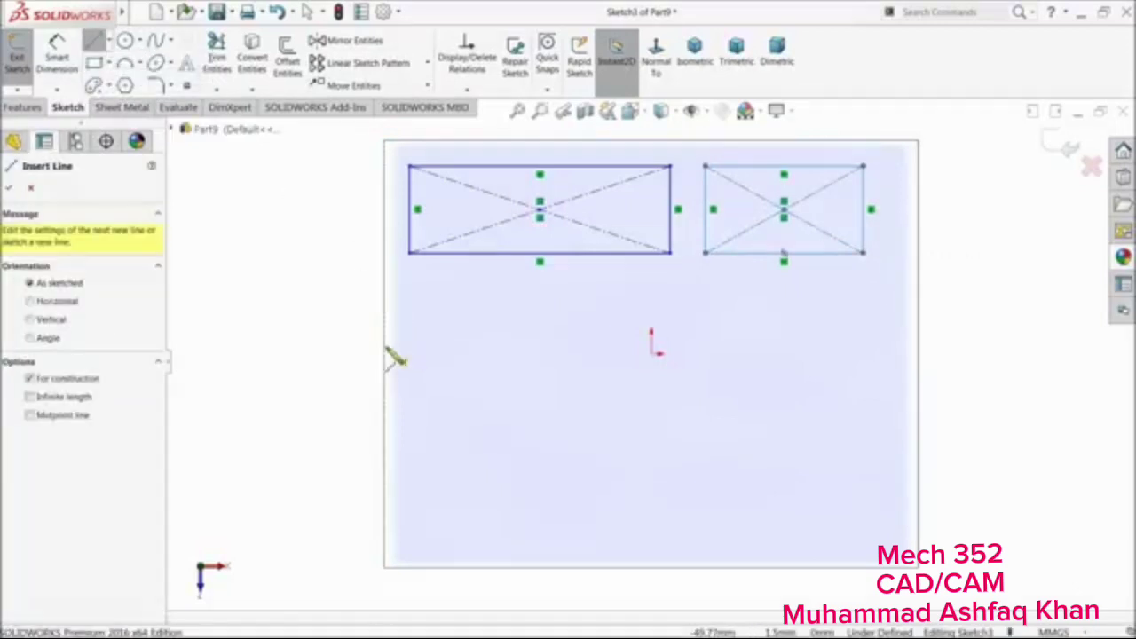
pyautogui.click(384, 354)
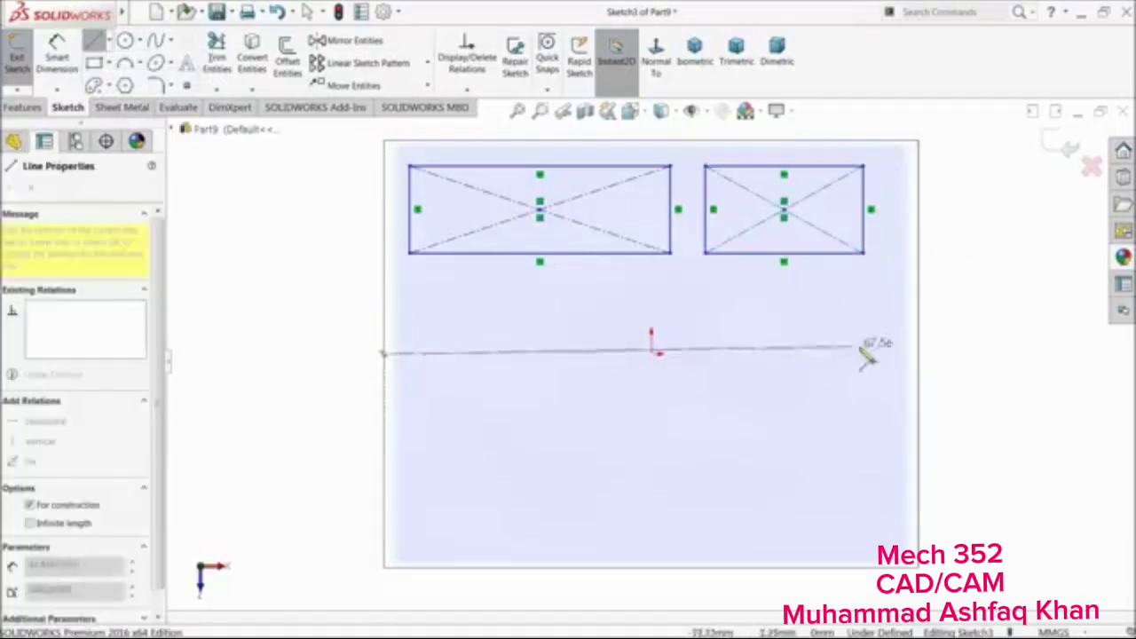
pyautogui.click(919, 355)
pyautogui.rightClick(964, 305)
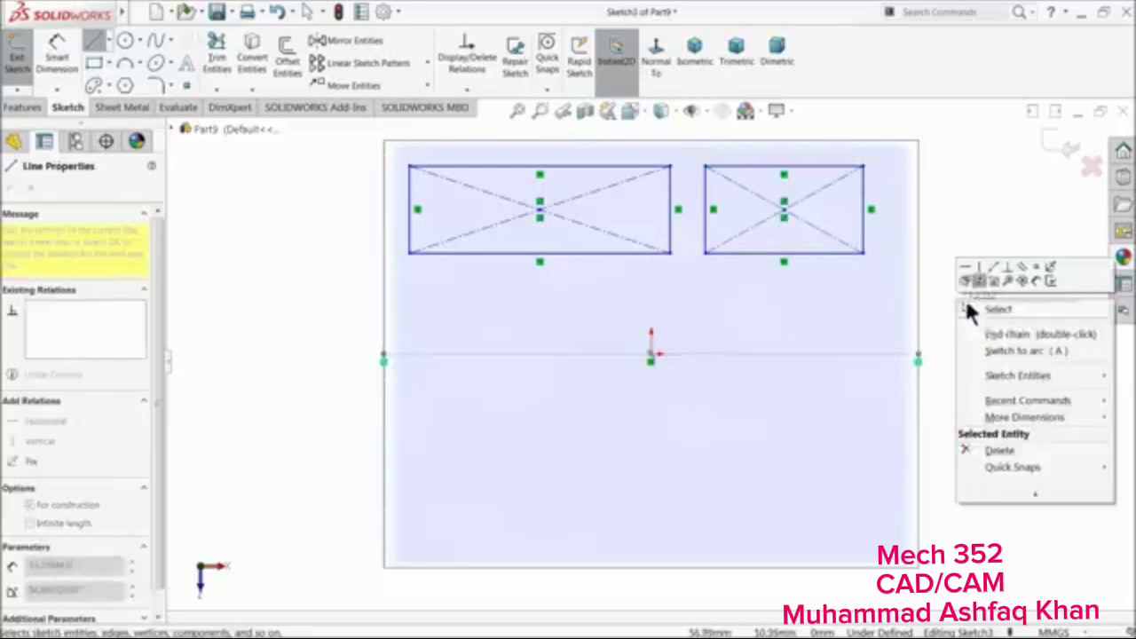
pyautogui.click(979, 310)
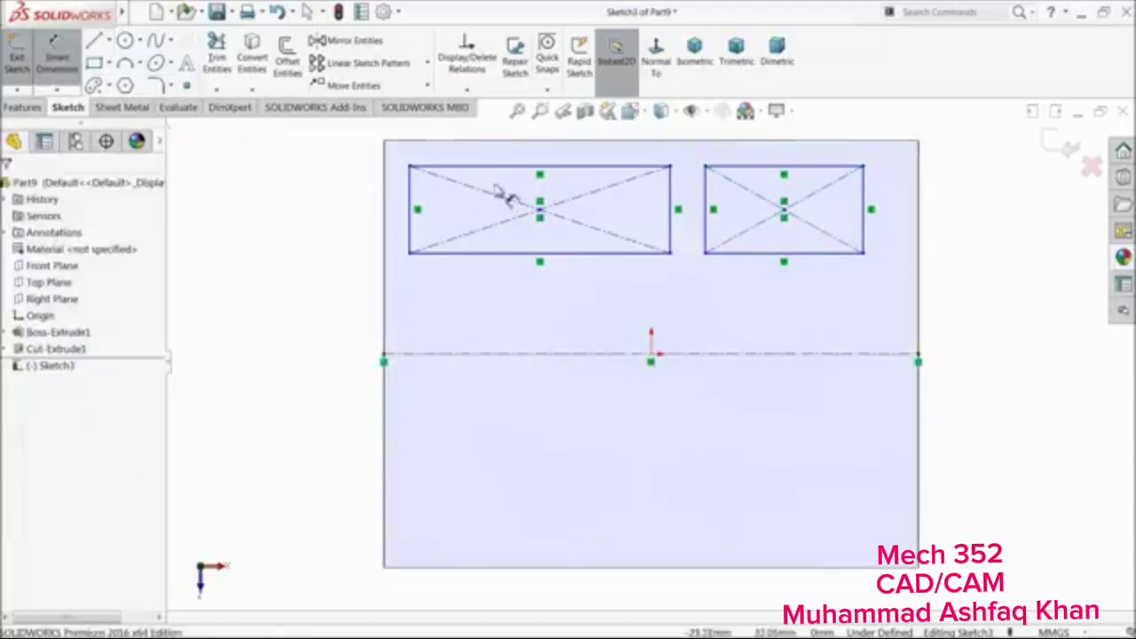
# Dimension the larger rectangle 42.65 mm wide and 23 mm high
pyautogui.scroll(-2, 502, 195)
pyautogui.click(539, 303)
pyautogui.click(537, 355)
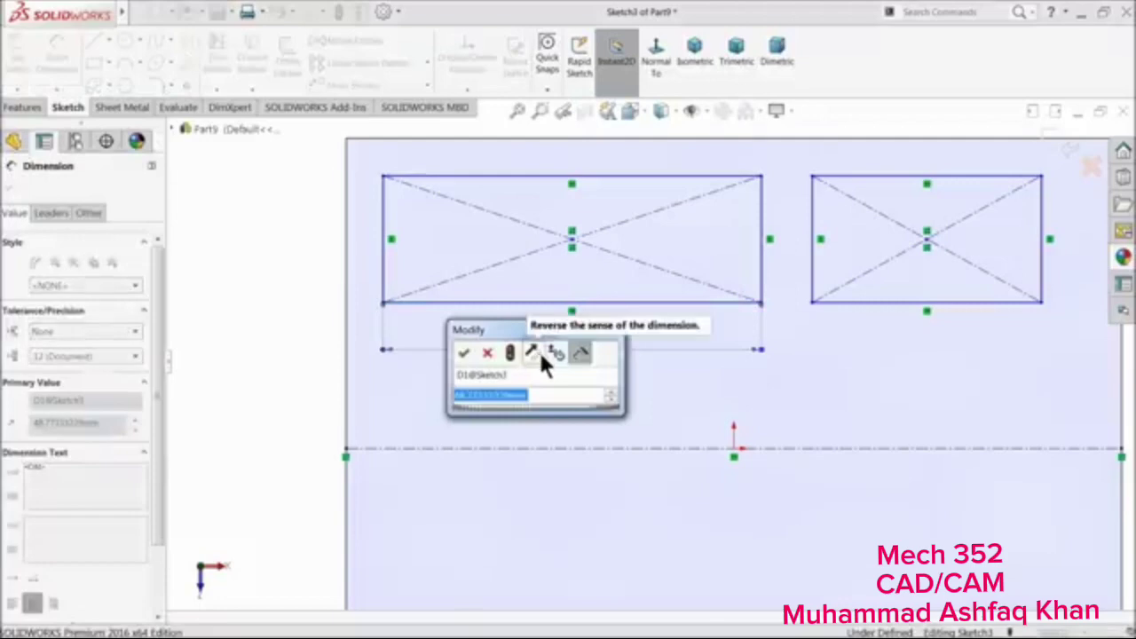
pyautogui.write('41.07')
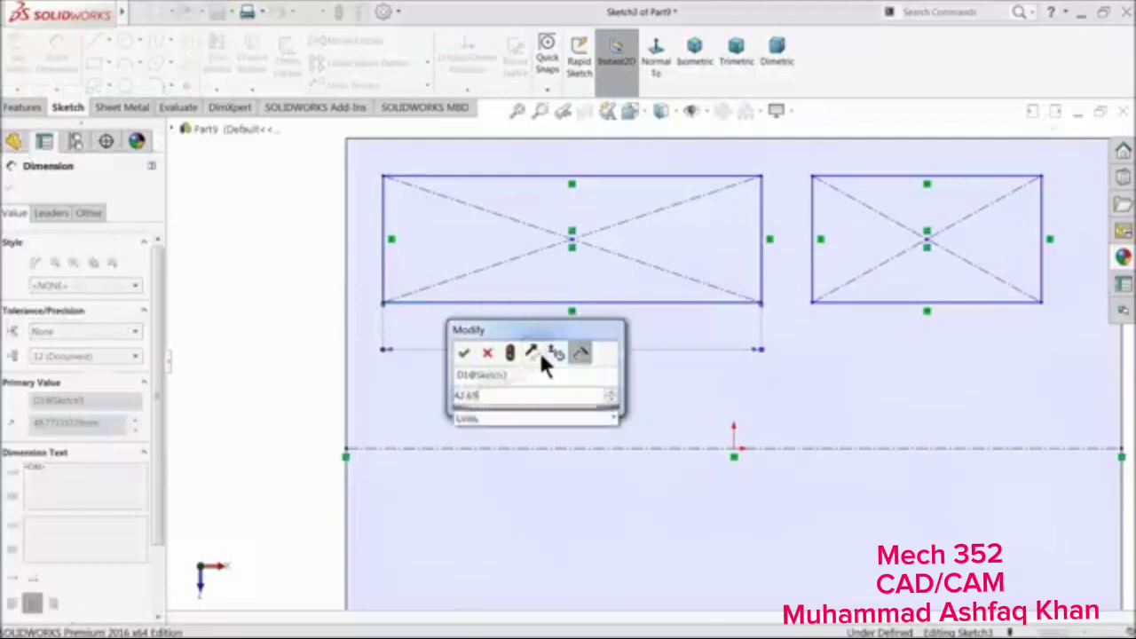
pyautogui.press('Return')
pyautogui.click(430, 245)
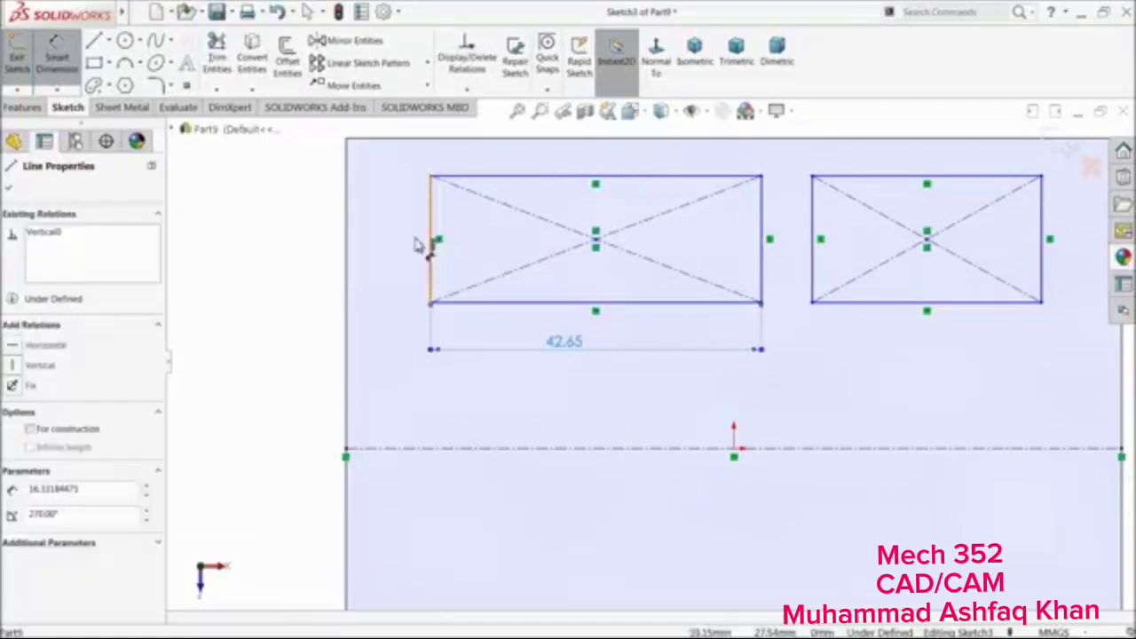
pyautogui.click(285, 249)
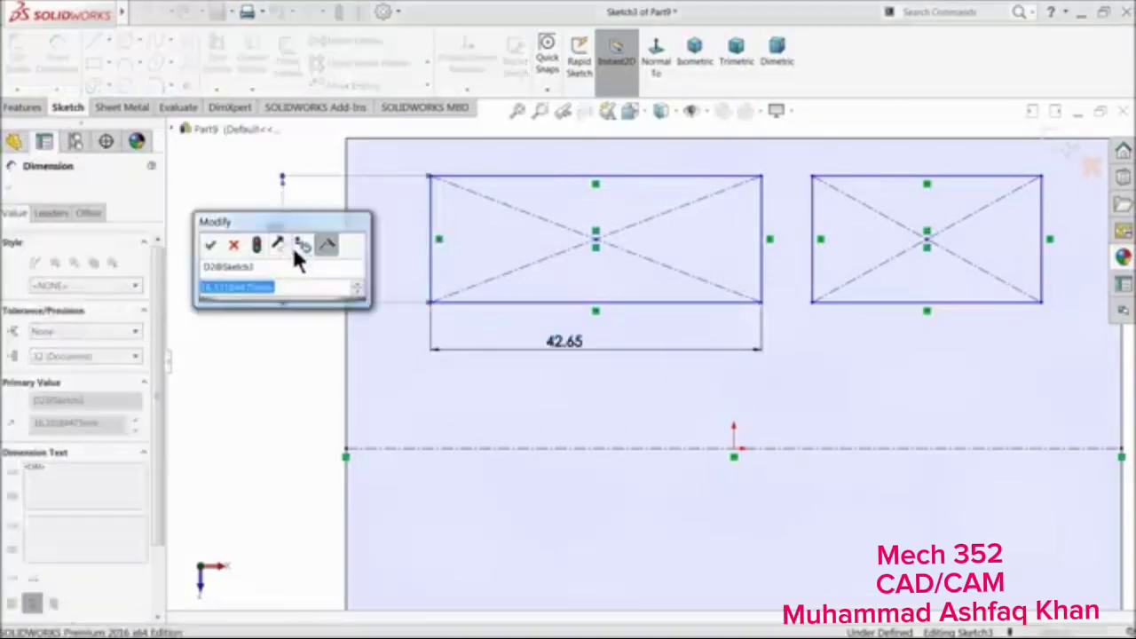
pyautogui.write('25')
pyautogui.press('Return')
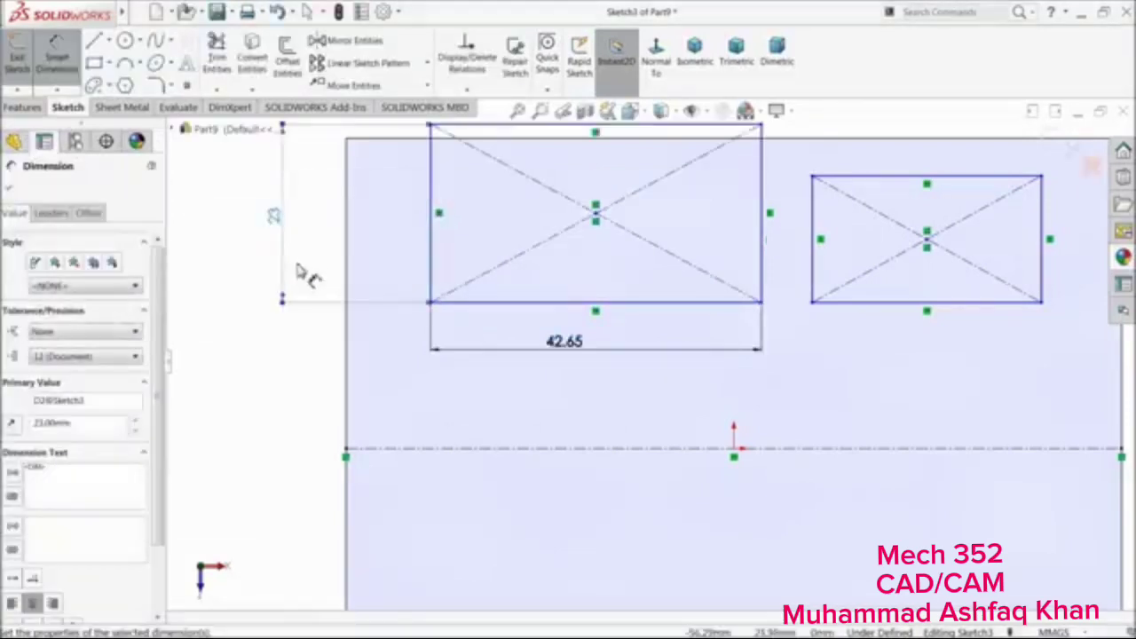
pyautogui.click(8, 189)
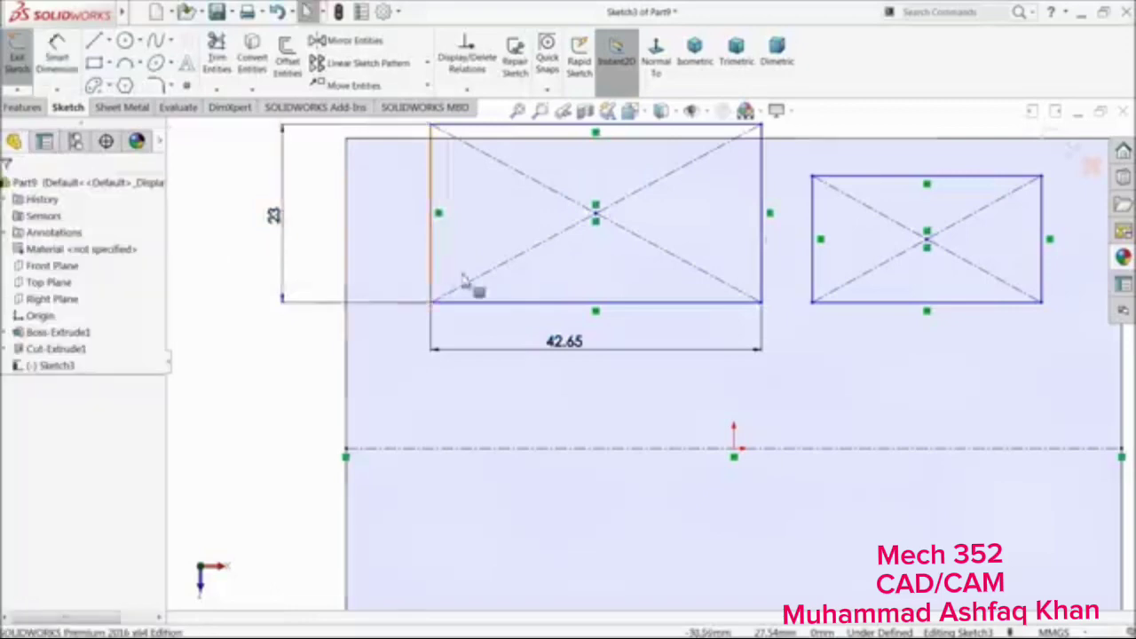
# Move the larger rectangle down and left so it lies fully inside the block's top face
pyautogui.scroll(1, 470, 299)
pyautogui.moveTo(468, 310); pyautogui.dragTo(437, 364)
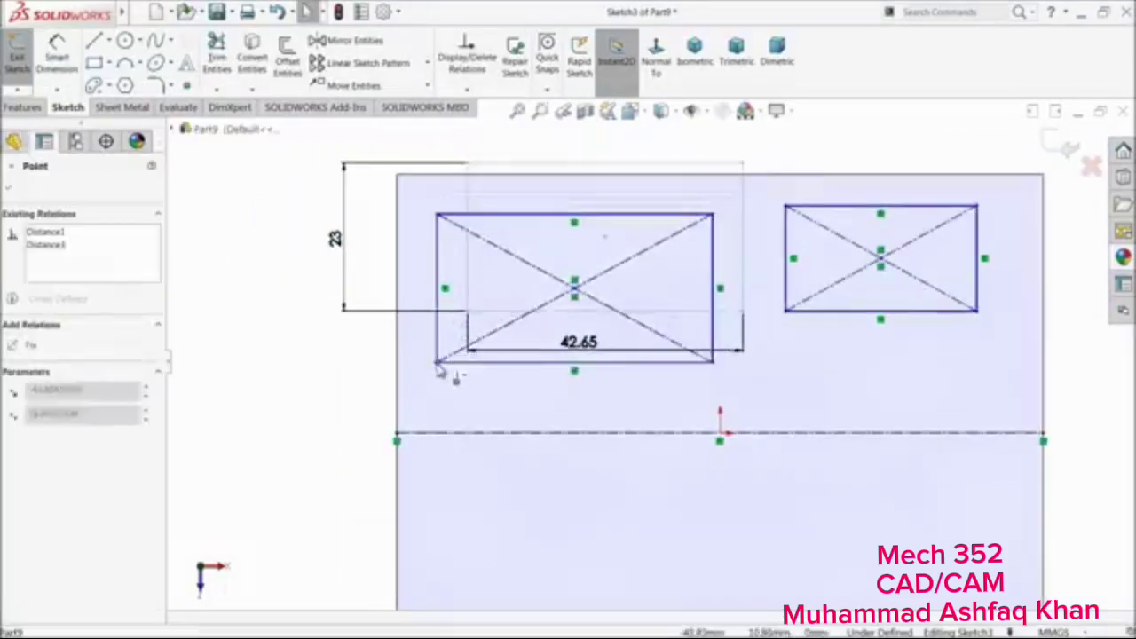
pyautogui.click(269, 274)
# Dimension the upper side of the larger rectangle 5 mm from the block's upper edge
pyautogui.click(56, 52)
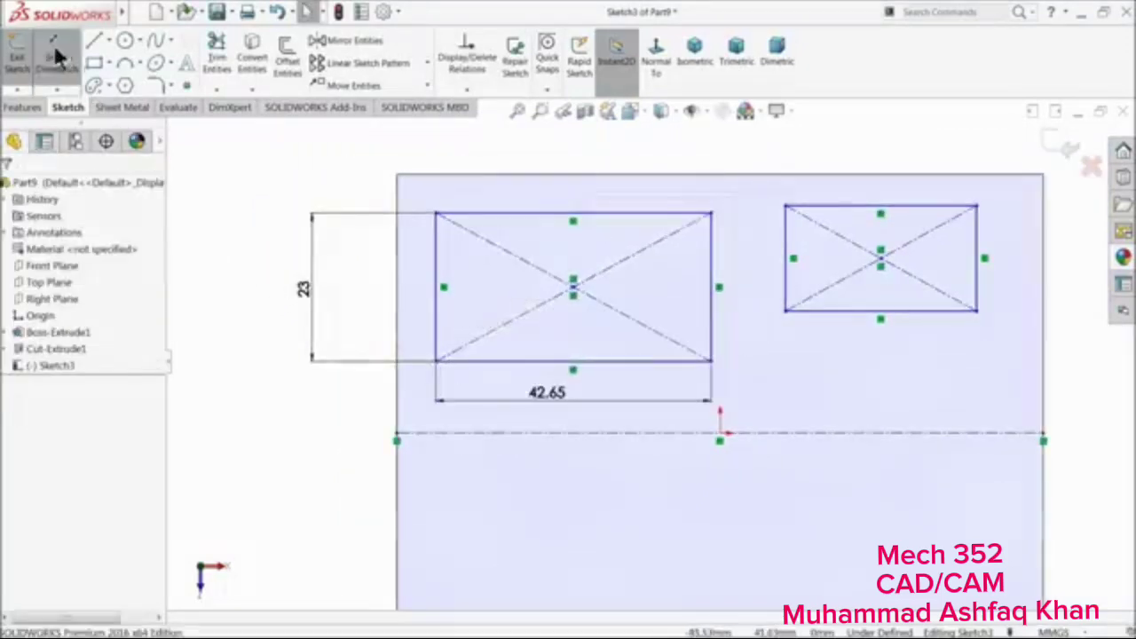
pyautogui.click(468, 214)
pyautogui.click(443, 176)
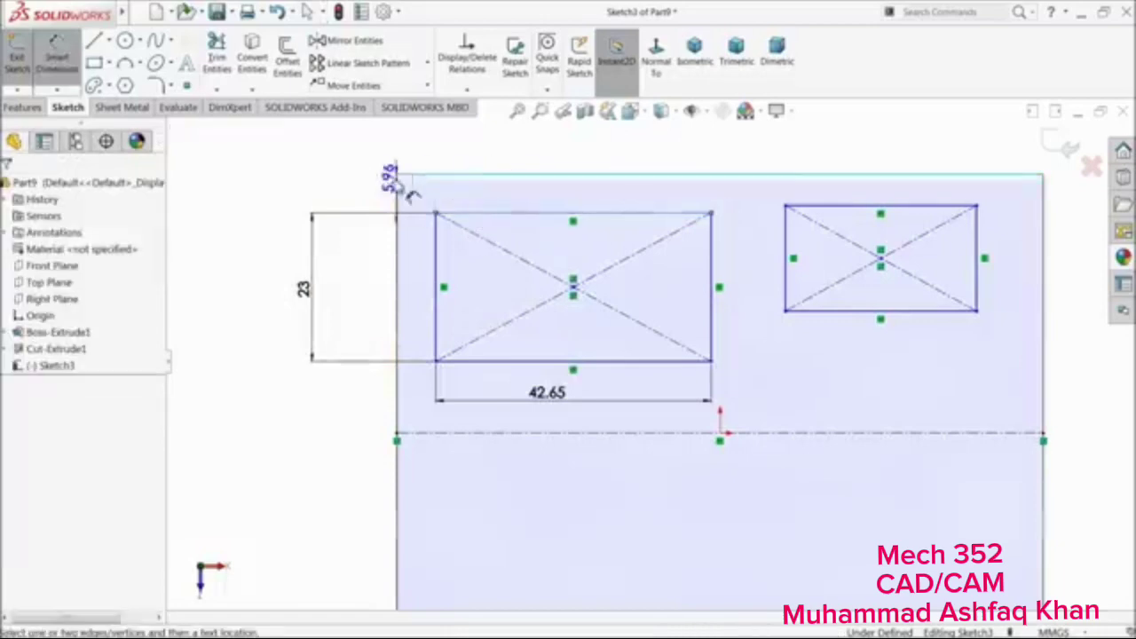
pyautogui.click(364, 199)
pyautogui.write('5')
pyautogui.press('Return')
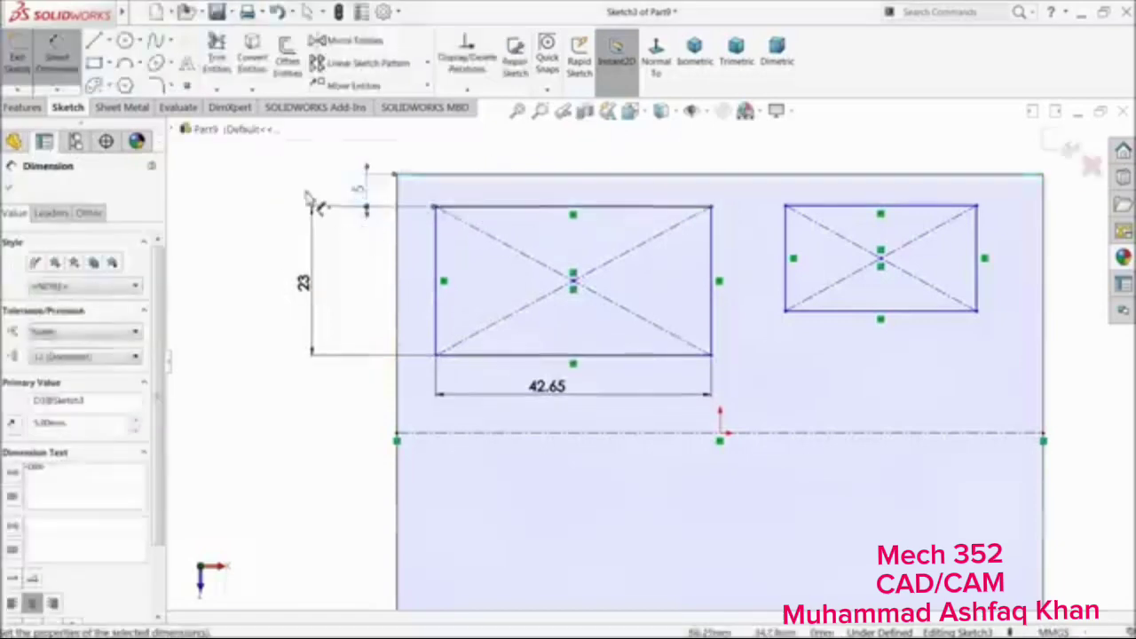
# Dimension the left side of the larger rectangle 5 mm from the block's left edge
pyautogui.click(438, 238)
pyautogui.click(398, 232)
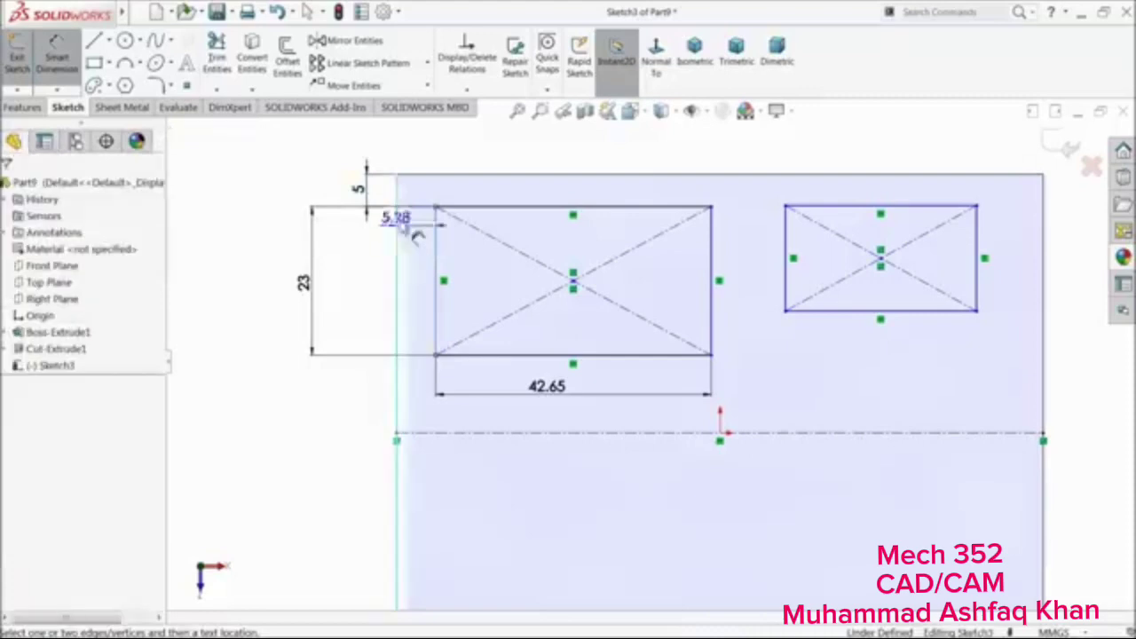
pyautogui.click(415, 159)
pyautogui.write('5')
pyautogui.press('Return')
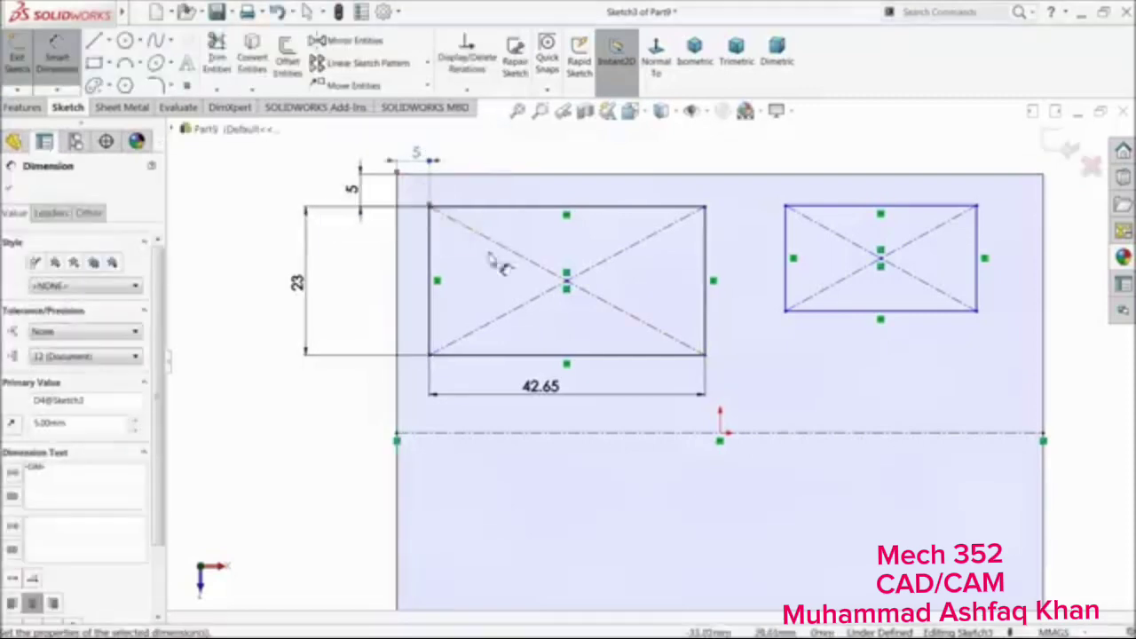
pyautogui.click(13, 189)
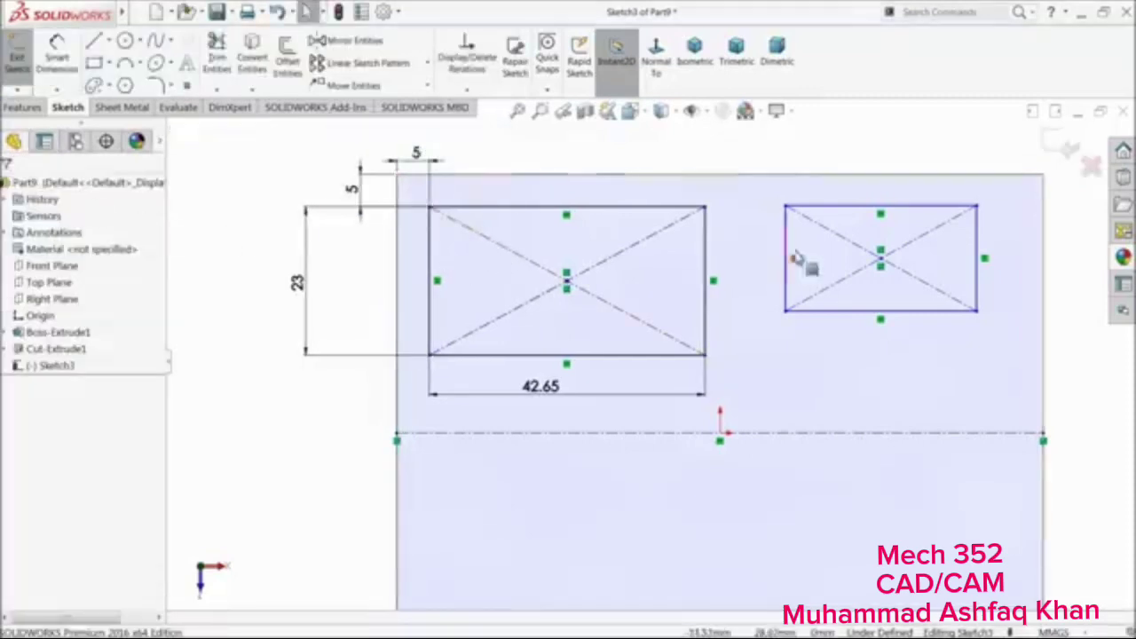
# Make the smaller rectangle's height and width equal to those of the dimensioned rectangle using Equal relations
pyautogui.click(702, 260)
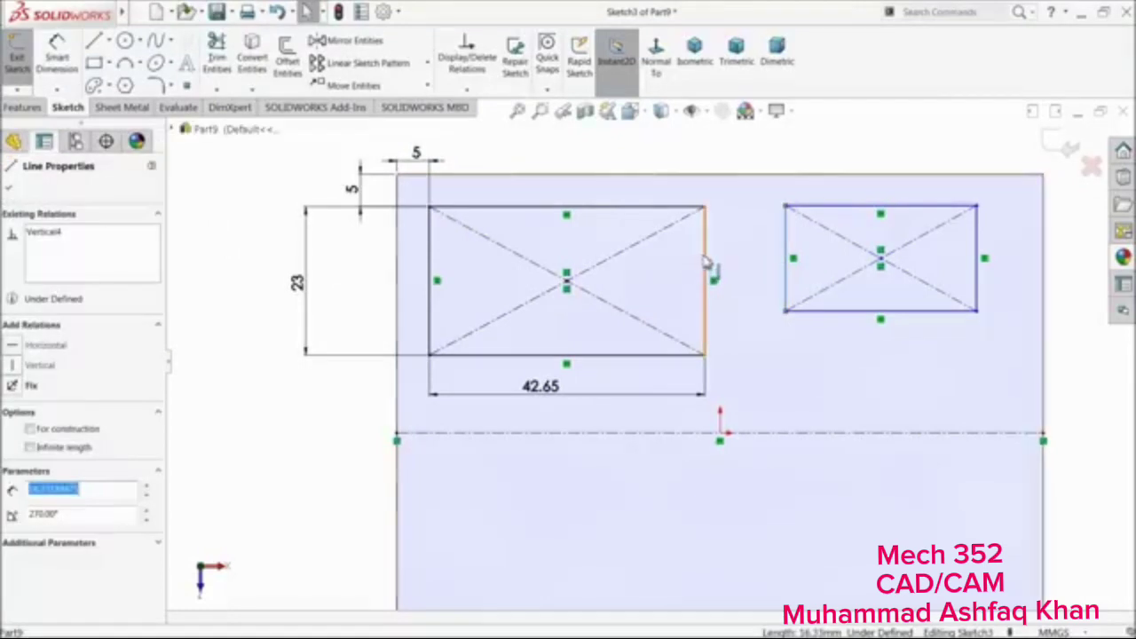
pyautogui.keyDown('ctrl'); pyautogui.click(705, 259); pyautogui.keyUp('ctrl')
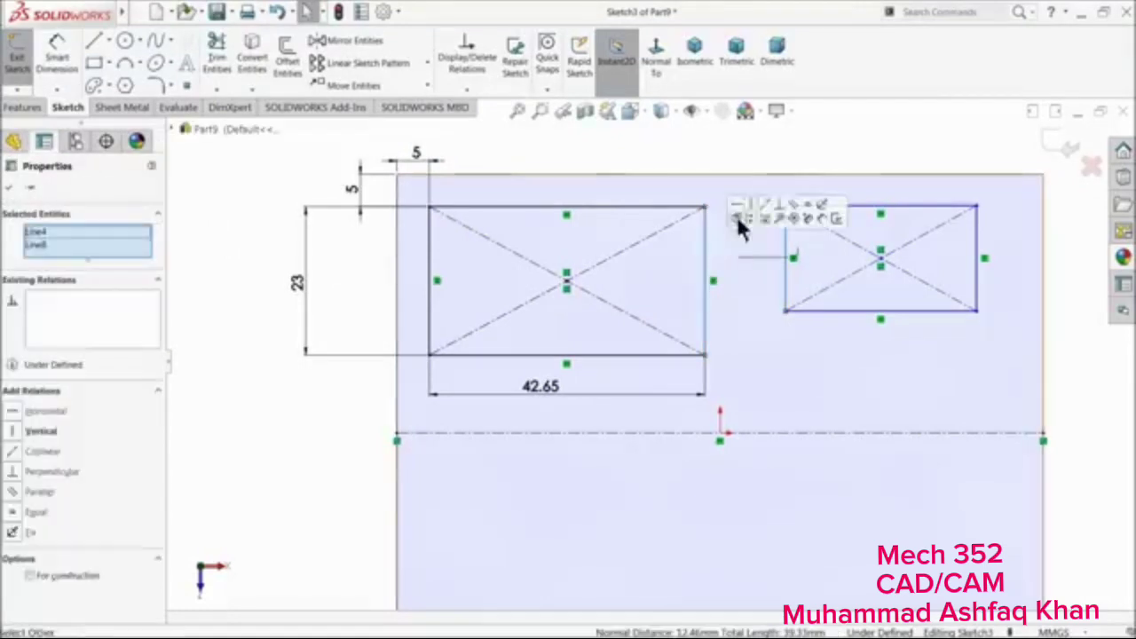
pyautogui.click(808, 206)
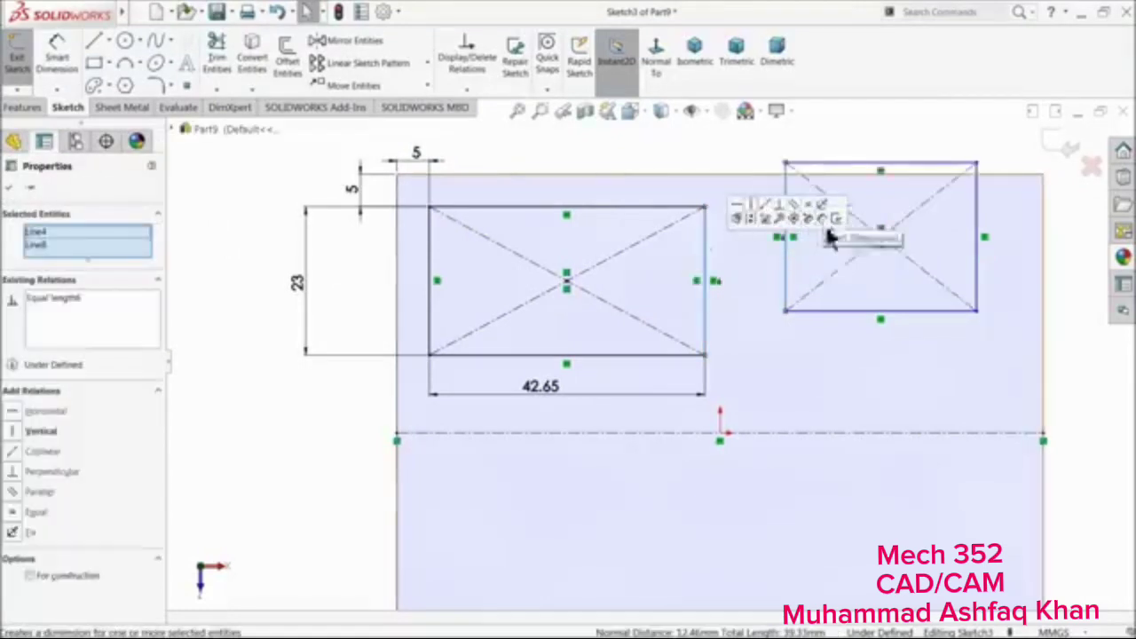
pyautogui.click(847, 318)
pyautogui.keyDown('ctrl'); pyautogui.click(667, 357); pyautogui.keyUp('ctrl')
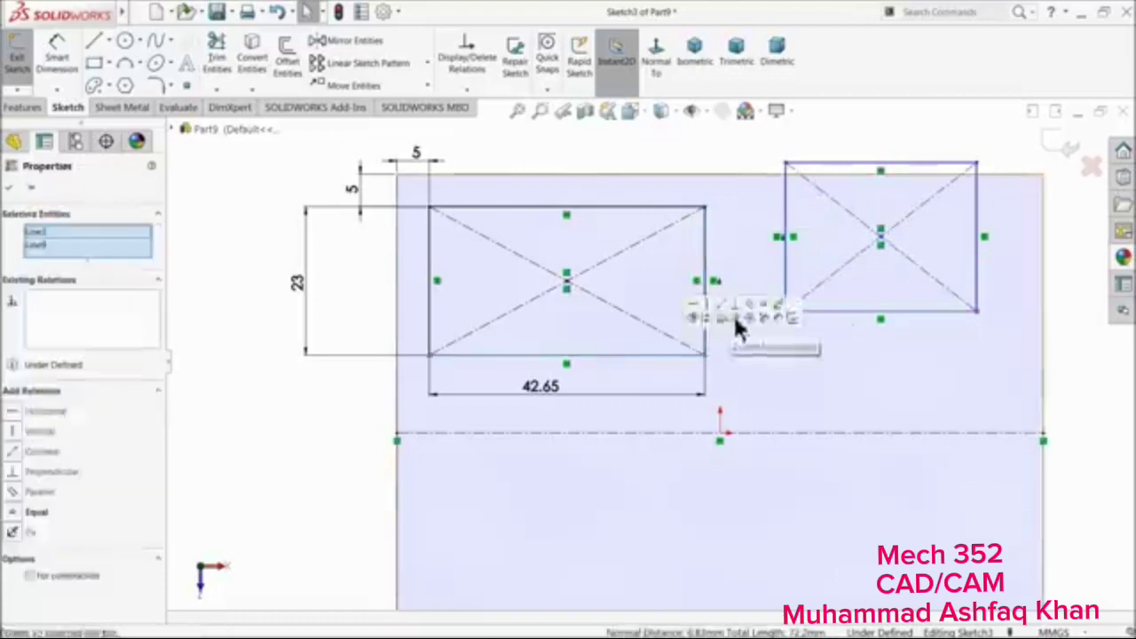
pyautogui.click(771, 313)
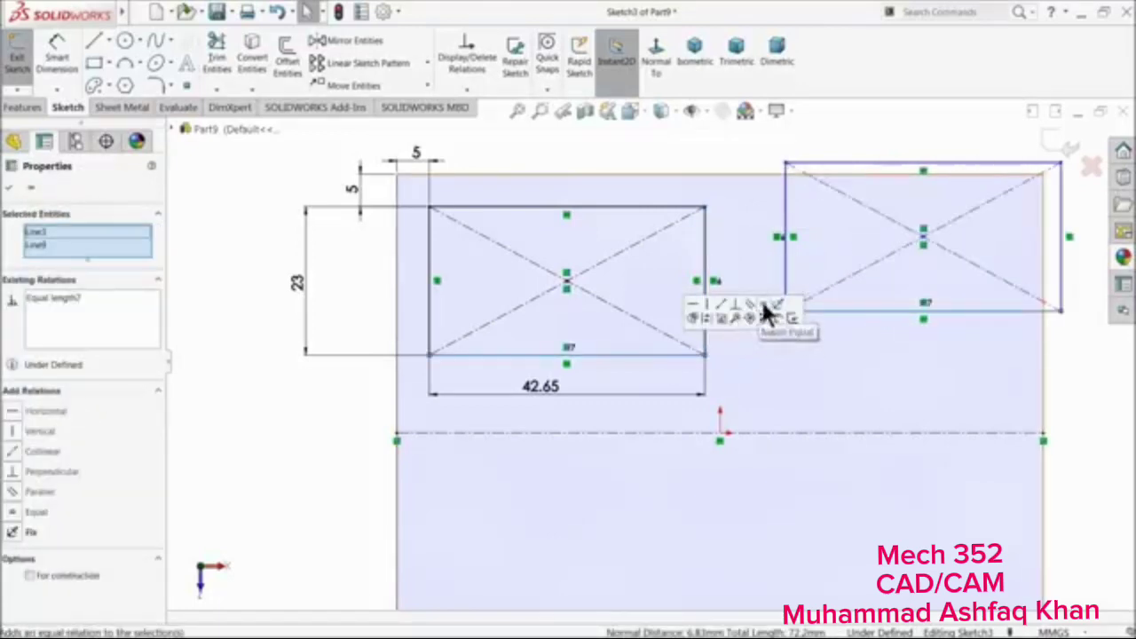
# Move the right rectangle level with the left one inside the face and make their upper sides collinear
pyautogui.click(807, 147)
pyautogui.moveTo(781, 309); pyautogui.dragTo(747, 362)
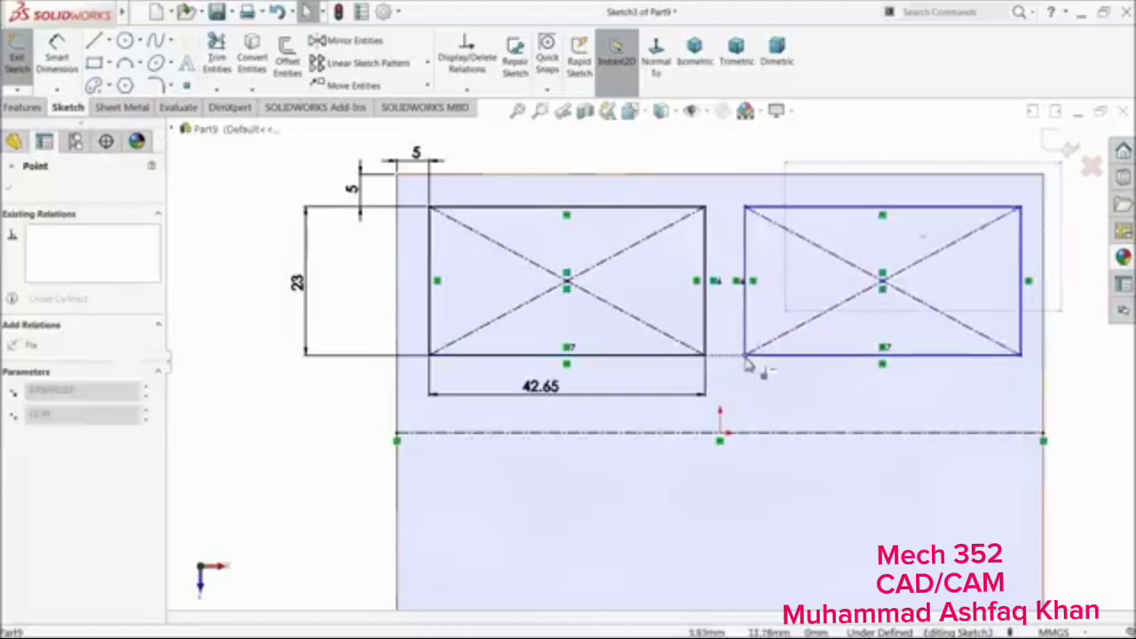
pyautogui.click(685, 208)
pyautogui.keyDown('ctrl'); pyautogui.click(781, 209); pyautogui.keyUp('ctrl')
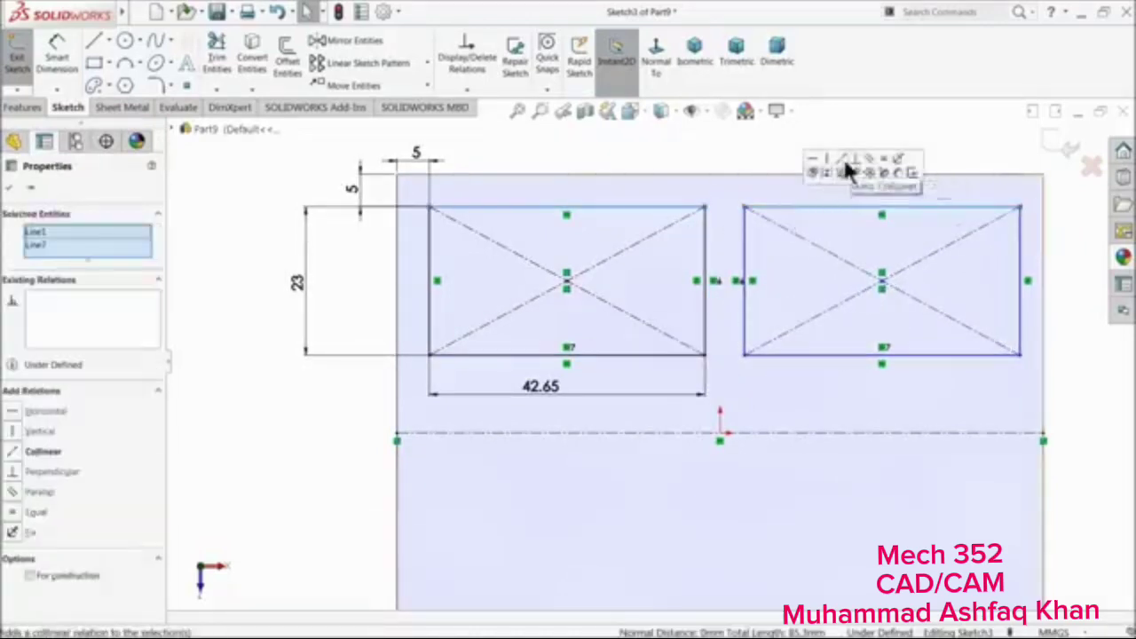
pyautogui.click(839, 153)
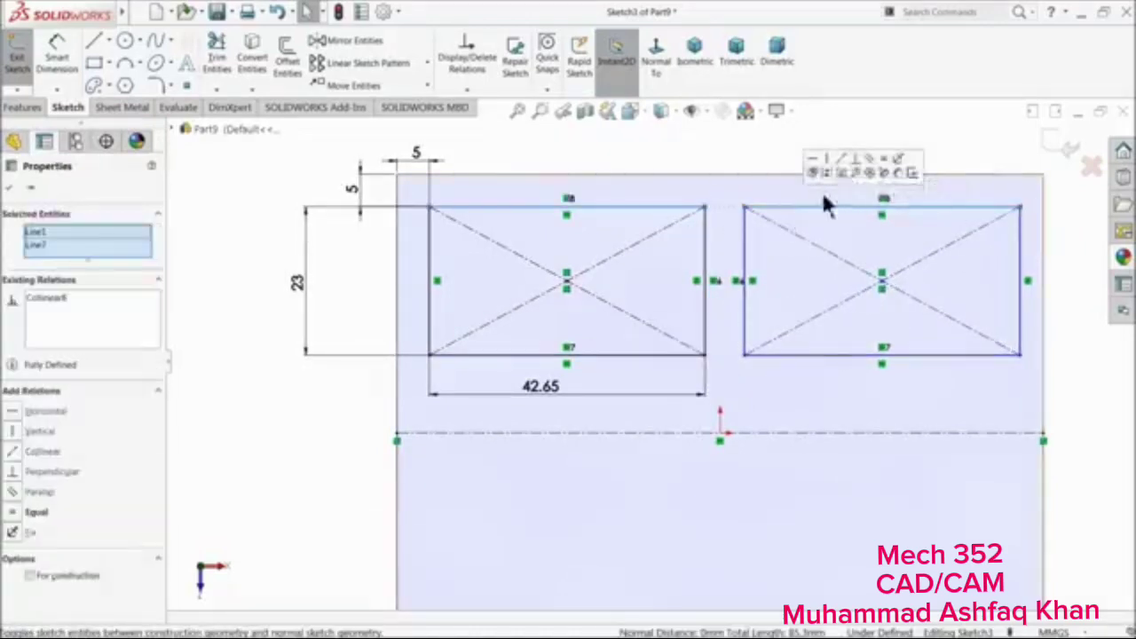
# Dimension the gap between the facing vertical sides of the two rectangles as 5 mm
pyautogui.click(56, 55)
pyautogui.click(759, 280)
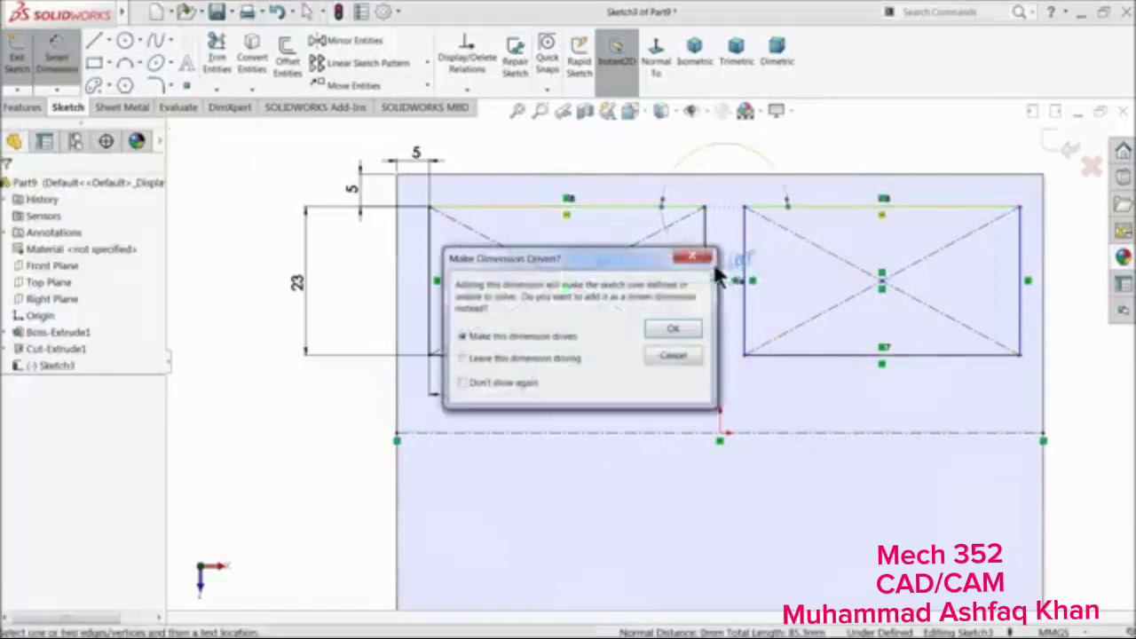
pyautogui.click(672, 353)
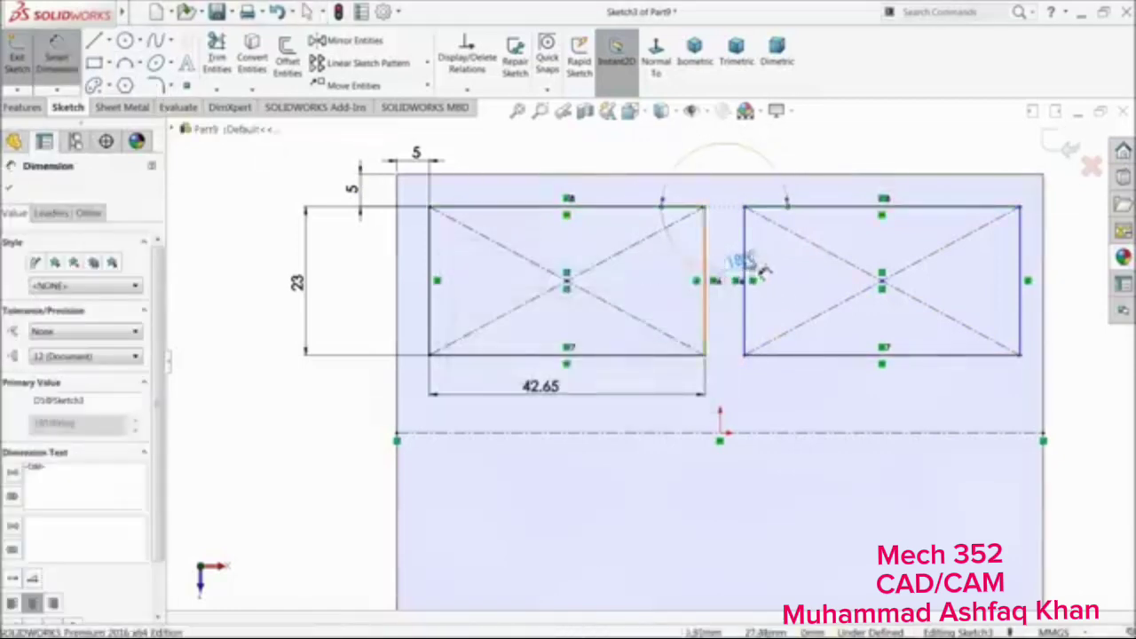
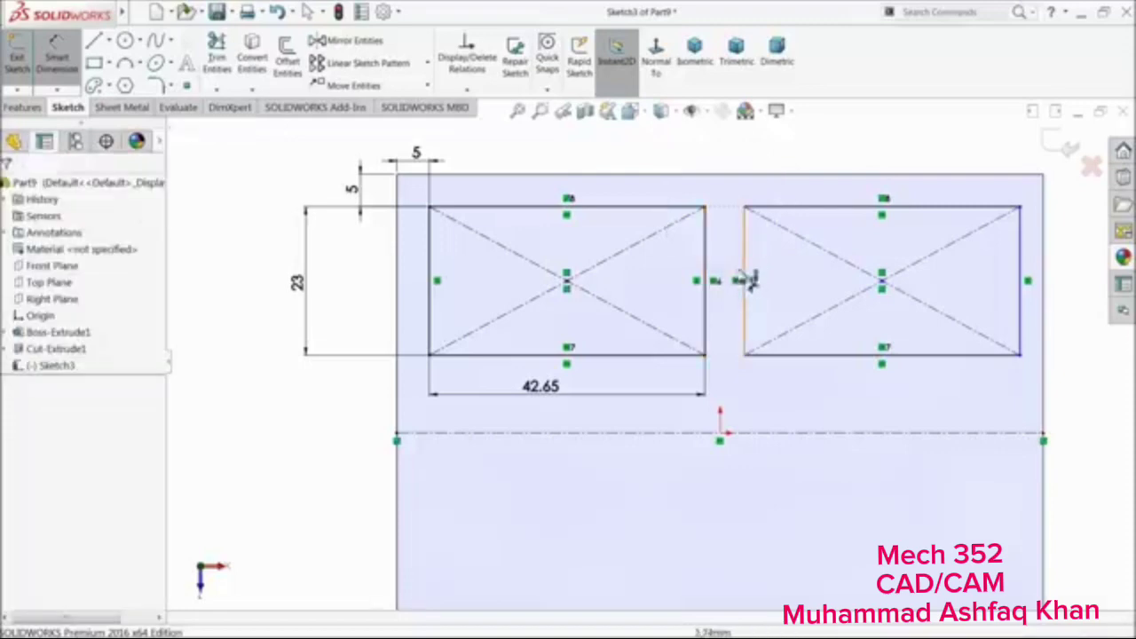
pyautogui.click(749, 281)
pyautogui.click(705, 257)
pyautogui.click(720, 253)
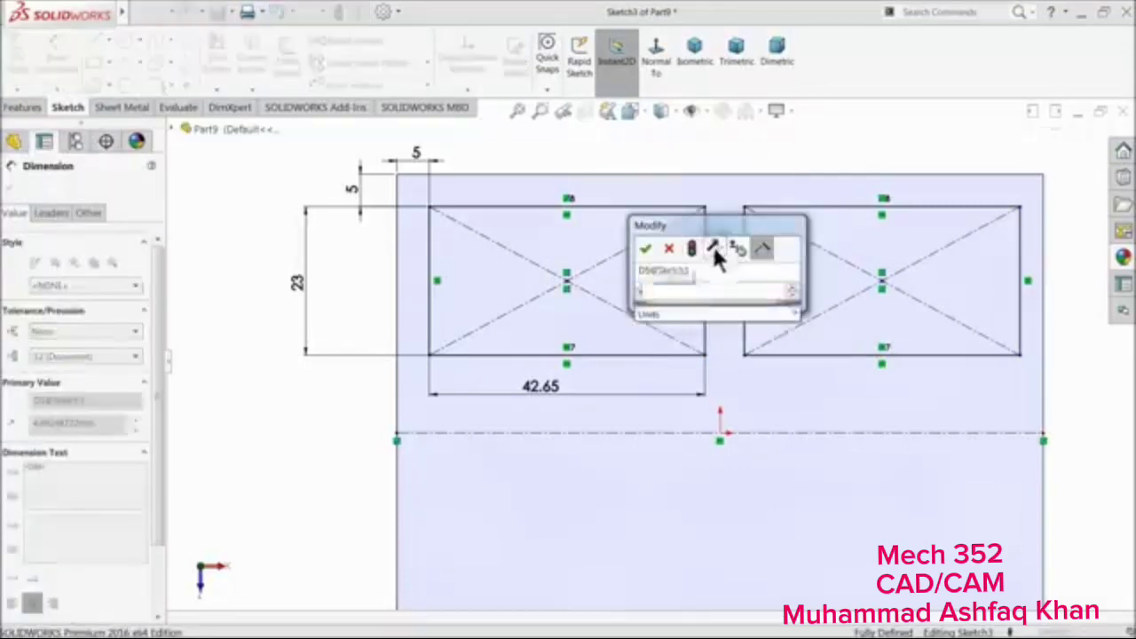
pyautogui.write('5')
pyautogui.press('Return')
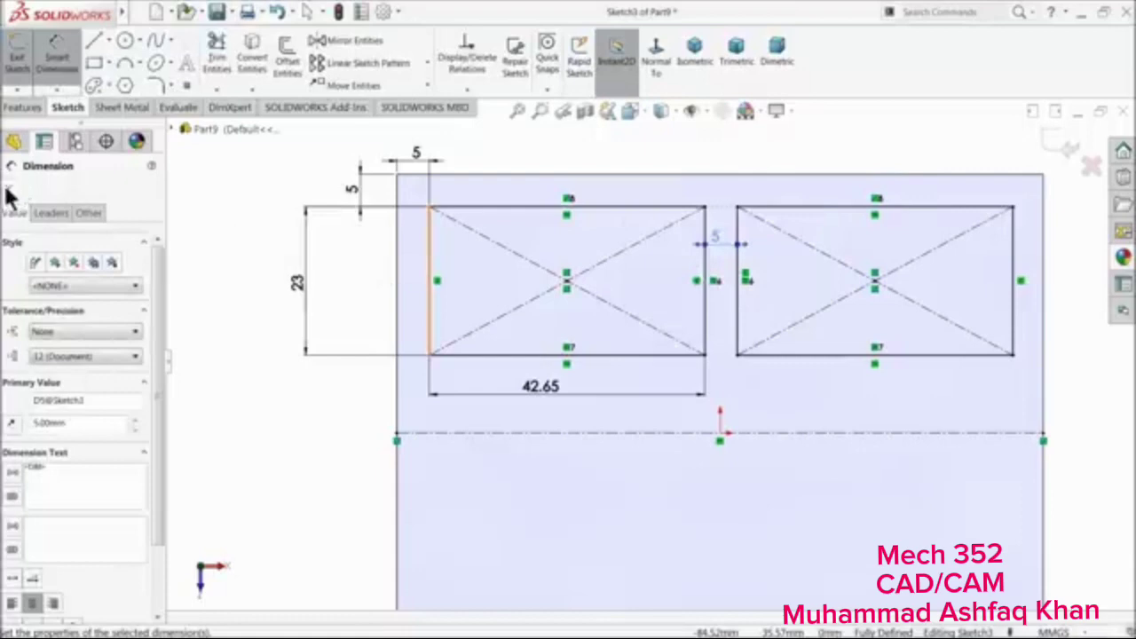
pyautogui.click(9, 188)
# Mirror both rectangles, including their diagonals, about the horizontal centerline with Copy kept on
pyautogui.press('f')
pyautogui.click(348, 41)
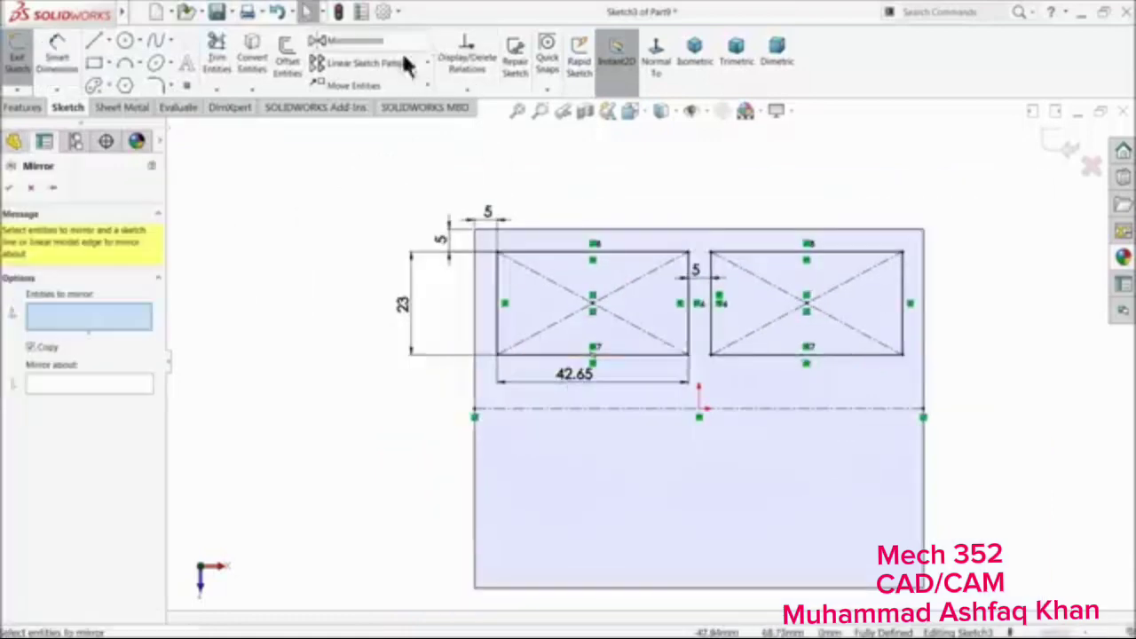
pyautogui.scroll(2, 804, 299)
pyautogui.moveTo(974, 203)
pyautogui.mouseDown()
pyautogui.moveTo(475, 417)
pyautogui.moveTo(359, 406)
pyautogui.mouseUp()
pyautogui.click(69, 555)
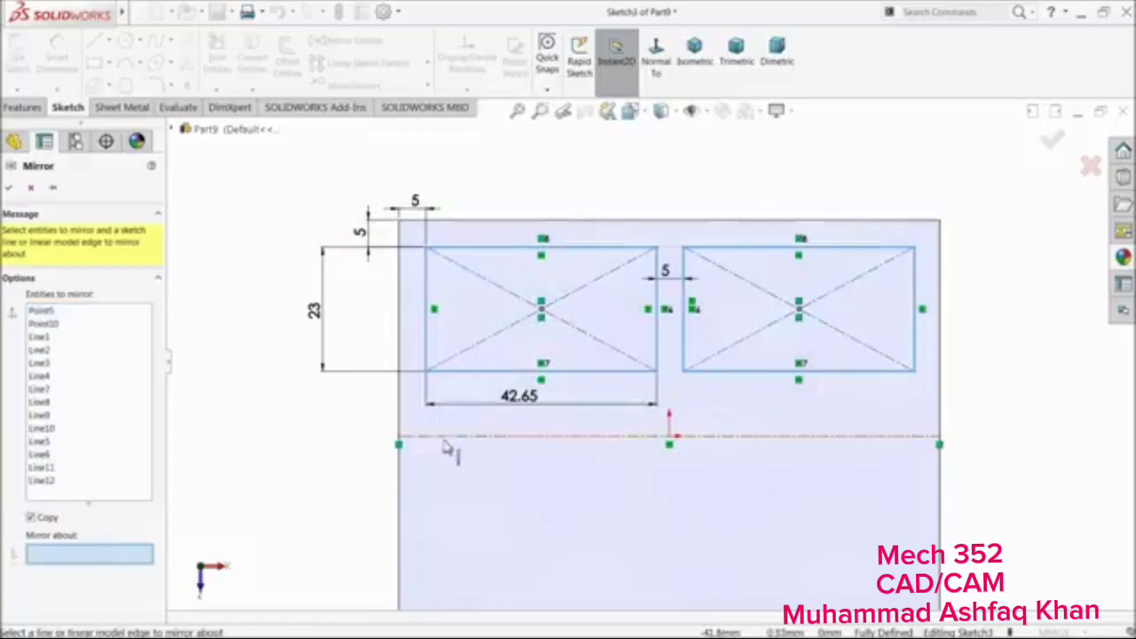
pyautogui.click(447, 441)
pyautogui.click(11, 189)
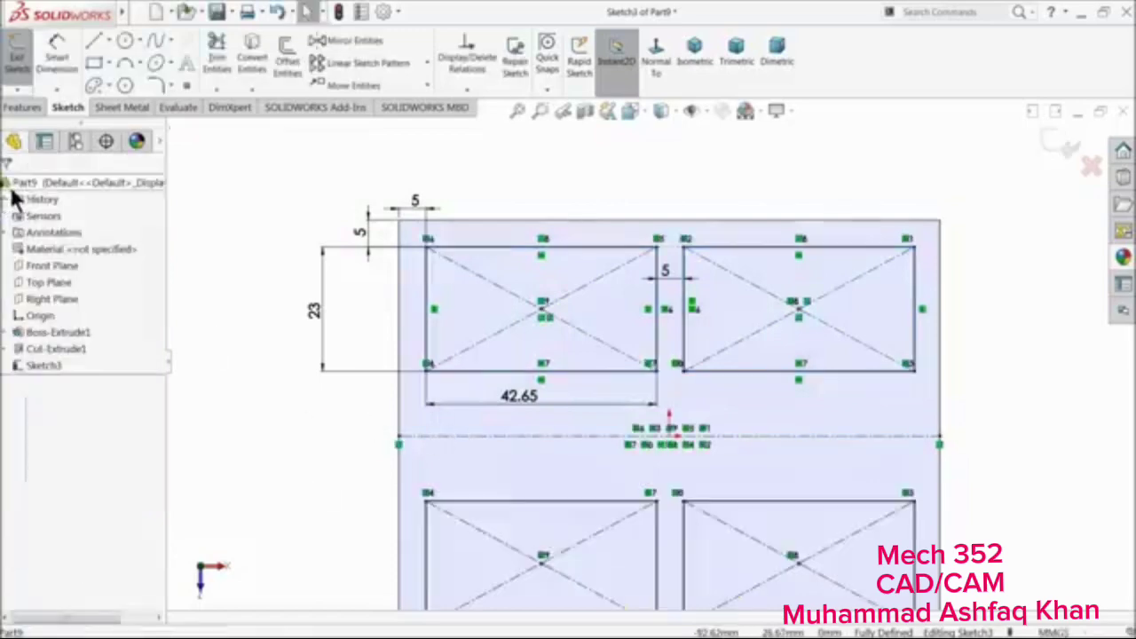
# Cut-extrude the four sketched rectangles Through All of the block
pyautogui.moveTo(399, 432); pyautogui.dragTo(398, 328, button='middle')
pyautogui.click(35, 104)
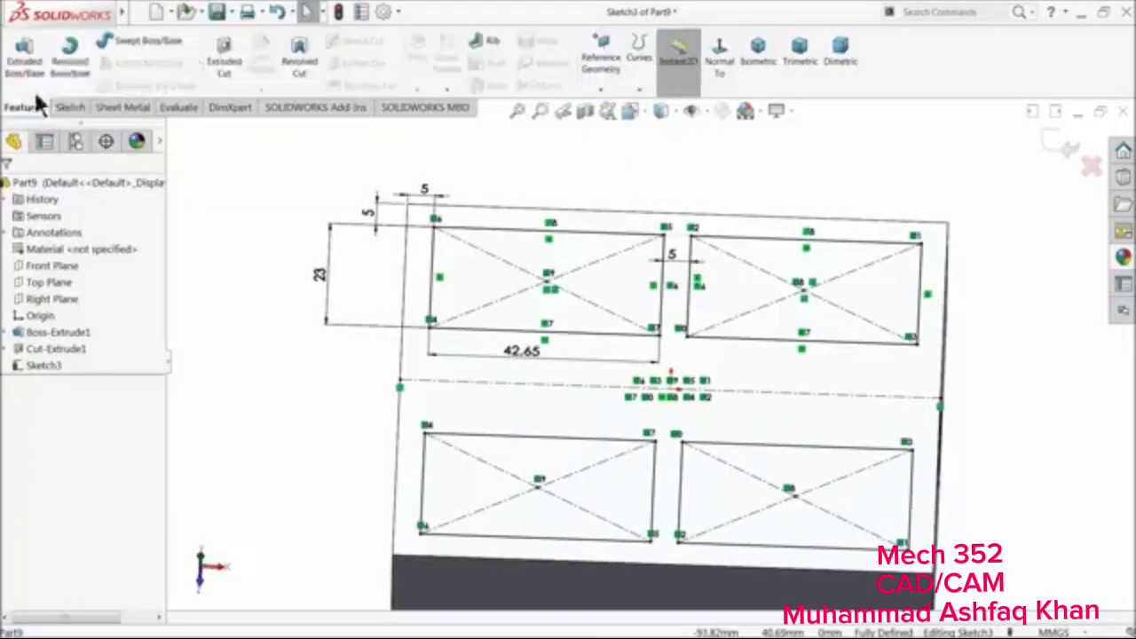
pyautogui.click(225, 68)
pyautogui.click(78, 280)
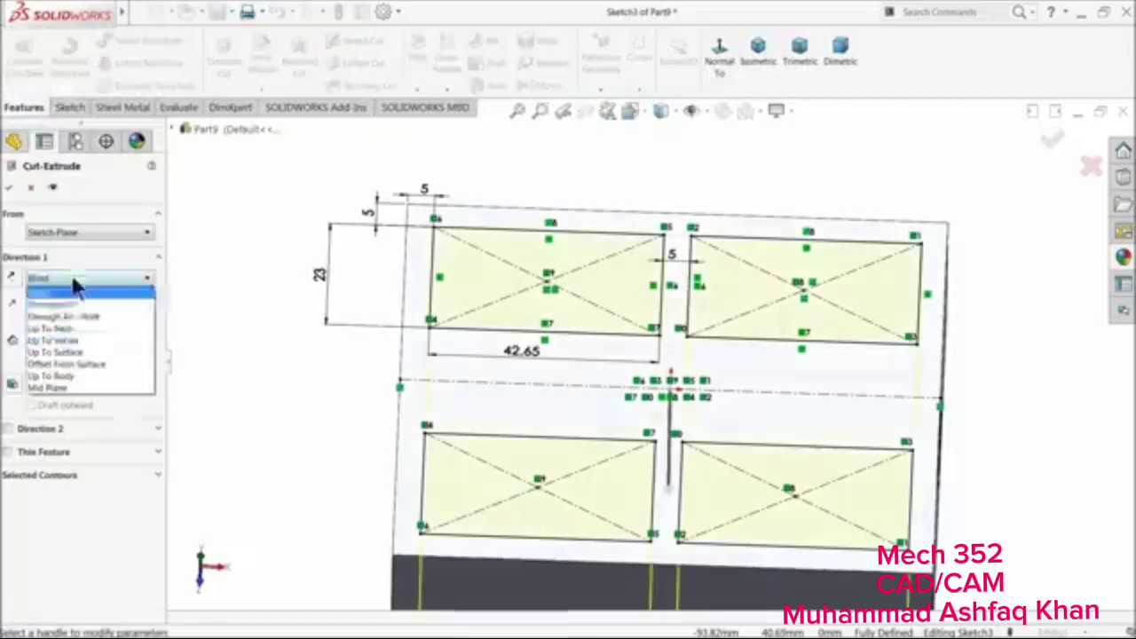
pyautogui.click(68, 299)
pyautogui.click(12, 187)
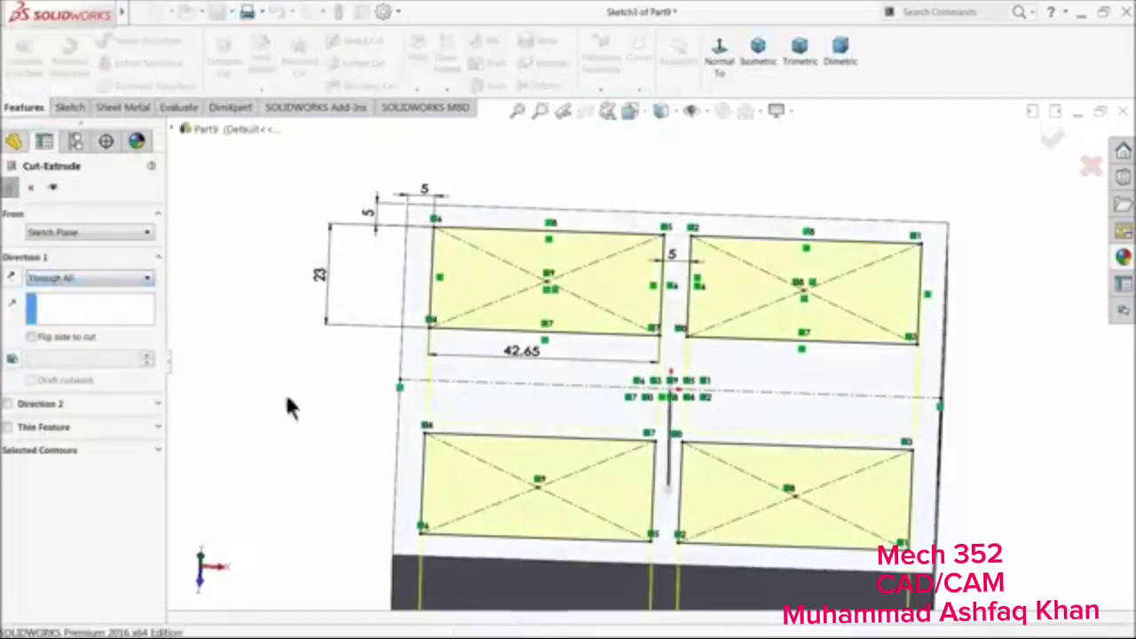
# Try to apply a 20 mm symmetric fillet to the two vertical corner edges of the block's face with the hole
pyautogui.moveTo(352, 427); pyautogui.dragTo(316, 360, button='middle')
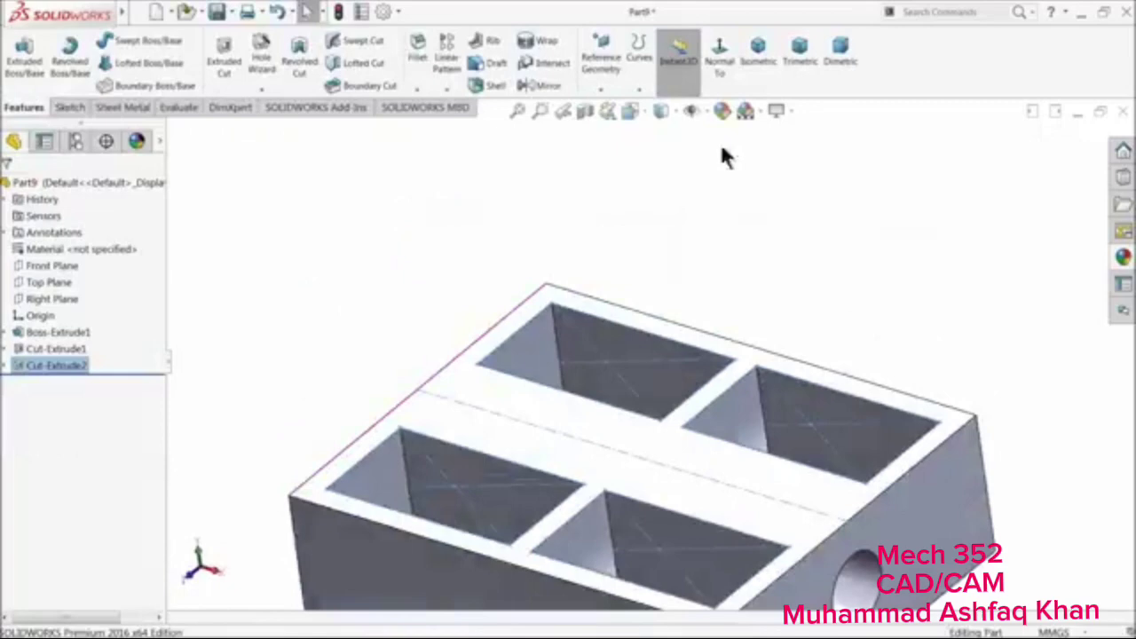
pyautogui.click(720, 55)
pyautogui.click(759, 53)
pyautogui.click(941, 187)
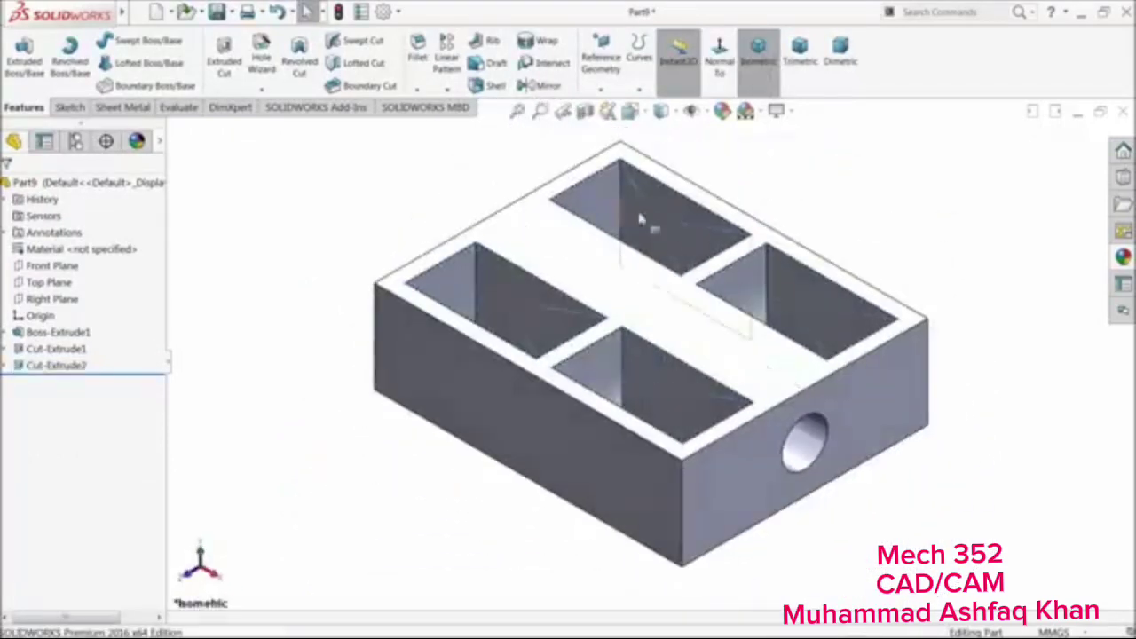
pyautogui.click(415, 58)
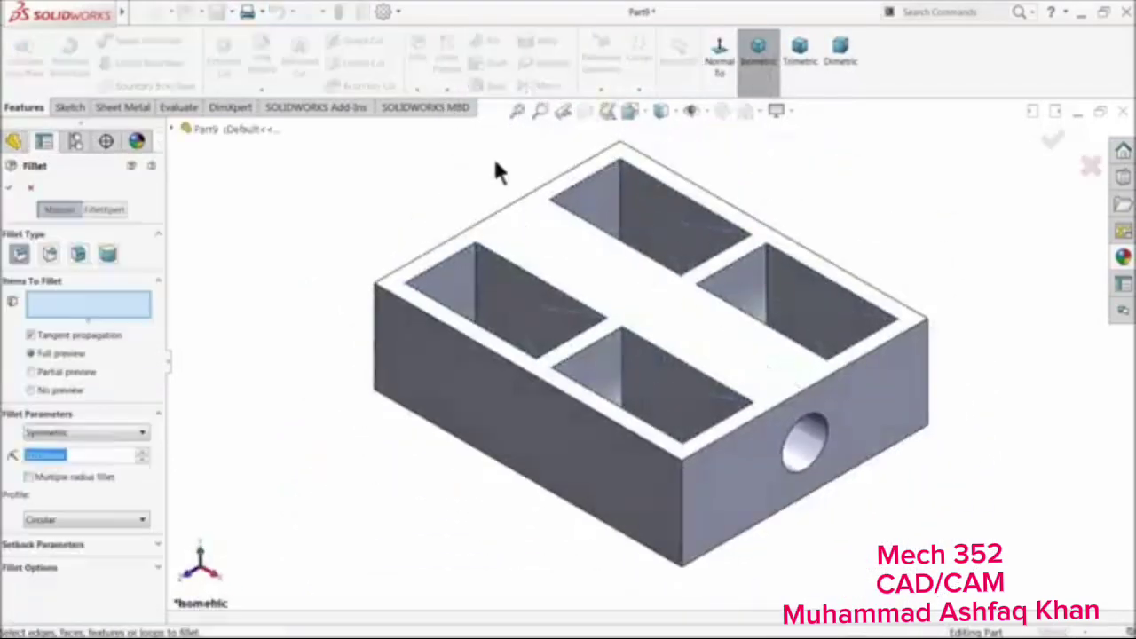
pyautogui.write('20.00mm')
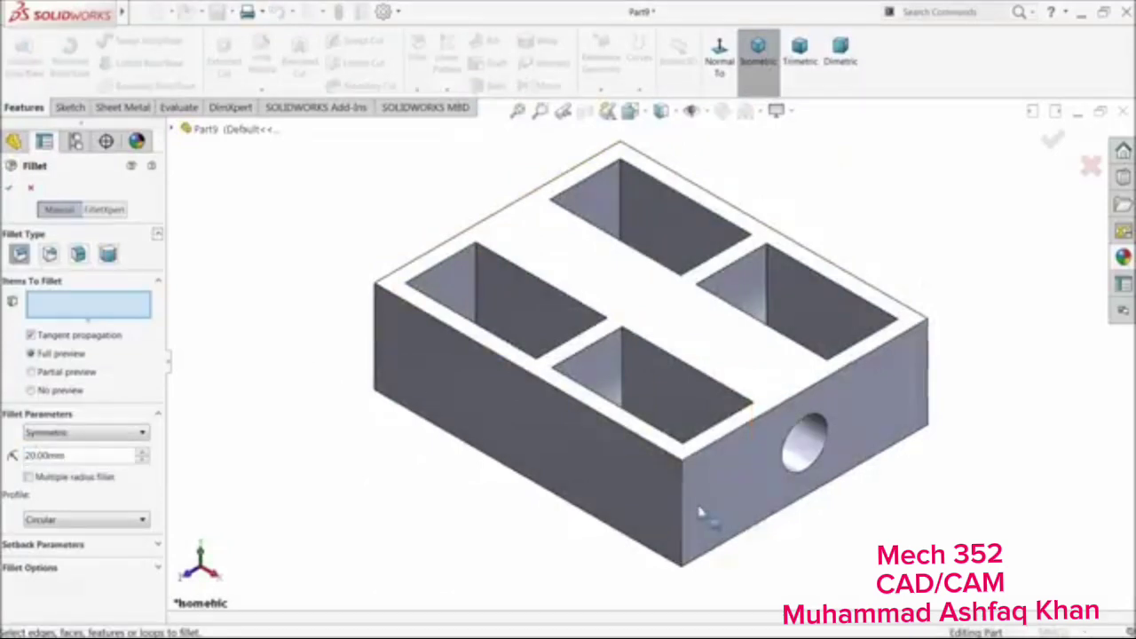
pyautogui.click(683, 512)
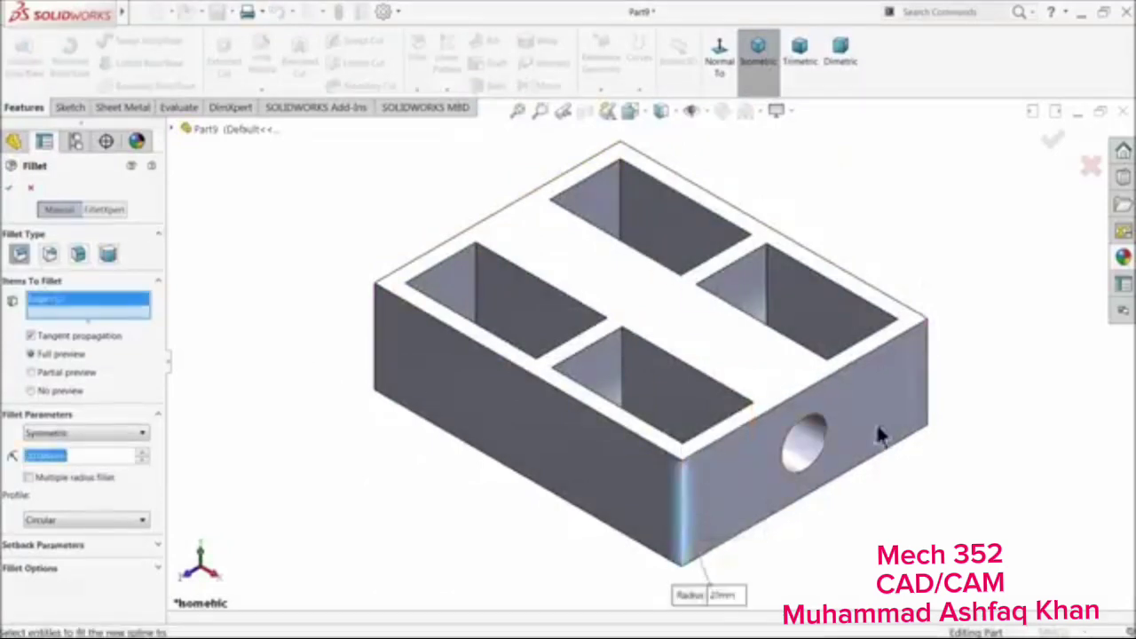
pyautogui.click(930, 384)
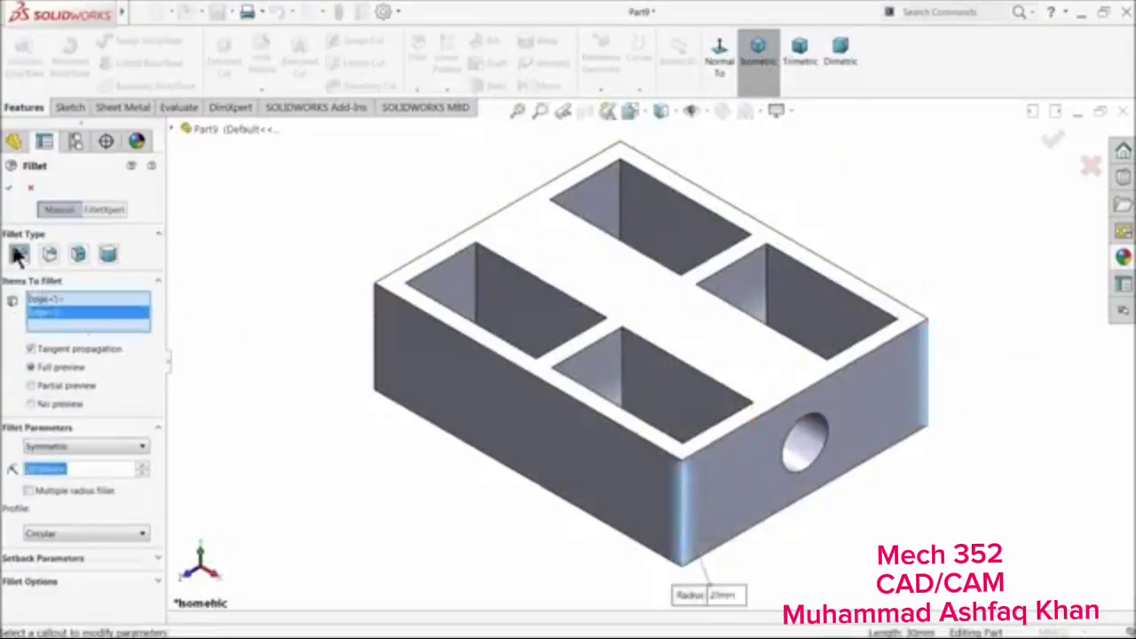
pyautogui.click(11, 188)
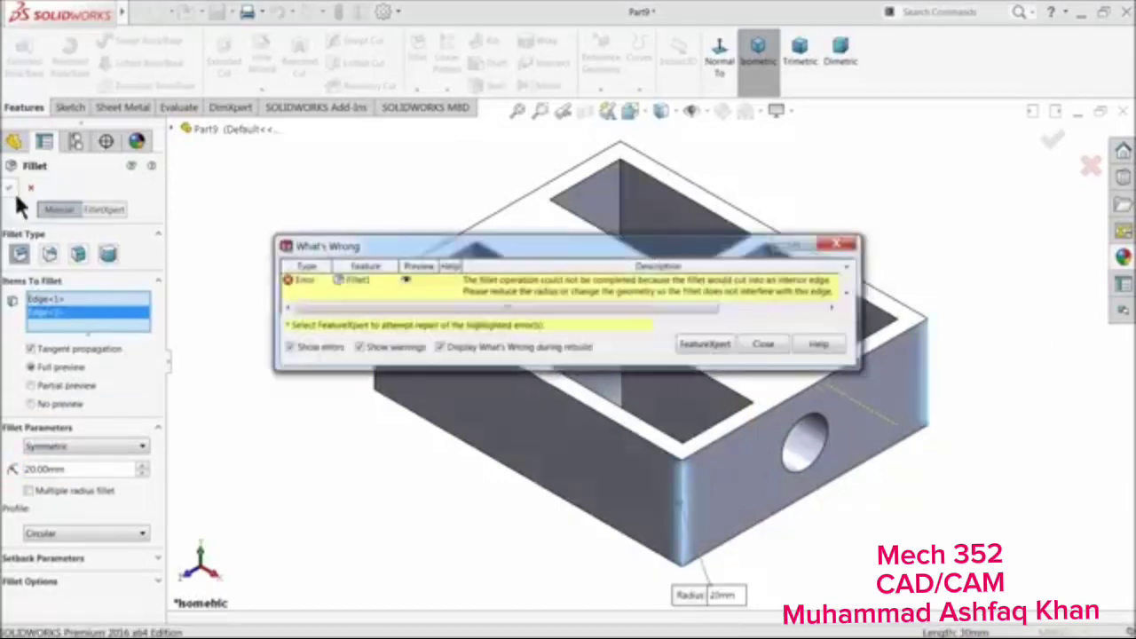
pyautogui.click(764, 345)
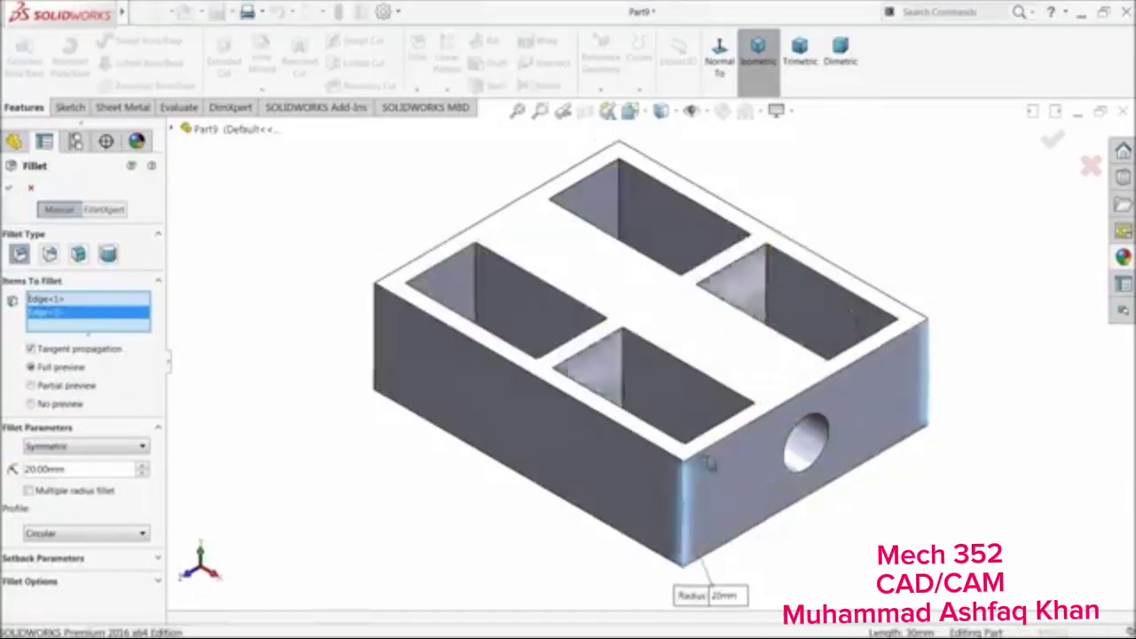
pyautogui.moveTo(710, 463); pyautogui.dragTo(717, 615, button='middle')
pyautogui.scroll(2, 698, 494)
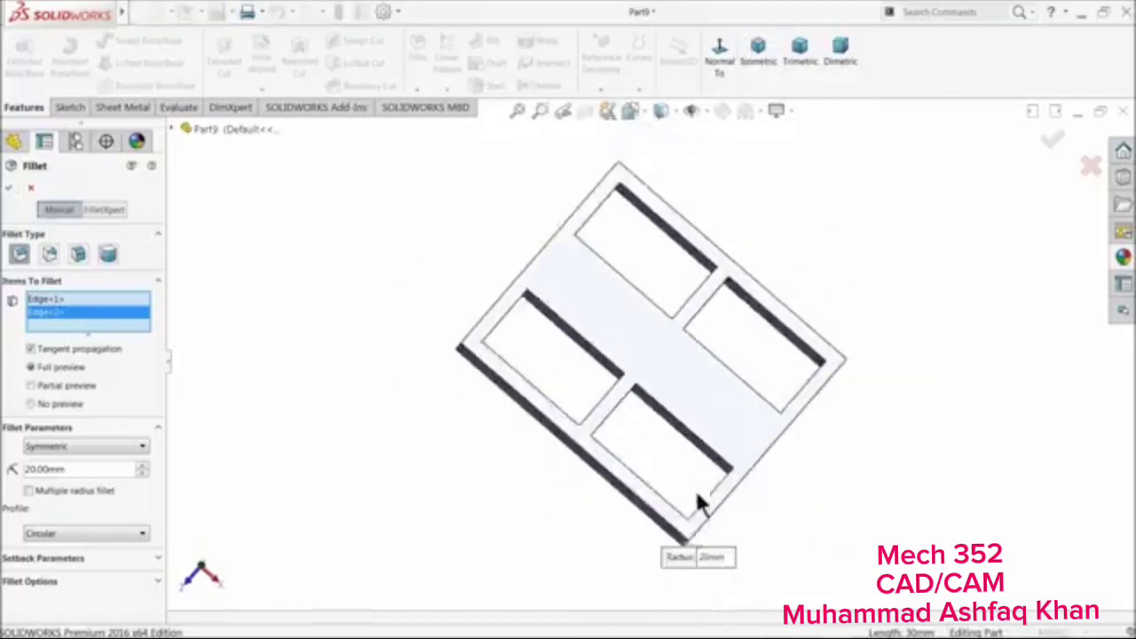
pyautogui.moveTo(698, 494); pyautogui.dragTo(710, 563, button='middle')
pyautogui.scroll(-3, 692, 502)
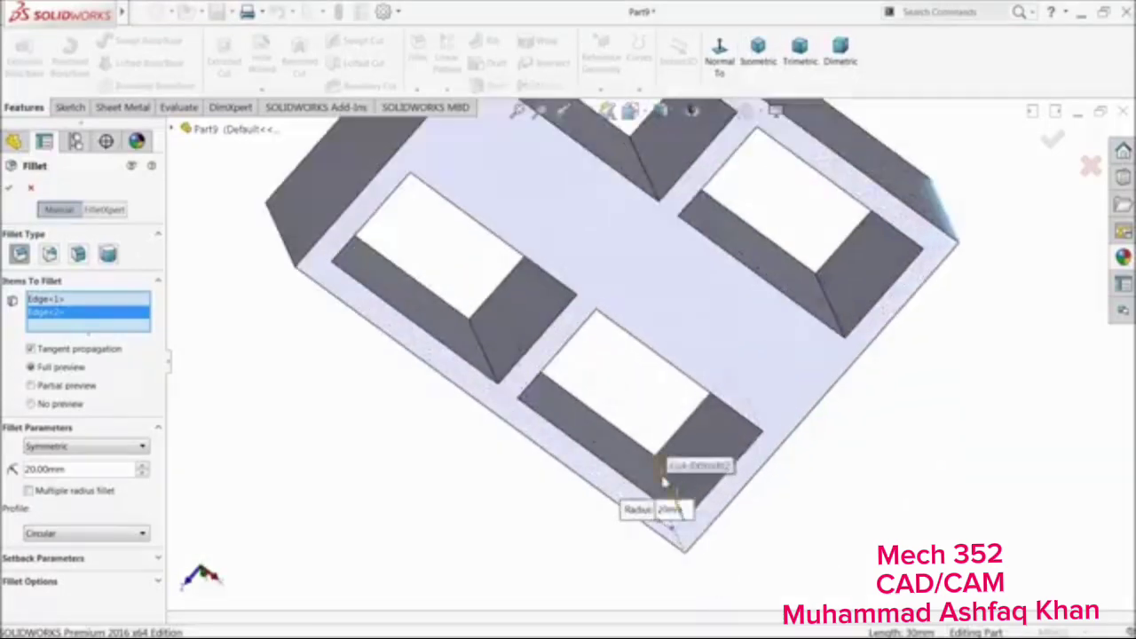
pyautogui.click(662, 480)
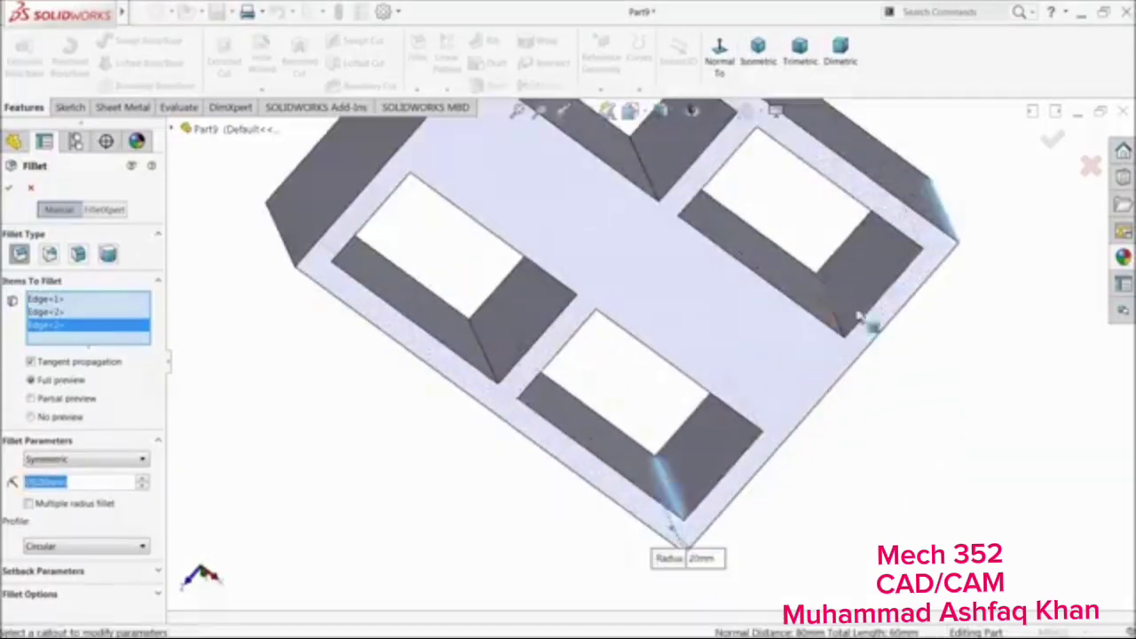
pyautogui.moveTo(872, 287); pyautogui.dragTo(532, 355, button='middle')
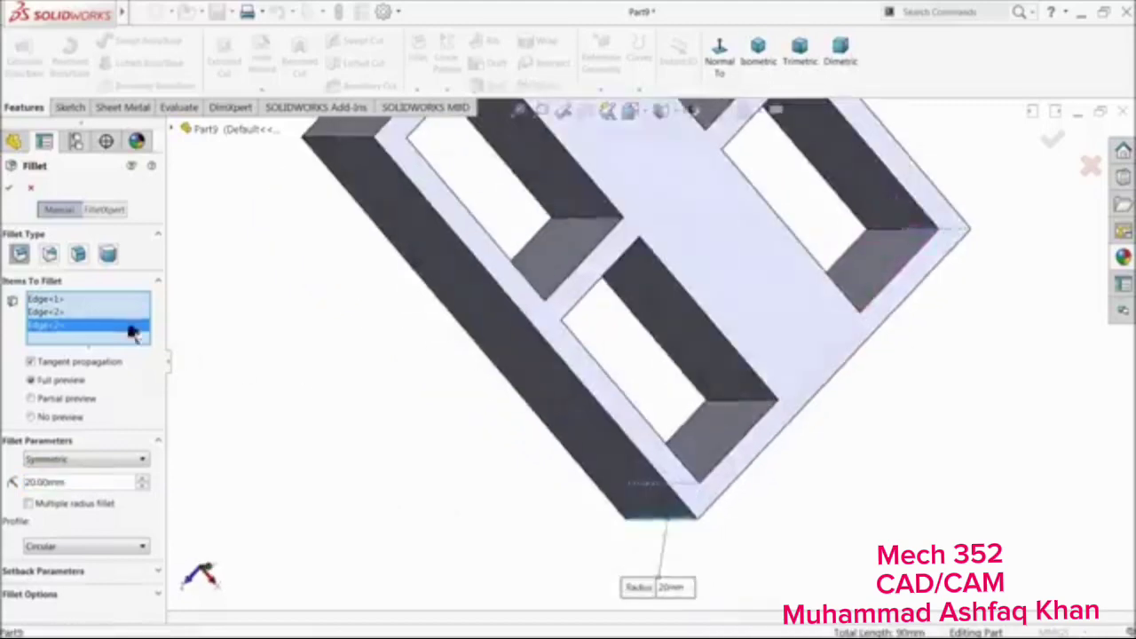
# Clear the fillet's selected edges and apply a 20 mm symmetric fillet to the outer corner edges inside the two cutouts nearest the hole
pyautogui.rightClick(129, 315)
pyautogui.click(160, 321)
pyautogui.moveTo(644, 452); pyautogui.dragTo(736, 489, button='middle')
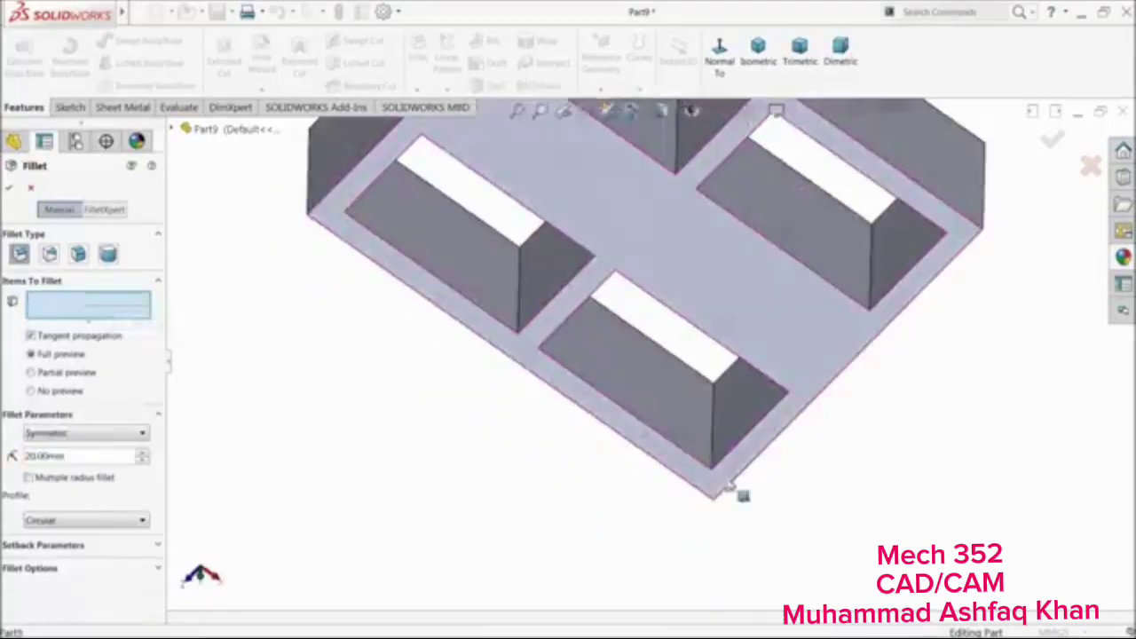
pyautogui.click(716, 454)
pyautogui.moveTo(832, 406); pyautogui.dragTo(832, 299, button='middle')
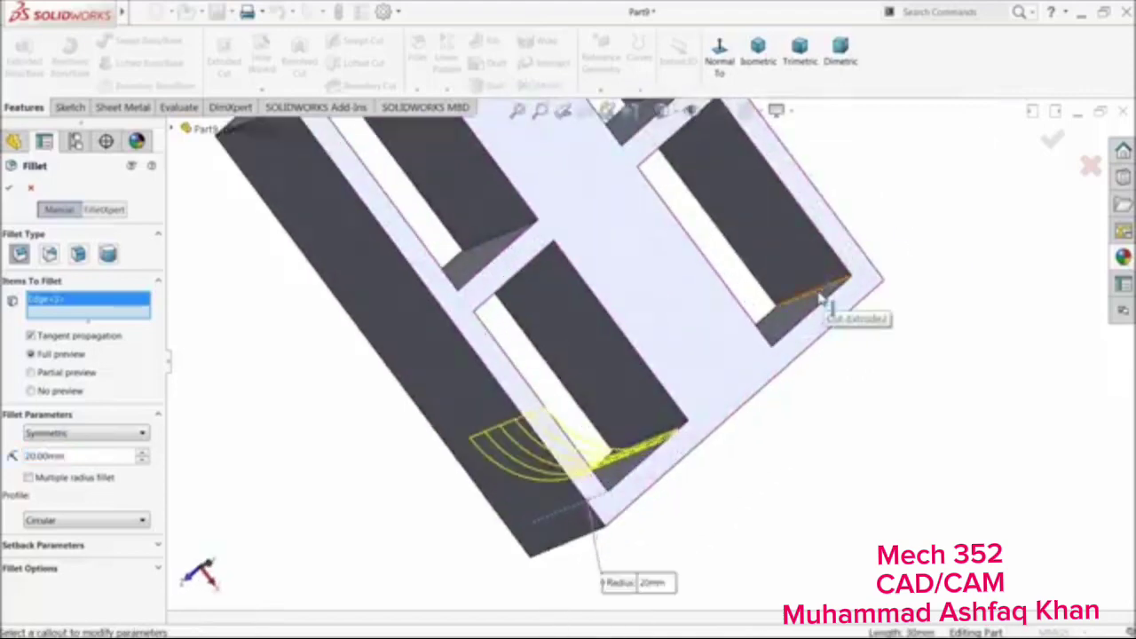
pyautogui.click(821, 301)
pyautogui.moveTo(819, 363); pyautogui.dragTo(751, 399, button='middle')
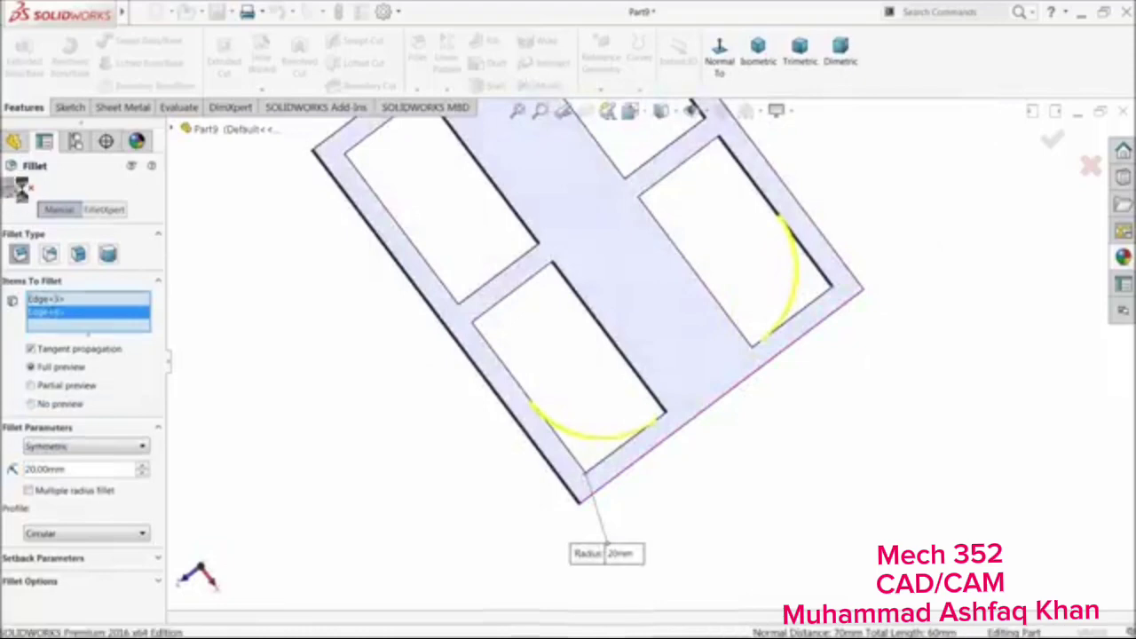
pyautogui.click(11, 188)
# Apply a 20 mm symmetric fillet to the two vertical outside corner edges of the block's face with the hole
pyautogui.moveTo(393, 436); pyautogui.dragTo(443, 285, button='middle')
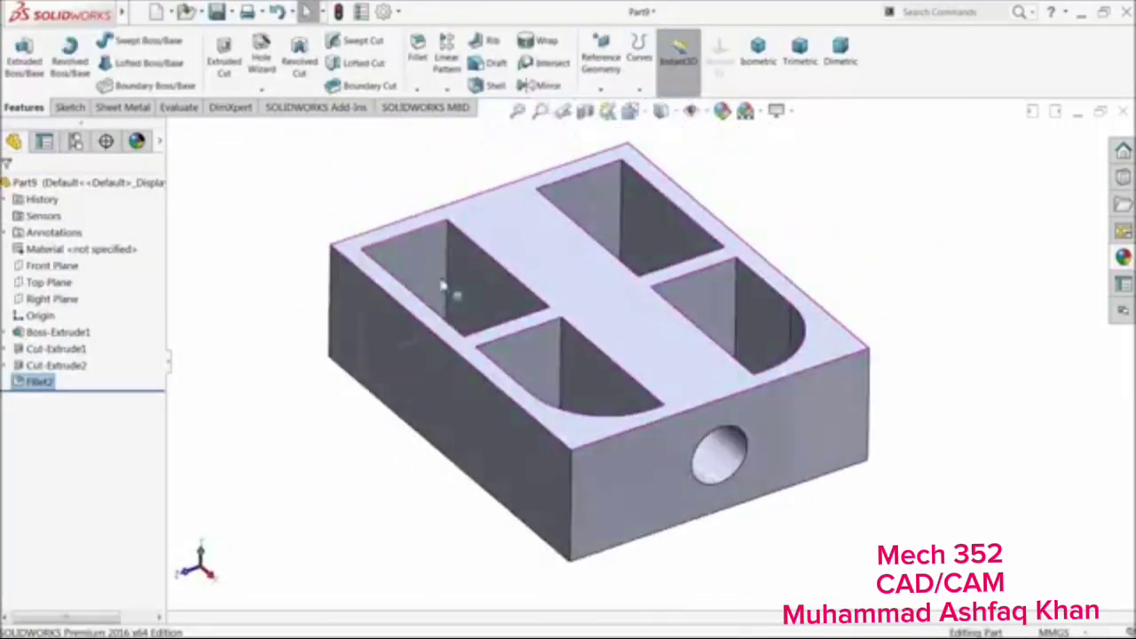
pyautogui.click(416, 60)
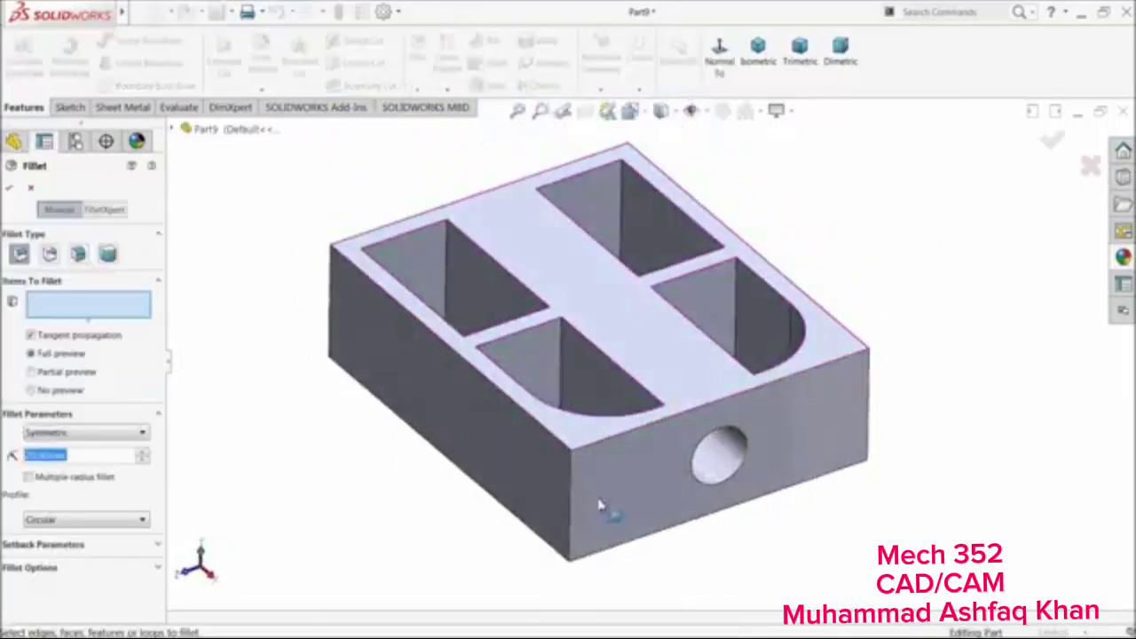
pyautogui.click(570, 501)
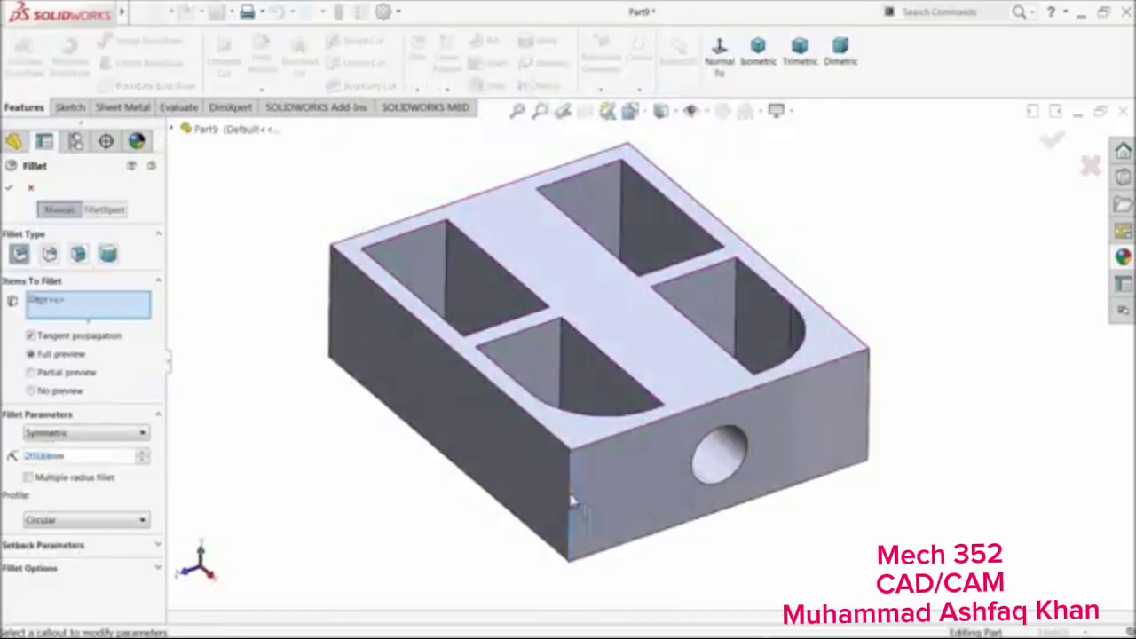
pyautogui.click(869, 416)
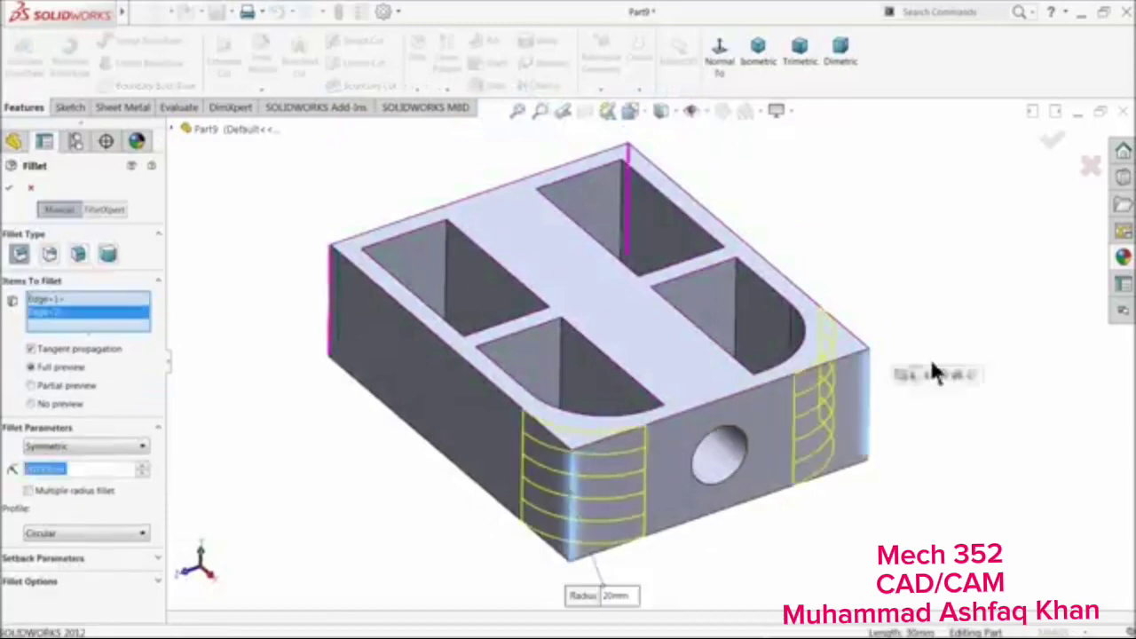
pyautogui.click(1052, 142)
# Sketch two circles centred on the origin, the inner about 21 mm in diameter, on the end wall inside a square-cornered cutout
pyautogui.moveTo(895, 285); pyautogui.dragTo(612, 458, button='middle')
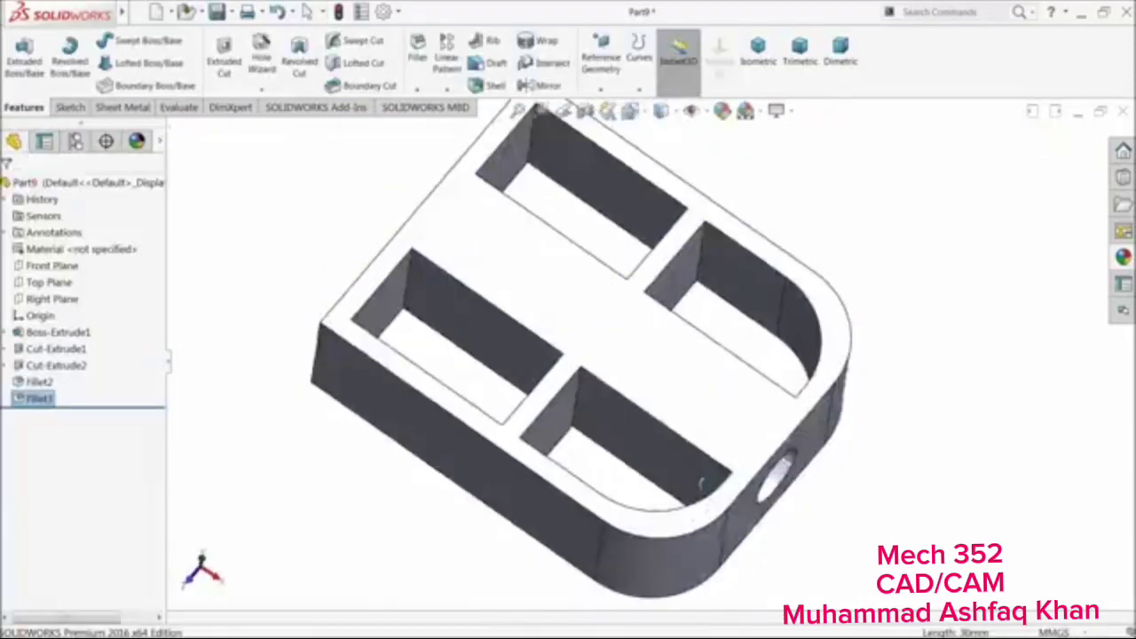
pyautogui.click(389, 298)
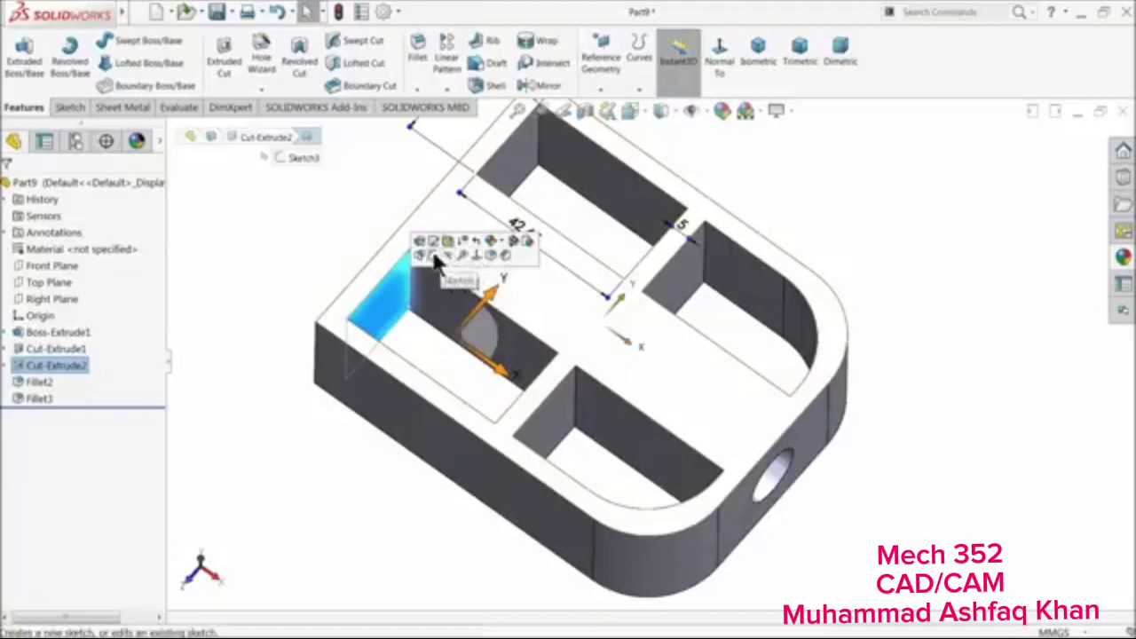
pyautogui.click(434, 258)
pyautogui.click(663, 69)
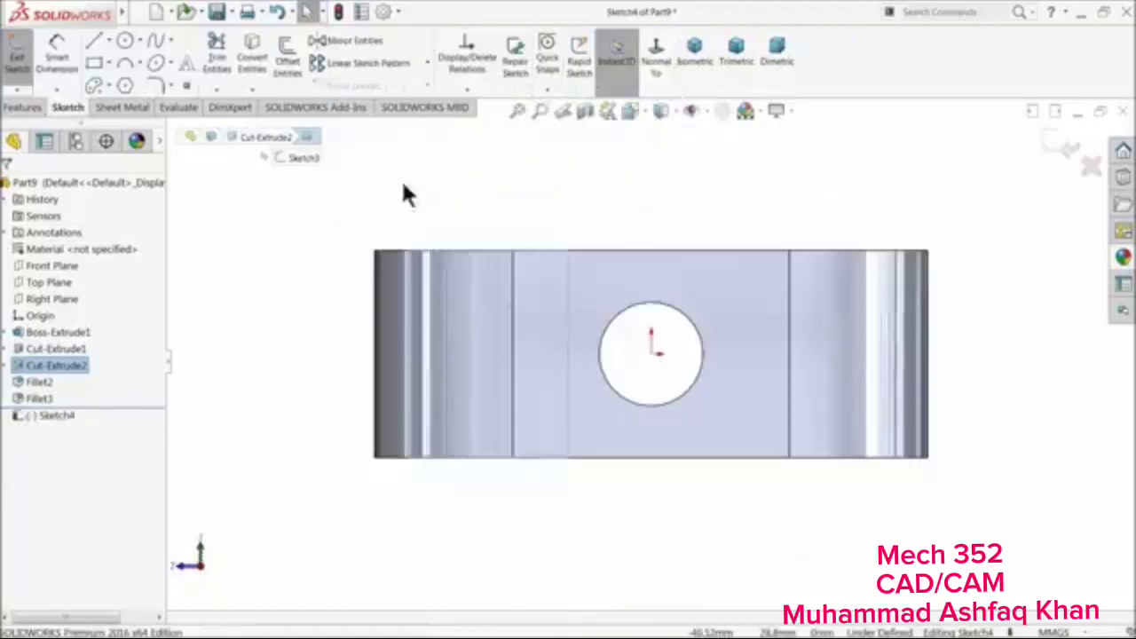
pyautogui.click(690, 397)
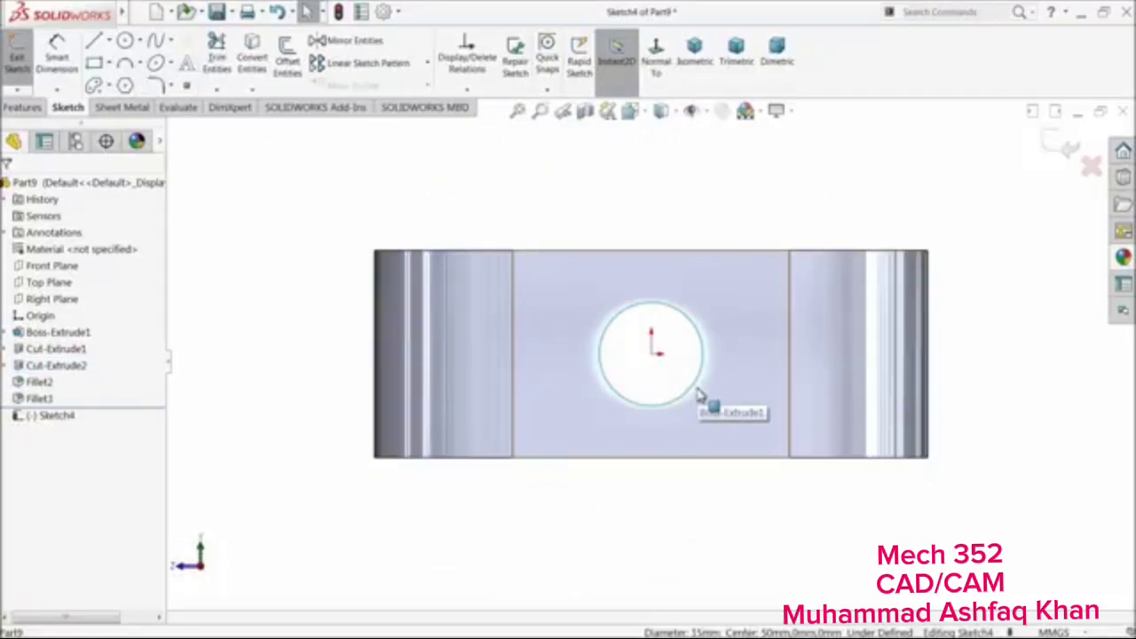
pyautogui.click(124, 44)
pyautogui.click(651, 354)
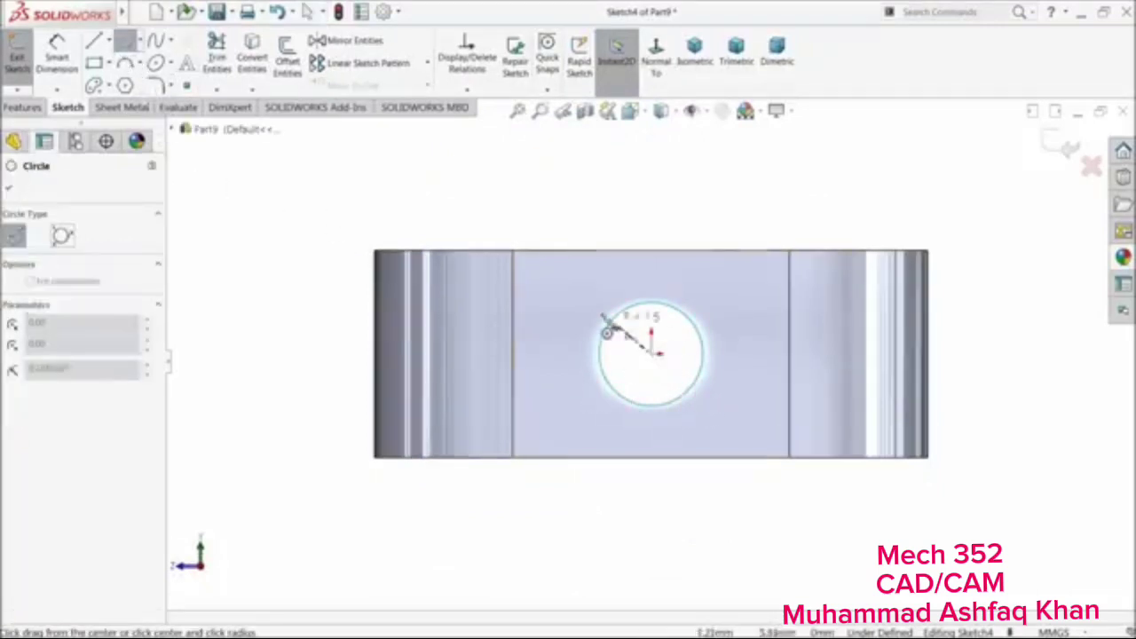
pyautogui.click(591, 315)
pyautogui.click(651, 354)
pyautogui.click(561, 298)
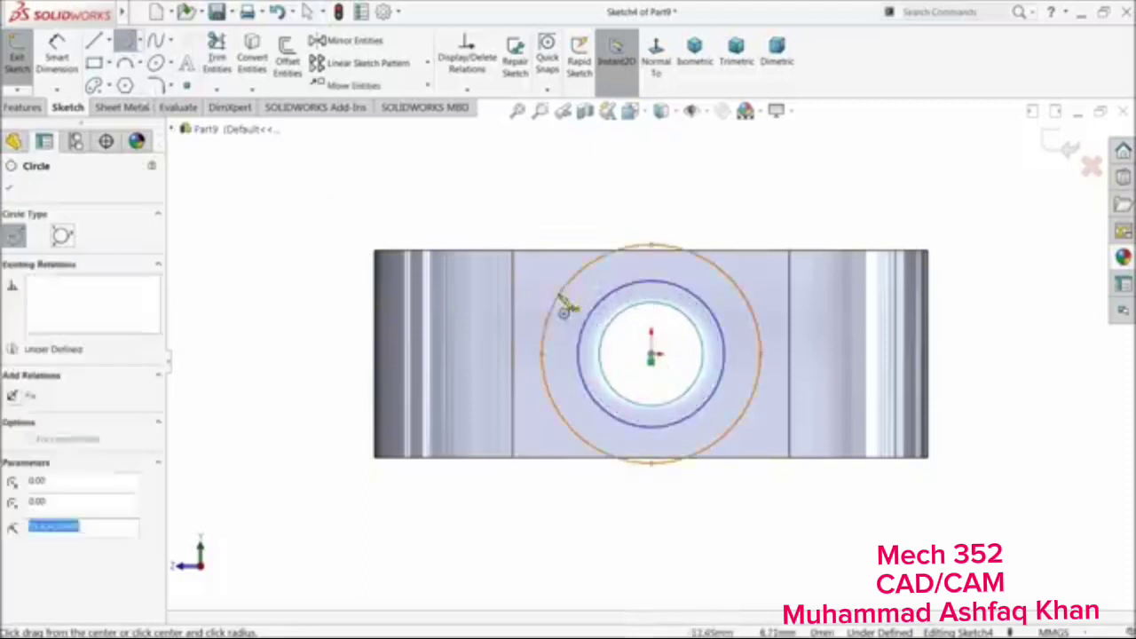
# Dimension the outer circle's diameter as 40 mm and the inner circle's diameter as 17 mm
pyautogui.click(52, 46)
pyautogui.click(548, 325)
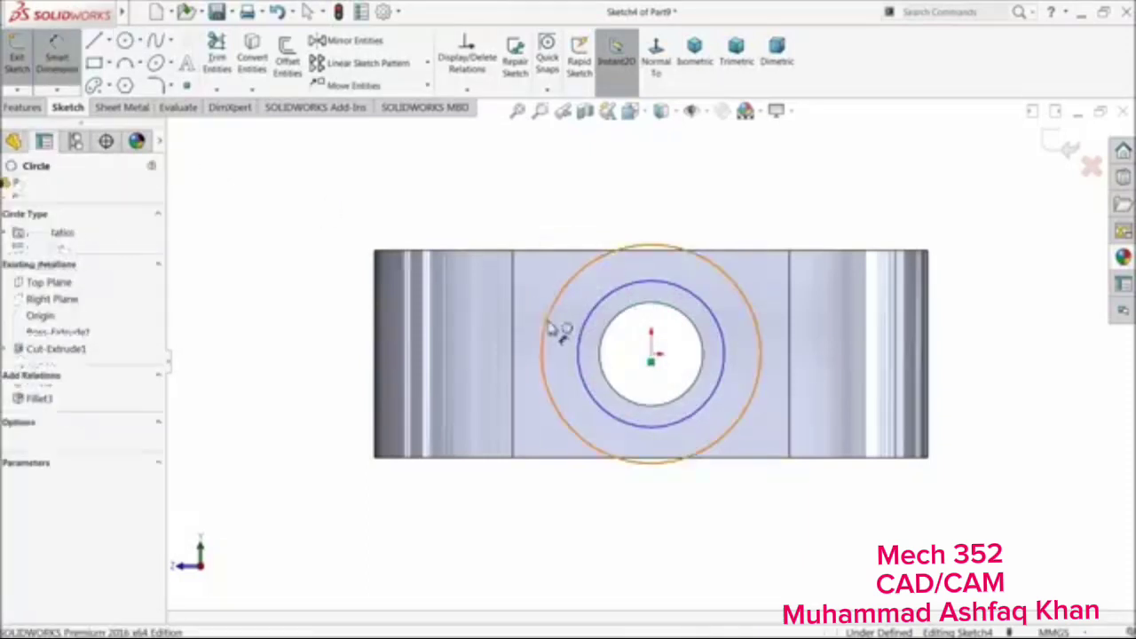
pyautogui.click(290, 314)
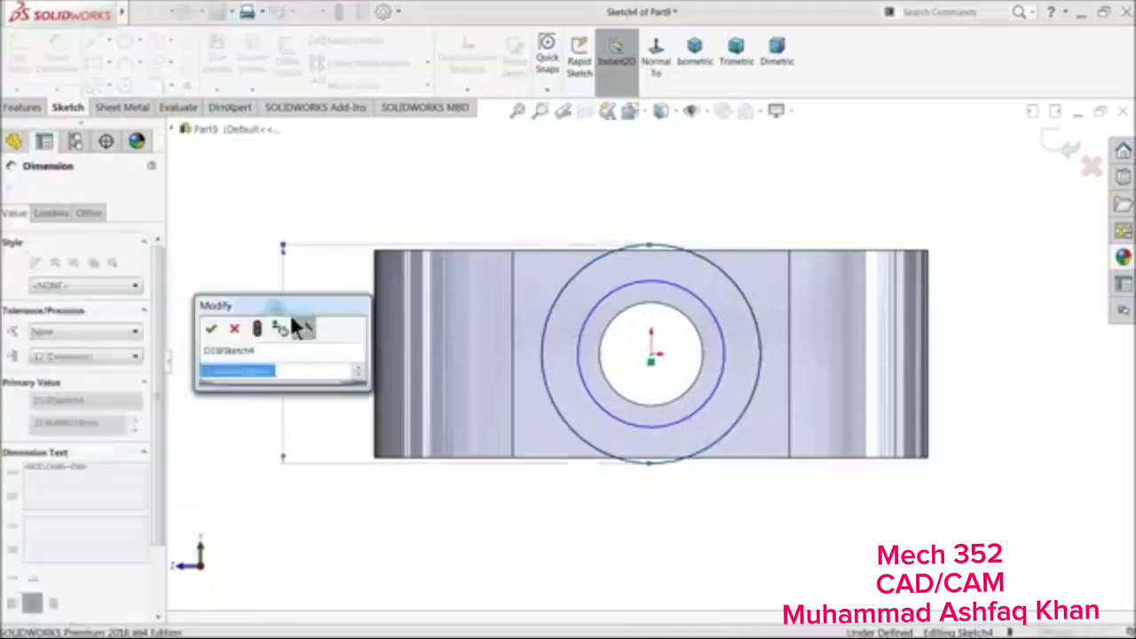
pyautogui.write('40')
pyautogui.press('Return')
pyautogui.click(586, 357)
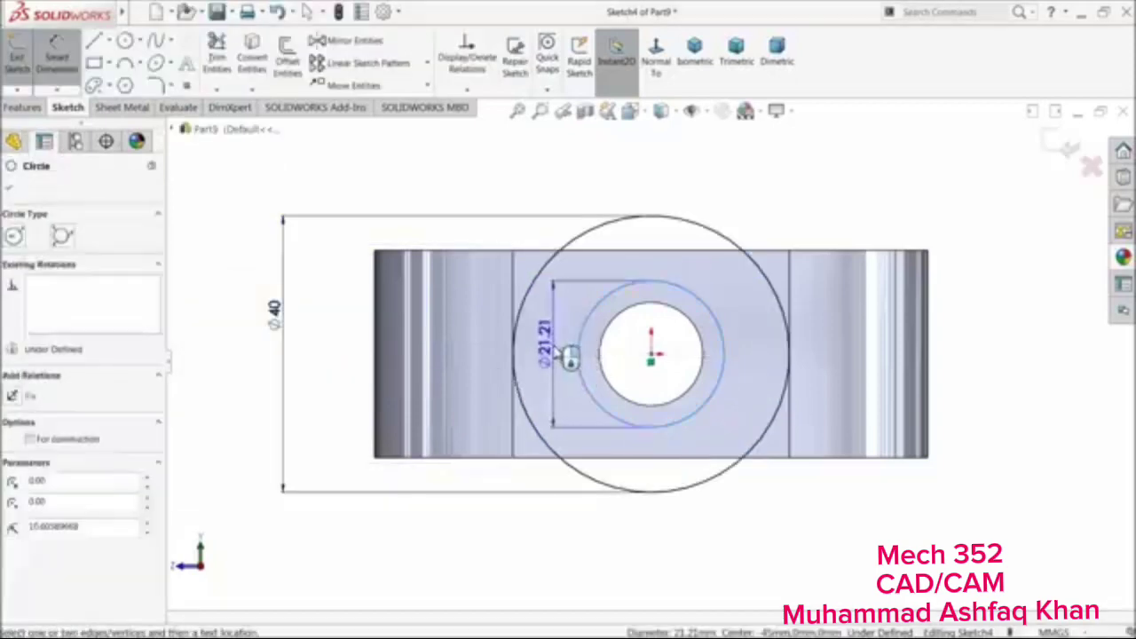
pyautogui.click(550, 355)
pyautogui.write('17')
pyautogui.press('Return')
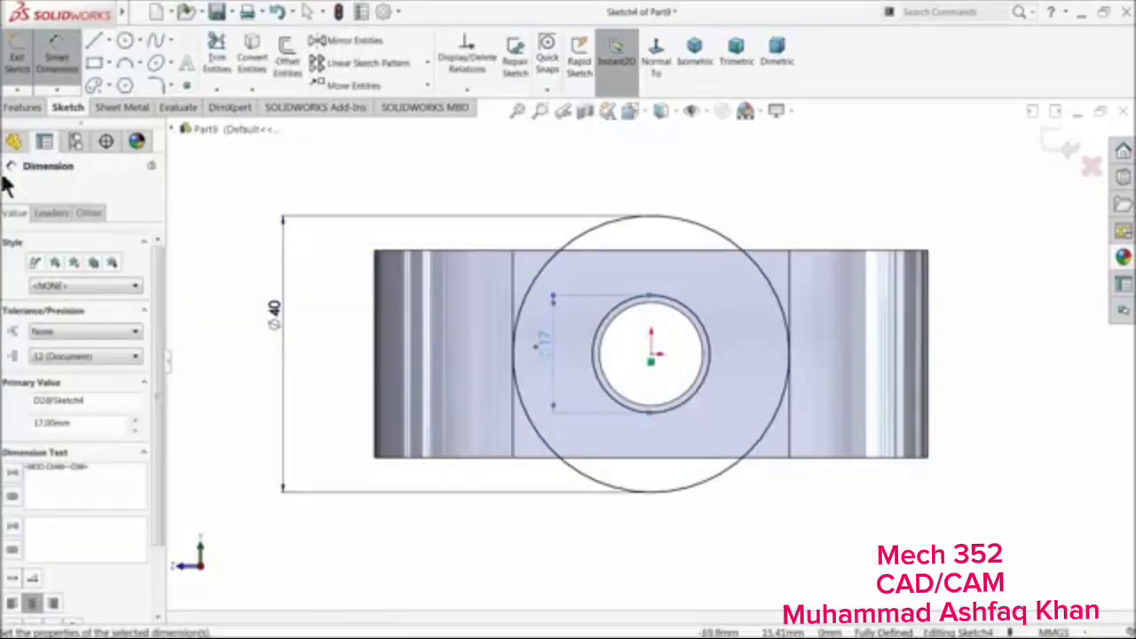
pyautogui.click(9, 186)
# Cut-extrude the ring between the circles in the reversed direction, Up To Surface at the cross rib's facing wall
pyautogui.click(23, 107)
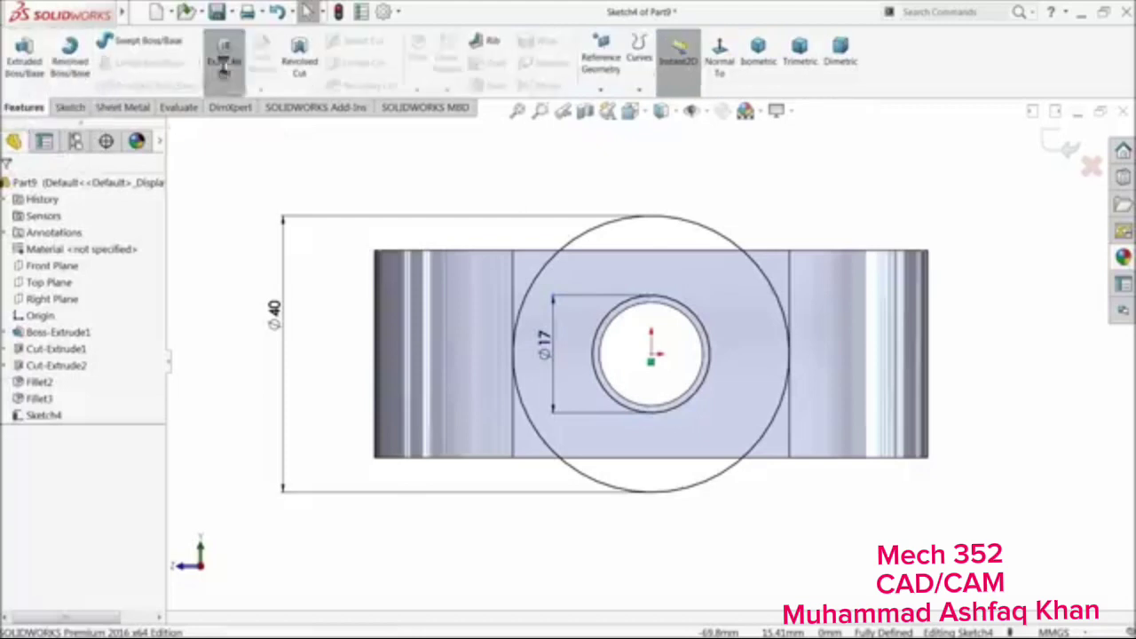
pyautogui.click(224, 62)
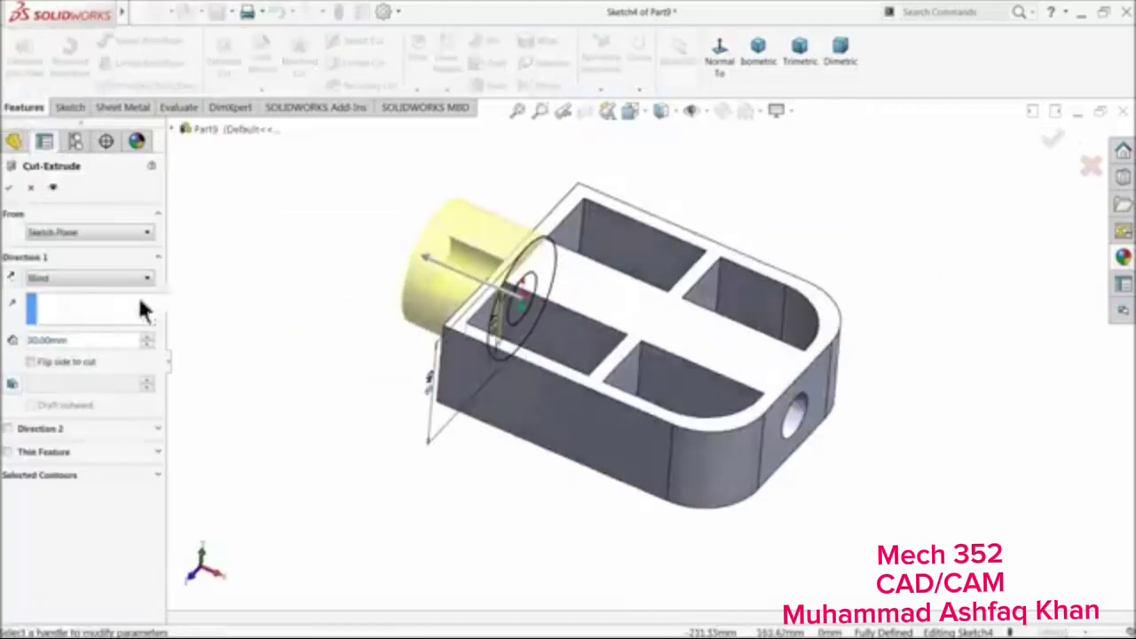
pyautogui.click(12, 278)
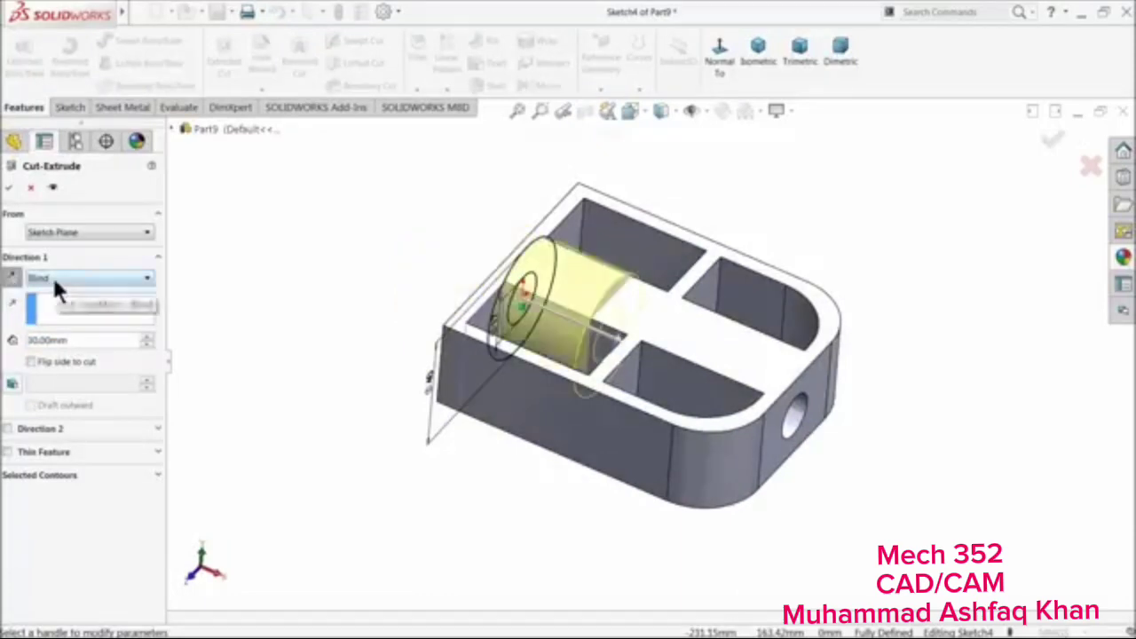
pyautogui.click(51, 277)
pyautogui.click(80, 352)
pyautogui.moveTo(357, 310); pyautogui.dragTo(500, 462, button='middle')
pyautogui.click(658, 428)
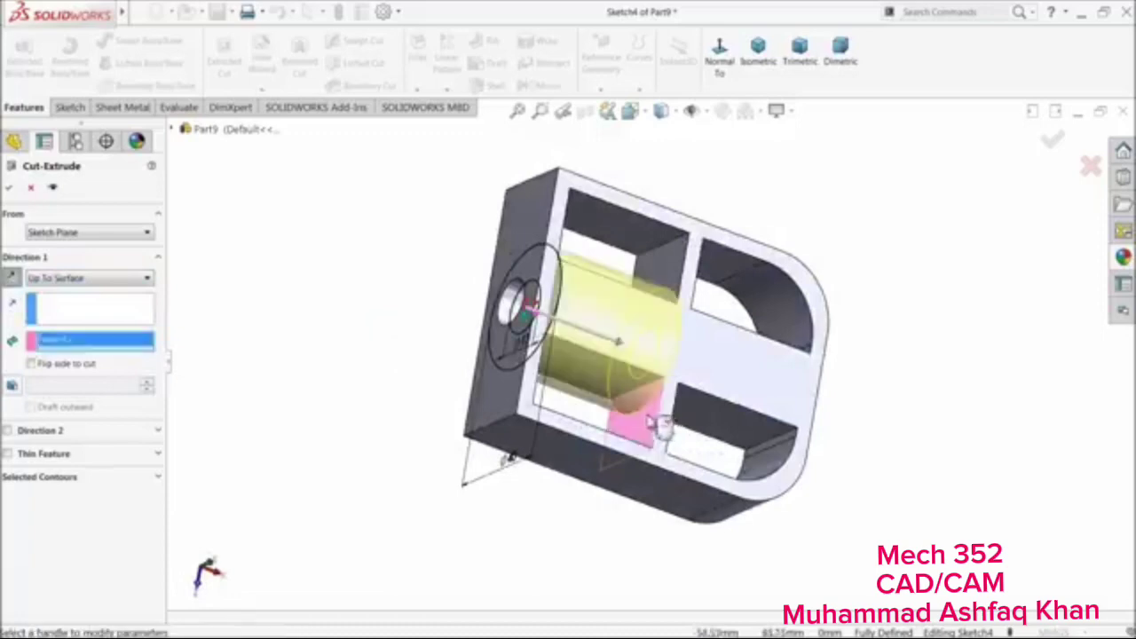
pyautogui.click(12, 190)
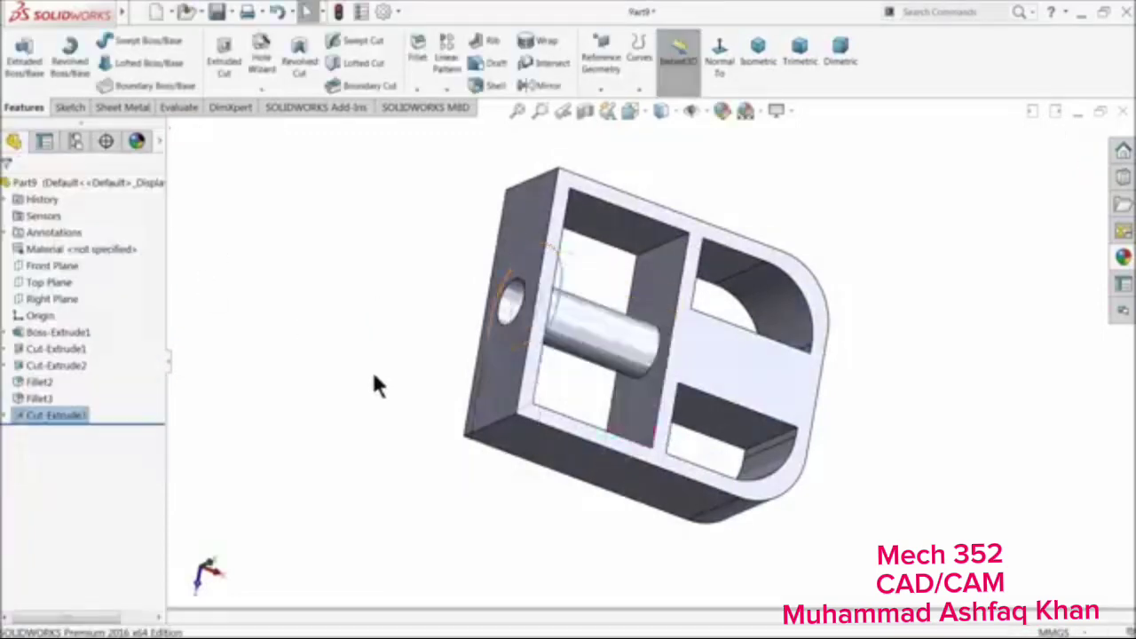
# Start a sketch on the cross rib's wall inside a rounded cutout and convert both circles of the previous cut's sketch into it
pyautogui.moveTo(371, 377); pyautogui.dragTo(381, 317, button='middle')
pyautogui.scroll(-3, 641, 404)
pyautogui.click(632, 384)
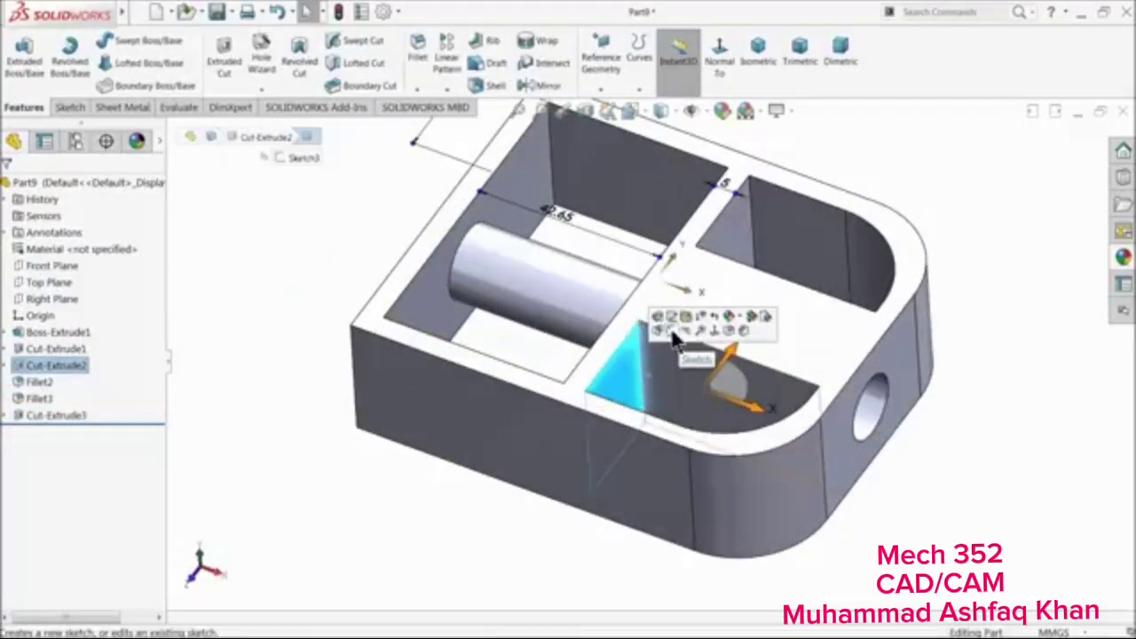
pyautogui.click(674, 338)
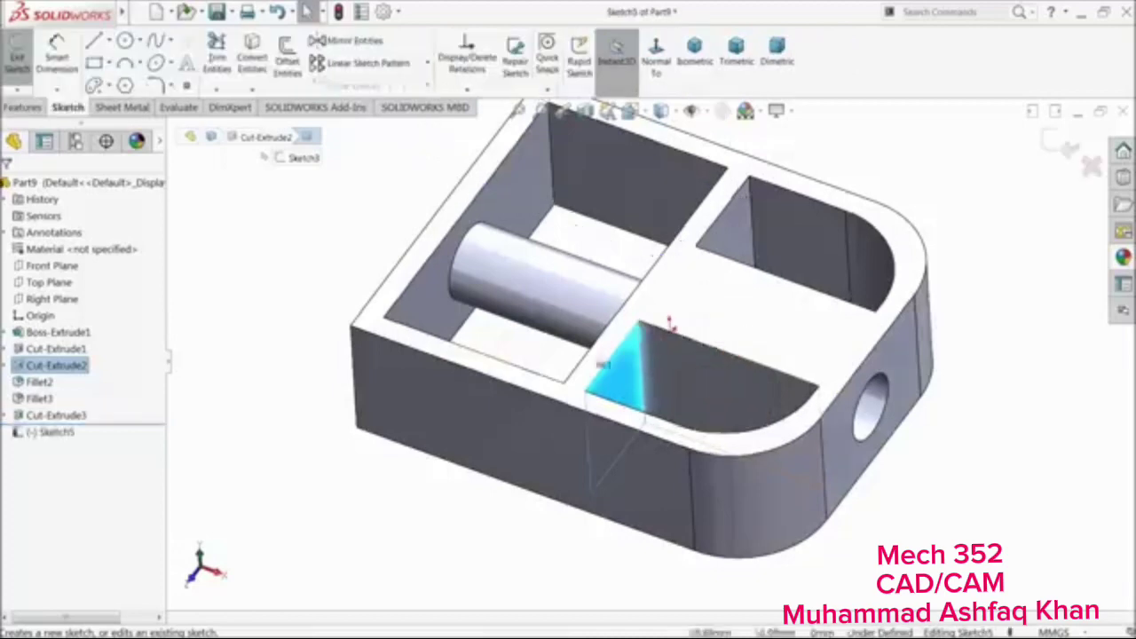
pyautogui.click(30, 433)
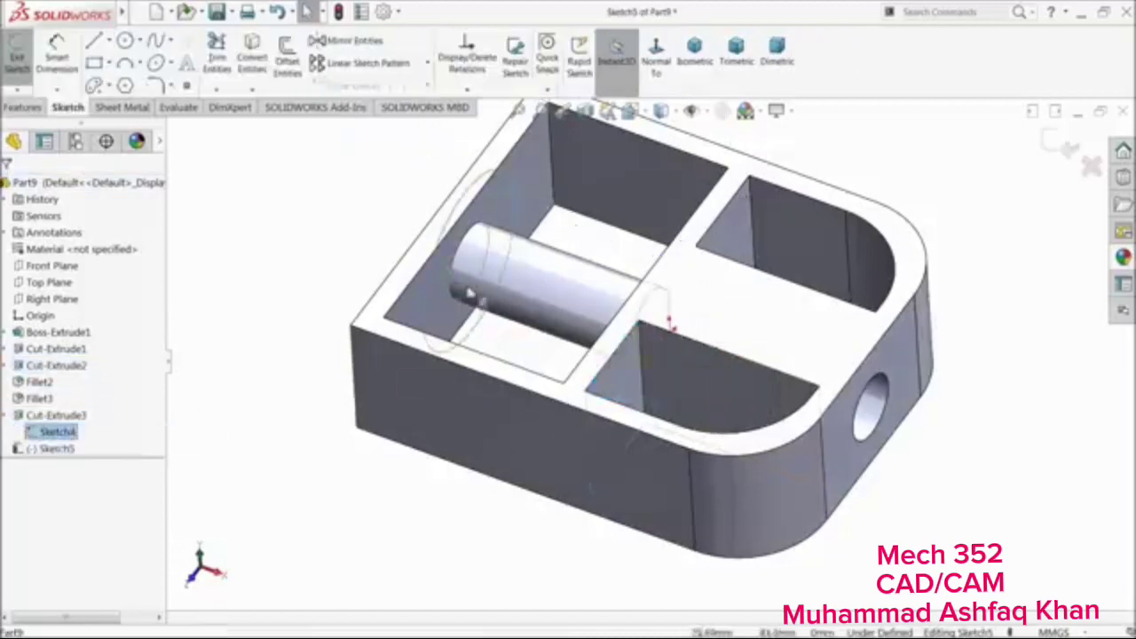
pyautogui.click(253, 71)
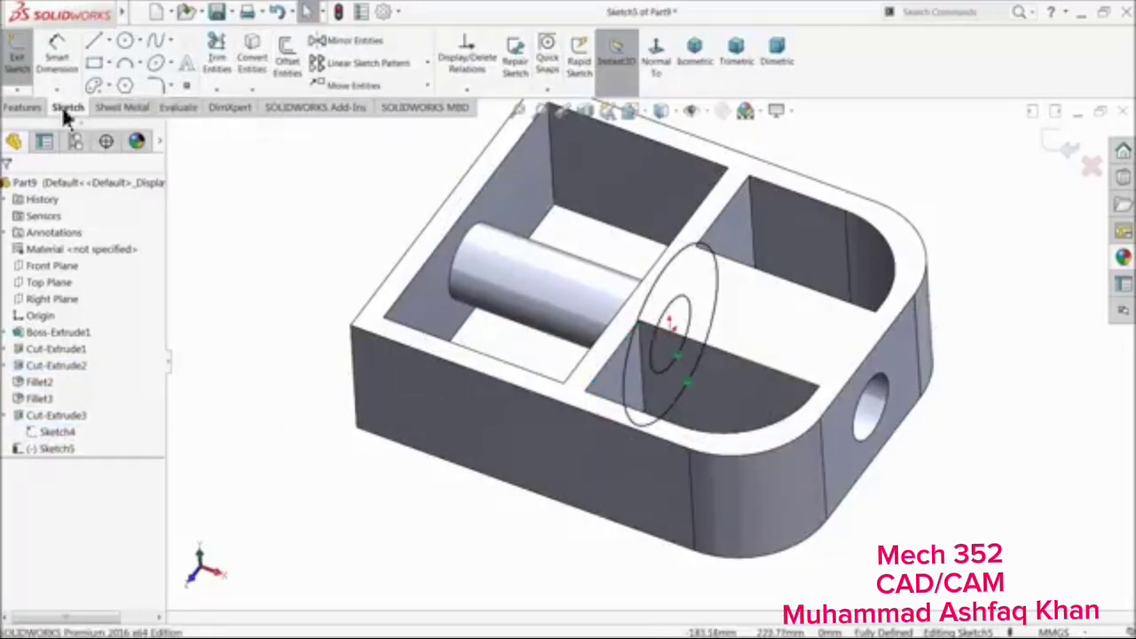
# Start a cut-extrude of the ring between the converted circles in the reversed direction, Up To Surface at the rounded end wall's inner face
pyautogui.click(27, 104)
pyautogui.click(228, 56)
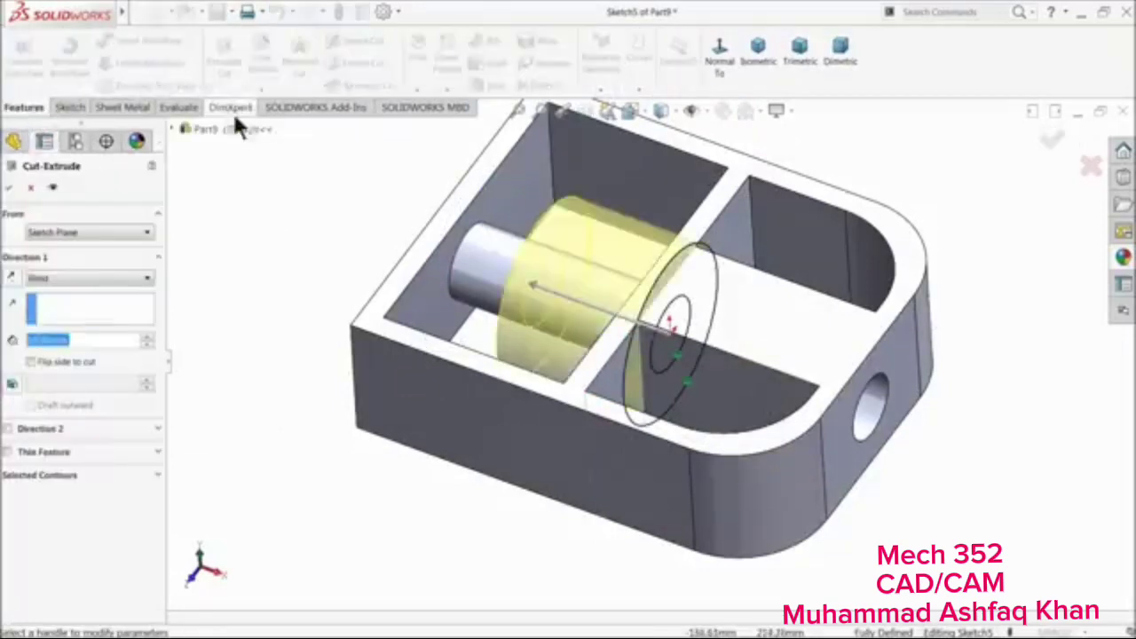
pyautogui.click(42, 278)
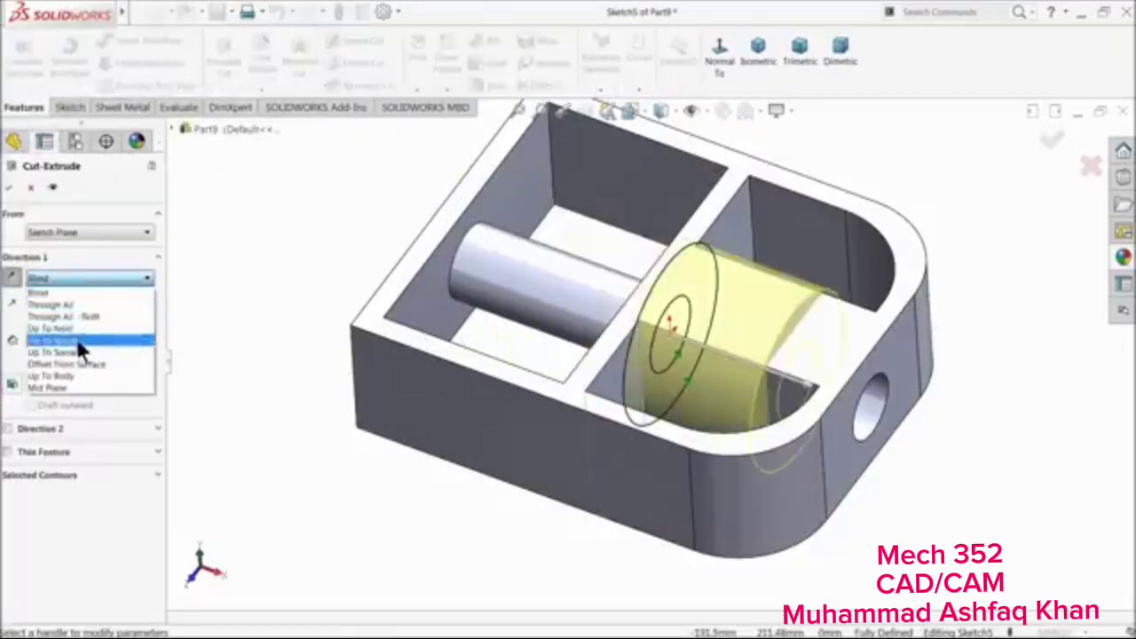
pyautogui.click(80, 355)
pyautogui.moveTo(286, 337); pyautogui.dragTo(340, 398, button='middle')
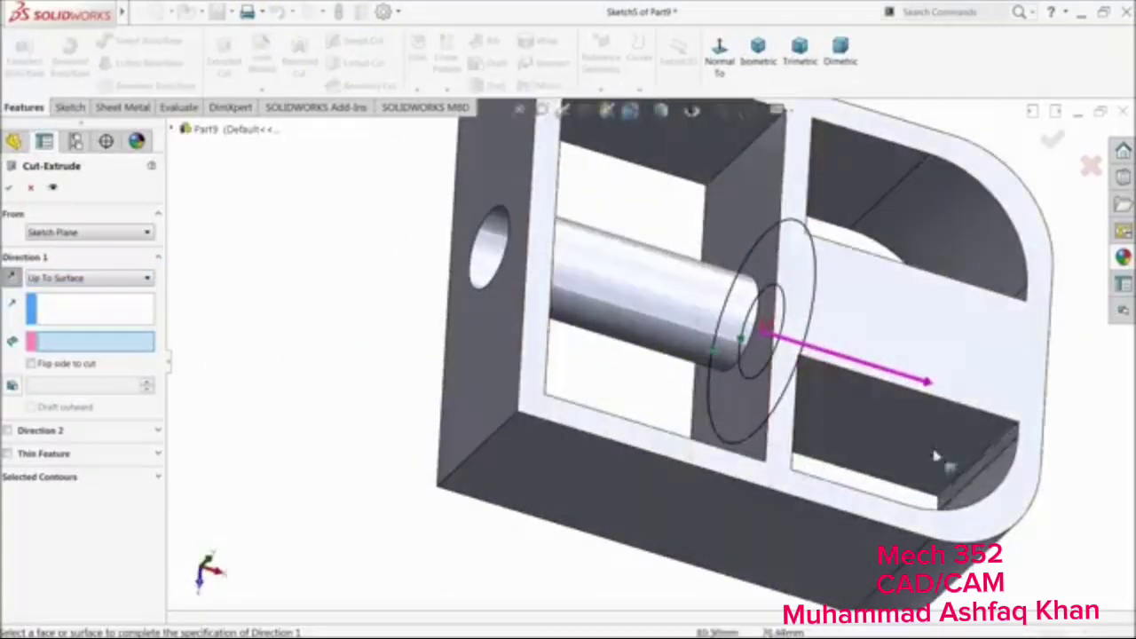
pyautogui.click(1018, 443)
pyautogui.moveTo(1004, 459); pyautogui.dragTo(933, 467, button='middle')
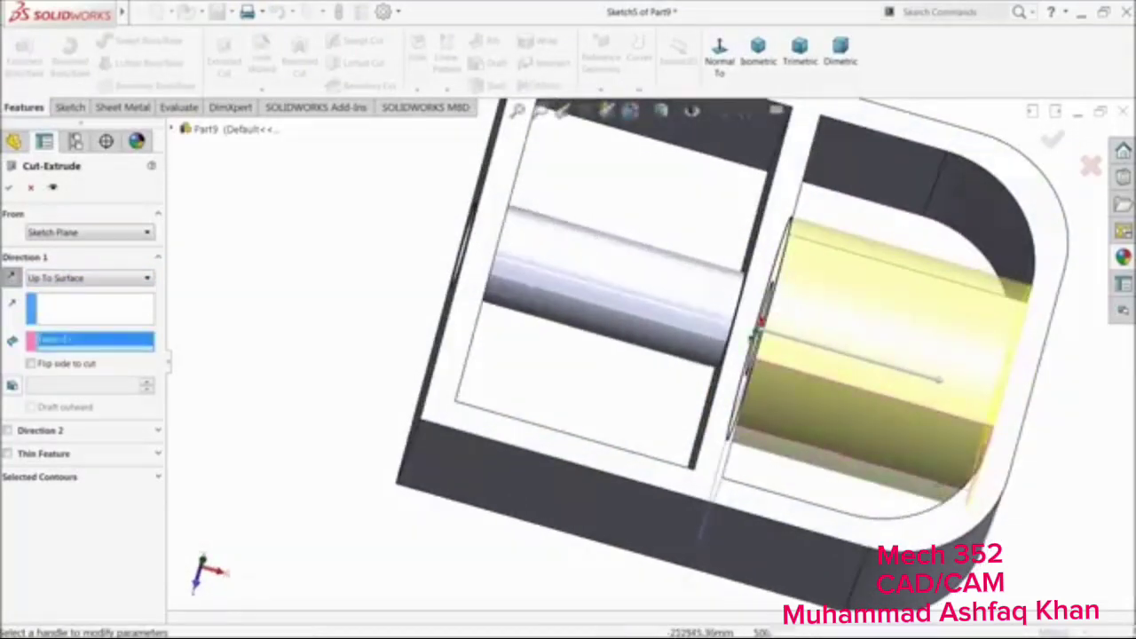
# Try the Up To Next end condition for the ring cut
pyautogui.click(78, 280)
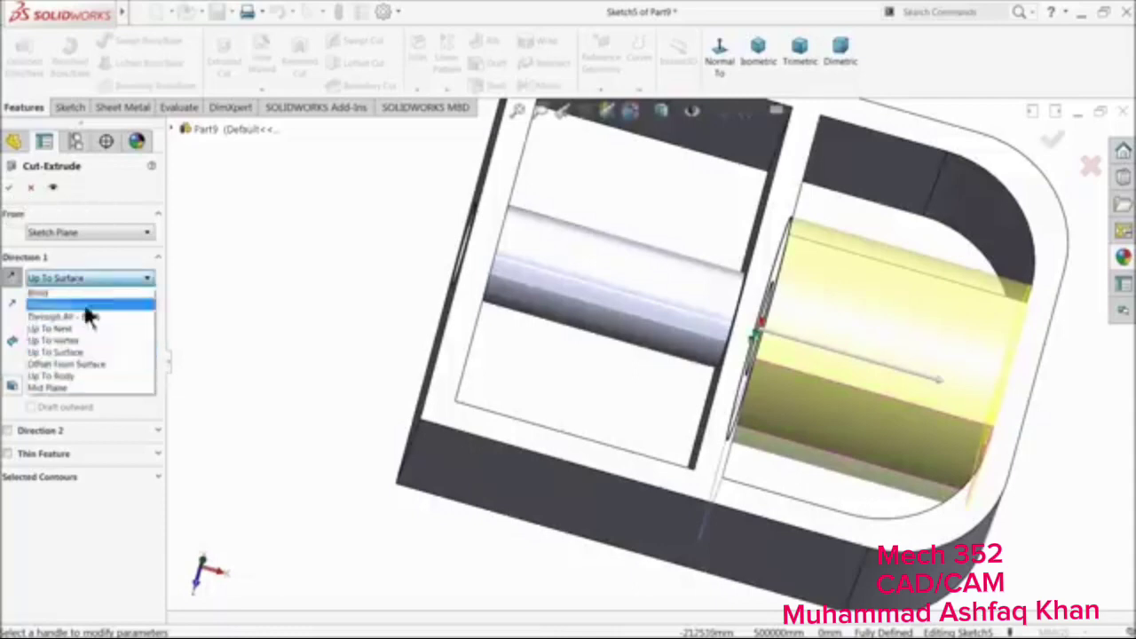
pyautogui.click(82, 329)
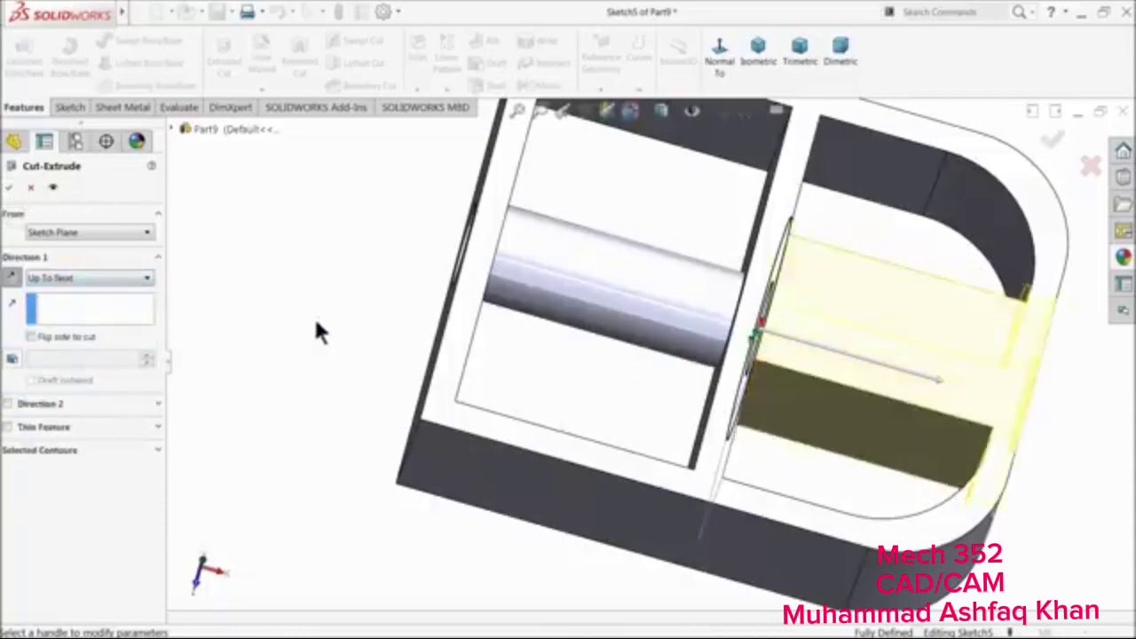
pyautogui.moveTo(316, 323)
pyautogui.mouseDown(button='middle')
pyautogui.moveTo(299, 307)
pyautogui.moveTo(326, 305)
pyautogui.mouseUp(button='middle')
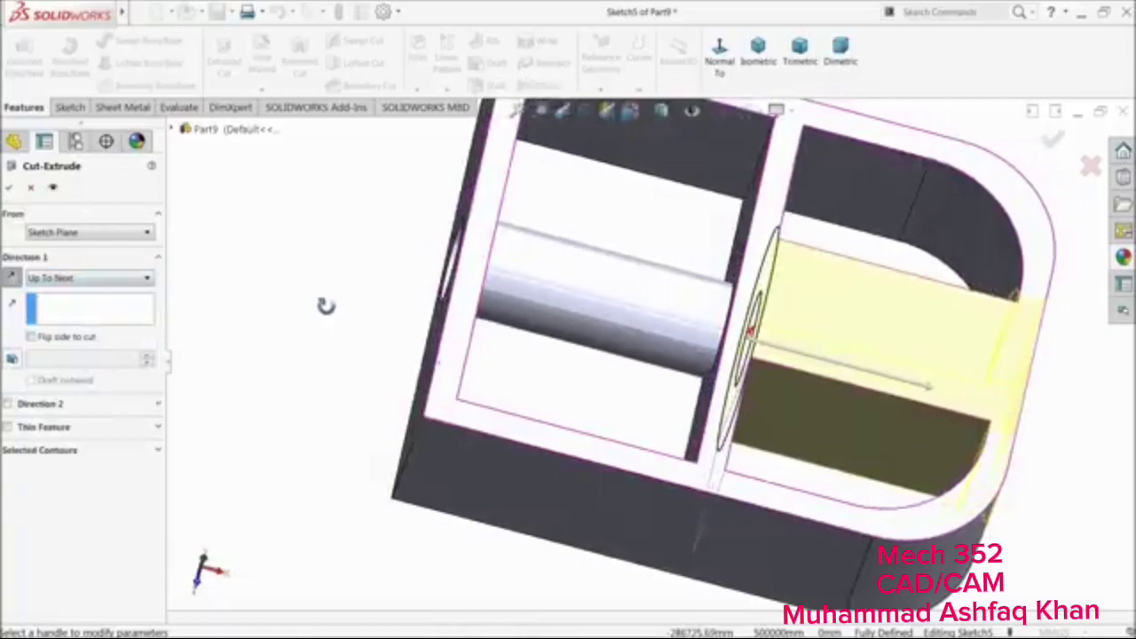
# Complete the ring cut with the Up To Surface end condition, ending at the flat inner face of the rounded end wall
pyautogui.click(56, 276)
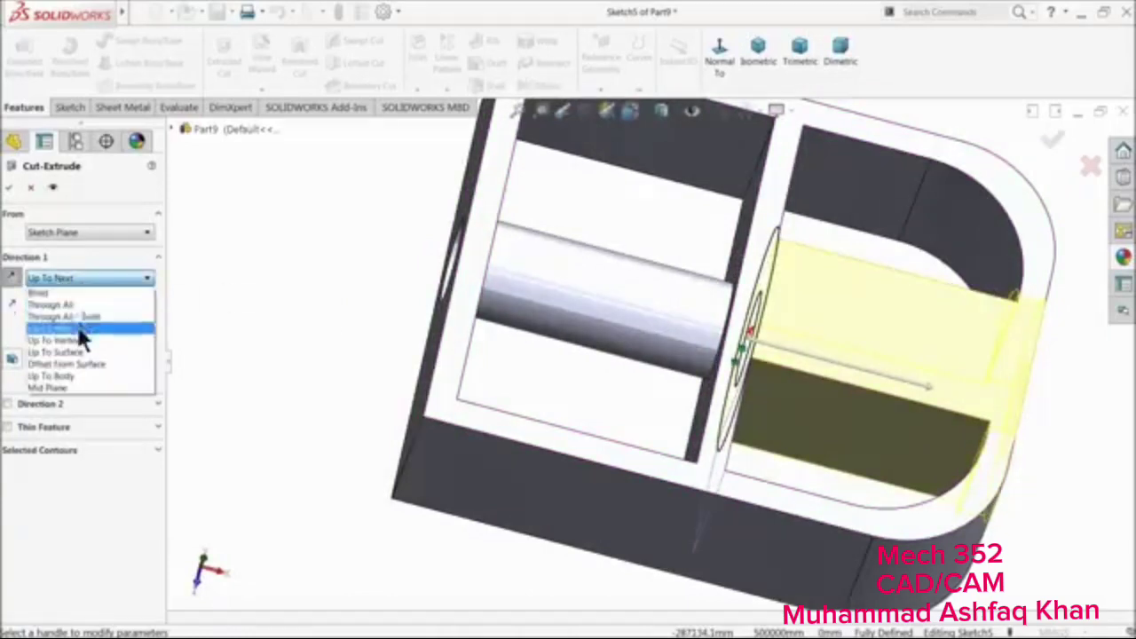
pyautogui.click(80, 353)
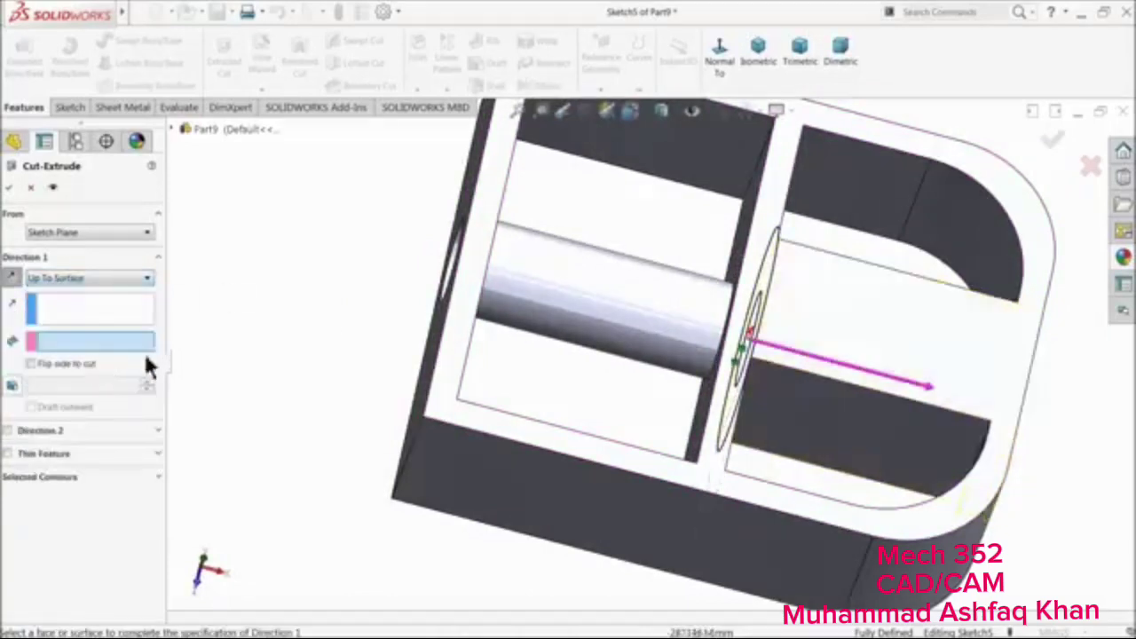
pyautogui.moveTo(692, 390); pyautogui.dragTo(743, 432, button='middle')
pyautogui.scroll(-3, 1030, 450)
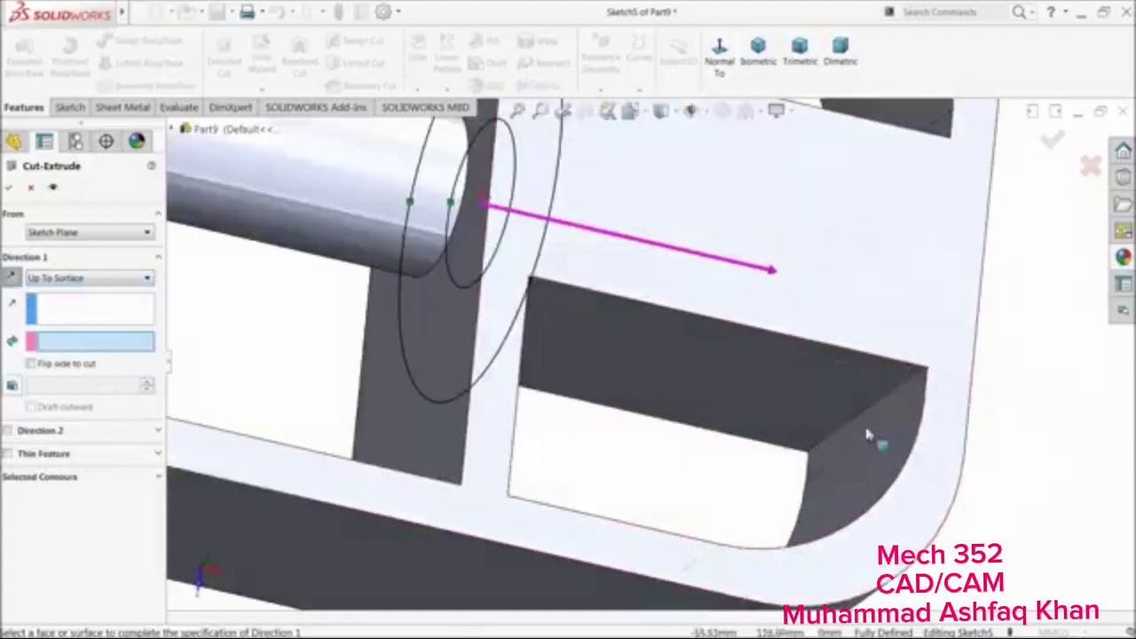
pyautogui.click(877, 428)
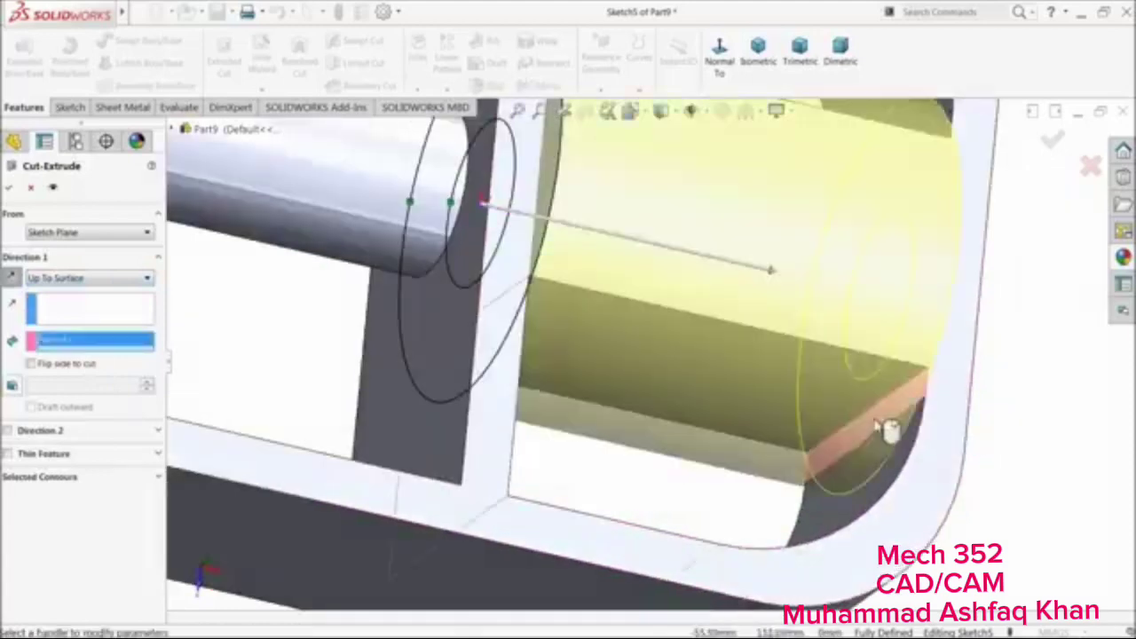
pyautogui.click(10, 188)
pyautogui.moveTo(651, 393); pyautogui.dragTo(666, 363, button='middle')
pyautogui.scroll(5, 558, 267)
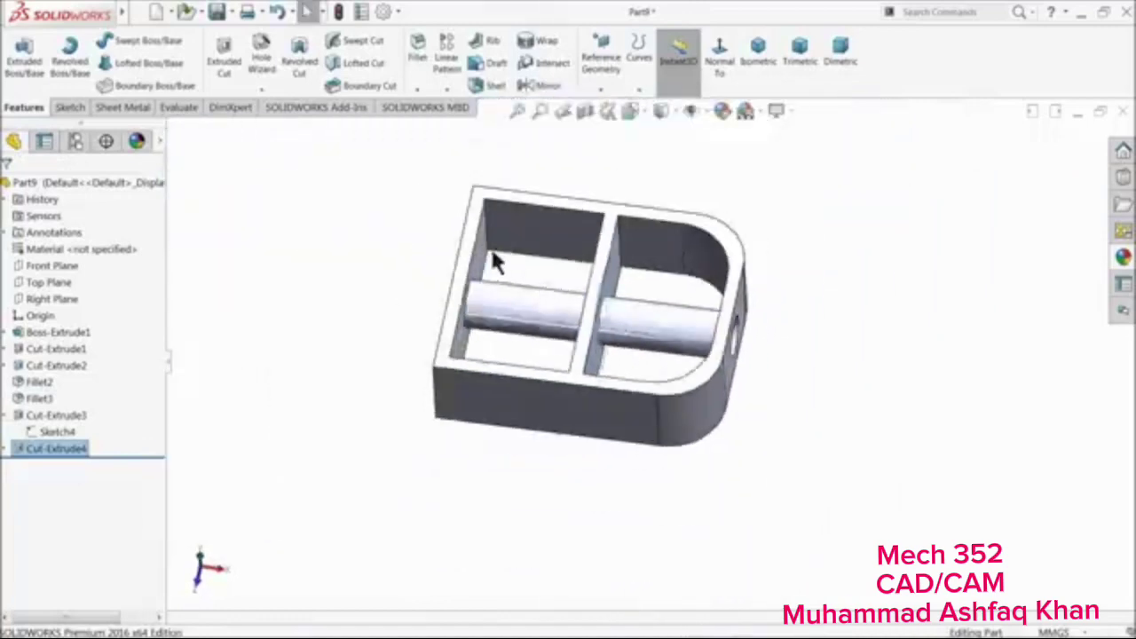
# Sketch two corner rectangles on the block's upper face, covering the square end wall and the cross rib between the side walls
pyautogui.scroll(-5, 492, 266)
pyautogui.click(479, 282)
pyautogui.click(533, 233)
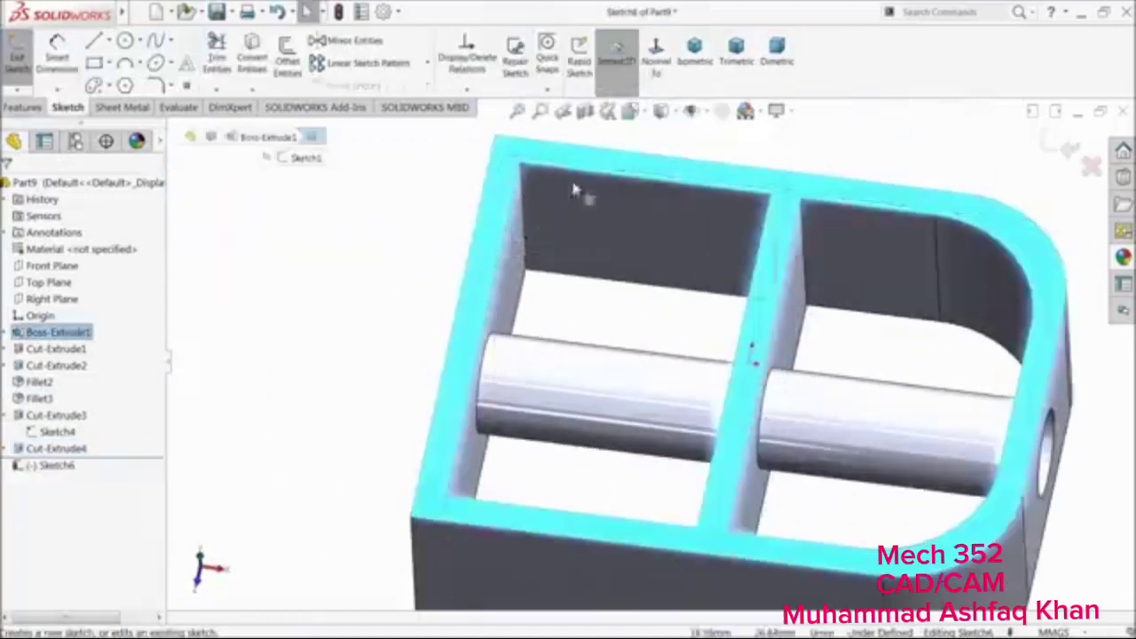
pyautogui.click(93, 64)
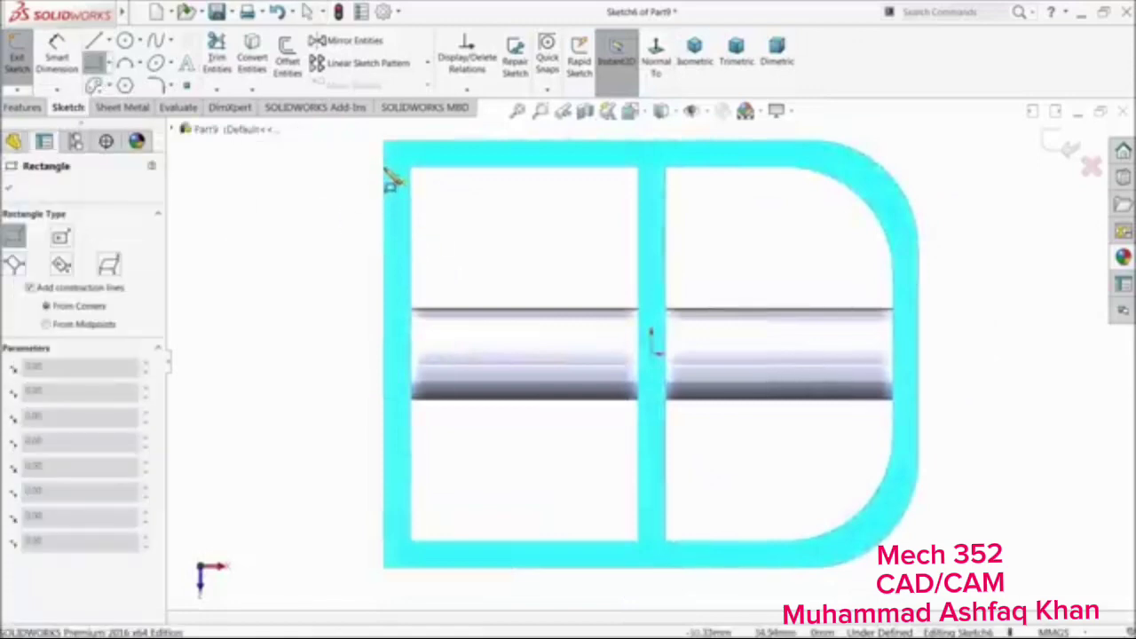
pyautogui.click(411, 168)
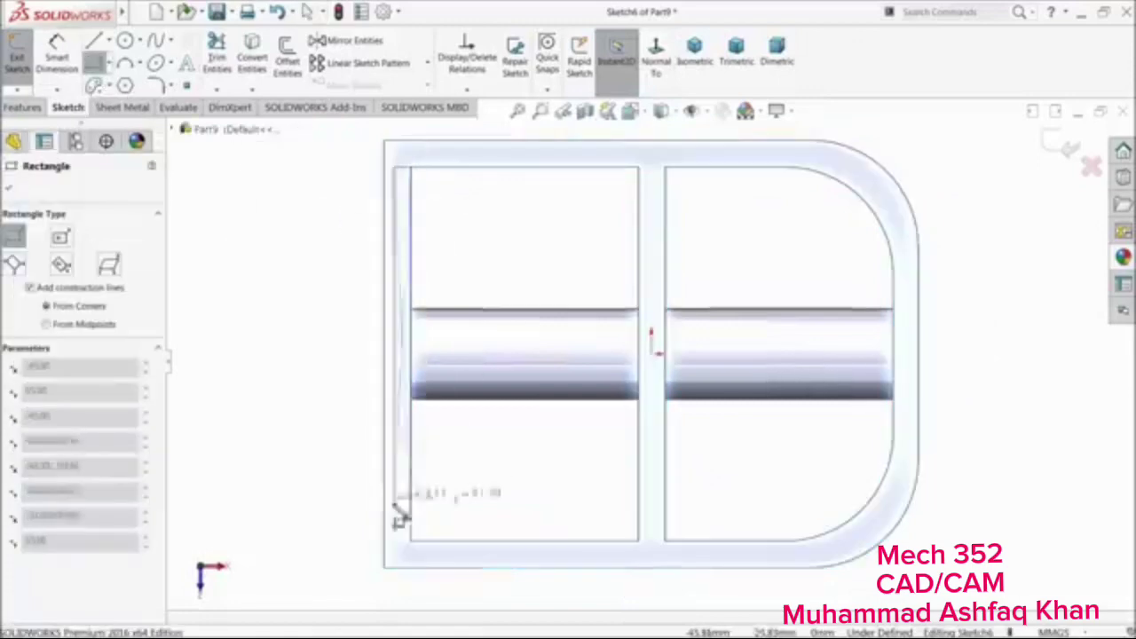
pyautogui.click(389, 544)
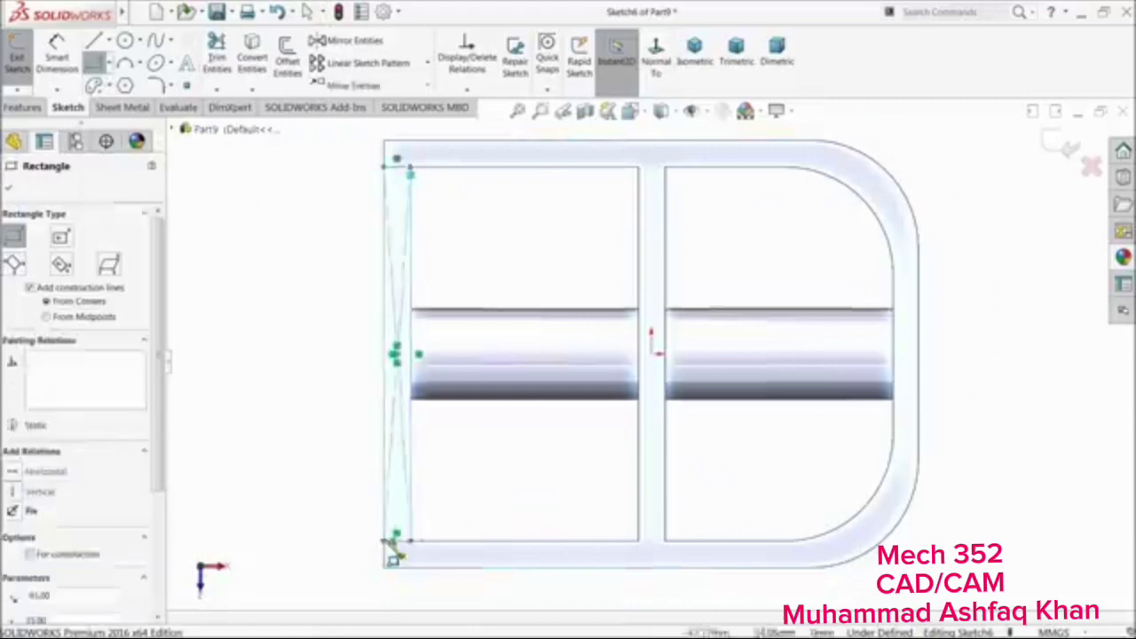
pyautogui.click(665, 168)
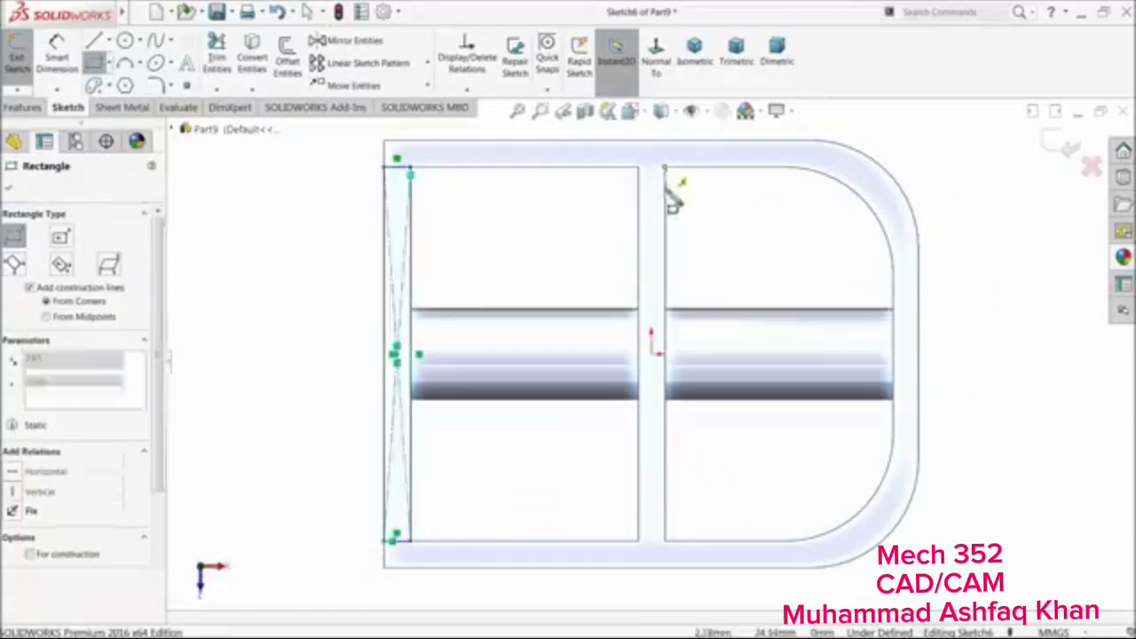
pyautogui.click(638, 543)
pyautogui.click(33, 108)
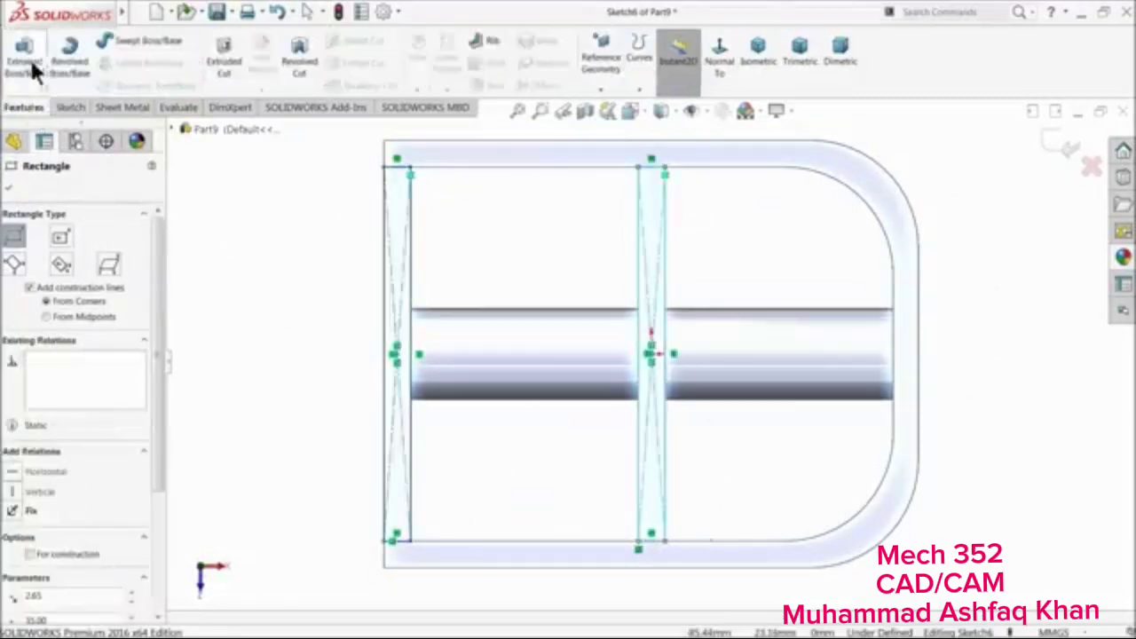
pyautogui.click(24, 57)
pyautogui.write('5')
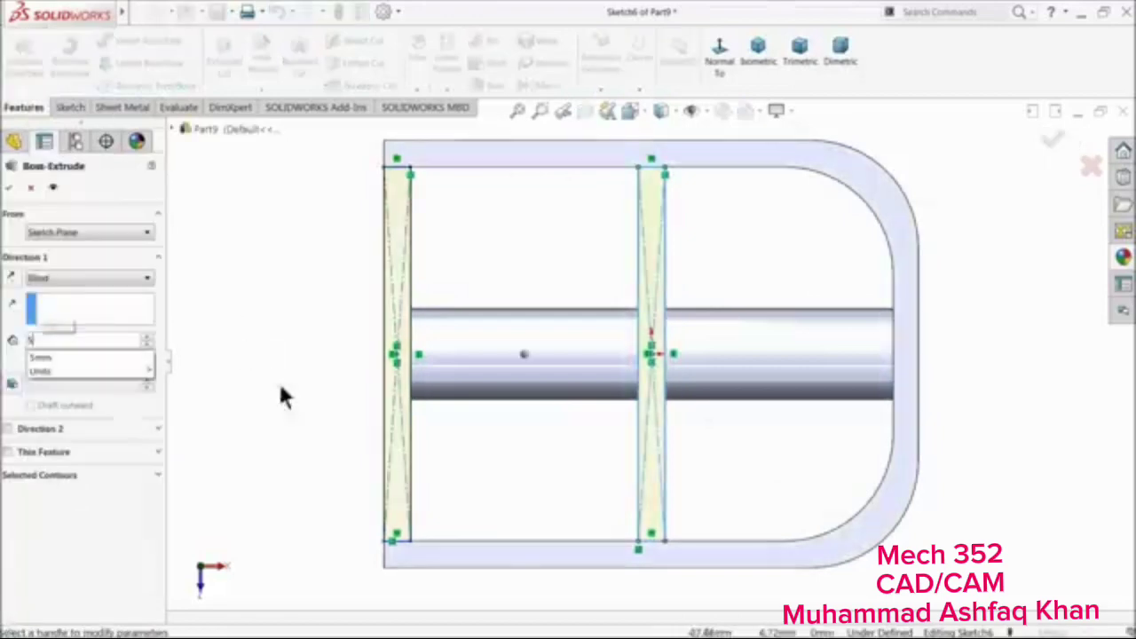
pyautogui.moveTo(273, 343); pyautogui.dragTo(271, 222, button='middle')
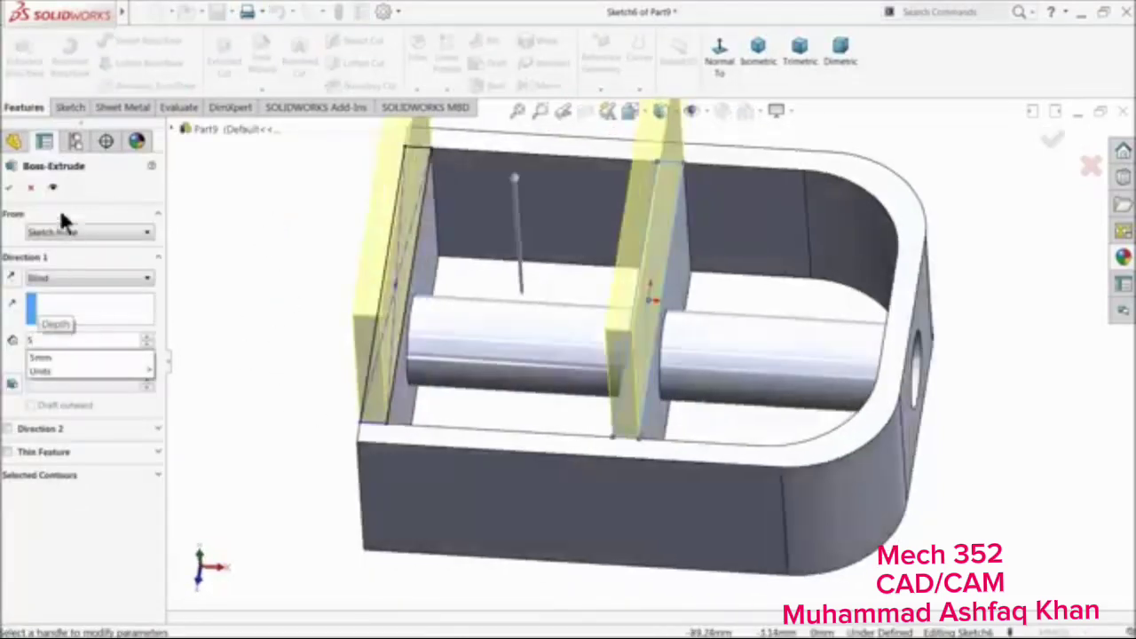
pyautogui.press('Return')
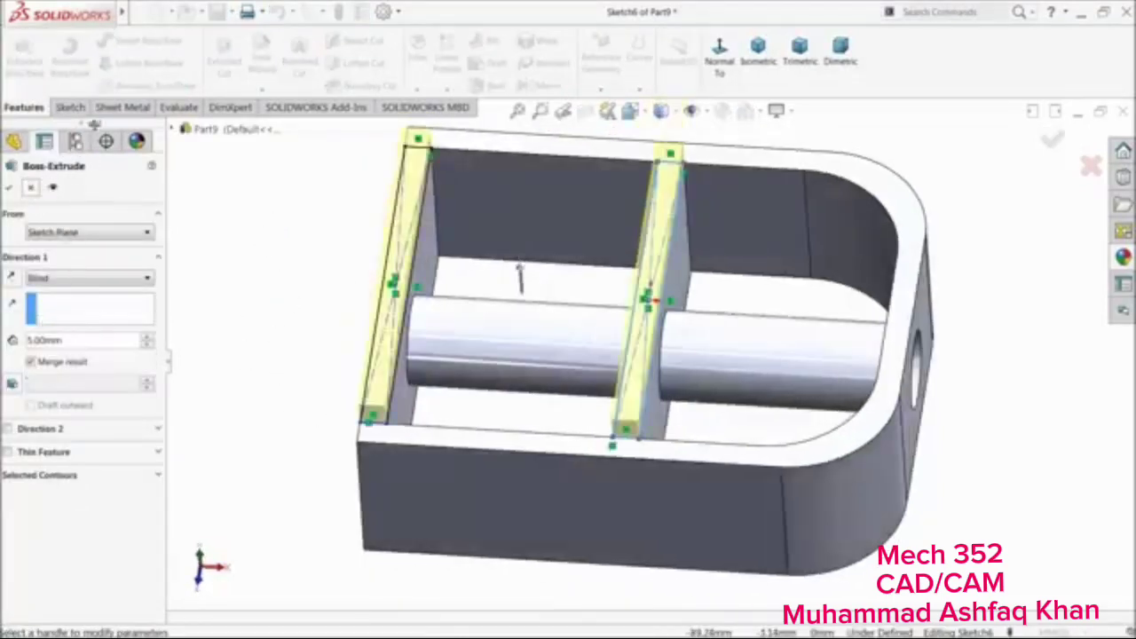
pyautogui.click(31, 190)
# Cut-extrude both rectangles to a blind depth of 5 mm to lower the square end wall and the cross rib
pyautogui.click(227, 69)
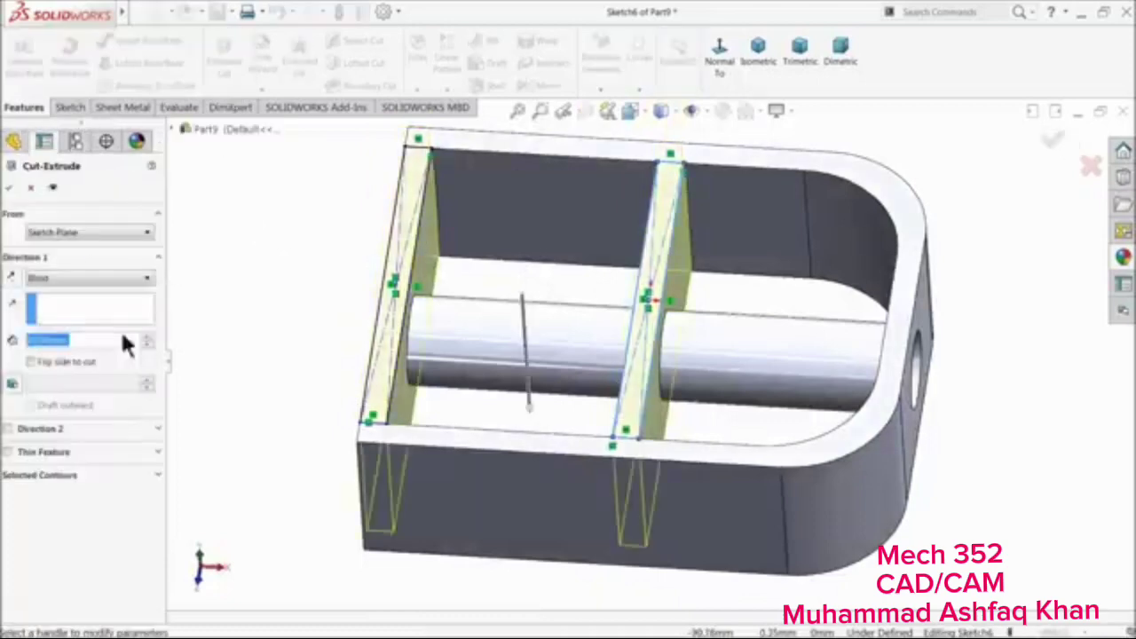
pyautogui.write('5')
pyautogui.press('Return')
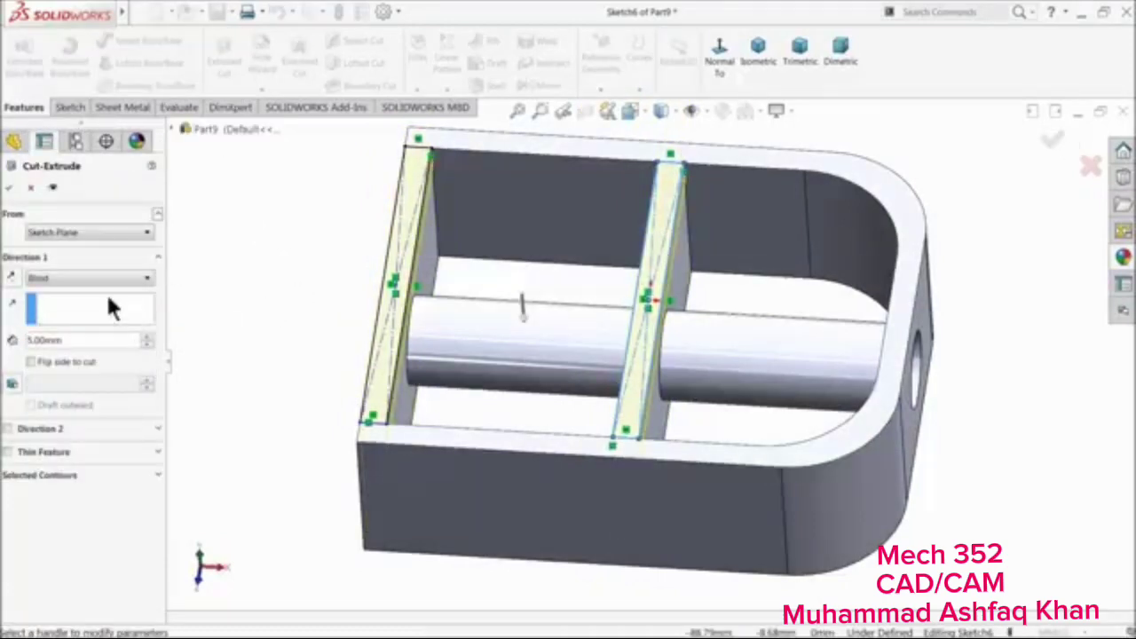
pyautogui.click(9, 188)
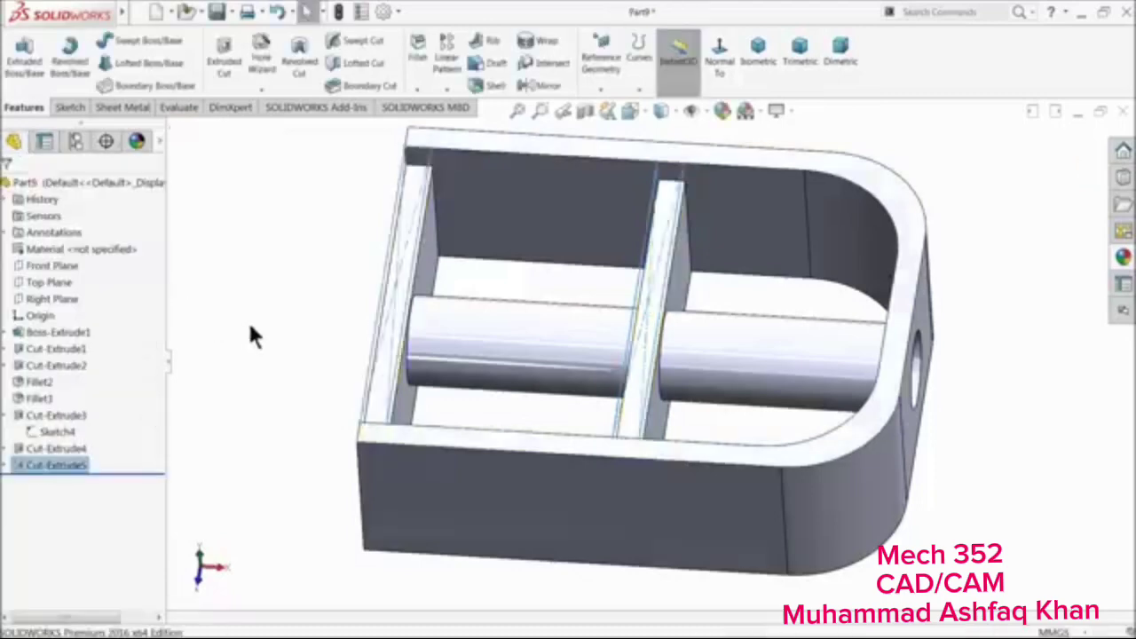
pyautogui.moveTo(248, 319)
pyautogui.mouseDown(button='middle')
pyautogui.moveTo(266, 310)
pyautogui.moveTo(255, 316)
pyautogui.mouseUp(button='middle')
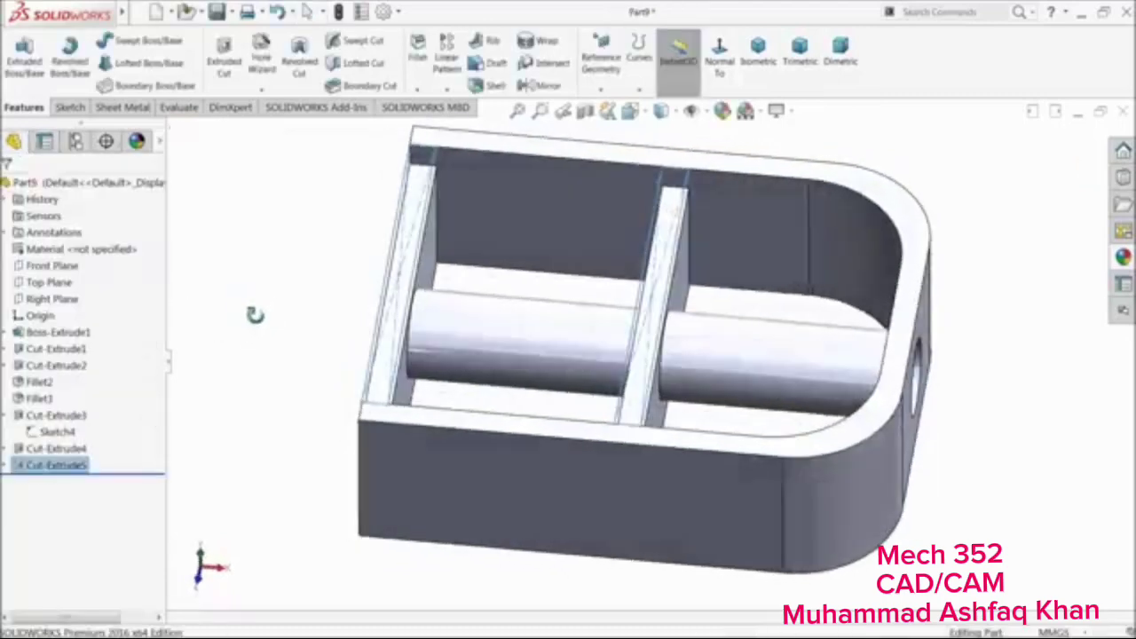
# Mirror the 5 mm wall and rib cut about the Top Plane
pyautogui.click(41, 281)
pyautogui.click(537, 86)
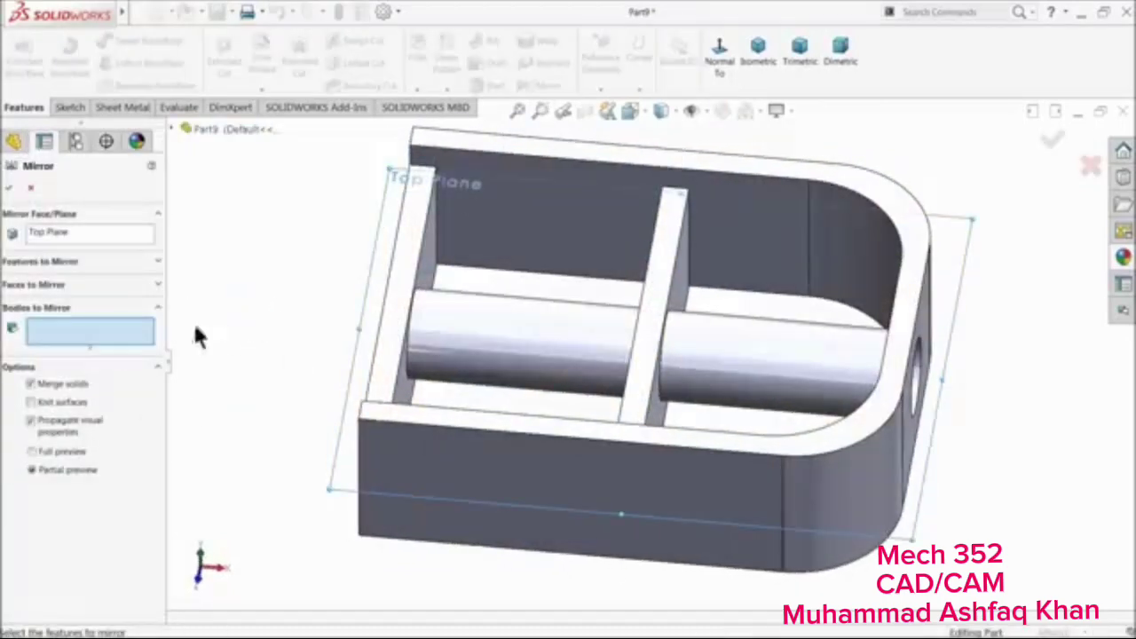
pyautogui.click(173, 129)
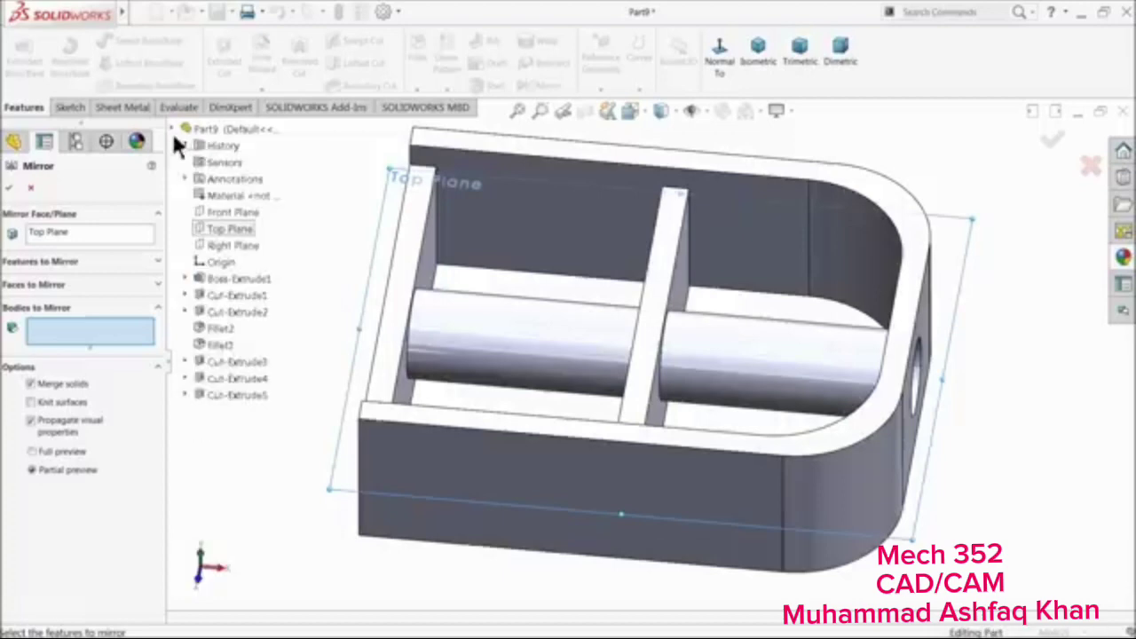
pyautogui.click(92, 266)
pyautogui.click(233, 395)
pyautogui.moveTo(270, 474); pyautogui.dragTo(232, 324, button='middle')
pyautogui.click(11, 189)
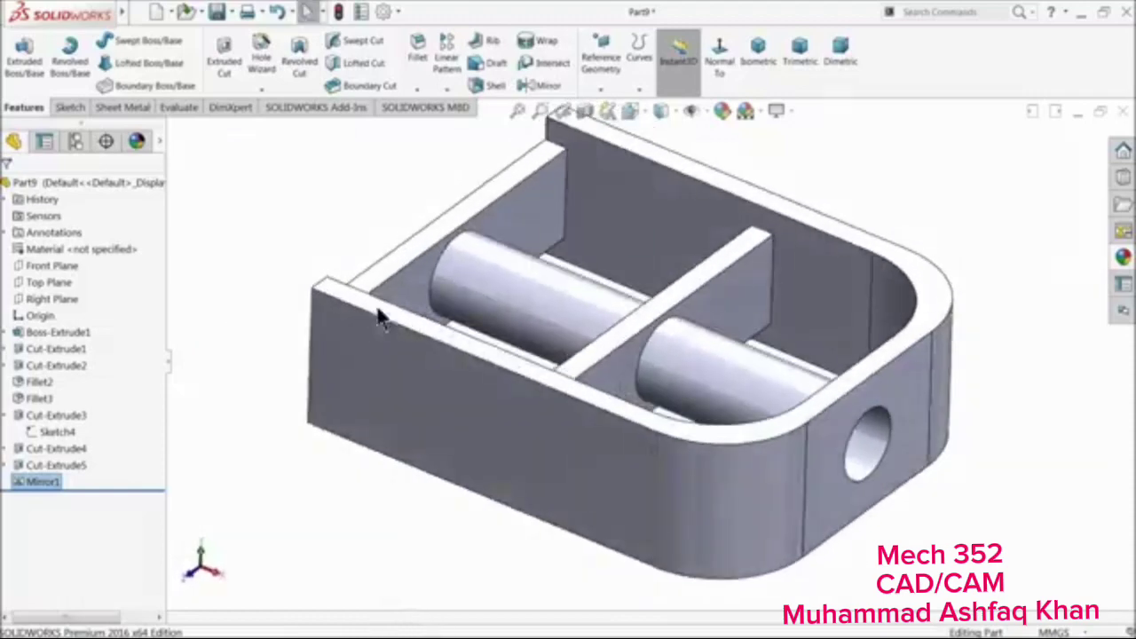
# Turn on the perspective display of the model
pyautogui.click(779, 115)
pyautogui.click(796, 184)
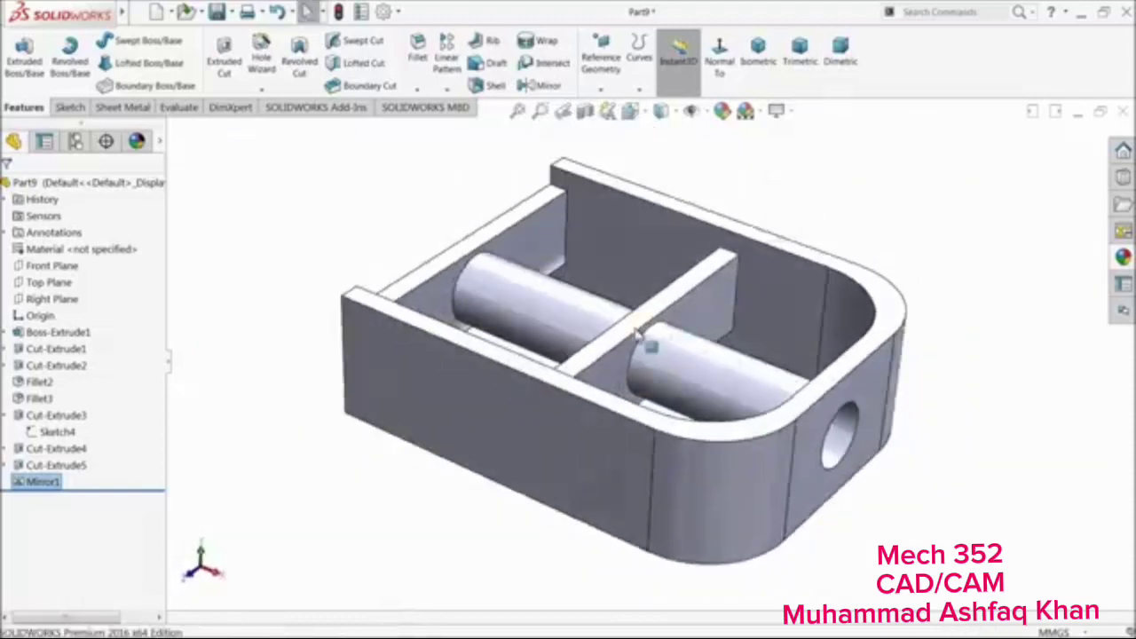
pyautogui.moveTo(648, 344); pyautogui.dragTo(553, 436, button='middle')
# Sketch two corner rectangles on the square end face, covering the full height of both side walls' ends
pyautogui.click(569, 401)
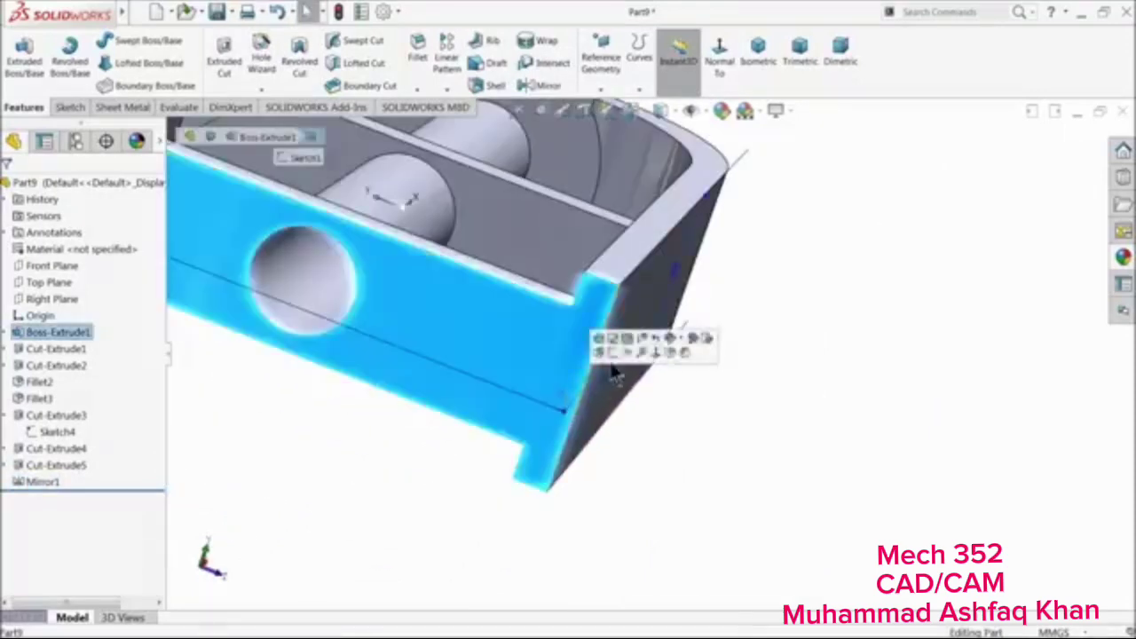
pyautogui.click(613, 353)
pyautogui.click(656, 62)
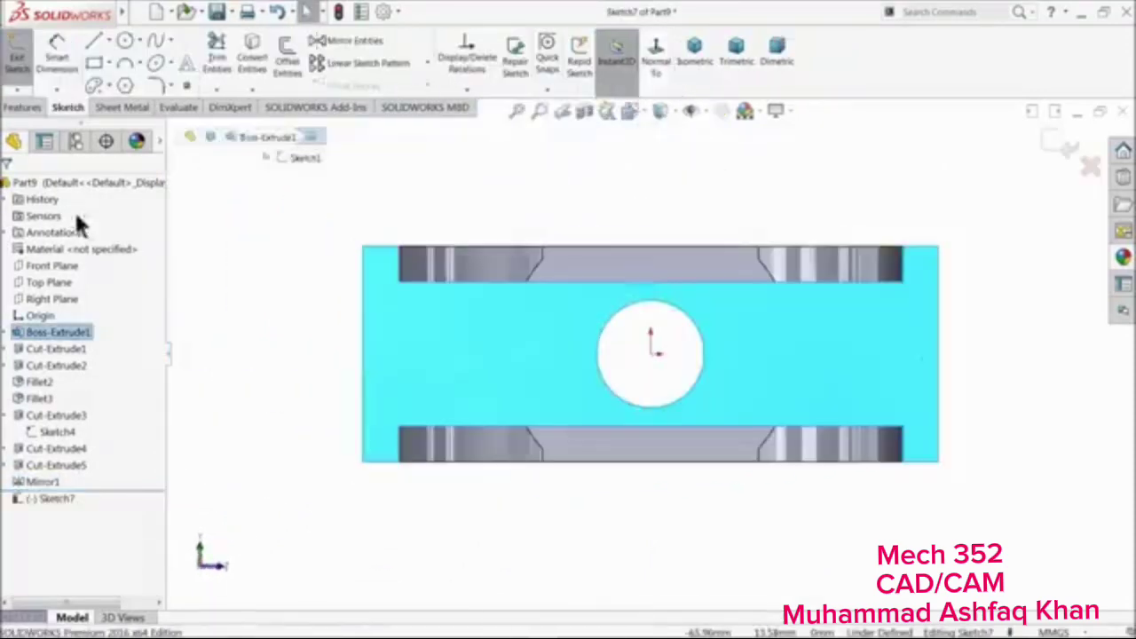
pyautogui.click(94, 65)
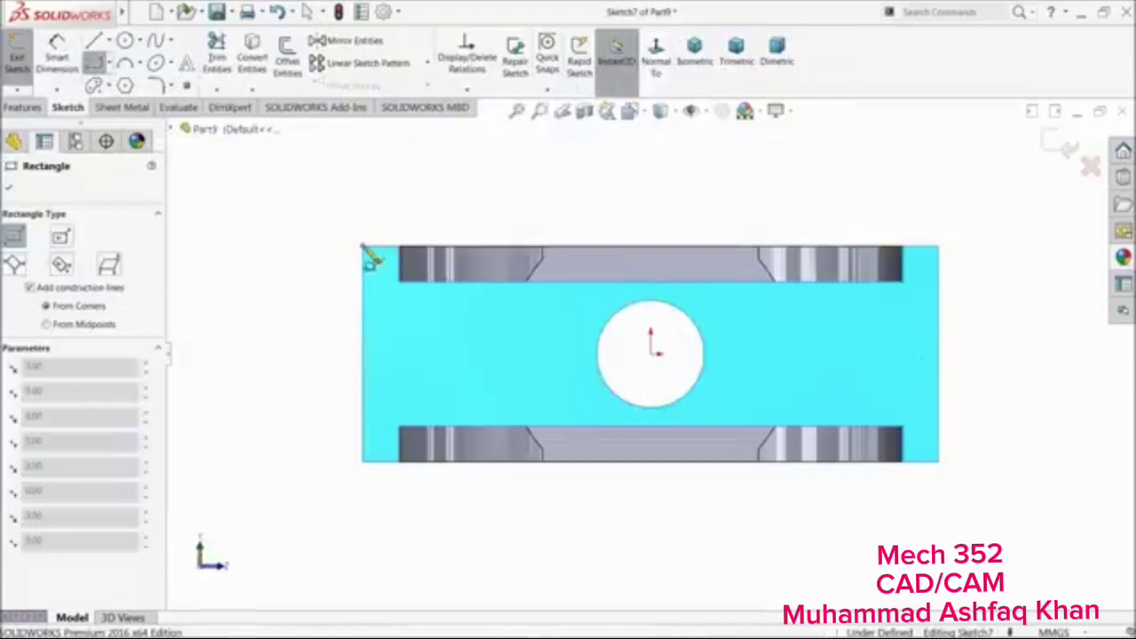
pyautogui.click(363, 248)
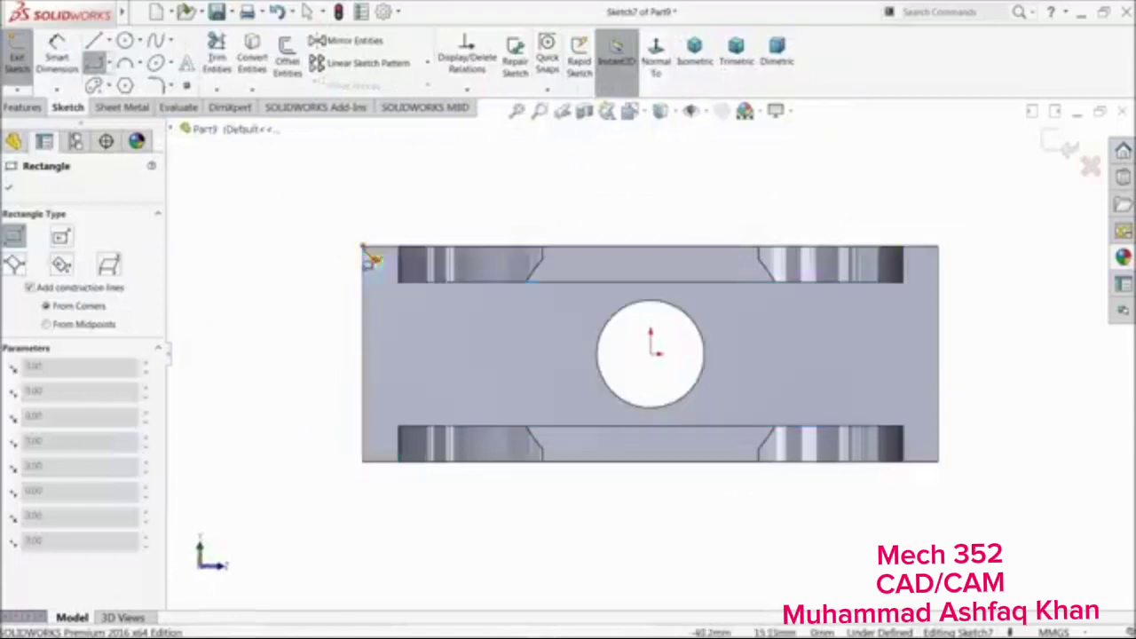
pyautogui.click(399, 462)
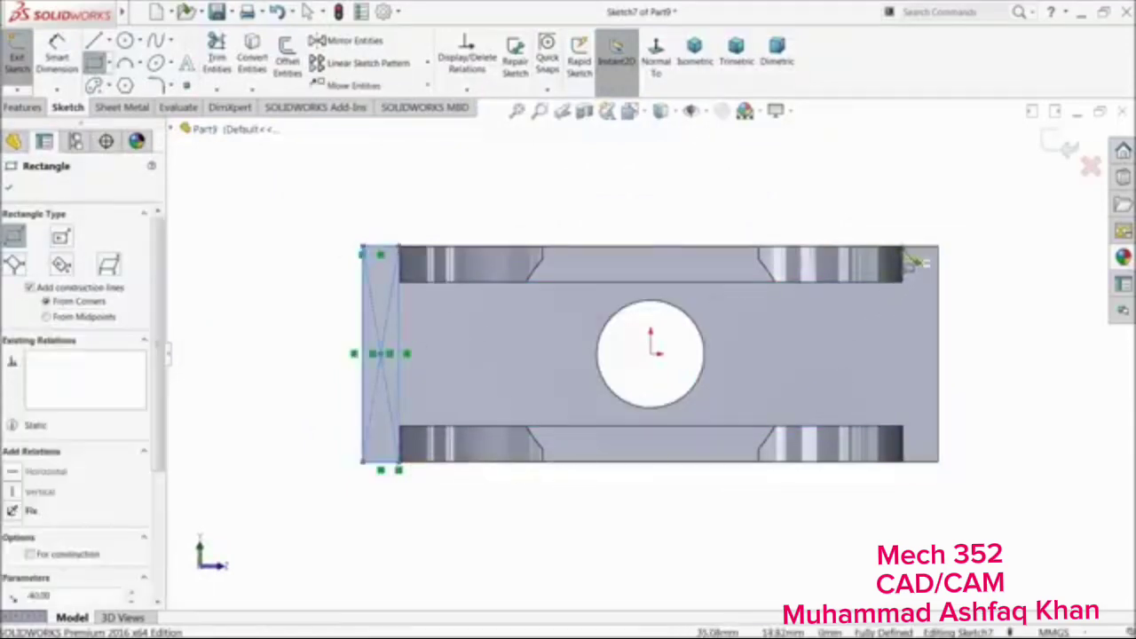
pyautogui.click(904, 247)
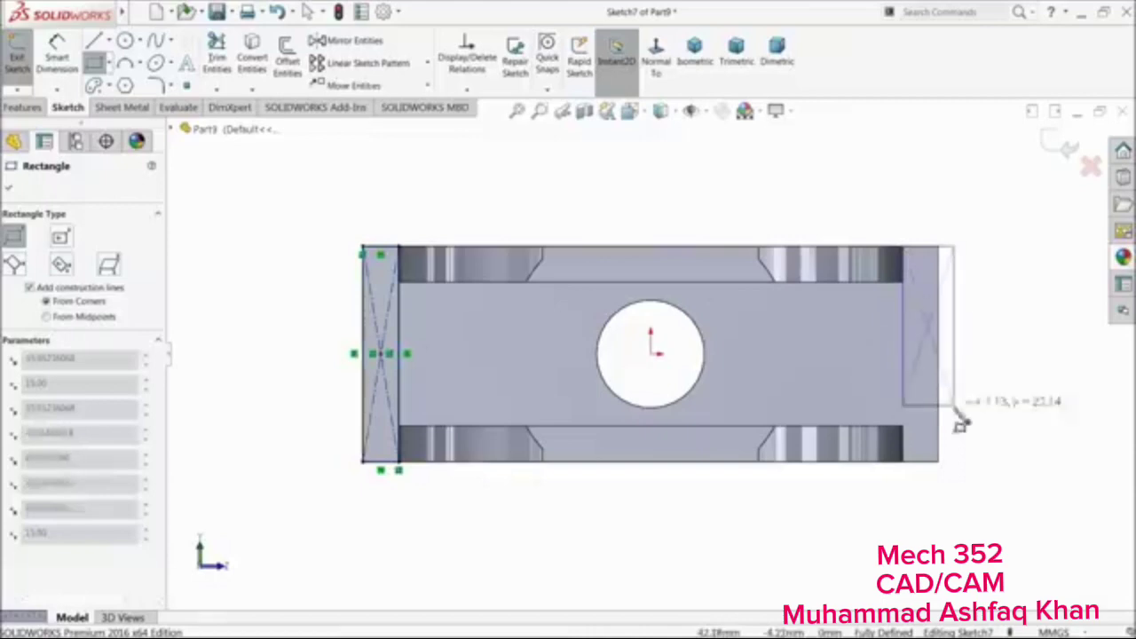
pyautogui.click(939, 463)
# Extrude both rectangles outward to a blind depth of 5 mm, merged with the side walls
pyautogui.click(23, 107)
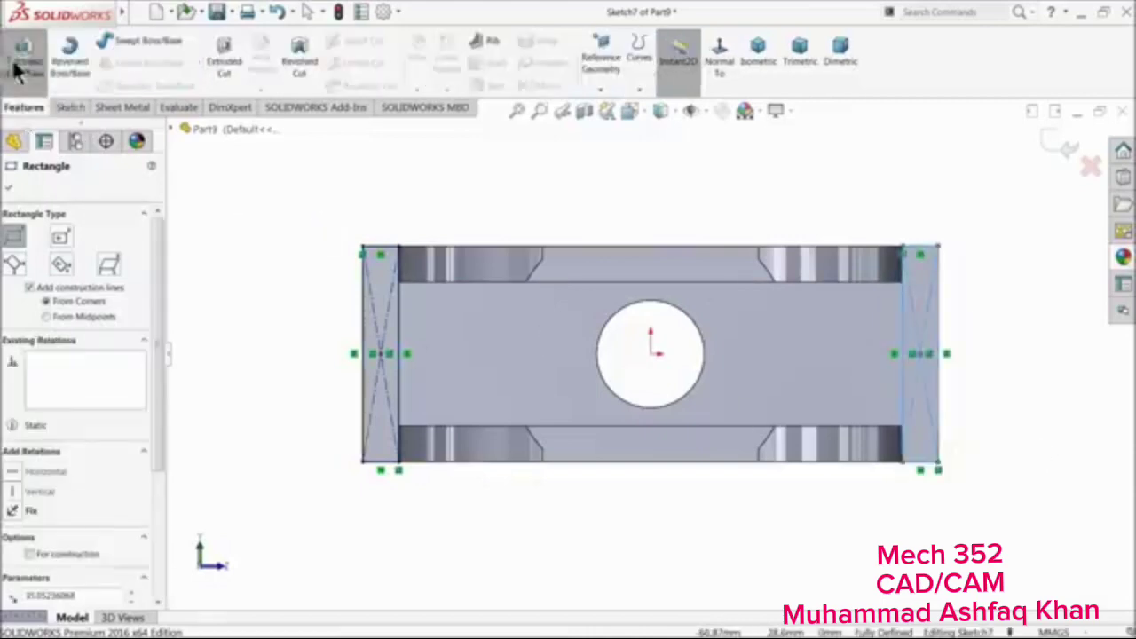
pyautogui.click(18, 58)
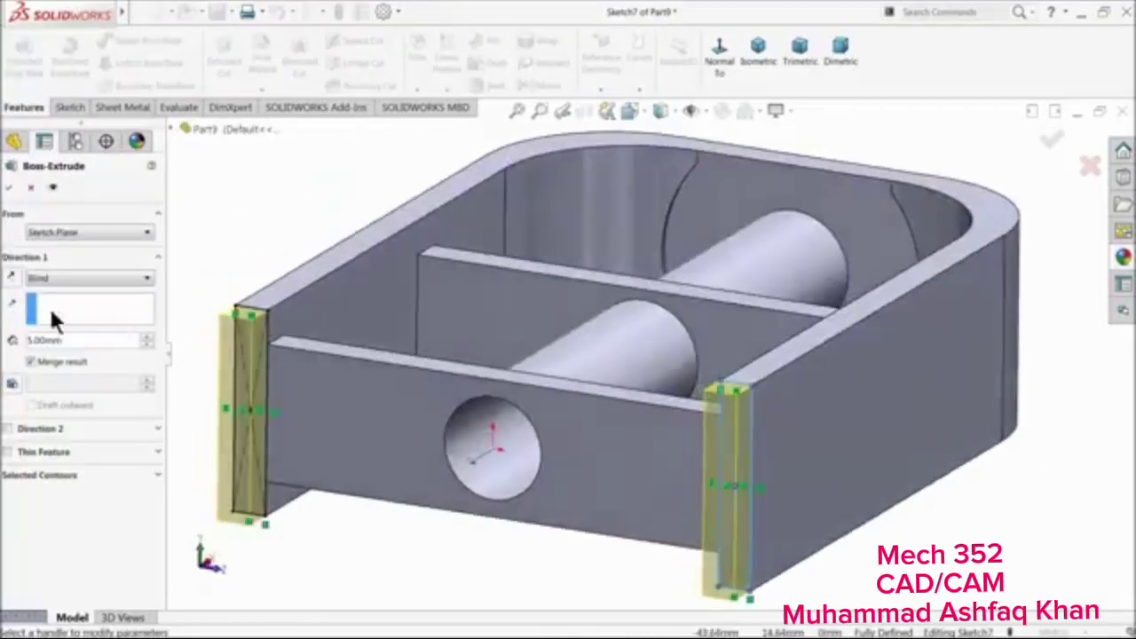
pyautogui.click(11, 188)
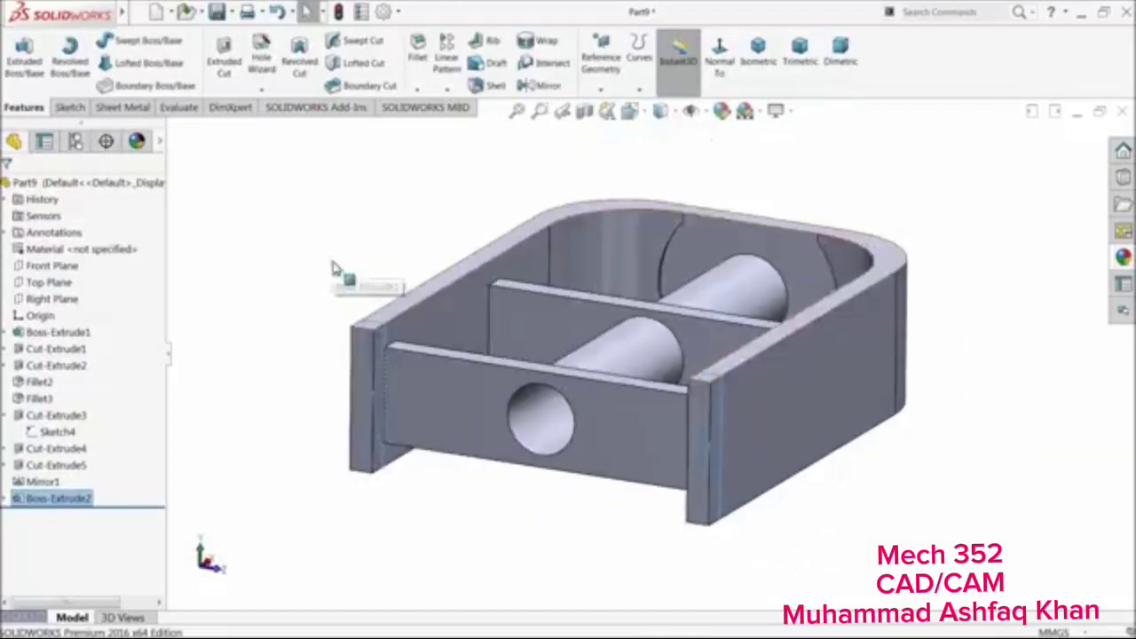
# Sketch two concentric circles centred on the origin on the square end wall, one about 20 mm in diameter and one along the hole's edge
pyautogui.scroll(-5, 586, 426)
pyautogui.click(621, 400)
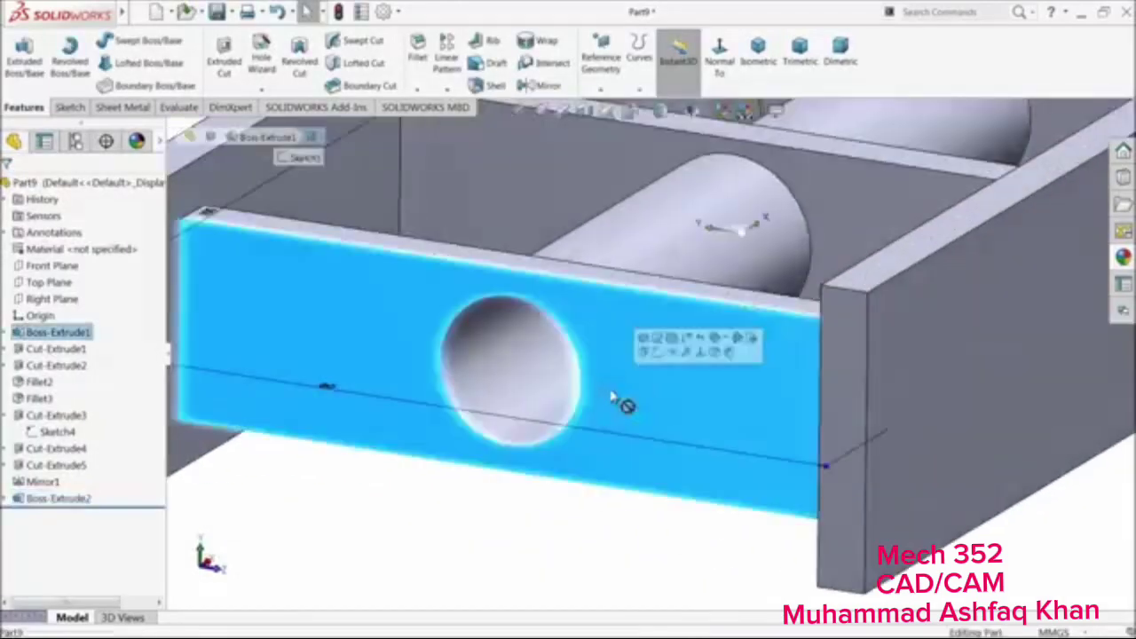
pyautogui.click(659, 355)
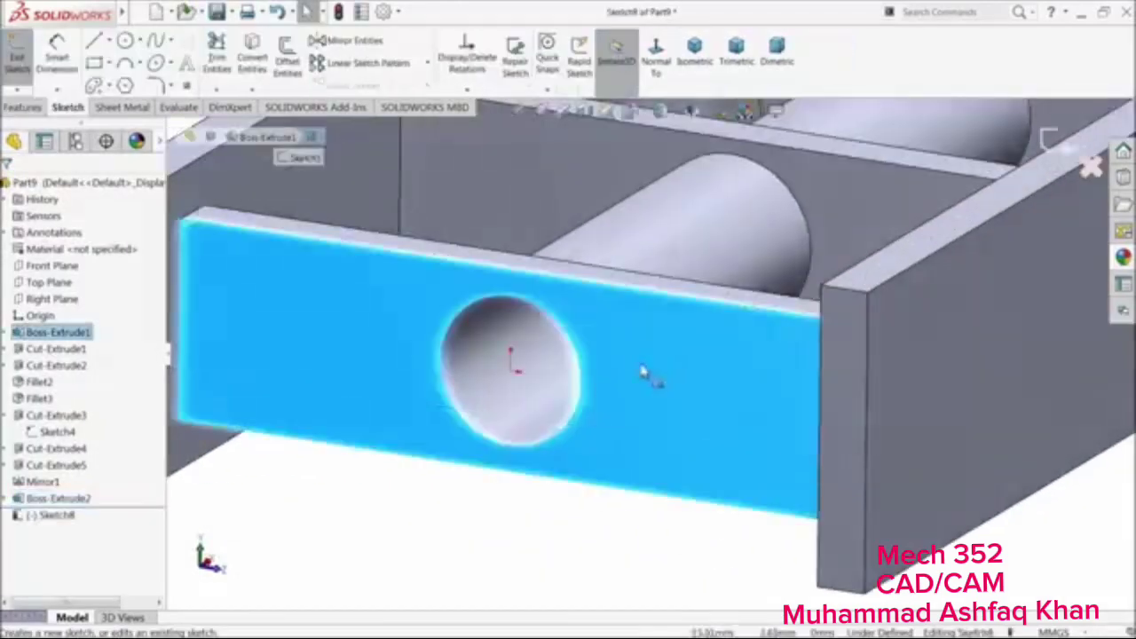
pyautogui.click(126, 42)
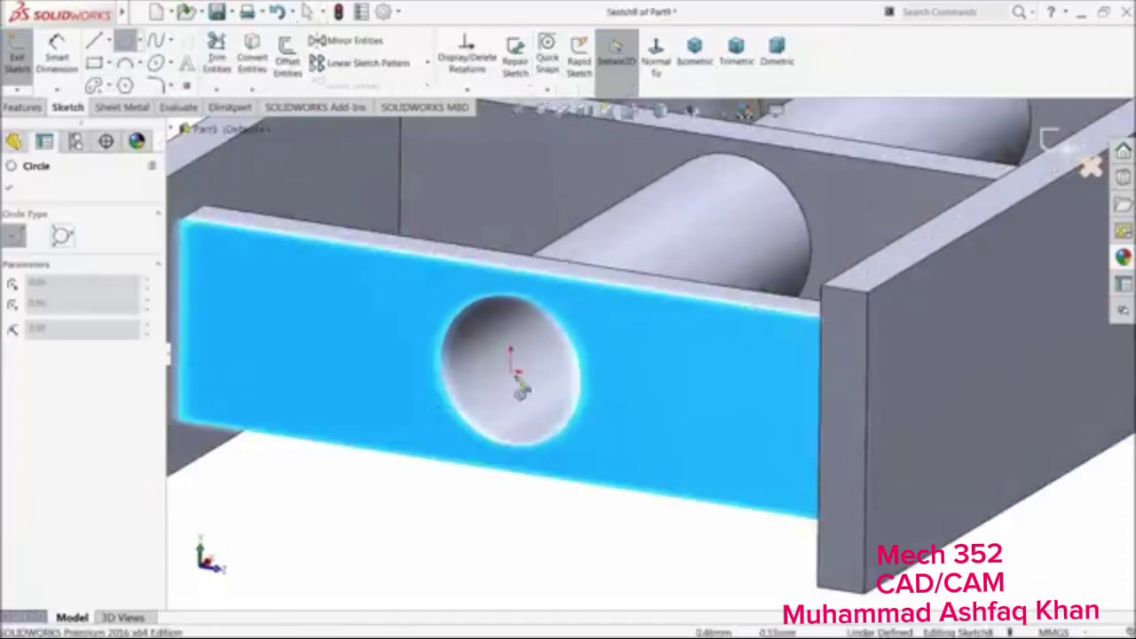
pyautogui.click(513, 372)
pyautogui.click(447, 304)
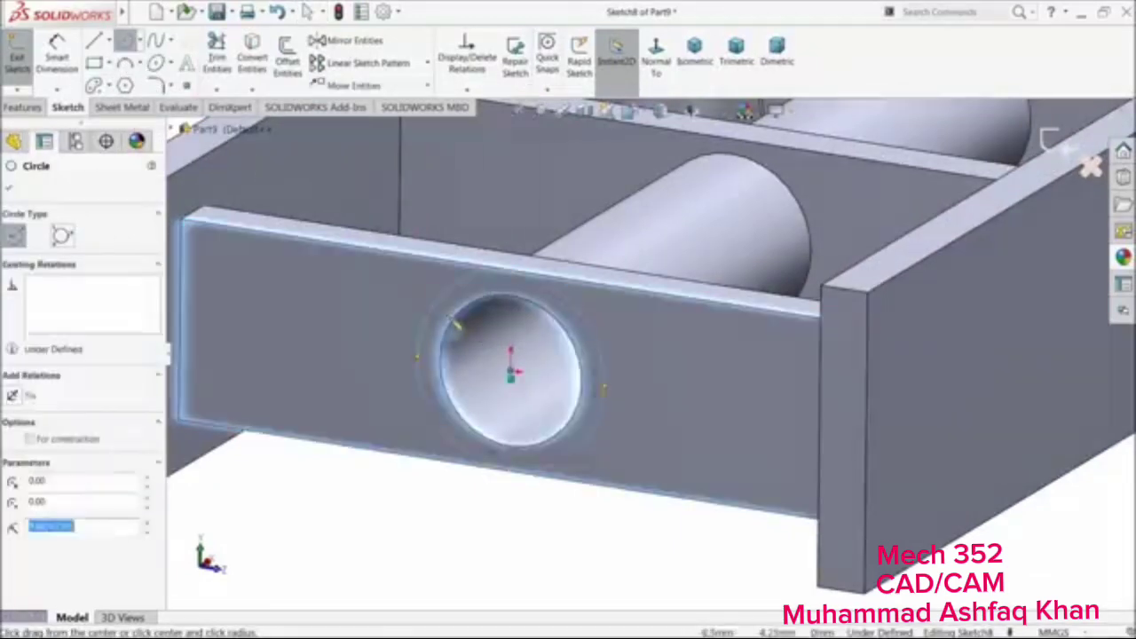
pyautogui.click(511, 372)
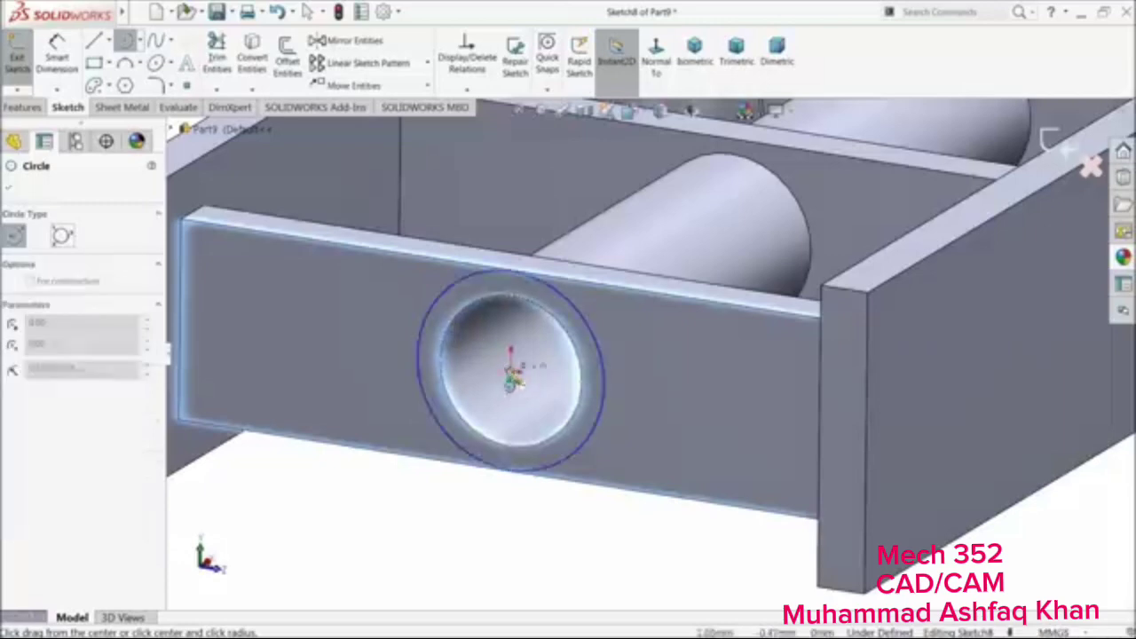
pyautogui.click(459, 322)
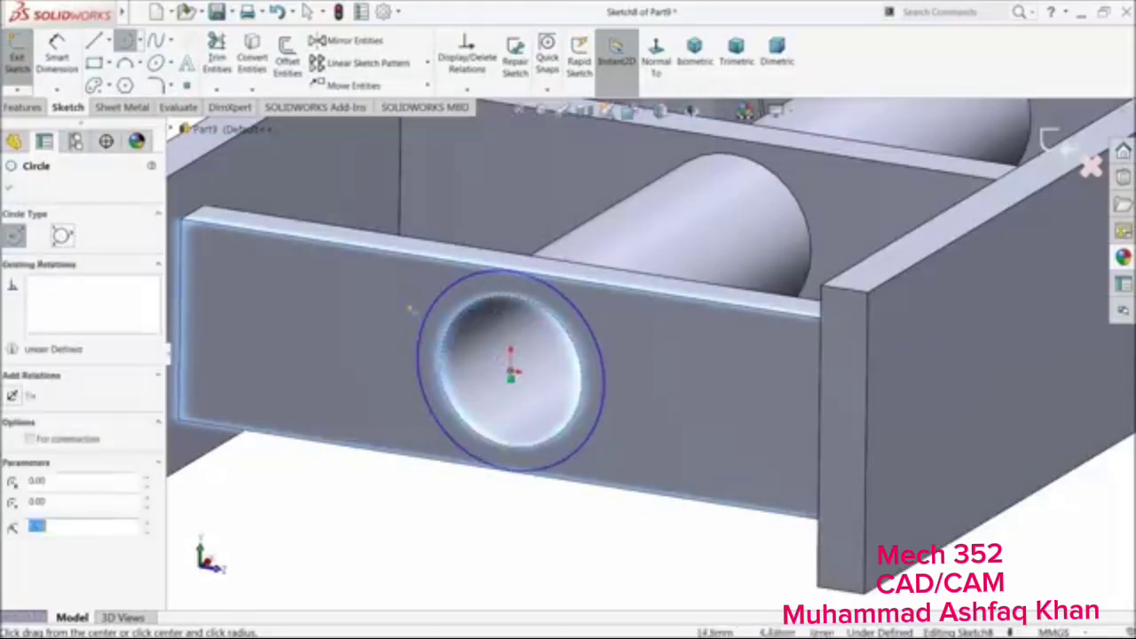
# Dimension the outer circle's diameter at 17 mm and the inner circle's diameter at 15 mm
pyautogui.click(56, 55)
pyautogui.click(418, 342)
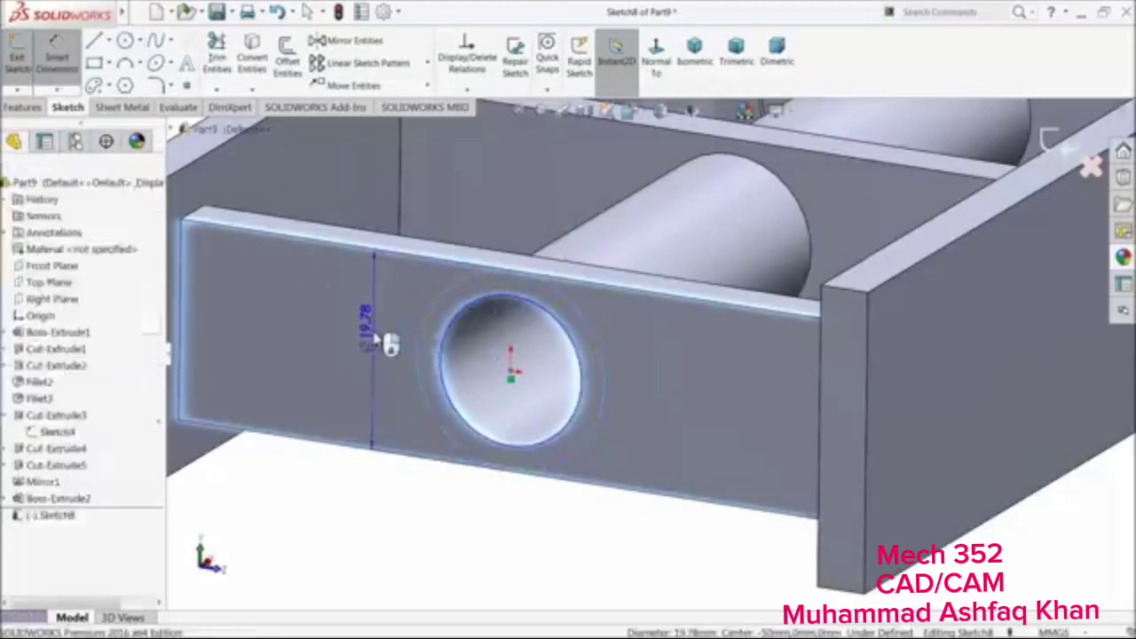
pyautogui.click(369, 324)
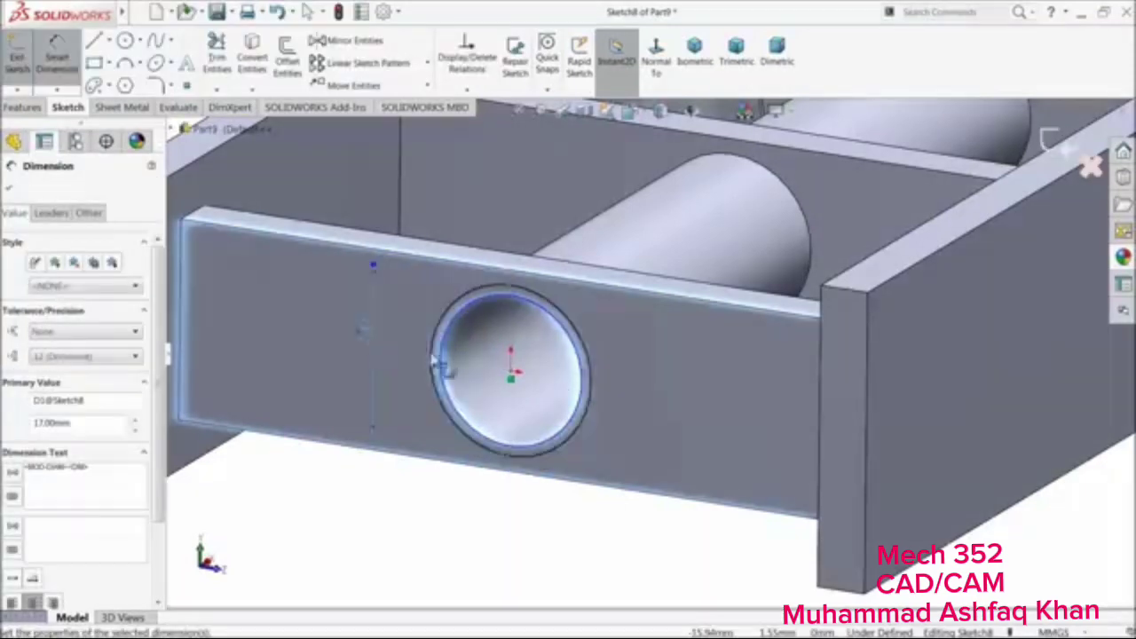
pyautogui.click(443, 344)
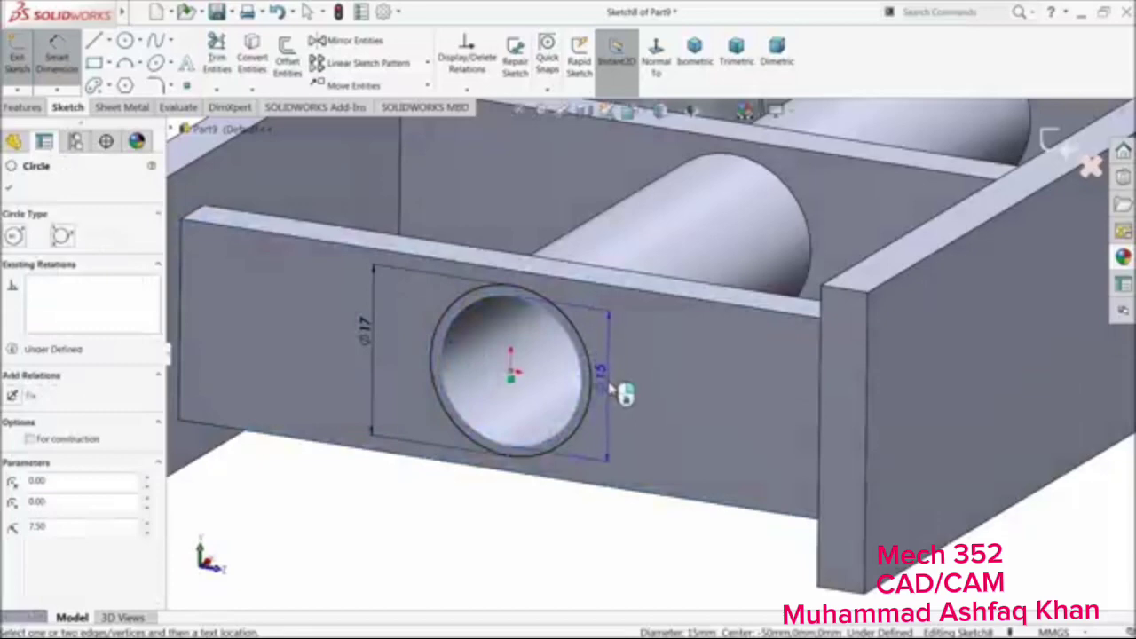
pyautogui.click(618, 389)
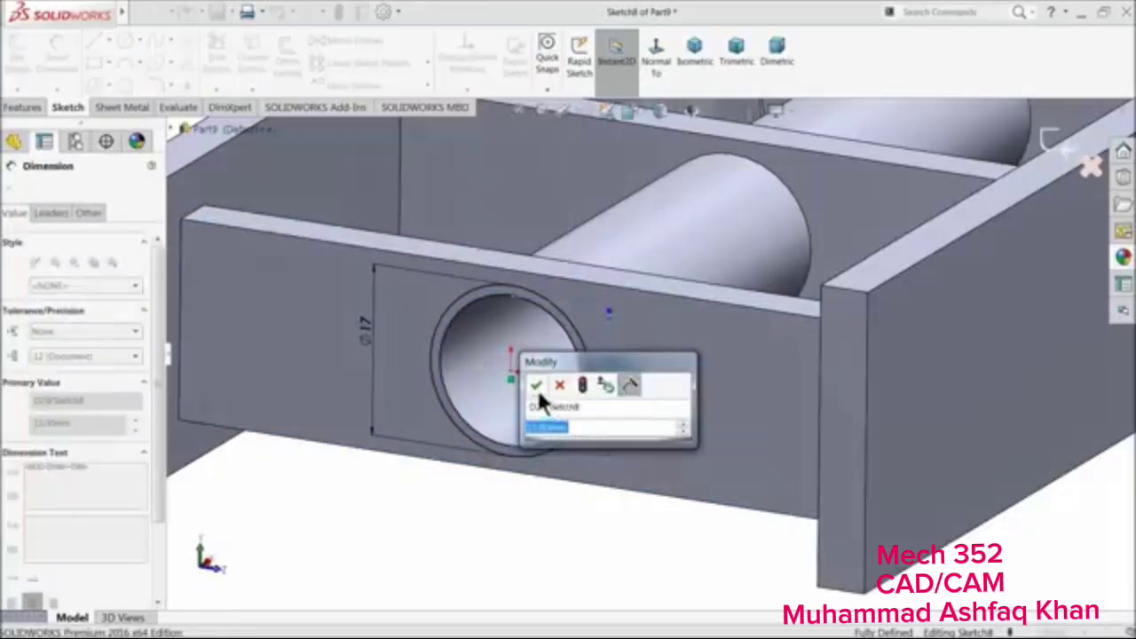
pyautogui.click(537, 386)
# Extrude the ring between the two circles 10 mm outward from the square end wall
pyautogui.scroll(3, 583, 383)
pyautogui.moveTo(586, 383); pyautogui.dragTo(609, 370, button='middle')
pyautogui.scroll(-1, 563, 354)
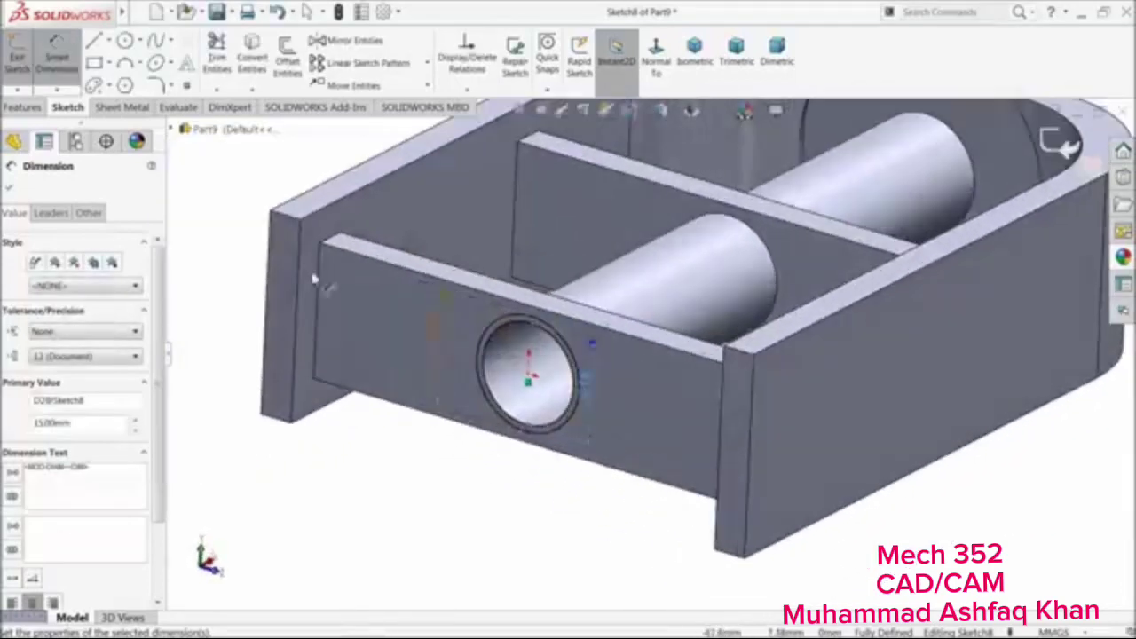
pyautogui.click(22, 108)
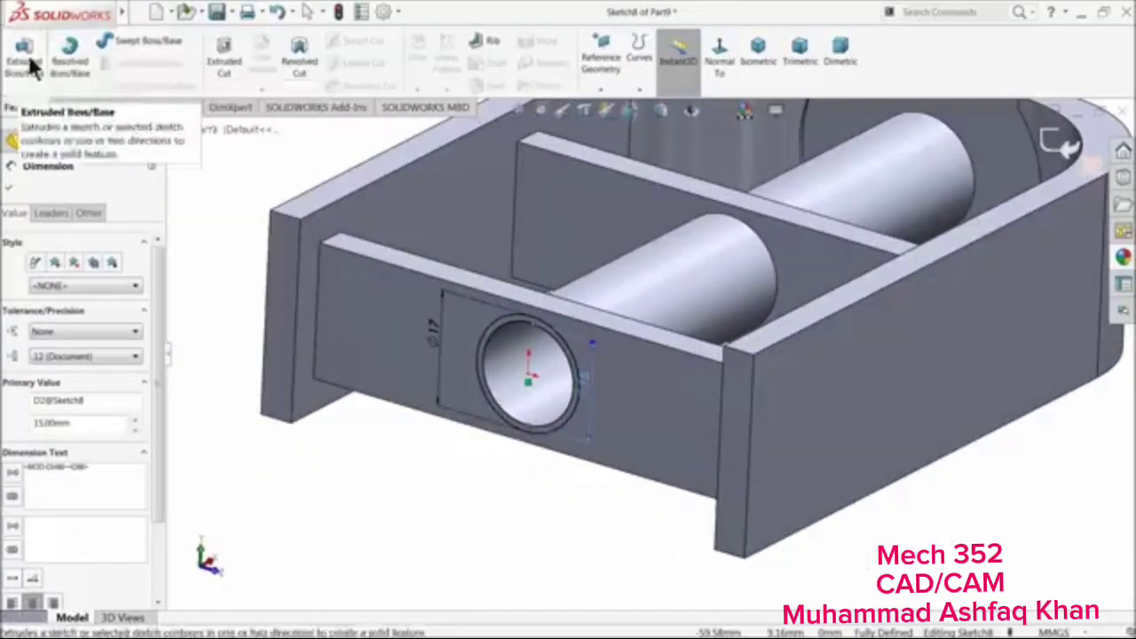
pyautogui.click(24, 61)
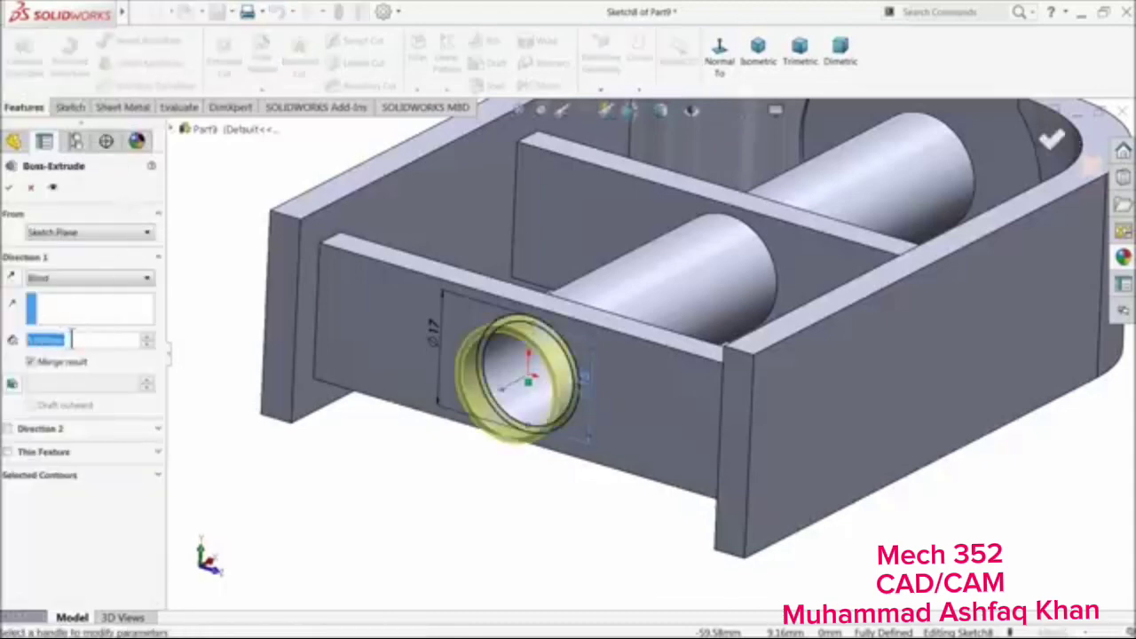
pyautogui.write('10')
pyautogui.press('Return')
pyautogui.click(8, 188)
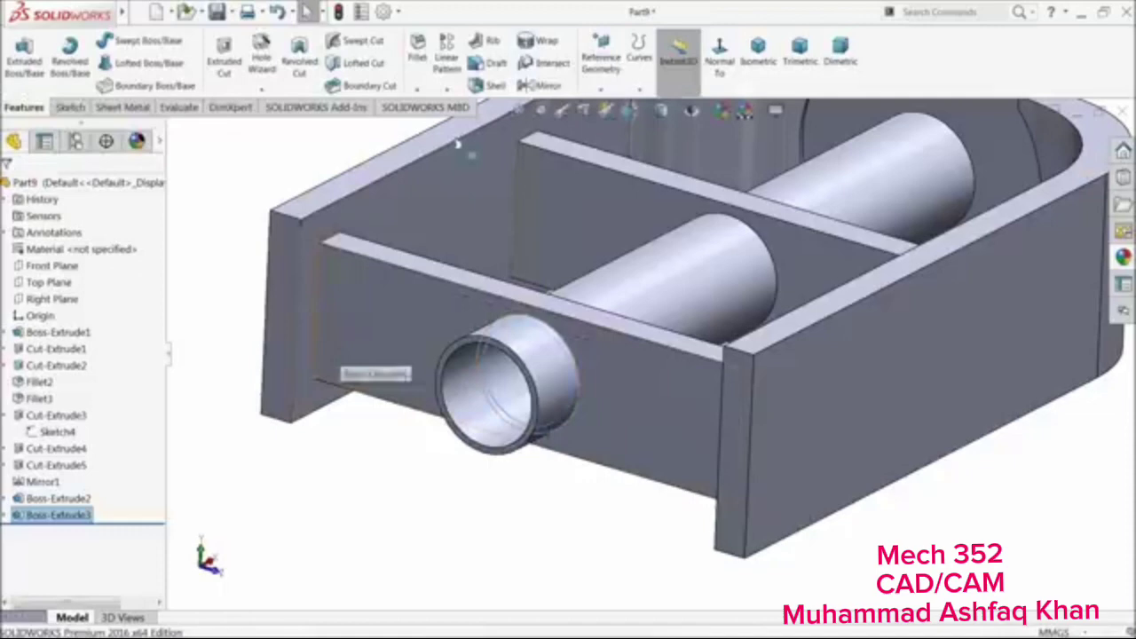
# Fillet the four circular edges where the central cylinder meets the end walls and the cross rib with a 10 mm radius
pyautogui.click(415, 51)
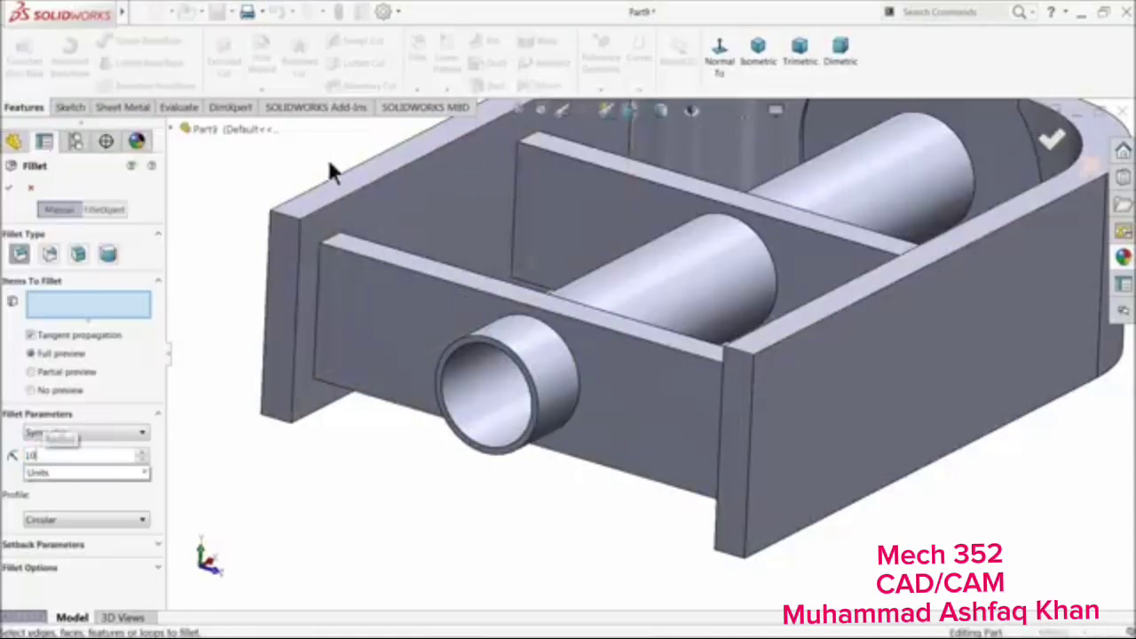
pyautogui.click(771, 266)
pyautogui.moveTo(771, 267); pyautogui.dragTo(698, 400, button='middle')
pyautogui.click(921, 191)
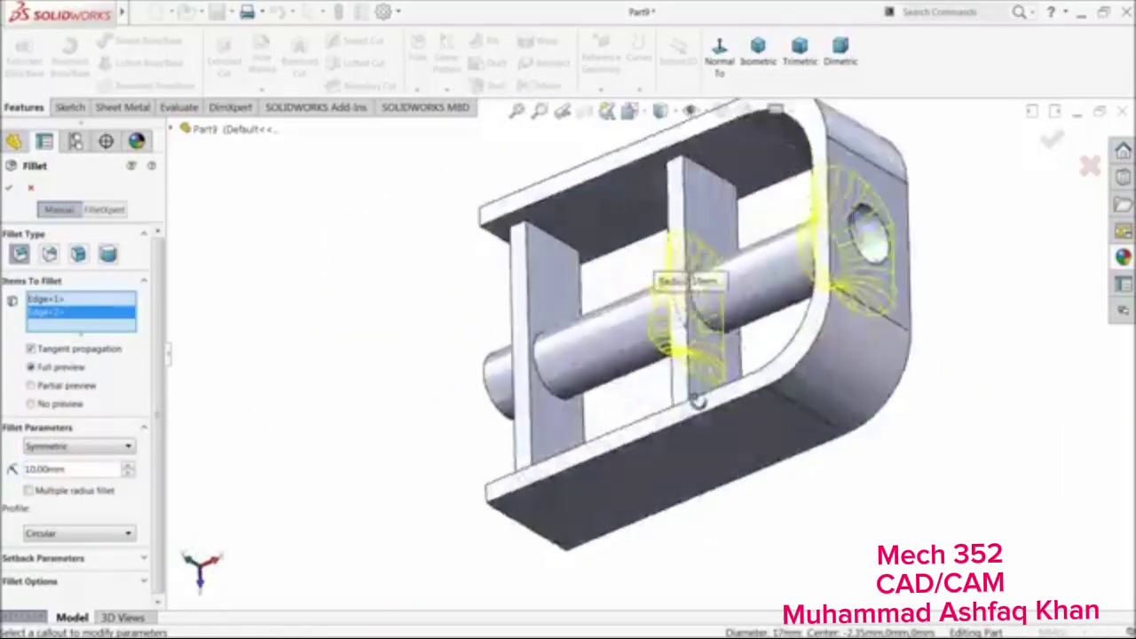
pyautogui.scroll(-2, 593, 396)
pyautogui.click(549, 399)
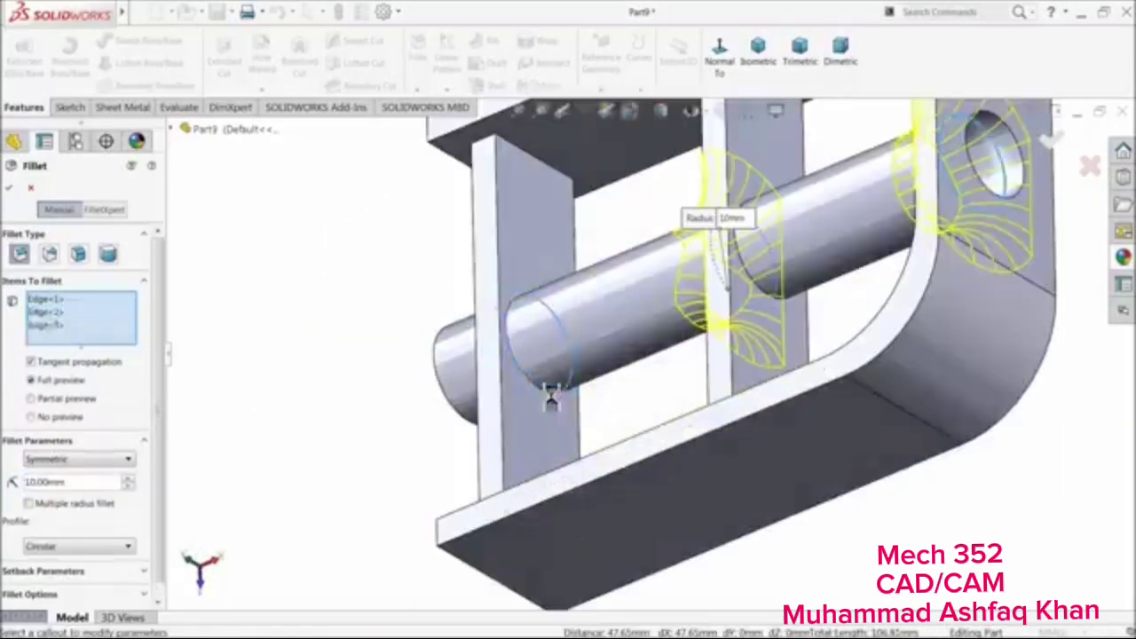
pyautogui.click(794, 302)
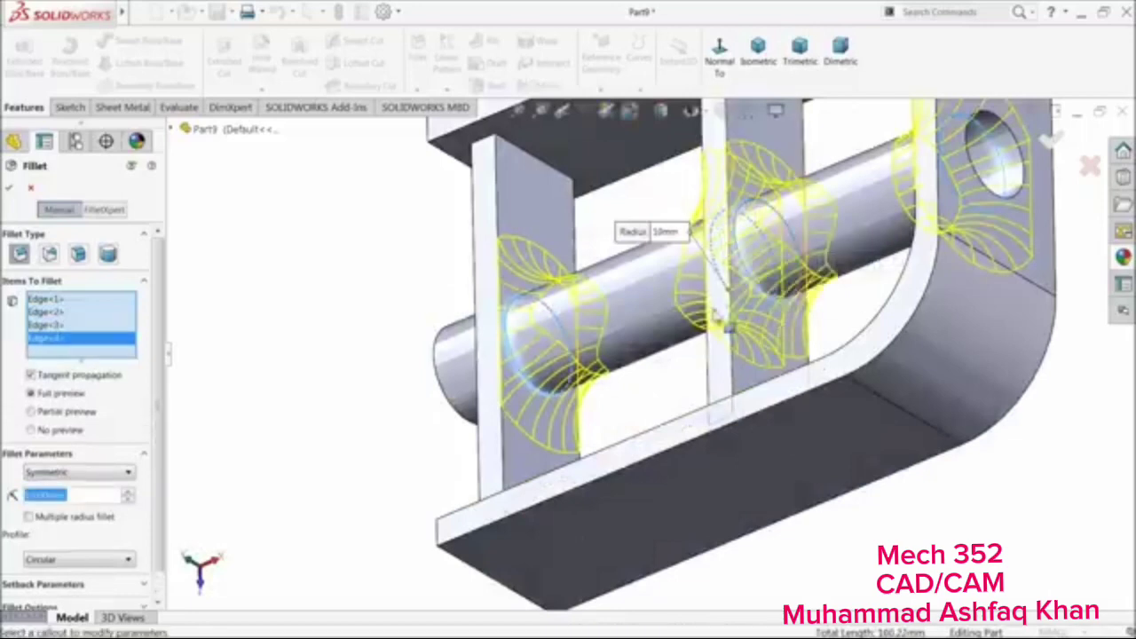
pyautogui.click(13, 190)
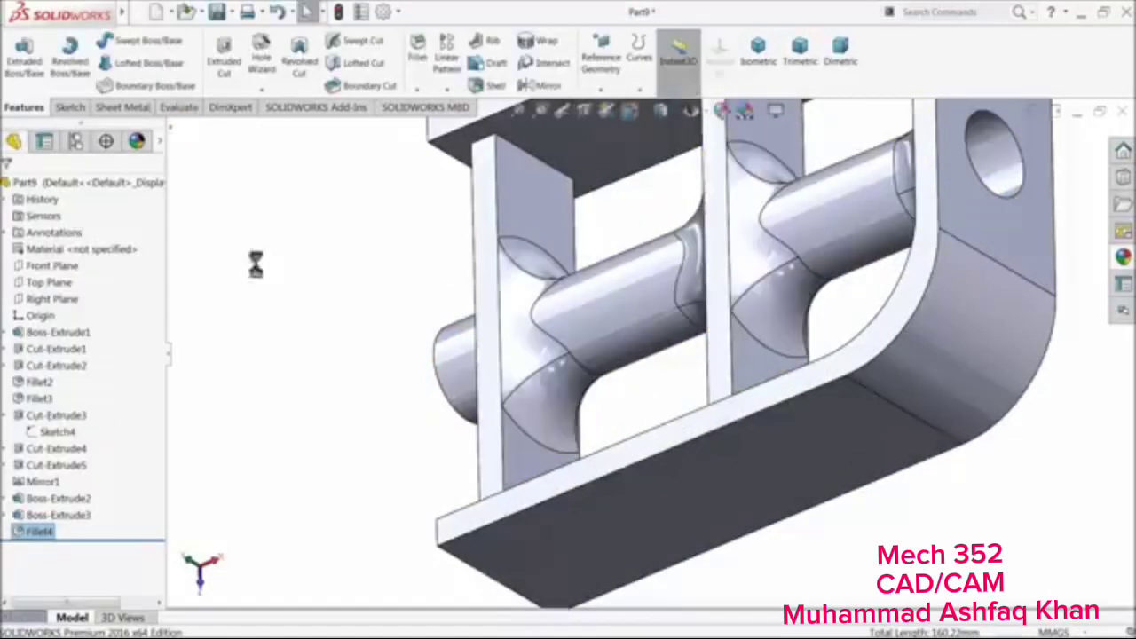
# Edit the 10 mm cylinder fillet to include the edge where the protruding ring meets the square end wall
pyautogui.moveTo(392, 247); pyautogui.dragTo(480, 204, button='middle')
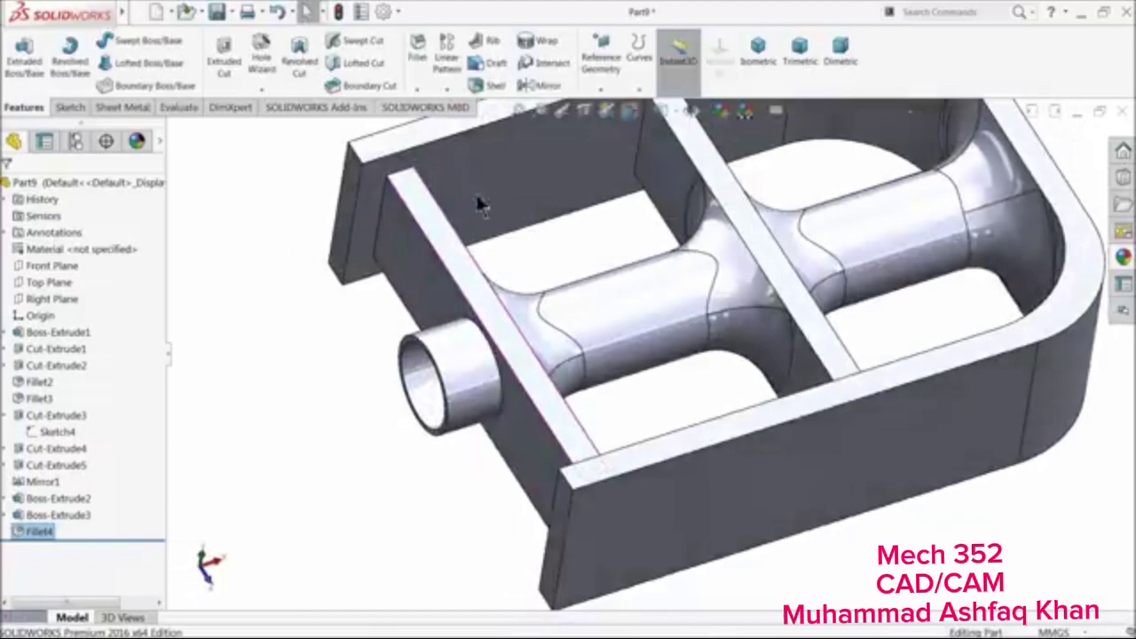
pyautogui.click(20, 532)
pyautogui.click(30, 499)
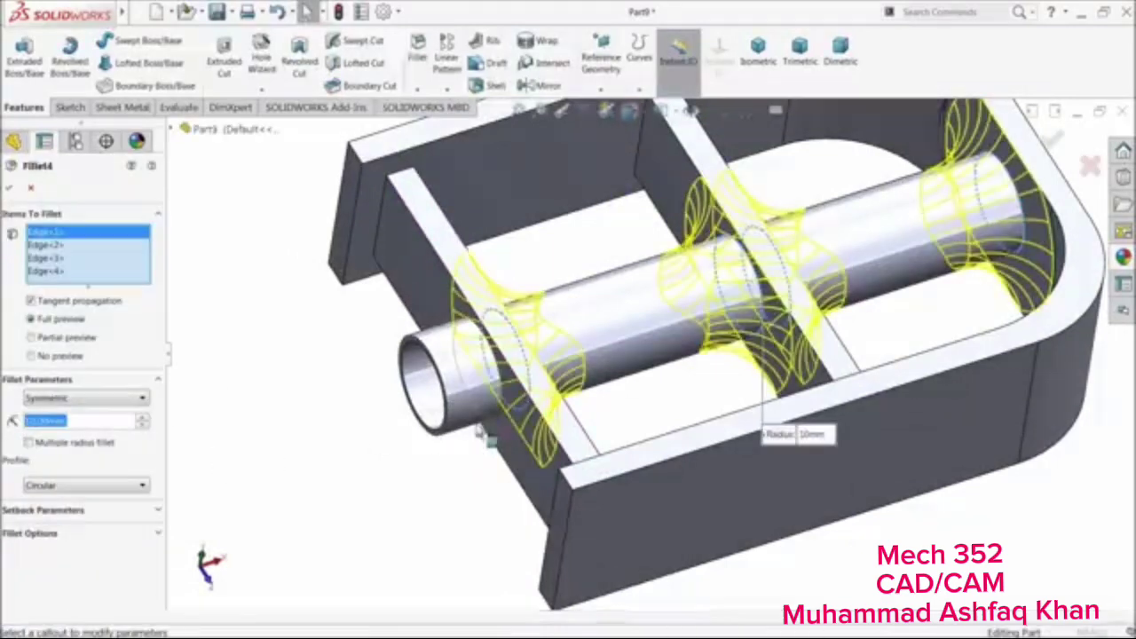
pyautogui.click(496, 428)
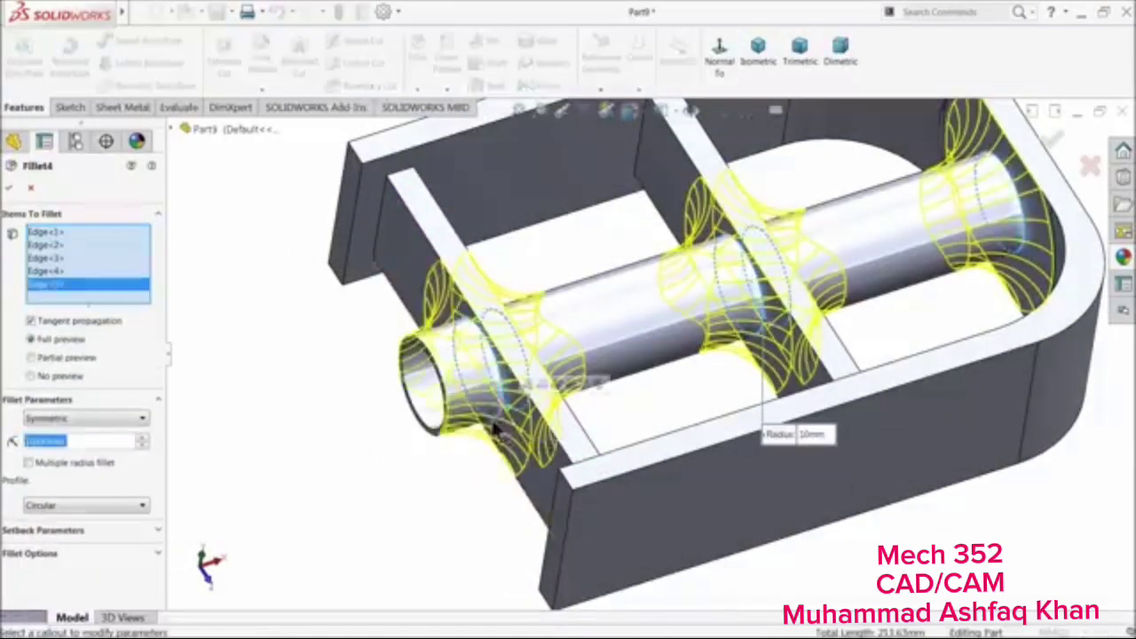
pyautogui.click(9, 190)
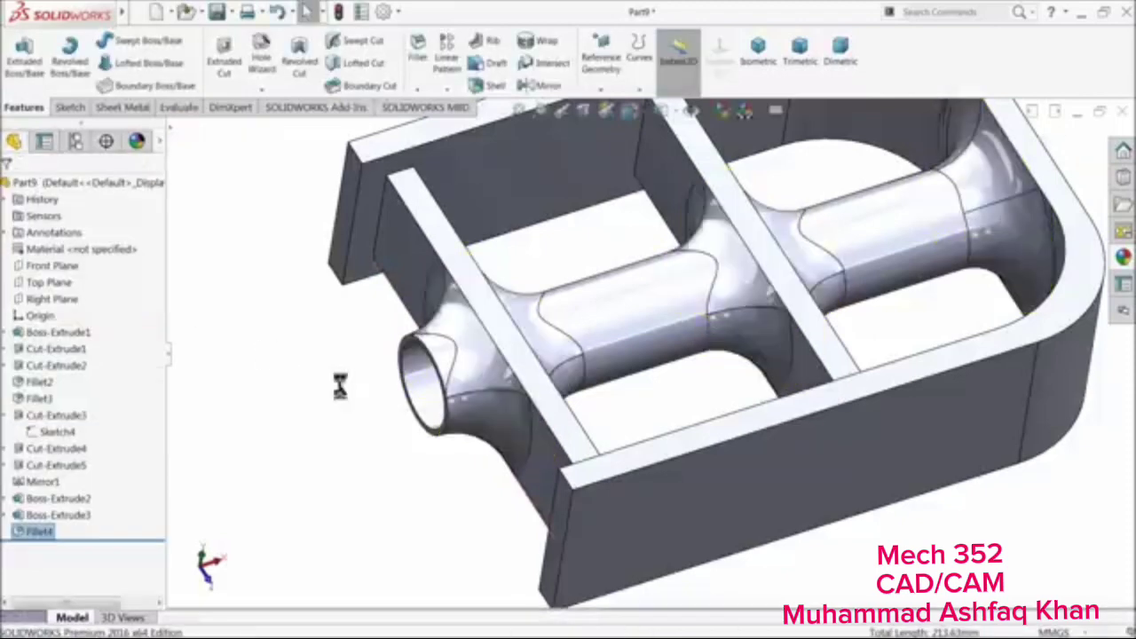
# Fillet the two inner corner edges where the square end wall meets the side walls with a 10 mm radius
pyautogui.click(413, 65)
pyautogui.moveTo(477, 213); pyautogui.dragTo(356, 330, button='middle')
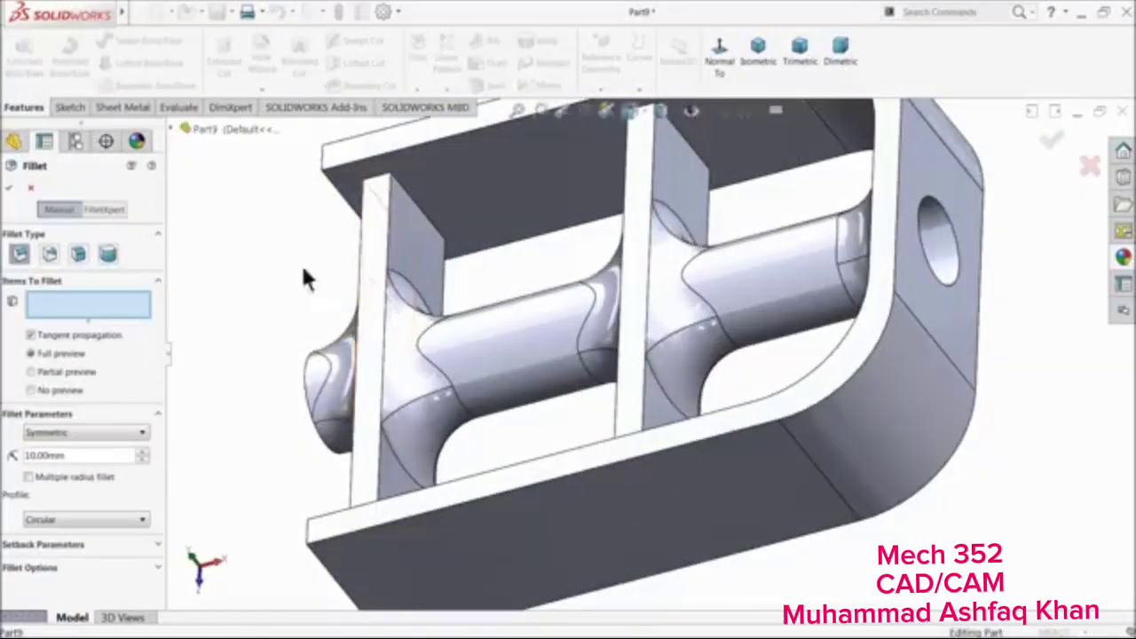
pyautogui.click(437, 232)
pyautogui.moveTo(473, 334); pyautogui.dragTo(447, 535, button='middle')
pyautogui.click(456, 534)
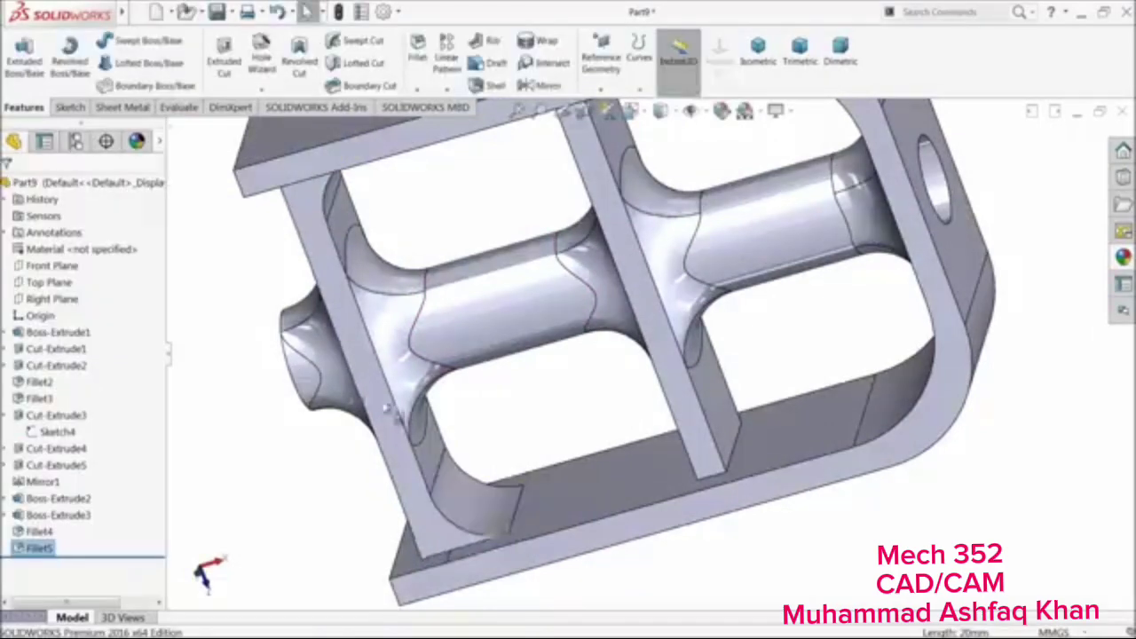
pyautogui.scroll(1, 486, 437)
pyautogui.moveTo(486, 436); pyautogui.dragTo(491, 193, button='middle')
pyautogui.scroll(-3, 622, 404)
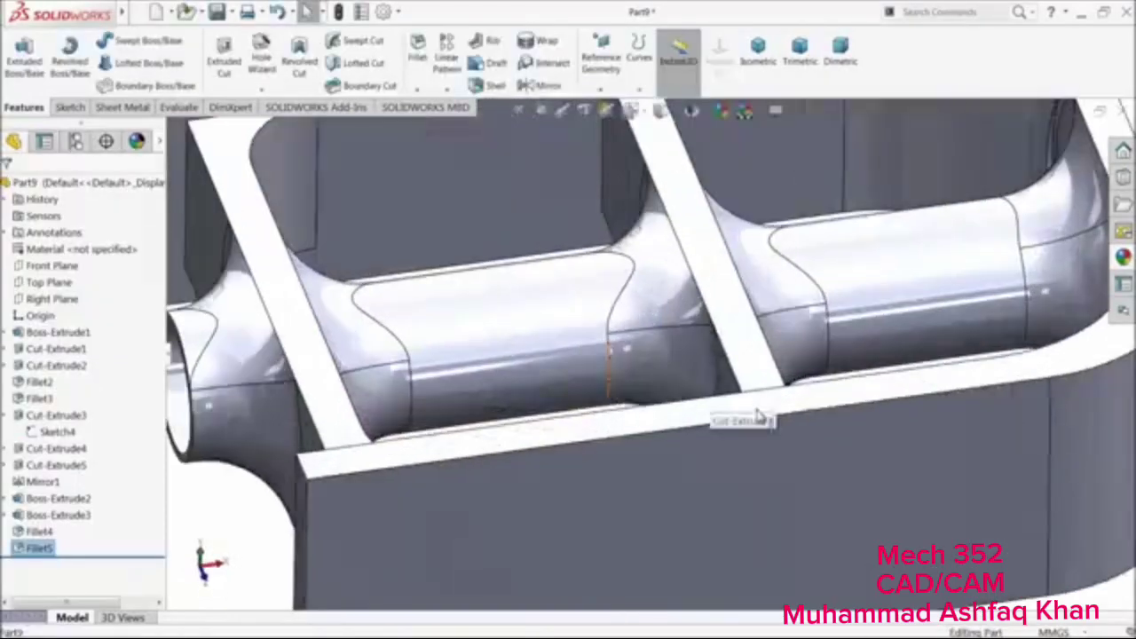
# Sketch a narrow corner rectangle about 6 mm wide on the frame's open face, spanning both side walls beside the square end wall
pyautogui.click(789, 399)
pyautogui.click(801, 384)
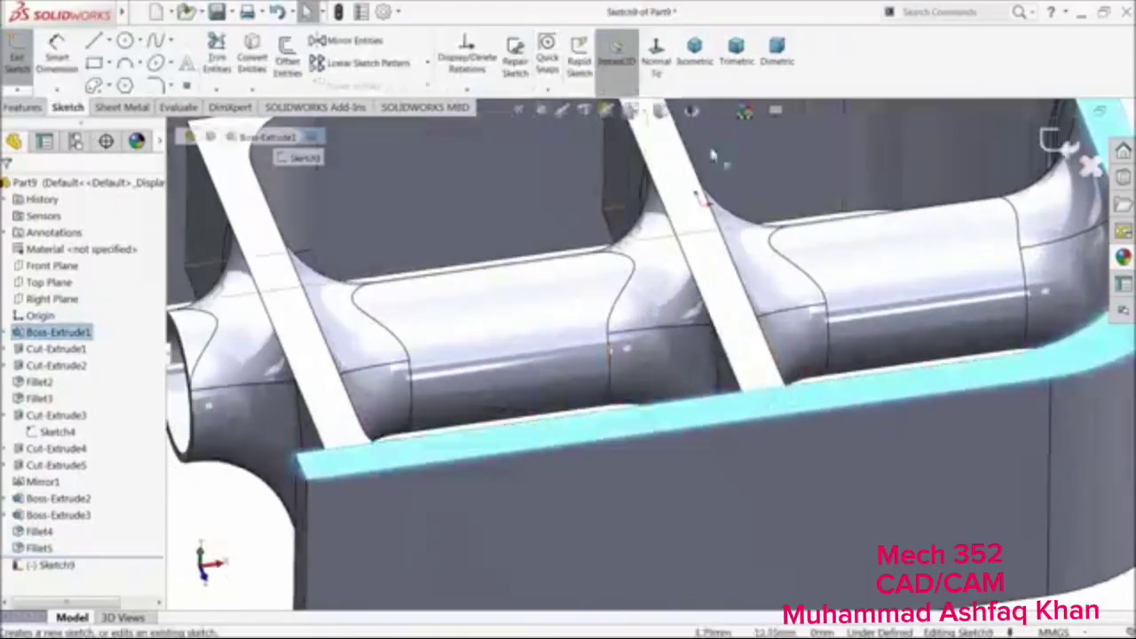
pyautogui.click(658, 55)
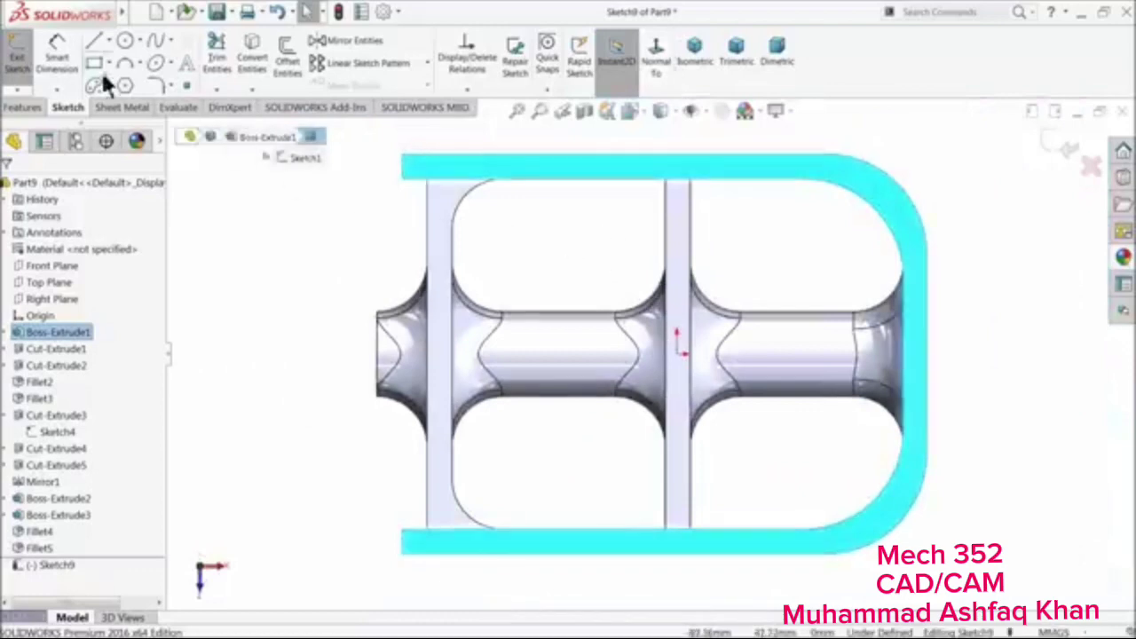
pyautogui.click(94, 66)
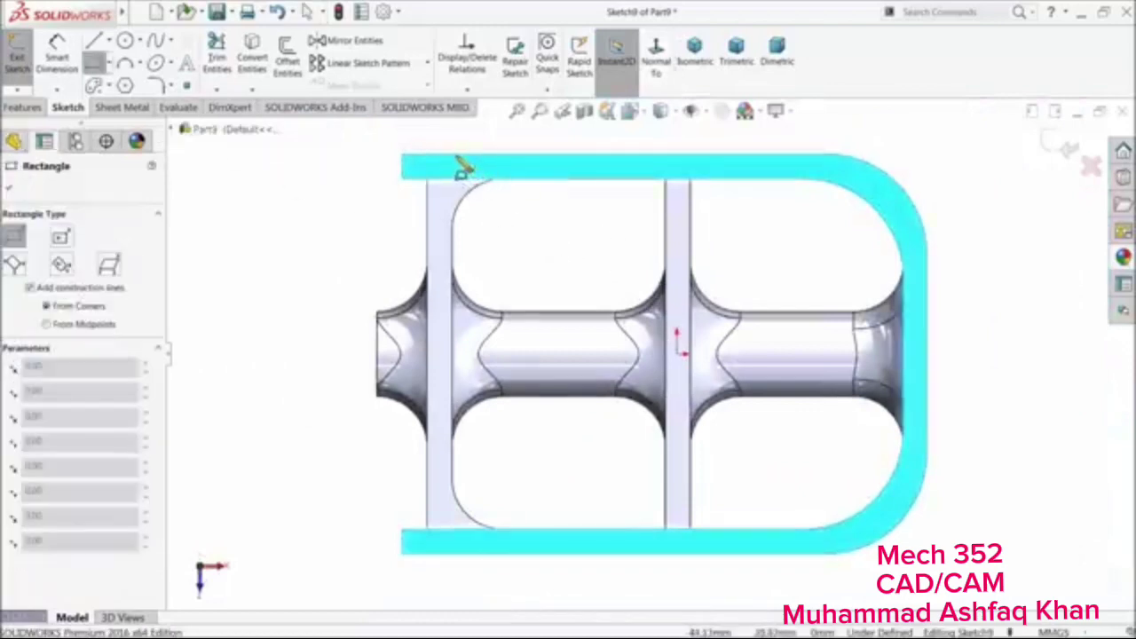
pyautogui.click(456, 157)
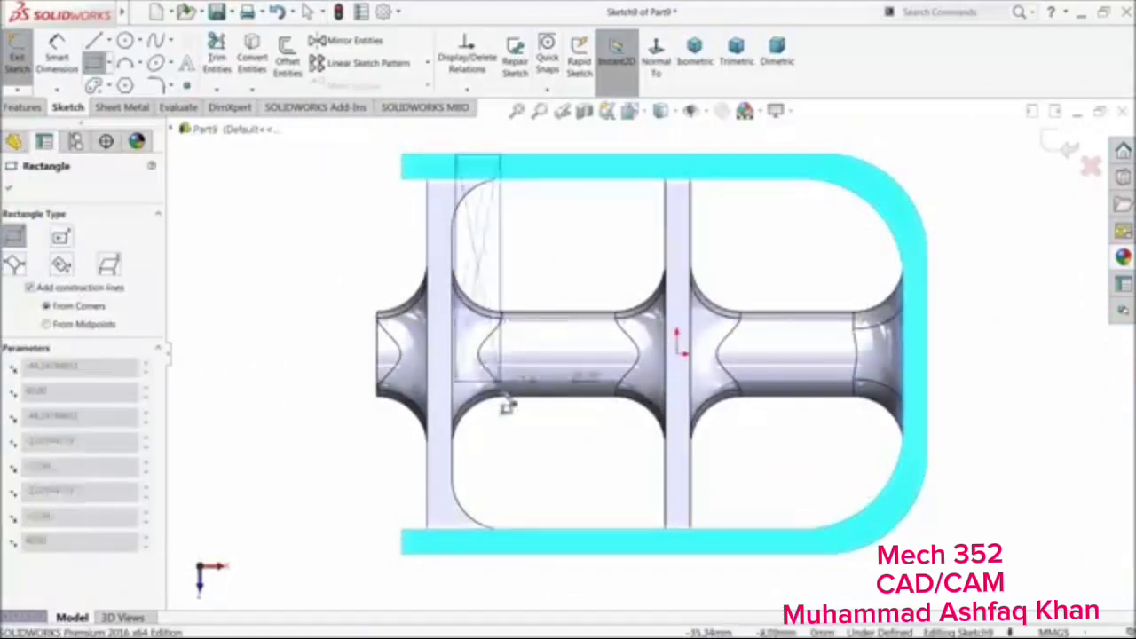
pyautogui.click(487, 534)
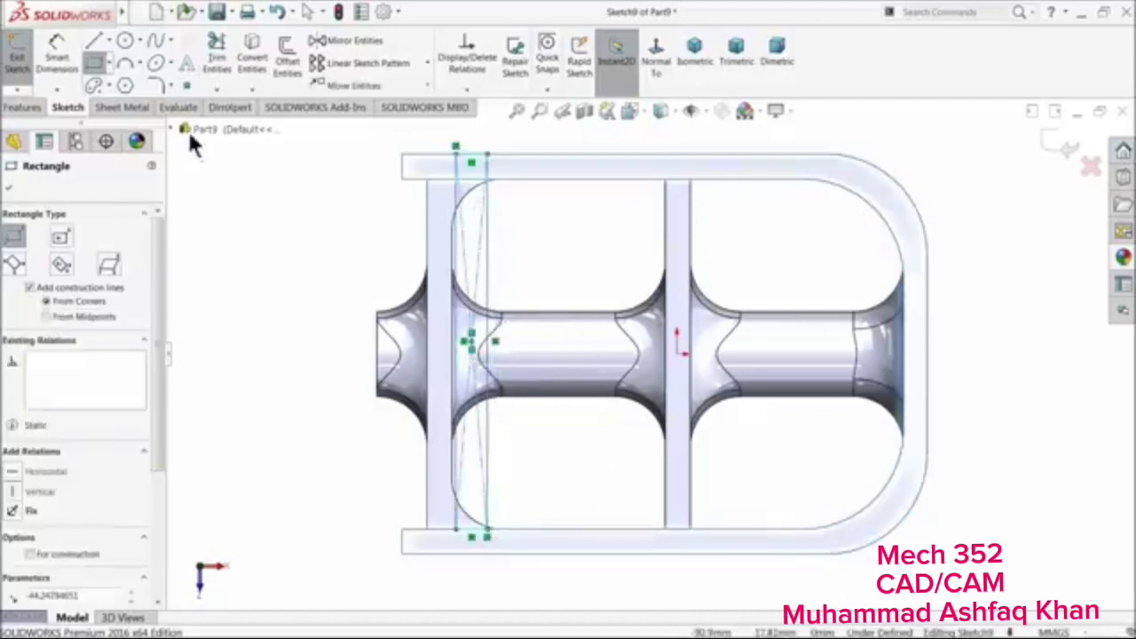
# Set the rectangle's width to 5 mm
pyautogui.click(58, 78)
pyautogui.scroll(-5, 511, 213)
pyautogui.click(485, 147)
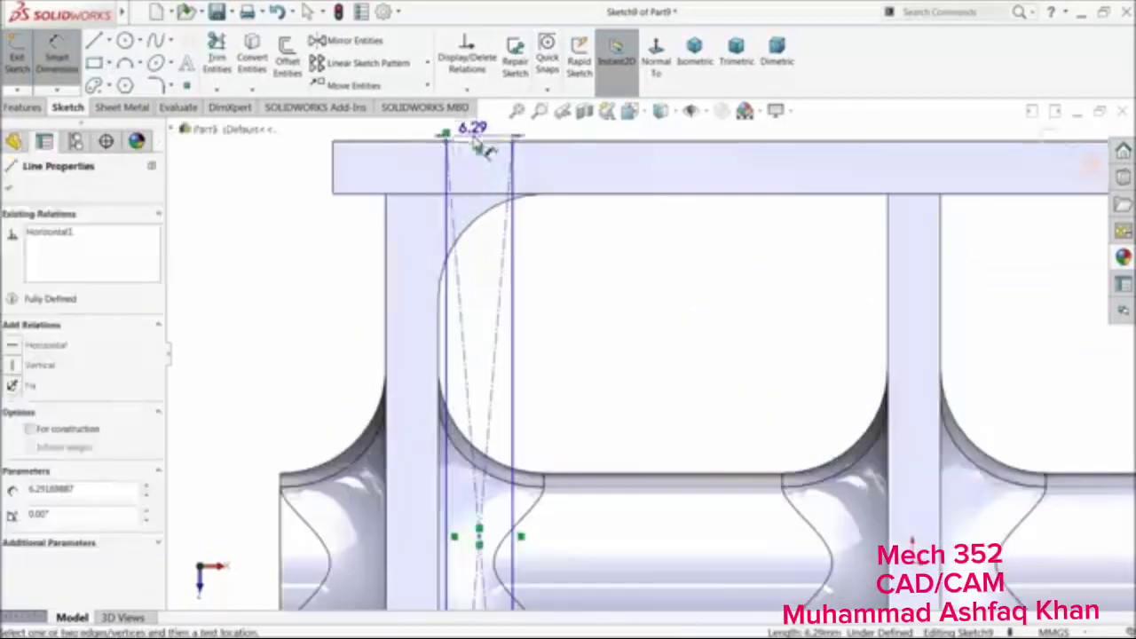
pyautogui.click(476, 140)
pyautogui.write('5')
pyautogui.press('Return')
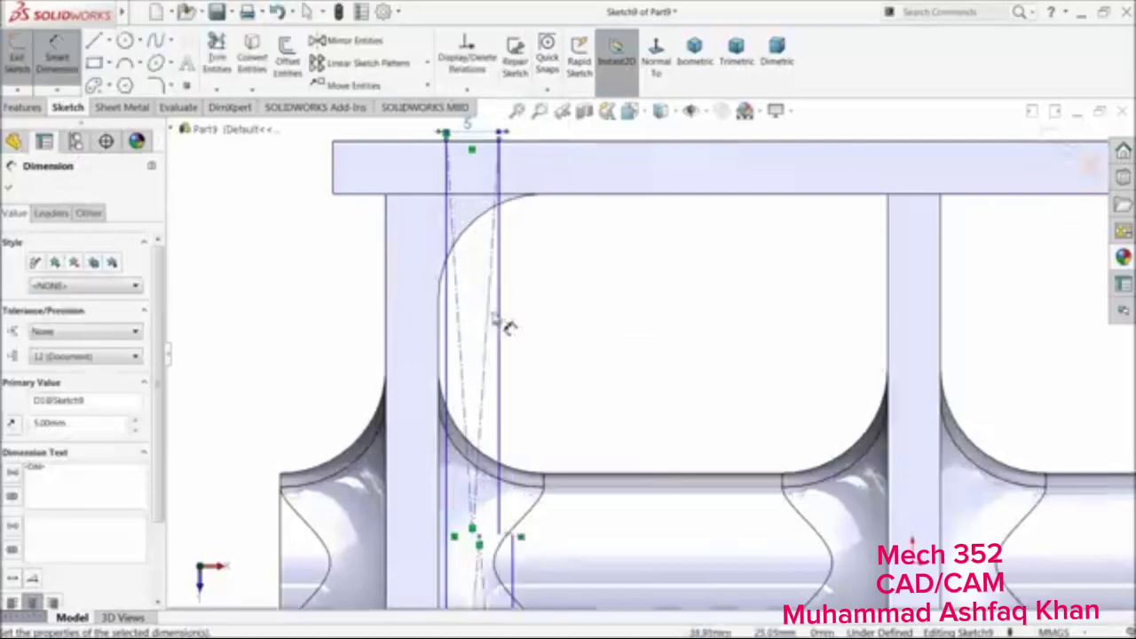
pyautogui.click(17, 189)
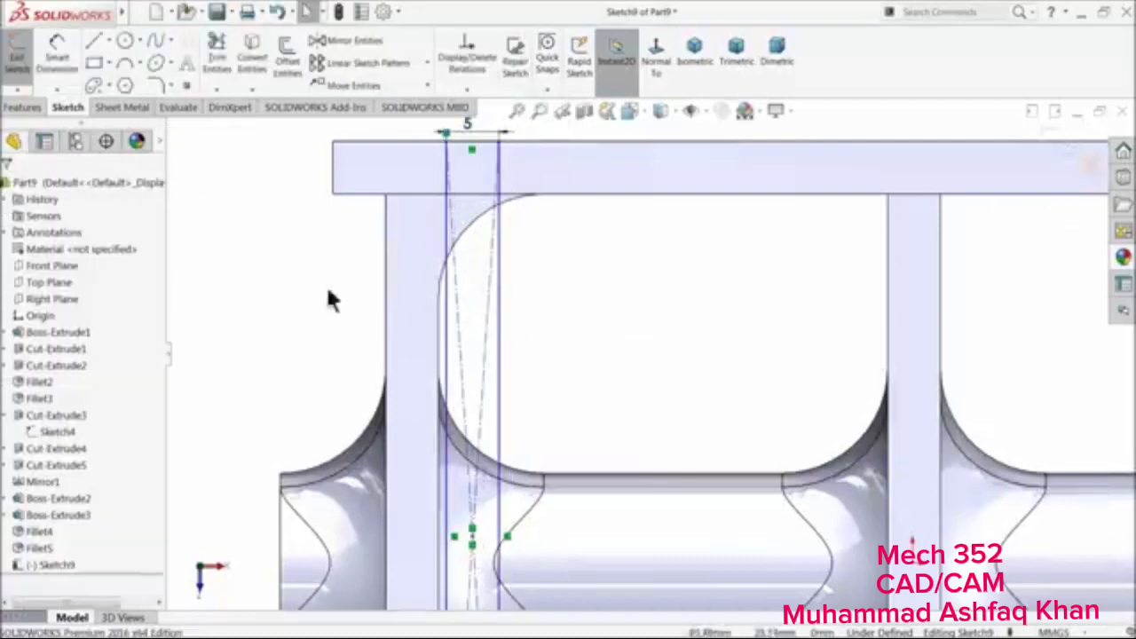
# Make the rectangle's long side collinear with the inner edge of the square end wall
pyautogui.keyDown('ctrl'); pyautogui.click(451, 328); pyautogui.keyUp('ctrl')
pyautogui.click(473, 273)
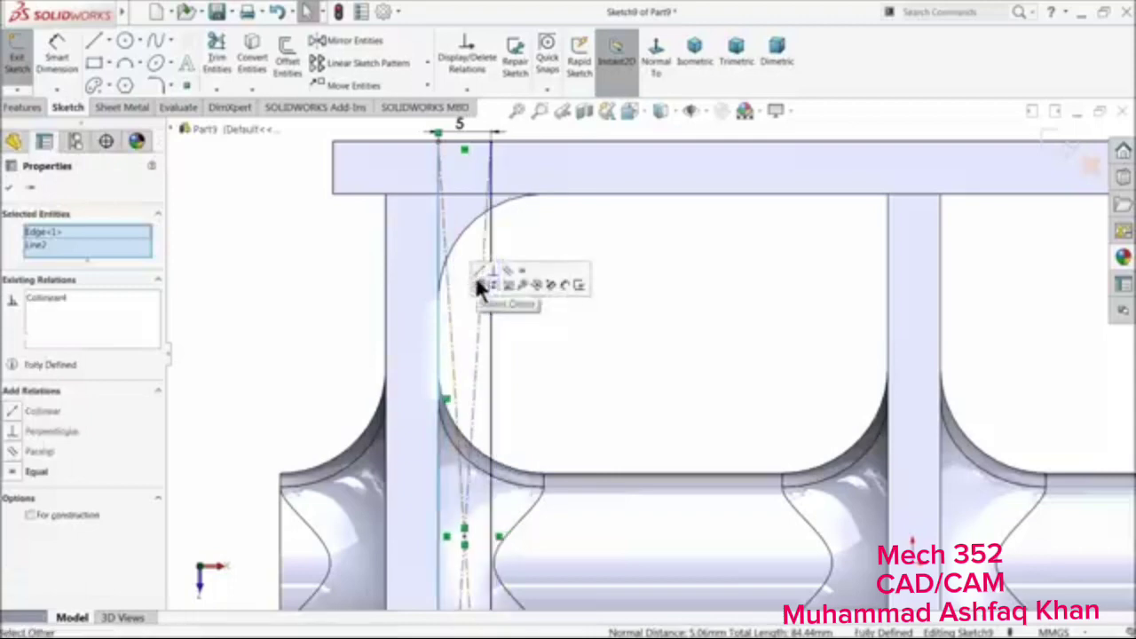
pyautogui.click(10, 189)
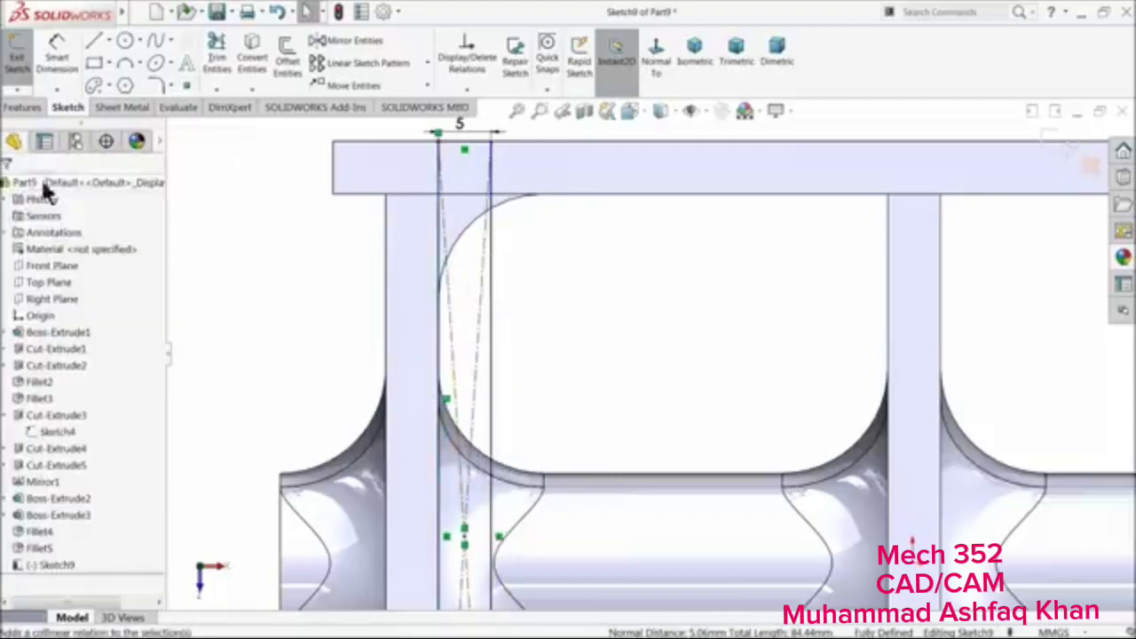
# Set up a linear sketch pattern of the rectangle's four lines along the side wall's outer straight edge
pyautogui.click(414, 66)
pyautogui.scroll(5, 651, 352)
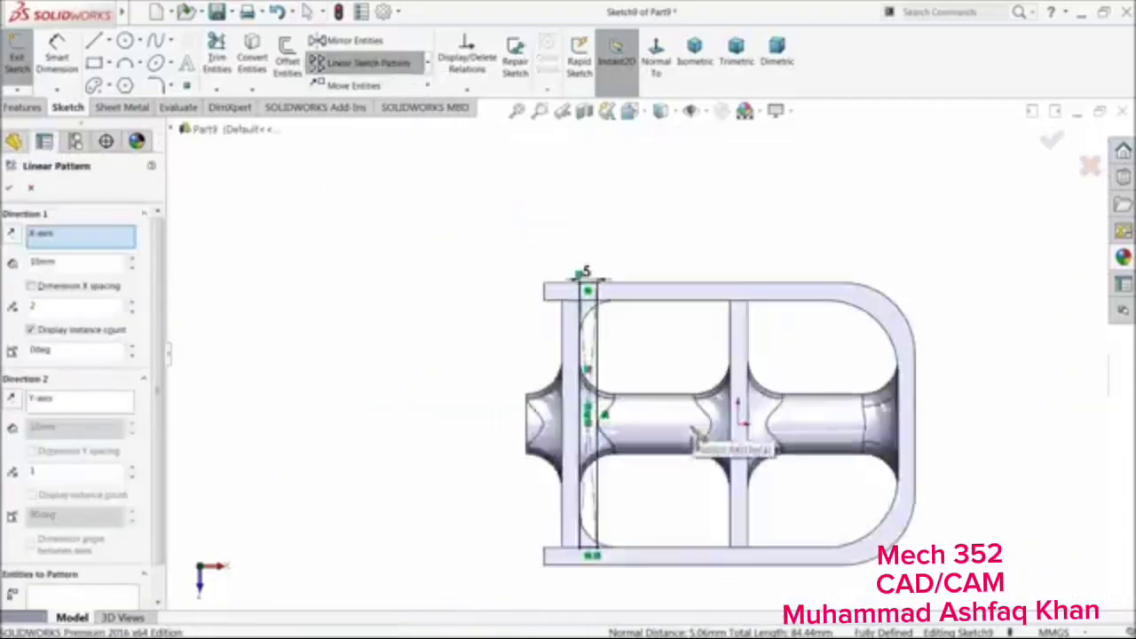
pyautogui.scroll(-2, 697, 437)
pyautogui.click(639, 186)
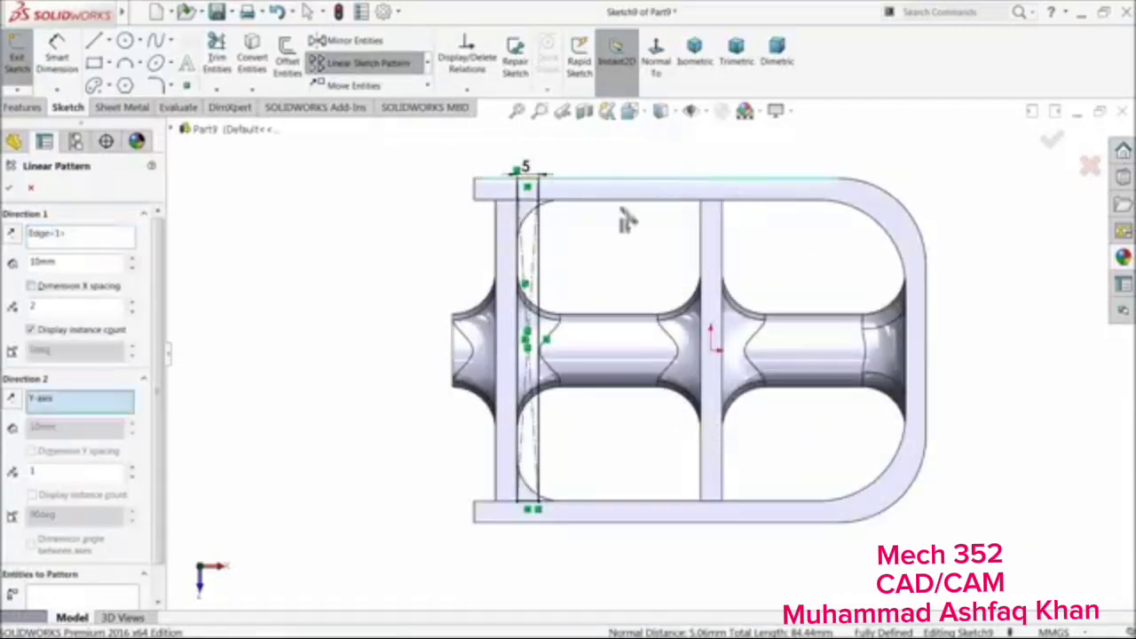
pyautogui.scroll(-2, 147, 514)
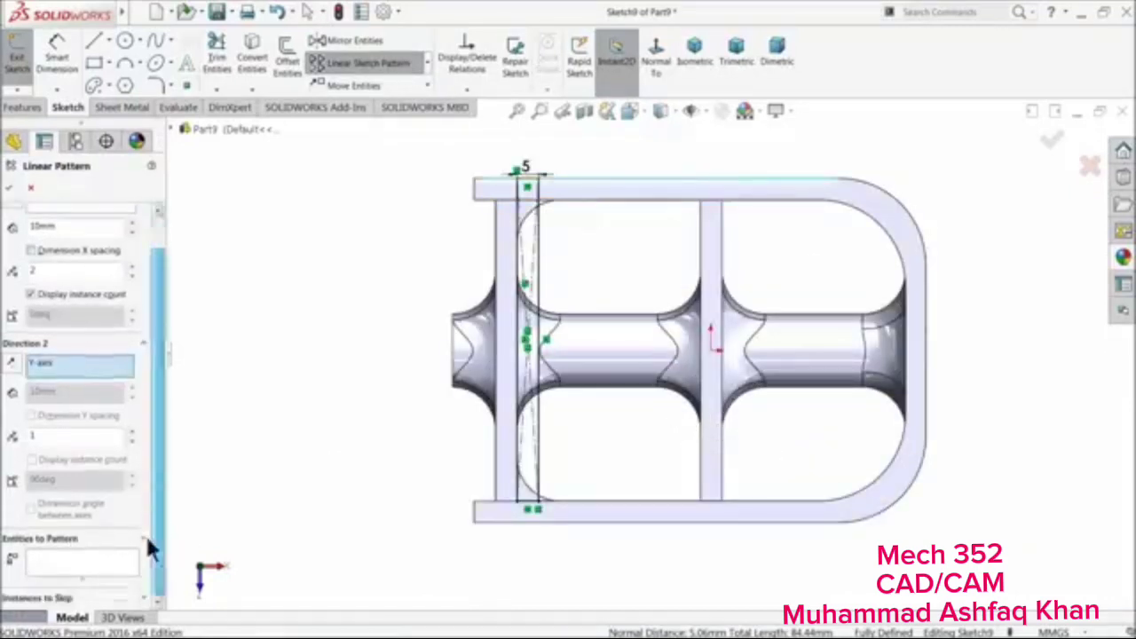
pyautogui.click(108, 563)
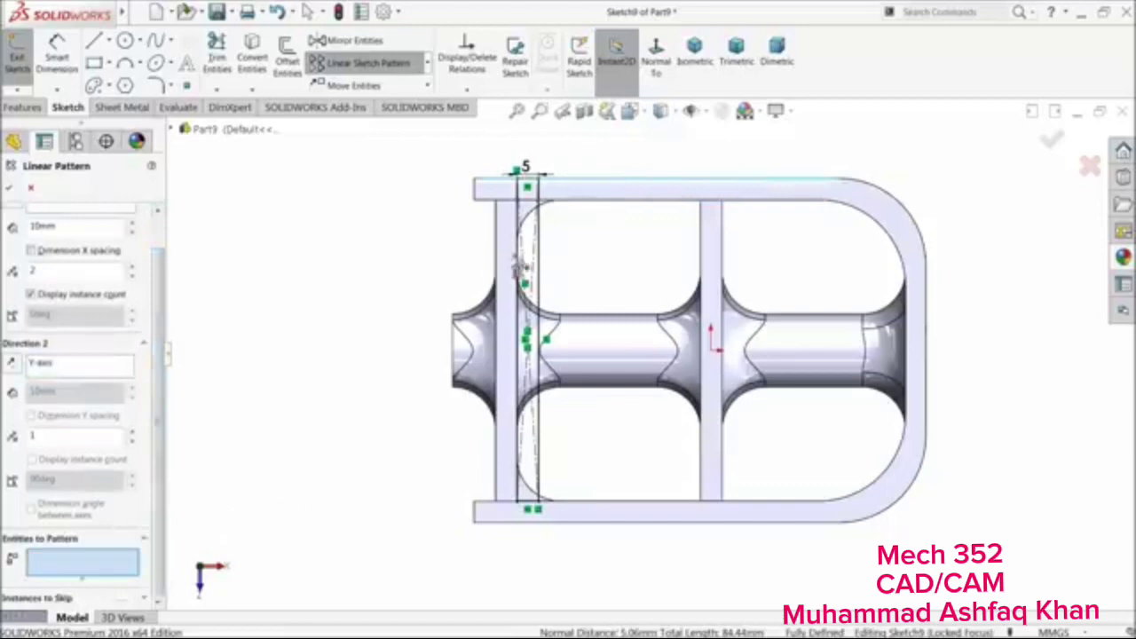
pyautogui.click(538, 249)
pyautogui.click(520, 245)
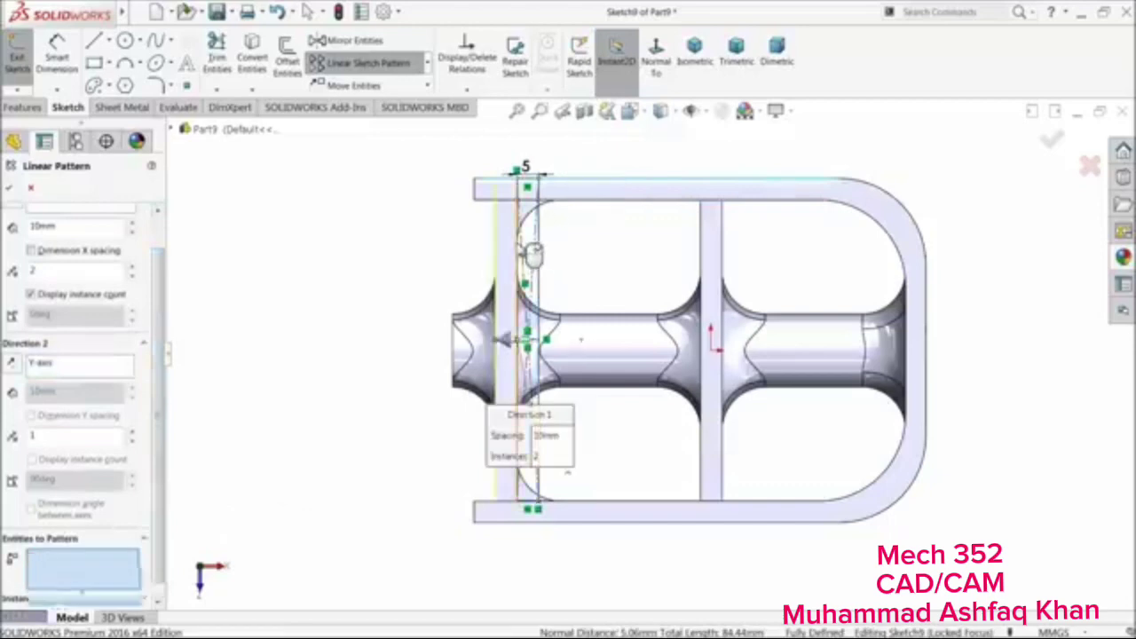
pyautogui.click(543, 197)
pyautogui.click(537, 510)
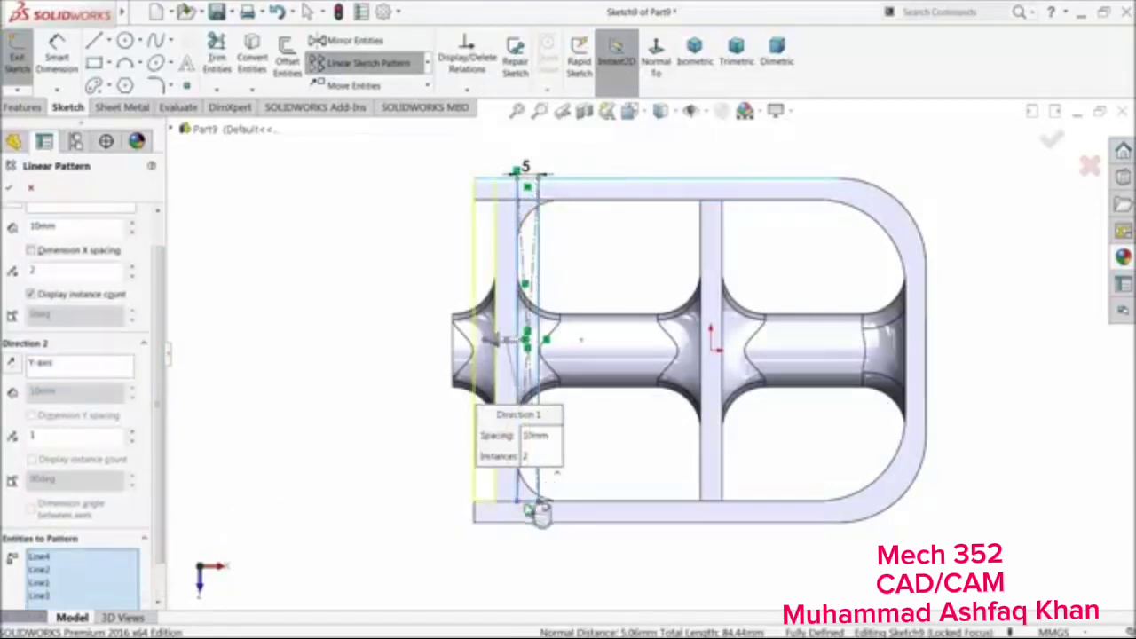
# Reverse the pattern direction toward the rounded end and create 8 instances at 10 mm spacing
pyautogui.scroll(1, 160, 248)
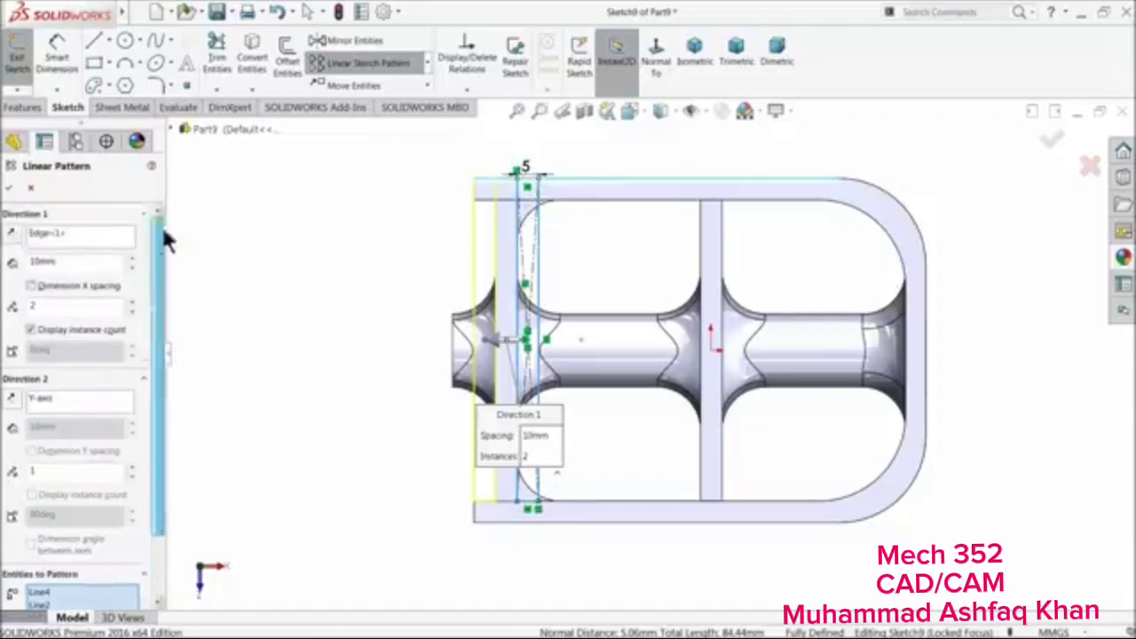
pyautogui.click(12, 232)
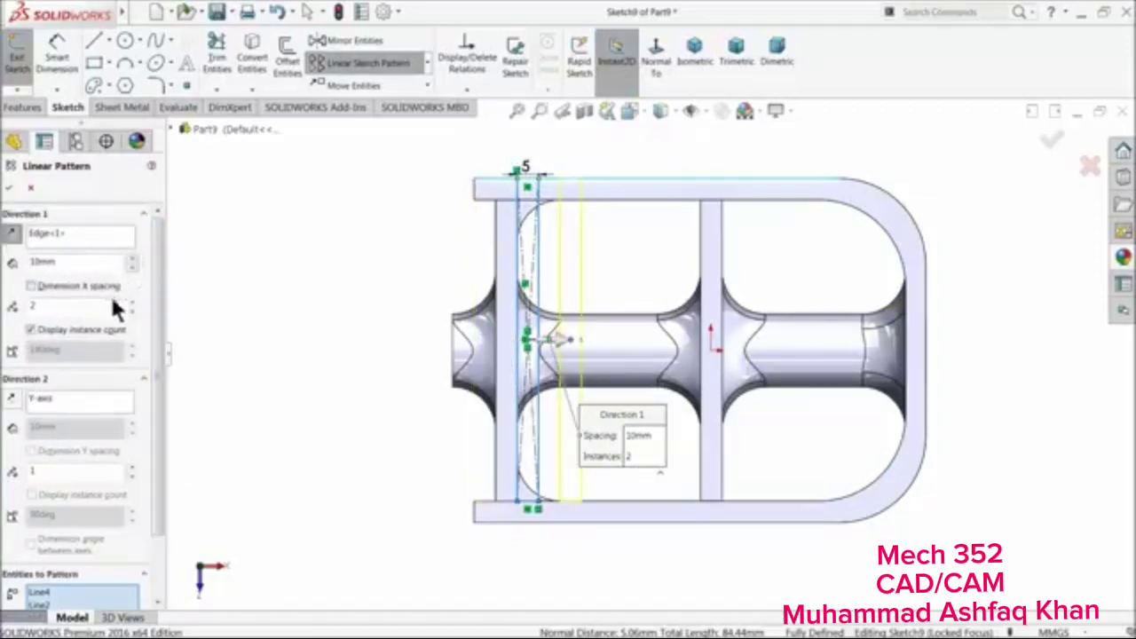
pyautogui.click(132, 302)
pyautogui.click(132, 302)
pyautogui.click(132, 302)
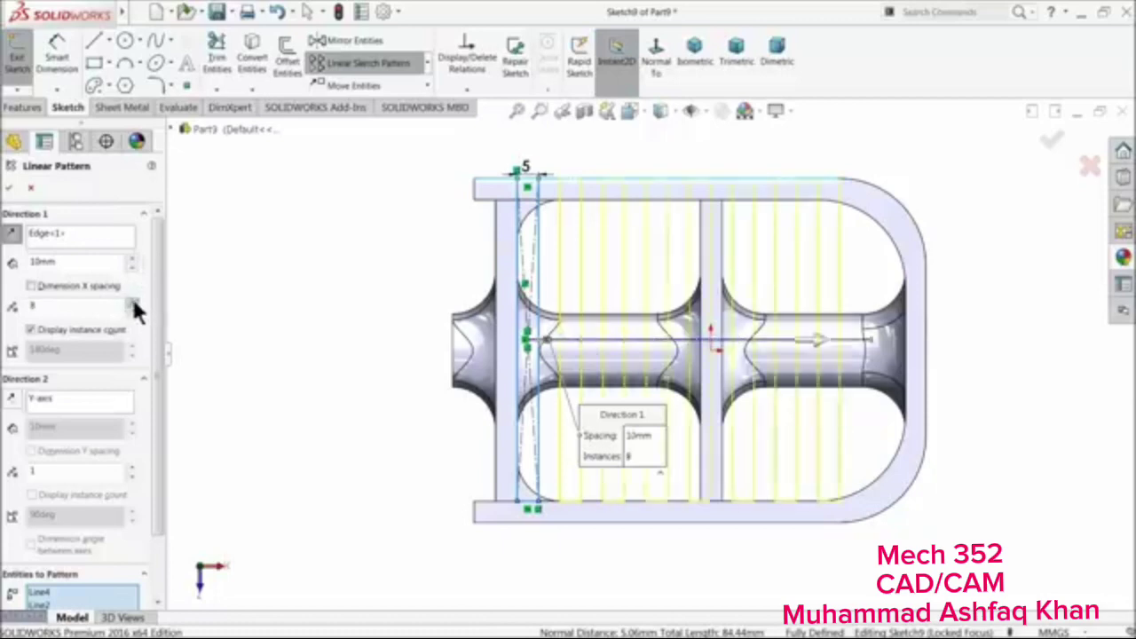
pyautogui.click(132, 302)
pyautogui.click(9, 188)
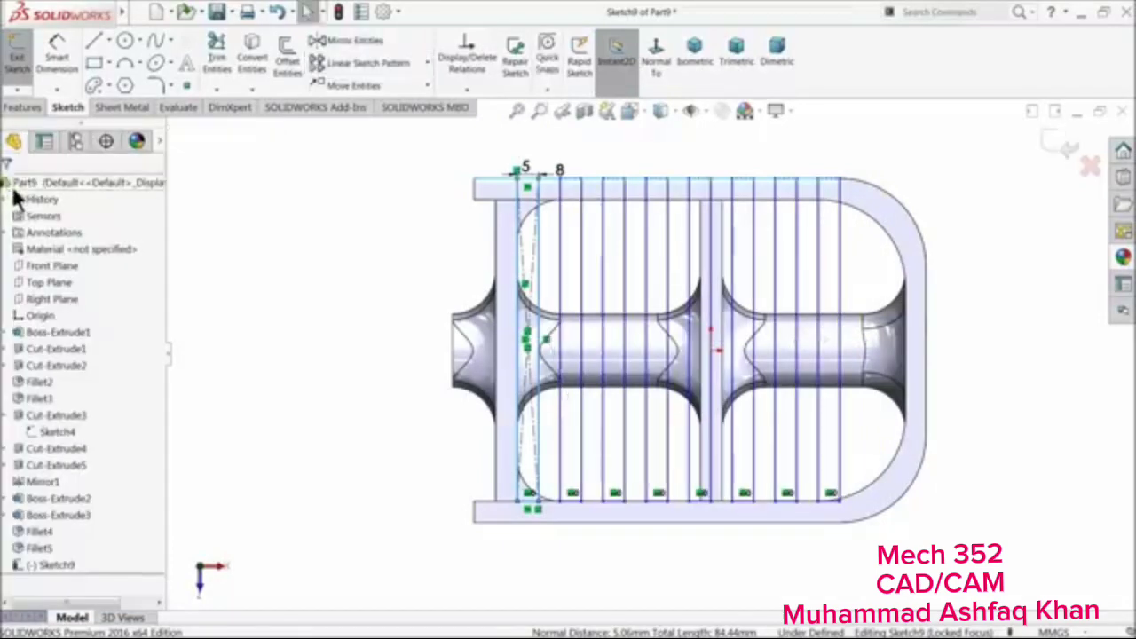
# Cut the patterned rectangles 3 mm deep into the frame
pyautogui.click(22, 106)
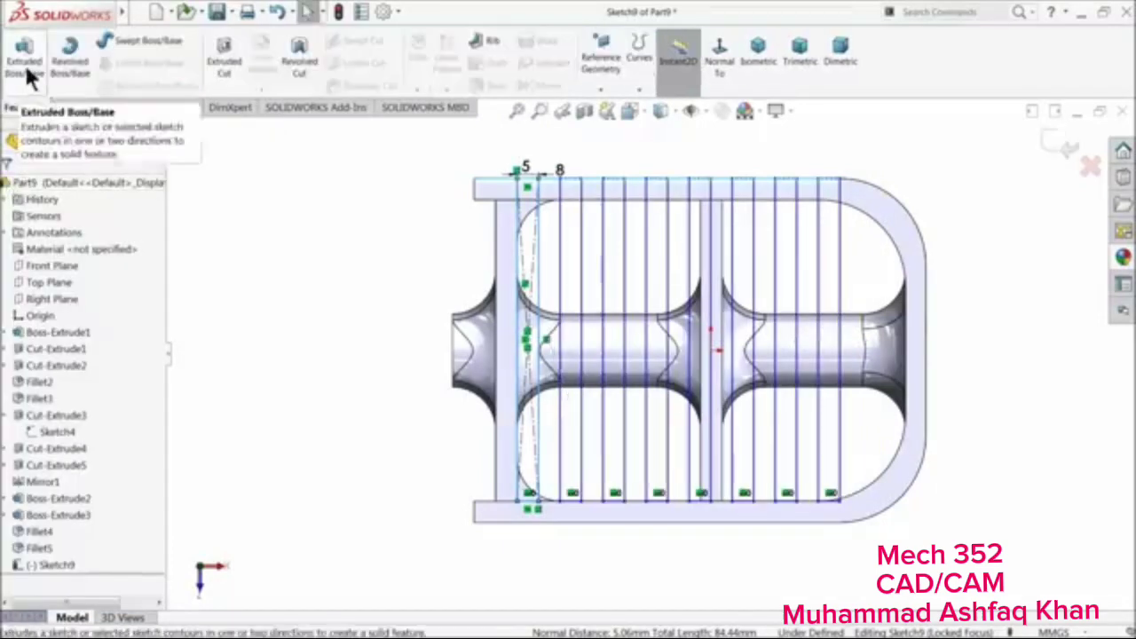
pyautogui.click(224, 54)
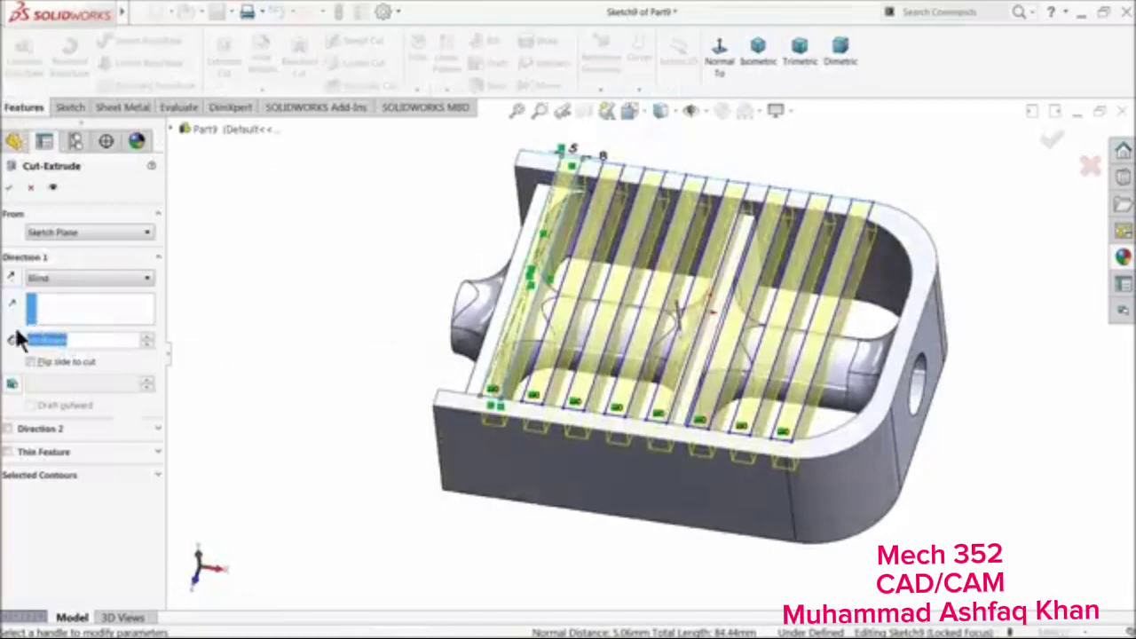
pyautogui.write('3')
pyautogui.press('Return')
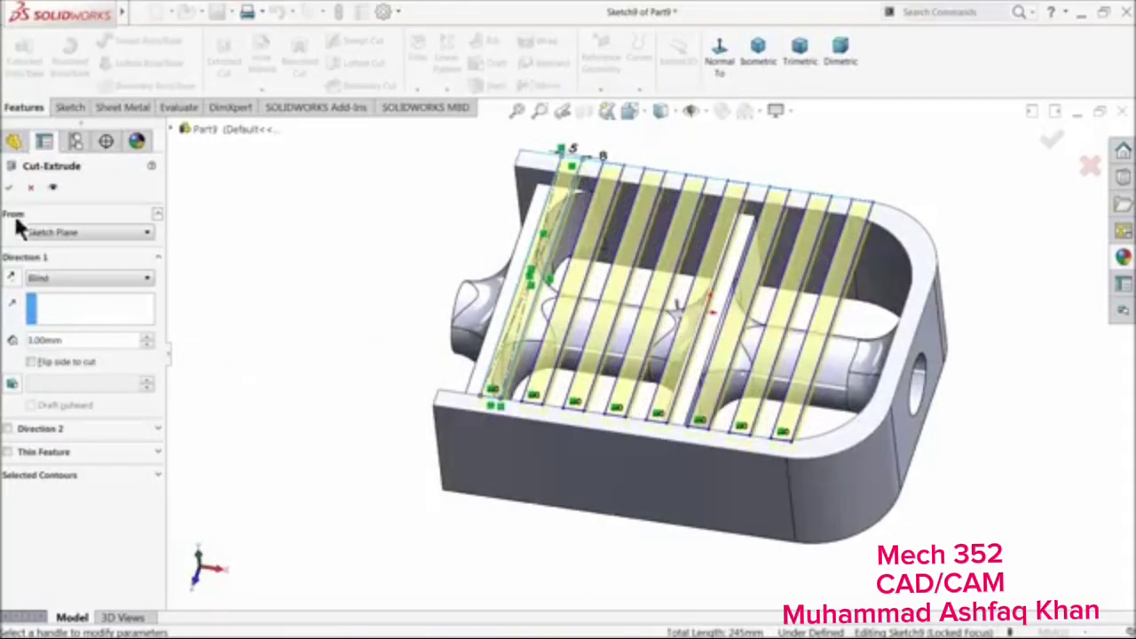
pyautogui.click(8, 190)
pyautogui.moveTo(280, 359); pyautogui.dragTo(360, 431, button='middle')
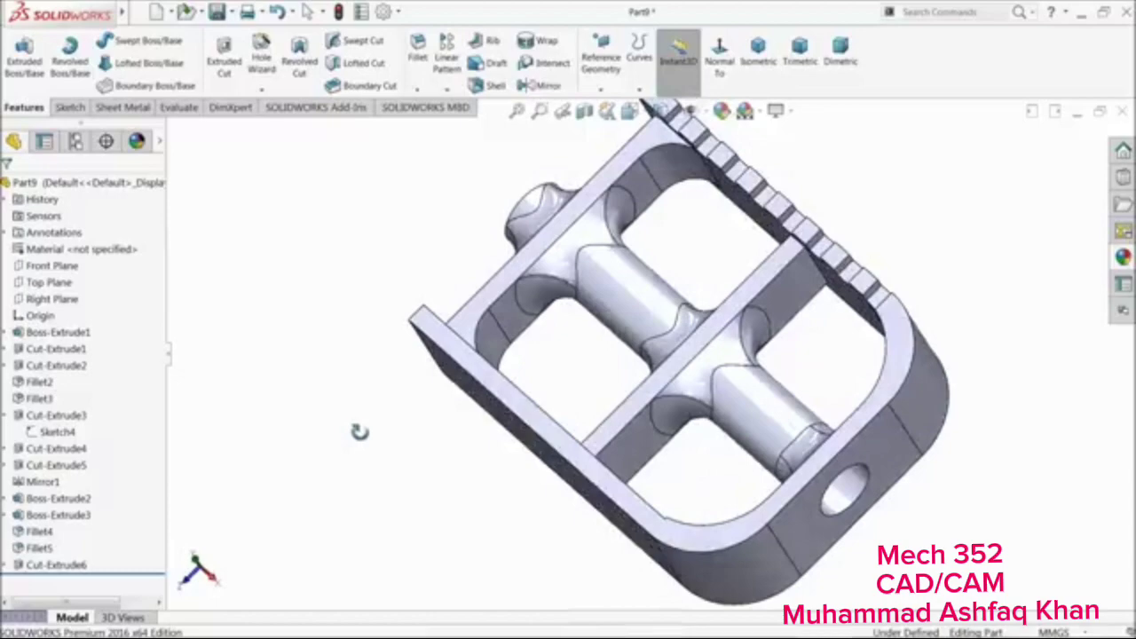
# Edit the notch sketch so the rectangles extend to the outer edge of the second side wall, and rebuild the cut
pyautogui.click(11, 565)
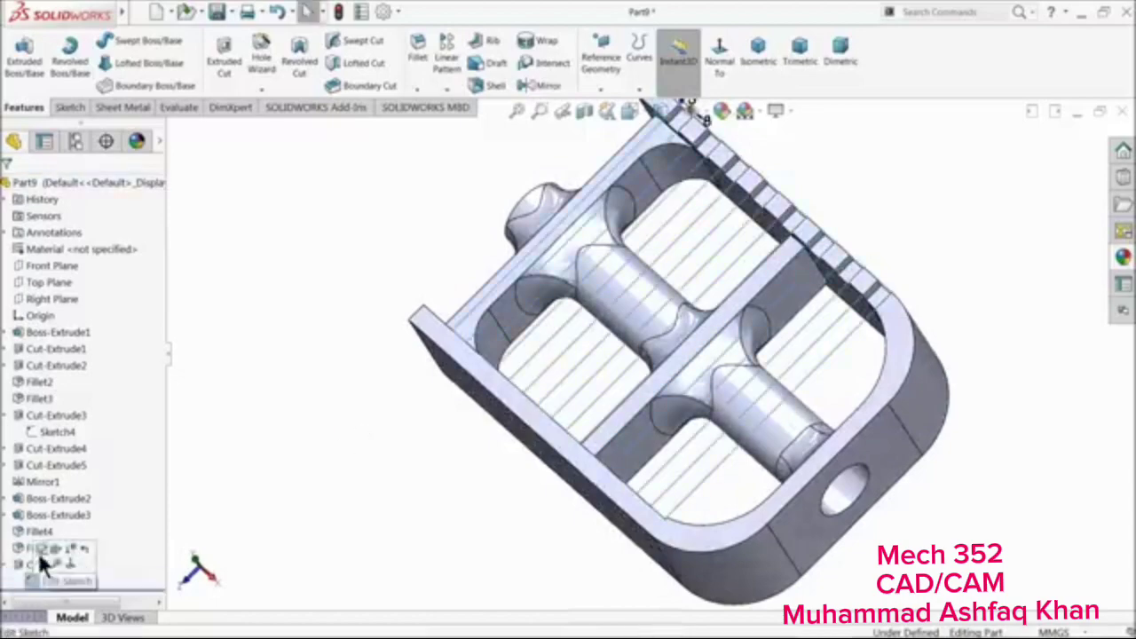
pyautogui.click(41, 550)
pyautogui.click(653, 60)
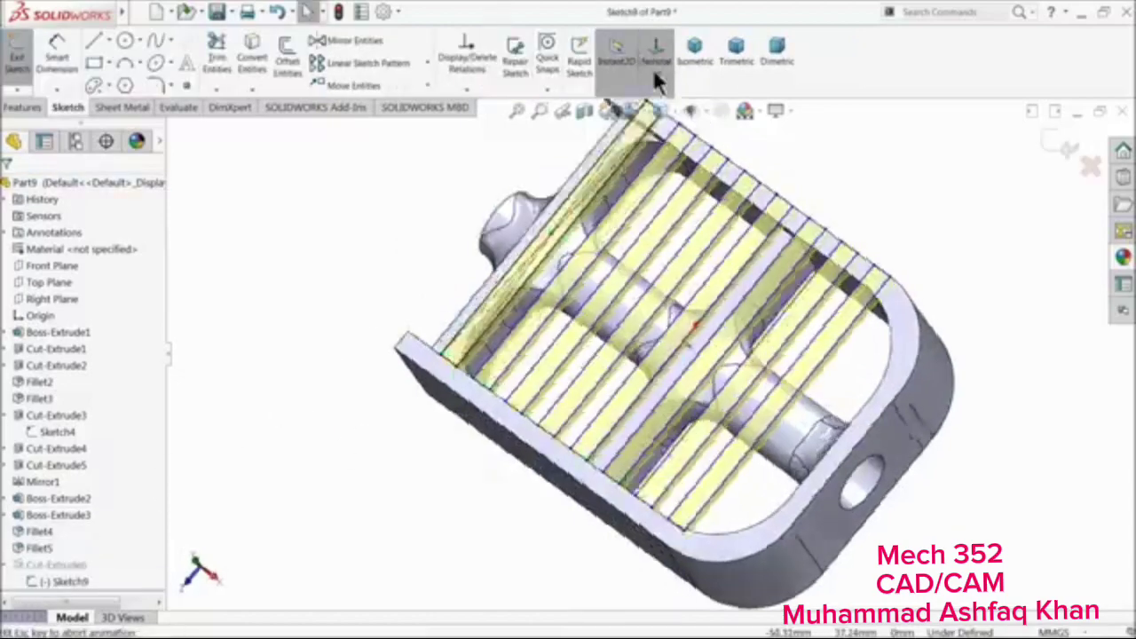
pyautogui.scroll(-5, 533, 497)
pyautogui.scroll(-3, 532, 452)
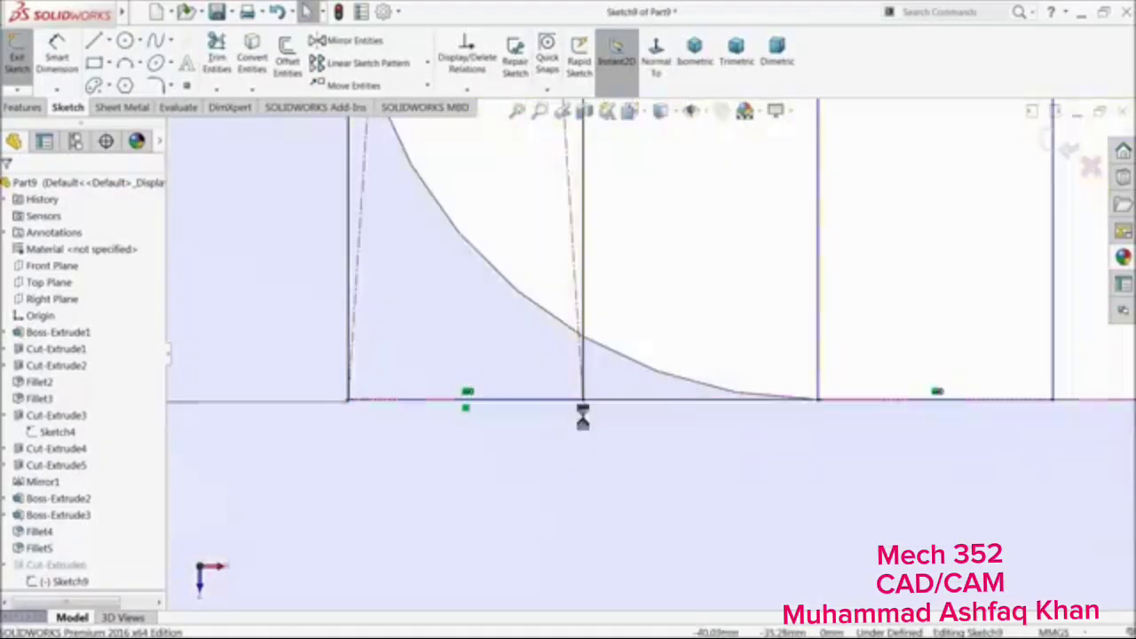
pyautogui.scroll(3, 444, 451)
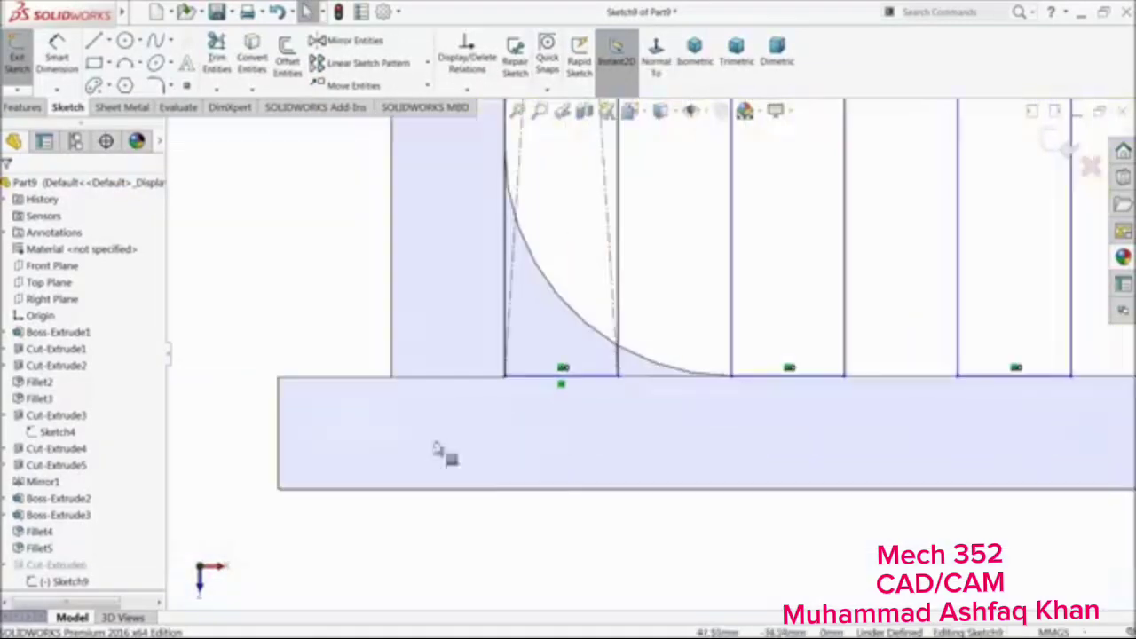
pyautogui.click(507, 399)
pyautogui.moveTo(512, 408); pyautogui.dragTo(505, 493)
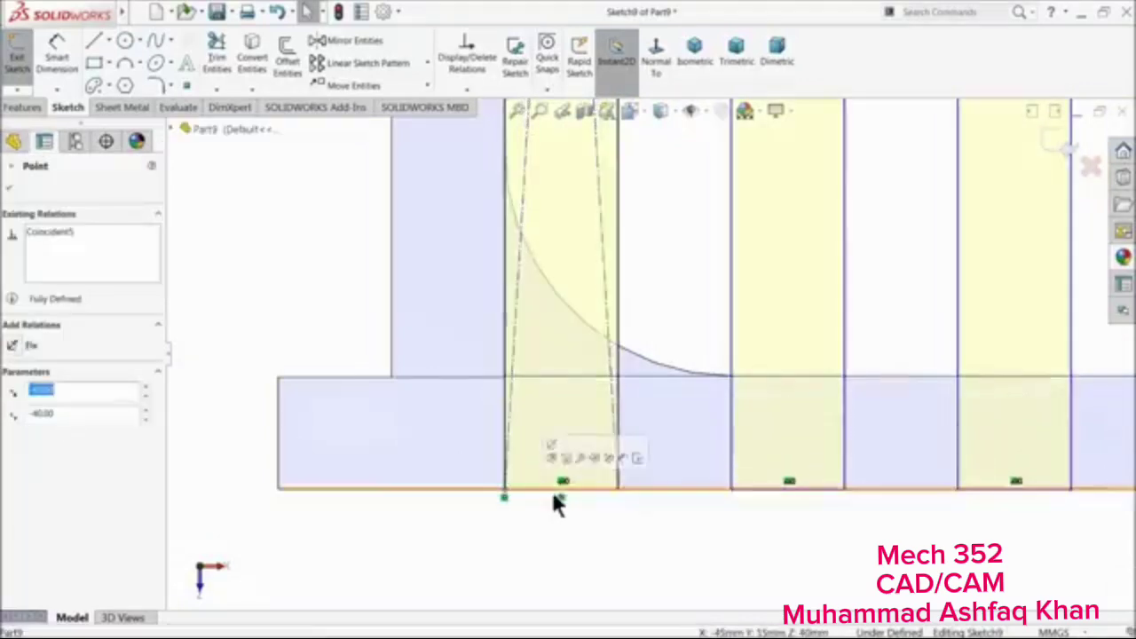
pyautogui.scroll(5, 556, 499)
pyautogui.scroll(-4, 798, 224)
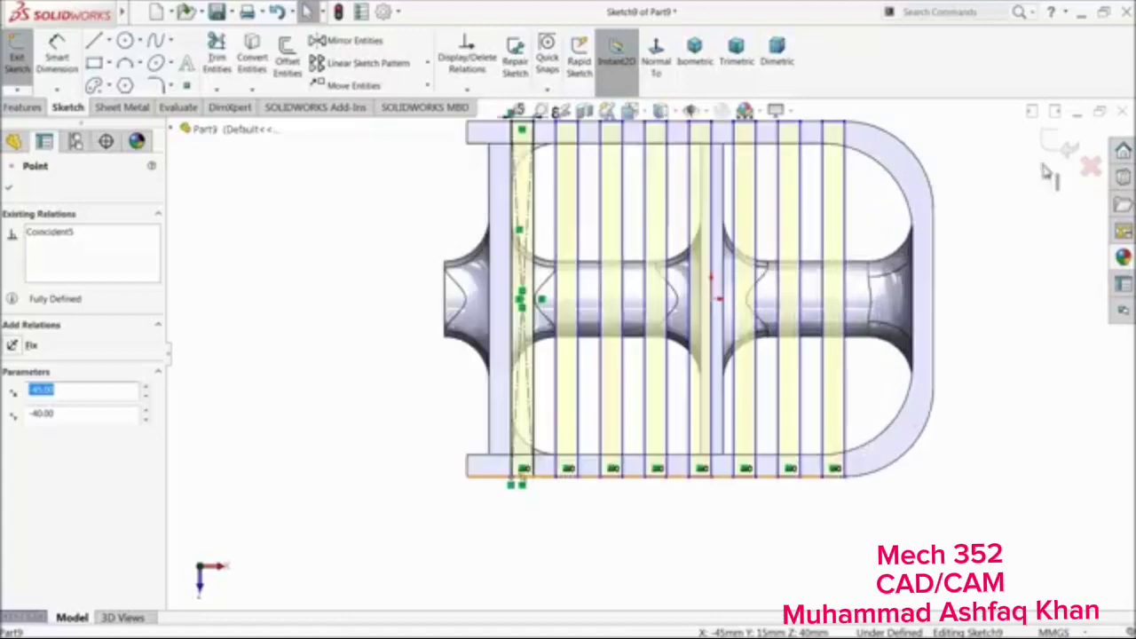
pyautogui.click(1065, 149)
pyautogui.moveTo(914, 463); pyautogui.dragTo(679, 395, button='middle')
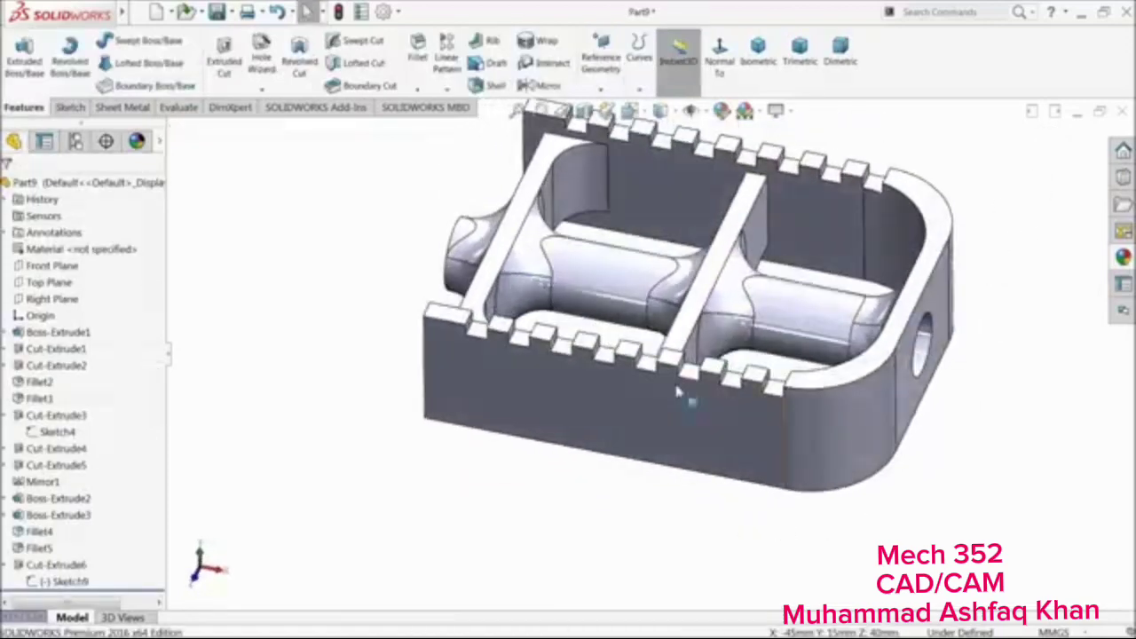
# Mirror the notch cut about the Top Plane onto the opposite edges of the side walls
pyautogui.click(41, 281)
pyautogui.click(543, 86)
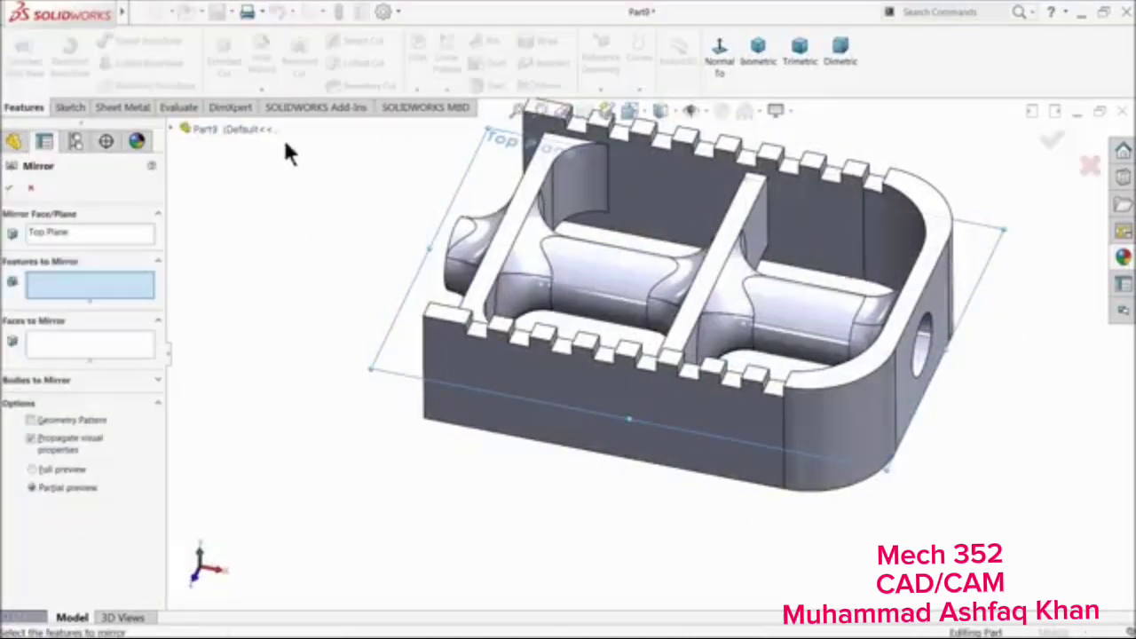
pyautogui.click(201, 129)
pyautogui.click(229, 495)
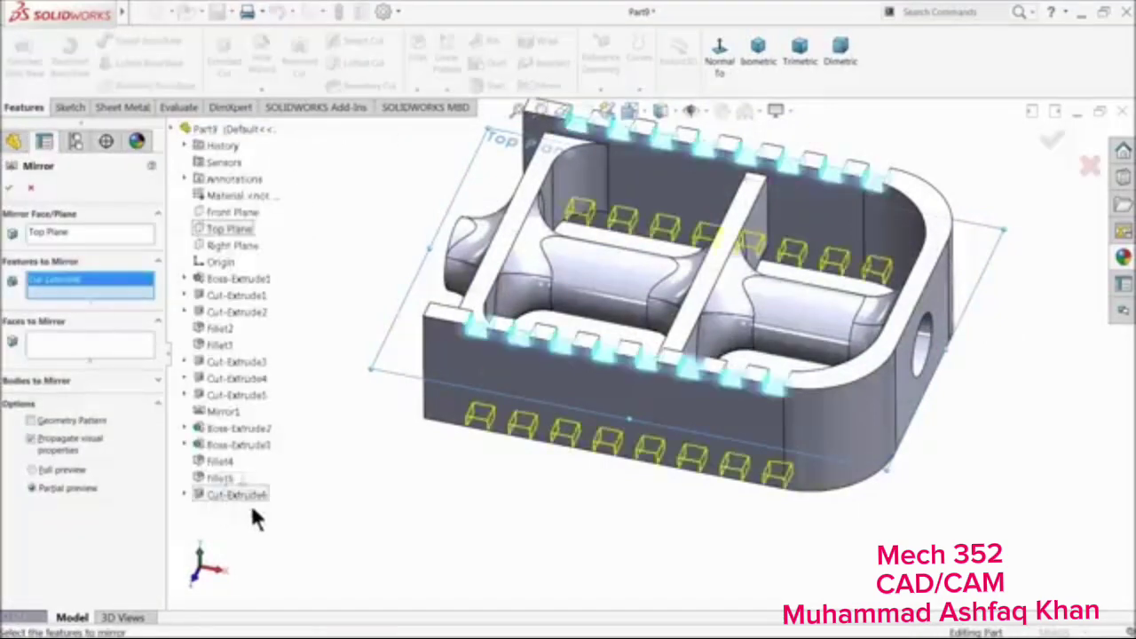
pyautogui.click(12, 190)
# Start a sketch on the flat outer face around the hole and convert the face's outline edges into sketch lines
pyautogui.moveTo(179, 313); pyautogui.dragTo(422, 475, button='middle')
pyautogui.moveTo(465, 432); pyautogui.dragTo(719, 376, button='middle')
pyautogui.click(710, 350)
pyautogui.click(751, 305)
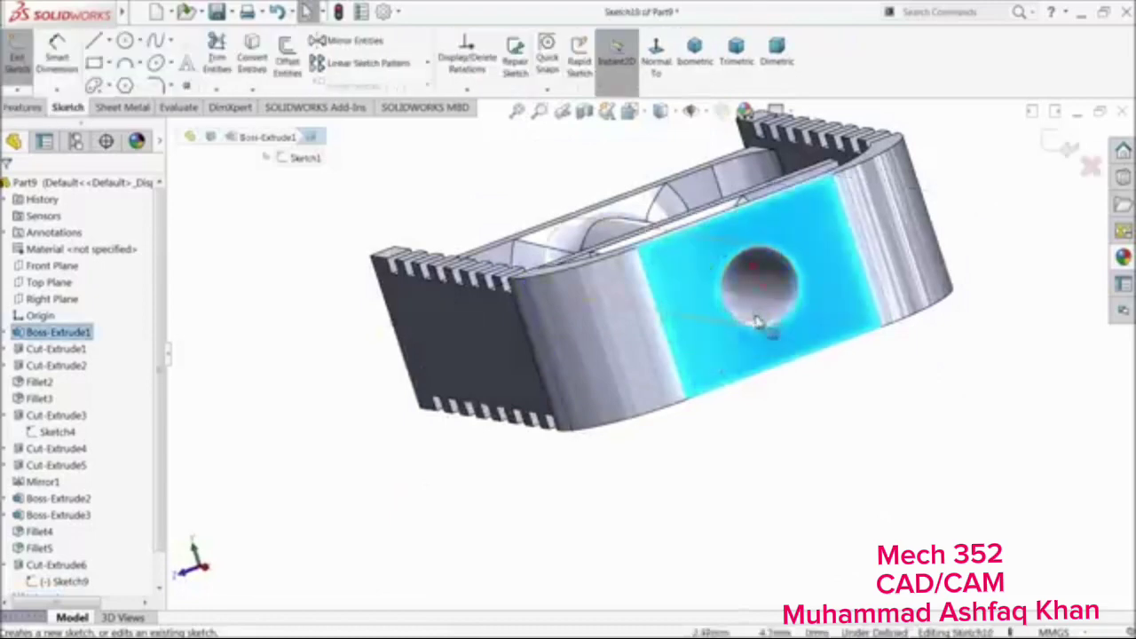
pyautogui.click(253, 67)
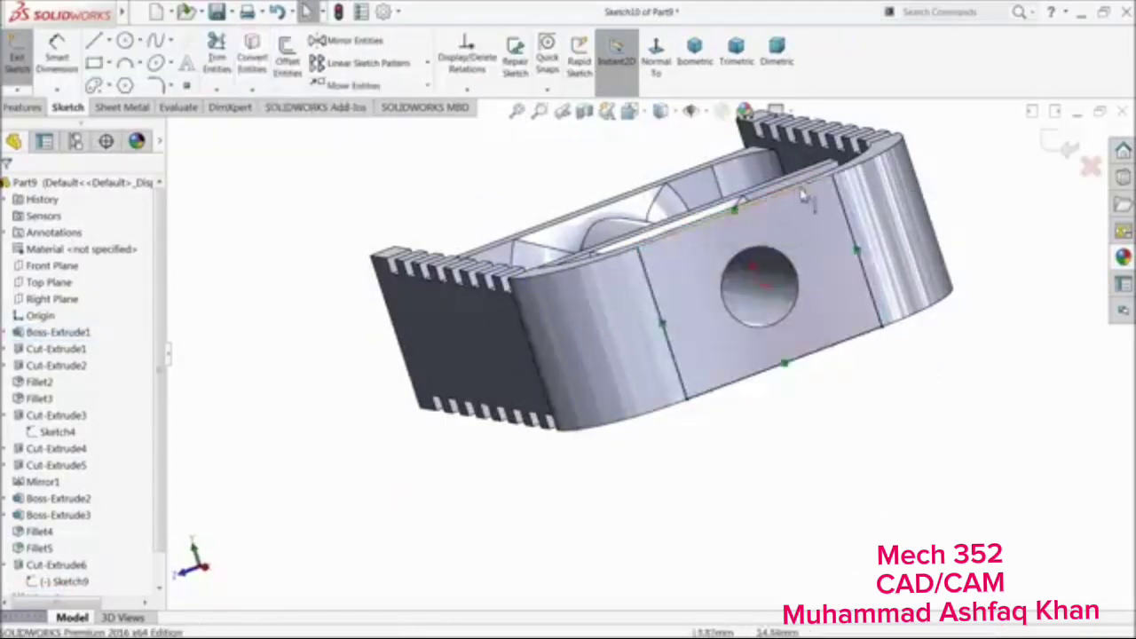
# Cut the converted outline of the end face 2 mm deep
pyautogui.click(24, 108)
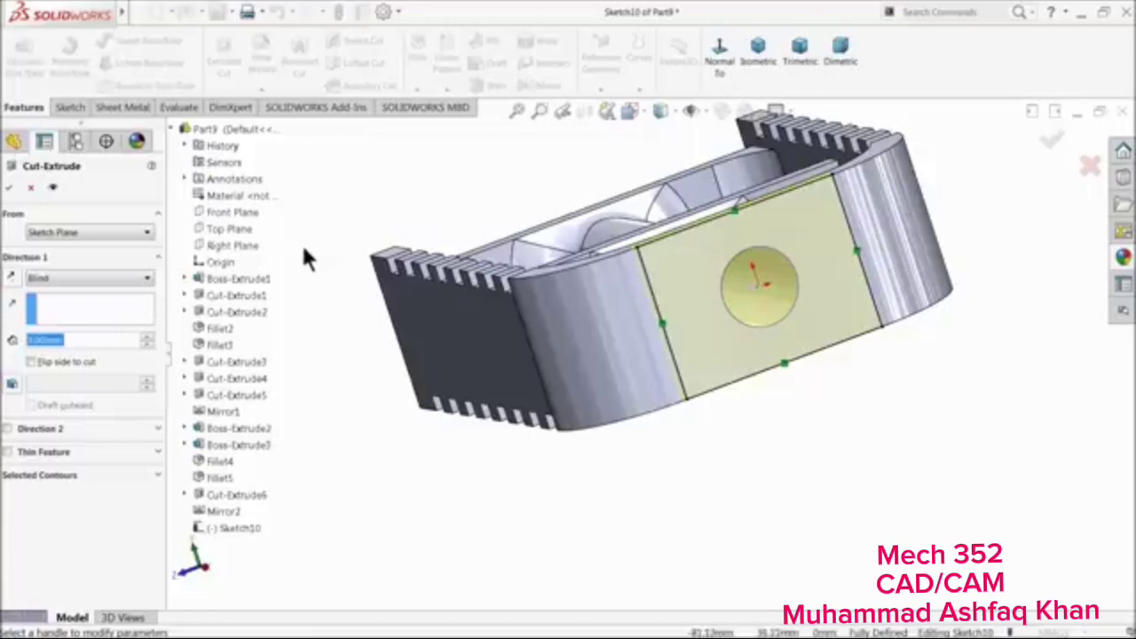
pyautogui.write('2')
pyautogui.press('Return')
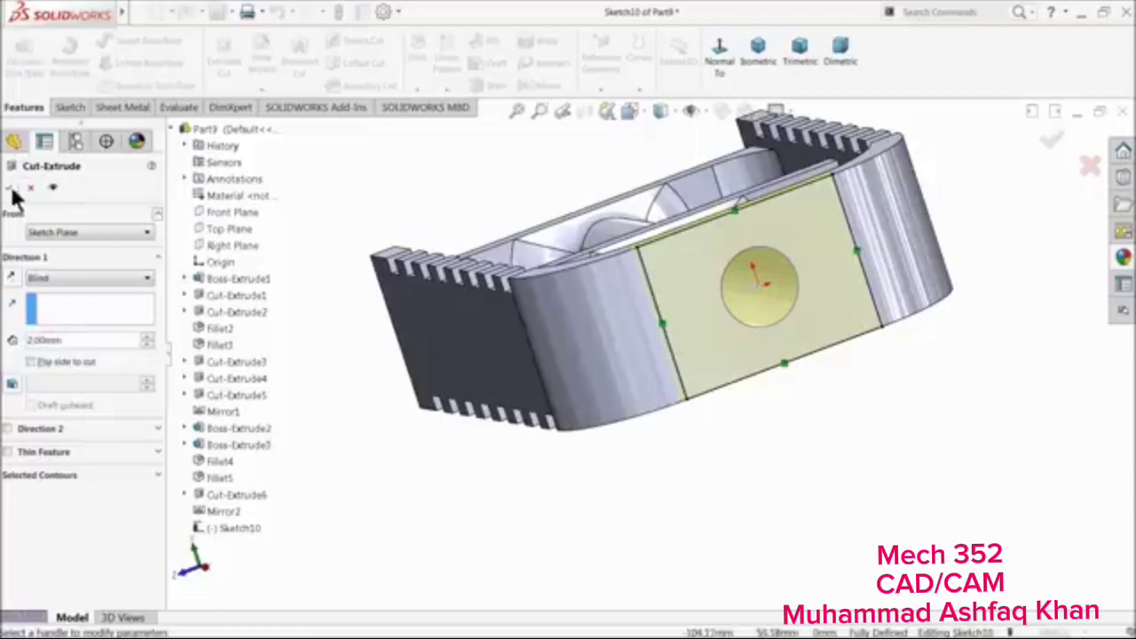
pyautogui.click(12, 189)
# Sketch a horizontal straight slot about 63 mm between centres and 14 mm wide along the midline of the side wall's outer face
pyautogui.moveTo(364, 346); pyautogui.dragTo(418, 424, button='middle')
pyautogui.scroll(3, 387, 418)
pyautogui.press('f')
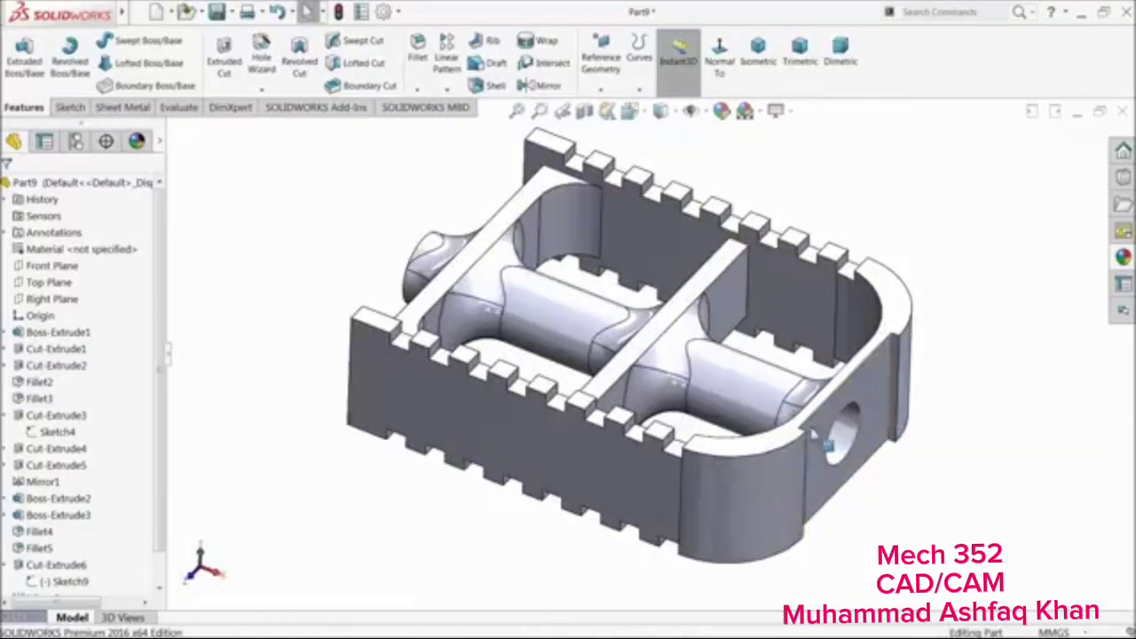
pyautogui.click(519, 444)
pyautogui.click(559, 415)
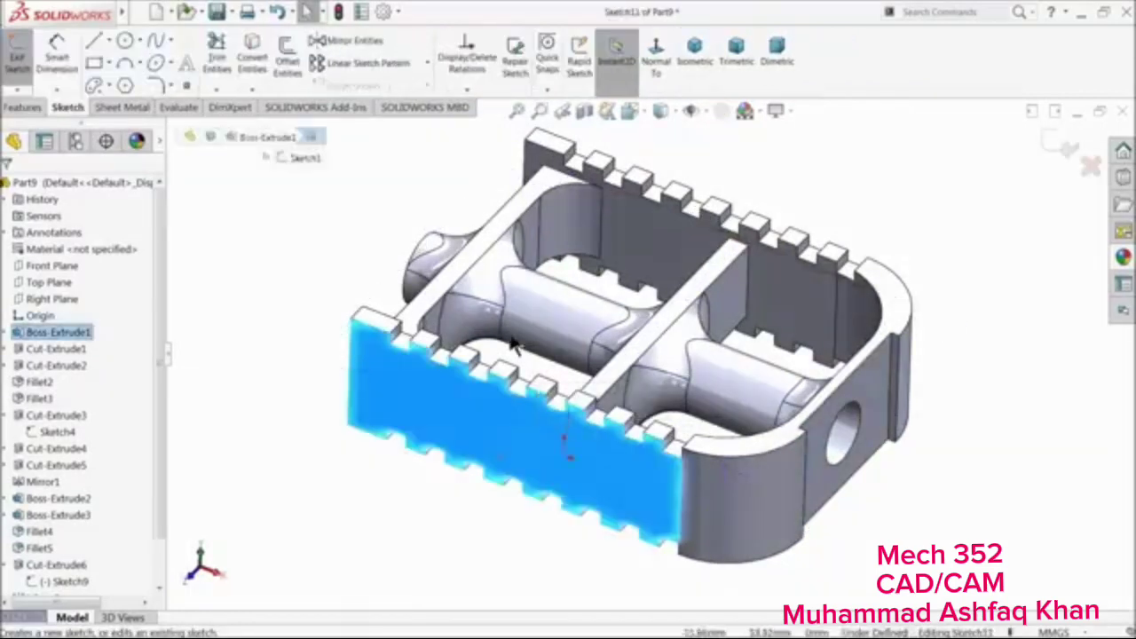
pyautogui.click(656, 53)
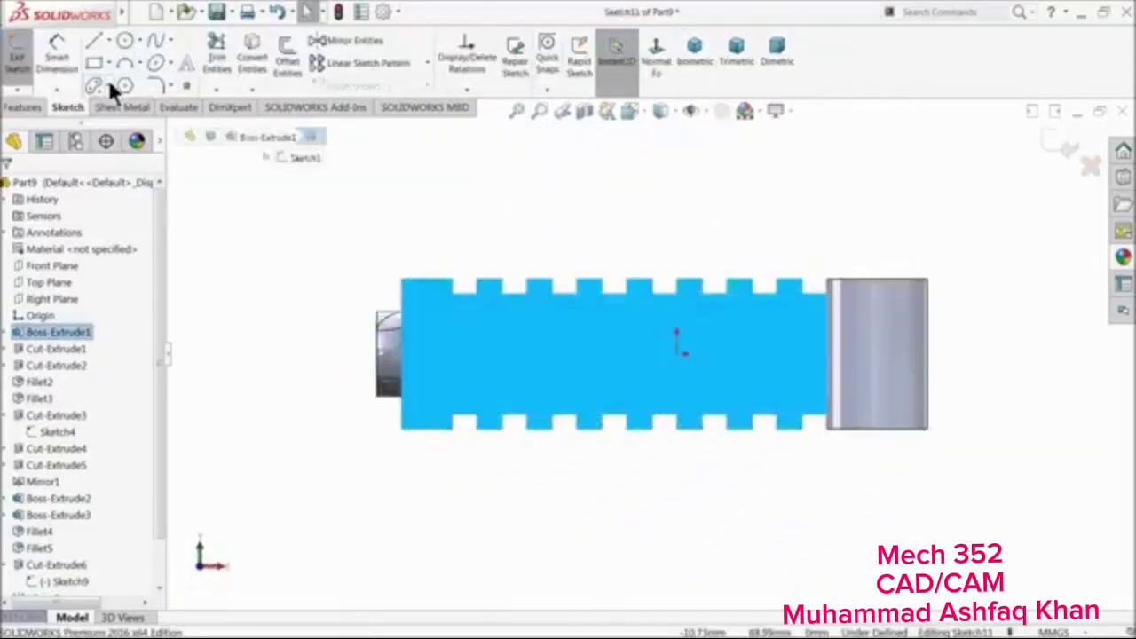
pyautogui.click(105, 78)
pyautogui.click(117, 108)
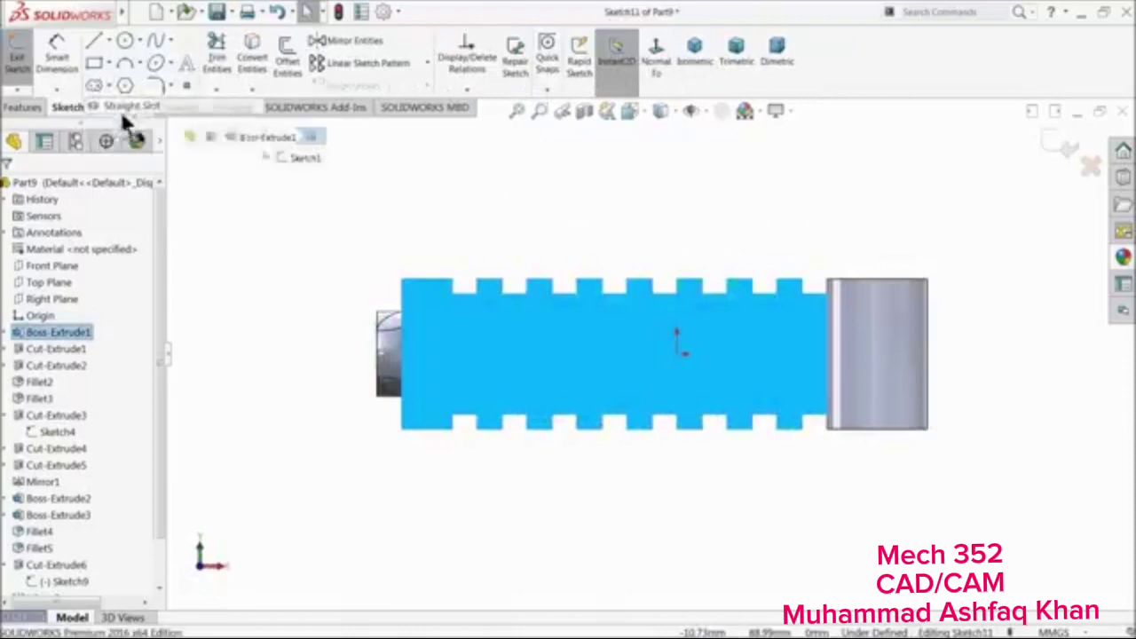
pyautogui.click(480, 355)
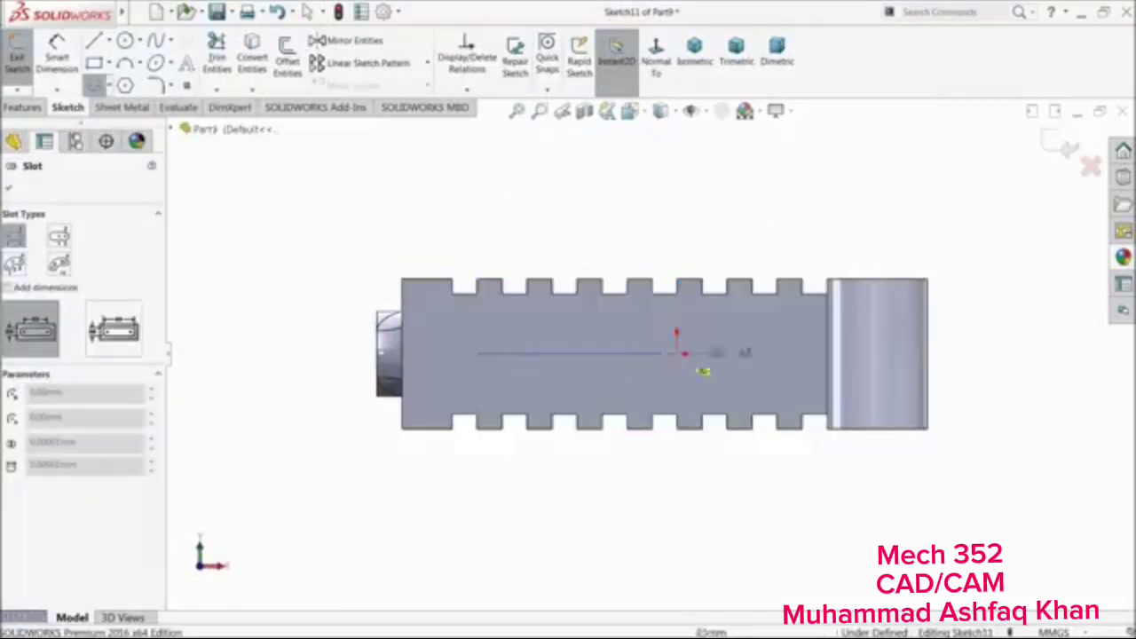
pyautogui.click(795, 354)
pyautogui.click(785, 322)
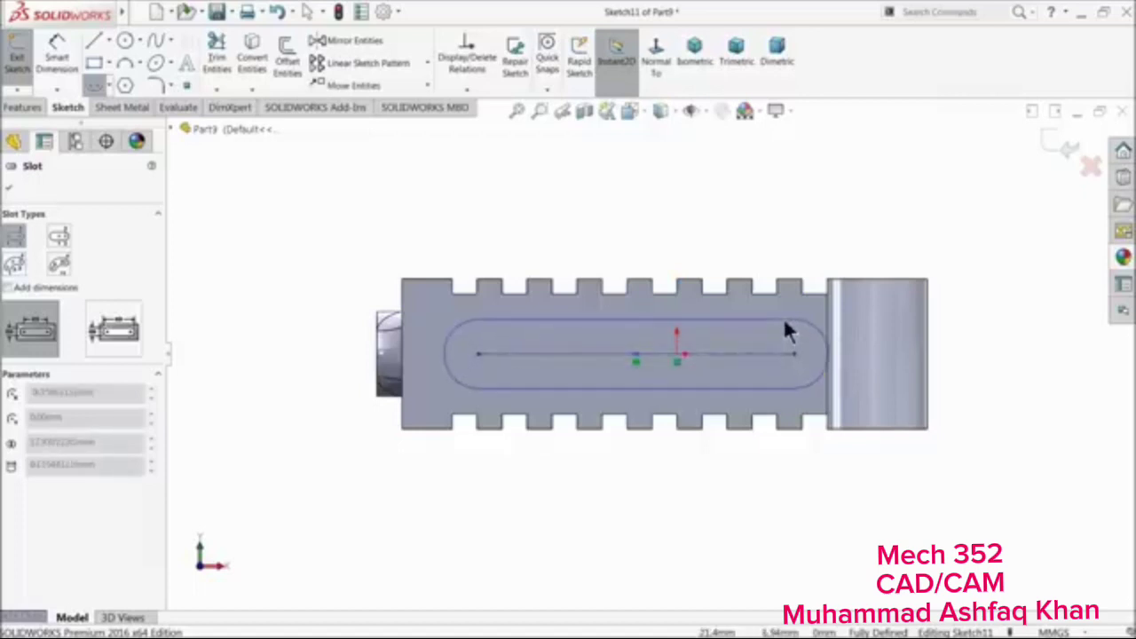
pyautogui.click(7, 192)
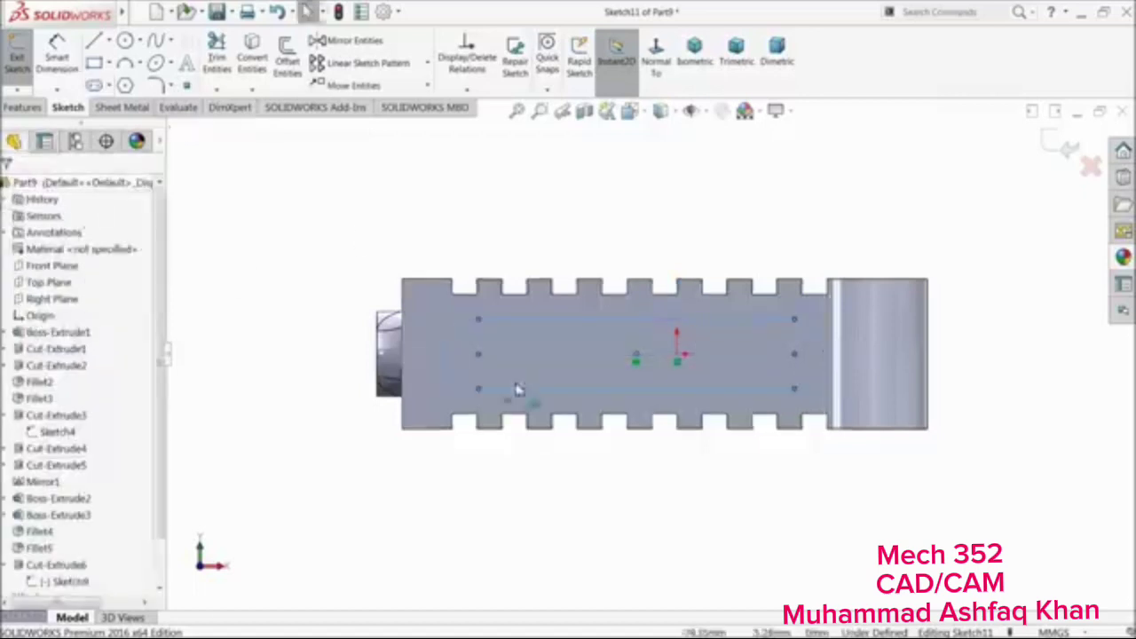
# Shift the slot away from the rounded end of the side wall and set its centre-to-centre length to 60 mm
pyautogui.moveTo(480, 359); pyautogui.dragTo(774, 360)
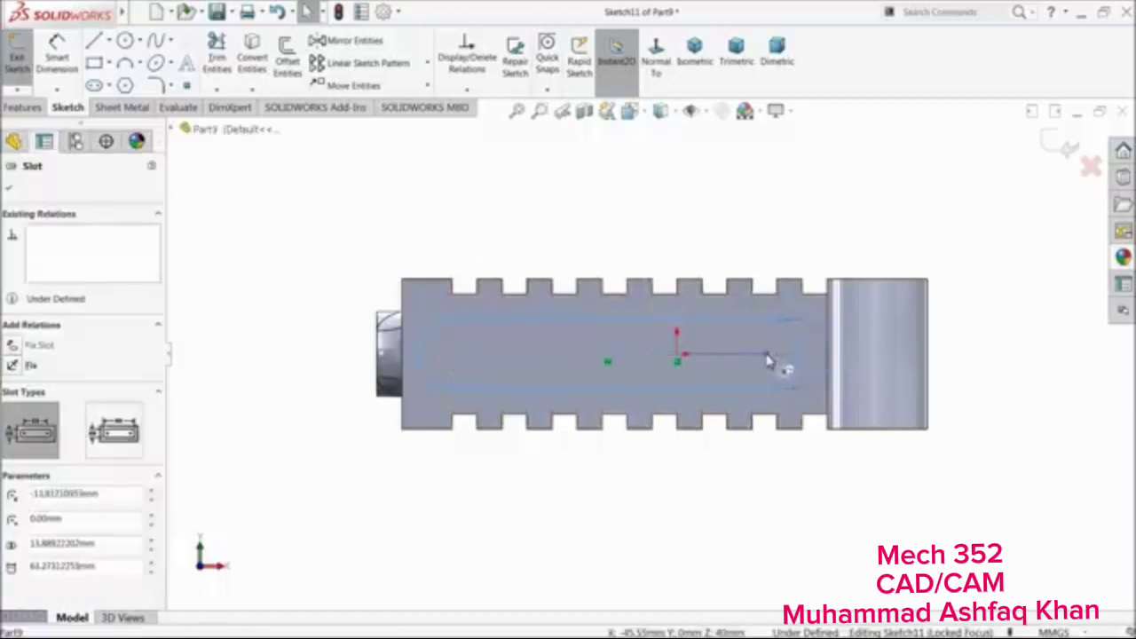
pyautogui.moveTo(656, 368); pyautogui.dragTo(468, 364)
pyautogui.click(56, 52)
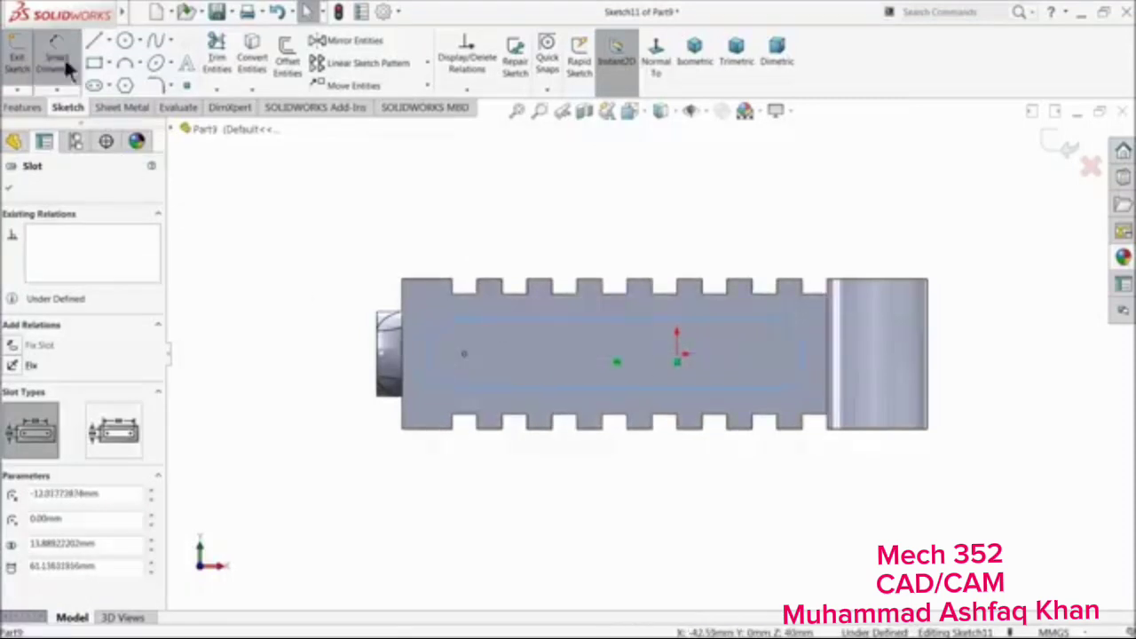
pyautogui.click(579, 364)
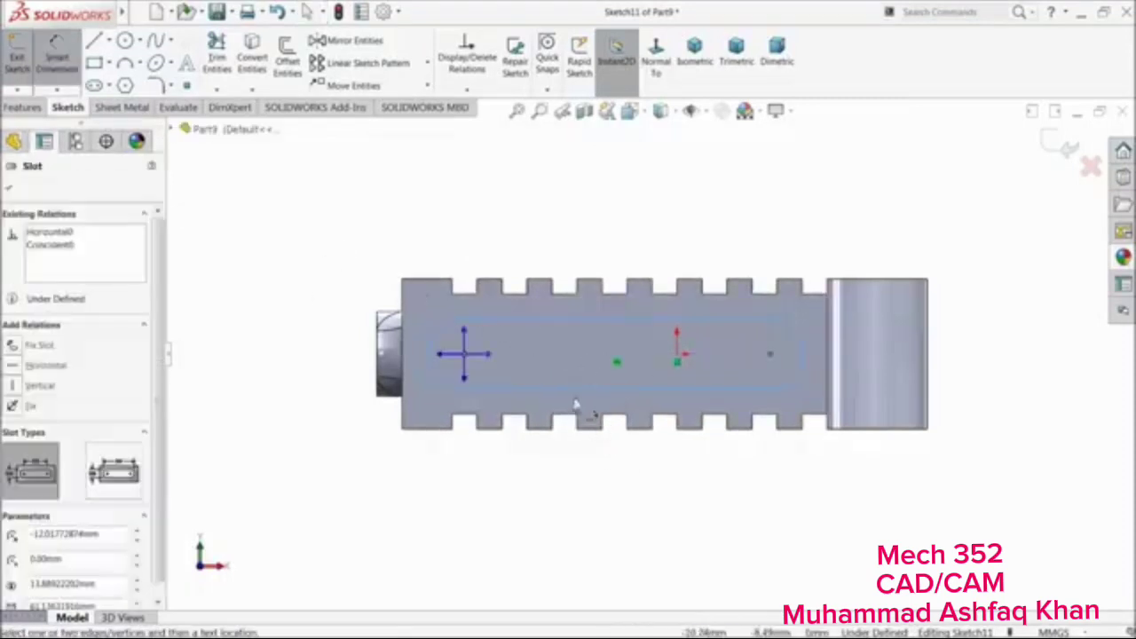
pyautogui.click(436, 236)
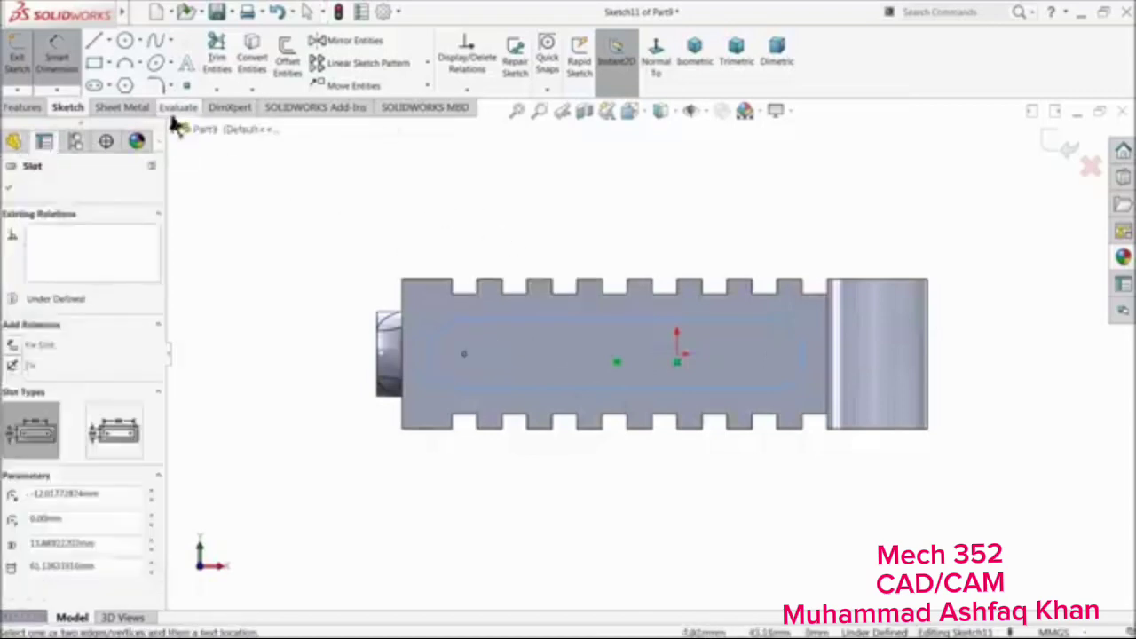
pyautogui.click(61, 60)
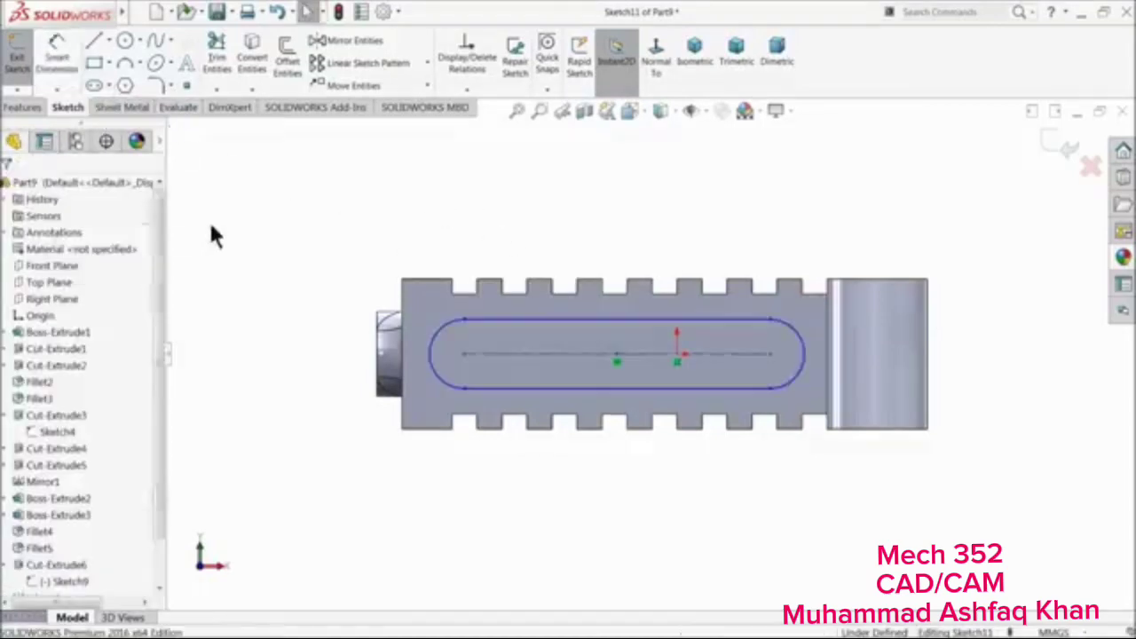
pyautogui.click(613, 359)
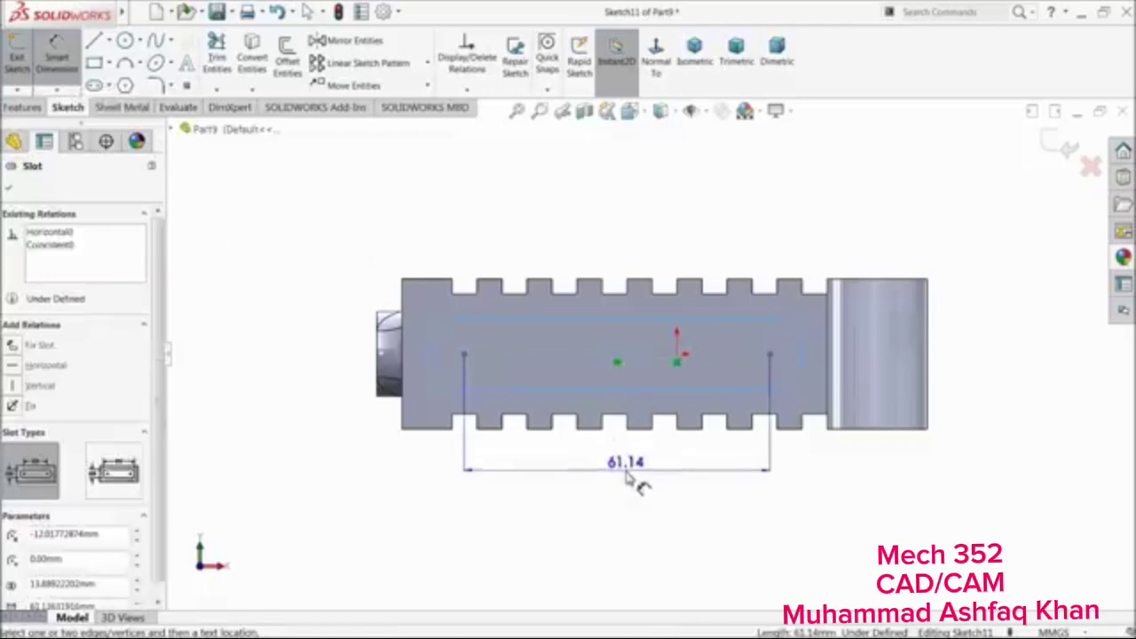
pyautogui.click(624, 472)
pyautogui.write('60')
pyautogui.press('Return')
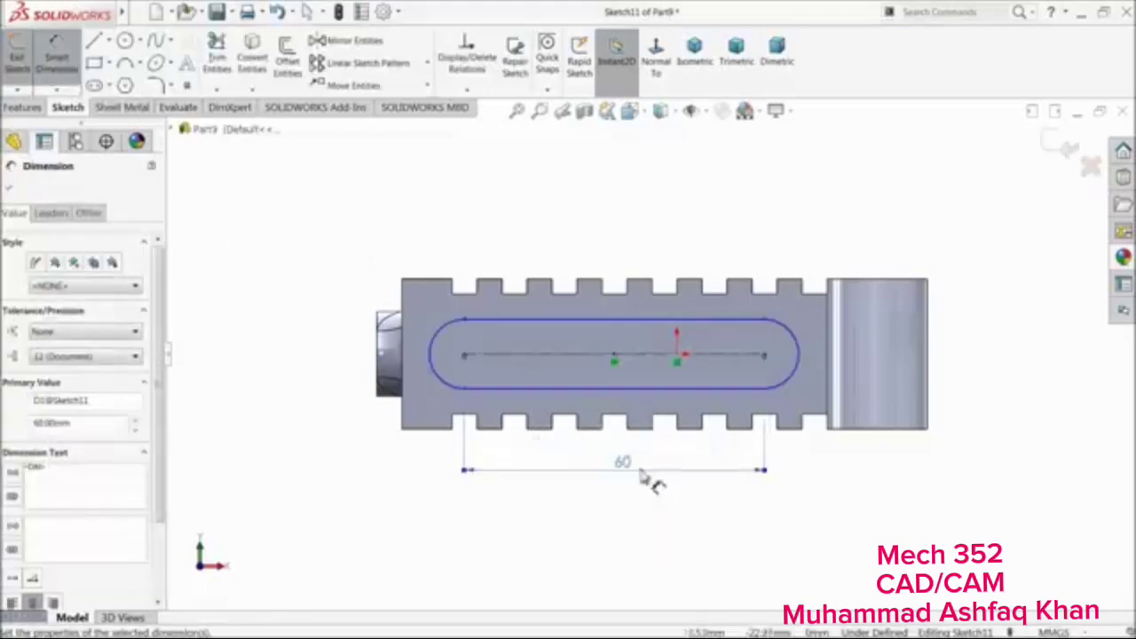
# Set the slot's end radius to 6.5 mm and dimension the distance from its centre point to the origin
pyautogui.click(441, 341)
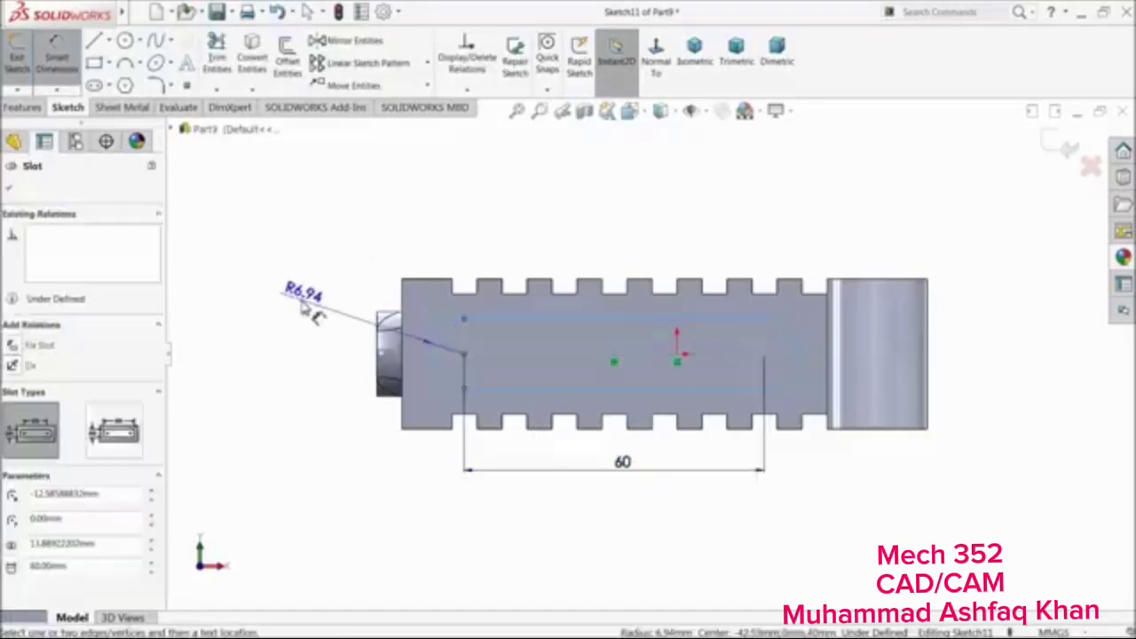
pyautogui.click(298, 296)
pyautogui.write('6.5')
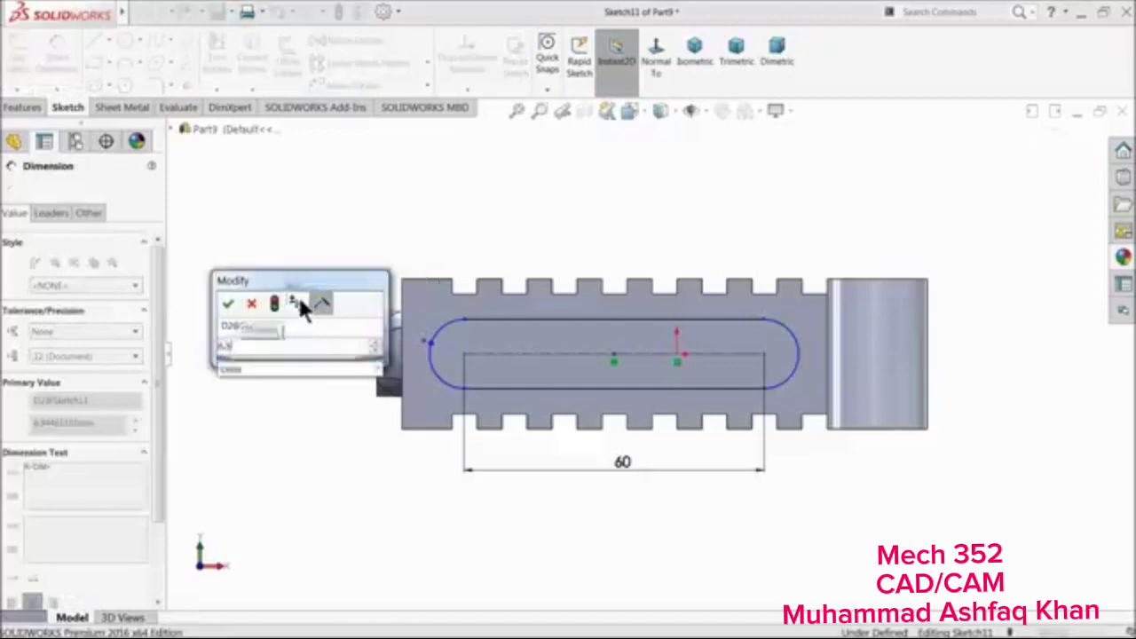
pyautogui.press('Return')
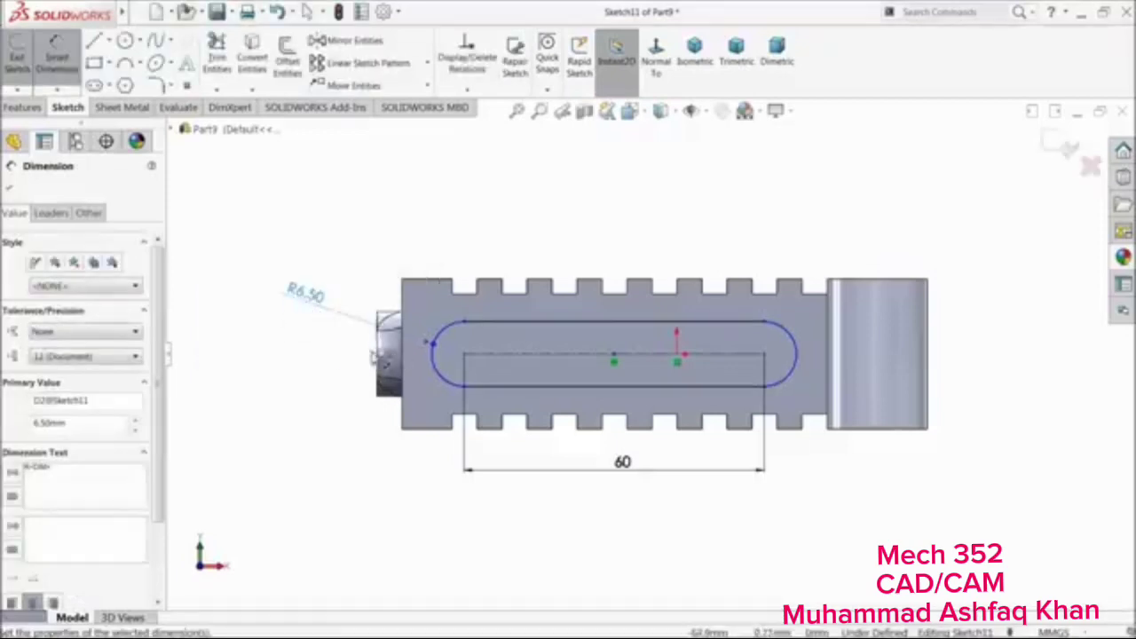
pyautogui.click(619, 355)
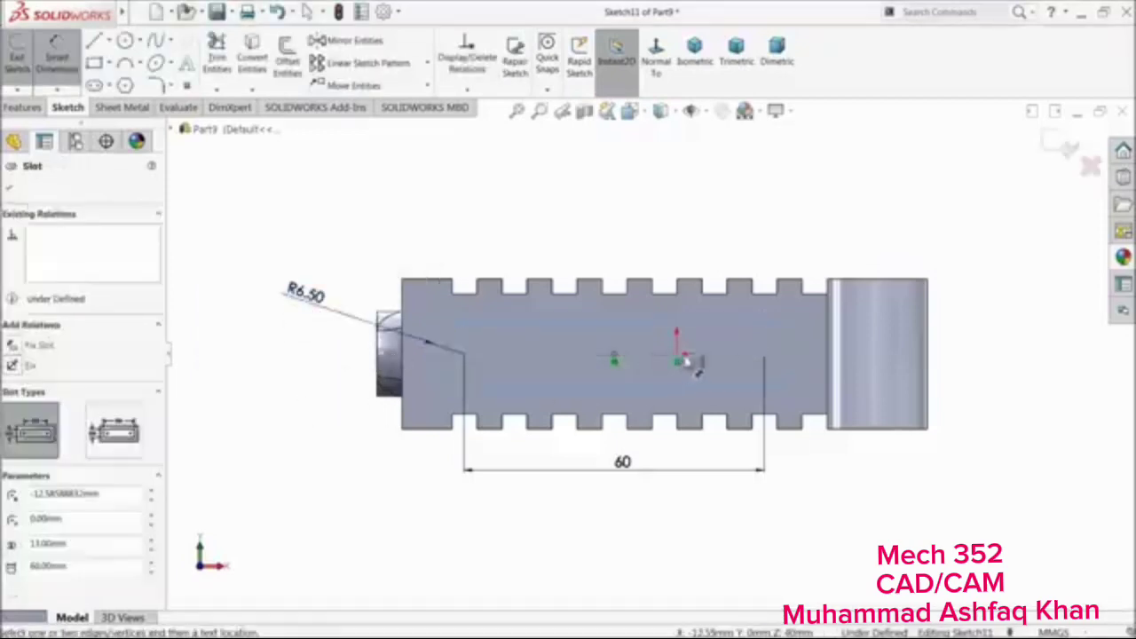
pyautogui.click(676, 356)
pyautogui.click(651, 451)
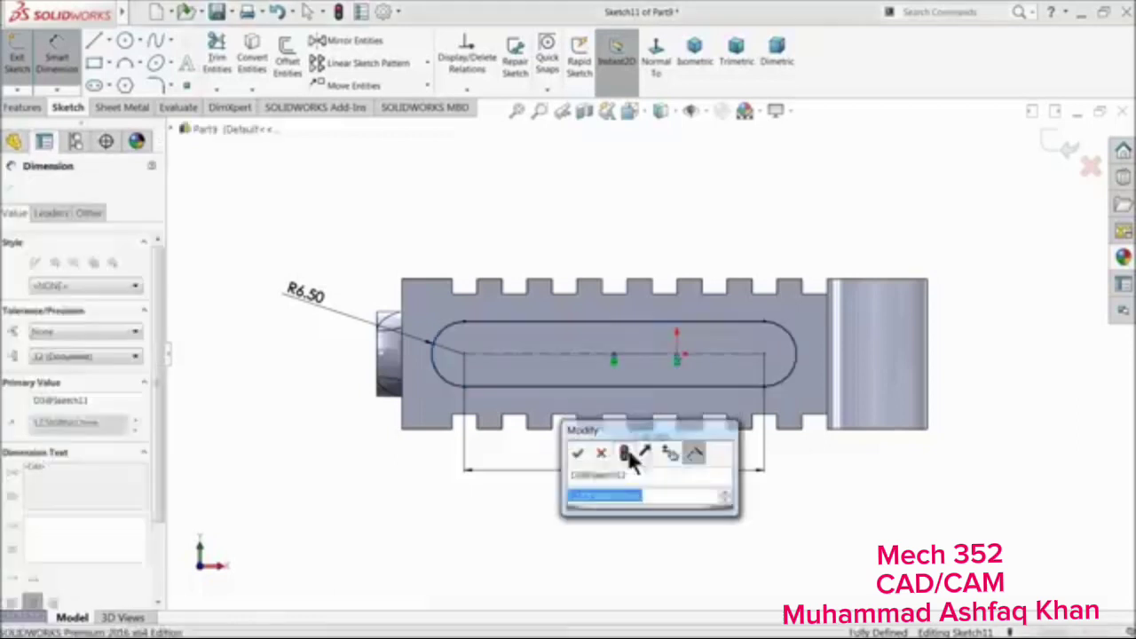
pyautogui.click(575, 451)
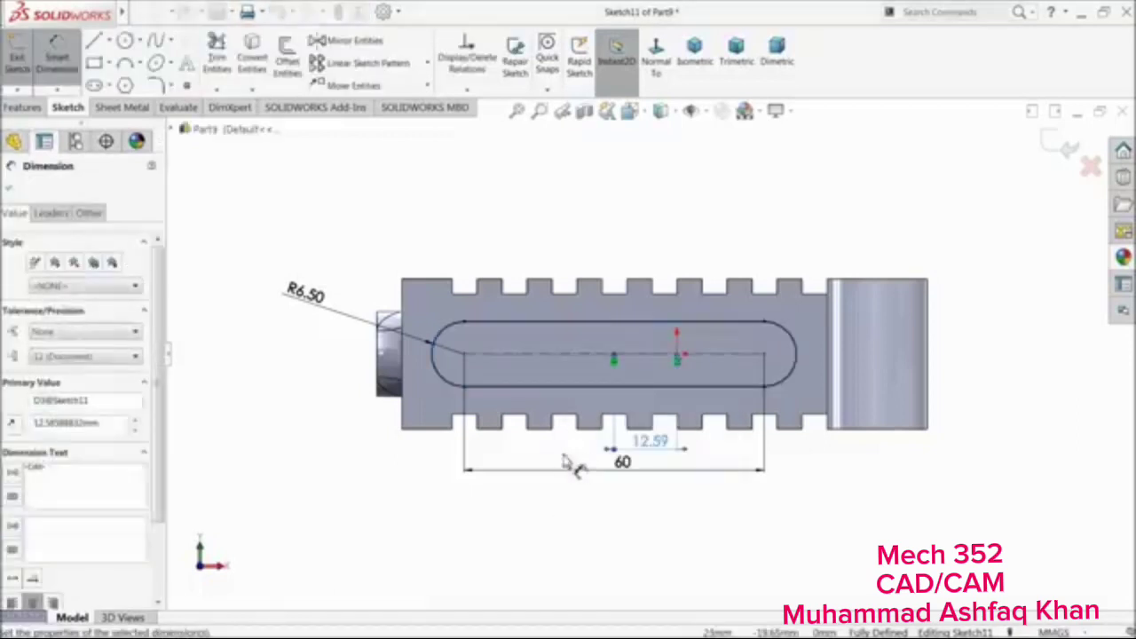
# Extrude the slot 2 mm outward from the side wall, merged with the body
pyautogui.click(21, 106)
pyautogui.click(20, 53)
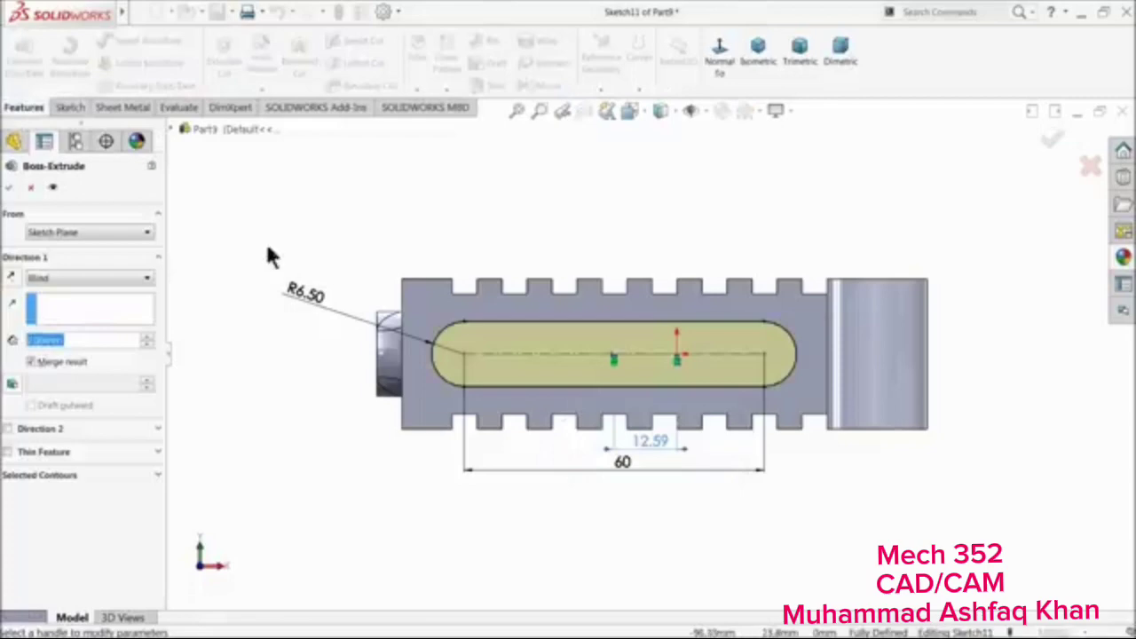
pyautogui.moveTo(267, 246); pyautogui.dragTo(263, 278, button='middle')
pyautogui.click(10, 188)
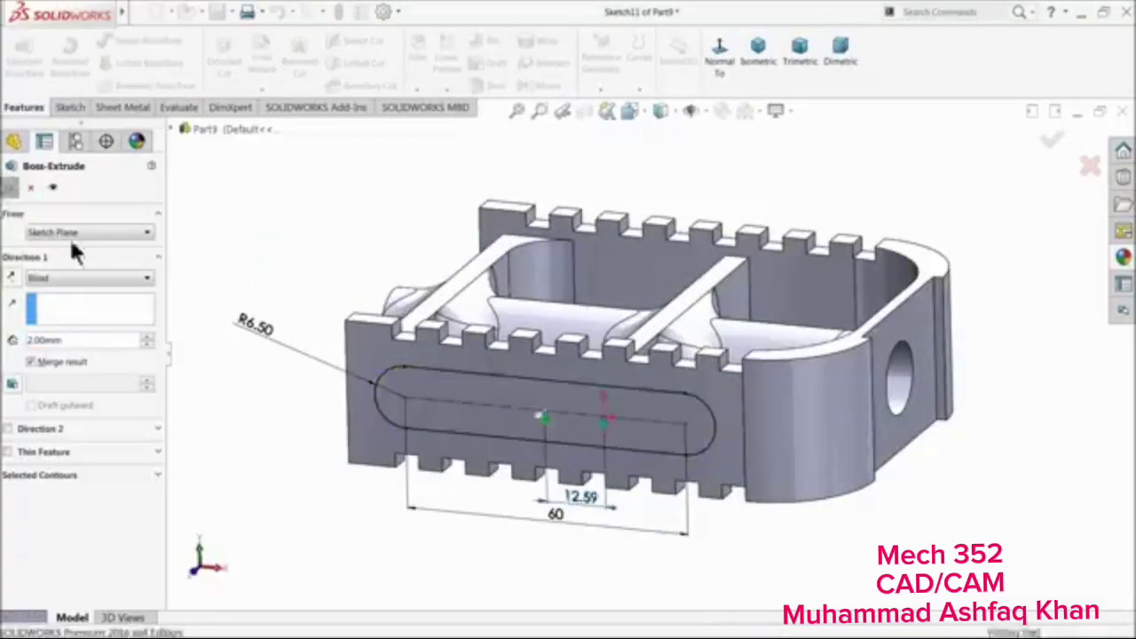
pyautogui.press('Return')
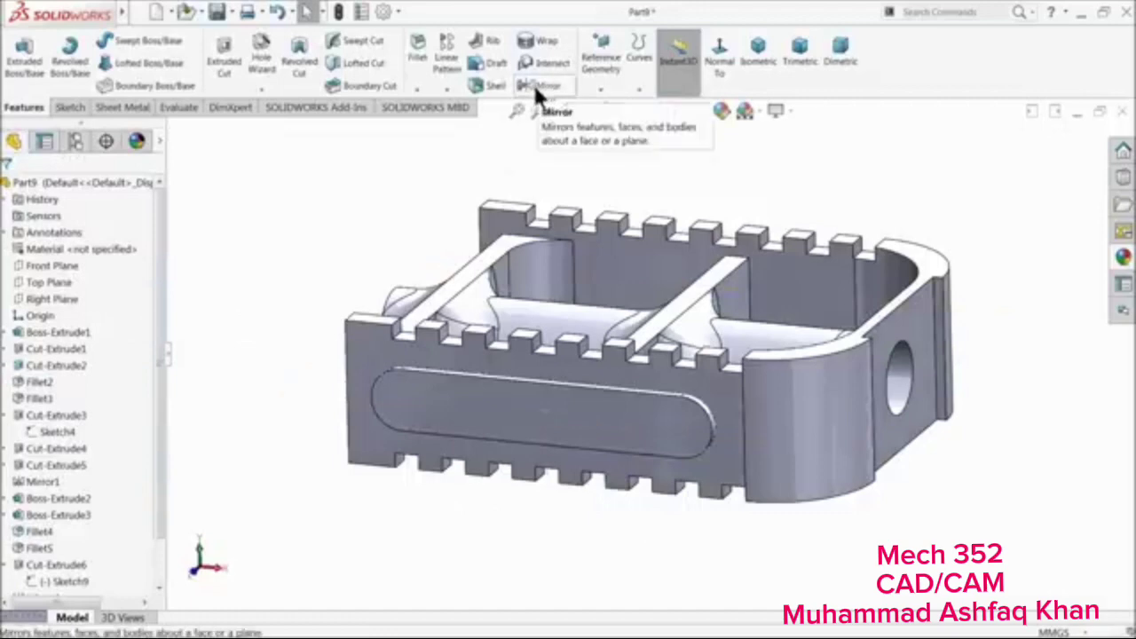
# Mirror the raised slot about the Front Plane onto the opposite side wall
pyautogui.click(59, 263)
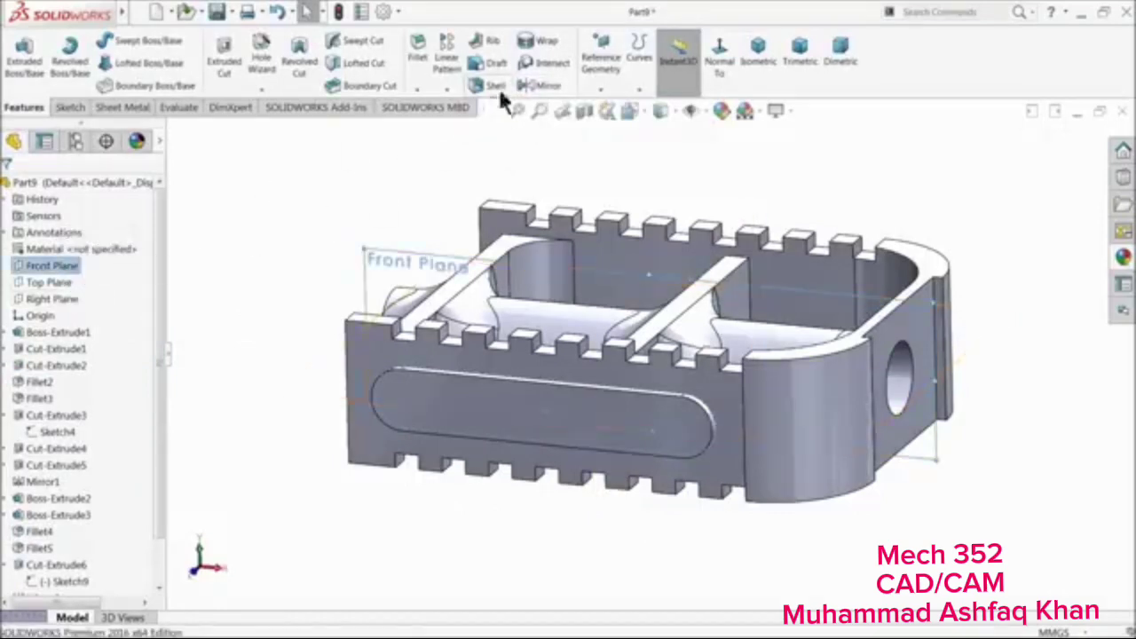
pyautogui.click(539, 85)
pyautogui.click(76, 284)
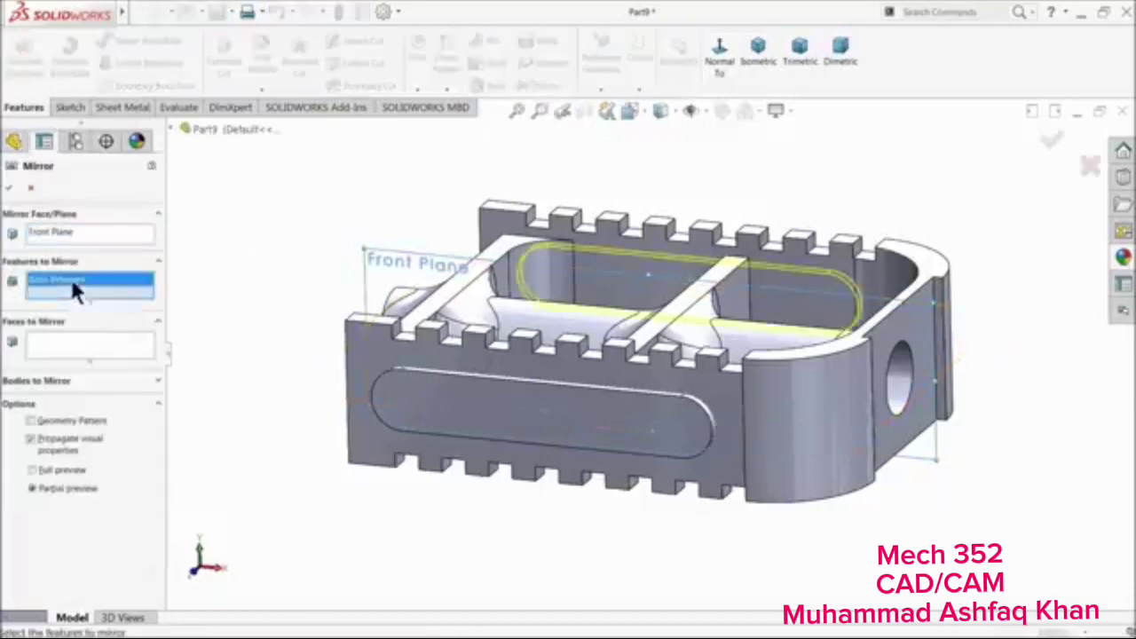
pyautogui.click(97, 234)
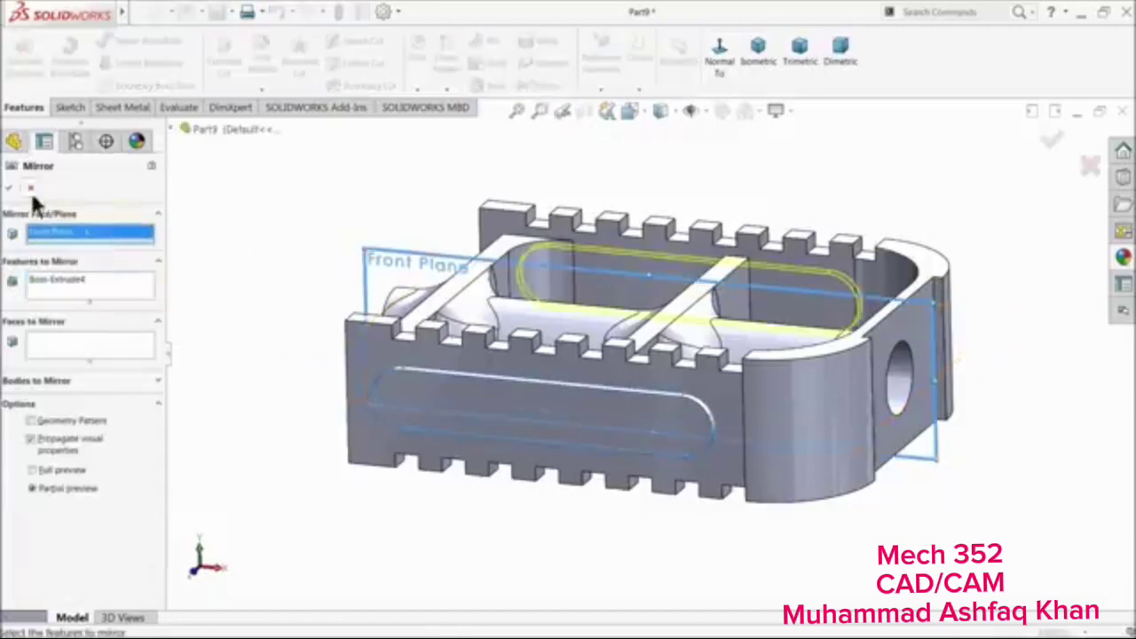
pyautogui.click(8, 188)
# Start a sketch on the recessed end face and draw a circle about 23 mm in diameter around the hole, centred on the origin
pyautogui.moveTo(248, 355); pyautogui.dragTo(487, 468, button='middle')
pyautogui.click(732, 441)
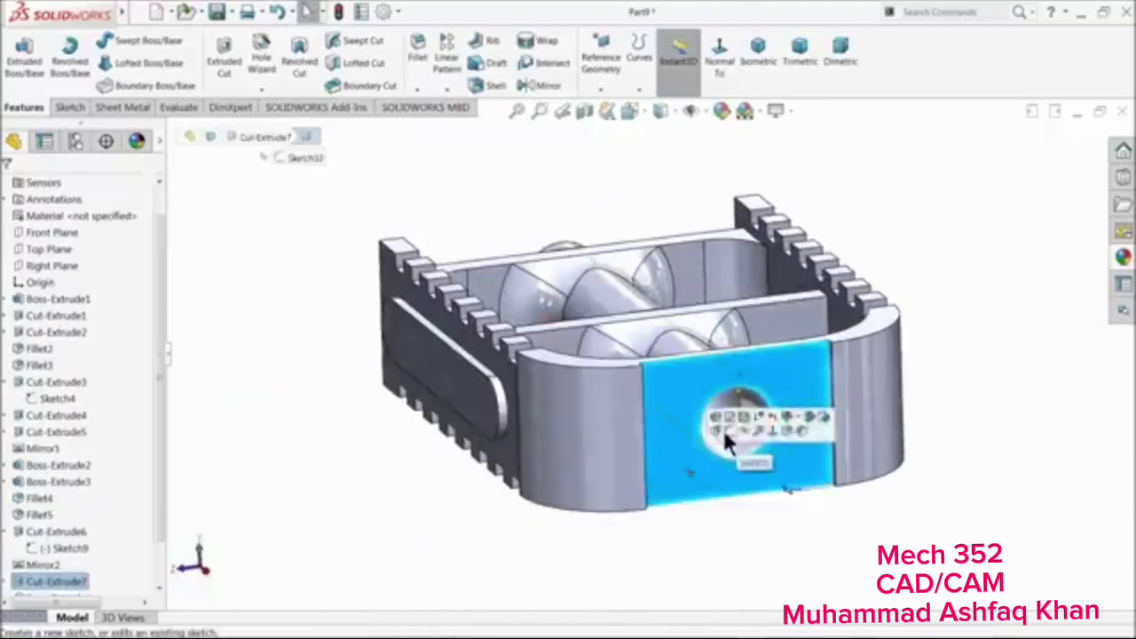
pyautogui.click(722, 427)
pyautogui.click(653, 62)
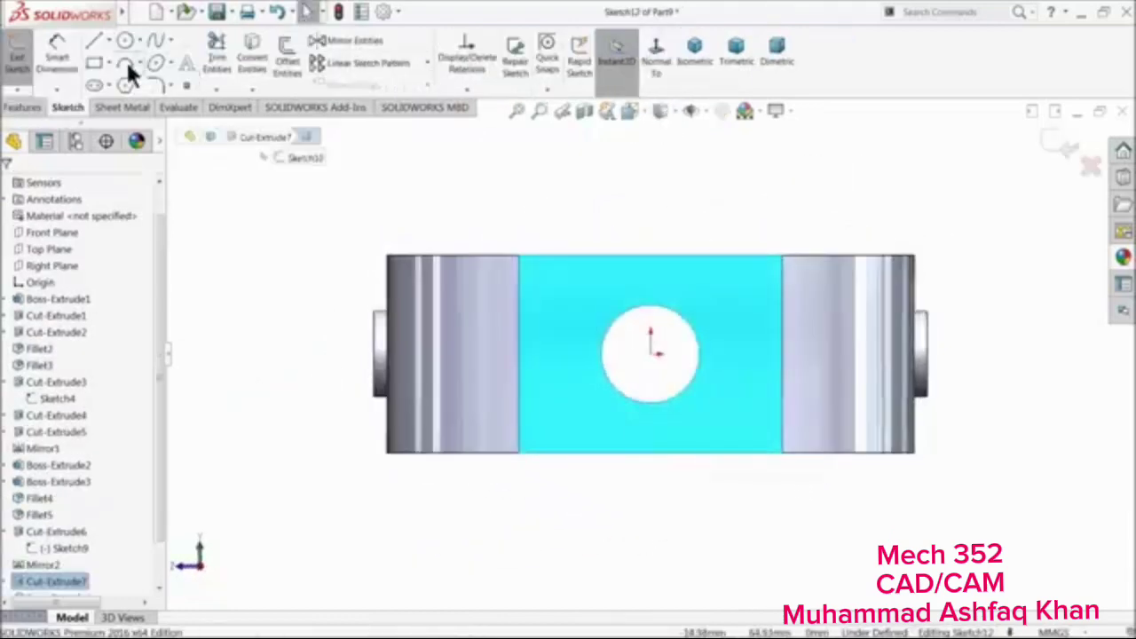
pyautogui.click(122, 41)
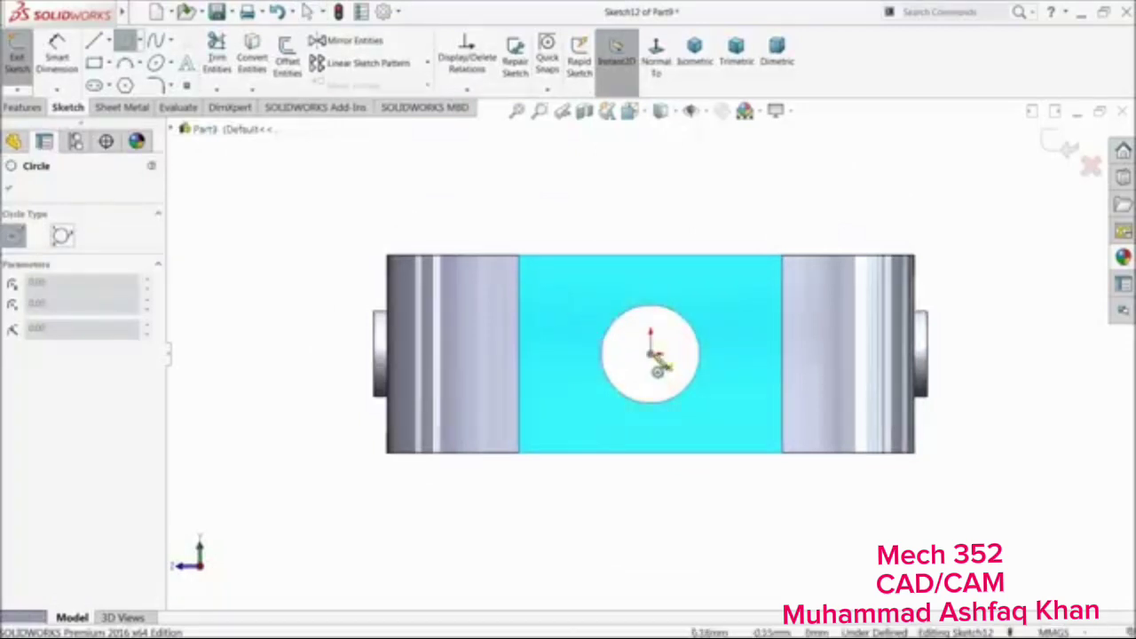
pyautogui.click(651, 353)
pyautogui.click(606, 296)
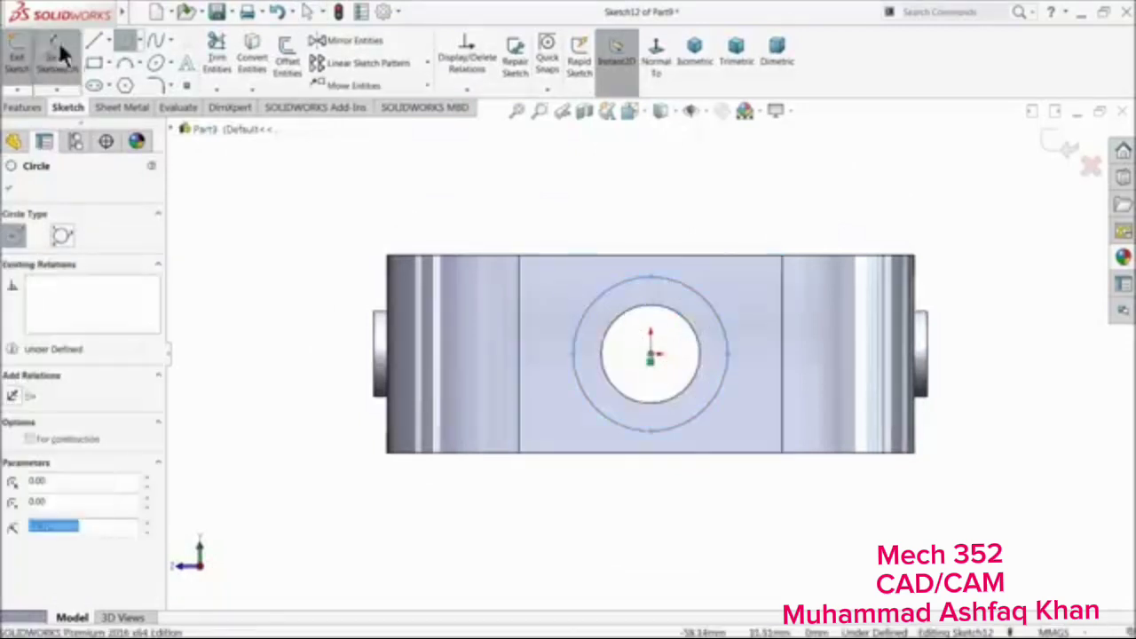
# Set the circle's diameter to 20 mm and extrude it outward as a raised disc covering the hole
pyautogui.click(55, 53)
pyautogui.click(576, 350)
pyautogui.click(566, 350)
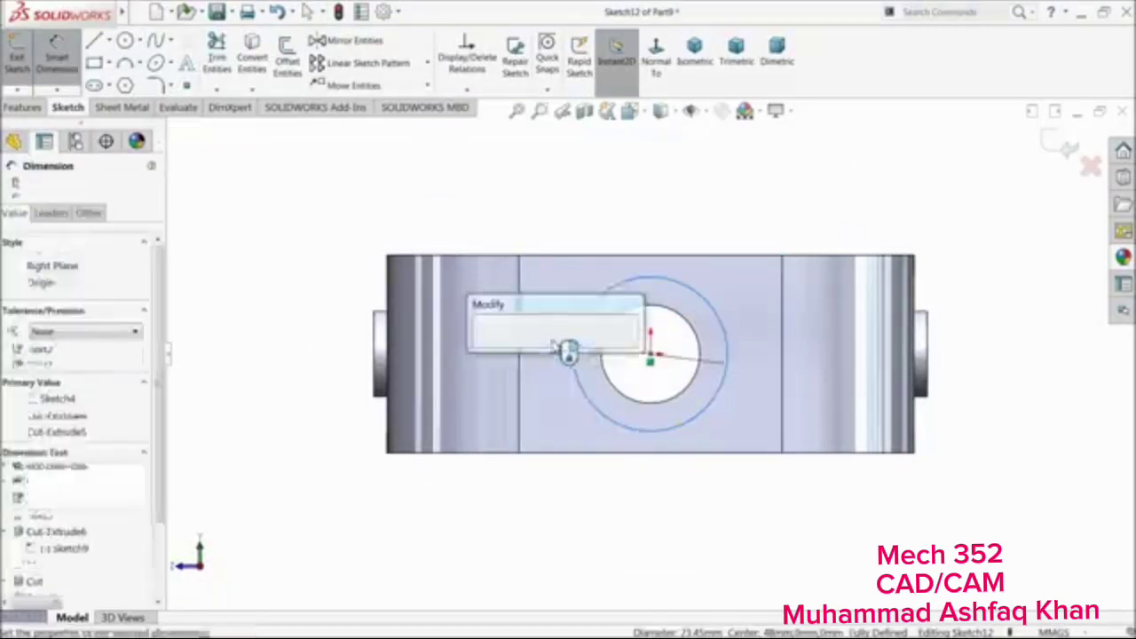
pyautogui.write('20')
pyautogui.press('Return')
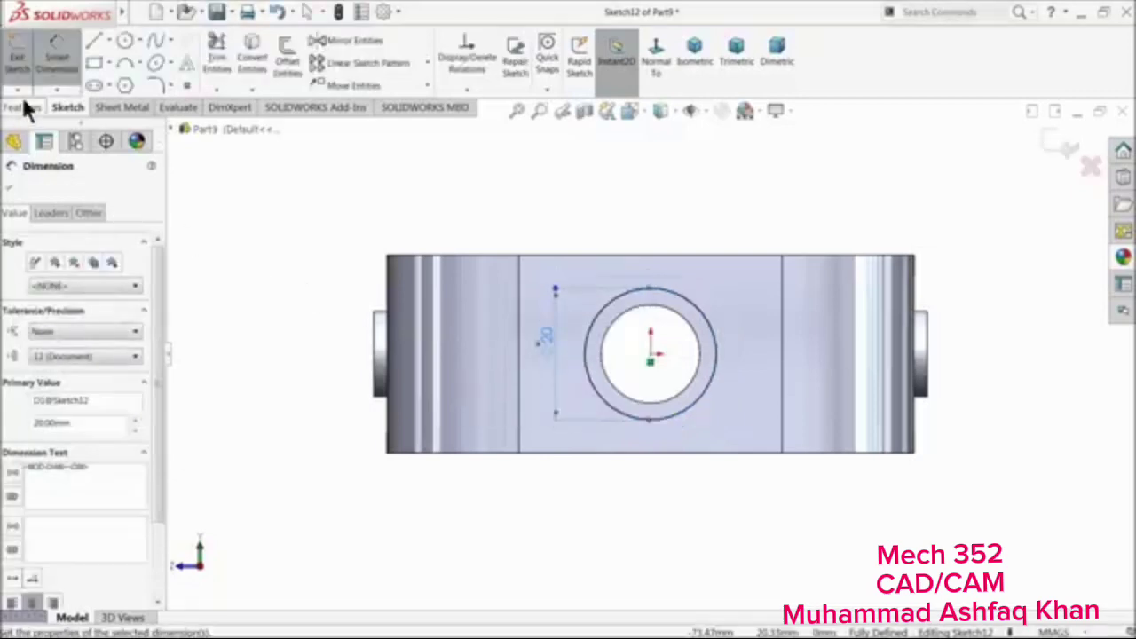
pyautogui.click(25, 106)
pyautogui.click(22, 63)
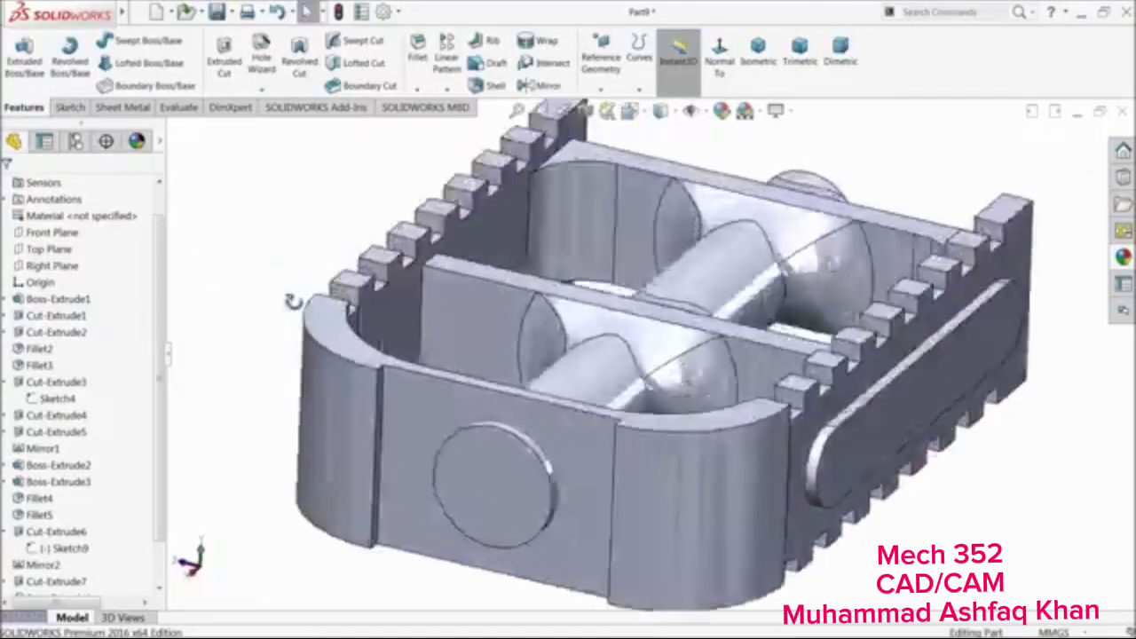
# Start a 1 mm symmetric fillet and select the end disc's outer face and the raised slot's face on the side wall
pyautogui.moveTo(293, 302)
pyautogui.mouseDown(button='middle')
pyautogui.moveTo(274, 304)
pyautogui.moveTo(284, 322)
pyautogui.mouseUp(button='middle')
pyautogui.scroll(3, 281, 312)
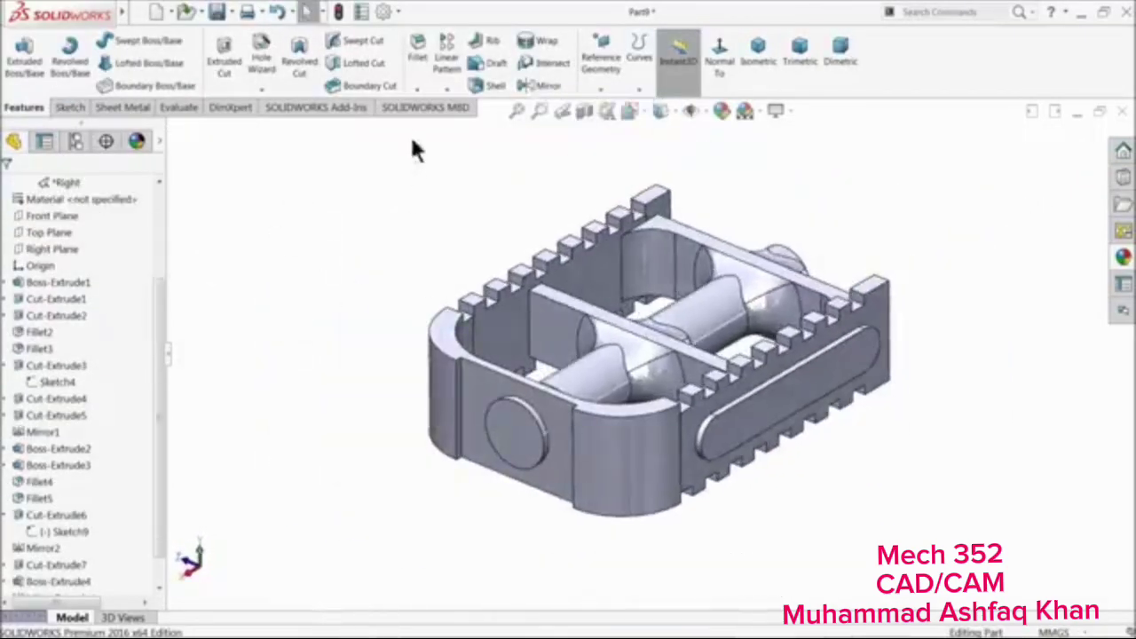
pyautogui.click(417, 55)
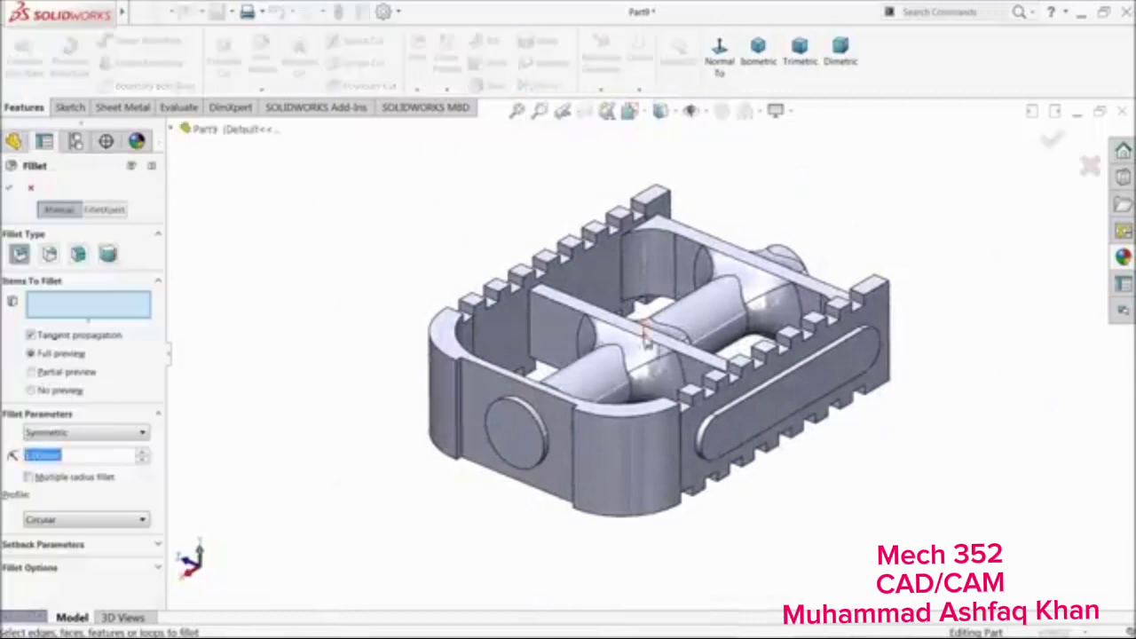
pyautogui.write('2')
pyautogui.scroll(-2, 504, 393)
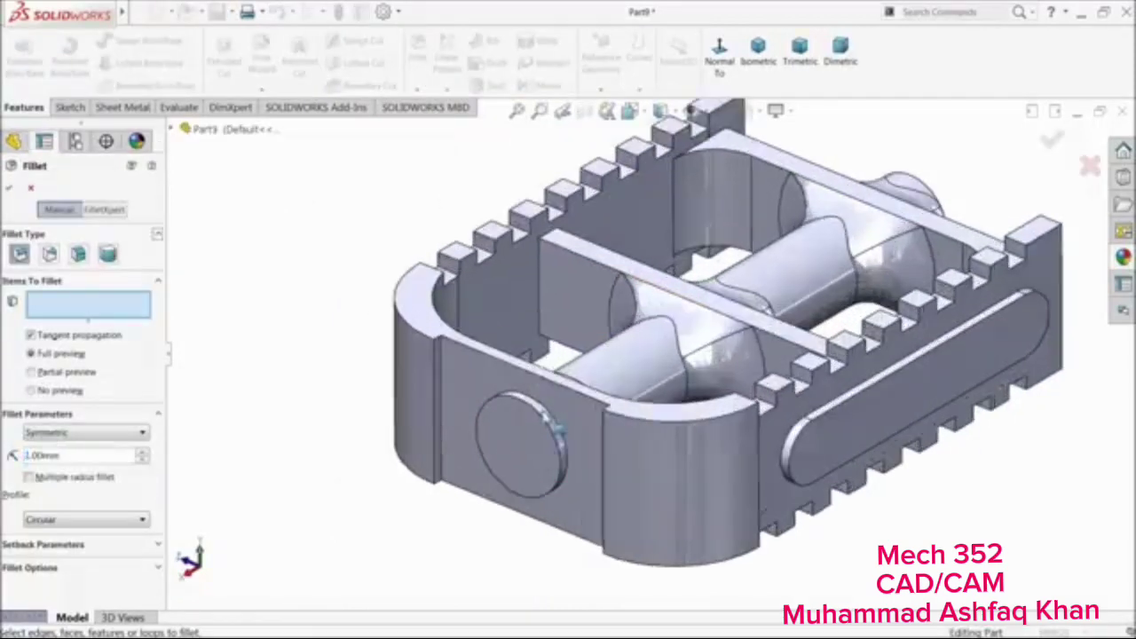
pyautogui.click(535, 463)
pyautogui.click(856, 439)
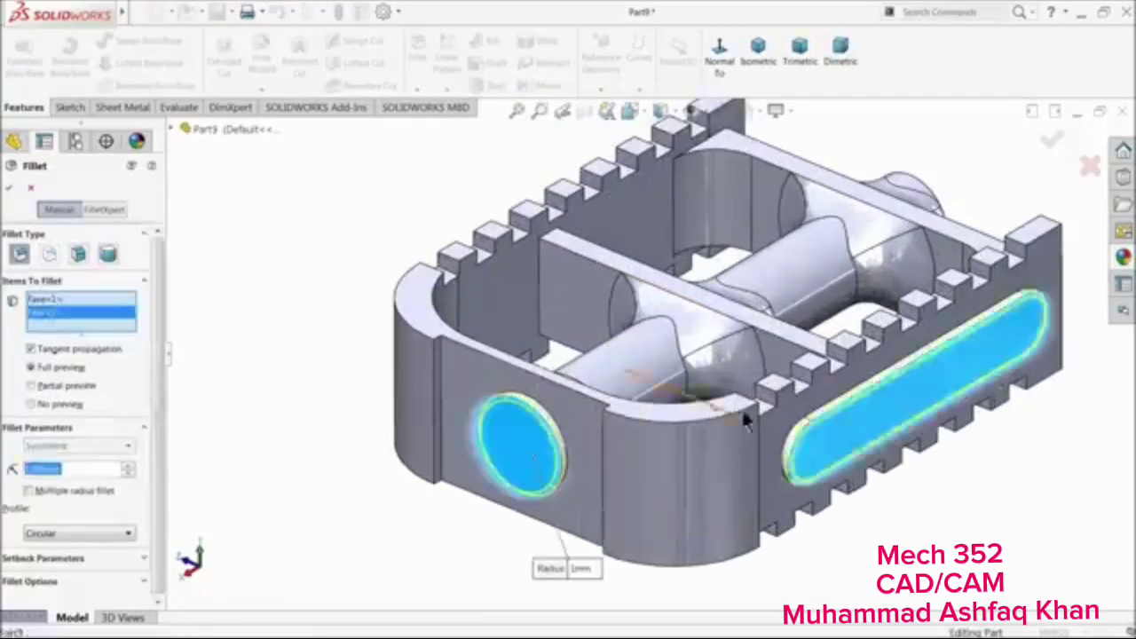
# Add the upper faces of the curved end wall, the far cross wall and the middle cross wall to the fillet
pyautogui.moveTo(743, 424); pyautogui.dragTo(555, 369, button='middle')
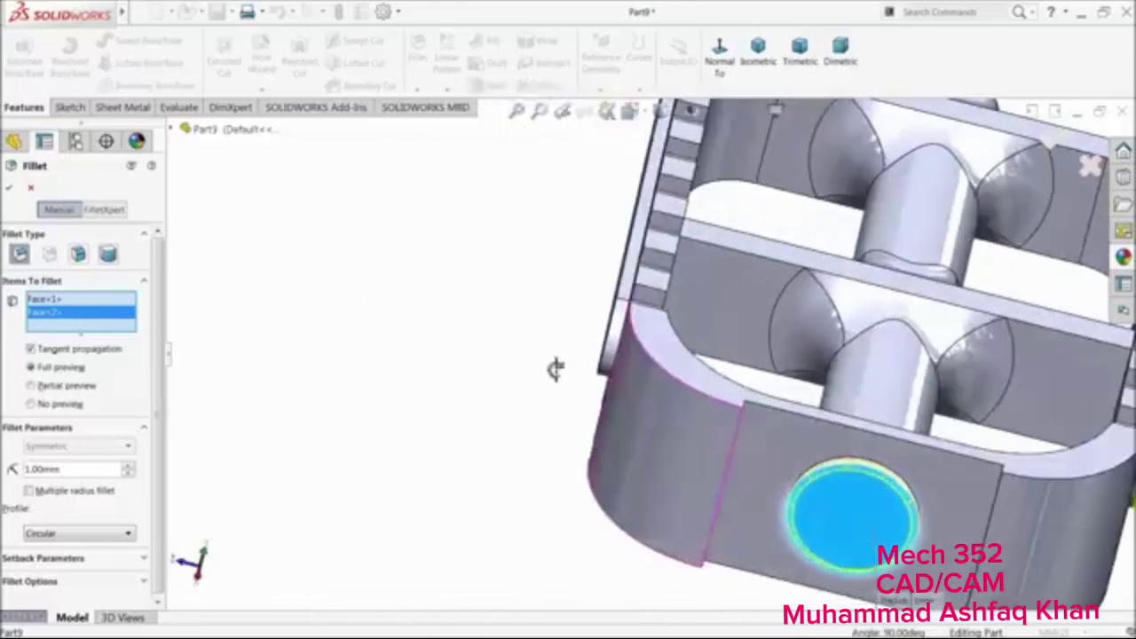
pyautogui.click(690, 375)
pyautogui.scroll(2, 697, 393)
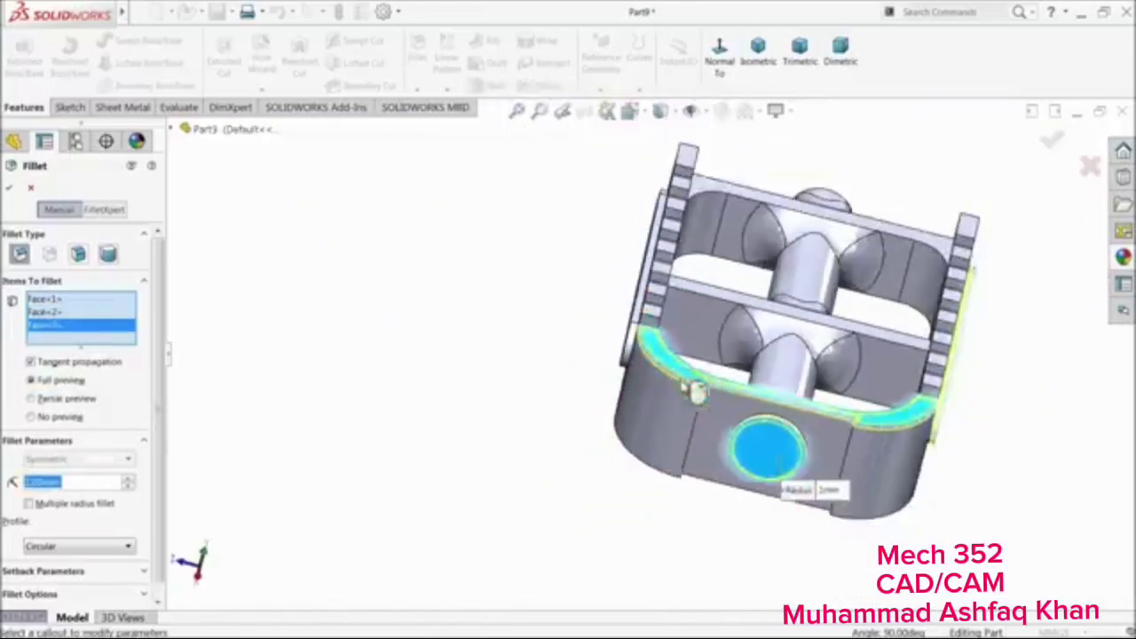
pyautogui.scroll(-2, 828, 231)
pyautogui.click(811, 223)
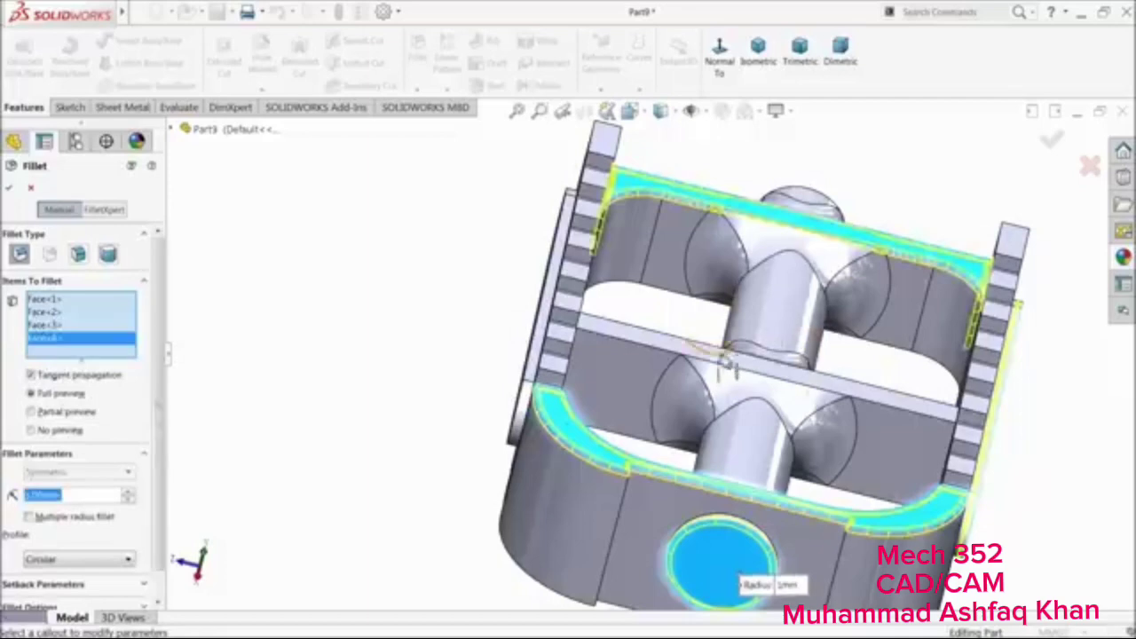
pyautogui.click(593, 326)
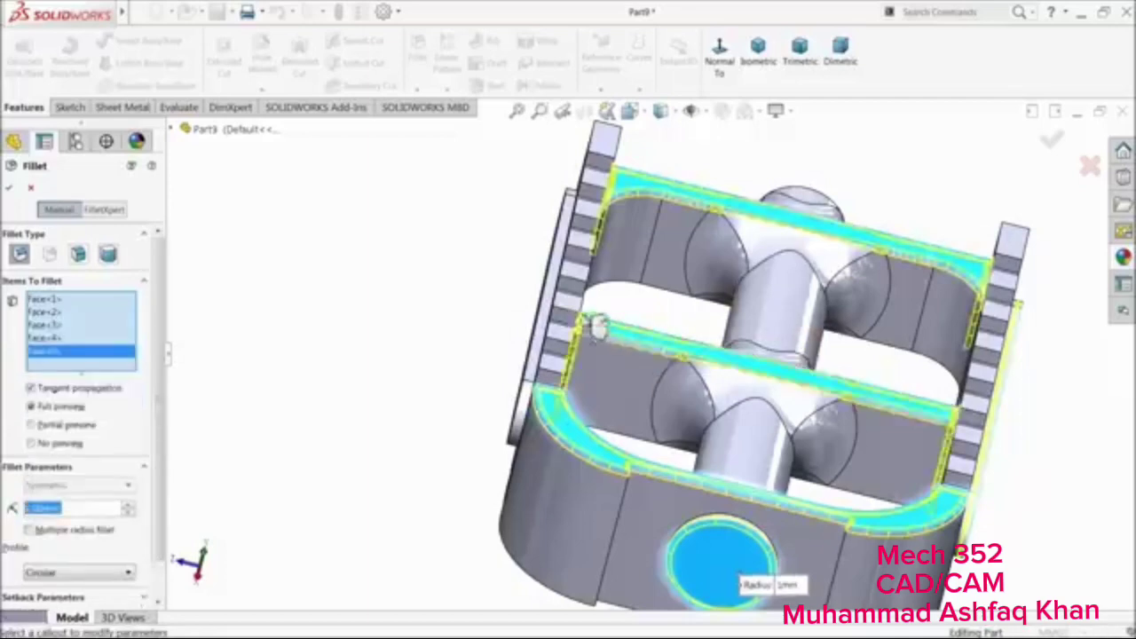
# Add the opposite raised slot and the undersides of the end wall and both cross walls, and apply the 1 mm fillet
pyautogui.moveTo(594, 327); pyautogui.dragTo(641, 303, button='middle')
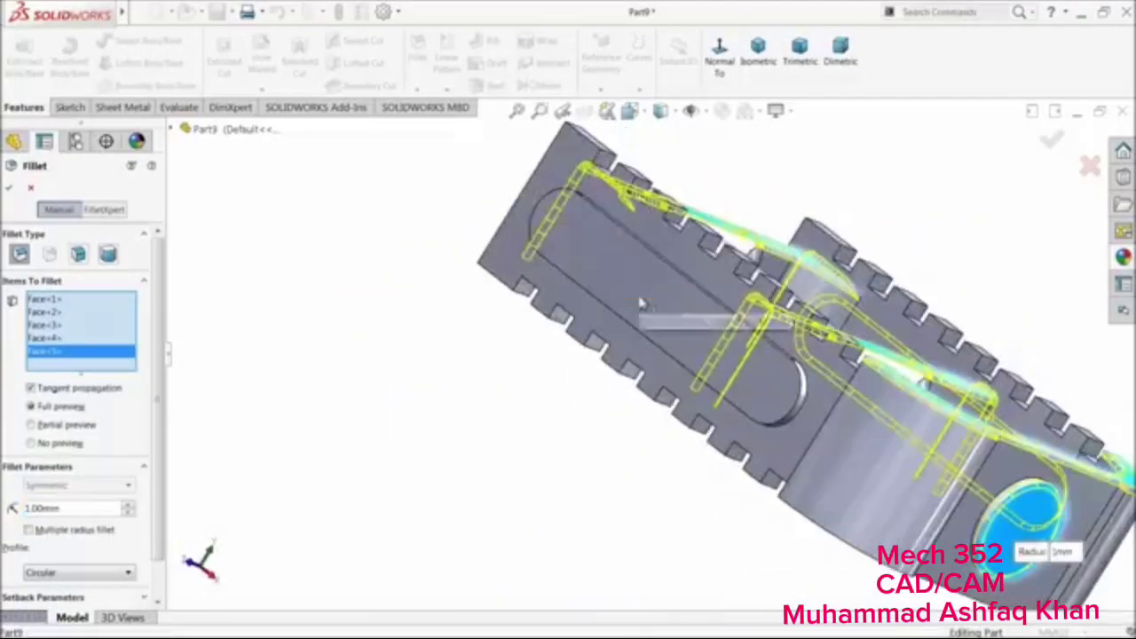
pyautogui.click(671, 324)
pyautogui.click(678, 337)
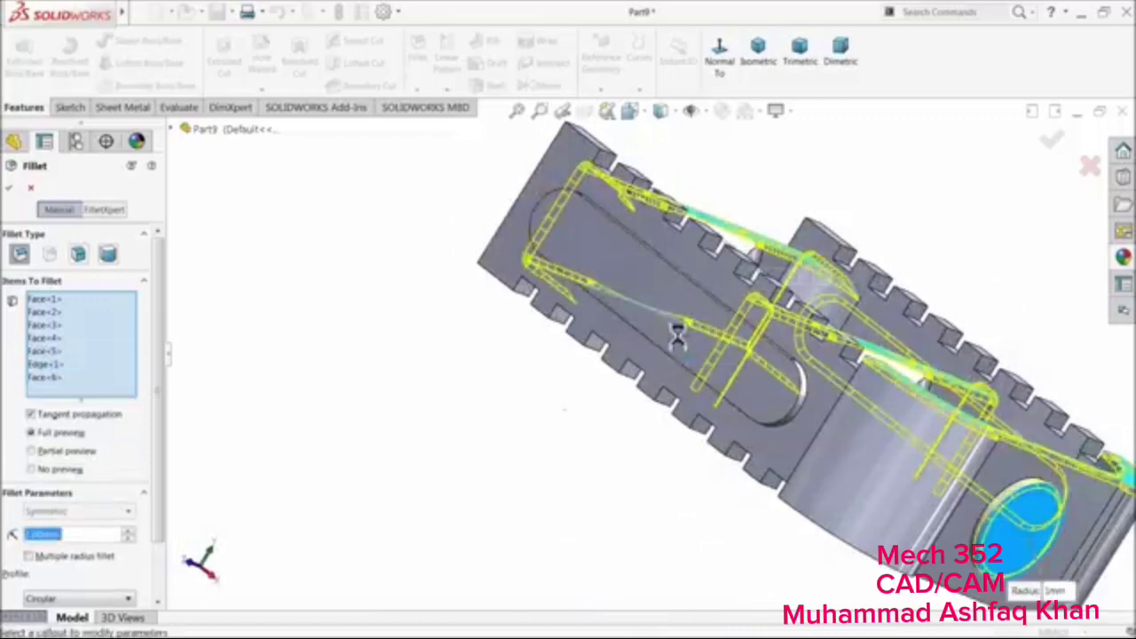
pyautogui.moveTo(679, 362); pyautogui.dragTo(825, 395, button='middle')
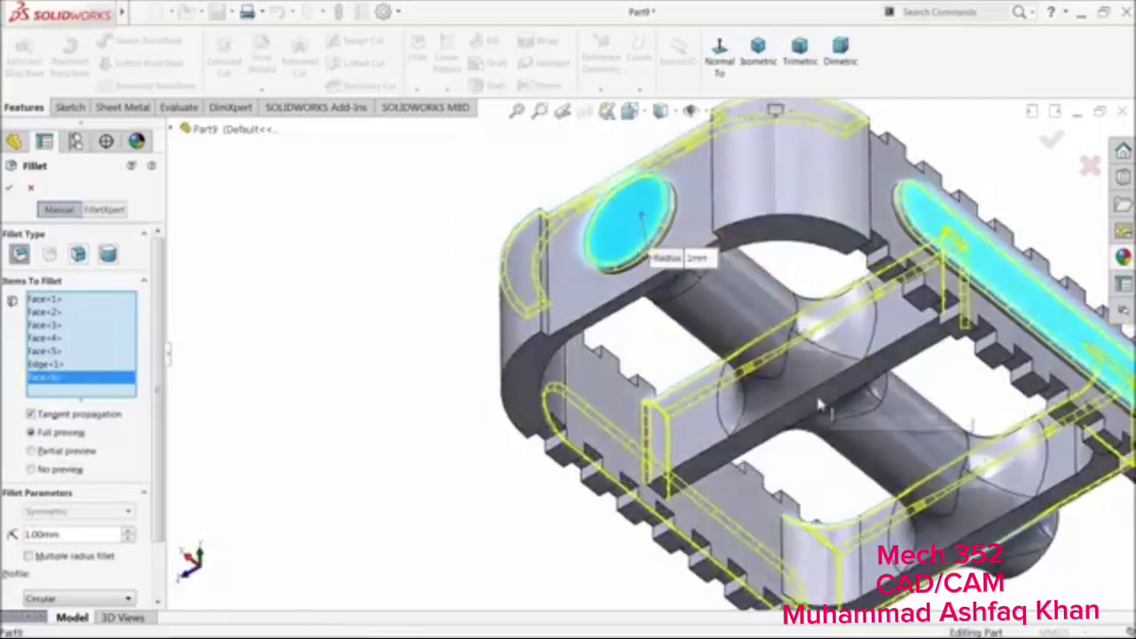
pyautogui.click(800, 415)
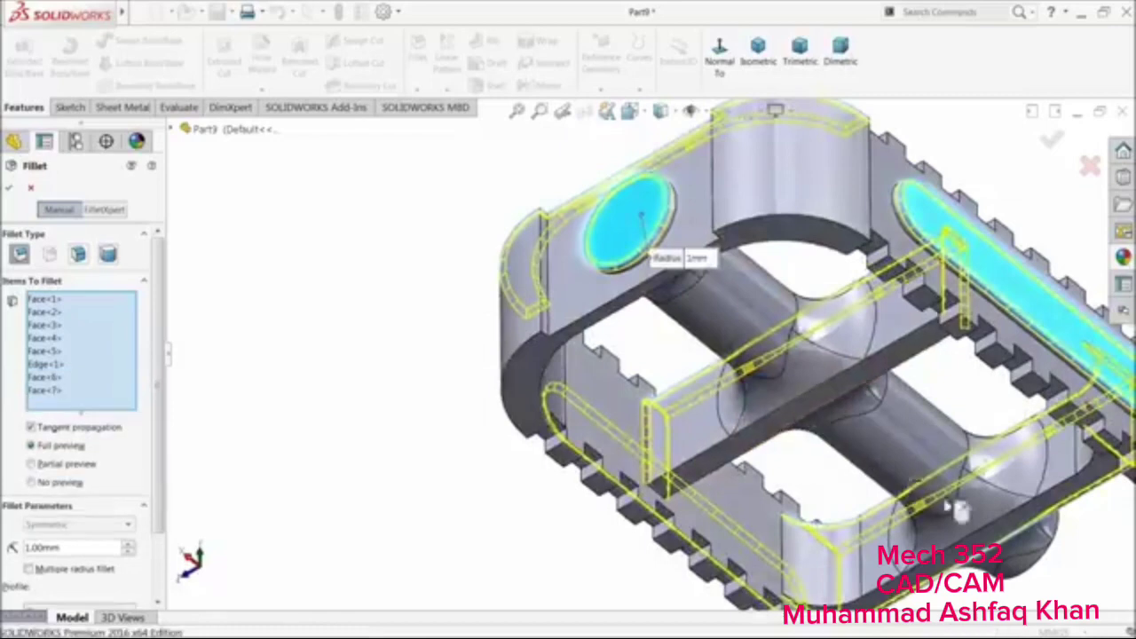
pyautogui.click(987, 543)
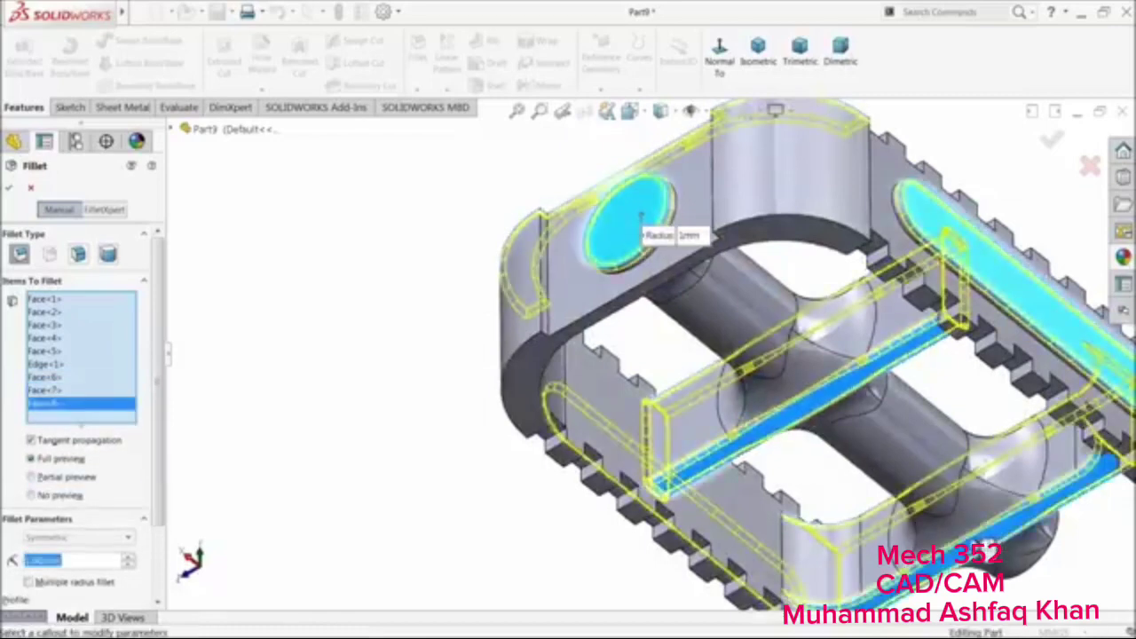
pyautogui.click(786, 246)
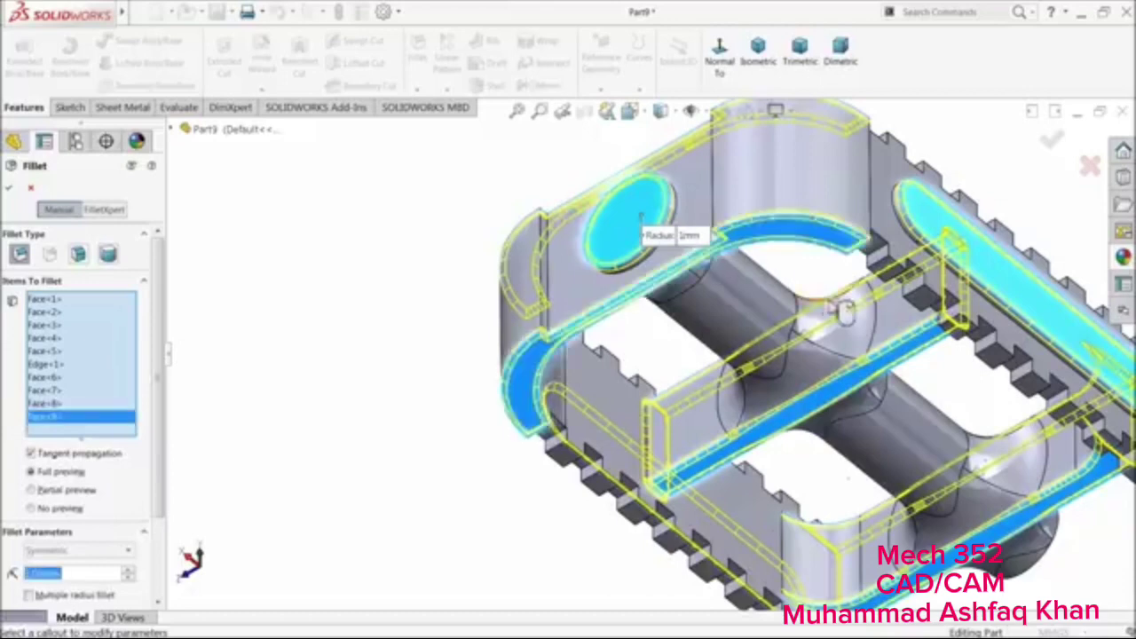
pyautogui.click(8, 190)
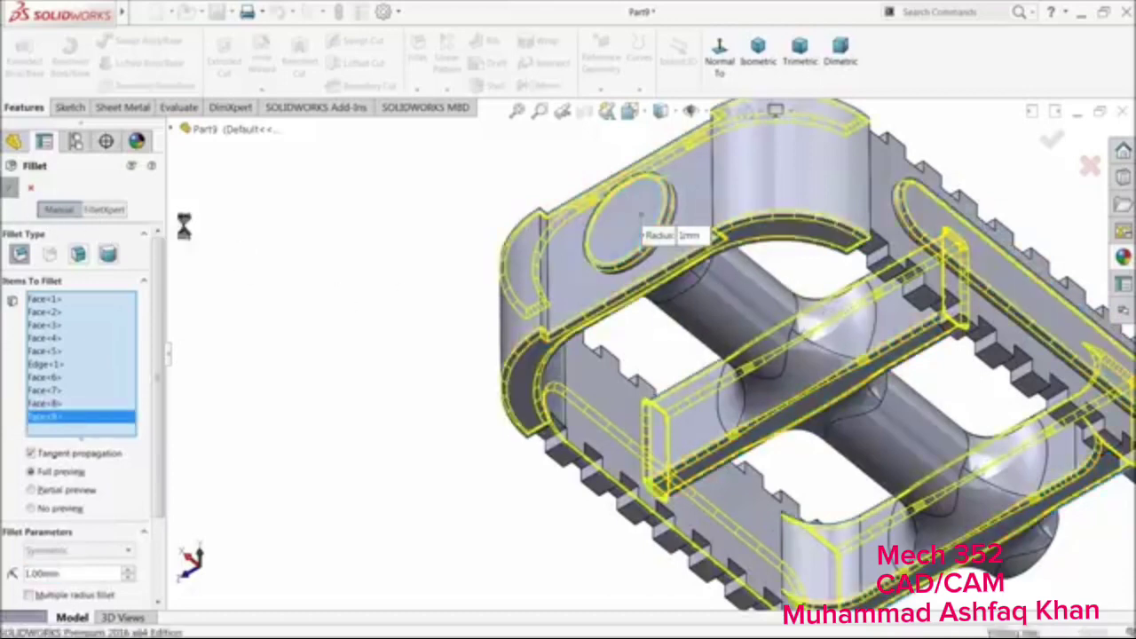
# Start another 1 mm fillet and select the top faces of the seven small teeth along one side wall
pyautogui.moveTo(404, 249); pyautogui.dragTo(416, 464, button='middle')
pyautogui.scroll(3, 396, 431)
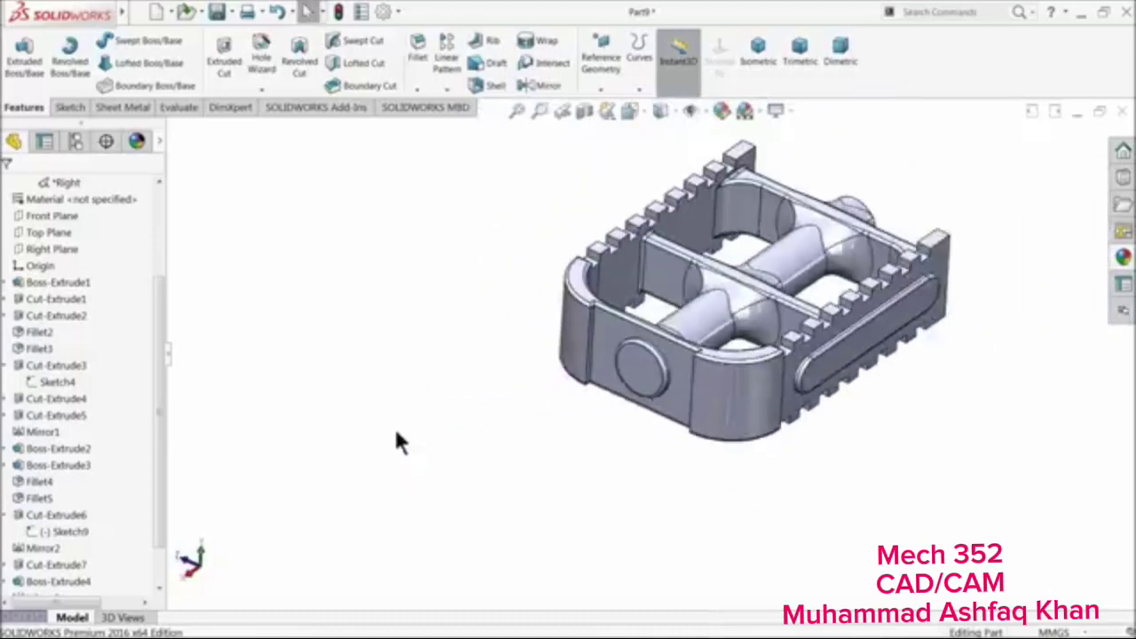
pyautogui.scroll(-2, 841, 150)
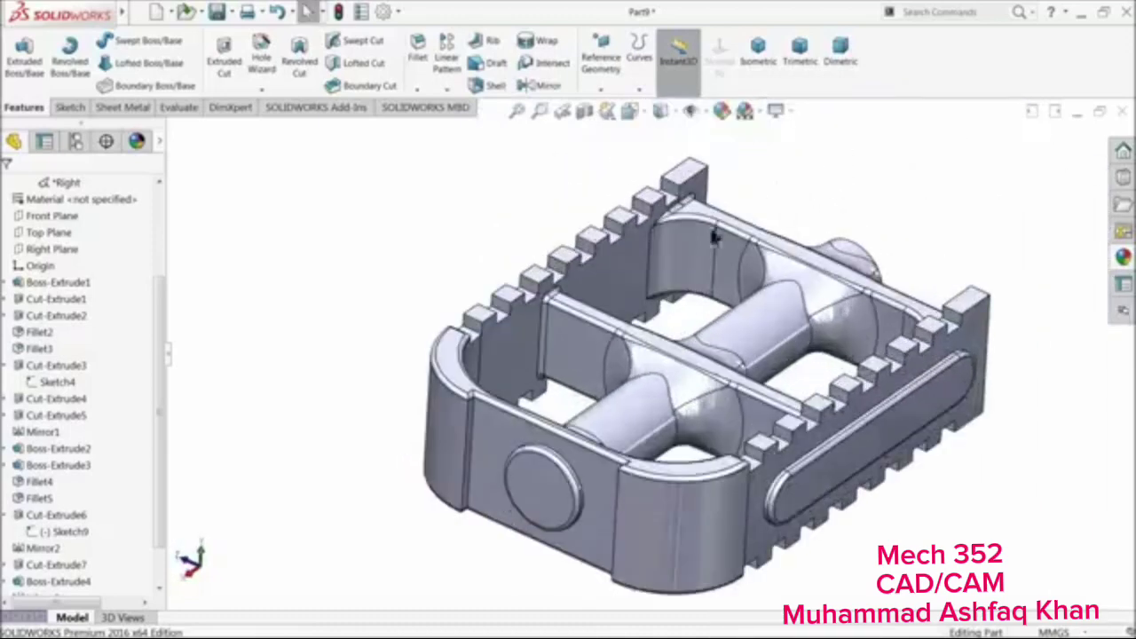
pyautogui.click(415, 55)
pyautogui.scroll(-2, 646, 268)
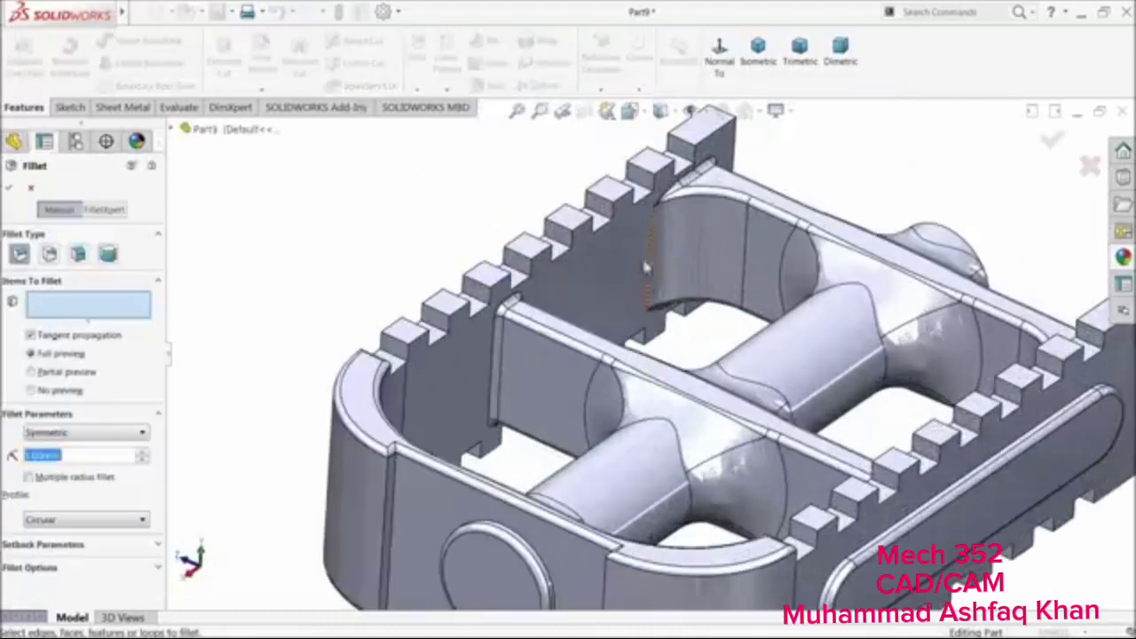
pyautogui.click(660, 169)
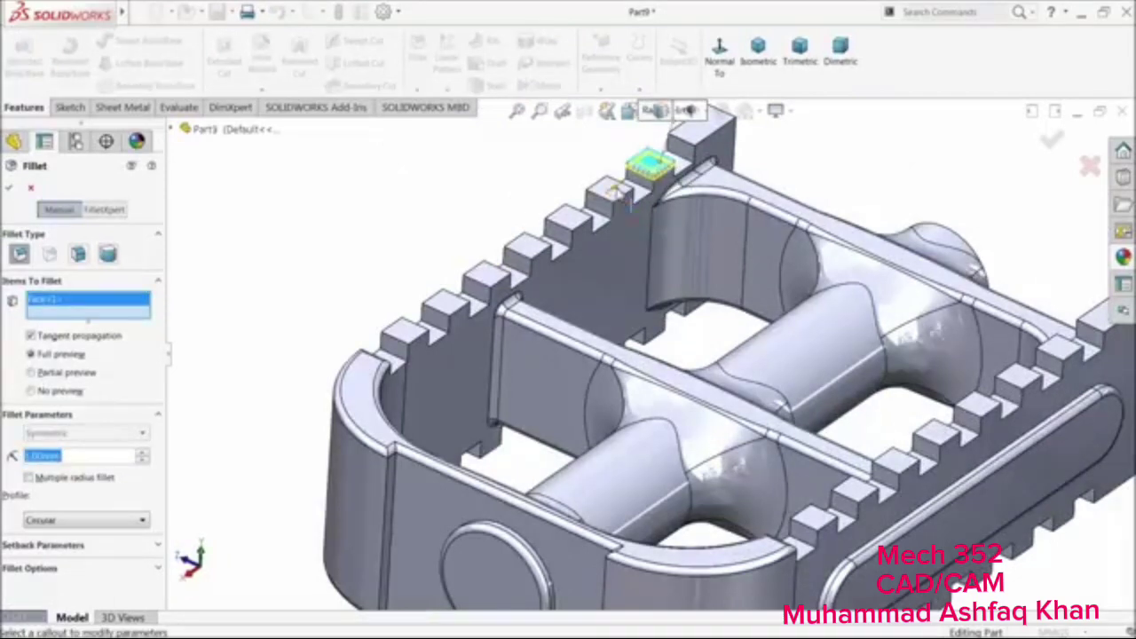
pyautogui.scroll(-3, 615, 192)
pyautogui.click(613, 211)
pyautogui.click(532, 288)
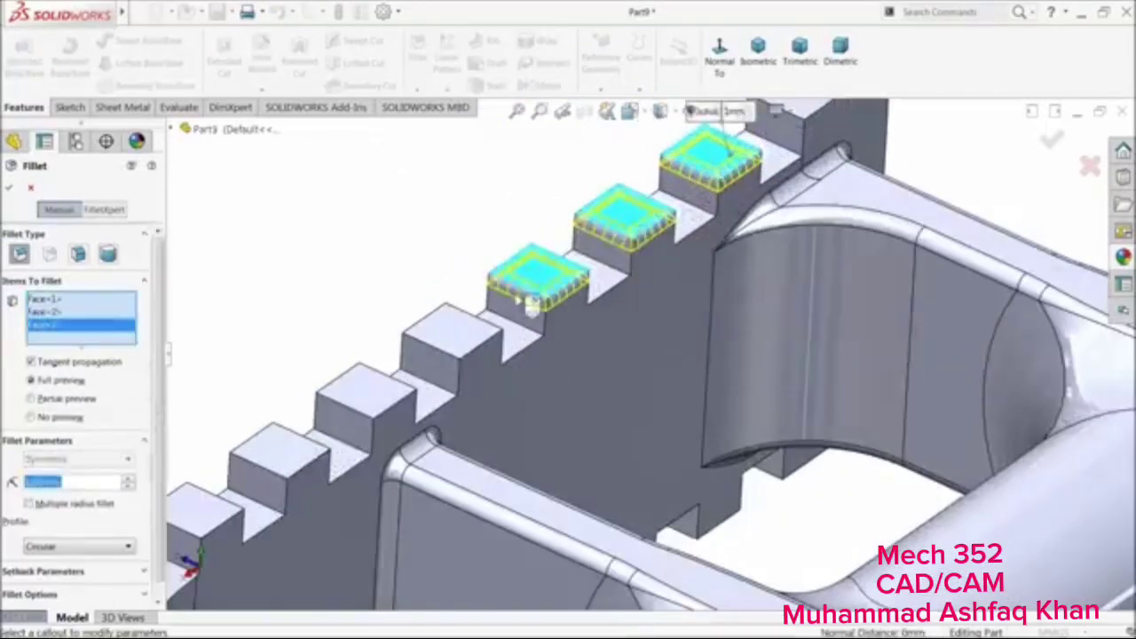
pyautogui.click(452, 336)
pyautogui.click(375, 398)
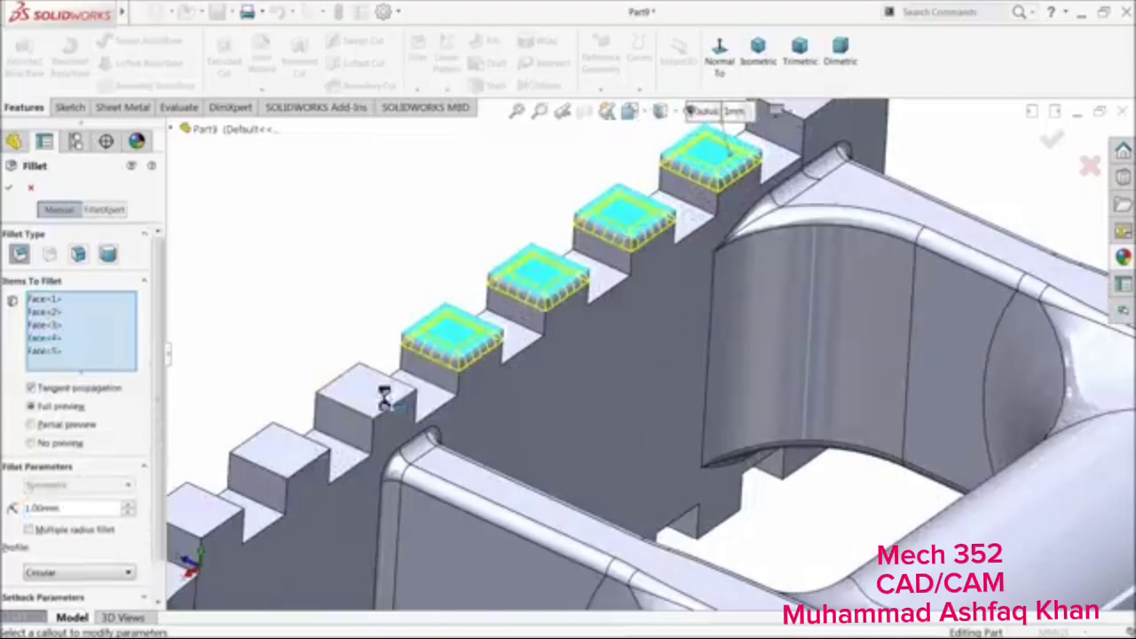
pyautogui.click(302, 453)
pyautogui.scroll(2, 650, 362)
pyautogui.click(341, 469)
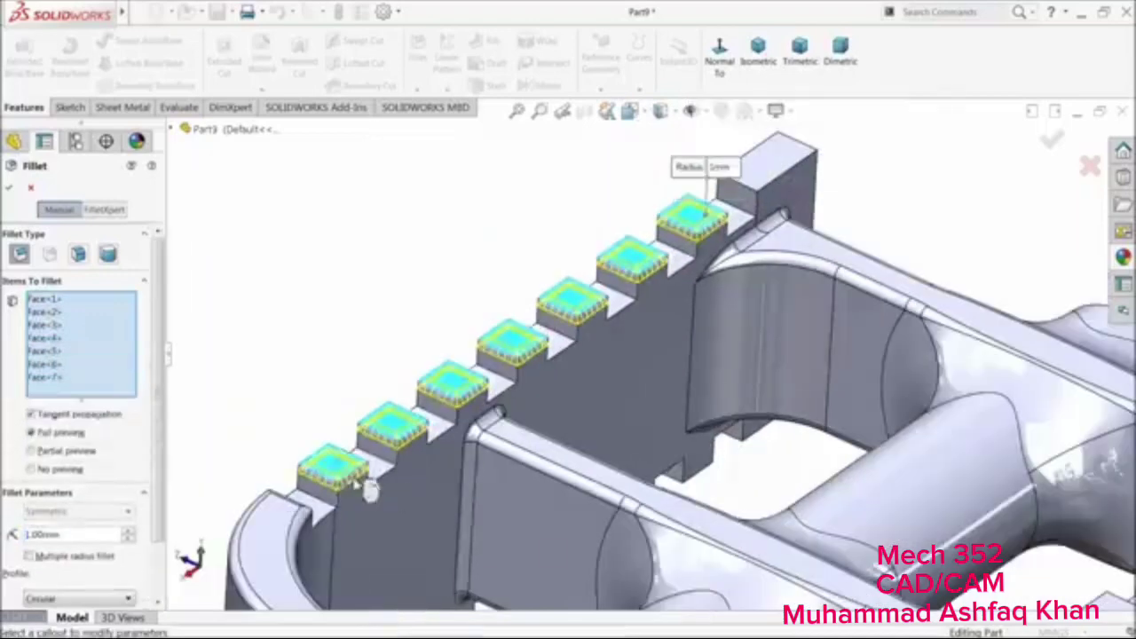
# Add the top faces of the seven small teeth on the opposite side wall to the fillet
pyautogui.scroll(2, 616, 484)
pyautogui.scroll(-3, 1043, 439)
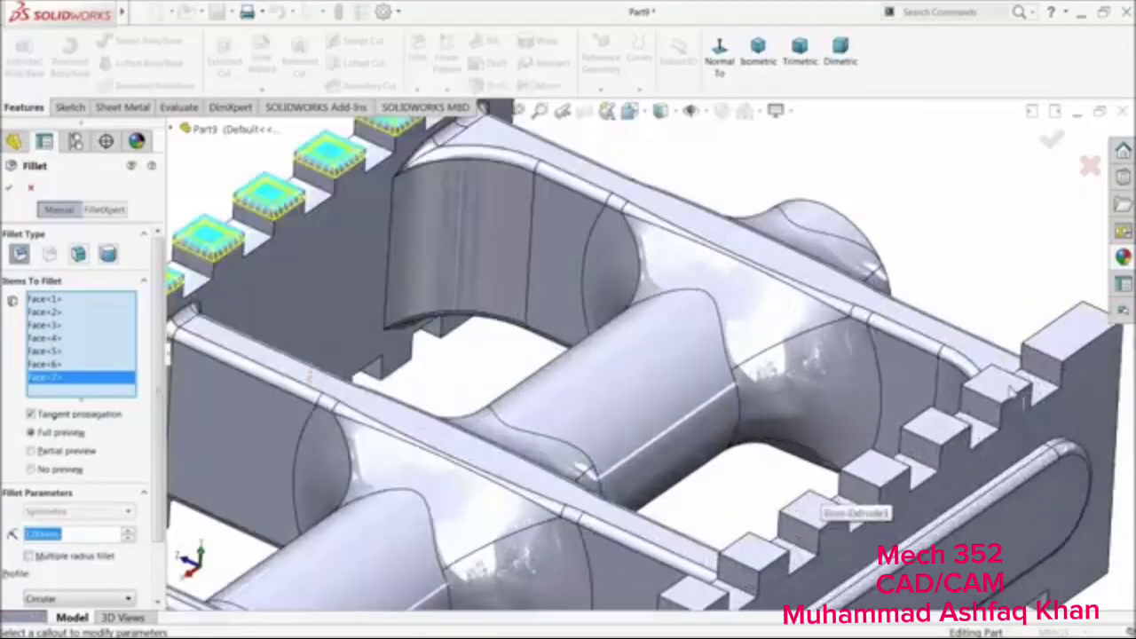
pyautogui.click(939, 433)
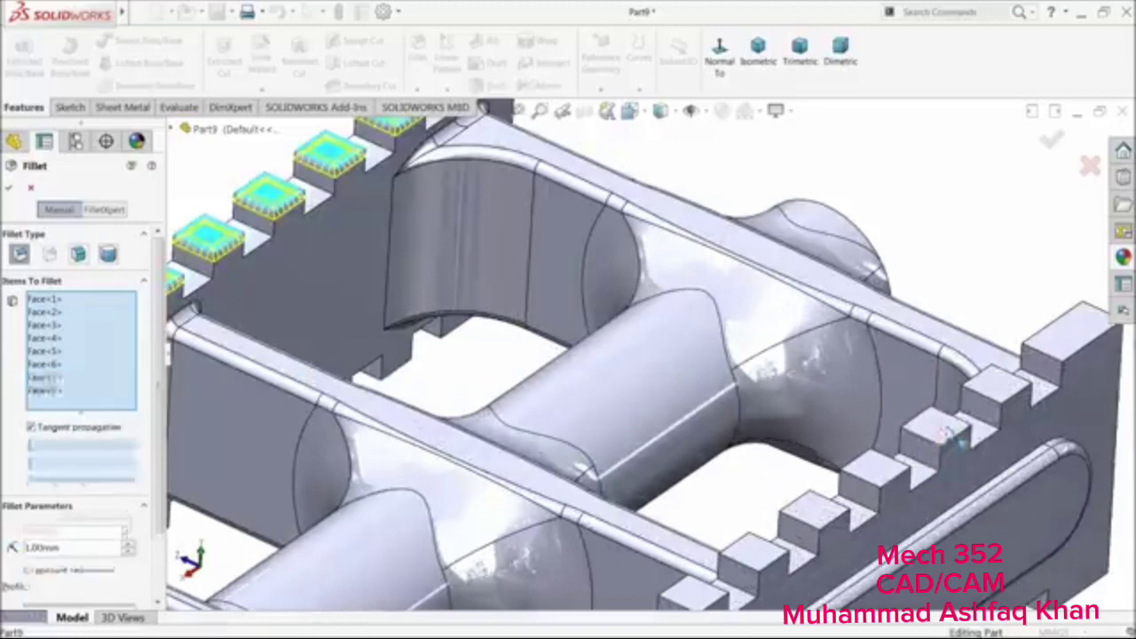
pyautogui.click(996, 390)
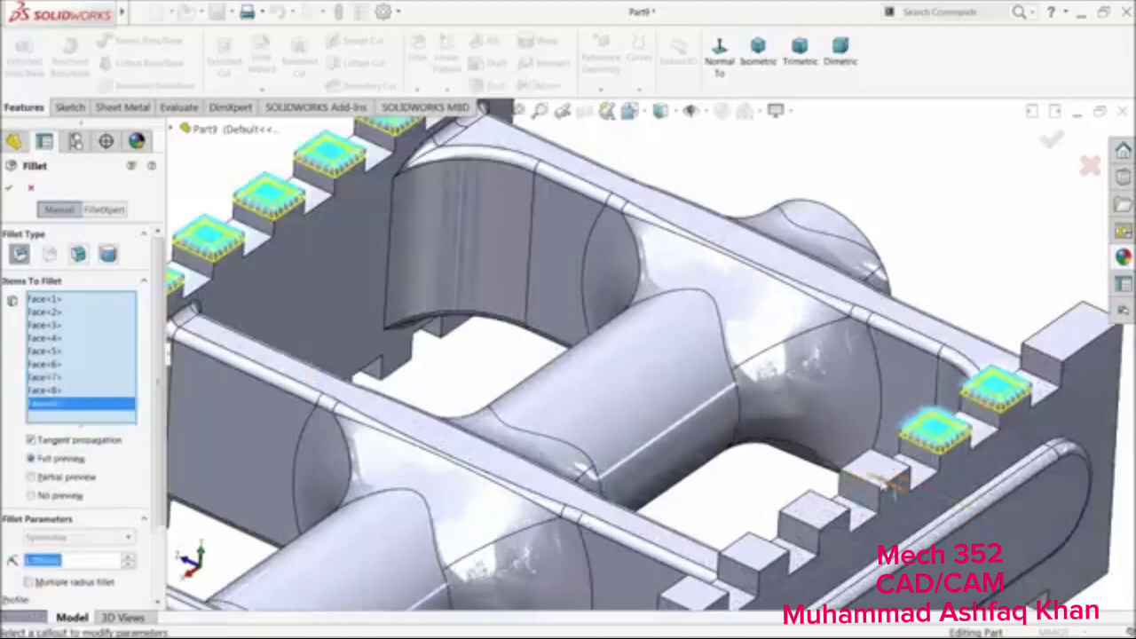
pyautogui.click(868, 468)
pyautogui.click(812, 508)
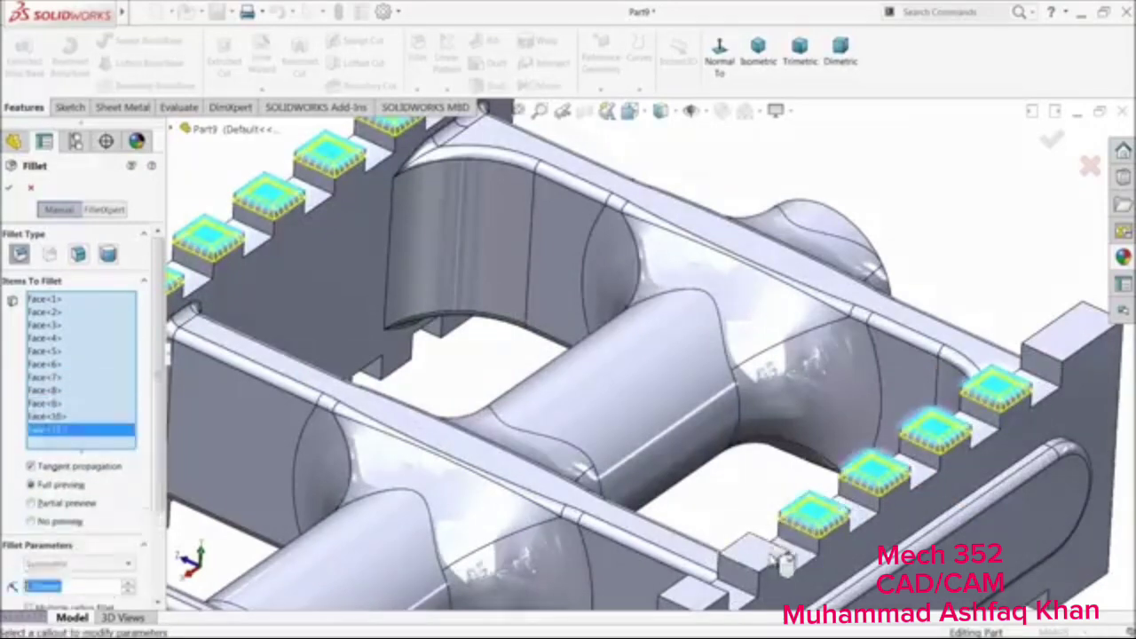
pyautogui.click(759, 550)
pyautogui.scroll(3, 781, 557)
pyautogui.scroll(-5, 749, 537)
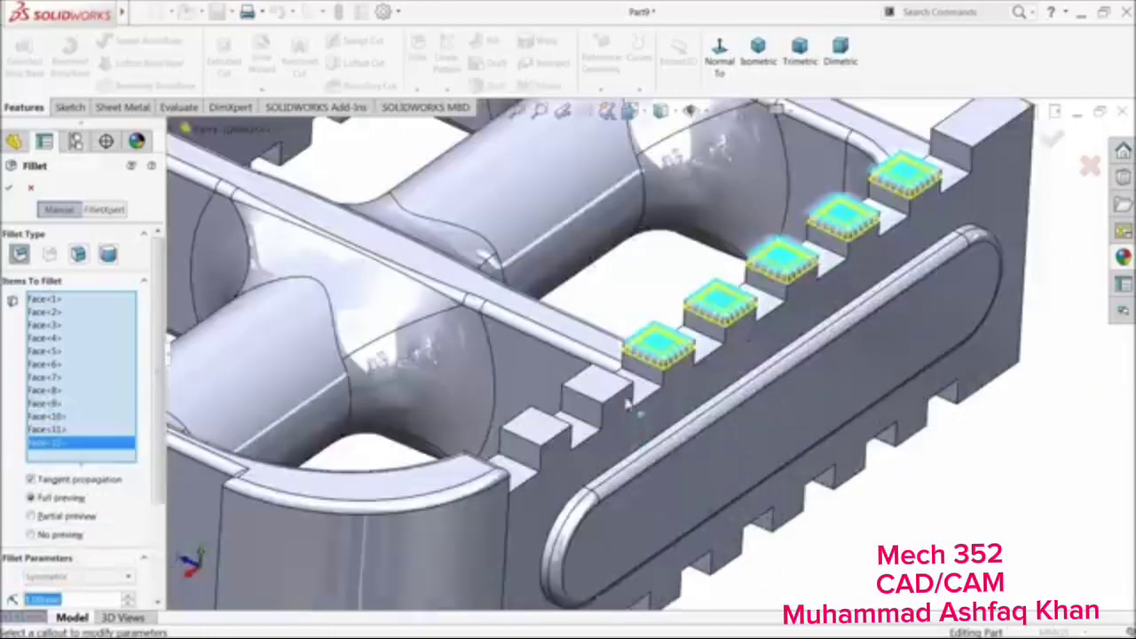
pyautogui.click(591, 386)
pyautogui.click(532, 427)
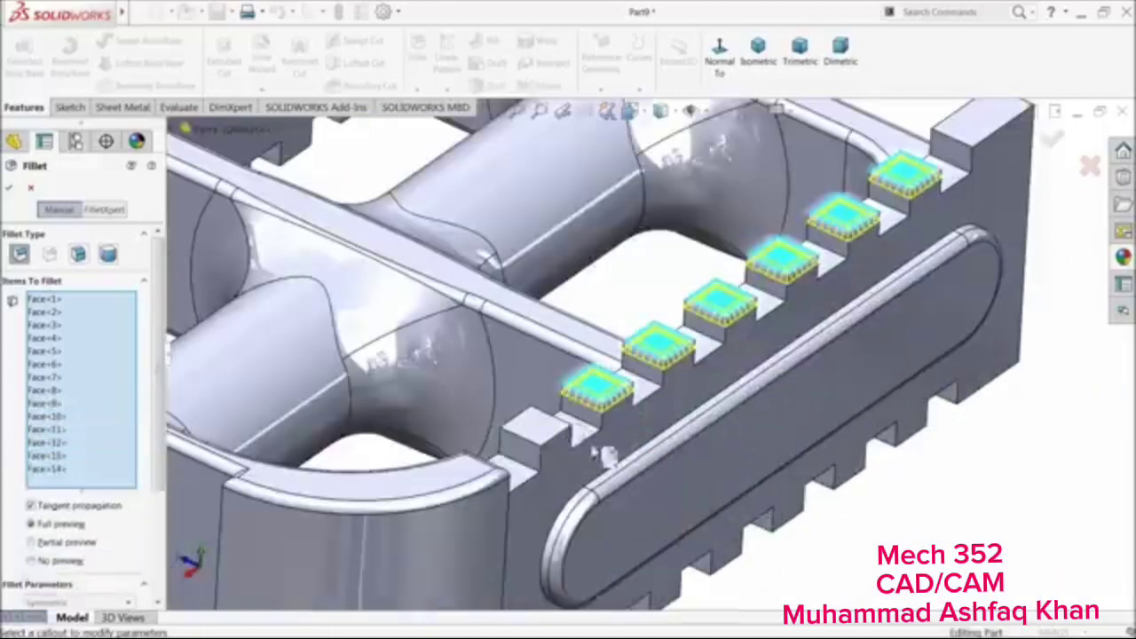
# Add the end faces of the seven small teeth on the underside of one side wall to the fillet
pyautogui.scroll(5, 691, 484)
pyautogui.moveTo(691, 484); pyautogui.dragTo(424, 353, button='middle')
pyautogui.scroll(-5, 424, 353)
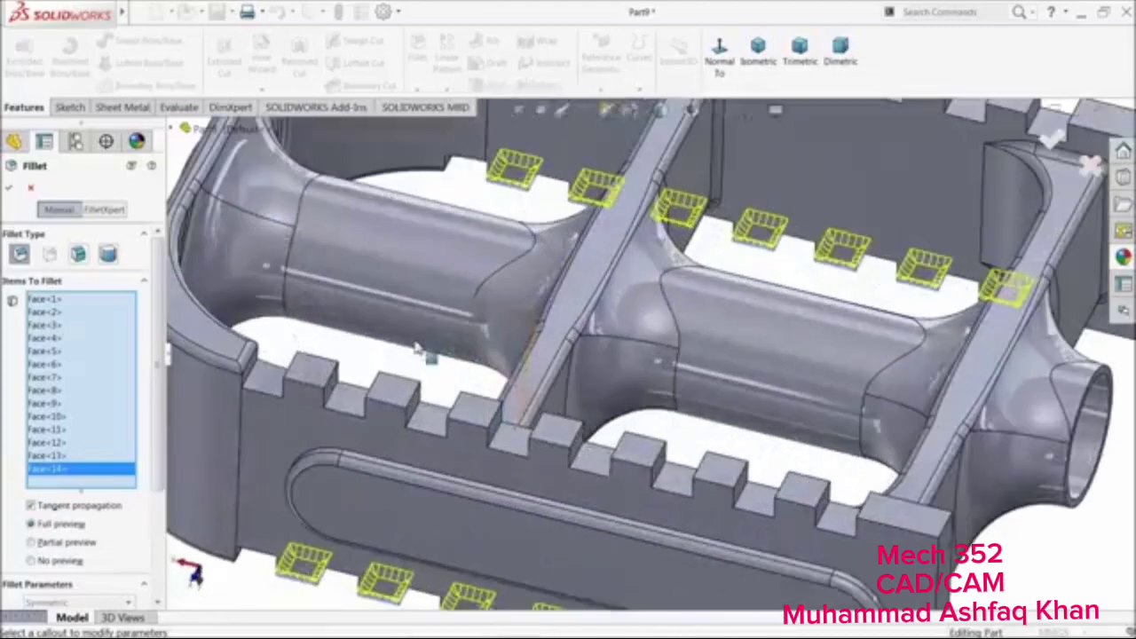
pyautogui.click(311, 373)
pyautogui.click(394, 390)
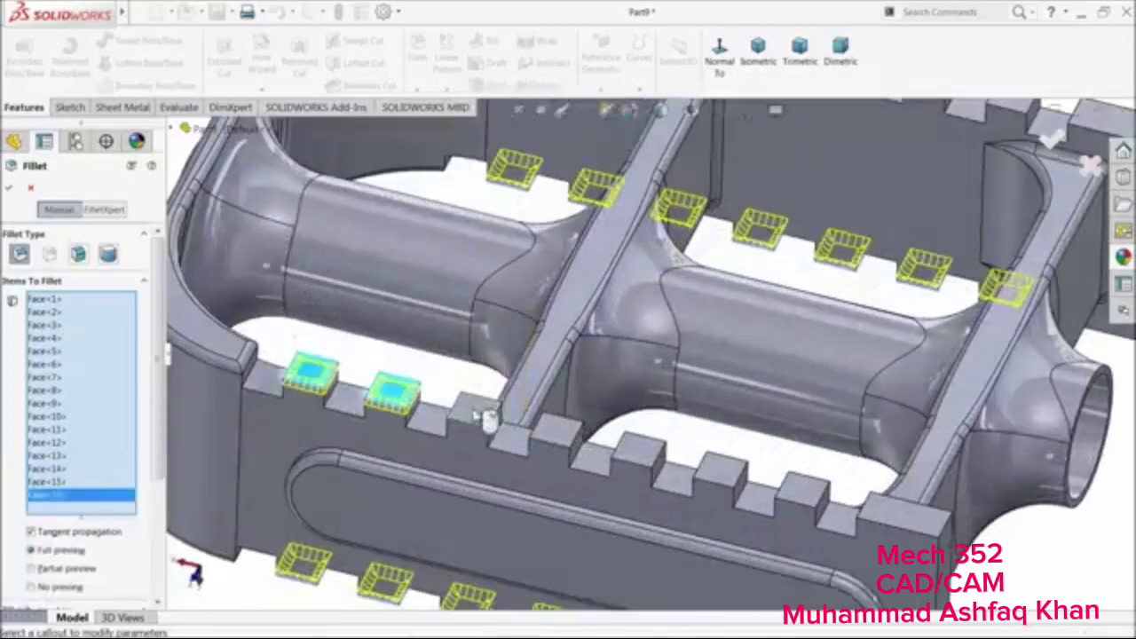
pyautogui.click(476, 410)
pyautogui.click(640, 450)
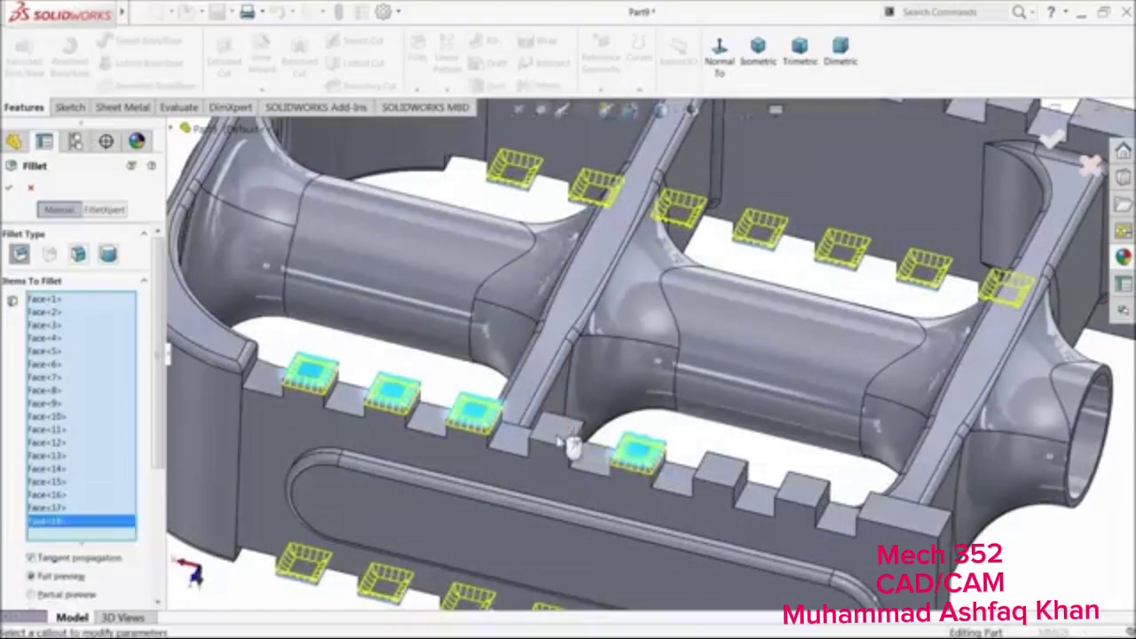
pyautogui.click(557, 433)
pyautogui.click(777, 482)
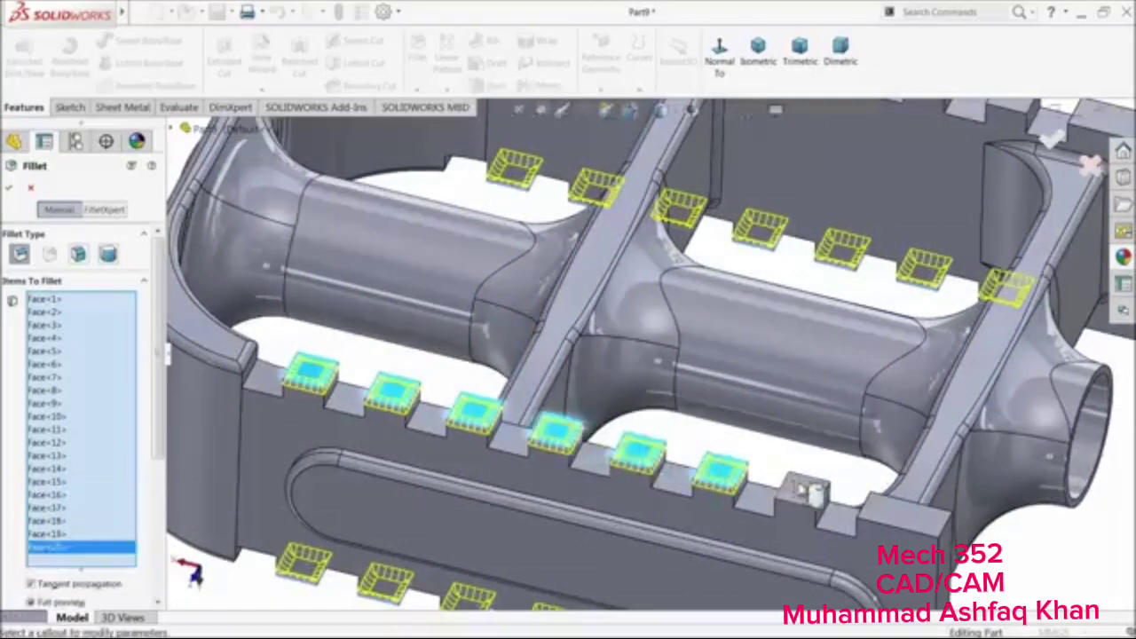
pyautogui.click(803, 488)
# Add the end faces of the seven small teeth and the end block on the opposite side wall, and apply the 1 mm fillet
pyautogui.scroll(2, 923, 340)
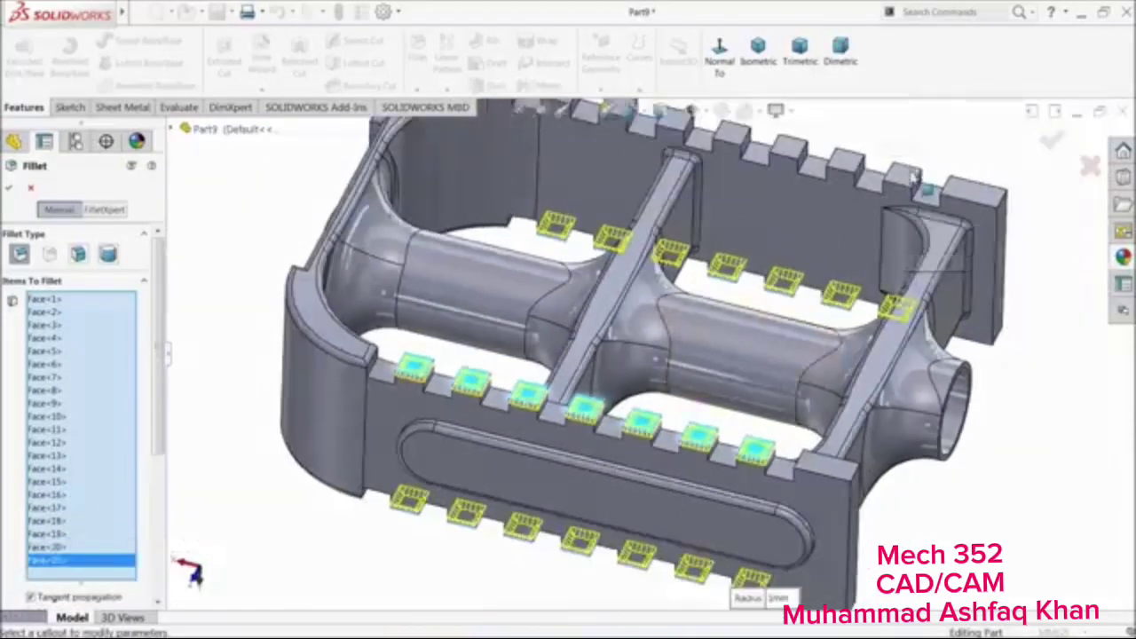
pyautogui.click(904, 176)
pyautogui.click(848, 165)
pyautogui.click(969, 194)
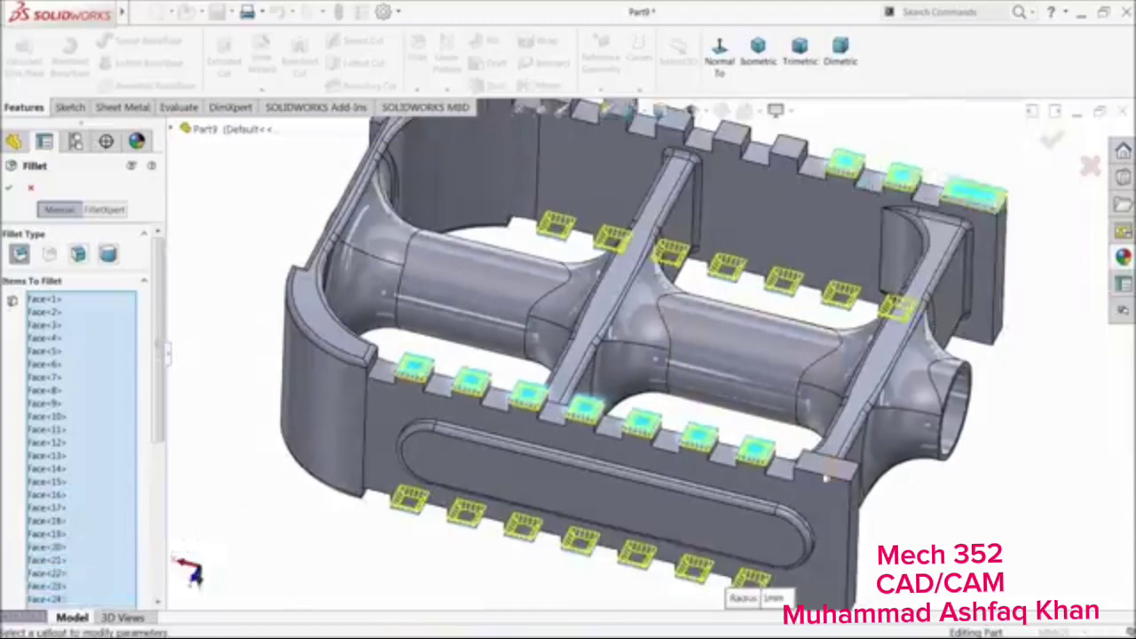
pyautogui.scroll(3, 698, 406)
pyautogui.scroll(-4, 722, 239)
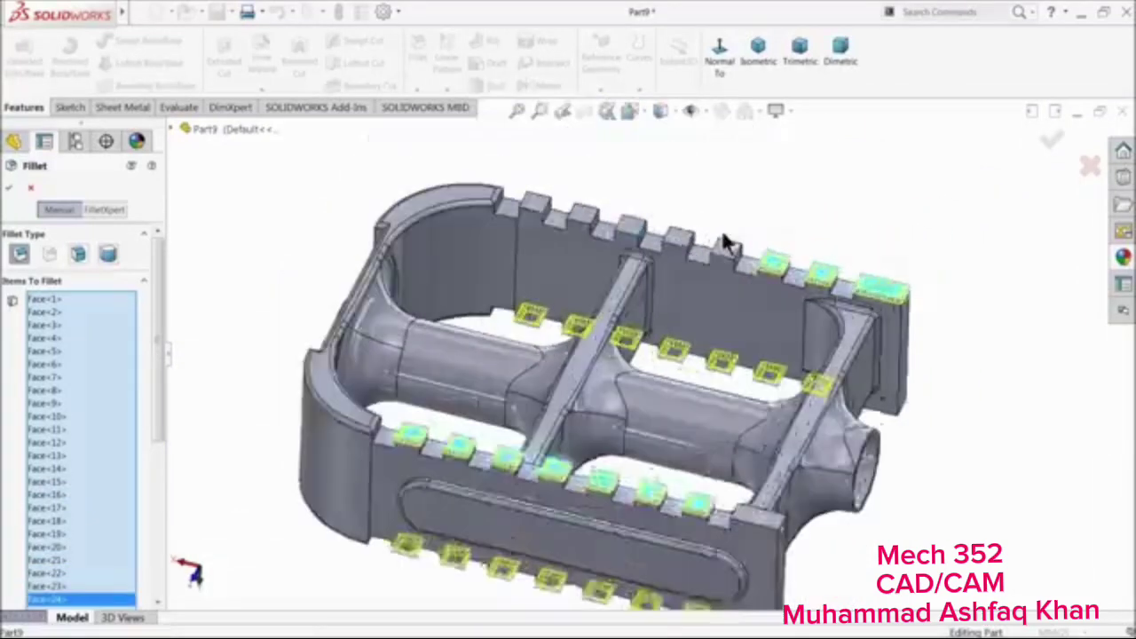
pyautogui.click(721, 280)
pyautogui.click(721, 269)
pyautogui.click(650, 256)
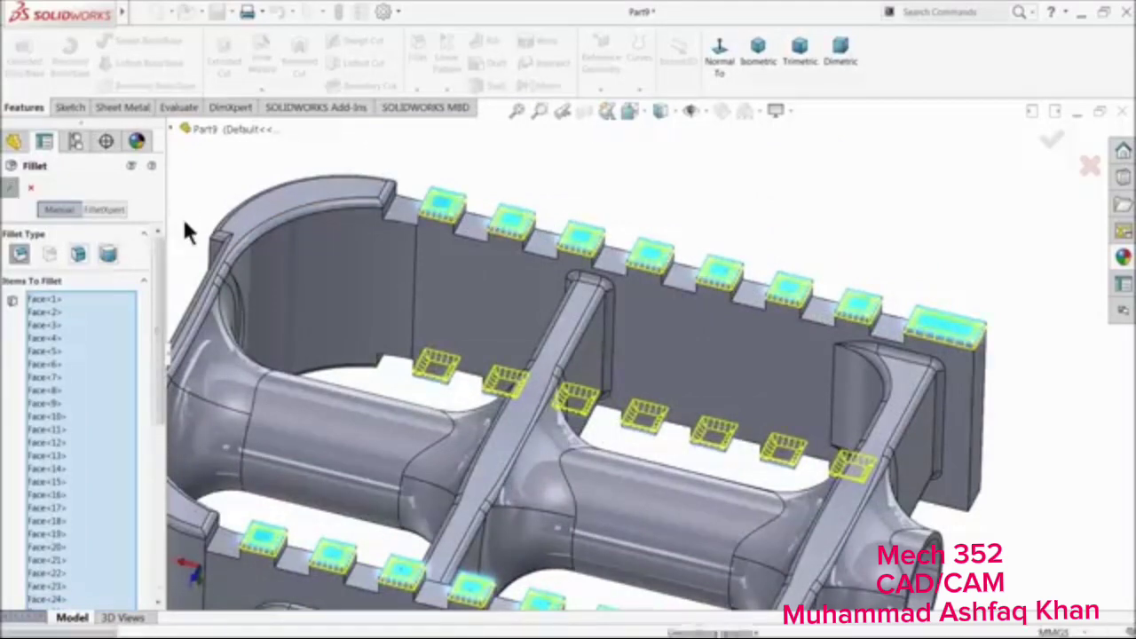
pyautogui.scroll(5, 482, 246)
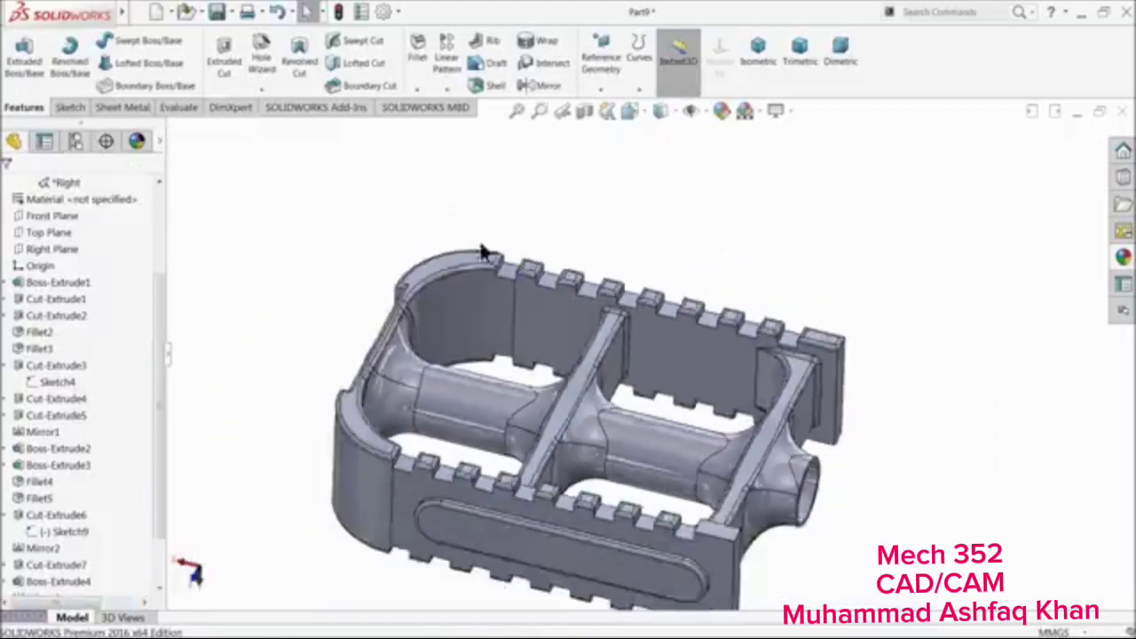
# Set the pedal to a trimetric view and turn on perspective display
pyautogui.moveTo(416, 269); pyautogui.dragTo(647, 203, button='middle')
pyautogui.scroll(-4, 659, 390)
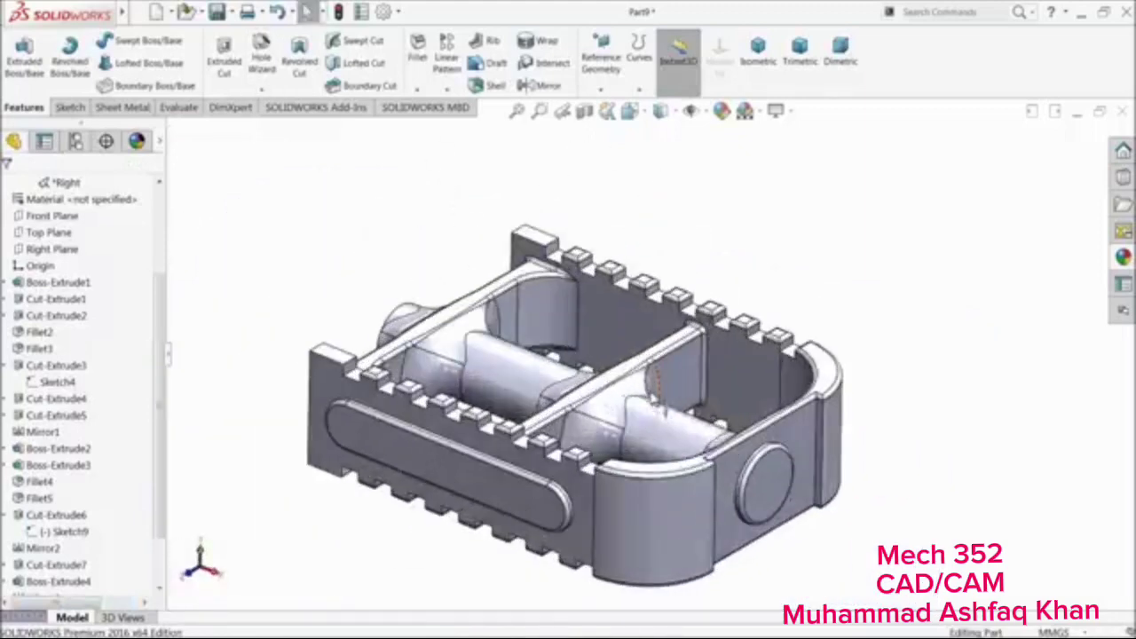
pyautogui.click(789, 64)
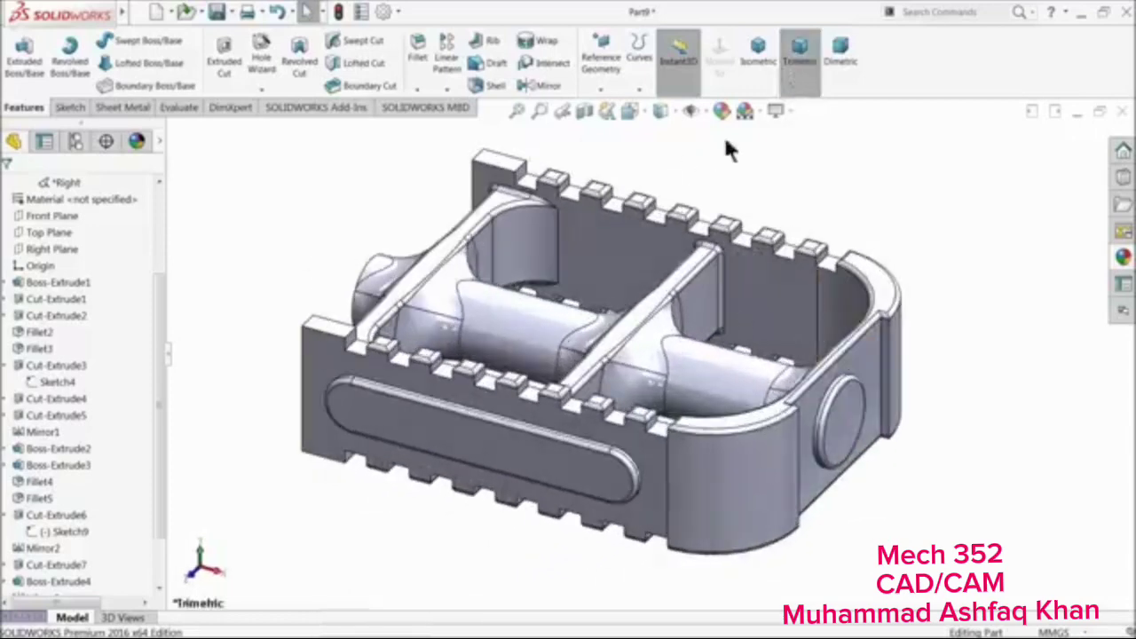
pyautogui.click(788, 110)
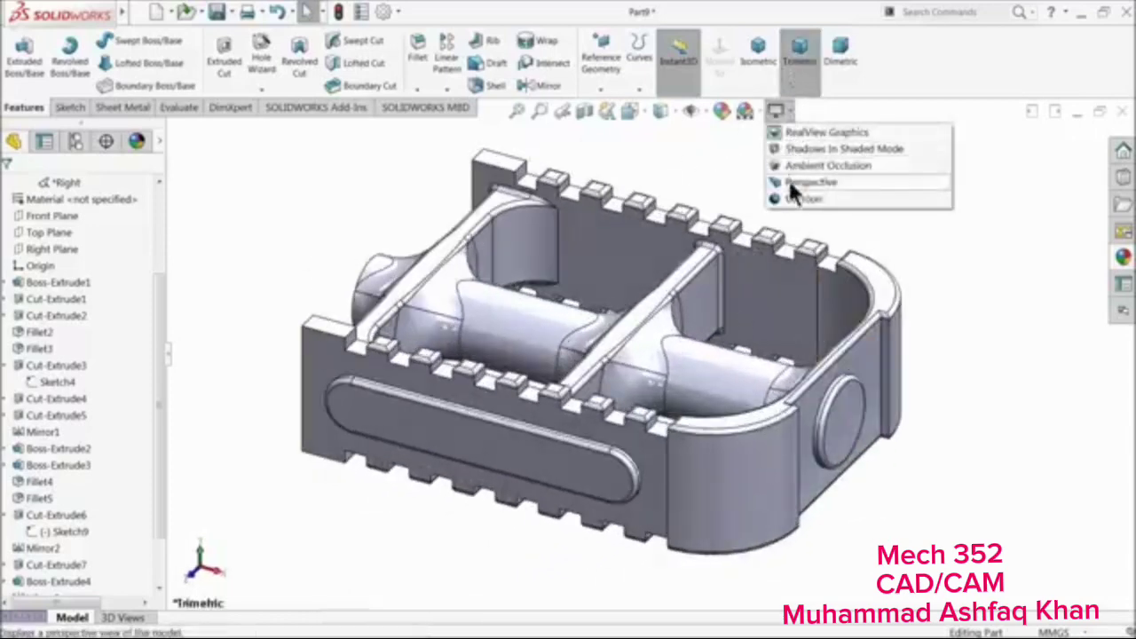
pyautogui.click(789, 182)
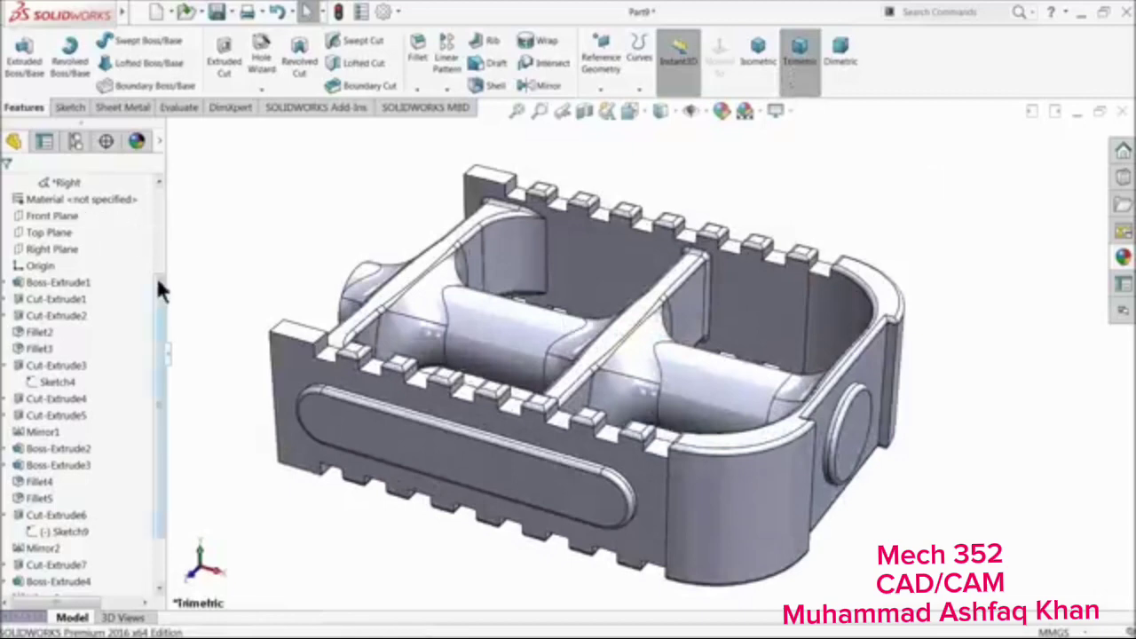
pyautogui.moveTo(158, 282); pyautogui.dragTo(160, 180)
pyautogui.click(6, 234)
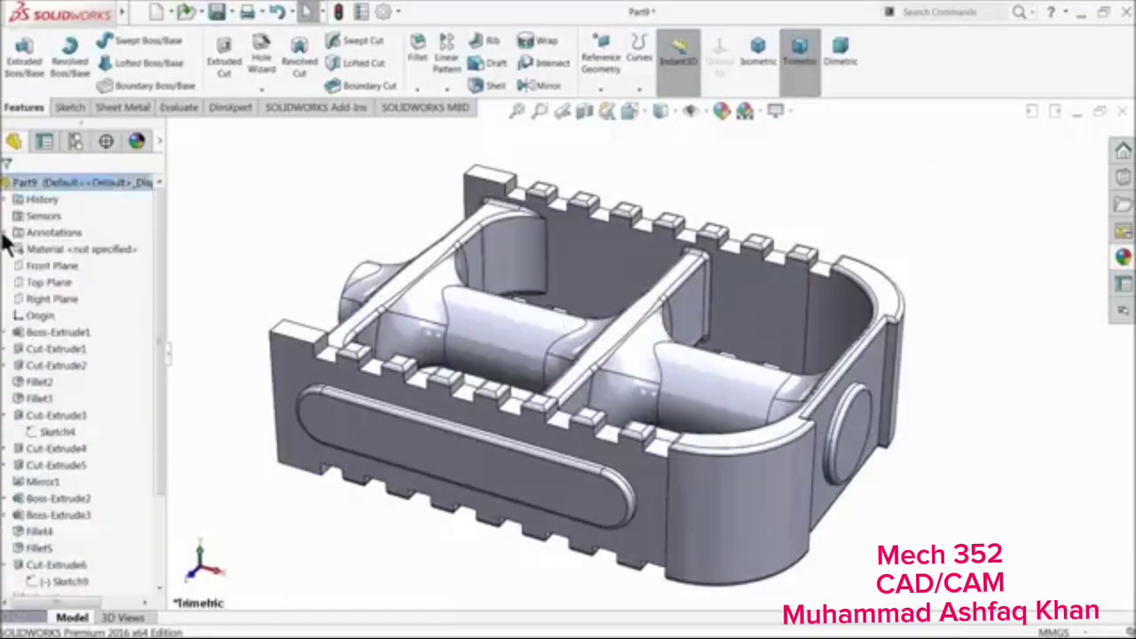
pyautogui.click(721, 110)
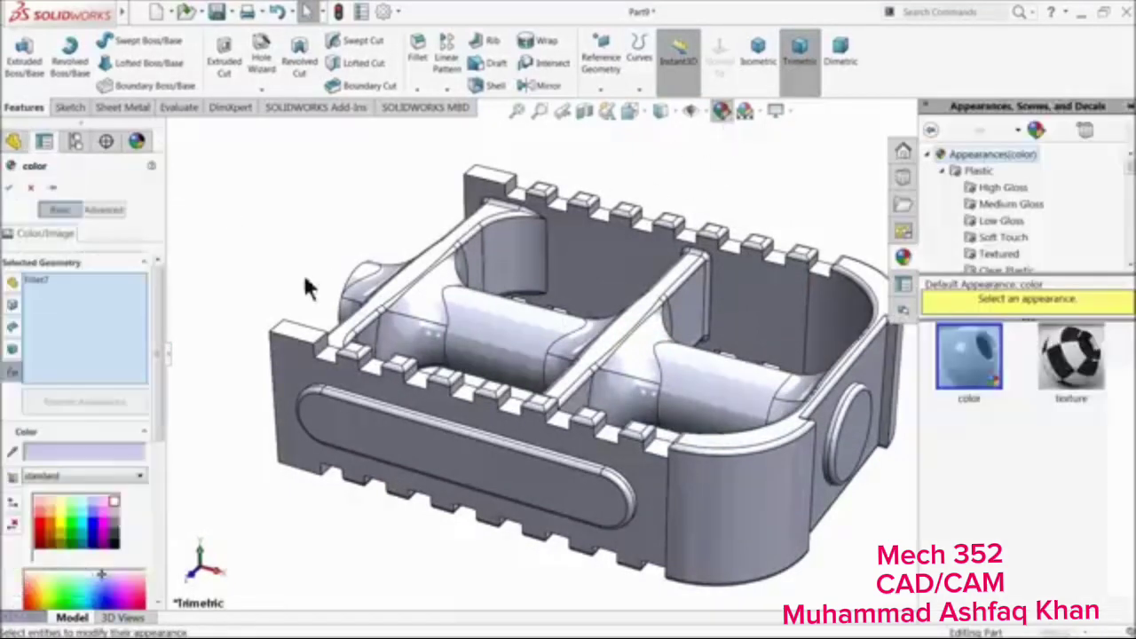
pyautogui.click(119, 533)
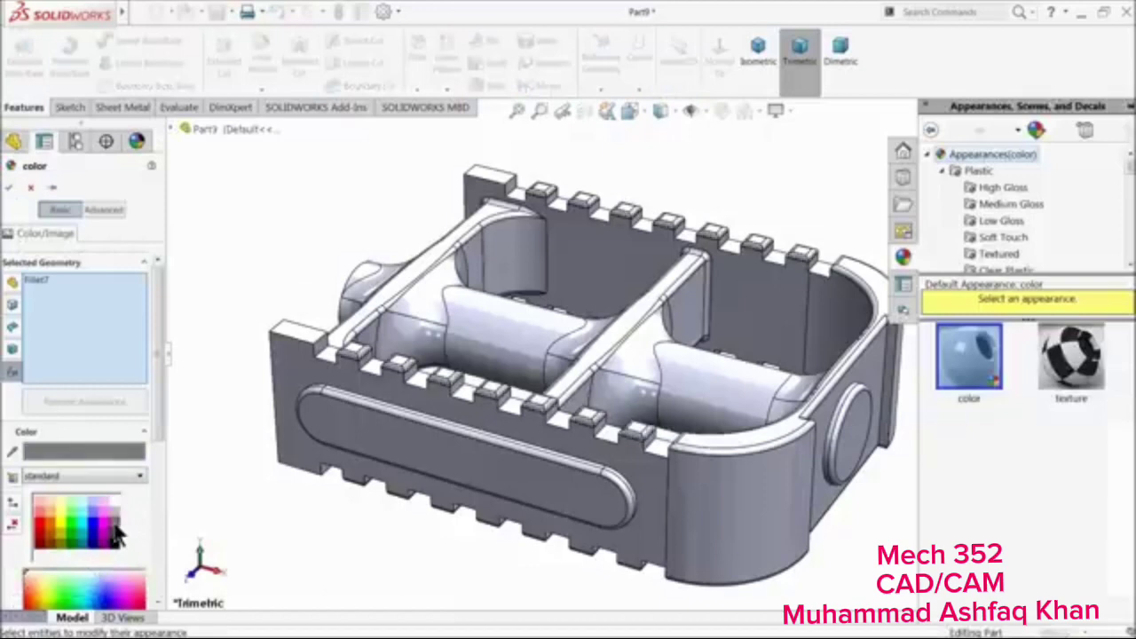
pyautogui.click(31, 187)
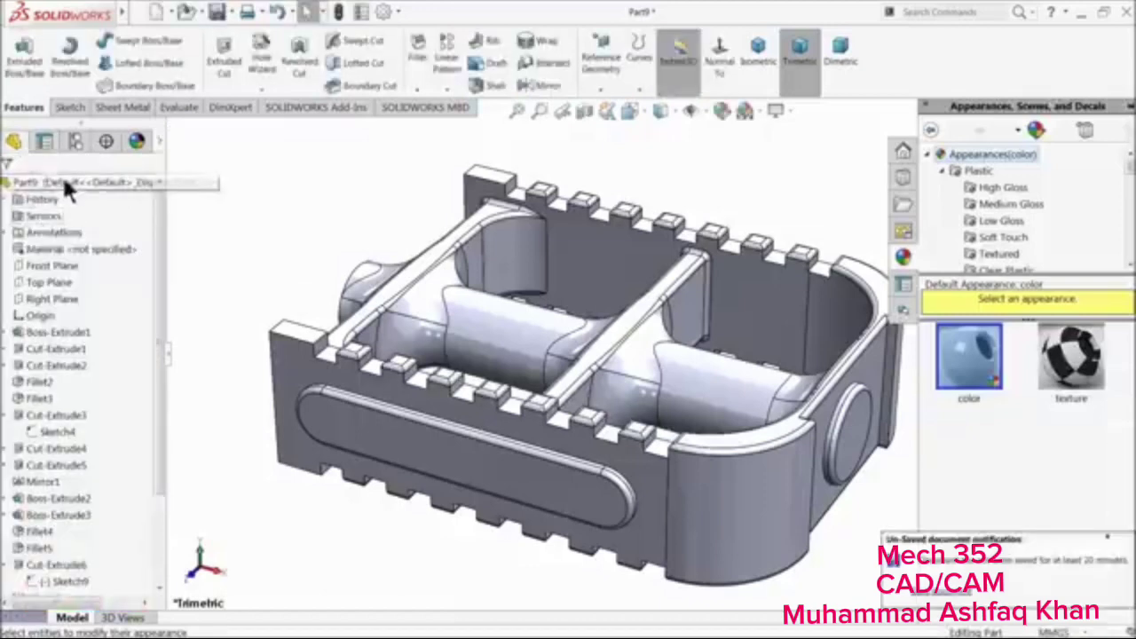
# Apply a light grey colour from the standard palette to the whole pedal part
pyautogui.click(720, 110)
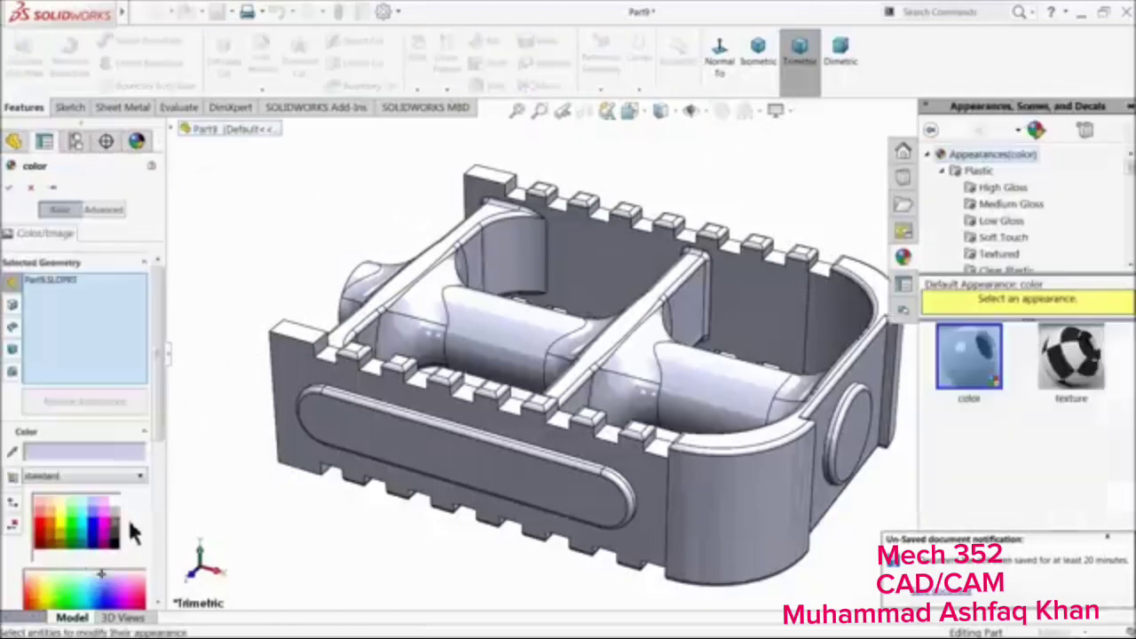
pyautogui.click(113, 524)
pyautogui.moveTo(264, 495); pyautogui.dragTo(299, 467, button='middle')
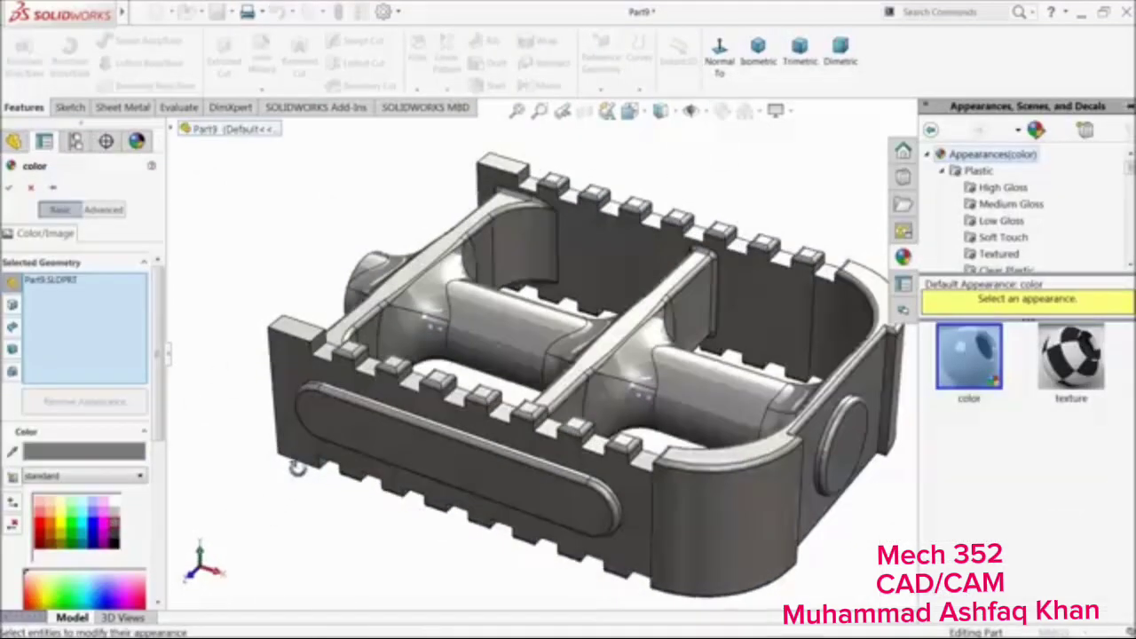
pyautogui.click(115, 512)
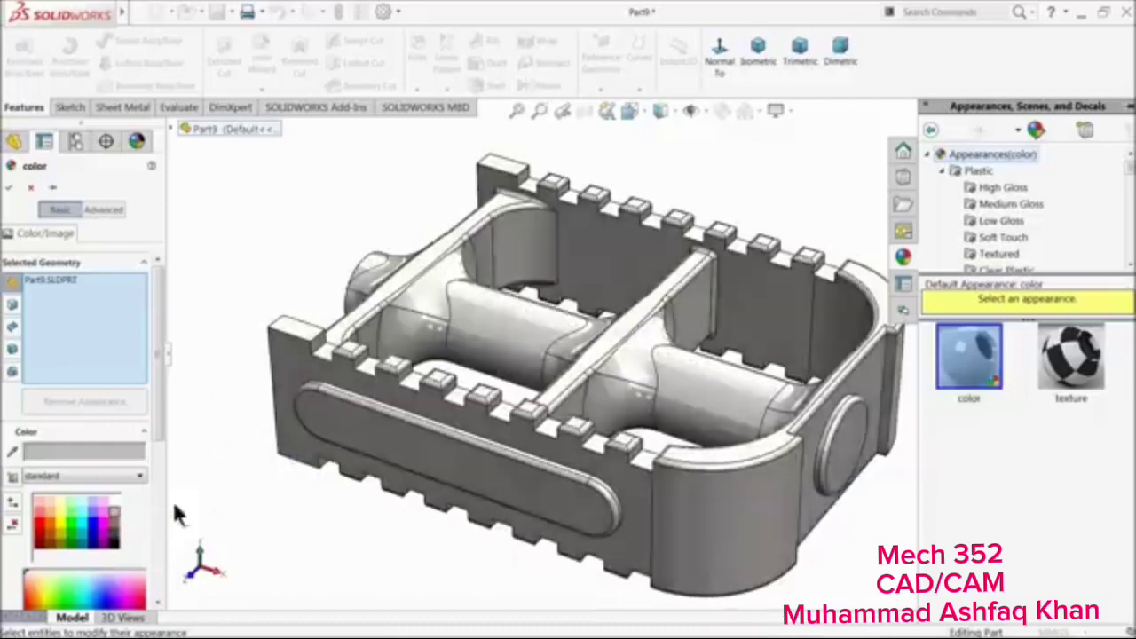
pyautogui.moveTo(175, 502); pyautogui.dragTo(282, 468, button='middle')
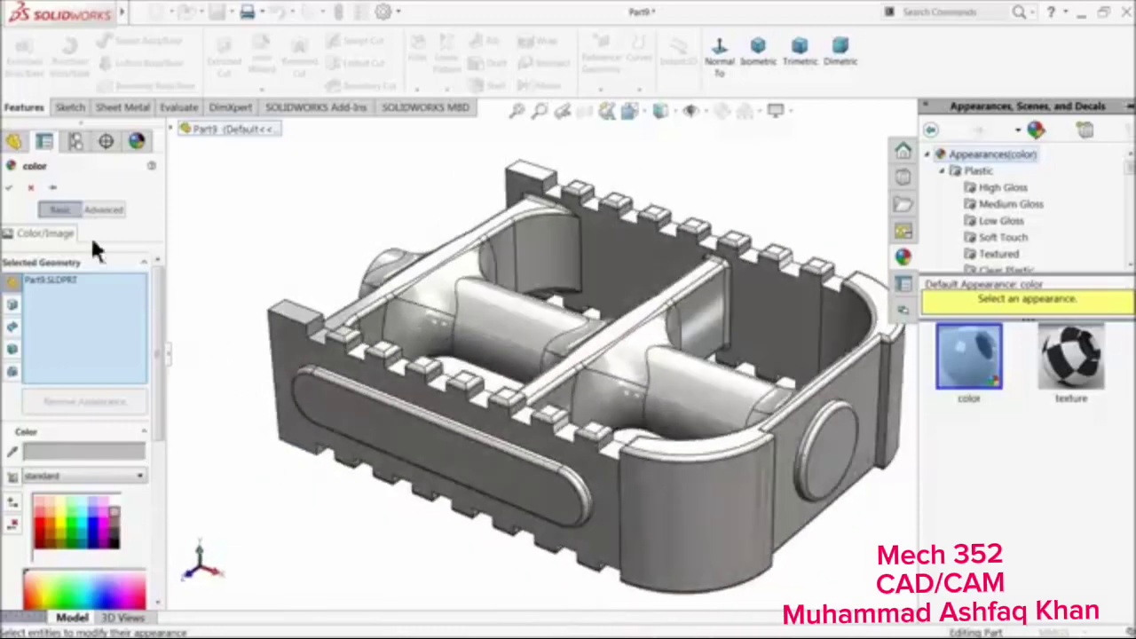
pyautogui.click(15, 192)
# Start a red appearance on the raised end disc's flat face and add its rounded edge and rim faces
pyautogui.scroll(2, 703, 430)
pyautogui.scroll(-6, 715, 417)
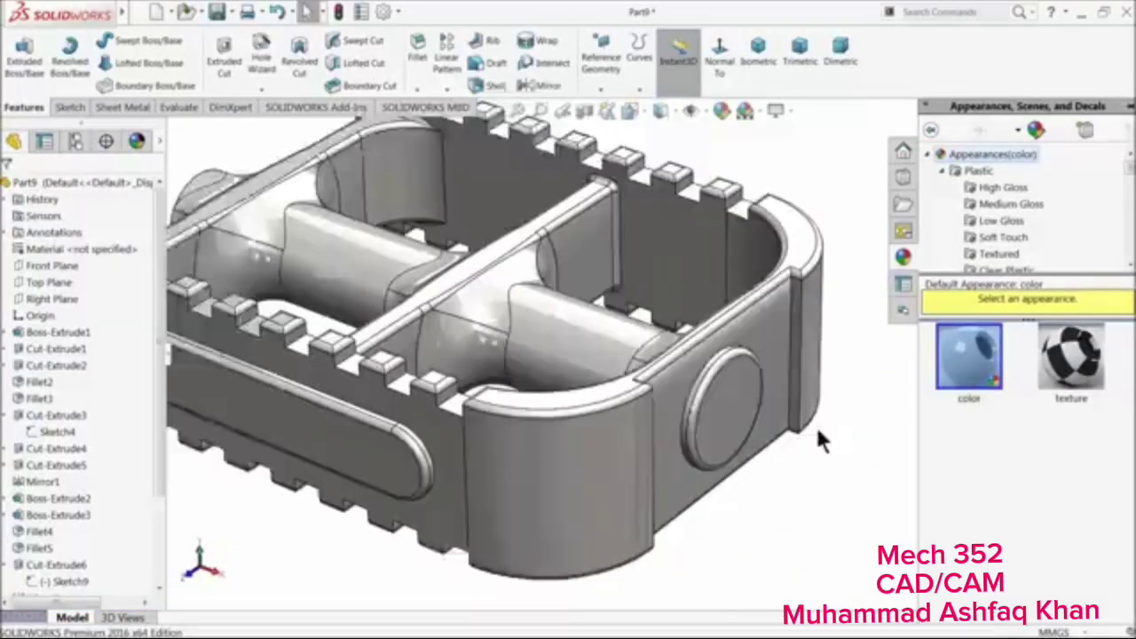
pyautogui.click(719, 407)
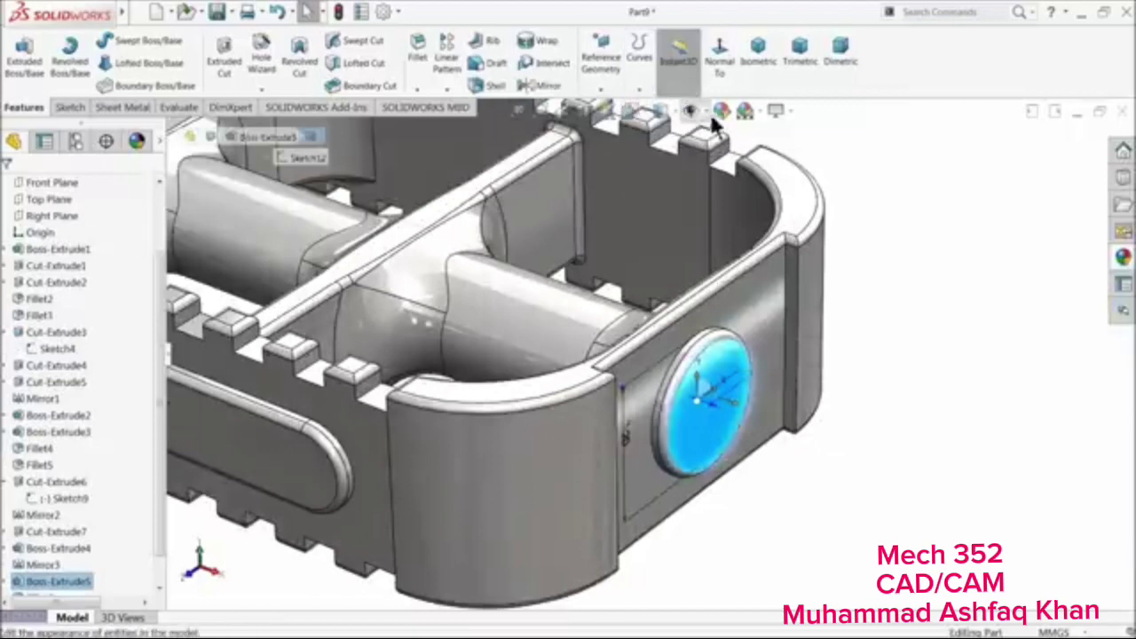
pyautogui.click(721, 110)
pyautogui.click(45, 524)
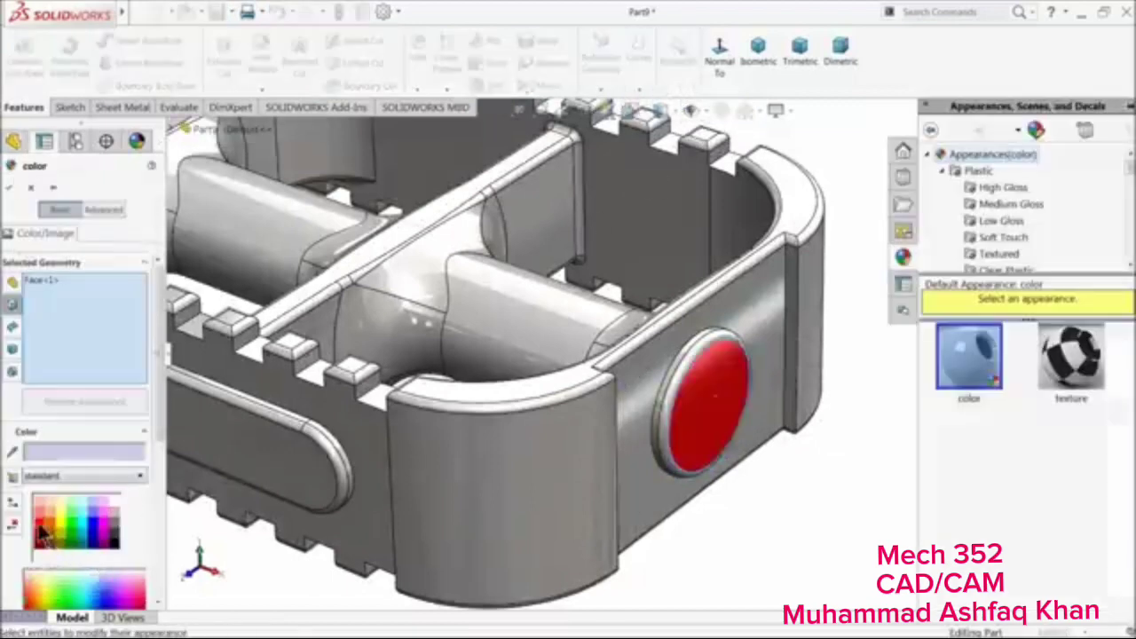
pyautogui.scroll(-4, 642, 429)
pyautogui.click(697, 402)
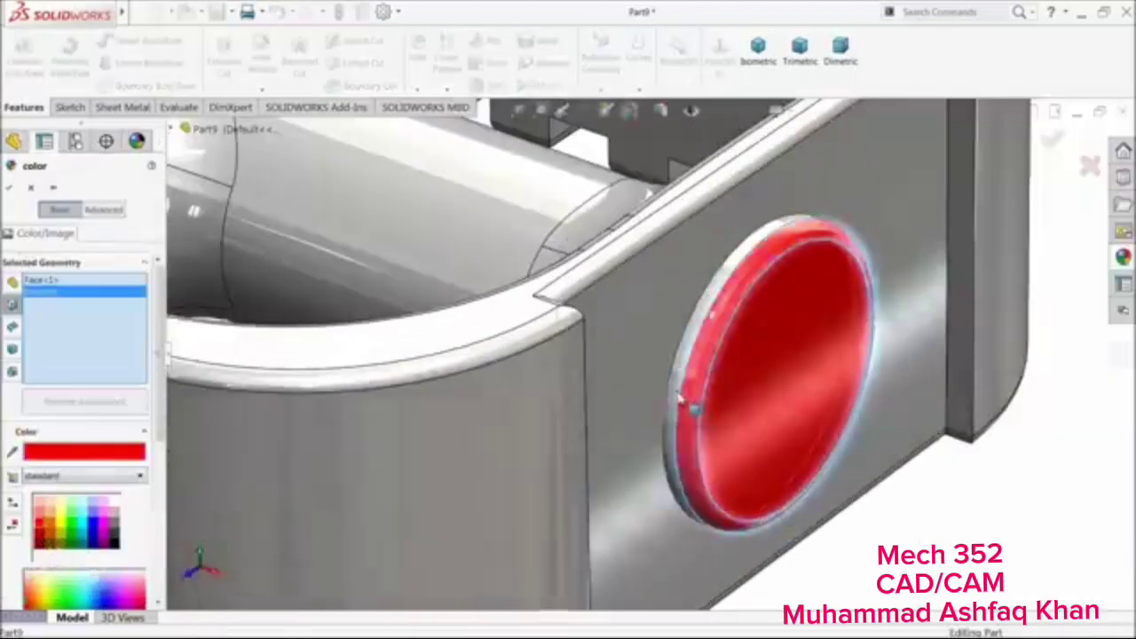
pyautogui.click(677, 395)
# Add one side wall's raised slot to the red appearance: its flat face plus the upper and one end's edge faces
pyautogui.scroll(6, 632, 413)
pyautogui.scroll(-4, 372, 376)
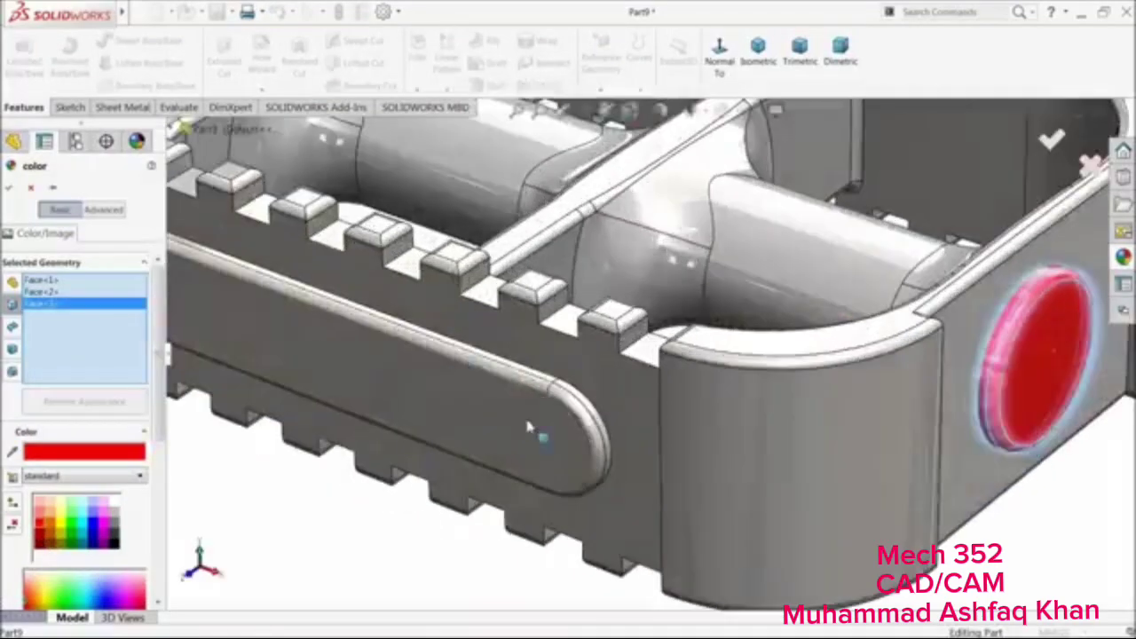
pyautogui.click(528, 422)
pyautogui.scroll(-3, 532, 426)
pyautogui.click(580, 367)
pyautogui.click(604, 374)
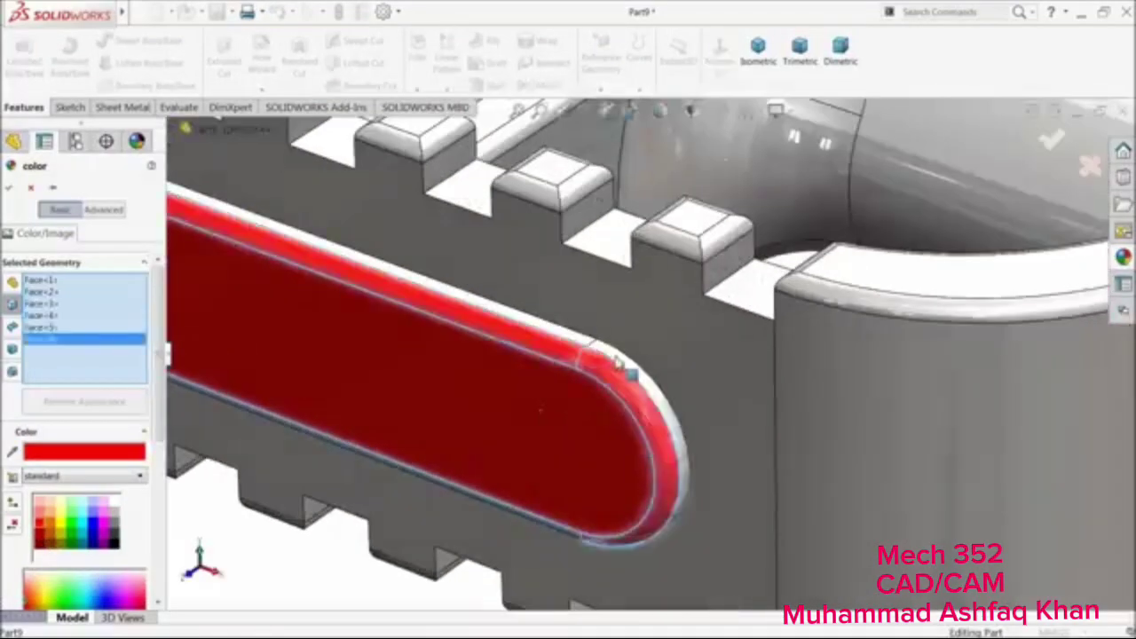
pyautogui.click(613, 360)
pyautogui.click(590, 339)
# Add the remaining edge faces at the other end and along the underside of the same raised slot to the red appearance
pyautogui.scroll(3, 533, 373)
pyautogui.scroll(-5, 380, 296)
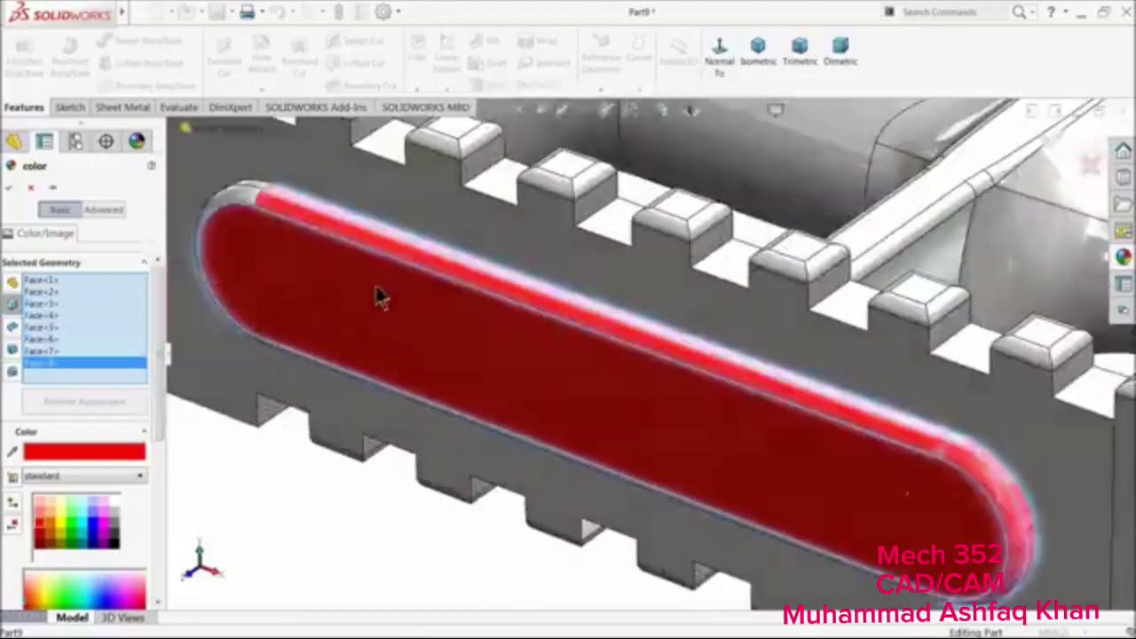
pyautogui.scroll(-4, 204, 173)
pyautogui.click(271, 221)
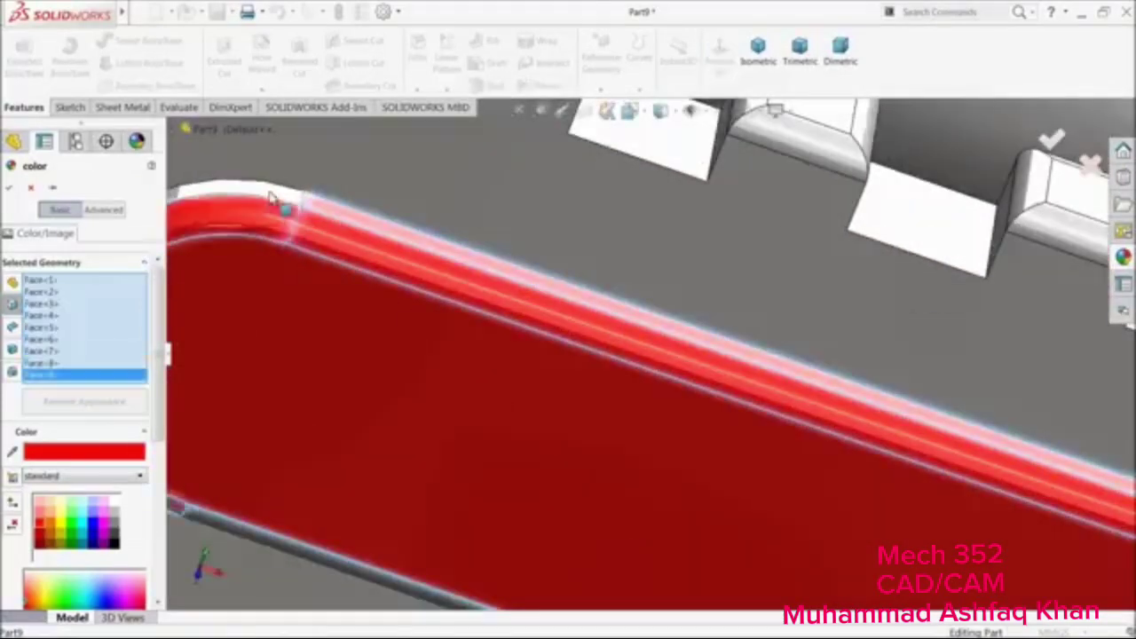
pyautogui.click(269, 196)
pyautogui.scroll(4, 419, 352)
pyautogui.moveTo(666, 492); pyautogui.dragTo(689, 266, button='middle')
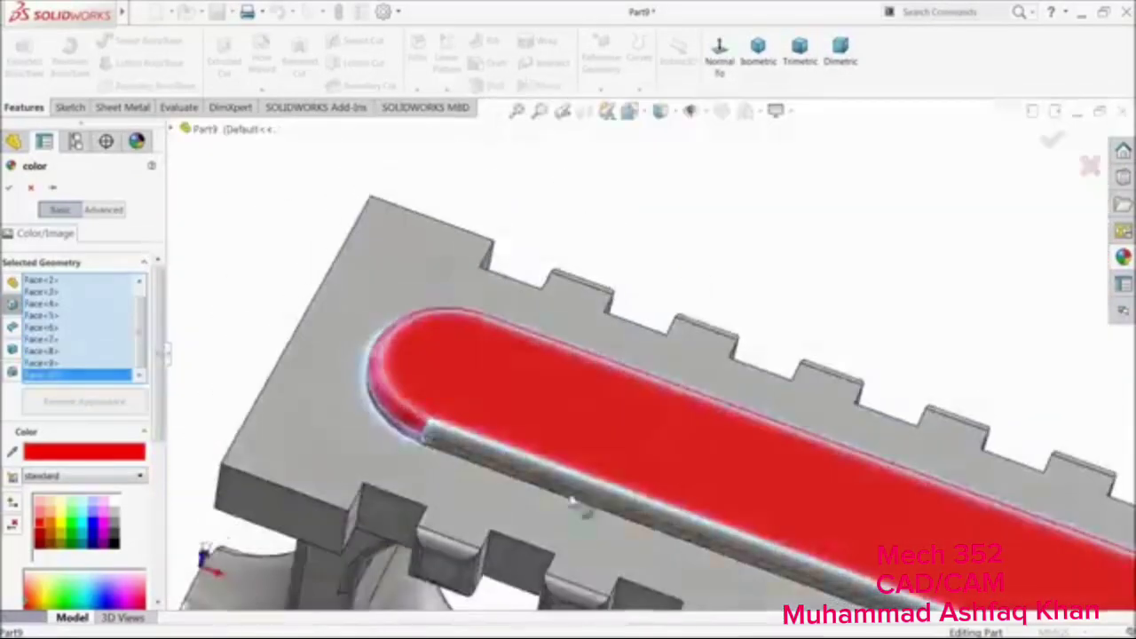
pyautogui.click(561, 484)
pyautogui.scroll(4, 621, 497)
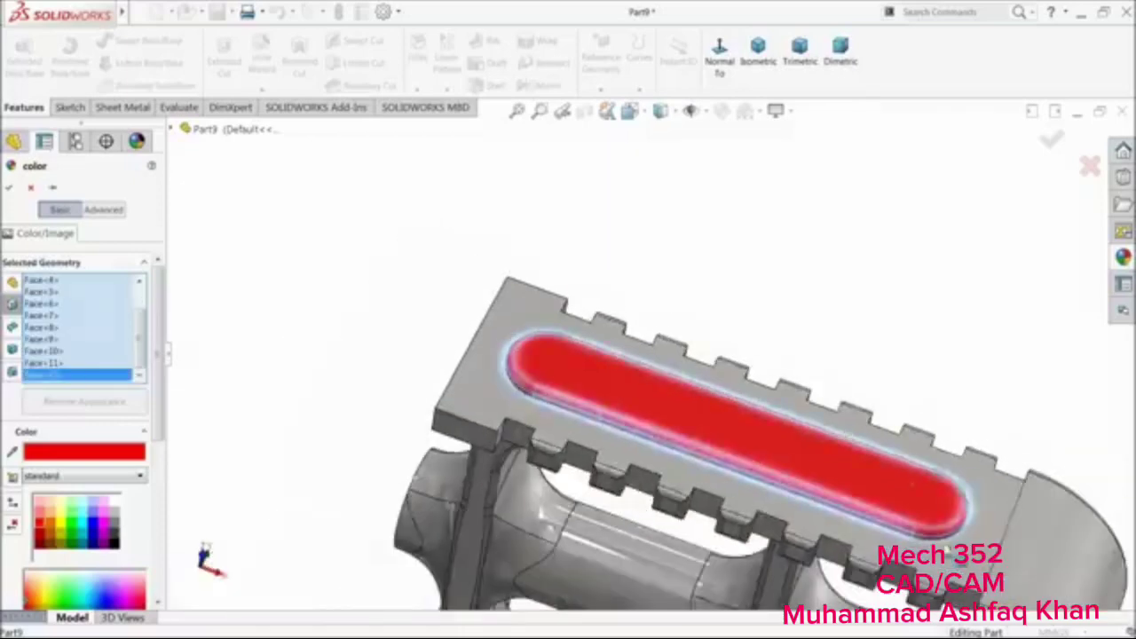
# Add the opposite raised slot's flat face and the edge faces along one long side and one end to the red appearance
pyautogui.scroll(2, 852, 430)
pyautogui.scroll(4, 850, 431)
pyautogui.moveTo(691, 489); pyautogui.dragTo(717, 142, button='middle')
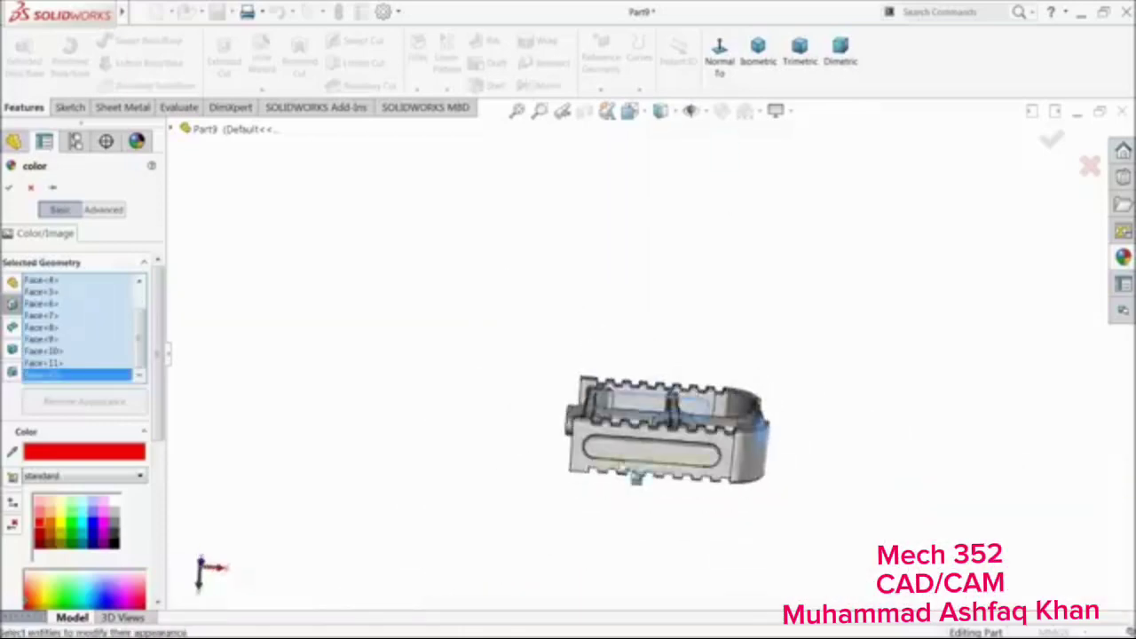
pyautogui.scroll(-5, 672, 448)
pyautogui.scroll(-2, 683, 433)
pyautogui.scroll(-3, 675, 446)
pyautogui.click(811, 434)
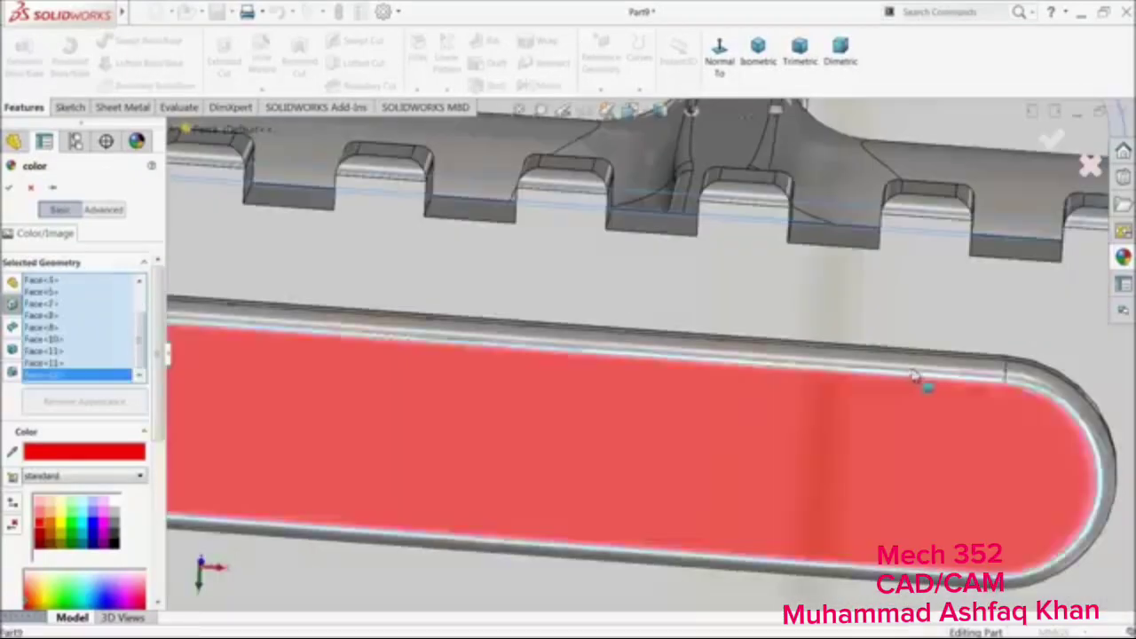
pyautogui.scroll(-3, 1035, 373)
pyautogui.click(959, 325)
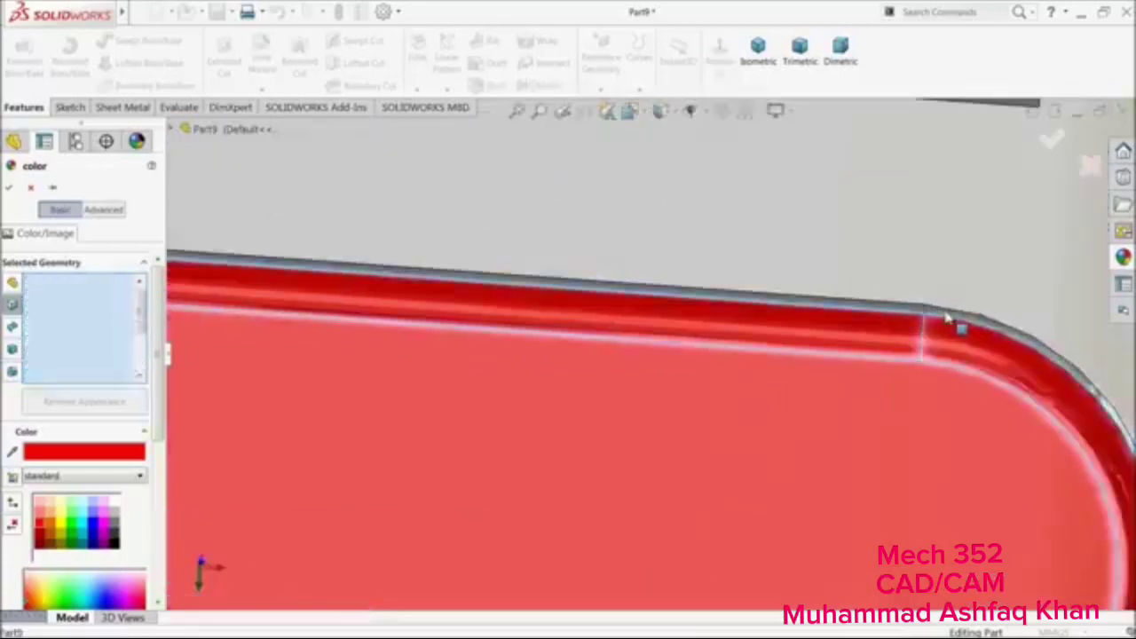
pyautogui.scroll(2, 918, 328)
# Add the opposite raised slot's remaining edge faces along the other long side and far end, and apply the red appearance
pyautogui.moveTo(914, 350); pyautogui.dragTo(644, 482, button='middle')
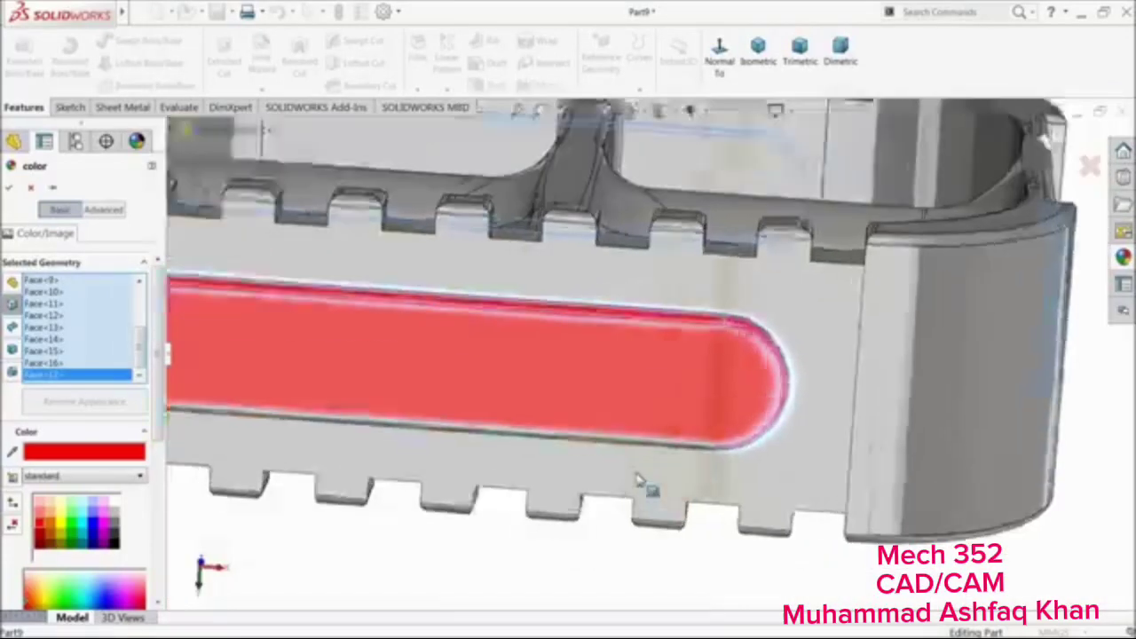
pyautogui.scroll(-3, 686, 413)
pyautogui.click(684, 412)
pyautogui.scroll(5, 656, 419)
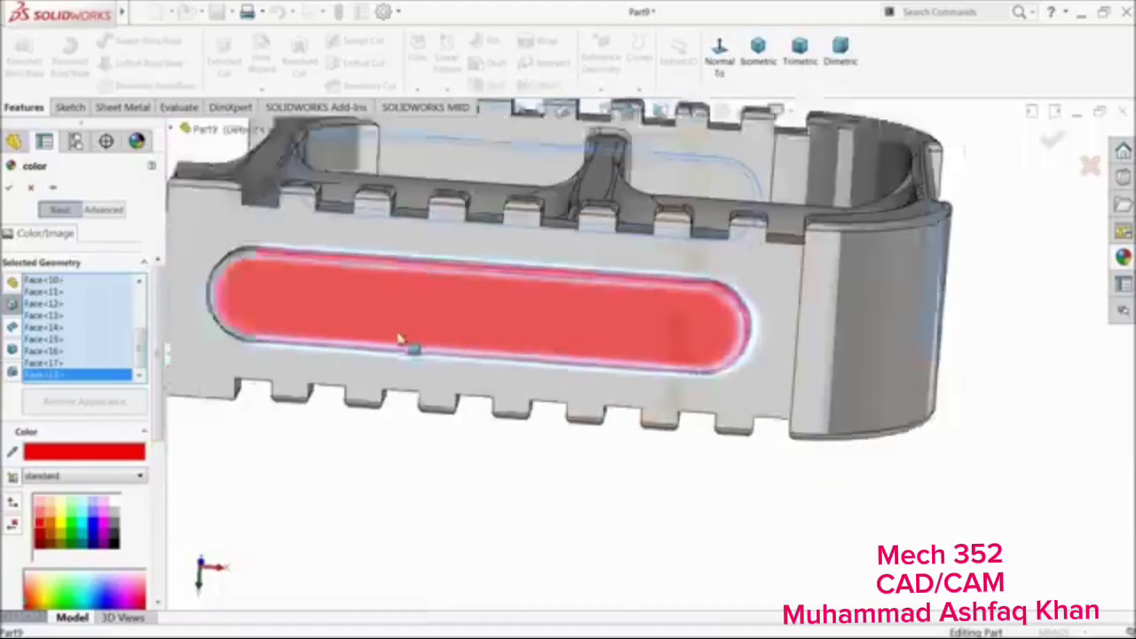
pyautogui.moveTo(362, 315); pyautogui.dragTo(527, 203, button='middle')
pyautogui.scroll(-6, 527, 203)
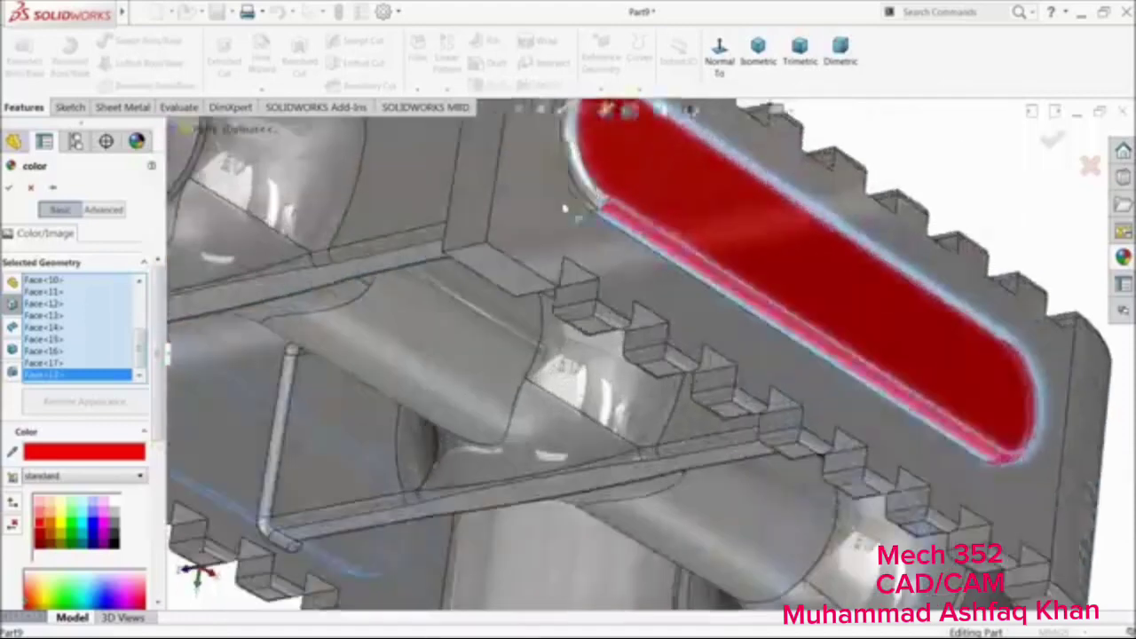
pyautogui.scroll(-3, 666, 213)
pyautogui.click(680, 214)
pyautogui.click(660, 238)
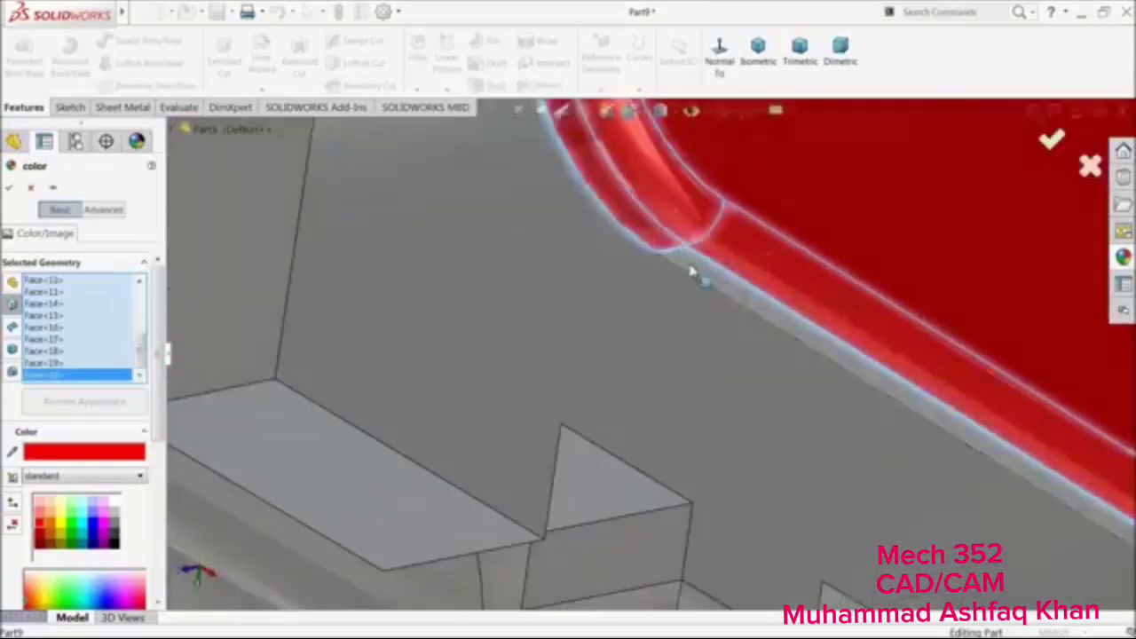
pyautogui.click(689, 265)
pyautogui.click(11, 188)
pyautogui.scroll(6, 745, 284)
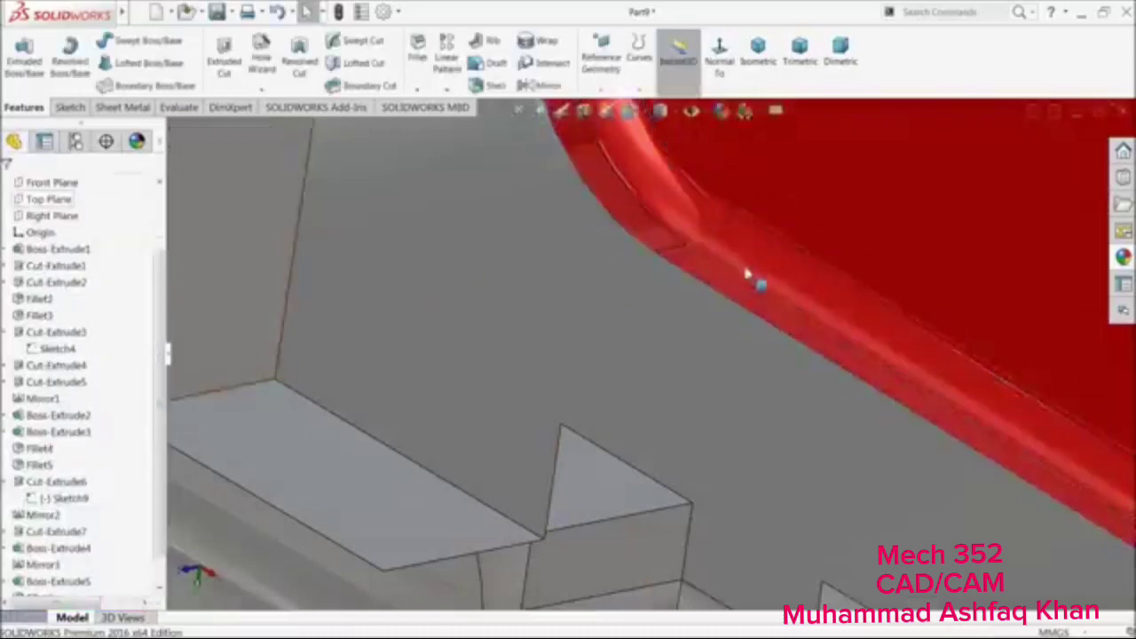
# Save the finished pedal part as 8.Padel in the Bicycle folder on the Desktop
pyautogui.moveTo(723, 324); pyautogui.dragTo(599, 413, button='middle')
pyautogui.scroll(5, 600, 411)
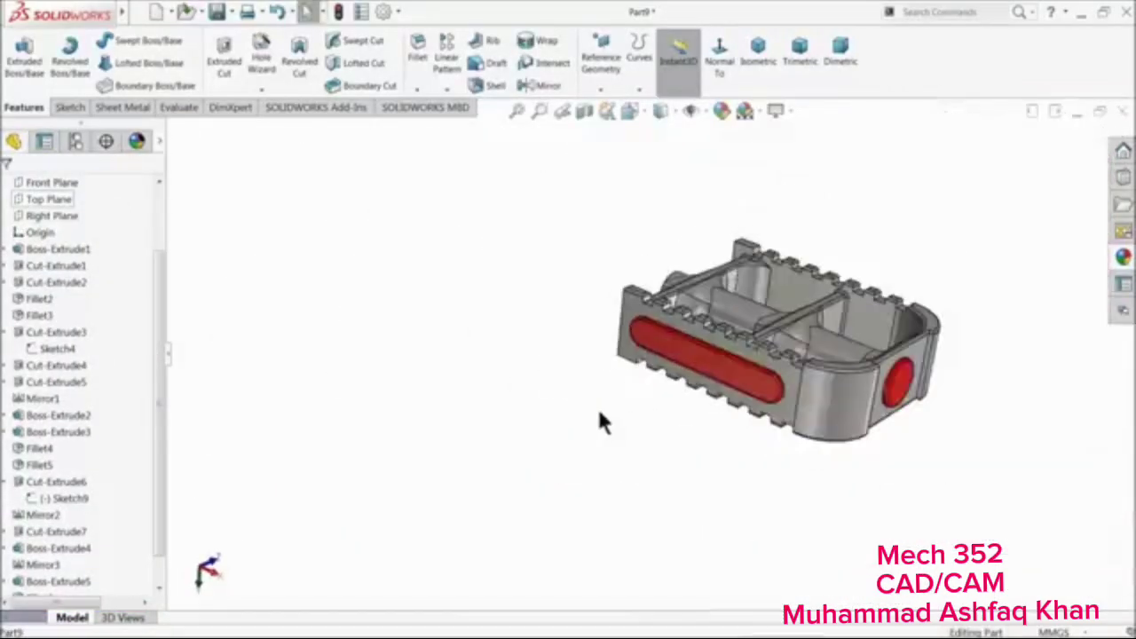
pyautogui.moveTo(736, 367); pyautogui.dragTo(760, 300, button='middle')
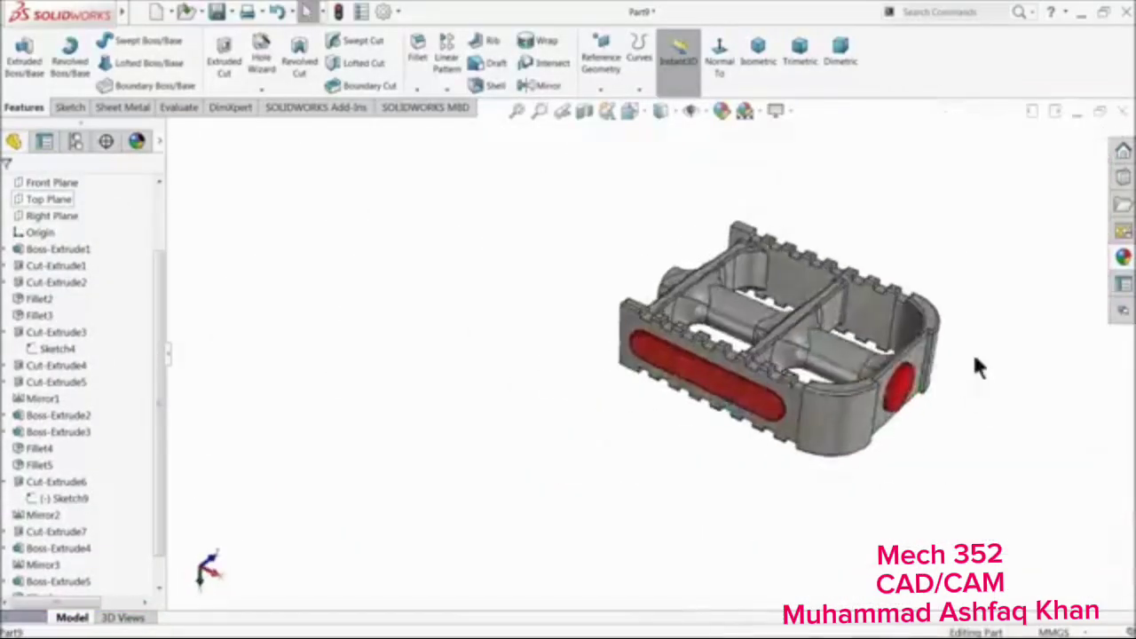
pyautogui.scroll(-3, 944, 364)
pyautogui.scroll(3, 875, 373)
pyautogui.scroll(-2, 761, 298)
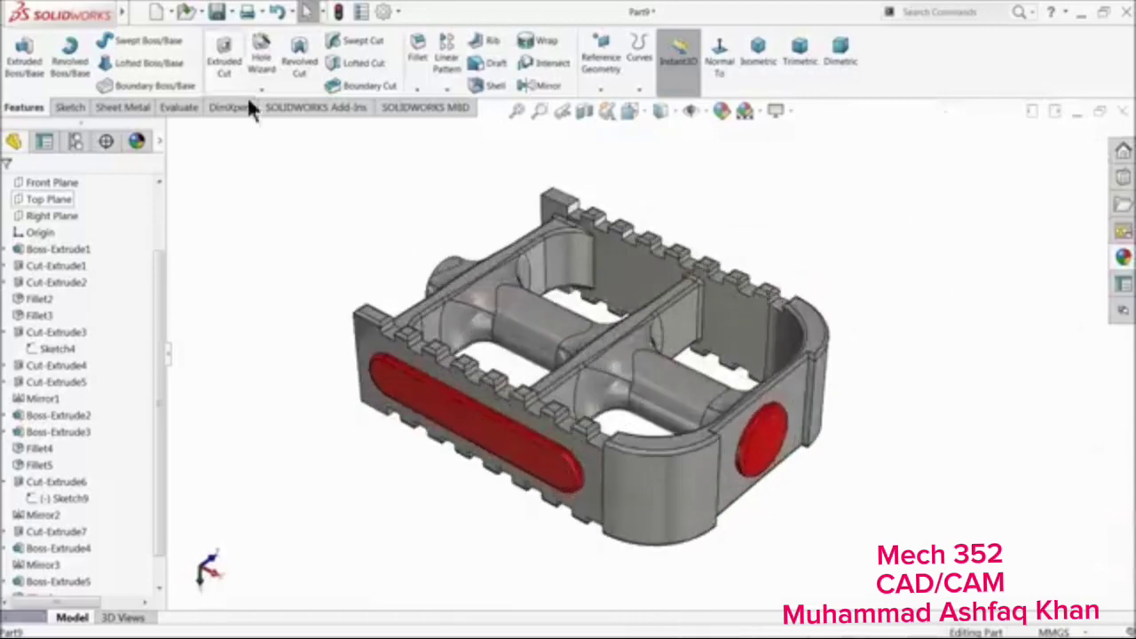
pyautogui.click(217, 11)
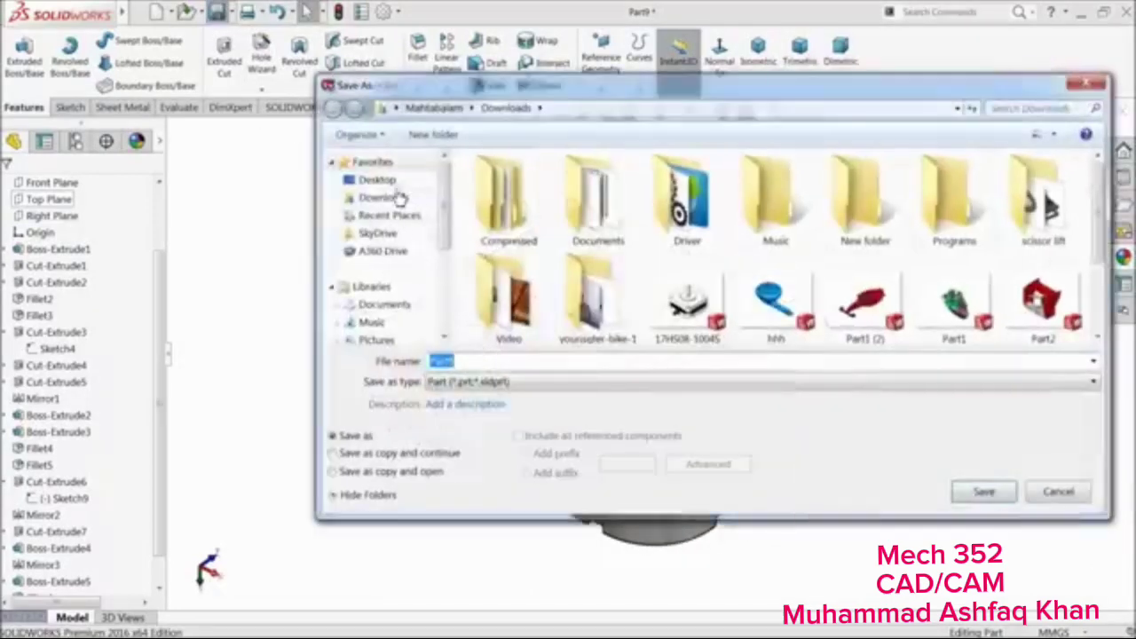
pyautogui.click(376, 179)
pyautogui.doubleClick(747, 272)
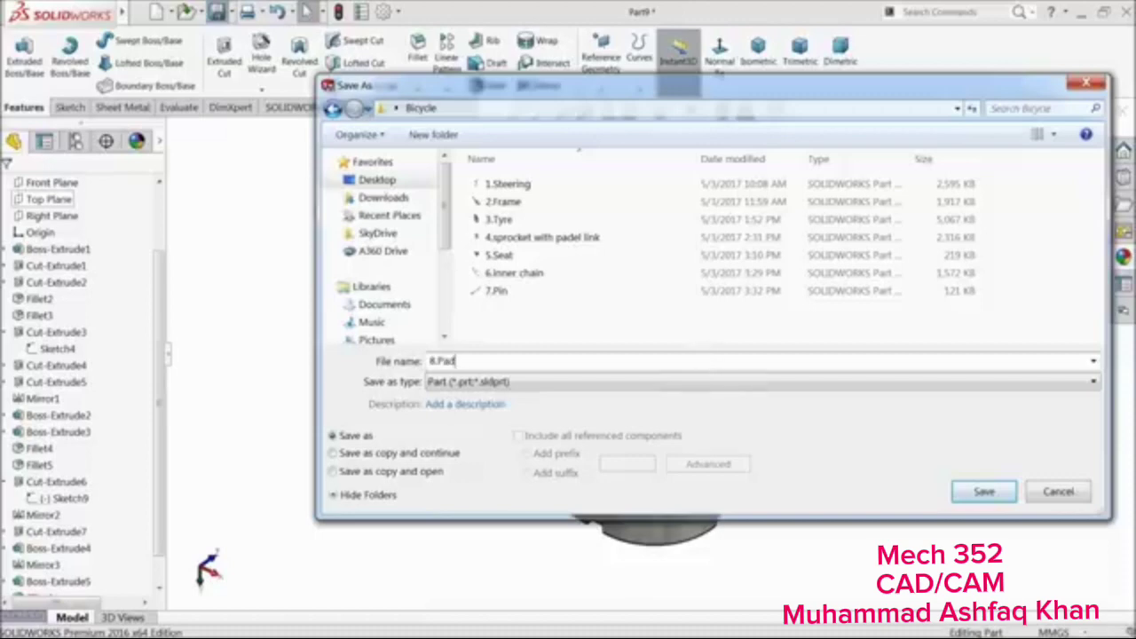
pyautogui.click(976, 493)
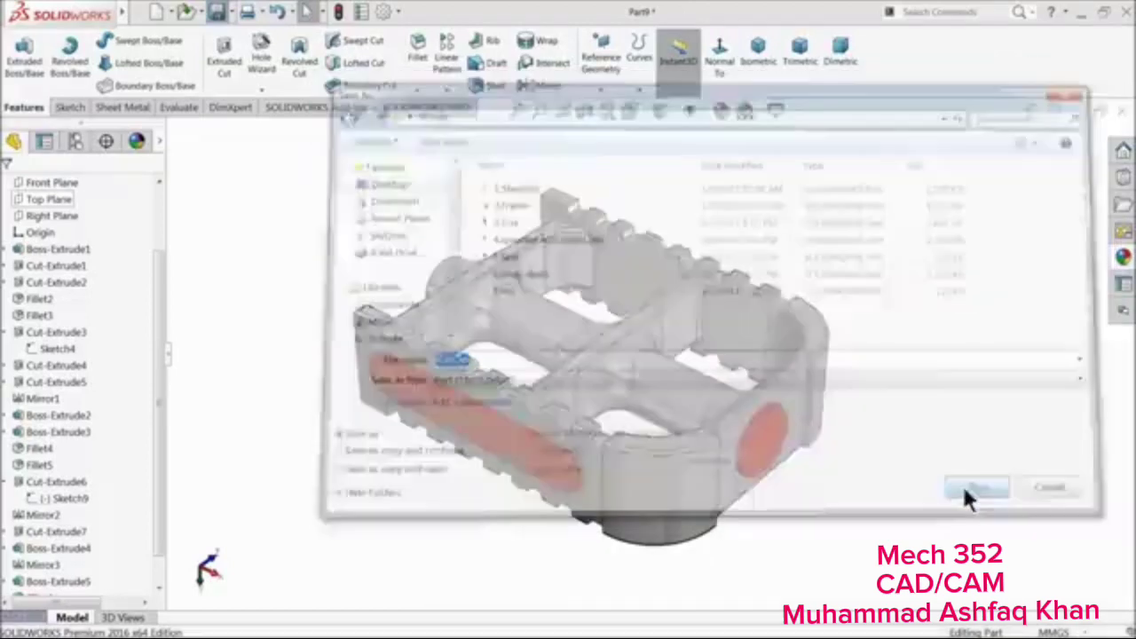
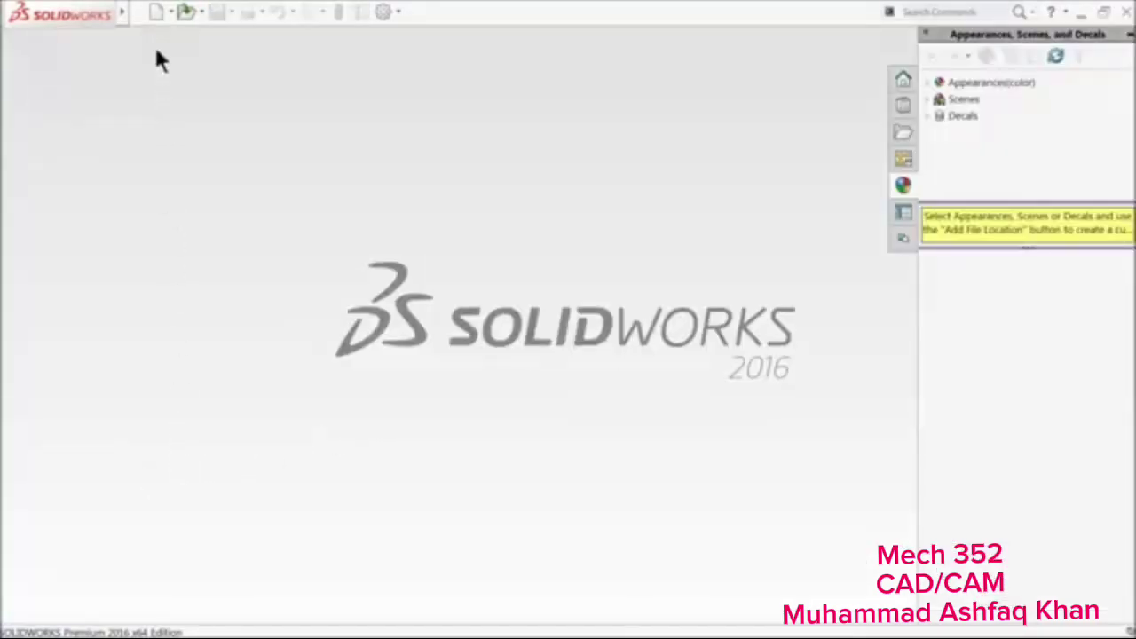
# Create a new assembly document
pyautogui.click(154, 12)
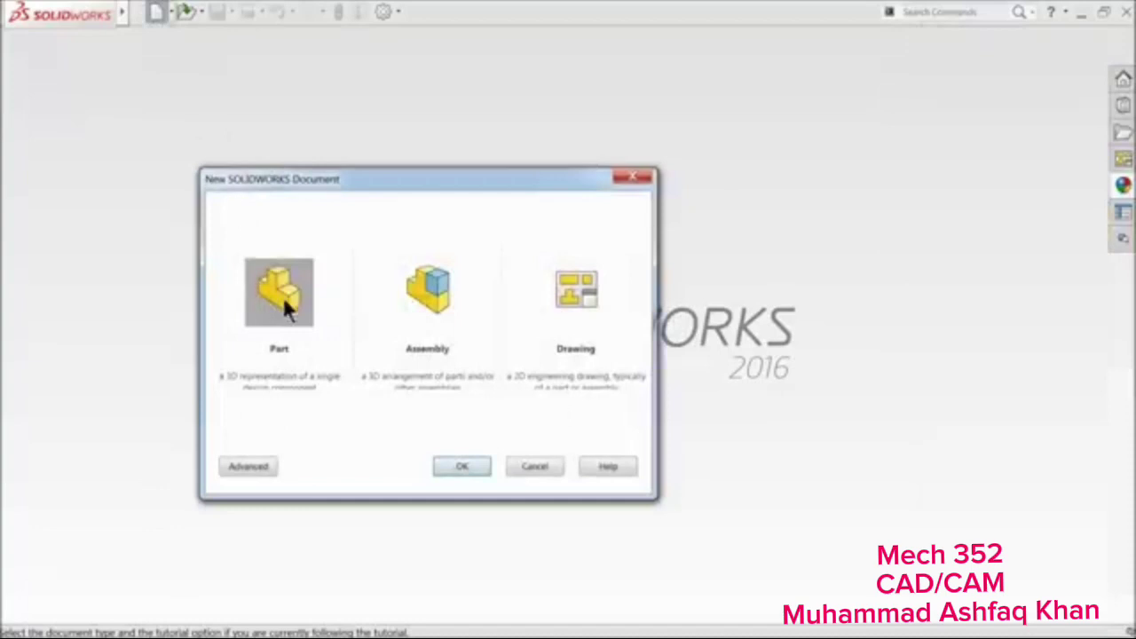
pyautogui.click(421, 292)
pyautogui.click(460, 470)
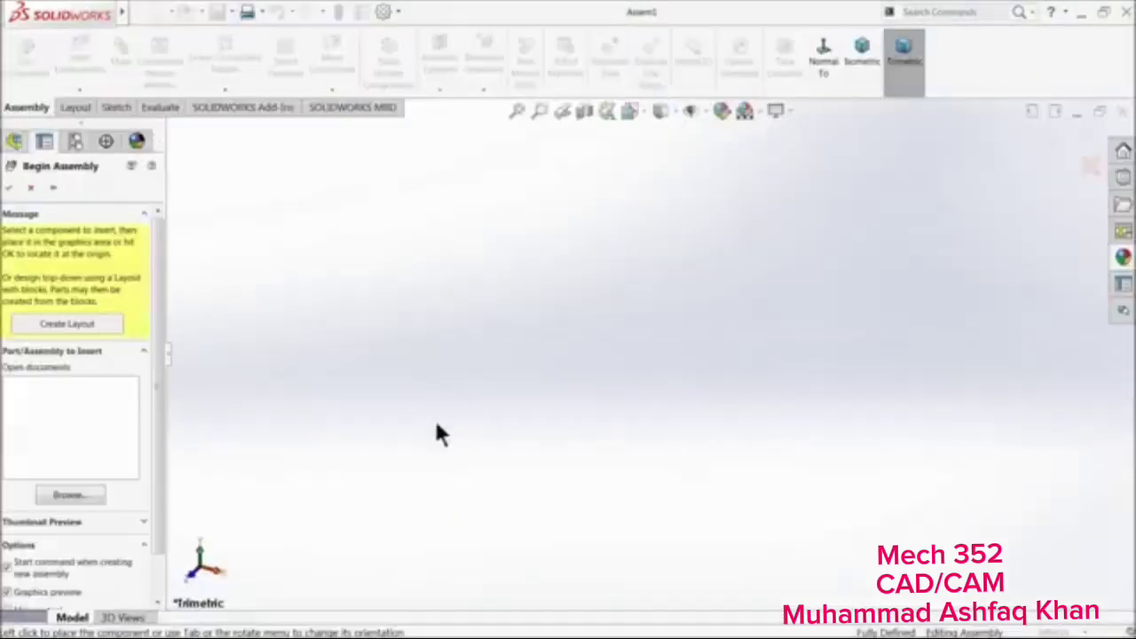
# Insert the 1.Steering part as the assembly's first component and change the scene to a plain white background
pyautogui.click(70, 497)
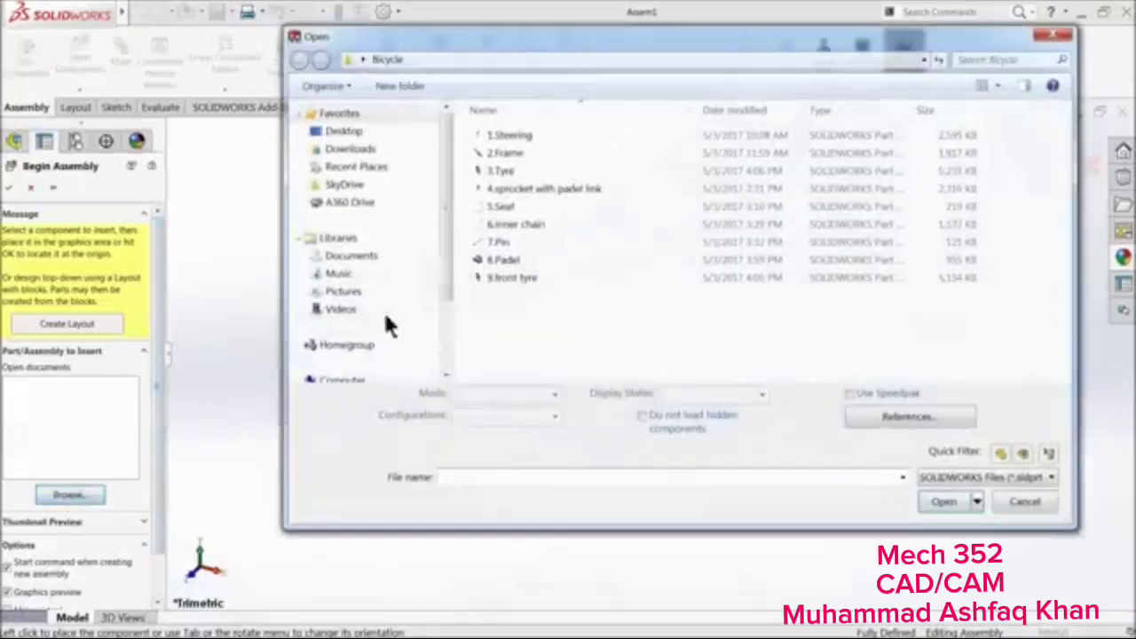
pyautogui.click(513, 138)
pyautogui.click(928, 500)
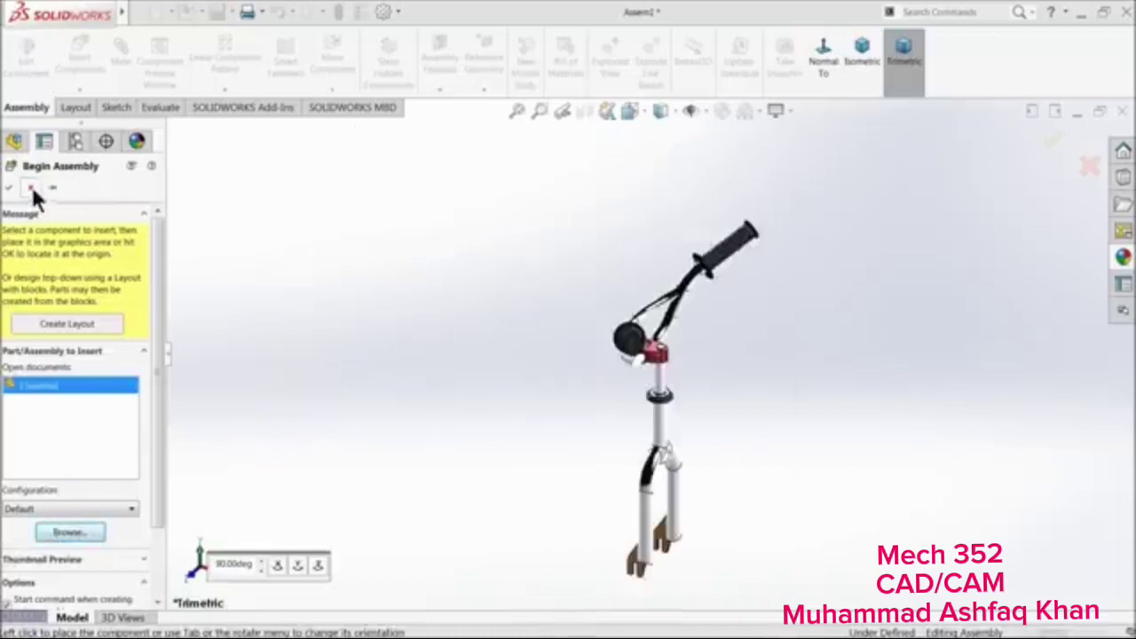
pyautogui.click(351, 330)
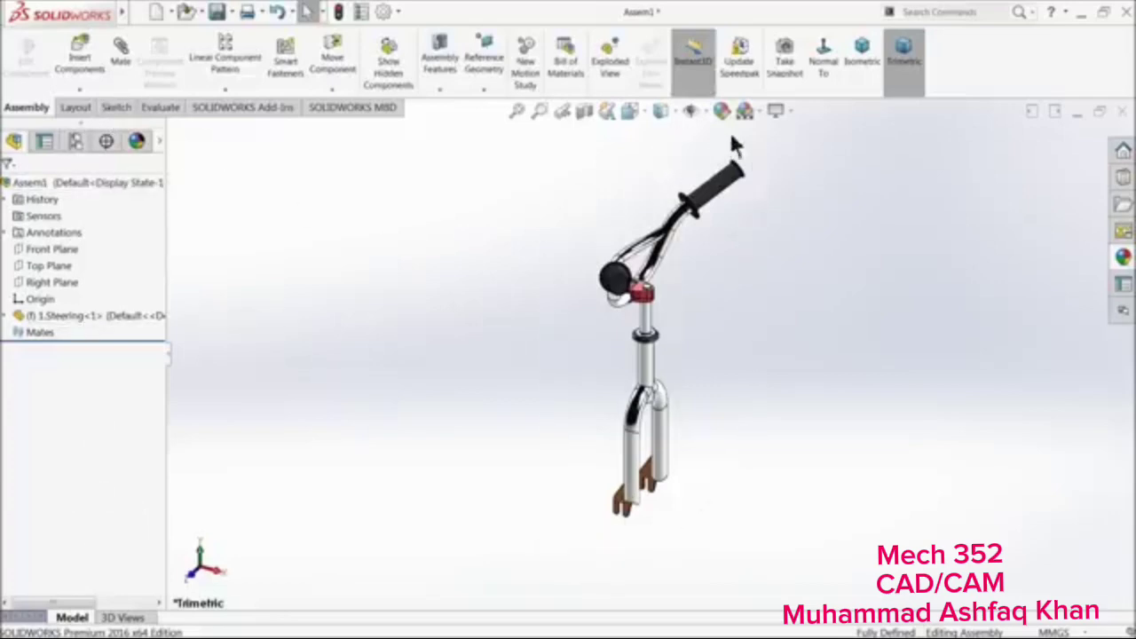
pyautogui.click(757, 107)
pyautogui.click(780, 45)
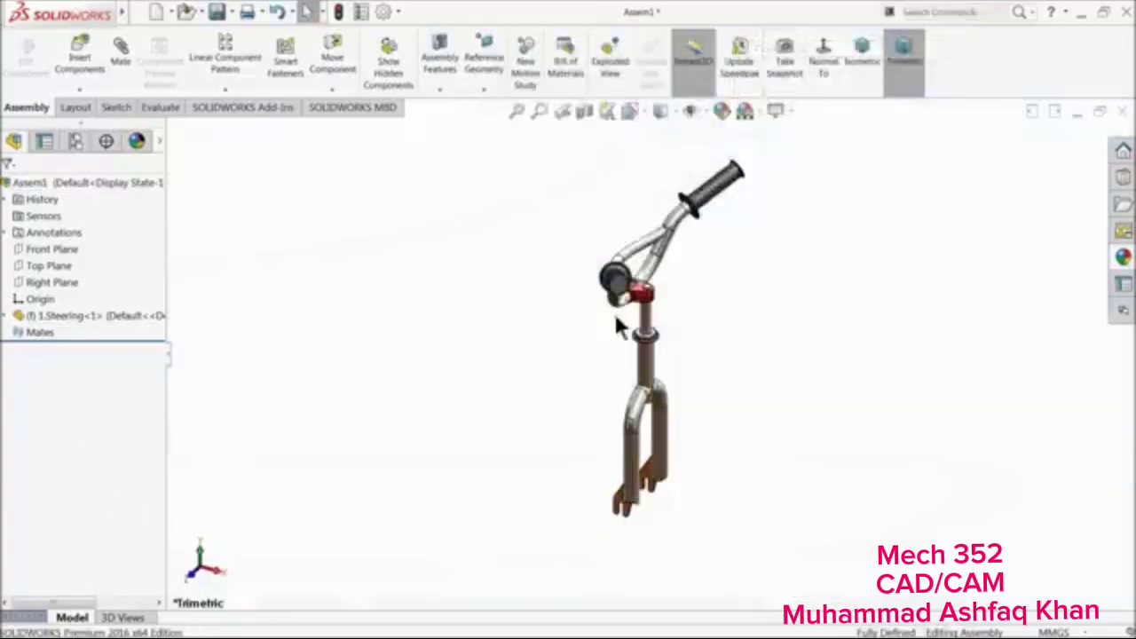
# Insert the 2.Frame part from the Bicycle folder and place it freely over the steering's fork
pyautogui.click(82, 52)
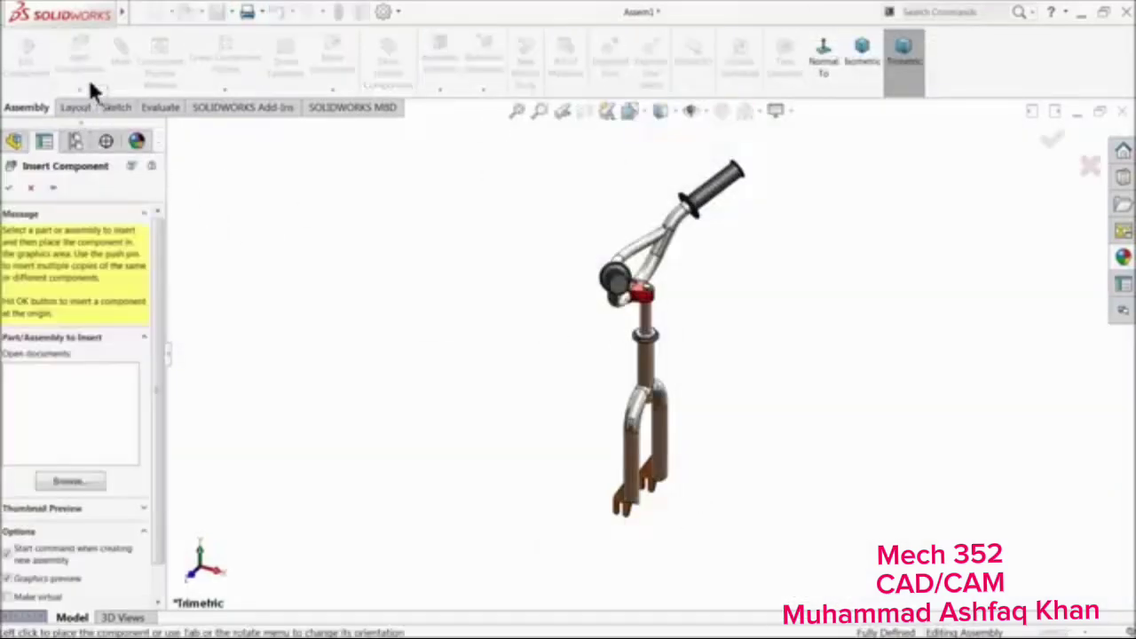
pyautogui.click(71, 482)
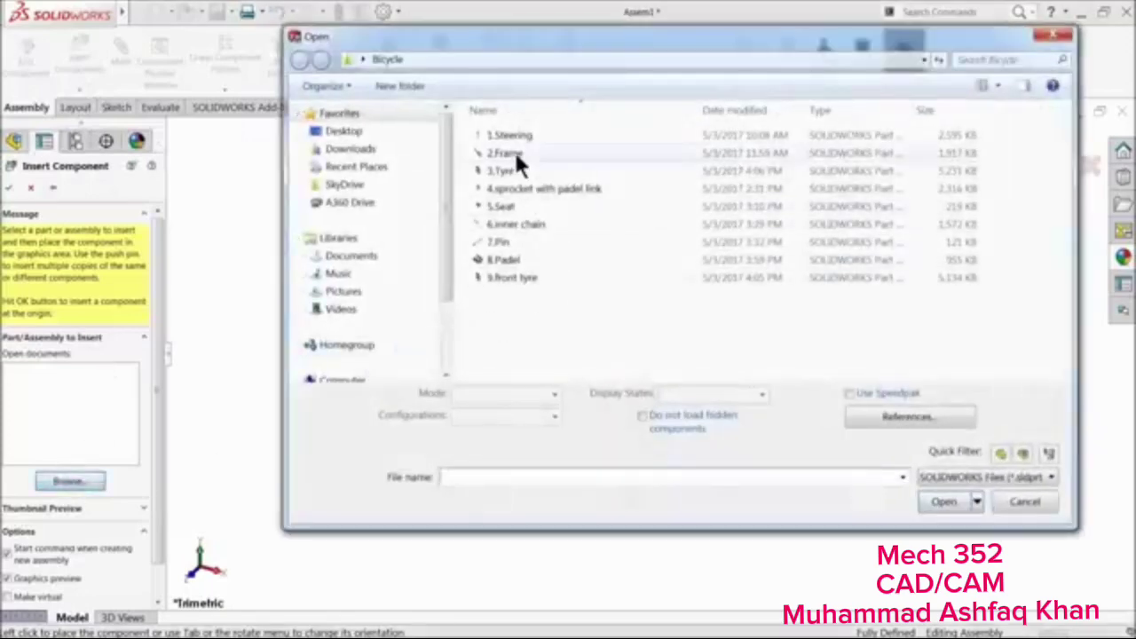
pyautogui.click(506, 154)
pyautogui.click(962, 494)
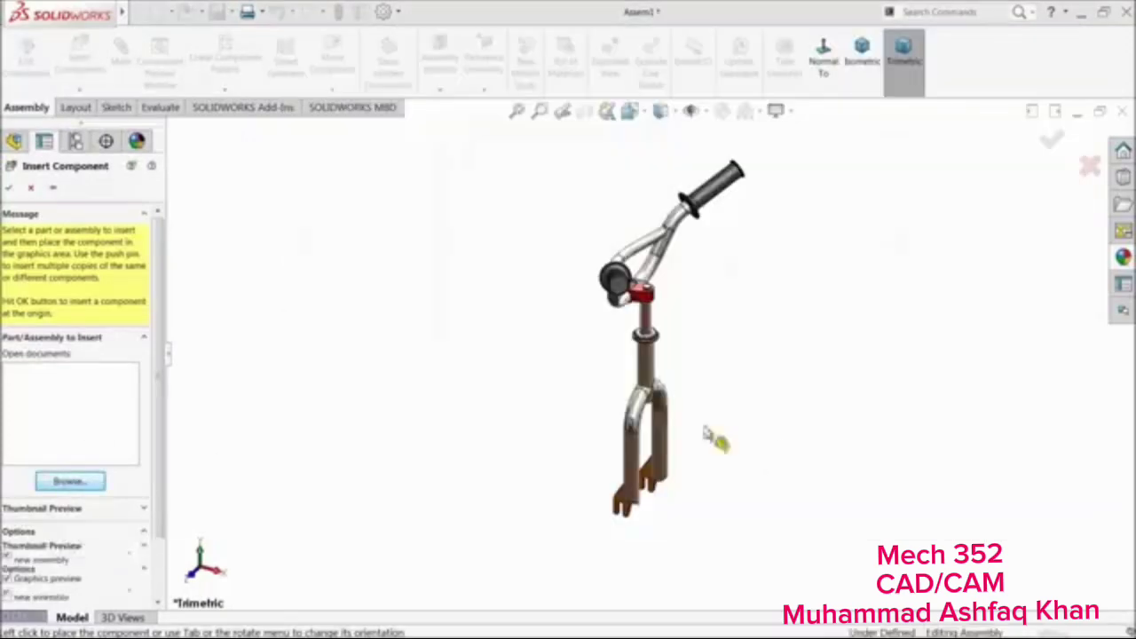
pyautogui.click(685, 406)
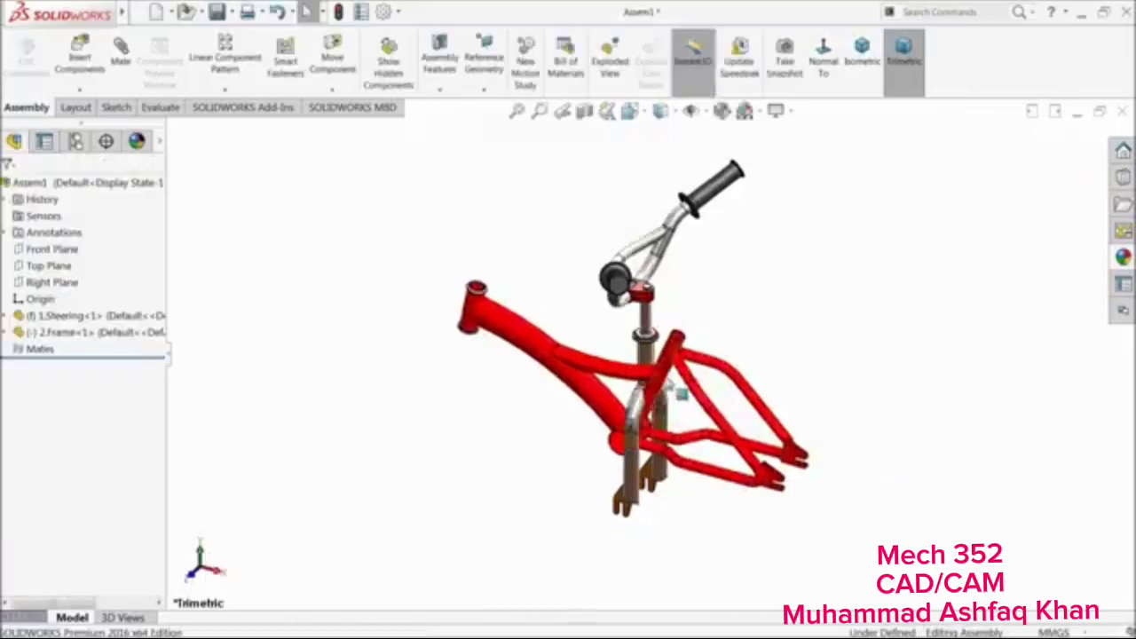
# Open the component options for the steering from its stem tube
pyautogui.scroll(-4, 664, 379)
pyautogui.rightClick(623, 262)
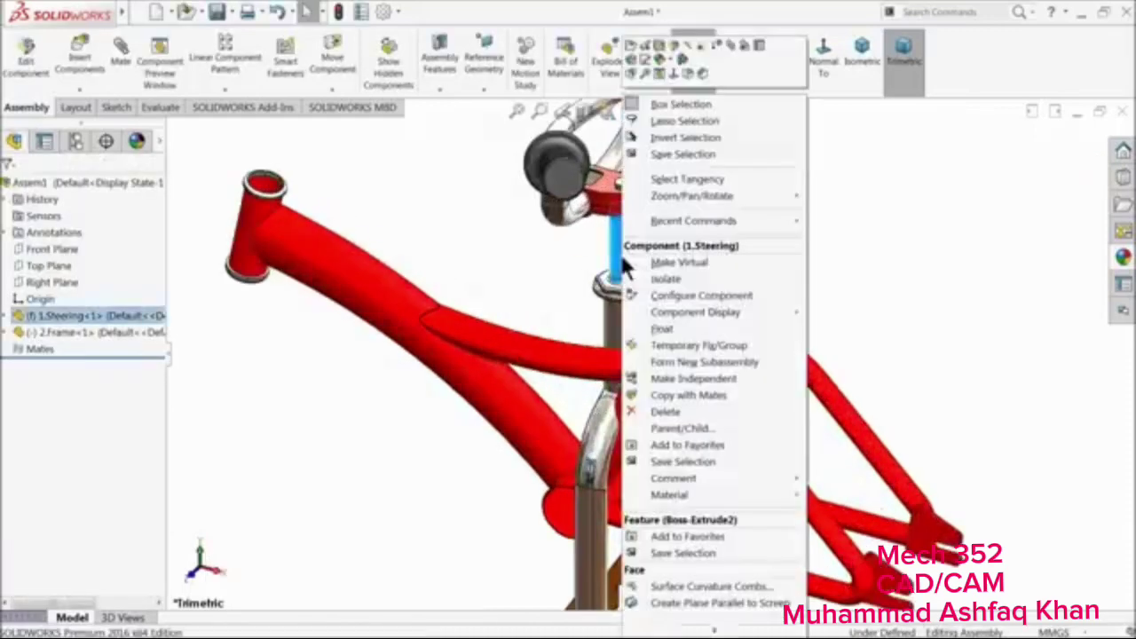
# Float the steering component and move it, reposition the frame, and fix the frame in place
pyautogui.click(659, 331)
pyautogui.moveTo(614, 300); pyautogui.dragTo(384, 274)
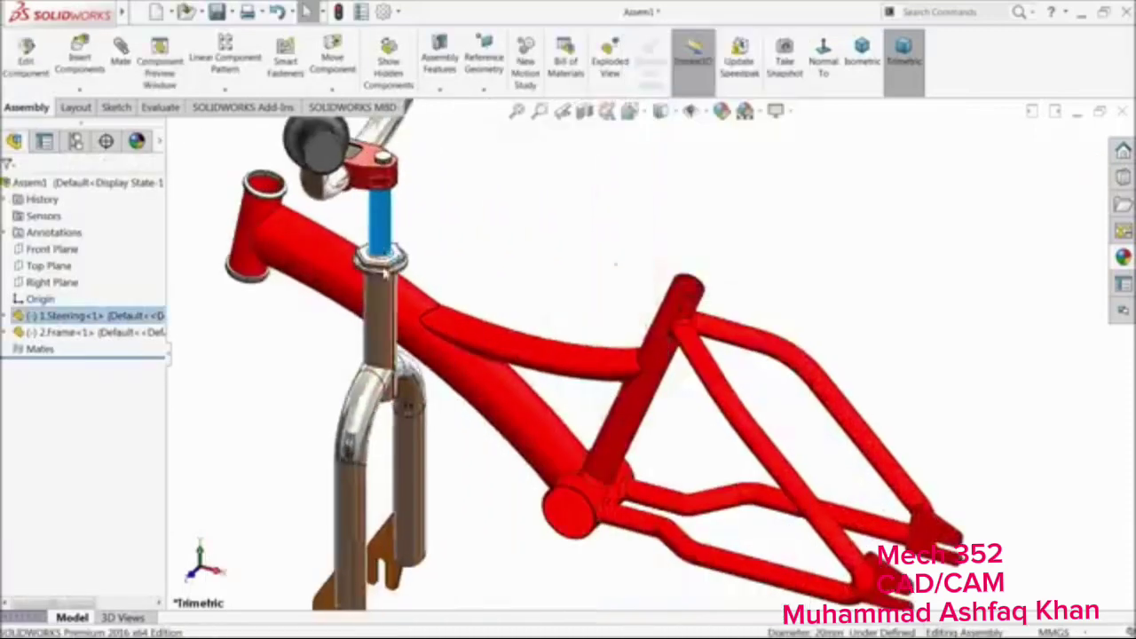
pyautogui.moveTo(418, 318); pyautogui.dragTo(493, 339)
pyautogui.rightClick(504, 306)
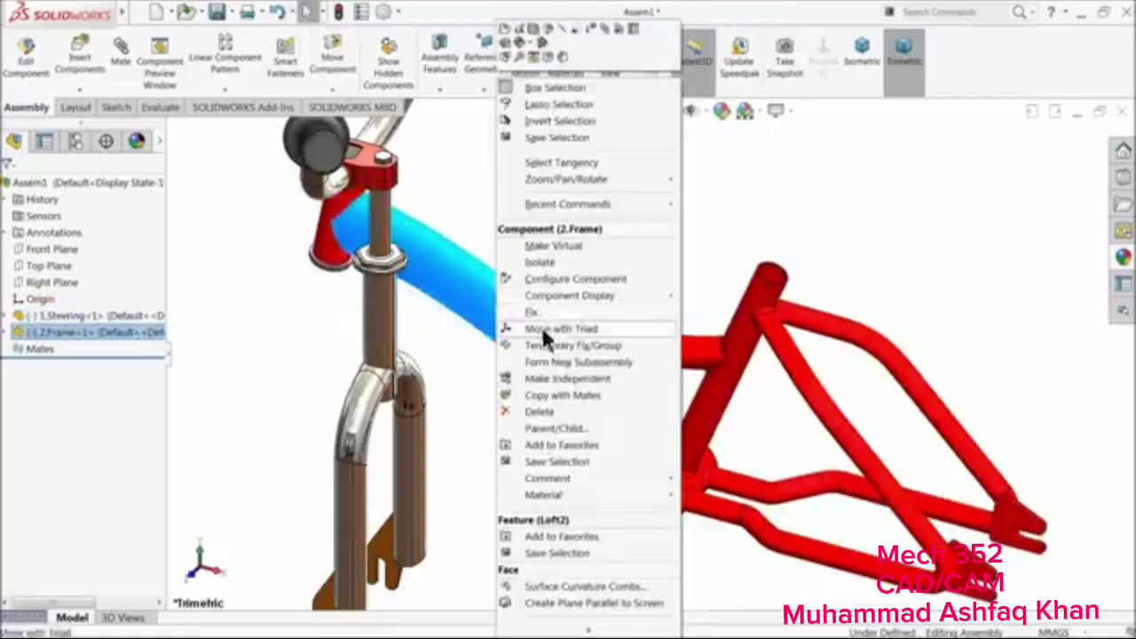
pyautogui.click(531, 312)
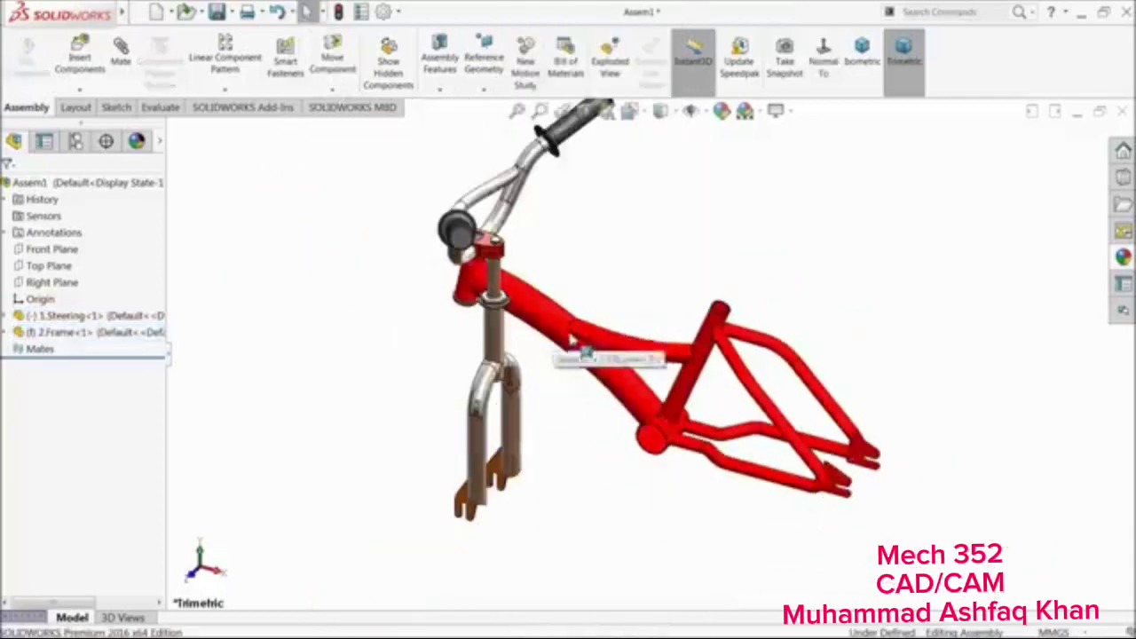
# Move the steering clear of the frame and mate its stem concentric with the inside of the frame's head tube
pyautogui.click(552, 335)
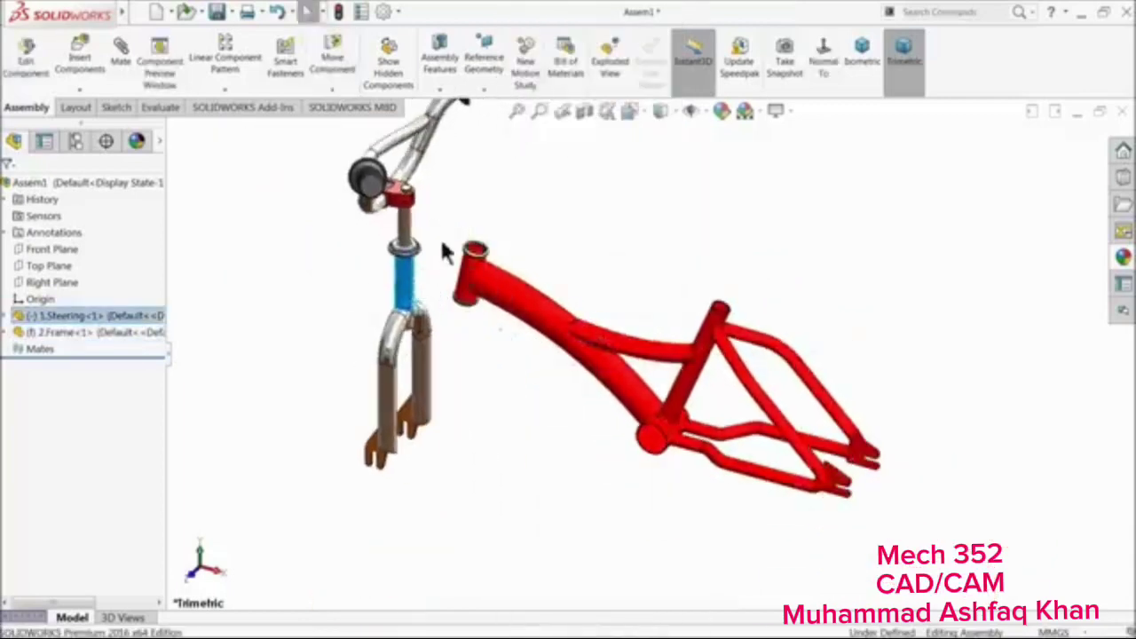
pyautogui.scroll(-3, 470, 238)
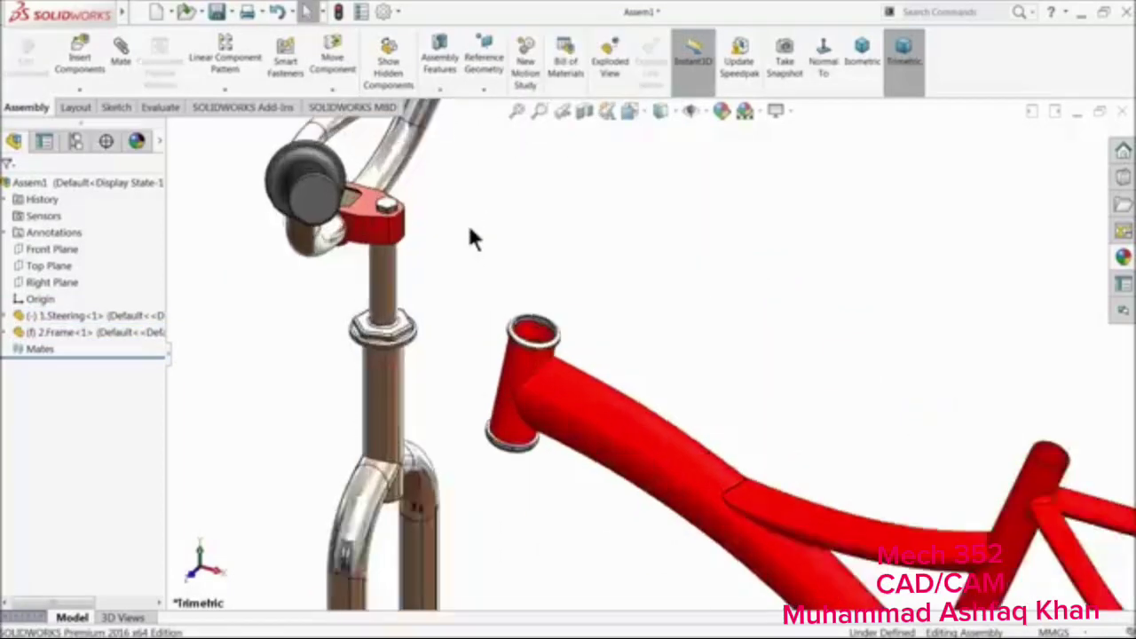
pyautogui.click(123, 59)
pyautogui.scroll(-3, 414, 305)
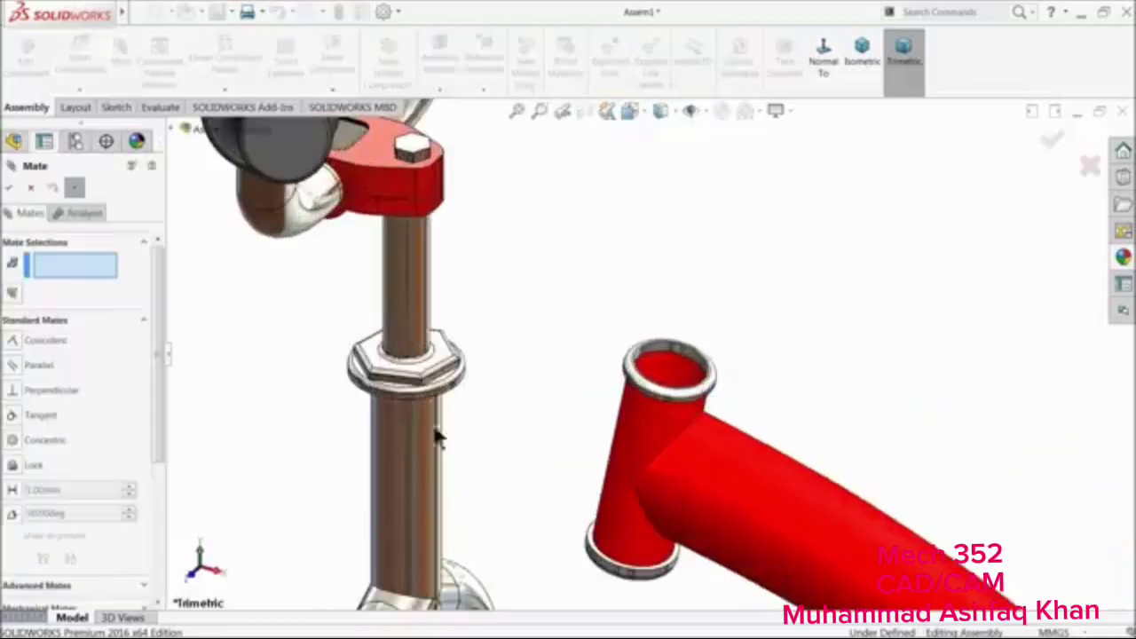
pyautogui.click(413, 430)
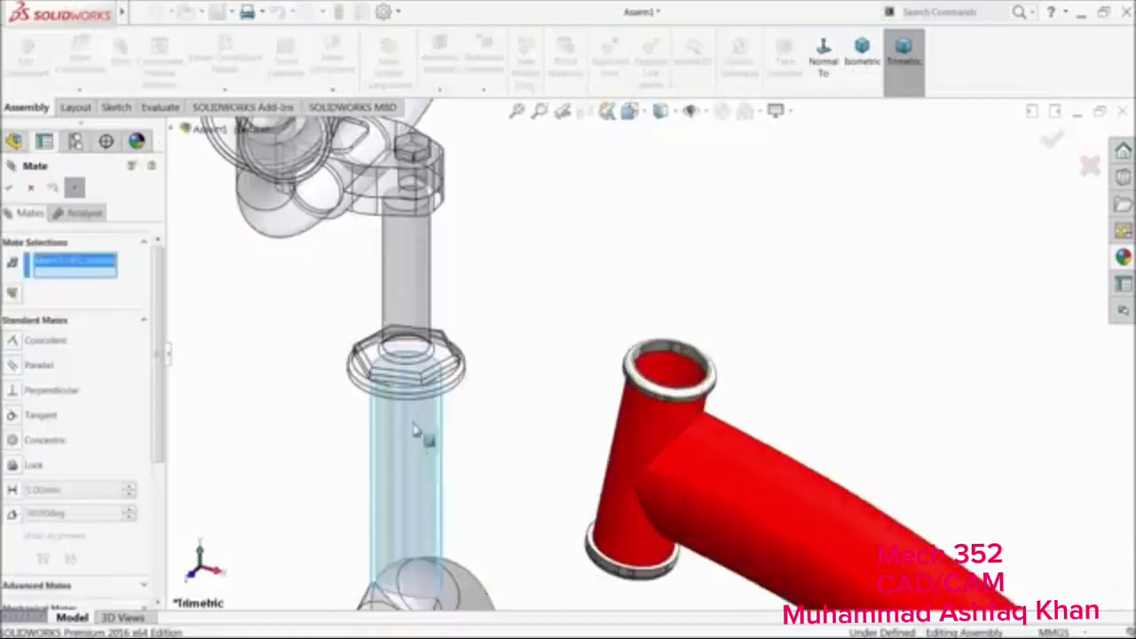
pyautogui.click(667, 374)
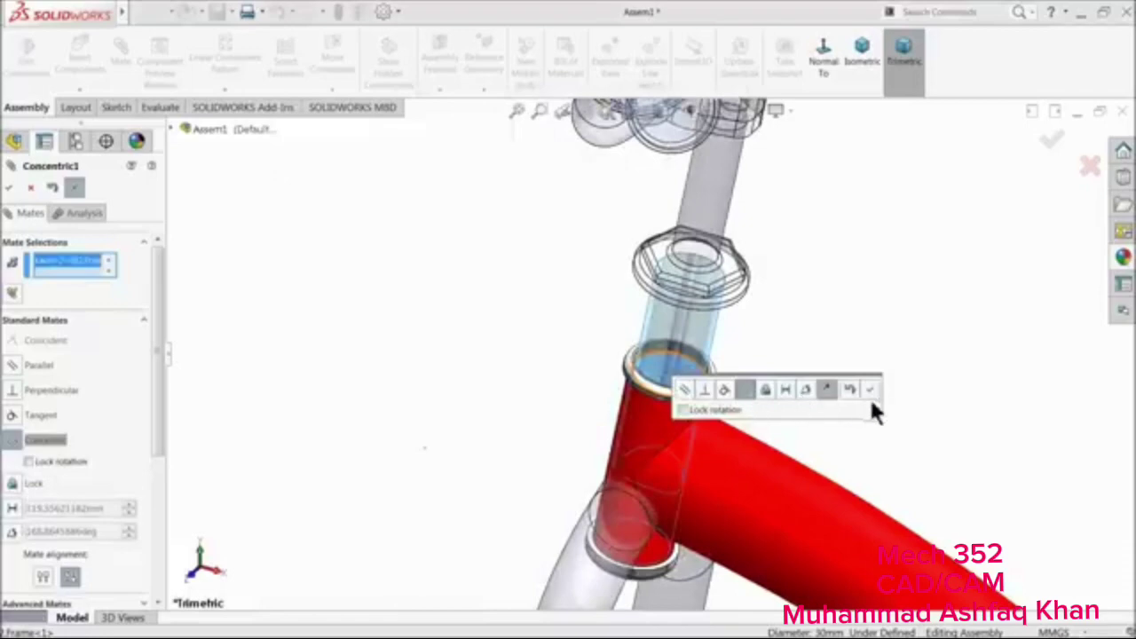
pyautogui.click(870, 391)
# Add a coincident mate between the head tube's upper ring face and the underside of the steering nut's flange
pyautogui.scroll(-5, 553, 375)
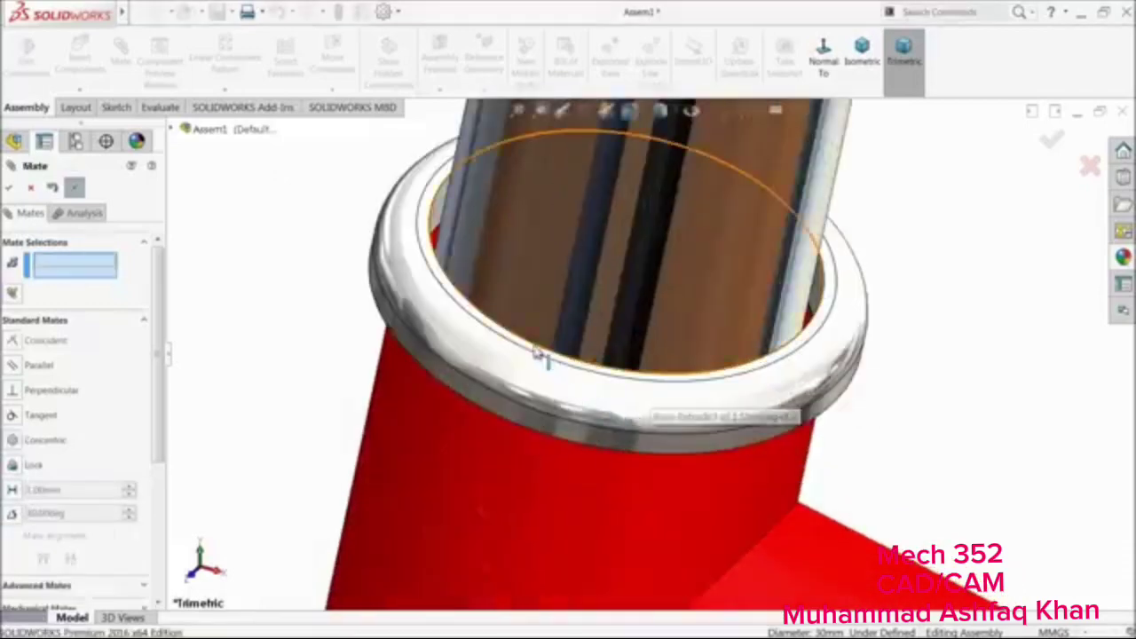
pyautogui.click(522, 358)
pyautogui.scroll(7, 557, 364)
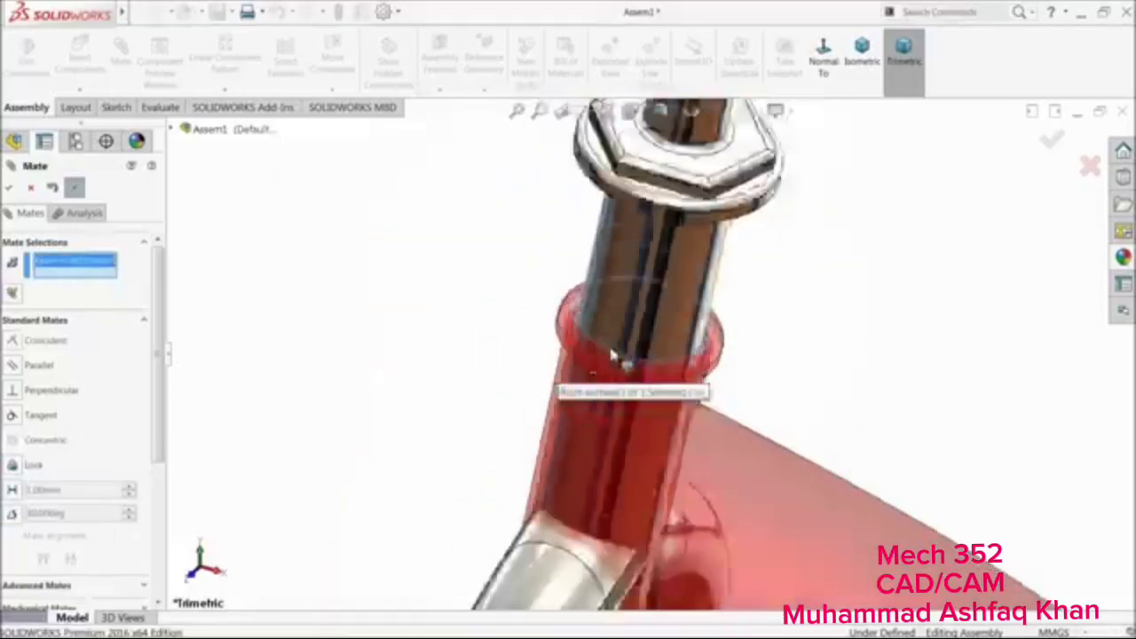
pyautogui.moveTo(771, 290); pyautogui.dragTo(760, 302, button='middle')
pyautogui.scroll(-5, 689, 422)
pyautogui.click(685, 474)
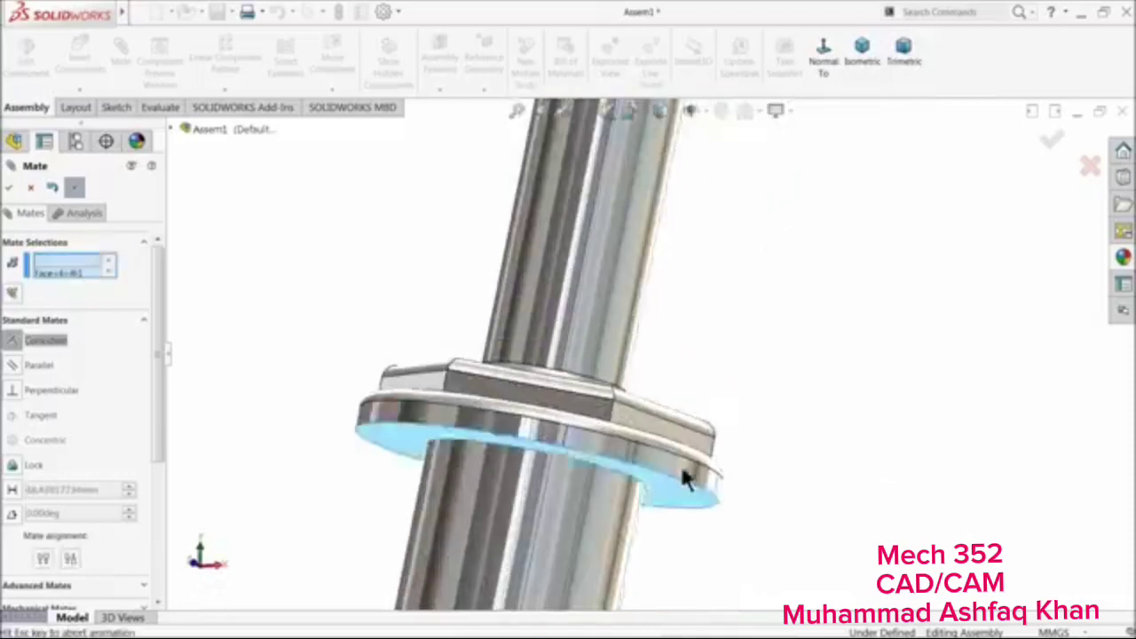
pyautogui.scroll(6, 680, 462)
pyautogui.scroll(2, 682, 438)
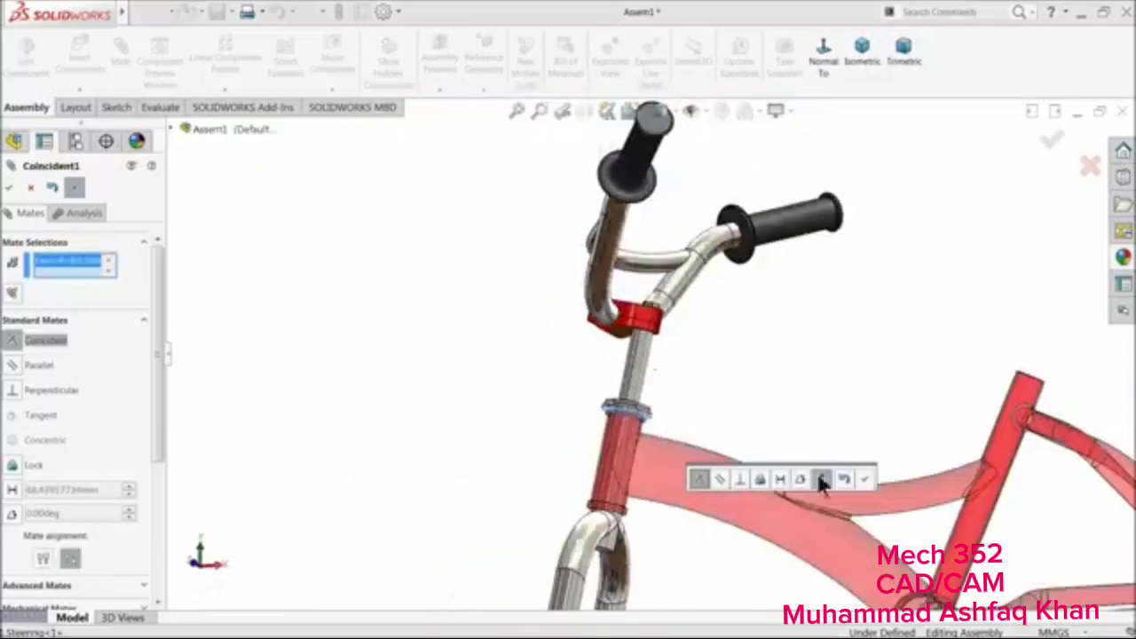
pyautogui.click(861, 481)
# Turn the fork in the head tube to test the steering's motion, and finish mating
pyautogui.moveTo(769, 464); pyautogui.dragTo(687, 536, button='middle')
pyautogui.moveTo(625, 504); pyautogui.dragTo(595, 504)
pyautogui.scroll(3, 489, 482)
pyautogui.moveTo(489, 482); pyautogui.dragTo(543, 490, button='middle')
pyautogui.scroll(-2, 770, 470)
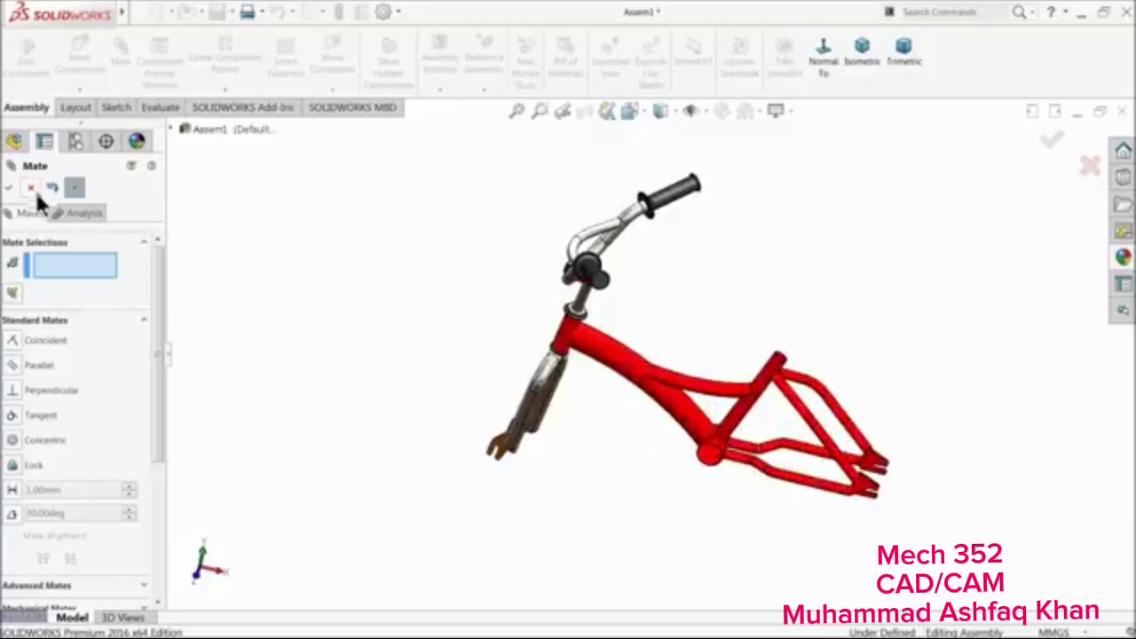
pyautogui.click(29, 187)
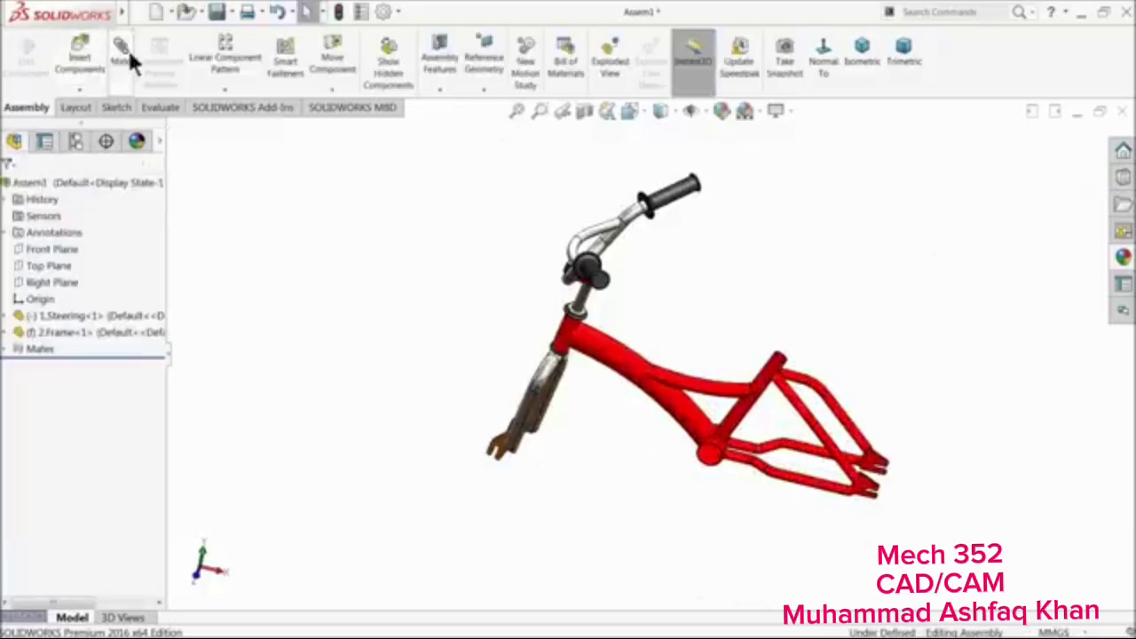
# Insert the part 9.front tyre from the Bicycle folder and place it beside the front fork
pyautogui.click(80, 62)
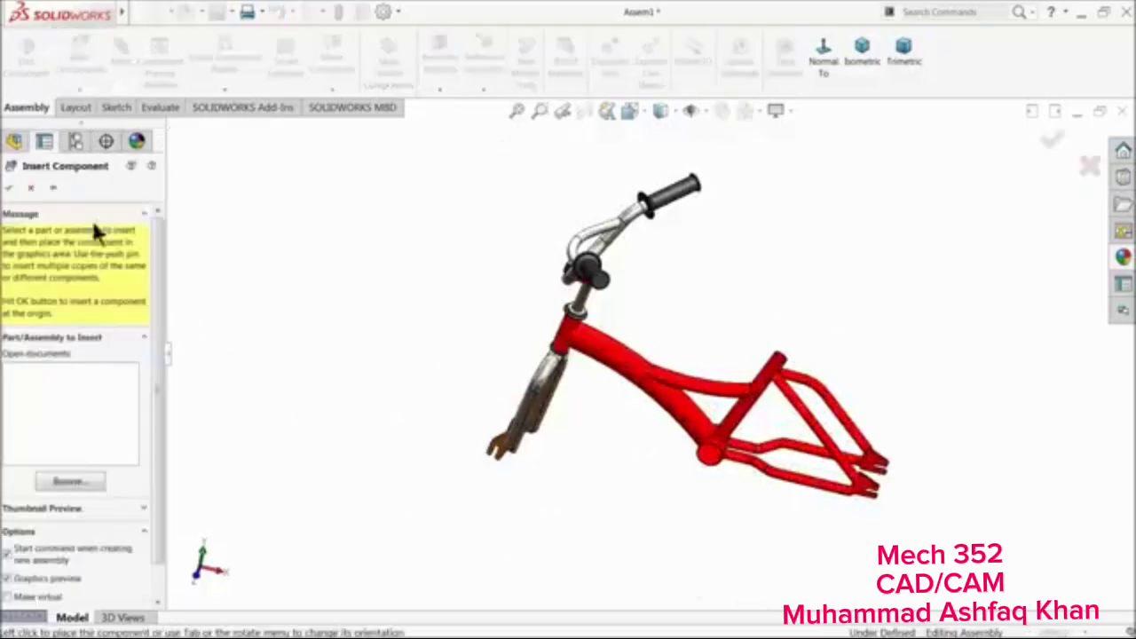
pyautogui.click(67, 482)
pyautogui.click(511, 279)
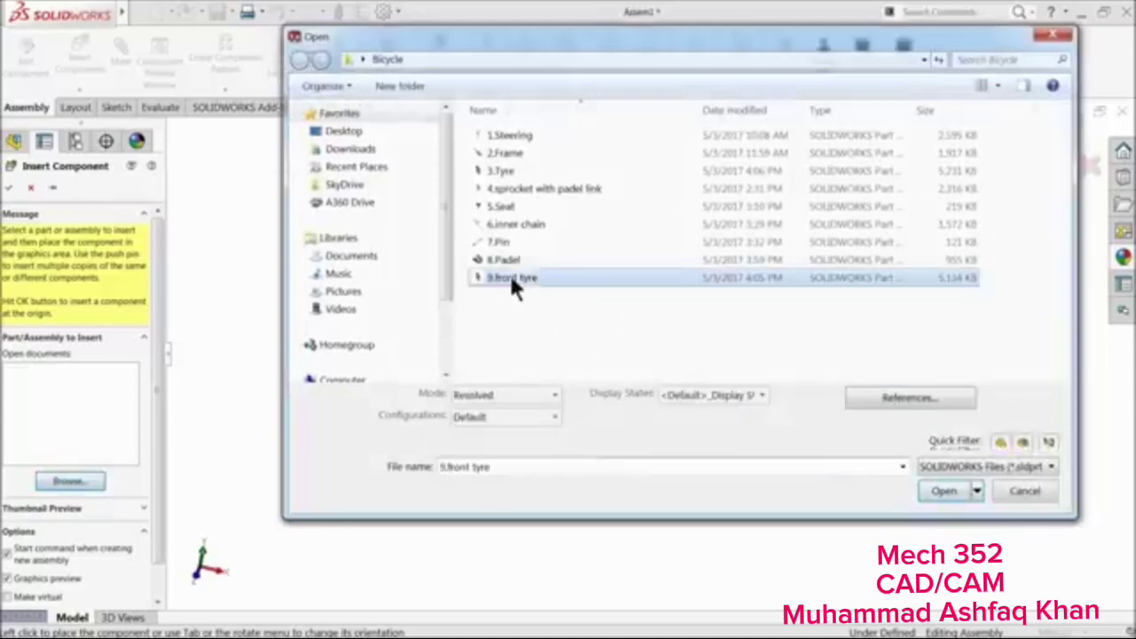
pyautogui.click(943, 502)
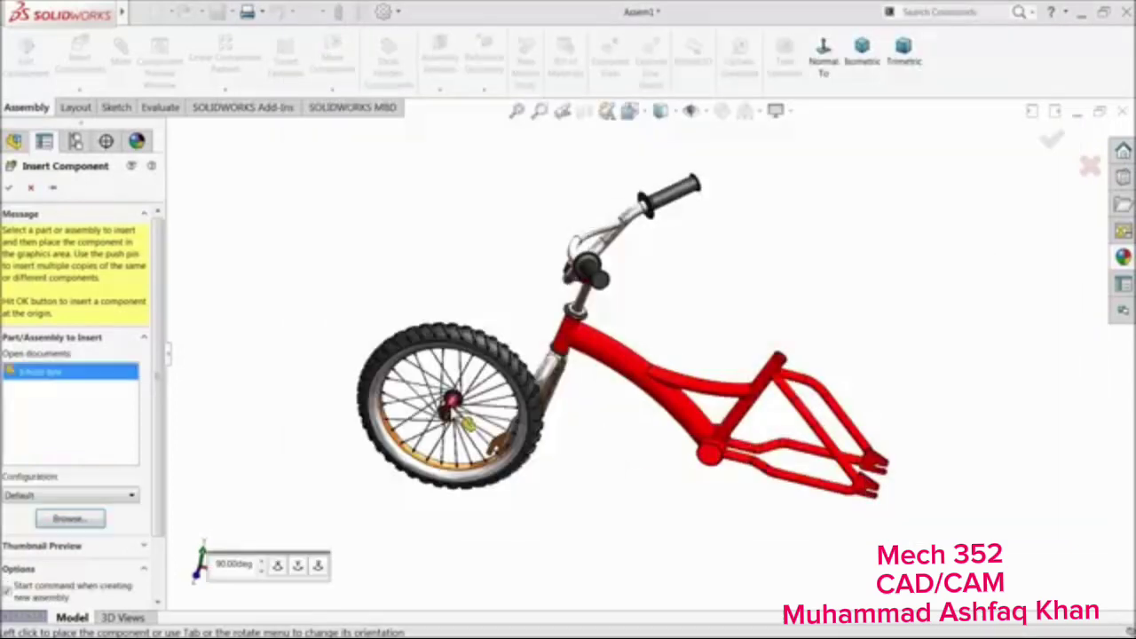
pyautogui.click(519, 441)
# Mate the front wheel's hub concentric with the rounded end of the fork's dropout slot
pyautogui.scroll(-4, 531, 447)
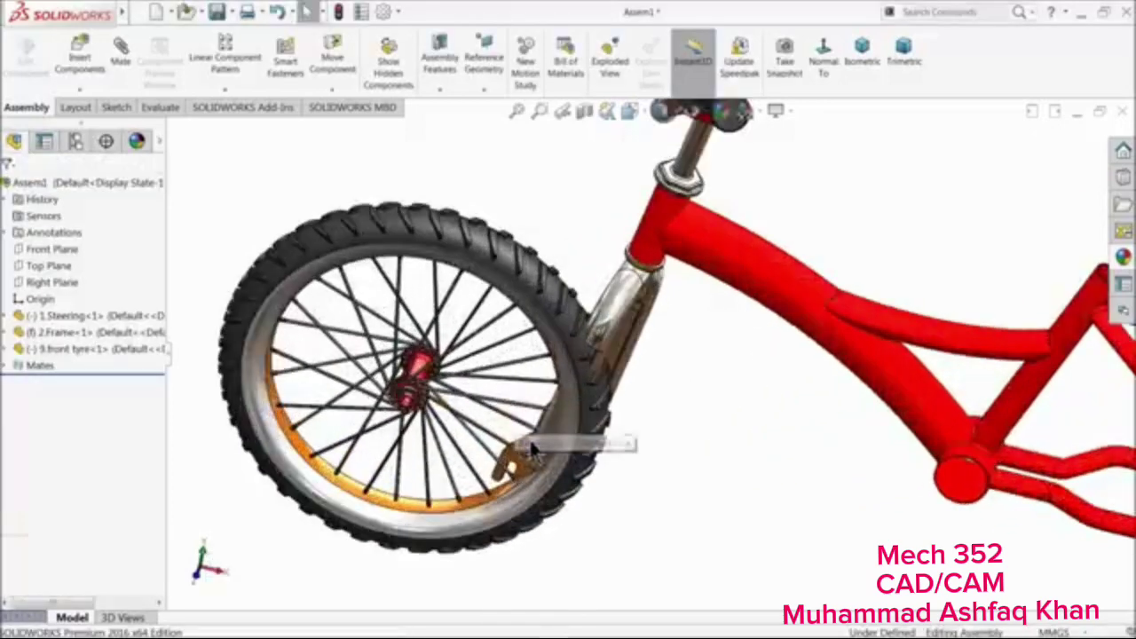
pyautogui.scroll(-2, 497, 448)
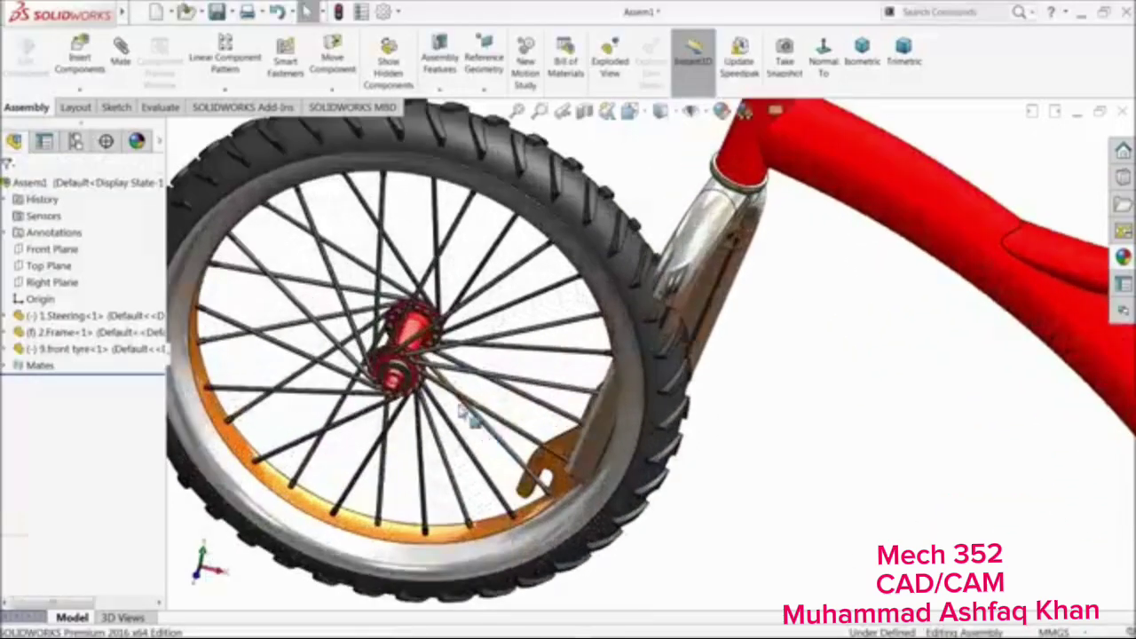
pyautogui.click(122, 61)
pyautogui.scroll(-6, 497, 426)
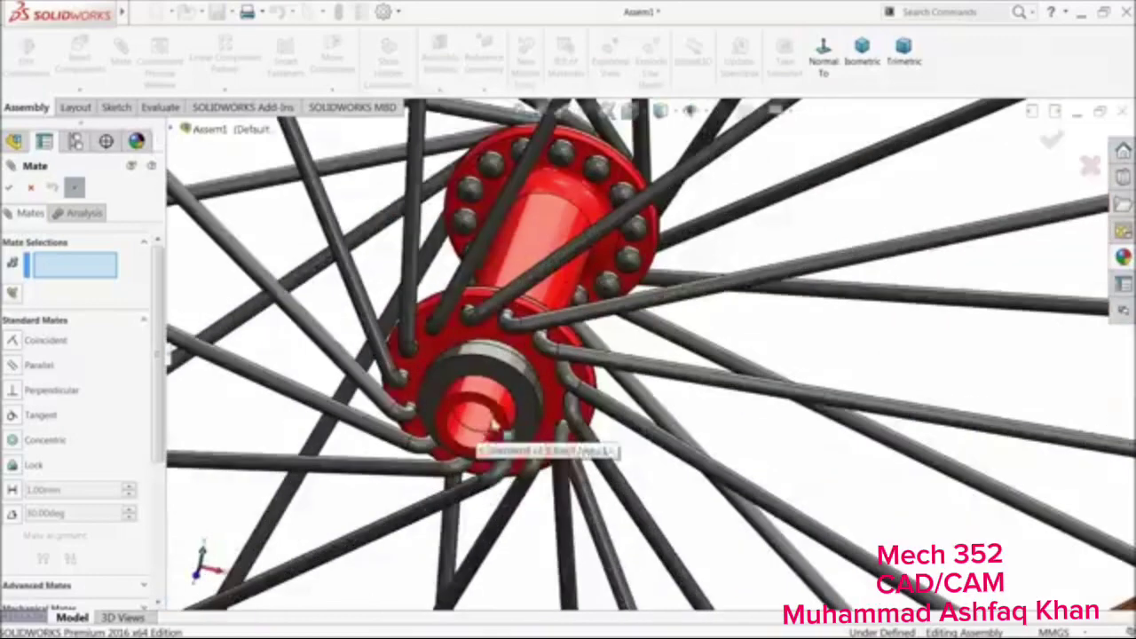
pyautogui.click(473, 432)
pyautogui.scroll(5, 680, 474)
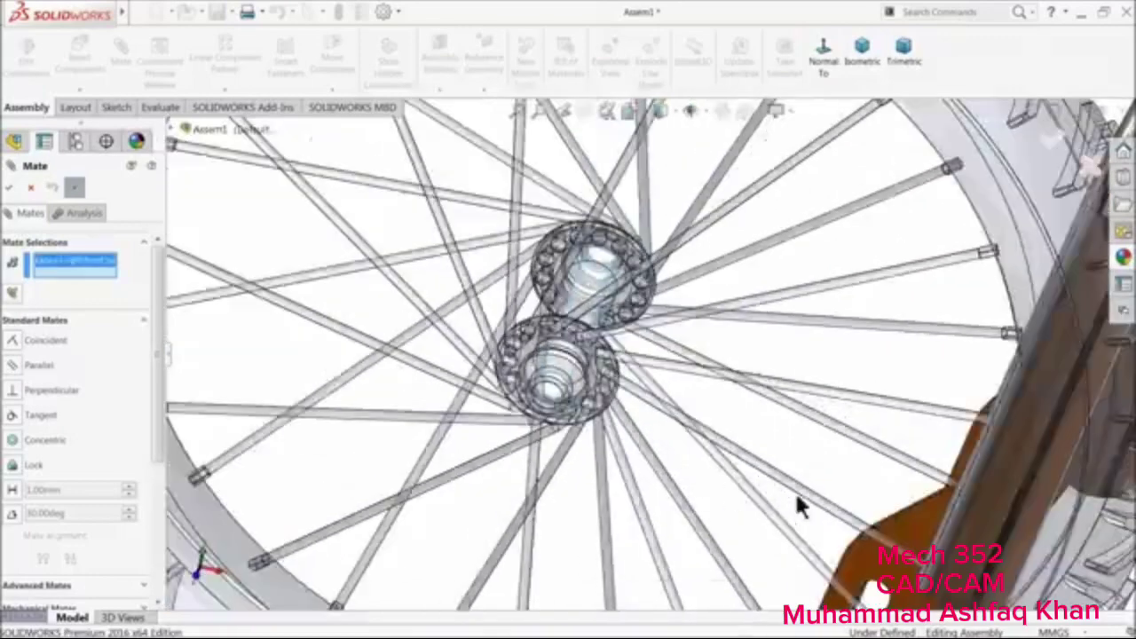
pyautogui.scroll(-4, 804, 497)
pyautogui.scroll(-8, 761, 470)
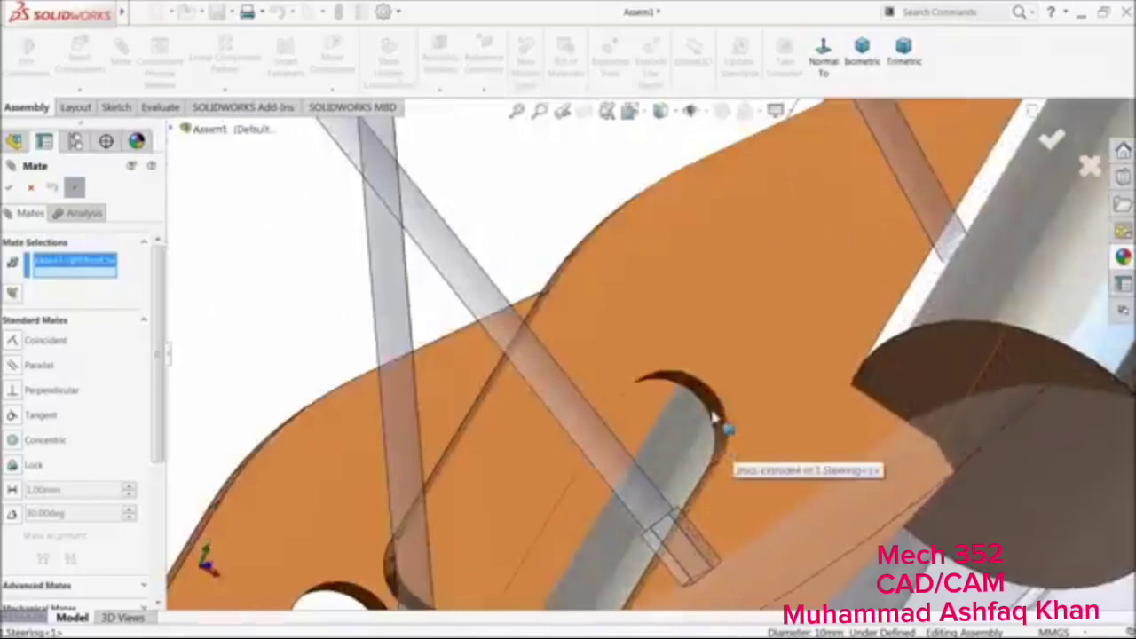
pyautogui.click(713, 416)
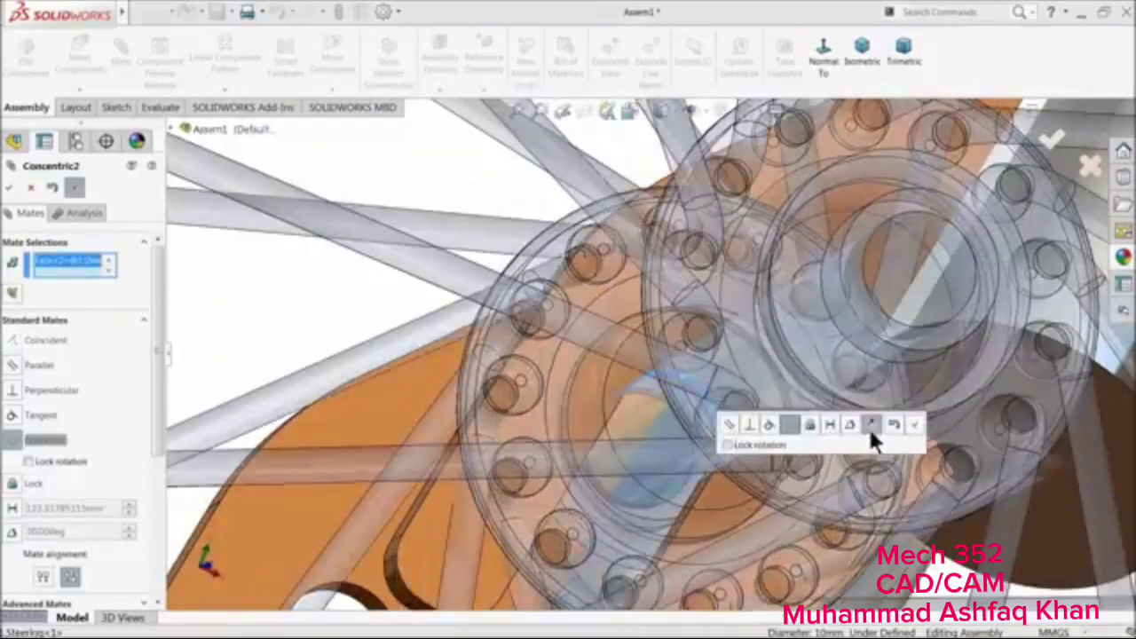
pyautogui.scroll(8, 593, 428)
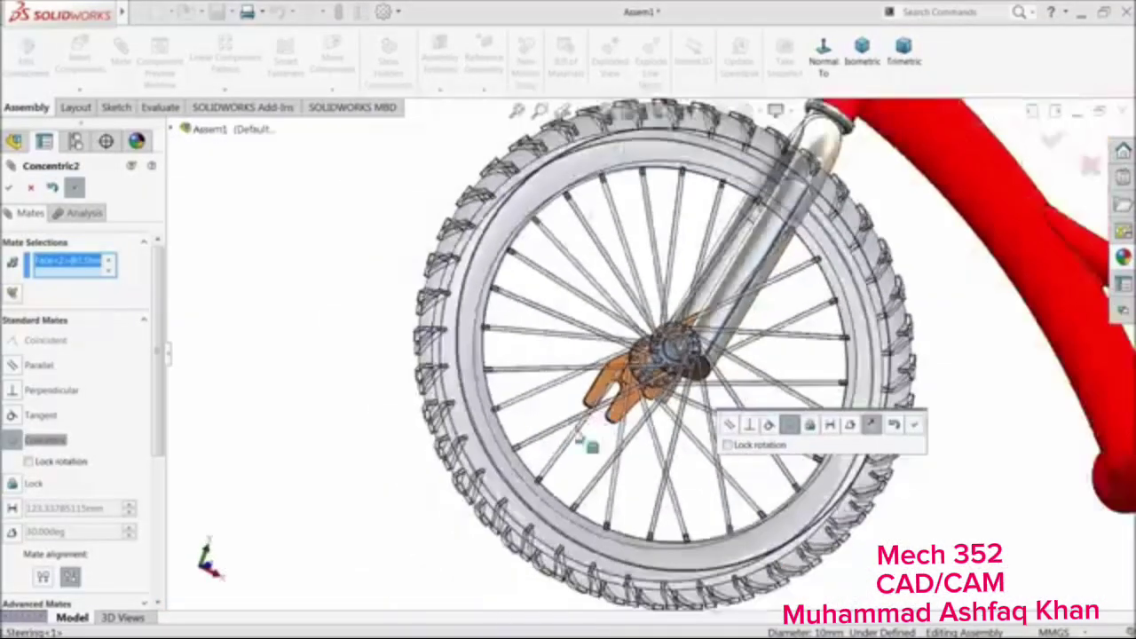
pyautogui.moveTo(576, 431); pyautogui.dragTo(523, 515, button='middle')
pyautogui.click(915, 425)
# Set up a centered Width mate with the facing faces of the two fork dropouts as width selections
pyautogui.scroll(4, 618, 363)
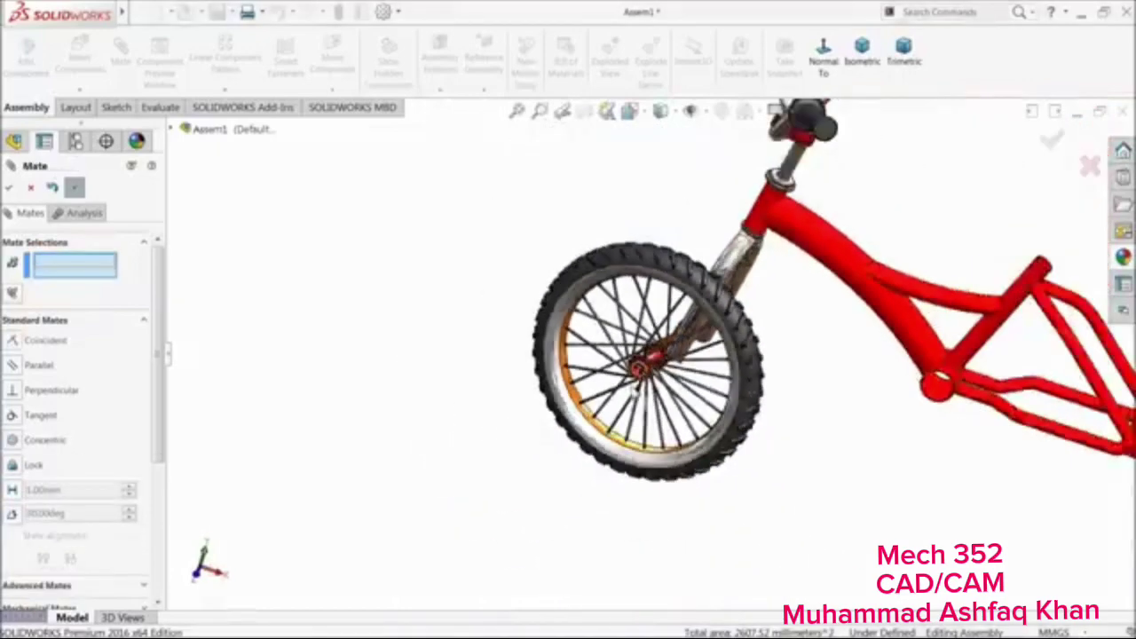
pyautogui.moveTo(641, 399); pyautogui.dragTo(799, 474, button='middle')
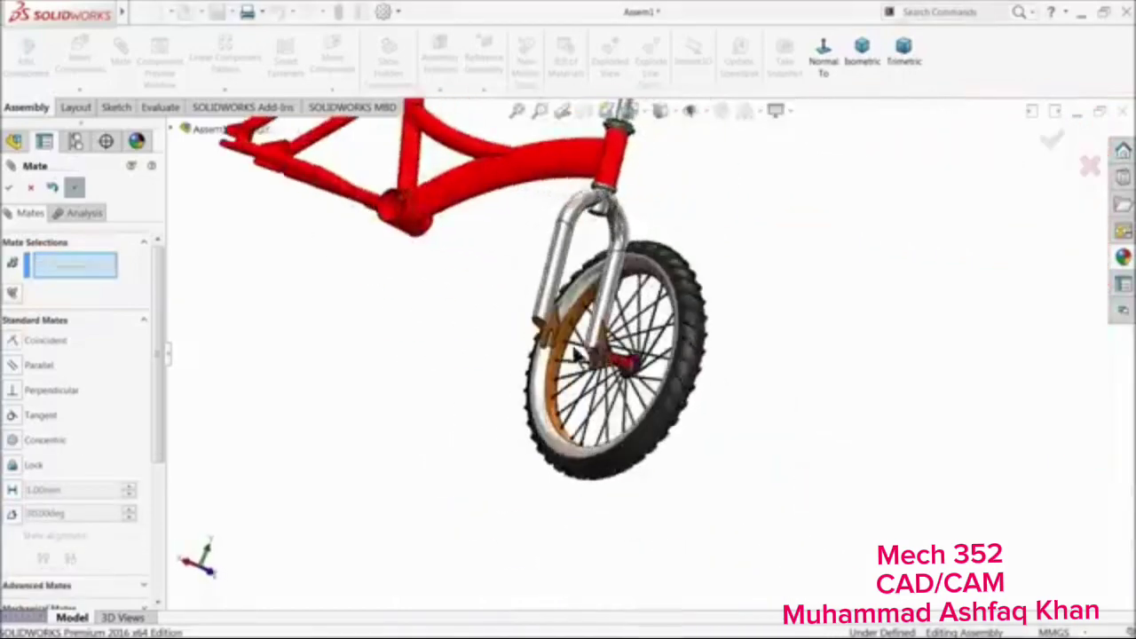
pyautogui.scroll(-5, 575, 342)
pyautogui.click(87, 316)
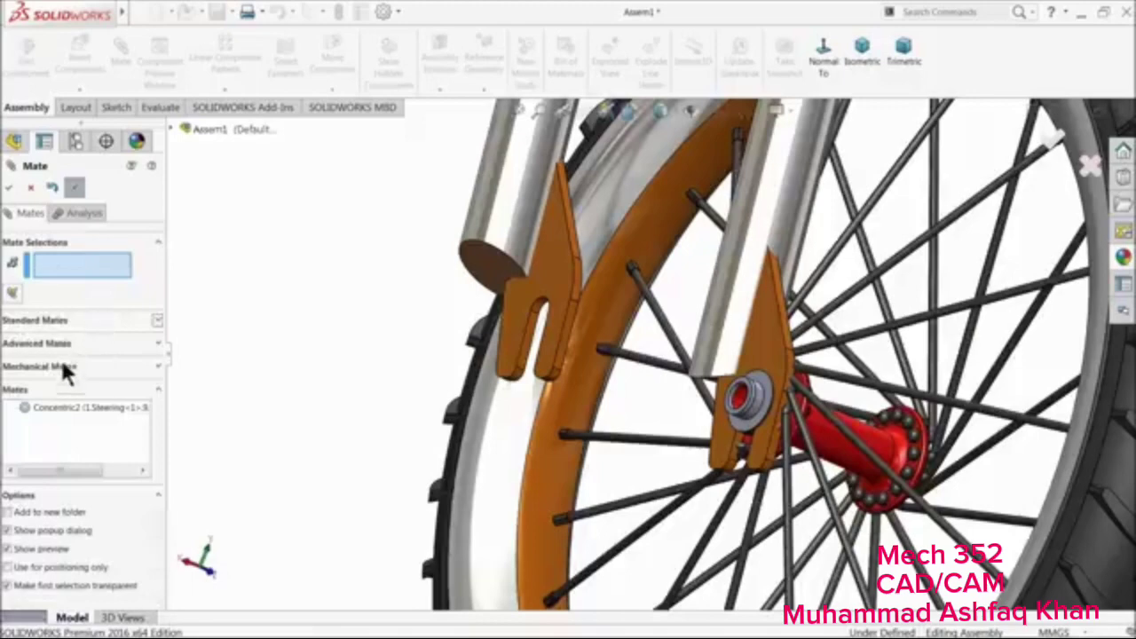
pyautogui.click(58, 340)
pyautogui.click(38, 394)
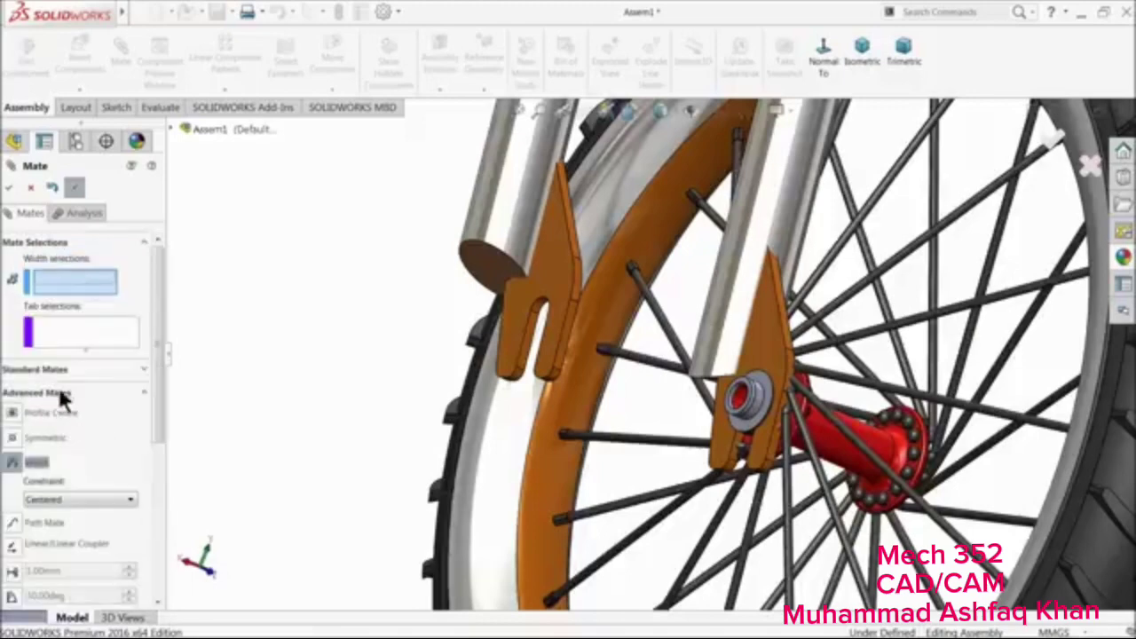
pyautogui.click(546, 268)
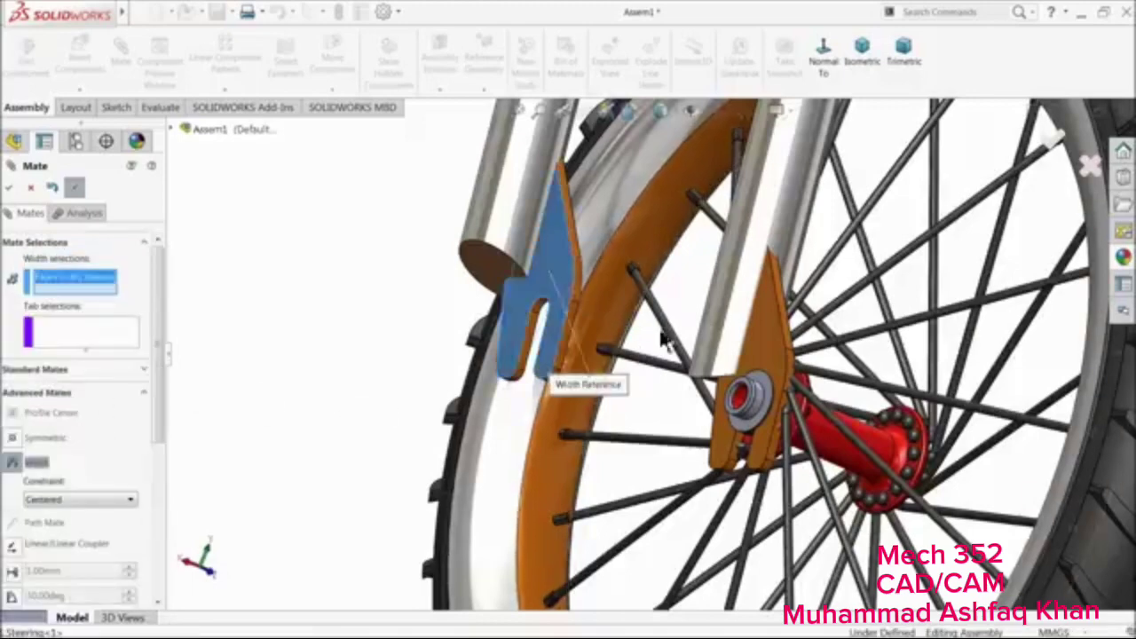
pyautogui.moveTo(683, 346); pyautogui.dragTo(579, 344, button='middle')
pyautogui.scroll(-3, 543, 338)
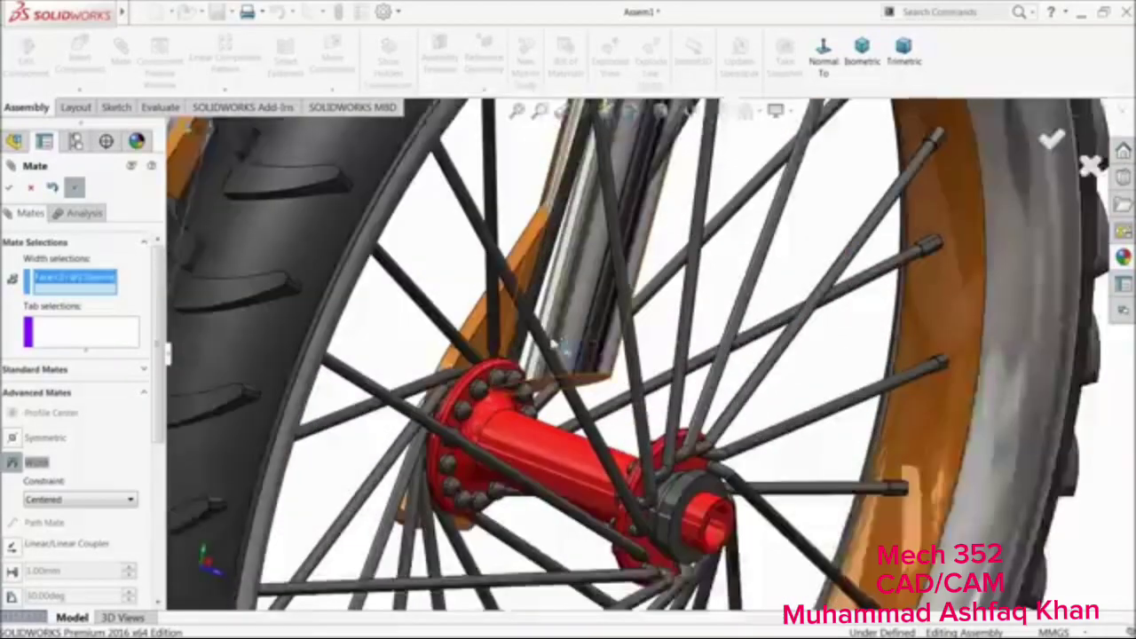
pyautogui.click(485, 353)
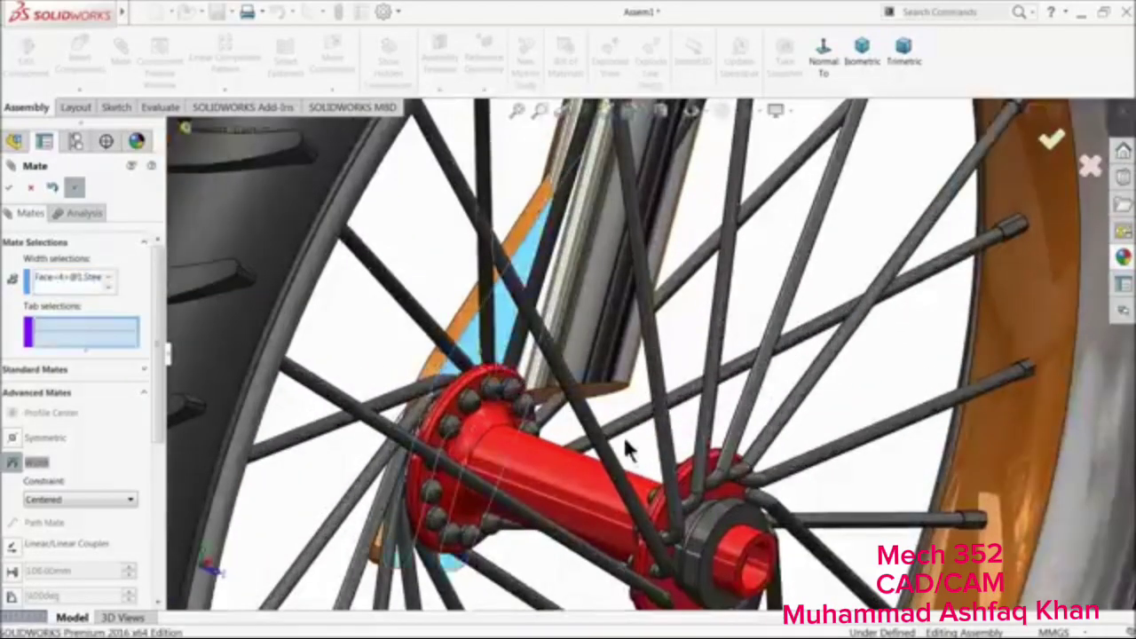
# Pick the two opposite end faces of the front wheel's hub as tab selections, accept the Width mate and finish mating
pyautogui.scroll(5, 626, 436)
pyautogui.scroll(-8, 632, 434)
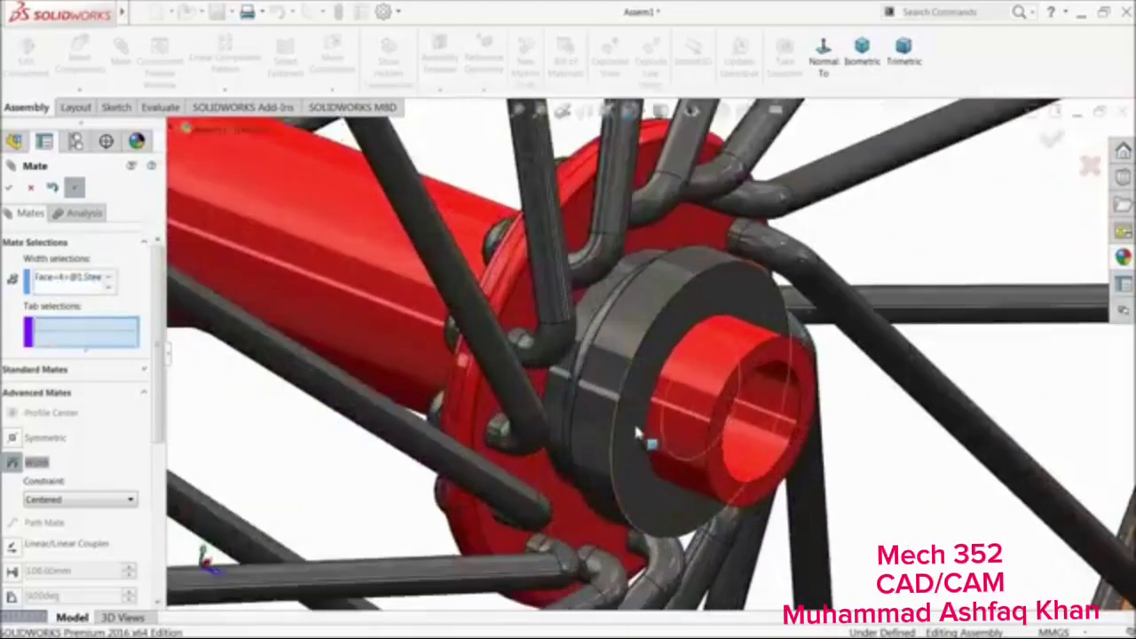
pyautogui.click(635, 430)
pyautogui.scroll(6, 640, 412)
pyautogui.moveTo(529, 348); pyautogui.dragTo(618, 413, button='middle')
pyautogui.moveTo(538, 362)
pyautogui.mouseDown(button='middle')
pyautogui.moveTo(513, 356)
pyautogui.moveTo(530, 361)
pyautogui.mouseUp(button='middle')
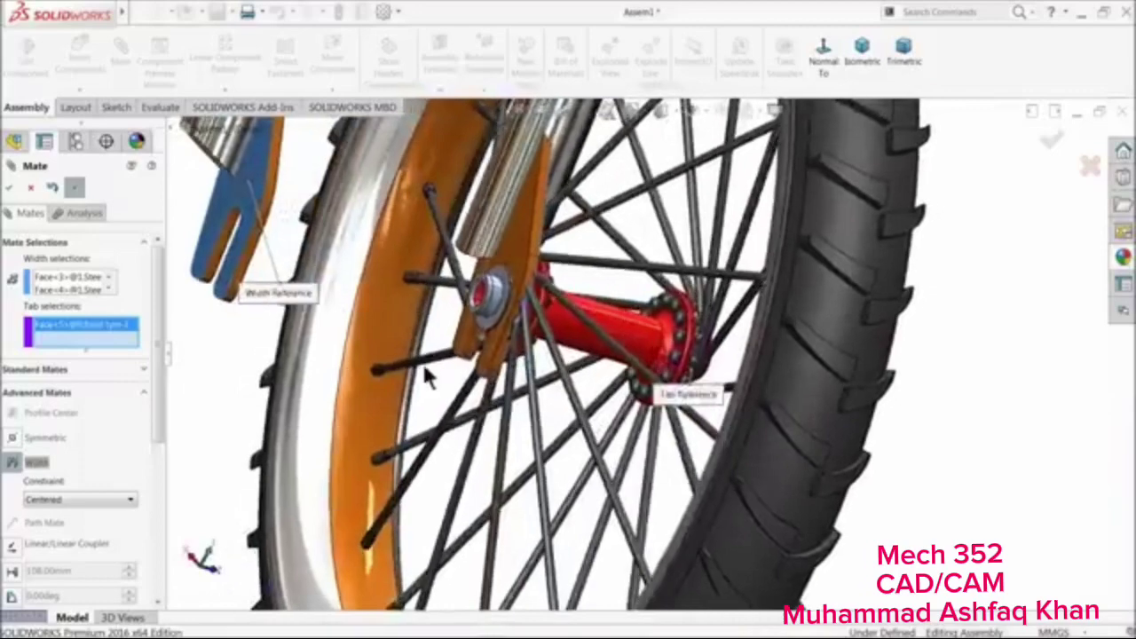
pyautogui.moveTo(770, 391); pyautogui.dragTo(877, 401, button='middle')
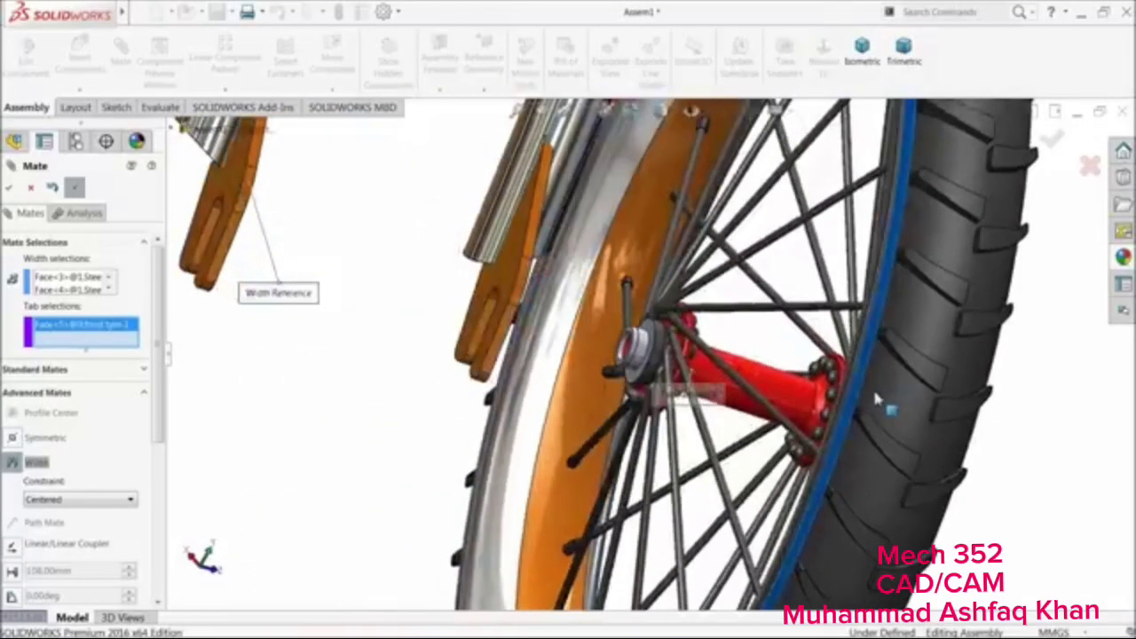
pyautogui.scroll(-3, 680, 335)
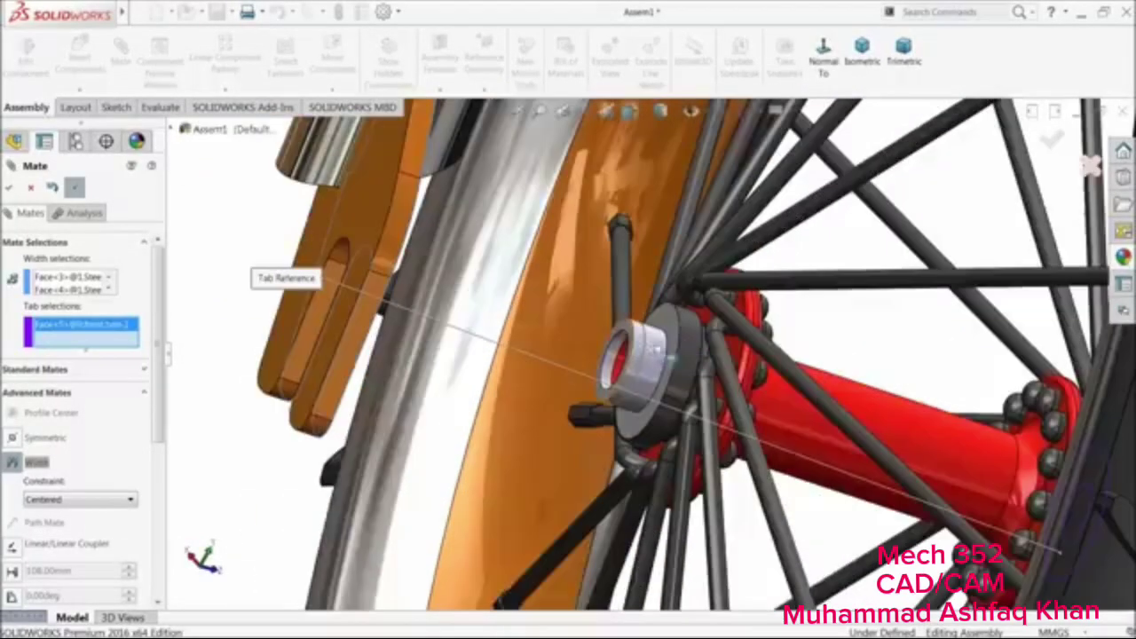
pyautogui.click(675, 335)
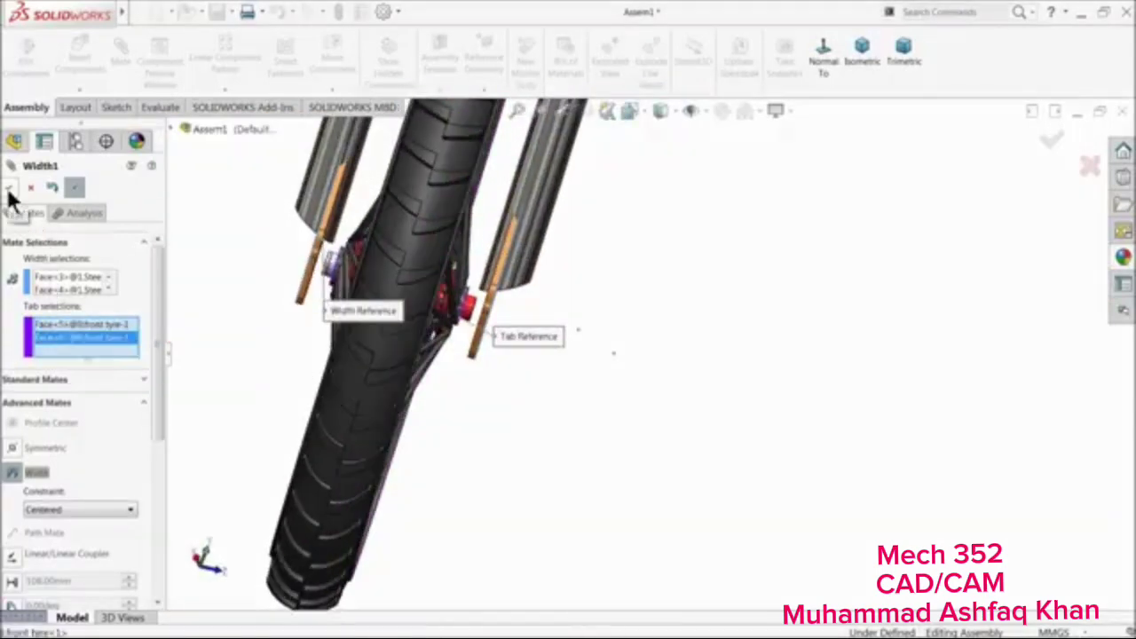
pyautogui.click(10, 188)
pyautogui.moveTo(203, 264); pyautogui.dragTo(424, 323, button='middle')
pyautogui.scroll(2, 561, 373)
pyautogui.scroll(-4, 613, 319)
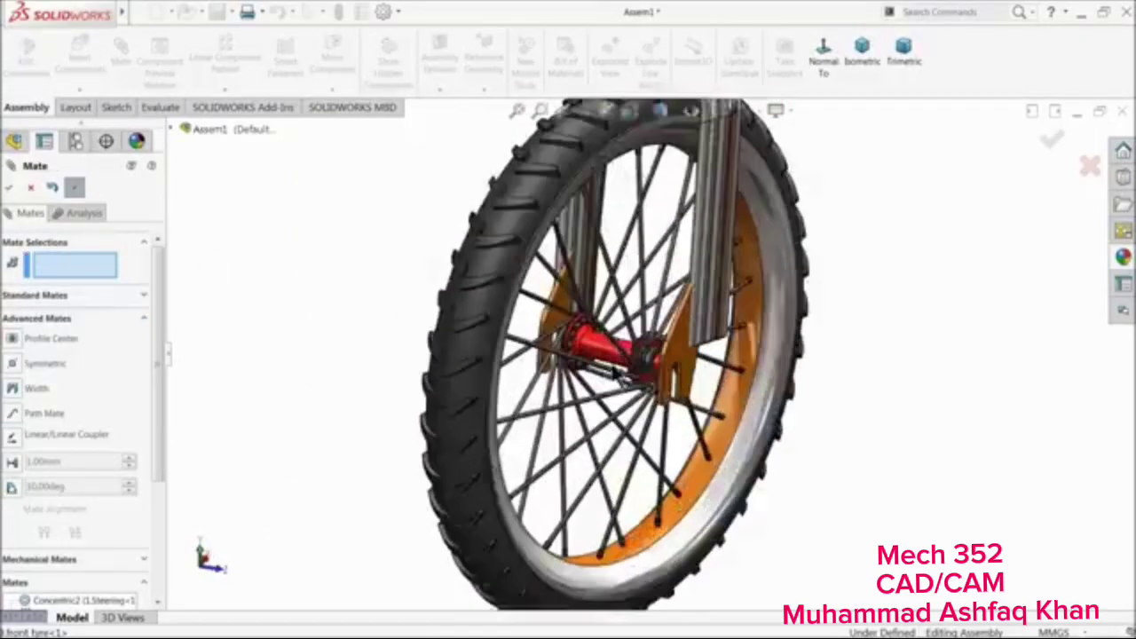
pyautogui.moveTo(613, 324); pyautogui.dragTo(713, 413, button='middle')
pyautogui.scroll(-3, 587, 360)
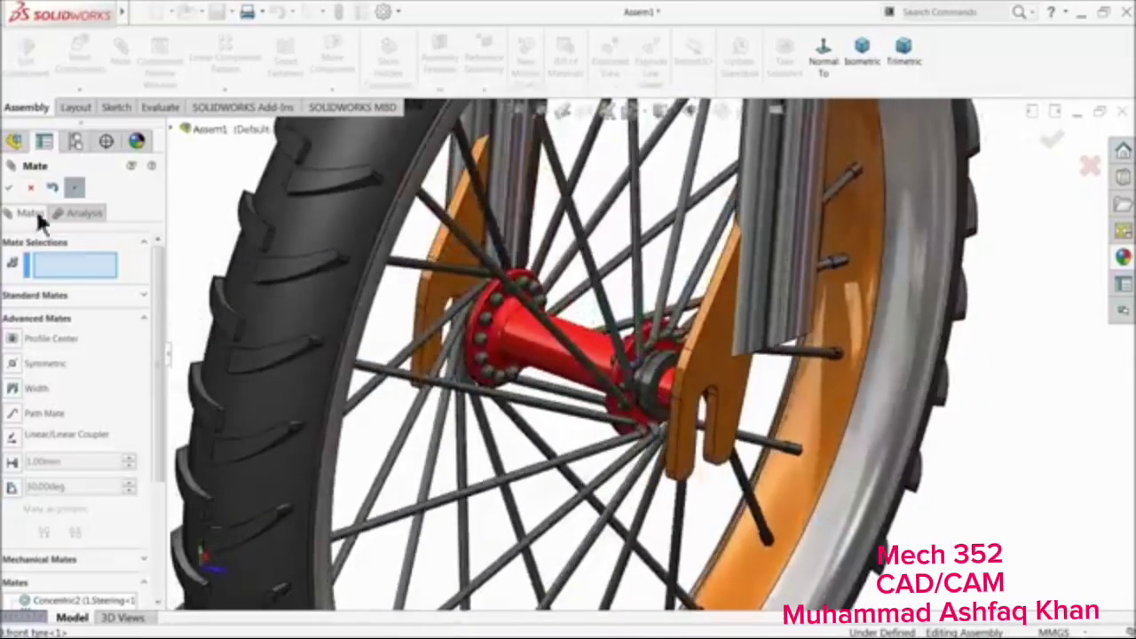
pyautogui.click(35, 187)
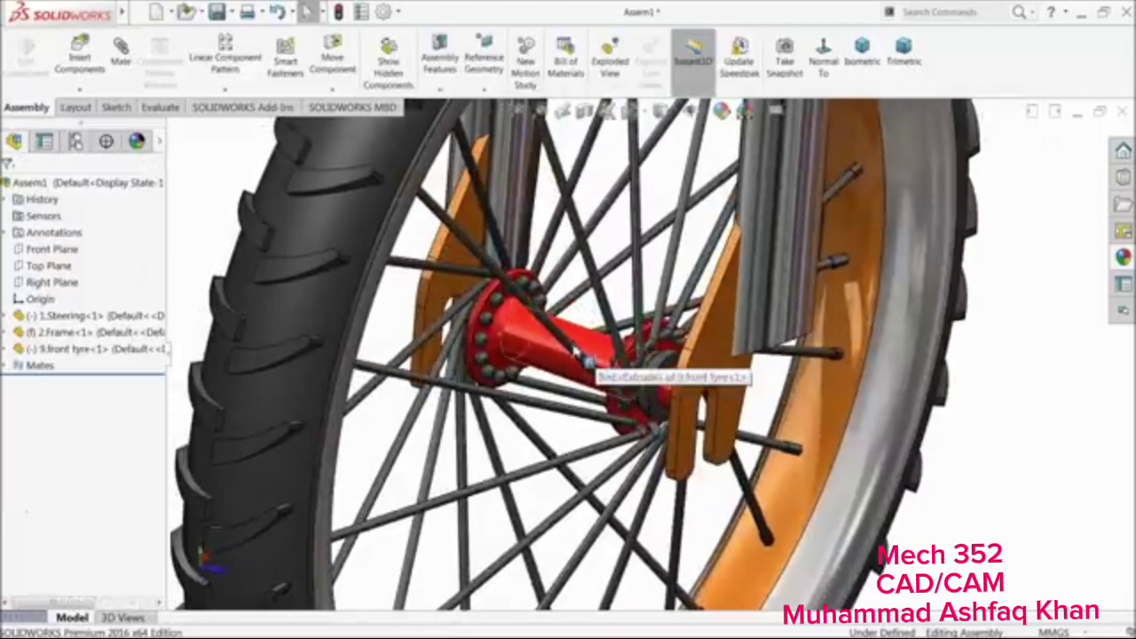
# Measure the gap between the hub's end face and the facing inner face of the fork dropout
pyautogui.click(159, 107)
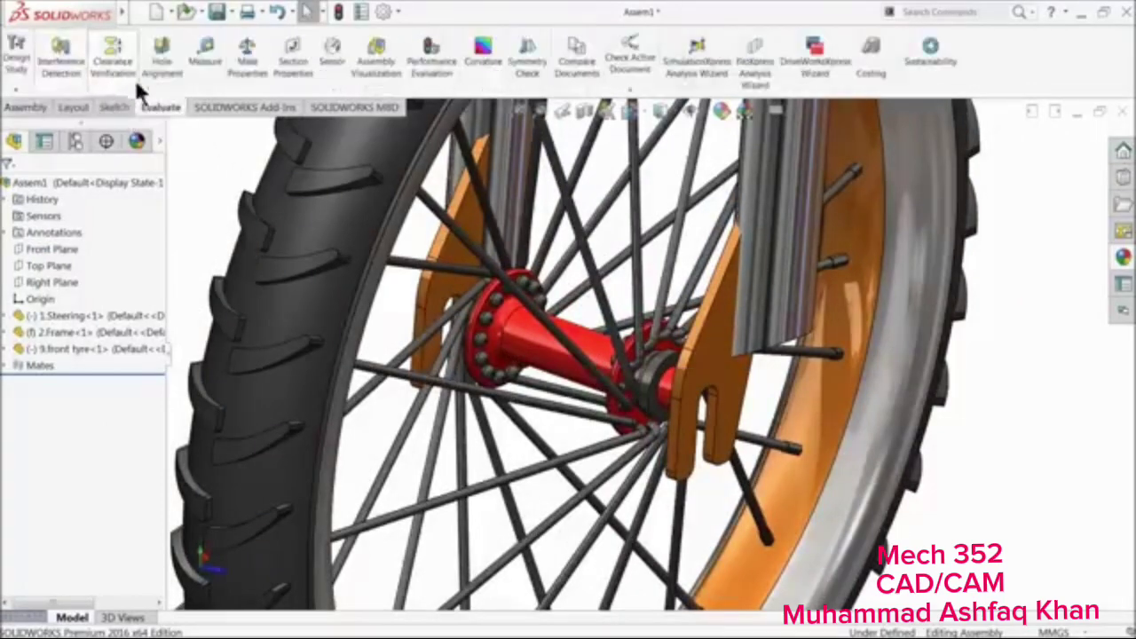
pyautogui.click(200, 62)
pyautogui.scroll(-3, 725, 388)
pyautogui.moveTo(635, 396)
pyautogui.mouseDown(button='middle')
pyautogui.moveTo(665, 400)
pyautogui.moveTo(637, 394)
pyautogui.mouseUp(button='middle')
pyautogui.scroll(-3, 612, 417)
pyautogui.click(619, 434)
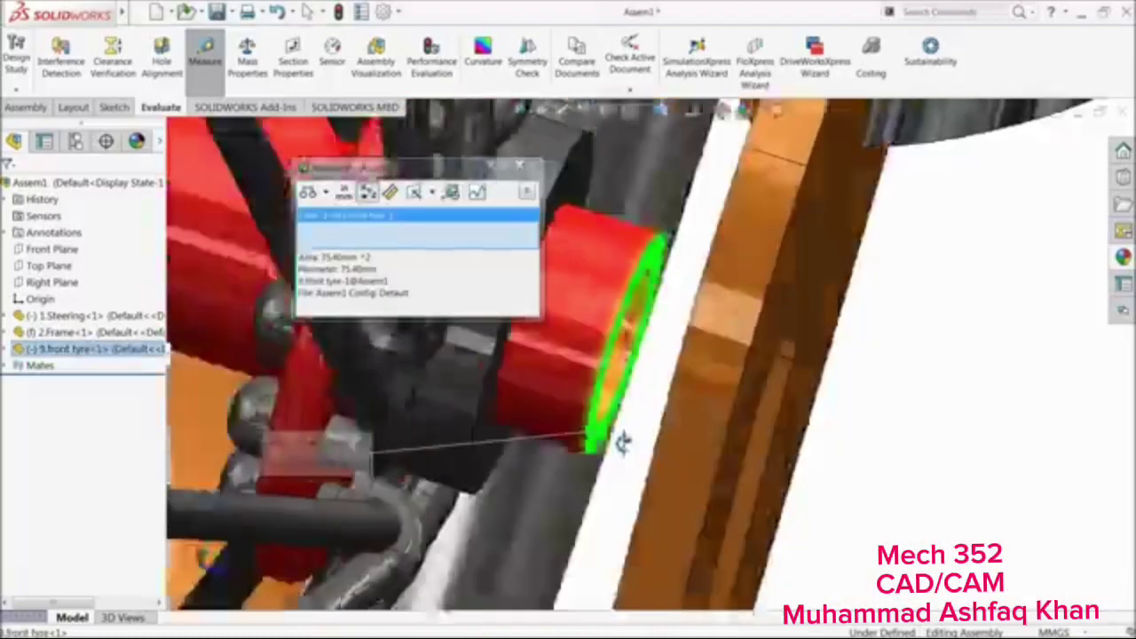
pyautogui.scroll(-4, 630, 439)
pyautogui.moveTo(641, 449); pyautogui.dragTo(645, 453, button='middle')
pyautogui.click(710, 469)
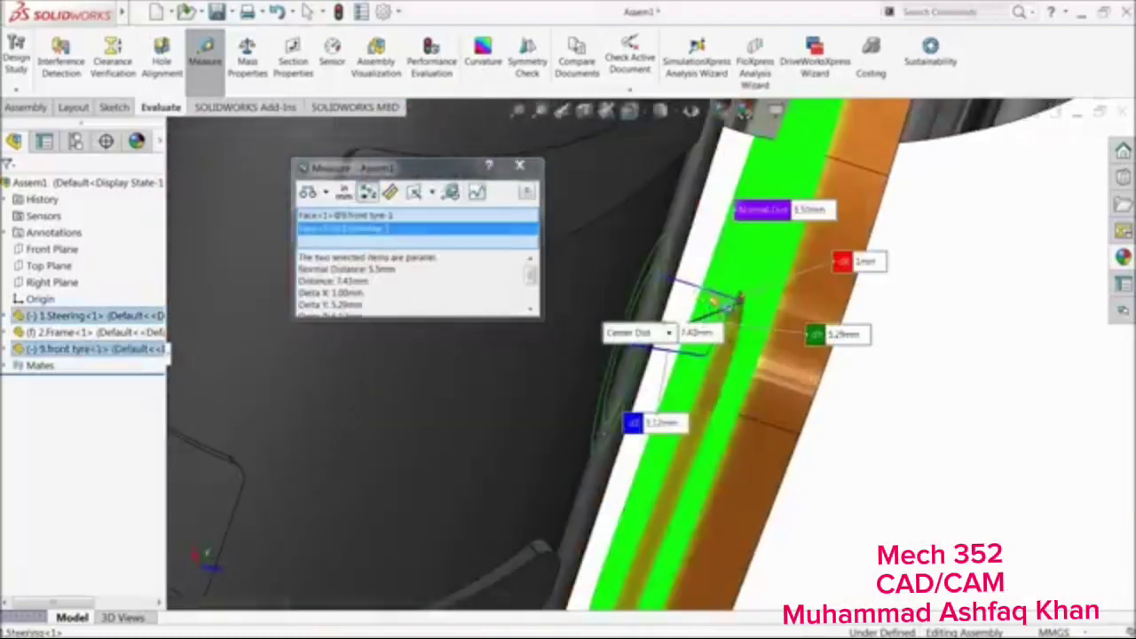
pyautogui.scroll(2, 726, 362)
pyautogui.moveTo(710, 394); pyautogui.dragTo(664, 395, button='middle')
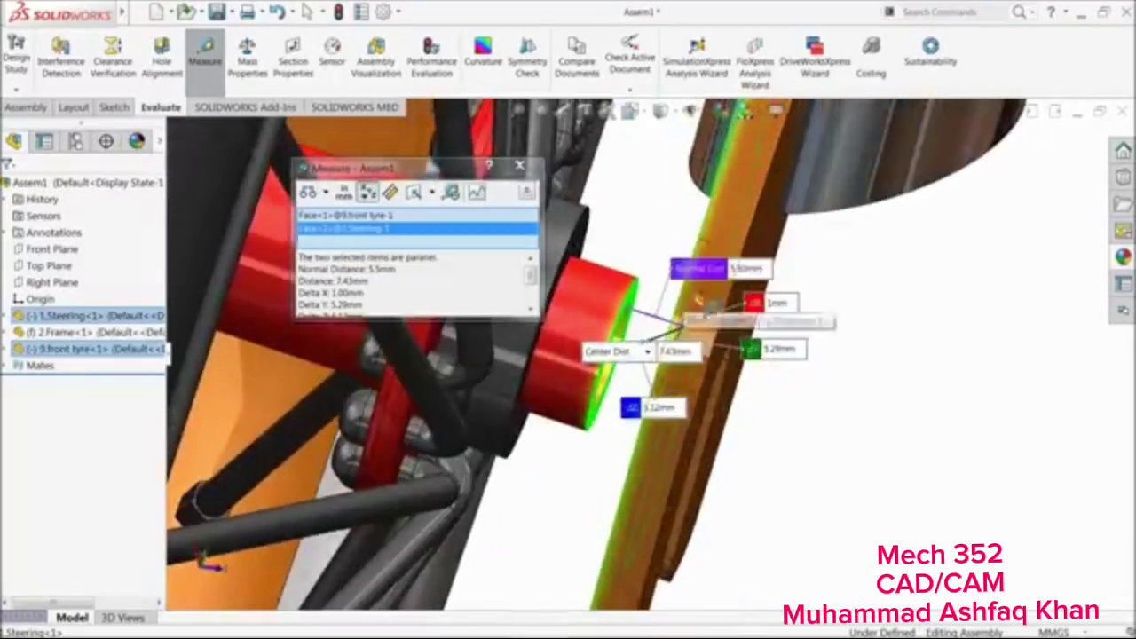
pyautogui.click(524, 169)
# Open the front tyre part from the assembly in its own window for editing
pyautogui.scroll(5, 662, 339)
pyautogui.moveTo(652, 337); pyautogui.dragTo(571, 331, button='middle')
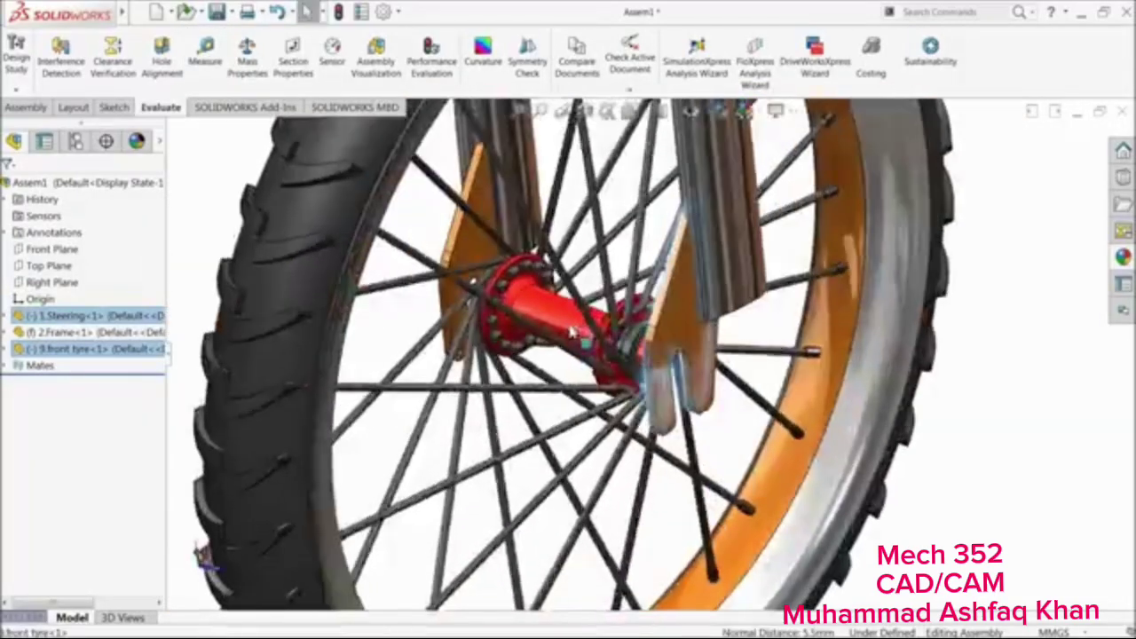
pyautogui.scroll(4, 571, 331)
pyautogui.click(487, 293)
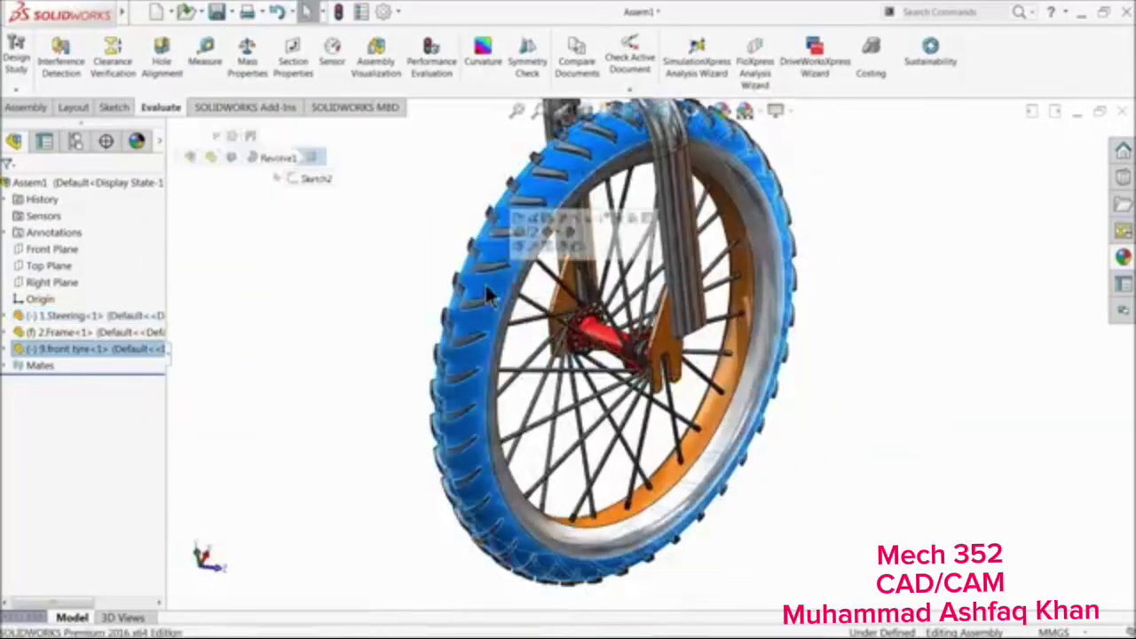
pyautogui.click(520, 223)
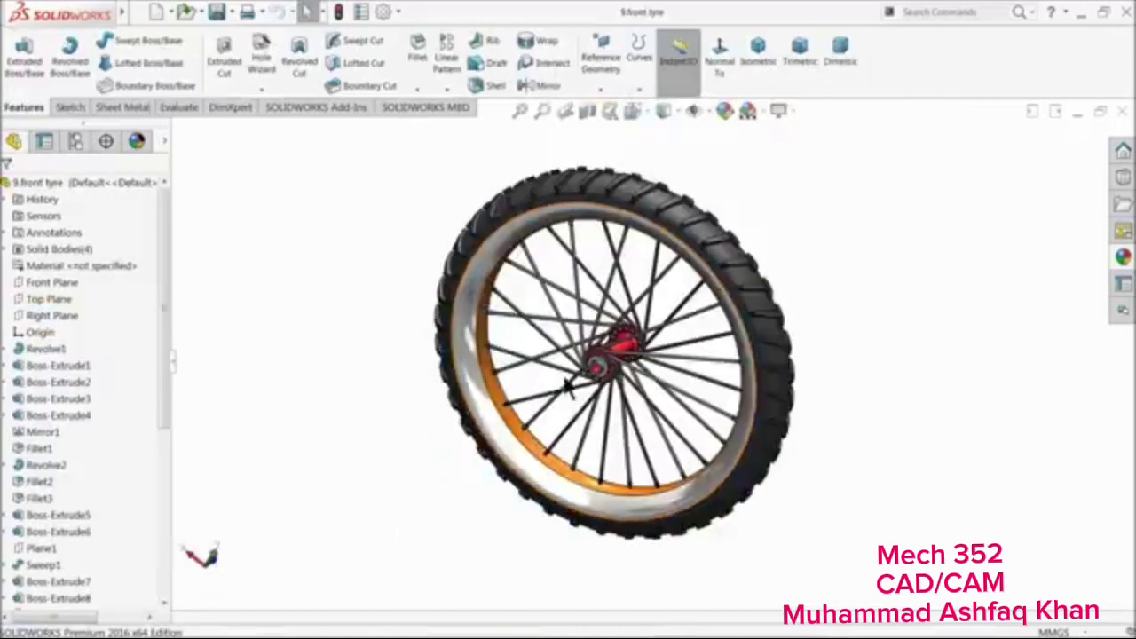
# Start a sketch on the hub's grey end face and convert its outer and inner circular edges into sketch entities
pyautogui.scroll(-8, 568, 384)
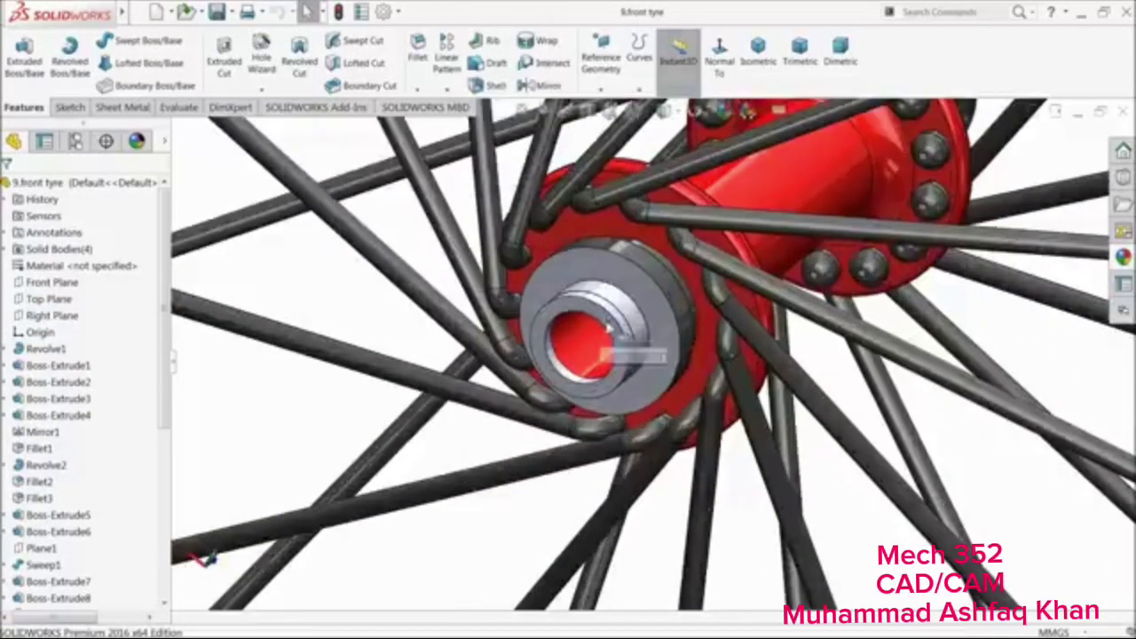
pyautogui.click(609, 329)
pyautogui.scroll(-4, 608, 328)
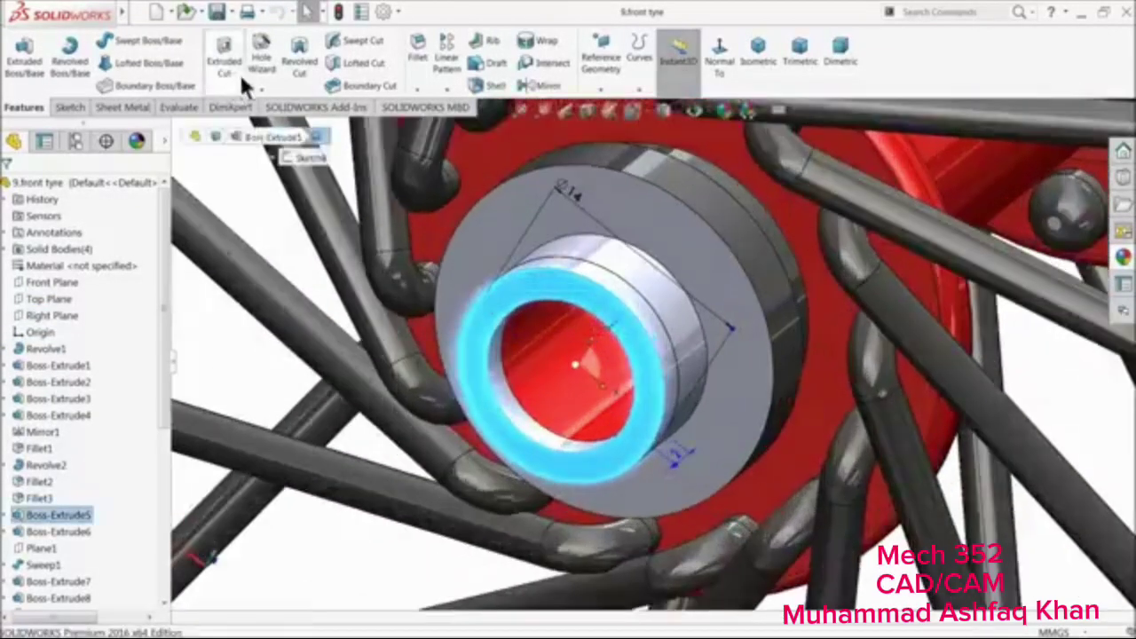
pyautogui.click(69, 107)
pyautogui.click(21, 71)
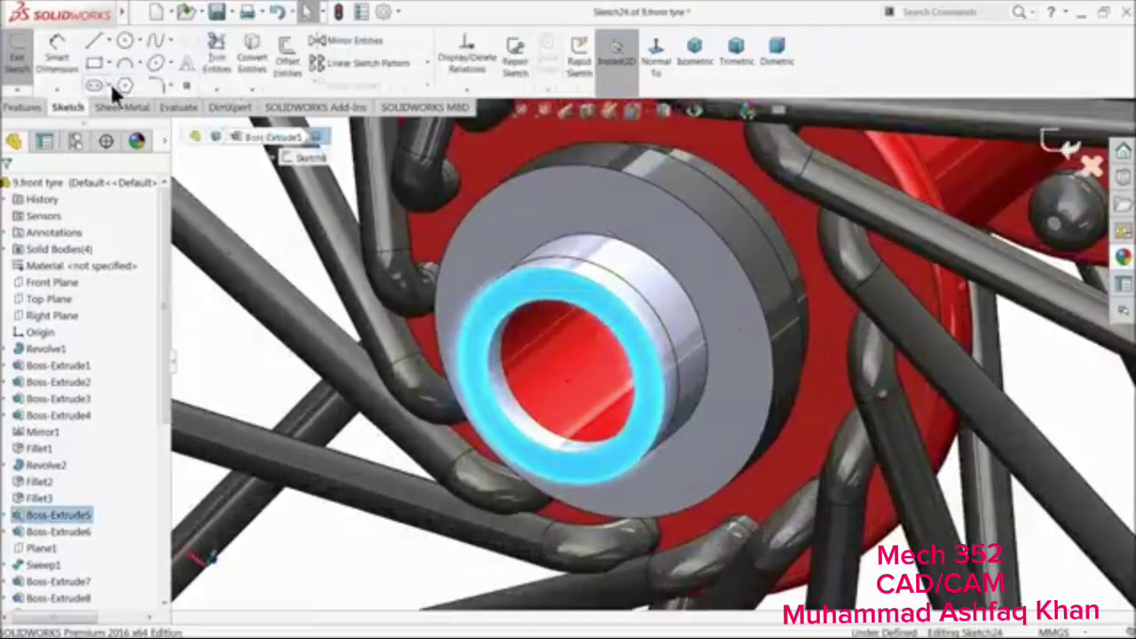
pyautogui.click(253, 64)
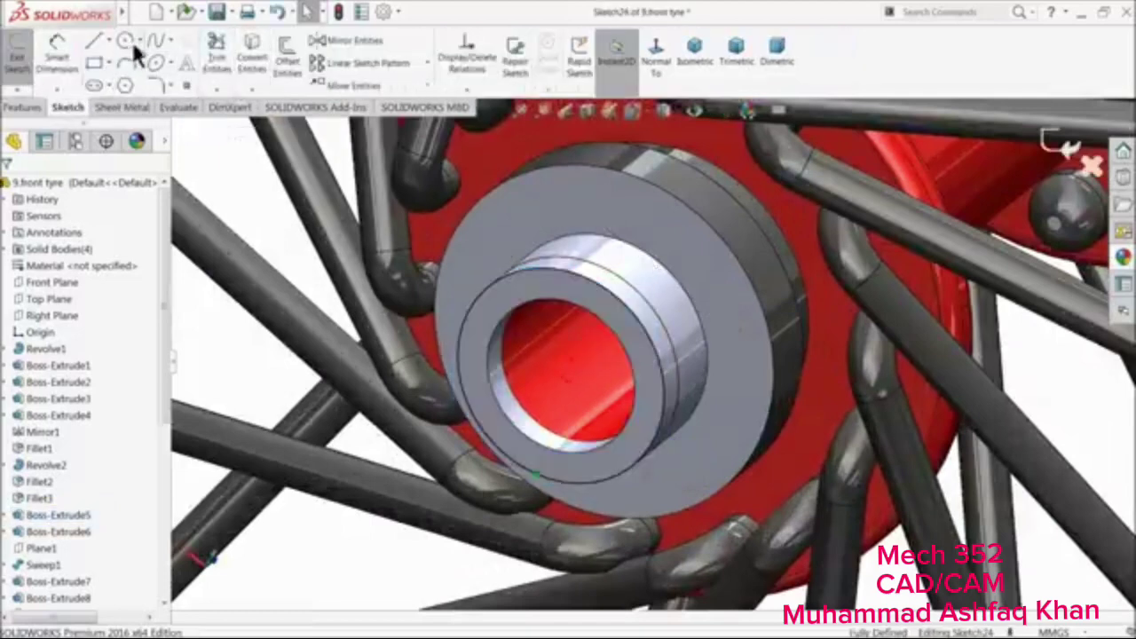
pyautogui.click(512, 321)
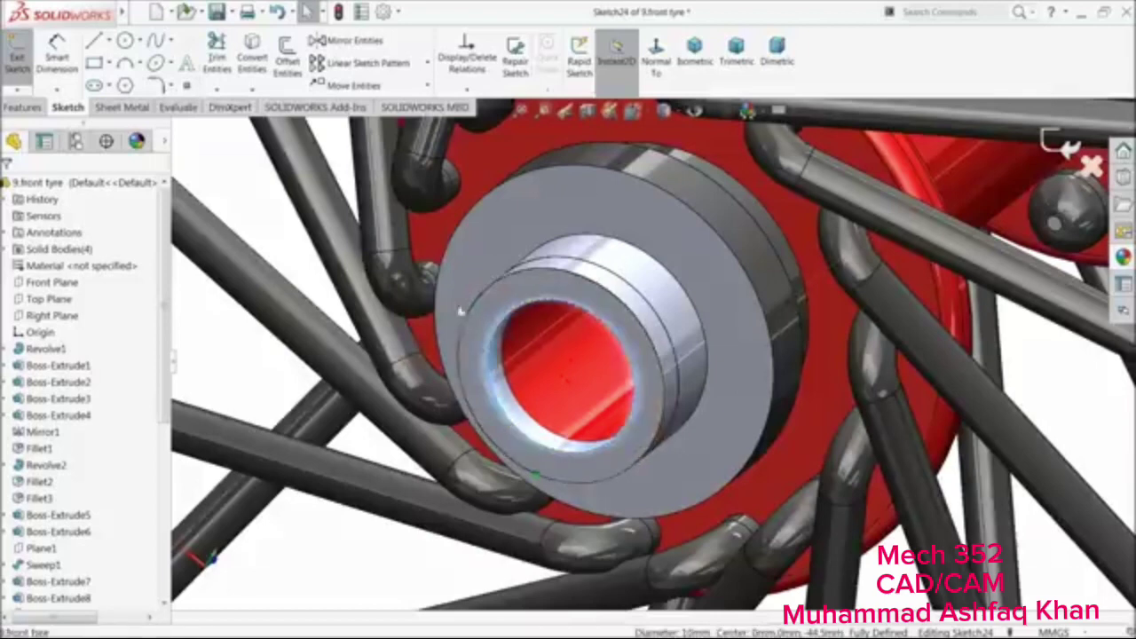
pyautogui.click(252, 64)
pyautogui.click(55, 66)
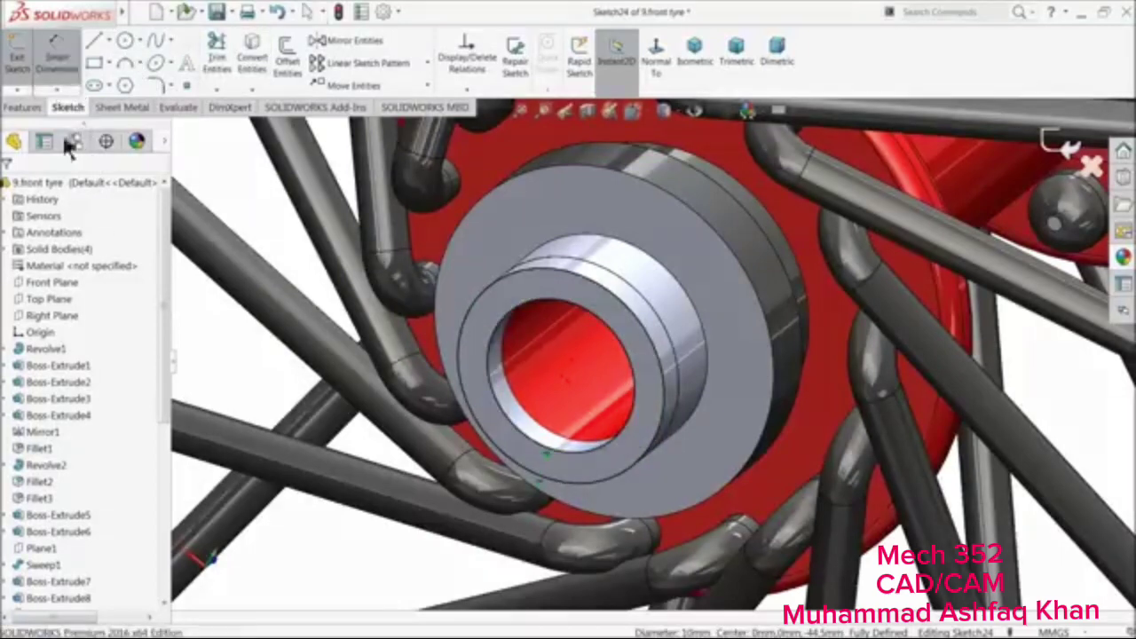
# Extrude the converted ring outward 5.5 mm as a blind boss to lengthen this end of the hub
pyautogui.click(21, 108)
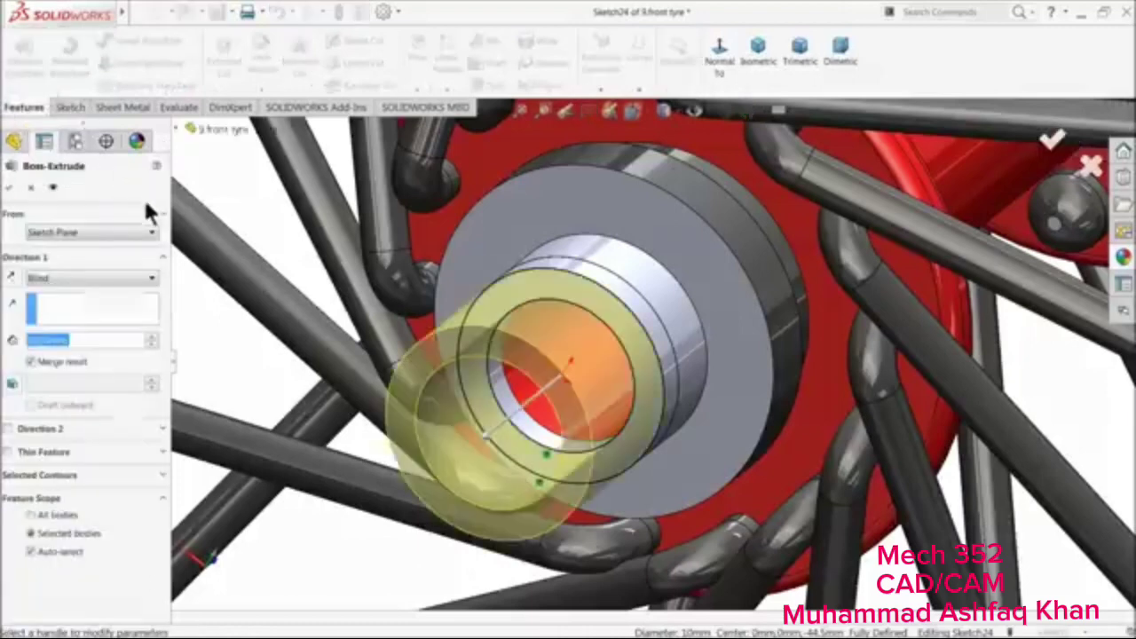
pyautogui.write('5.5')
pyautogui.press('Return')
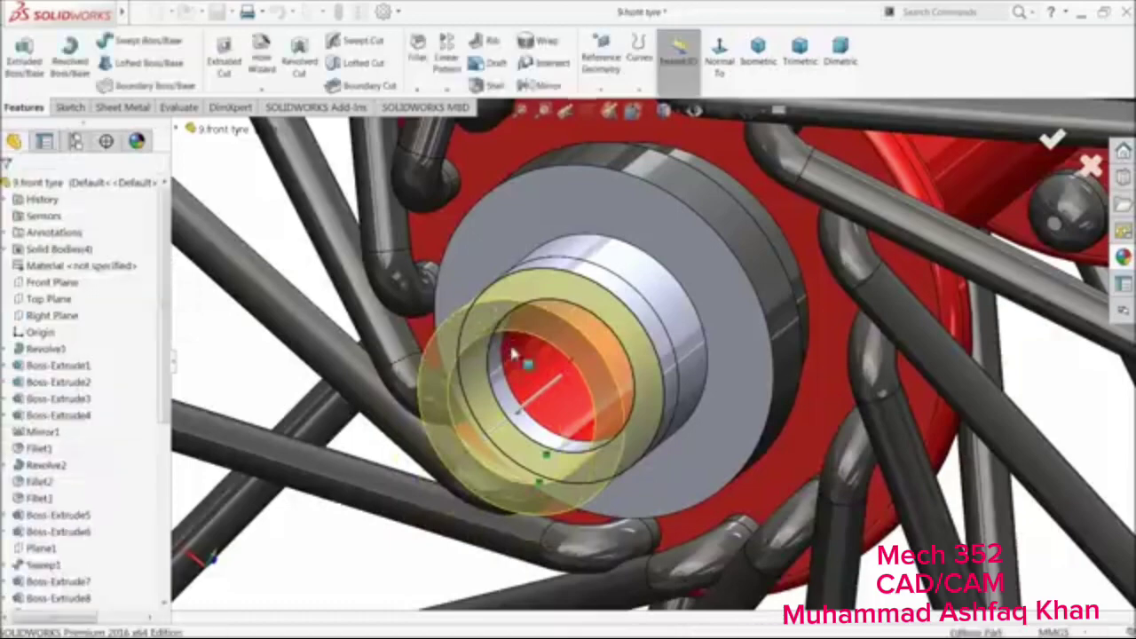
# Sketch the converted circular edges of the hub's opposite end face and extrude the ring outward as a blind boss
pyautogui.scroll(4, 537, 396)
pyautogui.scroll(3, 535, 381)
pyautogui.moveTo(586, 346); pyautogui.dragTo(408, 453, button='middle')
pyautogui.scroll(-5, 643, 380)
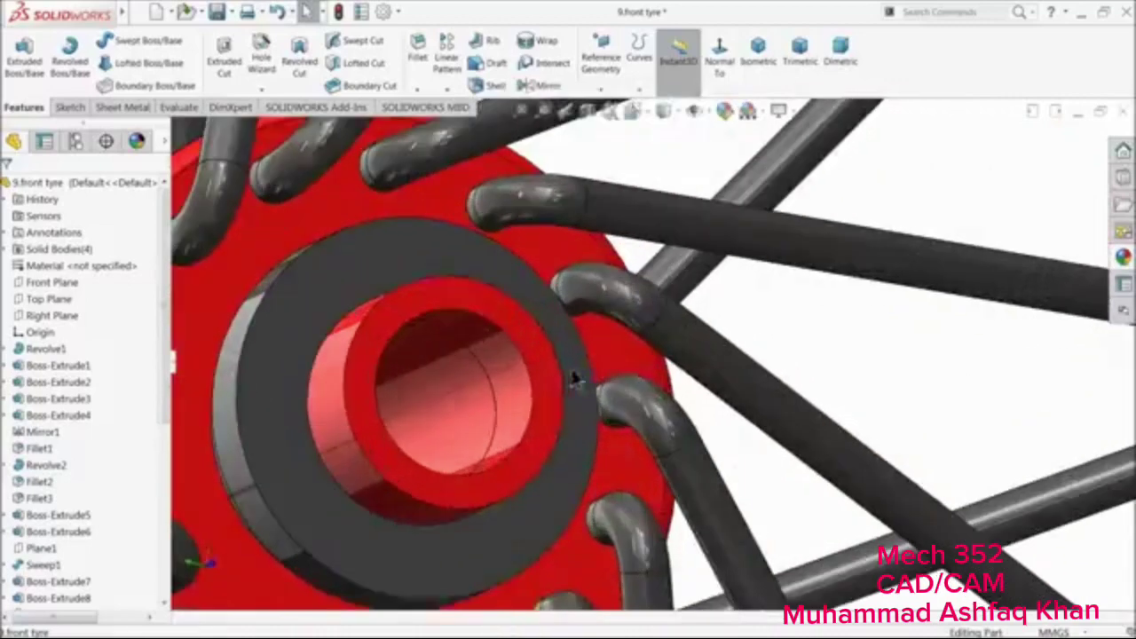
pyautogui.click(552, 378)
pyautogui.click(597, 336)
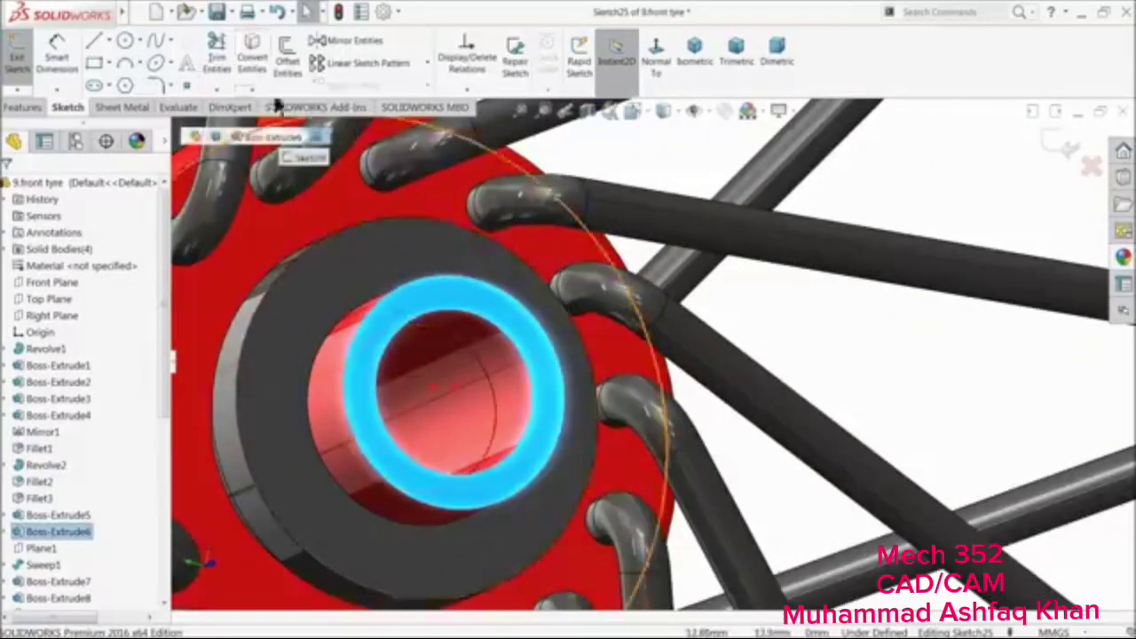
pyautogui.click(252, 60)
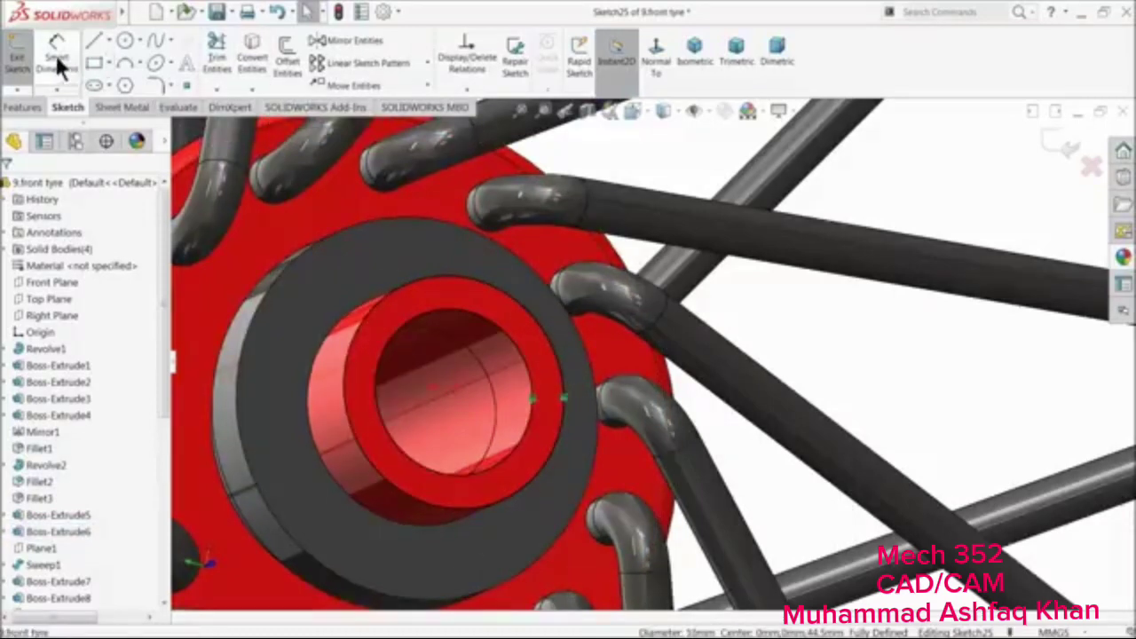
pyautogui.click(22, 58)
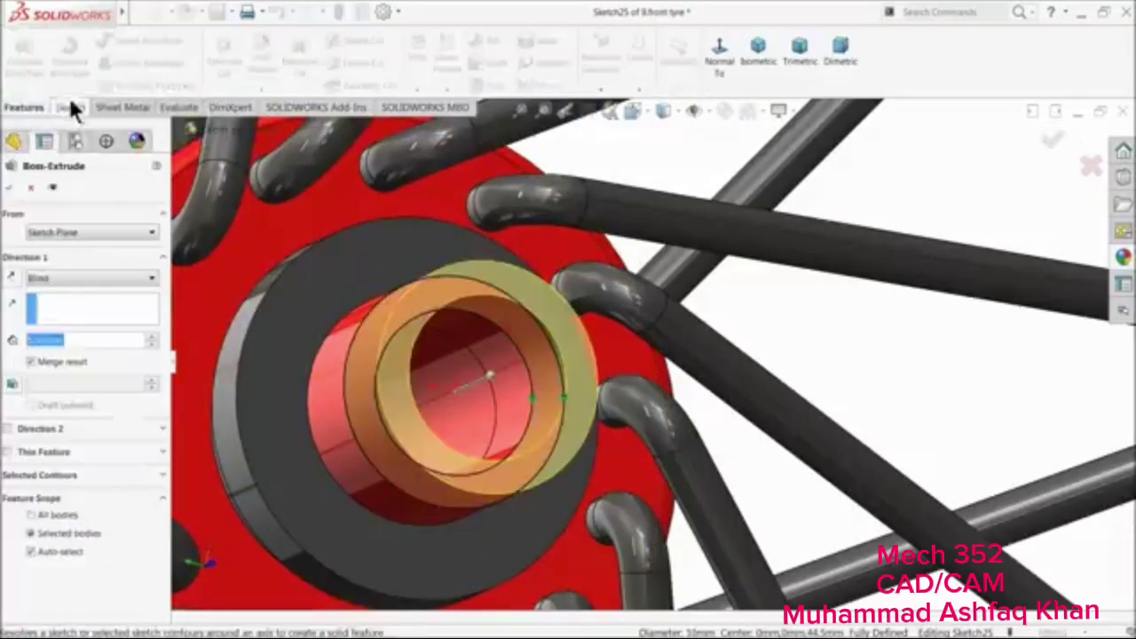
pyautogui.click(9, 188)
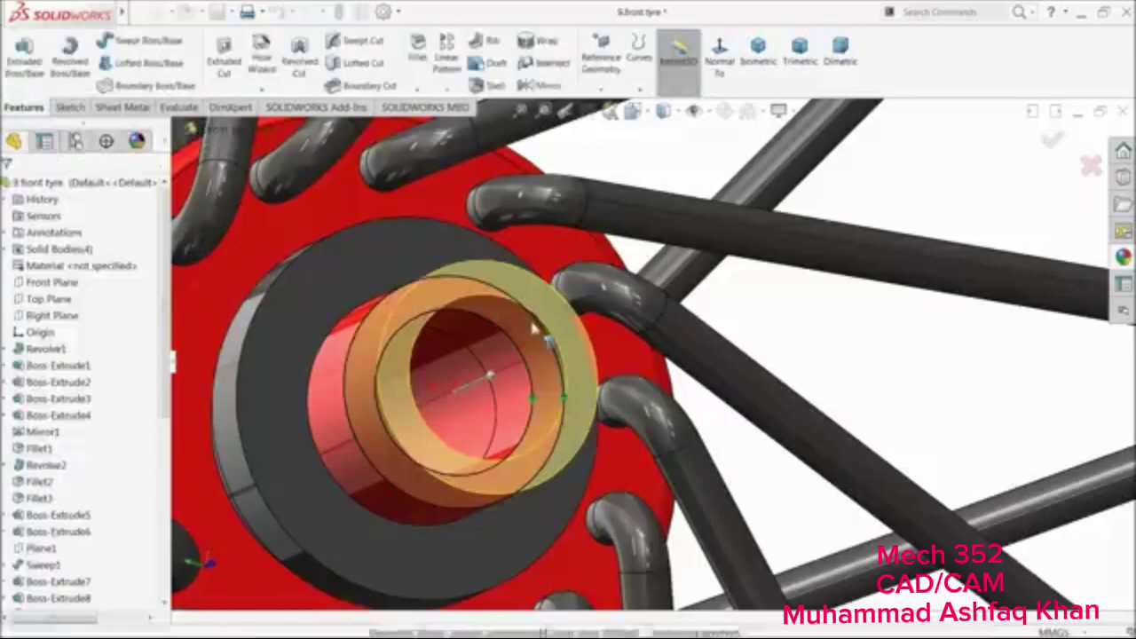
# Start editing the appearance of the newly extruded hub end face and choose red from the standard swatches
pyautogui.scroll(5, 495, 371)
pyautogui.scroll(-5, 618, 391)
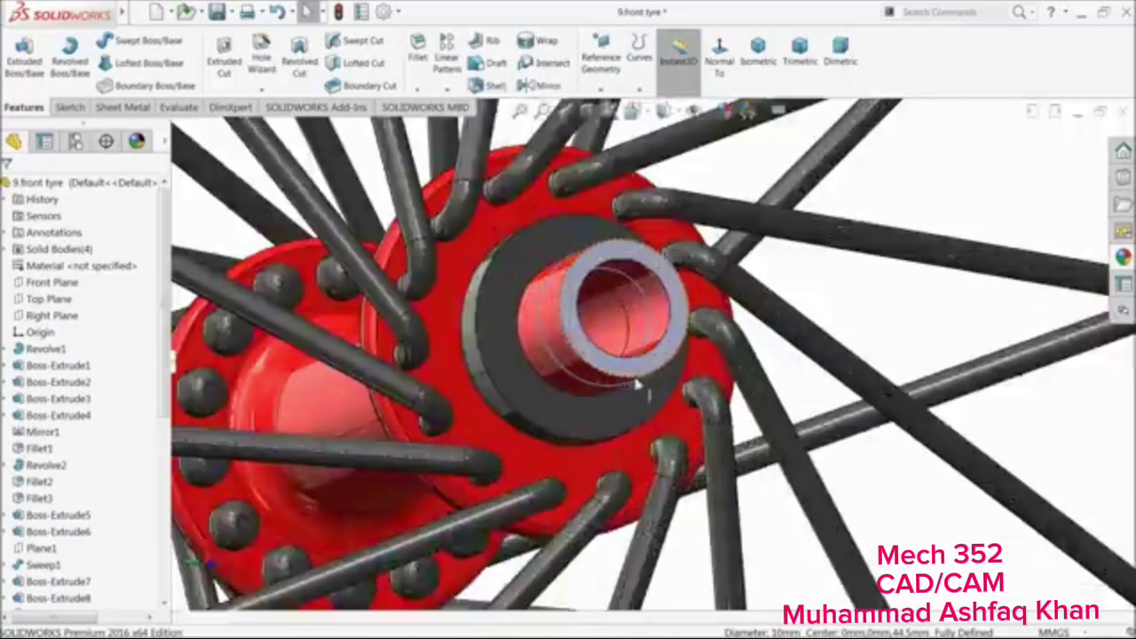
pyautogui.click(646, 370)
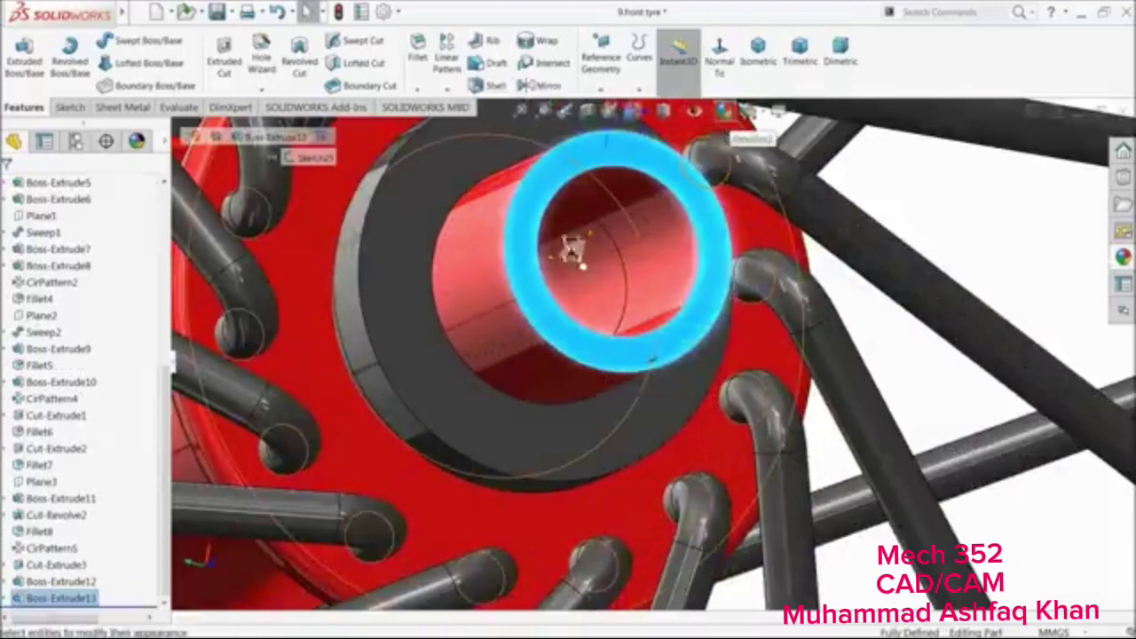
pyautogui.click(724, 112)
pyautogui.click(43, 531)
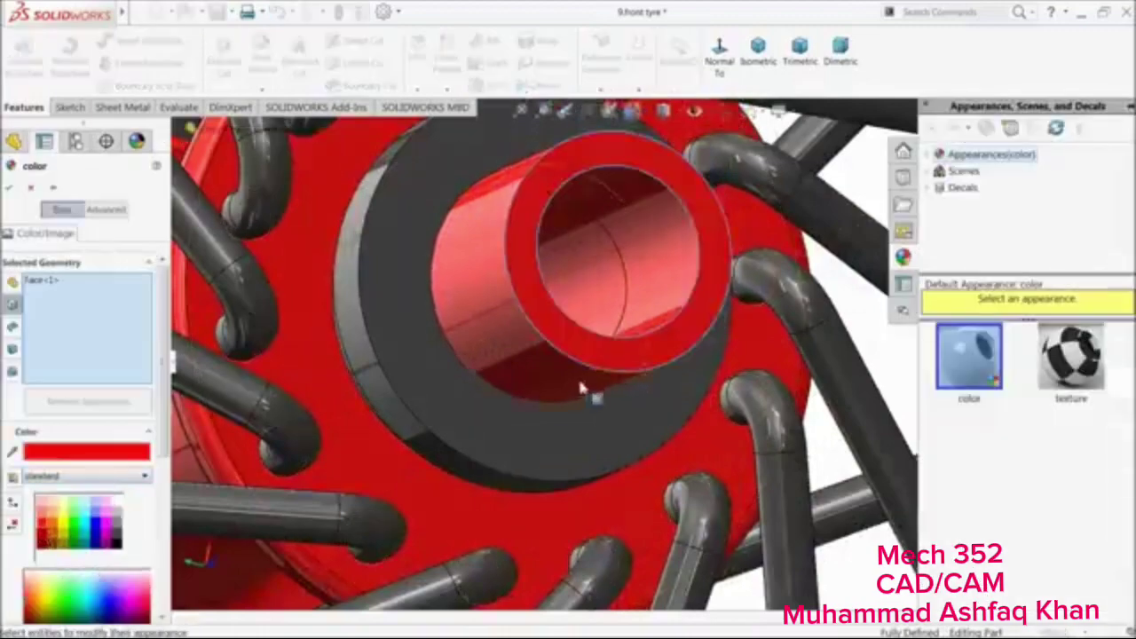
# Add the opposite hub extension's end, outer and bore faces plus the adjoining collar face to the red appearance and apply it
pyautogui.scroll(6, 589, 387)
pyautogui.moveTo(586, 382); pyautogui.dragTo(765, 371, button='middle')
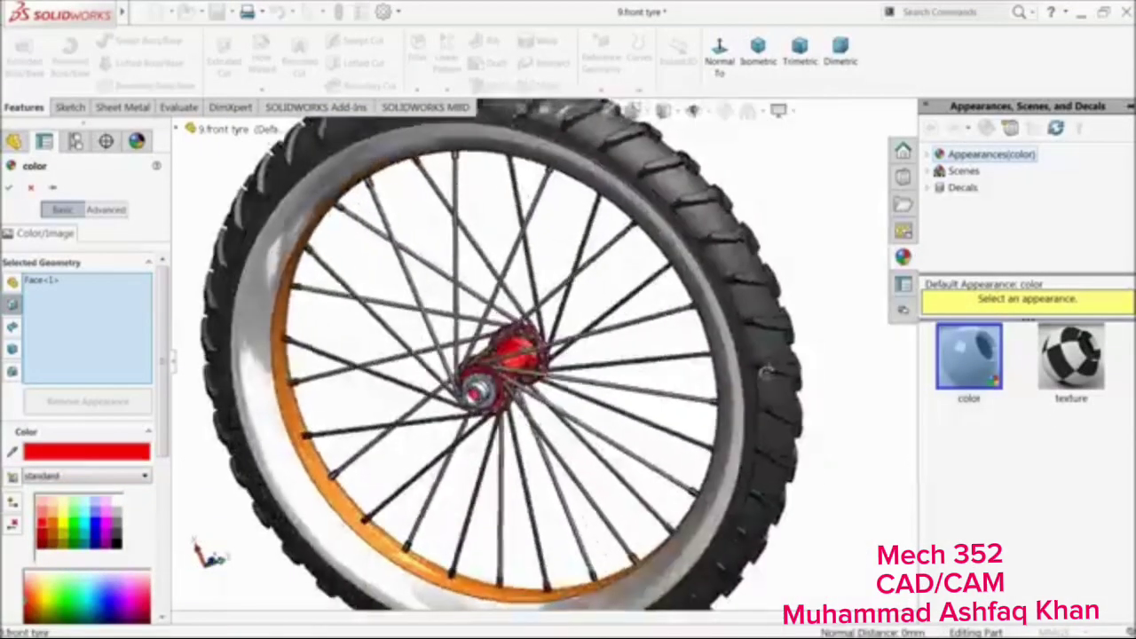
pyautogui.scroll(-8, 499, 378)
pyautogui.click(538, 398)
pyautogui.scroll(-4, 533, 364)
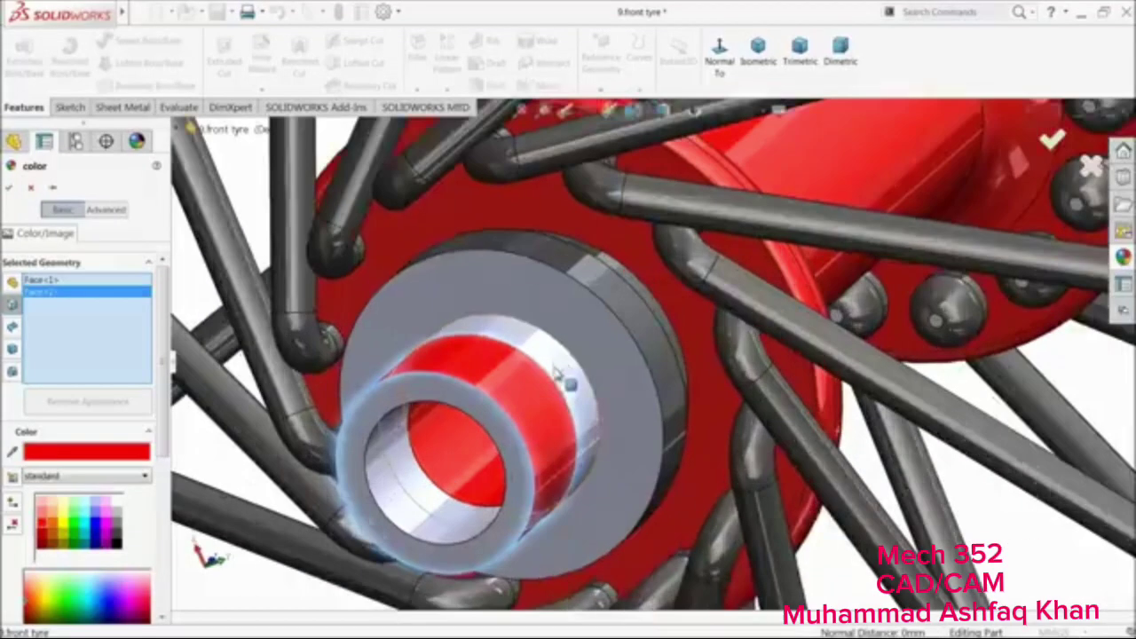
pyautogui.click(555, 373)
pyautogui.click(580, 353)
pyautogui.click(510, 452)
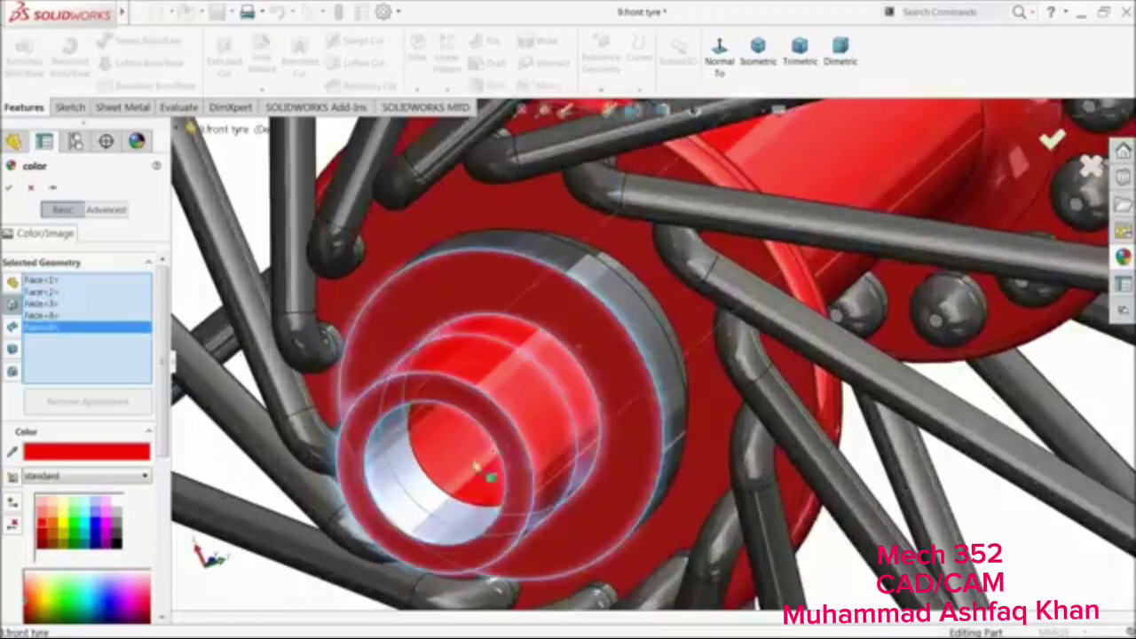
pyautogui.click(423, 510)
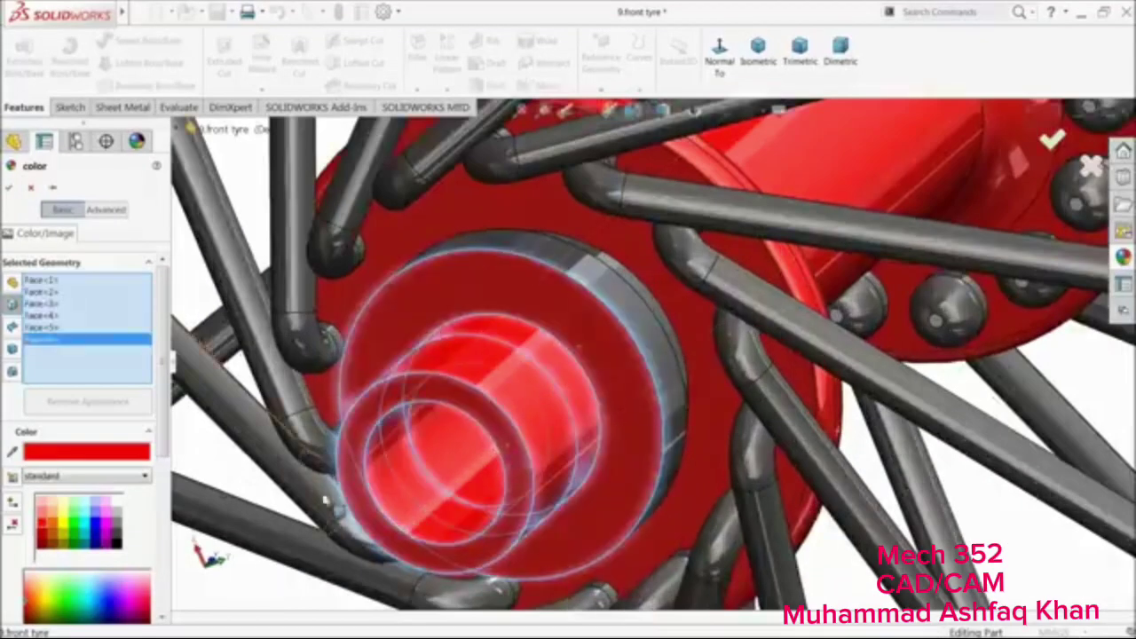
pyautogui.click(11, 188)
# Close the front tyre part, saving its changes, and rebuild the bicycle assembly with the modified wheel
pyautogui.press('f')
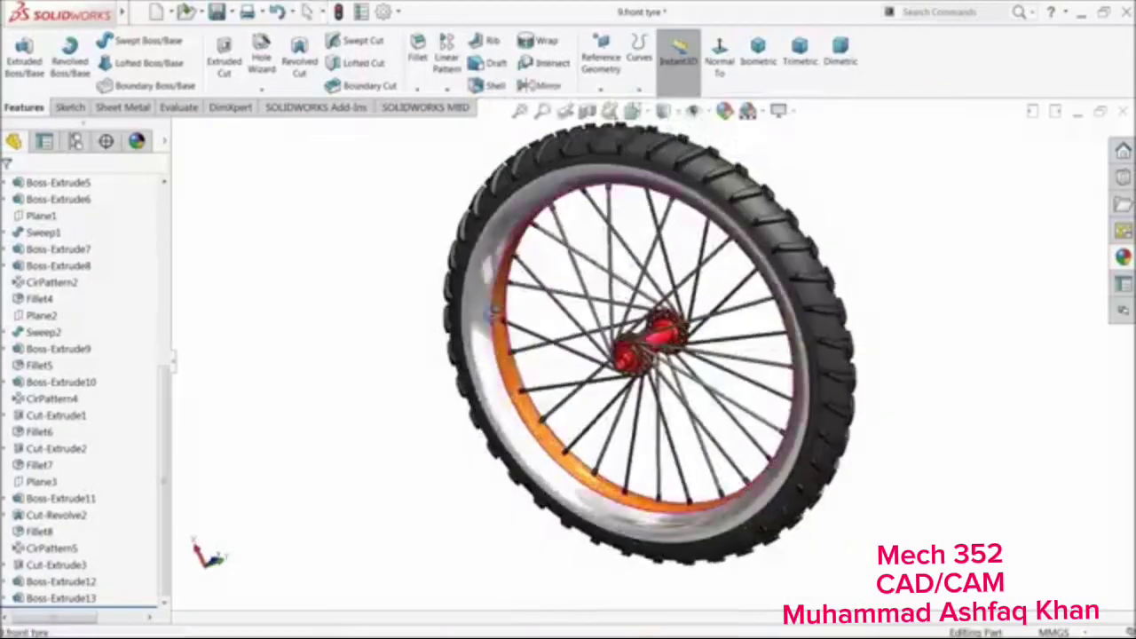
pyautogui.click(1122, 111)
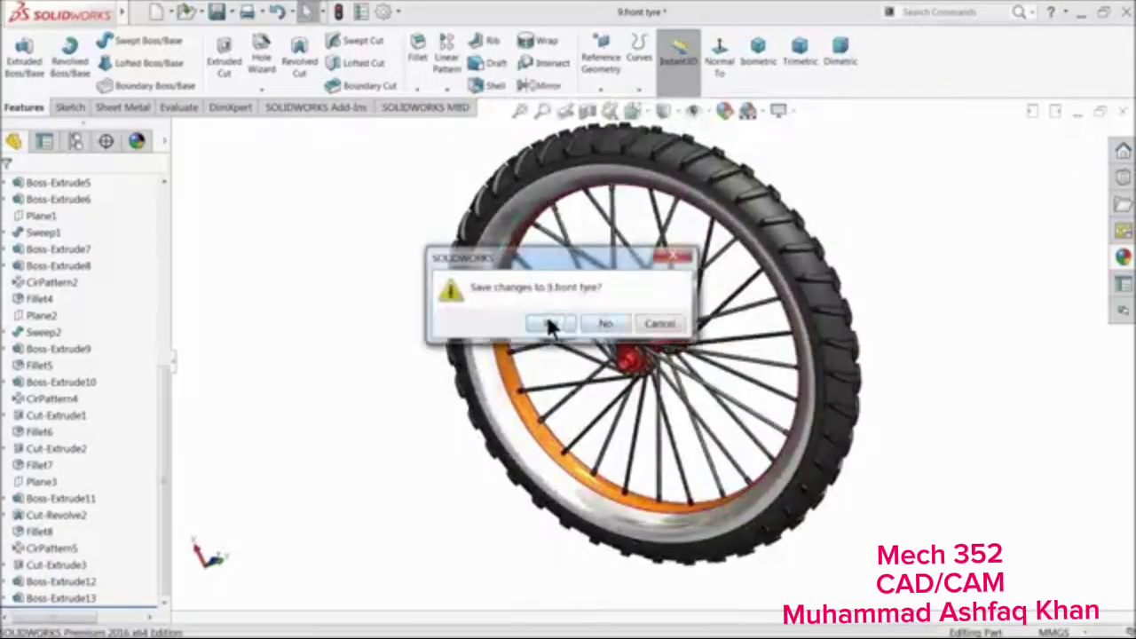
pyautogui.click(549, 324)
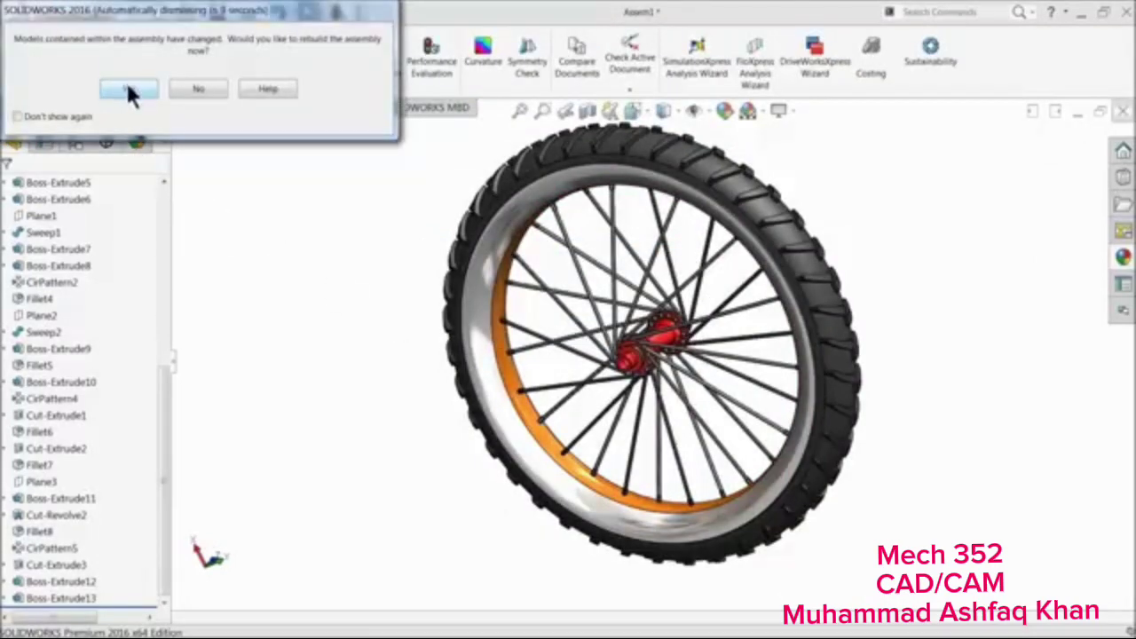
pyautogui.click(126, 87)
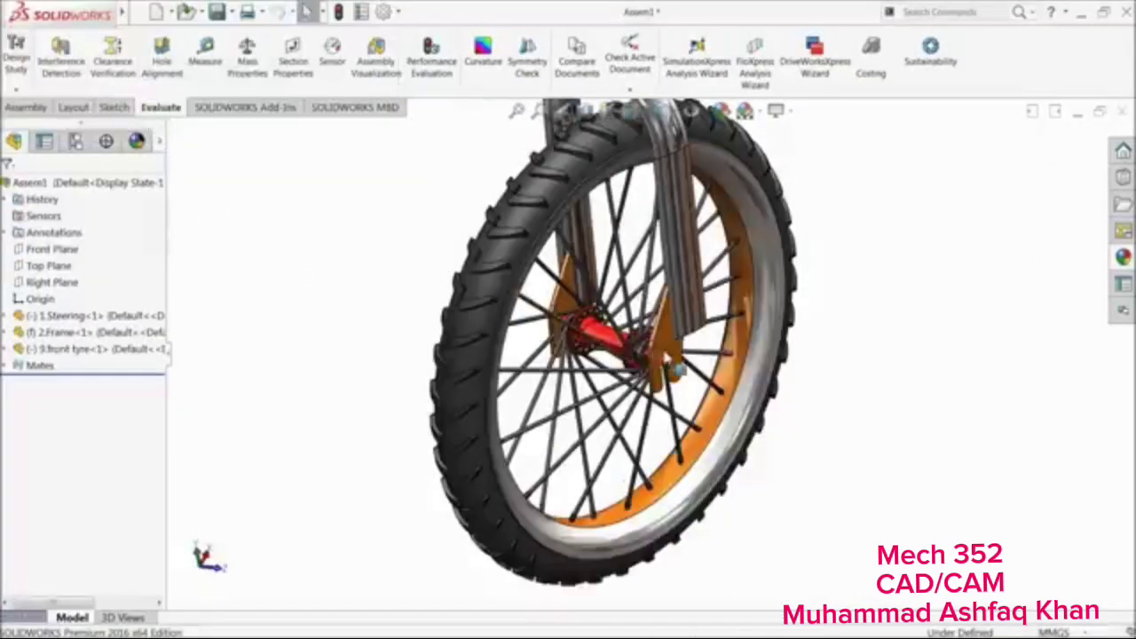
# Examine how the lengthened hub fits between the fork dropouts and look over the whole bicycle assembly
pyautogui.scroll(-2, 665, 356)
pyautogui.moveTo(641, 362); pyautogui.dragTo(605, 361, button='middle')
pyautogui.moveTo(550, 355)
pyautogui.mouseDown()
pyautogui.moveTo(553, 378)
pyautogui.moveTo(542, 359)
pyautogui.moveTo(559, 368)
pyautogui.mouseUp()
pyautogui.moveTo(606, 387); pyautogui.dragTo(577, 386, button='middle')
pyautogui.scroll(5, 577, 400)
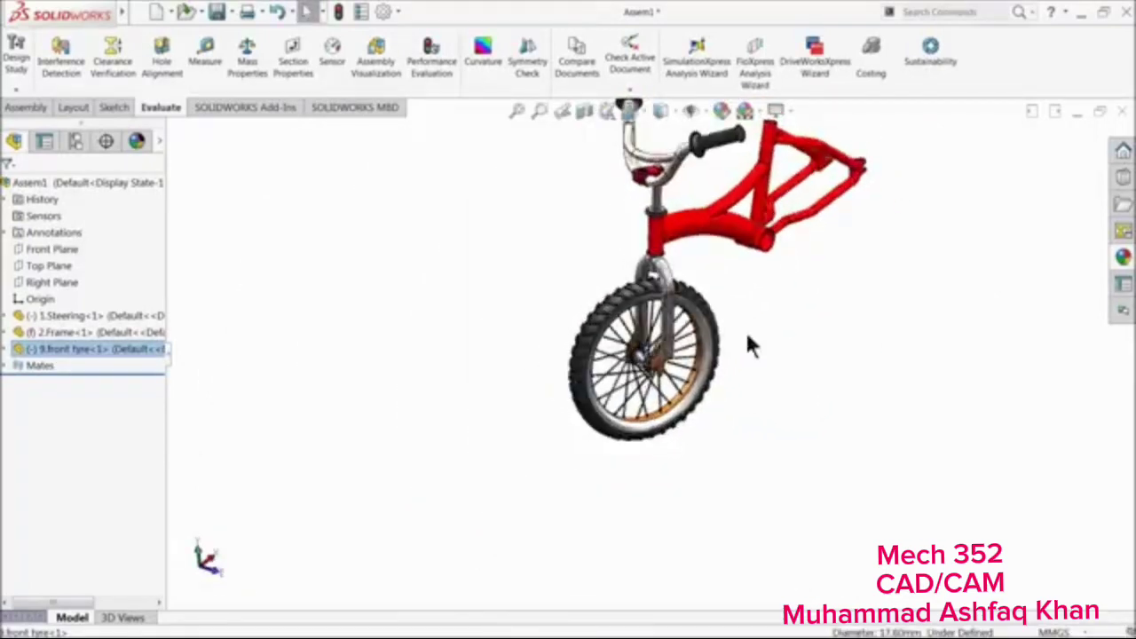
pyautogui.click(746, 331)
pyautogui.scroll(3, 771, 309)
pyautogui.scroll(-3, 770, 308)
pyautogui.moveTo(711, 337); pyautogui.dragTo(642, 459, button='middle')
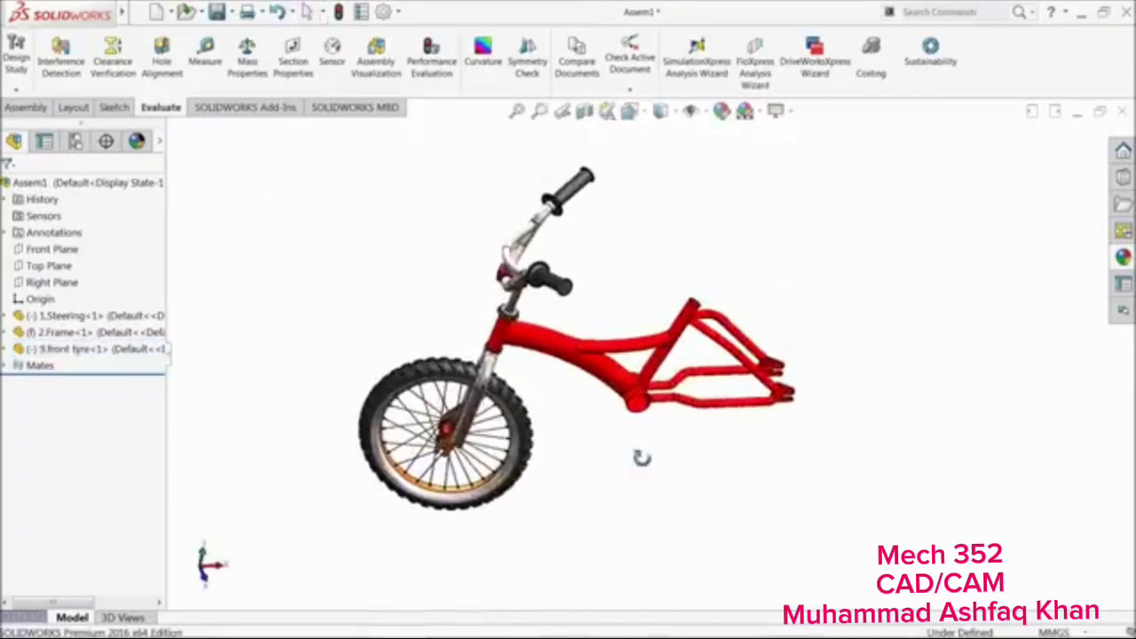
# Insert the part 3.Tyre from the Bicycle folder and place it near the frame's rear dropouts
pyautogui.click(28, 105)
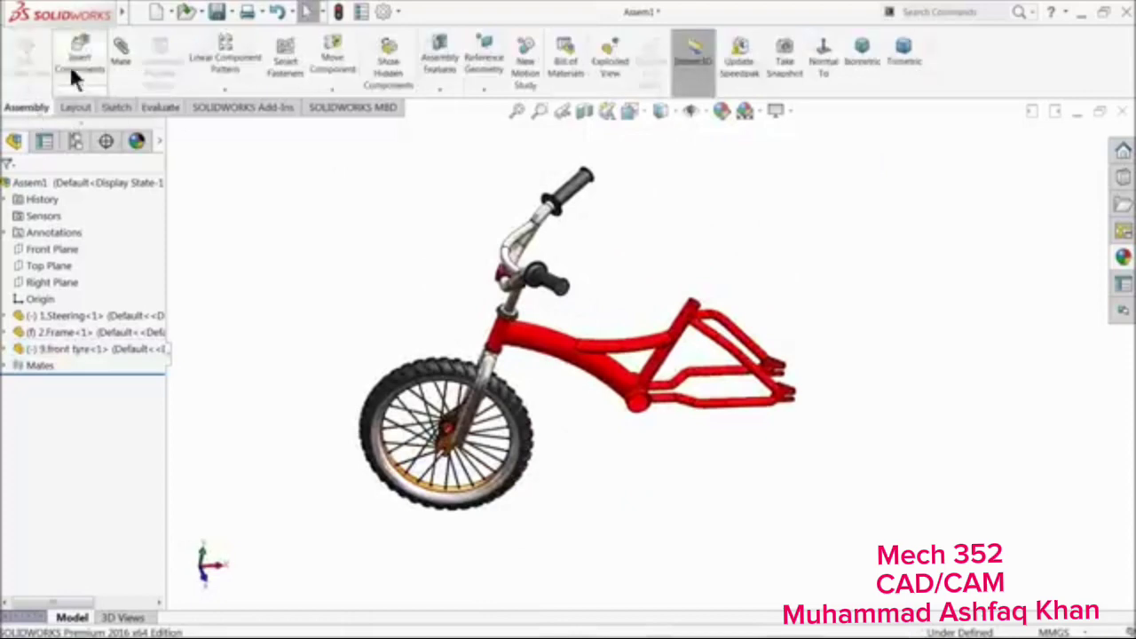
pyautogui.click(71, 59)
pyautogui.click(71, 480)
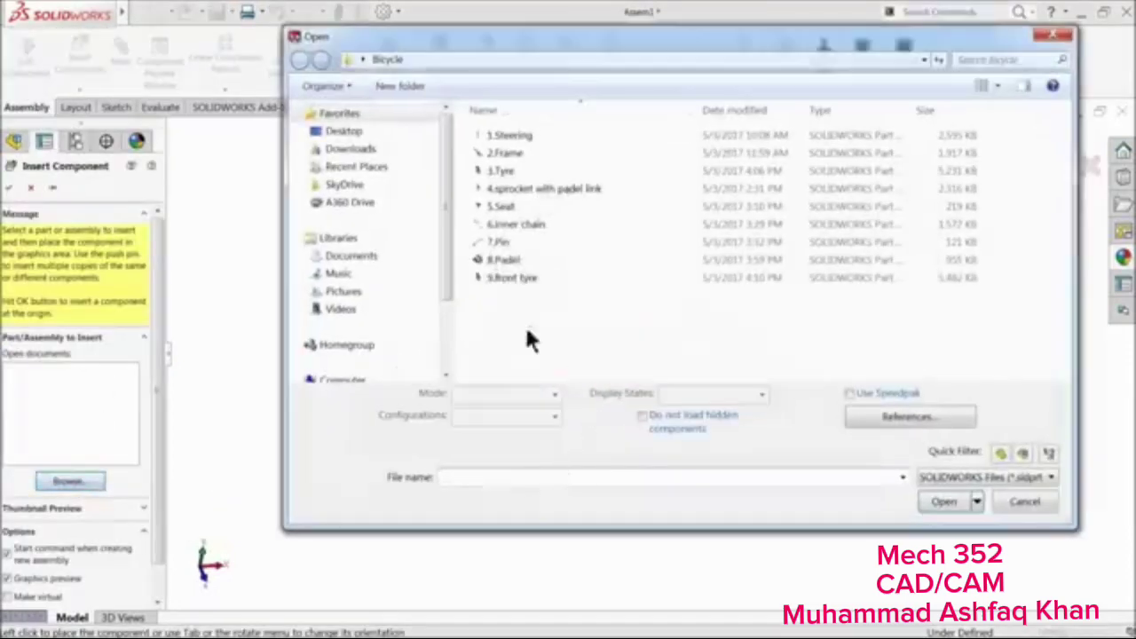
pyautogui.click(502, 171)
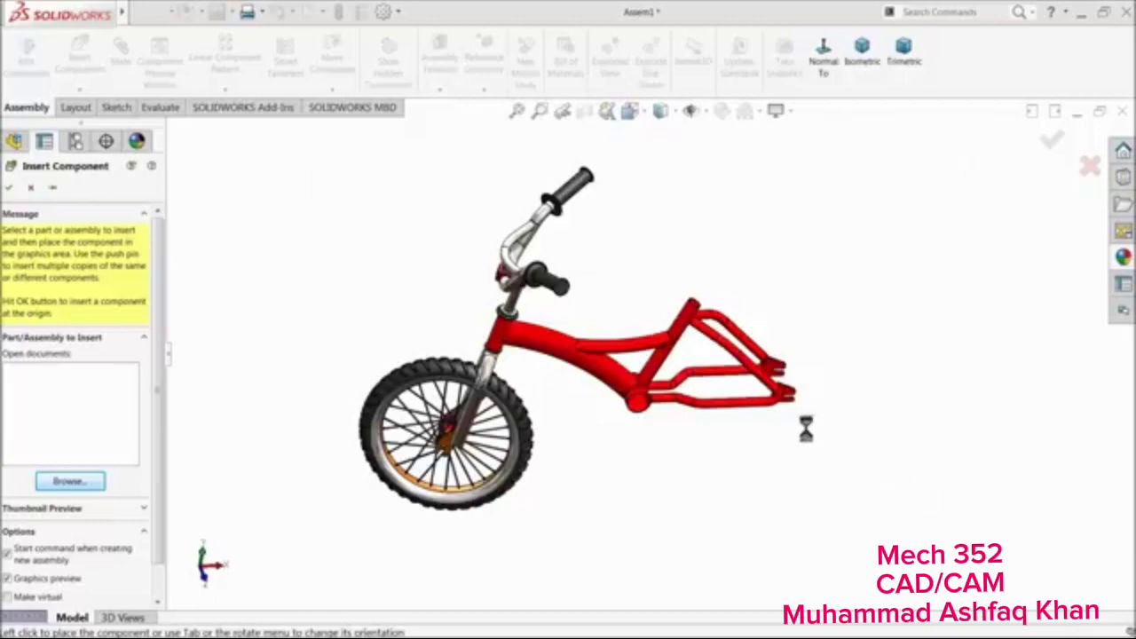
pyautogui.click(802, 432)
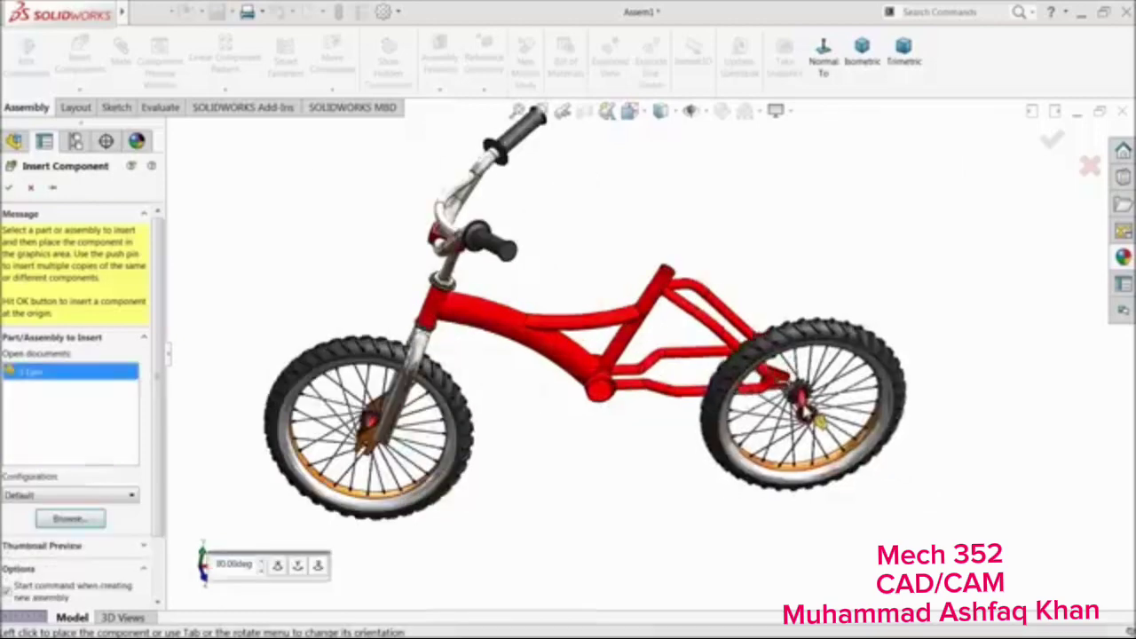
pyautogui.scroll(-5, 792, 434)
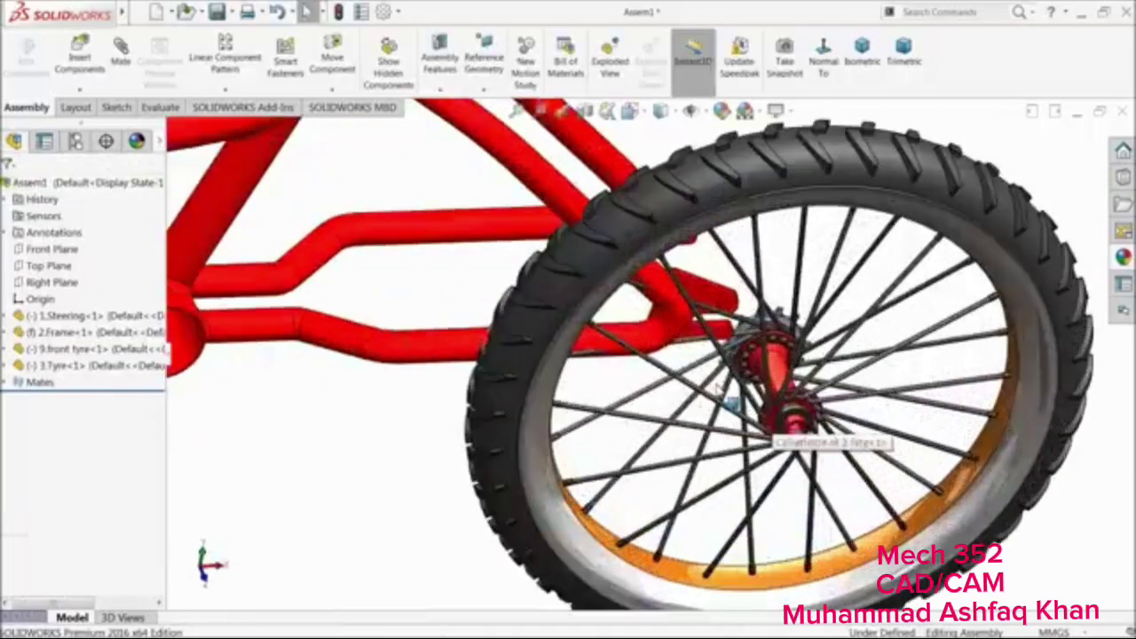
# Mate the rear dropout's rounded slot face concentric with the cylindrical hub of the rear wheel
pyautogui.click(122, 53)
pyautogui.scroll(-8, 629, 308)
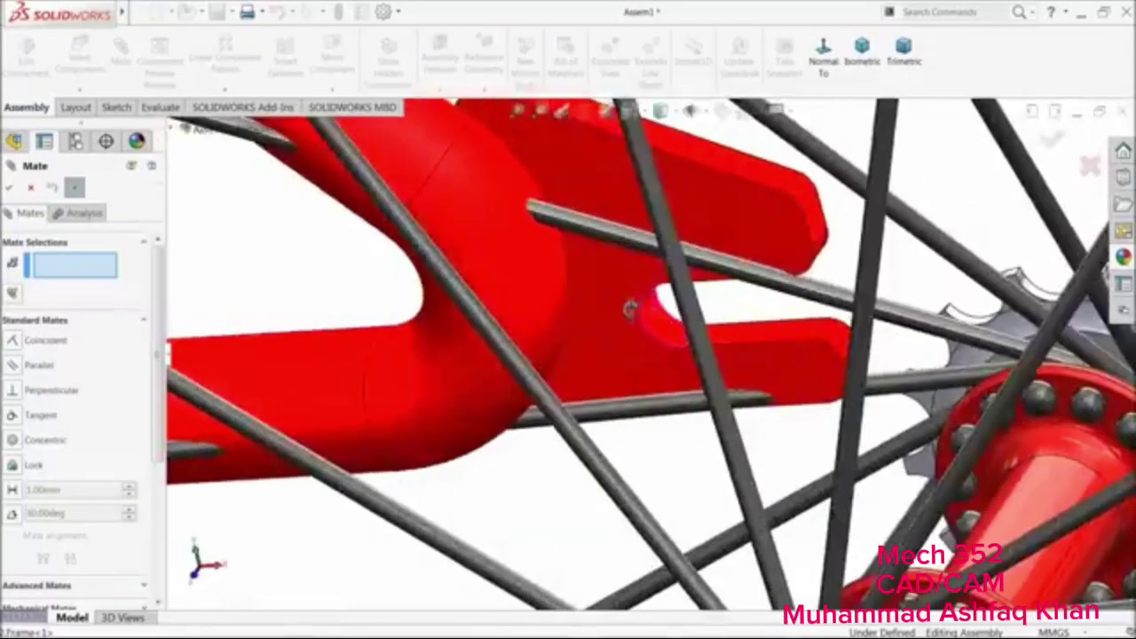
pyautogui.scroll(2, 630, 308)
pyautogui.click(652, 315)
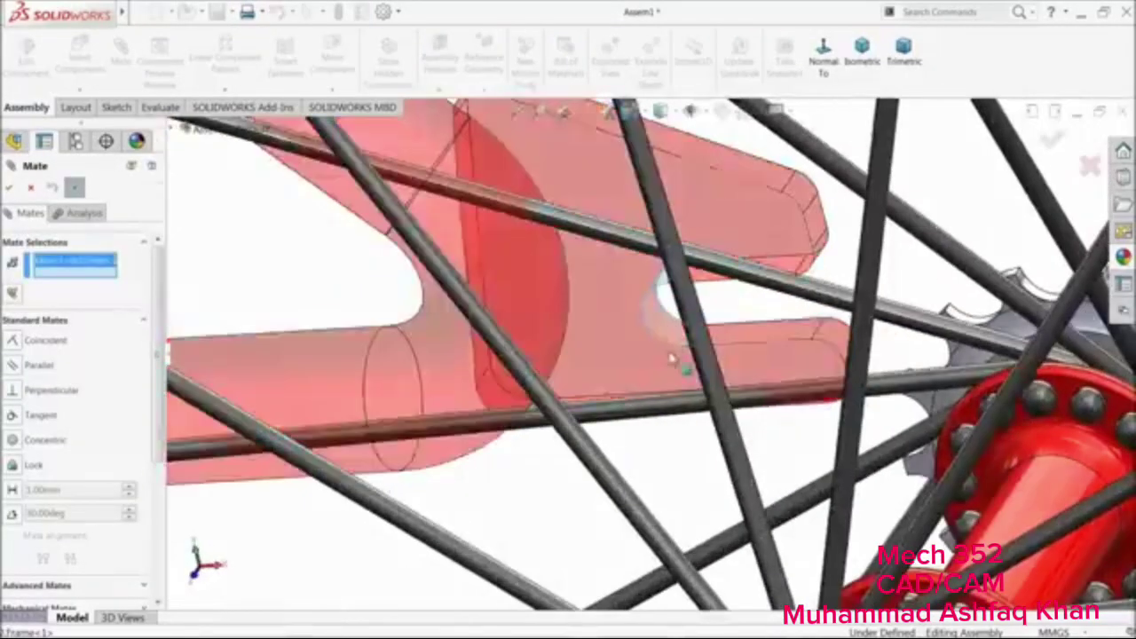
pyautogui.scroll(5, 746, 453)
pyautogui.scroll(-4, 774, 417)
pyautogui.click(781, 444)
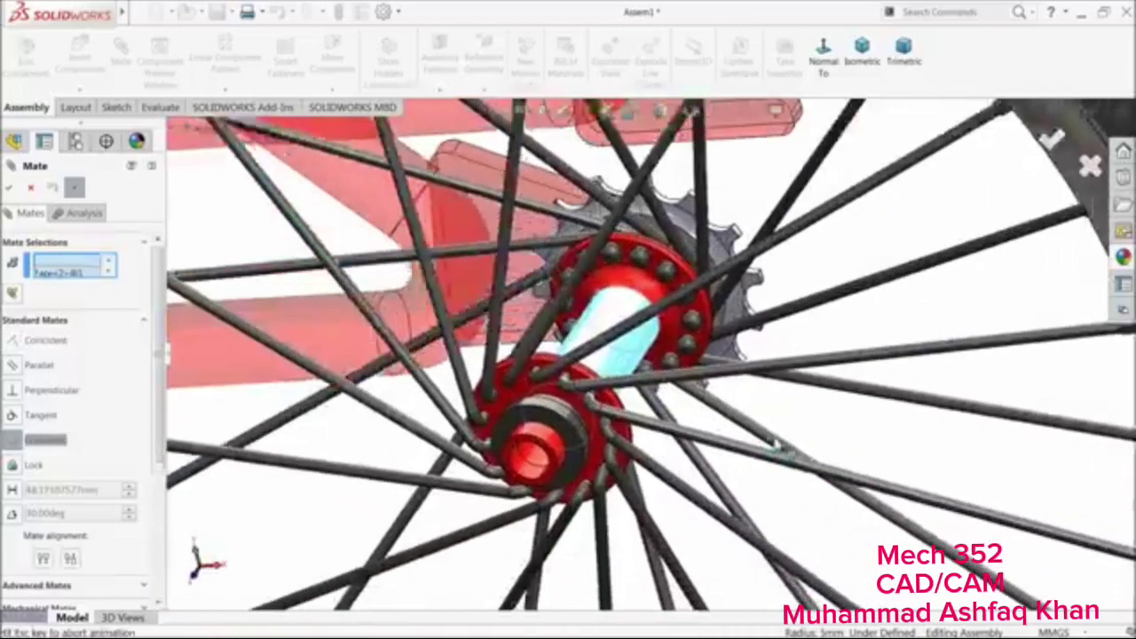
pyautogui.click(977, 458)
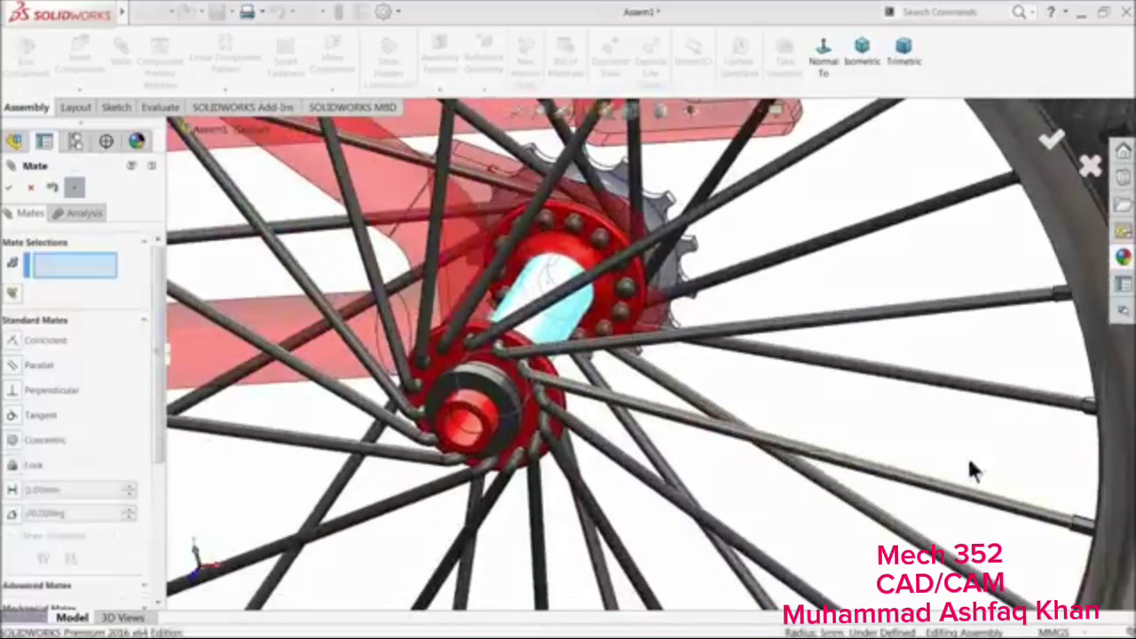
# Choose the advanced Width mate with the Centered constraint
pyautogui.click(64, 322)
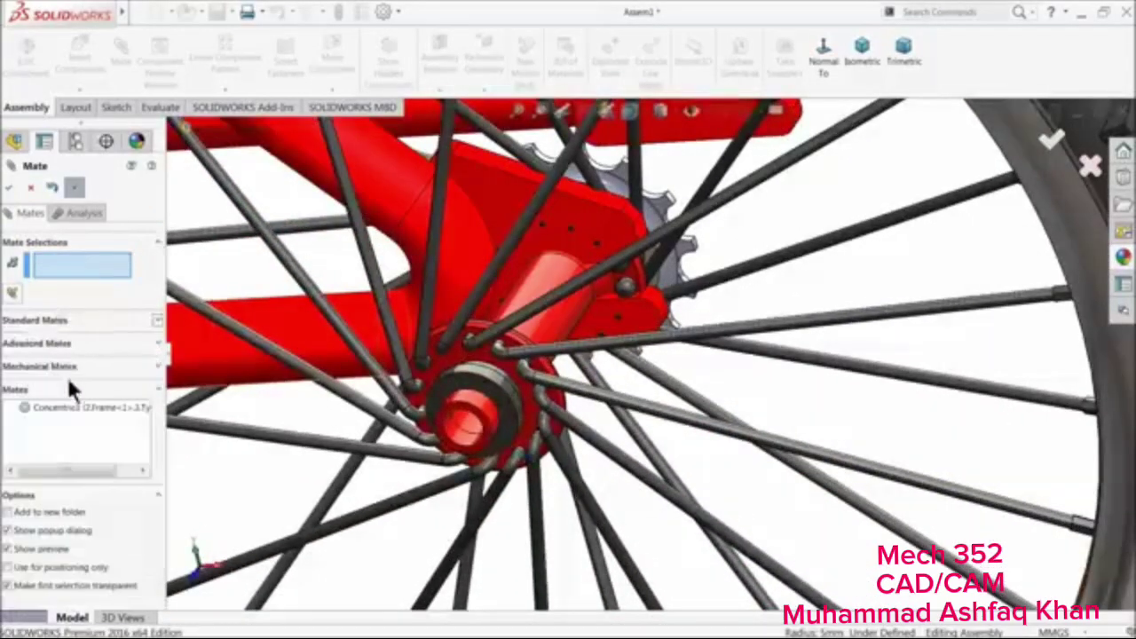
pyautogui.click(54, 343)
pyautogui.click(25, 389)
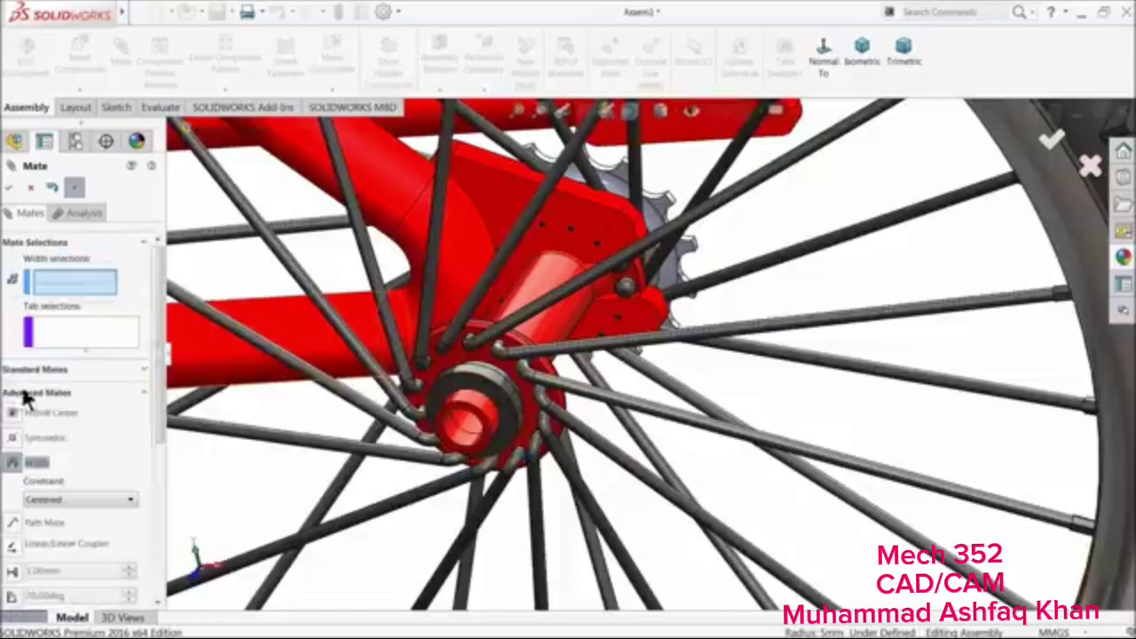
pyautogui.scroll(3, 619, 364)
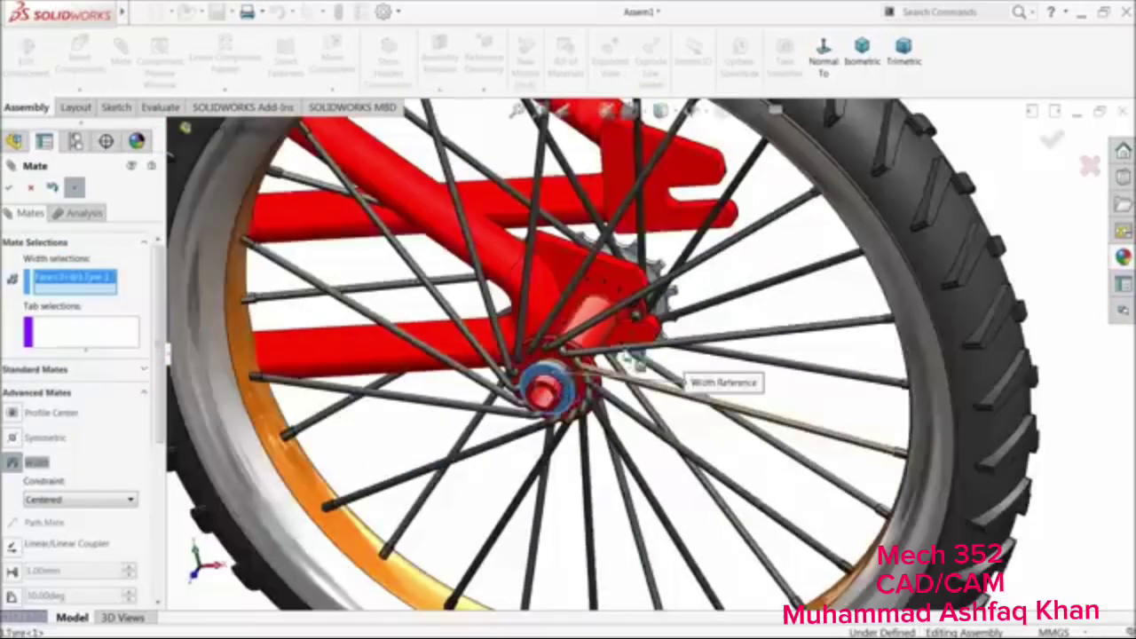
pyautogui.moveTo(619, 362); pyautogui.dragTo(555, 411, button='middle')
pyautogui.scroll(-4, 680, 289)
pyautogui.scroll(-3, 604, 298)
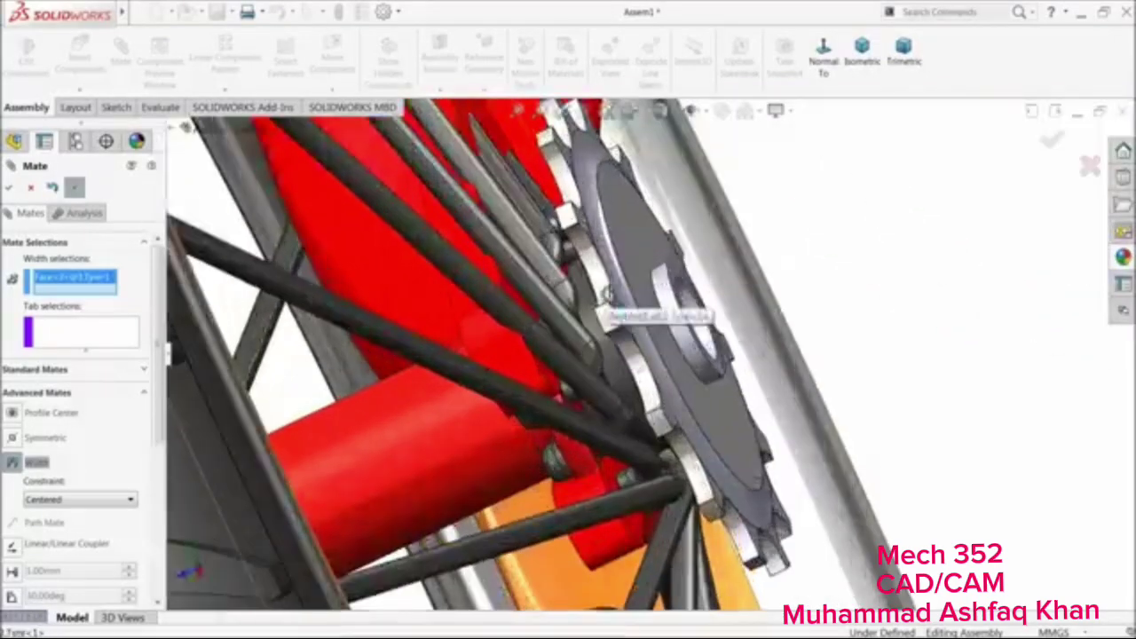
pyautogui.moveTo(601, 293); pyautogui.dragTo(680, 284, button='middle')
pyautogui.scroll(2, 517, 350)
pyautogui.moveTo(503, 375); pyautogui.dragTo(491, 424, button='middle')
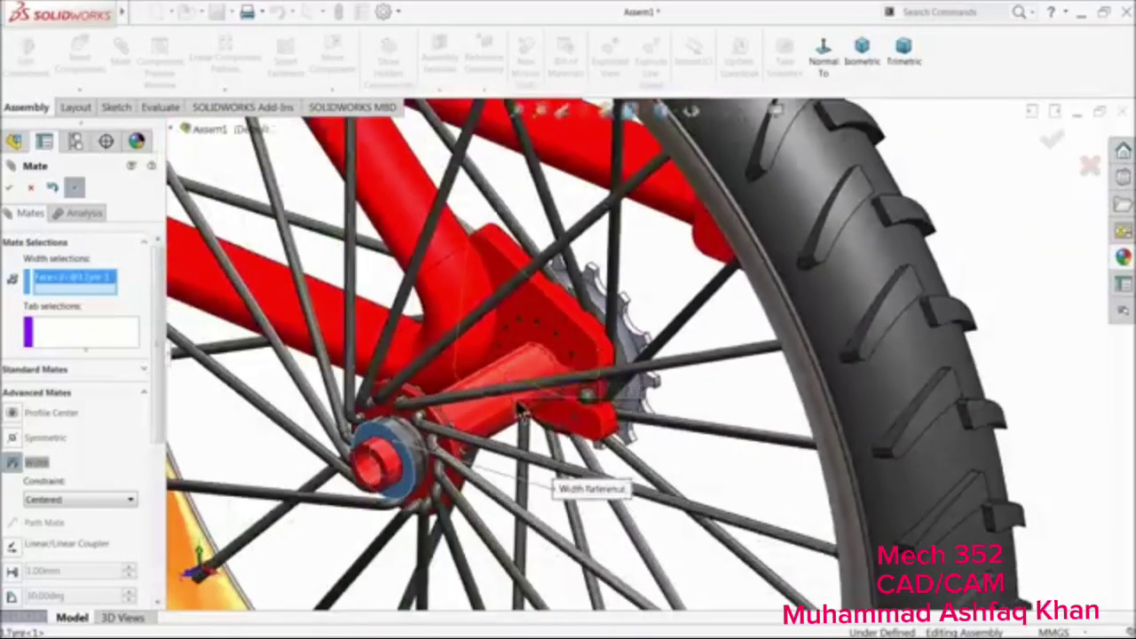
pyautogui.rightClick(75, 288)
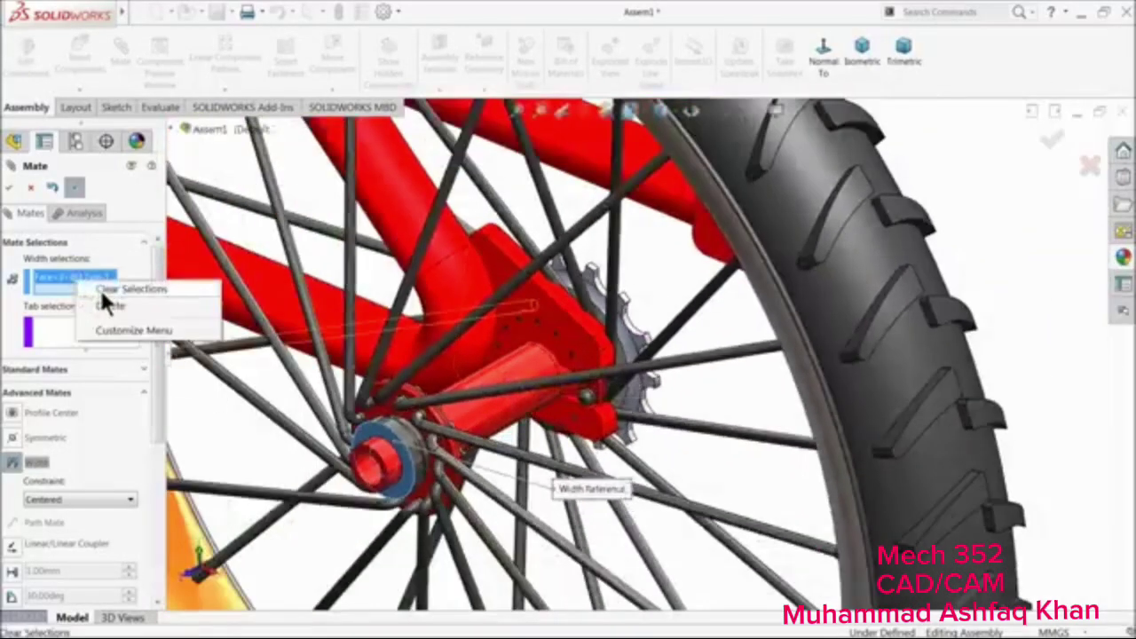
pyautogui.click(100, 287)
# Select the two outer end faces of the rear wheel's hub as the width references
pyautogui.scroll(-3, 453, 408)
pyautogui.scroll(-2, 497, 435)
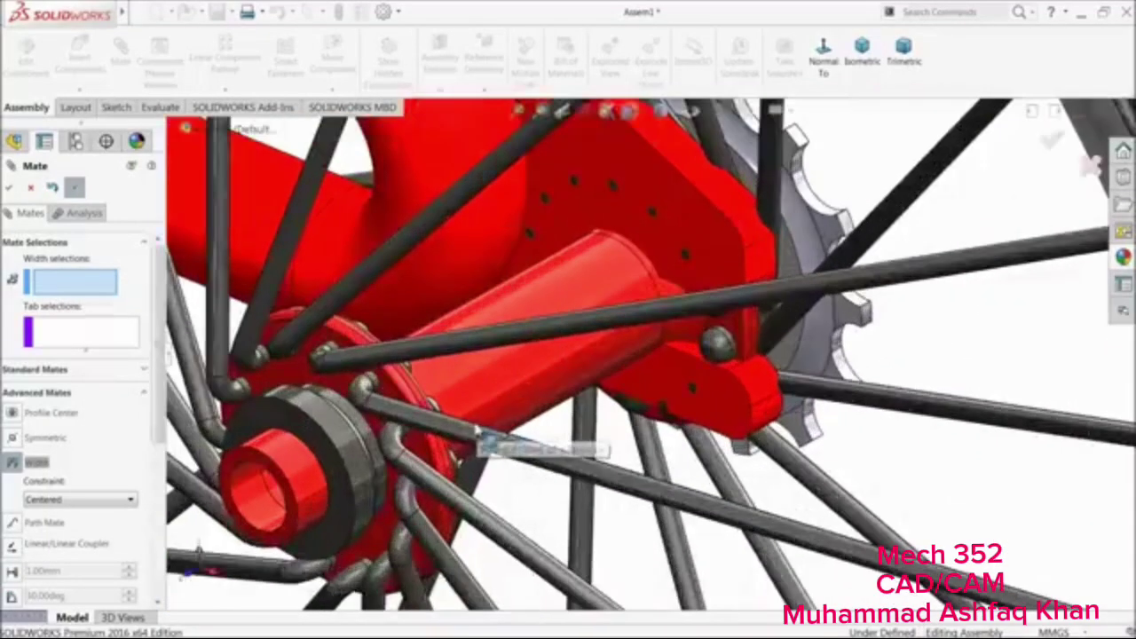
pyautogui.moveTo(501, 421)
pyautogui.mouseDown(button='middle')
pyautogui.moveTo(441, 436)
pyautogui.moveTo(510, 401)
pyautogui.mouseUp(button='middle')
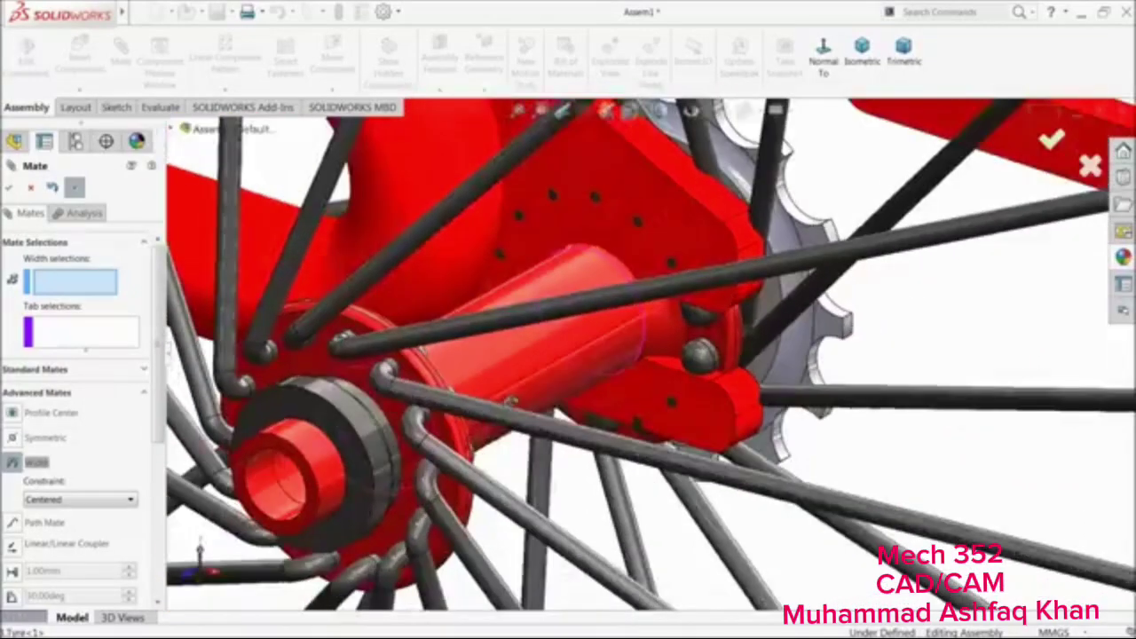
pyautogui.click(307, 475)
pyautogui.scroll(4, 431, 470)
pyautogui.moveTo(431, 470); pyautogui.dragTo(637, 411, button='middle')
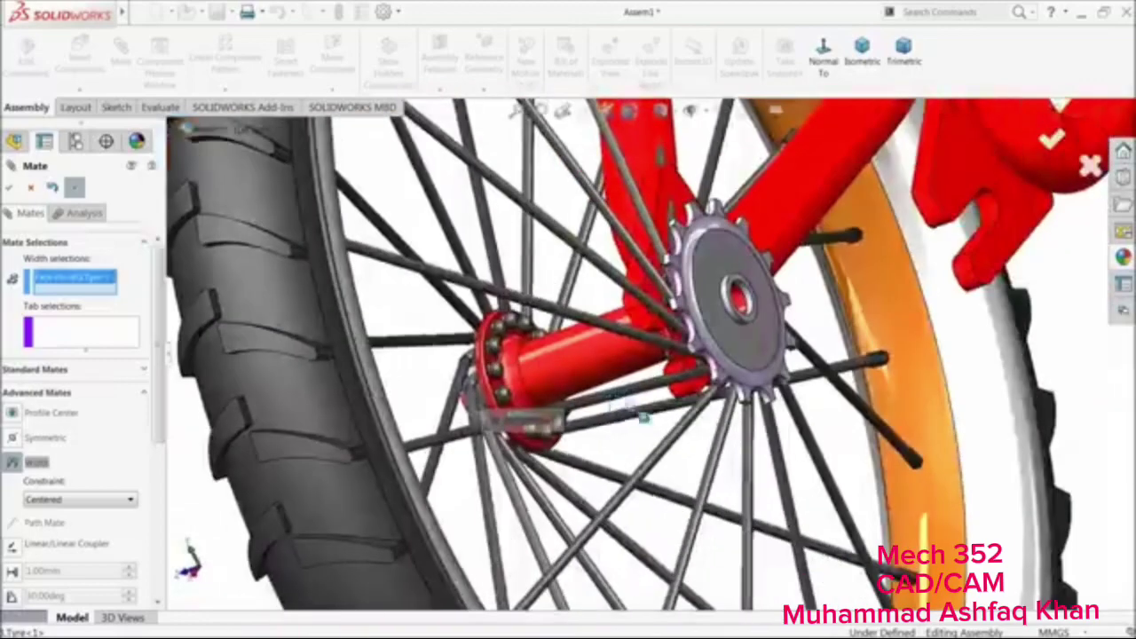
pyautogui.scroll(-3, 751, 346)
pyautogui.click(726, 312)
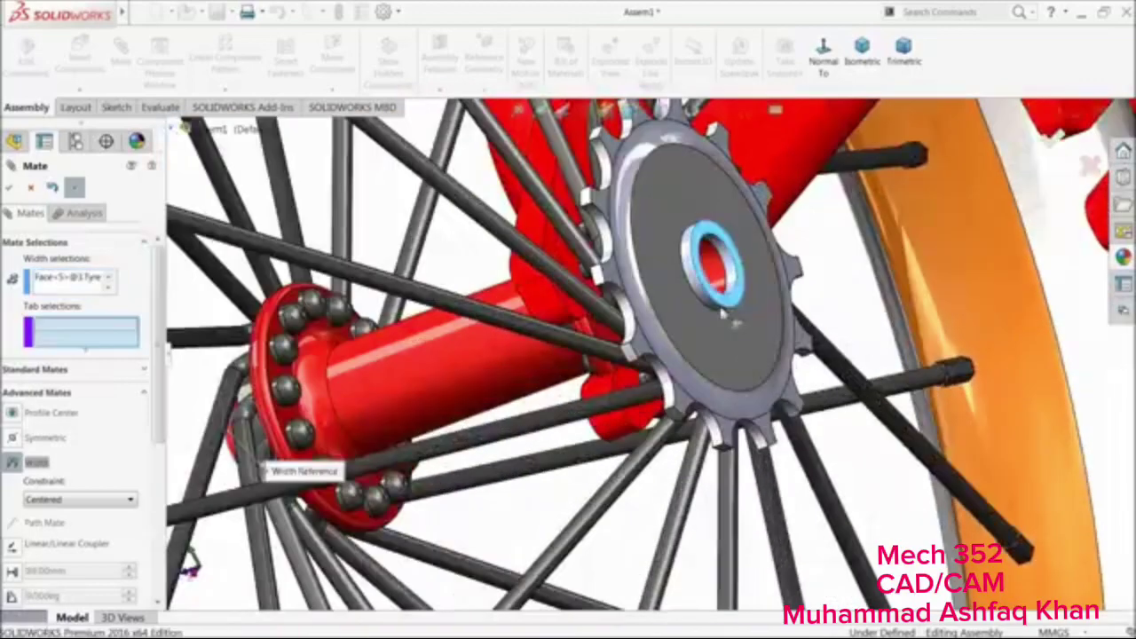
# Select the two rear dropout faces of the frame as tab references and apply the centred width mate
pyautogui.scroll(5, 626, 359)
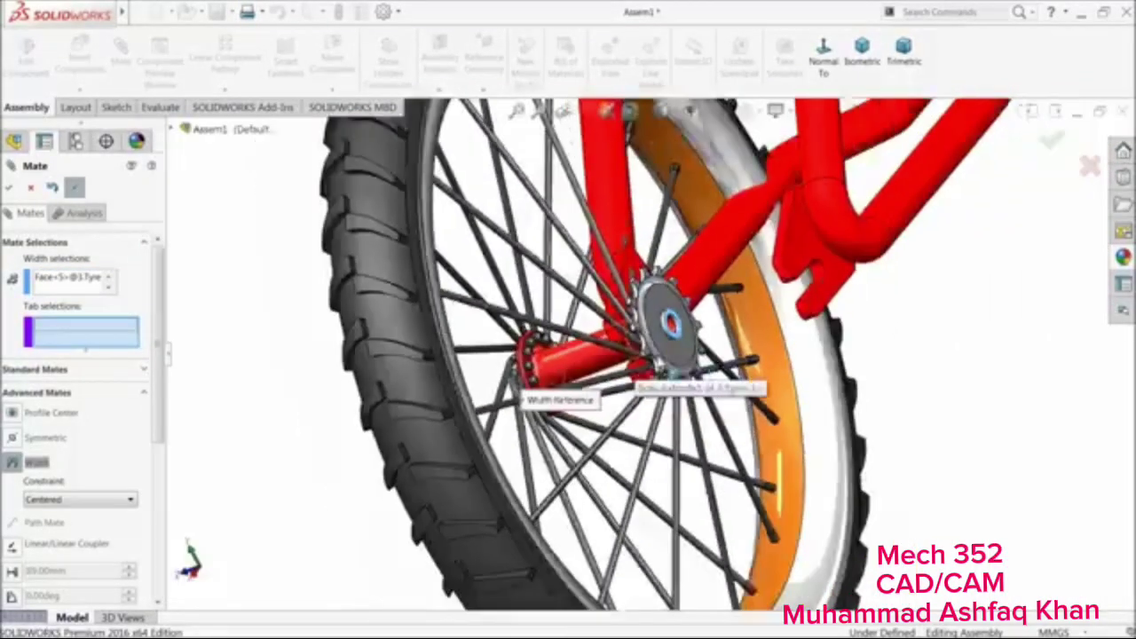
pyautogui.moveTo(626, 358); pyautogui.dragTo(755, 350, button='middle')
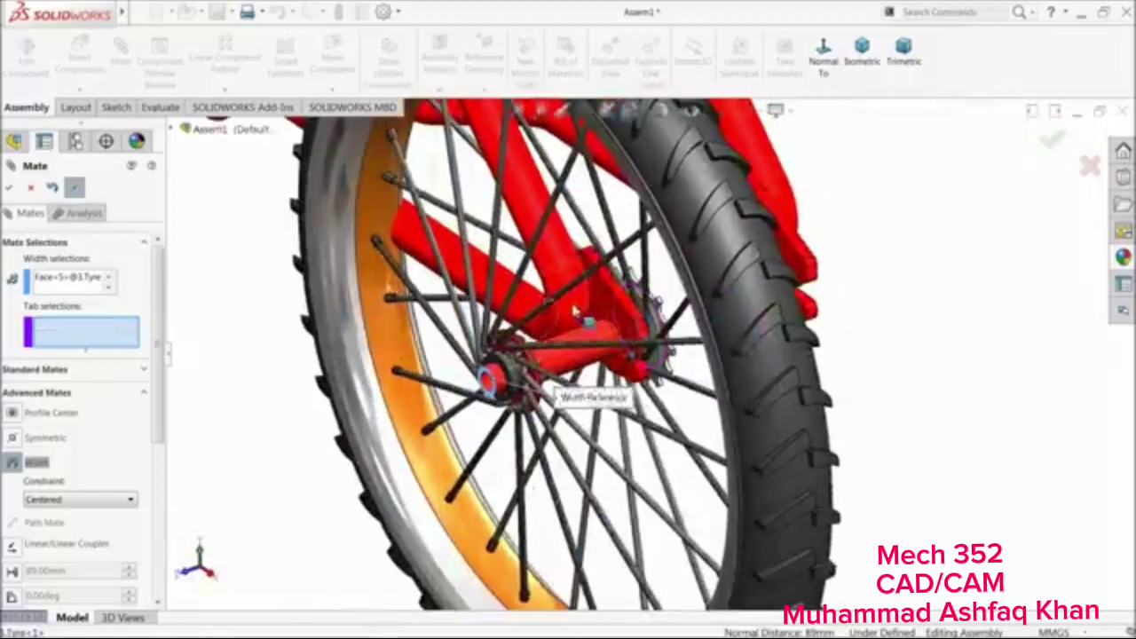
pyautogui.scroll(-4, 583, 319)
pyautogui.scroll(3, 650, 346)
pyautogui.moveTo(659, 338); pyautogui.dragTo(554, 330, button='middle')
pyautogui.click(876, 272)
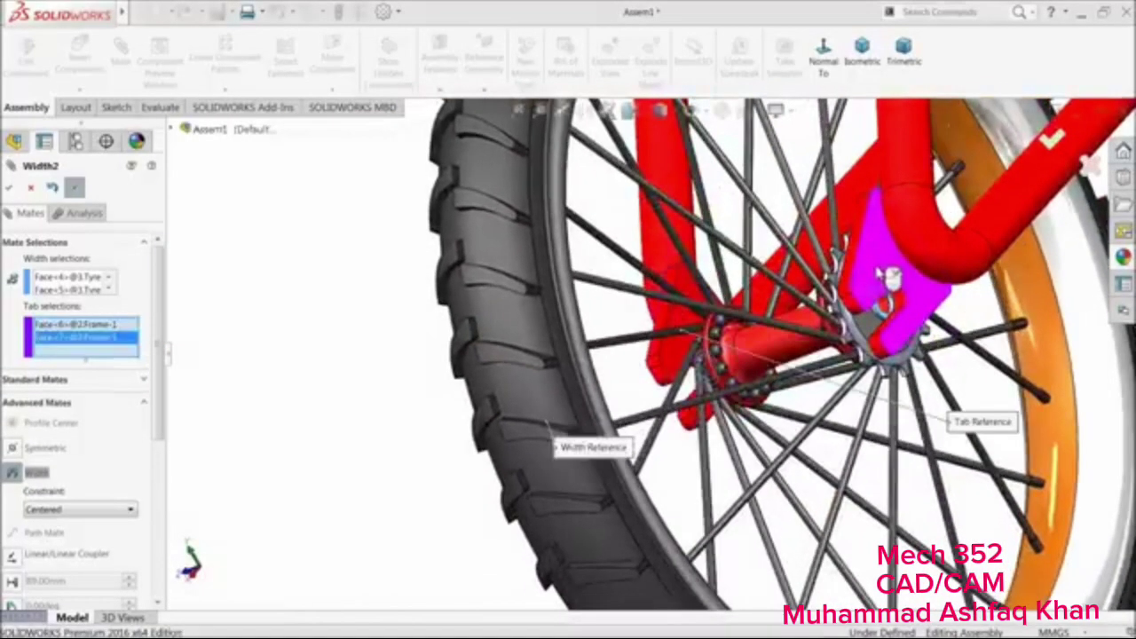
pyautogui.click(8, 187)
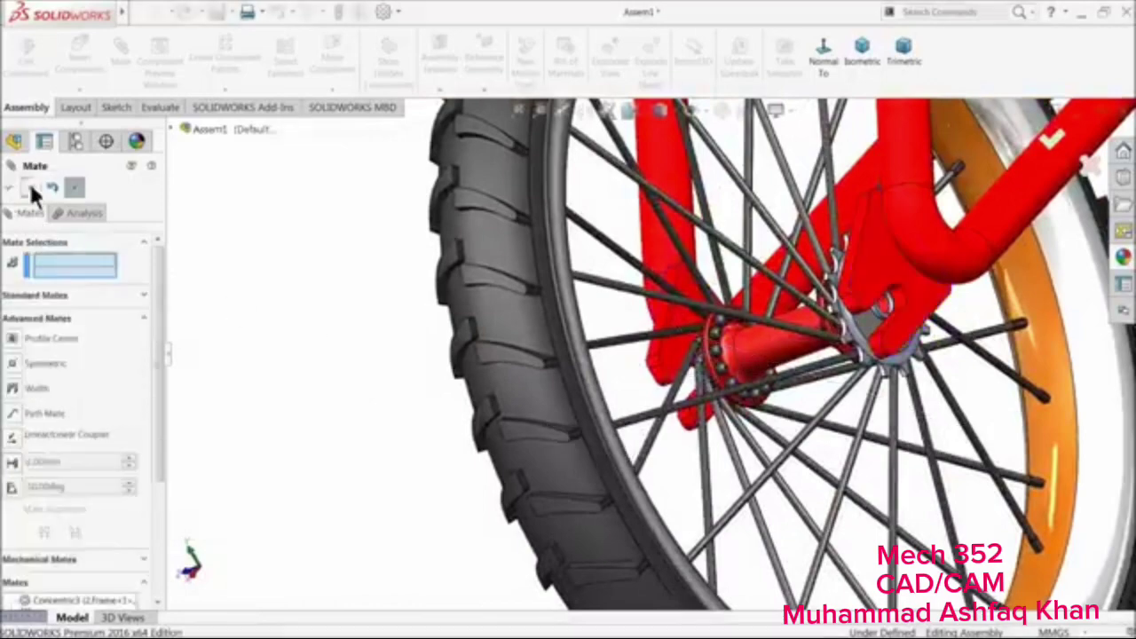
pyautogui.click(30, 188)
pyautogui.moveTo(910, 324)
pyautogui.mouseDown(button='middle')
pyautogui.moveTo(938, 323)
pyautogui.moveTo(928, 310)
pyautogui.mouseUp(button='middle')
pyautogui.scroll(6, 868, 332)
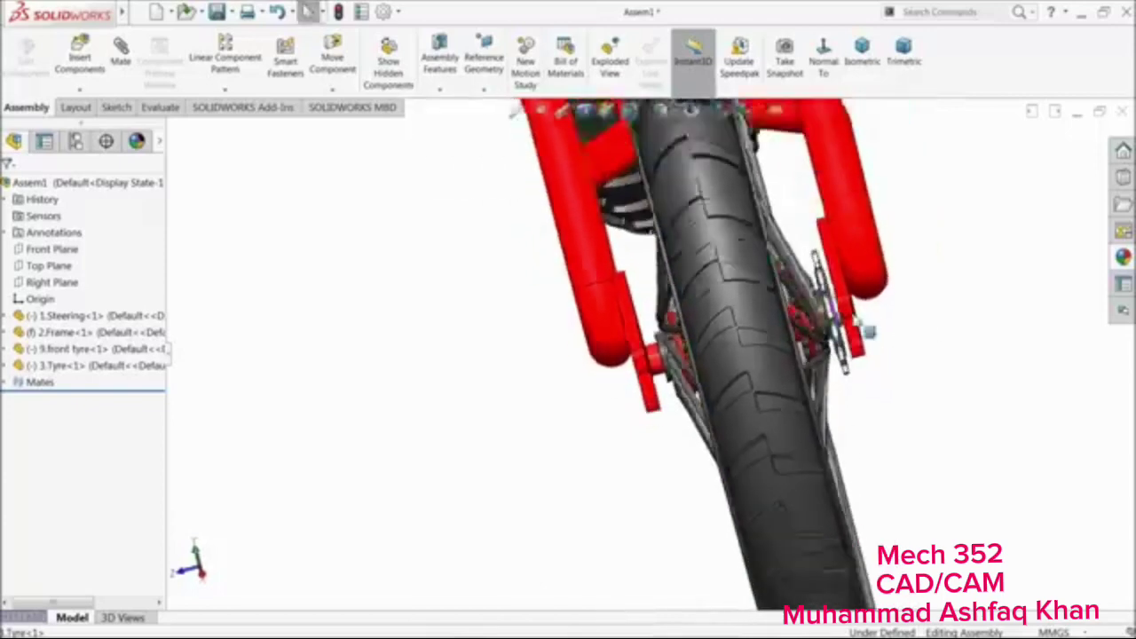
pyautogui.moveTo(740, 334); pyautogui.dragTo(802, 325, button='middle')
pyautogui.scroll(4, 634, 369)
pyautogui.moveTo(552, 388); pyautogui.dragTo(542, 360, button='middle')
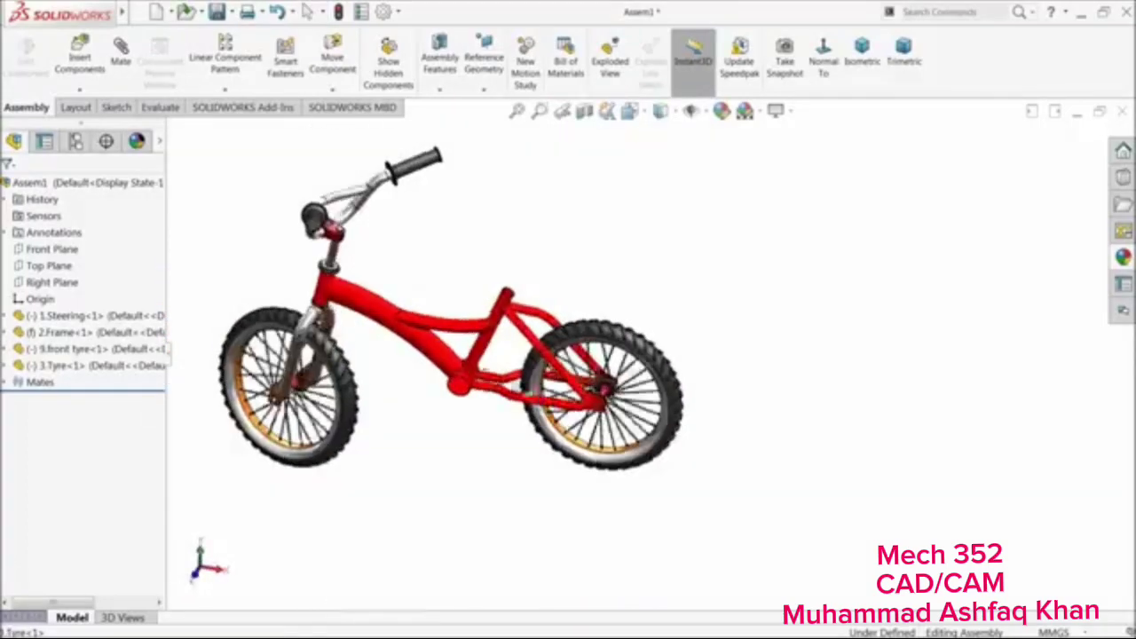
# Insert the part 4.sprocket with padel link and place it beside the frame's bottom bracket
pyautogui.scroll(-4, 435, 342)
pyautogui.moveTo(728, 340); pyautogui.dragTo(708, 393)
pyautogui.scroll(5, 565, 474)
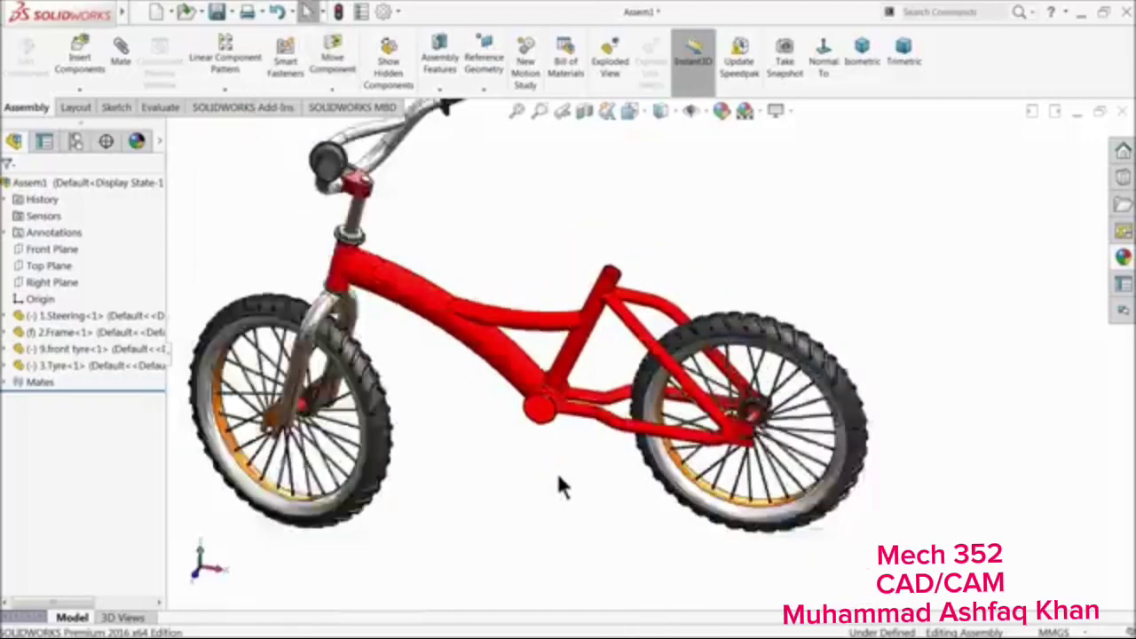
pyautogui.moveTo(509, 464); pyautogui.dragTo(518, 428, button='middle')
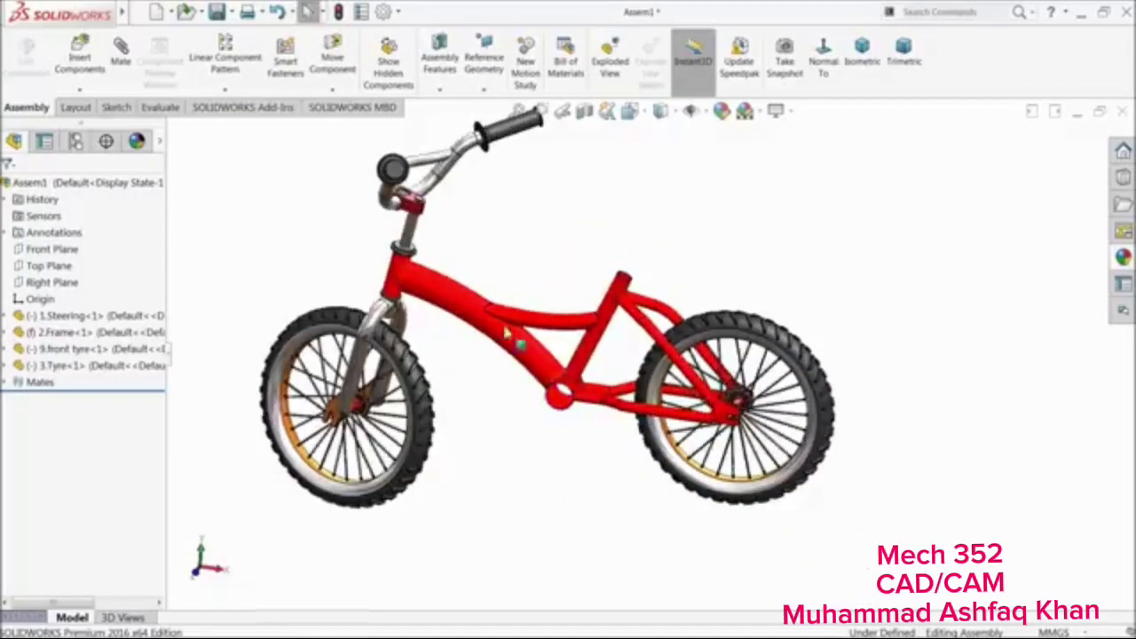
pyautogui.click(79, 54)
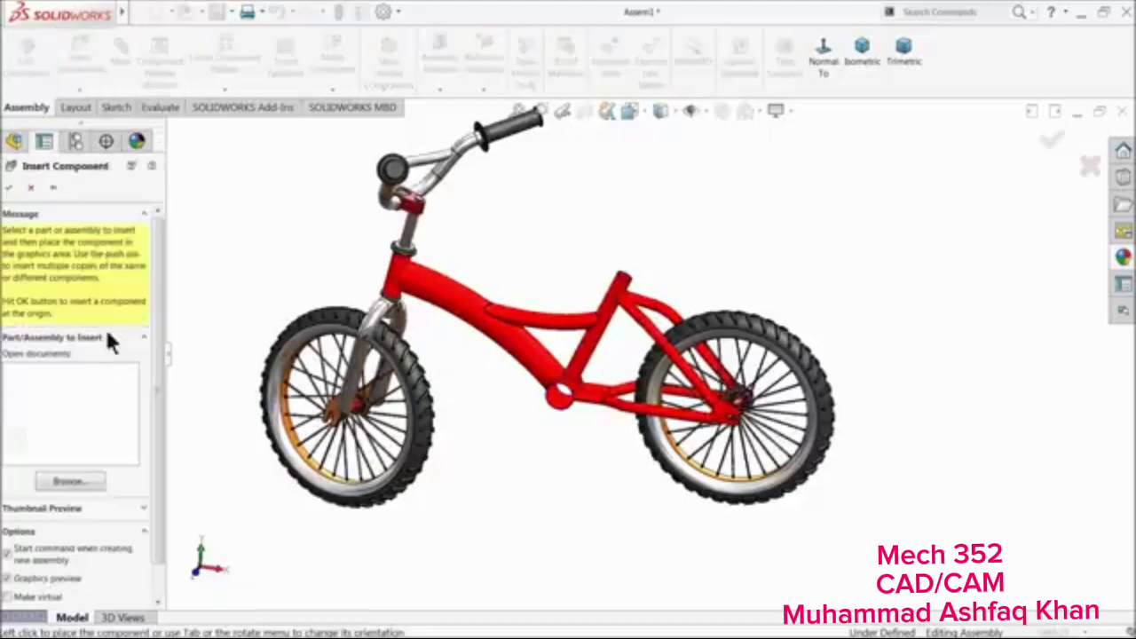
pyautogui.click(68, 482)
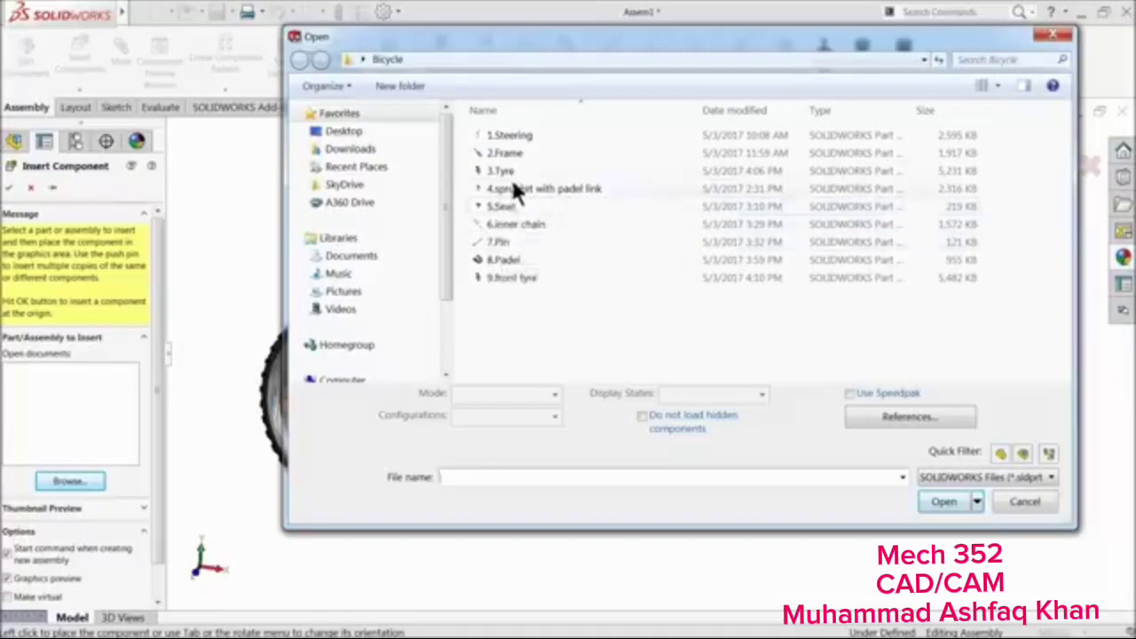
pyautogui.click(513, 189)
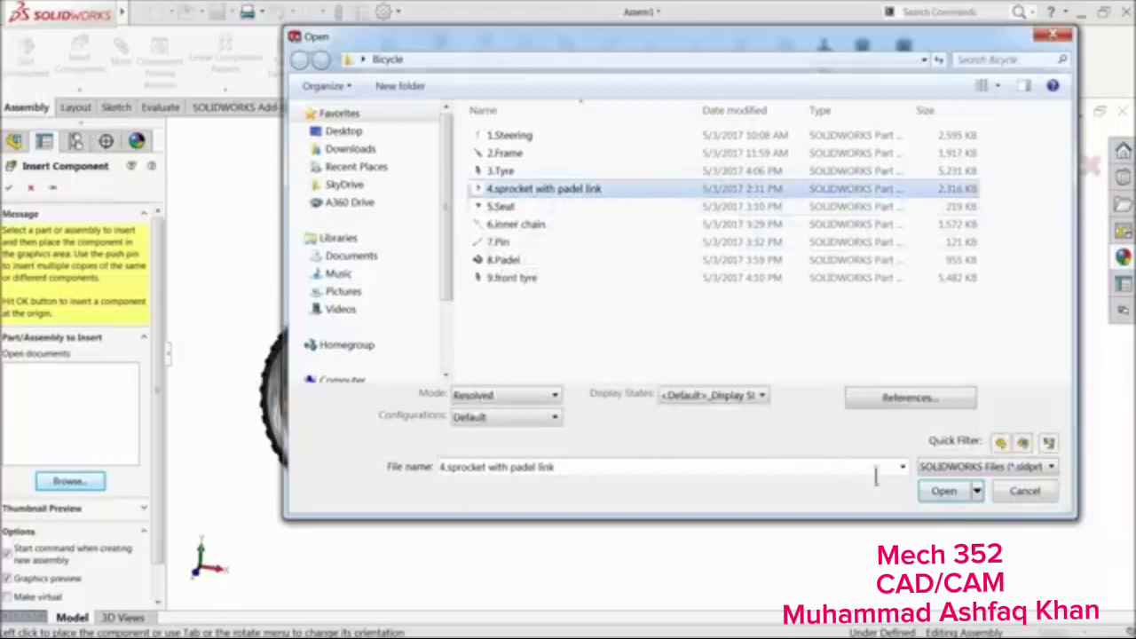
pyautogui.click(944, 491)
pyautogui.scroll(-3, 586, 404)
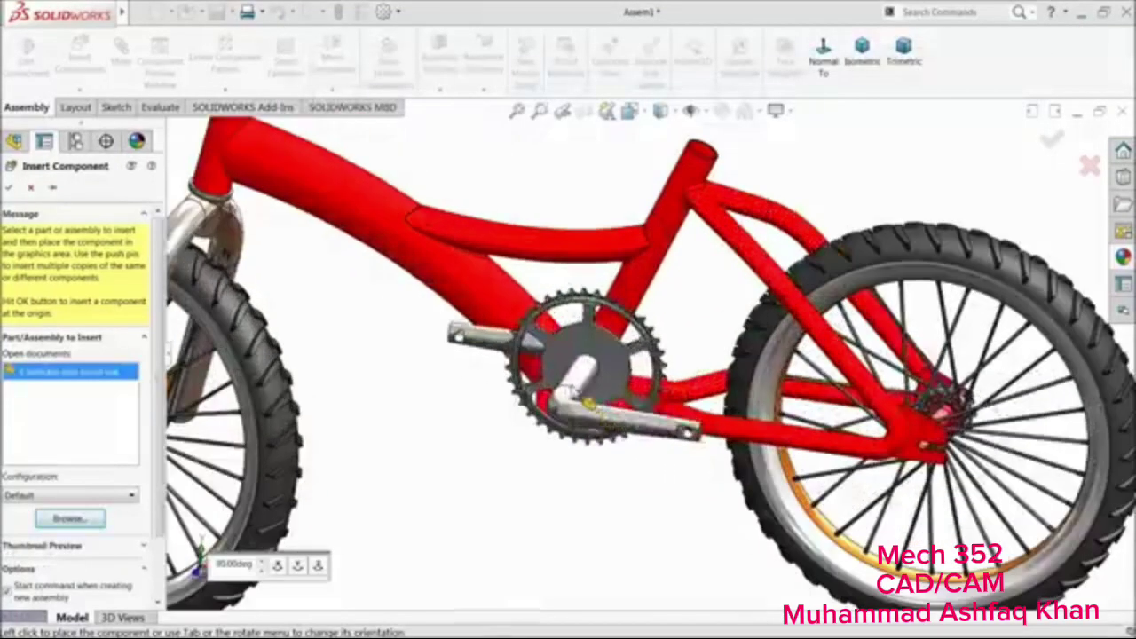
pyautogui.click(479, 426)
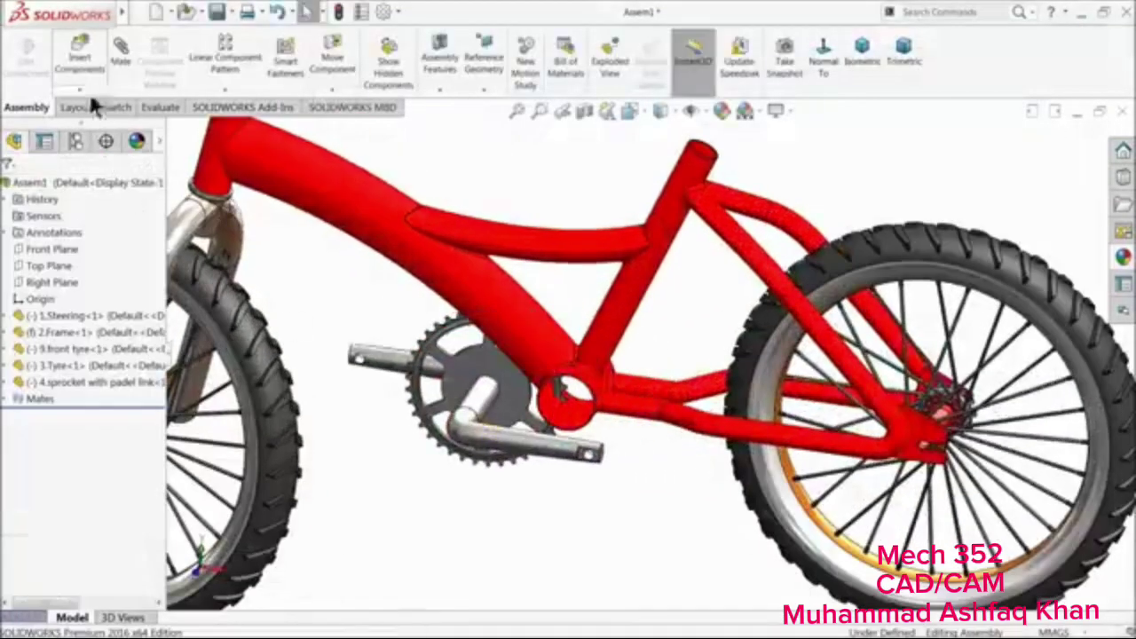
pyautogui.click(81, 62)
pyautogui.click(561, 399)
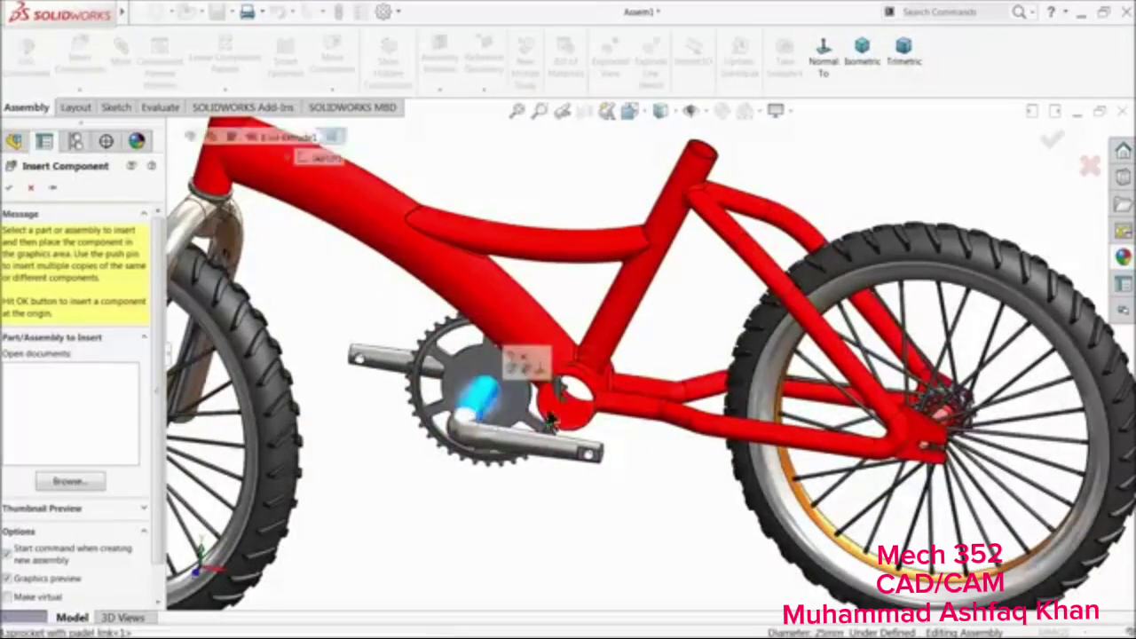
pyautogui.click(30, 188)
# Mate the sprocket part's cylindrical axle concentric with the bore of the frame's bottom bracket
pyautogui.click(121, 60)
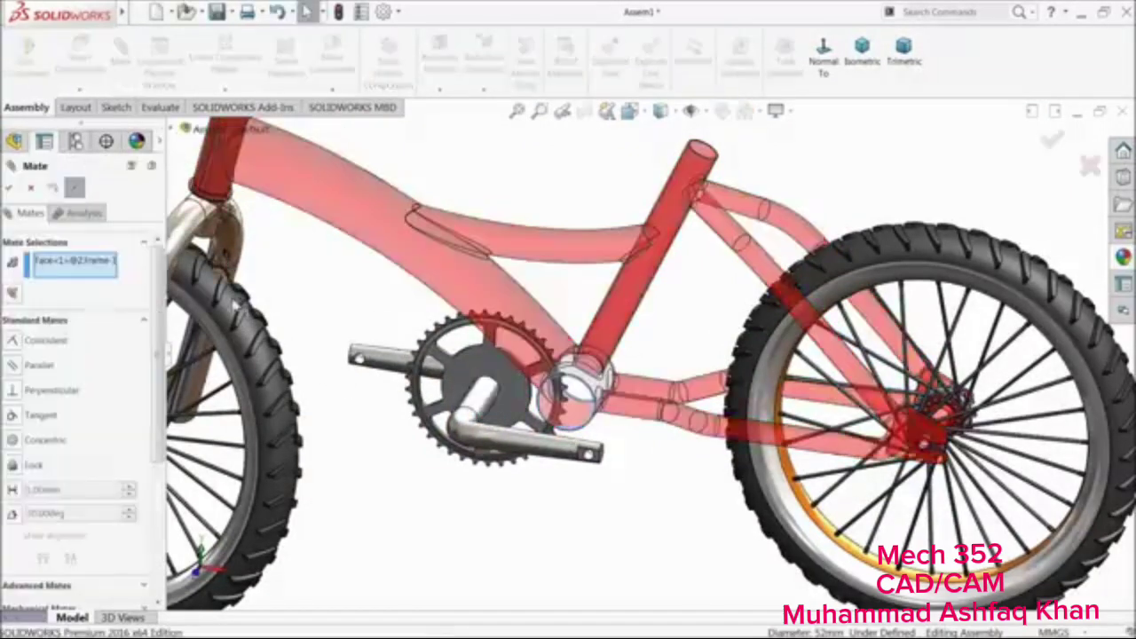
pyautogui.rightClick(101, 264)
pyautogui.click(125, 270)
pyautogui.scroll(-4, 497, 452)
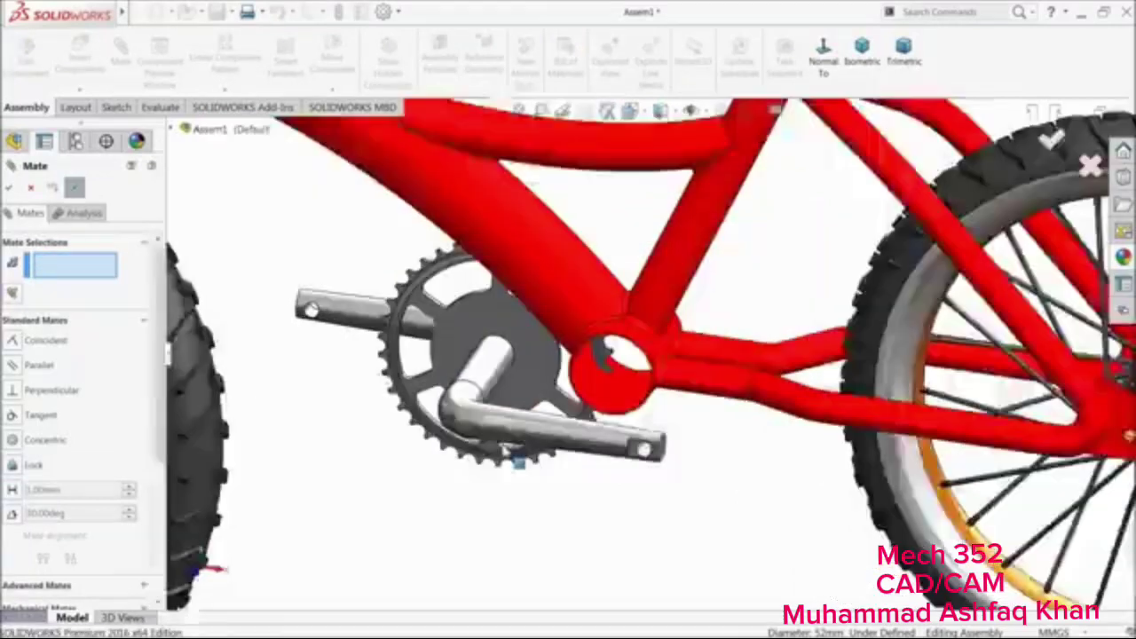
pyautogui.moveTo(533, 375); pyautogui.dragTo(511, 404, button='middle')
pyautogui.click(513, 364)
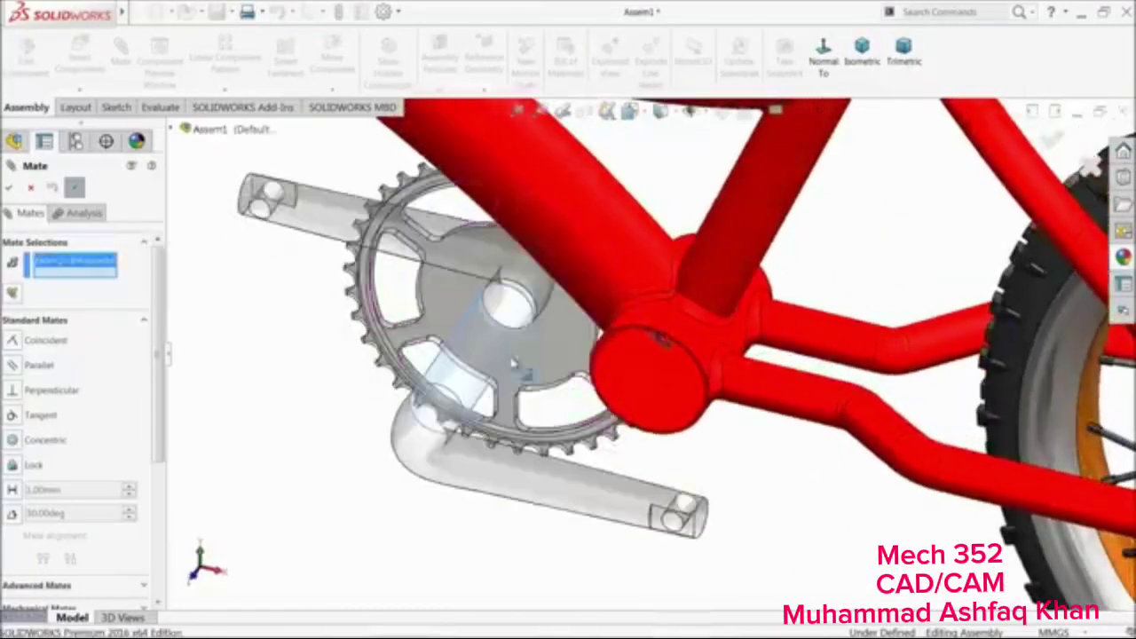
pyautogui.click(663, 407)
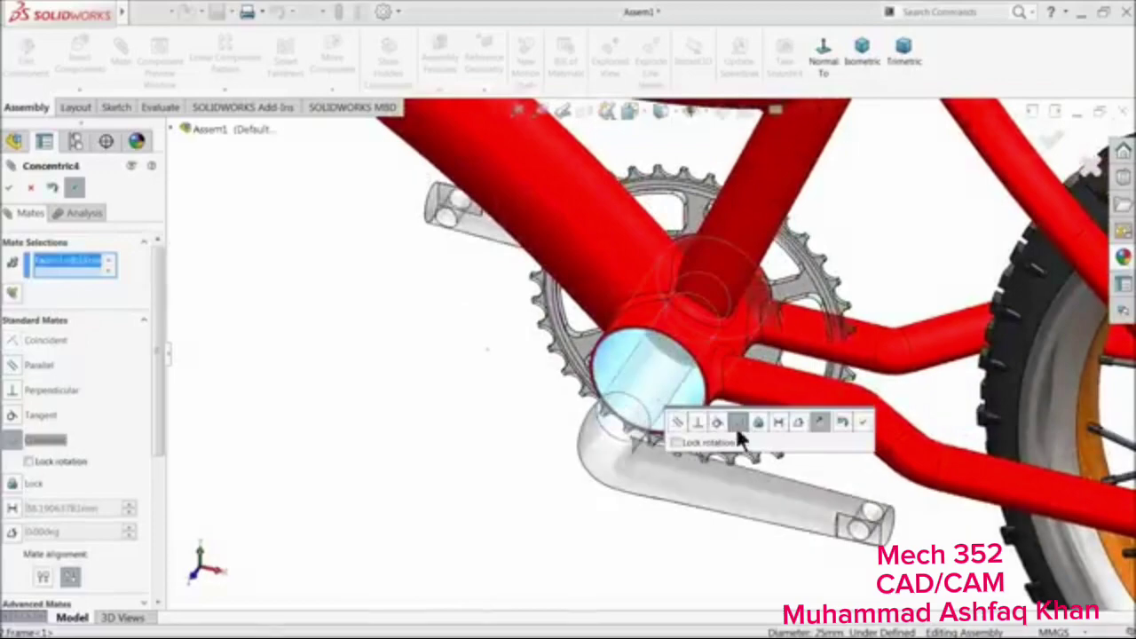
pyautogui.click(864, 425)
# Slide the sprocket and crank outward along the bottom bracket axis until the sprocket clears the frame
pyautogui.scroll(4, 680, 396)
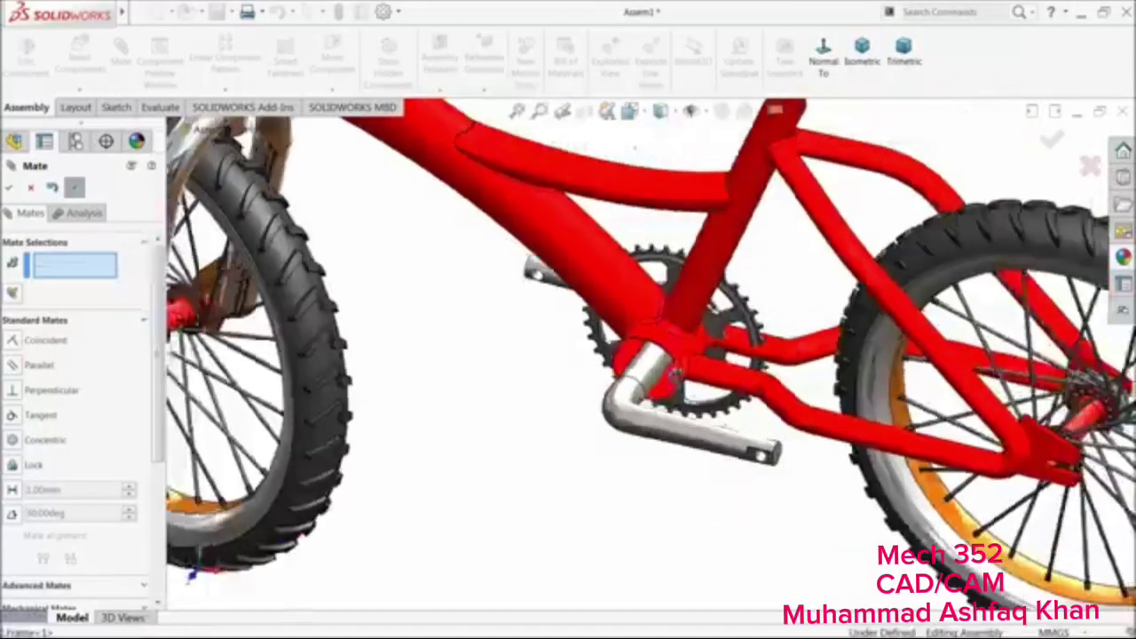
pyautogui.moveTo(680, 396); pyautogui.dragTo(606, 497, button='middle')
pyautogui.moveTo(488, 404); pyautogui.dragTo(619, 527, button='middle')
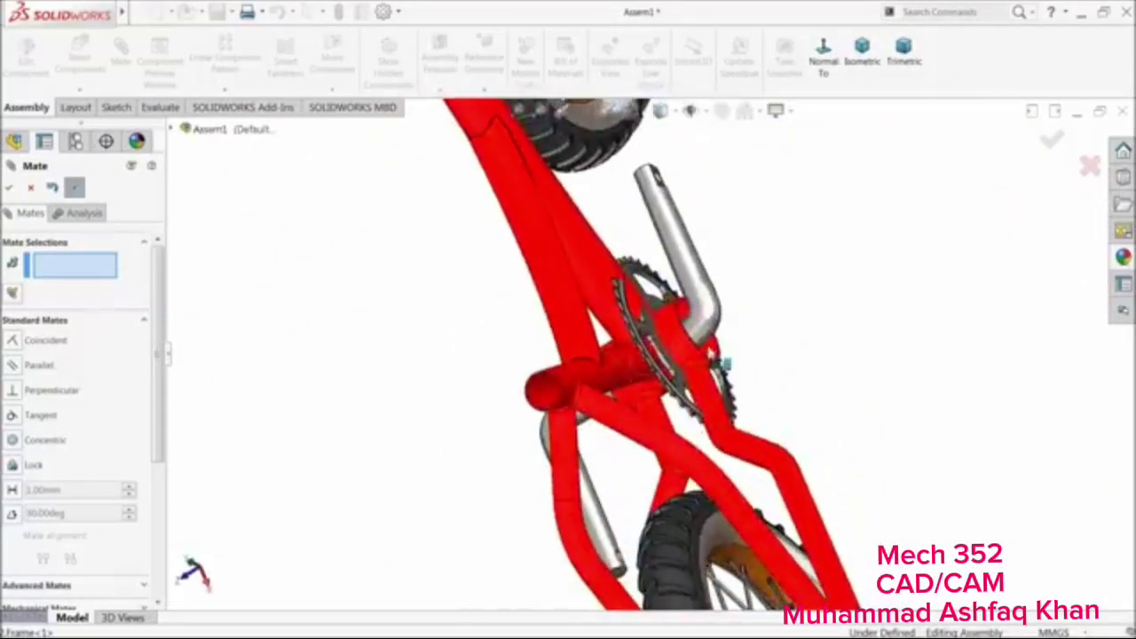
pyautogui.moveTo(711, 321); pyautogui.dragTo(745, 309)
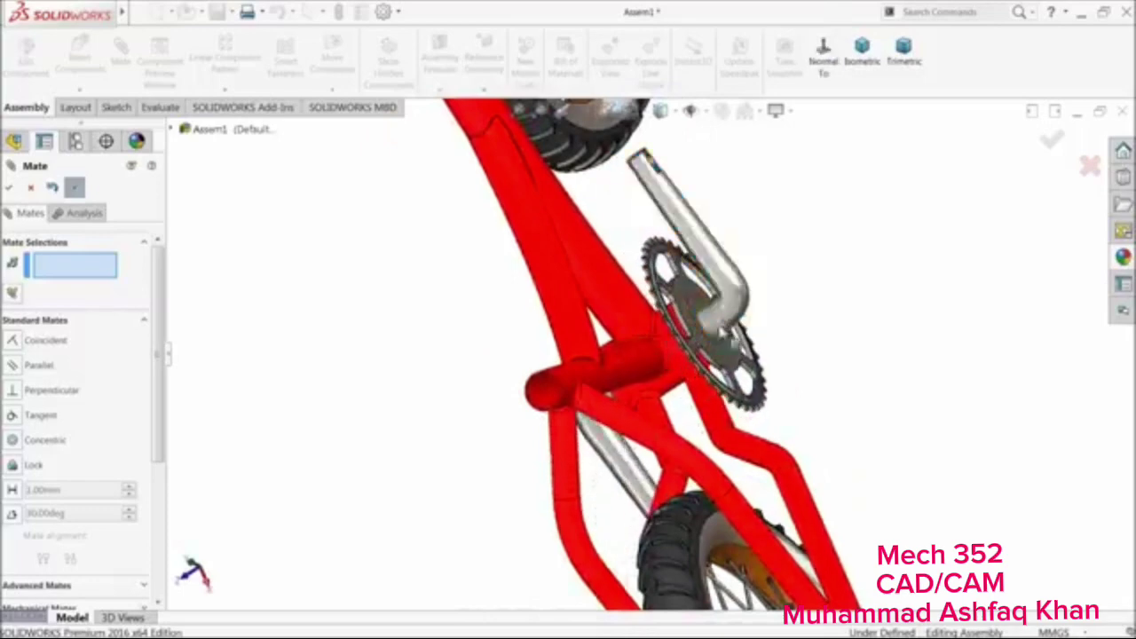
# Mate the sprocket's inner flat face coincident with the end face of the bottom bracket and close the Mate command
pyautogui.moveTo(744, 311); pyautogui.dragTo(769, 338, button='middle')
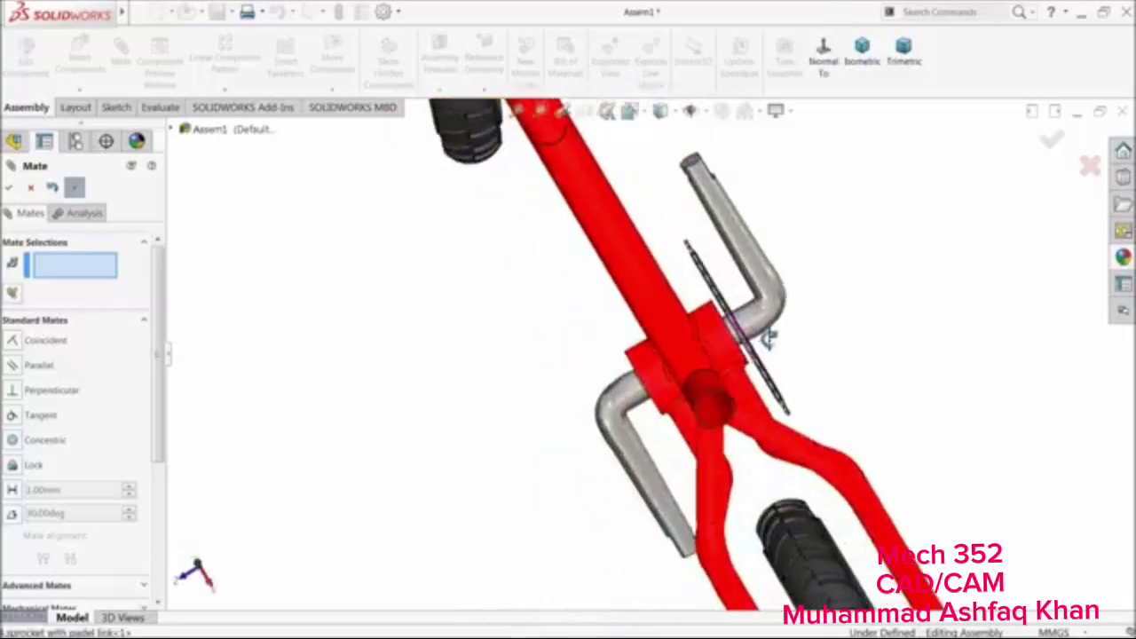
pyautogui.scroll(-3, 765, 335)
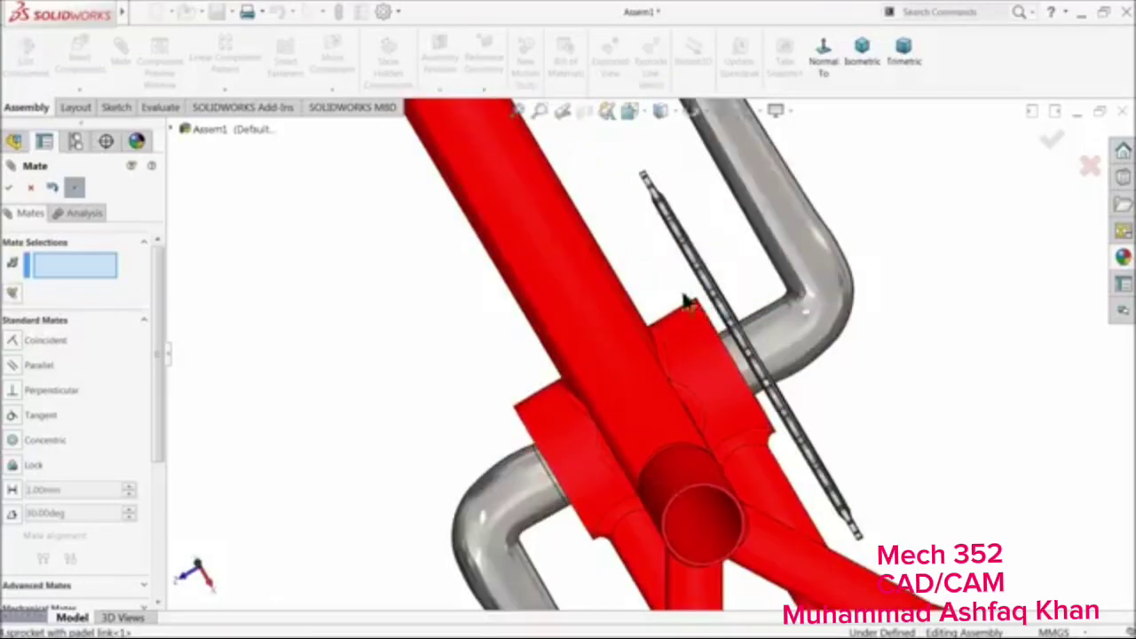
pyautogui.moveTo(688, 301); pyautogui.dragTo(822, 339, button='middle')
pyautogui.scroll(-3, 632, 337)
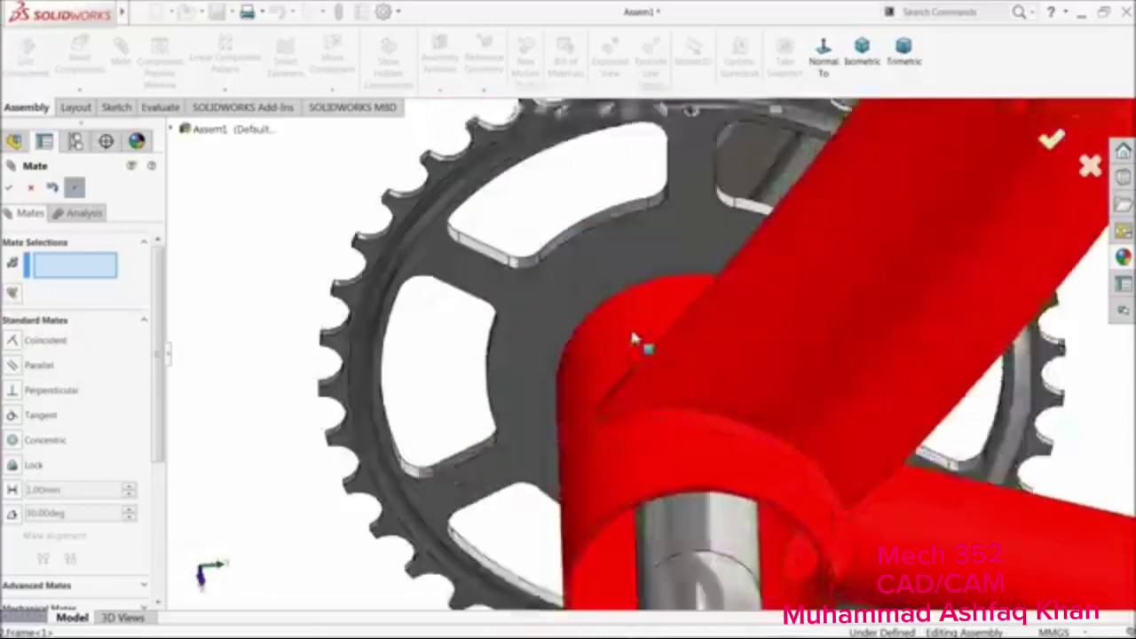
pyautogui.click(586, 282)
pyautogui.moveTo(586, 282); pyautogui.dragTo(613, 300, button='middle')
pyautogui.scroll(-4, 634, 334)
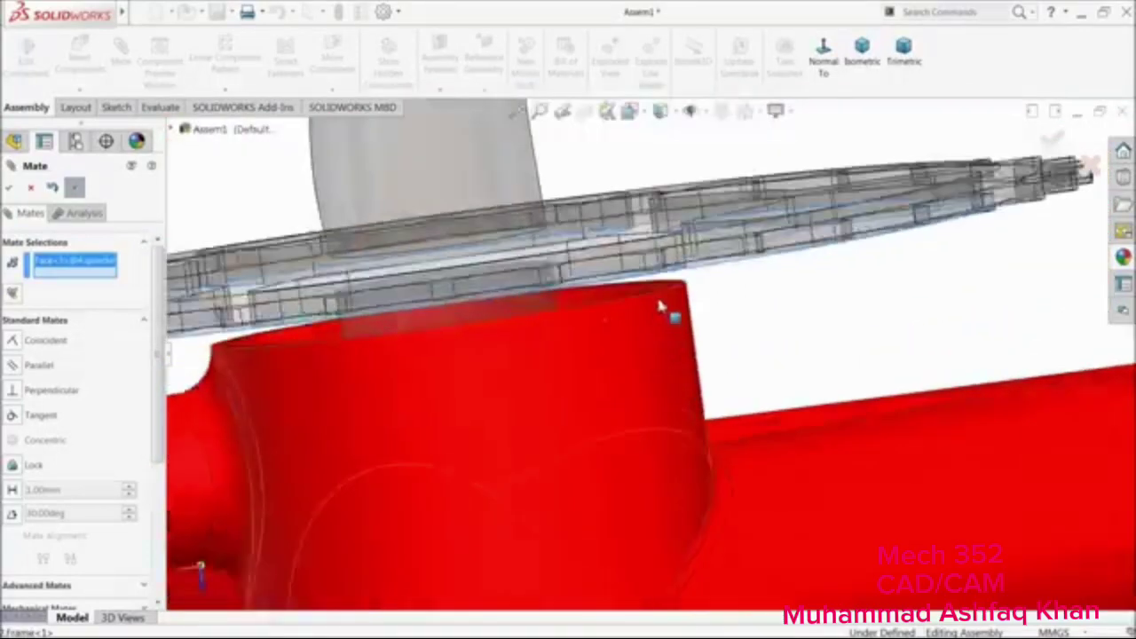
pyautogui.scroll(-2, 658, 304)
pyautogui.click(698, 290)
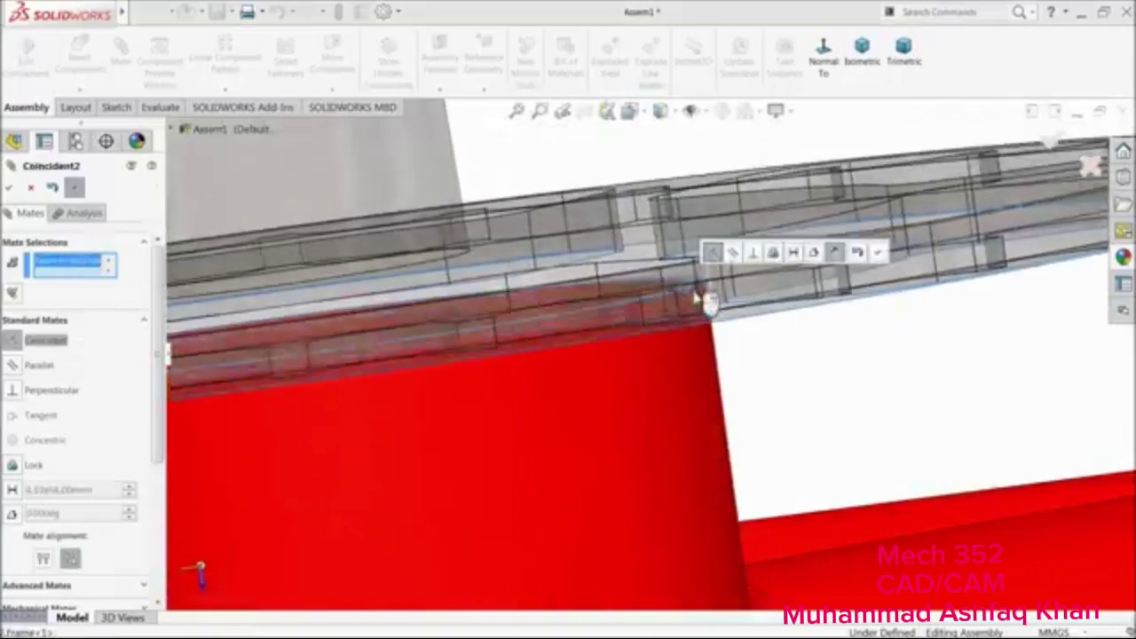
pyautogui.click(878, 253)
pyautogui.scroll(14, 609, 335)
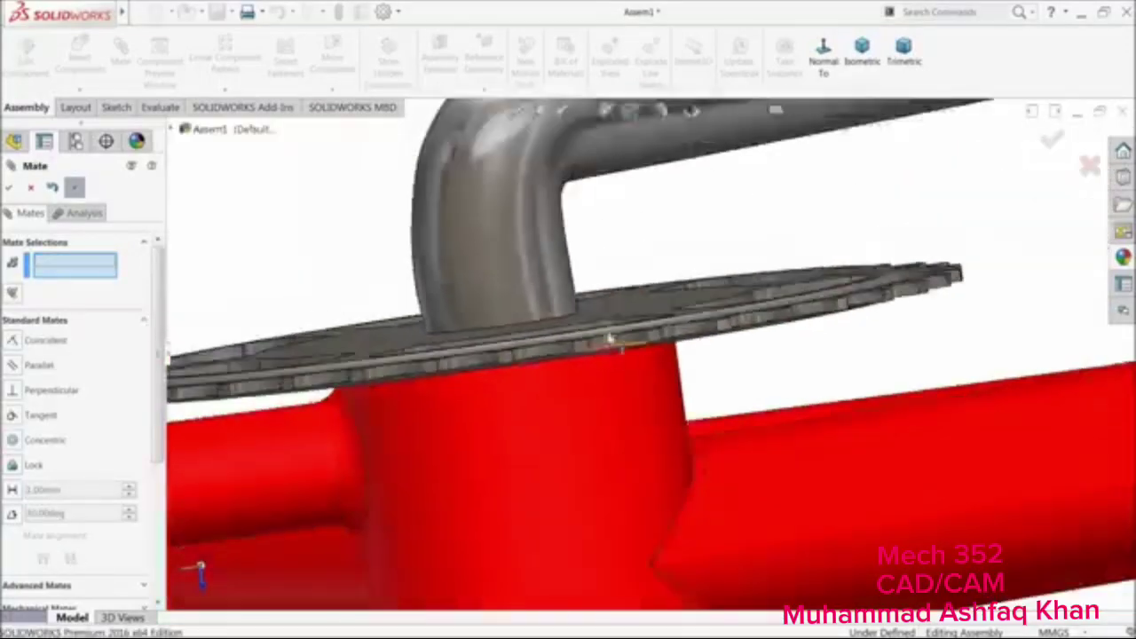
pyautogui.moveTo(621, 266); pyautogui.dragTo(509, 446, button='middle')
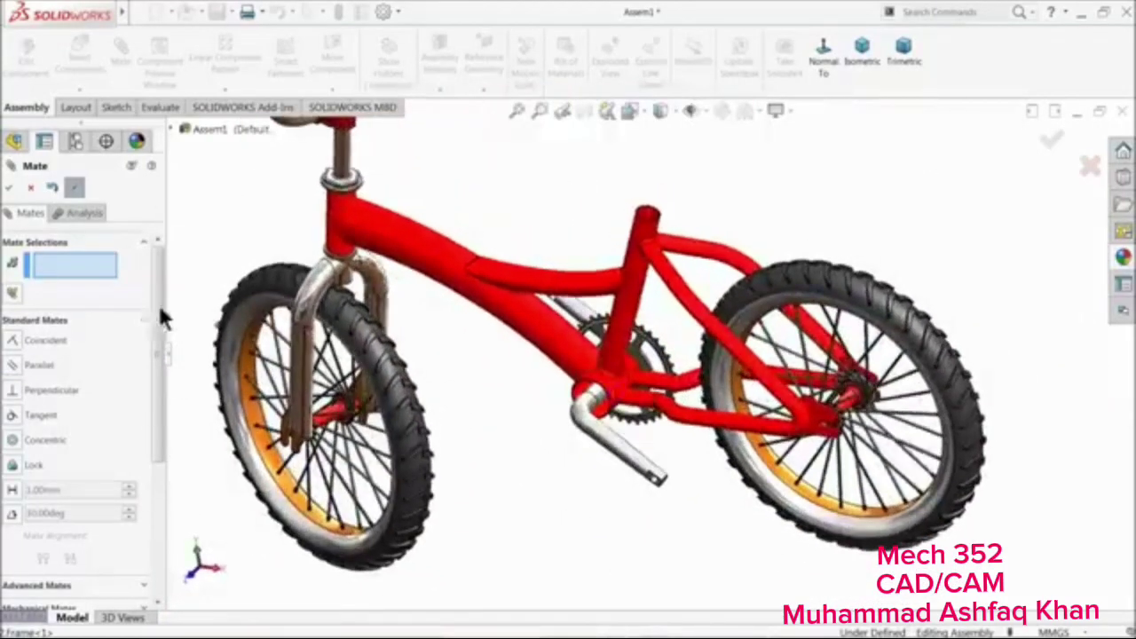
pyautogui.click(29, 187)
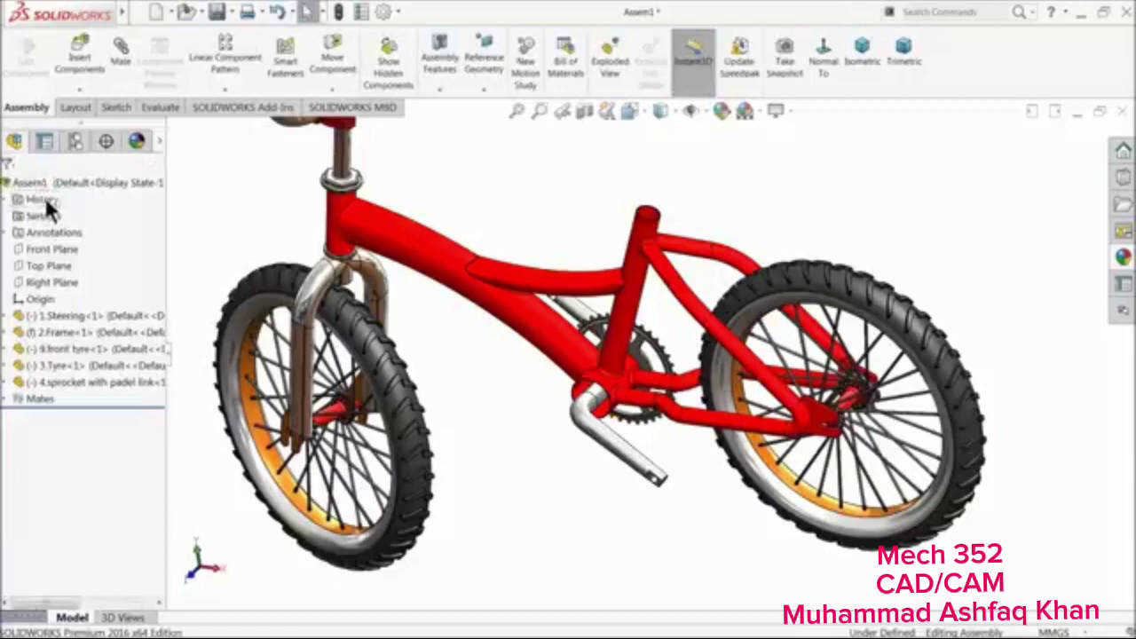
# Insert the part 8.Padel and place it next to the free end of the near crank arm
pyautogui.click(99, 75)
pyautogui.click(66, 483)
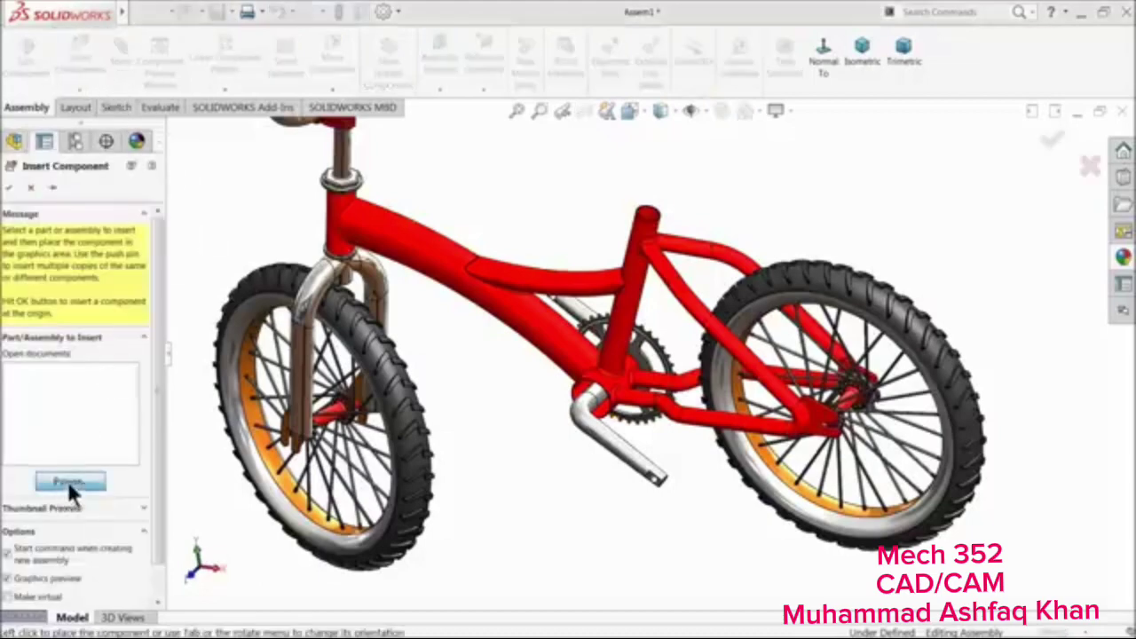
pyautogui.click(503, 259)
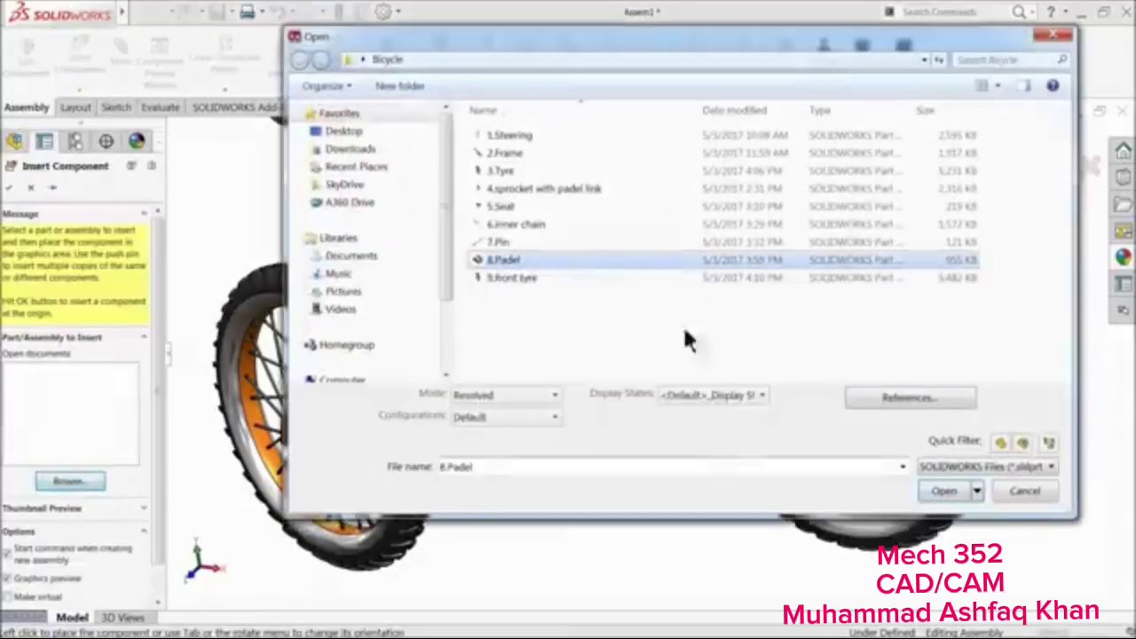
pyautogui.click(944, 502)
pyautogui.scroll(-3, 524, 408)
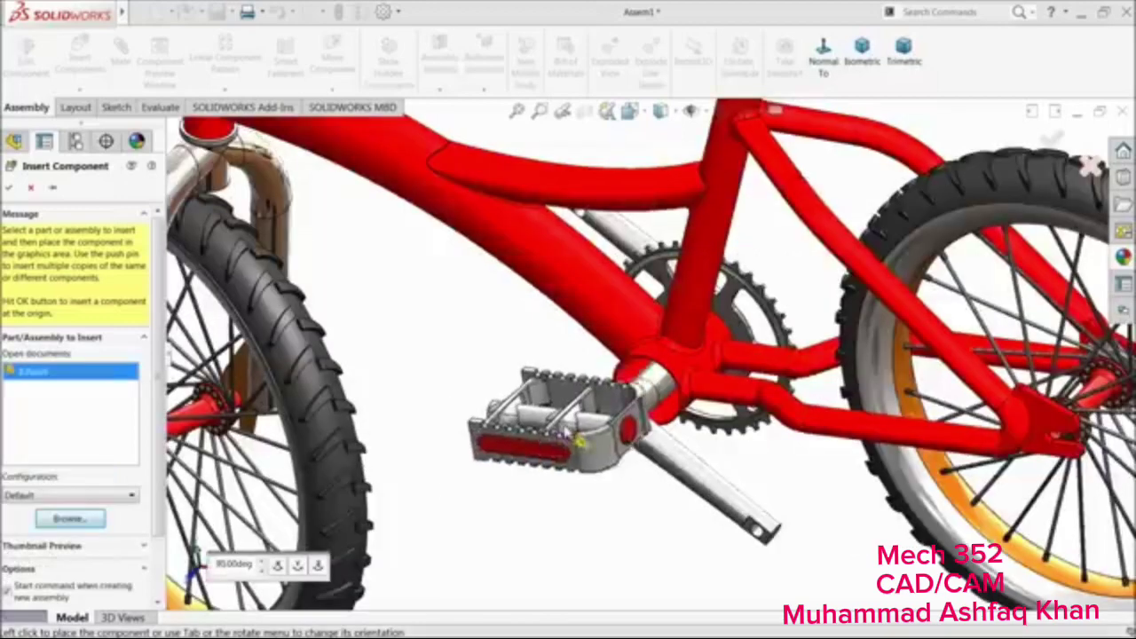
pyautogui.click(598, 512)
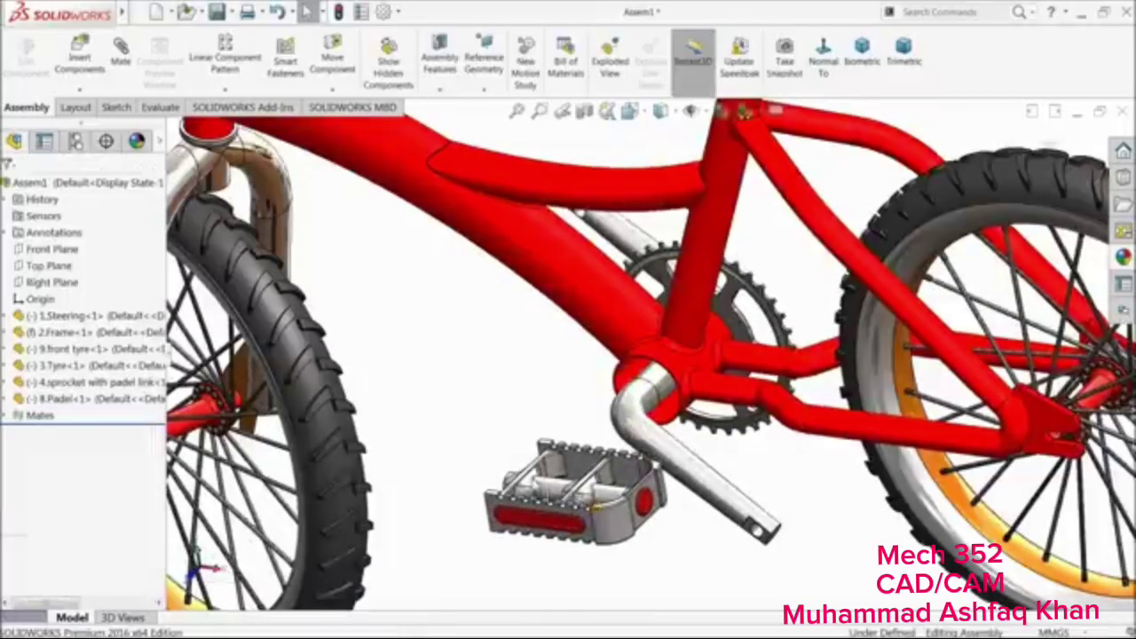
# Mate the pedal's central bore concentric with the hole at the crank arm's end, flipping the mate alignment
pyautogui.scroll(-3, 545, 499)
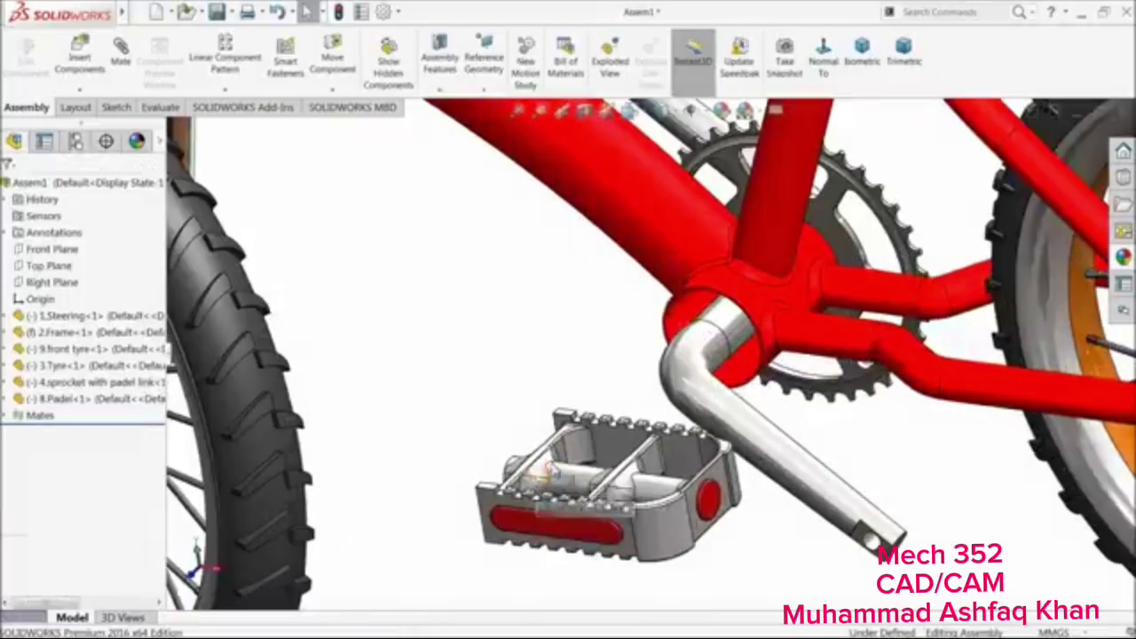
pyautogui.moveTo(551, 470); pyautogui.dragTo(602, 503, button='middle')
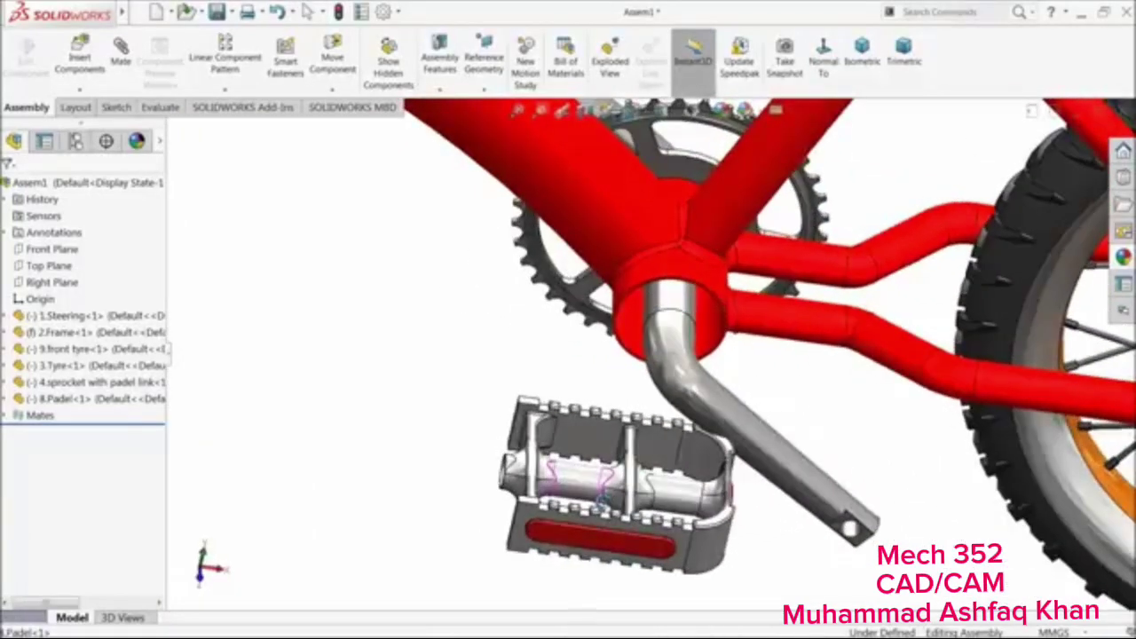
pyautogui.click(121, 60)
pyautogui.scroll(-3, 469, 446)
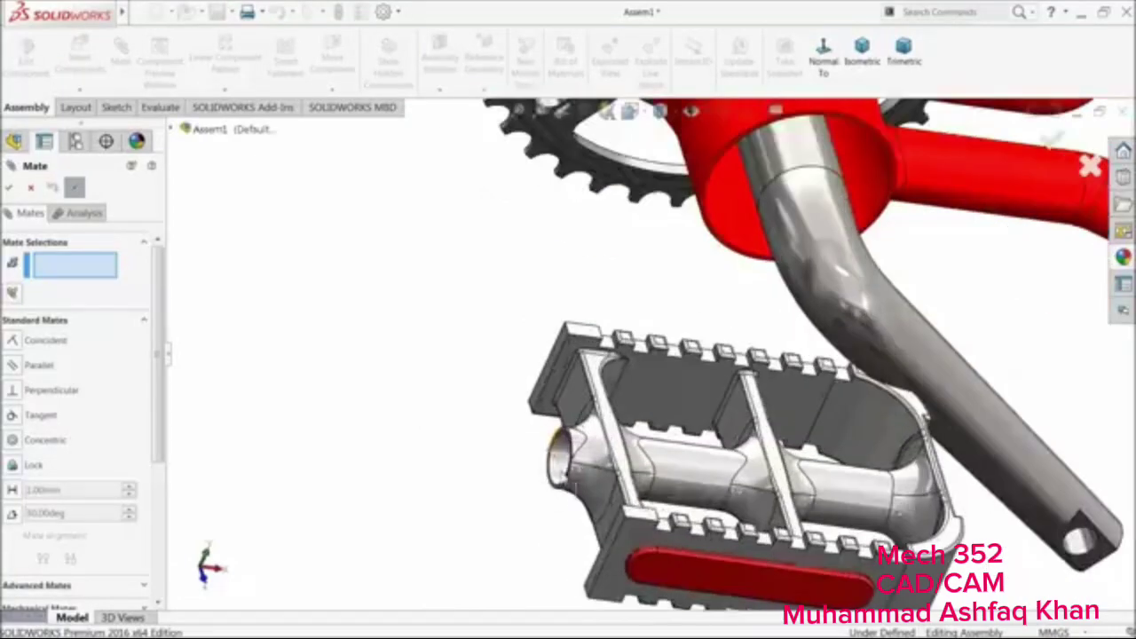
pyautogui.click(563, 465)
pyautogui.scroll(3, 801, 488)
pyautogui.scroll(-3, 890, 481)
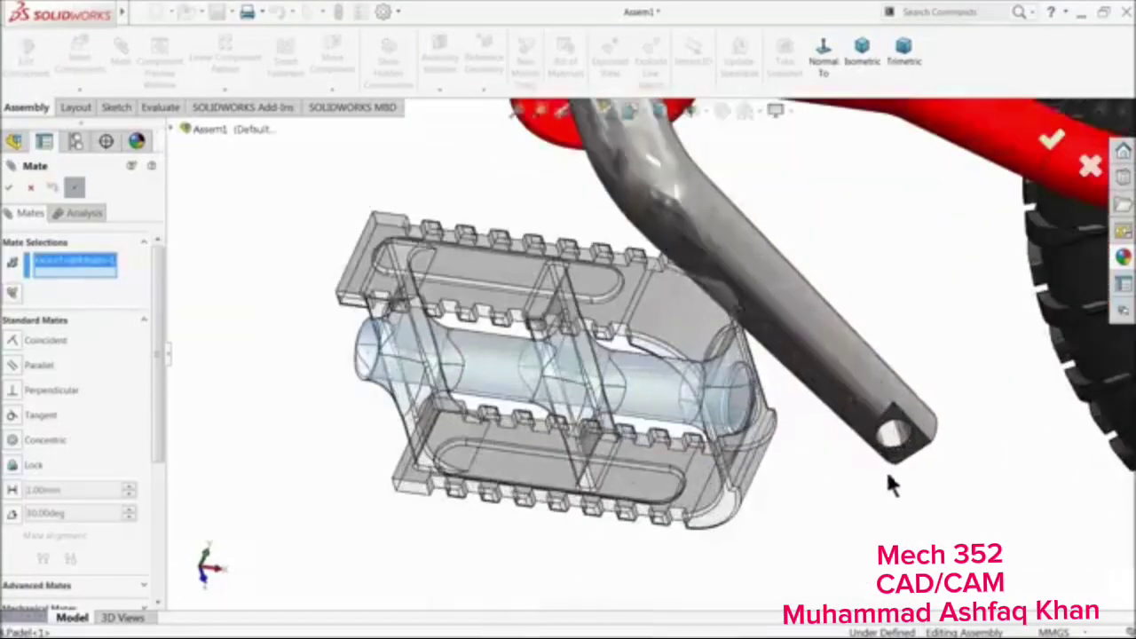
pyautogui.click(914, 451)
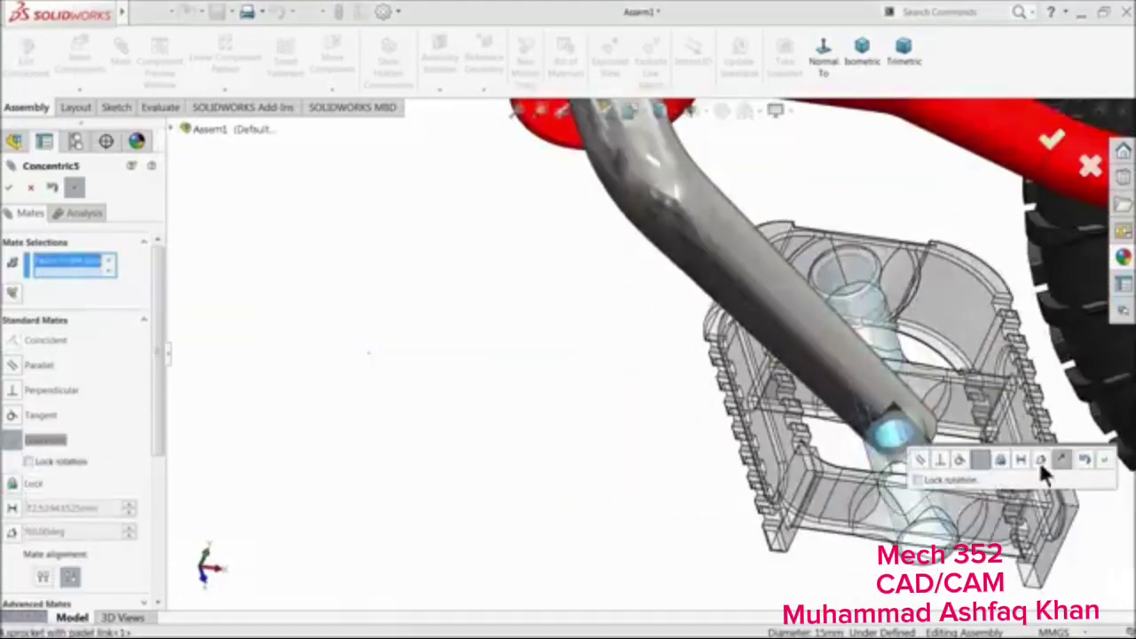
pyautogui.click(1059, 456)
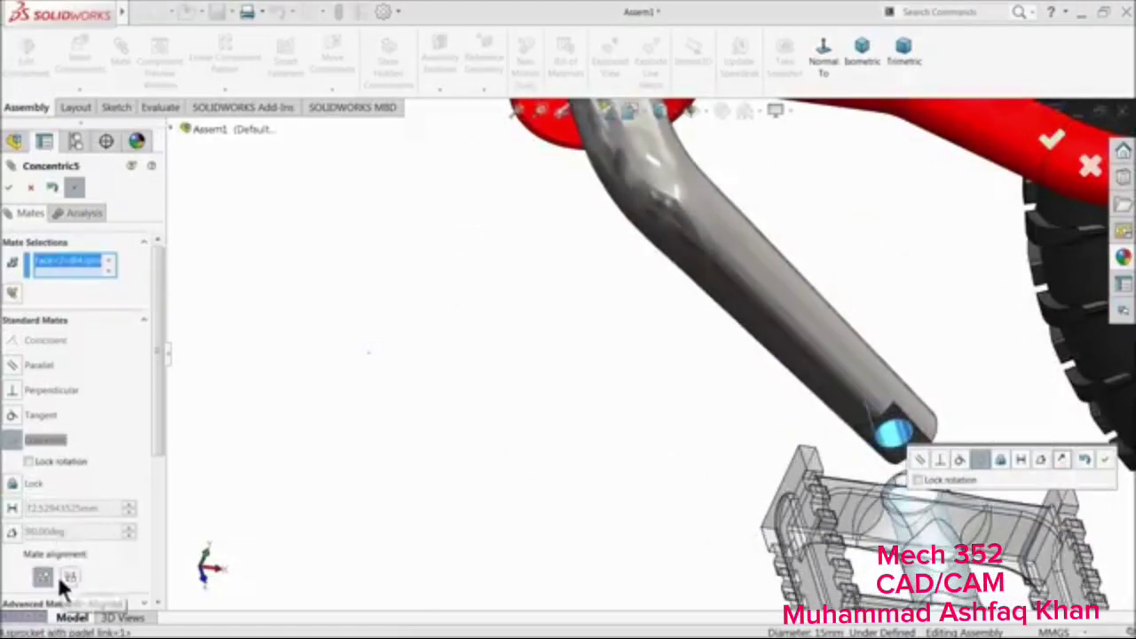
pyautogui.click(8, 186)
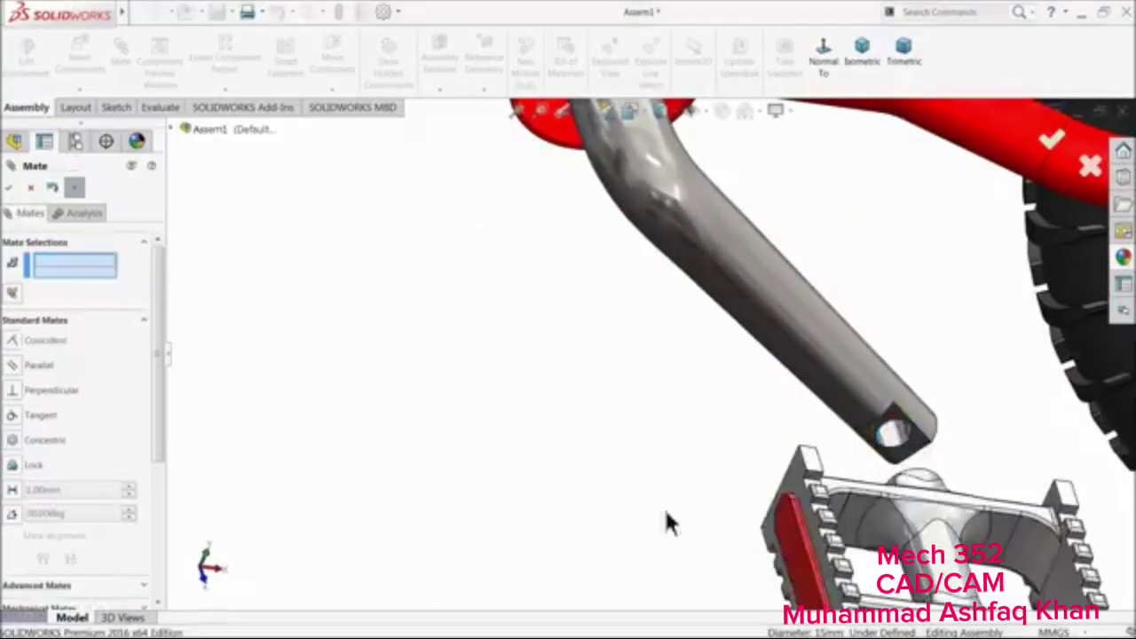
# Mate the pedal's inner ring-shaped end face coincident with the flat face around the crank arm's hole
pyautogui.scroll(-5, 950, 461)
pyautogui.click(803, 401)
pyautogui.scroll(3, 804, 424)
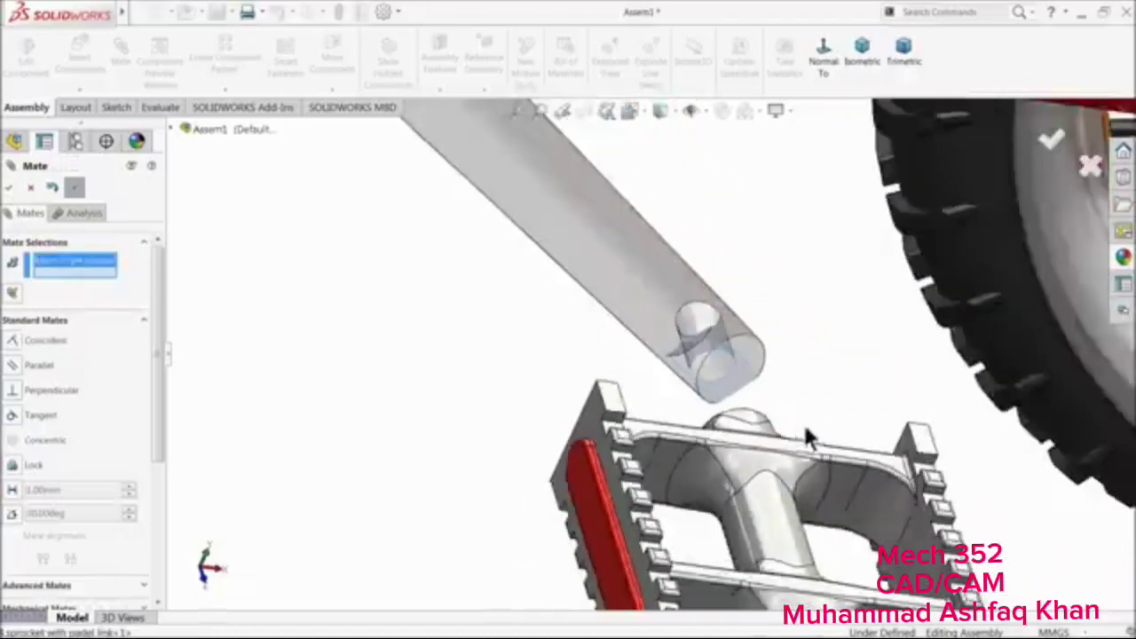
pyautogui.moveTo(804, 422); pyautogui.dragTo(774, 479, button='middle')
pyautogui.scroll(-3, 771, 474)
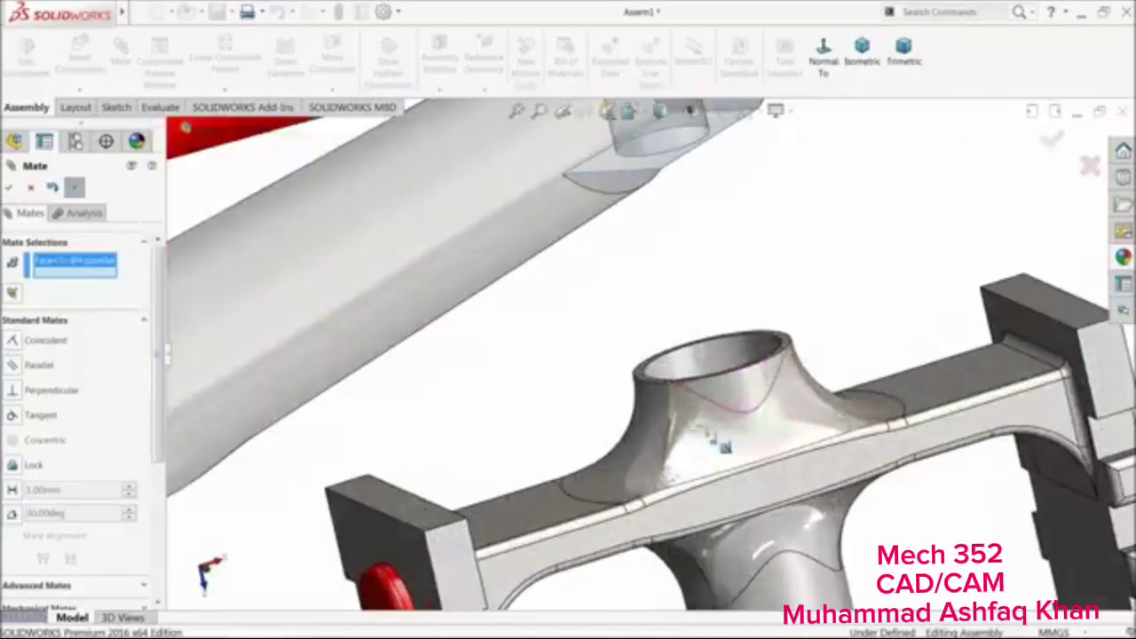
pyautogui.click(639, 380)
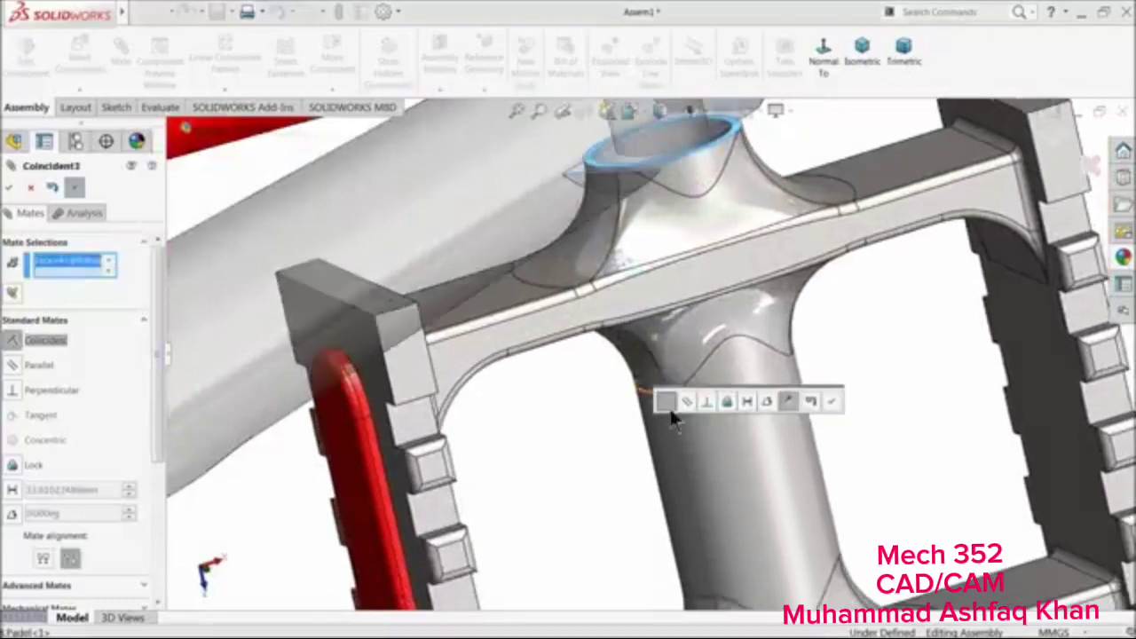
pyautogui.click(829, 403)
# Close the Mate command and place a second copy of the pedal below the sprocket-side crank arm
pyautogui.scroll(7, 671, 381)
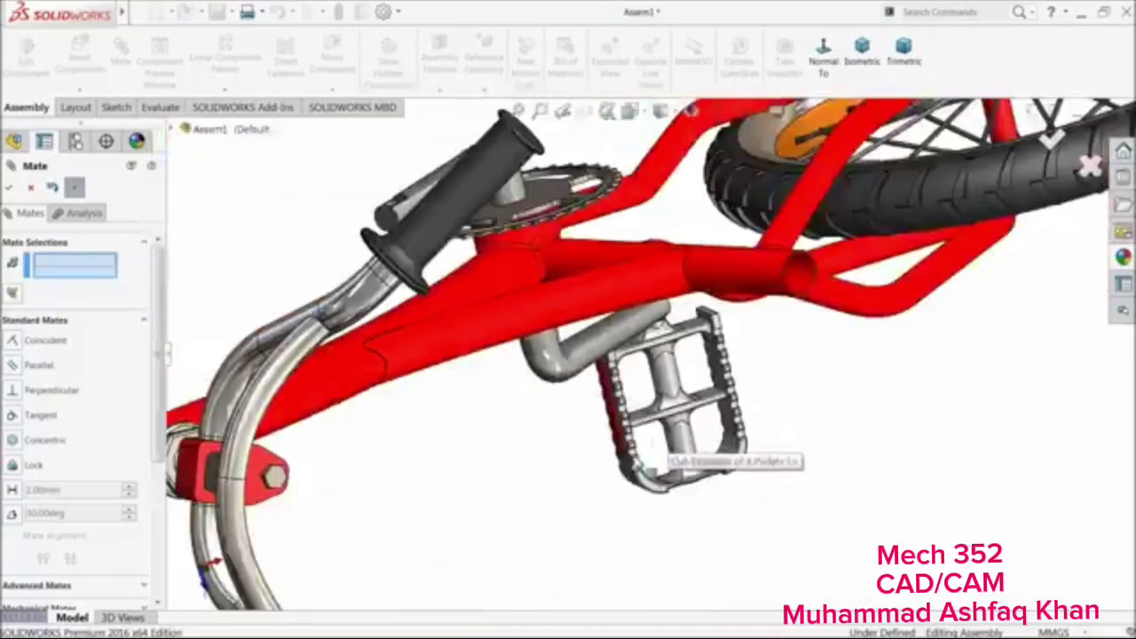
pyautogui.moveTo(664, 441); pyautogui.dragTo(608, 290, button='middle')
pyautogui.scroll(3, 607, 289)
pyautogui.scroll(2, 628, 339)
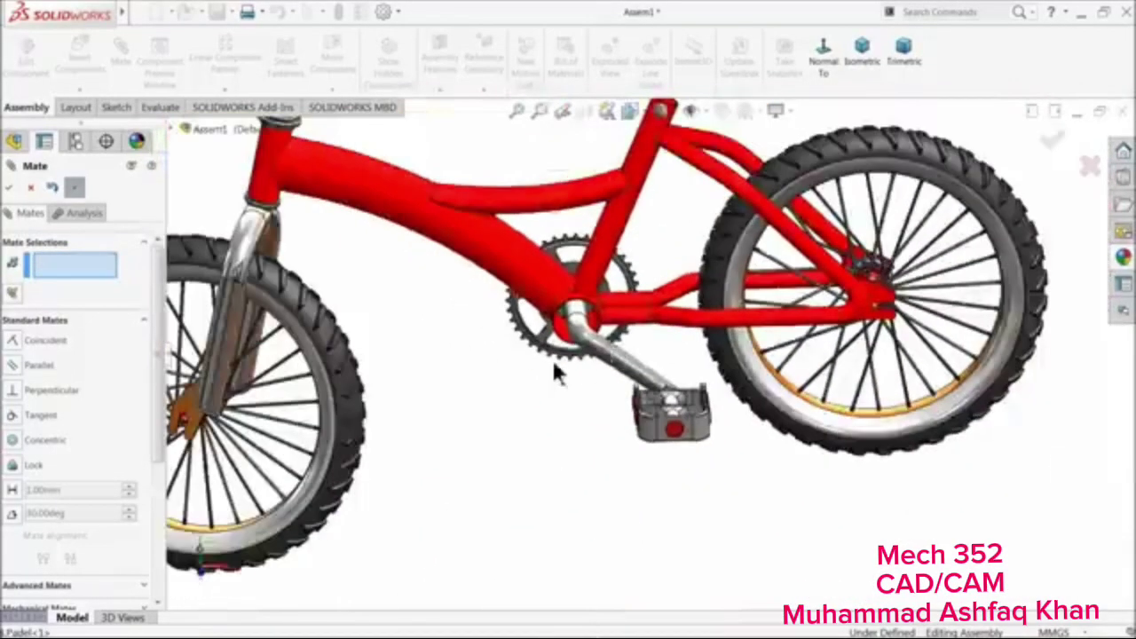
pyautogui.moveTo(551, 357); pyautogui.dragTo(810, 300, button='middle')
pyautogui.click(31, 187)
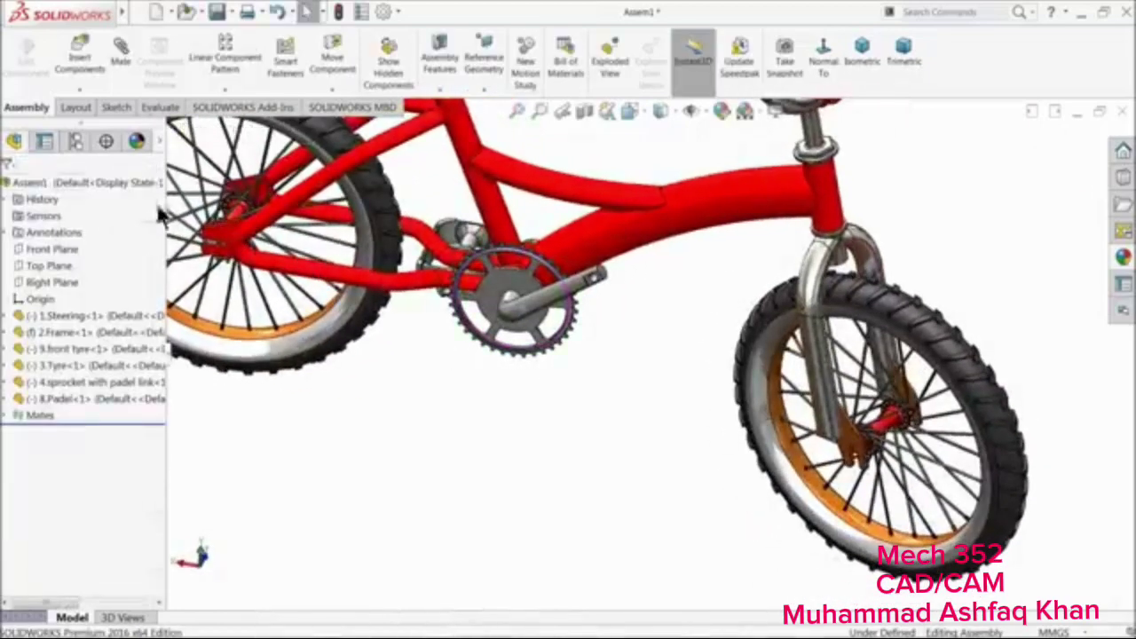
pyautogui.scroll(-2, 471, 235)
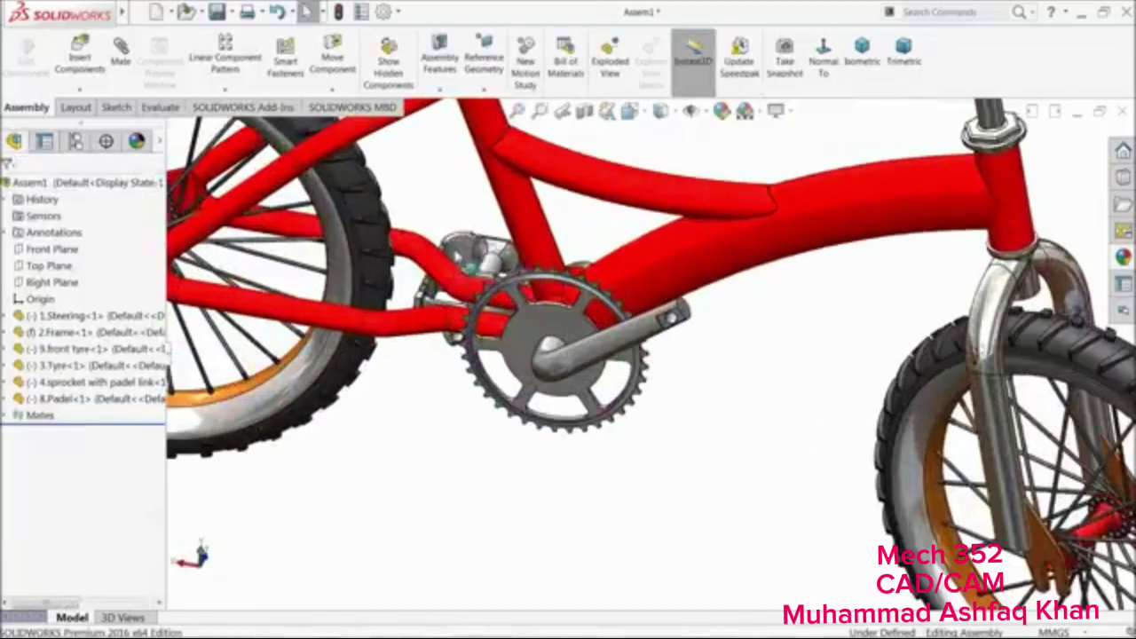
pyautogui.keyDown('ctrl'); pyautogui.moveTo(457, 253); pyautogui.dragTo(637, 527); pyautogui.keyUp('ctrl')
# Mate the second pedal's central bore concentric with the hole at the sprocket-side crank arm's end, flipping the mate alignment
pyautogui.scroll(-2, 693, 487)
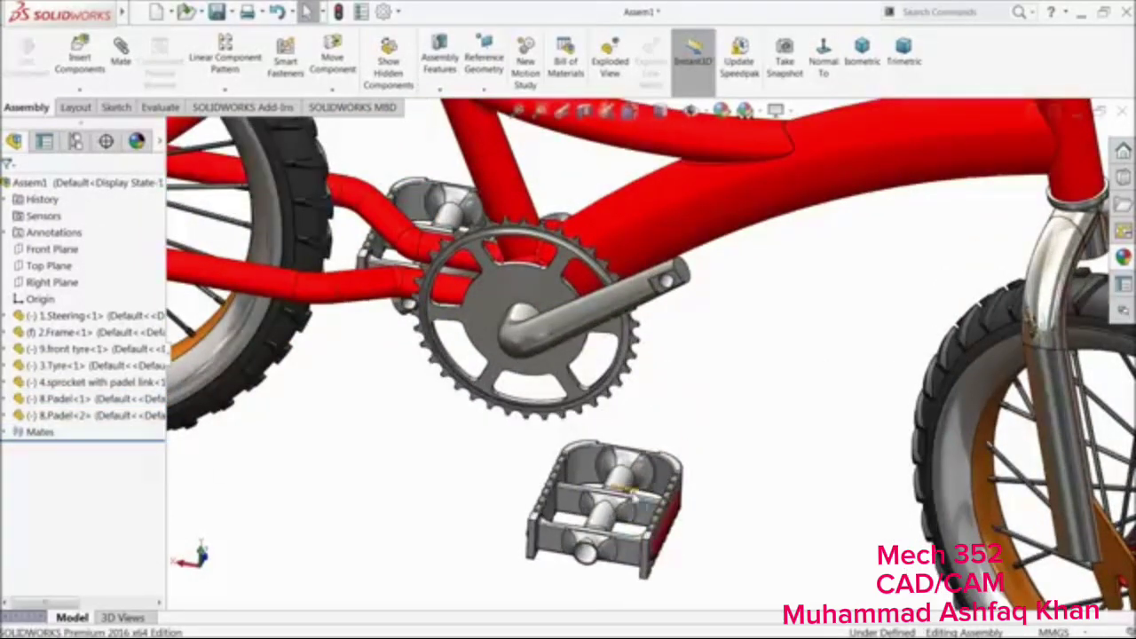
pyautogui.click(591, 563)
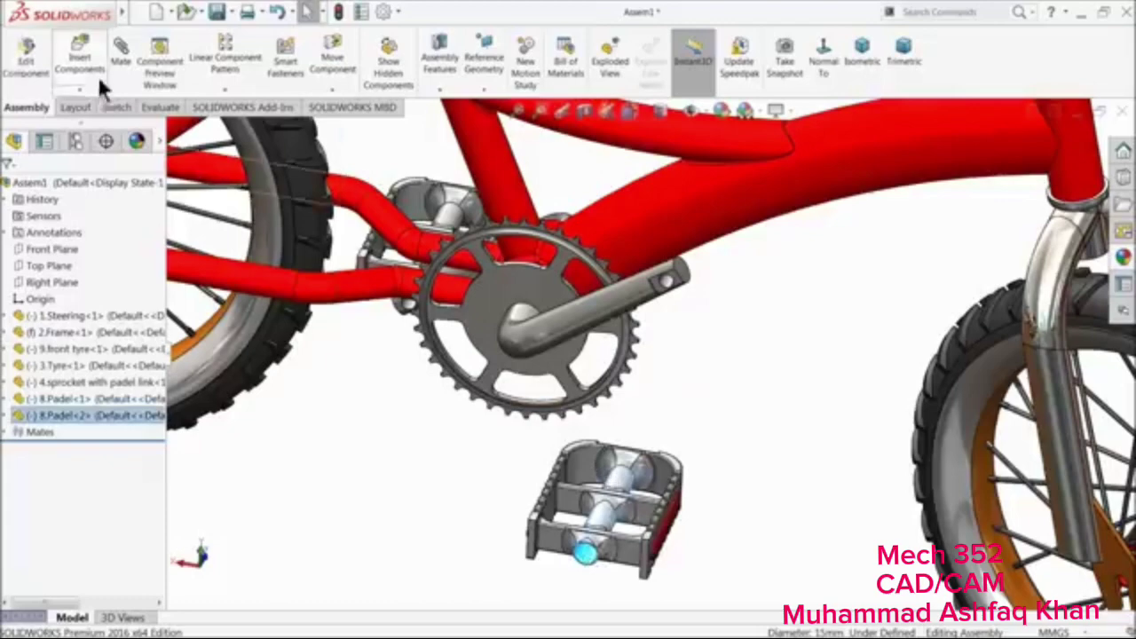
pyautogui.click(121, 55)
pyautogui.scroll(-5, 699, 314)
pyautogui.click(612, 252)
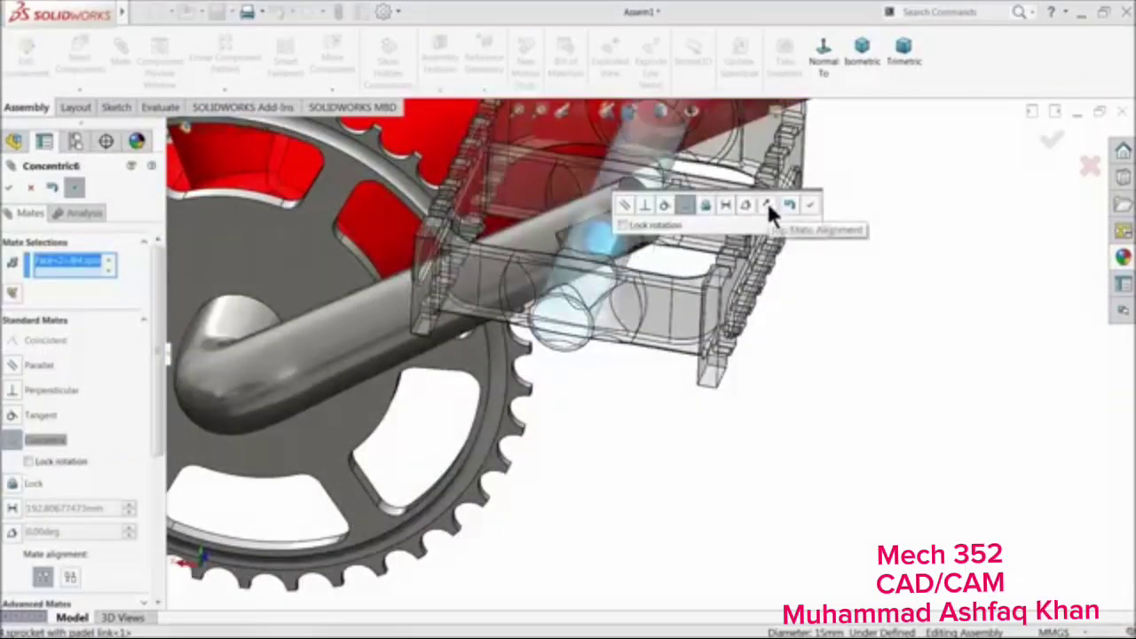
pyautogui.click(767, 207)
pyautogui.click(810, 206)
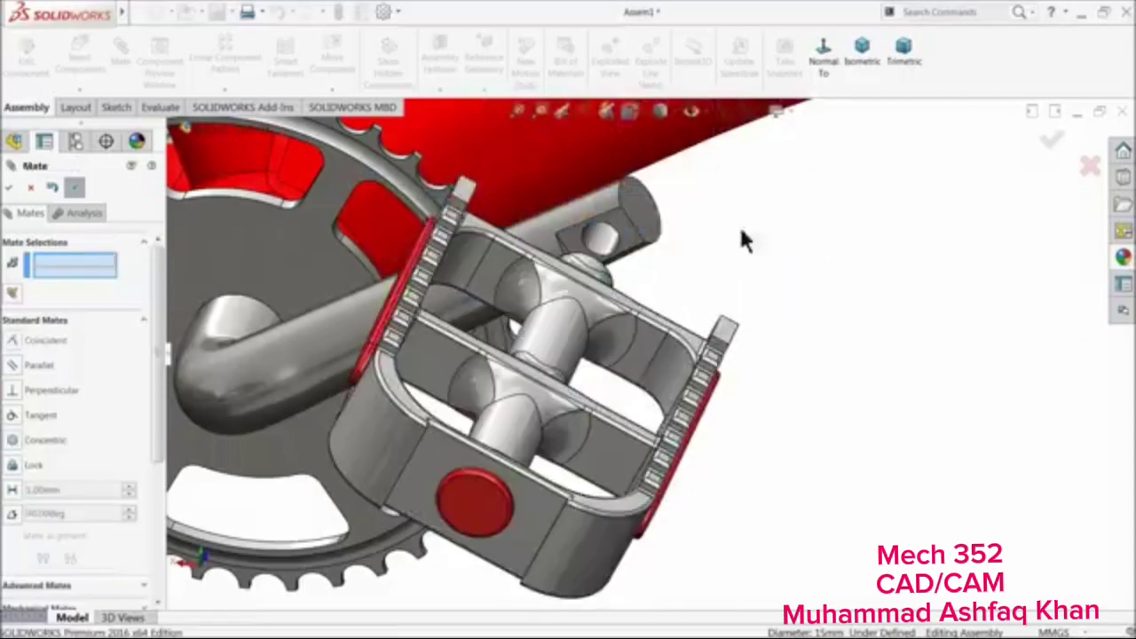
# Mate the second pedal's inner end face coincident with the flat face around the hole of the sprocket-side crank arm
pyautogui.click(636, 246)
pyautogui.moveTo(652, 252); pyautogui.dragTo(565, 397, button='middle')
pyautogui.scroll(-4, 553, 264)
pyautogui.click(526, 268)
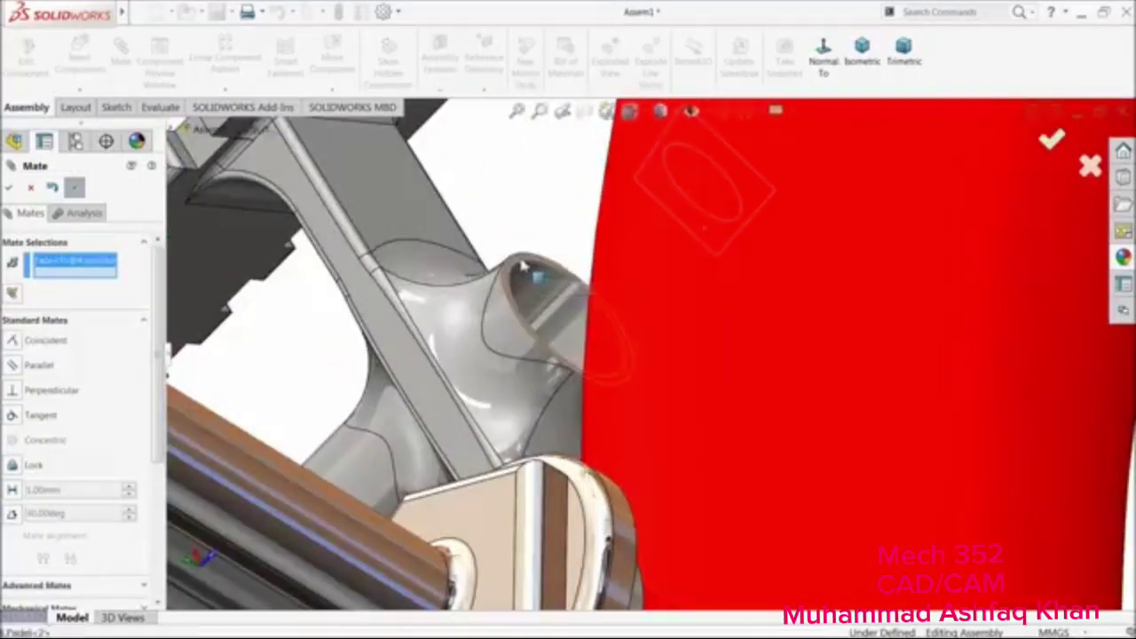
pyautogui.click(503, 223)
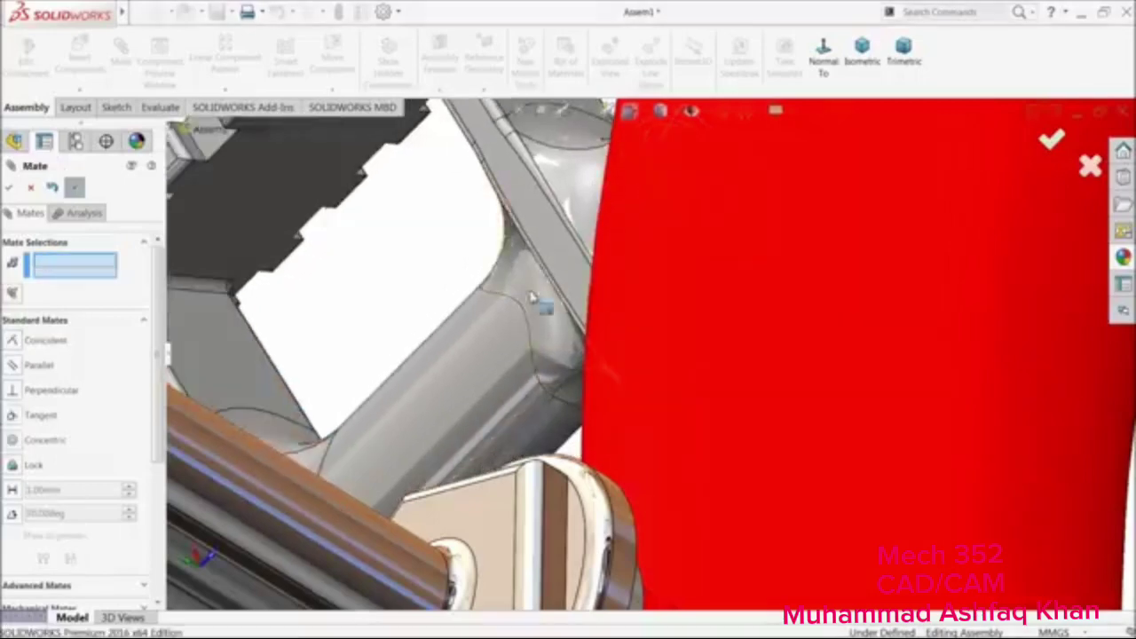
# Rotate the second pedal slightly about its axis and close the Mate command
pyautogui.moveTo(538, 299); pyautogui.dragTo(690, 282, button='middle')
pyautogui.scroll(-5, 492, 528)
pyautogui.scroll(-3, 593, 394)
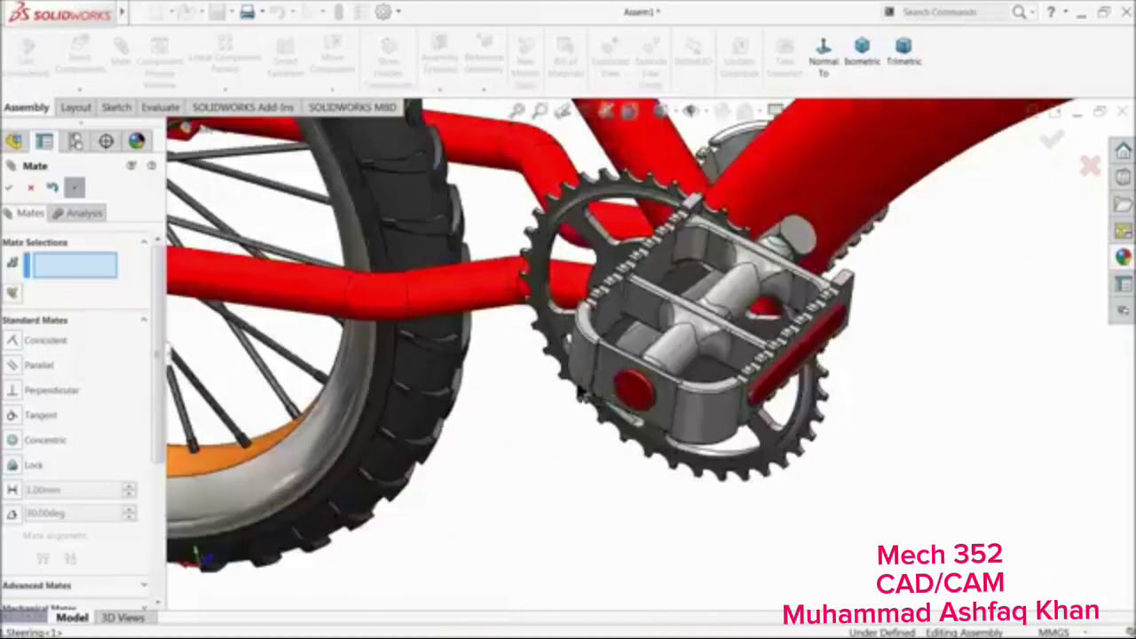
pyautogui.moveTo(593, 394)
pyautogui.mouseDown()
pyautogui.moveTo(616, 390)
pyautogui.moveTo(605, 373)
pyautogui.moveTo(609, 400)
pyautogui.mouseUp()
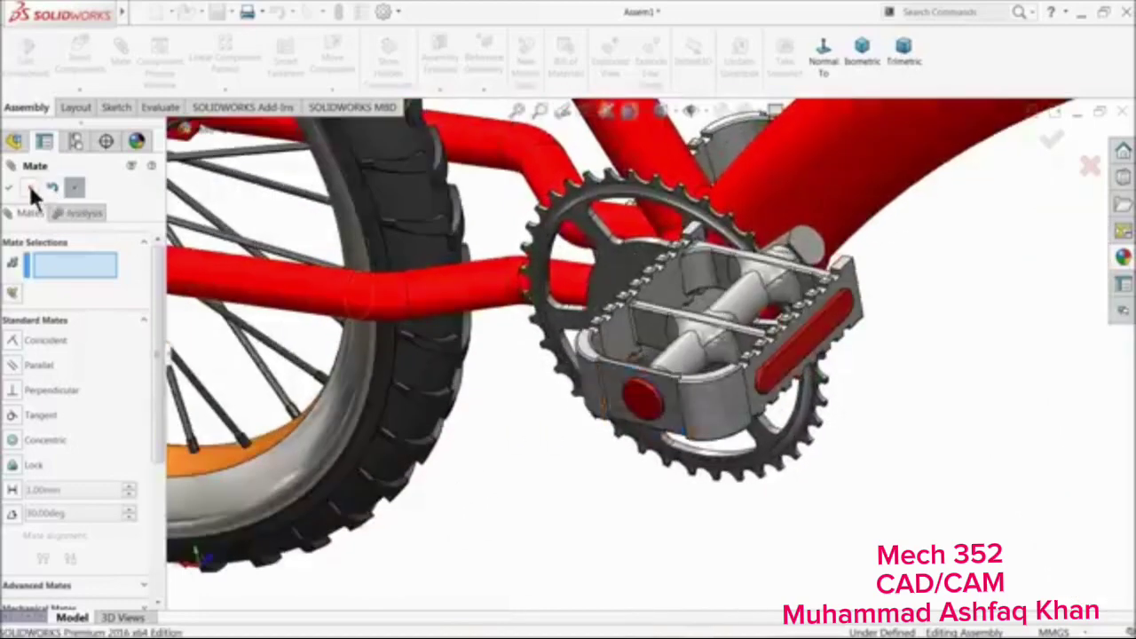
pyautogui.click(30, 188)
# Insert the part 7.Pin between the two wheels and place a second copy of it beside the first
pyautogui.scroll(6, 710, 380)
pyautogui.moveTo(745, 396); pyautogui.dragTo(517, 518, button='middle')
pyautogui.scroll(3, 518, 512)
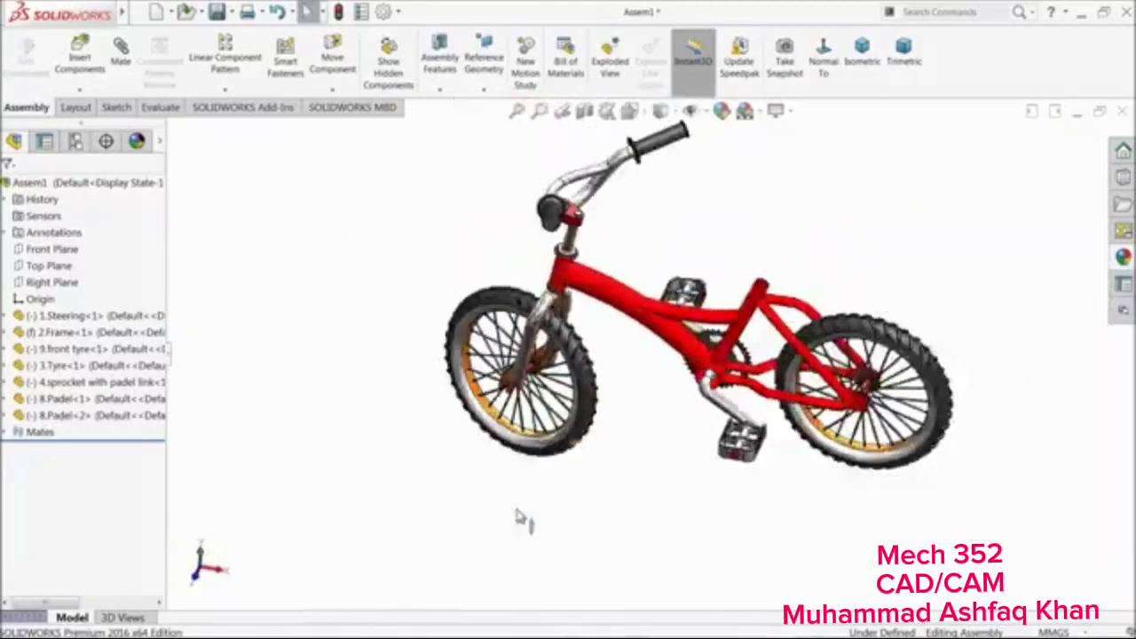
pyautogui.moveTo(607, 477)
pyautogui.mouseDown(button='middle')
pyautogui.moveTo(618, 436)
pyautogui.moveTo(612, 475)
pyautogui.mouseUp(button='middle')
pyautogui.scroll(-2, 831, 277)
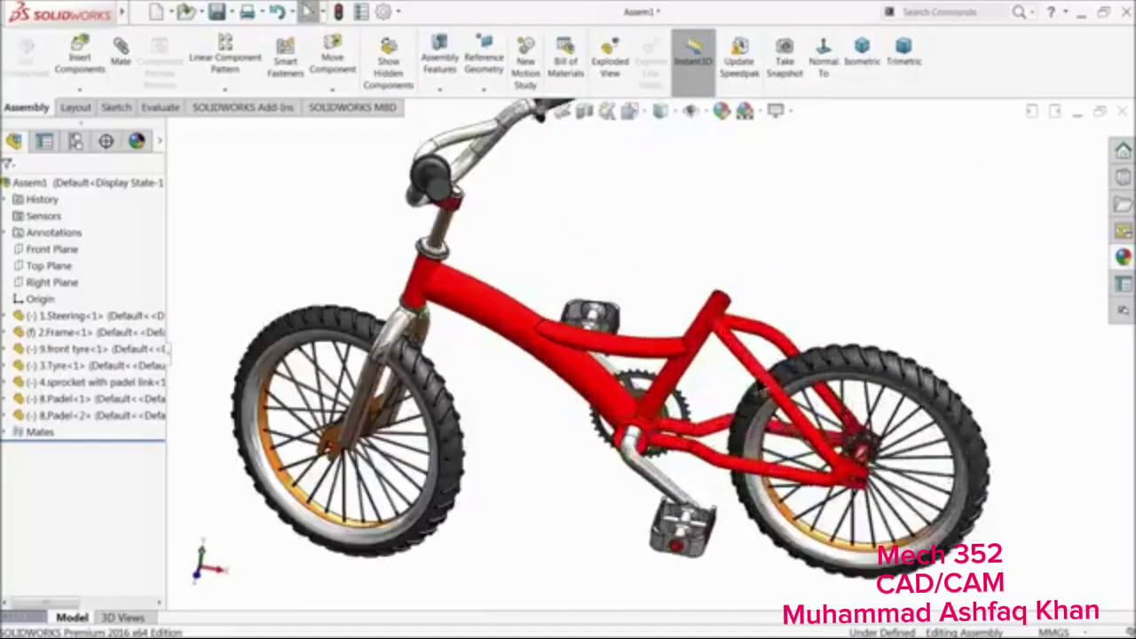
pyautogui.click(80, 53)
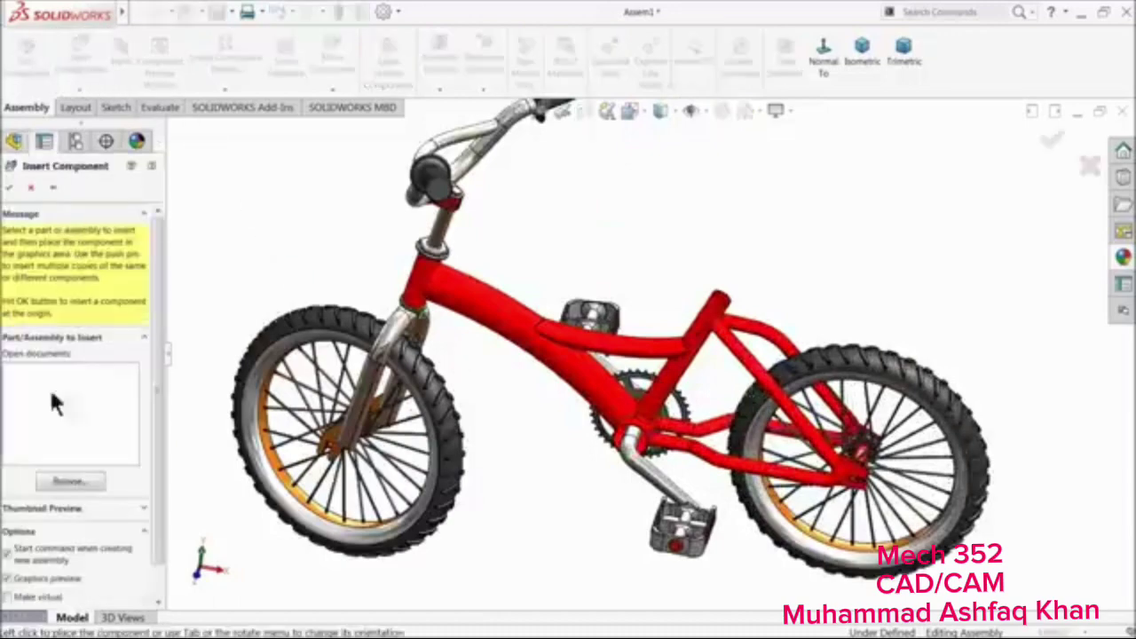
pyautogui.click(53, 484)
pyautogui.click(519, 243)
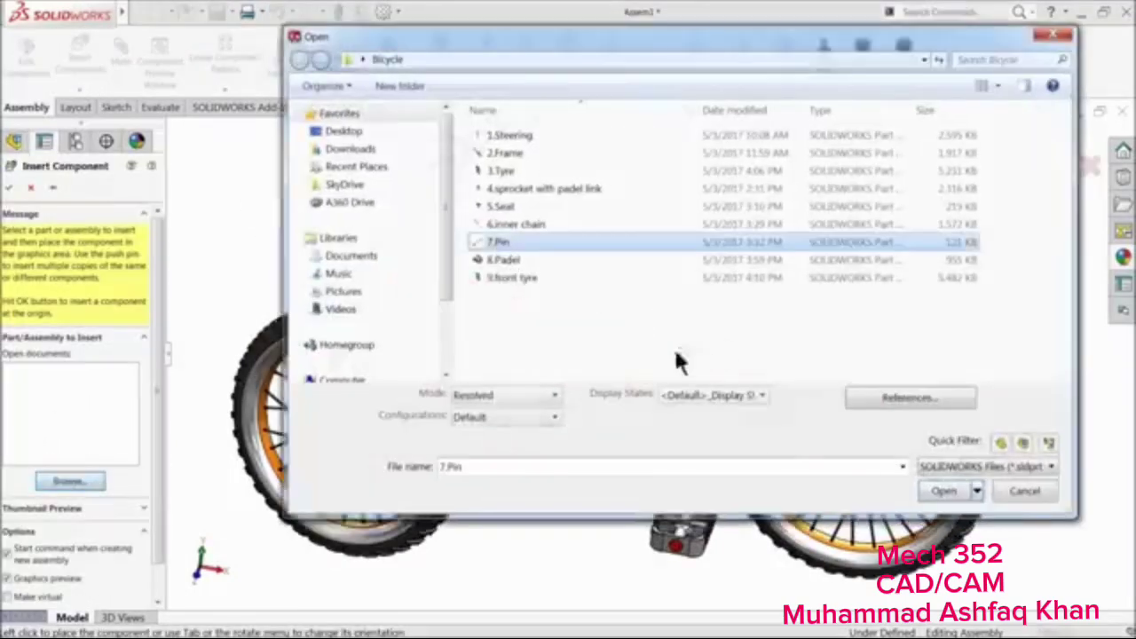
pyautogui.click(957, 492)
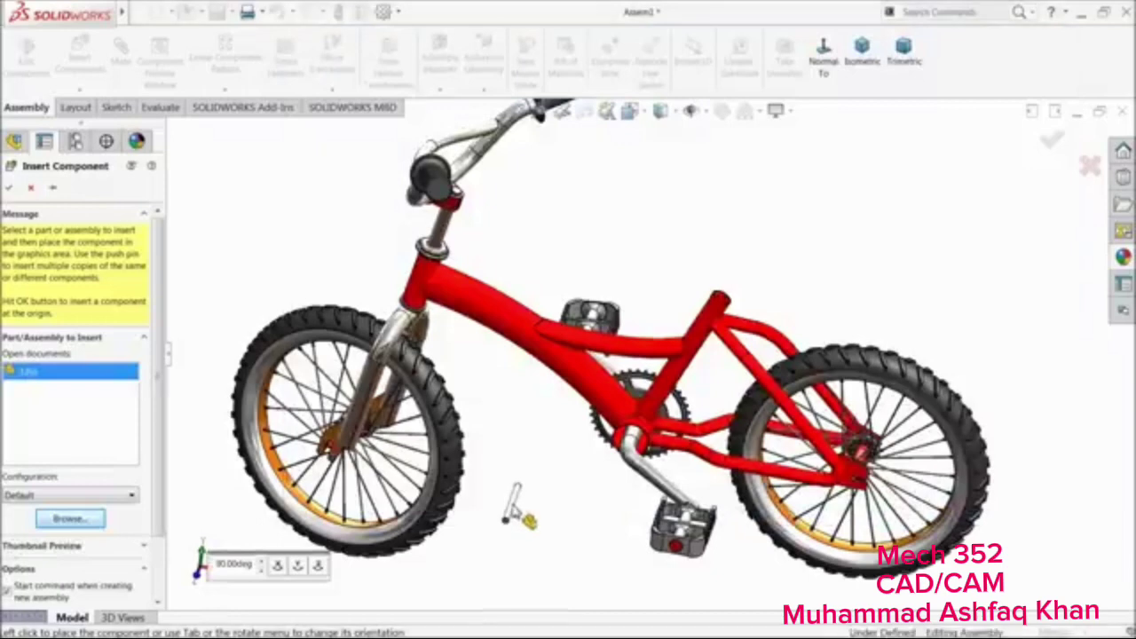
pyautogui.click(514, 498)
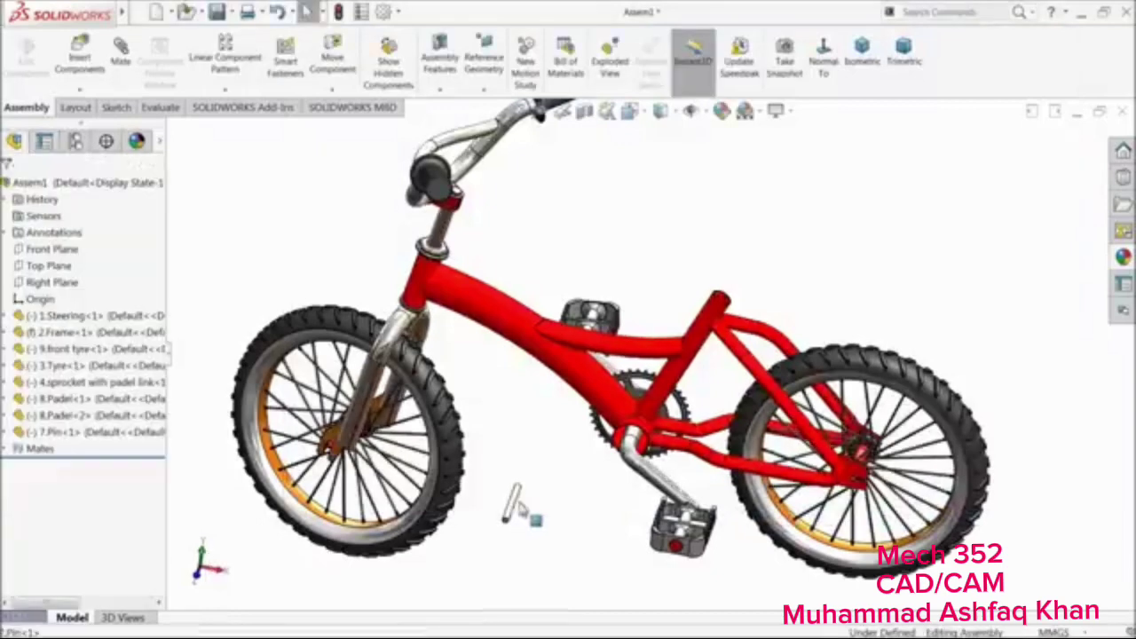
pyautogui.click(578, 486)
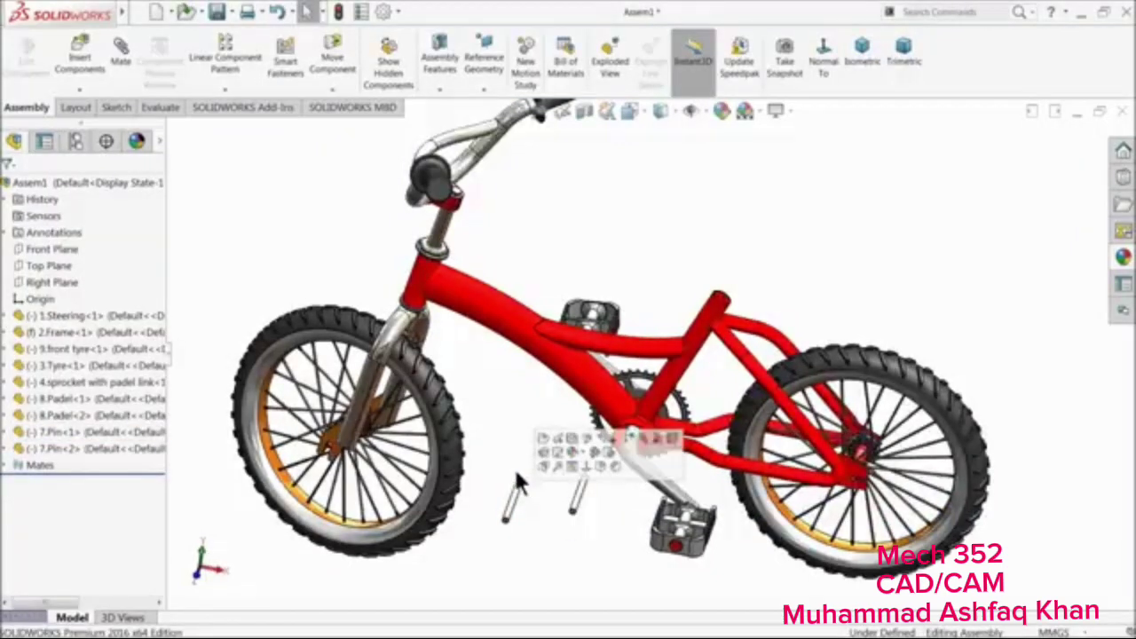
# Mate the first pin's cylindrical face concentric with the bore of the front wheel's hub
pyautogui.scroll(-2, 520, 480)
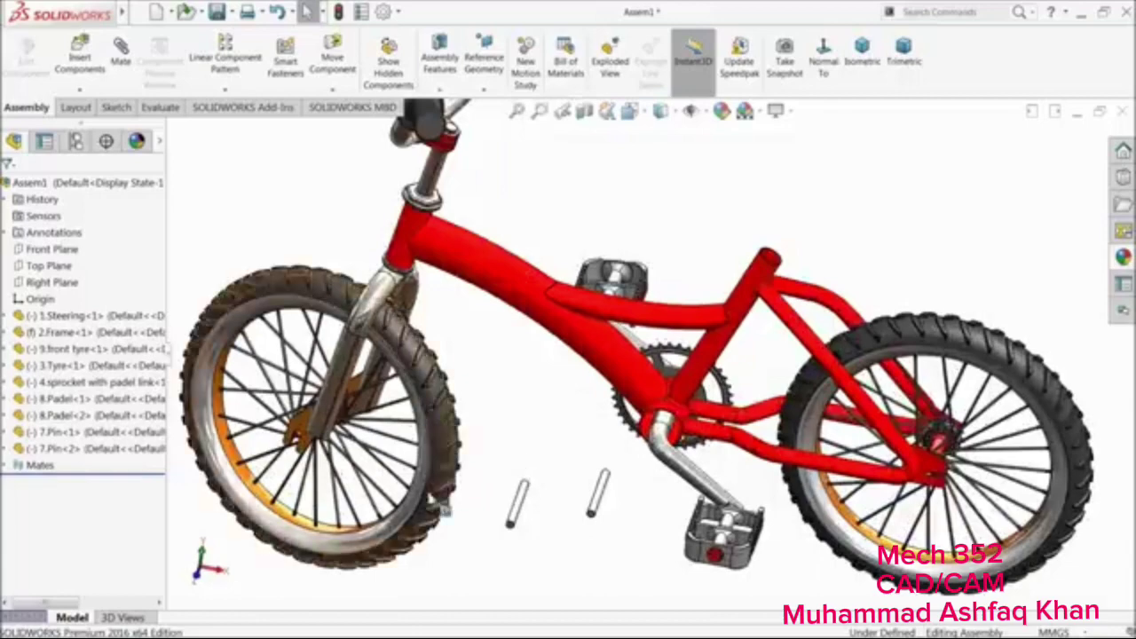
pyautogui.scroll(-3, 355, 455)
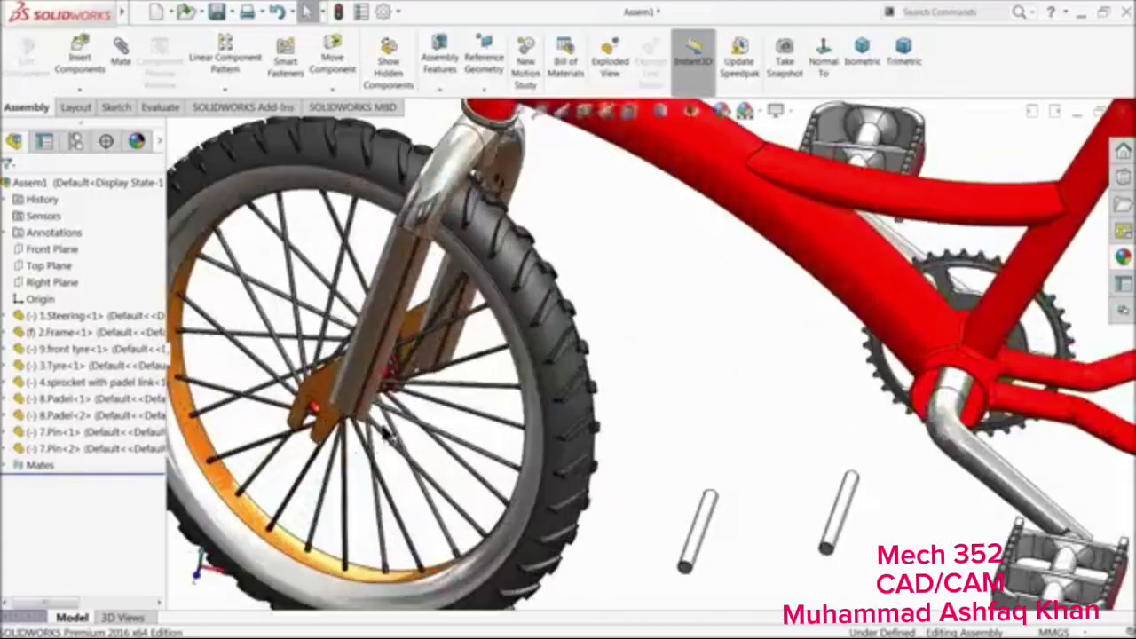
pyautogui.scroll(-2, 384, 432)
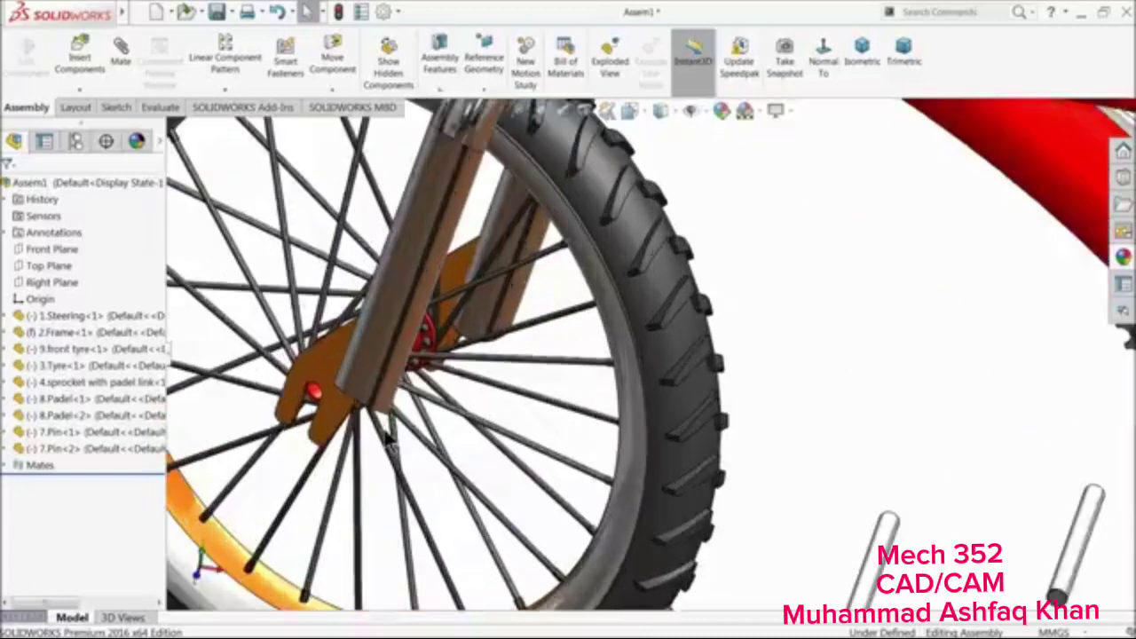
pyautogui.click(121, 51)
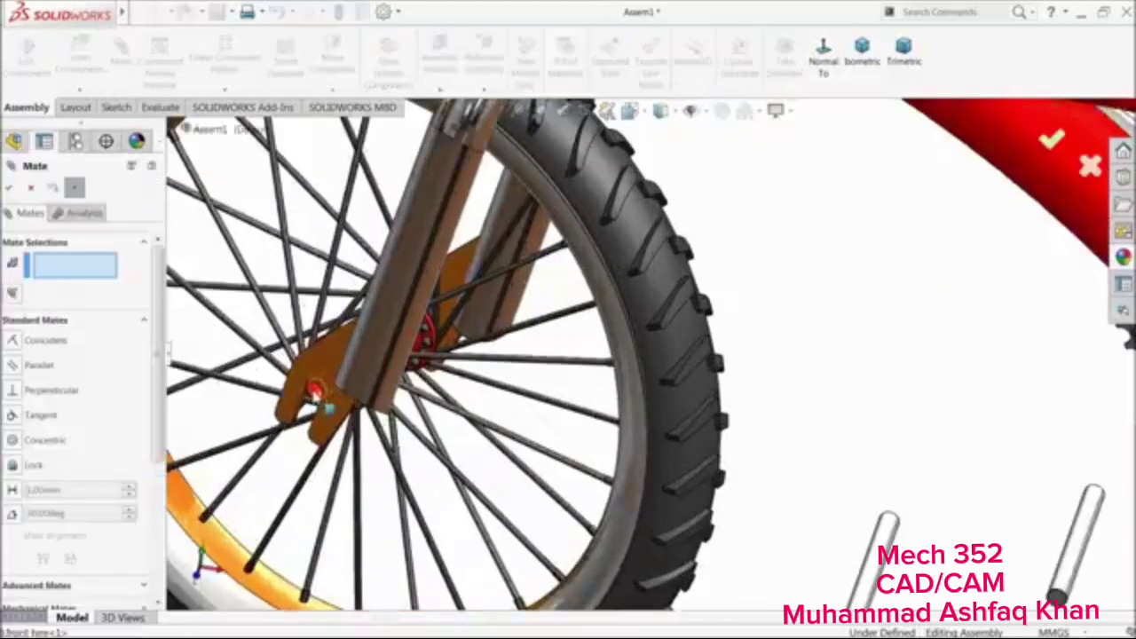
pyautogui.click(316, 392)
pyautogui.click(877, 567)
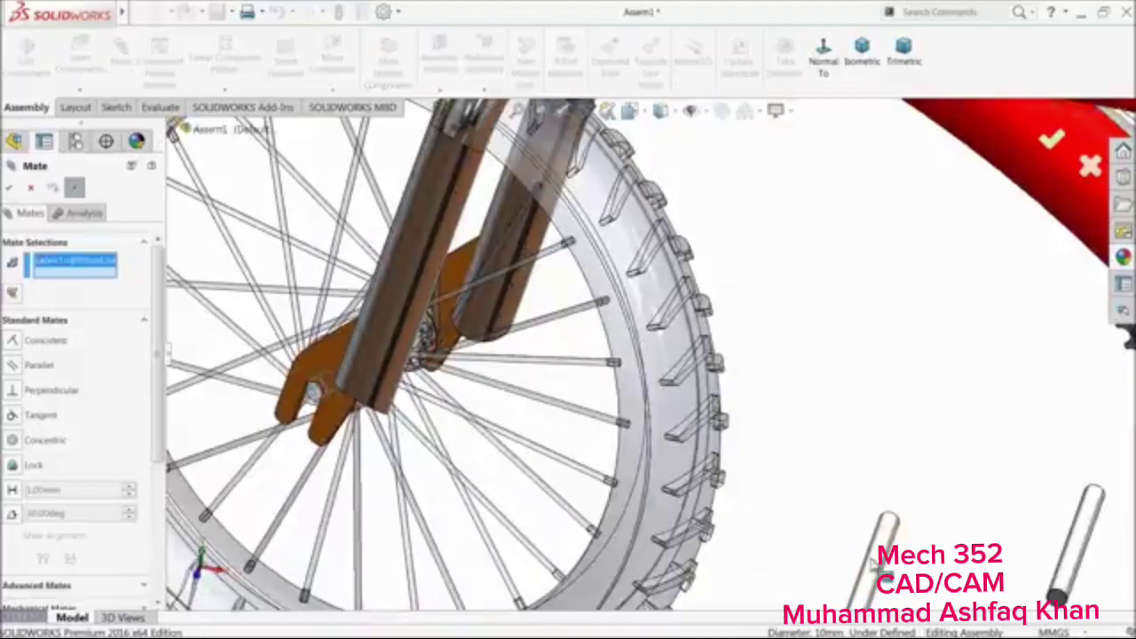
pyautogui.click(881, 568)
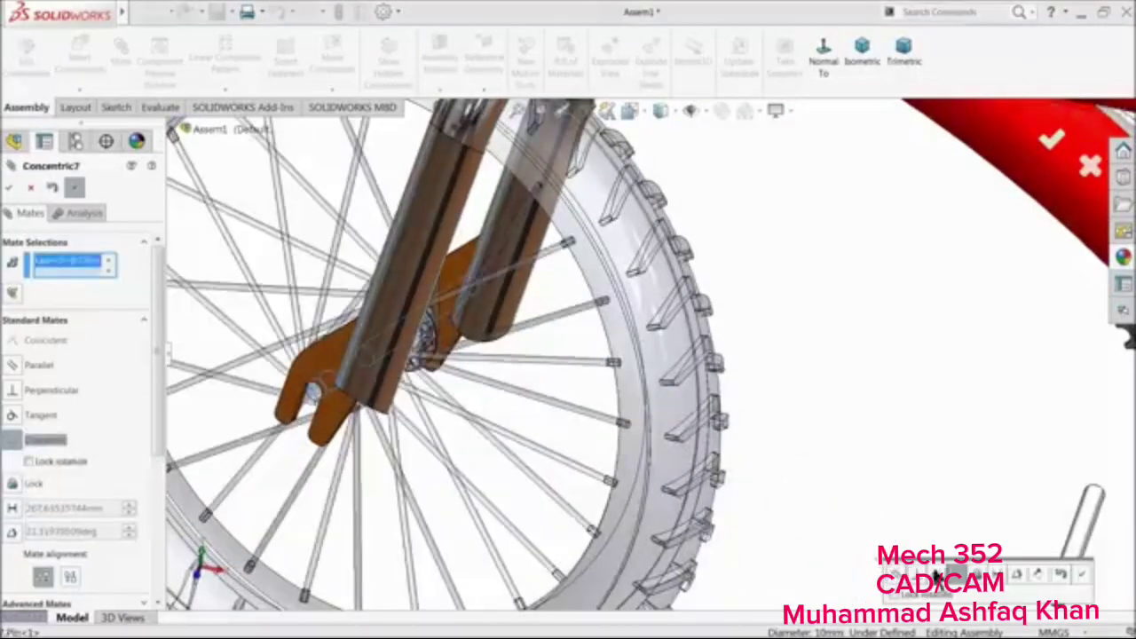
pyautogui.click(1081, 574)
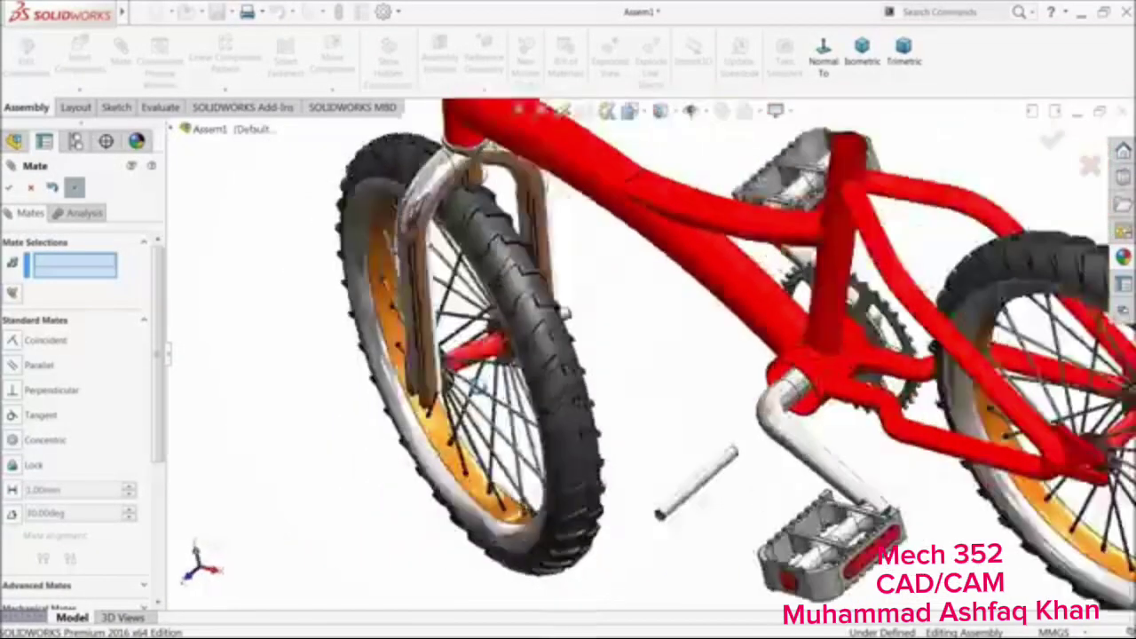
# Slide the first pin along the front hub axis until it sits outside the opposite fork leg
pyautogui.moveTo(479, 388); pyautogui.dragTo(455, 398, button='middle')
pyautogui.scroll(-3, 540, 360)
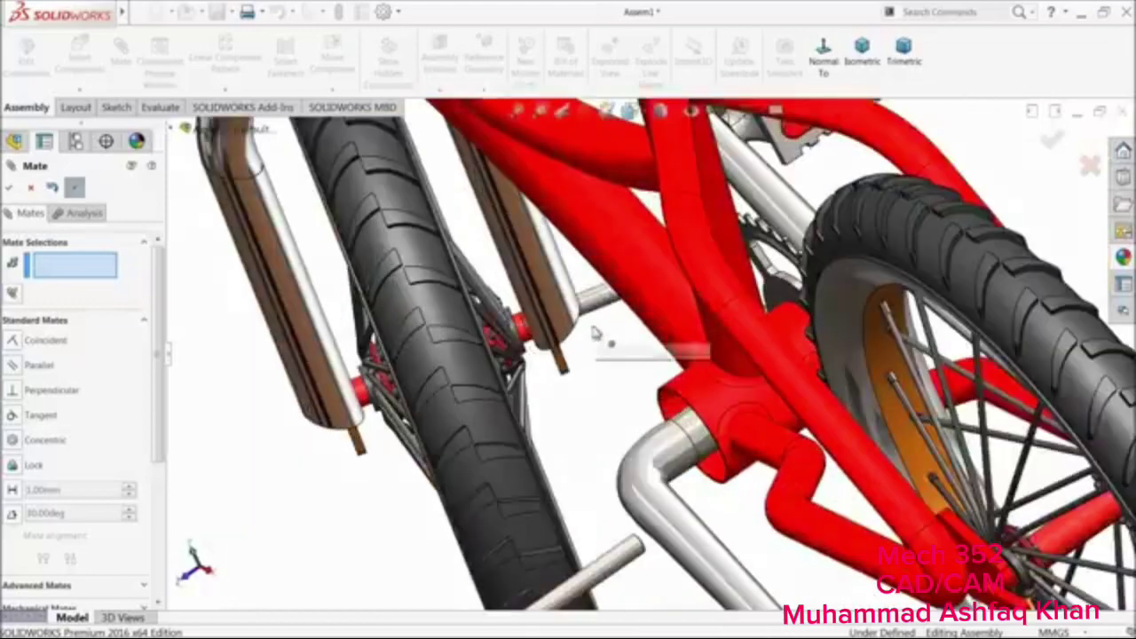
pyautogui.moveTo(593, 304); pyautogui.dragTo(354, 390)
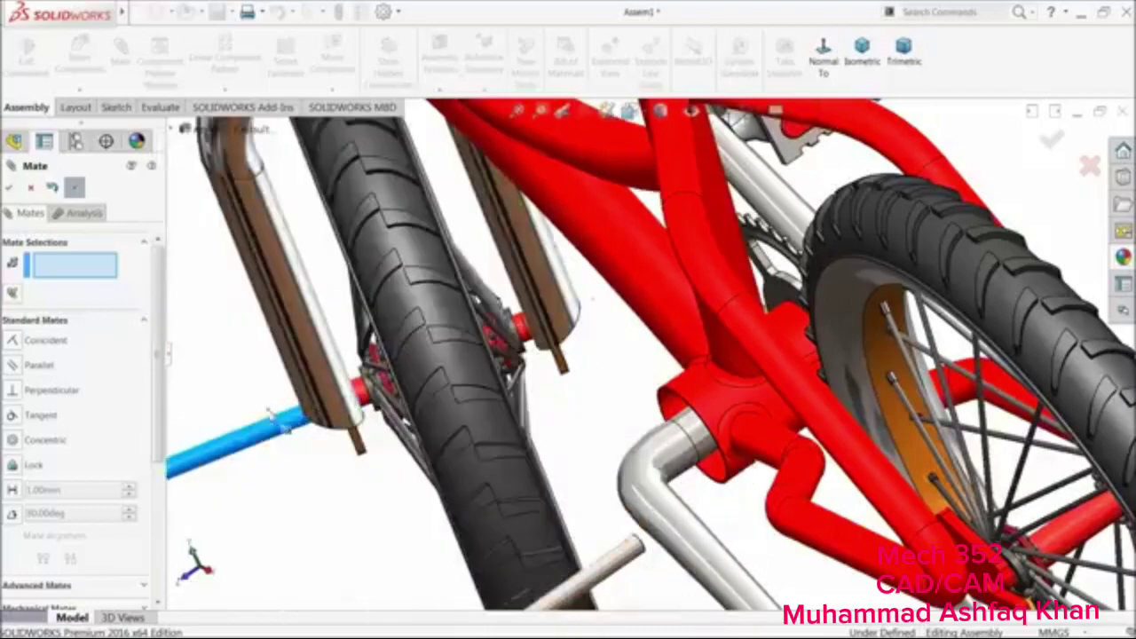
# Start a centered Width mate and select both end faces of the first pin as the width references
pyautogui.scroll(5, 503, 422)
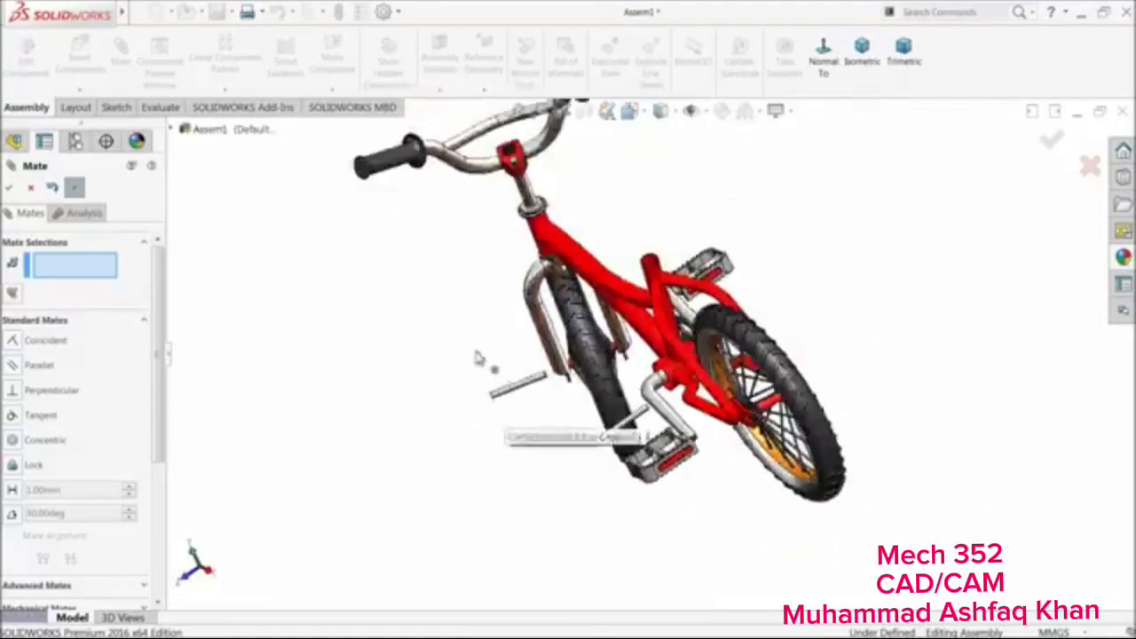
pyautogui.moveTo(477, 361); pyautogui.dragTo(450, 382, button='middle')
pyautogui.moveTo(568, 417); pyautogui.dragTo(586, 408, button='middle')
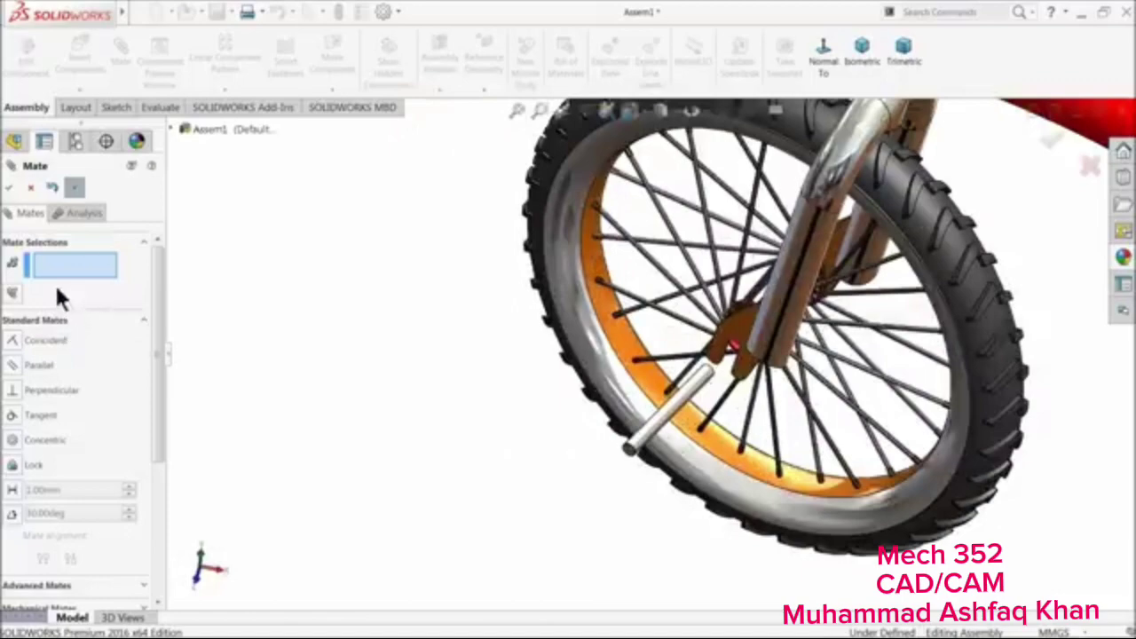
pyautogui.click(138, 318)
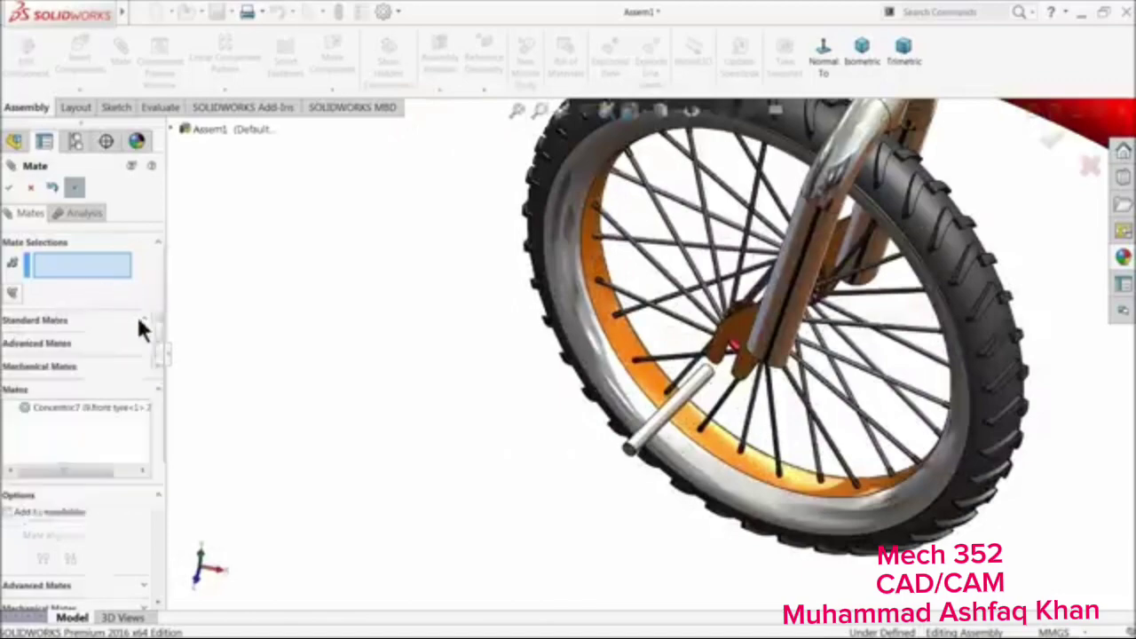
pyautogui.click(51, 337)
pyautogui.click(16, 389)
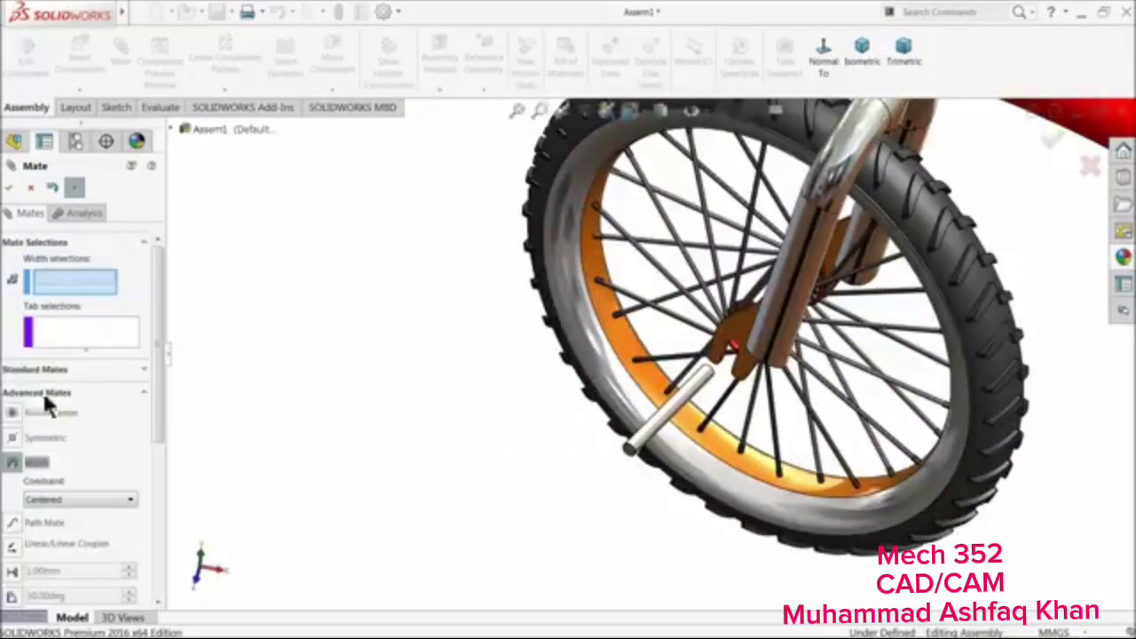
pyautogui.scroll(-4, 786, 357)
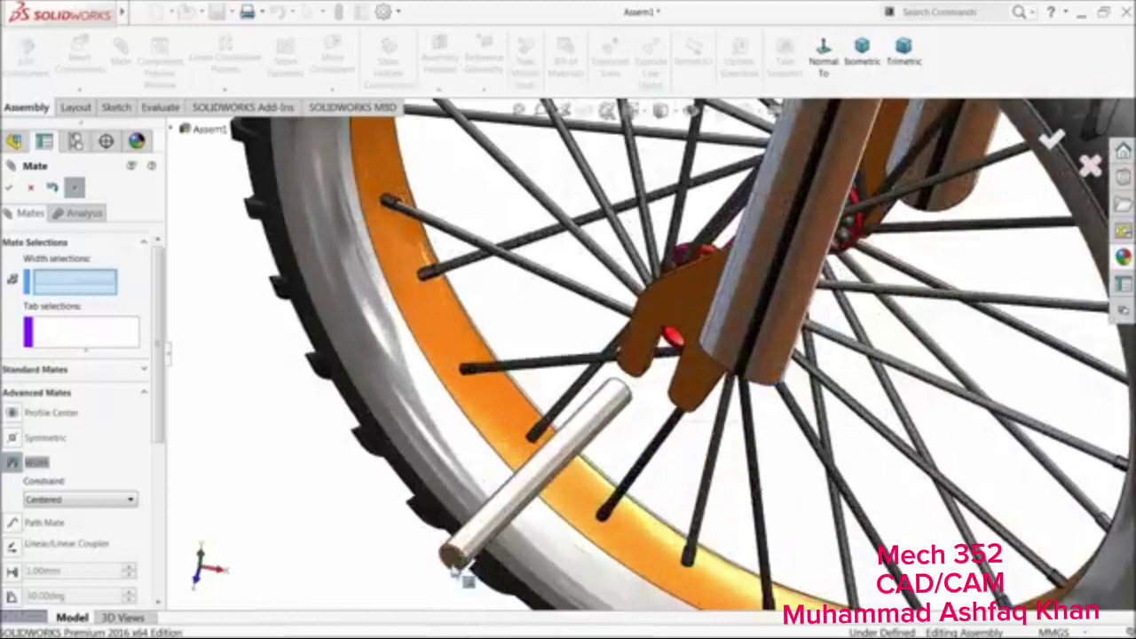
pyautogui.click(453, 561)
pyautogui.moveTo(621, 421); pyautogui.dragTo(731, 441, button='middle')
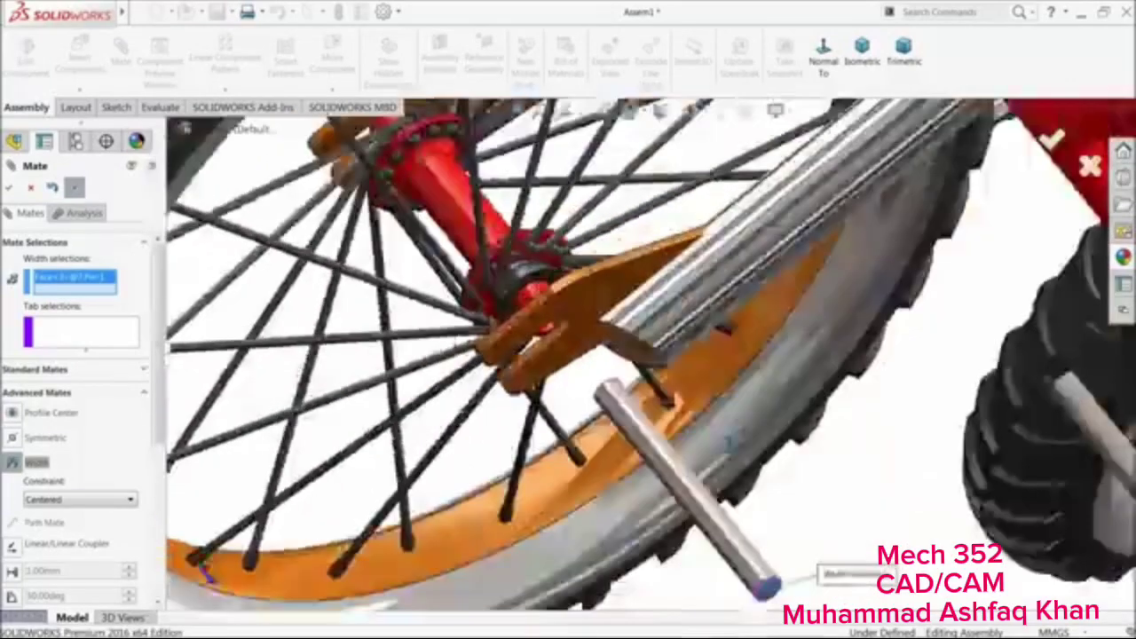
pyautogui.moveTo(812, 568); pyautogui.dragTo(778, 555, button='middle')
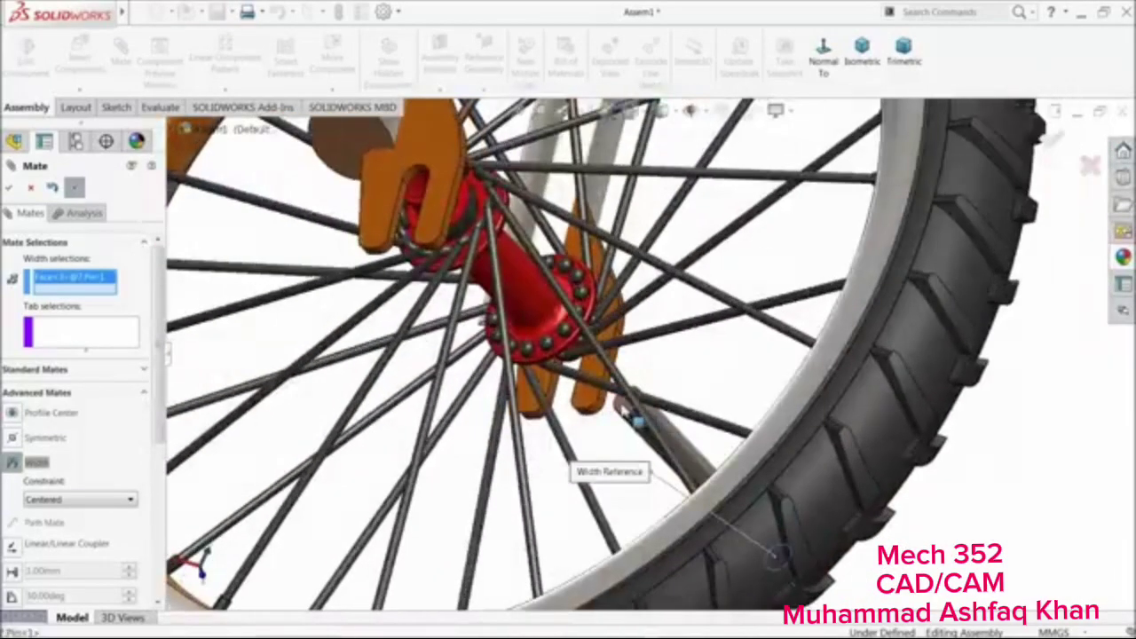
pyautogui.click(615, 409)
# Select the two front fork dropout faces as tab references and apply the Width mate centering the first pin
pyautogui.click(590, 404)
pyautogui.moveTo(550, 398); pyautogui.dragTo(410, 313, button='middle')
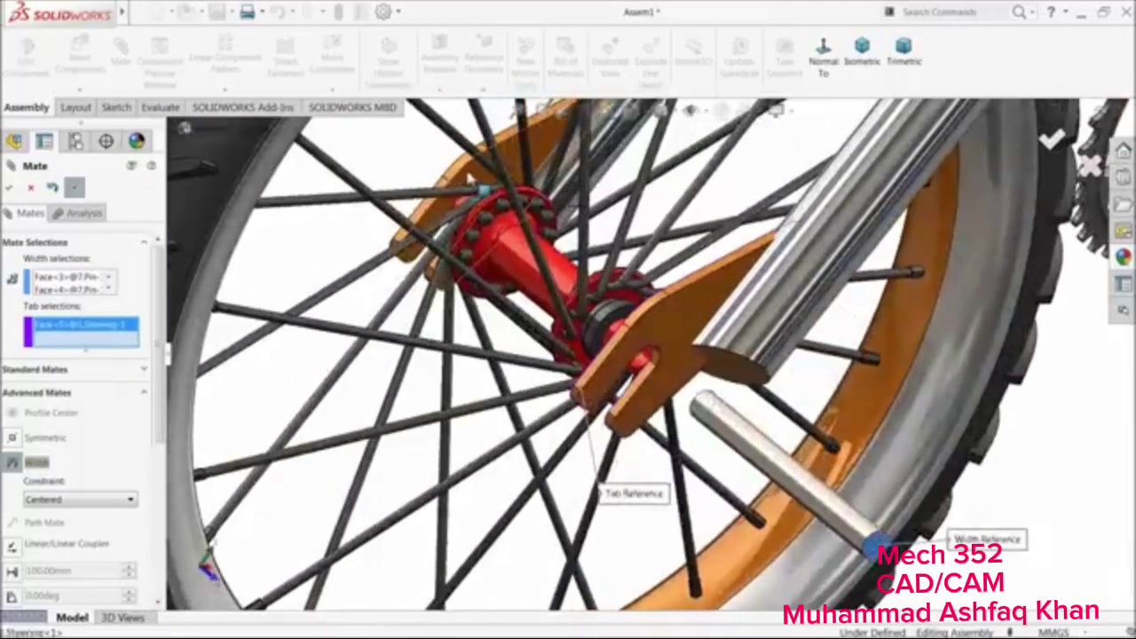
pyautogui.click(467, 171)
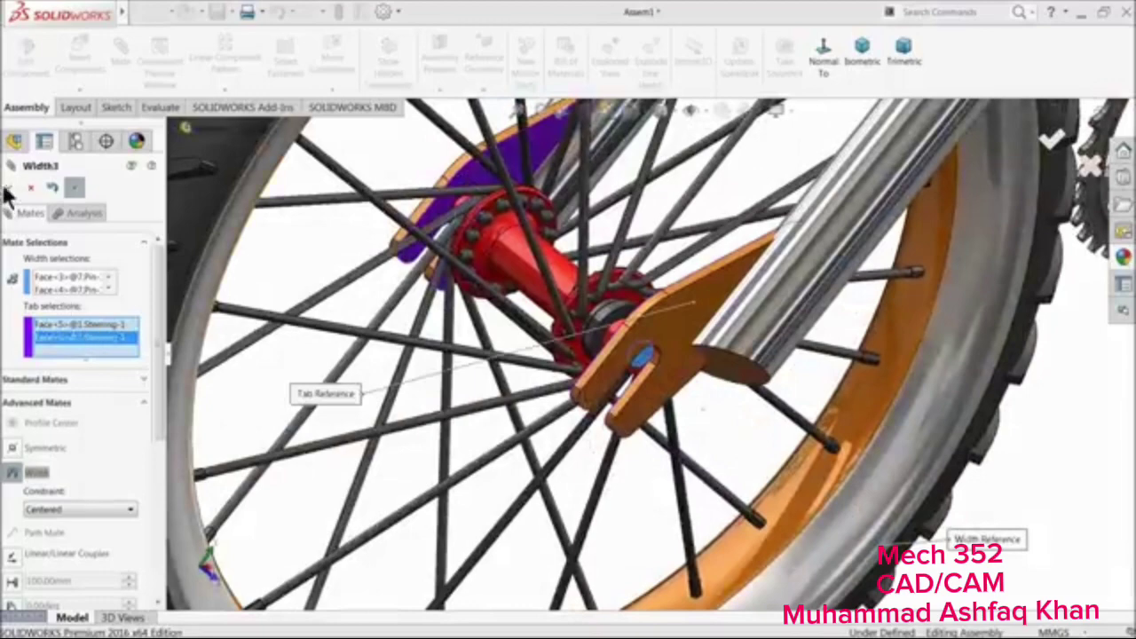
pyautogui.click(7, 187)
# Start another centered Width mate with both end faces of the second pin as the width references
pyautogui.moveTo(525, 365); pyautogui.dragTo(499, 323, button='middle')
pyautogui.scroll(-3, 720, 404)
pyautogui.scroll(-8, 604, 362)
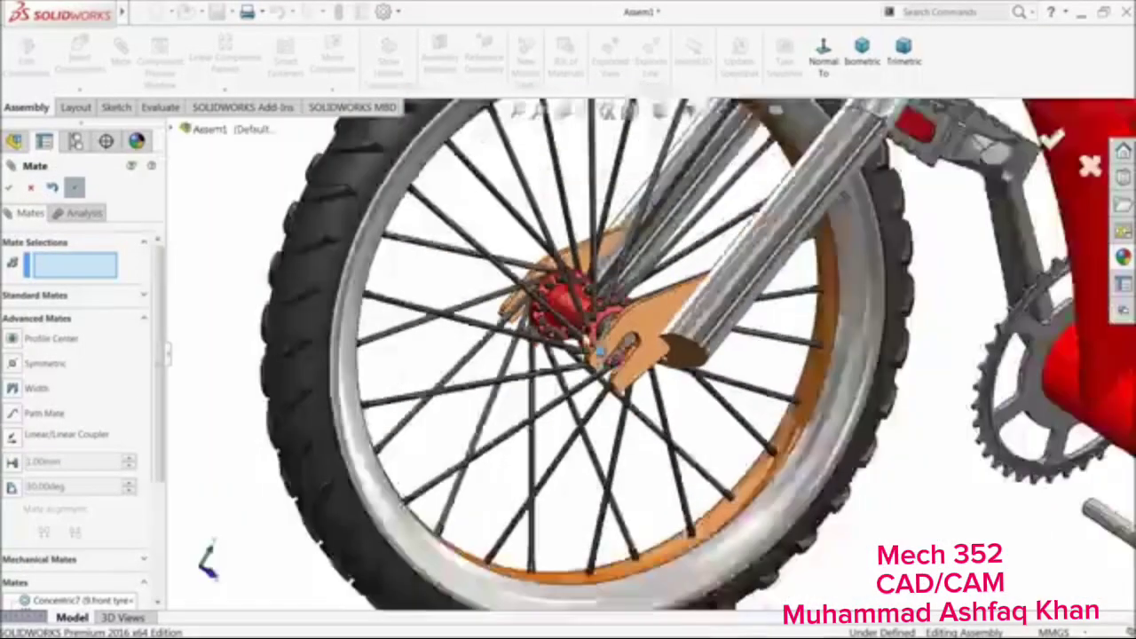
pyautogui.scroll(2, 702, 366)
pyautogui.scroll(-5, 701, 367)
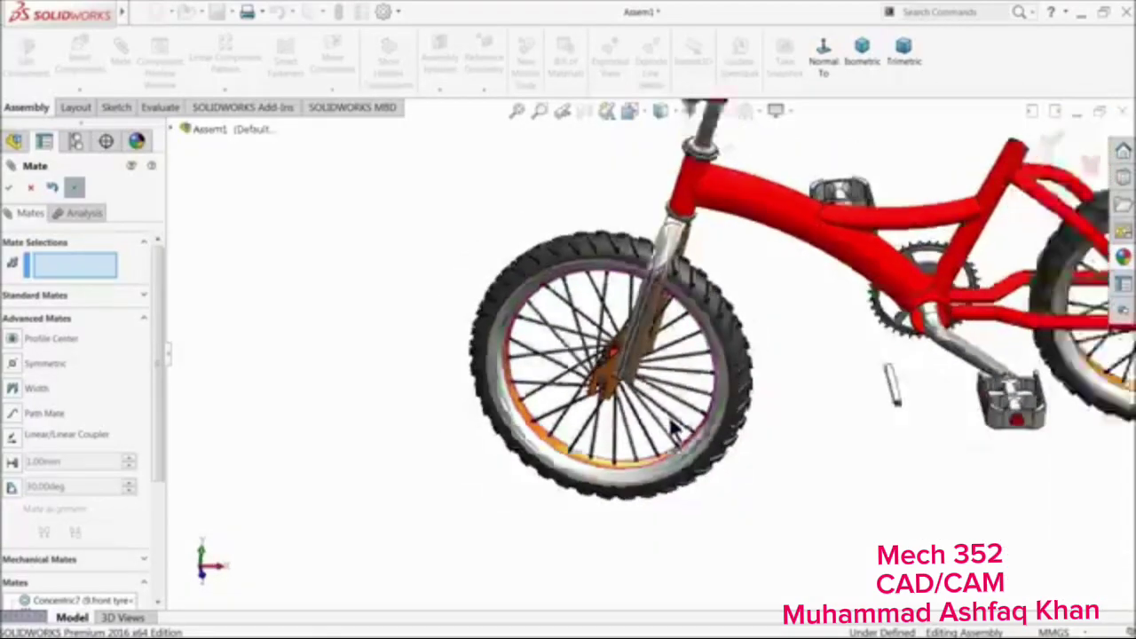
pyautogui.scroll(5, 620, 417)
pyautogui.scroll(1, 550, 413)
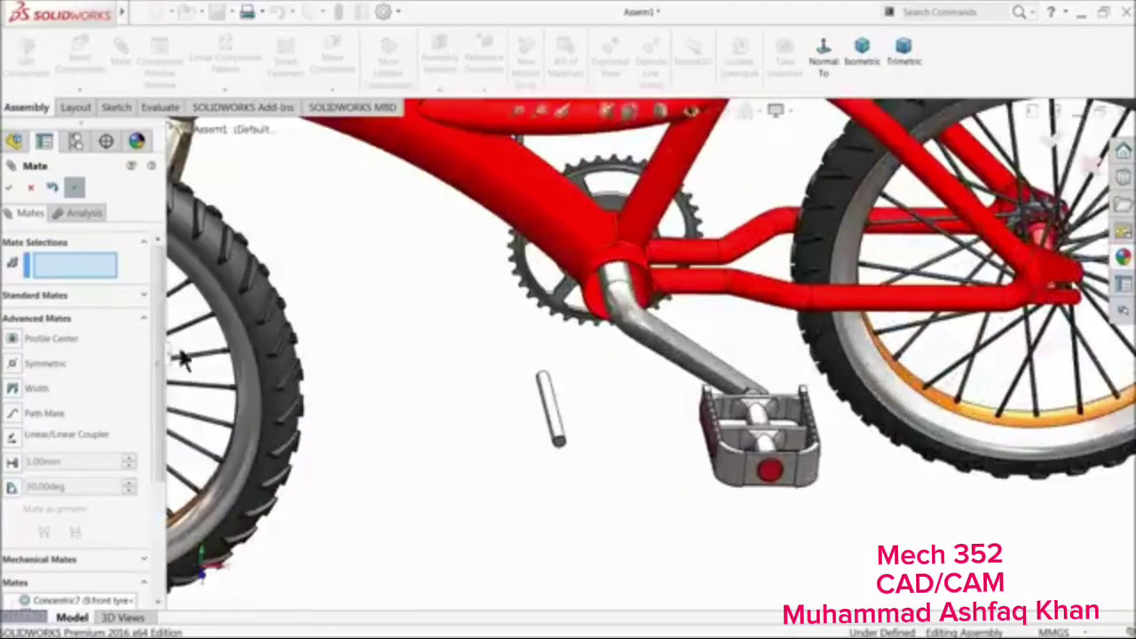
pyautogui.click(27, 391)
pyautogui.scroll(2, 607, 428)
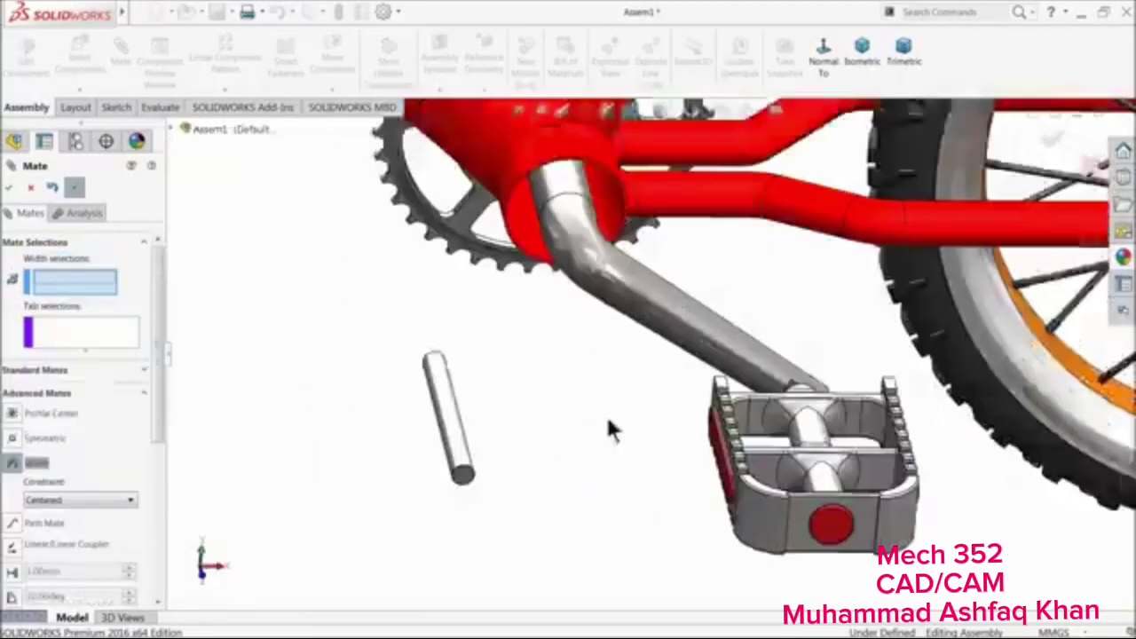
pyautogui.scroll(2, 452, 488)
pyautogui.click(446, 486)
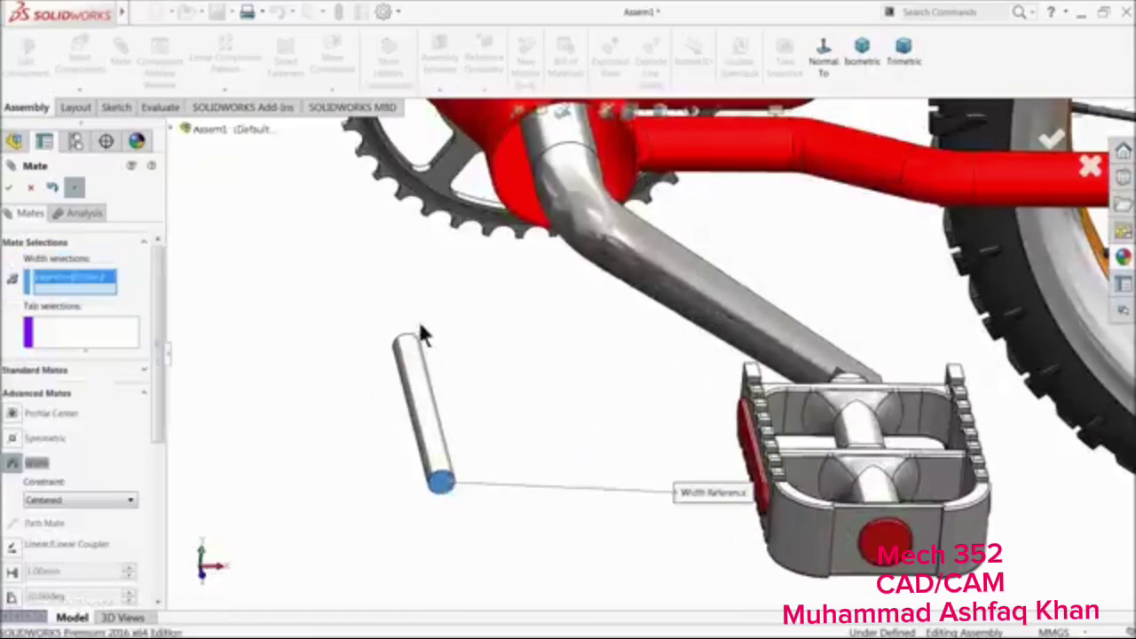
pyautogui.moveTo(420, 325); pyautogui.dragTo(457, 311, button='middle')
pyautogui.click(393, 345)
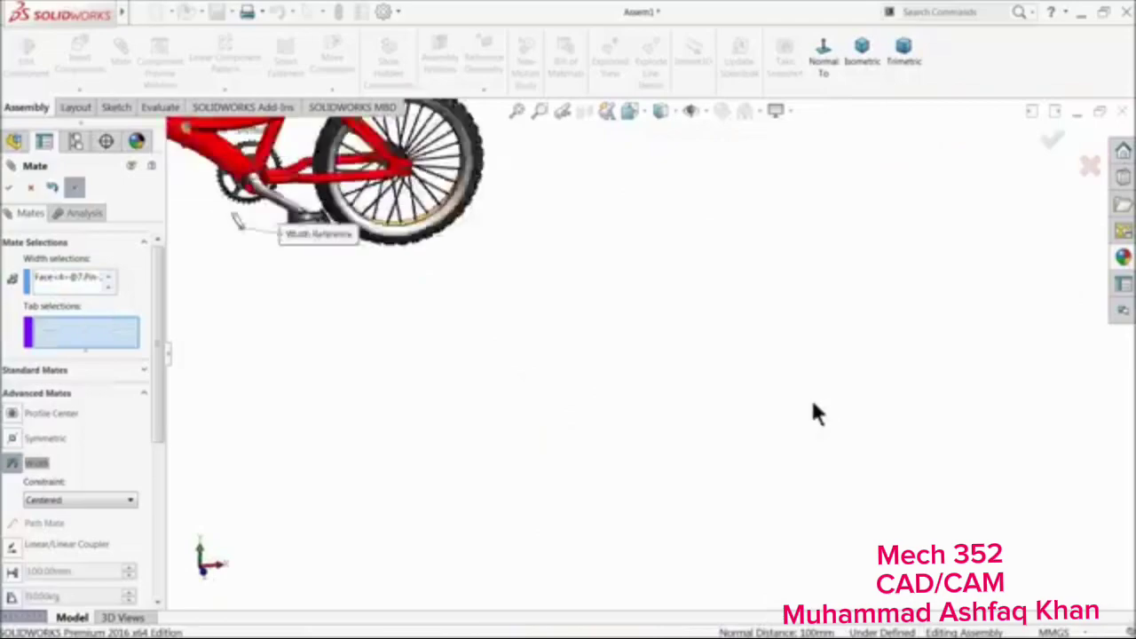
# Select the faces of the two rear frame dropouts as tab references and apply the Width mate to the second pin
pyautogui.scroll(-5, 666, 346)
pyautogui.scroll(-5, 639, 330)
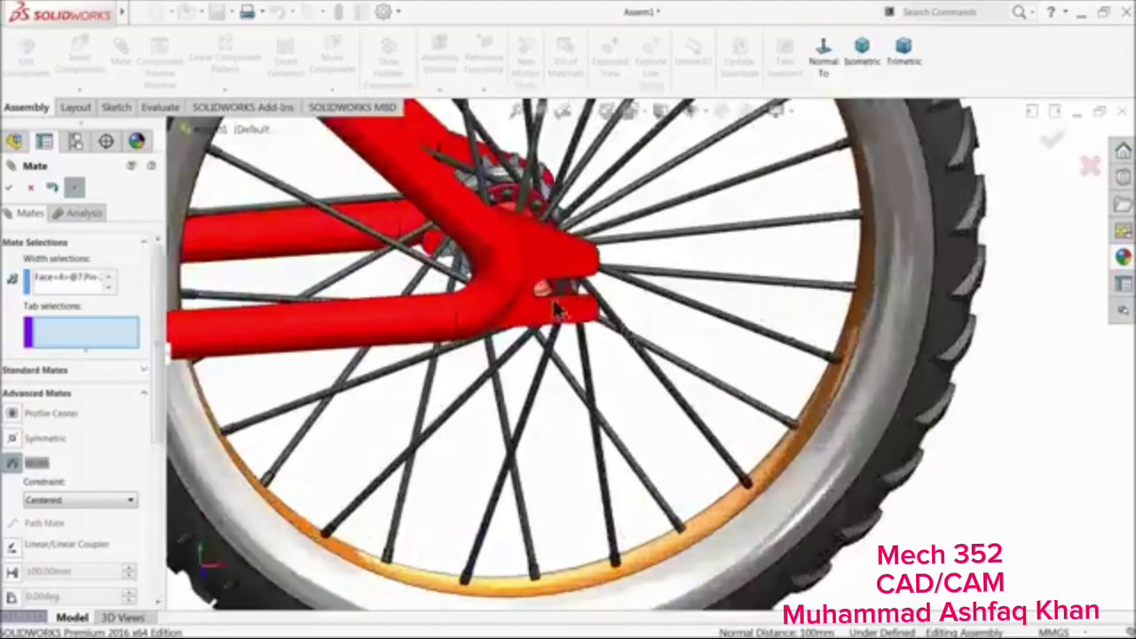
pyautogui.click(577, 257)
pyautogui.scroll(3, 617, 311)
pyautogui.moveTo(618, 315); pyautogui.dragTo(508, 401, button='middle')
pyautogui.click(799, 242)
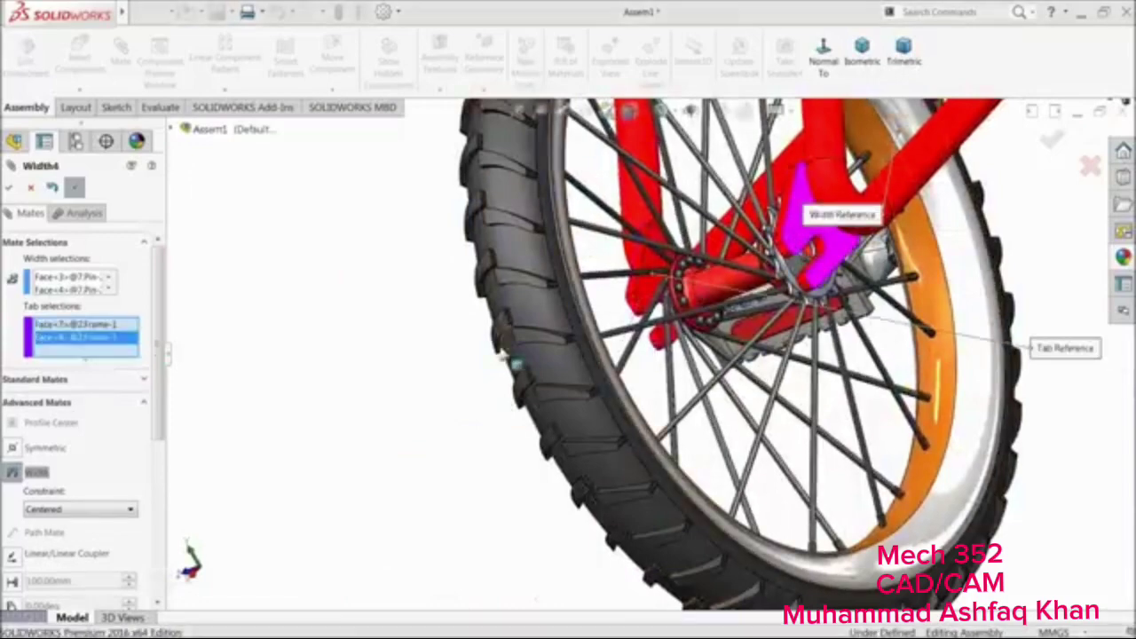
pyautogui.click(10, 188)
# Mate the second pin's cylindrical face concentric with the rear wheel's hub
pyautogui.scroll(7, 625, 371)
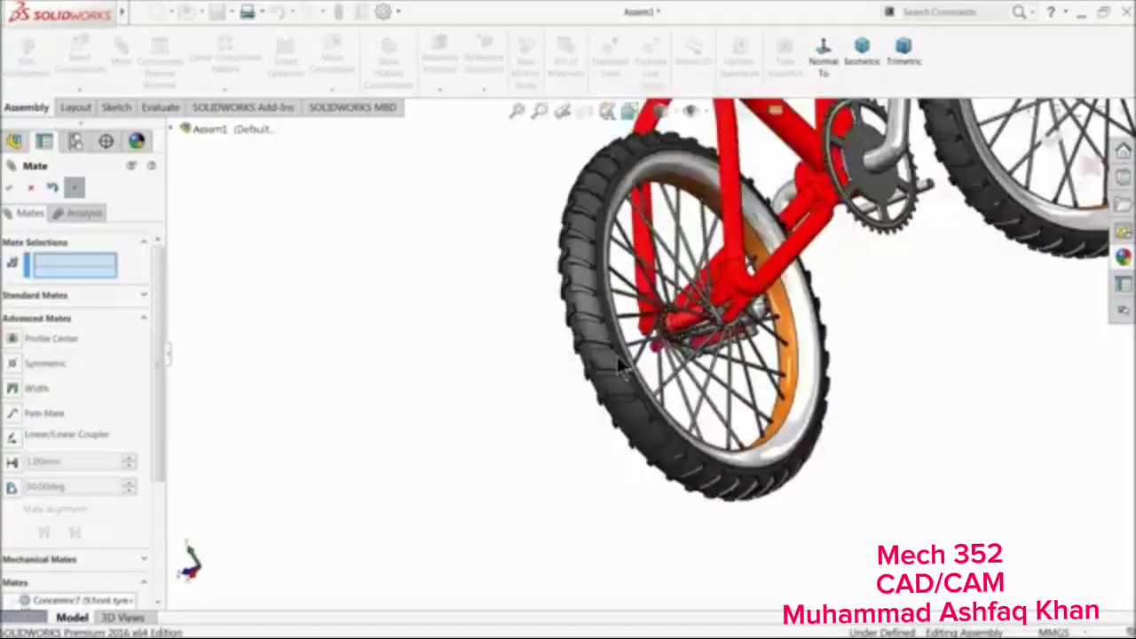
pyautogui.moveTo(627, 387); pyautogui.dragTo(690, 347, button='middle')
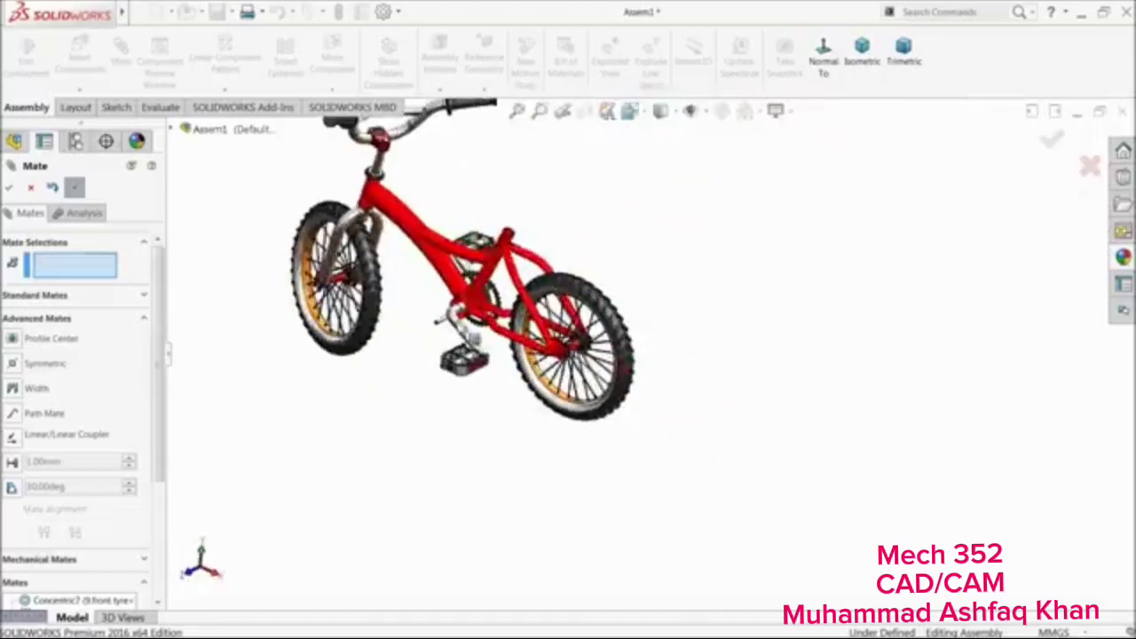
pyautogui.scroll(5, 542, 369)
pyautogui.moveTo(543, 359); pyautogui.dragTo(843, 497)
pyautogui.scroll(-3, 843, 497)
pyautogui.scroll(3, 898, 437)
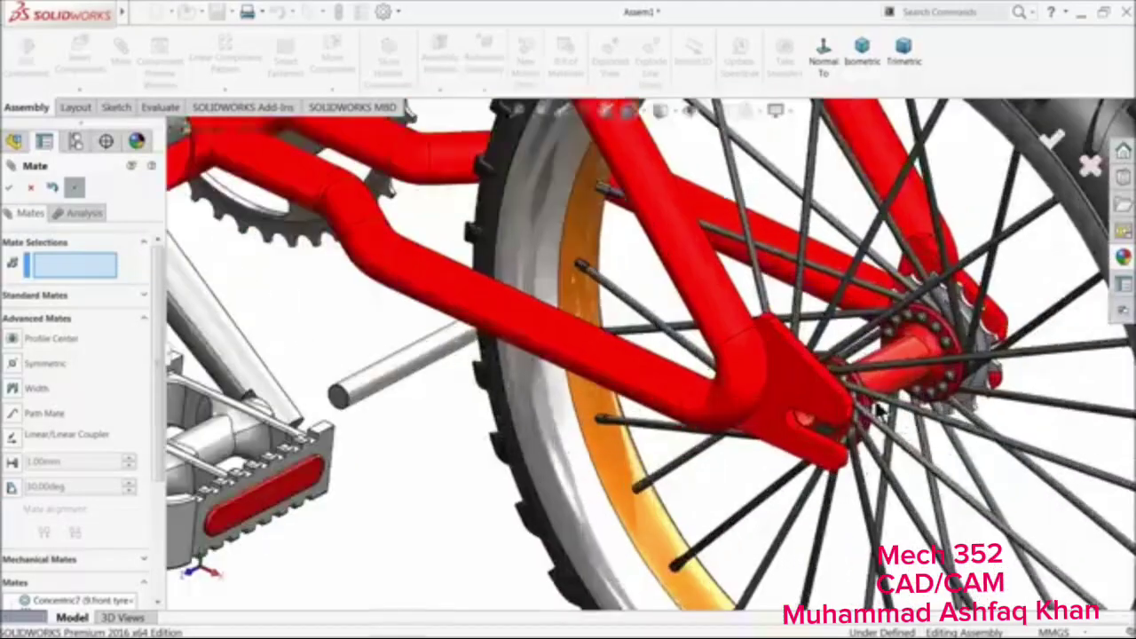
pyautogui.click(46, 297)
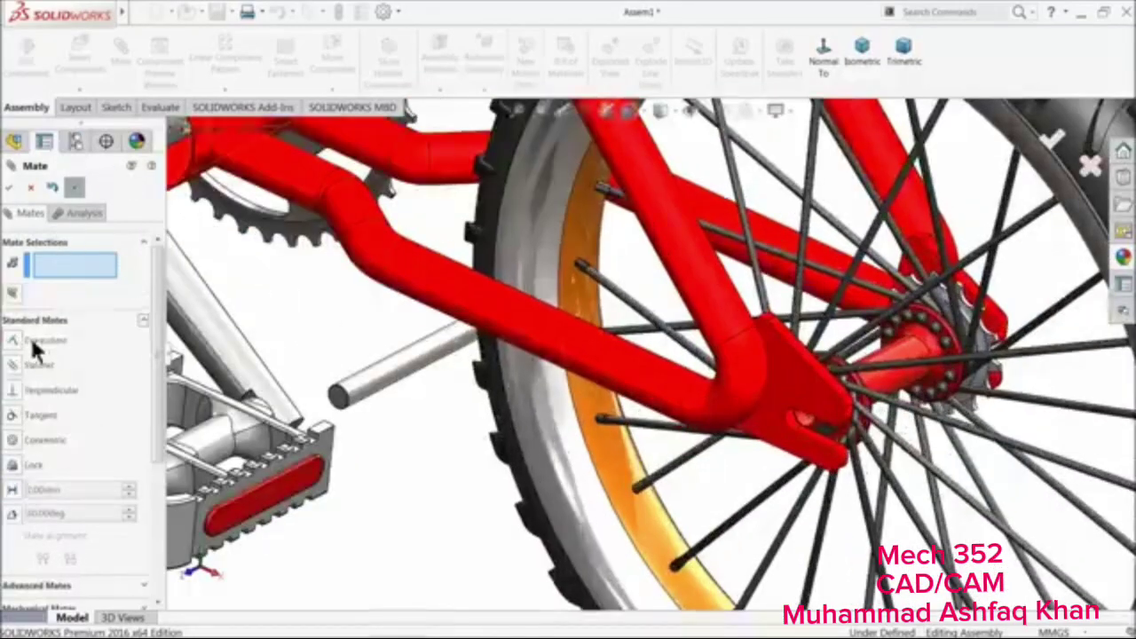
pyautogui.click(399, 378)
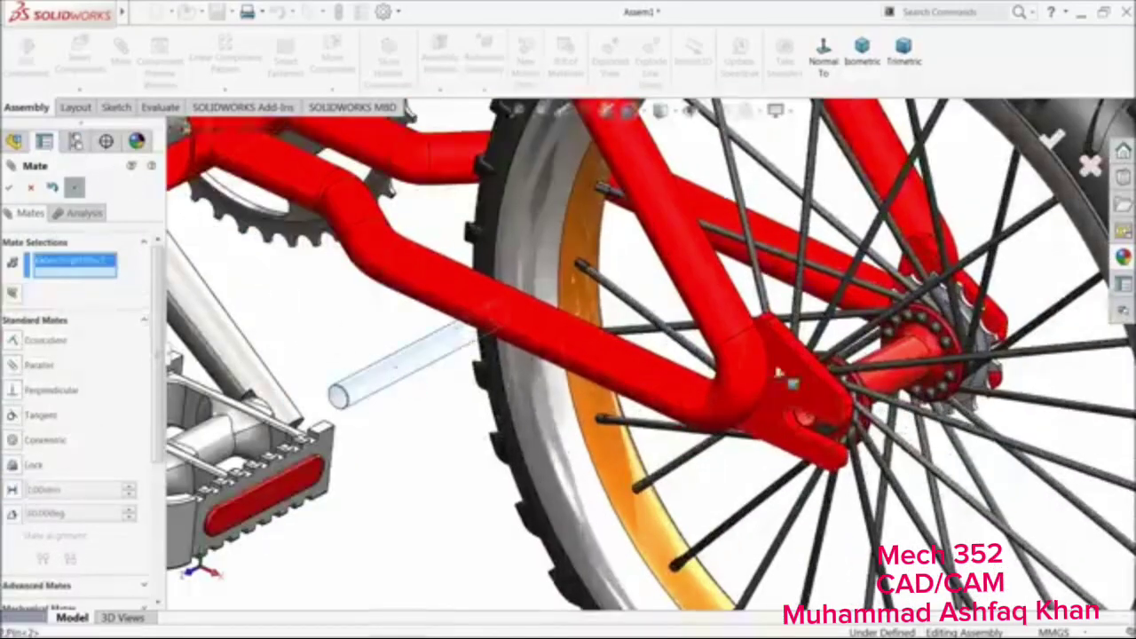
pyautogui.click(898, 378)
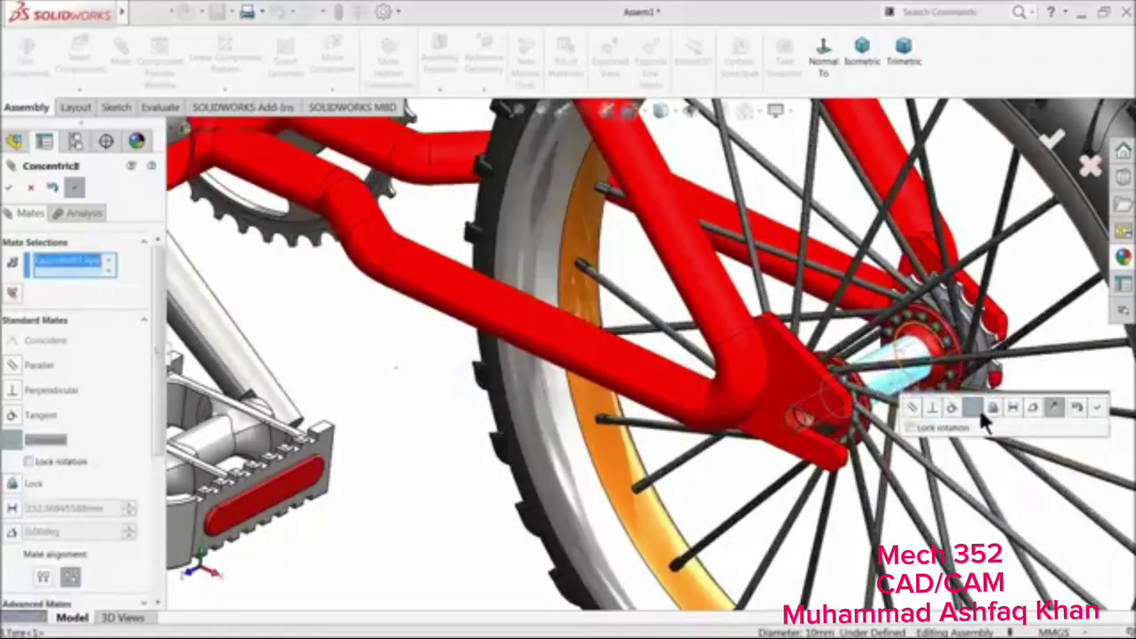
pyautogui.click(1099, 409)
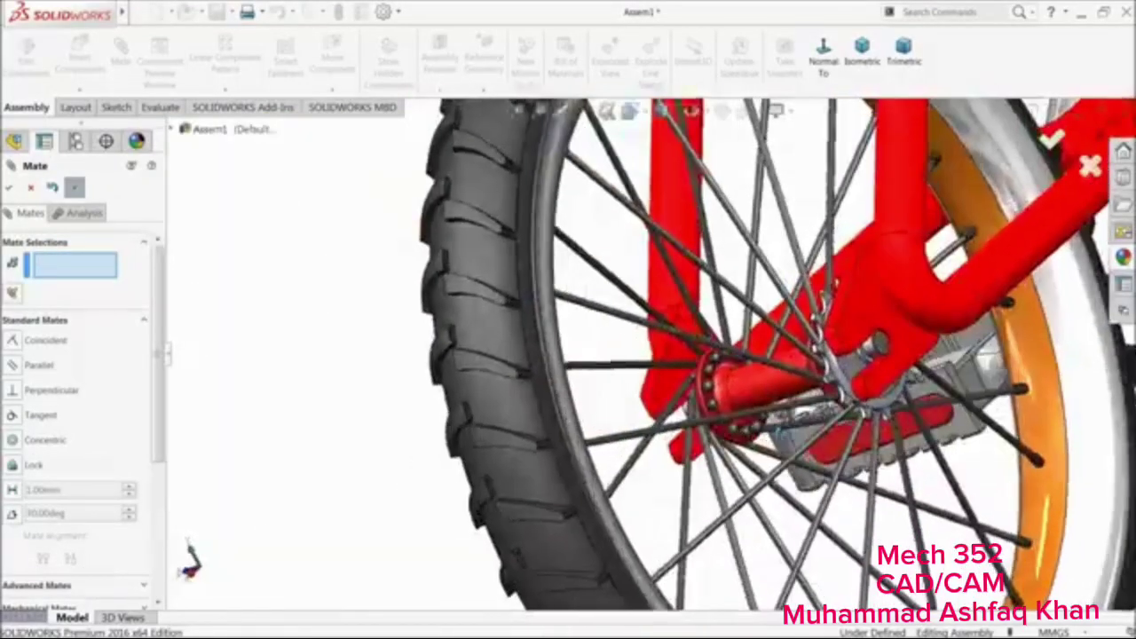
# Examine the second pin's fit in the rear dropout and hub, and look over the whole bicycle
pyautogui.moveTo(589, 437); pyautogui.dragTo(803, 406, button='middle')
pyautogui.scroll(-6, 803, 406)
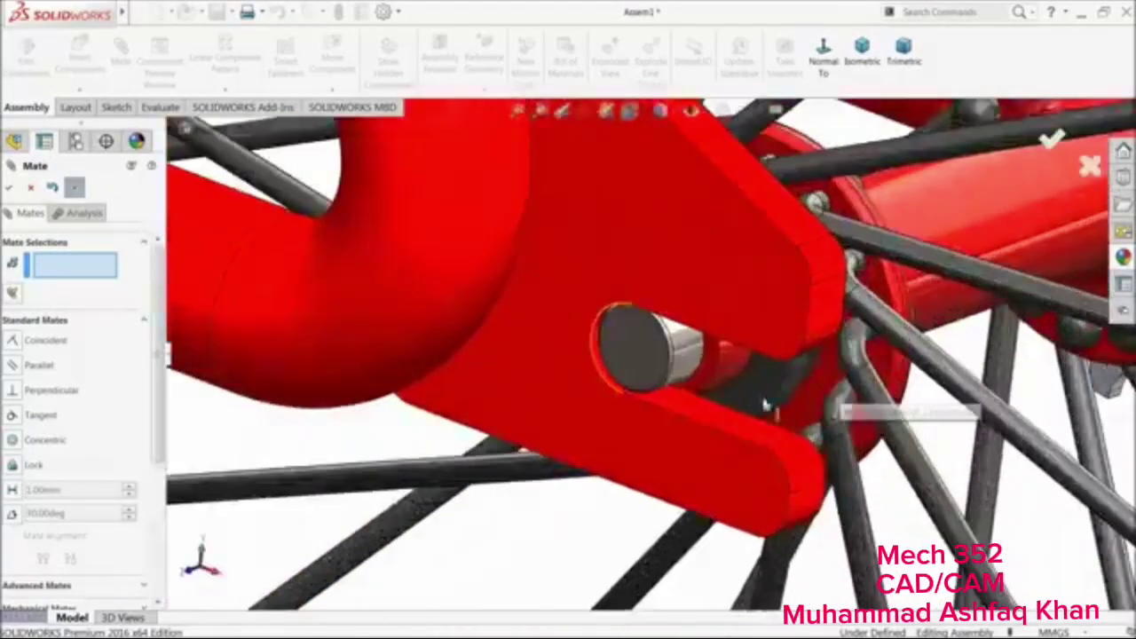
pyautogui.scroll(10, 765, 404)
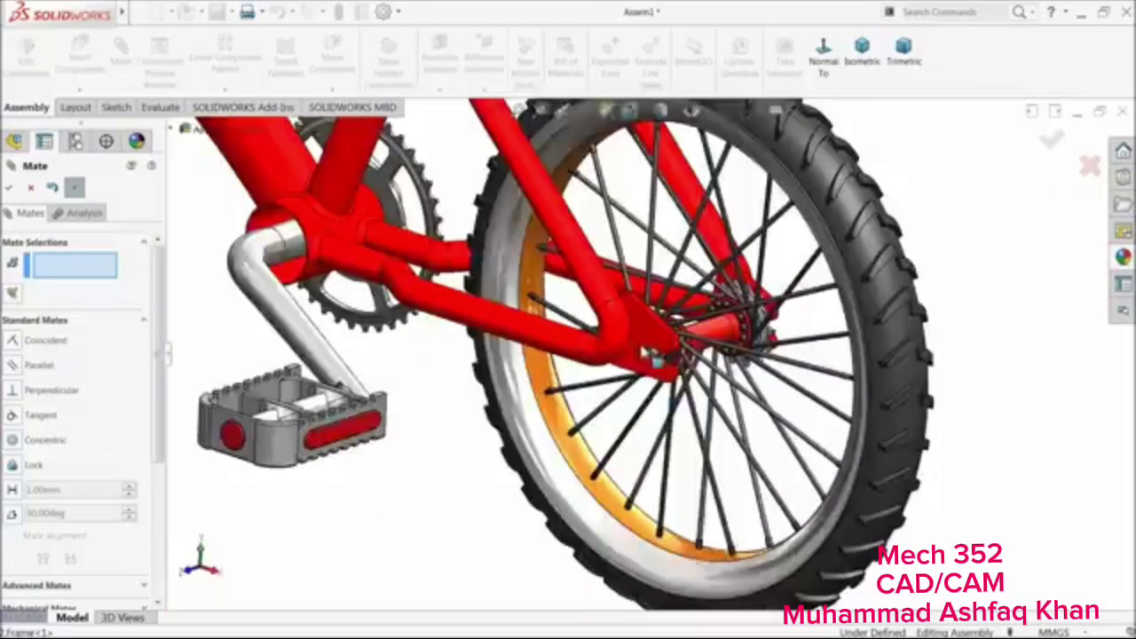
pyautogui.scroll(5, 647, 349)
pyautogui.moveTo(623, 348); pyautogui.dragTo(710, 404, button='middle')
pyautogui.scroll(3, 710, 406)
pyautogui.scroll(-2, 536, 282)
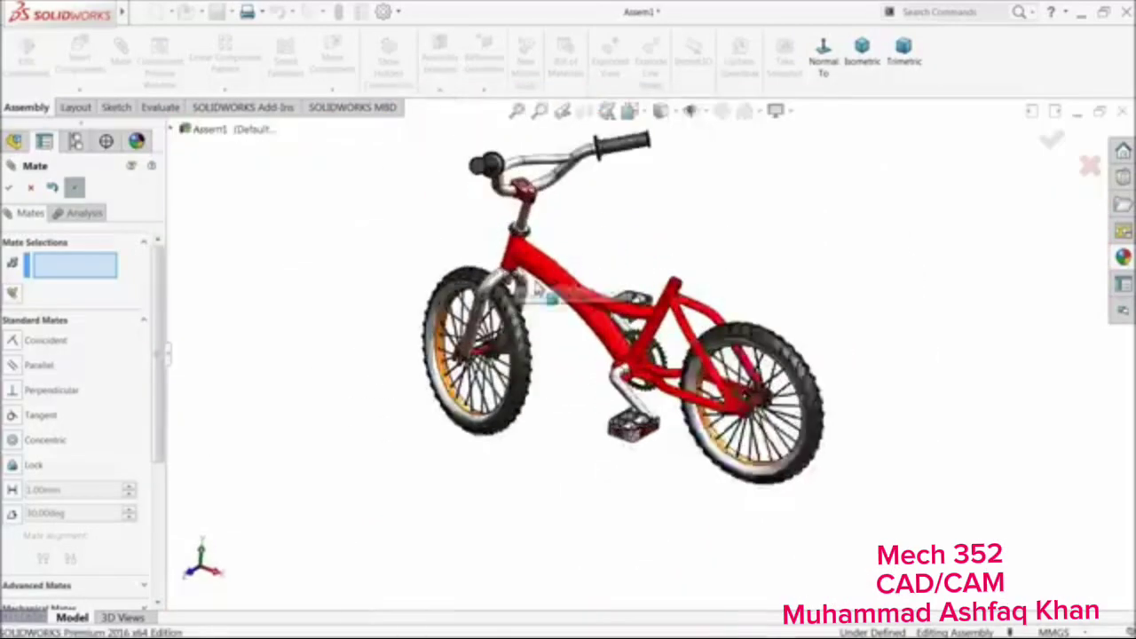
pyautogui.moveTo(539, 293); pyautogui.dragTo(251, 337, button='middle')
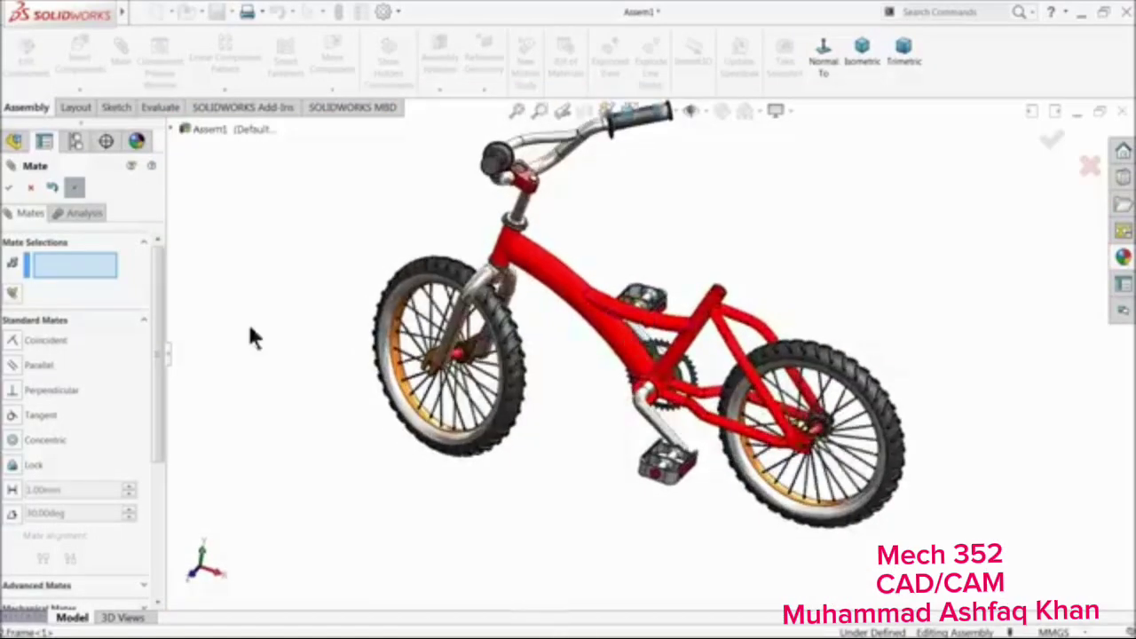
# Close the Mate command and turn the sprocket with its crank arms slightly about its axis
pyautogui.click(32, 188)
pyautogui.scroll(-1, 542, 362)
pyautogui.moveTo(518, 364); pyautogui.dragTo(609, 421)
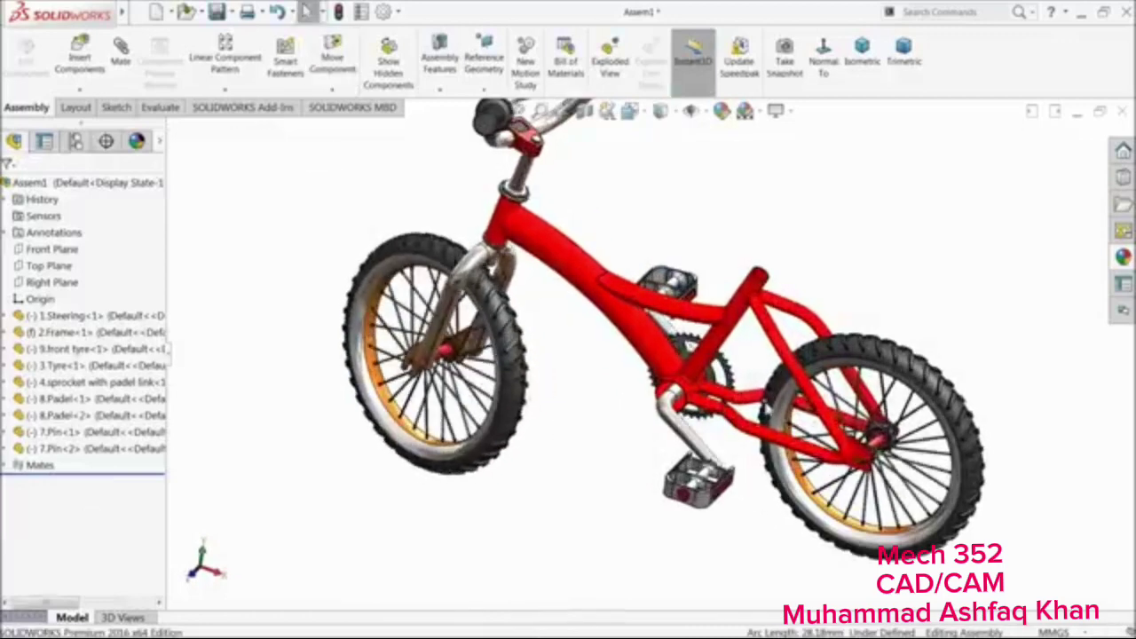
pyautogui.moveTo(786, 421); pyautogui.dragTo(715, 451)
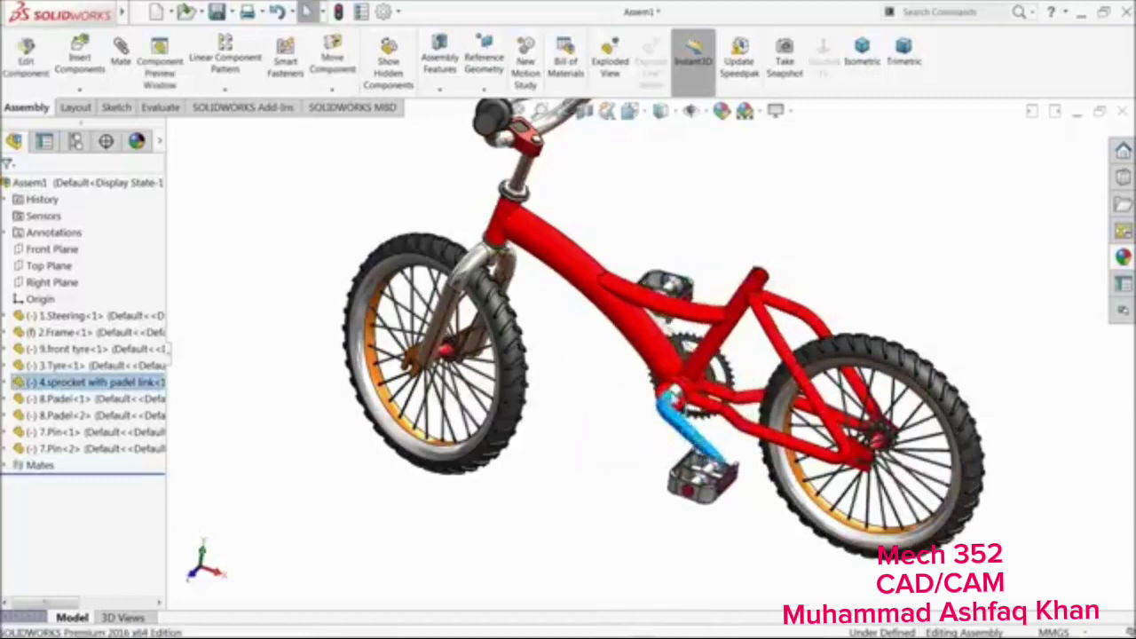
pyautogui.click(582, 424)
# Insert the 5.Seat part into the assembly and place it just above the frame's seat tube
pyautogui.scroll(3, 586, 423)
pyautogui.scroll(-3, 670, 307)
pyautogui.scroll(2, 672, 342)
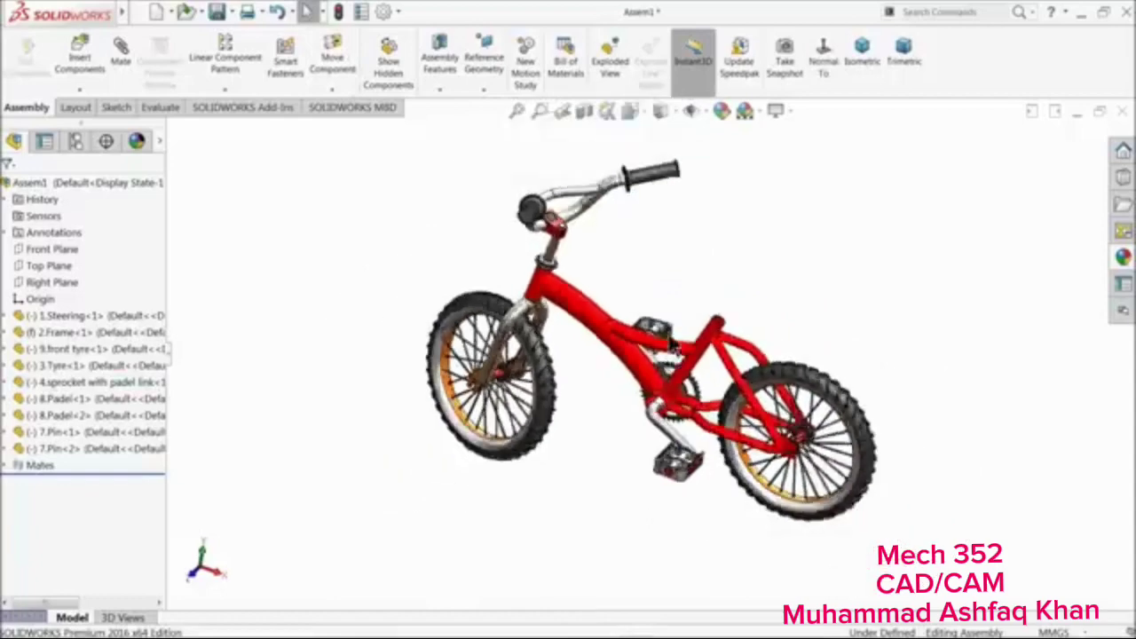
pyautogui.scroll(-3, 697, 313)
pyautogui.click(80, 55)
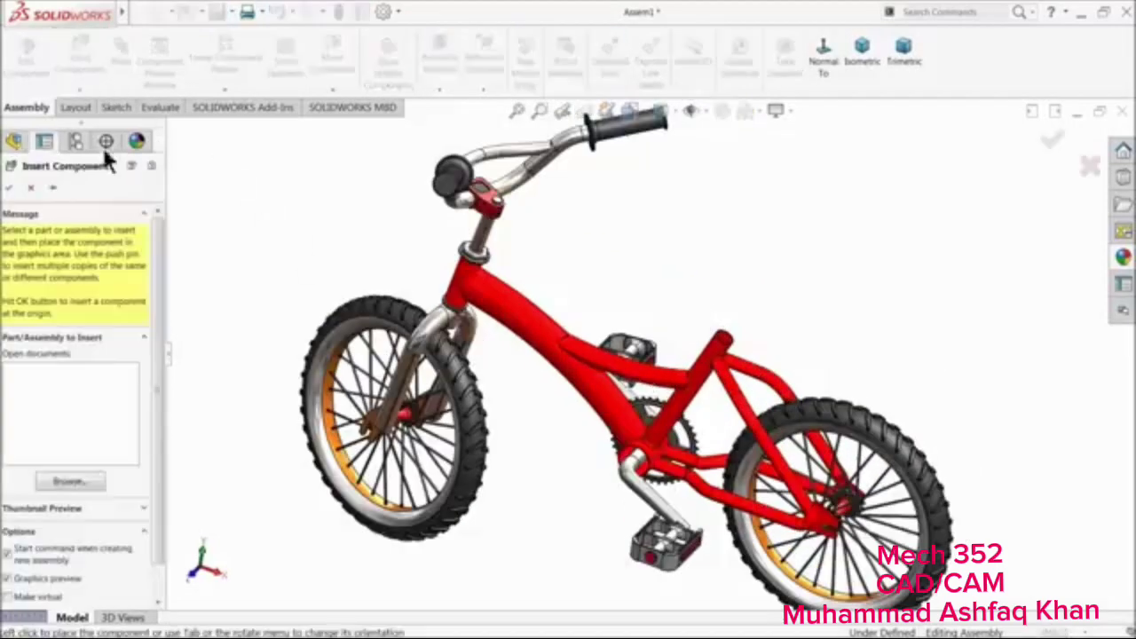
pyautogui.click(64, 481)
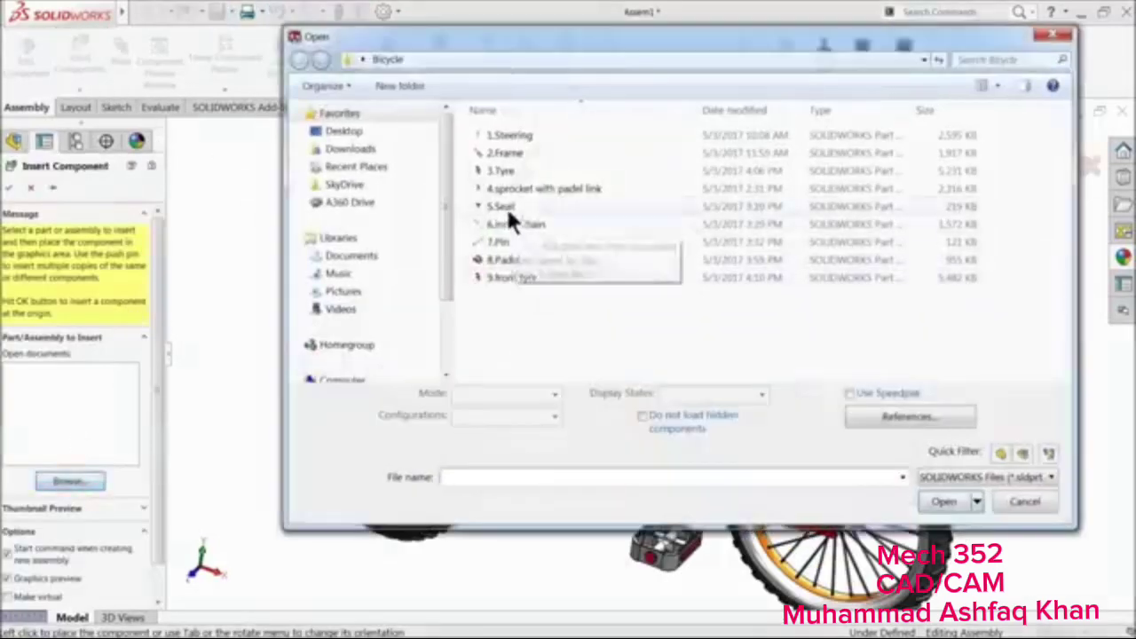
pyautogui.click(504, 206)
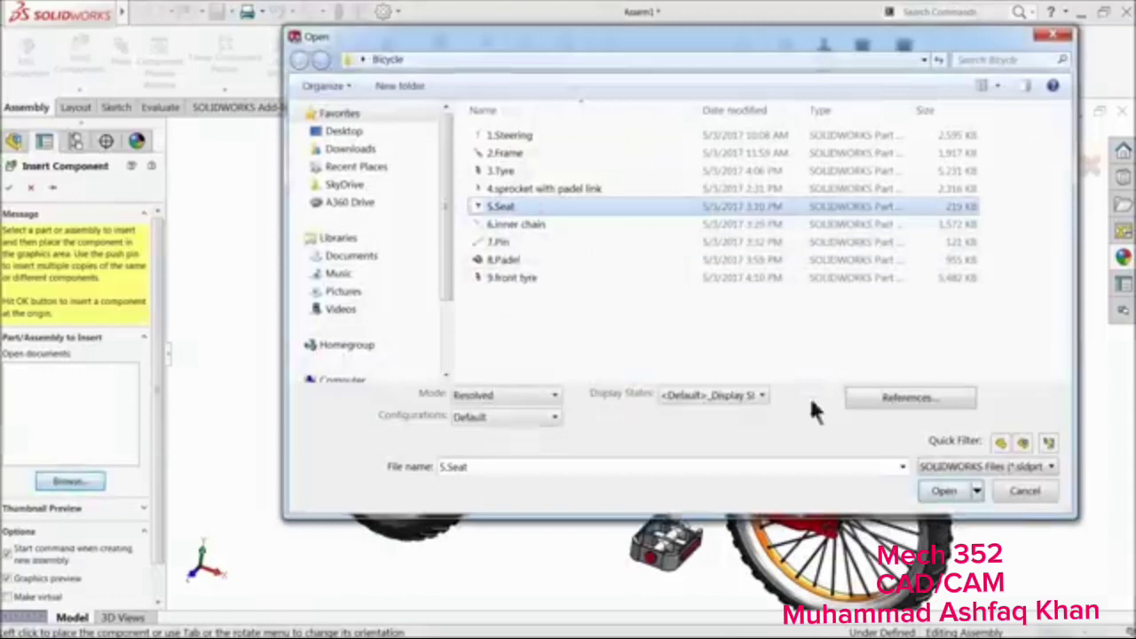
pyautogui.click(942, 493)
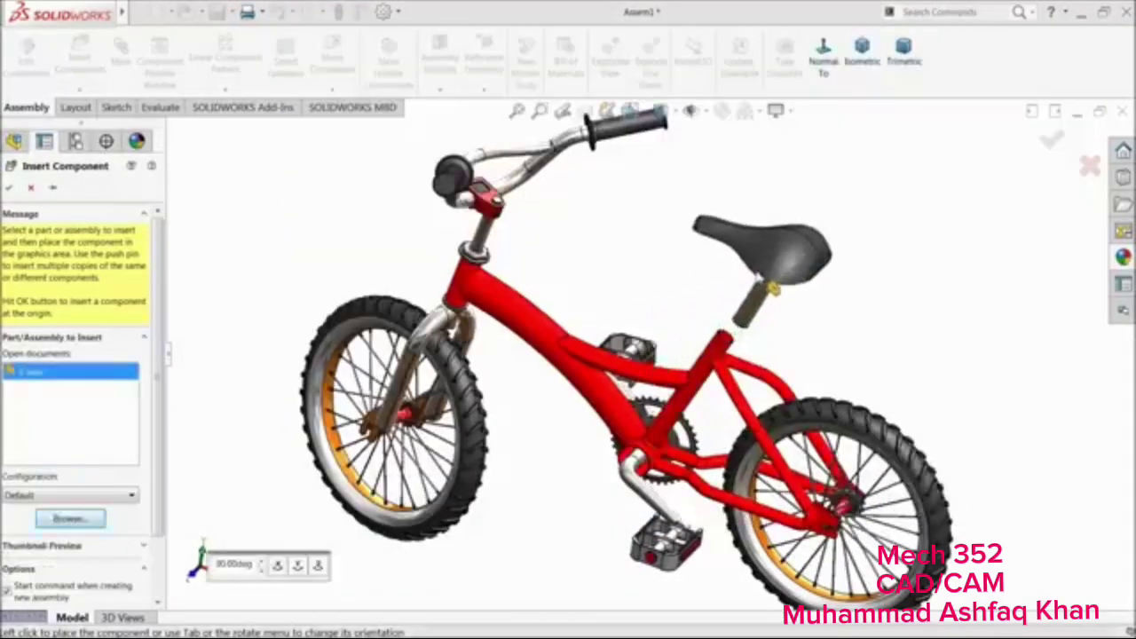
pyautogui.click(755, 330)
# Mate the seat post's cylindrical face concentric with the frame's seat tube
pyautogui.scroll(-5, 754, 337)
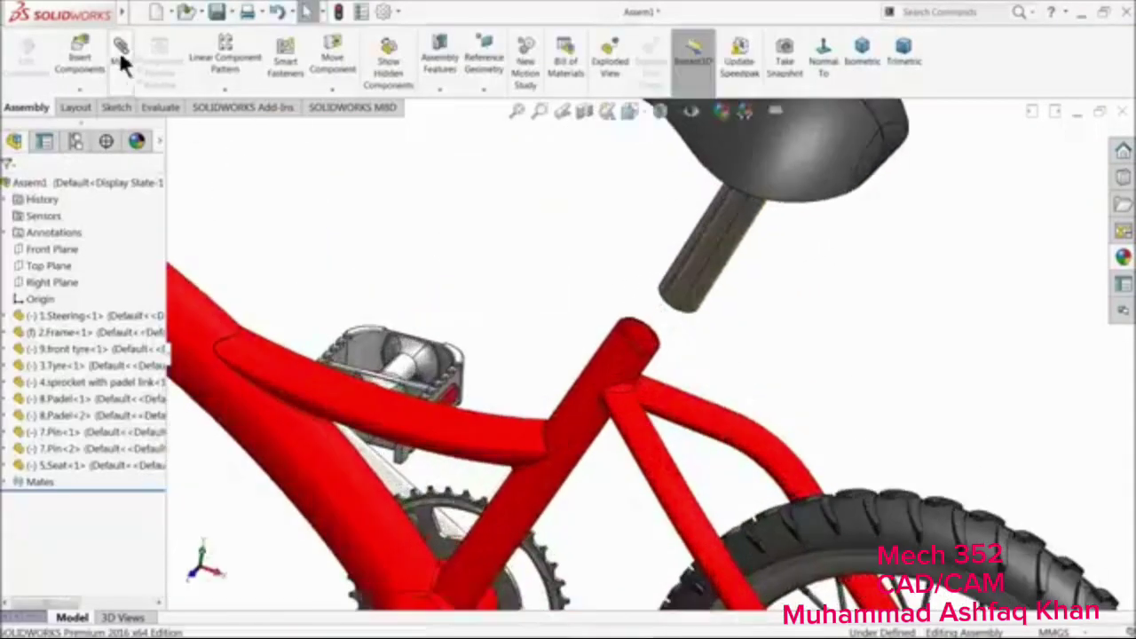
pyautogui.scroll(-3, 615, 362)
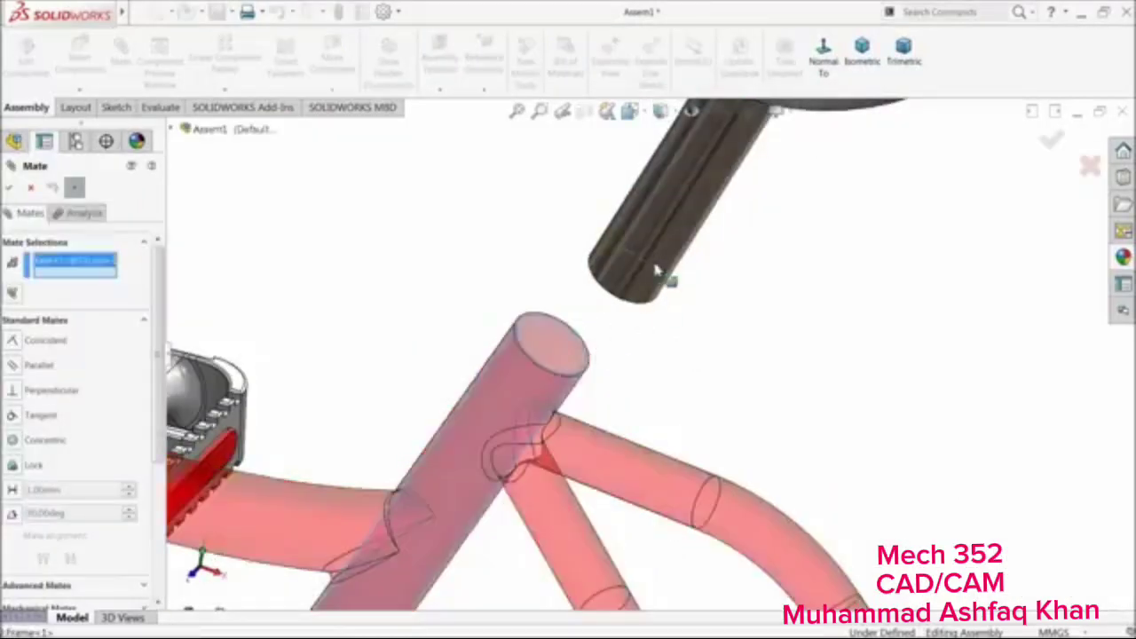
pyautogui.click(655, 264)
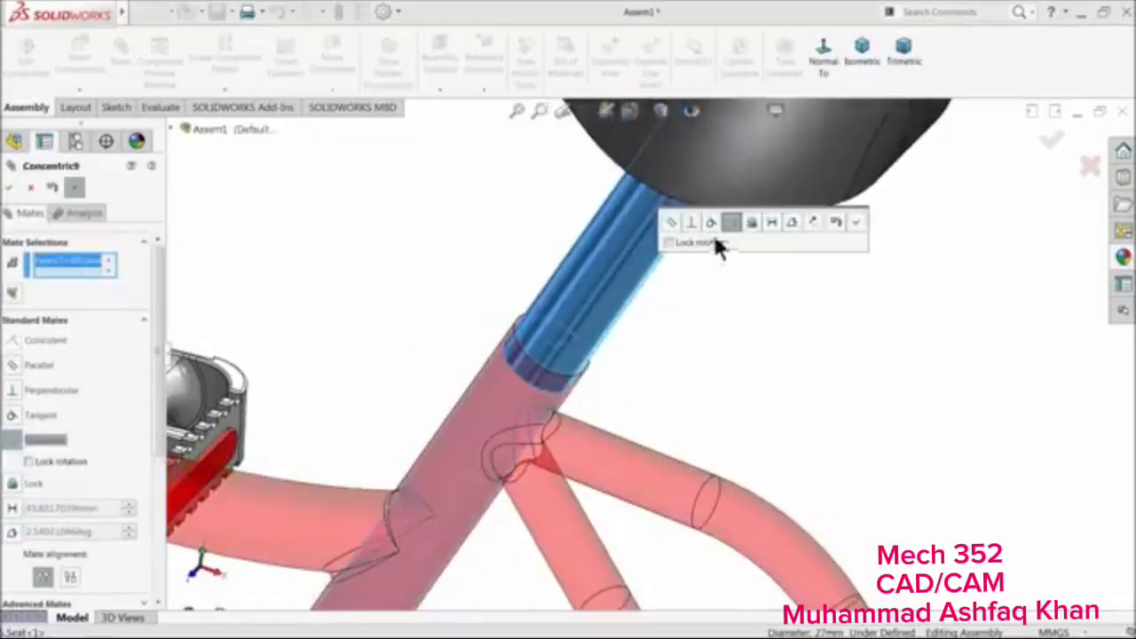
pyautogui.click(857, 223)
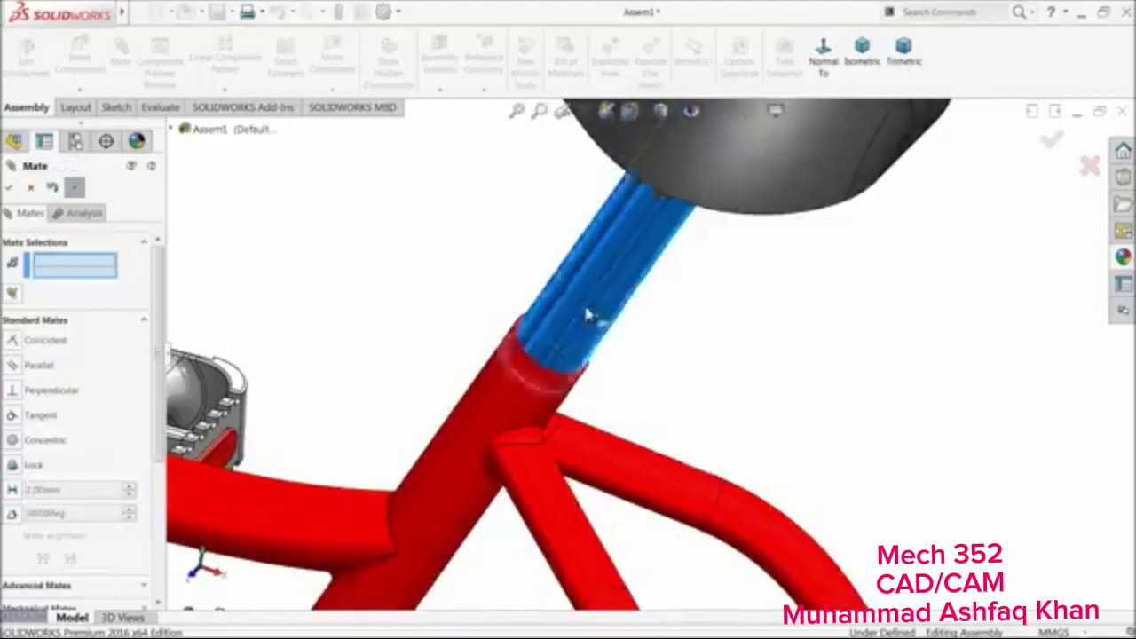
# Pull the seat out of the tube and try a distance mate of -10 mm between the post's end face and the tube's rim
pyautogui.moveTo(588, 315); pyautogui.dragTo(657, 269)
pyautogui.moveTo(589, 375); pyautogui.dragTo(662, 251, button='middle')
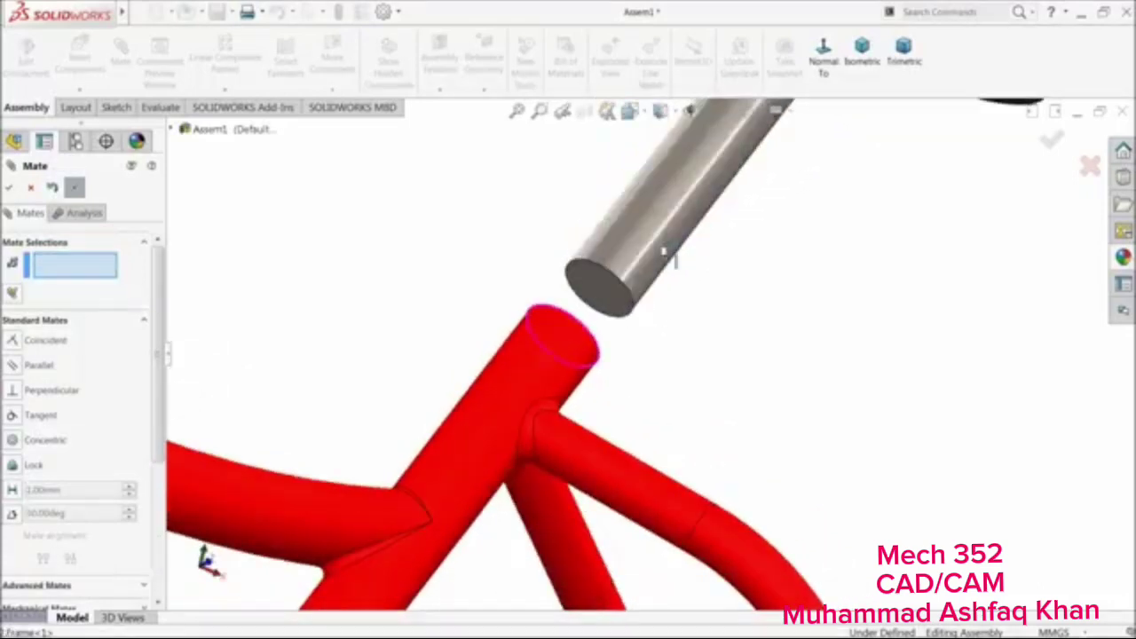
pyautogui.scroll(-1, 576, 277)
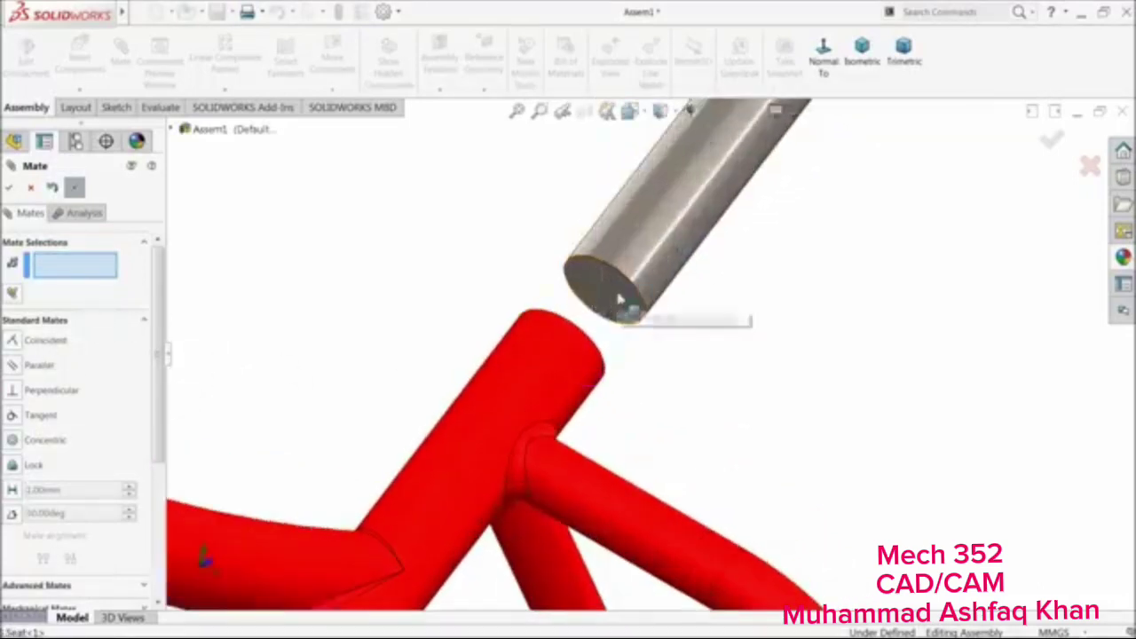
pyautogui.click(619, 299)
pyautogui.moveTo(601, 307); pyautogui.dragTo(522, 450, button='middle')
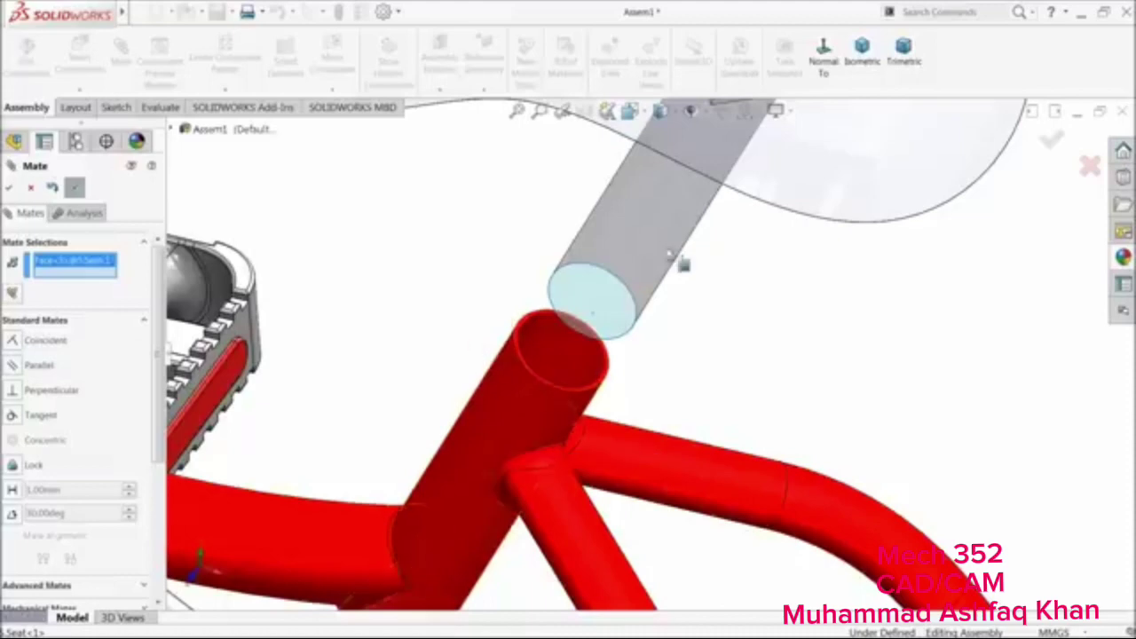
pyautogui.scroll(-5, 515, 381)
pyautogui.click(498, 355)
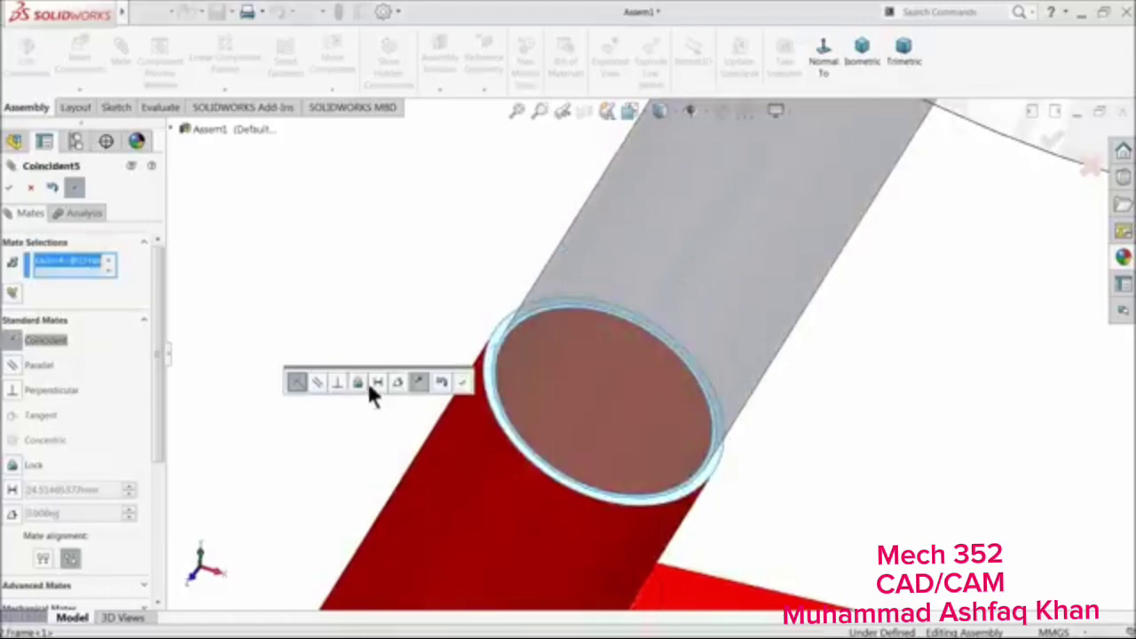
pyautogui.click(376, 382)
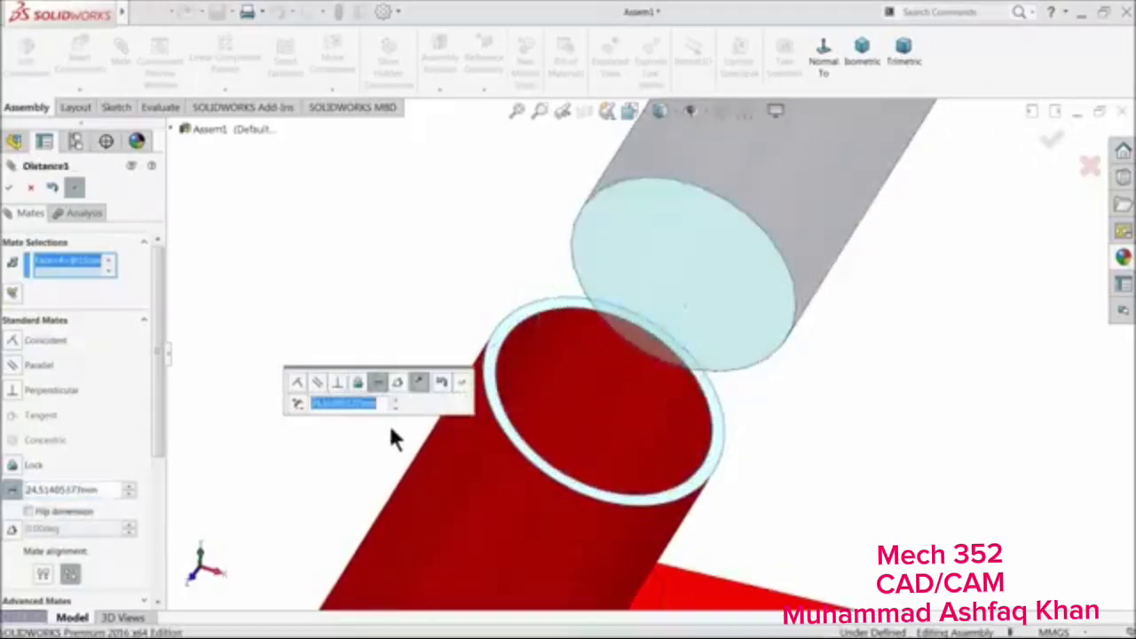
pyautogui.write('-10')
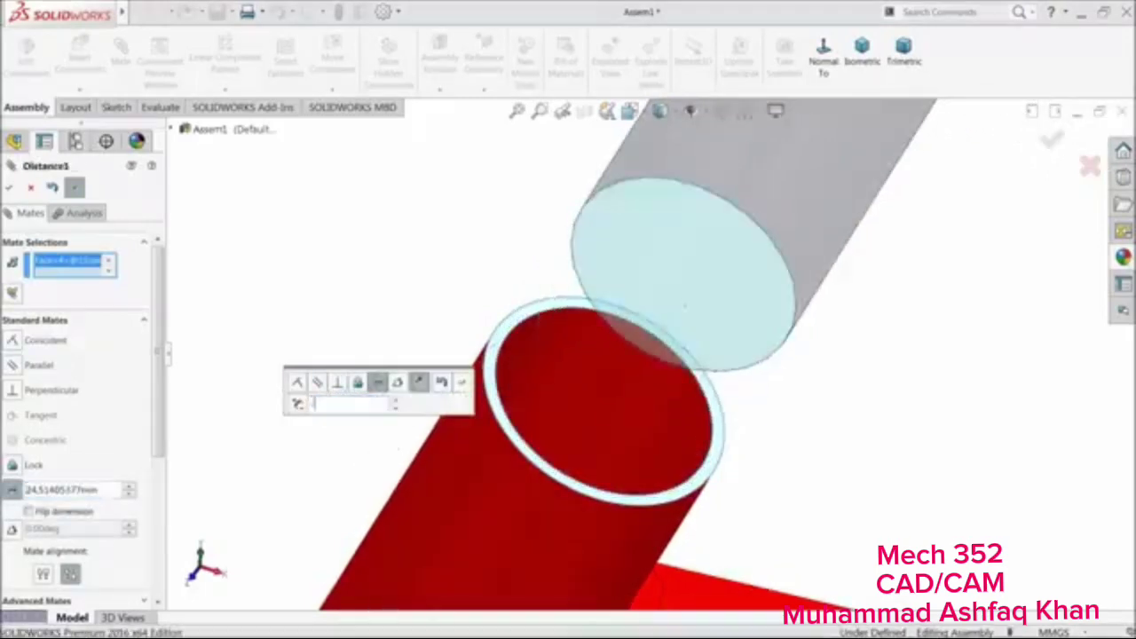
pyautogui.press('Return')
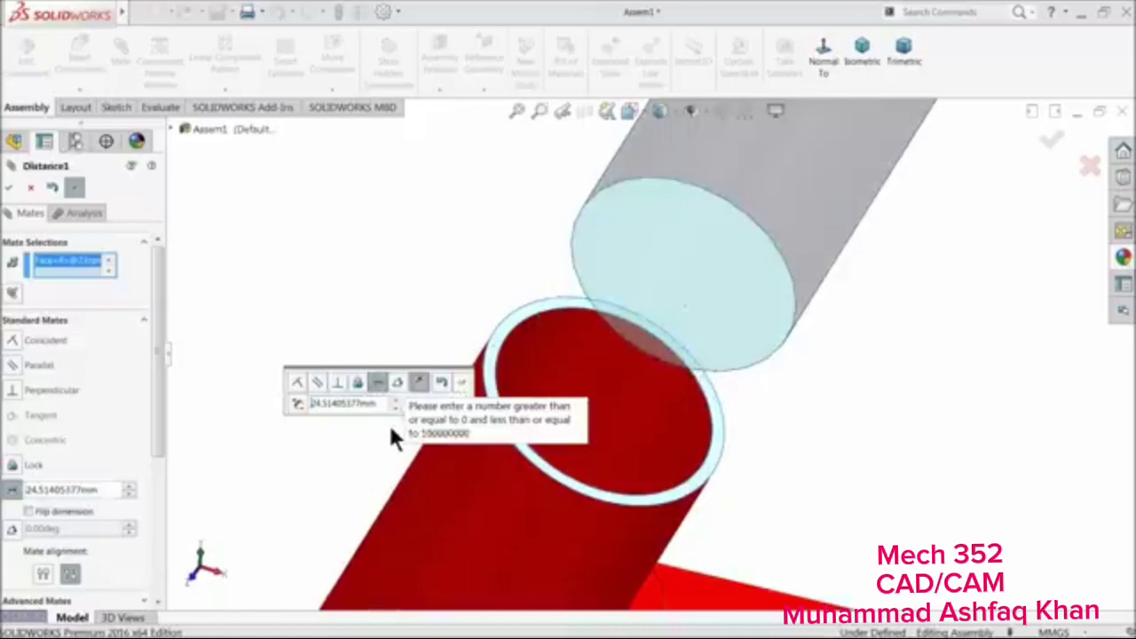
# Try a 50 mm distance with flipped alignment between the seat post's end face and the tube's rim, and cancel the mate
pyautogui.moveTo(377, 404); pyautogui.dragTo(343, 406)
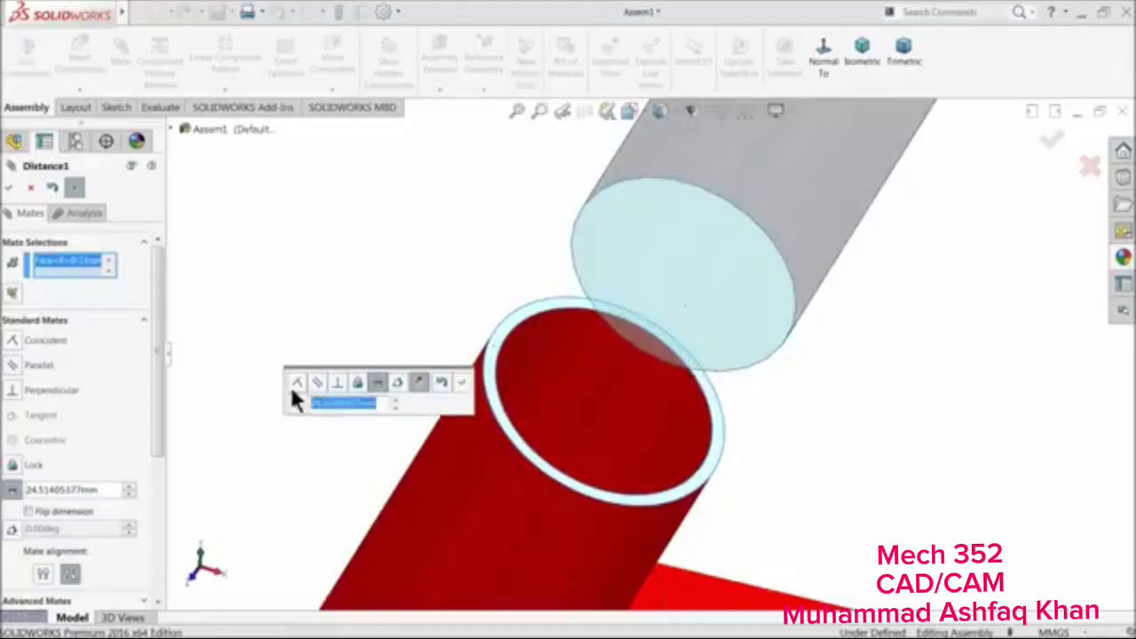
pyautogui.write('50')
pyautogui.press('Return')
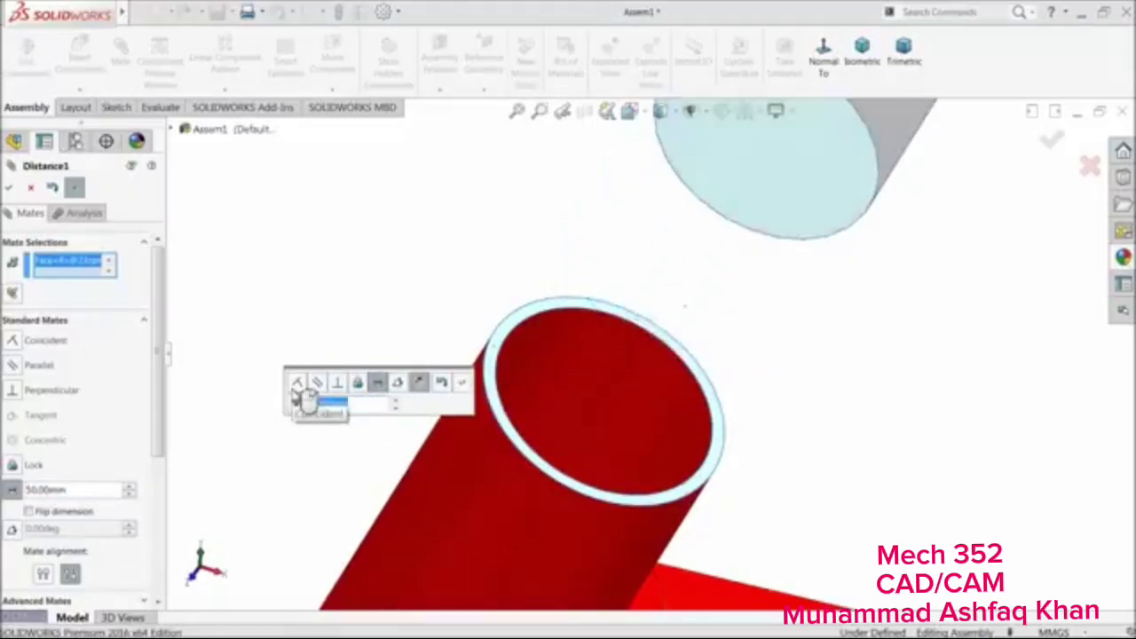
pyautogui.click(419, 384)
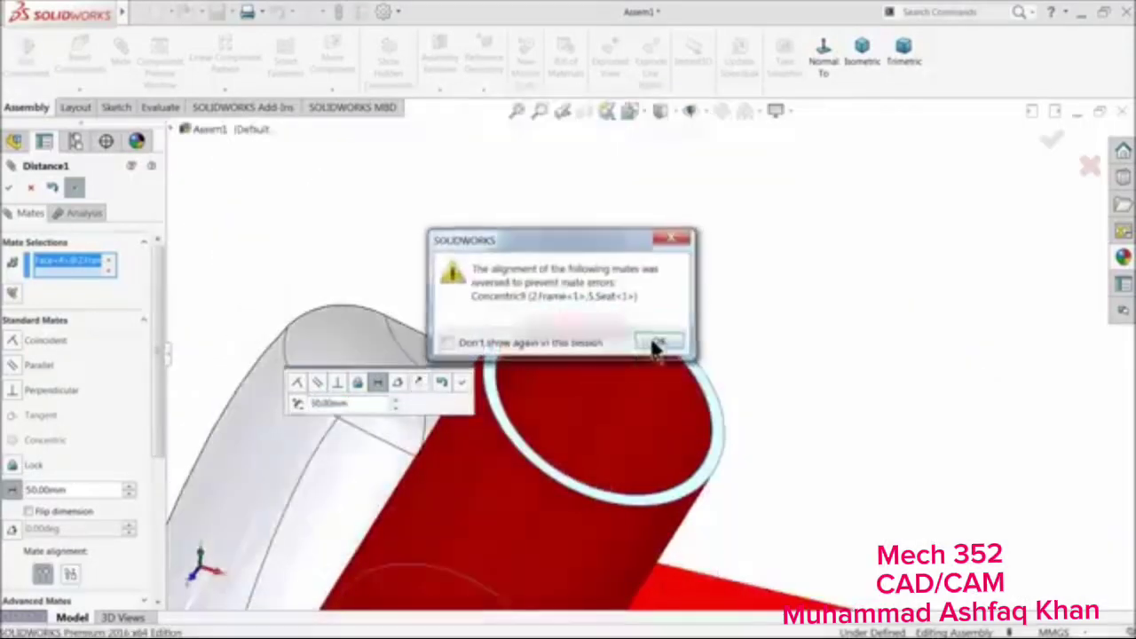
pyautogui.click(656, 344)
pyautogui.click(421, 383)
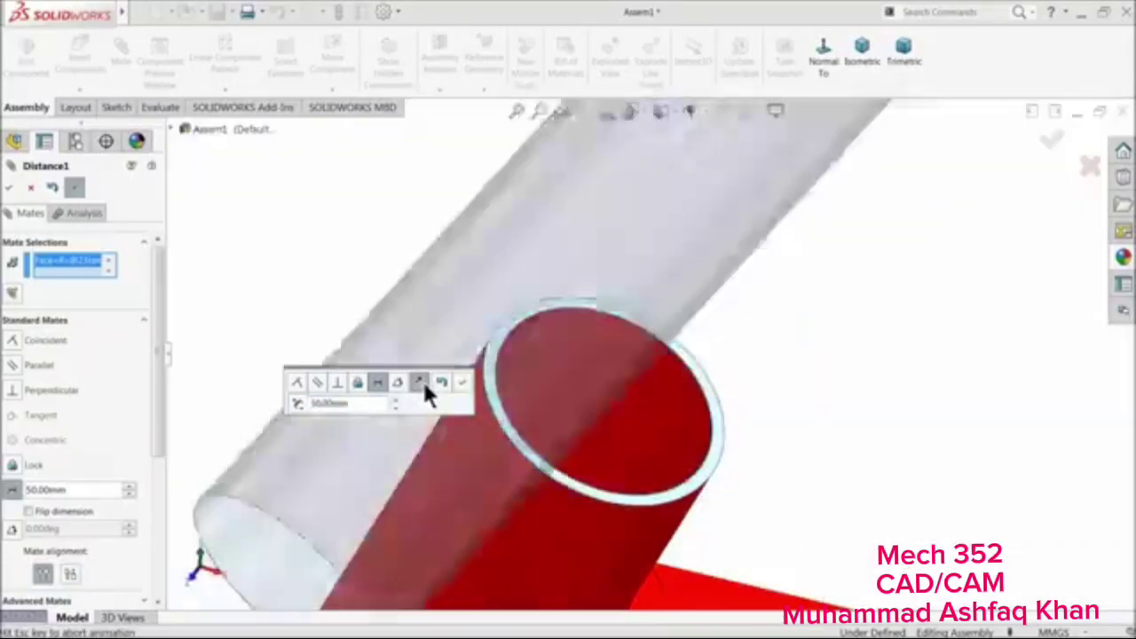
pyautogui.click(659, 342)
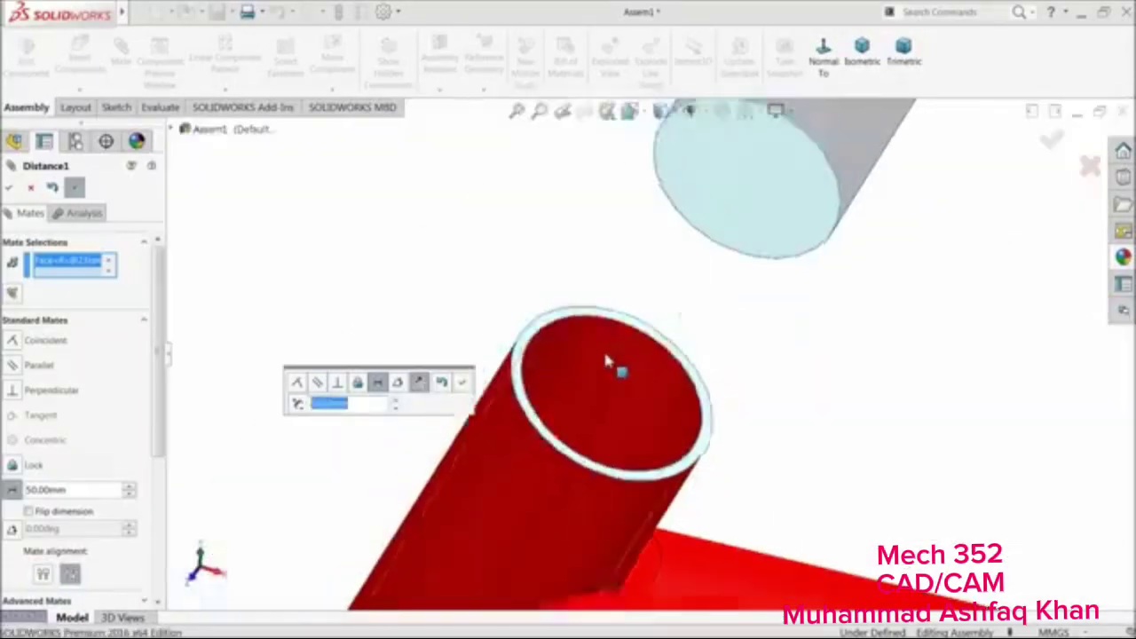
pyautogui.scroll(5, 603, 348)
pyautogui.scroll(-2, 704, 353)
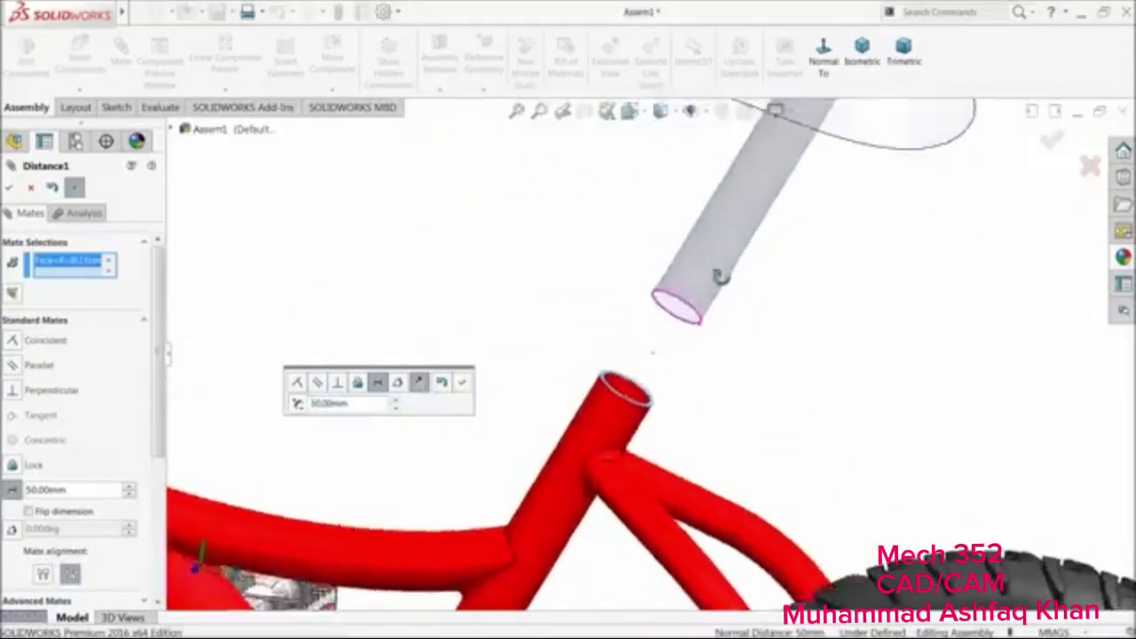
pyautogui.click(30, 190)
# Slide the seat down so its post enters the frame's seat tube, and expose the underside of the seat
pyautogui.scroll(6, 655, 353)
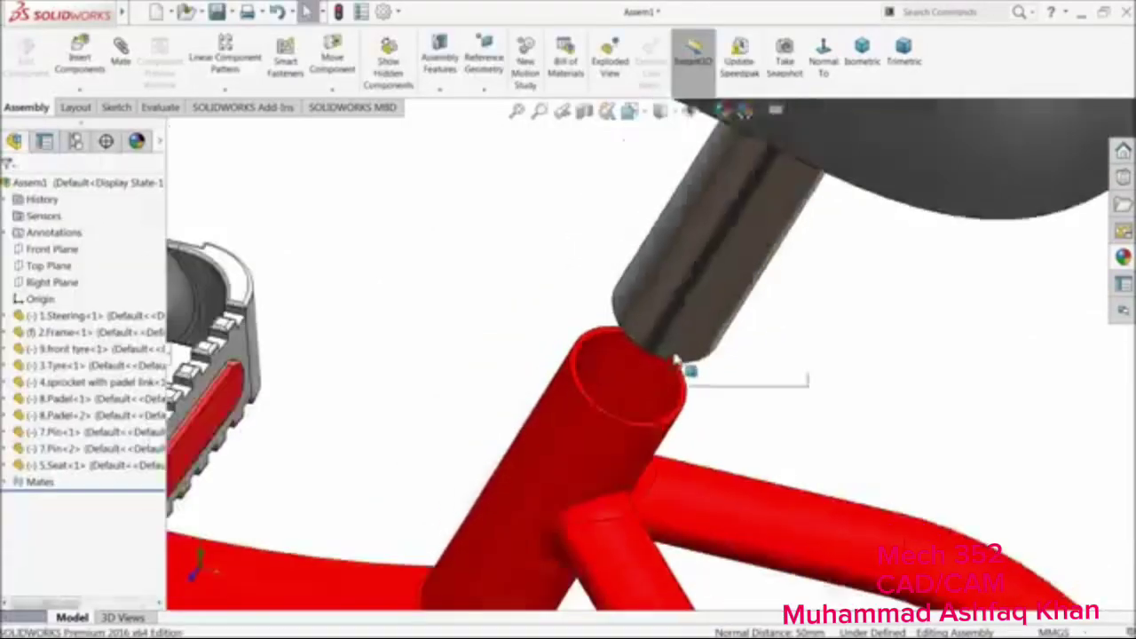
pyautogui.moveTo(680, 365); pyautogui.dragTo(722, 246, button='middle')
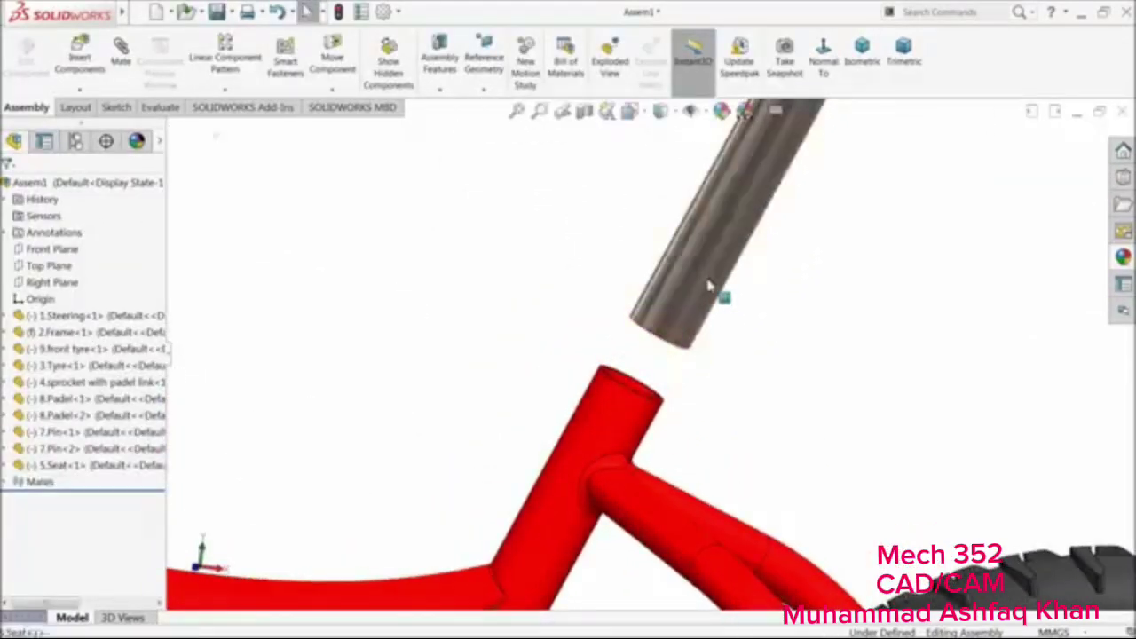
pyautogui.moveTo(722, 299); pyautogui.dragTo(599, 486)
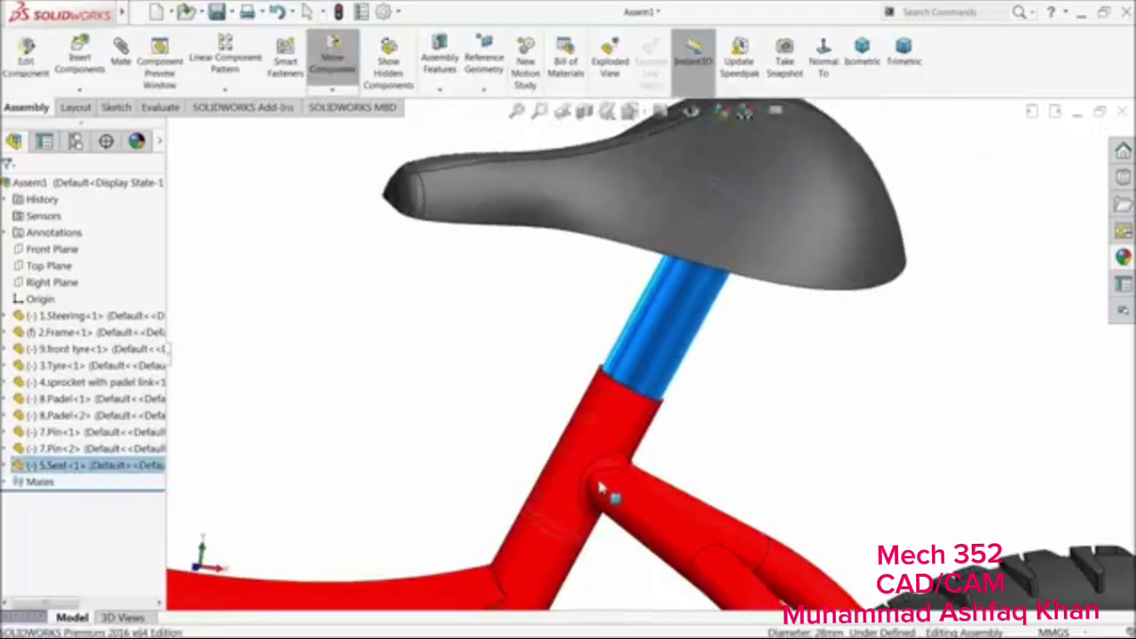
pyautogui.press('Escape')
pyautogui.moveTo(766, 359); pyautogui.dragTo(815, 213, button='middle')
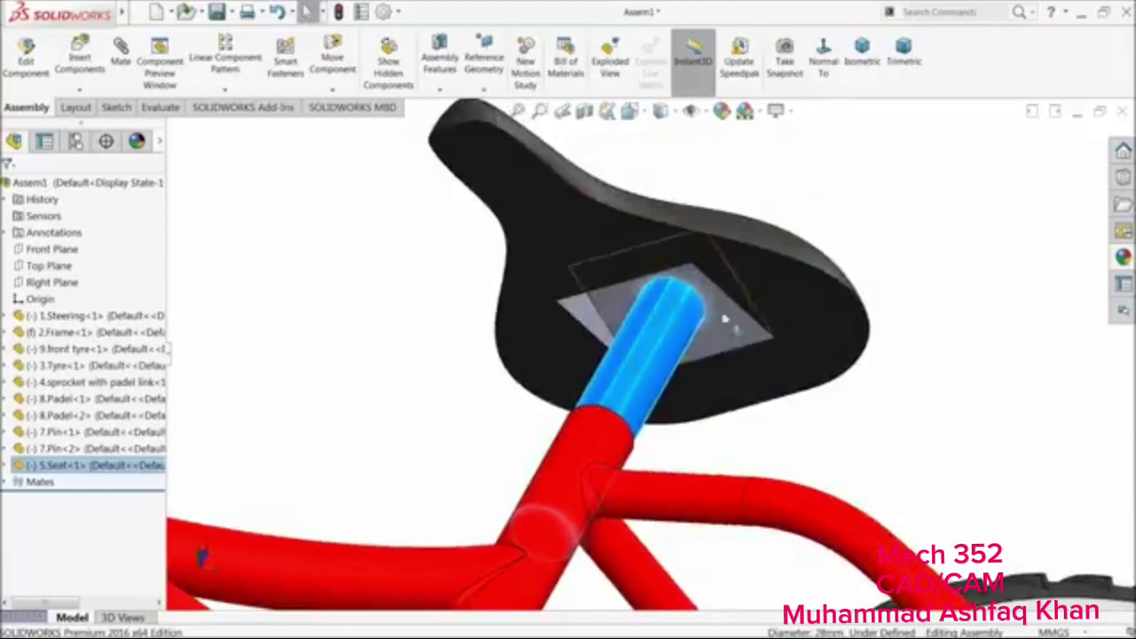
pyautogui.click(256, 221)
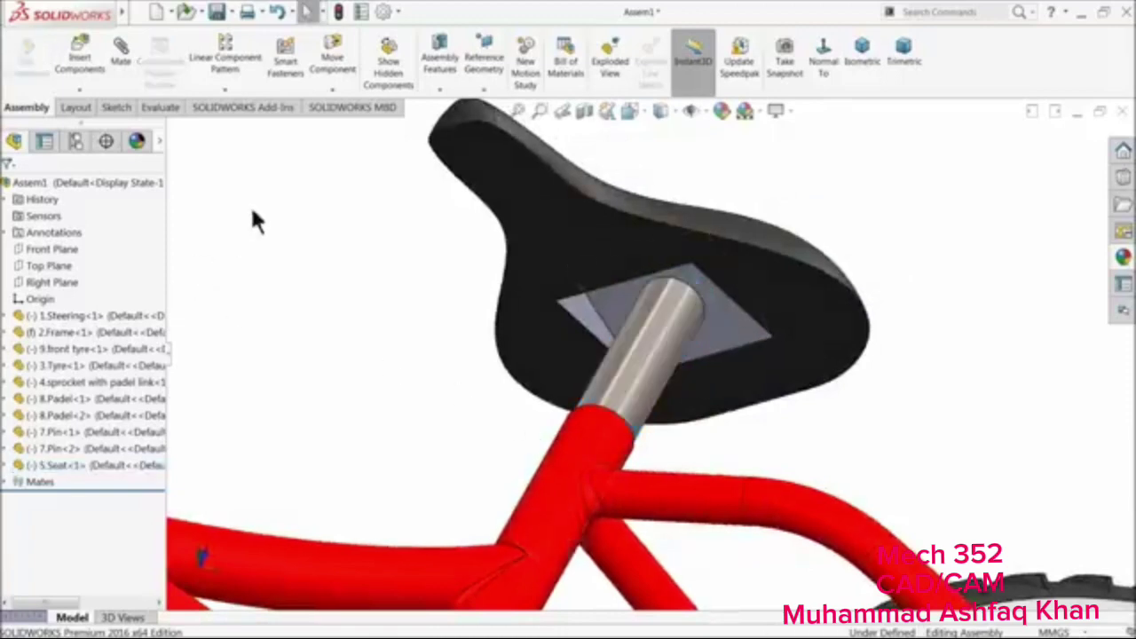
# Start a mate between the flat recessed face under the seat and the rim face of the frame's seat tube
pyautogui.click(120, 53)
pyautogui.click(736, 330)
pyautogui.moveTo(636, 390); pyautogui.dragTo(494, 555, button='middle')
pyautogui.scroll(3, 632, 367)
pyautogui.scroll(-5, 558, 517)
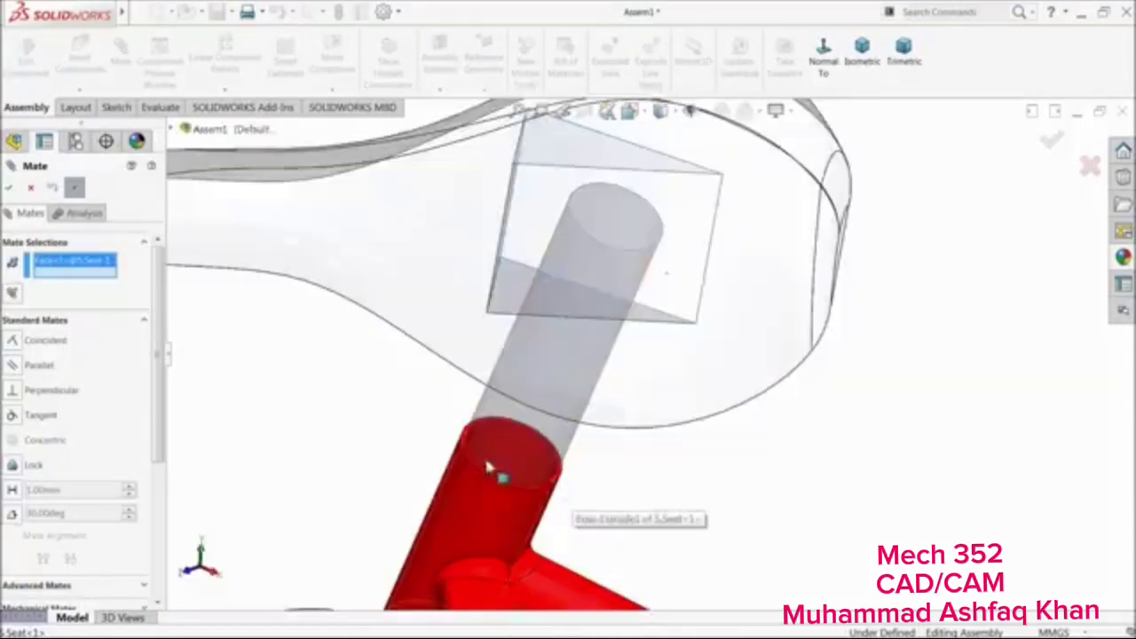
pyautogui.scroll(-5, 497, 466)
pyautogui.click(538, 399)
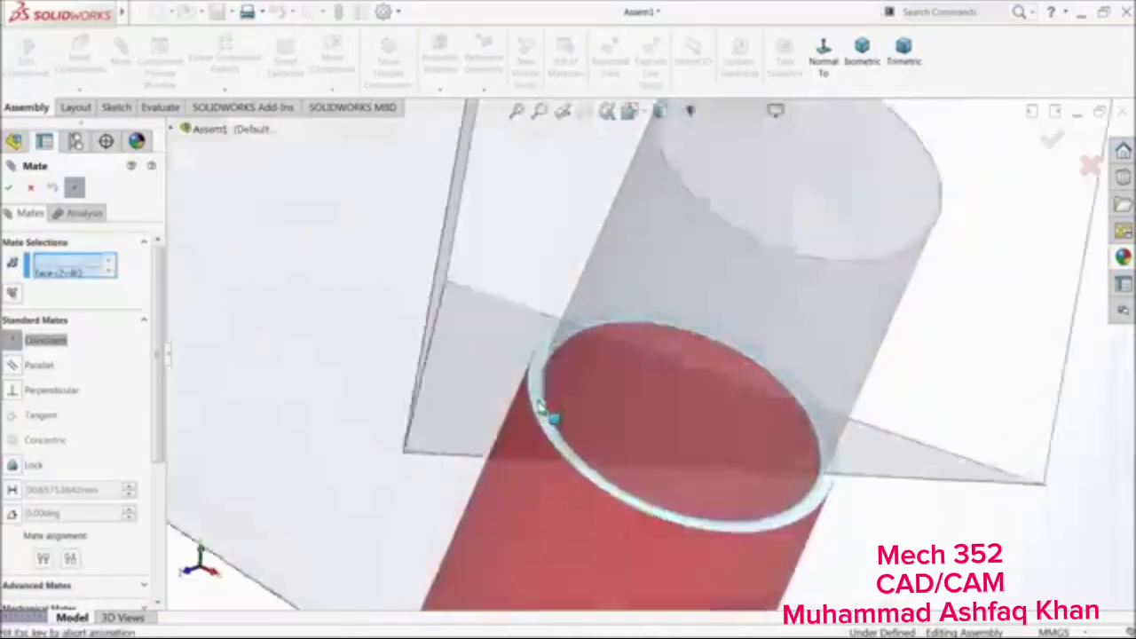
# Apply a 90 mm distance mate between the seat's underside face and the seat tube's rim, and close the Mate command
pyautogui.click(435, 425)
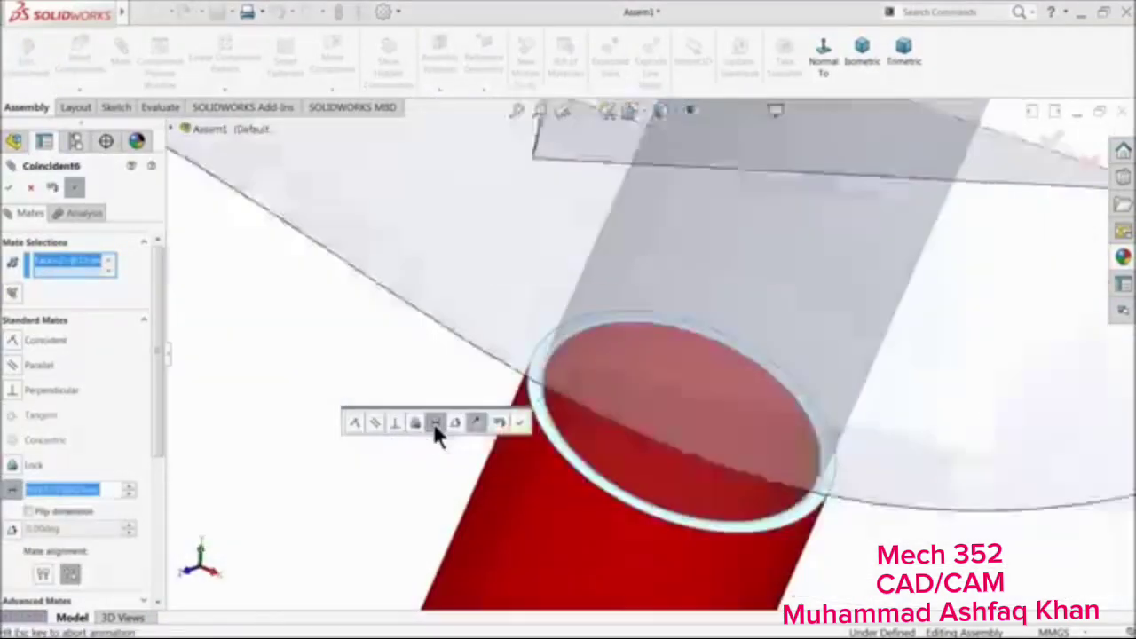
pyautogui.write('90')
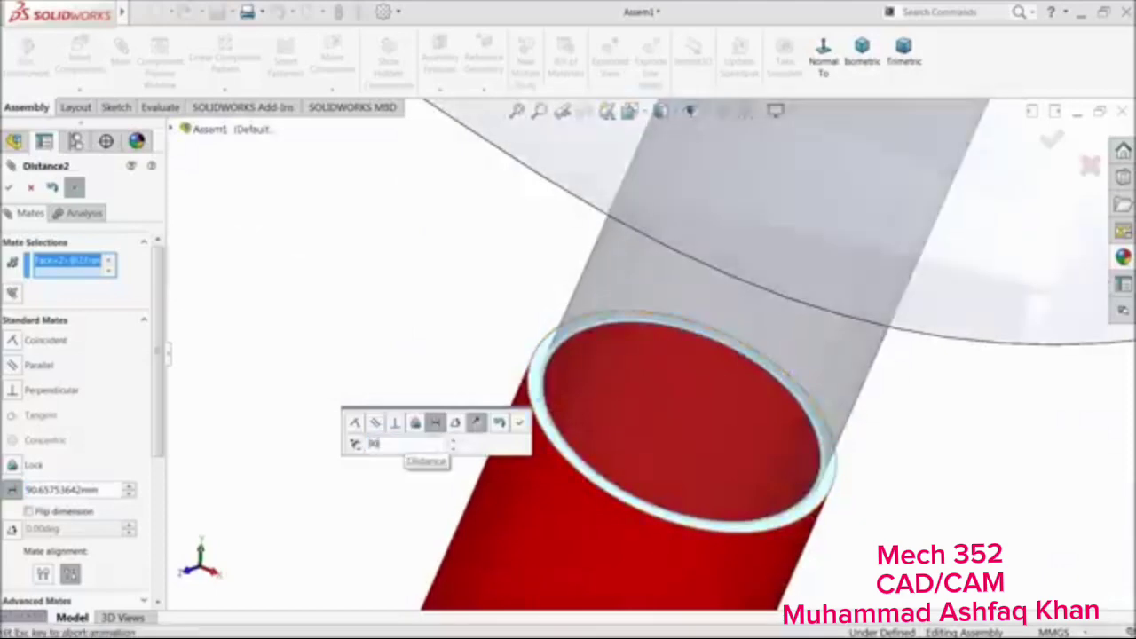
pyautogui.press('Return')
pyautogui.click(519, 423)
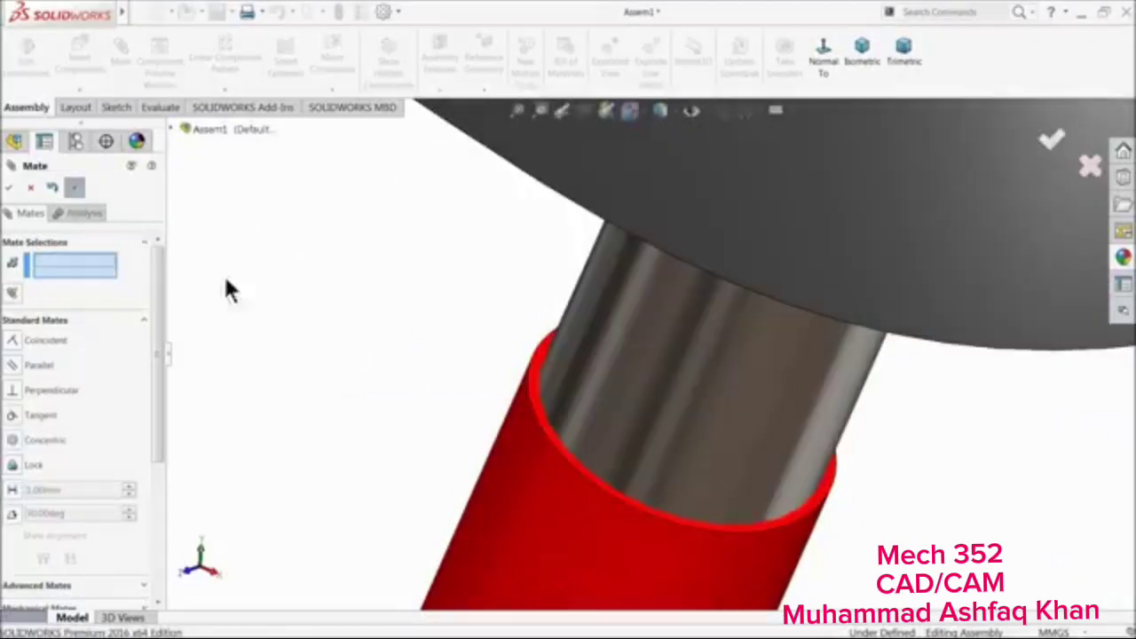
pyautogui.click(30, 188)
# Swivel the seat slightly about its post and select the seat part's Front Plane
pyautogui.scroll(-5, 428, 322)
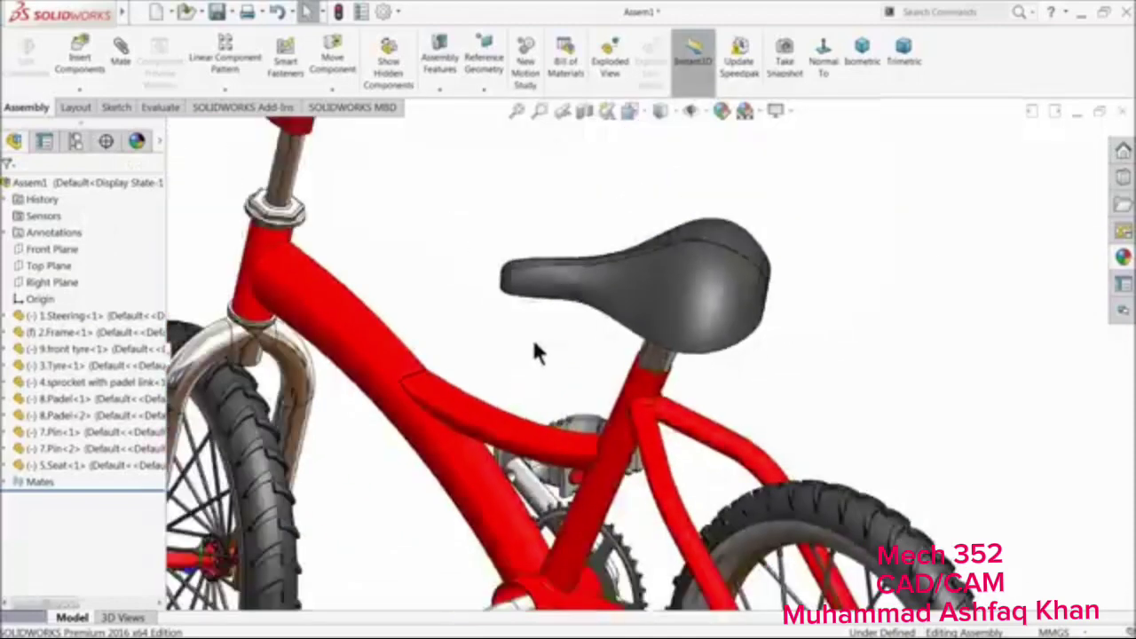
pyautogui.moveTo(533, 342); pyautogui.dragTo(568, 355, button='middle')
pyautogui.moveTo(603, 310); pyautogui.dragTo(593, 277)
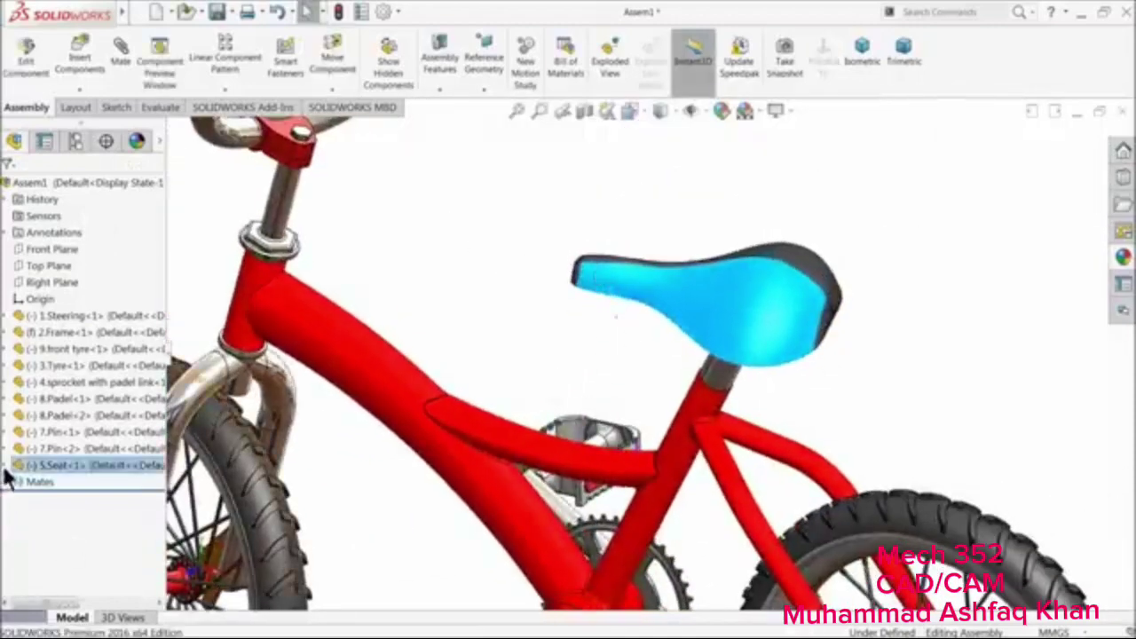
pyautogui.click(7, 466)
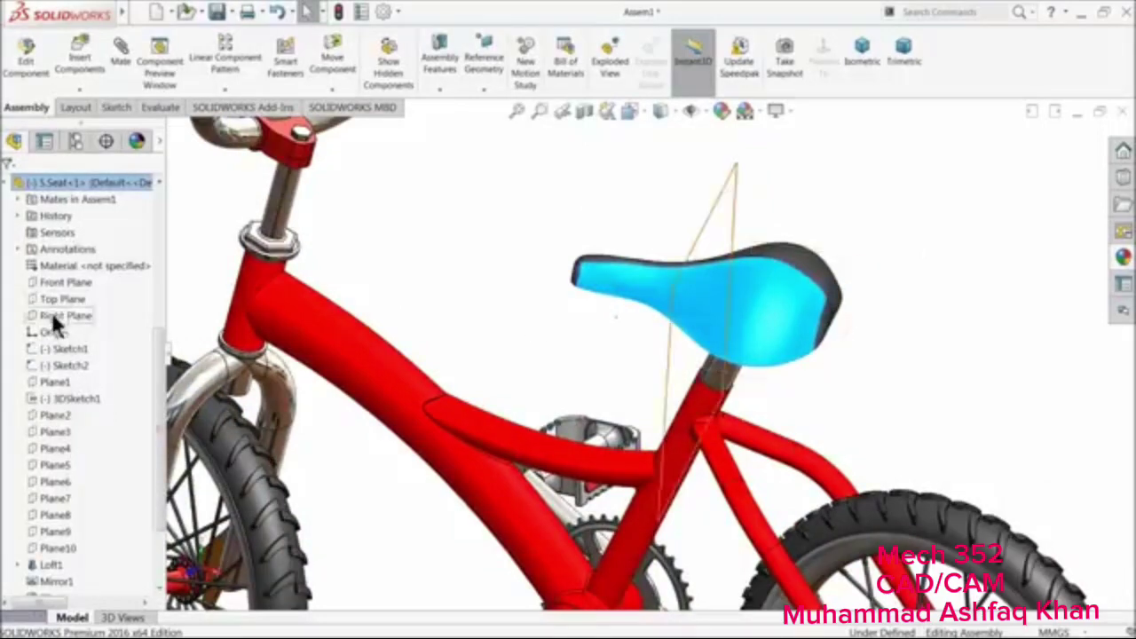
pyautogui.click(55, 282)
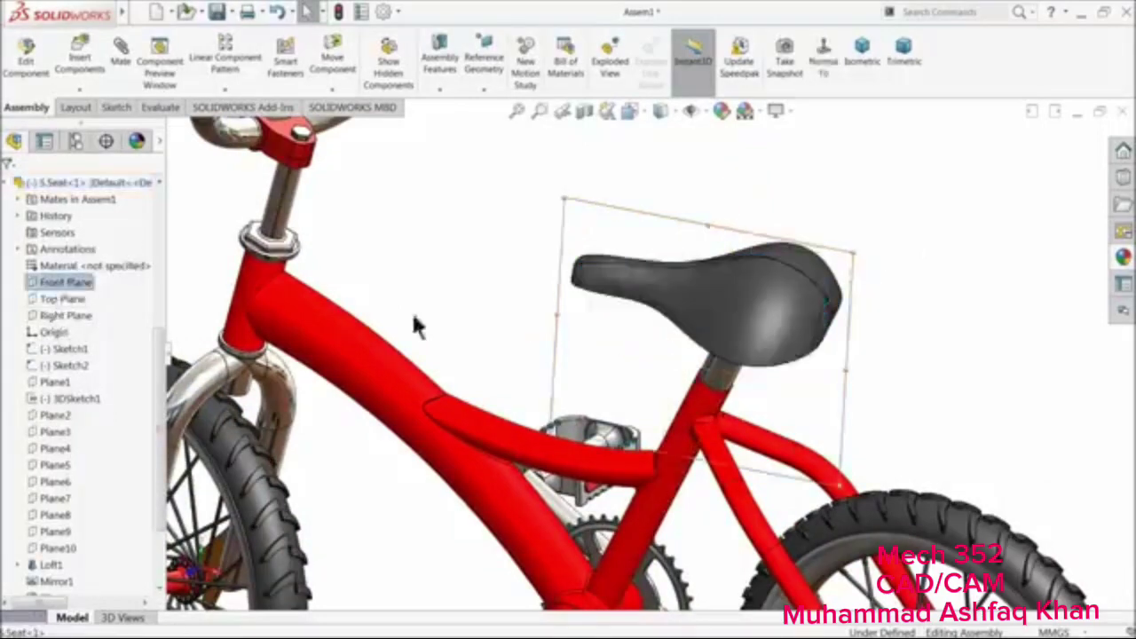
pyautogui.scroll(4, 540, 366)
pyautogui.moveTo(541, 365); pyautogui.dragTo(602, 401, button='middle')
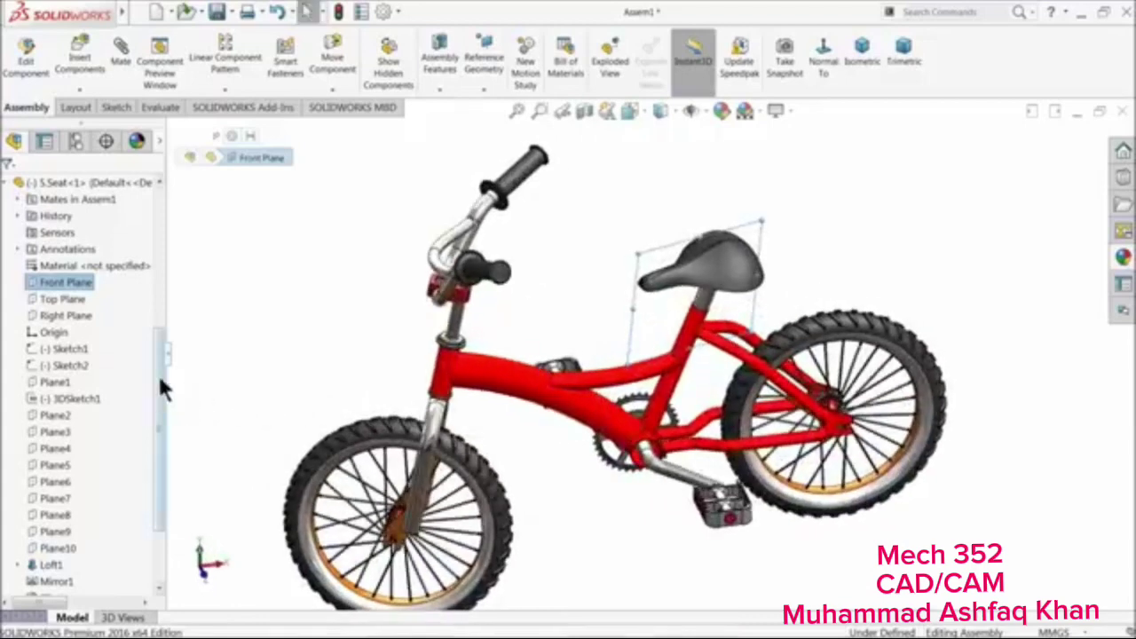
# Add the frame's Front Plane to the selection, apply a coincident mate between it and the seat's Front Plane, and close the Mate command
pyautogui.moveTo(160, 386); pyautogui.dragTo(164, 238)
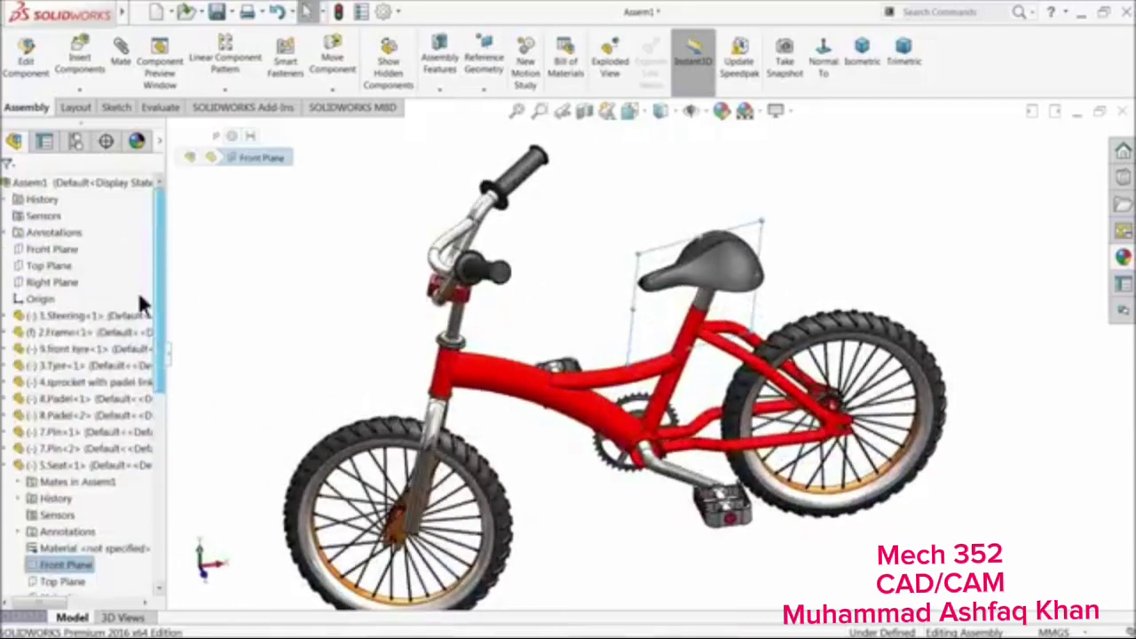
pyautogui.click(7, 334)
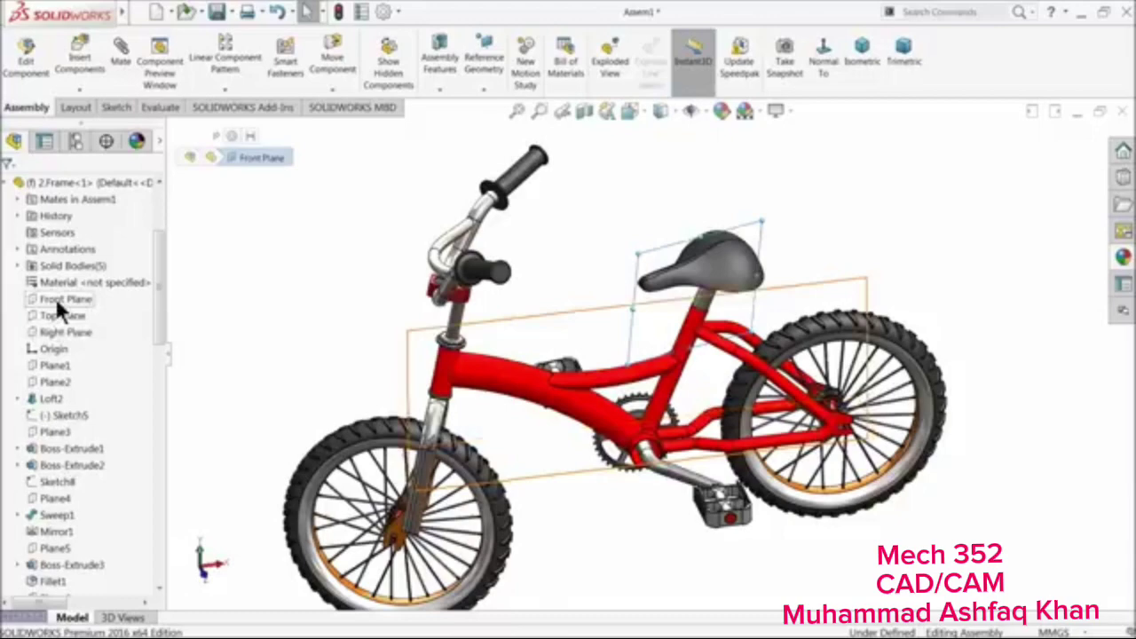
pyautogui.click(56, 303)
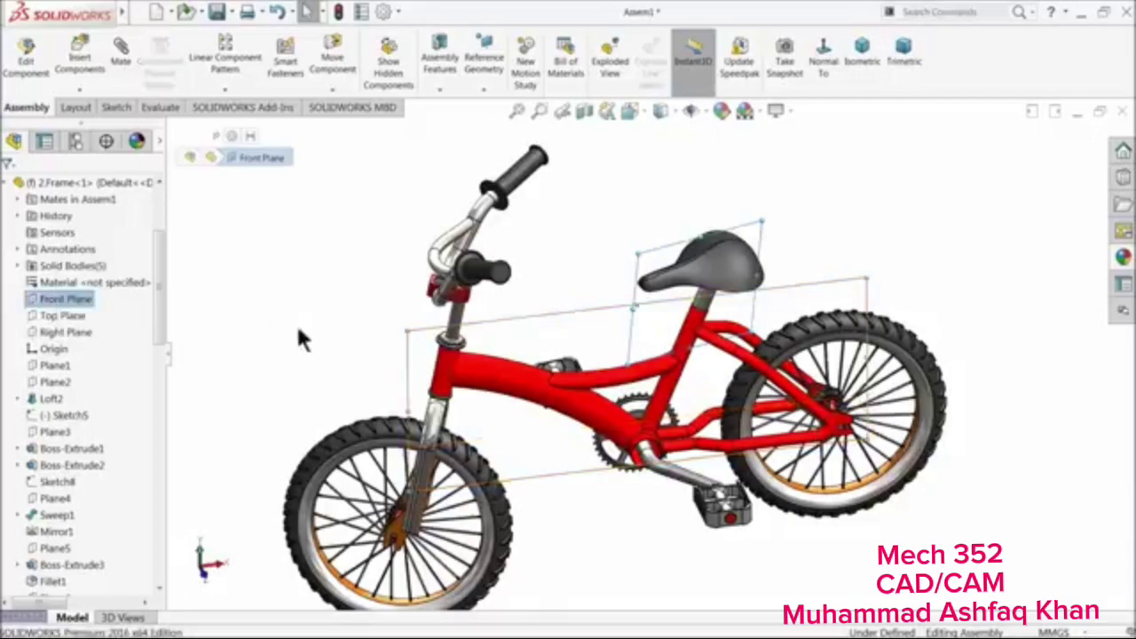
pyautogui.moveTo(299, 335); pyautogui.dragTo(310, 314, button='middle')
pyautogui.scroll(-3, 639, 333)
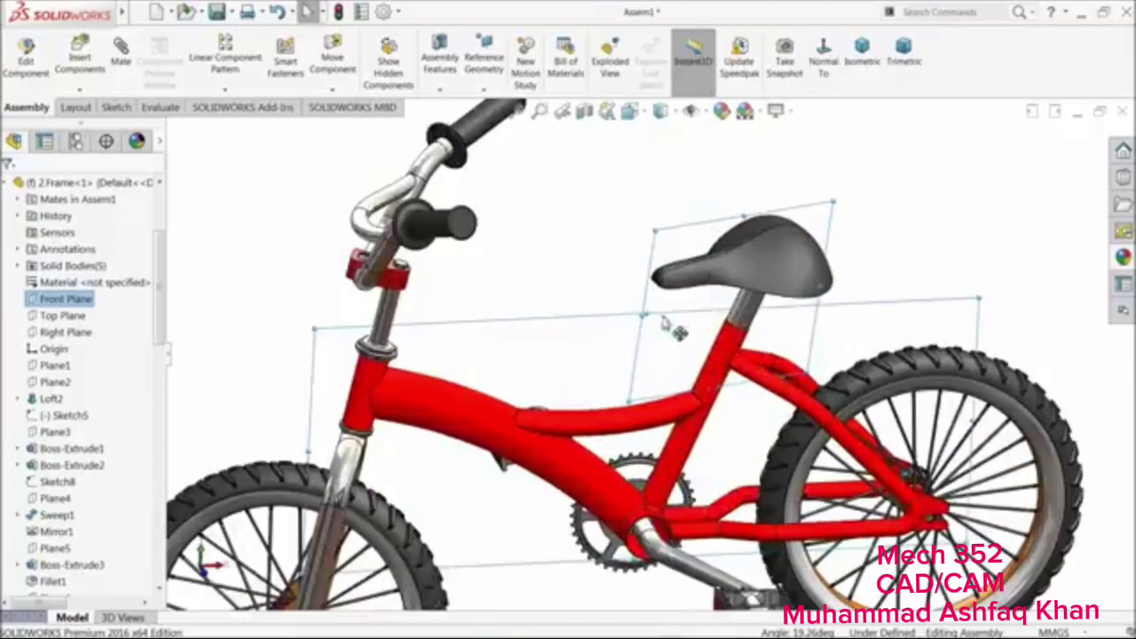
pyautogui.click(124, 71)
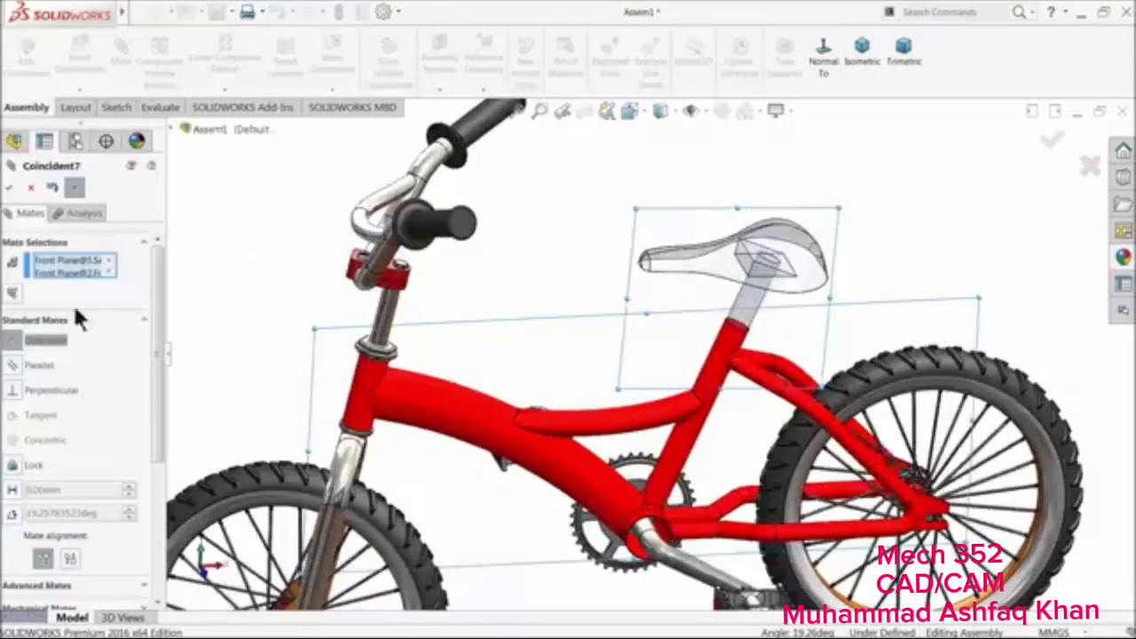
pyautogui.click(10, 189)
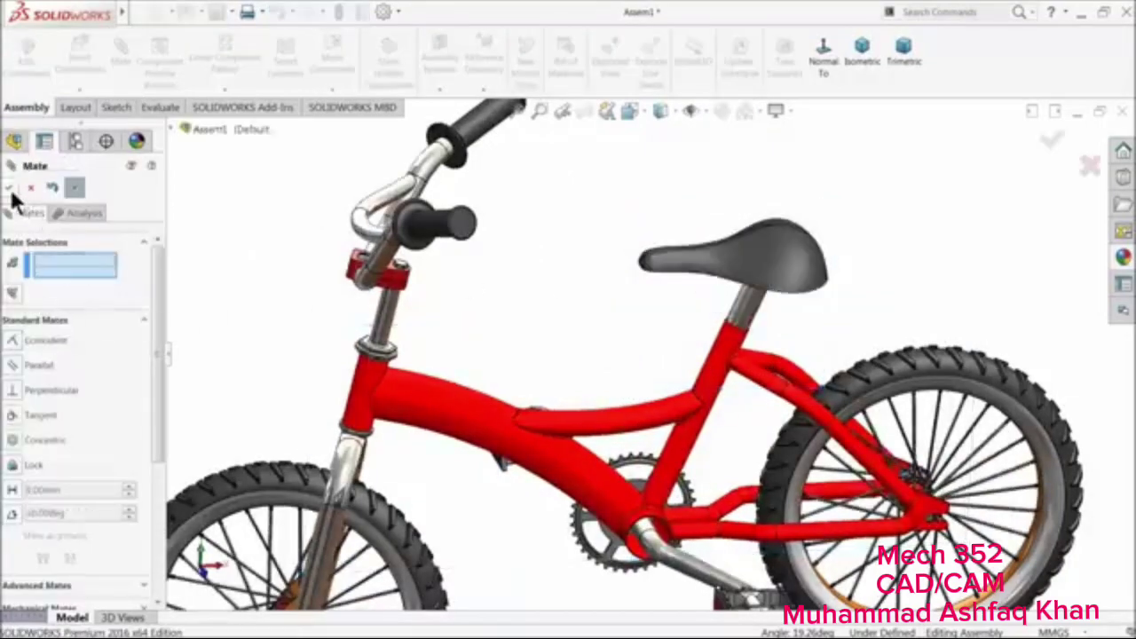
pyautogui.click(10, 194)
# Check the seat's alignment from several angles and collapse the frame's and seat's feature lists
pyautogui.moveTo(607, 364); pyautogui.dragTo(697, 275, button='middle')
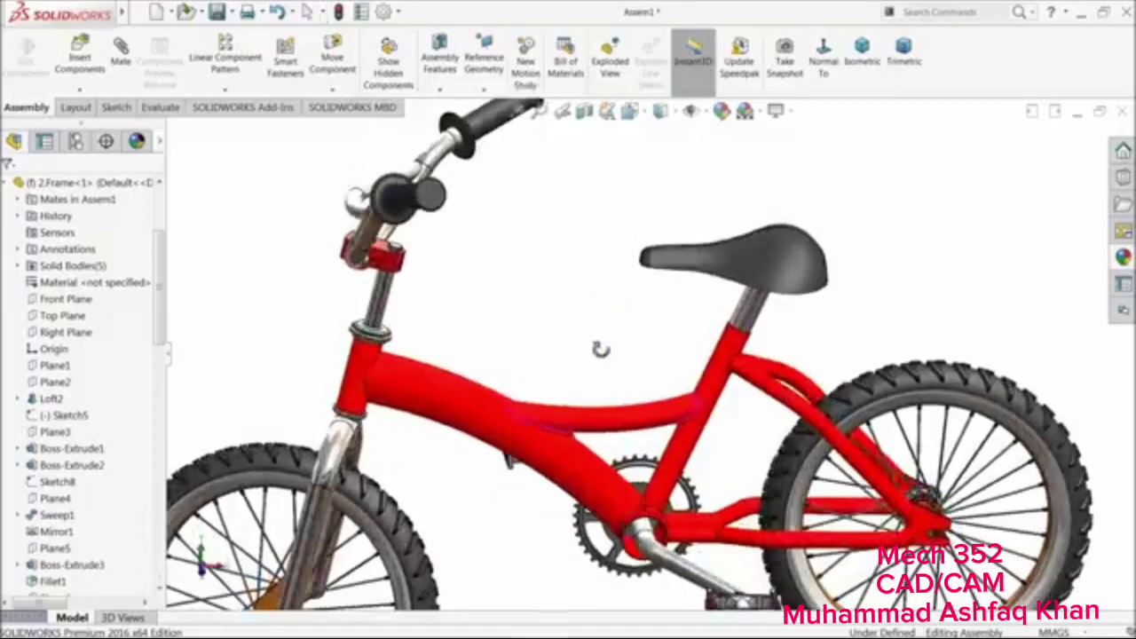
pyautogui.click(702, 268)
pyautogui.click(611, 353)
pyautogui.scroll(2, 609, 364)
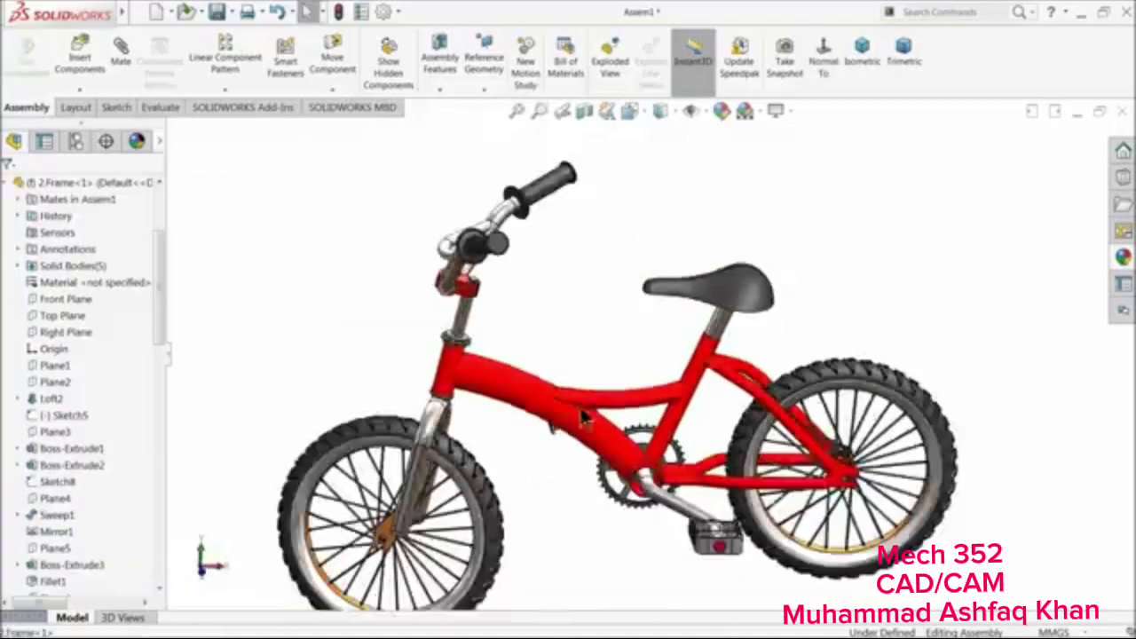
pyautogui.moveTo(579, 404); pyautogui.dragTo(582, 431, button='middle')
pyautogui.scroll(2, 547, 426)
pyautogui.scroll(-2, 650, 426)
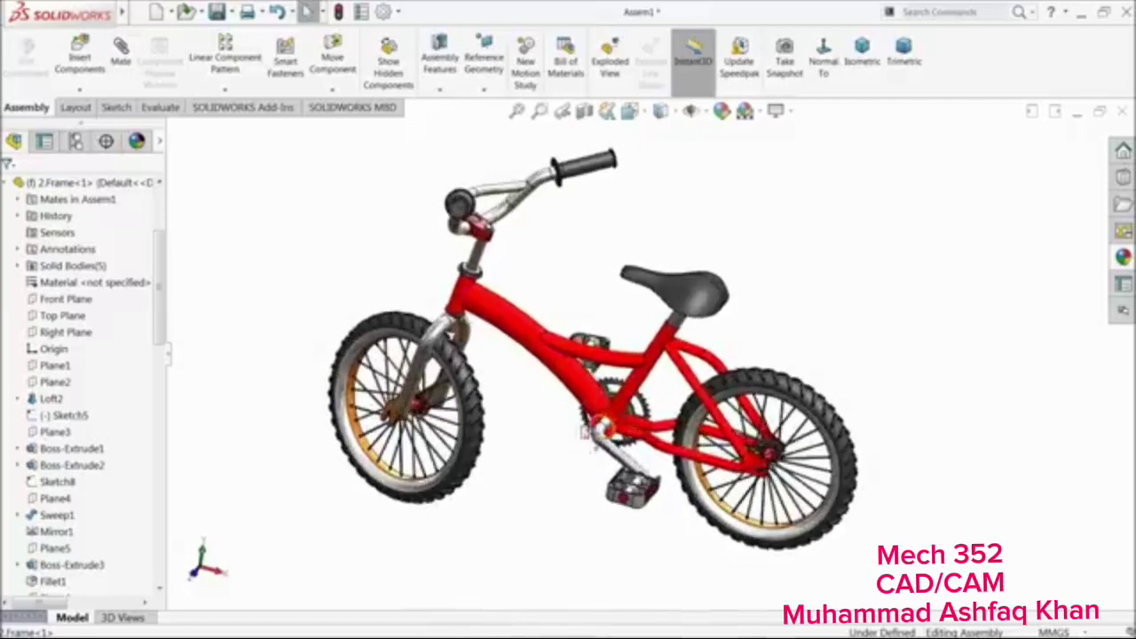
pyautogui.click(9, 186)
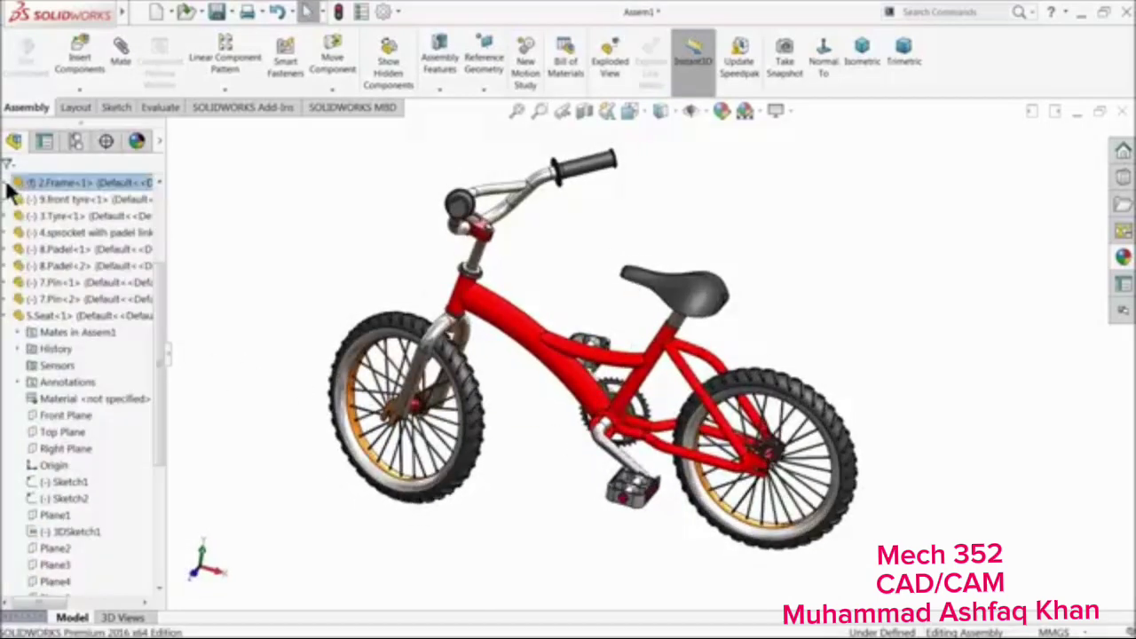
pyautogui.click(5, 318)
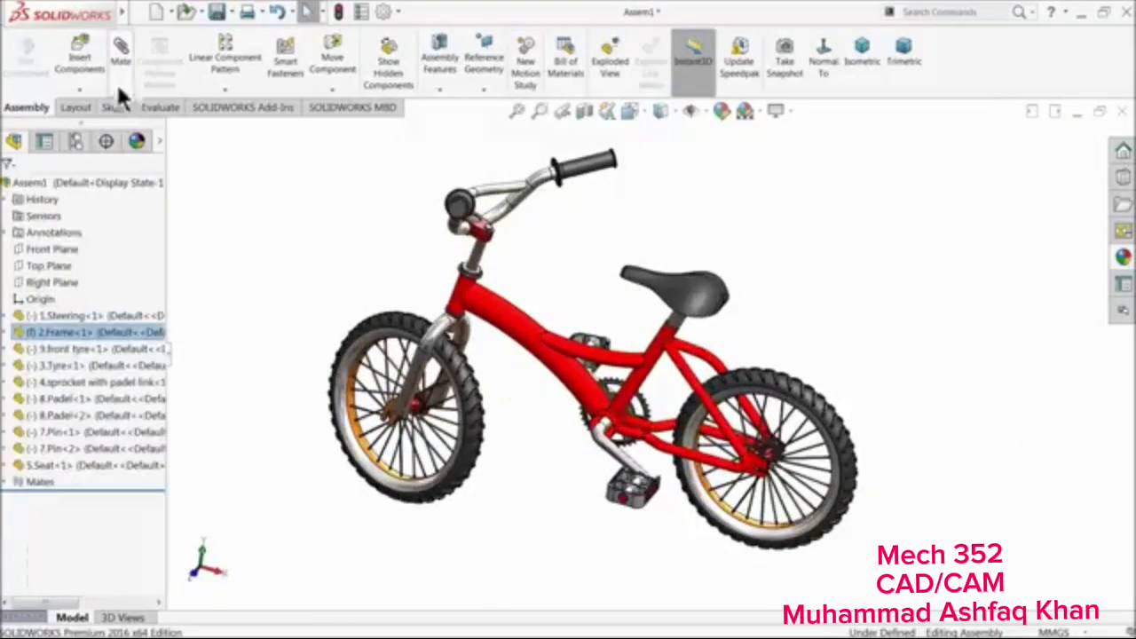
# Insert the 6.inner chain part and place it just below the sprocket on the drive side of the bicycle
pyautogui.click(76, 58)
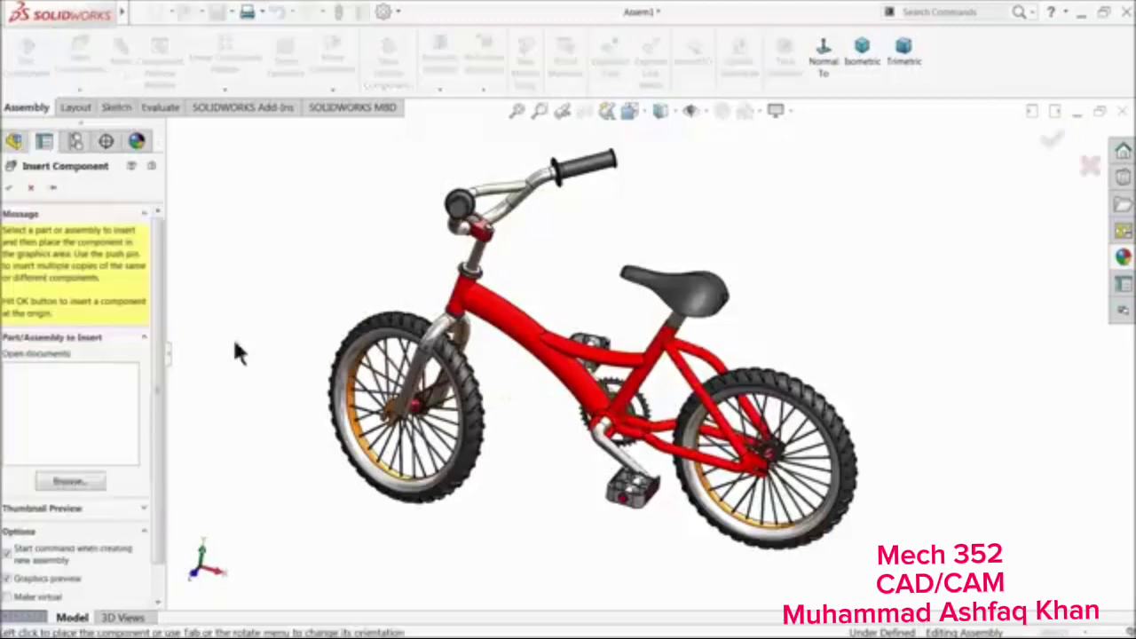
pyautogui.click(64, 484)
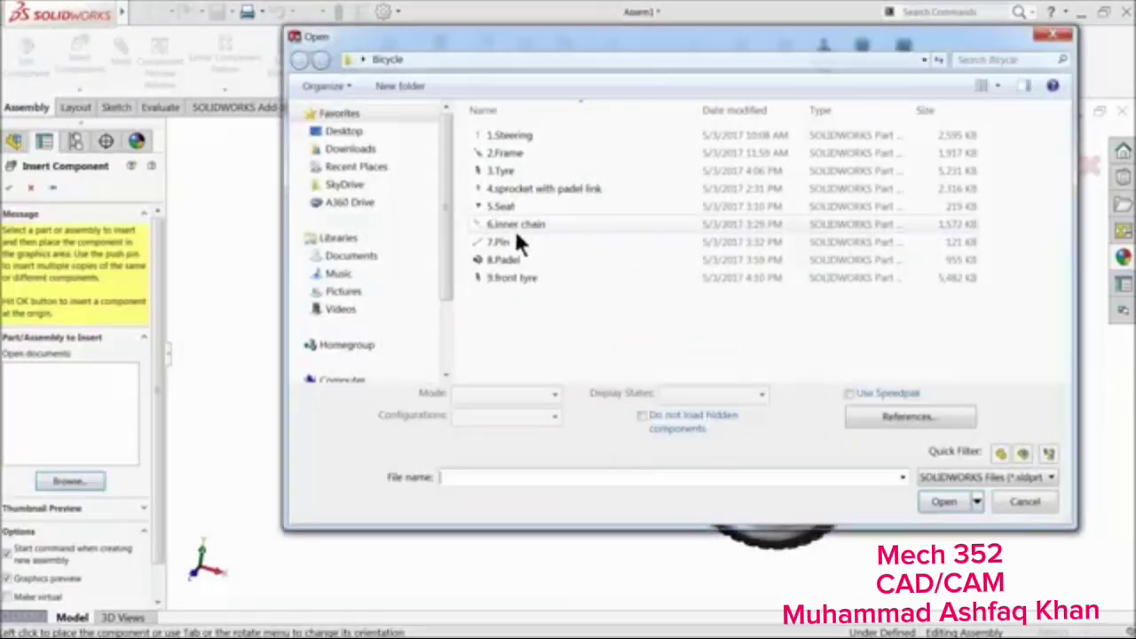
pyautogui.click(515, 226)
pyautogui.click(946, 494)
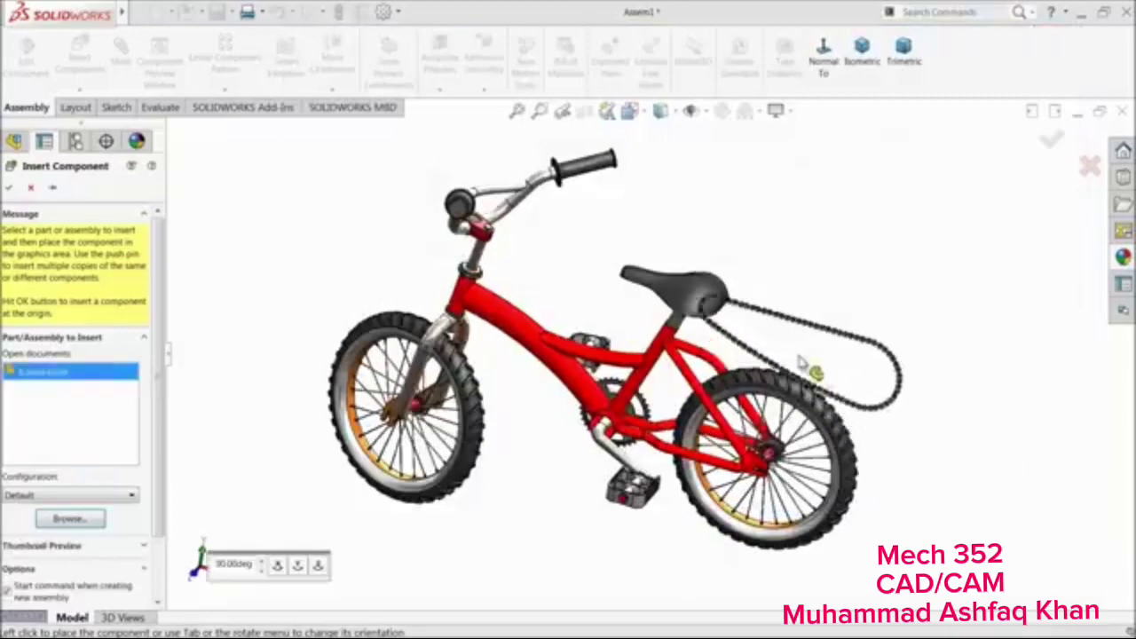
pyautogui.moveTo(821, 309); pyautogui.dragTo(721, 345, button='middle')
pyautogui.moveTo(942, 413); pyautogui.dragTo(861, 463, button='middle')
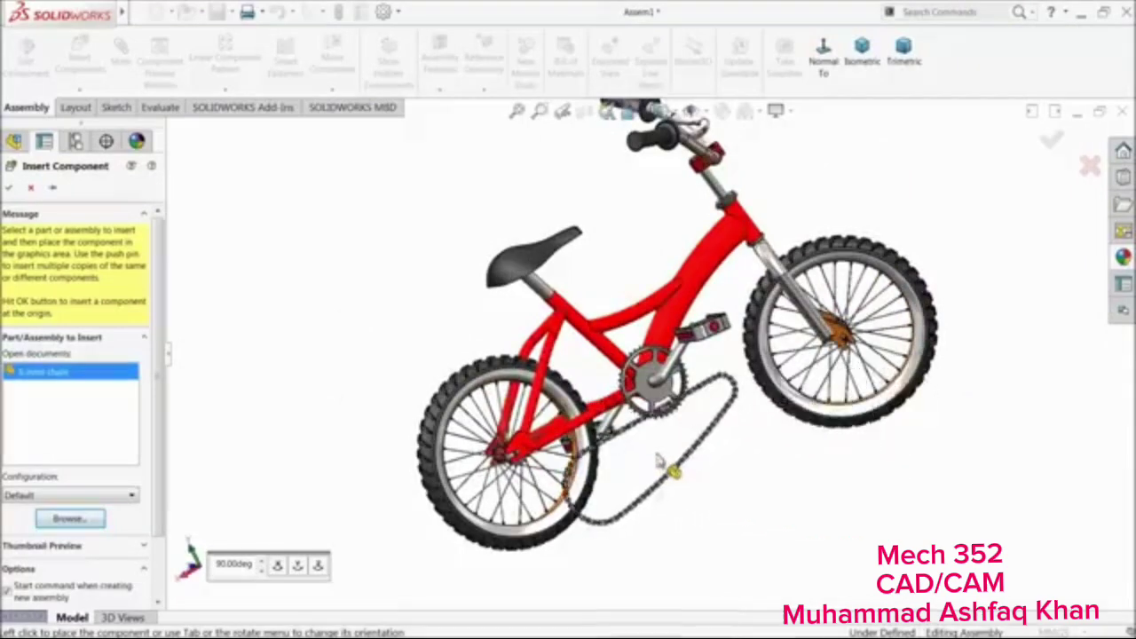
pyautogui.click(670, 460)
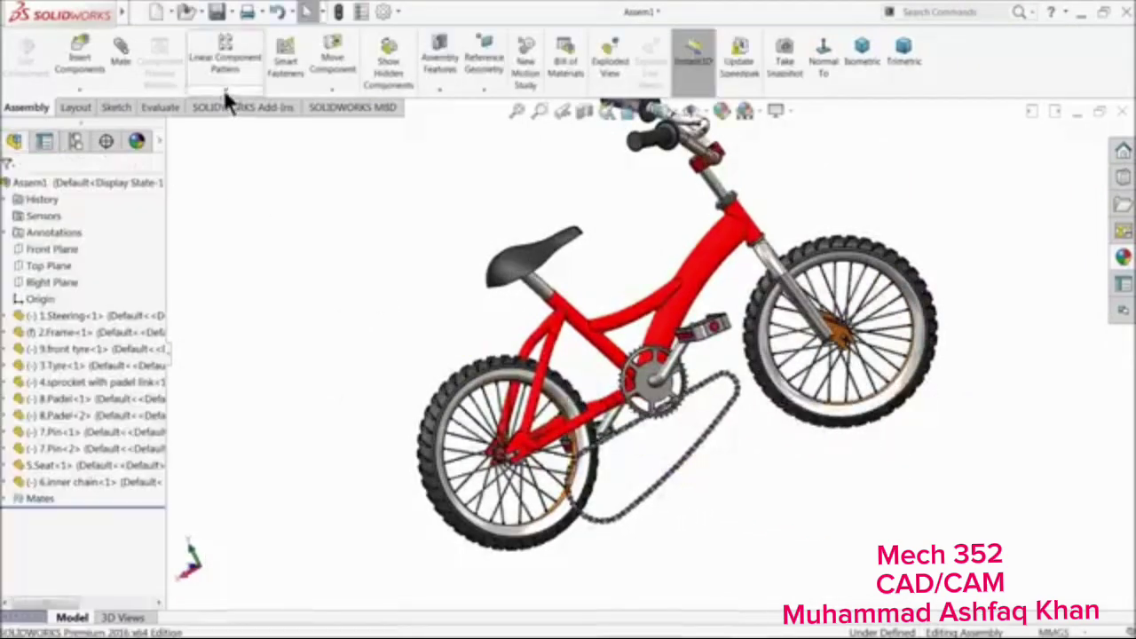
# Rotate the inner chain freely so its long axis runs roughly from the rear wheel toward the sprocket
pyautogui.click(330, 92)
pyautogui.click(346, 124)
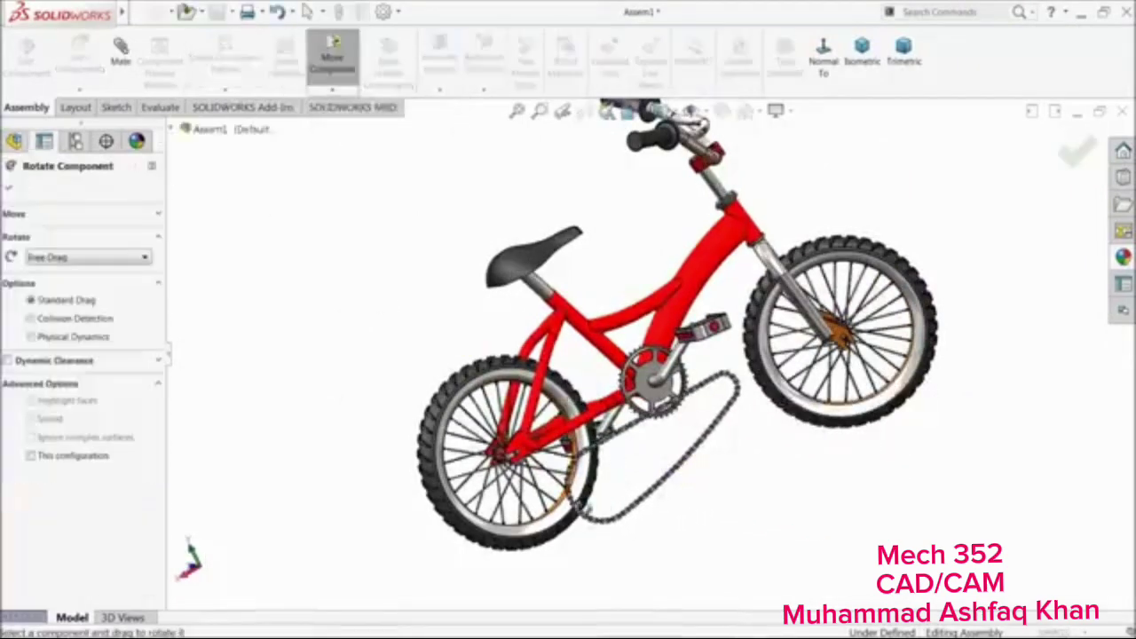
pyautogui.moveTo(617, 477); pyautogui.dragTo(792, 462)
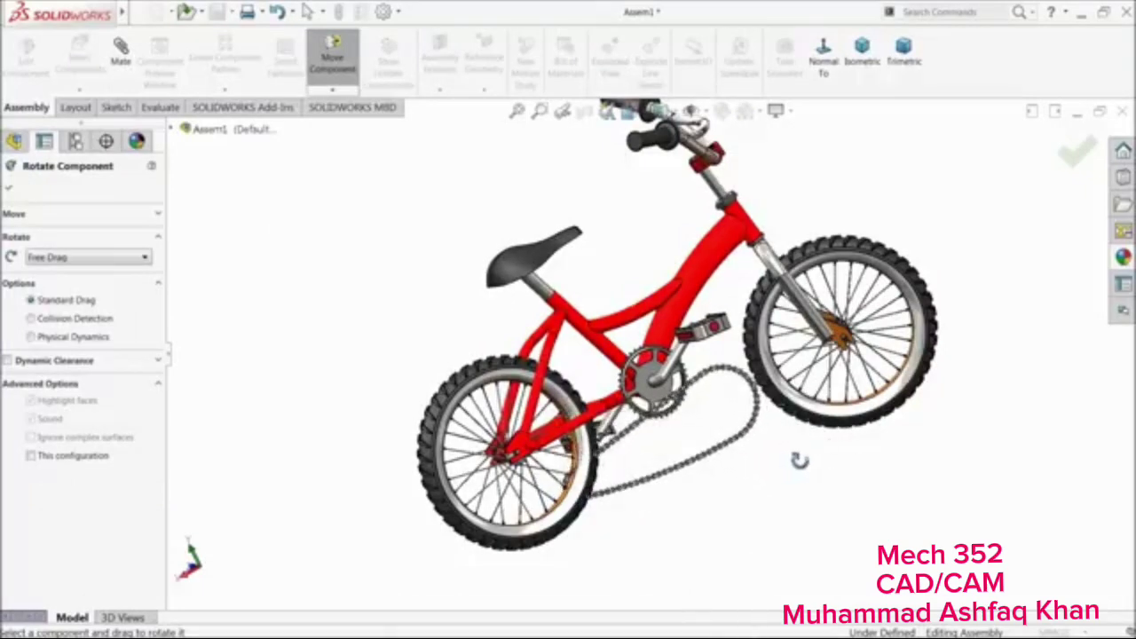
pyautogui.click(11, 190)
# Expand the inner chain's features and show its Sketch3 path so its arcs can be used for mating
pyautogui.scroll(-5, 543, 394)
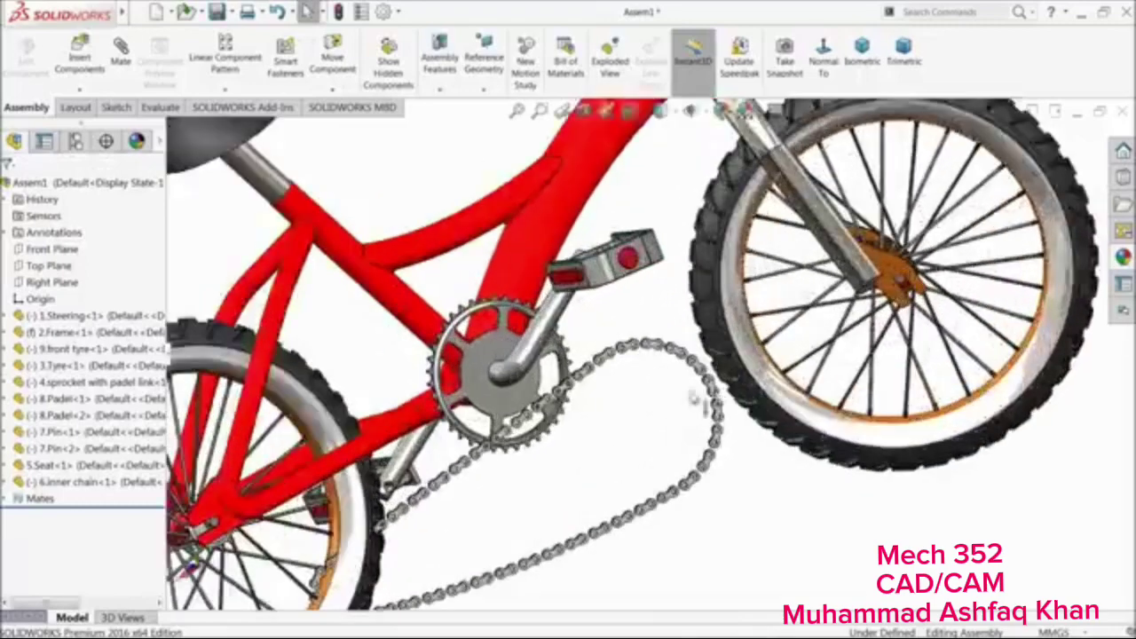
pyautogui.click(592, 350)
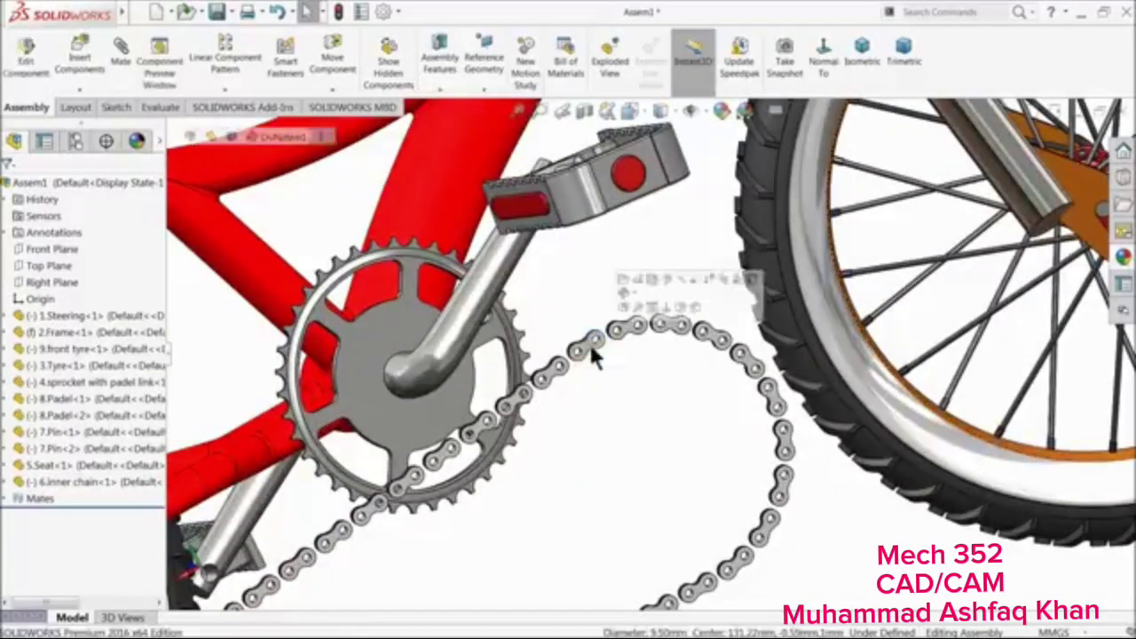
pyautogui.click(588, 346)
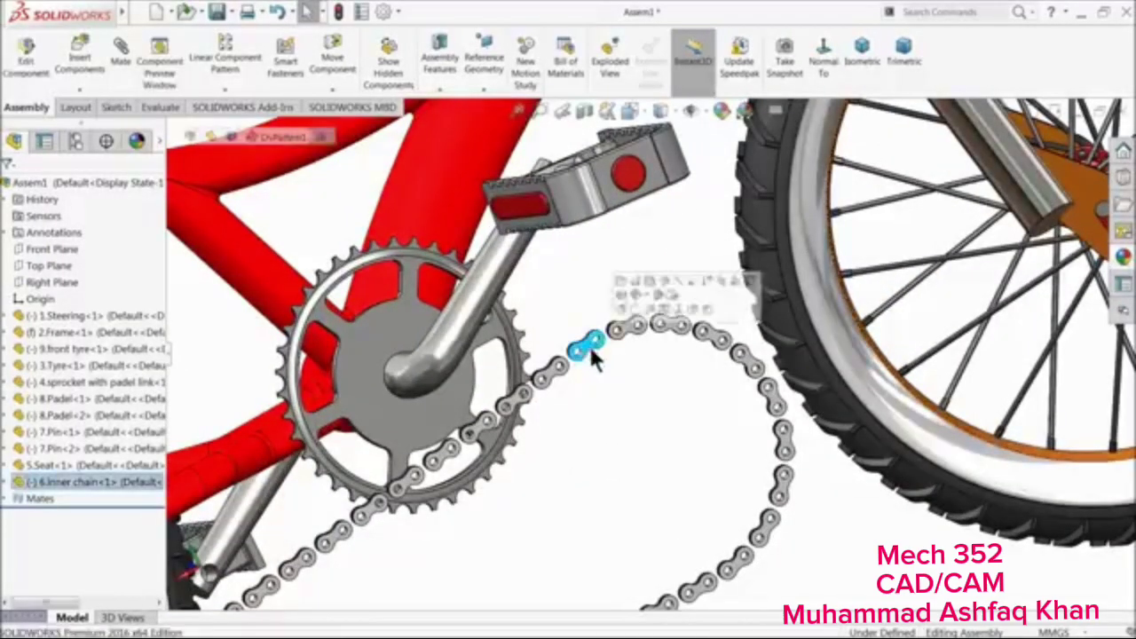
pyautogui.click(8, 482)
pyautogui.moveTo(156, 478); pyautogui.dragTo(158, 510)
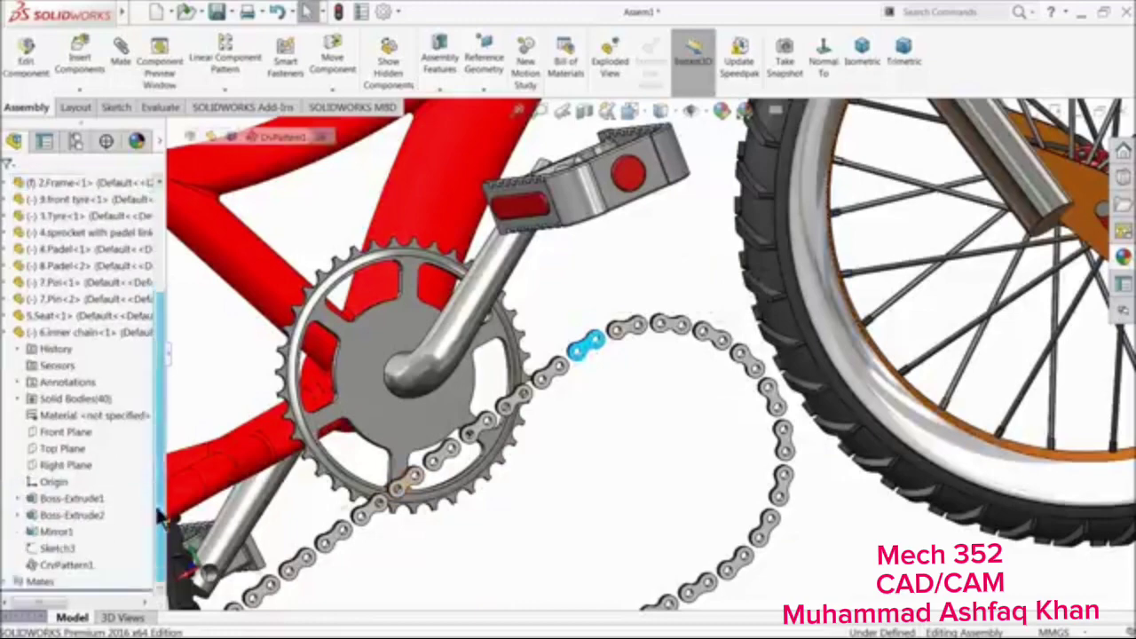
pyautogui.click(34, 550)
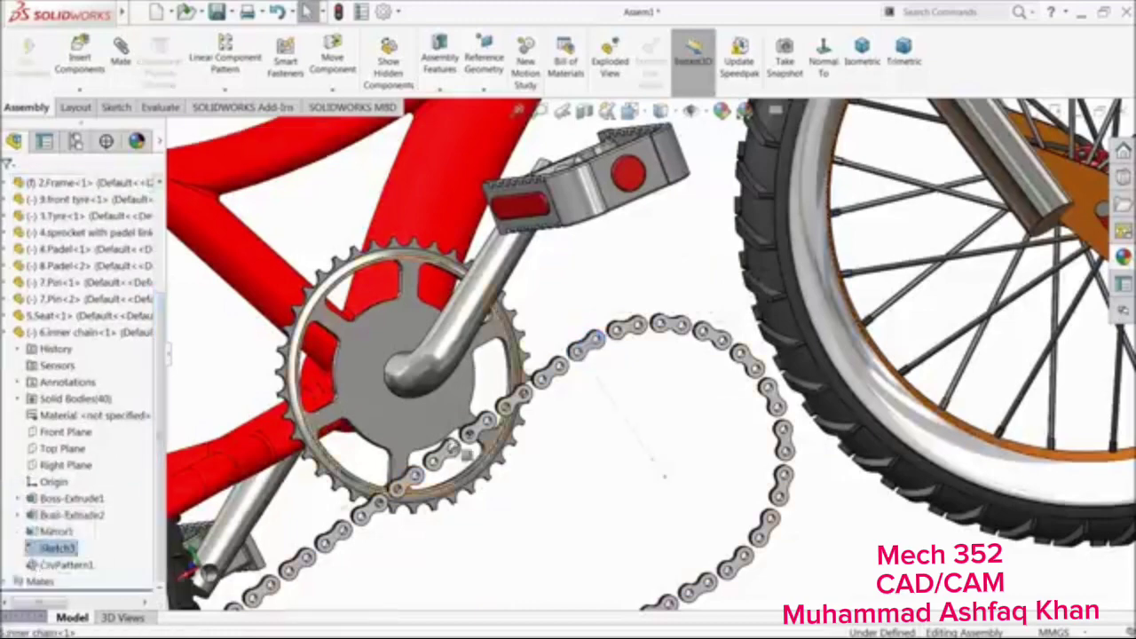
pyautogui.scroll(5, 471, 444)
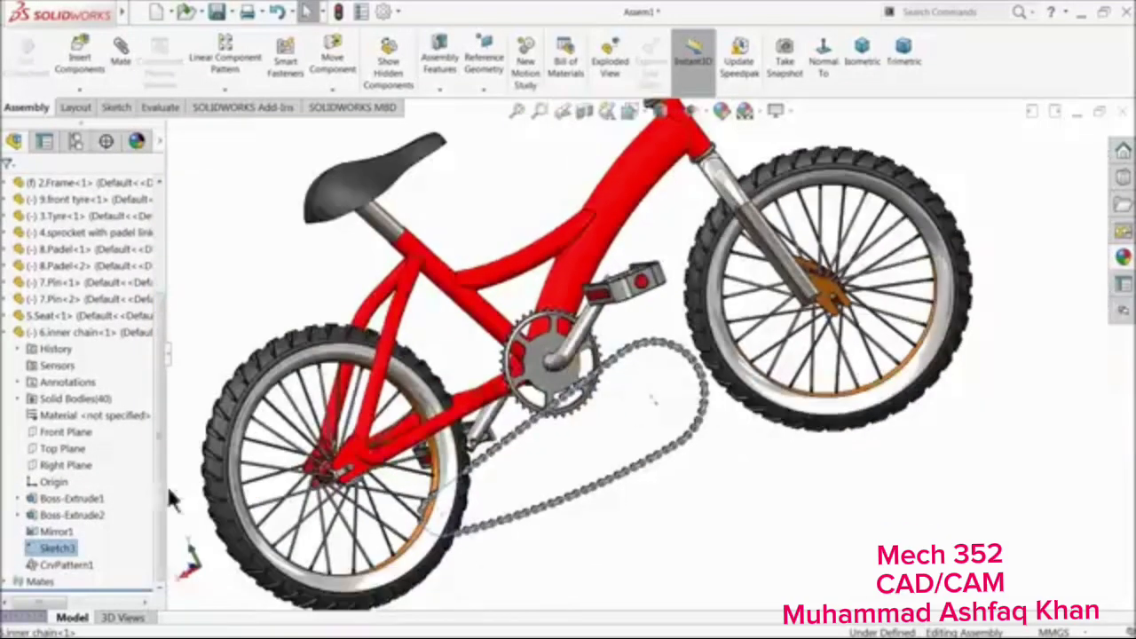
pyautogui.click(29, 550)
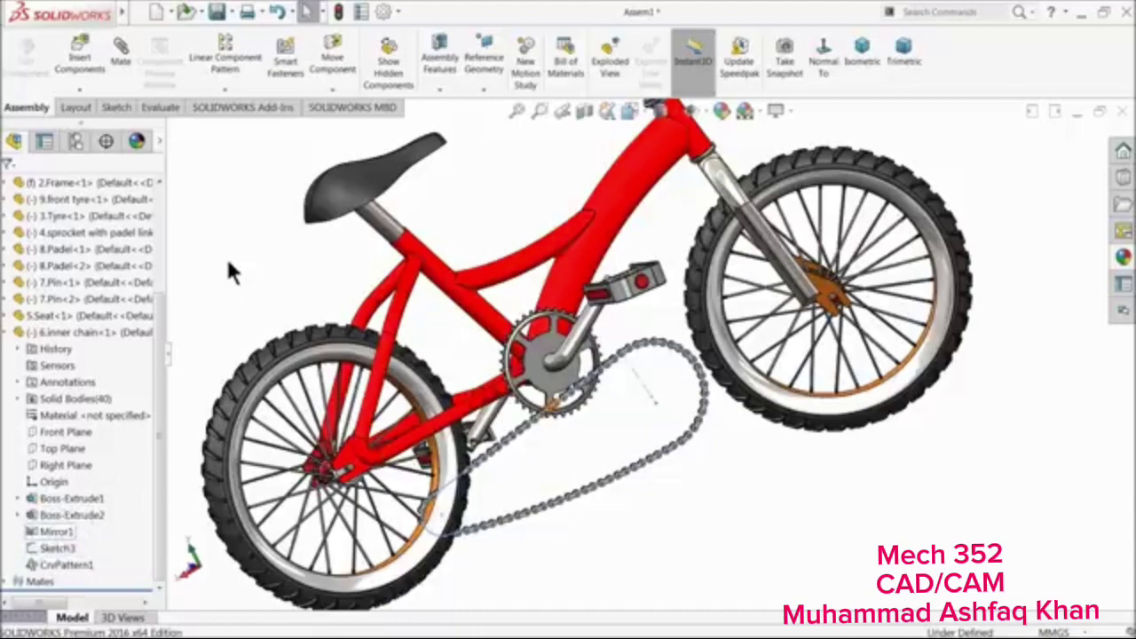
# Apply a concentric mate between the 75 mm radius arc of the chain's sketch and a circular edge of the sprocket's rim
pyautogui.click(120, 55)
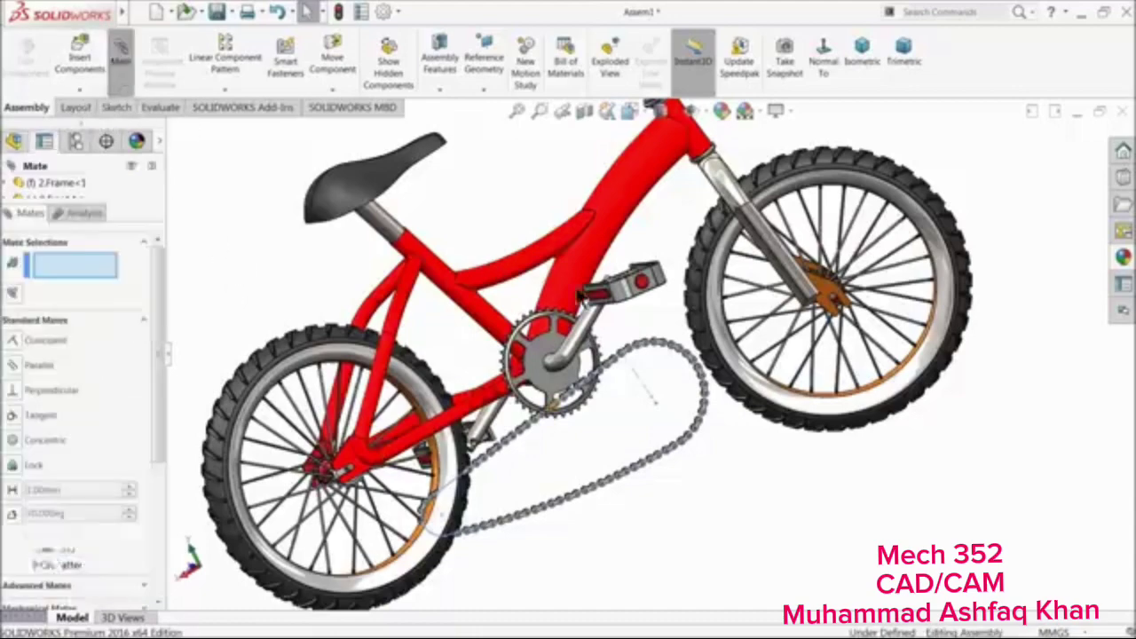
pyautogui.scroll(-5, 650, 355)
pyautogui.click(707, 340)
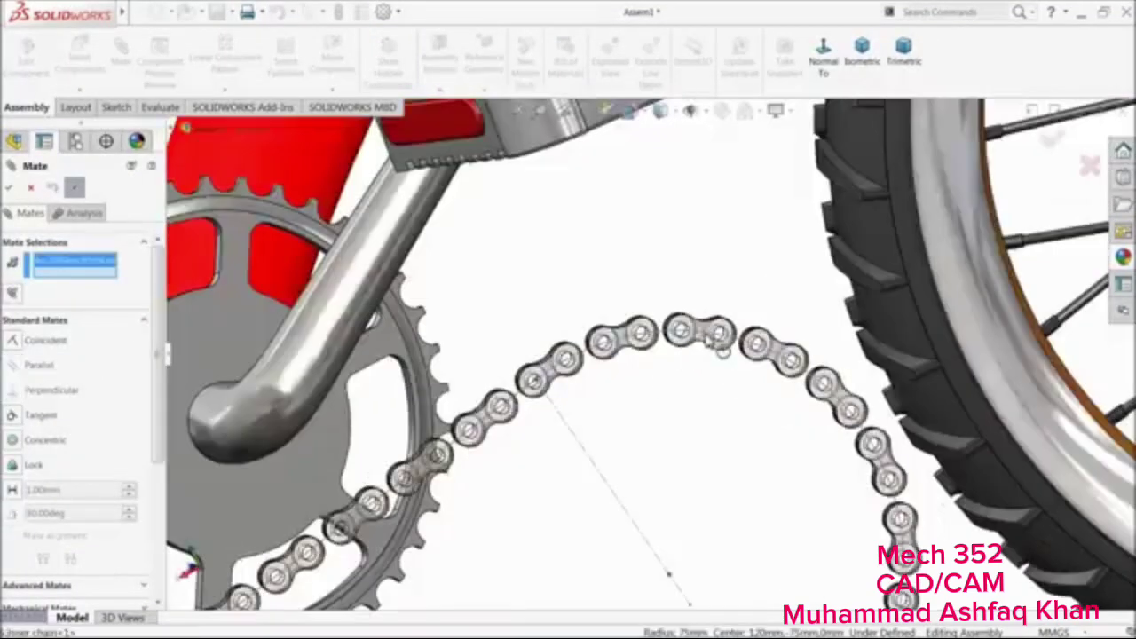
pyautogui.scroll(3, 655, 429)
pyautogui.scroll(-6, 497, 311)
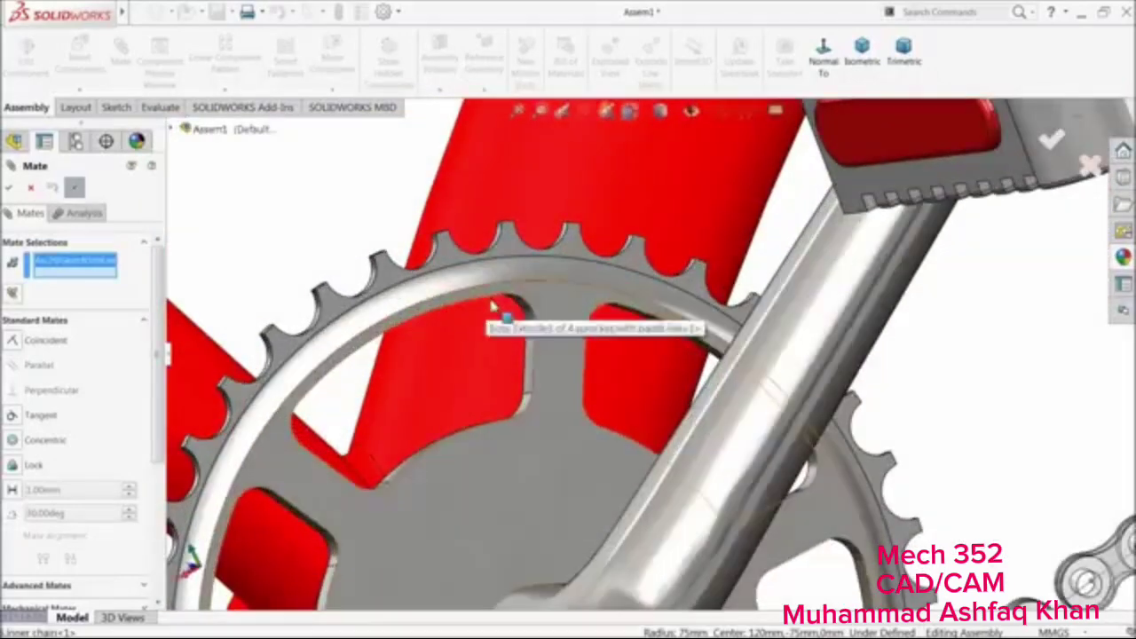
pyautogui.click(501, 293)
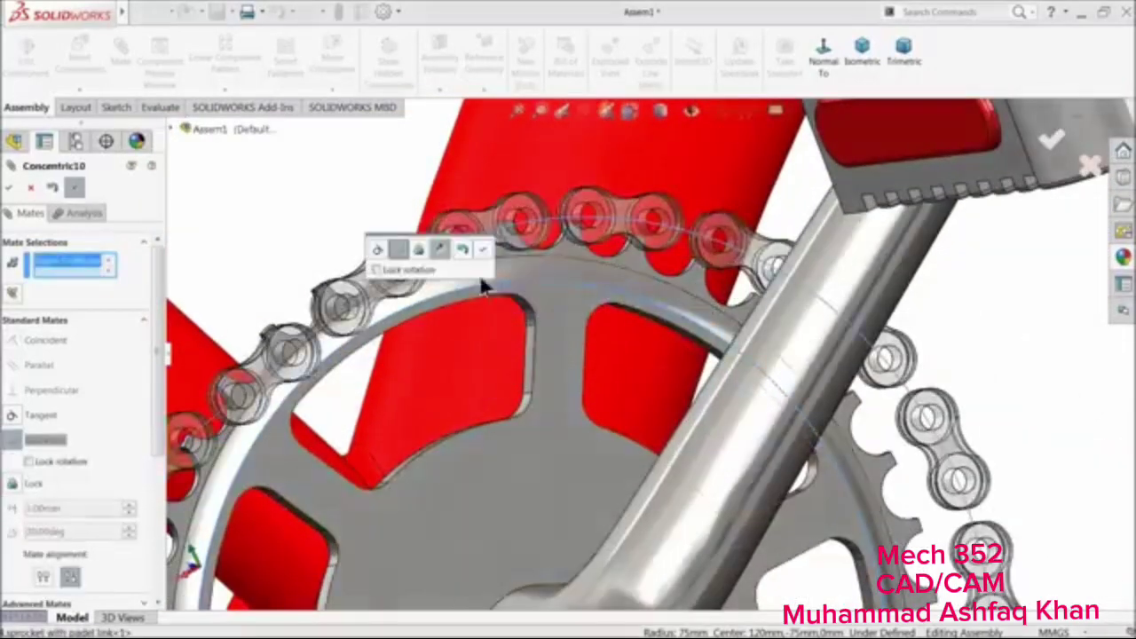
pyautogui.click(482, 249)
pyautogui.scroll(5, 528, 373)
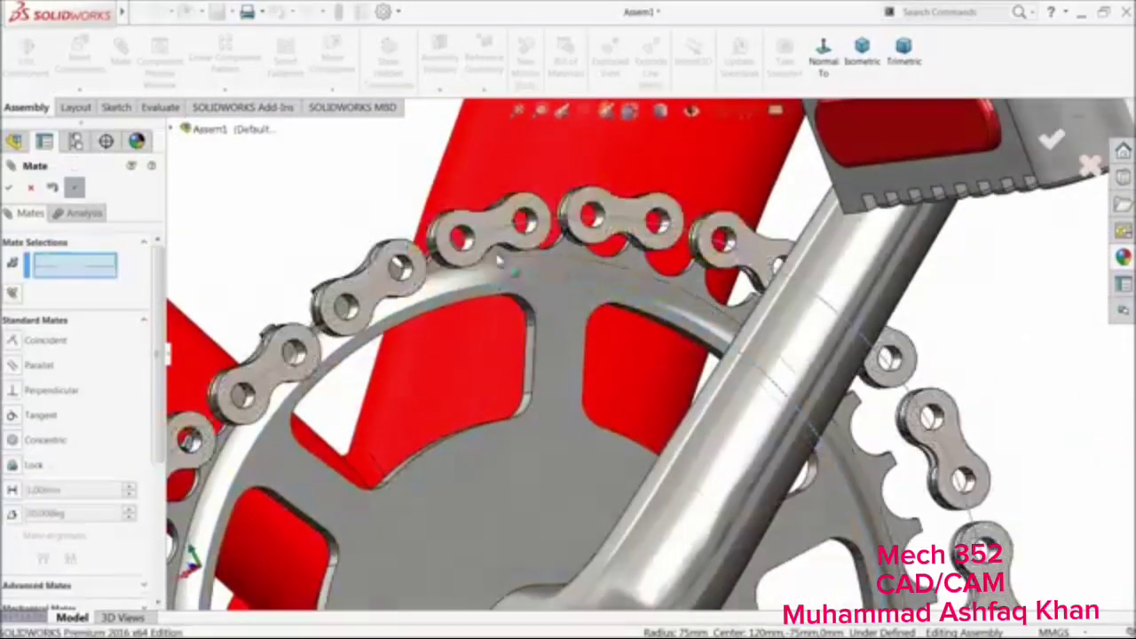
# Try to mate the rear hub sprocket's circular face with the small rear arc of the inner chain's sketch
pyautogui.scroll(4, 550, 426)
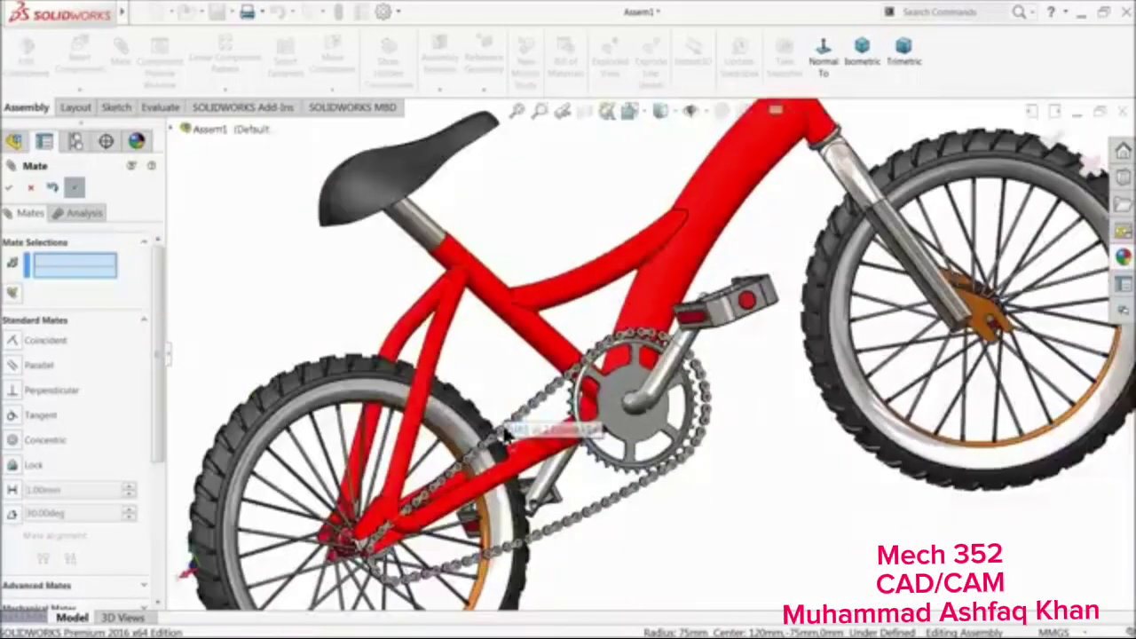
pyautogui.scroll(-6, 373, 533)
pyautogui.scroll(-2, 395, 568)
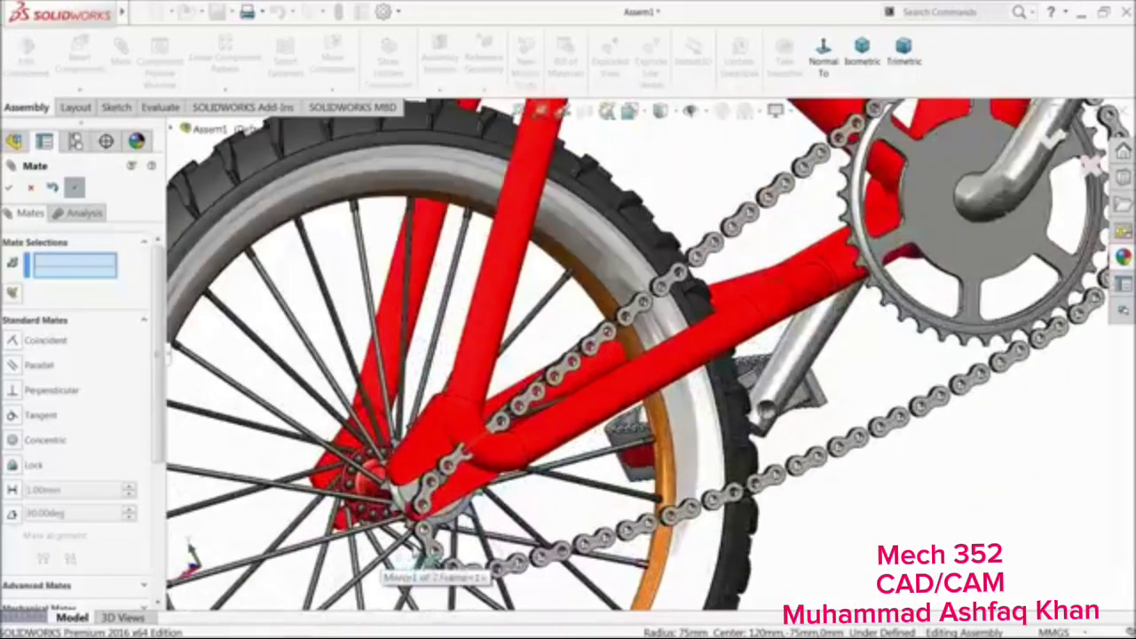
pyautogui.scroll(-5, 424, 531)
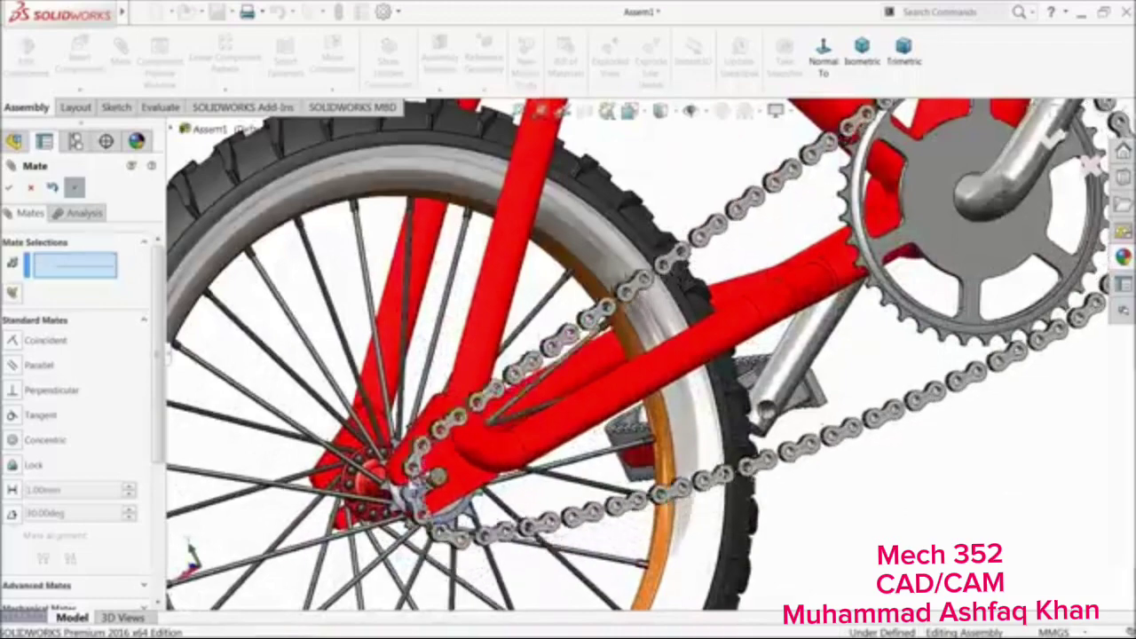
pyautogui.scroll(-5, 439, 493)
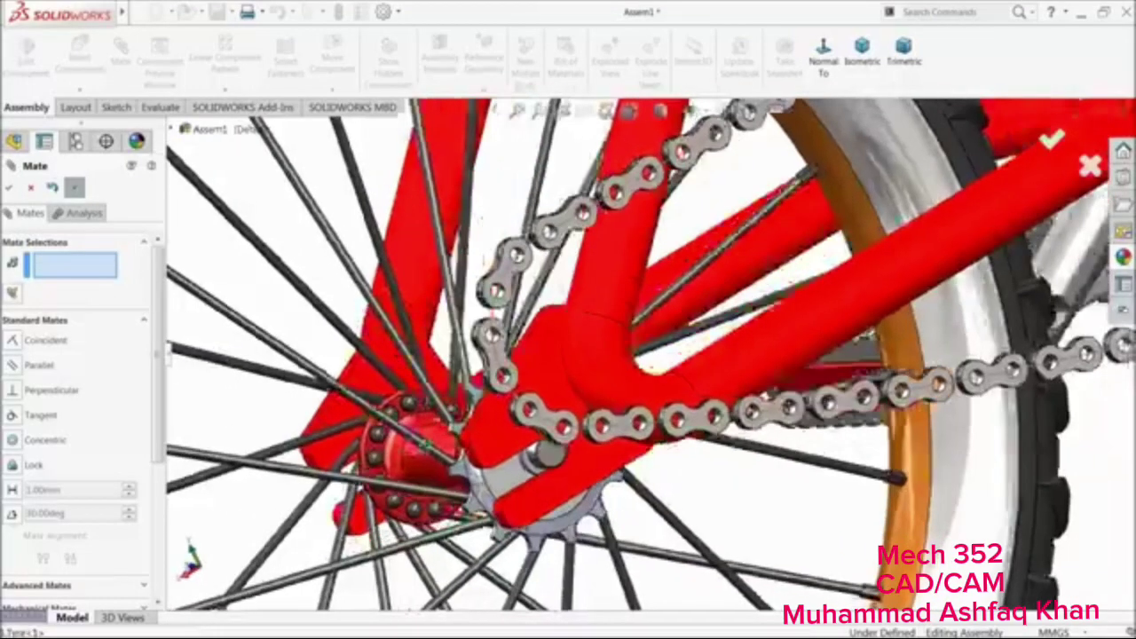
pyautogui.scroll(-2, 442, 494)
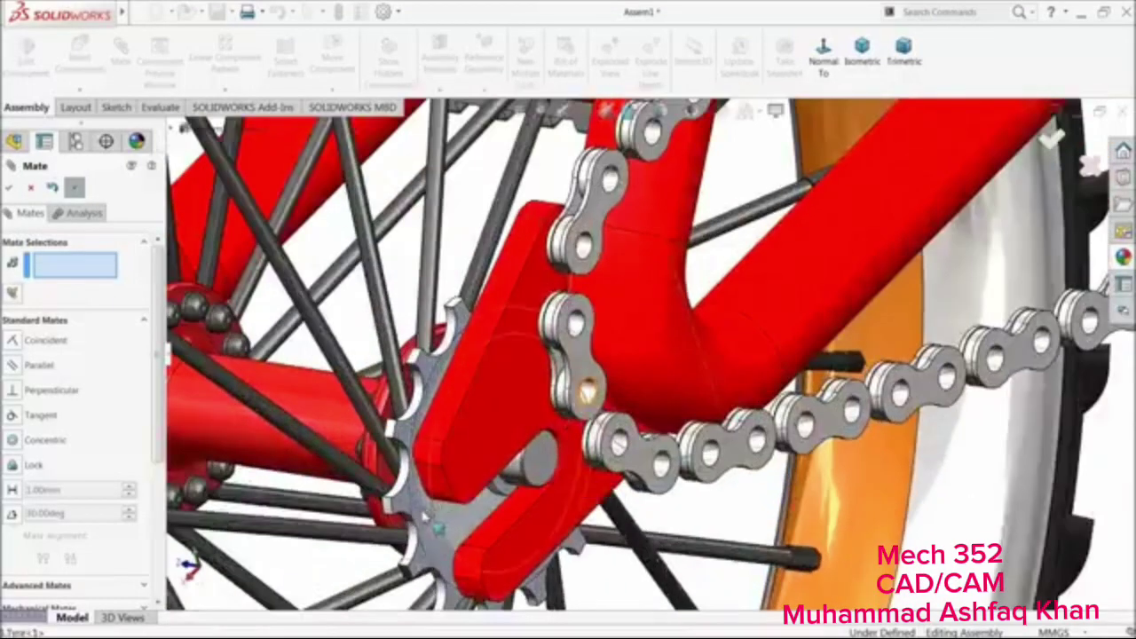
pyautogui.click(440, 524)
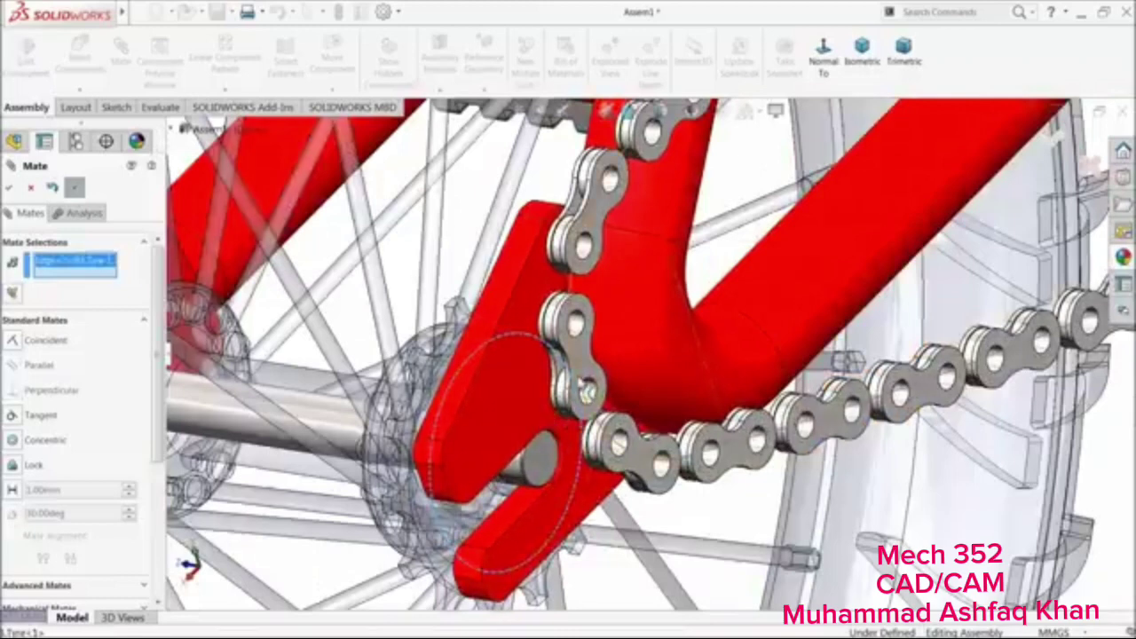
pyautogui.click(585, 391)
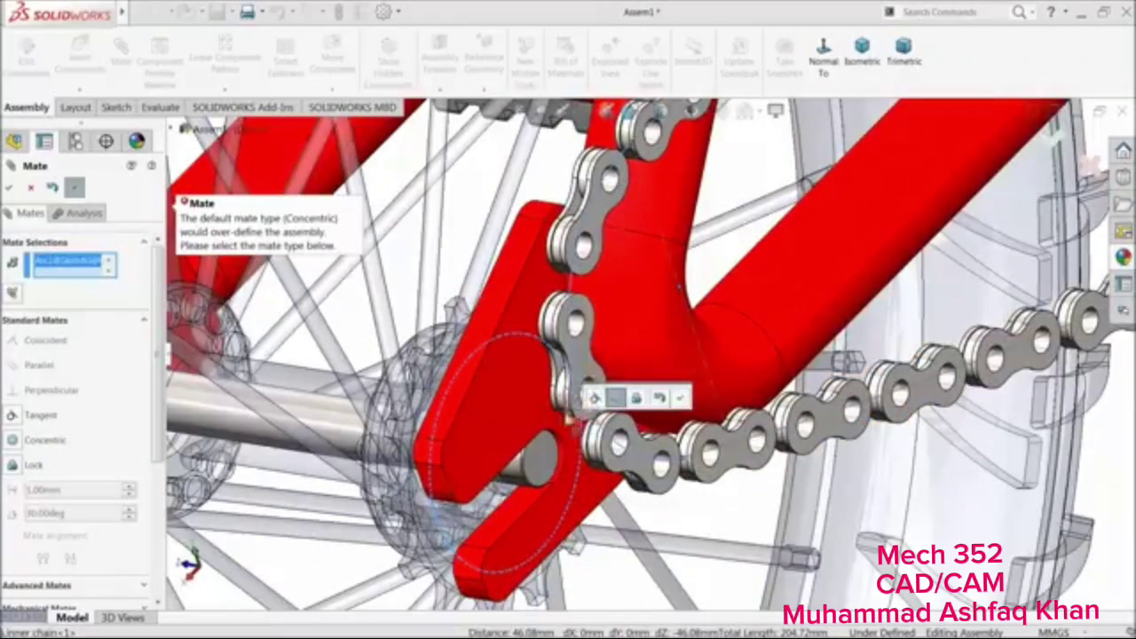
pyautogui.rightClick(81, 261)
pyautogui.click(107, 273)
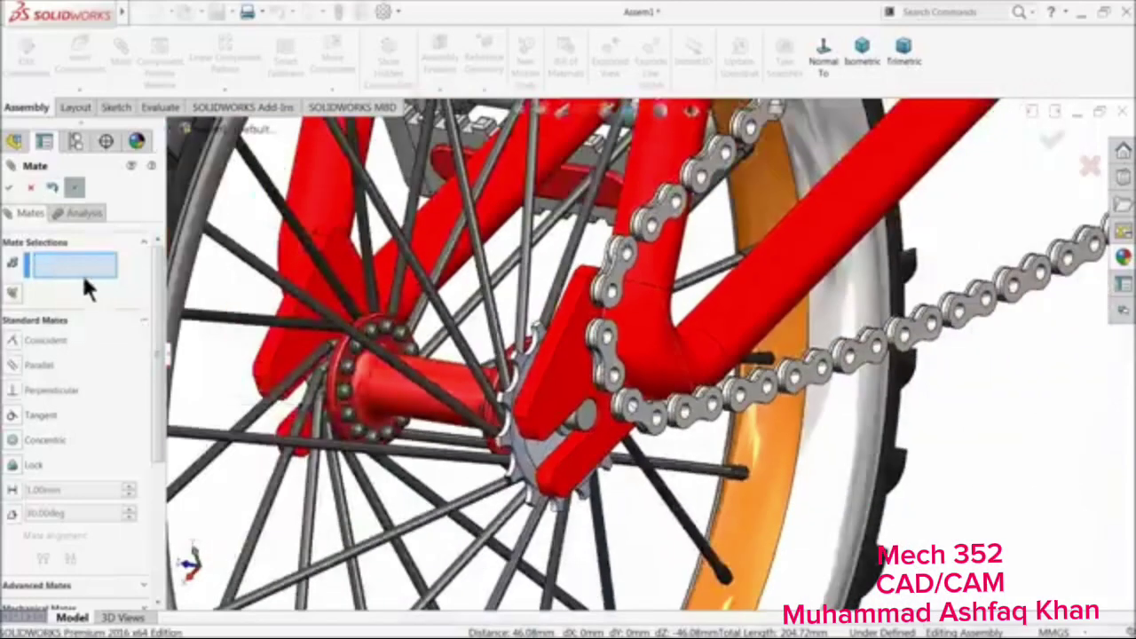
pyautogui.moveTo(450, 372); pyautogui.dragTo(498, 323, button='middle')
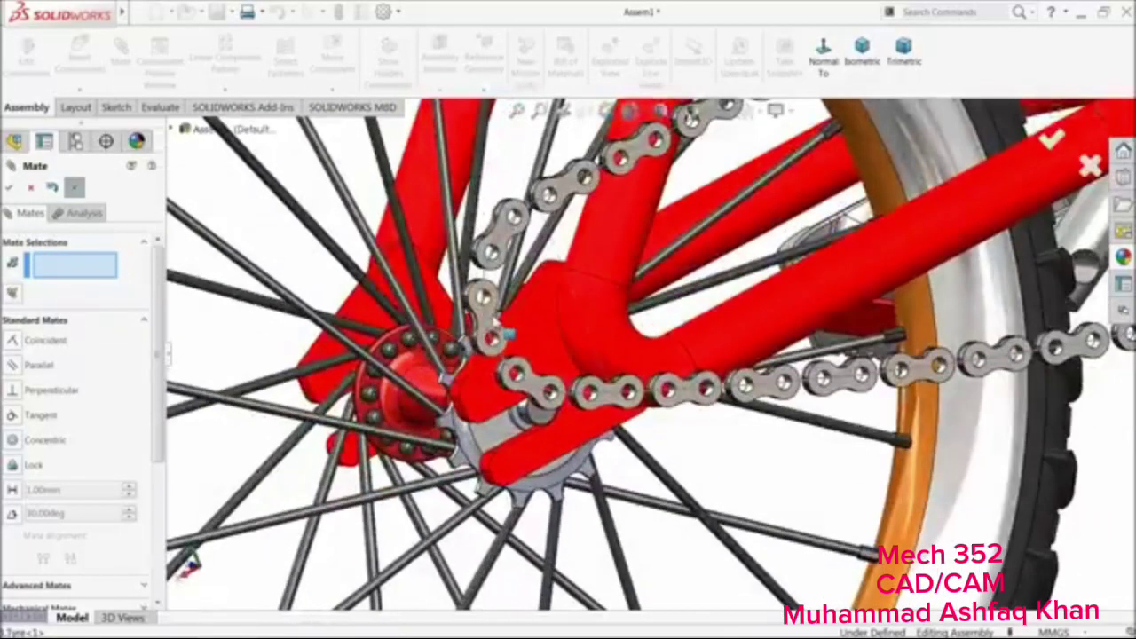
pyautogui.click(497, 331)
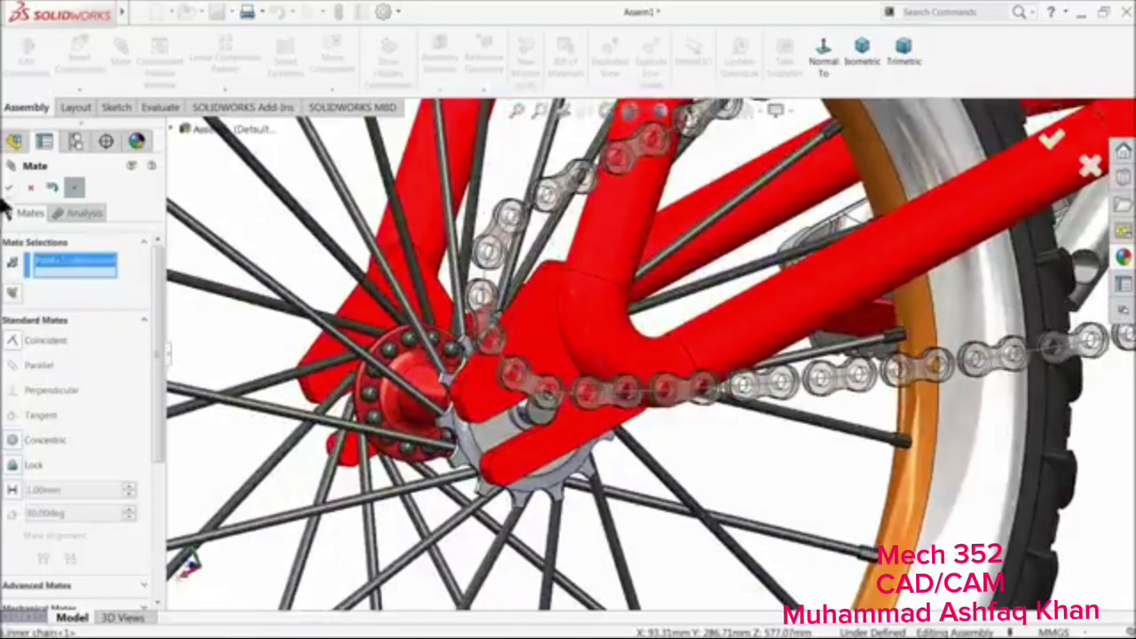
pyautogui.click(31, 188)
# Swing the inner chain up and slide it sideways so its rear loop wraps around the rear hub sprocket
pyautogui.moveTo(492, 333); pyautogui.dragTo(442, 466)
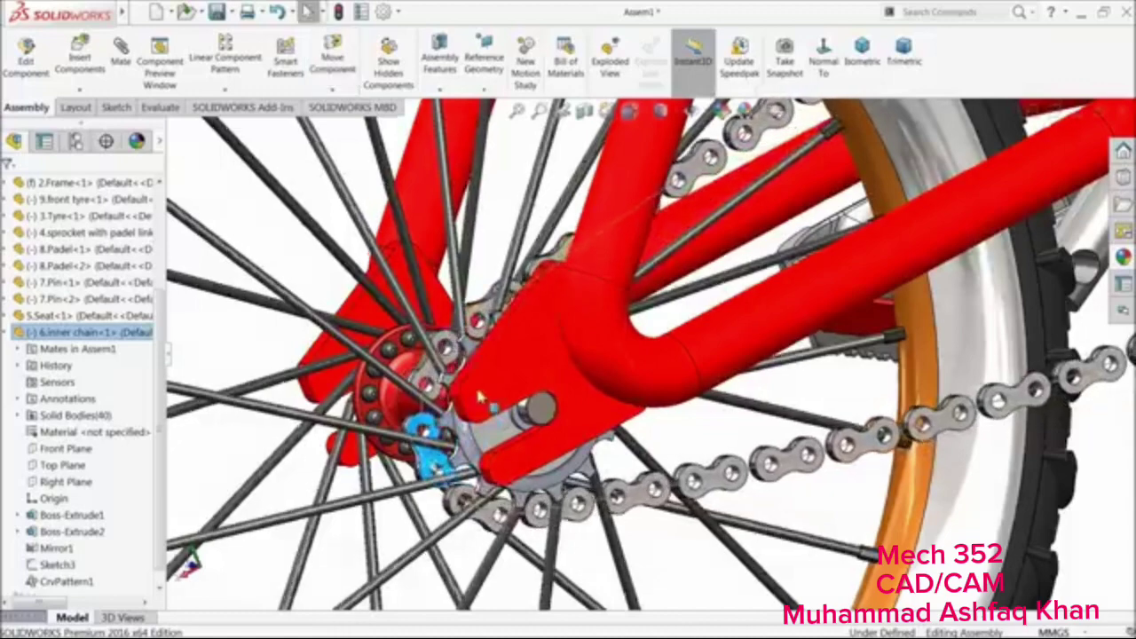
pyautogui.moveTo(486, 398); pyautogui.dragTo(414, 423, button='middle')
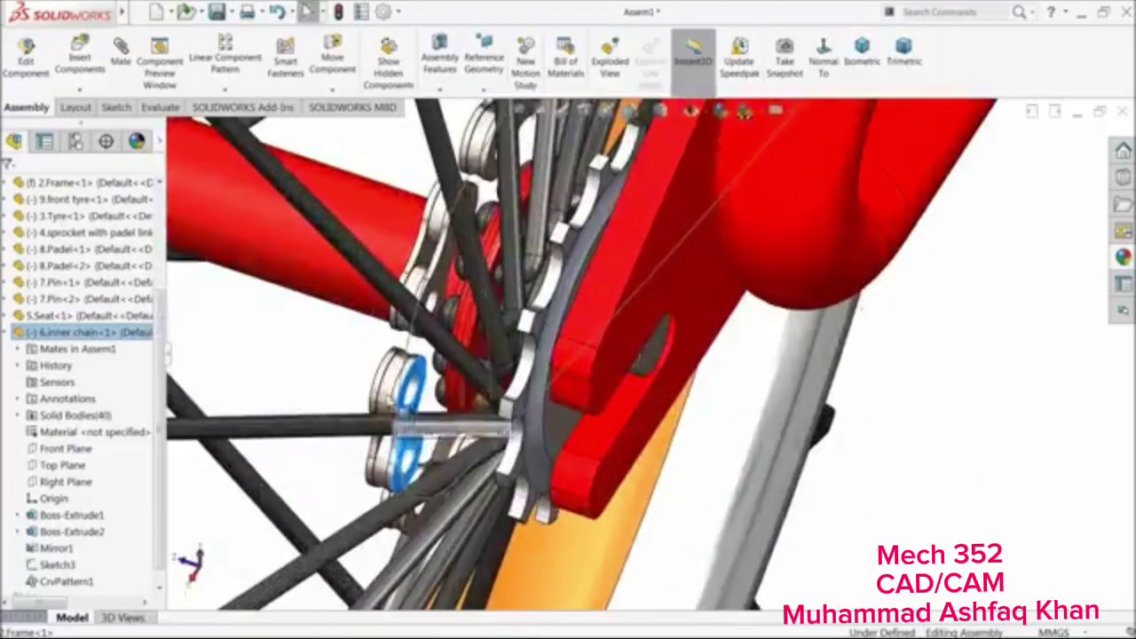
pyautogui.moveTo(398, 387); pyautogui.dragTo(504, 410)
pyautogui.scroll(7, 510, 404)
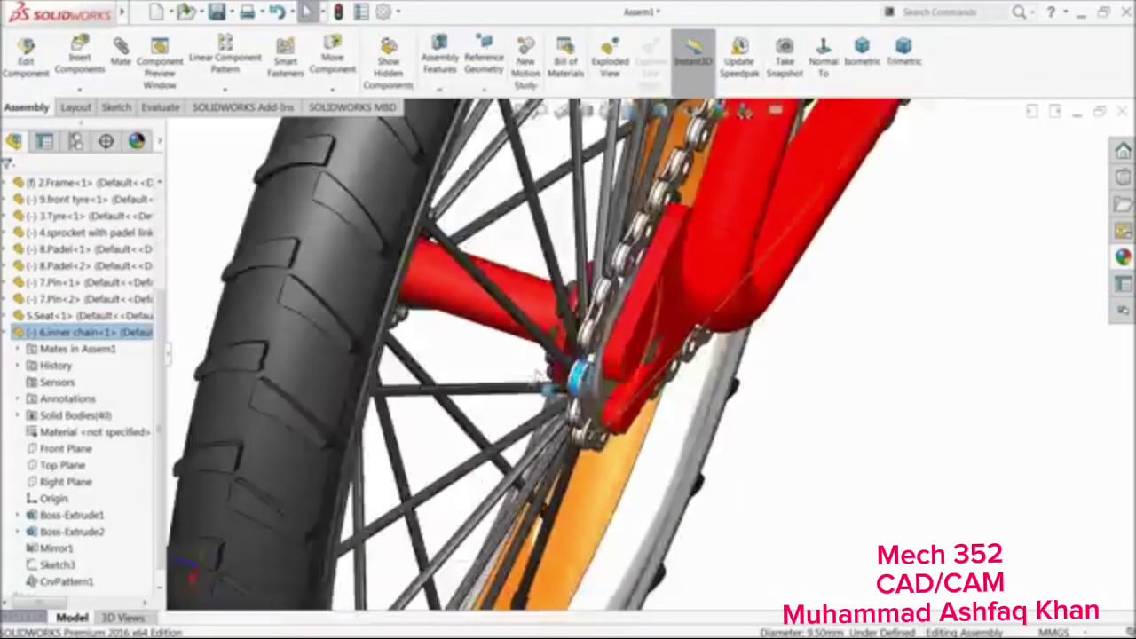
pyautogui.moveTo(525, 381); pyautogui.dragTo(568, 395, button='middle')
pyautogui.moveTo(497, 412); pyautogui.dragTo(613, 390, button='middle')
# Apply a coincident mate between a side face of the inner chain and the flat face of the rear hub sprocket
pyautogui.scroll(-8, 660, 410)
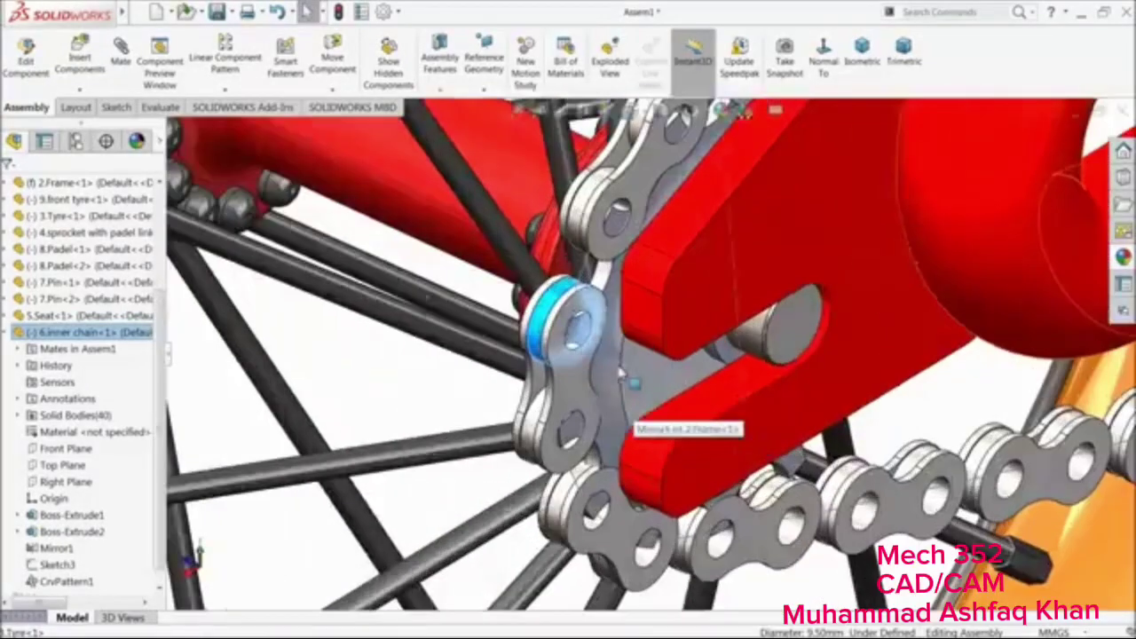
pyautogui.scroll(-3, 621, 353)
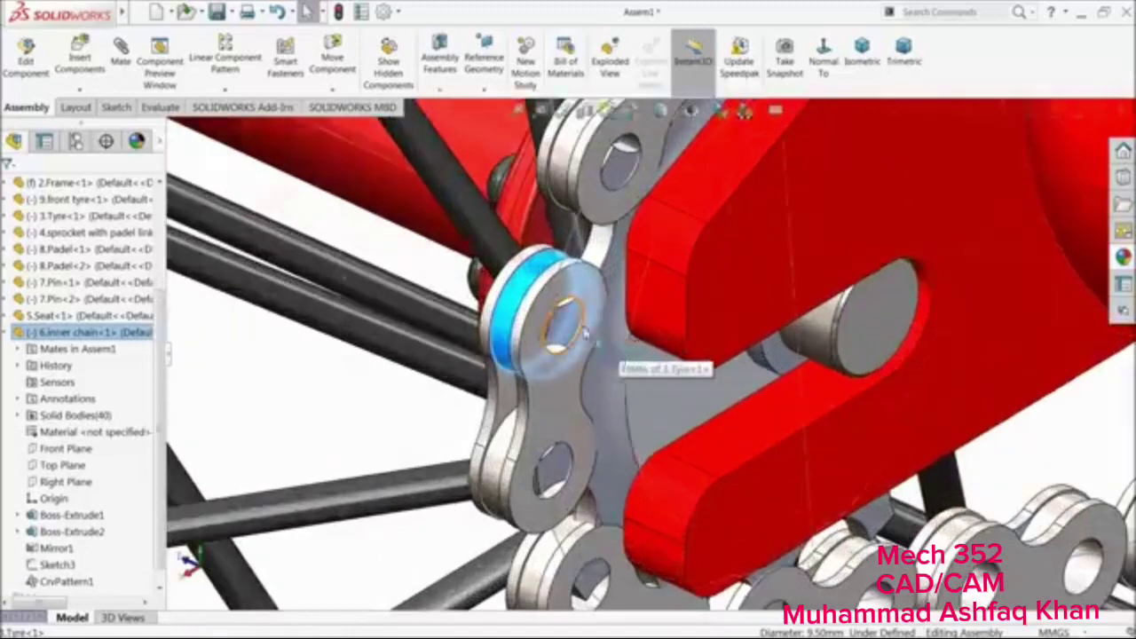
pyautogui.scroll(-2, 586, 329)
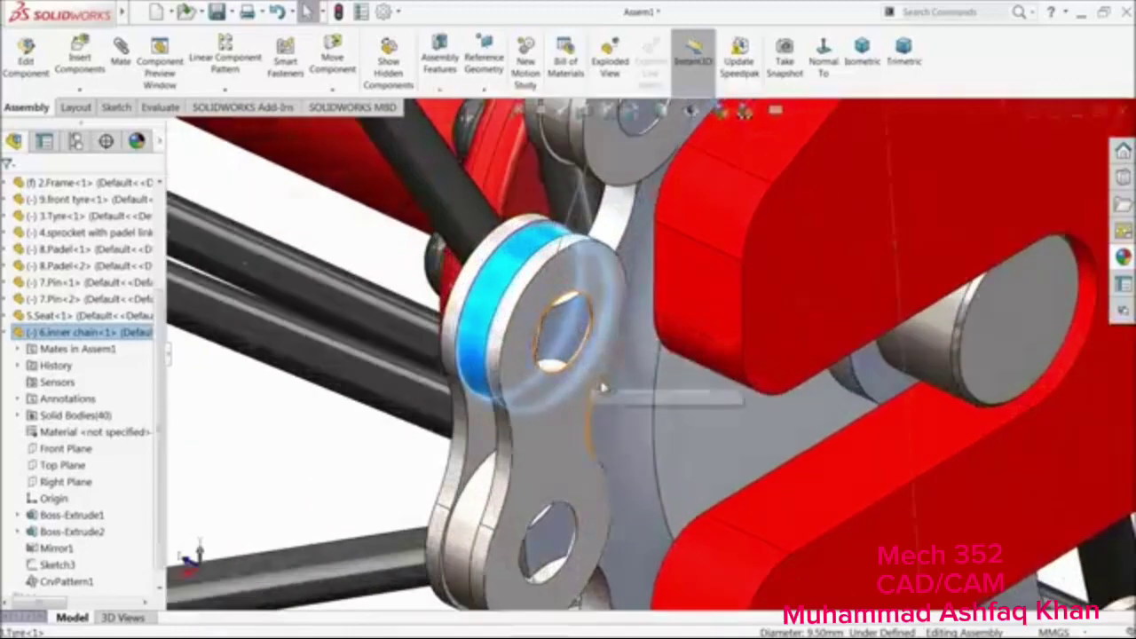
pyautogui.scroll(3, 602, 388)
pyautogui.moveTo(647, 398); pyautogui.dragTo(684, 398, button='middle')
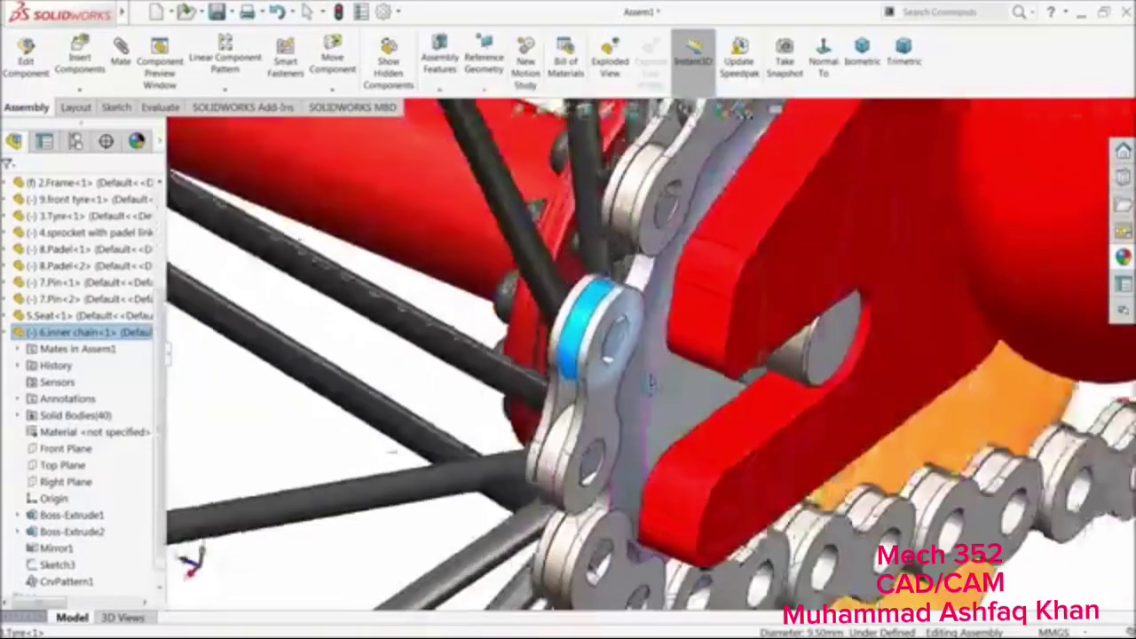
pyautogui.moveTo(651, 383); pyautogui.dragTo(636, 380, button='middle')
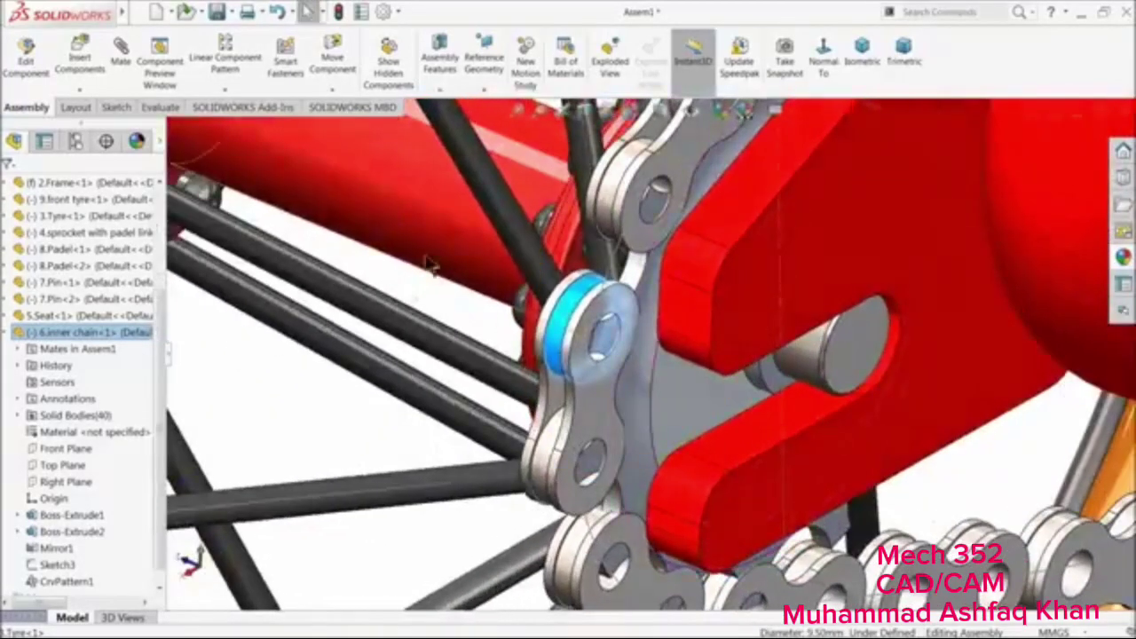
pyautogui.click(121, 55)
pyautogui.click(602, 383)
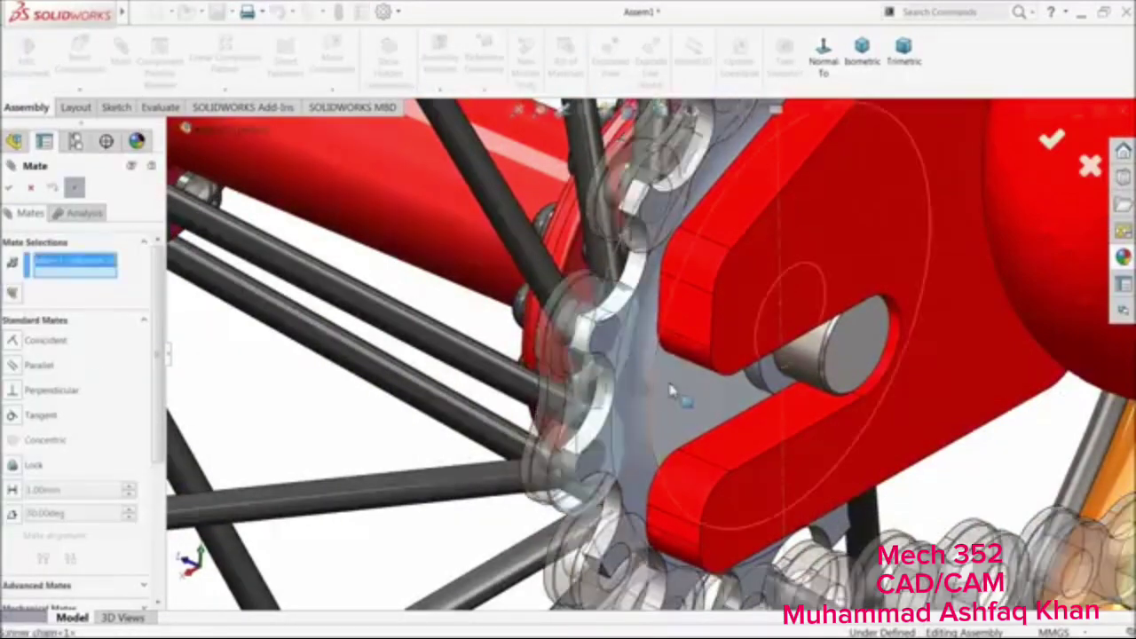
pyautogui.click(674, 390)
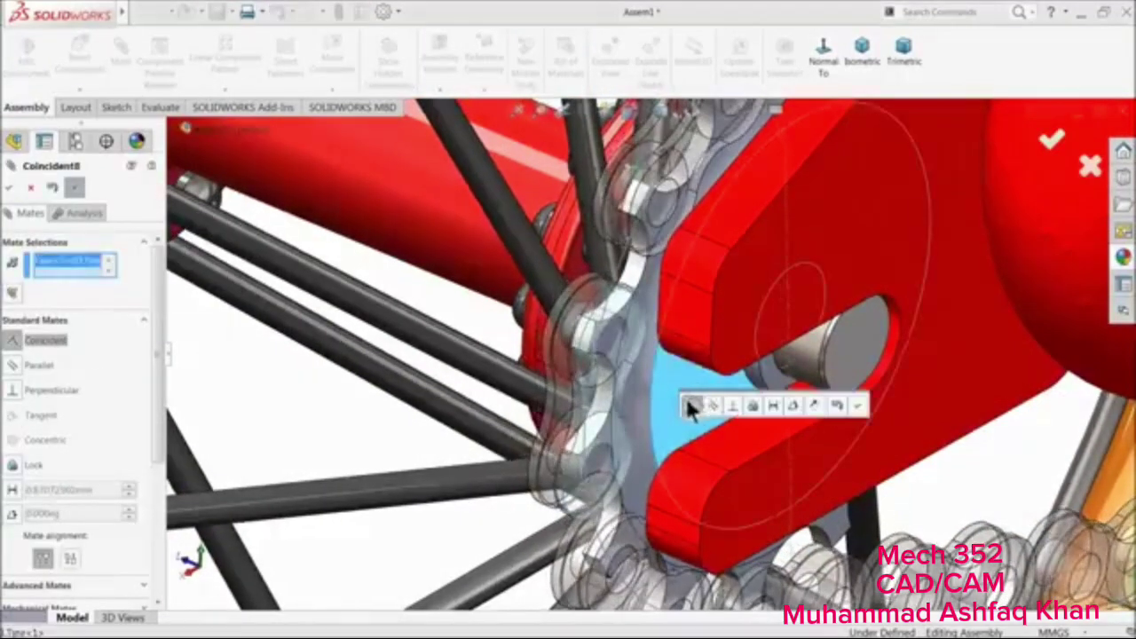
pyautogui.click(858, 407)
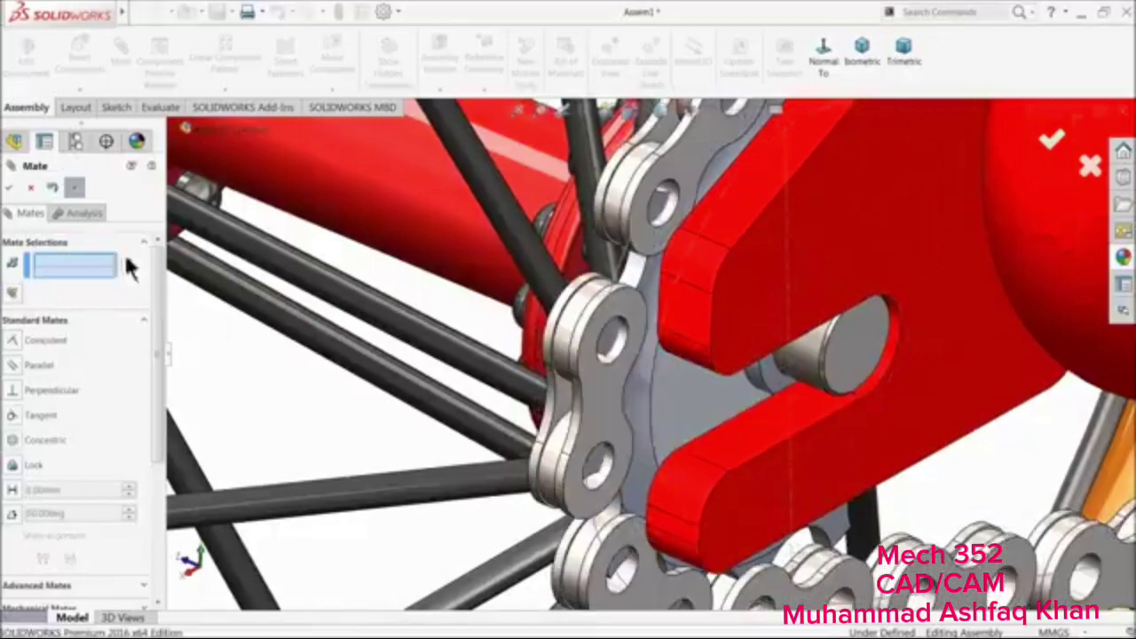
pyautogui.click(29, 186)
# Hide the inner chain's sketch path around the front sprocket and the rear hub
pyautogui.scroll(5, 674, 355)
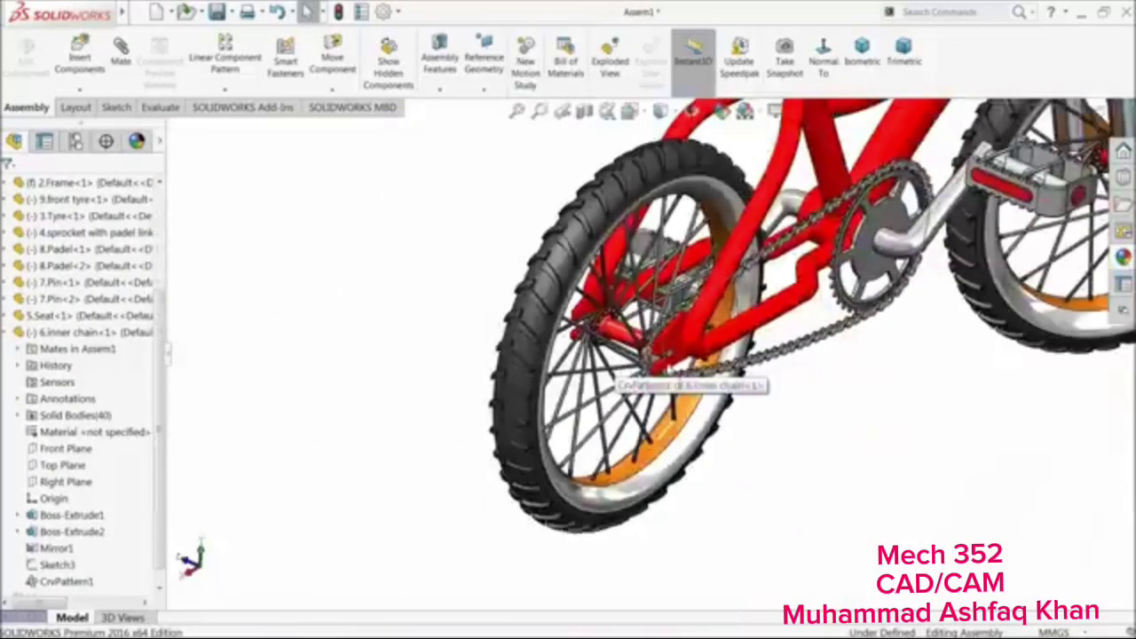
pyautogui.moveTo(914, 286); pyautogui.dragTo(929, 277, button='middle')
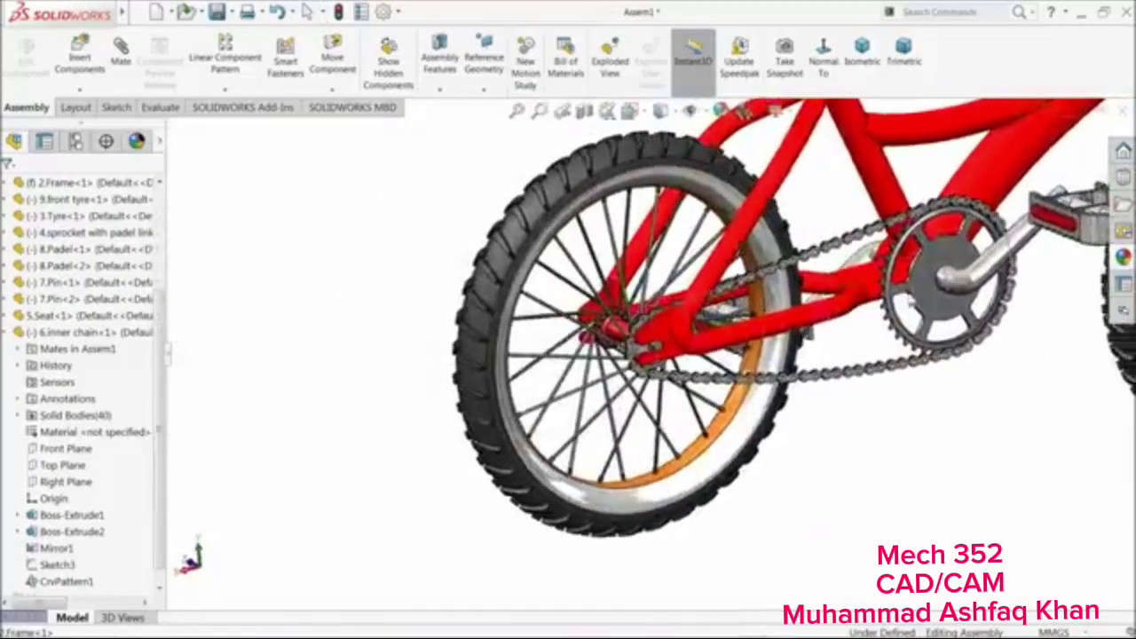
pyautogui.scroll(-3, 928, 277)
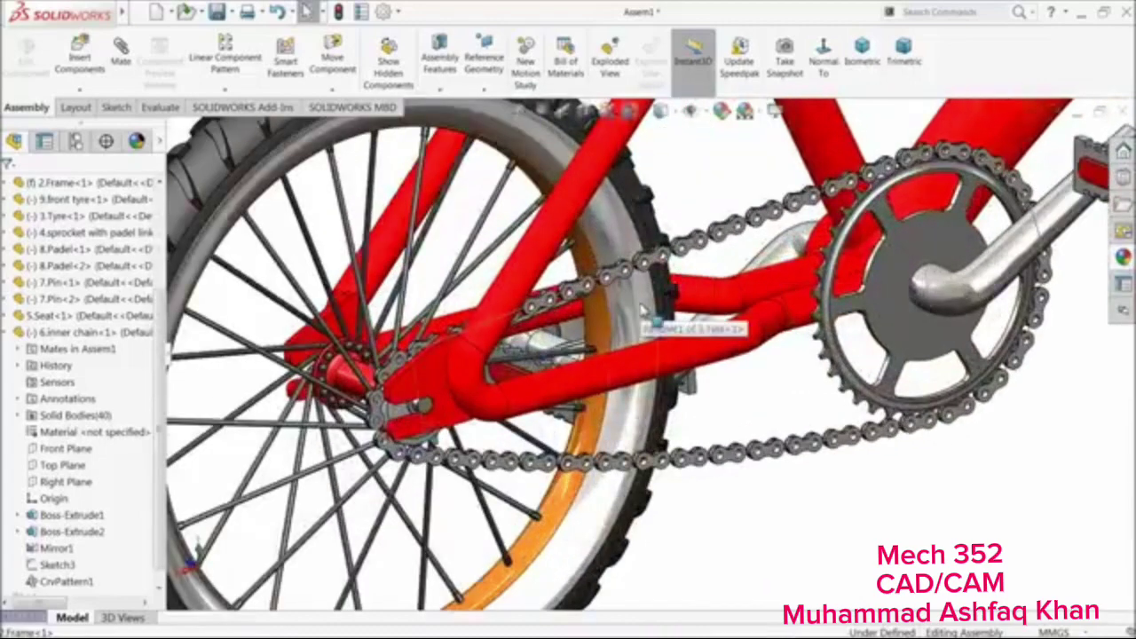
pyautogui.scroll(4, 645, 321)
pyautogui.moveTo(564, 338); pyautogui.dragTo(679, 373, button='middle')
pyautogui.scroll(3, 683, 376)
pyautogui.moveTo(431, 283); pyautogui.dragTo(413, 298, button='middle')
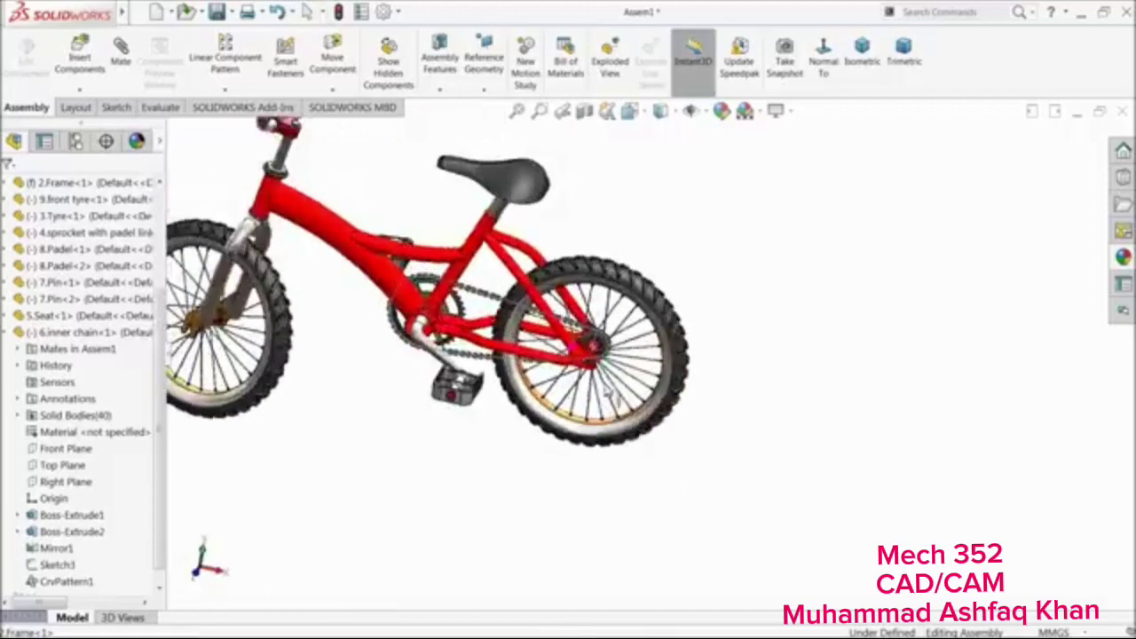
pyautogui.scroll(-5, 398, 300)
pyautogui.scroll(-3, 399, 302)
pyautogui.click(422, 303)
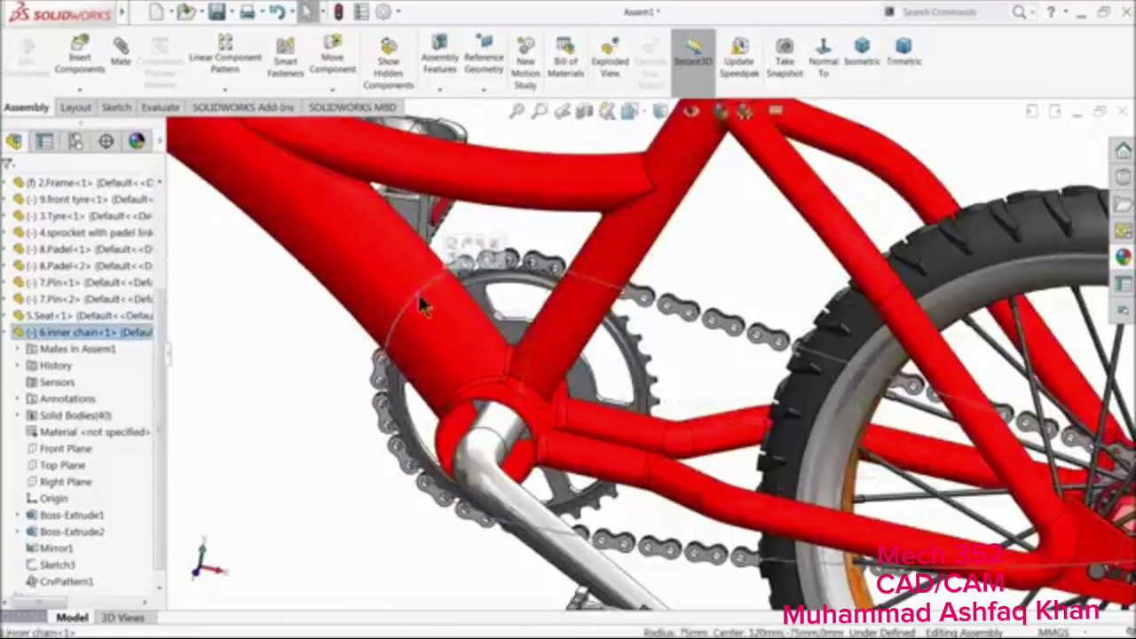
pyautogui.click(467, 262)
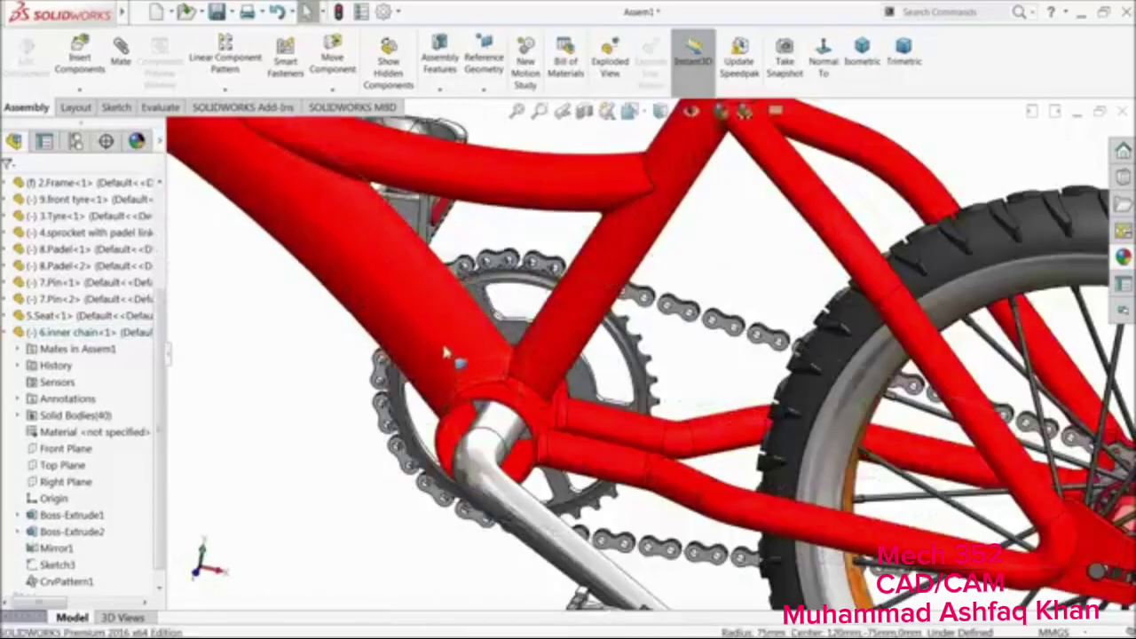
# Examine how the inner chain sits around the front sprocket's teeth from both sides of the bicycle
pyautogui.scroll(2, 325, 332)
pyautogui.moveTo(340, 363)
pyautogui.mouseDown(button='middle')
pyautogui.moveTo(337, 342)
pyautogui.moveTo(340, 360)
pyautogui.mouseUp(button='middle')
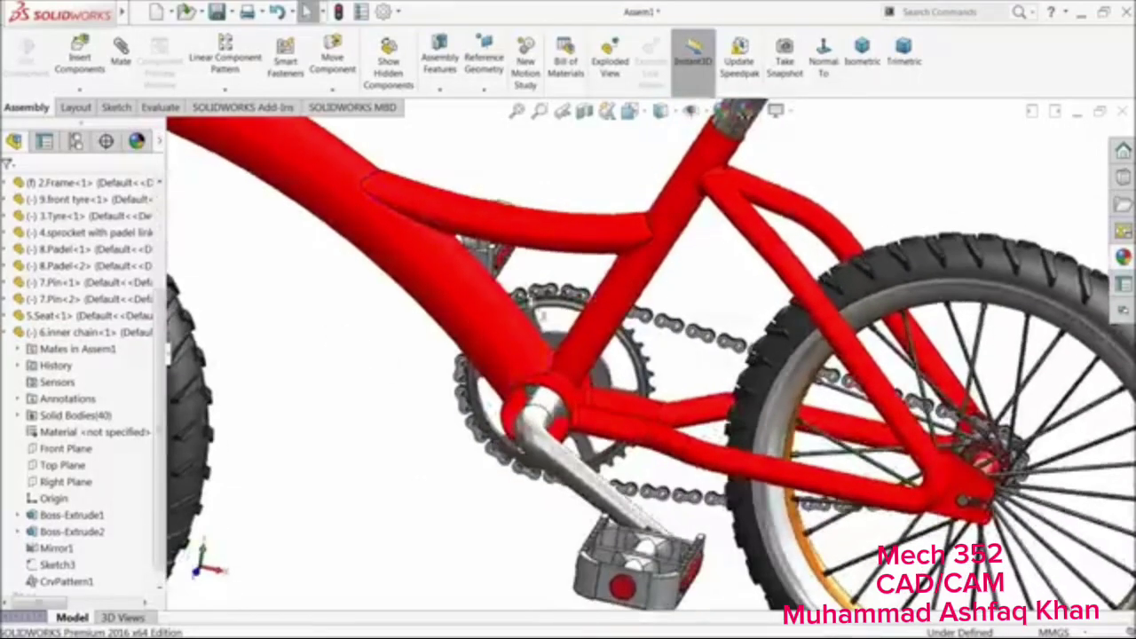
pyautogui.scroll(-3, 543, 316)
pyautogui.moveTo(536, 357); pyautogui.dragTo(577, 433, button='middle')
pyautogui.scroll(-2, 357, 420)
pyautogui.scroll(4, 510, 459)
pyautogui.scroll(4, 502, 455)
pyautogui.scroll(-3, 321, 268)
pyautogui.scroll(-6, 381, 317)
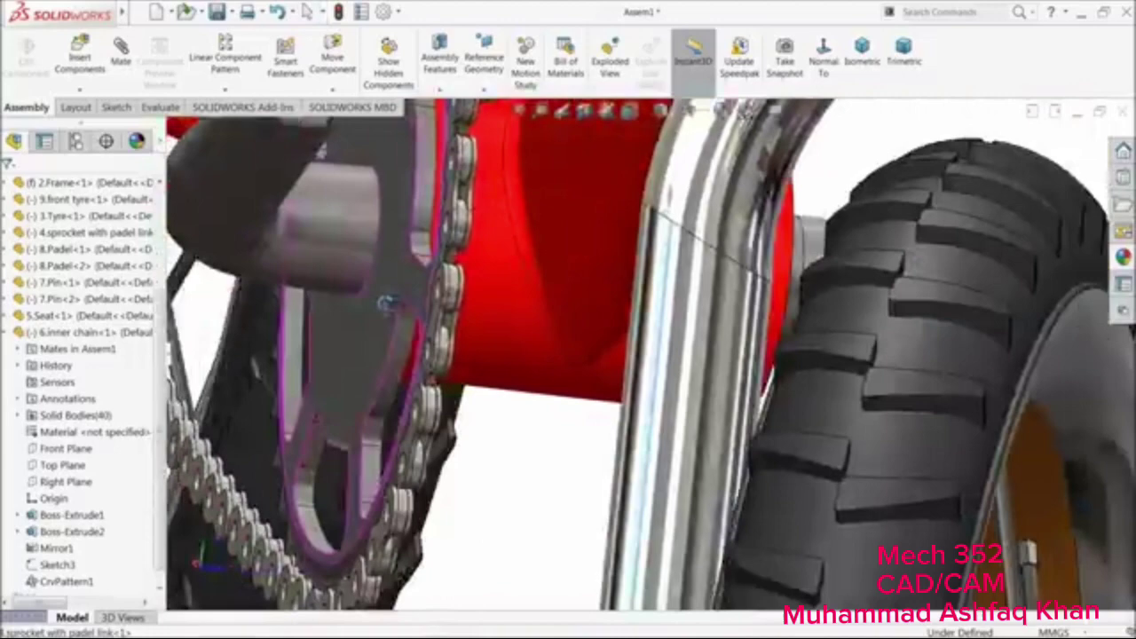
pyautogui.moveTo(385, 302); pyautogui.dragTo(436, 300, button='middle')
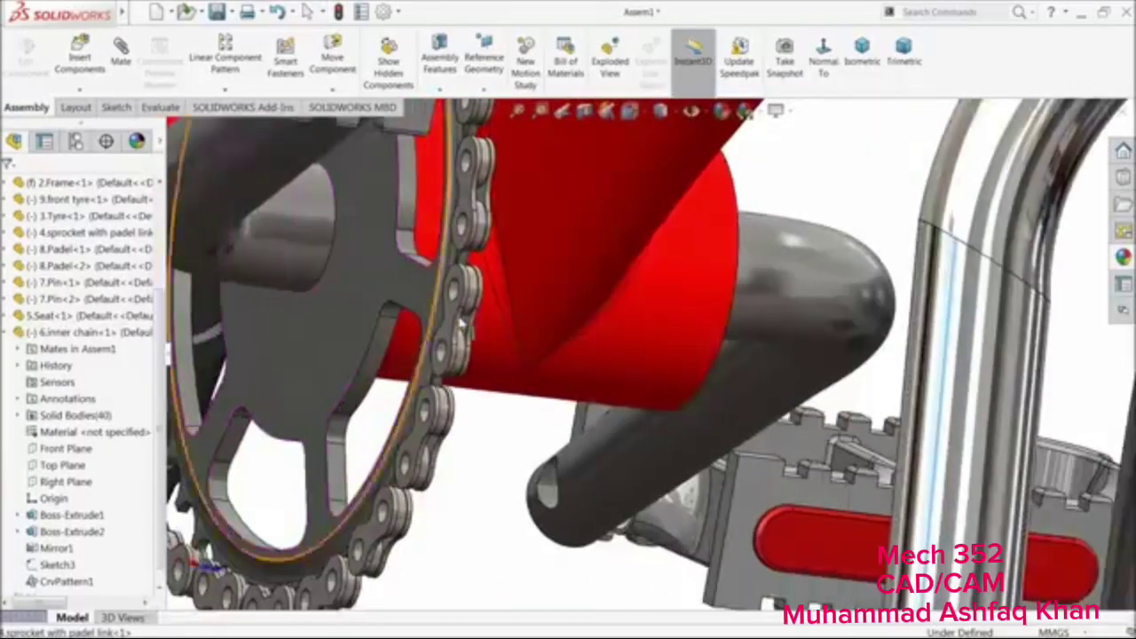
# Rotate the inner chain about the front sprocket and bring its rear loop back around the rear hub sprocket
pyautogui.moveTo(457, 307); pyautogui.dragTo(500, 245)
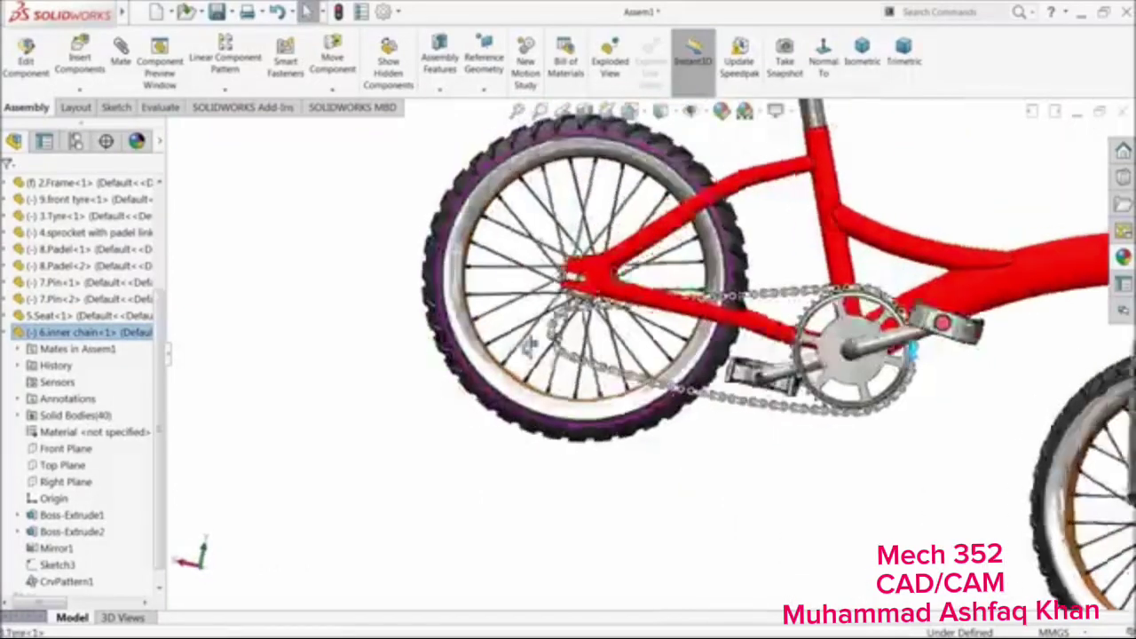
pyautogui.scroll(-10, 527, 347)
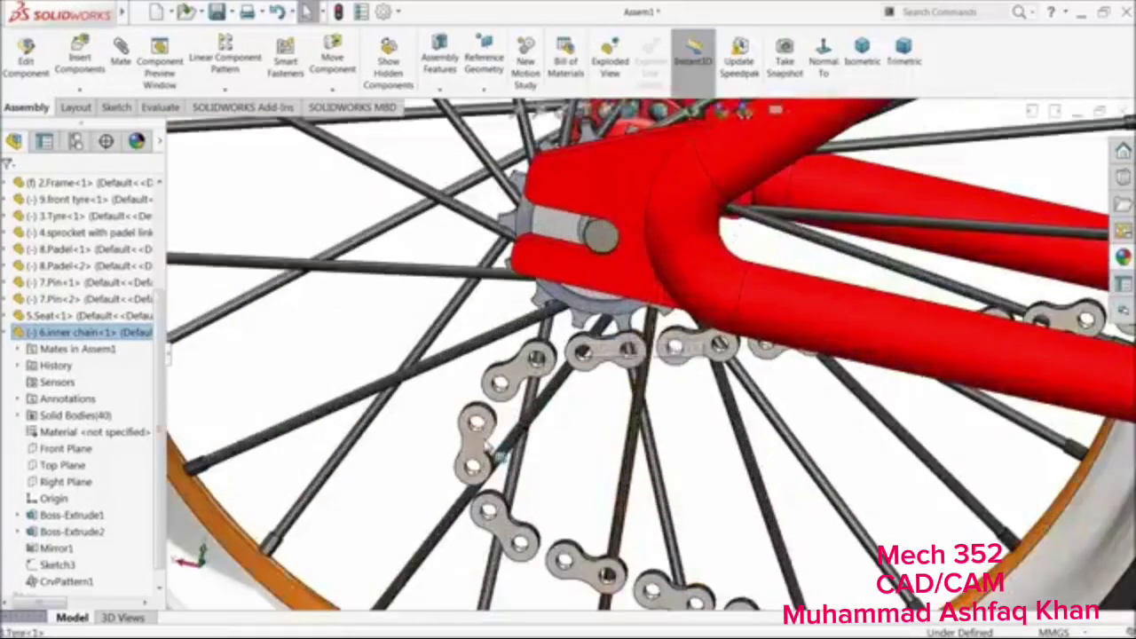
pyautogui.moveTo(501, 458); pyautogui.dragTo(497, 302)
pyautogui.scroll(5, 482, 344)
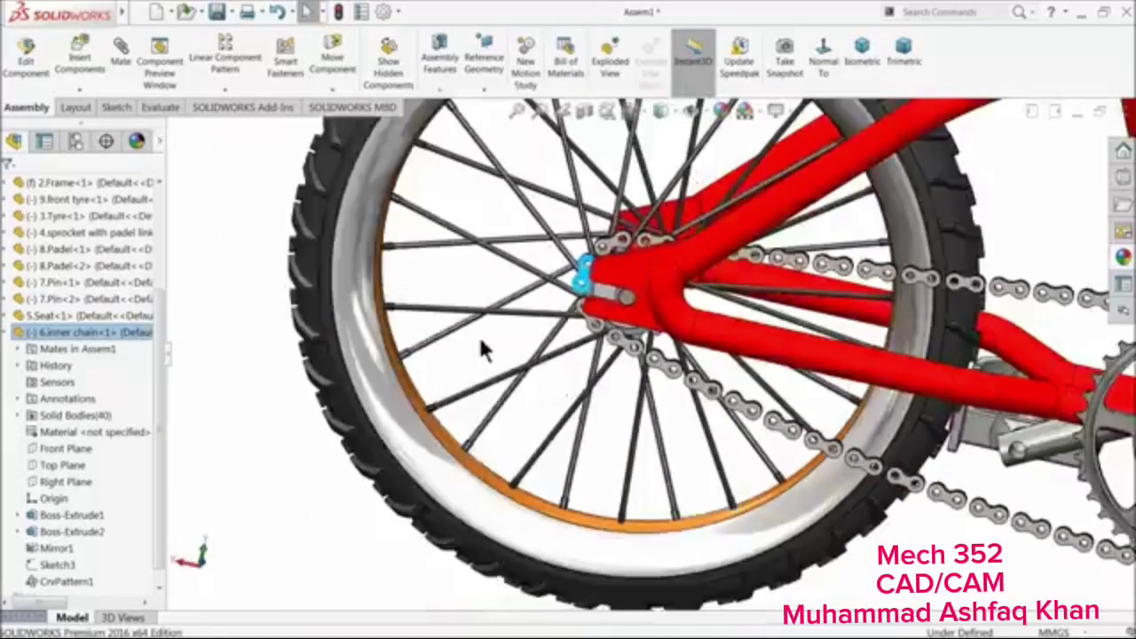
pyautogui.moveTo(723, 293); pyautogui.dragTo(726, 342, button='middle')
pyautogui.click(119, 49)
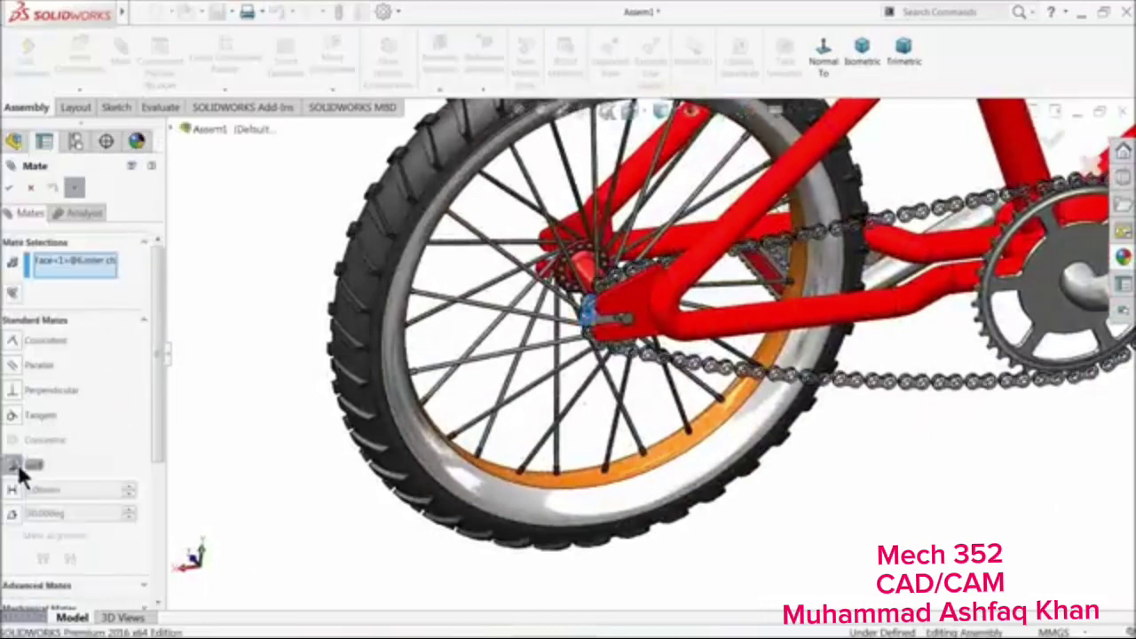
pyautogui.scroll(-3, 593, 337)
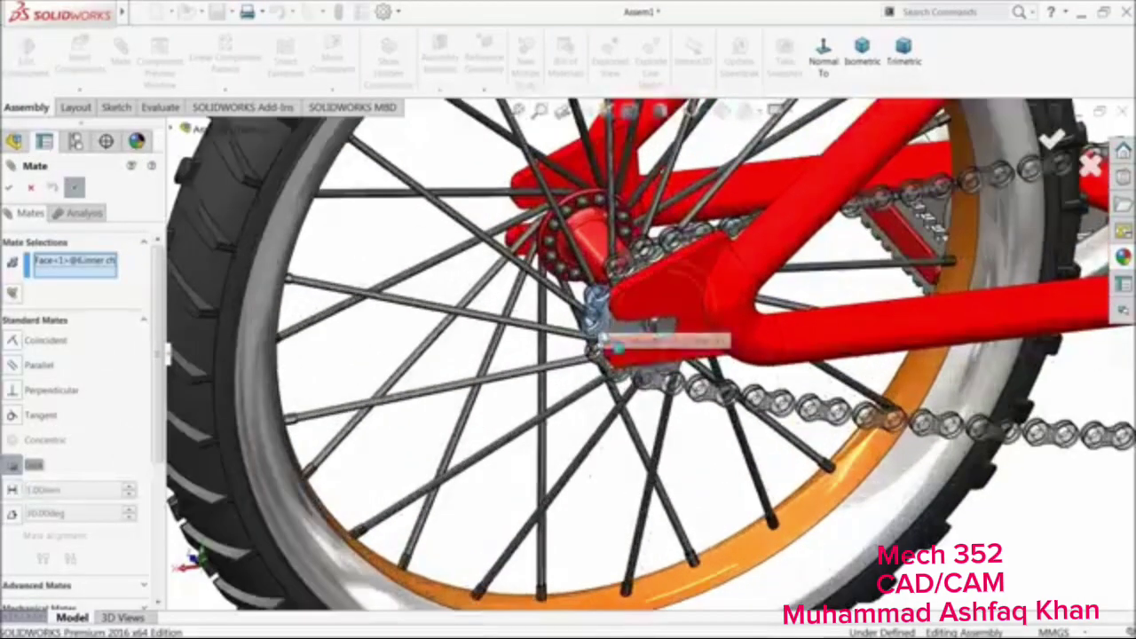
pyautogui.scroll(-2, 596, 342)
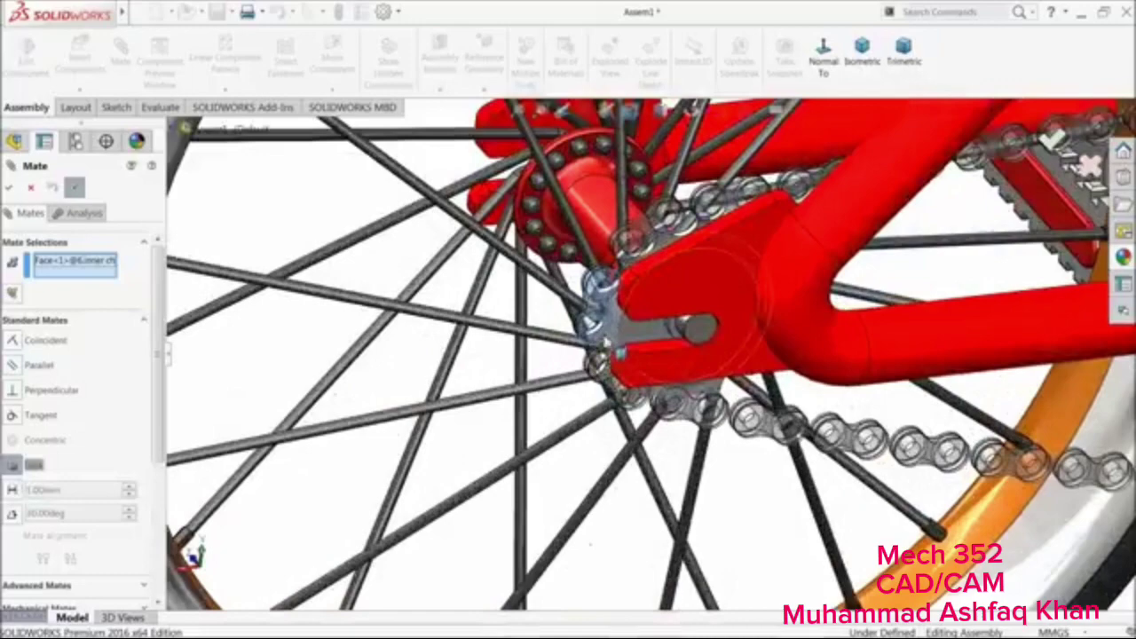
pyautogui.click(31, 188)
pyautogui.scroll(6, 635, 324)
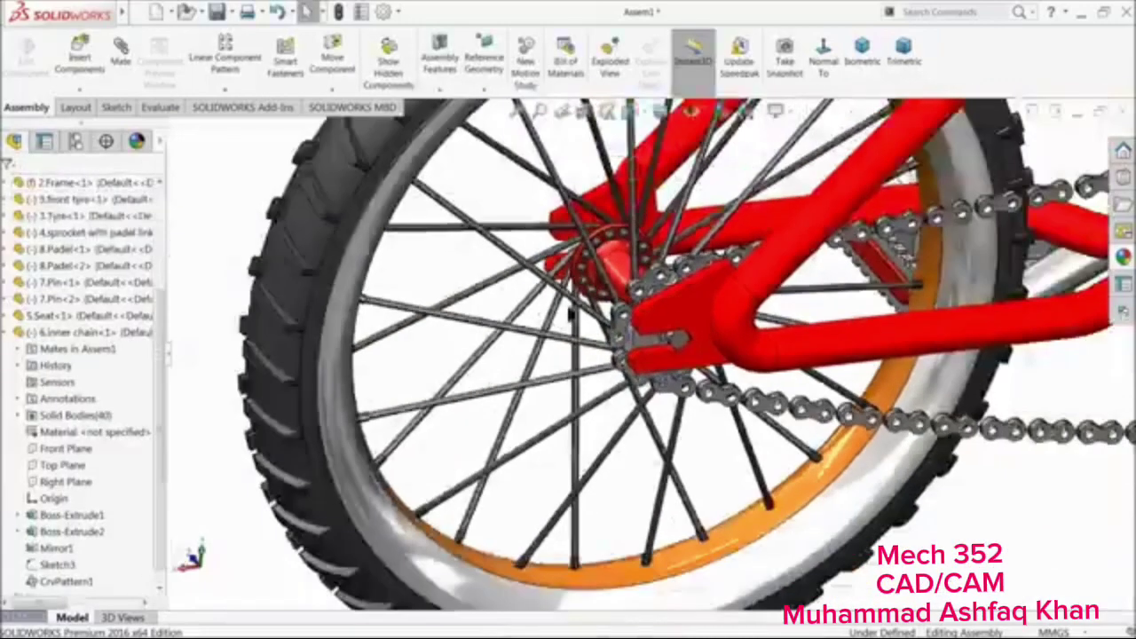
# Open the ball bearings collection of the ANSI Metric standard in the Toolbox library
pyautogui.moveTo(644, 306); pyautogui.dragTo(380, 393, button='middle')
pyautogui.scroll(3, 380, 393)
pyautogui.scroll(-5, 390, 395)
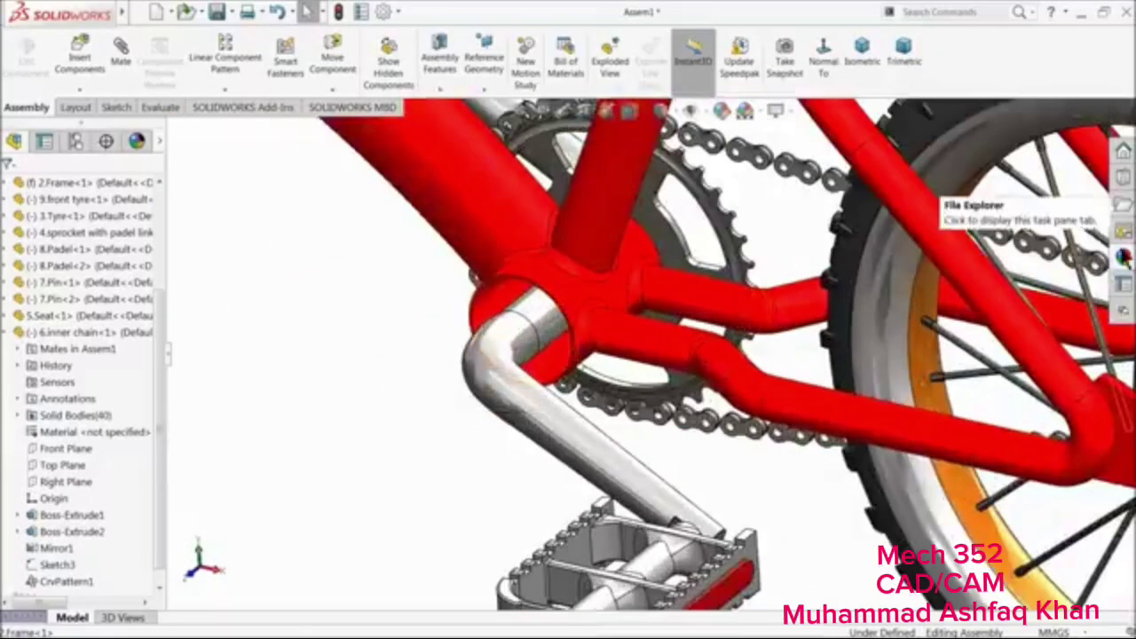
pyautogui.click(1123, 182)
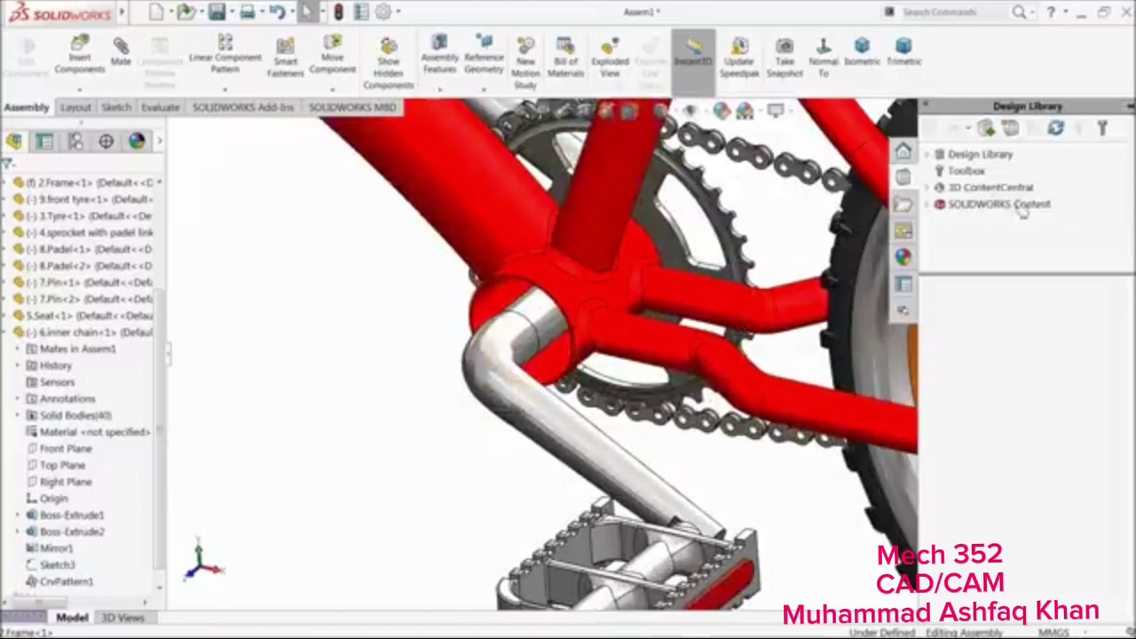
pyautogui.click(965, 171)
pyautogui.click(1026, 418)
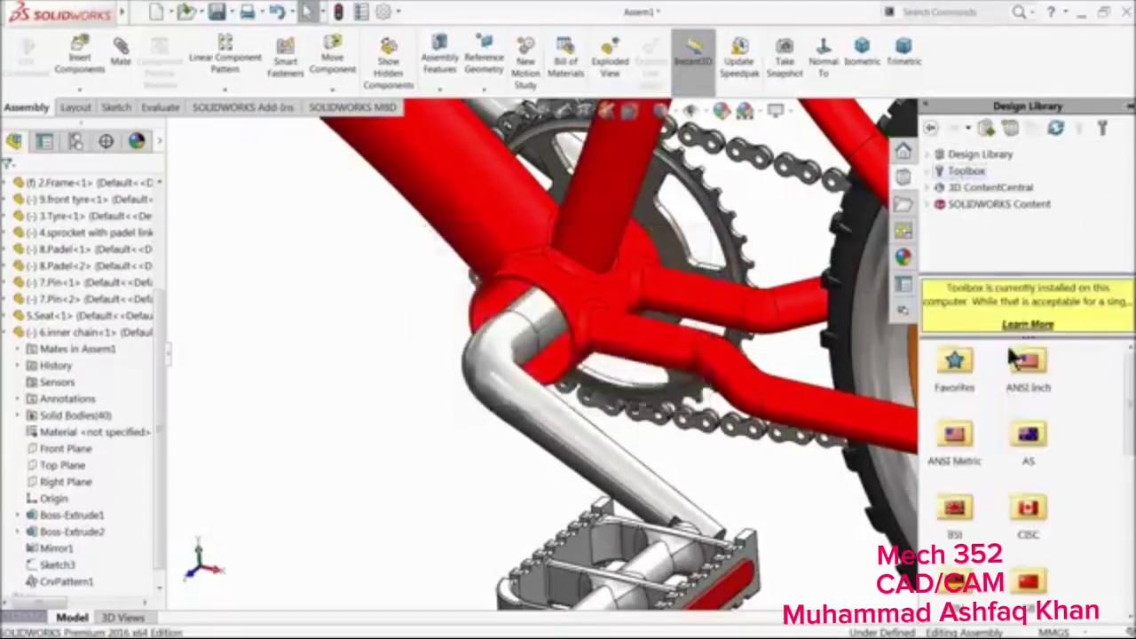
pyautogui.doubleClick(956, 439)
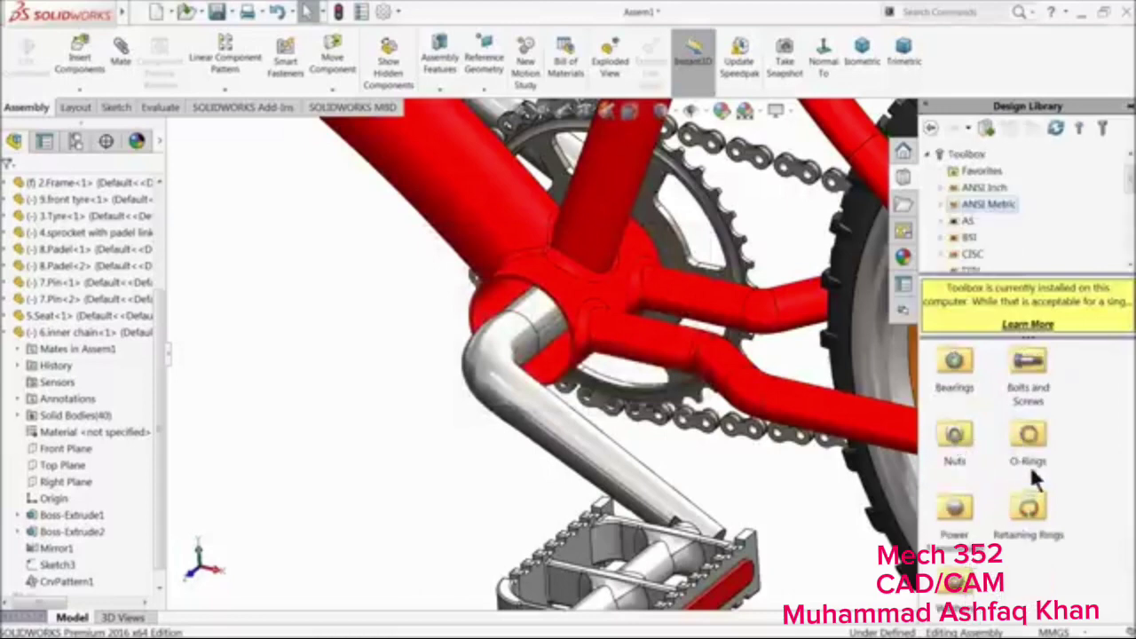
pyautogui.doubleClick(956, 368)
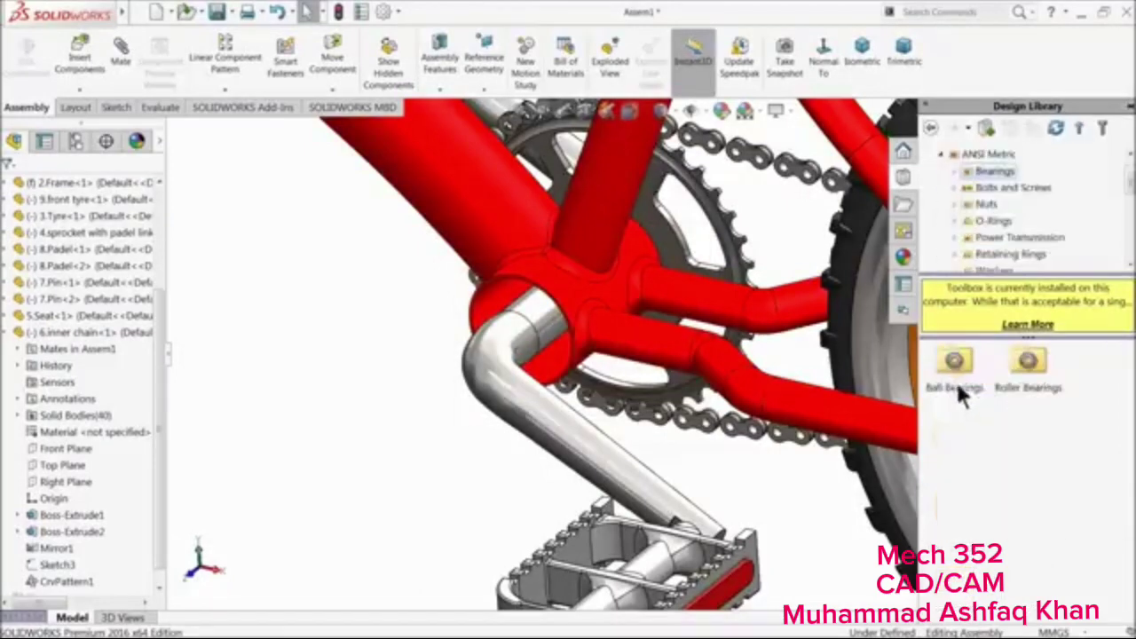
pyautogui.doubleClick(957, 368)
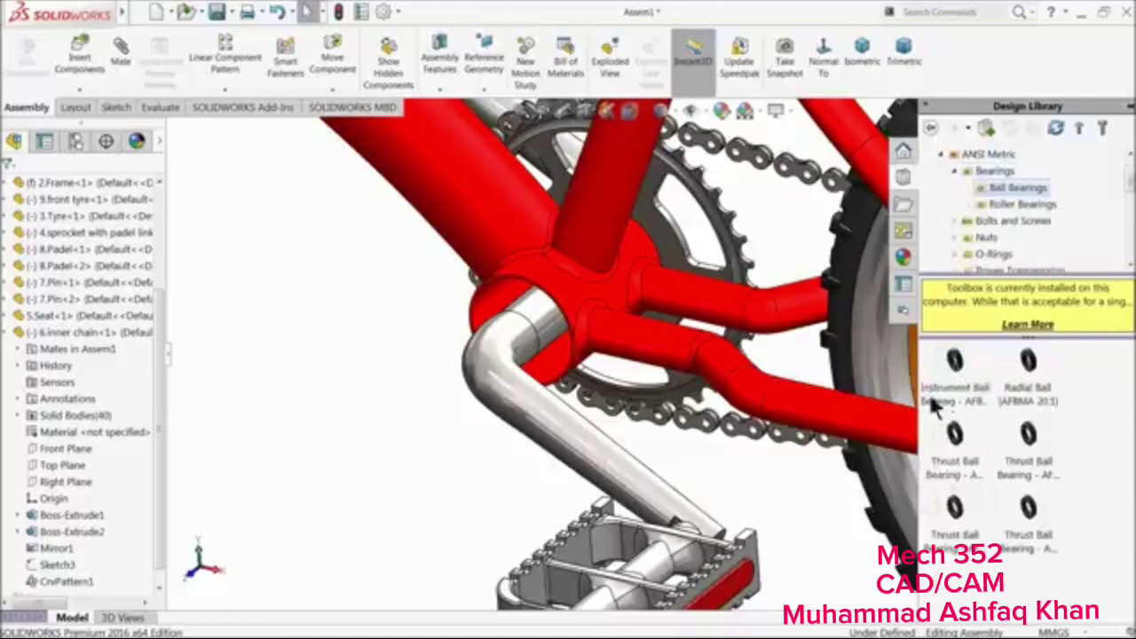
pyautogui.scroll(-2, 587, 375)
pyautogui.moveTo(985, 377); pyautogui.dragTo(561, 319)
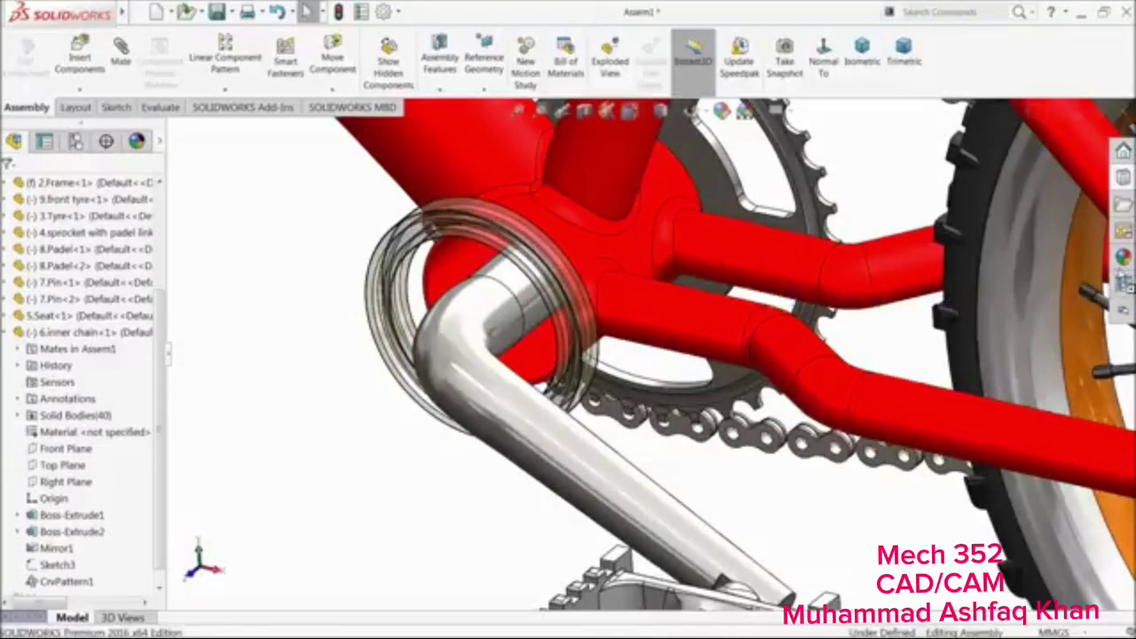
pyautogui.moveTo(1120, 282); pyautogui.dragTo(404, 436)
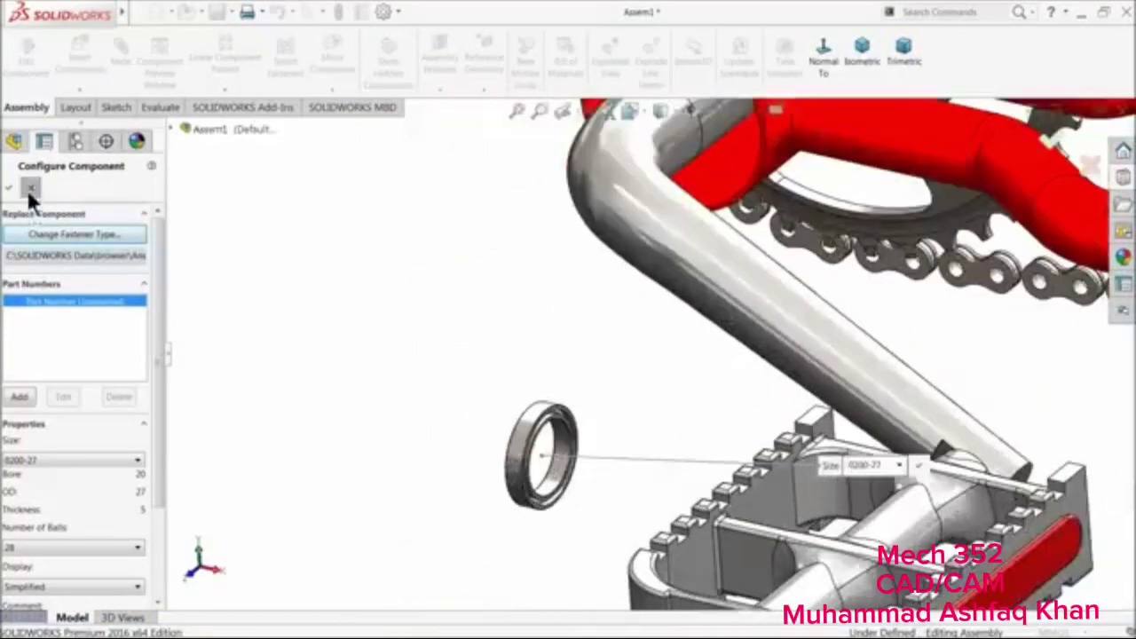
pyautogui.click(29, 188)
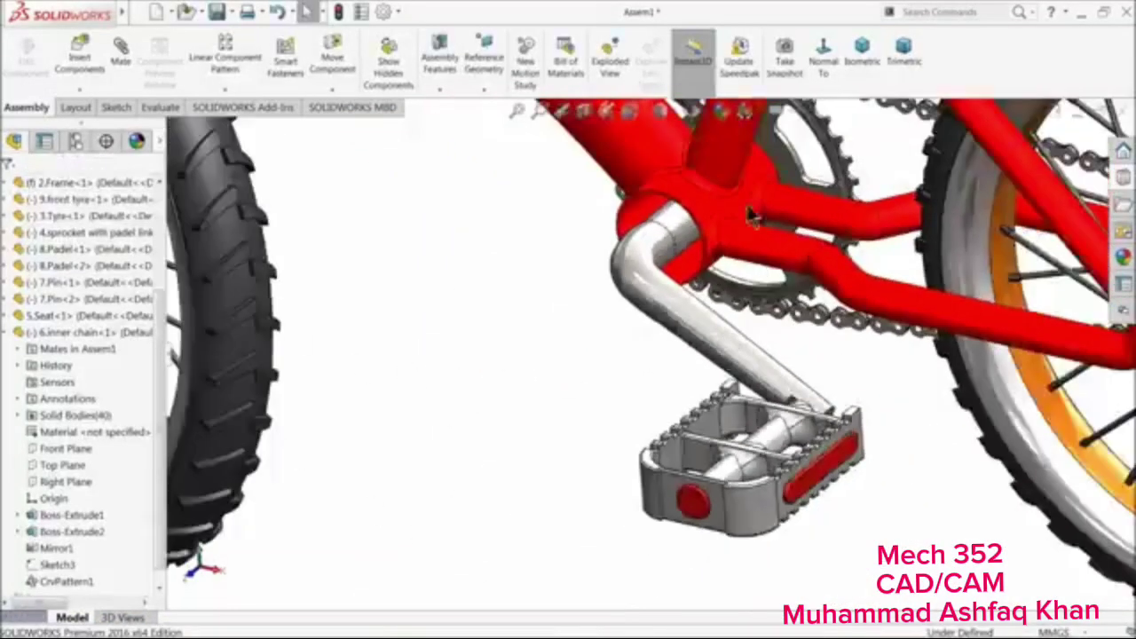
# Insert a Radial Ball (AFBMA 20.1) bearing from the library onto the crank axle in the frame's bottom bracket
pyautogui.click(1123, 204)
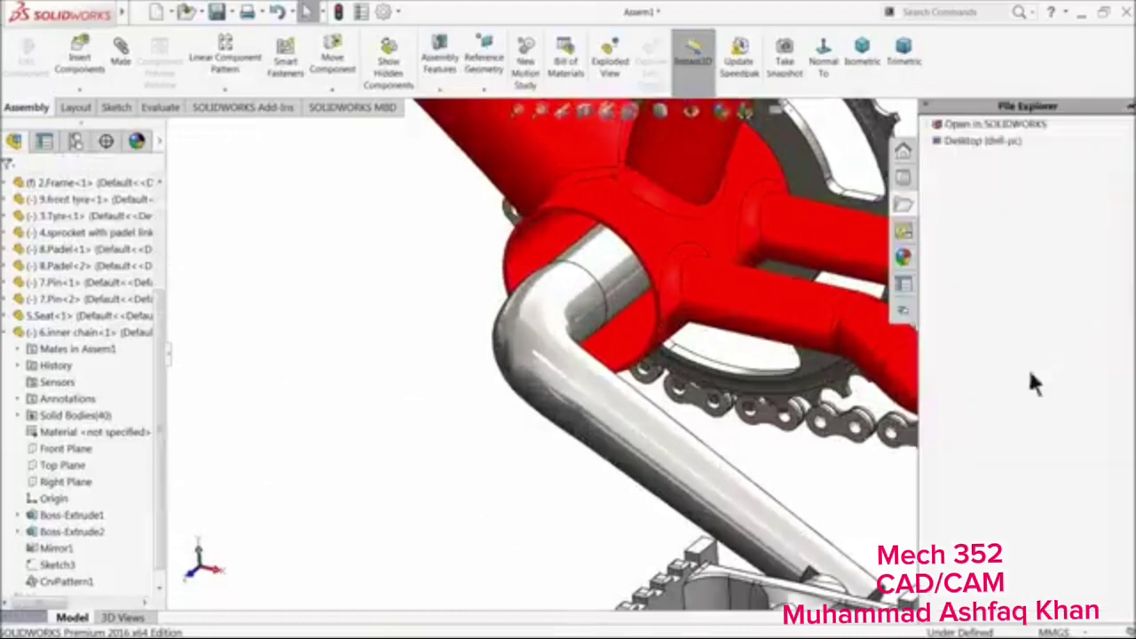
pyautogui.click(904, 176)
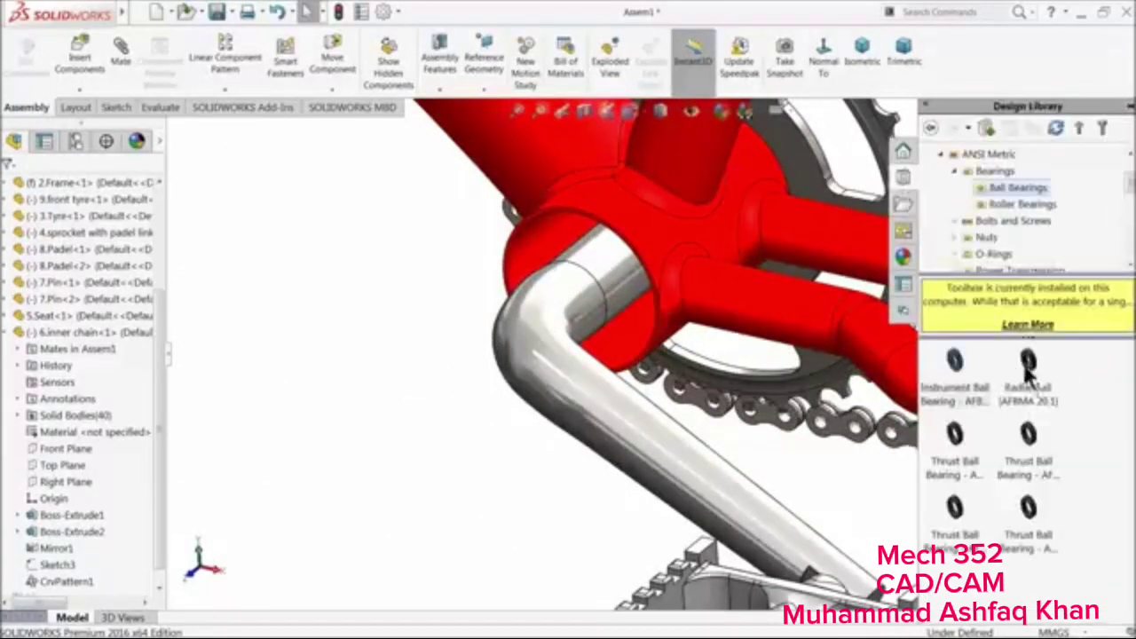
pyautogui.moveTo(1030, 360)
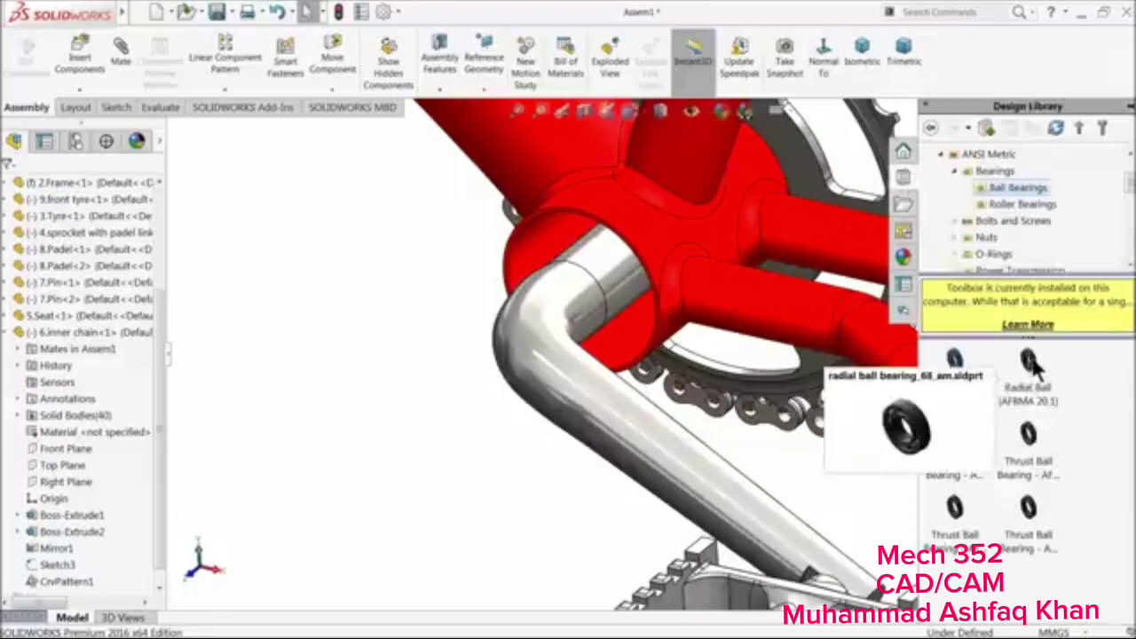
pyautogui.moveTo(1030, 360); pyautogui.dragTo(541, 232)
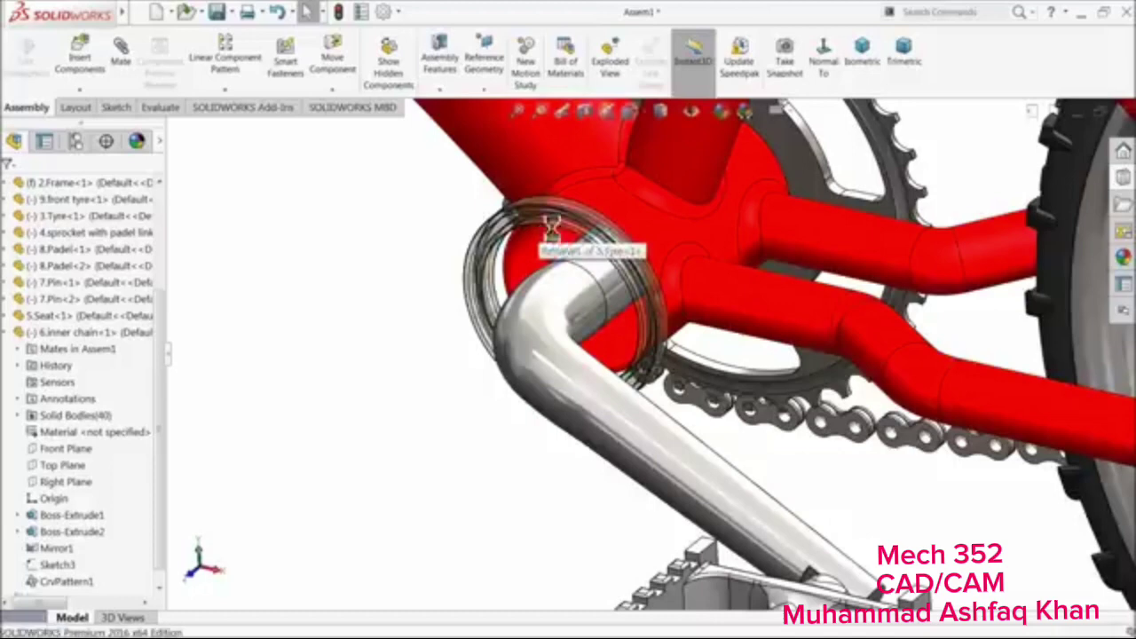
pyautogui.moveTo(604, 271); pyautogui.dragTo(611, 287)
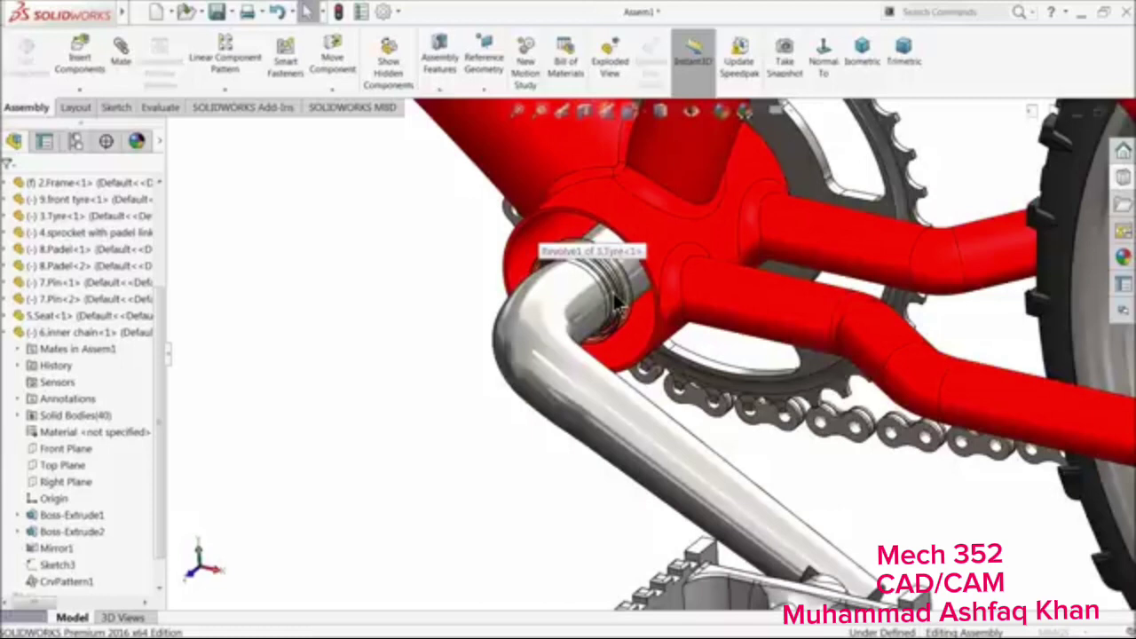
pyautogui.moveTo(648, 274); pyautogui.dragTo(650, 275)
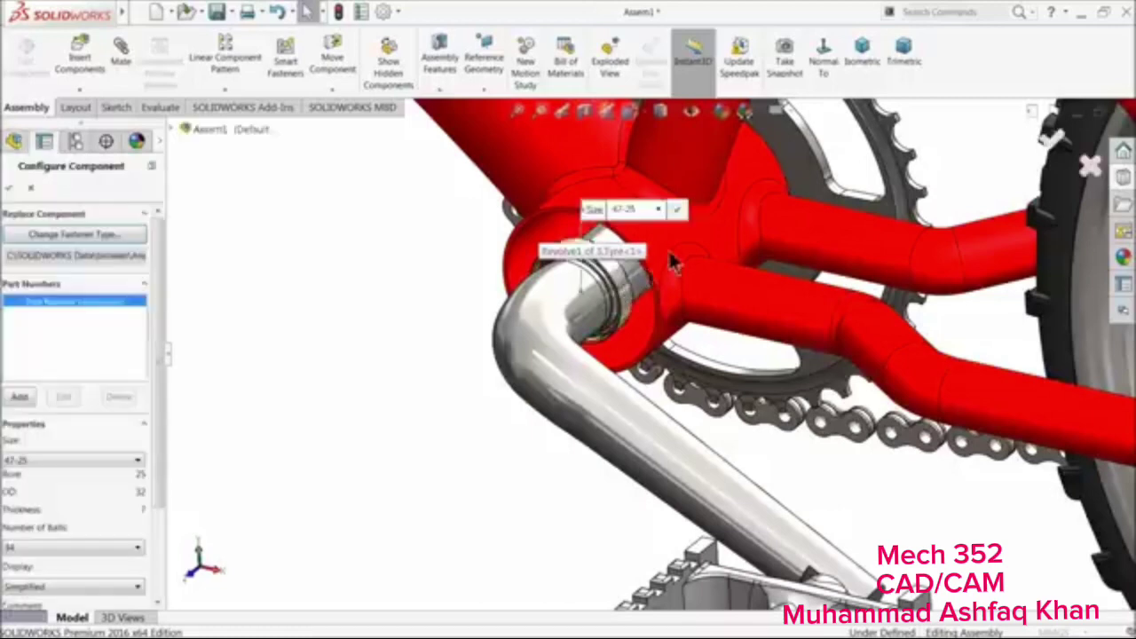
# Set the radial ball bearing's size to 60-25 and finish configuring the component
pyautogui.scroll(-1, 644, 273)
pyautogui.click(647, 200)
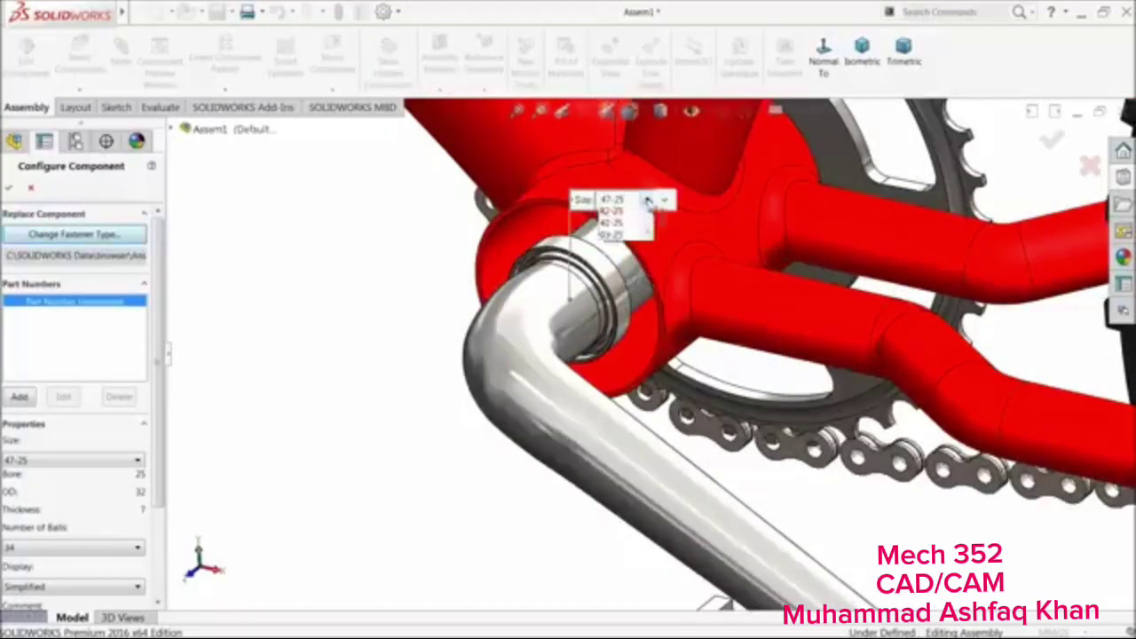
pyautogui.click(624, 237)
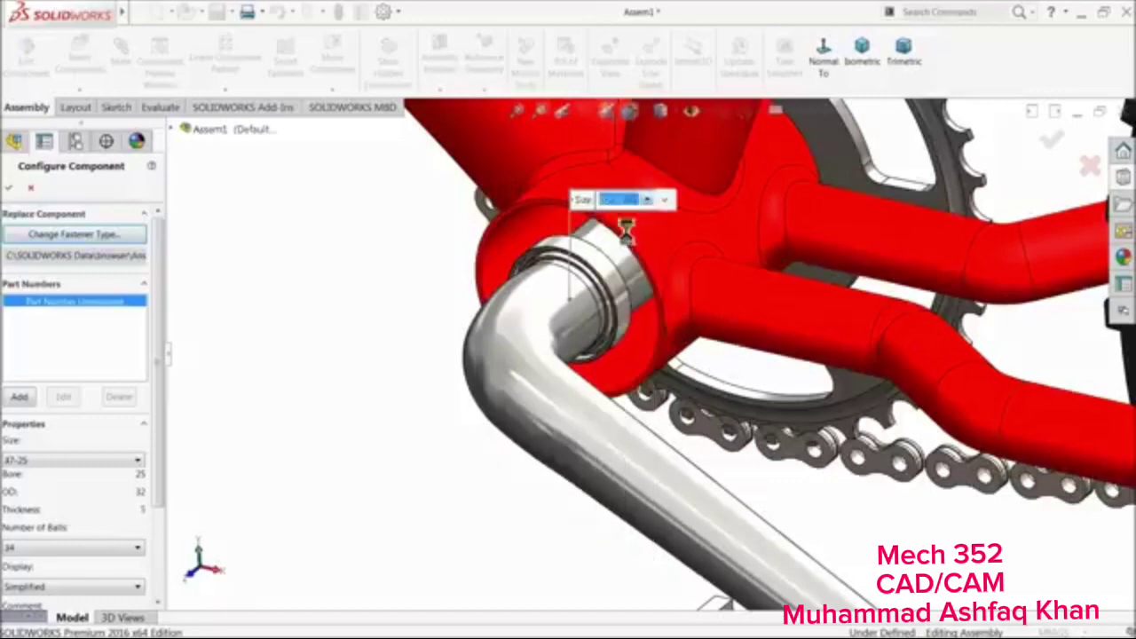
pyautogui.click(646, 200)
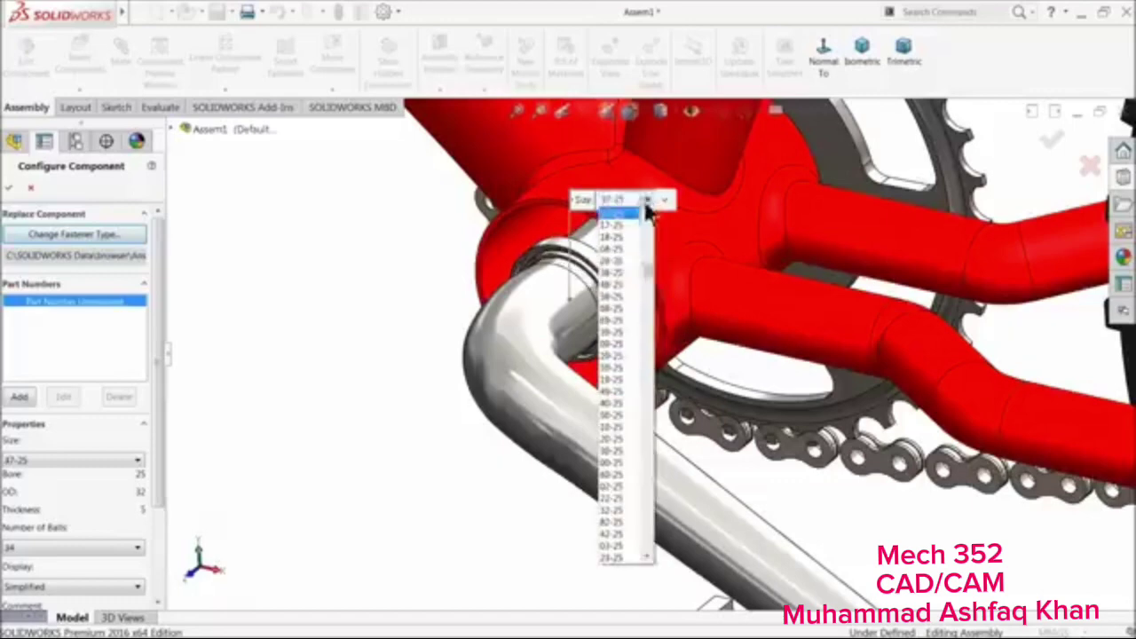
pyautogui.click(615, 302)
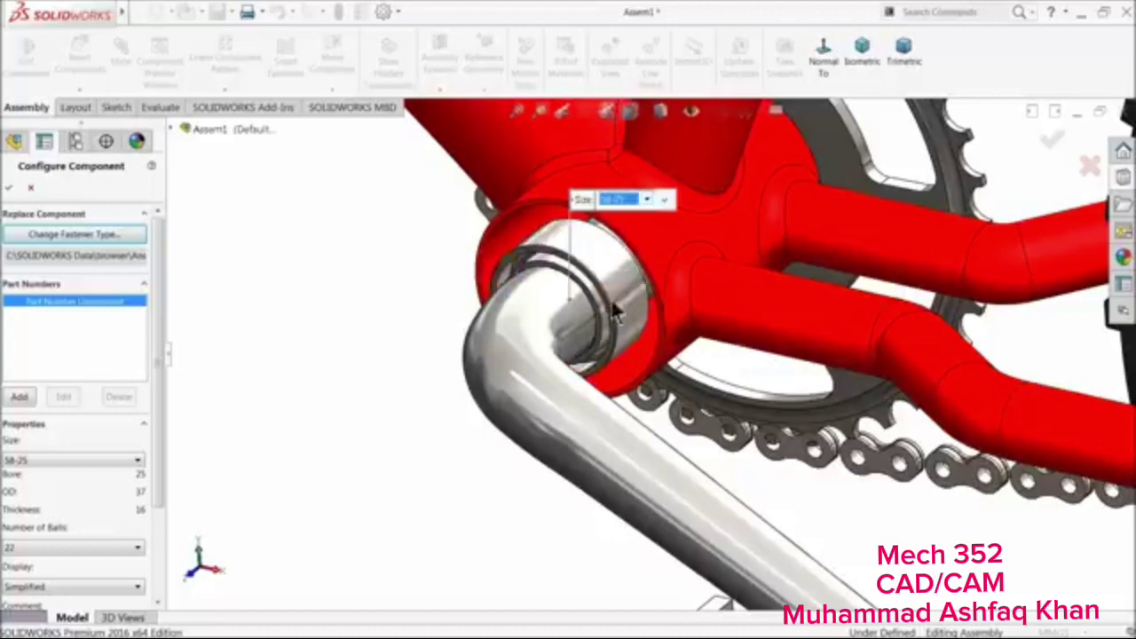
pyautogui.click(647, 200)
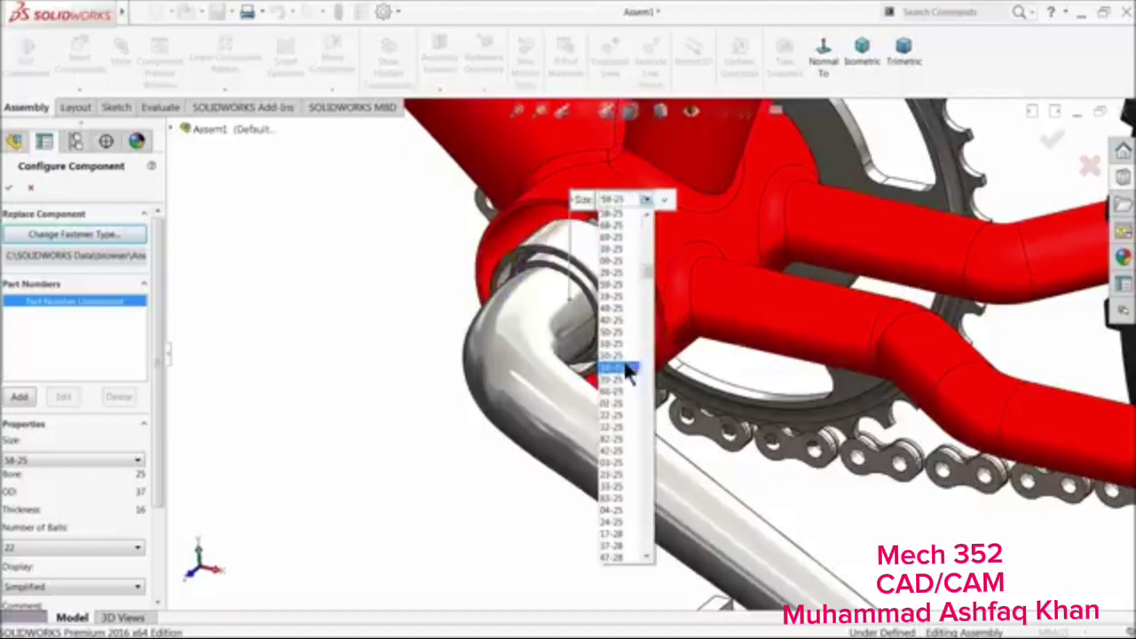
pyautogui.click(613, 402)
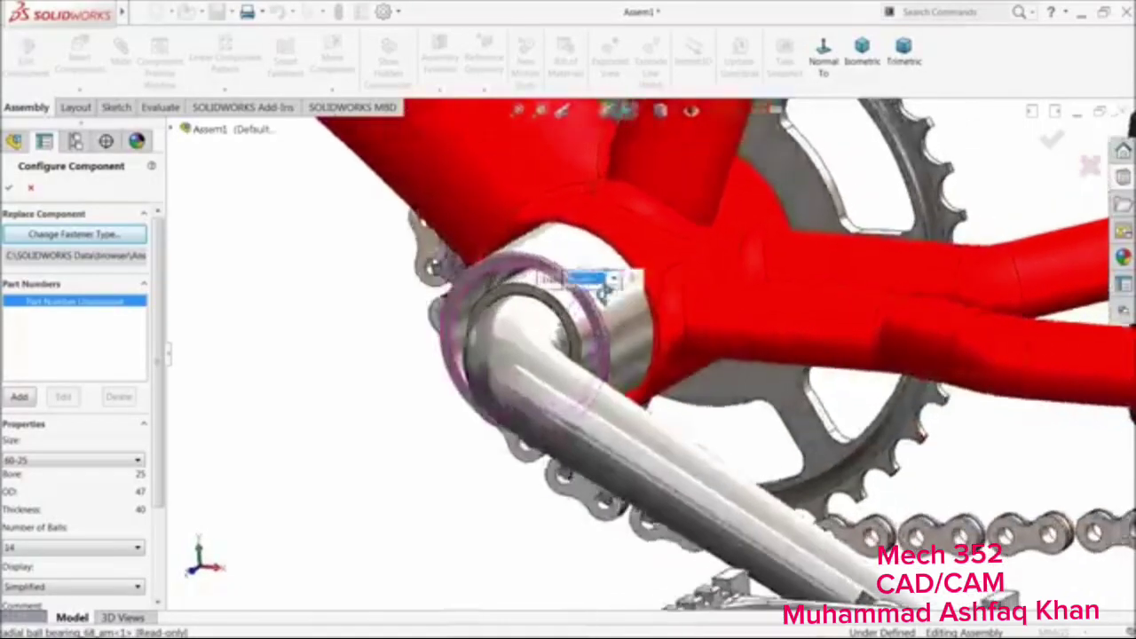
pyautogui.click(9, 187)
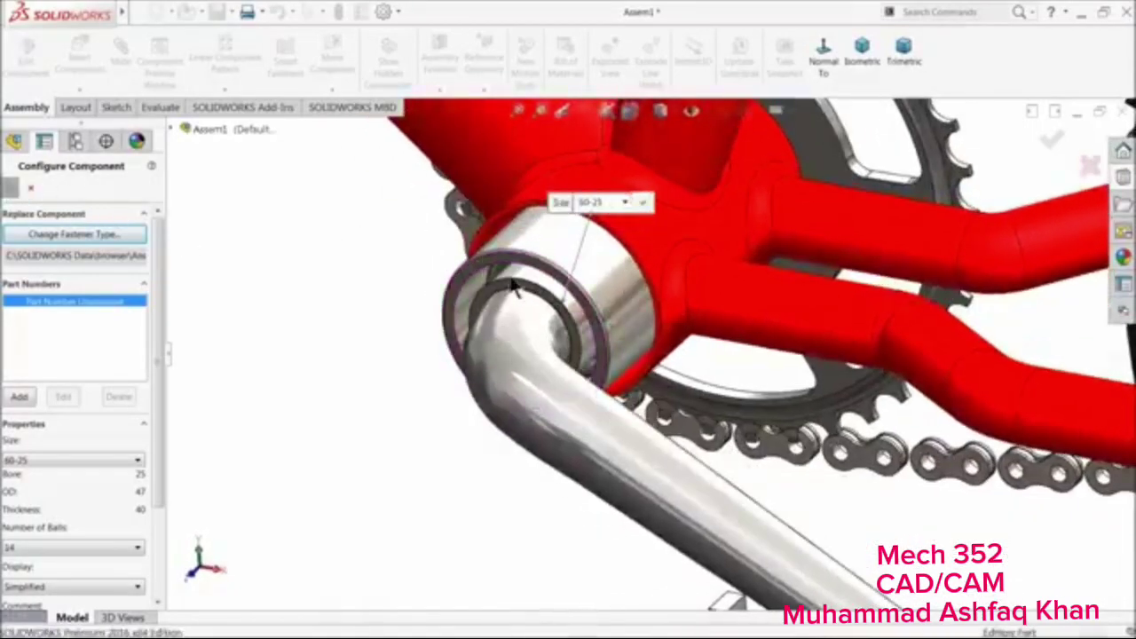
pyautogui.click(8, 186)
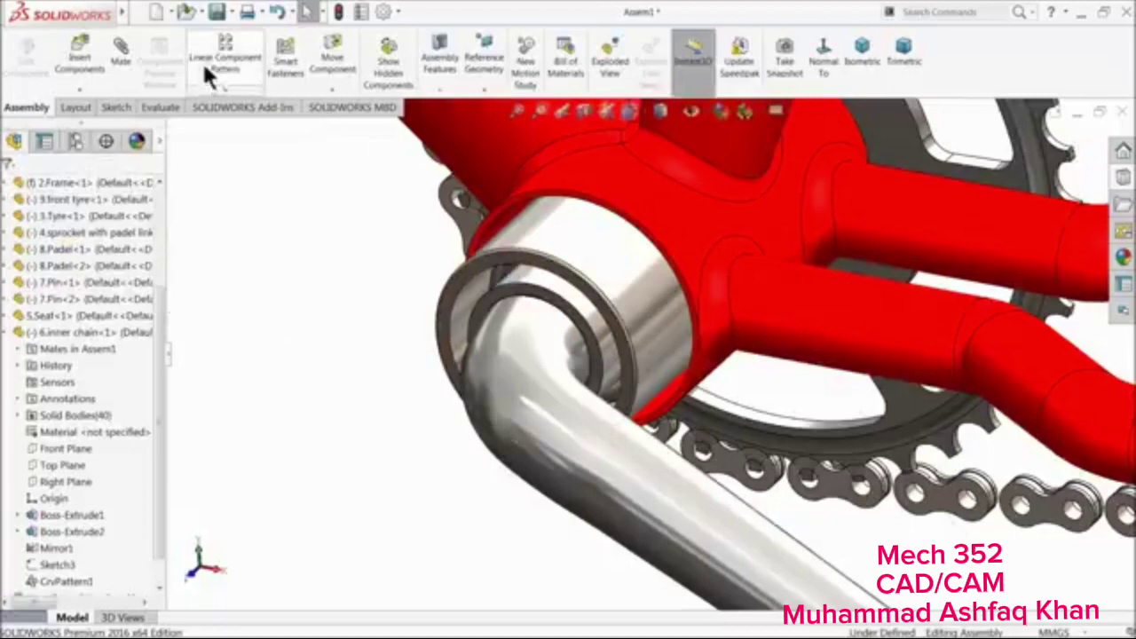
# Apply a coincident mate between the bearing's outer end face and the rim face of the frame's bottom bracket shell
pyautogui.click(119, 51)
pyautogui.click(570, 271)
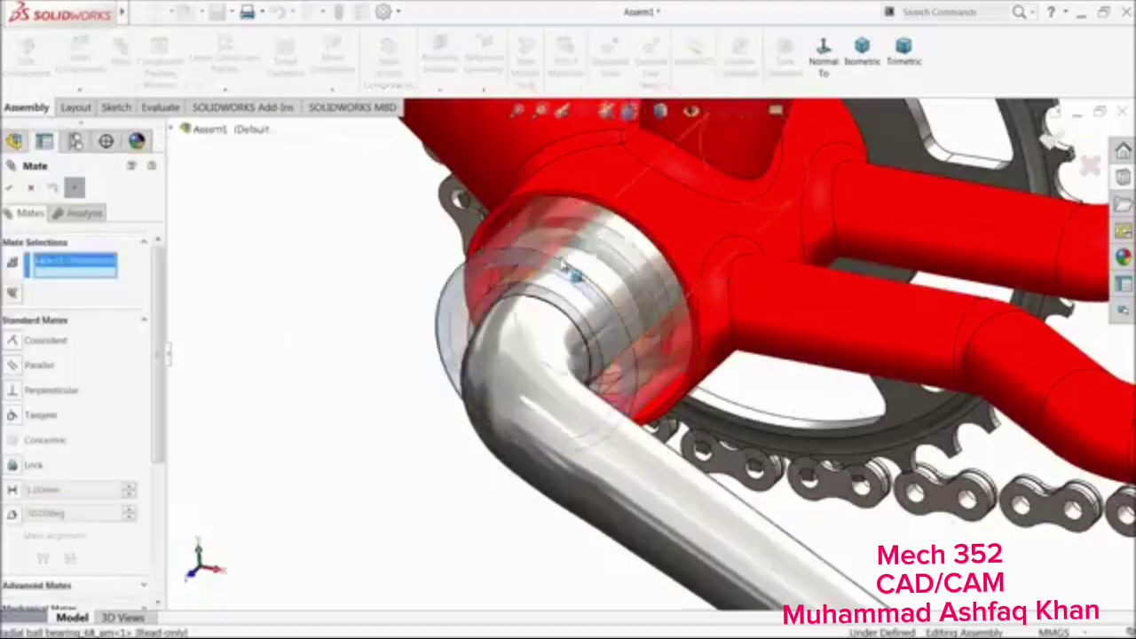
pyautogui.click(530, 199)
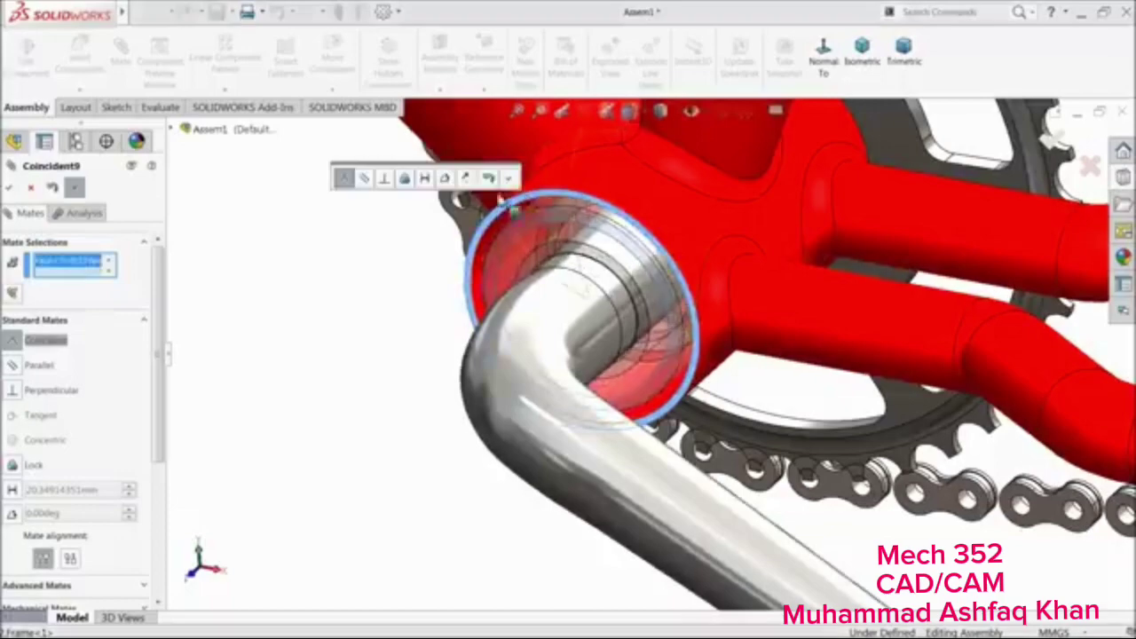
pyautogui.click(508, 178)
pyautogui.scroll(4, 621, 337)
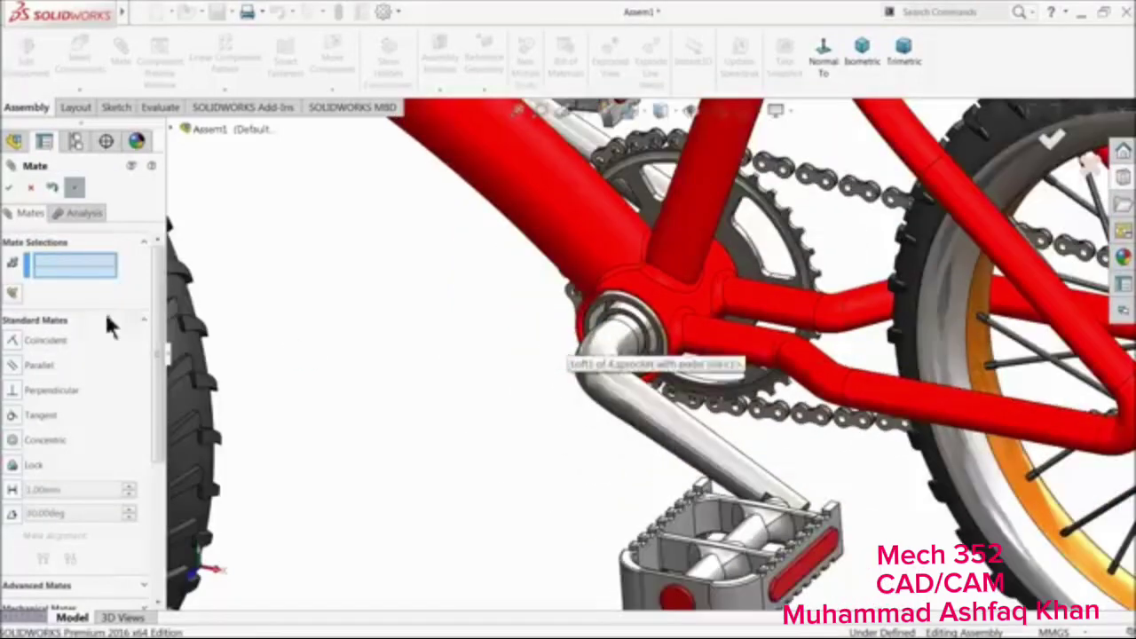
pyautogui.click(31, 188)
# Turn the steering assembly with the front wheel relative to the frame and view the whole bicycle
pyautogui.scroll(4, 447, 350)
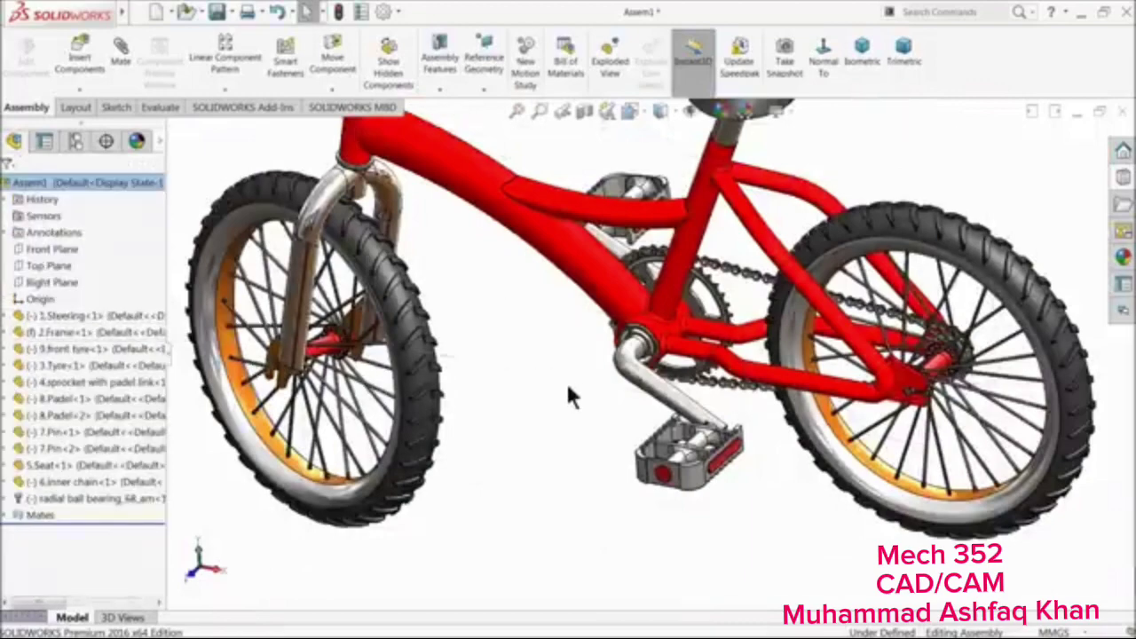
pyautogui.scroll(4, 572, 385)
pyautogui.moveTo(573, 385); pyautogui.dragTo(601, 398, button='middle')
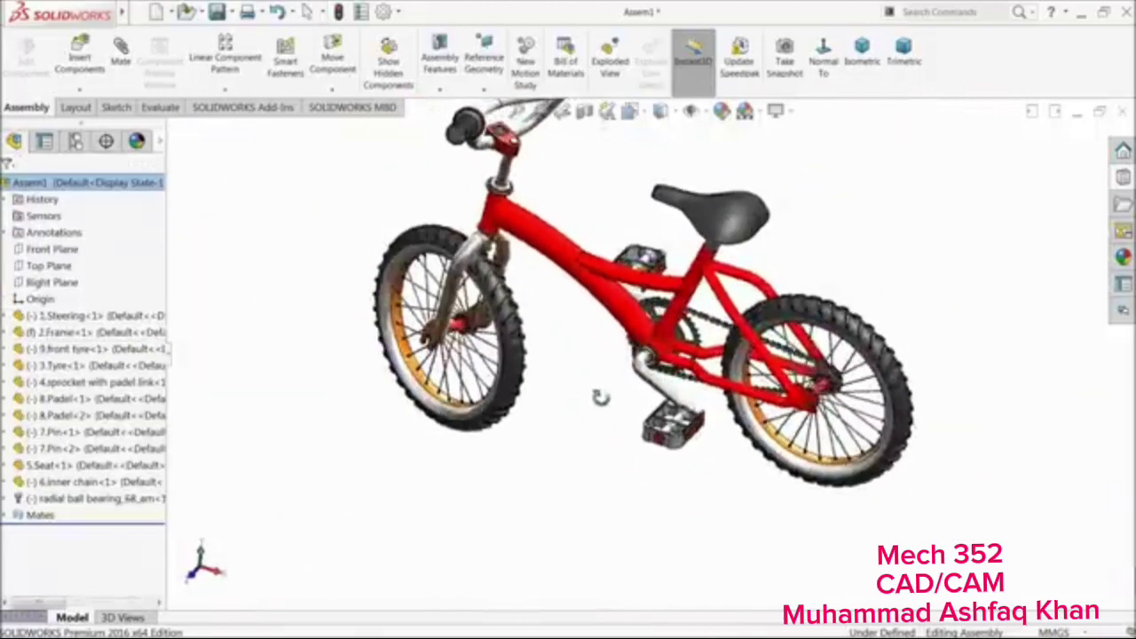
pyautogui.scroll(2, 634, 317)
pyautogui.scroll(-4, 658, 259)
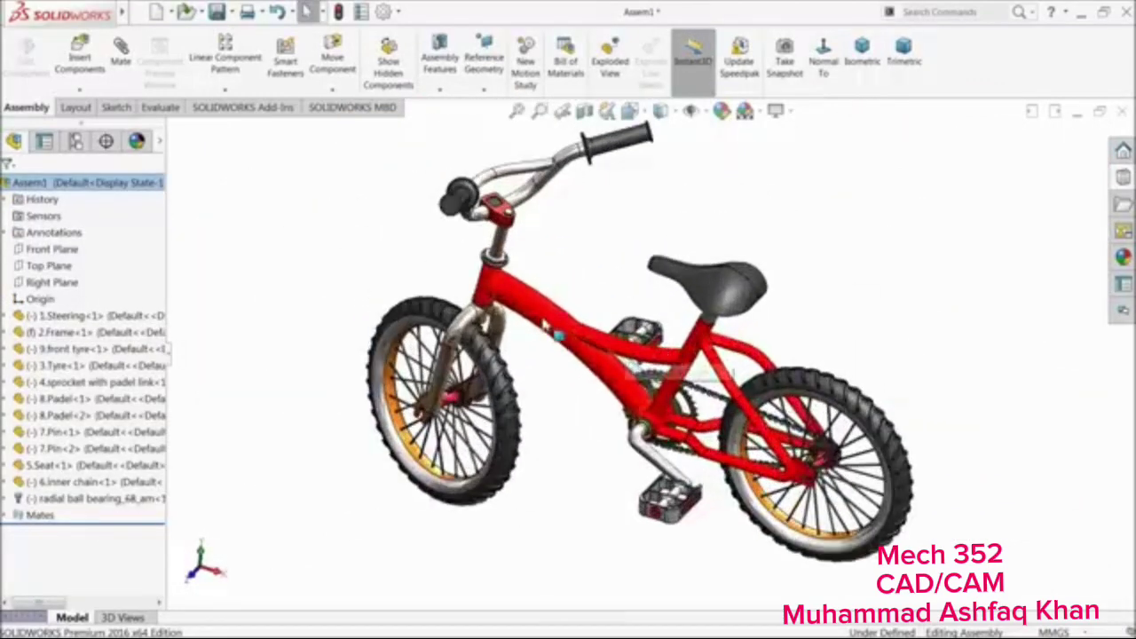
pyautogui.moveTo(501, 364); pyautogui.dragTo(513, 326)
pyautogui.click(610, 284)
pyautogui.moveTo(610, 284); pyautogui.dragTo(615, 262, button='middle')
pyautogui.scroll(-2, 634, 287)
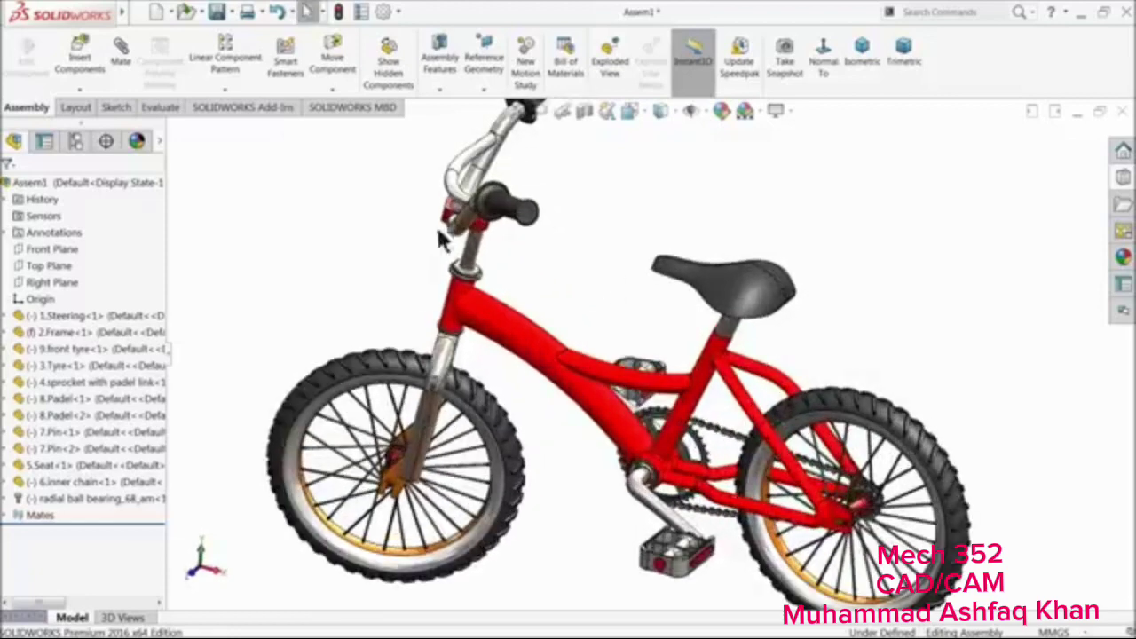
# Rebuild and save the assembly in the Bicycle folder under the name Bicycle Assembly
pyautogui.click(217, 12)
pyautogui.click(313, 288)
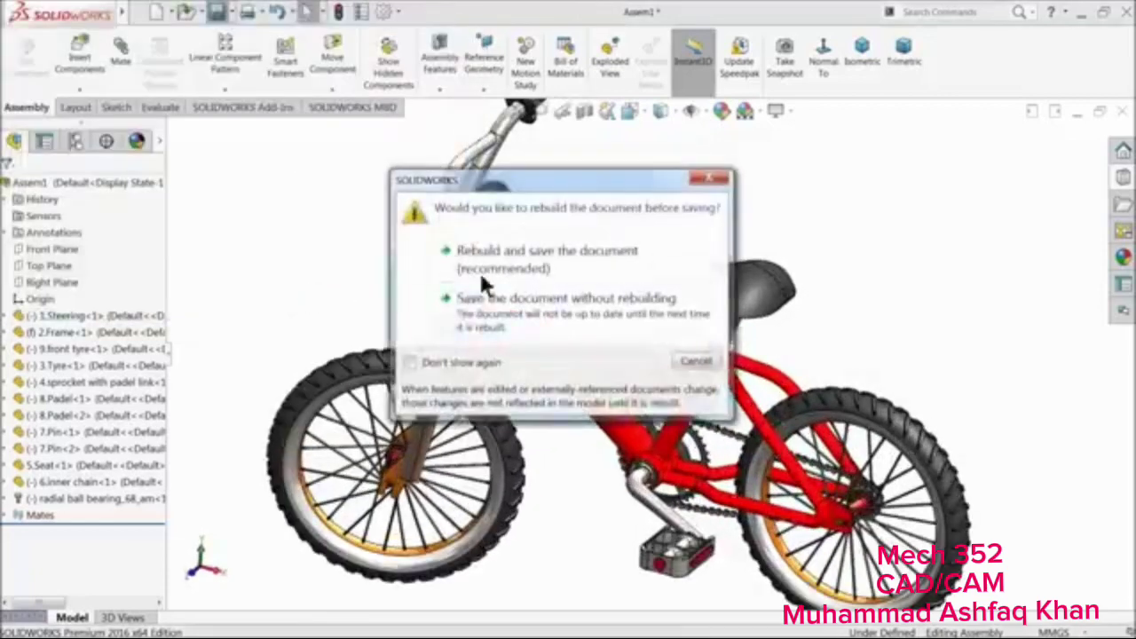
pyautogui.click(486, 266)
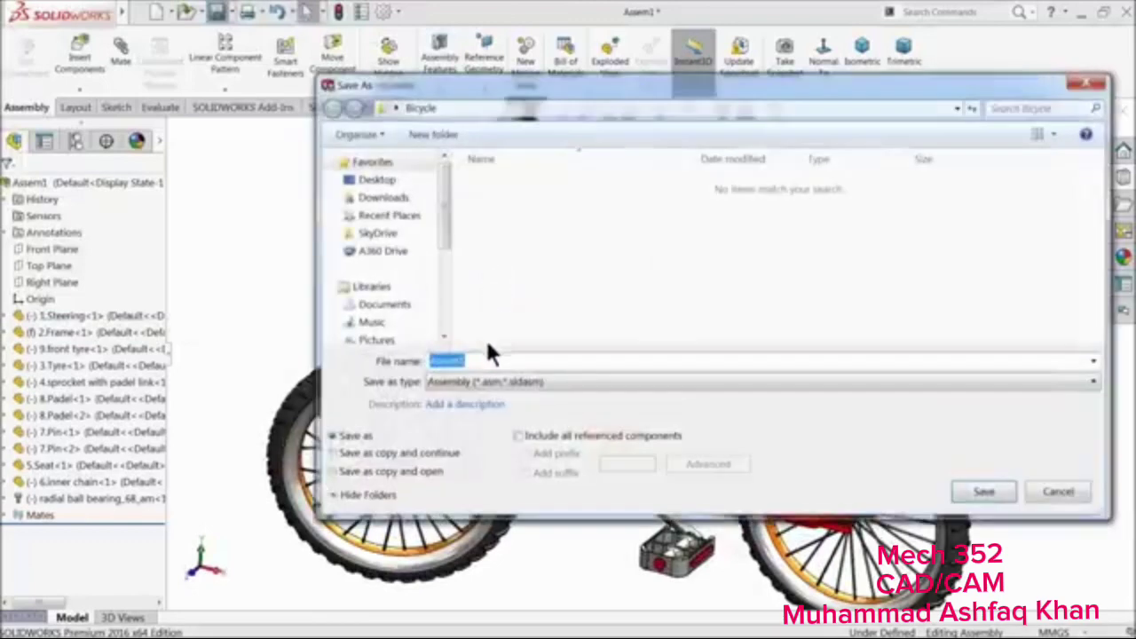
pyautogui.write('Bicycle A')
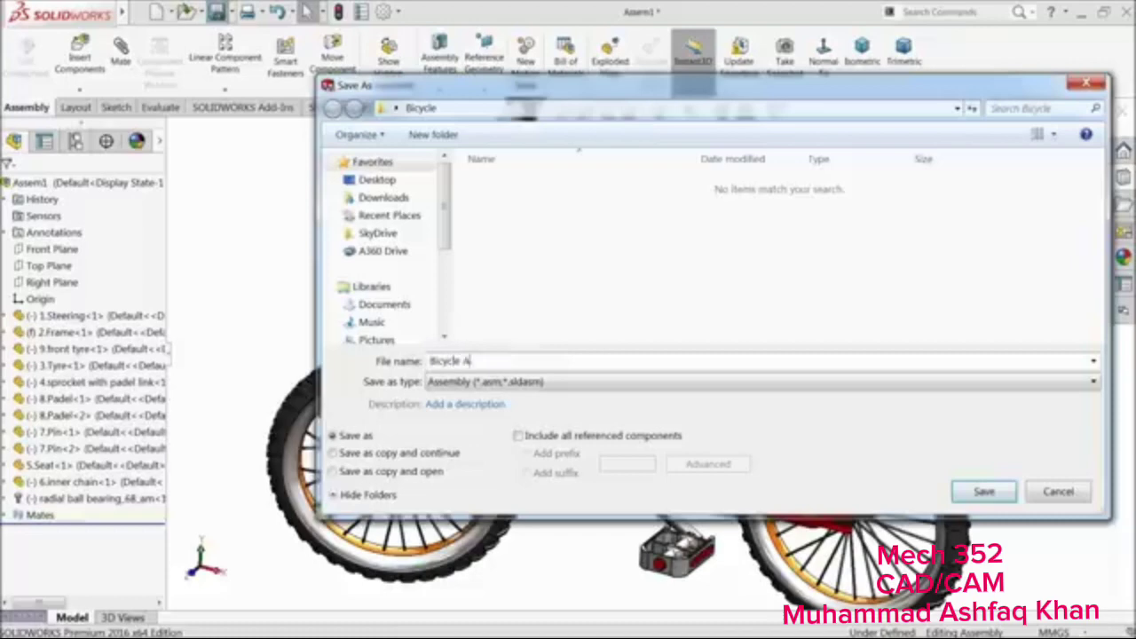
pyautogui.write('ssembly')
pyautogui.click(980, 491)
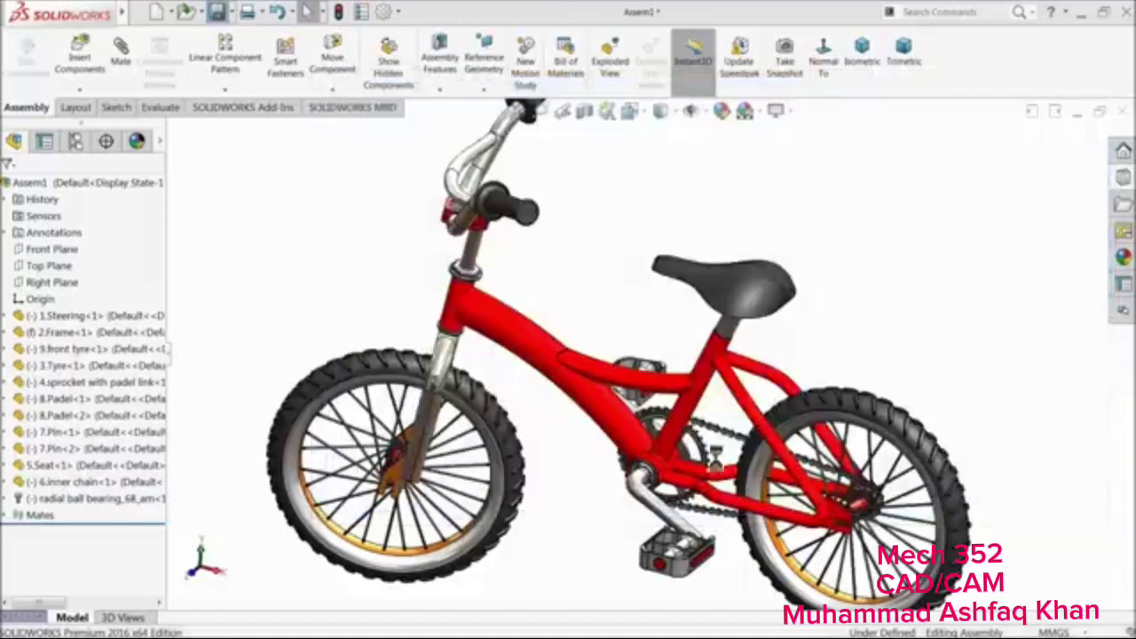
# View the whole bicycle and turn the crank with its pedals to test its rotation at the bottom bracket
pyautogui.scroll(2, 670, 441)
pyautogui.scroll(-1, 695, 396)
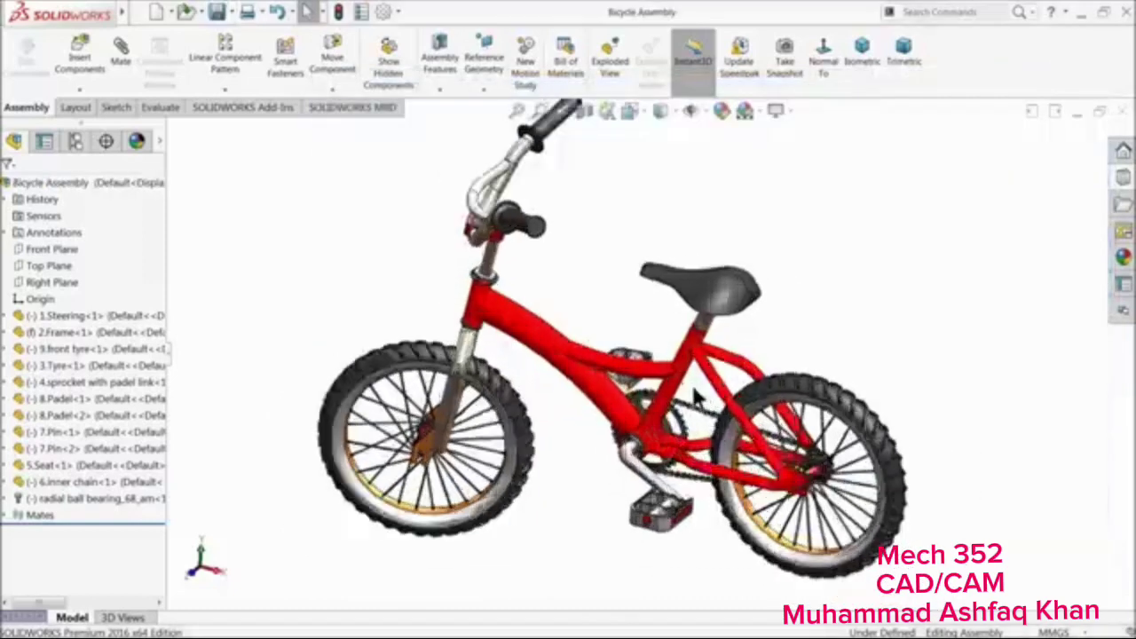
pyautogui.moveTo(654, 386); pyautogui.dragTo(643, 340, button='middle')
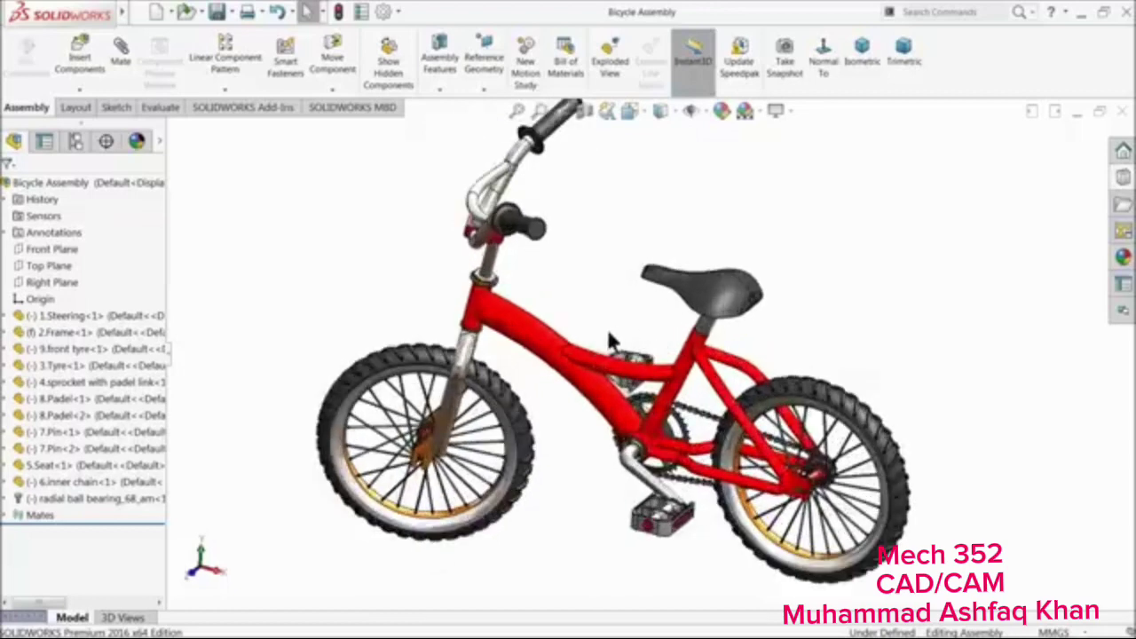
pyautogui.scroll(2, 608, 330)
pyautogui.scroll(-2, 607, 317)
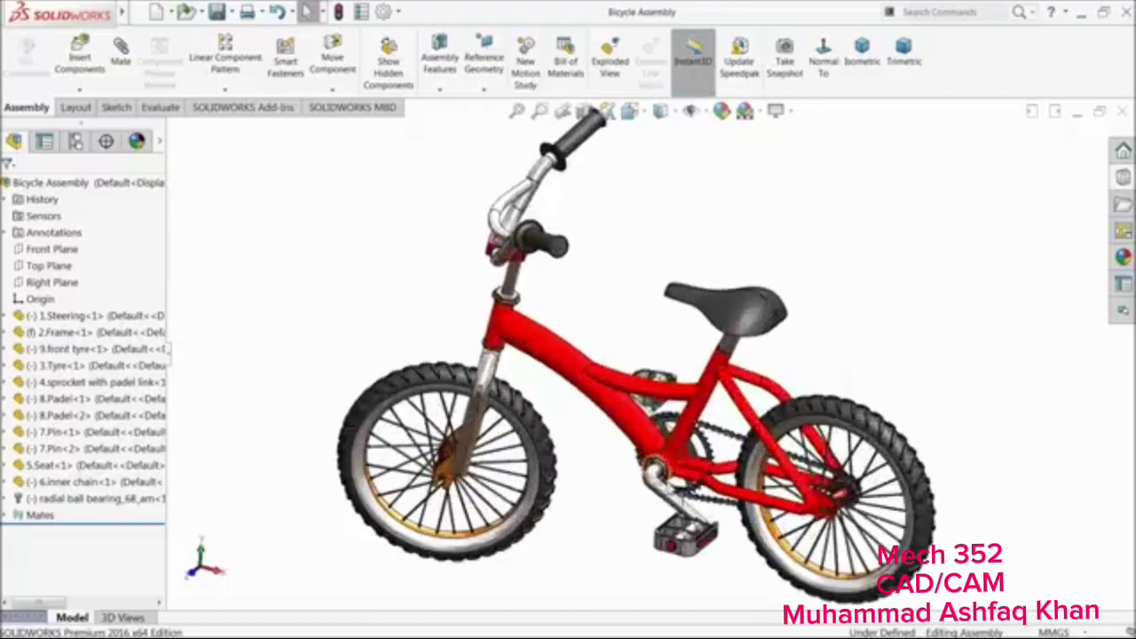
pyautogui.moveTo(674, 504)
pyautogui.mouseDown()
pyautogui.moveTo(621, 451)
pyautogui.moveTo(673, 505)
pyautogui.moveTo(619, 456)
pyautogui.moveTo(648, 497)
pyautogui.moveTo(674, 511)
pyautogui.moveTo(666, 533)
pyautogui.moveTo(655, 515)
pyautogui.mouseUp()
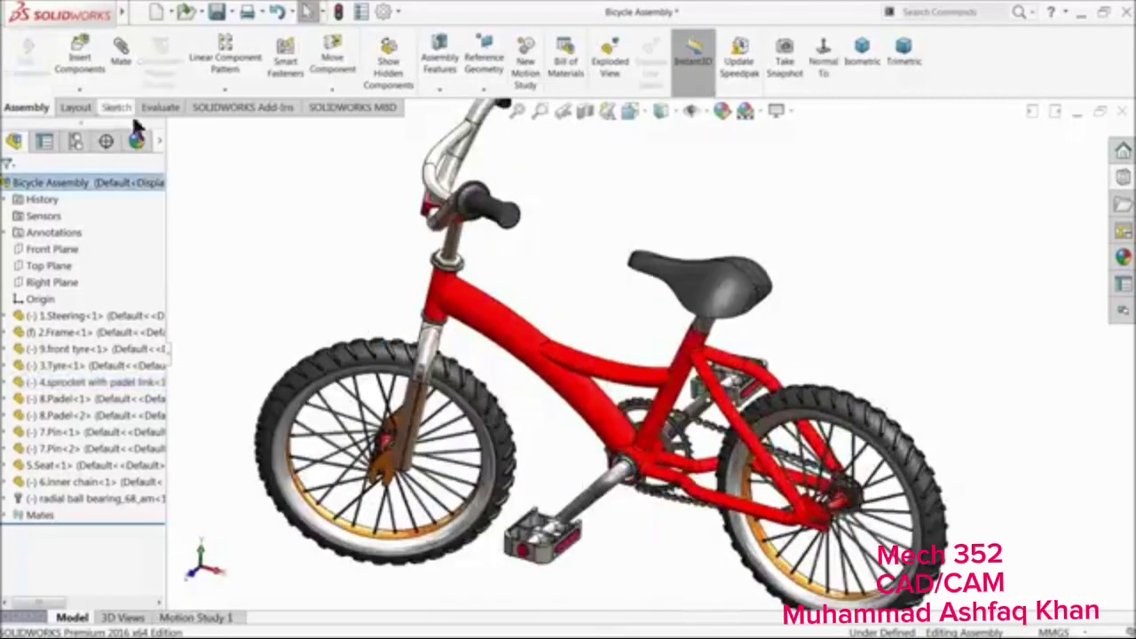
# Add a gear mate between the front sprocket's circular edge and the rear wheel's rim edge, and turn the crank to test it
pyautogui.click(119, 62)
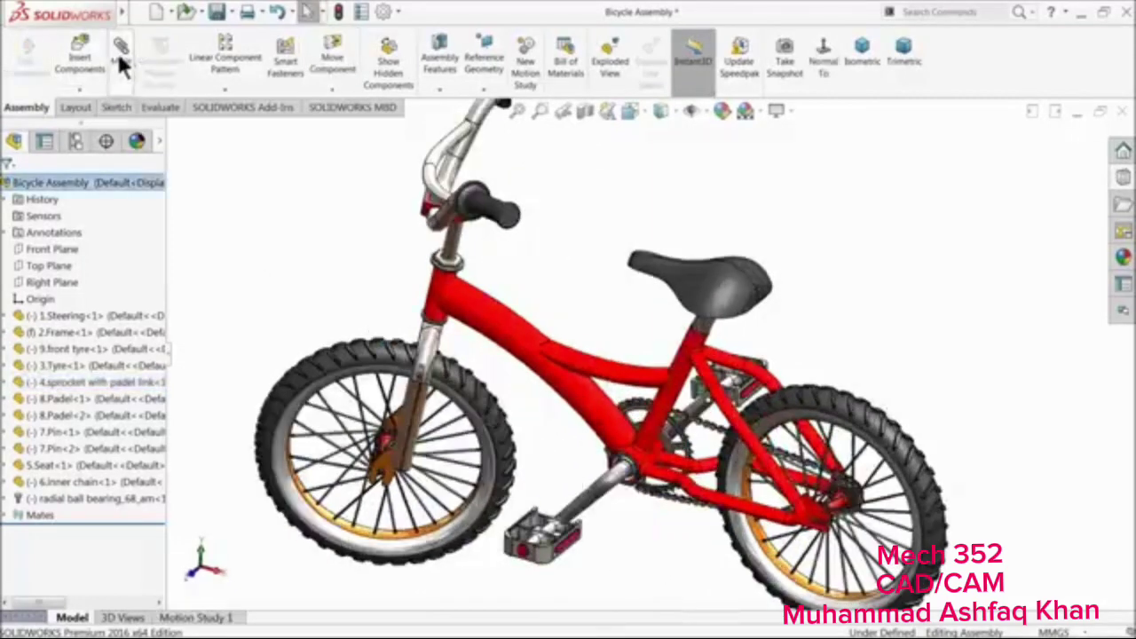
pyautogui.click(60, 229)
pyautogui.click(165, 129)
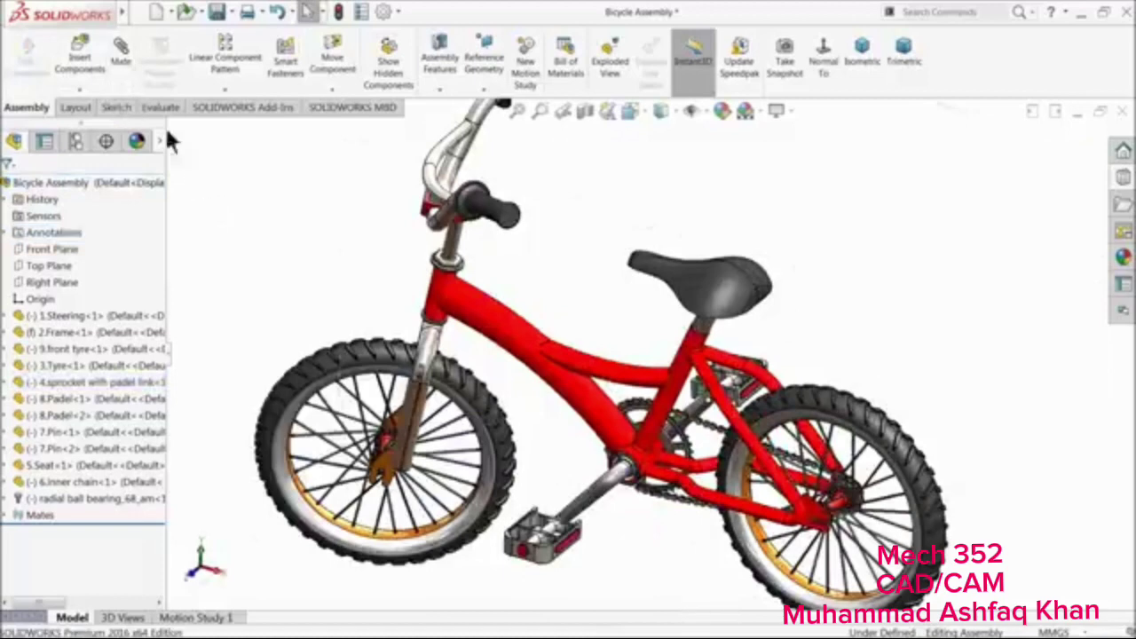
pyautogui.click(127, 46)
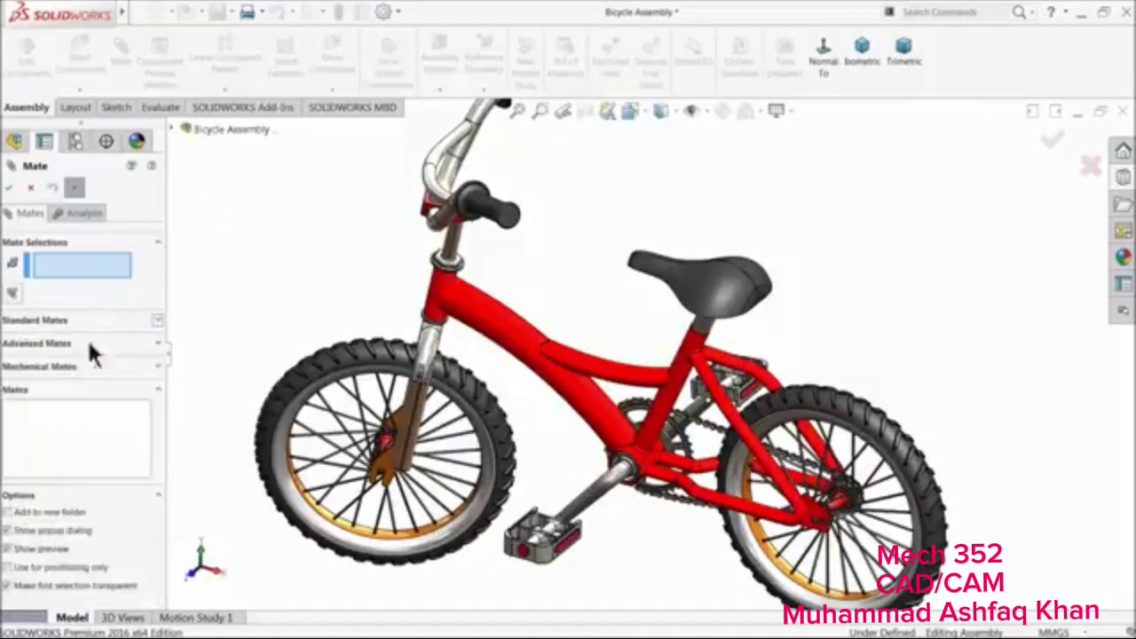
pyautogui.click(42, 366)
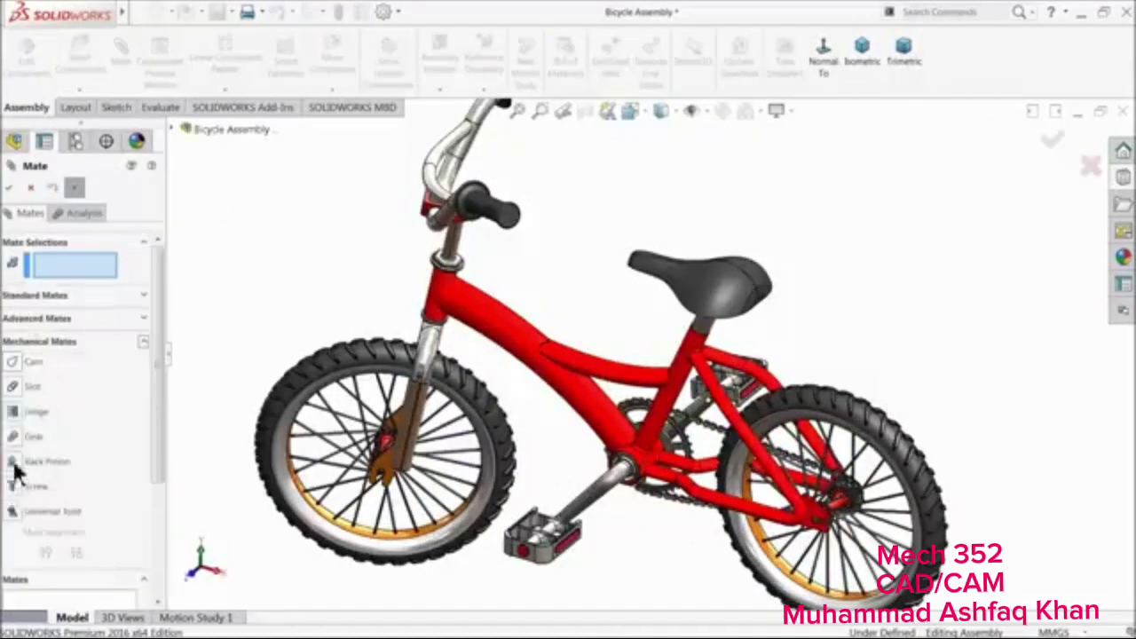
pyautogui.click(17, 436)
pyautogui.scroll(-5, 561, 410)
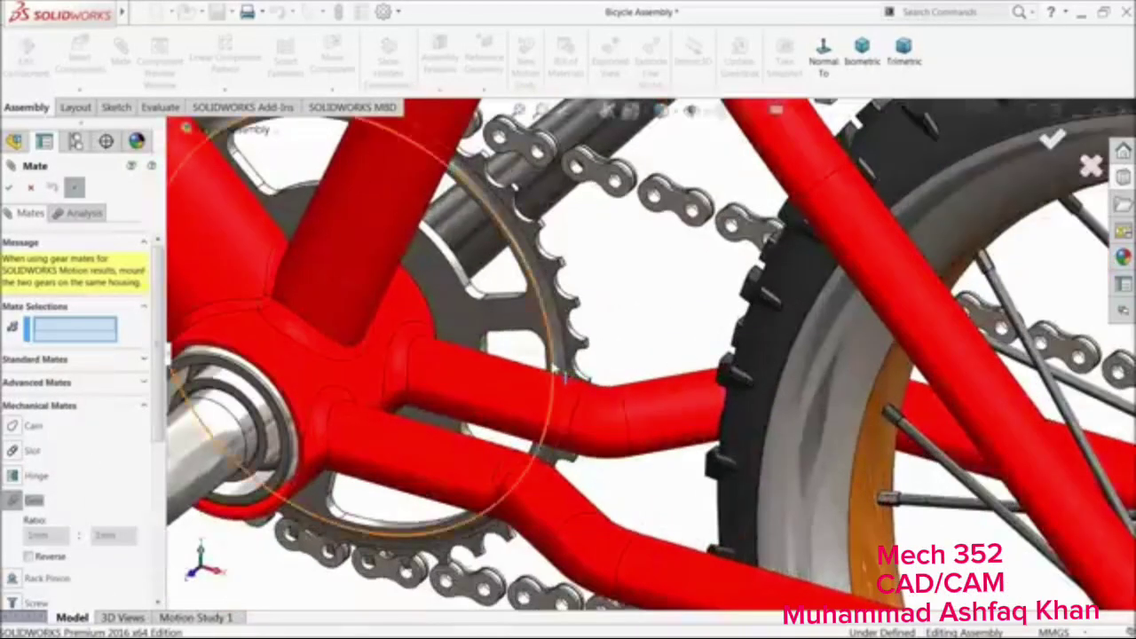
pyautogui.click(548, 379)
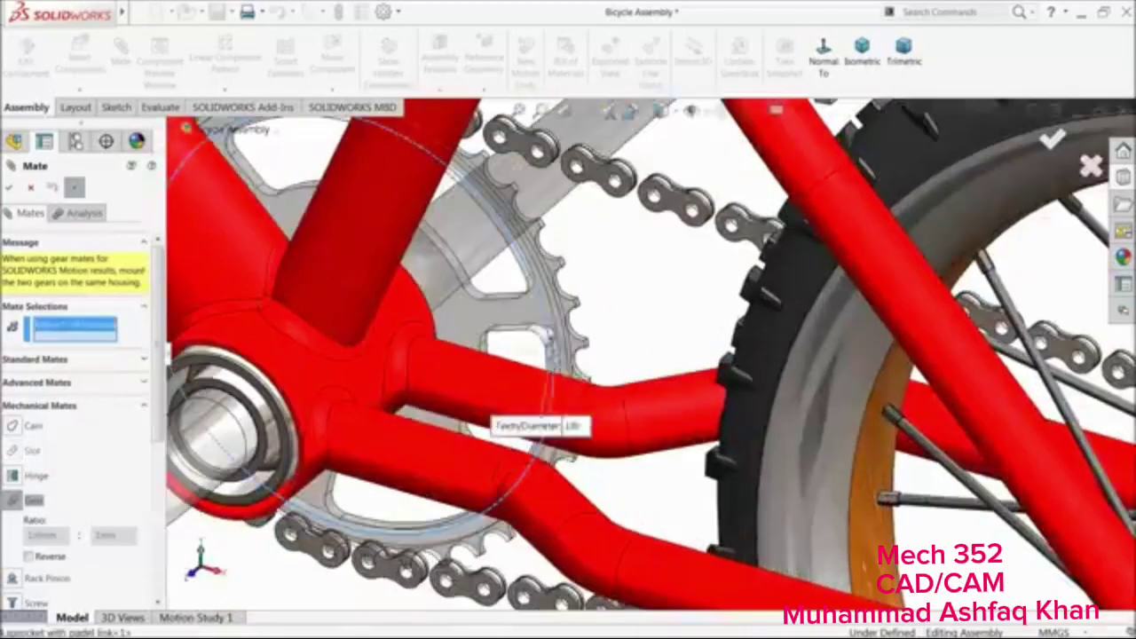
pyautogui.click(858, 455)
pyautogui.scroll(5, 666, 422)
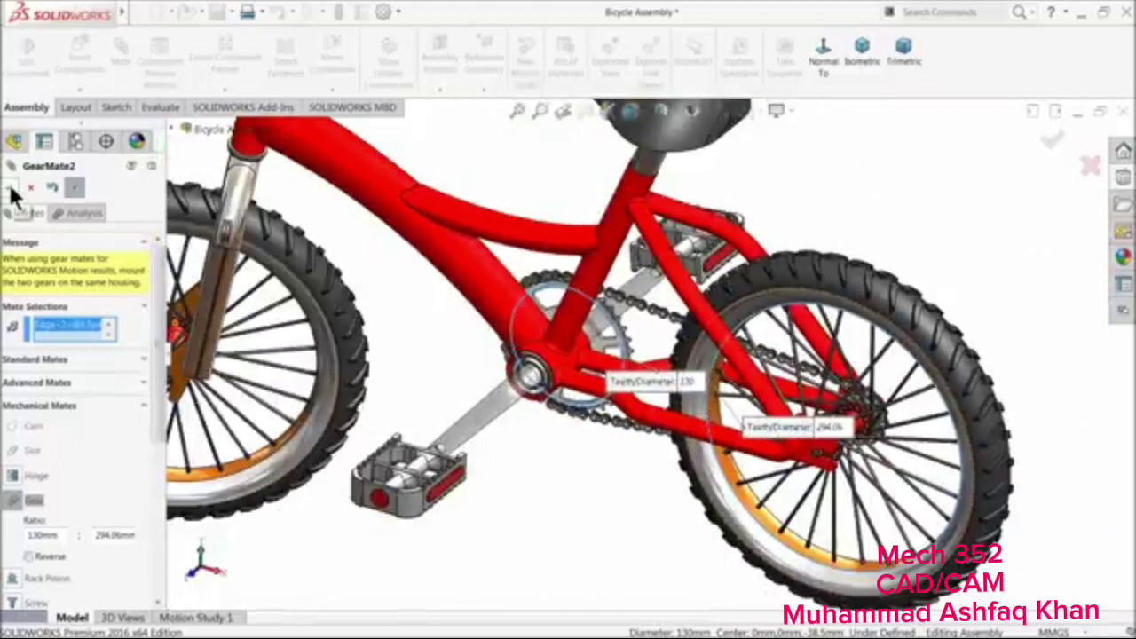
pyautogui.click(11, 187)
pyautogui.click(10, 188)
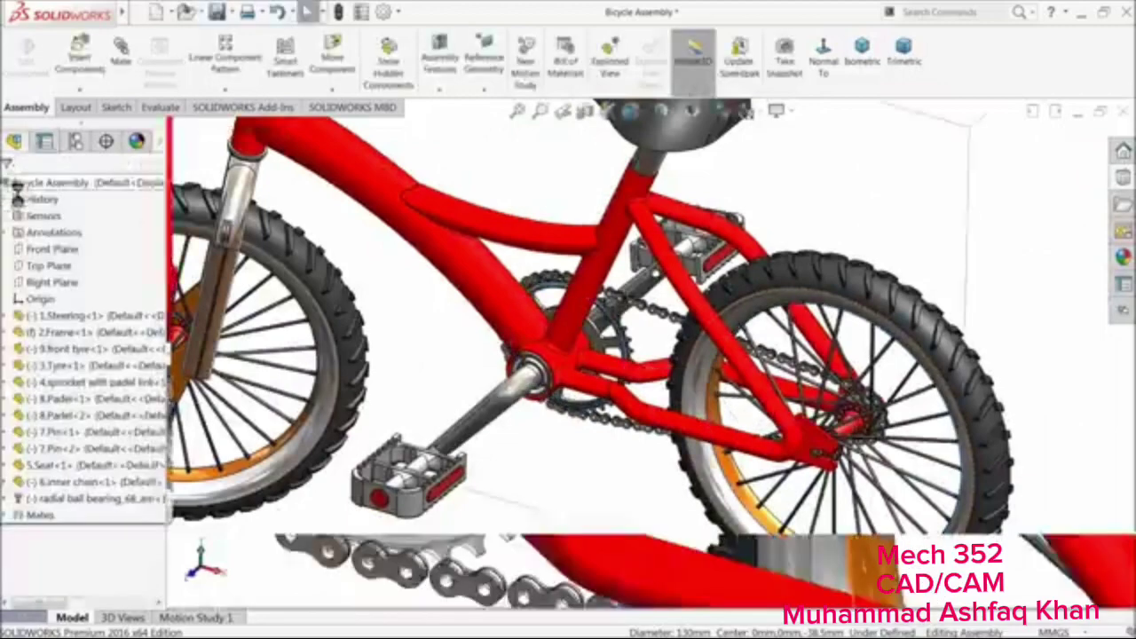
pyautogui.moveTo(500, 436); pyautogui.dragTo(528, 401)
pyautogui.scroll(1, 376, 412)
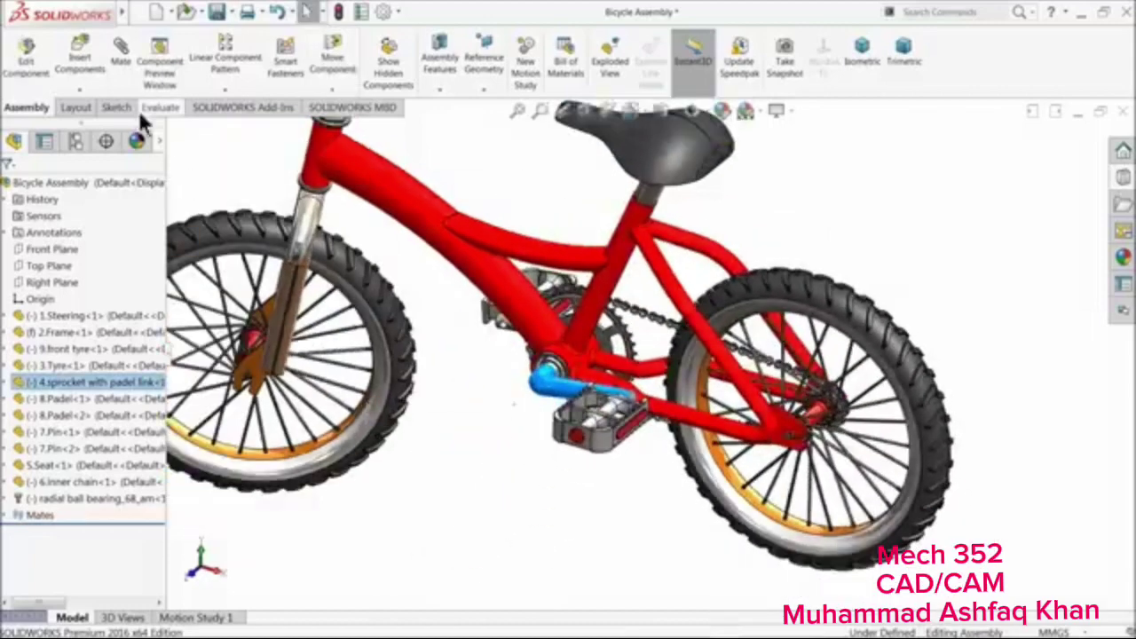
# Add a gear mate between the circular rim edges of the front wheel and the rear wheel
pyautogui.click(122, 69)
pyautogui.click(121, 71)
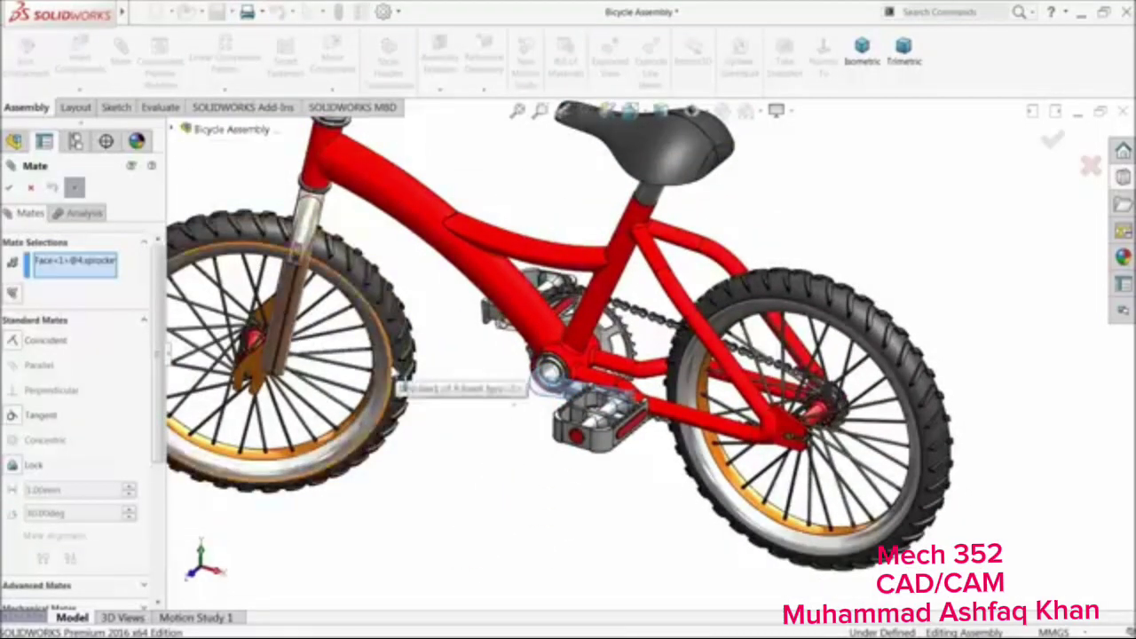
pyautogui.click(143, 320)
pyautogui.click(93, 366)
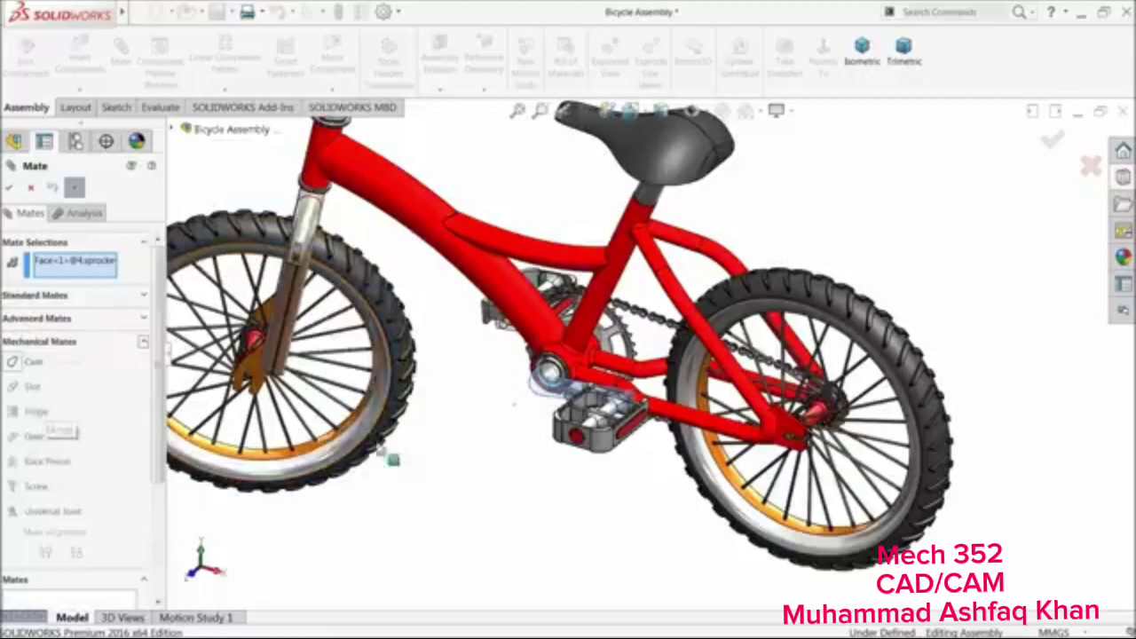
pyautogui.rightClick(64, 270)
pyautogui.click(84, 266)
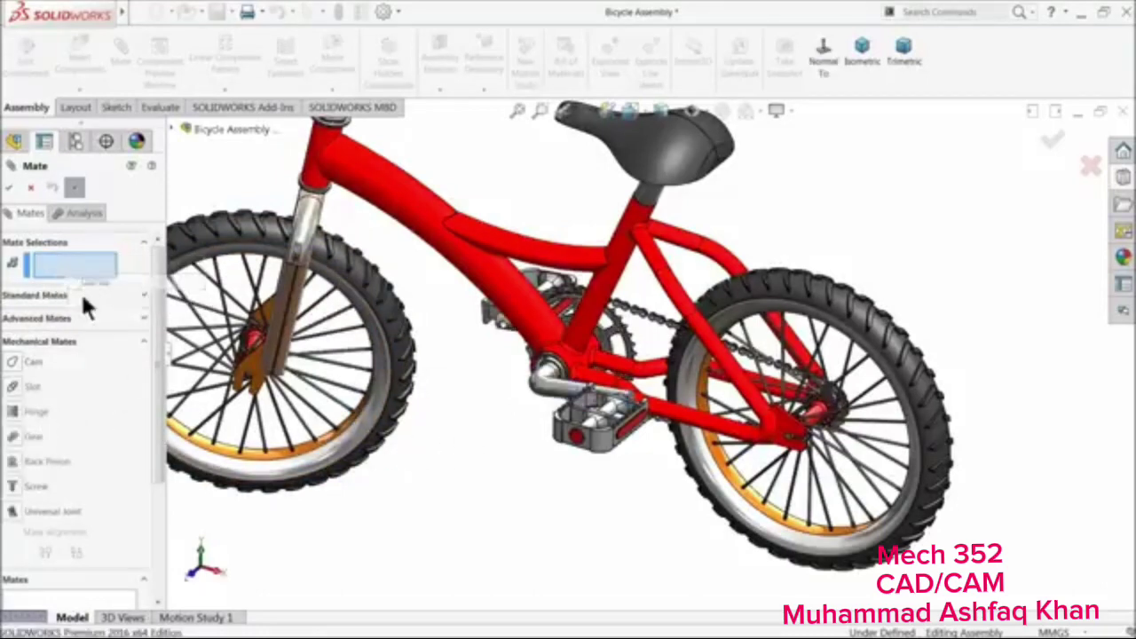
pyautogui.click(18, 437)
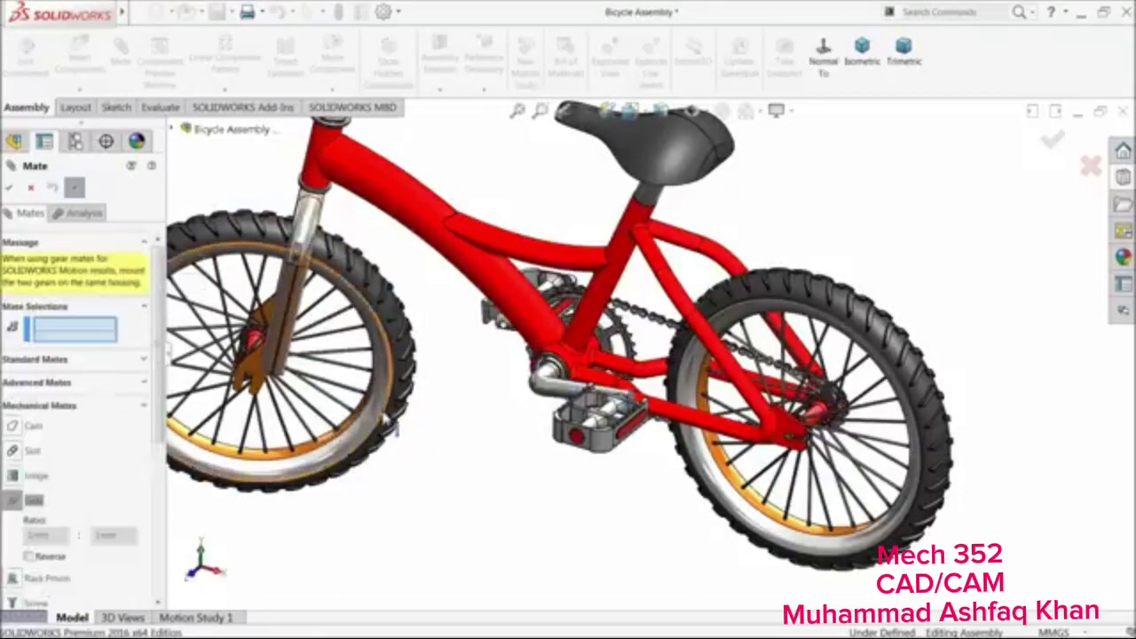
pyautogui.click(399, 425)
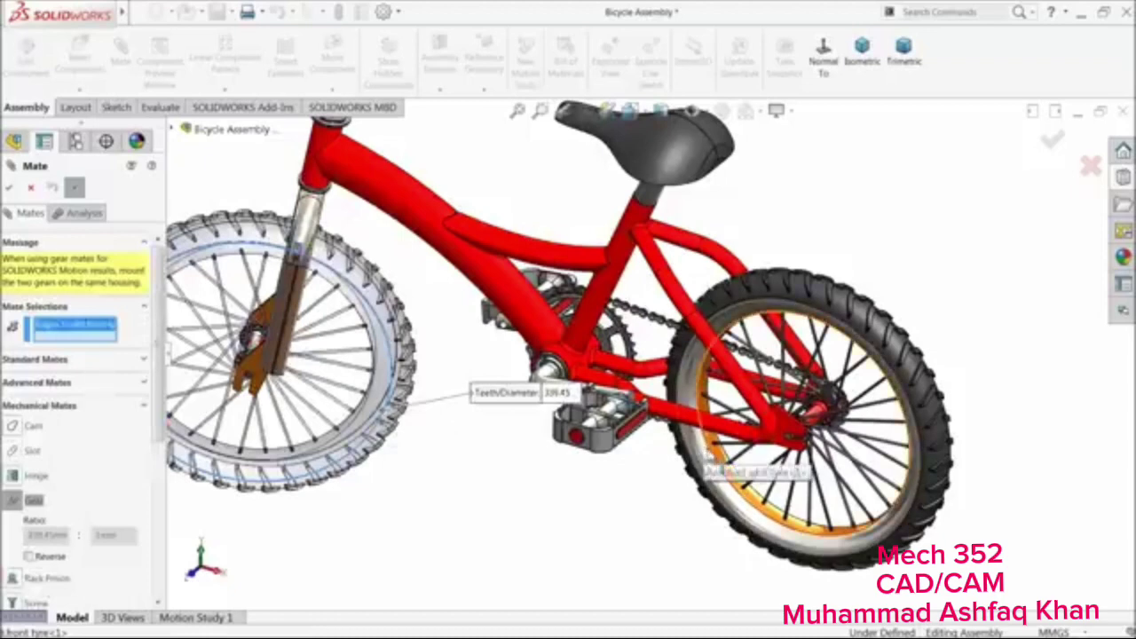
pyautogui.click(705, 457)
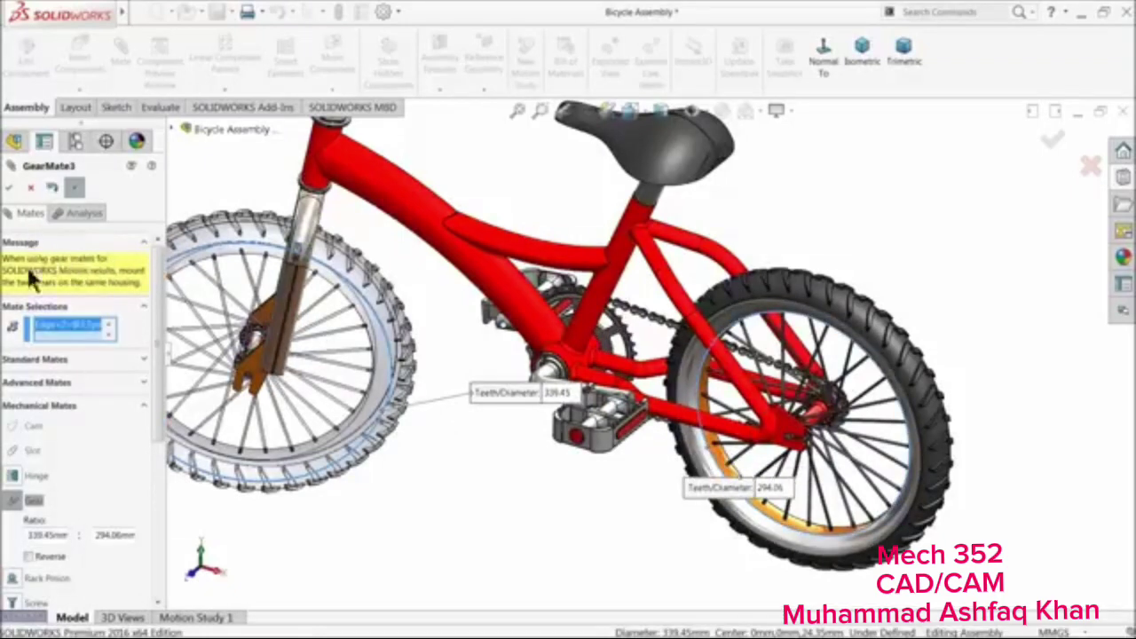
pyautogui.click(9, 188)
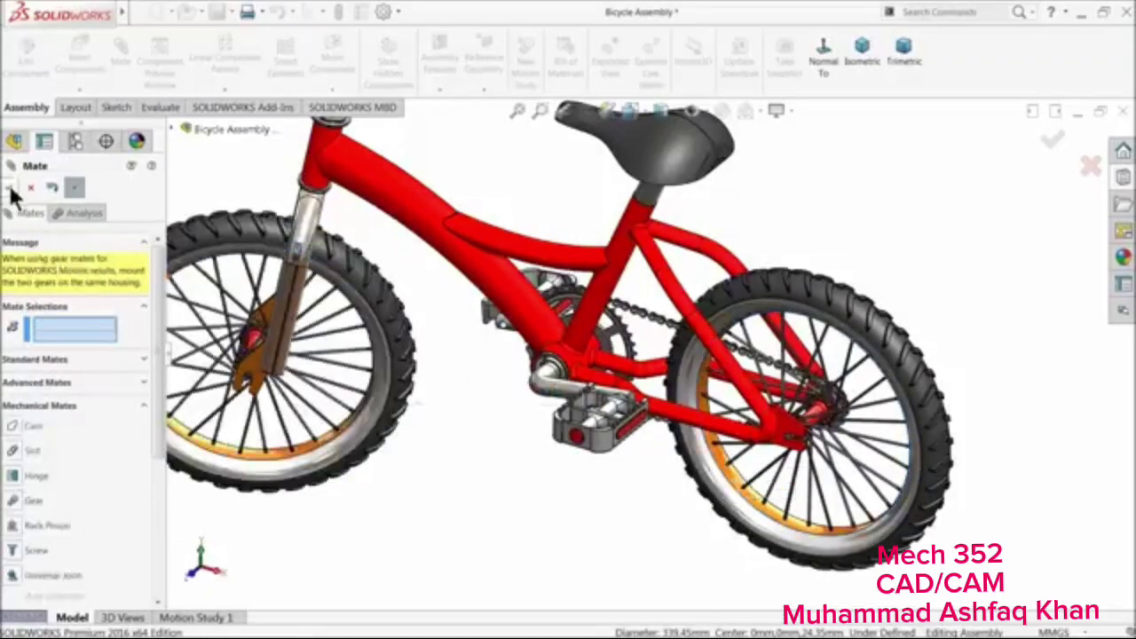
pyautogui.click(29, 187)
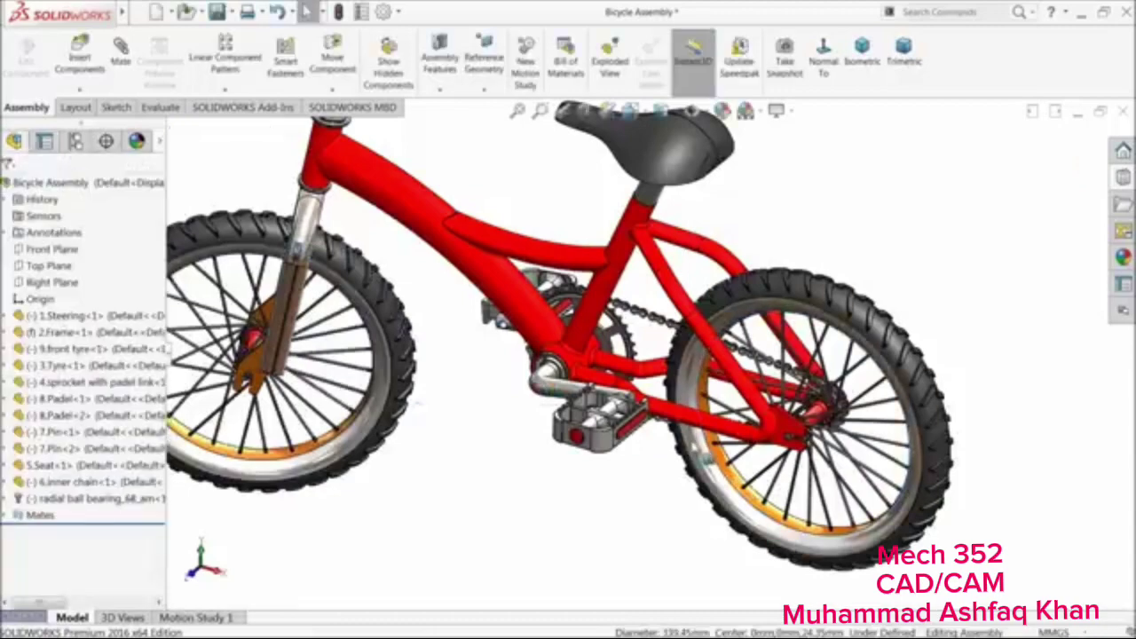
# Rotate the rear wheel to test its coupled motion with the crank and front wheel, and view the whole bicycle
pyautogui.moveTo(710, 462); pyautogui.dragTo(765, 316)
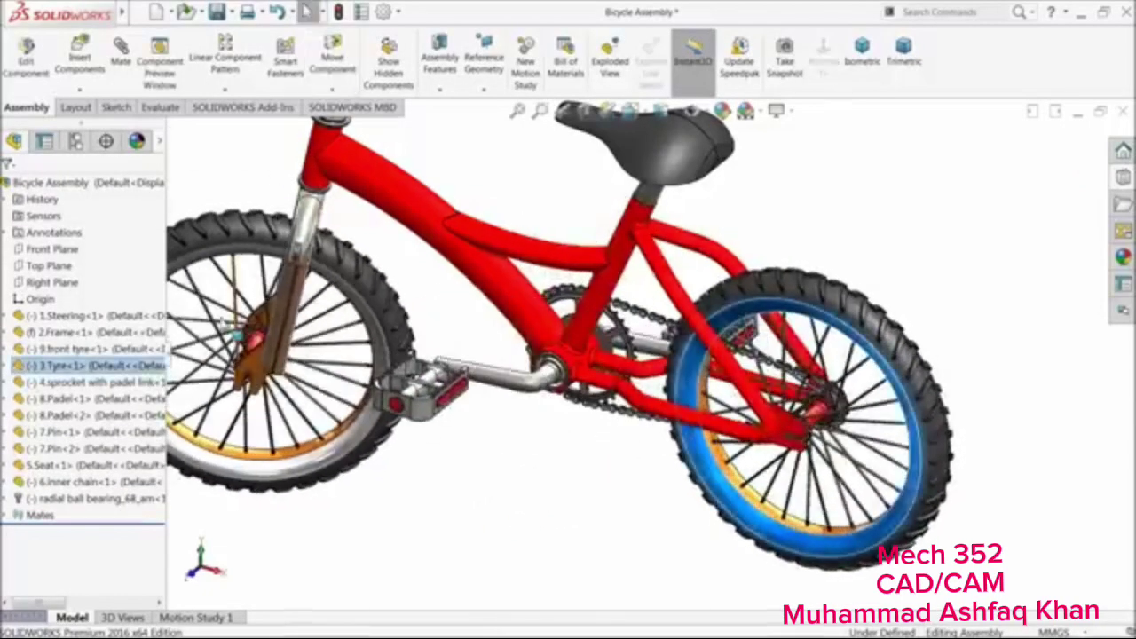
pyautogui.click(270, 185)
pyautogui.scroll(5, 550, 266)
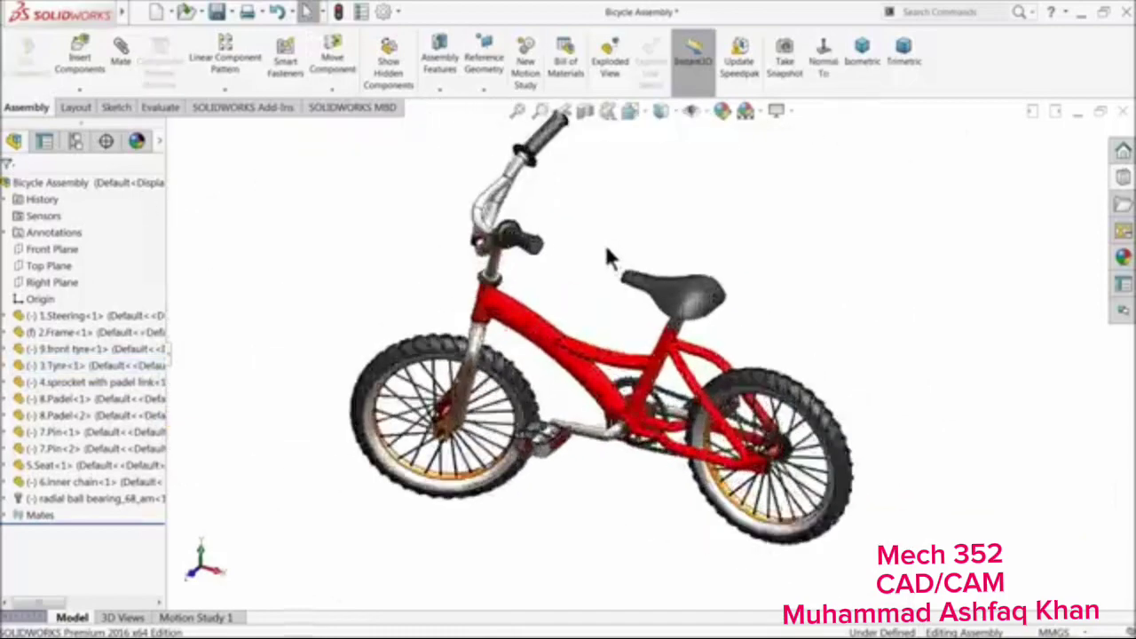
pyautogui.scroll(-2, 608, 251)
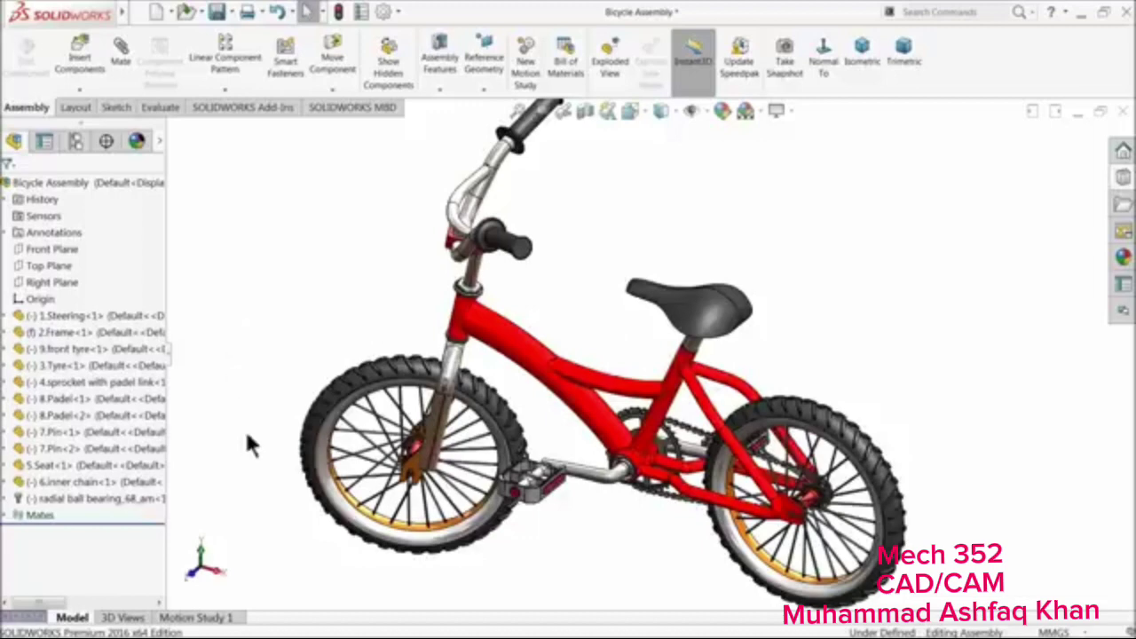
# Open Motion Study 1, expand its timeline and set the study type to Basic Motion
pyautogui.rightClick(953, 69)
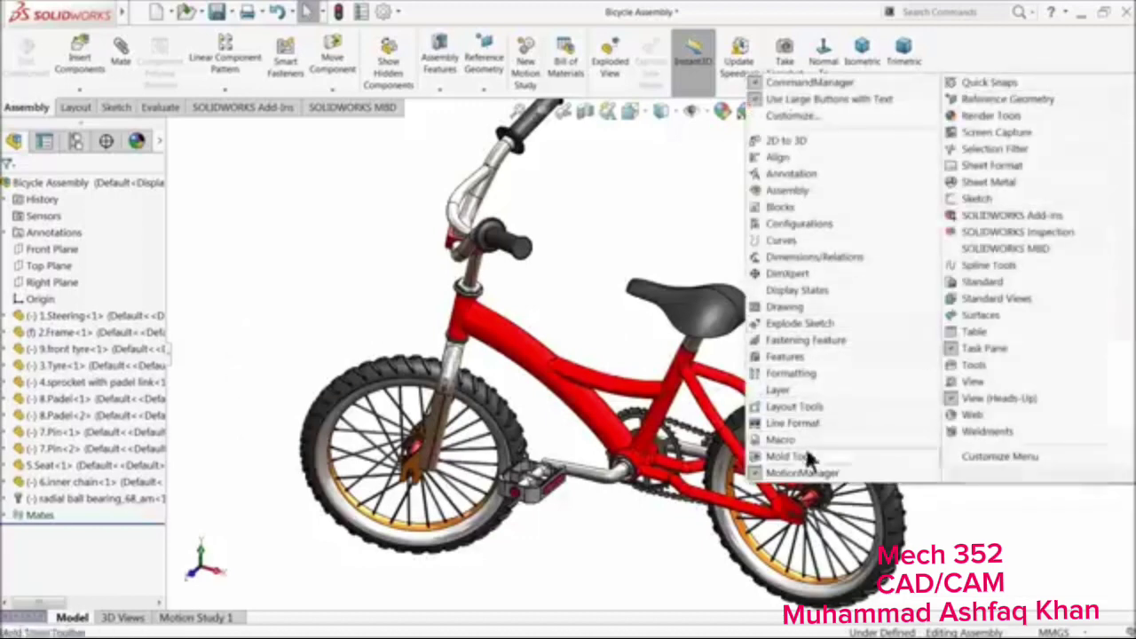
pyautogui.click(212, 619)
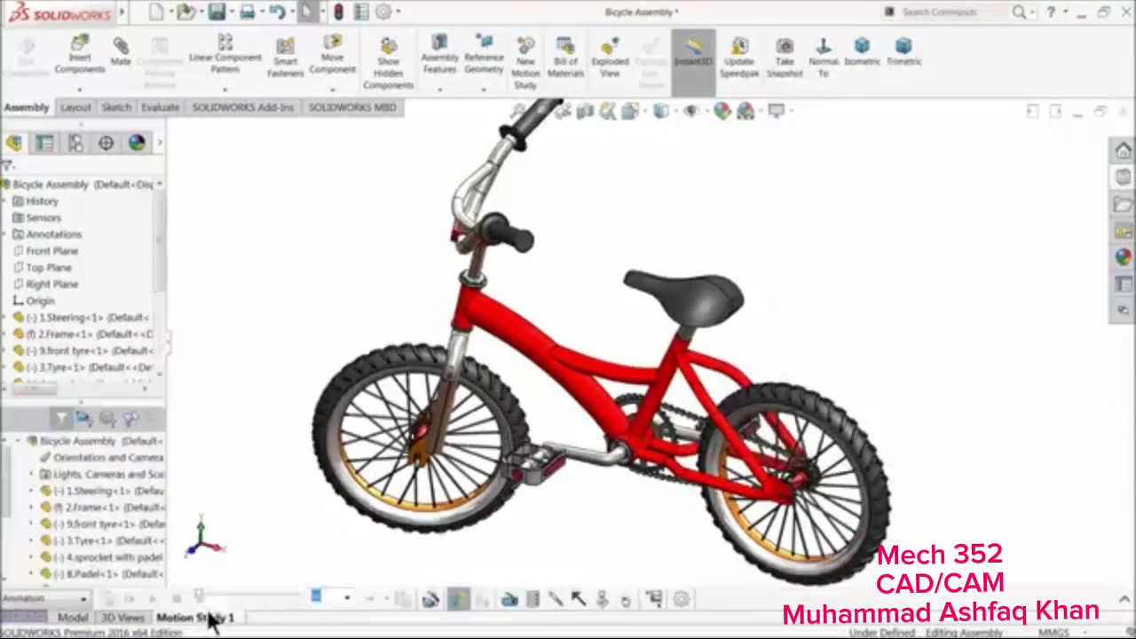
pyautogui.click(1125, 602)
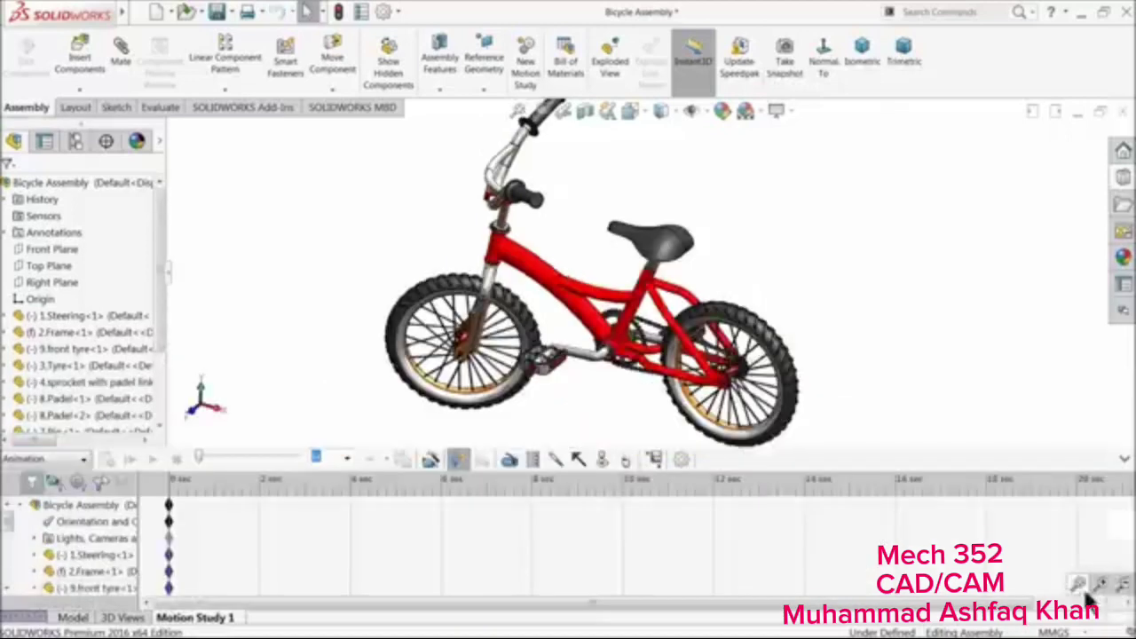
pyautogui.click(46, 458)
pyautogui.click(25, 493)
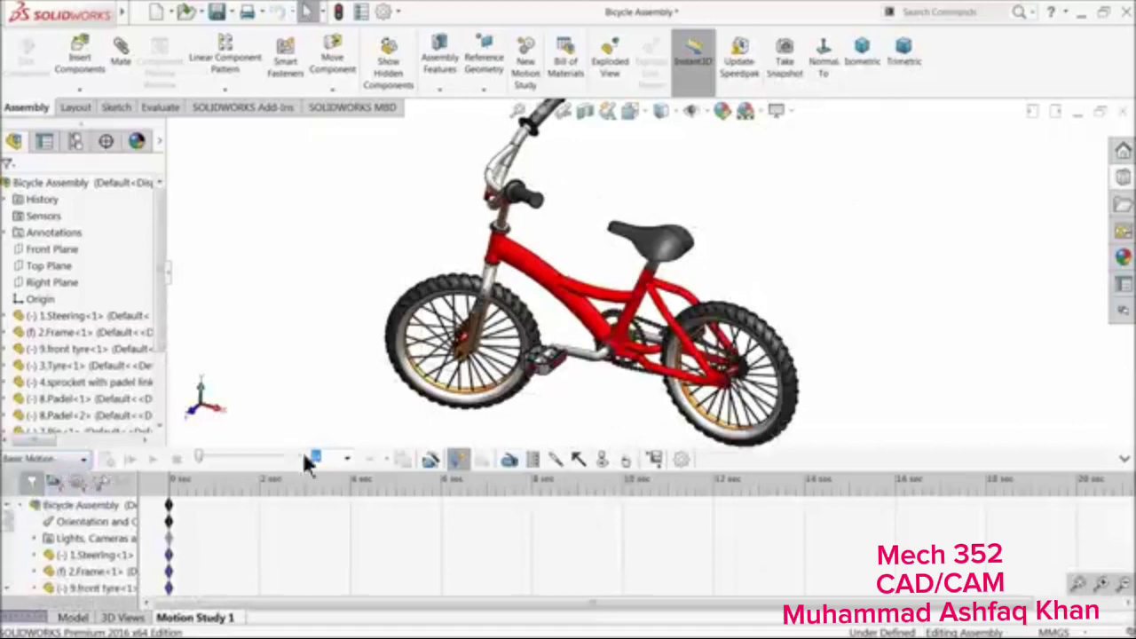
# Examine the Basic Motion settings in the motion study properties and leave them
pyautogui.click(681, 459)
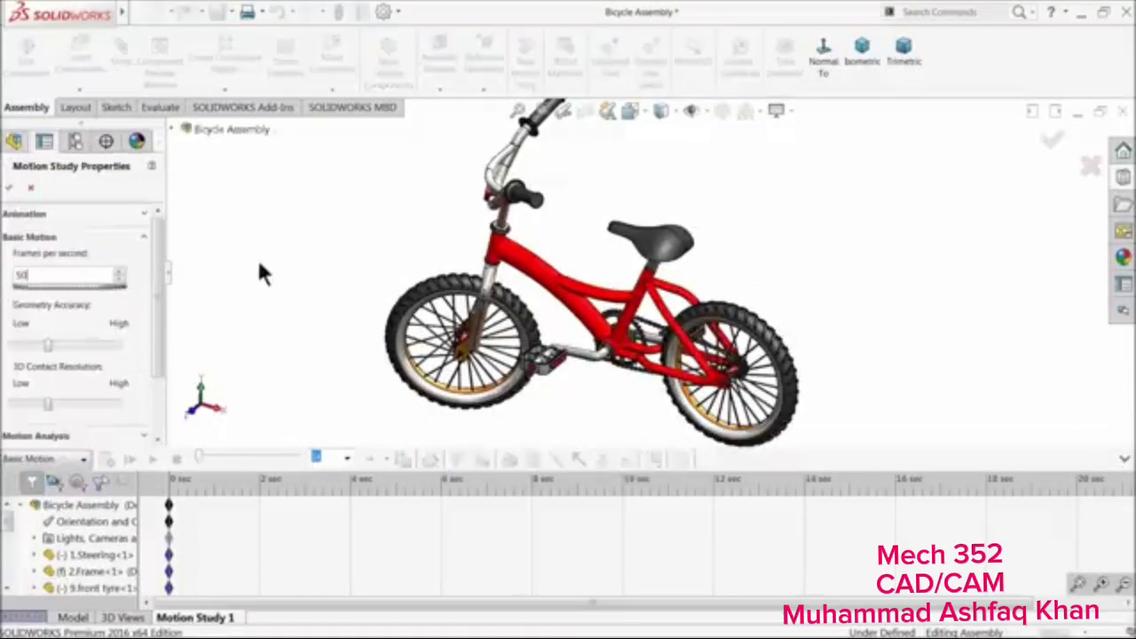
pyautogui.click(29, 190)
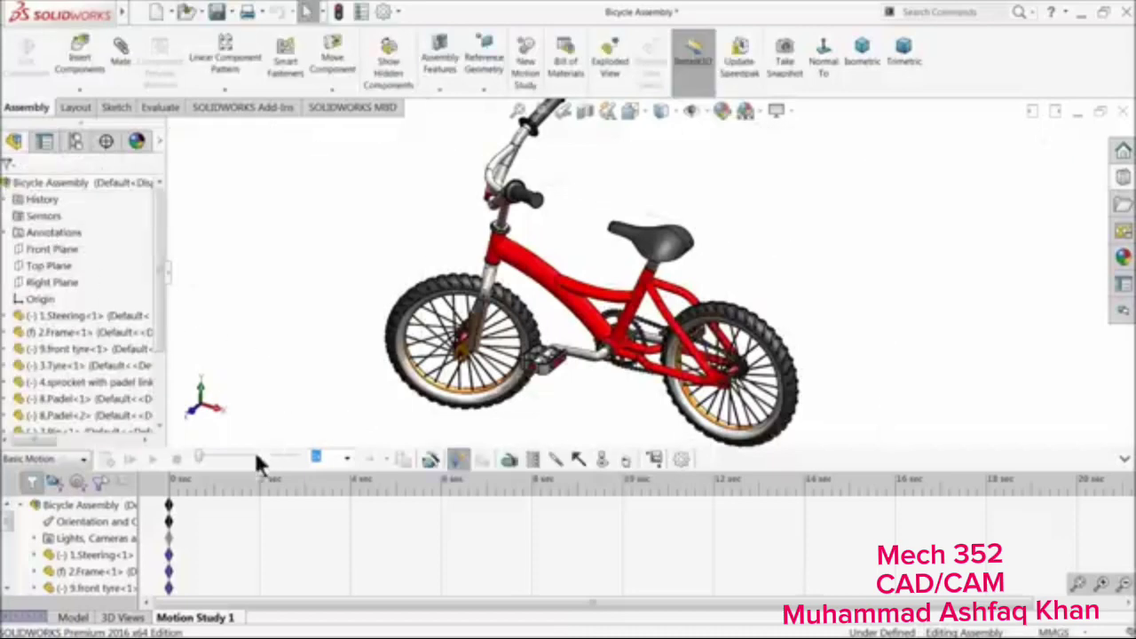
pyautogui.click(457, 460)
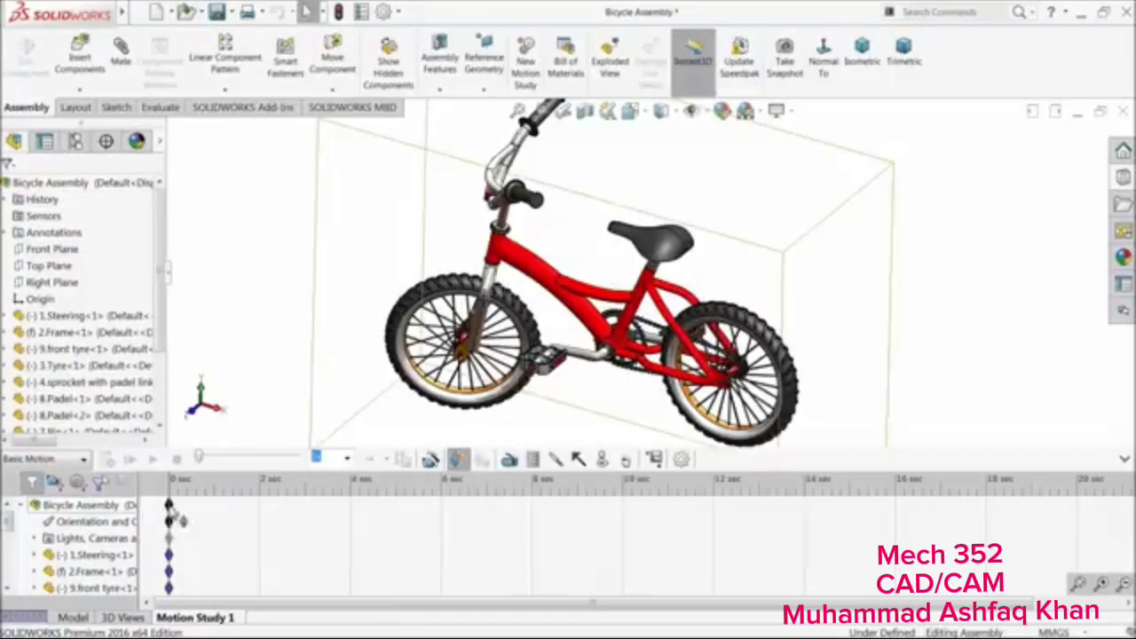
# Extend the motion study's total duration to 10 seconds
pyautogui.moveTo(168, 504); pyautogui.dragTo(509, 504)
pyautogui.moveTo(623, 506); pyautogui.dragTo(622, 505)
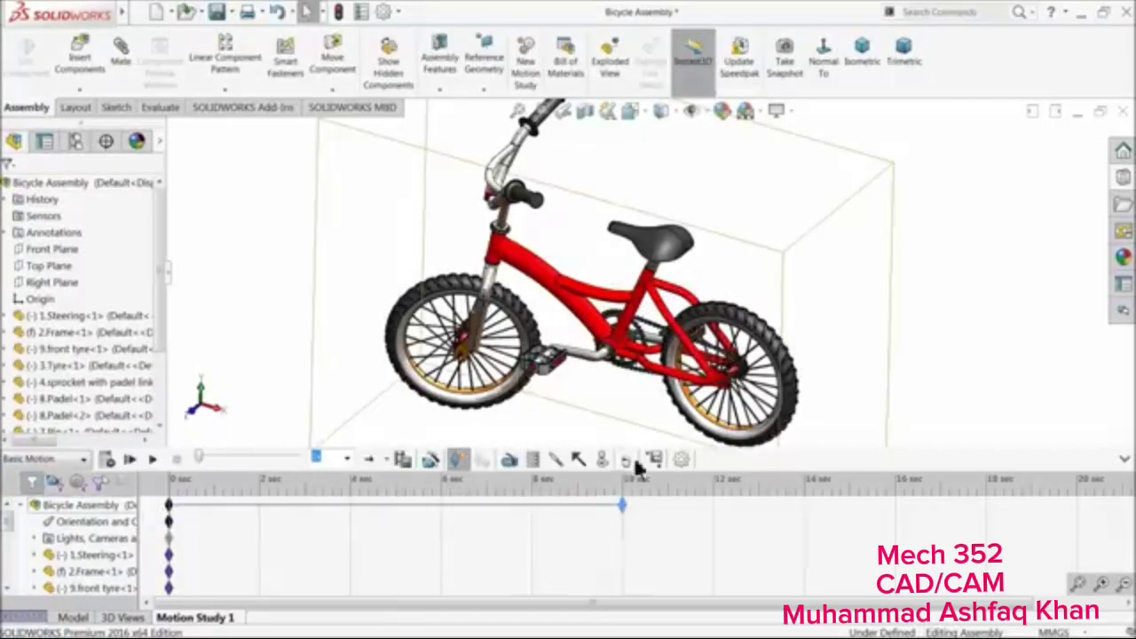
# Start a rotary motor on the rear wheel's rim face with a constant speed of 5 RPM and try to accept it
pyautogui.click(508, 460)
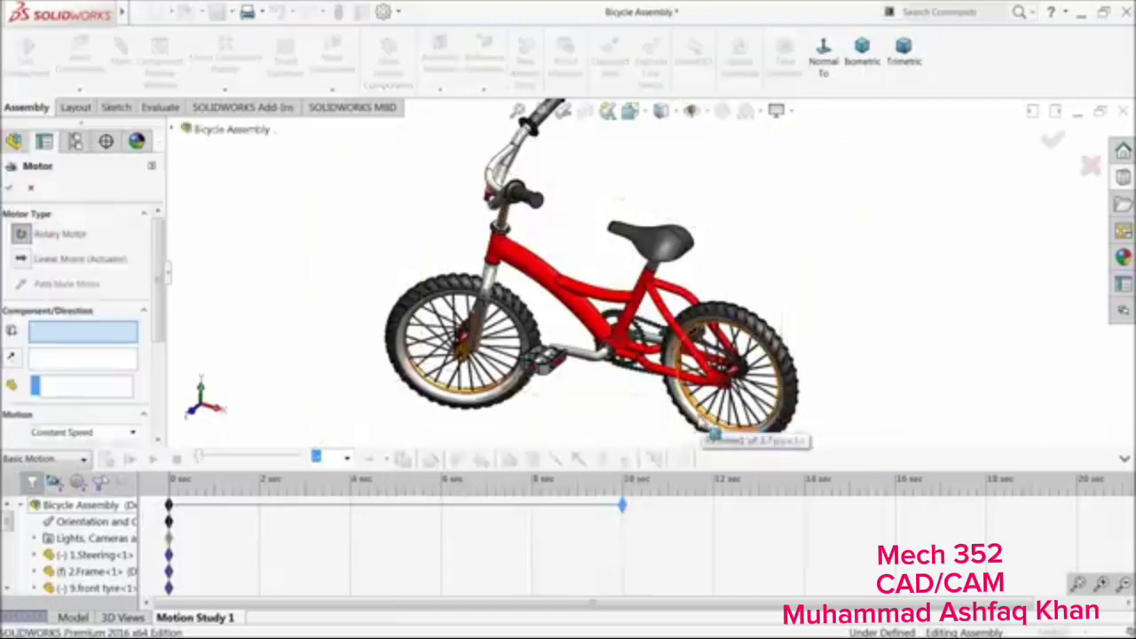
pyautogui.click(703, 410)
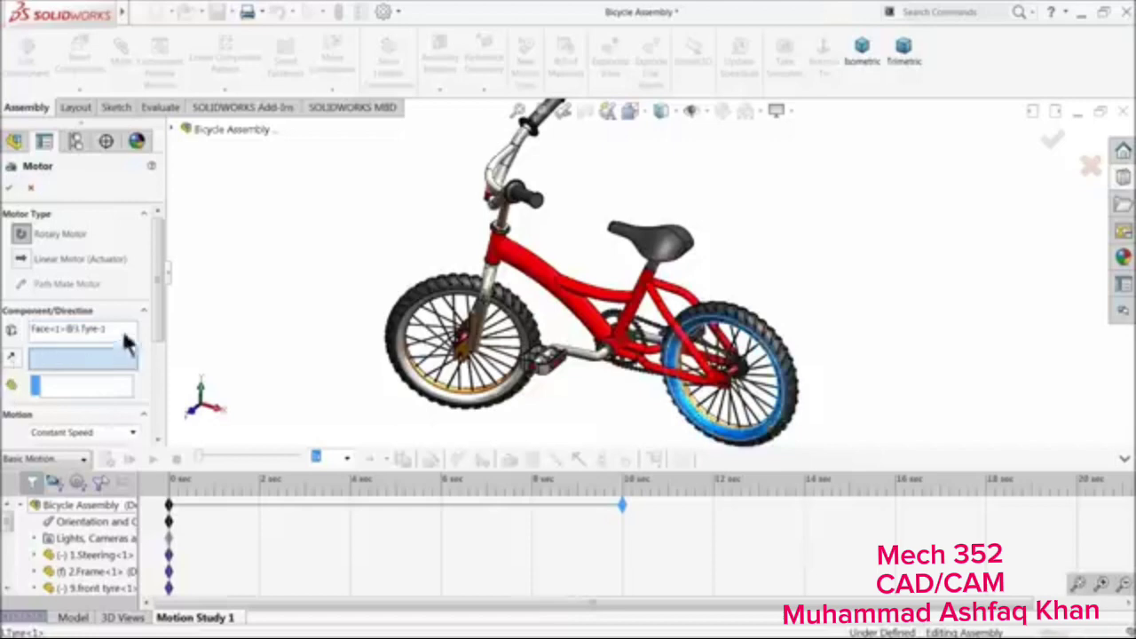
pyautogui.scroll(-3, 160, 328)
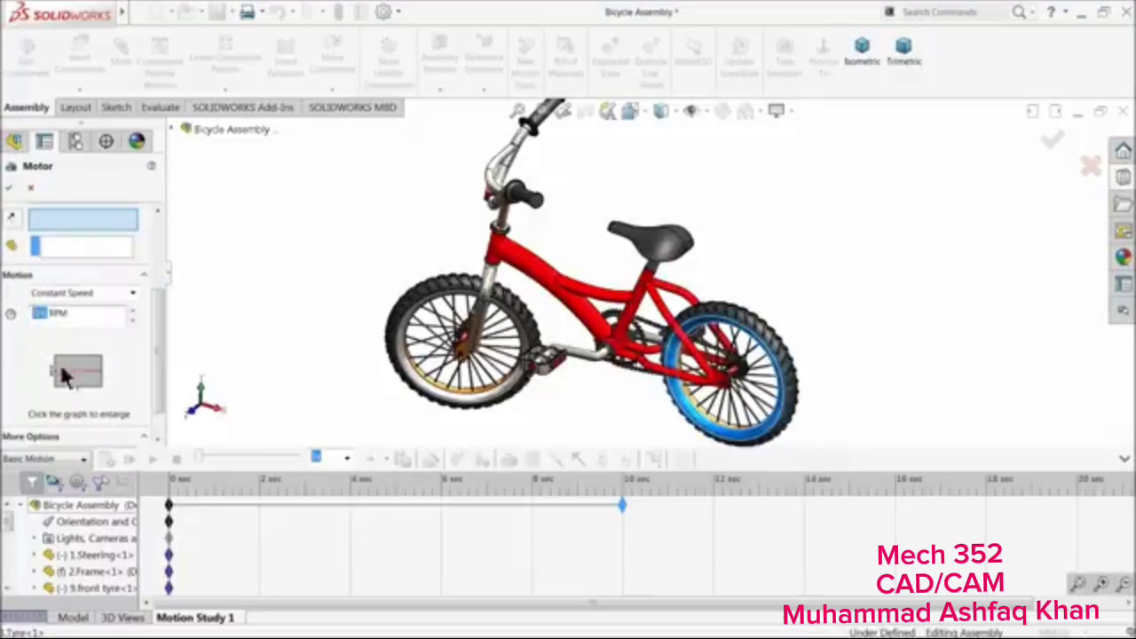
pyautogui.press('Return')
pyautogui.click(10, 189)
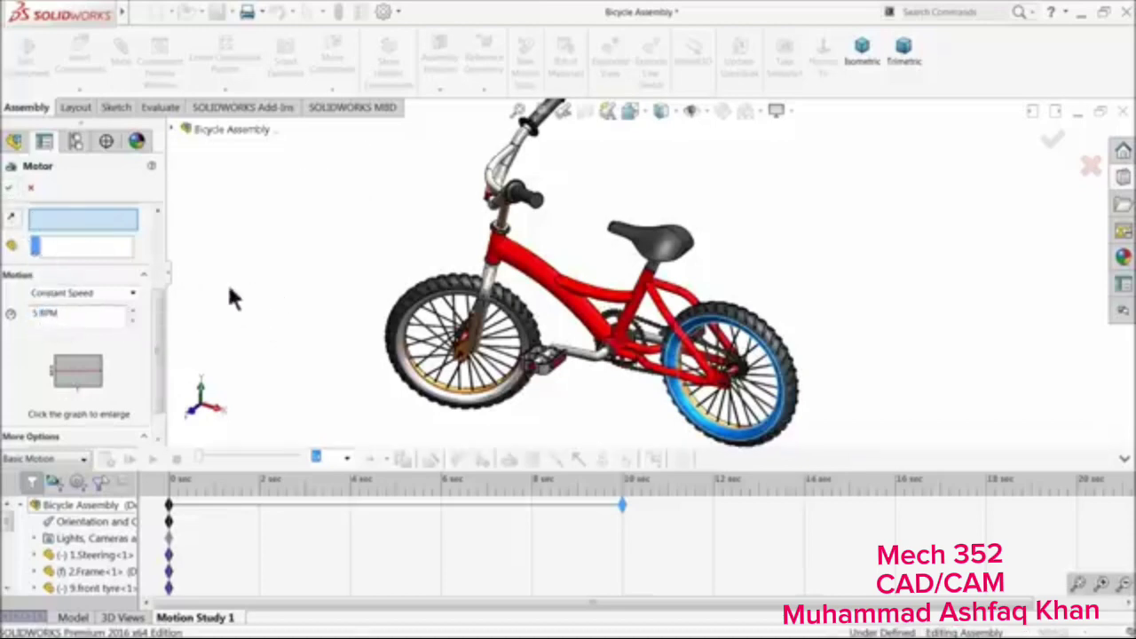
pyautogui.click(10, 189)
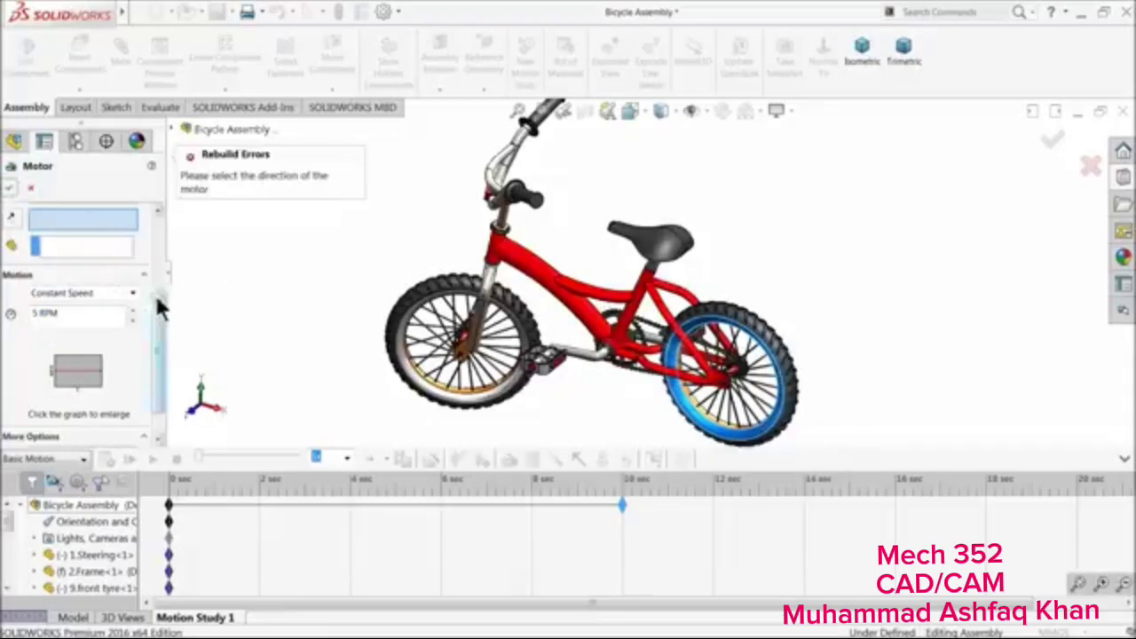
# Replace the motor's rim face with the rear wheel hub's cylindrical face, set a constant speed of 30 RPM and accept the motor
pyautogui.moveTo(157, 306); pyautogui.dragTo(145, 254)
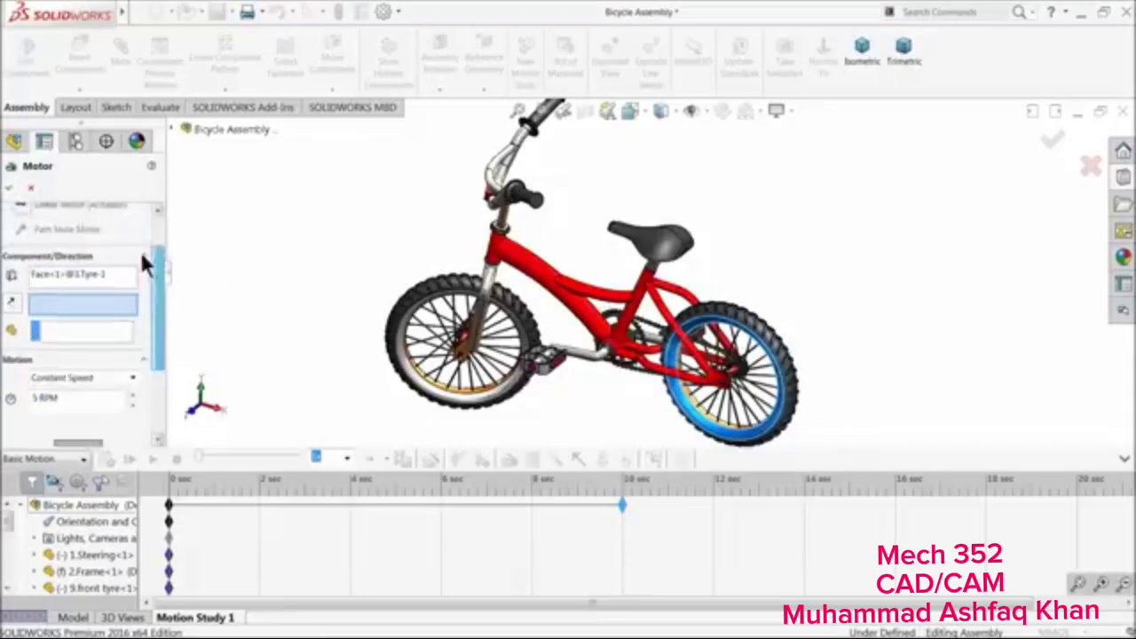
pyautogui.rightClick(84, 278)
pyautogui.click(111, 289)
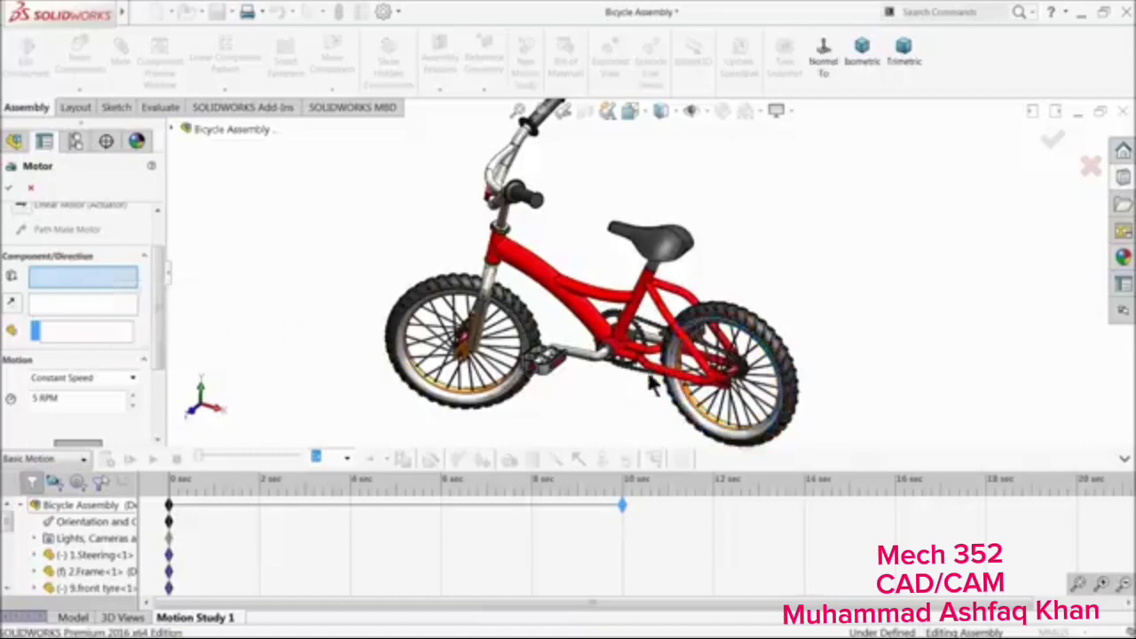
pyautogui.scroll(-3, 733, 391)
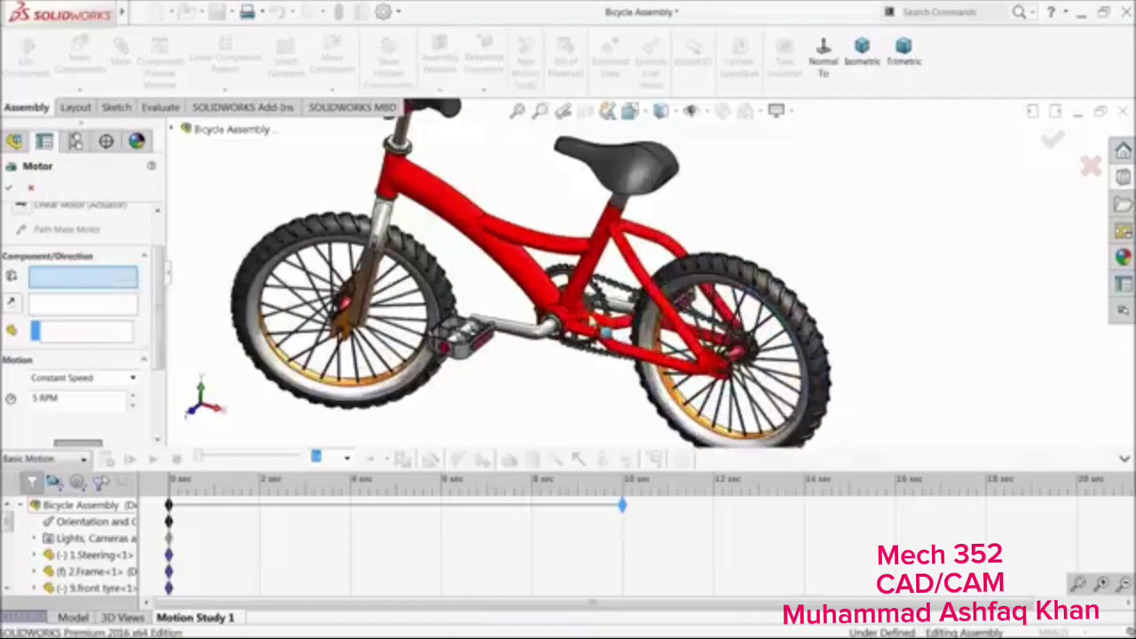
pyautogui.scroll(-6, 721, 357)
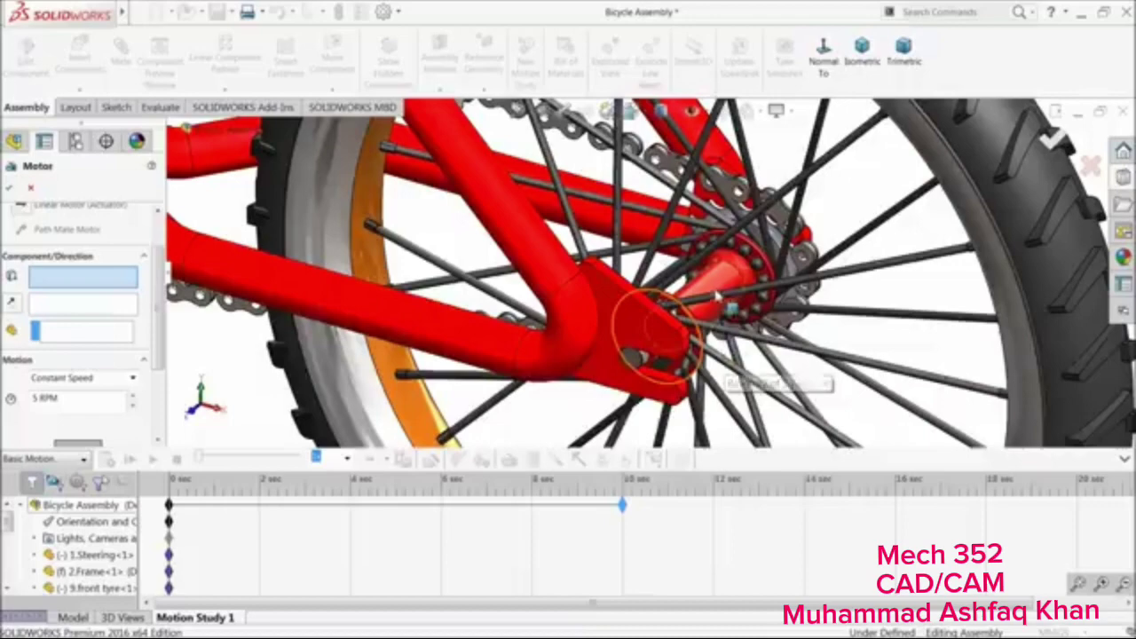
pyautogui.scroll(3, 717, 298)
pyautogui.click(683, 266)
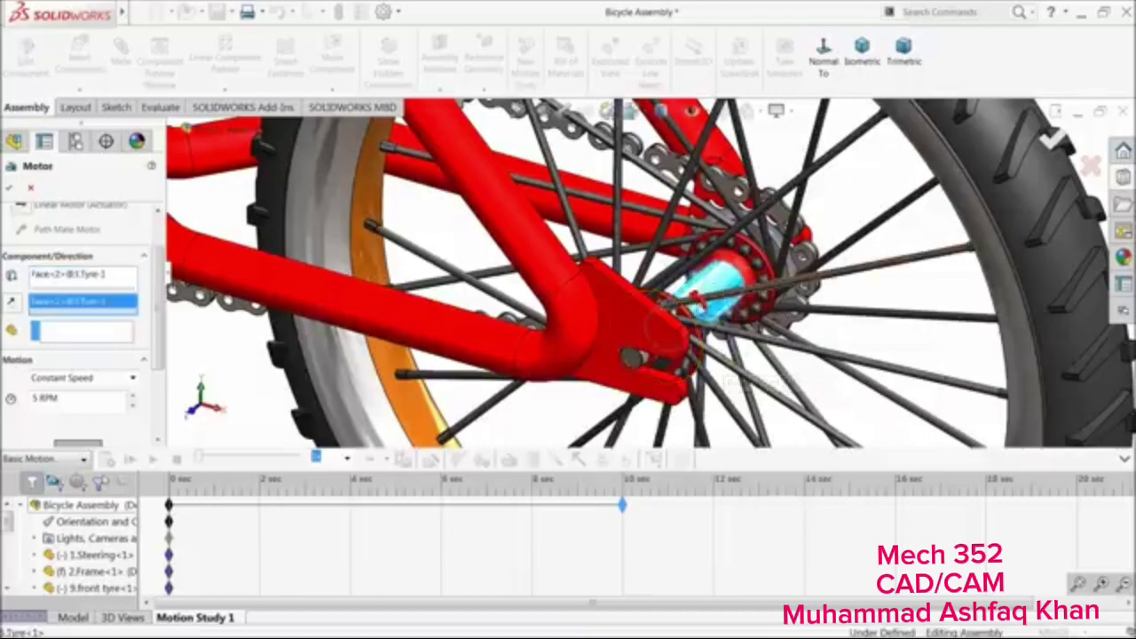
pyautogui.scroll(6, 398, 328)
pyautogui.scroll(5, 396, 325)
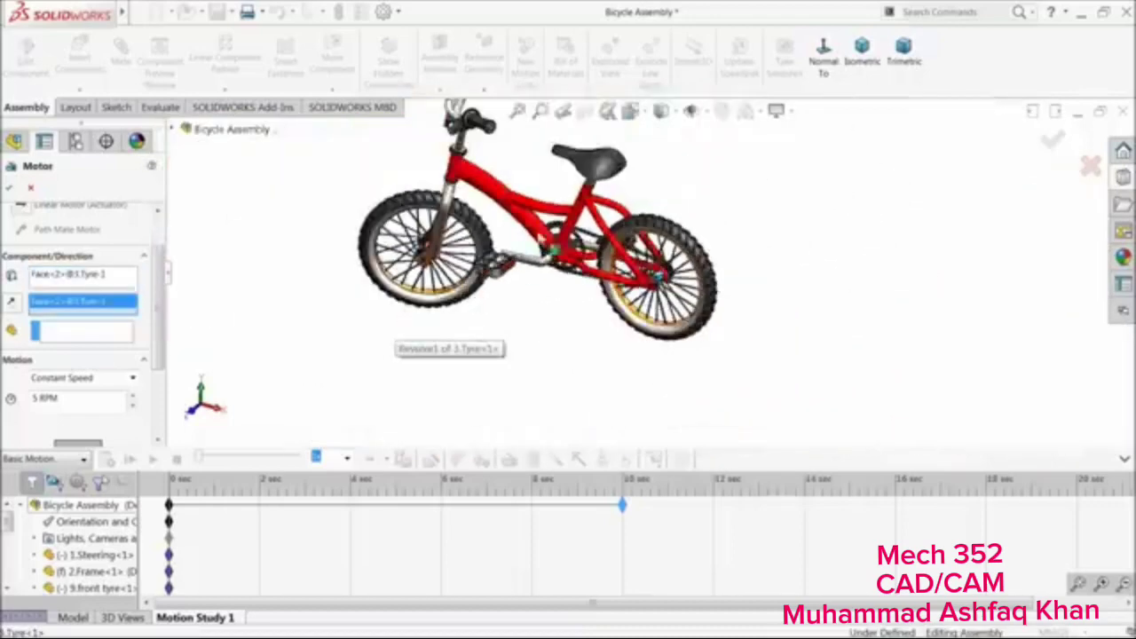
pyautogui.scroll(1, 553, 241)
pyautogui.scroll(-3, 584, 195)
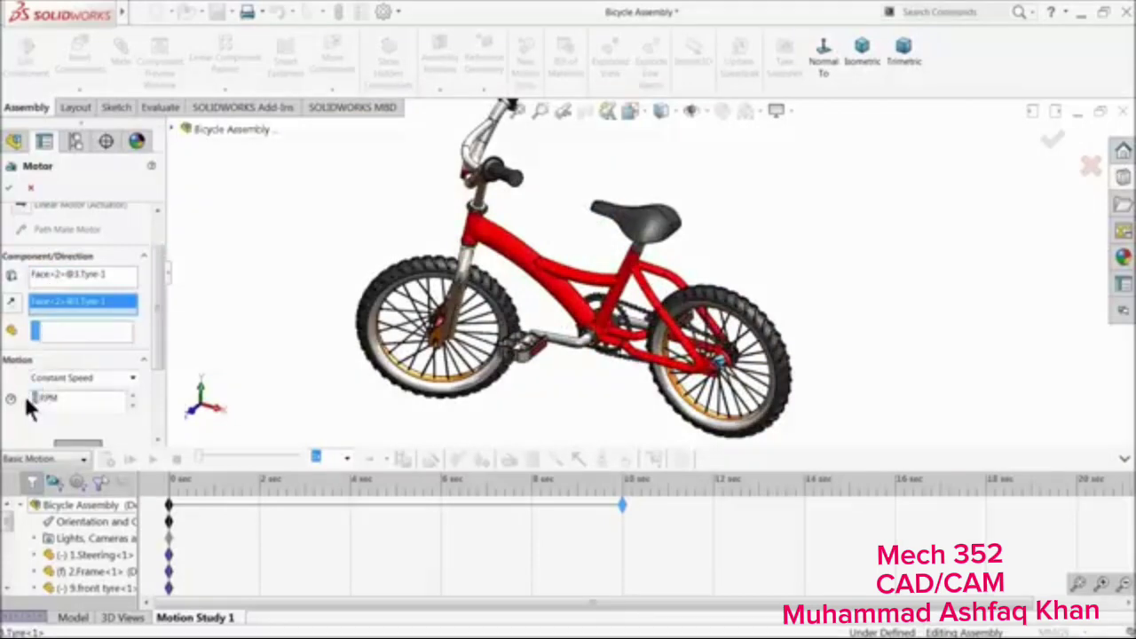
pyautogui.click(10, 188)
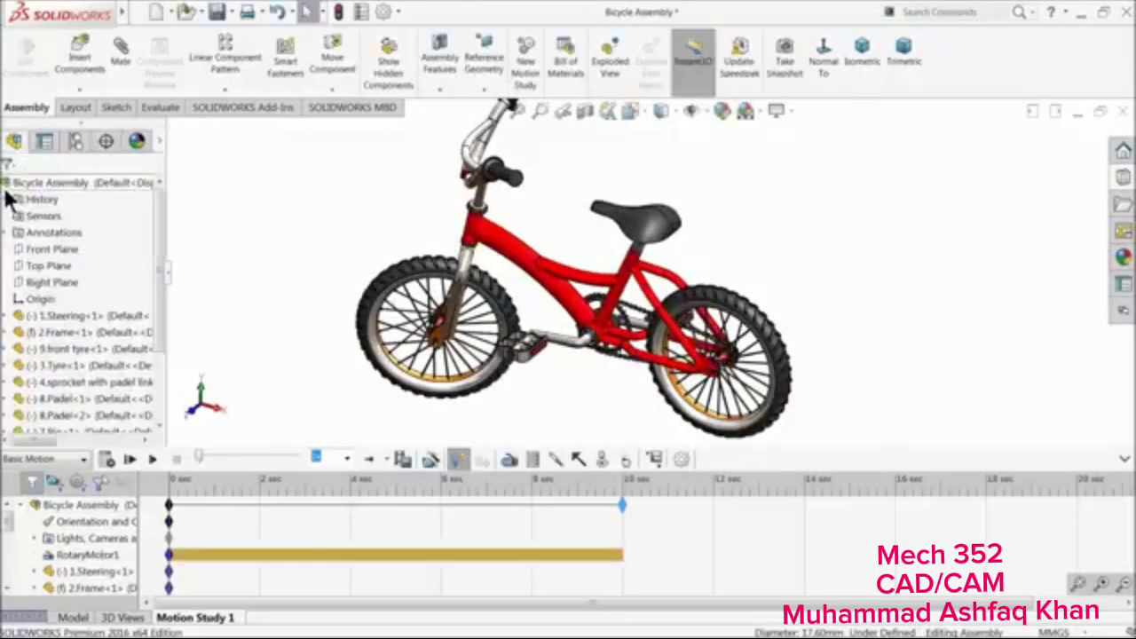
# Calculate the motion study and play back the bicycle's motion
pyautogui.click(106, 460)
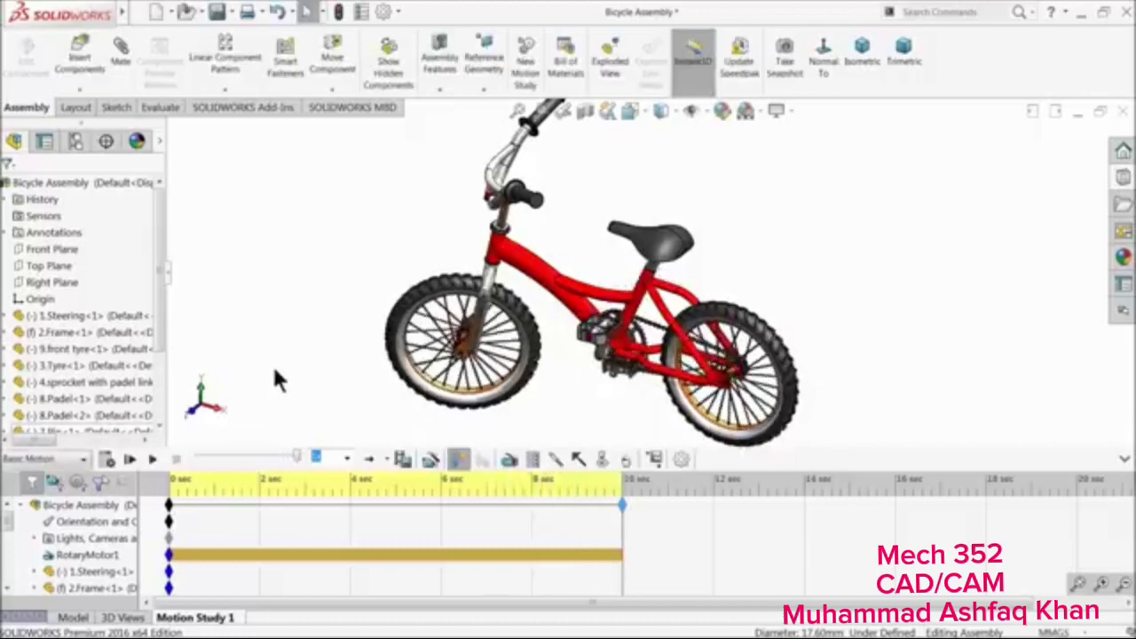
pyautogui.click(152, 458)
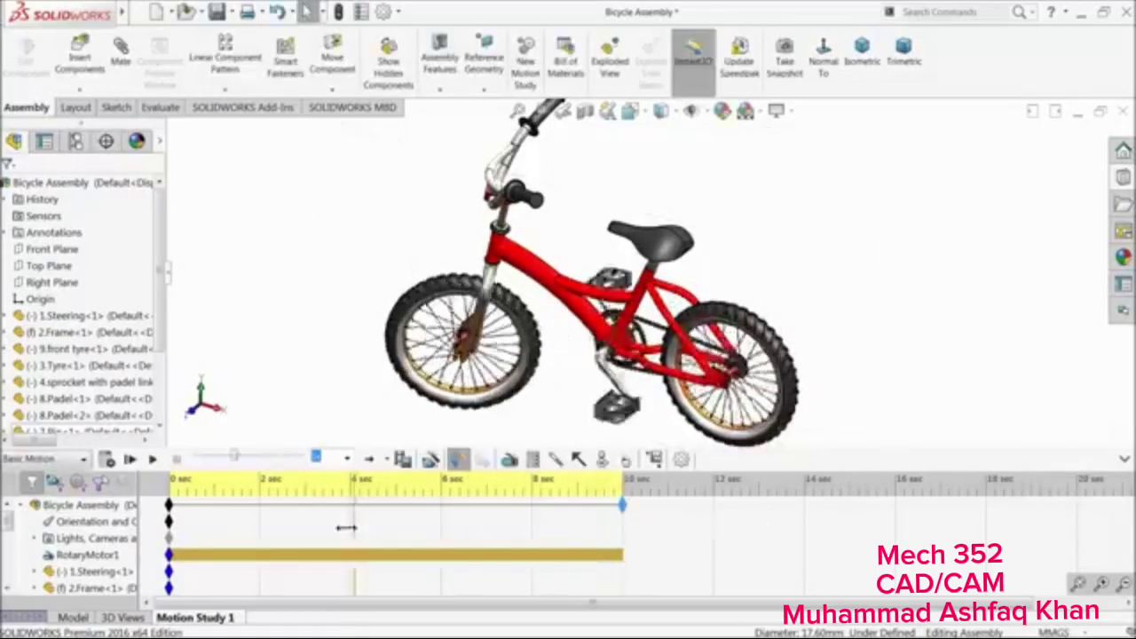
# Edit the rotary motor to reverse its direction of rotation and recalculate the motion study
pyautogui.rightClick(48, 559)
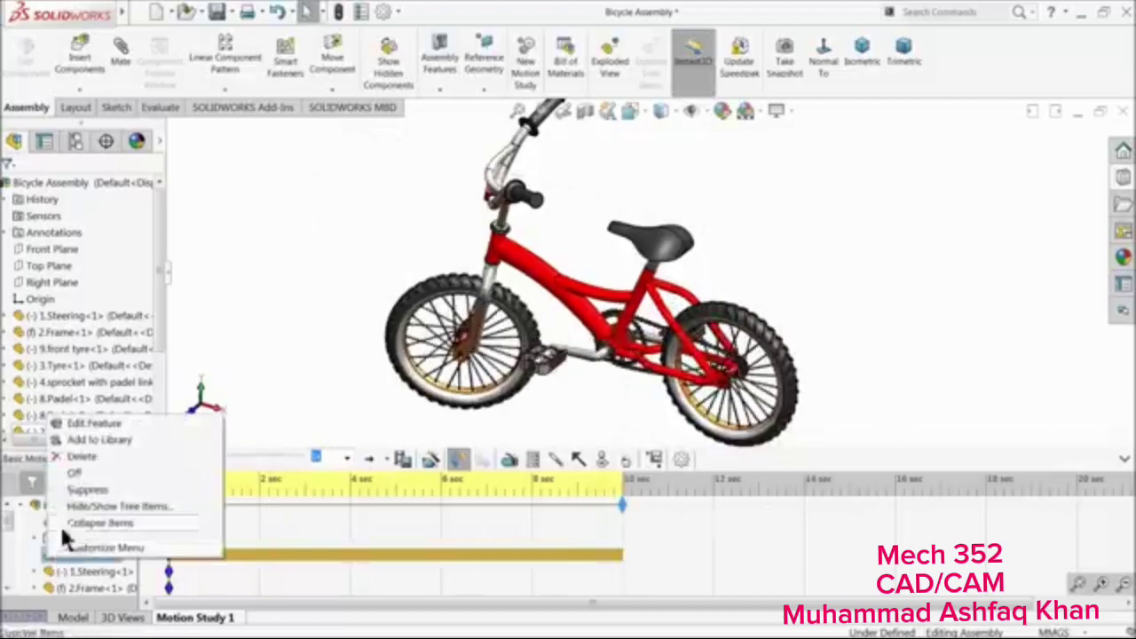
pyautogui.click(78, 420)
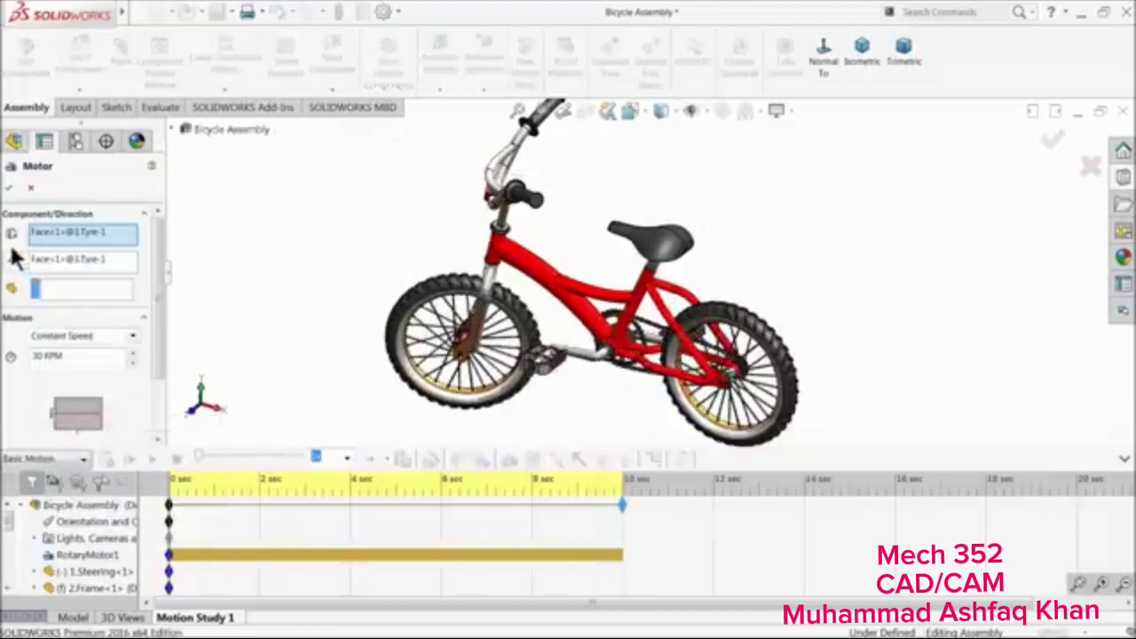
pyautogui.click(9, 189)
pyautogui.click(107, 460)
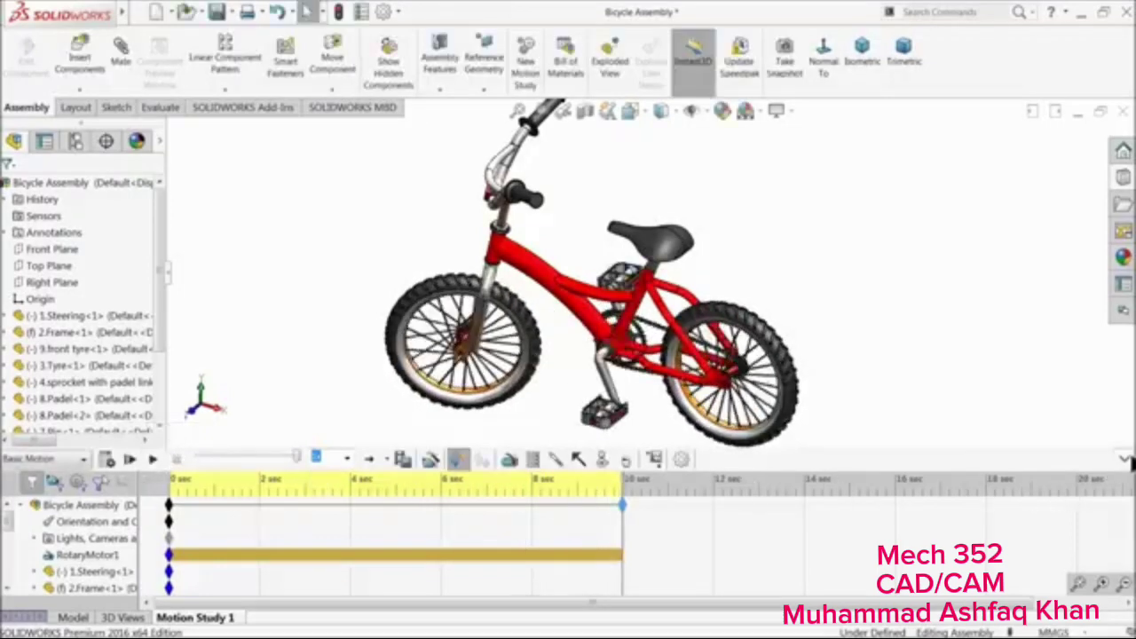
# Collapse the motion study timeline to enlarge the model view and play the animation
pyautogui.moveTo(1131, 465); pyautogui.dragTo(1131, 607)
pyautogui.click(153, 600)
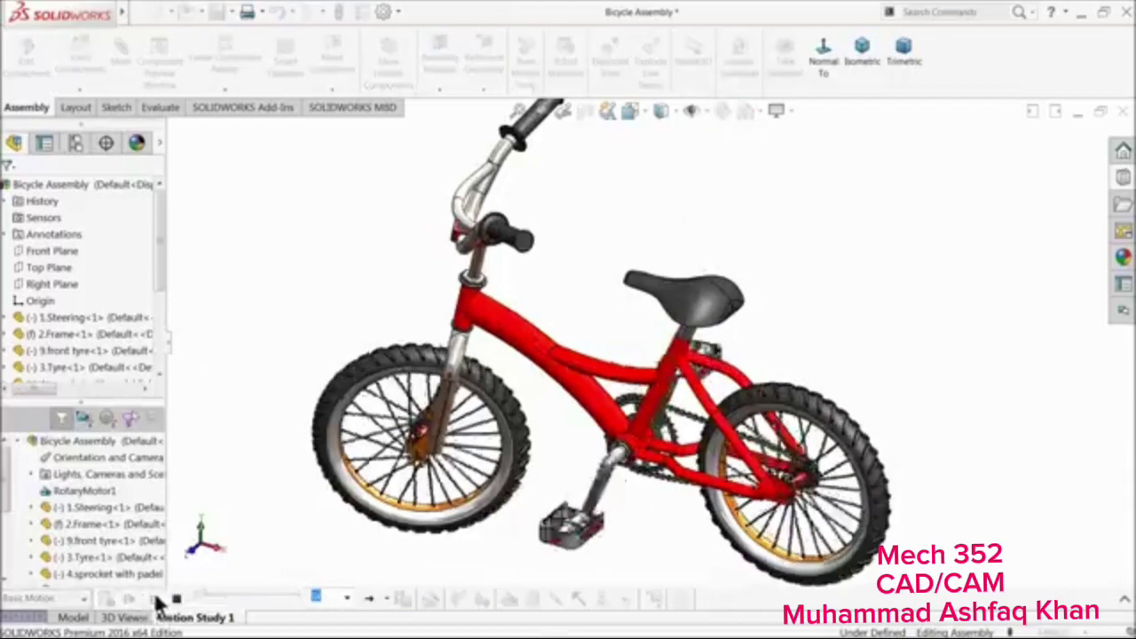